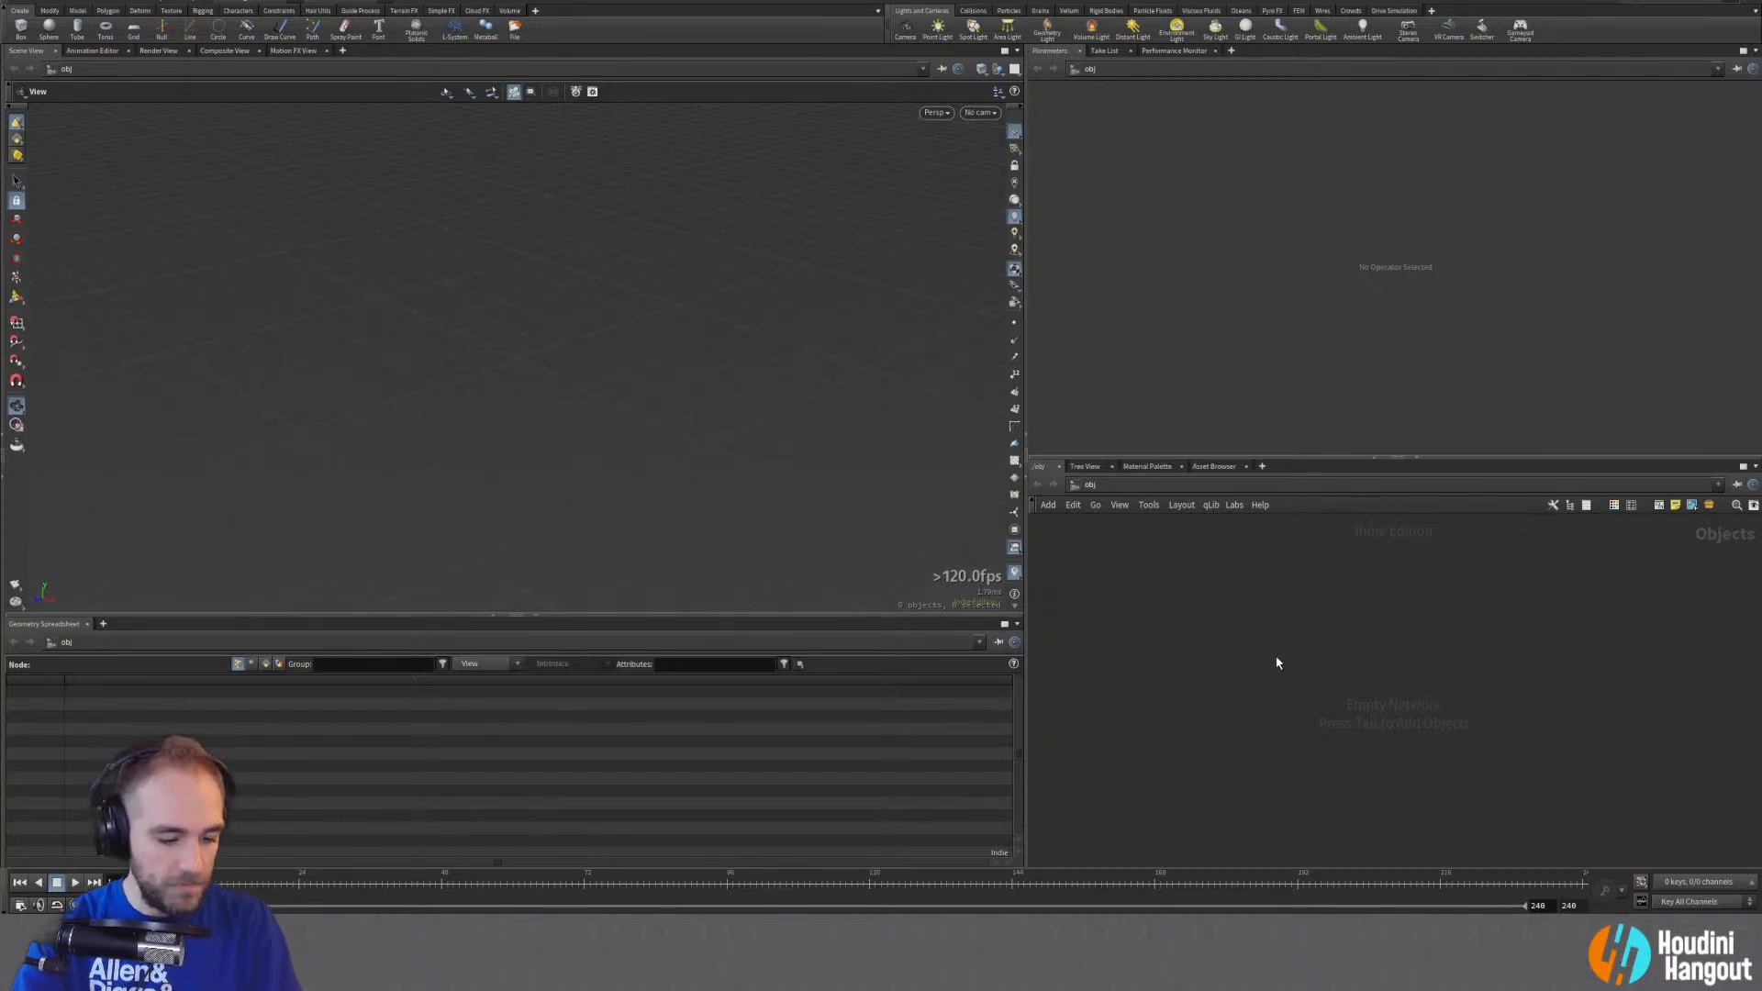
# Step: Add a geometry object to the empty object network
pyautogui.press('o')
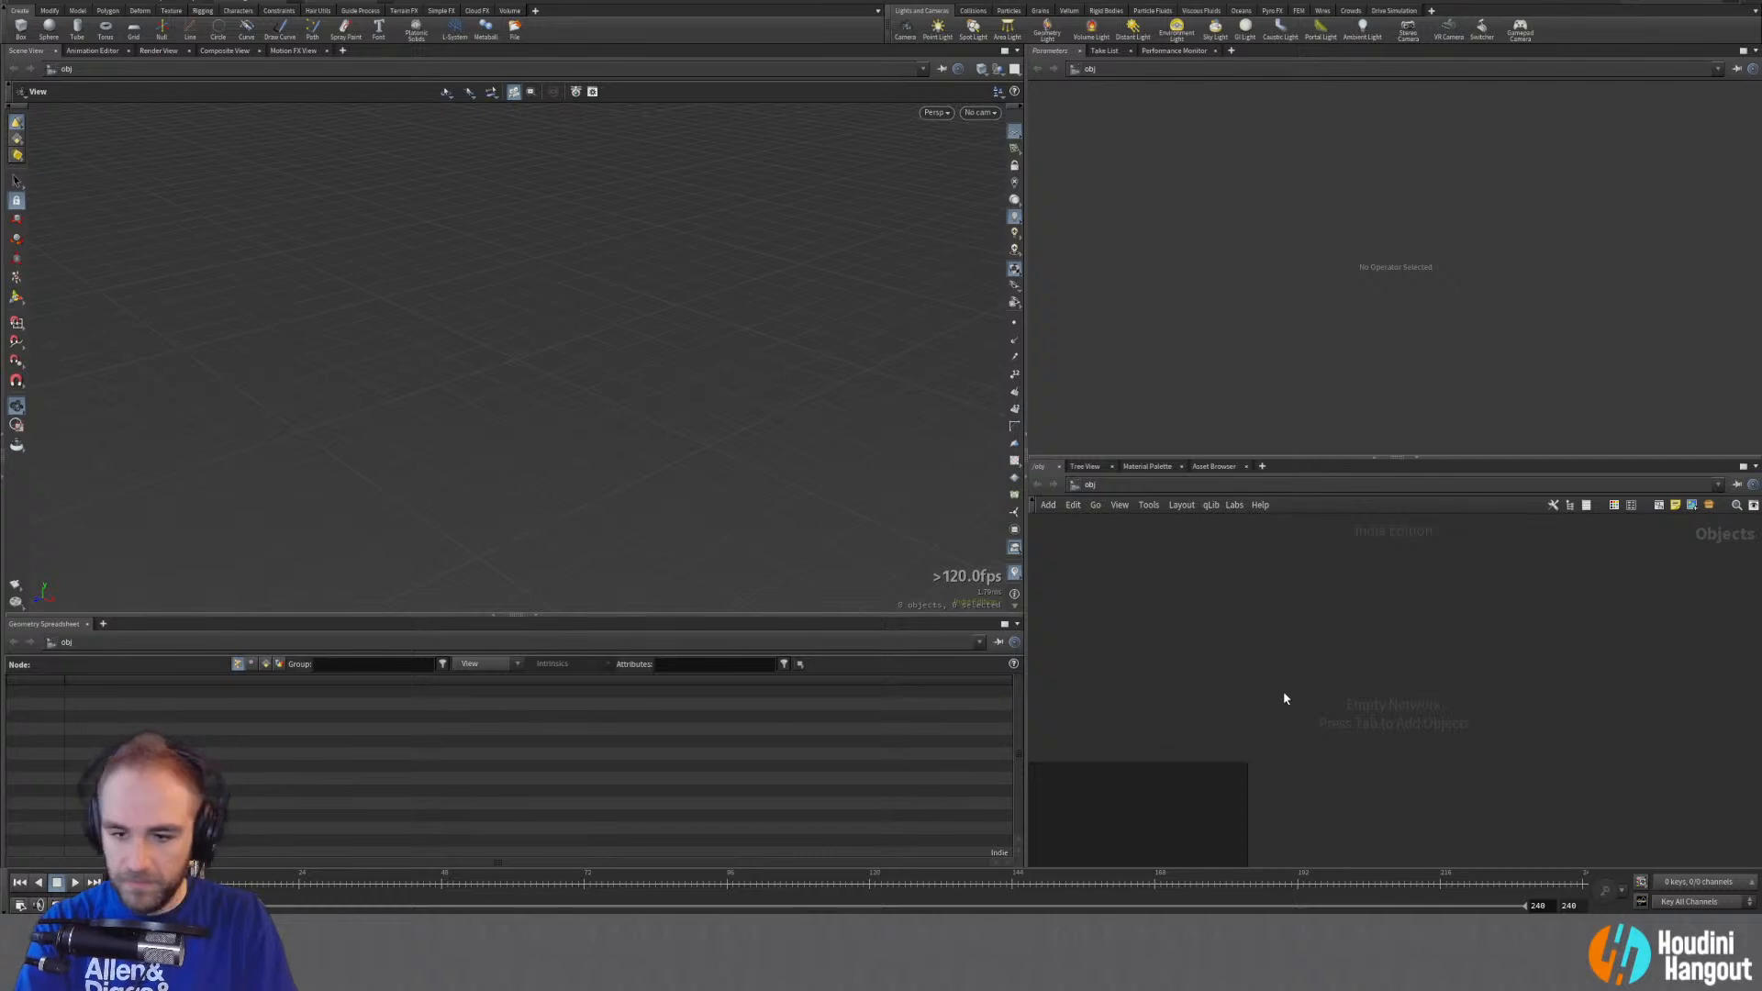
pyautogui.press('Tab')
pyautogui.write('geo')
pyautogui.press('Return')
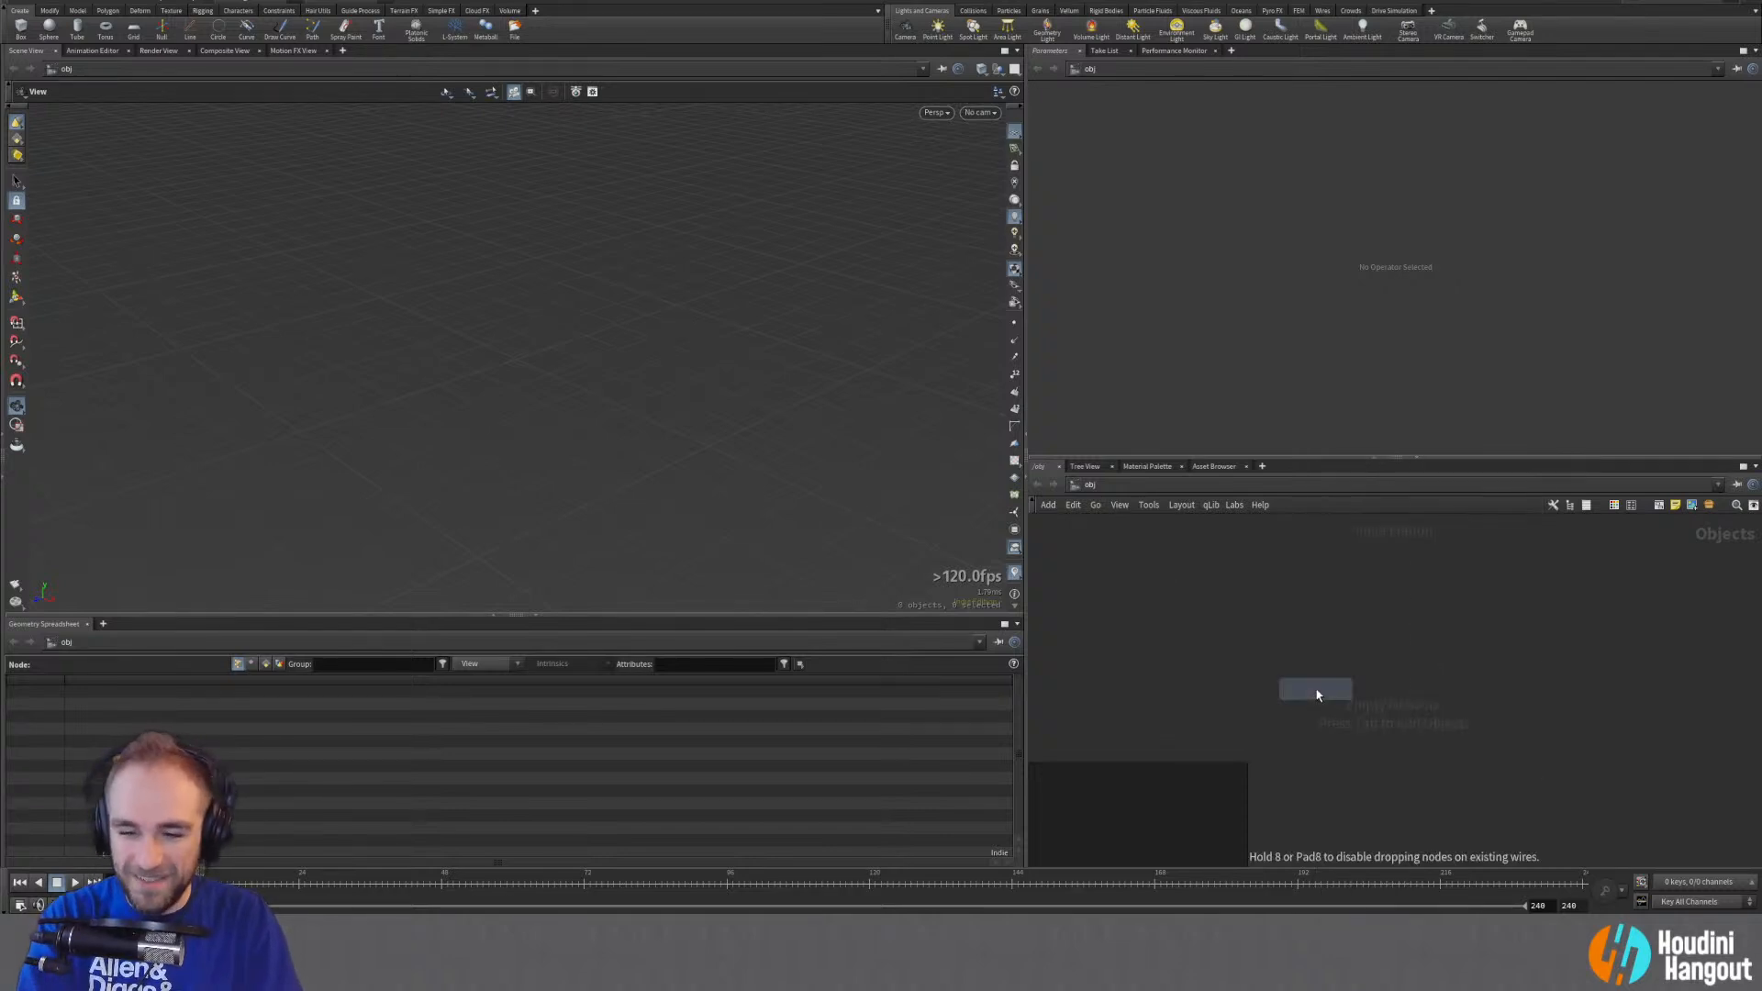
pyautogui.click(1365, 655)
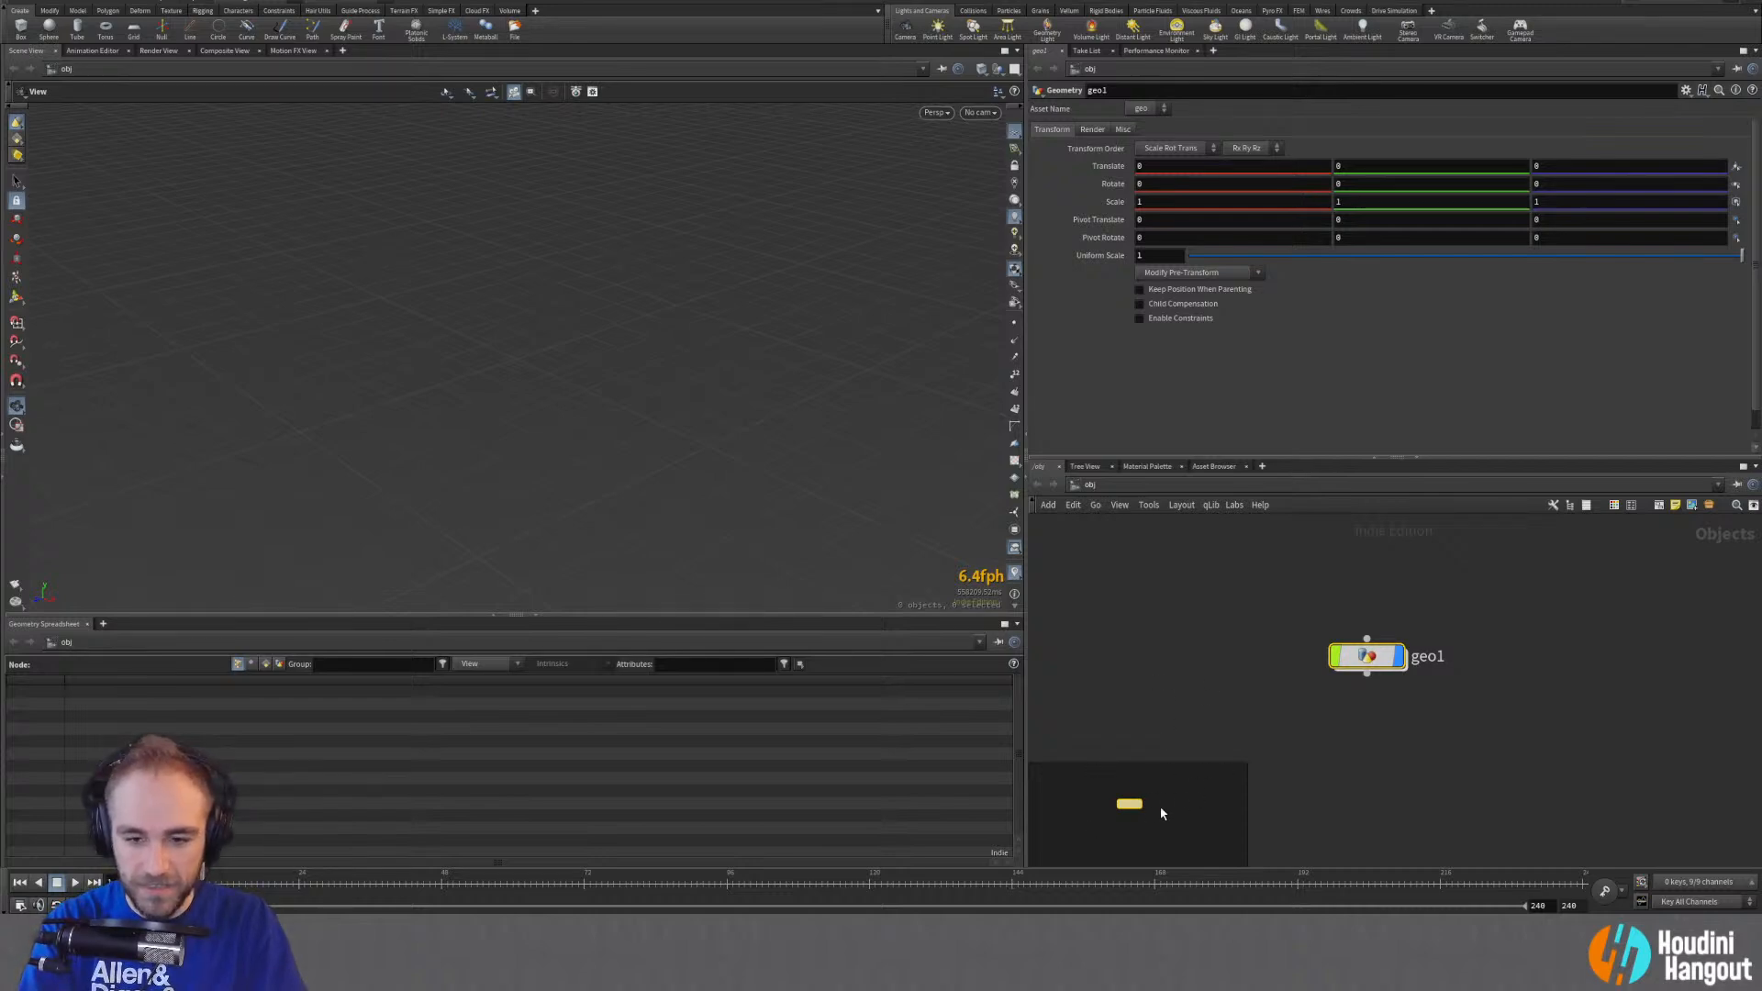
# Step: Try the network overview's display modes, including Automatic, and frame the geometry object in the network view again
pyautogui.press('o')
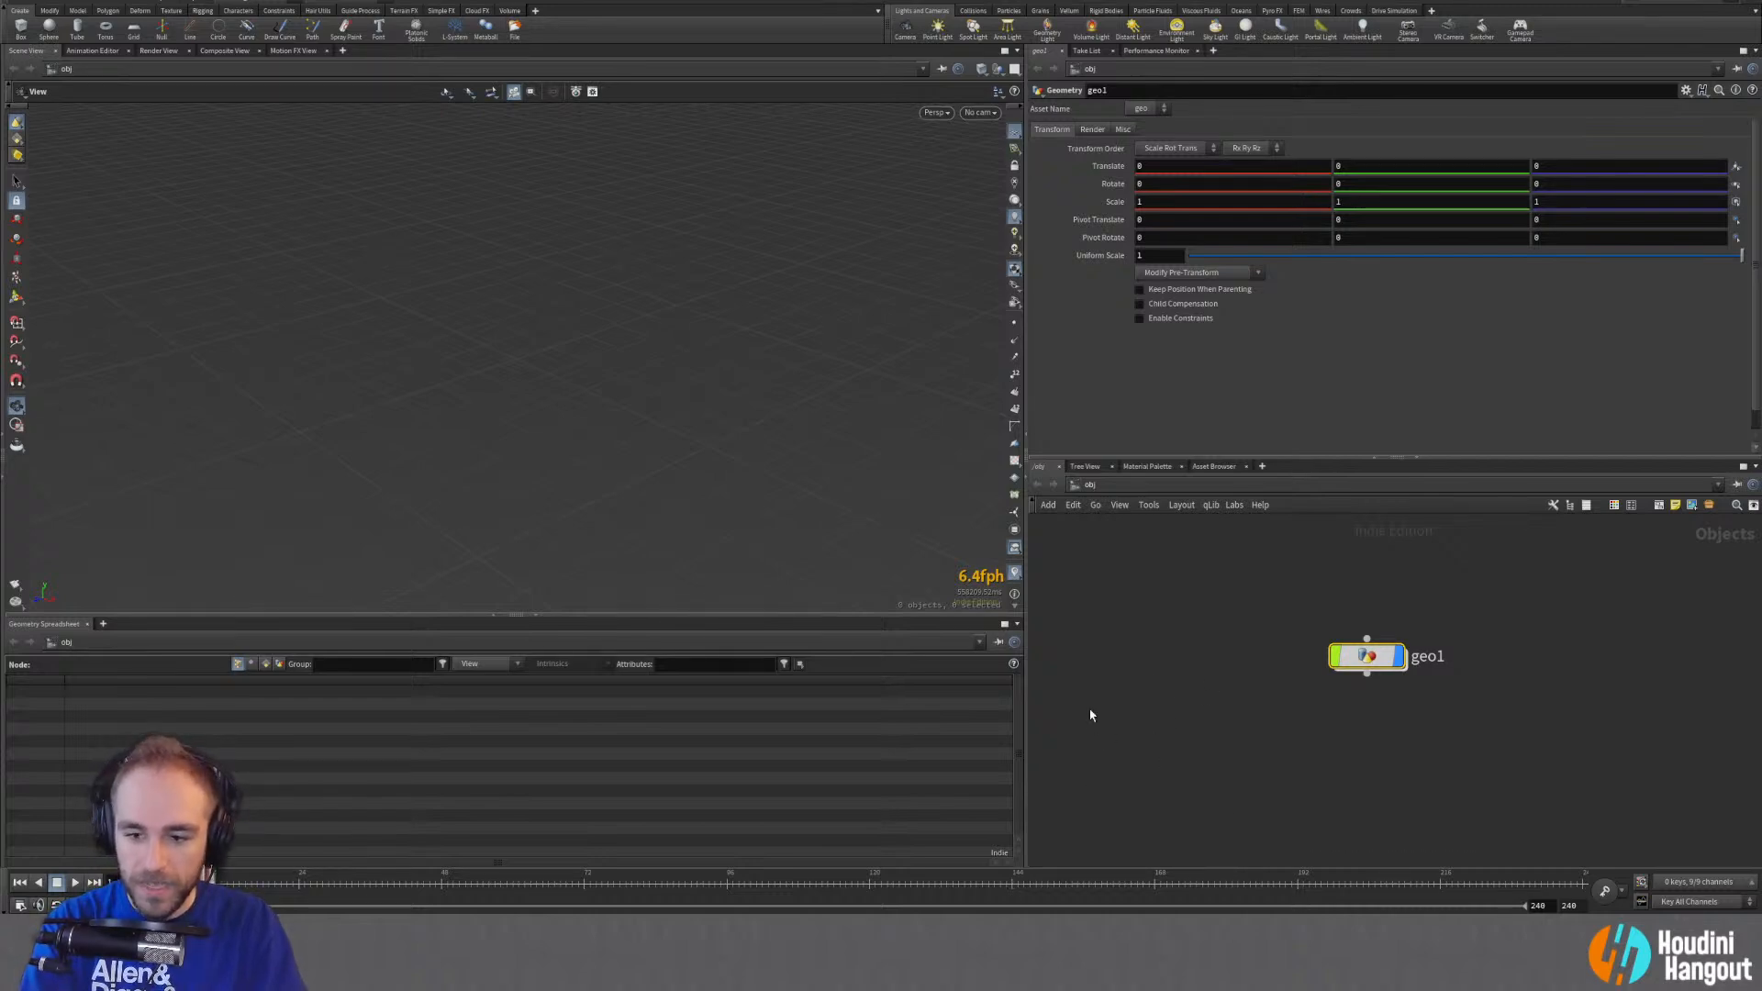
pyautogui.press('o')
pyautogui.press('o')
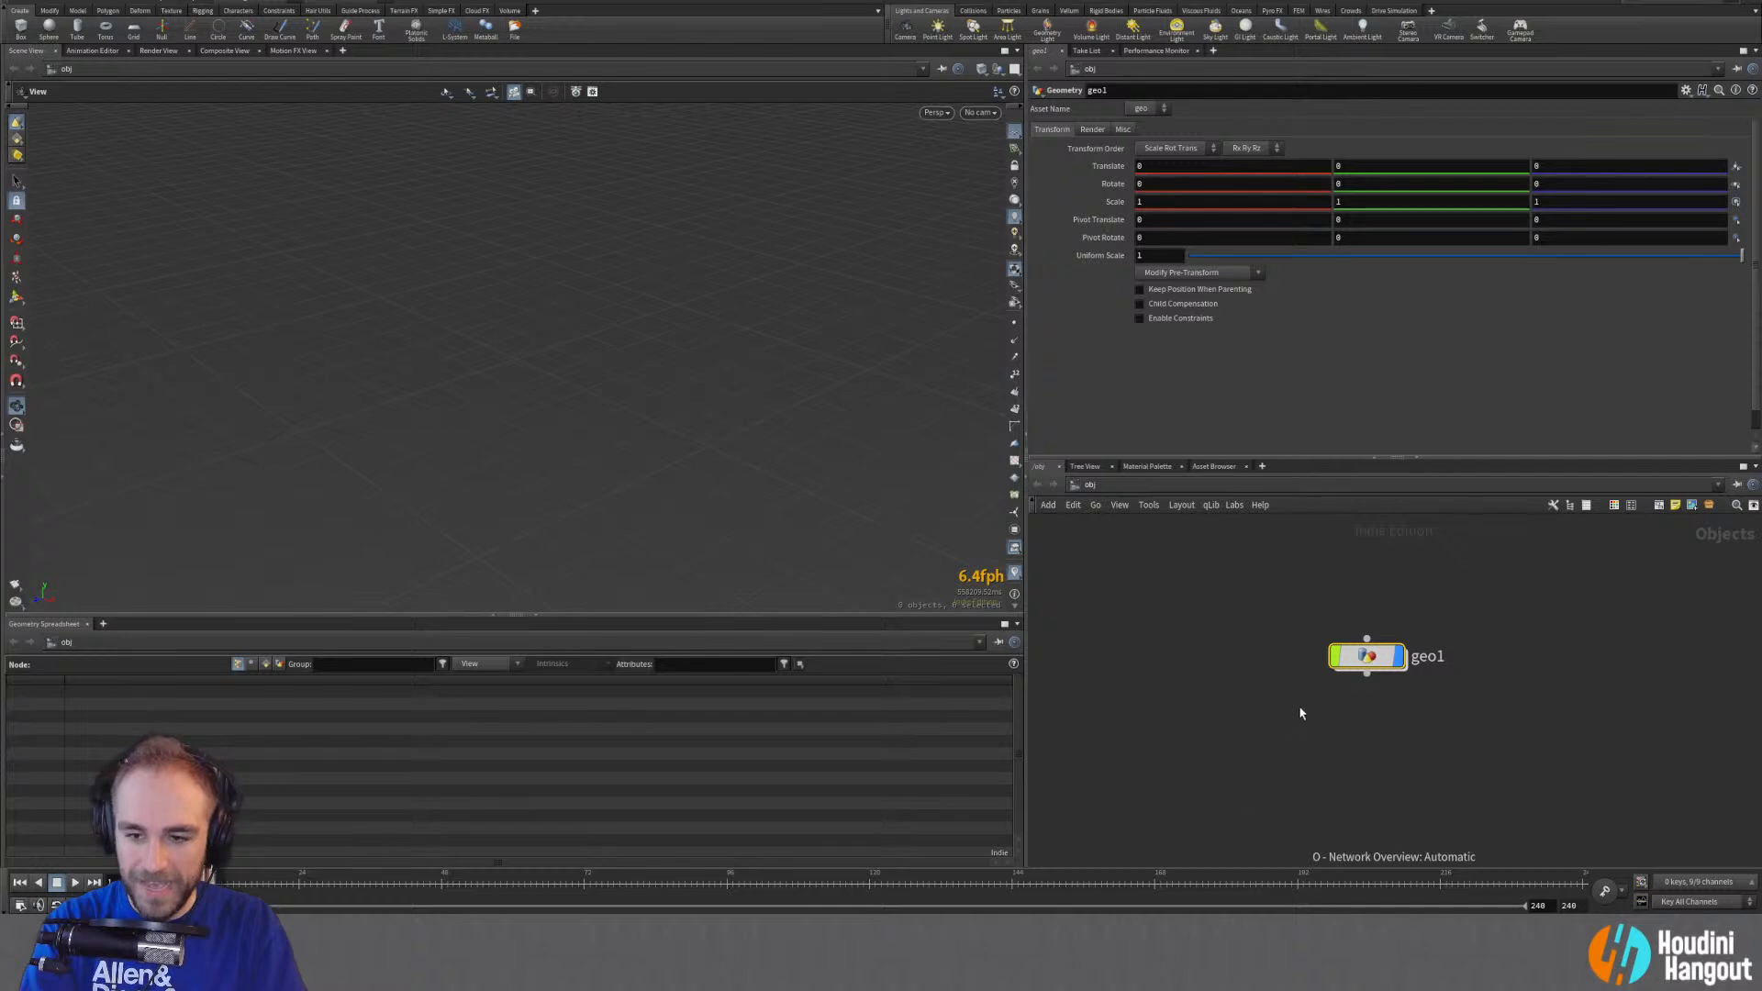
pyautogui.scroll(-8, 1300, 713)
pyautogui.scroll(7, 1248, 691)
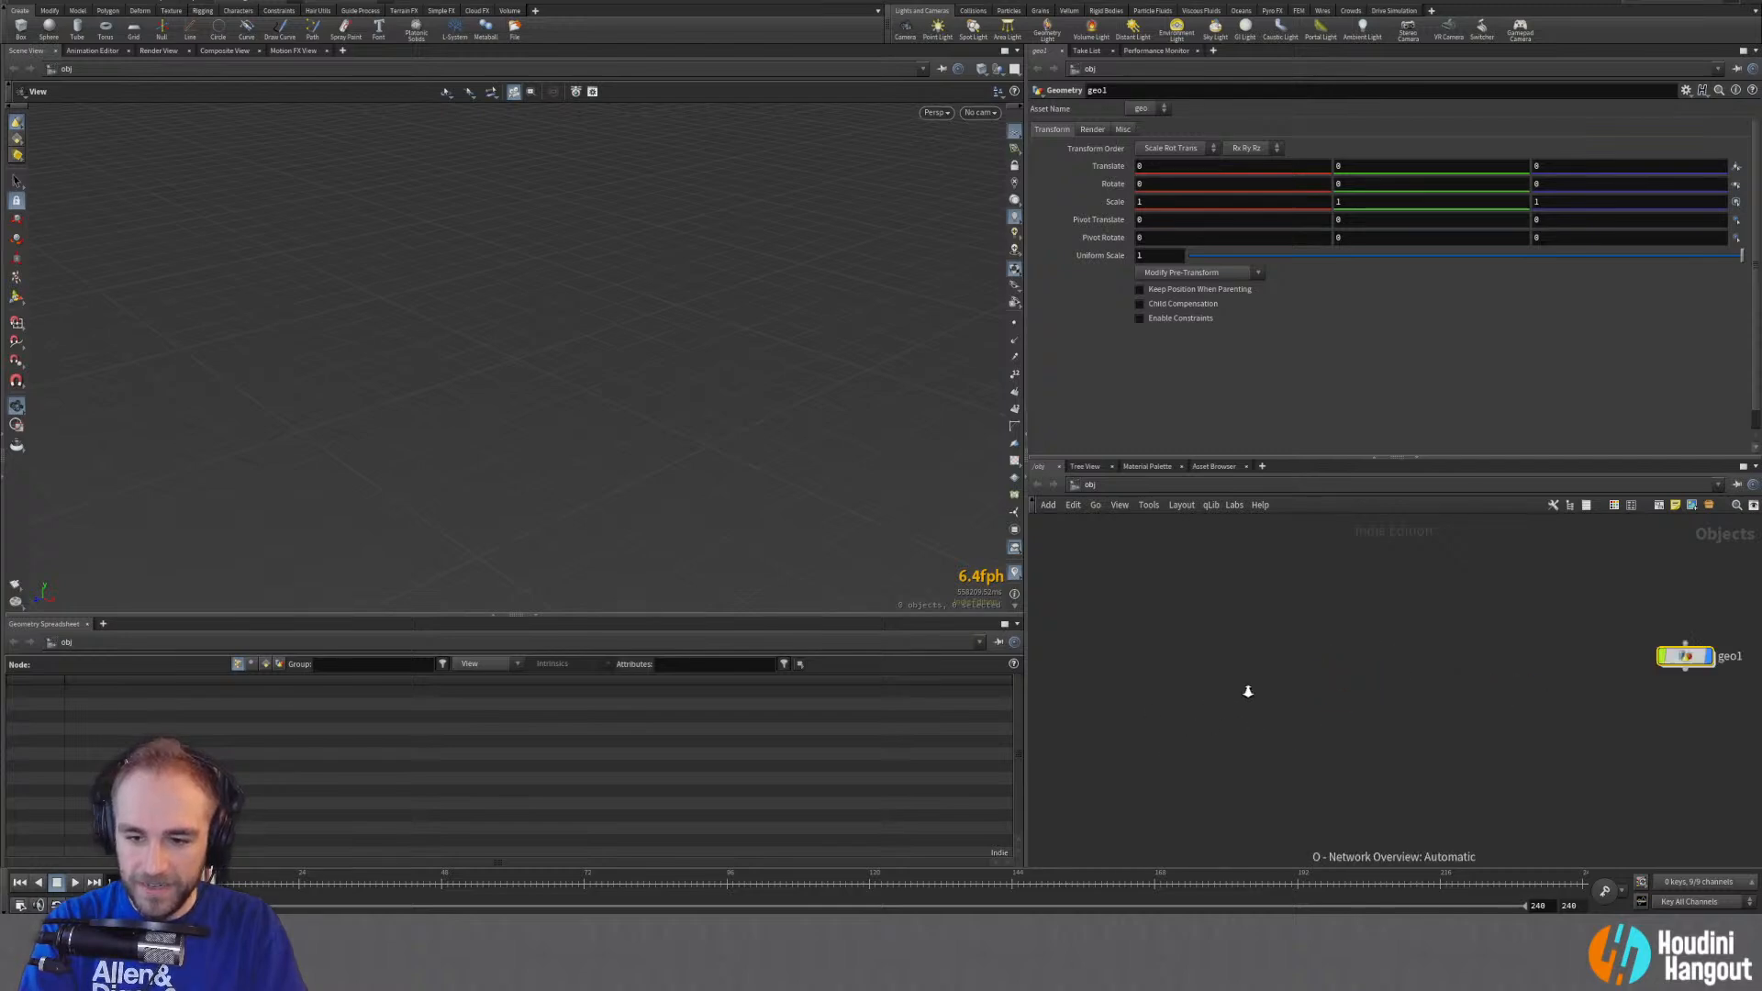
pyautogui.moveTo(1248, 691); pyautogui.dragTo(1502, 703, button='middle')
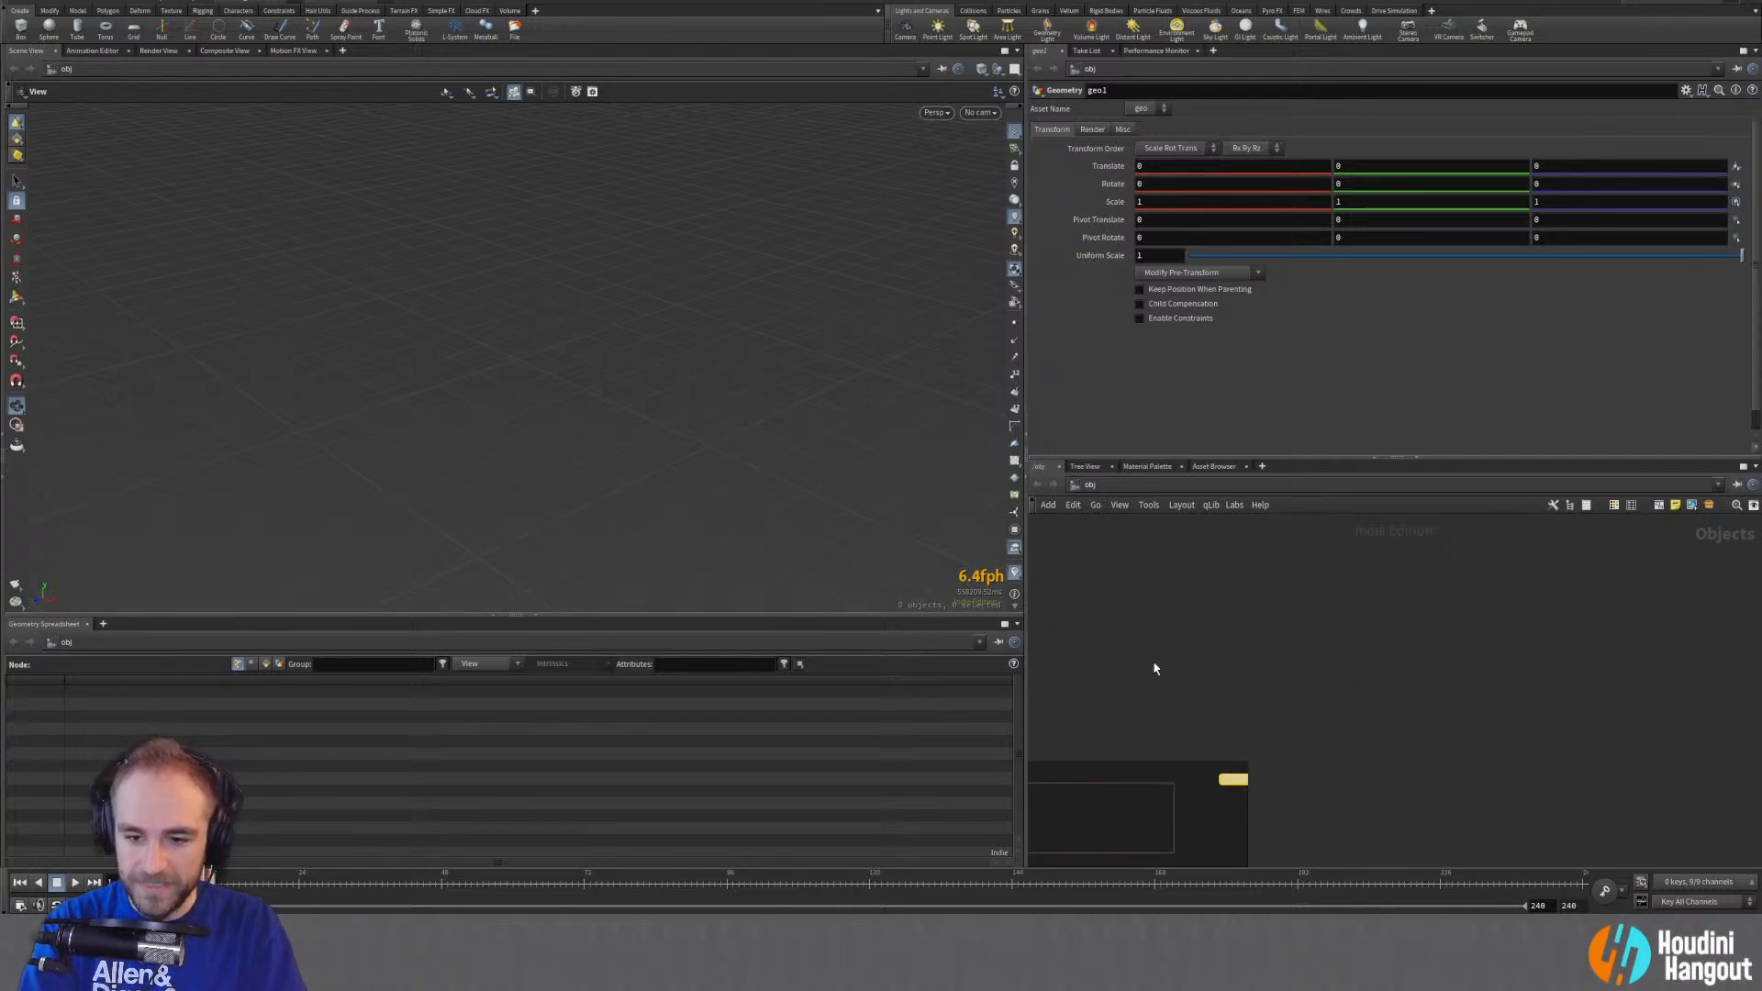
pyautogui.press('o')
pyautogui.press('h')
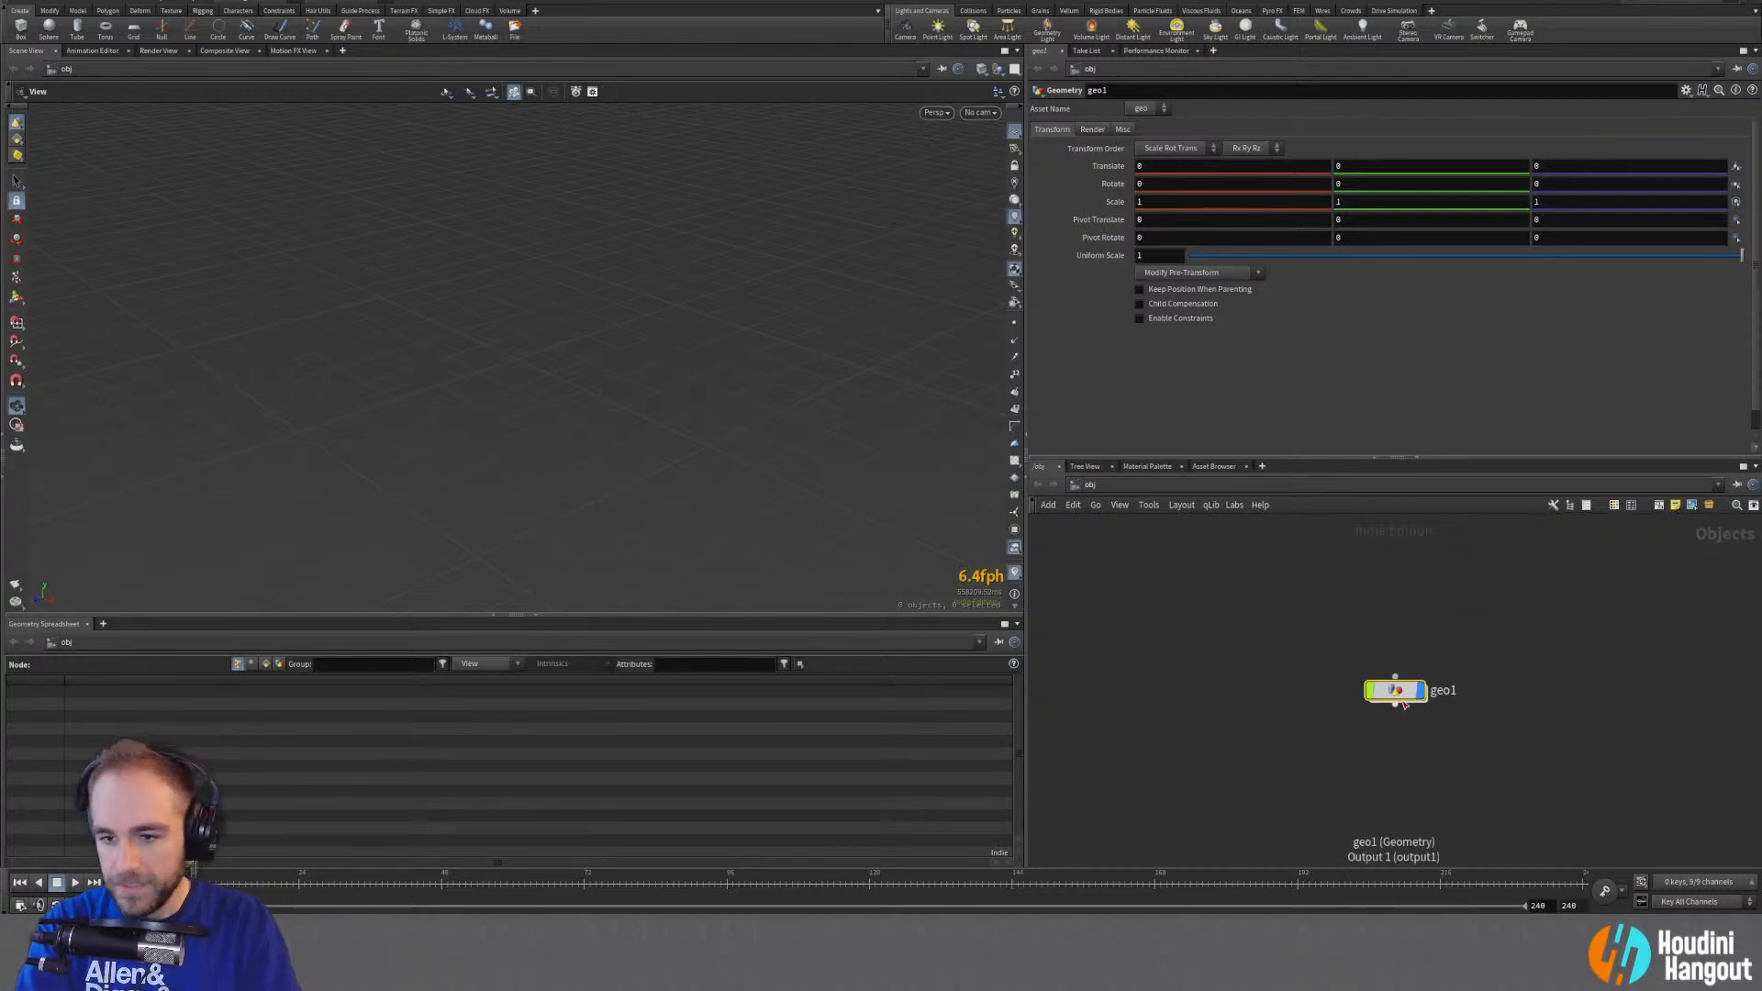
# Step: Rename the geometry object as geo_source and colour its node green
pyautogui.doubleClick(1446, 691)
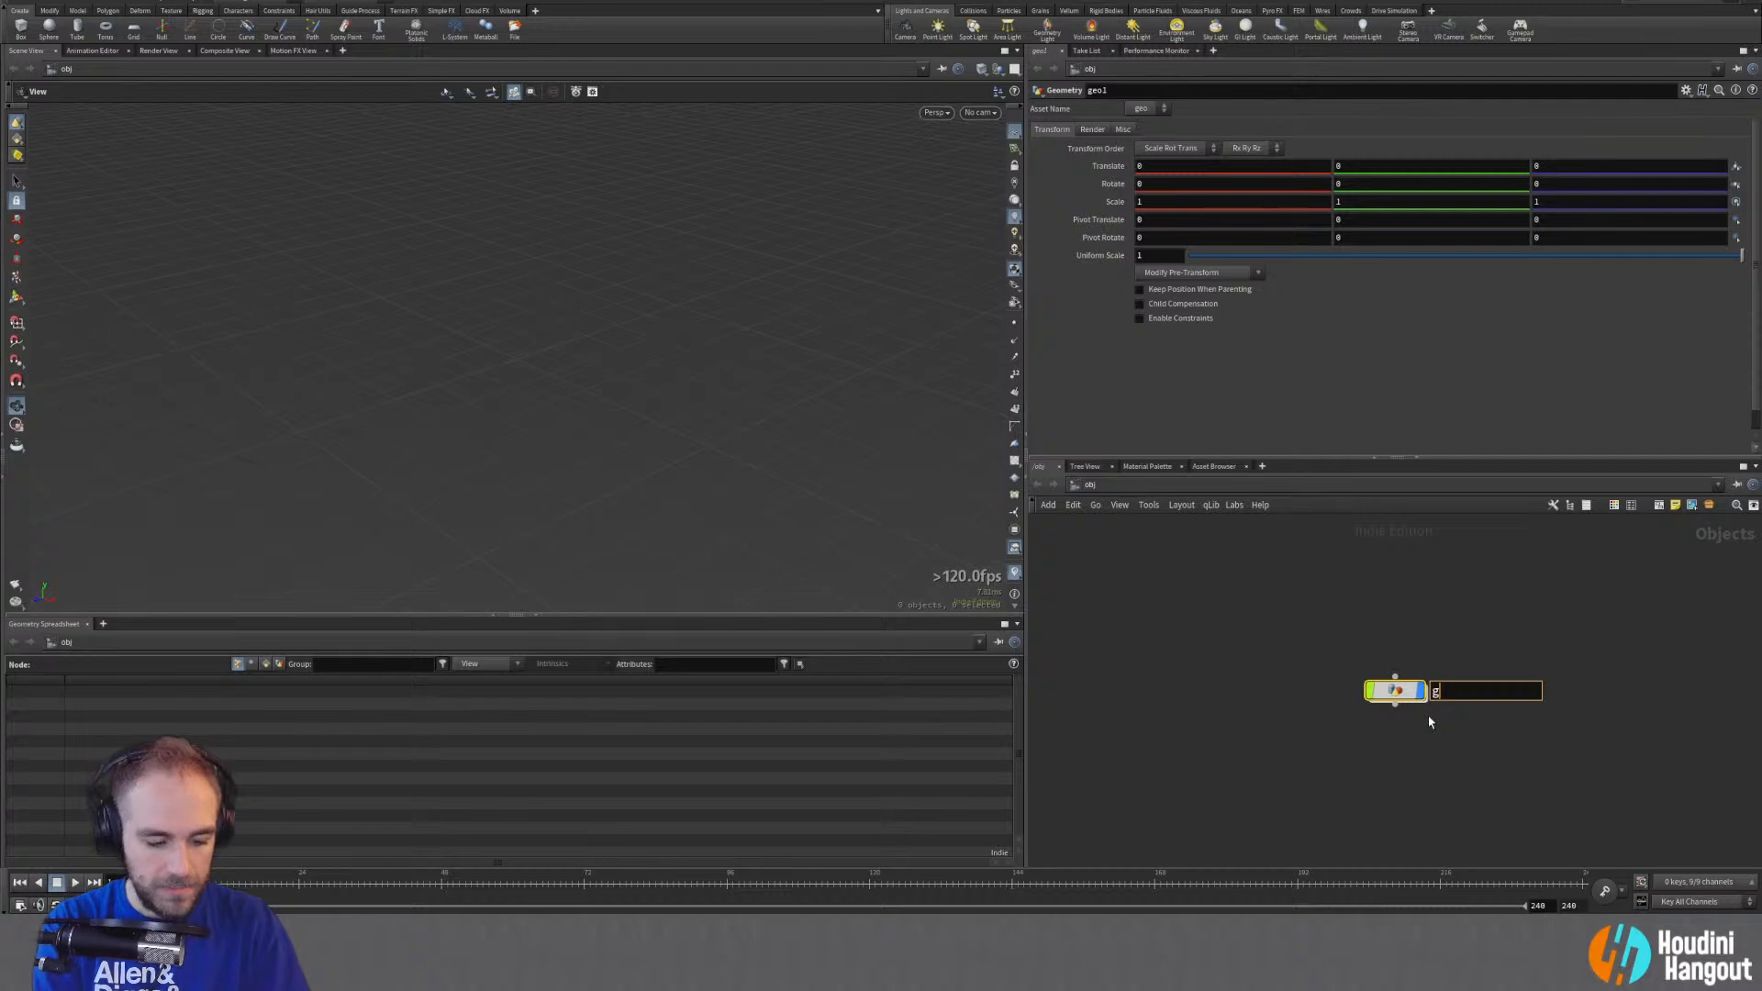
pyautogui.write('ce')
pyautogui.press('Return')
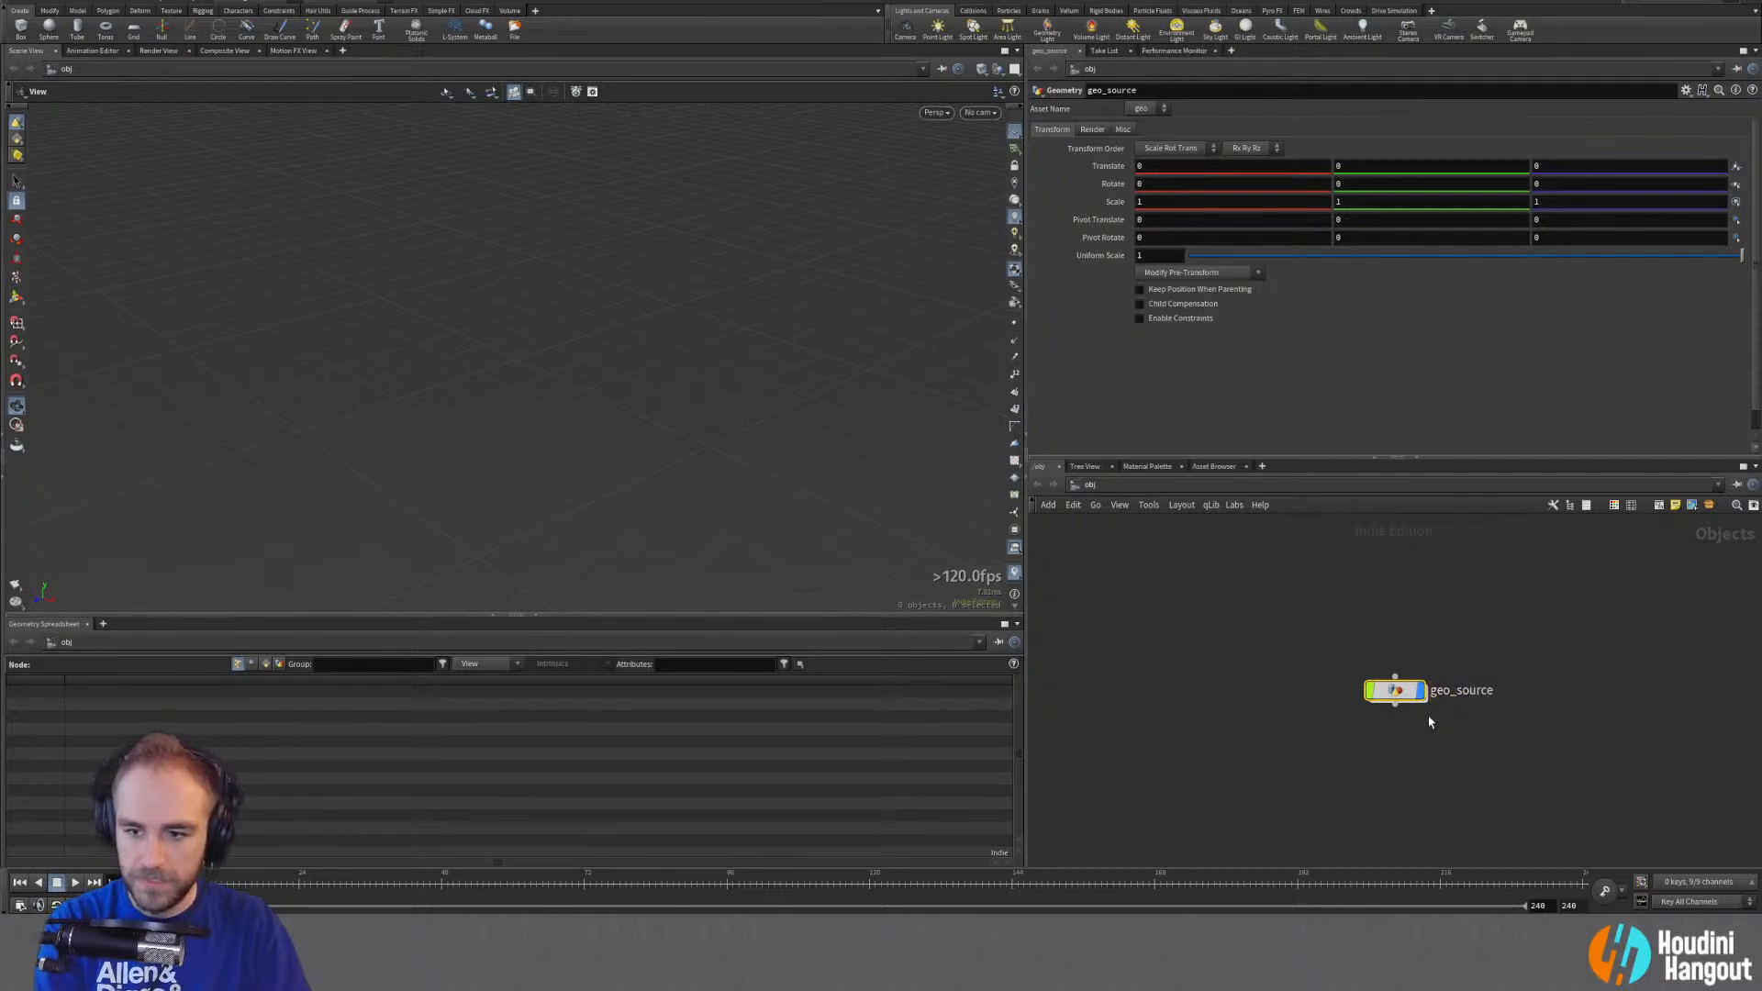
pyautogui.moveTo(1434, 707); pyautogui.dragTo(1301, 762, button='middle')
pyautogui.press('c')
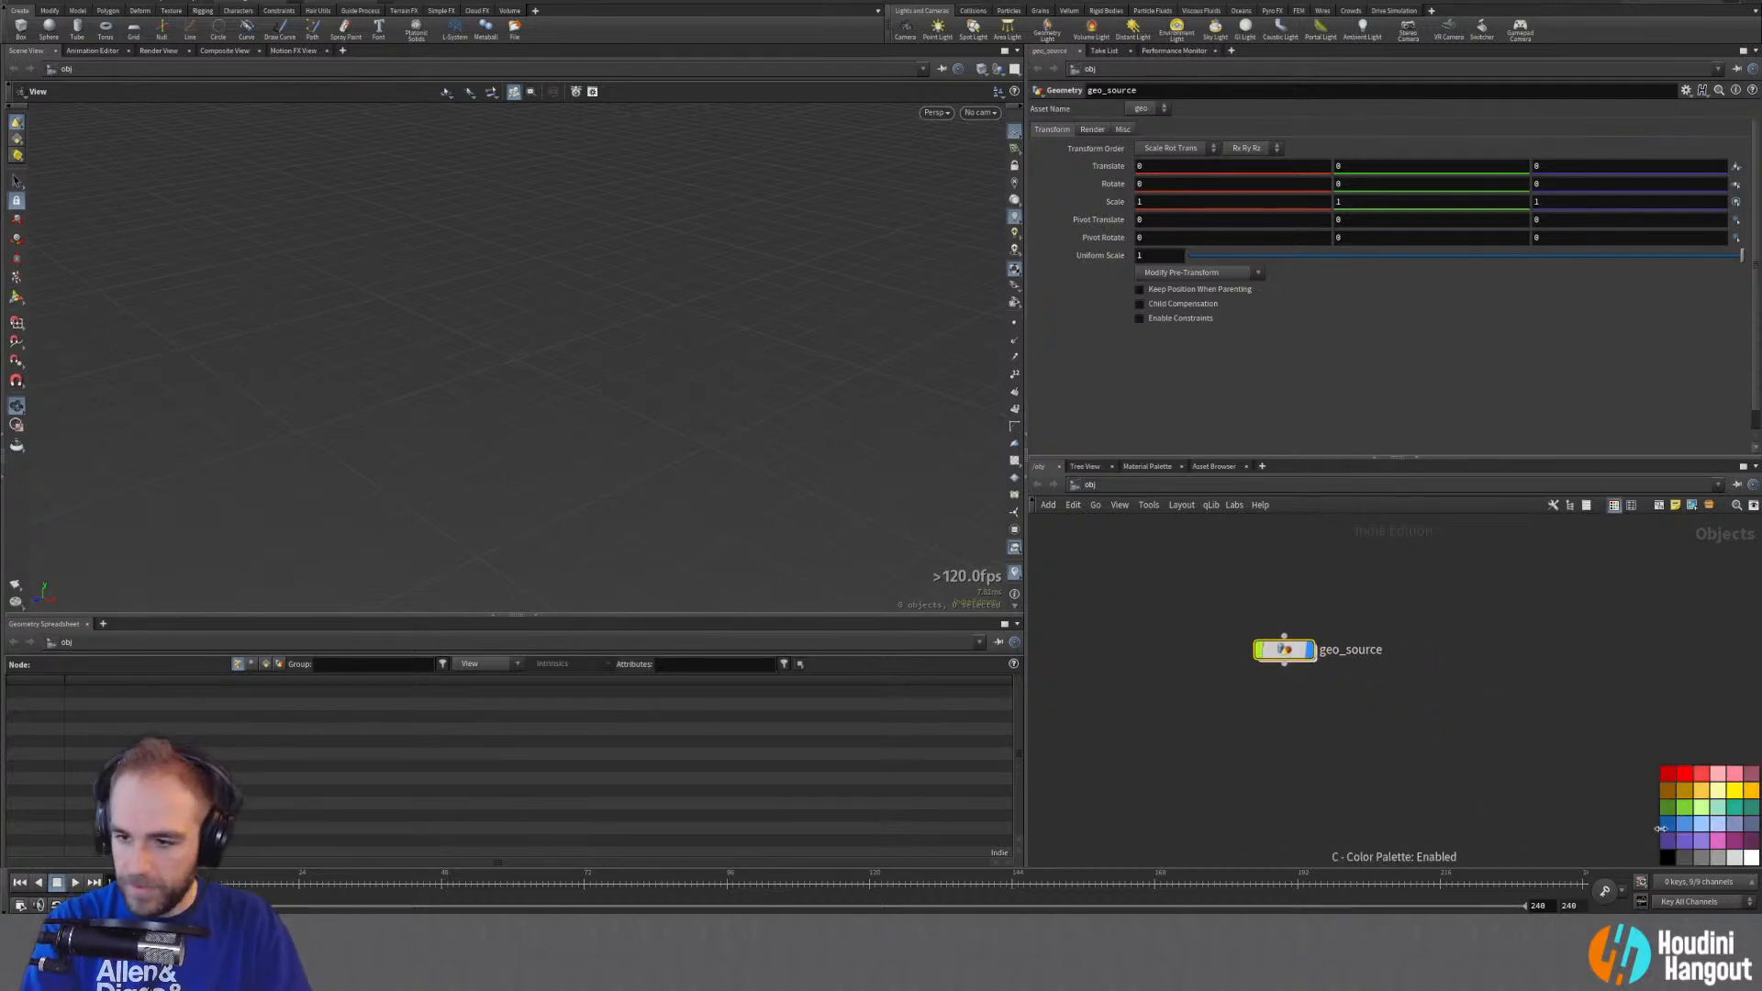
# Step: Go inside geo_source and add a Torus node to its network
pyautogui.doubleClick(1278, 648)
pyautogui.press('Tab')
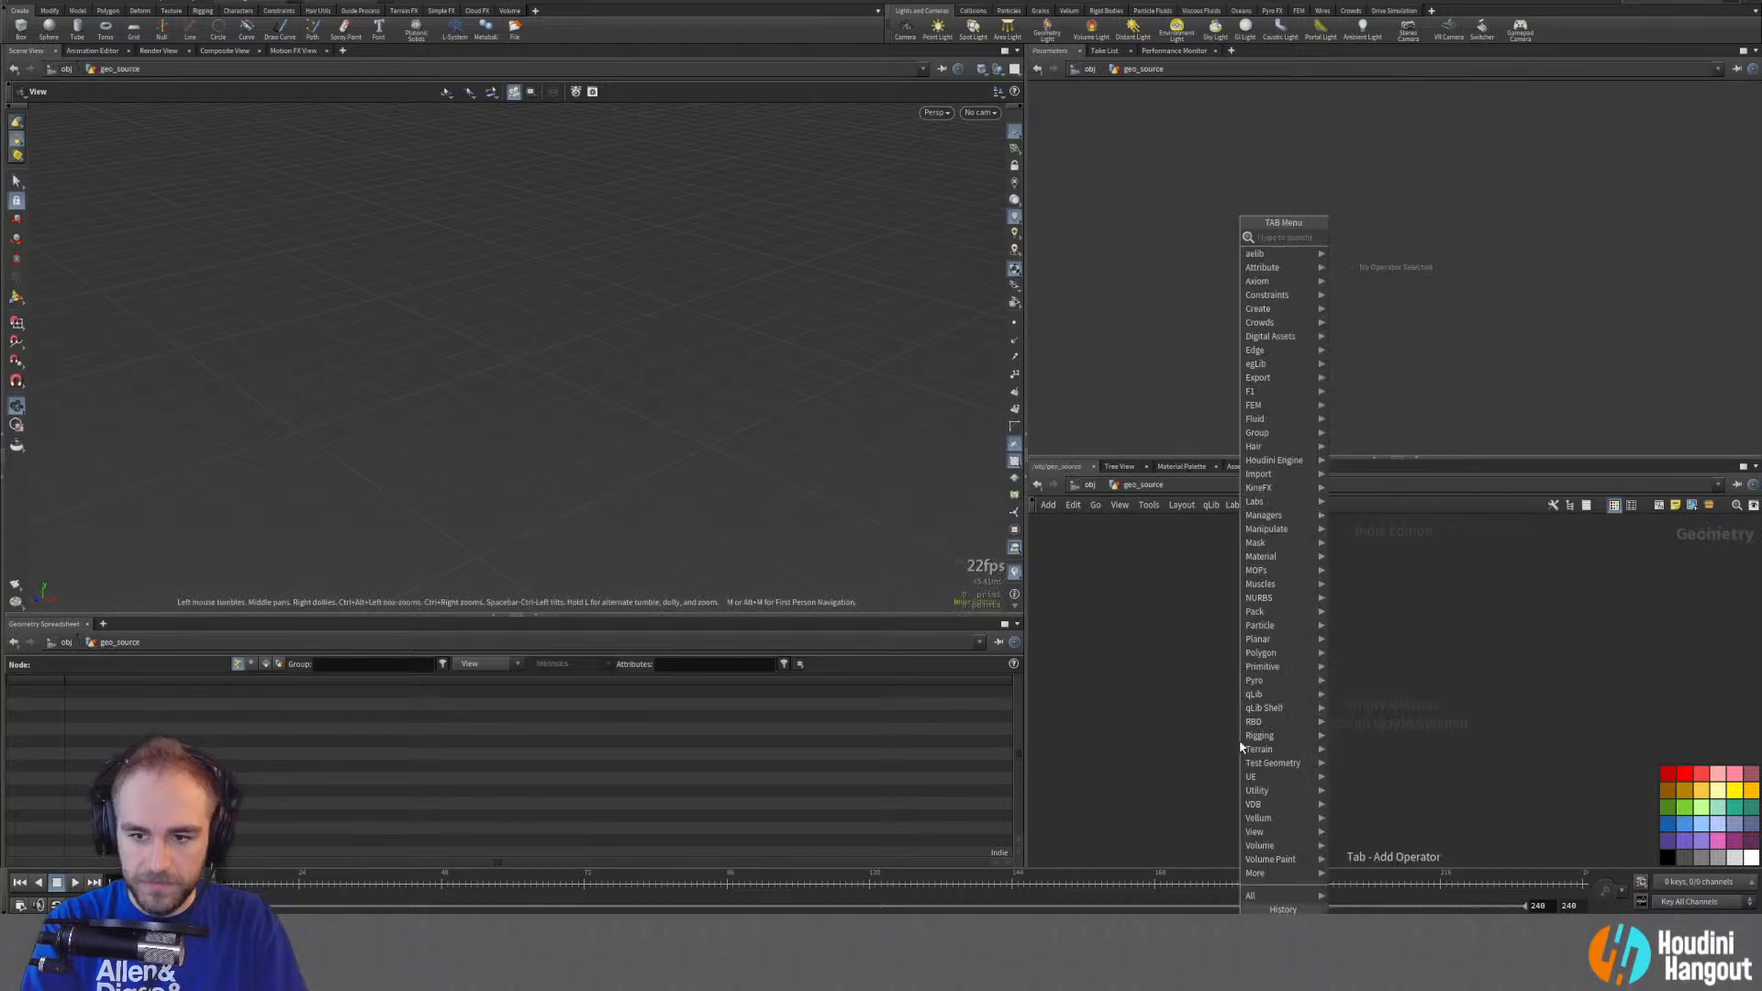
pyautogui.moveTo(1249, 750)
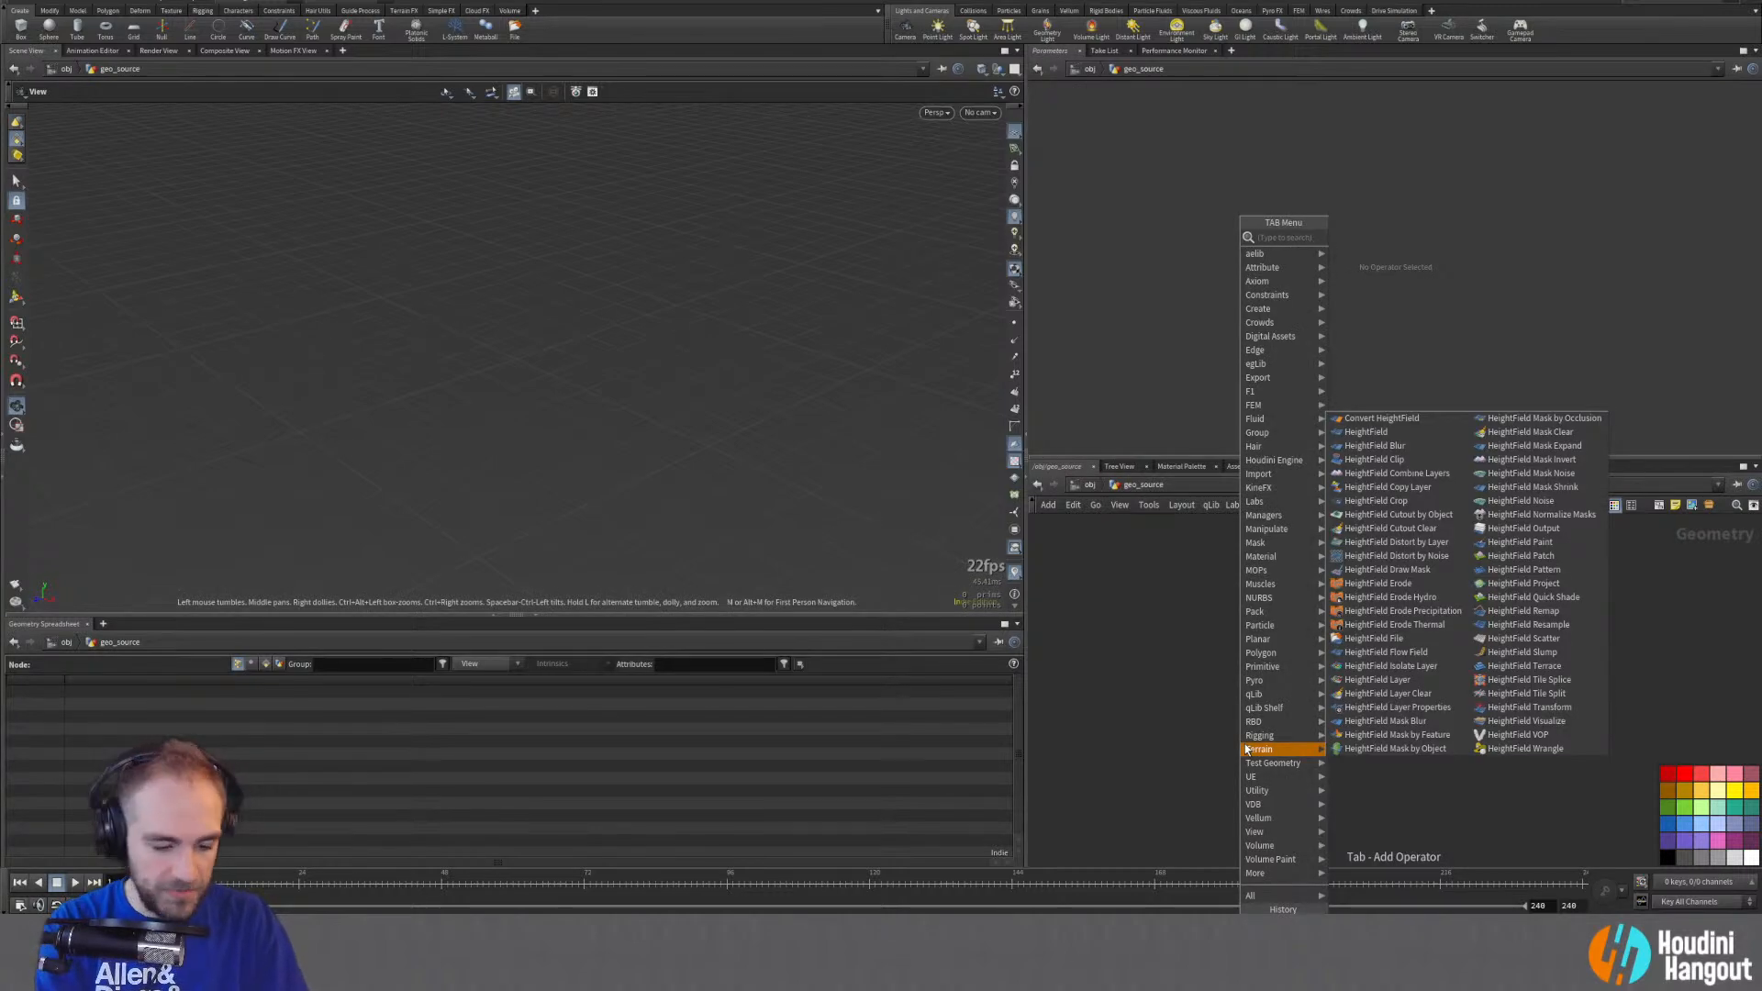
pyautogui.write('grid')
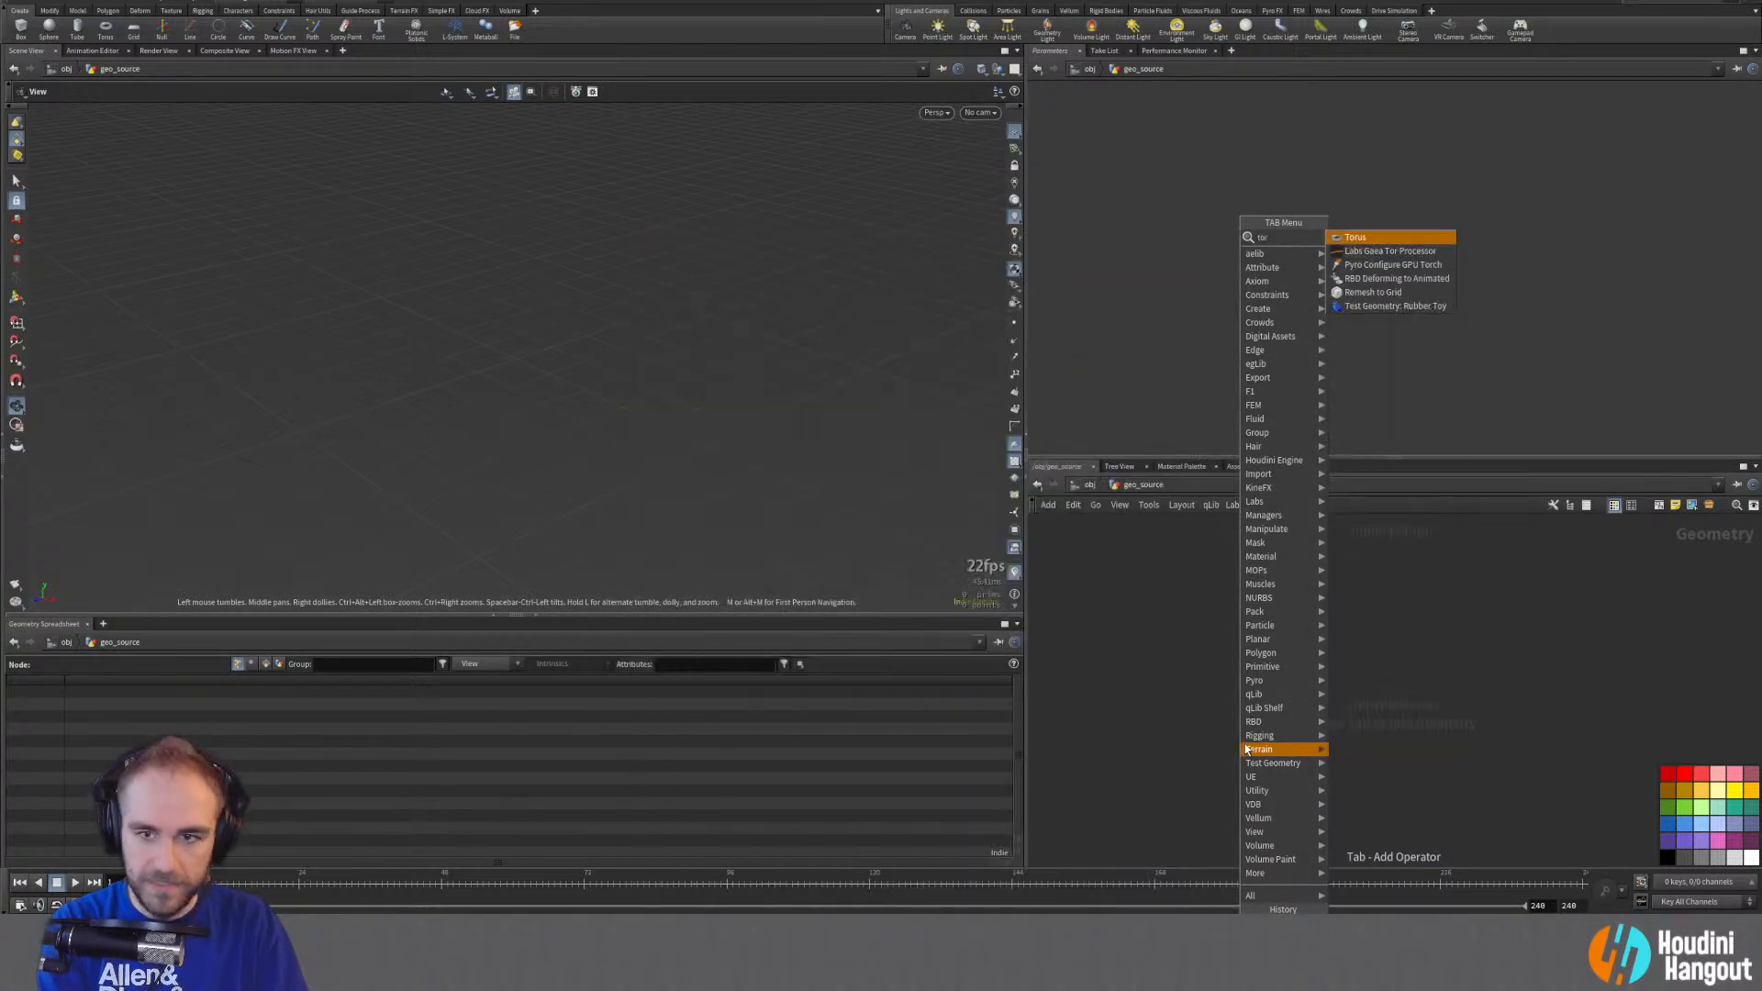
pyautogui.press('Return')
pyautogui.click(1349, 634)
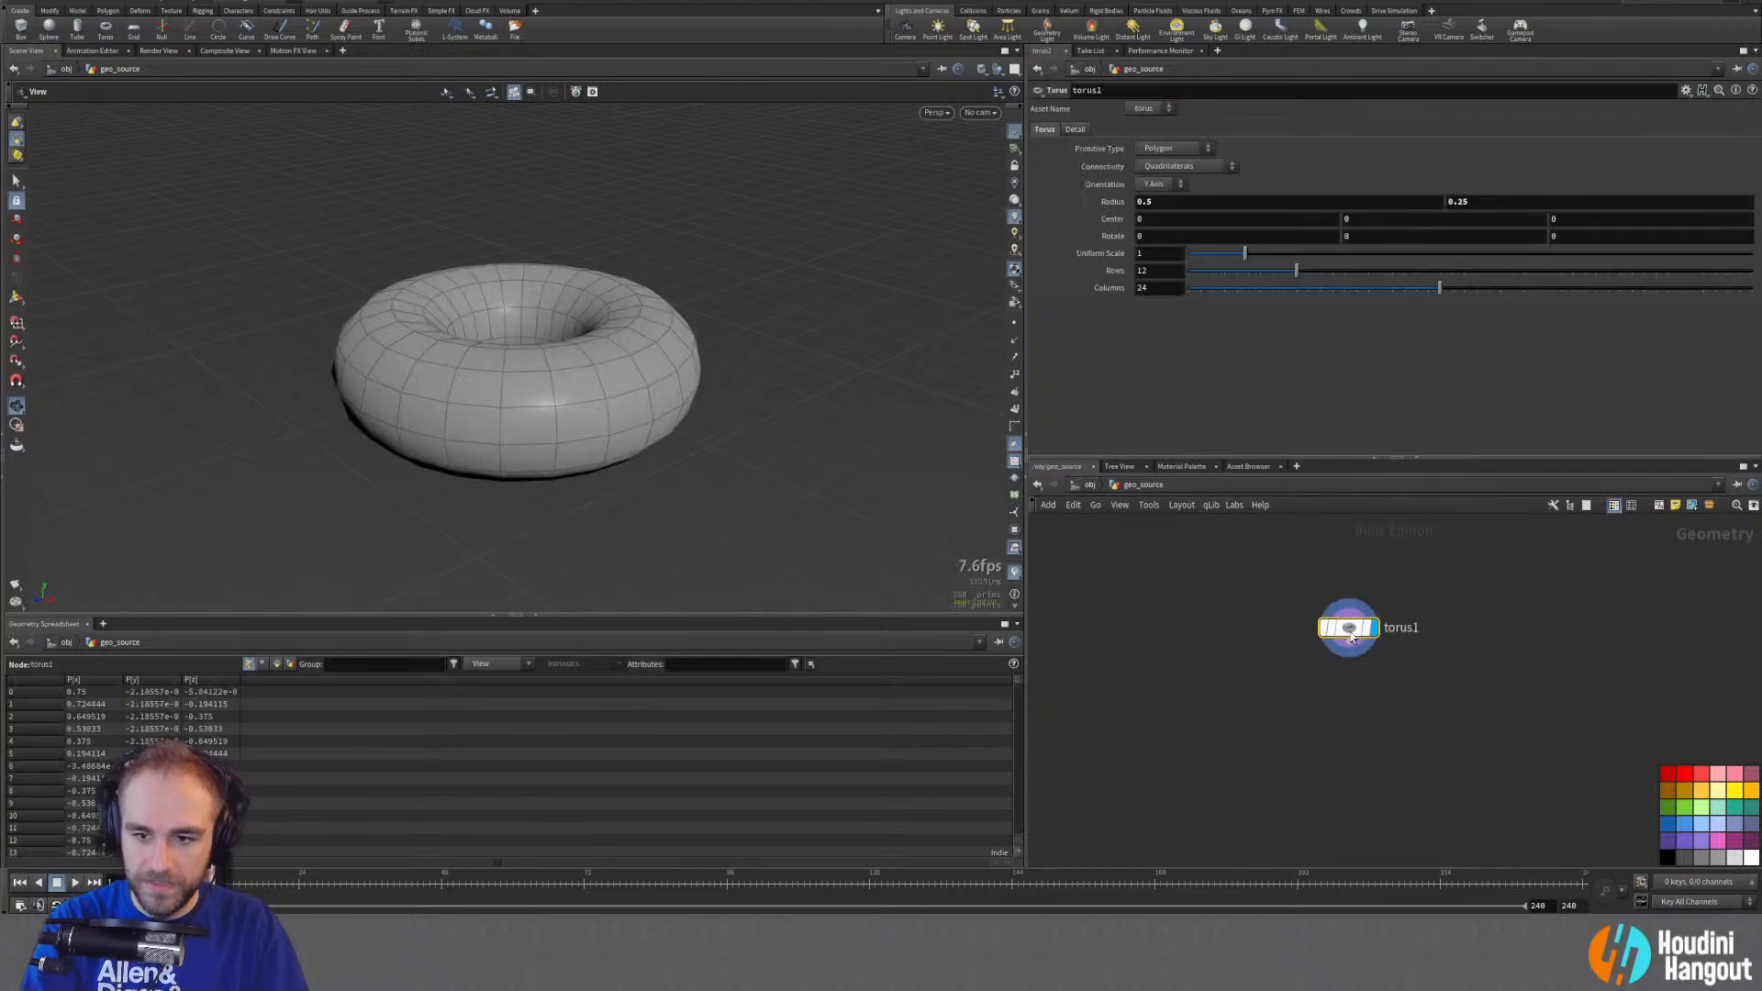
pyautogui.moveTo(1359, 641); pyautogui.dragTo(1386, 667)
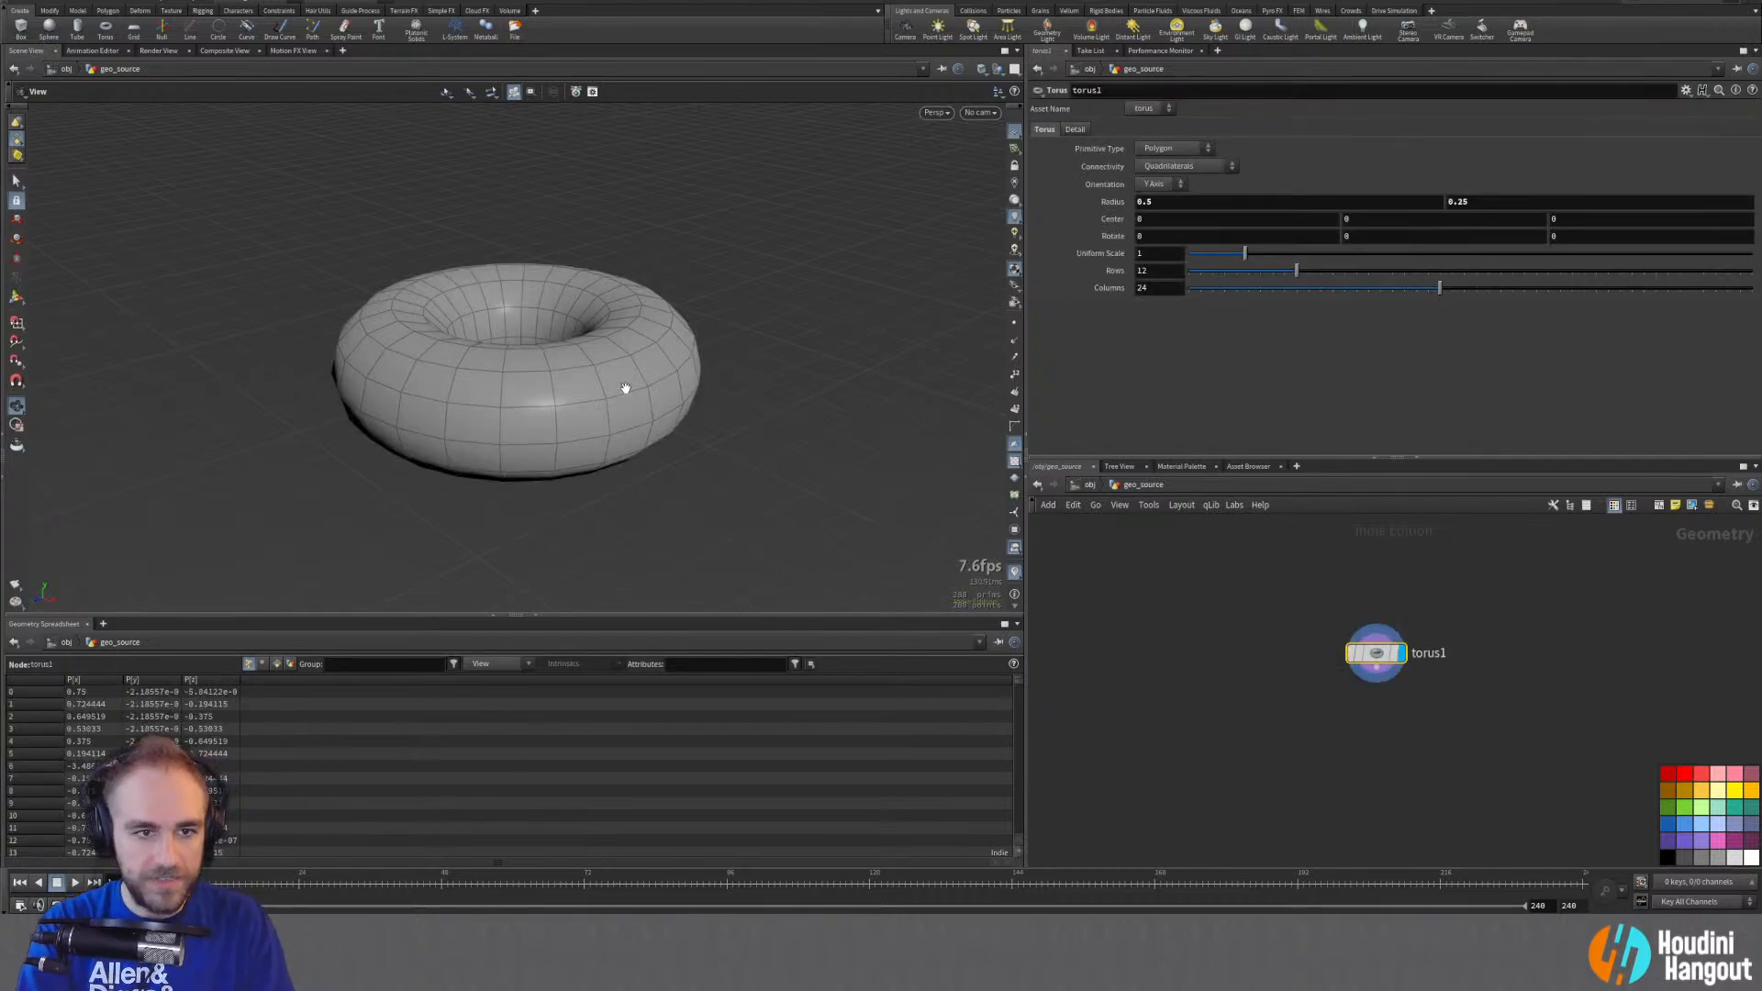
# Step: Set the torus's second radius to 0.15, its rows to 36 and its columns to 48
pyautogui.moveTo(626, 388); pyautogui.dragTo(491, 361)
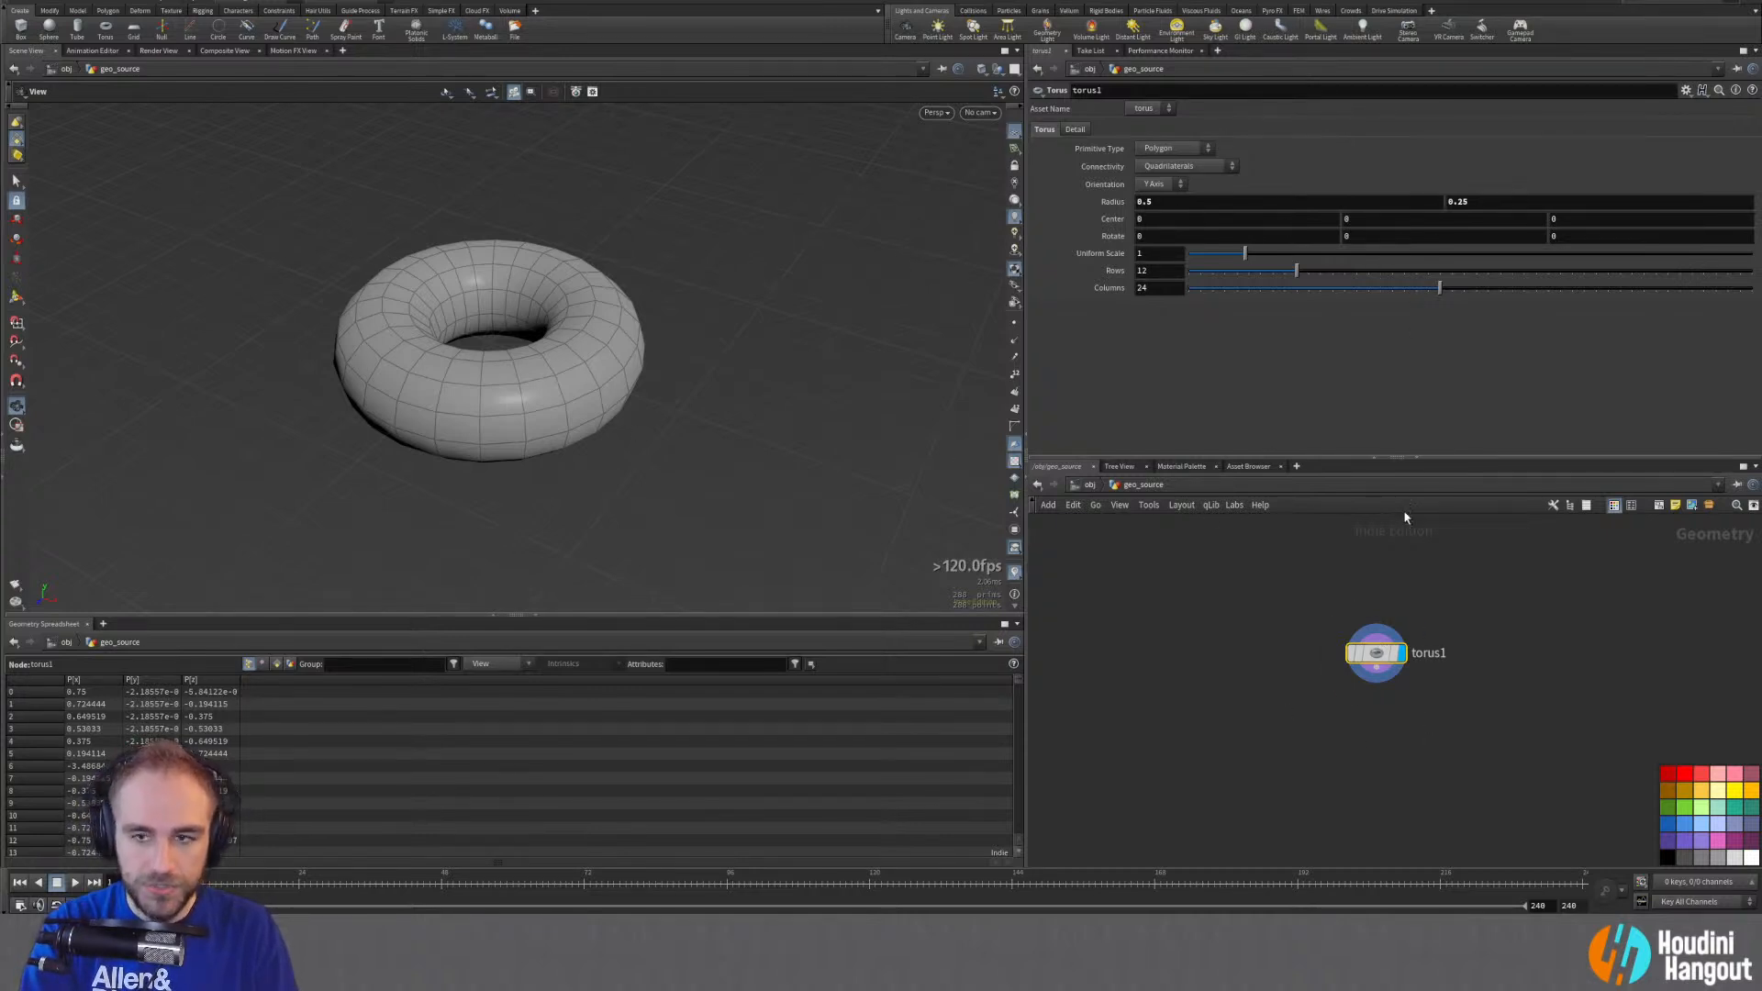
pyautogui.moveTo(1474, 201)
pyautogui.mouseDown(button='middle')
pyautogui.moveTo(1441, 201)
pyautogui.moveTo(1481, 201)
pyautogui.moveTo(1481, 222)
pyautogui.moveTo(1388, 234)
pyautogui.moveTo(1482, 206)
pyautogui.mouseUp(button='middle')
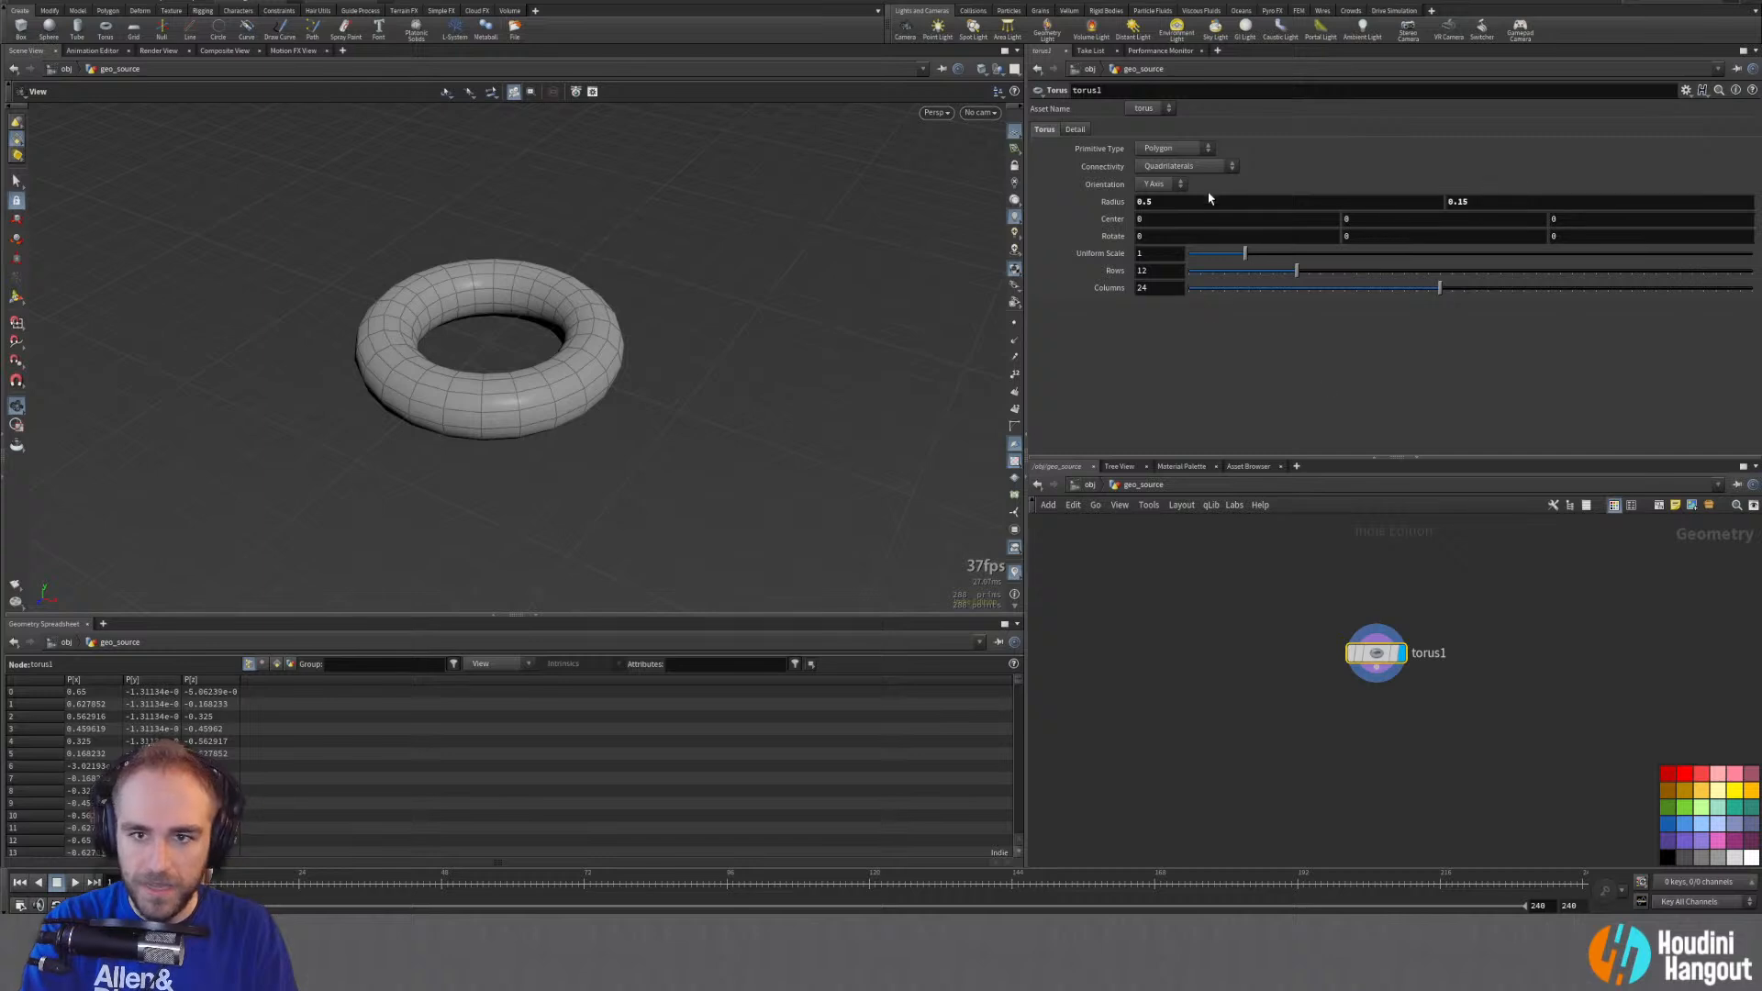
pyautogui.doubleClick(1151, 273)
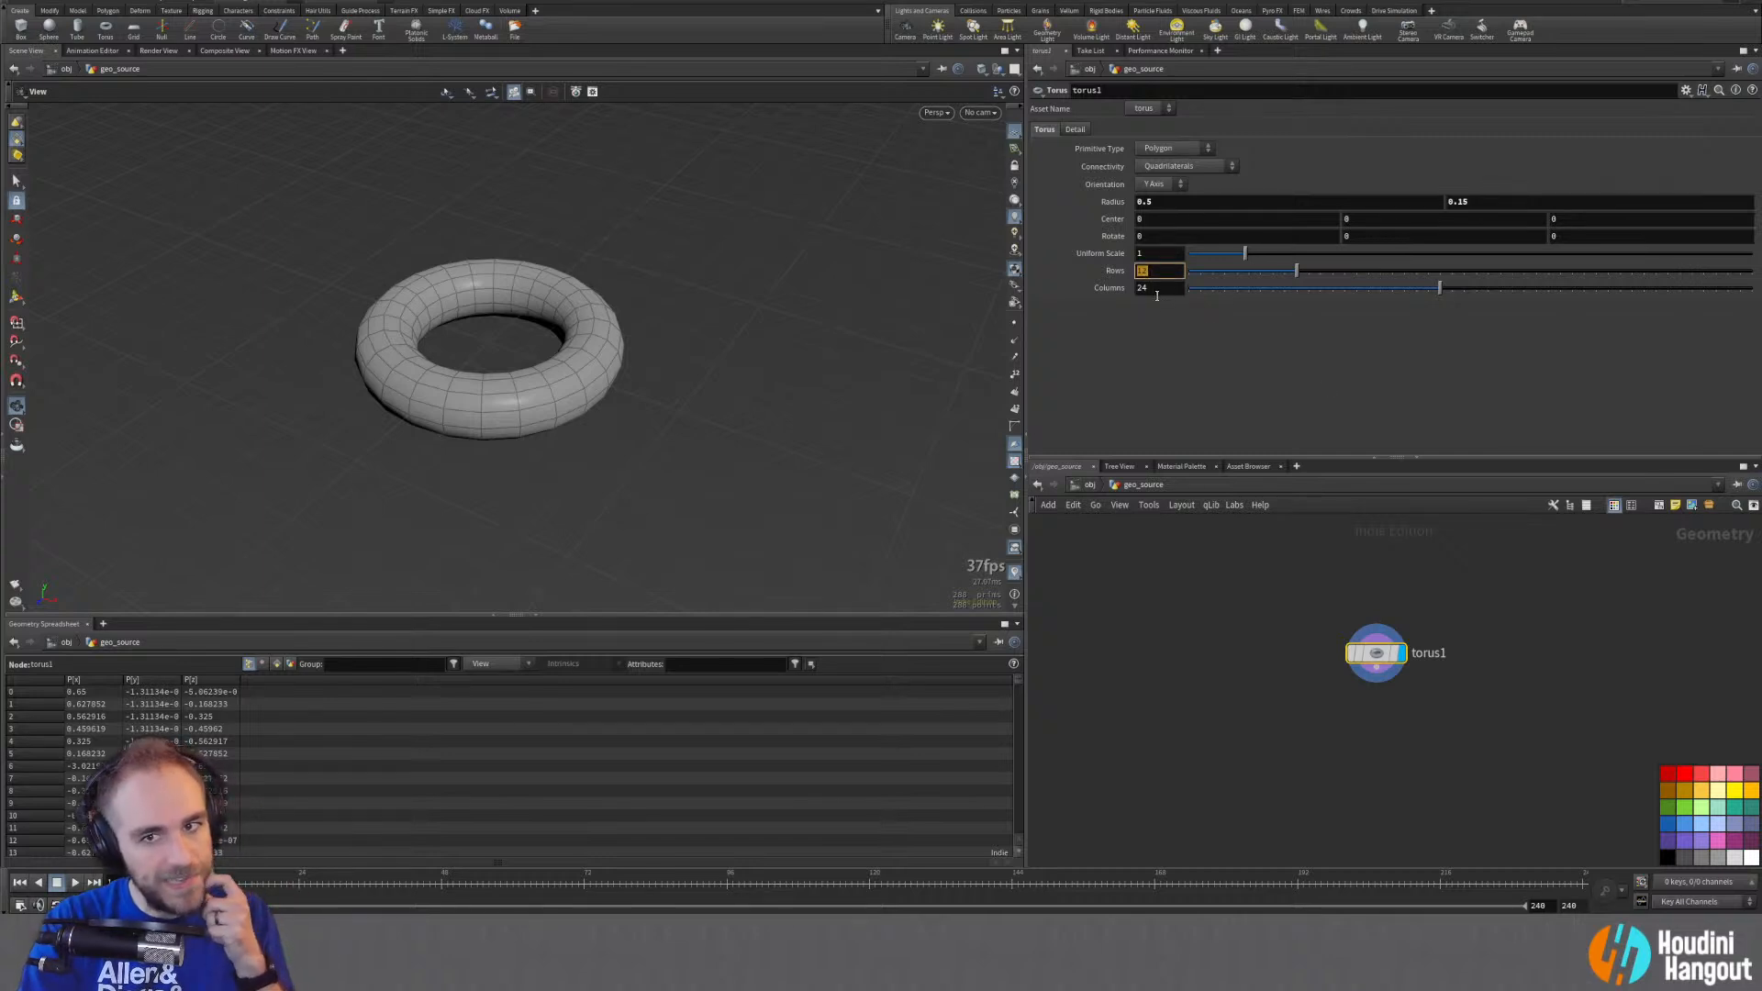
pyautogui.write('36')
pyautogui.doubleClick(1156, 292)
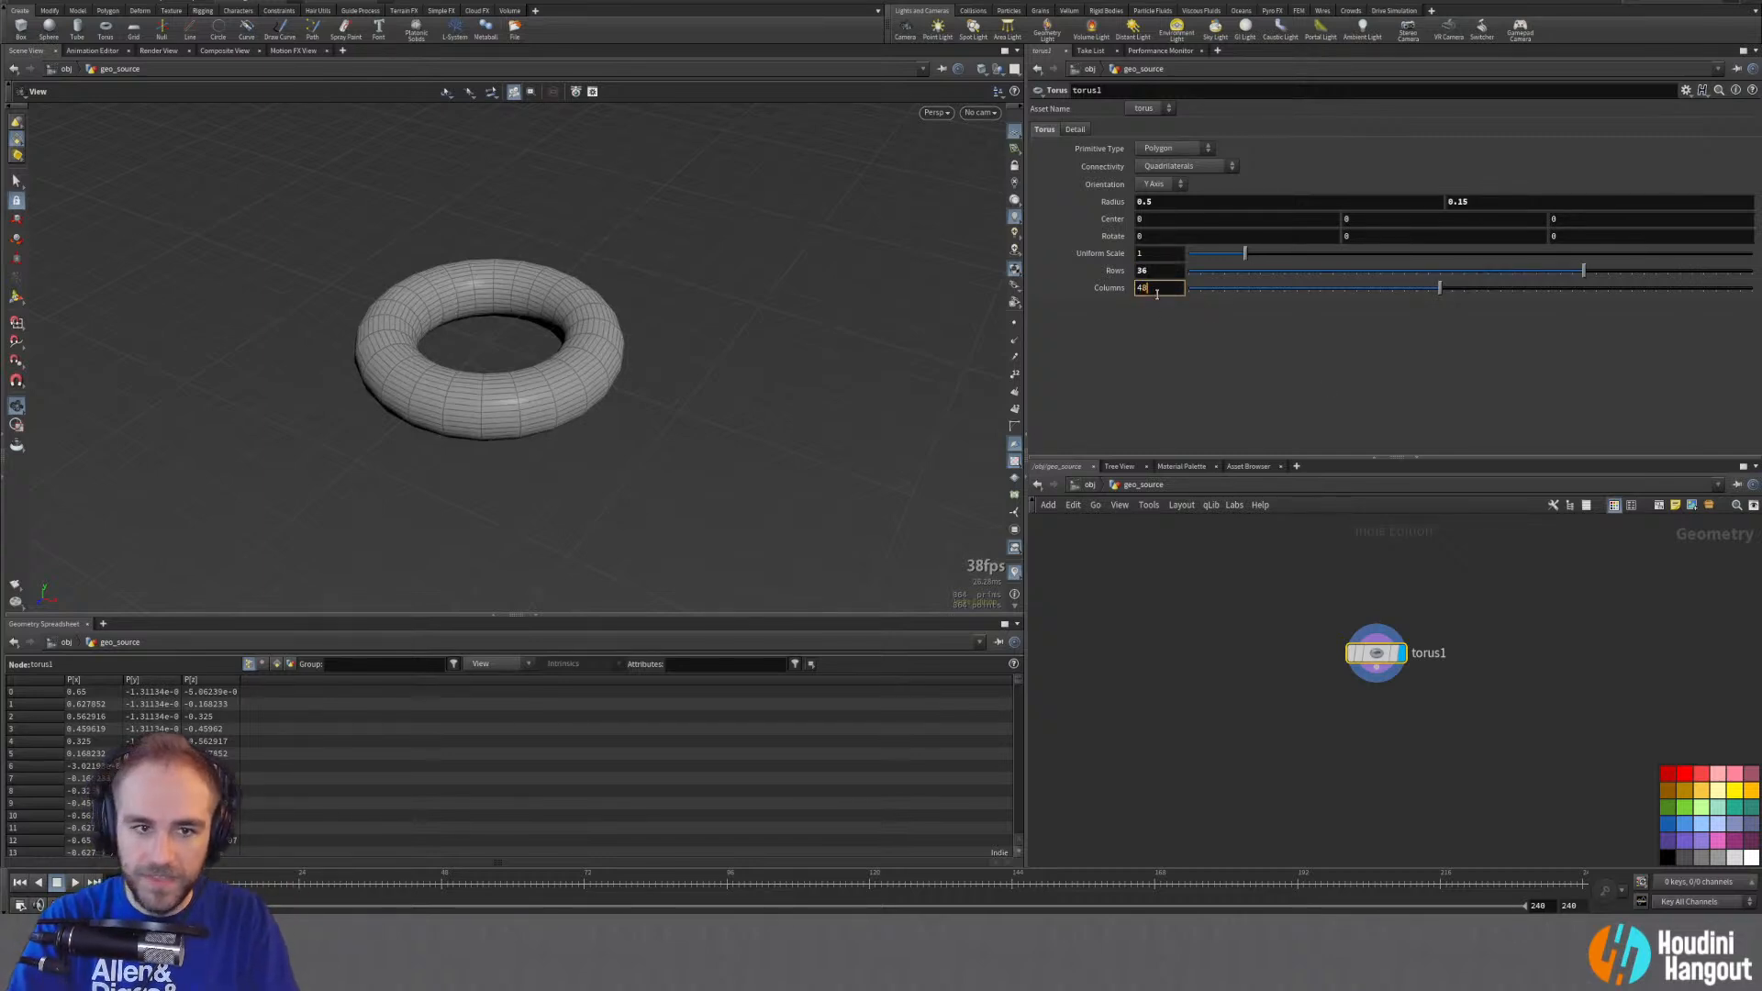
pyautogui.press('Return')
pyautogui.moveTo(382, 339); pyautogui.dragTo(496, 438)
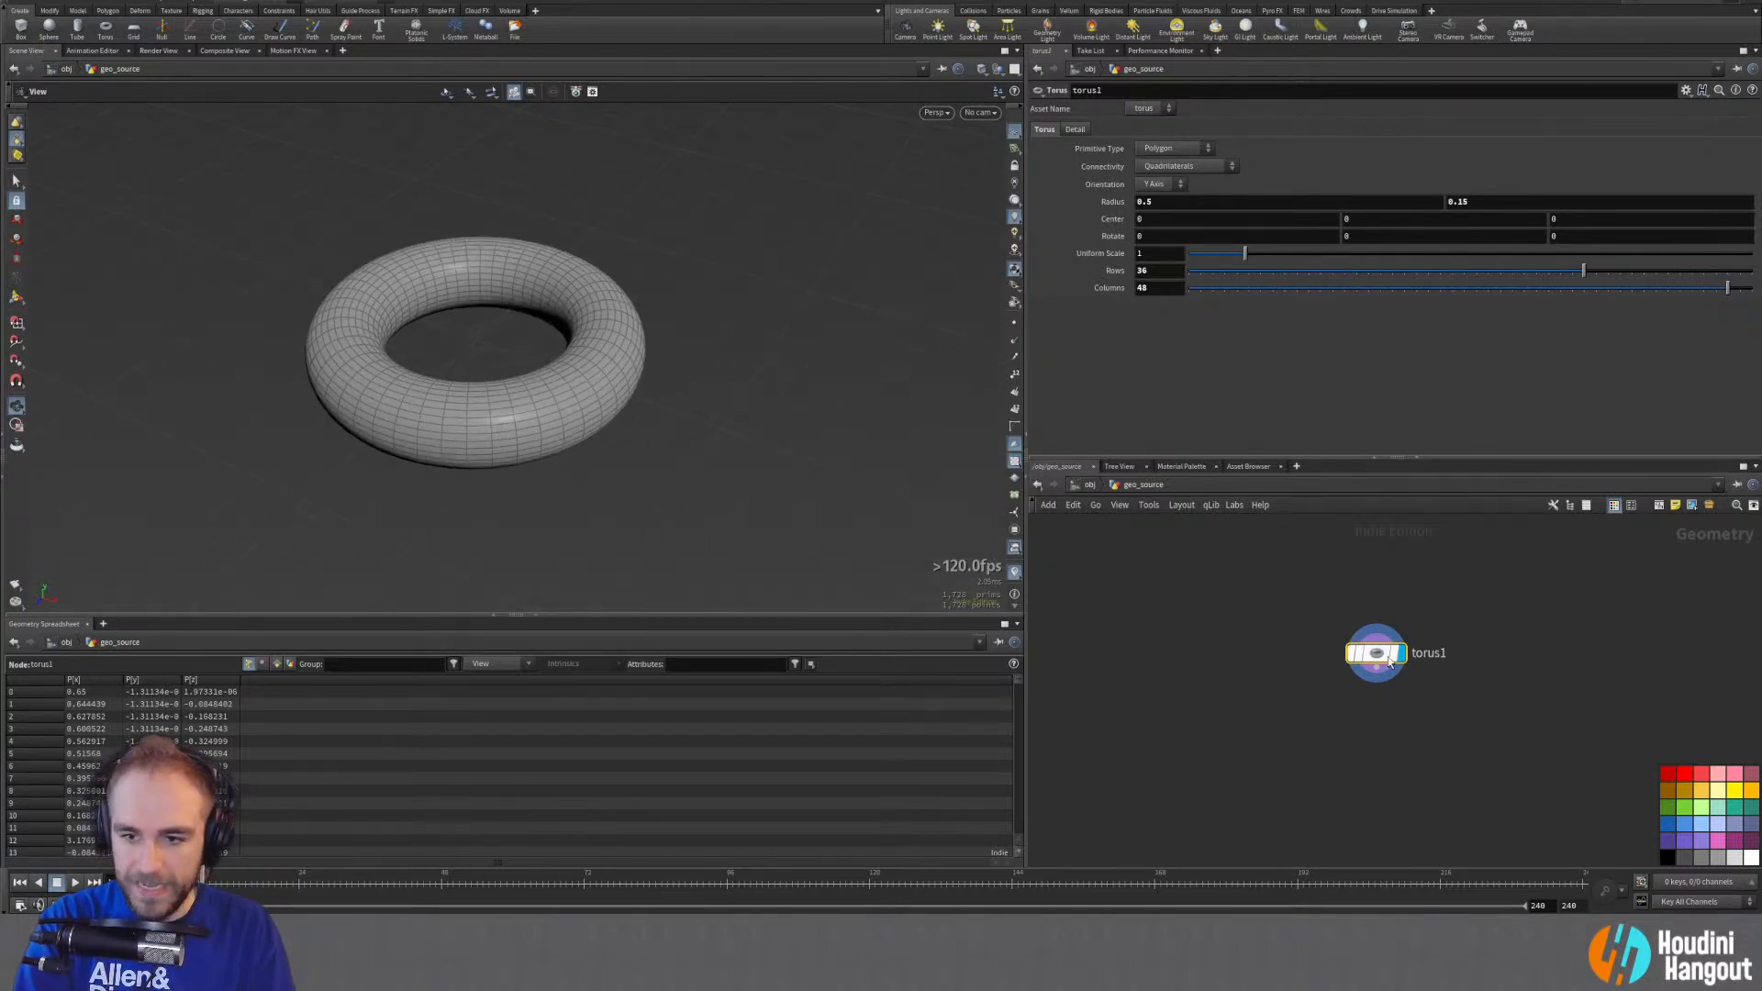
# Step: Add a Null node connected below the torus and name it OUT
pyautogui.press('Tab')
pyautogui.write('null')
pyautogui.press('Return')
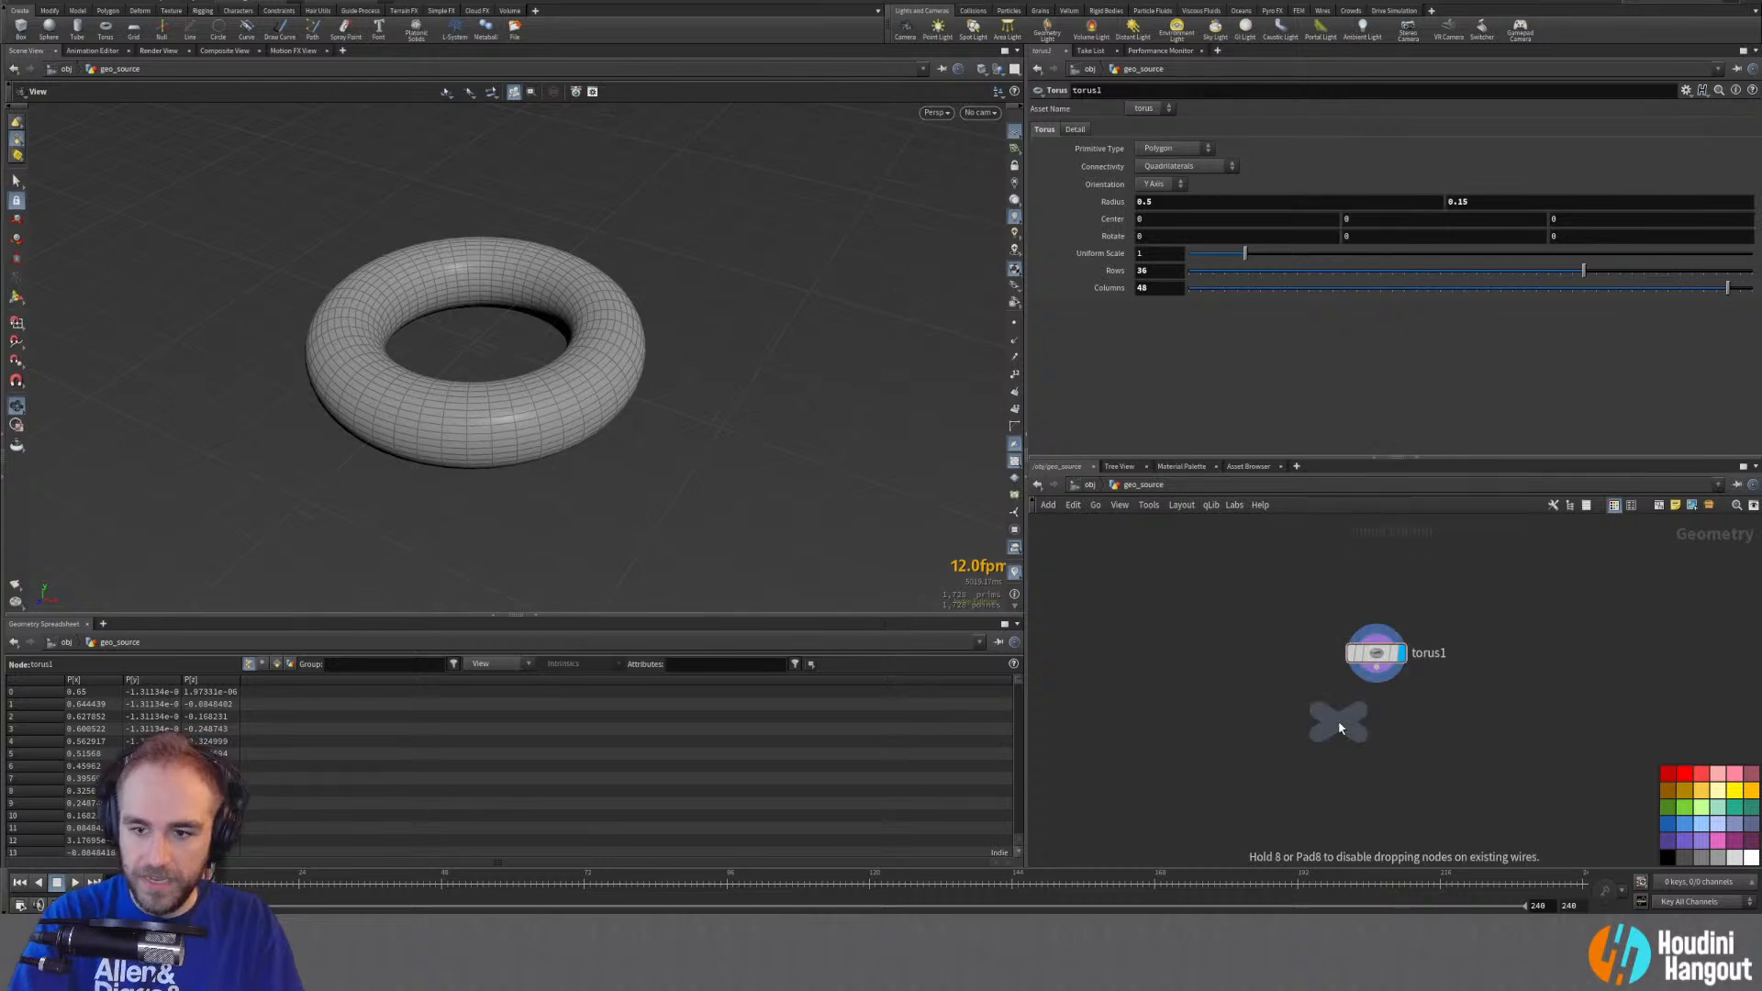
pyautogui.click(1377, 717)
pyautogui.doubleClick(1419, 717)
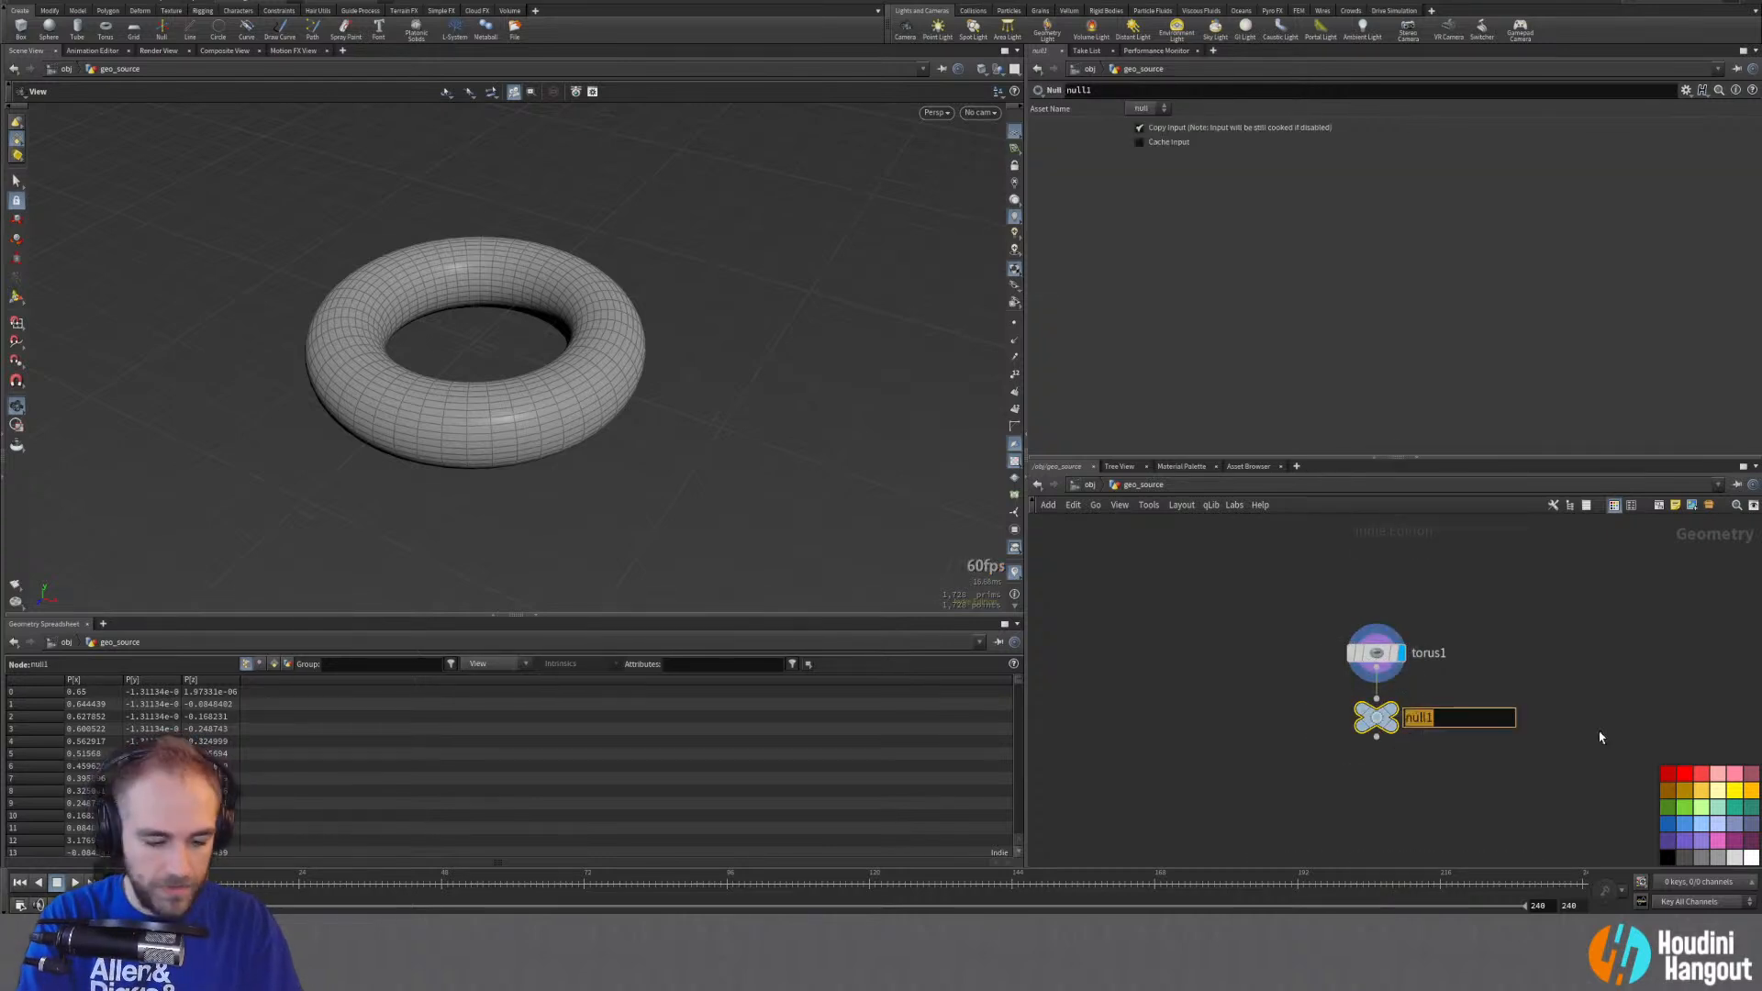
pyautogui.write('OUT')
pyautogui.press('Return')
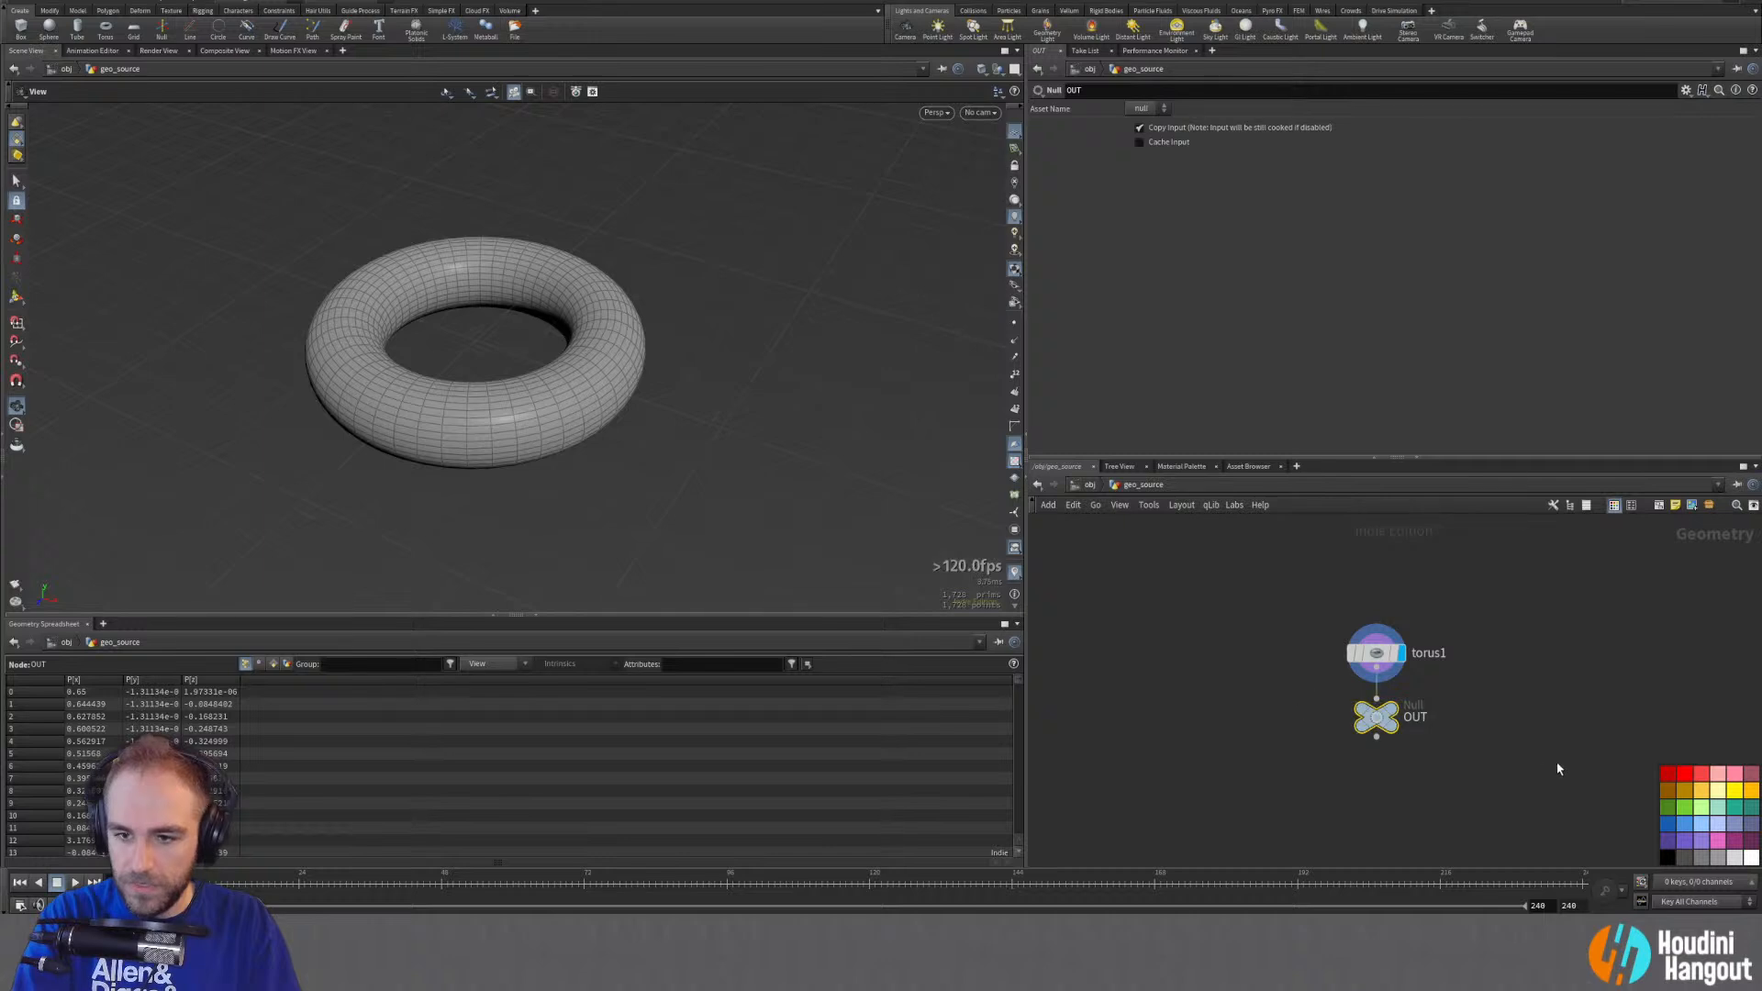
# Step: Colour the OUT null green, make it the displayed node and adjust its spacing below the torus
pyautogui.click(1668, 811)
pyautogui.moveTo(1385, 720); pyautogui.dragTo(1384, 745)
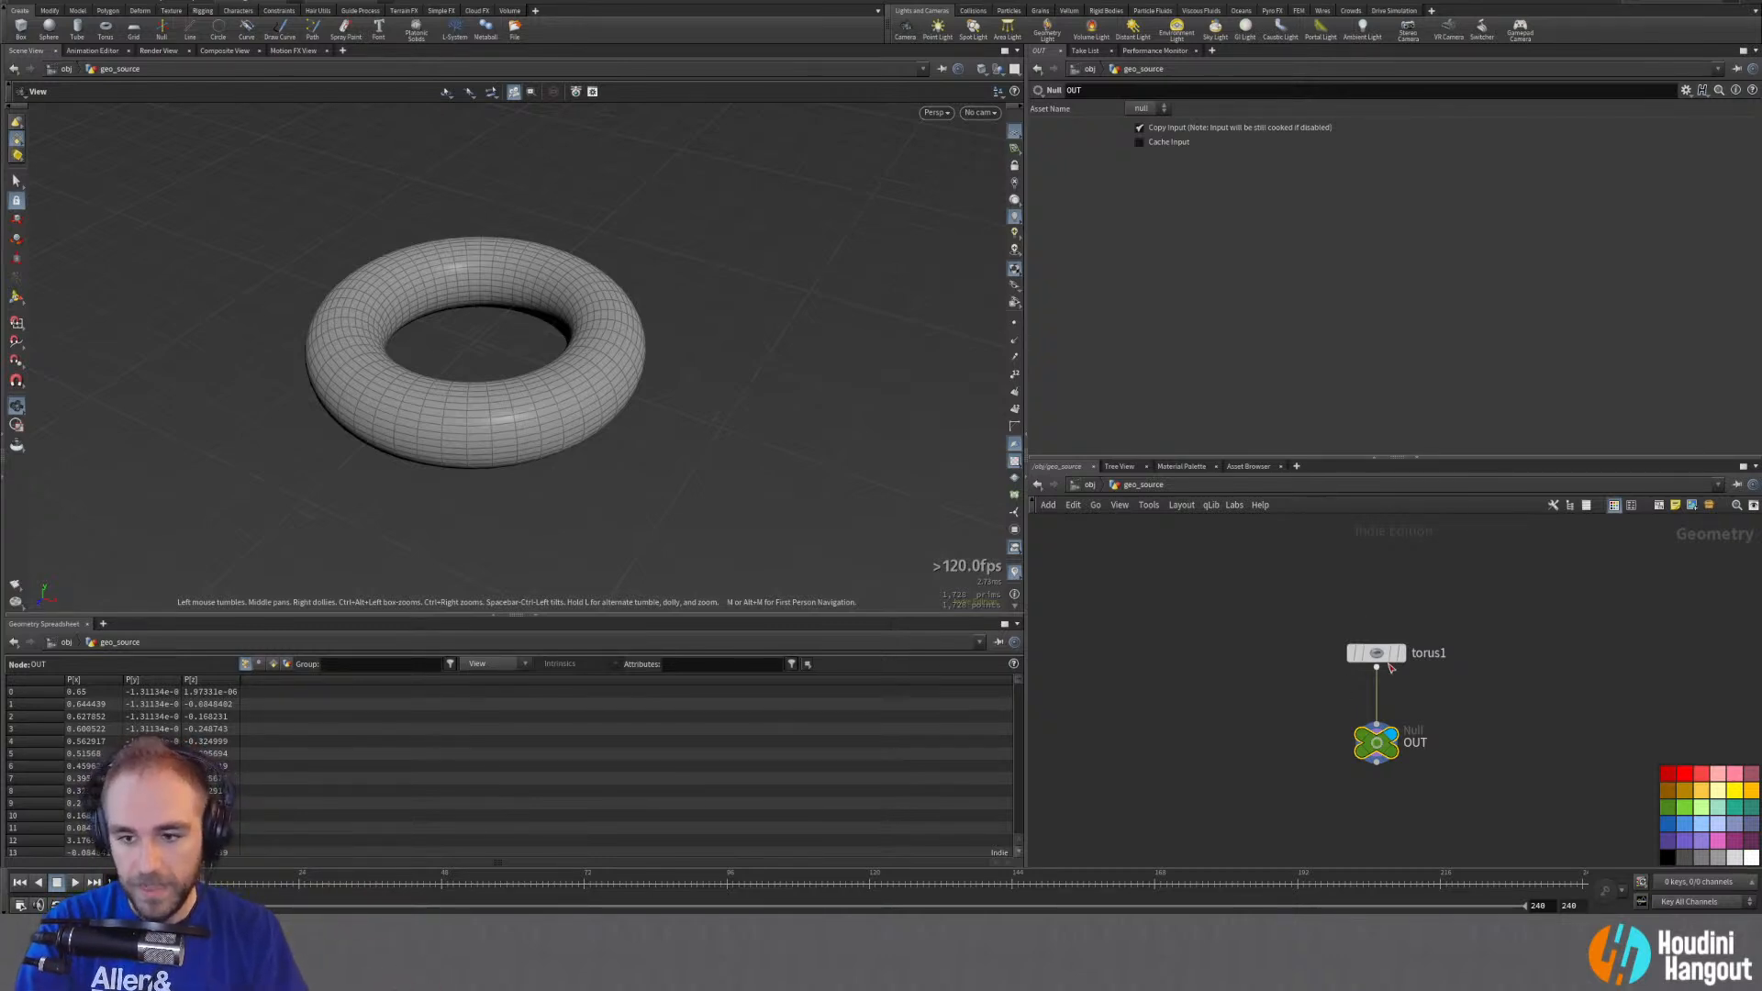
pyautogui.moveTo(1391, 668); pyautogui.dragTo(1390, 652)
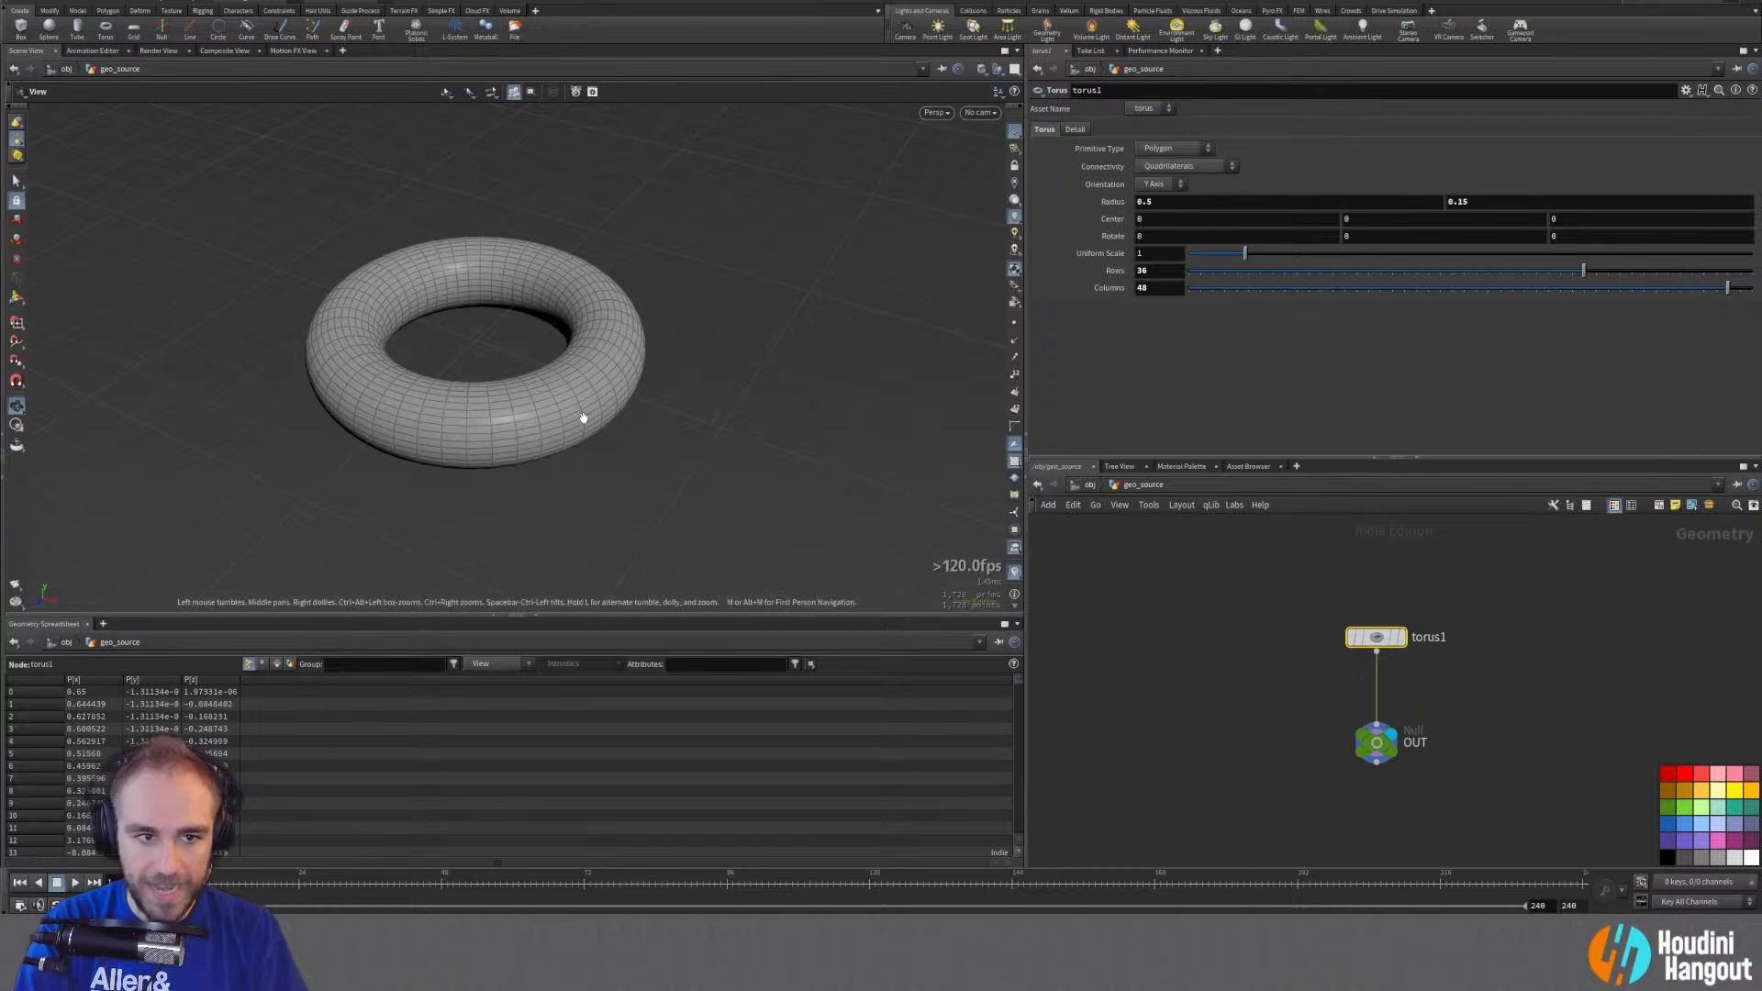
pyautogui.moveTo(584, 417); pyautogui.dragTo(488, 414, button='right')
pyautogui.moveTo(526, 423); pyautogui.dragTo(514, 462)
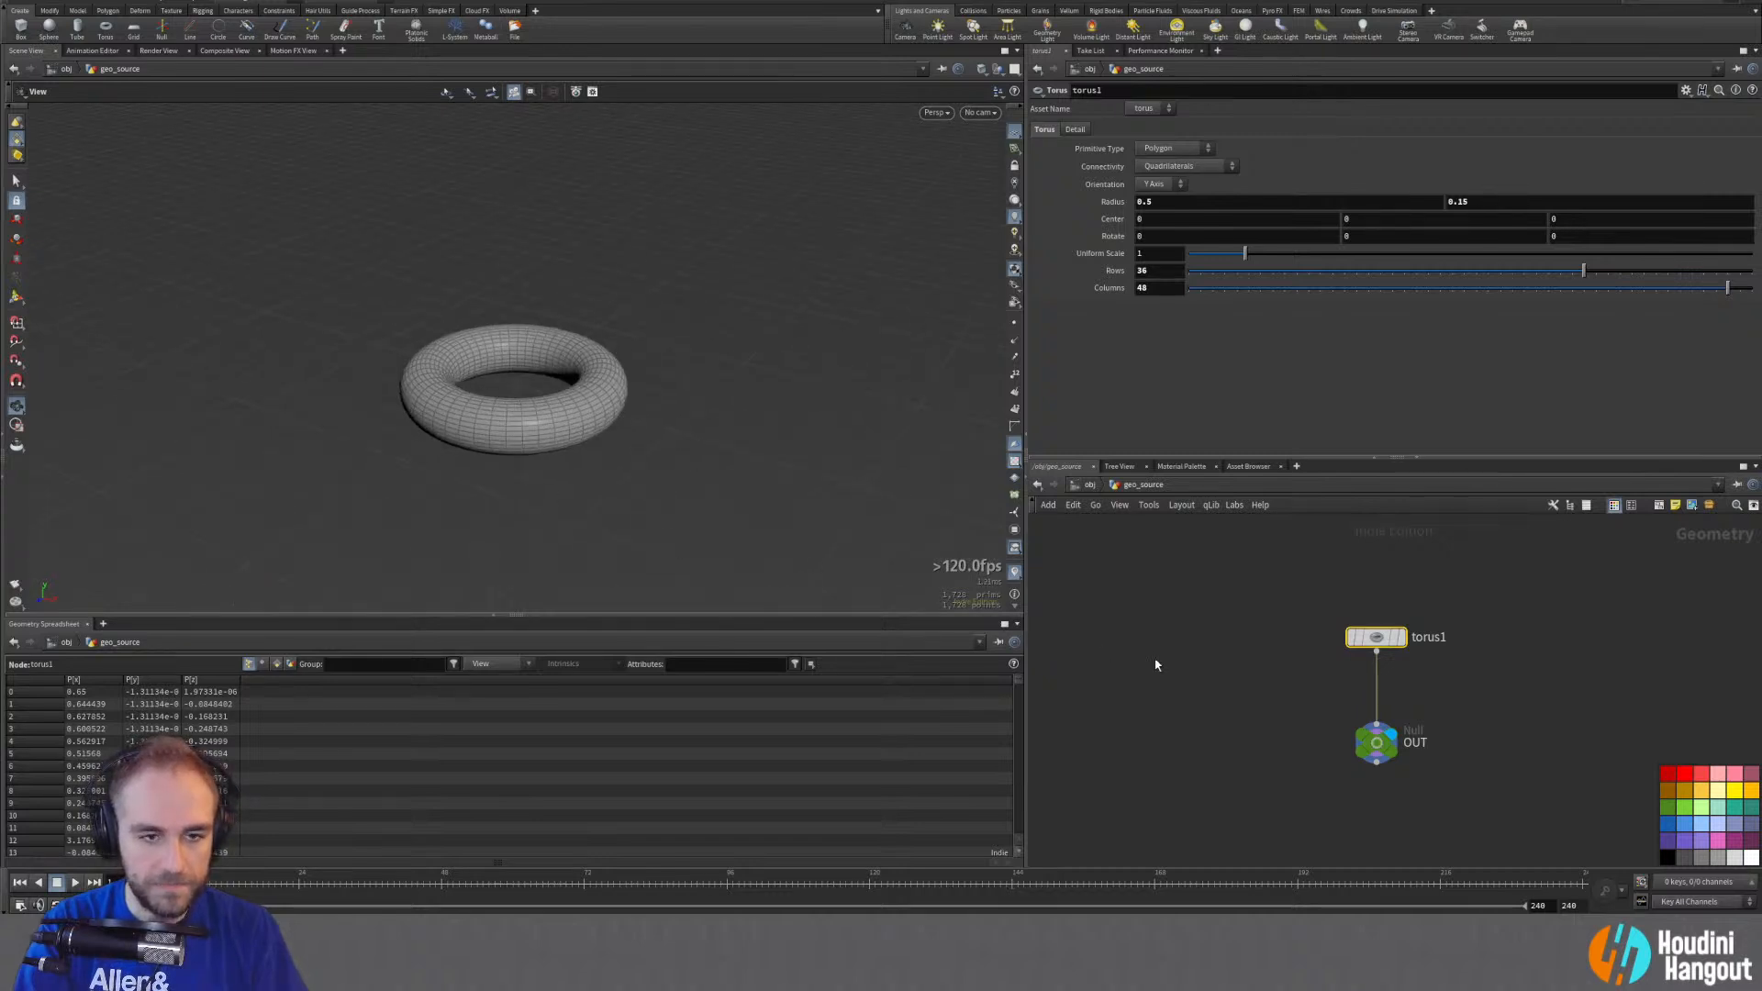
pyautogui.moveTo(1367, 754); pyautogui.dragTo(1371, 725)
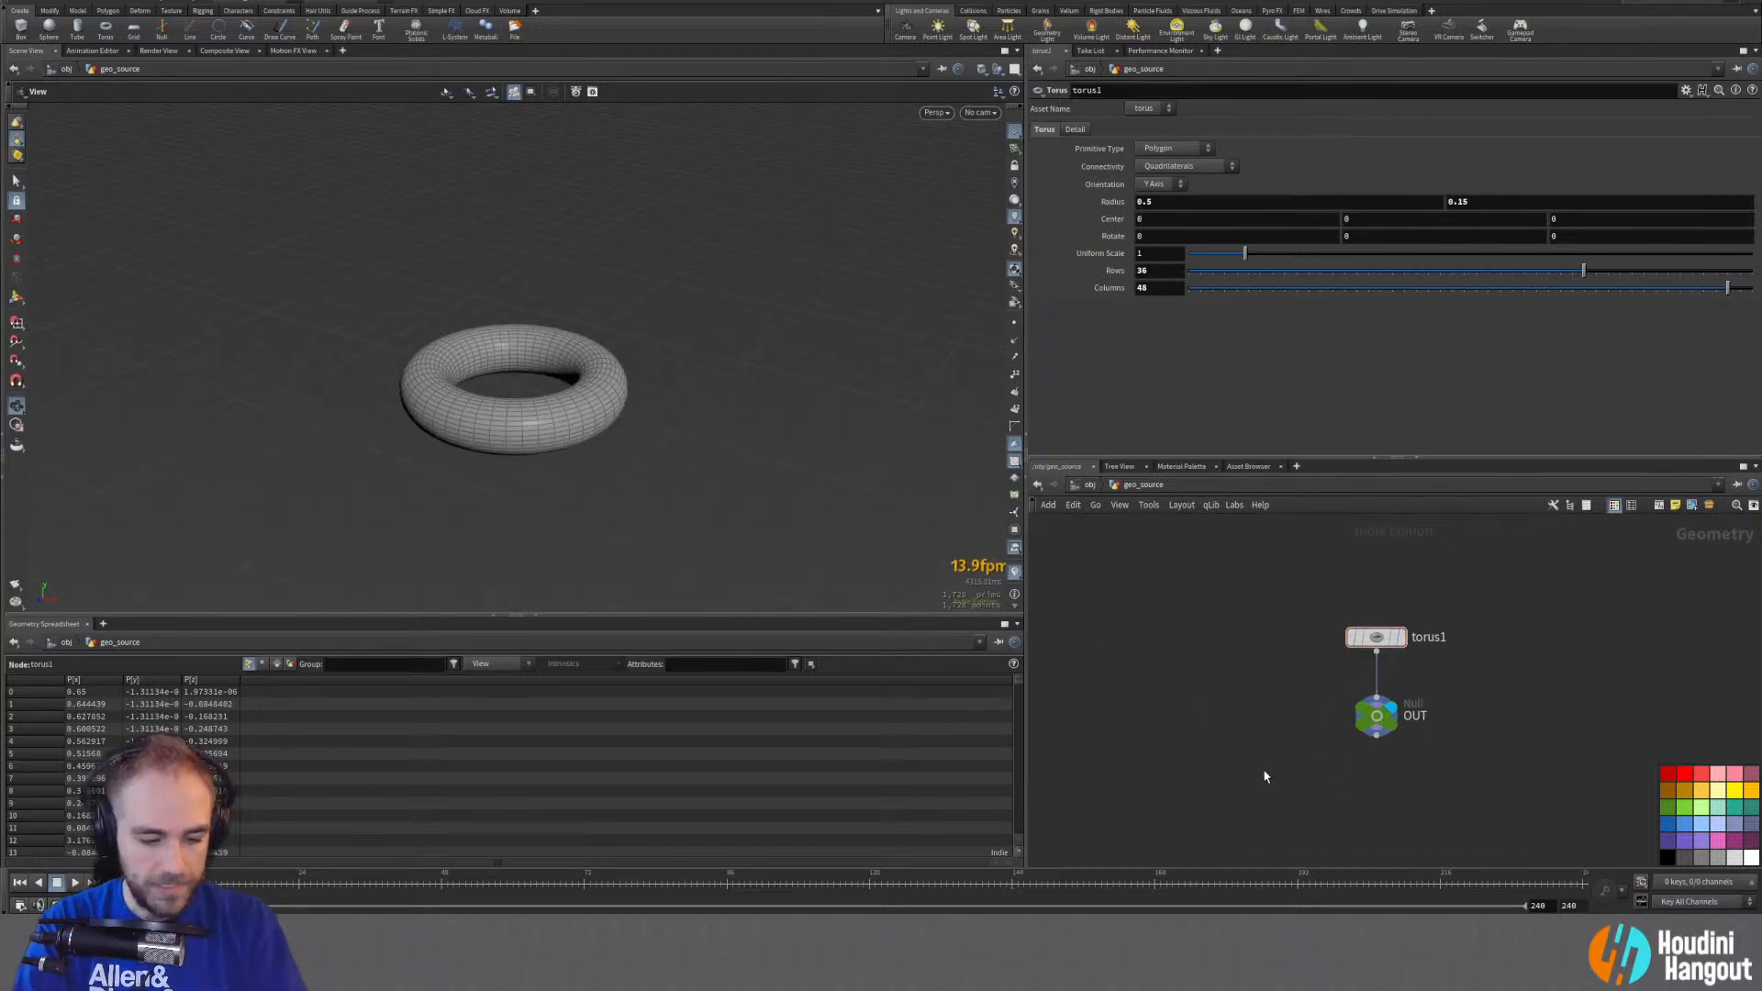
# Step: Return to the object level, add a second geometry object beside geo_source, name it sim_particles and colour it purple
pyautogui.press('u')
pyautogui.press('Tab')
pyautogui.write('ge')
pyautogui.press('Return')
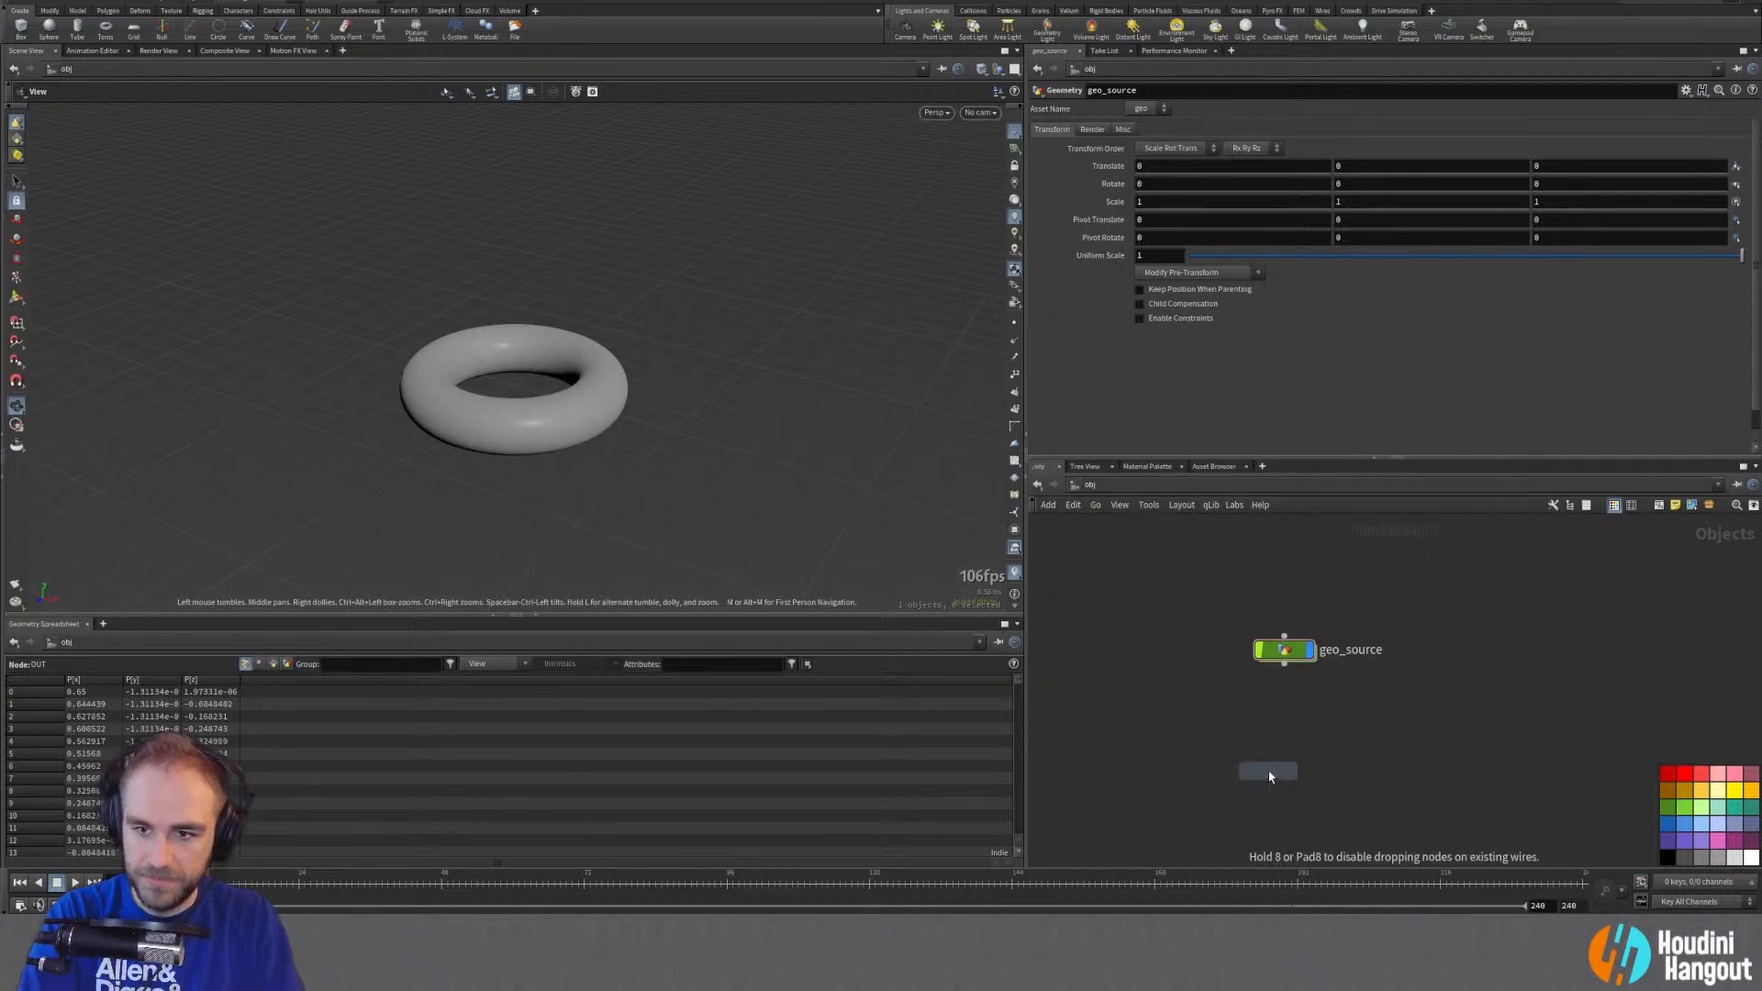
pyautogui.click(1458, 650)
pyautogui.doubleClick(1508, 650)
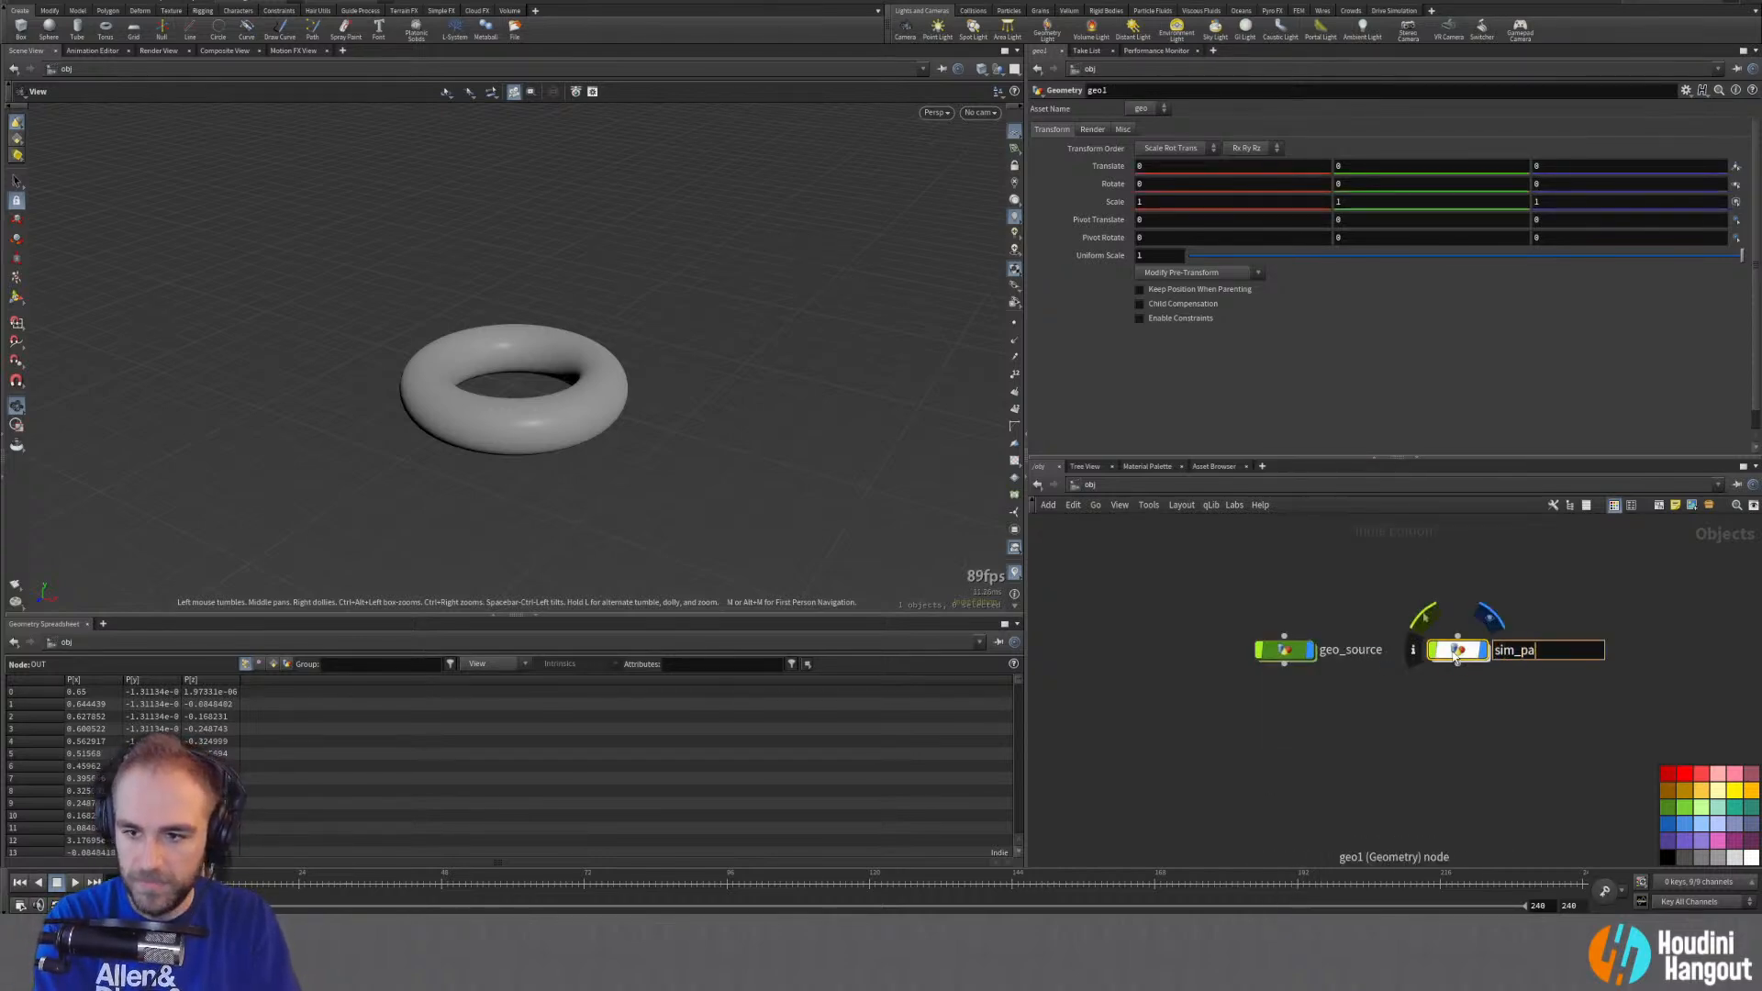
pyautogui.write('sim_particles')
pyautogui.press('Return')
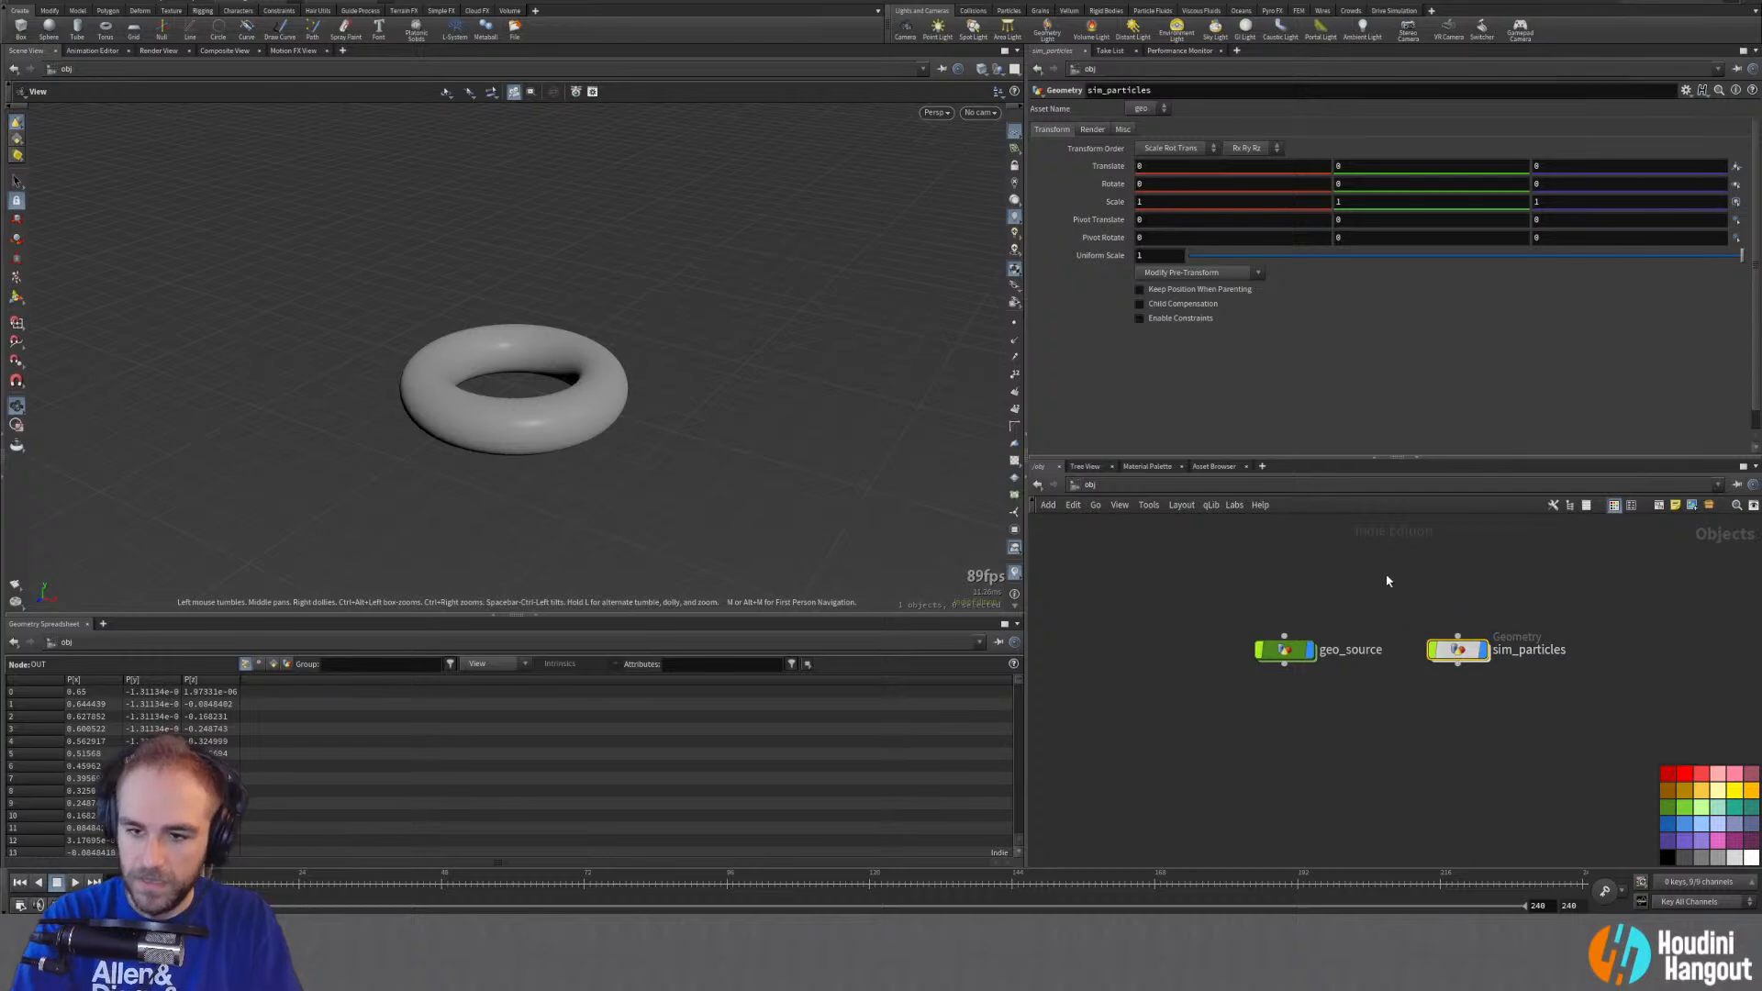
pyautogui.click(1668, 844)
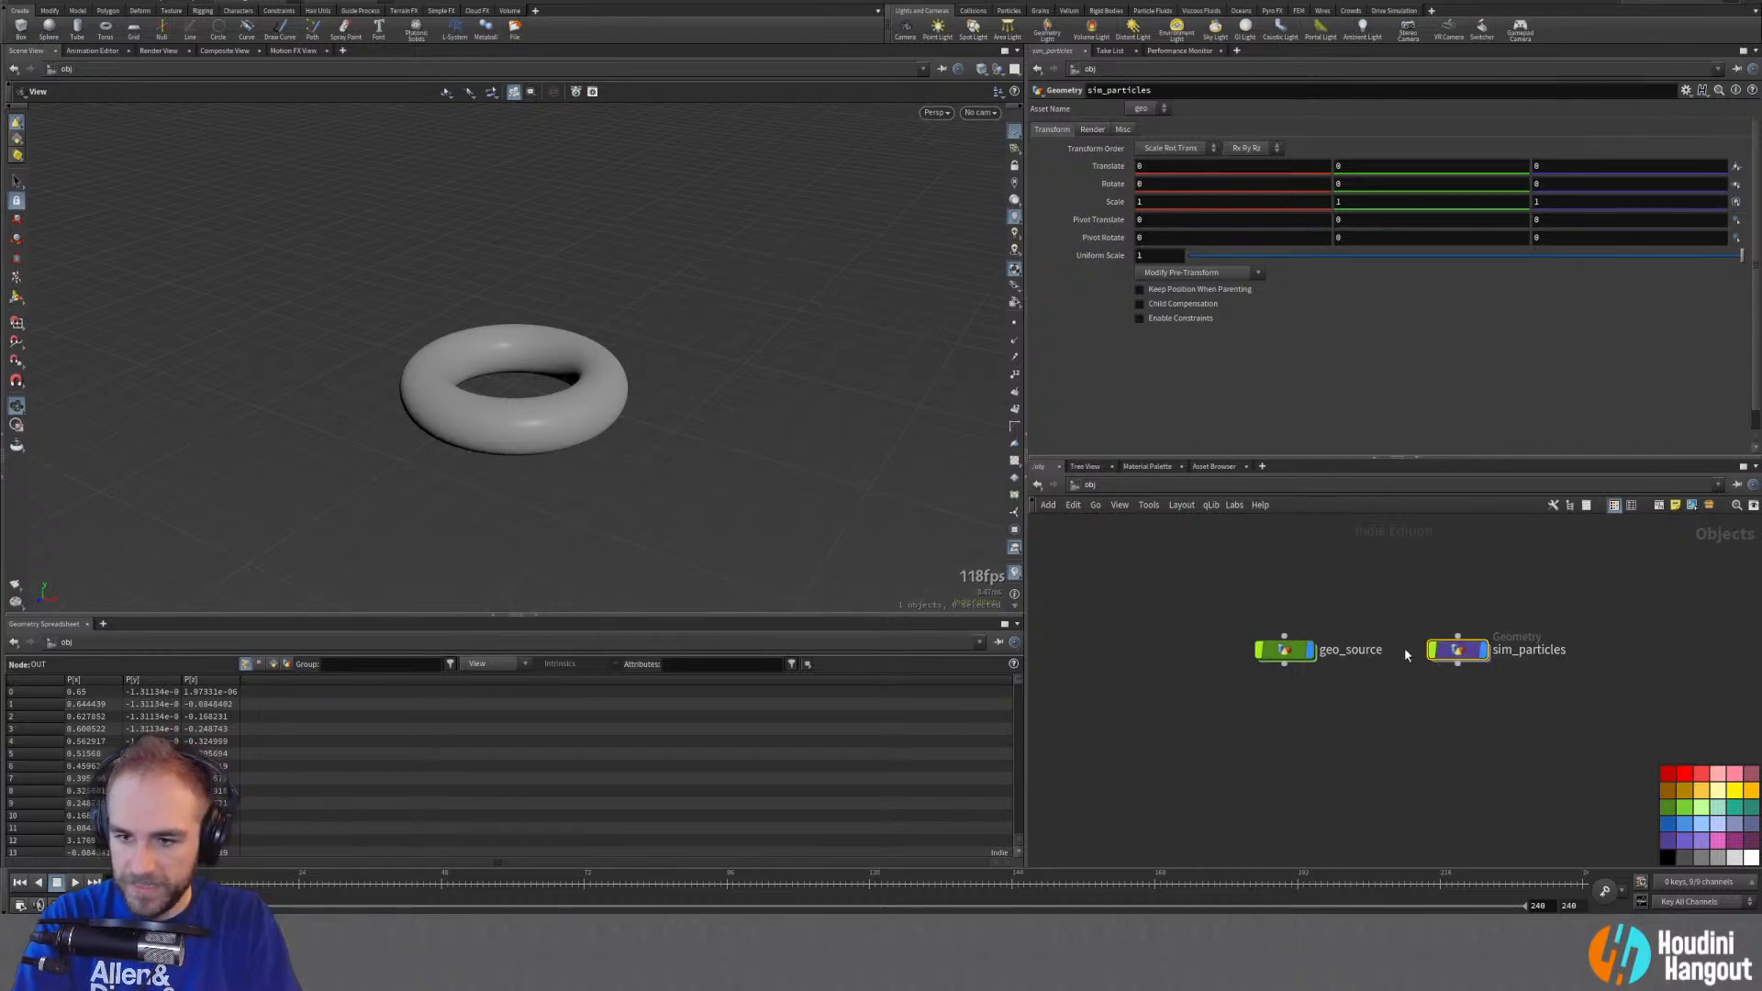
pyautogui.moveTo(1219, 600); pyautogui.dragTo(1488, 683)
pyautogui.moveTo(1462, 694); pyautogui.dragTo(1408, 666, button='middle')
# Step: Go inside sim_particles and add an Object Merge node to its network
pyautogui.doubleClick(1404, 624)
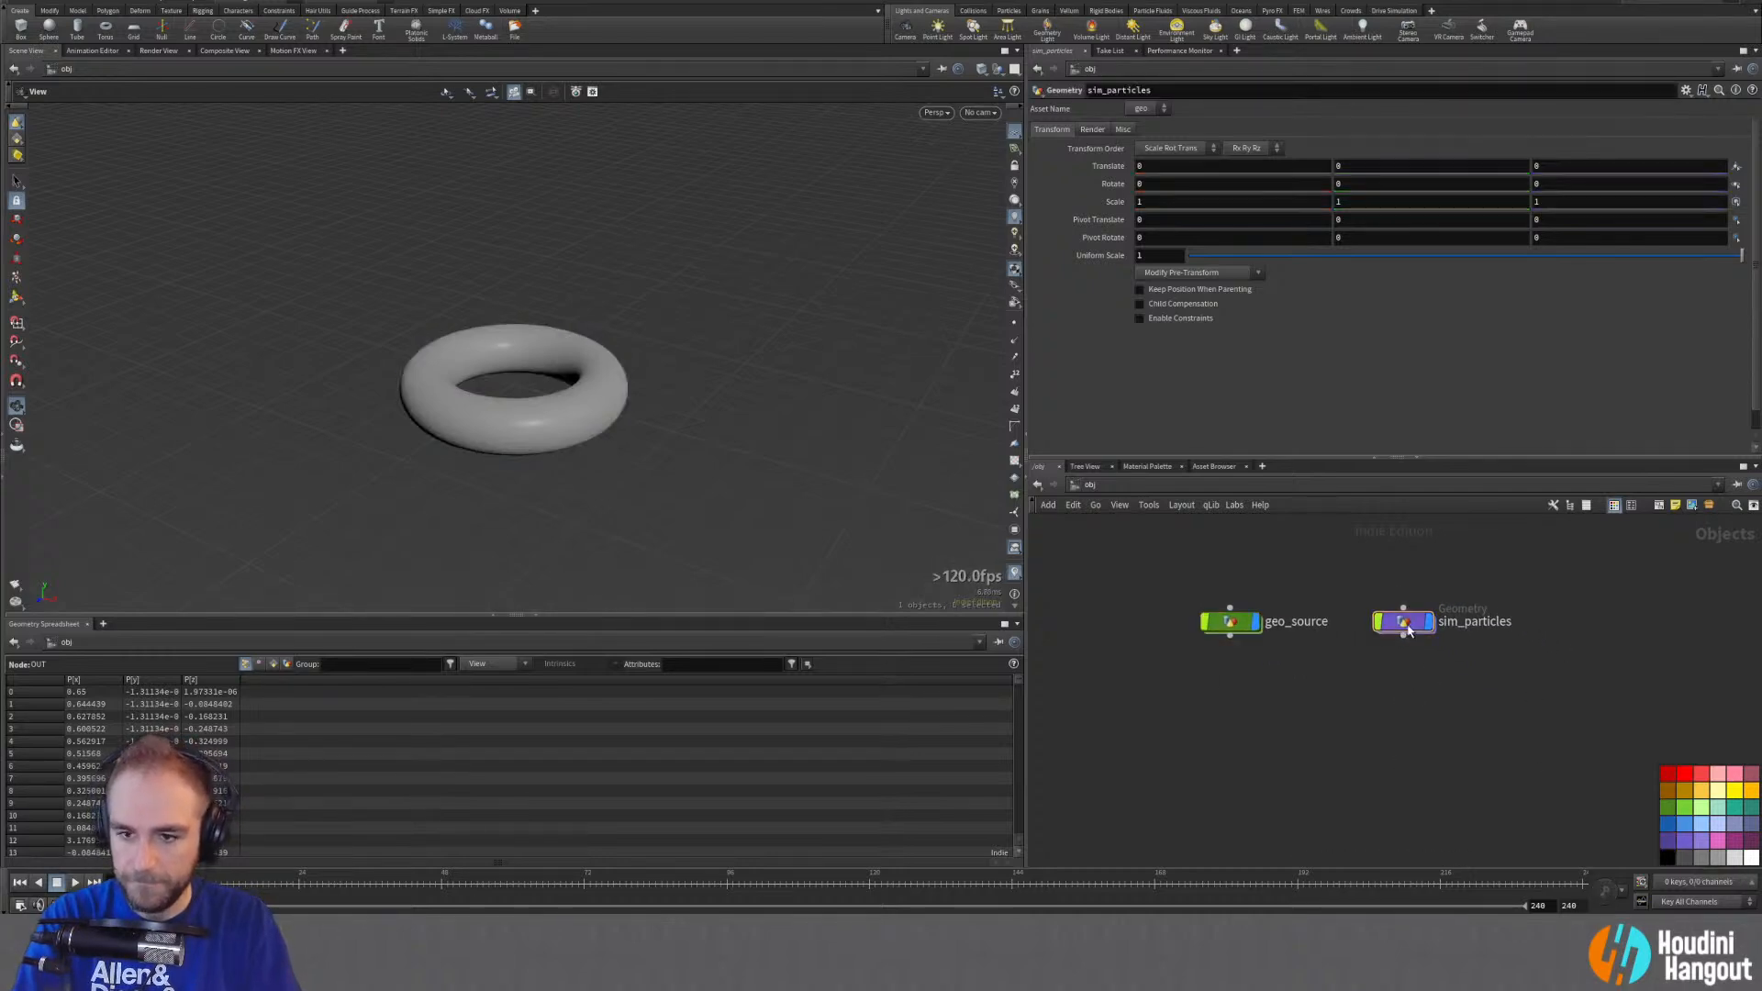
pyautogui.press('Tab')
pyautogui.write('obj')
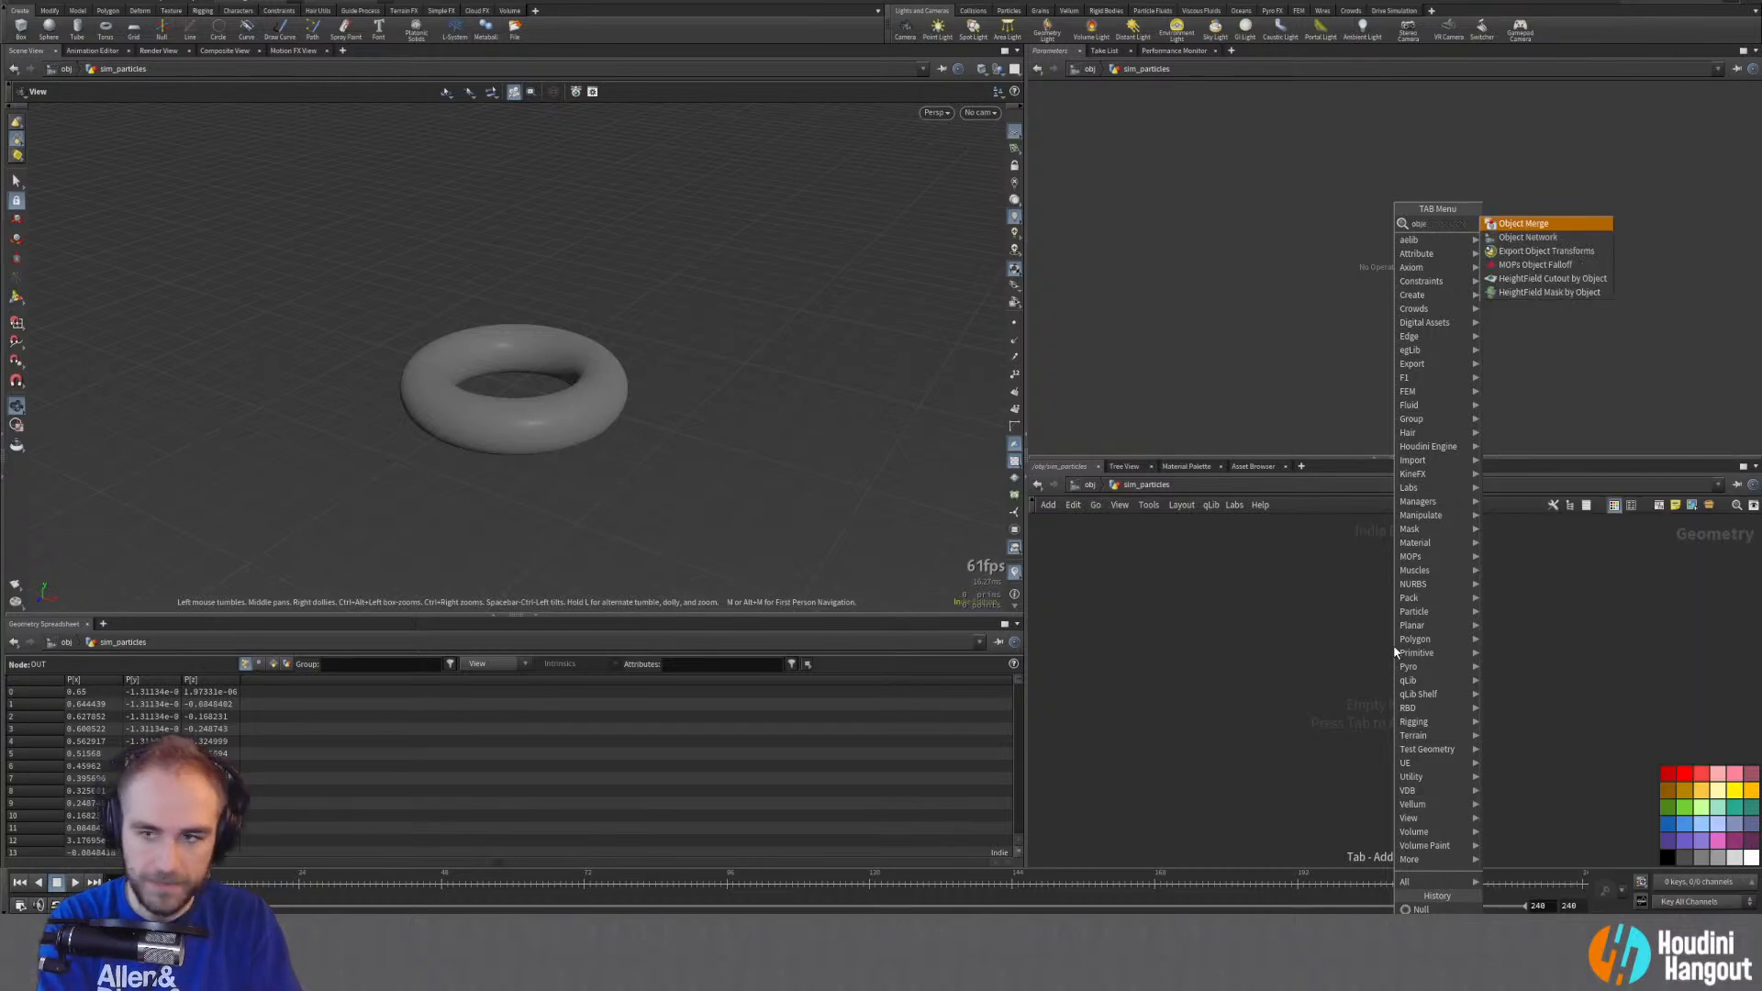
pyautogui.press('Return')
pyautogui.click(1383, 615)
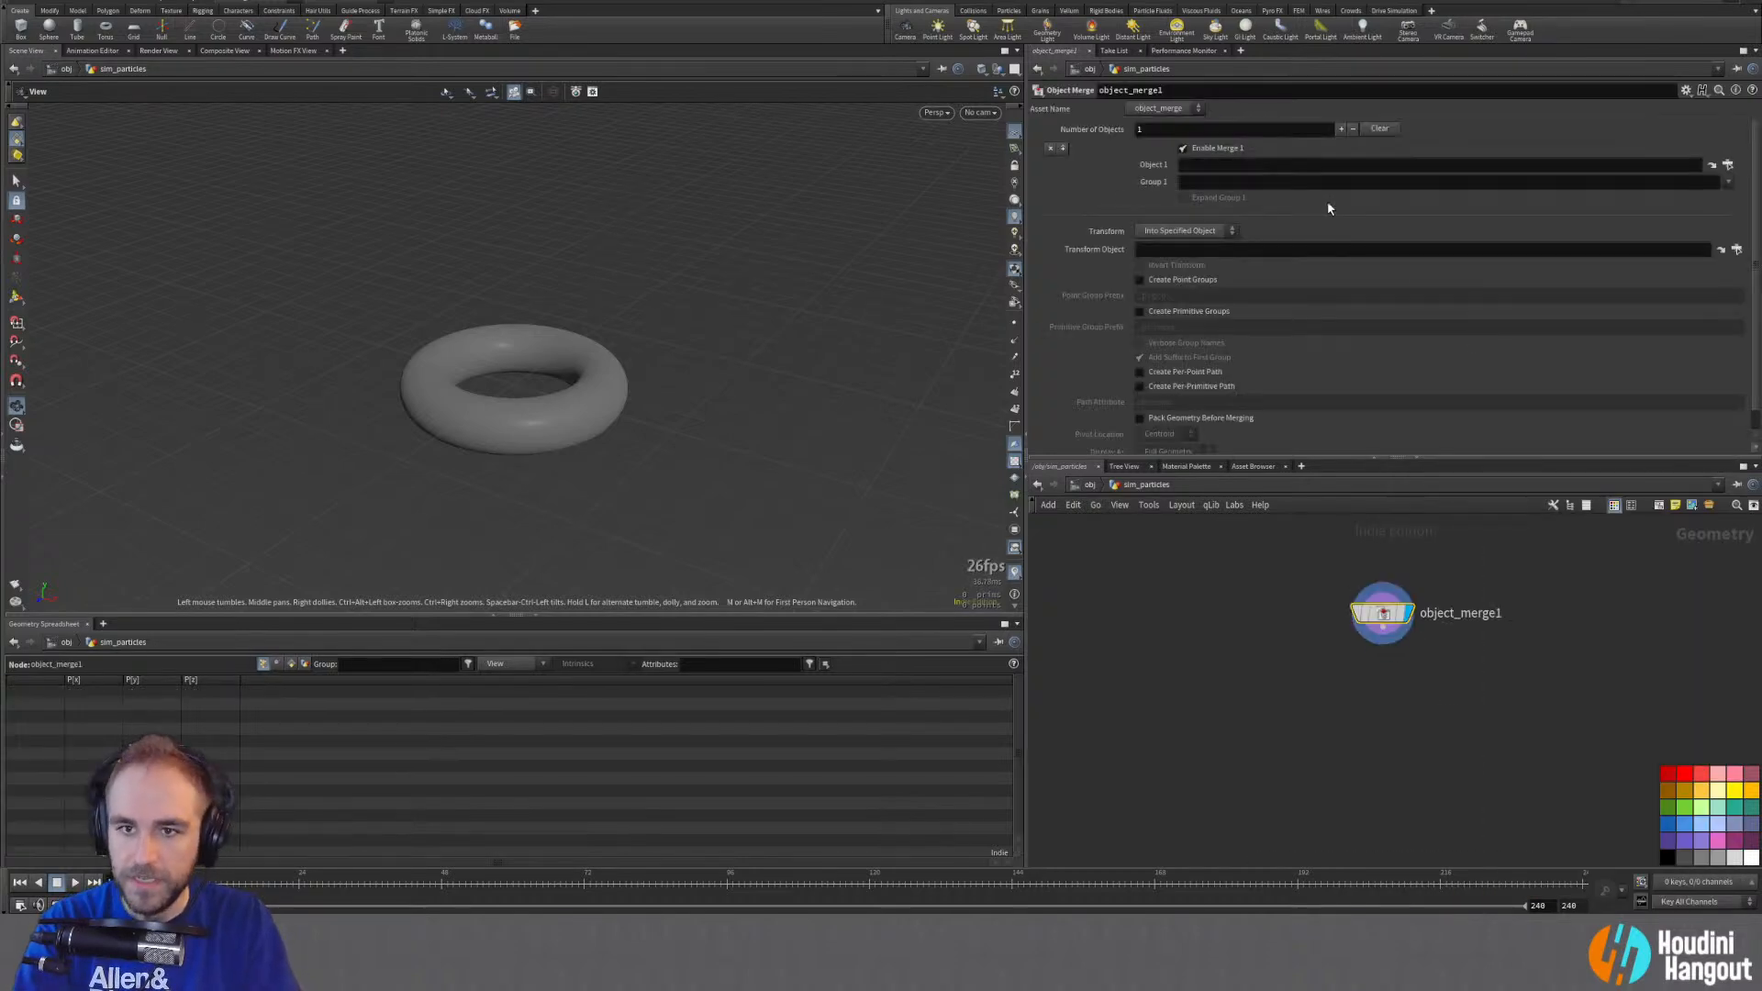
# Step: Set the Object Merge to bring in /obj/geo_source/OUT with its Transform set to Into This Object
pyautogui.click(1728, 165)
pyautogui.click(1615, 90)
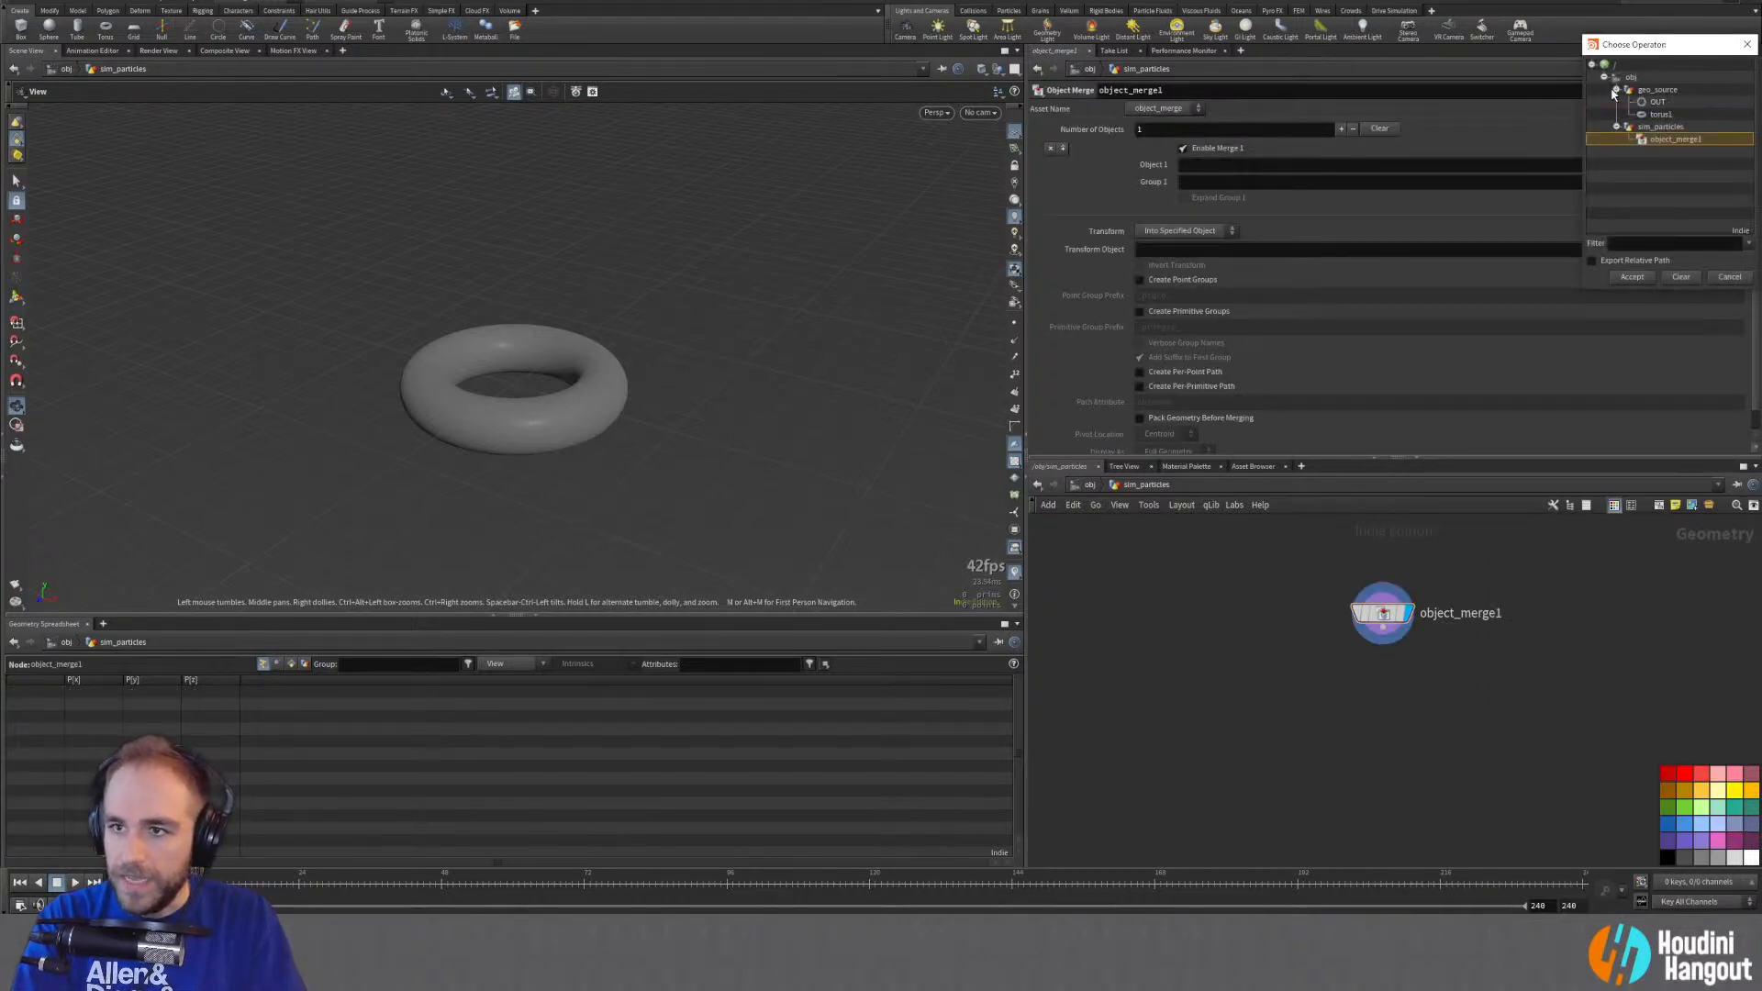
pyautogui.click(1657, 102)
pyautogui.click(1632, 276)
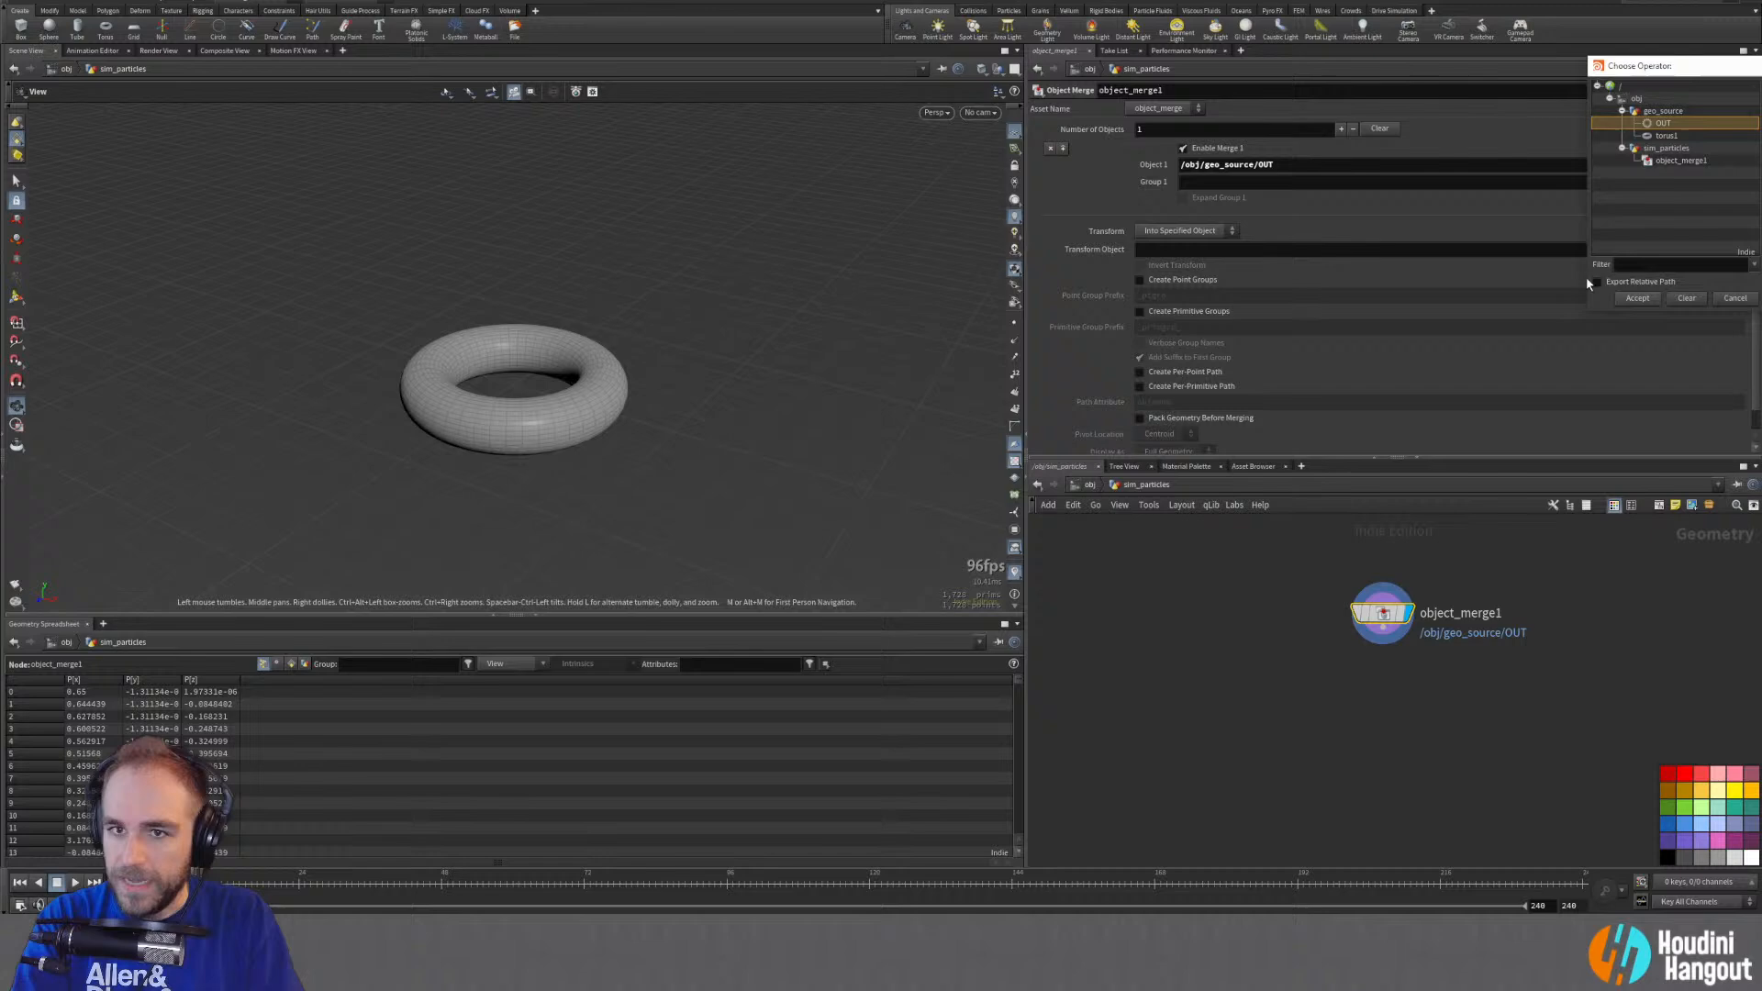
pyautogui.click(1181, 231)
pyautogui.click(1171, 261)
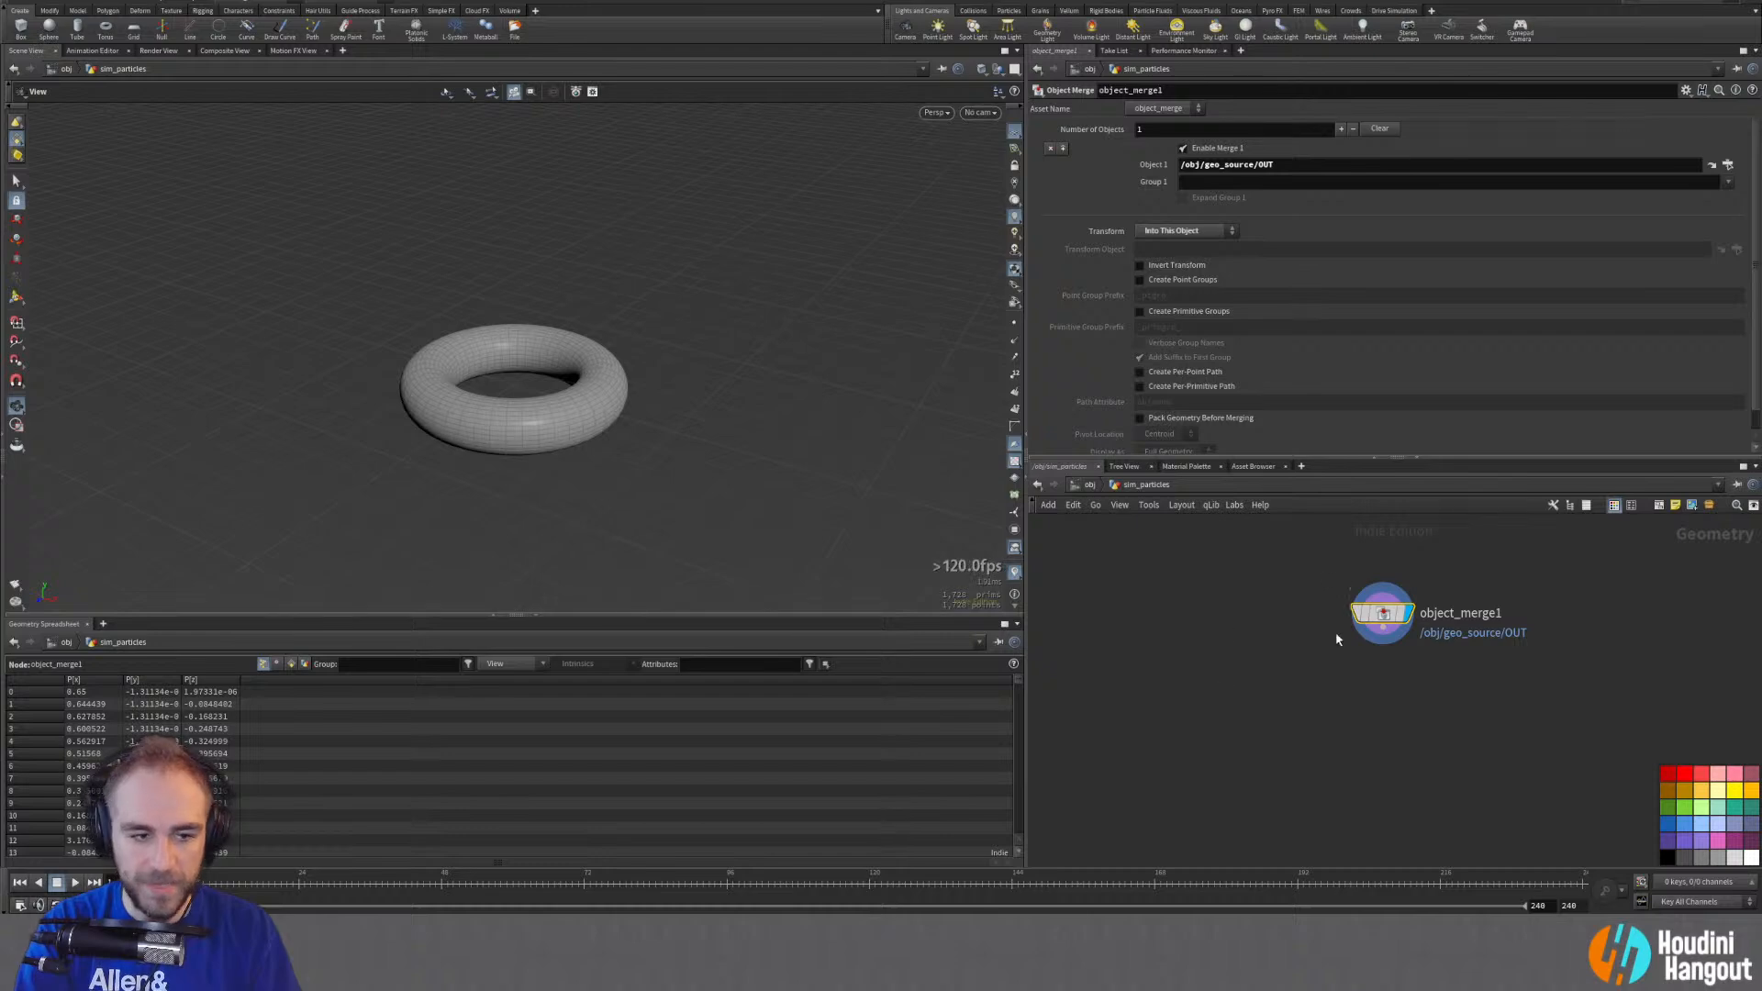
# Step: At the object level, raise geo_source about 1.02 units along Y, and go back inside sim_particles
pyautogui.press('u')
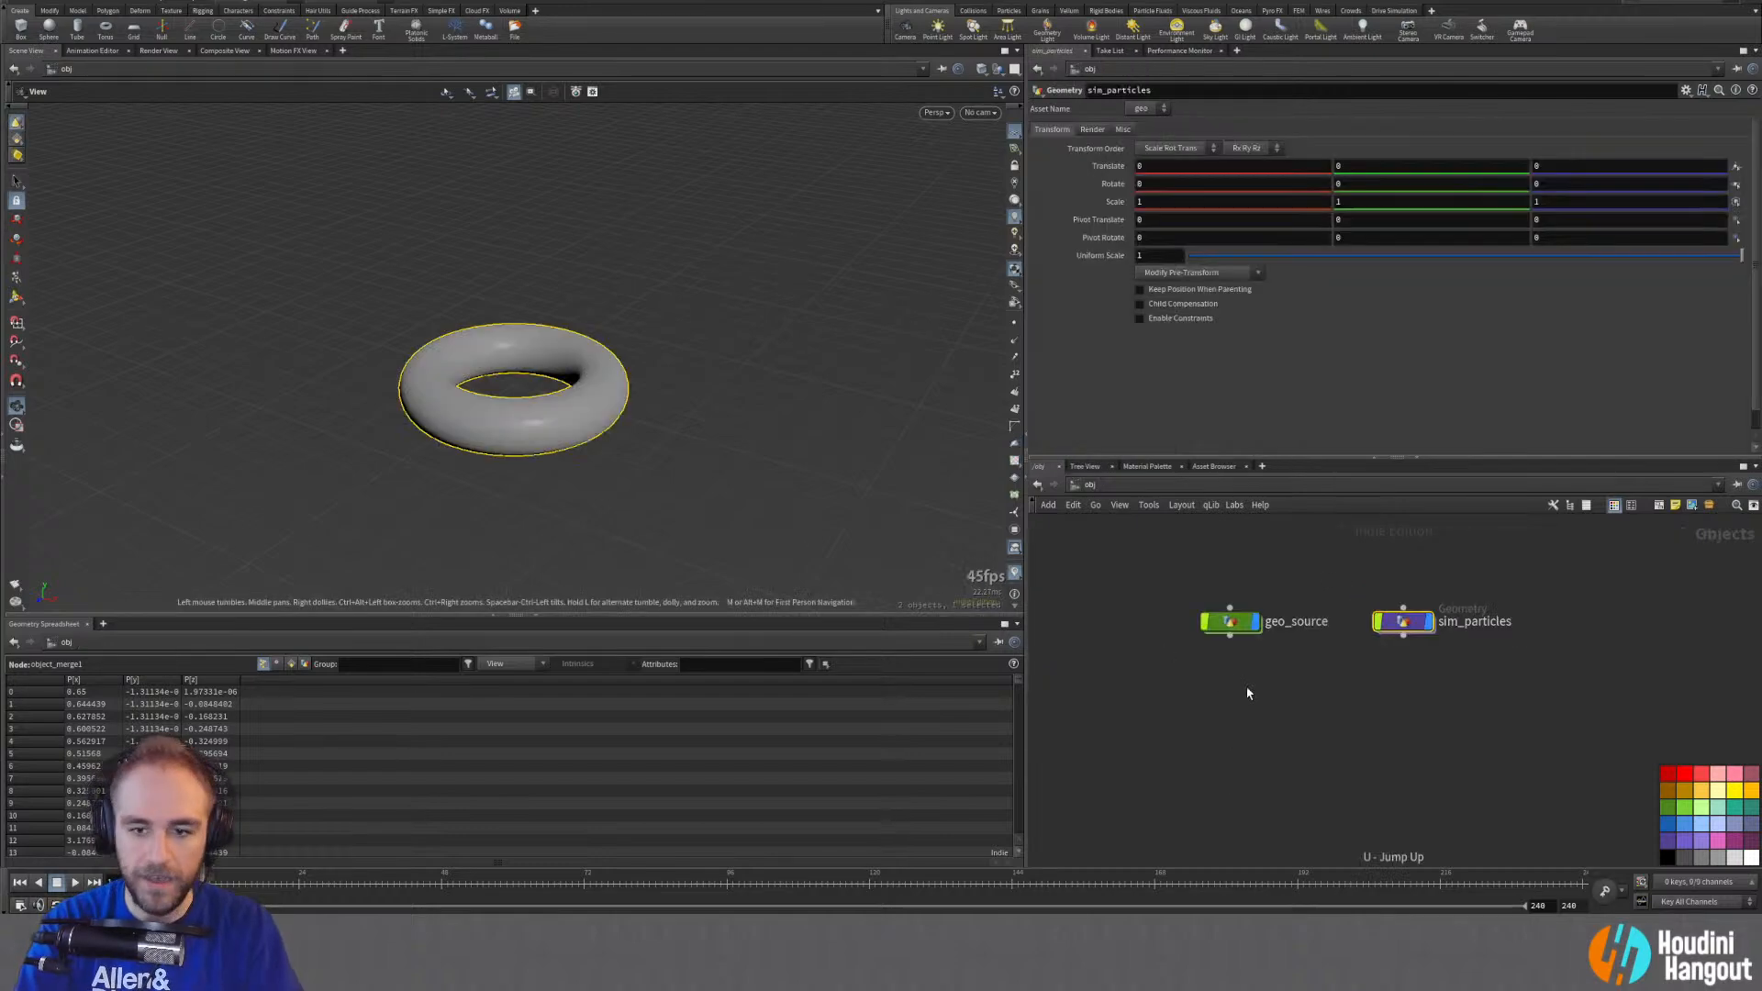
pyautogui.press('Return')
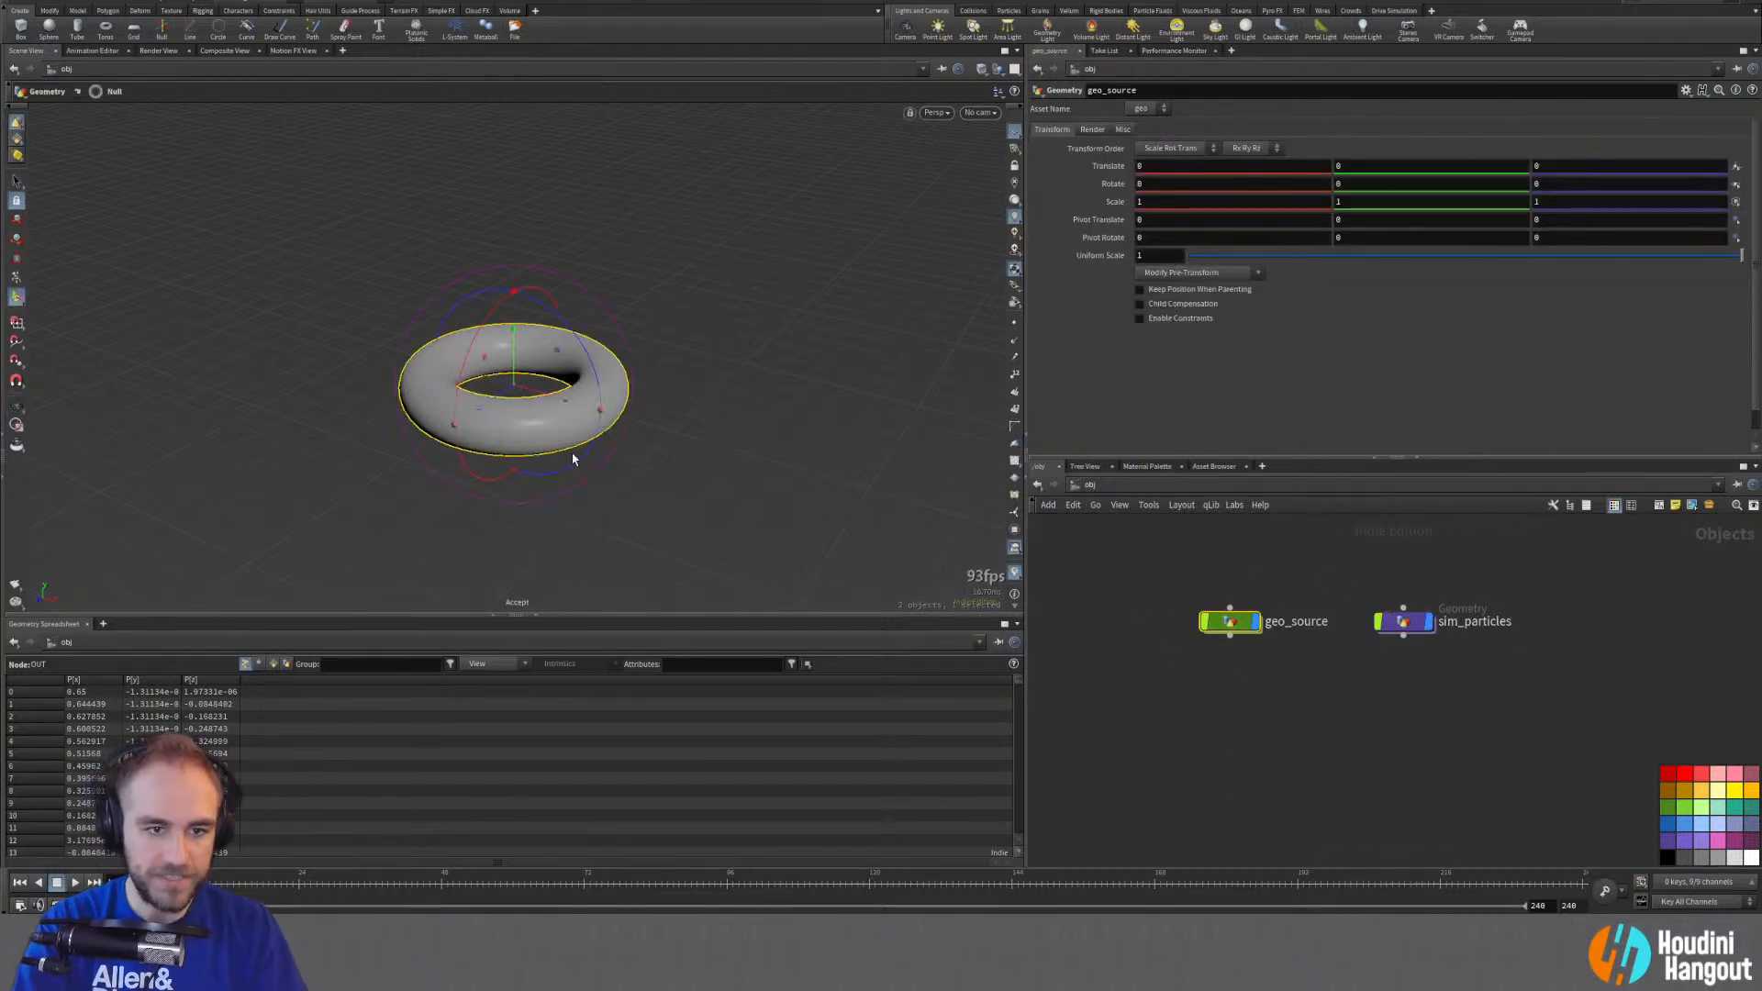
pyautogui.moveTo(517, 355); pyautogui.dragTo(517, 178)
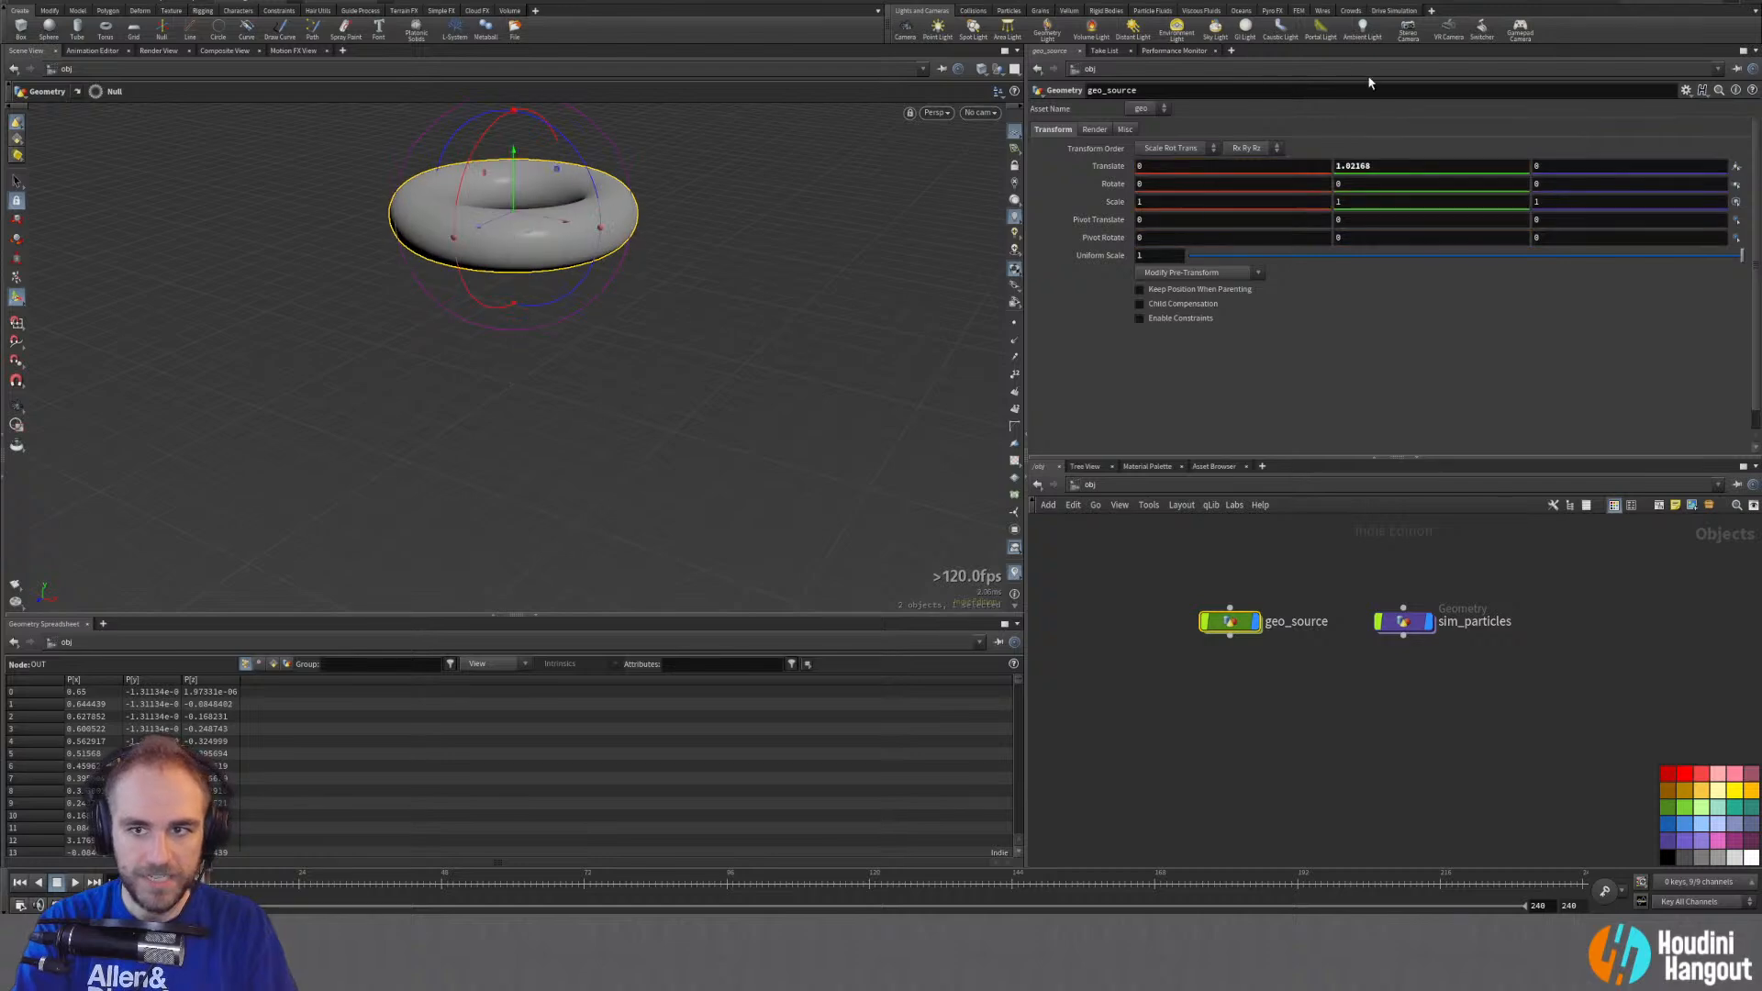
pyautogui.doubleClick(1405, 619)
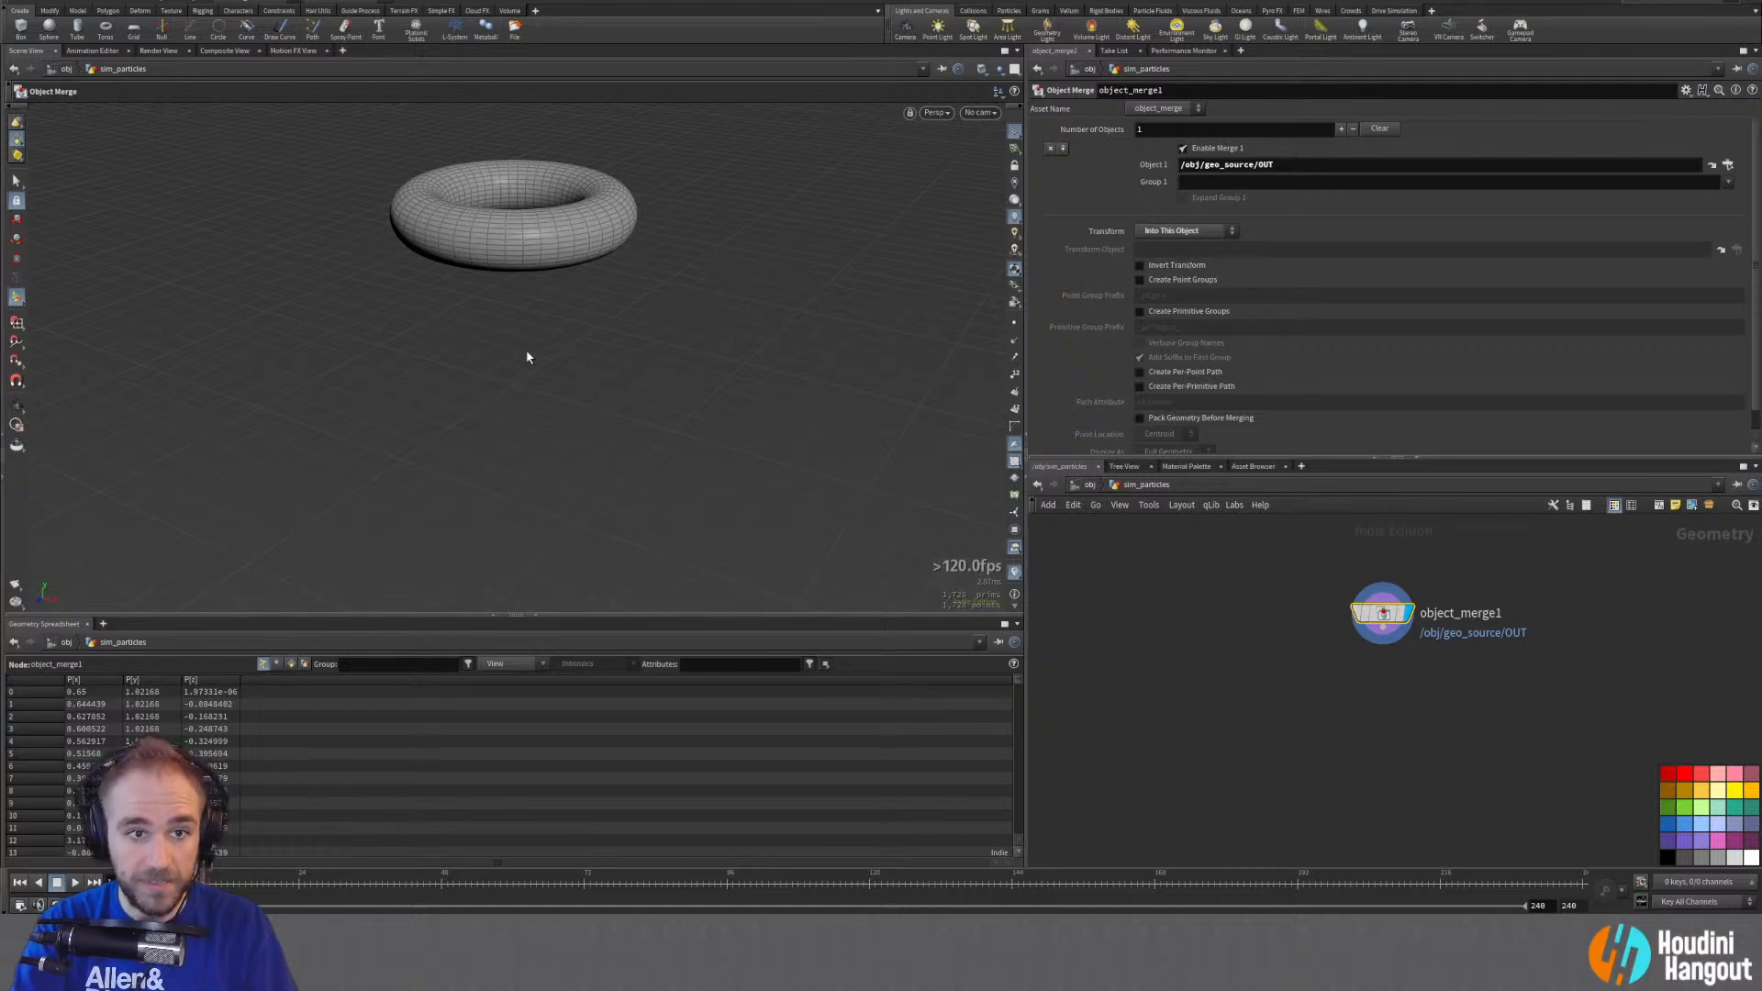
# Step: Try the Object Merge's Transform as None and at its default, and set it back to Into This Object
pyautogui.click(1197, 229)
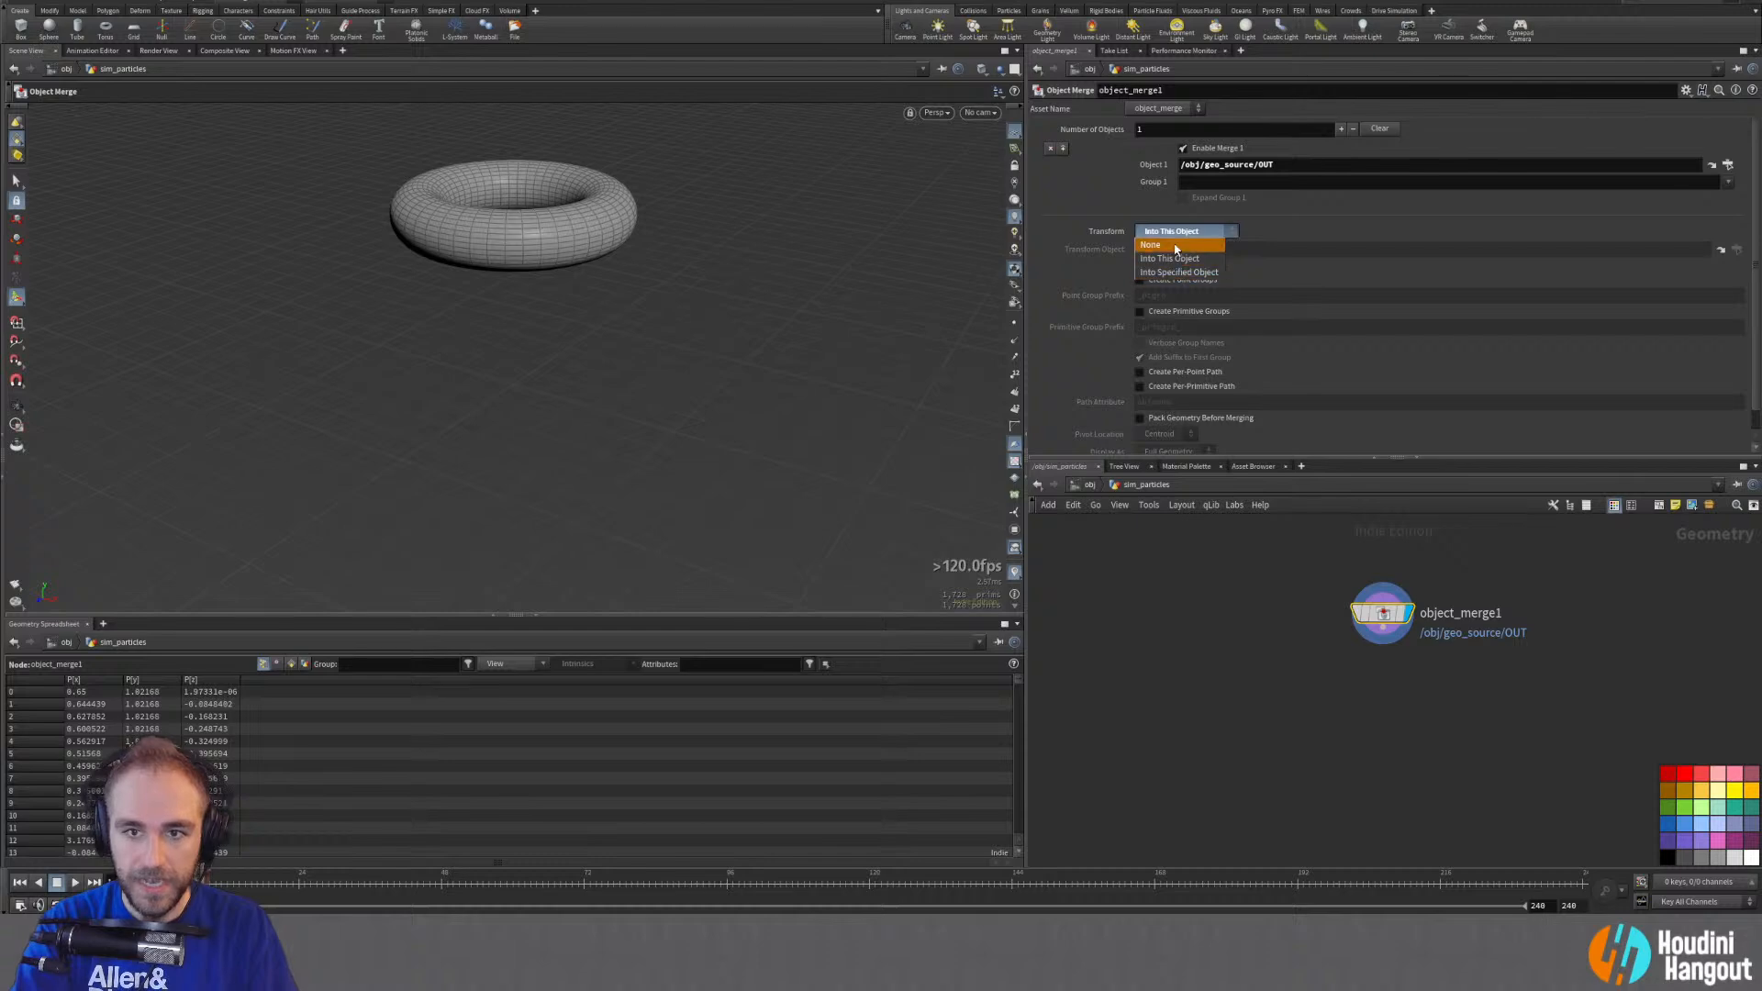
pyautogui.click(1176, 246)
pyautogui.rightClick(1110, 234)
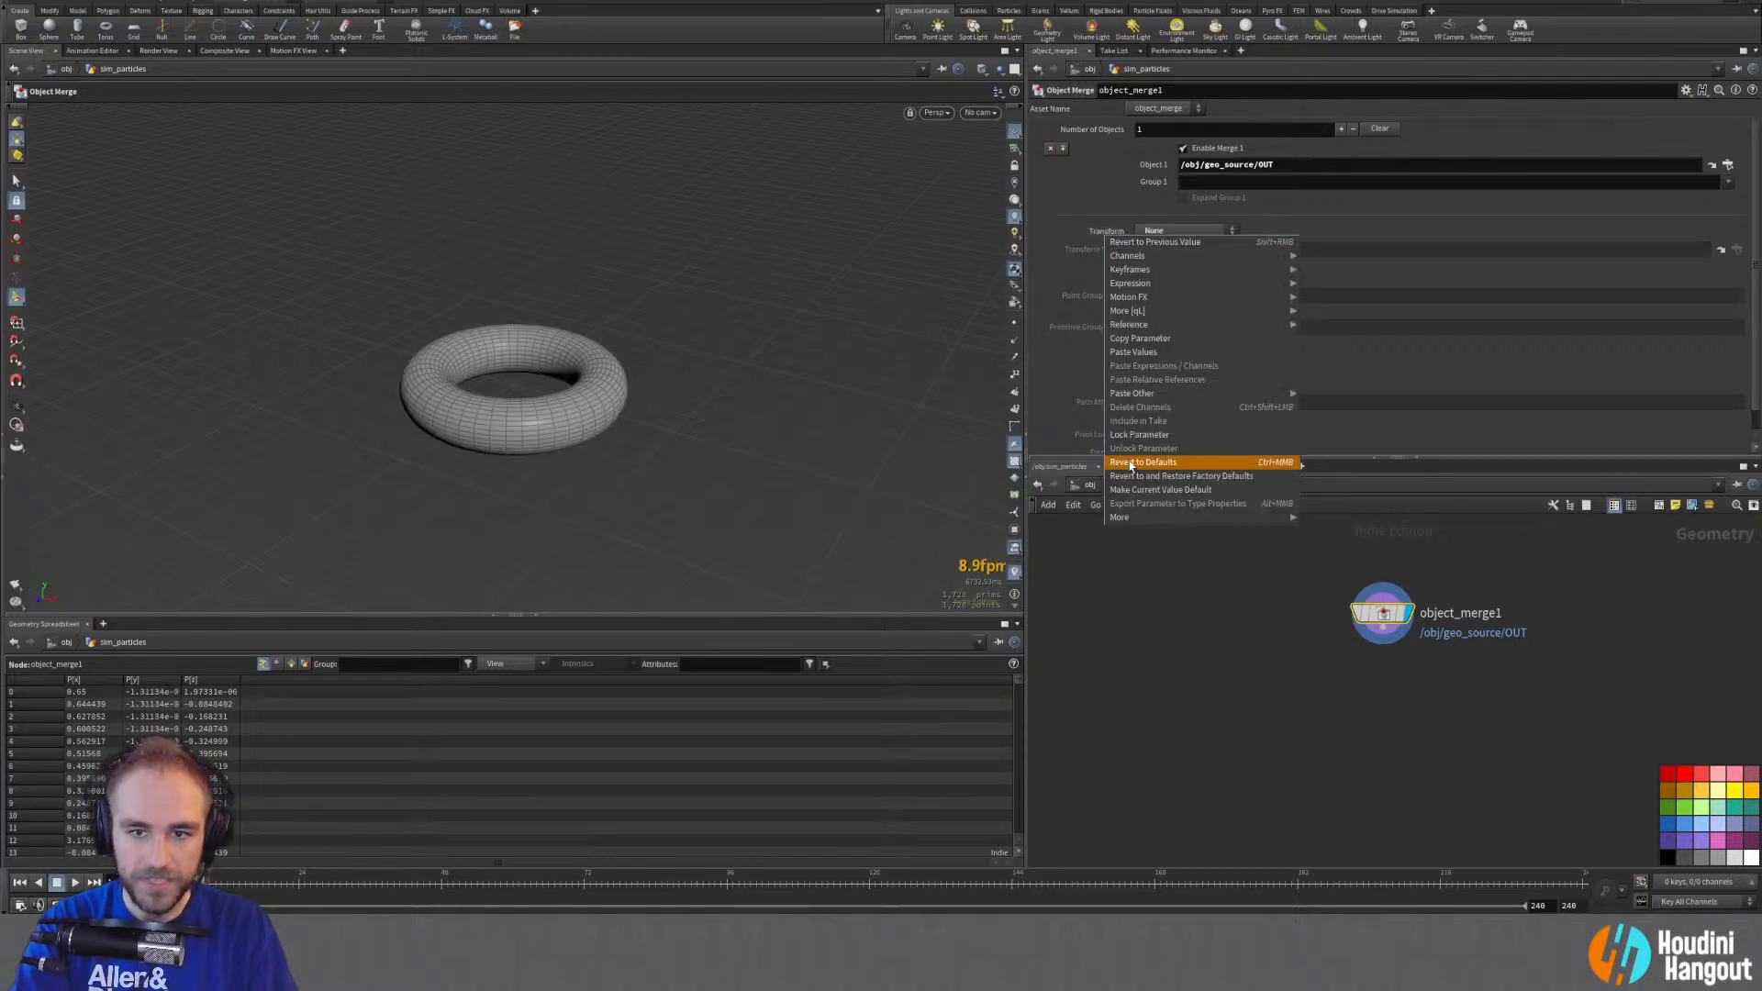
pyautogui.click(1132, 463)
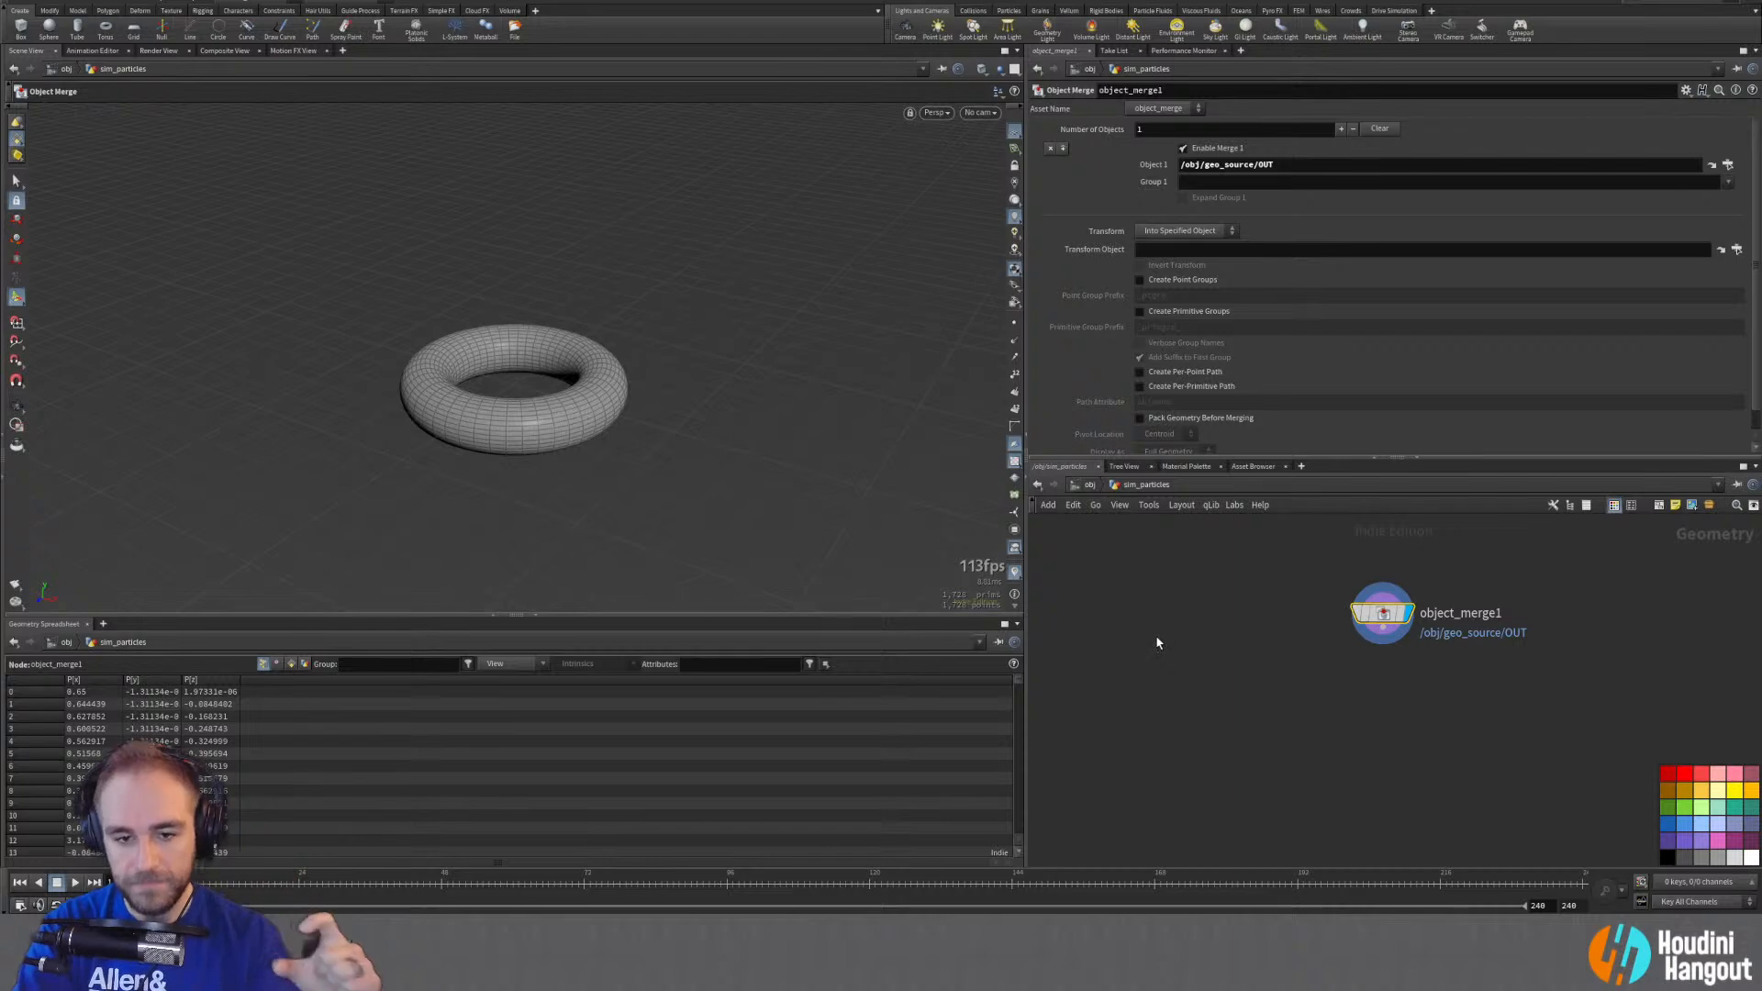
pyautogui.click(1178, 234)
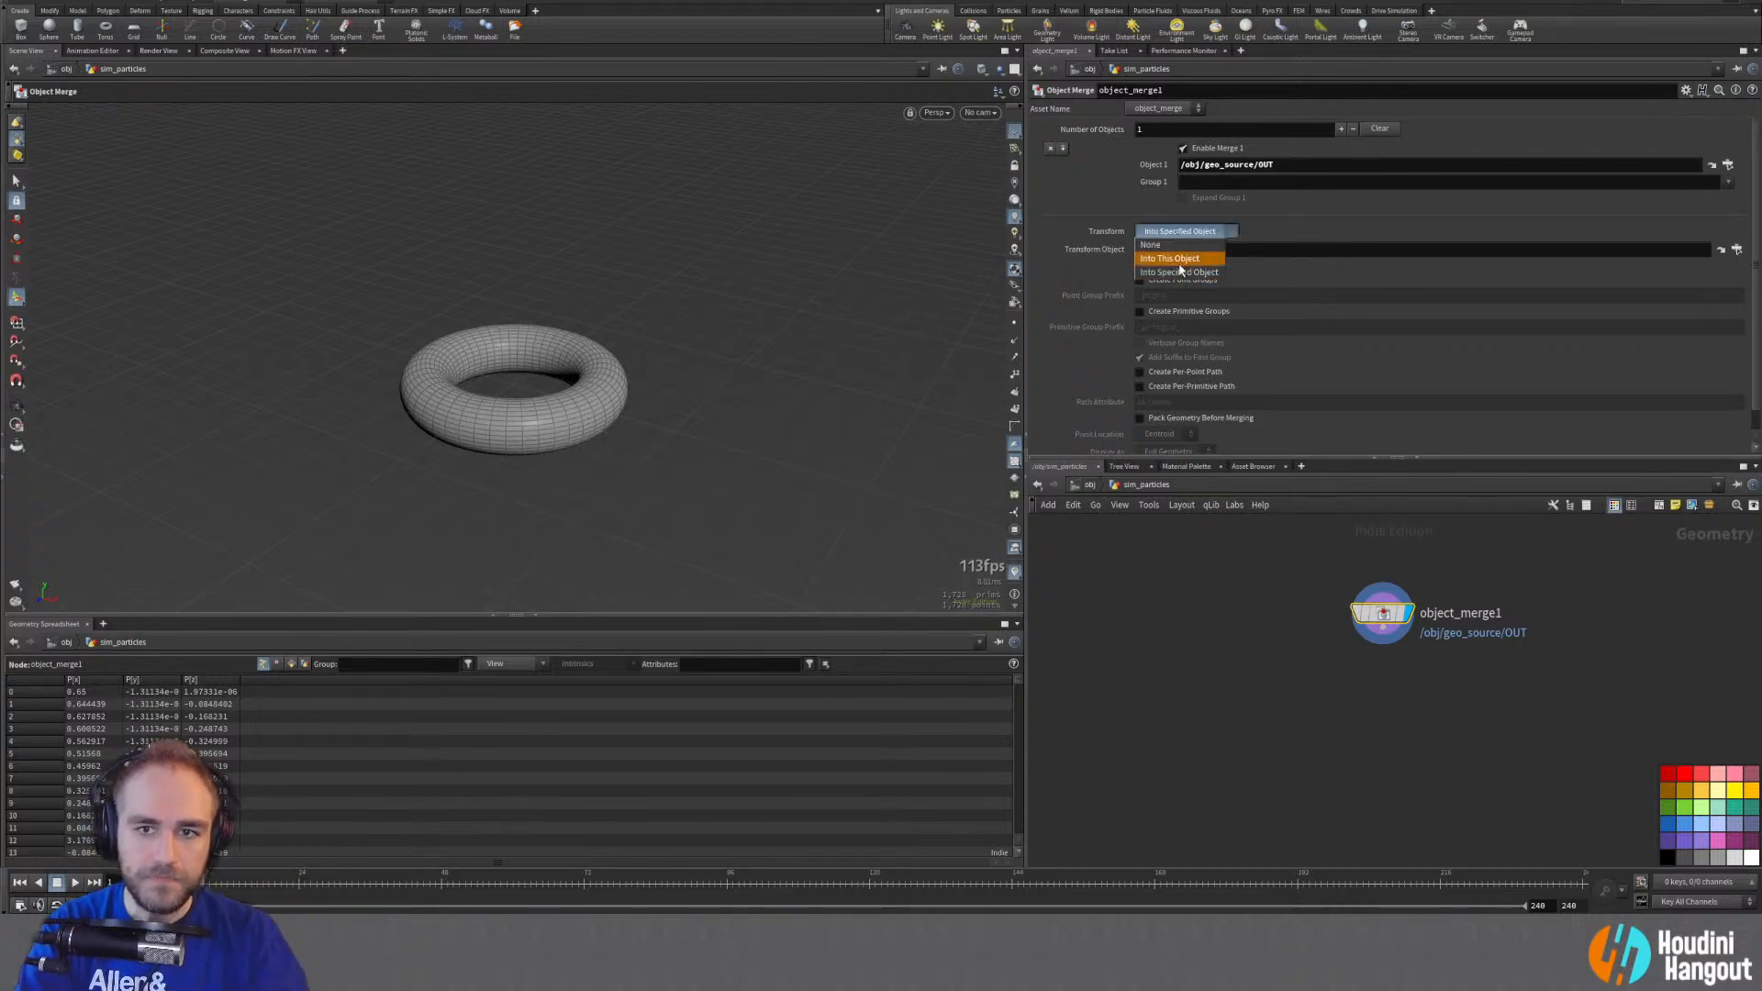
pyautogui.click(1180, 248)
# Step: Revert geo_source's Translate to its defaults at the object level and go back inside sim_particles
pyautogui.press('u')
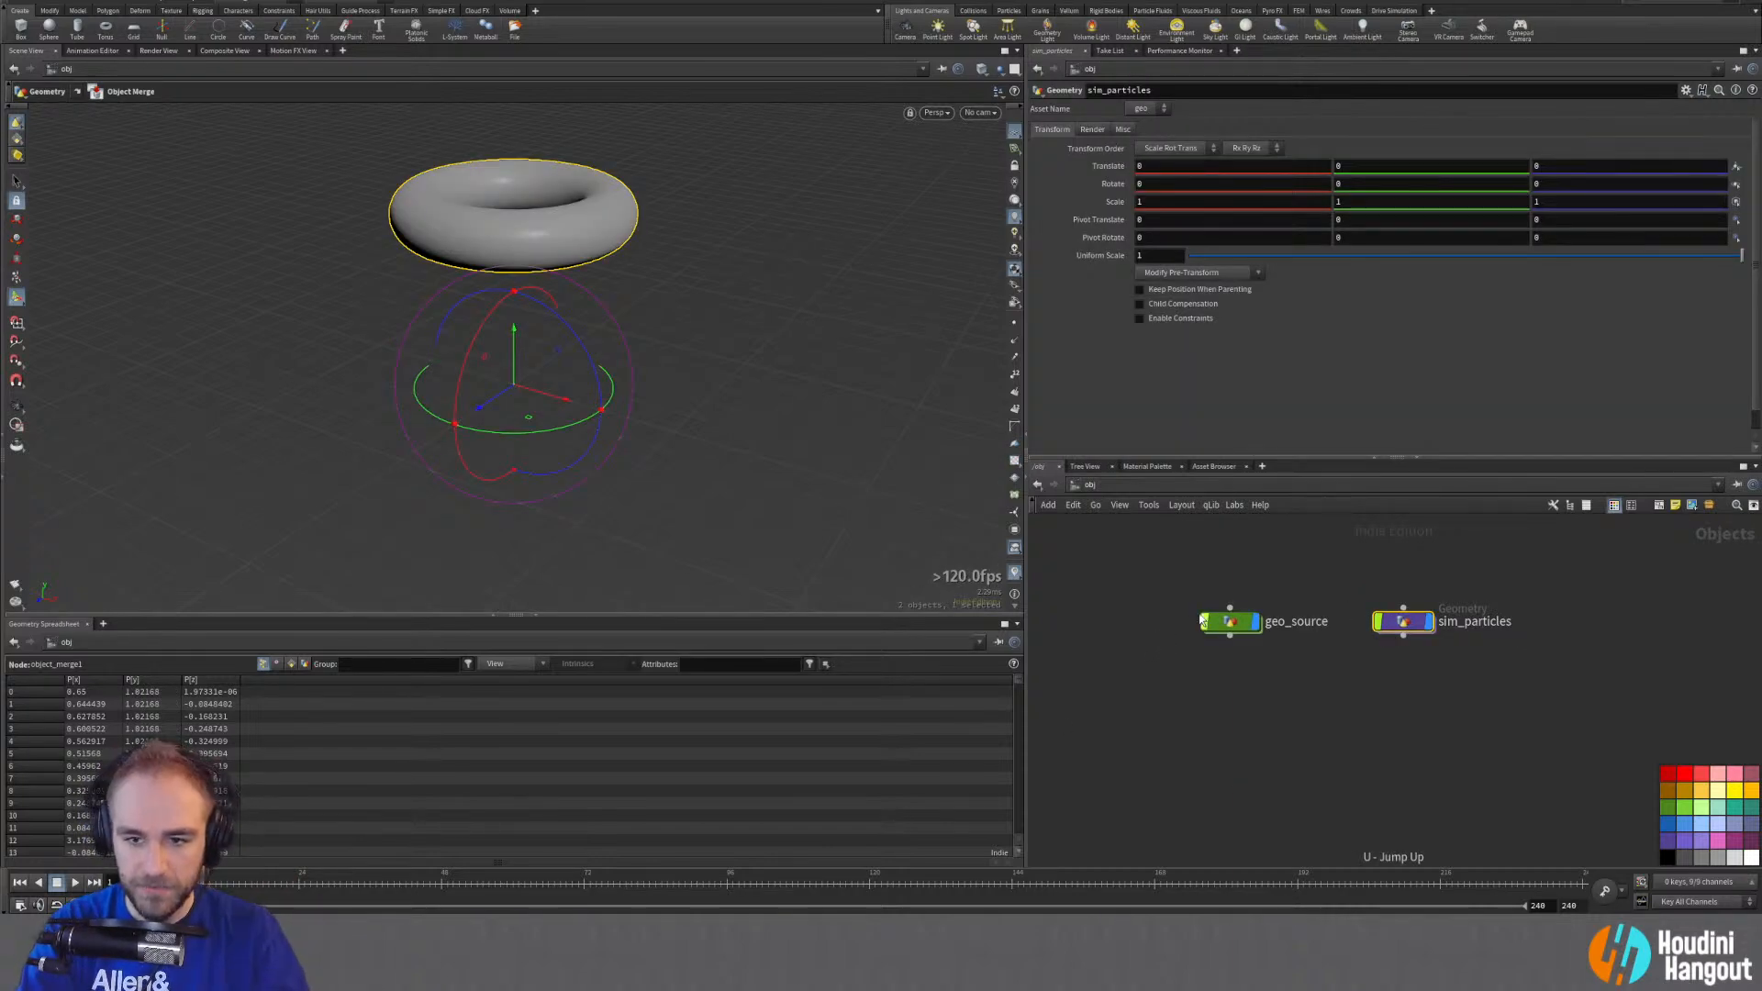
pyautogui.rightClick(1107, 166)
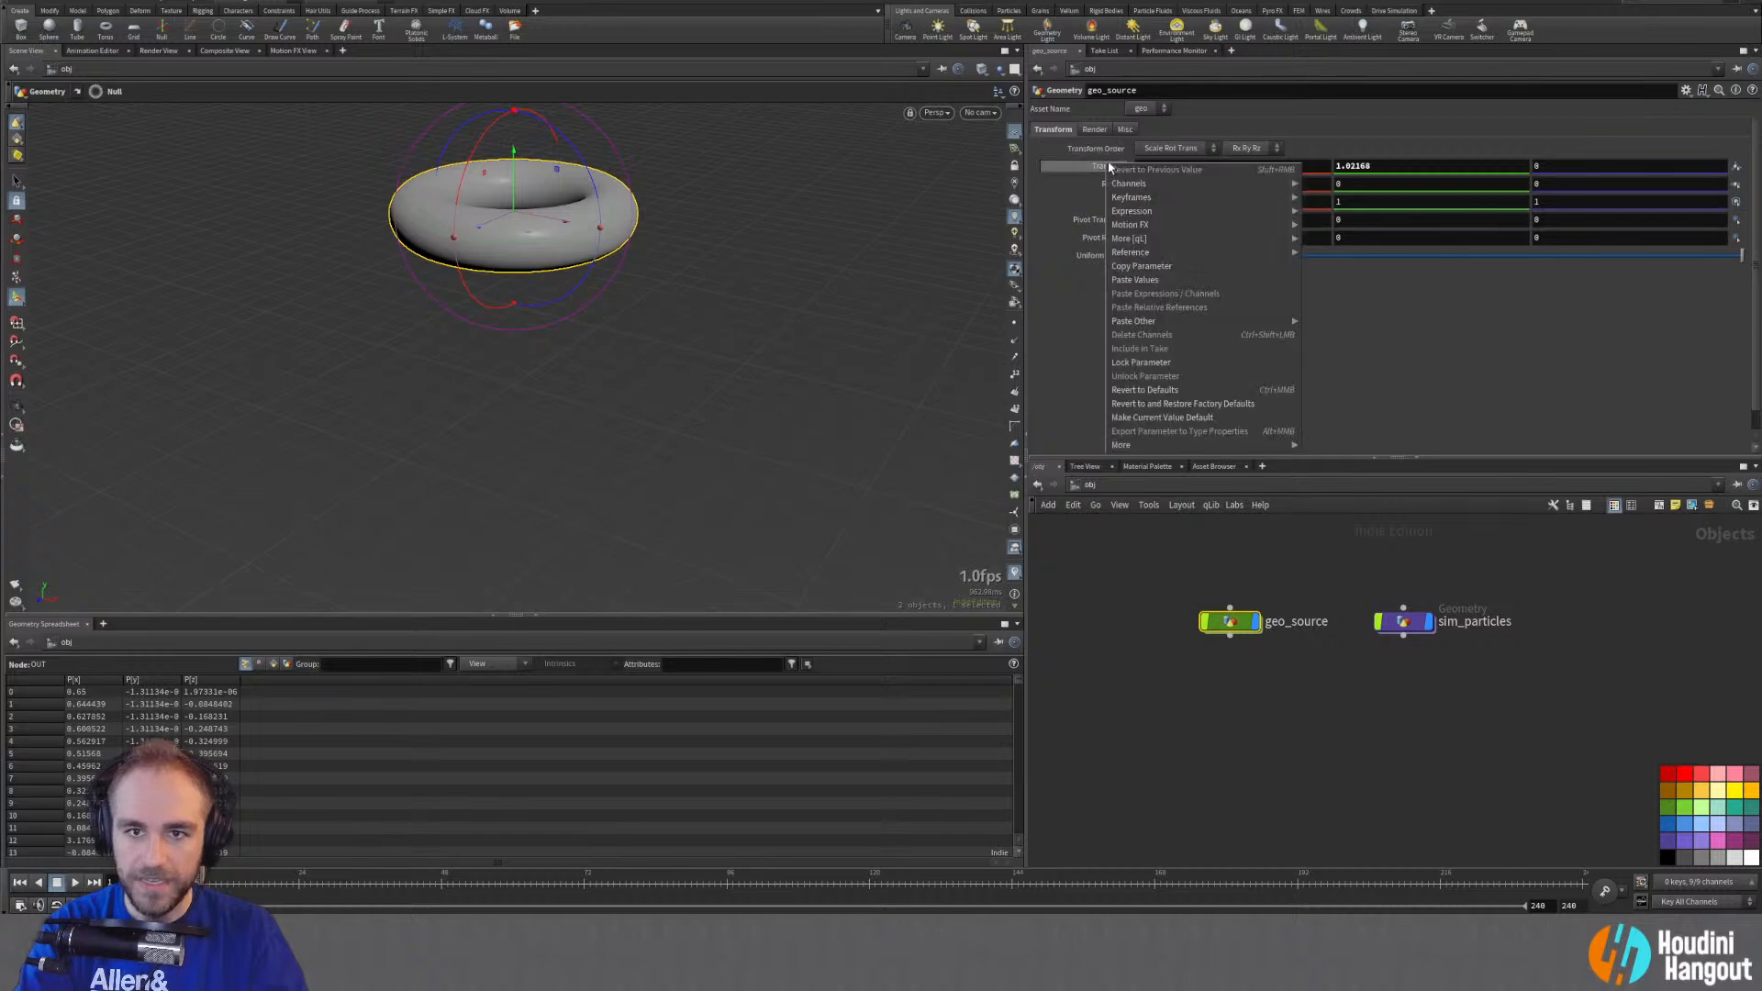
pyautogui.click(1158, 391)
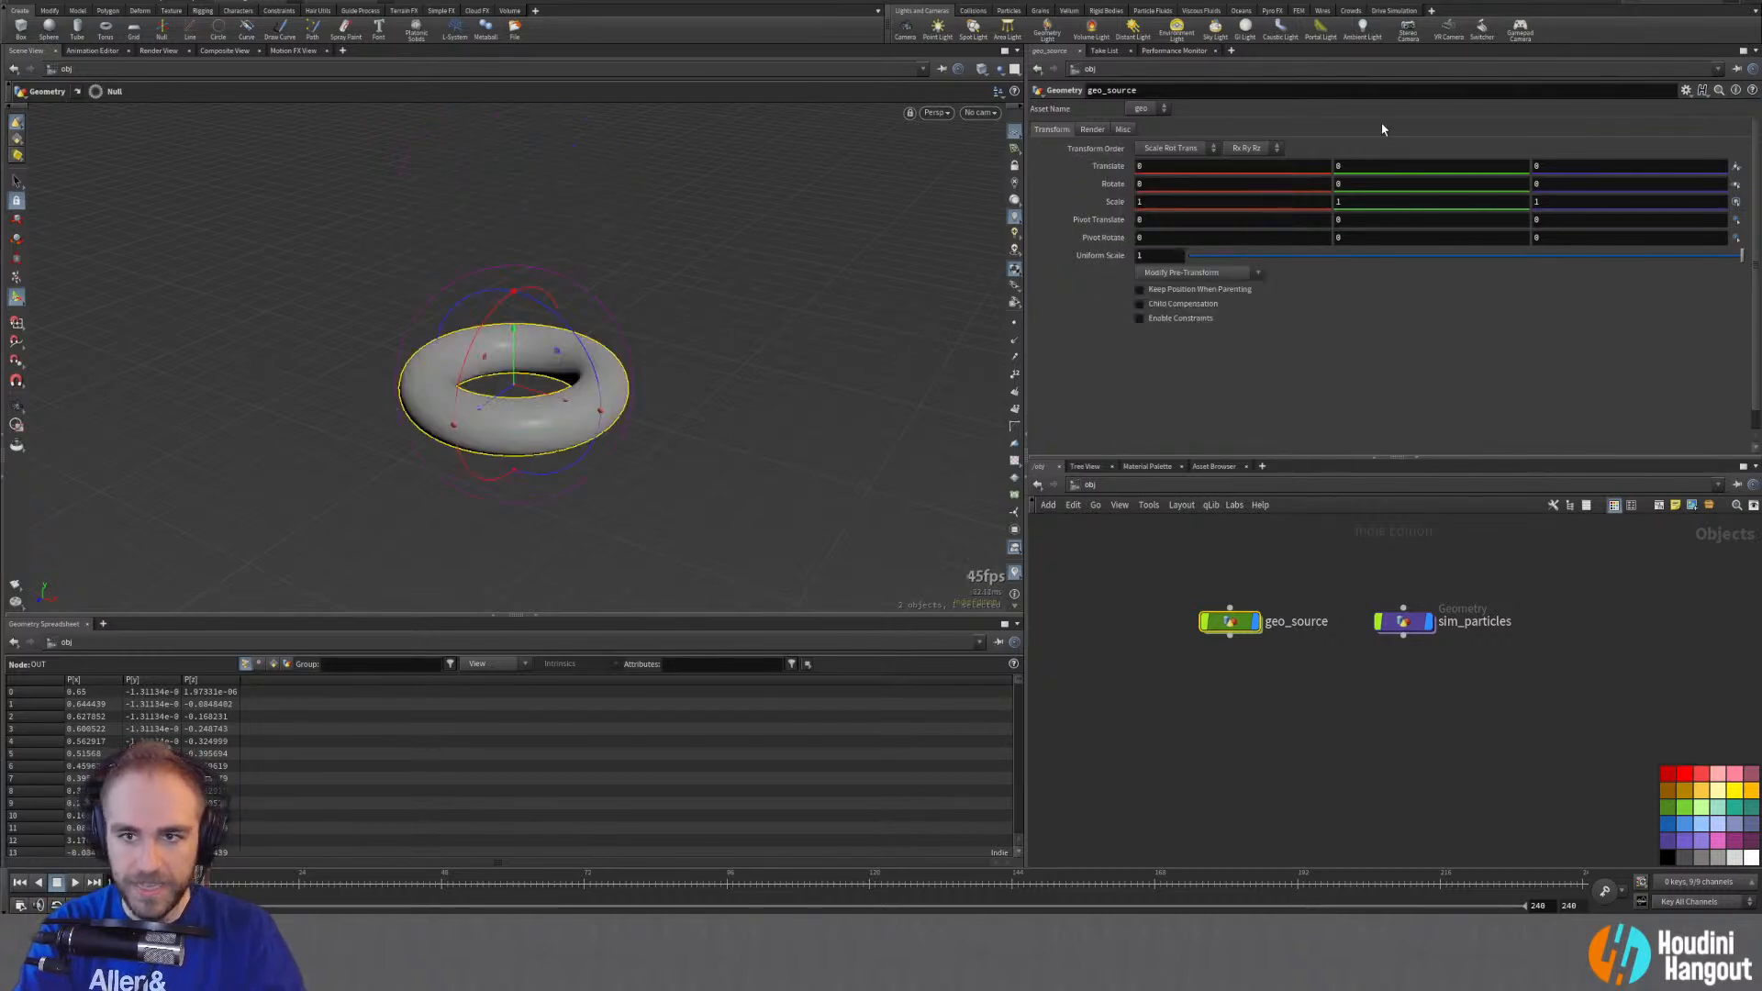
pyautogui.click(1189, 700)
pyautogui.doubleClick(1413, 625)
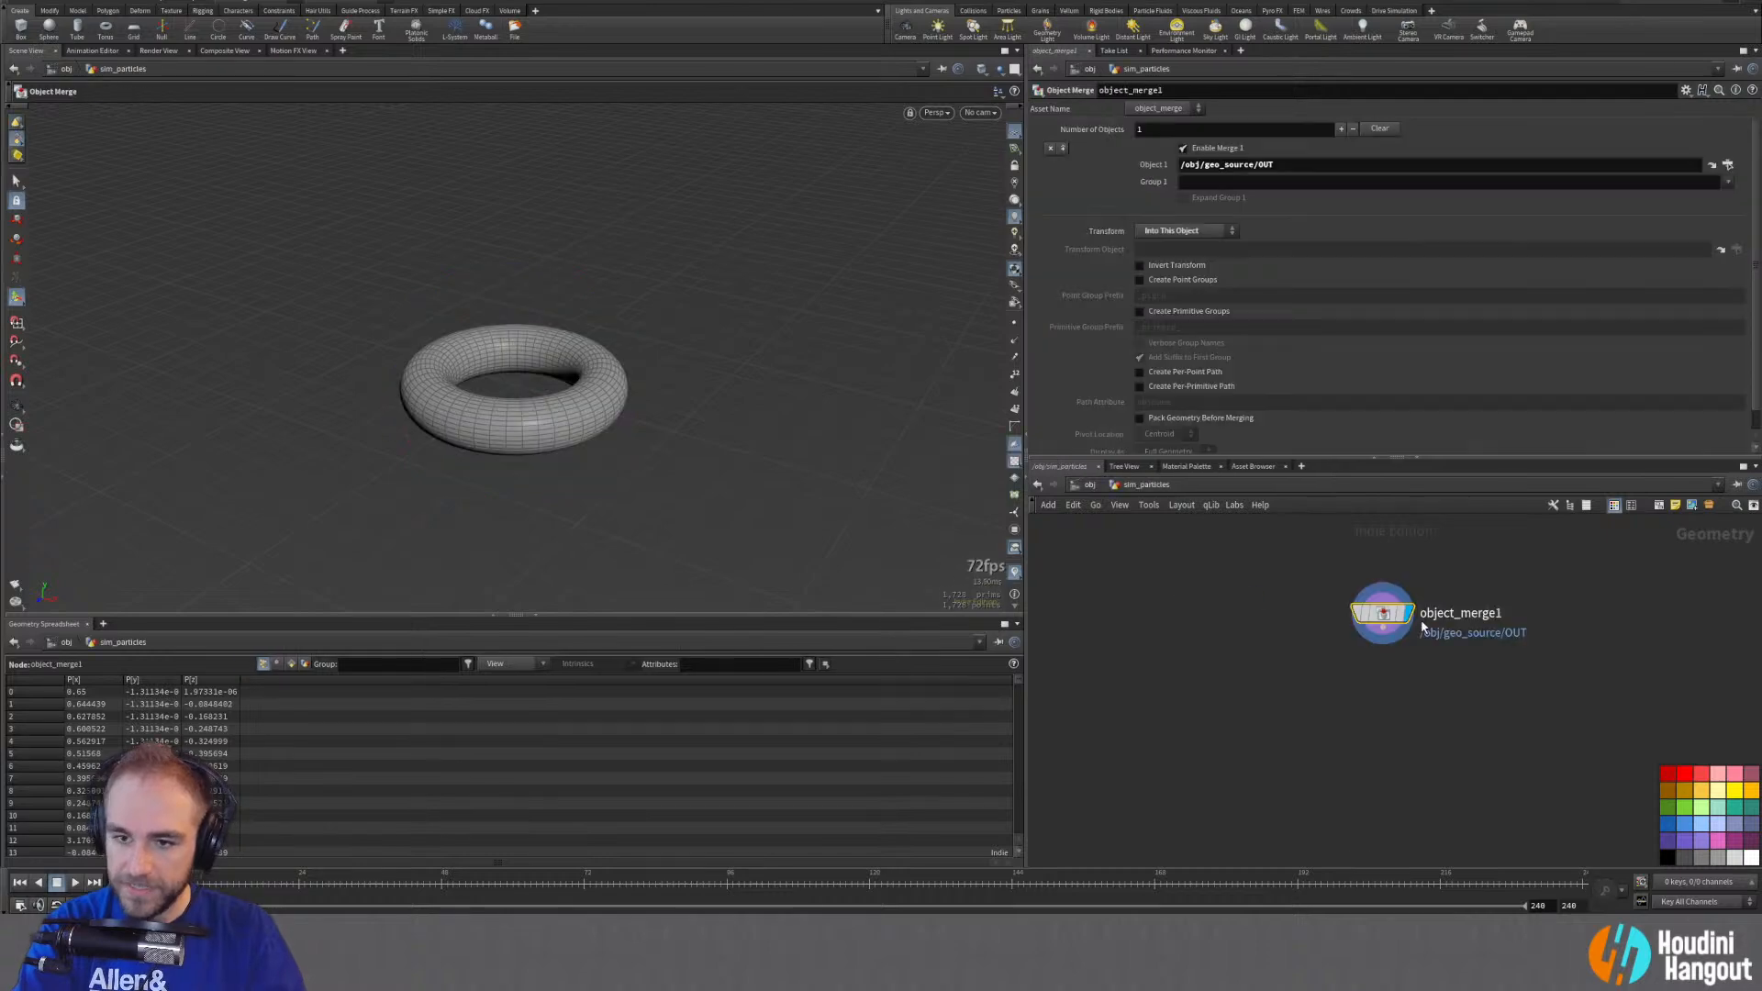
# Step: Rename the Object Merge node get_source_geo and colour it dark red
pyautogui.doubleClick(1460, 613)
pyautogui.write('ge')
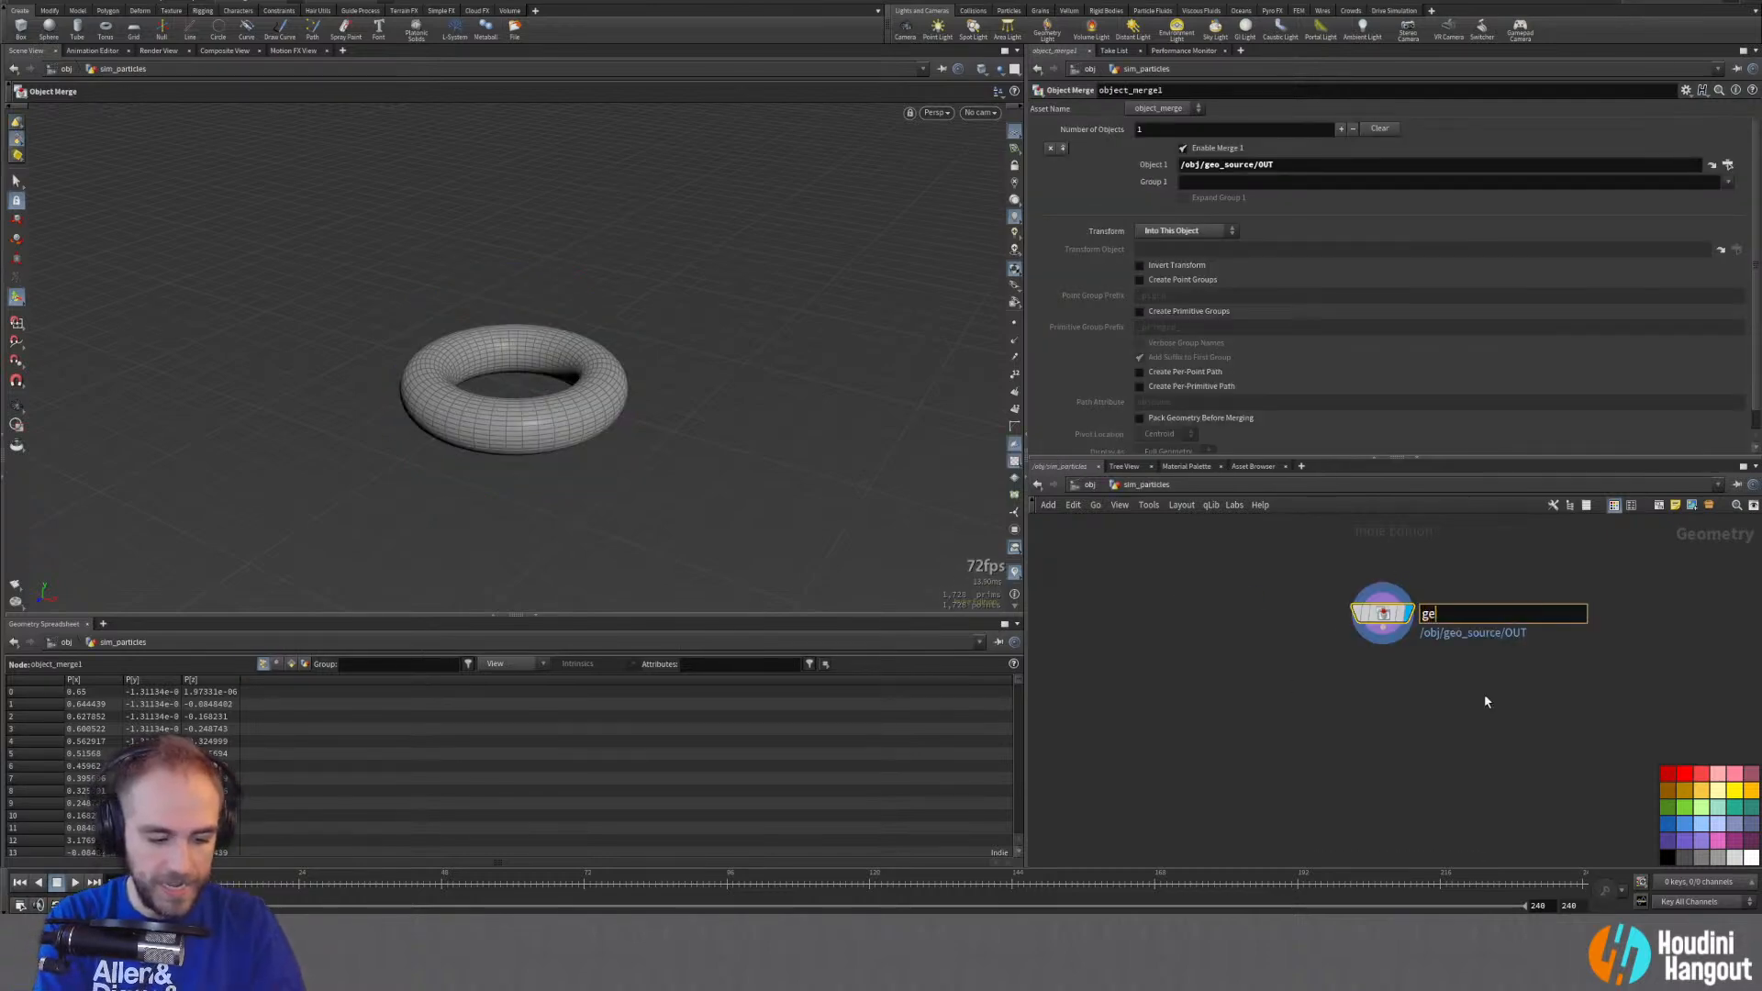
pyautogui.write('t_source_')
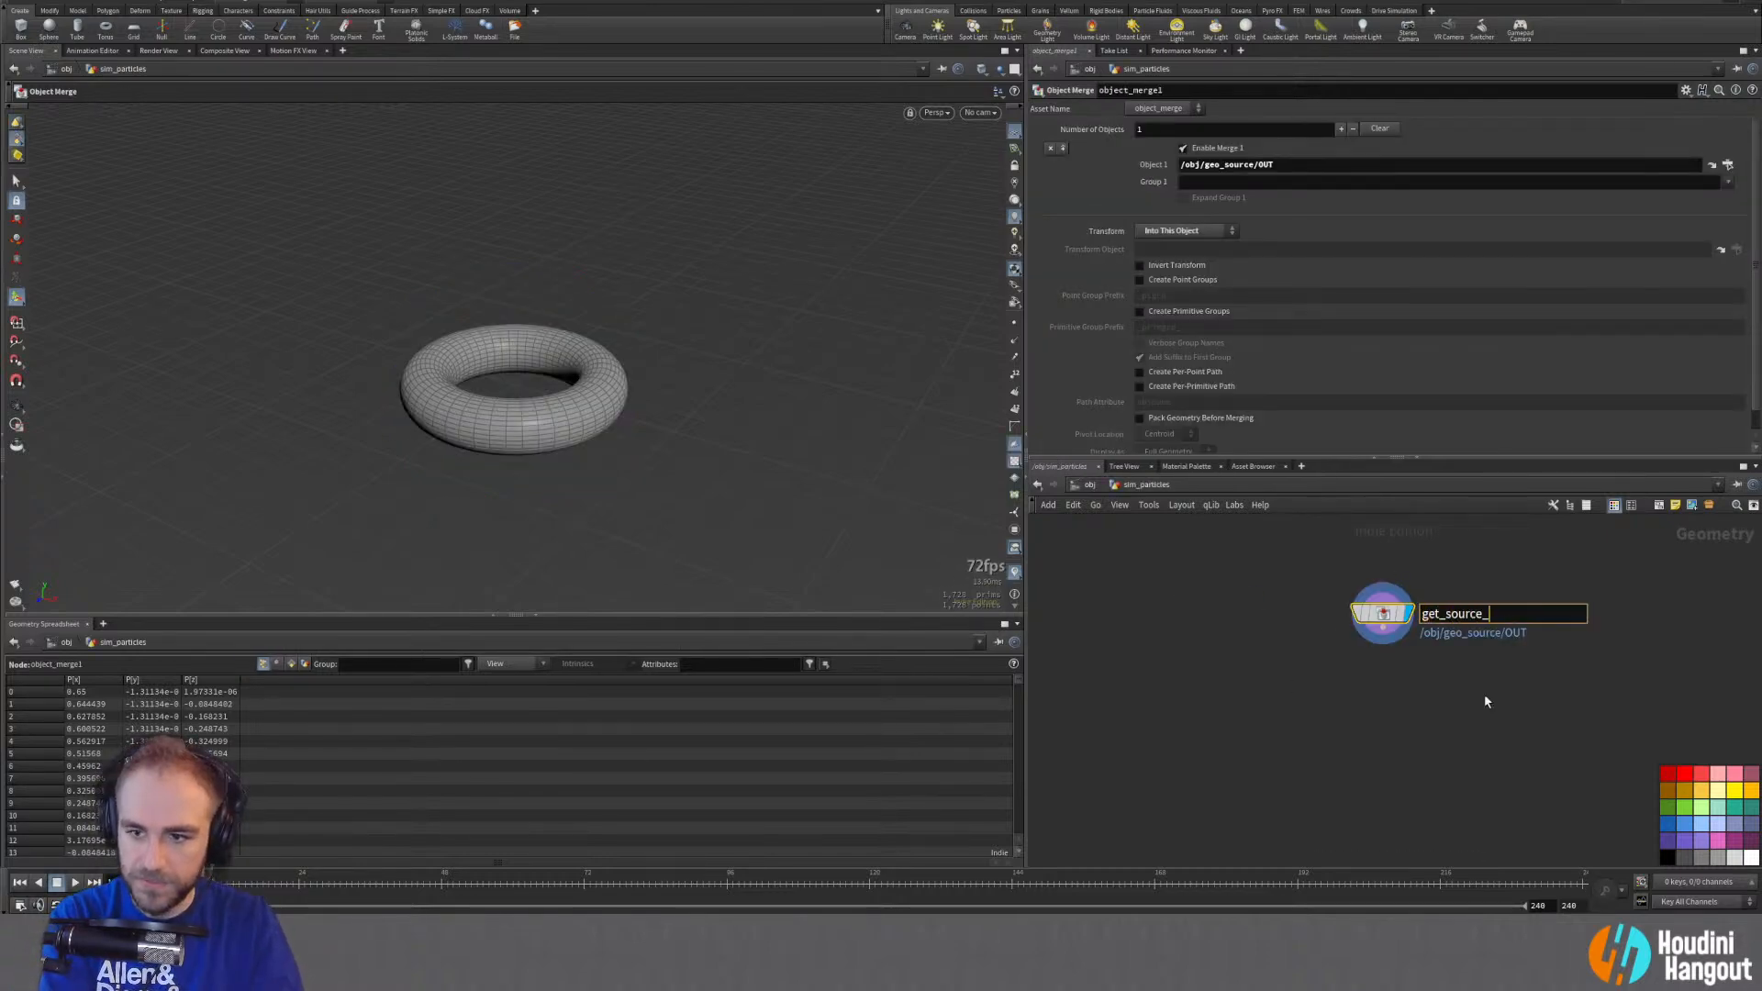
pyautogui.write('geo')
pyautogui.press('Return')
pyautogui.moveTo(1332, 567); pyautogui.dragTo(1501, 720)
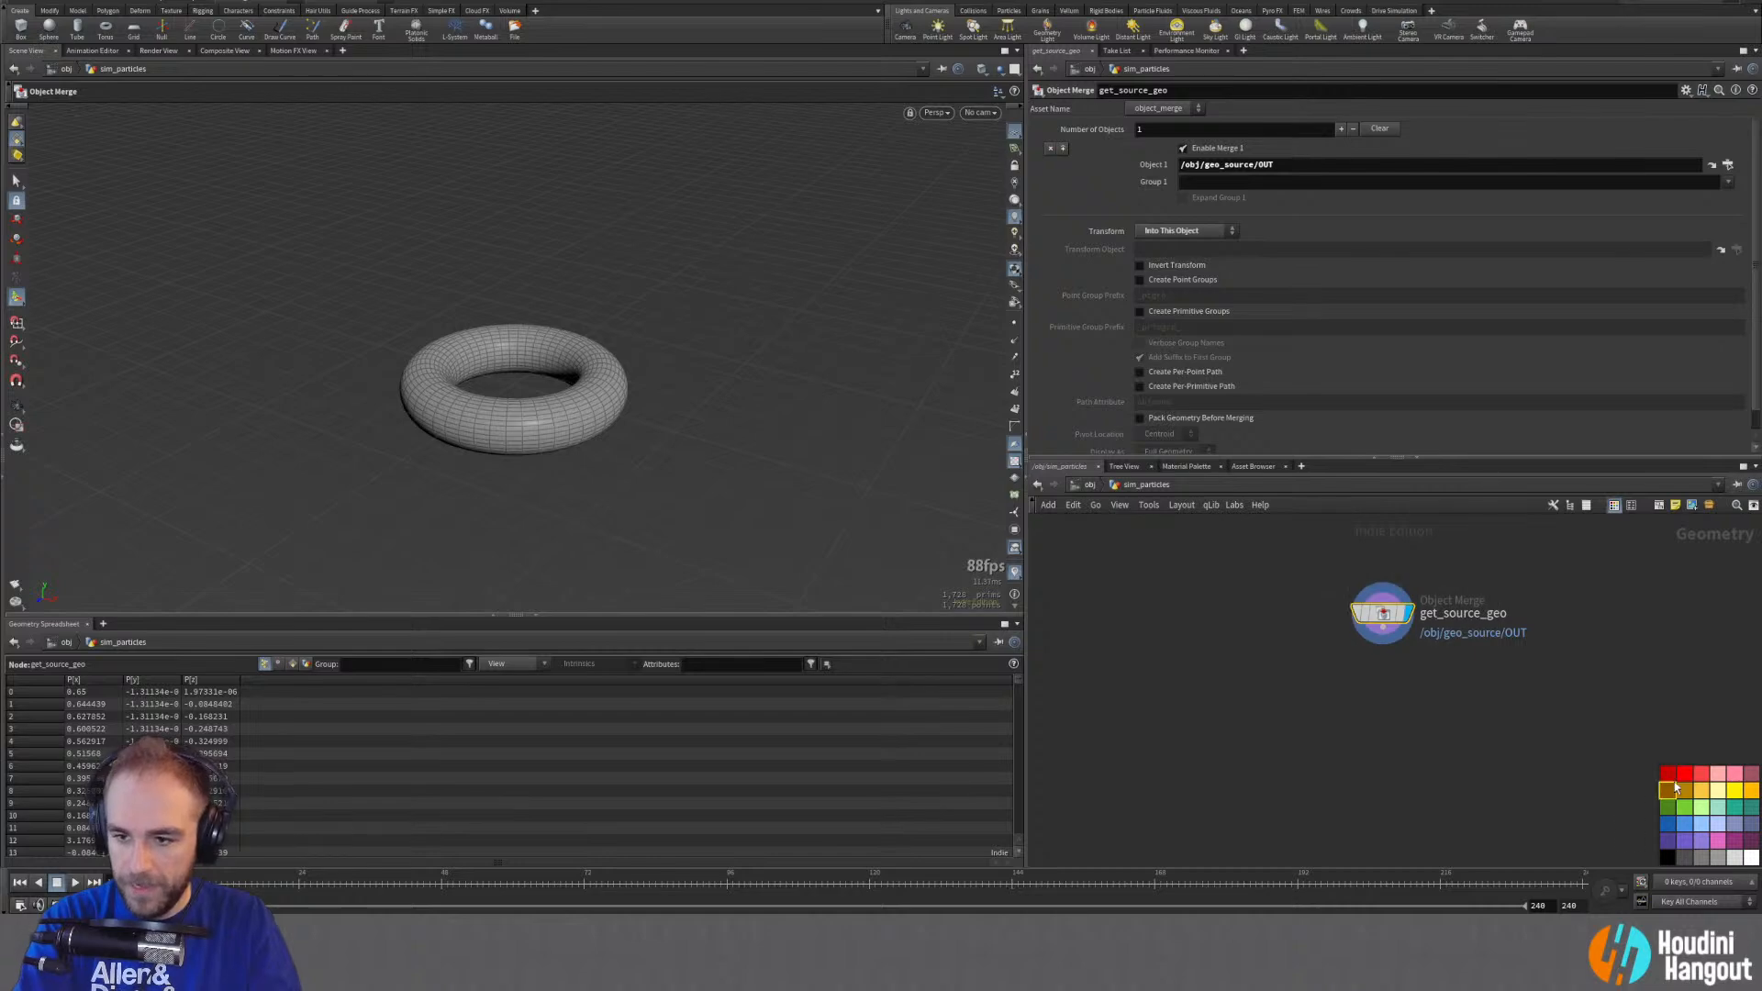
pyautogui.click(1670, 775)
pyautogui.moveTo(1446, 729); pyautogui.dragTo(1438, 733, button='middle')
pyautogui.scroll(3, 1433, 732)
pyautogui.scroll(-3, 1419, 727)
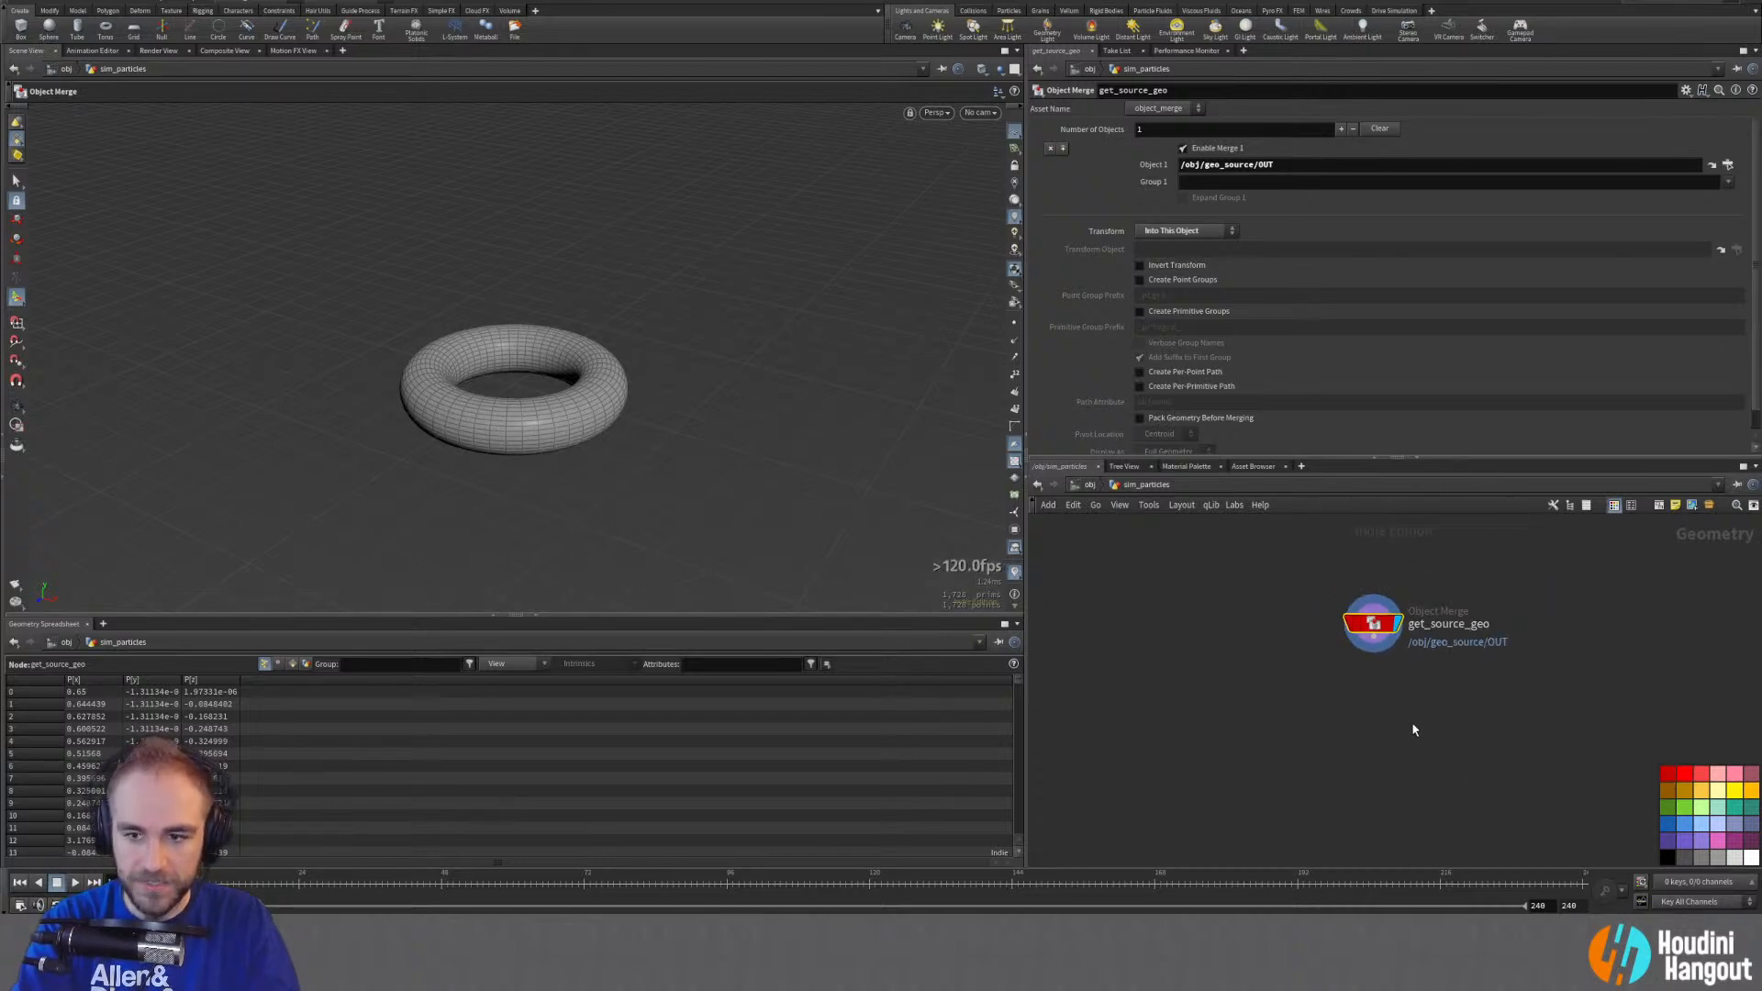
# Step: Add a POP Network node directly below get_source_geo, connected to its output
pyautogui.press('Tab')
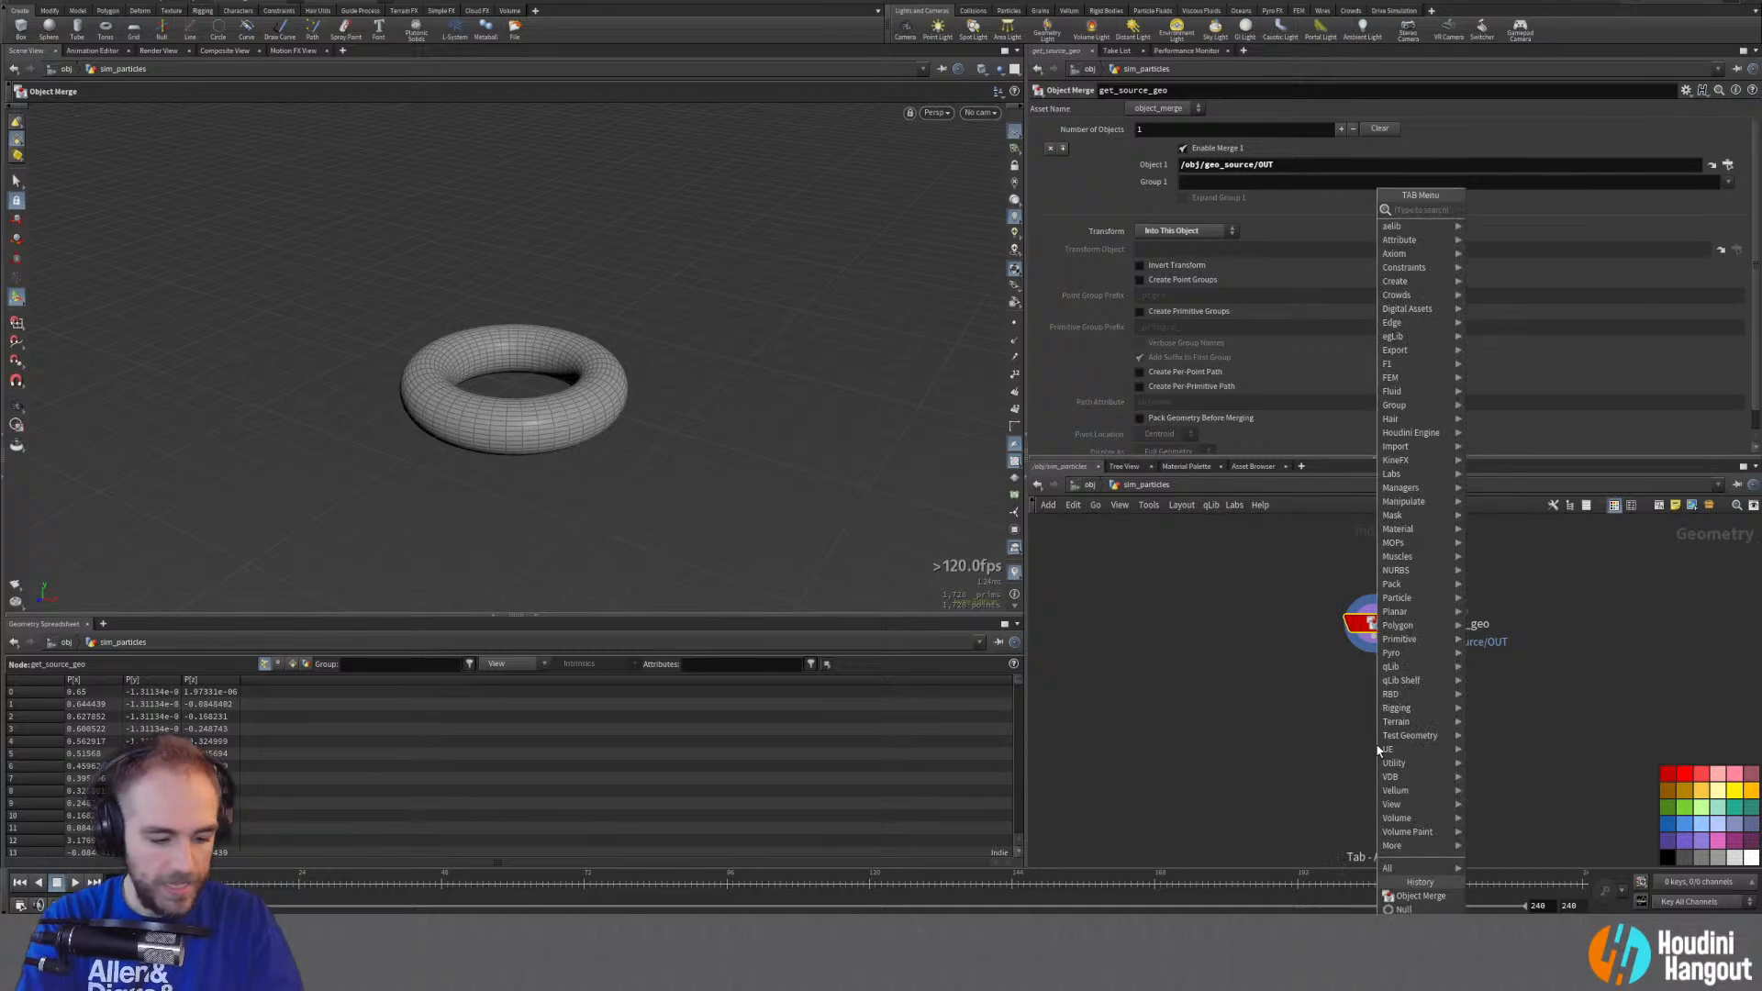
pyautogui.write('pop')
pyautogui.press('BackSpace')
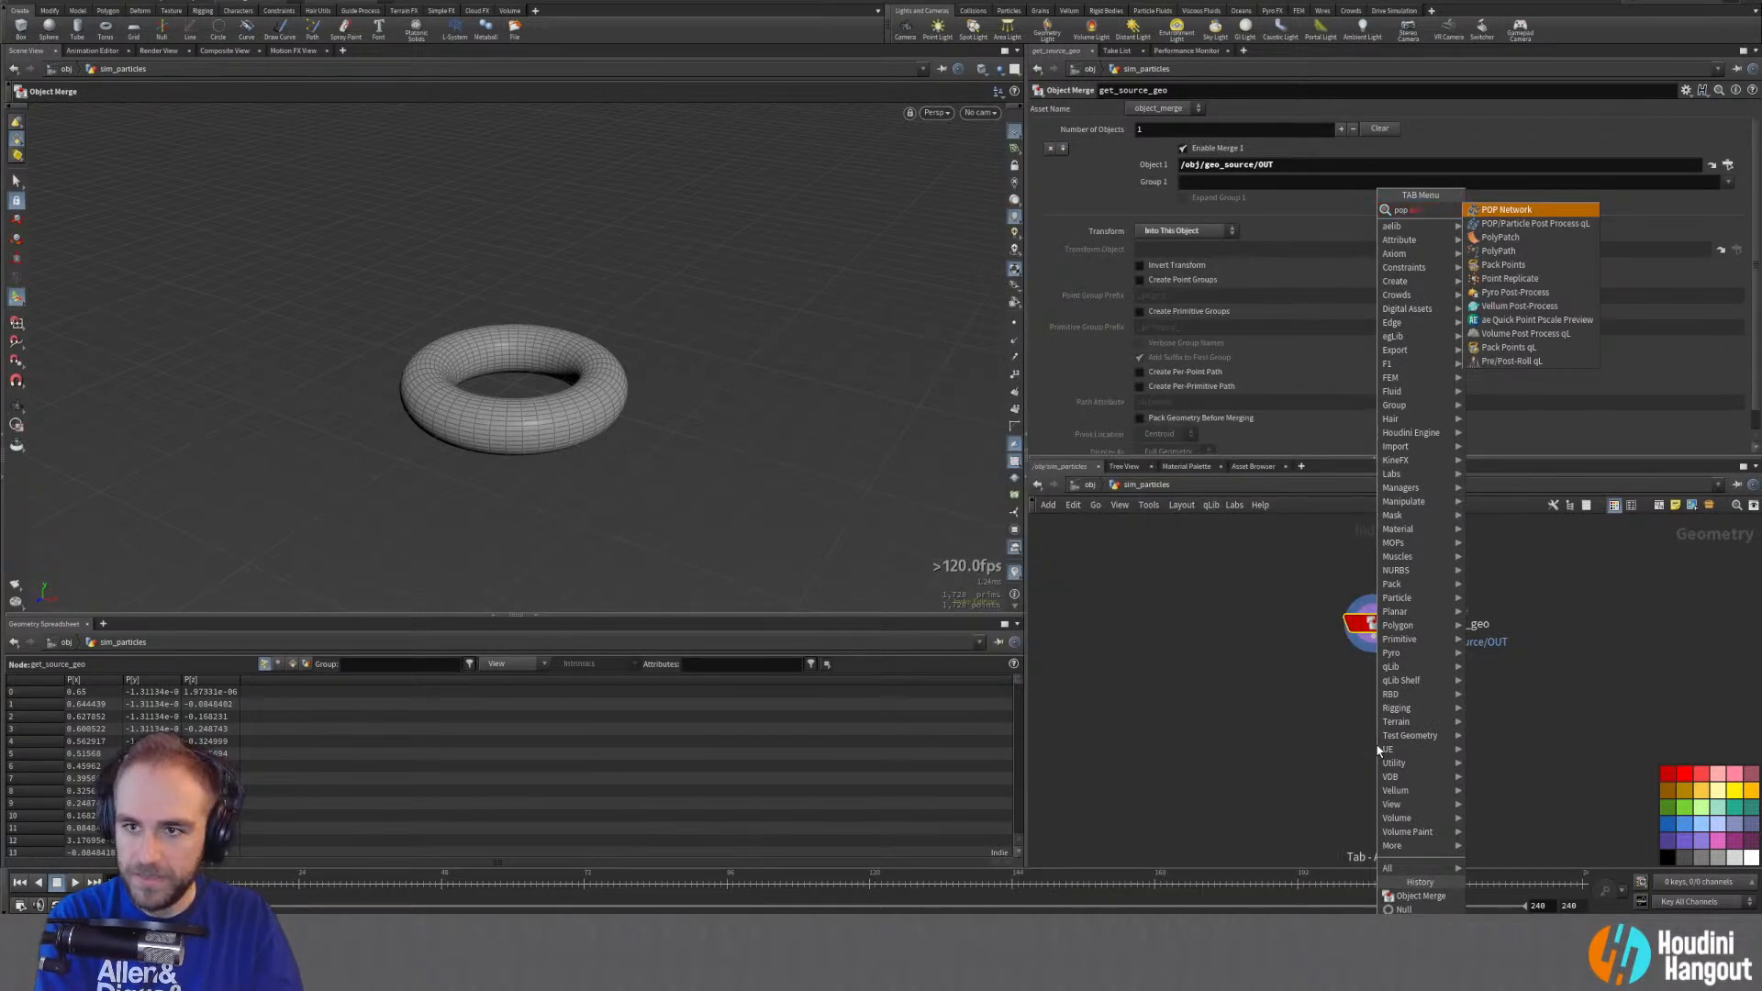
pyautogui.press('Return')
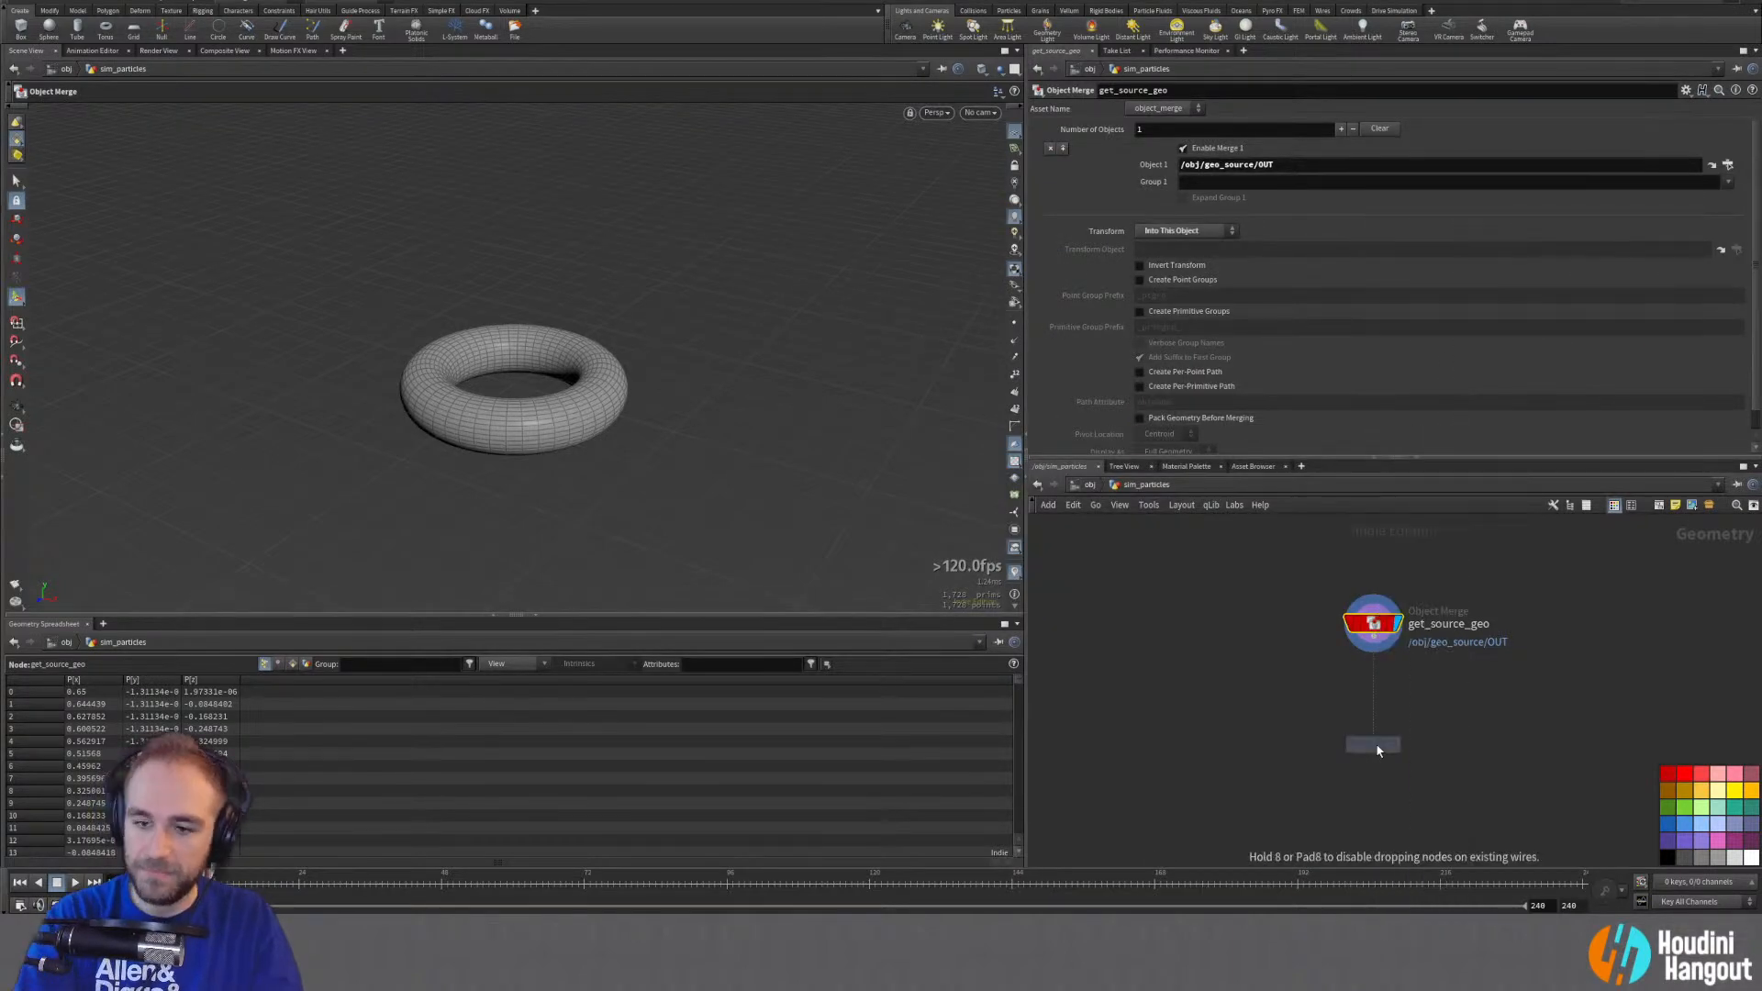
pyautogui.click(1387, 682)
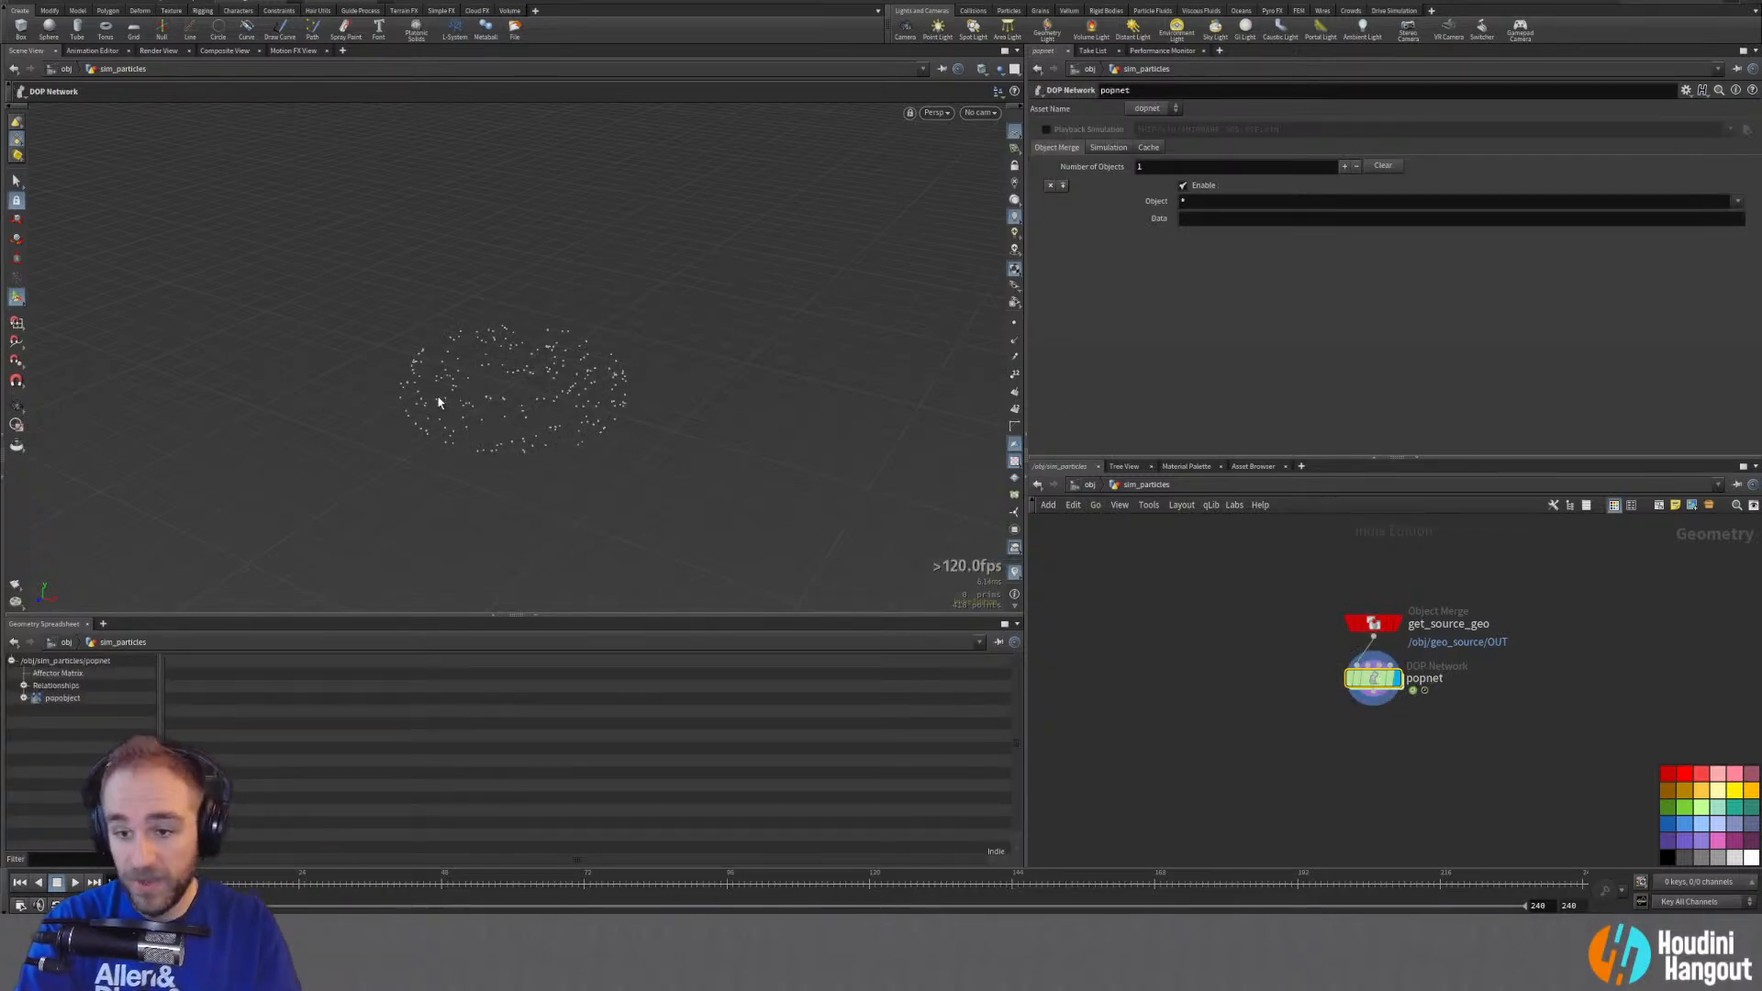
# Step: Play the particle emission on the torus, return to the first frame and open the popnet's cache settings
pyautogui.press('Escape')
pyautogui.moveTo(597, 411); pyautogui.dragTo(504, 499)
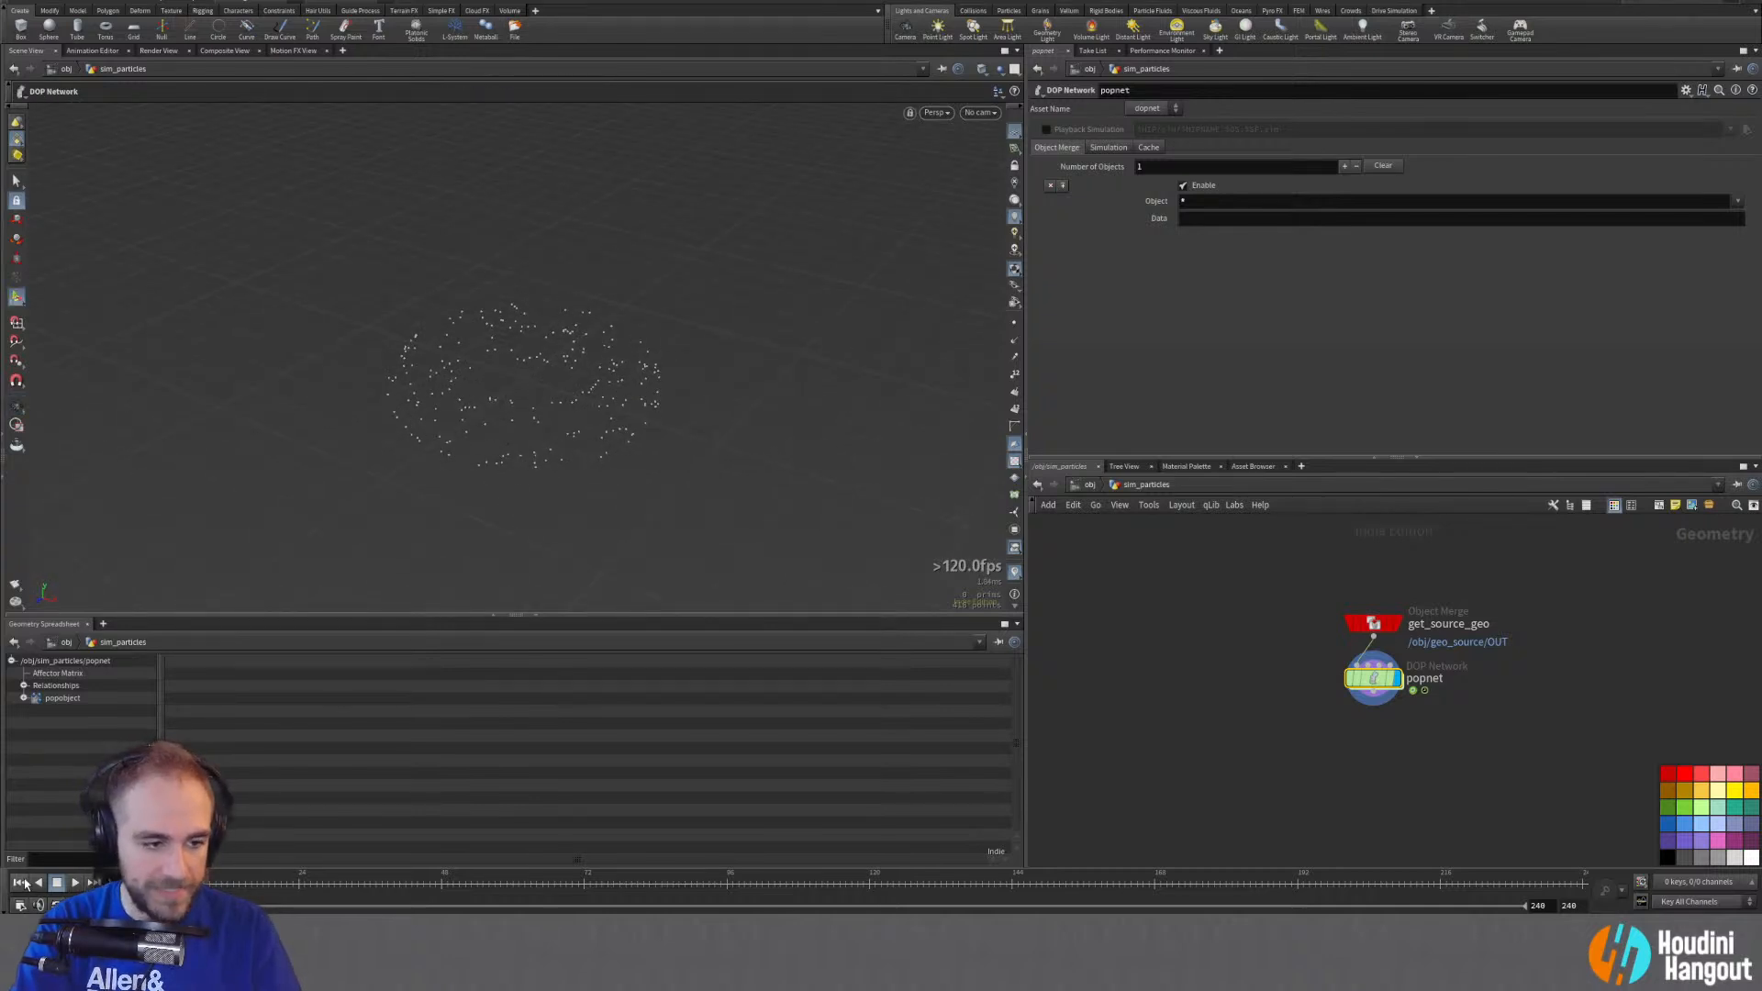
pyautogui.click(75, 883)
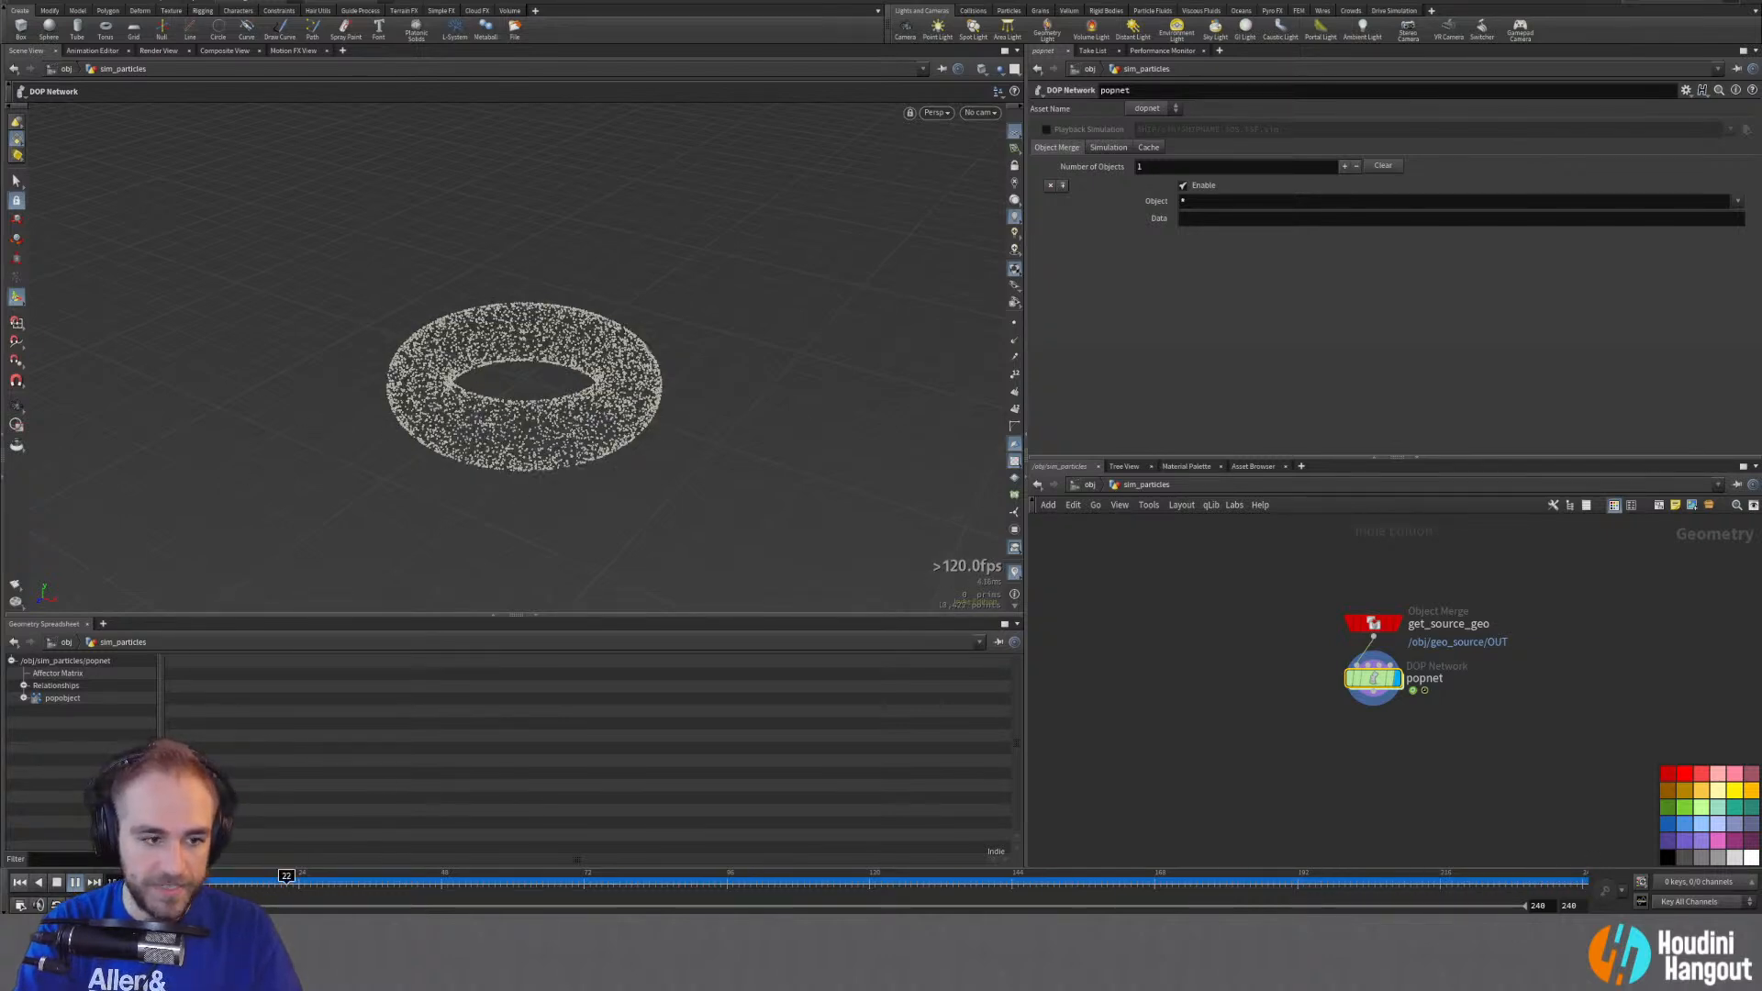
pyautogui.click(19, 882)
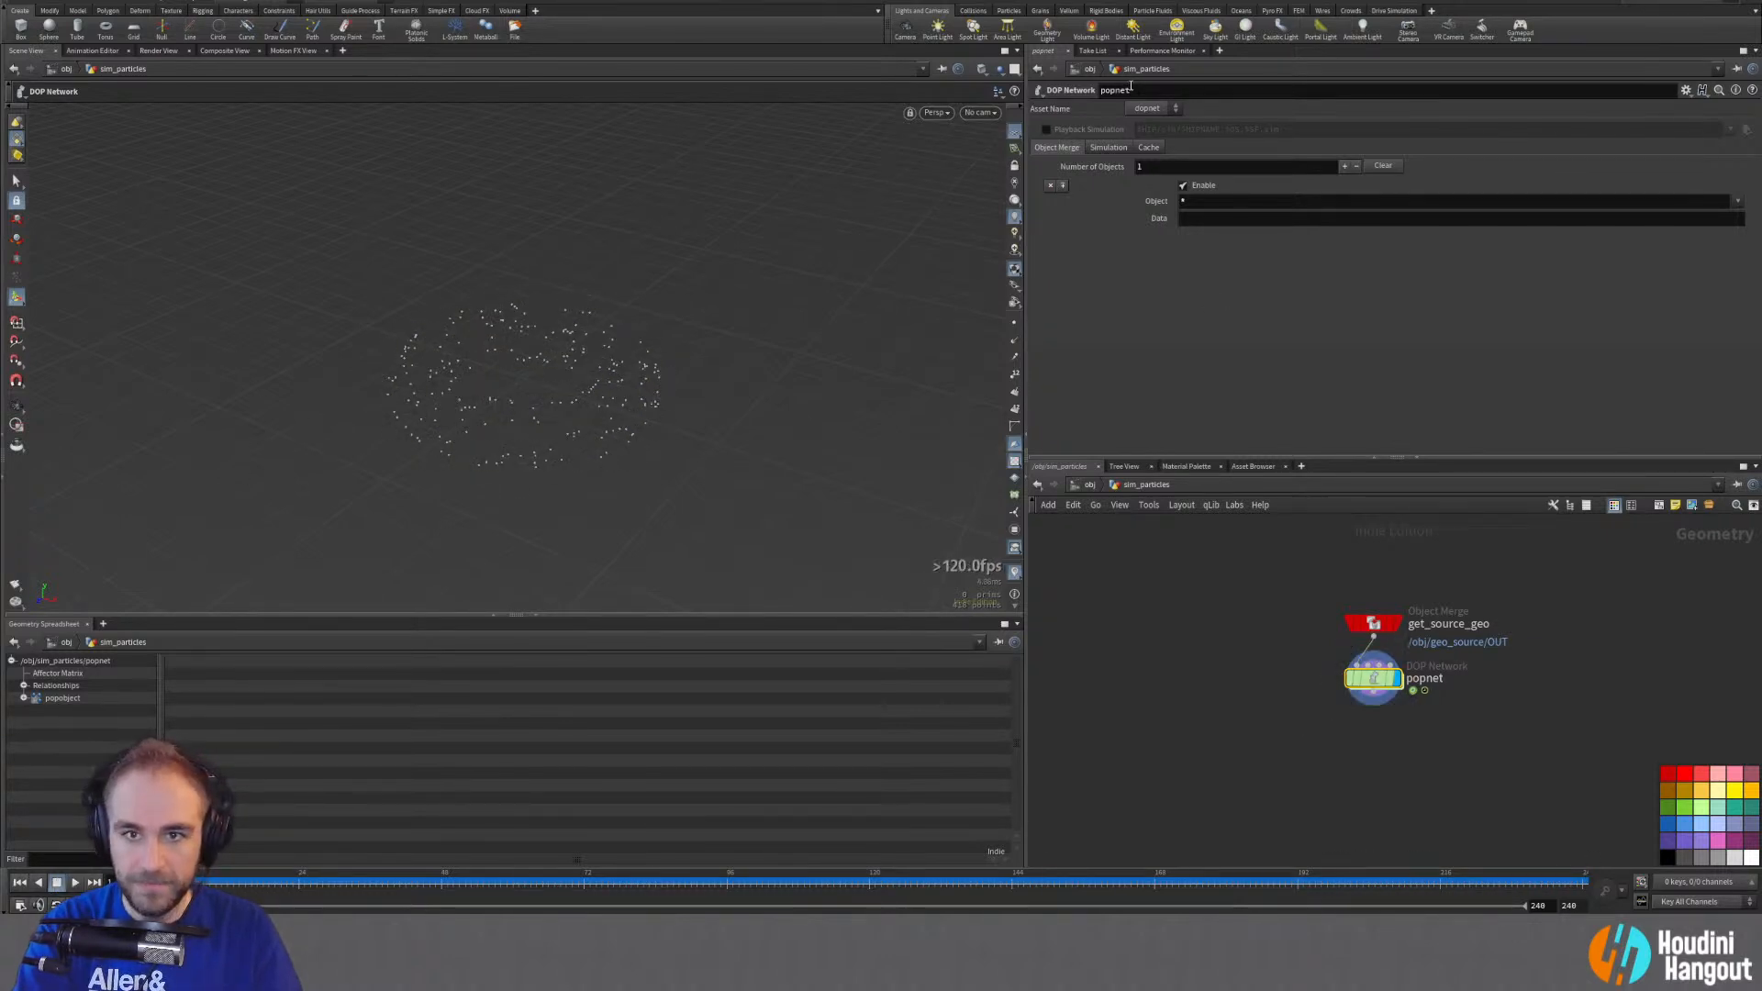
pyautogui.click(1149, 147)
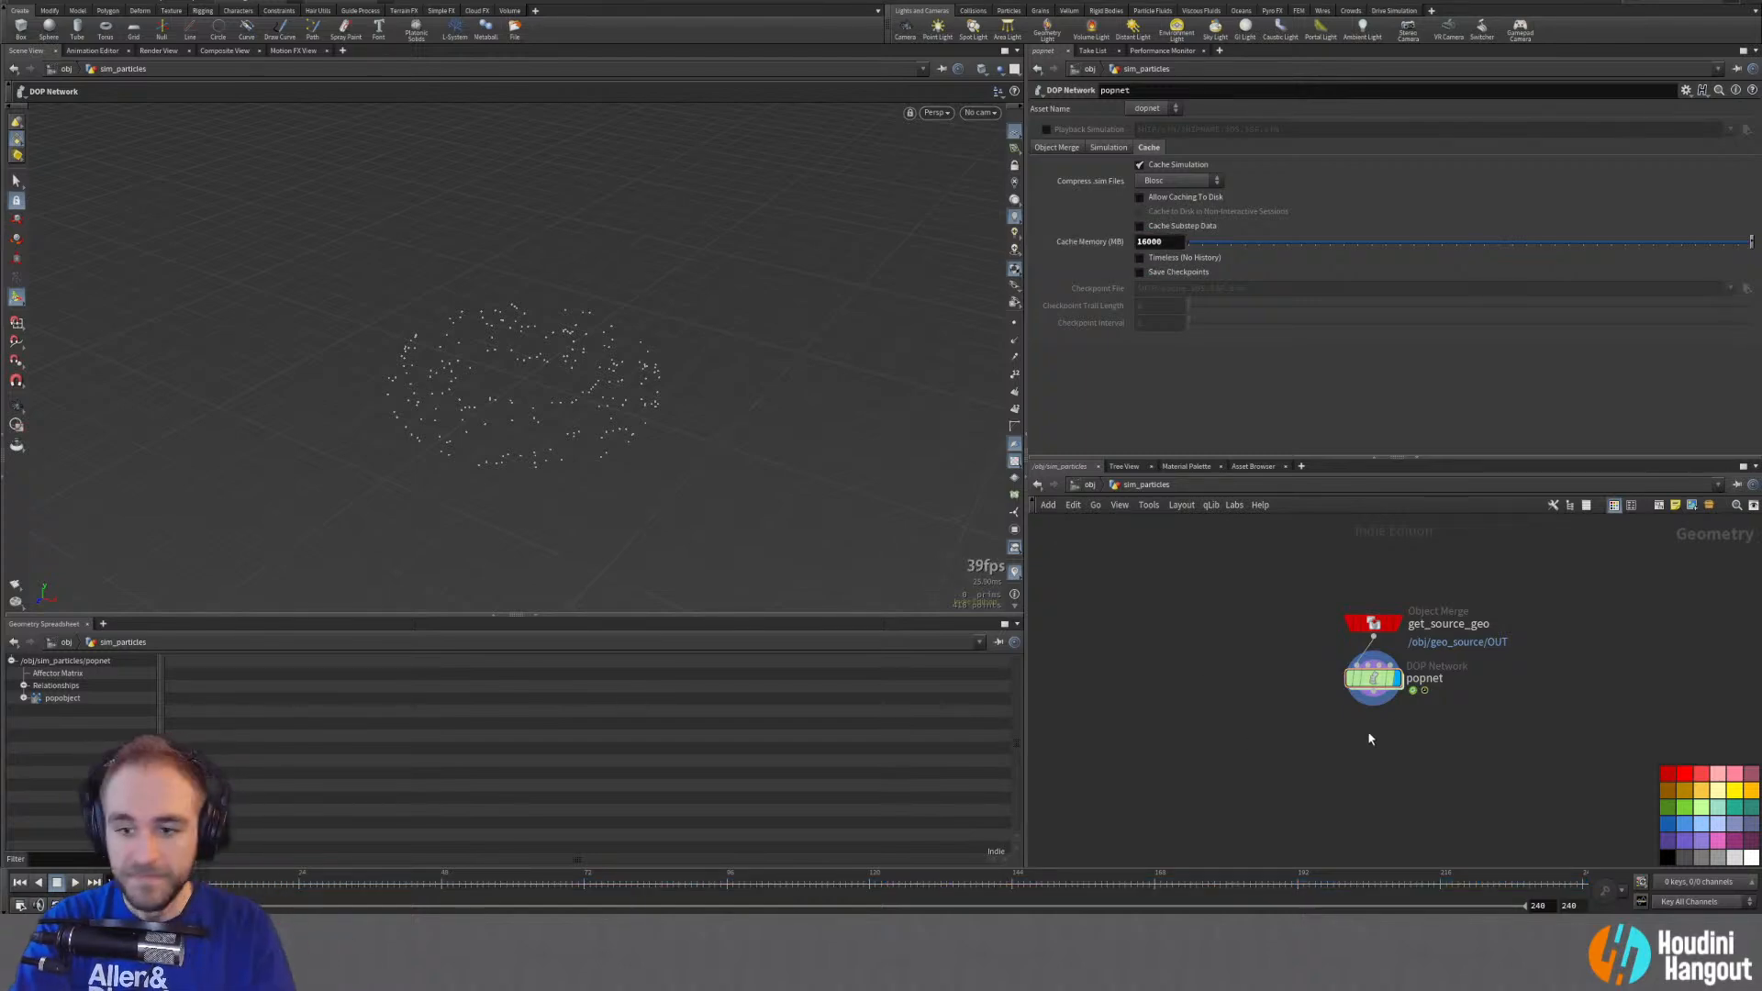
# Step: Move popnet slightly farther below get_source_geo, go inside its network and select the source_first_input POP Source
pyautogui.moveTo(1372, 684); pyautogui.dragTo(1373, 690)
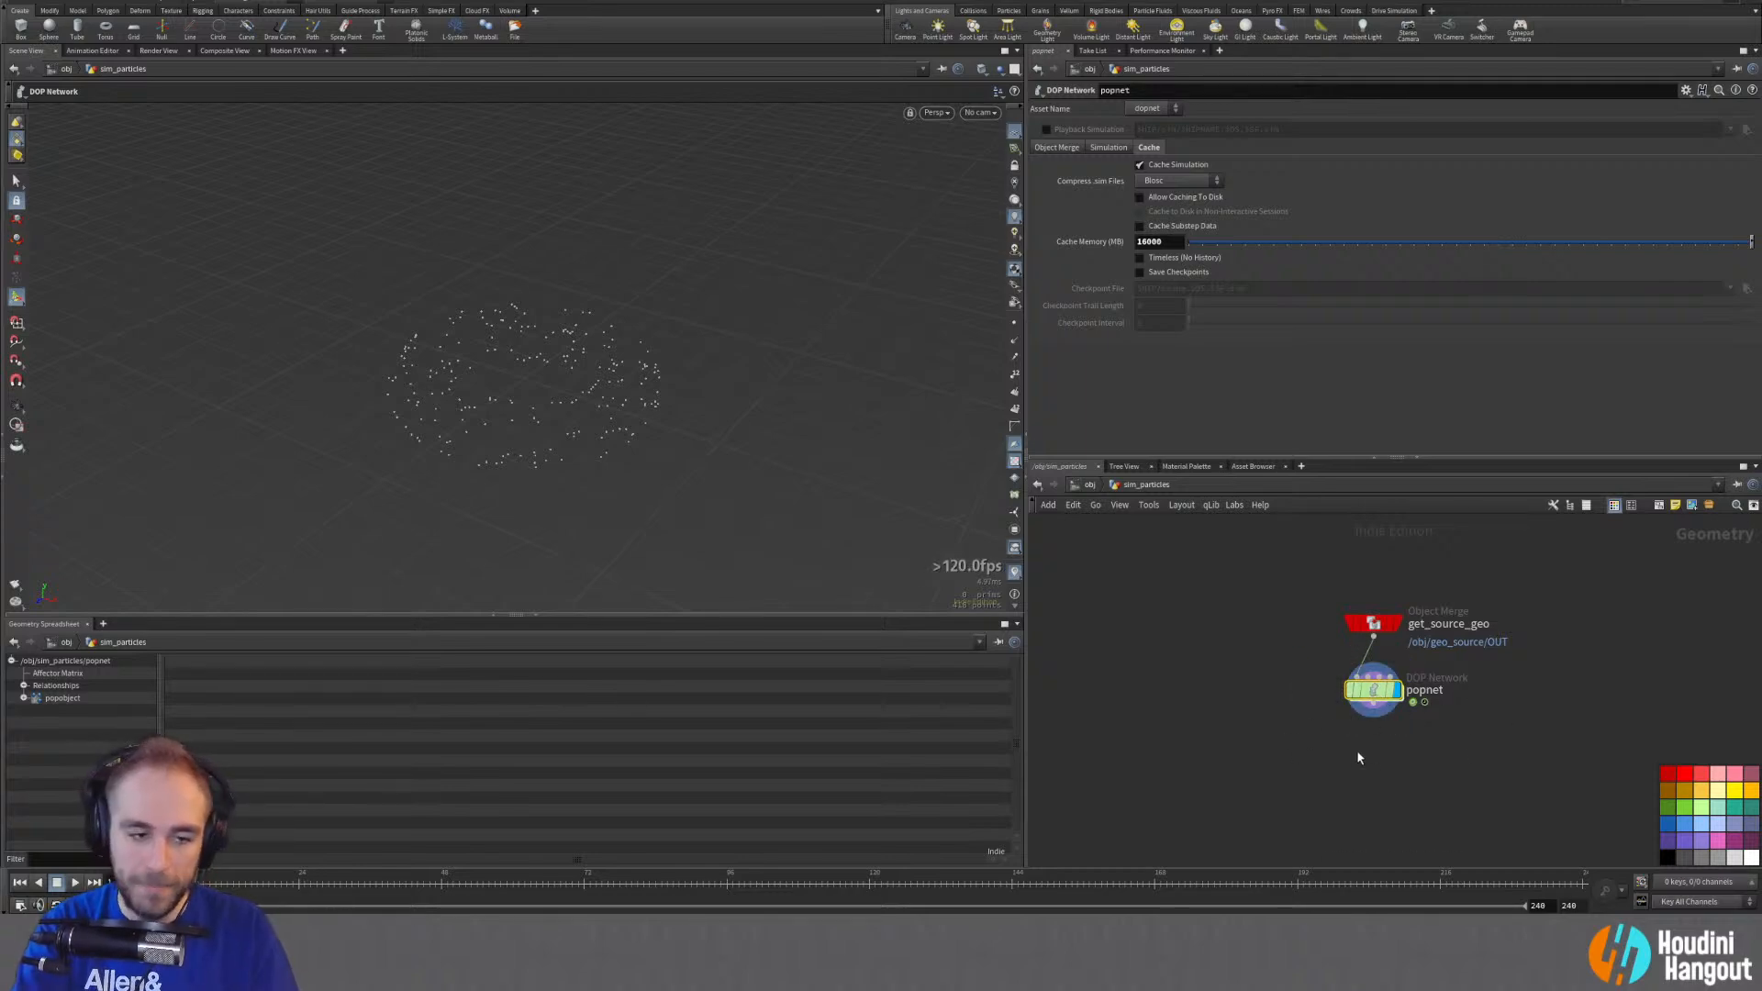
pyautogui.doubleClick(1374, 690)
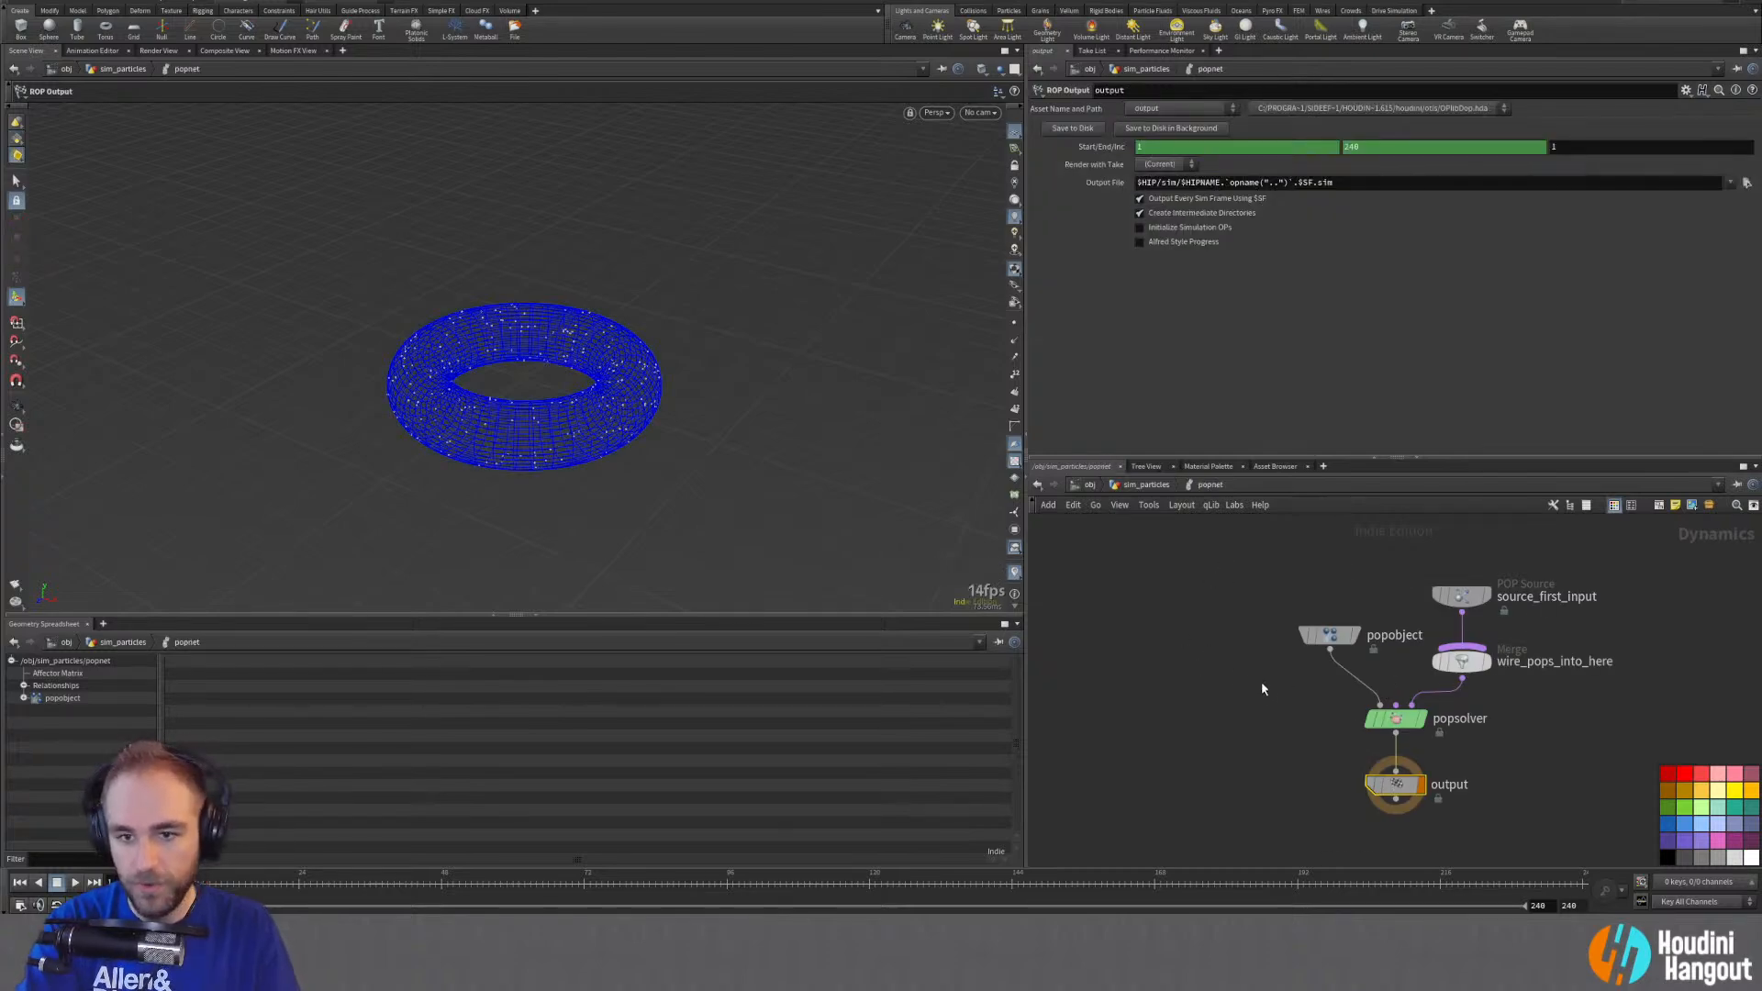
pyautogui.moveTo(1262, 683); pyautogui.dragTo(1226, 681, button='middle')
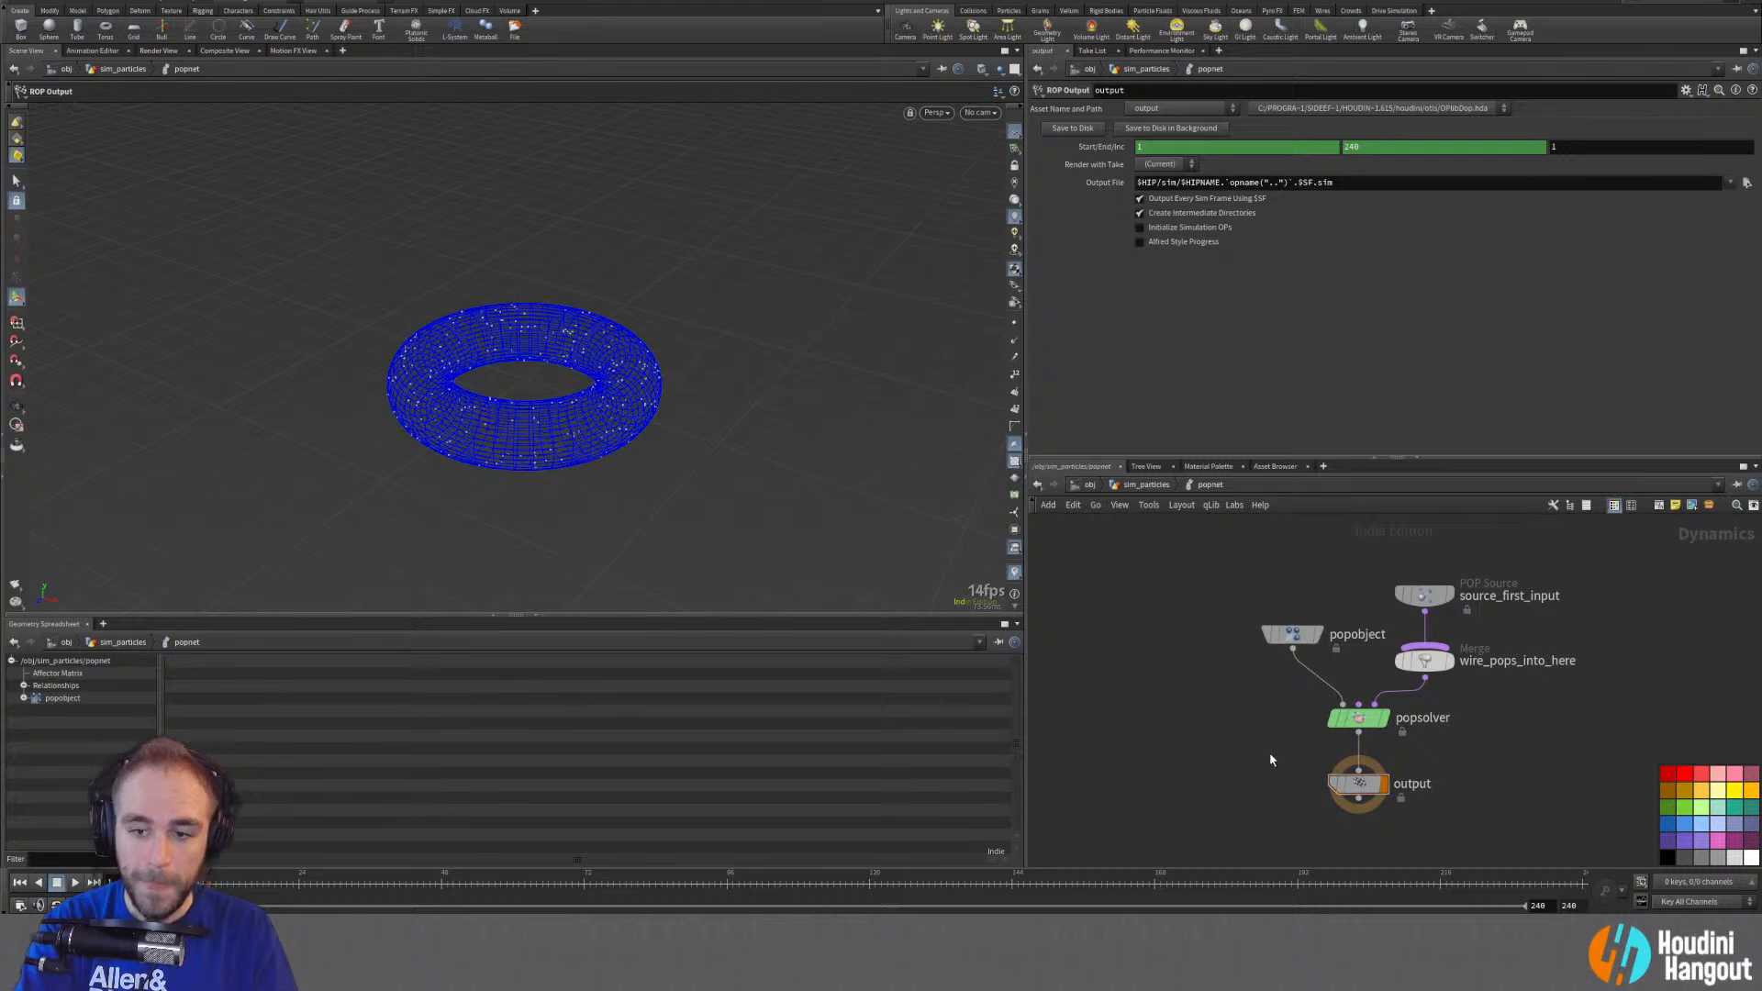
pyautogui.press('u')
pyautogui.moveTo(1330, 702)
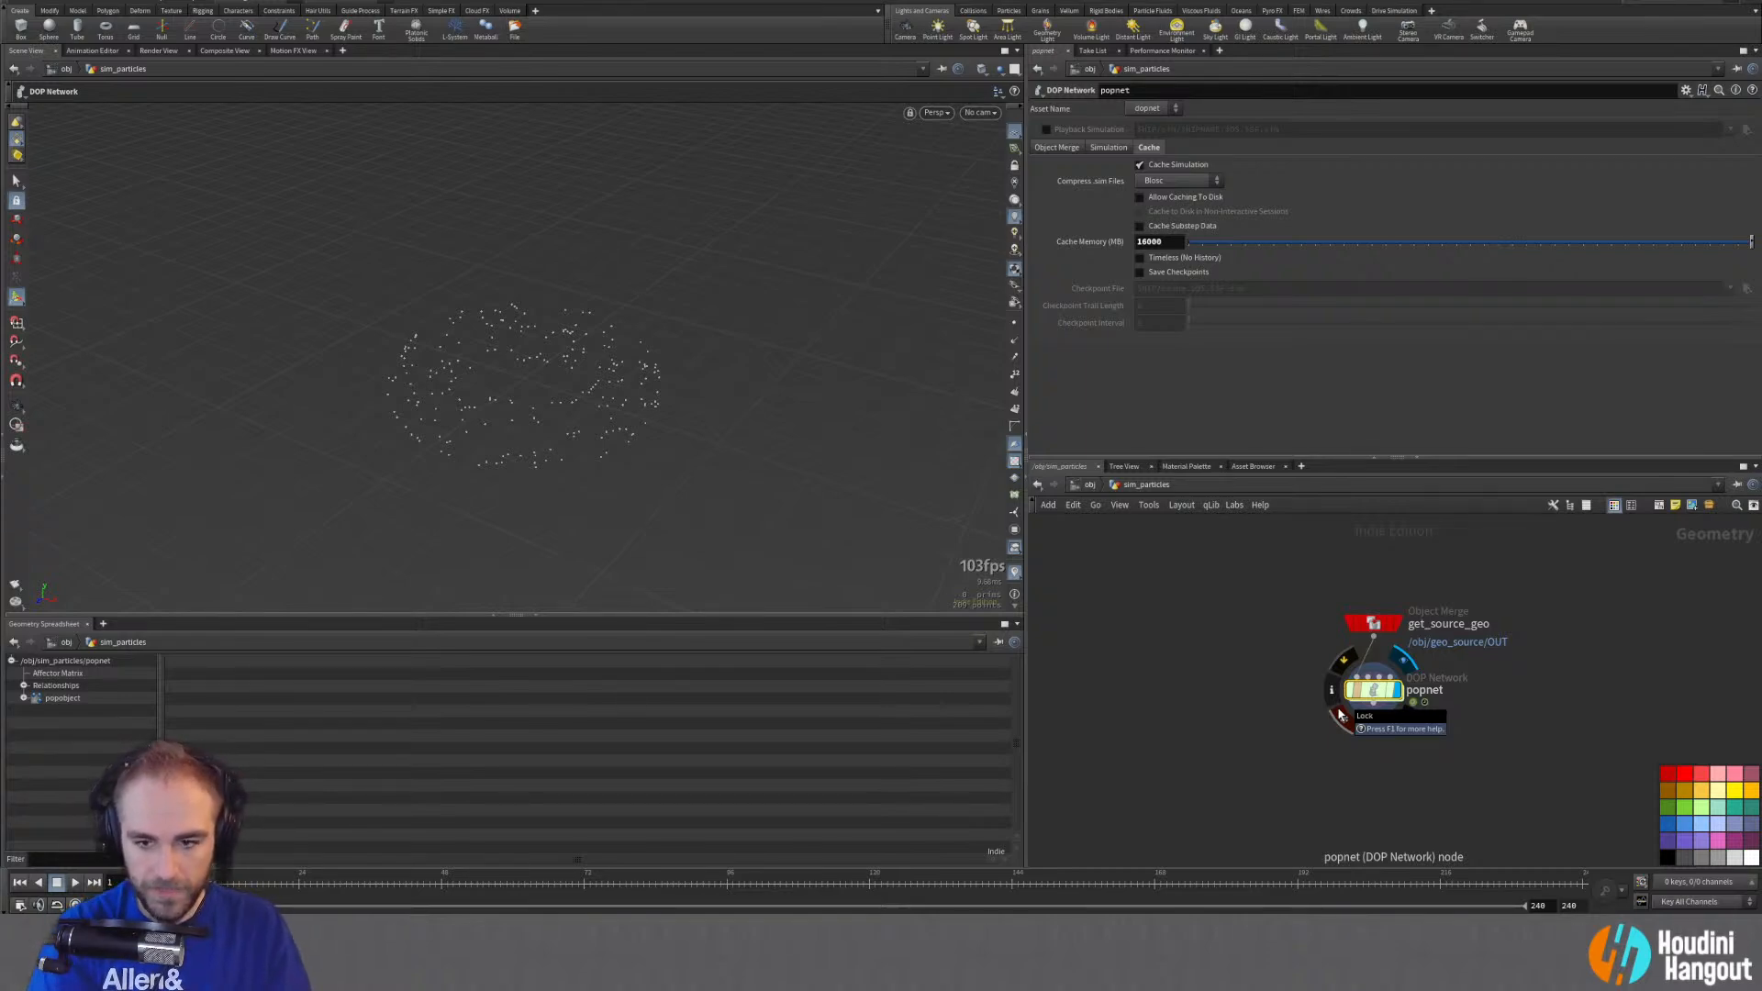
pyautogui.doubleClick(1374, 690)
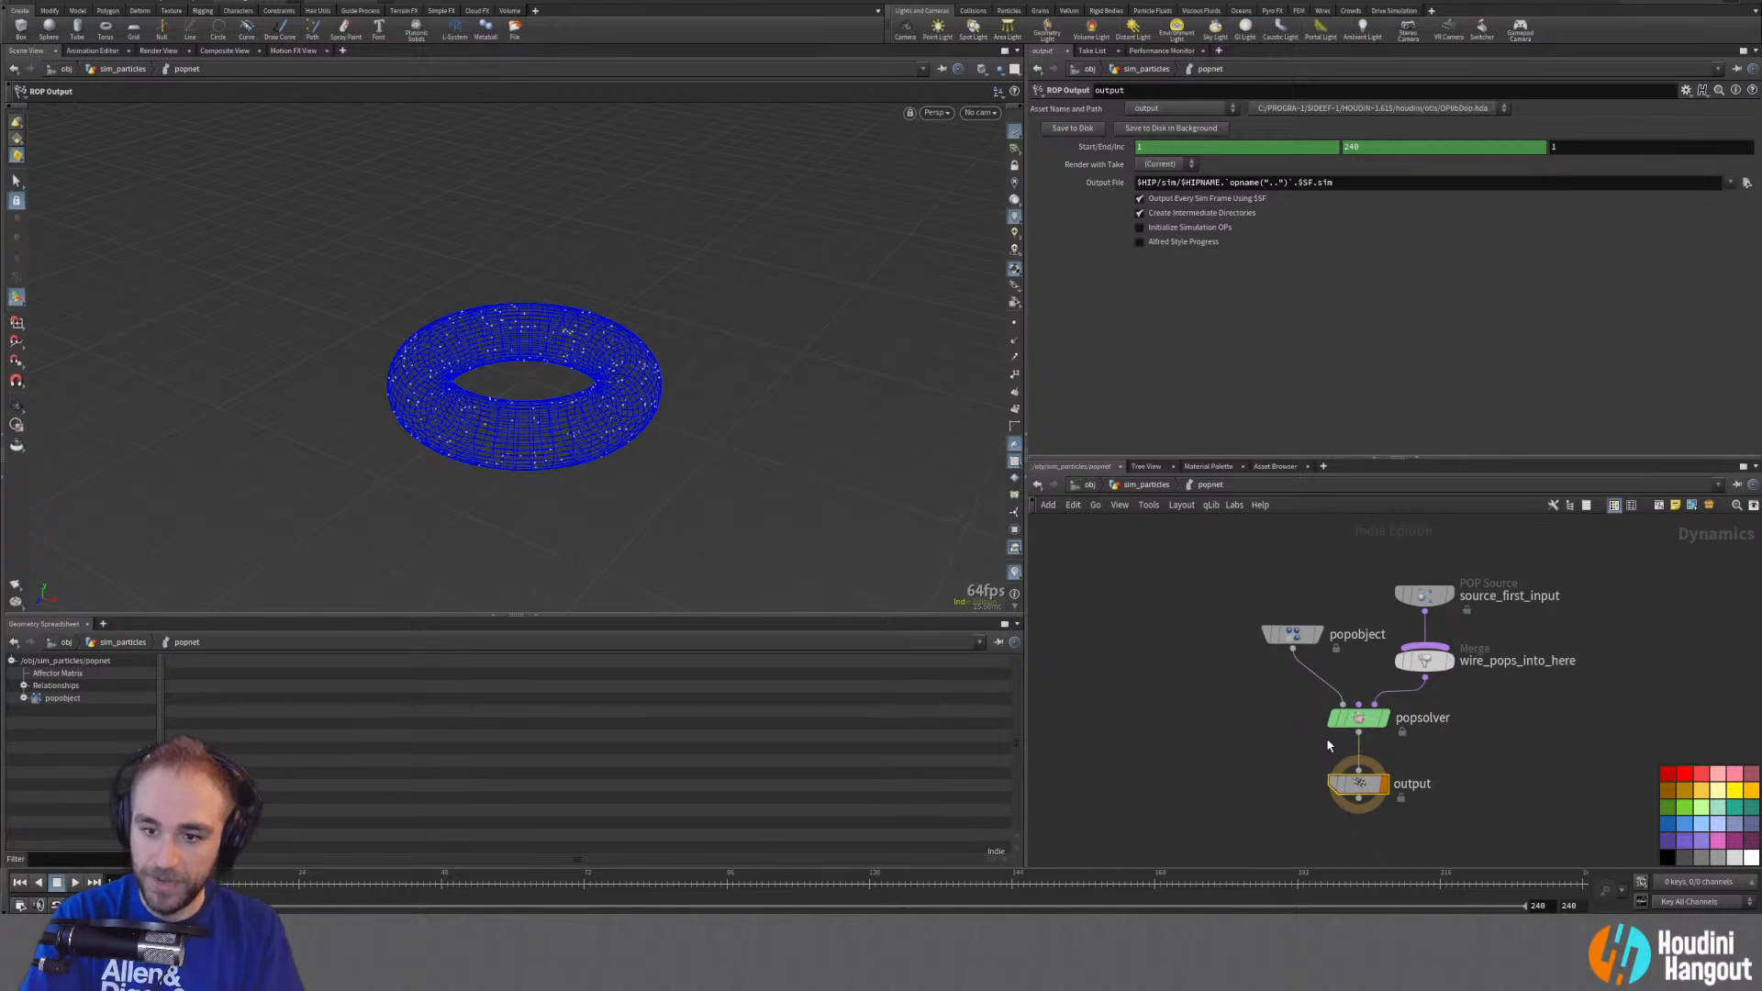
pyautogui.moveTo(1379, 539); pyautogui.dragTo(1434, 602)
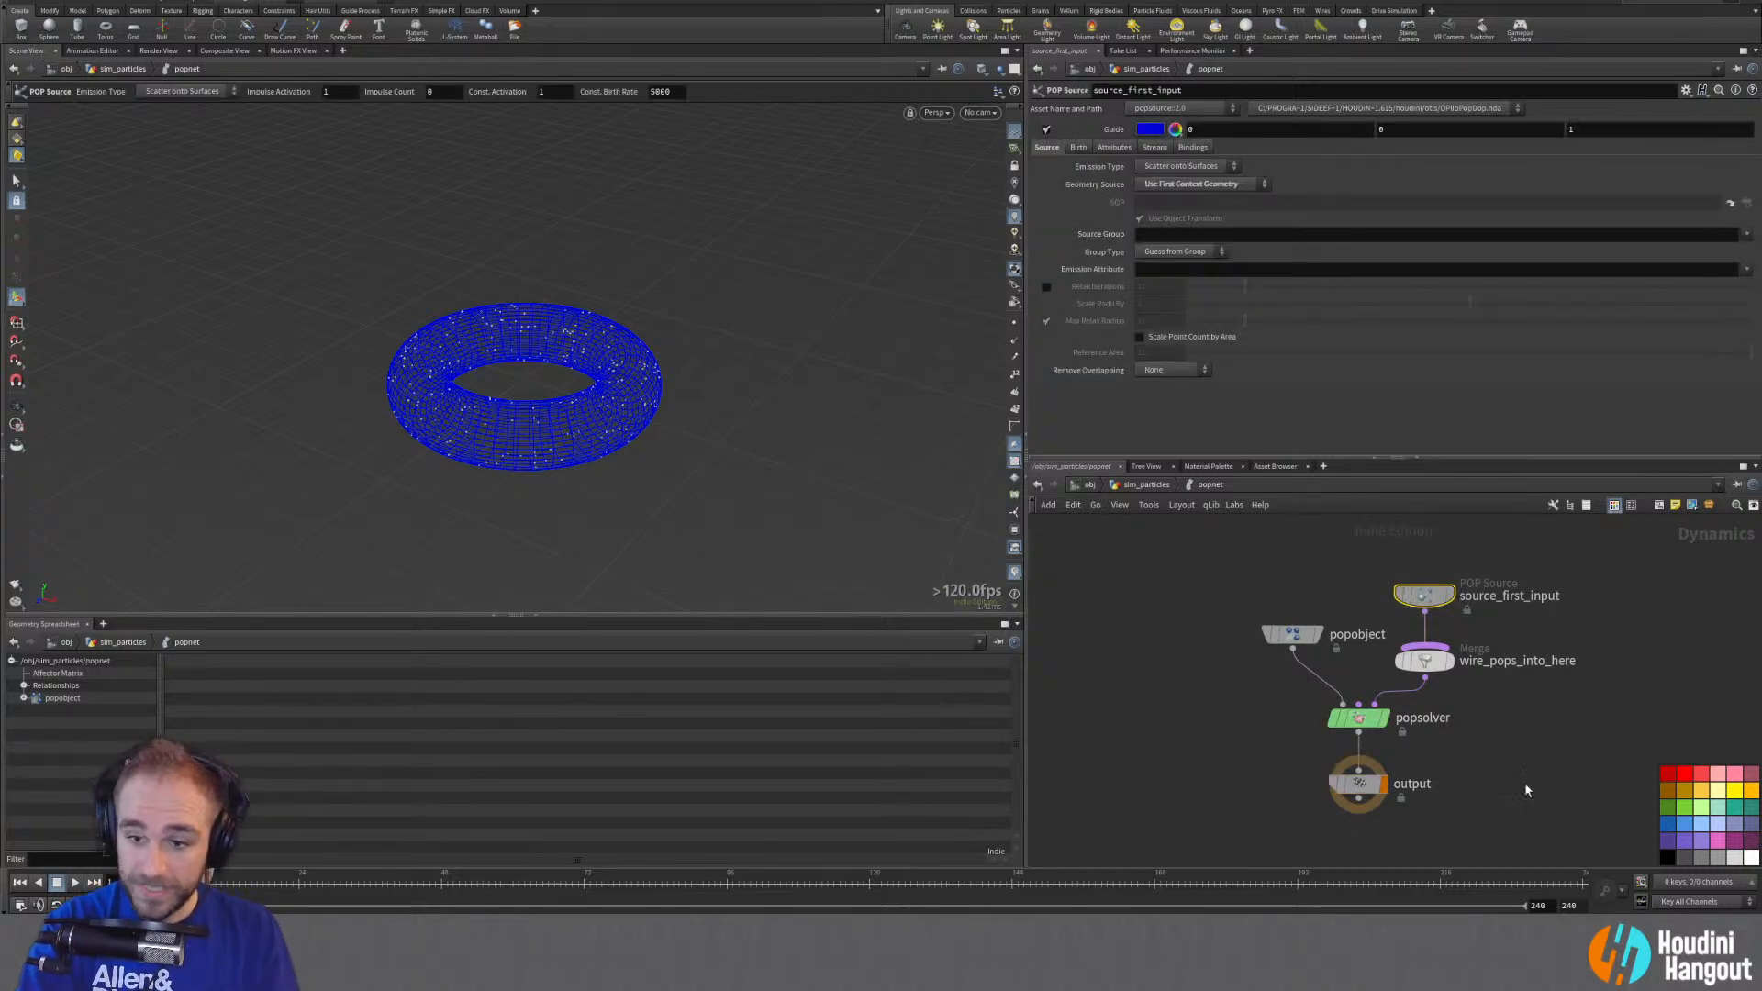
# Step: Insert a Gravity Force node between popsolver and output in the POP network
pyautogui.press('Tab')
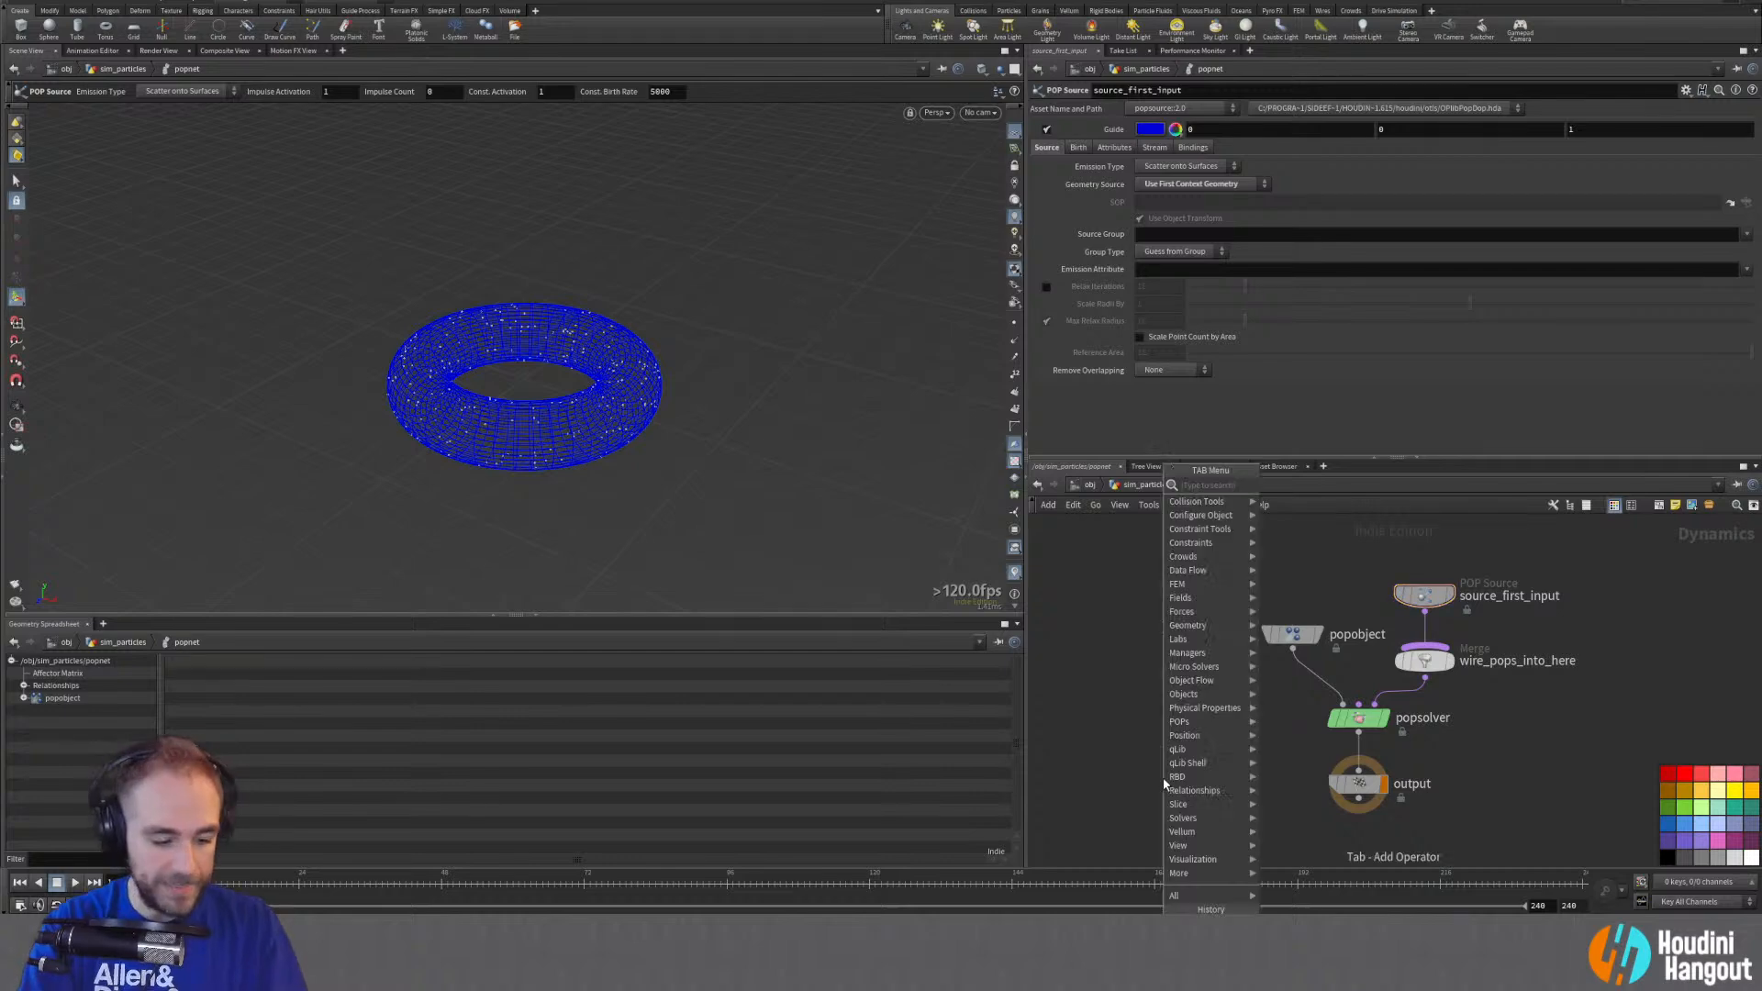
pyautogui.write('grav')
pyautogui.press('Return')
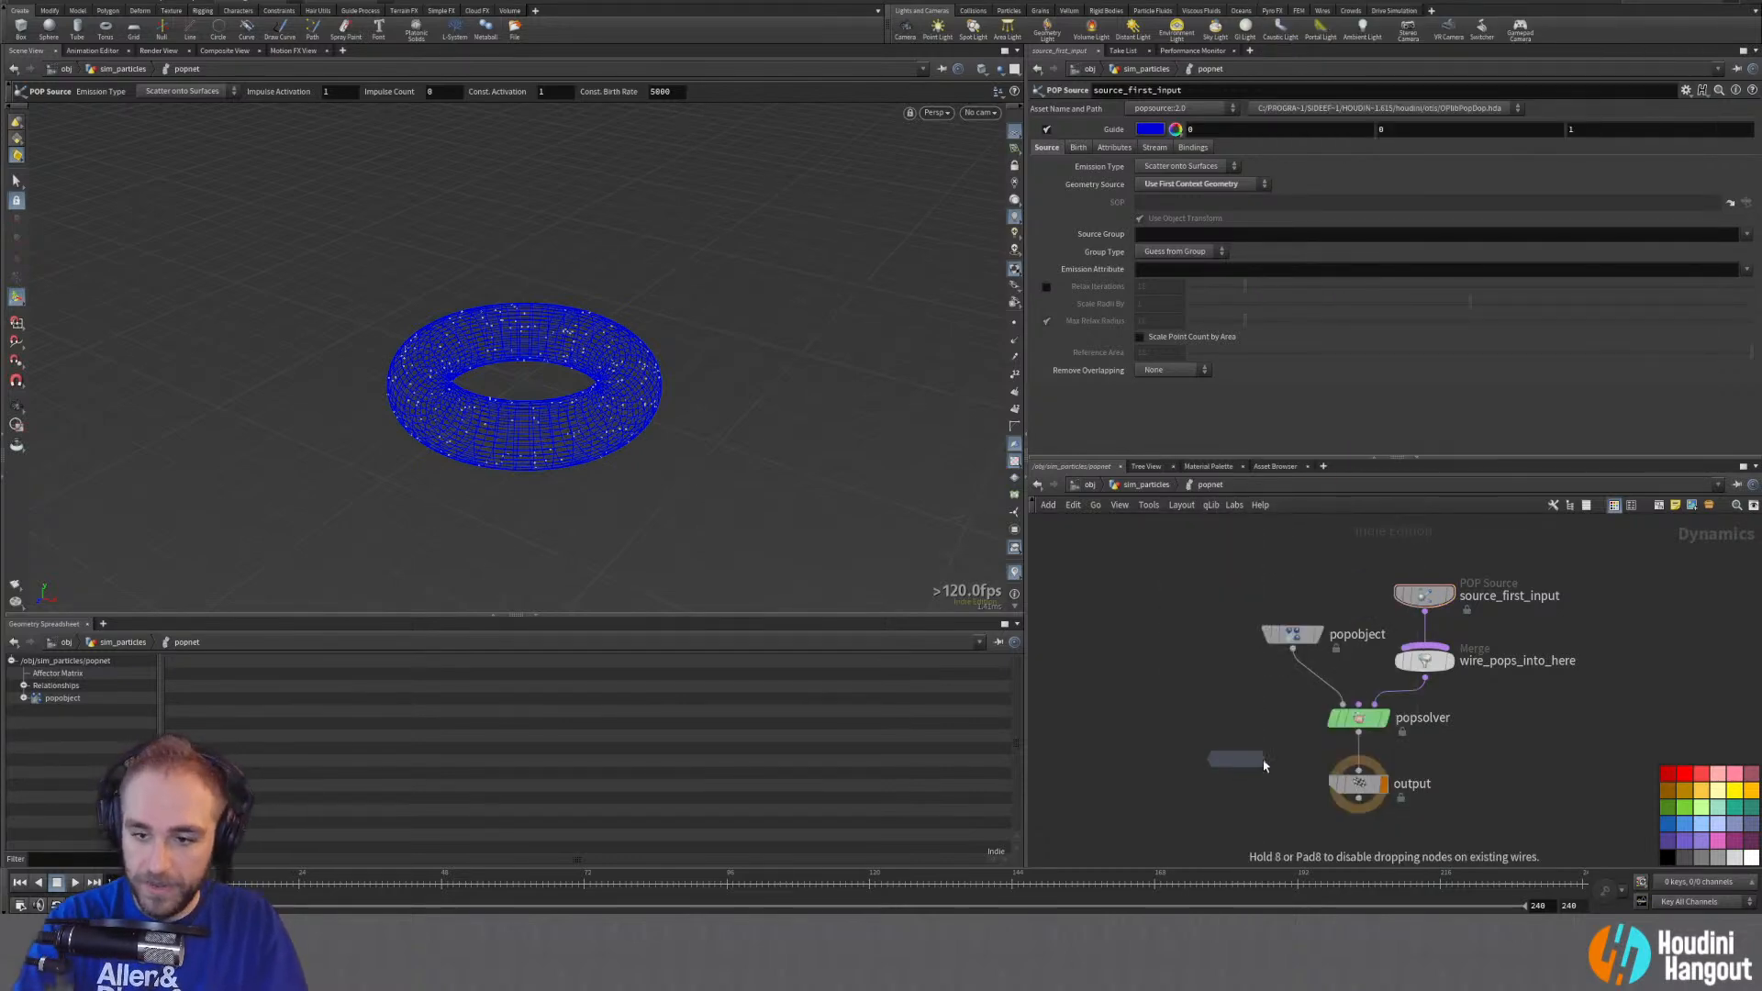
pyautogui.click(1359, 758)
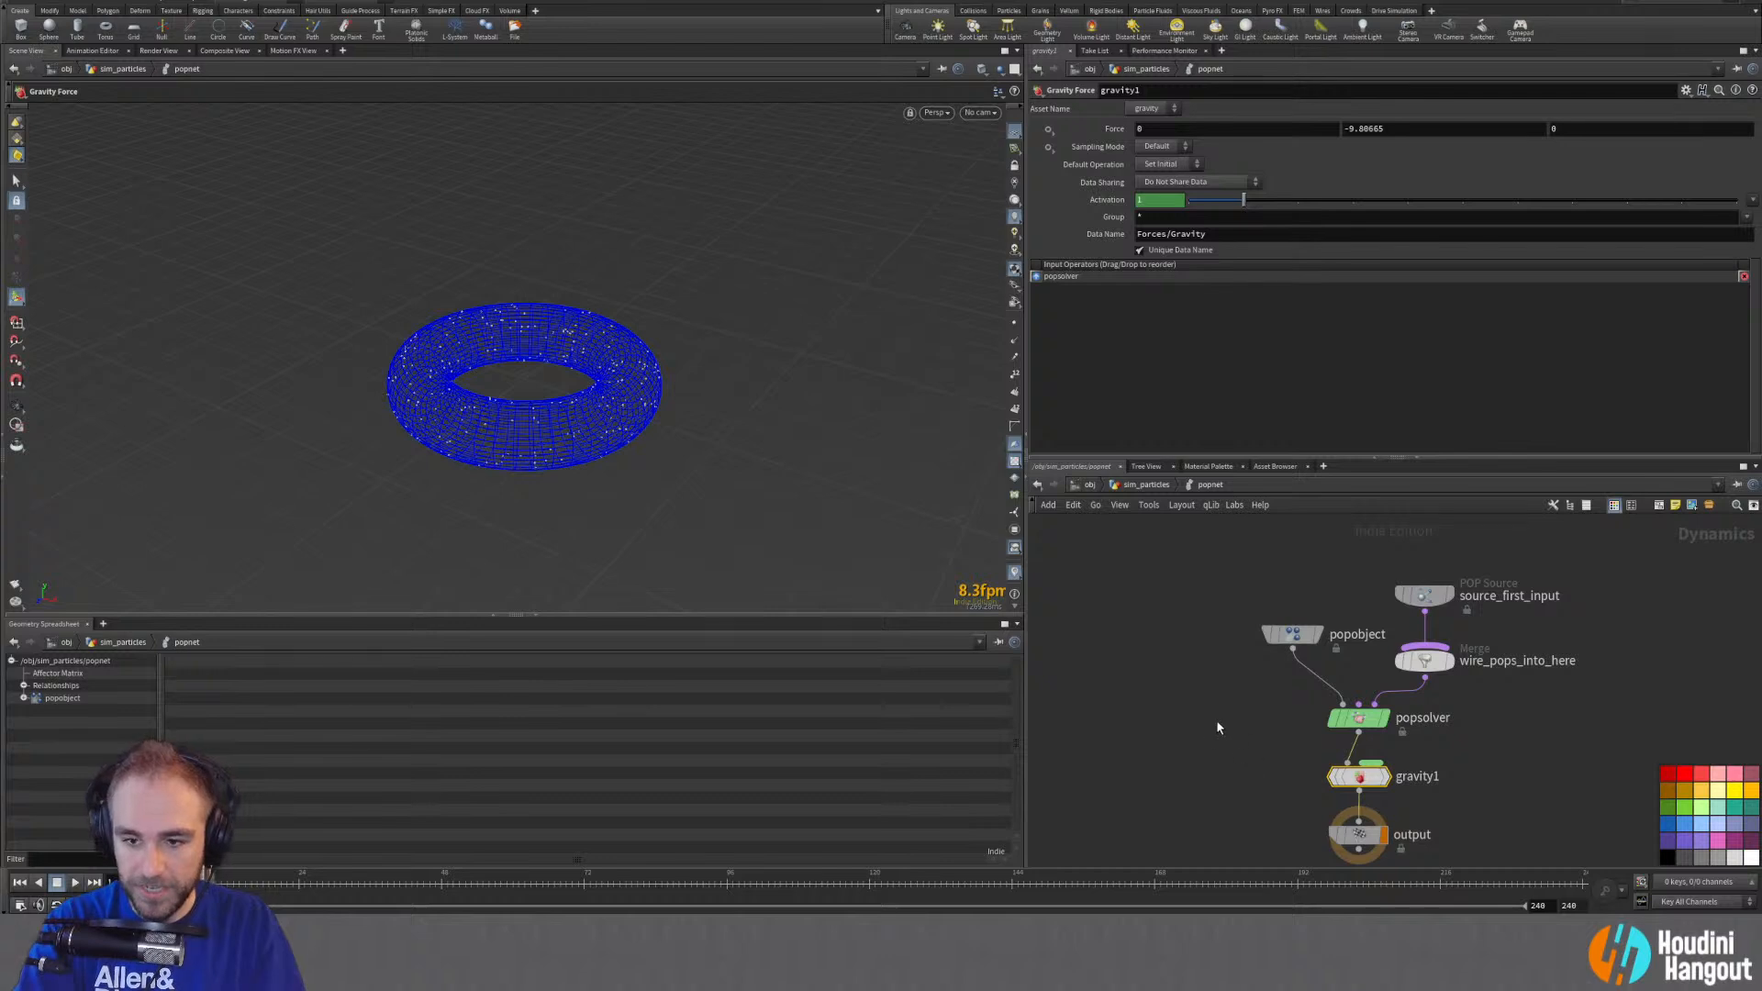
pyautogui.scroll(-3, 1221, 716)
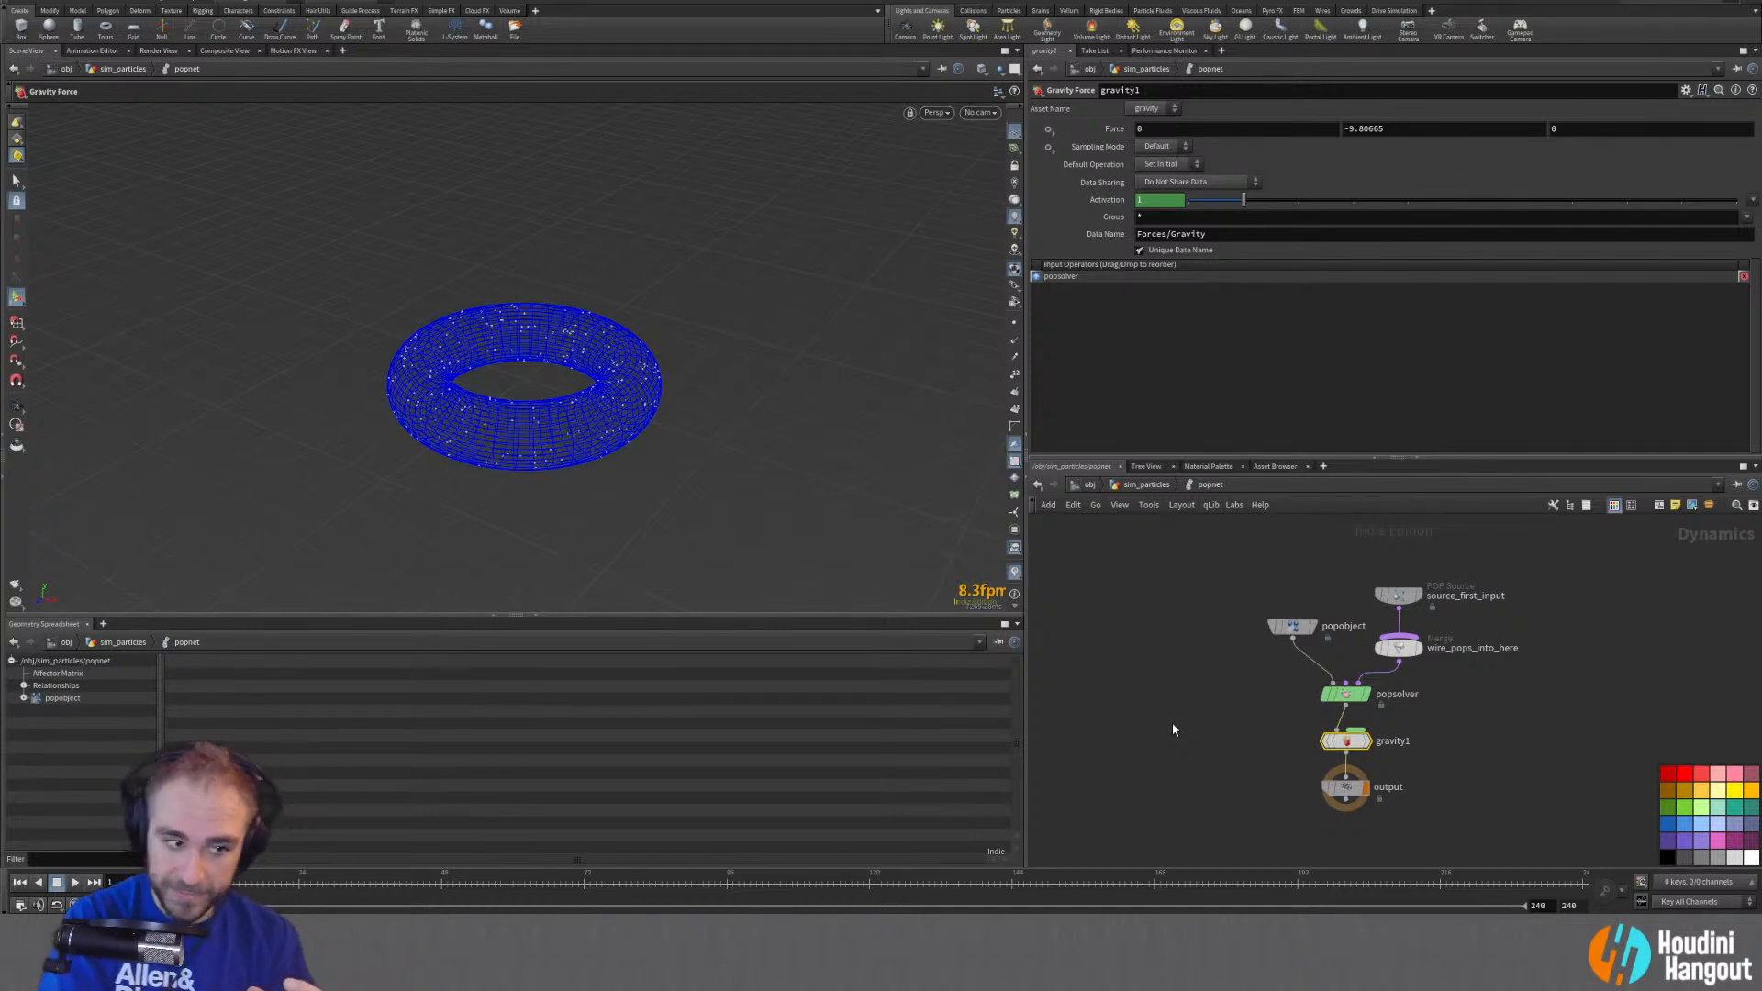
# Step: Play the simulation with gravity, examine the falling particles from a wider angle and return to the first frame
pyautogui.moveTo(1238, 587); pyautogui.dragTo(1316, 654)
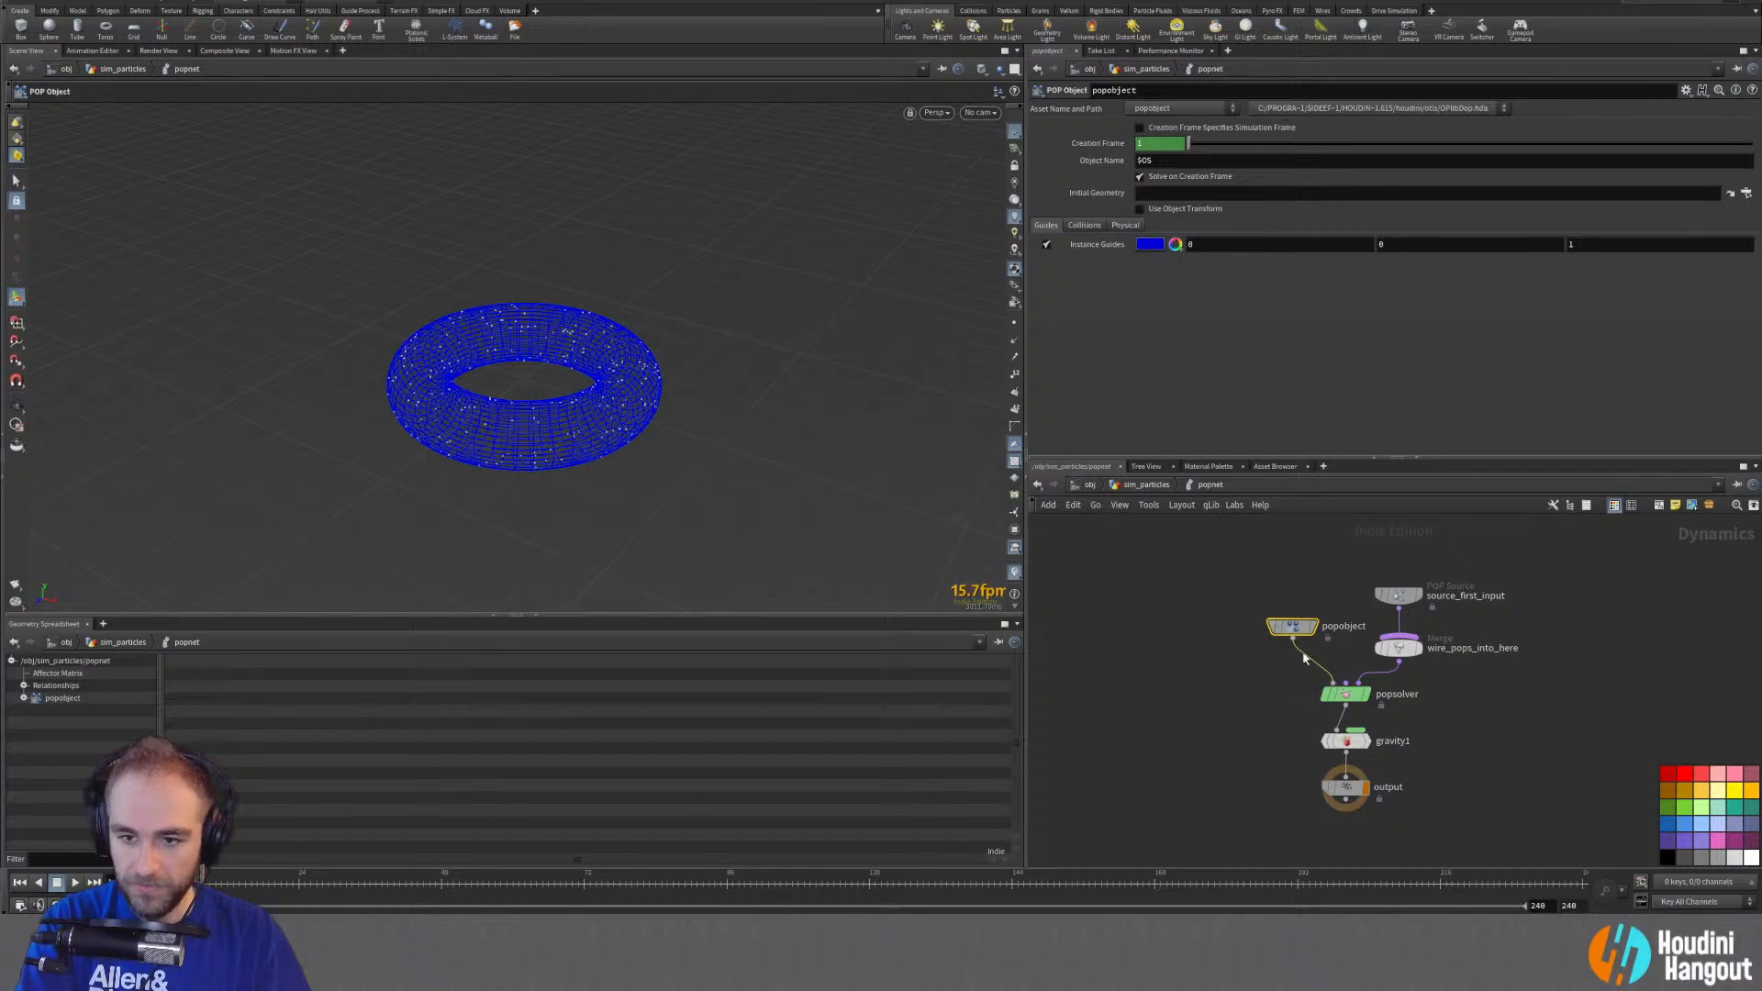
pyautogui.click(76, 881)
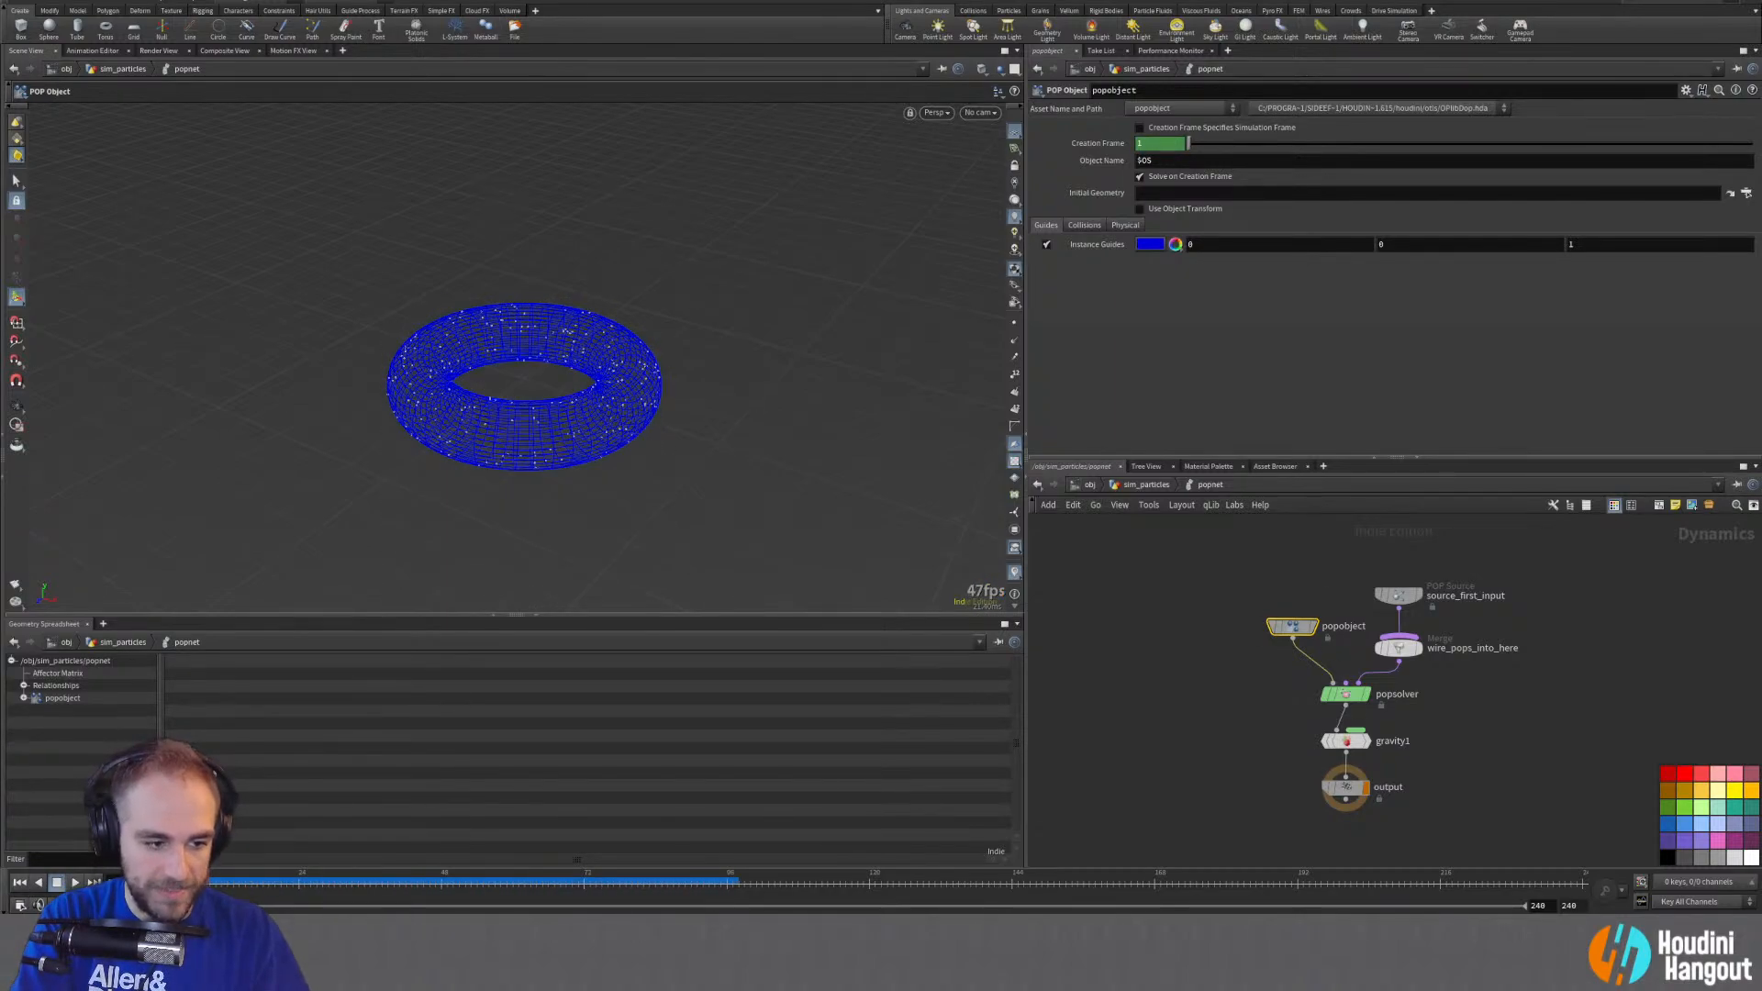
pyautogui.click(76, 882)
pyautogui.keyDown('alt'); pyautogui.moveTo(587, 423); pyautogui.dragTo(367, 420, button='right'); pyautogui.keyUp('alt')
pyautogui.keyDown('alt'); pyautogui.moveTo(539, 421); pyautogui.dragTo(599, 330); pyautogui.keyUp('alt')
pyautogui.press('Return')
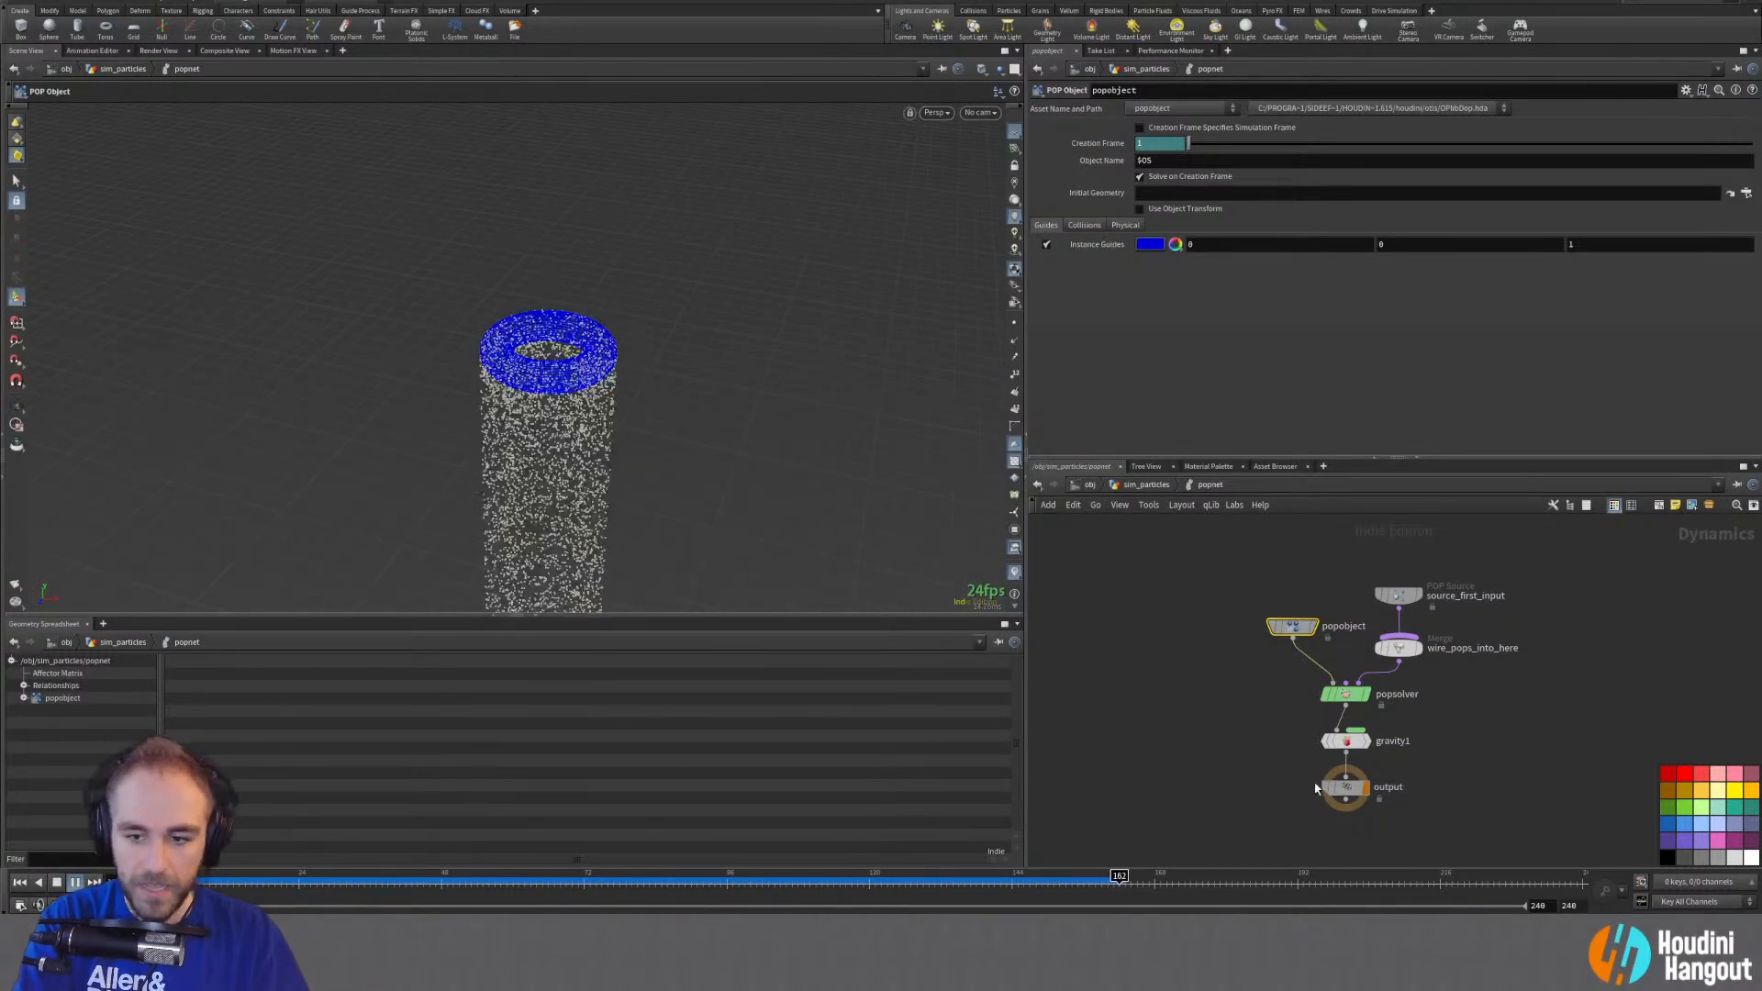
pyautogui.click(20, 882)
# Step: Delete the gravity node and move source_first_input farther above wire_pops_into_here
pyautogui.moveTo(1524, 723); pyautogui.dragTo(1271, 782)
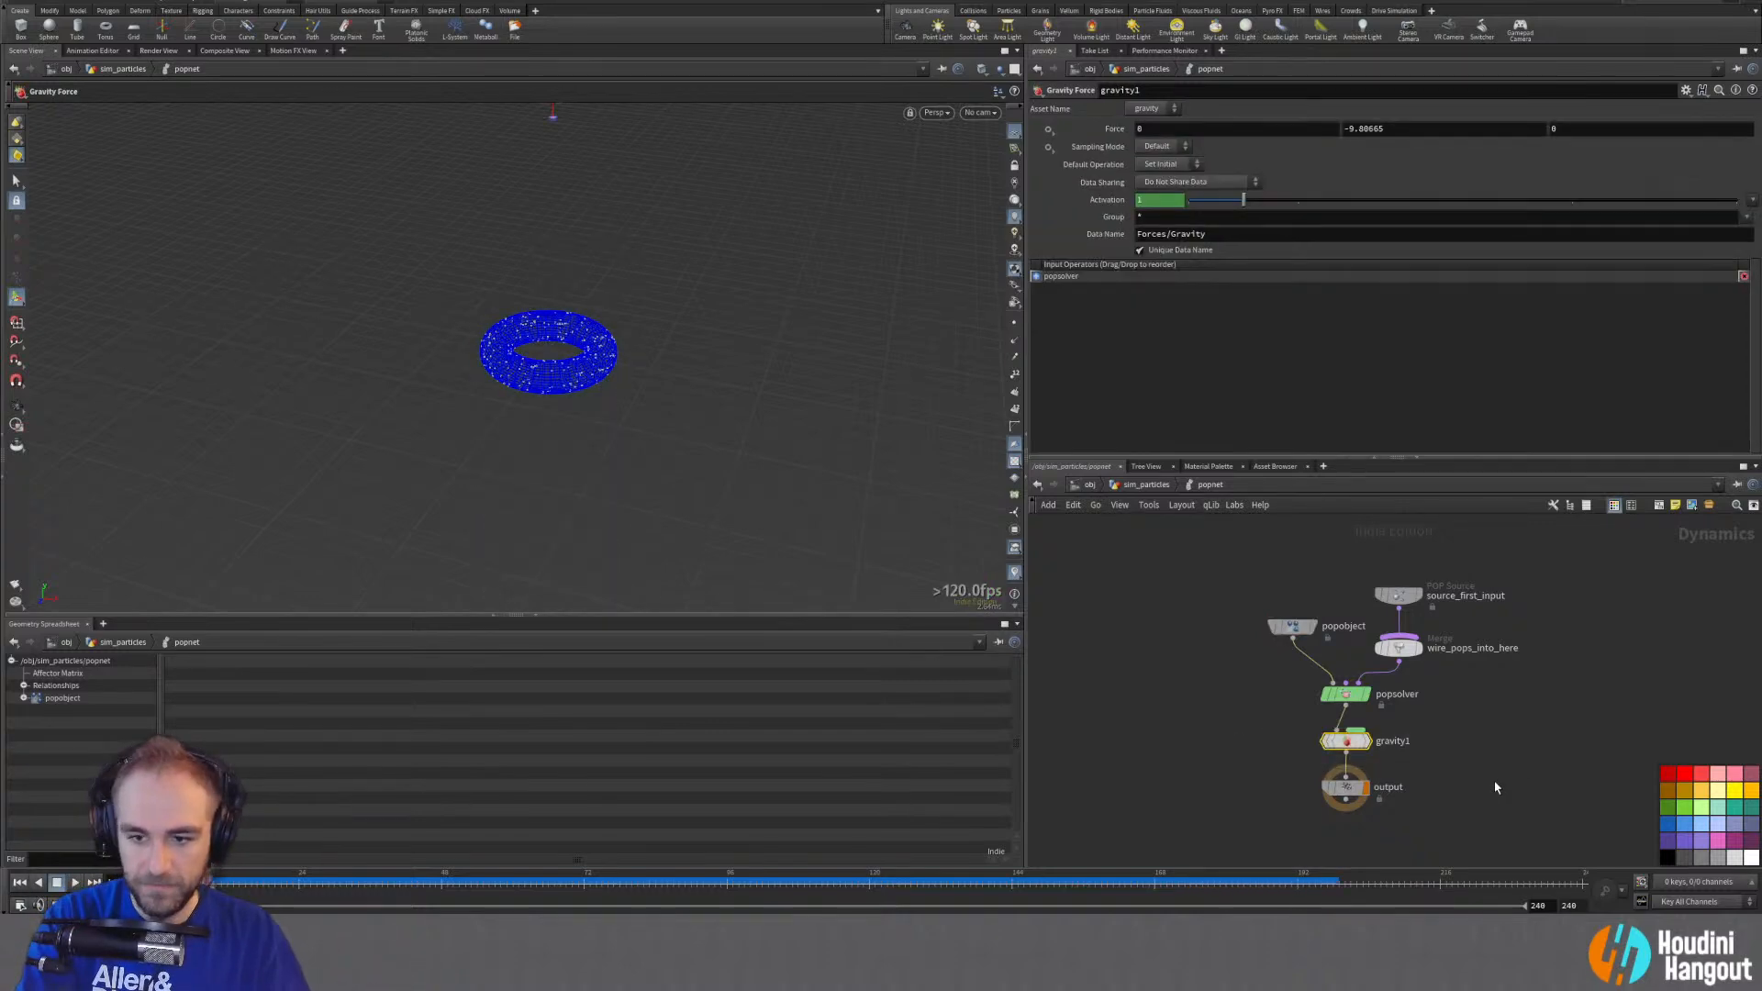
pyautogui.press('Delete')
pyautogui.click(1397, 649)
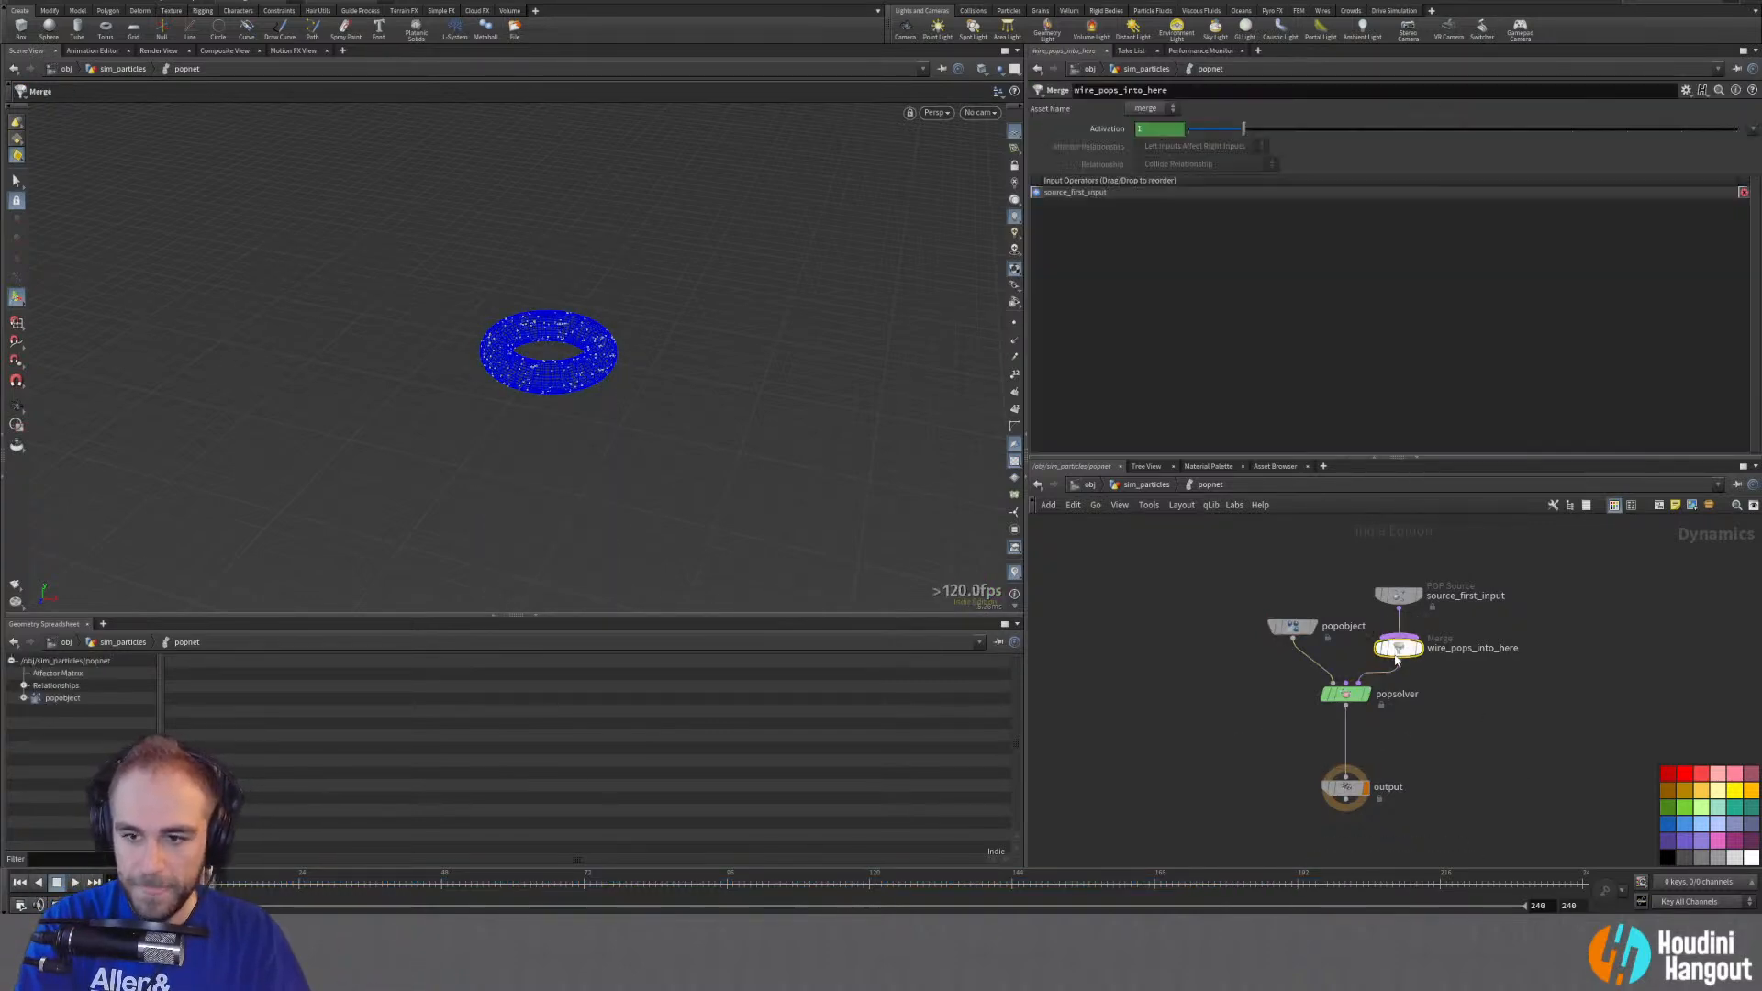
pyautogui.moveTo(1397, 596); pyautogui.dragTo(1396, 542)
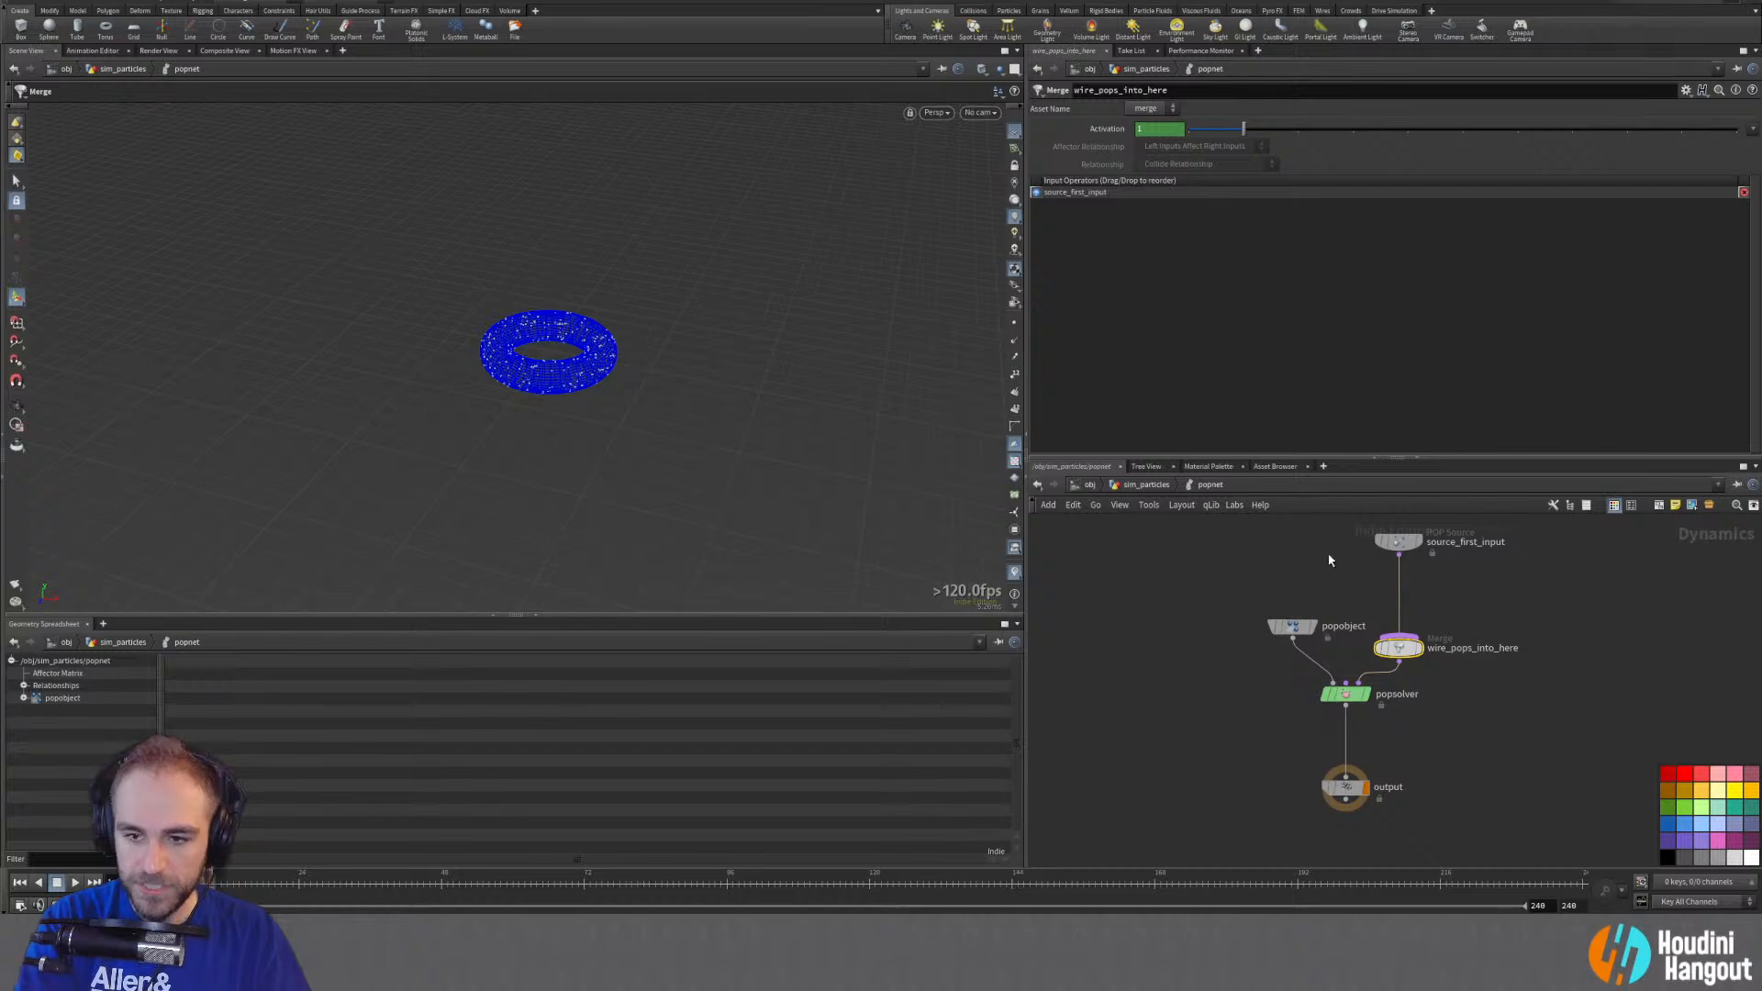
pyautogui.press('h')
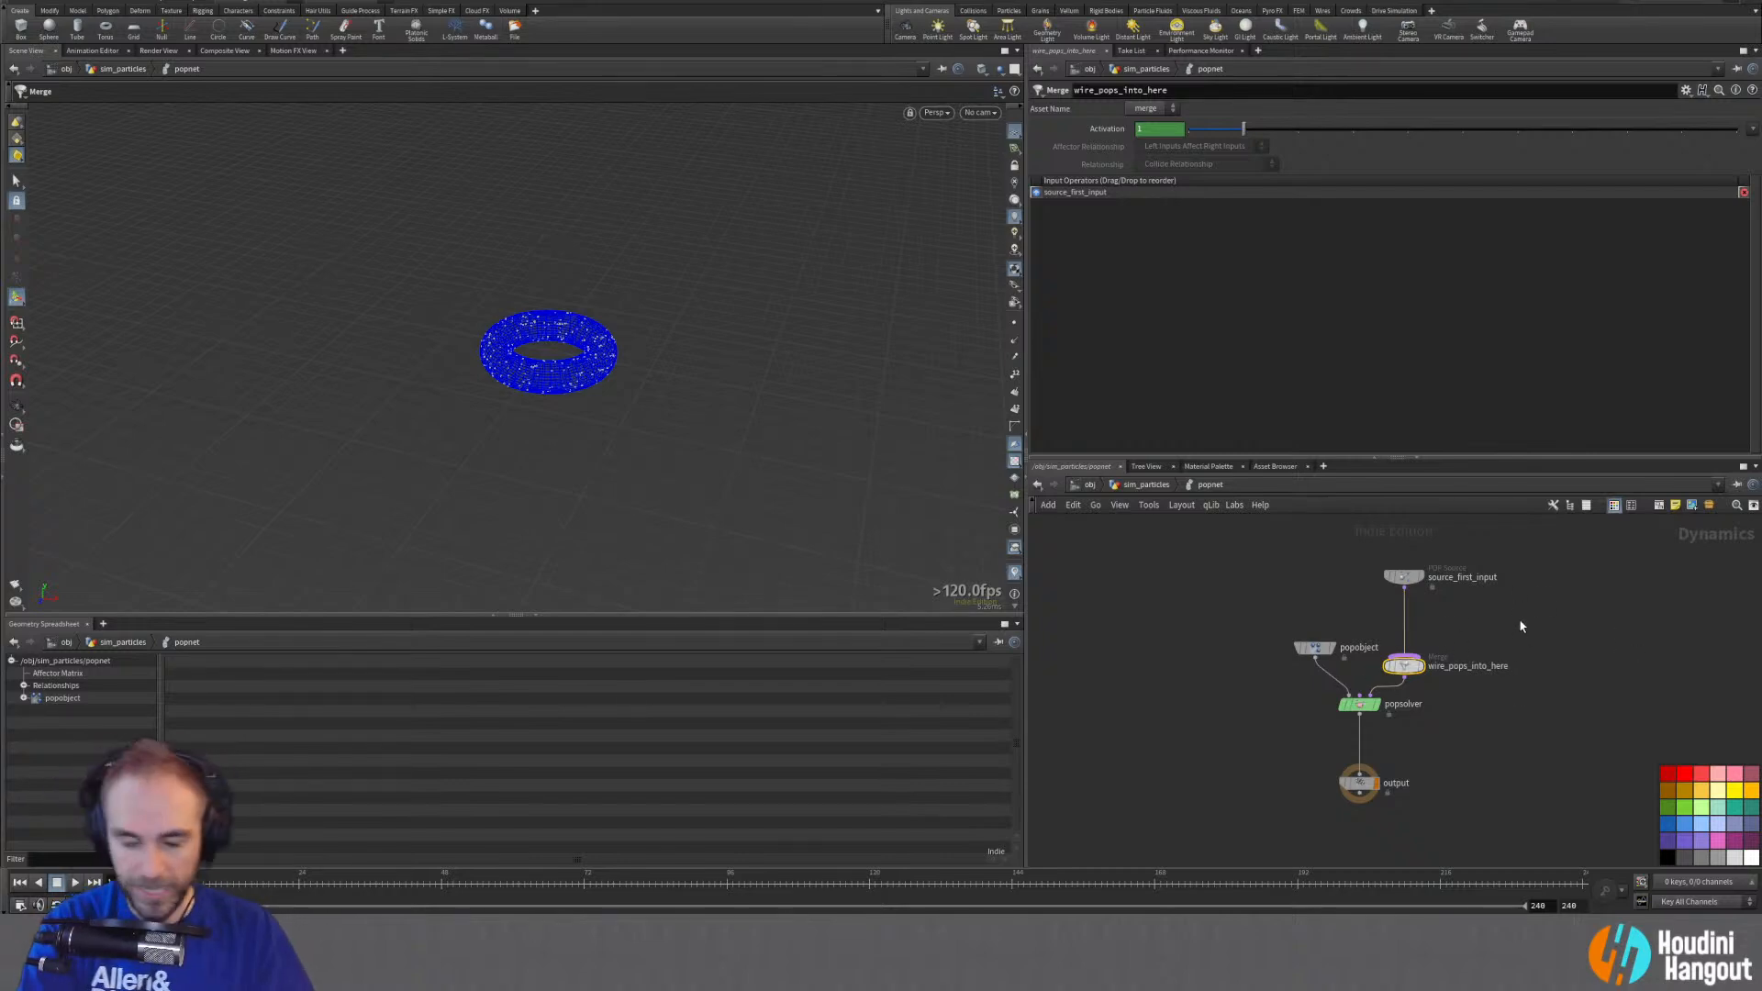
# Step: Insert a POP Wind node between source_first_input and wire_pops_into_here
pyautogui.press('Tab')
pyautogui.write('pop')
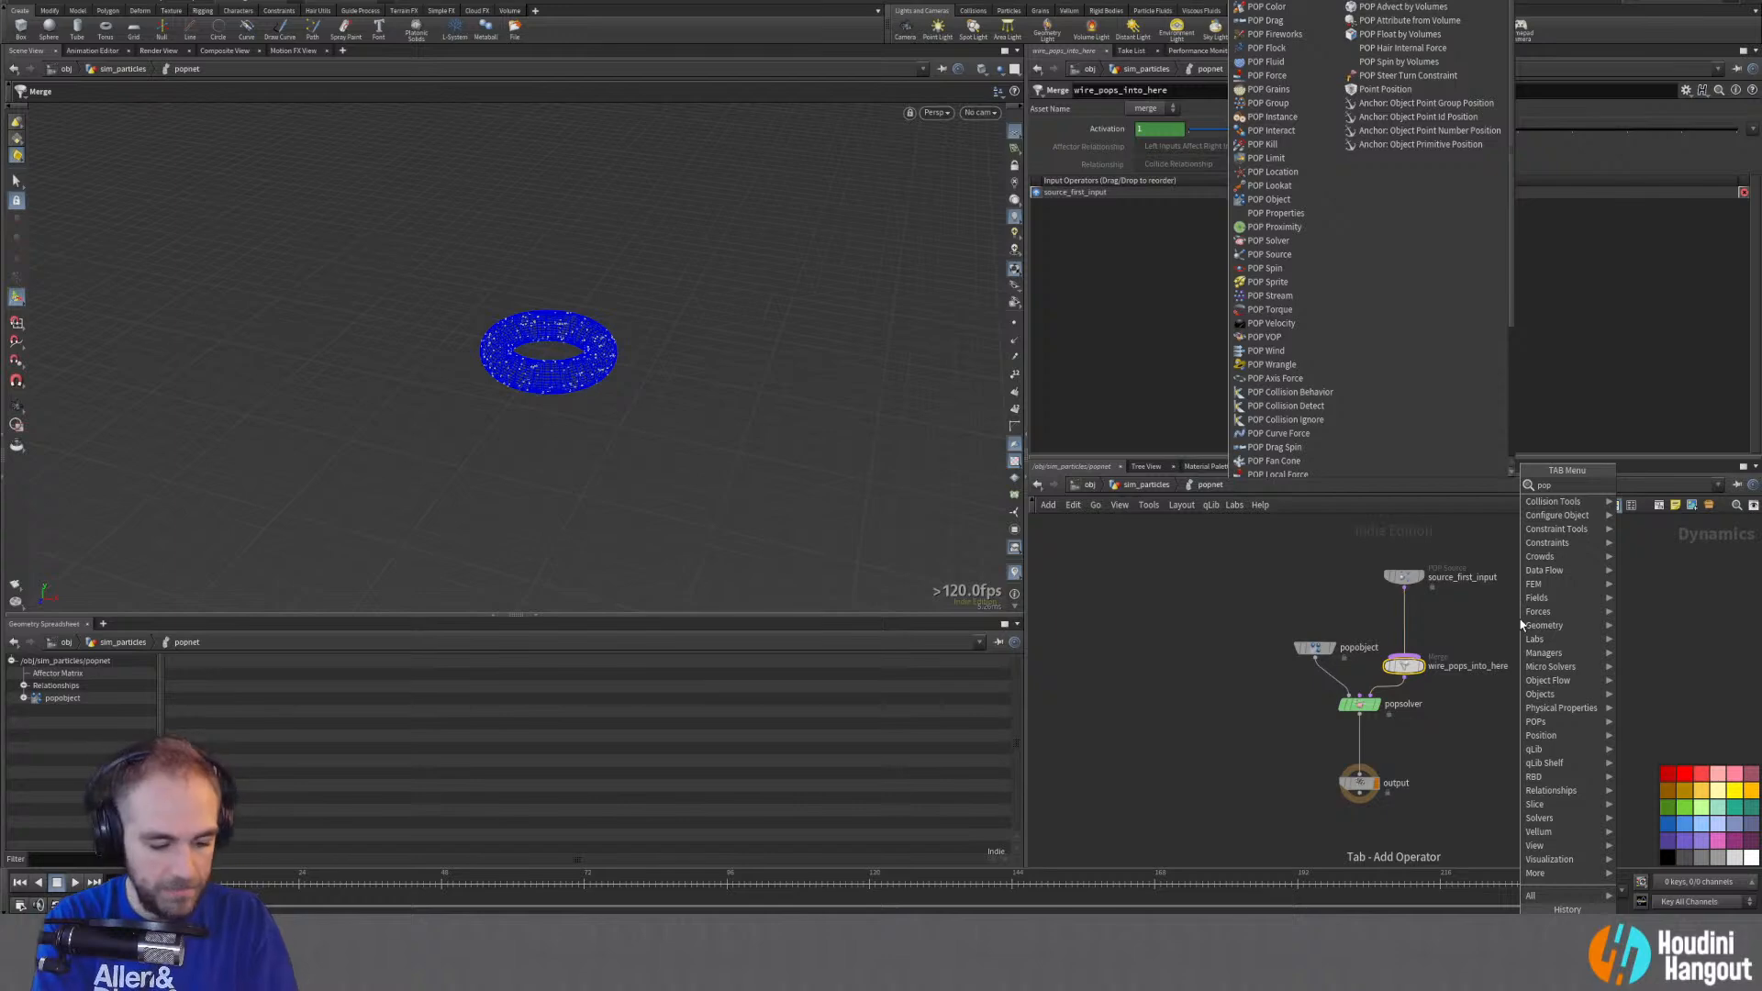
pyautogui.write('force')
pyautogui.press('Return')
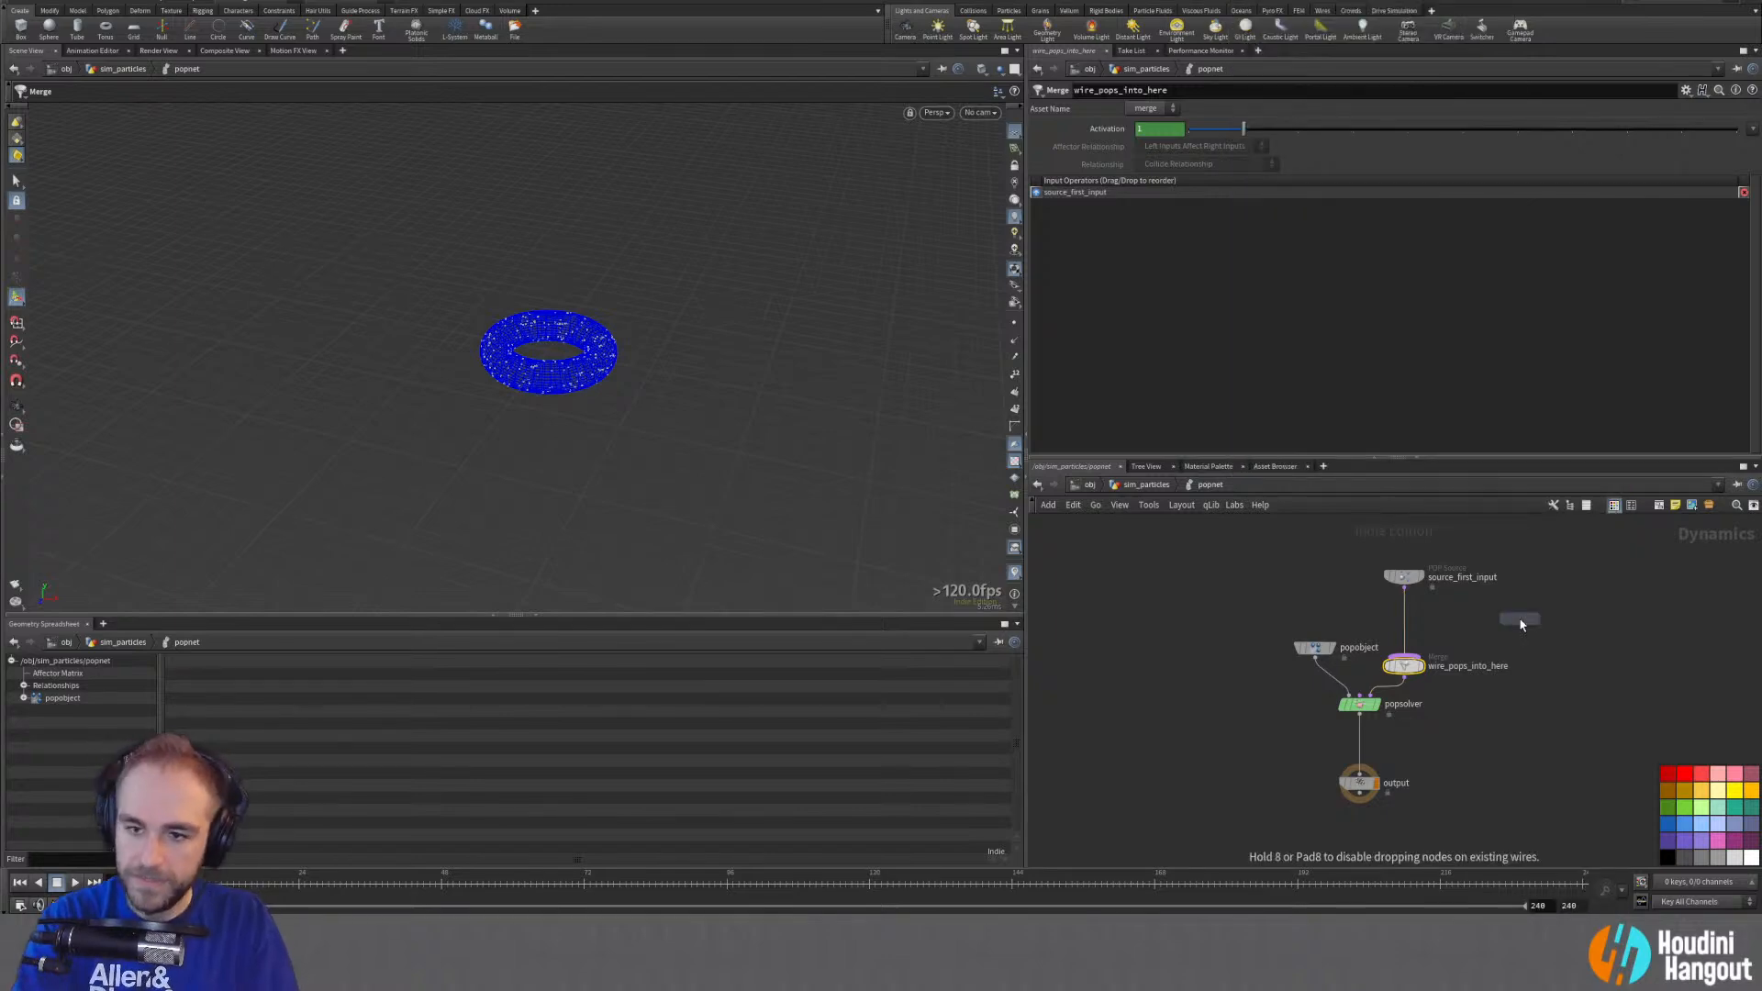
pyautogui.click(1404, 629)
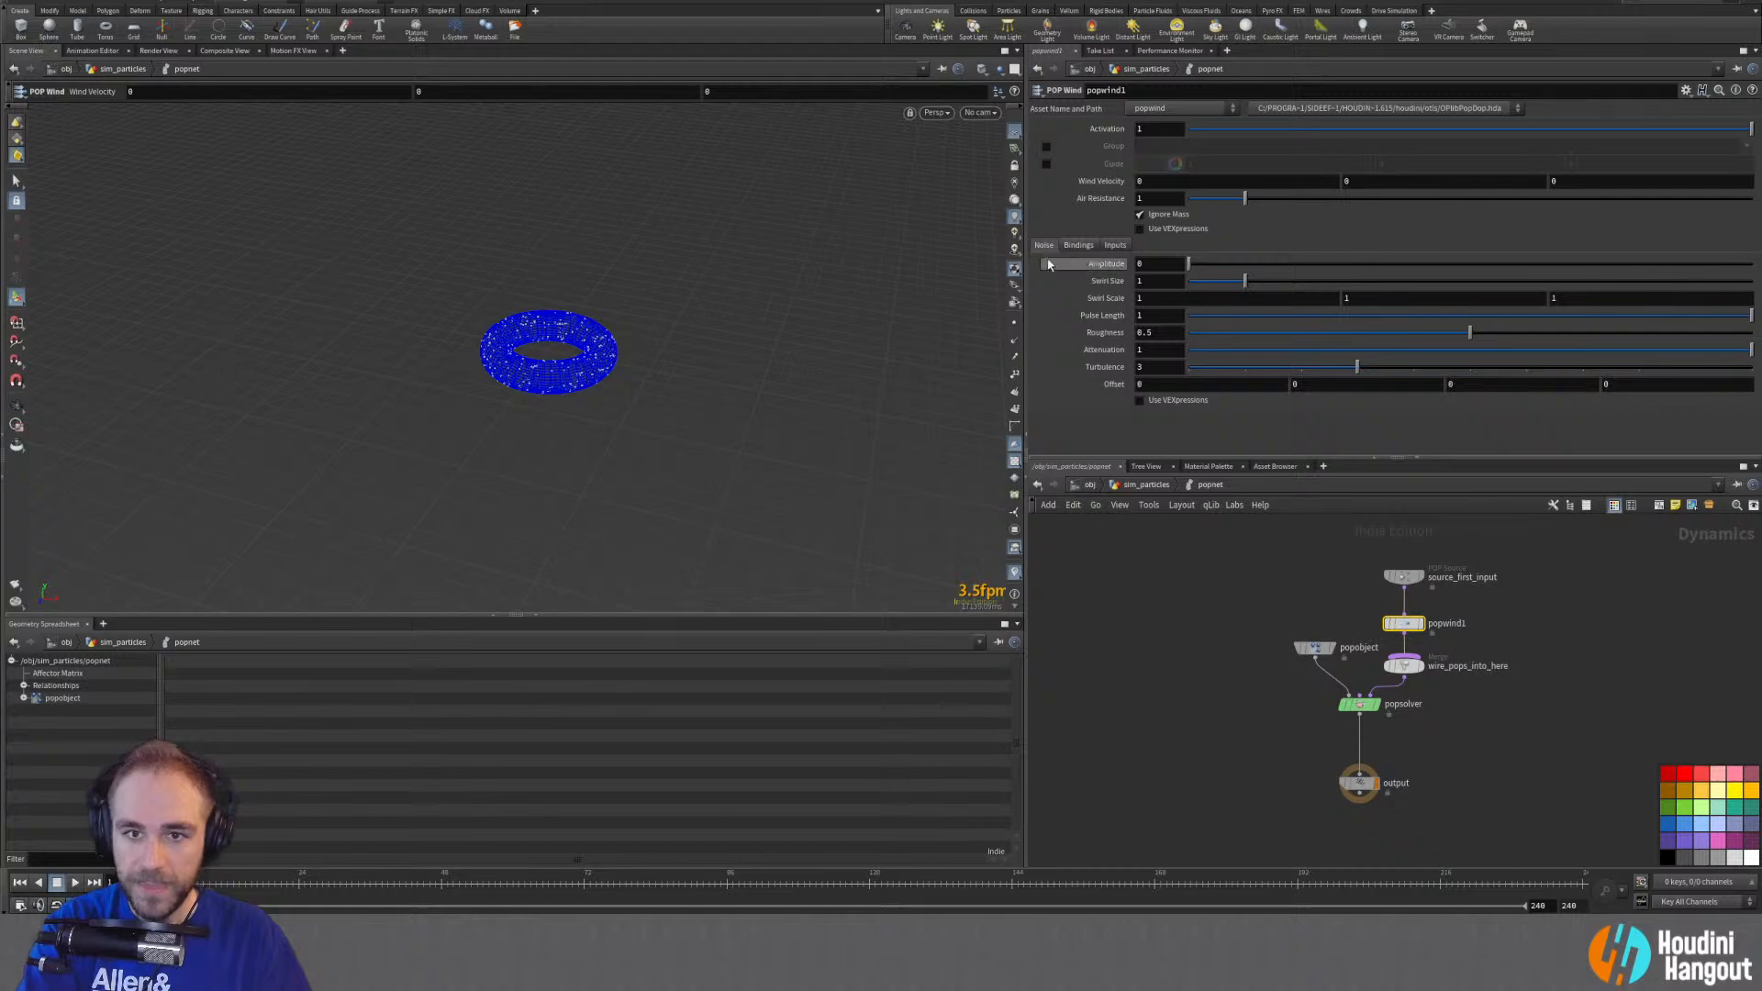
# Step: Play the emission briefly, return to the first frame and set the POP Wind noise Amplitude to 1
pyautogui.click(74, 884)
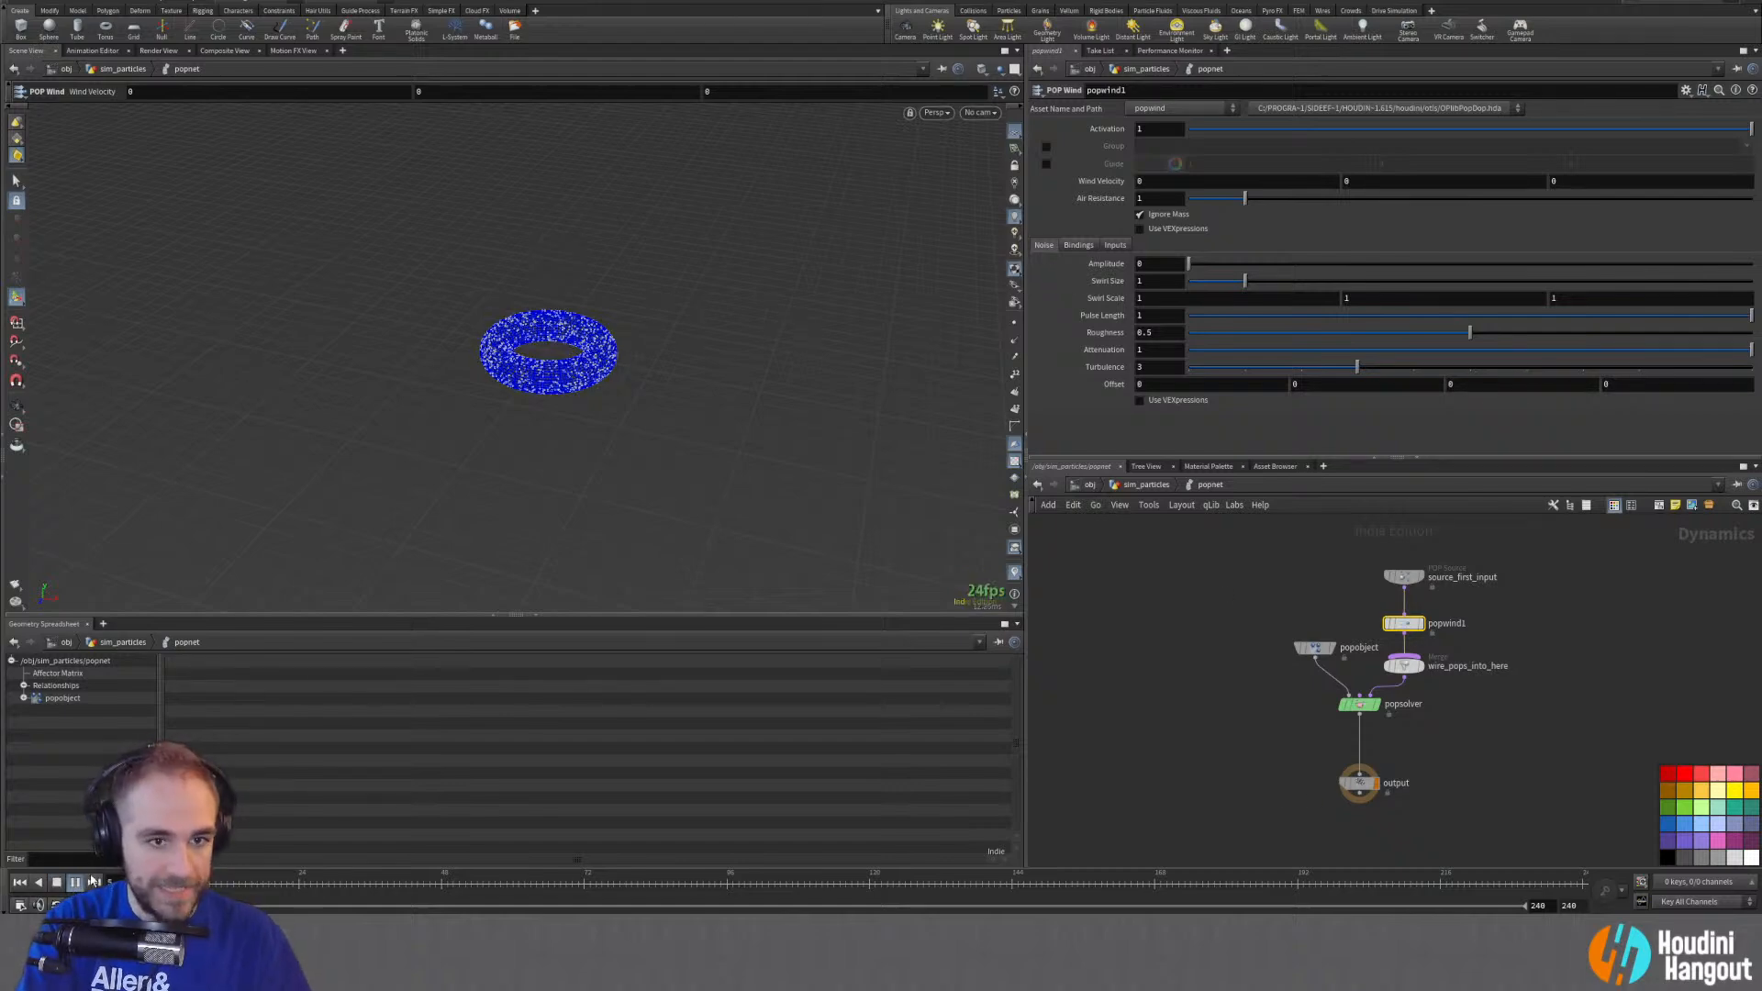
pyautogui.click(19, 882)
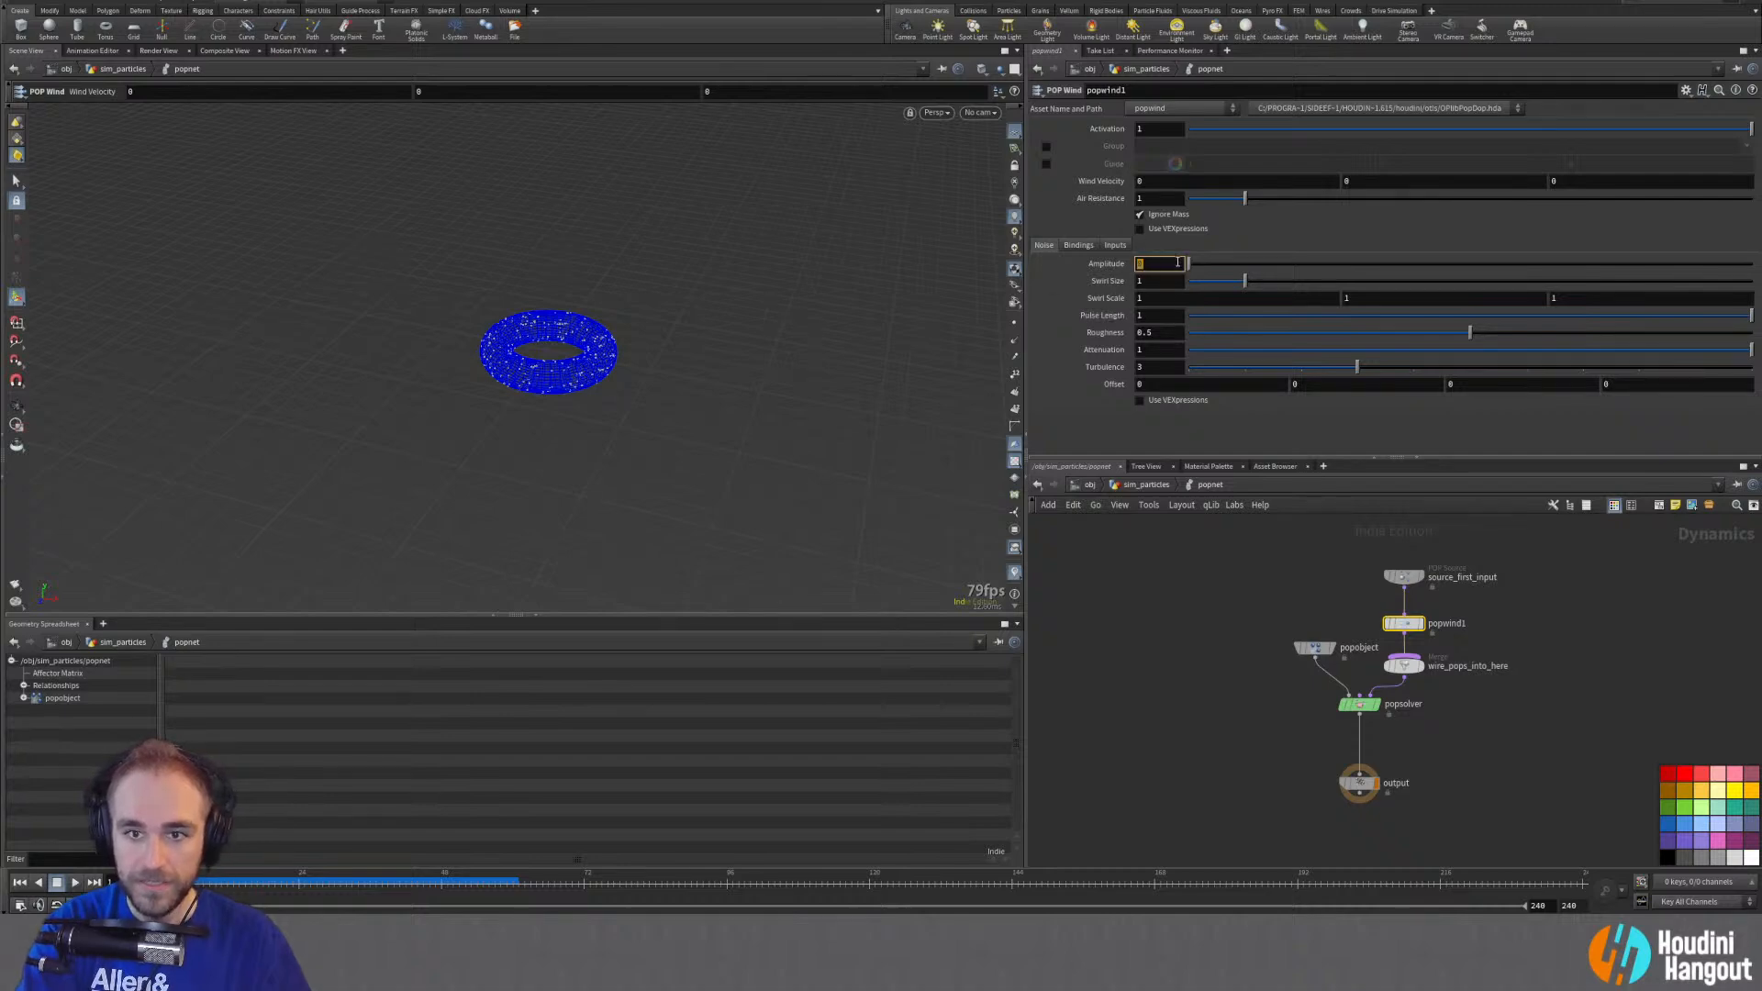
pyautogui.write('1')
pyautogui.press('Return')
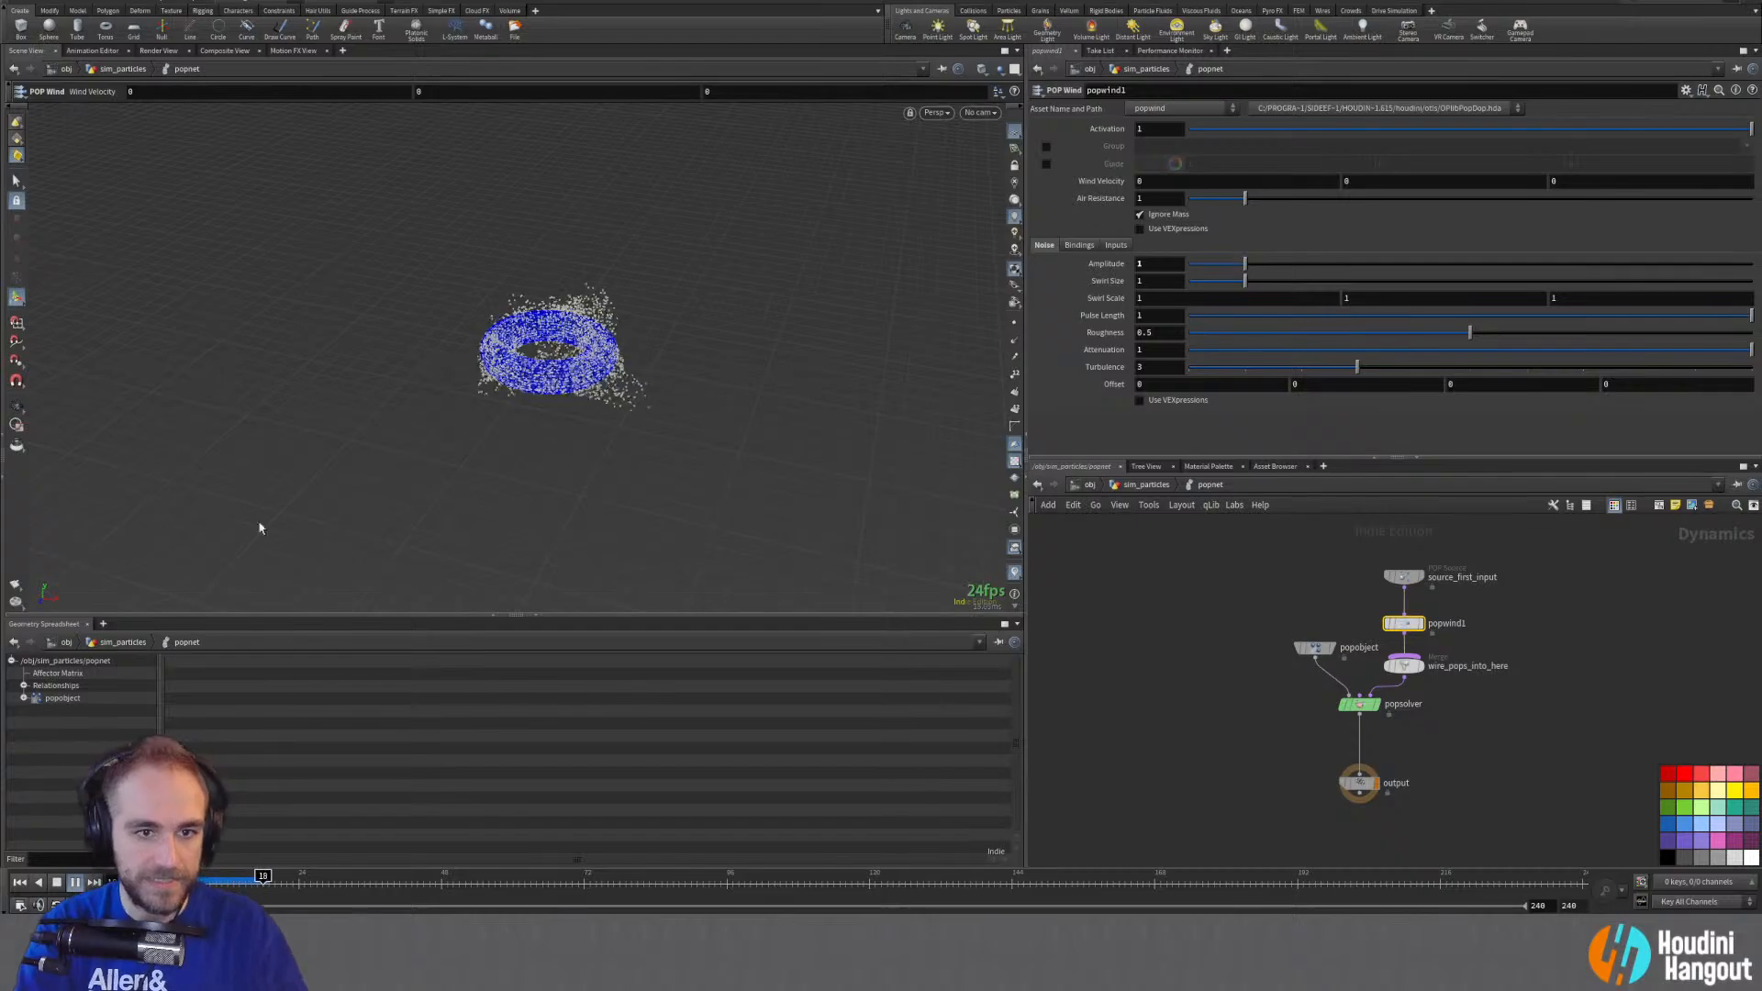
# Step: Examine the wind-driven particles from several angles and distances during playback, then return to the first frame
pyautogui.keyDown('alt'); pyautogui.moveTo(579, 385); pyautogui.dragTo(540, 365); pyautogui.keyUp('alt')
pyautogui.keyDown('alt'); pyautogui.moveTo(539, 365); pyautogui.dragTo(575, 380, button='right'); pyautogui.keyUp('alt')
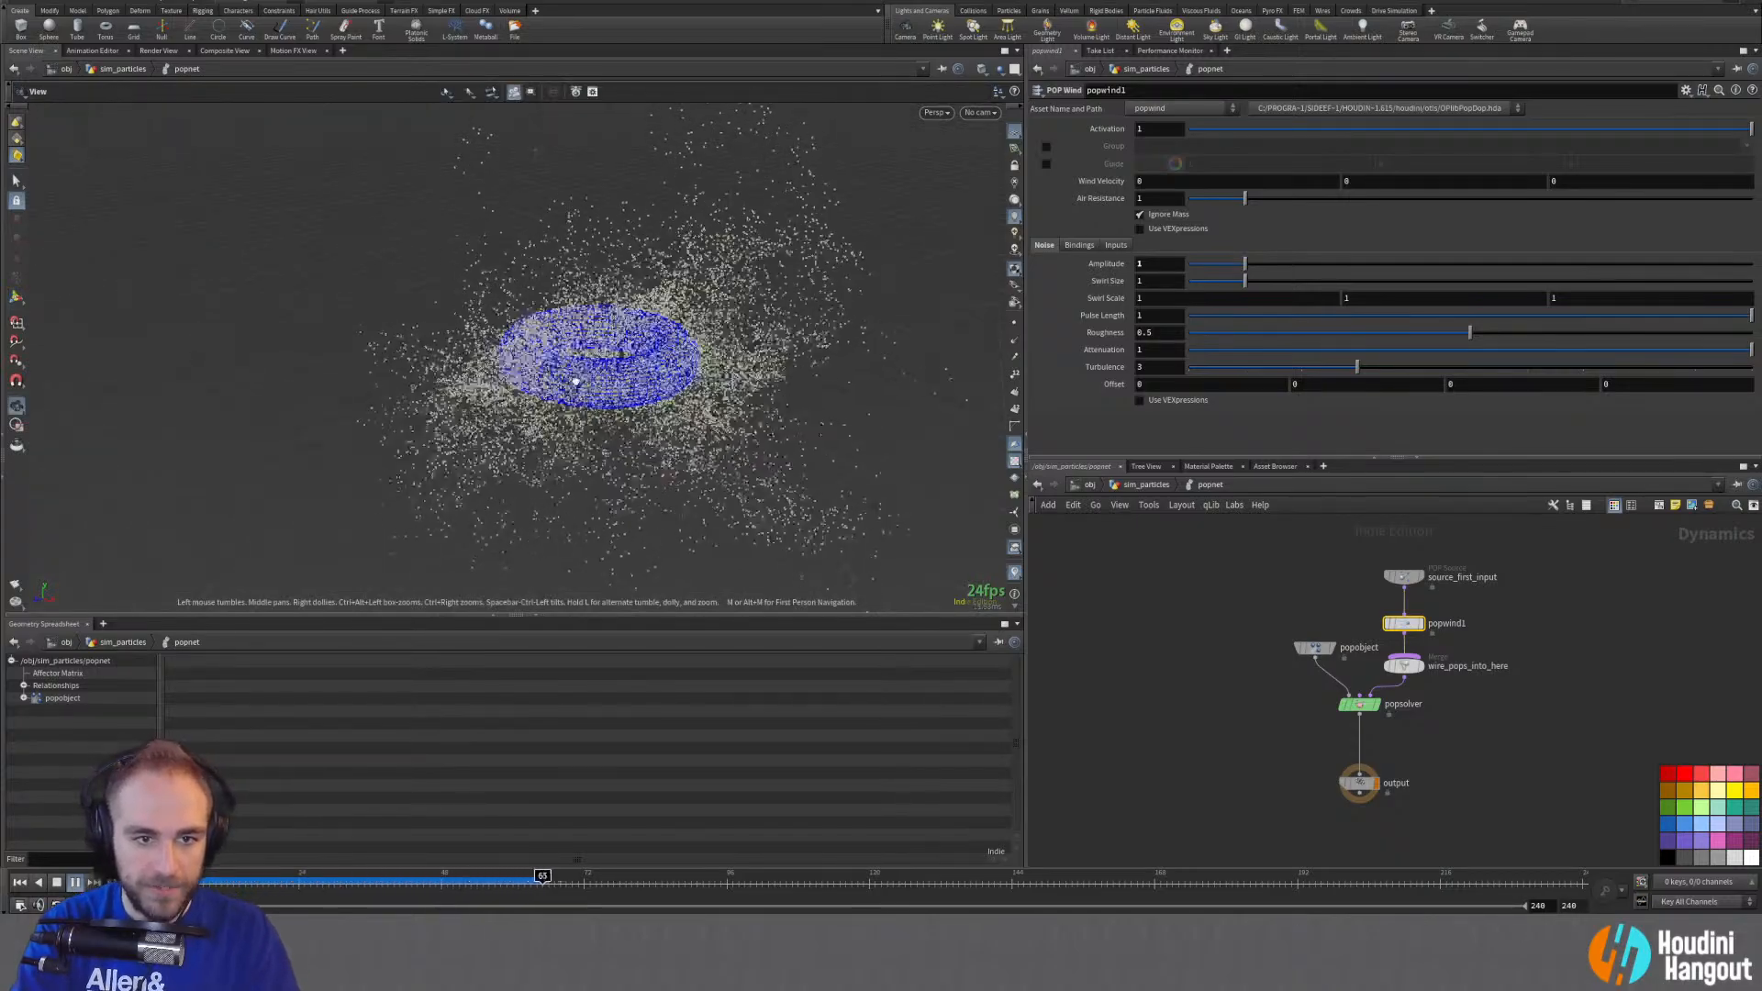
pyautogui.keyDown('alt'); pyautogui.moveTo(575, 381); pyautogui.dragTo(371, 342); pyautogui.keyUp('alt')
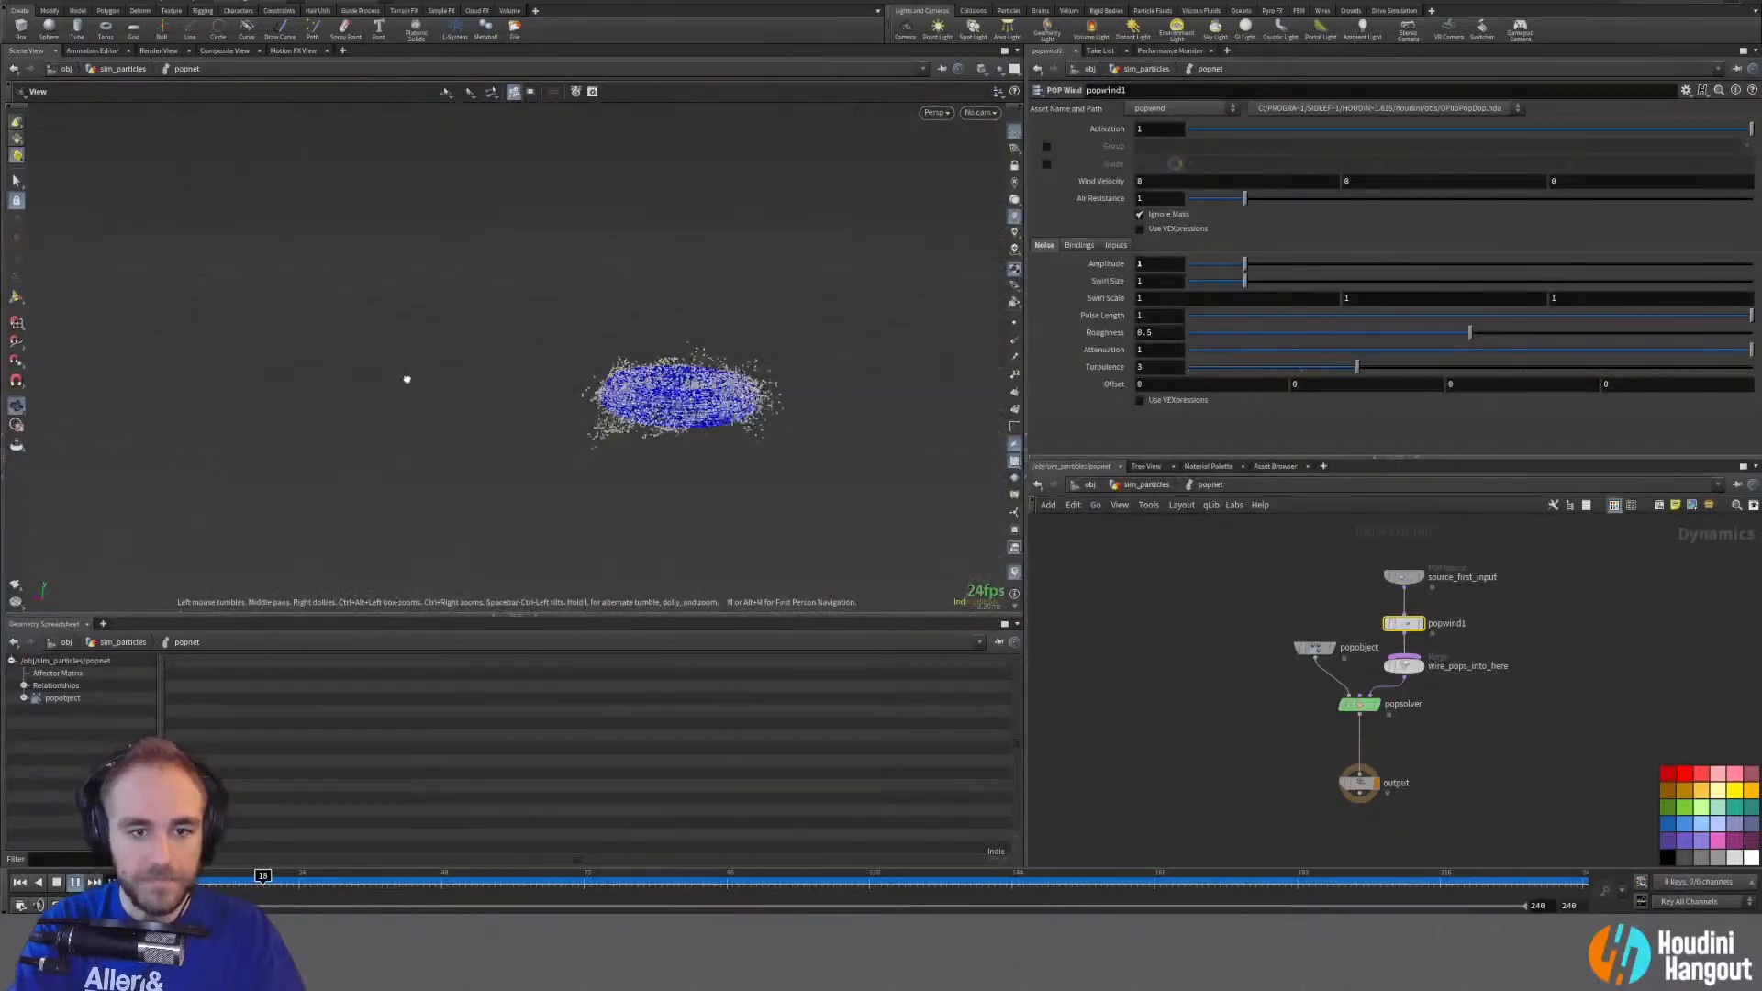
pyautogui.press('Return')
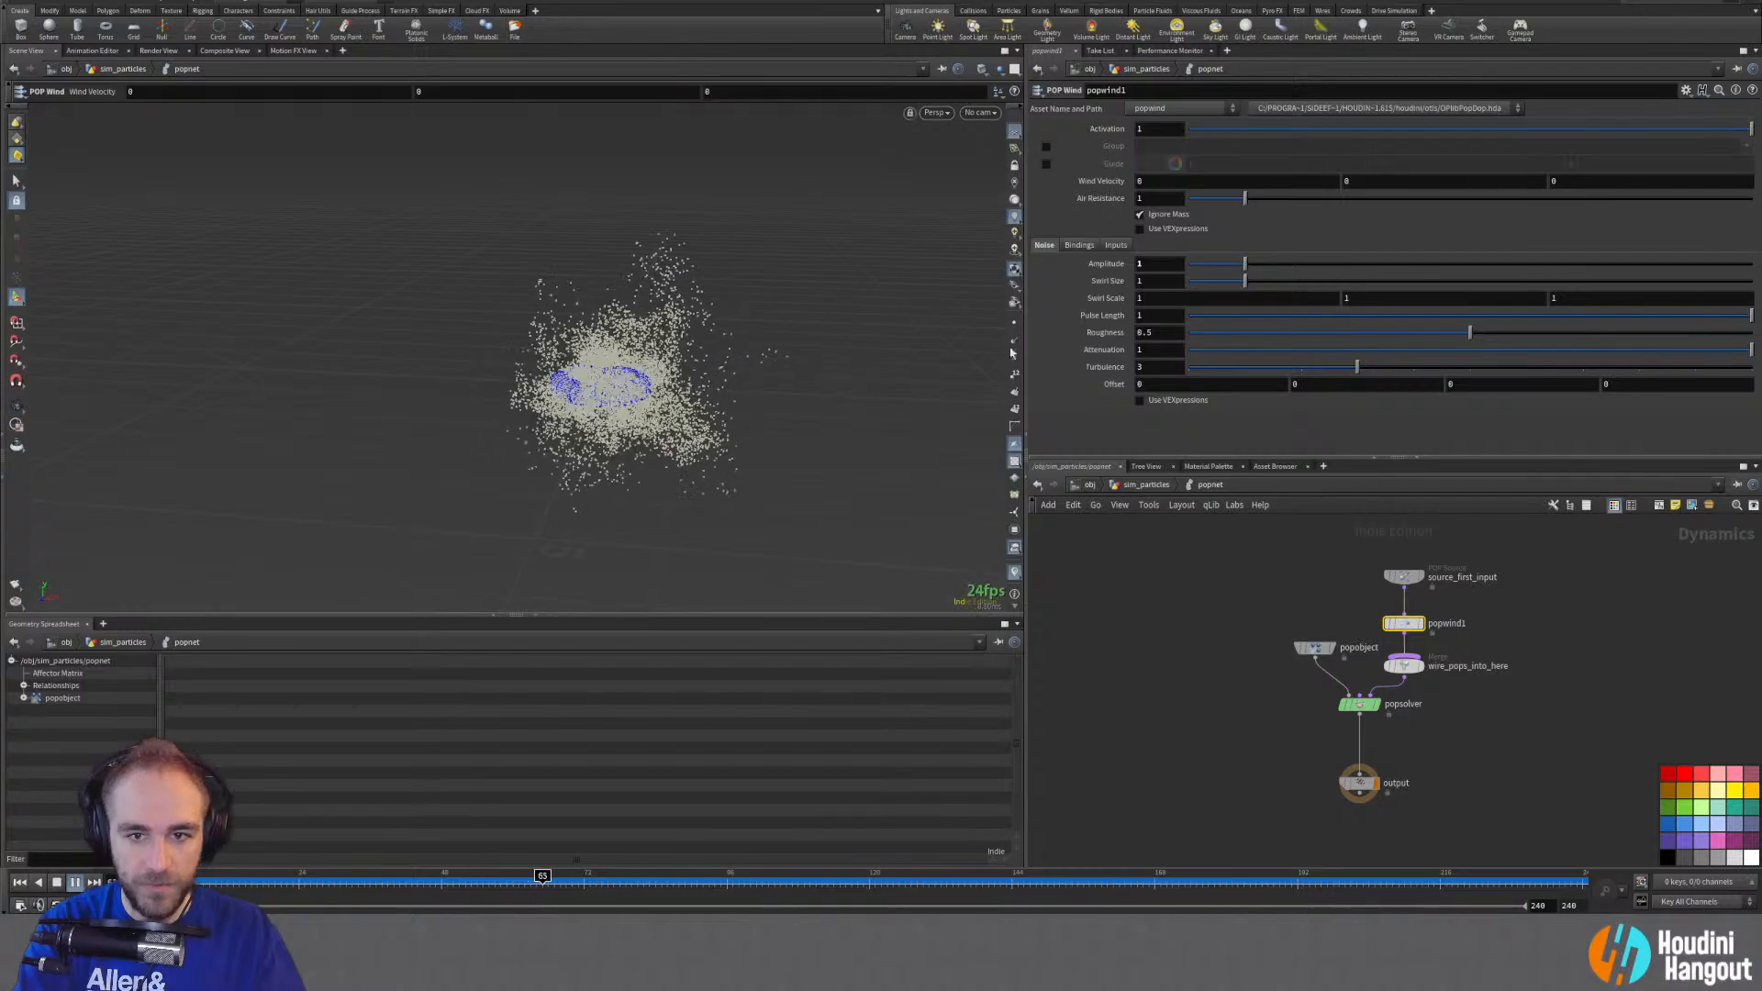
pyautogui.keyDown('alt'); pyautogui.moveTo(617, 378); pyautogui.dragTo(814, 295, button='right'); pyautogui.keyUp('alt')
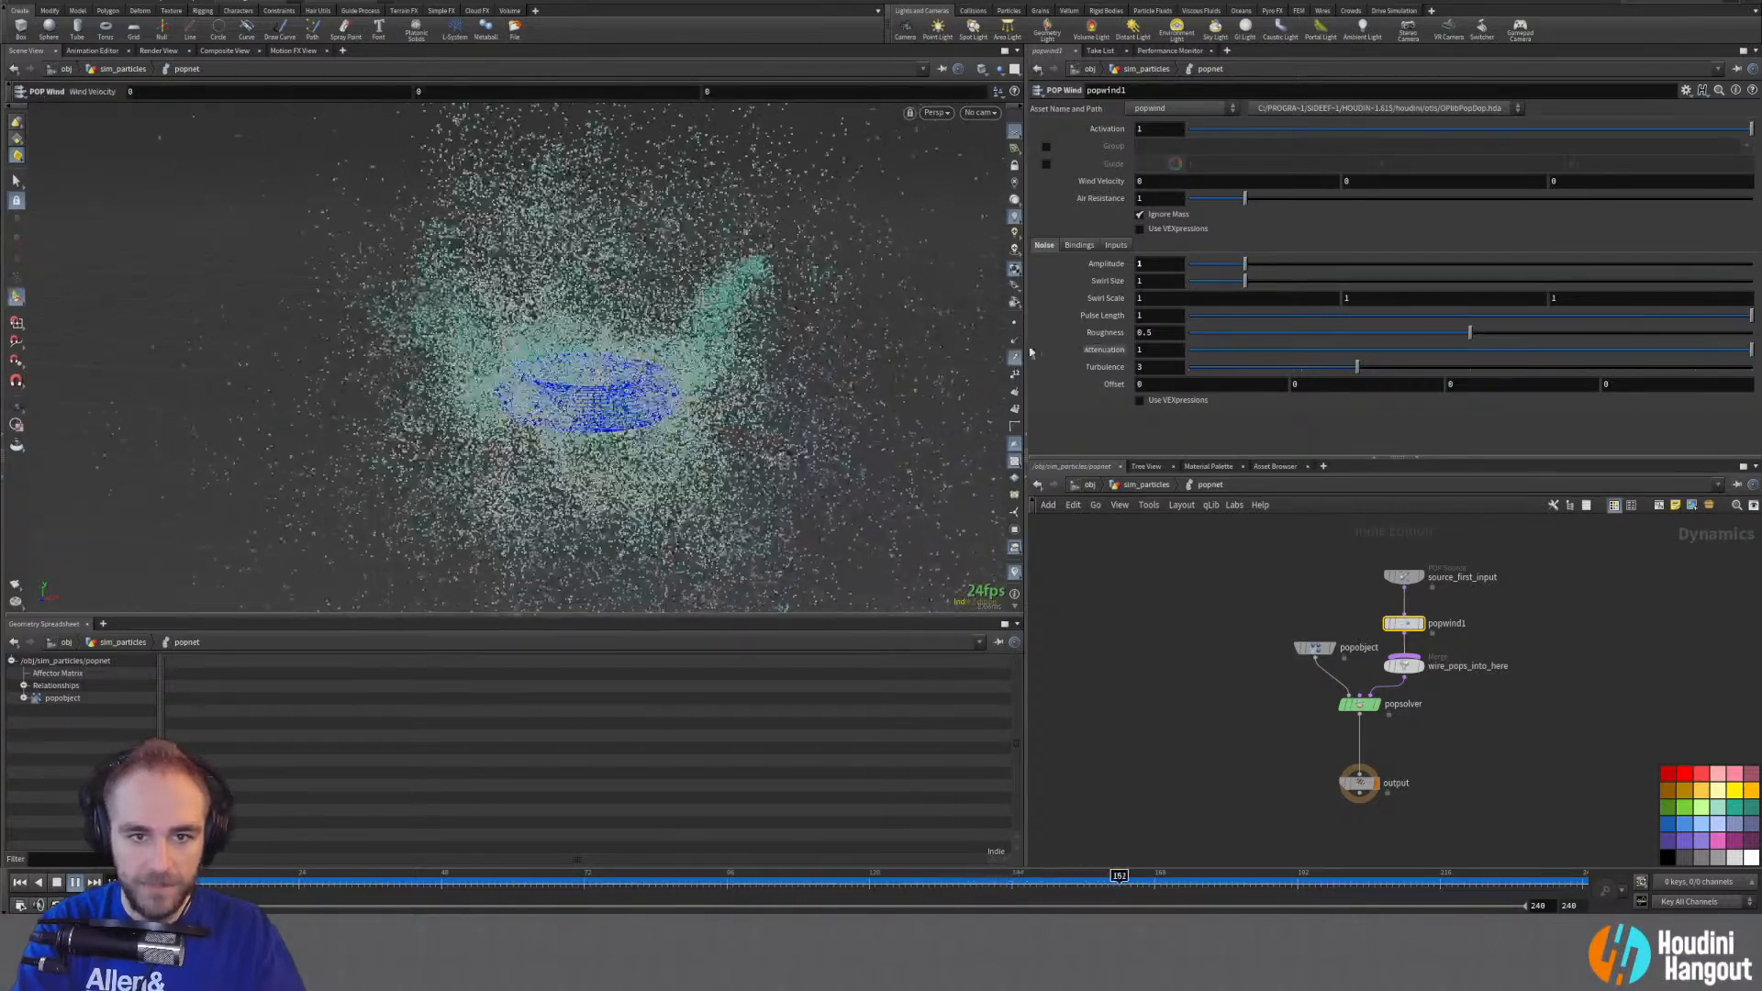
pyautogui.keyDown('alt'); pyautogui.moveTo(585, 396); pyautogui.dragTo(541, 404, button='right'); pyautogui.keyUp('alt')
pyautogui.keyDown('alt'); pyautogui.moveTo(541, 404); pyautogui.dragTo(374, 394); pyautogui.keyUp('alt')
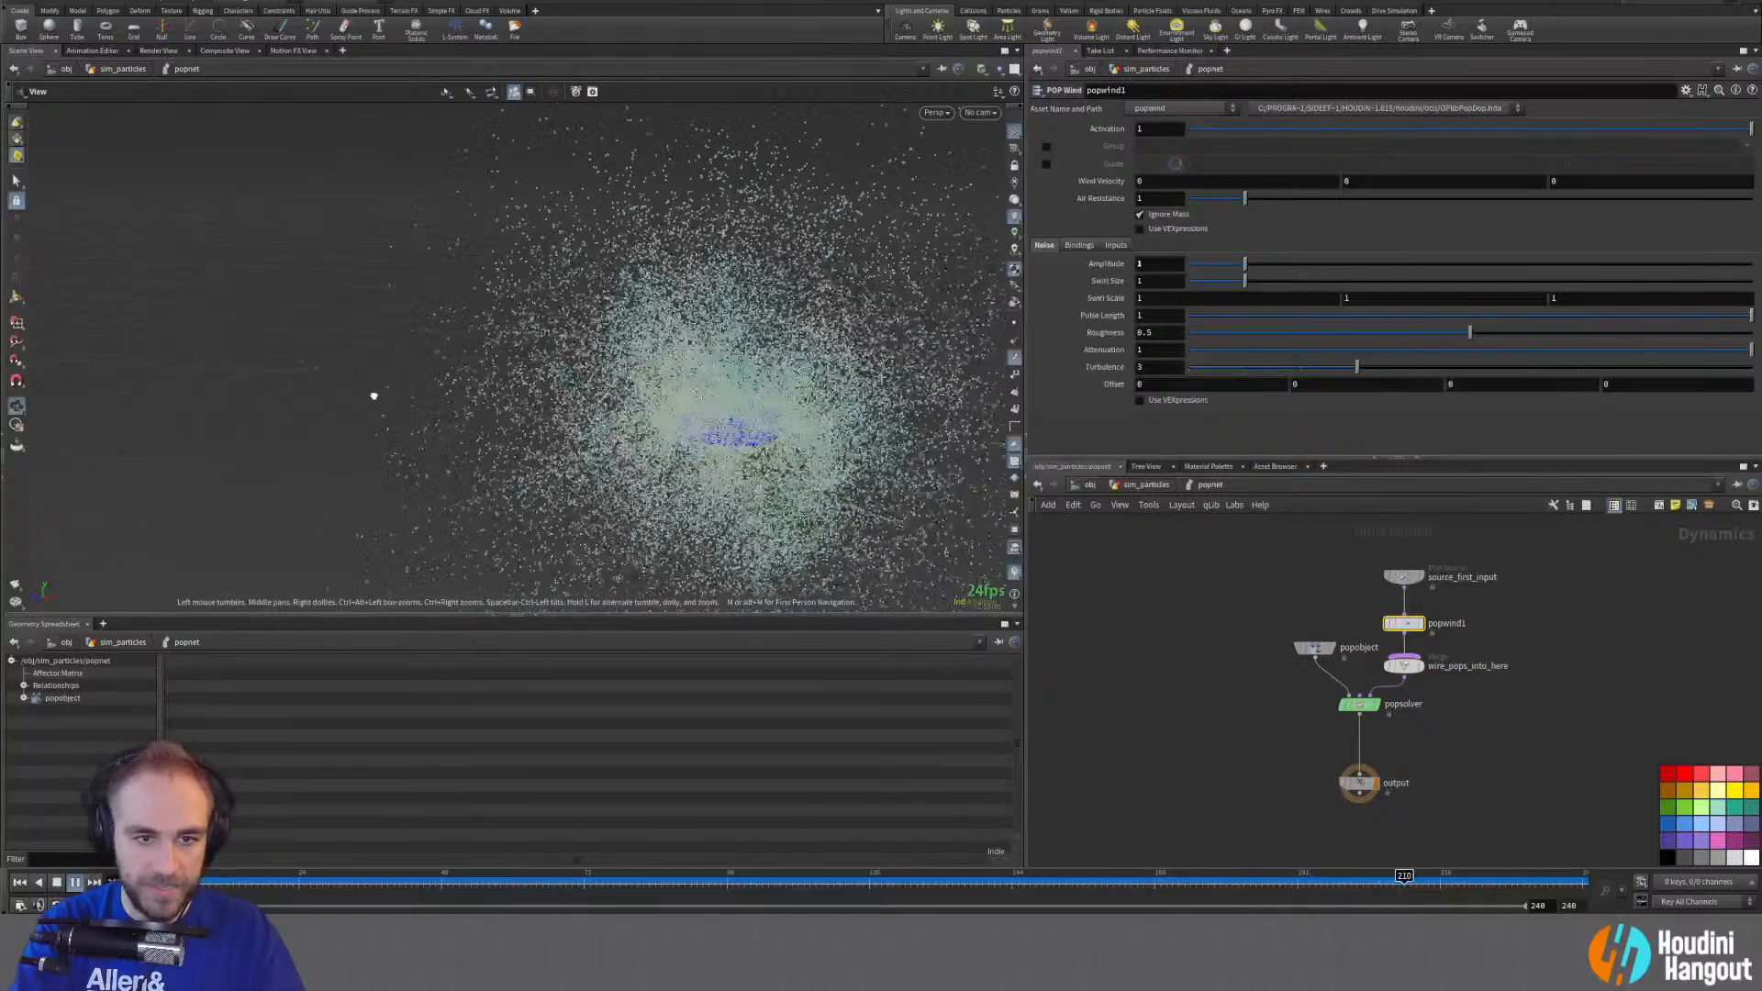
pyautogui.click(19, 883)
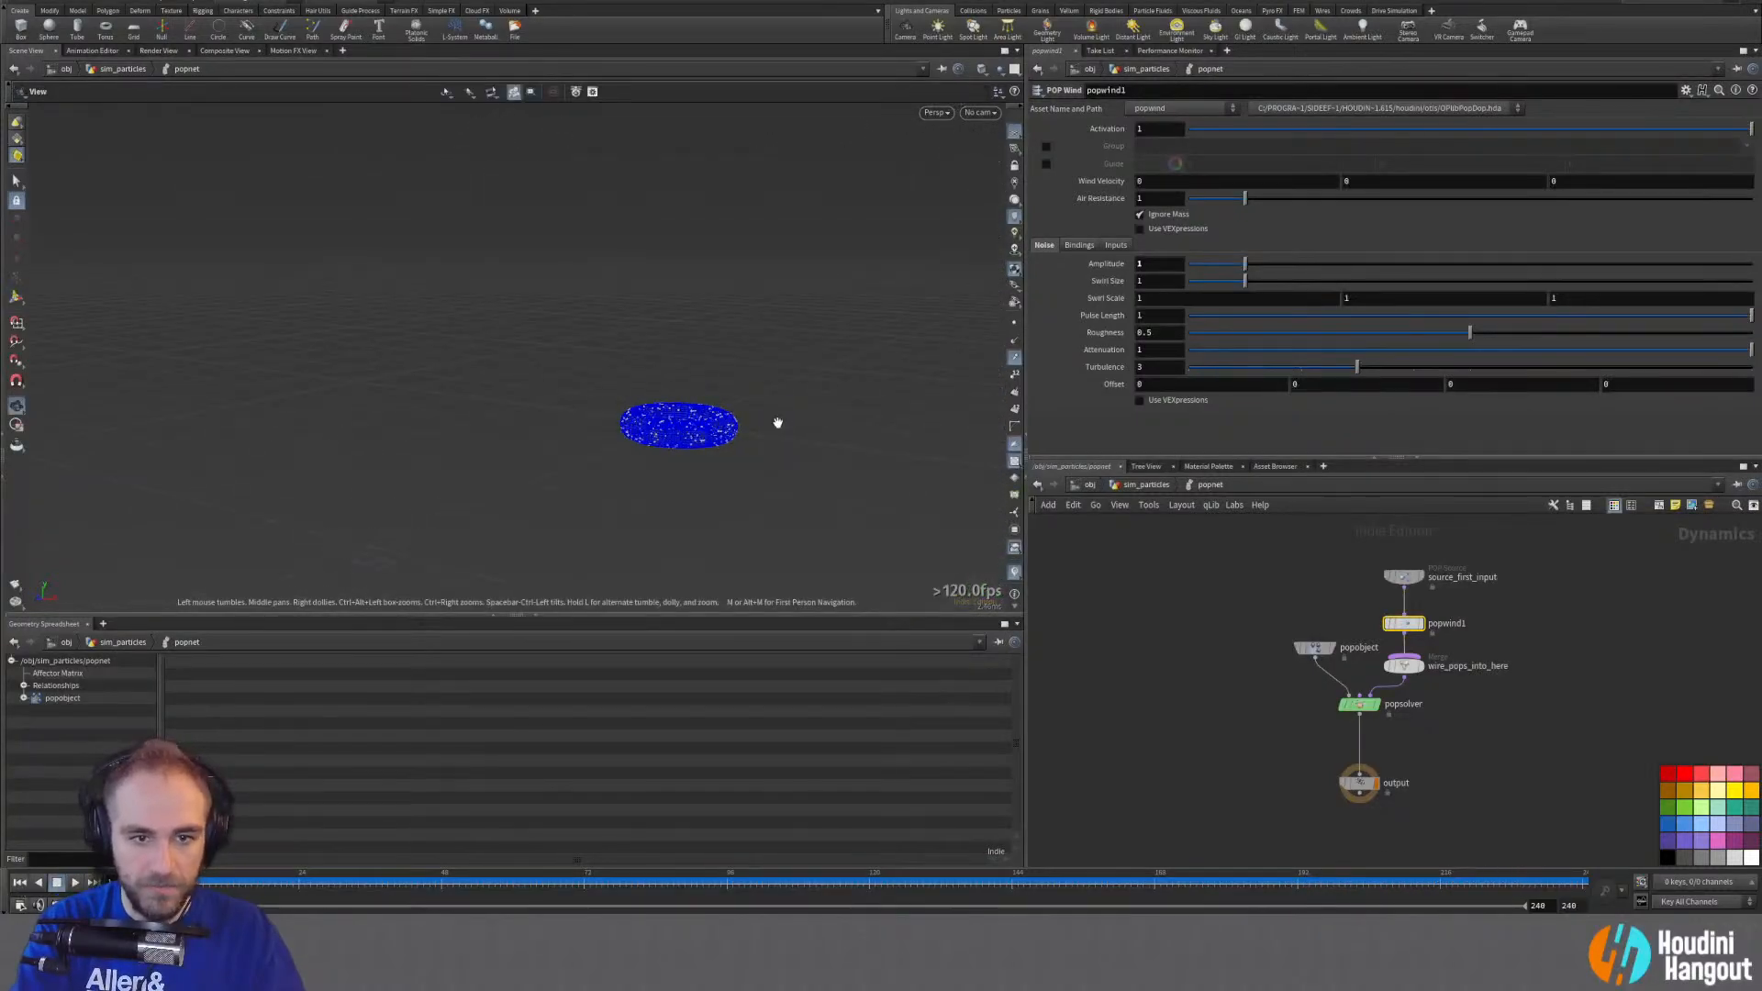
pyautogui.keyDown('alt'); pyautogui.moveTo(783, 398); pyautogui.dragTo(647, 395); pyautogui.keyUp('alt')
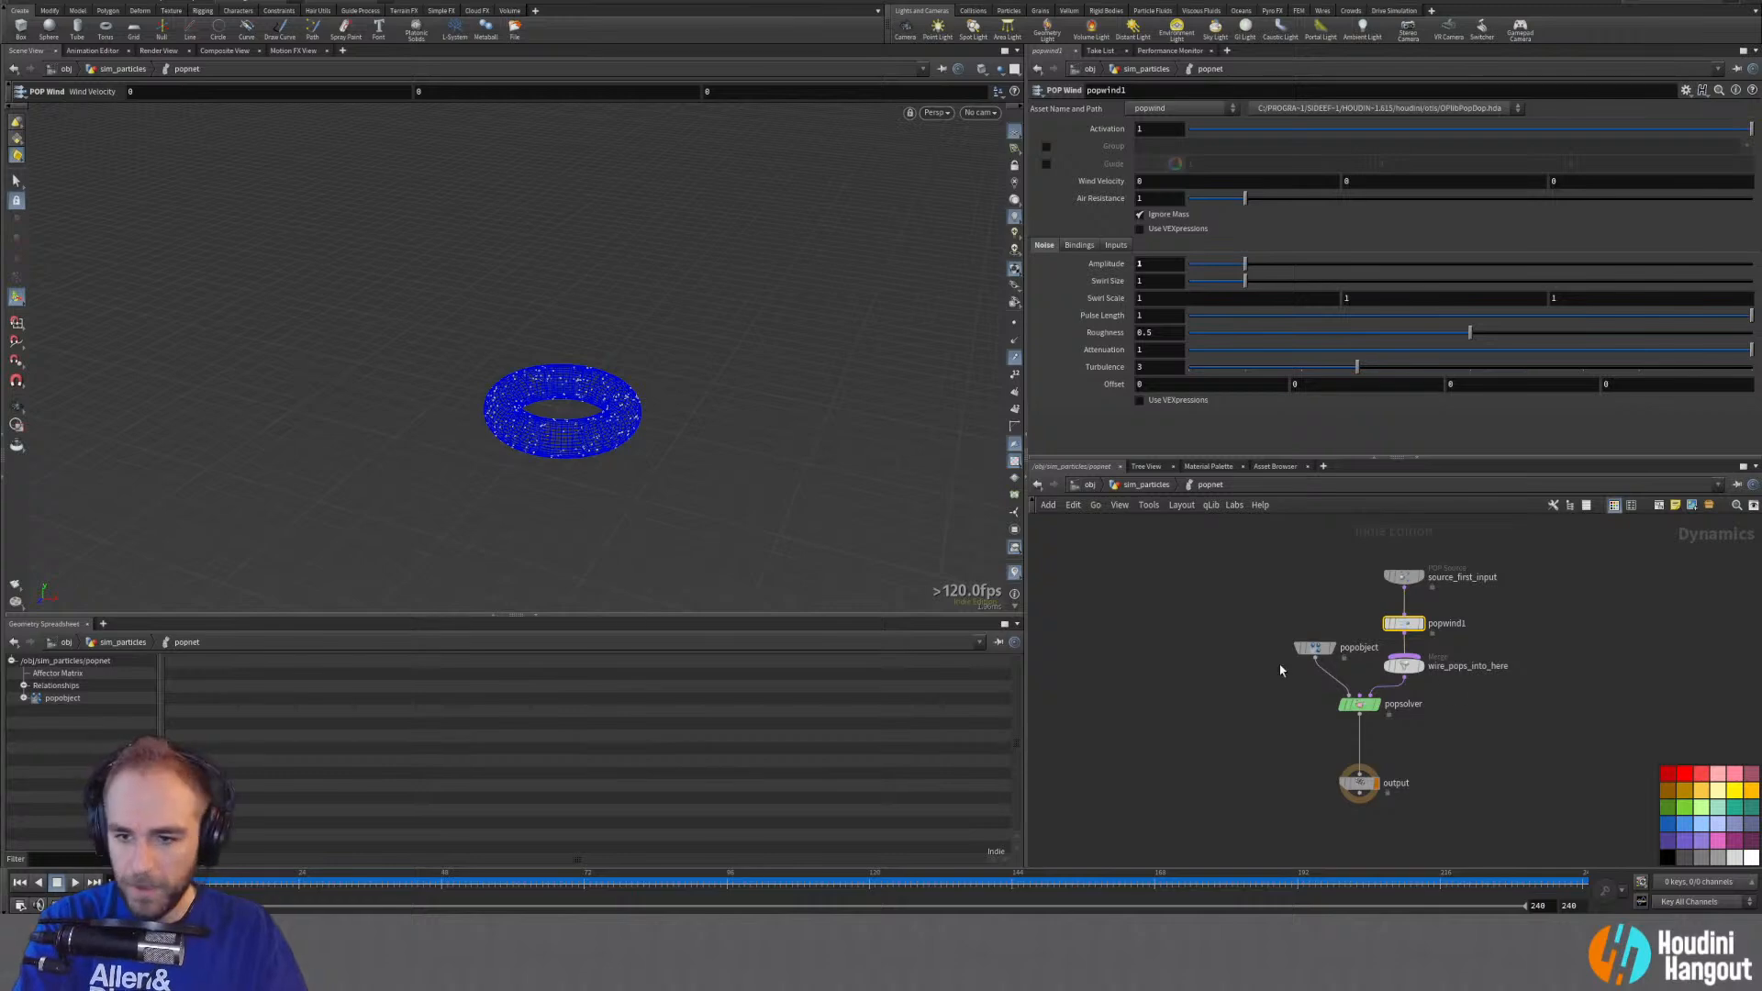
# Step: Move popsolver slightly lower and delete the wire_pops_into_here merge so popwind1 feeds popsolver directly
pyautogui.moveTo(1354, 708); pyautogui.dragTo(1354, 721)
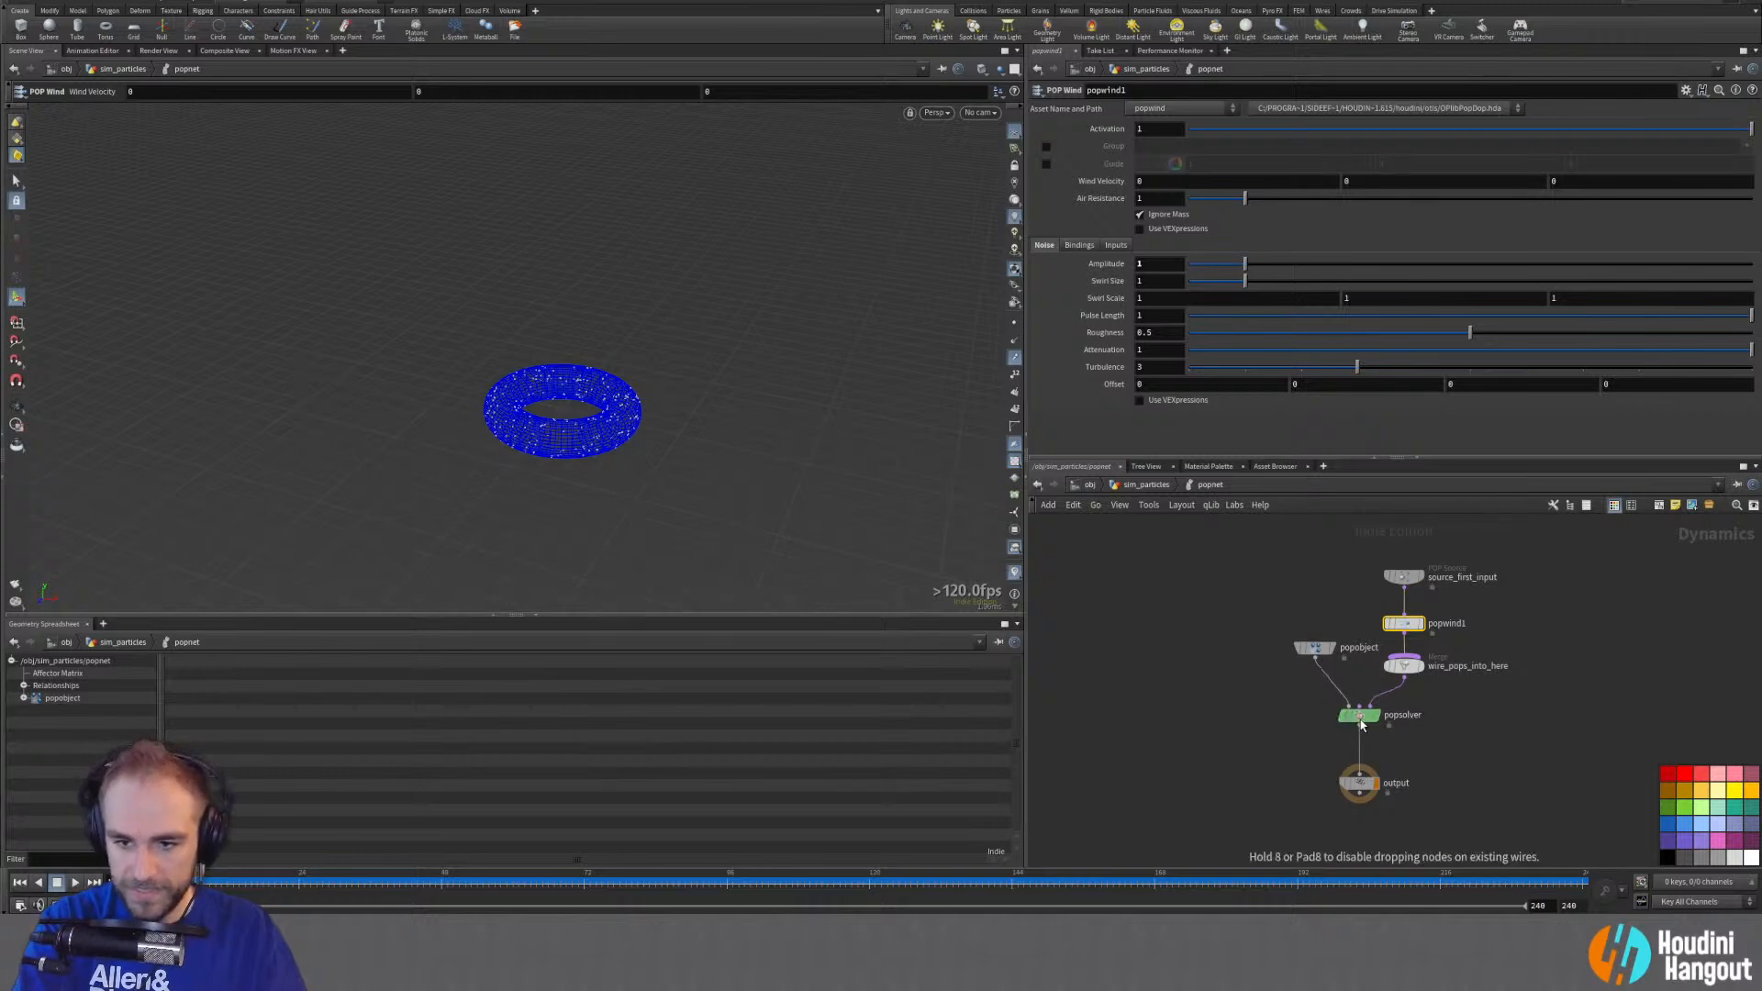
pyautogui.click(1407, 667)
pyautogui.moveTo(1415, 675)
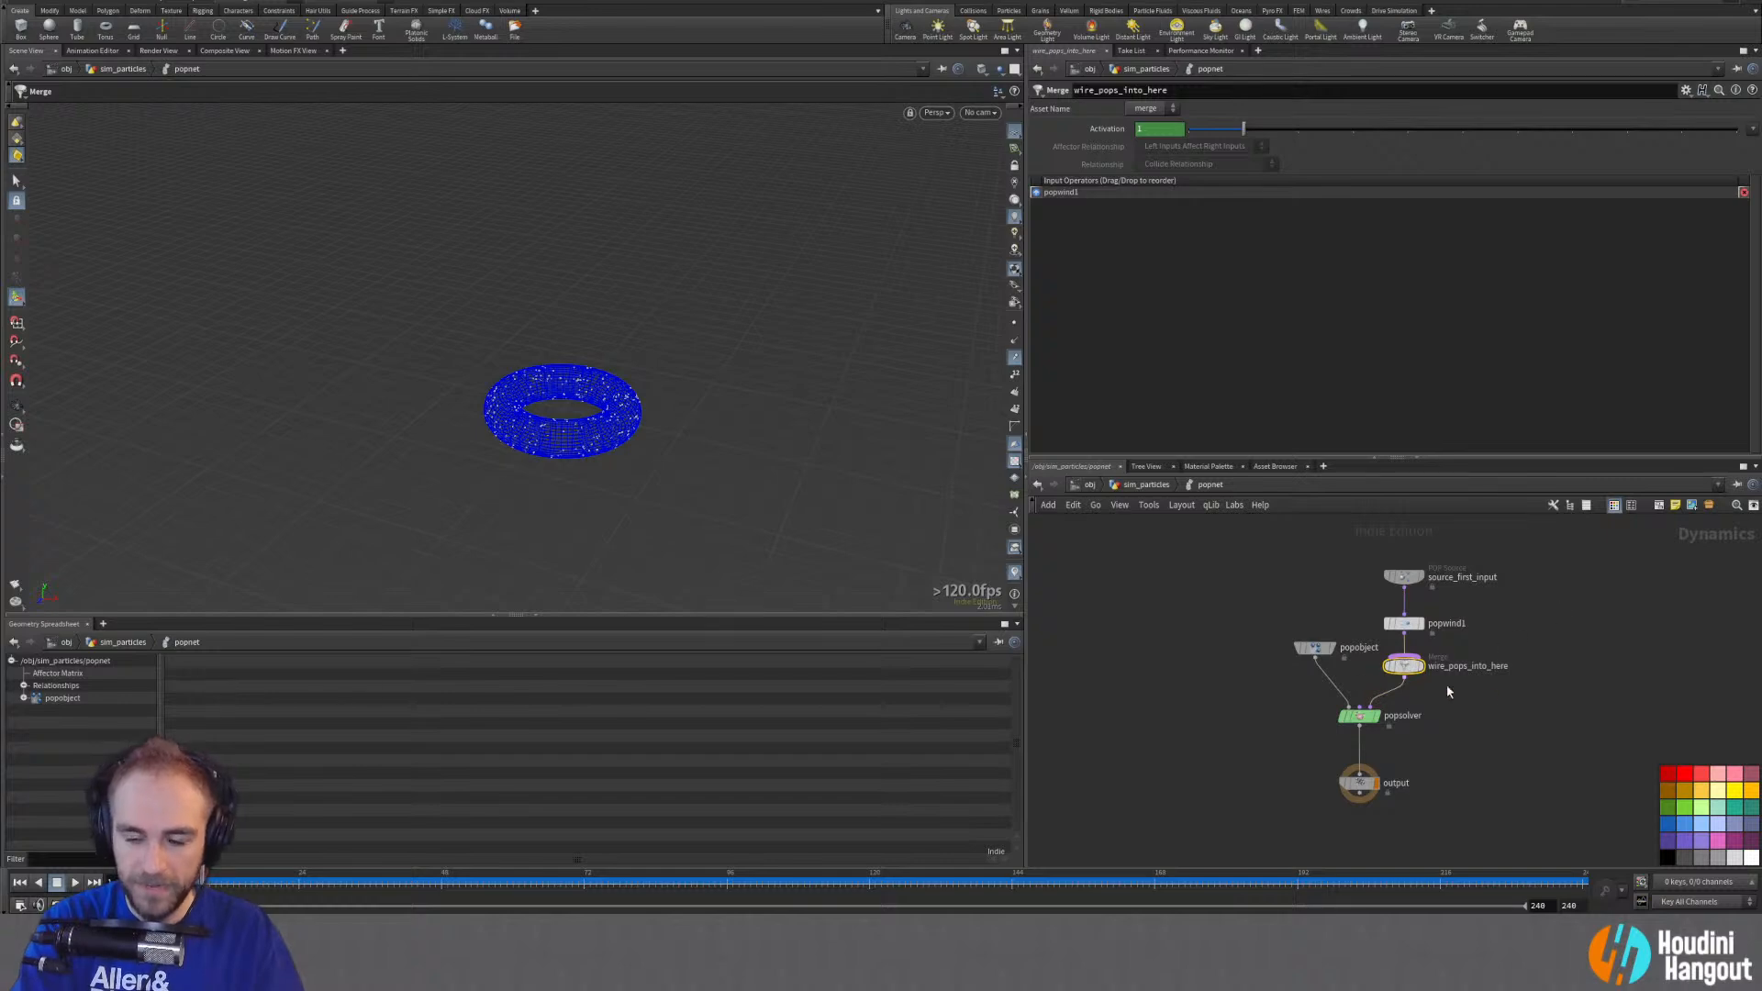
pyautogui.moveTo(570, 405); pyautogui.dragTo(563, 444)
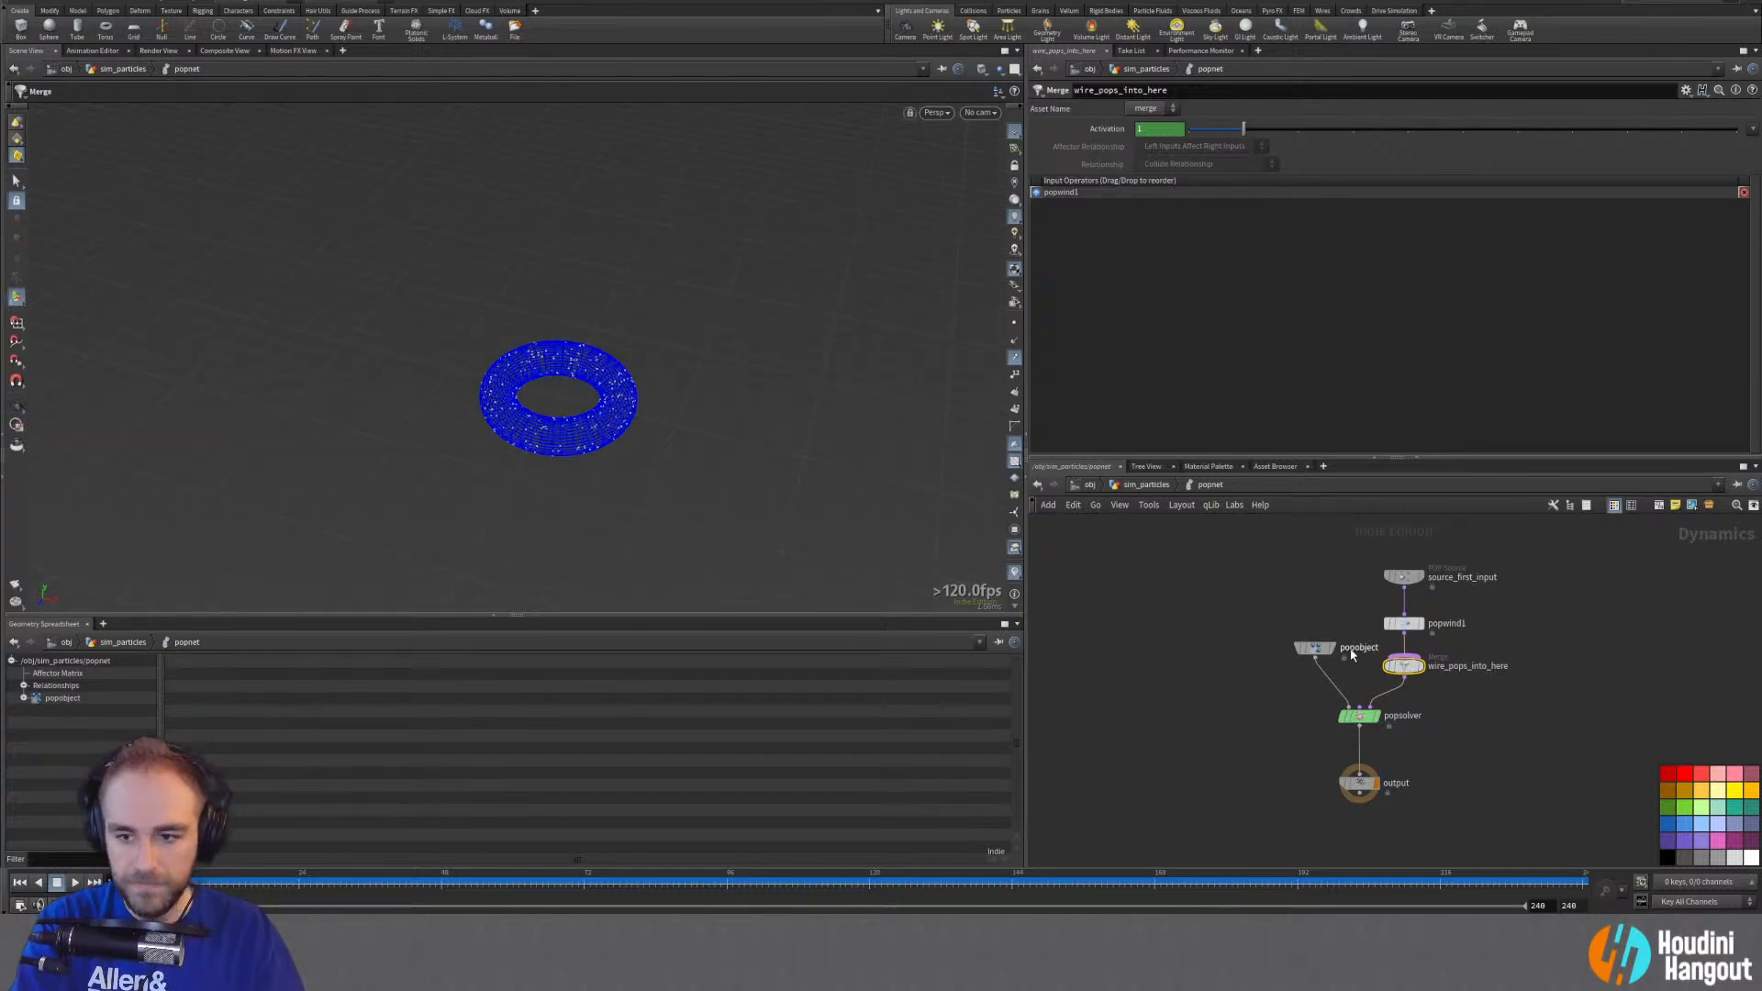
pyautogui.moveTo(1403, 671)
pyautogui.press('Delete')
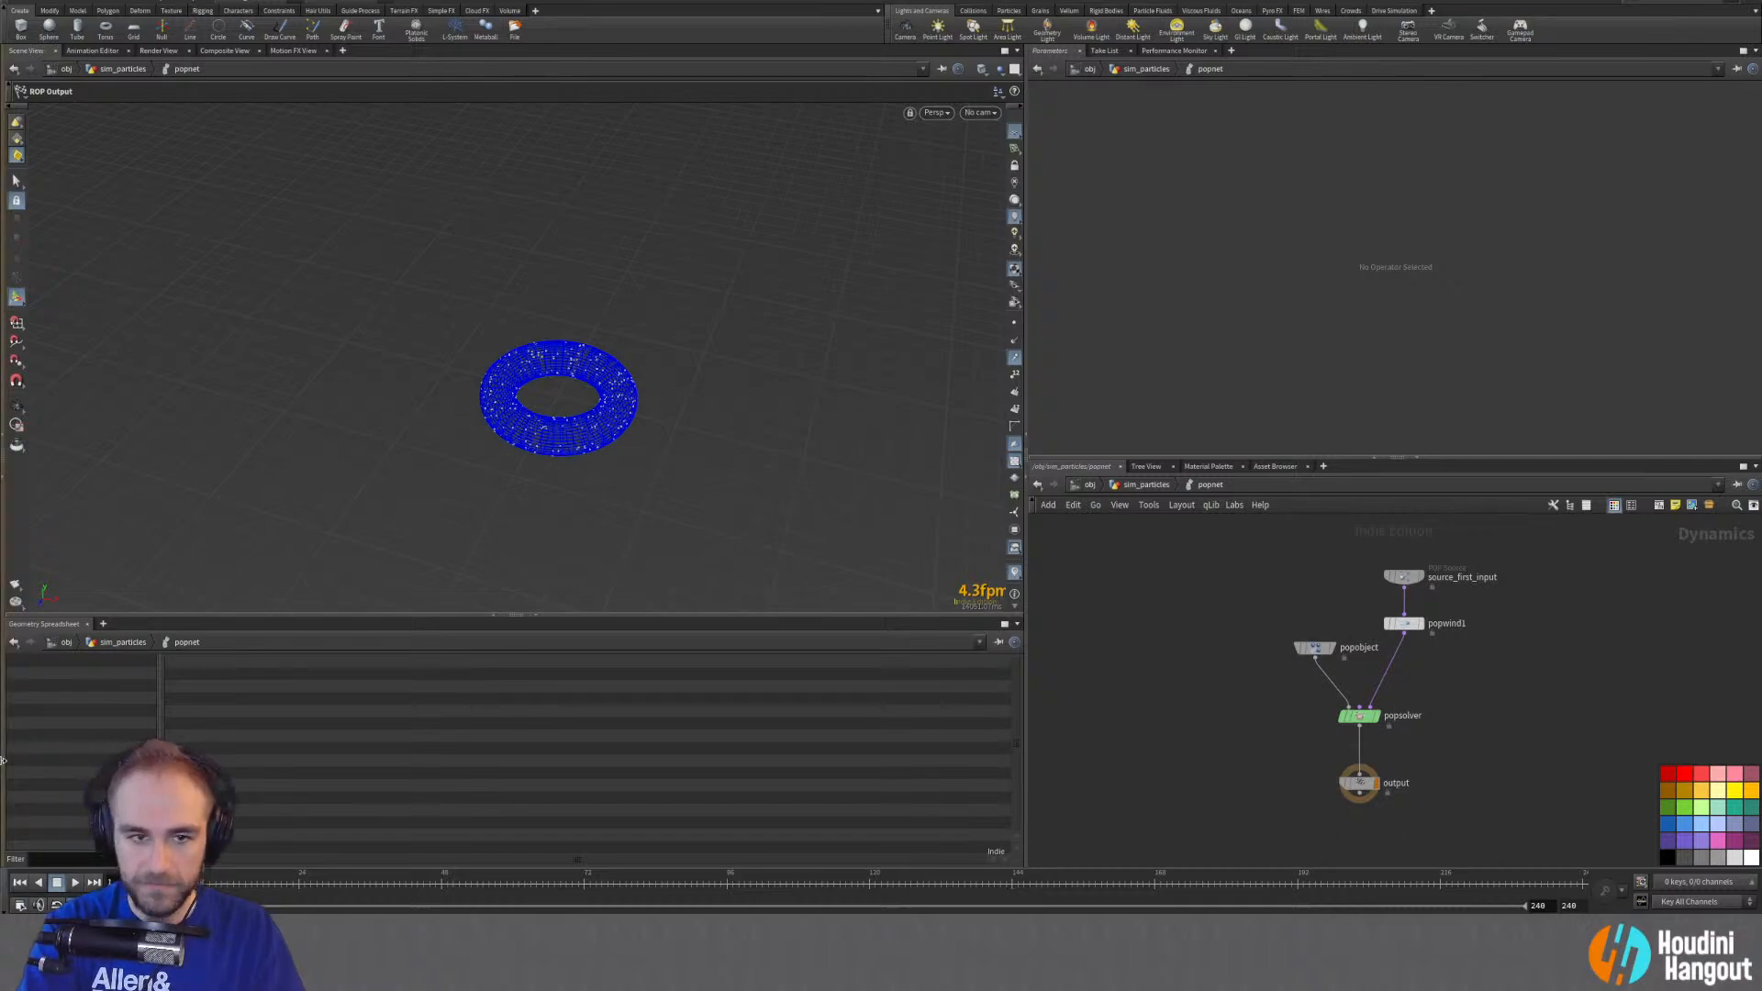
# Step: Play the simulation without the merge node, inspect the particles around the torus up close and return to the first frame
pyautogui.click(76, 882)
pyautogui.keyDown('alt'); pyautogui.moveTo(589, 413); pyautogui.dragTo(542, 393); pyautogui.keyUp('alt')
pyautogui.keyDown('alt'); pyautogui.moveTo(541, 393); pyautogui.dragTo(716, 338, button='right'); pyautogui.keyUp('alt')
pyautogui.keyDown('alt'); pyautogui.moveTo(716, 339); pyautogui.dragTo(514, 421); pyautogui.keyUp('alt')
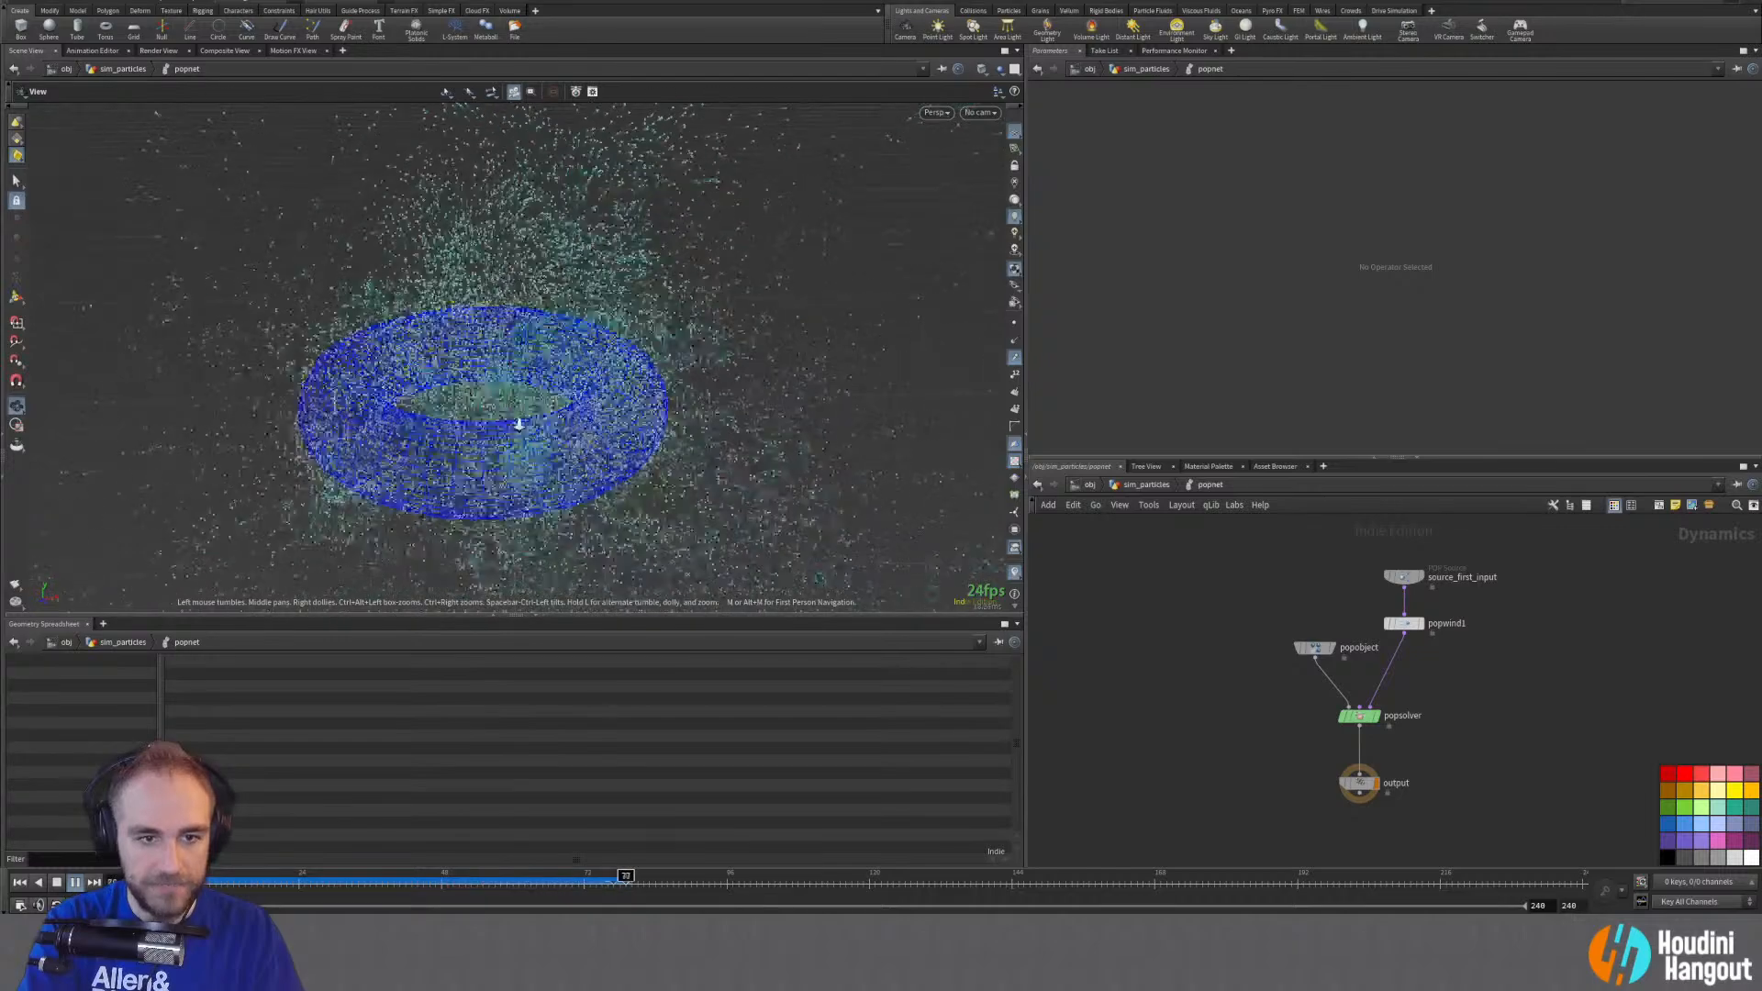
pyautogui.keyDown('alt'); pyautogui.moveTo(515, 421); pyautogui.dragTo(484, 437, button='right'); pyautogui.keyUp('alt')
pyautogui.keyDown('alt'); pyautogui.moveTo(484, 437); pyautogui.dragTo(440, 424); pyautogui.keyUp('alt')
pyautogui.click(19, 883)
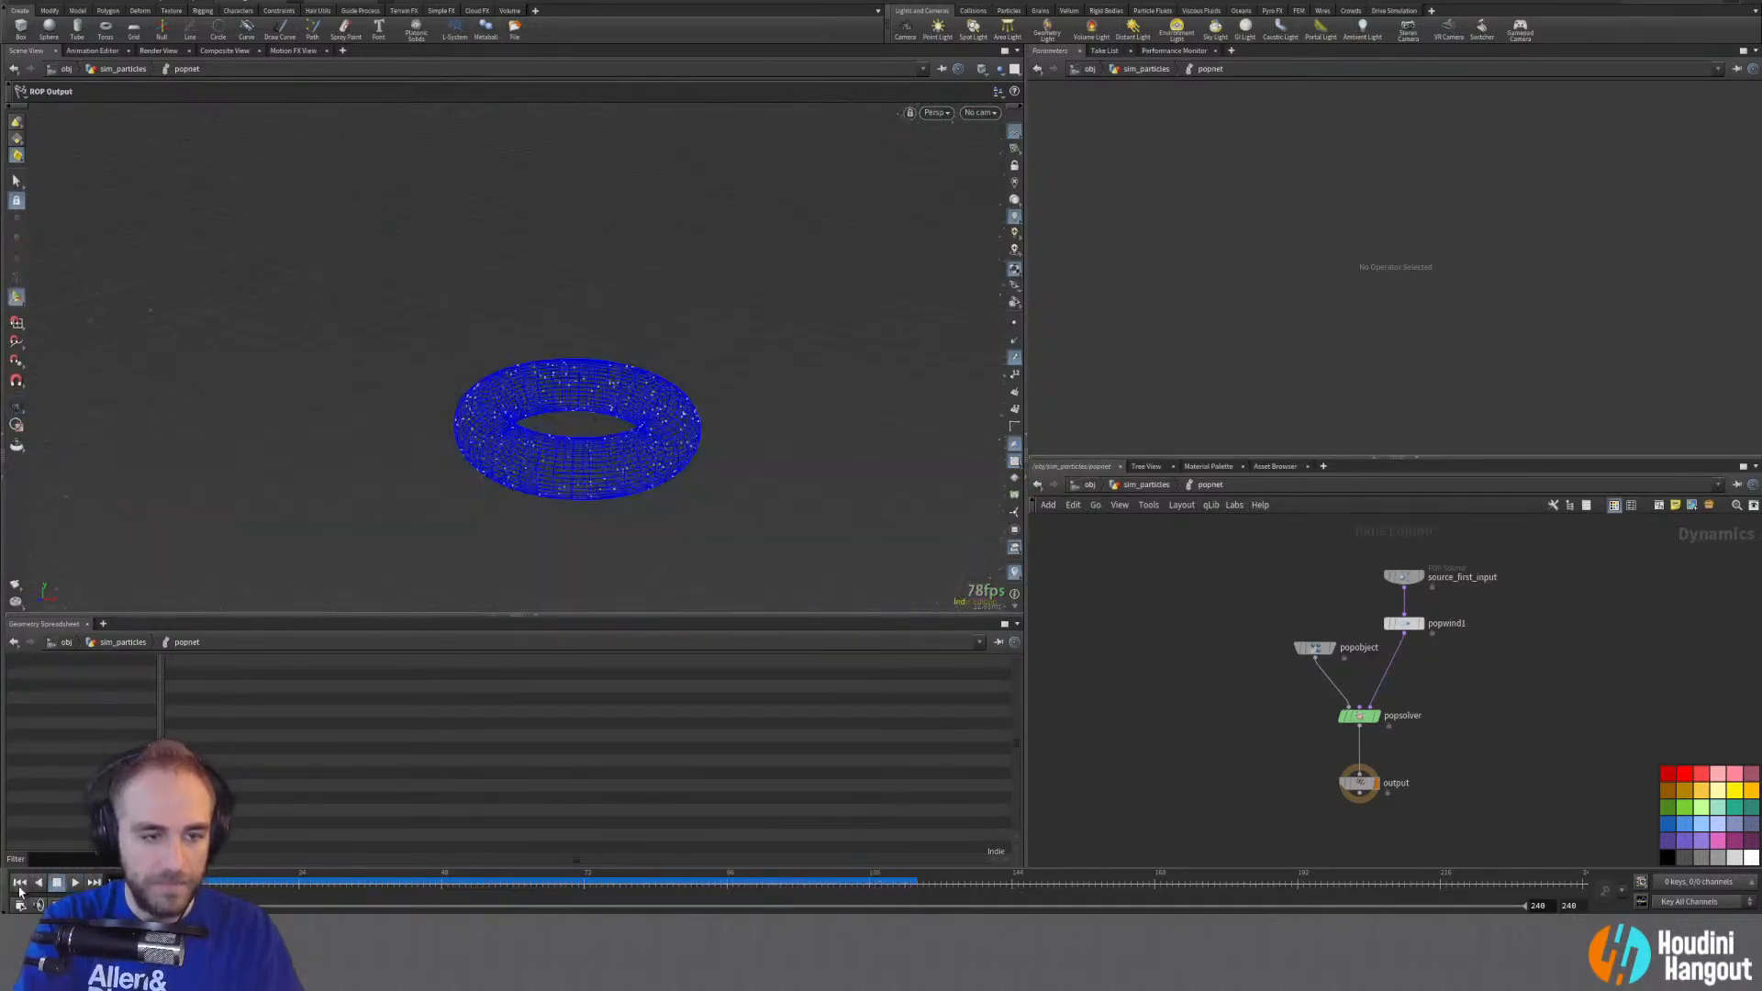
# Step: Review the Source, Birth, Attributes and Stream settings of the source_first_input POP Source
pyautogui.click(1403, 576)
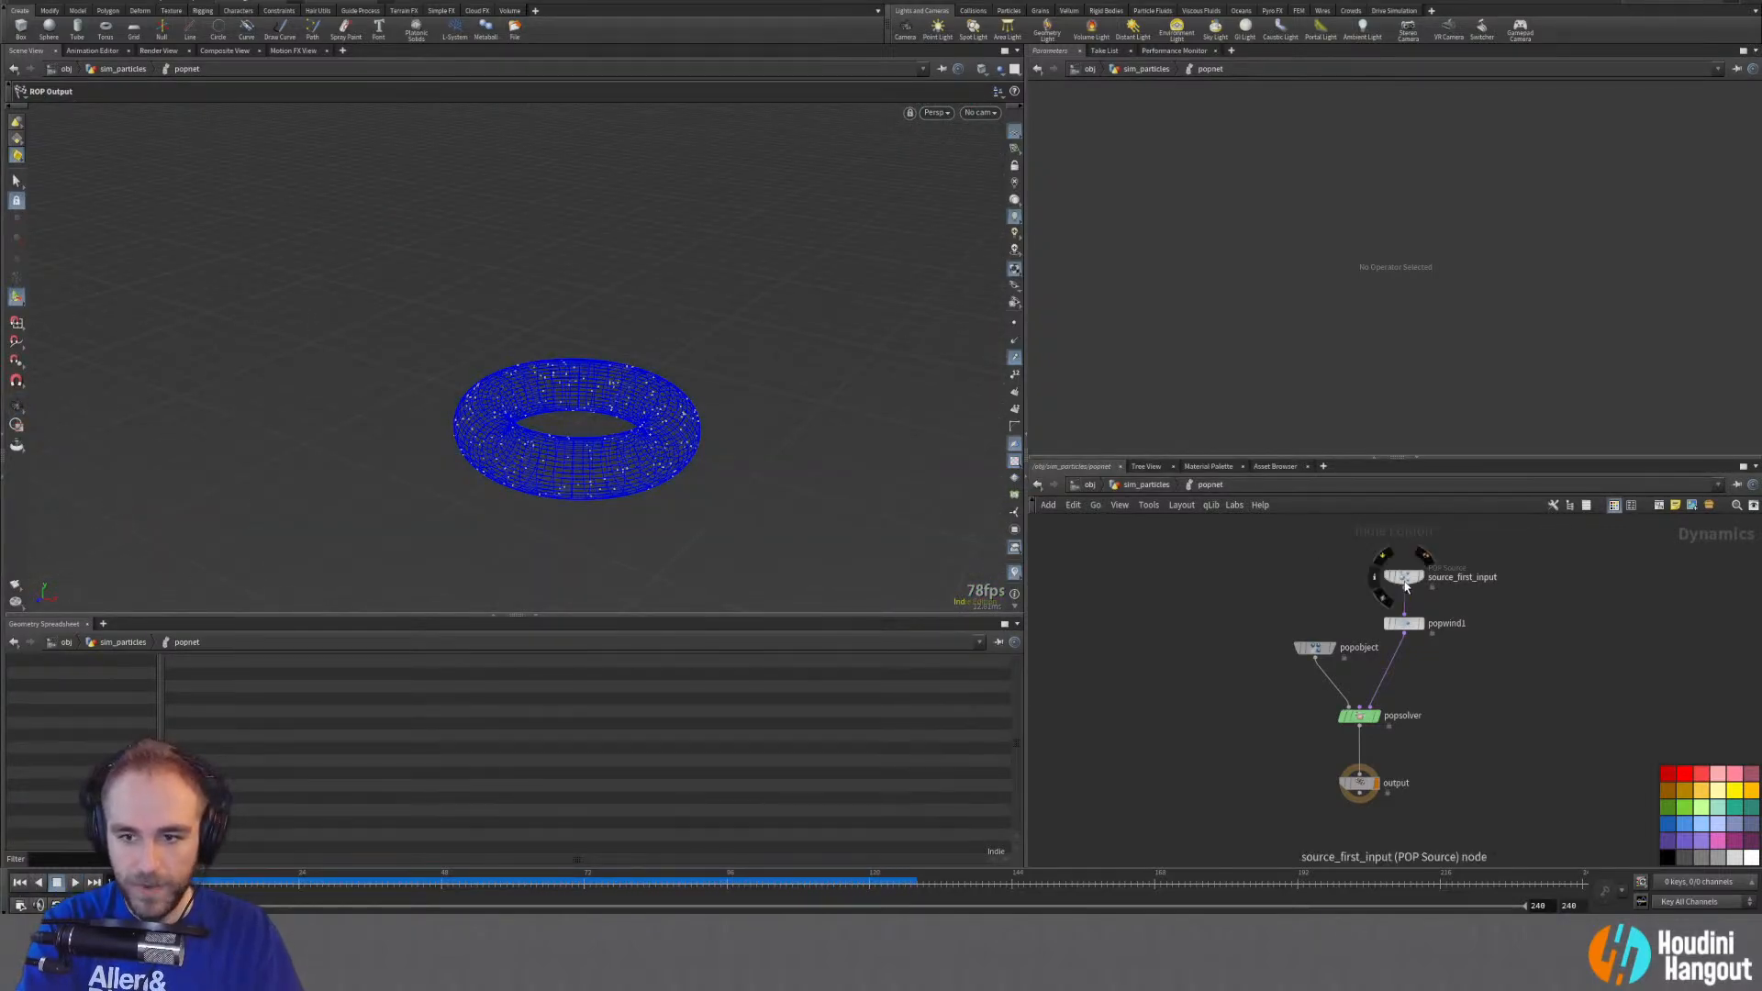
pyautogui.click(1078, 148)
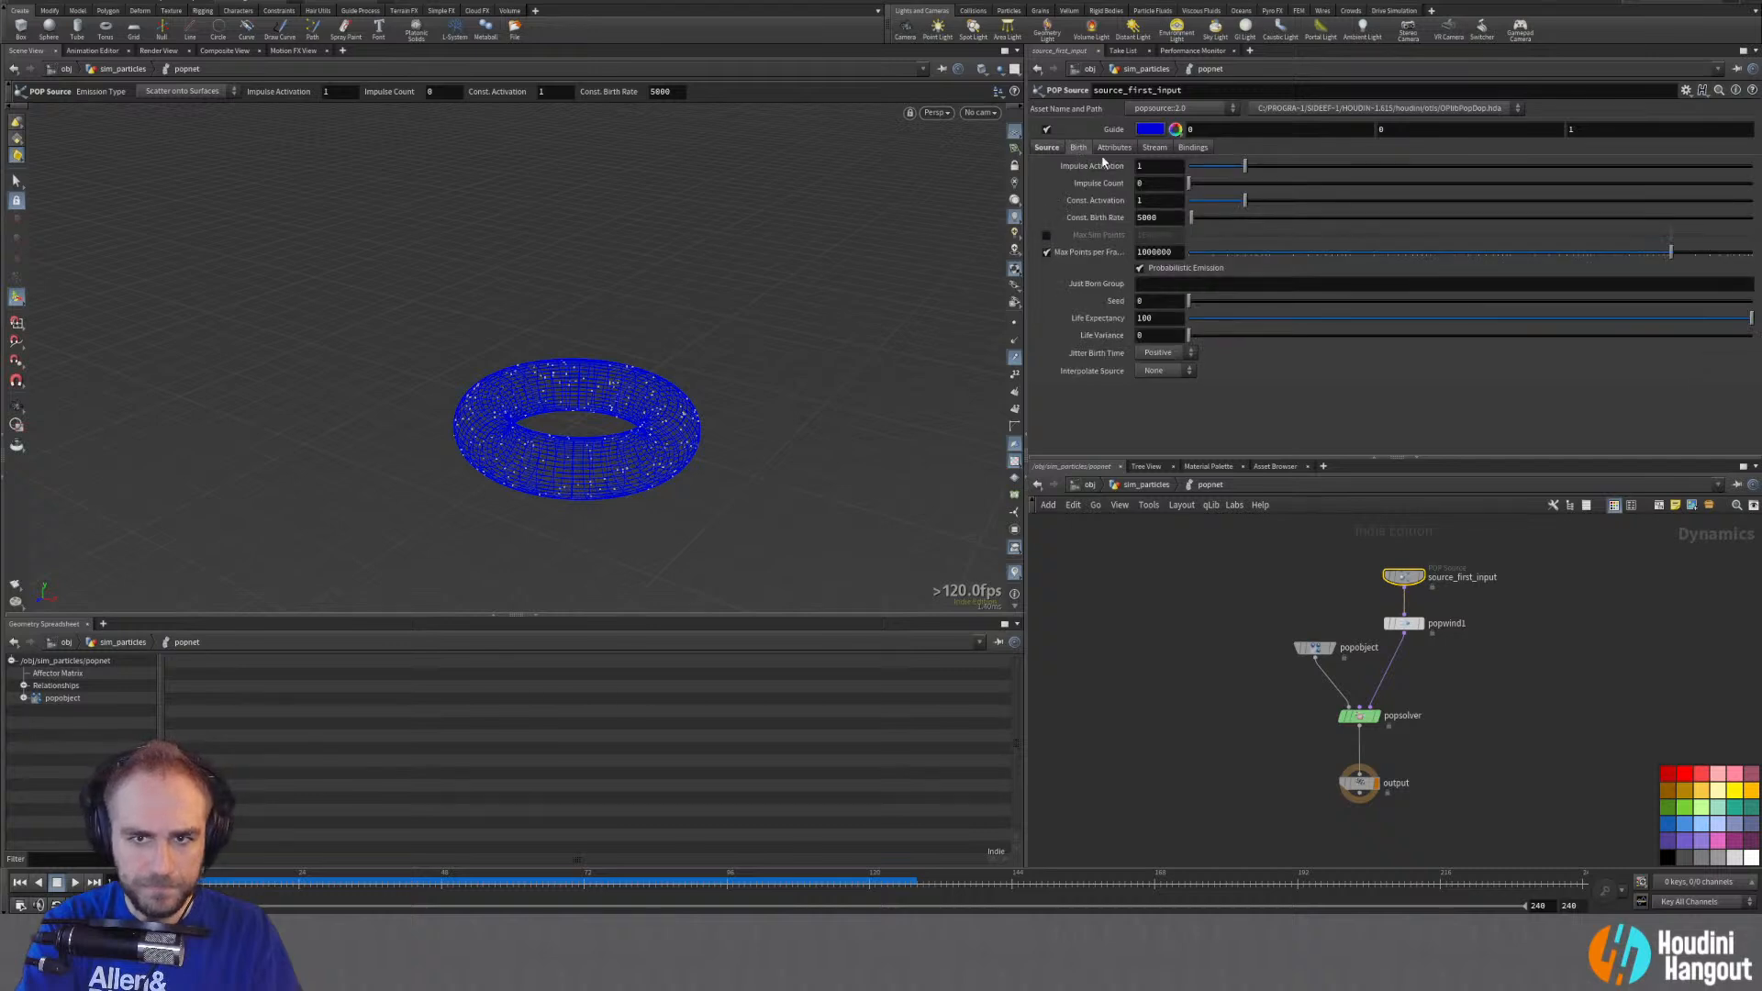
pyautogui.click(1046, 148)
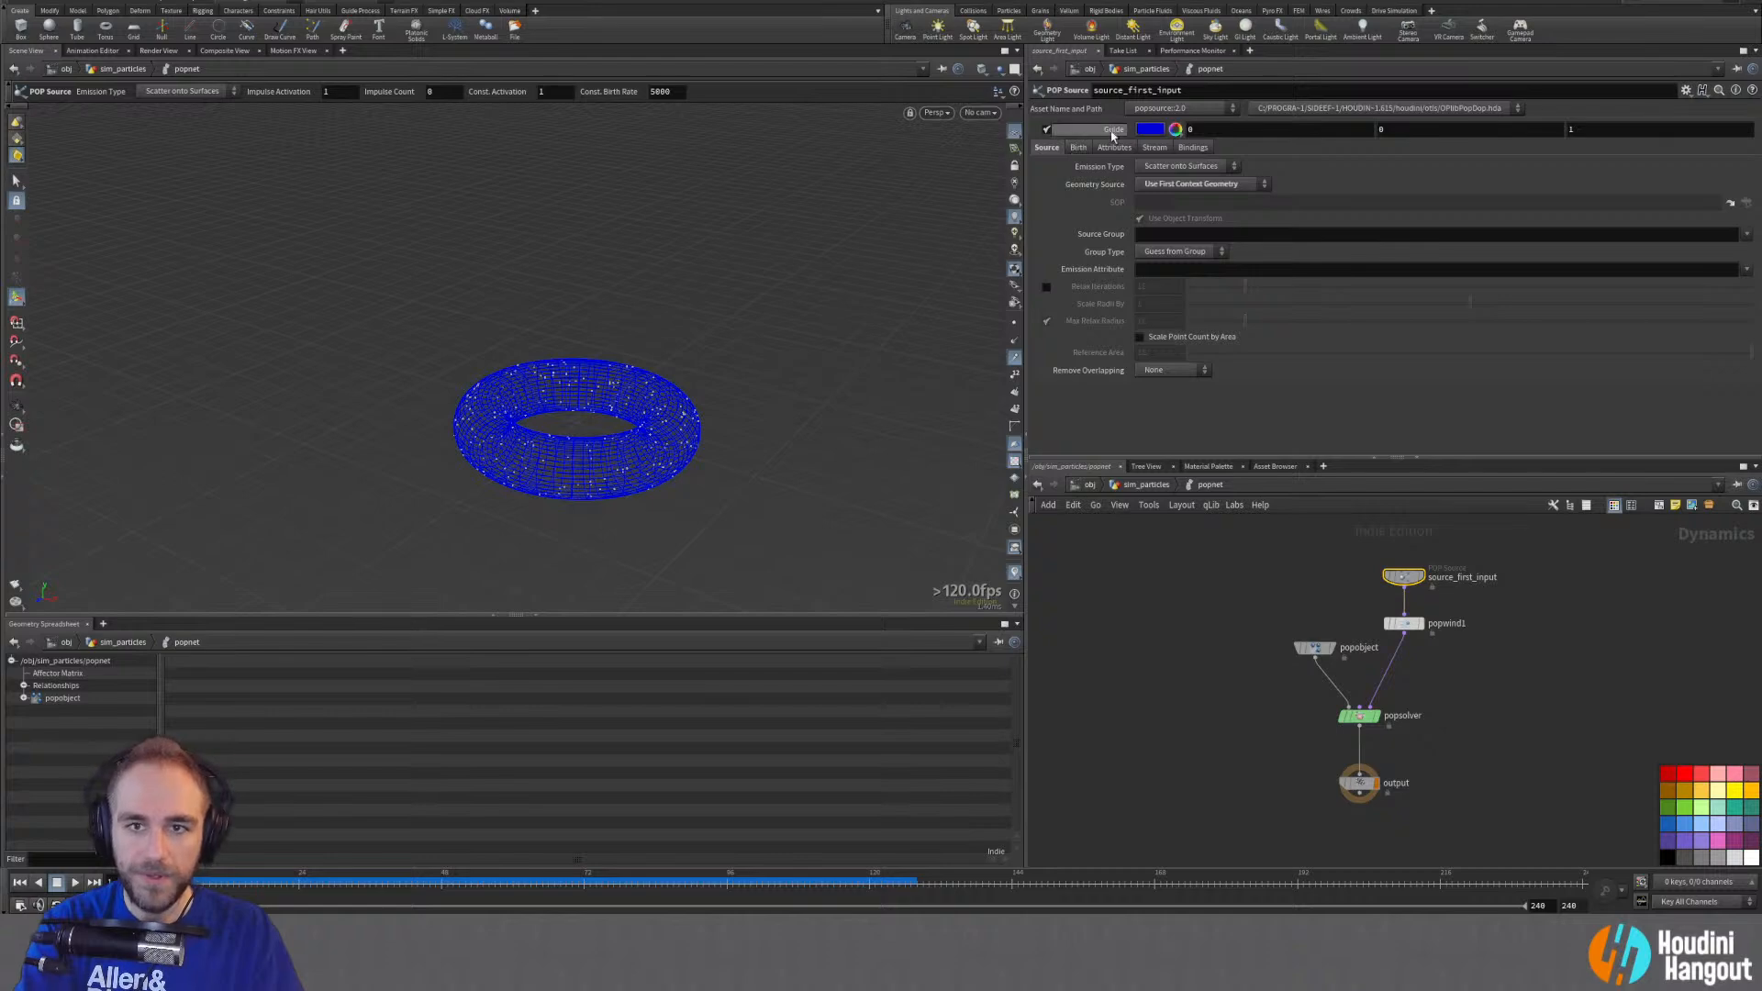
pyautogui.click(1078, 148)
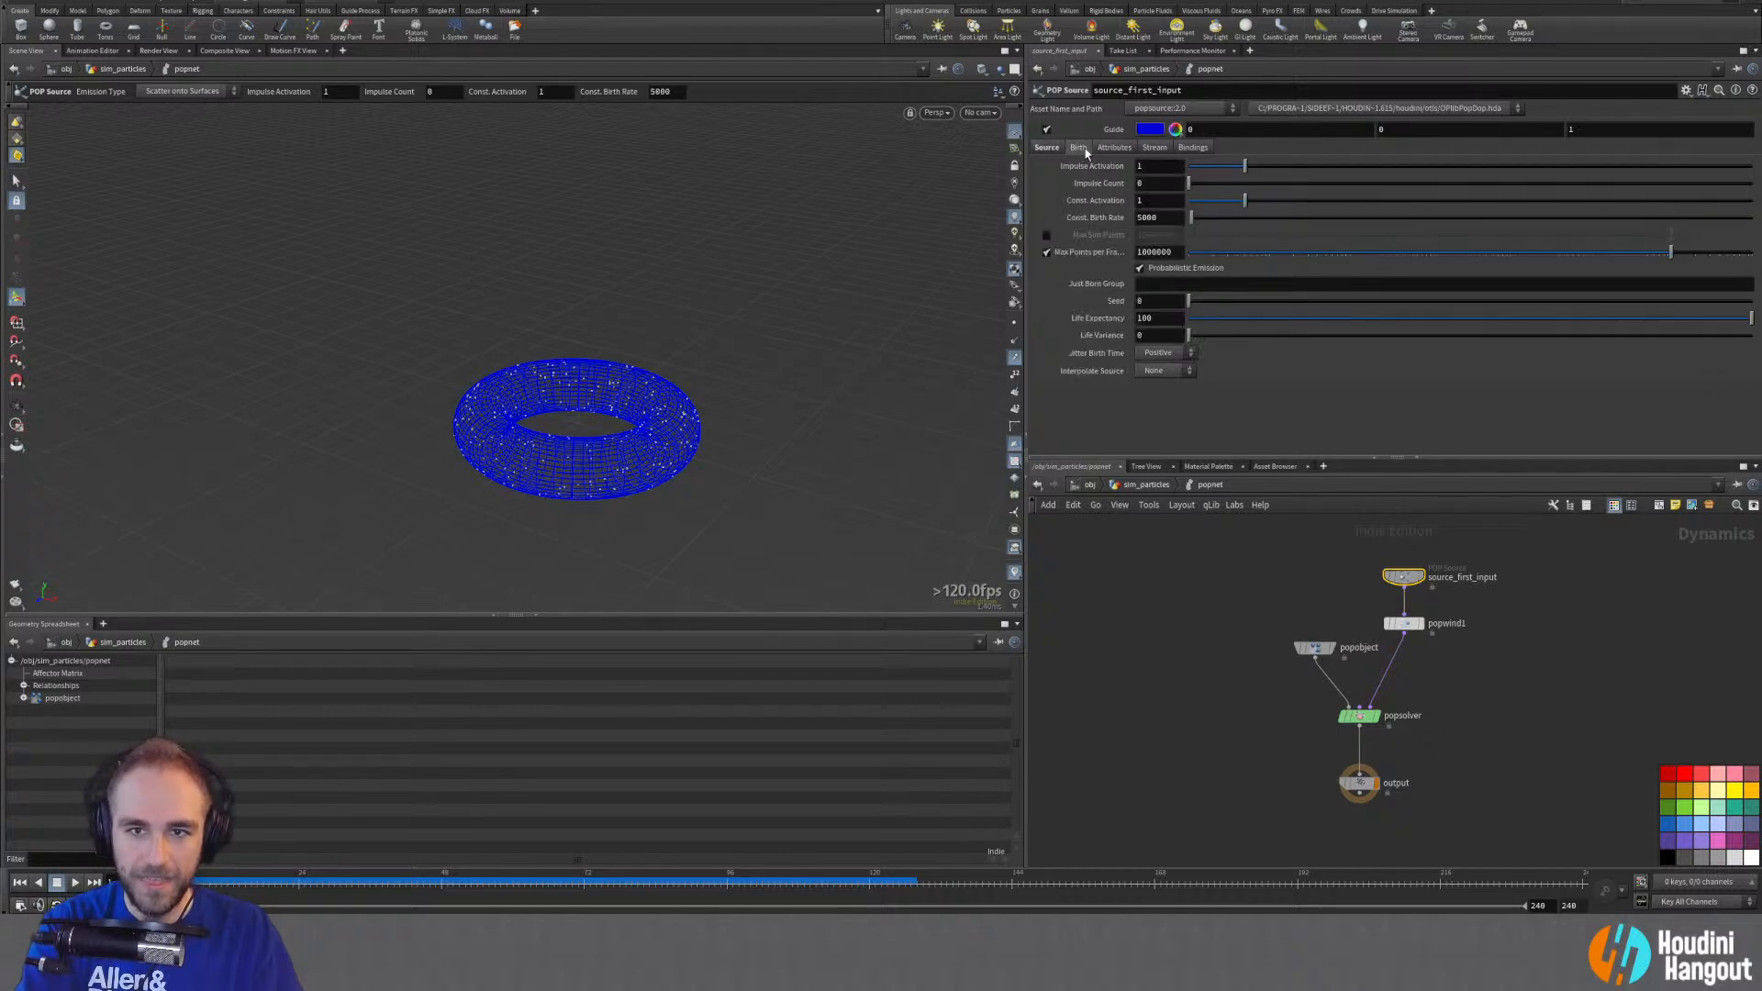
pyautogui.click(1115, 147)
pyautogui.click(1154, 148)
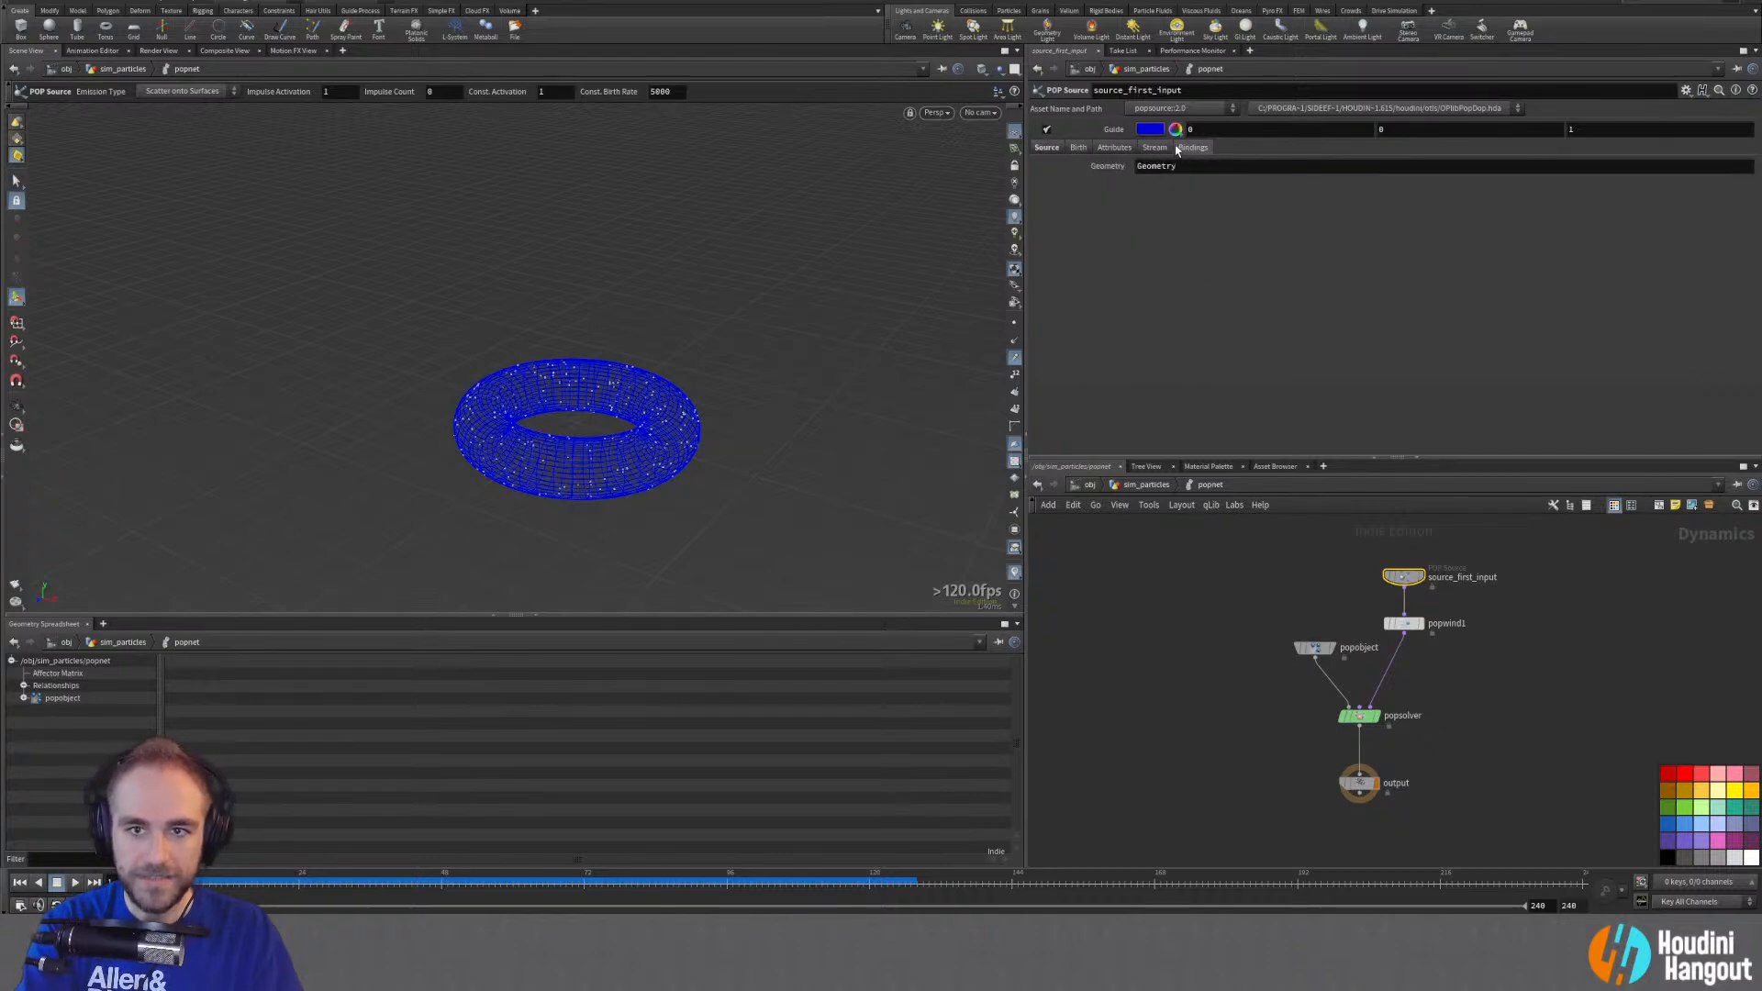
# Step: Review the Stream and Source settings of source_first_input, including its emission type and geometry source, and check the popnet's input in sim_particles
pyautogui.click(1149, 150)
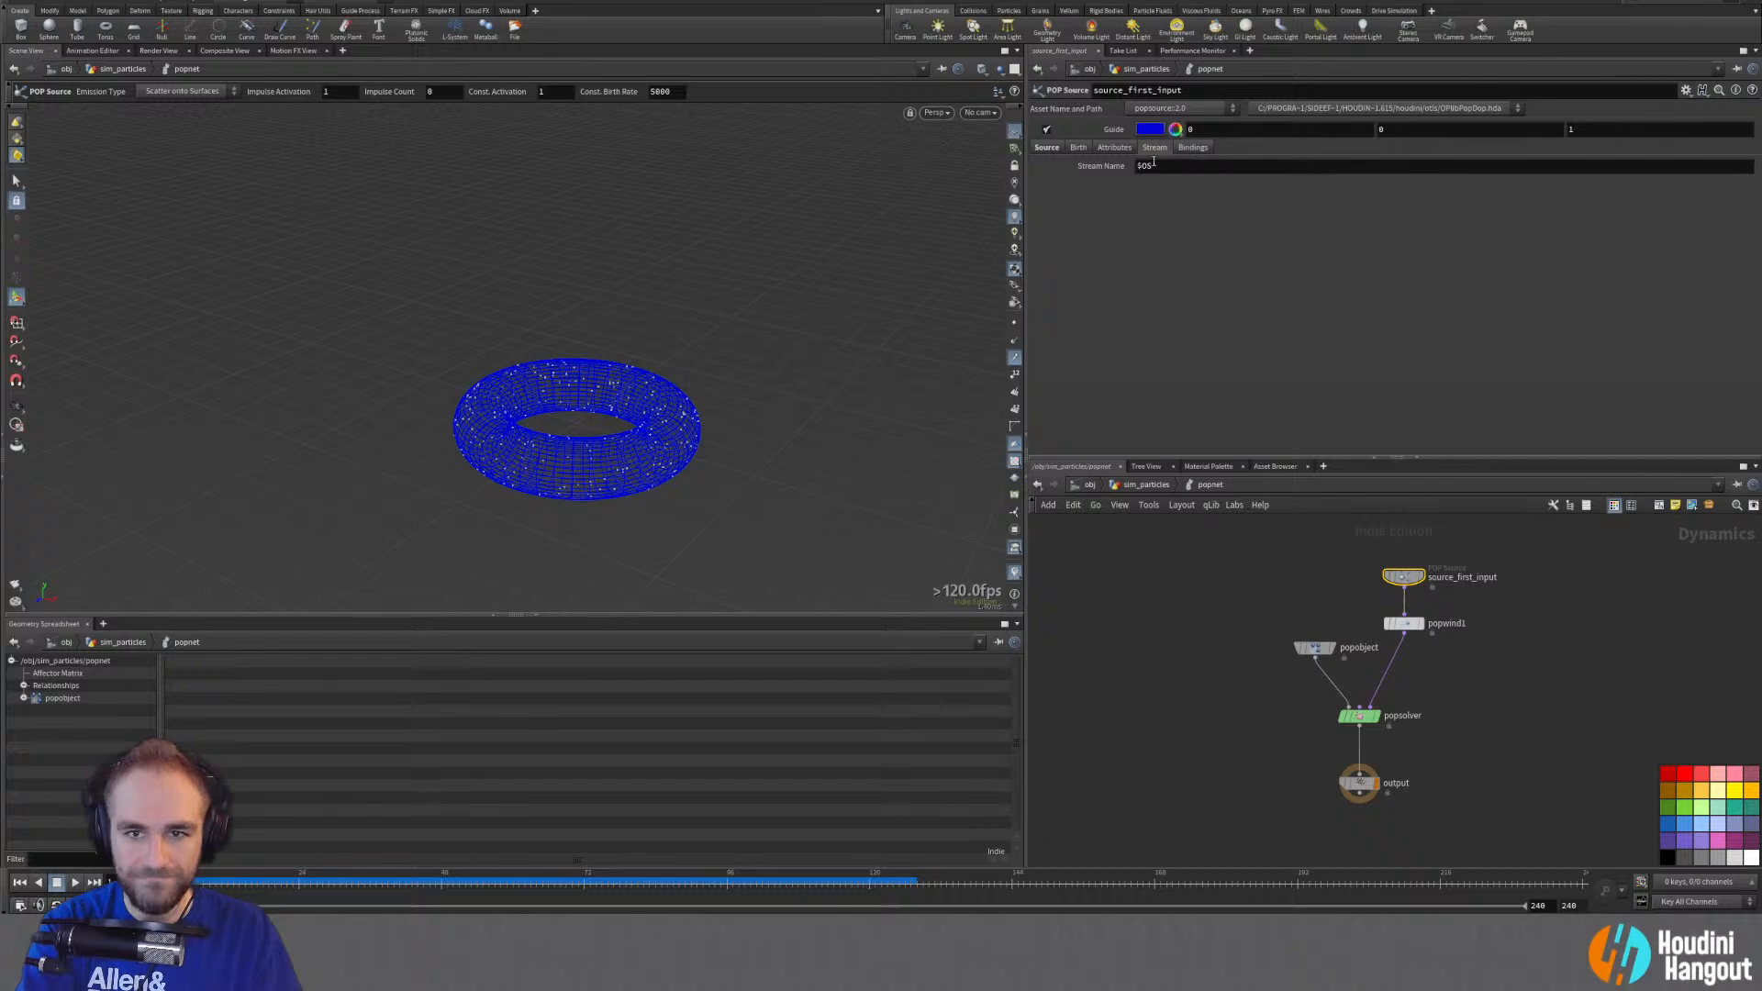
pyautogui.click(1047, 149)
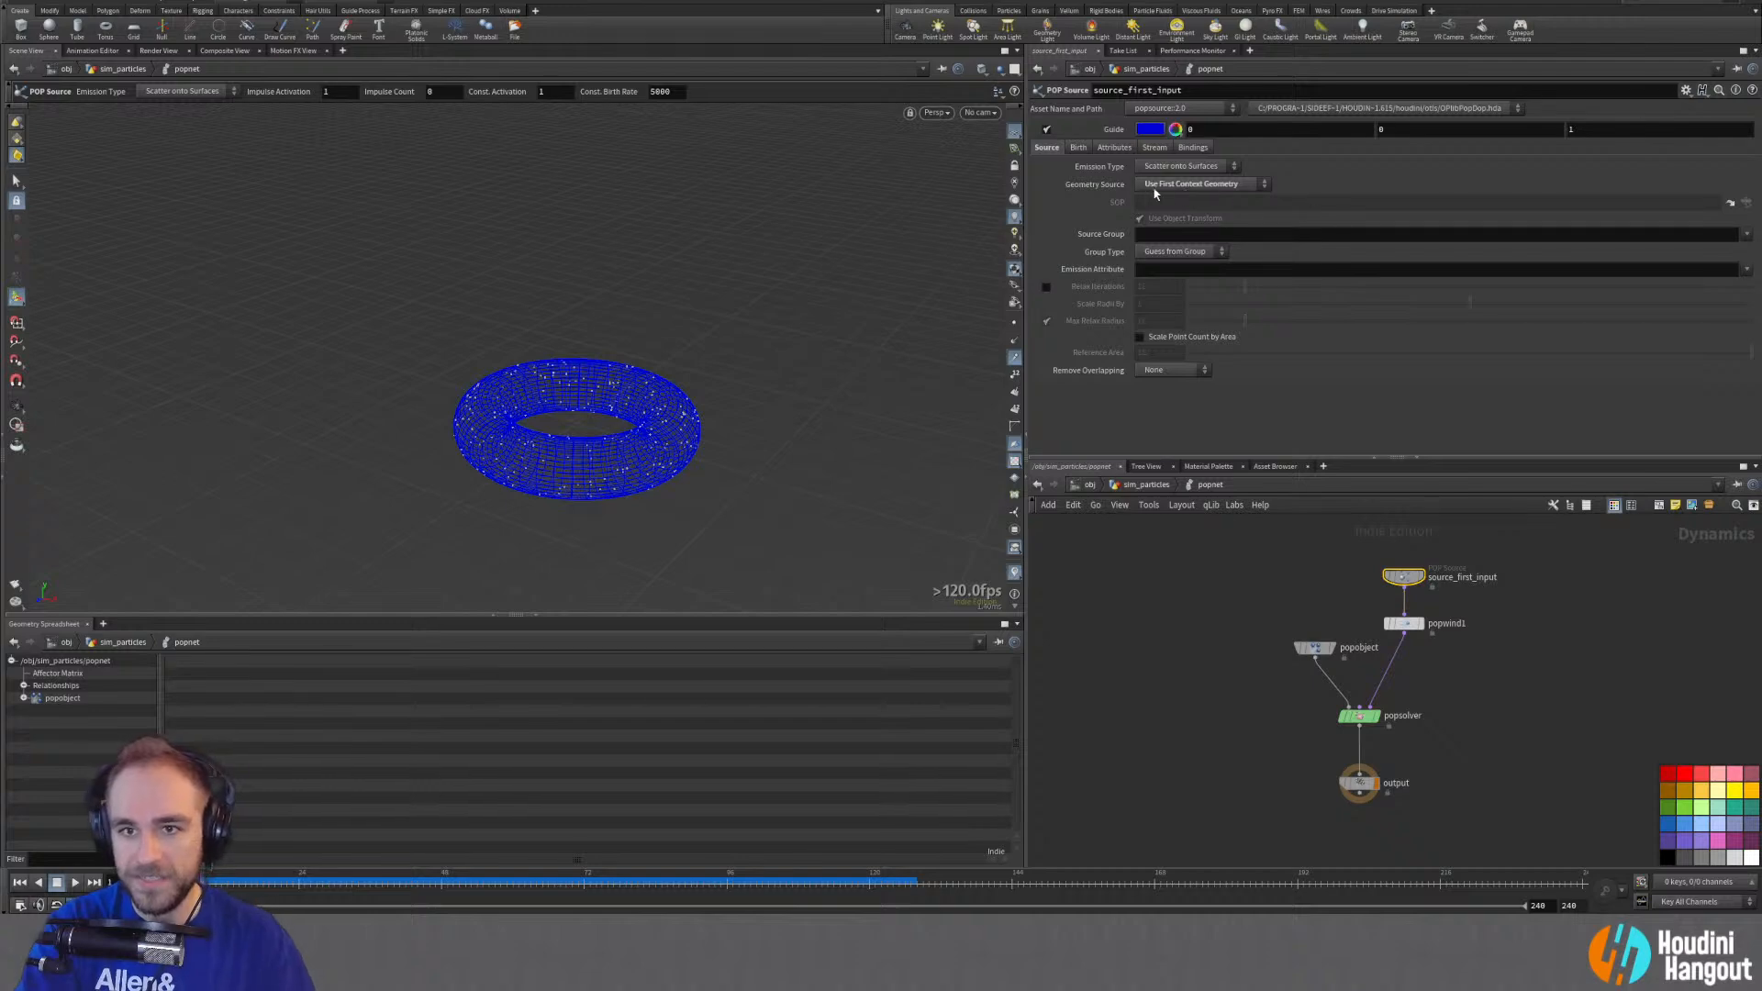
pyautogui.click(1148, 703)
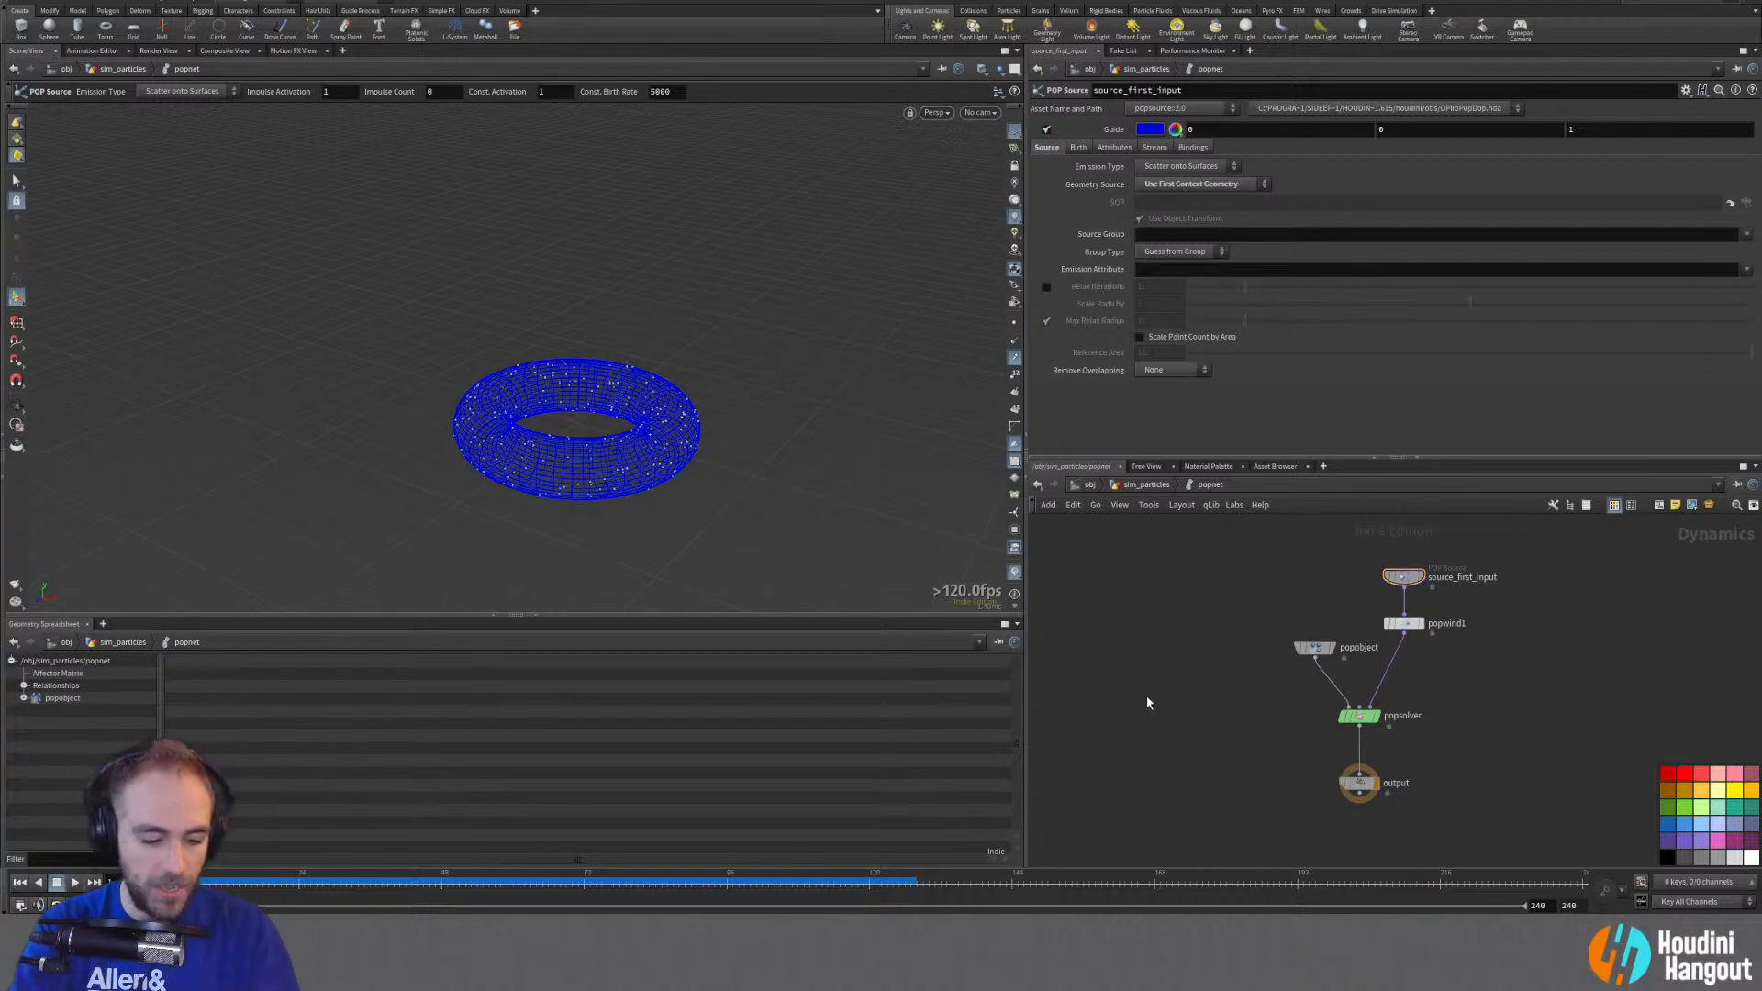
pyautogui.press('u')
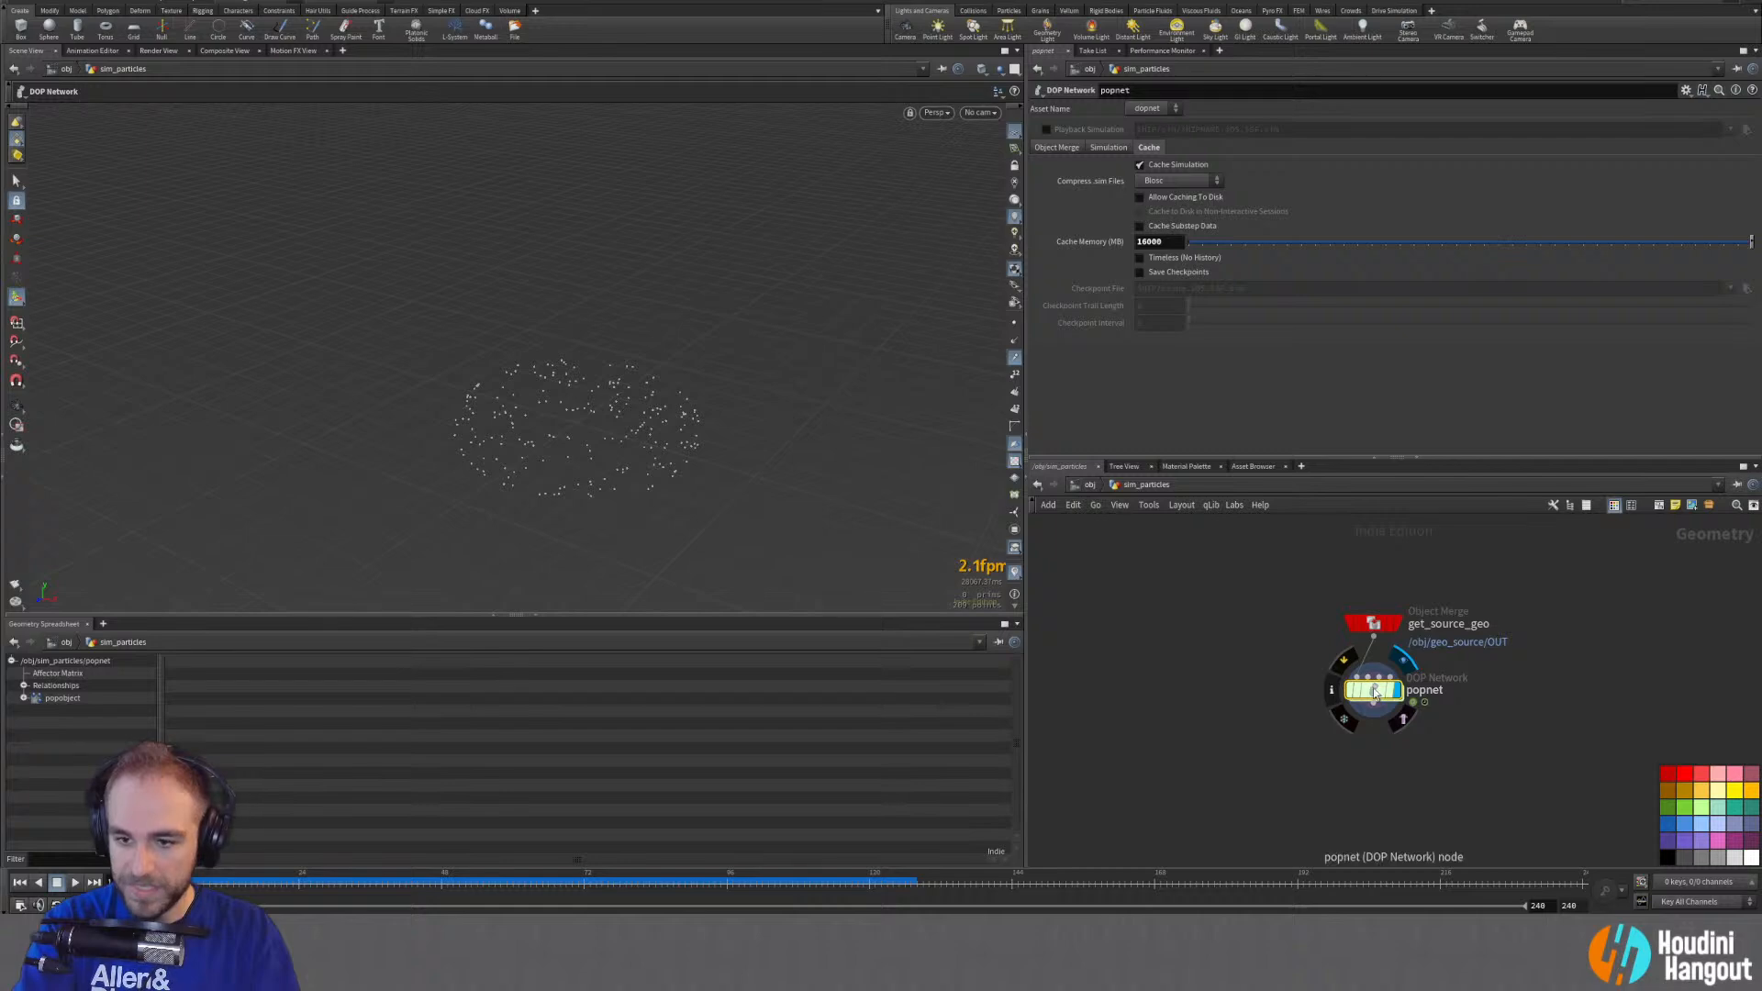
pyautogui.doubleClick(1370, 686)
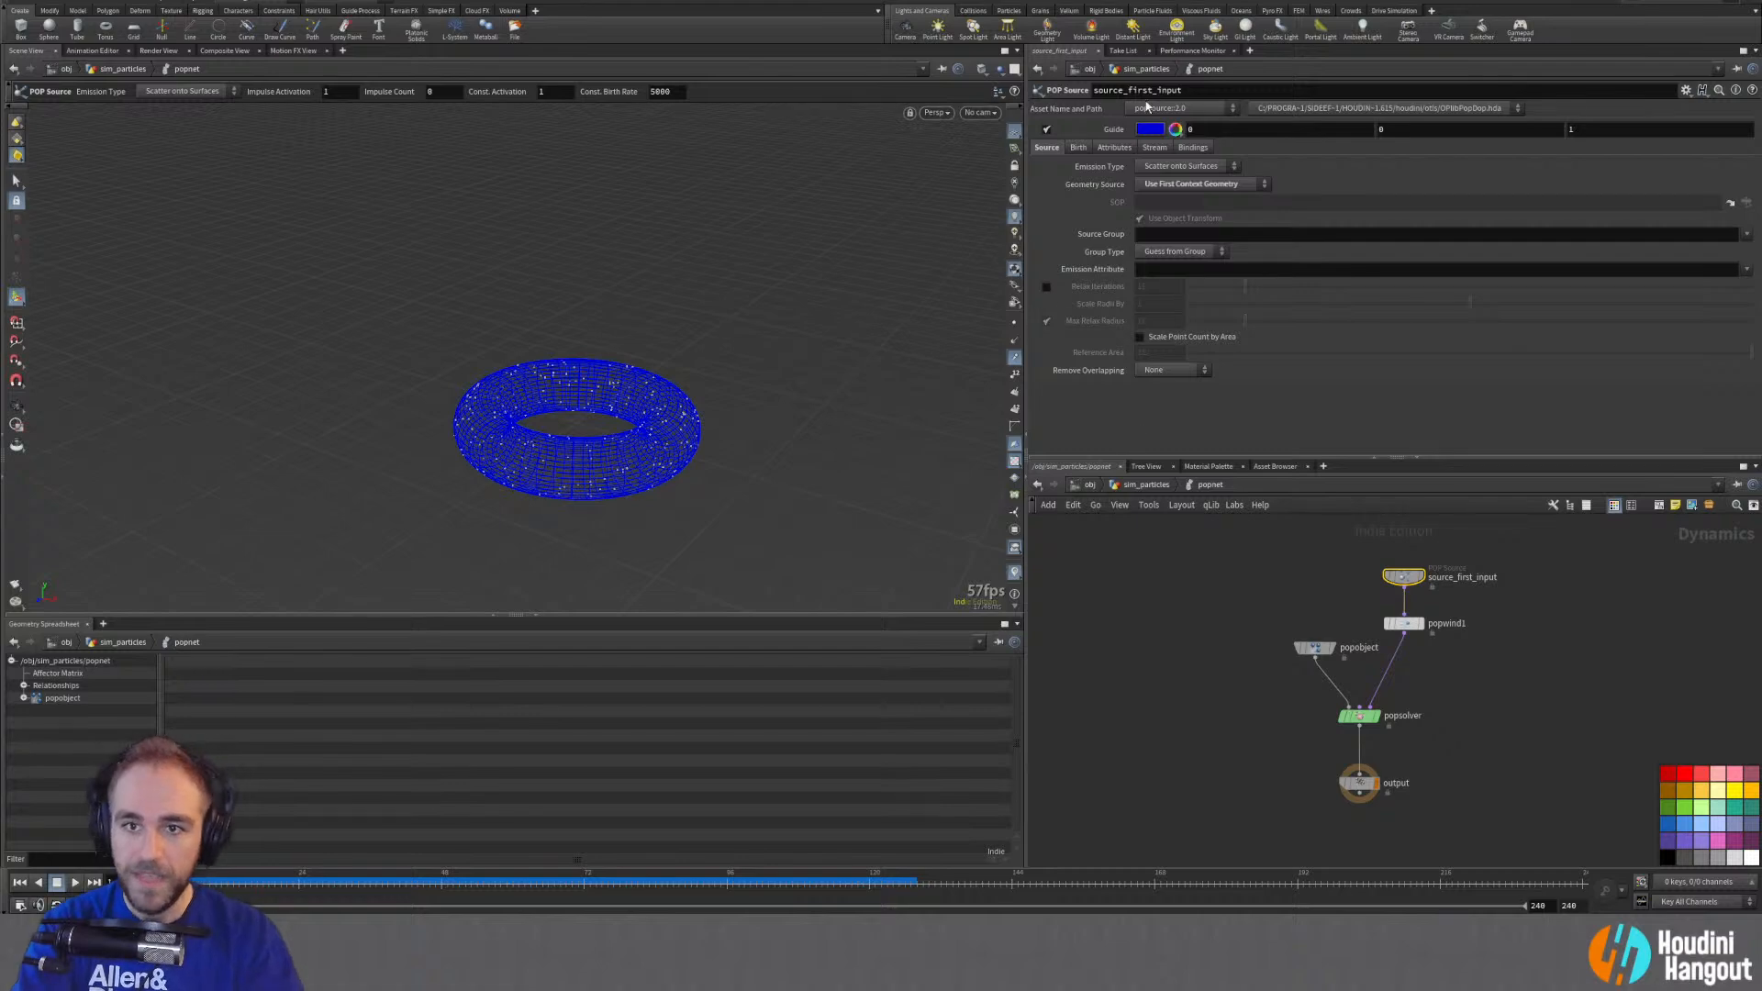
pyautogui.click(1146, 183)
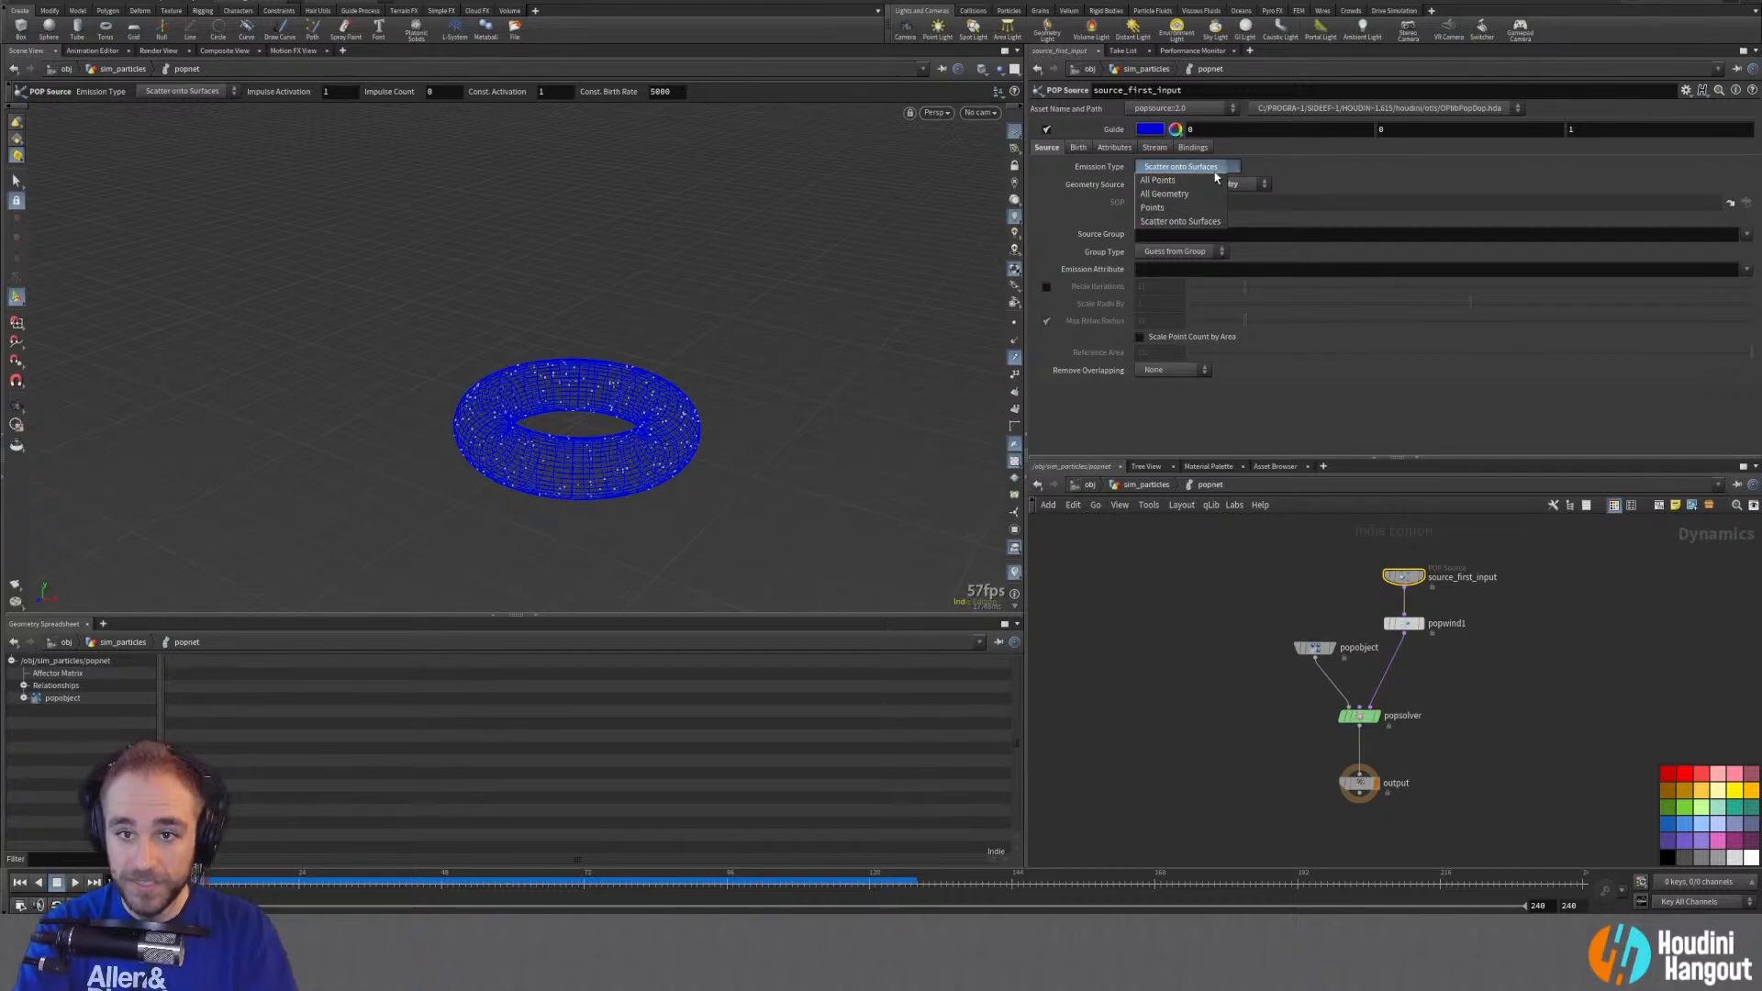
pyautogui.click(1193, 184)
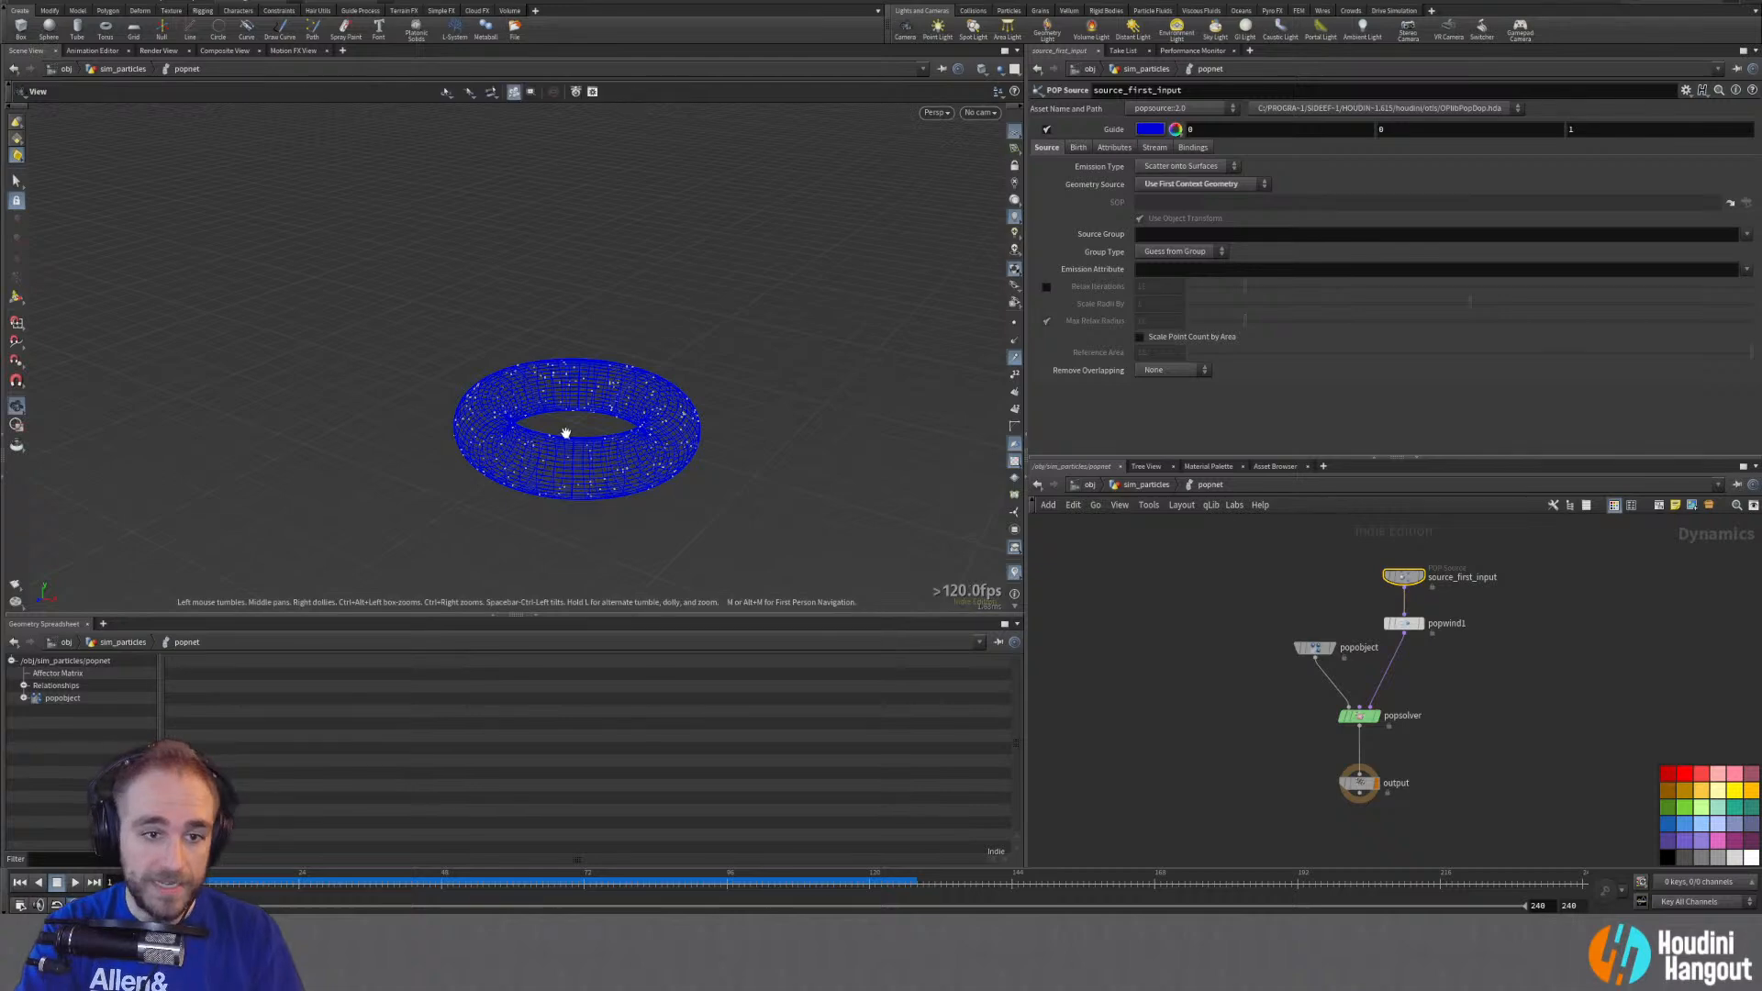
# Step: Set the constant birth rate of source_first_input to 500, play the simulation to check the particles, and return to the first frame
pyautogui.keyDown('alt'); pyautogui.moveTo(562, 432); pyautogui.dragTo(610, 464); pyautogui.keyUp('alt')
pyautogui.click(1078, 147)
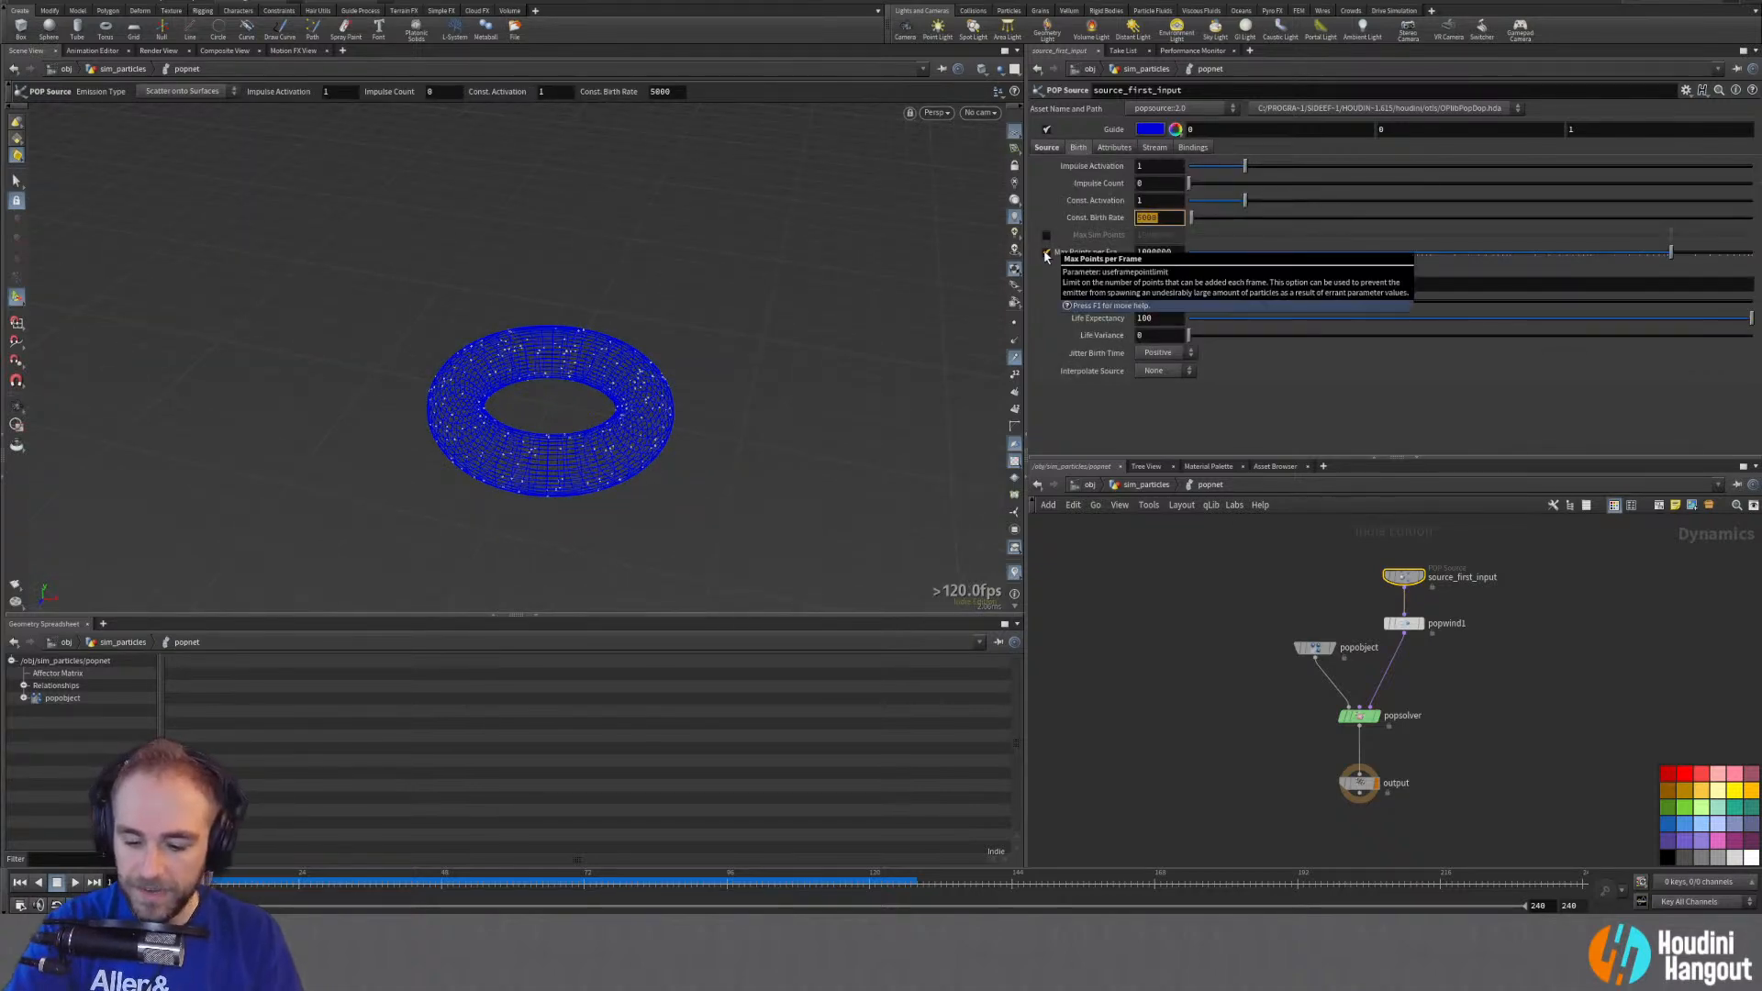
pyautogui.press('Return')
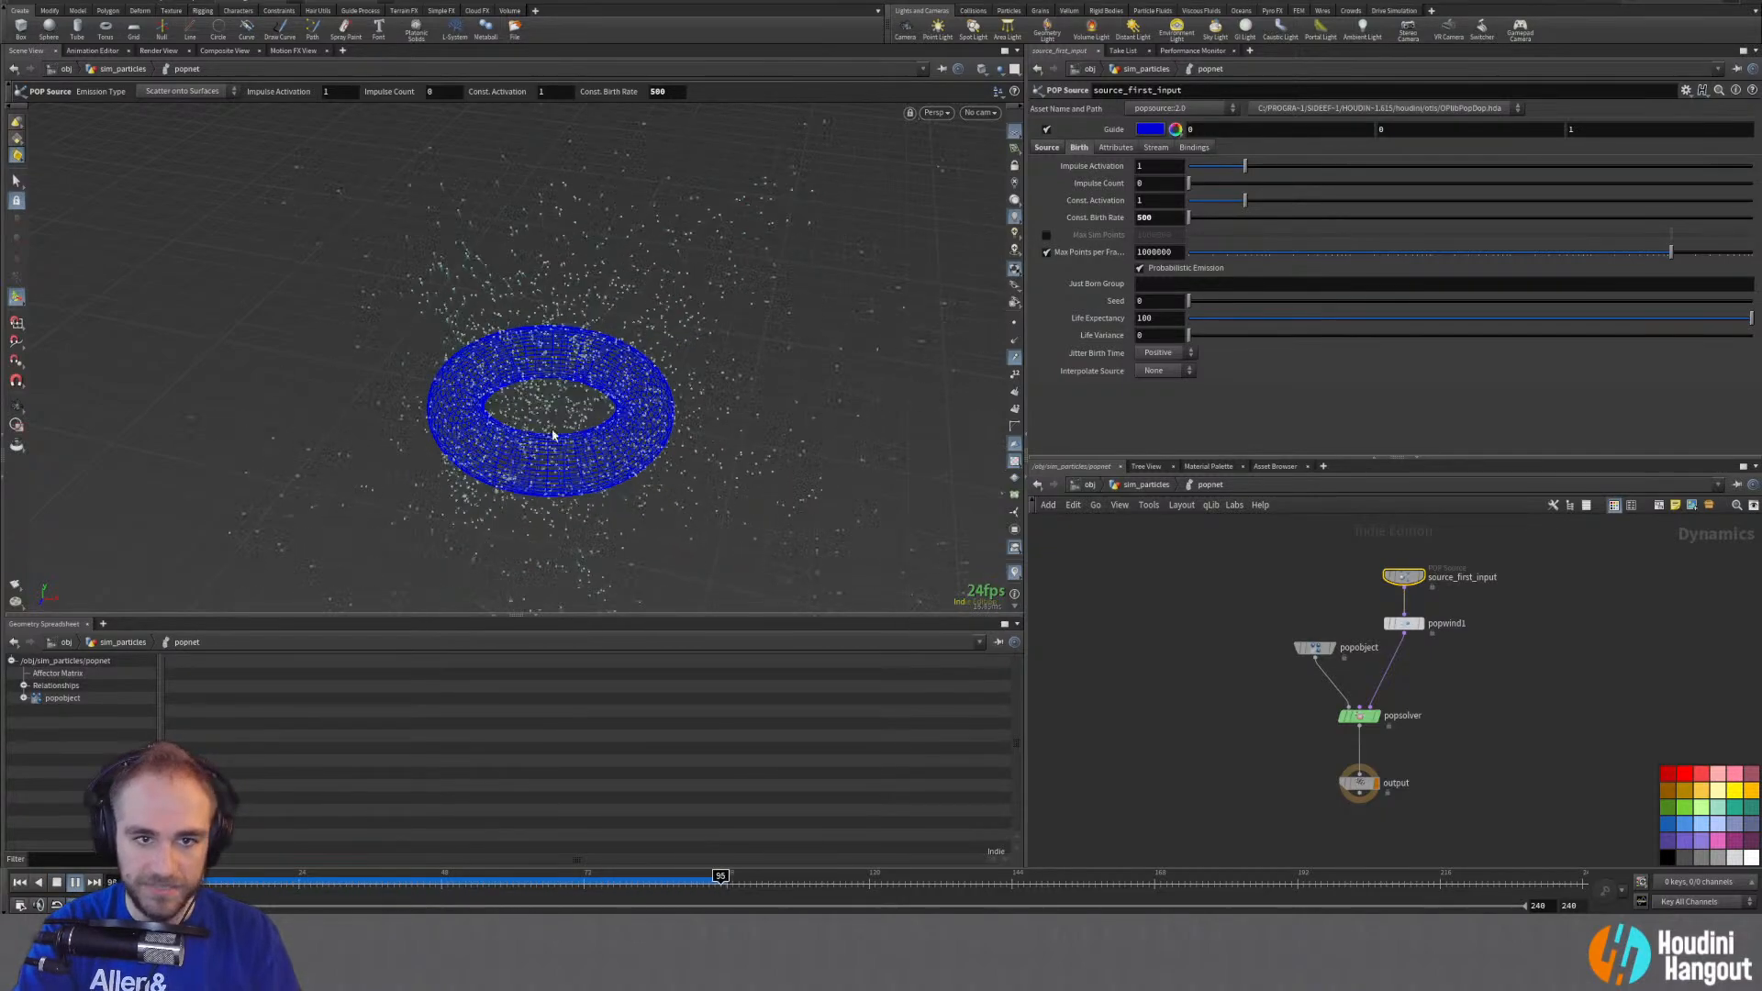
pyautogui.press('Escape')
pyautogui.moveTo(453, 456); pyautogui.dragTo(495, 496)
pyautogui.press('Return')
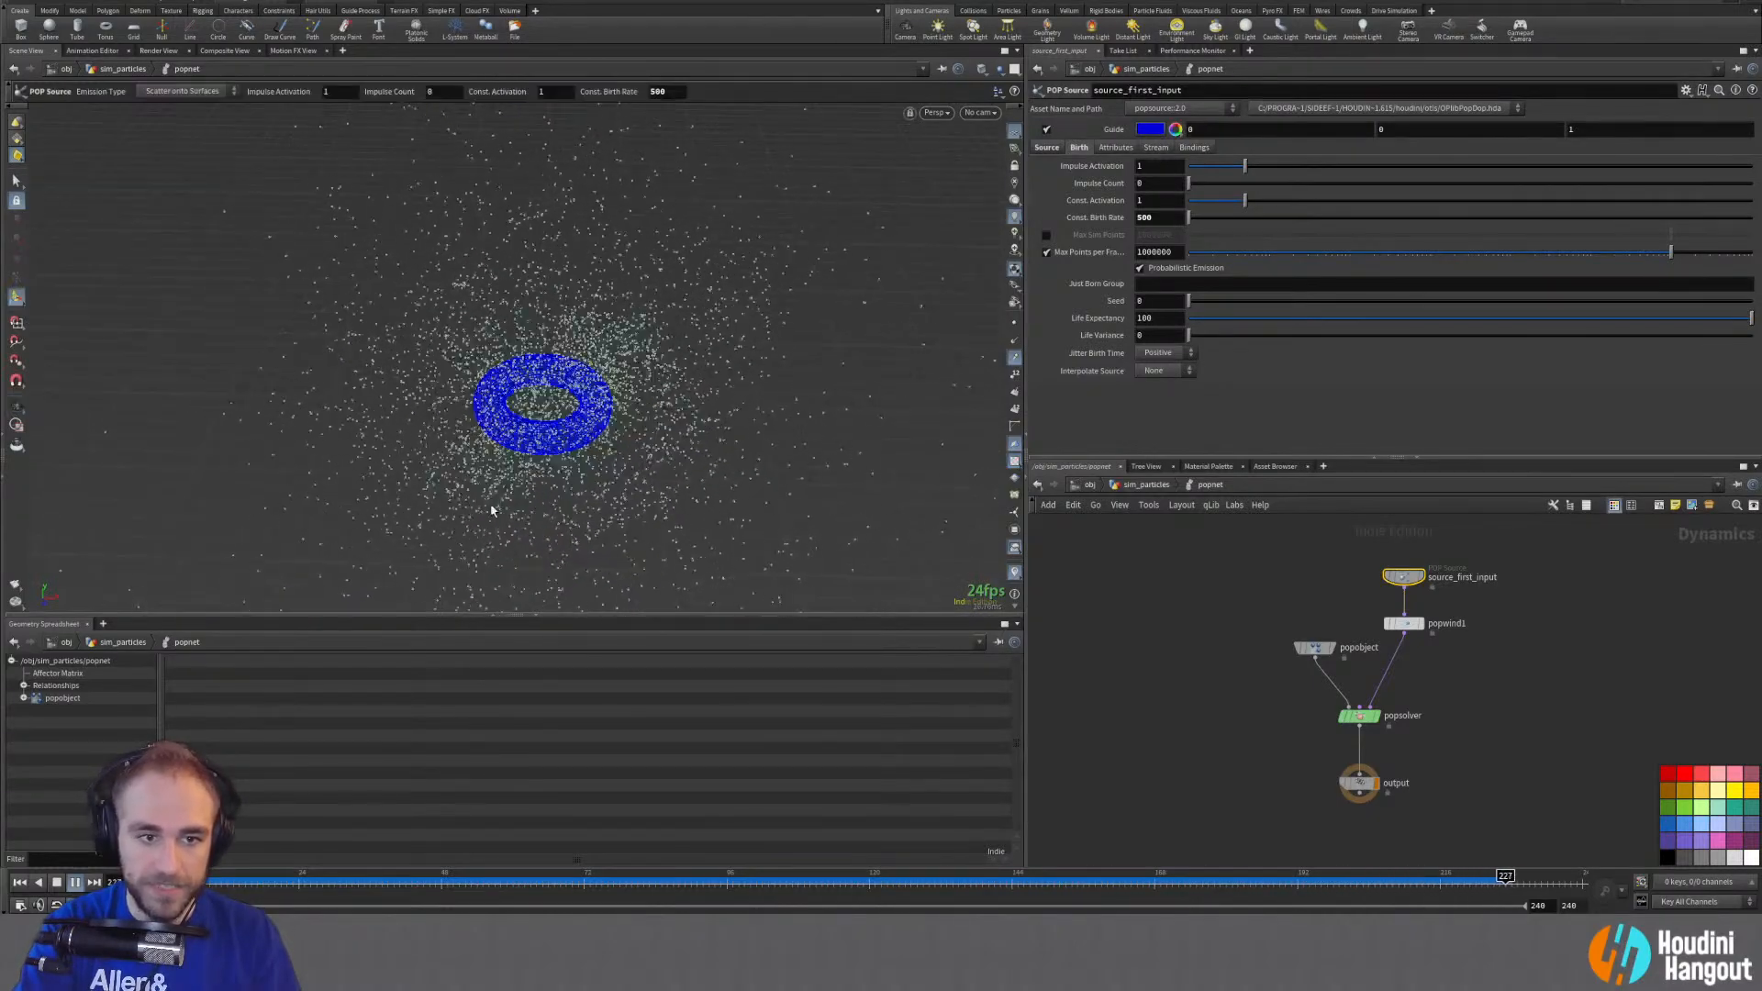
pyautogui.click(21, 882)
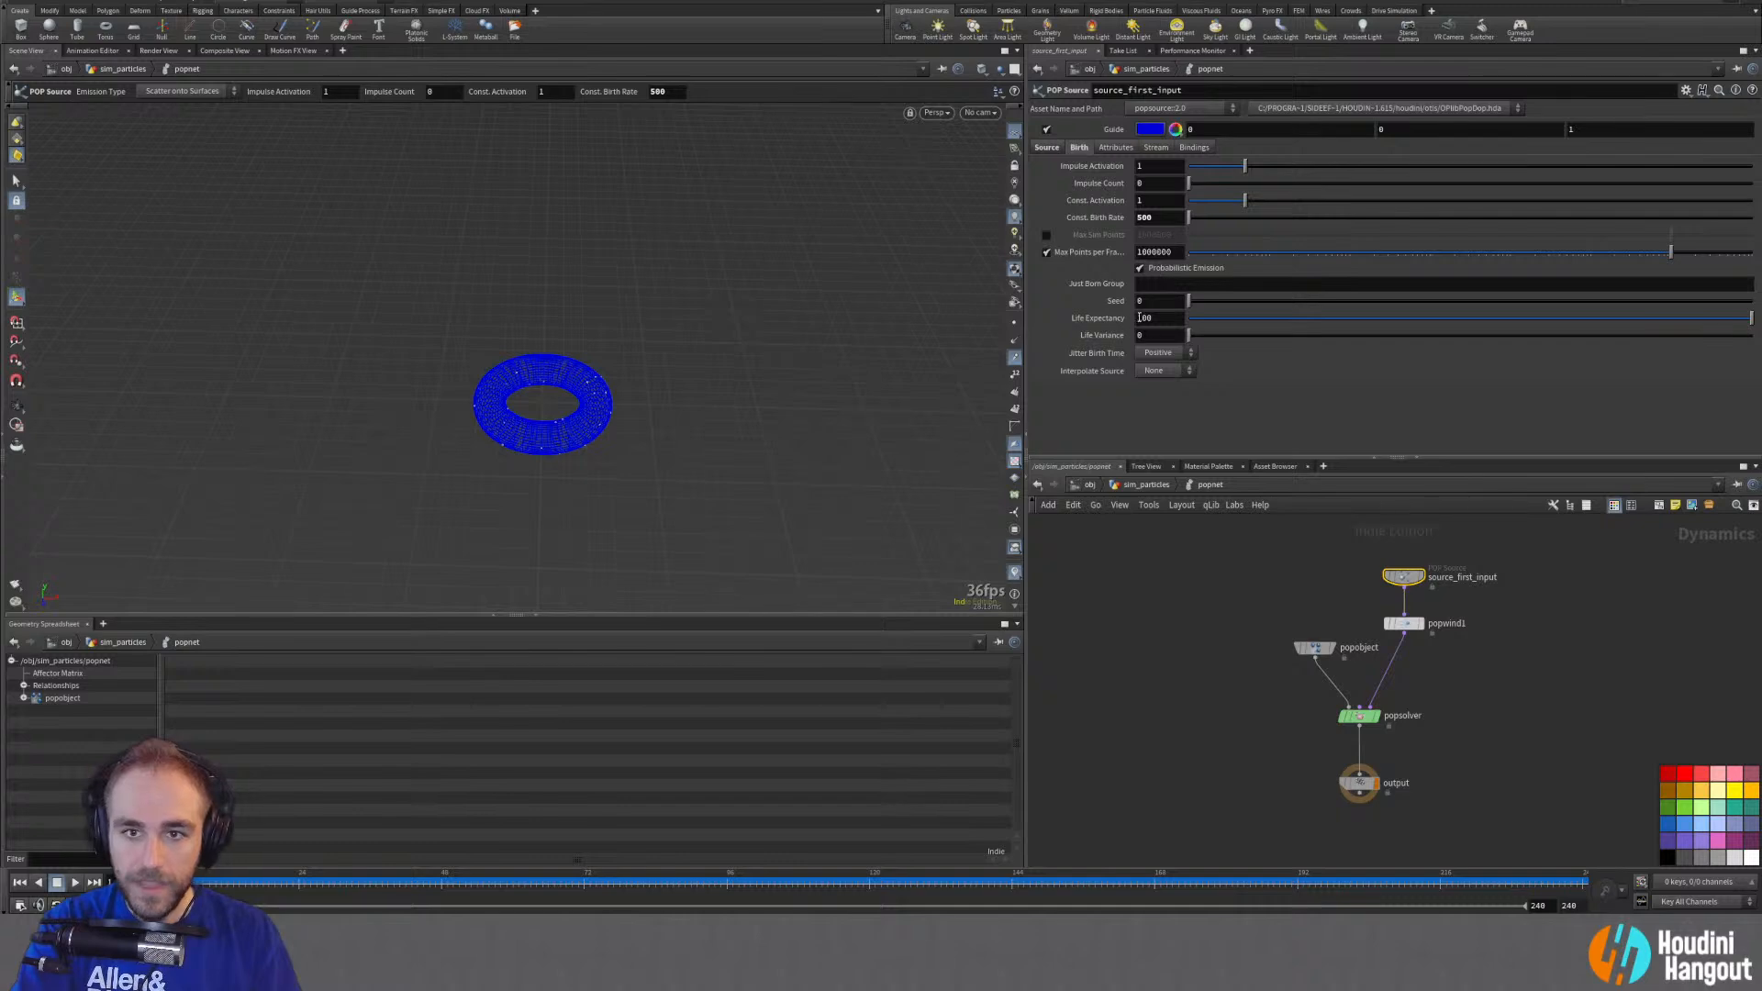
# Step: Set the impulse activation of source_first_input to 0, play the simulation briefly and return to the first frame
pyautogui.click(1046, 148)
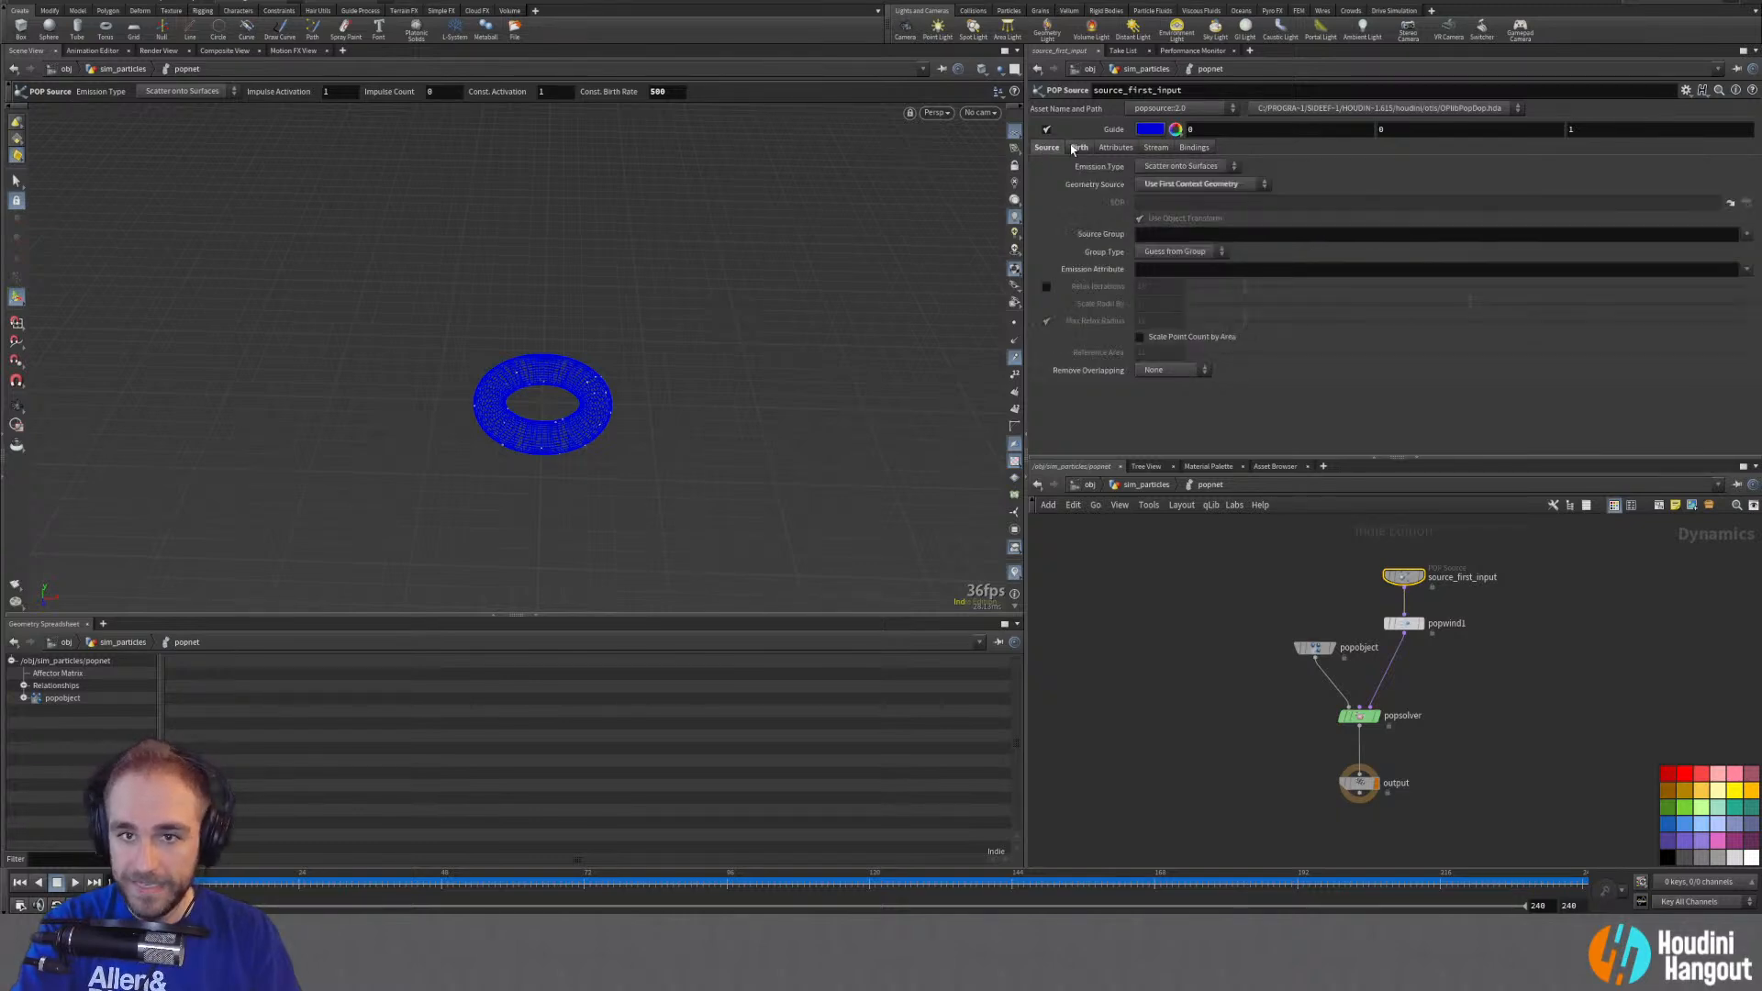
pyautogui.click(1078, 148)
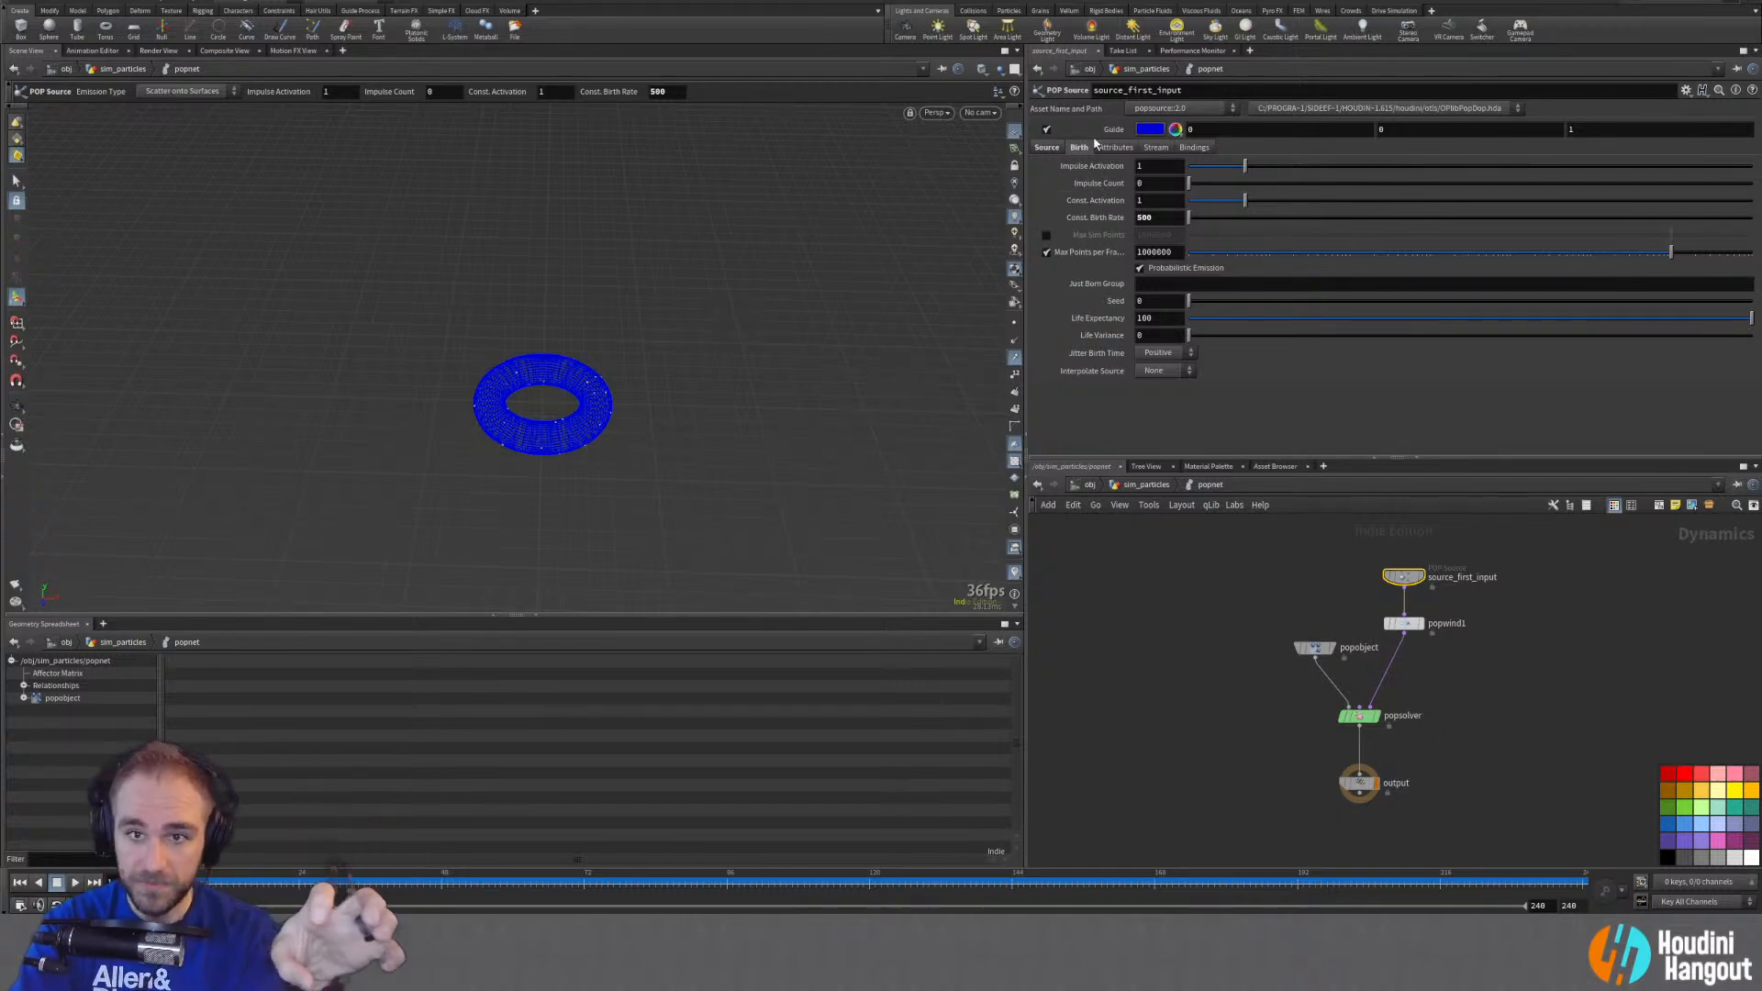
pyautogui.moveTo(1092, 193)
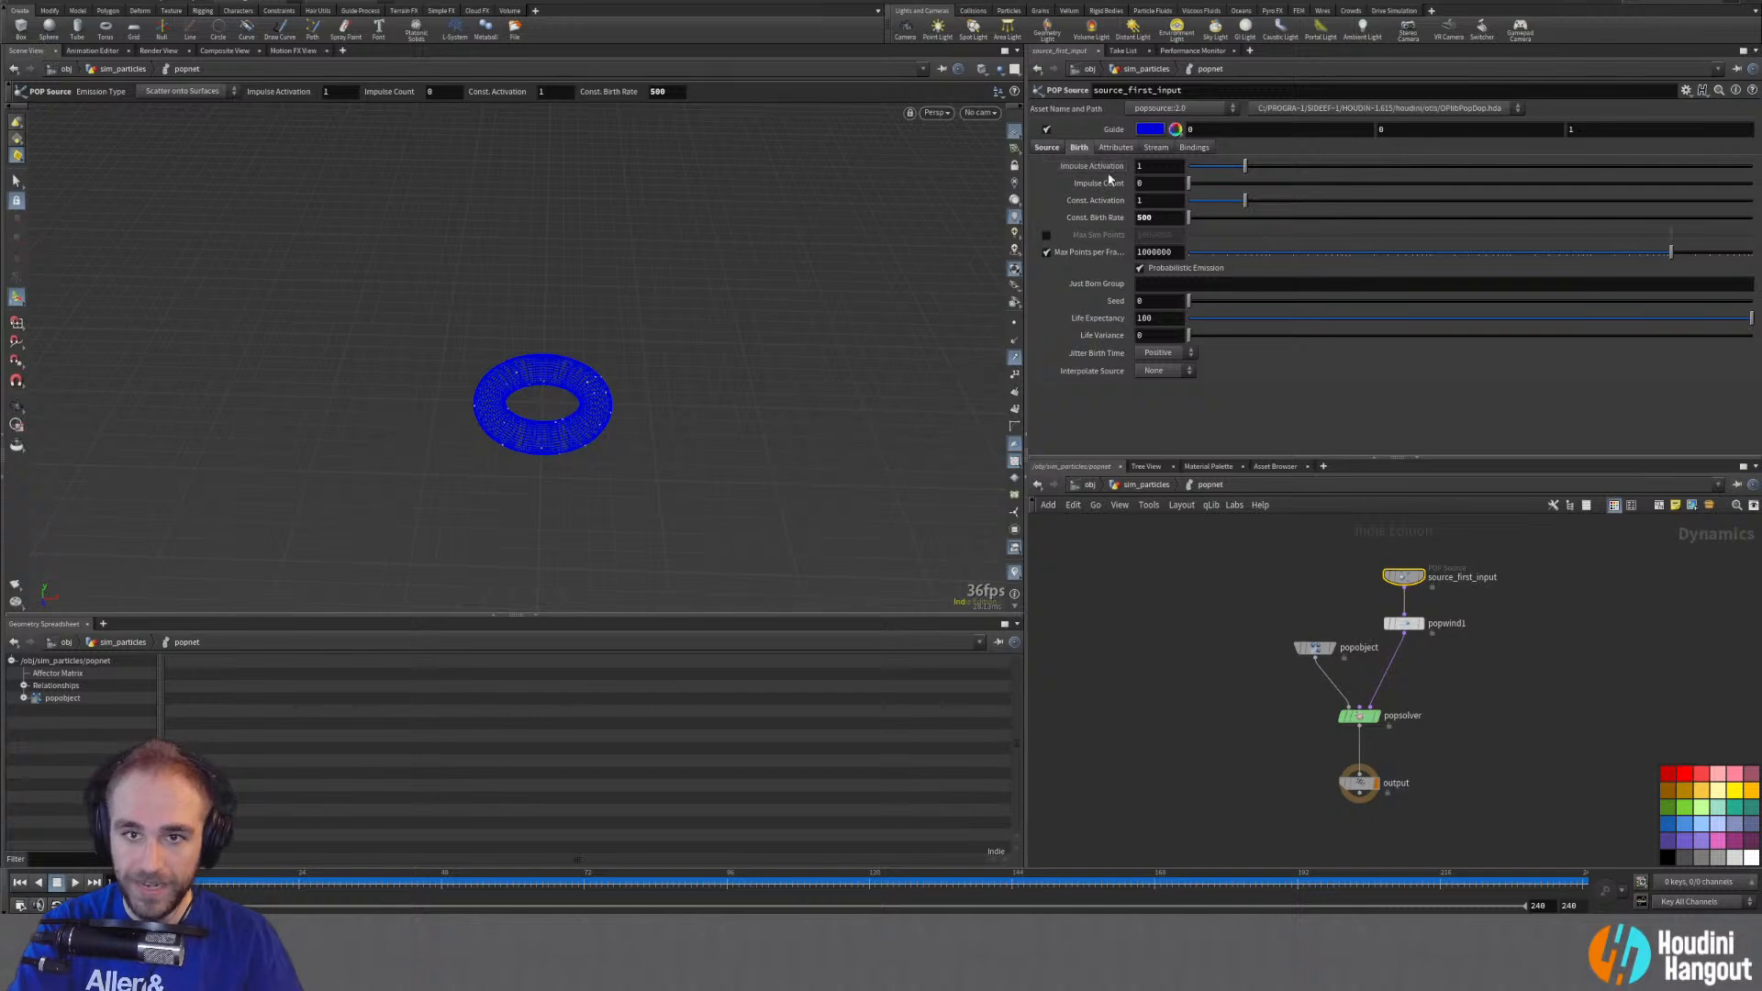
pyautogui.moveTo(1200, 165); pyautogui.dragTo(961, 180)
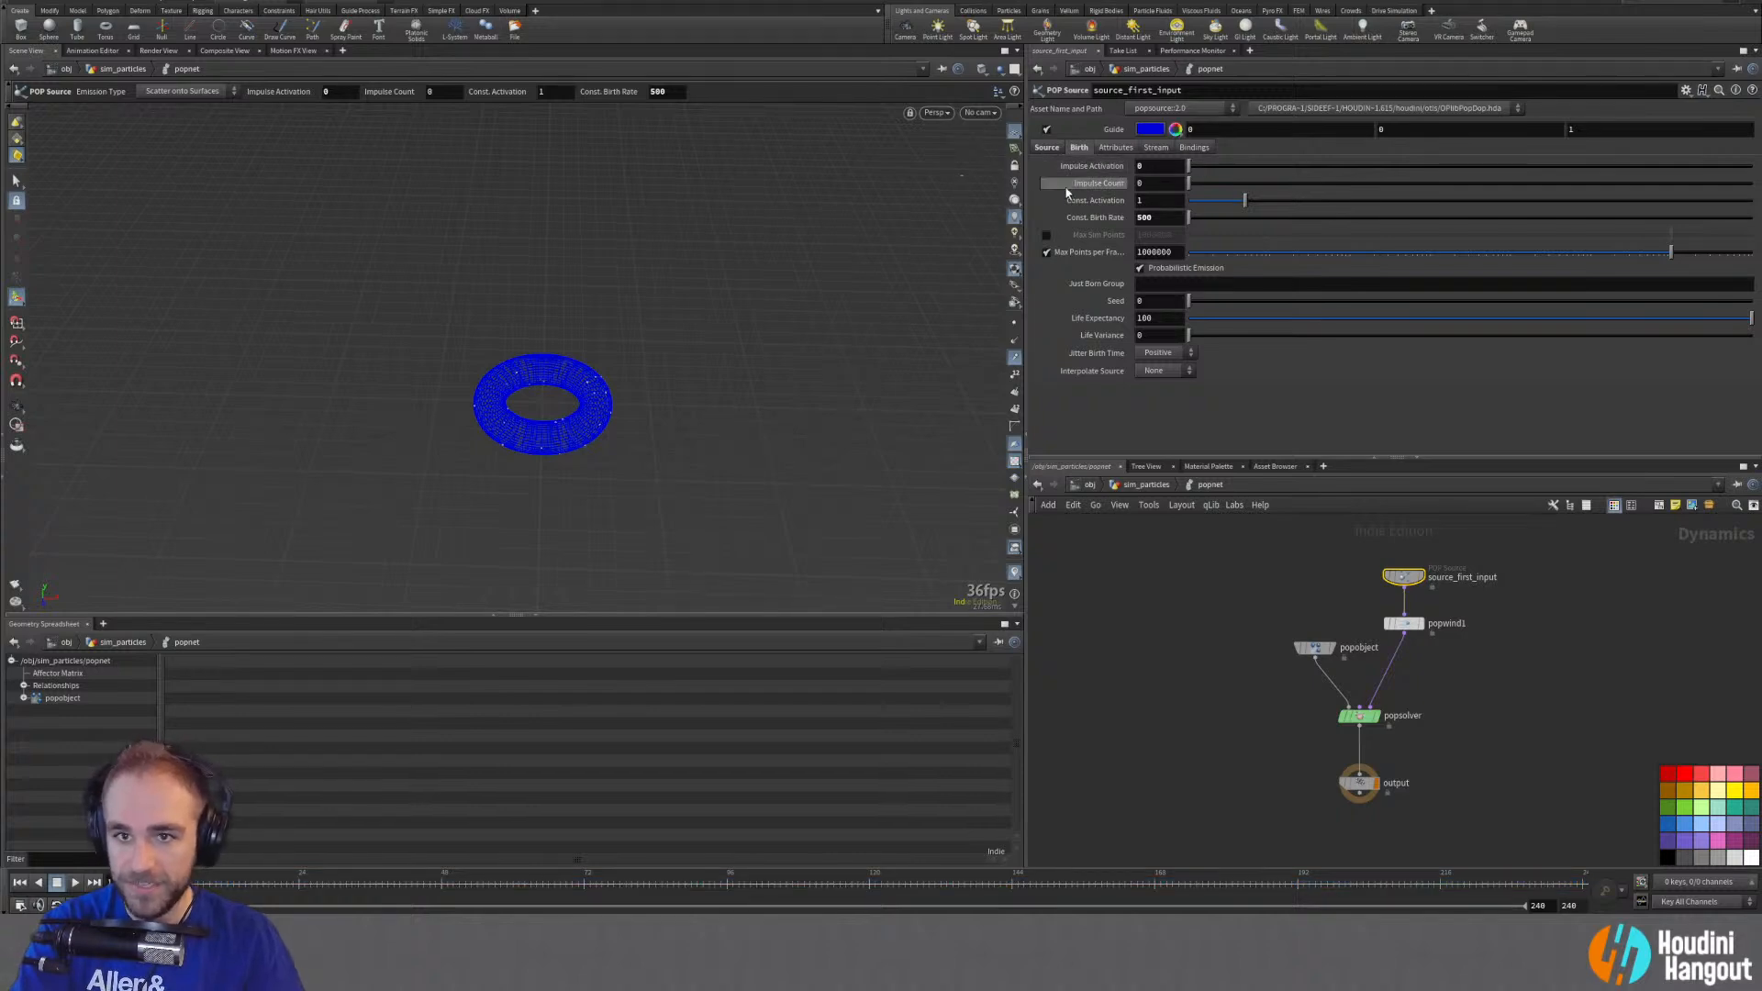
pyautogui.click(75, 882)
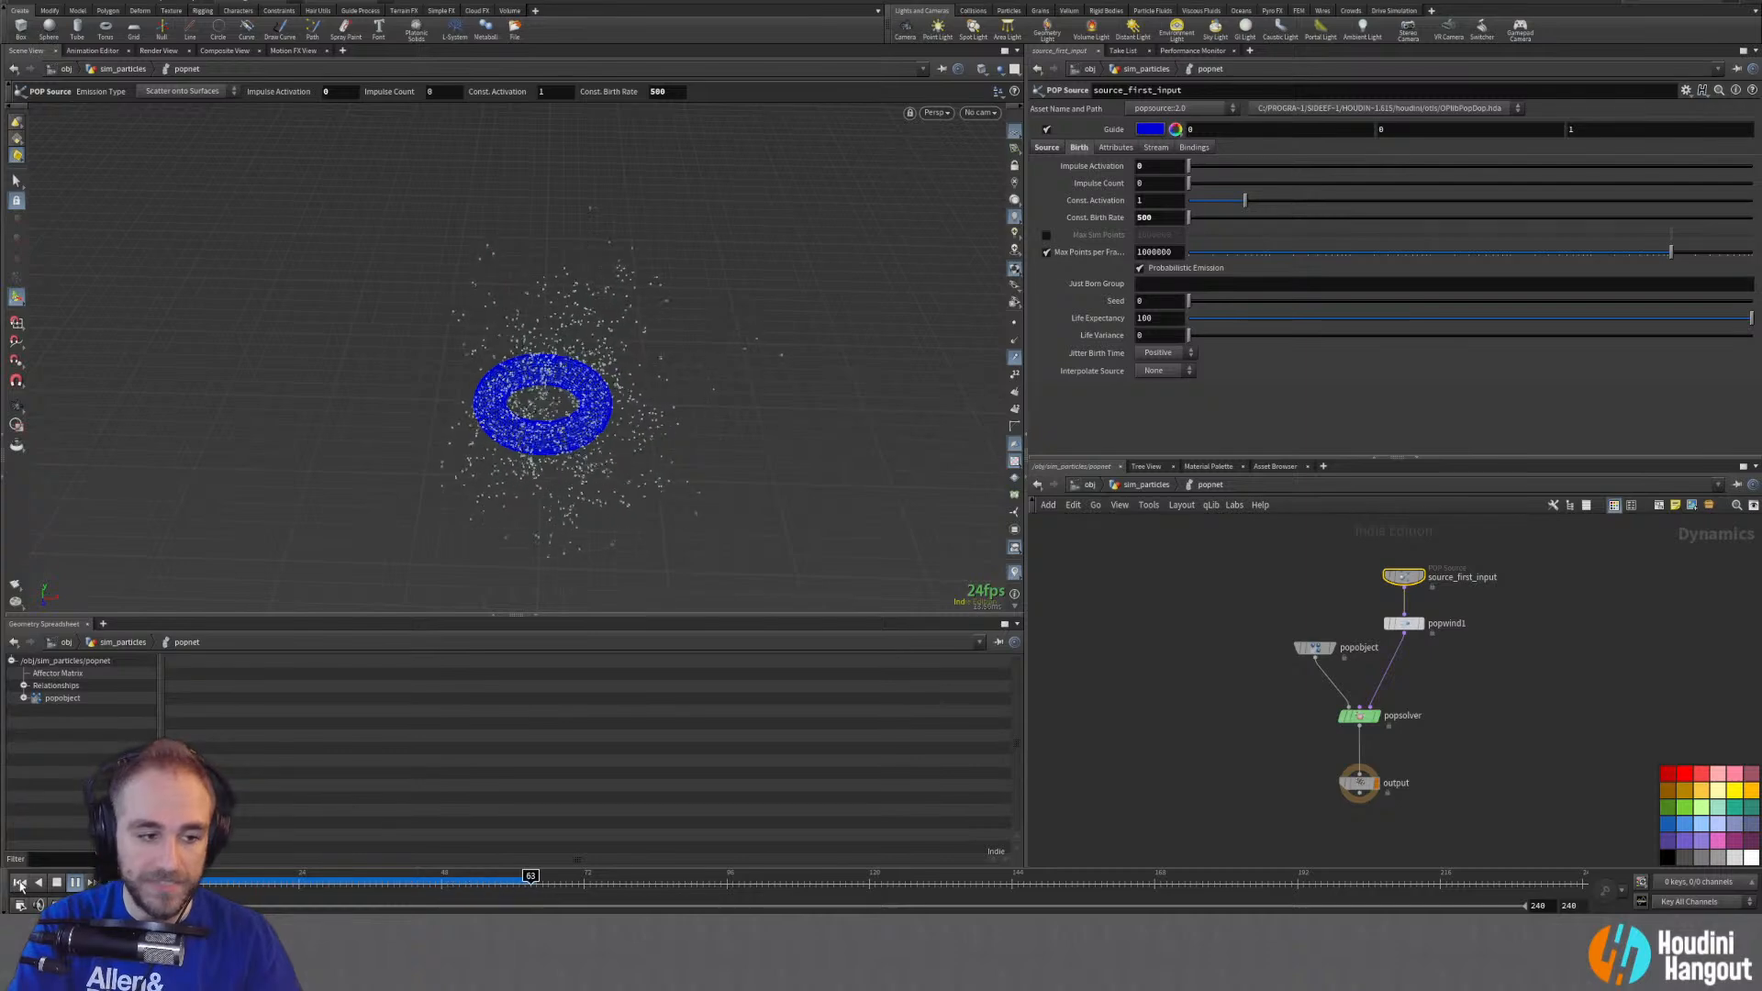
pyautogui.hotkey('ctrl', 'Left')
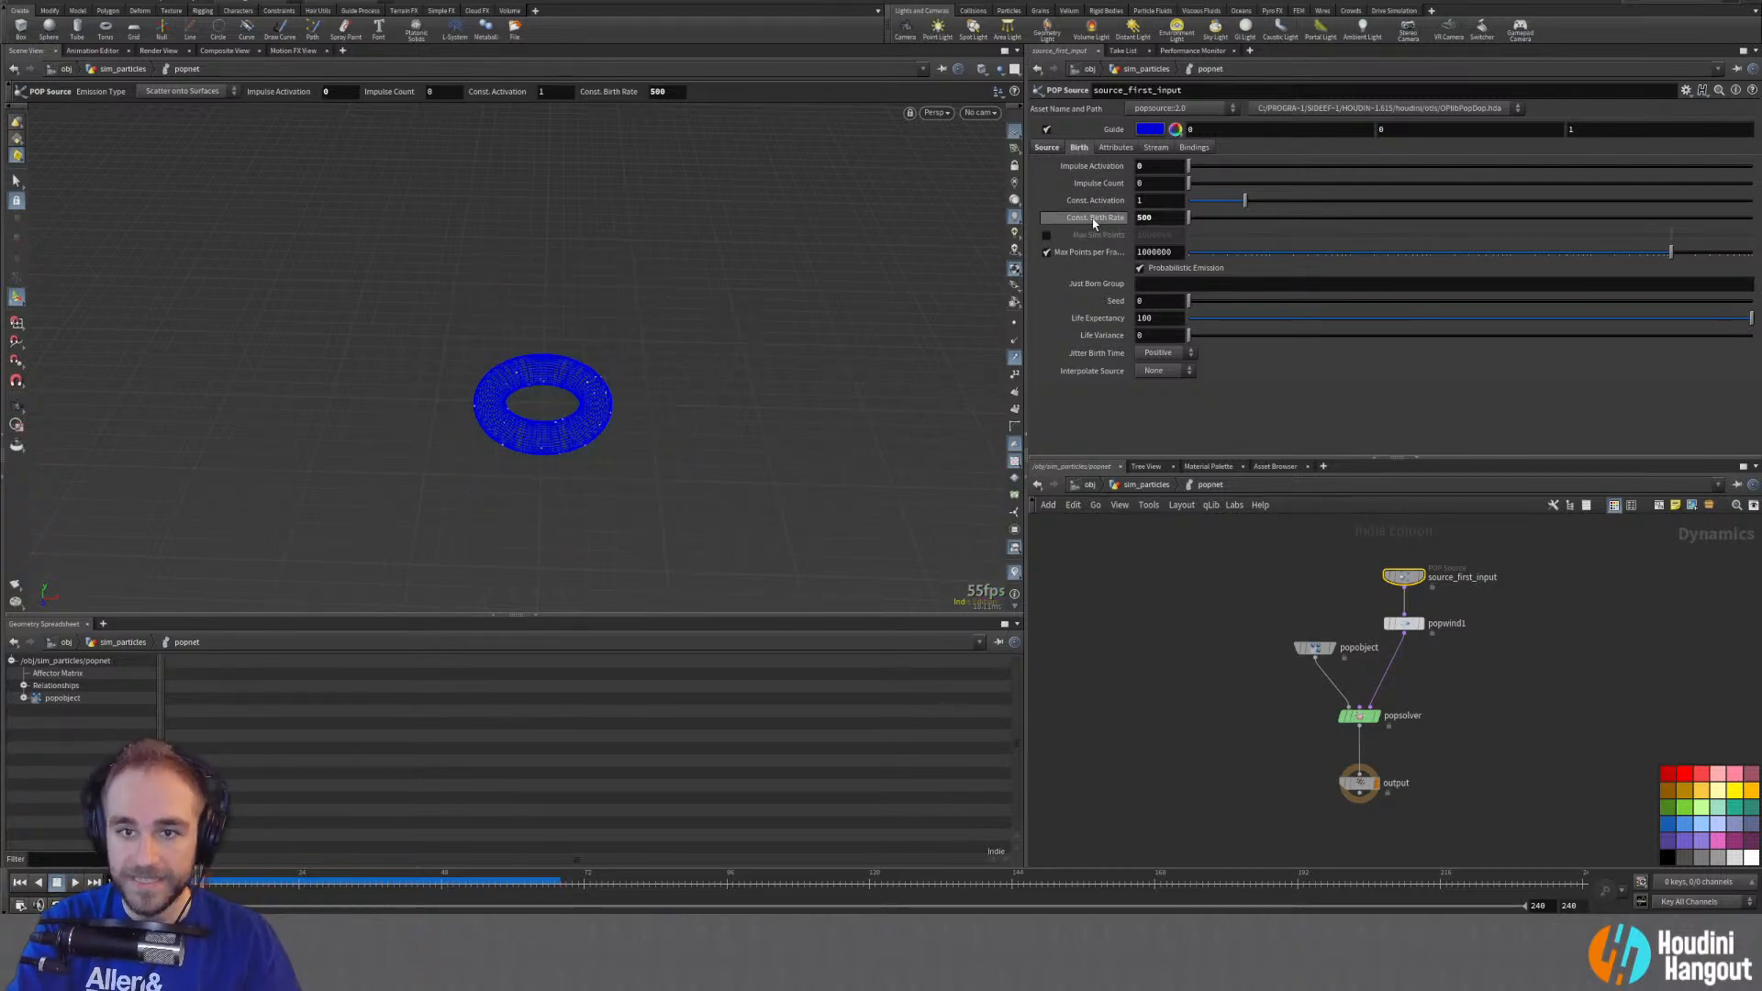
# Step: Start saving the scene under a new name and browse to the D:/ drive
pyautogui.hotkey('ctrl', 'shift', 's')
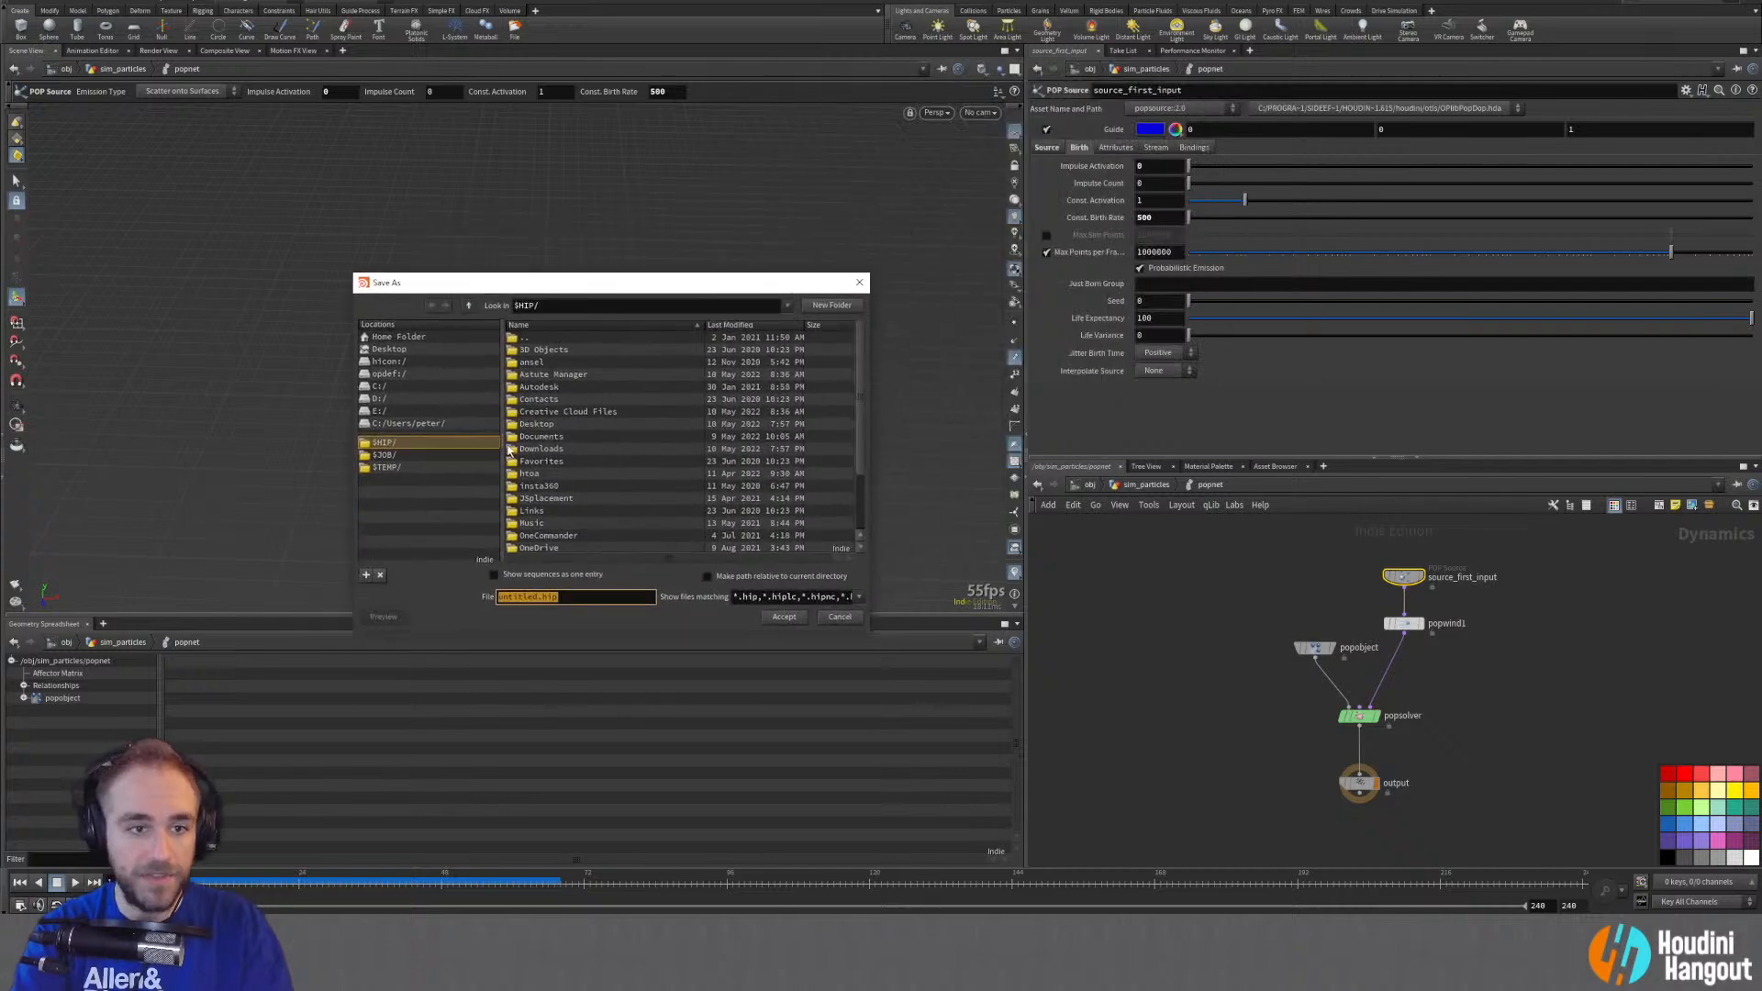
pyautogui.click(379, 398)
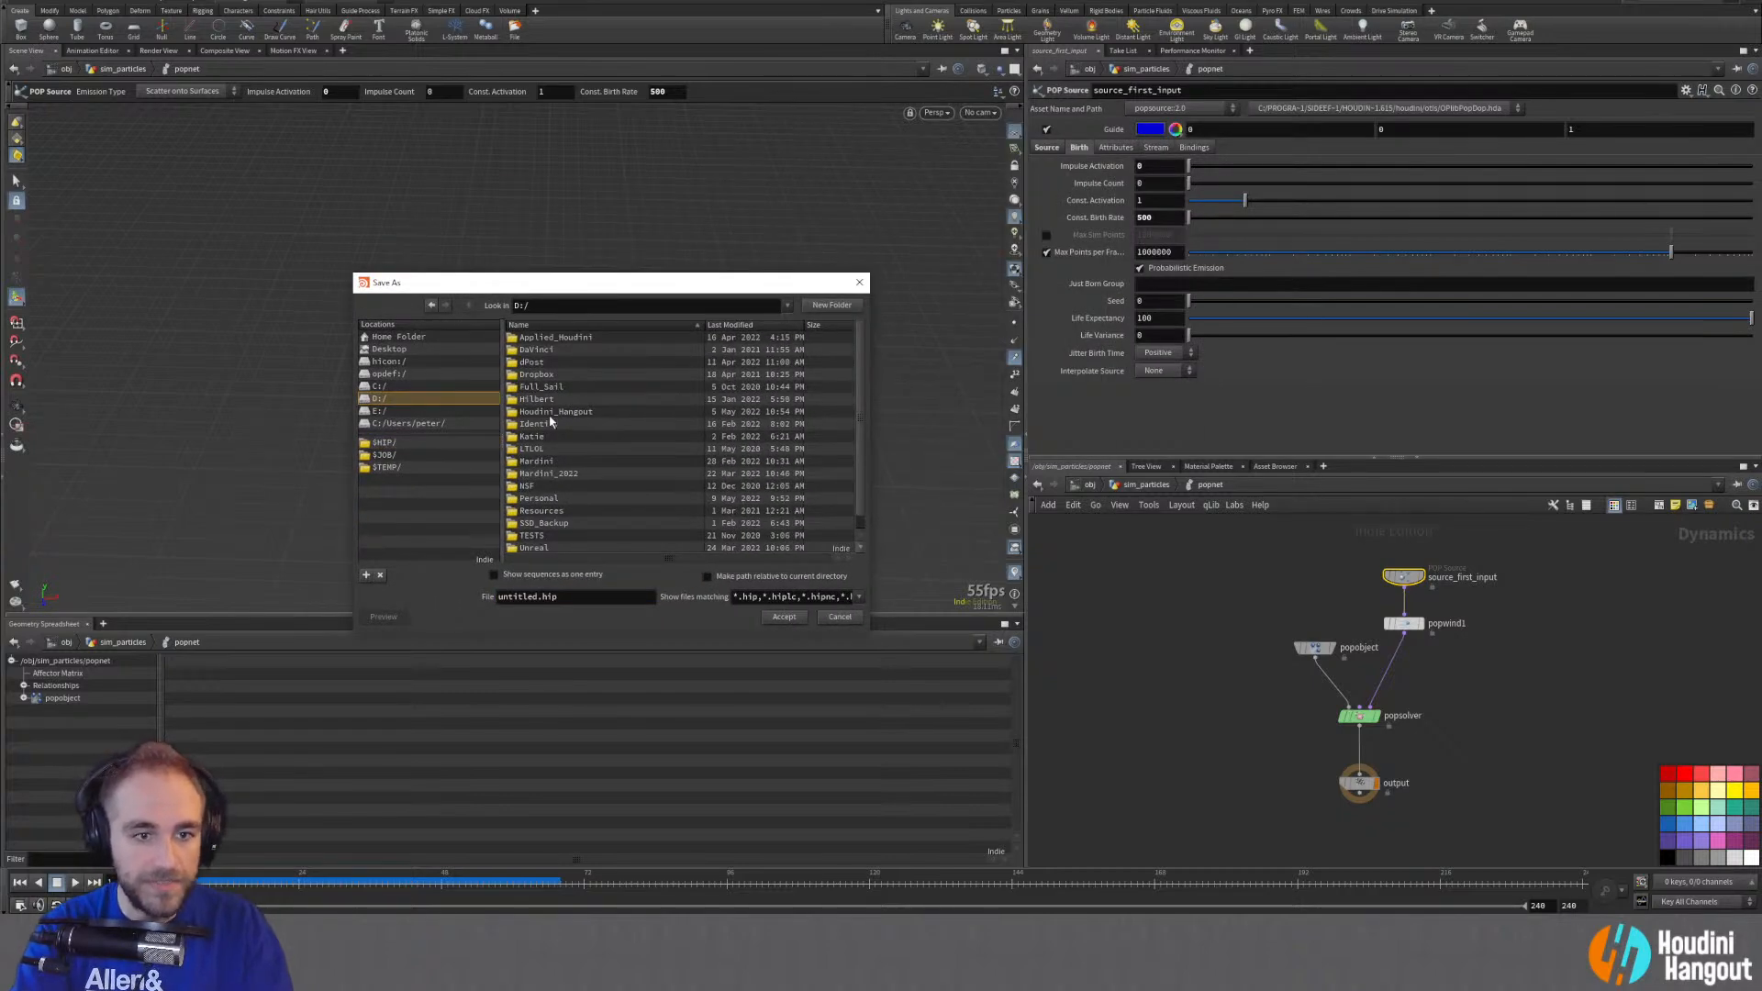
pyautogui.scroll(-1, 551, 504)
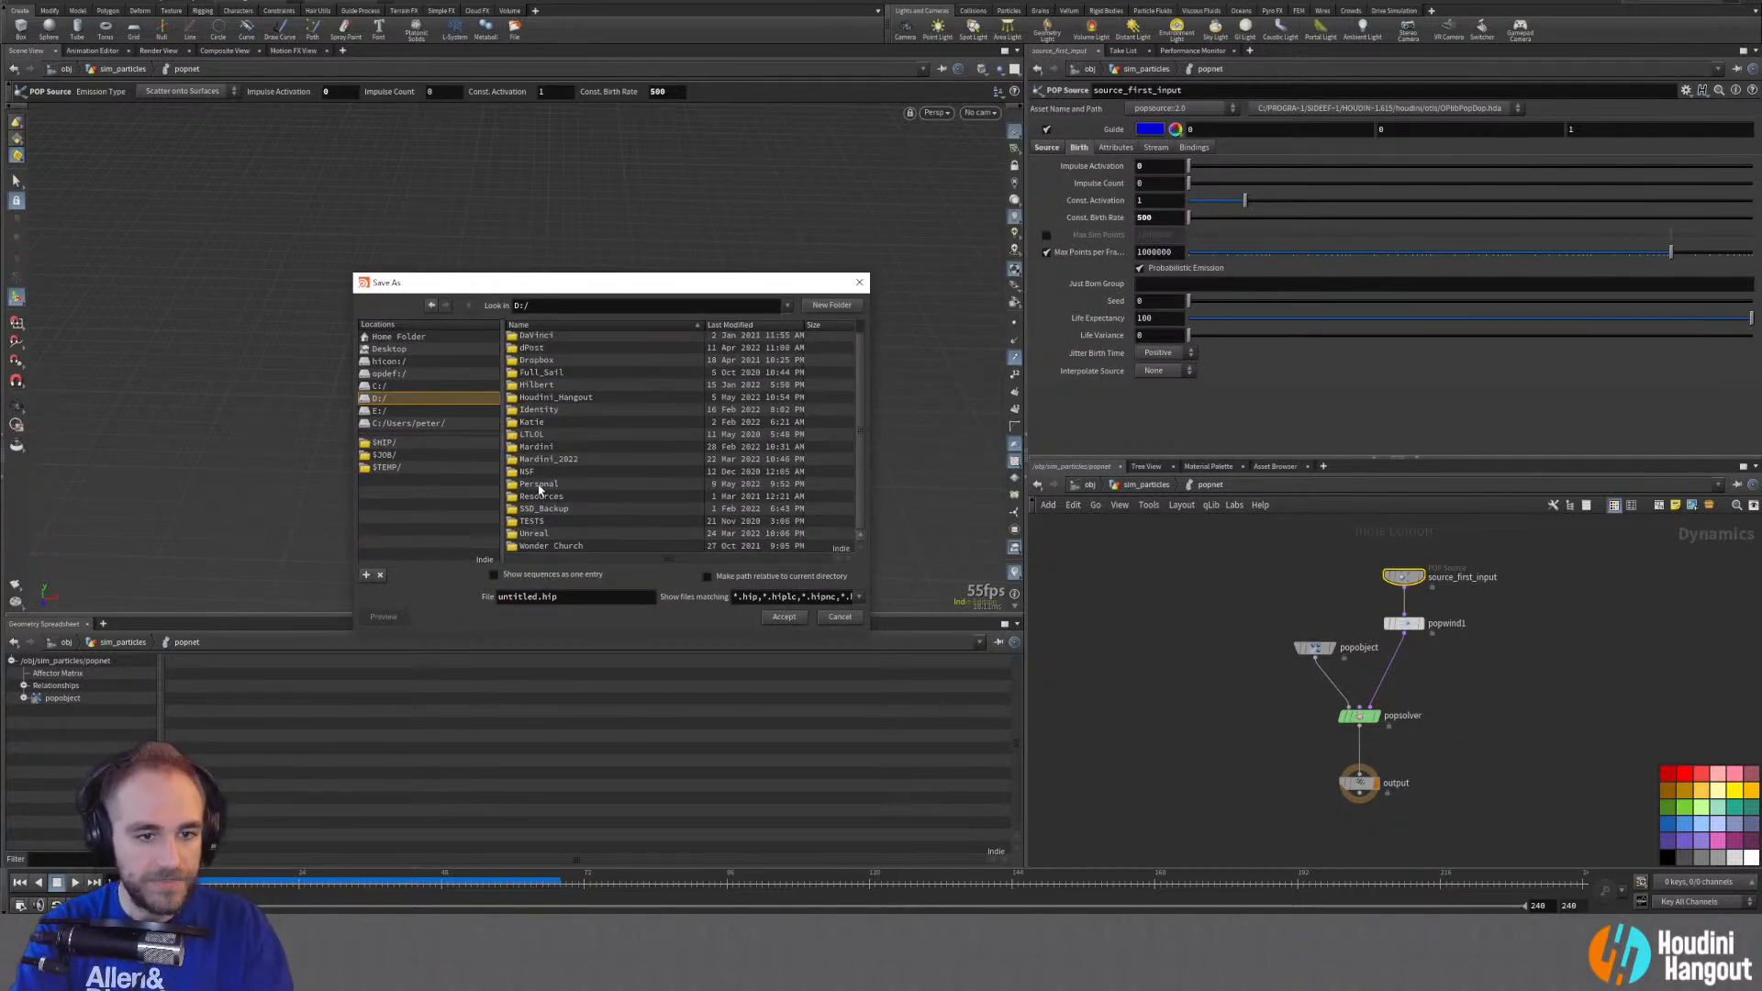
pyautogui.doubleClick(540, 486)
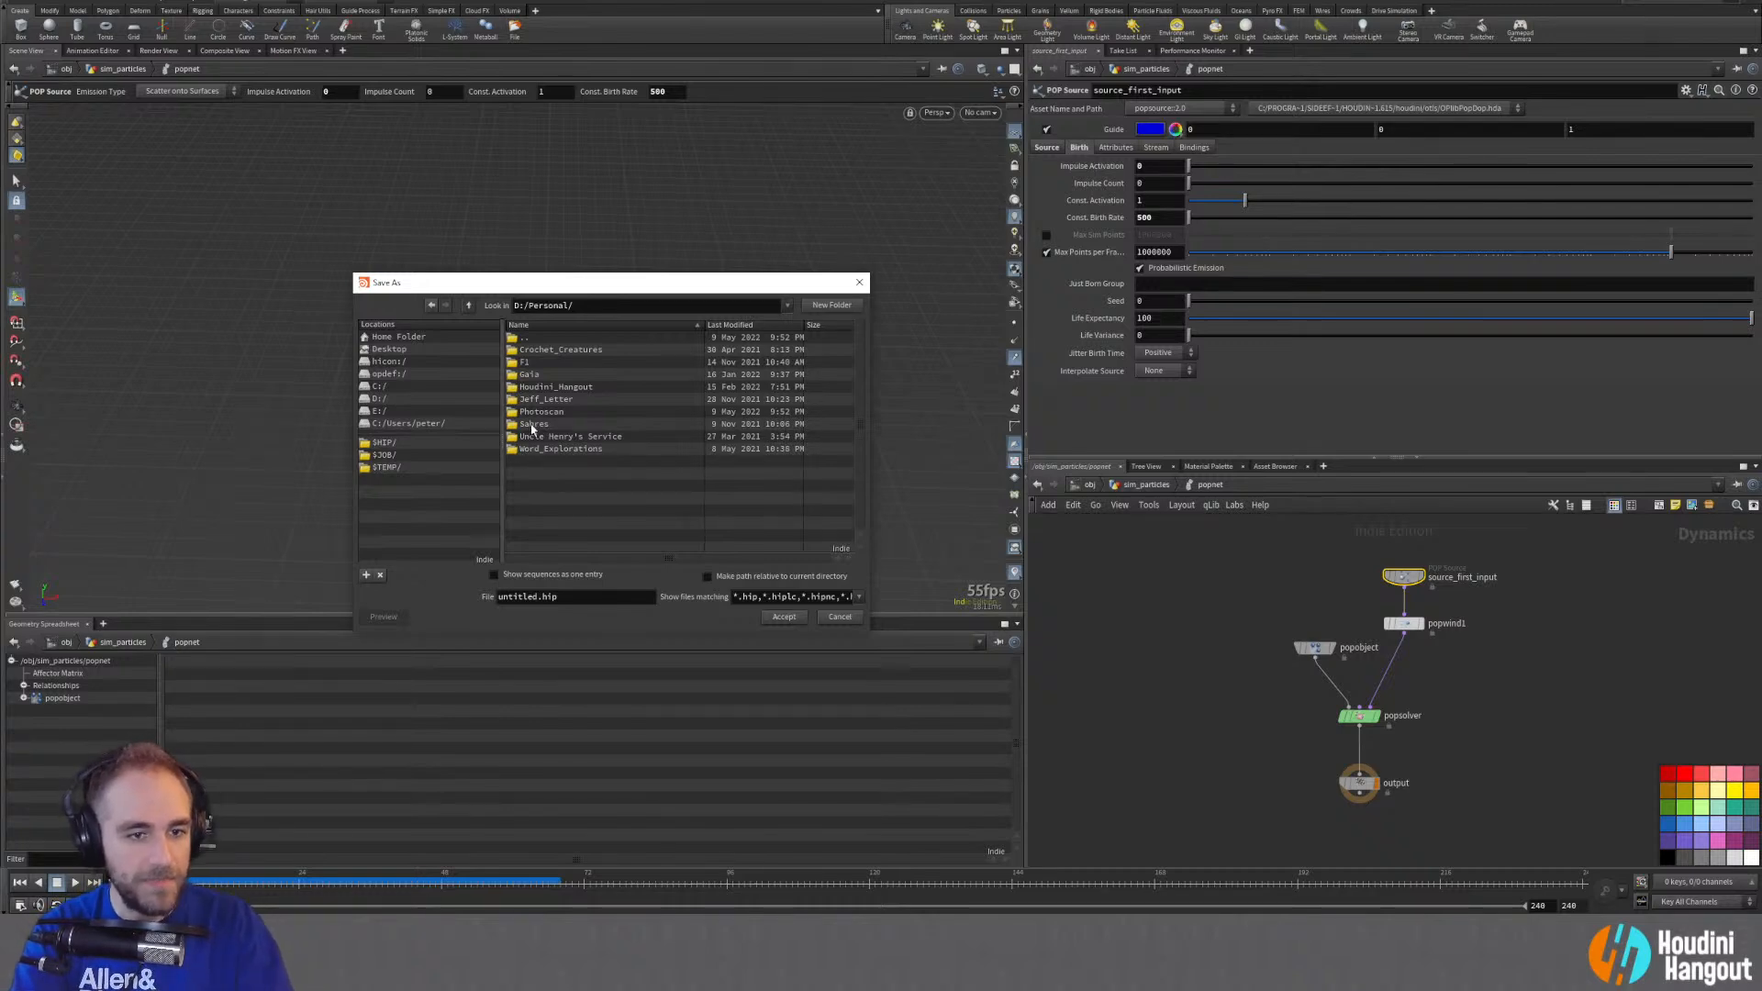
pyautogui.doubleClick(551, 387)
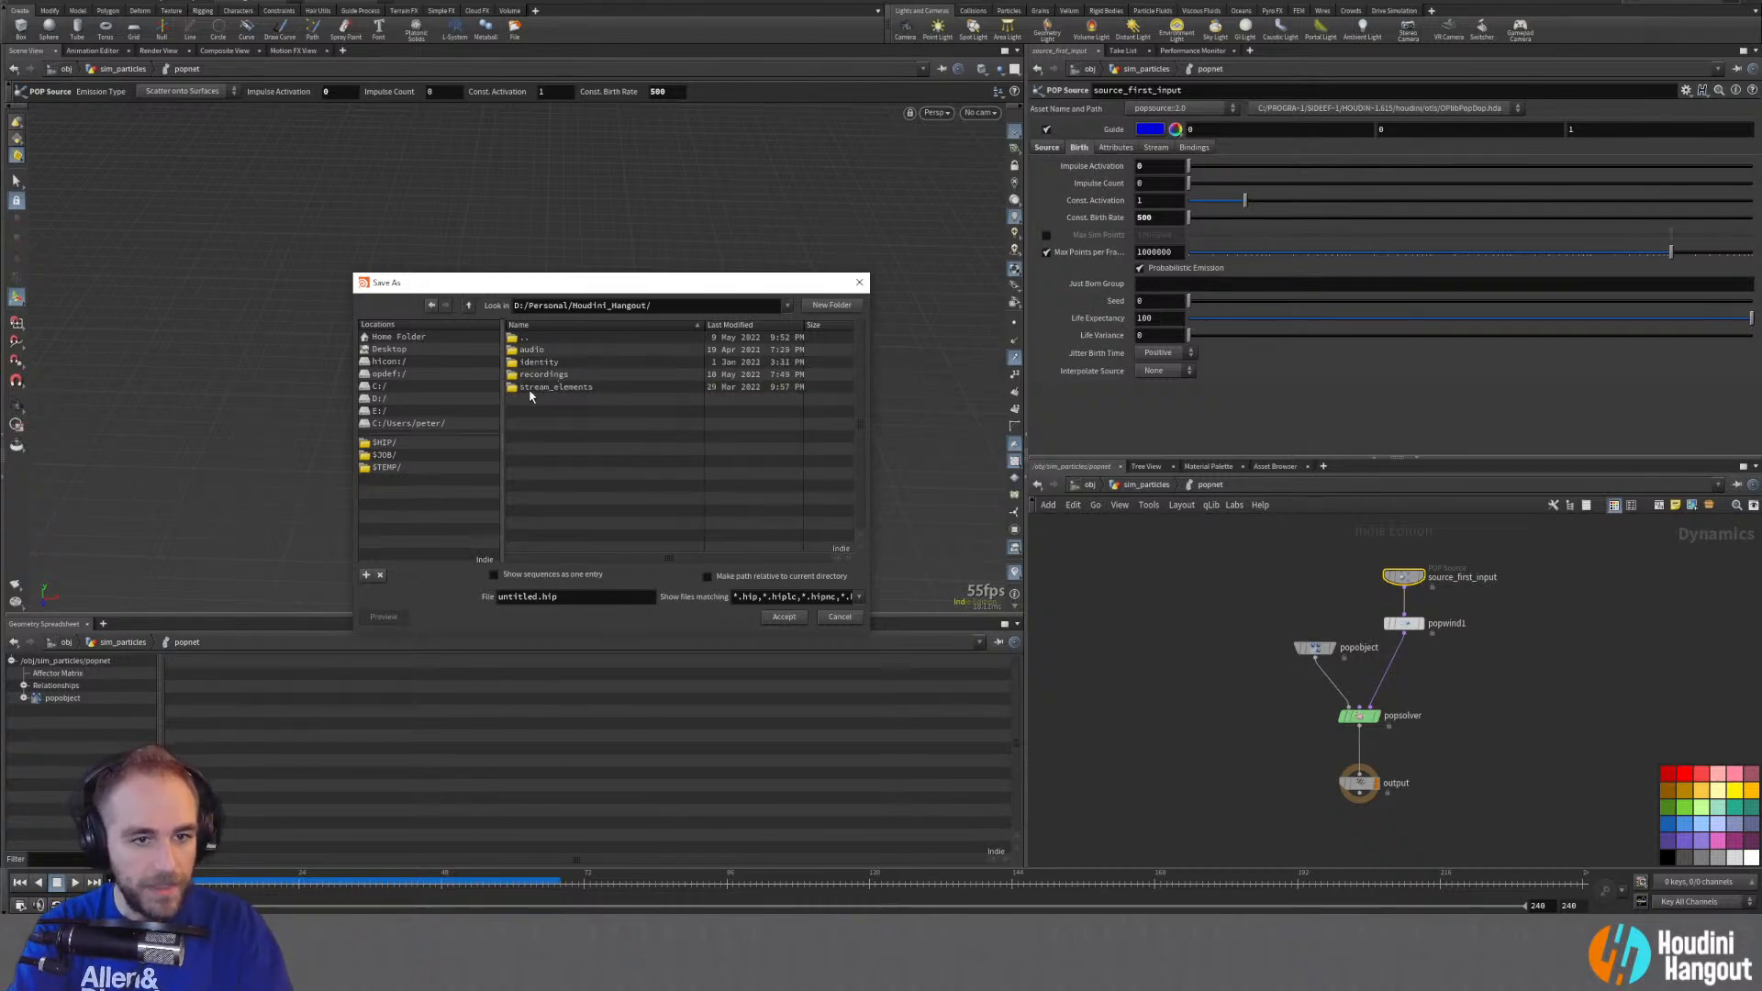
pyautogui.doubleClick(537, 376)
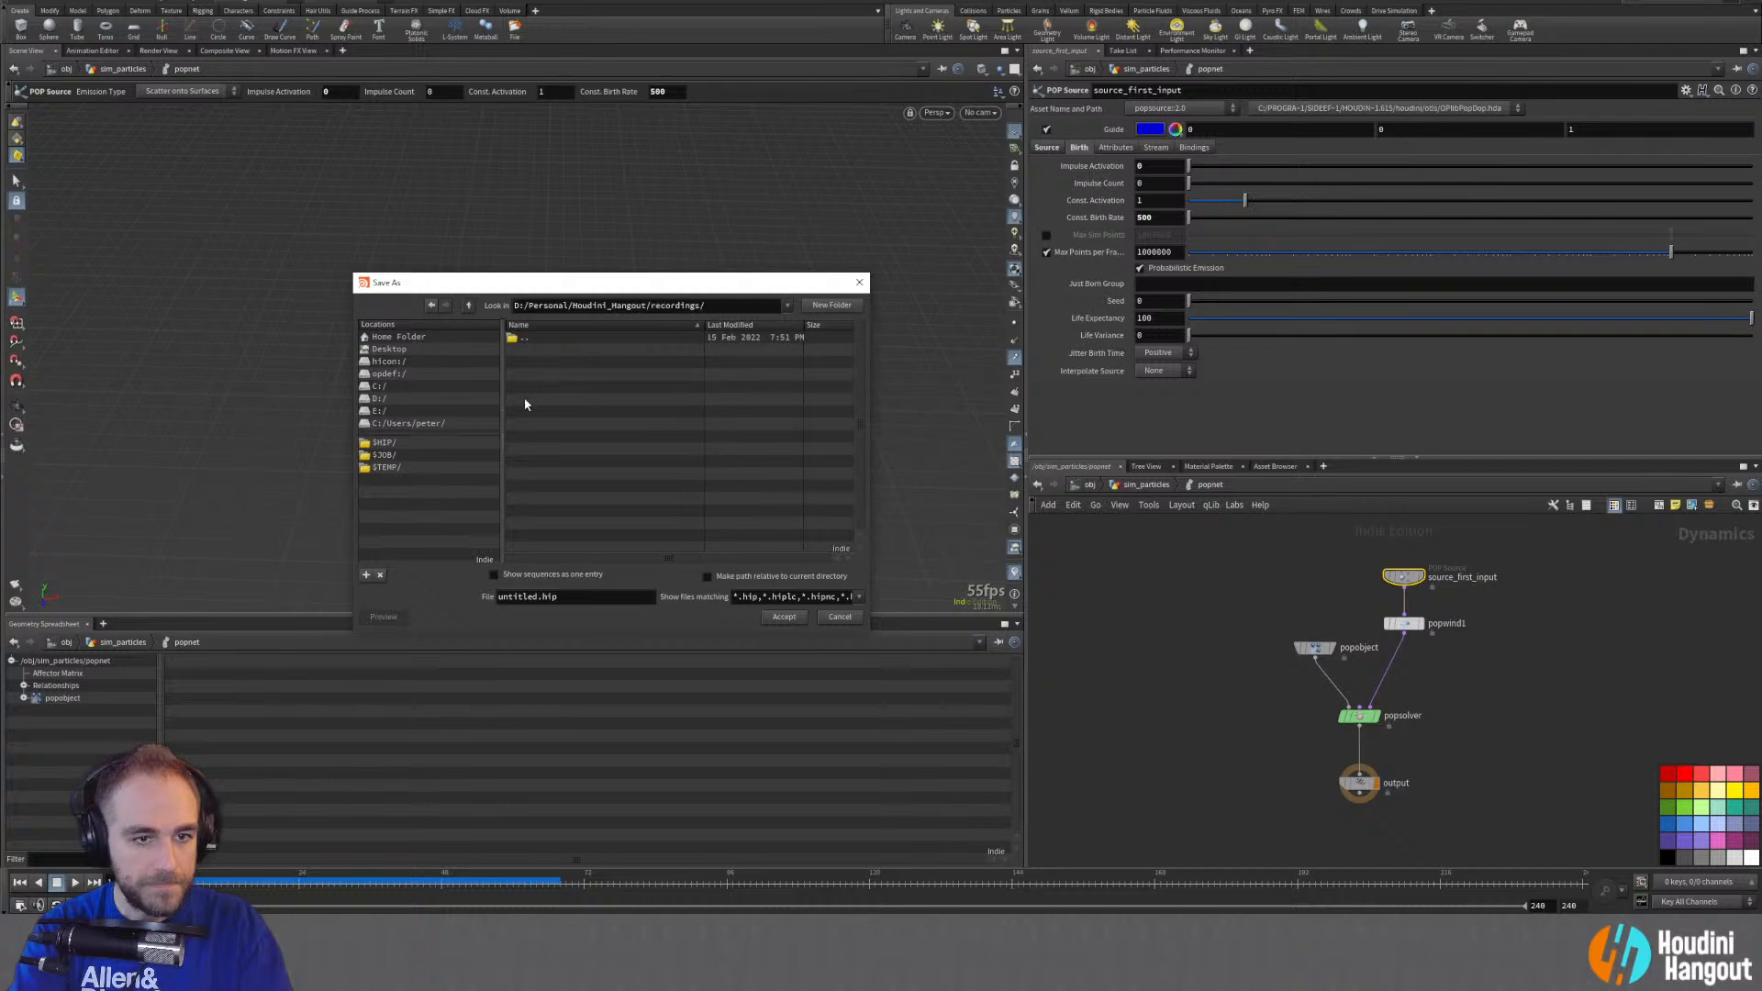
pyautogui.click(467, 306)
pyautogui.doubleClick(554, 387)
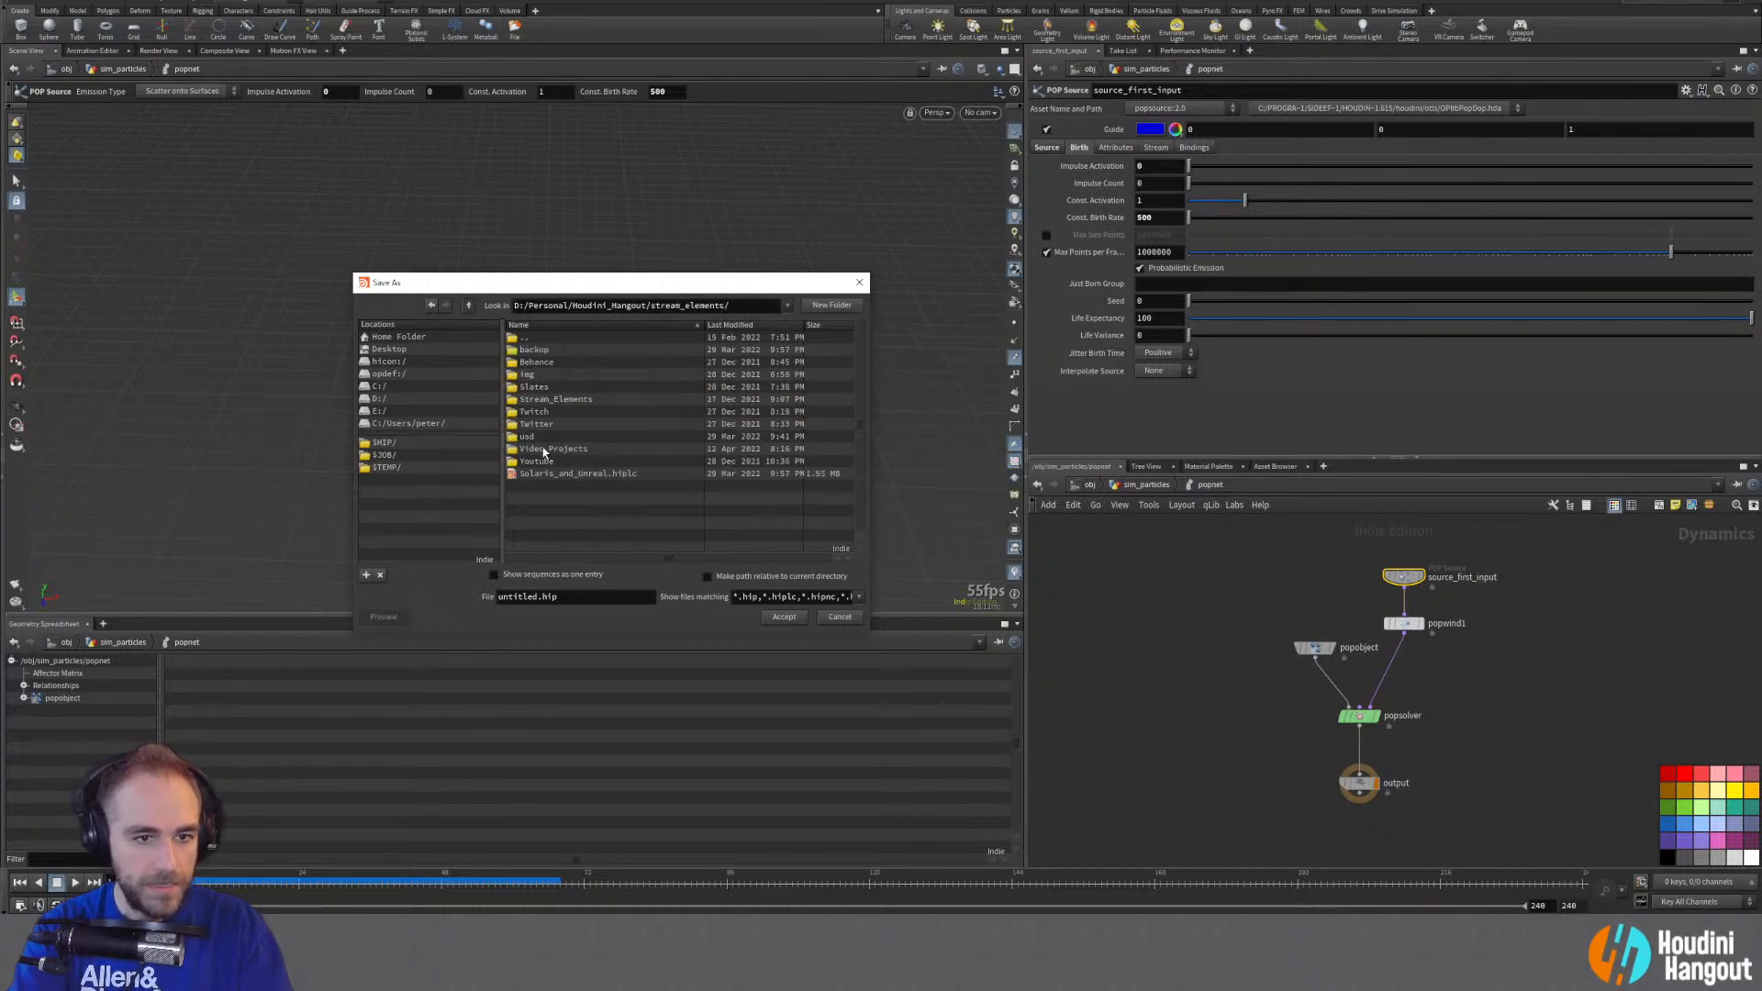
pyautogui.doubleClick(544, 449)
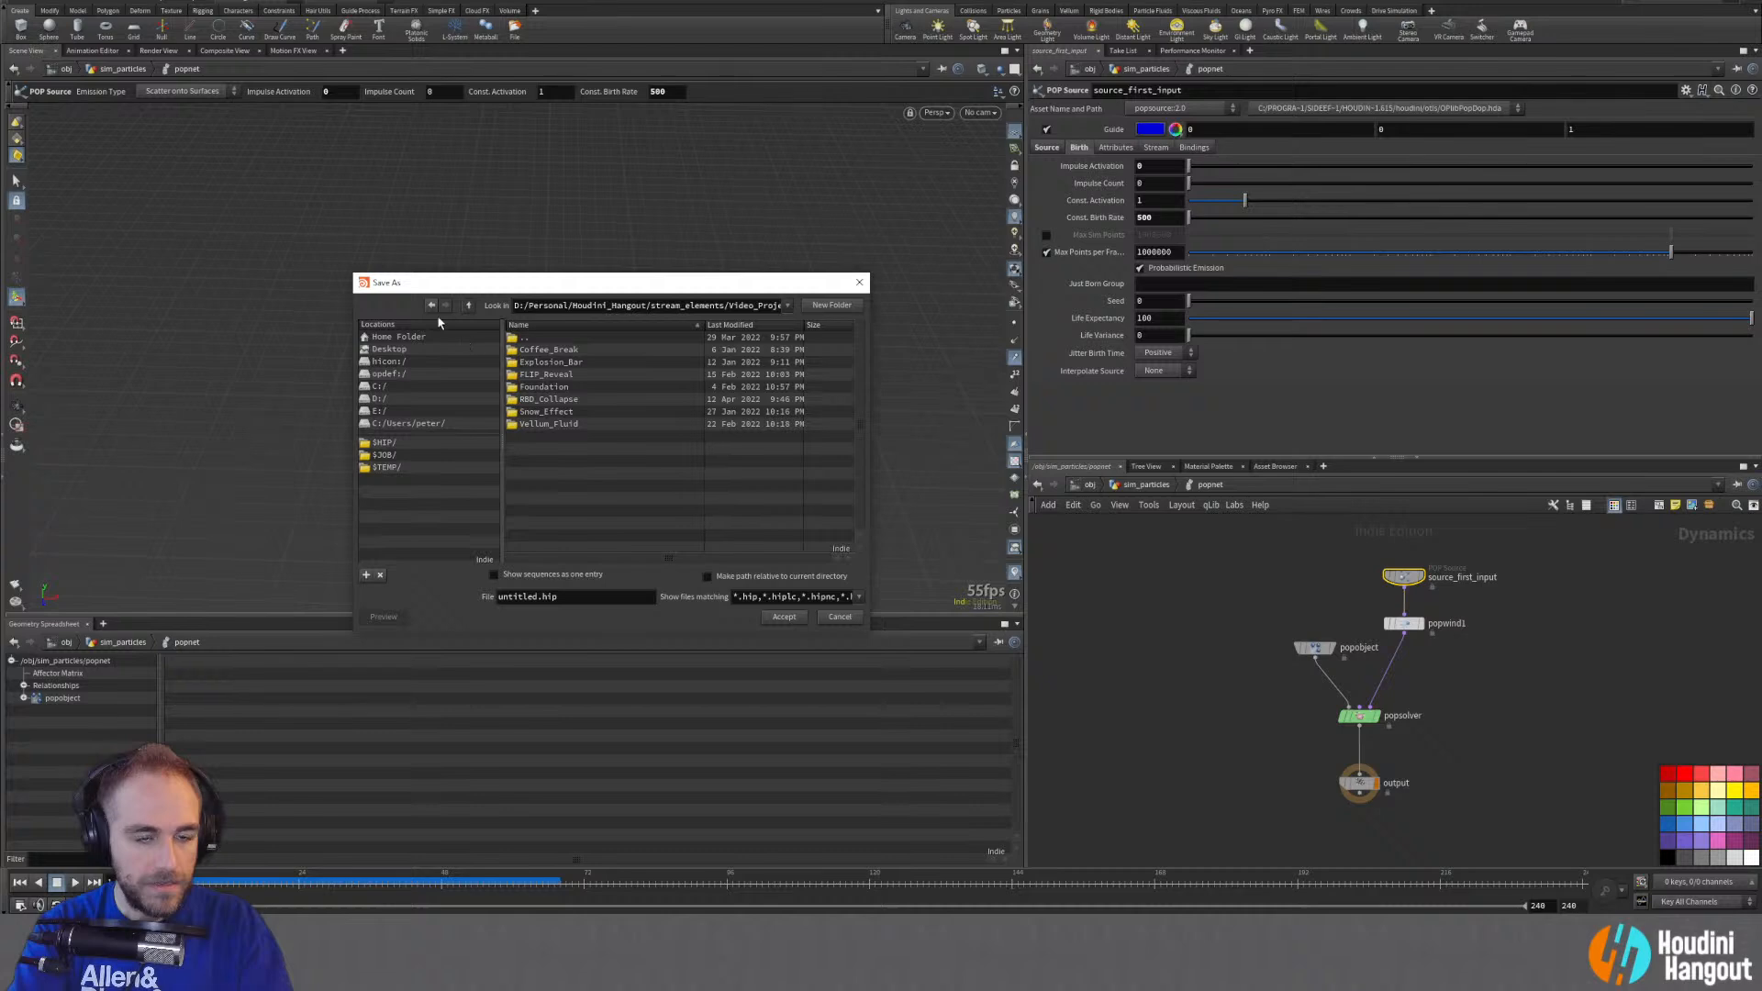
pyautogui.click(468, 305)
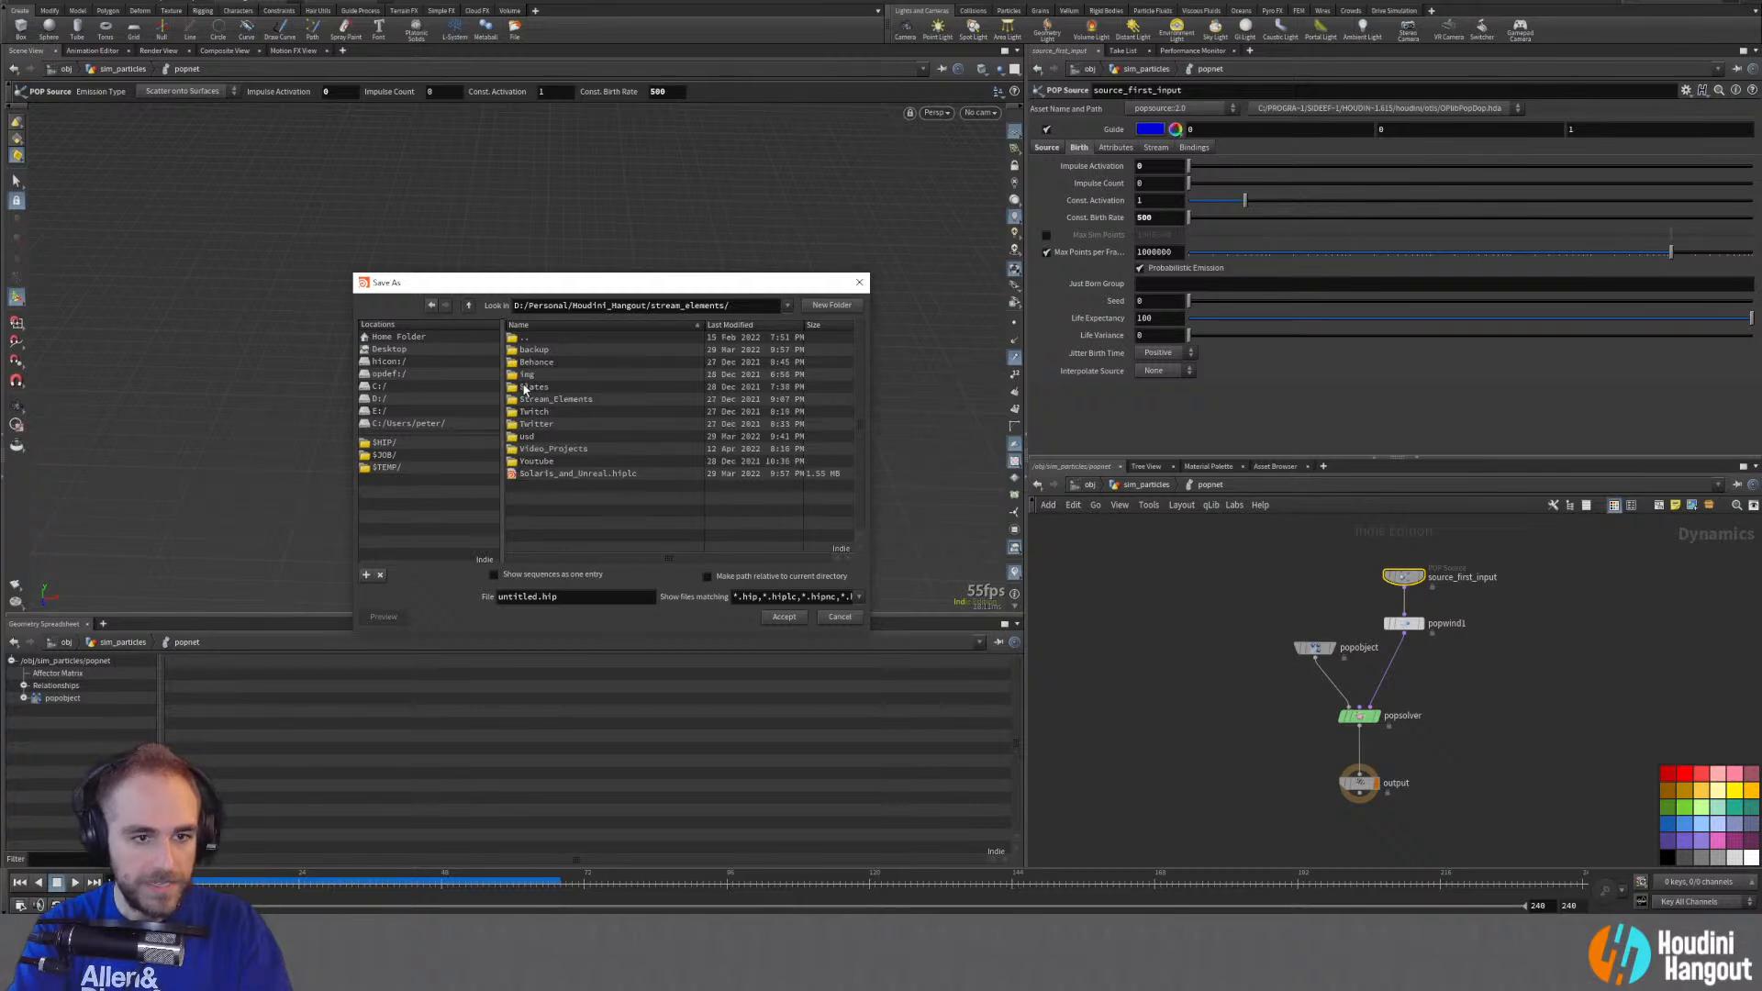
pyautogui.click(469, 305)
pyautogui.click(469, 306)
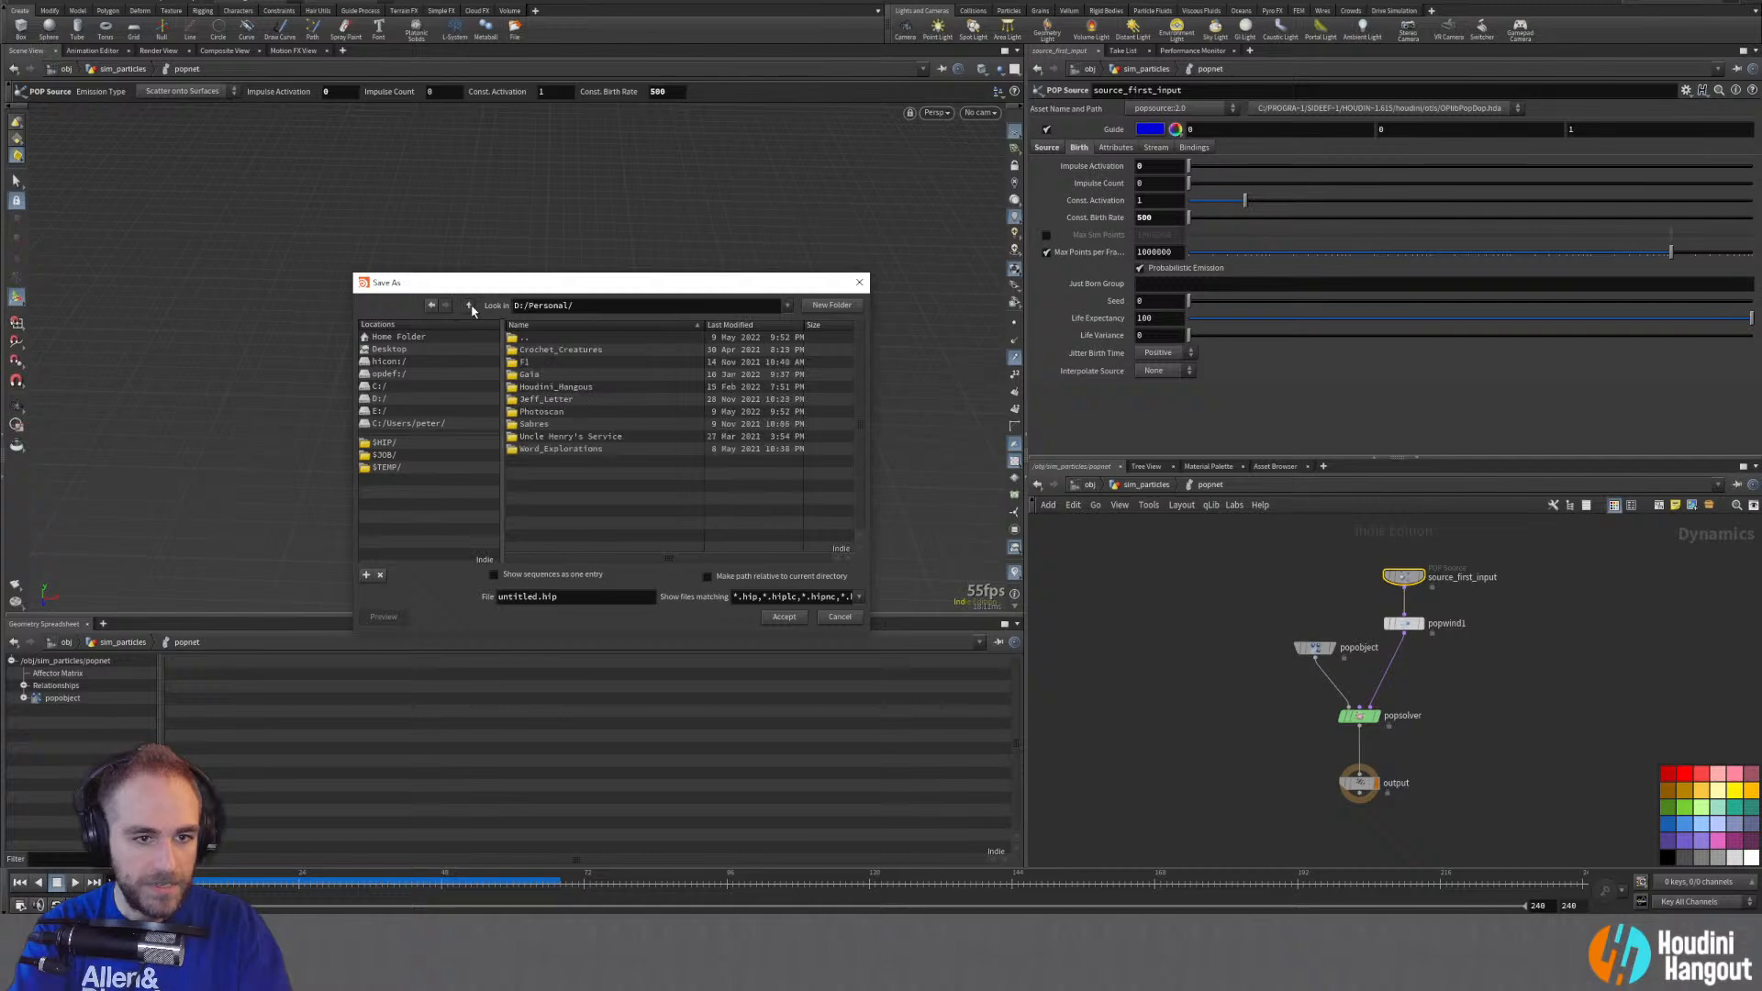
pyautogui.click(469, 305)
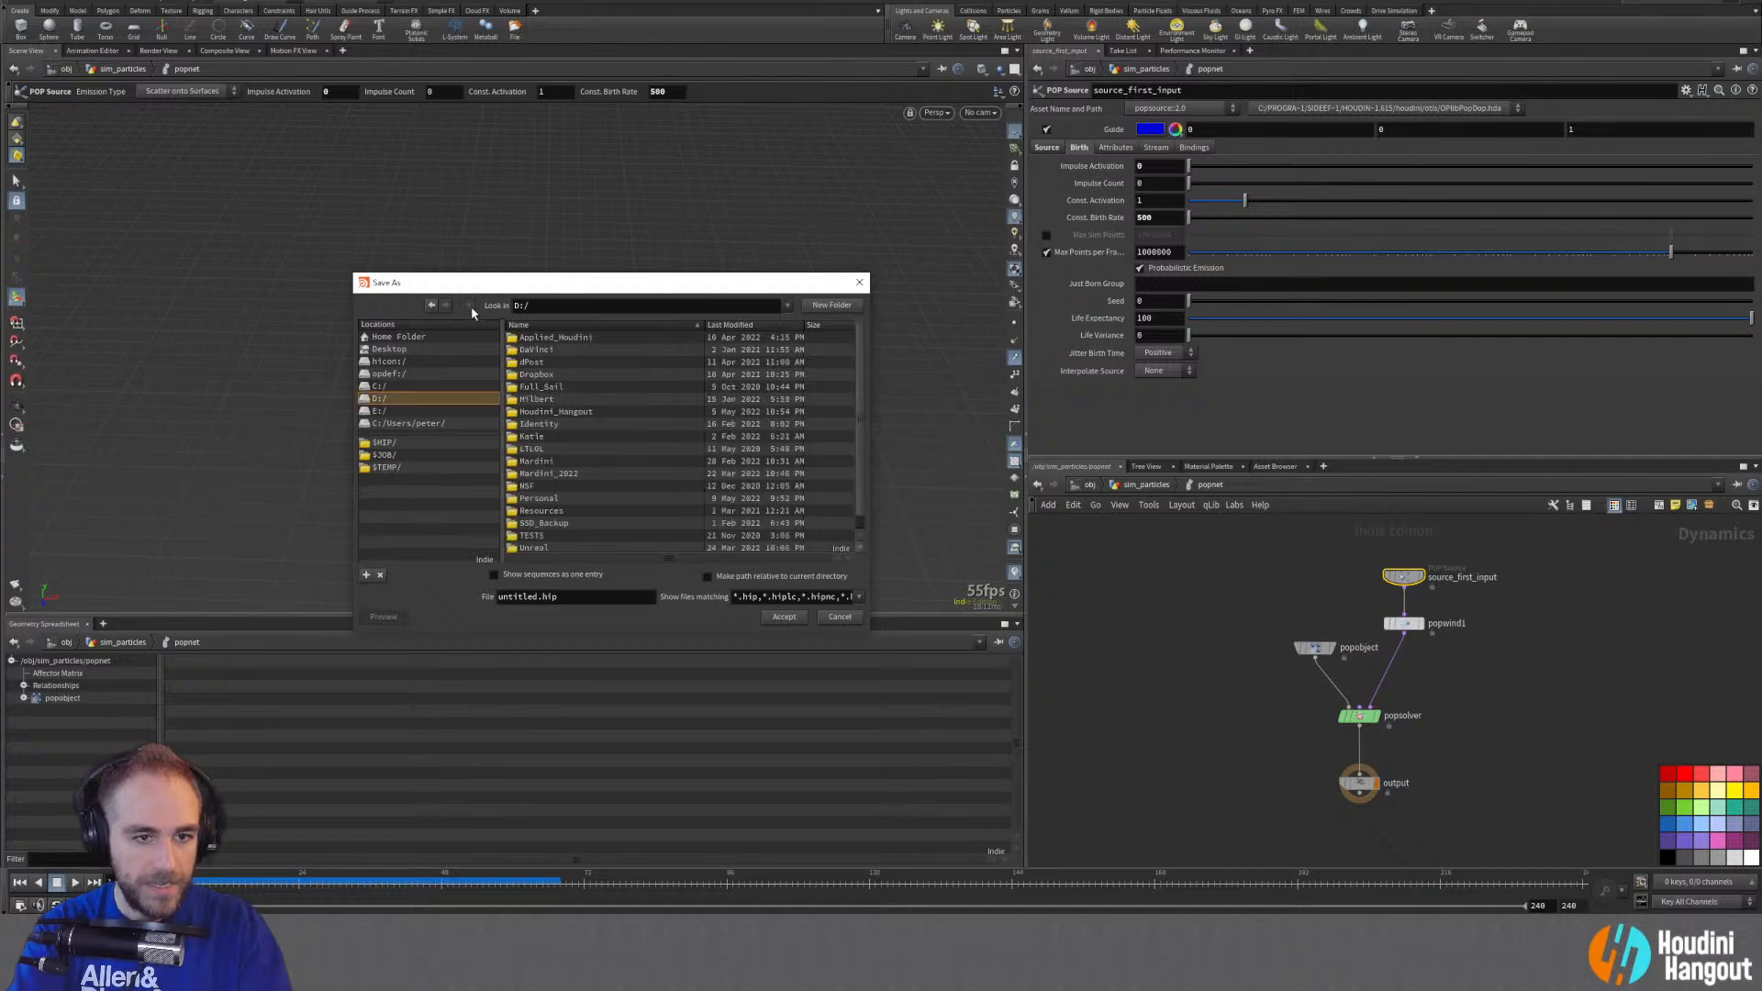
# Step: Create a new folder named 22-05-10 inside D:/Houdini_Hangout as the save location
pyautogui.doubleClick(538, 413)
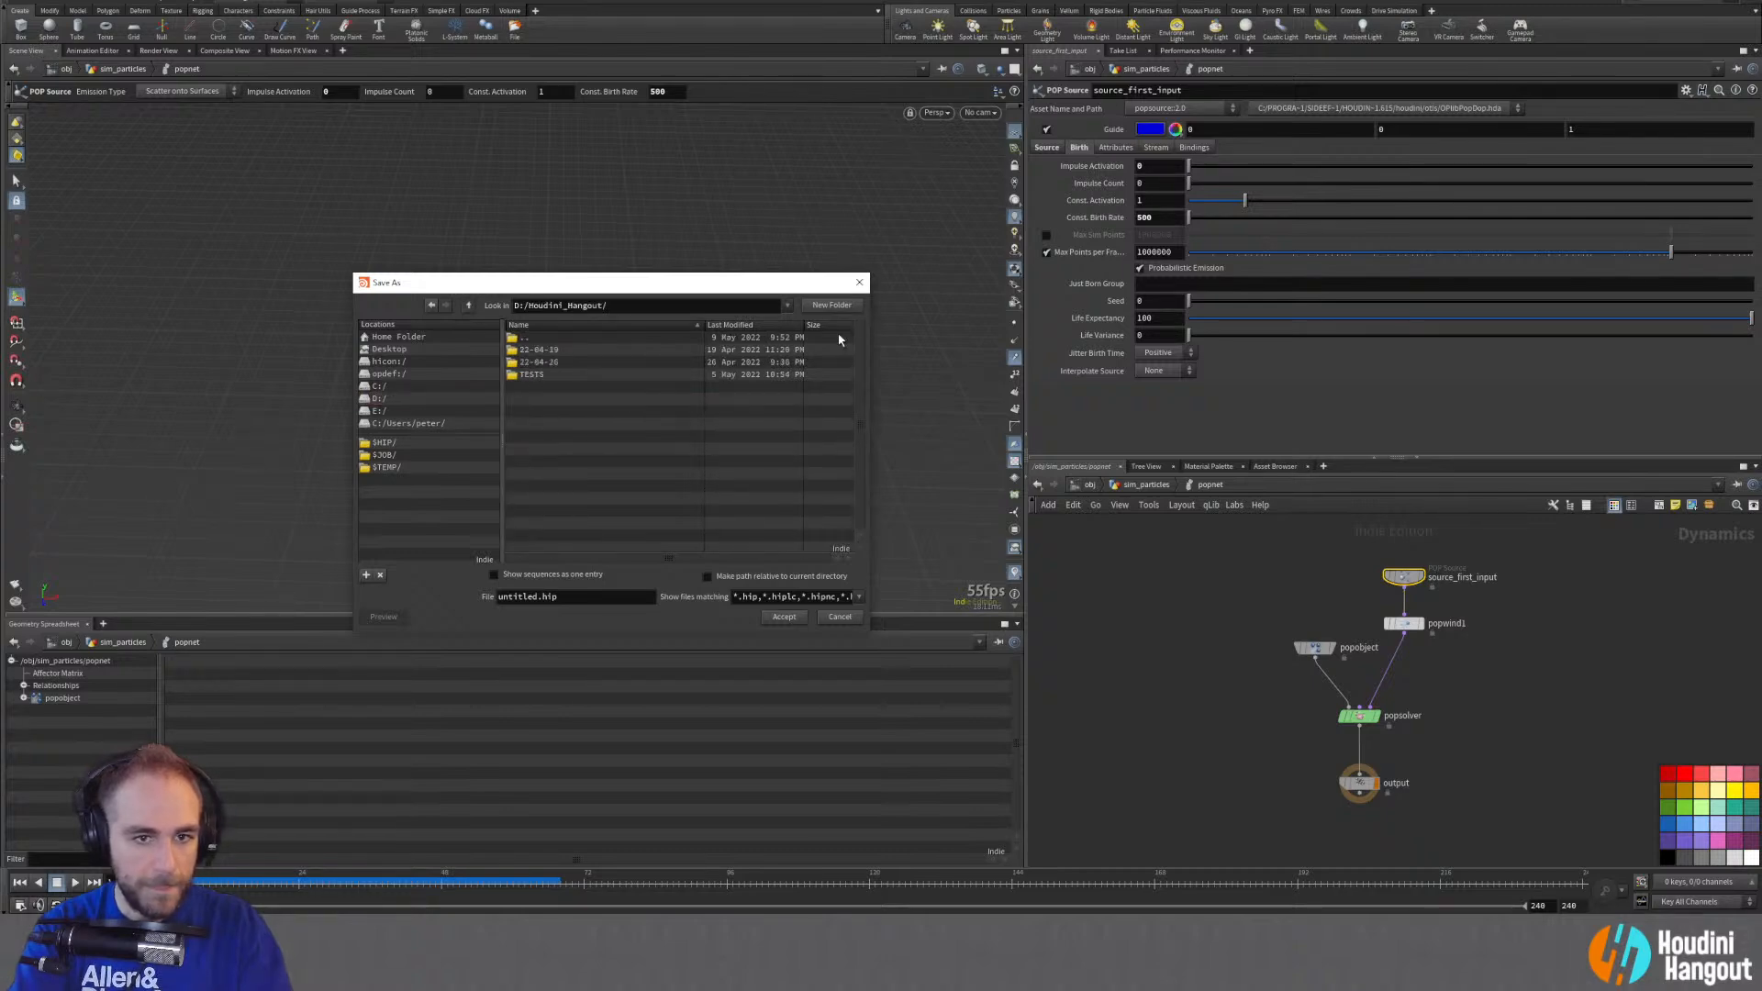
pyautogui.click(830, 306)
pyautogui.write('22-05-10')
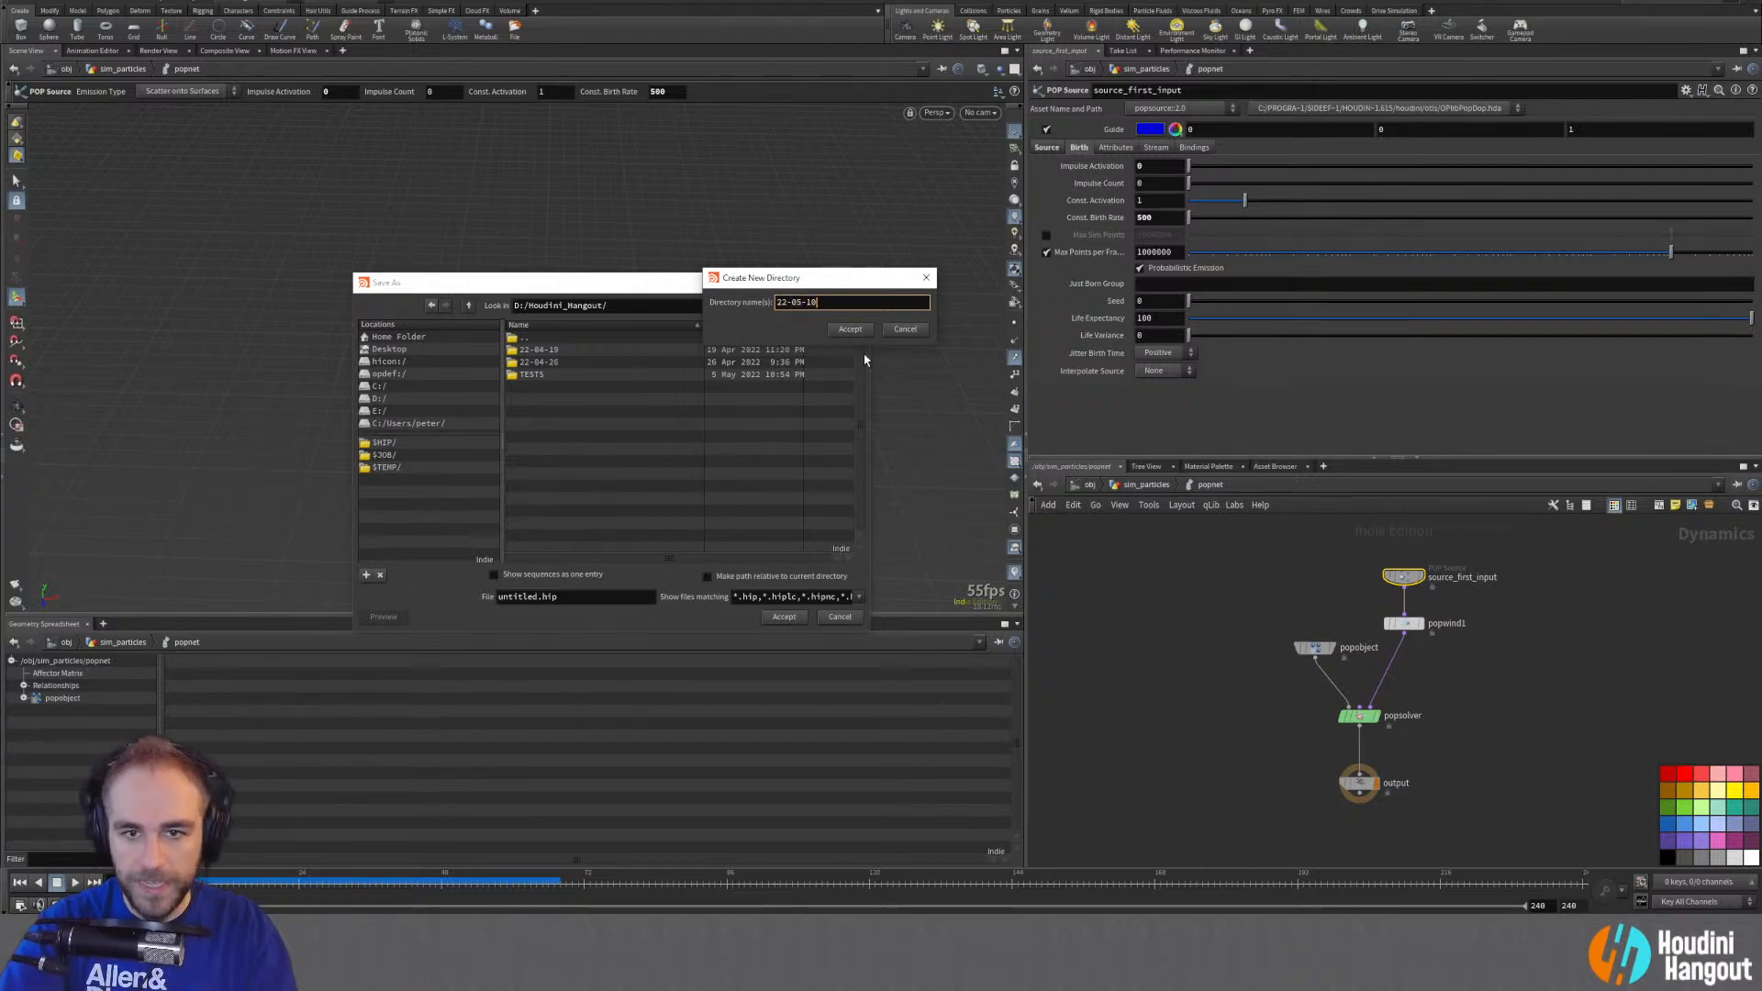
pyautogui.press('Return')
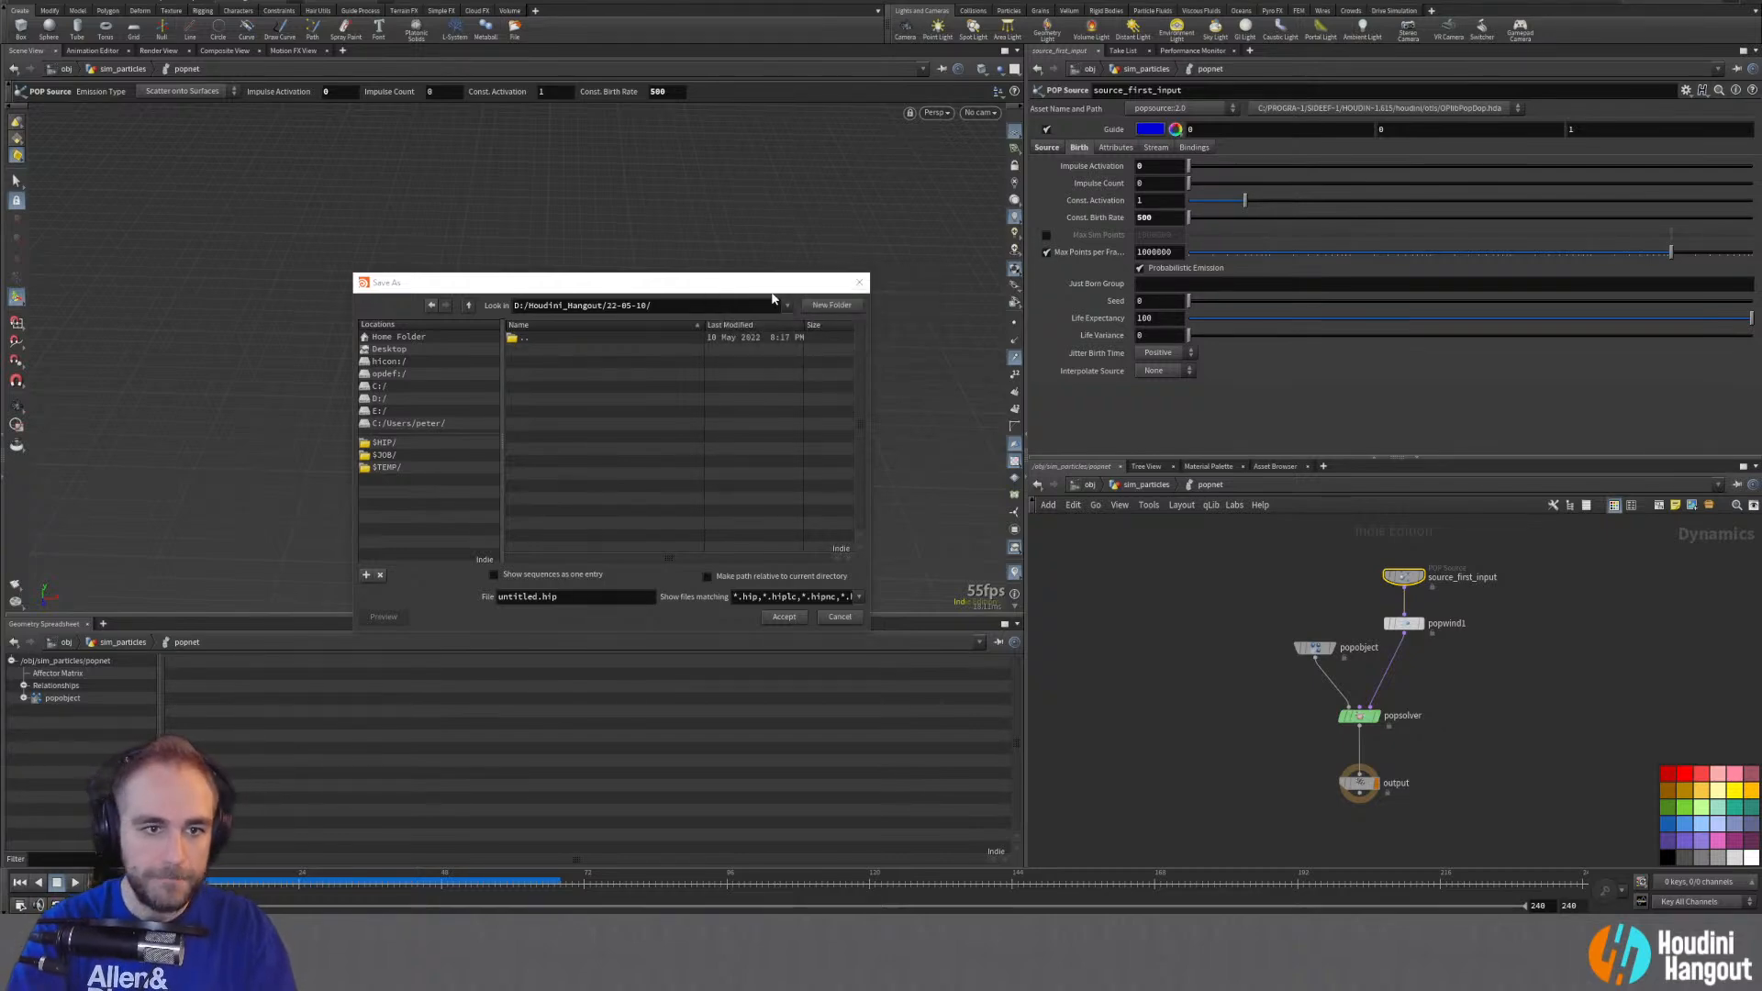
# Step: Name the scene file Mograph_Effects.hip and save it in the 22-05-10 folder
pyautogui.doubleClick(537, 597)
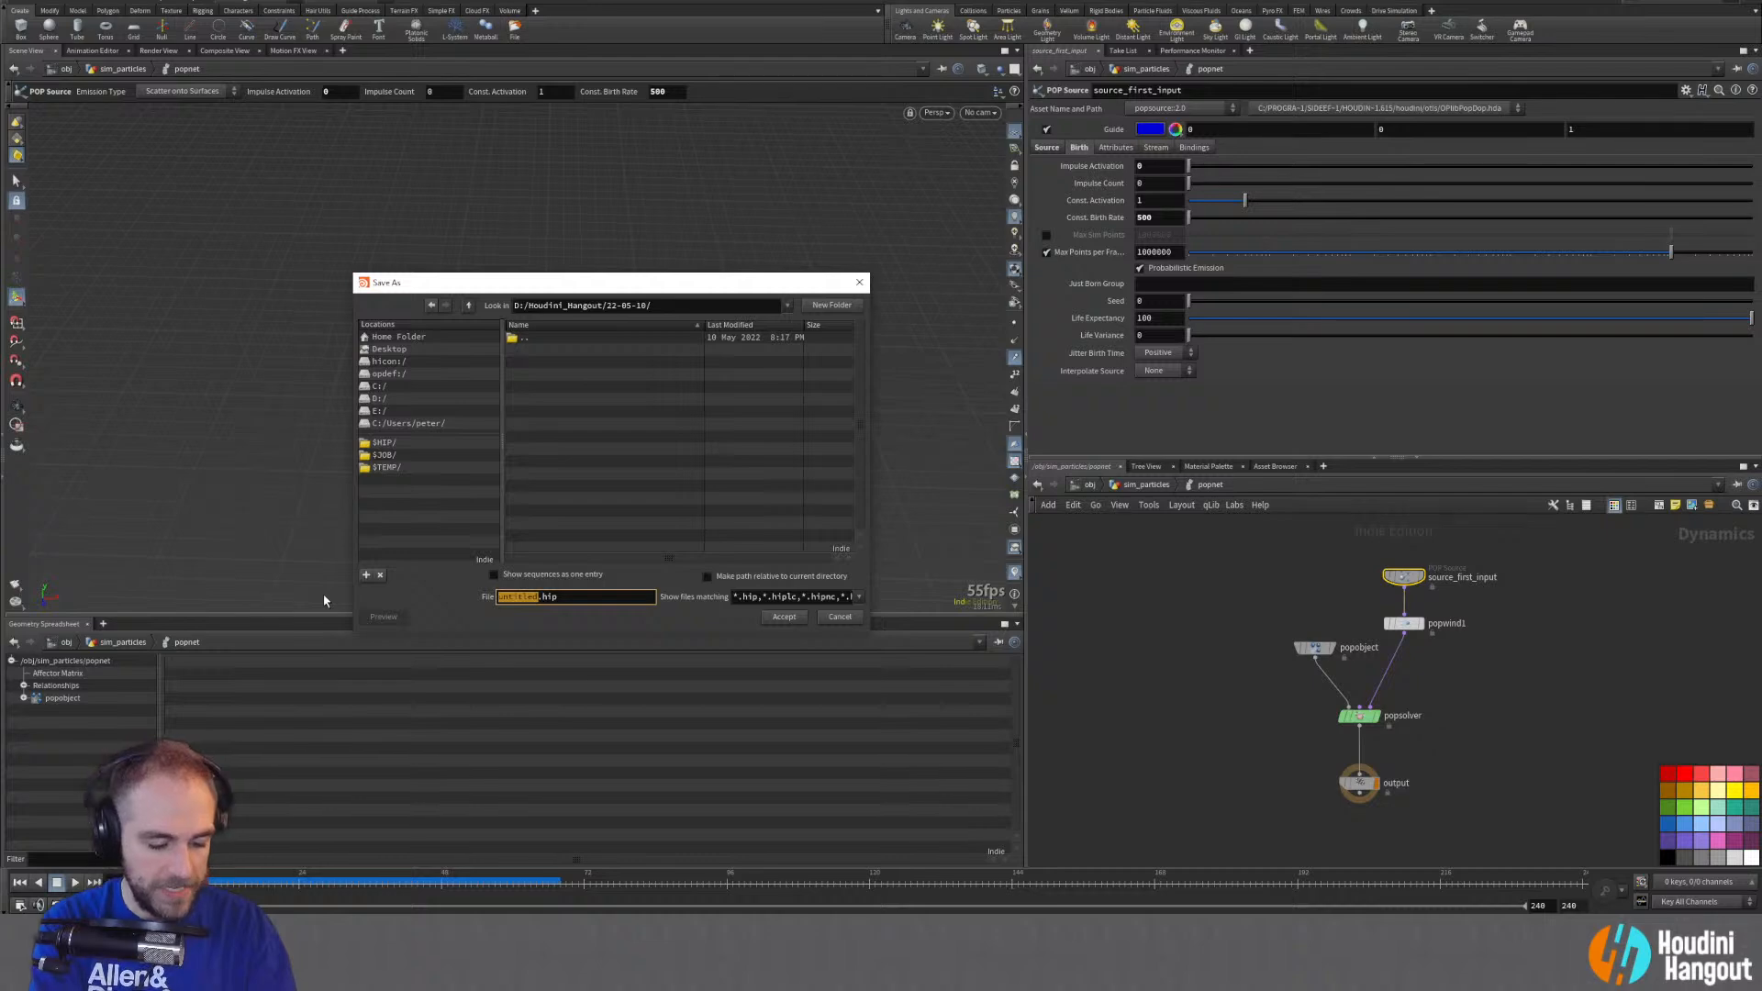
pyautogui.write('Mograph_Effects')
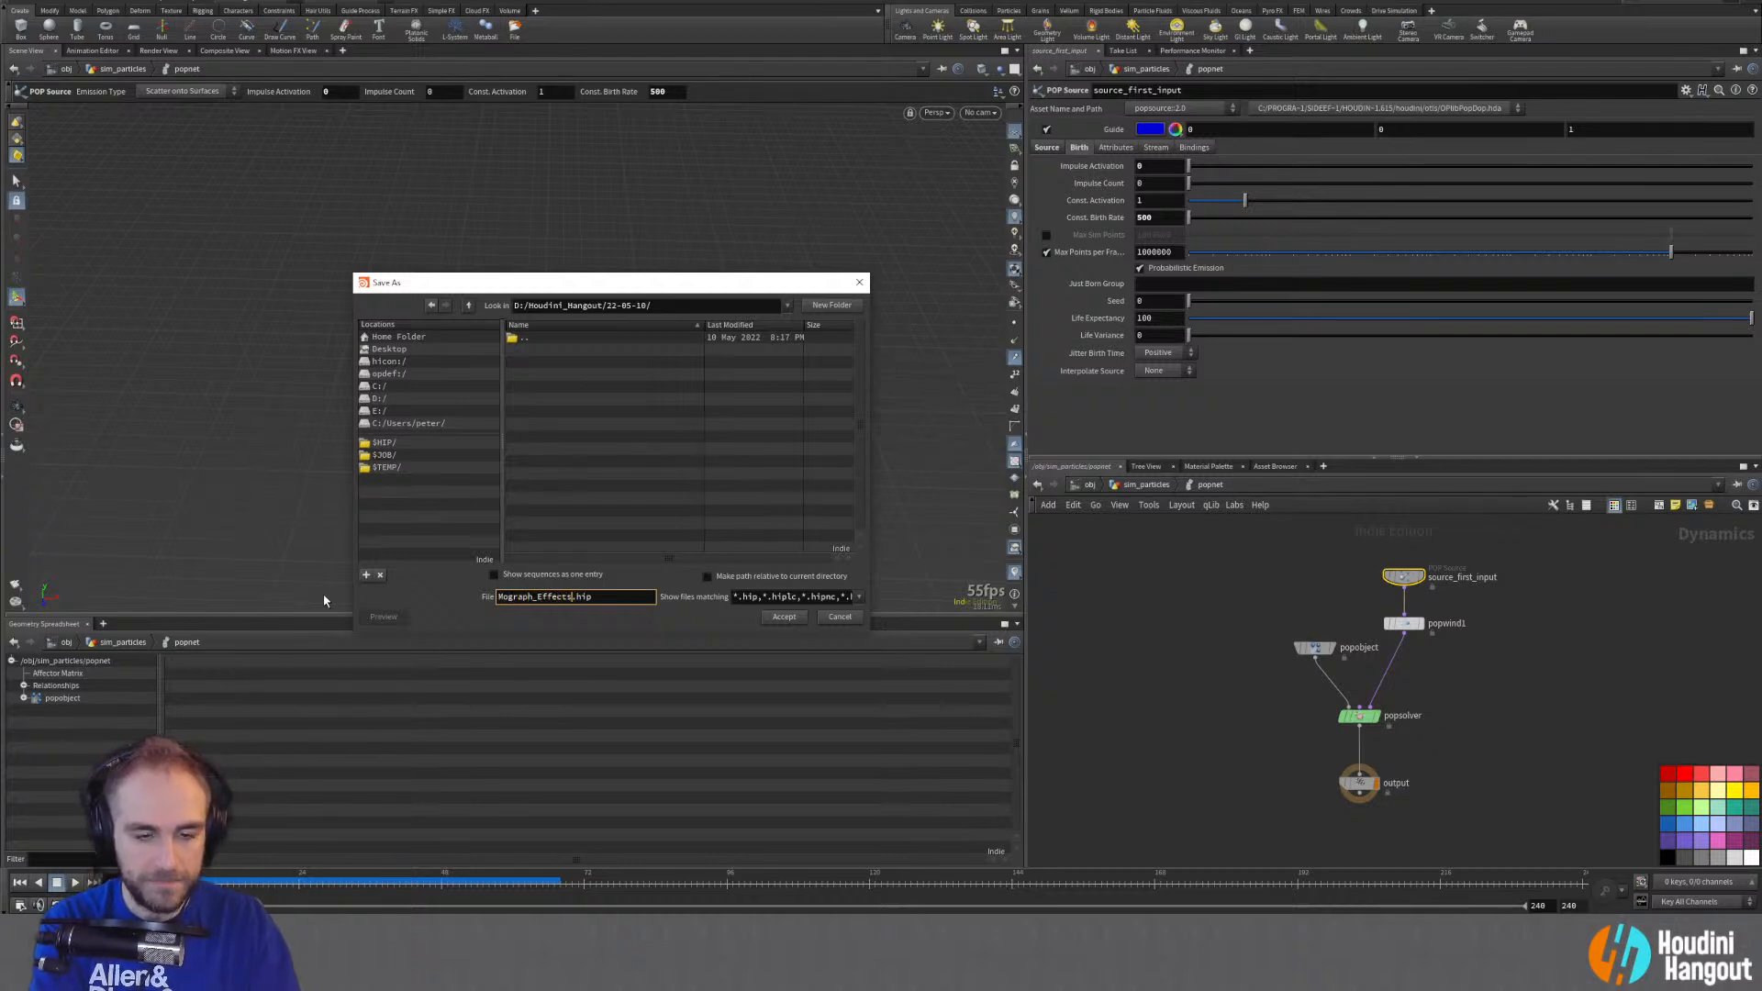
pyautogui.press('Return')
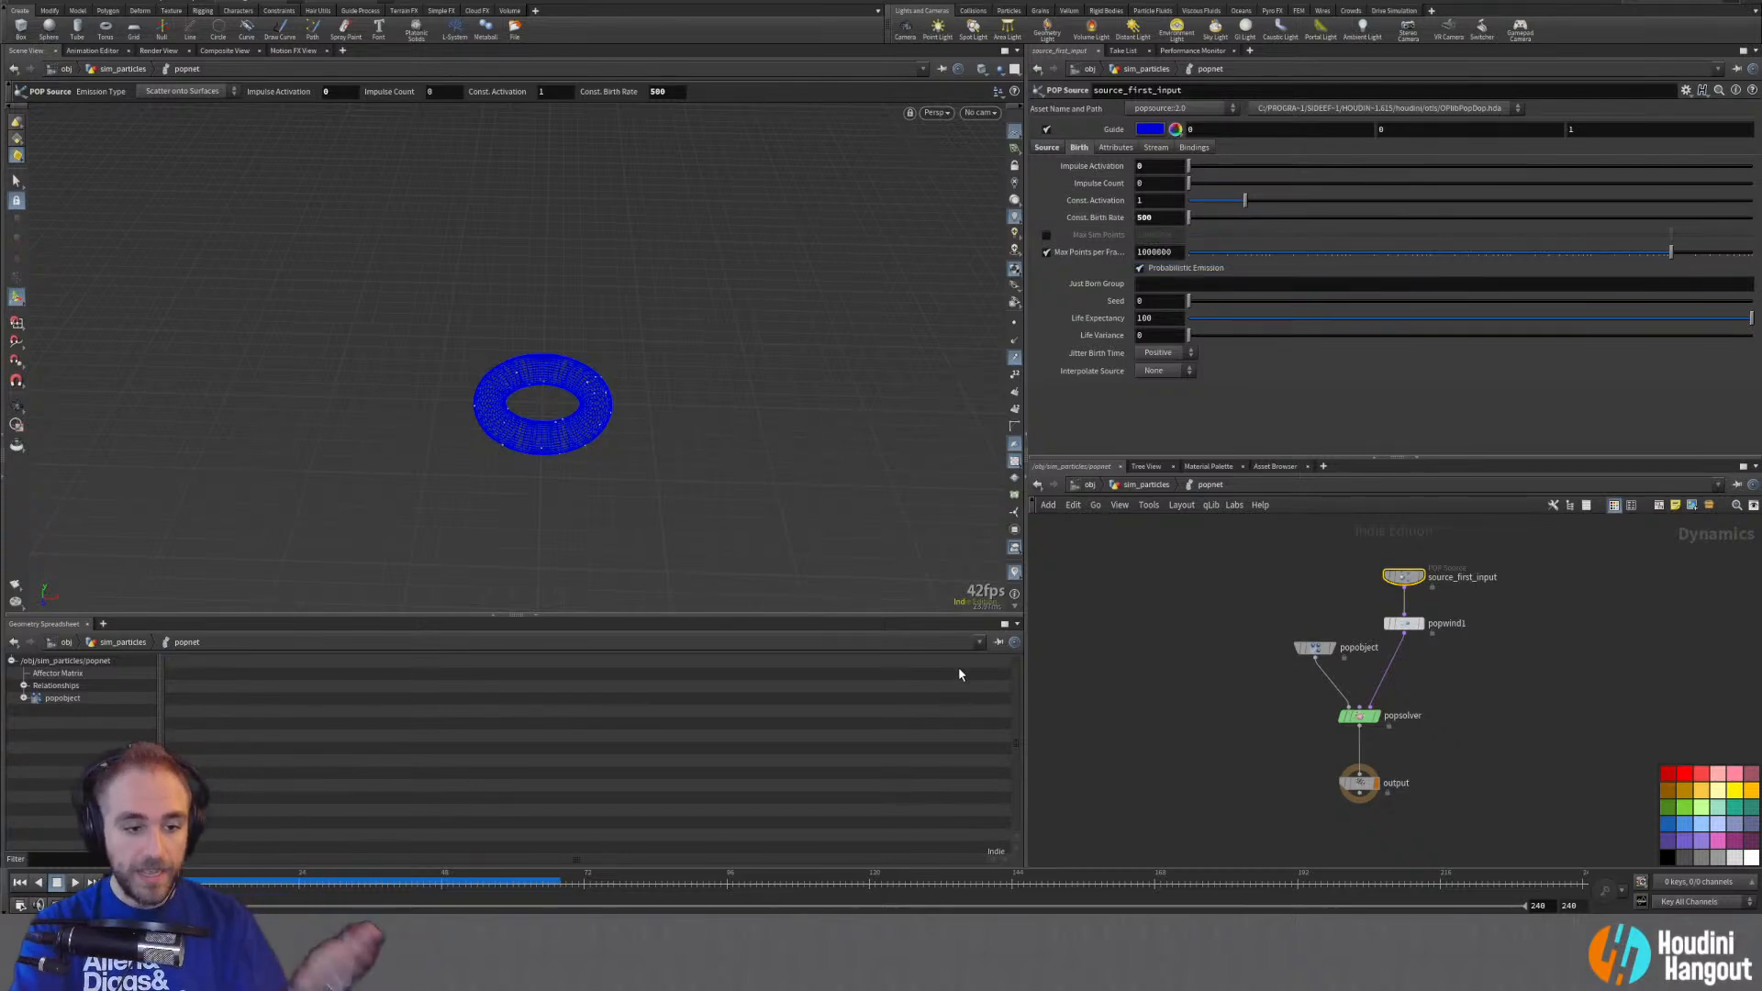
# Step: Inspect the popobject's geometry data for the particles around frames 24 and 25
pyautogui.click(300, 881)
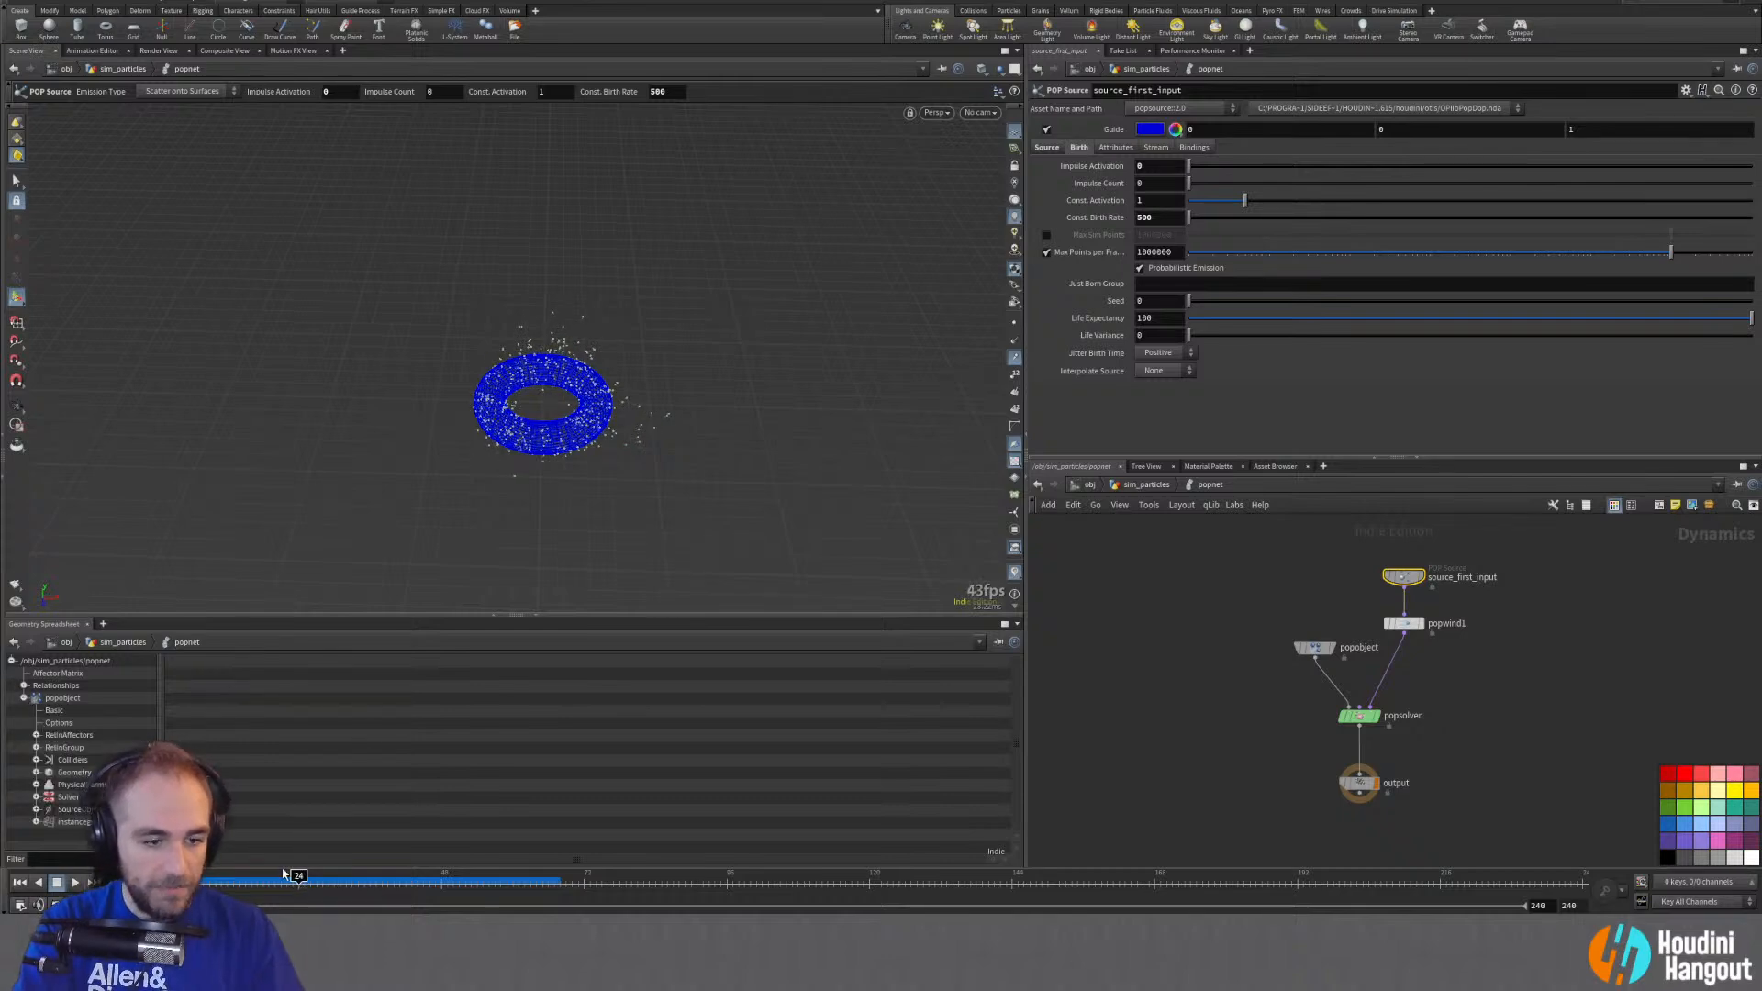
pyautogui.press('Right')
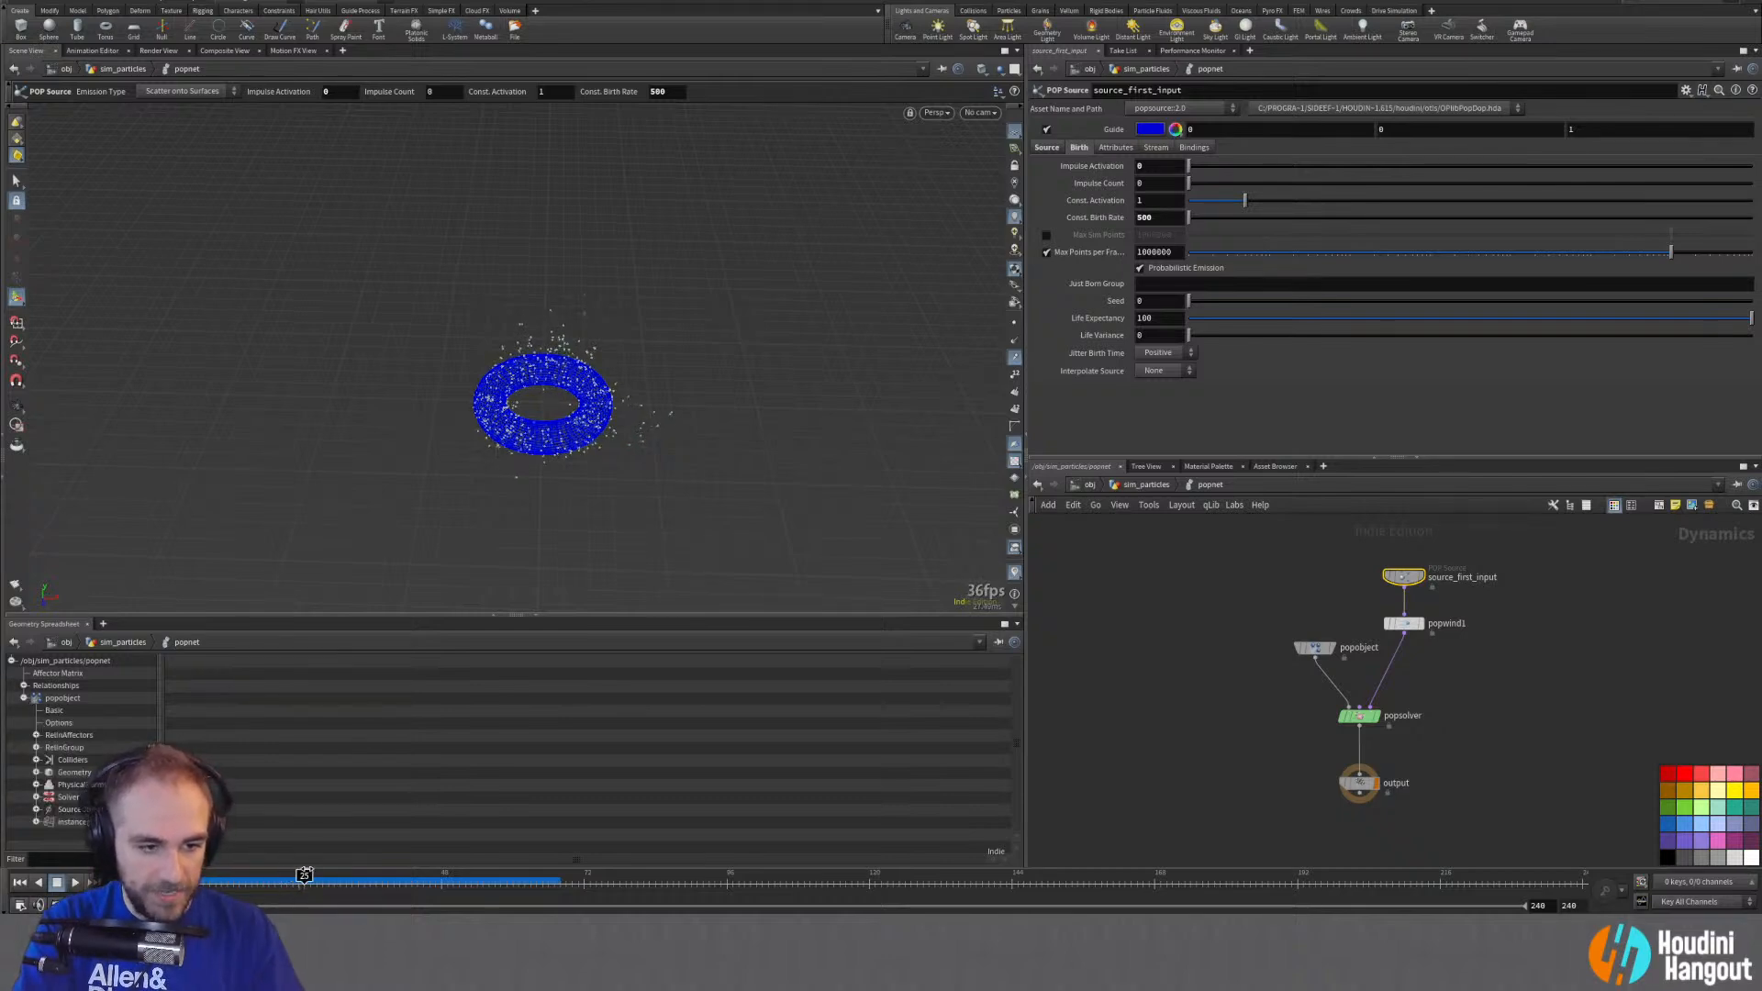
pyautogui.click(72, 771)
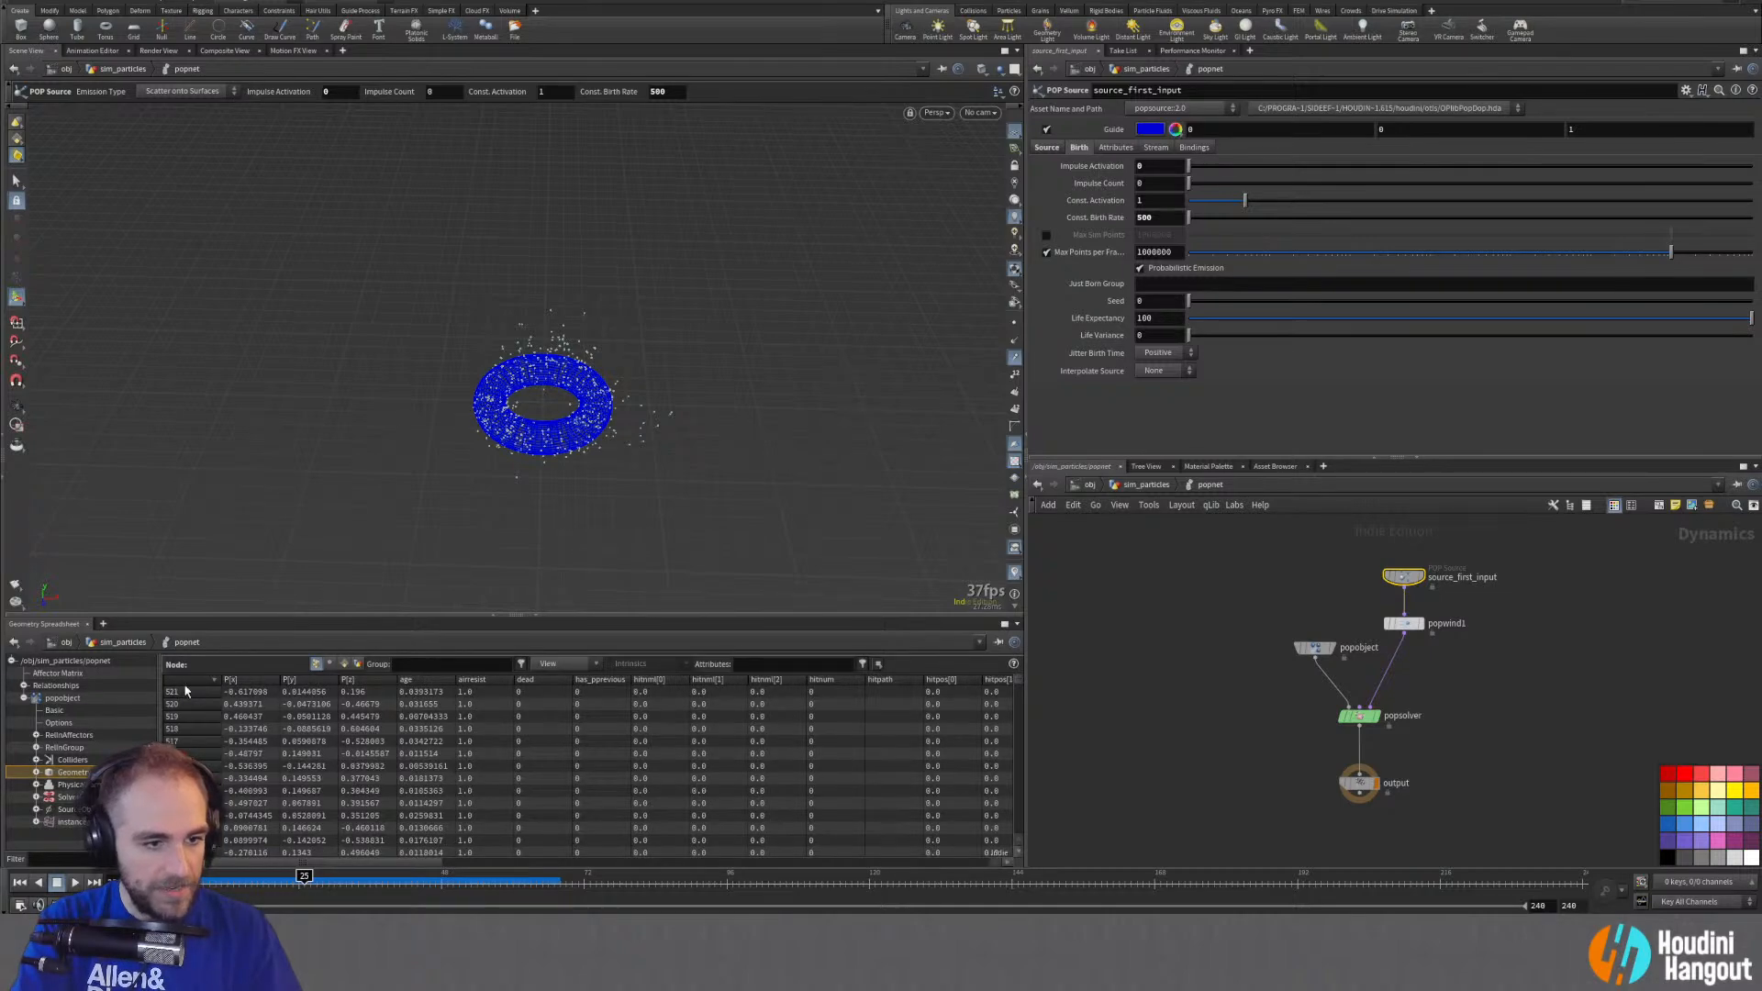
pyautogui.click(297, 875)
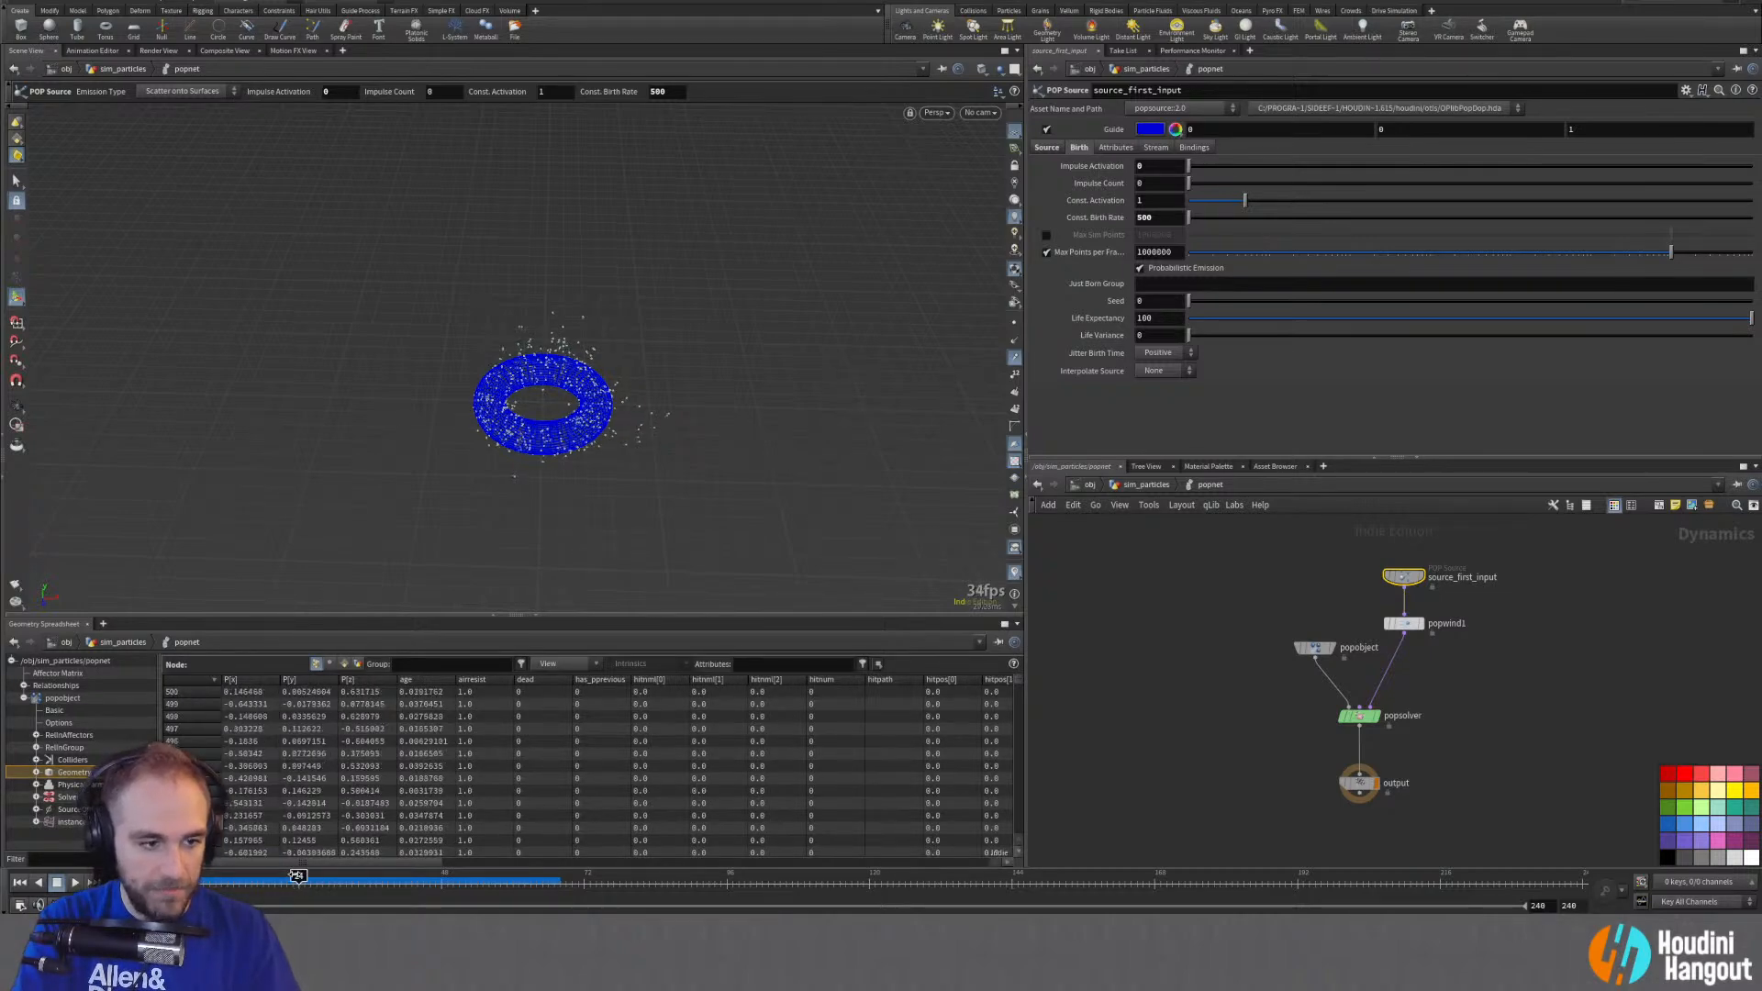
pyautogui.moveTo(297, 876)
pyautogui.mouseDown()
pyautogui.moveTo(281, 881)
pyautogui.moveTo(298, 879)
pyautogui.mouseUp()
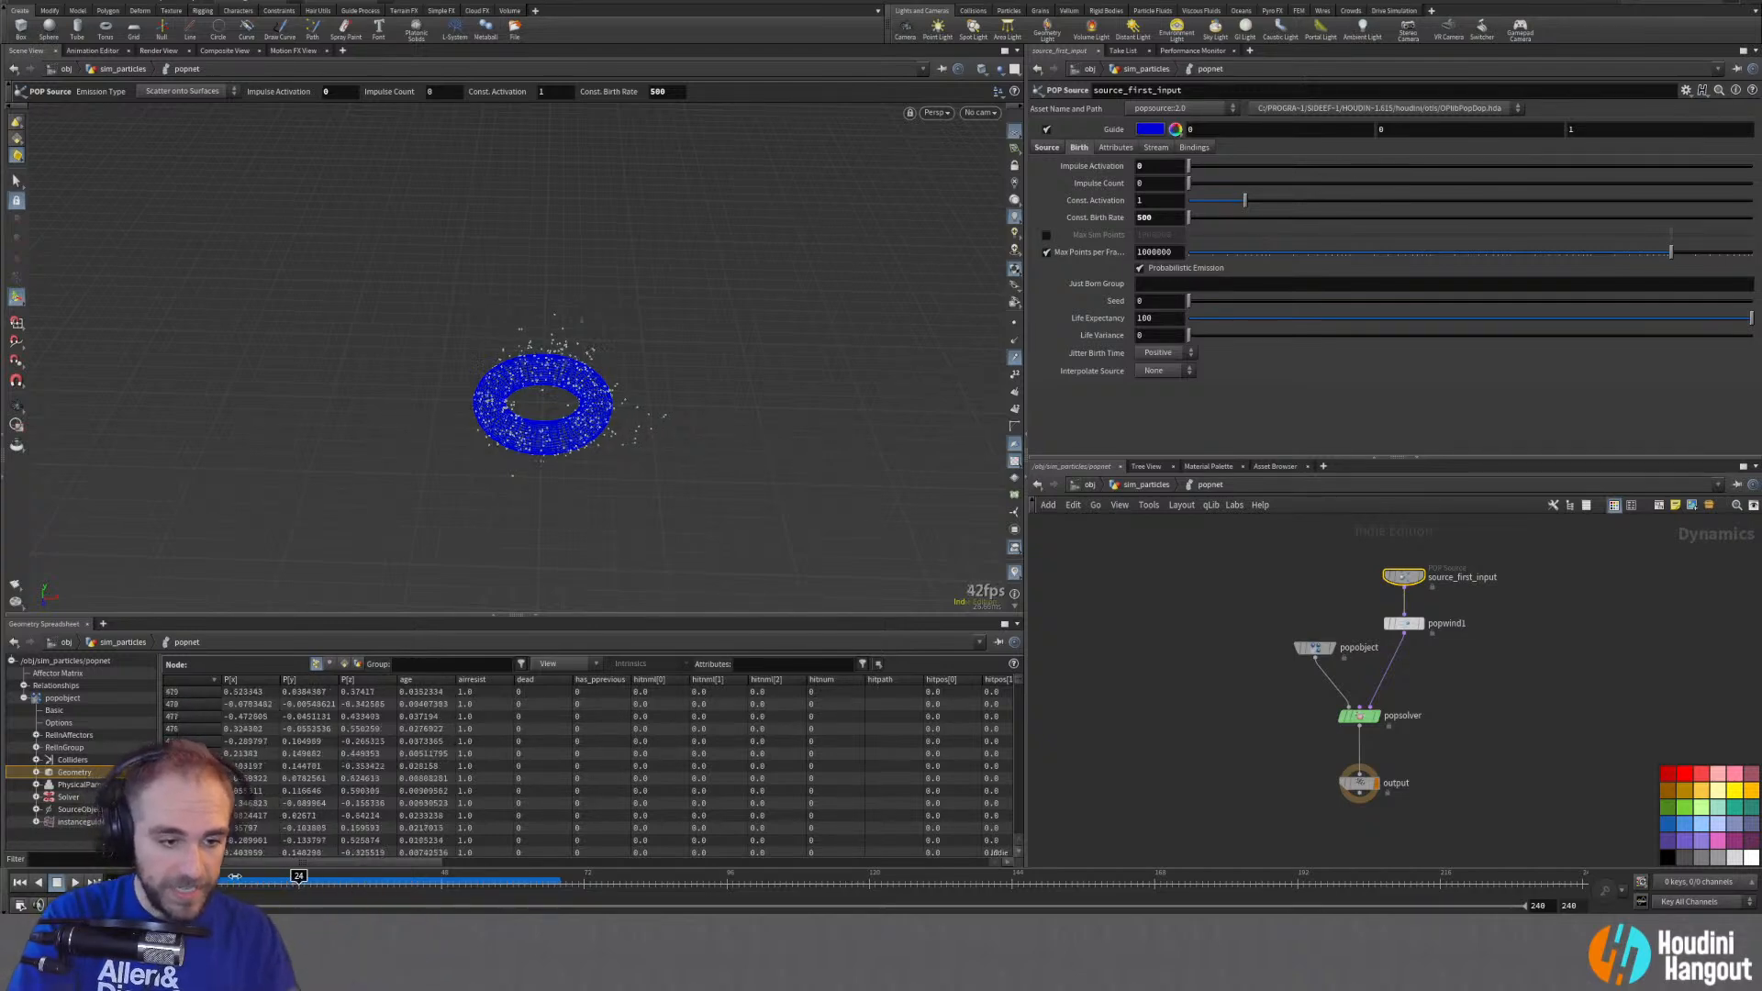
# Step: From the first frame, set the constant birth rate of source_first_input to 5000 and check the particles at frame 24
pyautogui.hotkey('ctrl', 'Up')
pyautogui.click(1162, 219)
pyautogui.write('0')
pyautogui.press('Return')
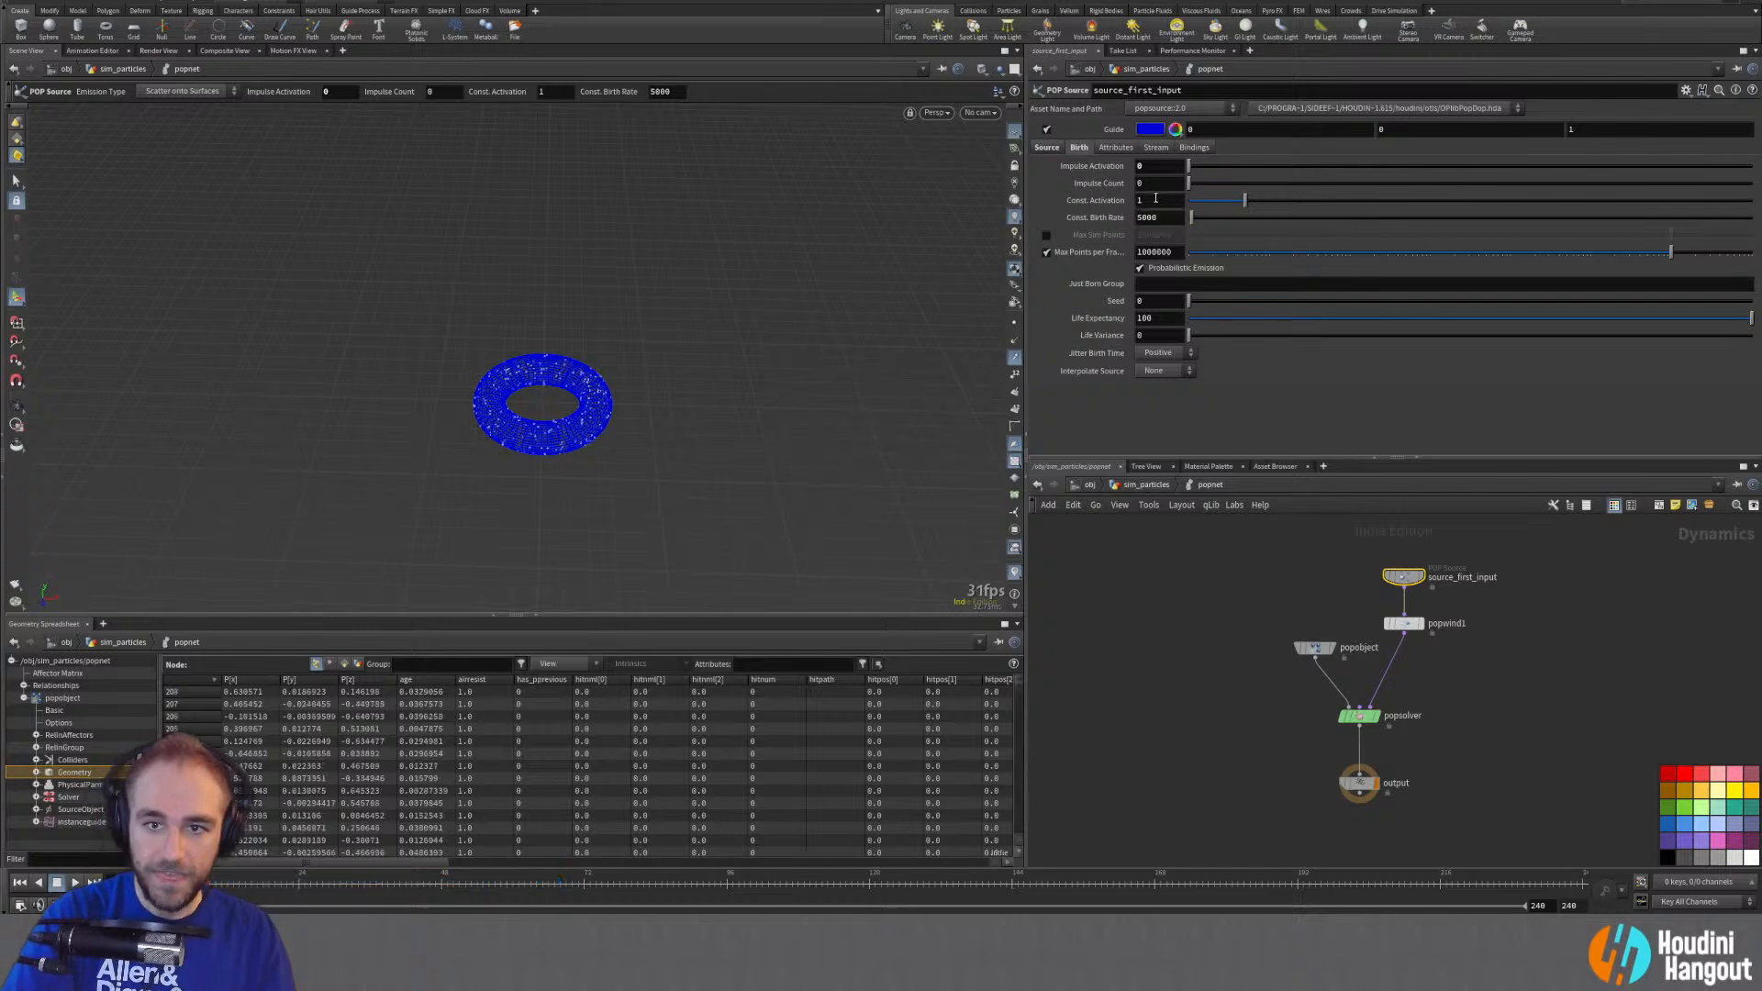
pyautogui.click(298, 879)
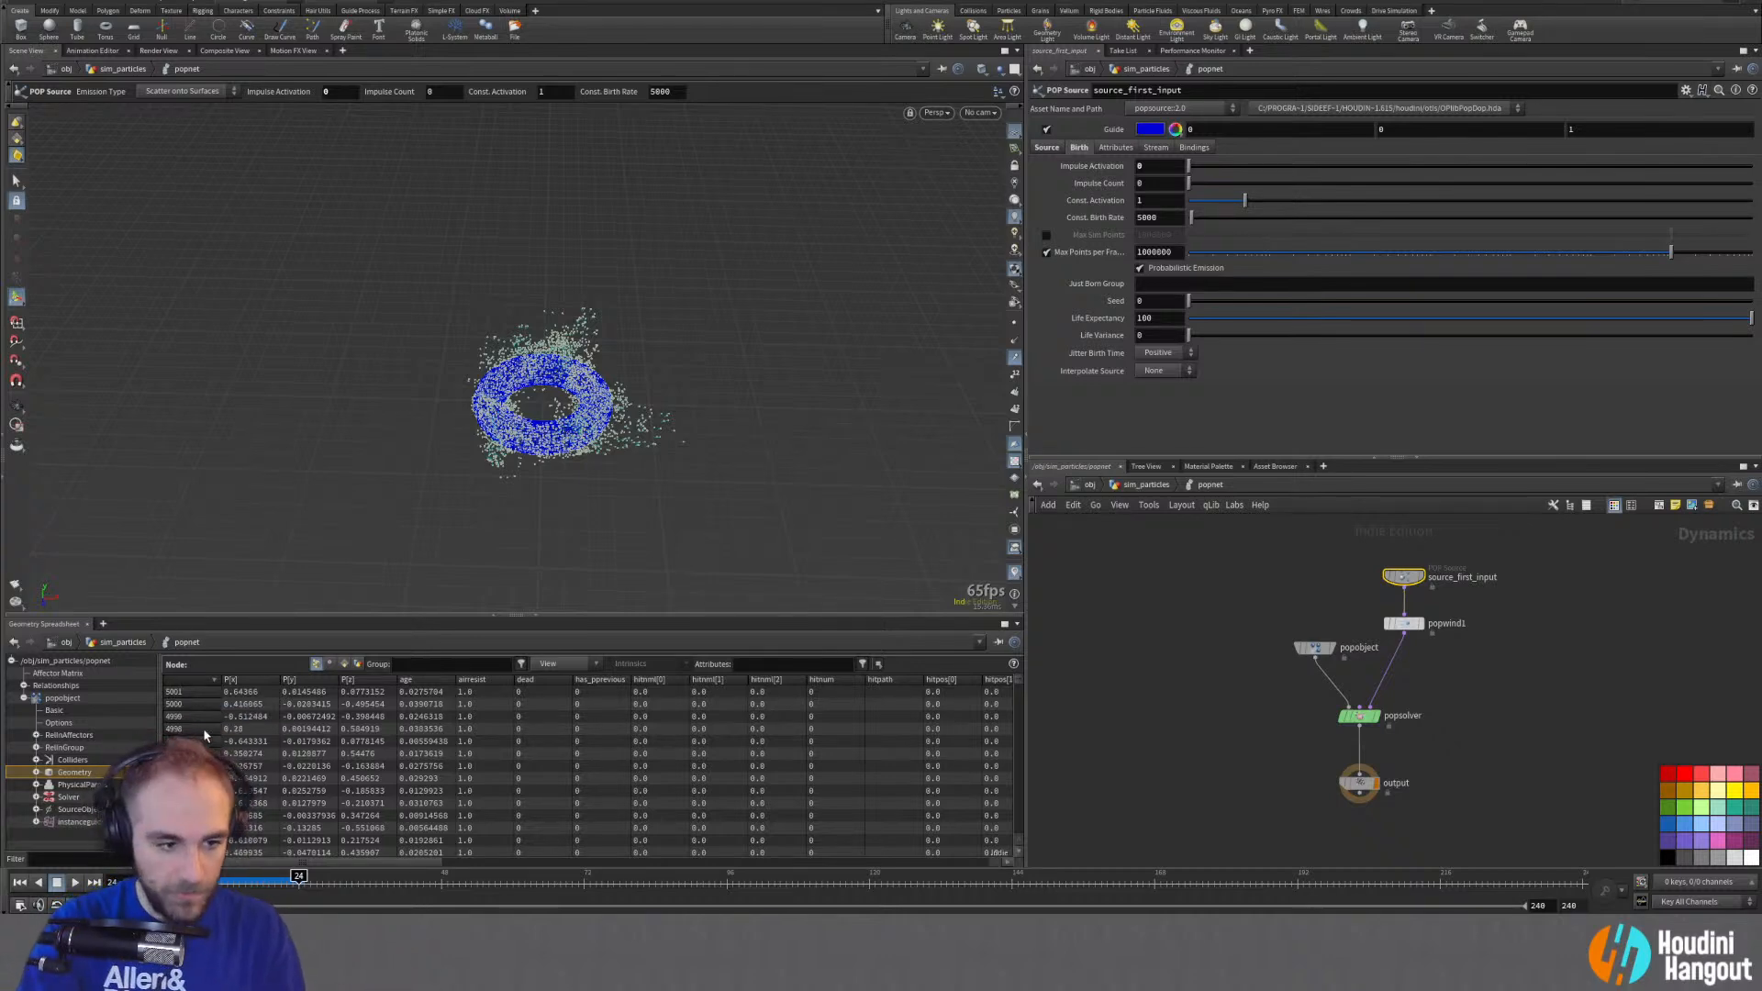
# Step: Set the constant birth rate of source_first_input back to 500
pyautogui.click(1160, 217)
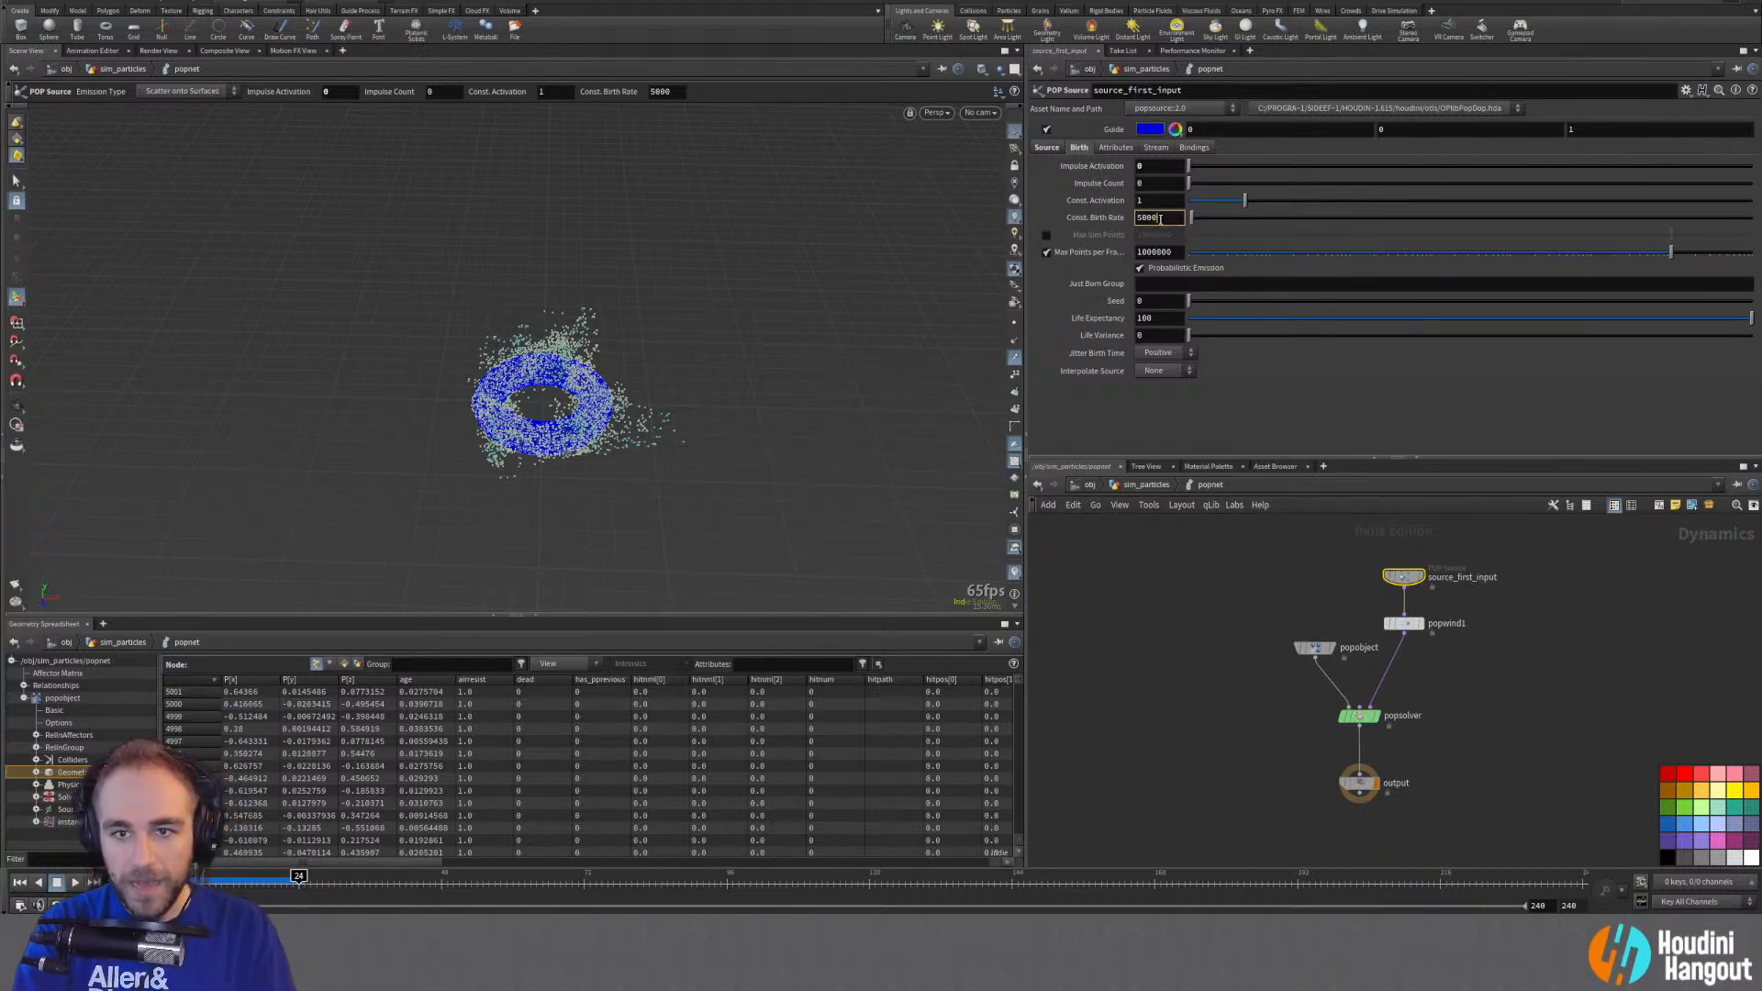
pyautogui.write('500')
pyautogui.press('Return')
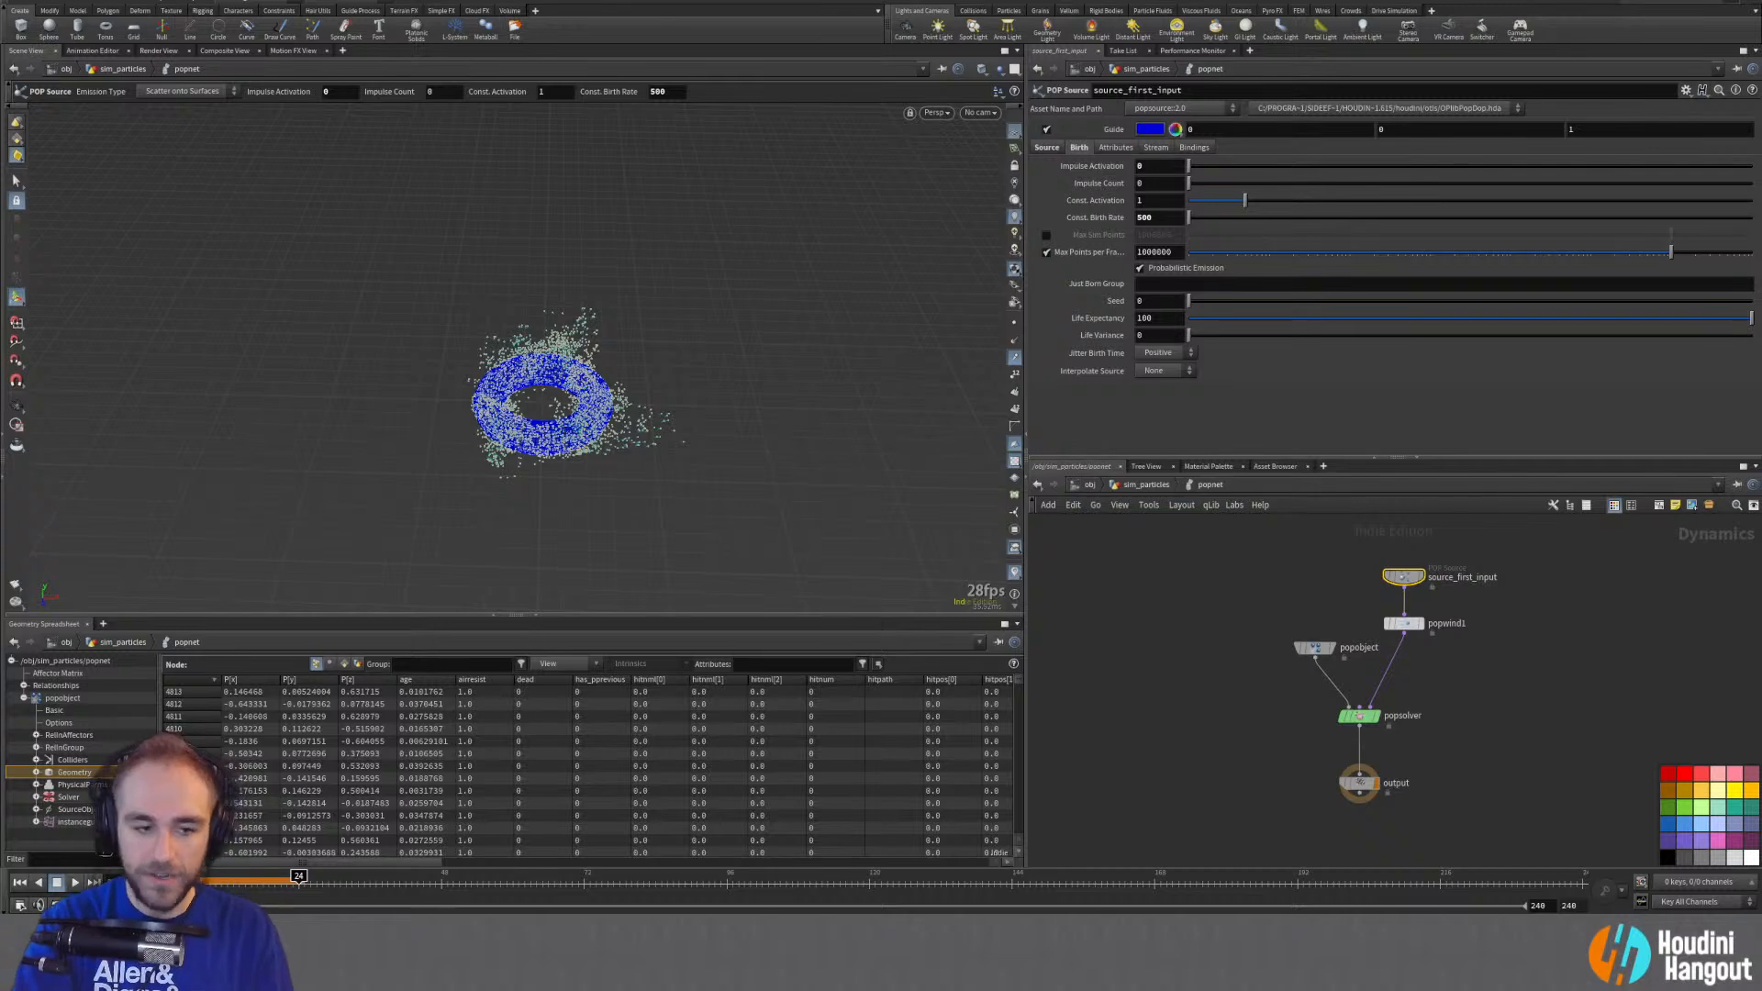
# Step: Play the simulation from the first frame, view the emission around the torus from several angles, and rewind
pyautogui.click(20, 882)
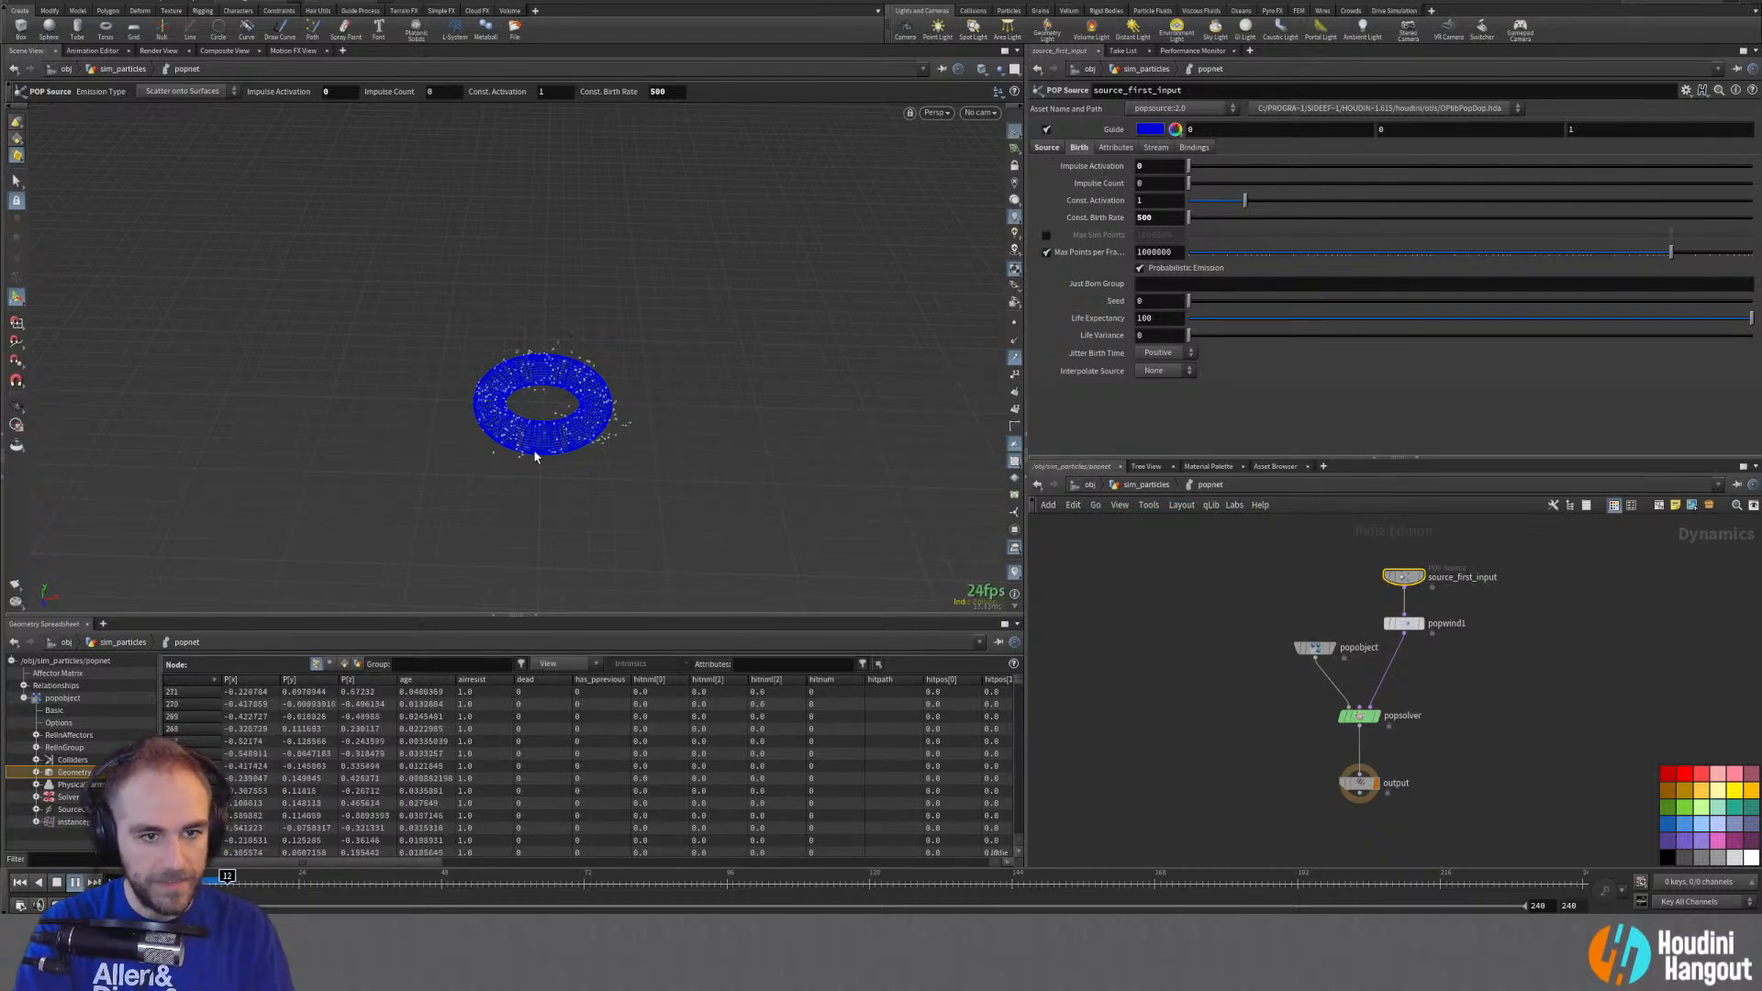
pyautogui.keyDown('alt'); pyautogui.moveTo(539, 456); pyautogui.dragTo(790, 471); pyautogui.keyUp('alt')
pyautogui.keyDown('alt'); pyautogui.moveTo(585, 466); pyautogui.dragTo(499, 442); pyautogui.keyUp('alt')
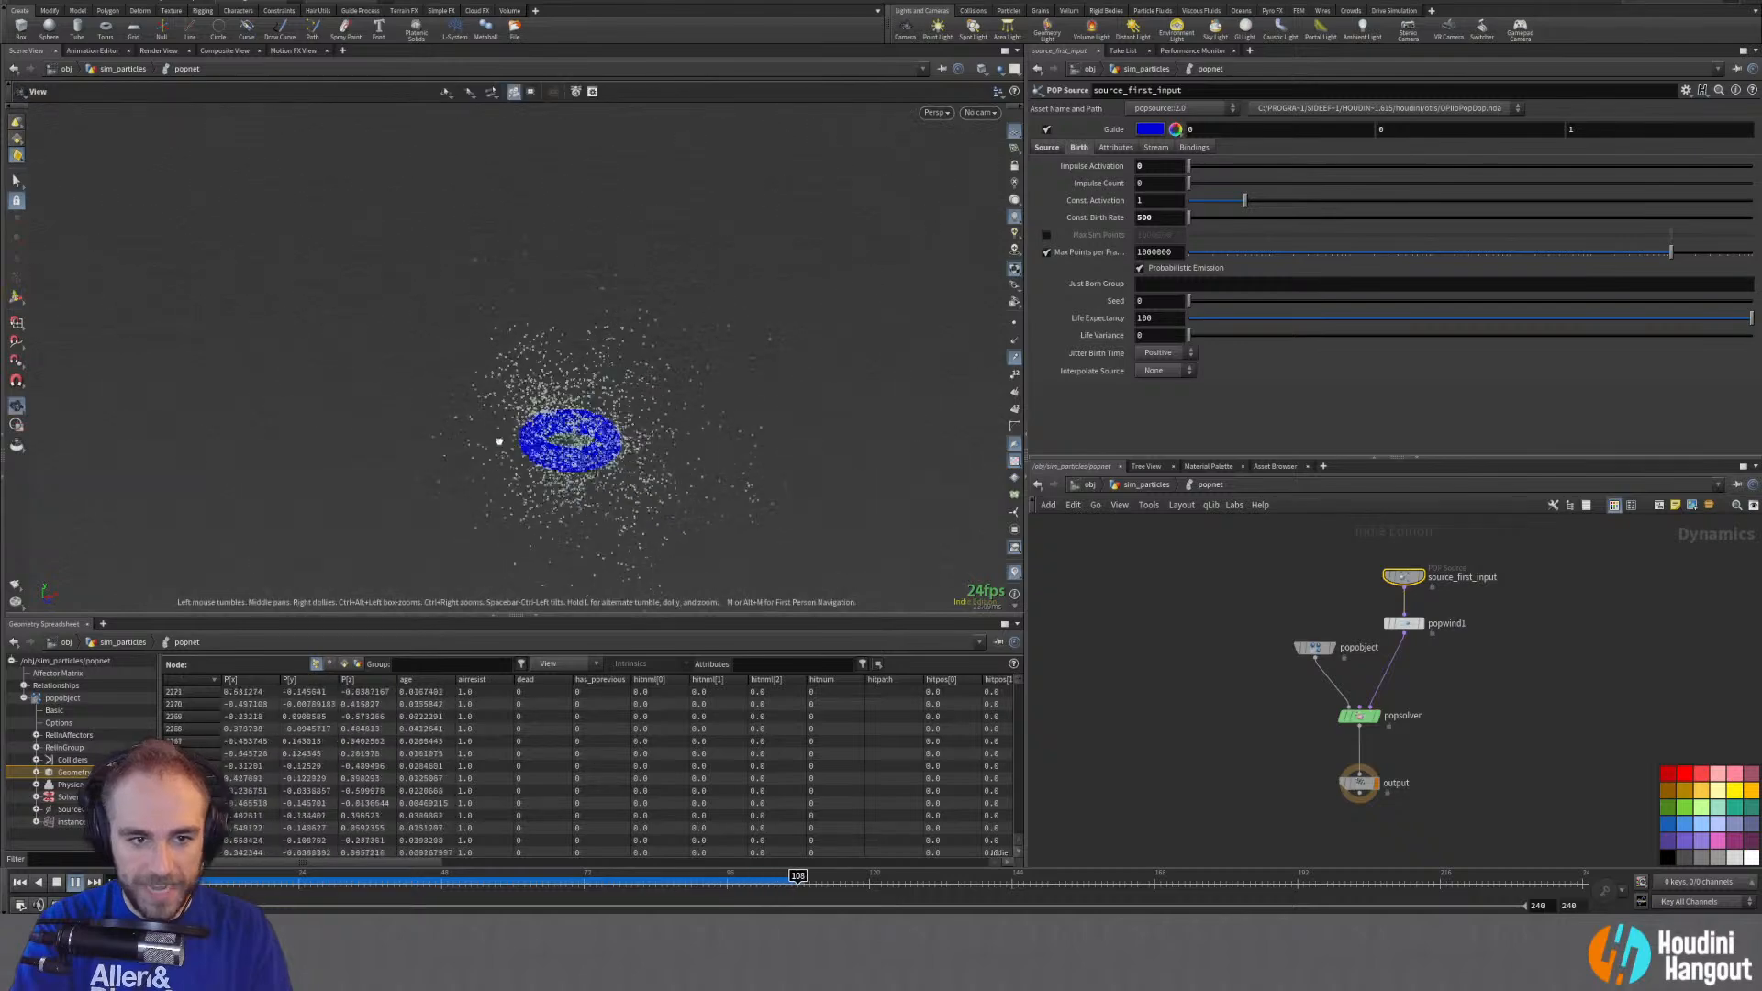
pyautogui.click(19, 882)
pyautogui.keyDown('alt'); pyautogui.moveTo(527, 466); pyautogui.dragTo(518, 436); pyautogui.keyUp('alt')
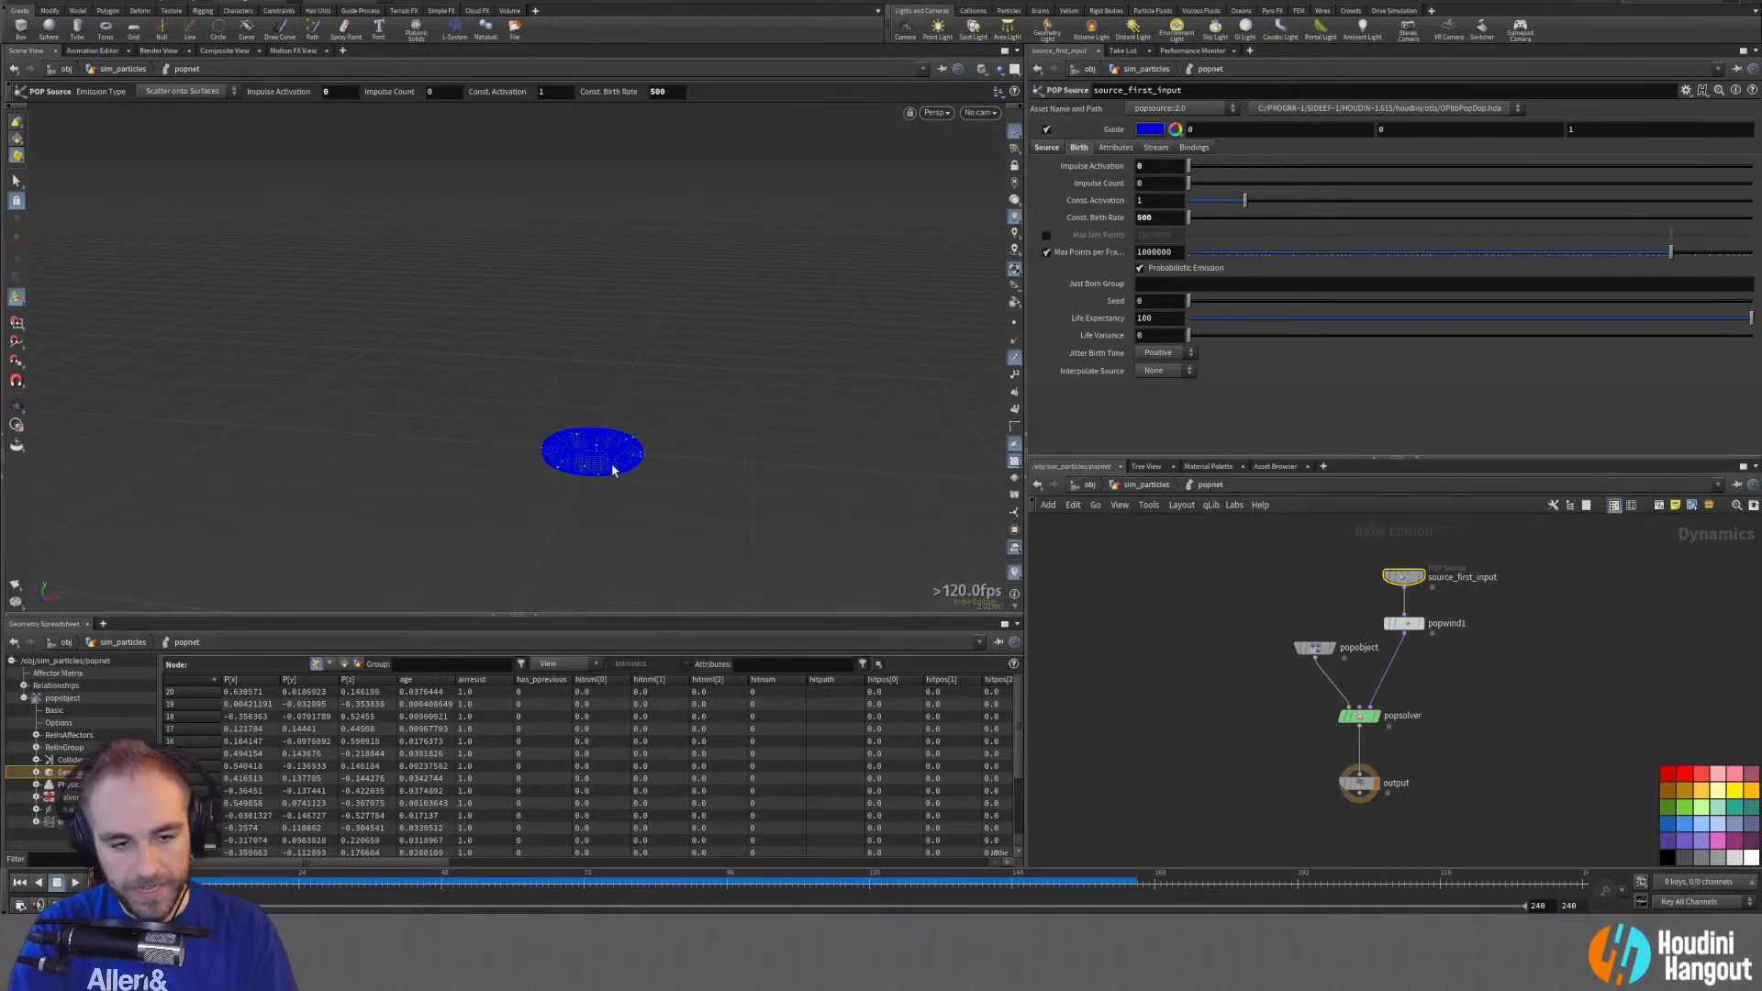
pyautogui.keyDown('alt'); pyautogui.moveTo(610, 459); pyautogui.dragTo(665, 527); pyautogui.keyUp('alt')
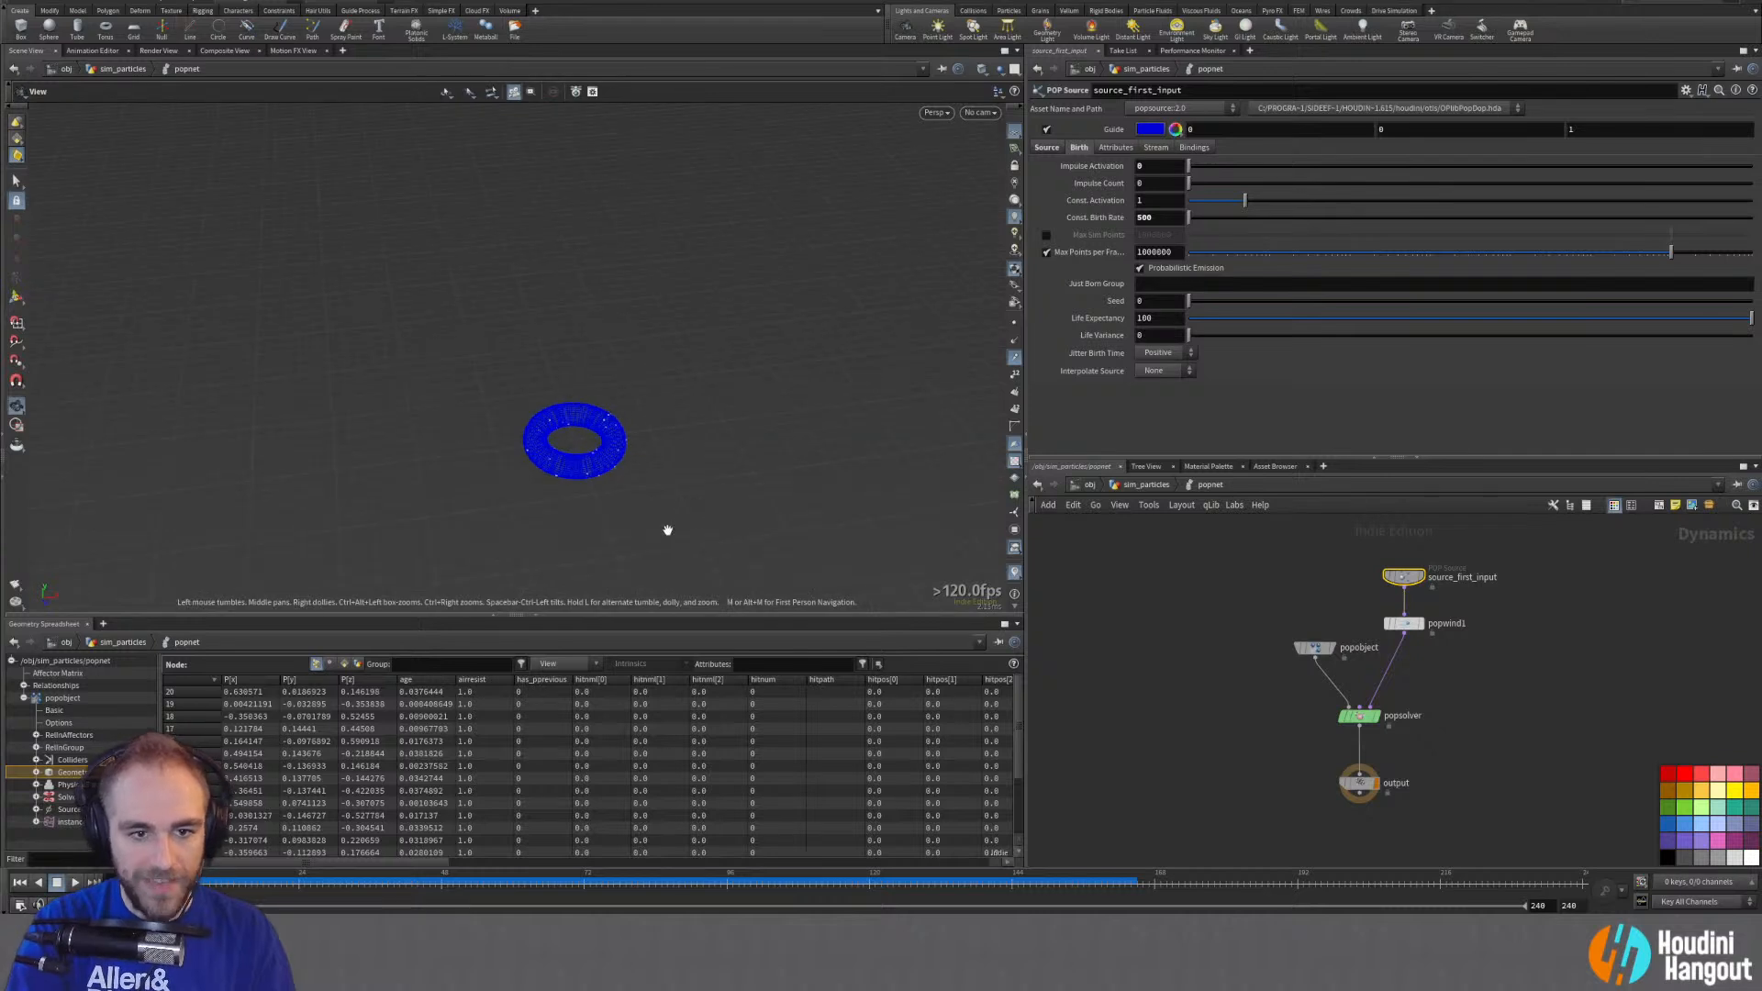
pyautogui.keyDown('alt'); pyautogui.moveTo(664, 527); pyautogui.dragTo(784, 360, button='right'); pyautogui.keyUp('alt')
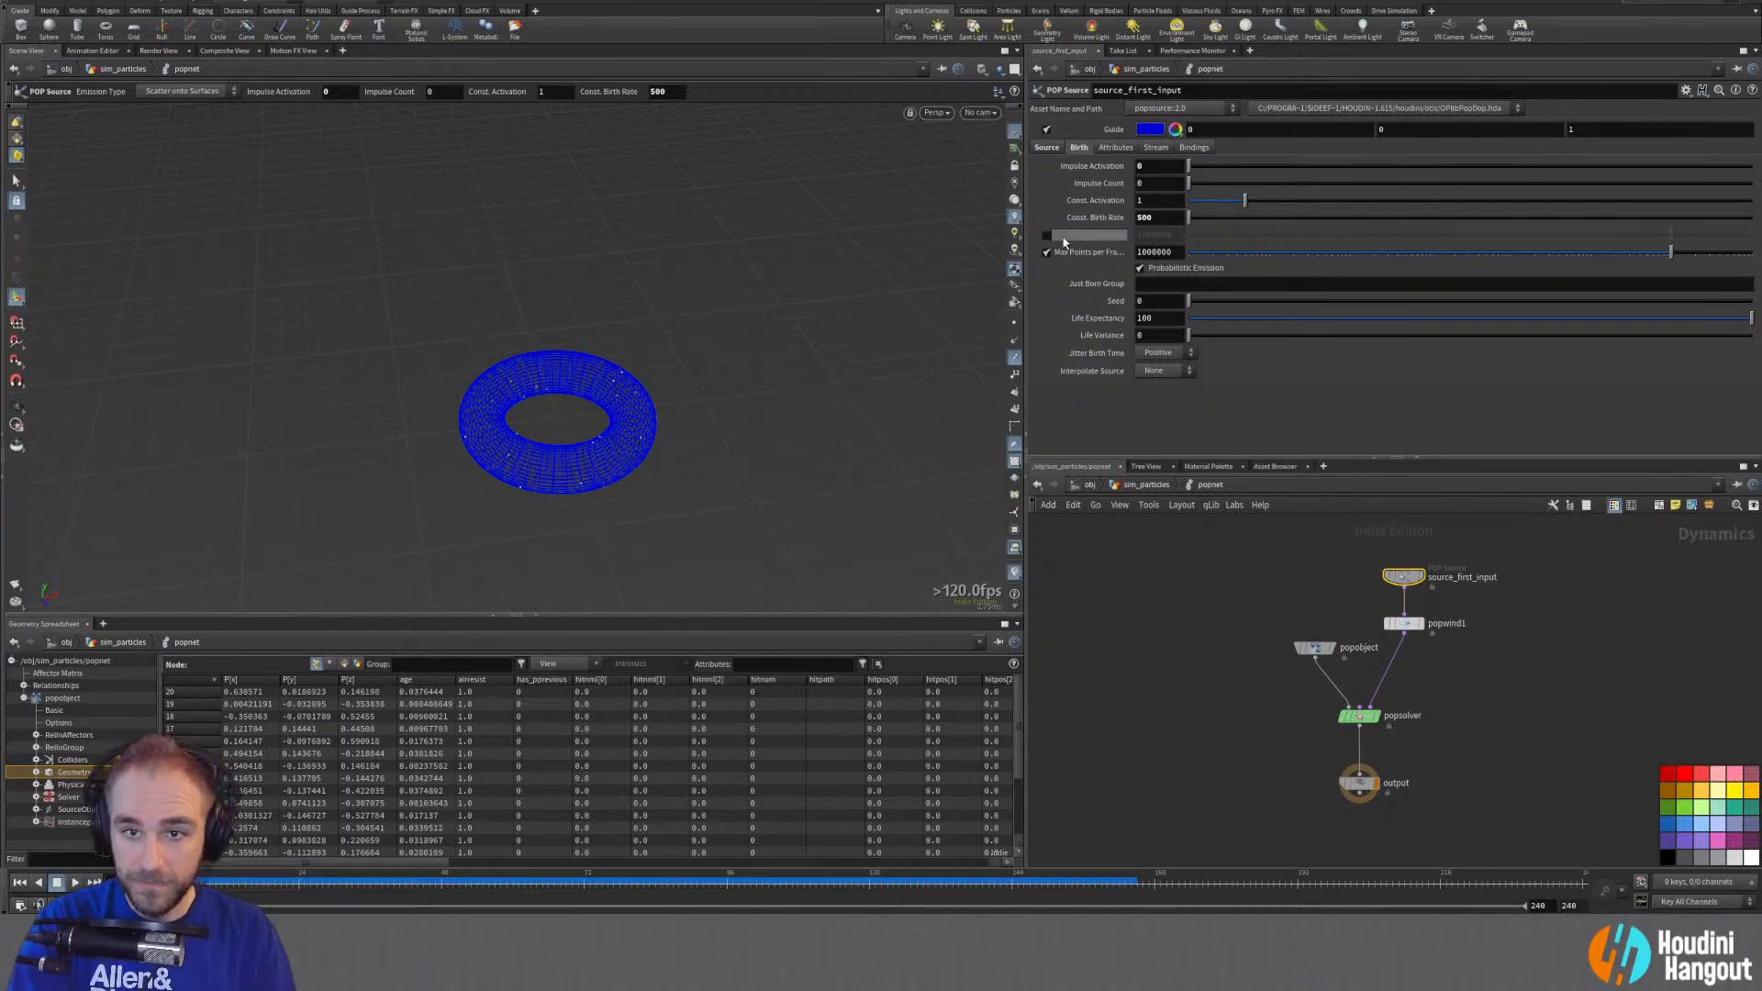
# Step: Enable Max Sim Points on source_first_input with a limit of 5000, play the simulation and return to the first frame
pyautogui.moveTo(1080, 256)
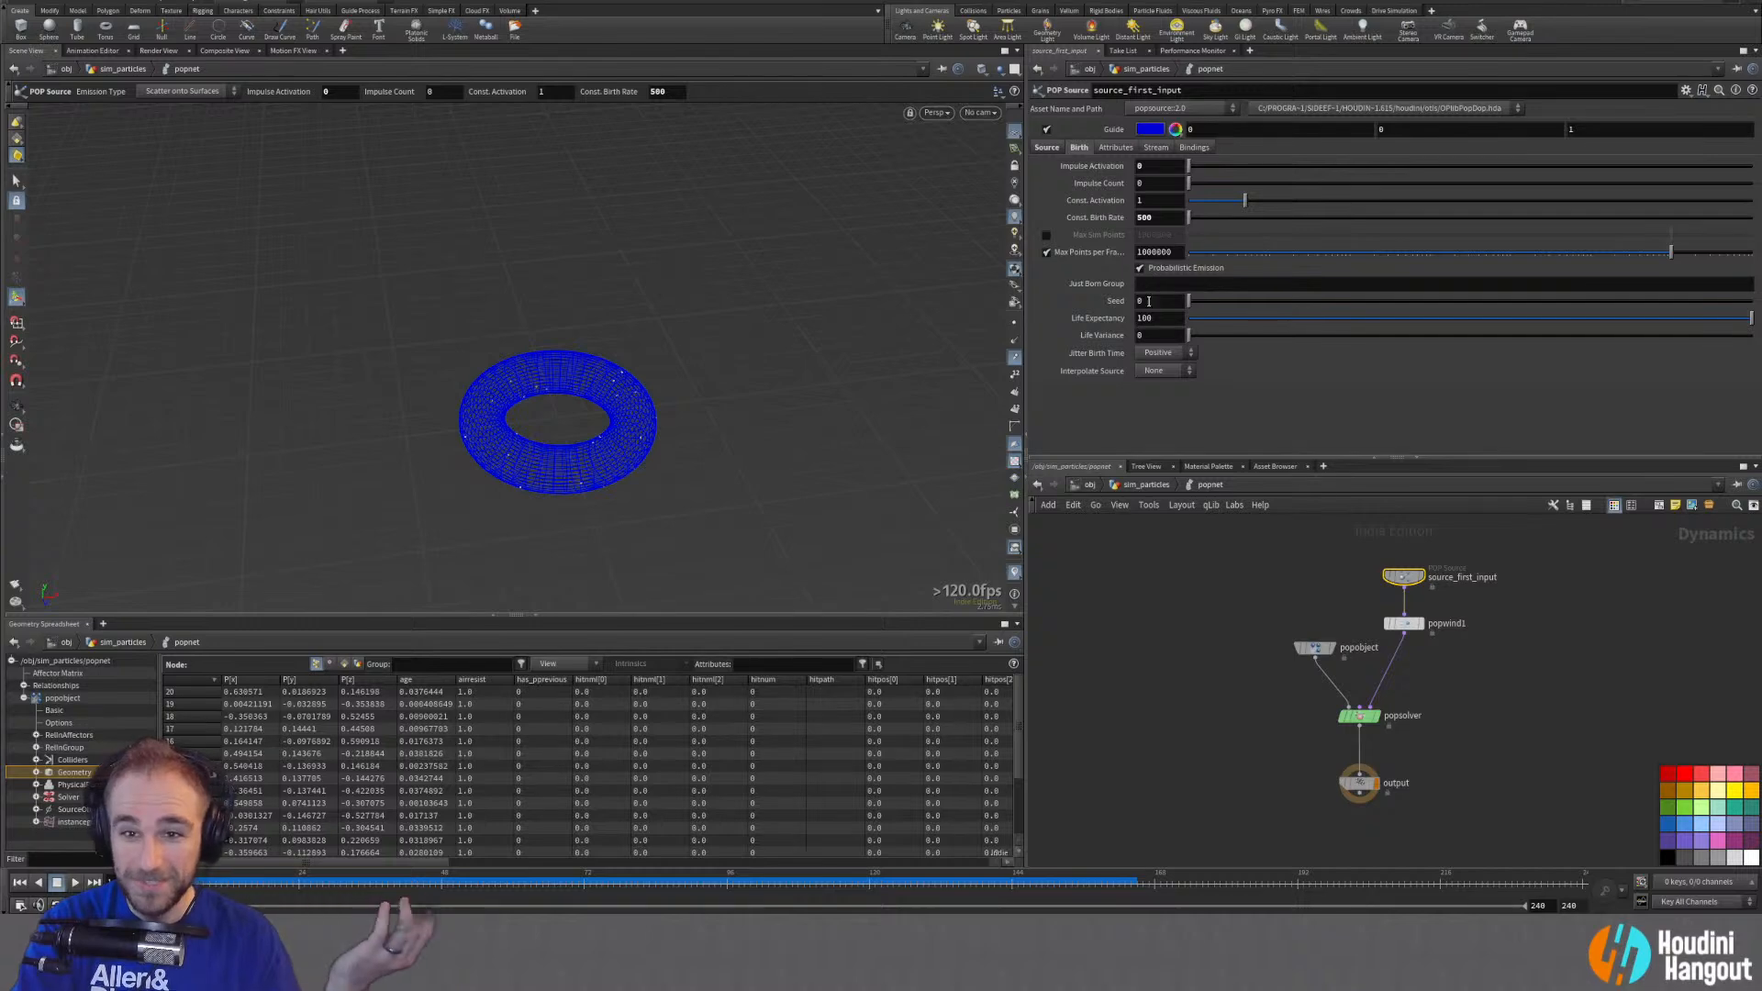
pyautogui.click(1047, 236)
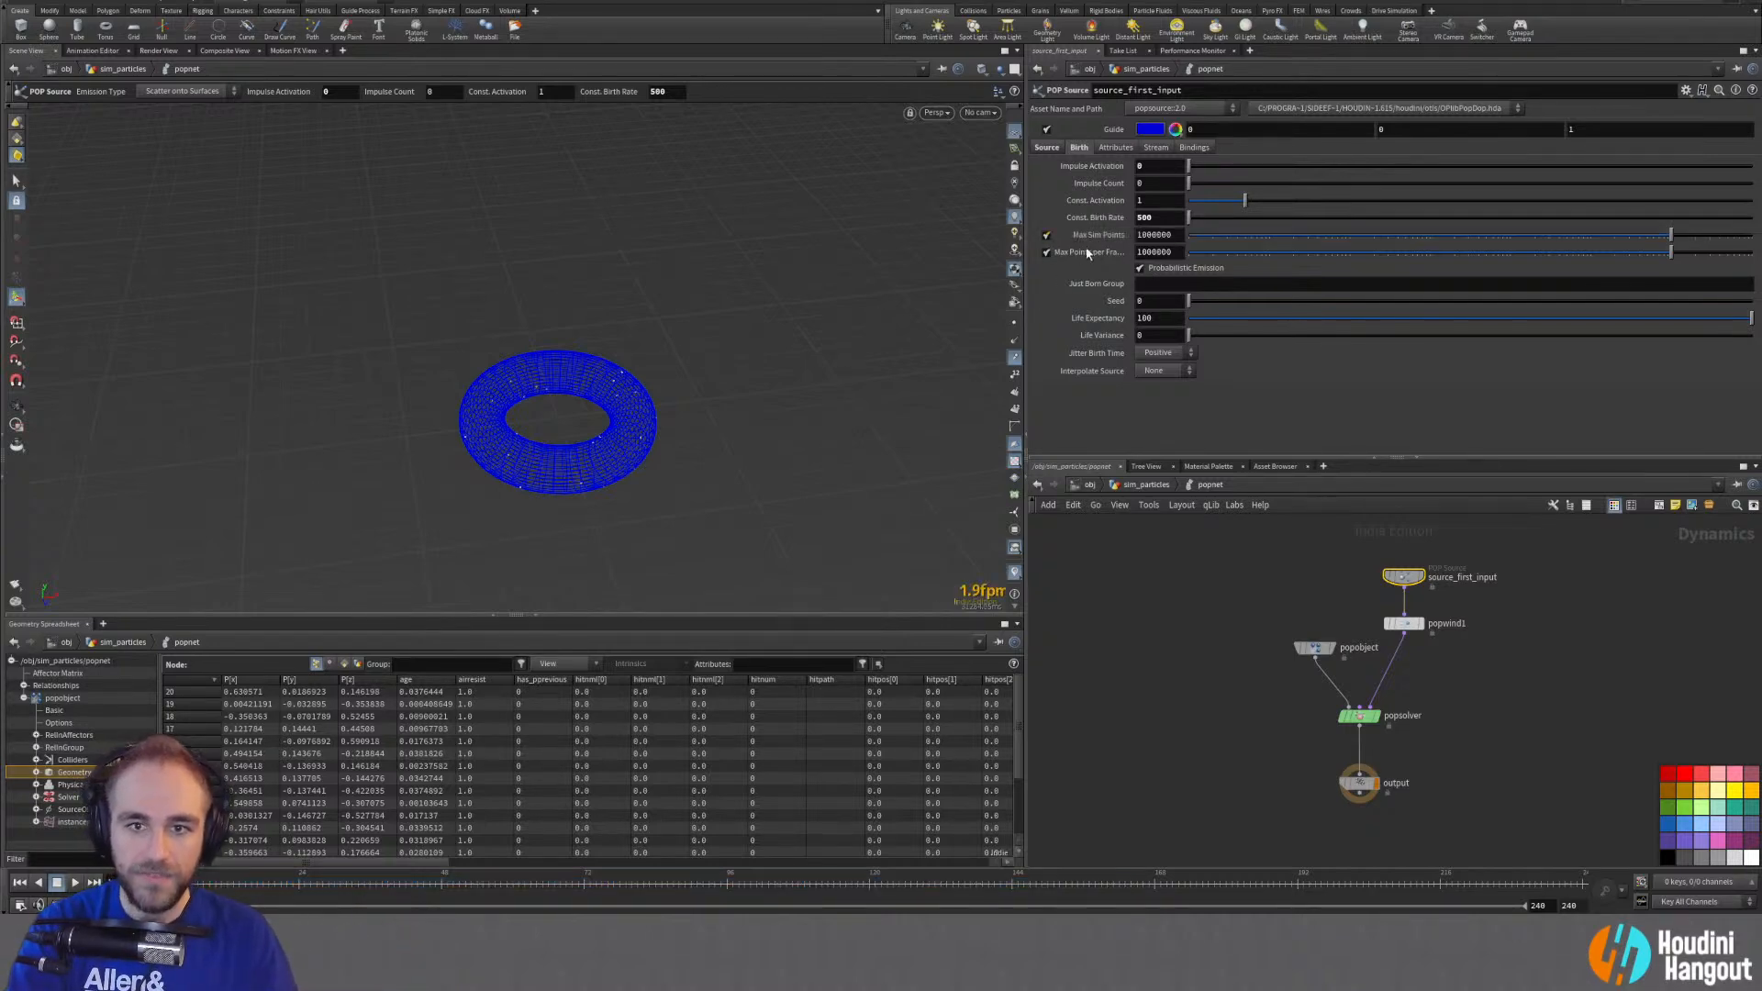
pyautogui.click(1190, 241)
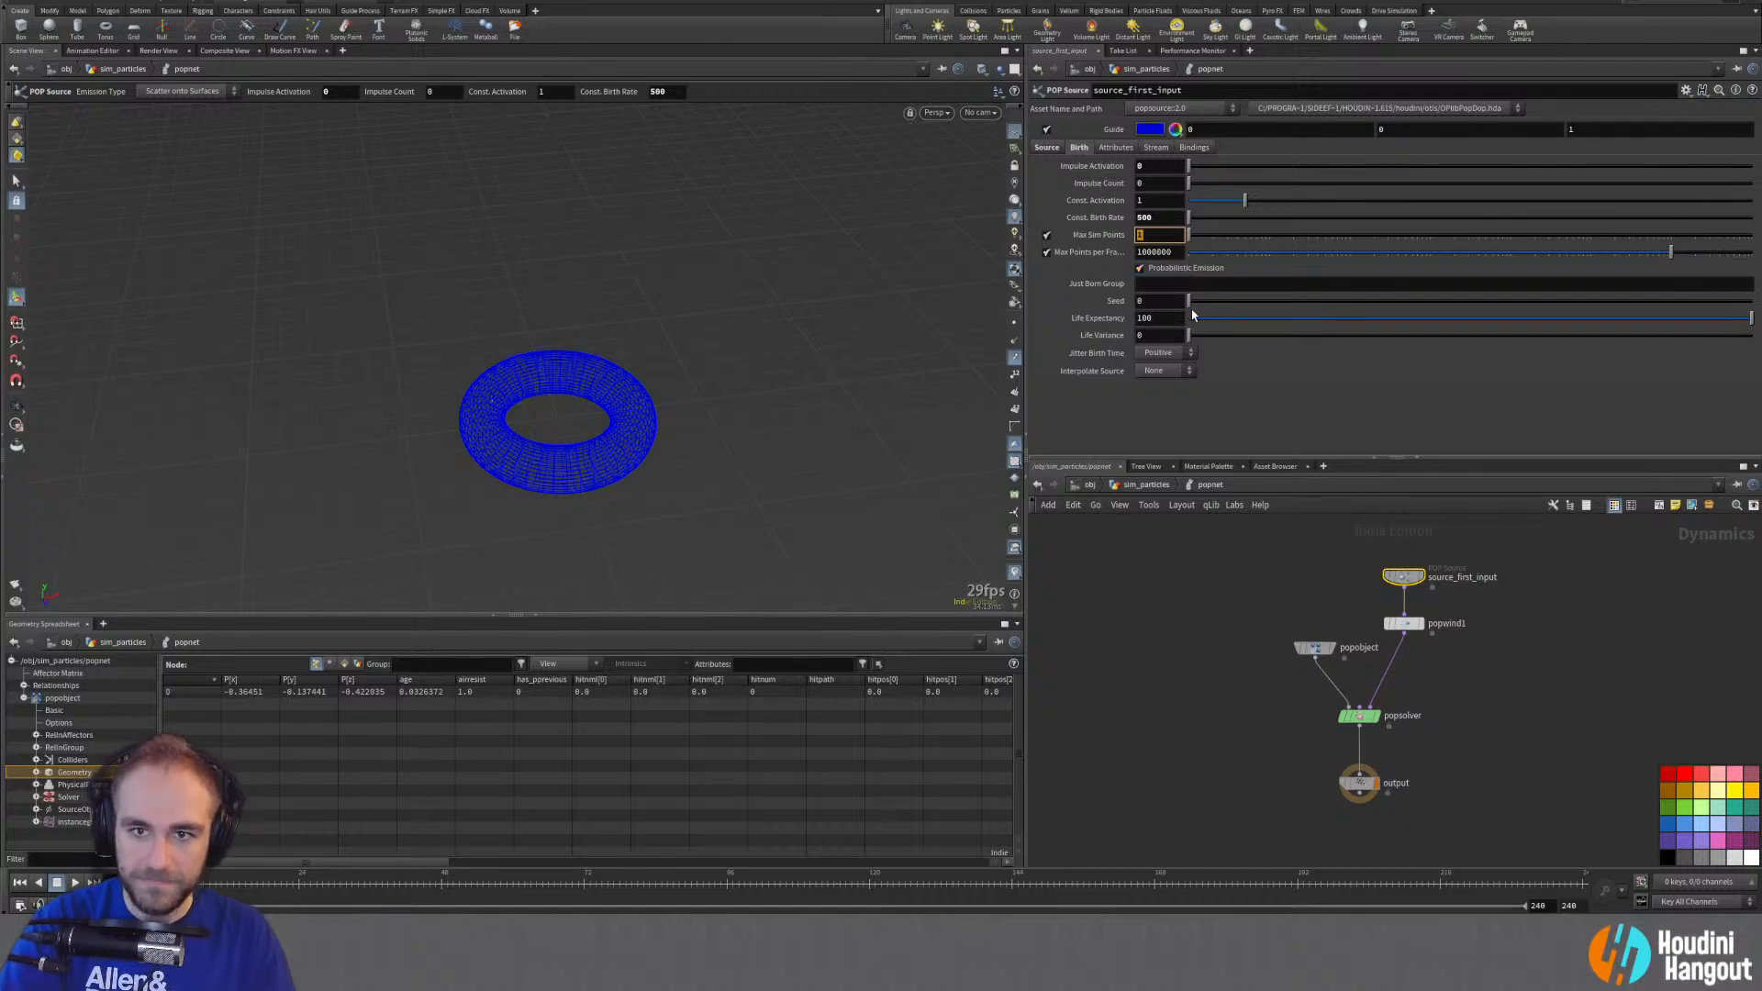
pyautogui.write('00')
pyautogui.press('Return')
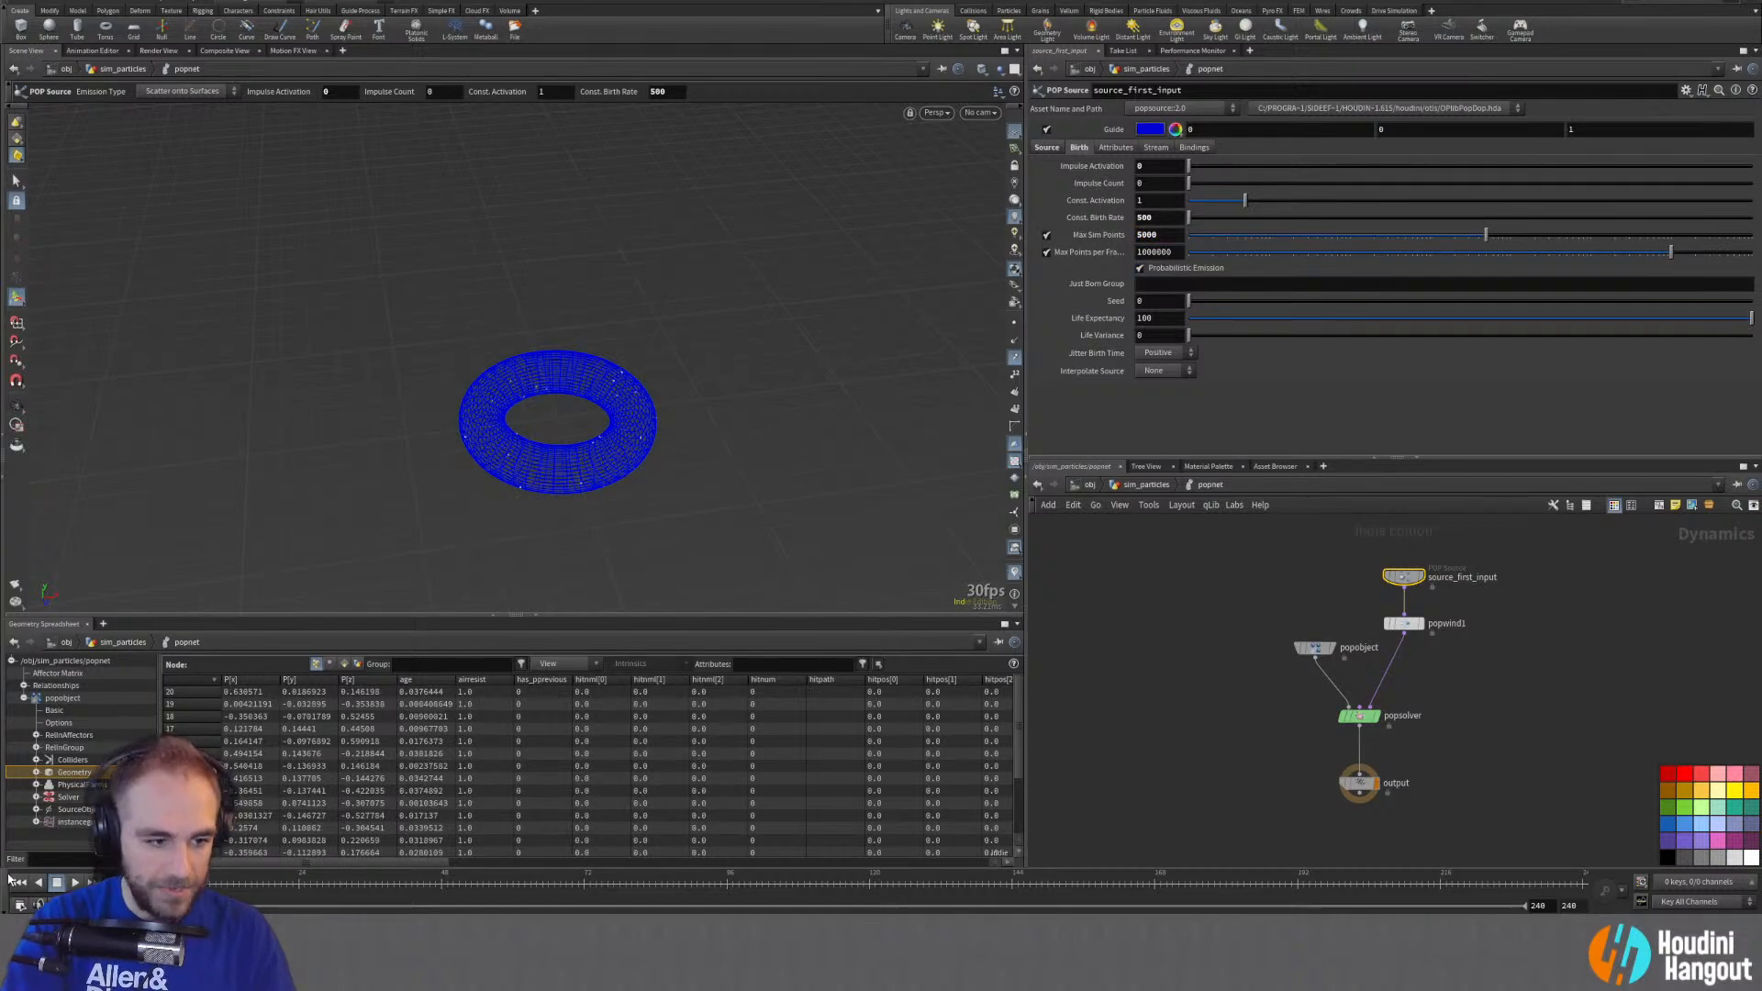
pyautogui.click(76, 881)
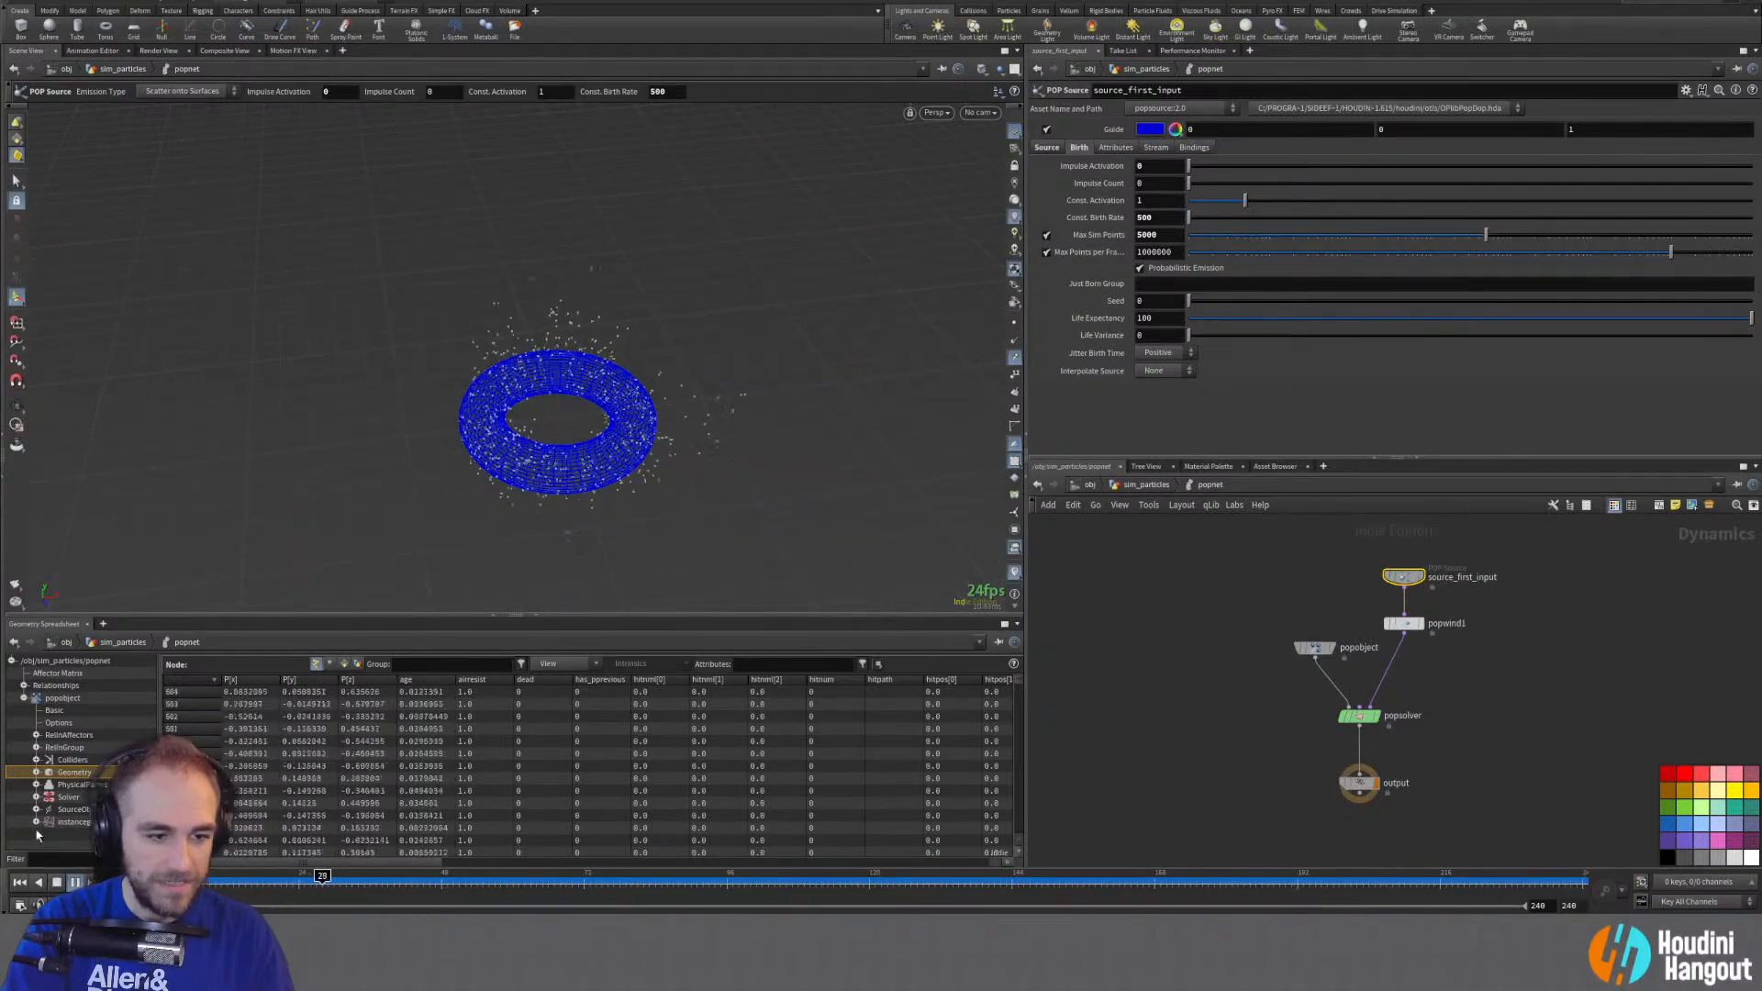
pyautogui.click(21, 884)
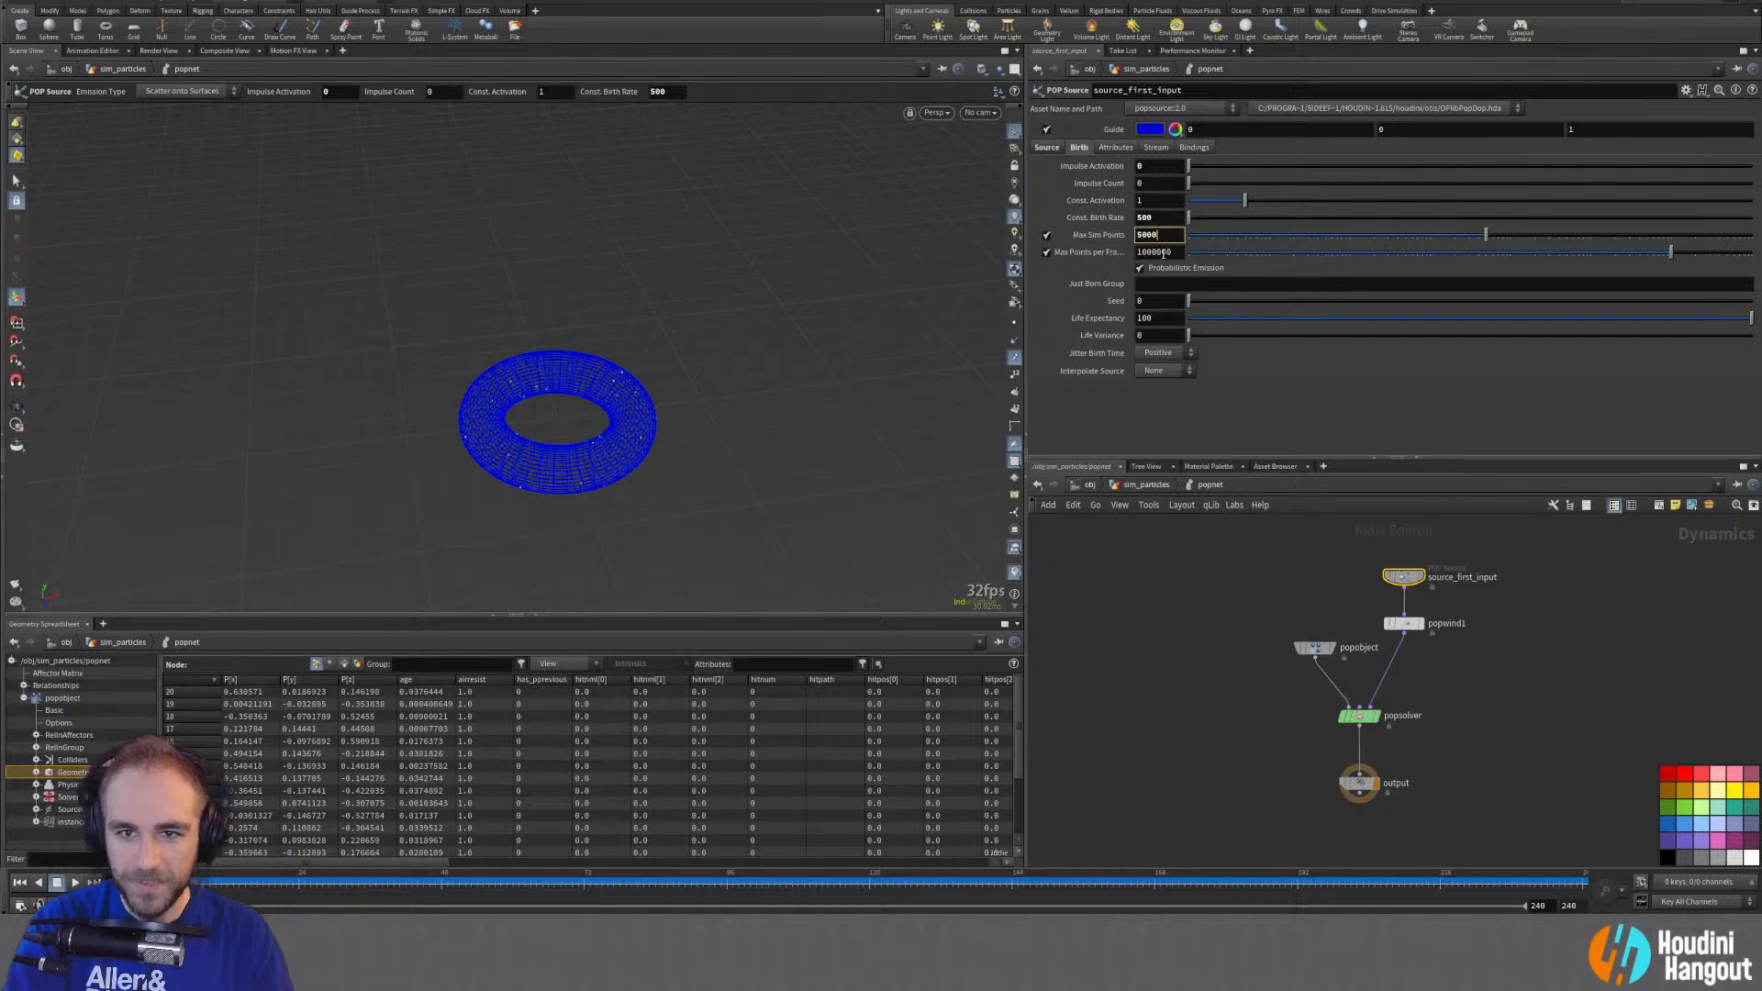
# Step: Lower the Max Sim Points limit to 1000 and play the simulation to view the capped emission
pyautogui.write('0')
pyautogui.press('Return')
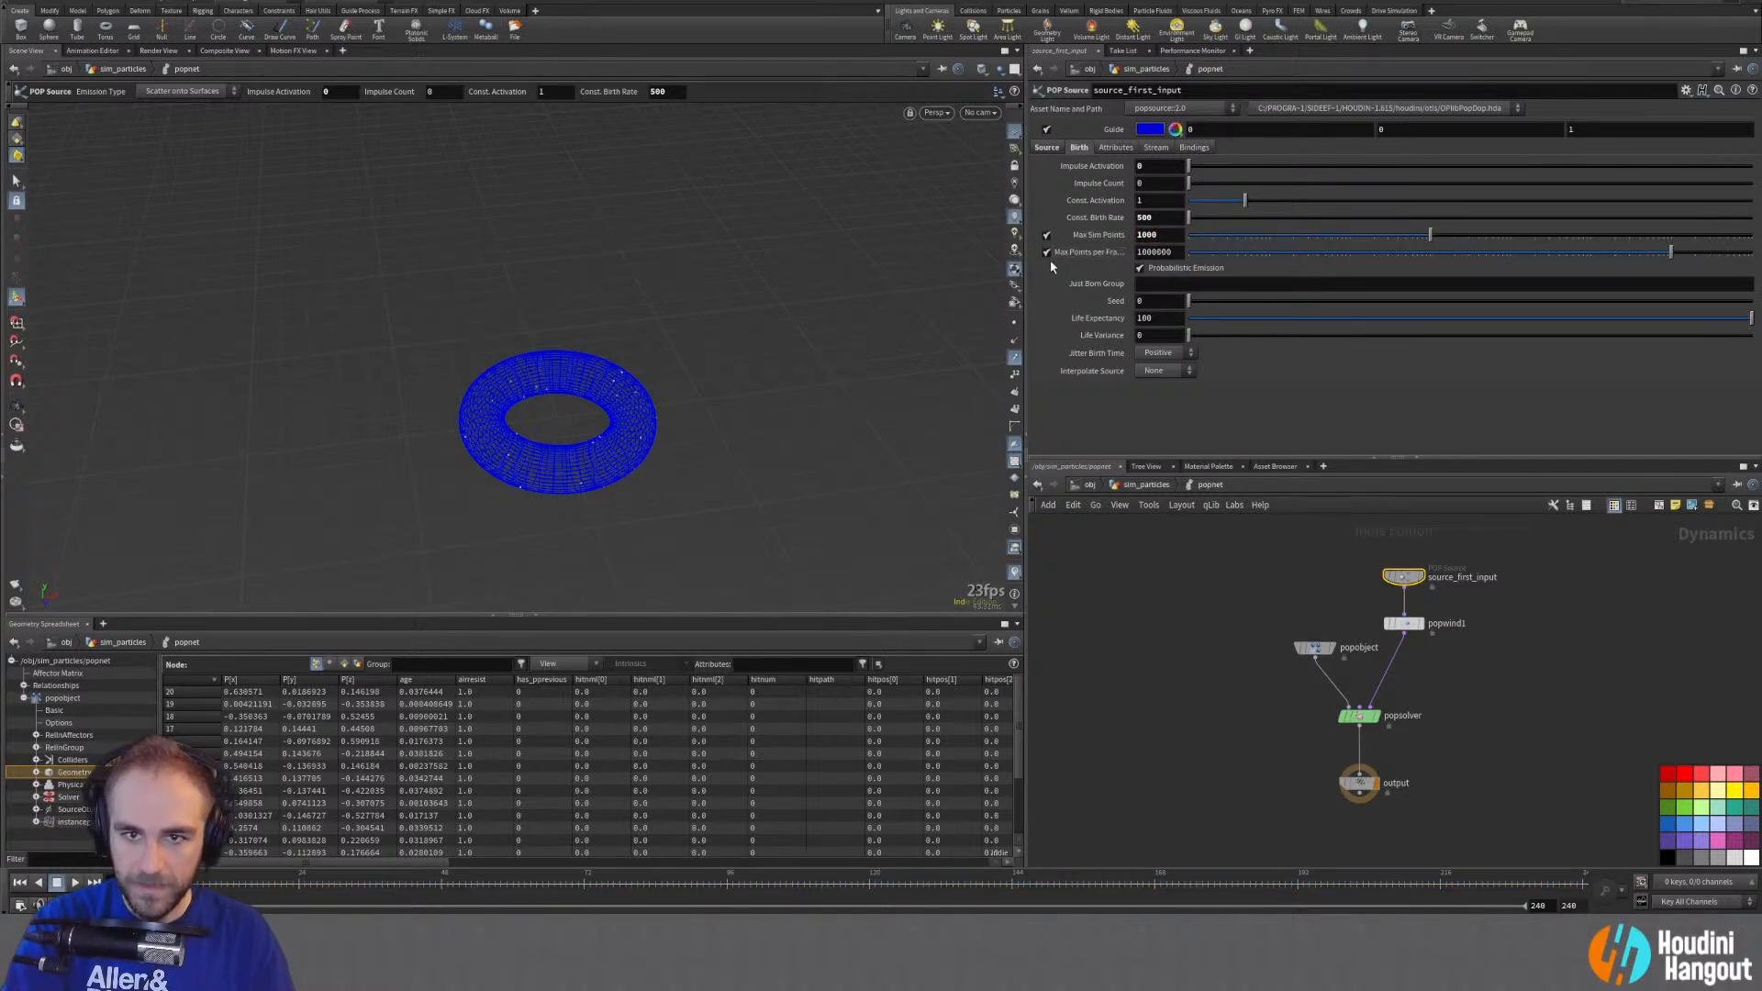
pyautogui.click(74, 884)
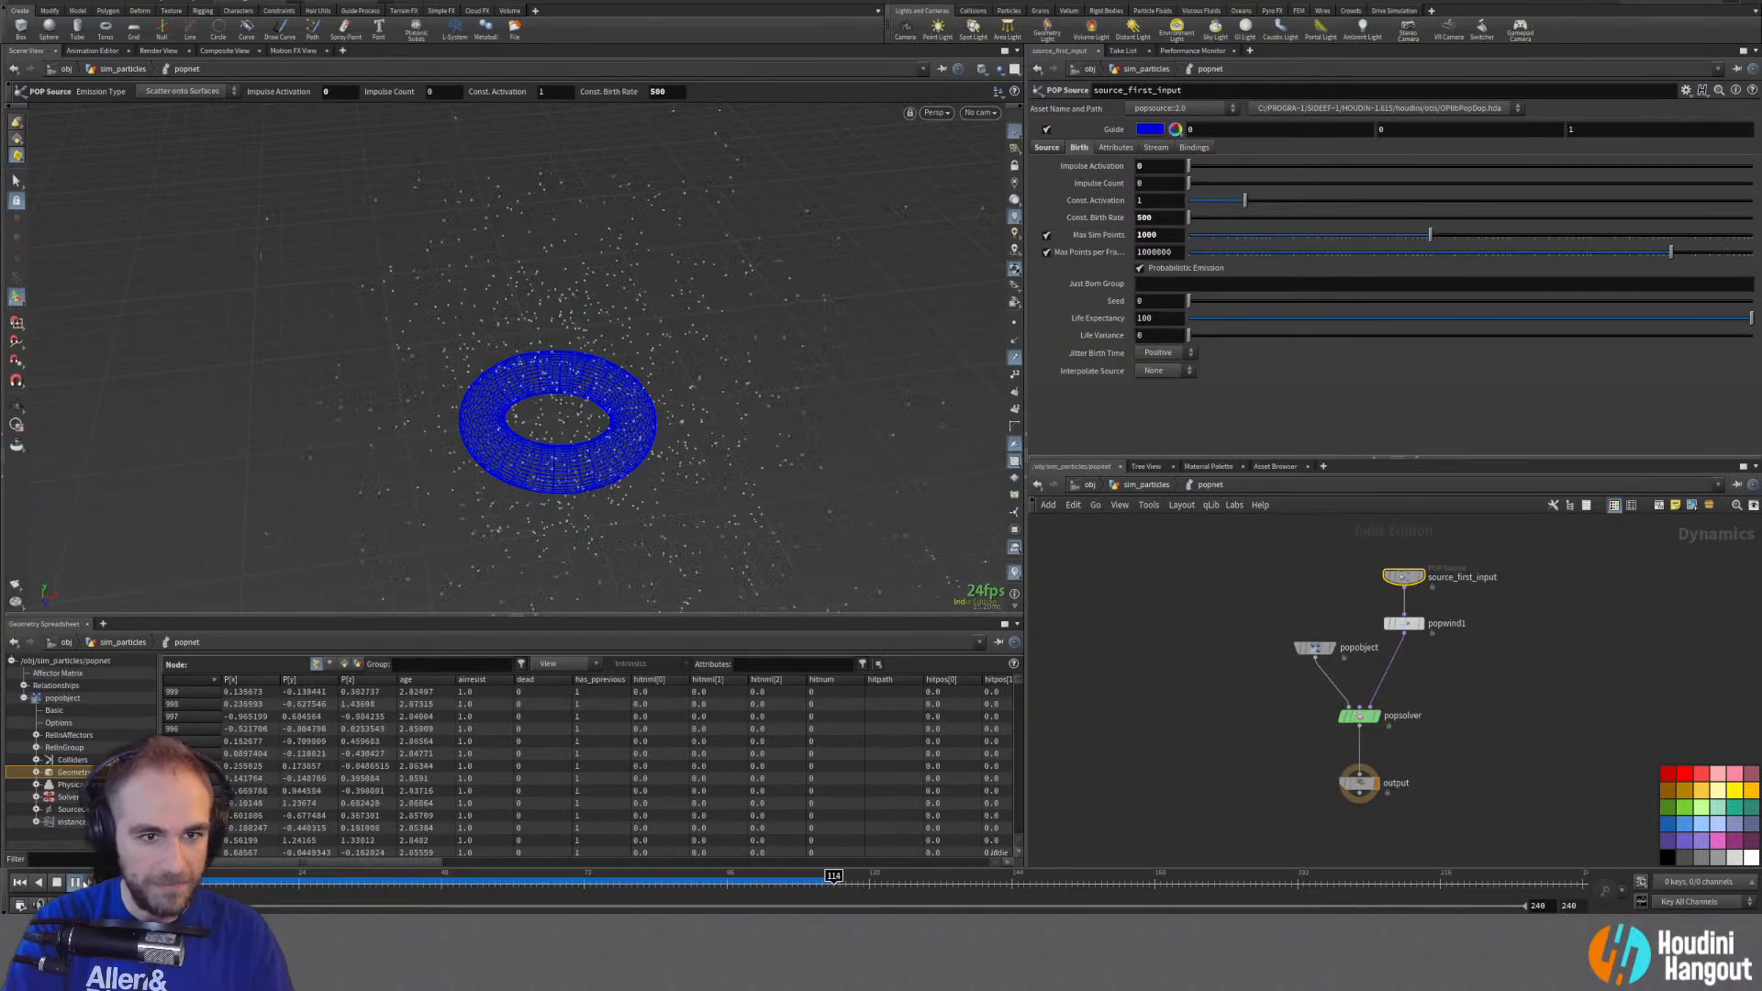
pyautogui.press('Escape')
pyautogui.moveTo(575, 405)
pyautogui.mouseDown()
pyautogui.moveTo(701, 370)
pyautogui.moveTo(728, 327)
pyautogui.moveTo(555, 402)
pyautogui.mouseUp()
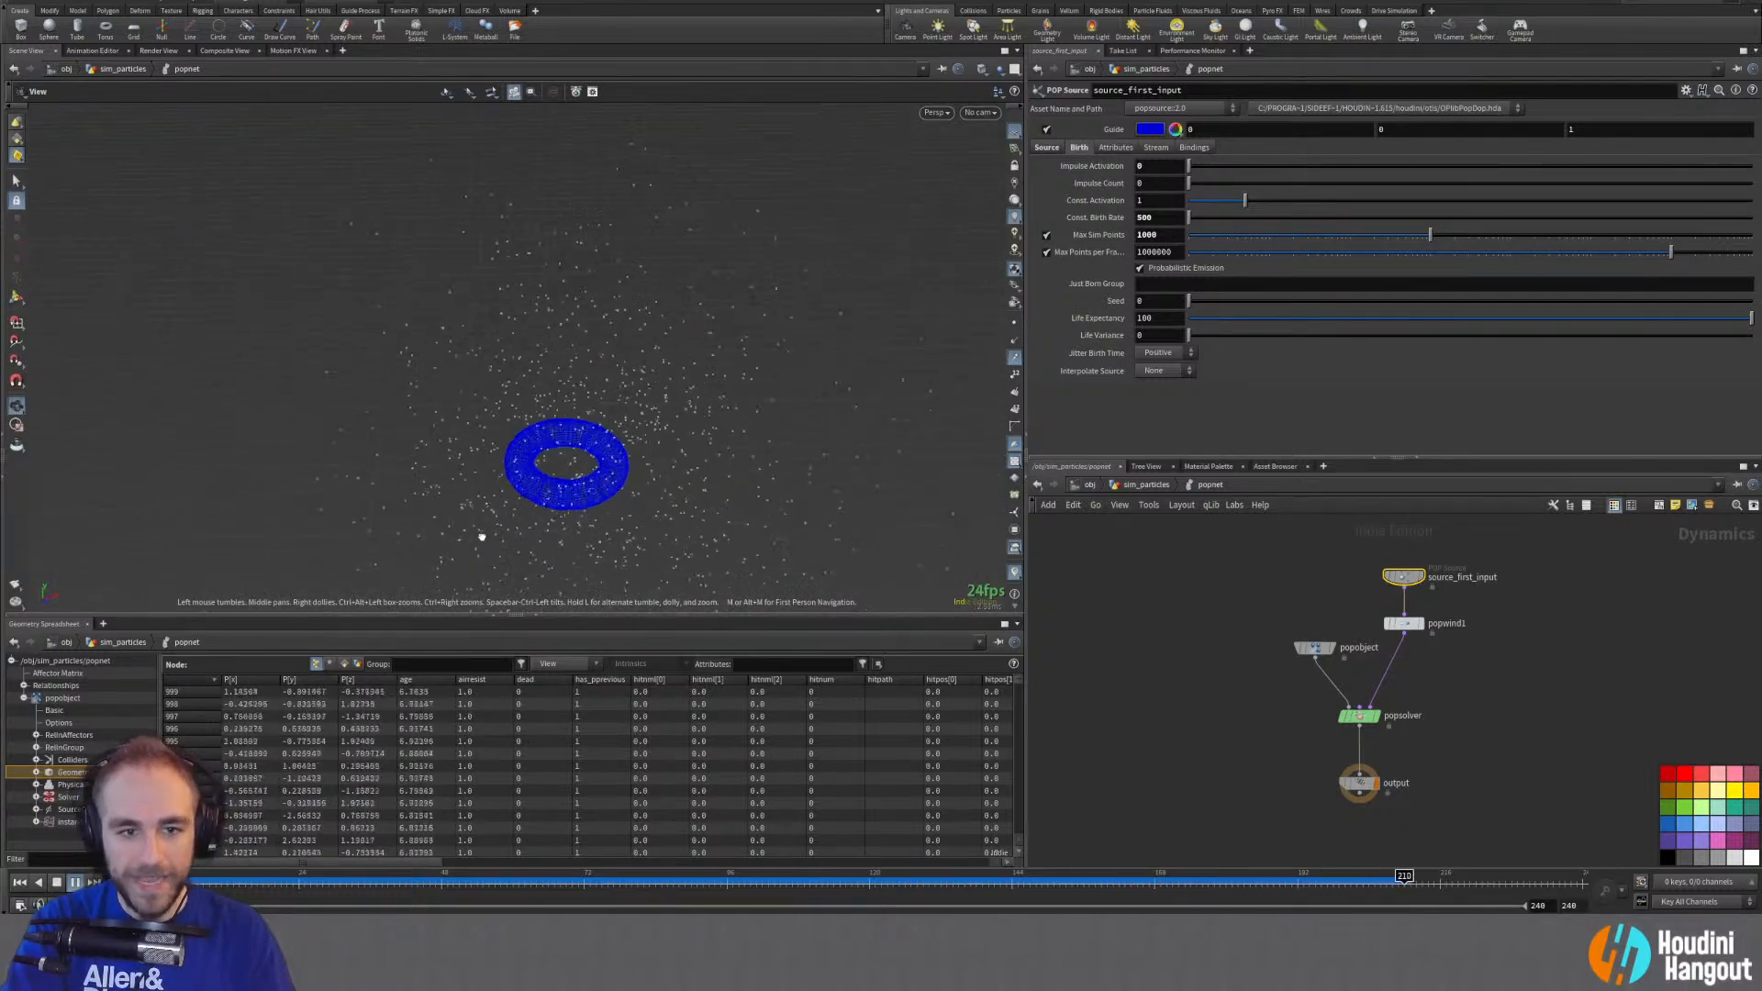
pyautogui.press('Return')
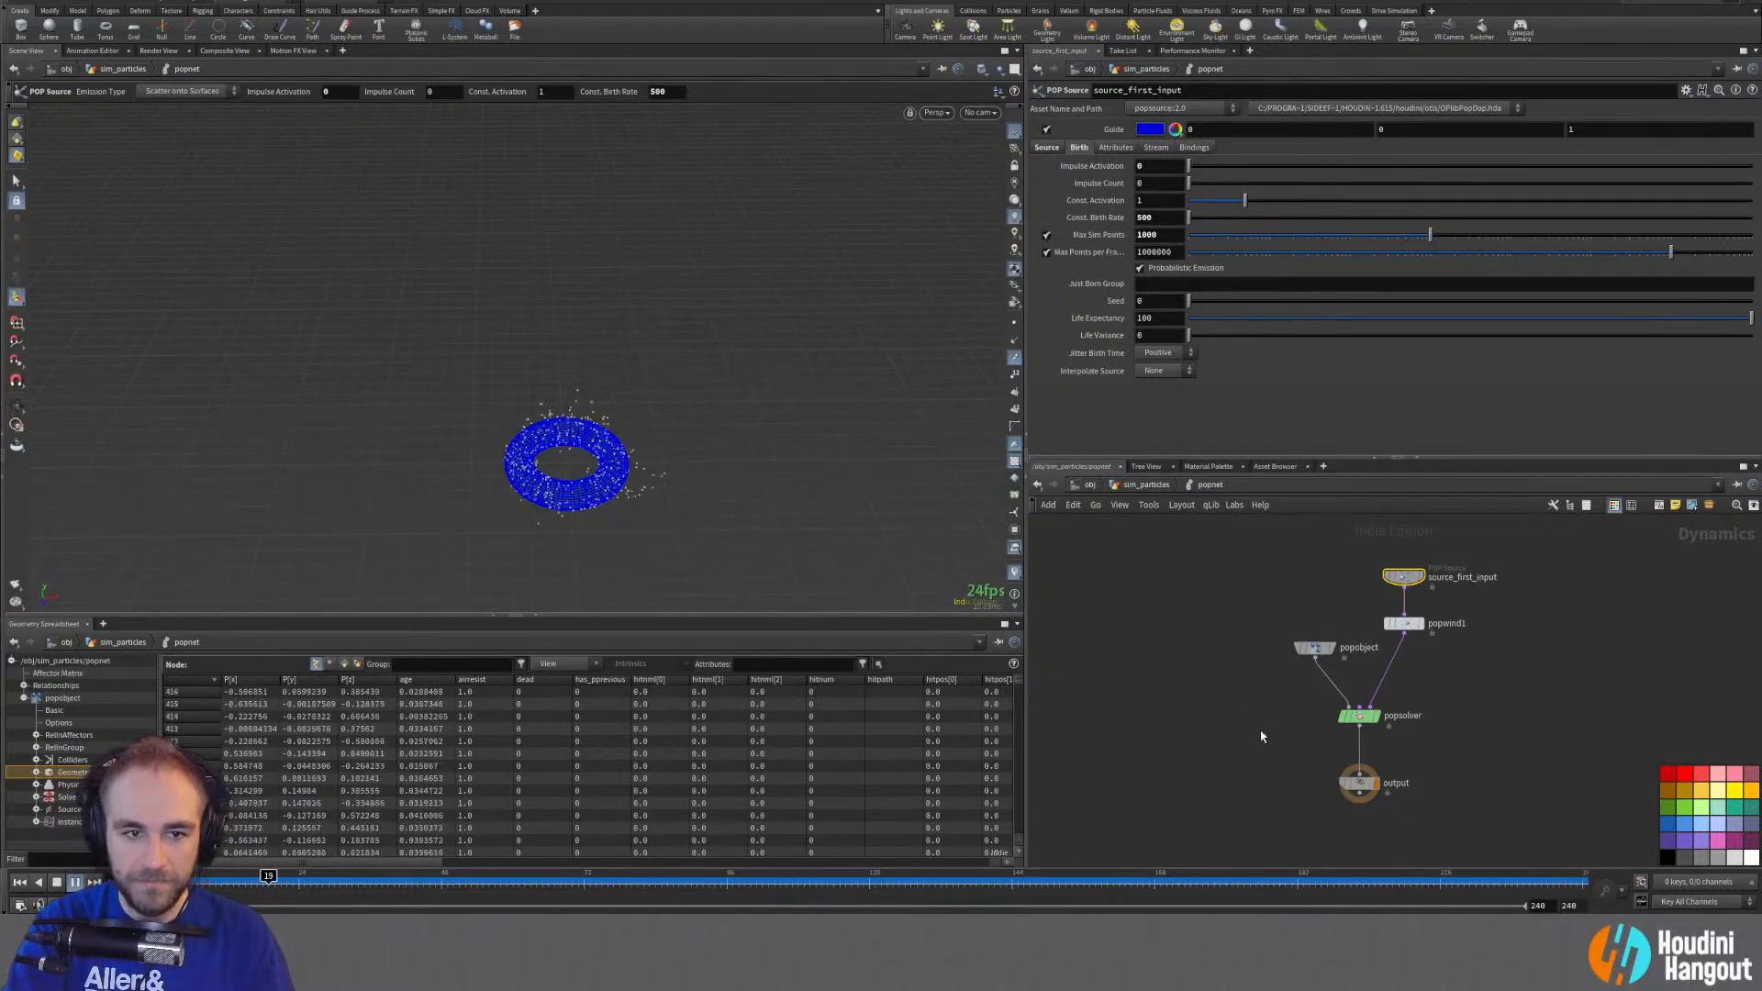
# Step: Disable the Max Sim Points limit on source_first_input and return to the first frame
pyautogui.click(1046, 235)
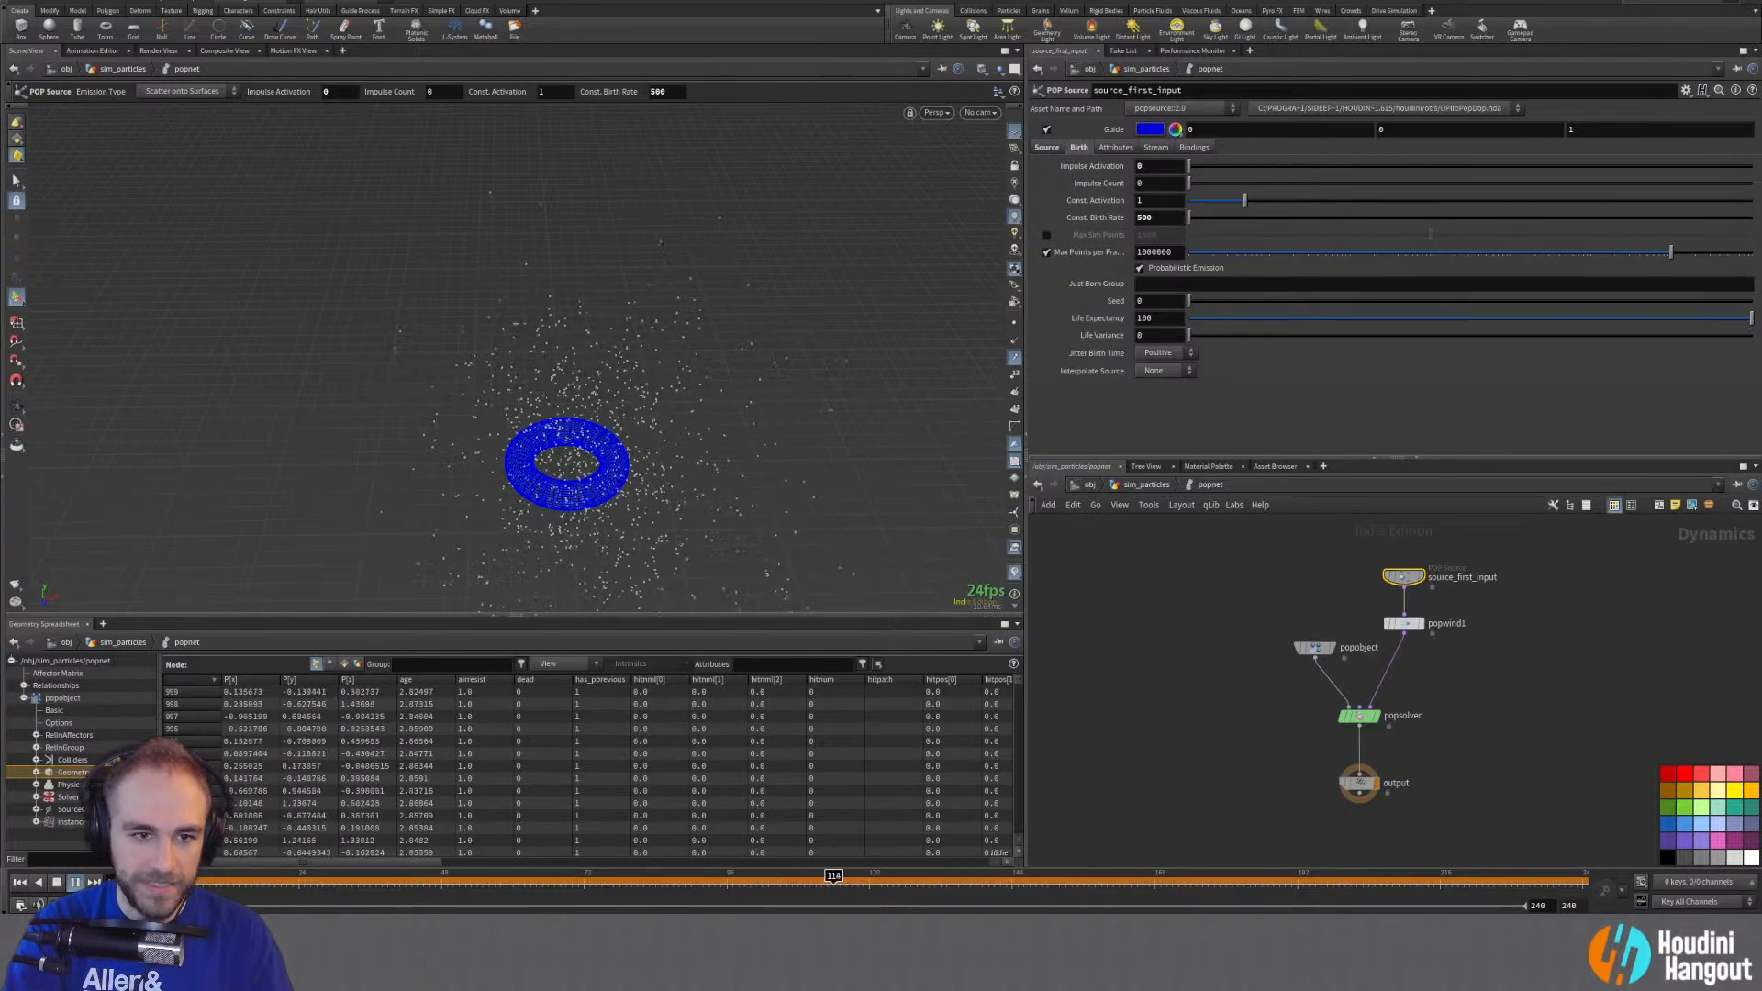
pyautogui.hotkey('ctrl', 'Up')
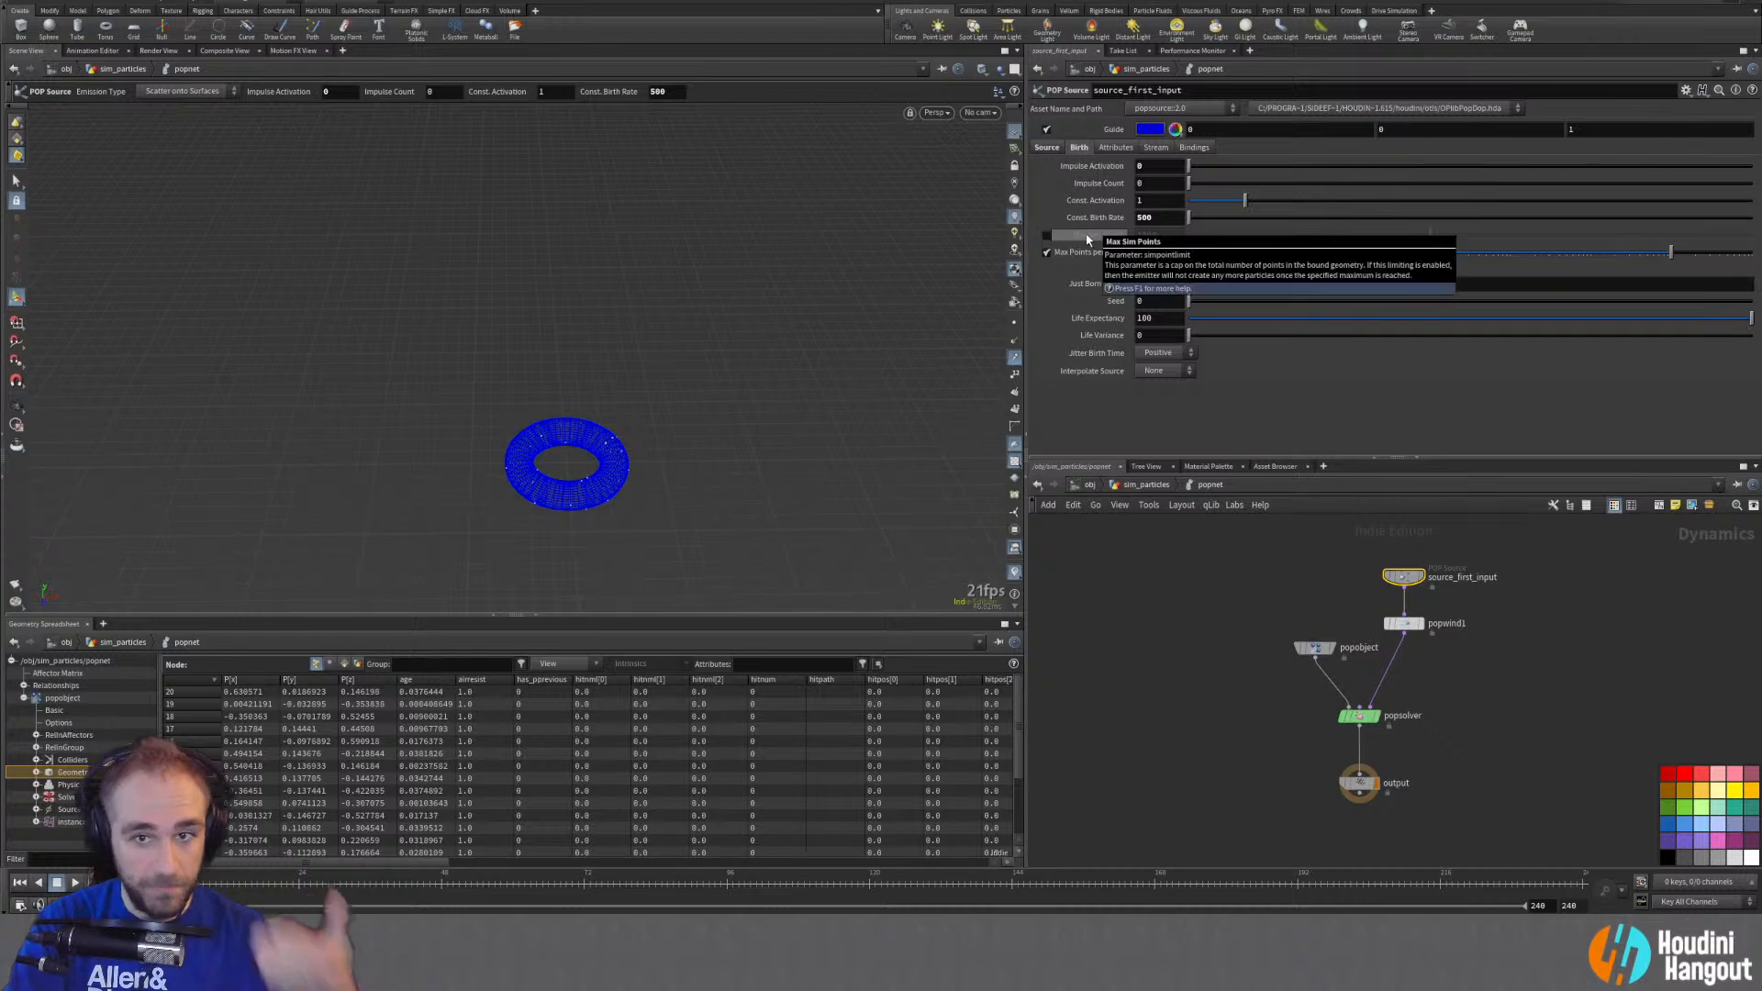
# Step: Review the parameters of popsolver and popobject, and return to the birth settings of source_first_input
pyautogui.click(1313, 648)
pyautogui.click(1363, 723)
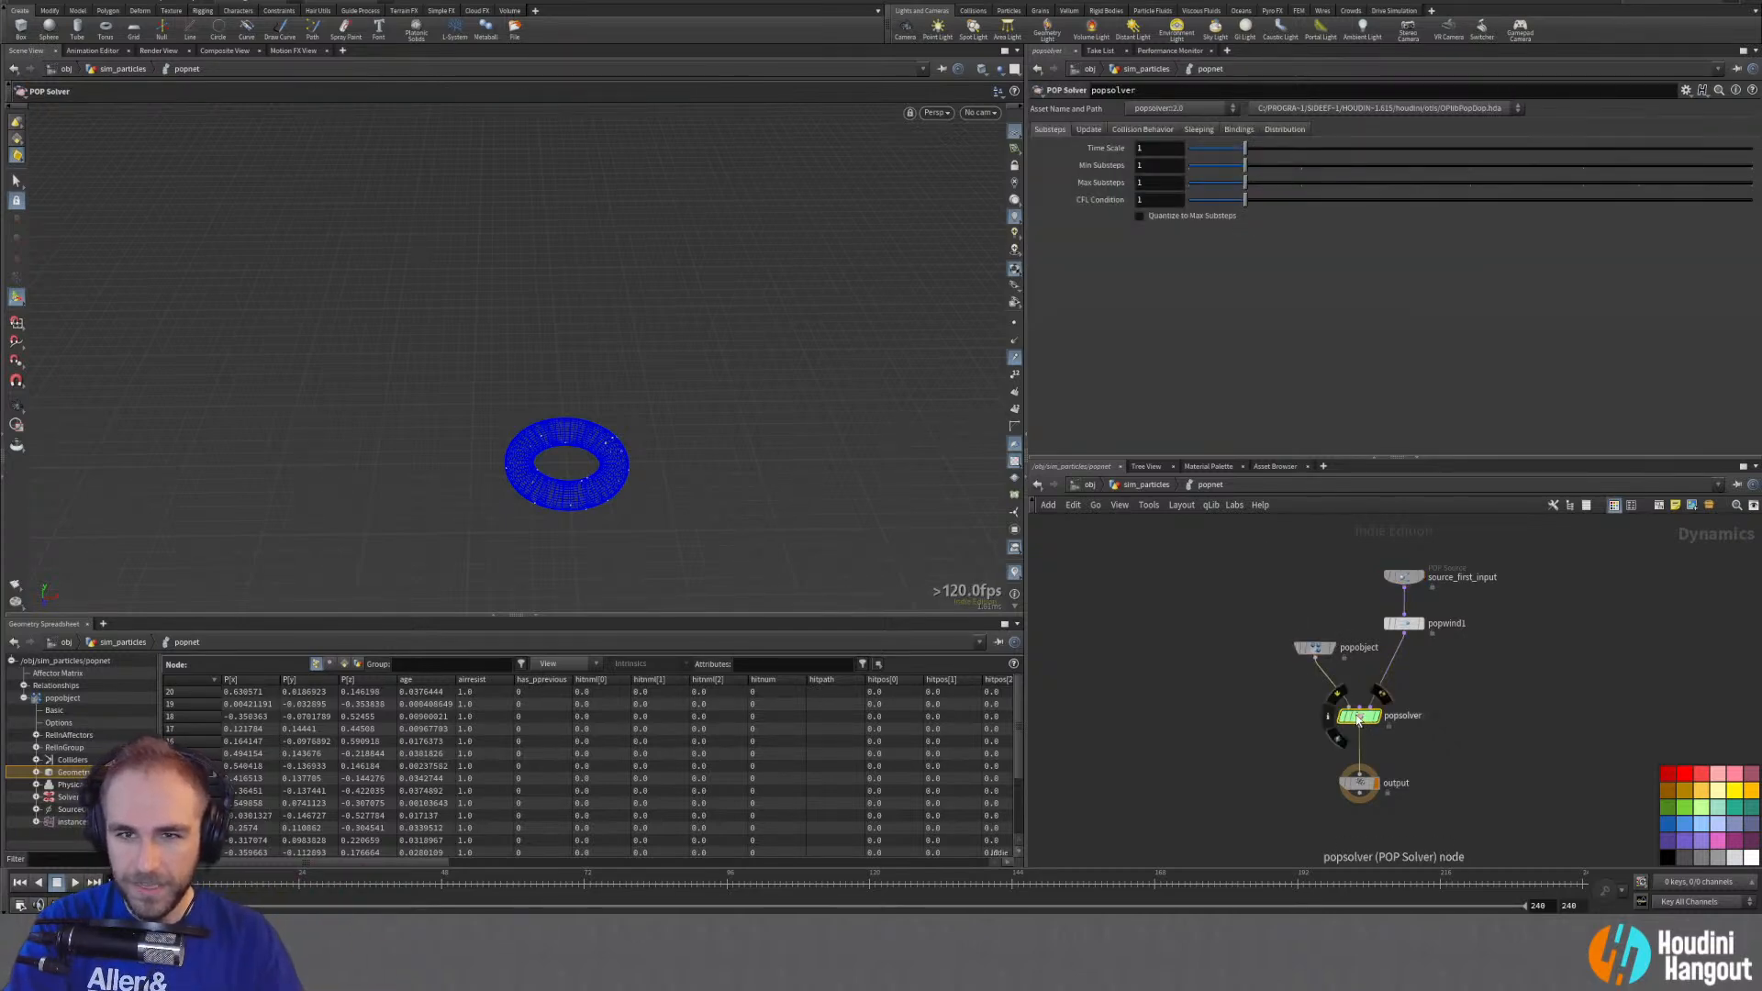
pyautogui.click(1312, 647)
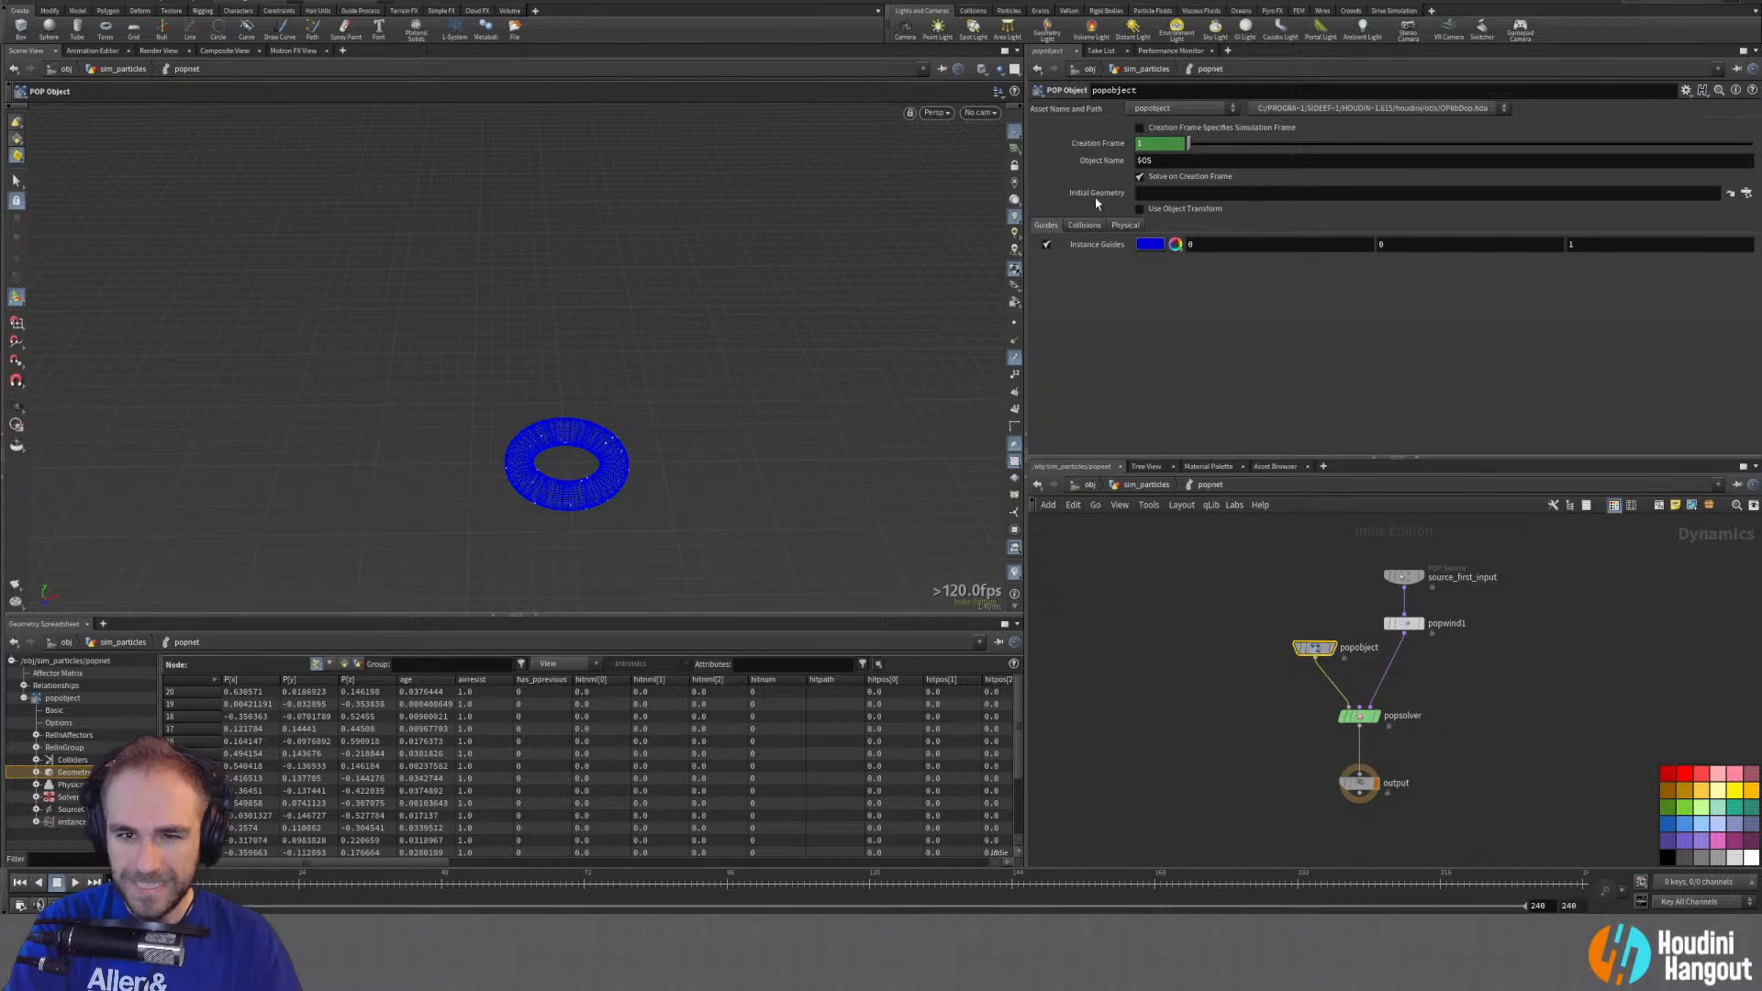
pyautogui.click(1410, 578)
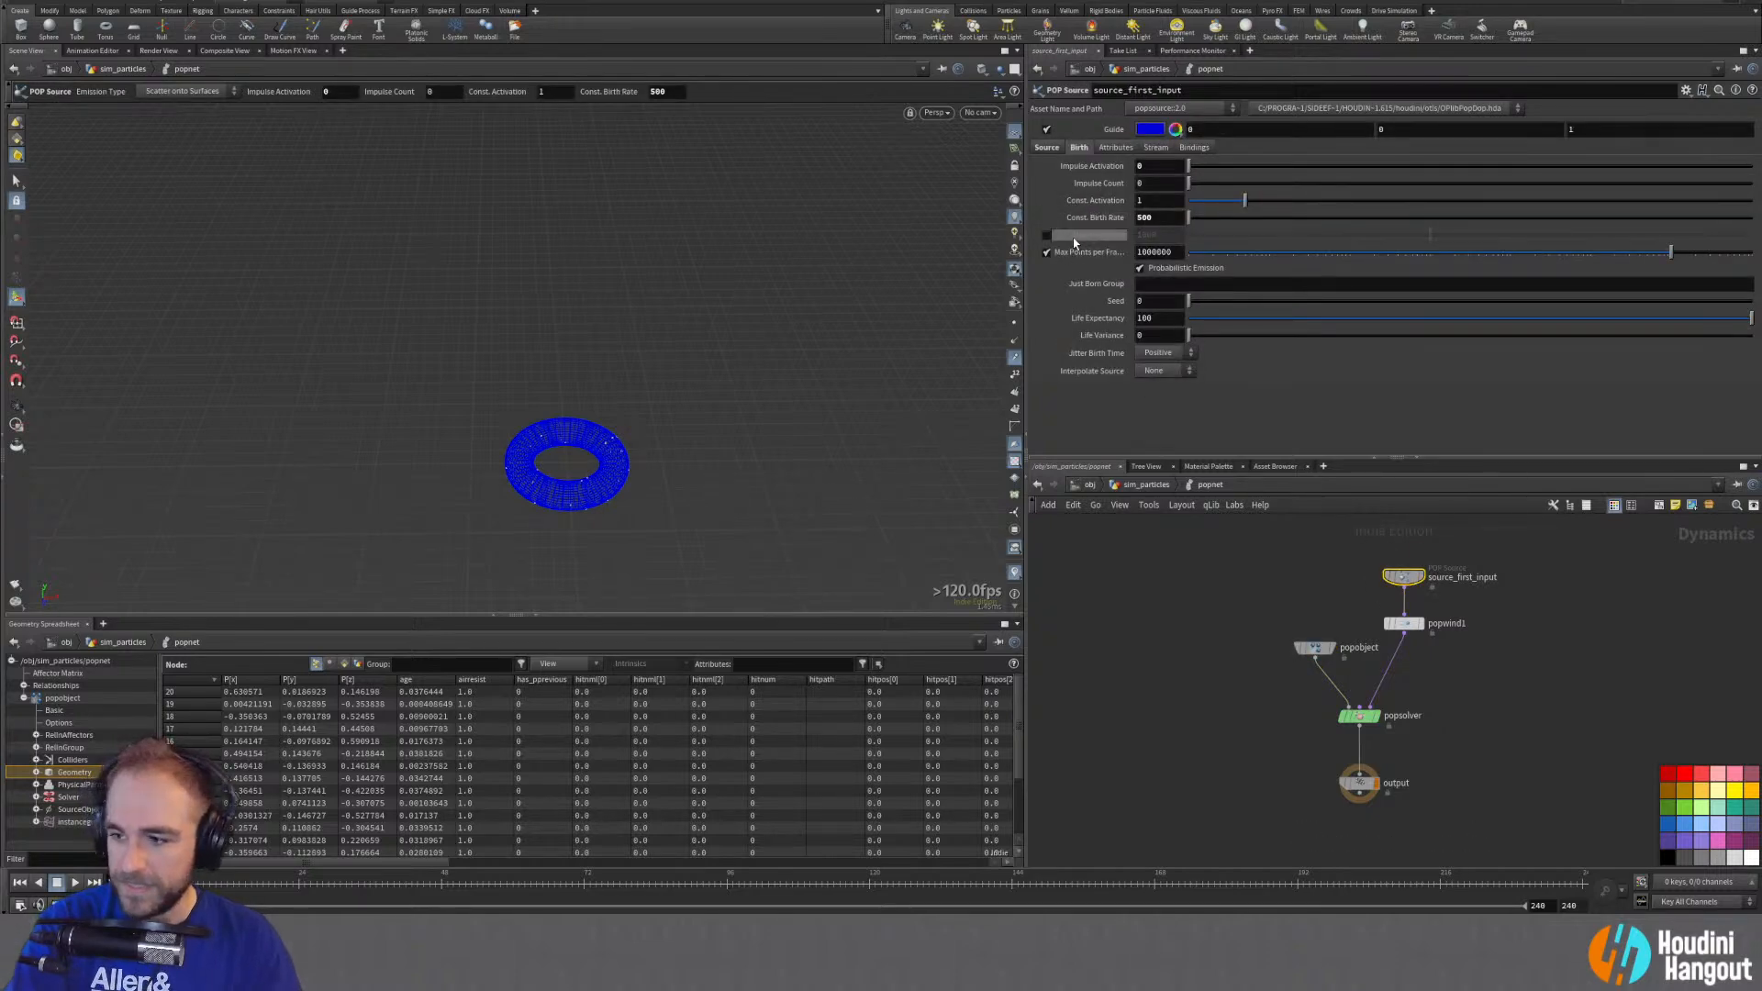
pyautogui.moveTo(1076, 246)
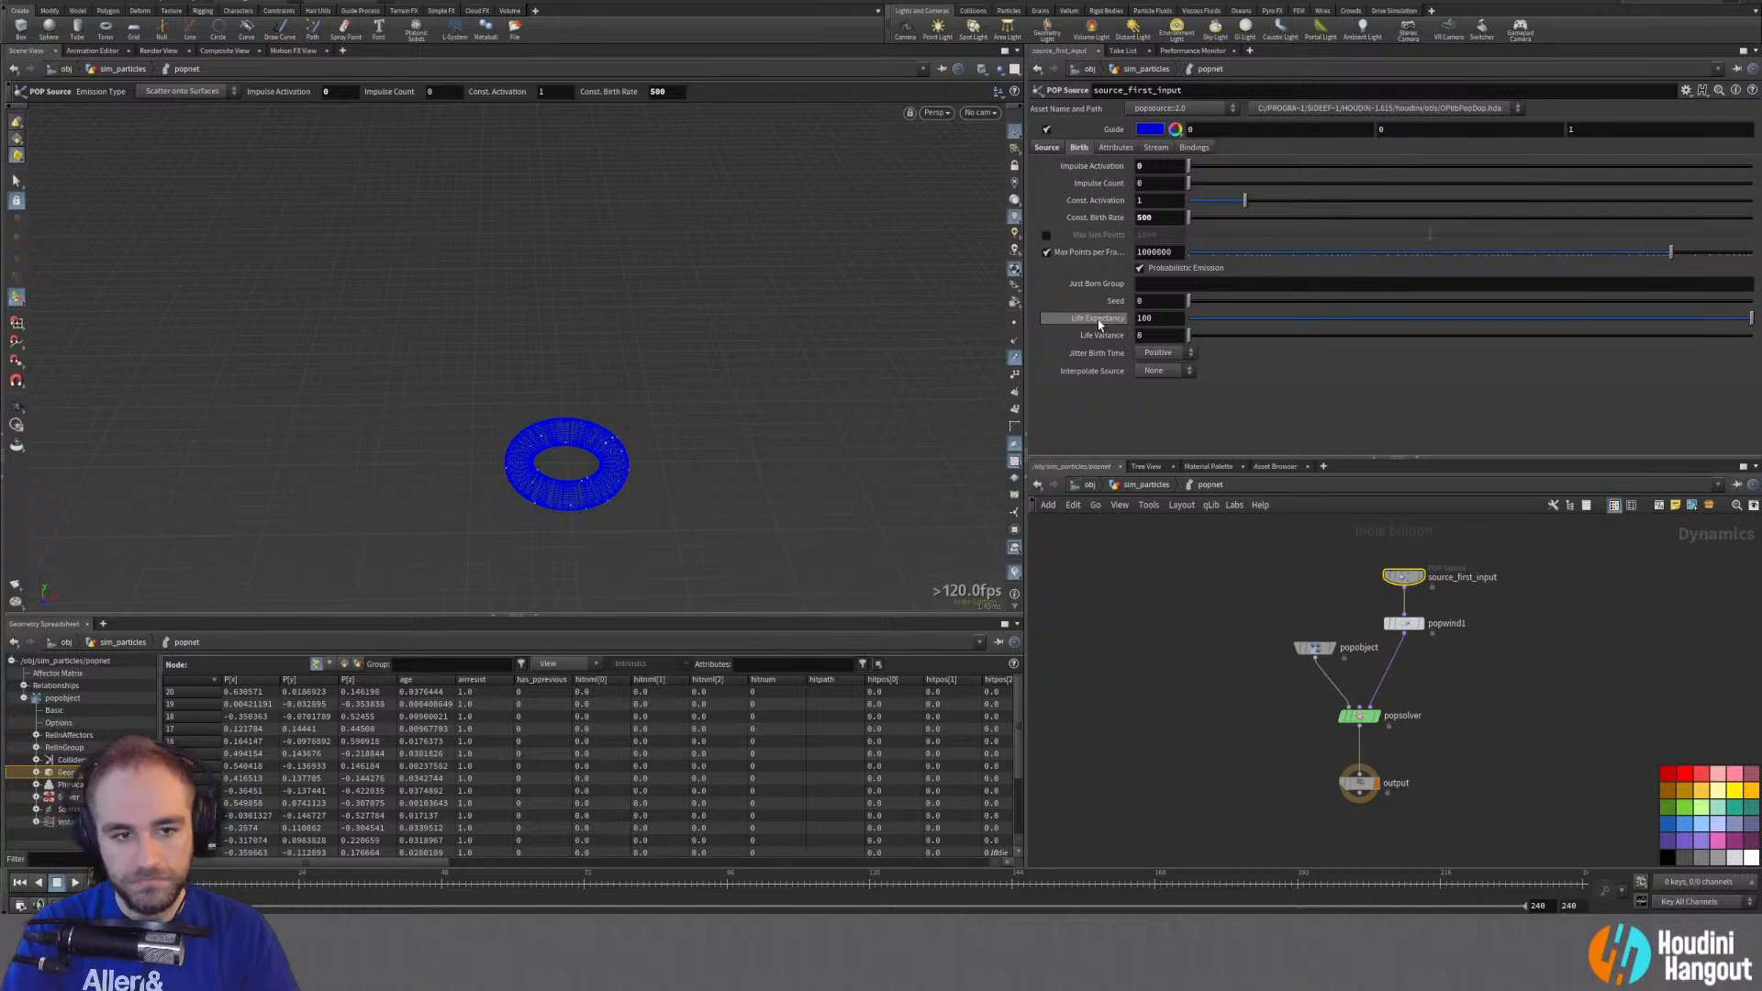
# Step: Check the Life Expectancy parameter, play the simulation briefly and return to the first frame
pyautogui.moveTo(1098, 323)
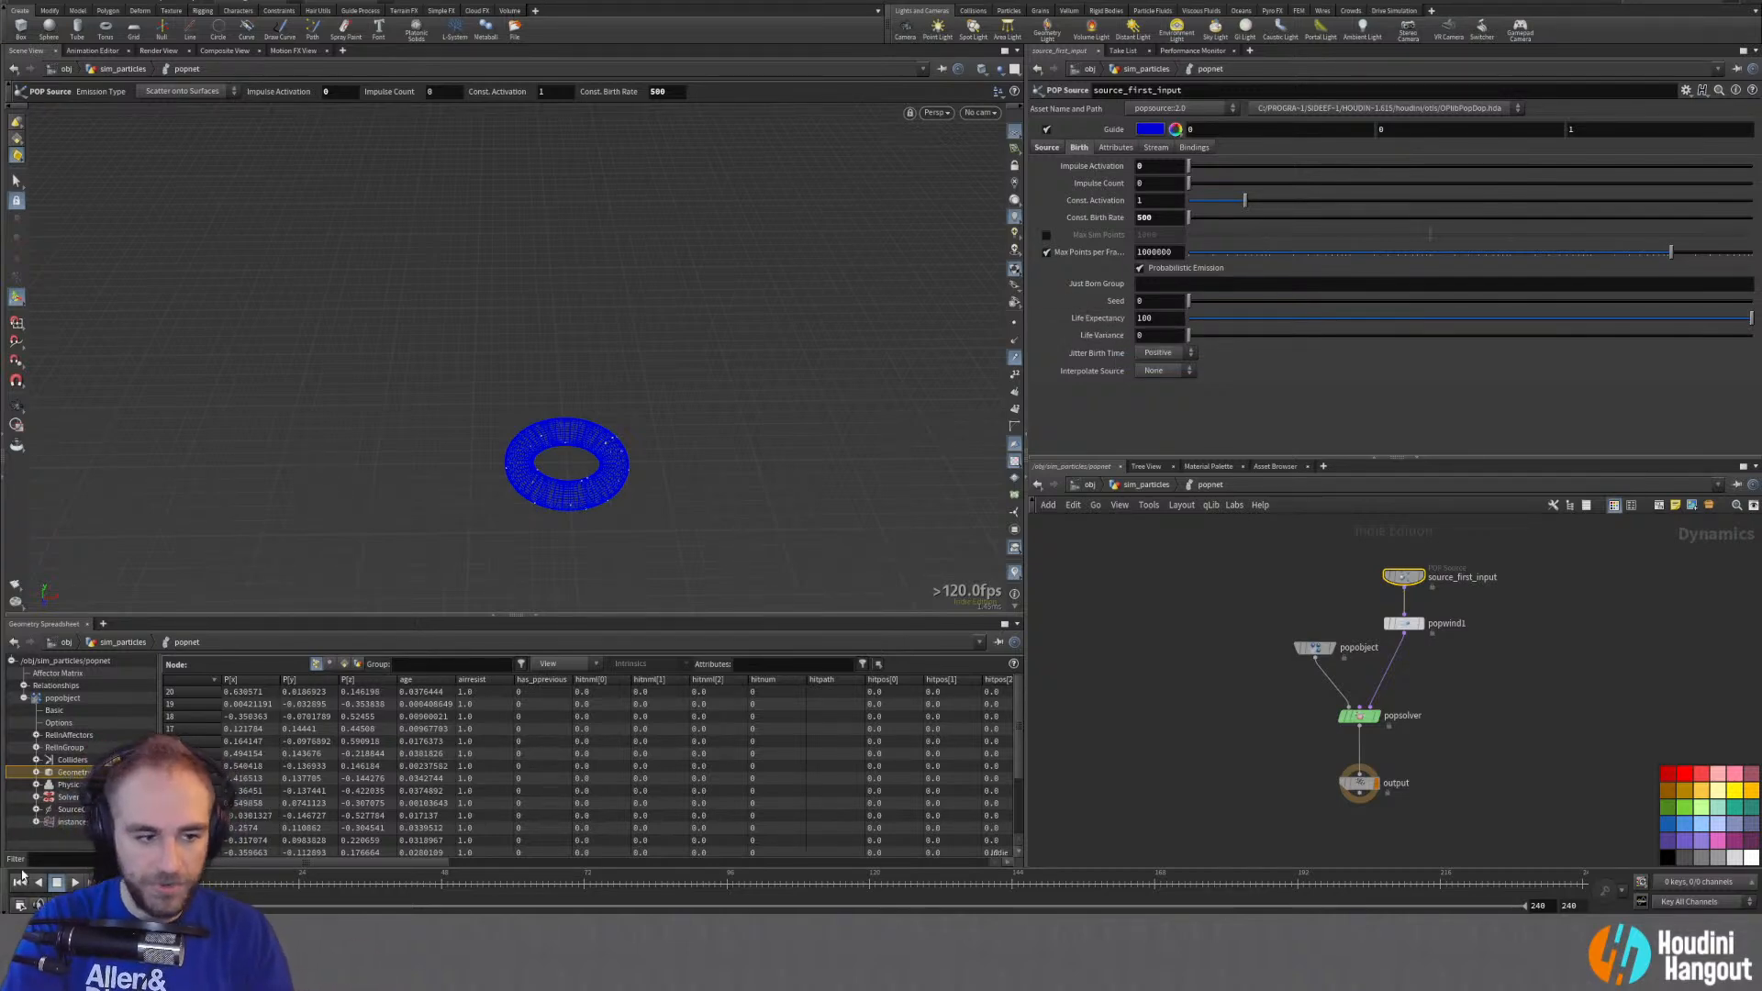
pyautogui.press('Up')
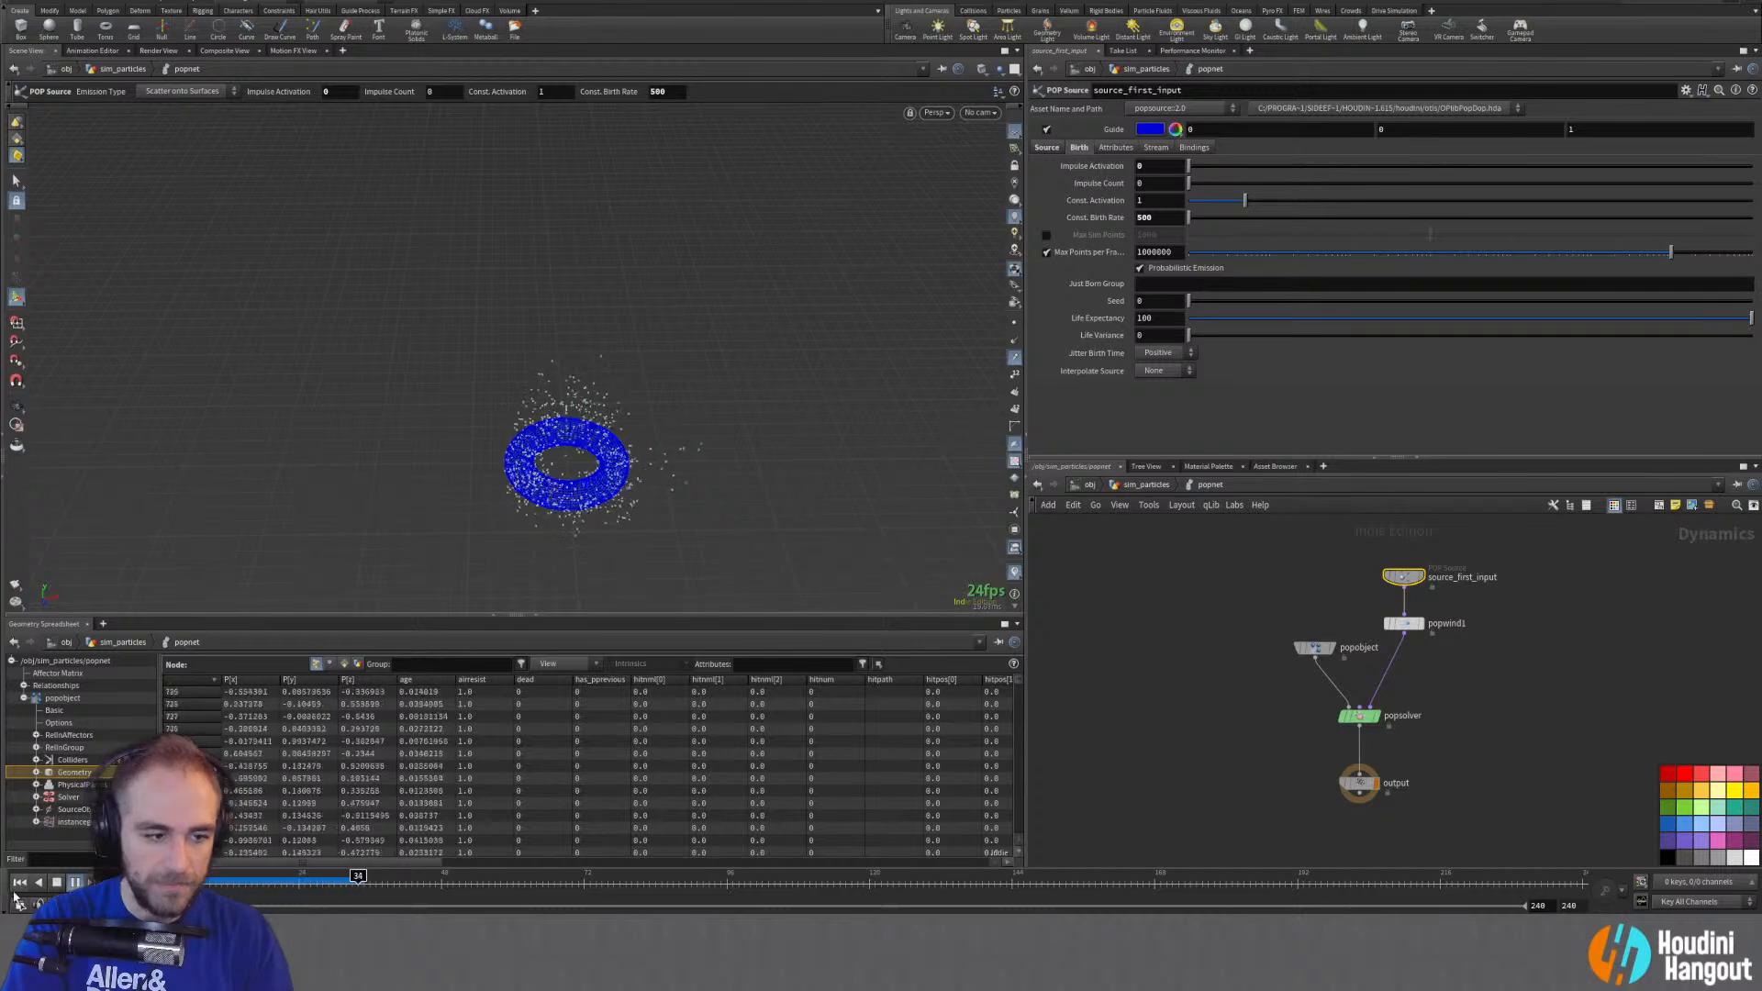
pyautogui.hotkey('ctrl', 'Up')
pyautogui.moveTo(401, 888); pyautogui.dragTo(167, 887)
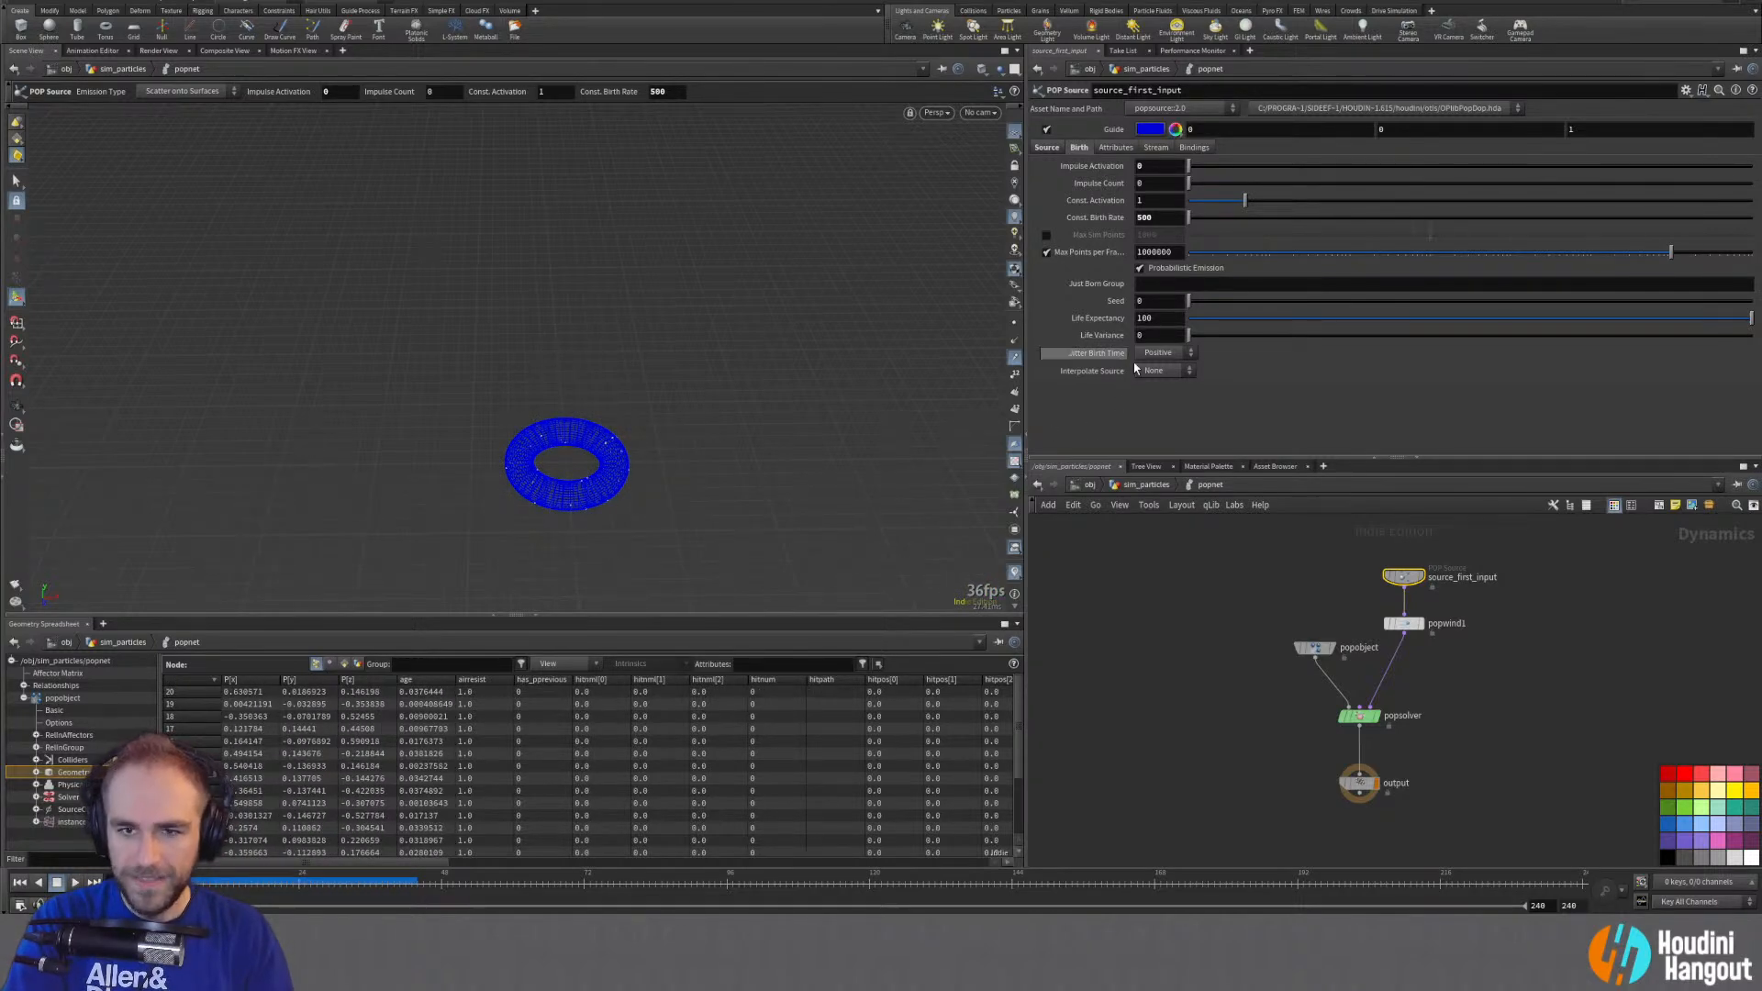
# Step: Examine the Attributes settings of source_first_input, including inherited attributes, initial velocity and ID attributes
pyautogui.click(1116, 147)
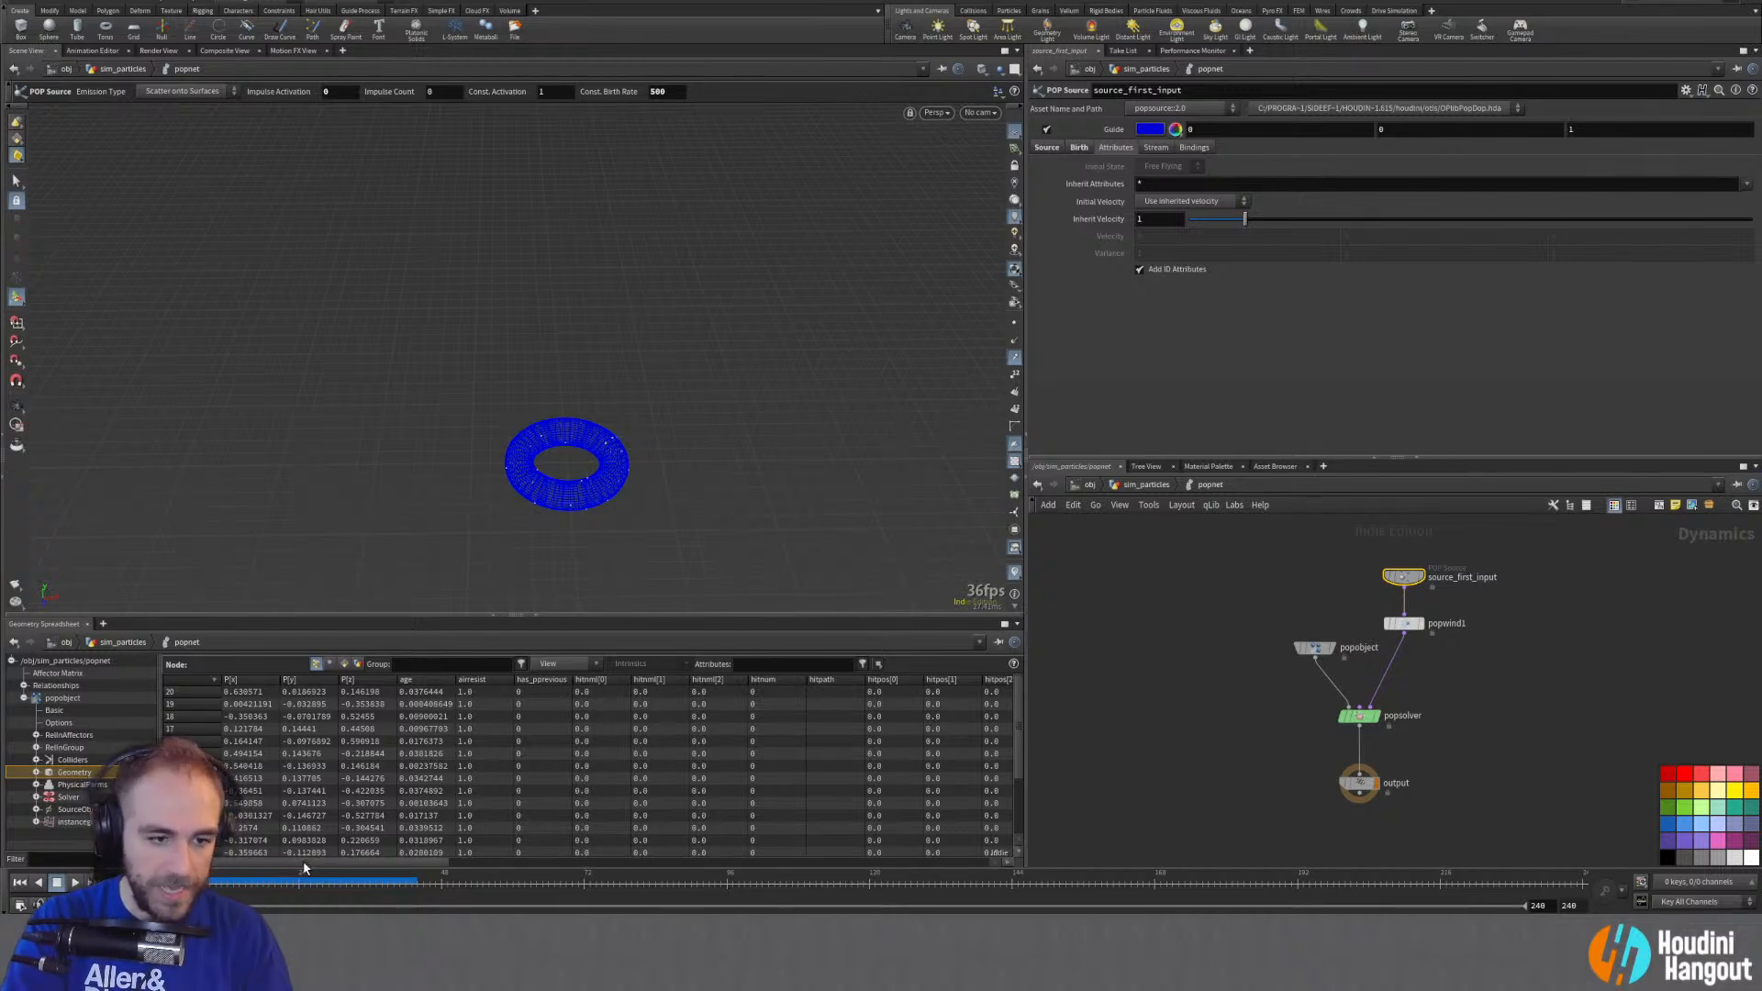
pyautogui.moveTo(305, 867)
pyautogui.mouseDown()
pyautogui.moveTo(835, 872)
pyautogui.moveTo(294, 886)
pyautogui.mouseUp()
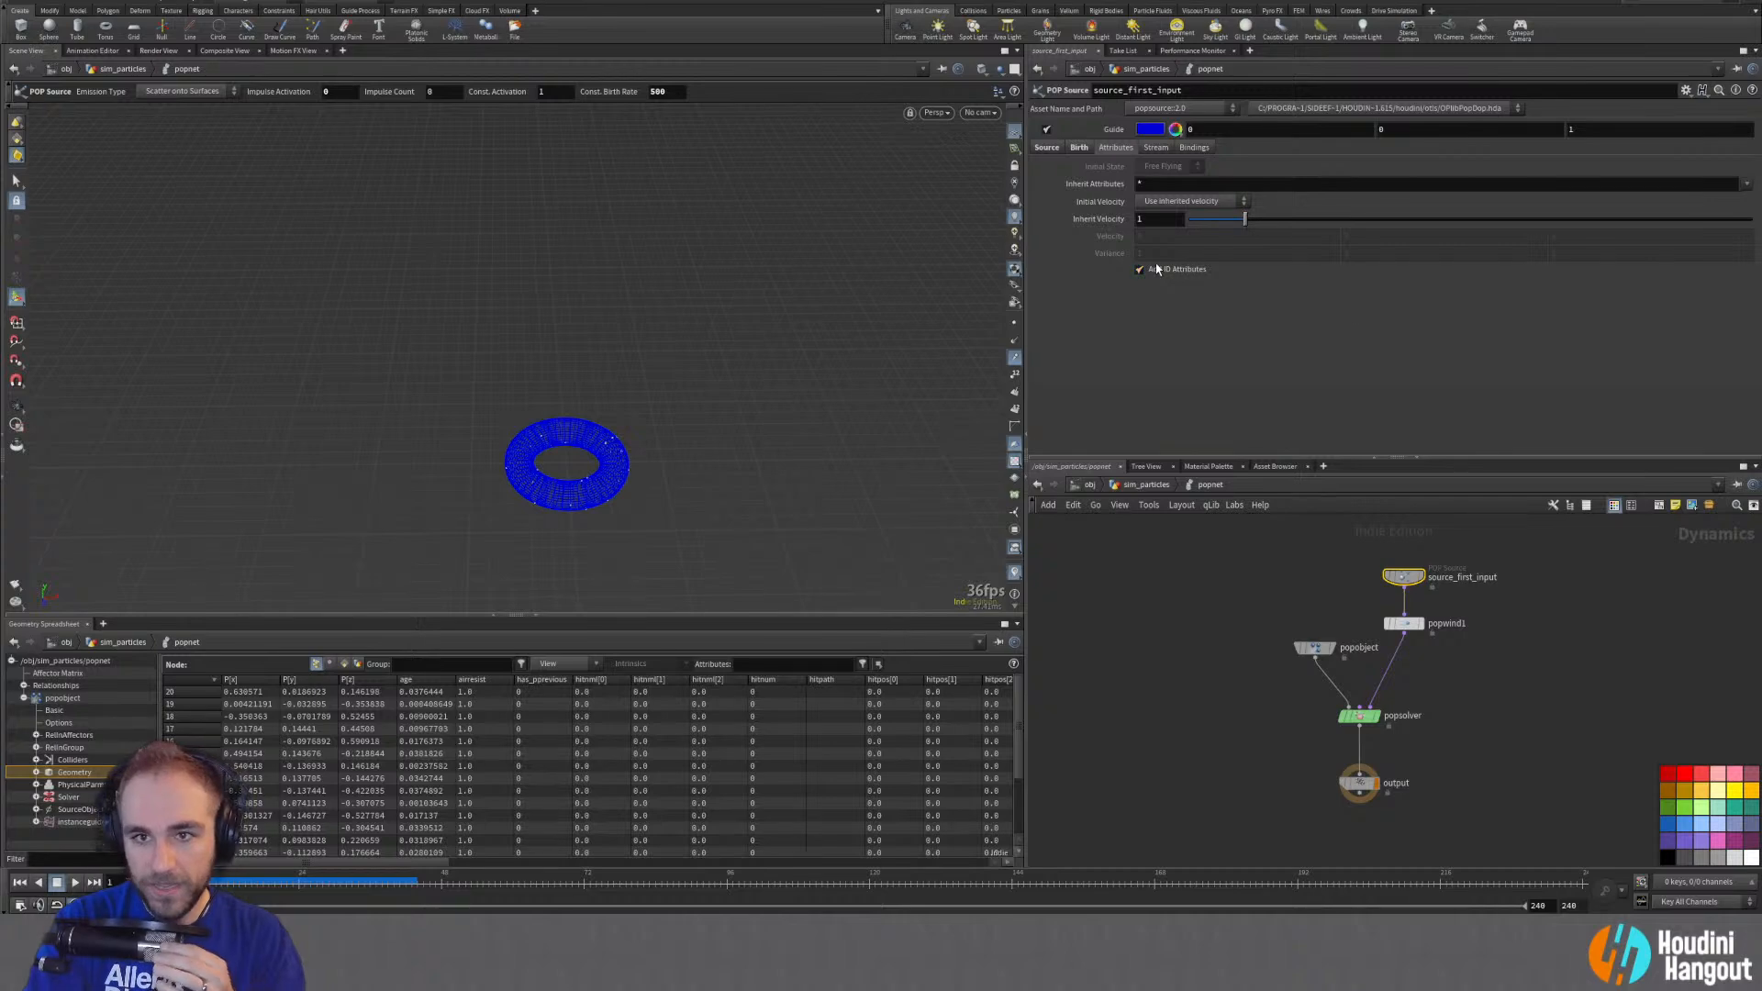
# Step: Bypass popwind1 and set the initial velocity of source_first_input to Add to inherited velocity
pyautogui.click(1166, 201)
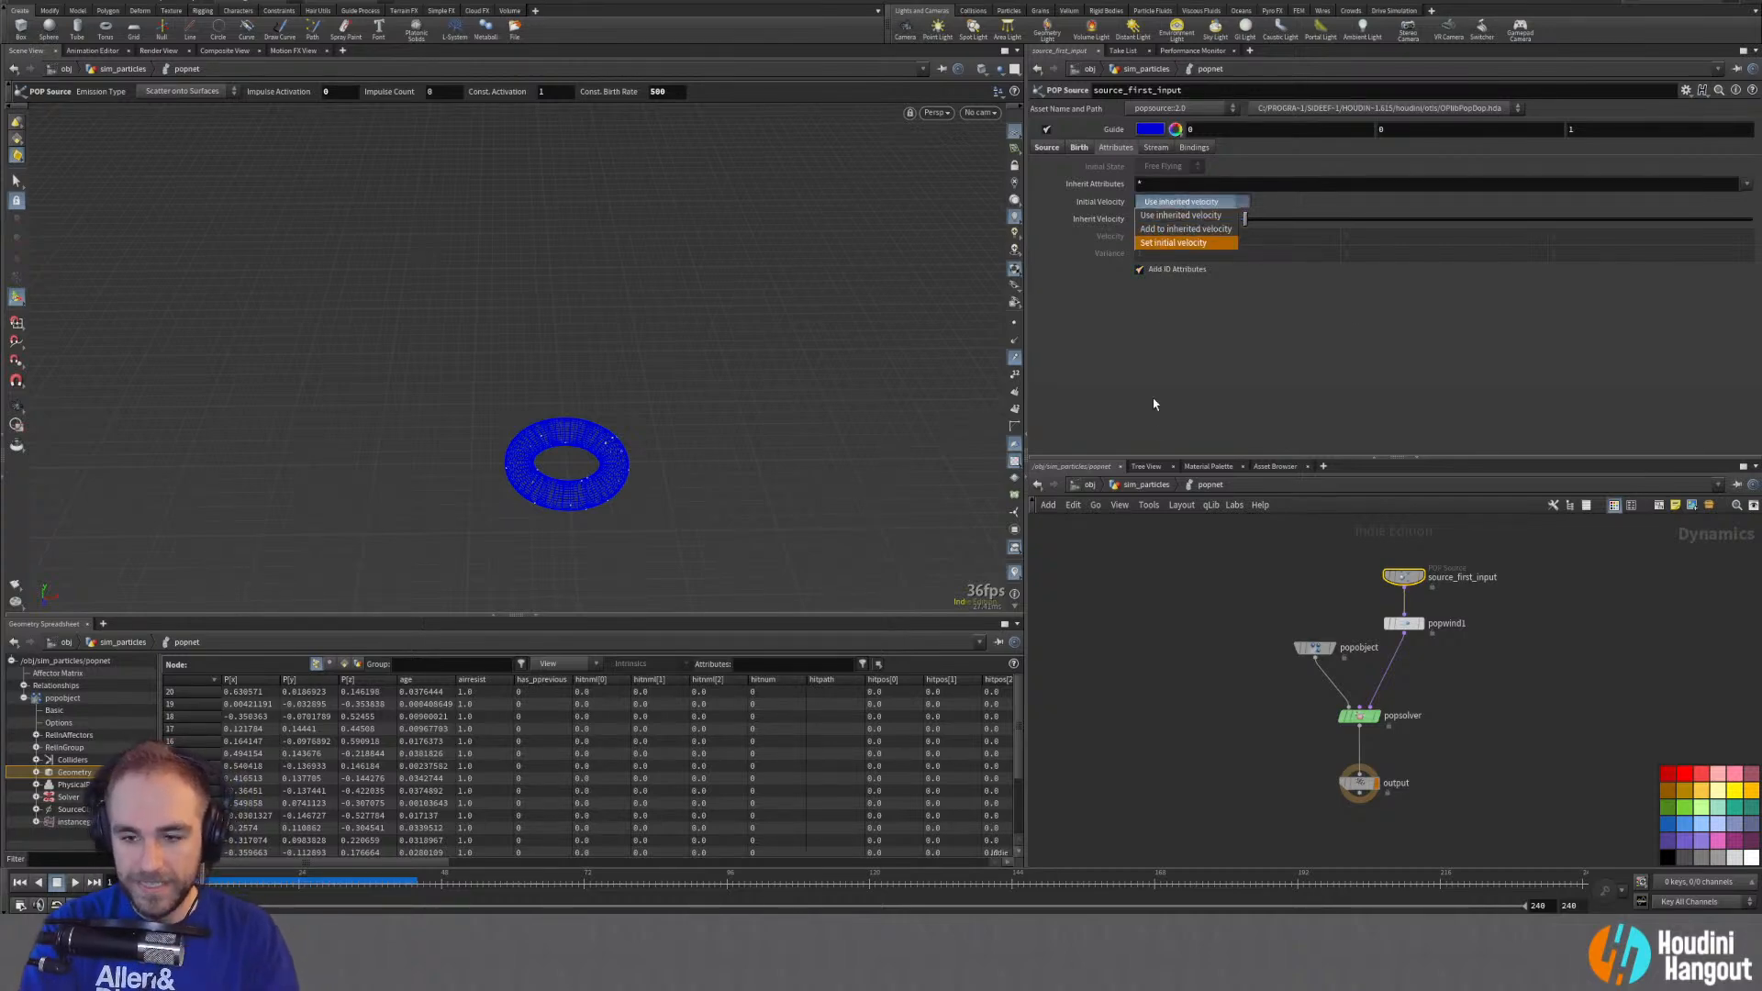
pyautogui.click(1233, 769)
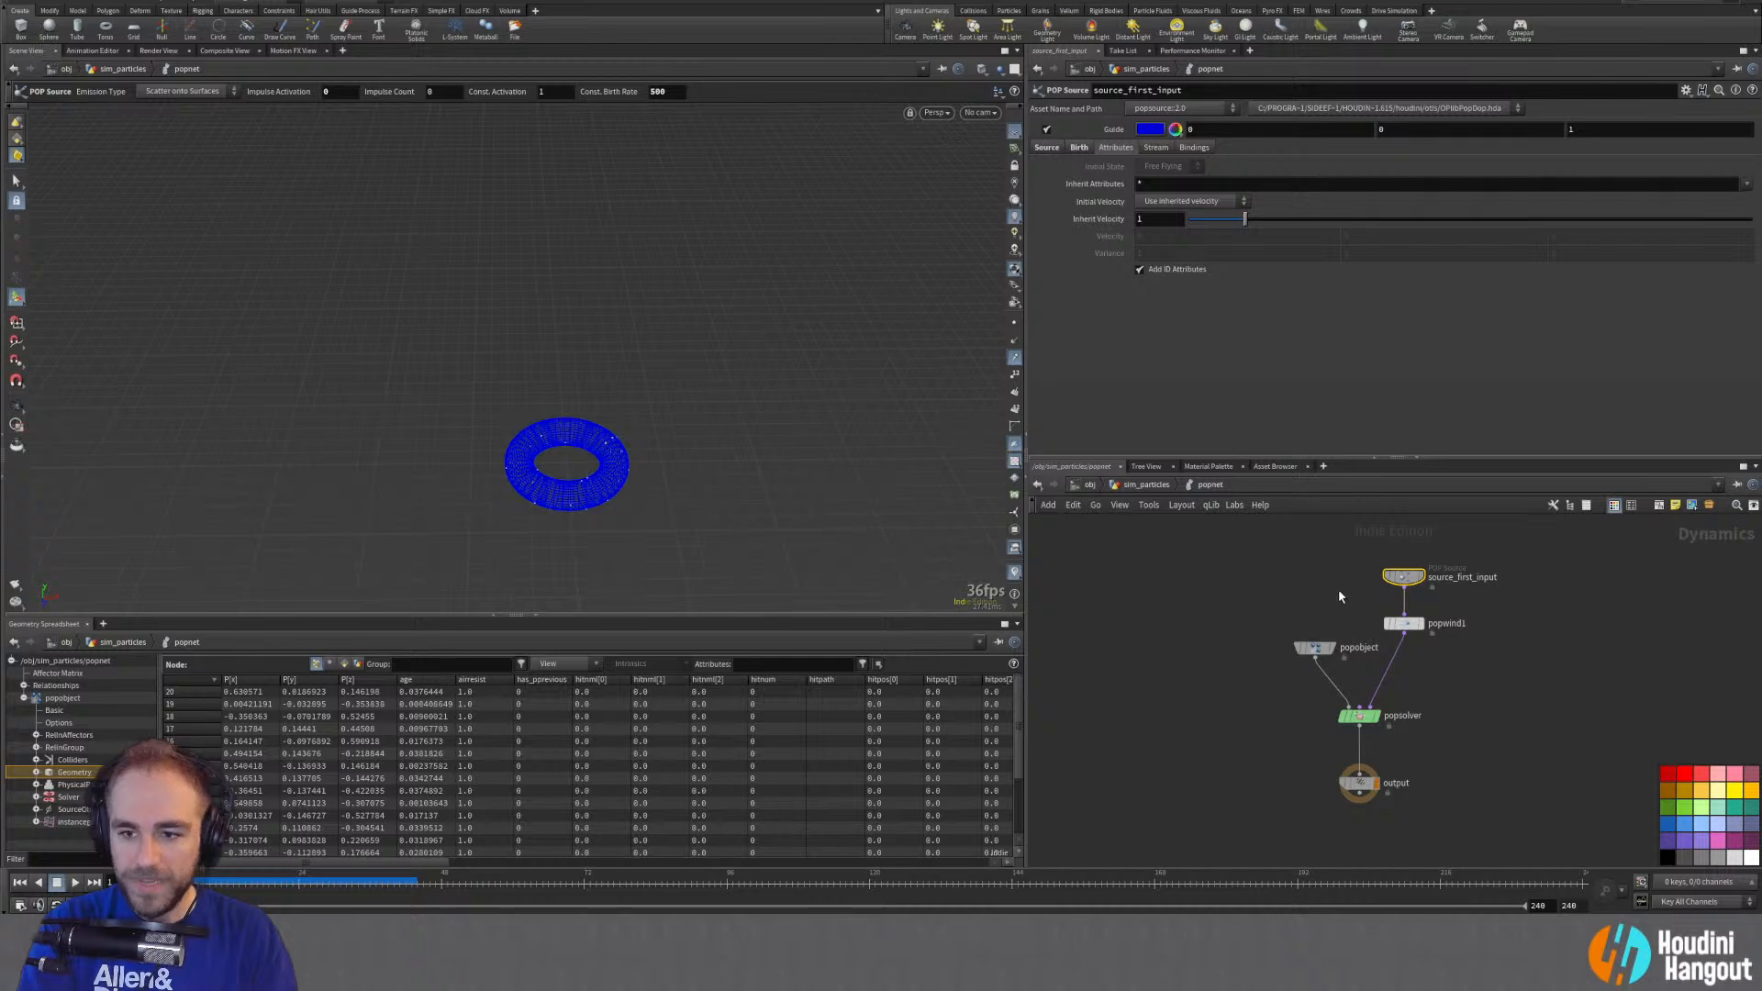
pyautogui.click(1387, 624)
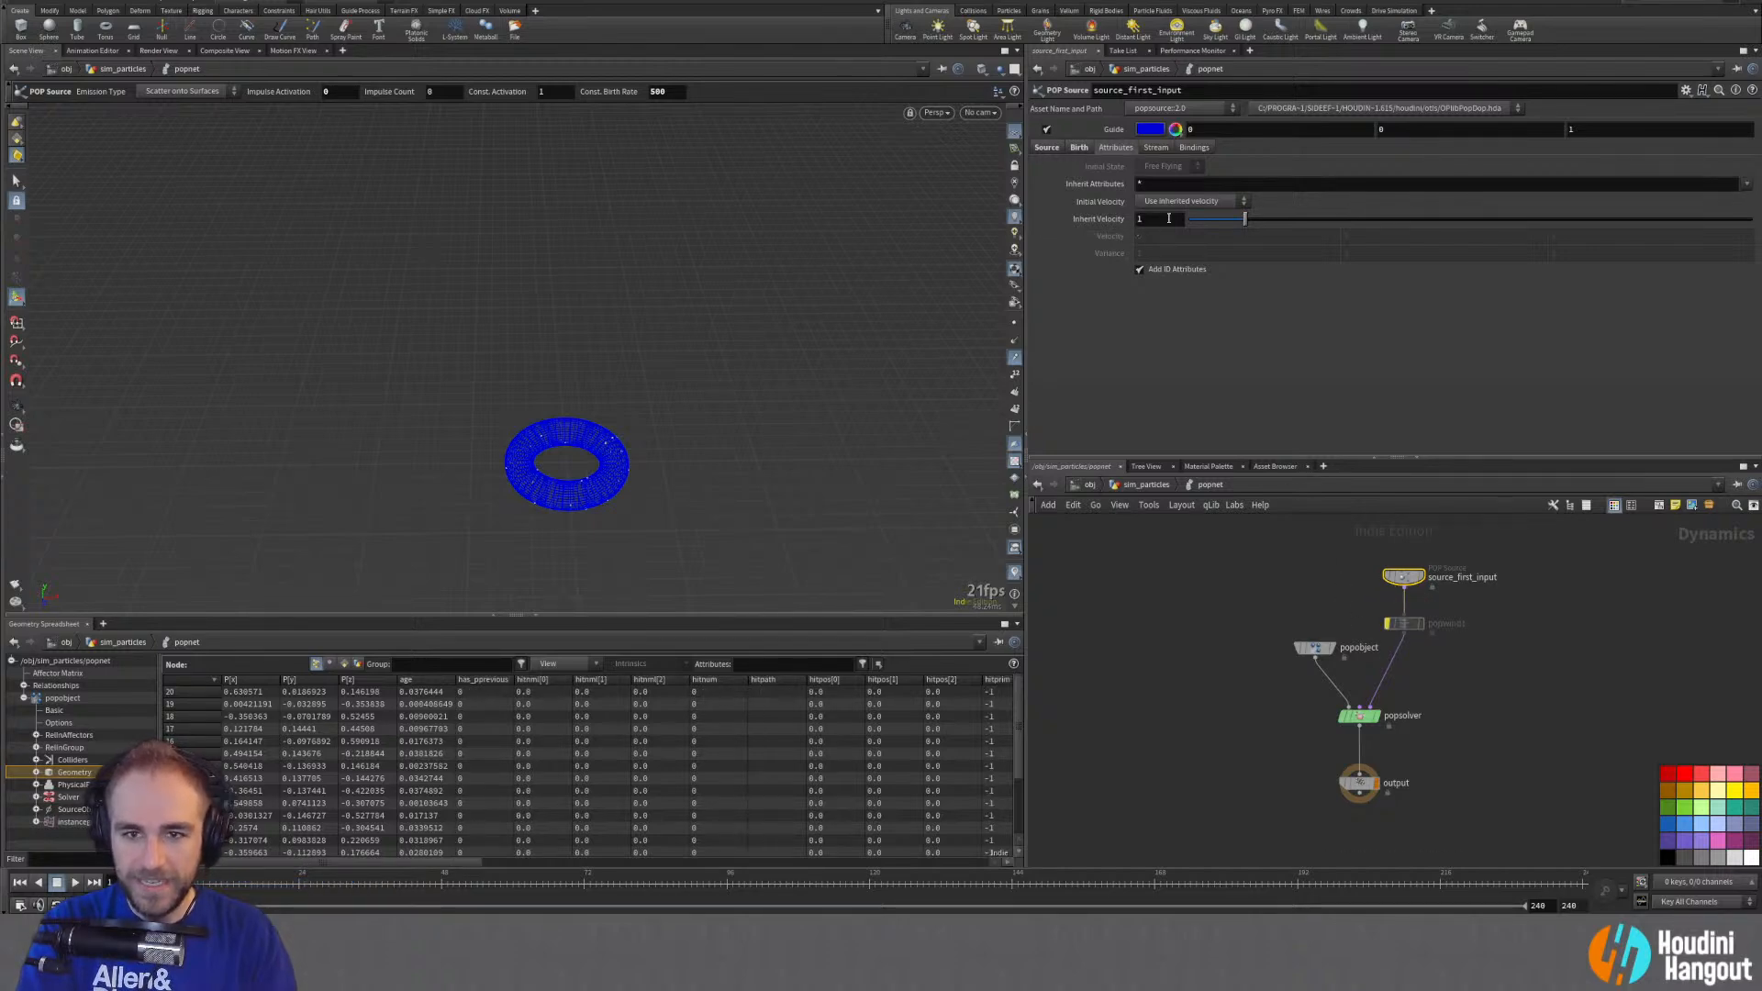
pyautogui.click(1173, 202)
pyautogui.click(1183, 228)
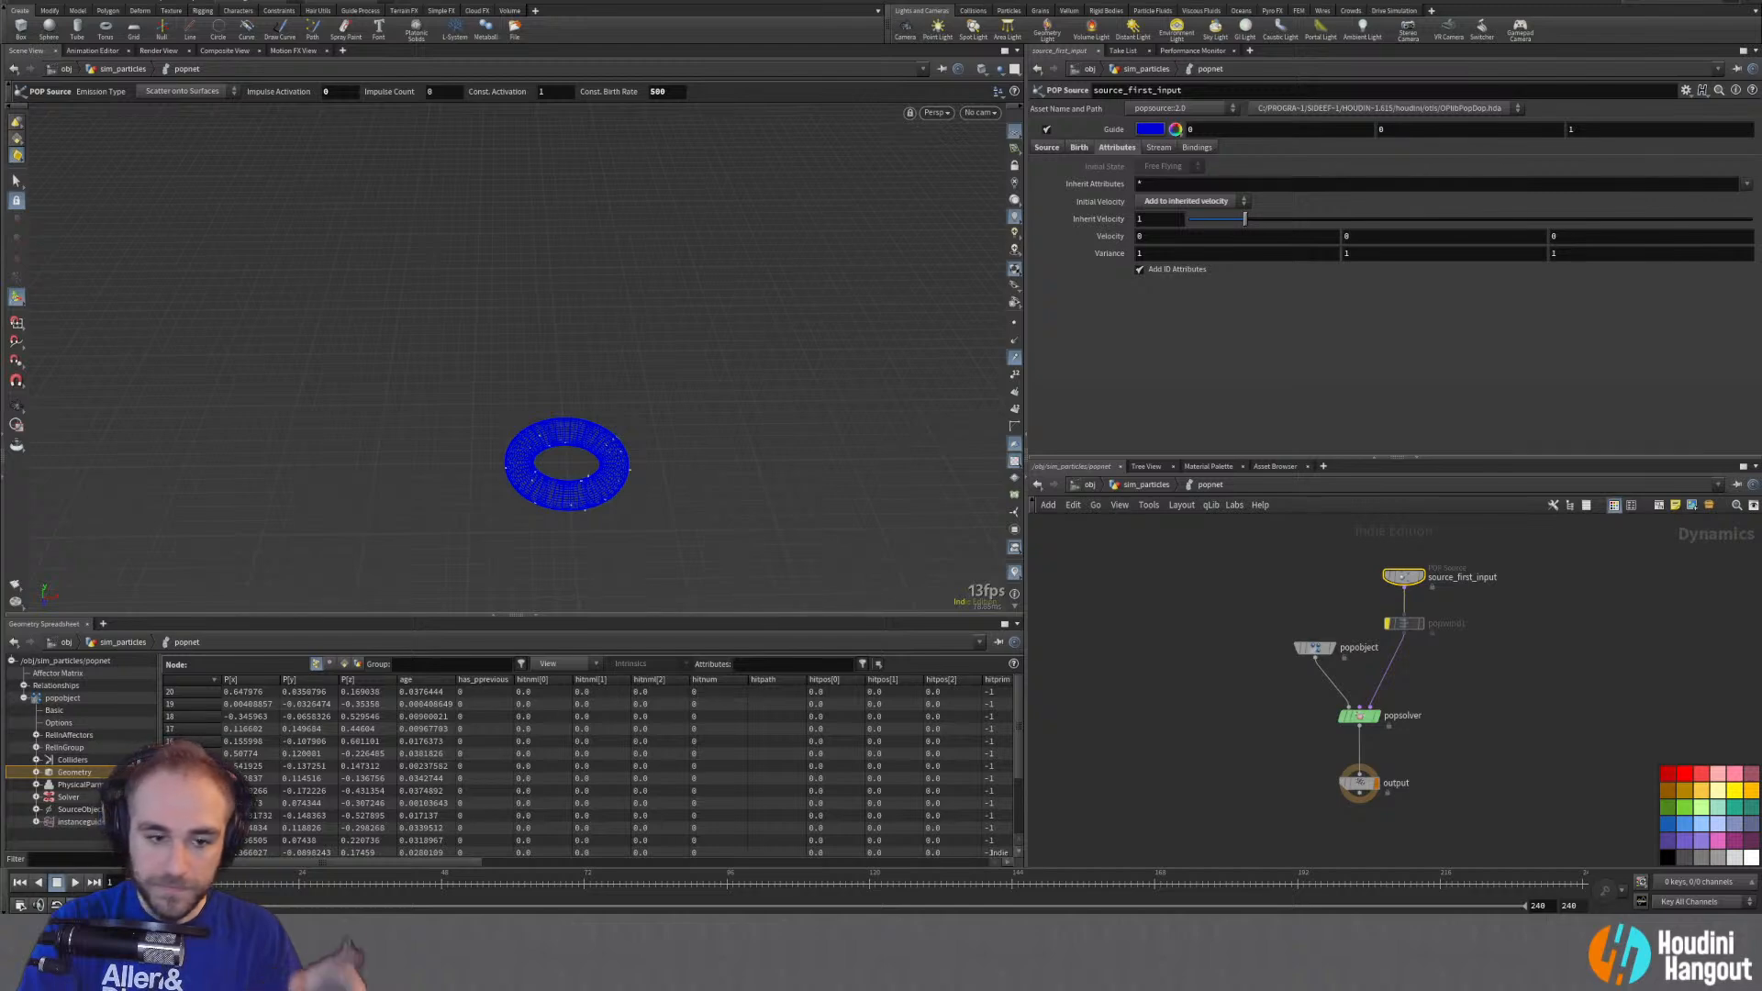
# Step: Check the particles' velocity values in the Geometry Spreadsheet, then play the simulation without wind and return to the first frame
pyautogui.moveTo(217, 862); pyautogui.dragTo(730, 858)
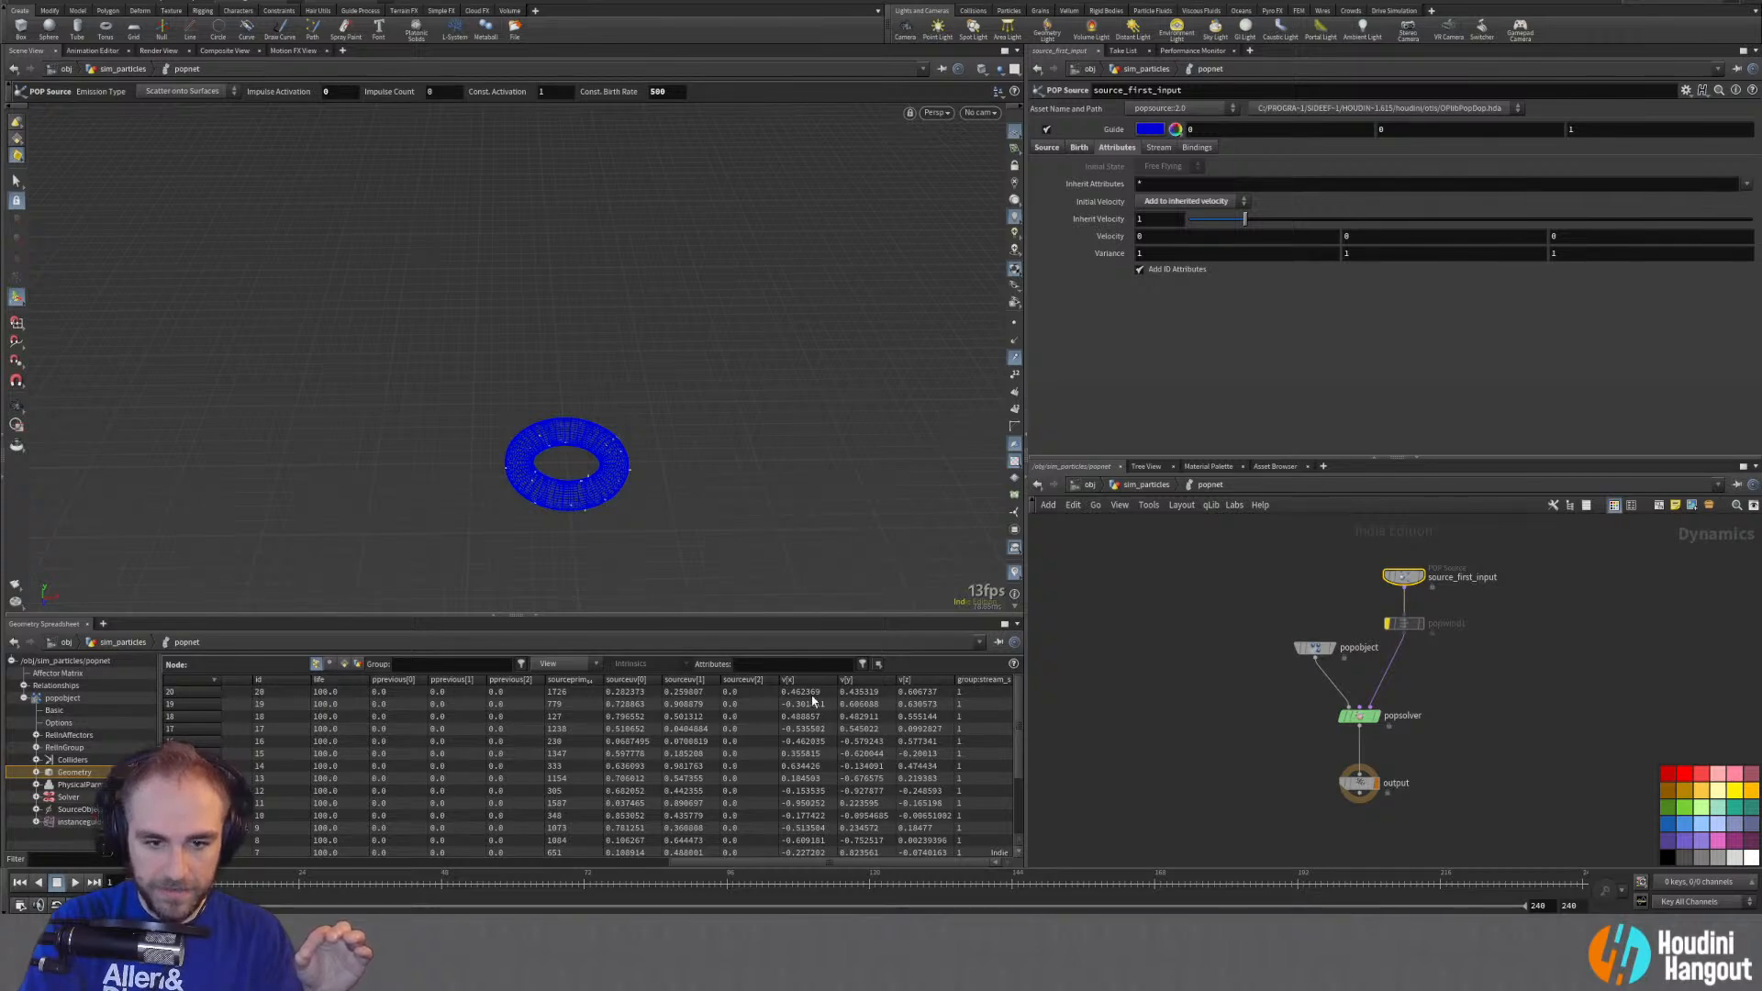
pyautogui.moveTo(876, 865); pyautogui.dragTo(354, 864)
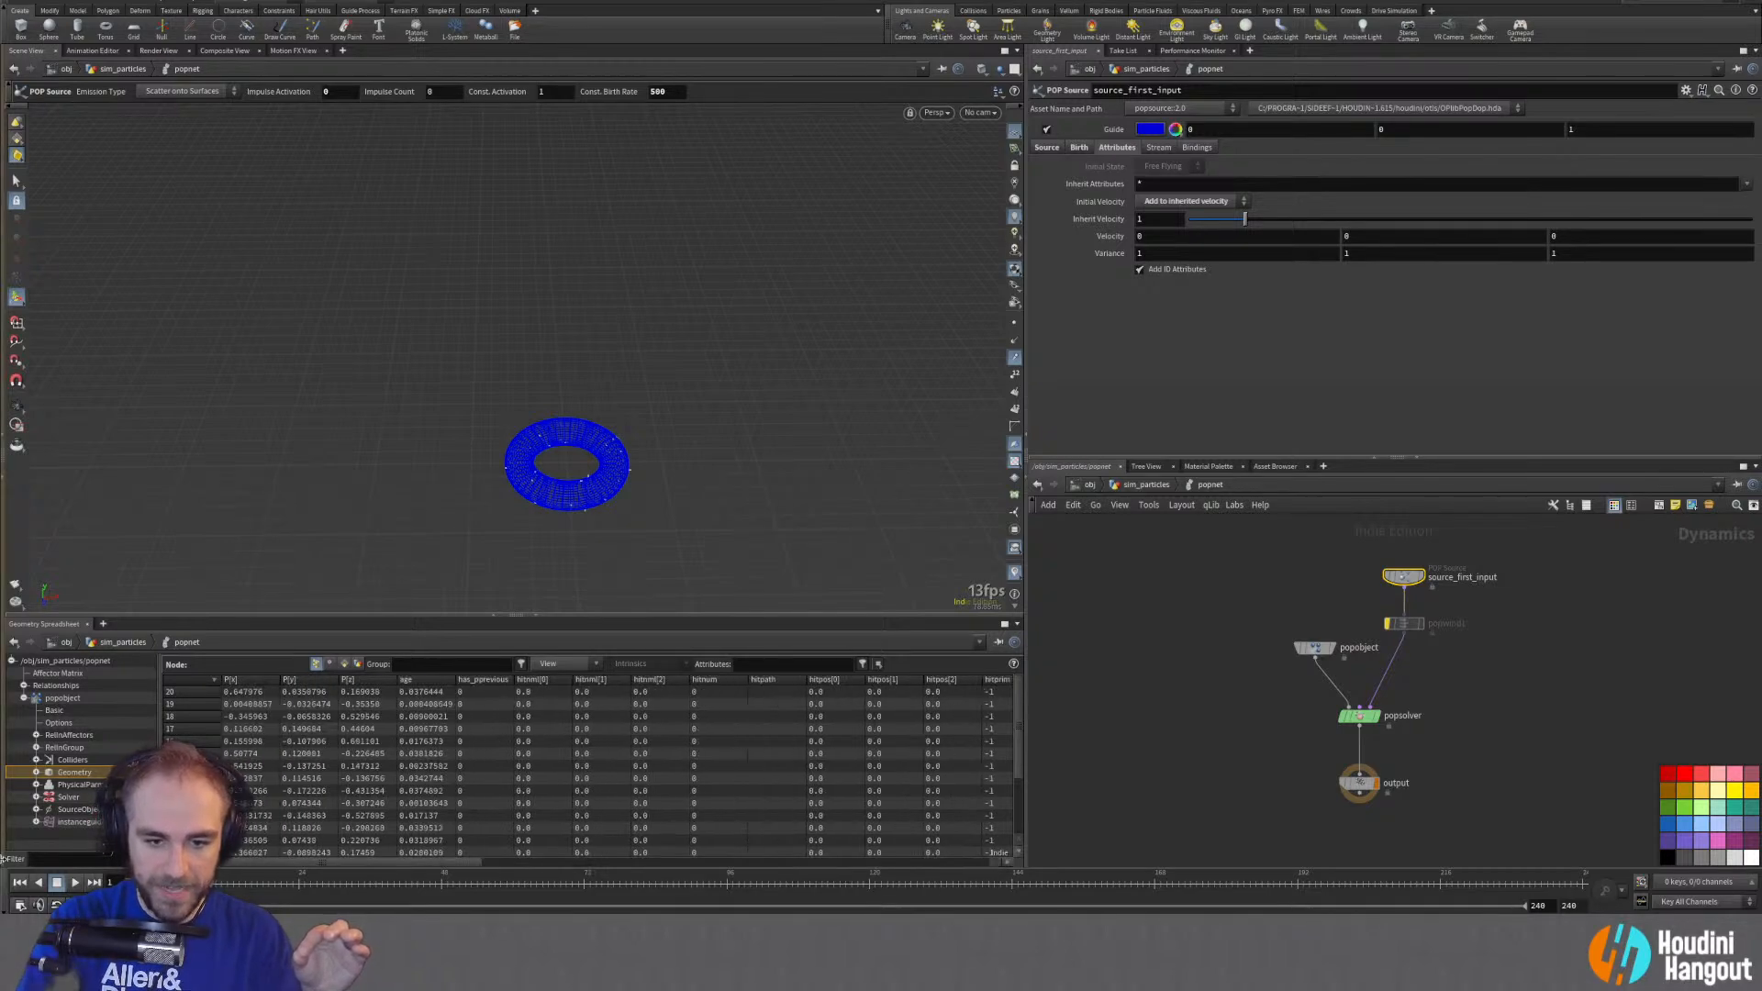
pyautogui.click(76, 882)
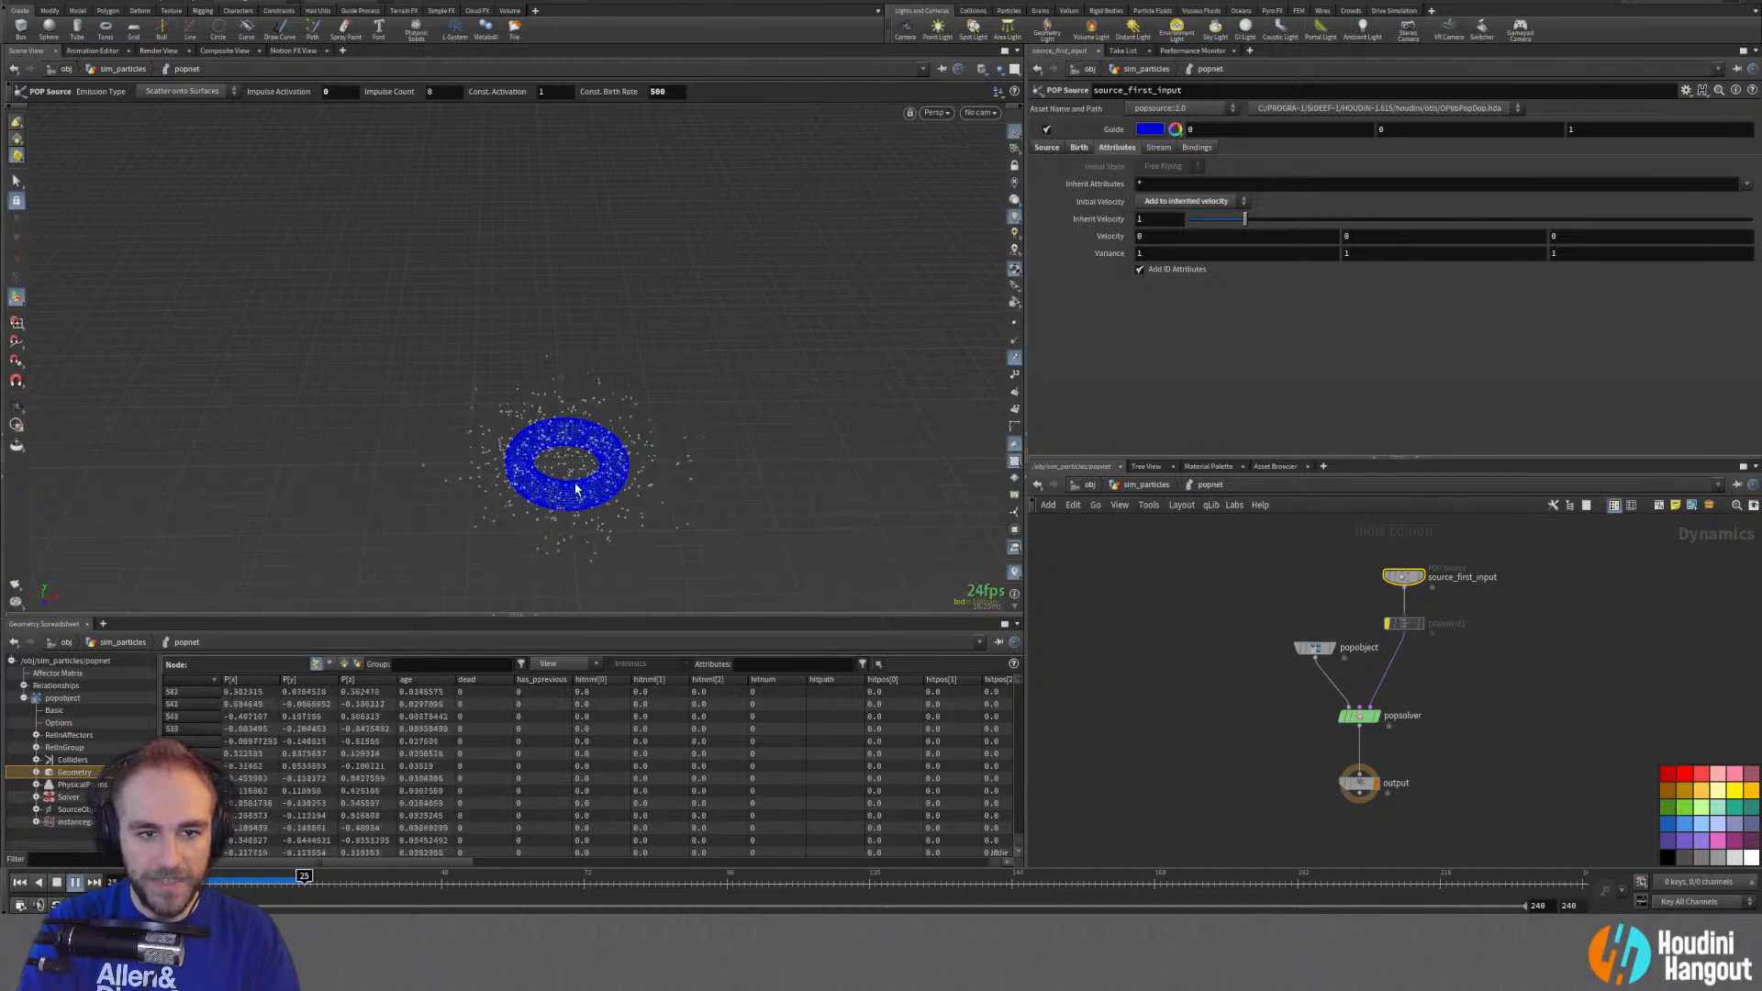
pyautogui.scroll(-4, 358, 556)
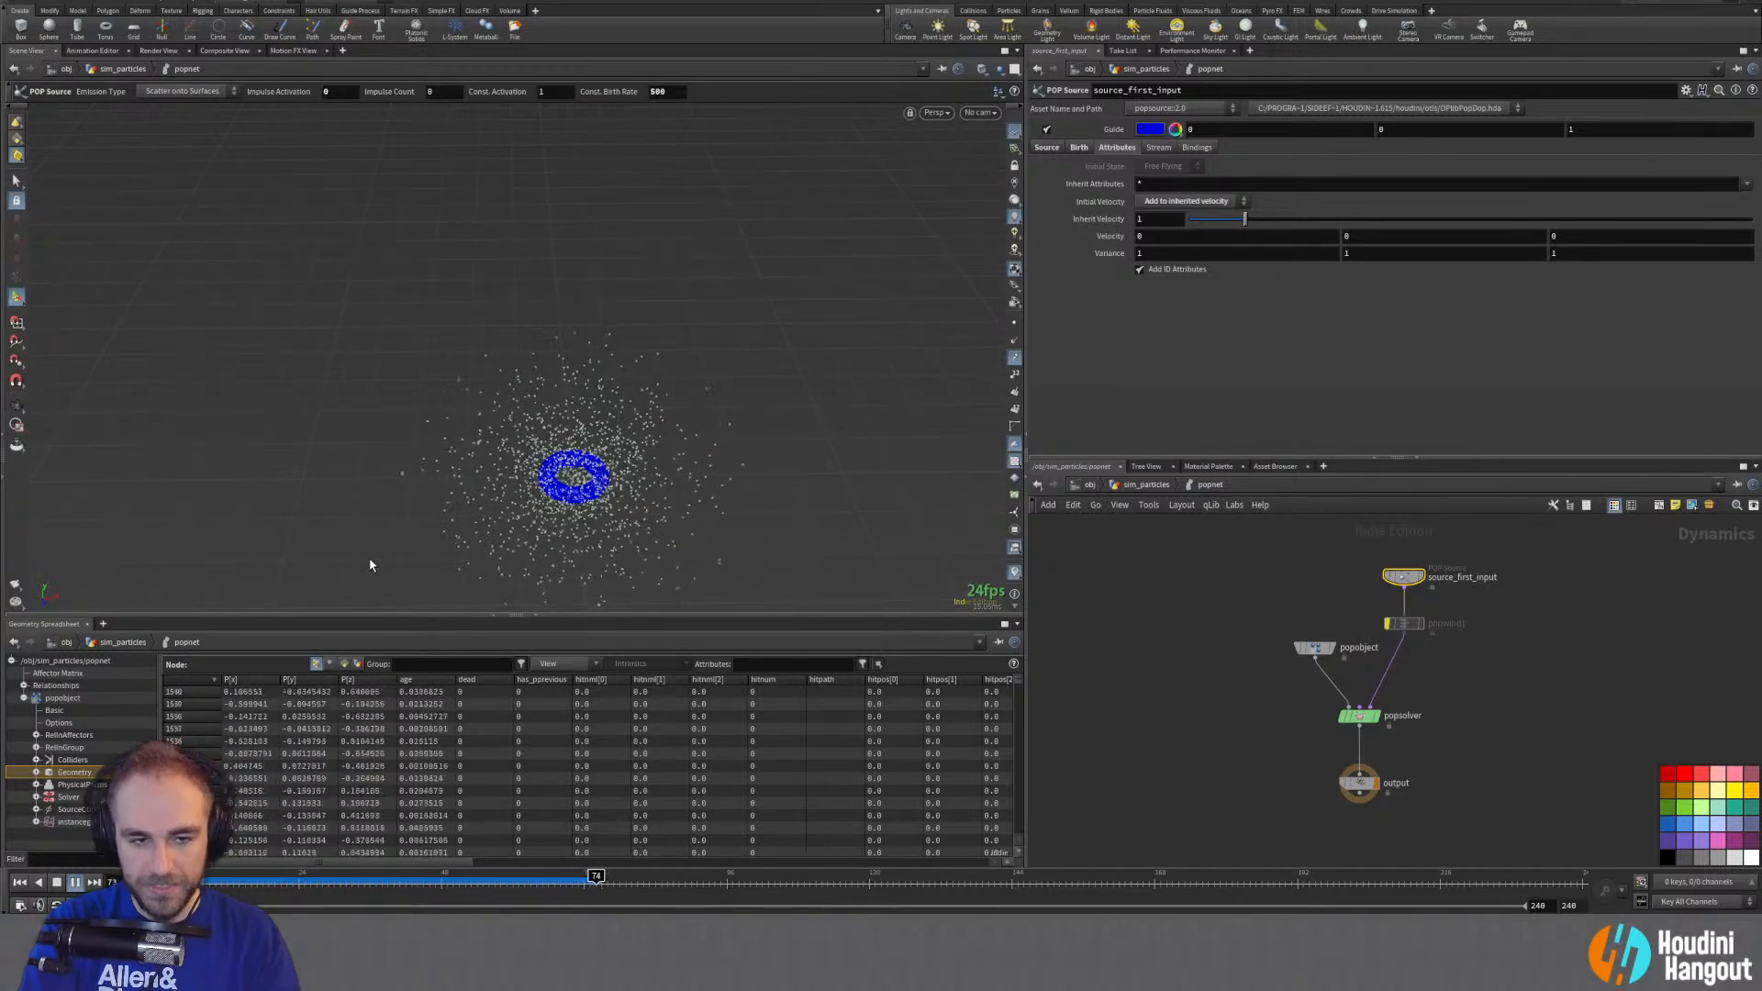
pyautogui.click(19, 882)
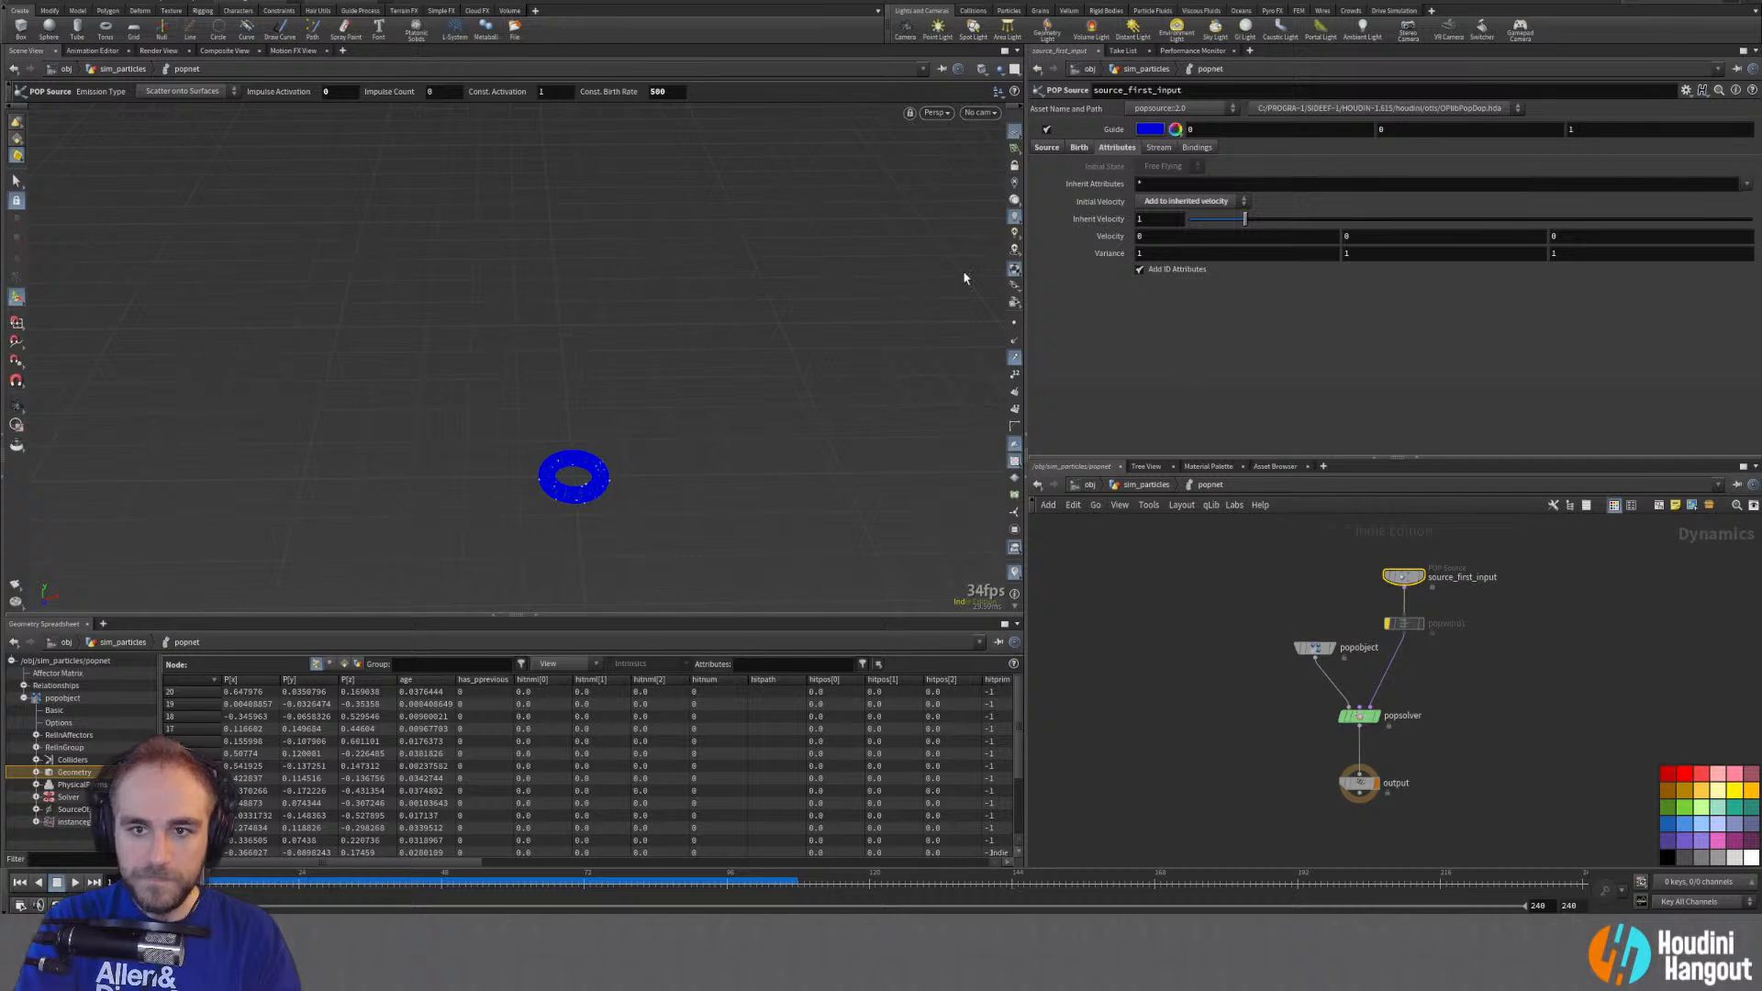
# Step: Re-enable popwind1, play the simulation while viewing the torus up close, and return to the first frame
pyautogui.click(1079, 148)
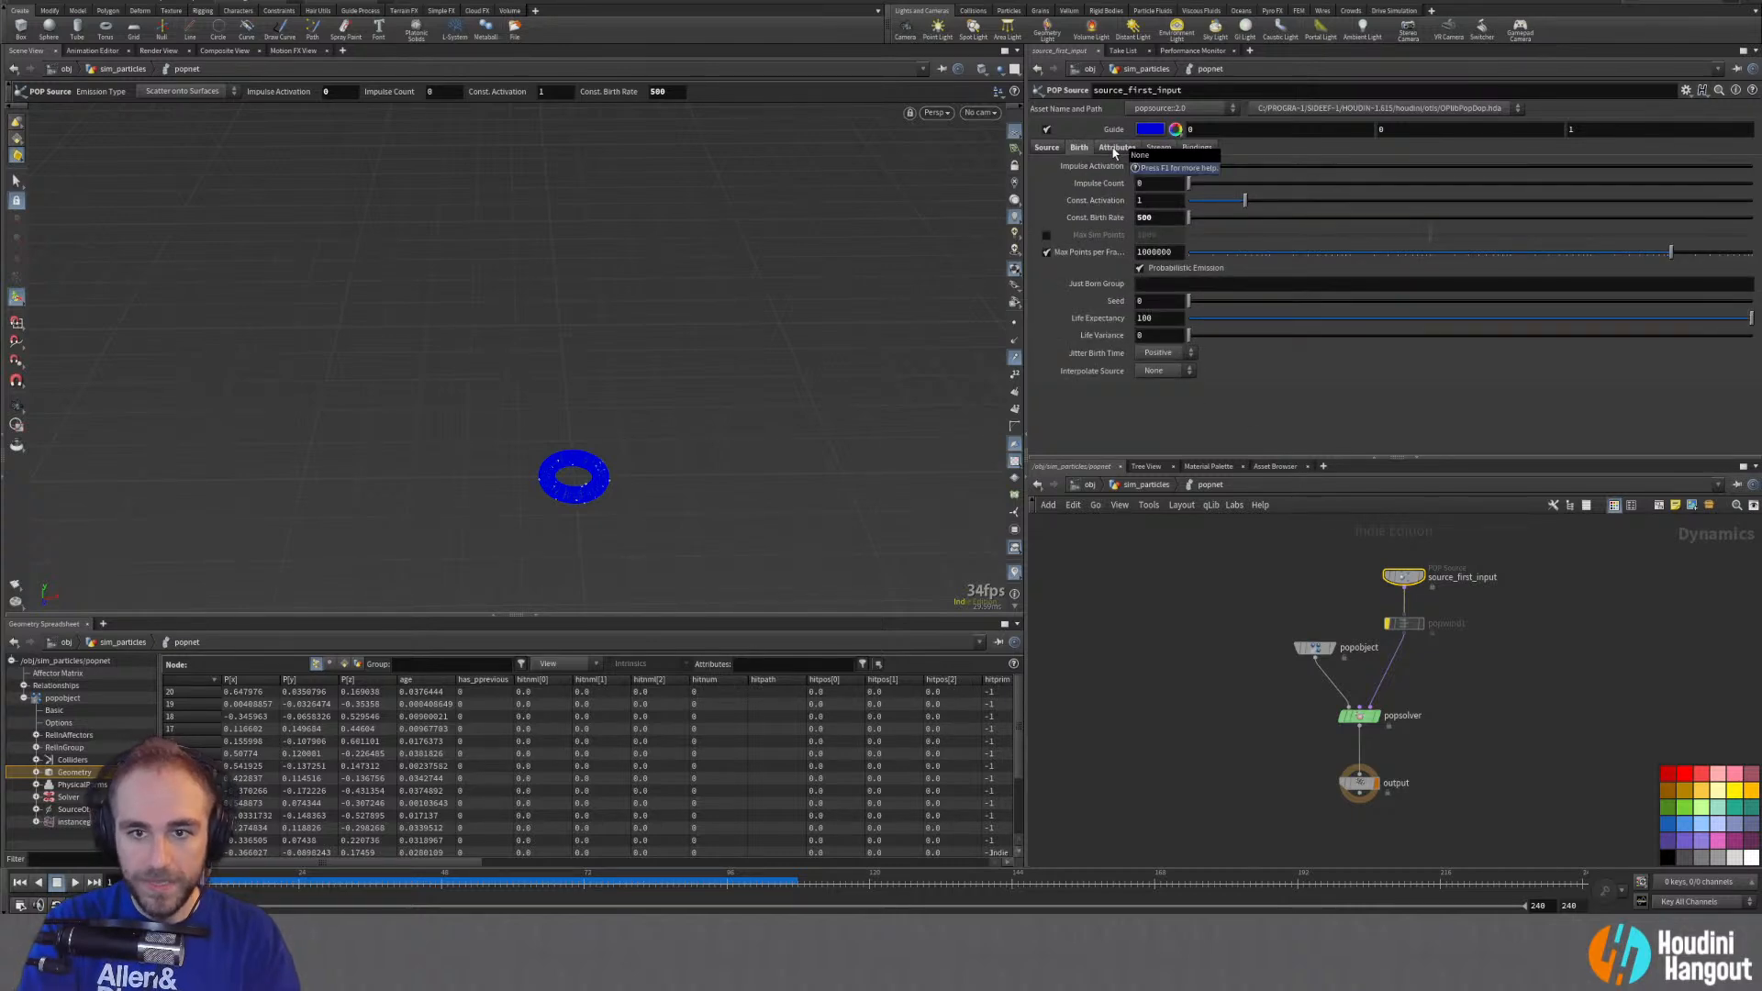
pyautogui.click(1116, 147)
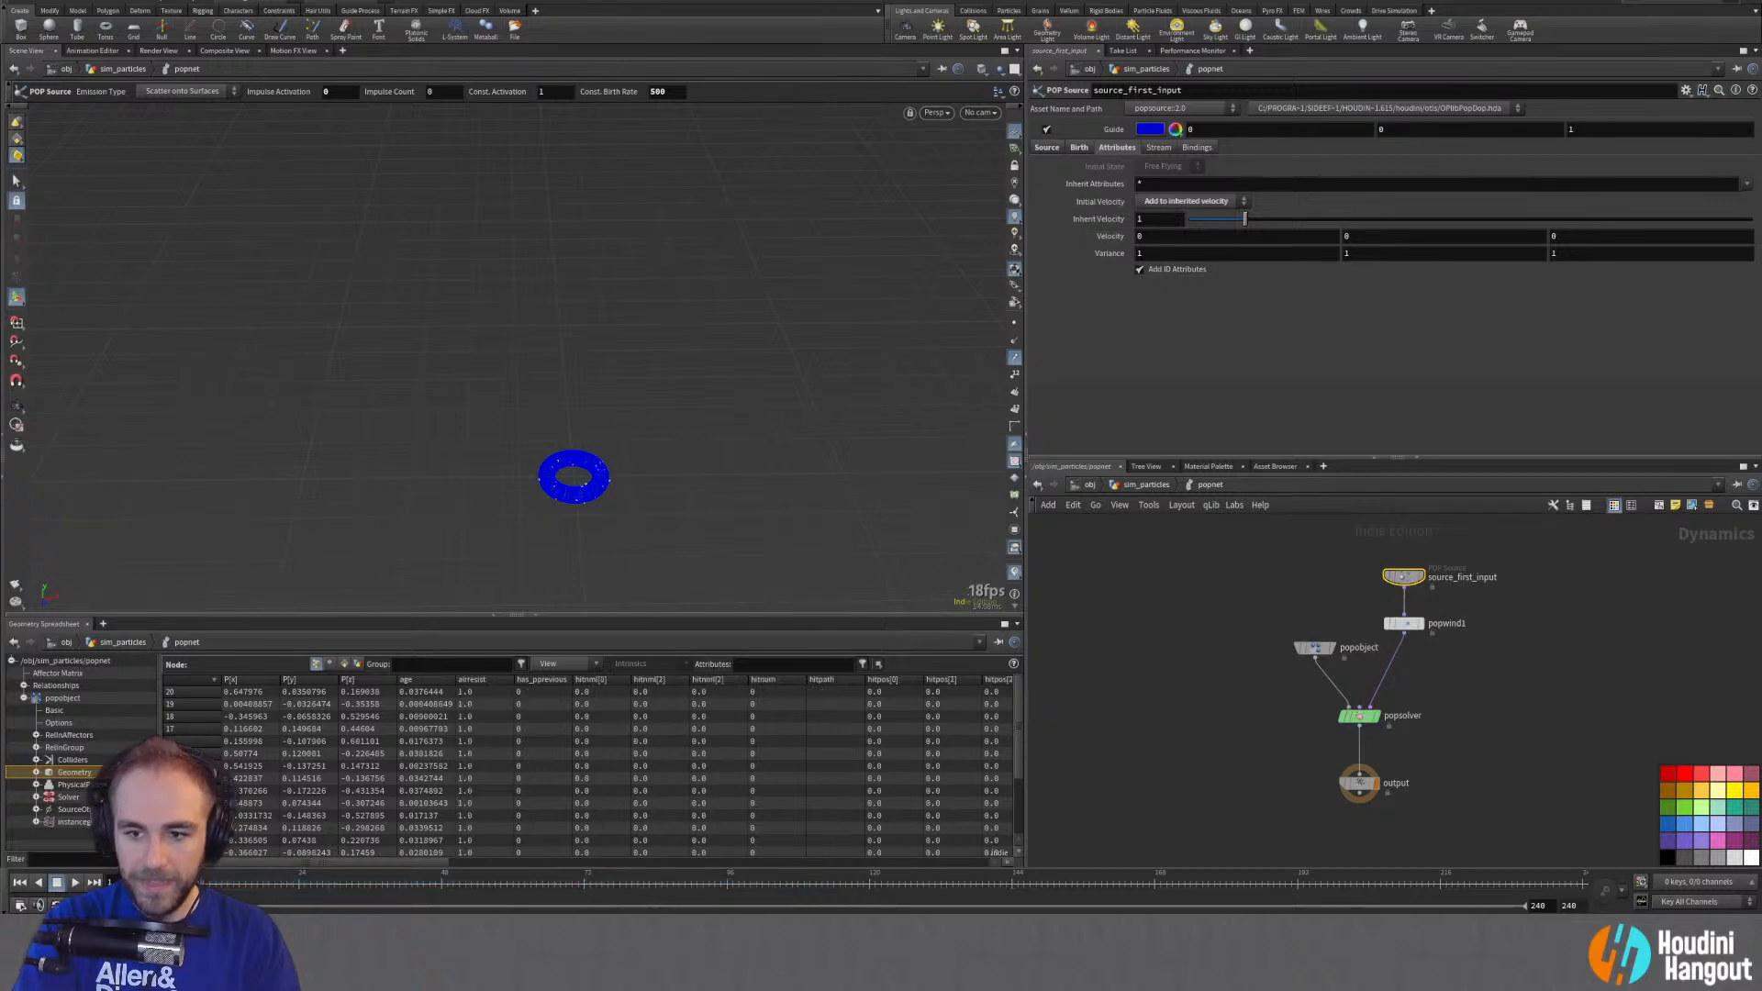
pyautogui.click(75, 882)
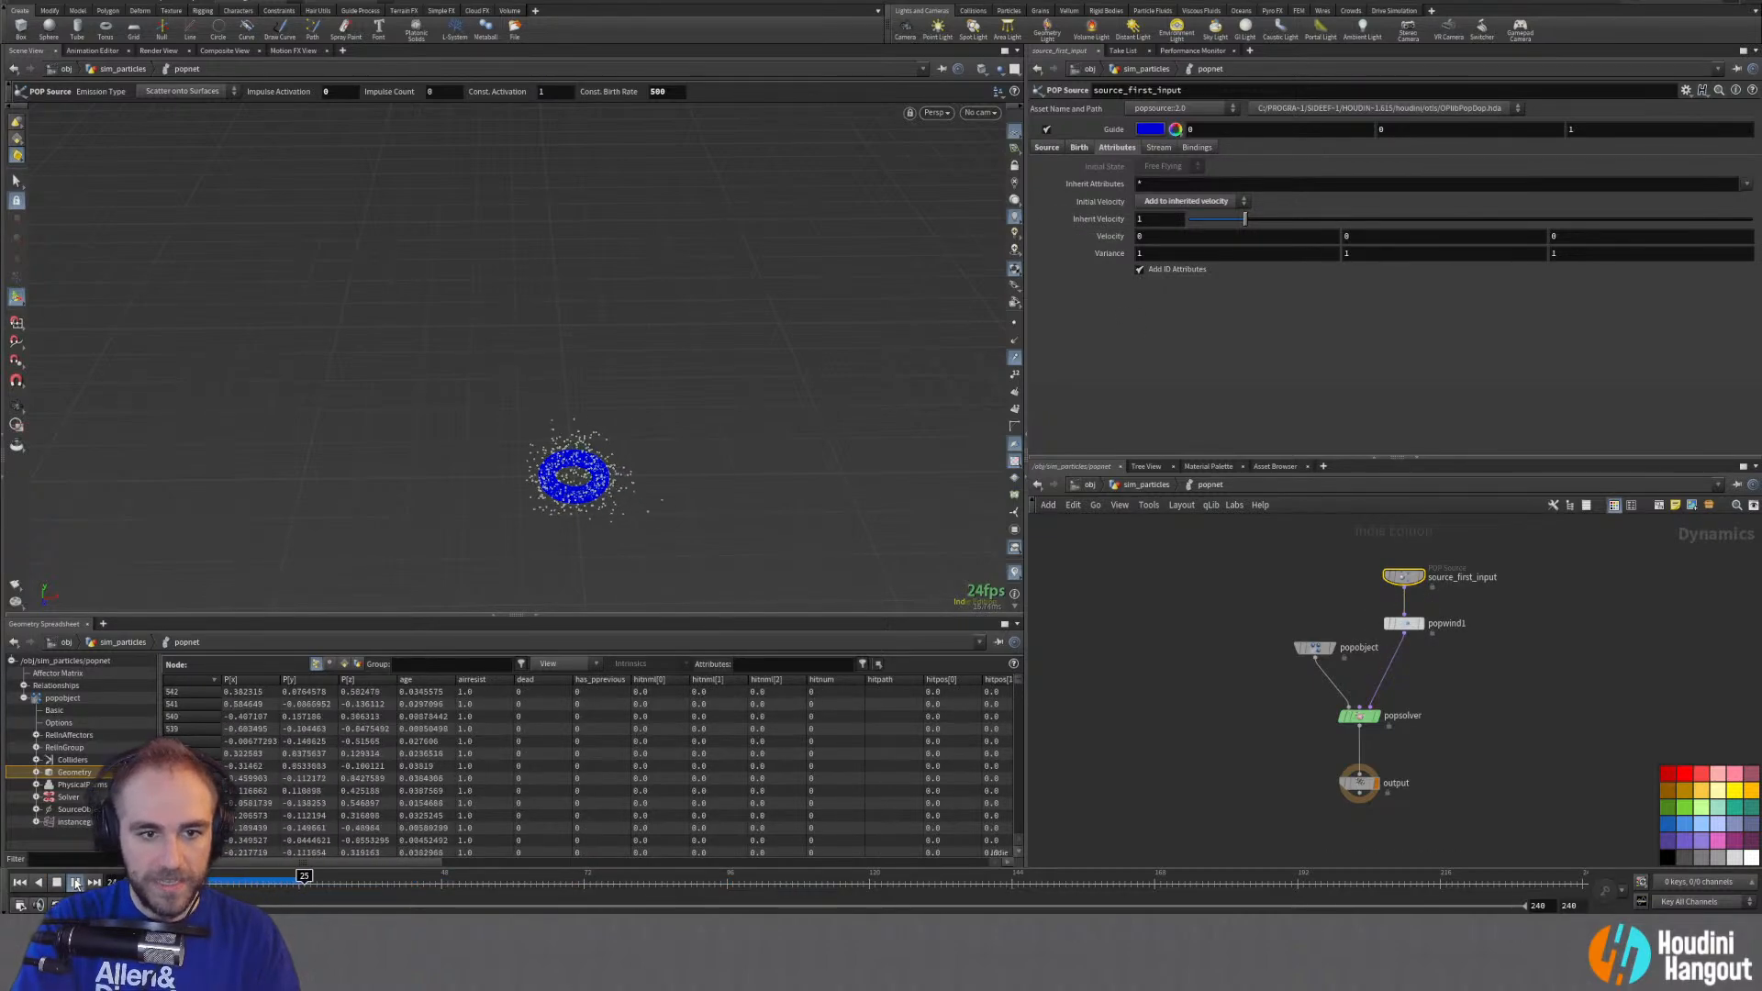
pyautogui.press('Escape')
pyautogui.moveTo(668, 465); pyautogui.dragTo(676, 527)
pyautogui.press('Return')
pyautogui.keyDown('alt'); pyautogui.moveTo(539, 476); pyautogui.dragTo(670, 369, button='middle'); pyautogui.keyUp('alt')
pyautogui.moveTo(665, 368); pyautogui.dragTo(544, 418)
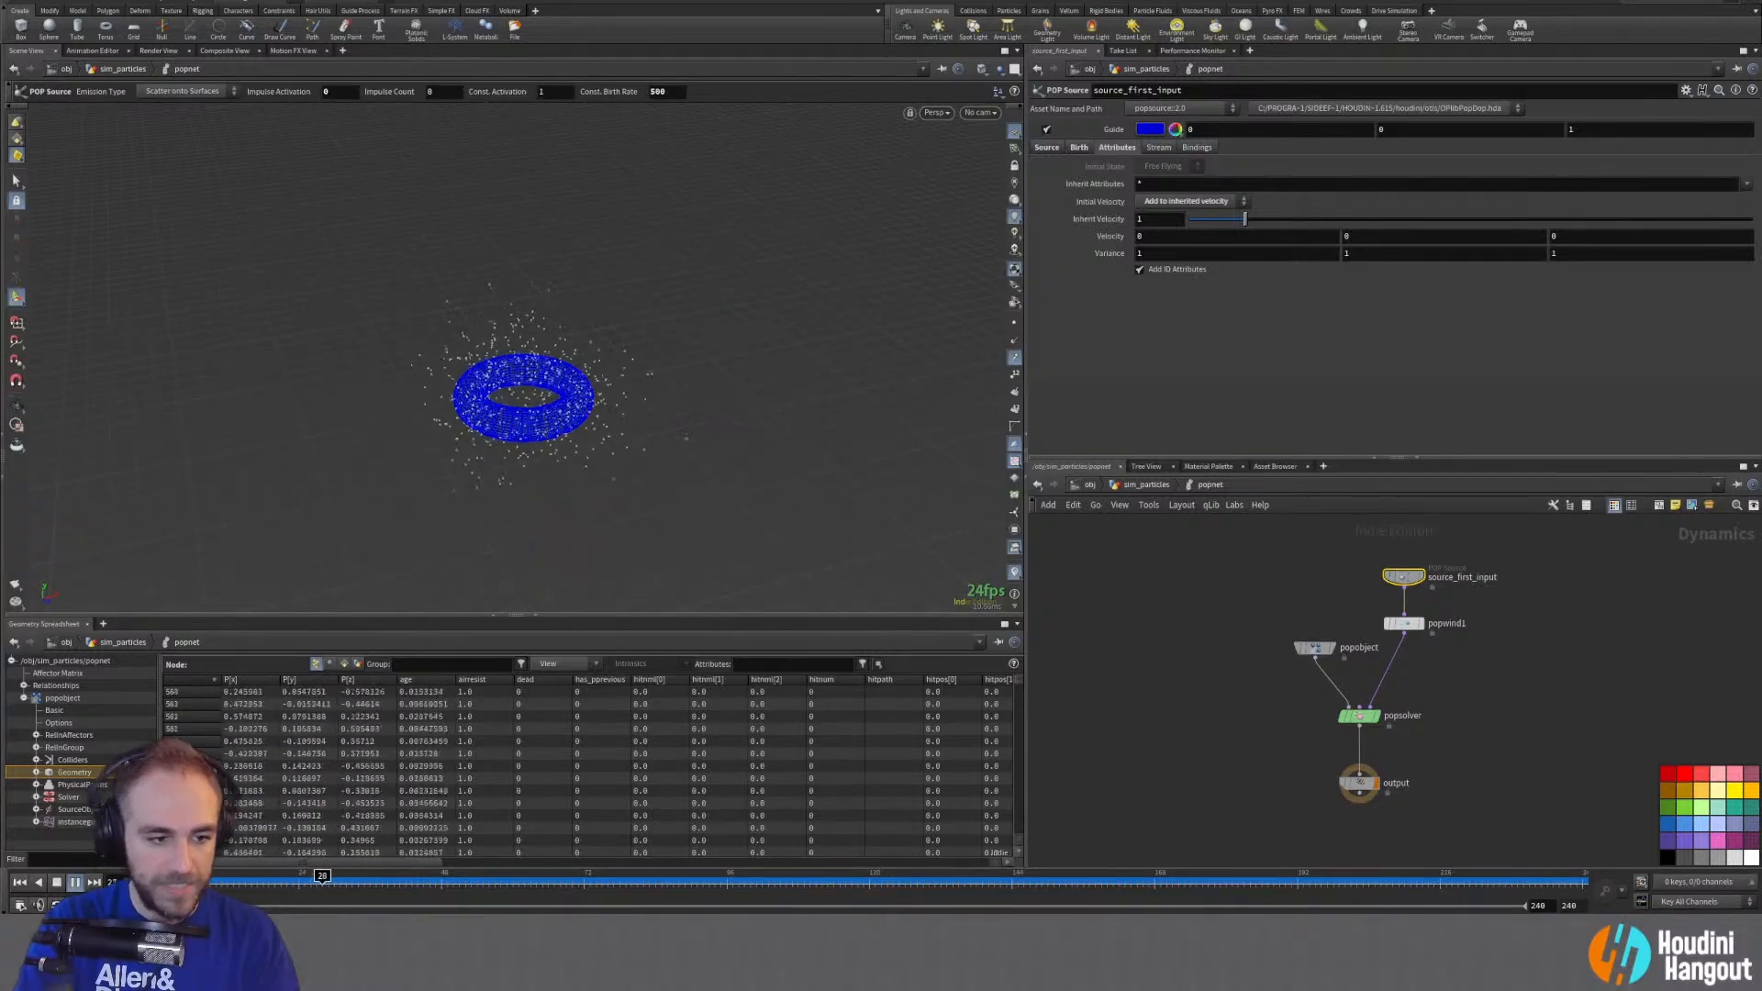
pyautogui.click(20, 883)
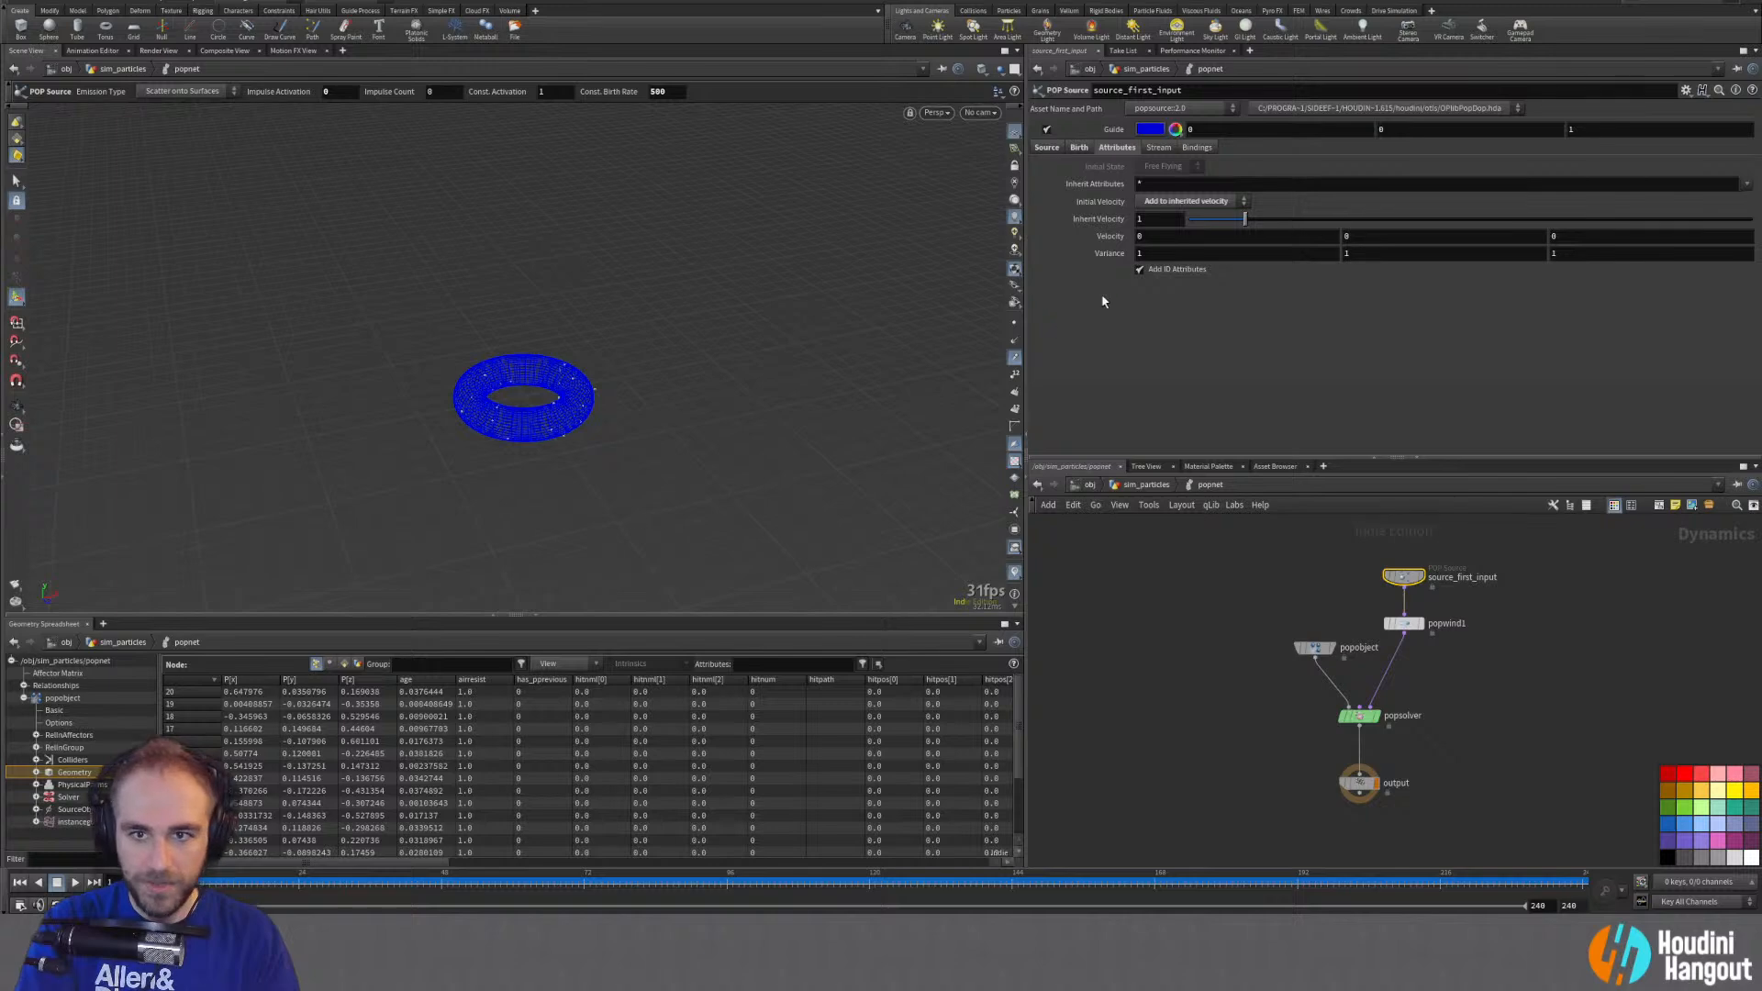
# Step: Render a flipbook of the current viewport, allowing mplay.exe through the firewall, and place the MPlay window over the scene view
pyautogui.click(15, 592)
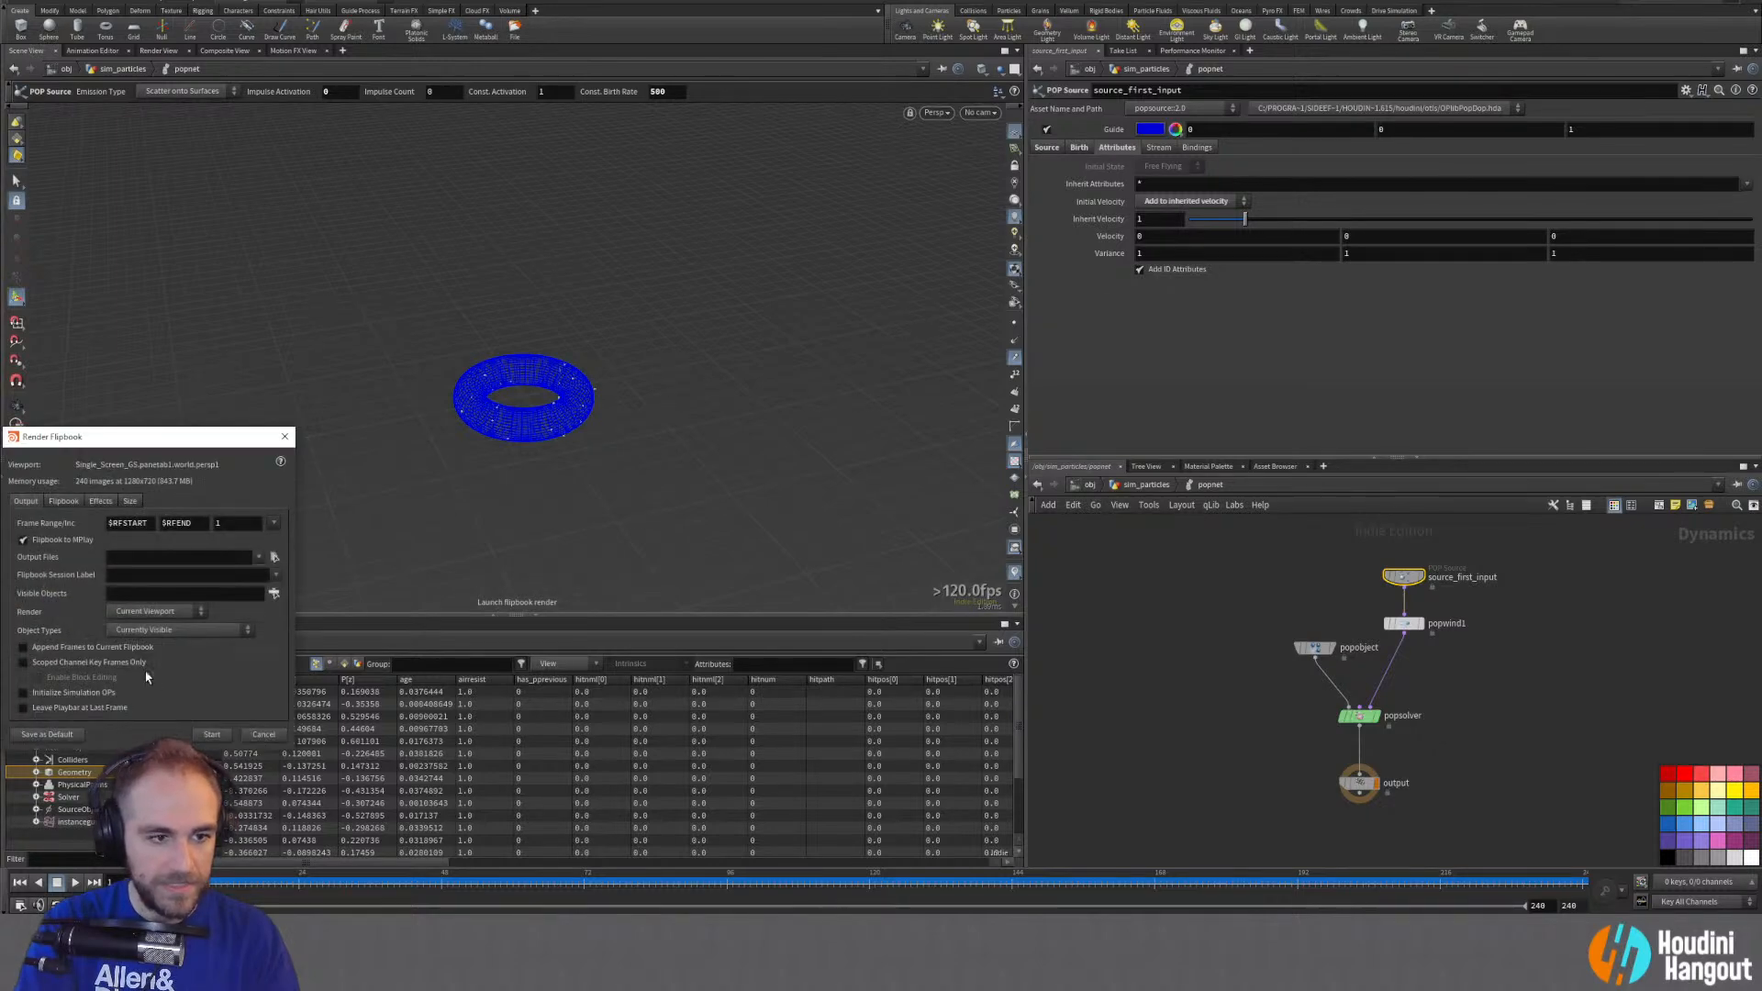
pyautogui.click(211, 734)
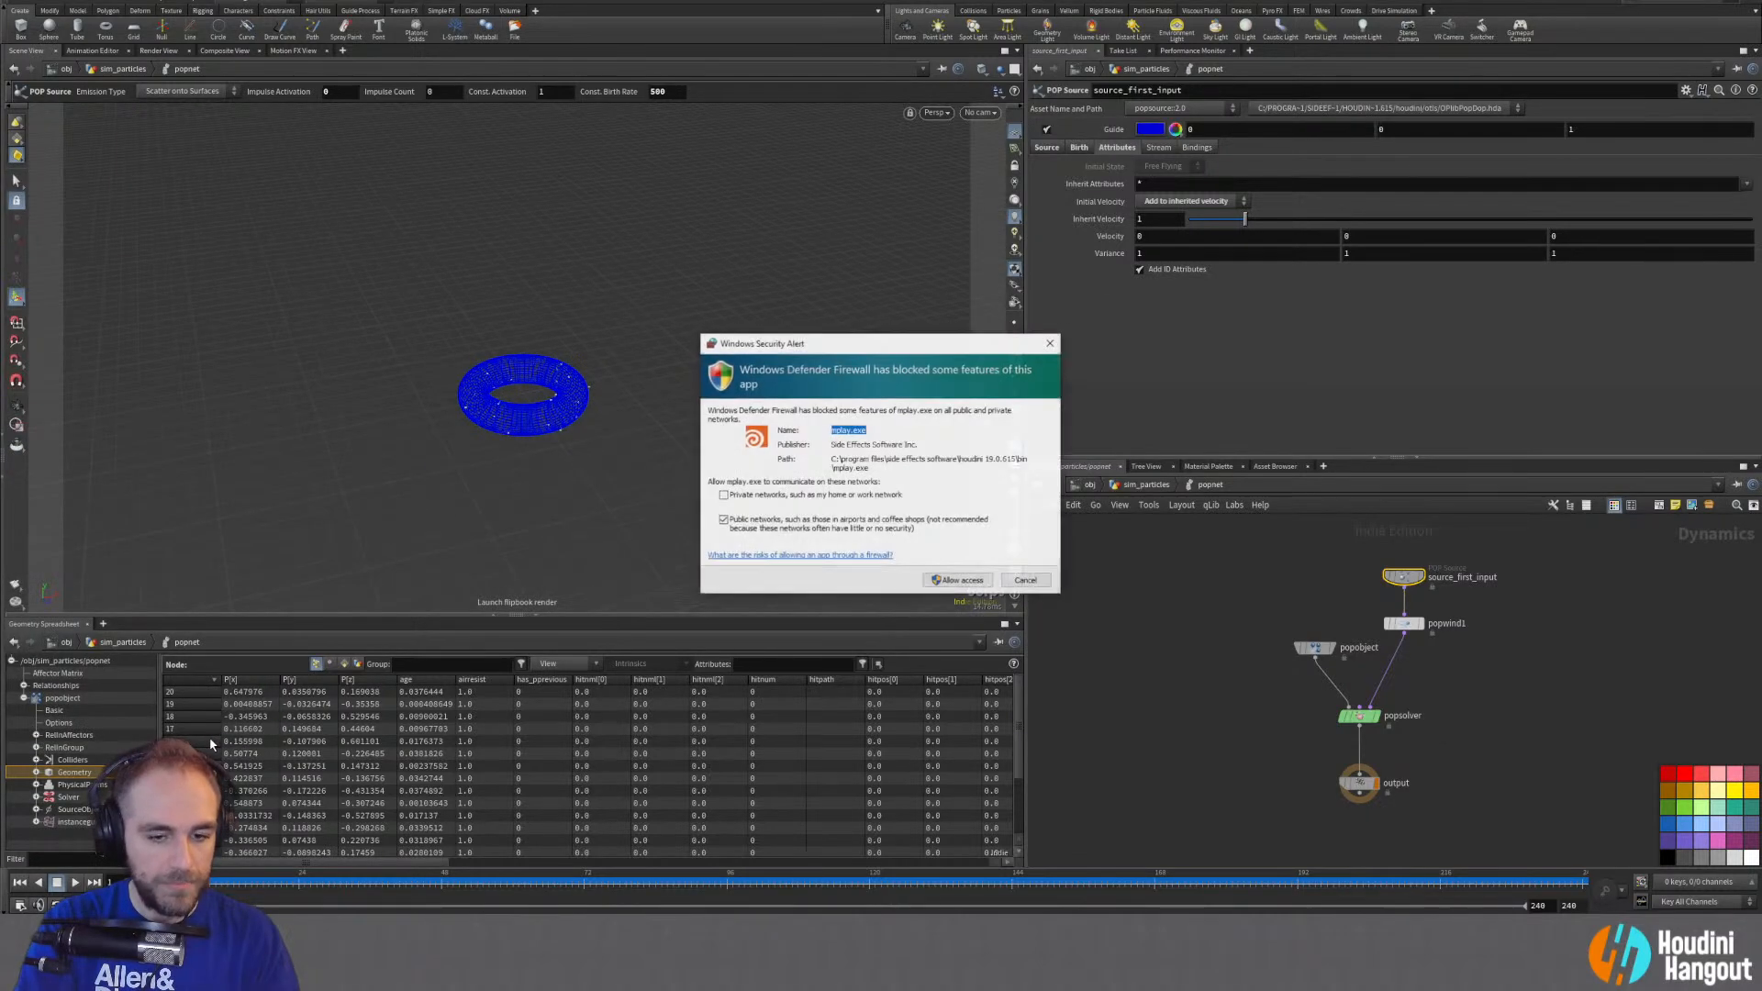
pyautogui.click(953, 582)
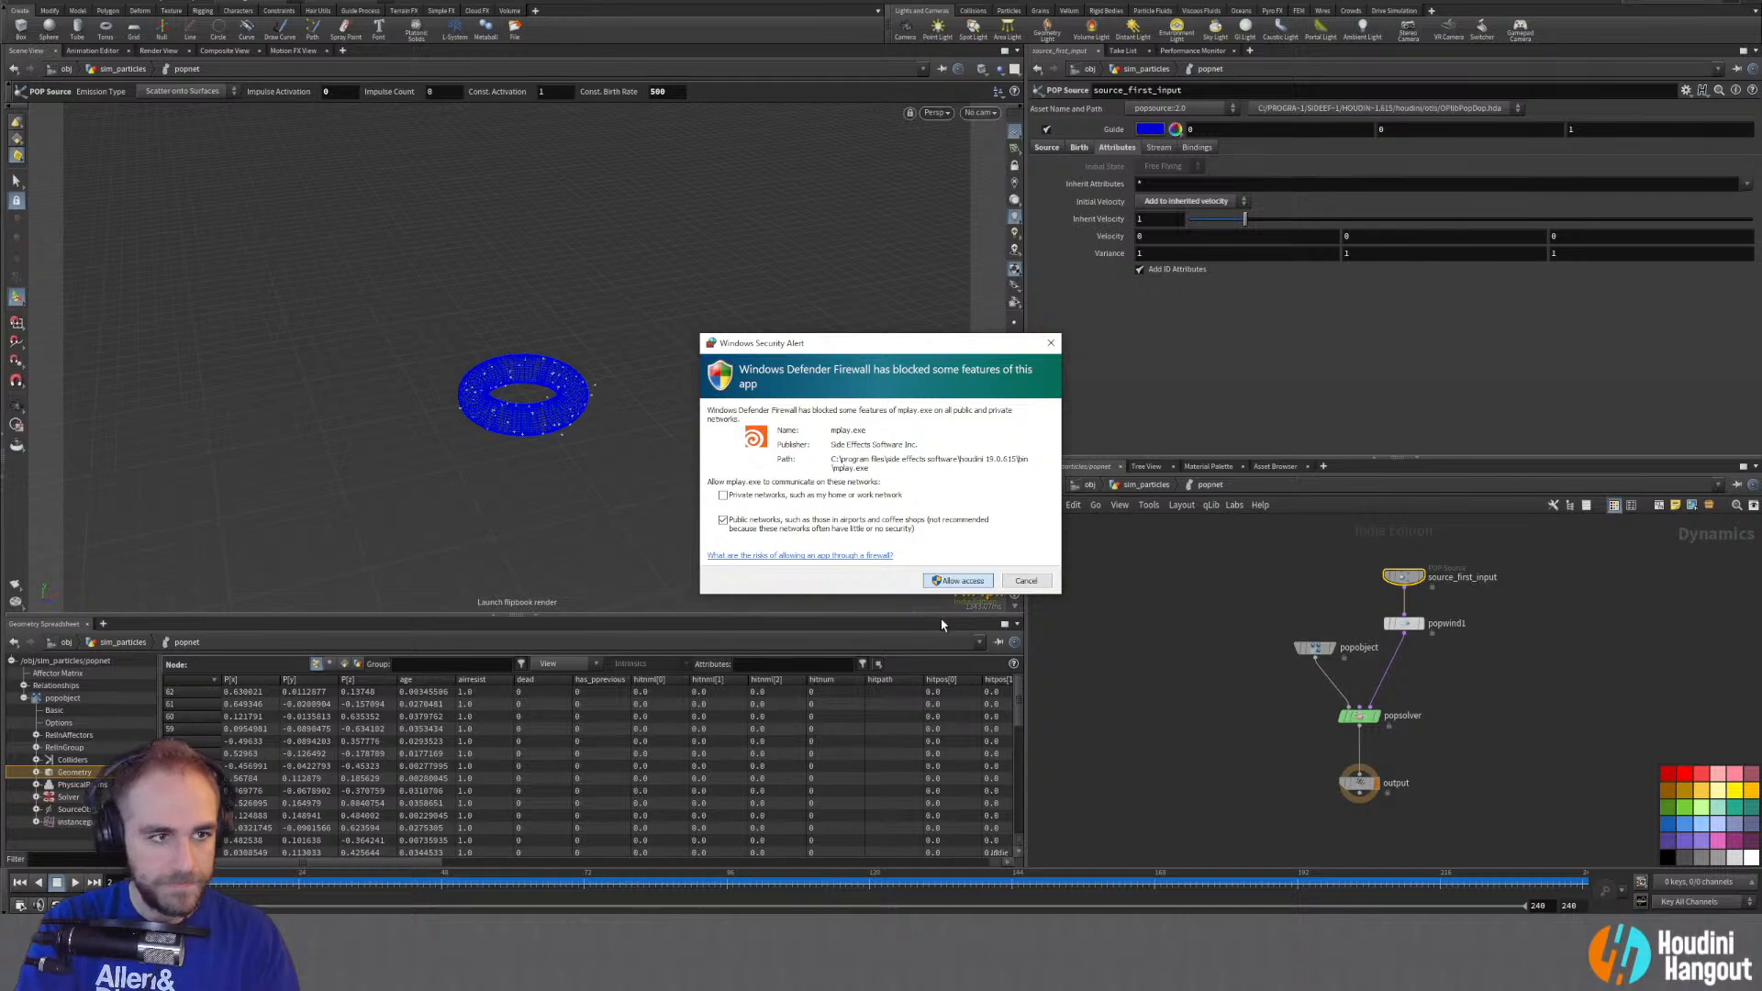
pyautogui.moveTo(417, 20); pyautogui.dragTo(913, 140)
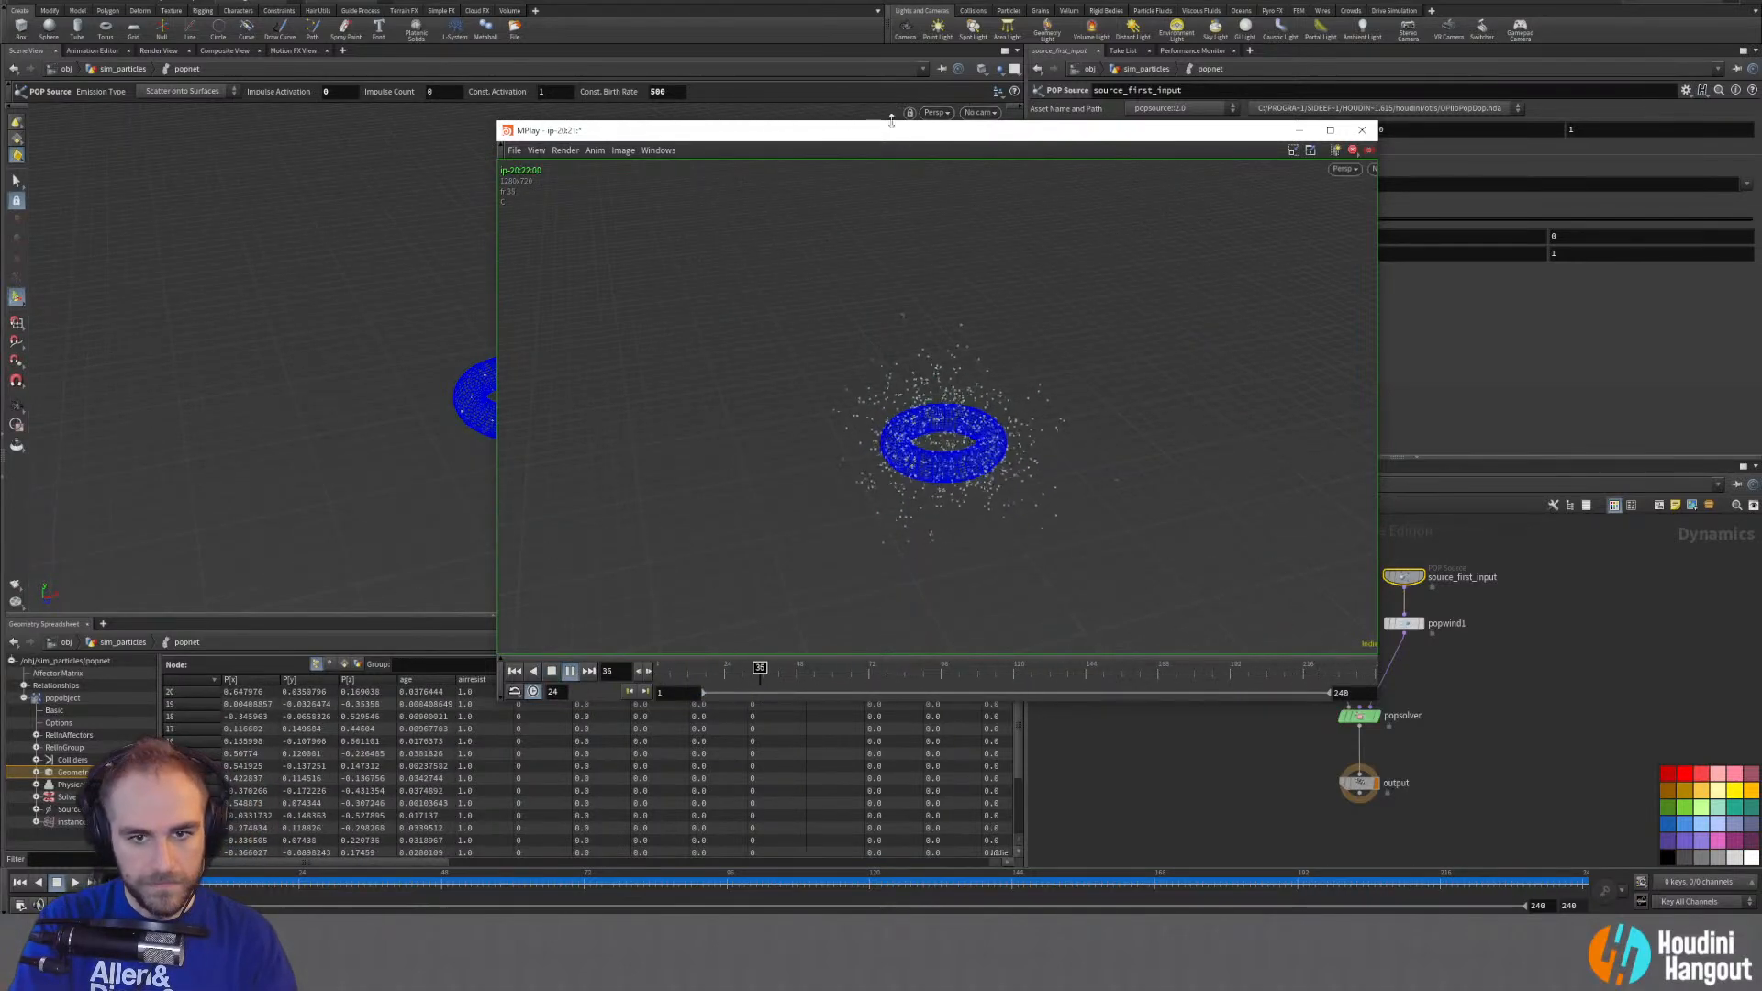
pyautogui.moveTo(1284, 129); pyautogui.dragTo(917, 207)
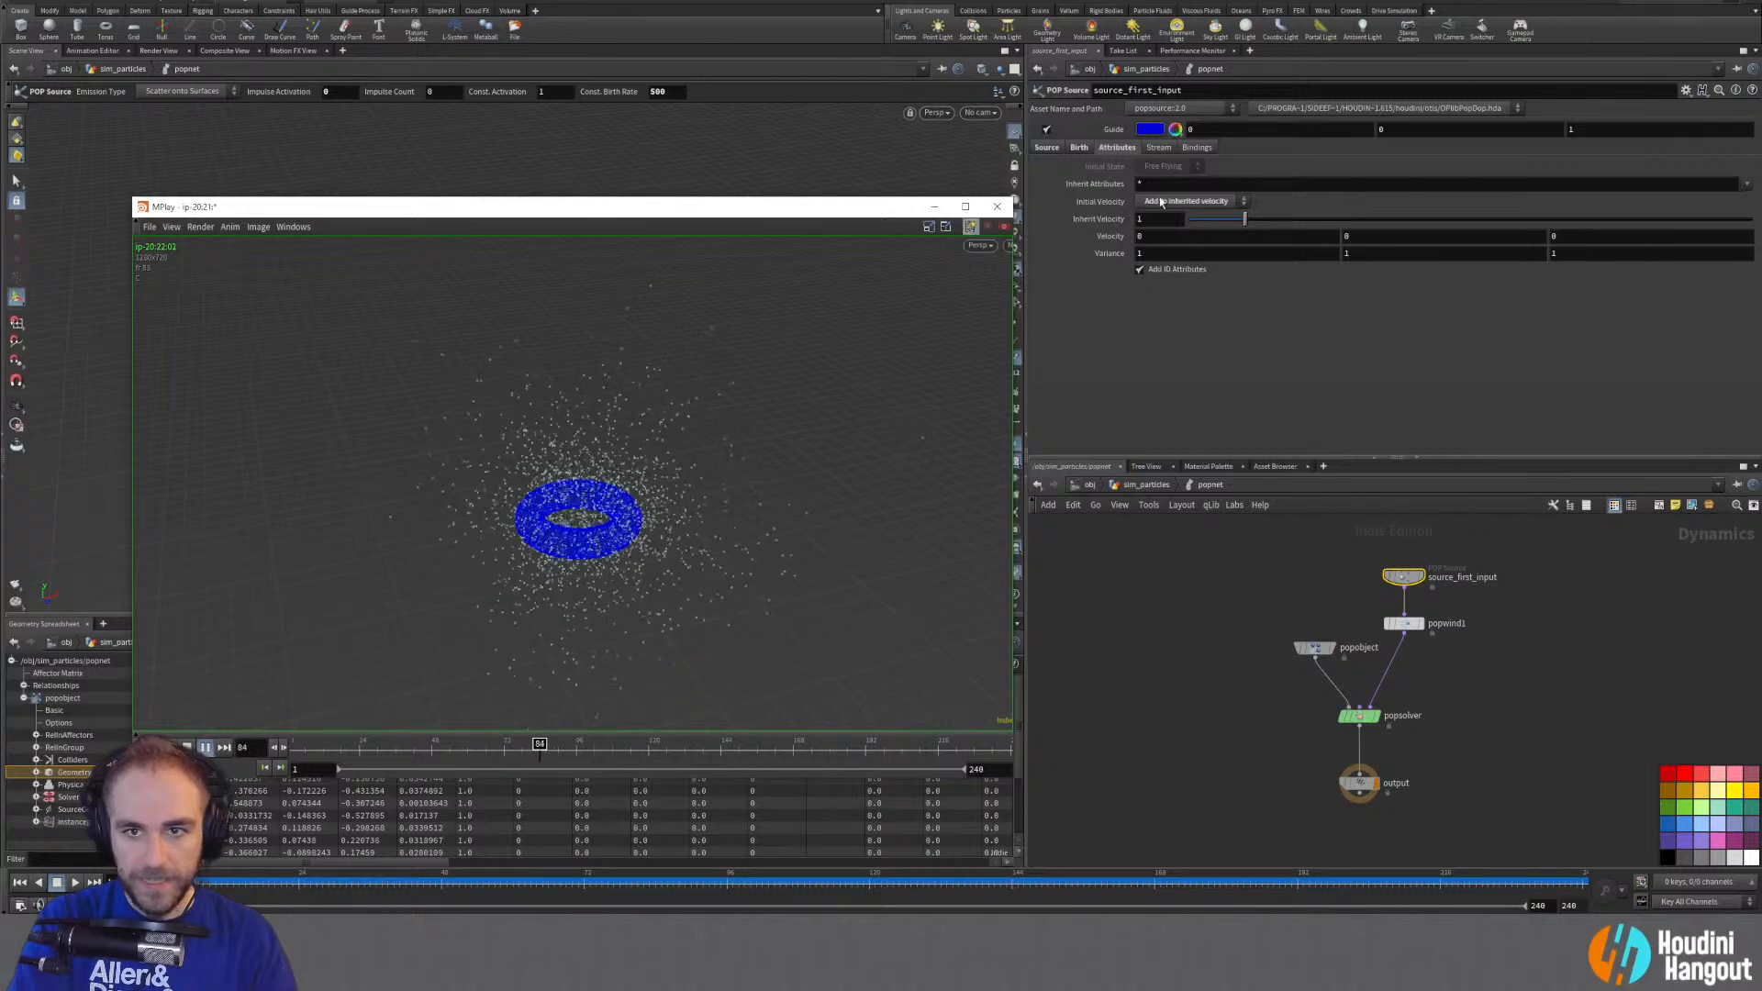
# Step: Set the initial velocity of source_first_input to Use inherited velocity and render a second flipbook
pyautogui.click(996, 206)
pyautogui.click(1186, 201)
pyautogui.click(1180, 215)
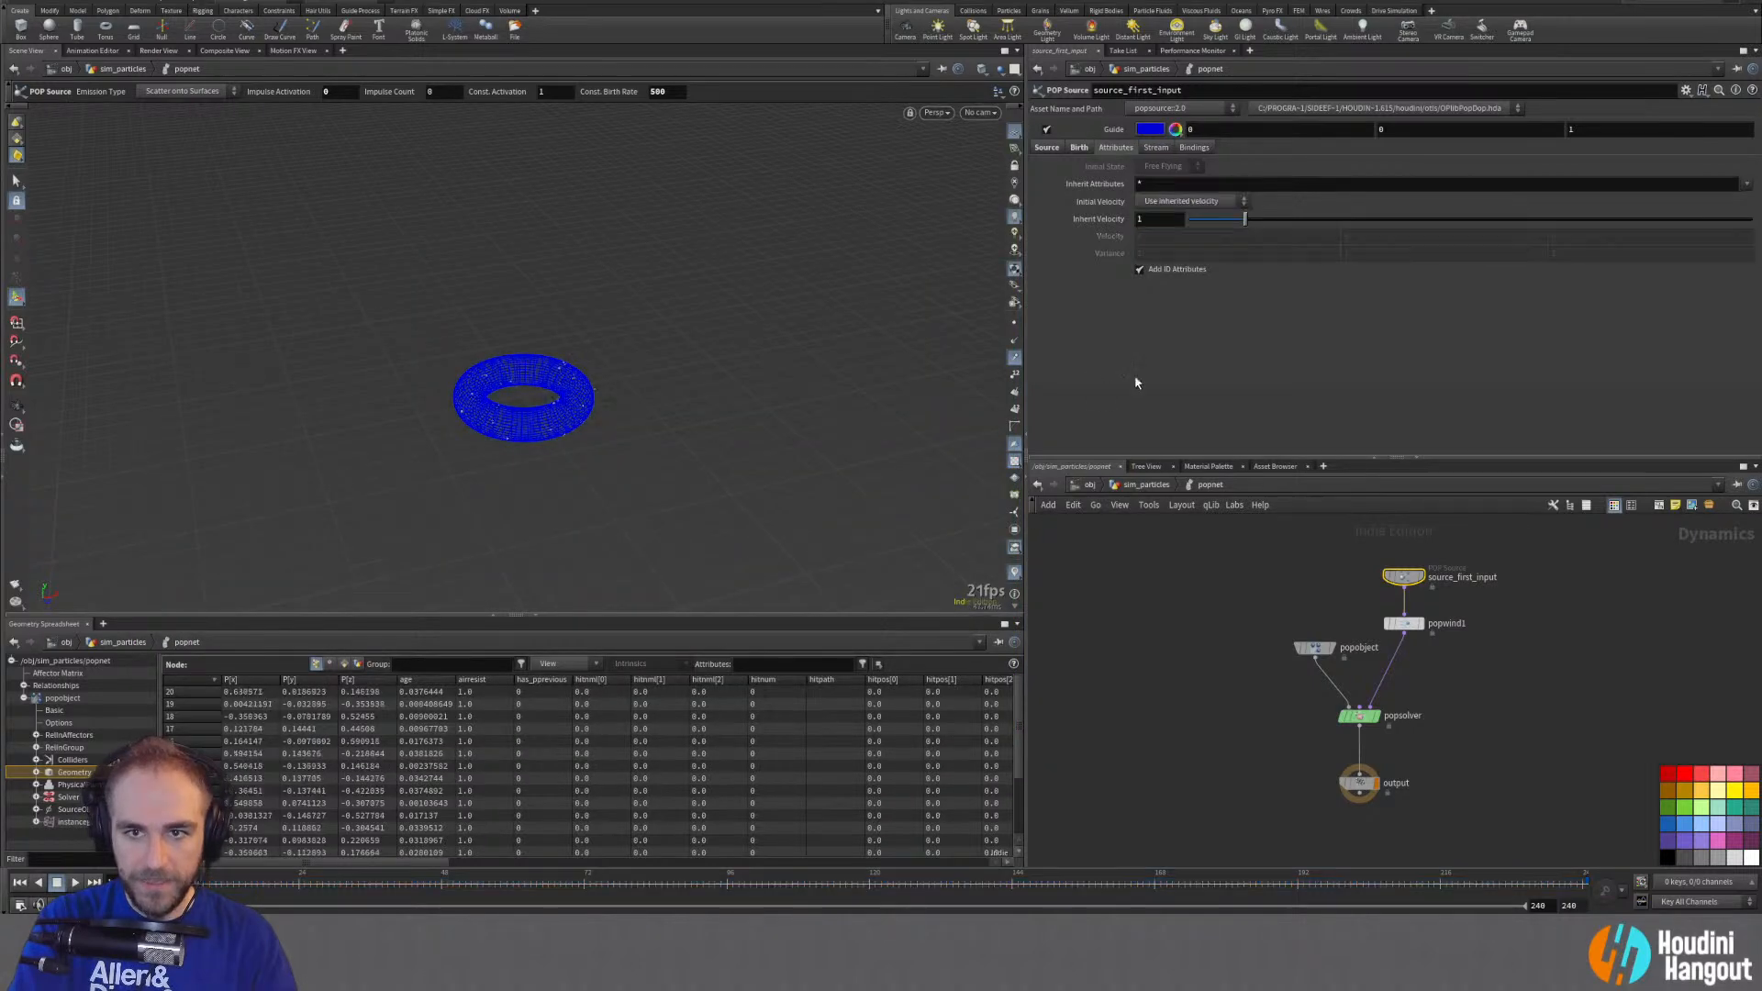
pyautogui.click(14, 586)
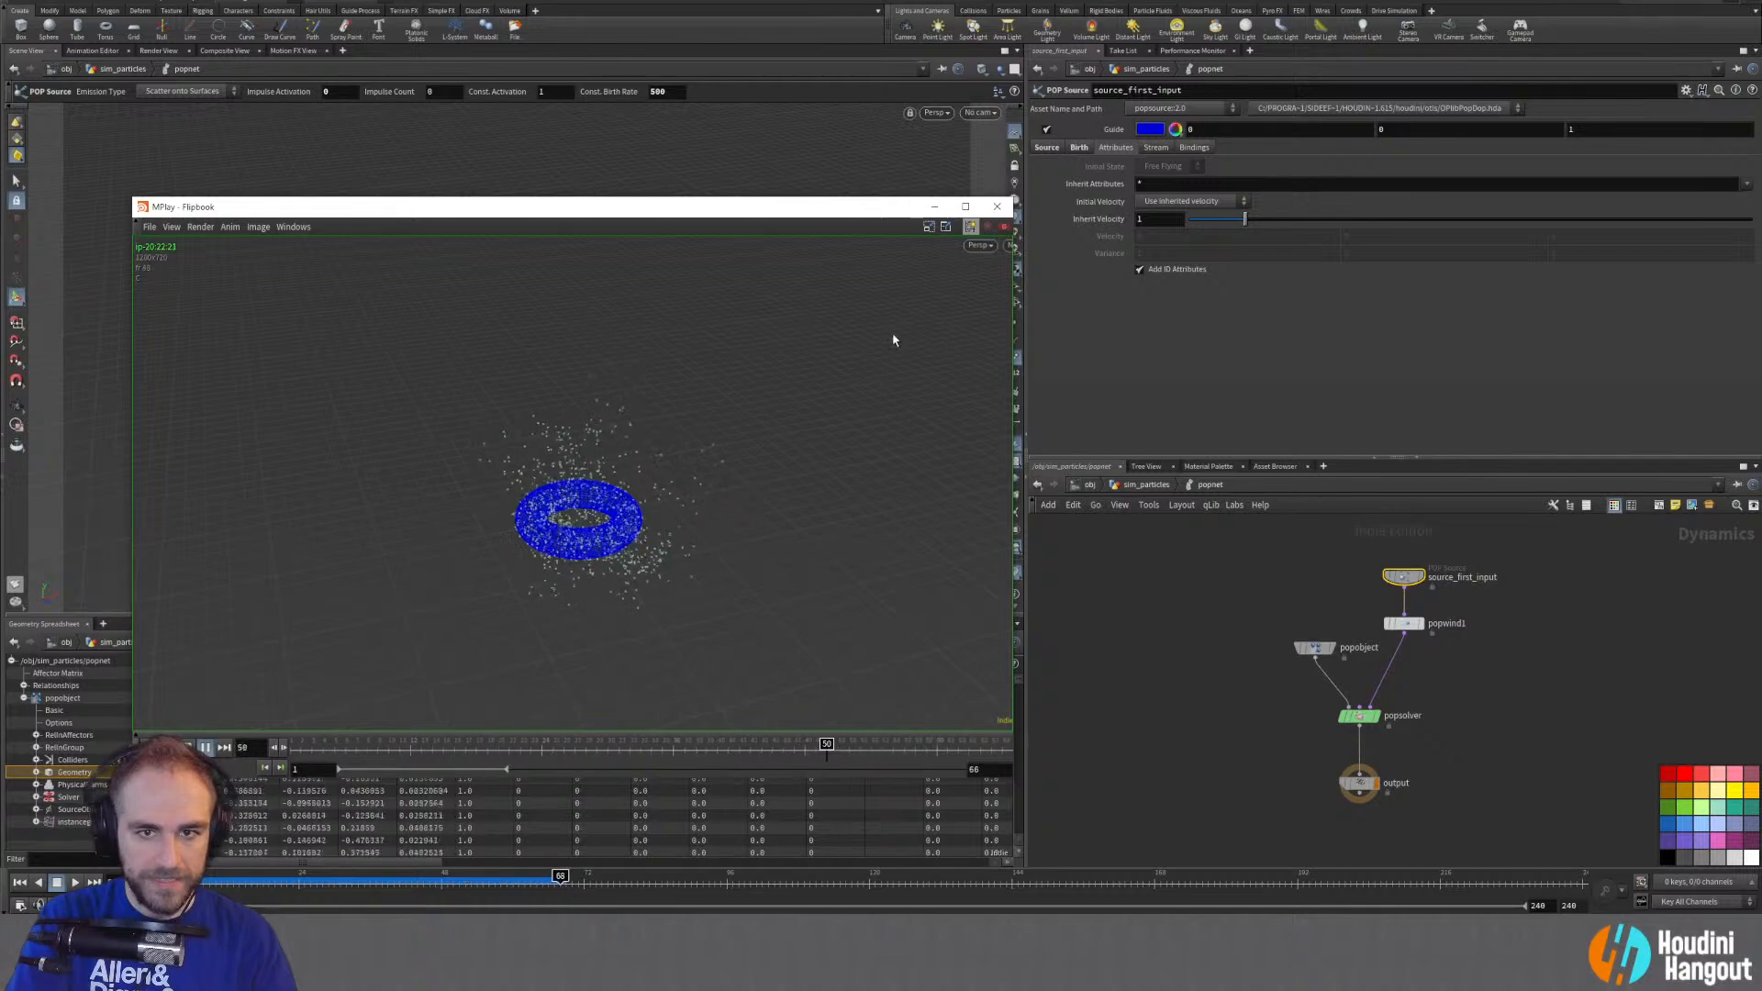
# Step: Compare the two flipbooks in MPlay with a 0.5 blend, and turn the comparison off
pyautogui.click(258, 227)
pyautogui.click(282, 400)
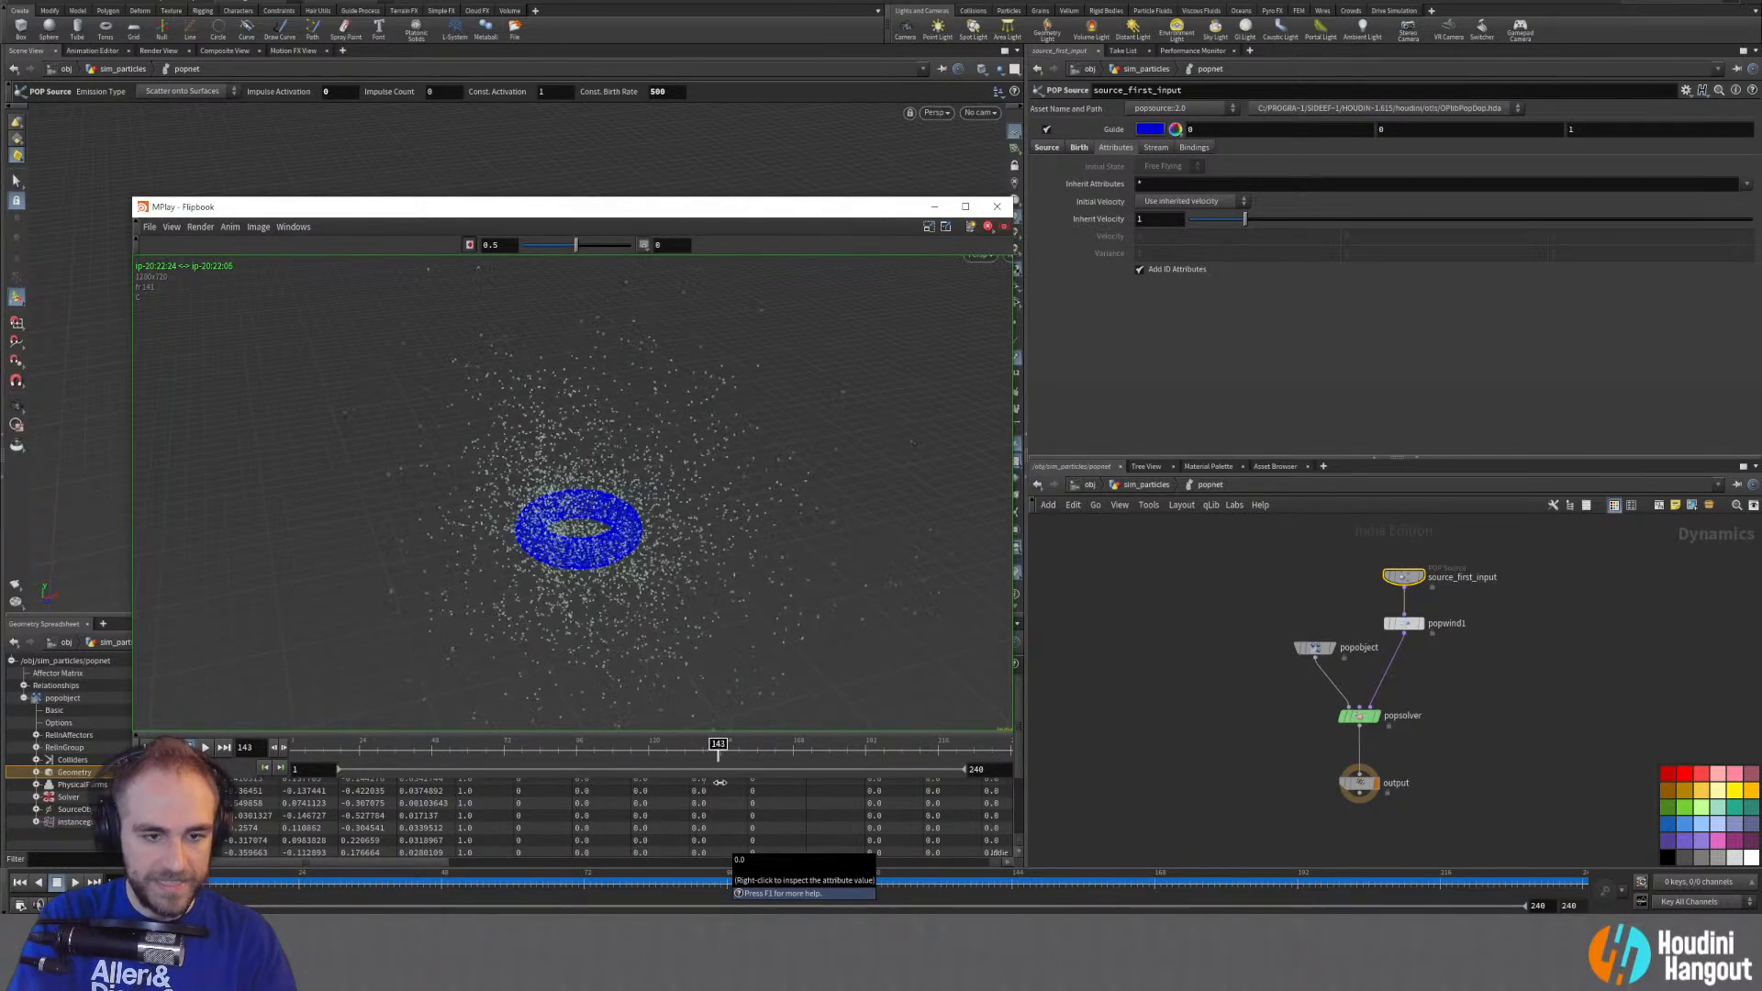
pyautogui.moveTo(611, 246); pyautogui.dragTo(612, 245)
pyautogui.click(469, 245)
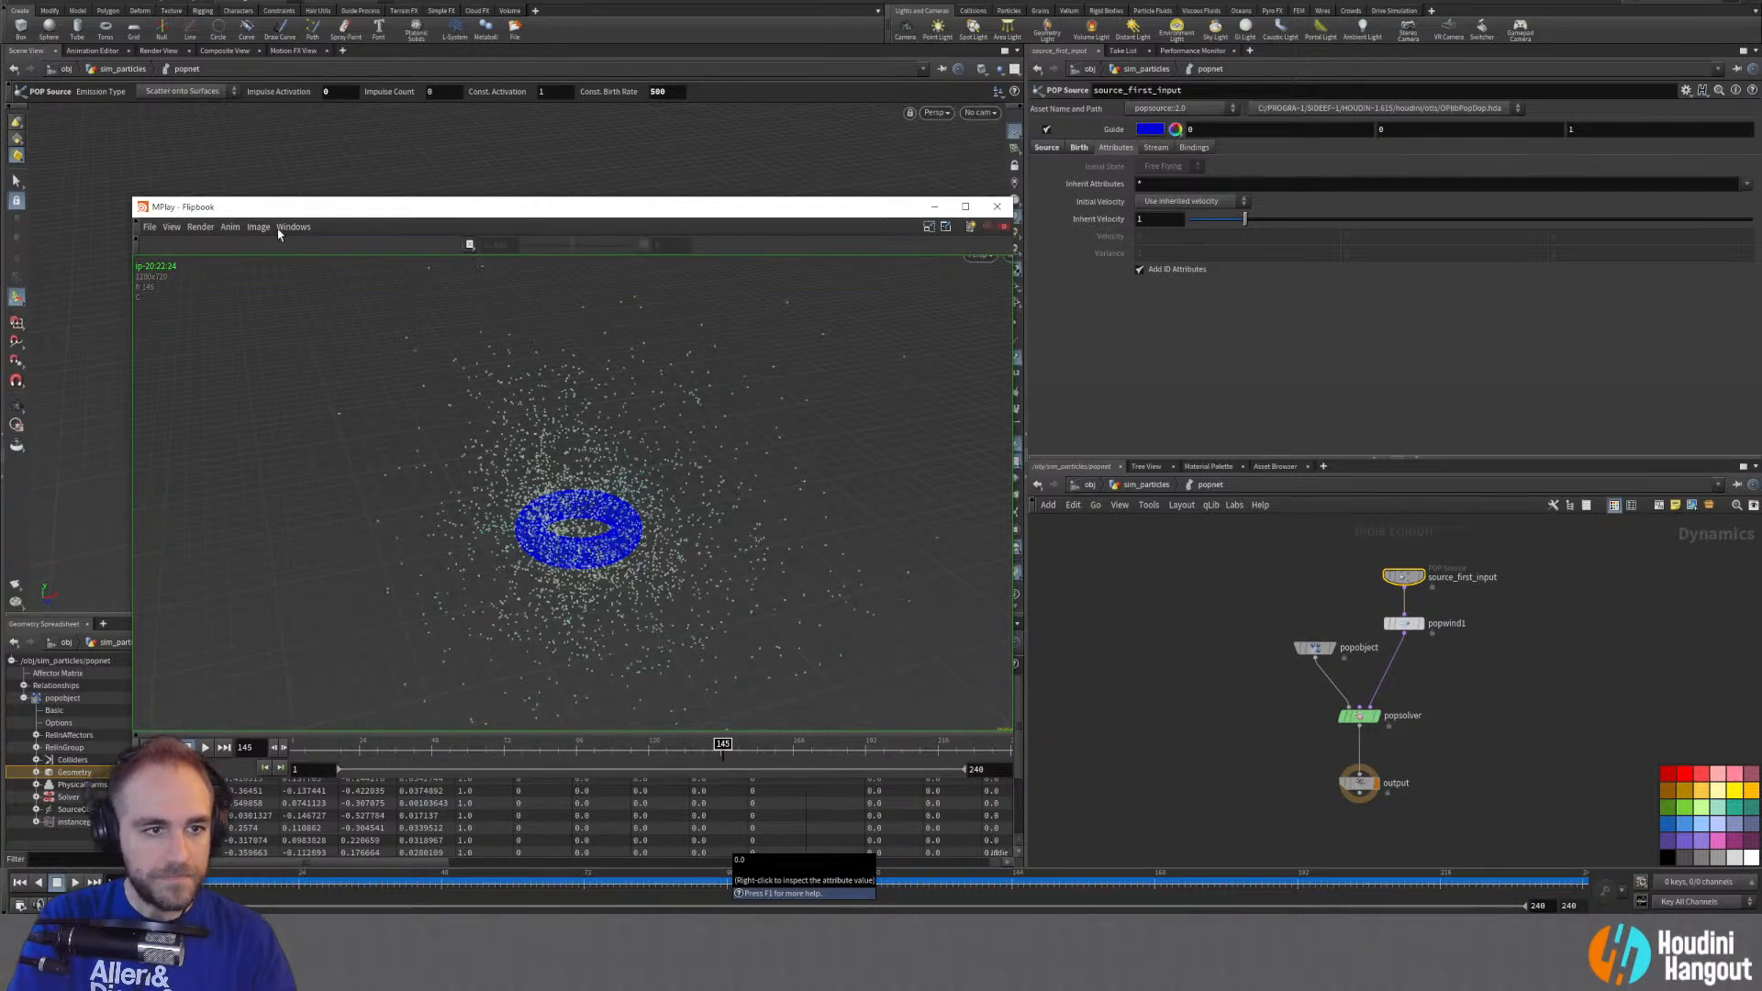
# Step: Play both flipbooks in turn through MPlay's Sequence List to compare the particle motion, and close MPlay
pyautogui.click(291, 227)
pyautogui.click(317, 284)
pyautogui.moveTo(328, 207); pyautogui.dragTo(448, 59)
pyautogui.click(206, 747)
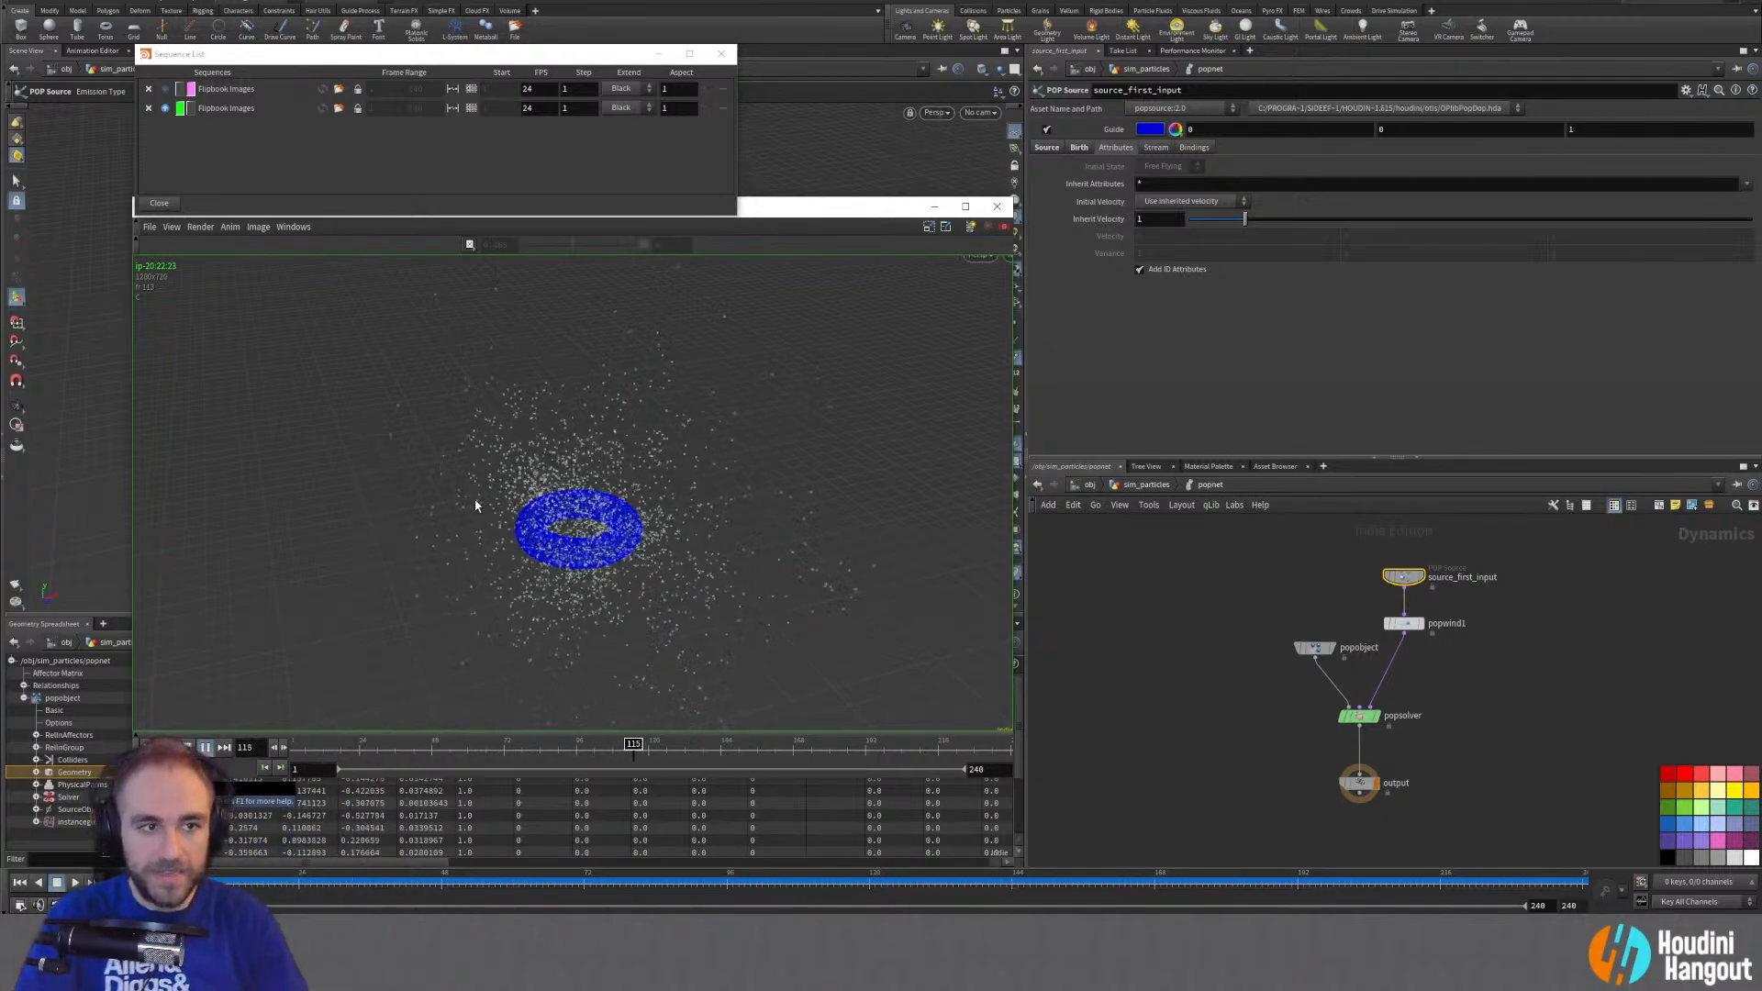
pyautogui.click(180, 89)
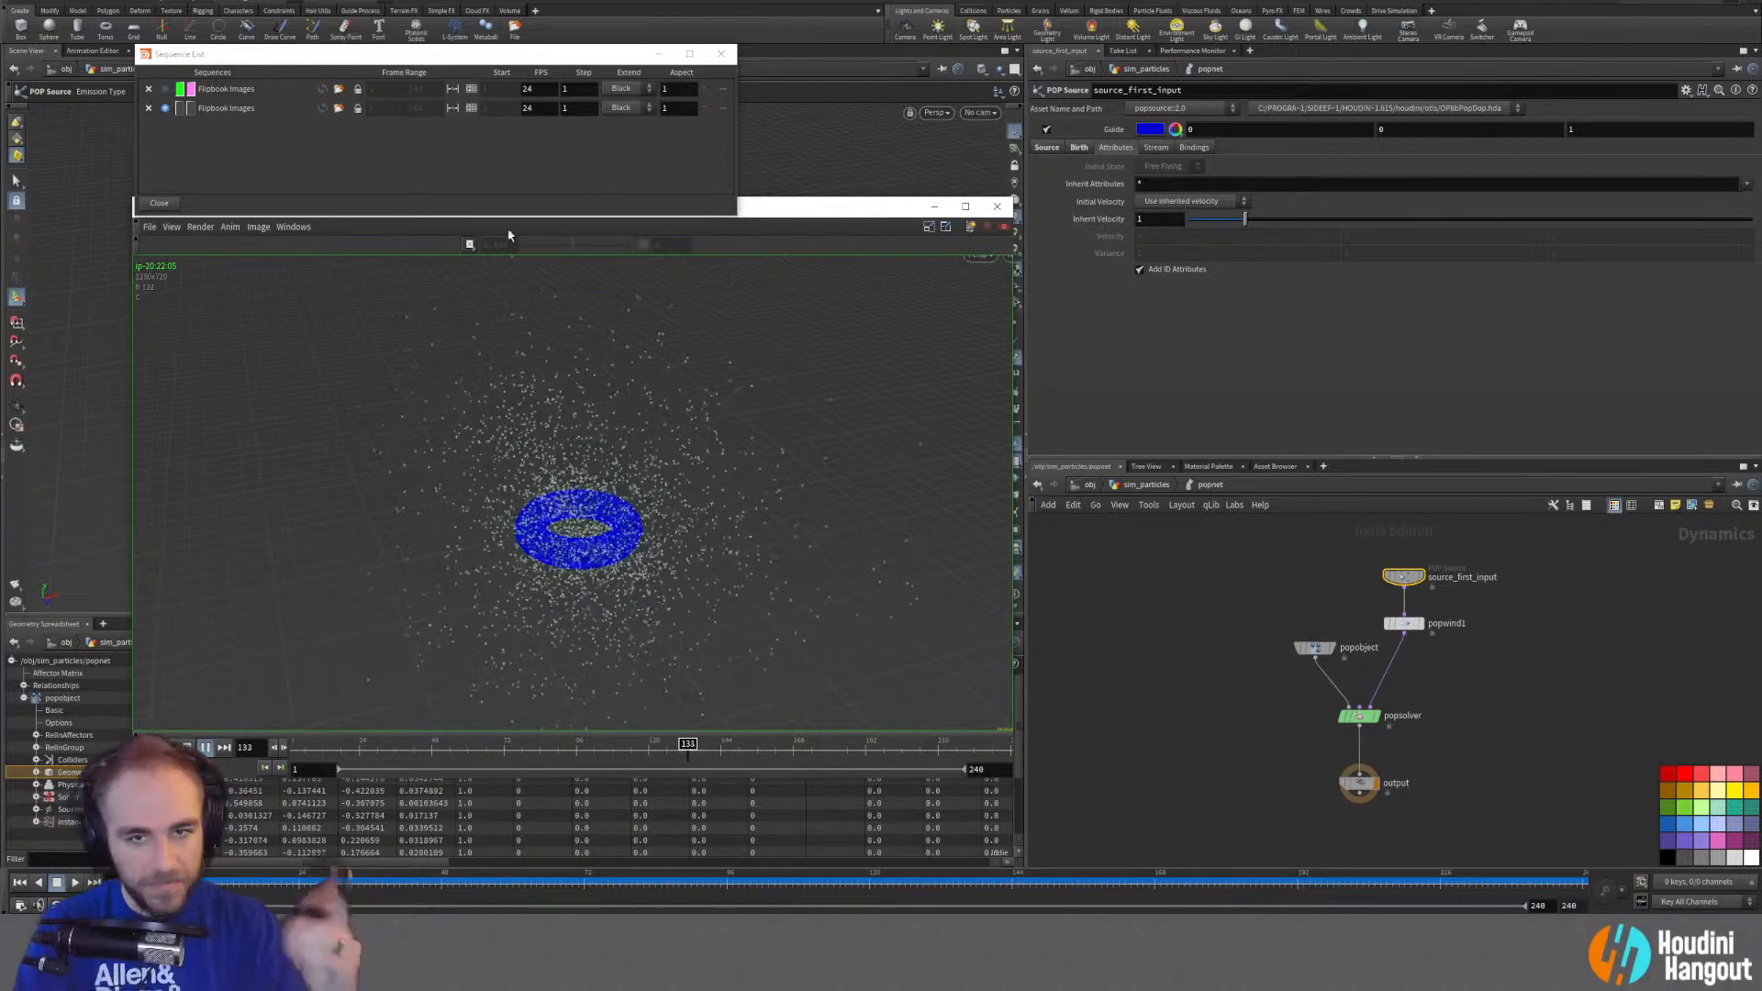
pyautogui.click(997, 206)
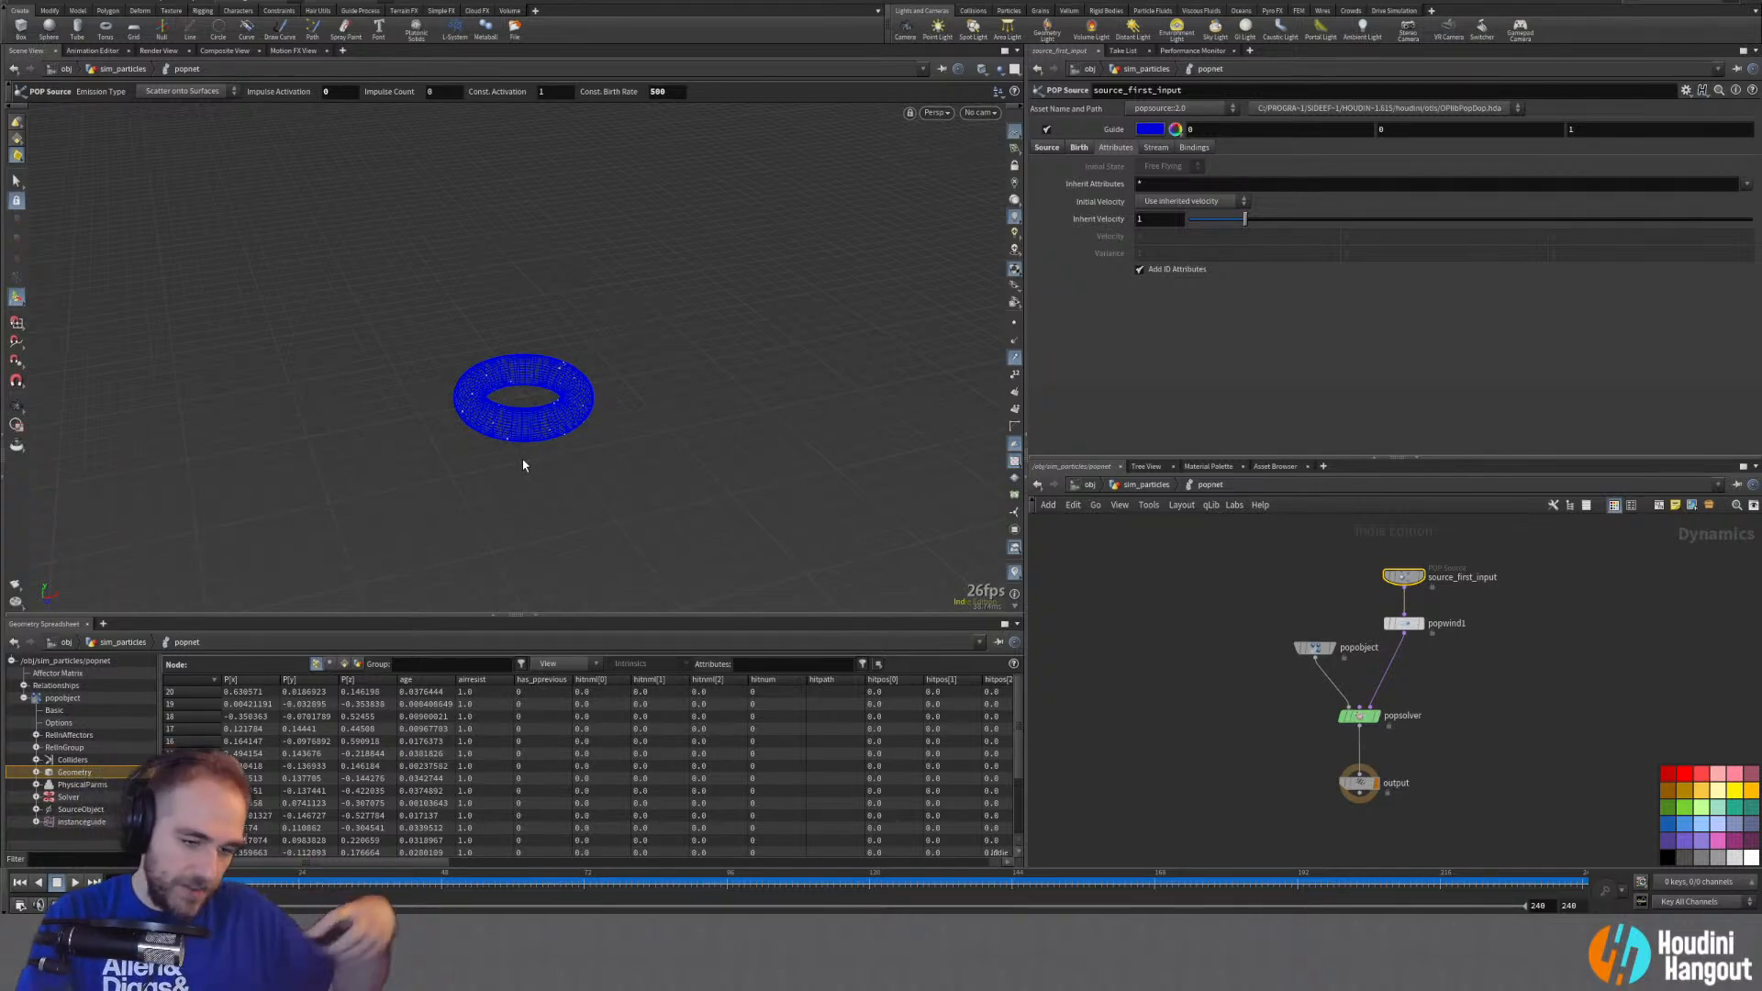
# Step: Inspect the get_source_geo node in sim_particles and return inside popnet
pyautogui.press('u')
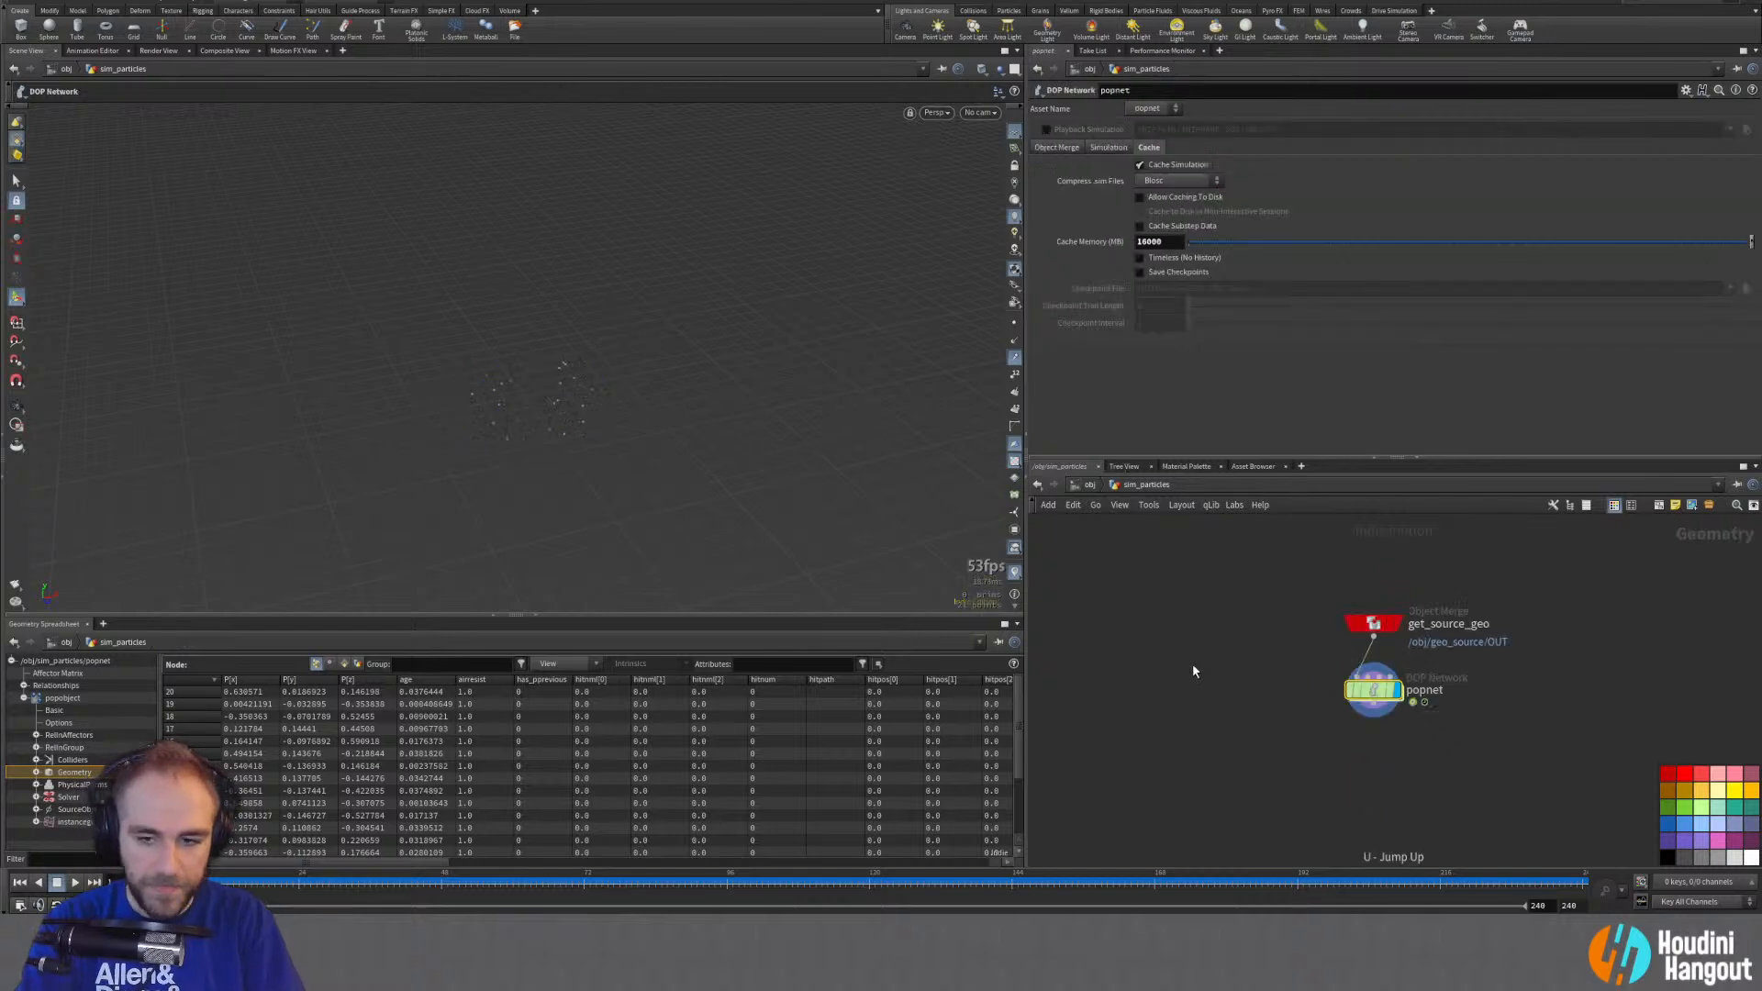
pyautogui.click(1374, 626)
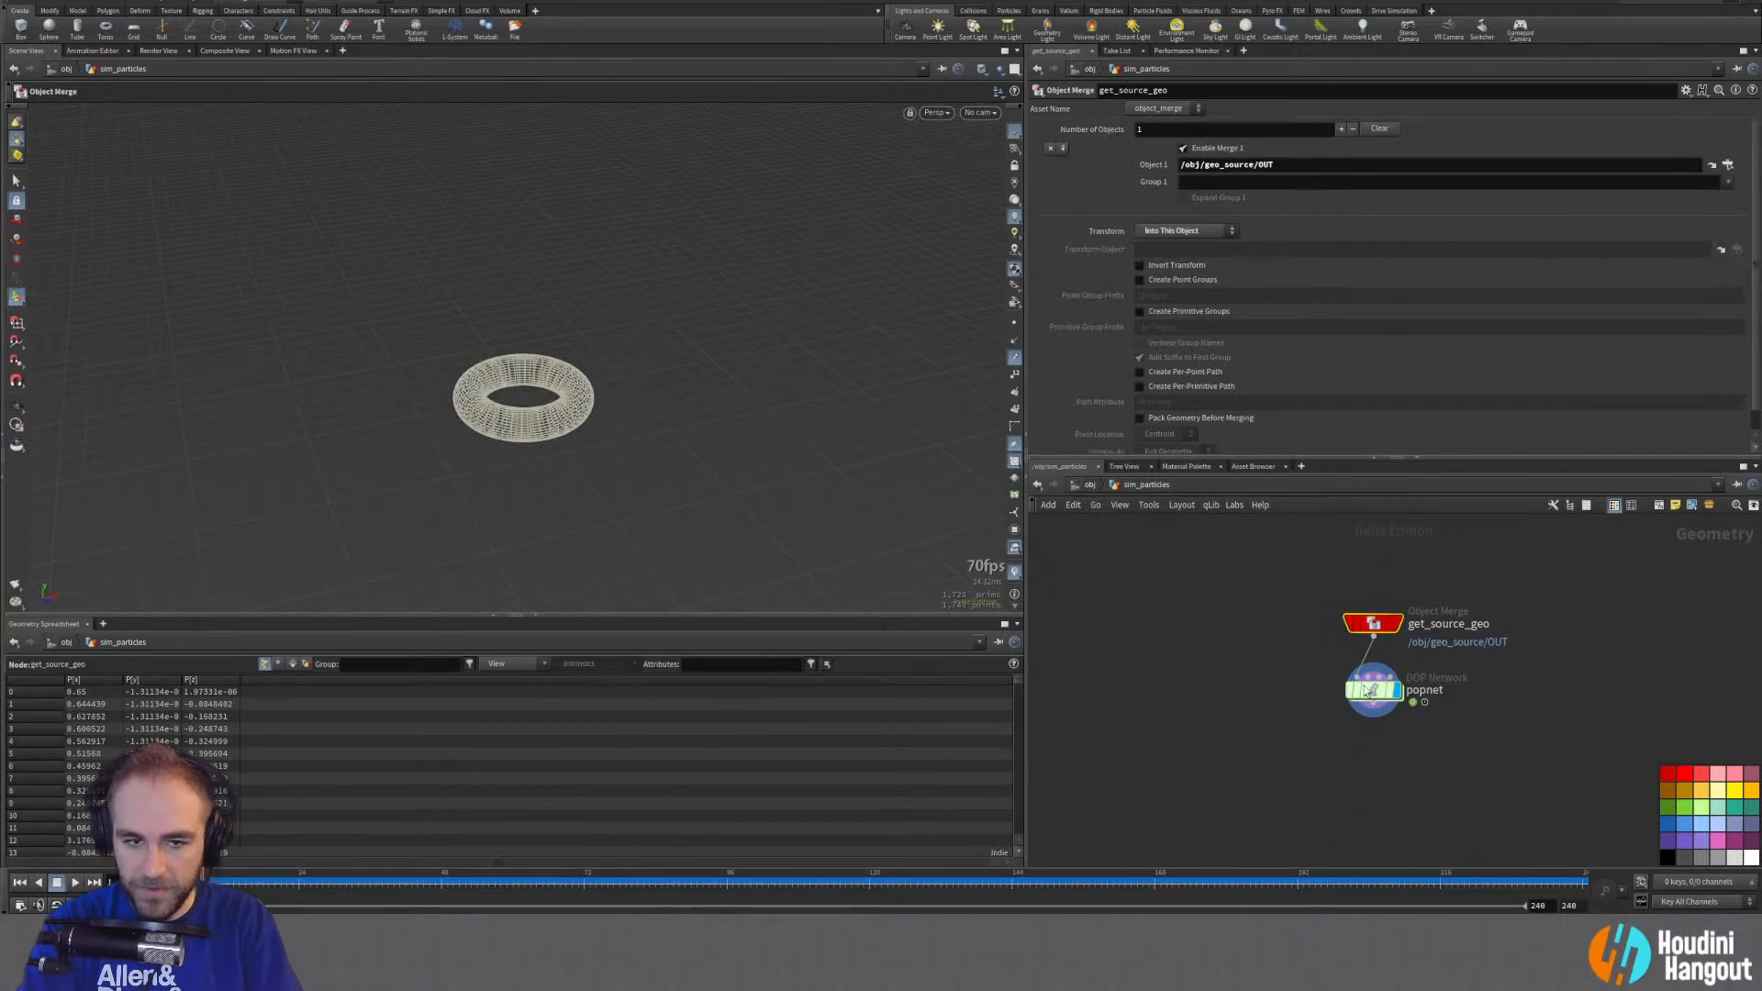
pyautogui.doubleClick(1373, 698)
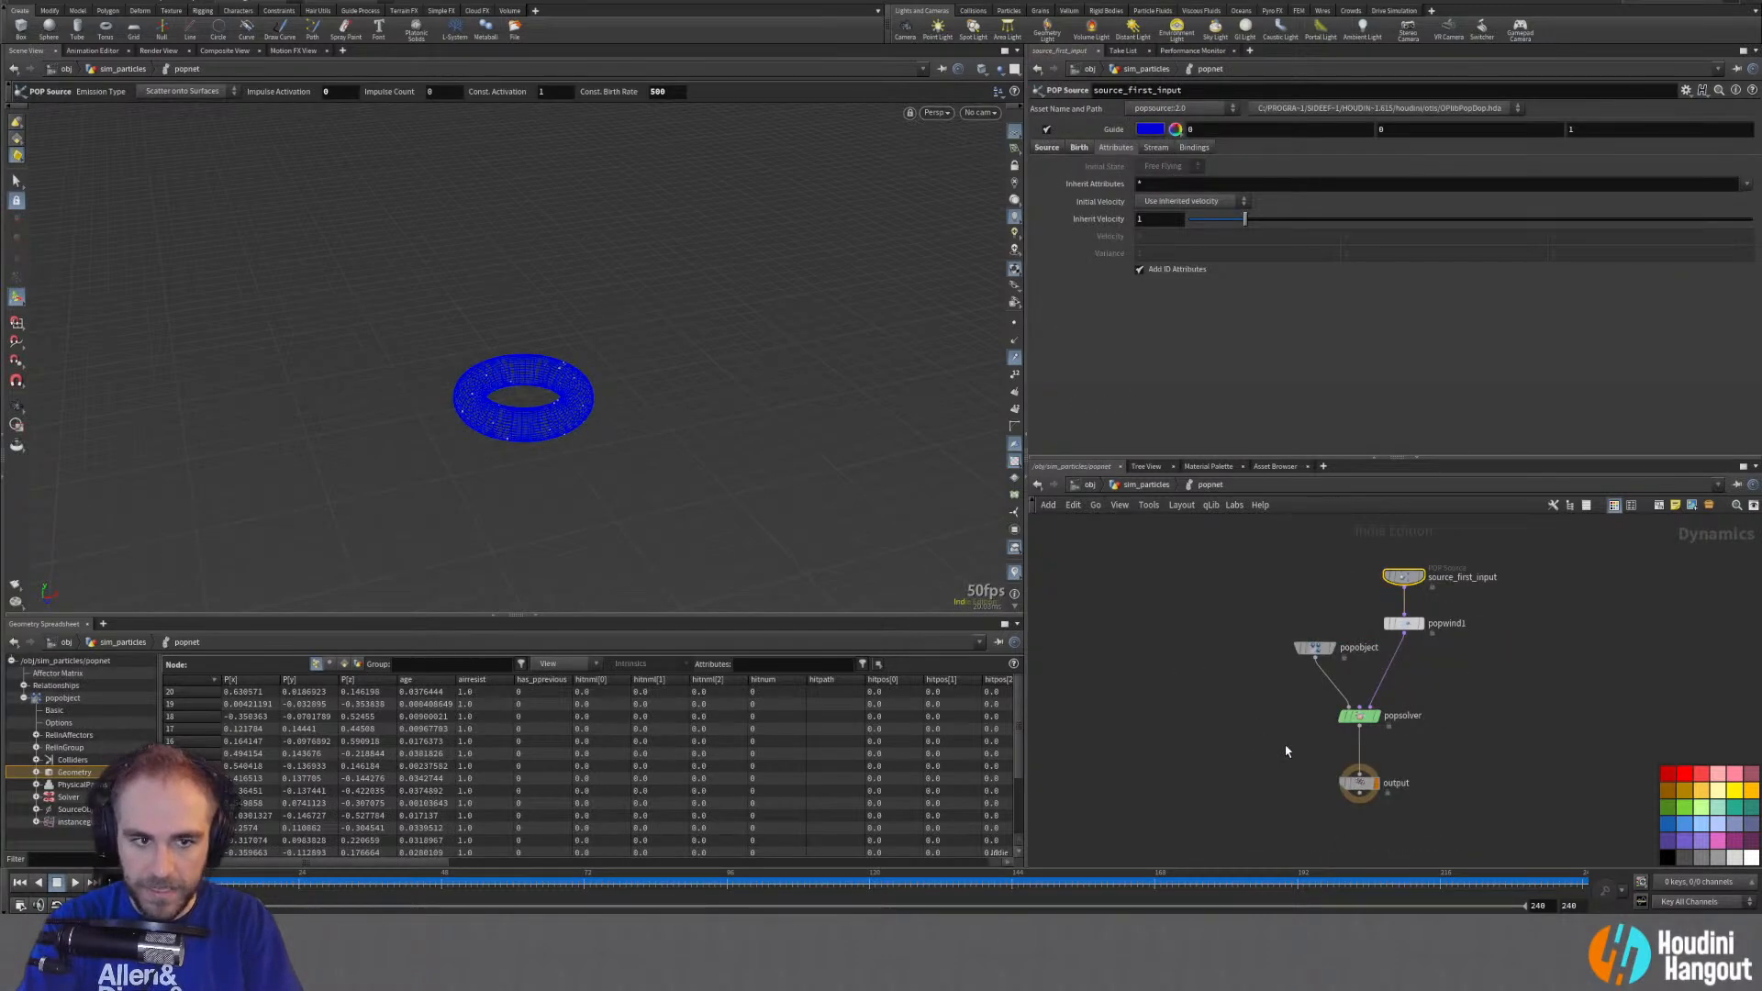
# Step: Add a Static Object node beside popobject and move the output node farther below popsolver
pyautogui.press('Tab')
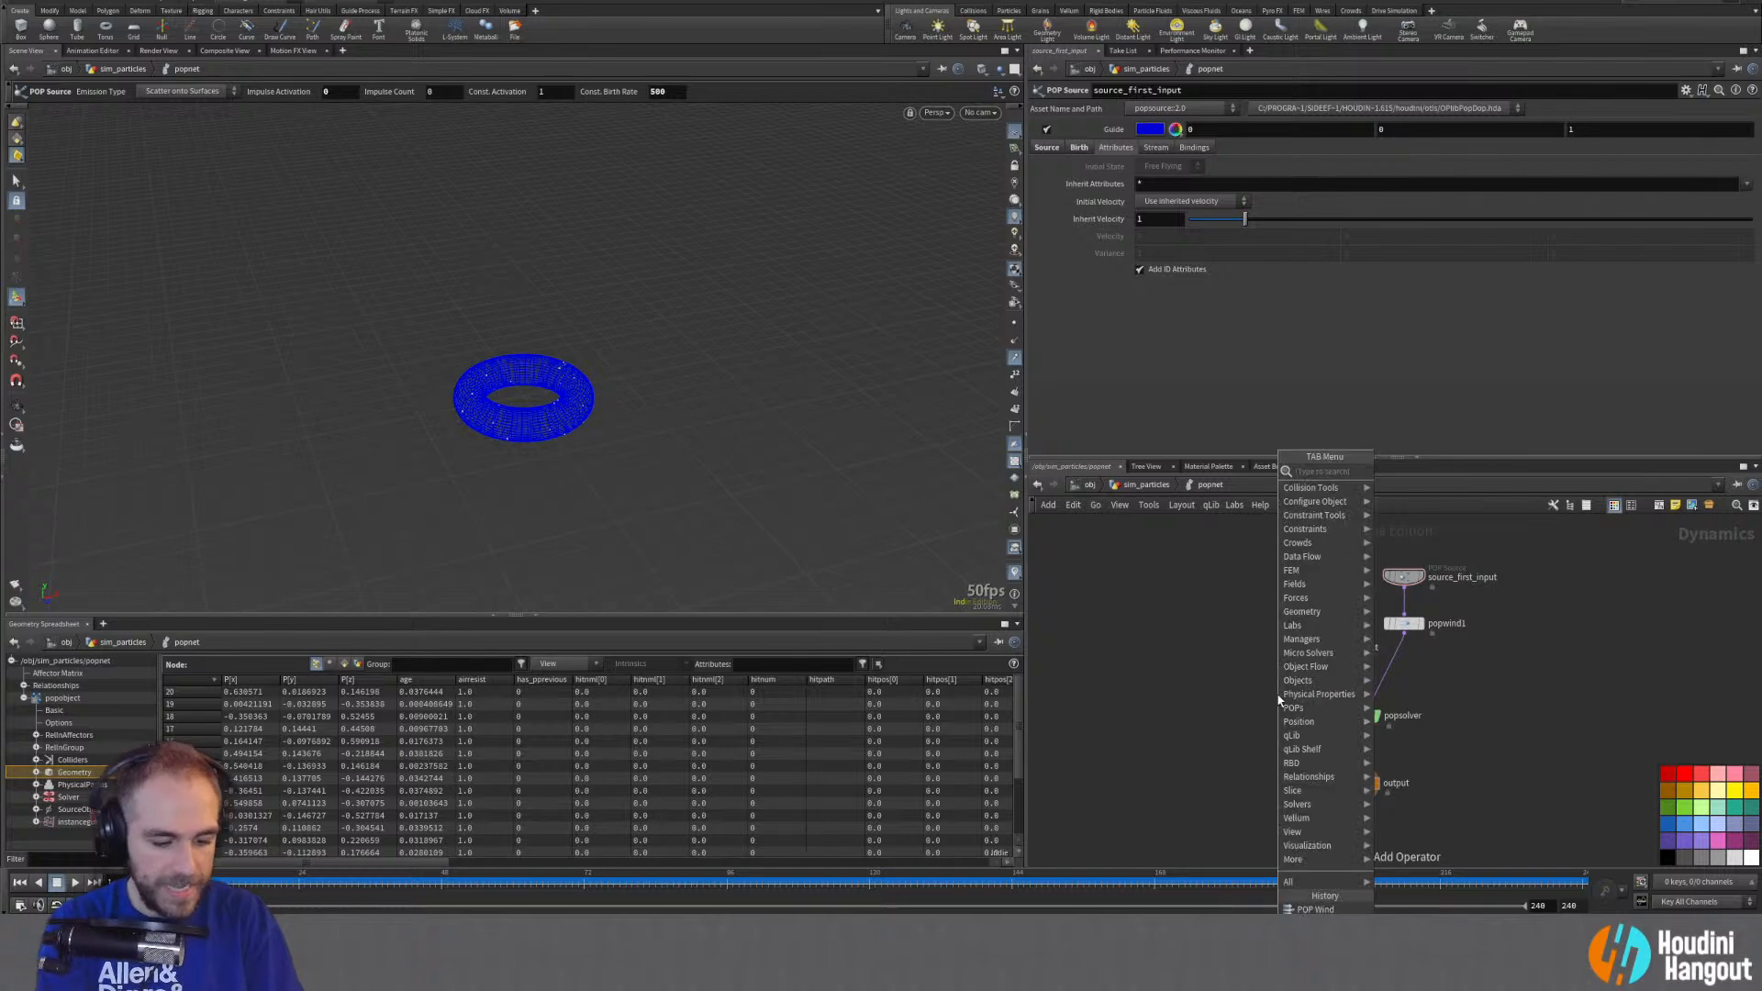
pyautogui.write('star')
pyautogui.press('Return')
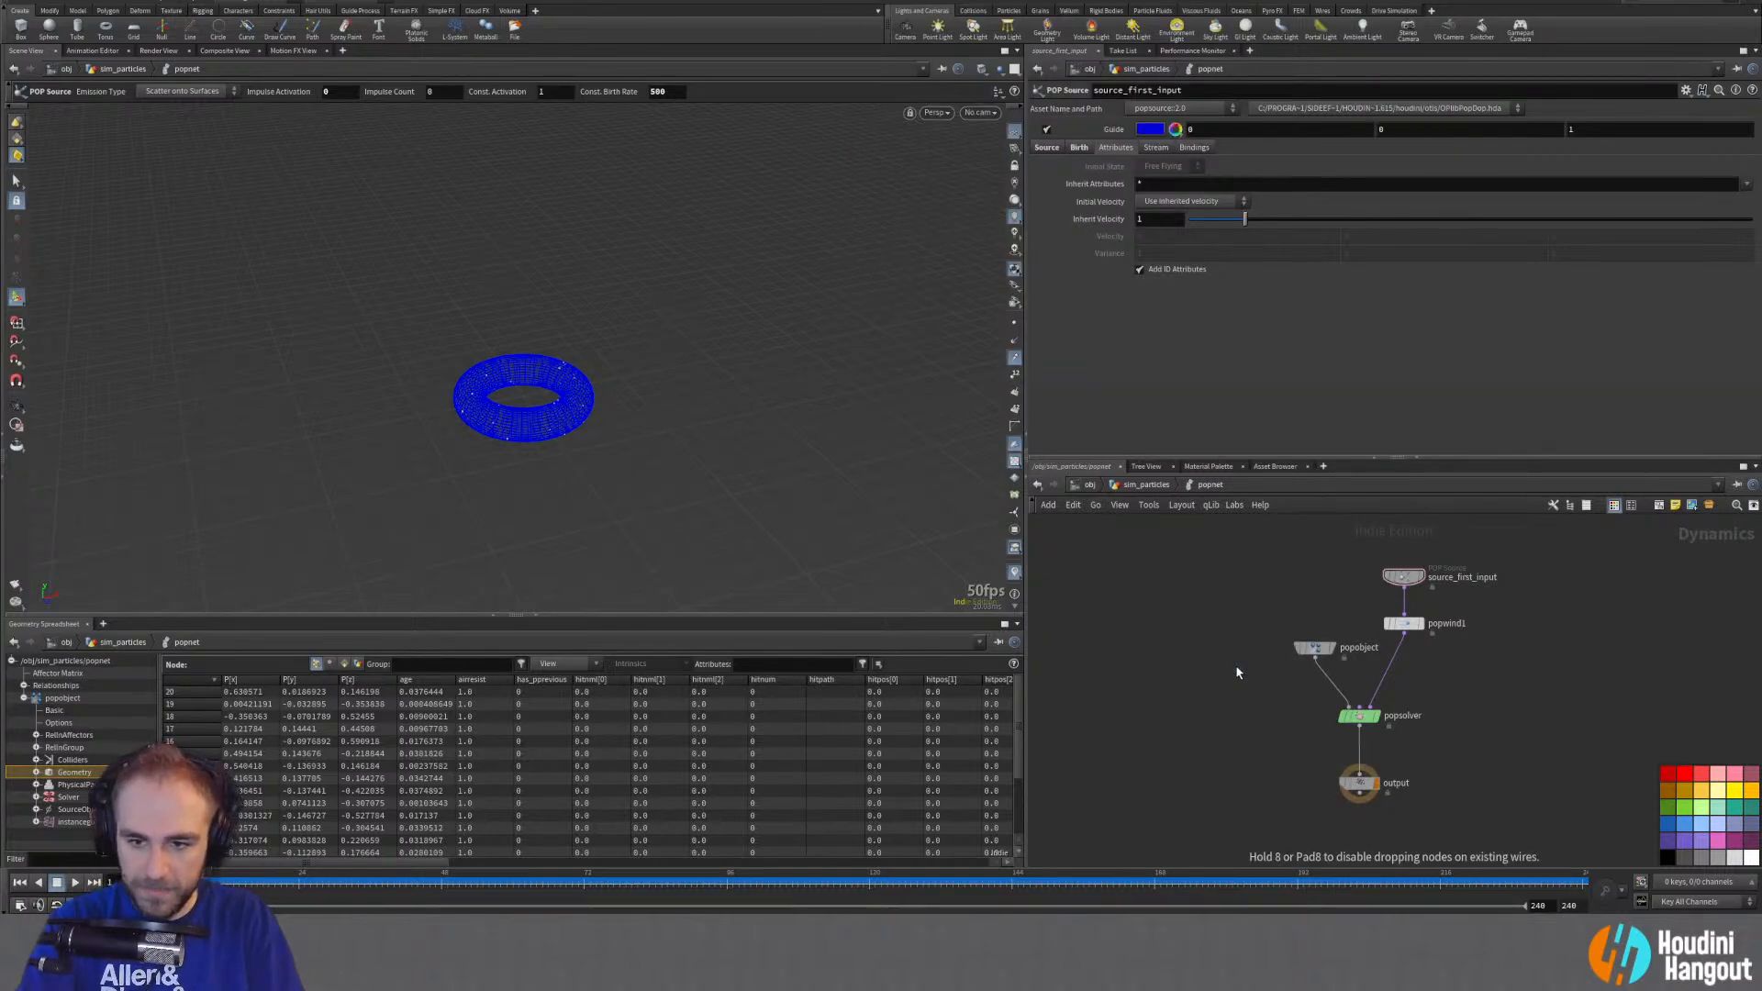
pyautogui.click(1236, 667)
pyautogui.moveTo(1236, 665); pyautogui.dragTo(1199, 653)
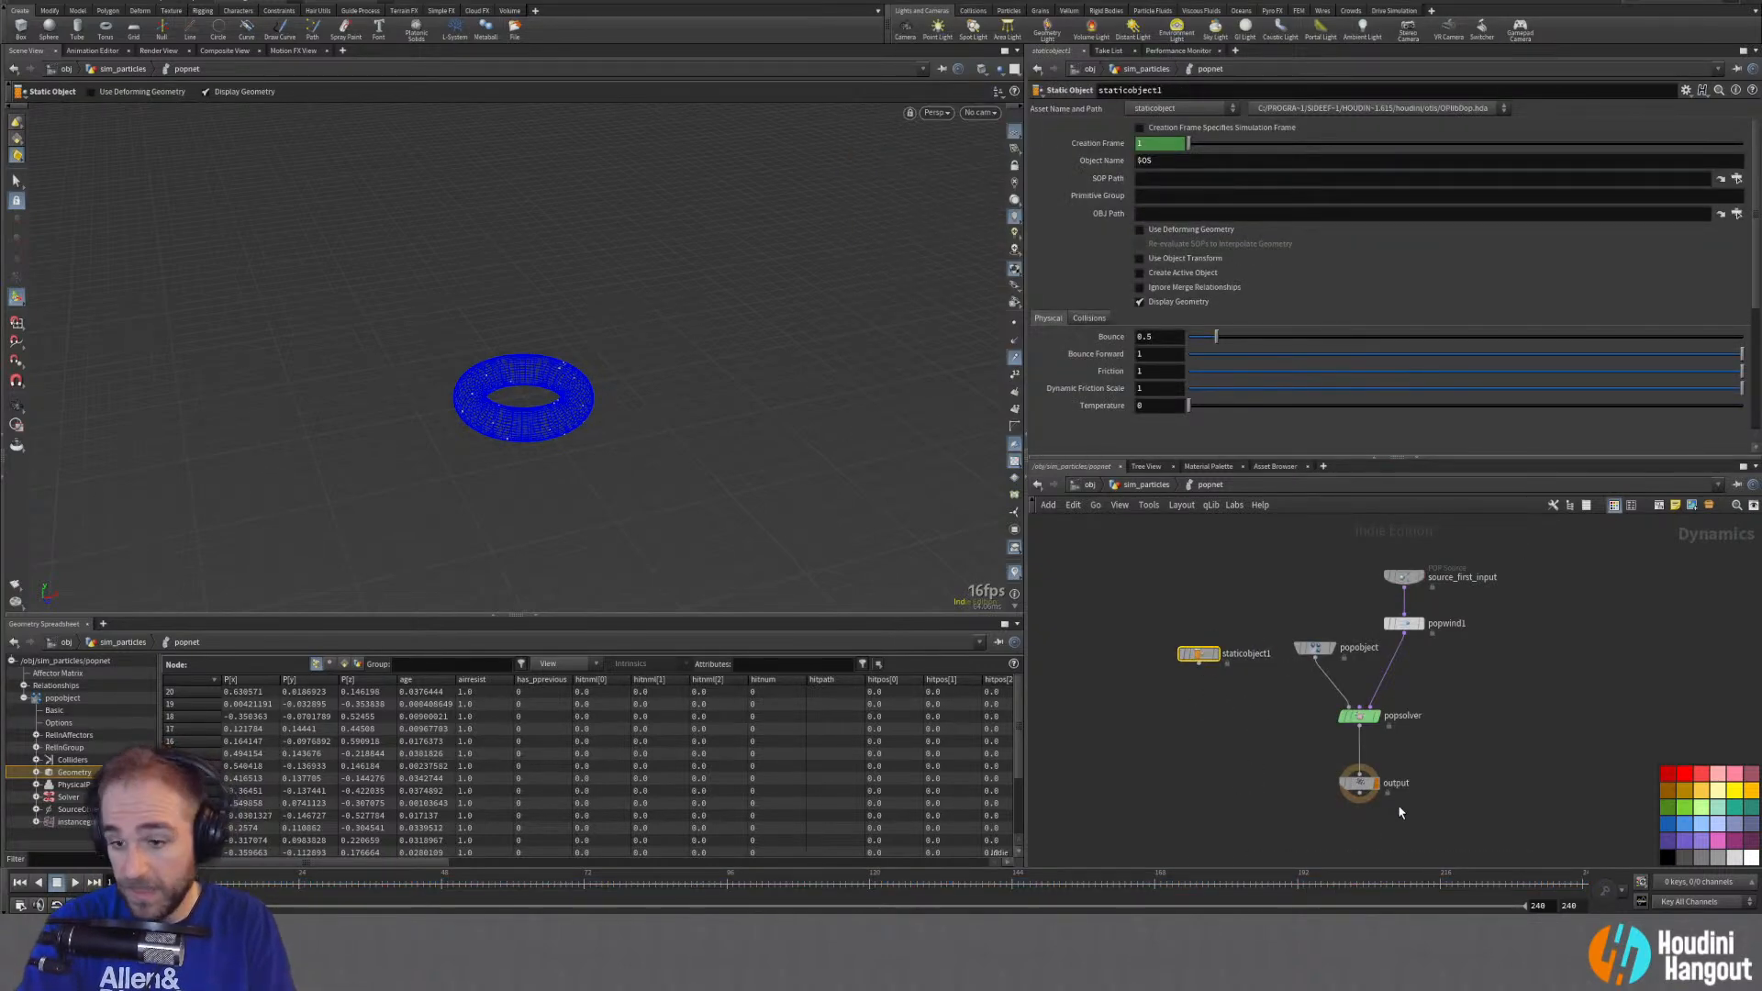
pyautogui.moveTo(1361, 787); pyautogui.dragTo(1358, 832)
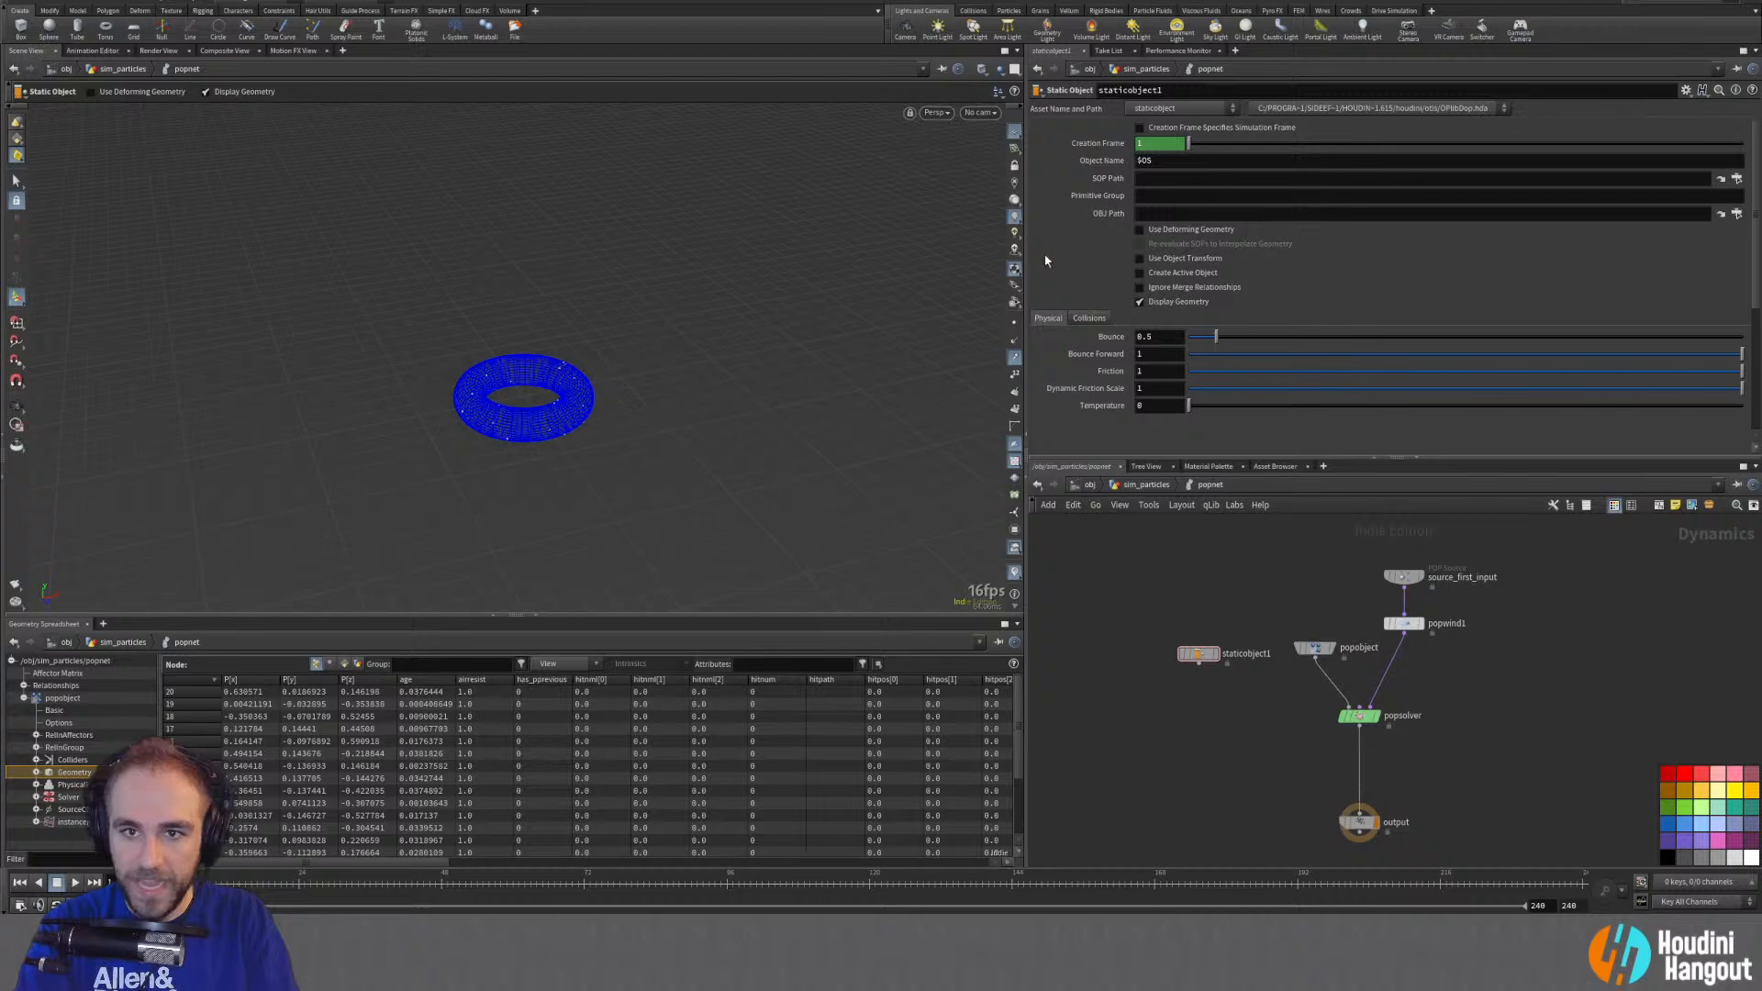
# Step: Insert a Null between get_source_geo and popnet in the sim_particles network and name it SOURCE
pyautogui.click(1201, 657)
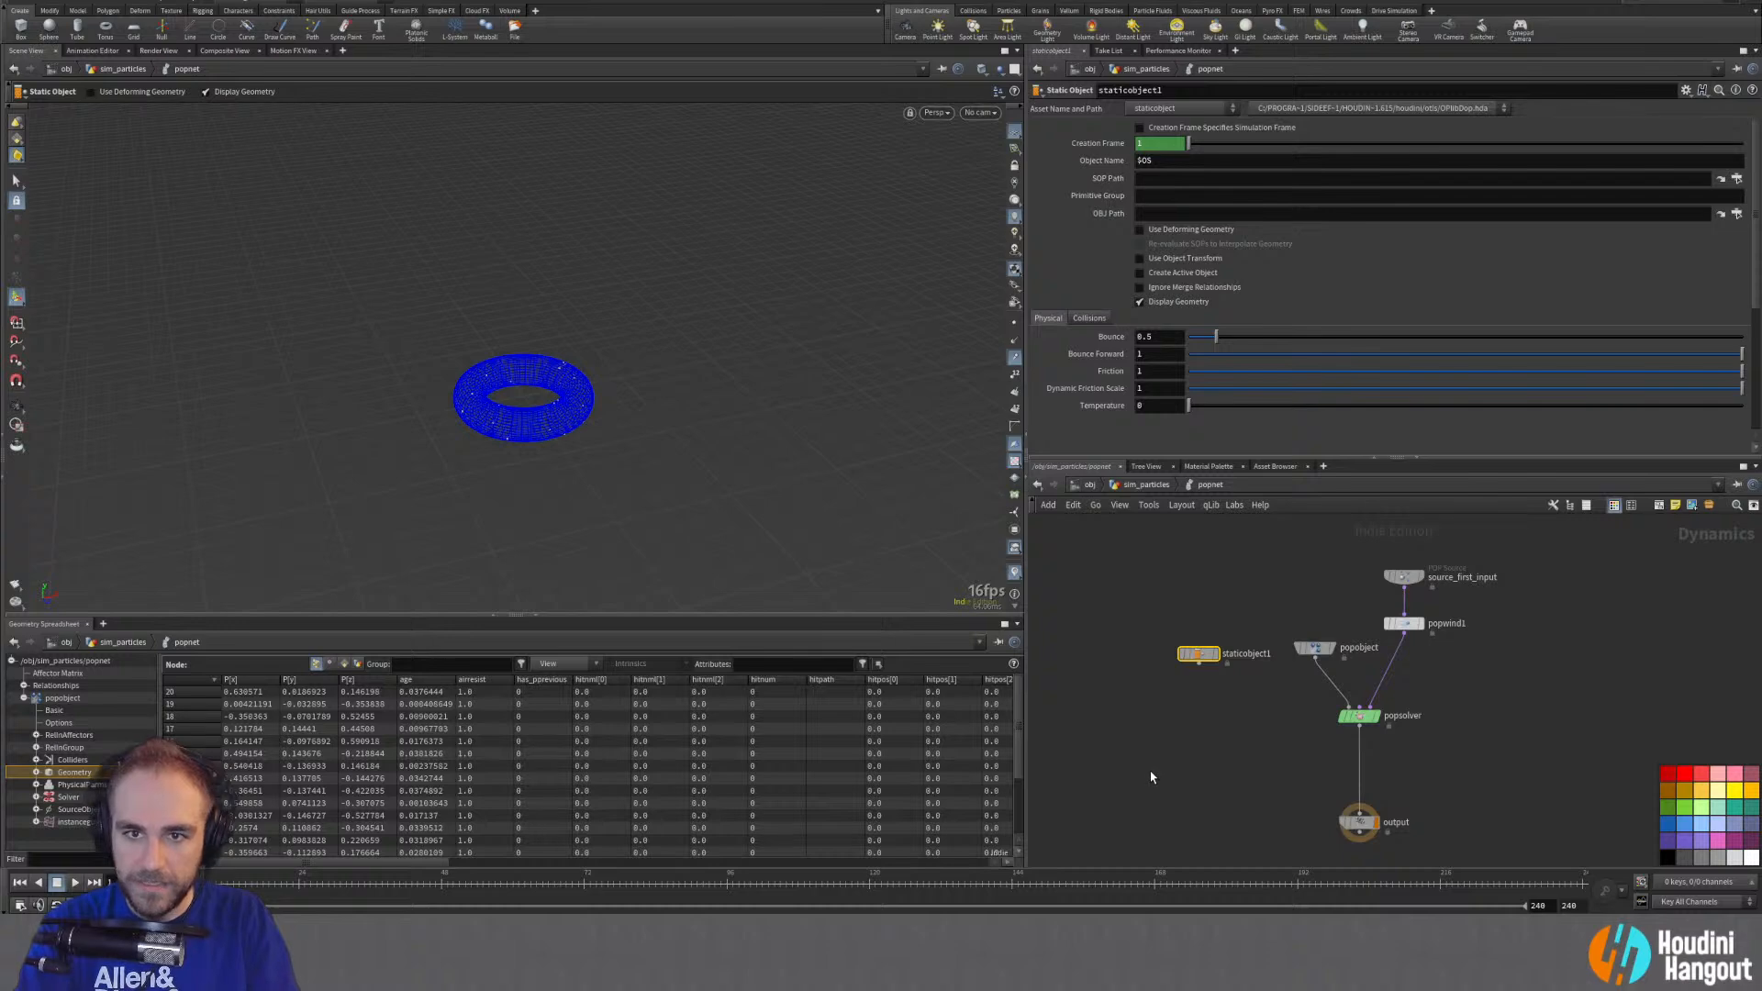
pyautogui.press('u')
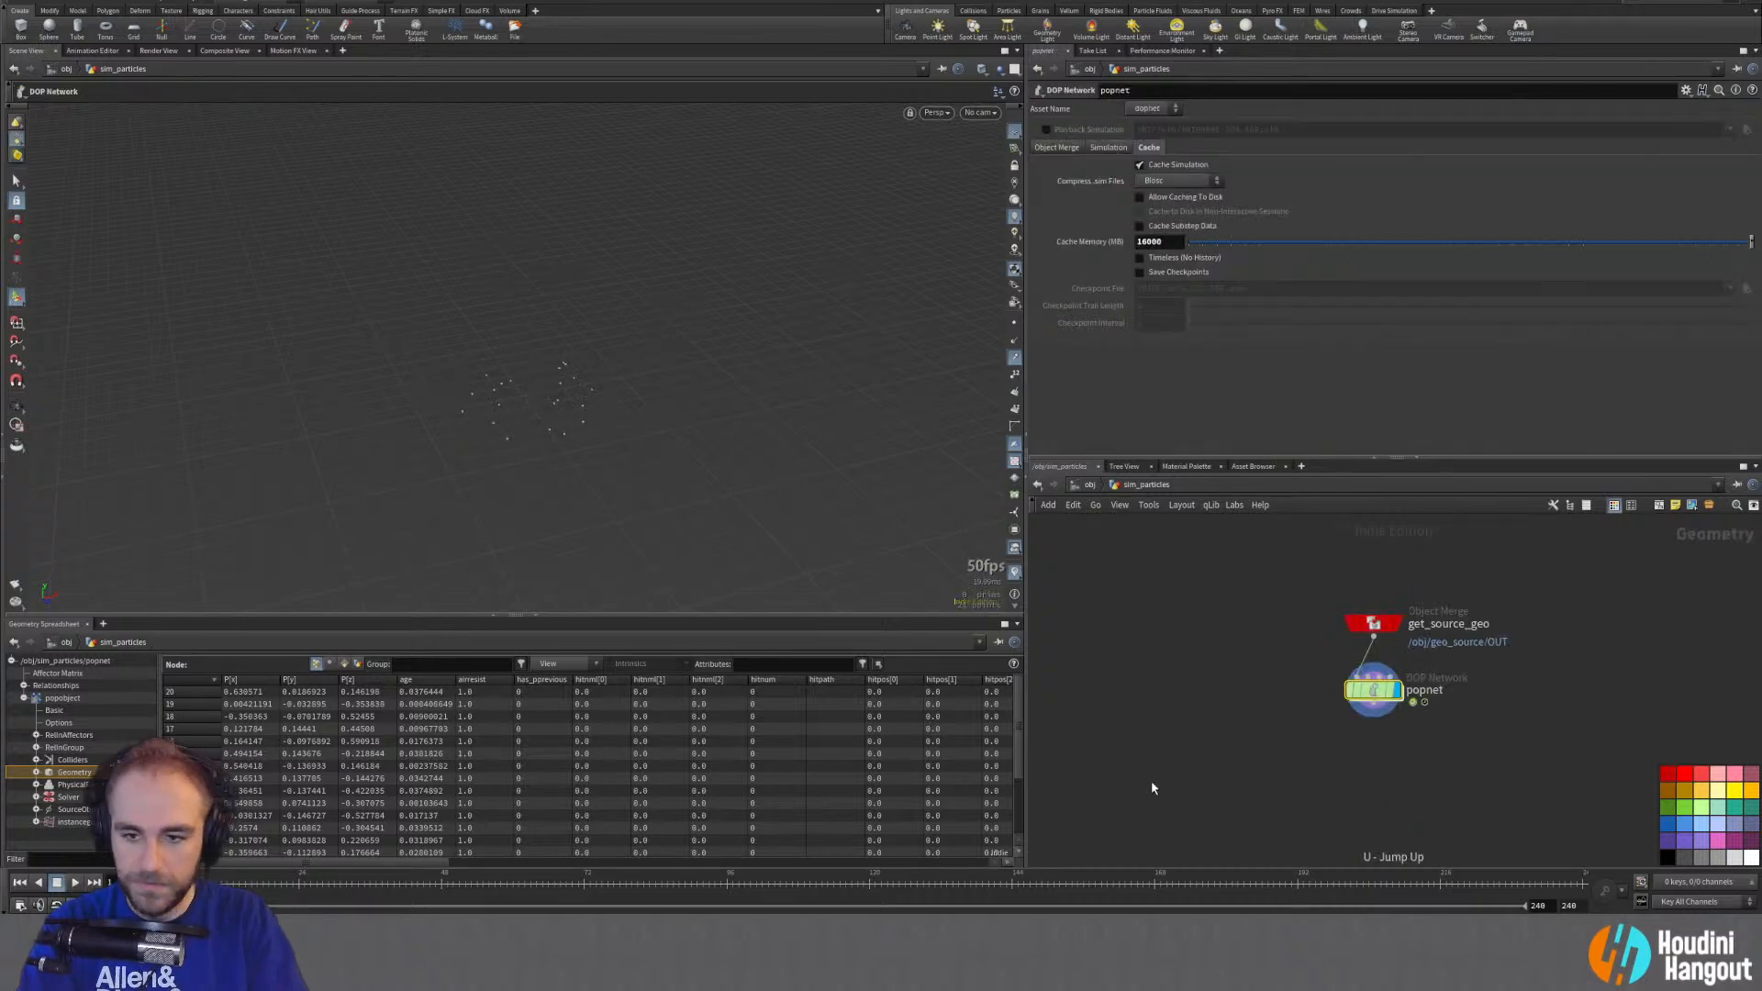
pyautogui.press('Tab')
pyautogui.write('nu')
pyautogui.press('Return')
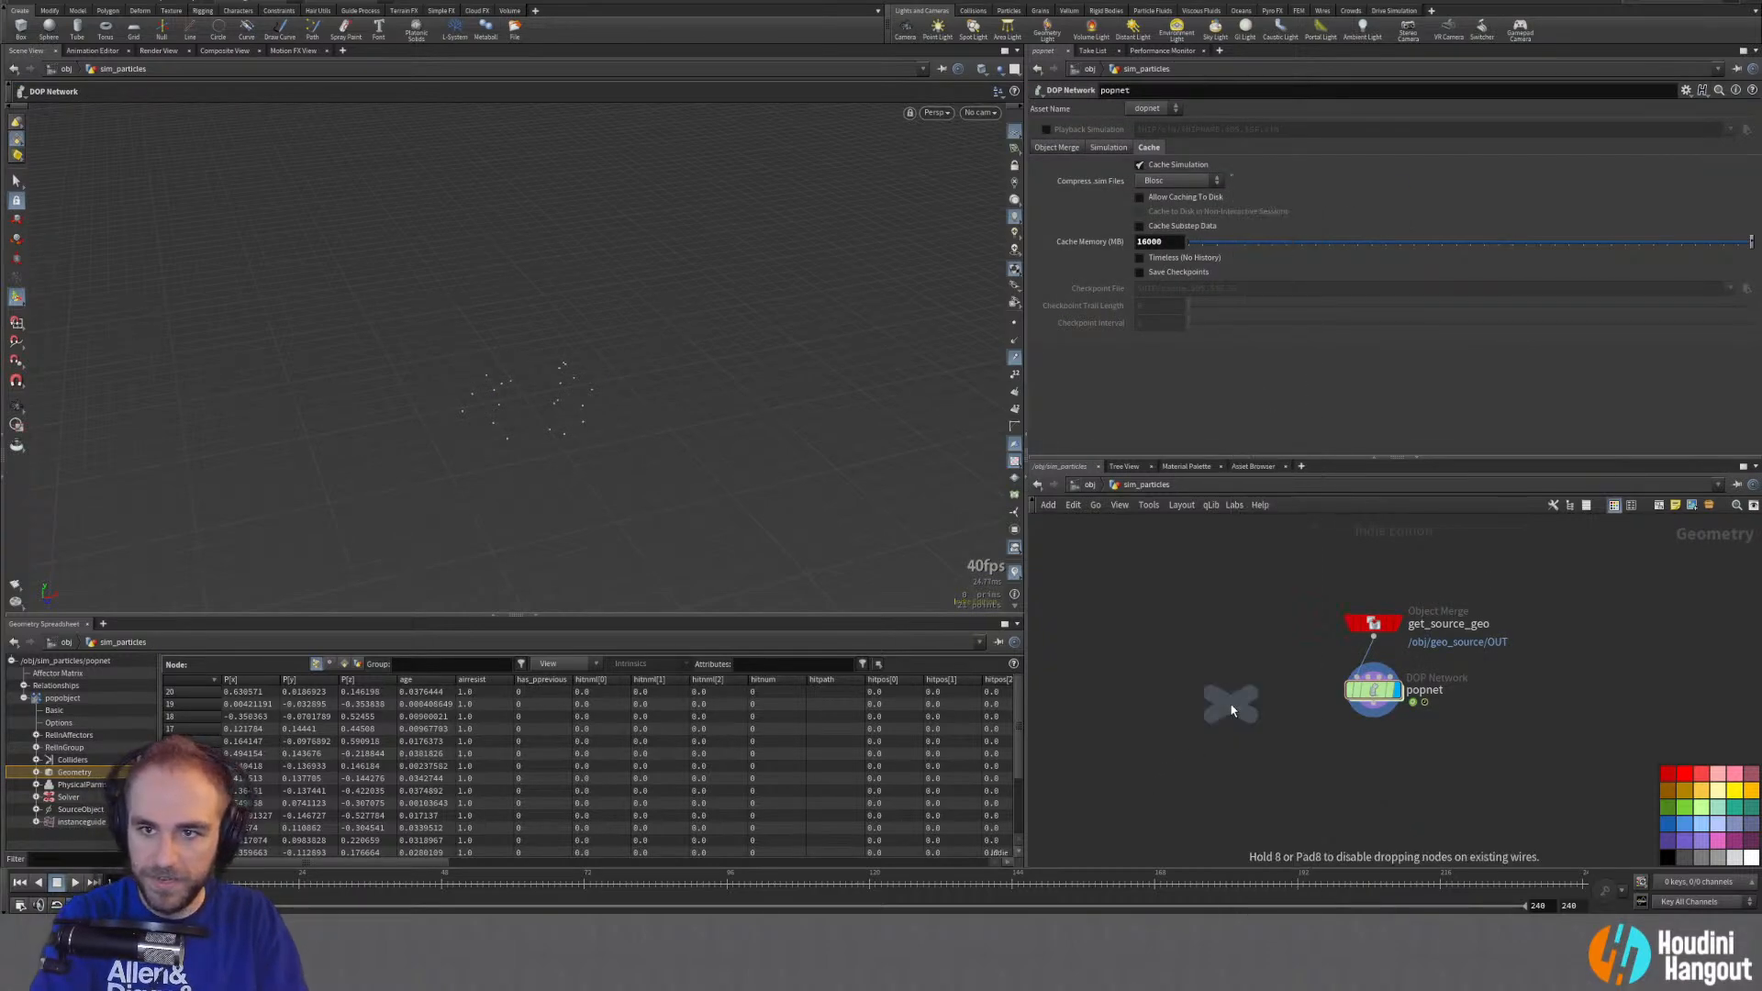
pyautogui.click(1365, 679)
pyautogui.moveTo(1363, 679); pyautogui.dragTo(1374, 686)
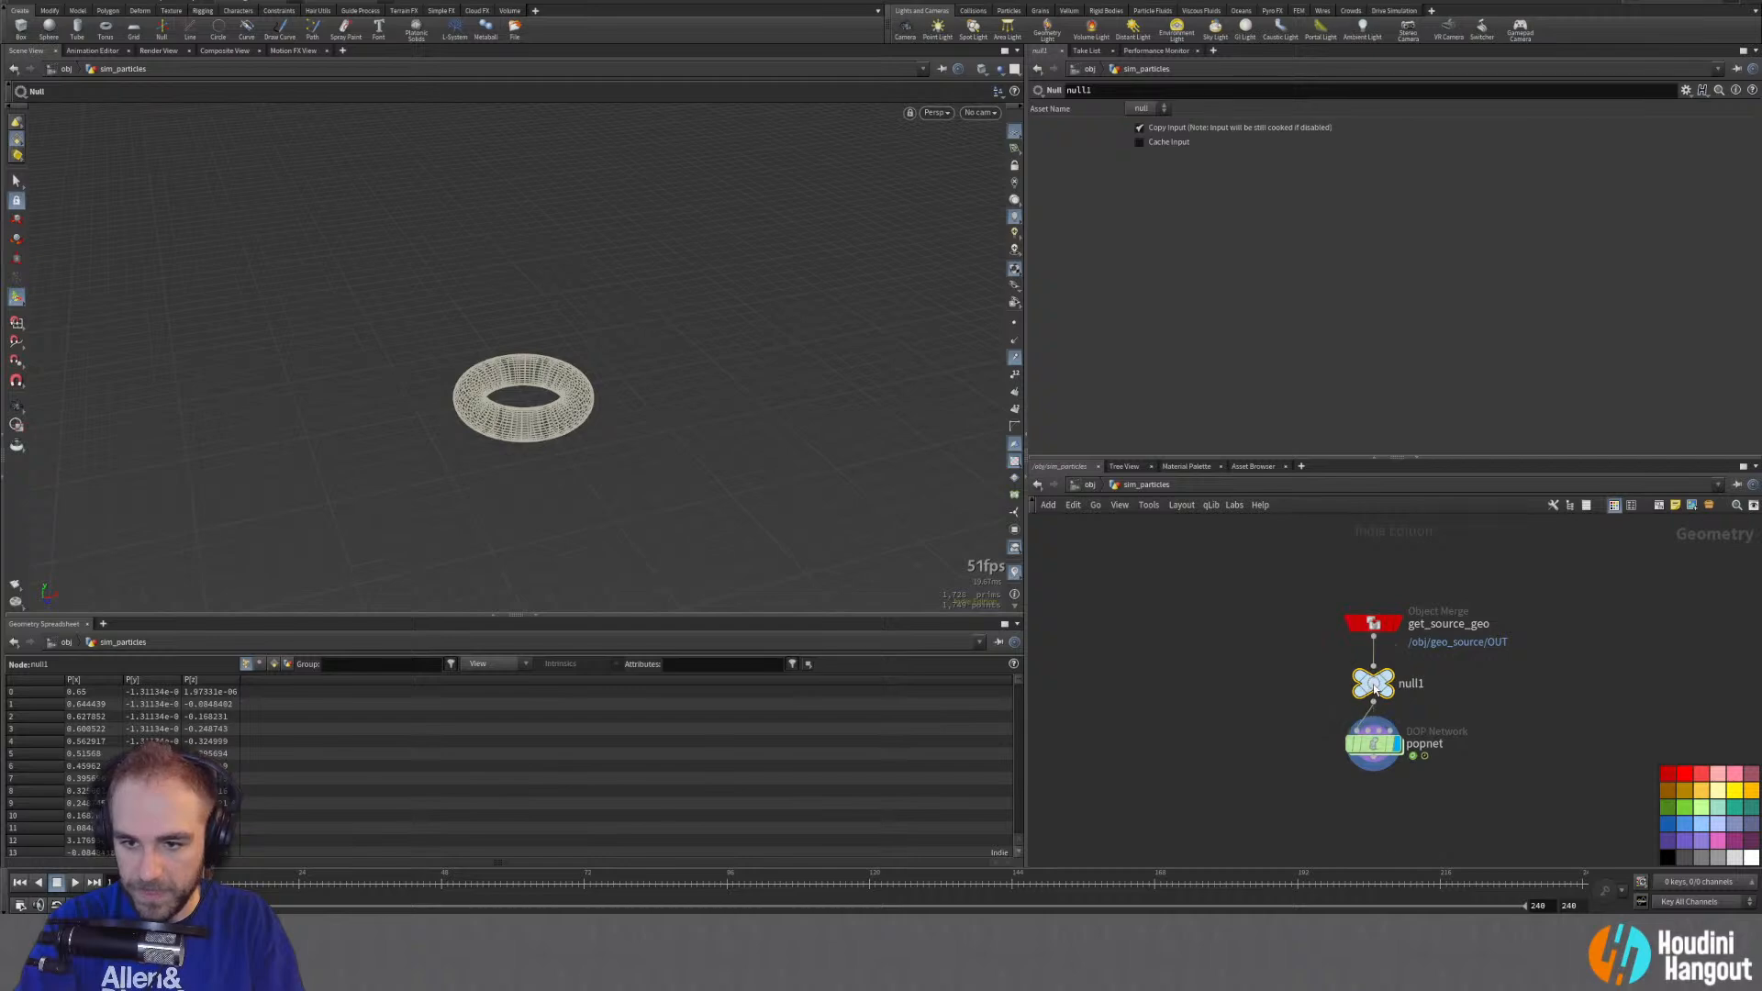
pyautogui.click(1421, 682)
pyautogui.write('SOURC')
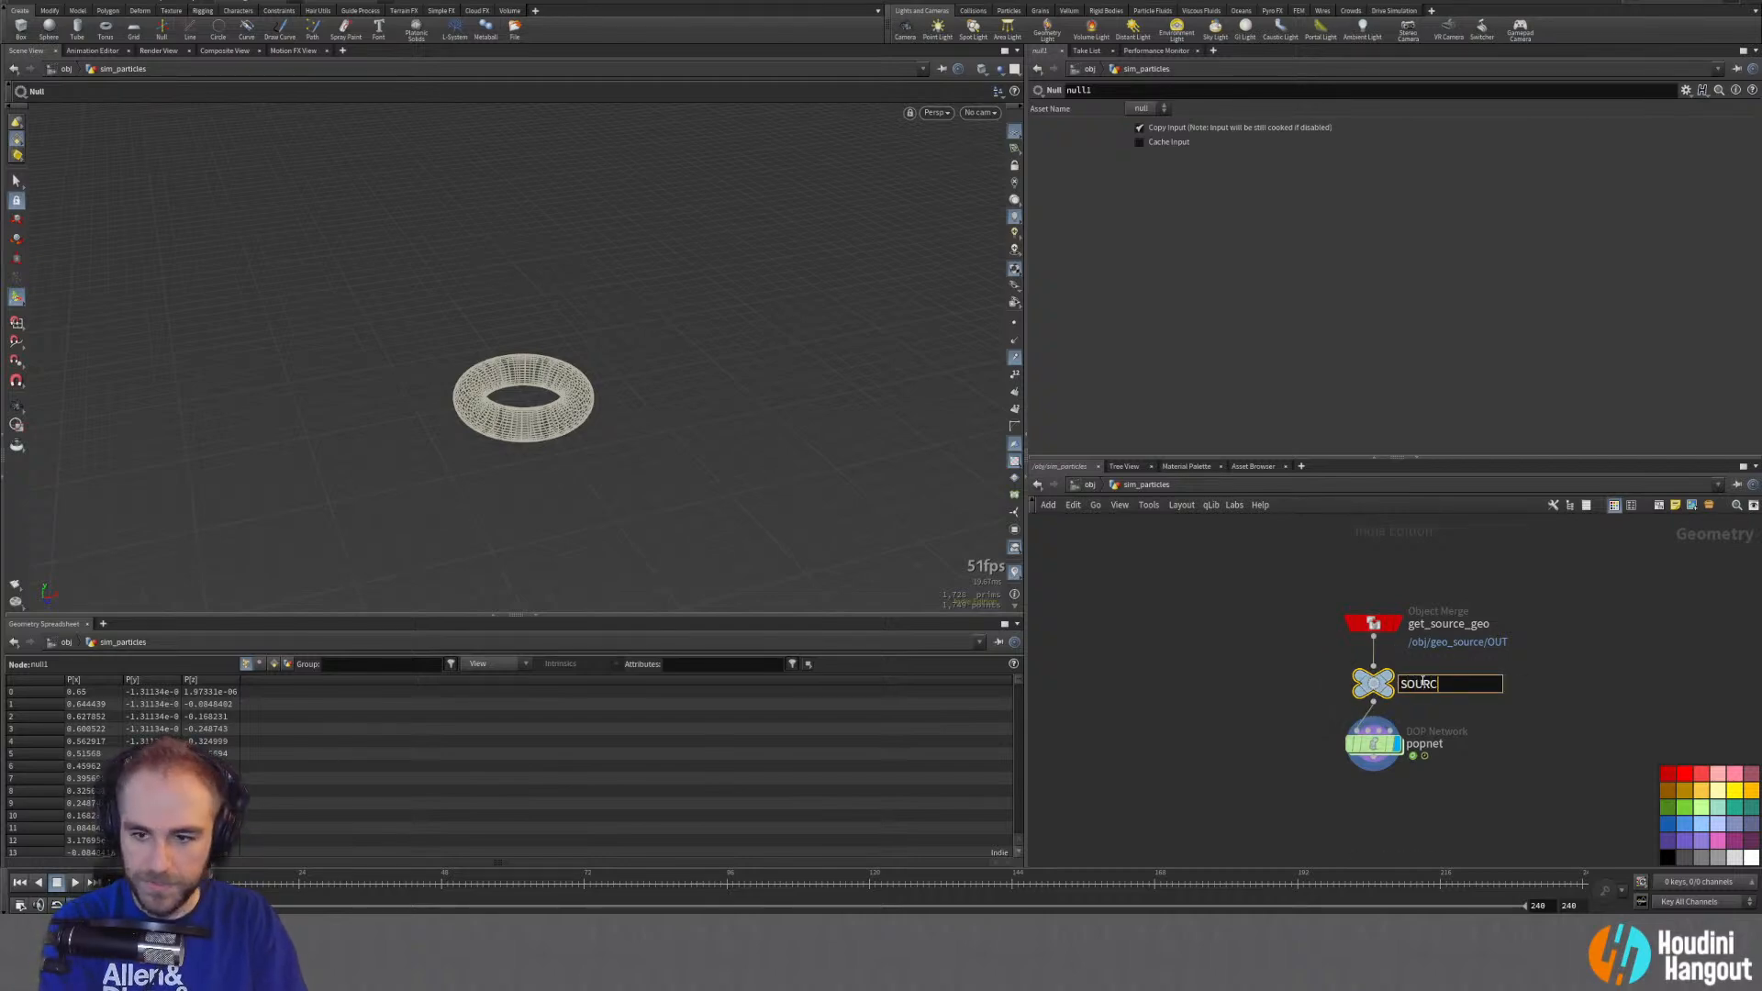
pyautogui.write('E')
pyautogui.press('Return')
# Step: Display the SOURCE null to check its geometry, and return the display to popnet
pyautogui.click(1387, 685)
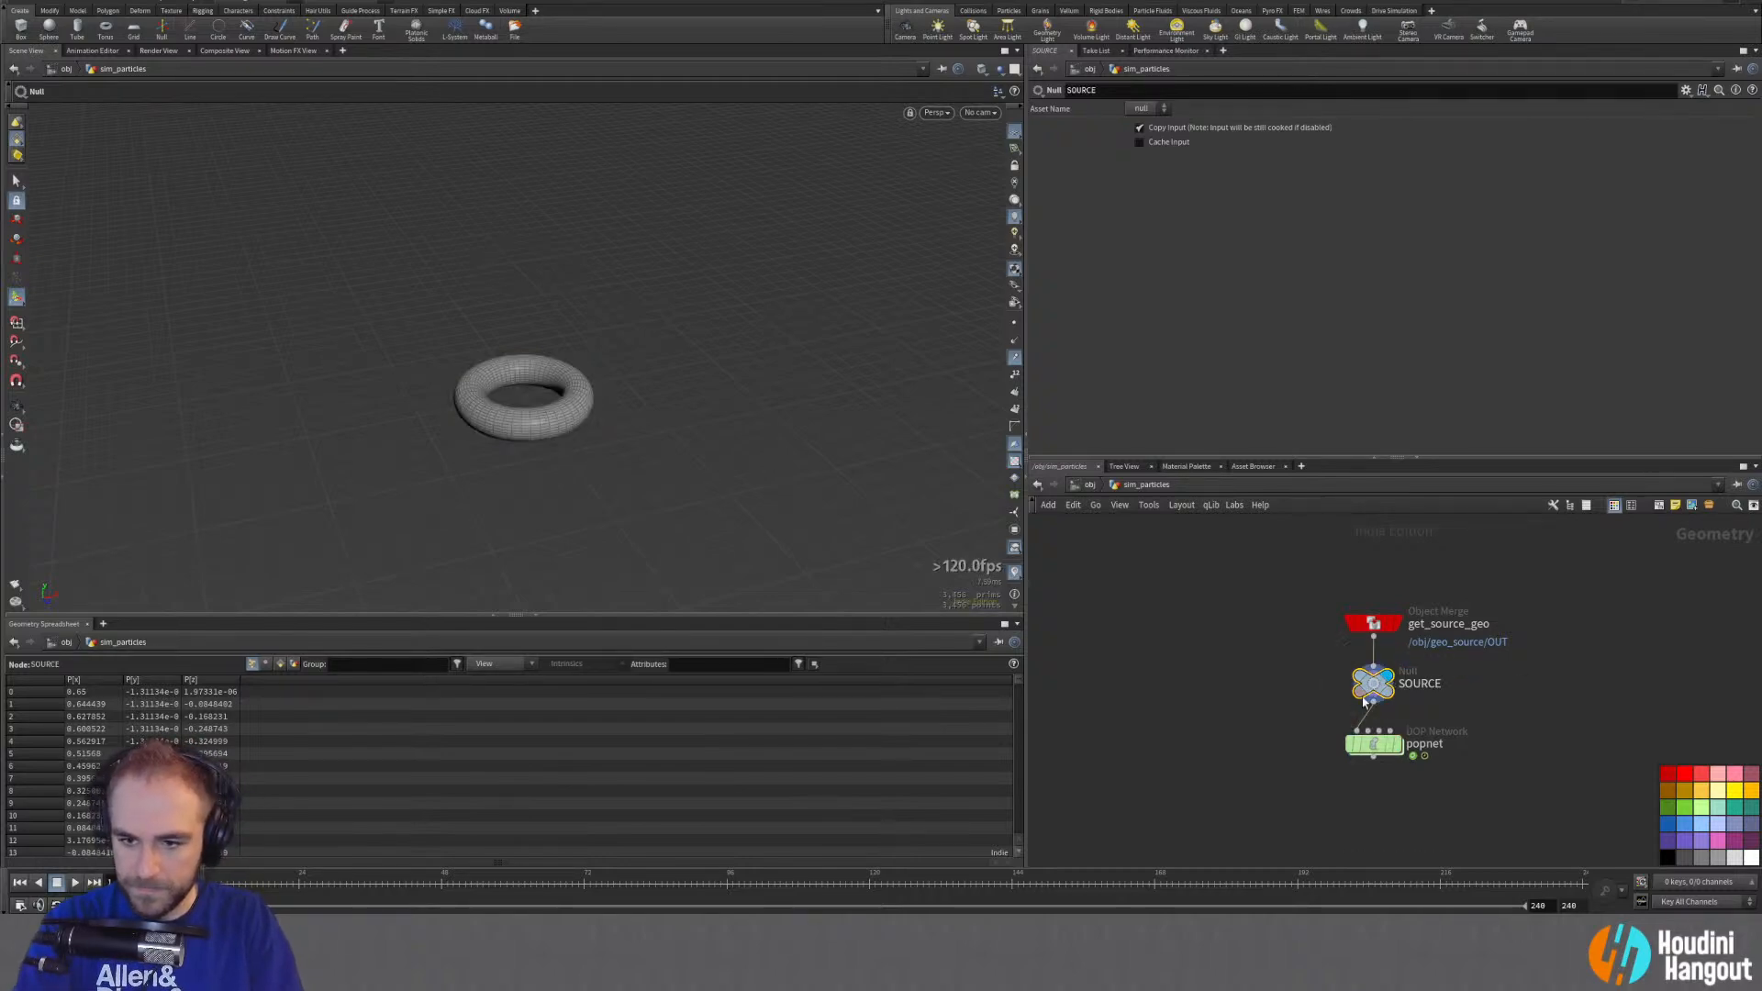
pyautogui.click(1397, 744)
pyautogui.click(1378, 747)
pyautogui.click(1394, 690)
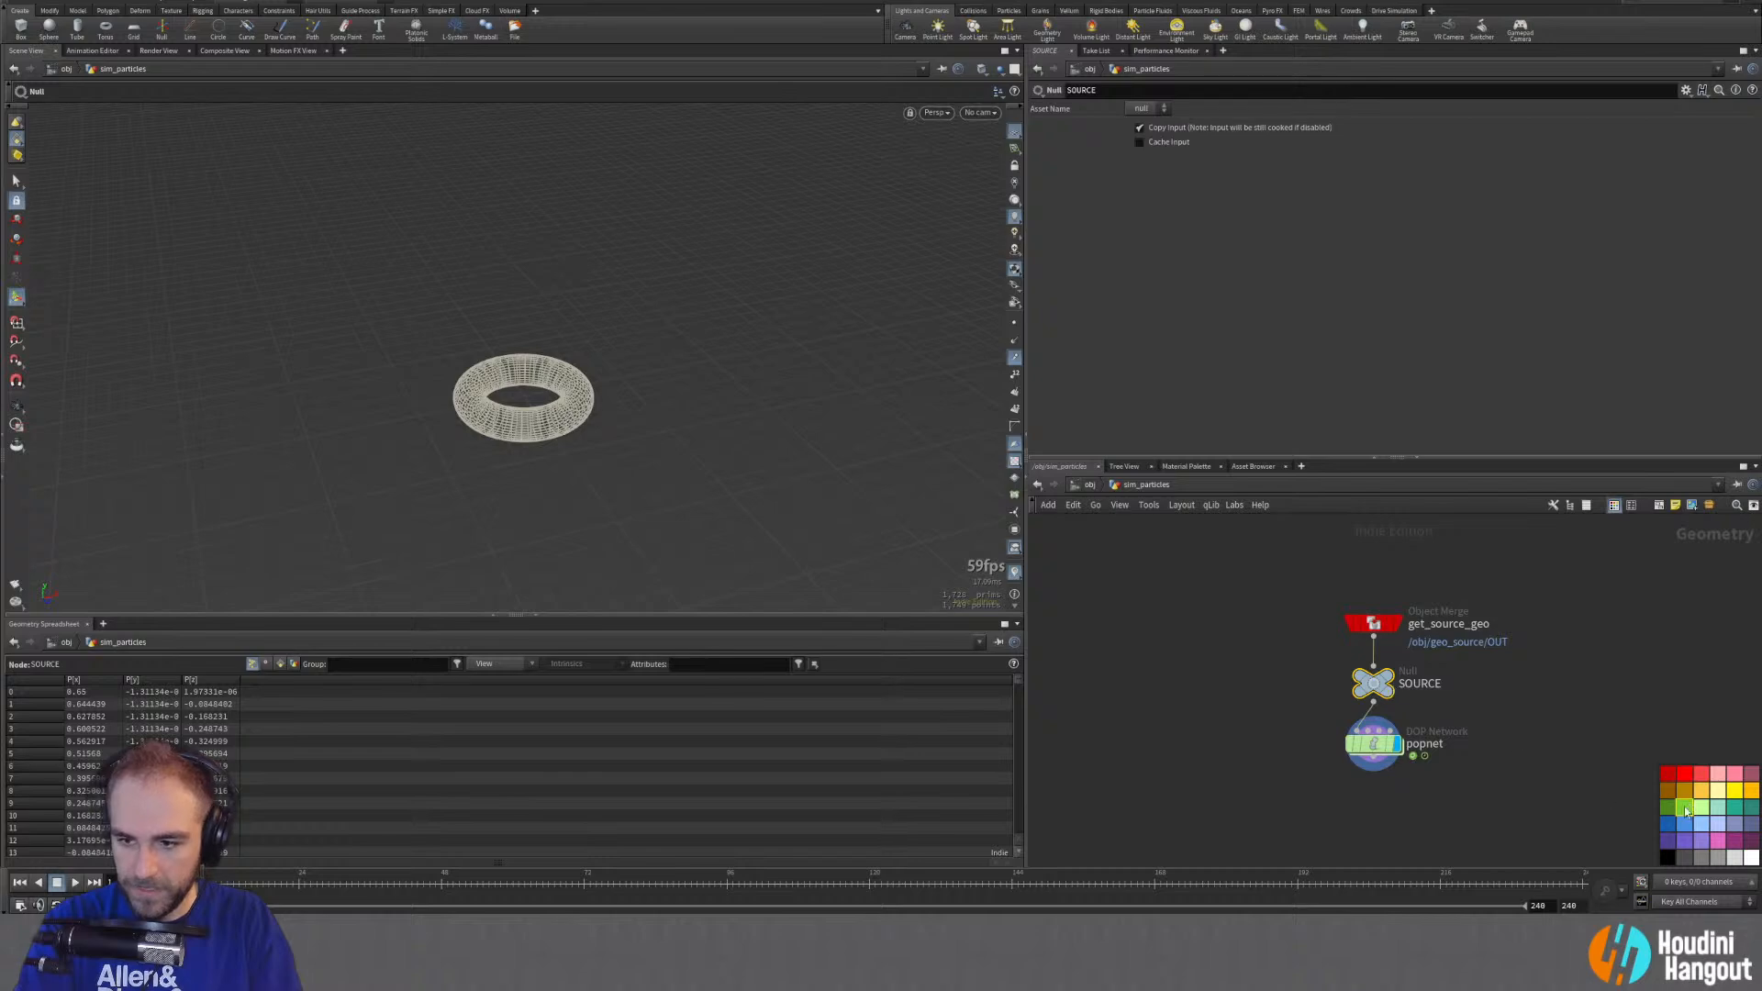
# Step: Inside popnet, set staticobject1's SOP Path to /obj/sim_particles/SOURCE
pyautogui.doubleClick(1374, 743)
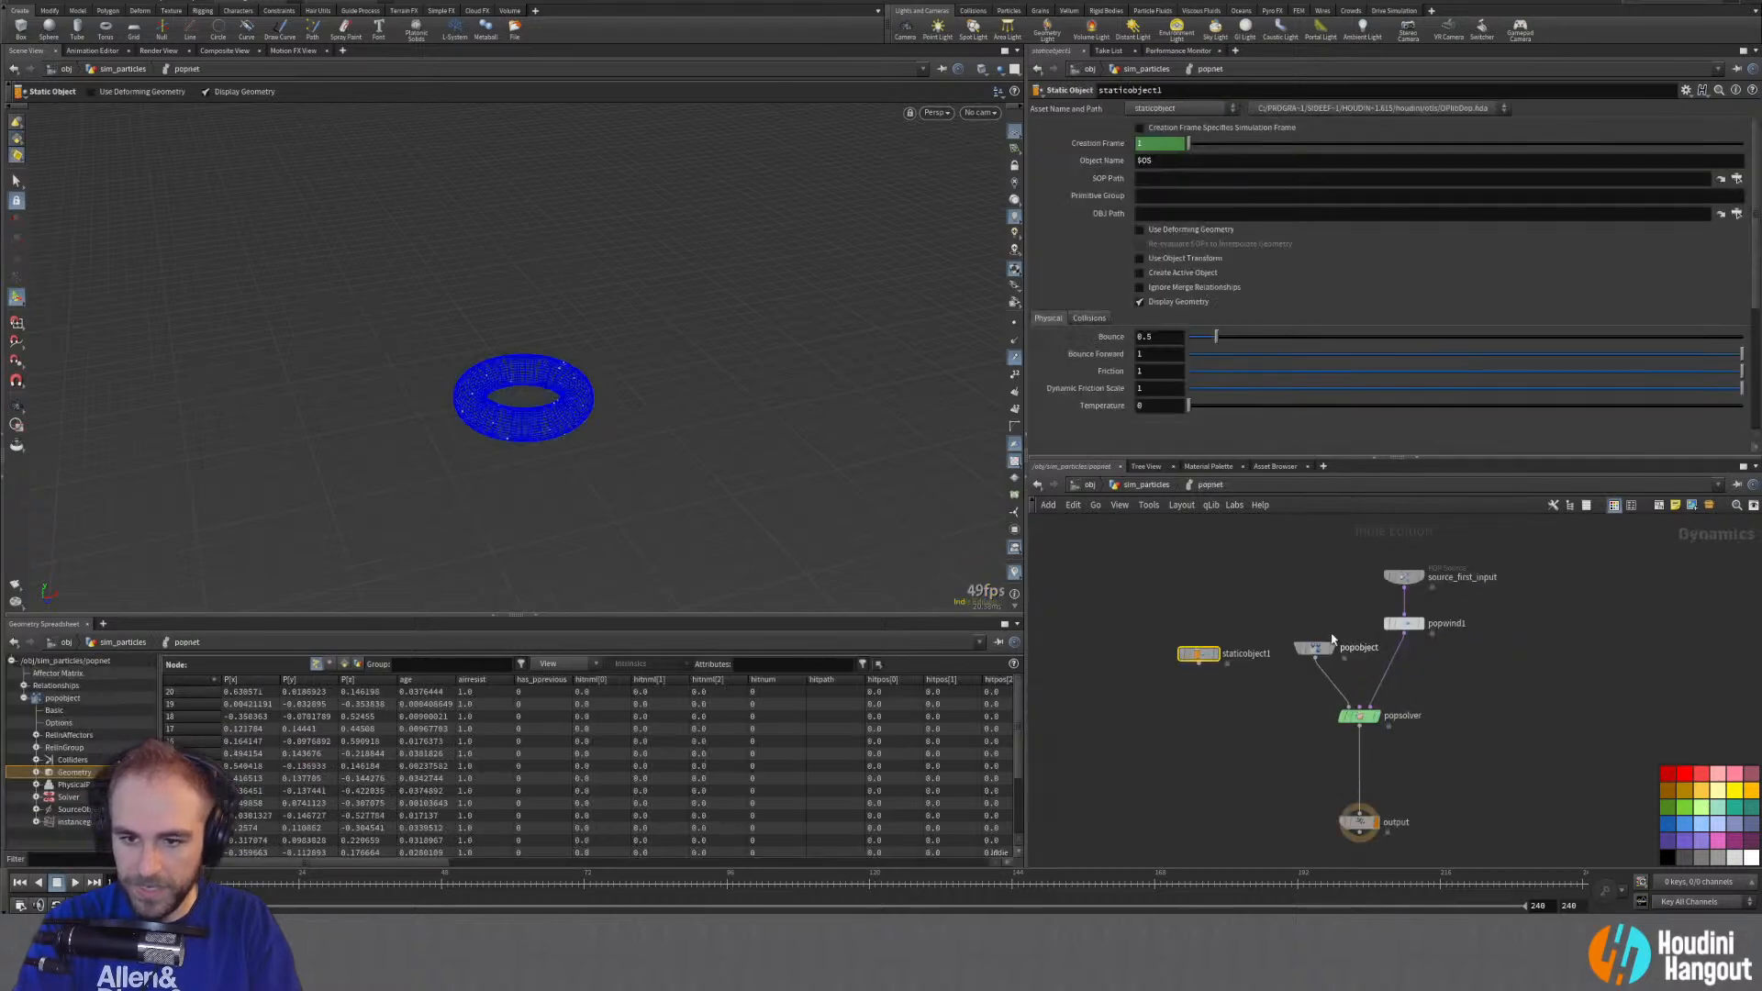
pyautogui.click(1736, 179)
pyautogui.moveTo(1649, 70); pyautogui.dragTo(750, 178)
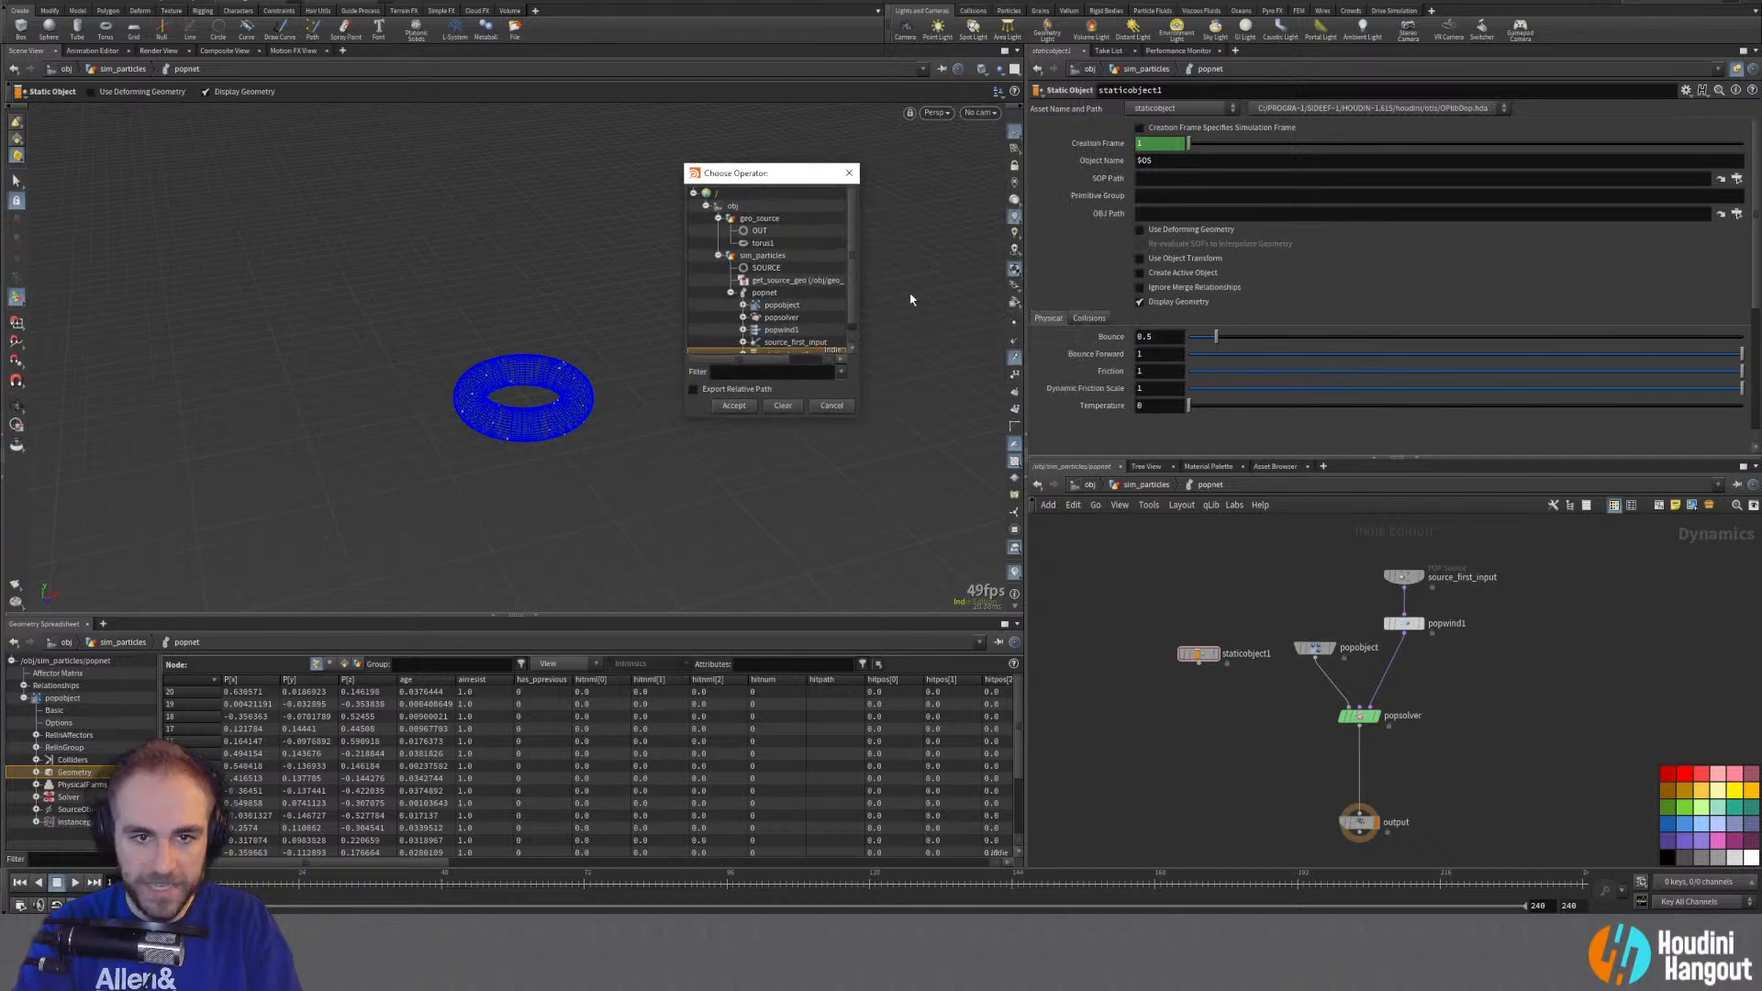
pyautogui.click(758, 269)
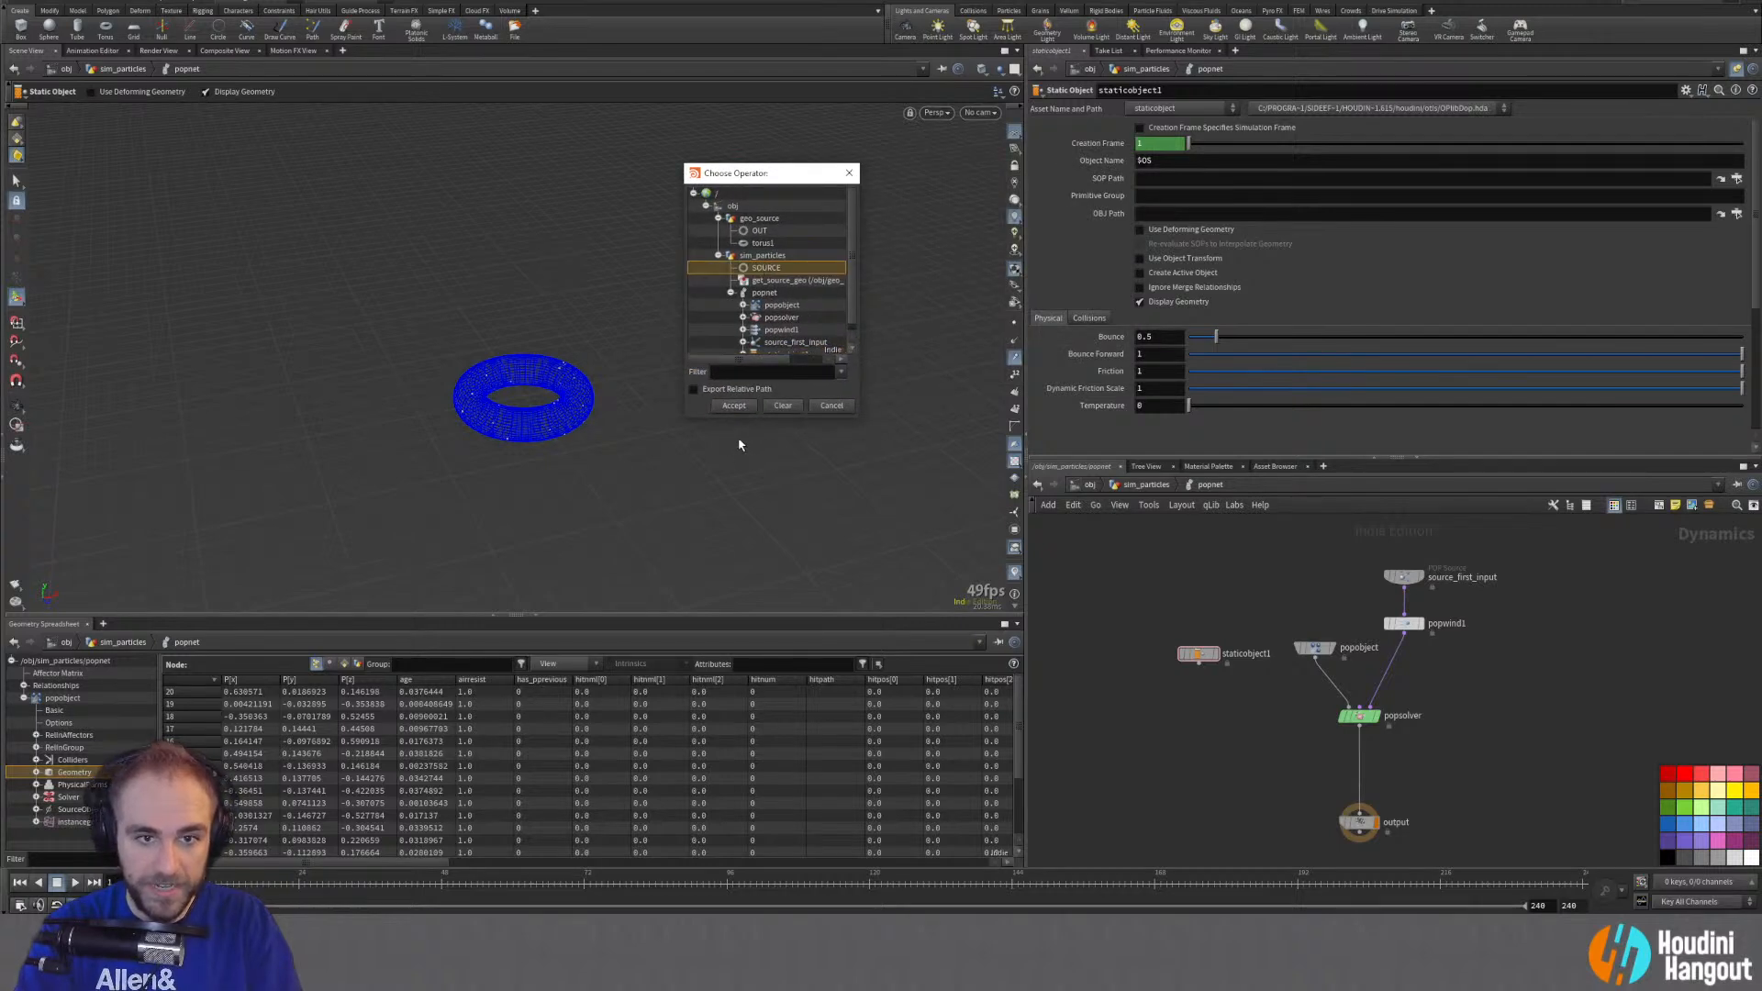
pyautogui.click(734, 407)
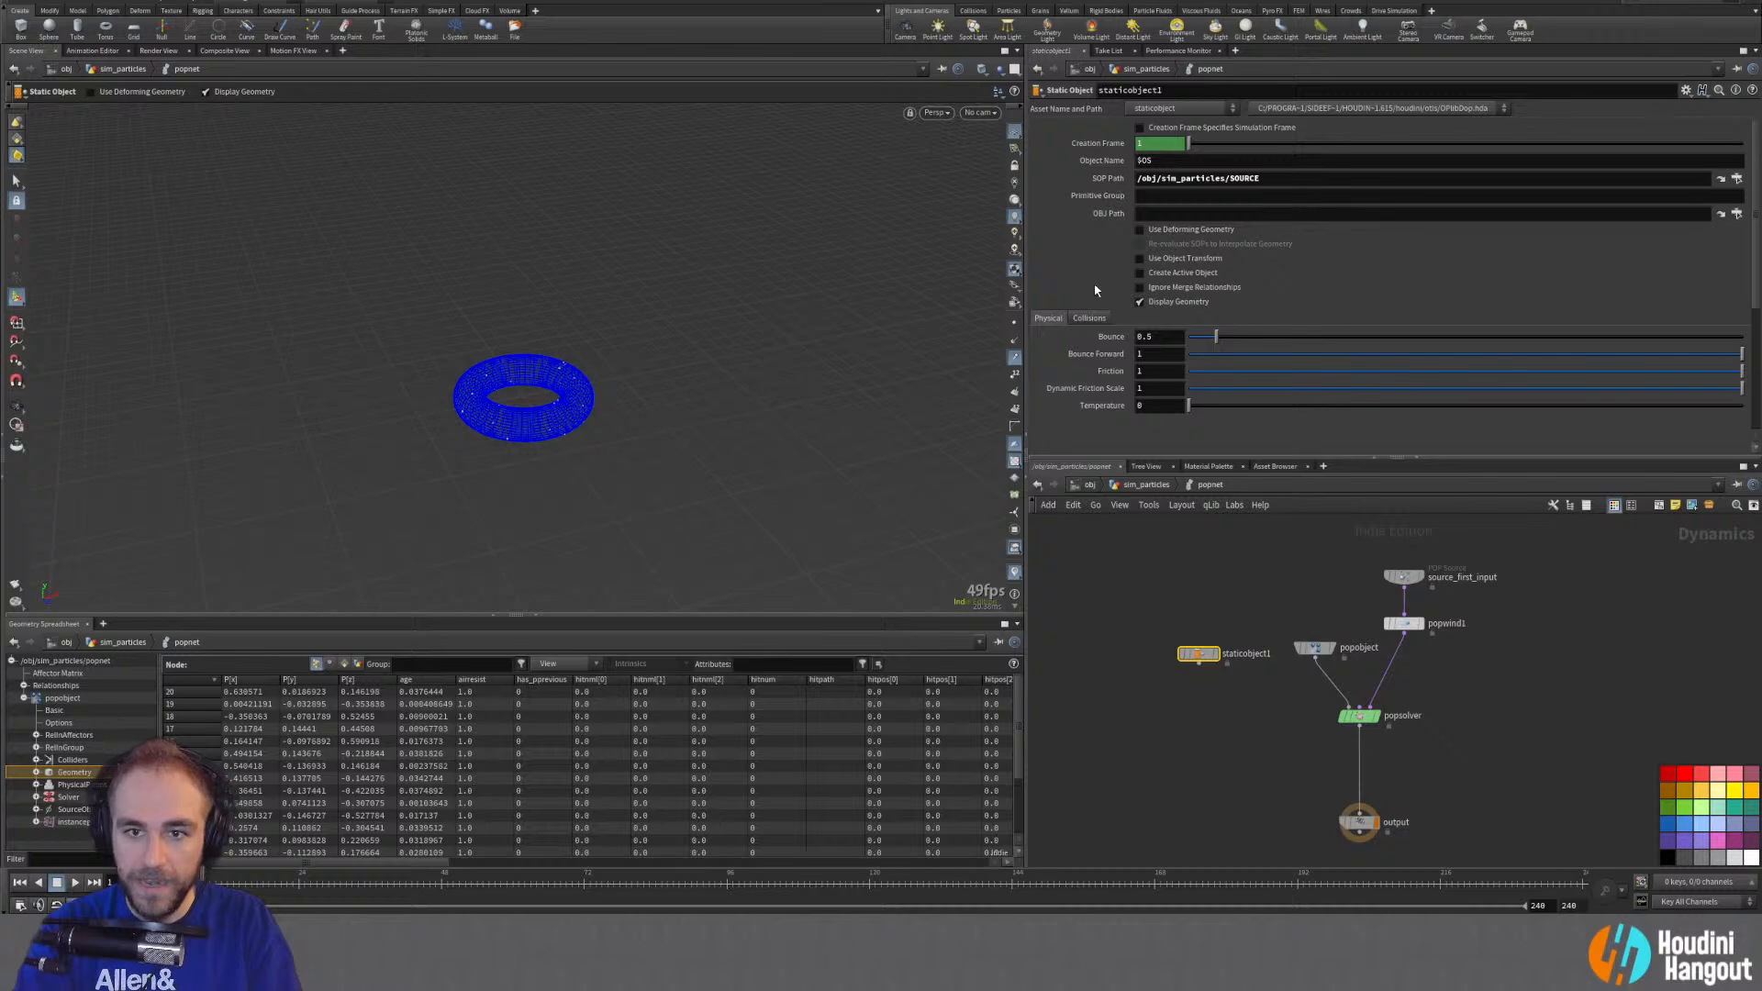
# Step: Merge staticobject1 with popsolver ahead of the output node, and place staticobject1 beside popsolver
pyautogui.moveTo(1183, 696)
pyautogui.press('Tab')
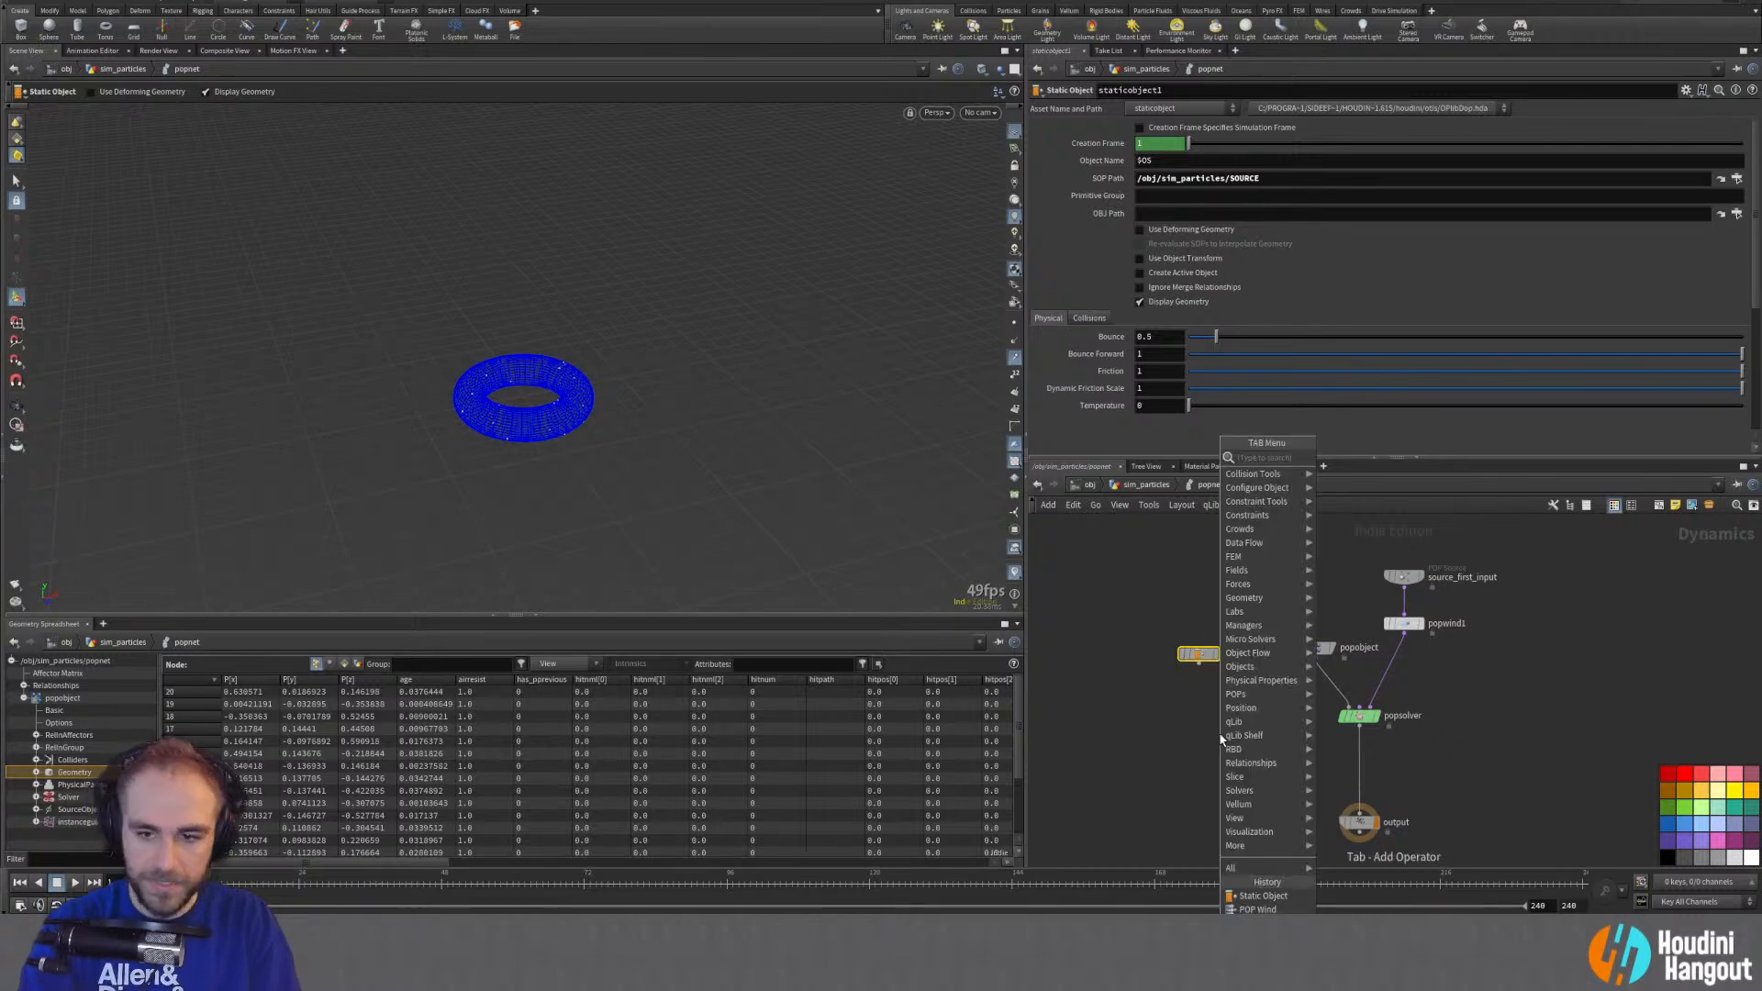
pyautogui.press('Escape')
pyautogui.click(1199, 663)
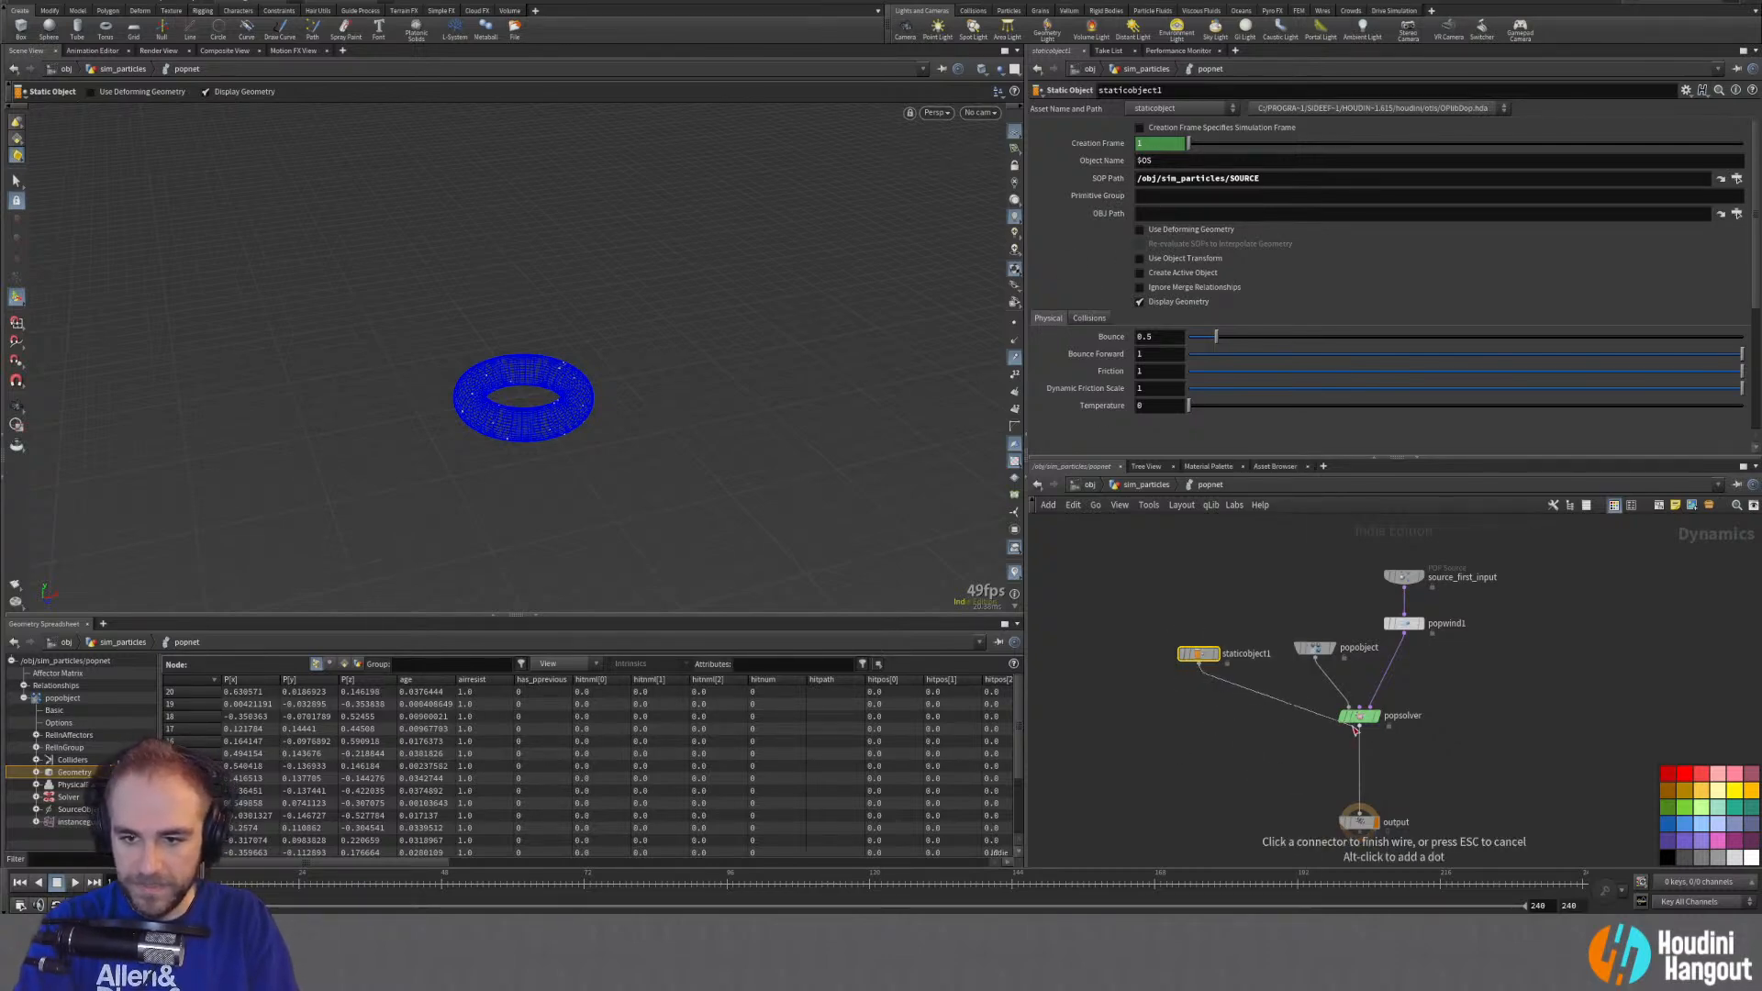
pyautogui.keyDown('alt'); pyautogui.click(1278, 761); pyautogui.keyUp('alt')
pyautogui.click(1358, 811)
pyautogui.moveTo(1278, 756); pyautogui.dragTo(1359, 776)
pyautogui.moveTo(1213, 673); pyautogui.dragTo(1239, 736)
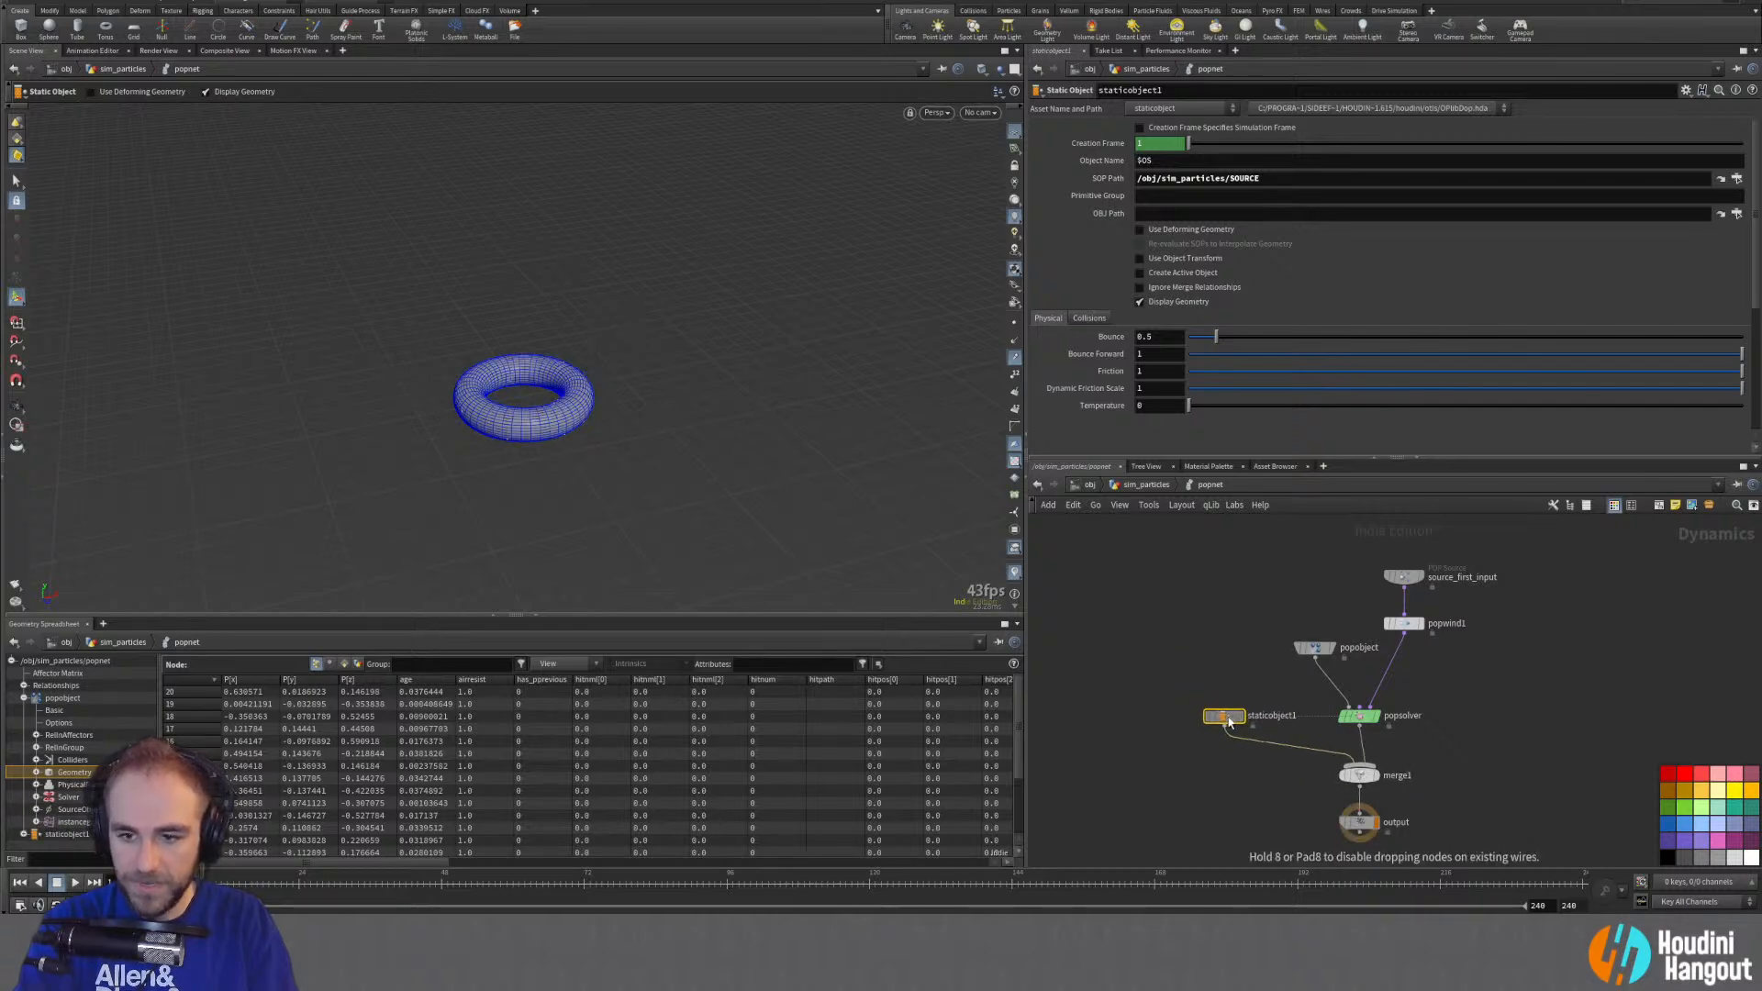
# Step: Turn off the guide display on source_first_input so the torus is viewed without the blue overlay
pyautogui.press('Escape')
pyautogui.scroll(2, 615, 386)
pyautogui.scroll(3, 615, 386)
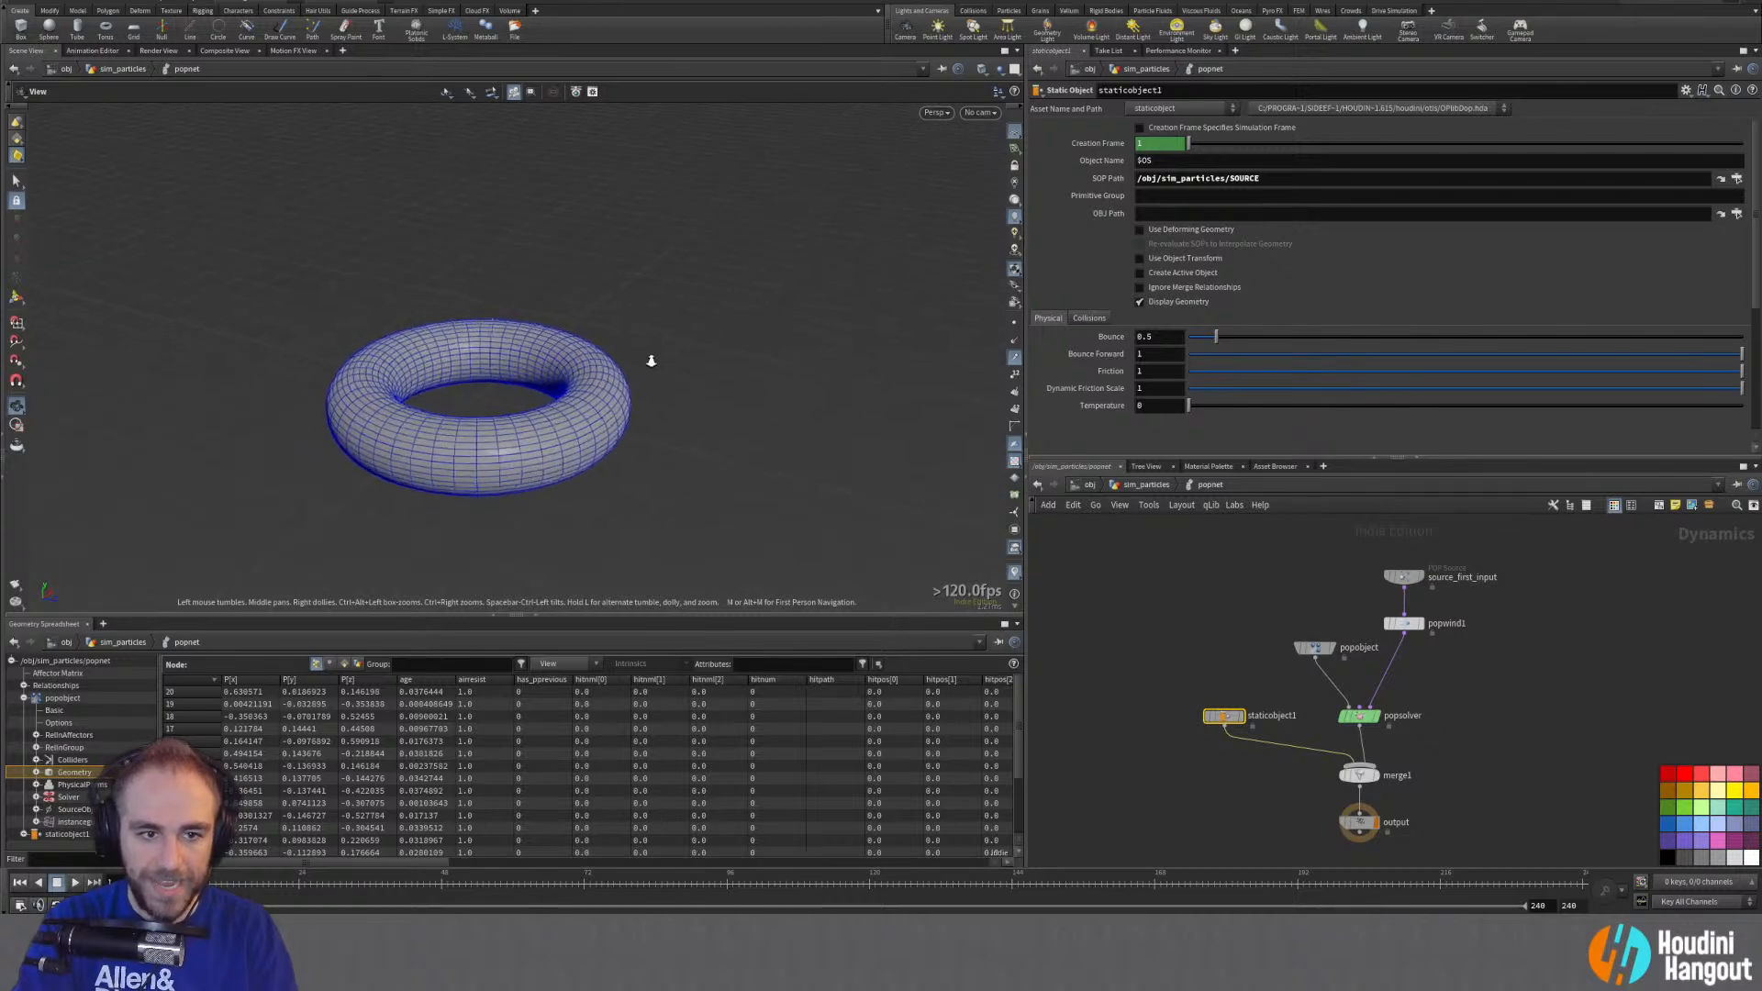
pyautogui.press('Return')
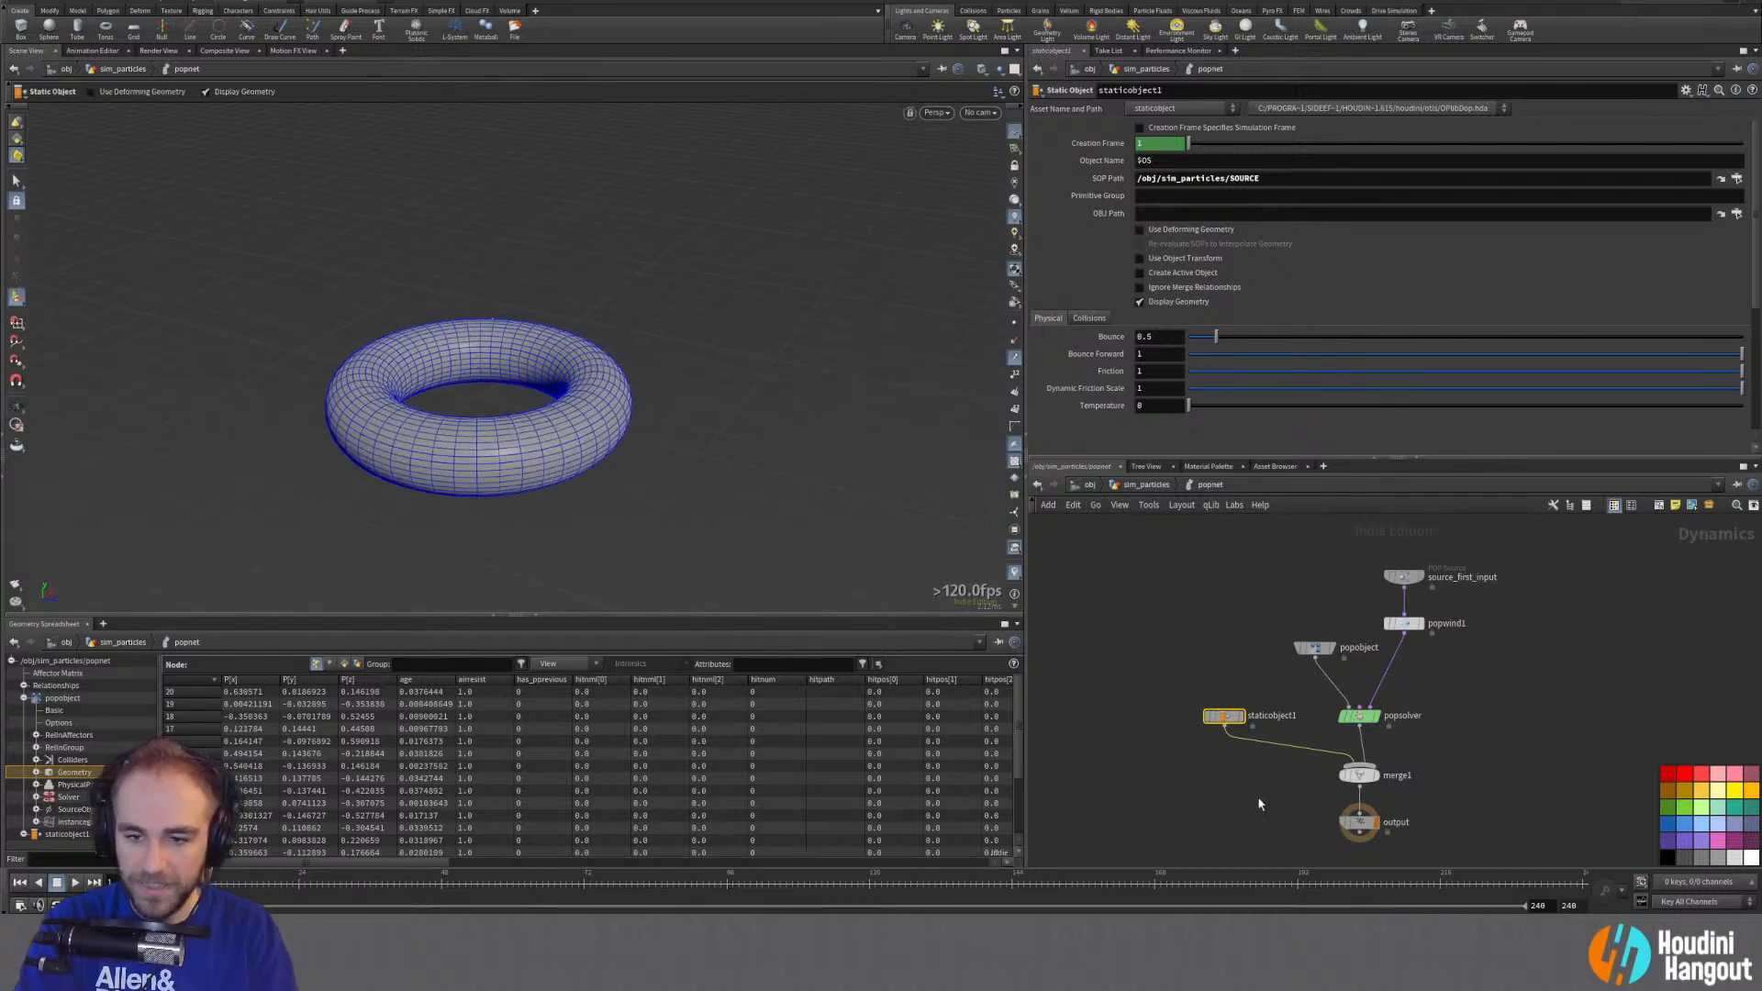
pyautogui.click(1404, 576)
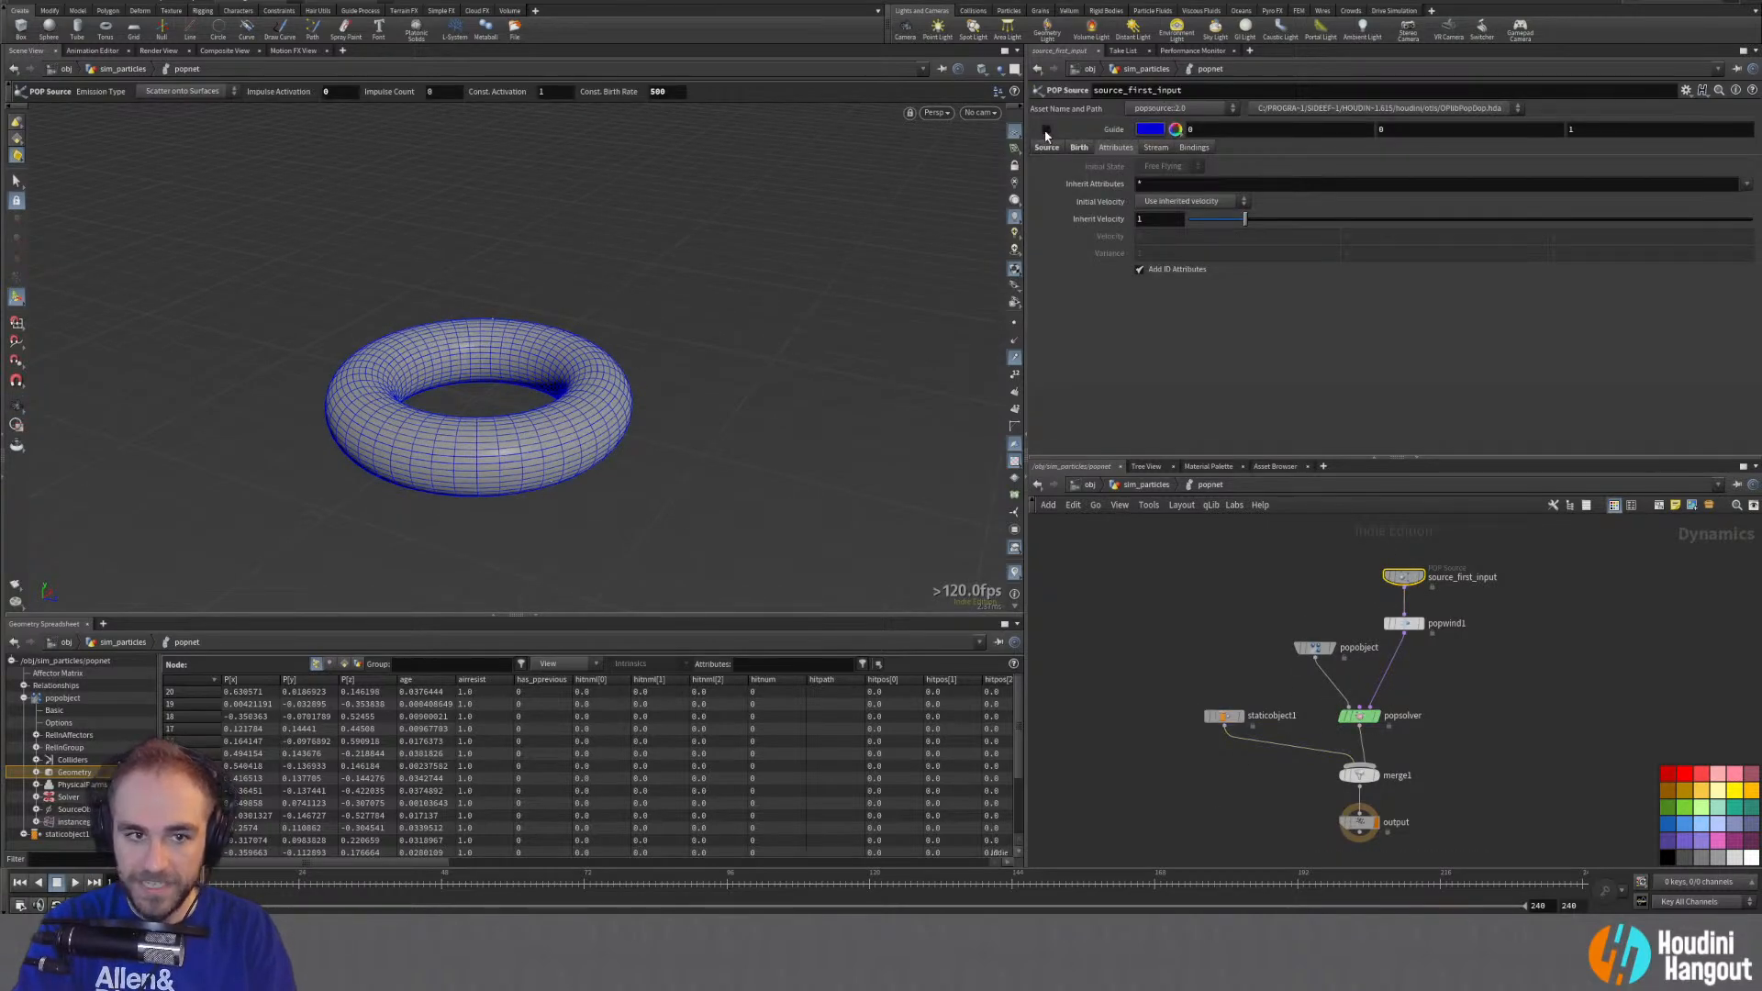
pyautogui.click(1046, 129)
pyautogui.keyDown('alt'); pyautogui.moveTo(505, 443); pyautogui.dragTo(588, 435, button='middle'); pyautogui.keyUp('alt')
pyautogui.keyDown('alt'); pyautogui.moveTo(587, 435); pyautogui.dragTo(460, 444, button='right'); pyautogui.keyUp('alt')
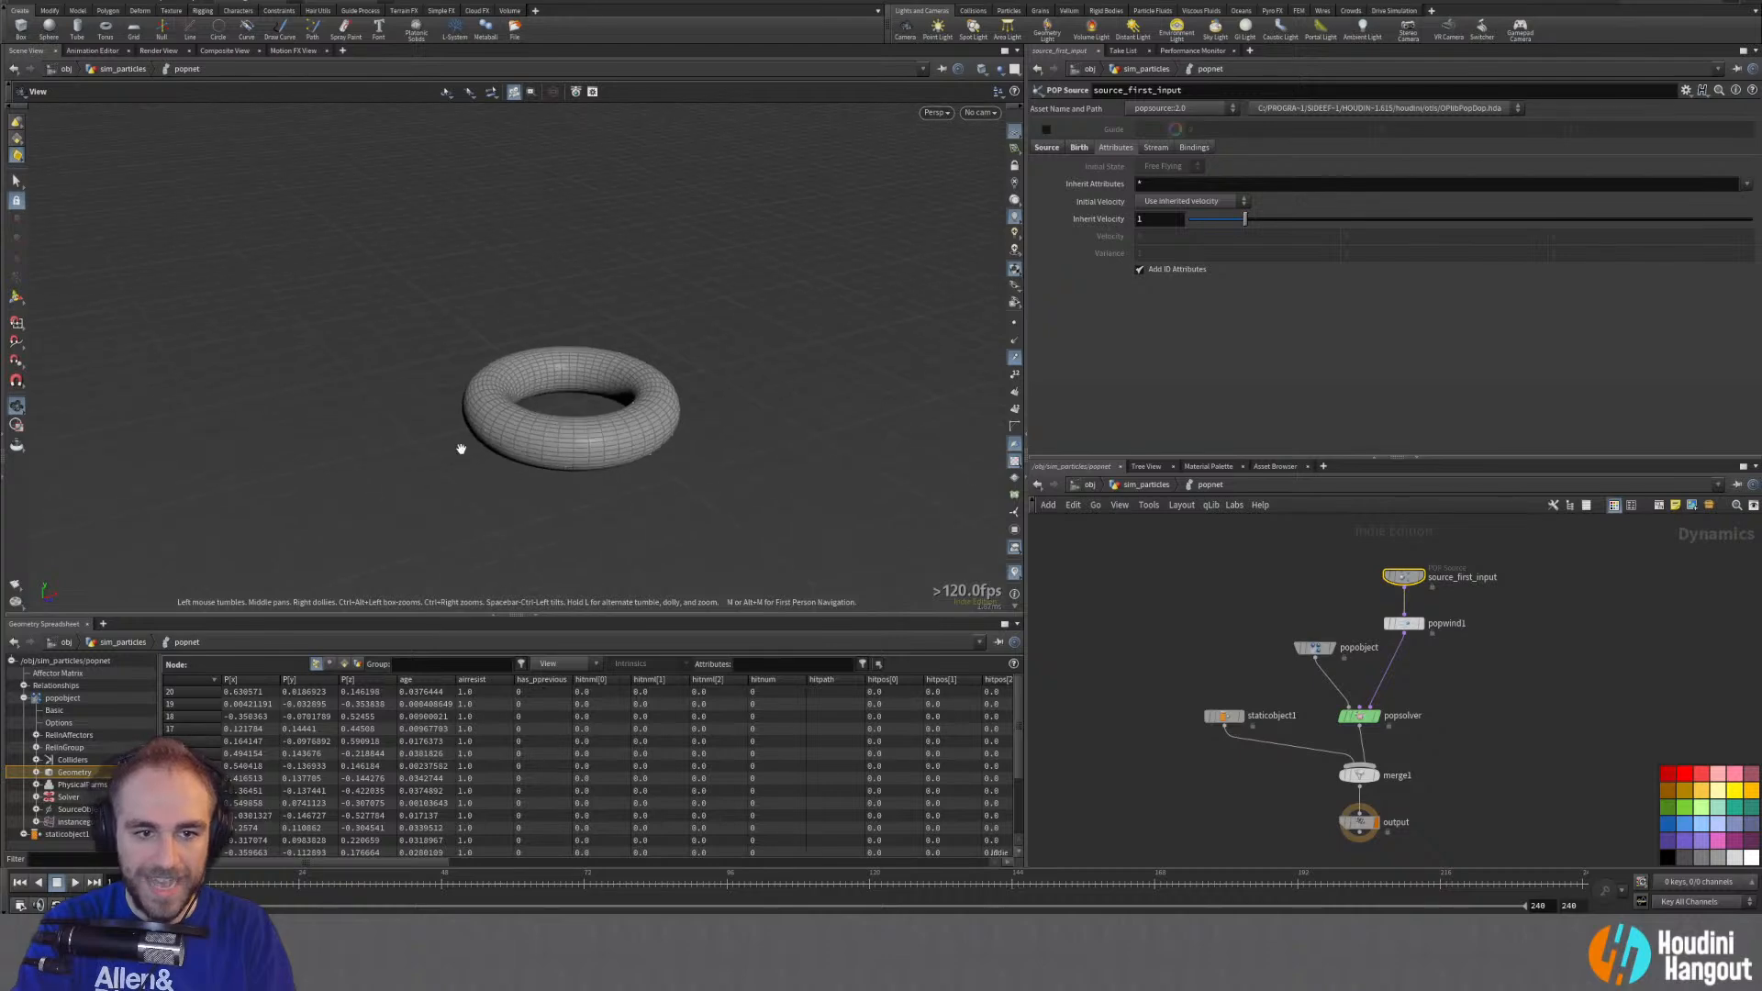
# Step: Play the simulation from the output node and watch the particles around the torus collider
pyautogui.click(1360, 828)
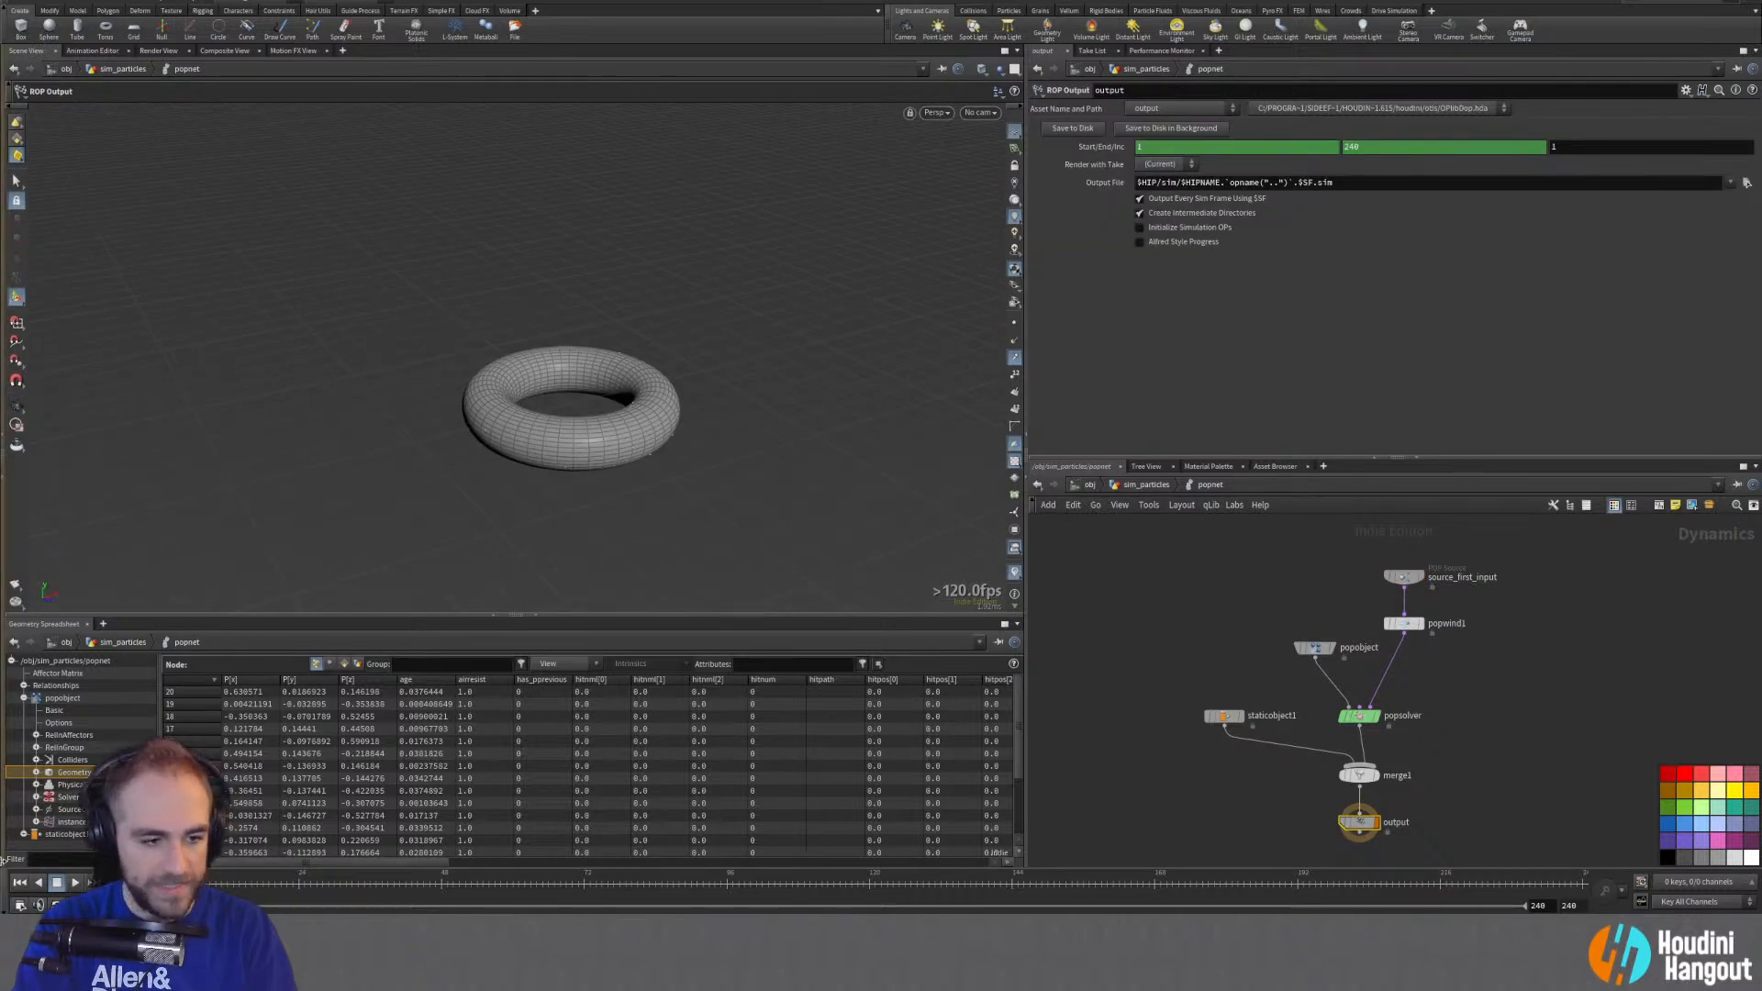
pyautogui.click(74, 881)
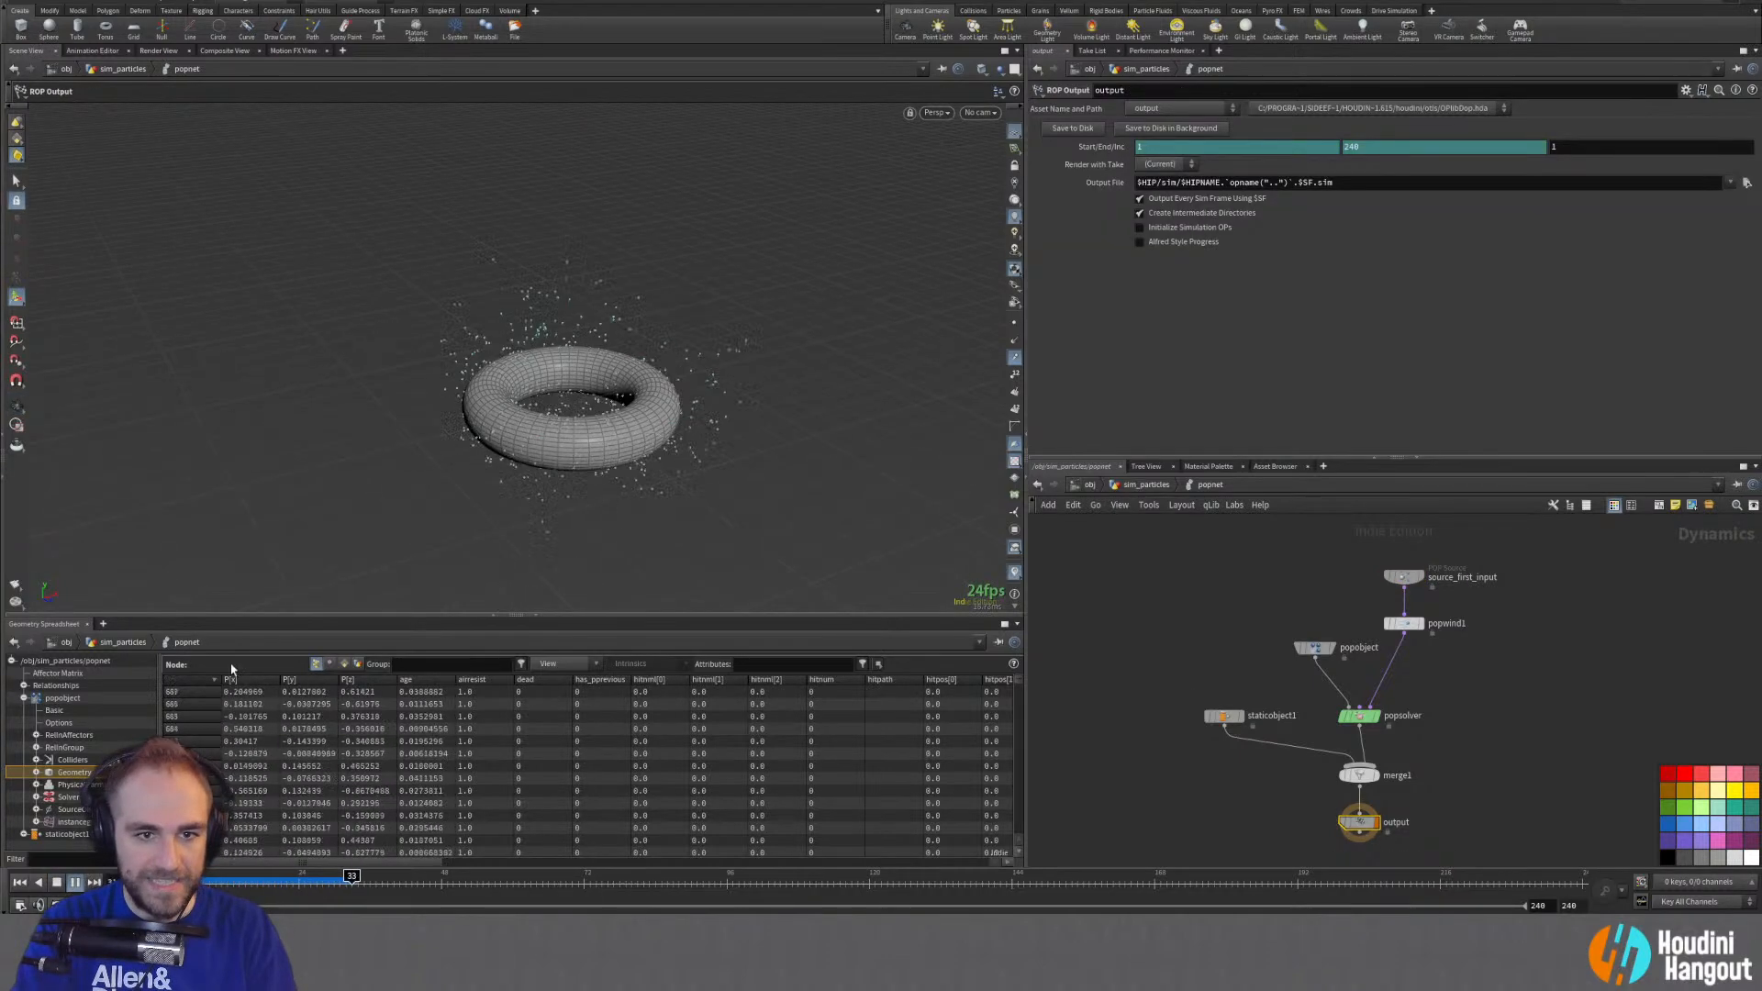
pyautogui.keyDown('alt'); pyautogui.moveTo(555, 444); pyautogui.dragTo(682, 506); pyautogui.keyUp('alt')
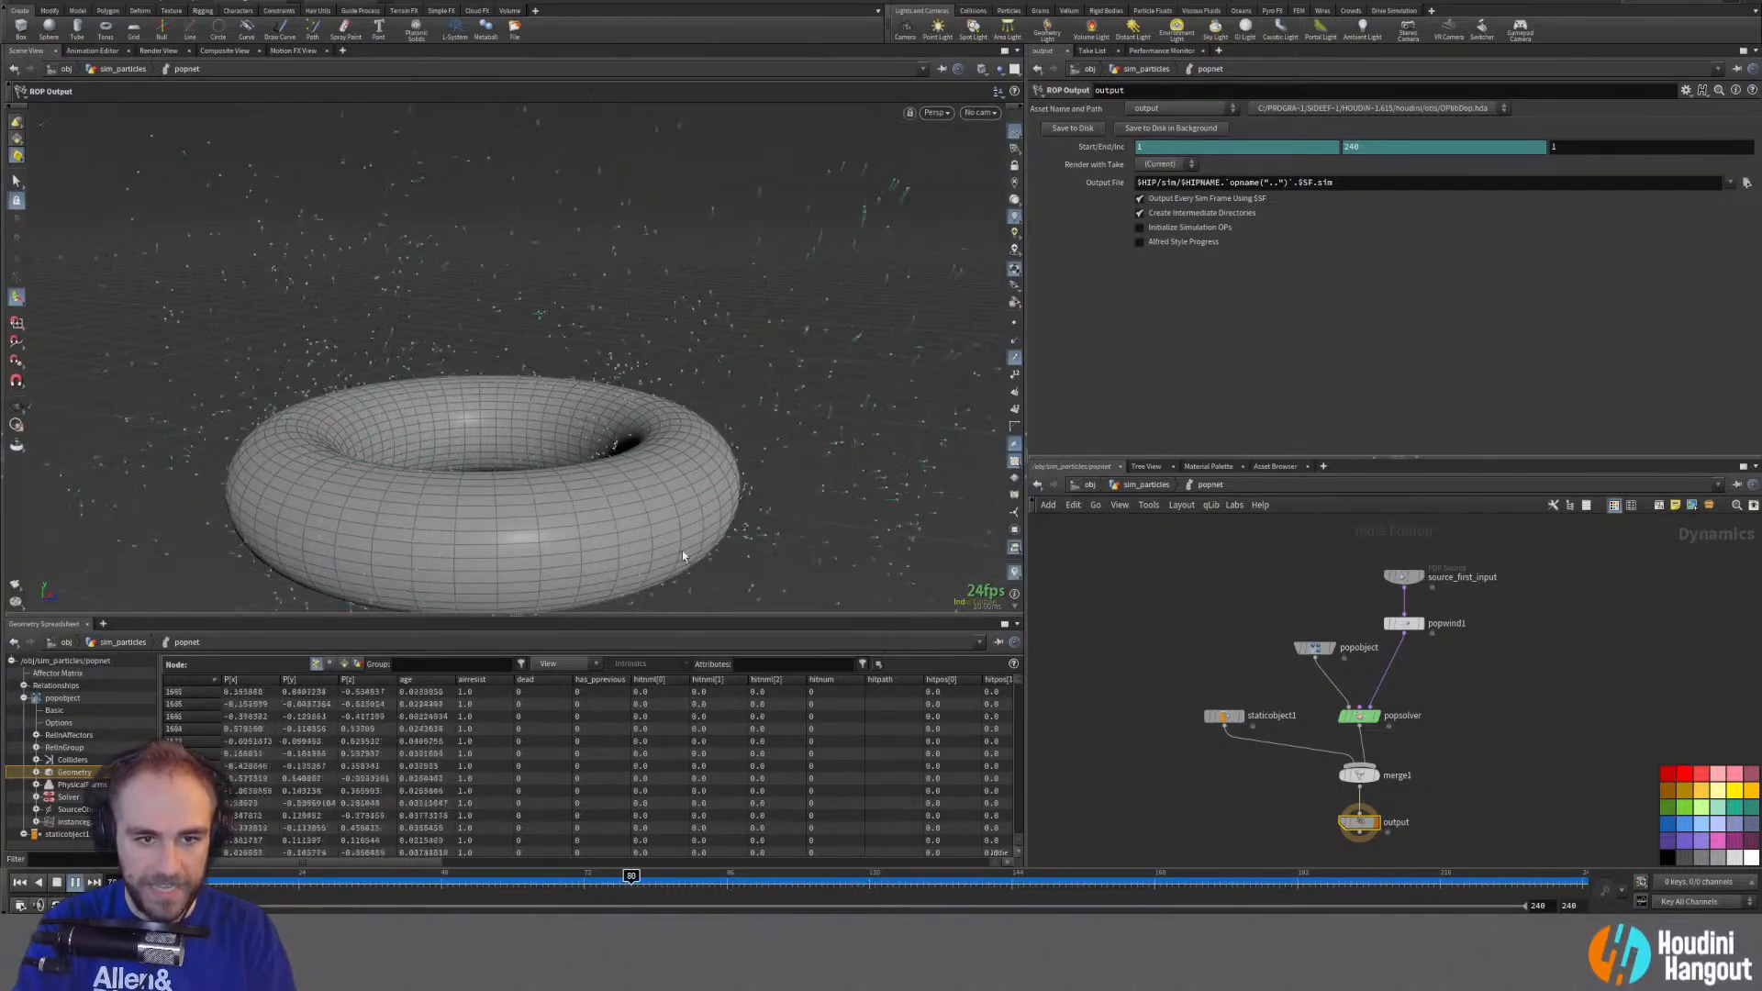
# Step: Bypass staticobject1 to compare the particle motion without the collider, and enable it again
pyautogui.click(1212, 718)
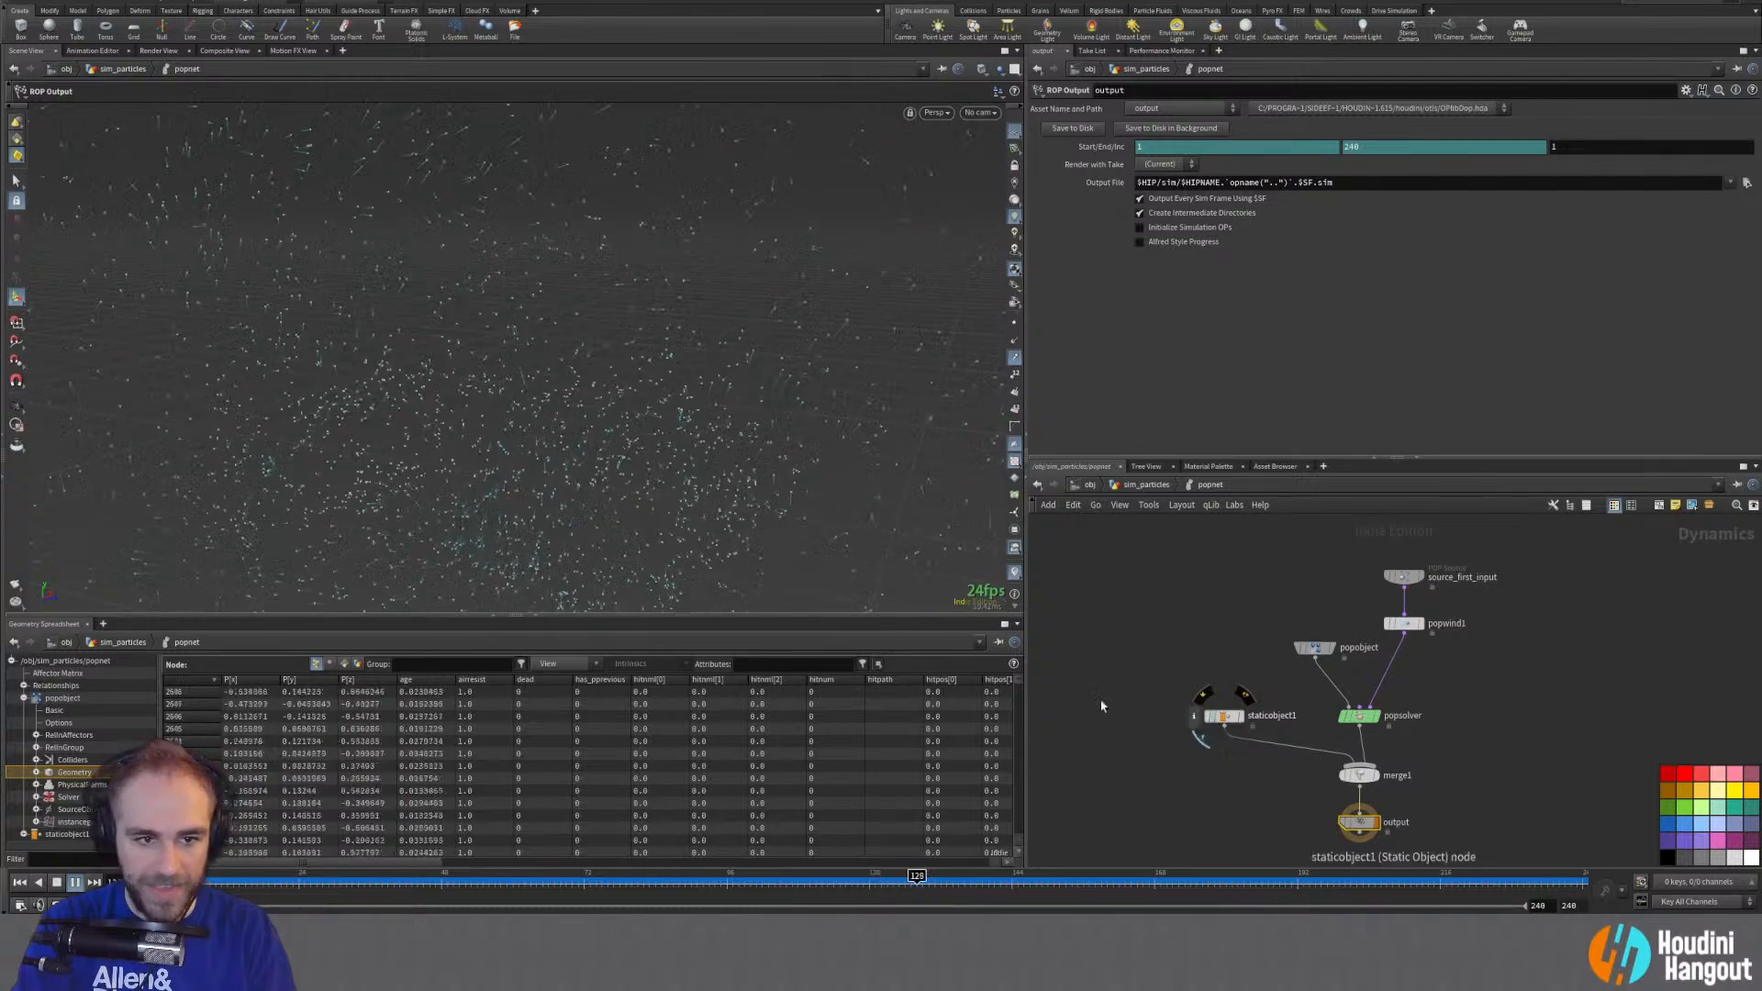
pyautogui.keyDown('alt'); pyautogui.moveTo(492, 500); pyautogui.dragTo(582, 424); pyautogui.keyUp('alt')
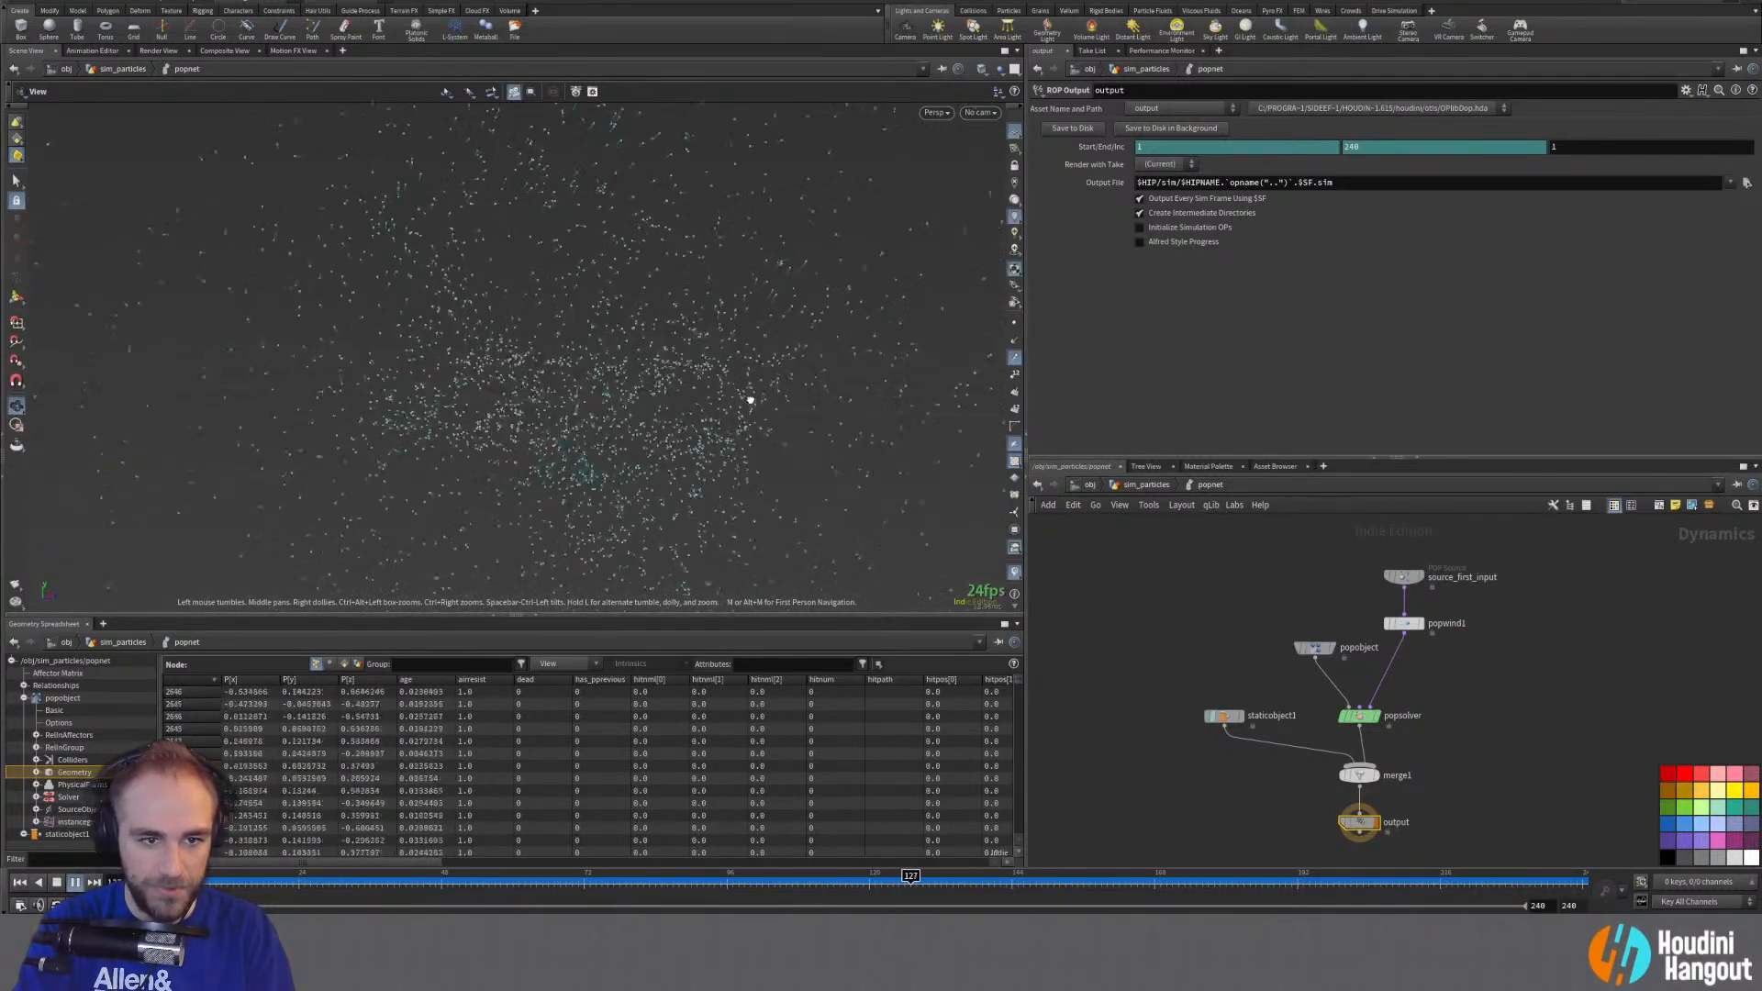
pyautogui.keyDown('alt'); pyautogui.moveTo(751, 400); pyautogui.dragTo(623, 473); pyautogui.keyUp('alt')
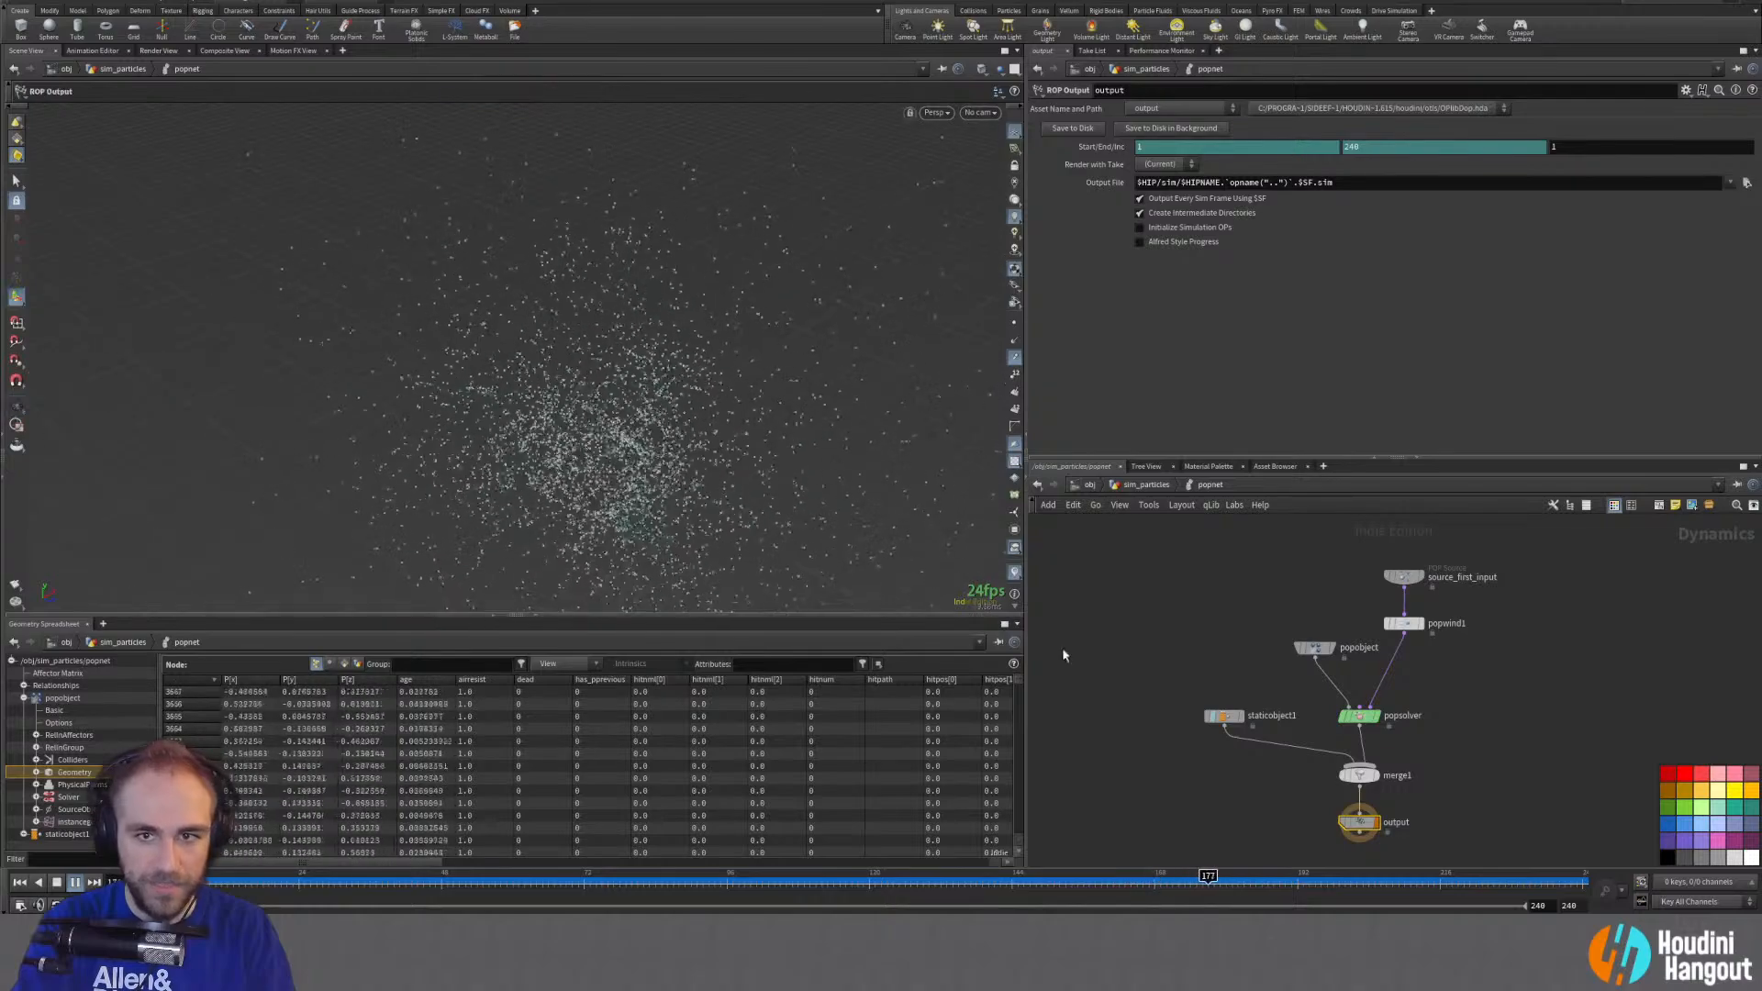
pyautogui.click(1209, 717)
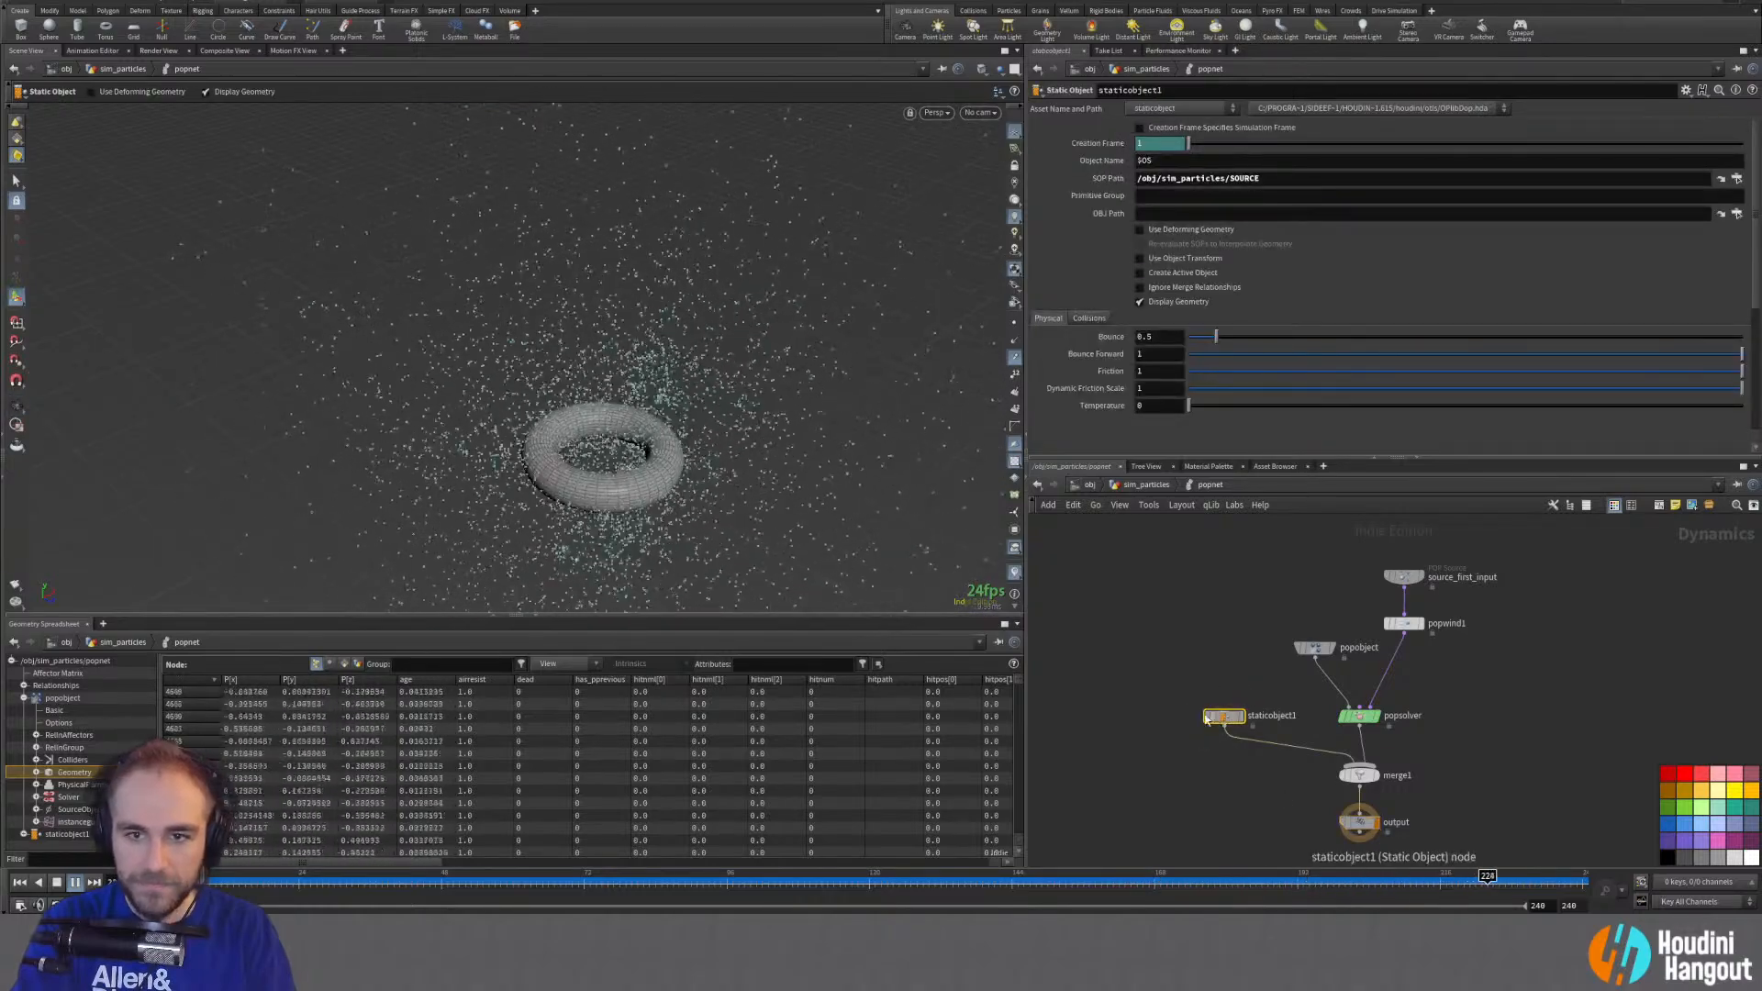
pyautogui.press('Escape')
pyautogui.press('Return')
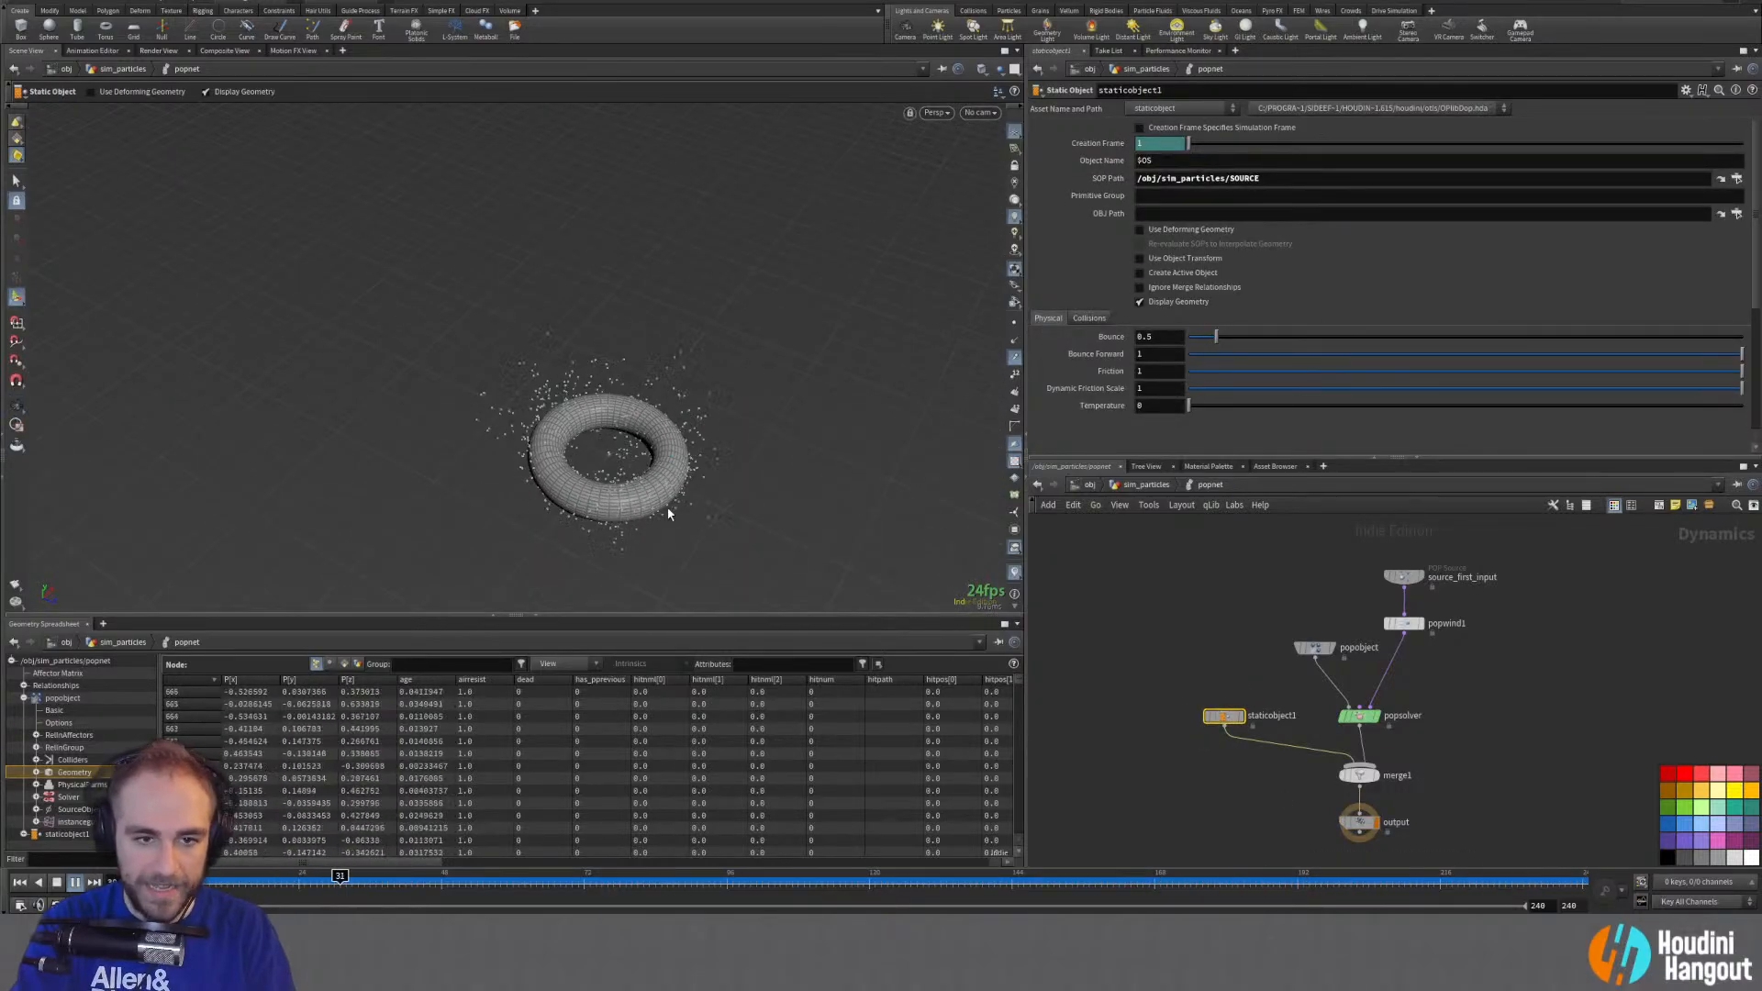
# Step: Check staticobject1's collision settings, review the particles around the torus during playback, and return to the first frame
pyautogui.click(1090, 318)
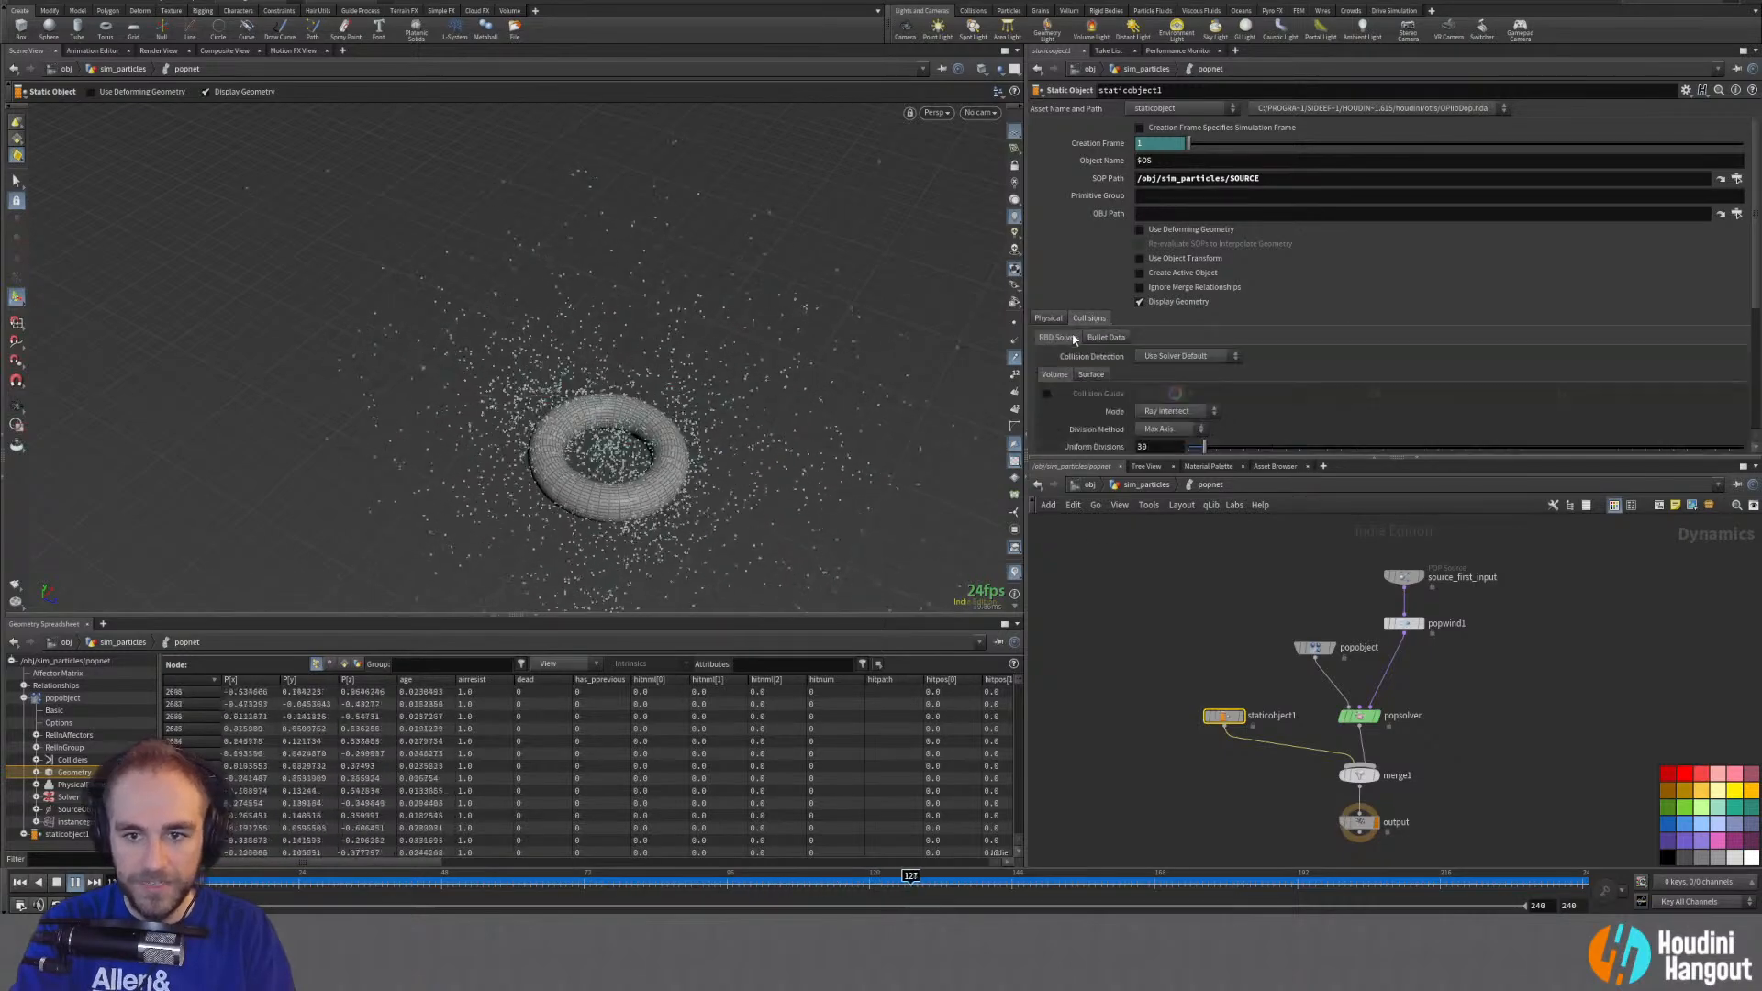
pyautogui.click(1047, 319)
pyautogui.press('Escape')
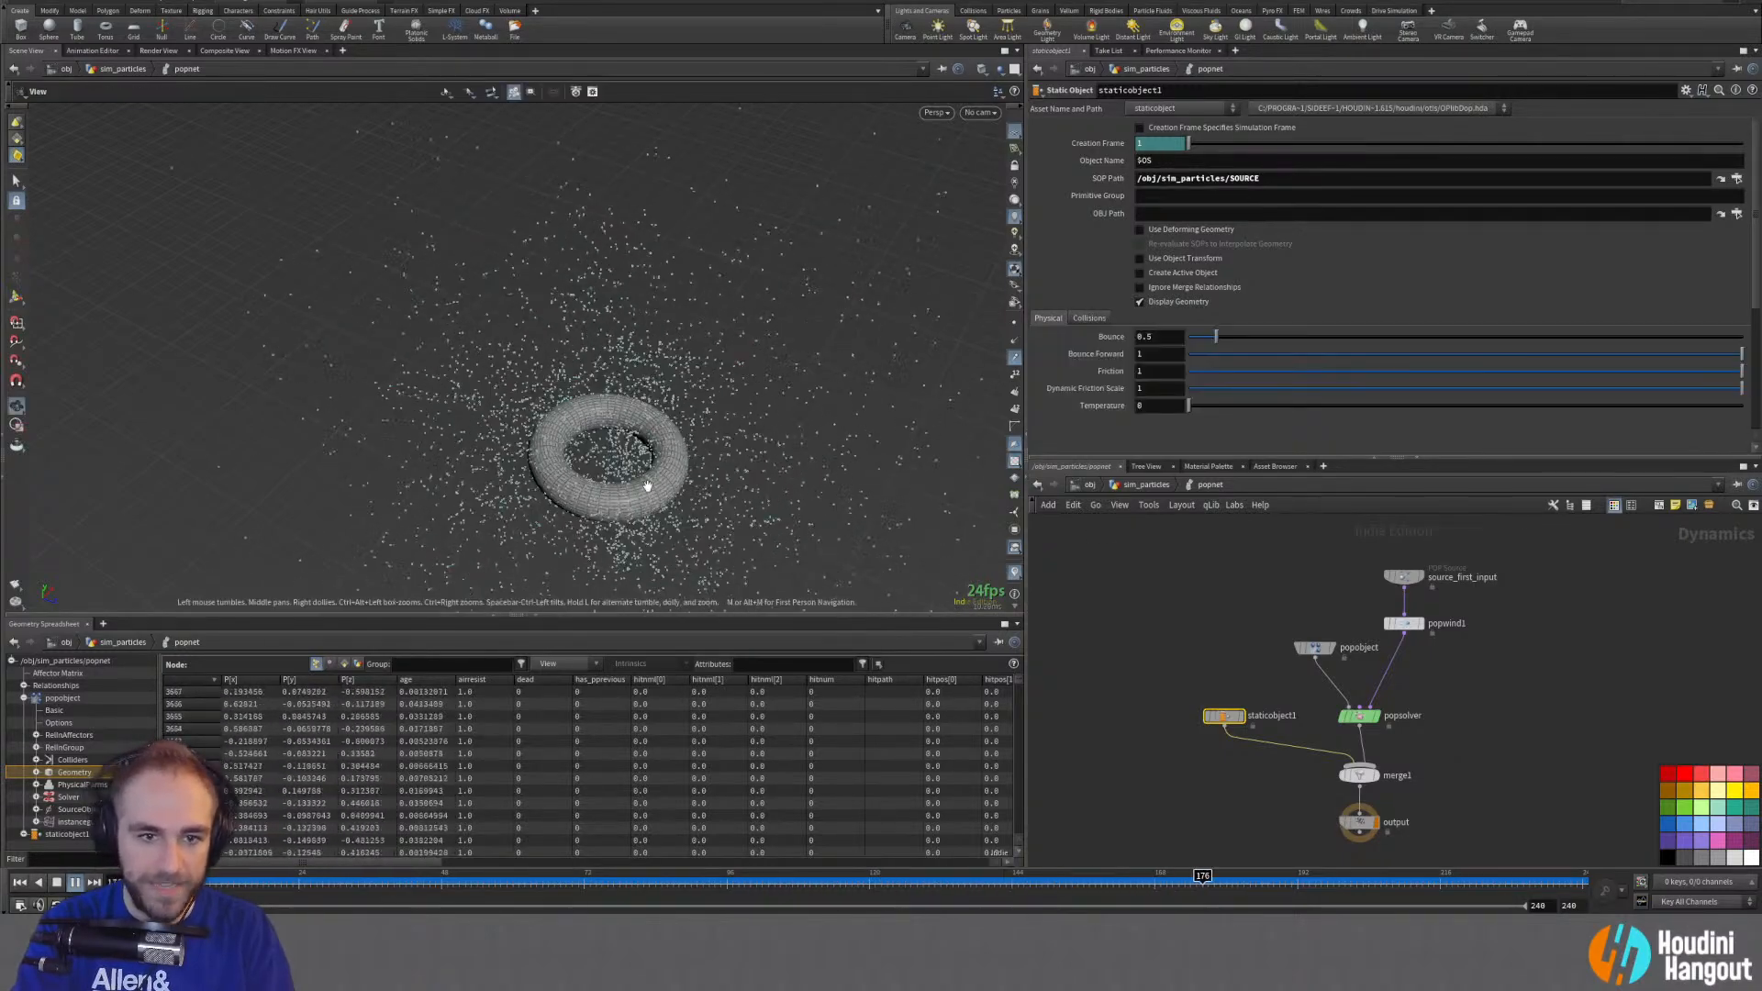
pyautogui.moveTo(675, 492); pyautogui.dragTo(655, 416)
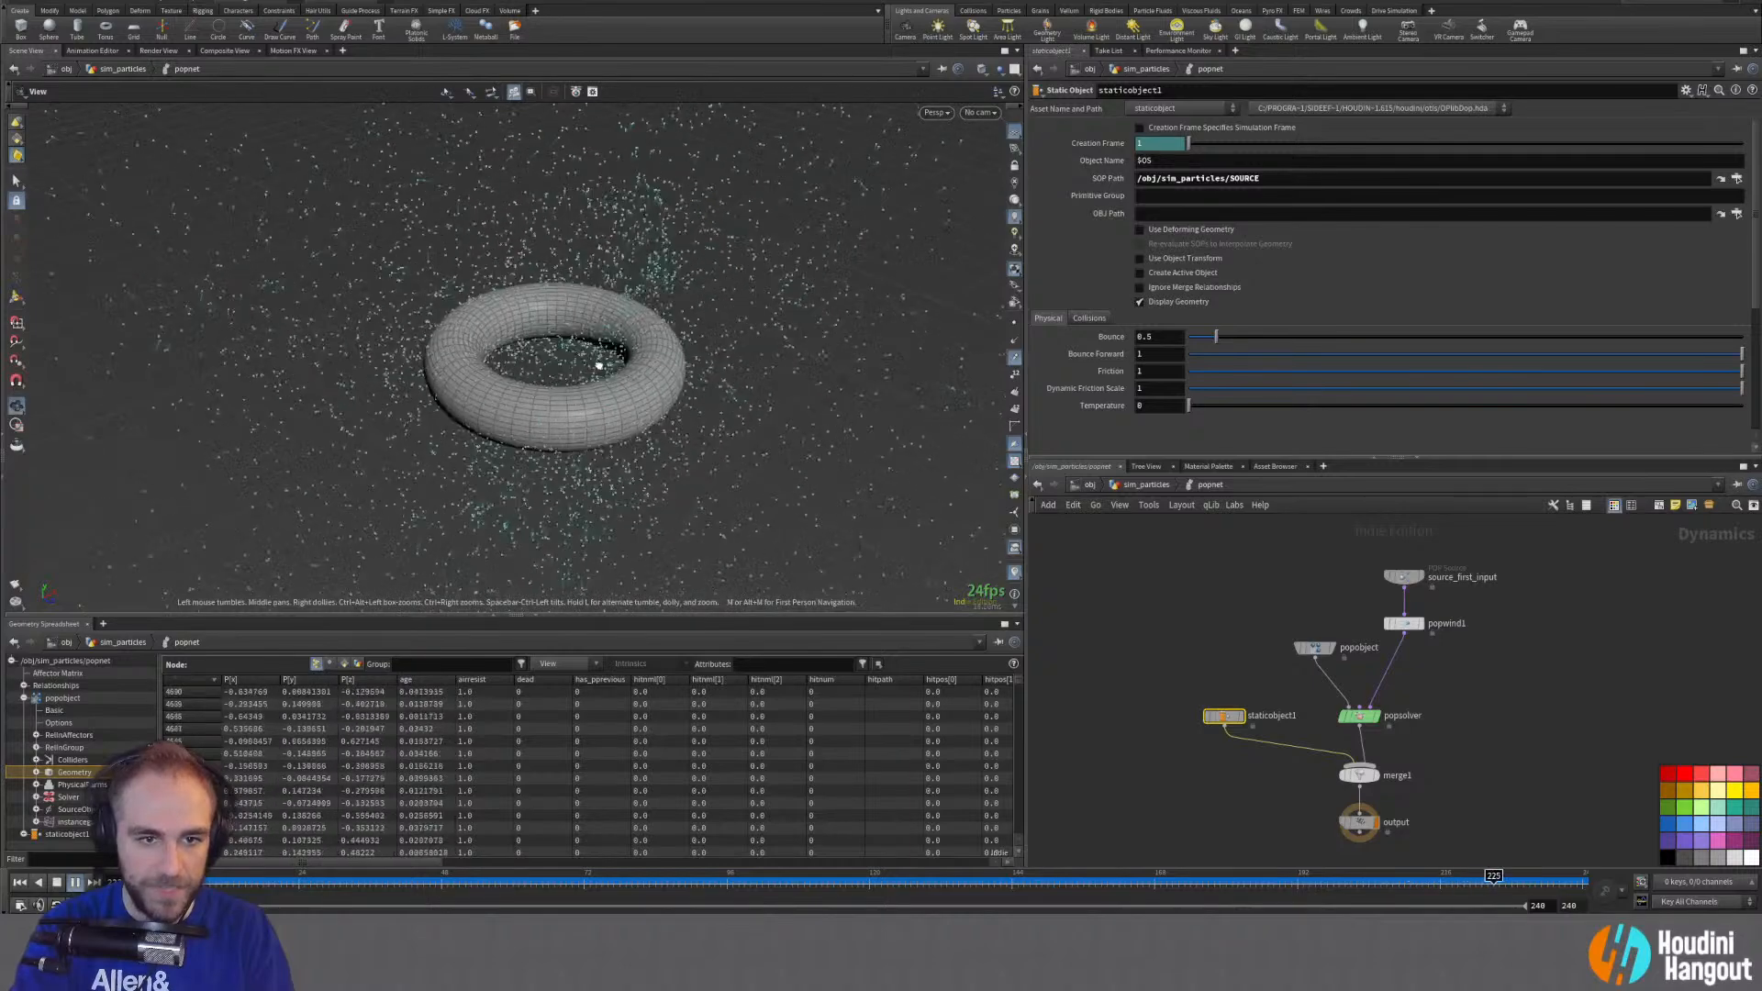
pyautogui.press('Return')
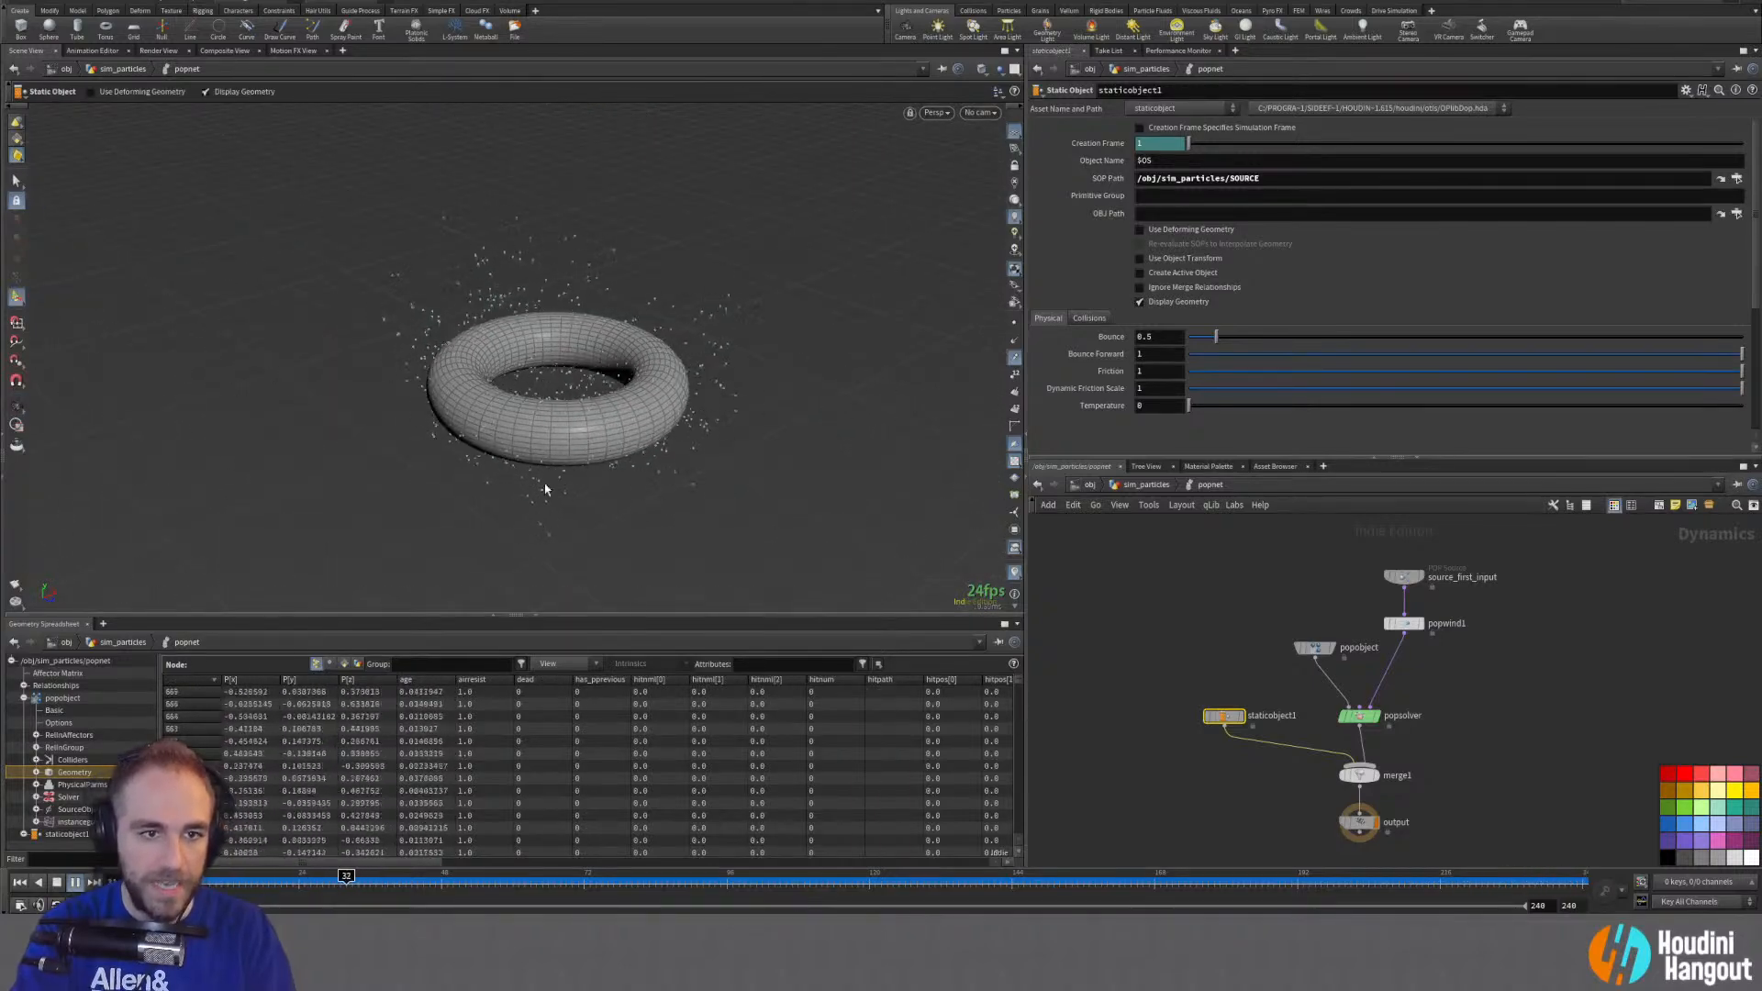
pyautogui.hotkey('ctrl', 'Up')
pyautogui.press('Escape')
pyautogui.keyDown('alt'); pyautogui.moveTo(590, 433); pyautogui.dragTo(571, 441); pyautogui.keyUp('alt')
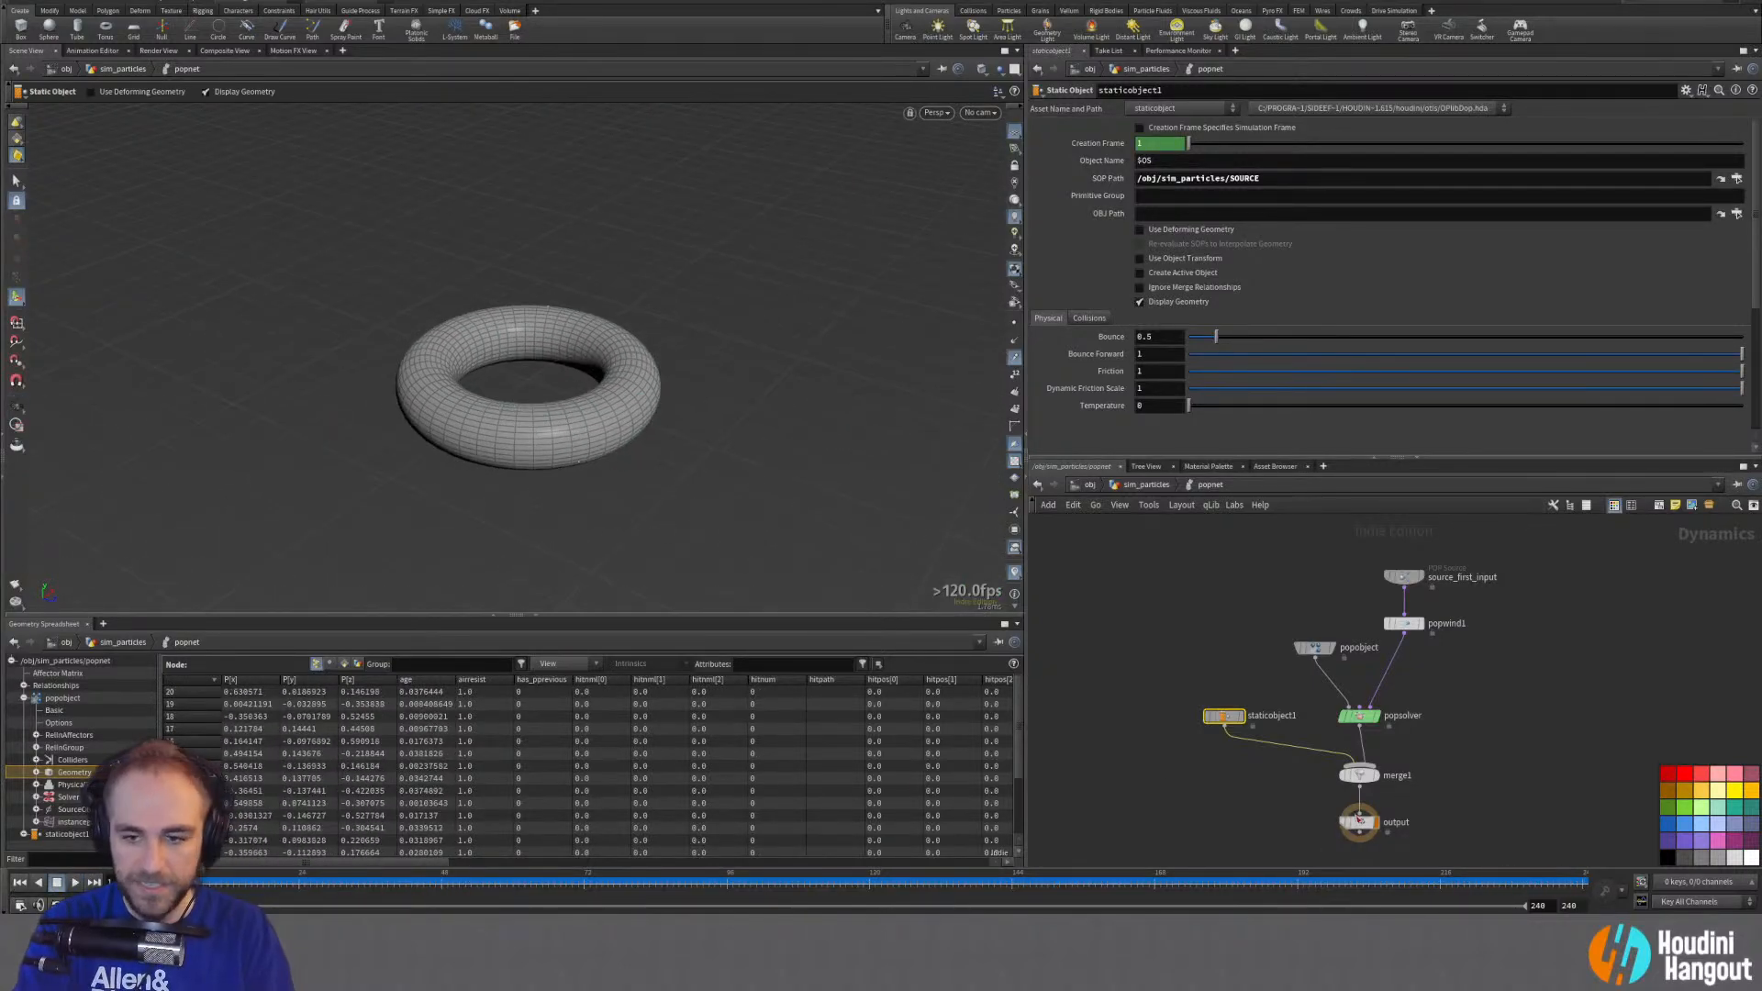
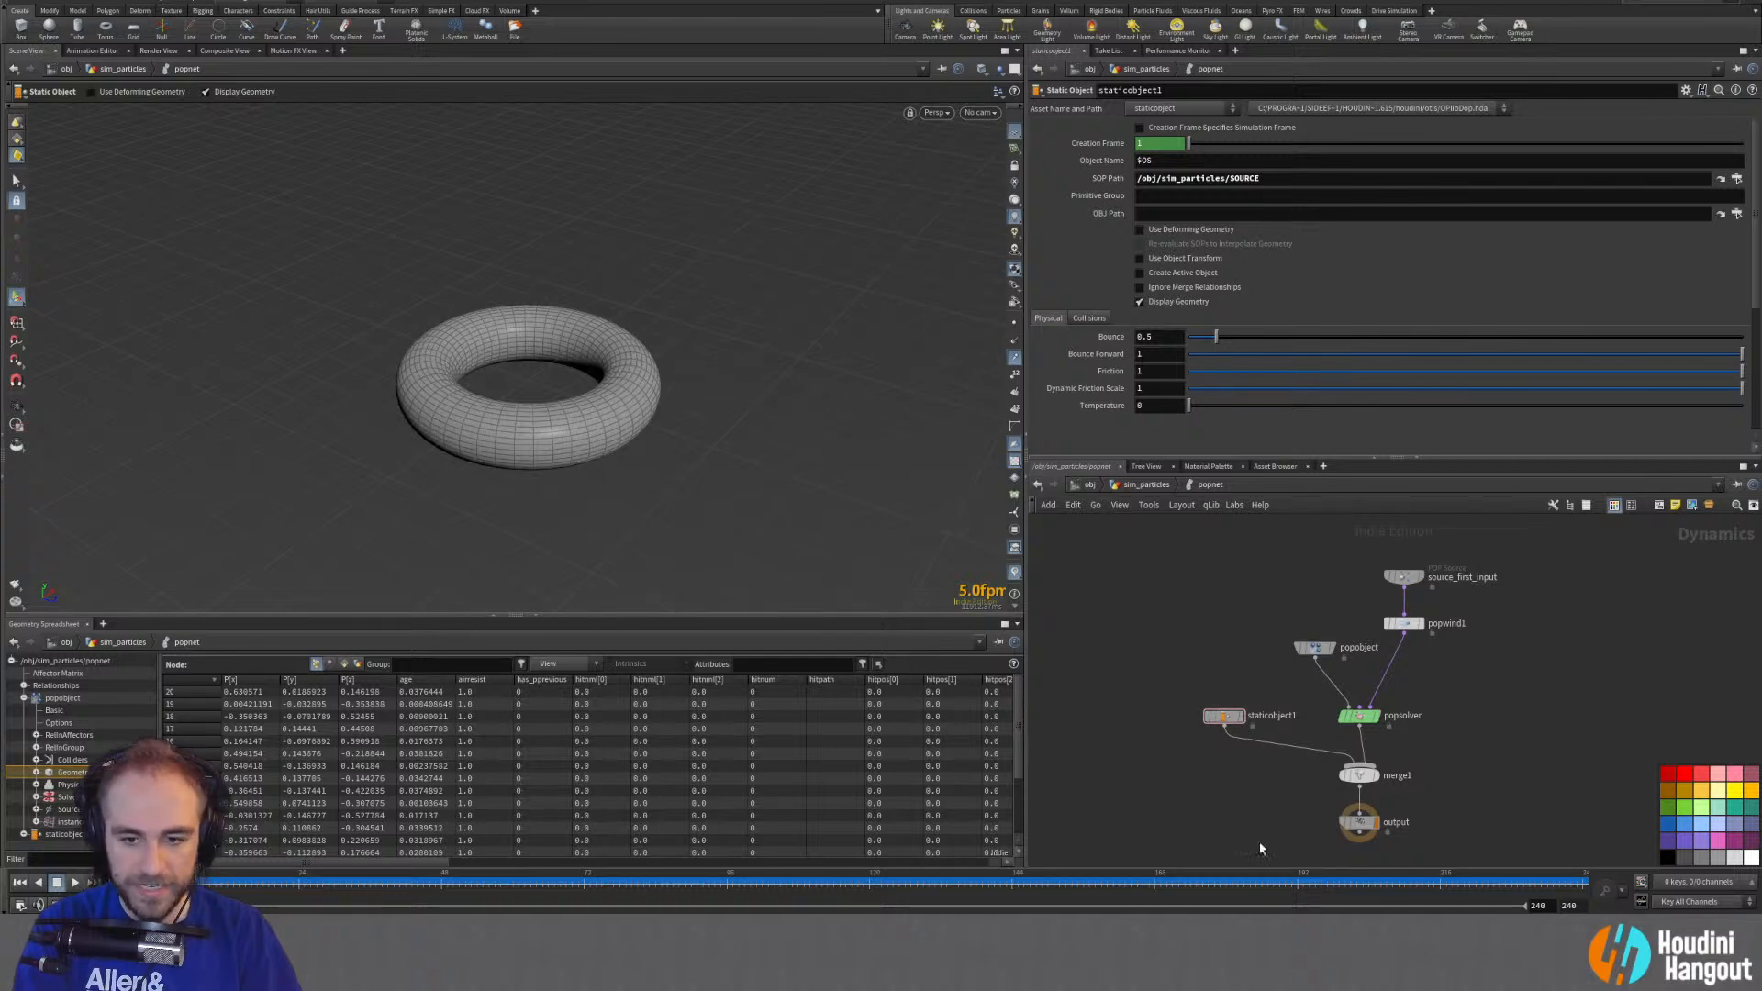
# Step: Examine popobject's Collisions, Physical and Guides settings
pyautogui.click(1314, 647)
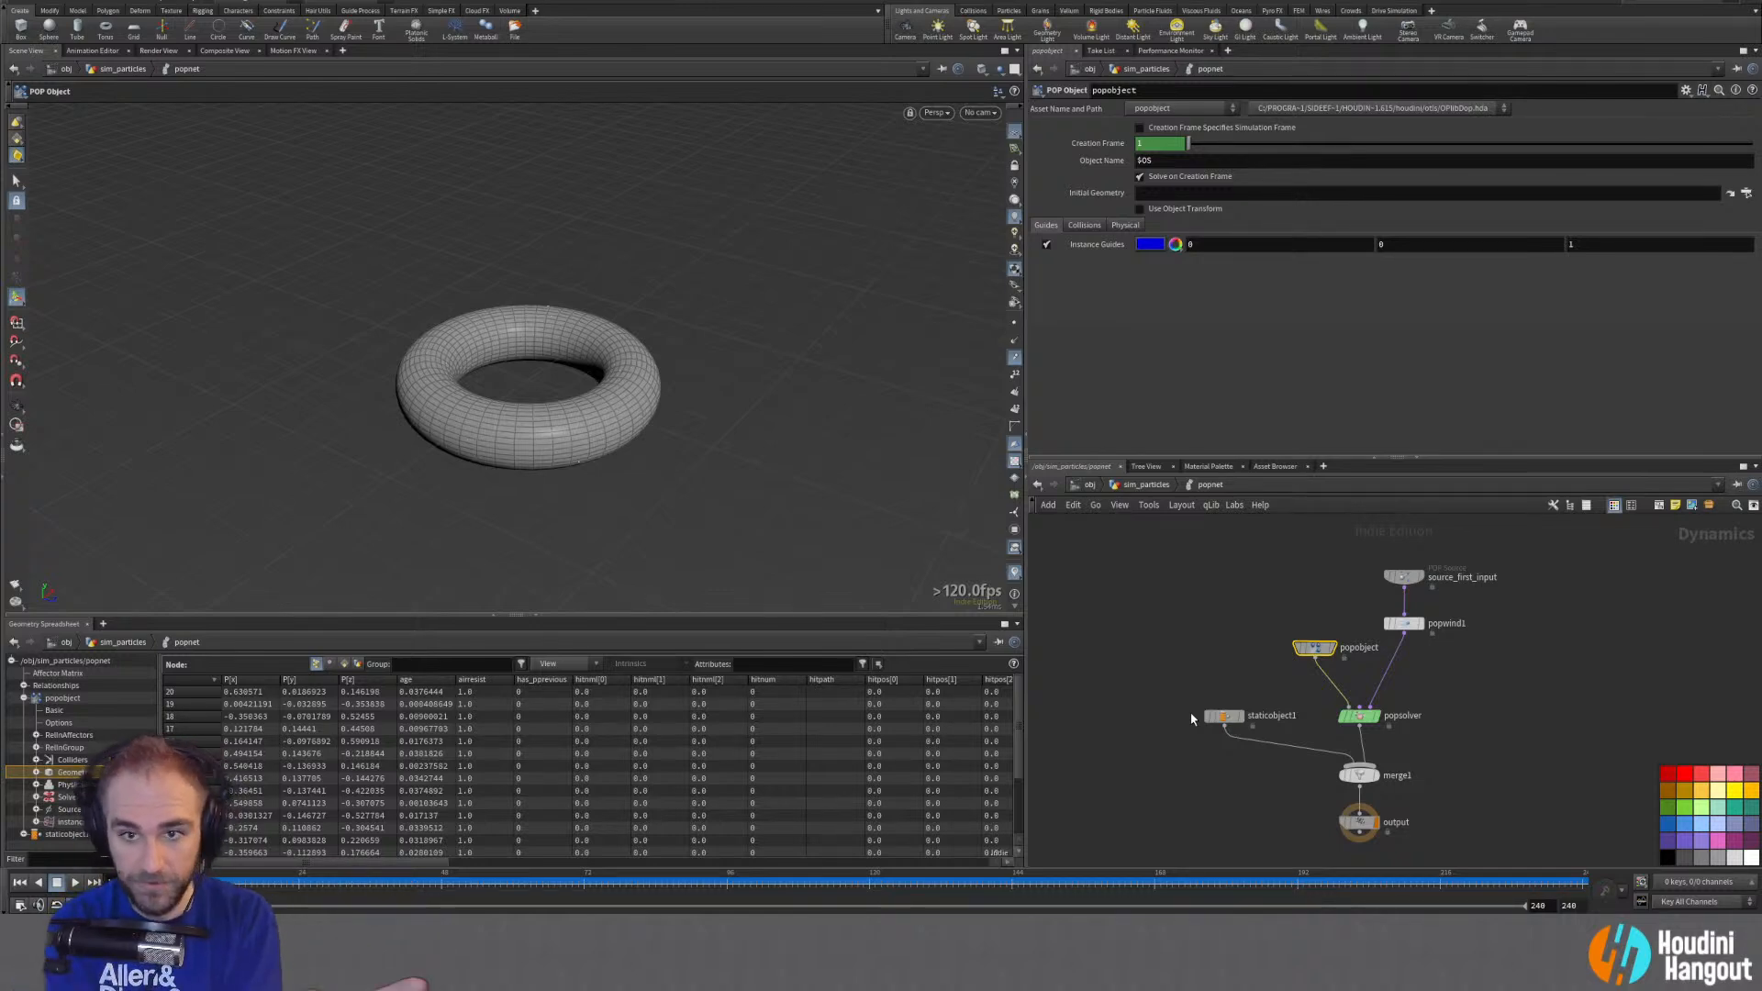
pyautogui.click(1085, 226)
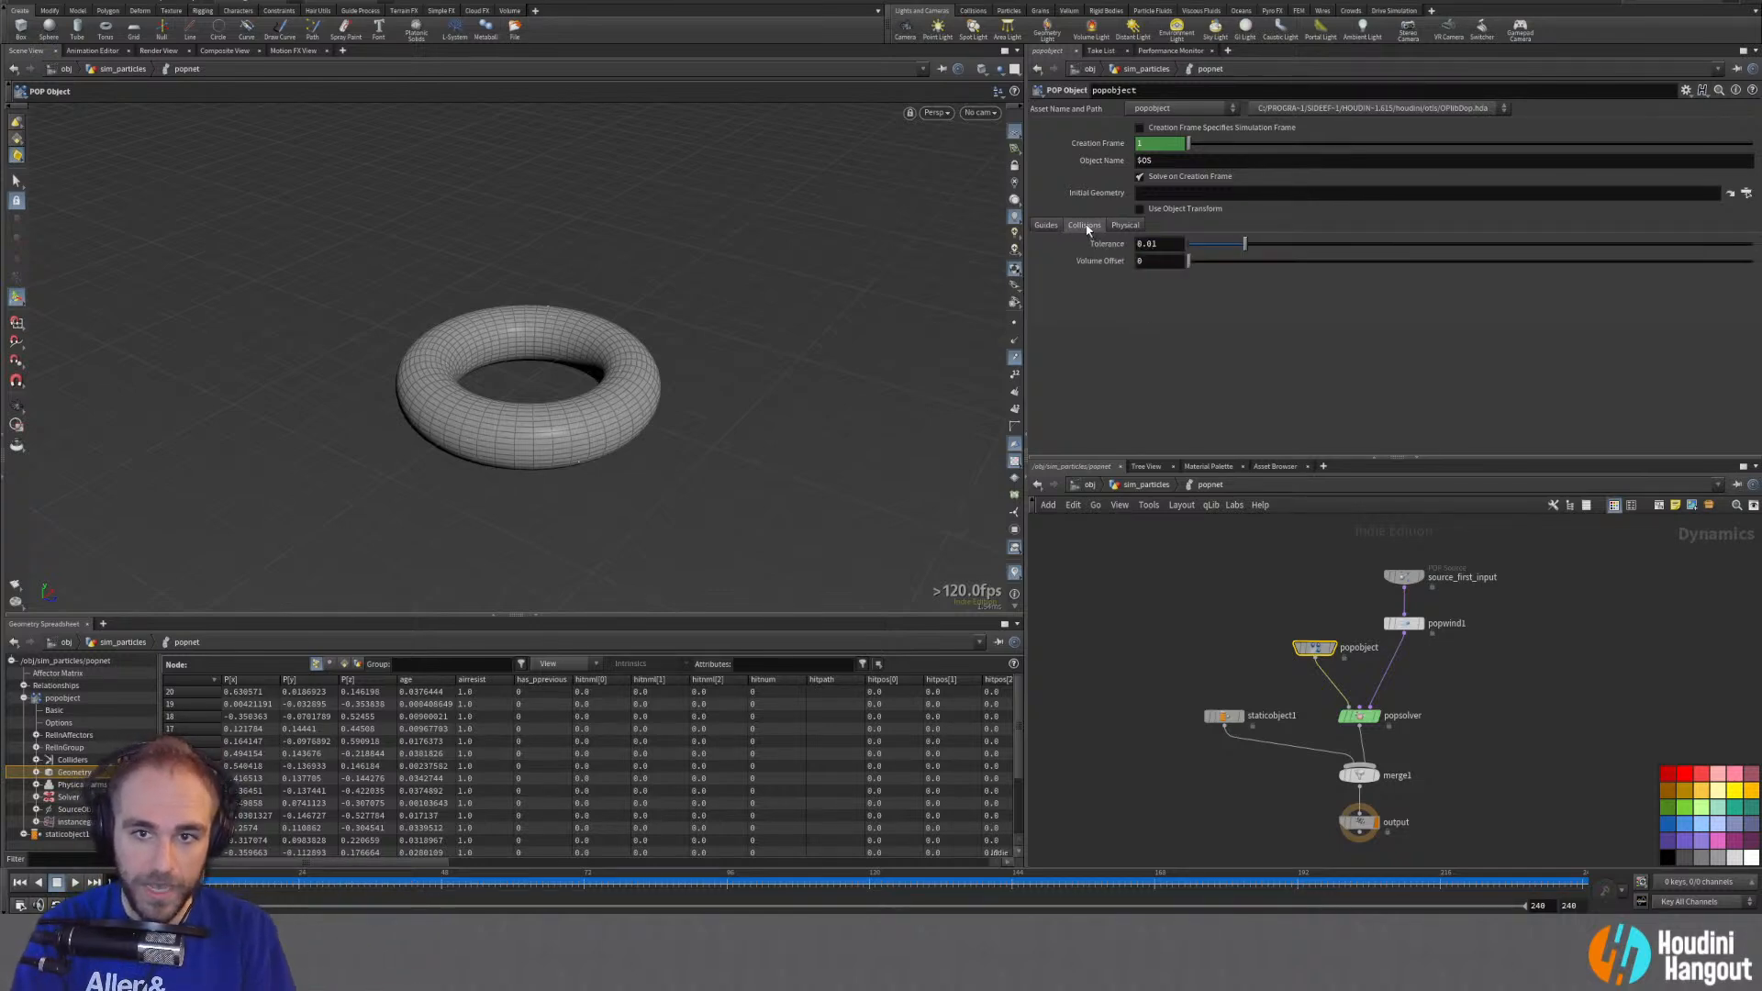
pyautogui.click(1125, 224)
pyautogui.click(1046, 225)
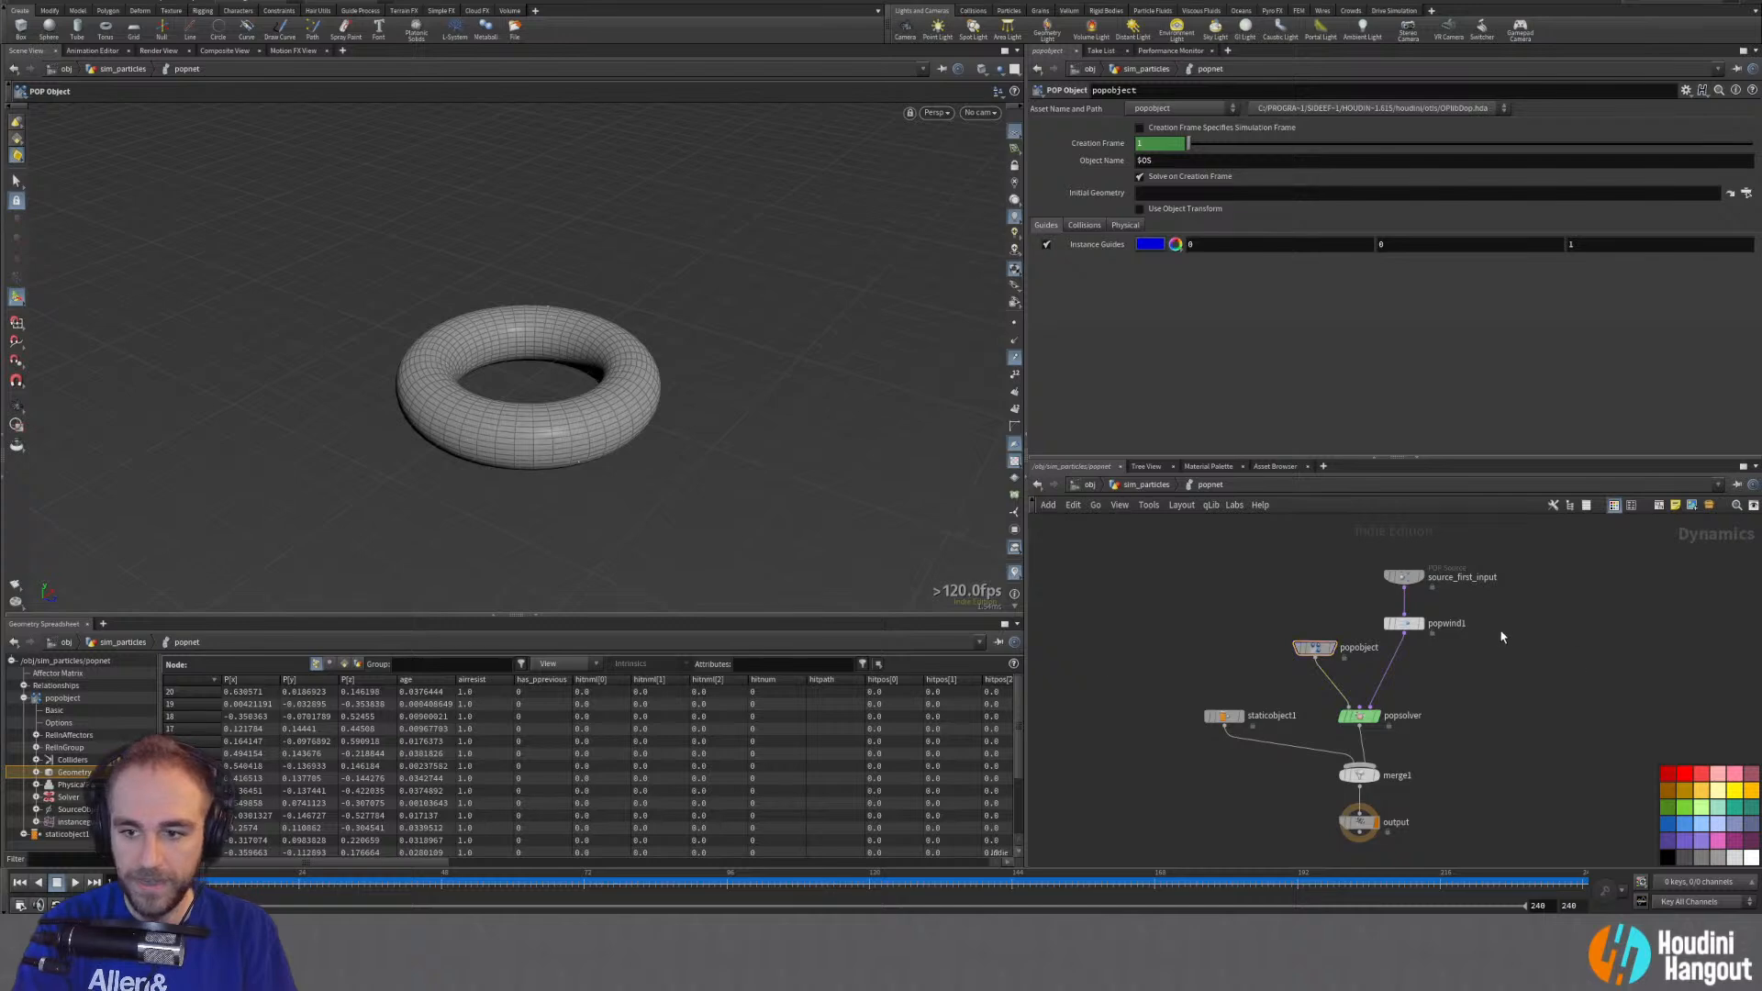
# Step: Spread out the popwind1, popobject and staticobject1 nodes in the network
pyautogui.moveTo(1404, 623); pyautogui.dragTo(1404, 613)
pyautogui.moveTo(1316, 653); pyautogui.dragTo(1282, 651)
pyautogui.moveTo(1223, 717); pyautogui.dragTo(1211, 728)
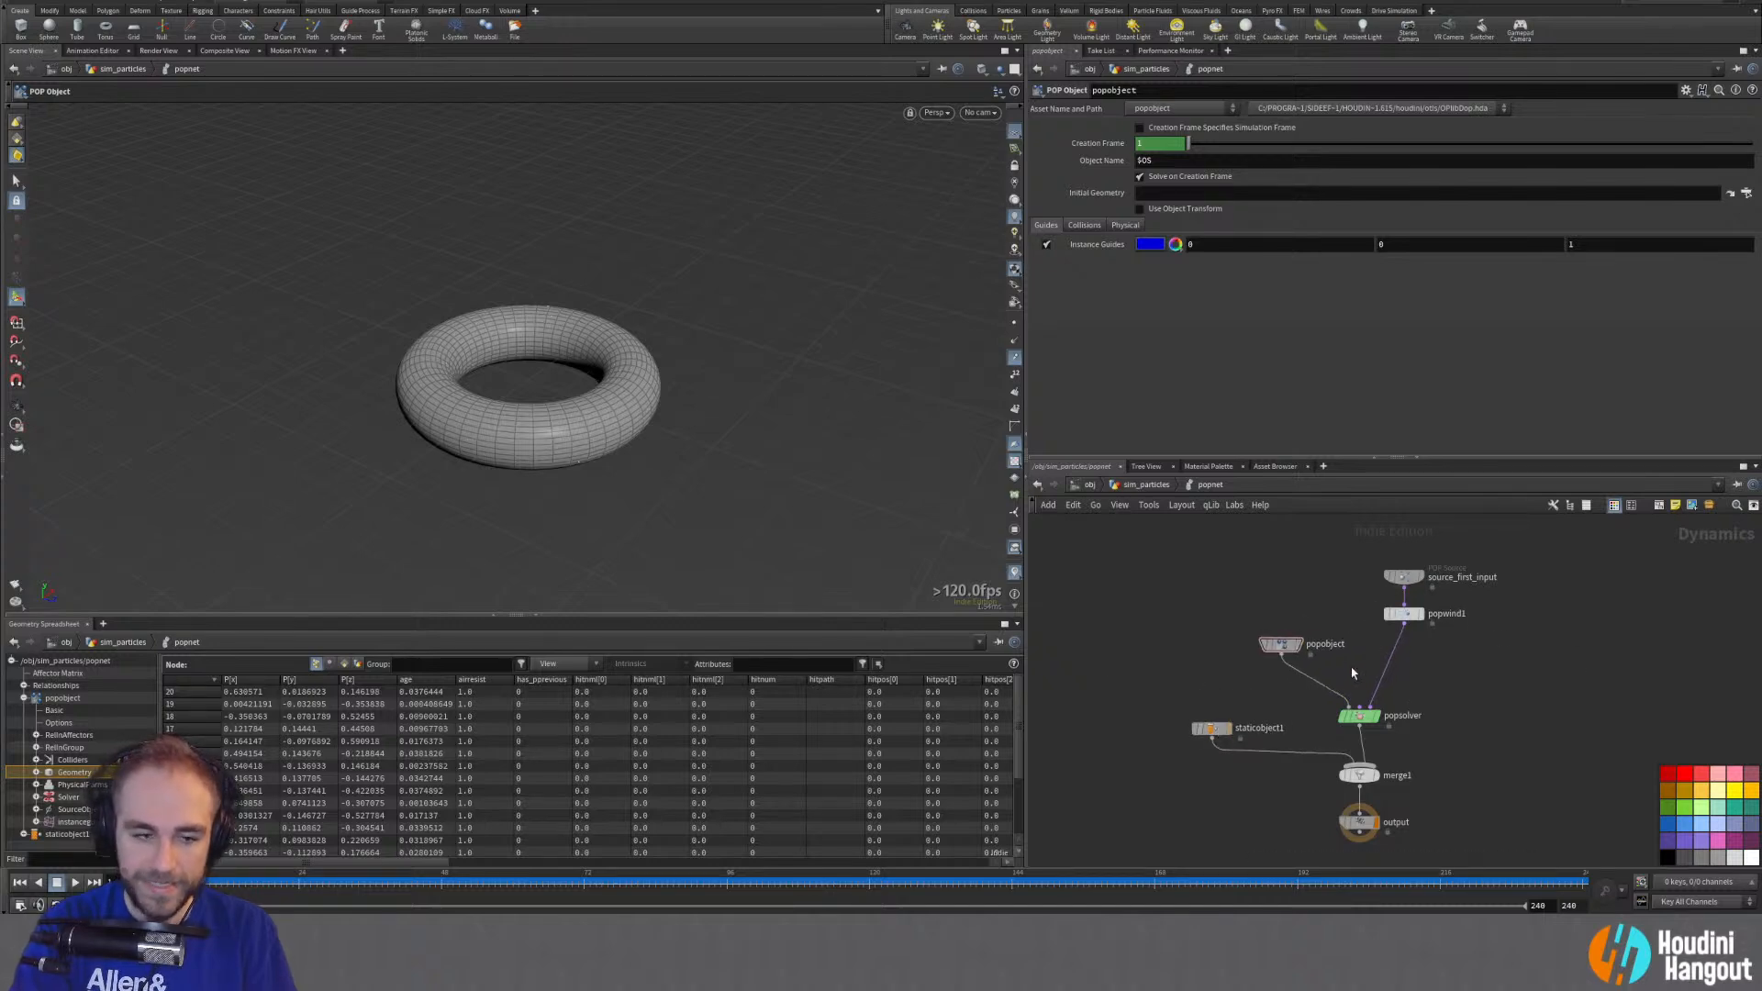
# Step: Check the particles for a pscale attribute by filtering the spreadsheet at frame 32, then clear the filter at the first frame
pyautogui.click(1397, 578)
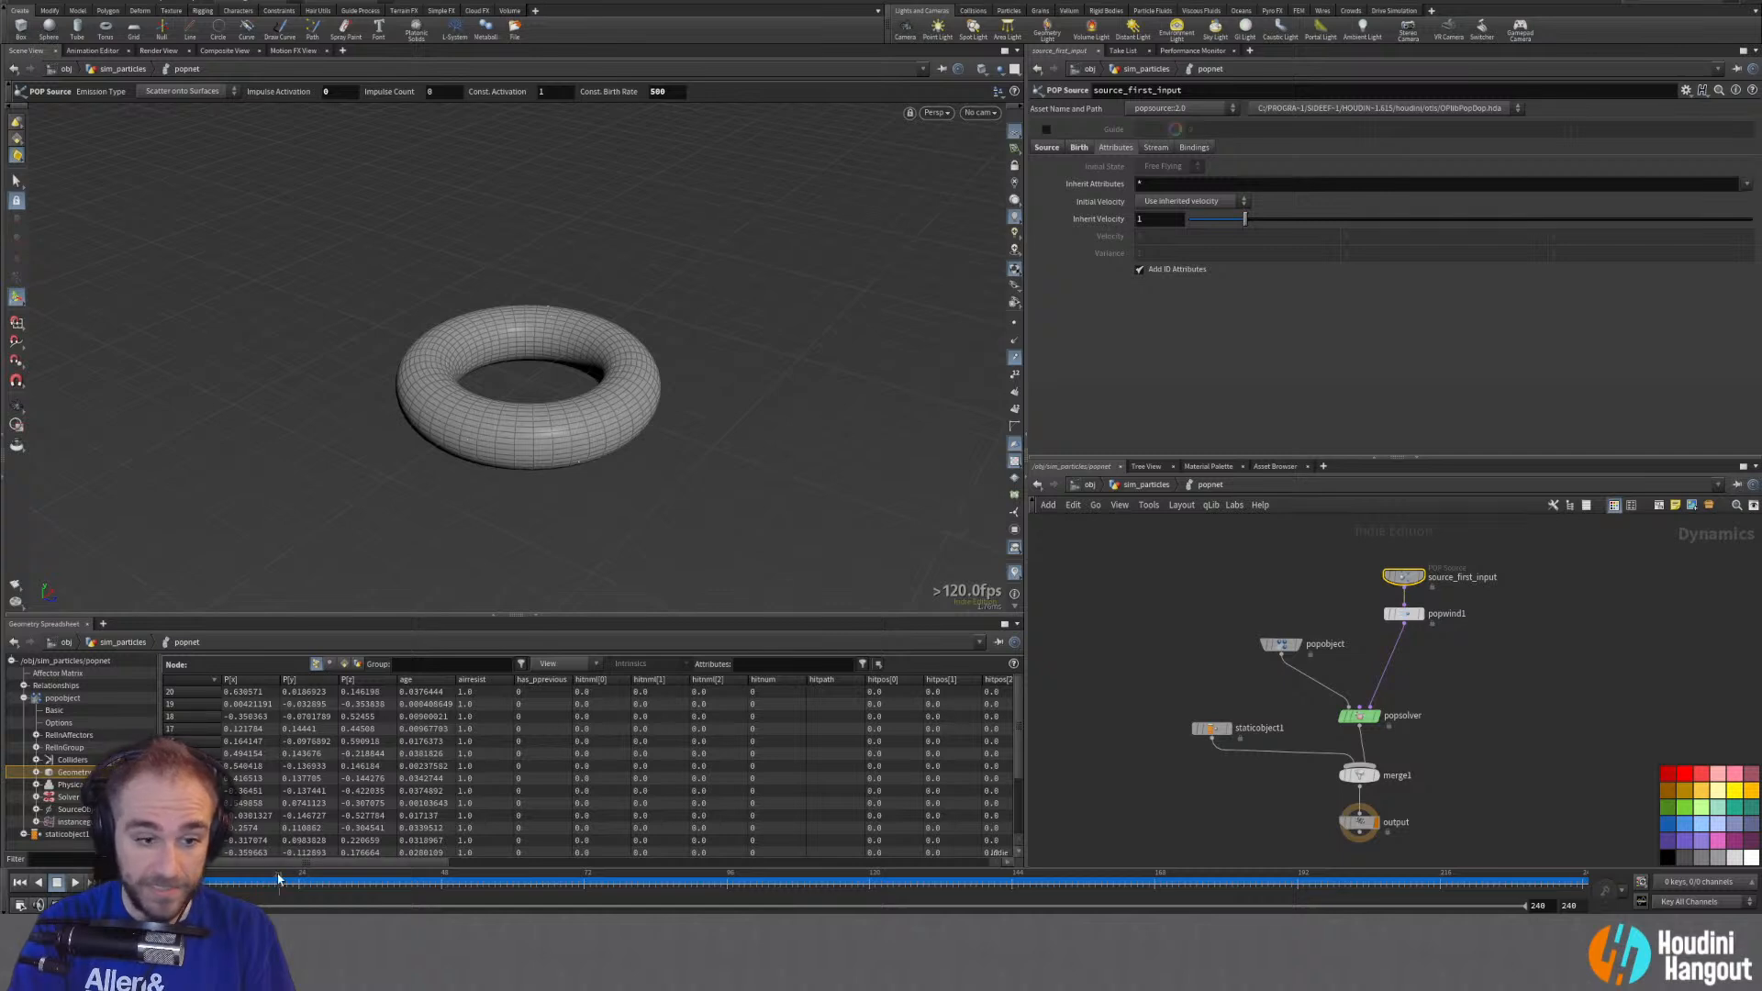
pyautogui.moveTo(267, 861); pyautogui.dragTo(707, 842)
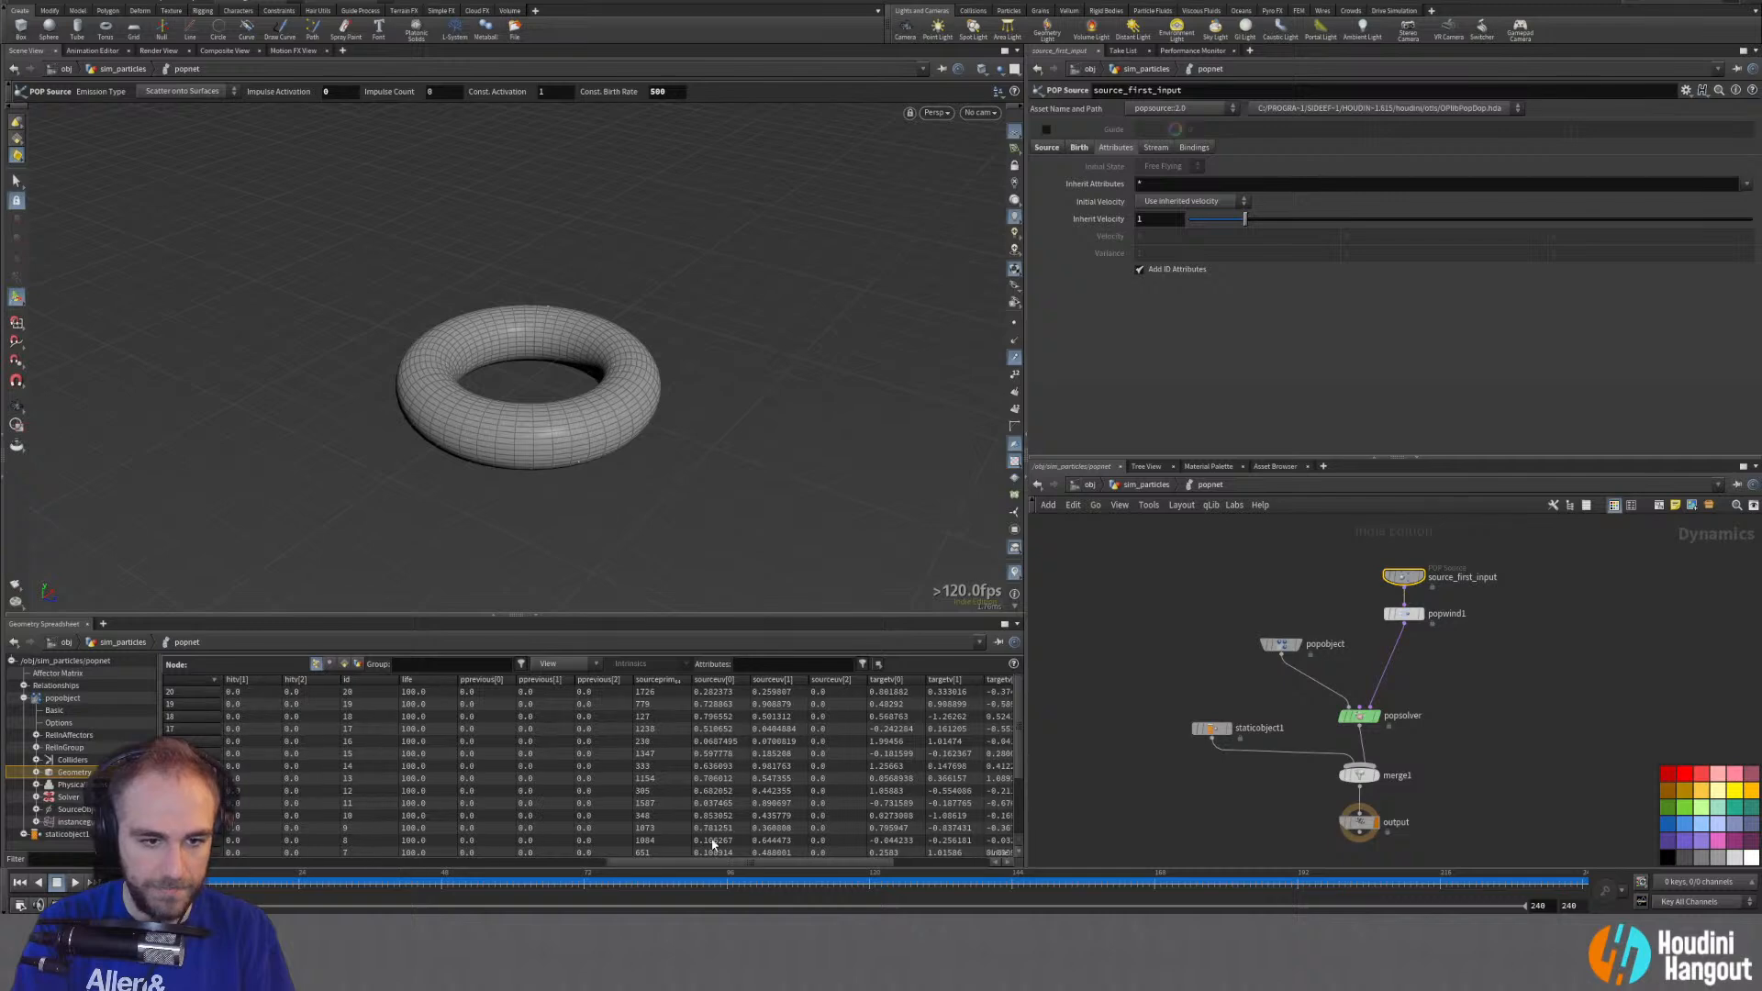
pyautogui.click(346, 876)
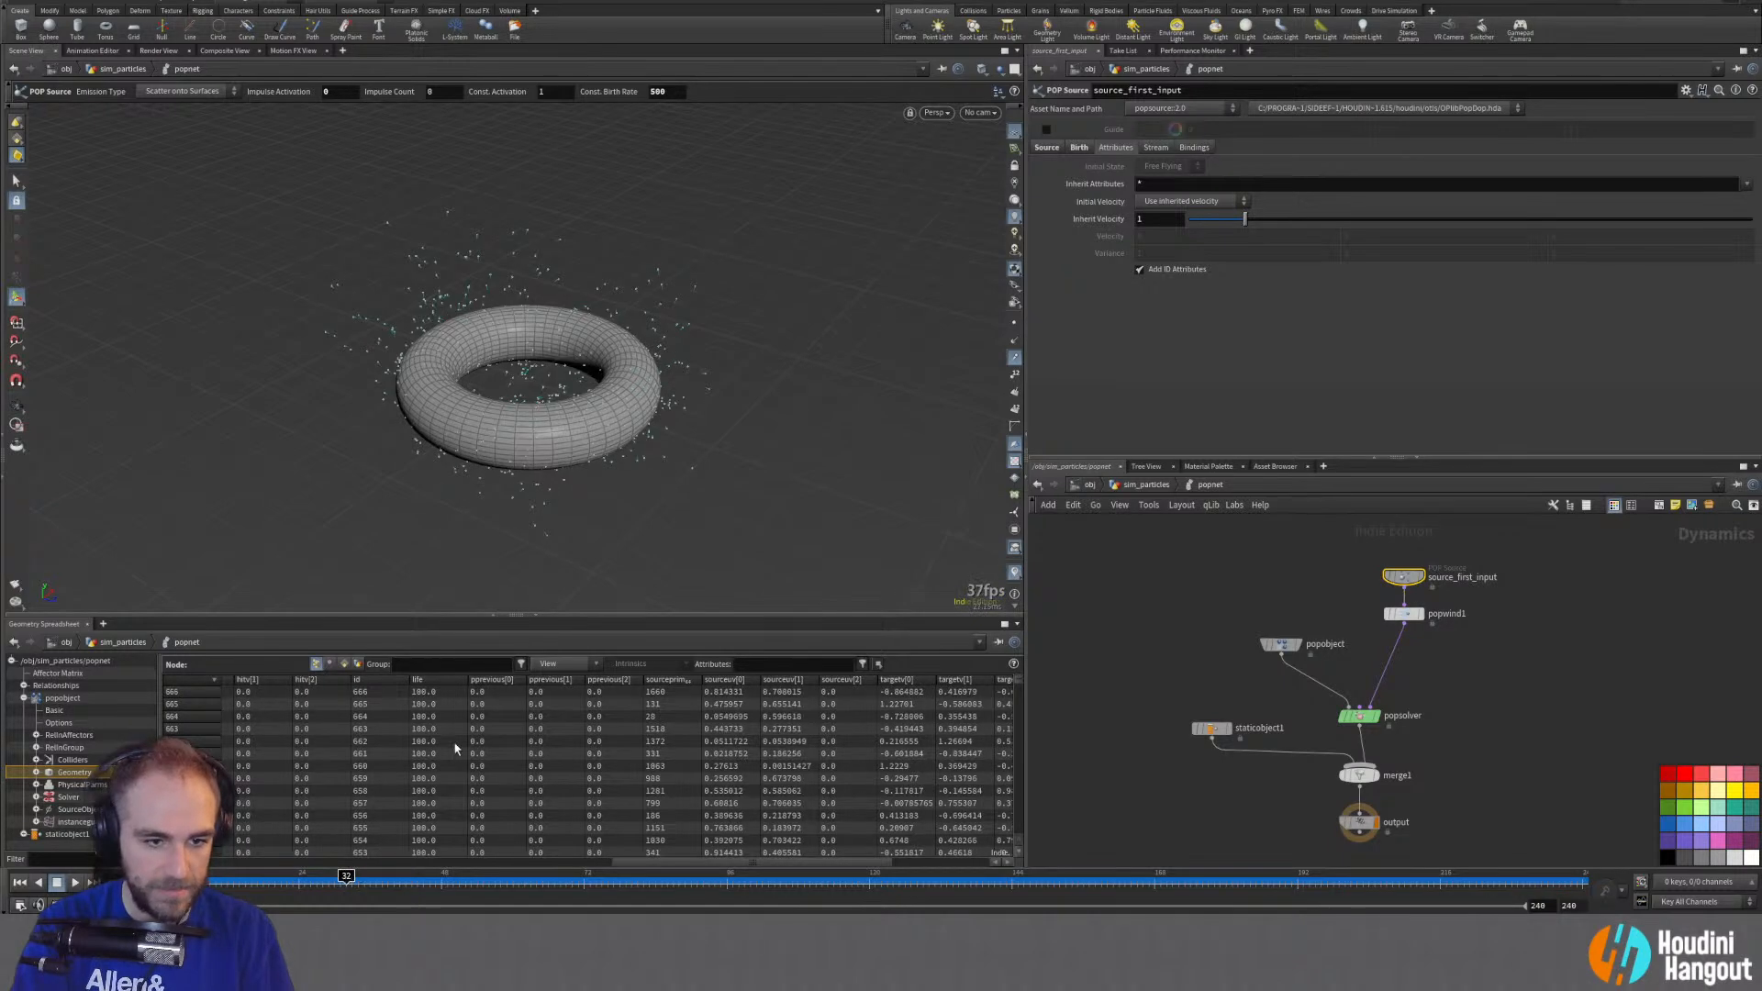
pyautogui.click(764, 665)
pyautogui.write('pscale')
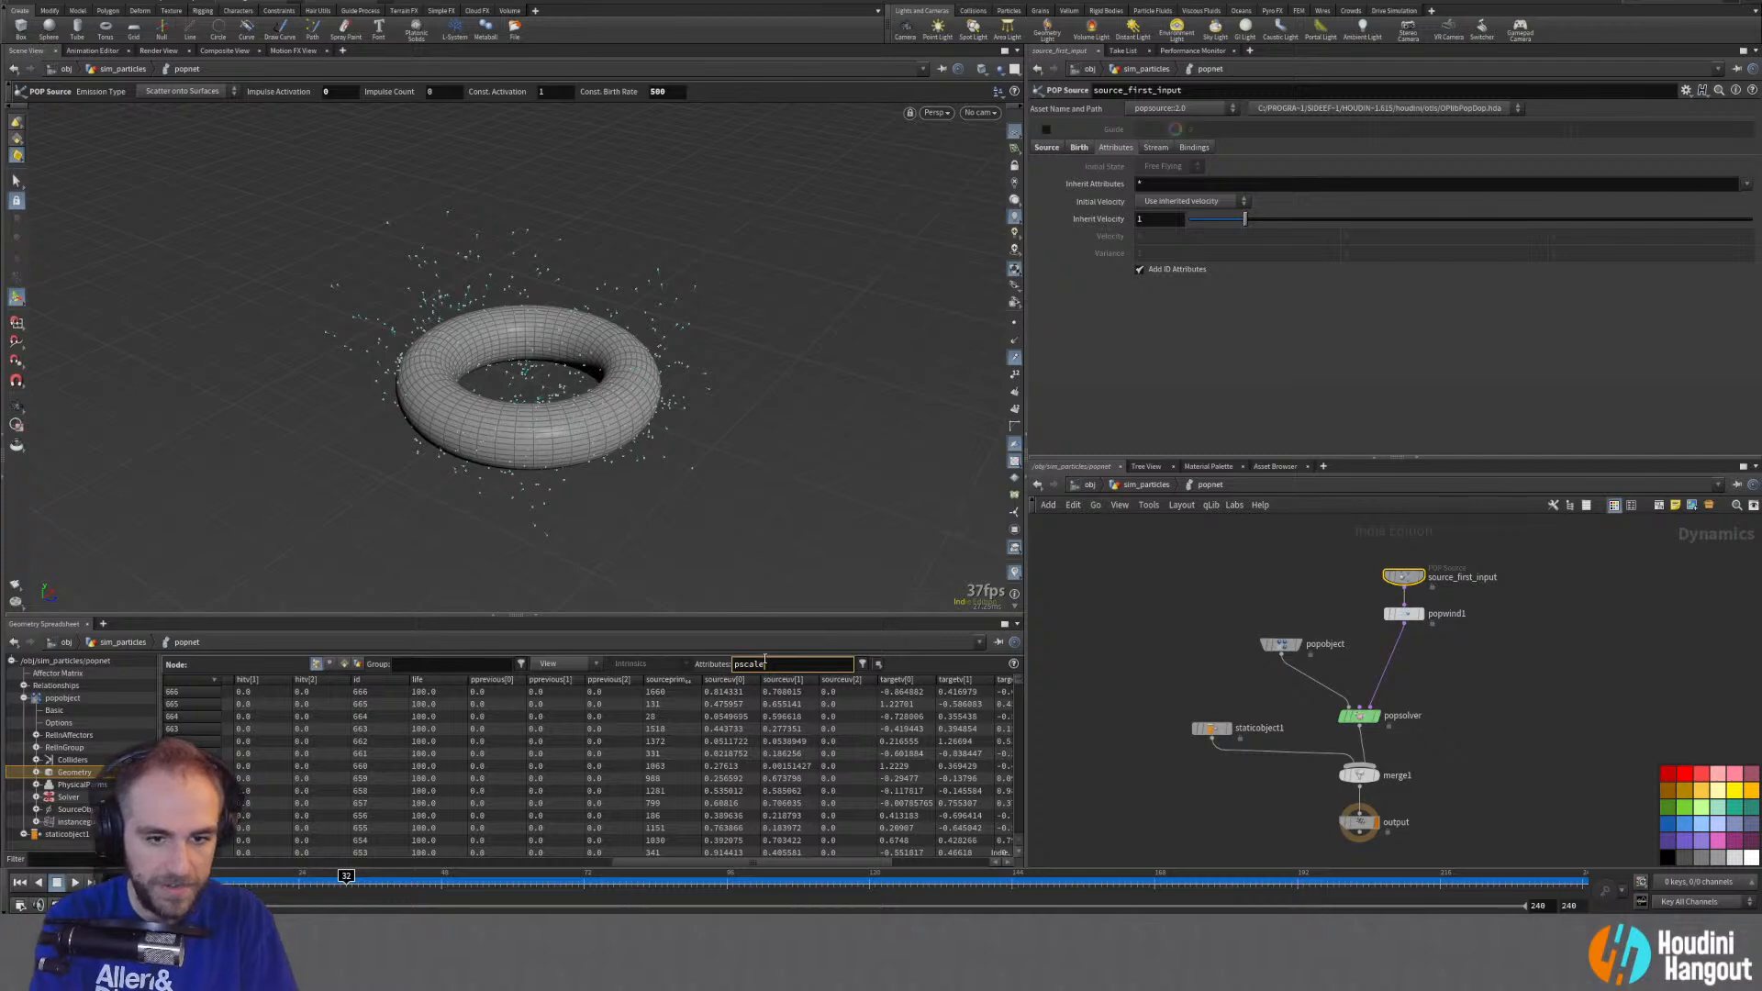
pyautogui.press('Return')
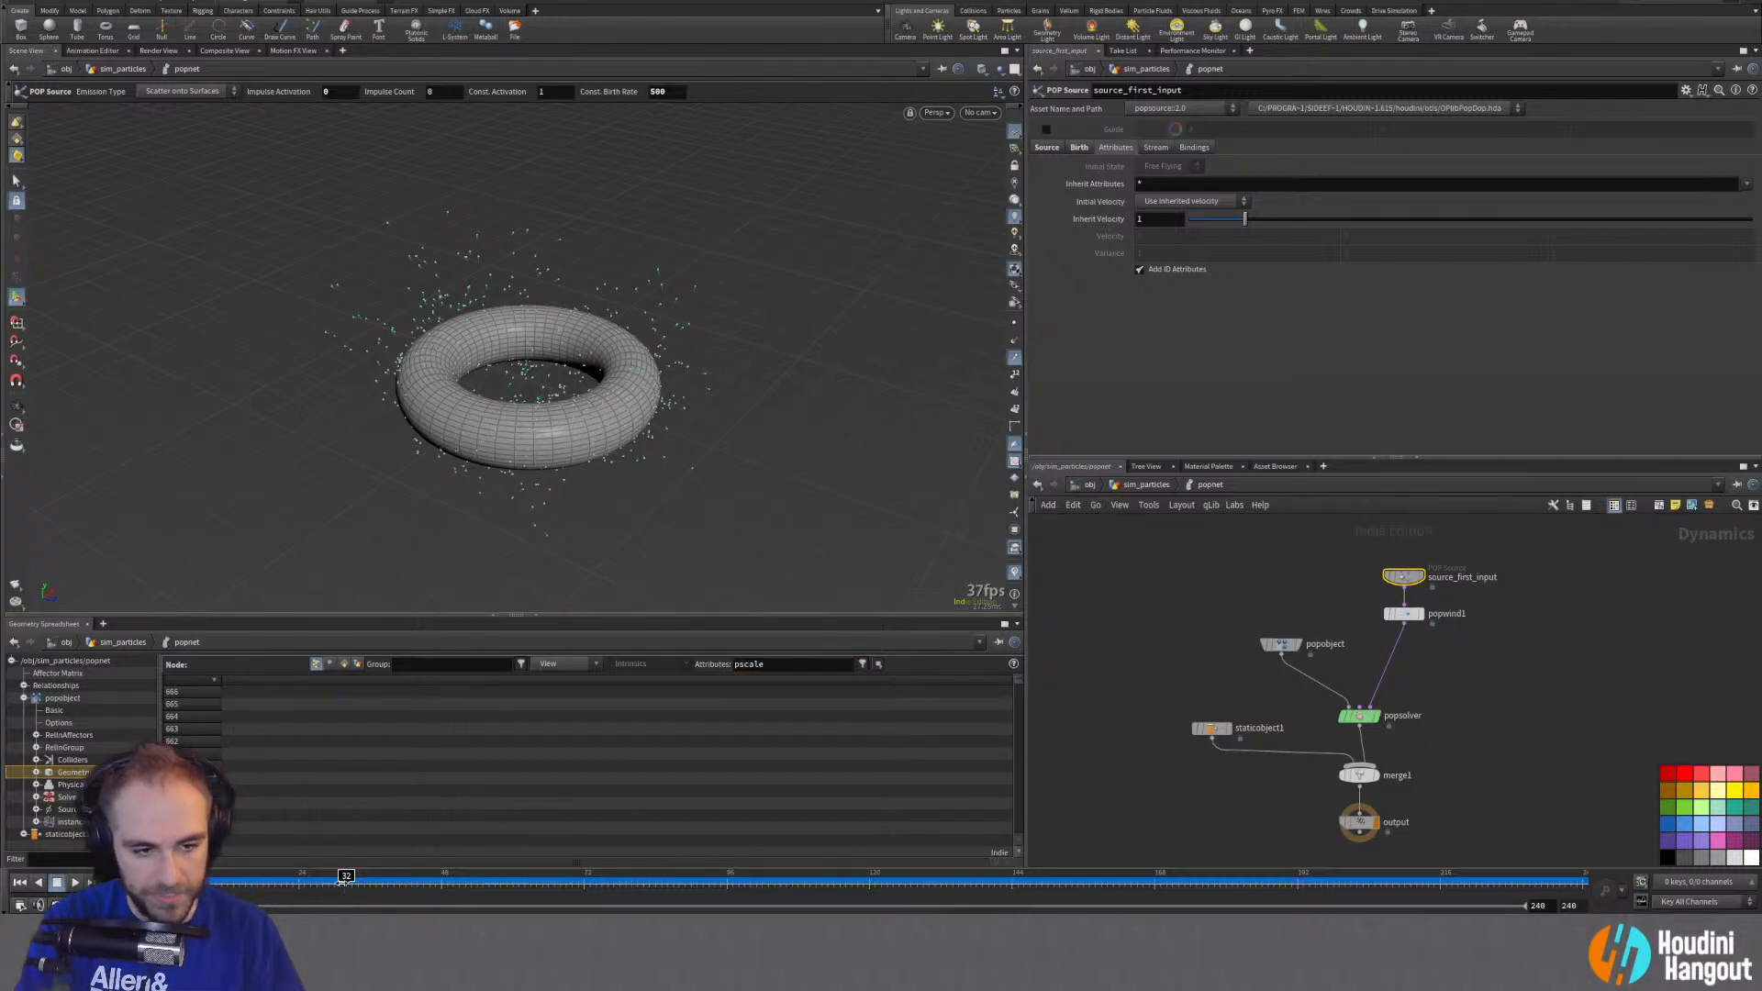
pyautogui.moveTo(343, 882); pyautogui.dragTo(164, 883)
pyautogui.doubleClick(783, 670)
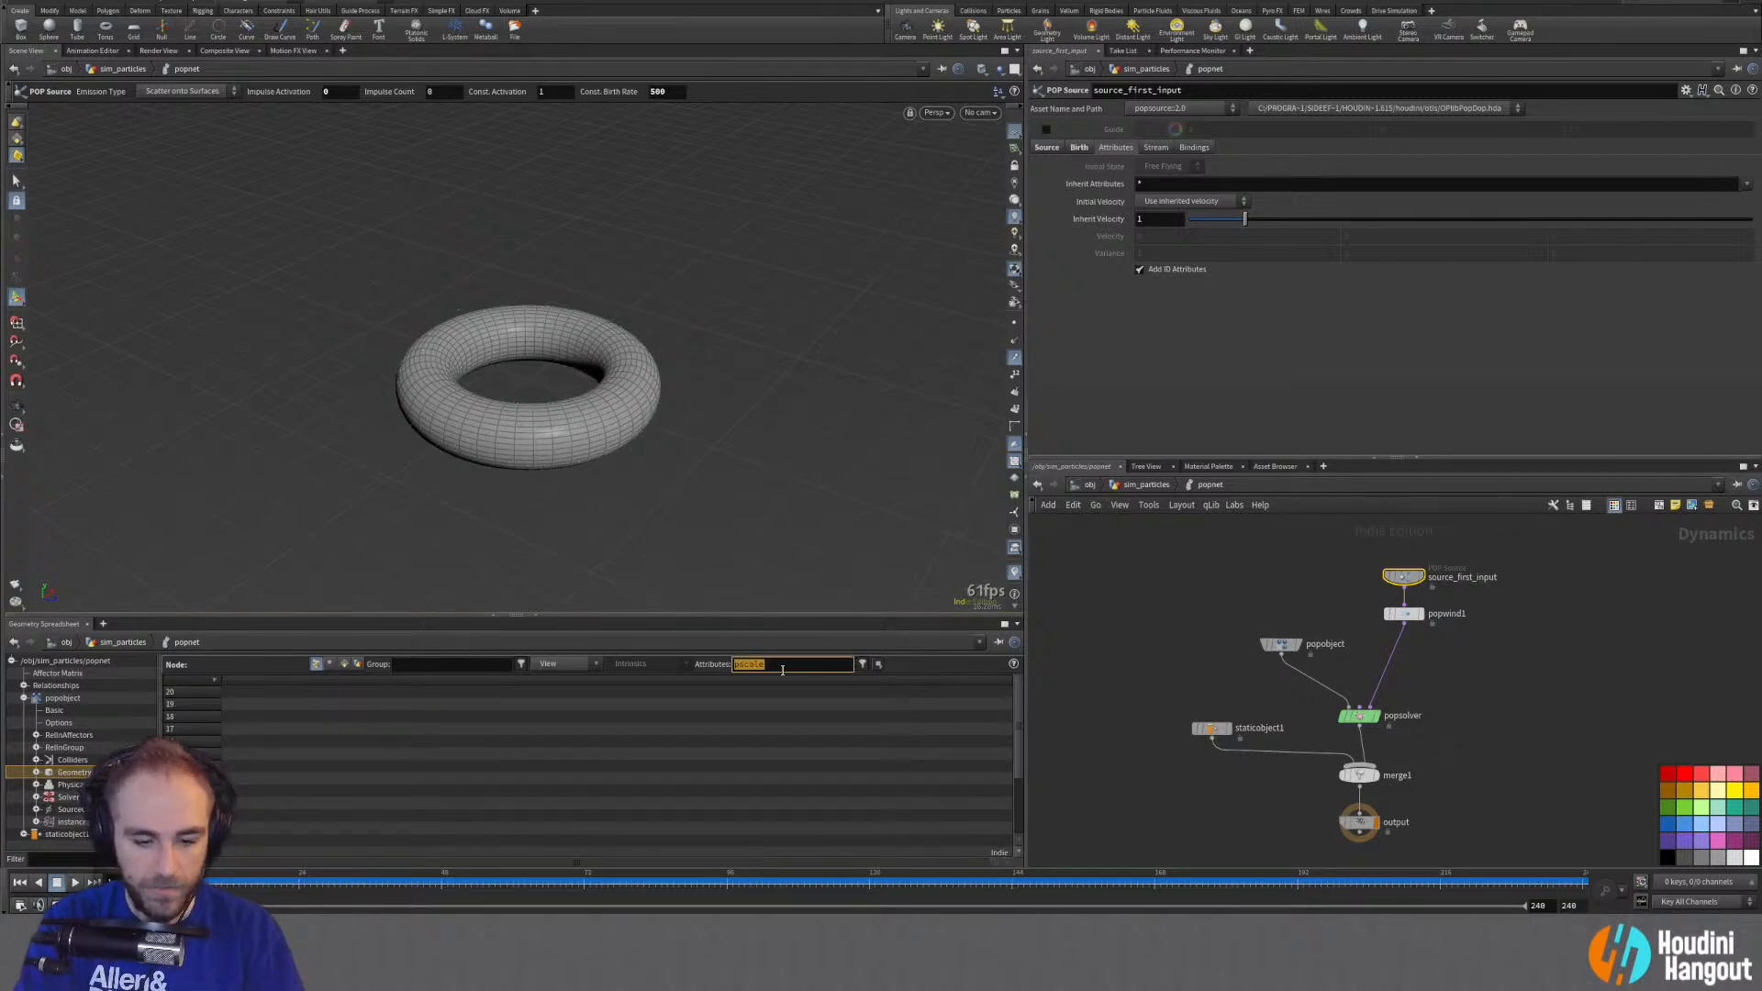
pyautogui.press('BackSpace')
pyautogui.press('Return')
# Step: Add a POP Properties node to the popnet network
pyautogui.press('Tab')
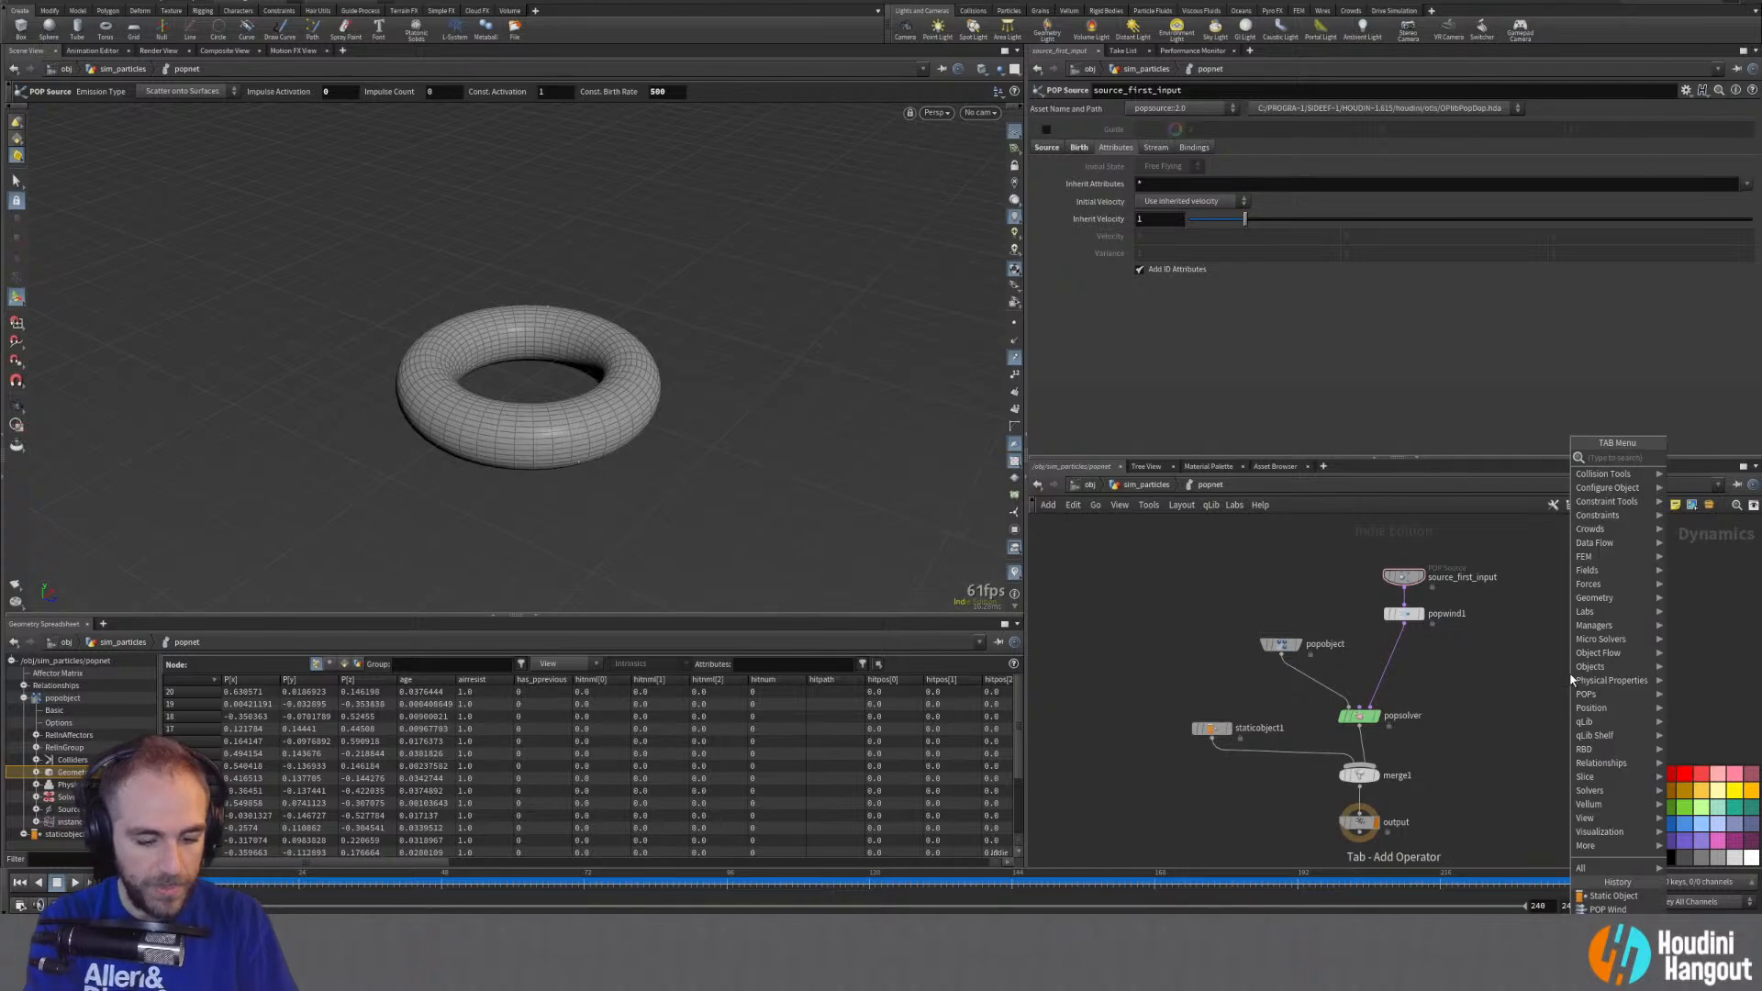
pyautogui.write('pop pr')
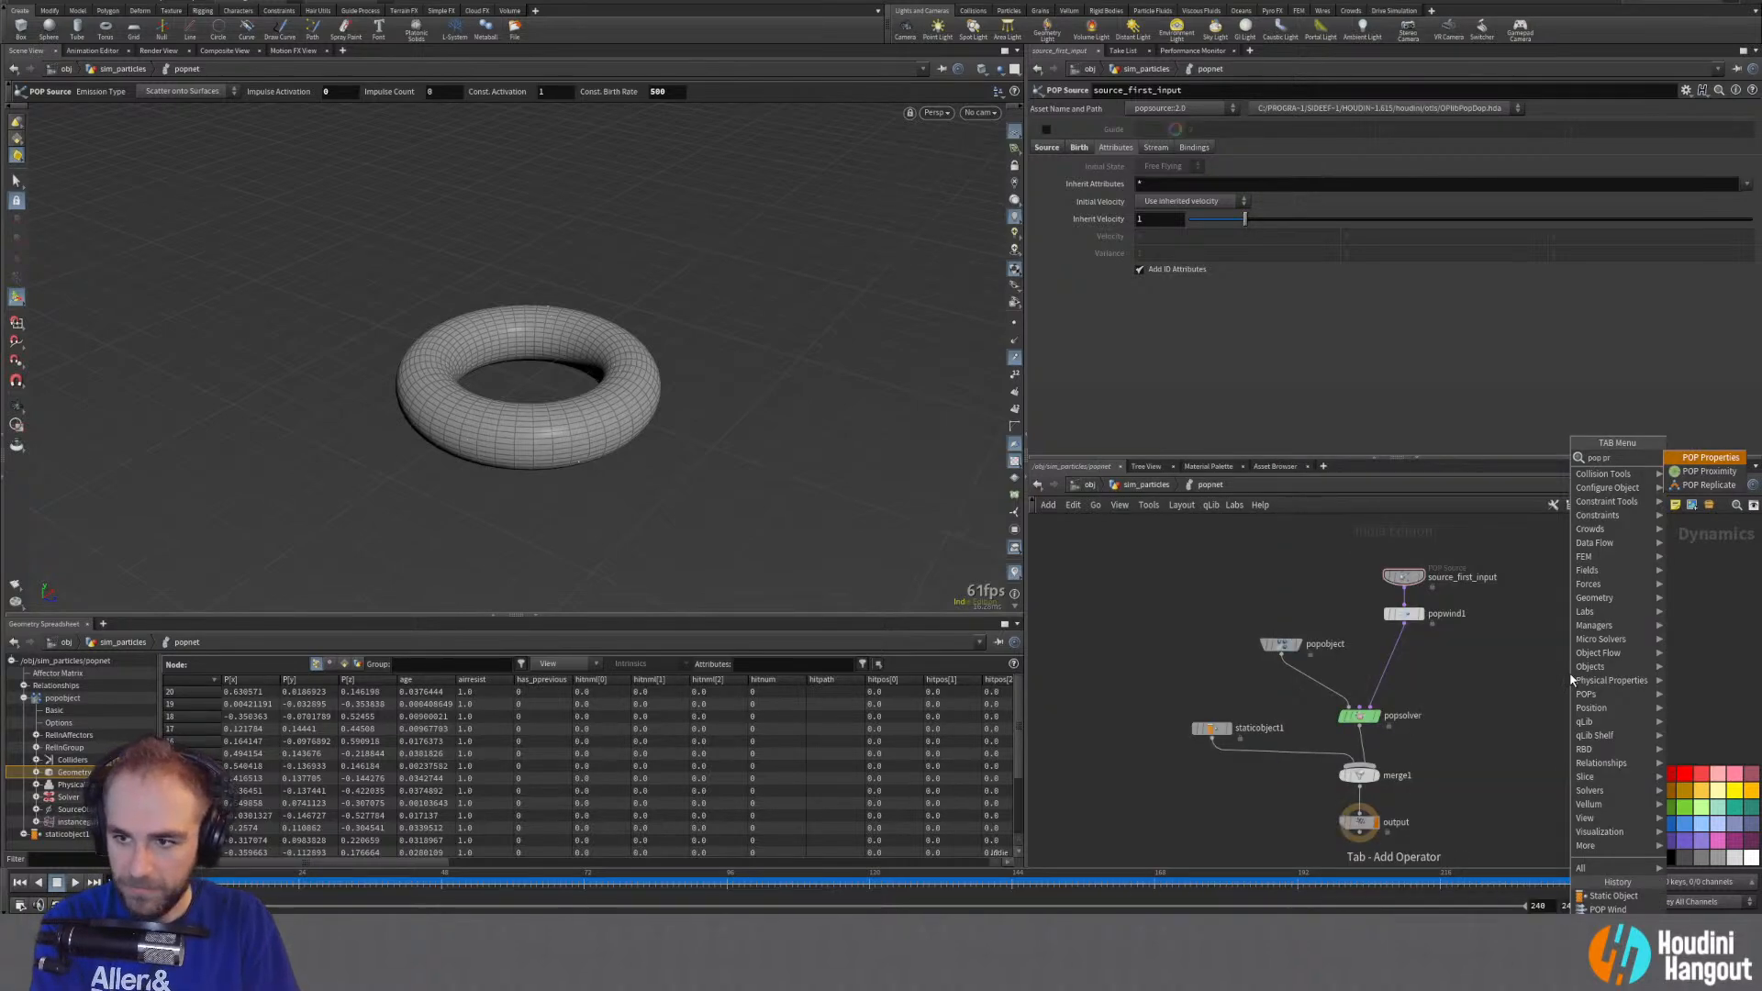
pyautogui.press('Return')
pyautogui.click(1563, 675)
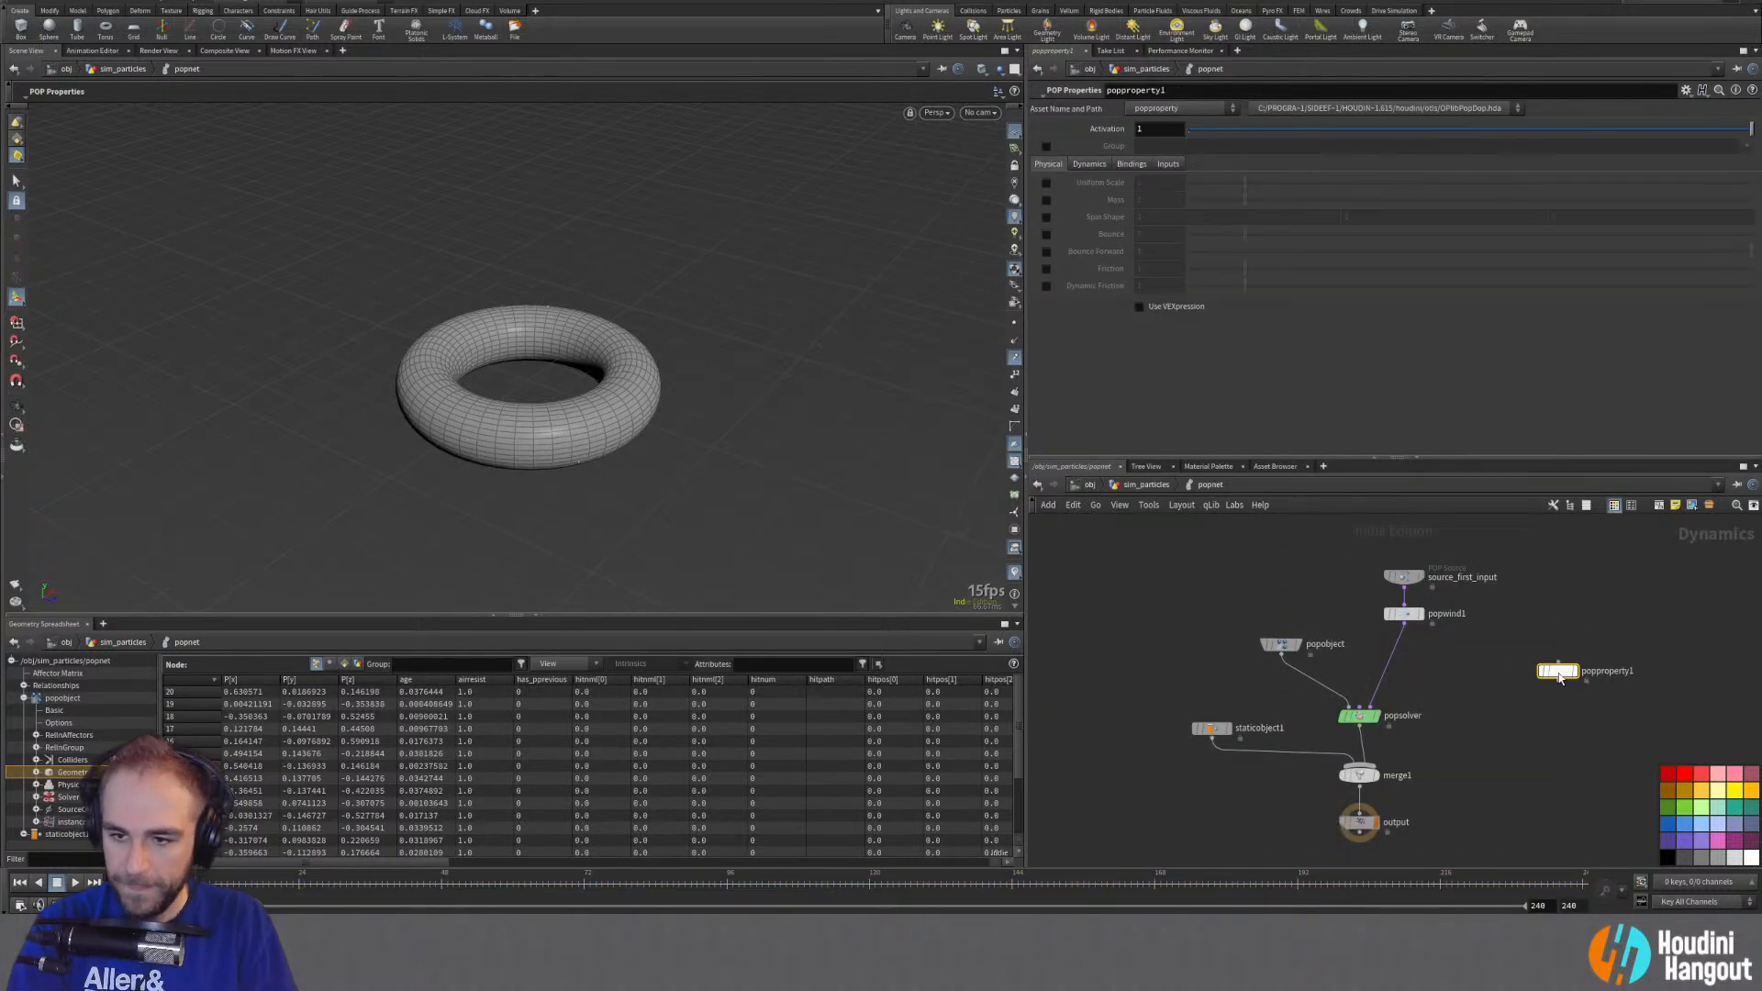
pyautogui.press('Tab')
pyautogui.write('scale')
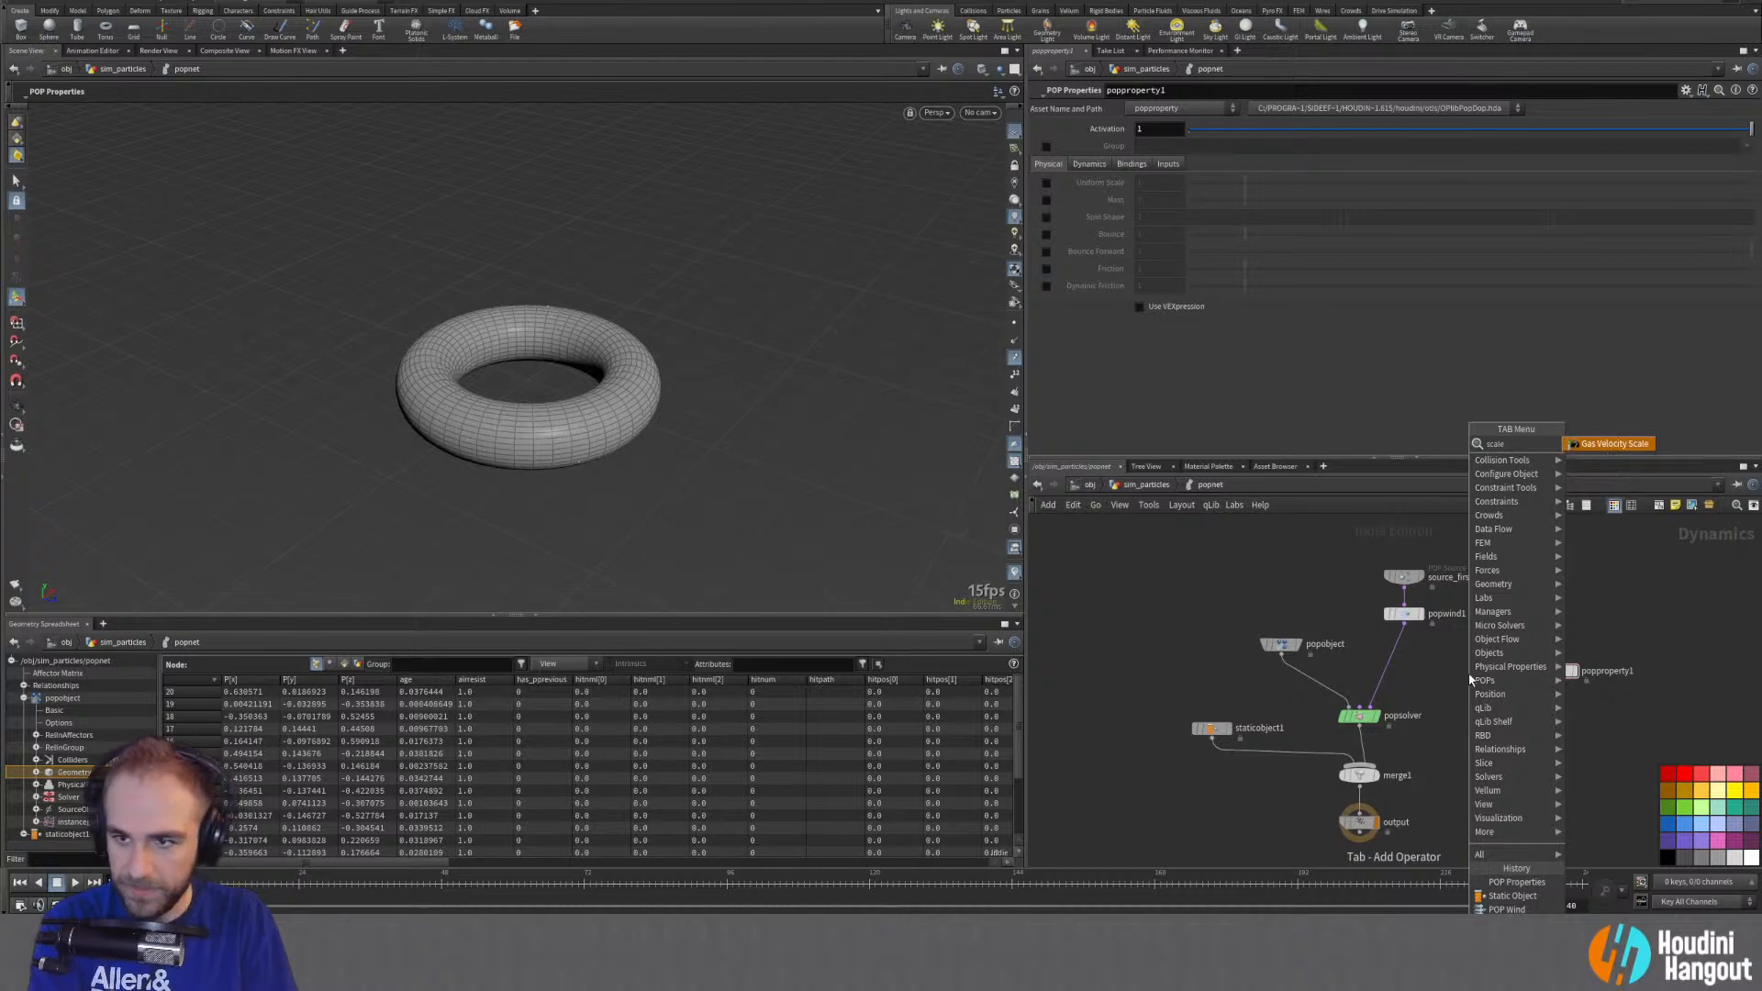
pyautogui.press('BackSpace')
pyautogui.press('BackSpace')
pyautogui.press('BackSpace')
pyautogui.press('BackSpace')
pyautogui.press('BackSpace')
pyautogui.write('psc')
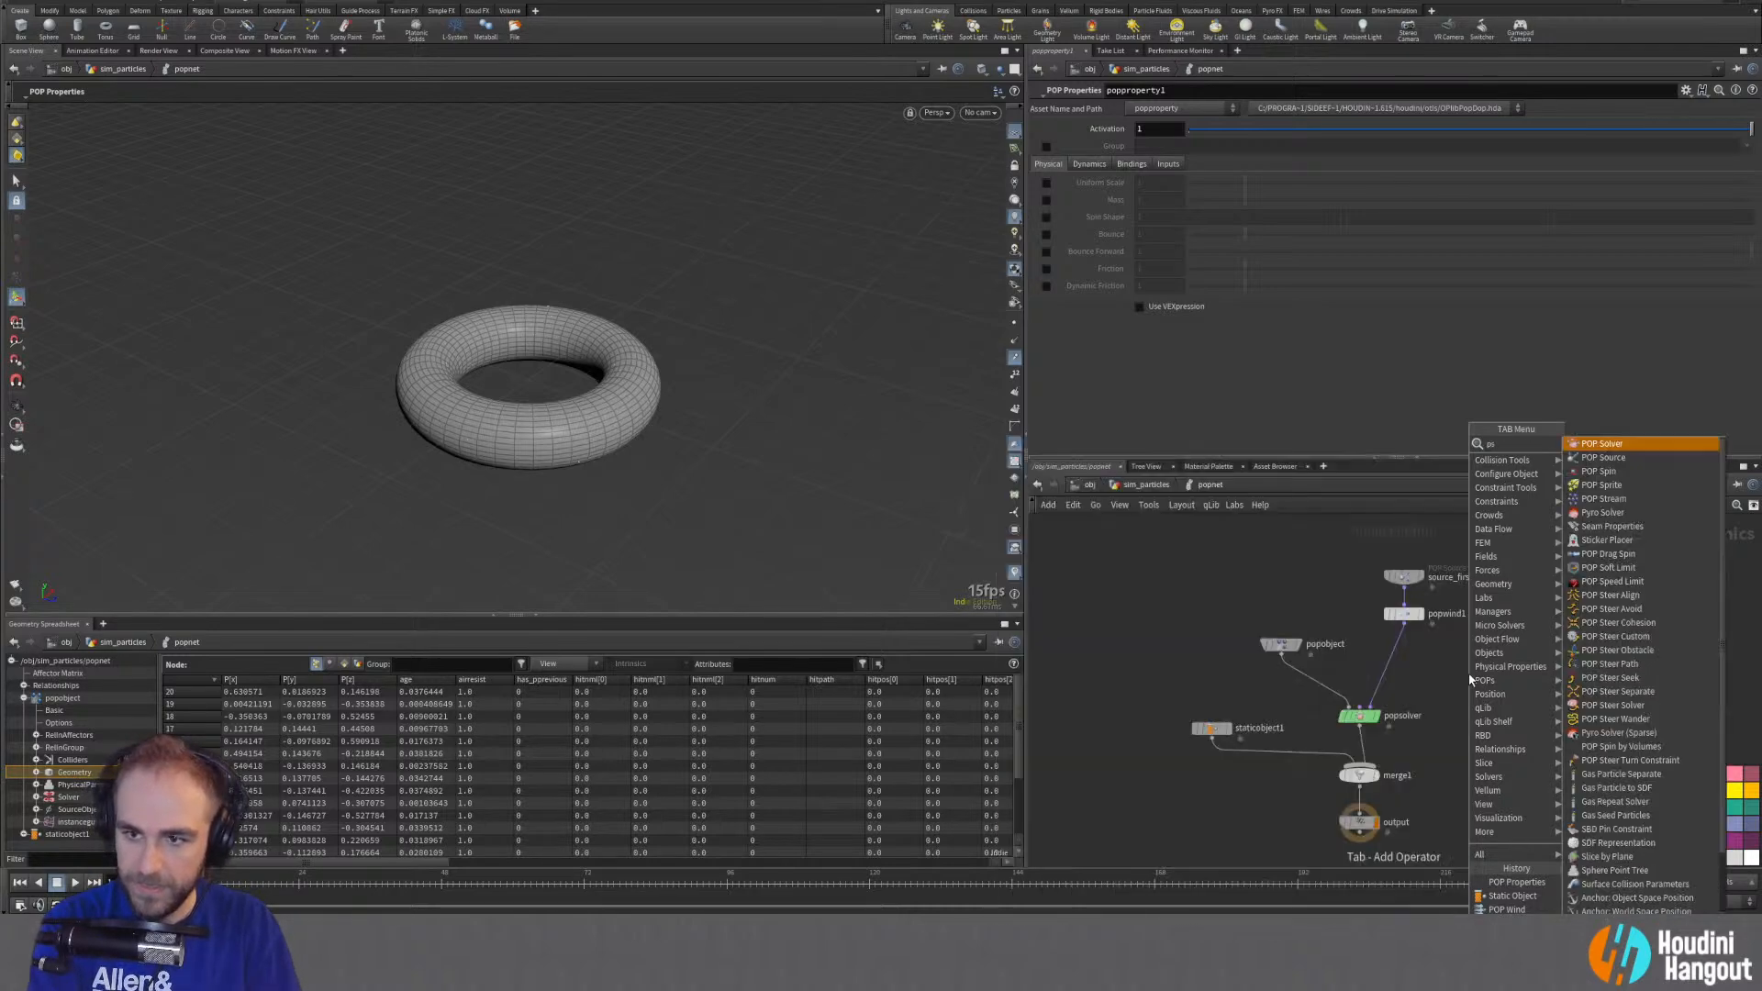
pyautogui.press('BackSpace')
pyautogui.press('BackSpace')
pyautogui.press('BackSpace')
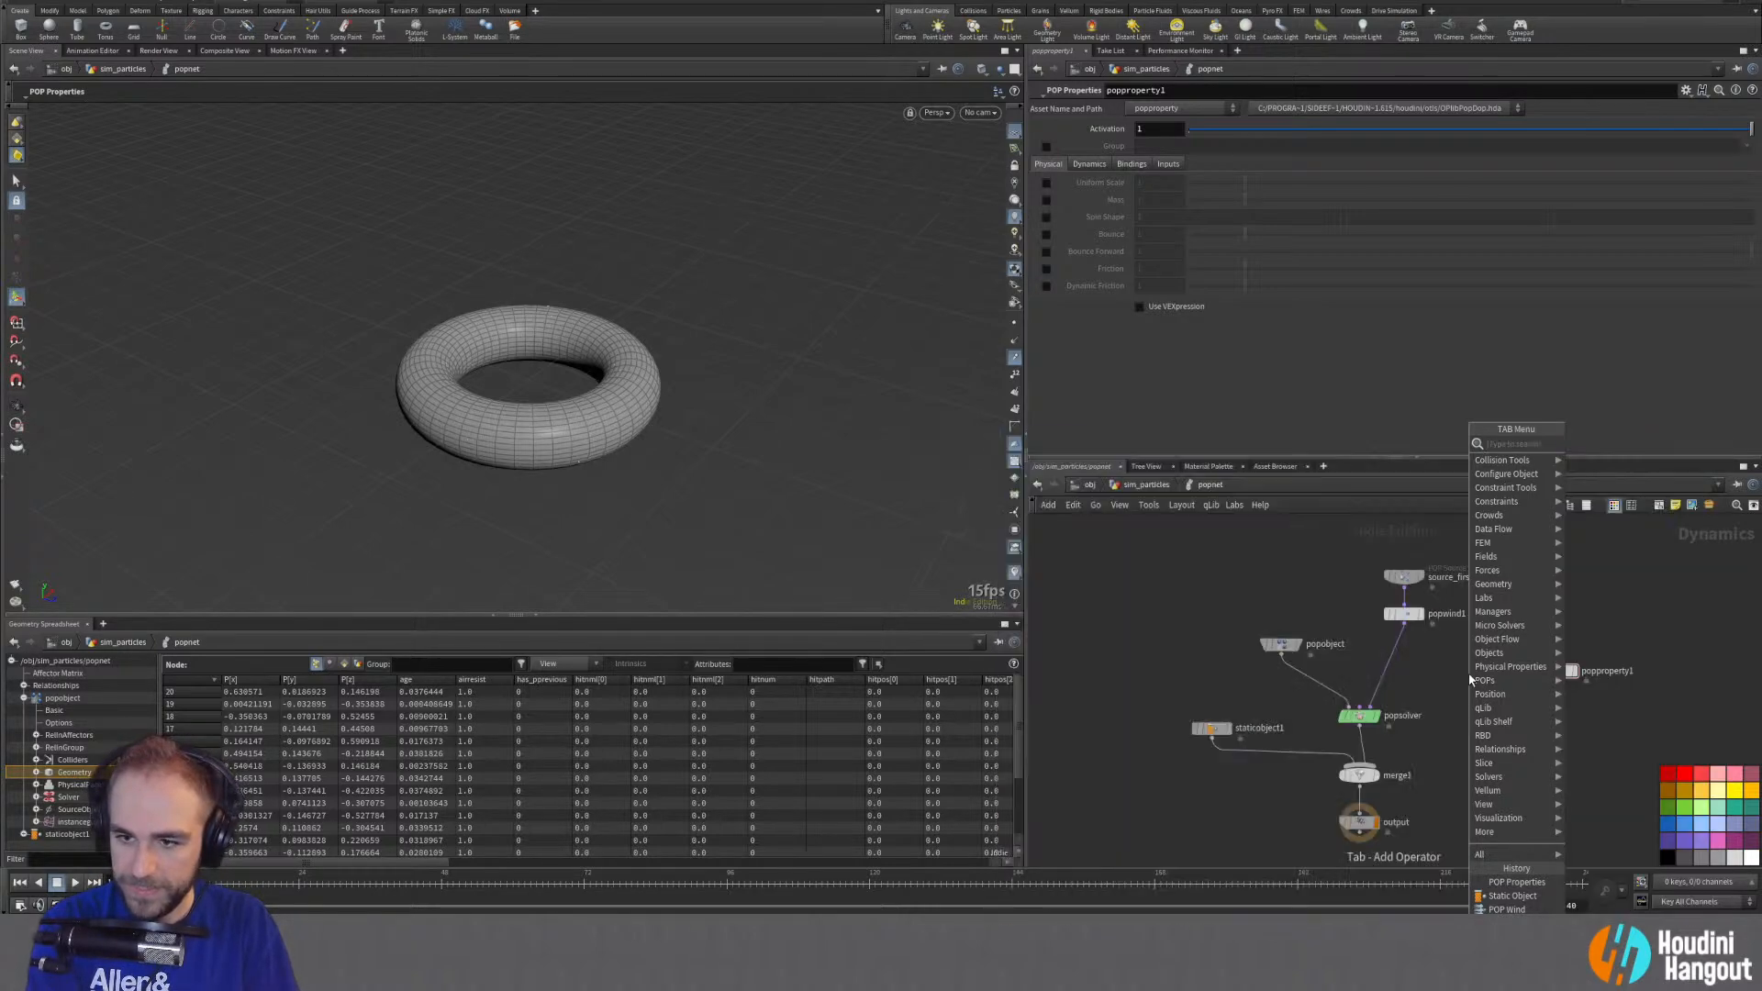
# Step: Insert popproperty1 between source_first_input and popwind1 and enable its Uniform Scale
pyautogui.moveTo(1572, 671); pyautogui.dragTo(1405, 614)
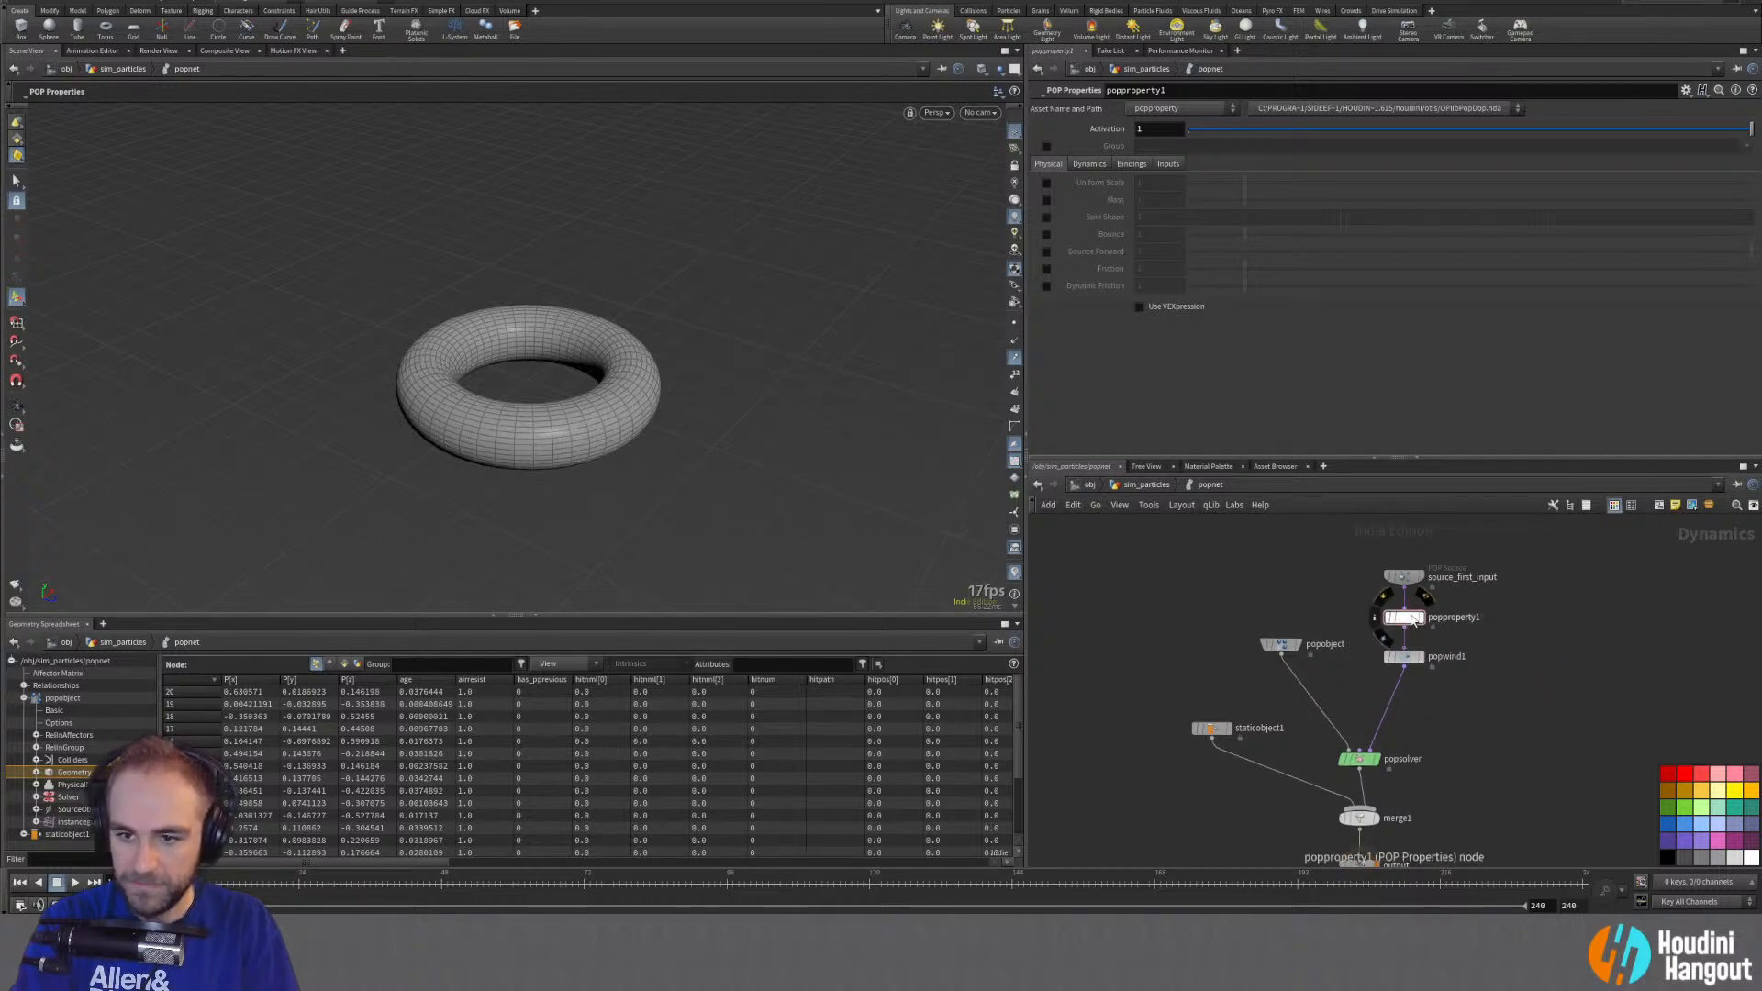
pyautogui.click(1045, 183)
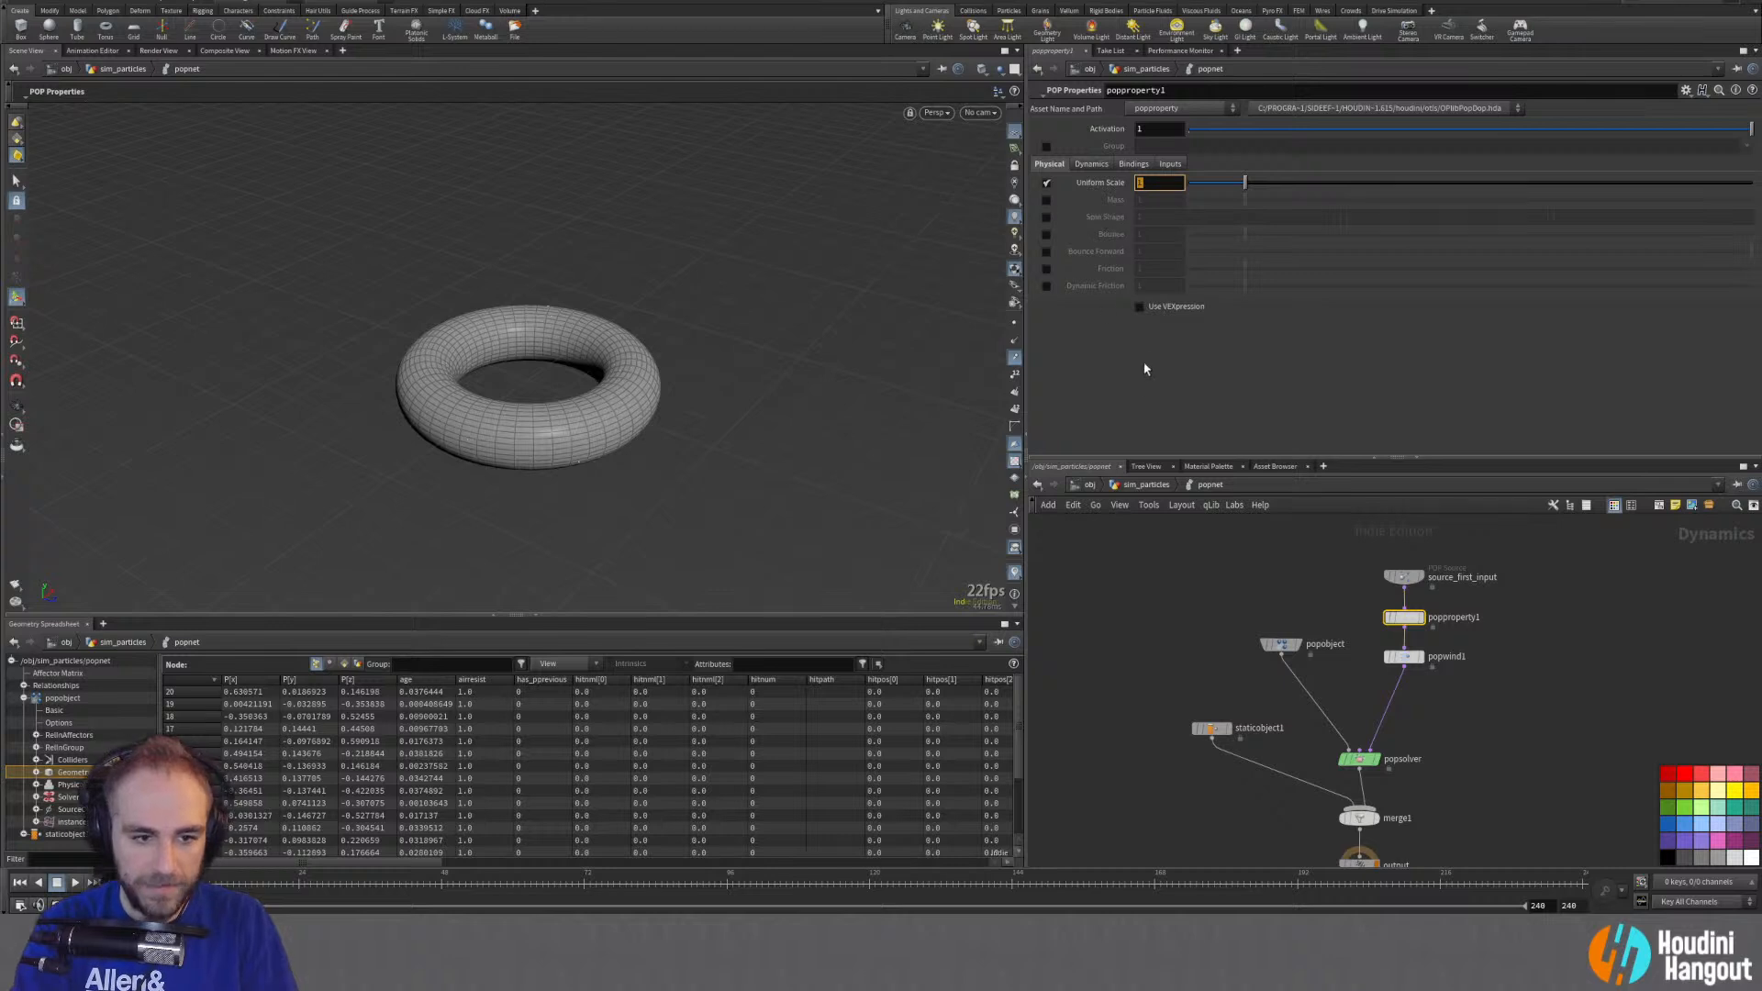
# Step: Filter the geometry spreadsheet to pscale and set popproperty1's Uniform Scale to 0.84
pyautogui.moveTo(377, 870); pyautogui.dragTo(741, 731)
pyautogui.write('pscale')
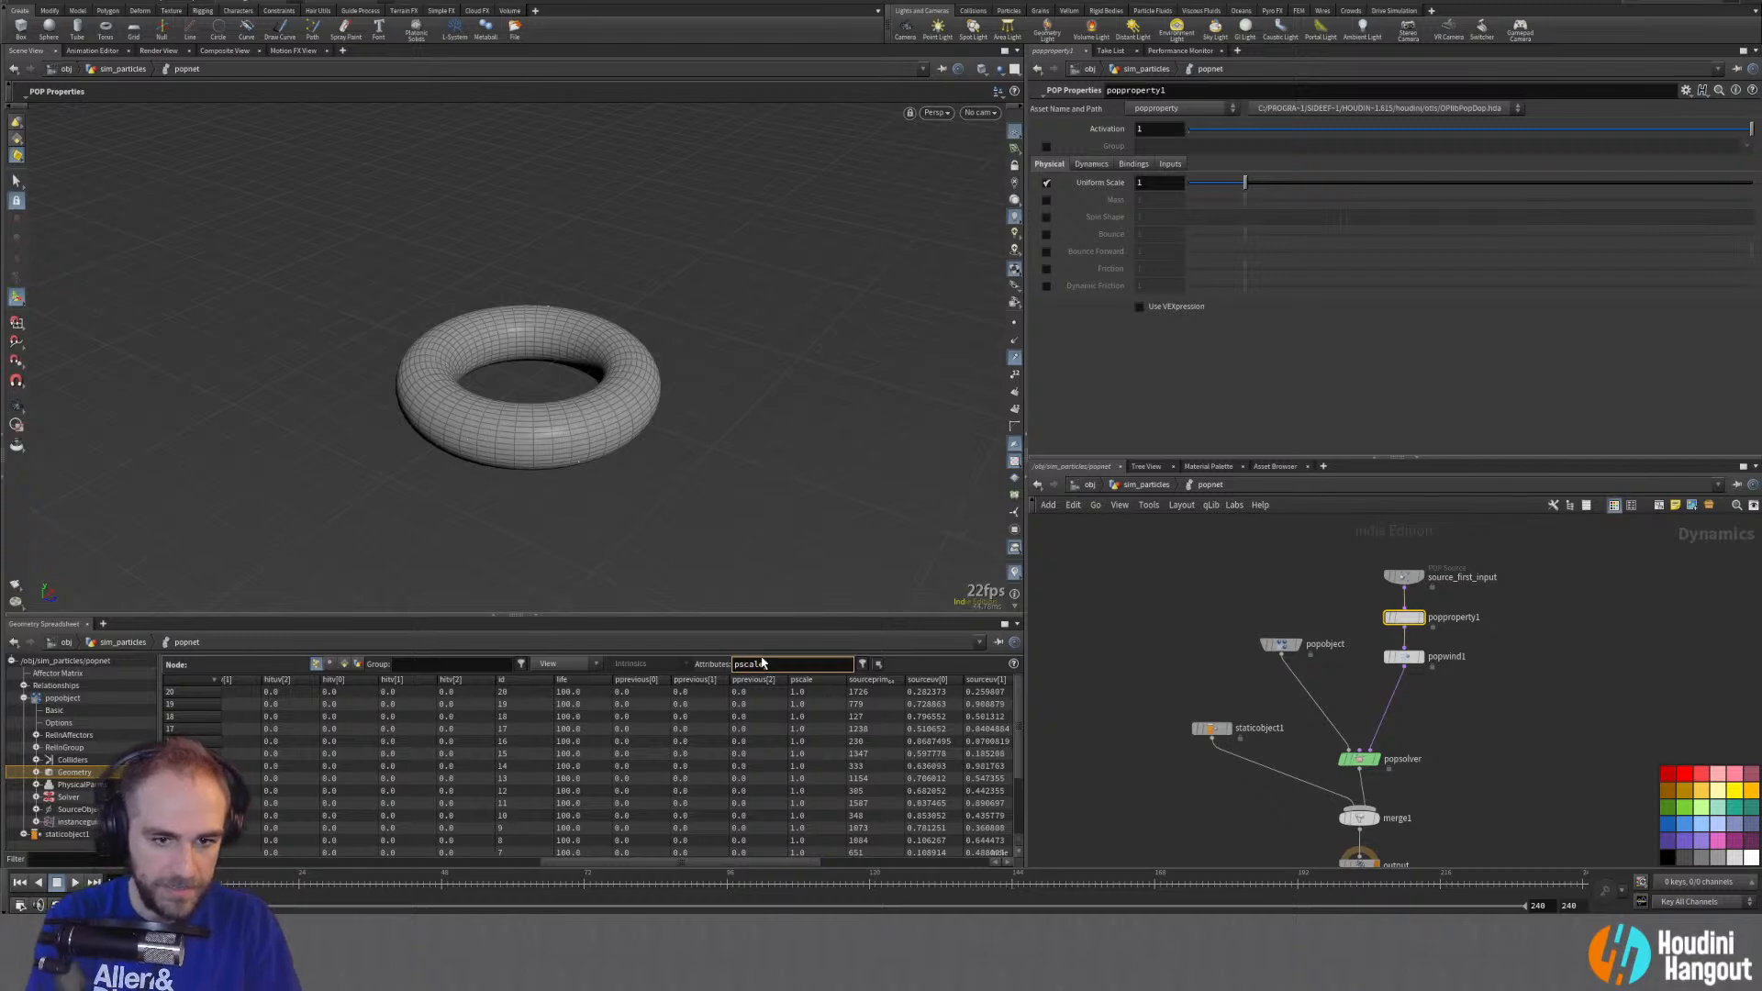
pyautogui.press('Return')
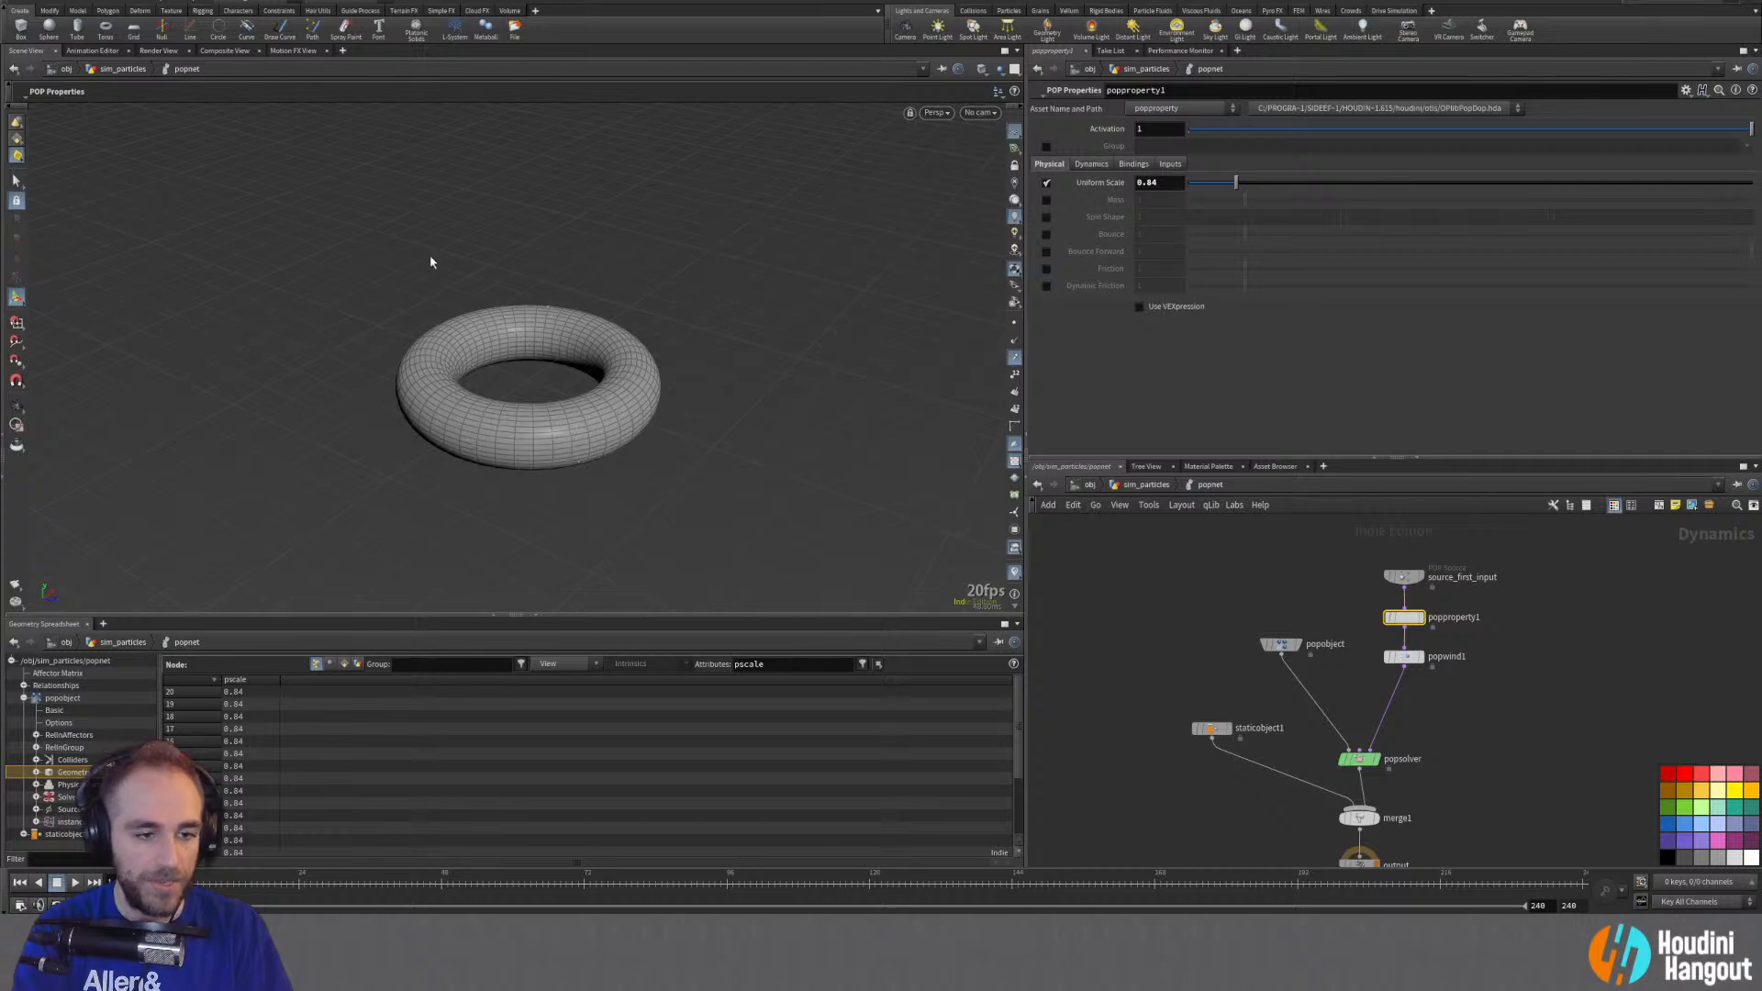
pyautogui.click(1017, 52)
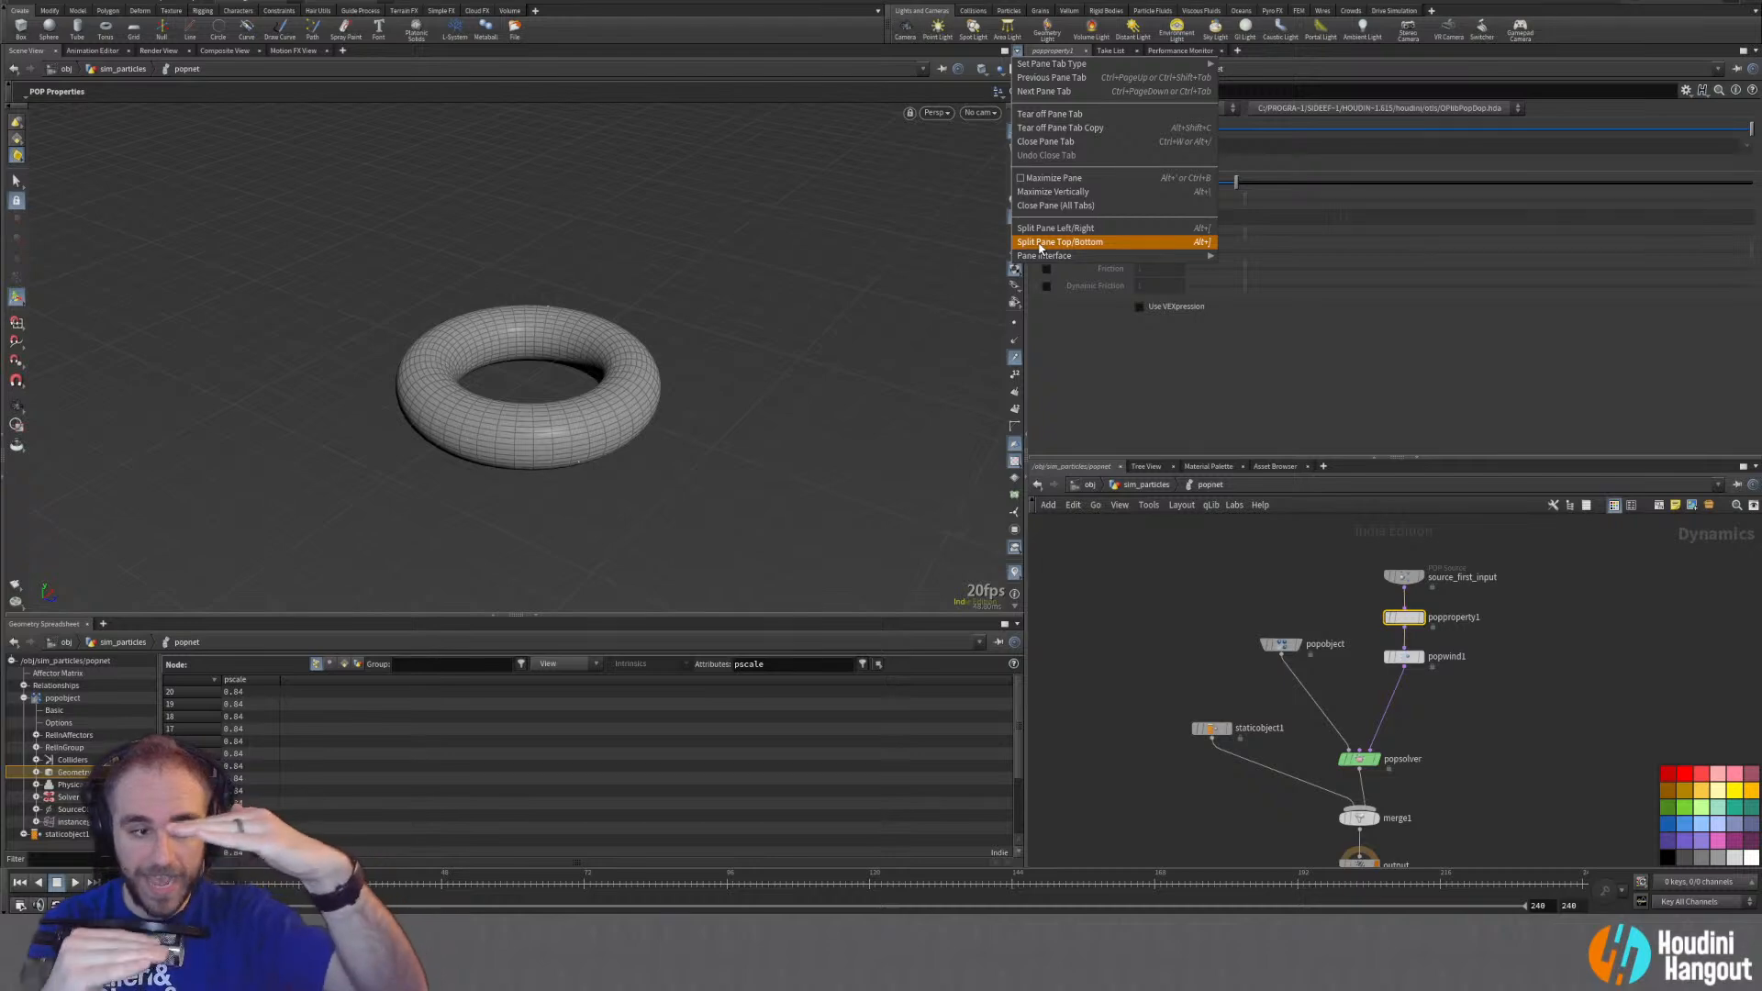
pyautogui.press('Escape')
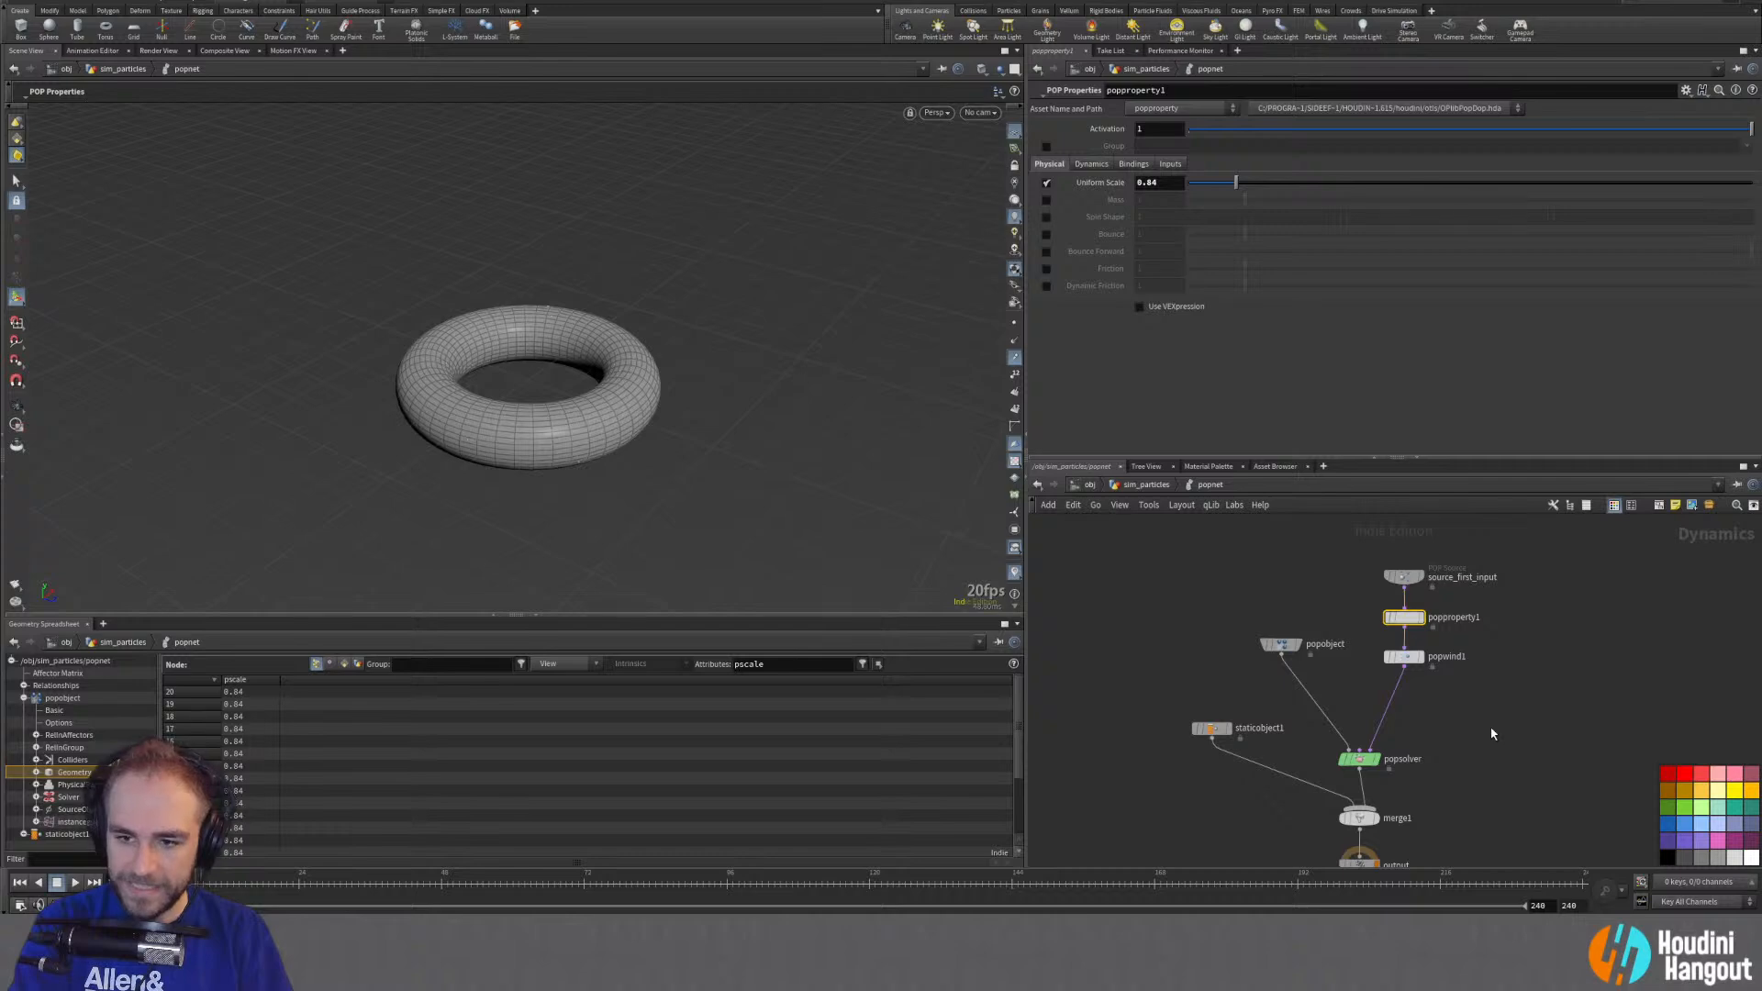
# Step: Lay out the popnet nodes automatically into a tidy arrangement
pyautogui.press('l')
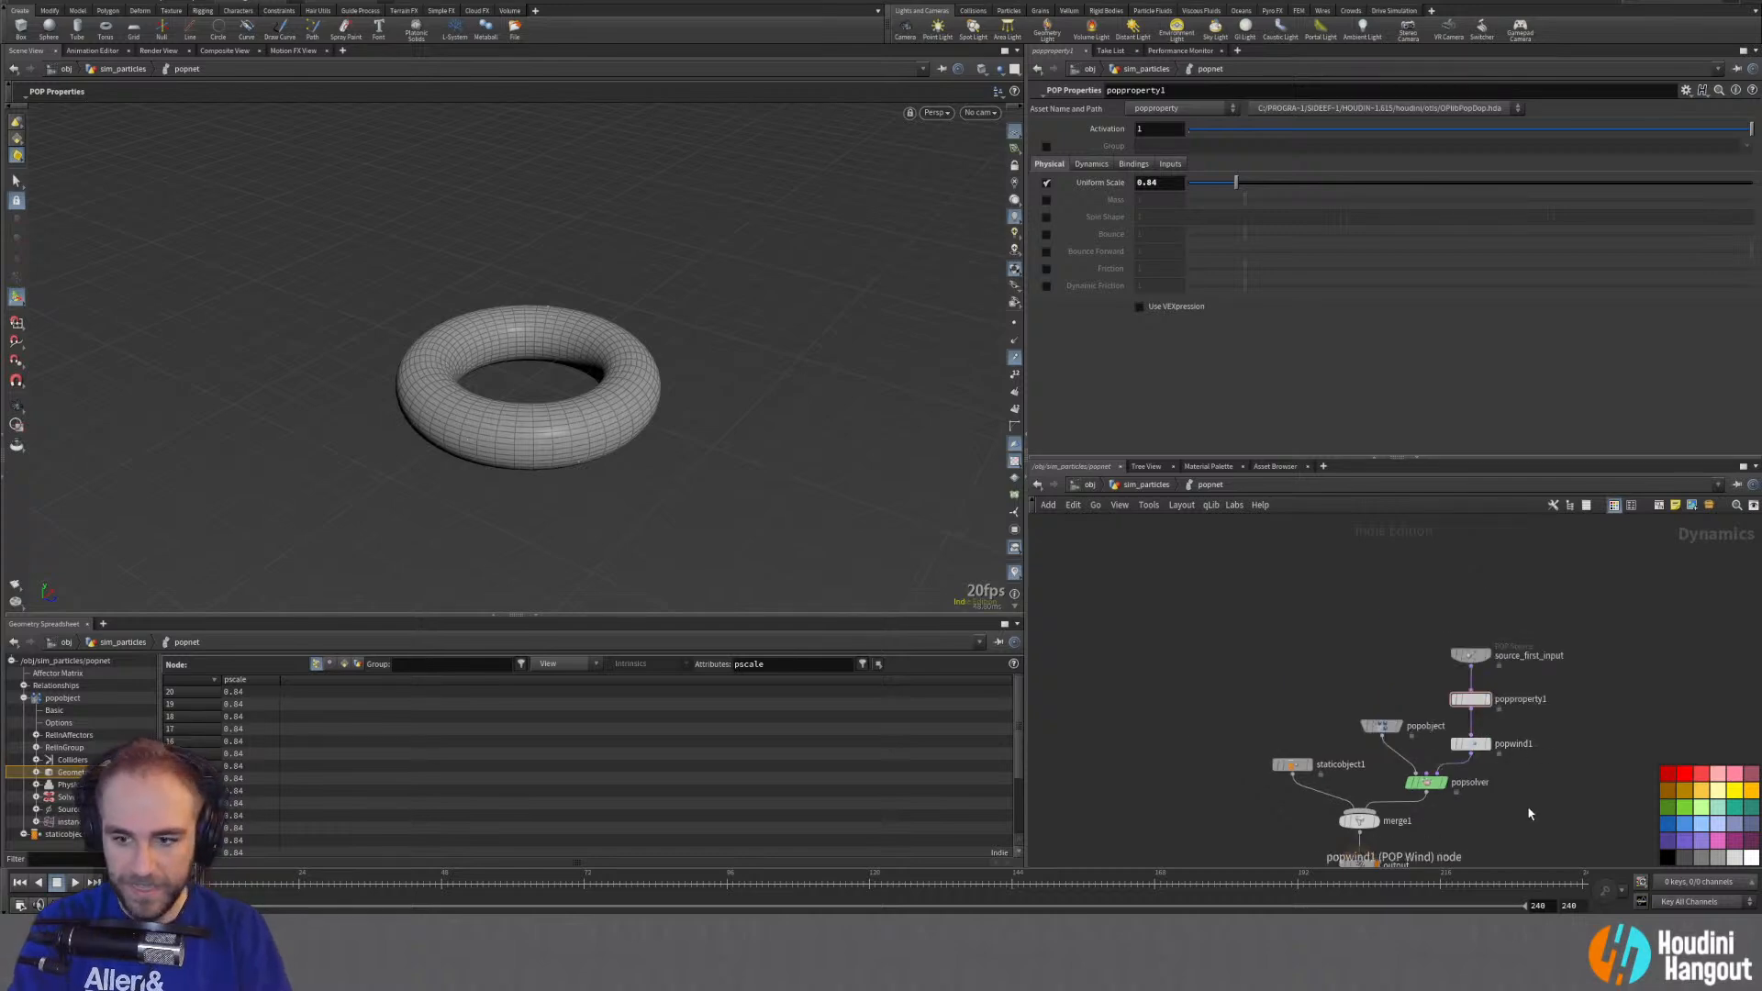
pyautogui.moveTo(1527, 806); pyautogui.dragTo(1511, 716, button='middle')
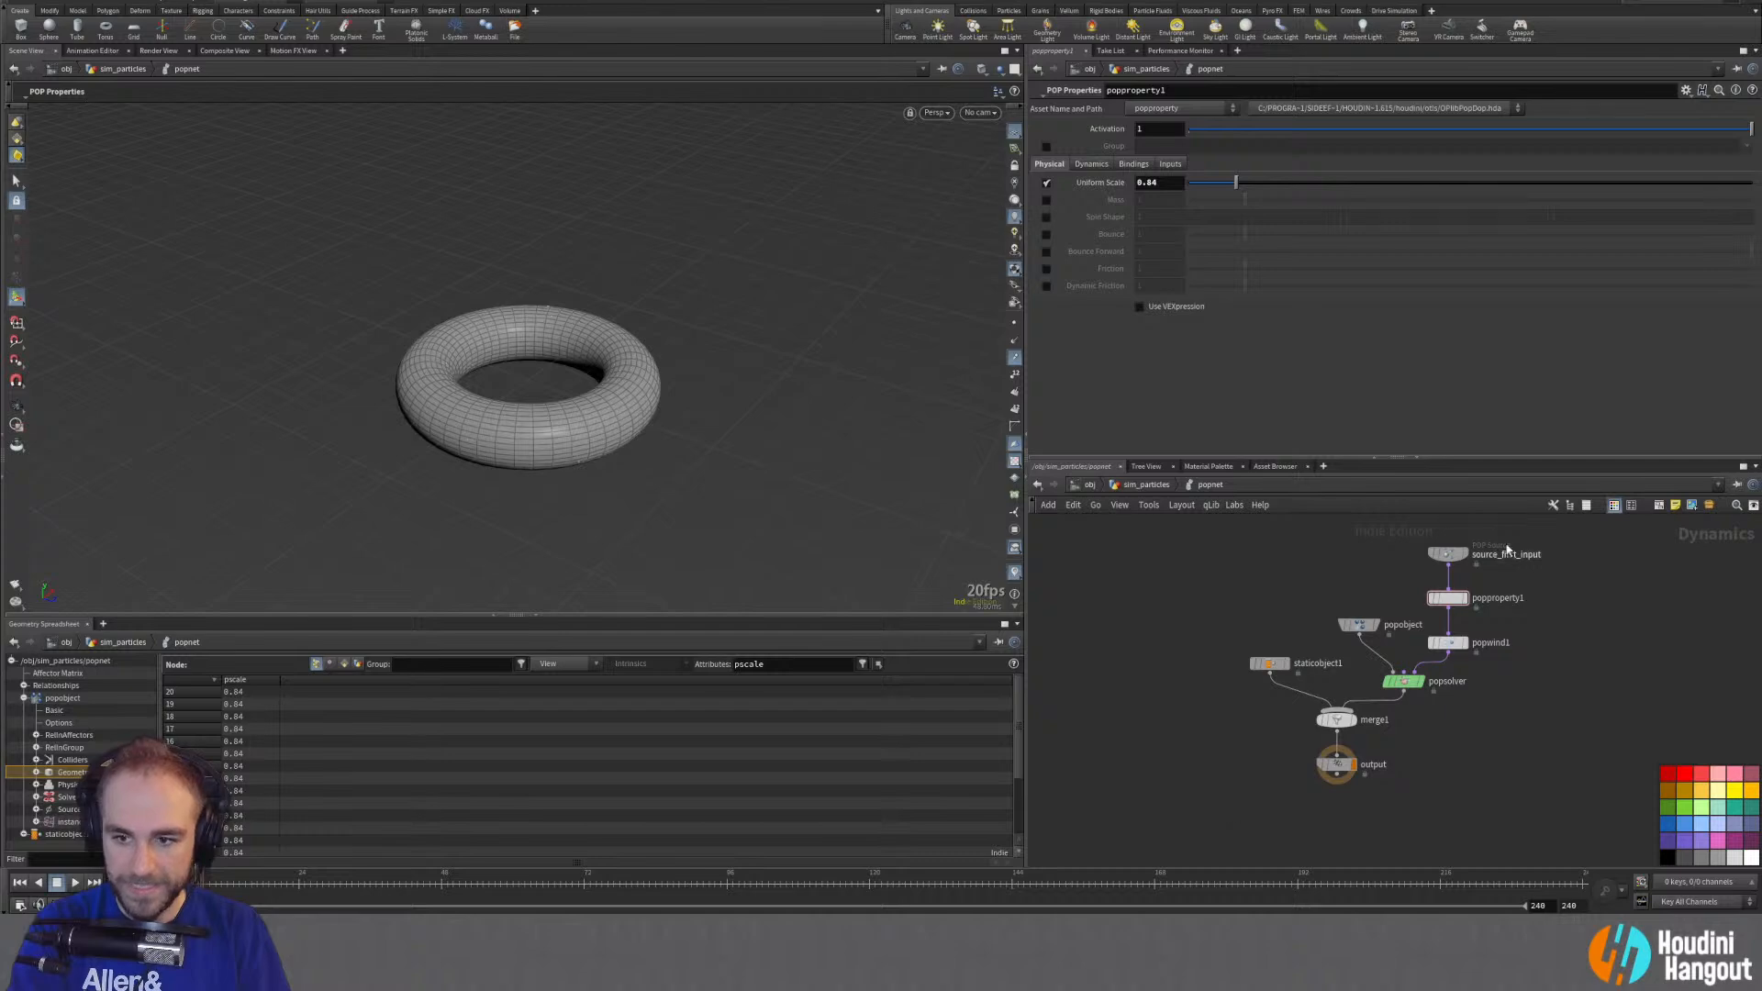
# Step: Limit popnet's Object Merge output to the particles by setting its Object to *popobject* at the sim_particles level
pyautogui.press('u')
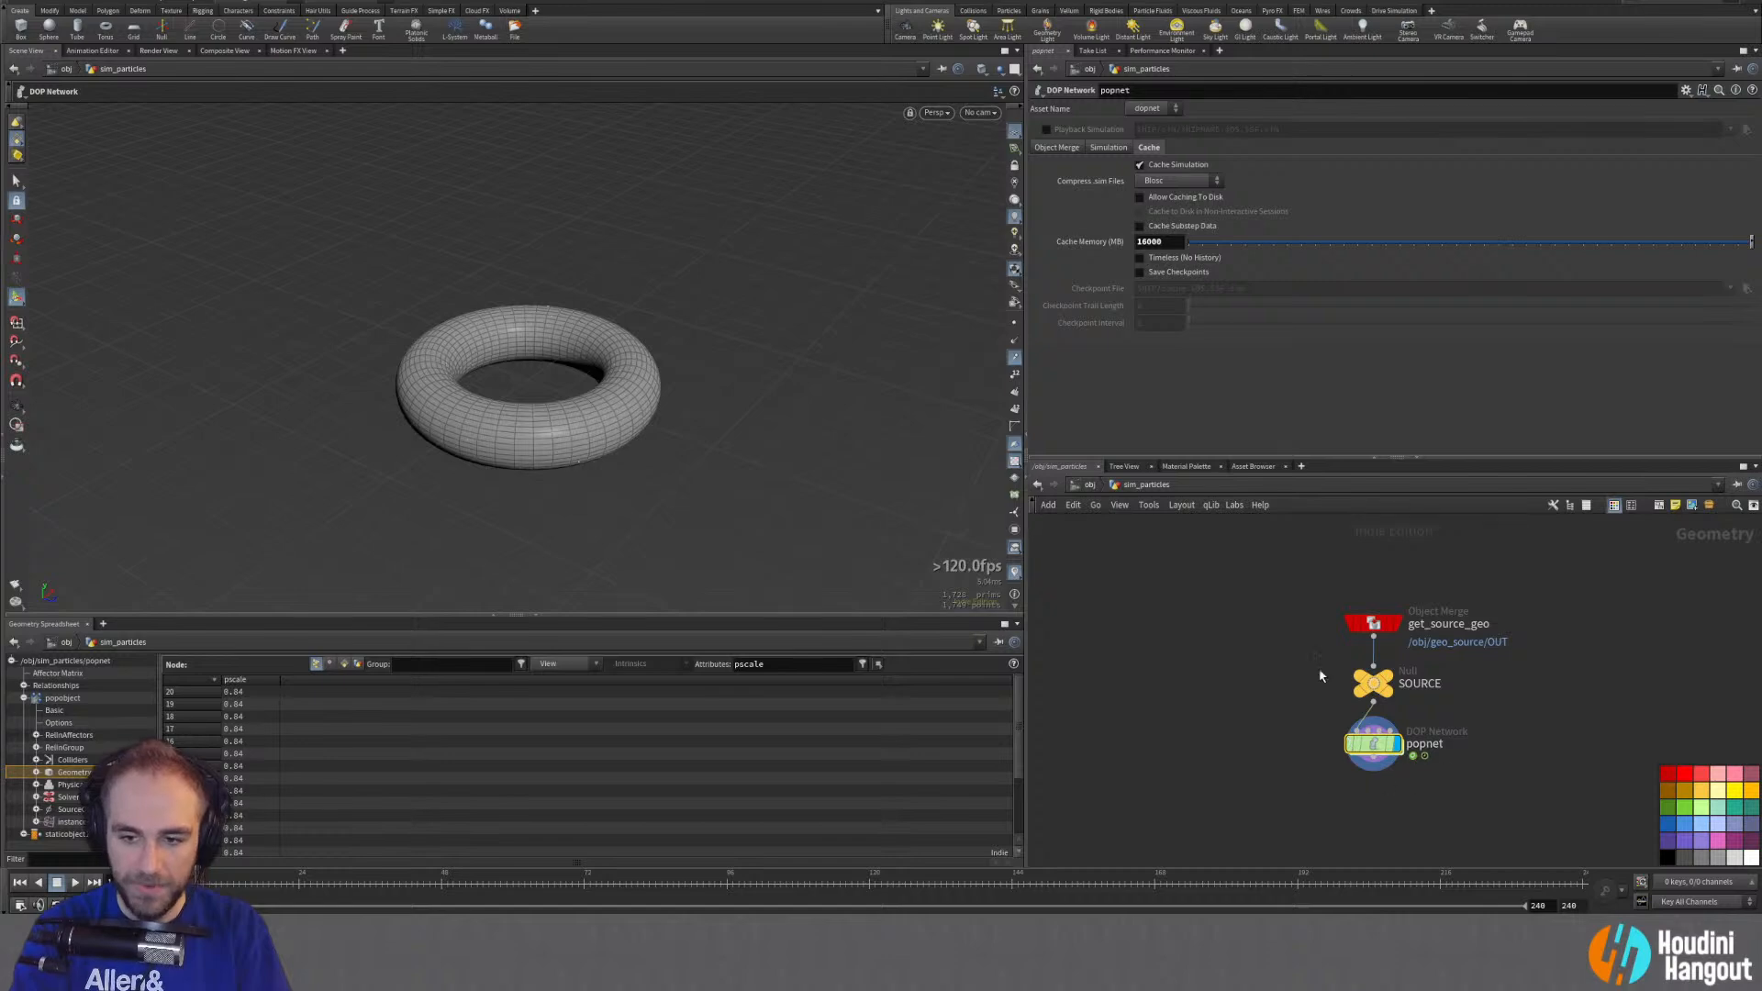
pyautogui.moveTo(1294, 828); pyautogui.dragTo(1291, 788, button='middle')
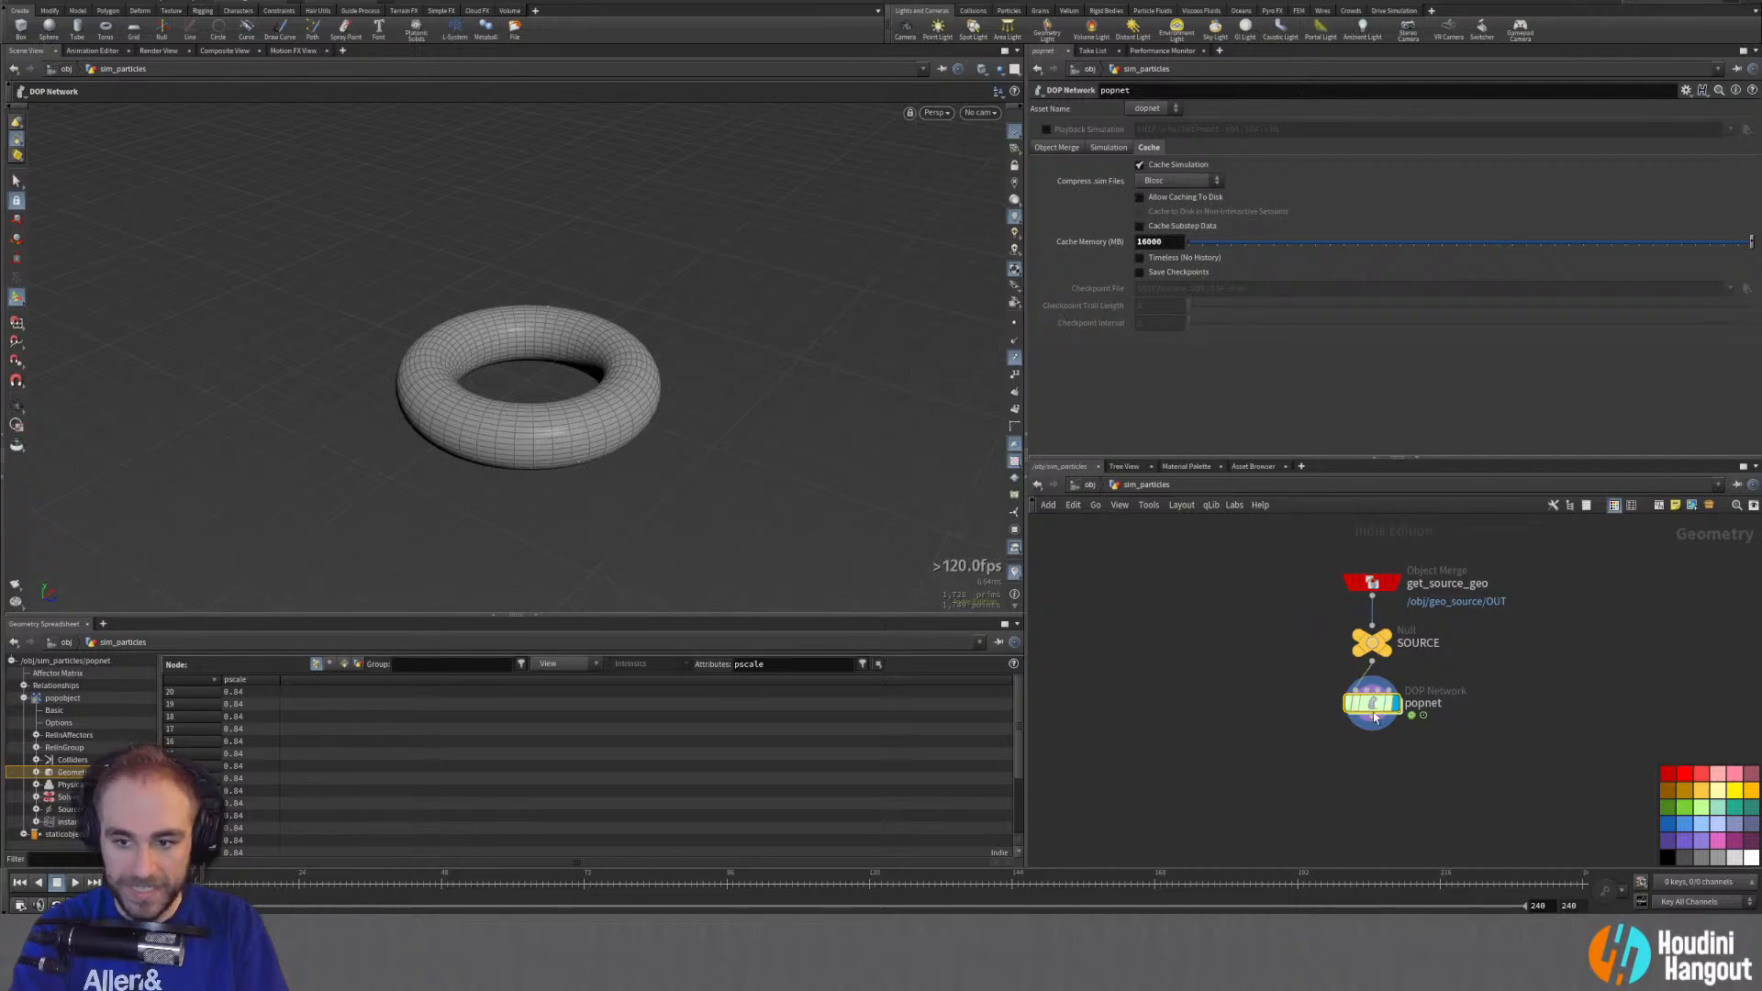
pyautogui.click(1053, 147)
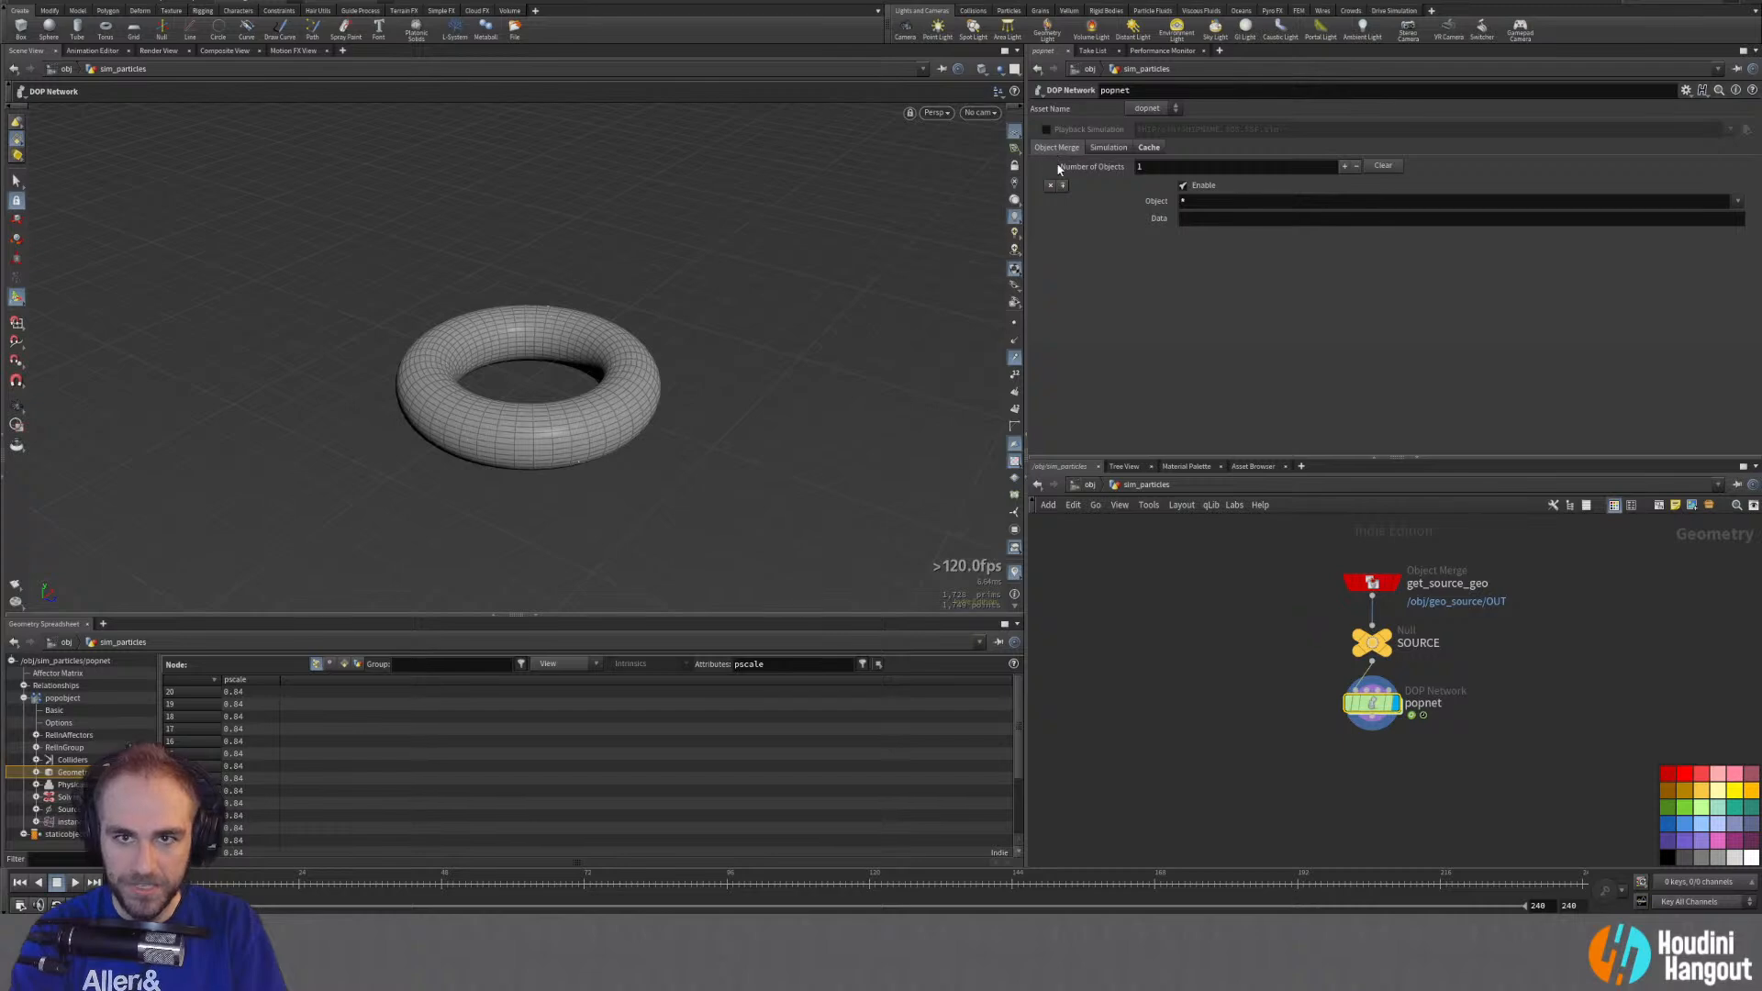
pyautogui.doubleClick(1372, 702)
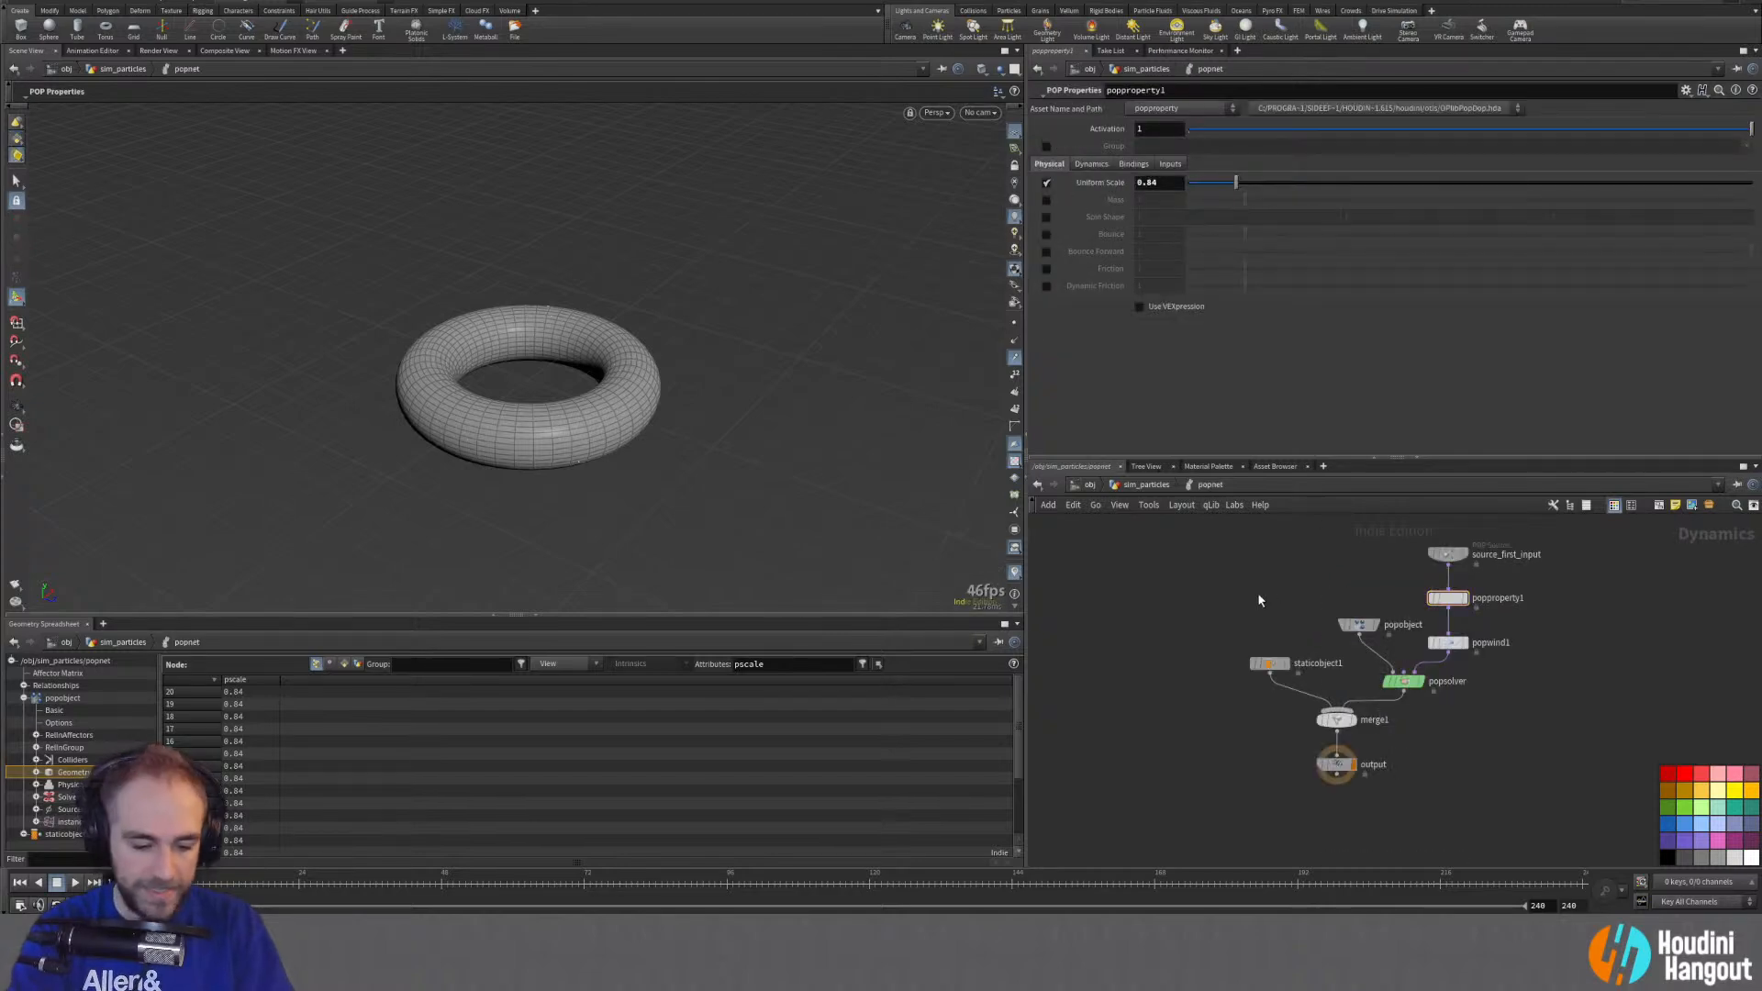
pyautogui.press('u')
pyautogui.click(1190, 200)
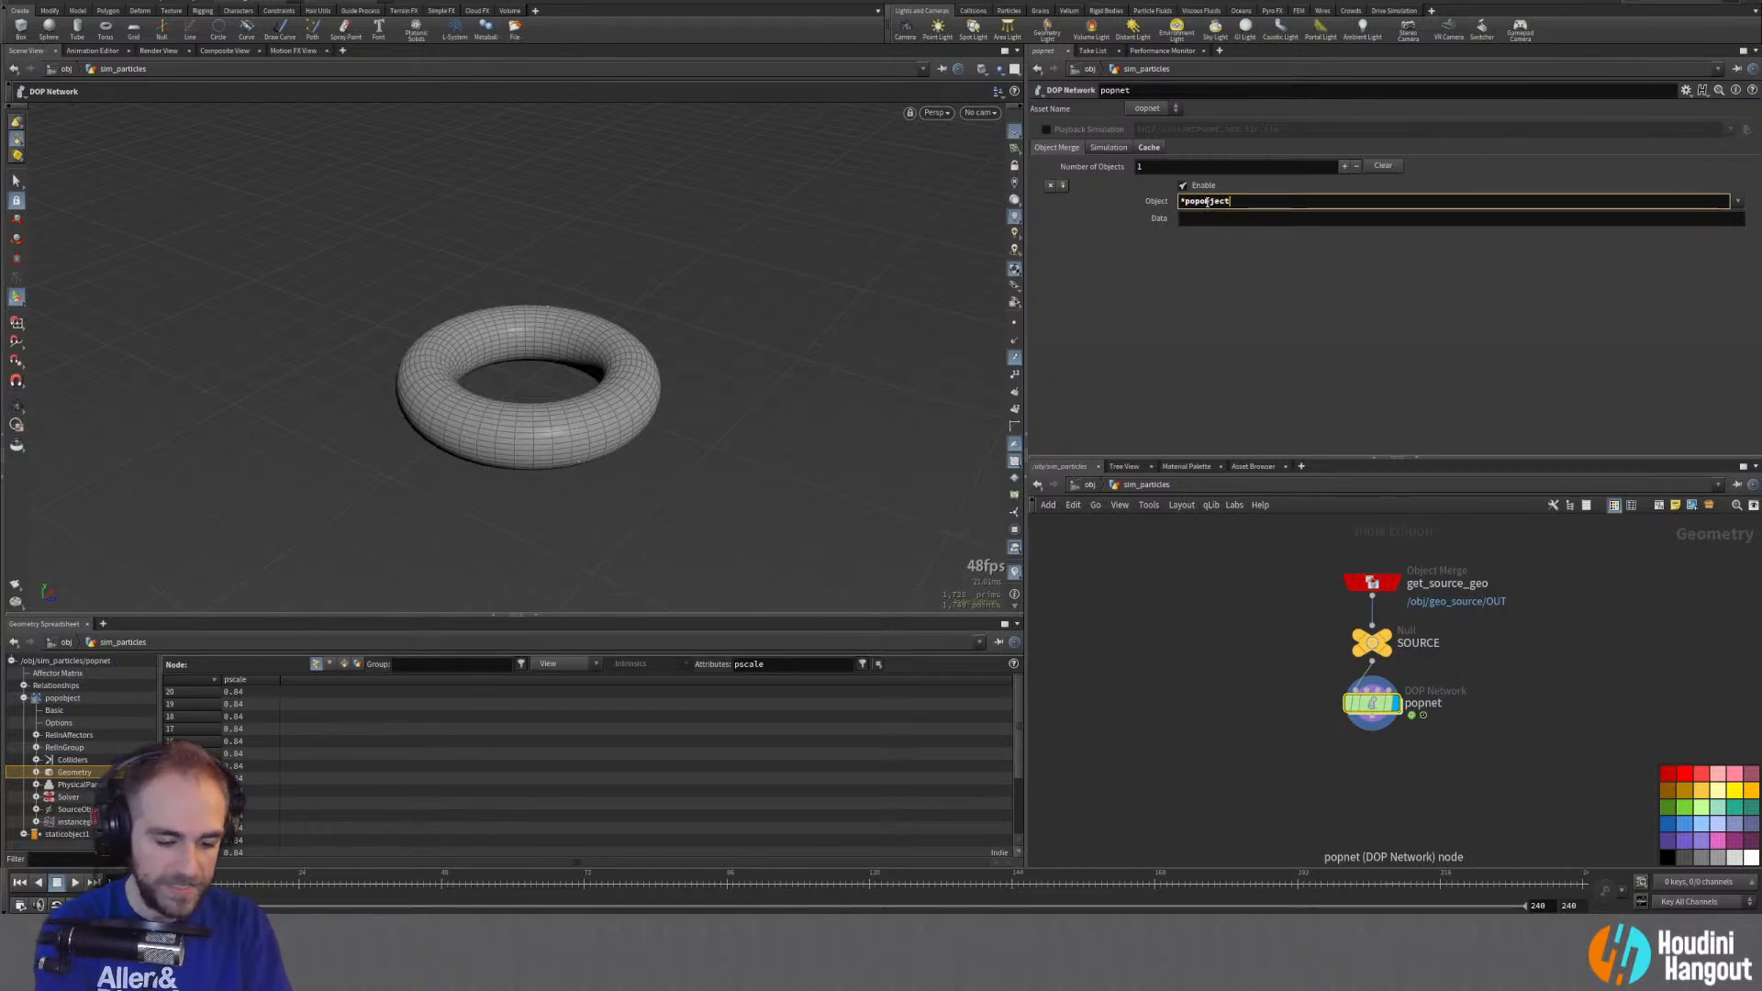
pyautogui.write('*popobject*')
pyautogui.press('Return')
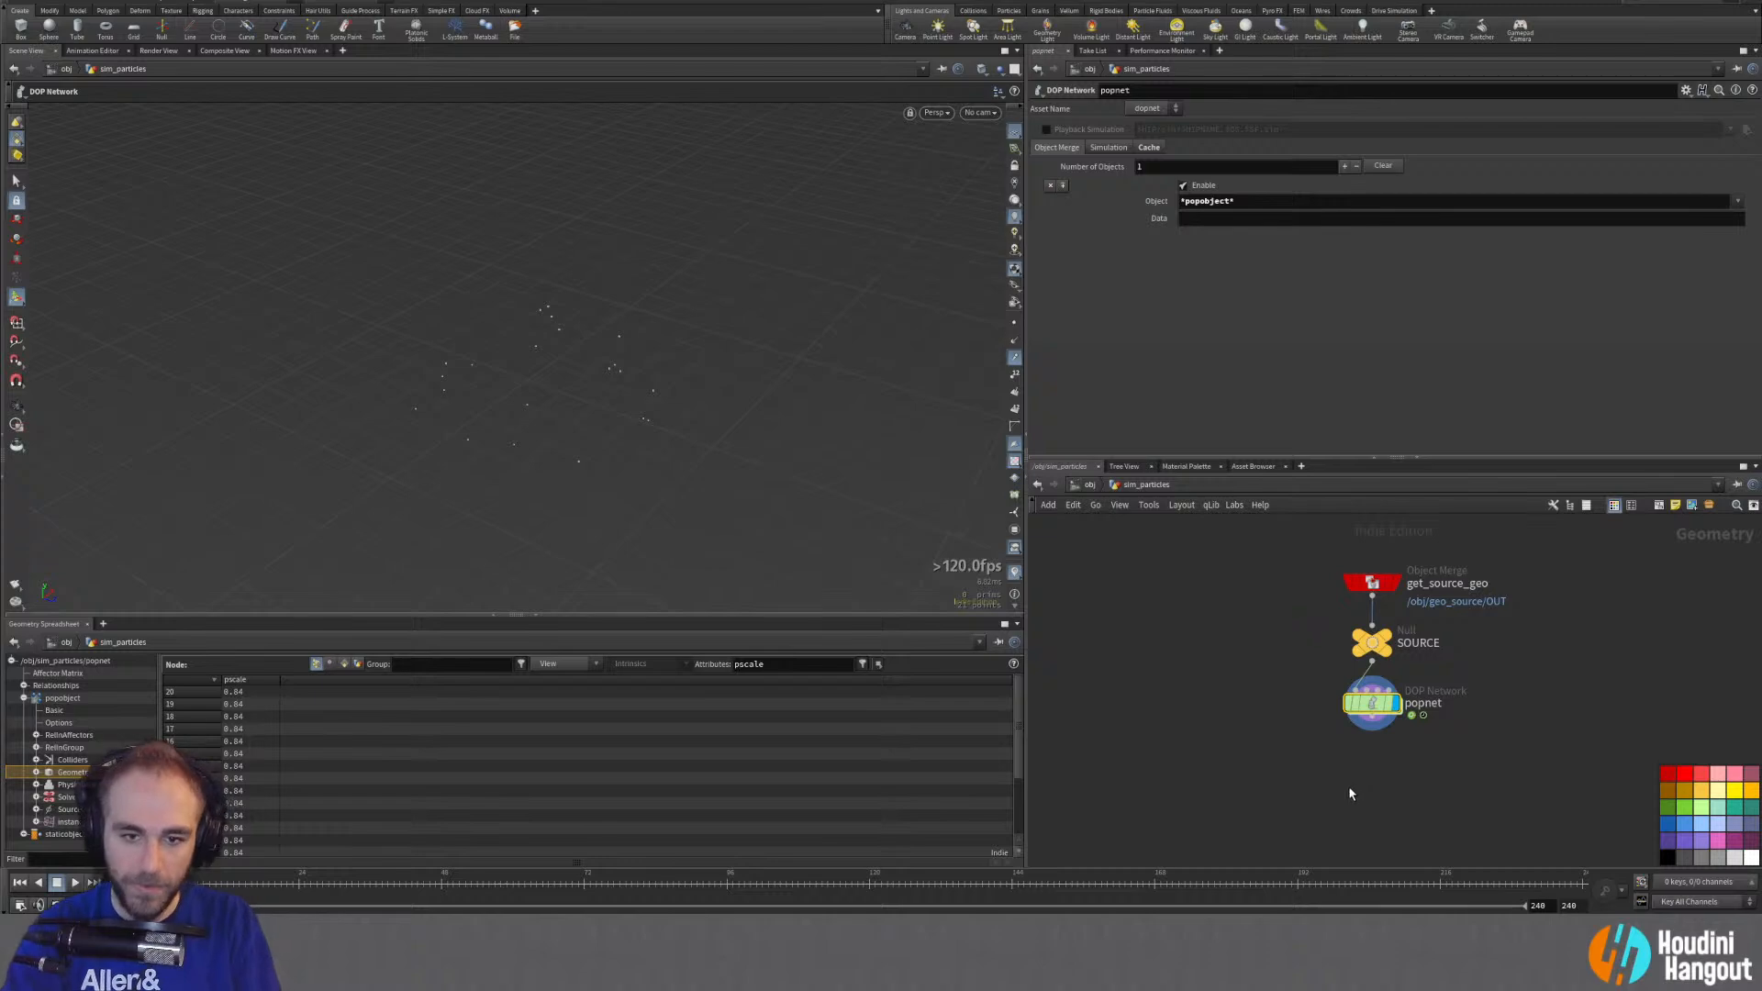
# Step: Play the popnet output at the sim_particles level, inspect the particles without the torus, and return to the first frame
pyautogui.moveTo(1365, 711)
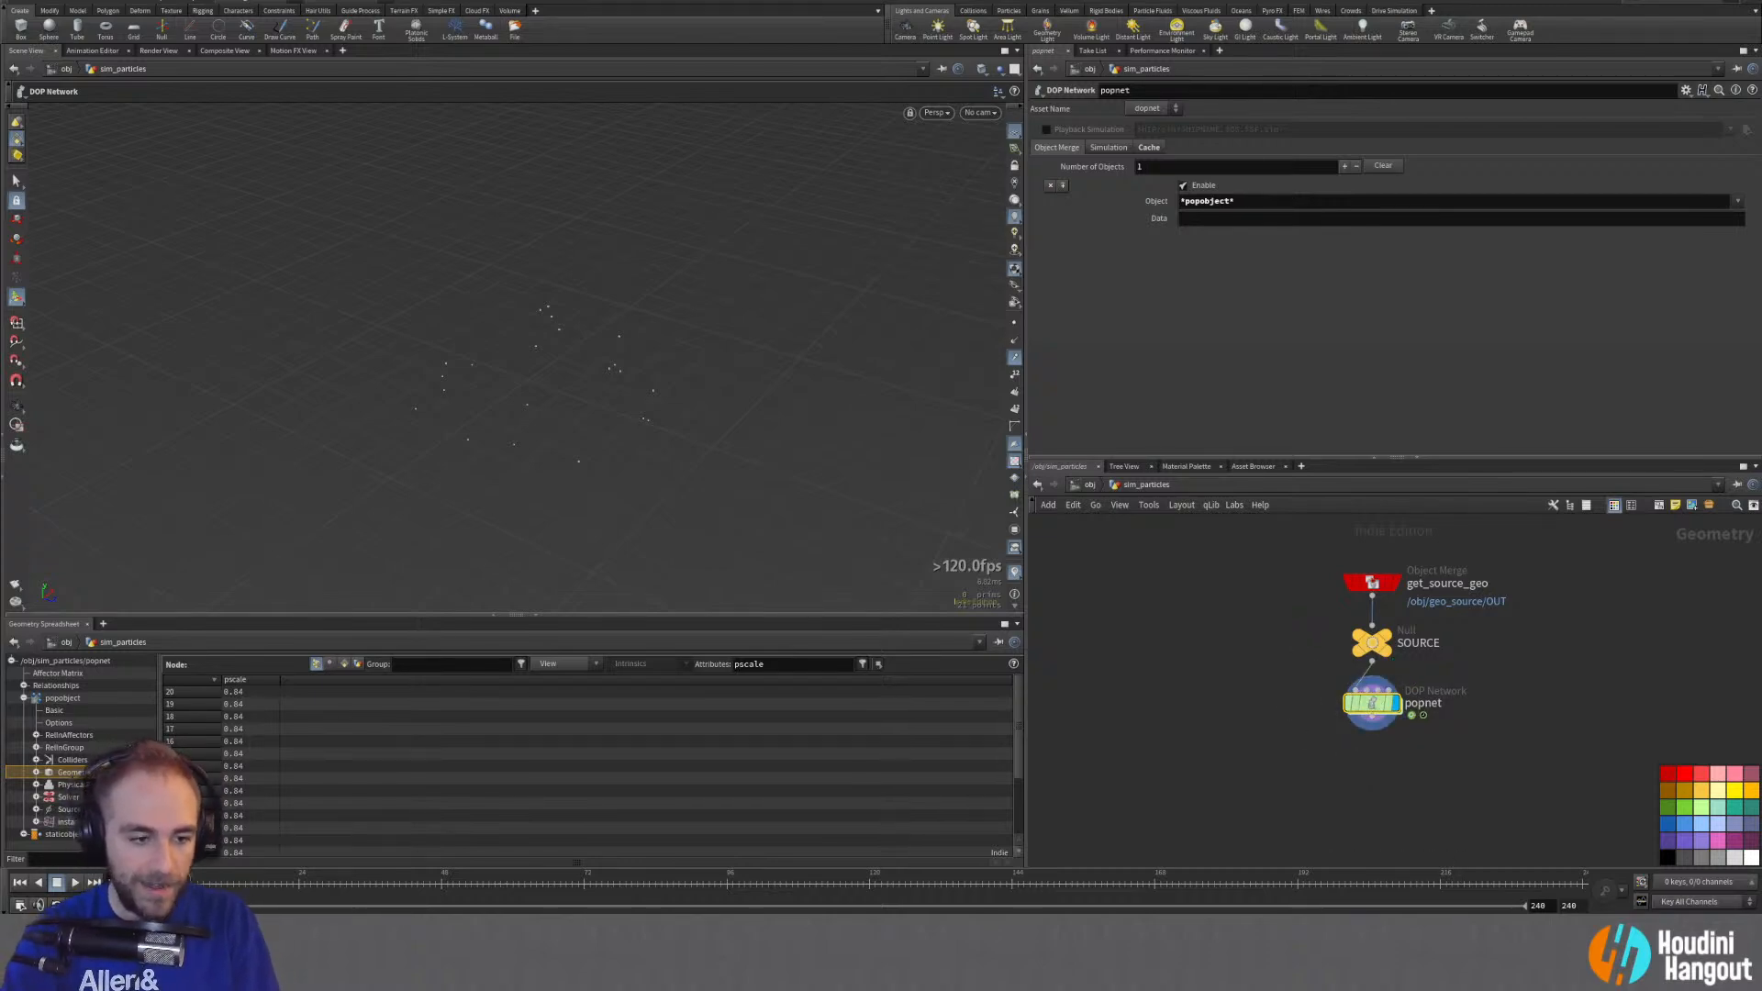
pyautogui.moveTo(166, 882)
pyautogui.mouseDown()
pyautogui.moveTo(290, 883)
pyautogui.moveTo(167, 883)
pyautogui.mouseUp()
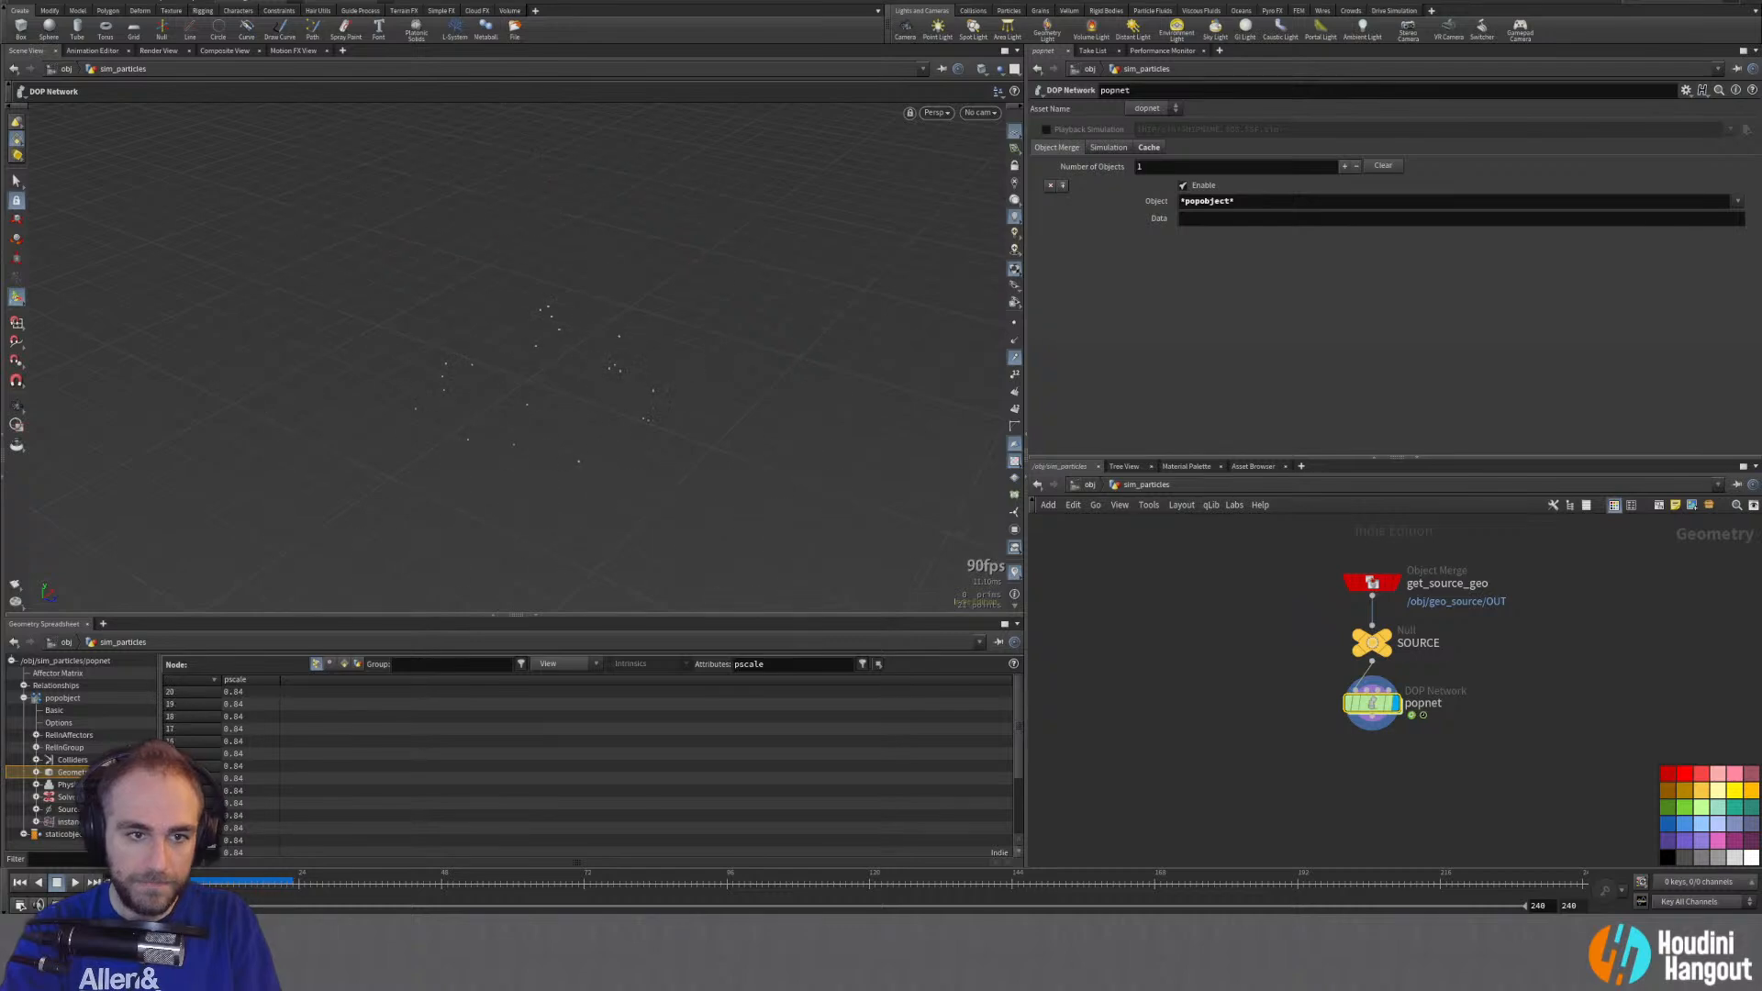
pyautogui.click(75, 882)
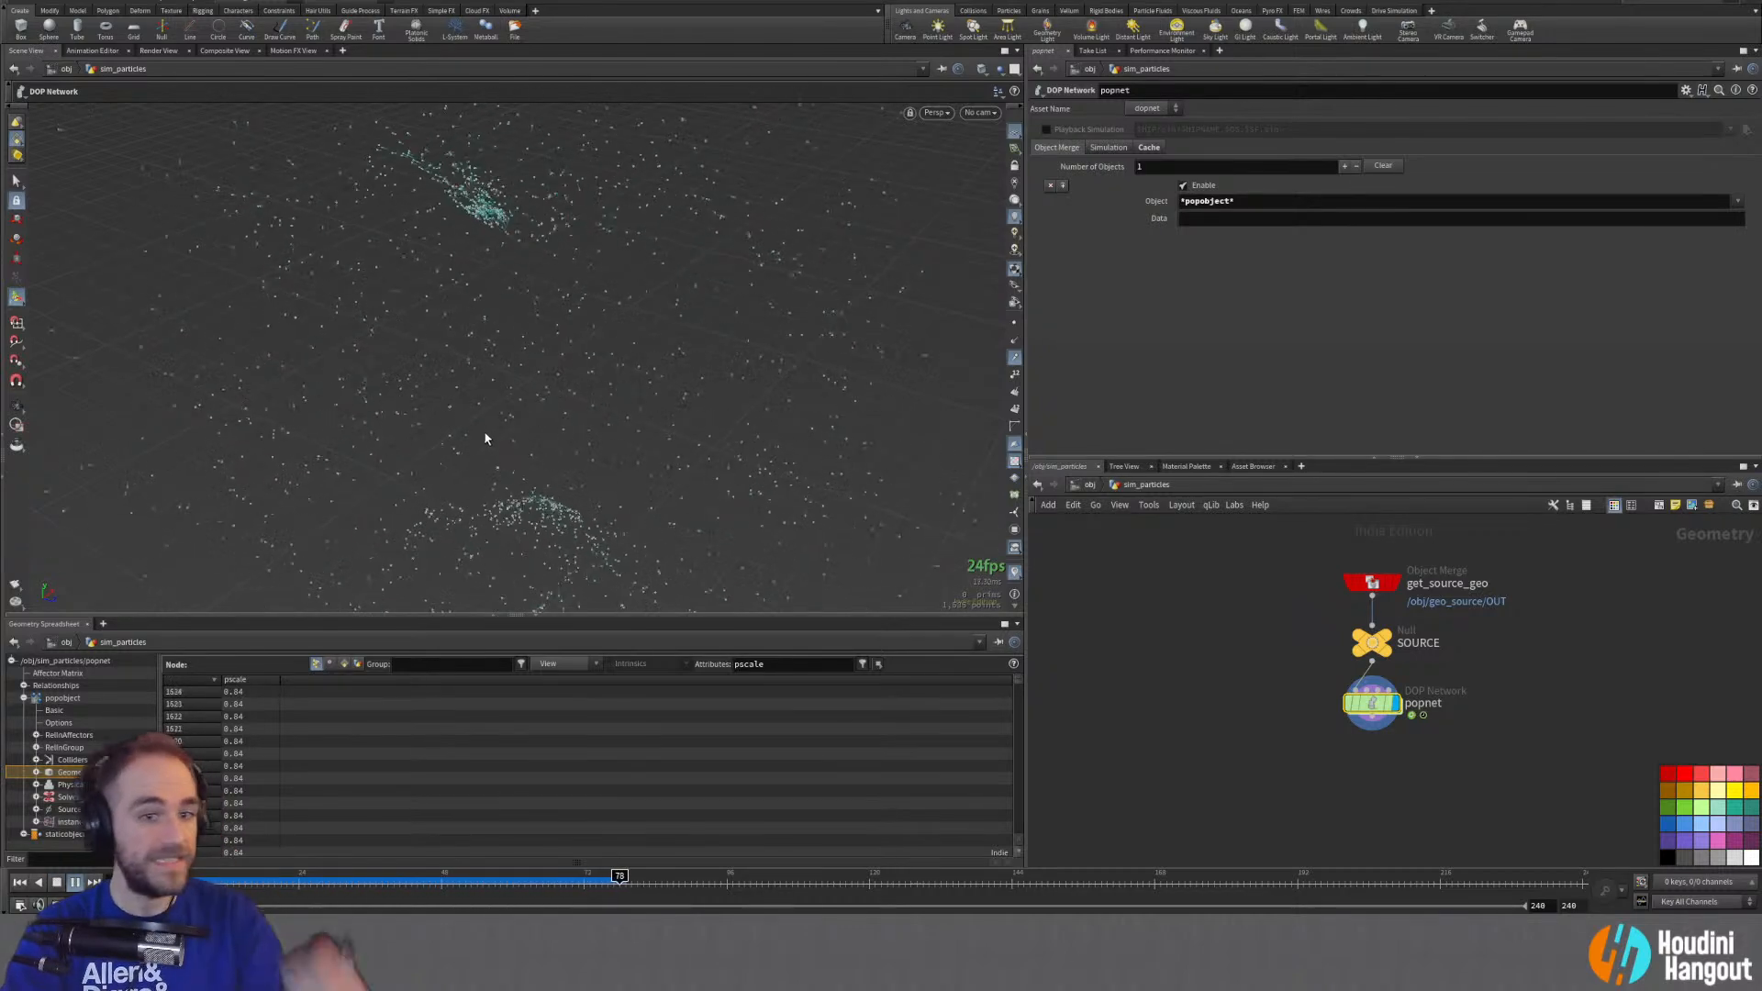
pyautogui.keyDown('alt'); pyautogui.moveTo(598, 391); pyautogui.dragTo(633, 432); pyautogui.keyUp('alt')
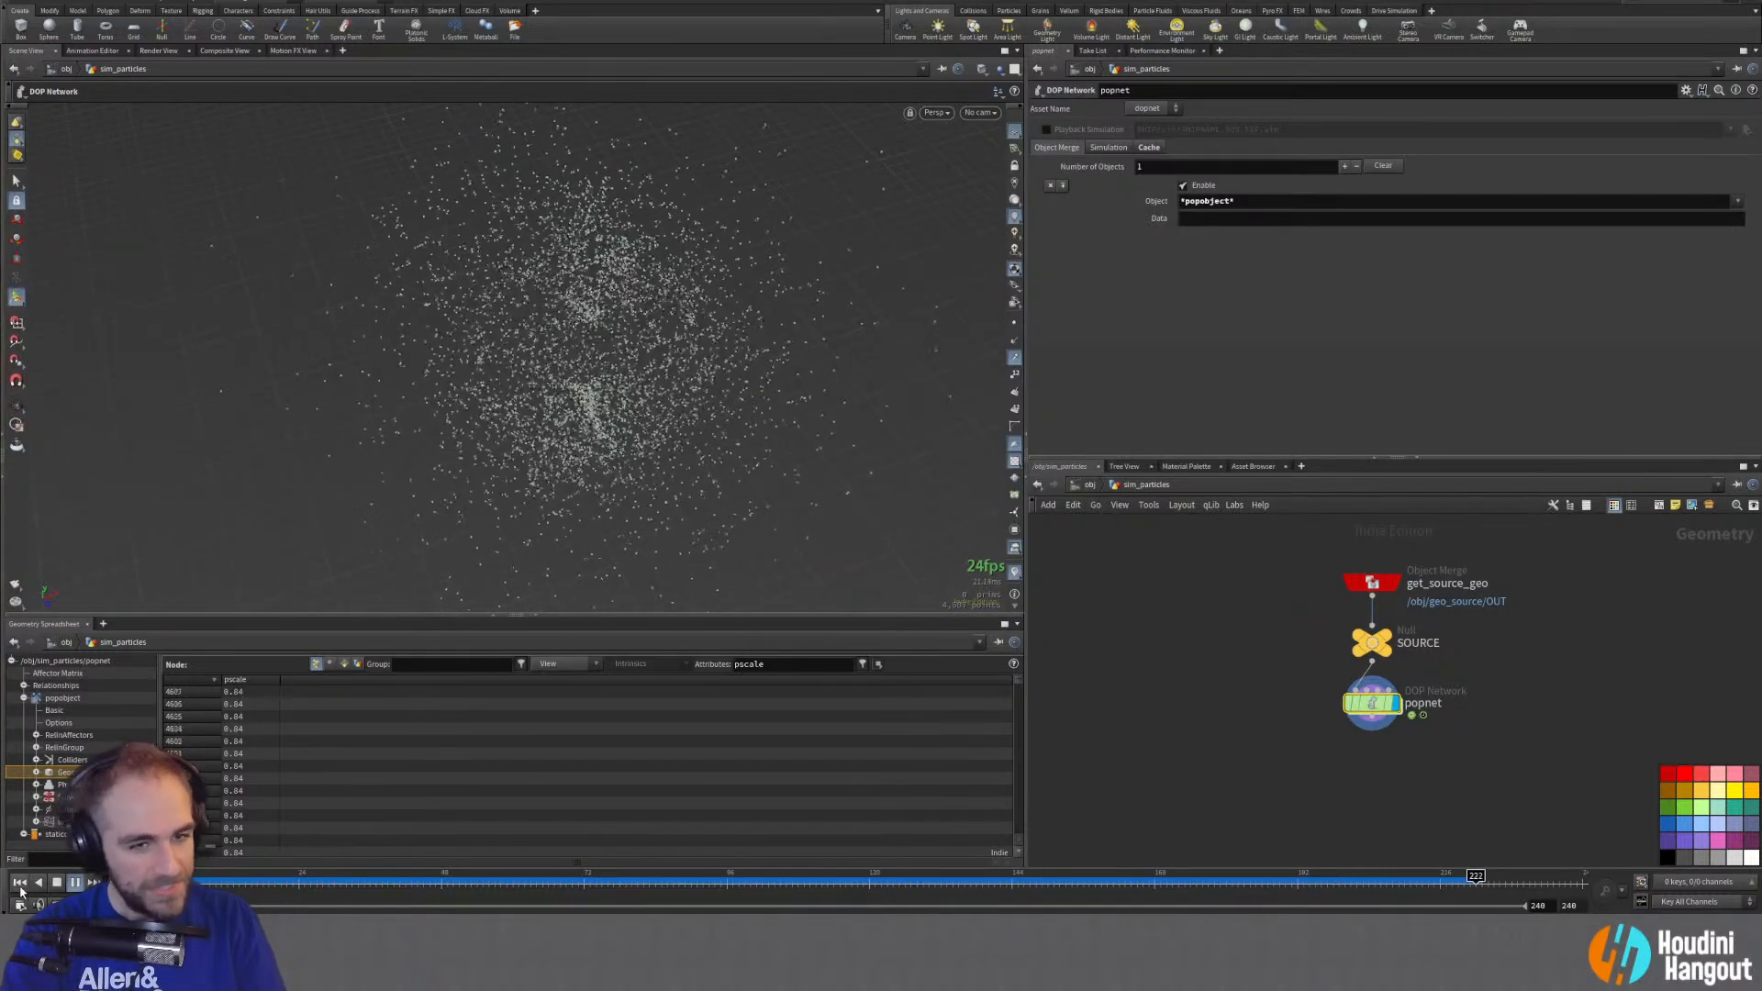
pyautogui.click(19, 883)
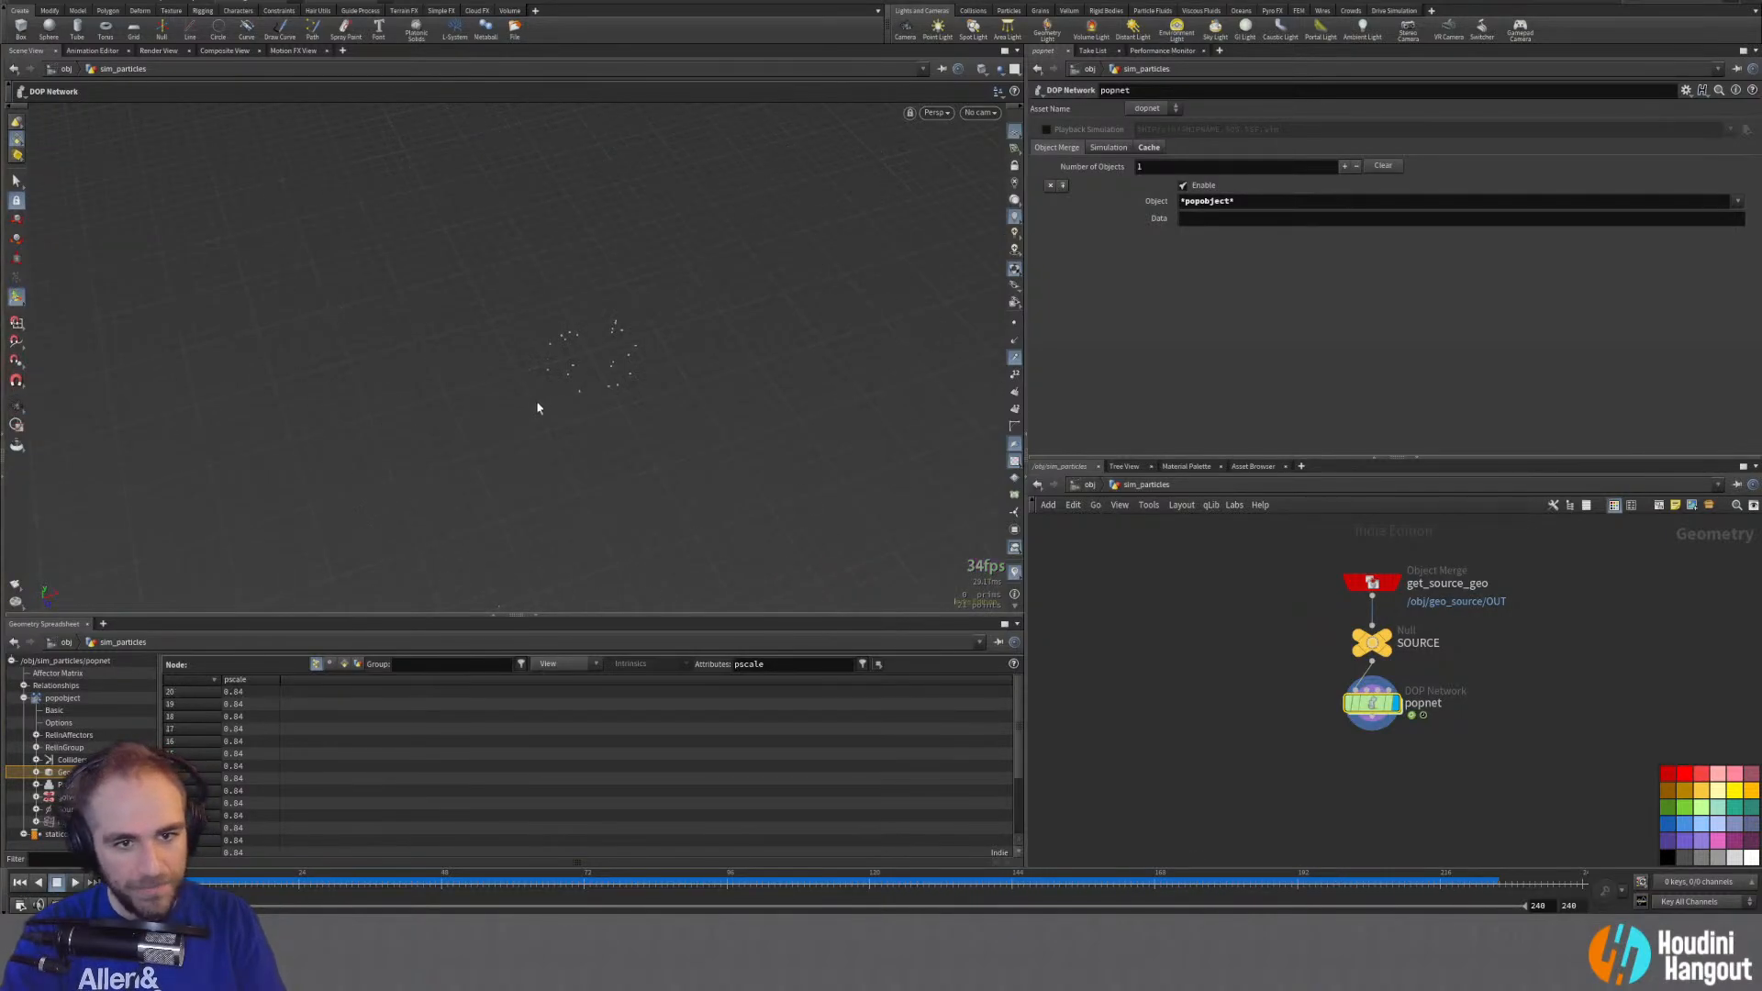
# Step: Play the simulation inside popnet to review the particles with the torus collider, rewind it, and return to the sim_particles level
pyautogui.doubleClick(1371, 703)
pyautogui.keyDown('alt'); pyautogui.moveTo(603, 375); pyautogui.dragTo(903, 194, button='right'); pyautogui.keyUp('alt')
pyautogui.keyDown('alt'); pyautogui.moveTo(660, 366); pyautogui.dragTo(527, 364); pyautogui.keyUp('alt')
pyautogui.click(75, 882)
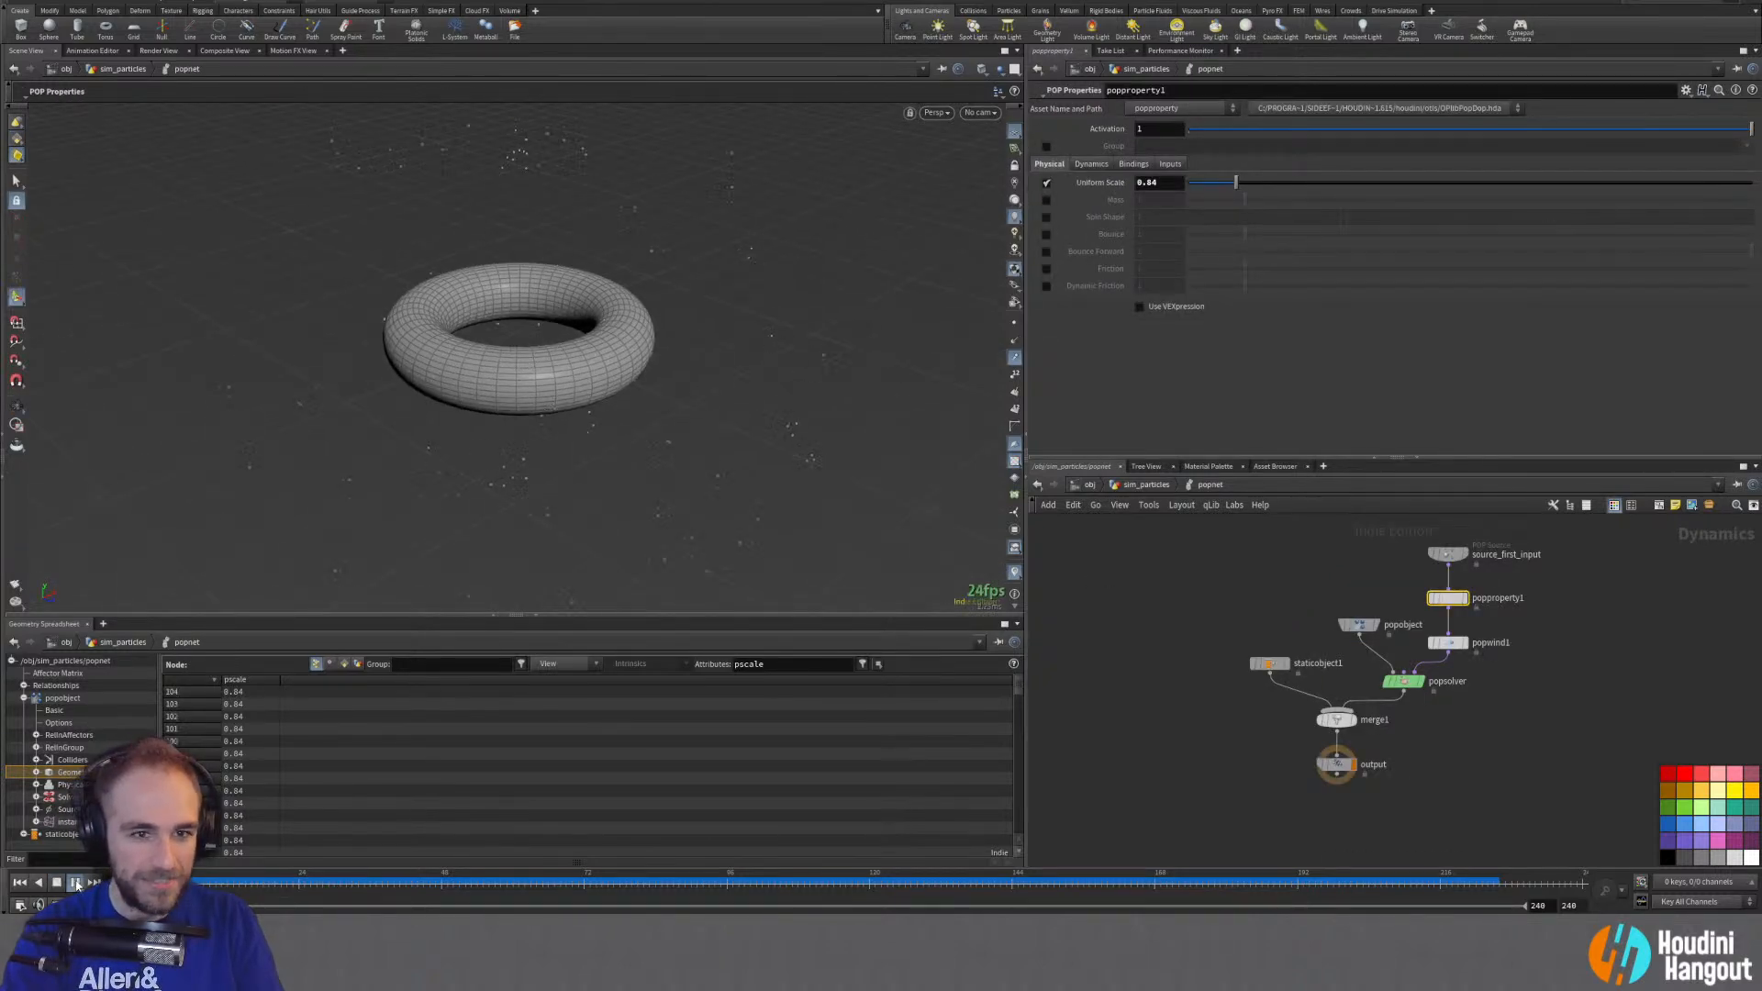
pyautogui.click(20, 883)
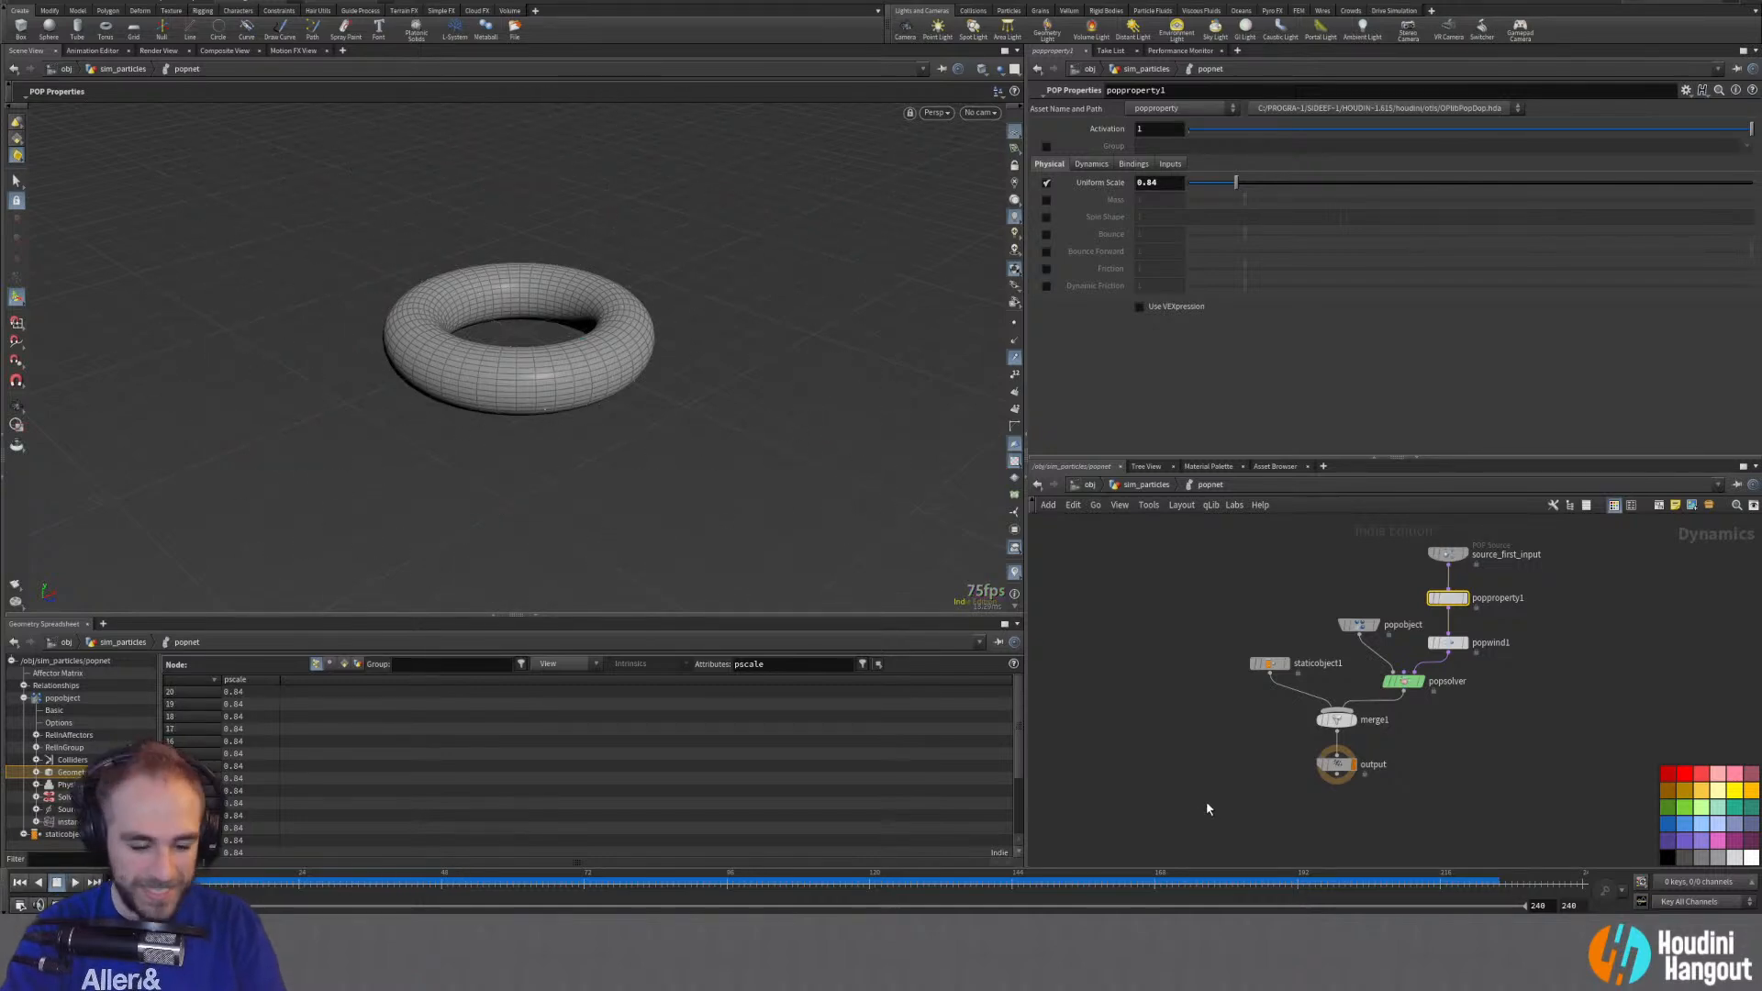
pyautogui.press('u')
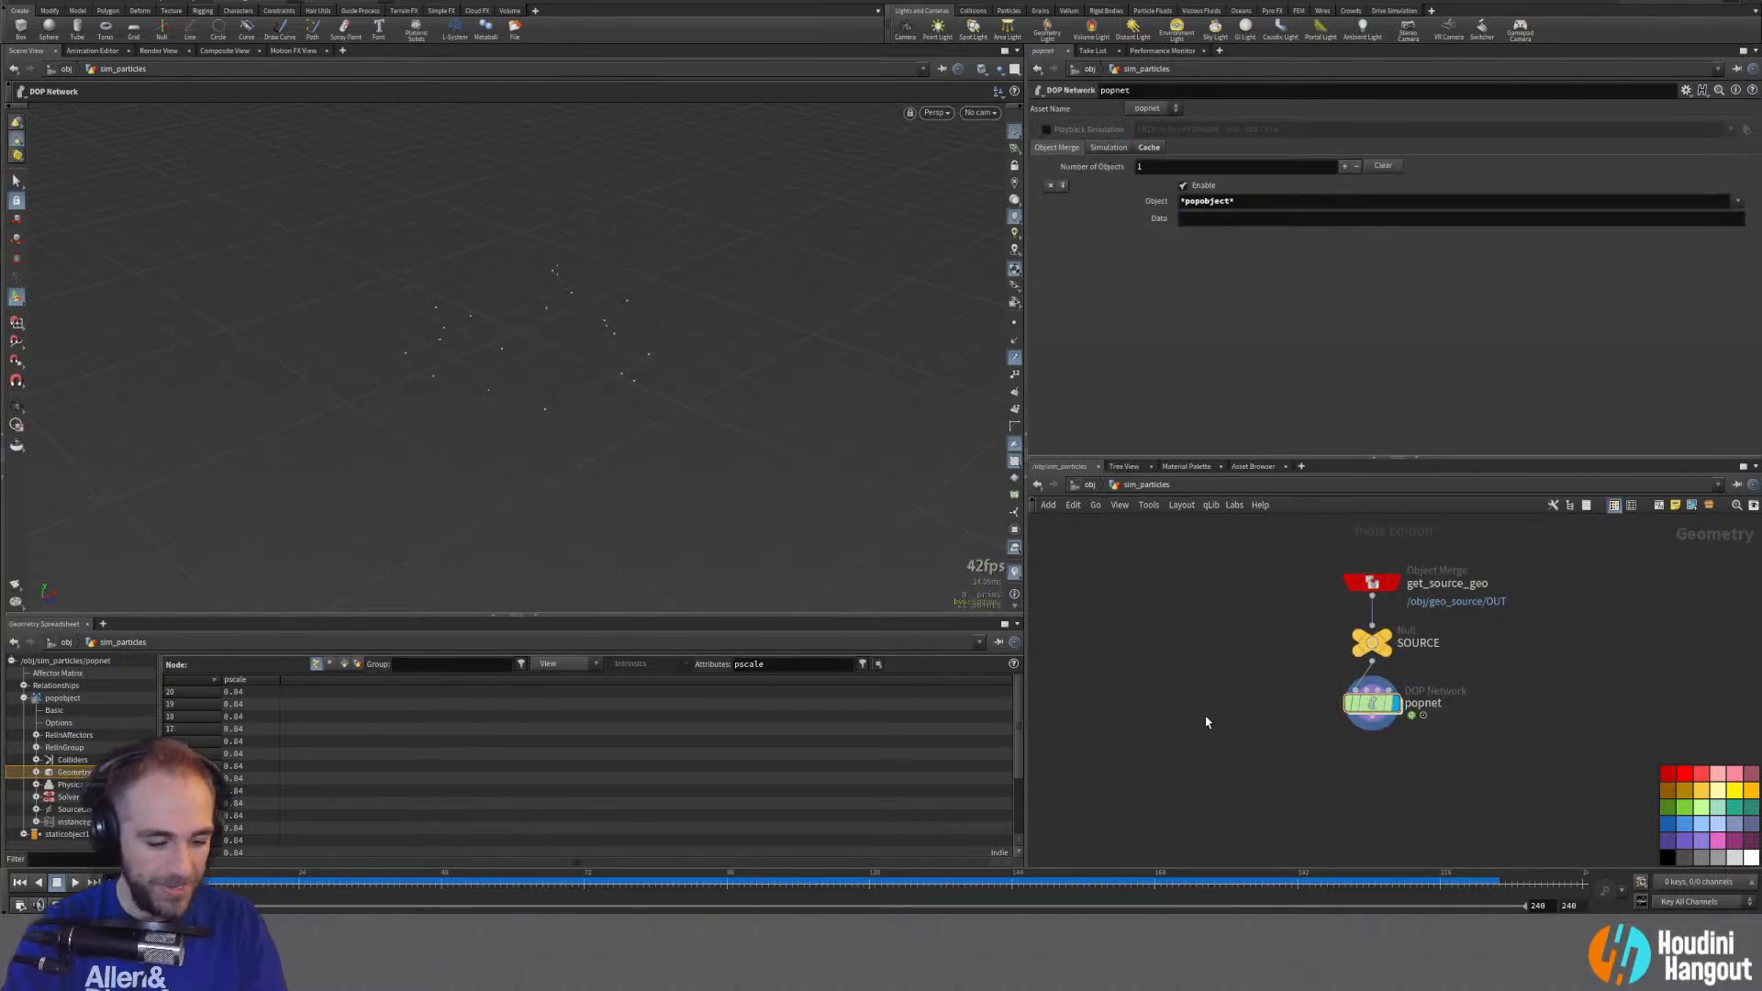
# Step: Add an ae Quick Point Pscale Preview node below popnet, display it, and set its preview shape to Sphere
pyautogui.press('Tab')
pyautogui.write('filec')
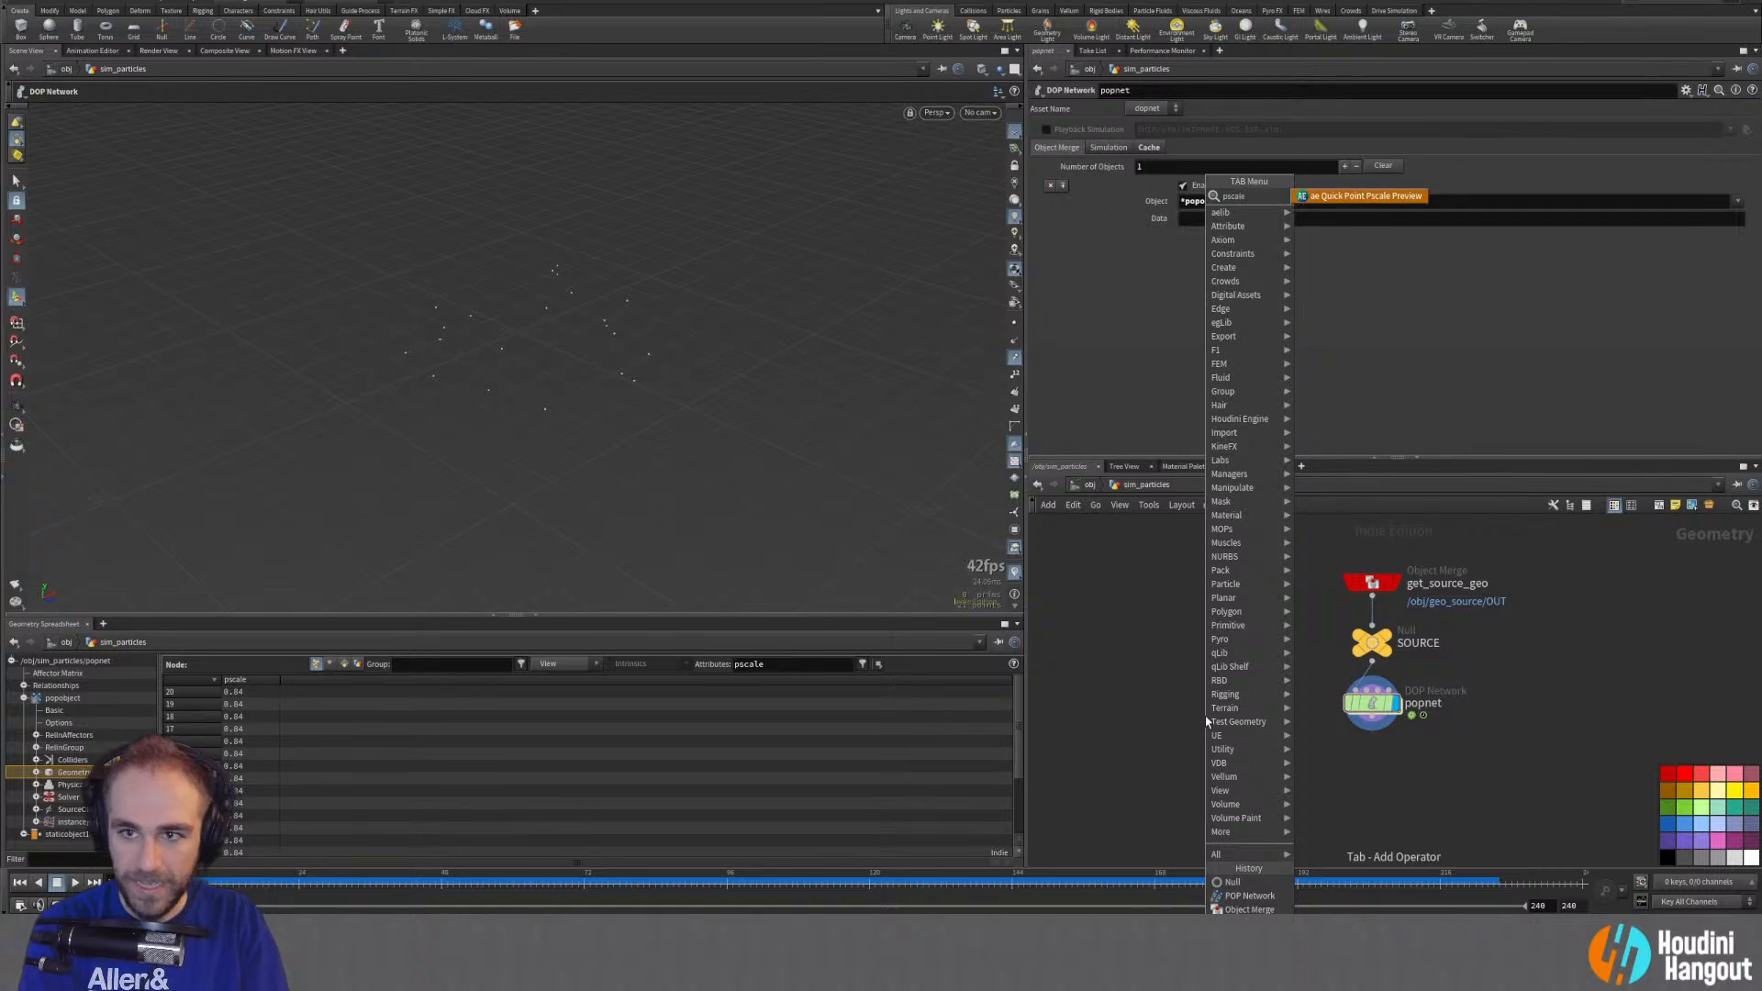
pyautogui.press('Return')
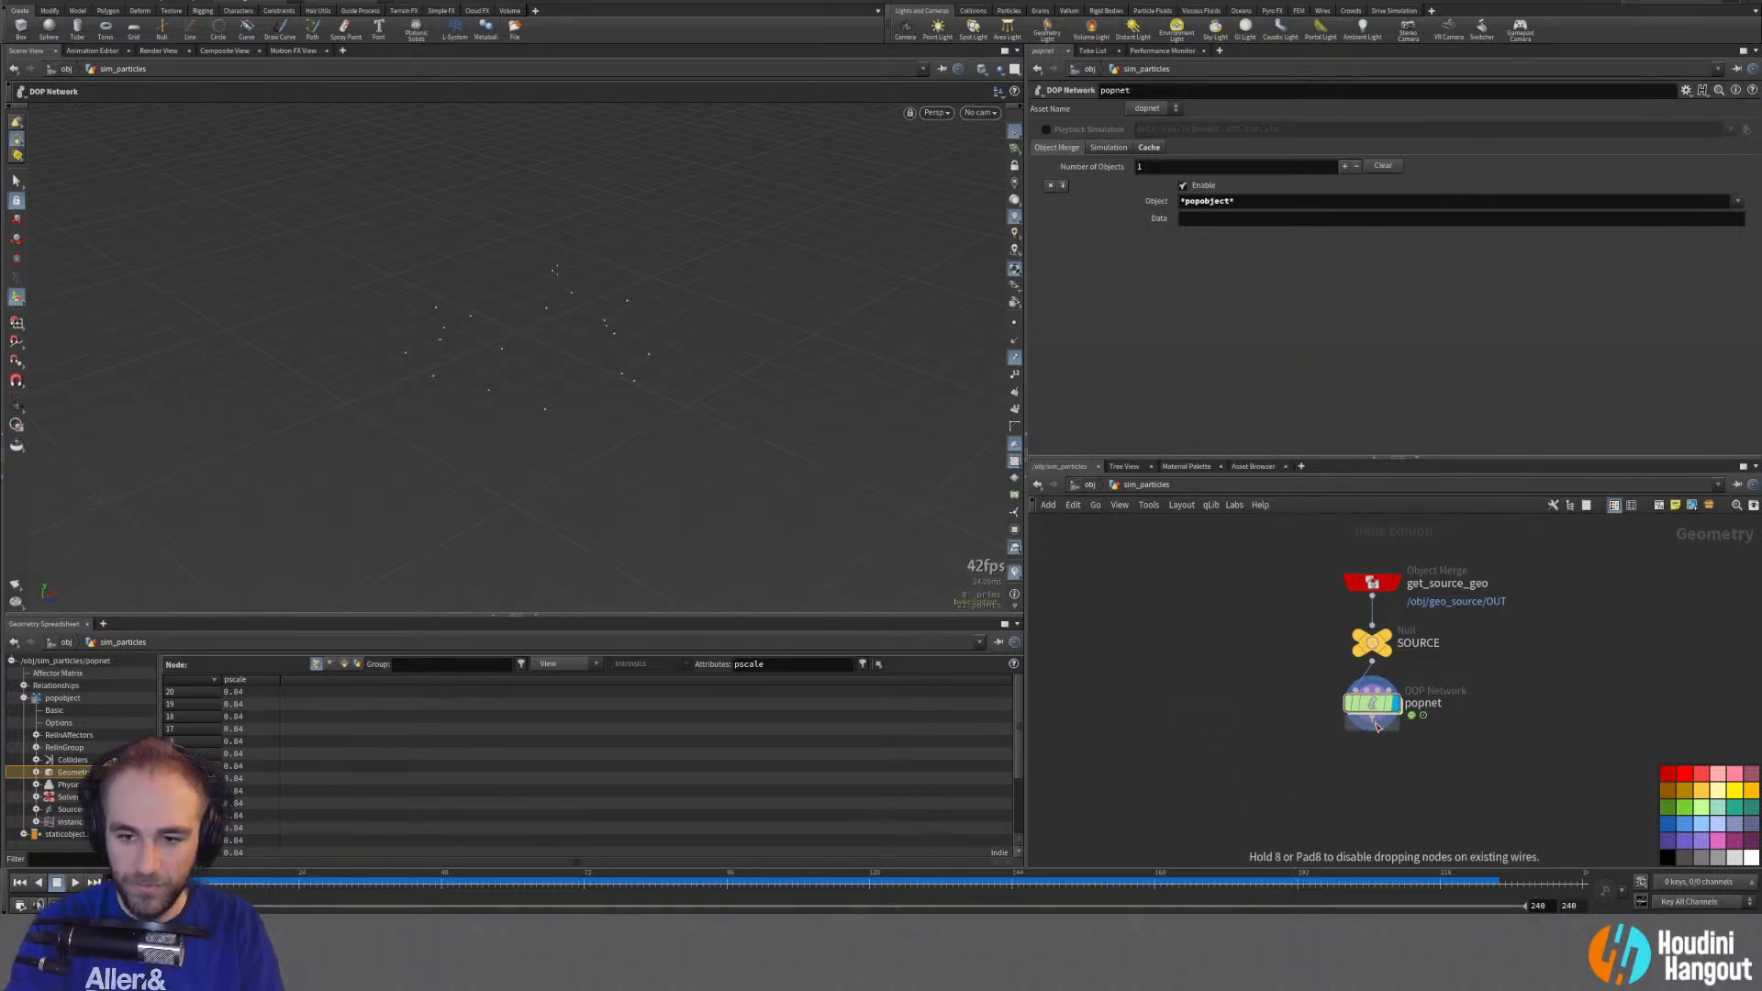
pyautogui.click(1371, 758)
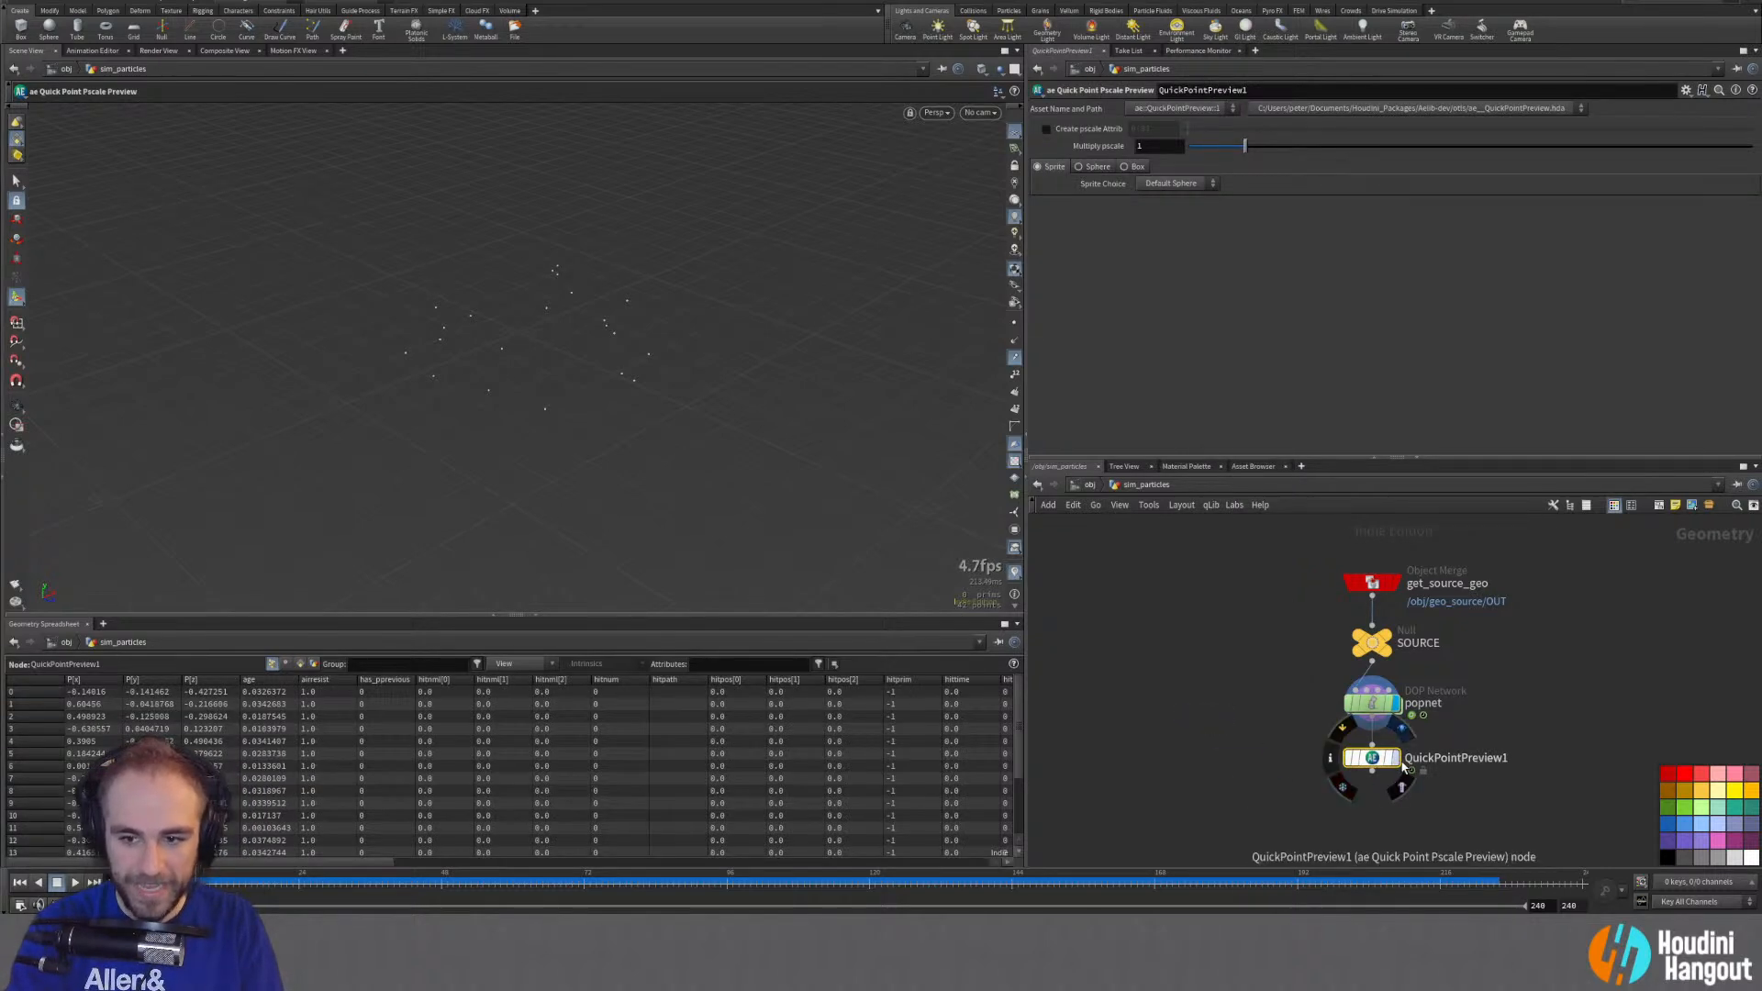
pyautogui.click(1400, 760)
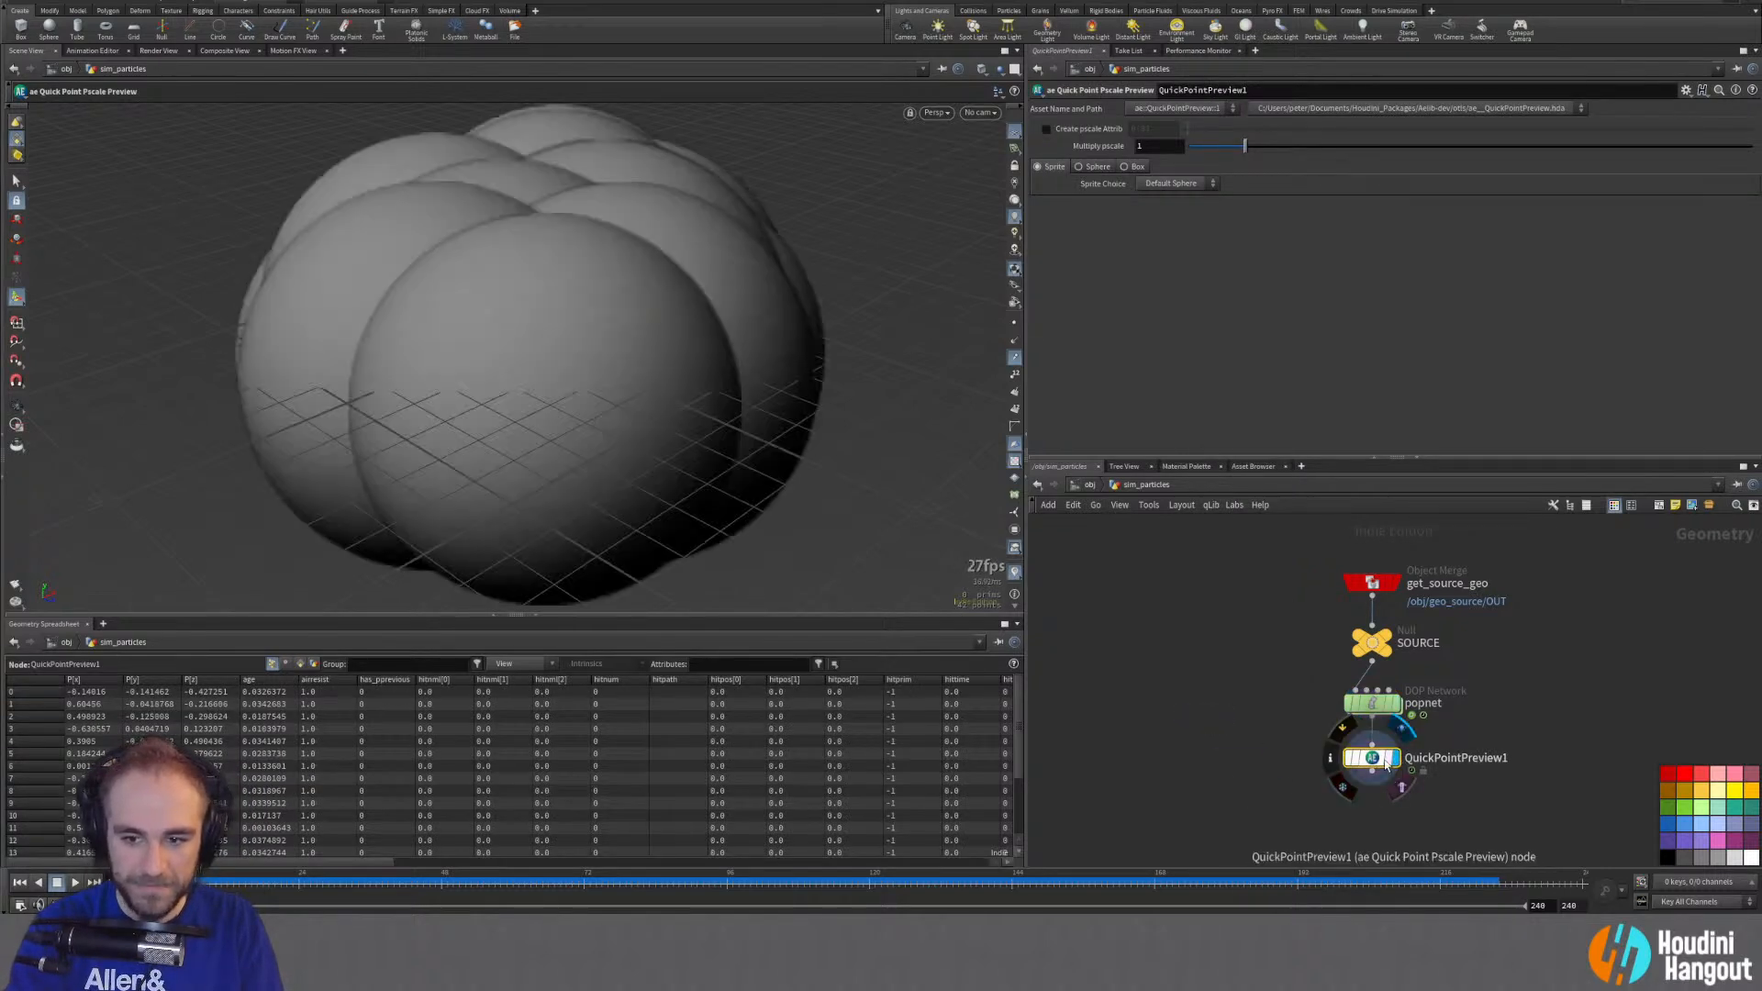
pyautogui.click(1080, 167)
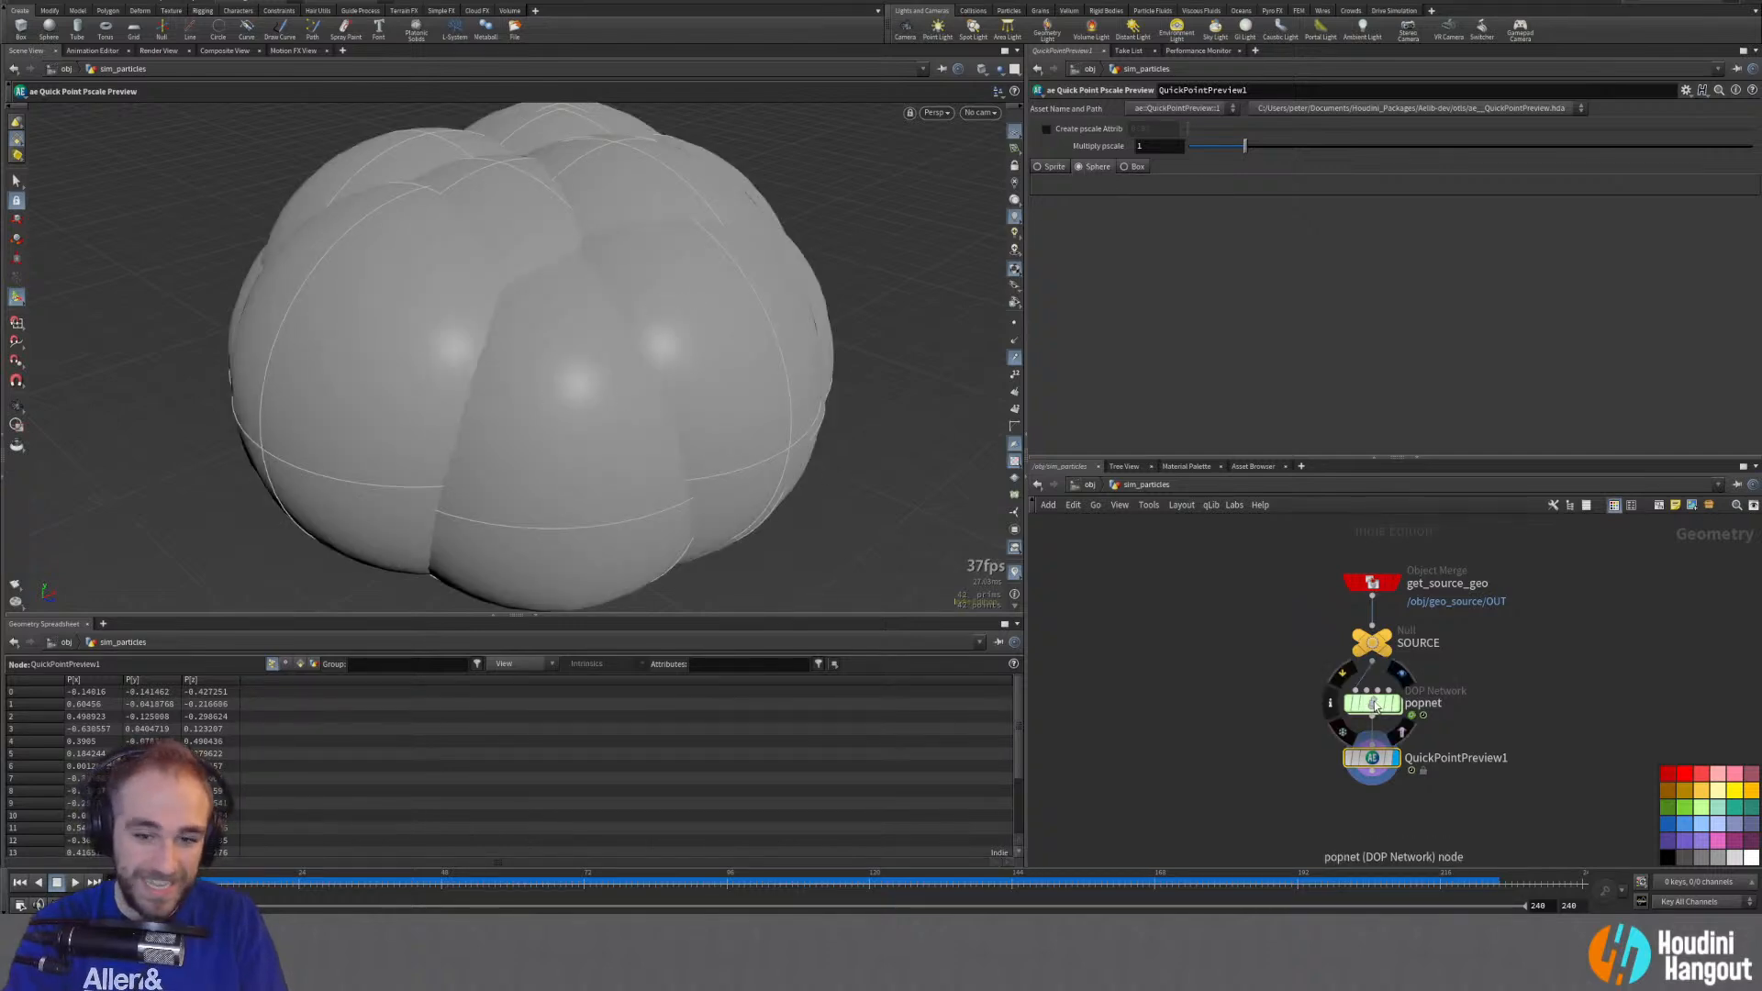
# Step: Set popproperty1's Uniform Scale to 0.05 inside popnet, then play the sphere preview at the sim_particles level and rewind it
pyautogui.doubleClick(1373, 705)
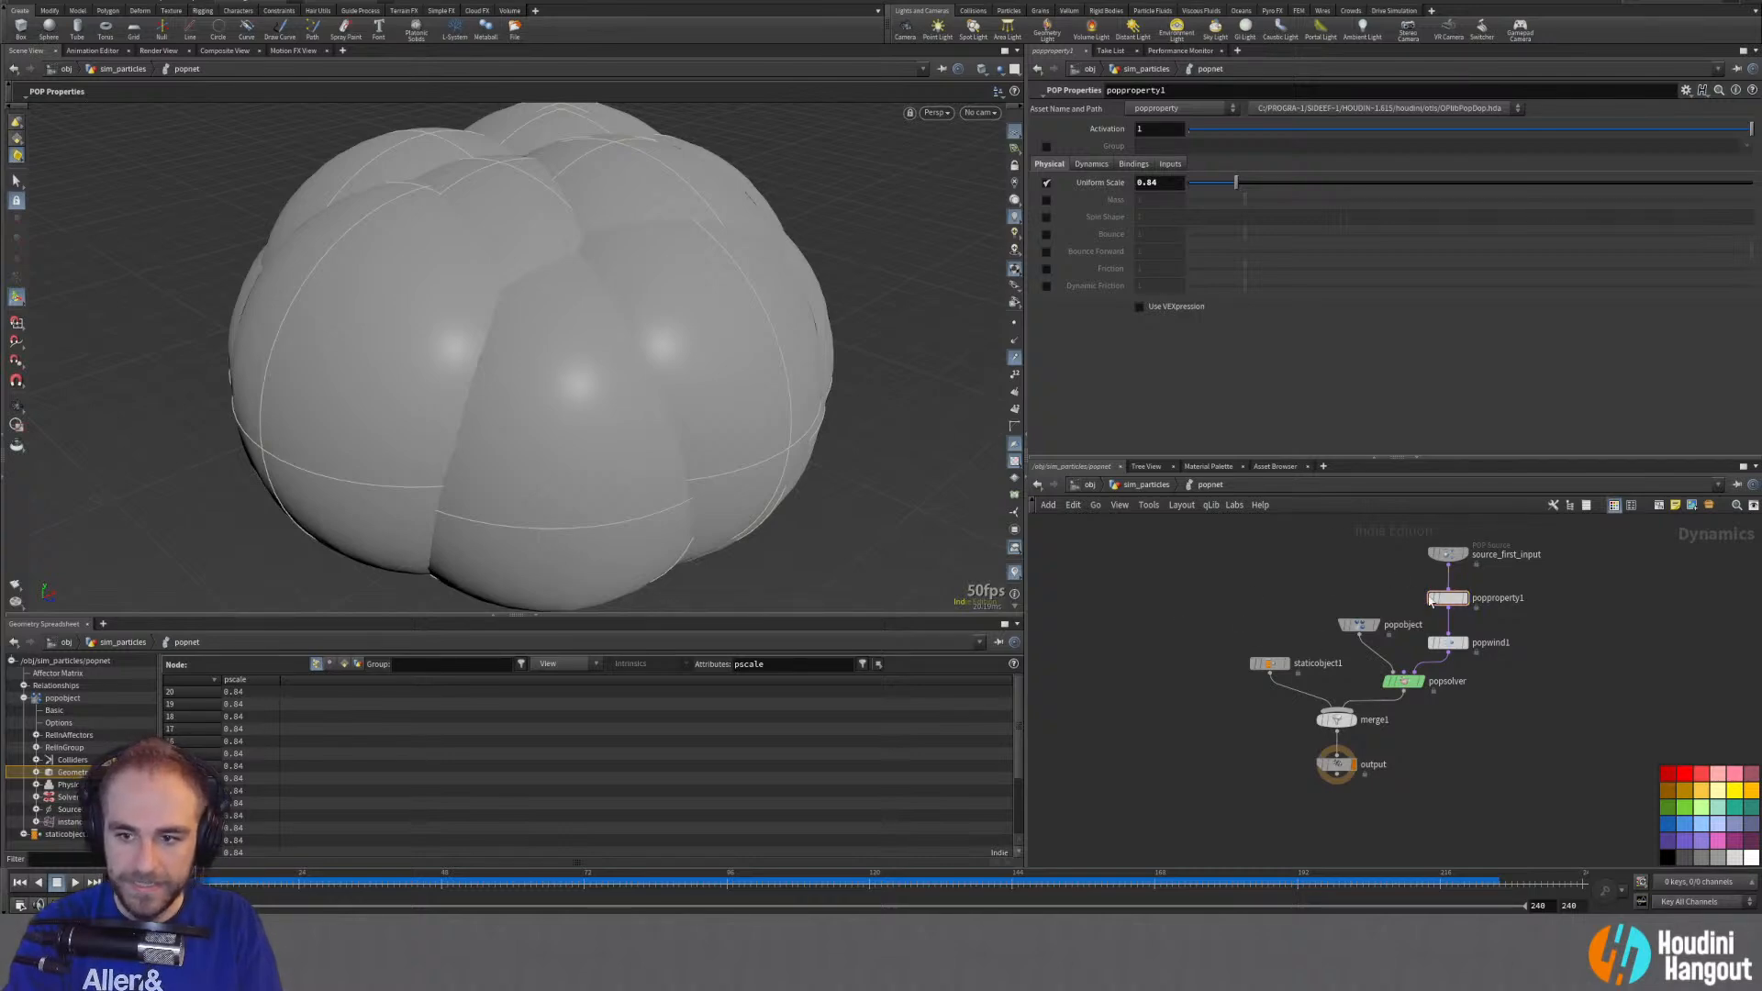
pyautogui.moveTo(1230, 189); pyautogui.dragTo(1213, 189)
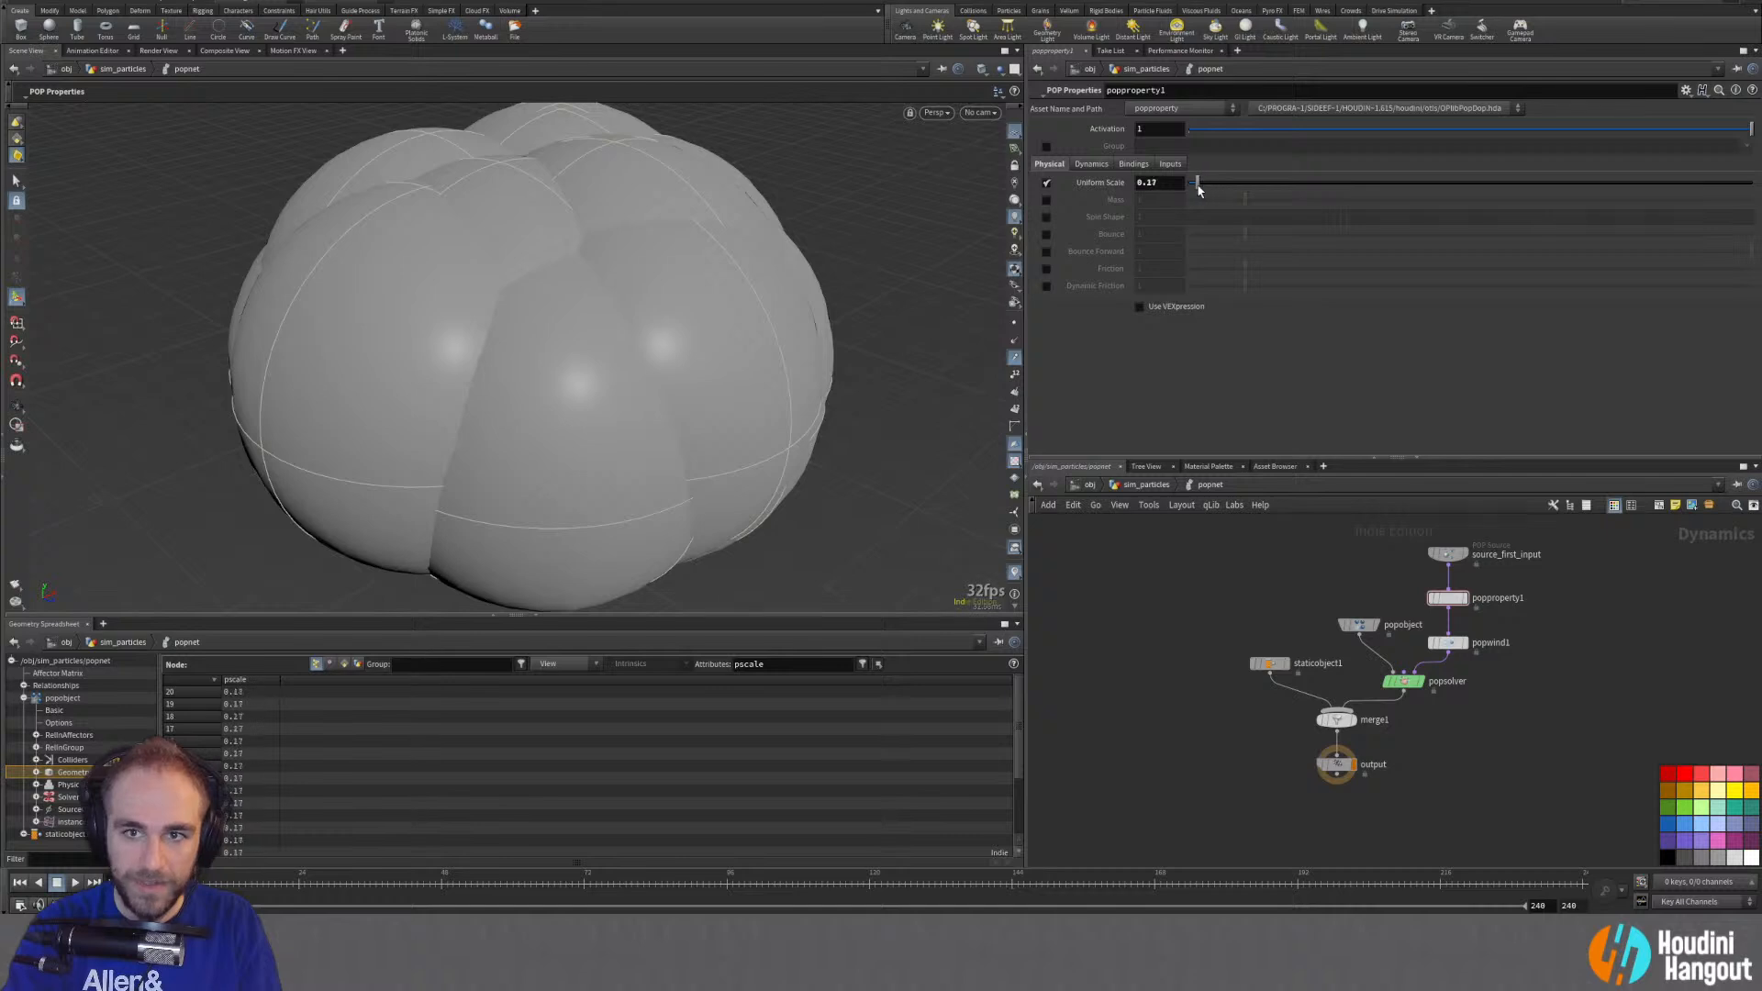
pyautogui.doubleClick(1183, 182)
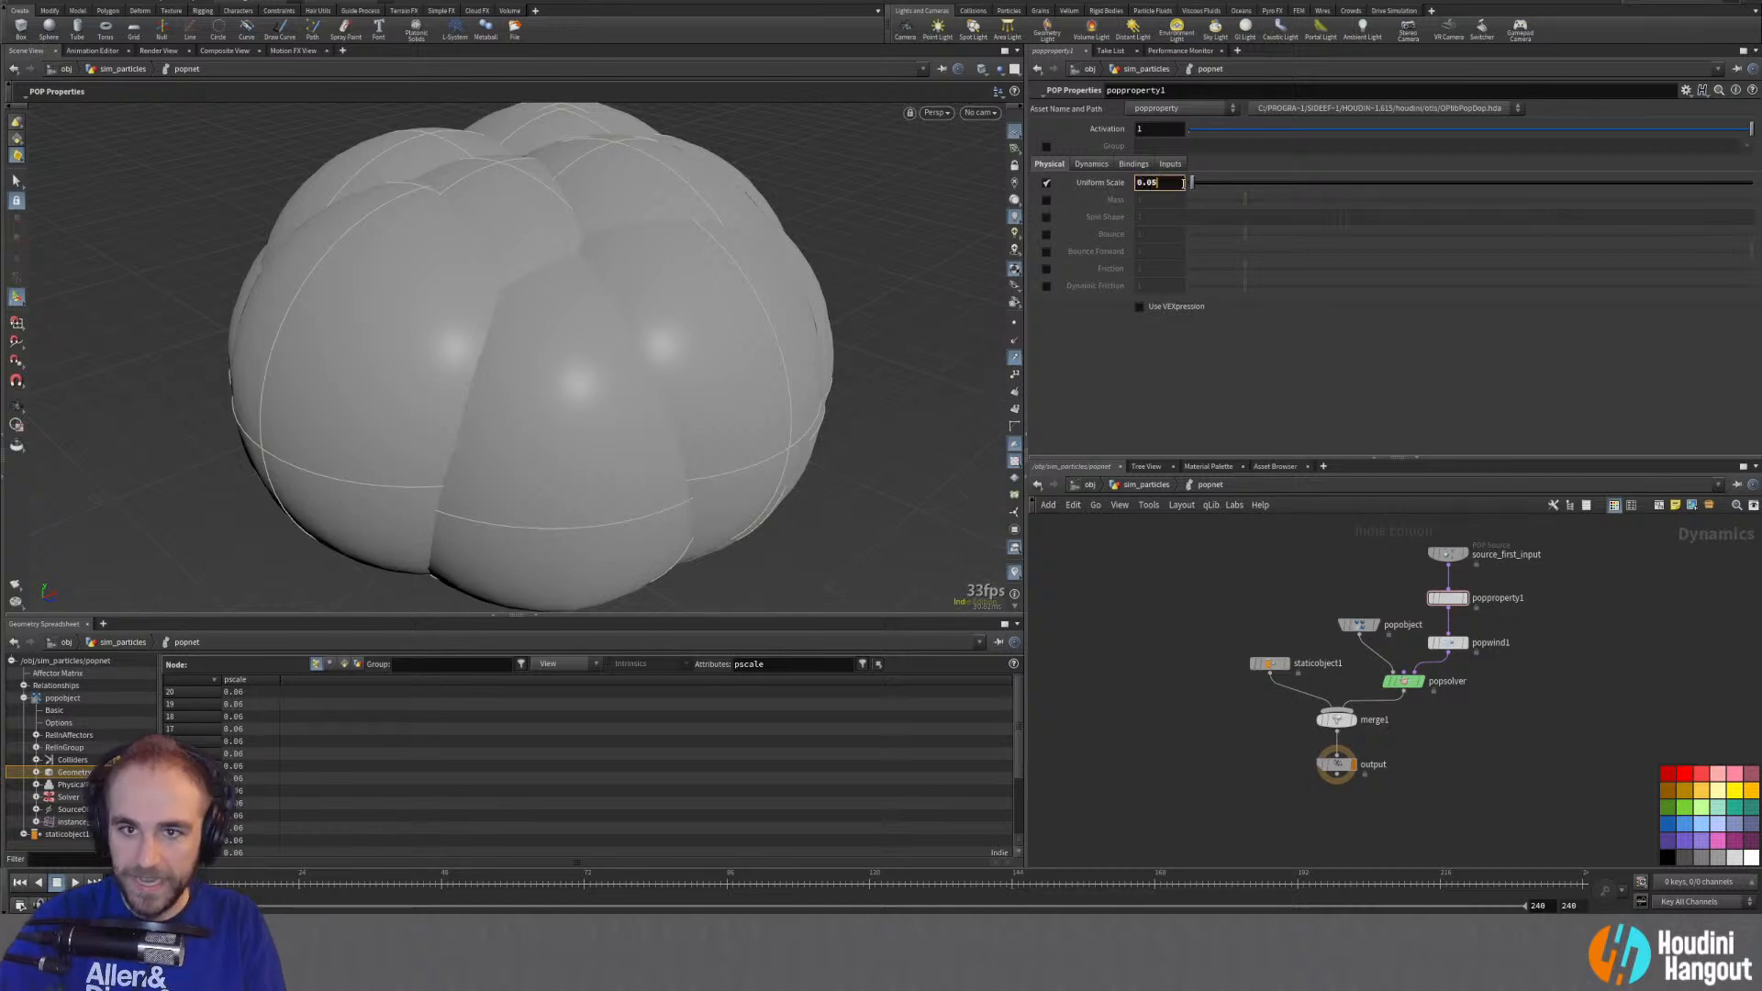
pyautogui.press('Return')
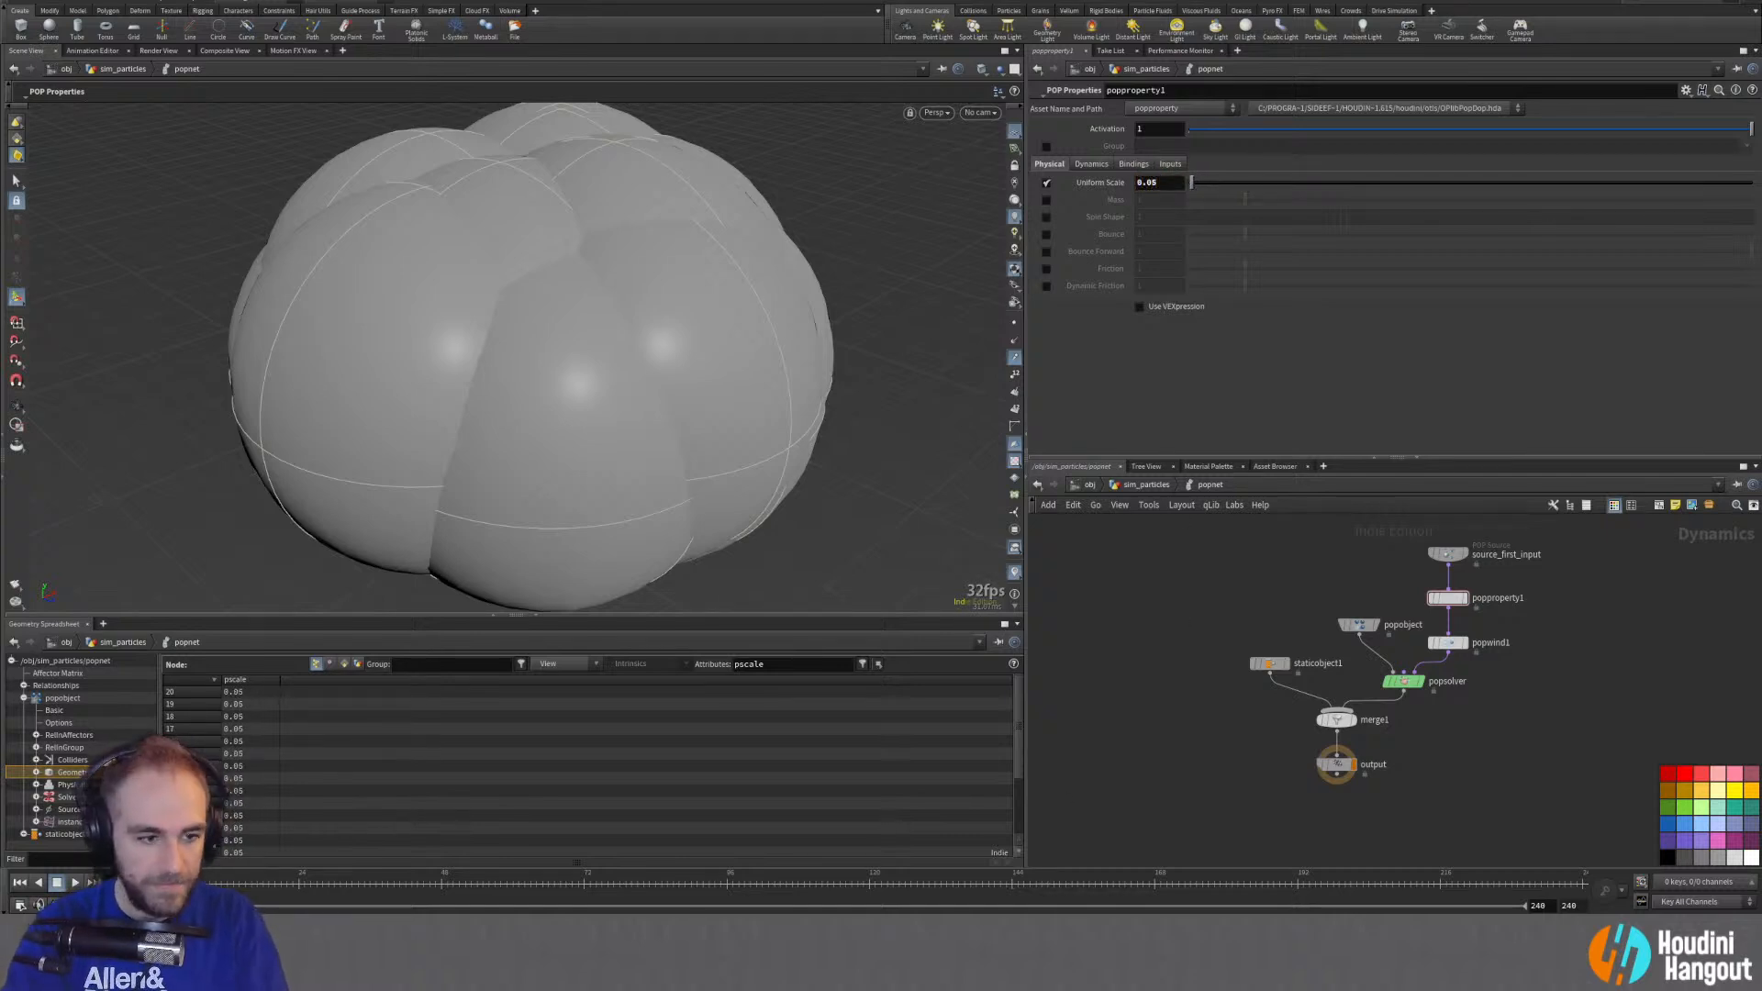
pyautogui.press('u')
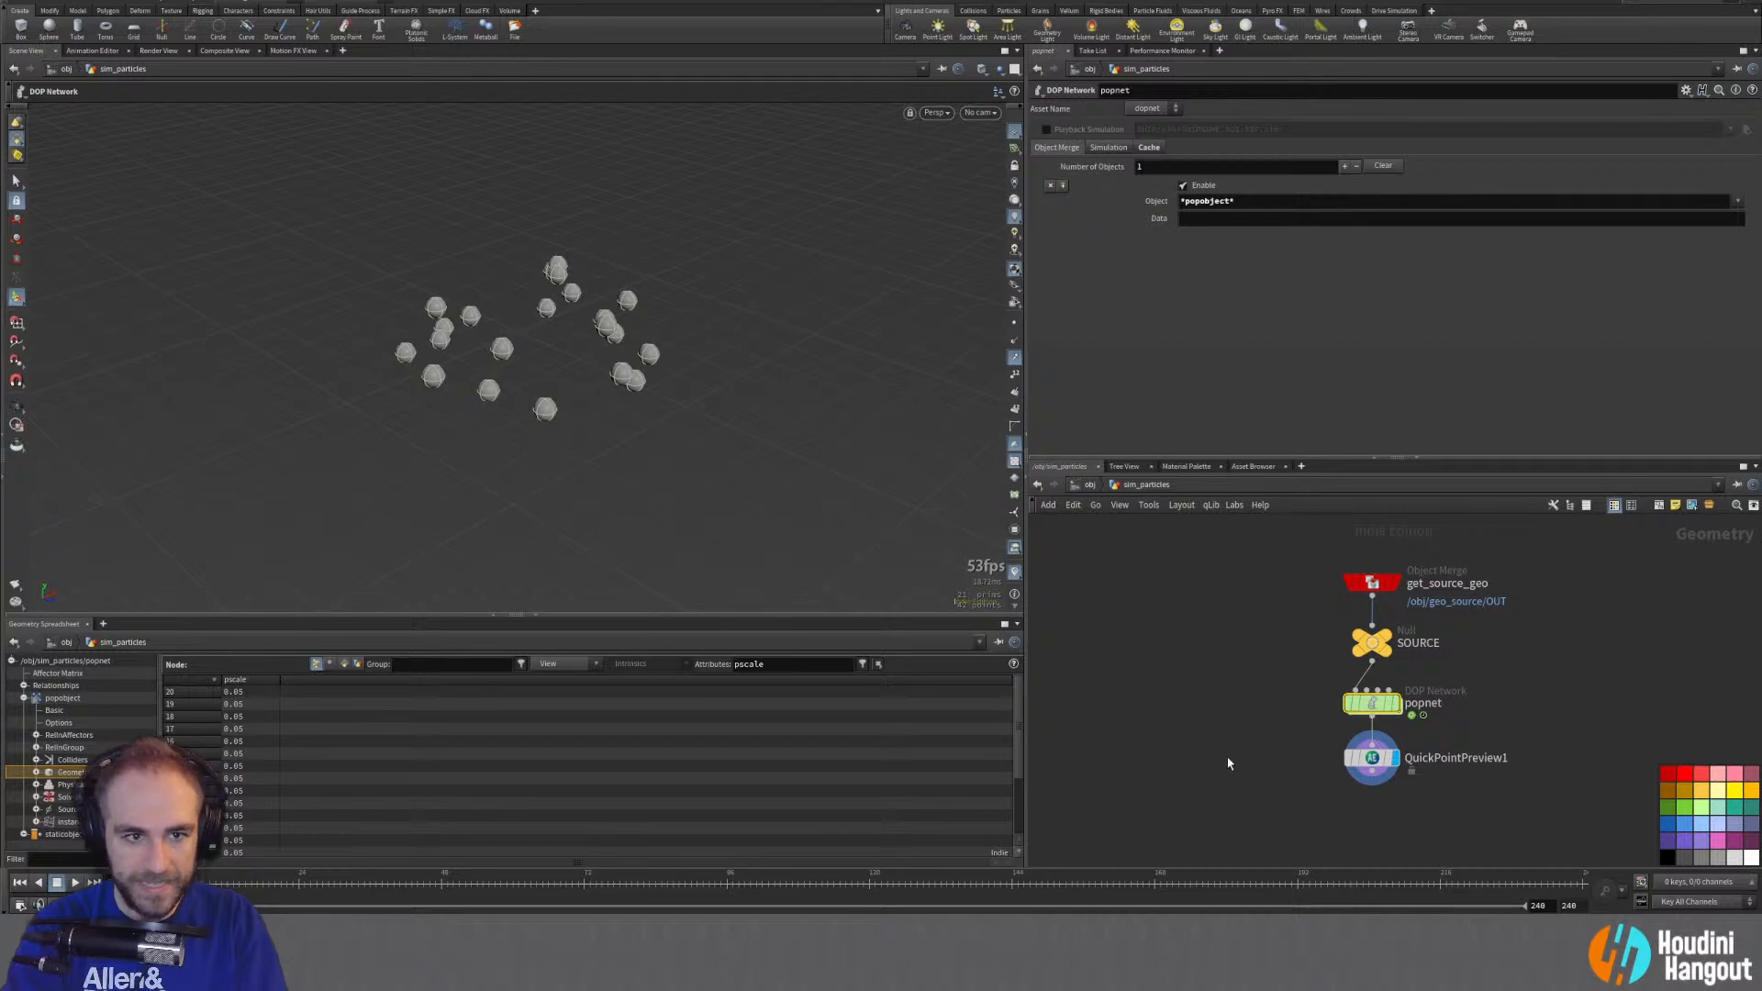
pyautogui.click(75, 882)
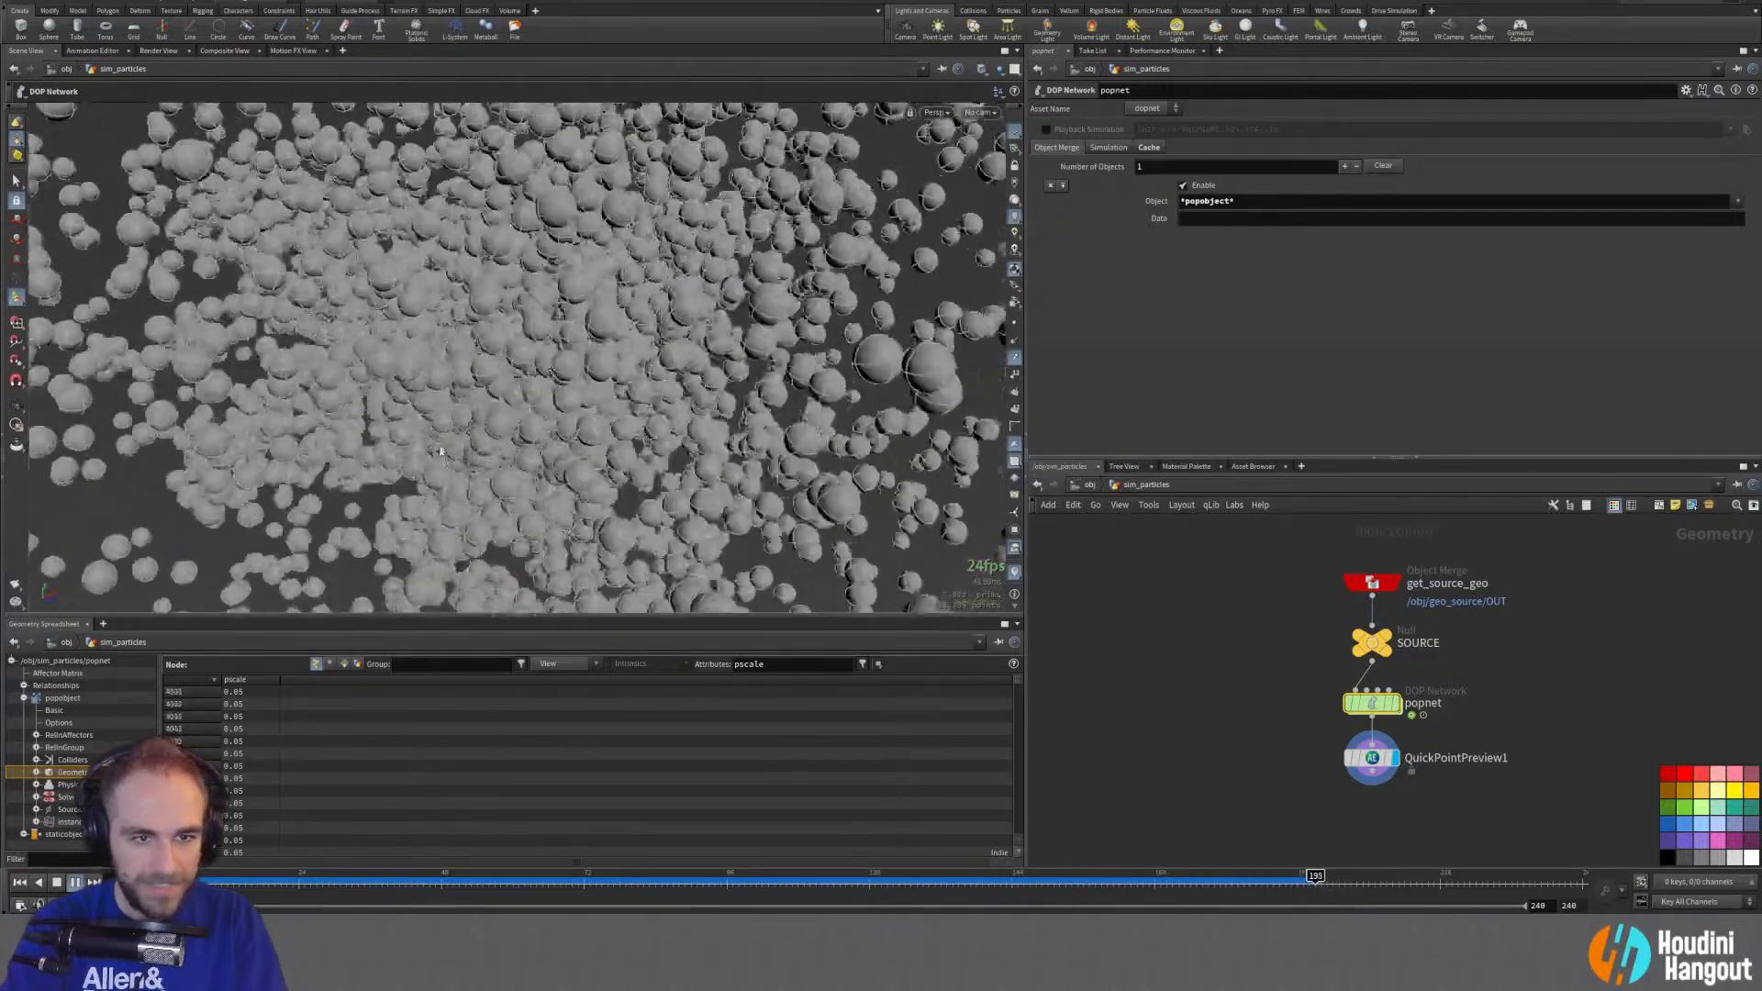
pyautogui.hotkey('ctrl', 'Up')
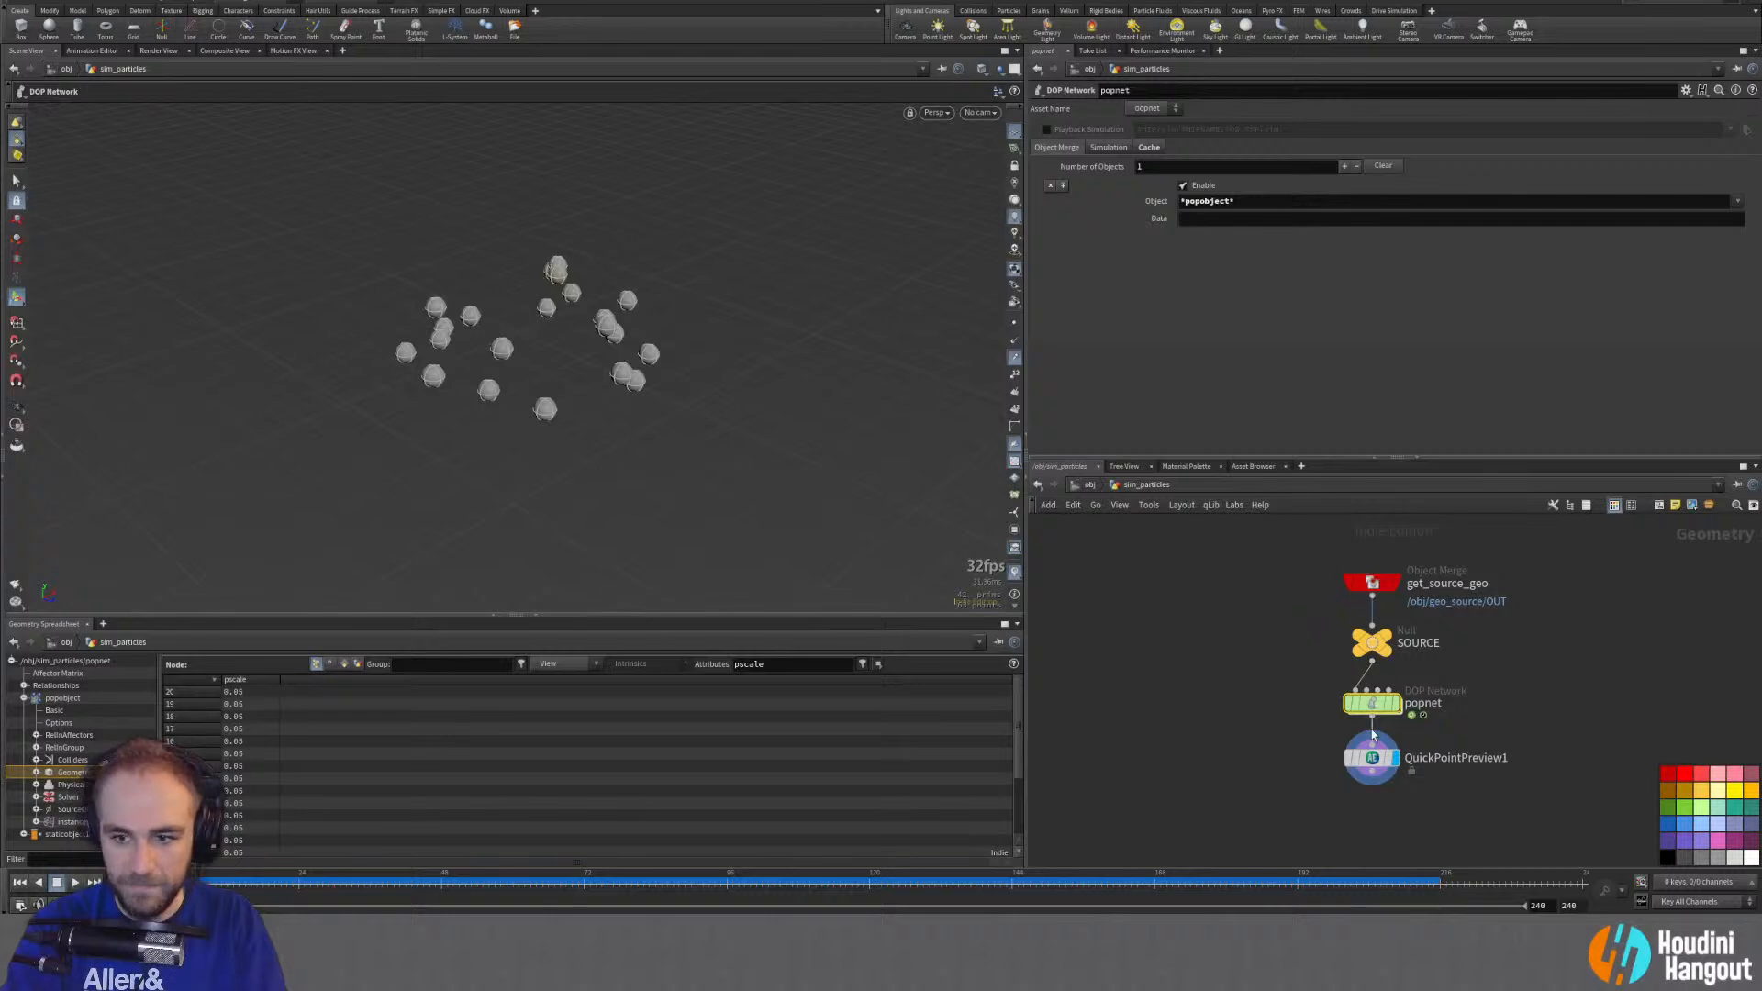
# Step: Reduce popproperty1's Uniform Scale to 0.025 inside popnet and return to the sim_particles level
pyautogui.doubleClick(1372, 703)
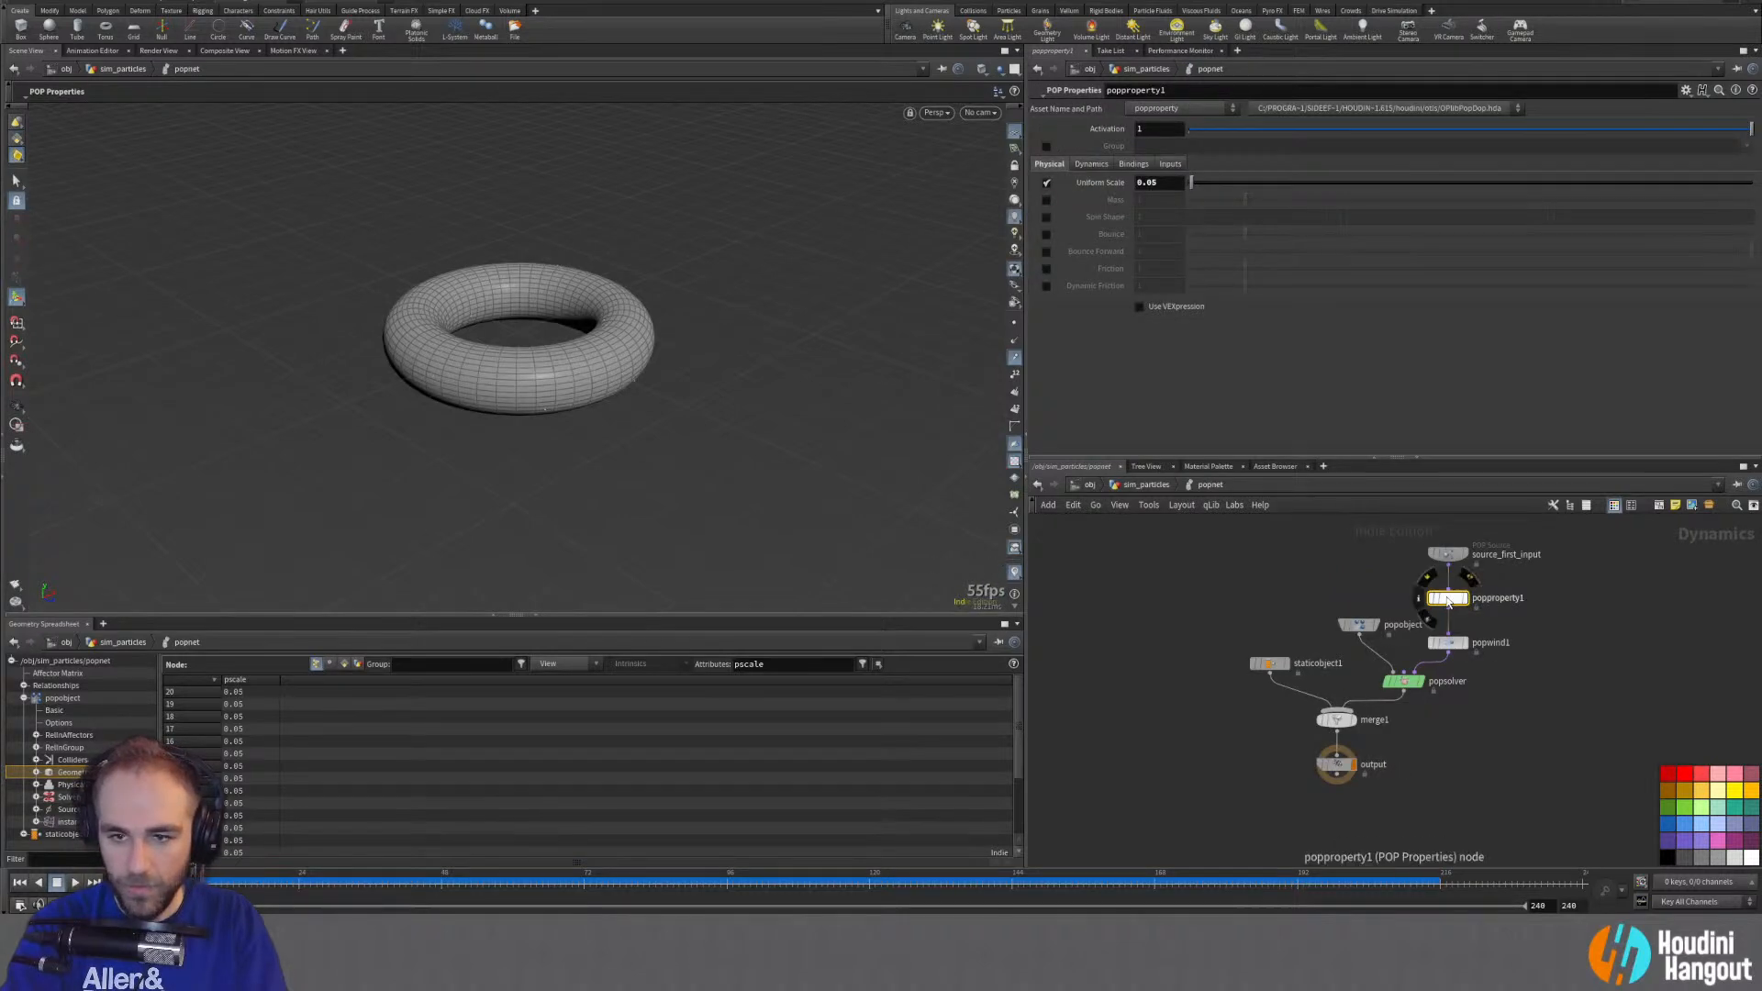
pyautogui.doubleClick(1156, 186)
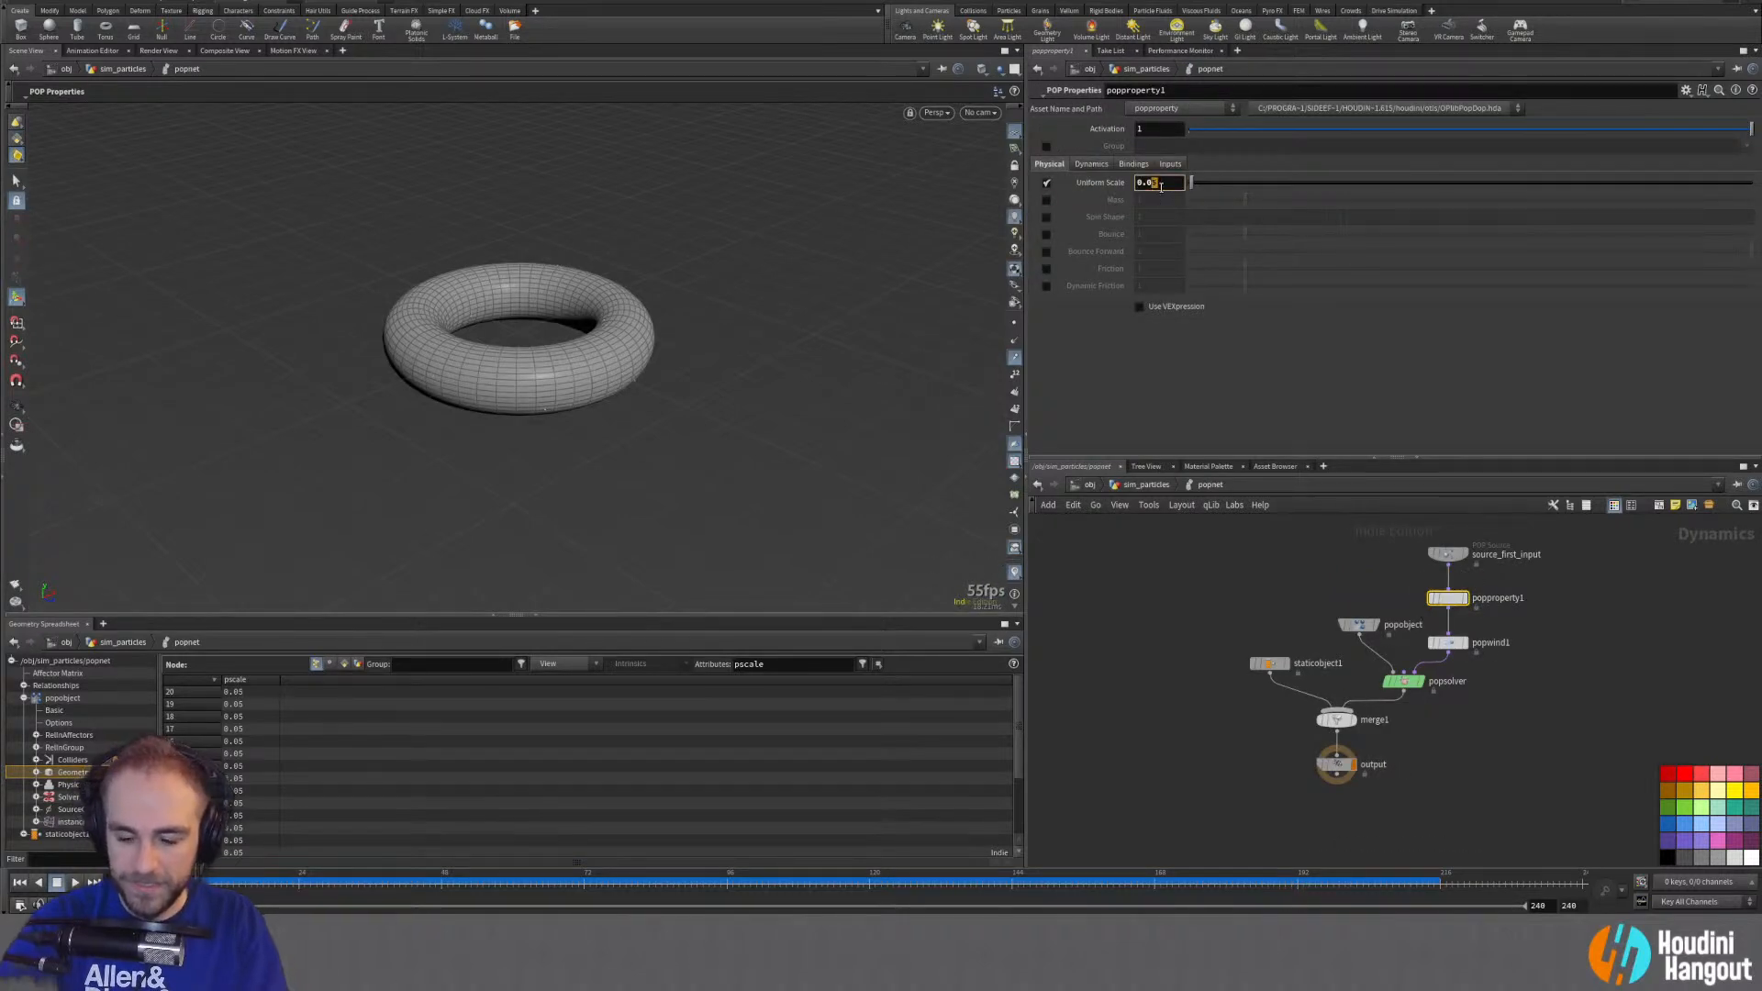
pyautogui.write('0.025')
pyautogui.press('Return')
pyautogui.press('u')
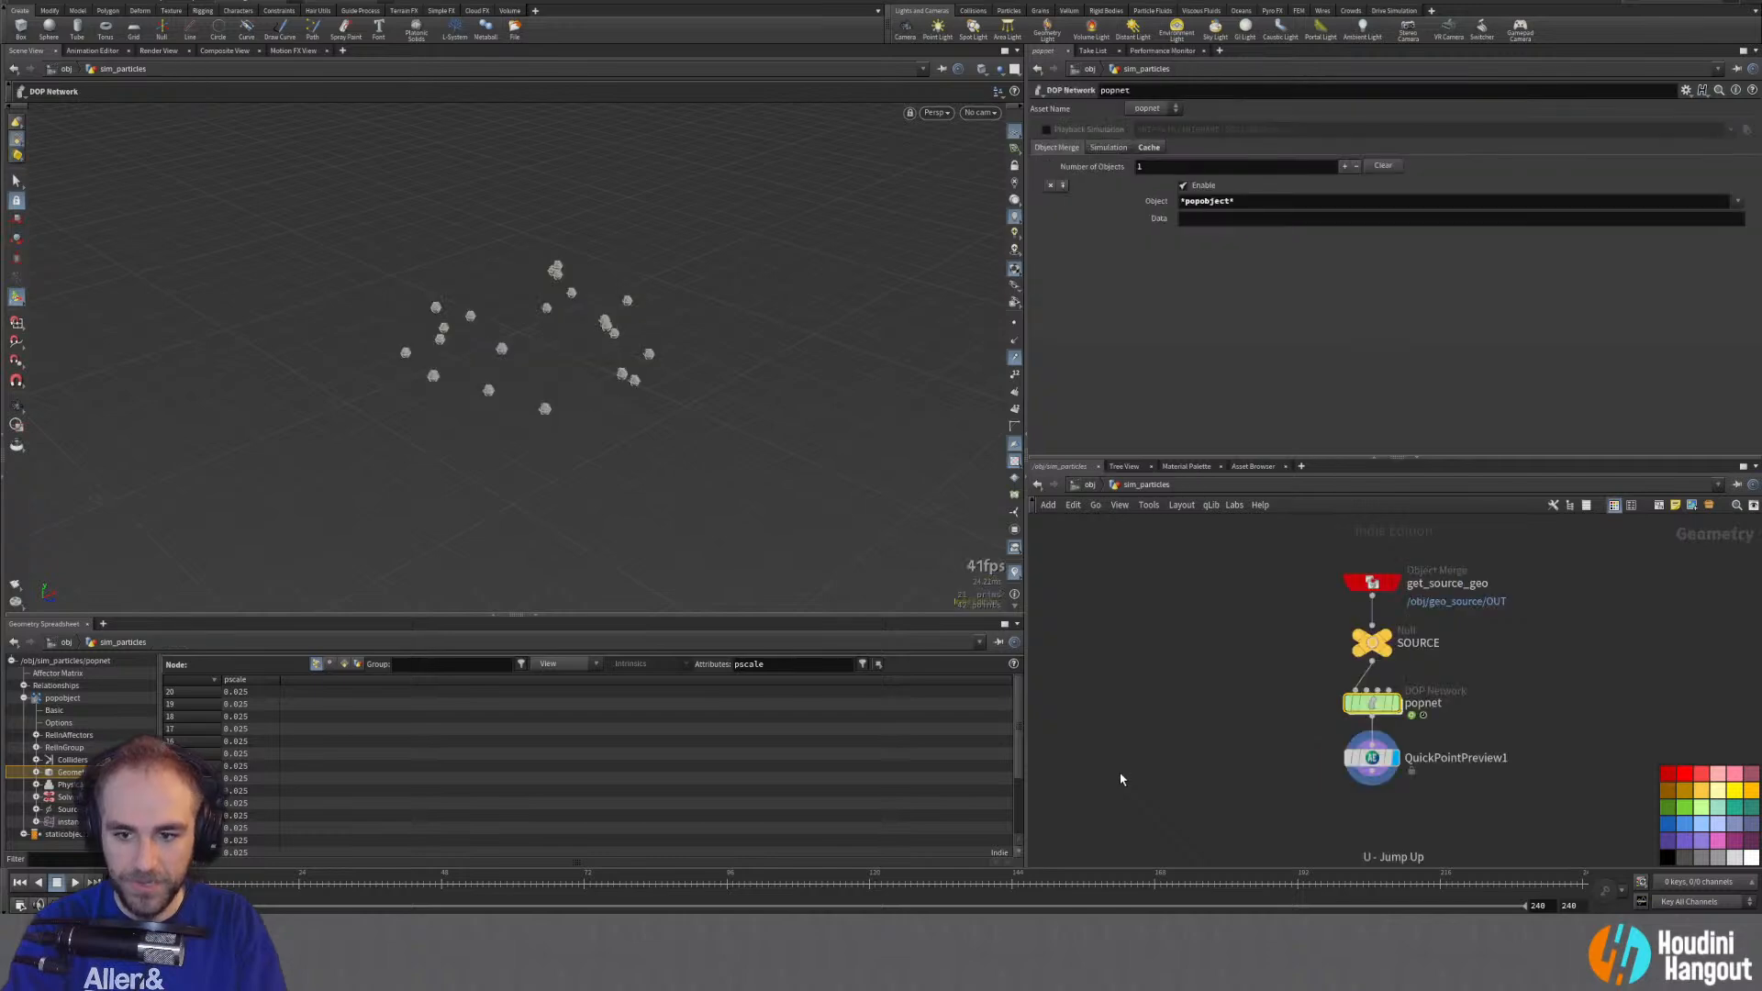
# Step: Set popproperty1's Uniform Scale to 0.01, then play the sphere preview at the sim_particles level and return to the first frame
pyautogui.press('i')
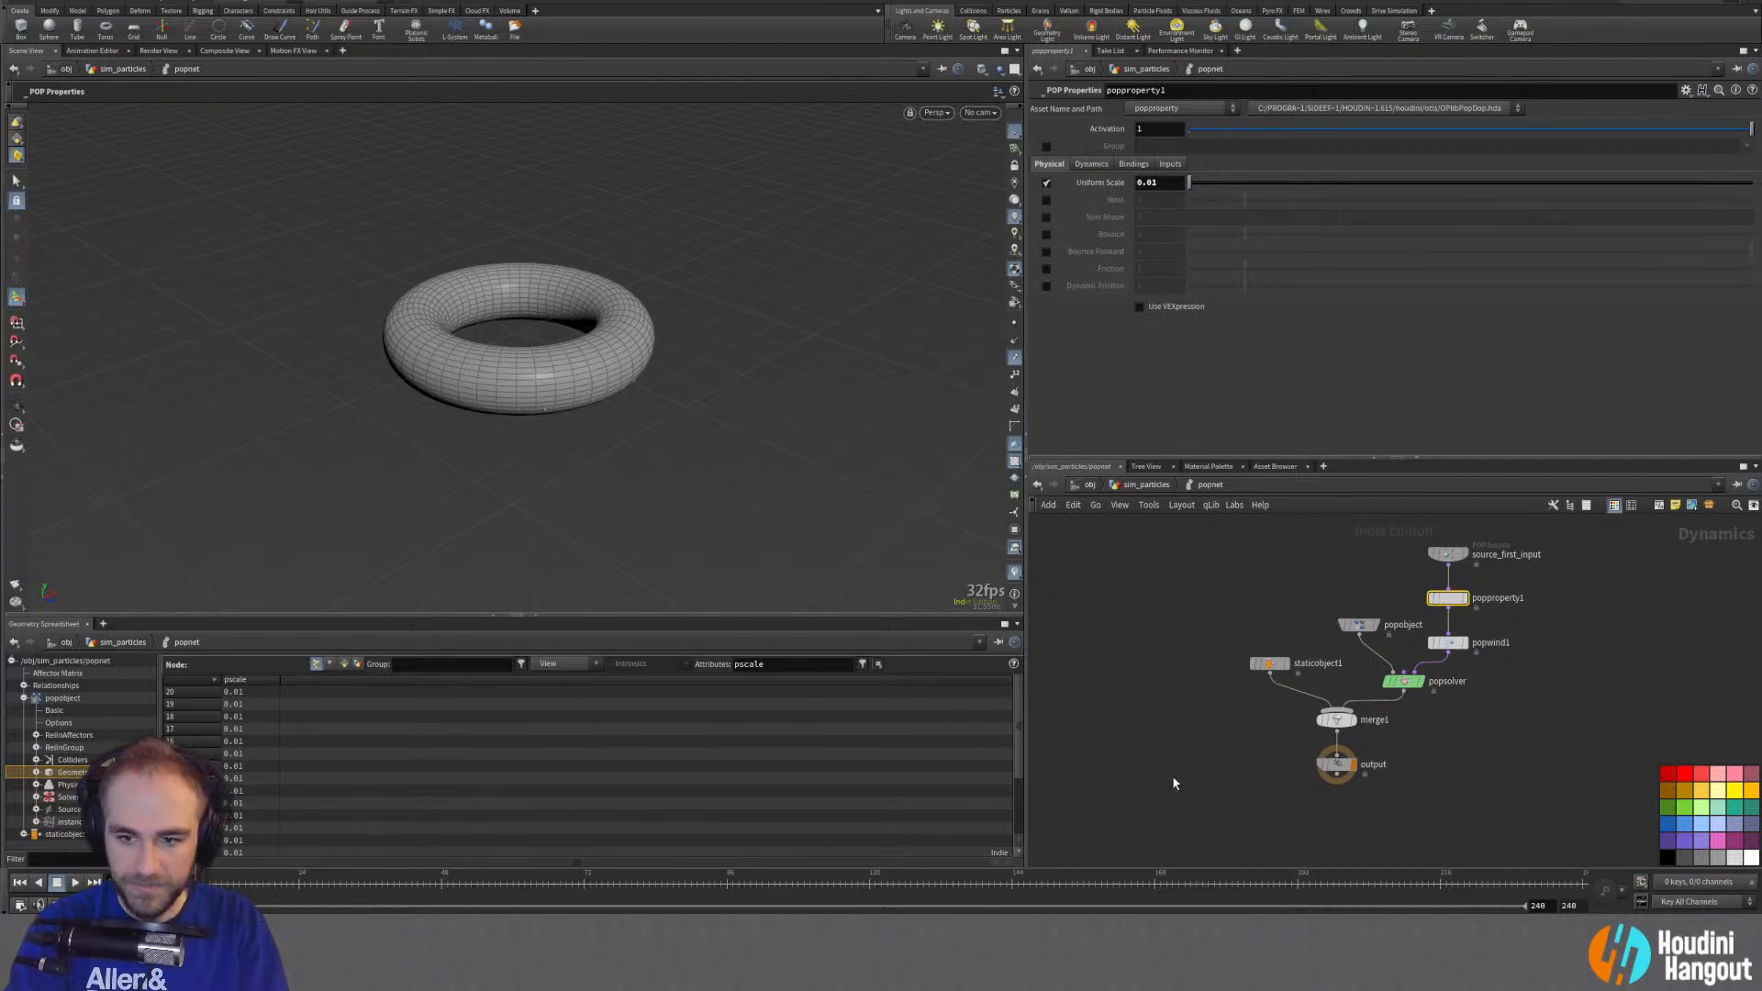
pyautogui.press('u')
pyautogui.click(75, 882)
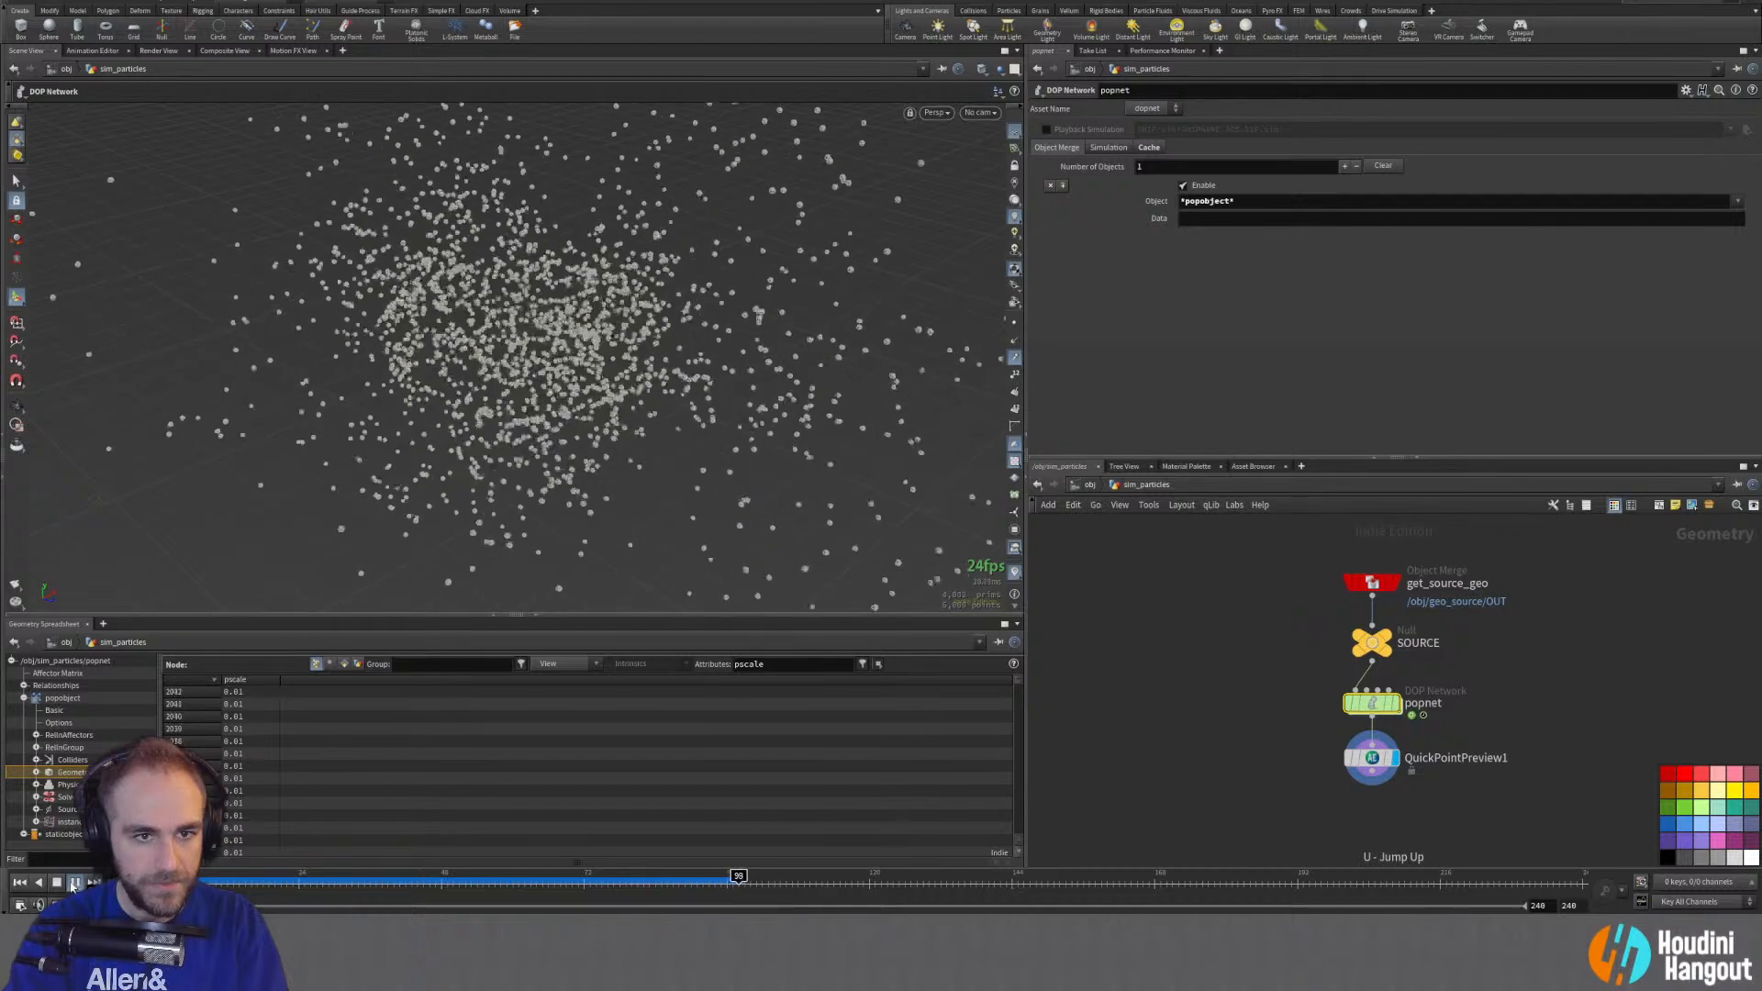
pyautogui.click(20, 883)
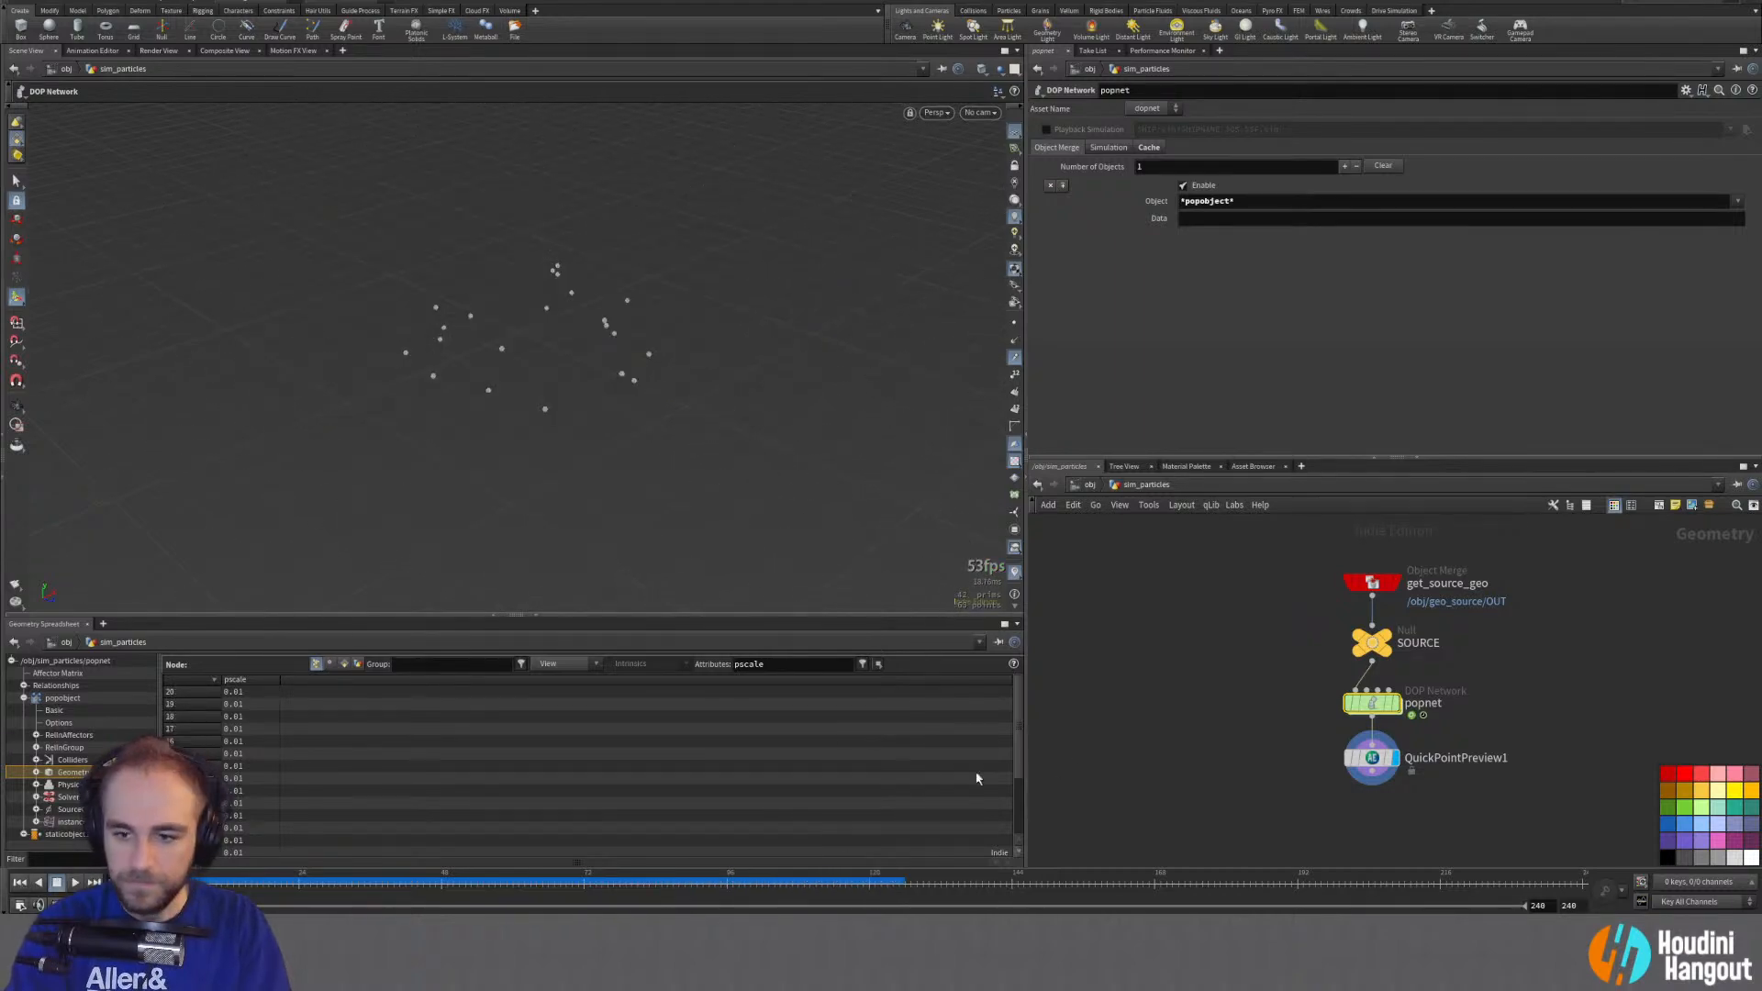
# Step: Move QuickPointPreview1 off to the side of the node chain and display popnet instead
pyautogui.click(1349, 774)
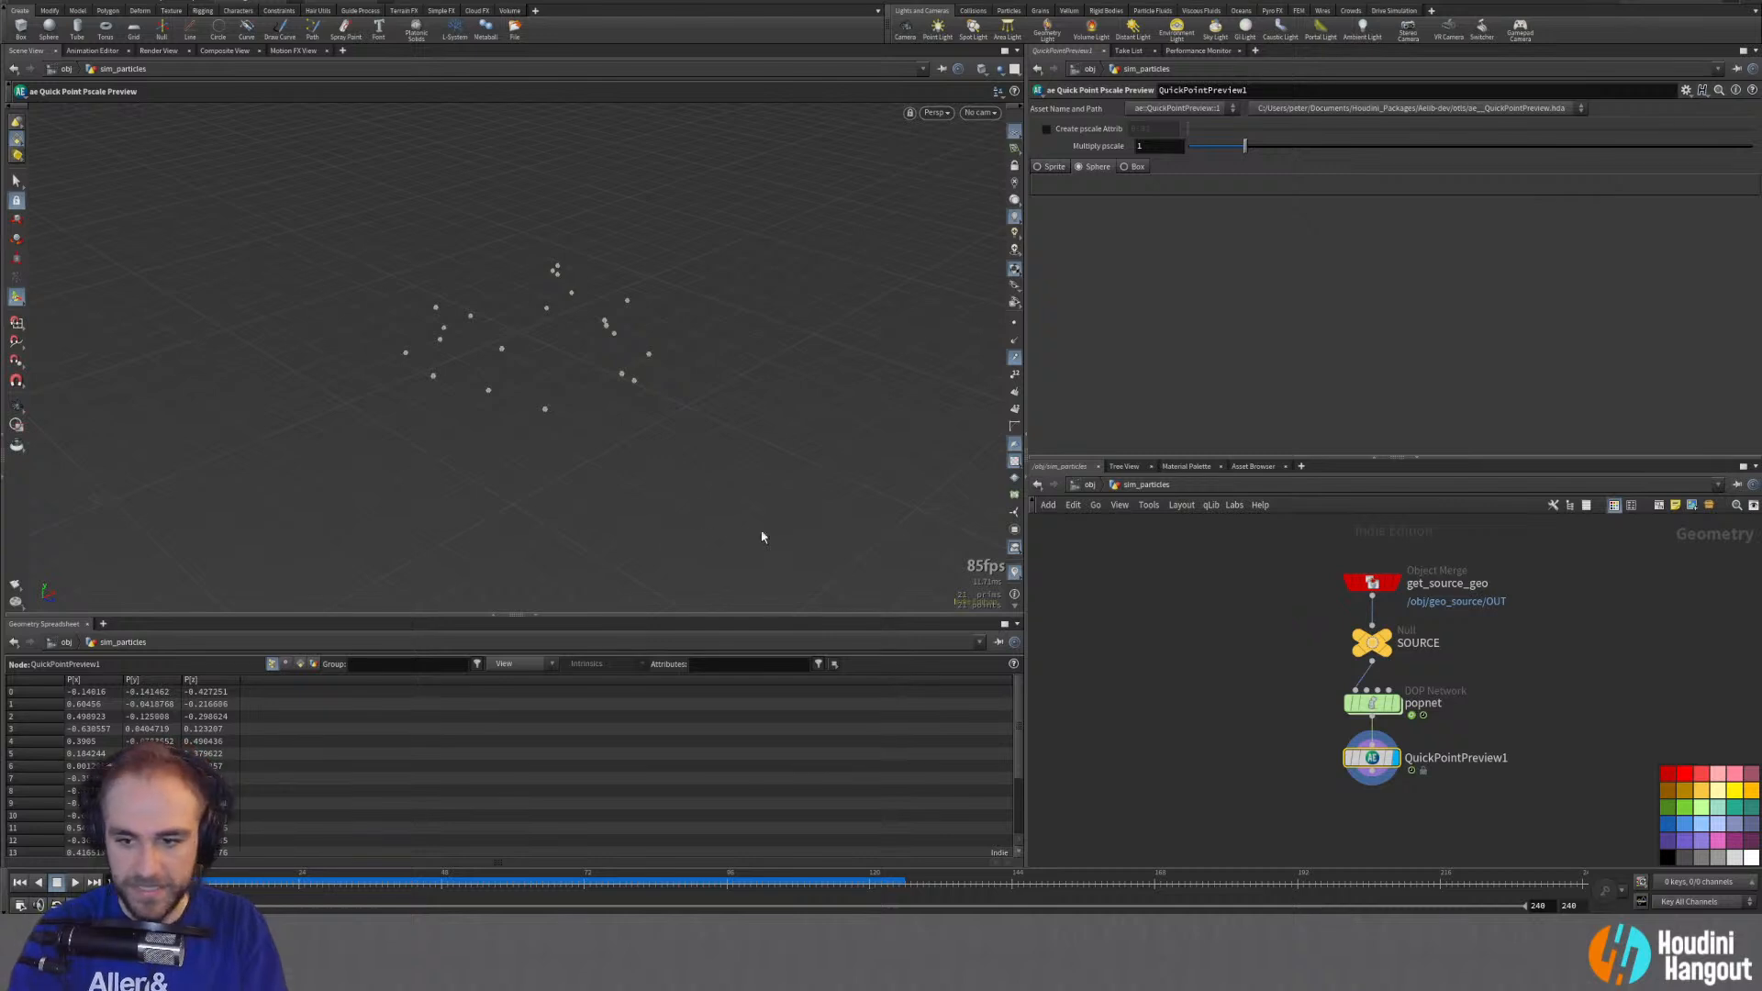
pyautogui.moveTo(1372, 758); pyautogui.dragTo(1148, 788)
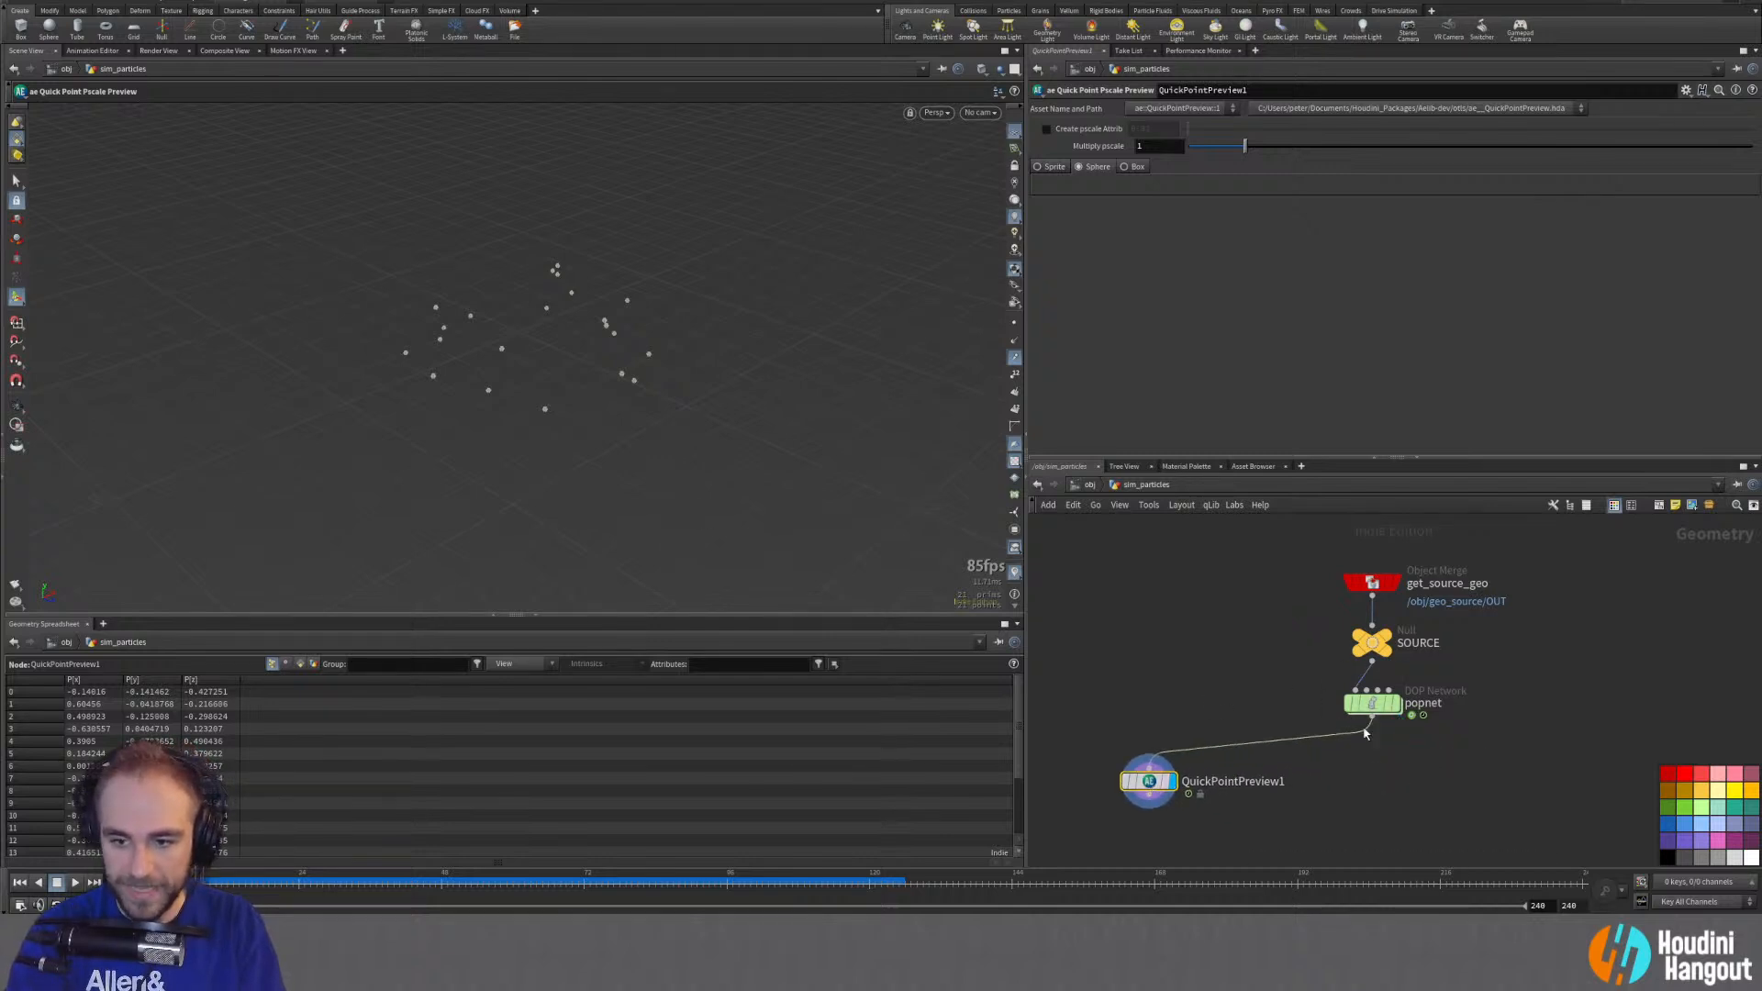
pyautogui.click(1372, 703)
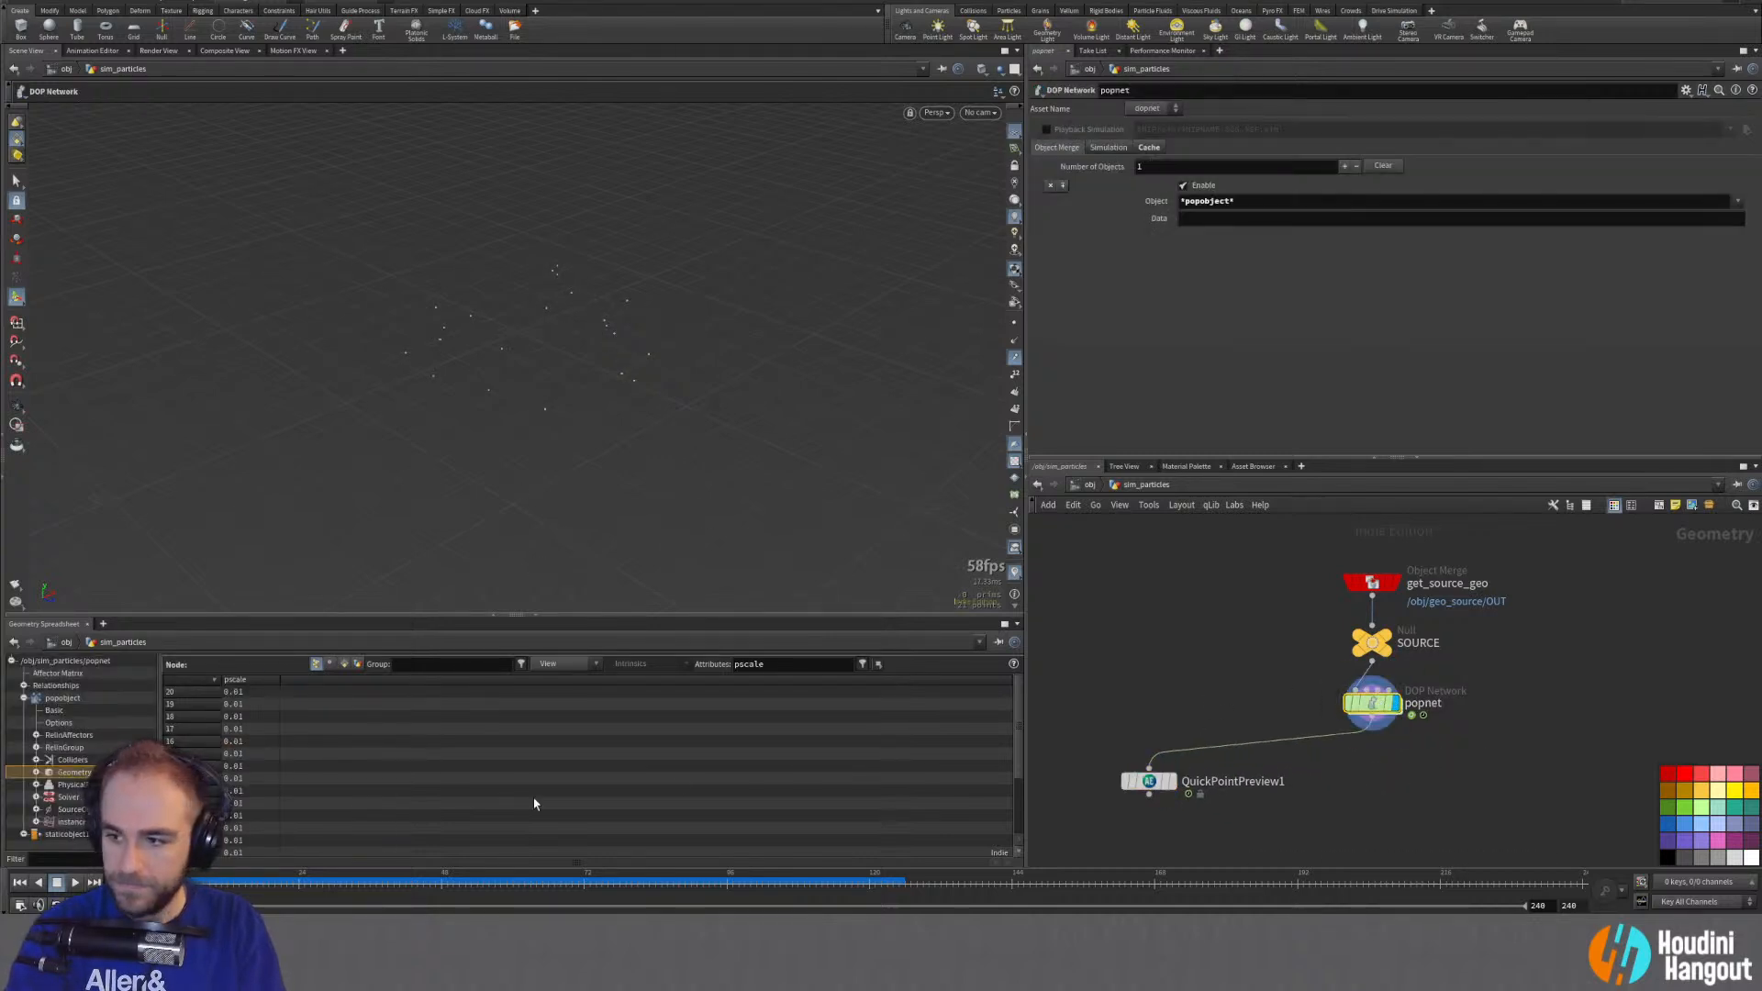
# Step: Play popnet's particle simulation to review the particle motion, then rewind to the first frame and stop
pyautogui.click(74, 883)
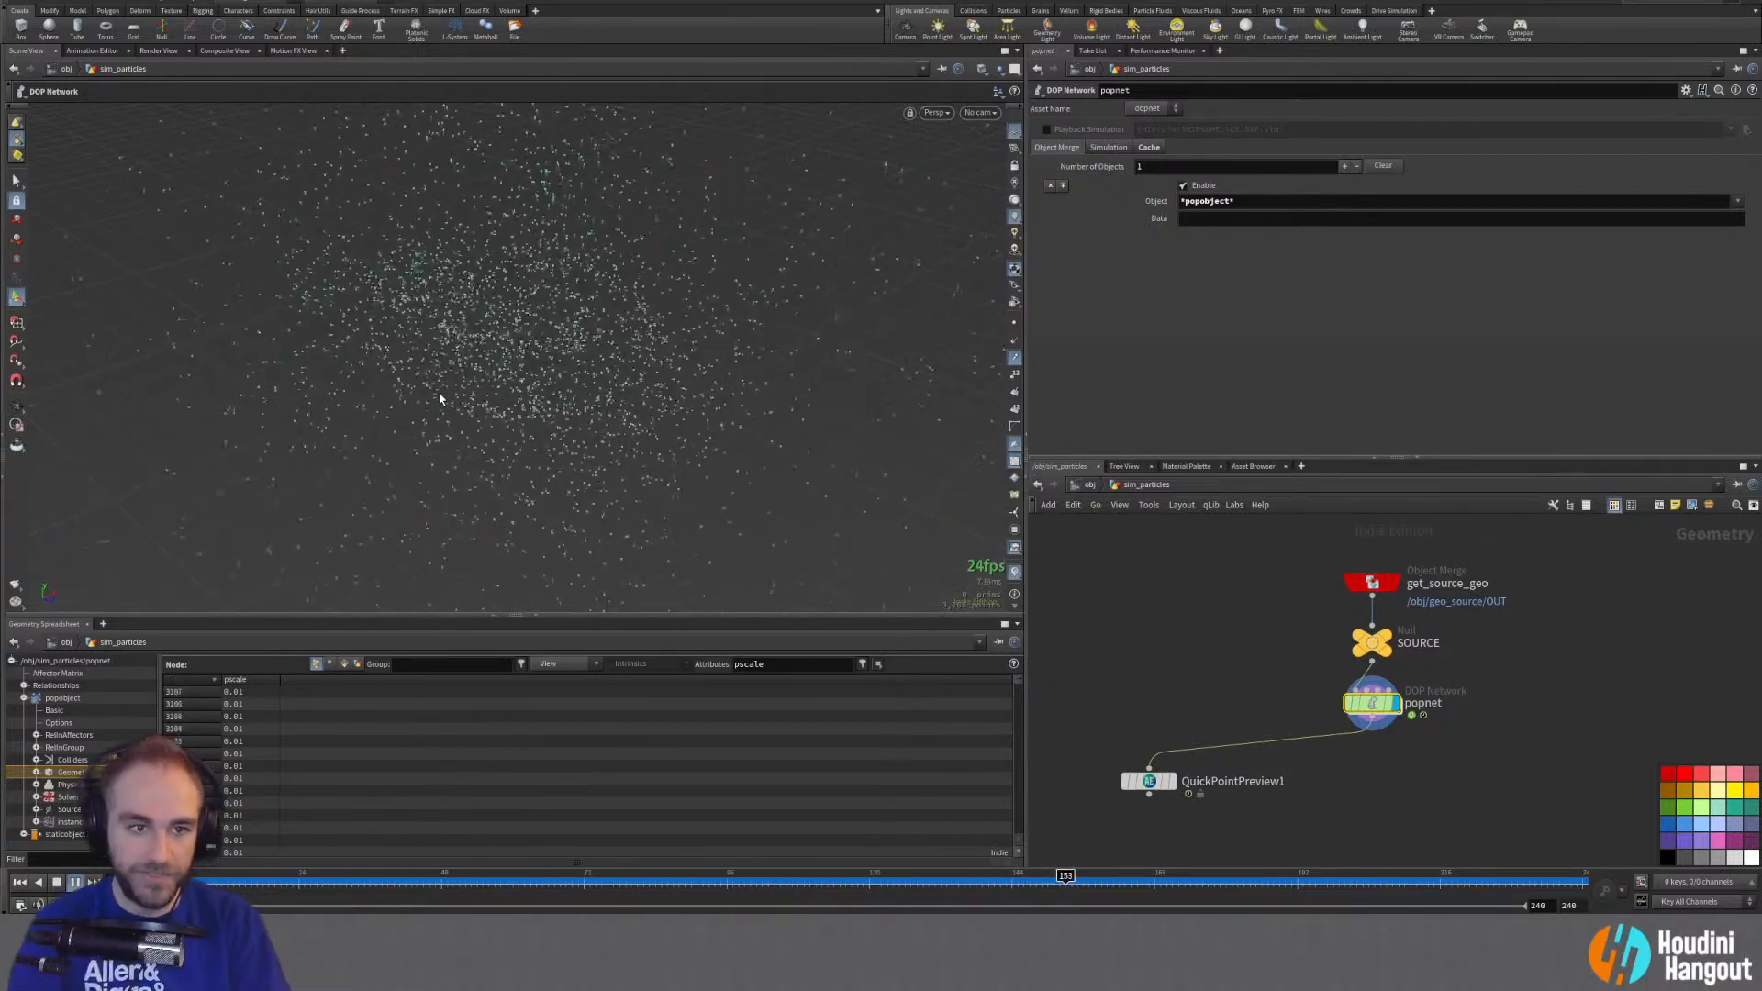
pyautogui.click(19, 881)
pyautogui.click(56, 881)
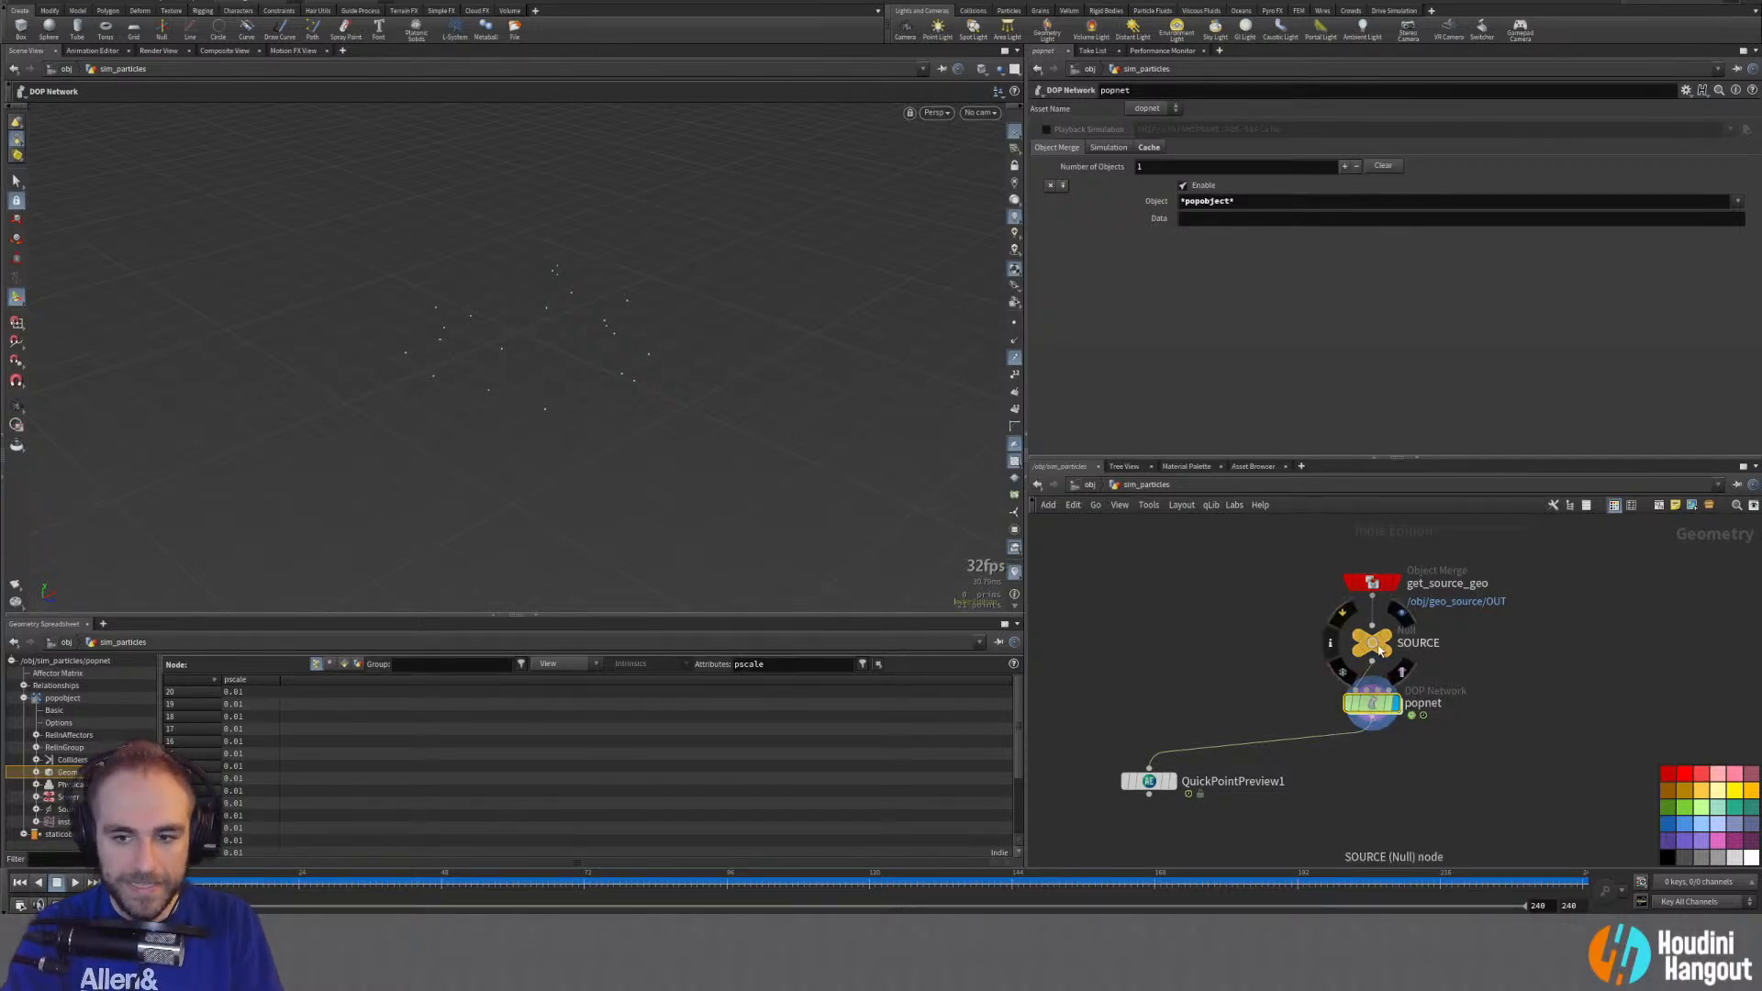
# Step: Add a POP Grains node inside popnet and insert it between popwind1 and popsolver, spacing the nodes evenly
pyautogui.doubleClick(1370, 704)
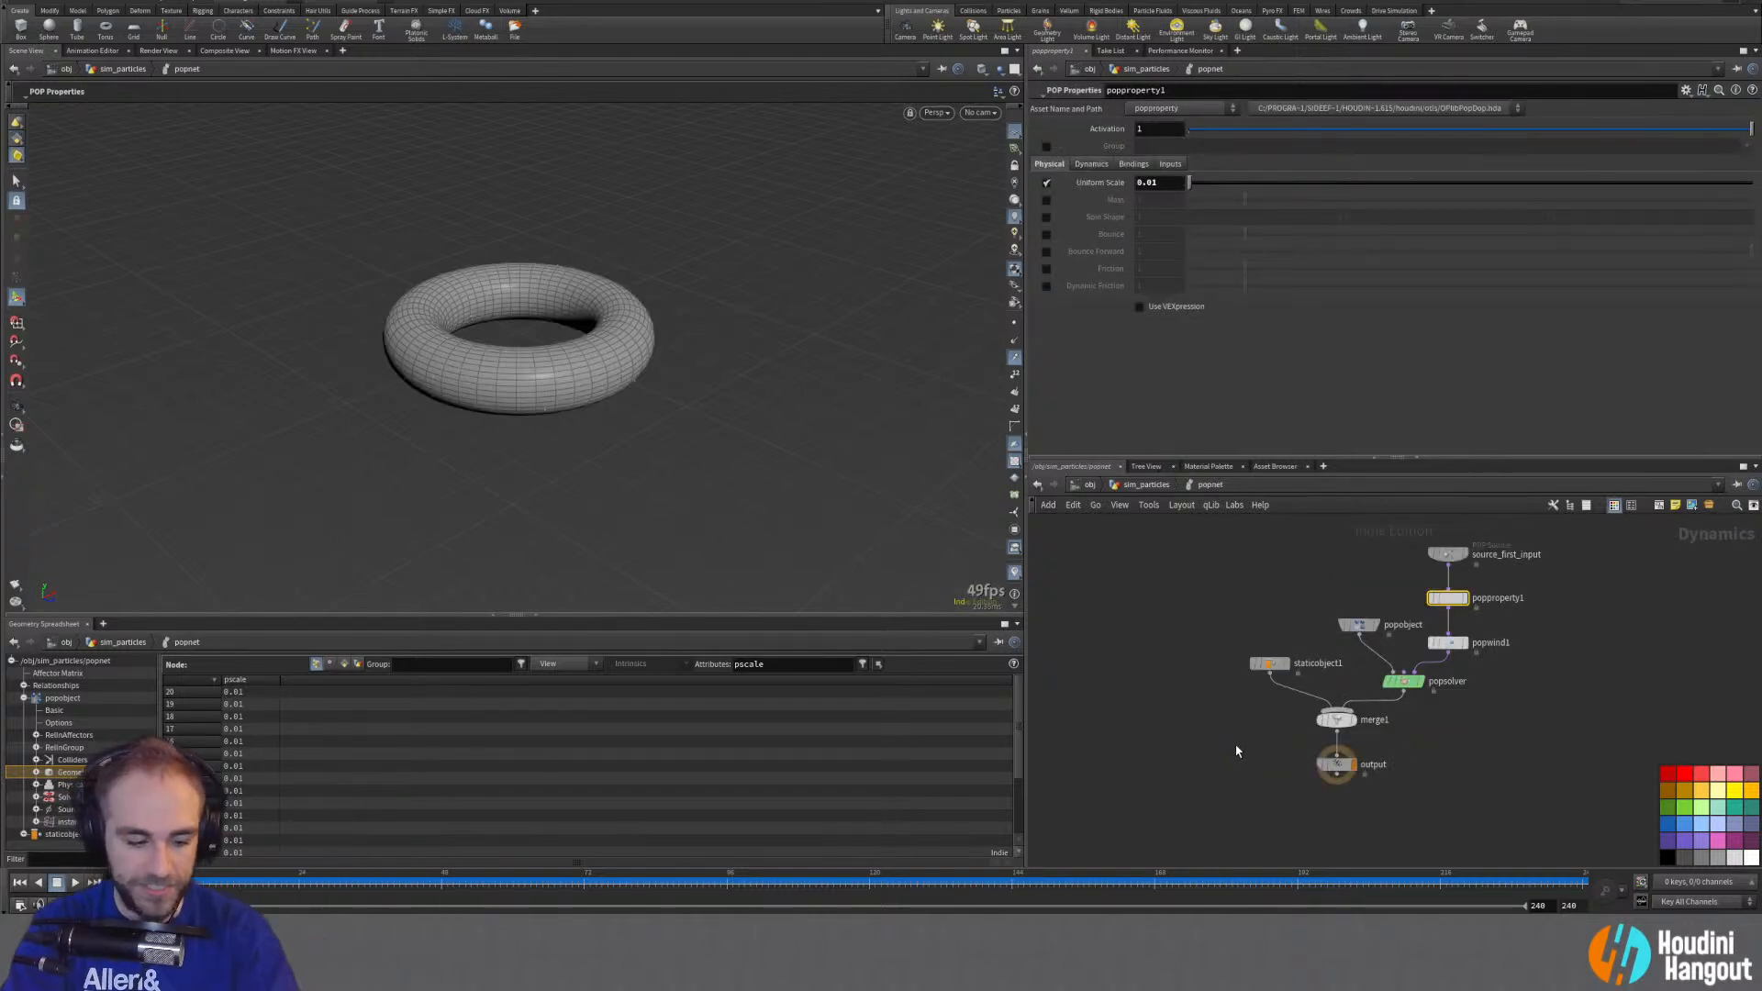
pyautogui.press('Tab')
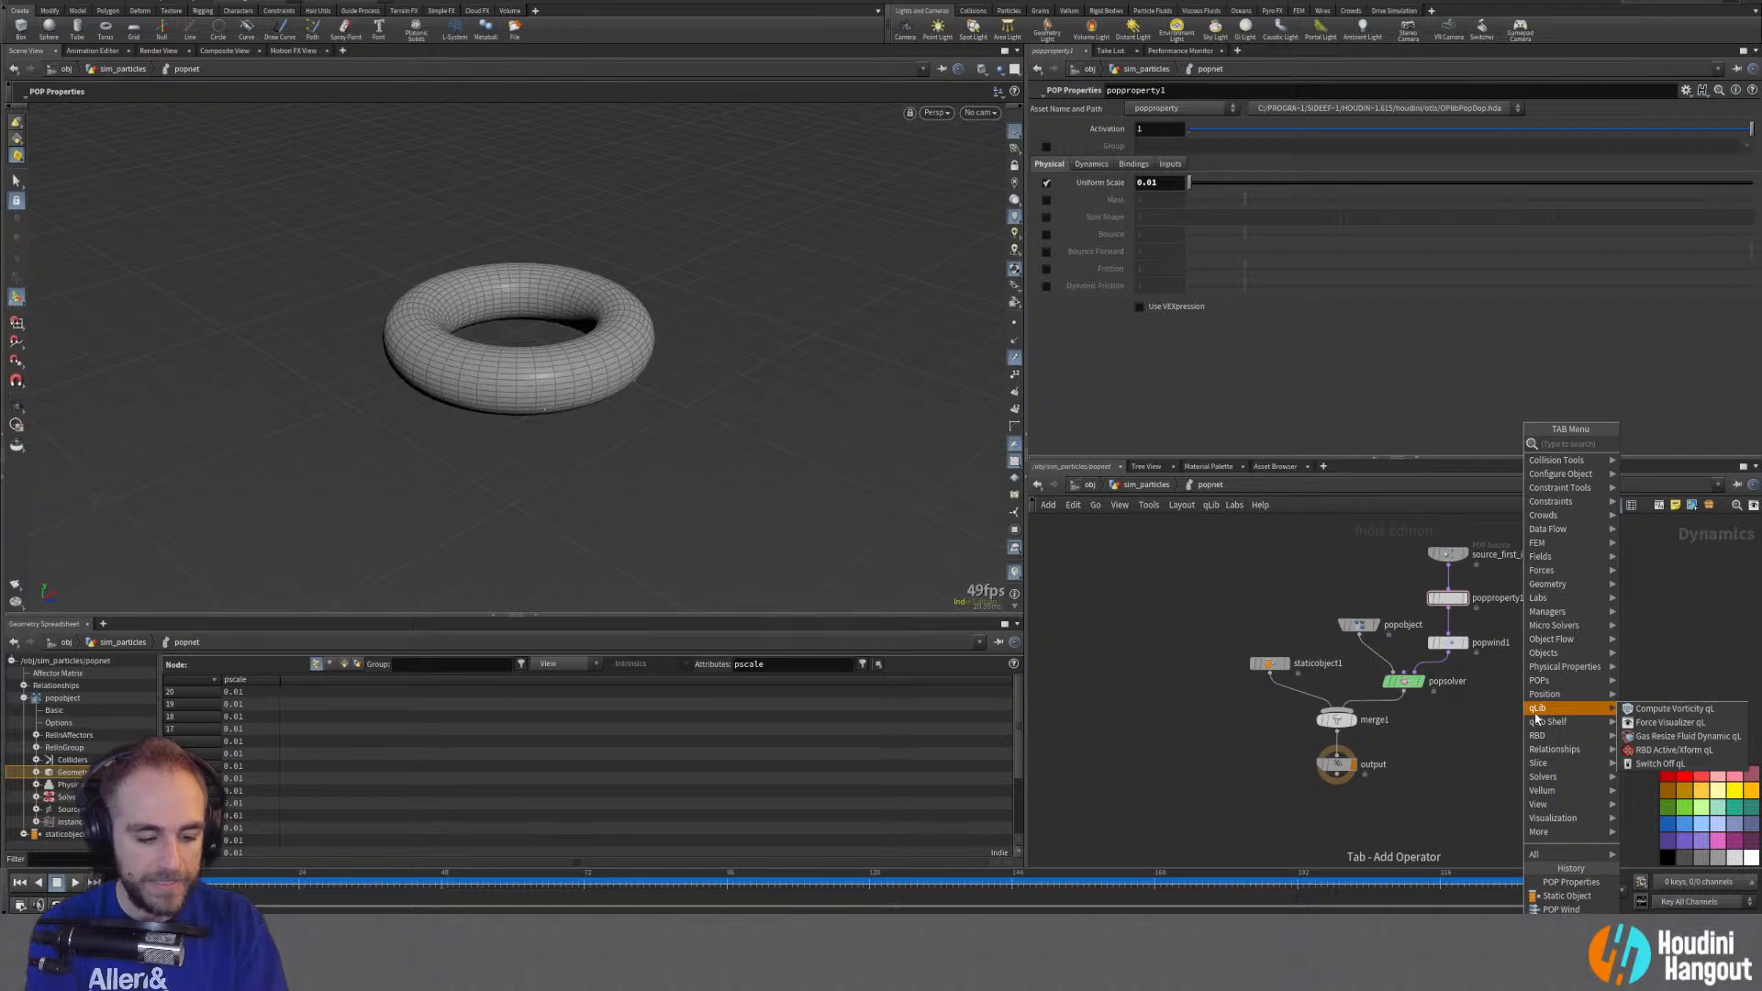
pyautogui.write('popwrangle')
pyautogui.press('Return')
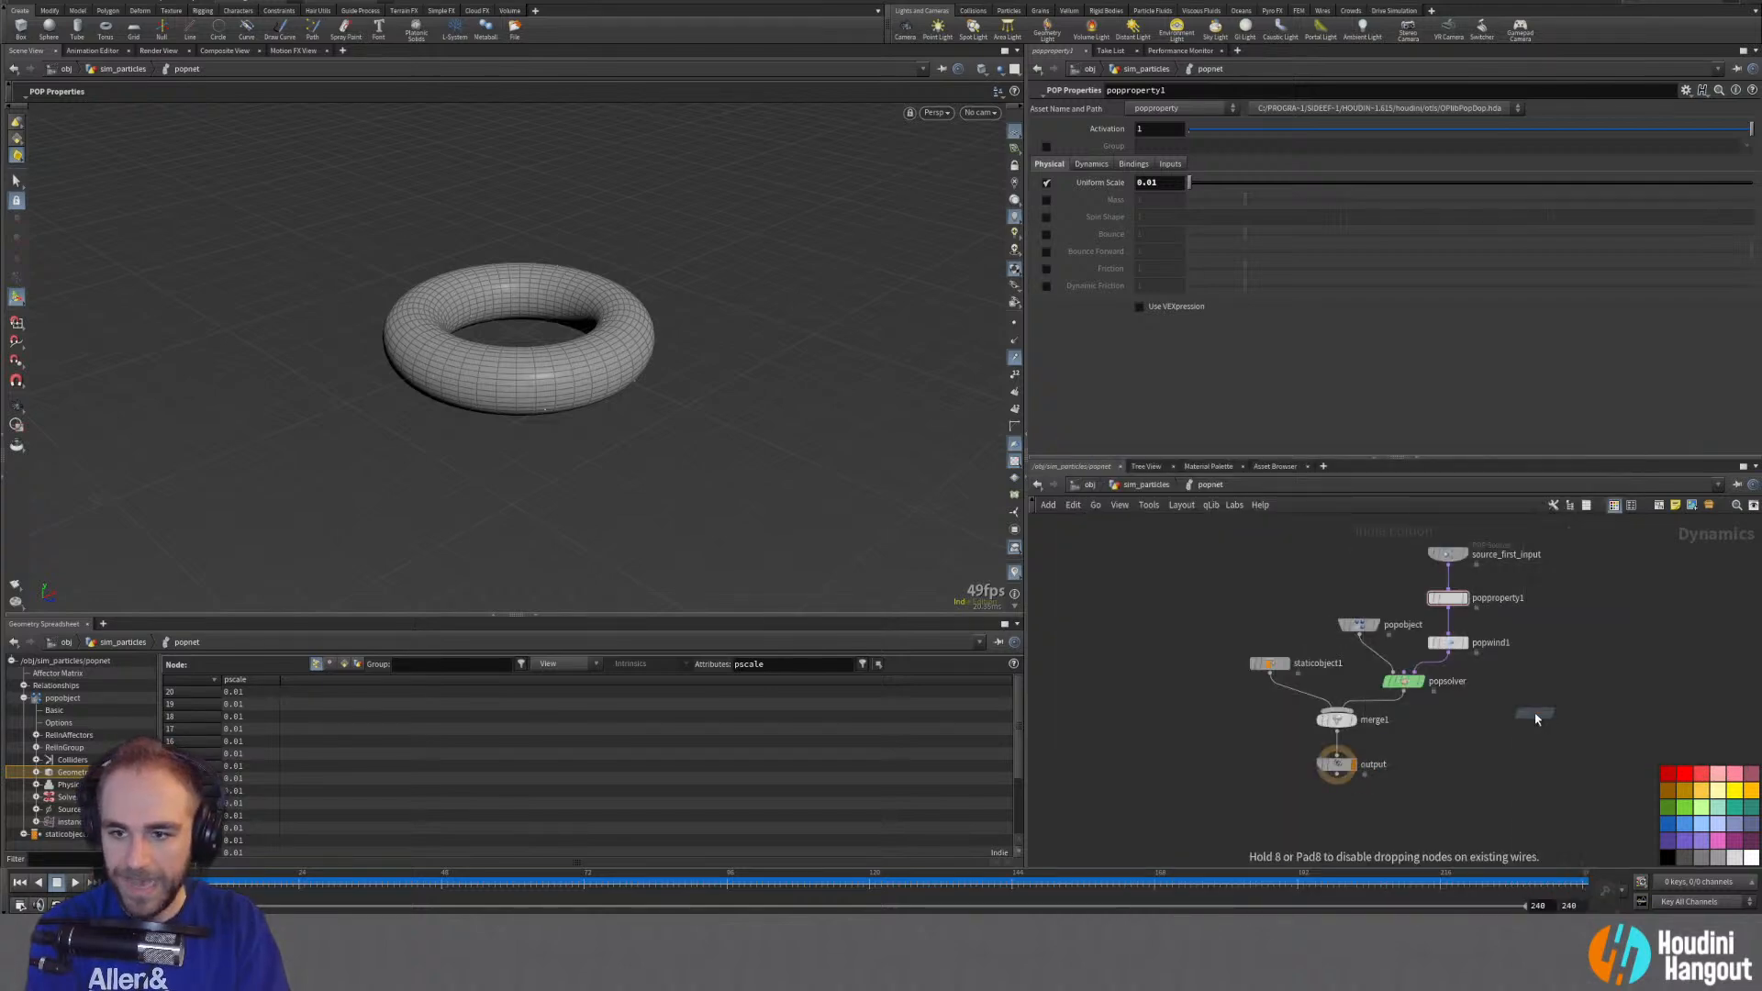
pyautogui.click(1536, 716)
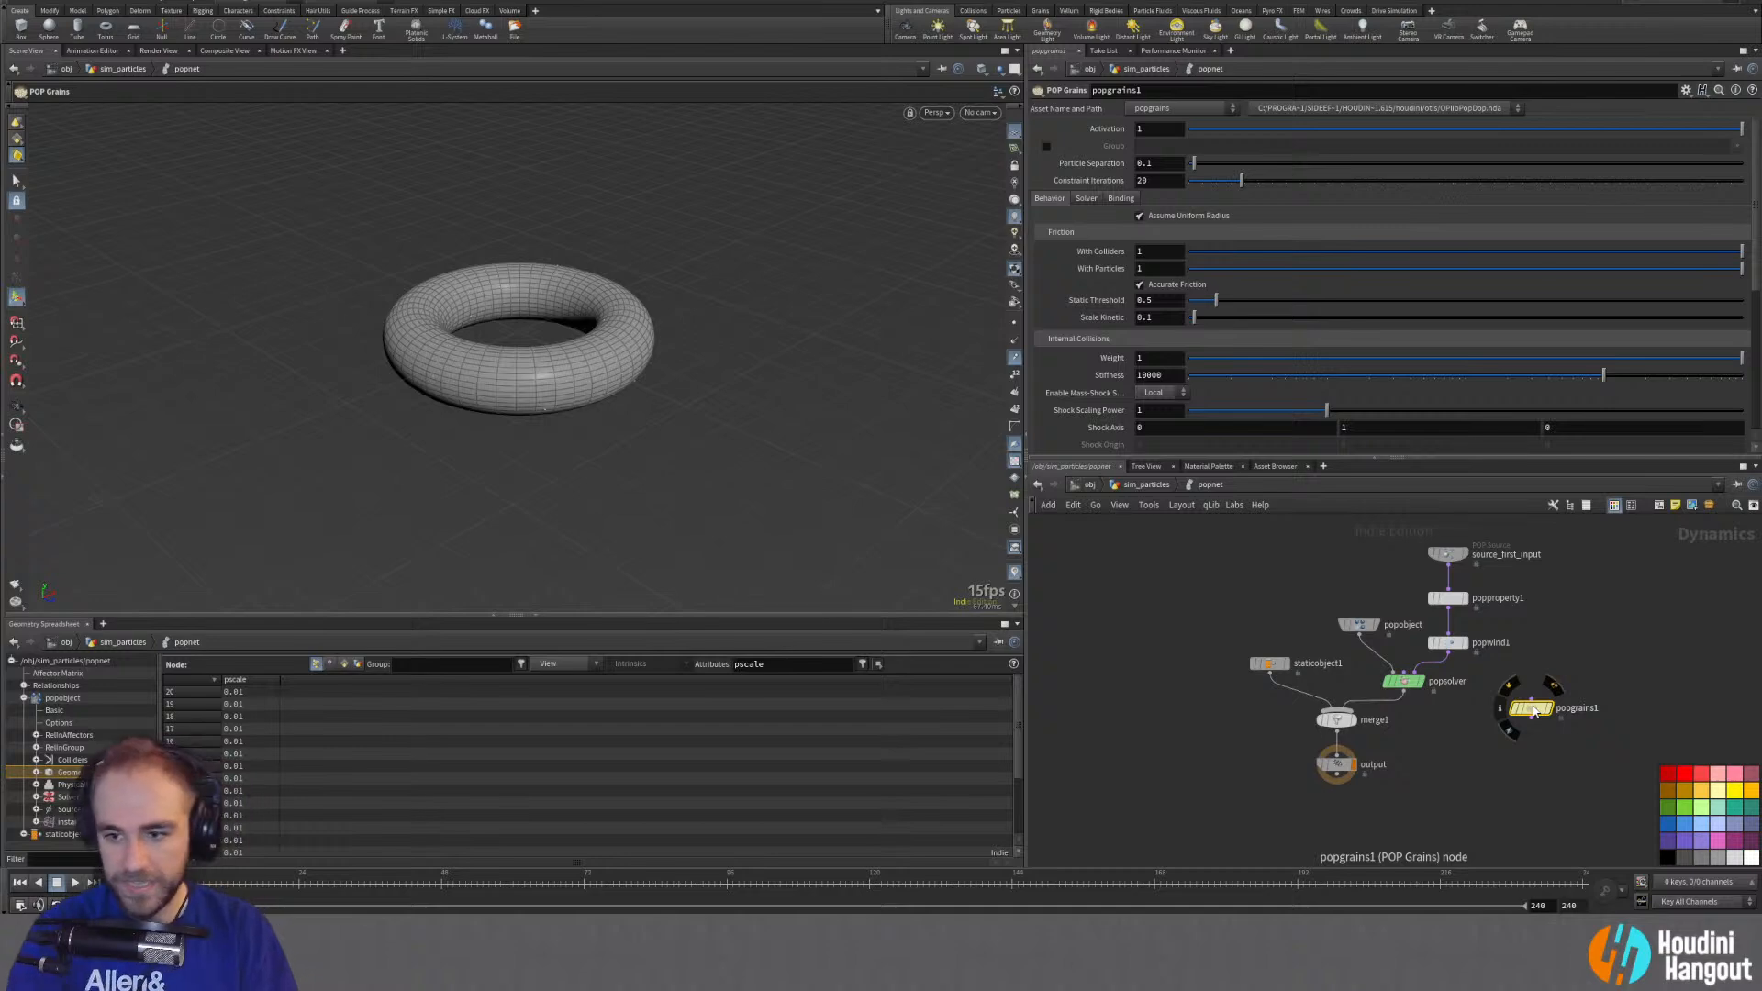
pyautogui.moveTo(1535, 711); pyautogui.dragTo(1447, 680)
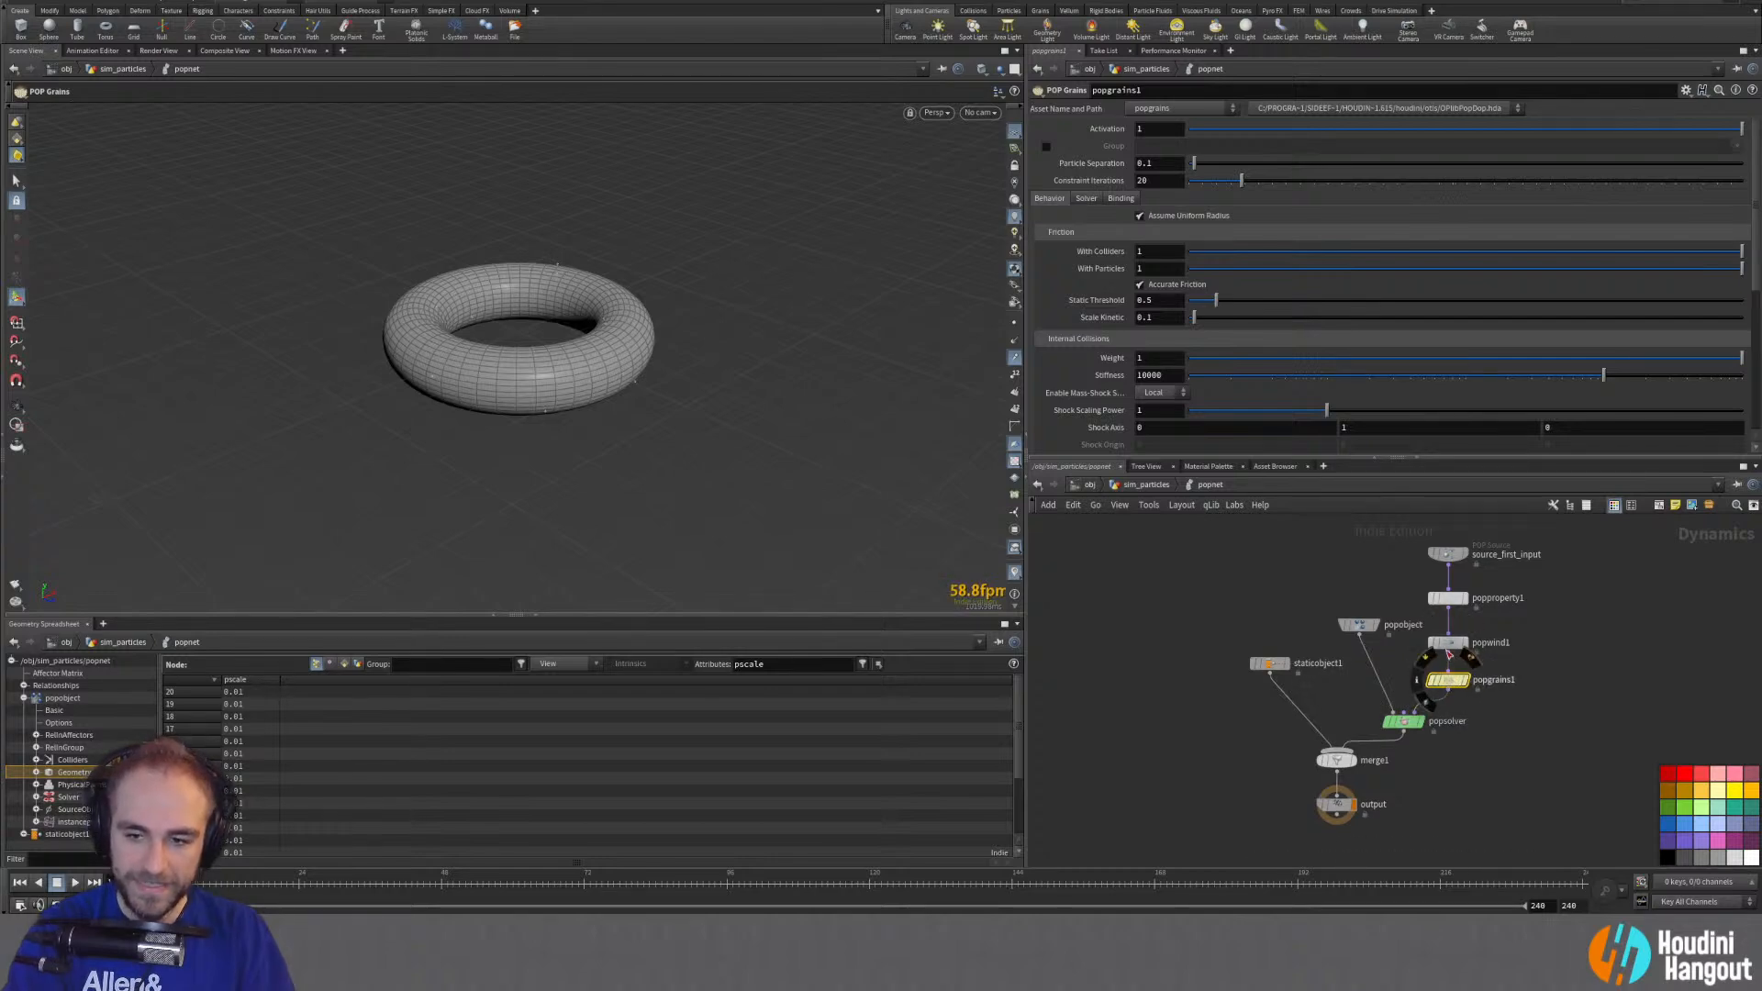
pyautogui.moveTo(1447, 647); pyautogui.dragTo(1448, 678)
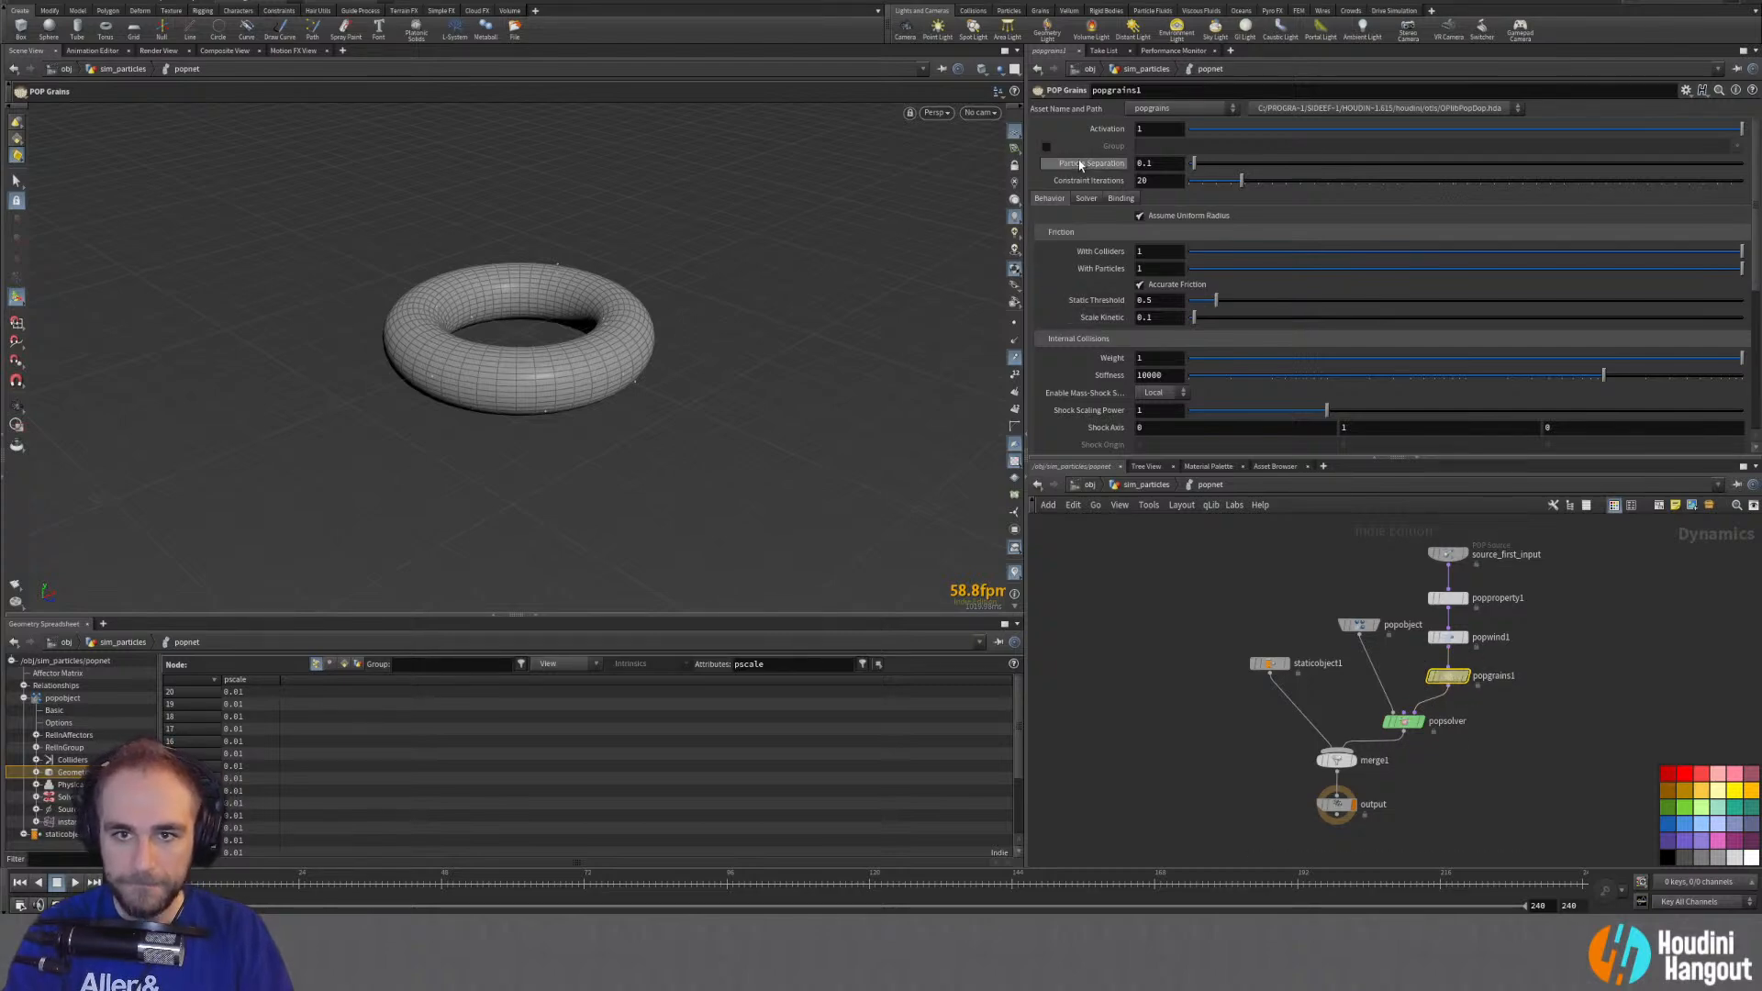
# Step: Link popgrains1's Particle Separation to popproperty1's Uniform Scale with a relative reference
pyautogui.moveTo(1079, 165)
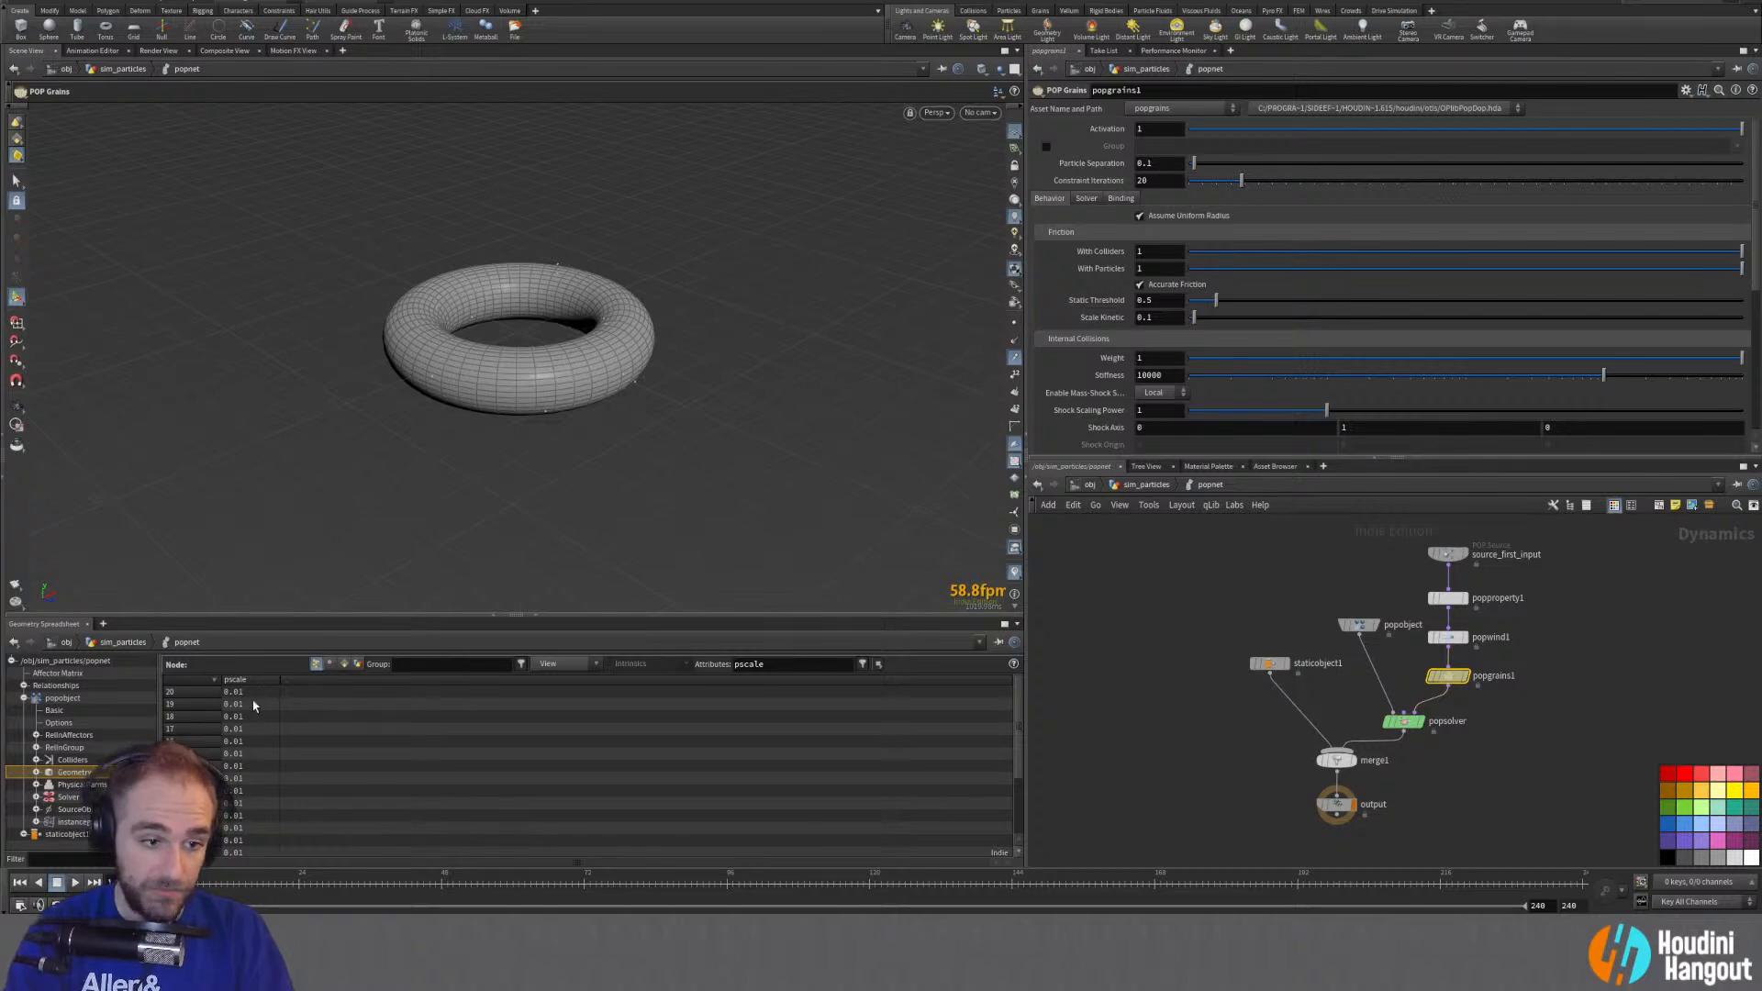
pyautogui.click(1447, 598)
pyautogui.rightClick(1094, 186)
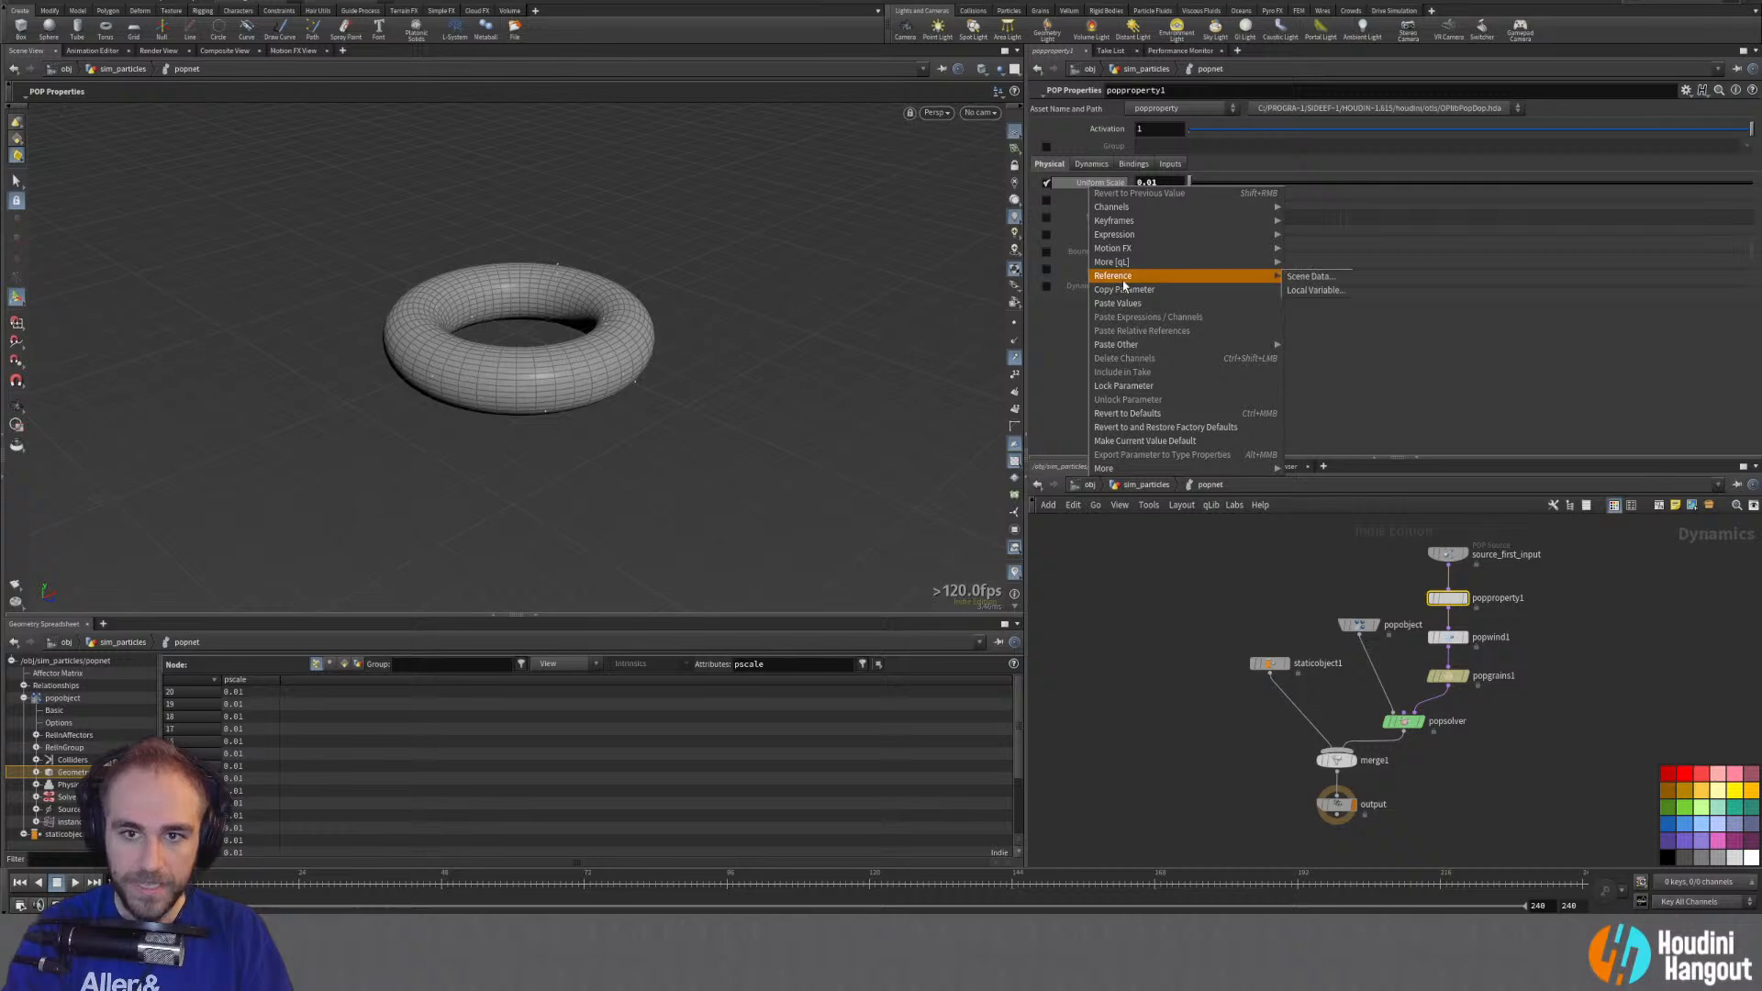
pyautogui.click(1126, 291)
pyautogui.click(1448, 676)
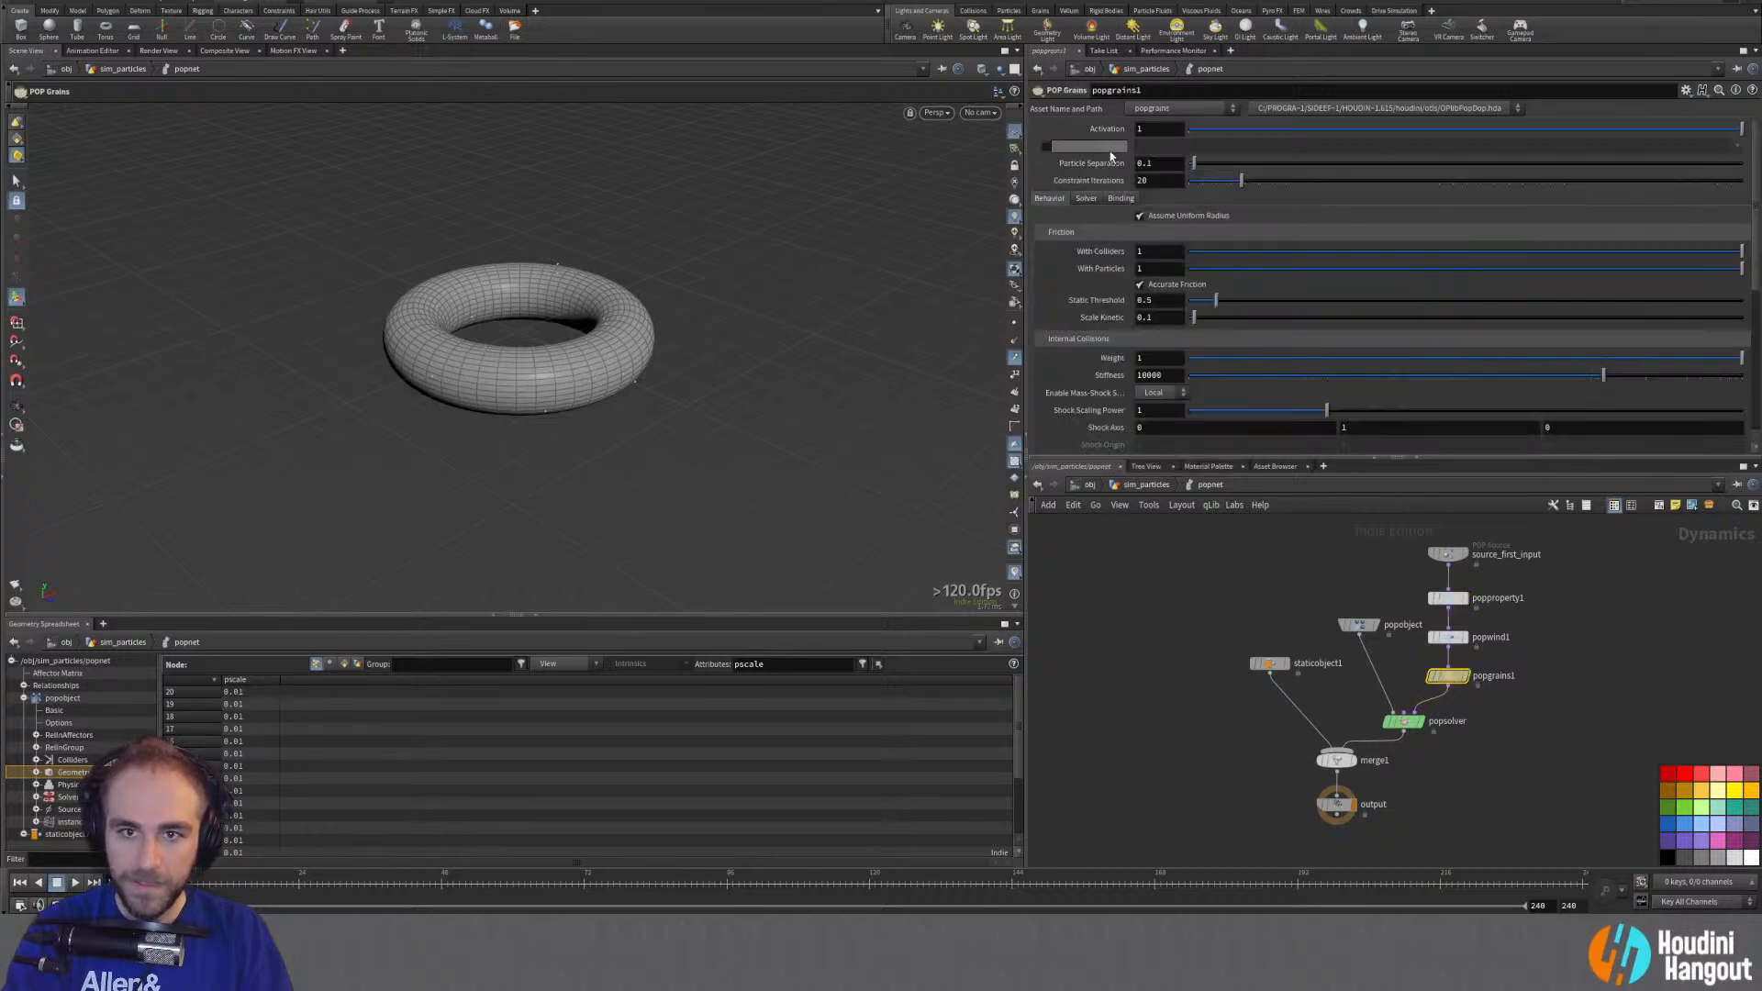
pyautogui.rightClick(1091, 163)
pyautogui.click(1126, 311)
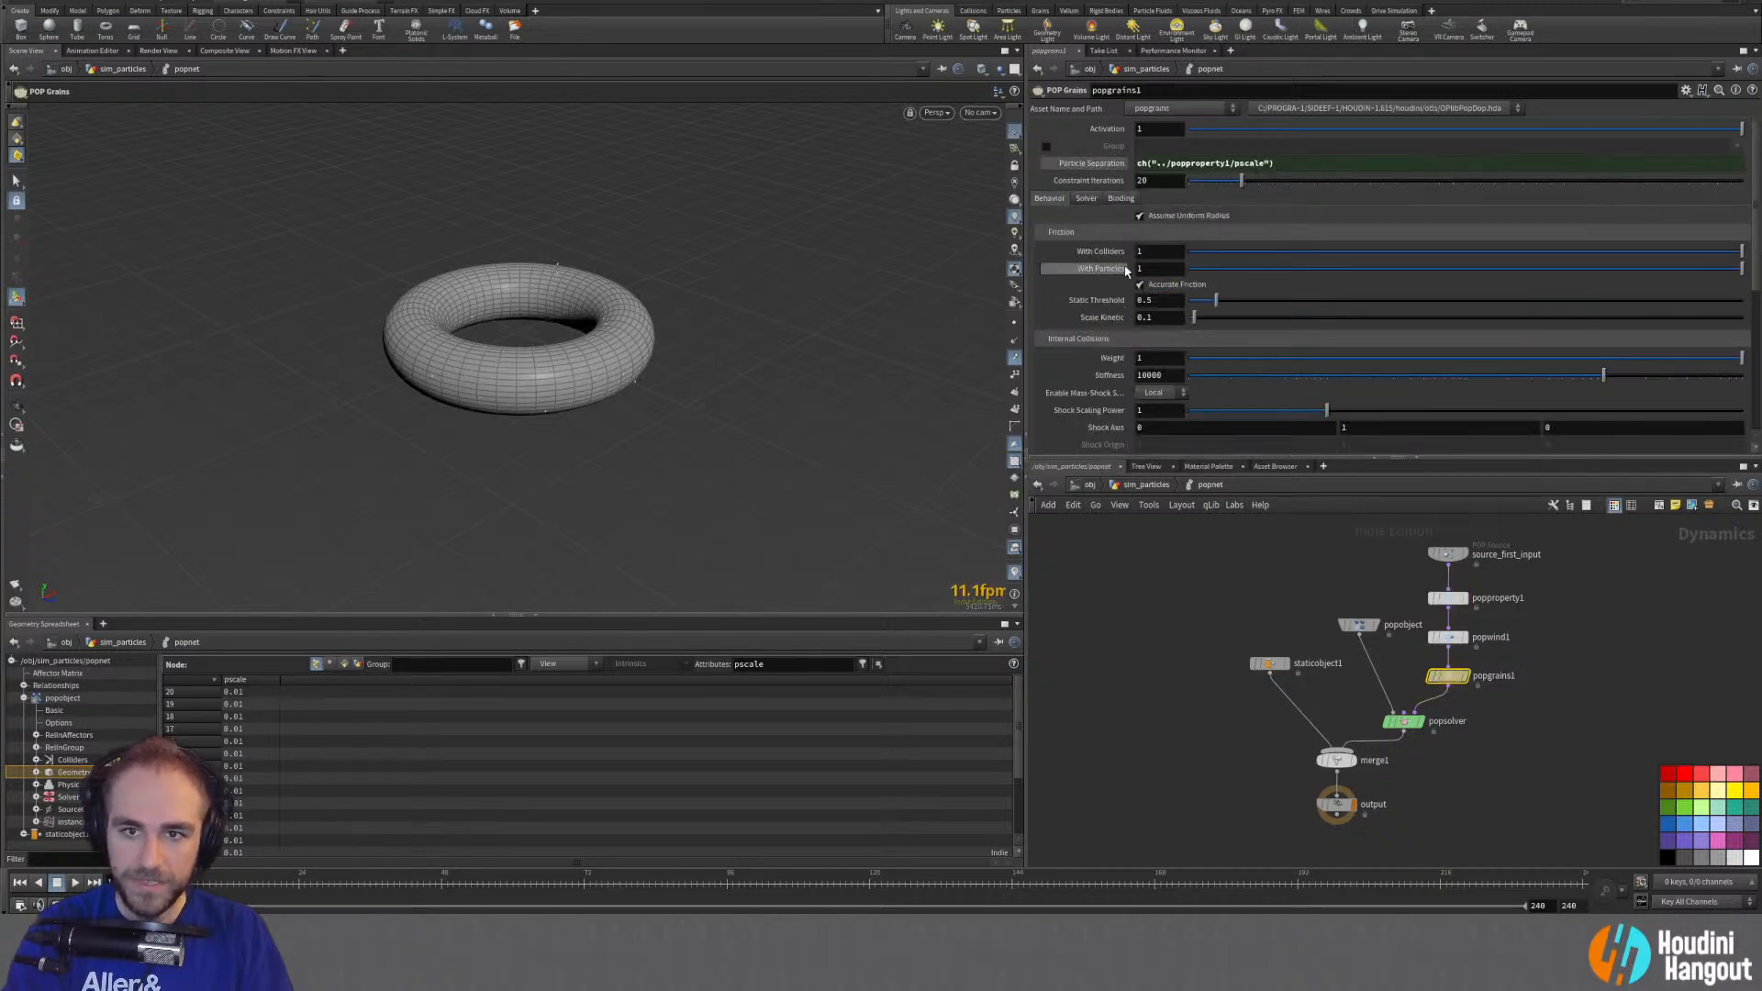
# Step: Multiply the Particle Separation reference by 2, giving the expression ch("../popproperty1/pscale")*2
pyautogui.click(1303, 166)
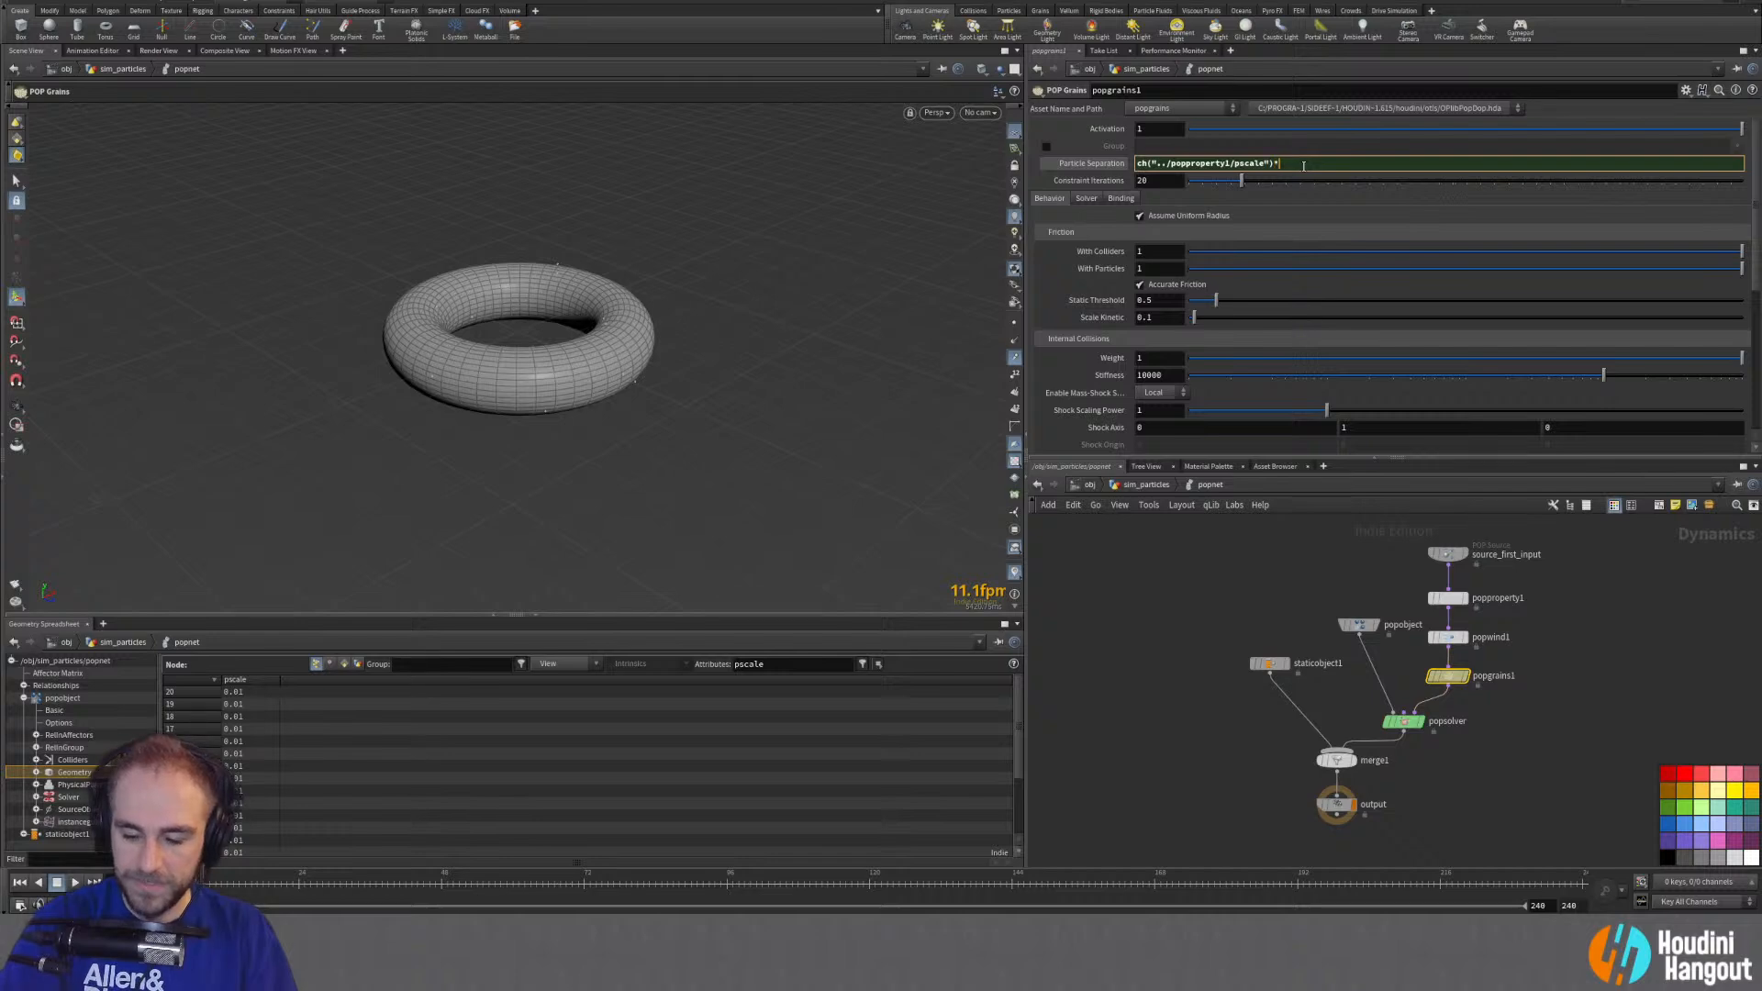
pyautogui.write('*2')
pyautogui.press('Return')
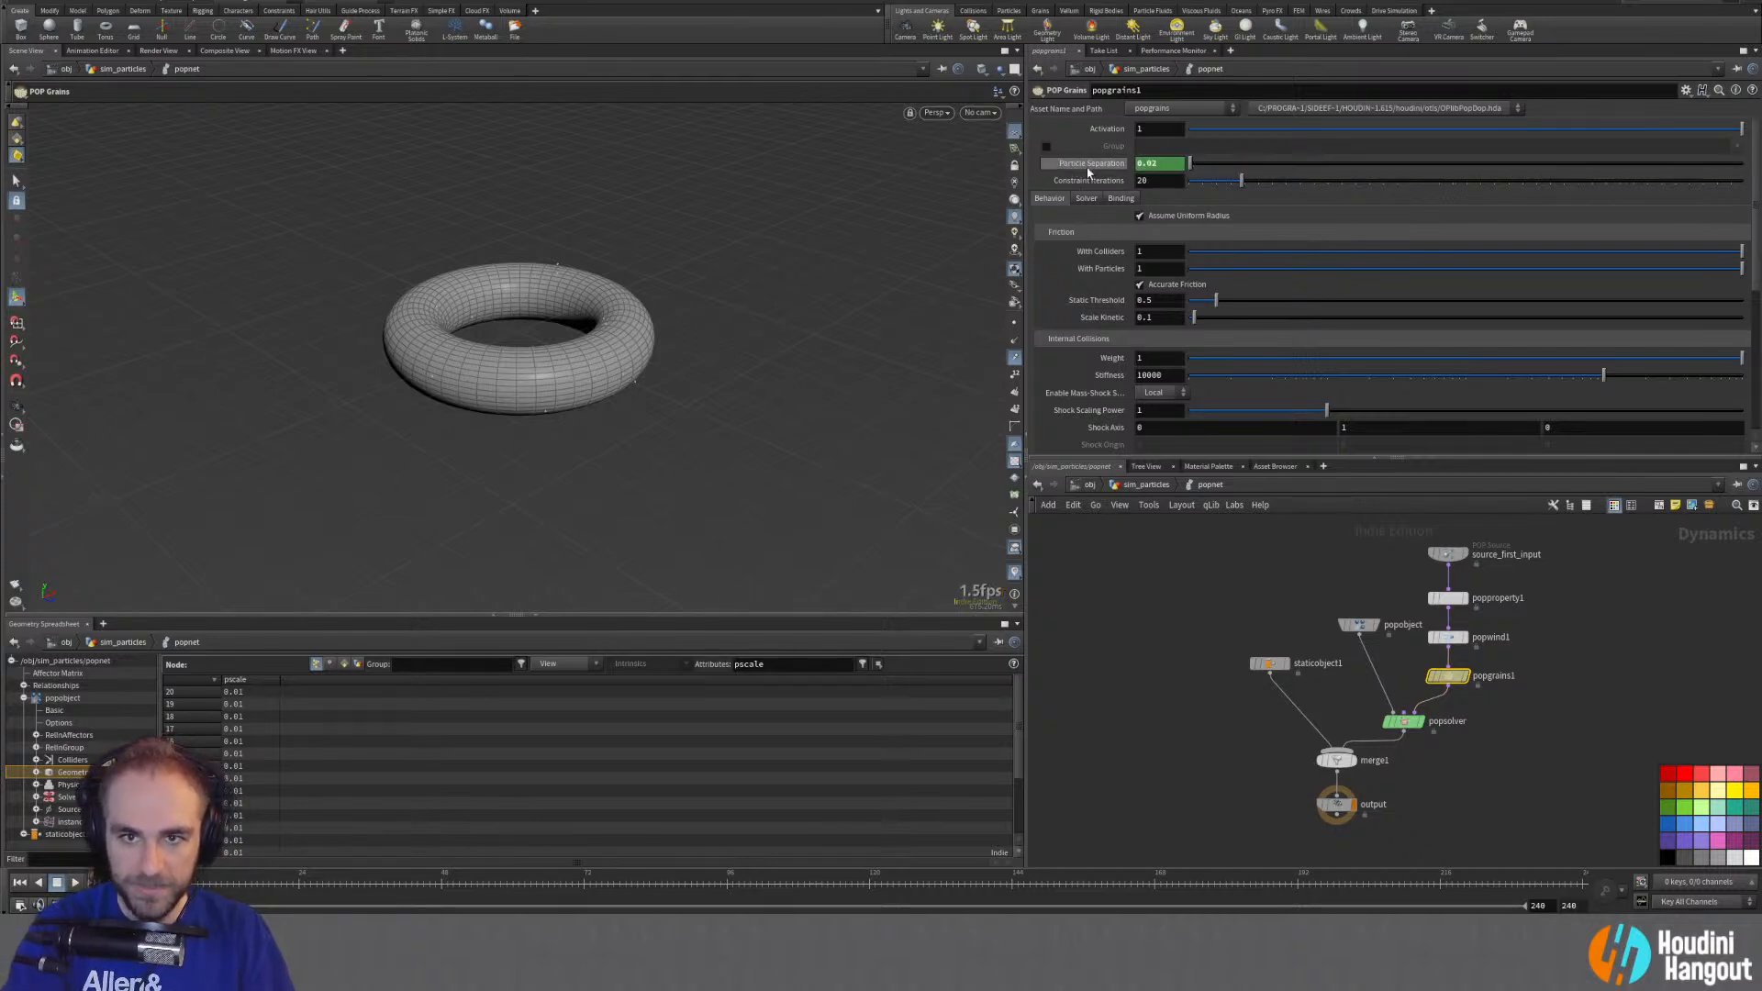
# Step: Check popgrains1's solver settings, play and scrub through the particle simulation, and rewind to the first frame
pyautogui.moveTo(1088, 173)
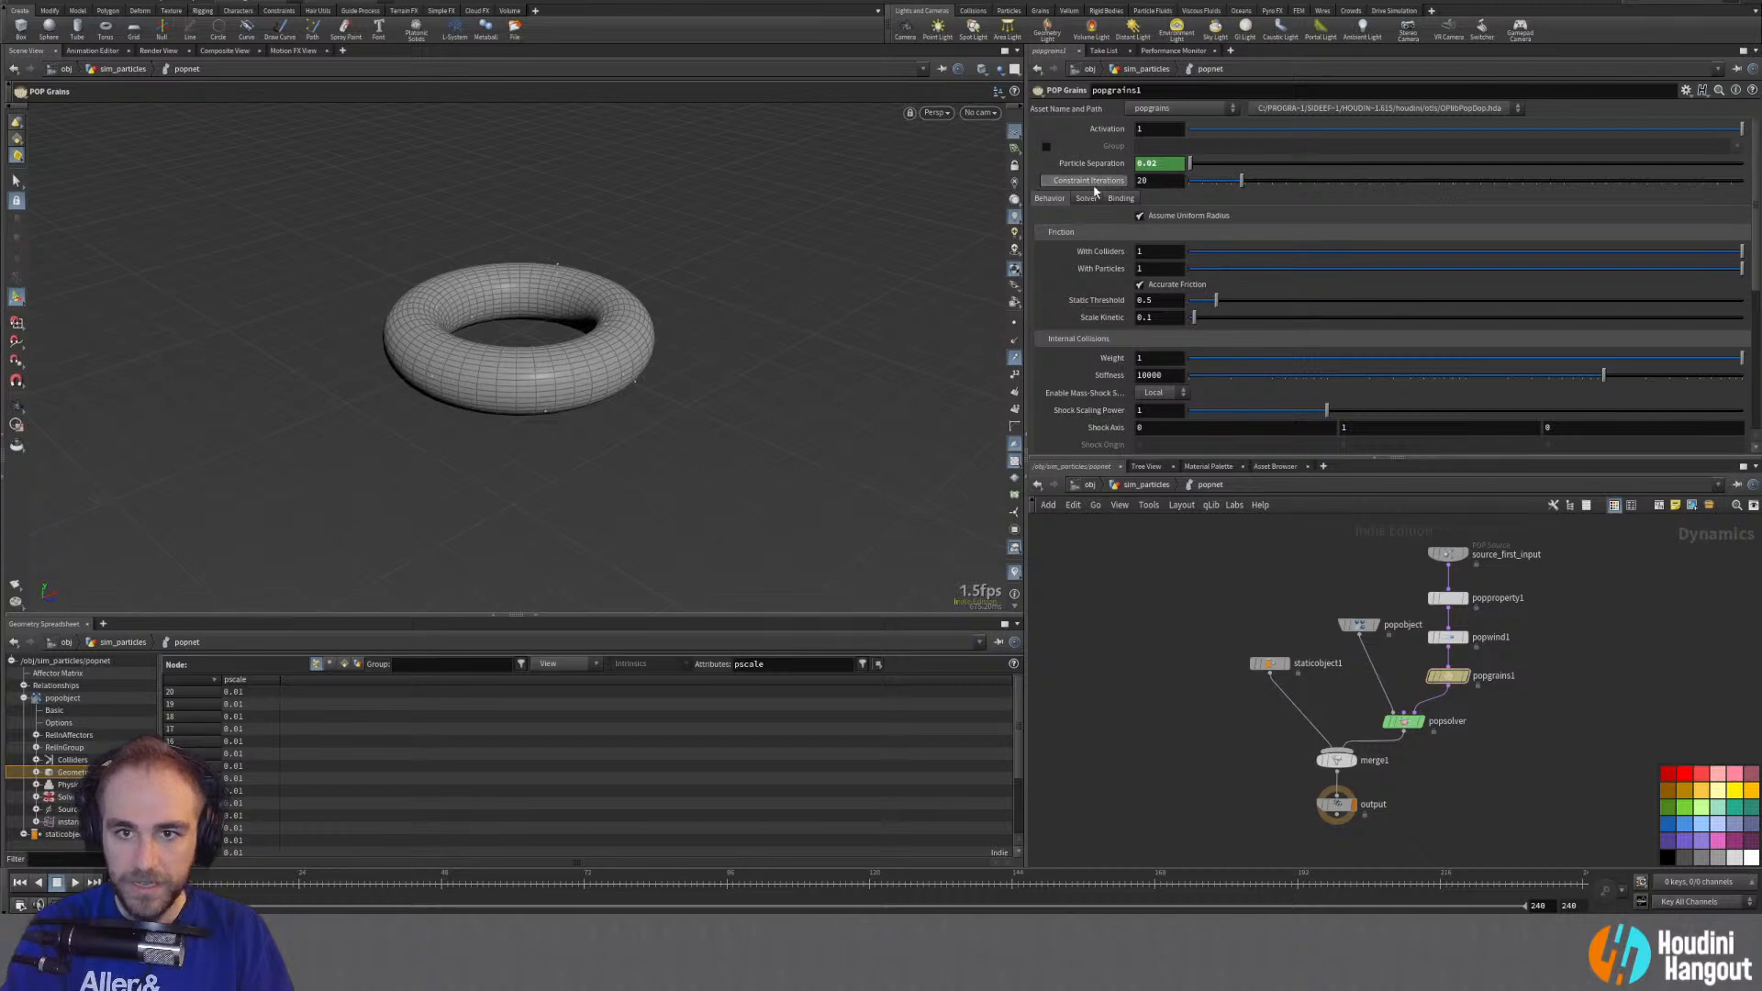
pyautogui.click(1084, 199)
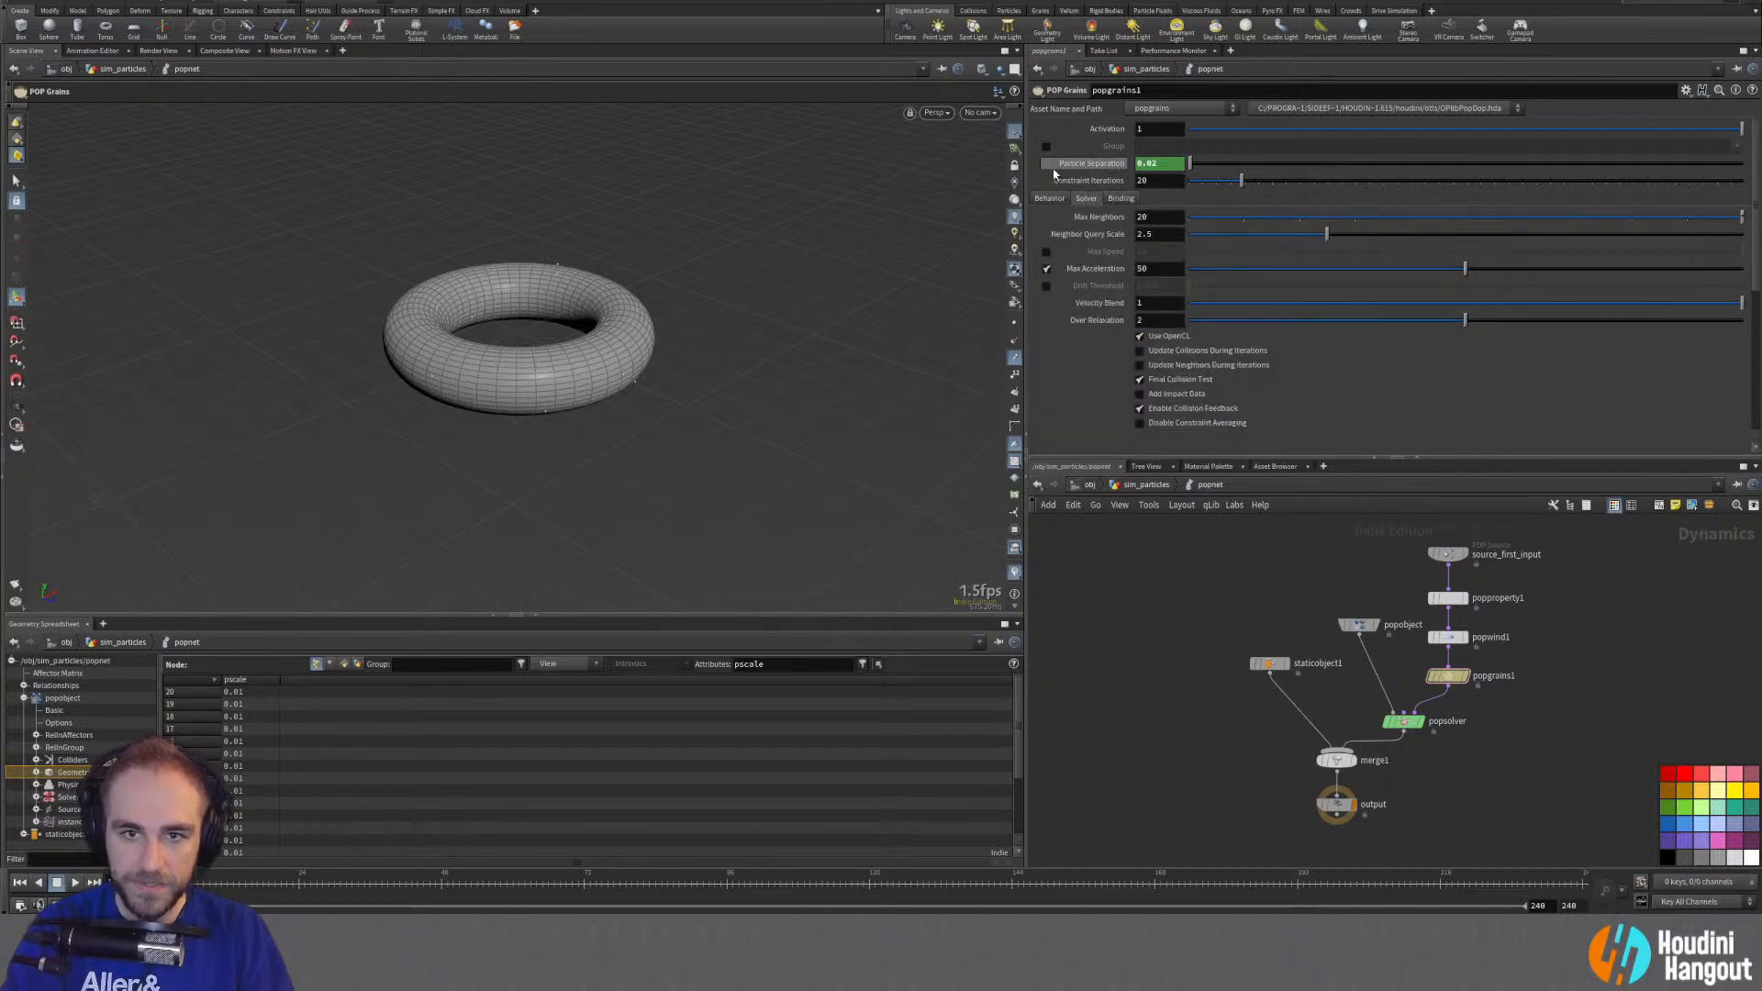
pyautogui.click(1050, 199)
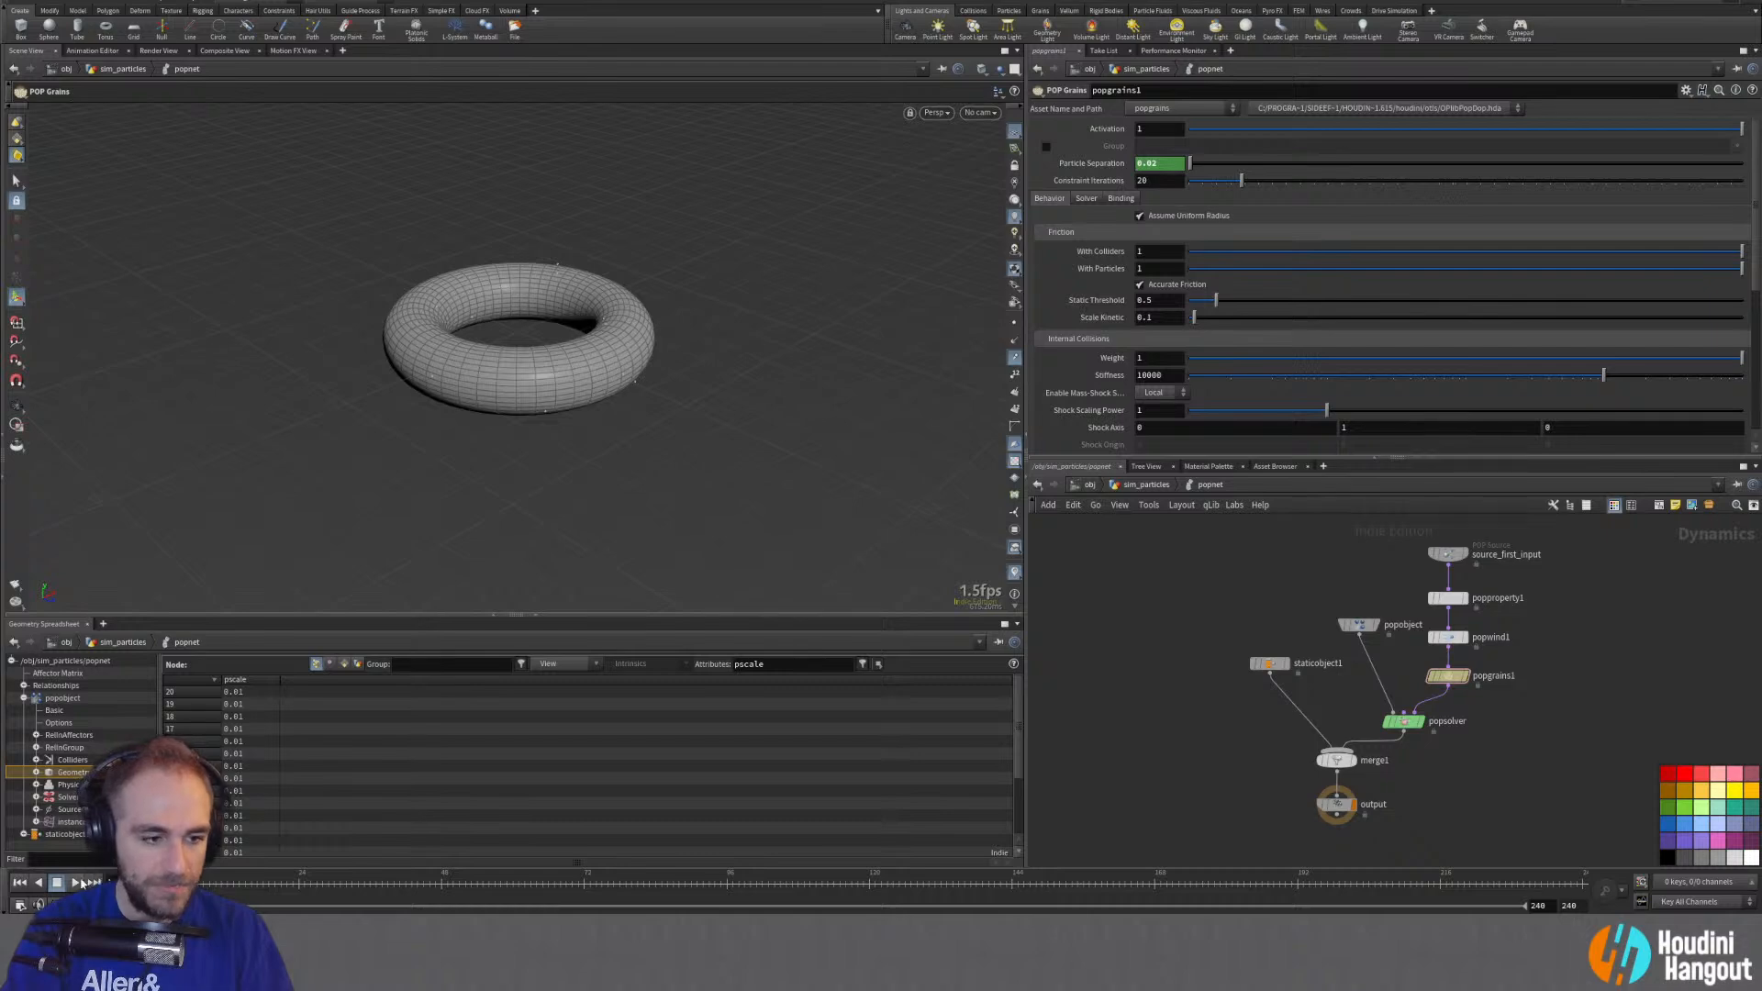
pyautogui.click(75, 882)
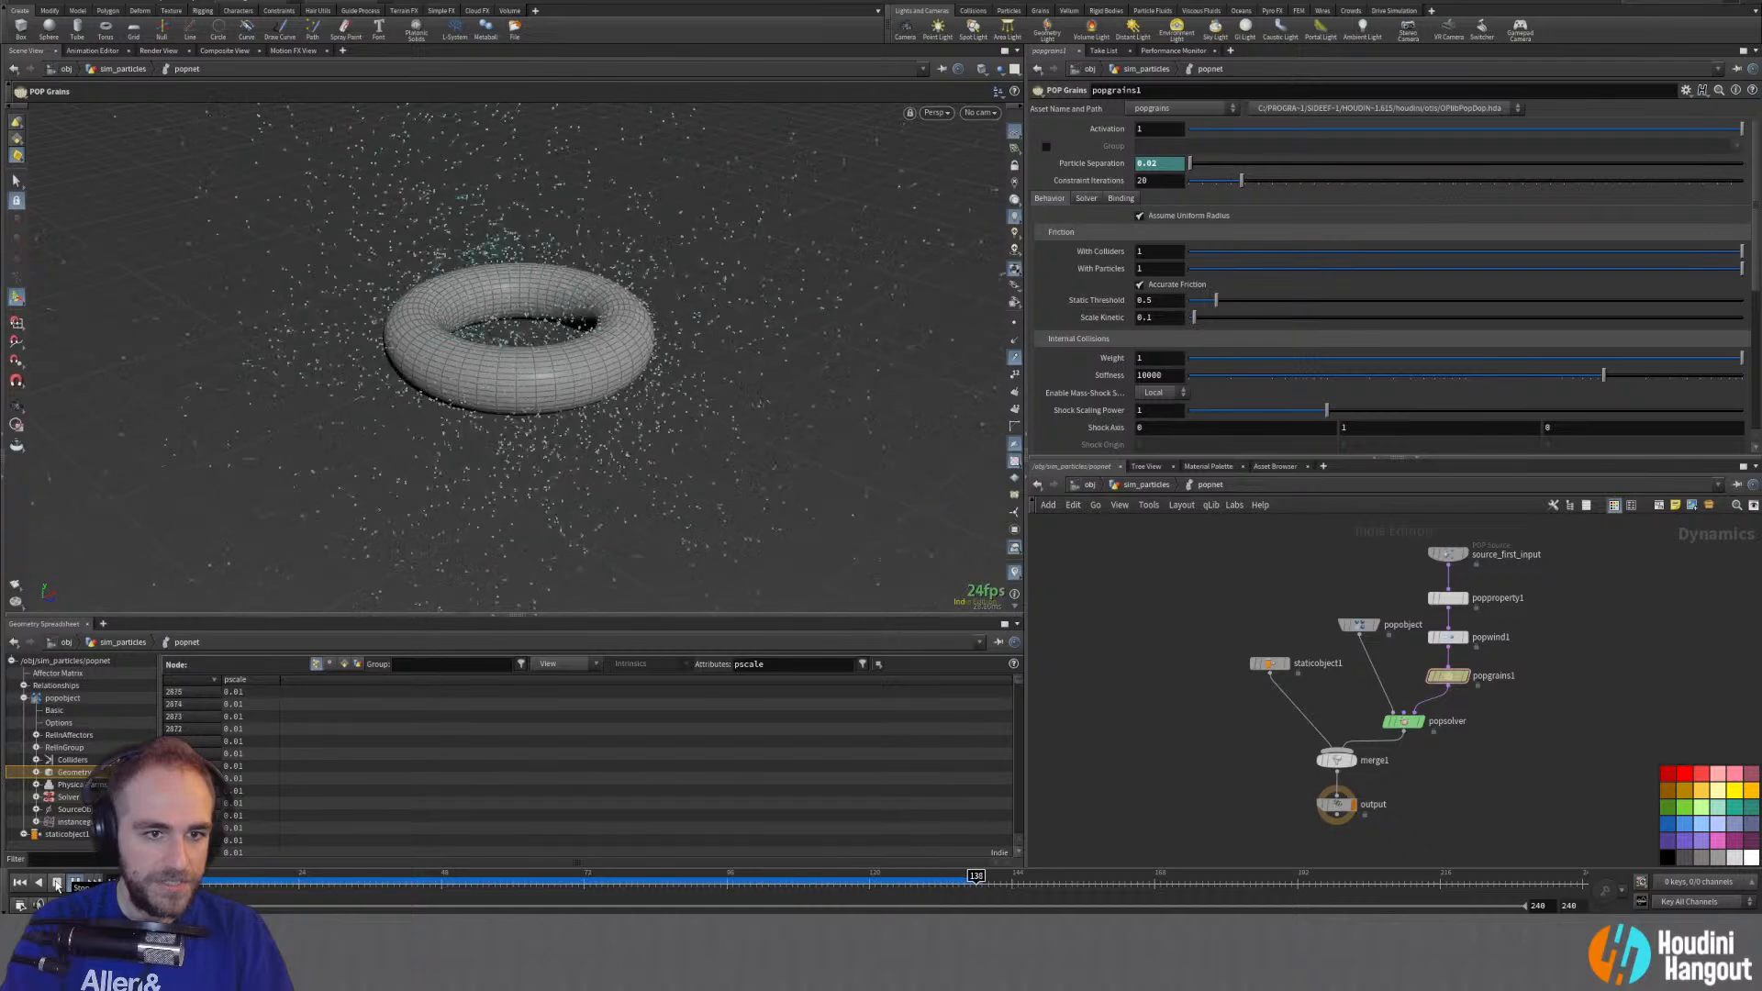
pyautogui.click(57, 883)
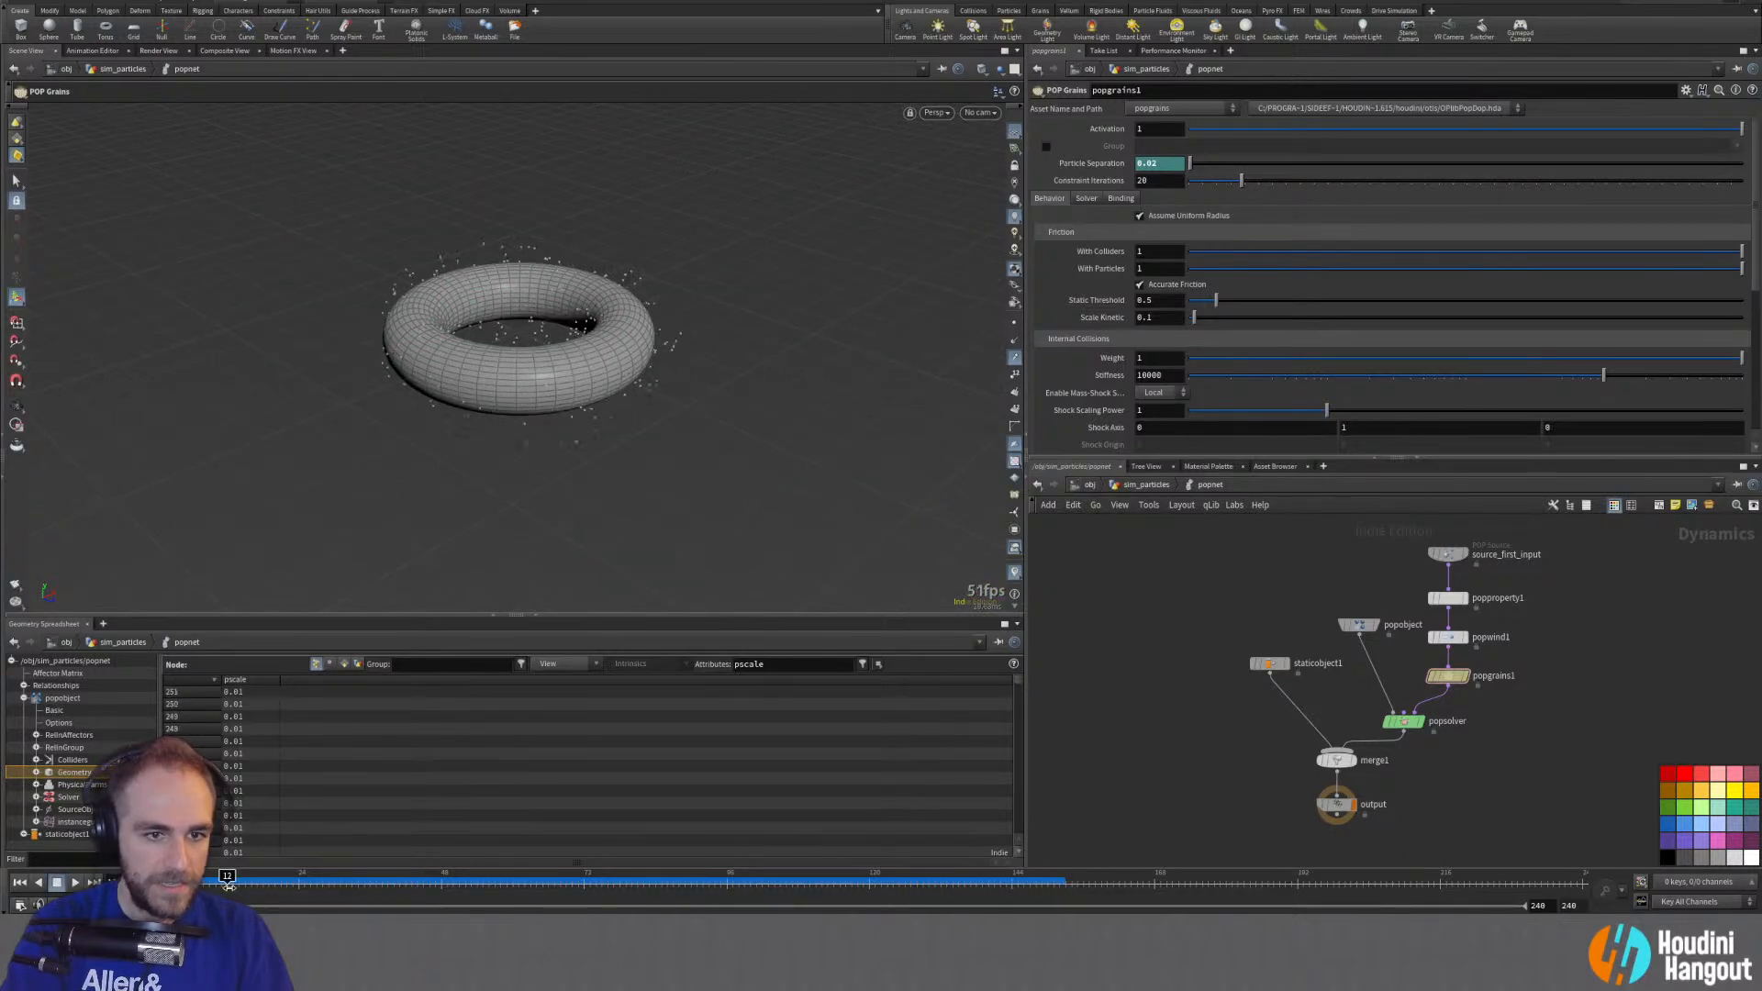
pyautogui.moveTo(228, 886); pyautogui.dragTo(609, 896)
pyautogui.hotkey('ctrl', 'Up')
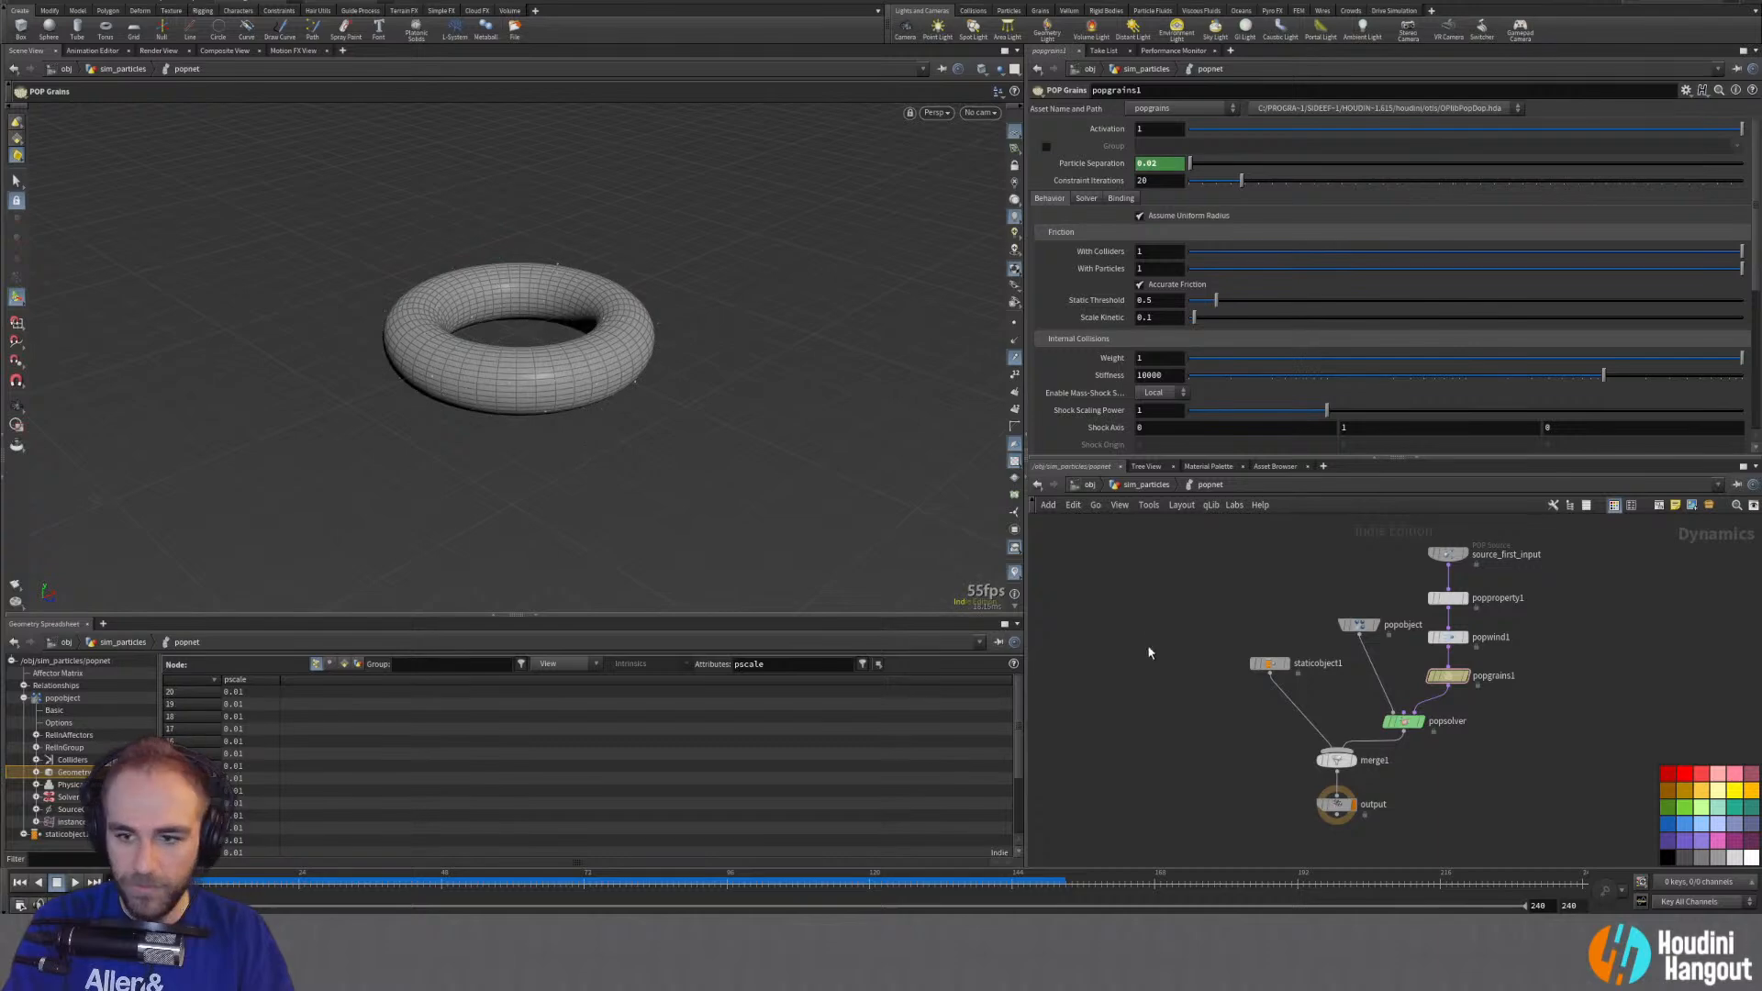
# Step: Set the Const. Birth Rate of the POP Source source_first_input to 5000
pyautogui.click(1359, 627)
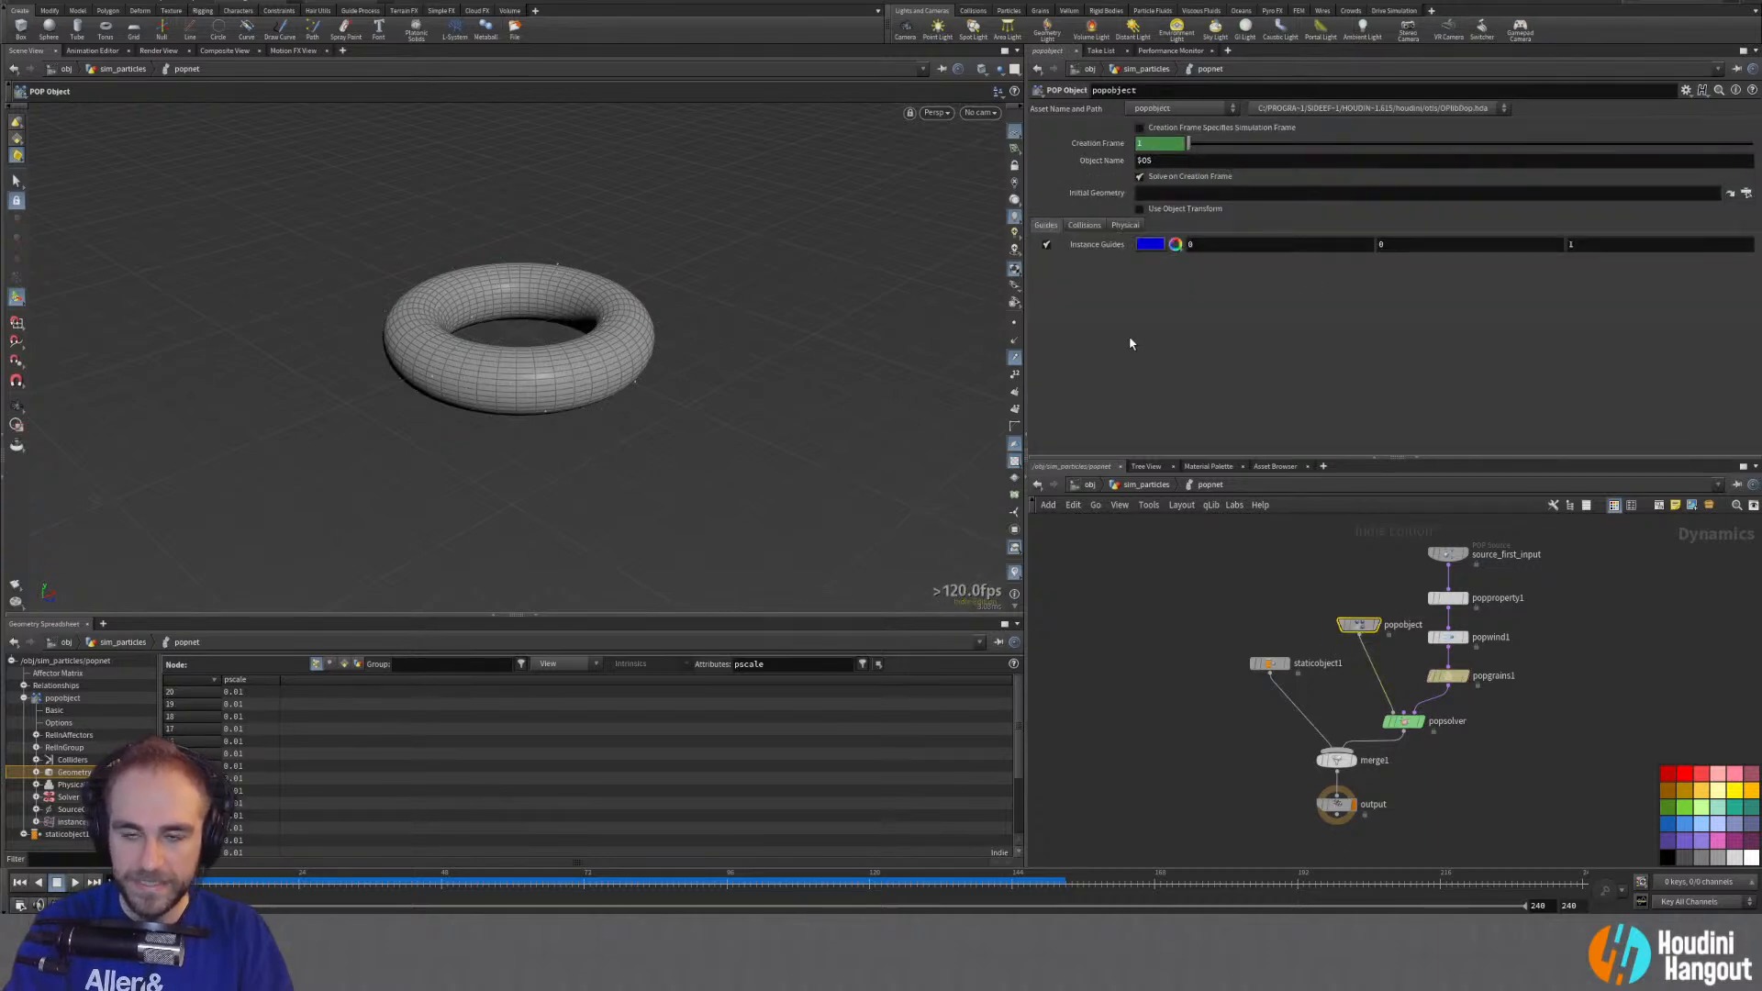
pyautogui.click(1449, 554)
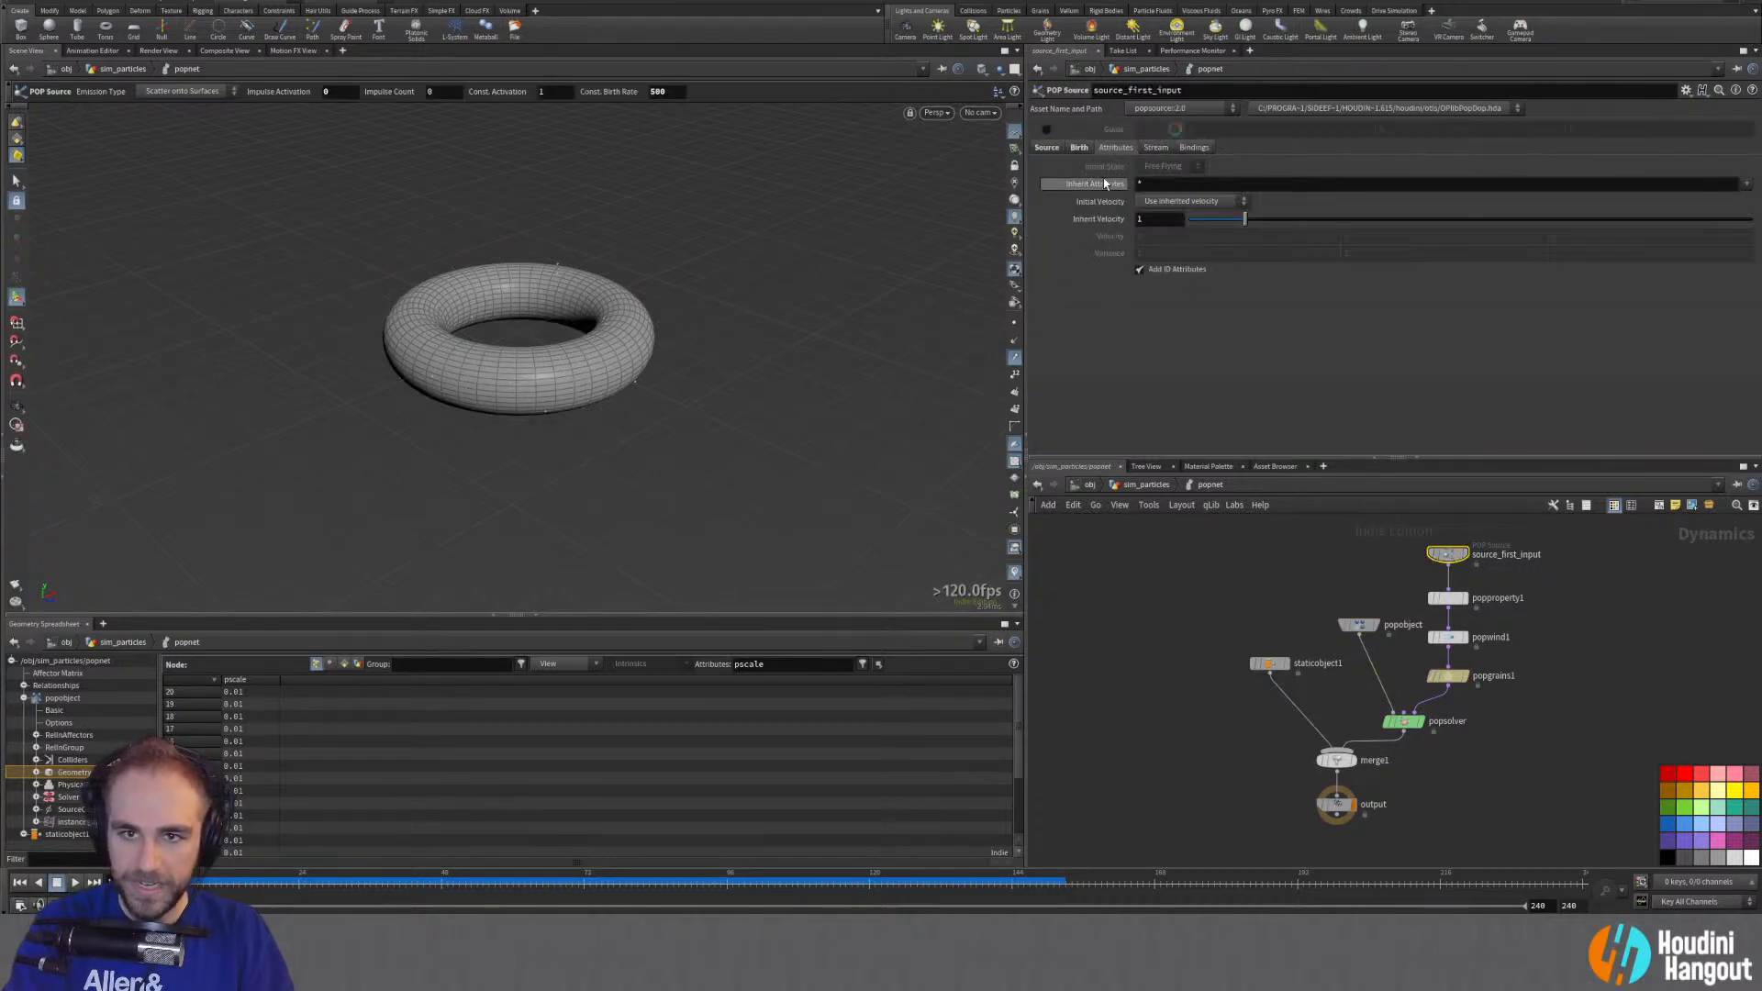
pyautogui.click(1079, 148)
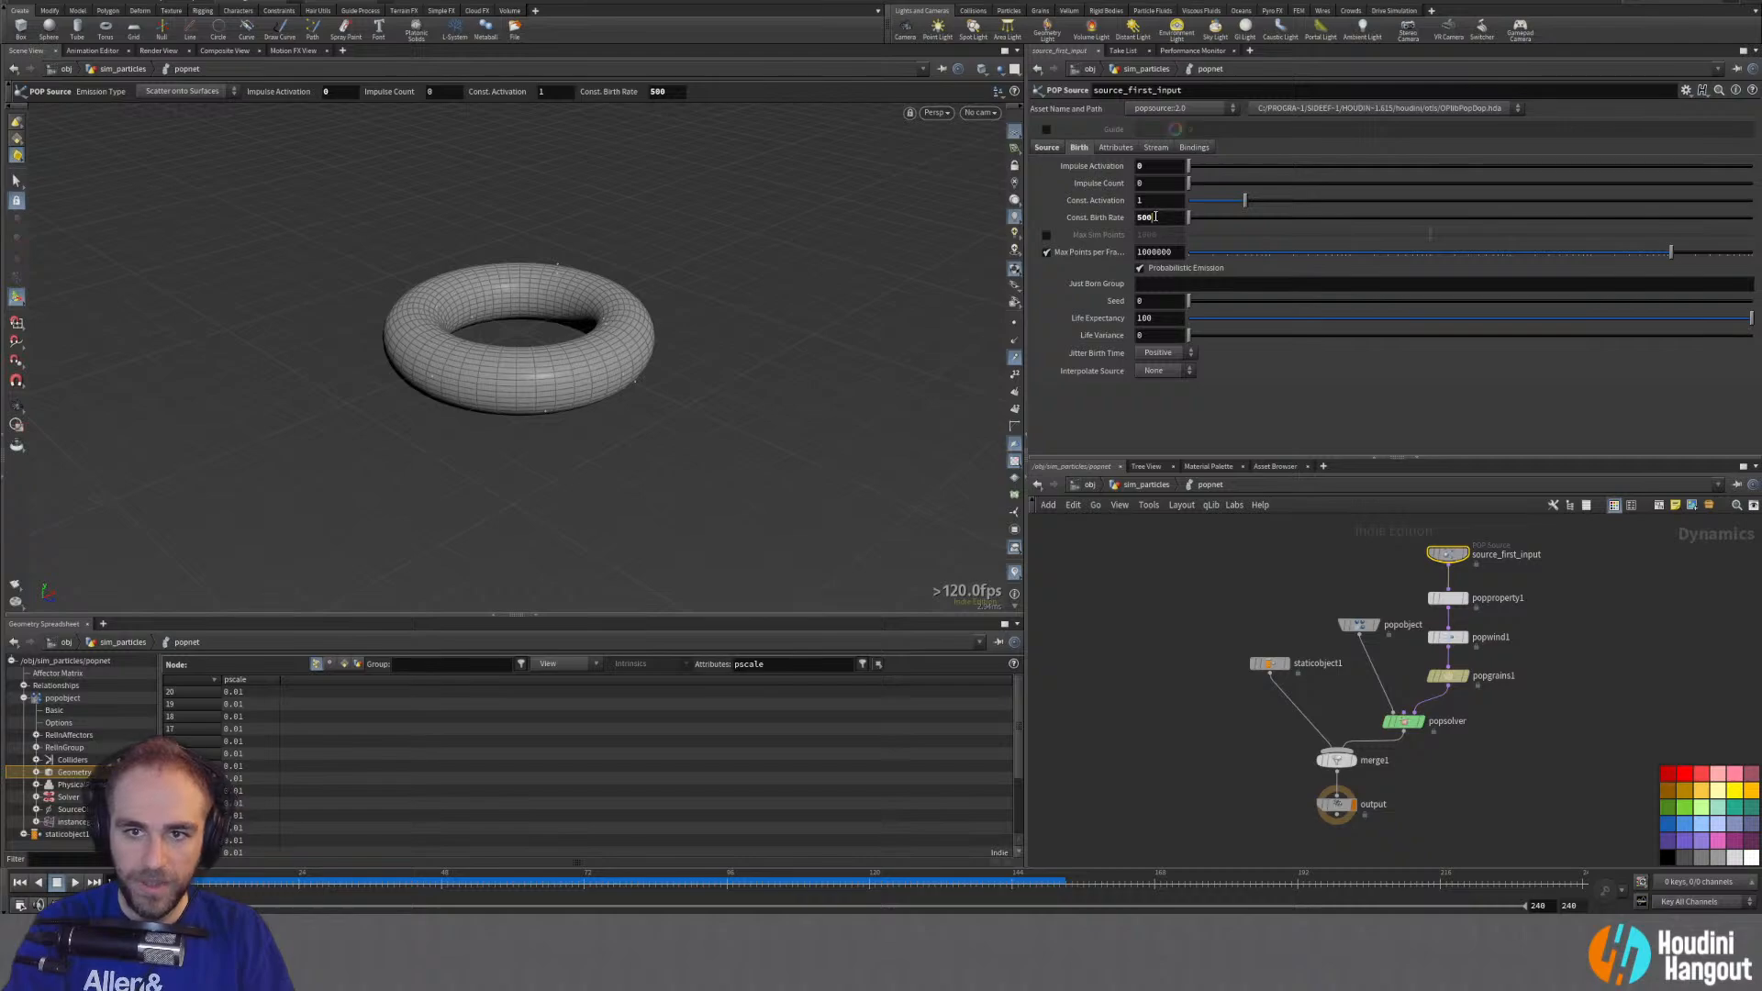
pyautogui.write('0')
pyautogui.press('Return')
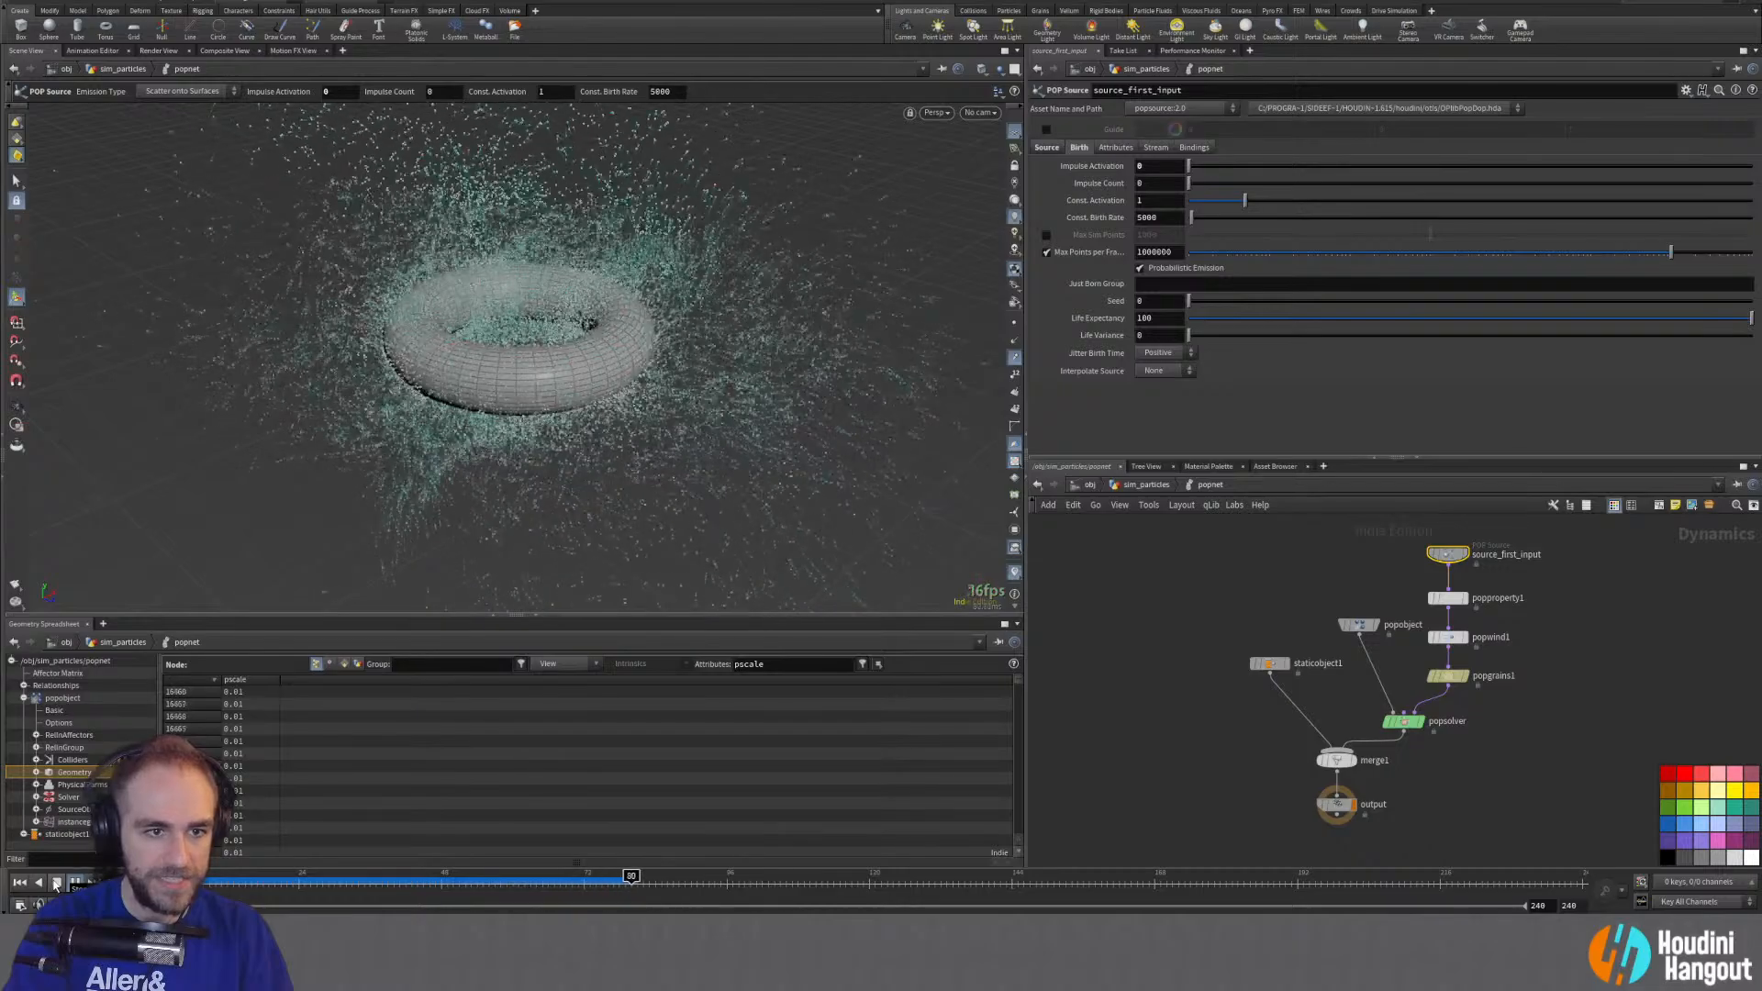
# Step: Stop the simulation at frame 112, inspect the particles around the torus, and replay from the first frame
pyautogui.press('Escape')
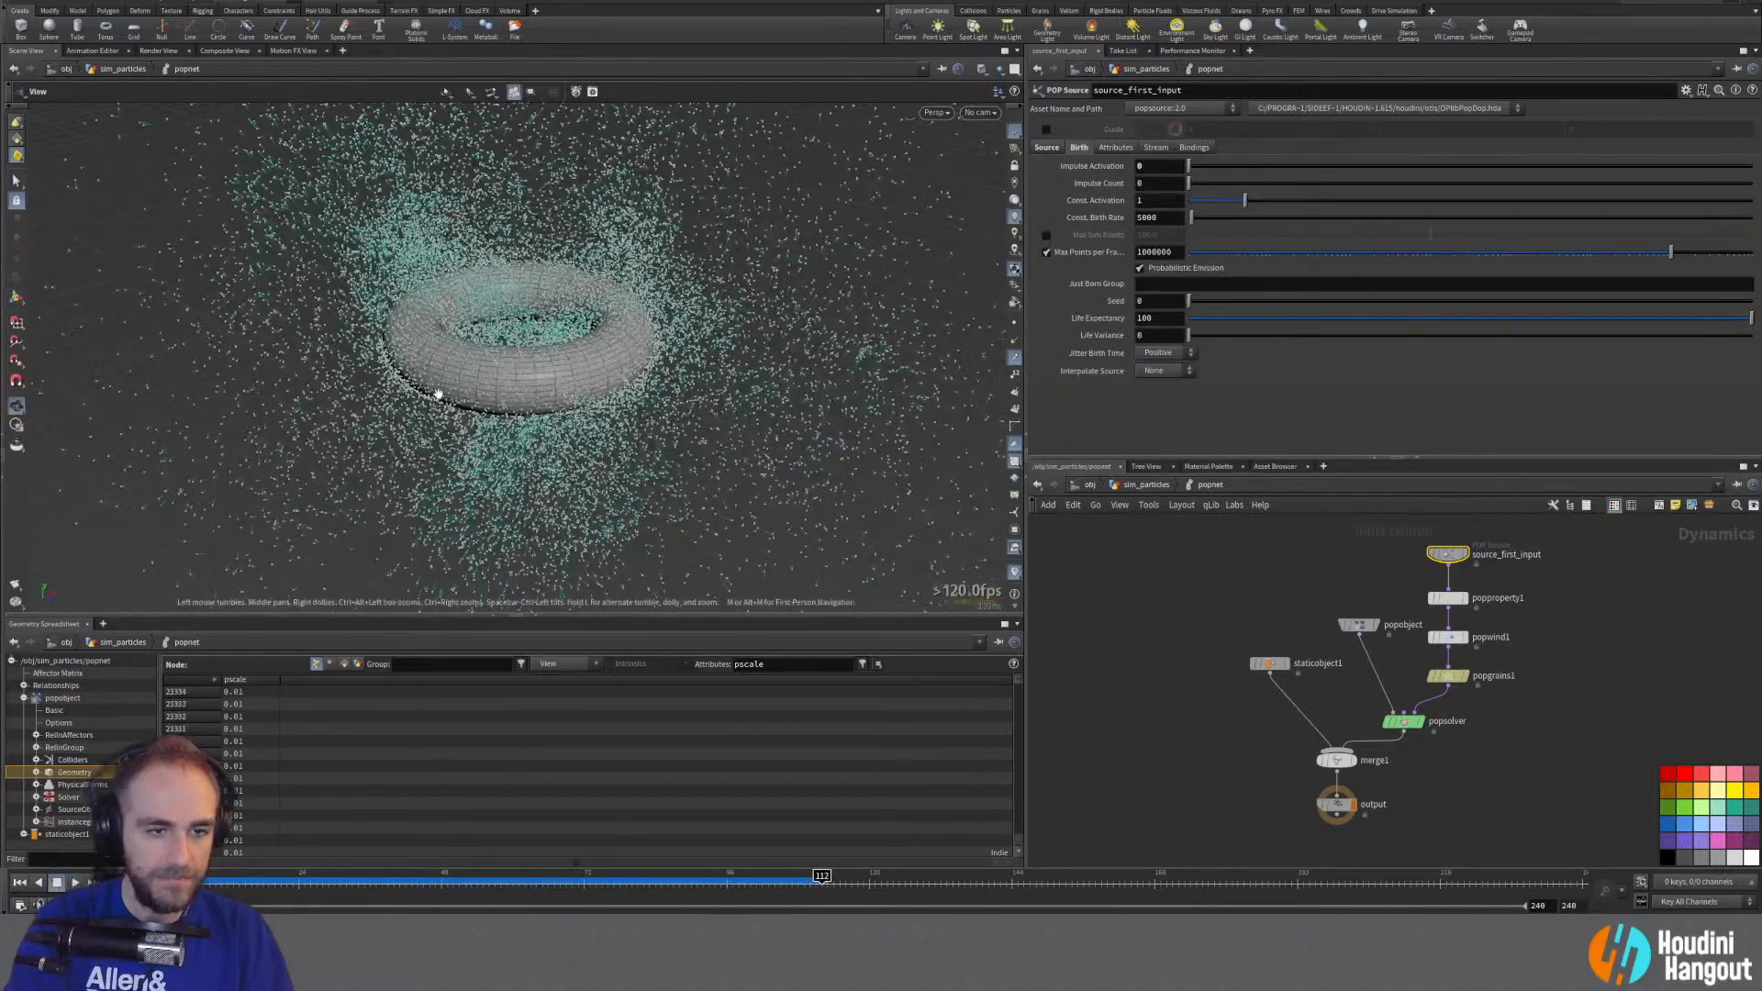
pyautogui.moveTo(439, 395); pyautogui.dragTo(727, 432)
pyautogui.press('Return')
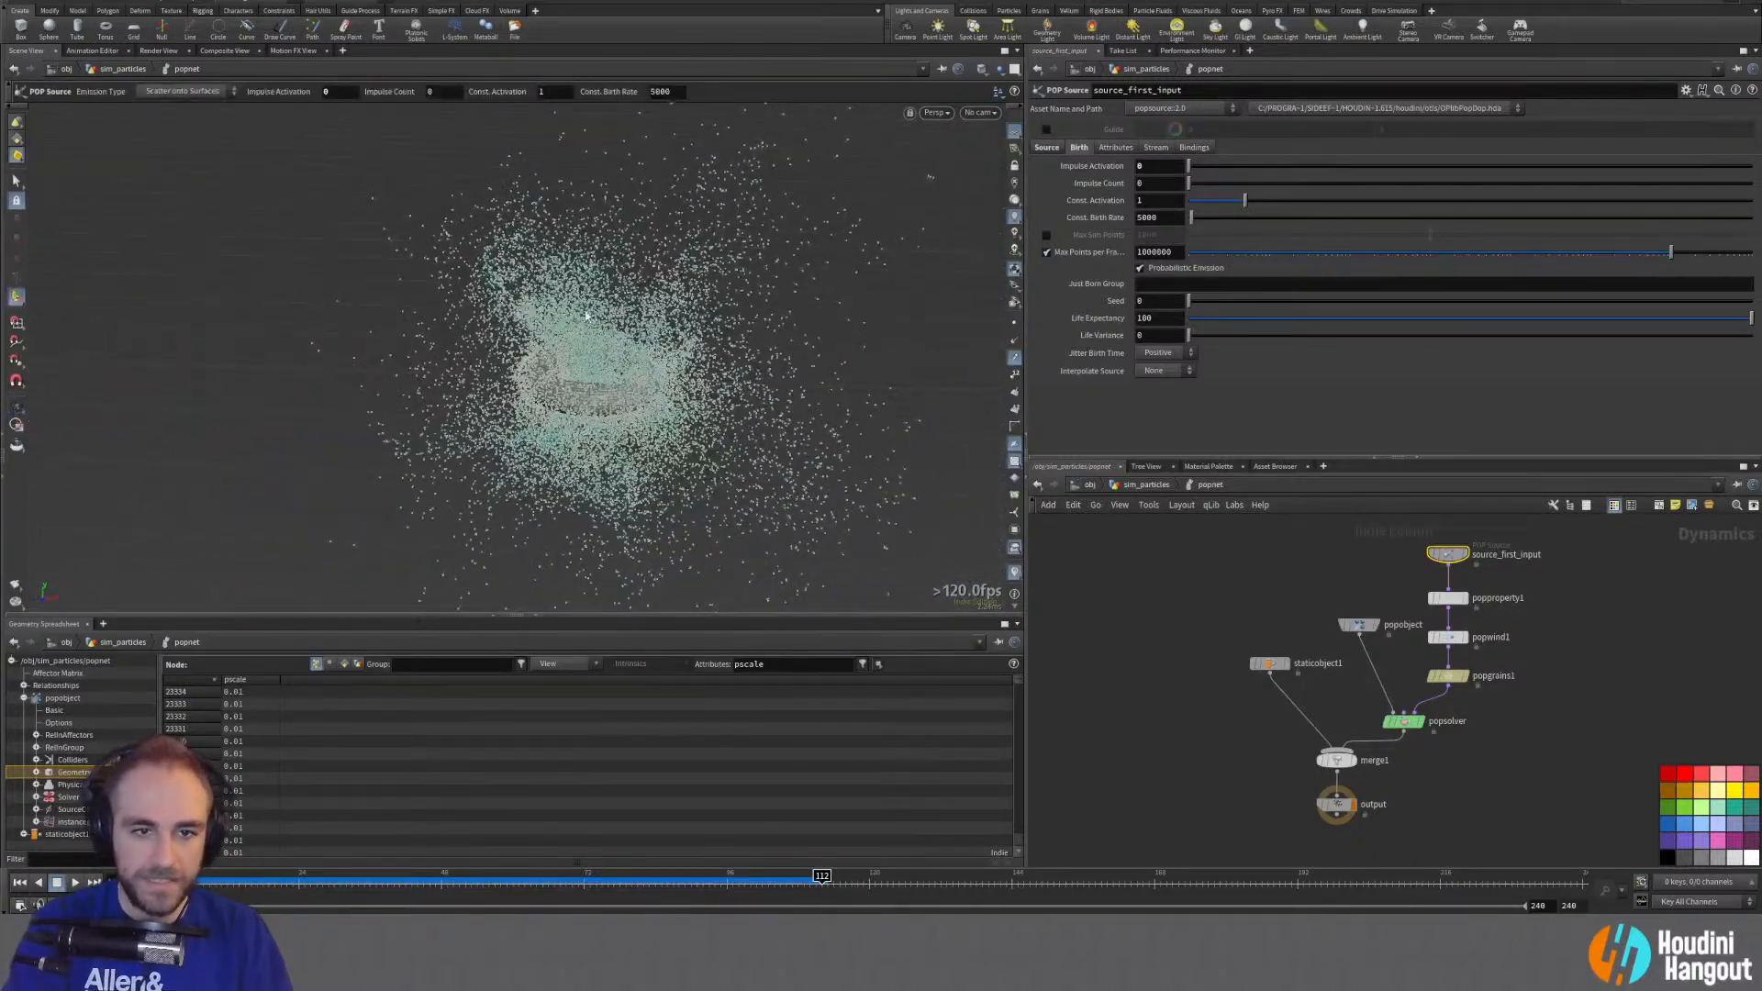
pyautogui.keyDown('alt'); pyautogui.moveTo(588, 317); pyautogui.dragTo(678, 366); pyautogui.keyUp('alt')
pyautogui.scroll(3, 665, 405)
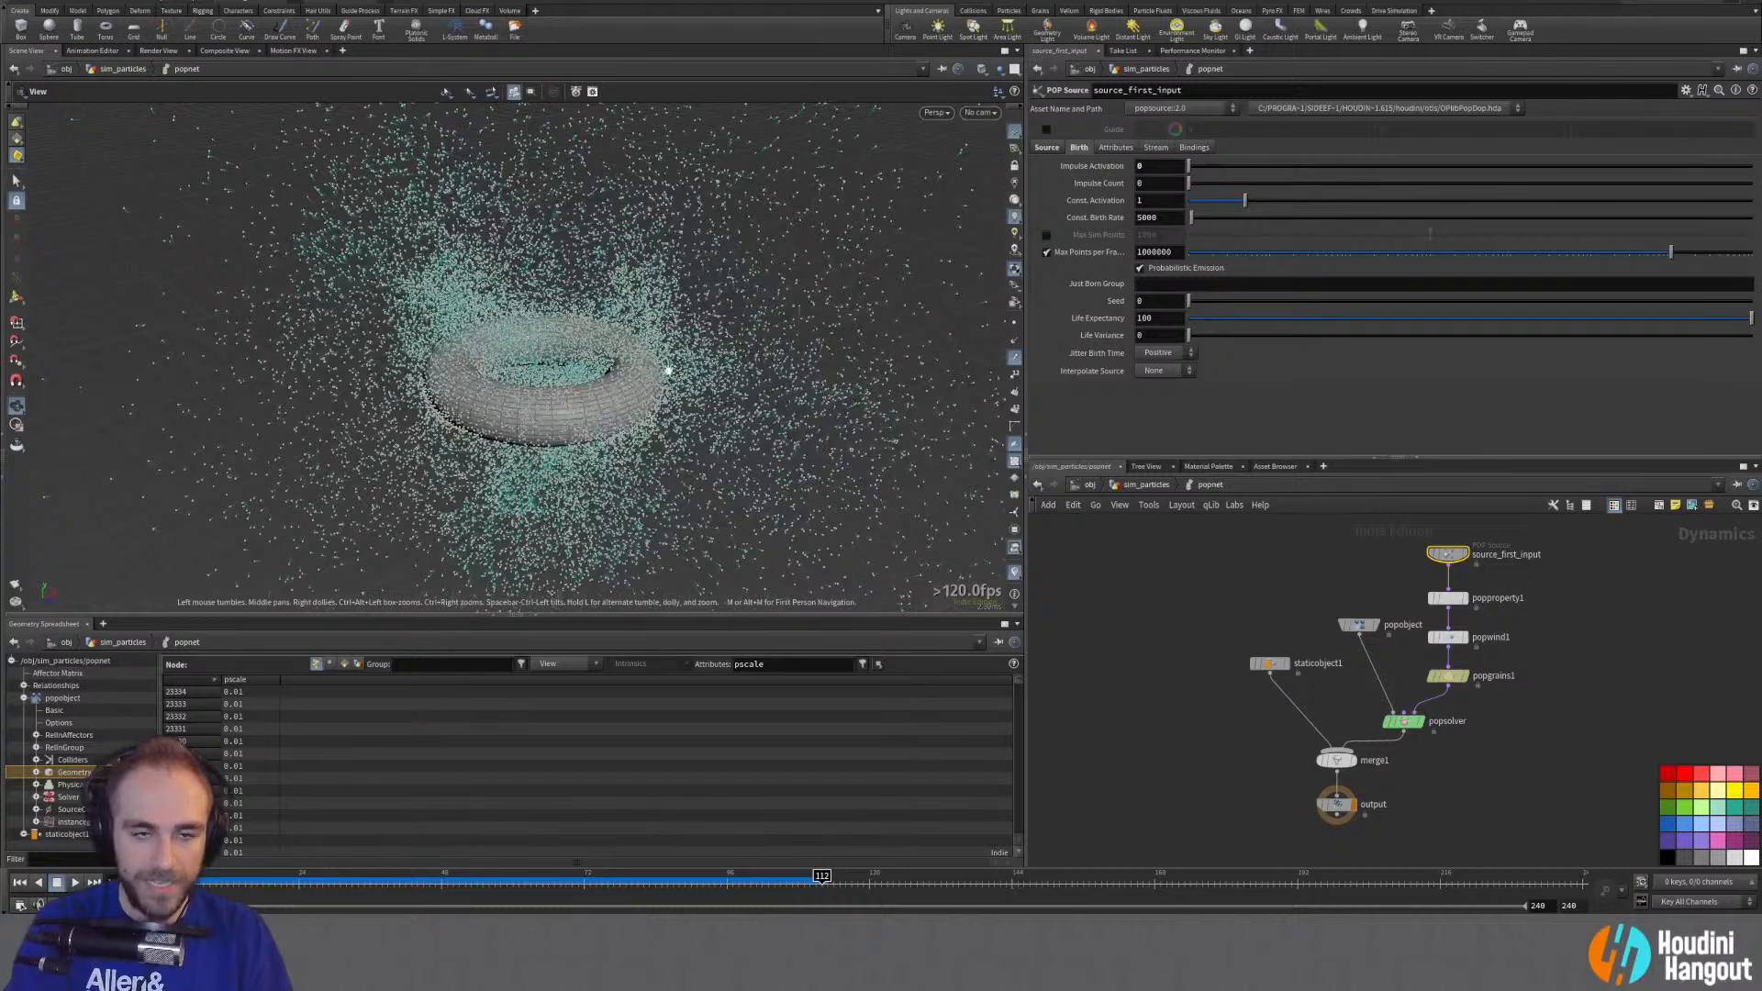
pyautogui.press('Return')
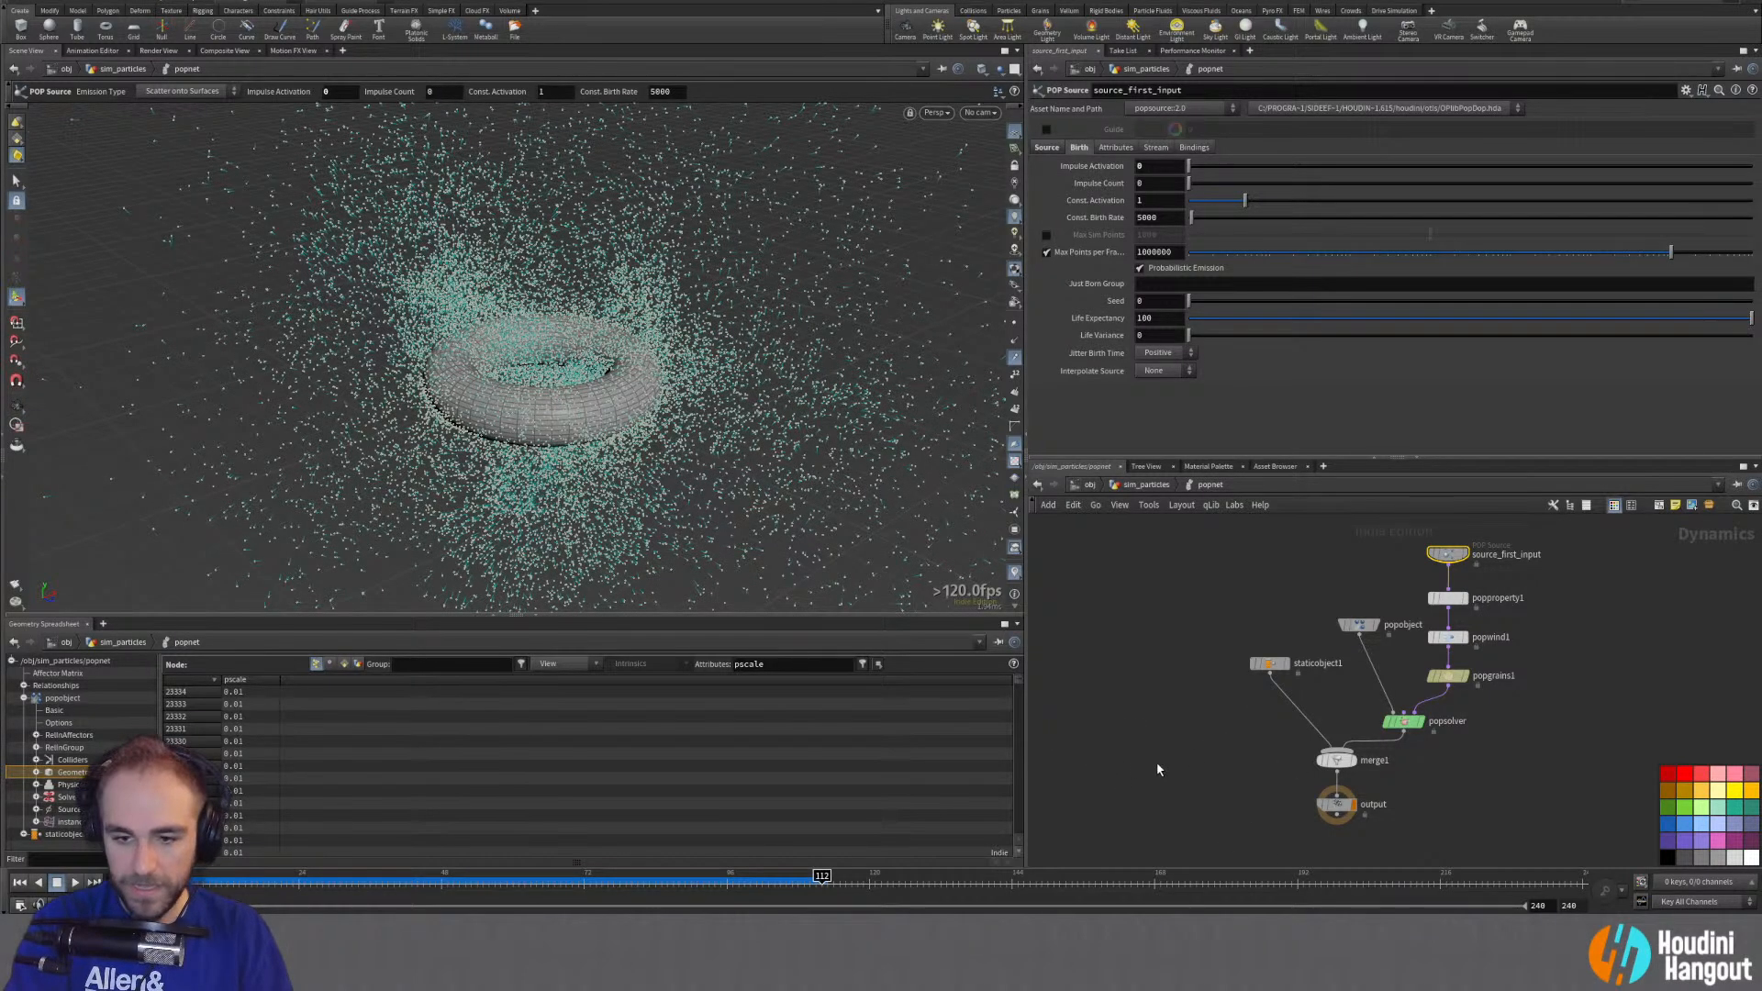
pyautogui.click(20, 883)
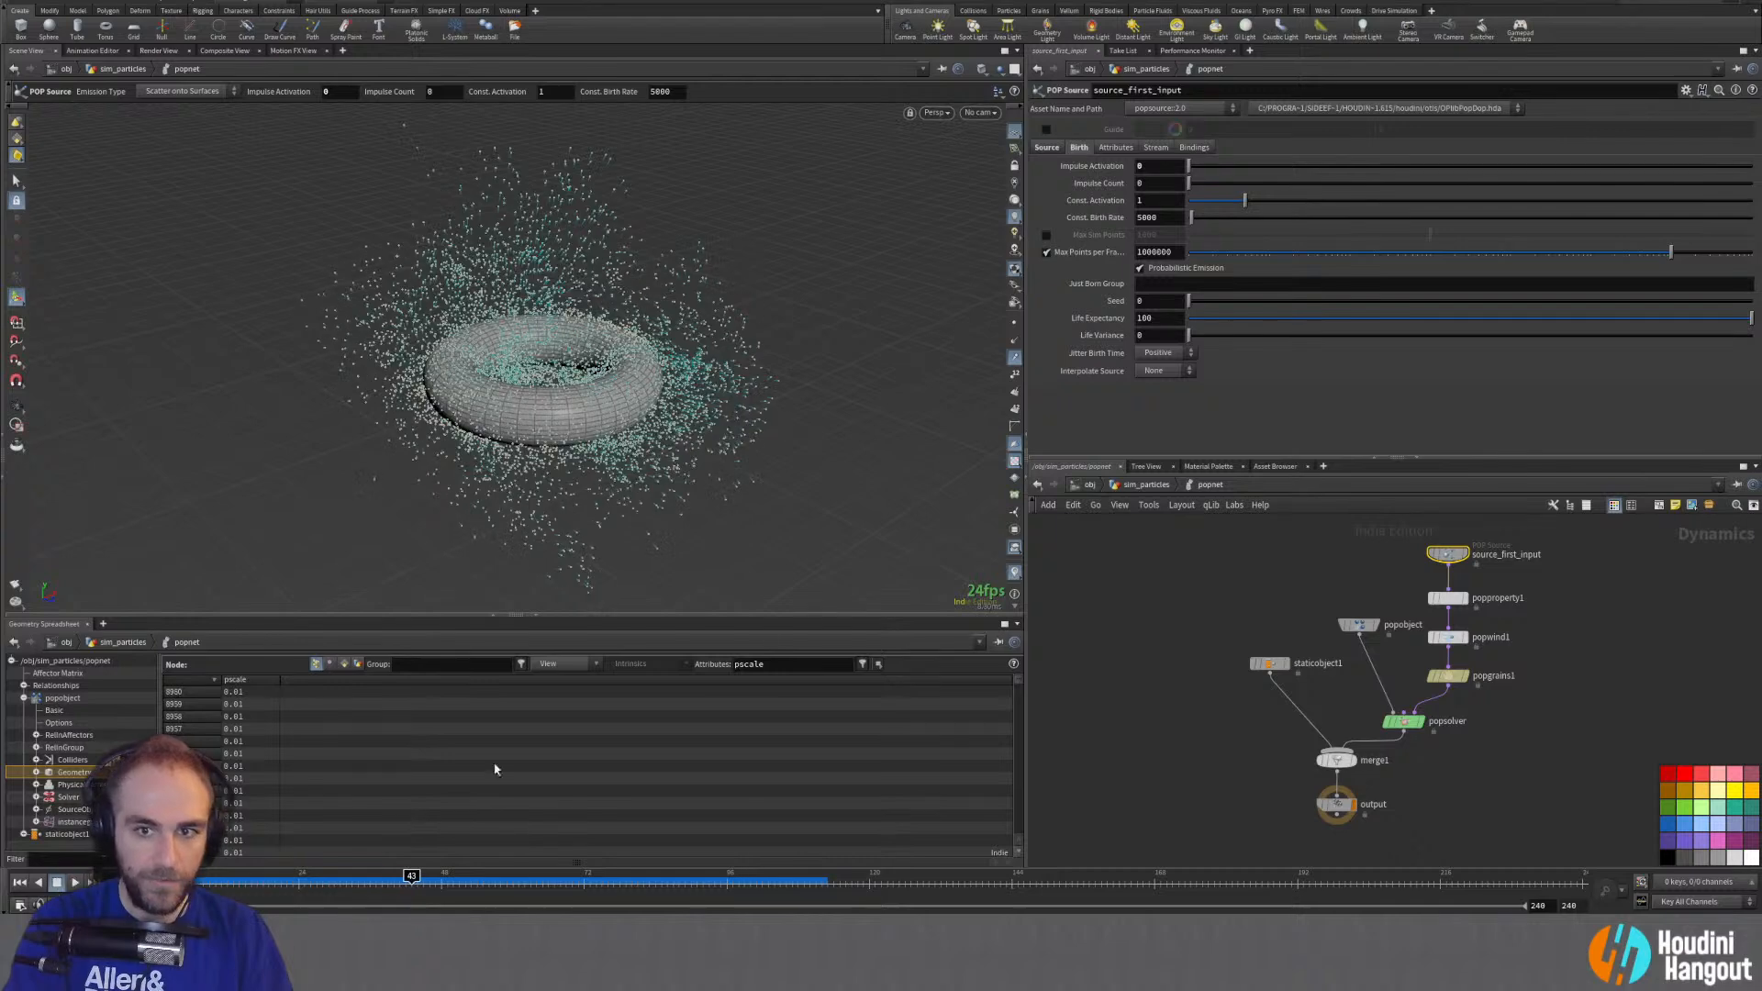
# Step: Examine popgrains1's friction, internal collision, clumping and explicit constraint settings along with its solver options
pyautogui.click(1450, 679)
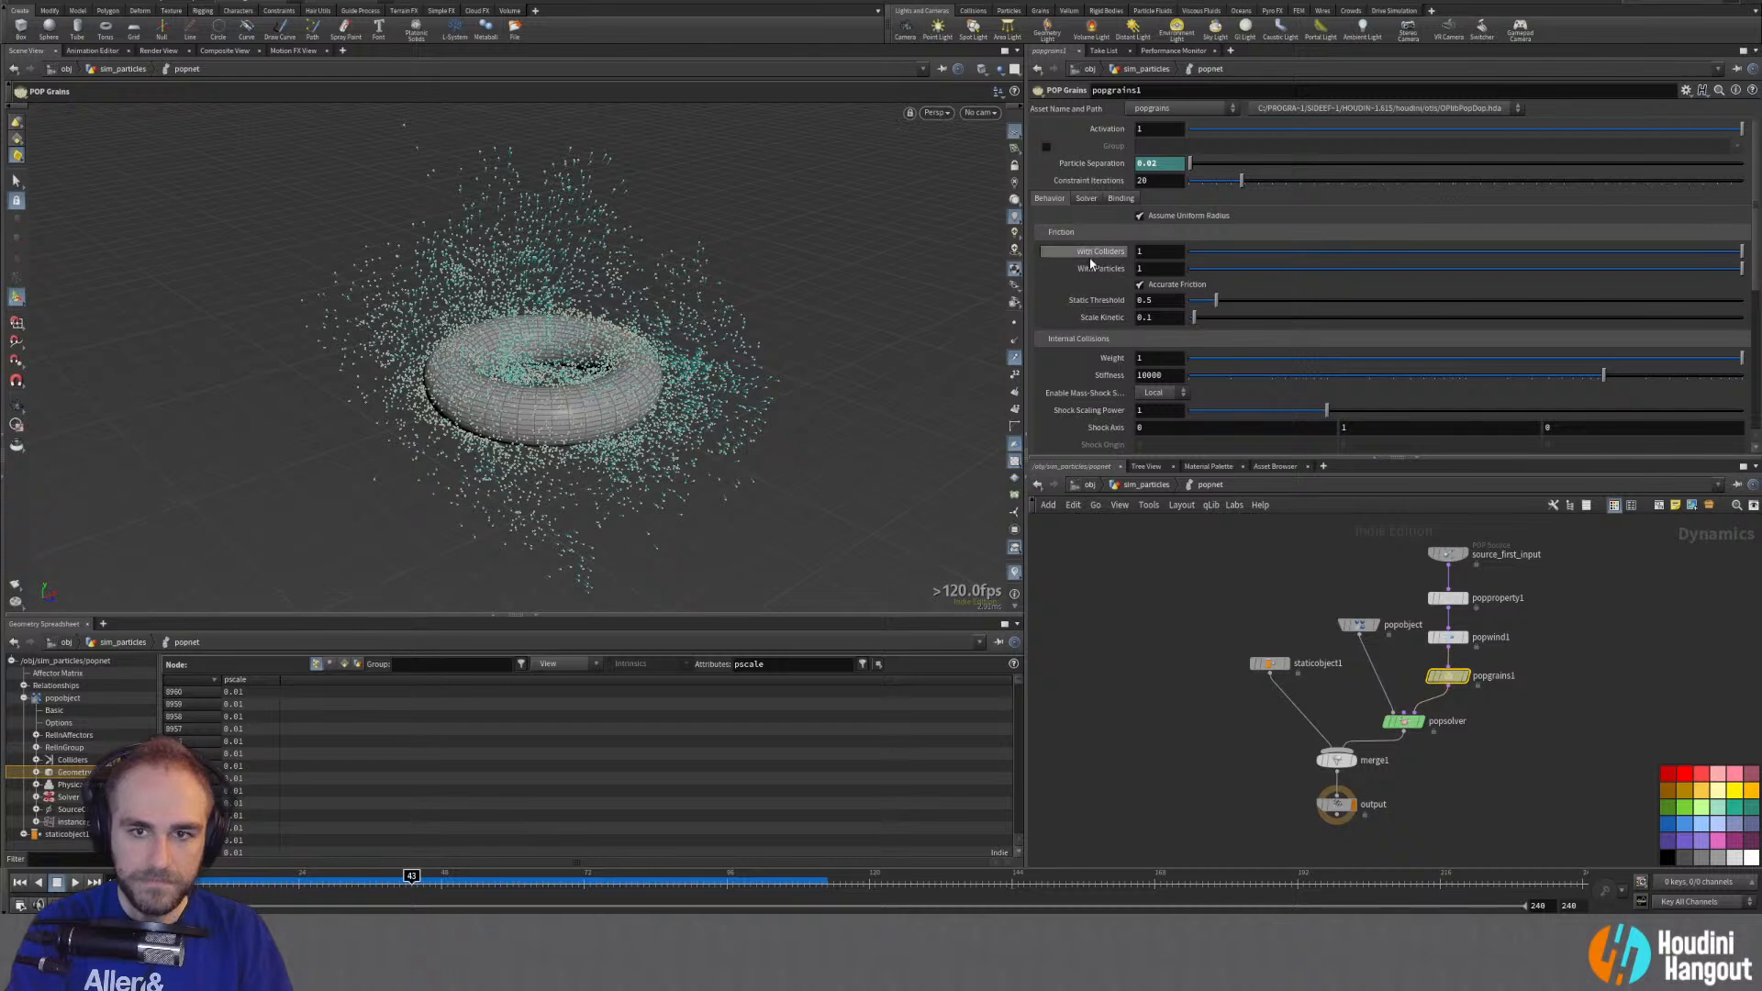
pyautogui.scroll(-1, 1107, 410)
pyautogui.scroll(-4, 1107, 410)
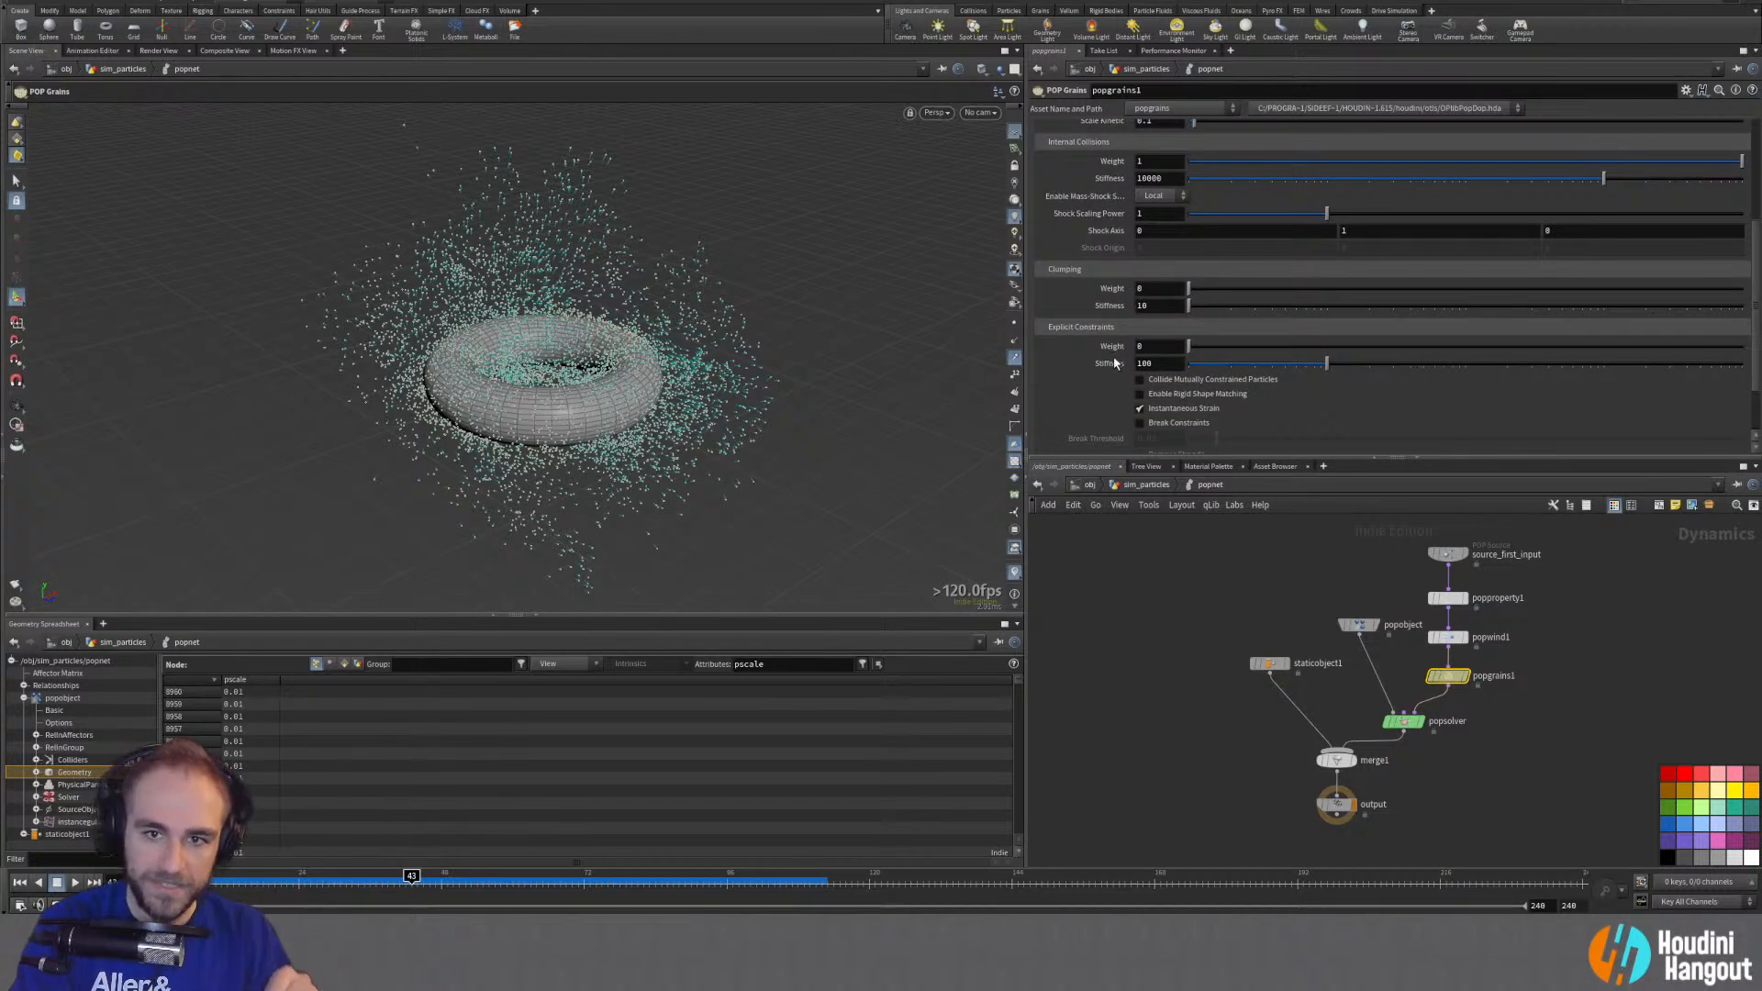
pyautogui.scroll(-1, 1098, 374)
pyautogui.scroll(5, 1098, 373)
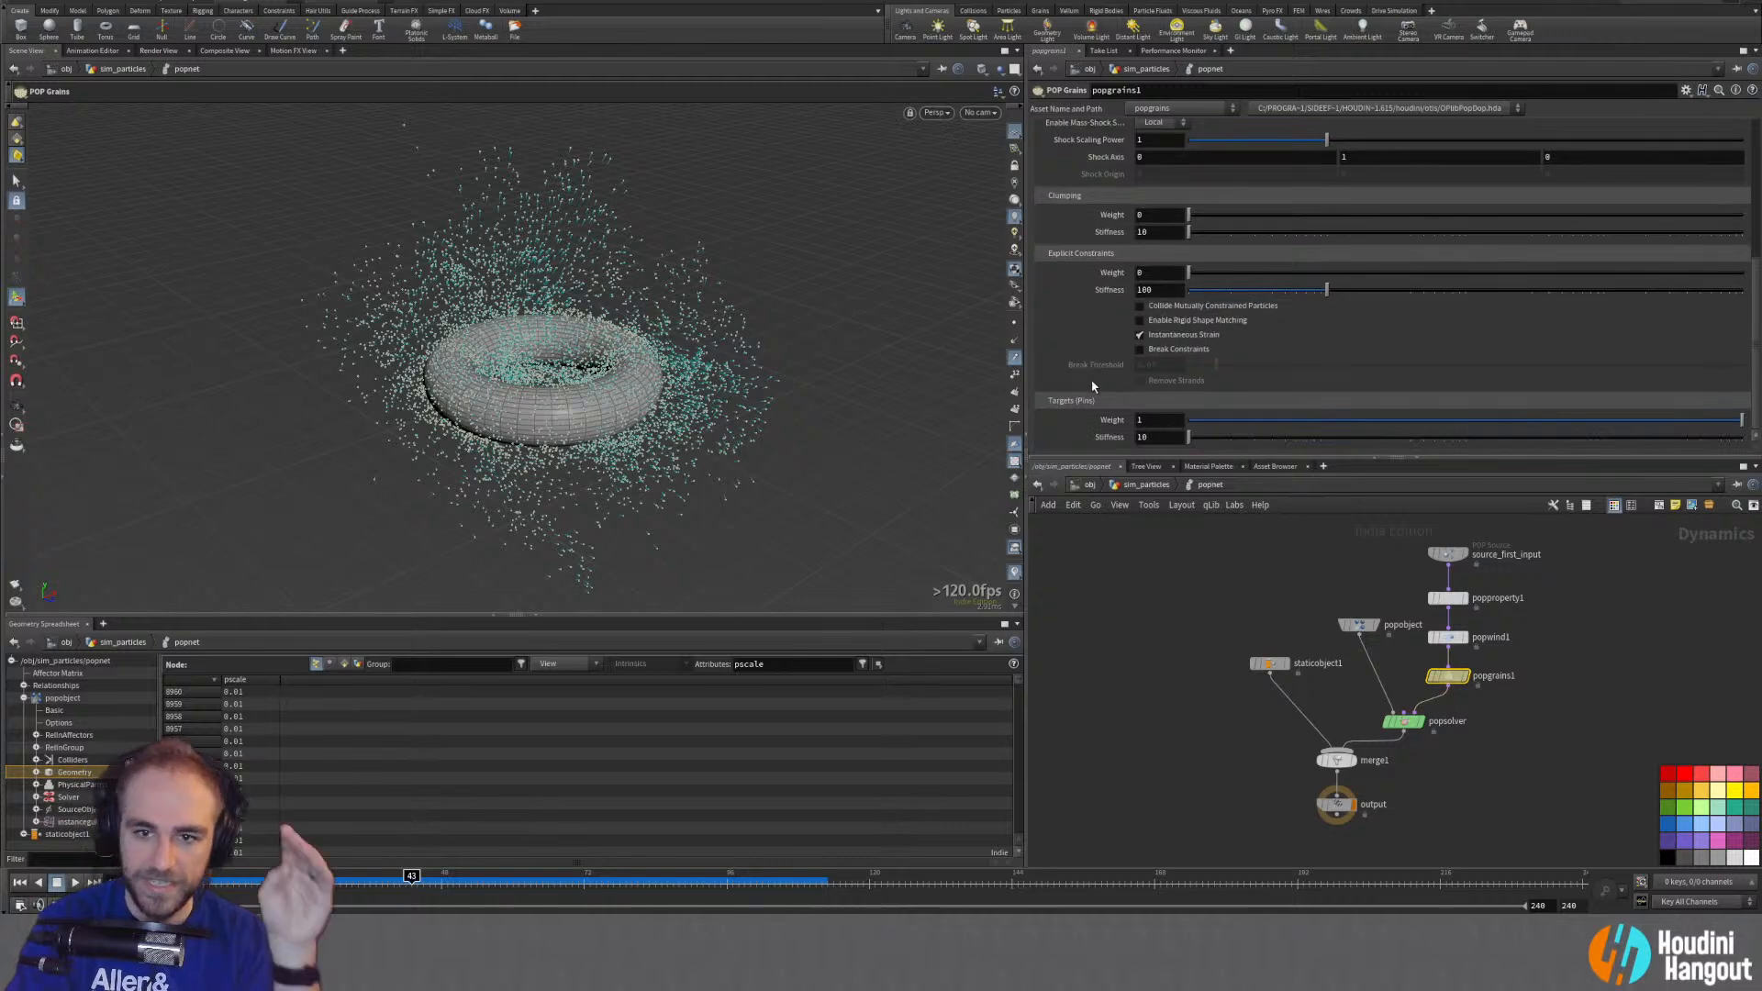
pyautogui.scroll(2, 1072, 421)
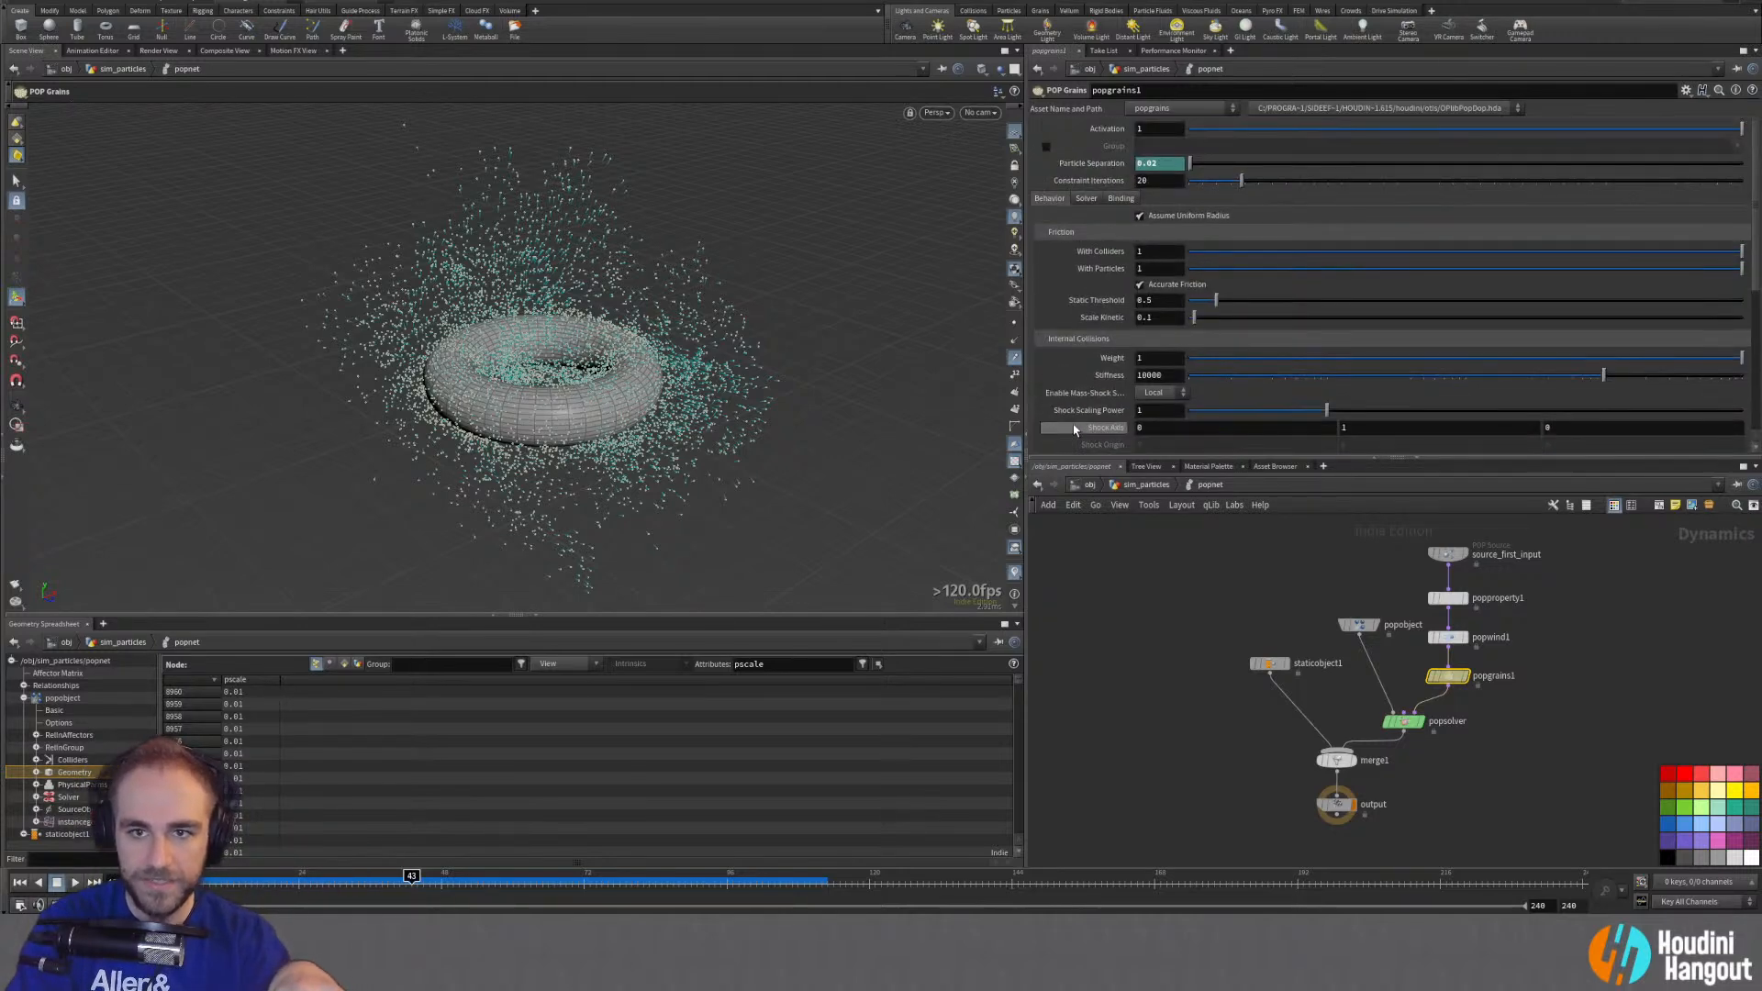
pyautogui.click(1085, 198)
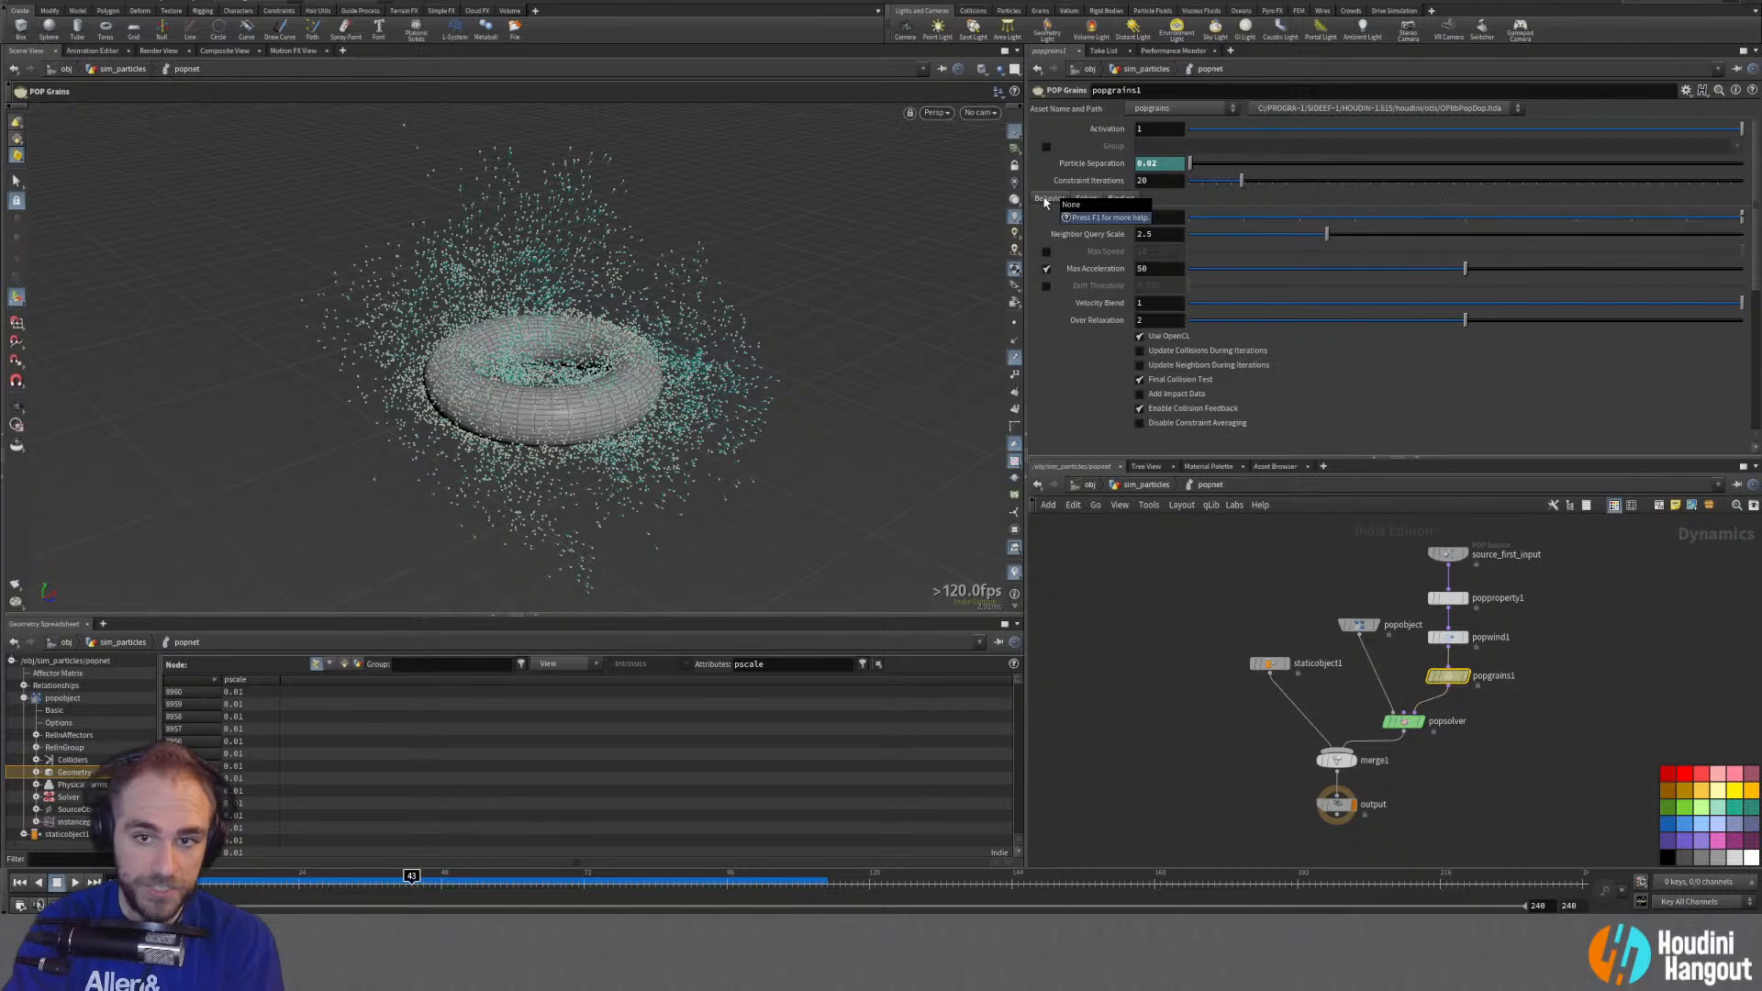
pyautogui.click(1046, 199)
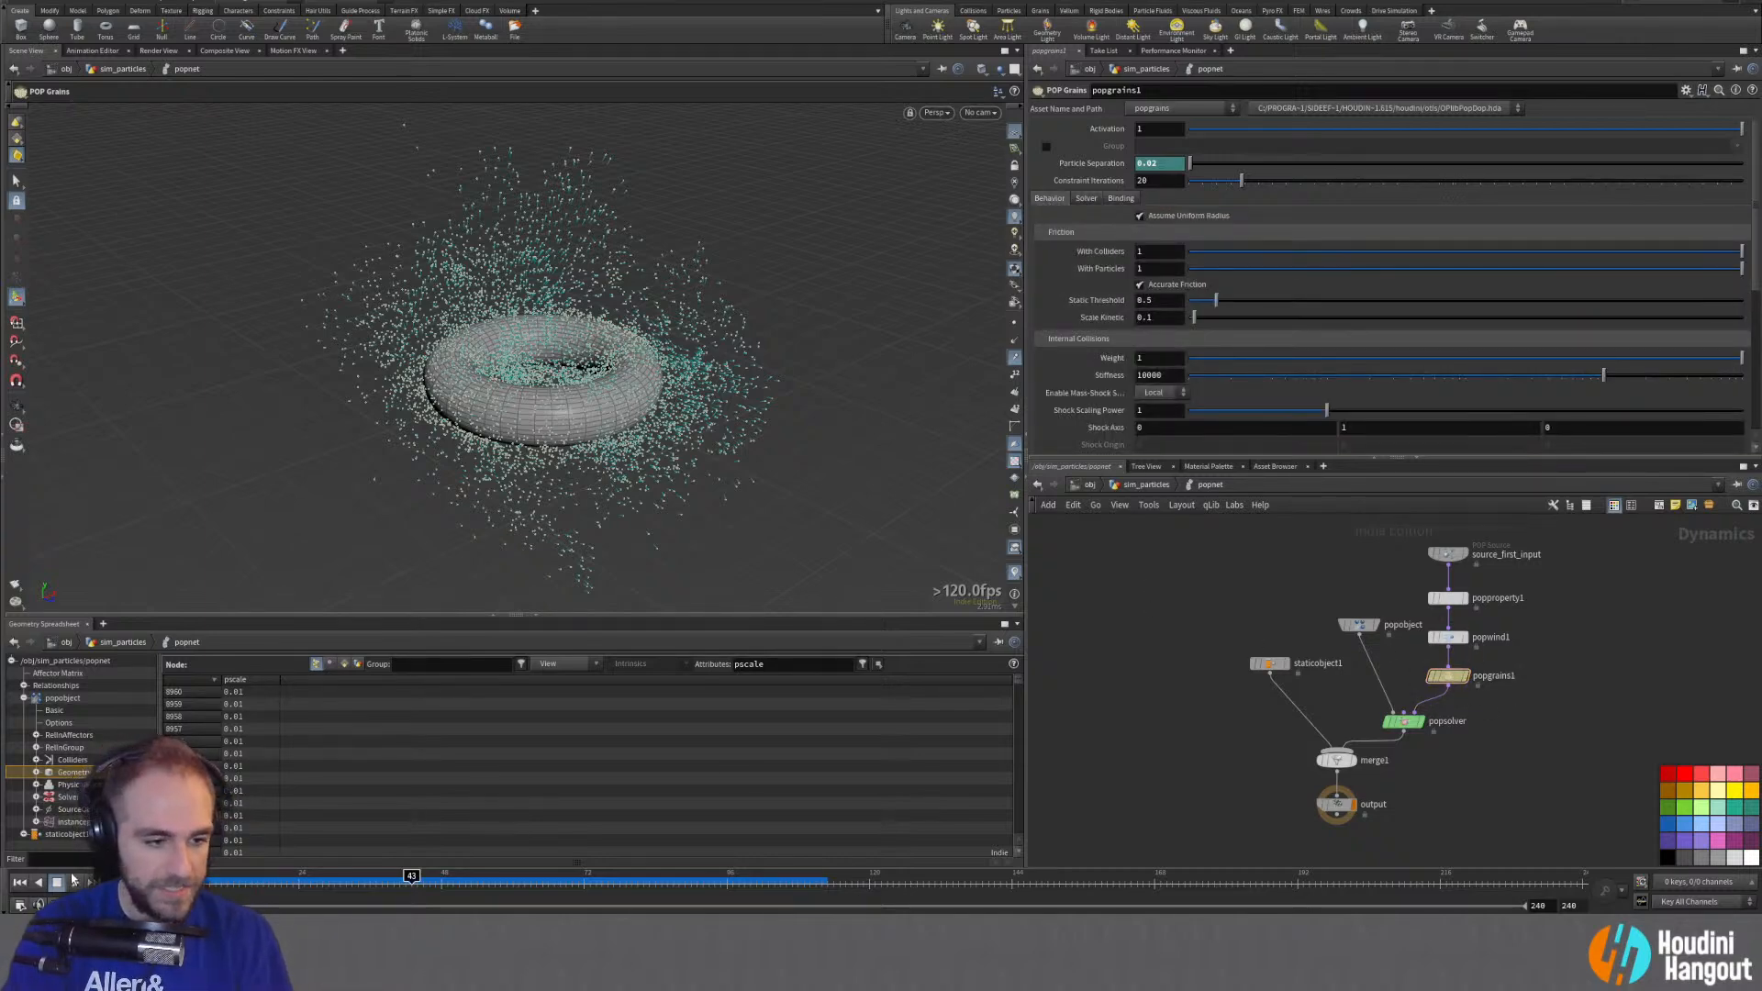
# Step: Replay the simulation to review the particle collisions, stop it, and move to frame 120
pyautogui.moveTo(288, 888); pyautogui.dragTo(165, 904)
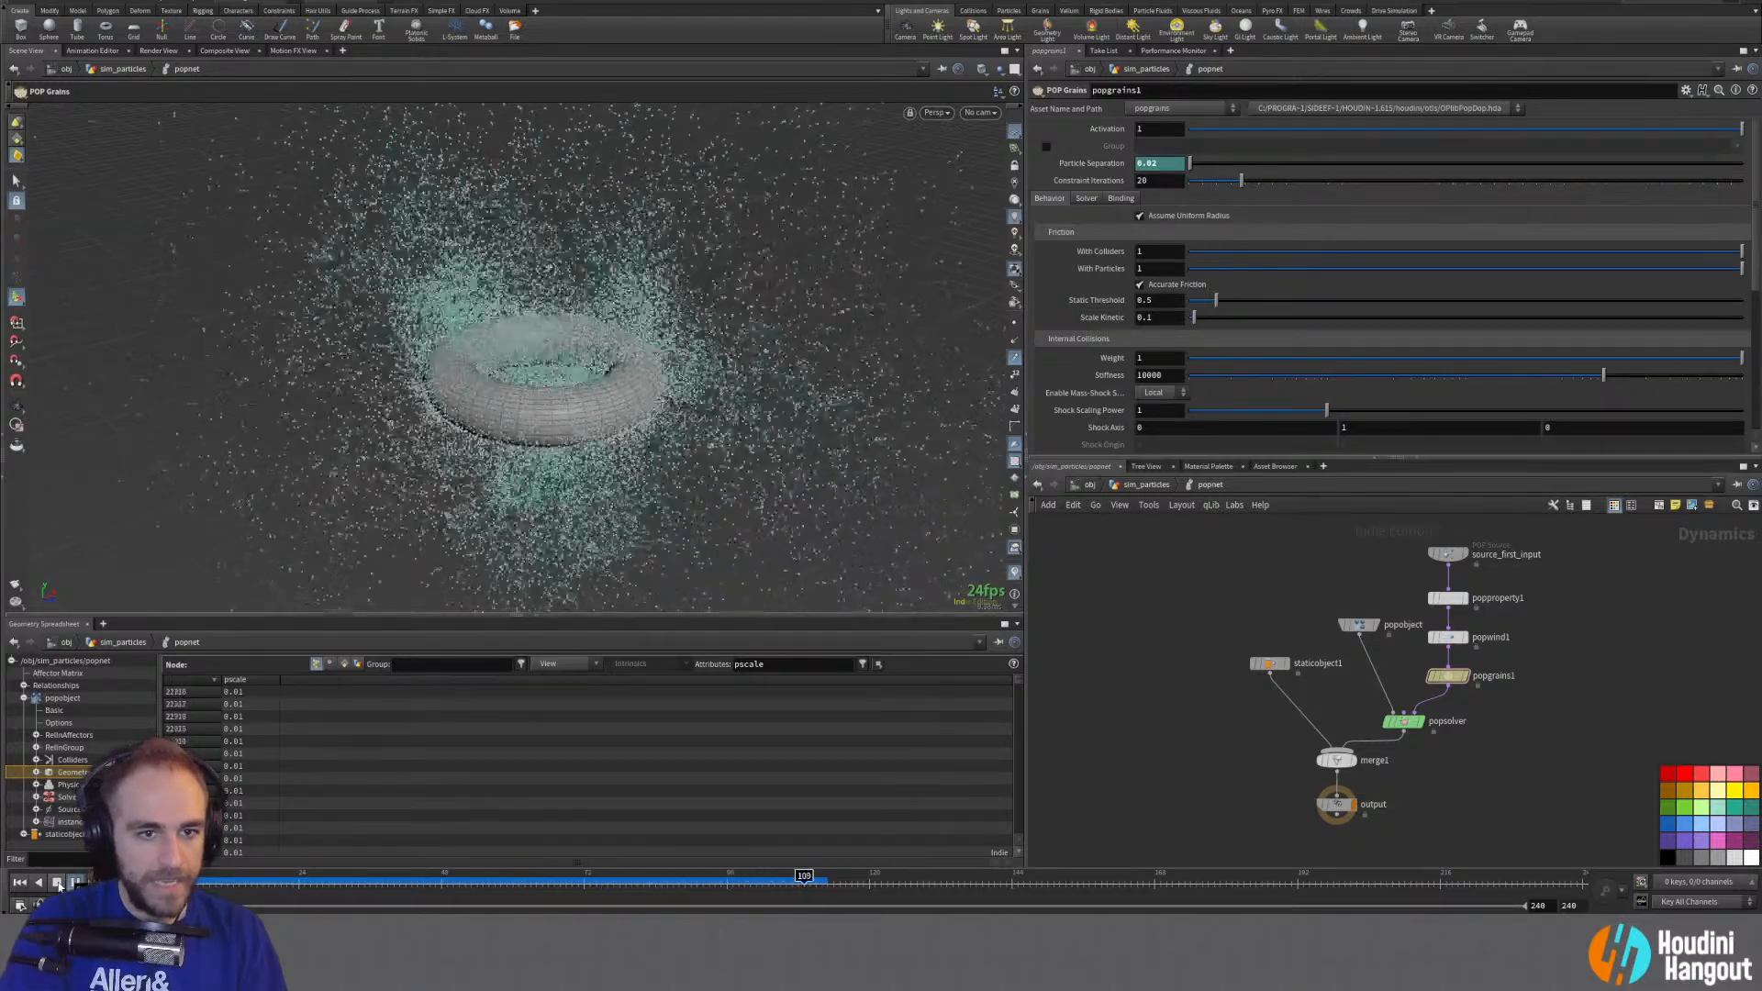
pyautogui.click(57, 882)
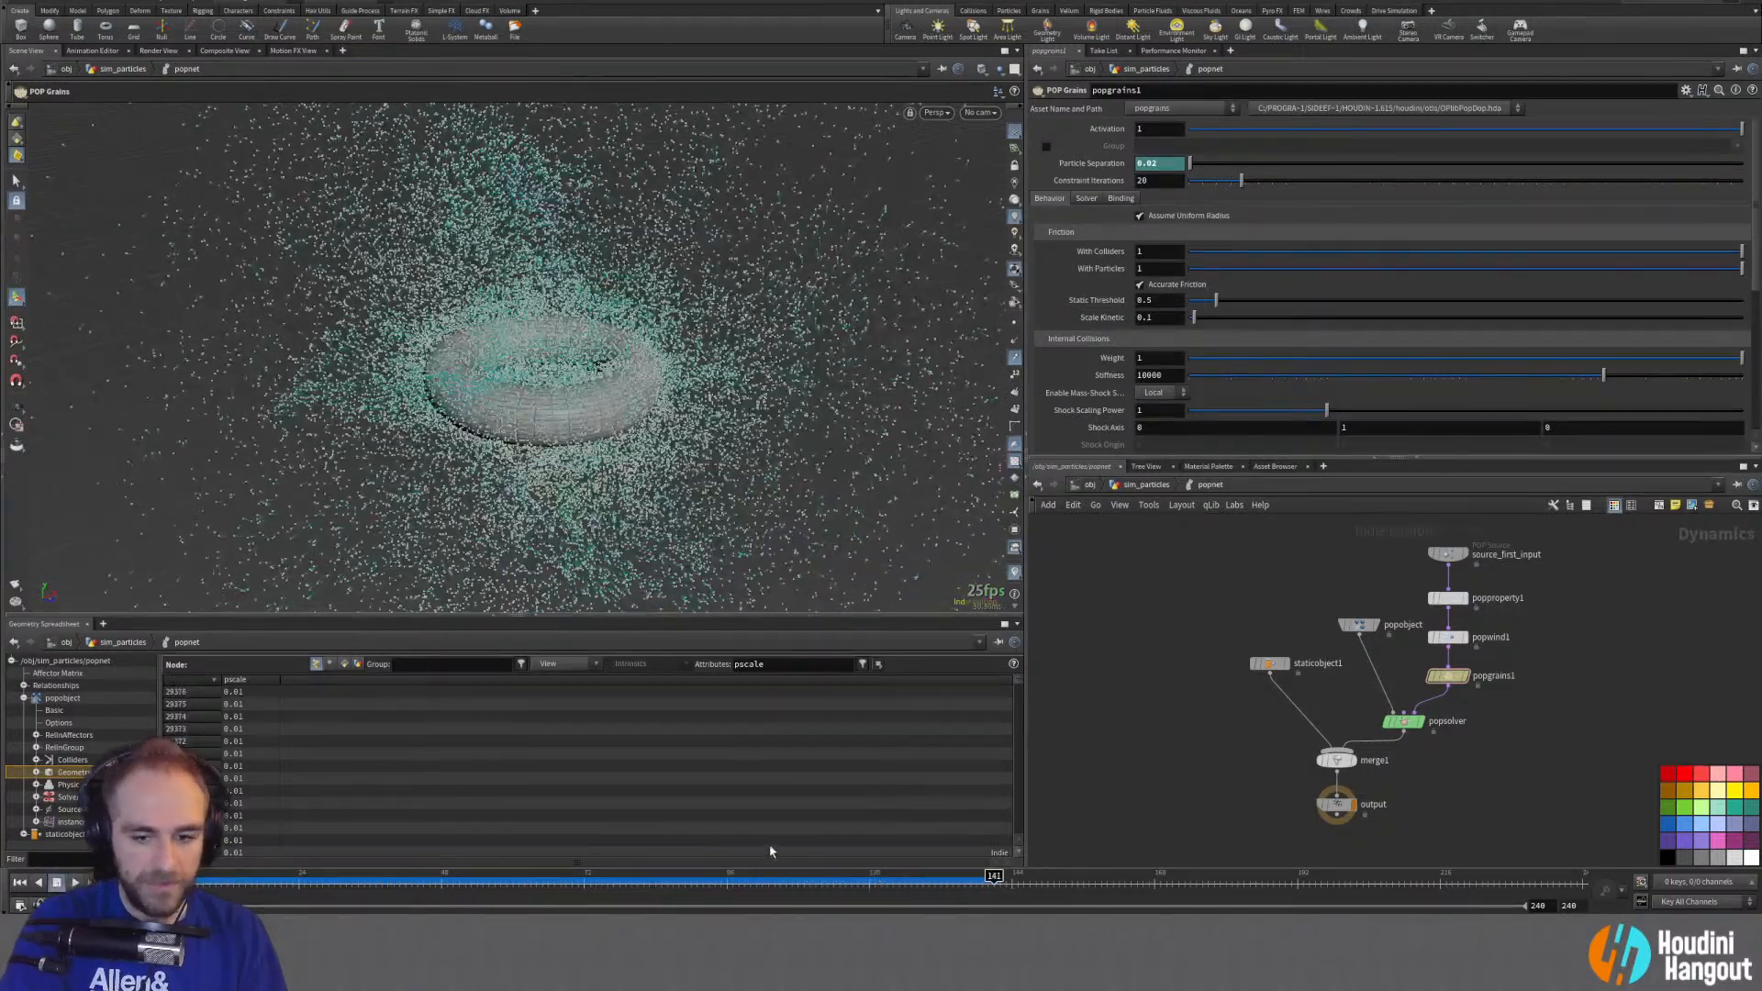
pyautogui.click(865, 884)
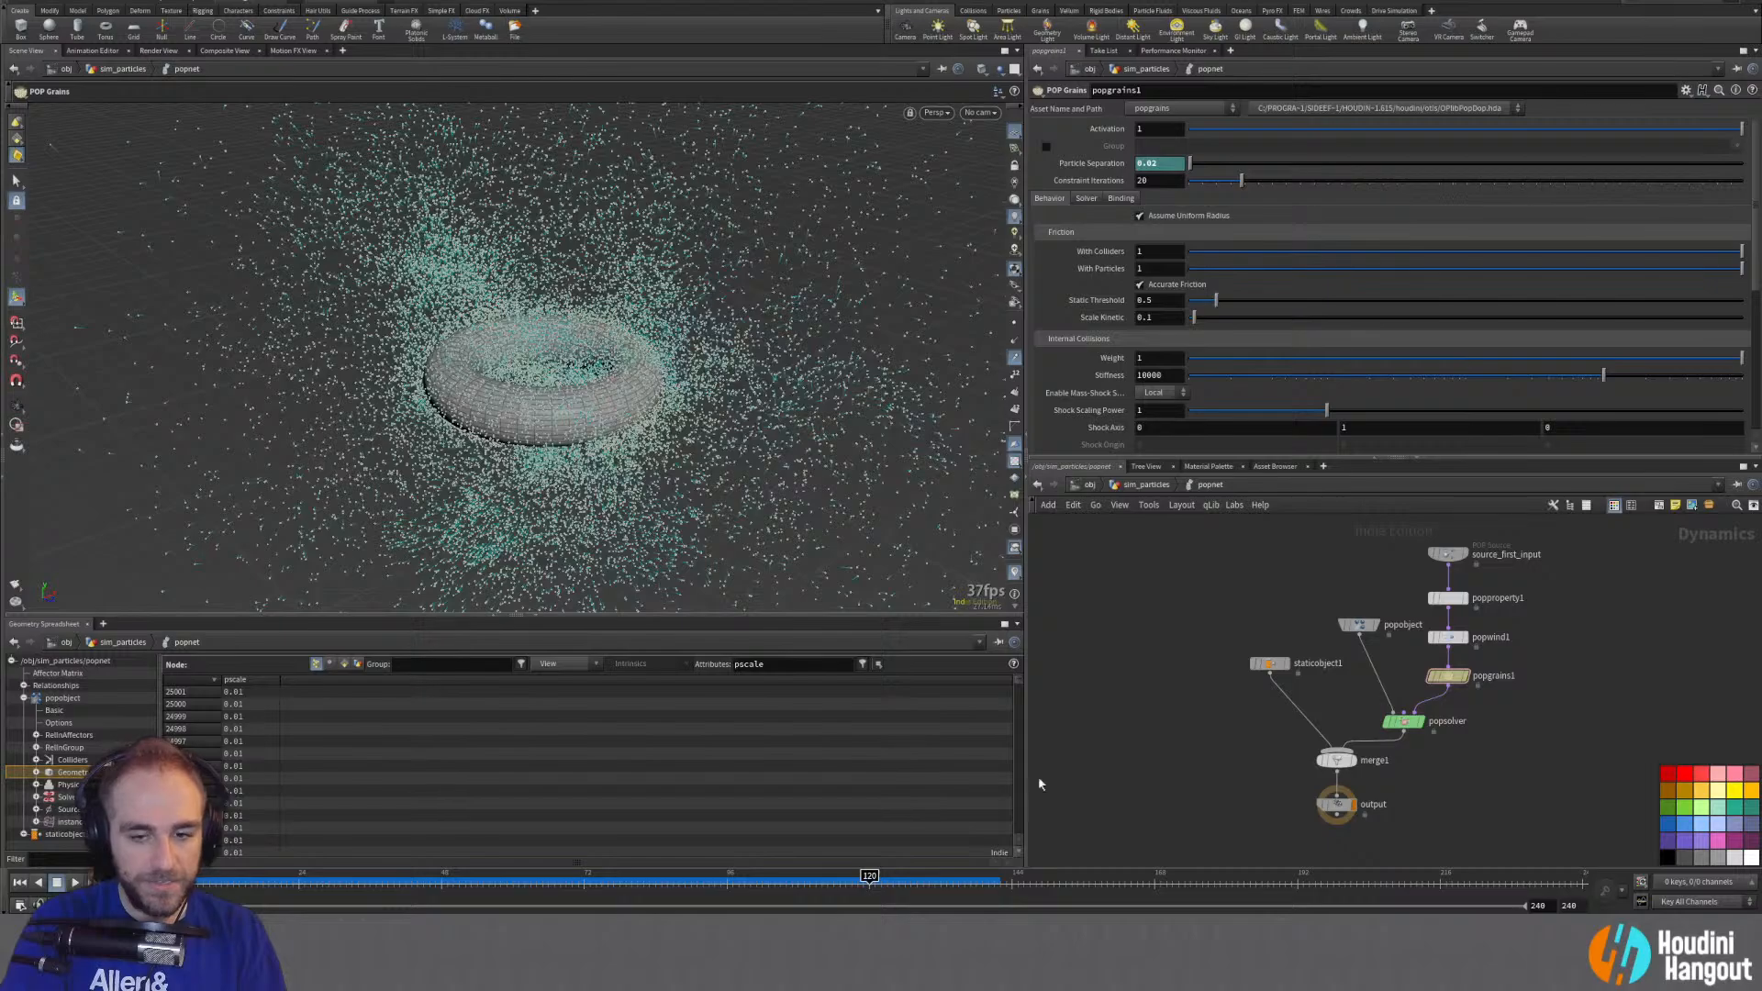
# Step: Go back up to the sim_particles network and add an unconnected Particle Trail node below popnet
pyautogui.press('u')
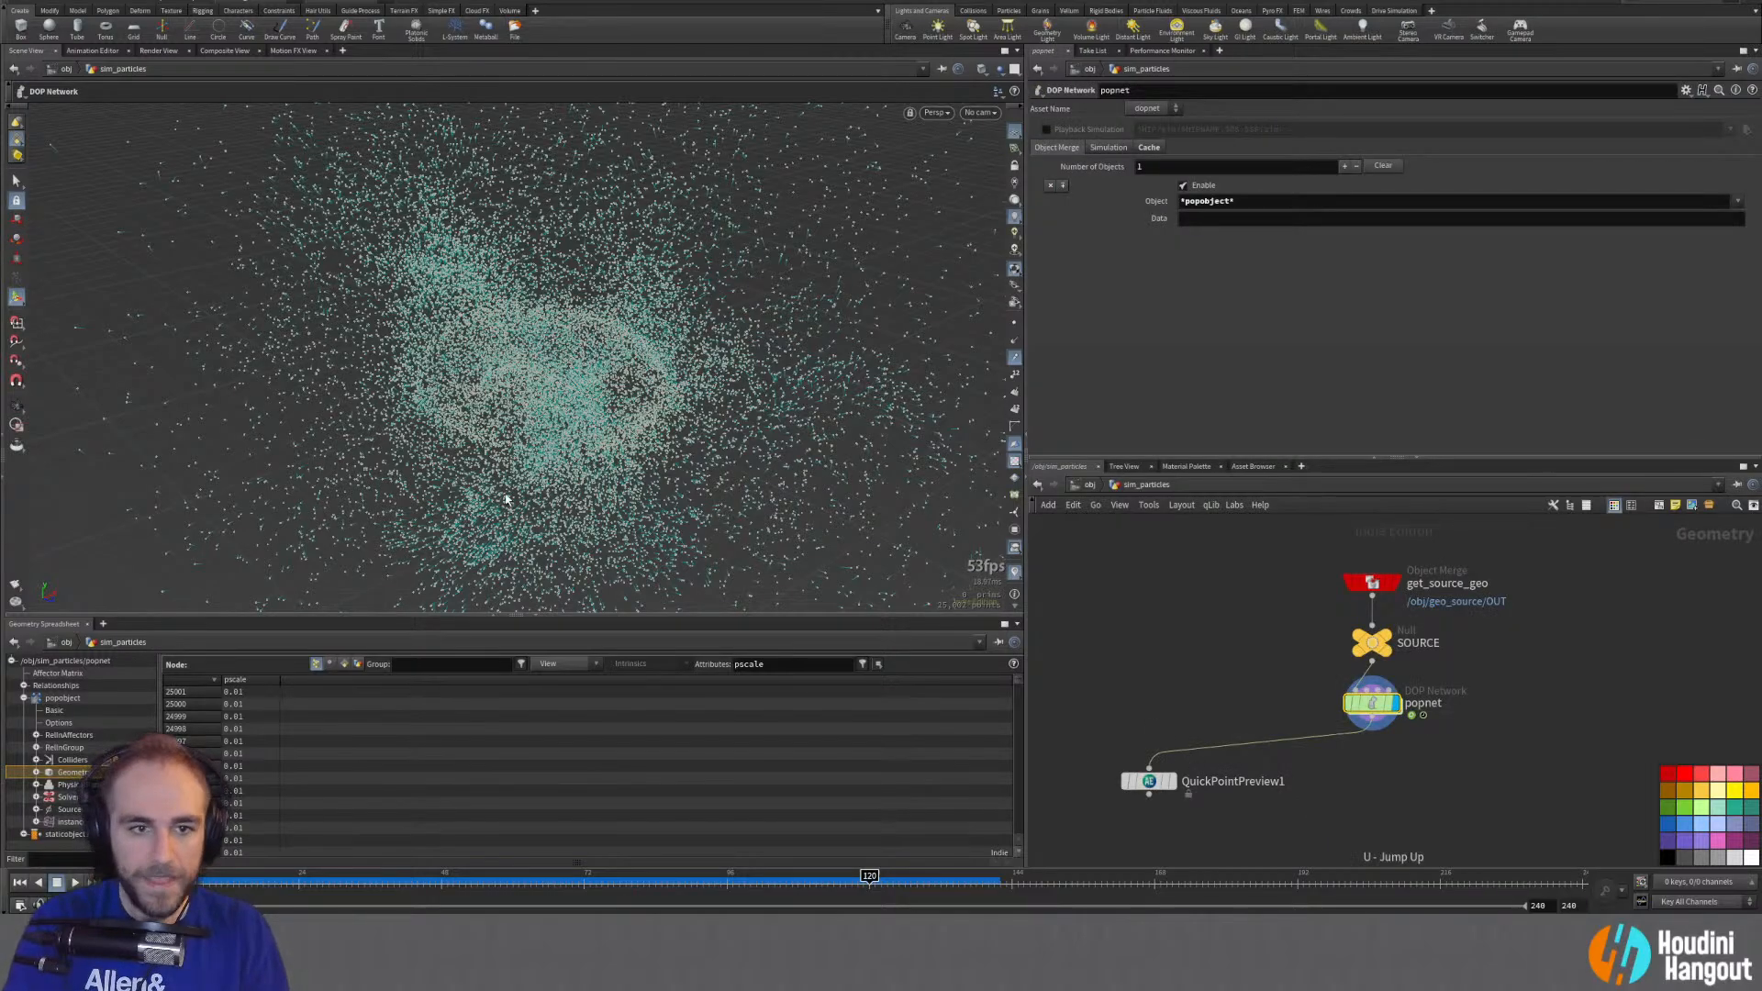
pyautogui.press('Escape')
pyautogui.moveTo(505, 500); pyautogui.dragTo(303, 349)
pyautogui.press('Return')
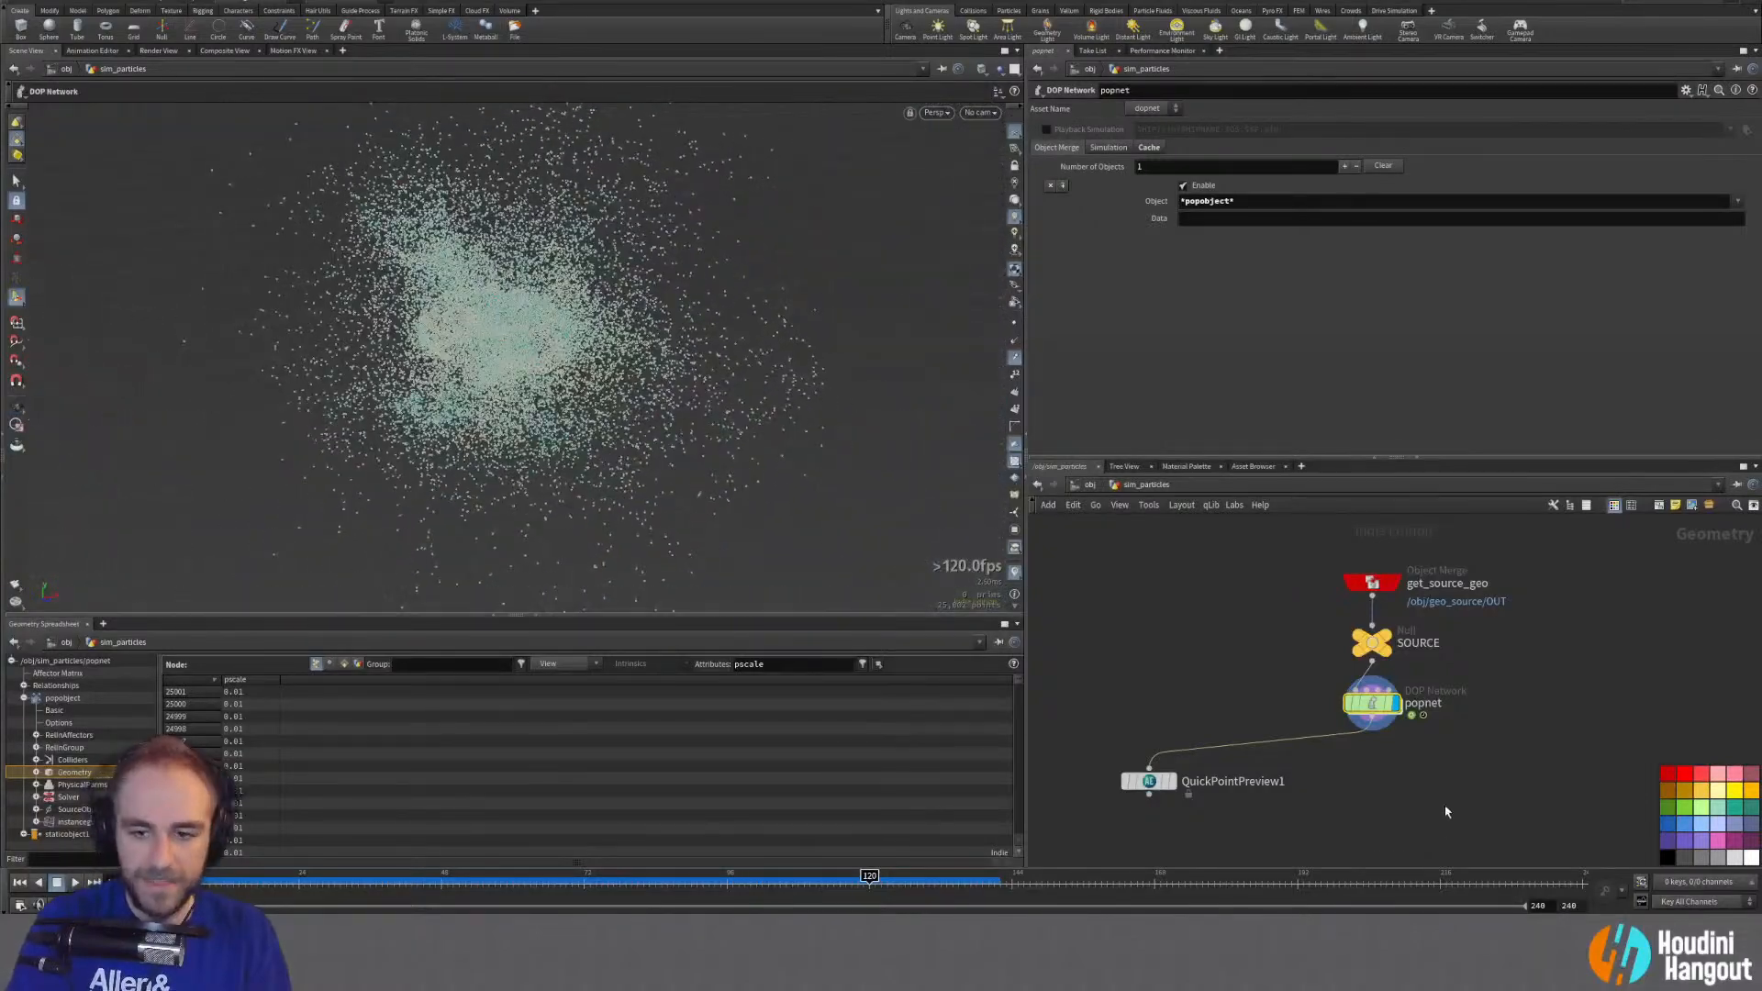
pyautogui.press('Tab')
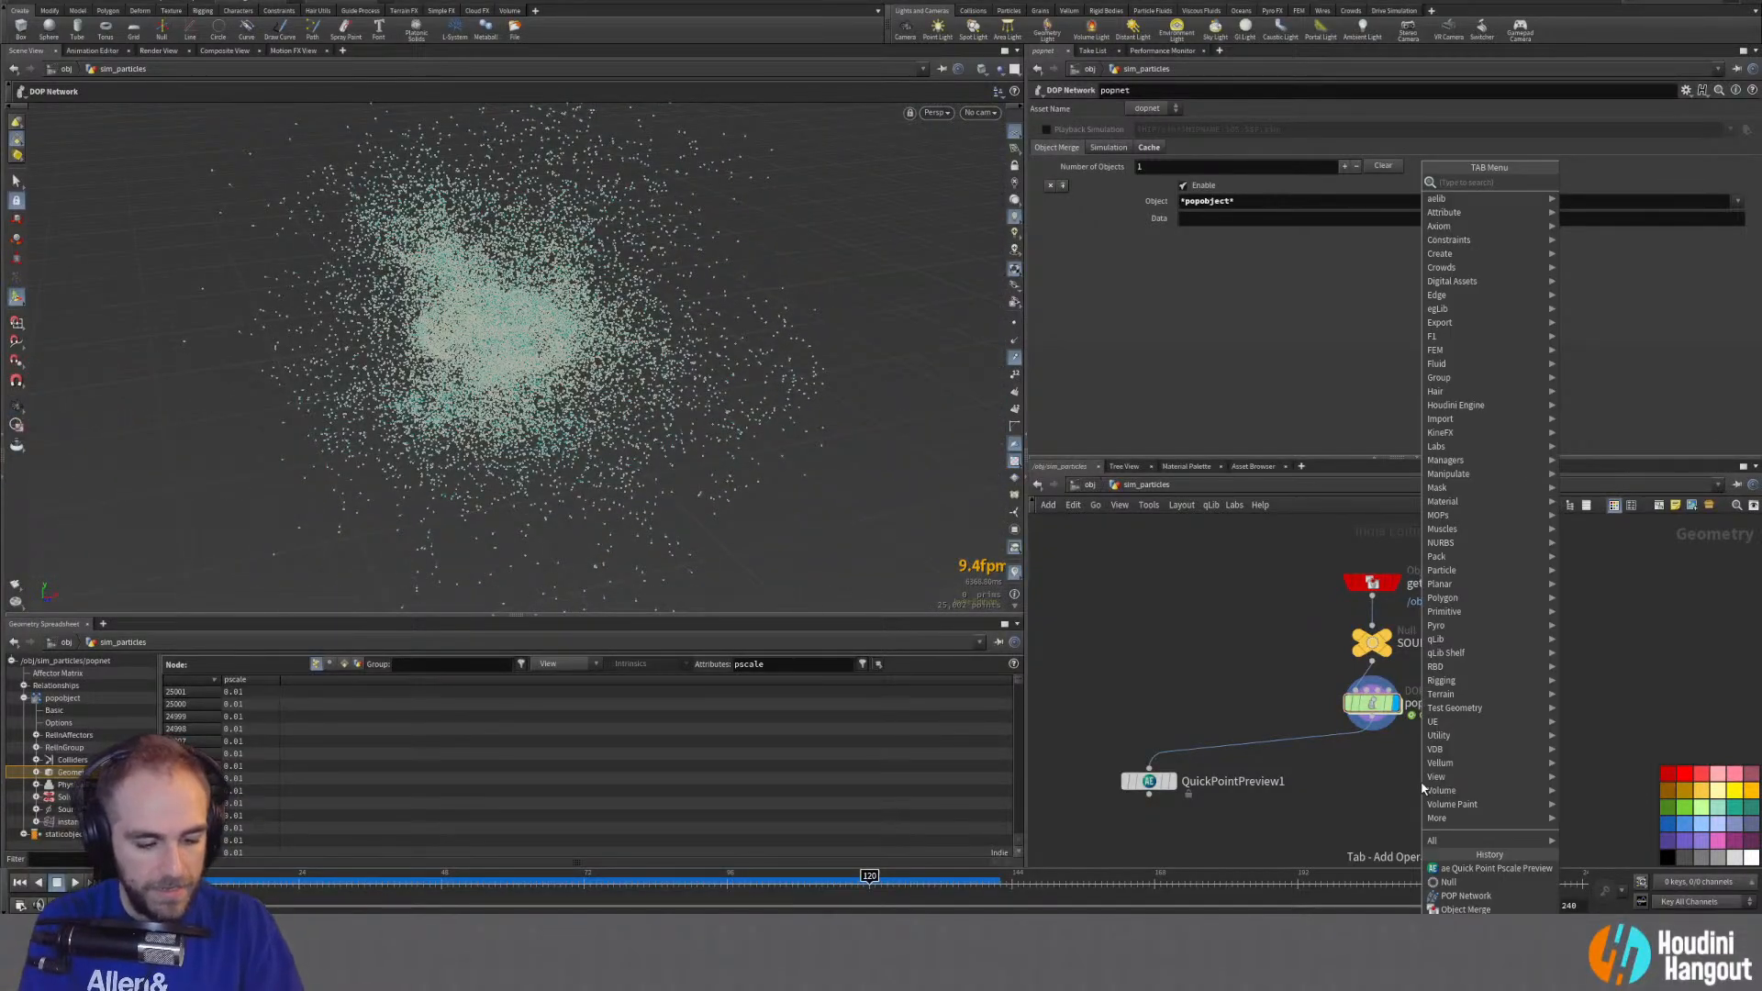
pyautogui.write('trail')
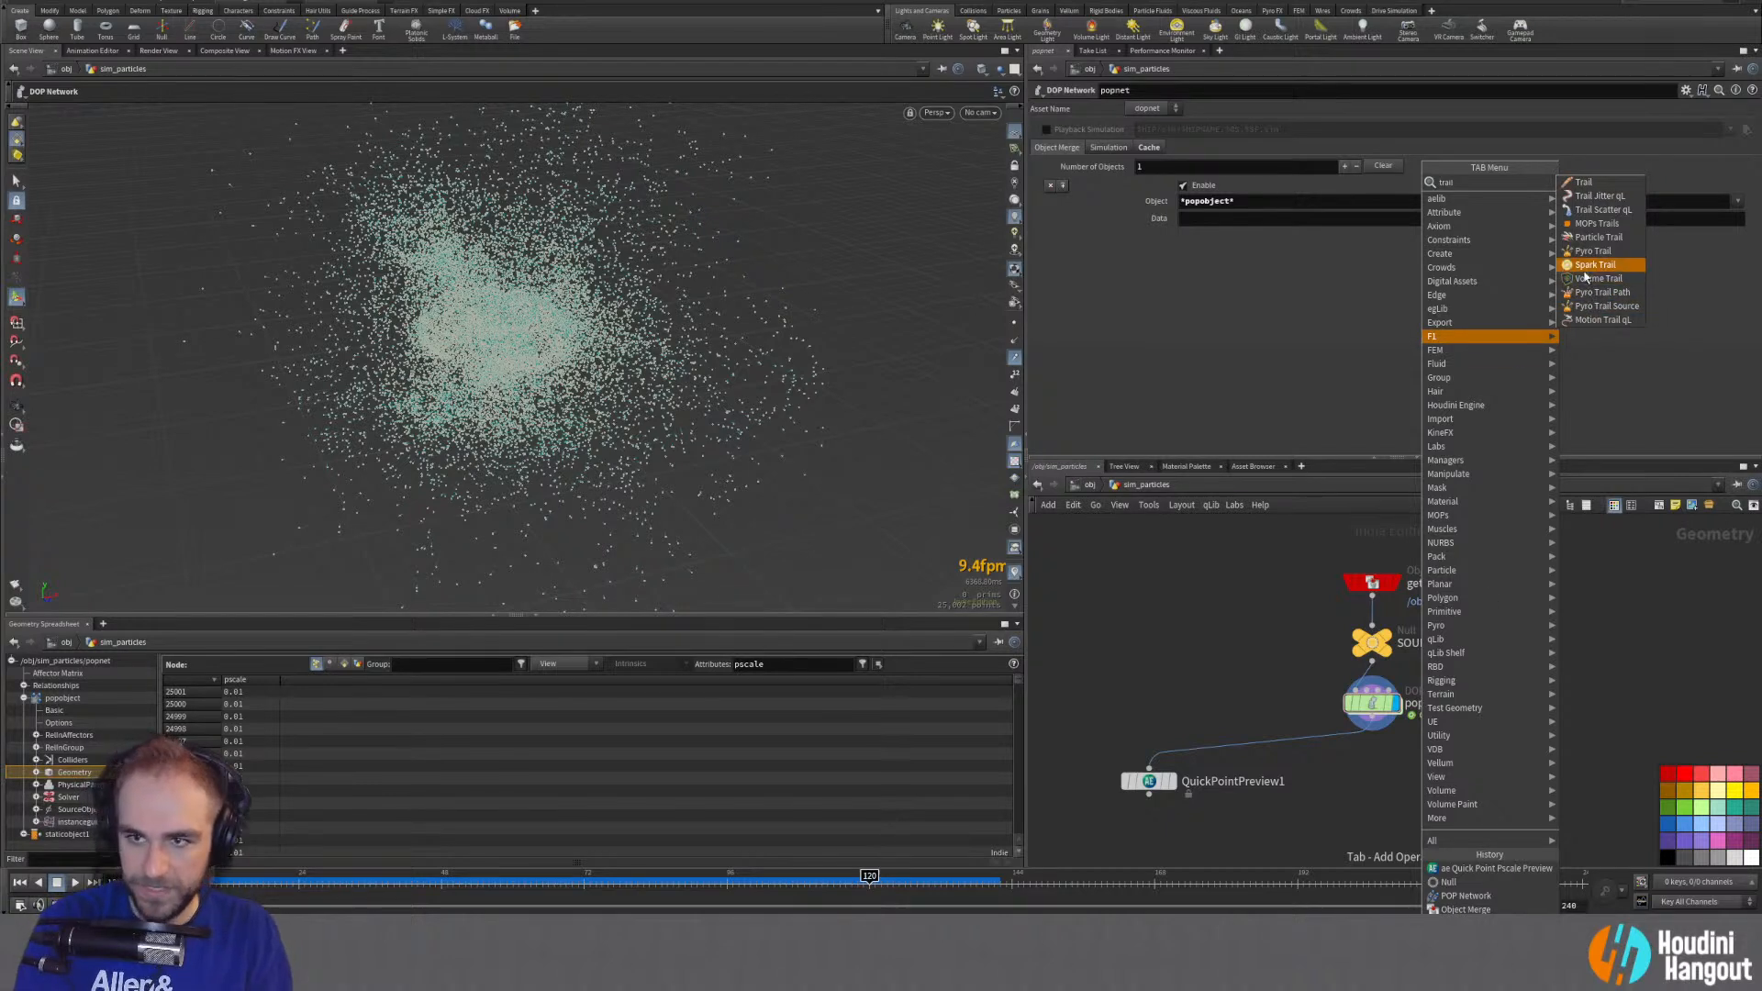
pyautogui.click(1597, 236)
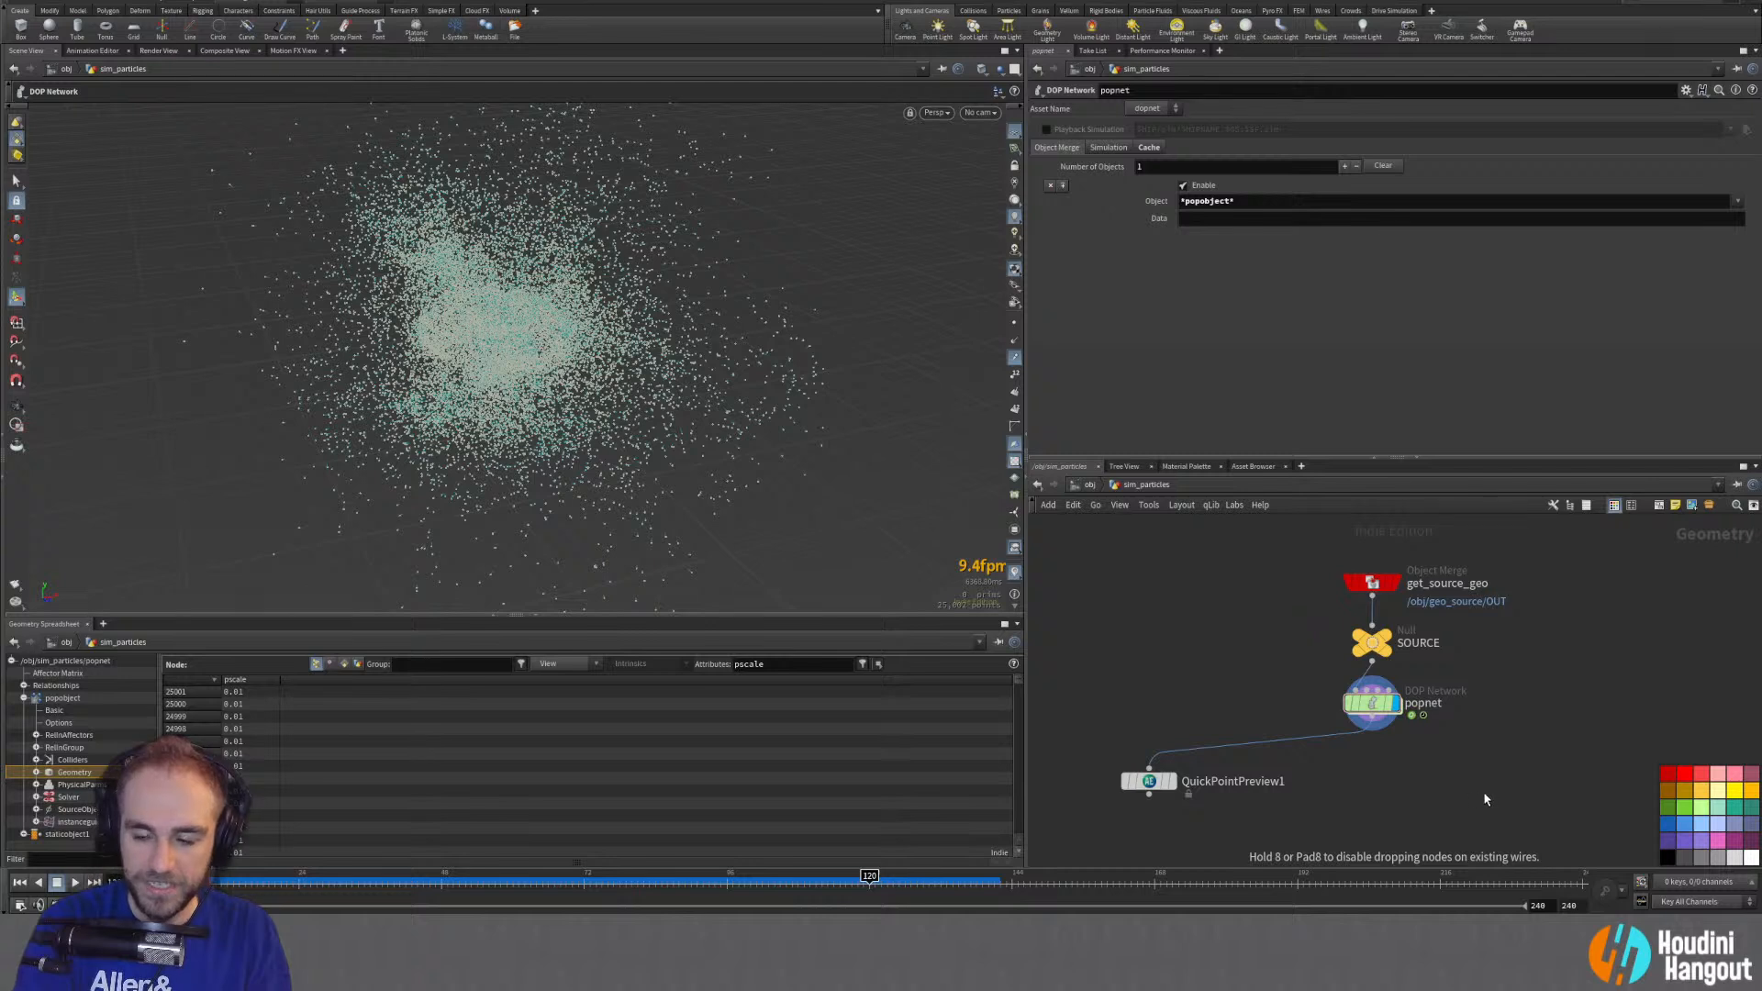
pyautogui.click(1433, 787)
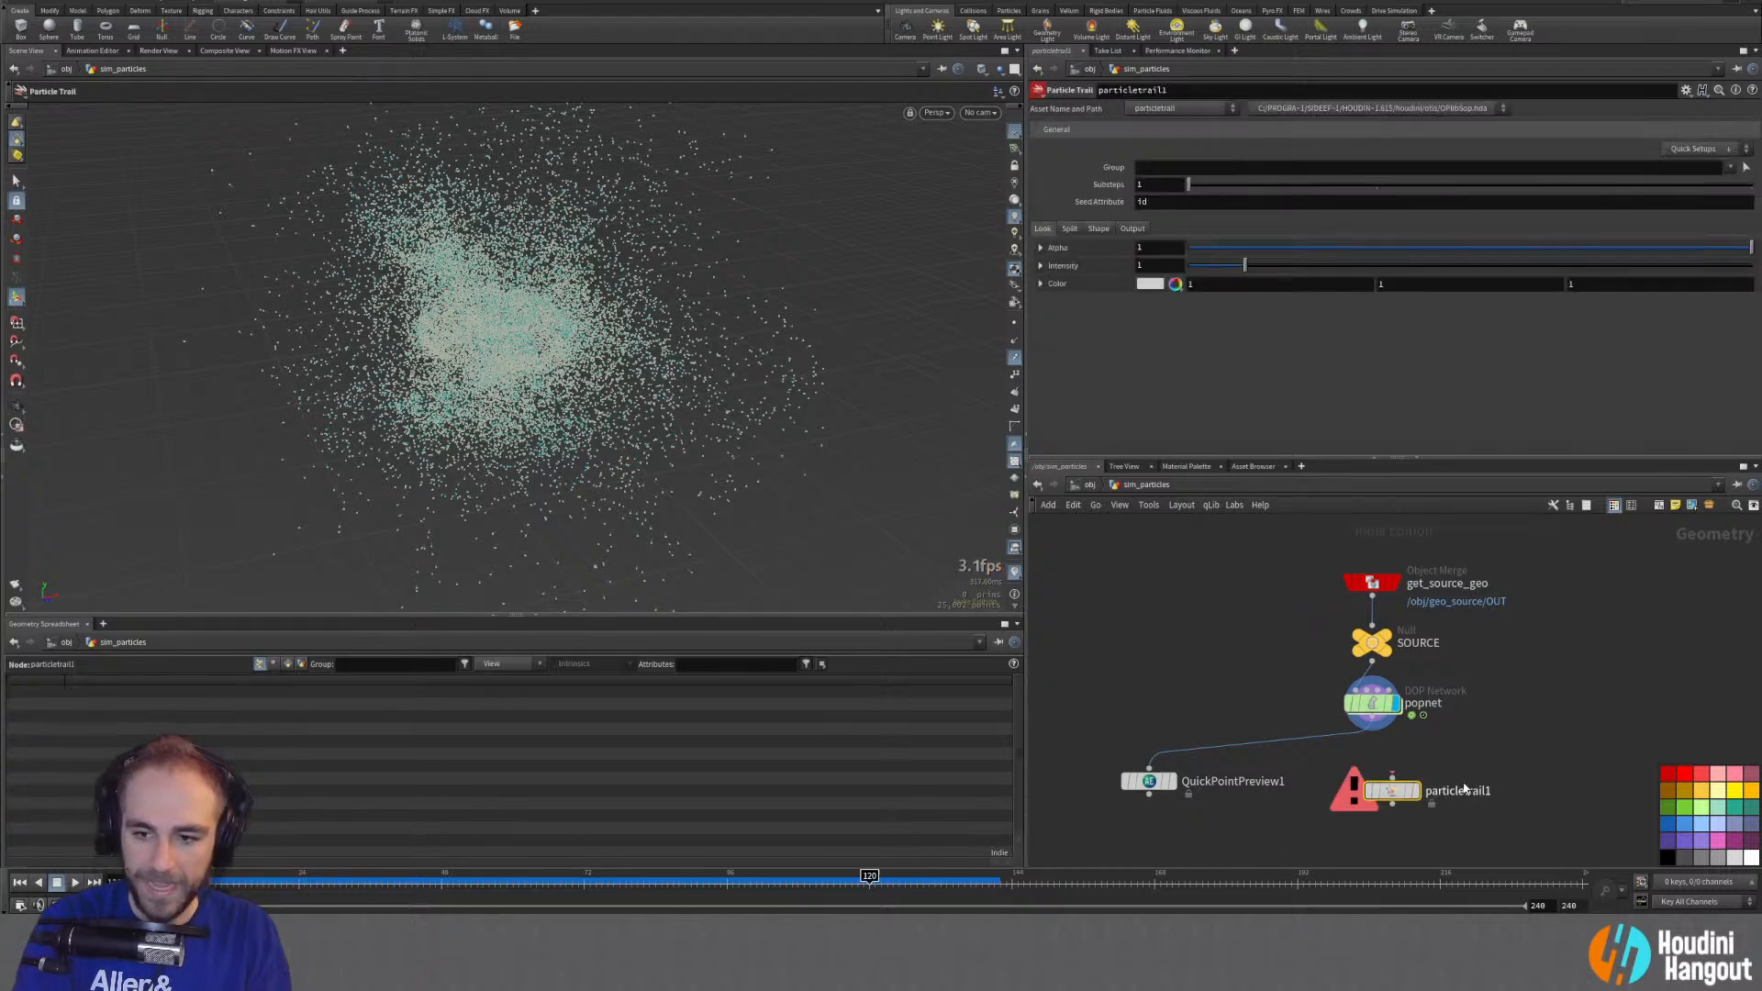
pyautogui.moveTo(1433, 789); pyautogui.dragTo(1374, 808)
# Step: Add a Trail node fed by popnet's output, display it, and place it beside particletrail1
pyautogui.press('Tab')
pyautogui.write('trai')
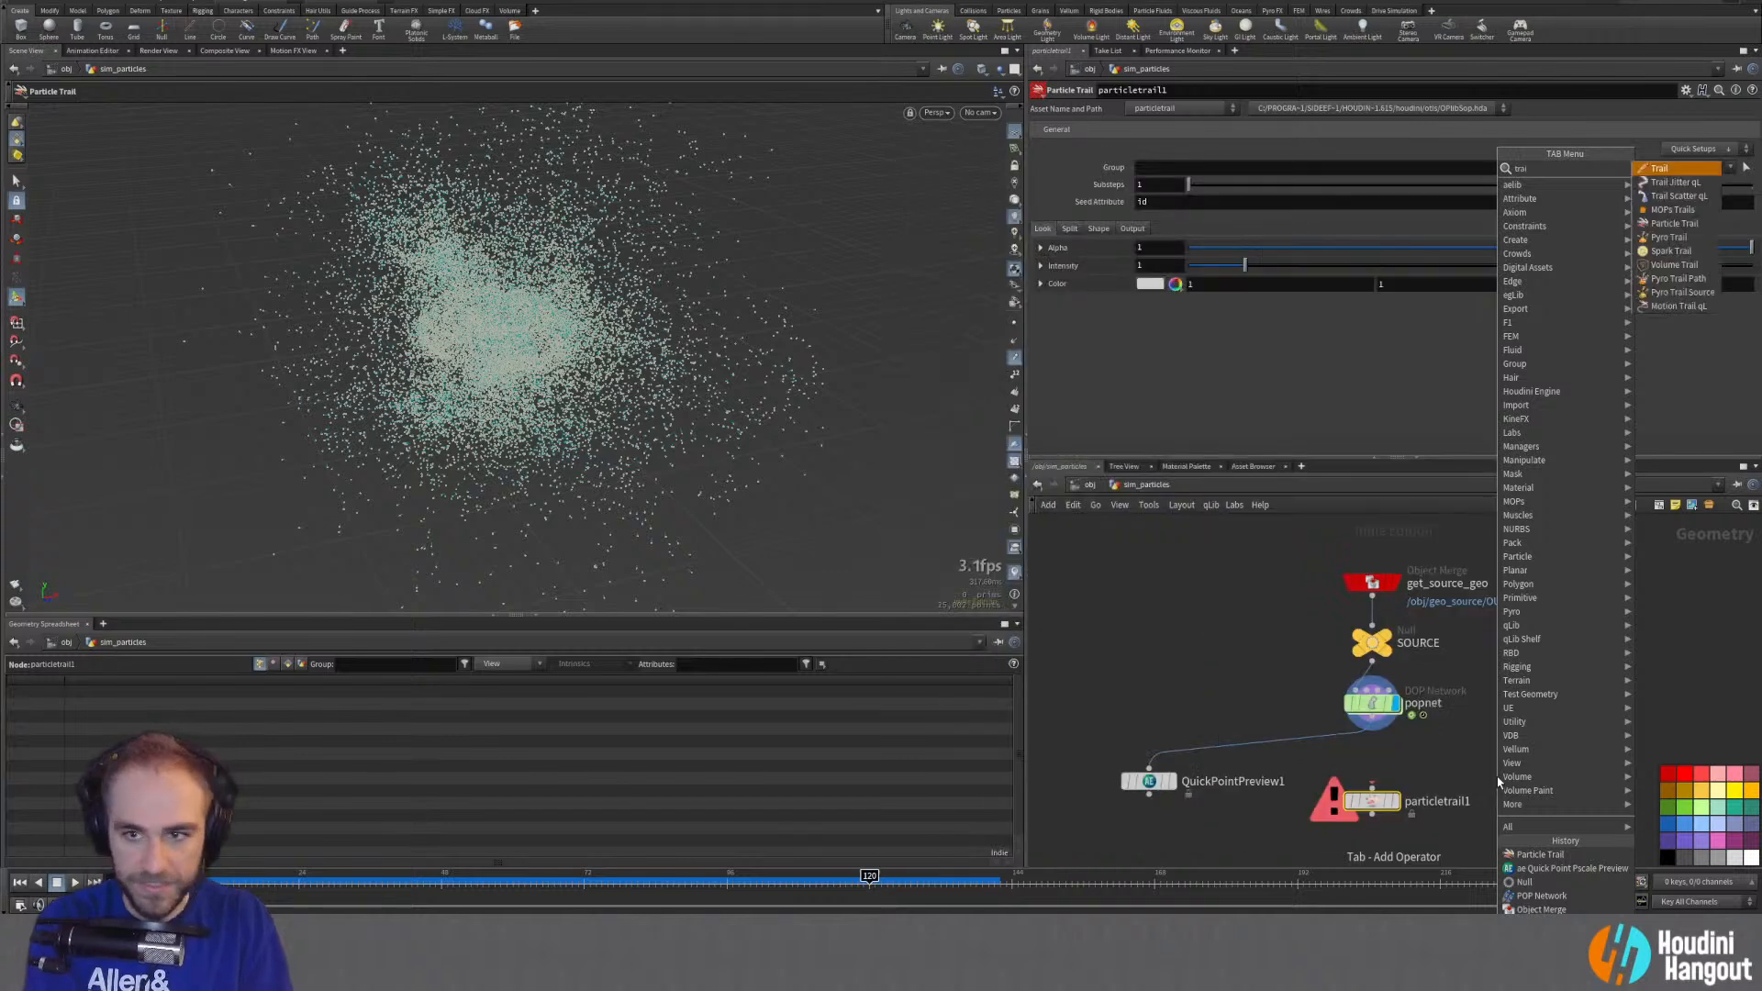
pyautogui.write('l')
pyautogui.press('Return')
pyautogui.click(1518, 794)
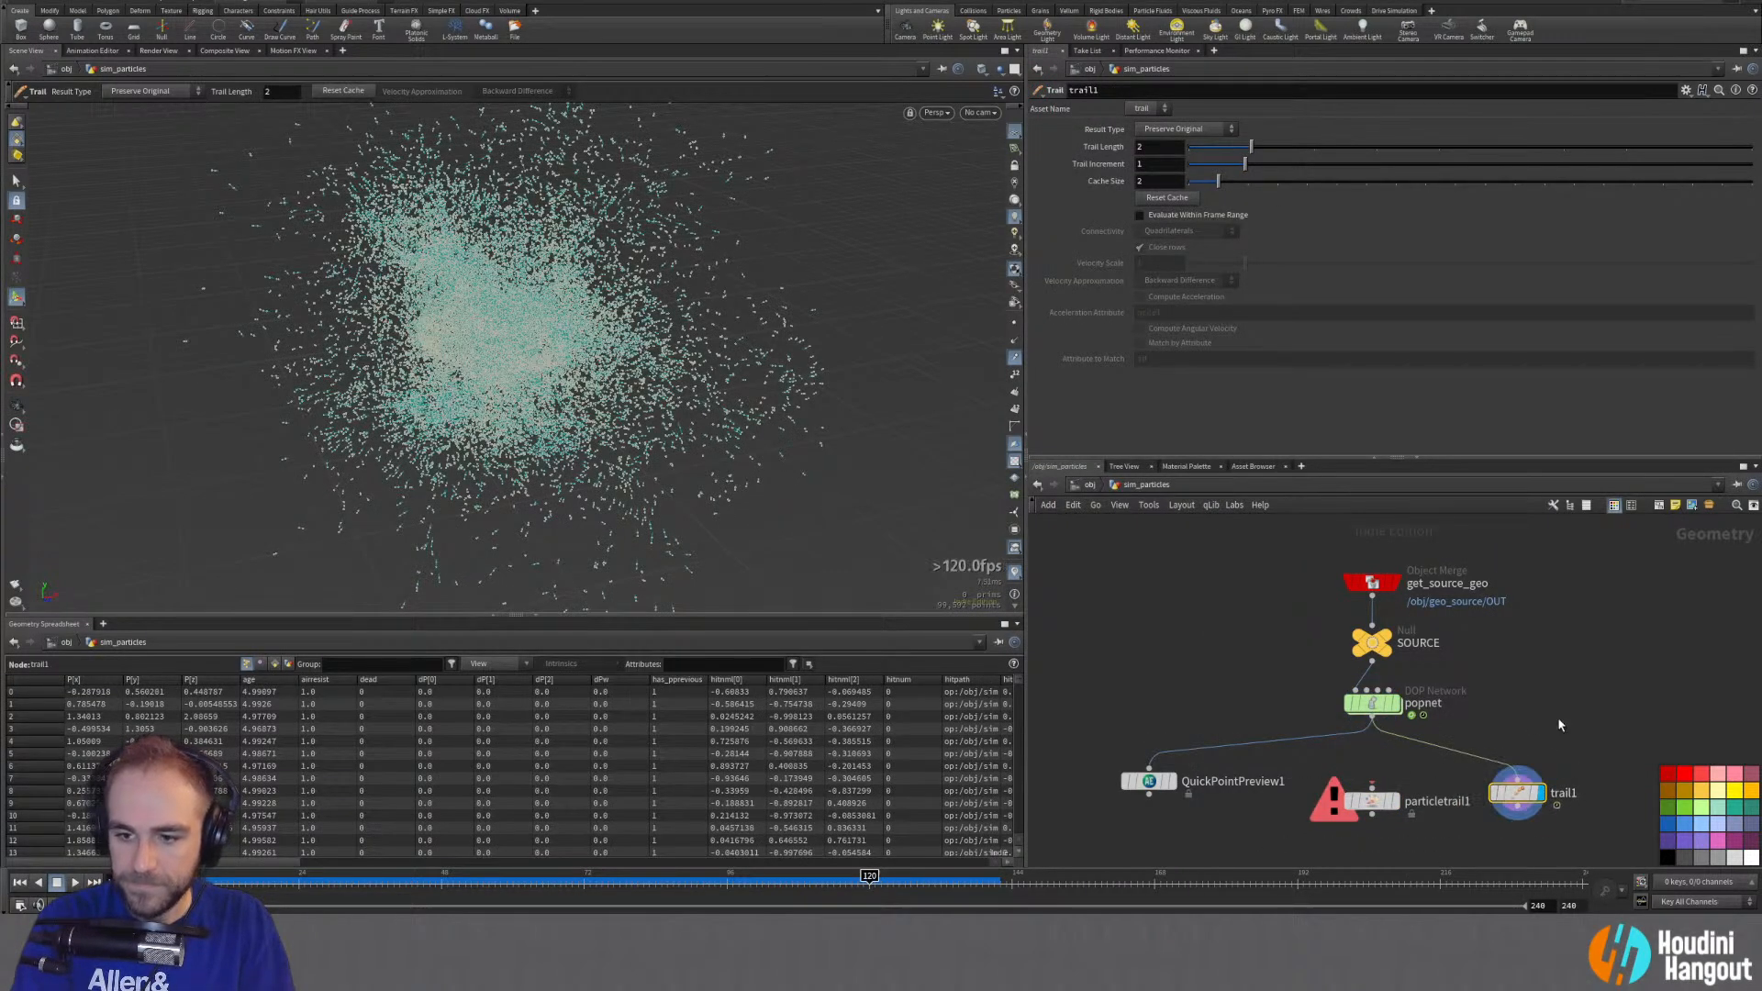
pyautogui.moveTo(1524, 806); pyautogui.dragTo(1531, 813)
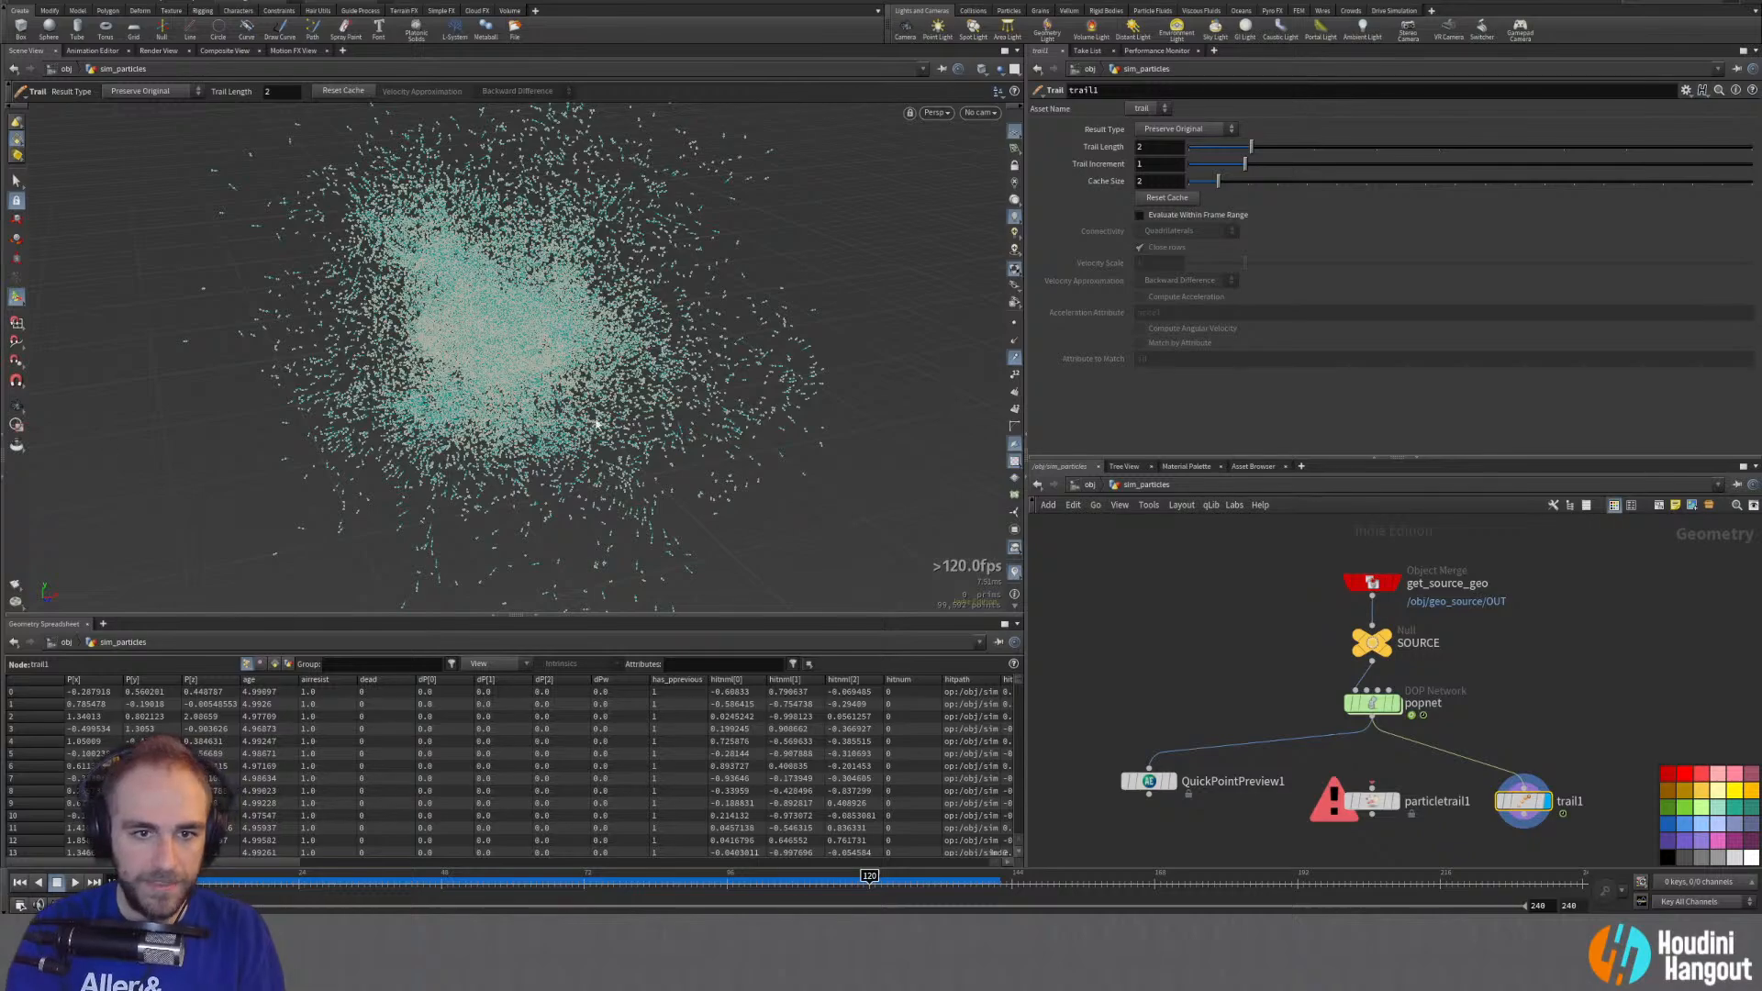
# Step: Set trail1's Trail Length to 6, keeping the result type Preserve Original
pyautogui.keyDown('alt'); pyautogui.moveTo(596, 424); pyautogui.dragTo(845, 292, button='right'); pyautogui.keyUp('alt')
pyautogui.keyDown('alt'); pyautogui.moveTo(854, 268); pyautogui.dragTo(735, 270); pyautogui.keyUp('alt')
pyautogui.keyDown('alt'); pyautogui.moveTo(767, 261); pyautogui.dragTo(854, 228, button='right'); pyautogui.keyUp('alt')
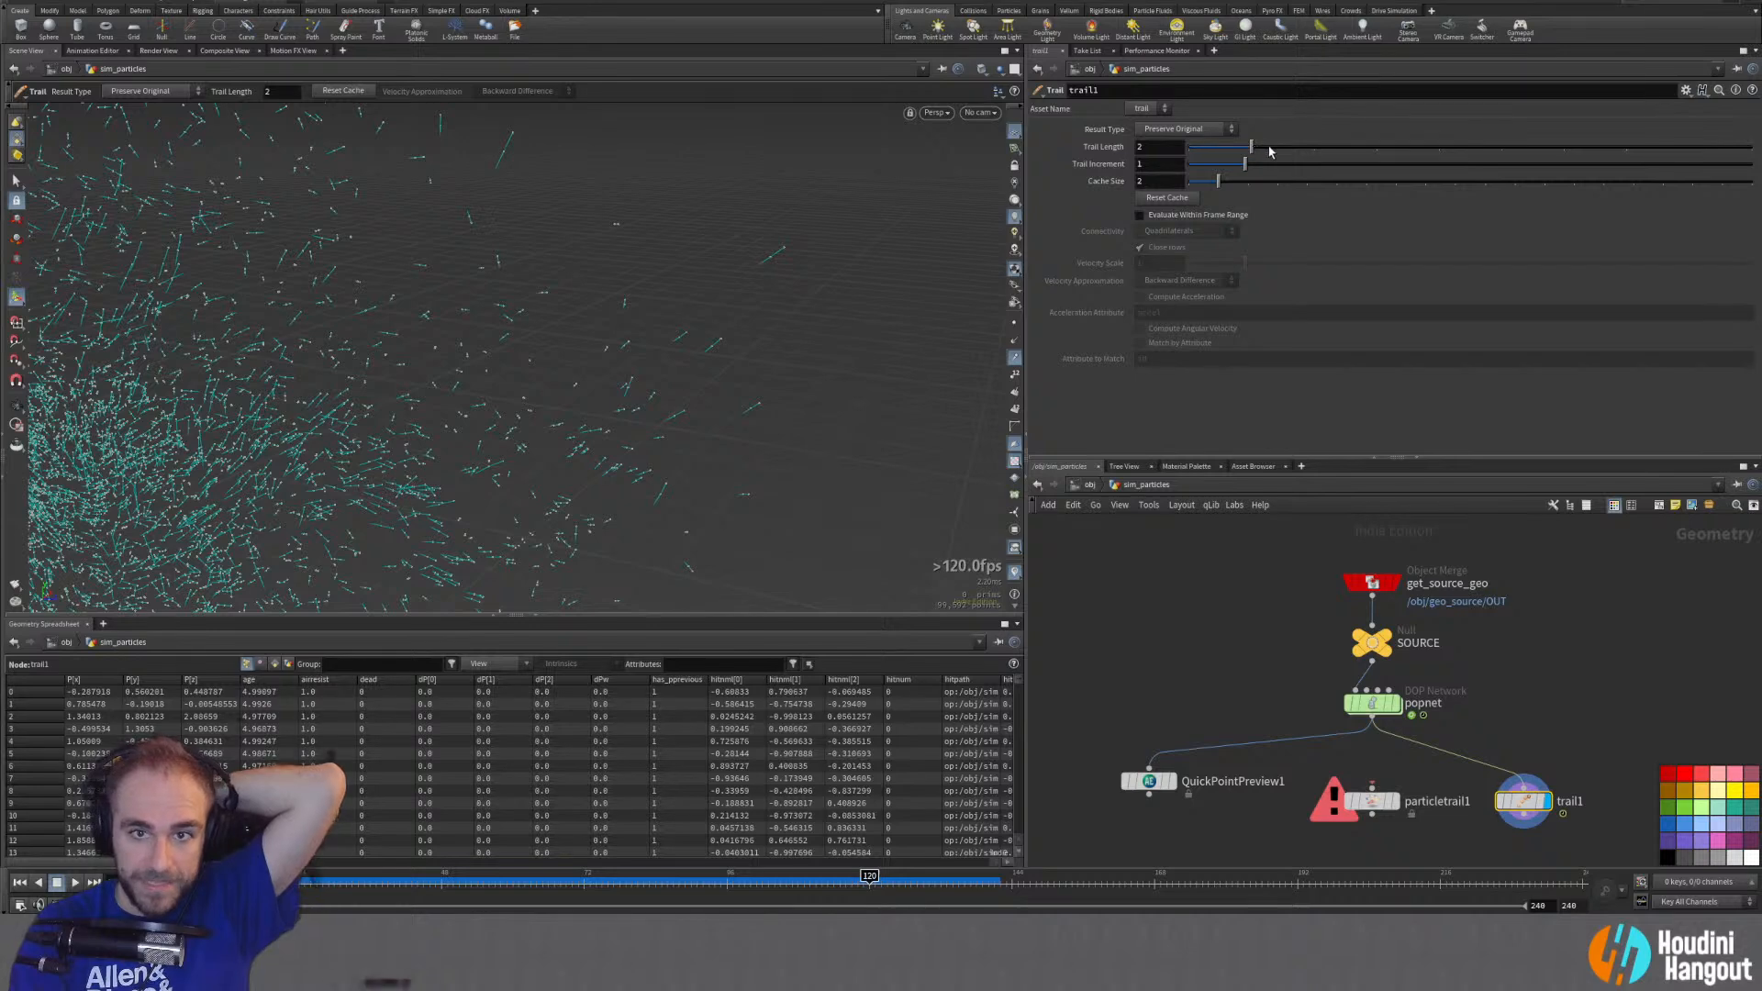
pyautogui.moveTo(1270, 151); pyautogui.dragTo(1501, 149)
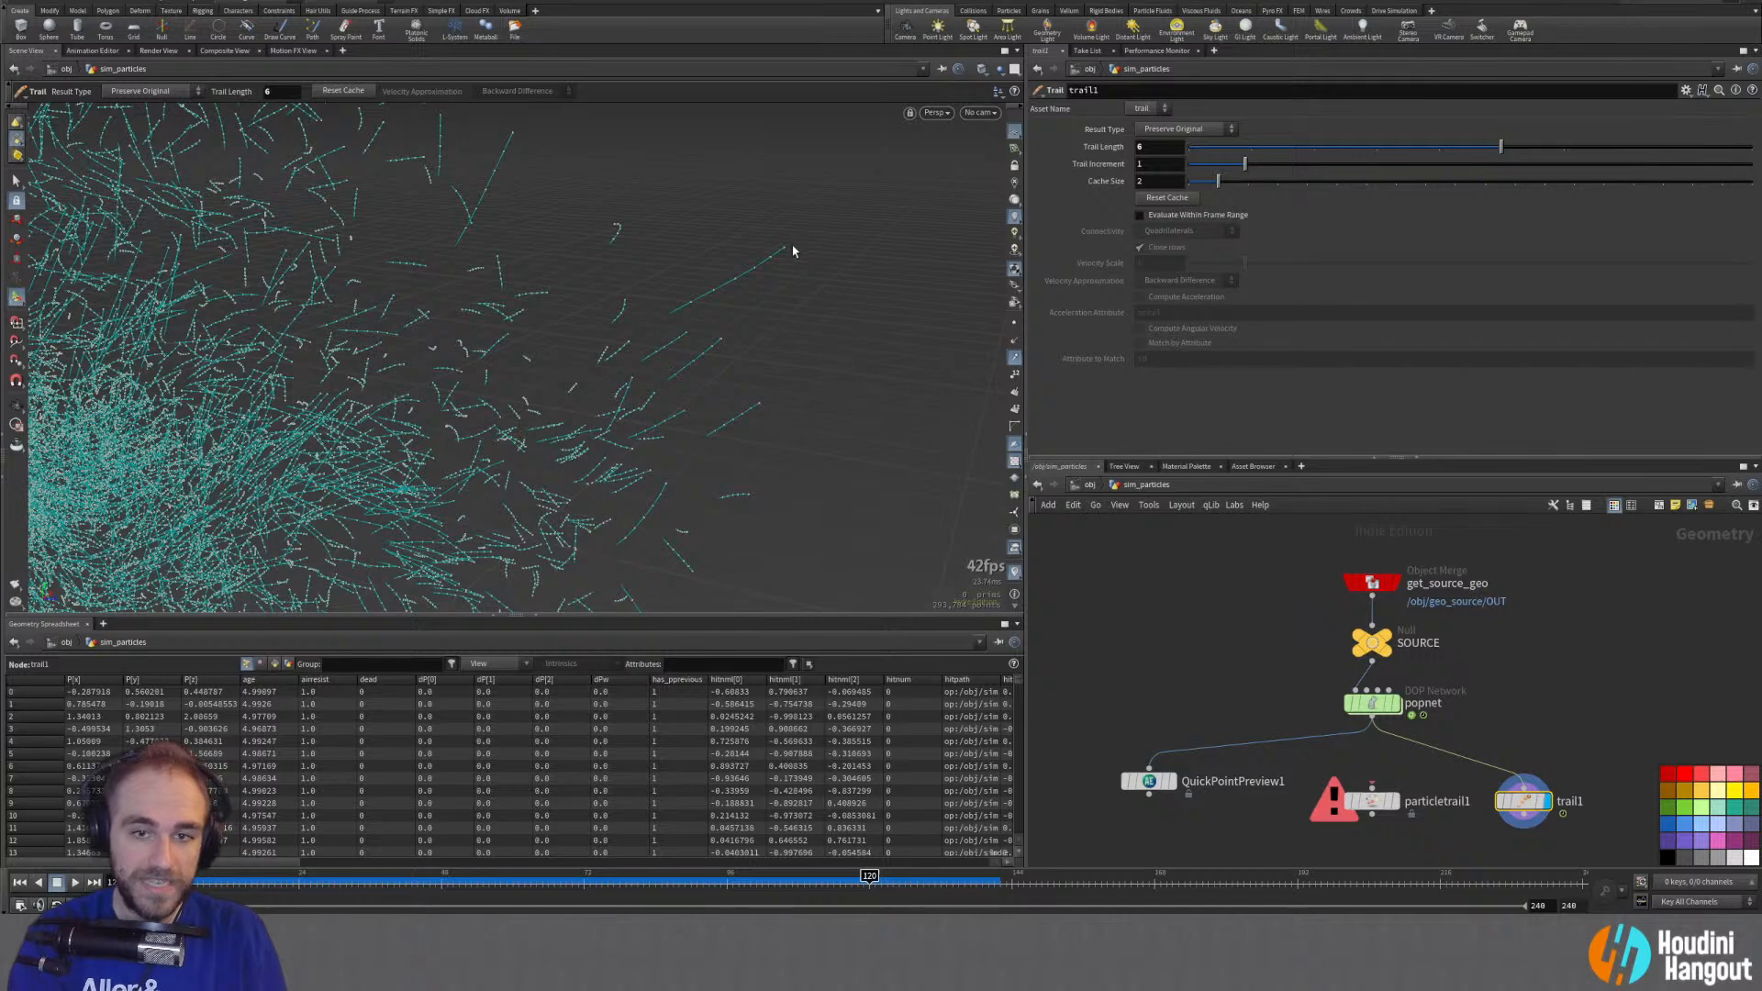
# Step: Try Connect as Mesh on trail1, settle on Connect as Polygons as the Result Type, and hide the points in the viewport
pyautogui.click(1185, 130)
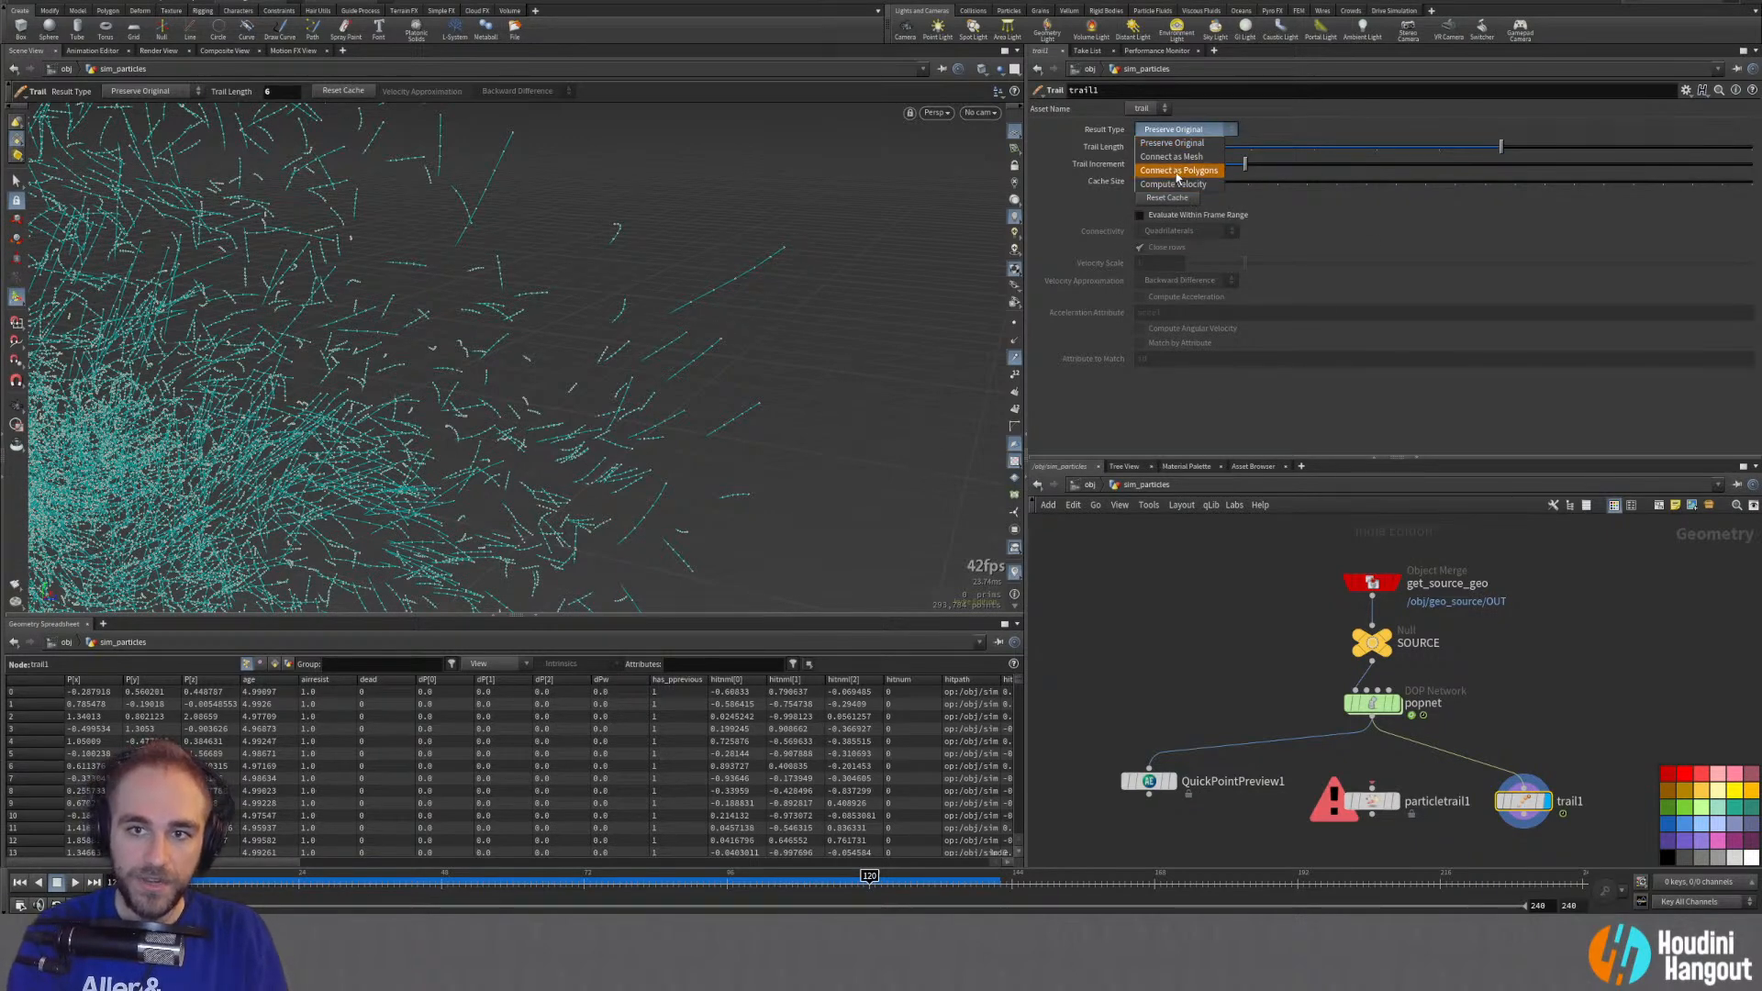
pyautogui.click(1181, 156)
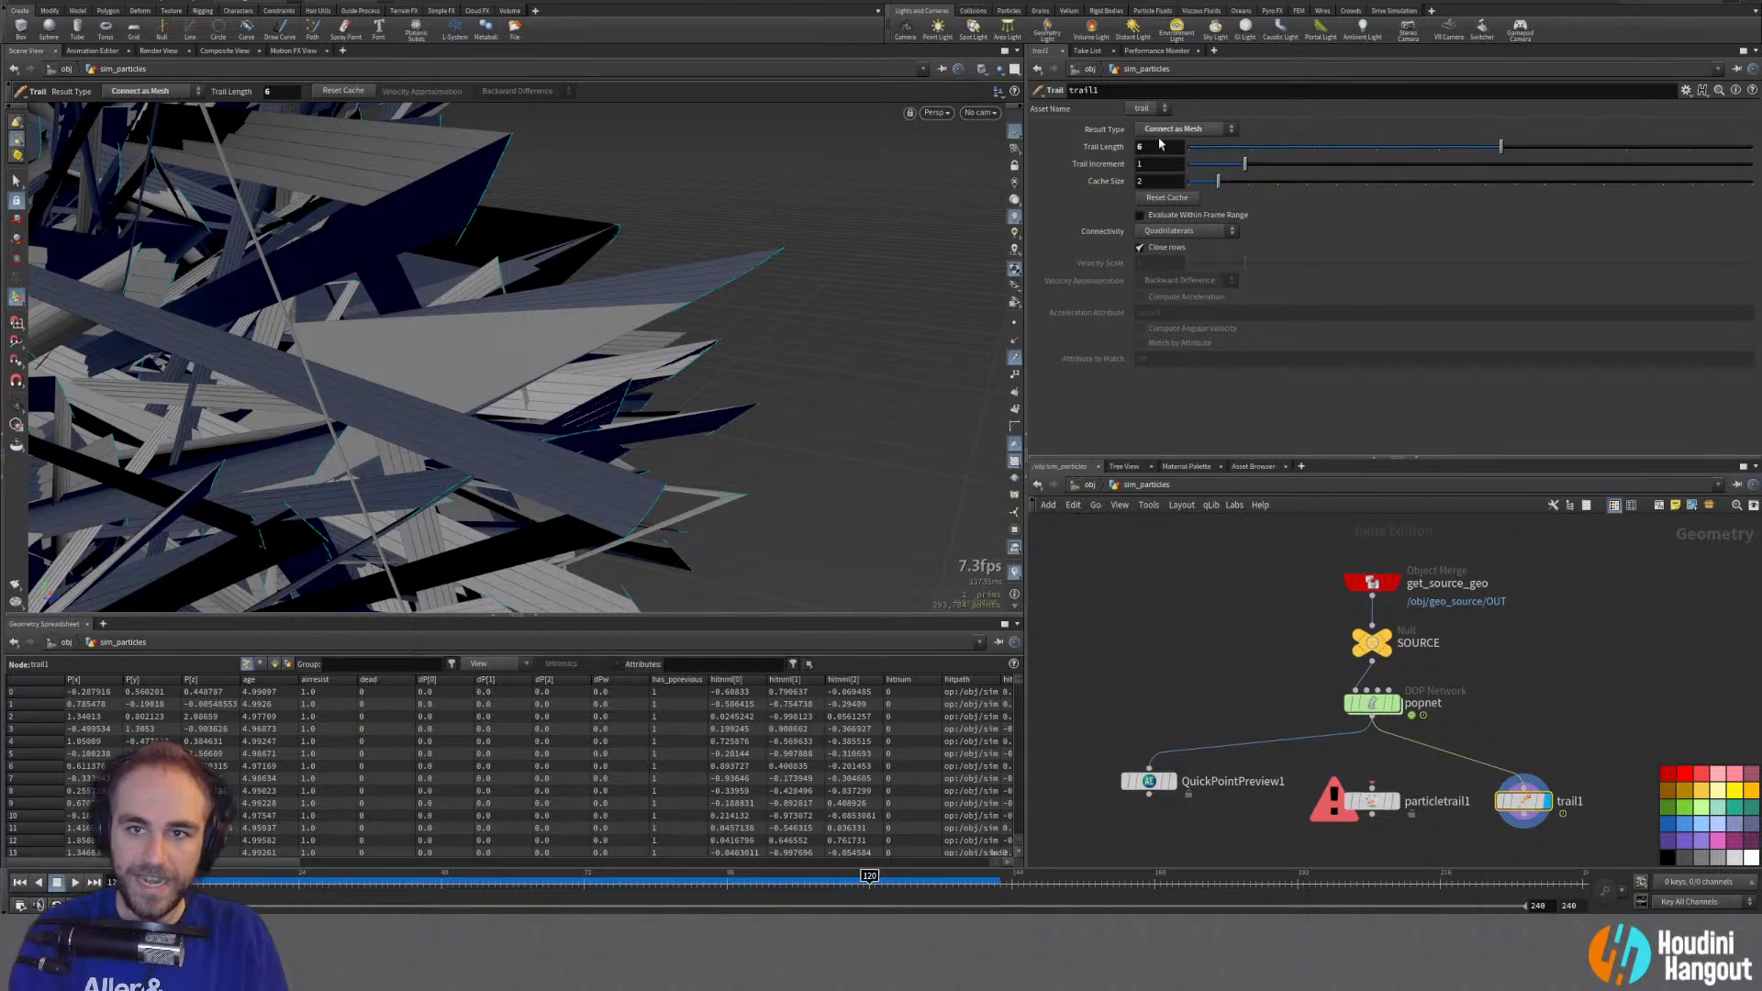
pyautogui.click(1161, 130)
pyautogui.click(1162, 169)
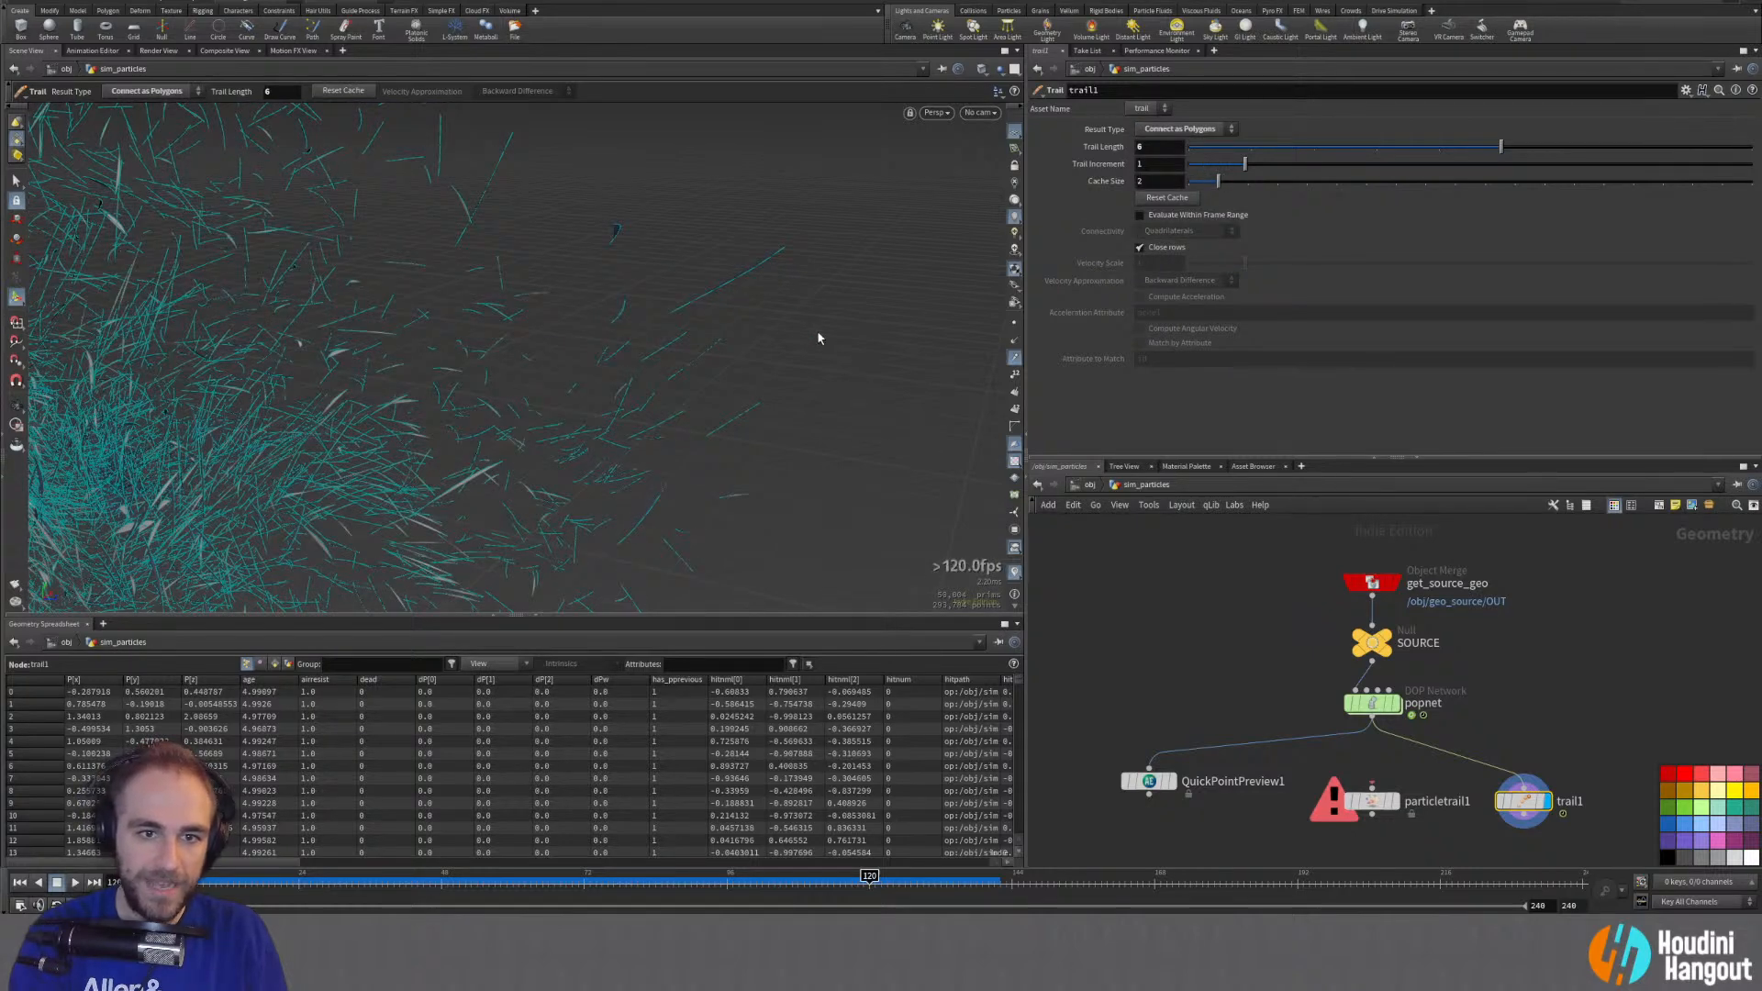
pyautogui.click(1014, 358)
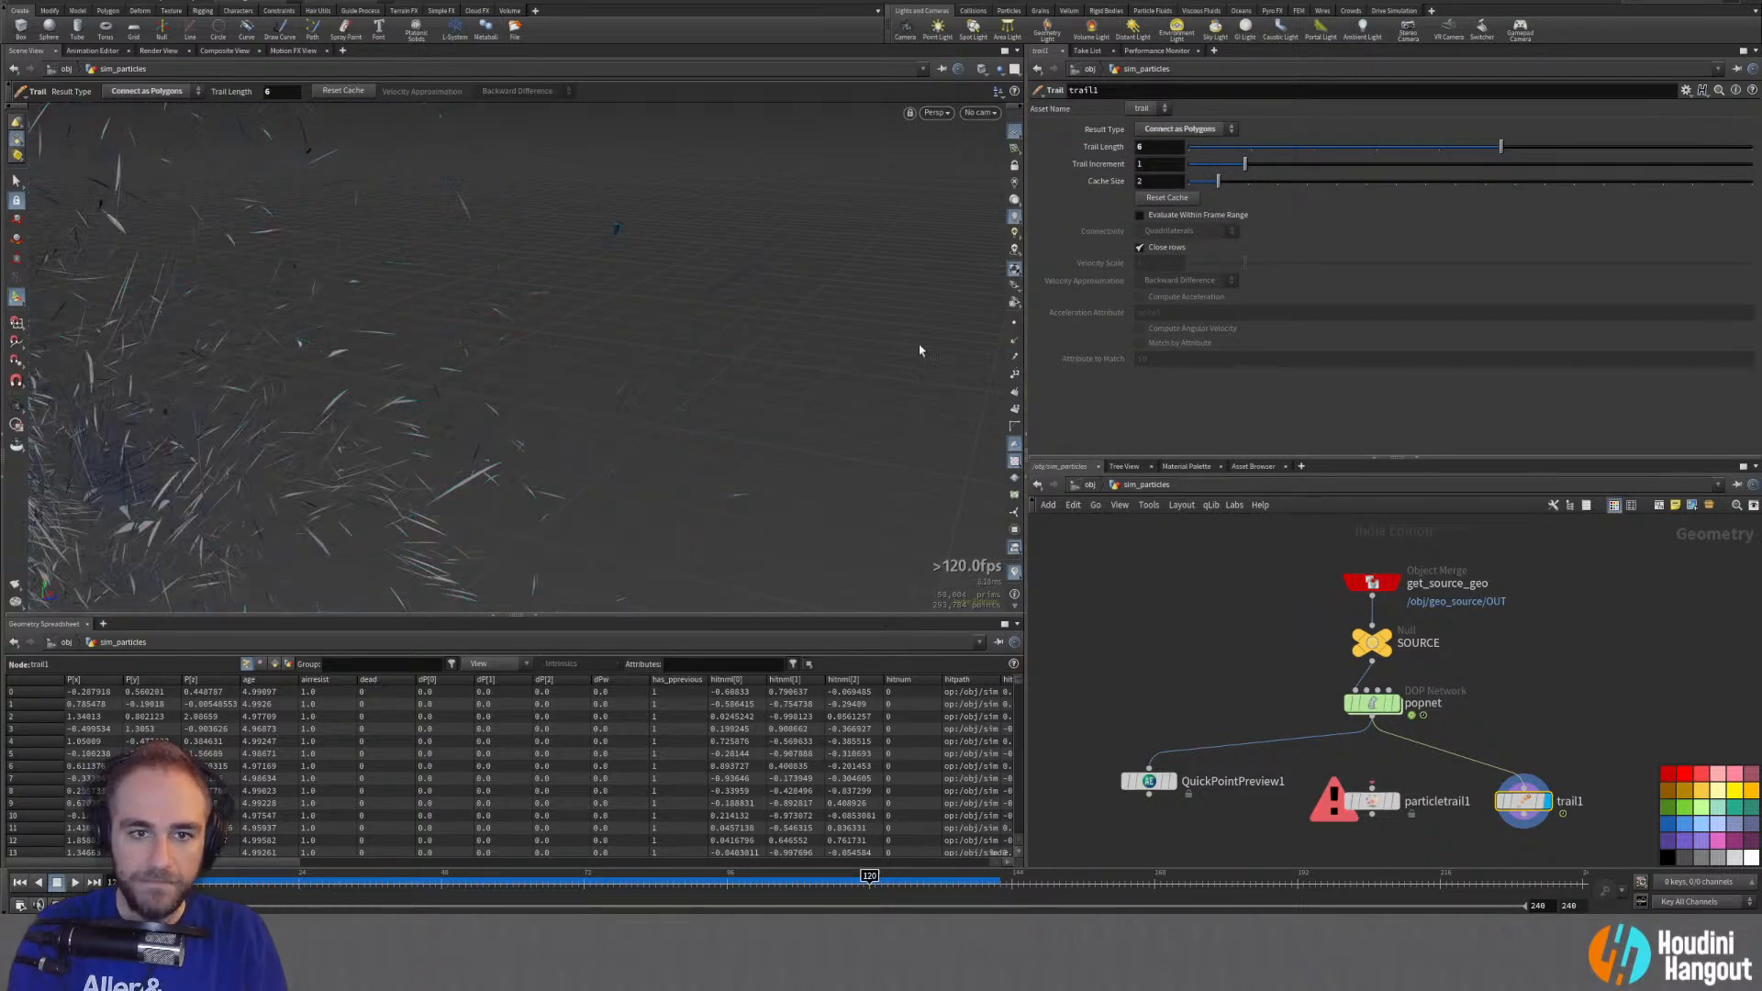
pyautogui.keyDown('alt'); pyautogui.moveTo(718, 283); pyautogui.dragTo(762, 266); pyautogui.keyUp('alt')
pyautogui.press('Return')
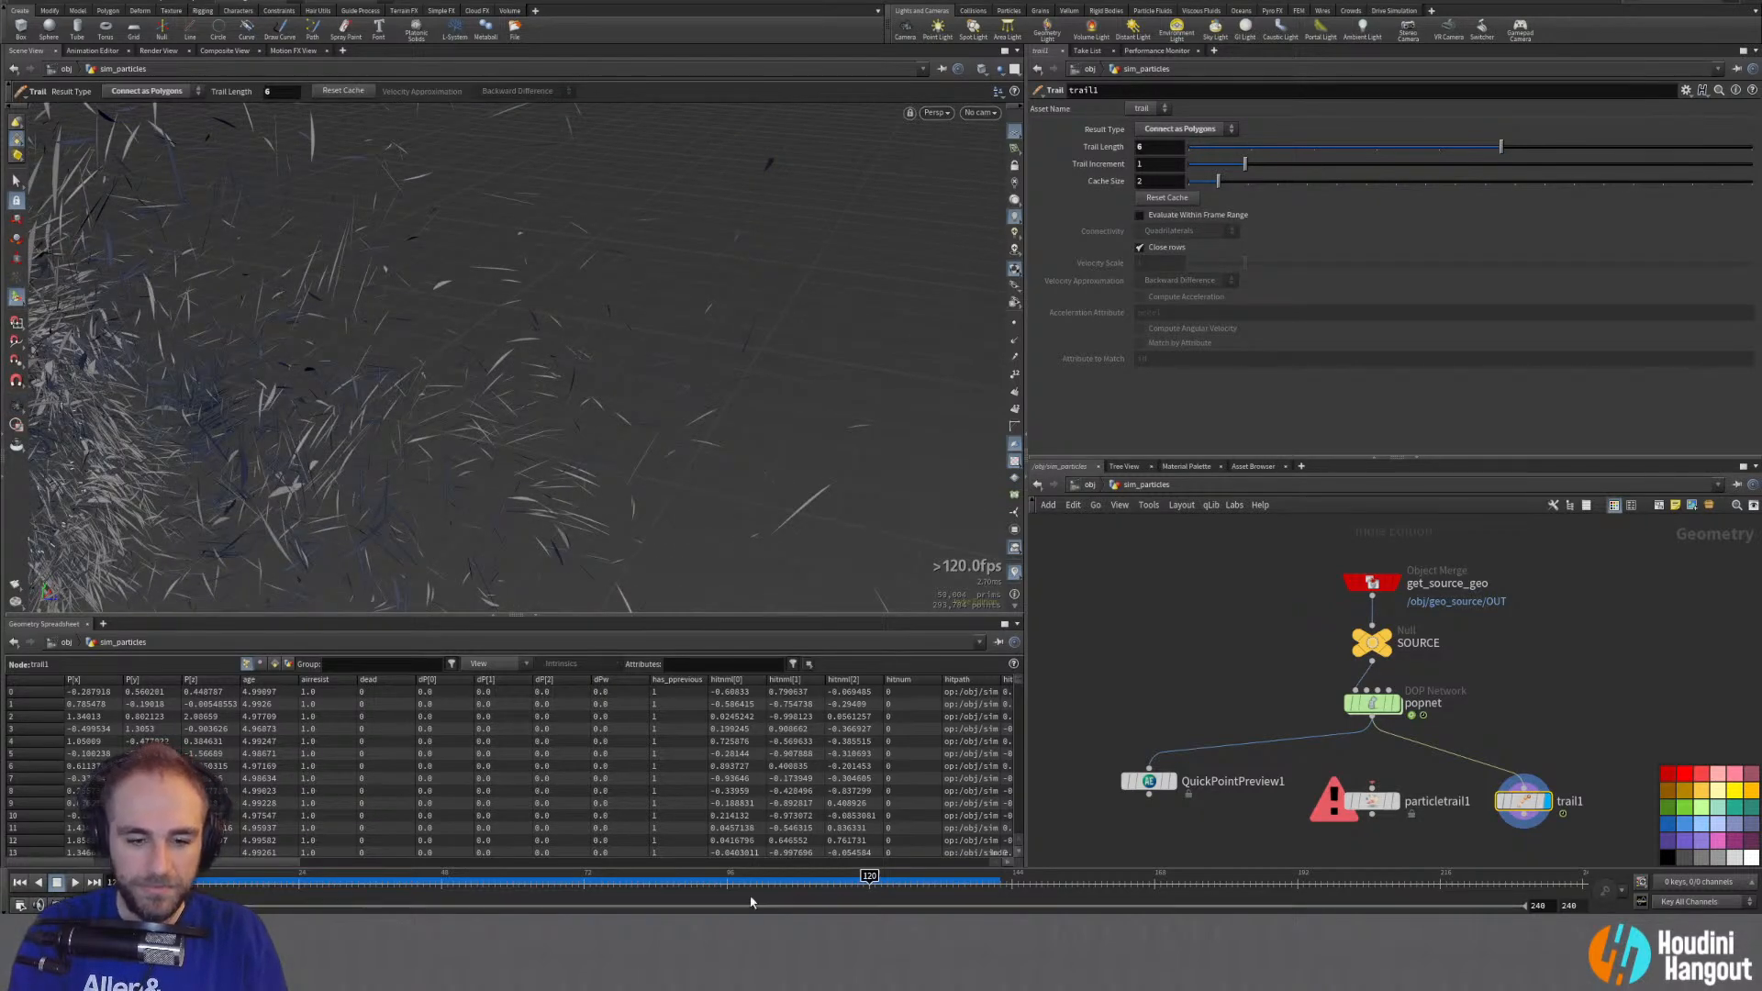
# Step: Turn off Close Rows on trail1 and inspect the open trails at frame 121
pyautogui.moveTo(753, 883); pyautogui.dragTo(902, 890)
pyautogui.keyDown('alt'); pyautogui.moveTo(551, 450); pyautogui.dragTo(337, 390); pyautogui.keyUp('alt')
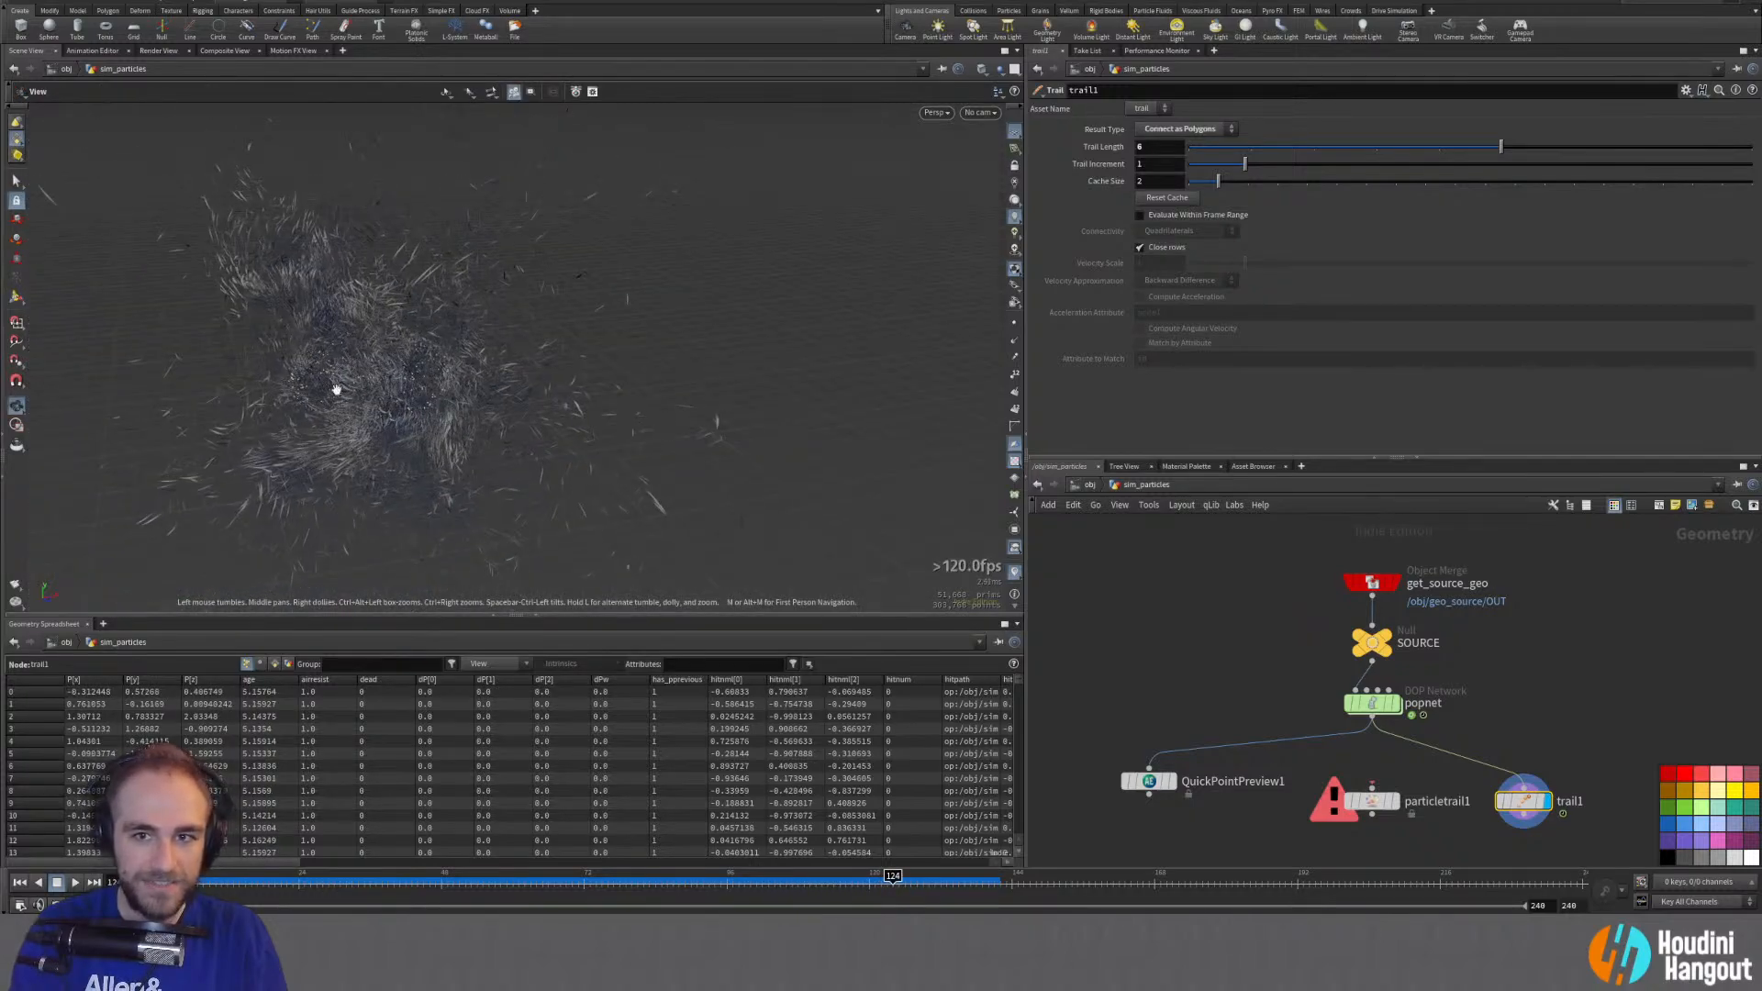
pyautogui.click(1140, 248)
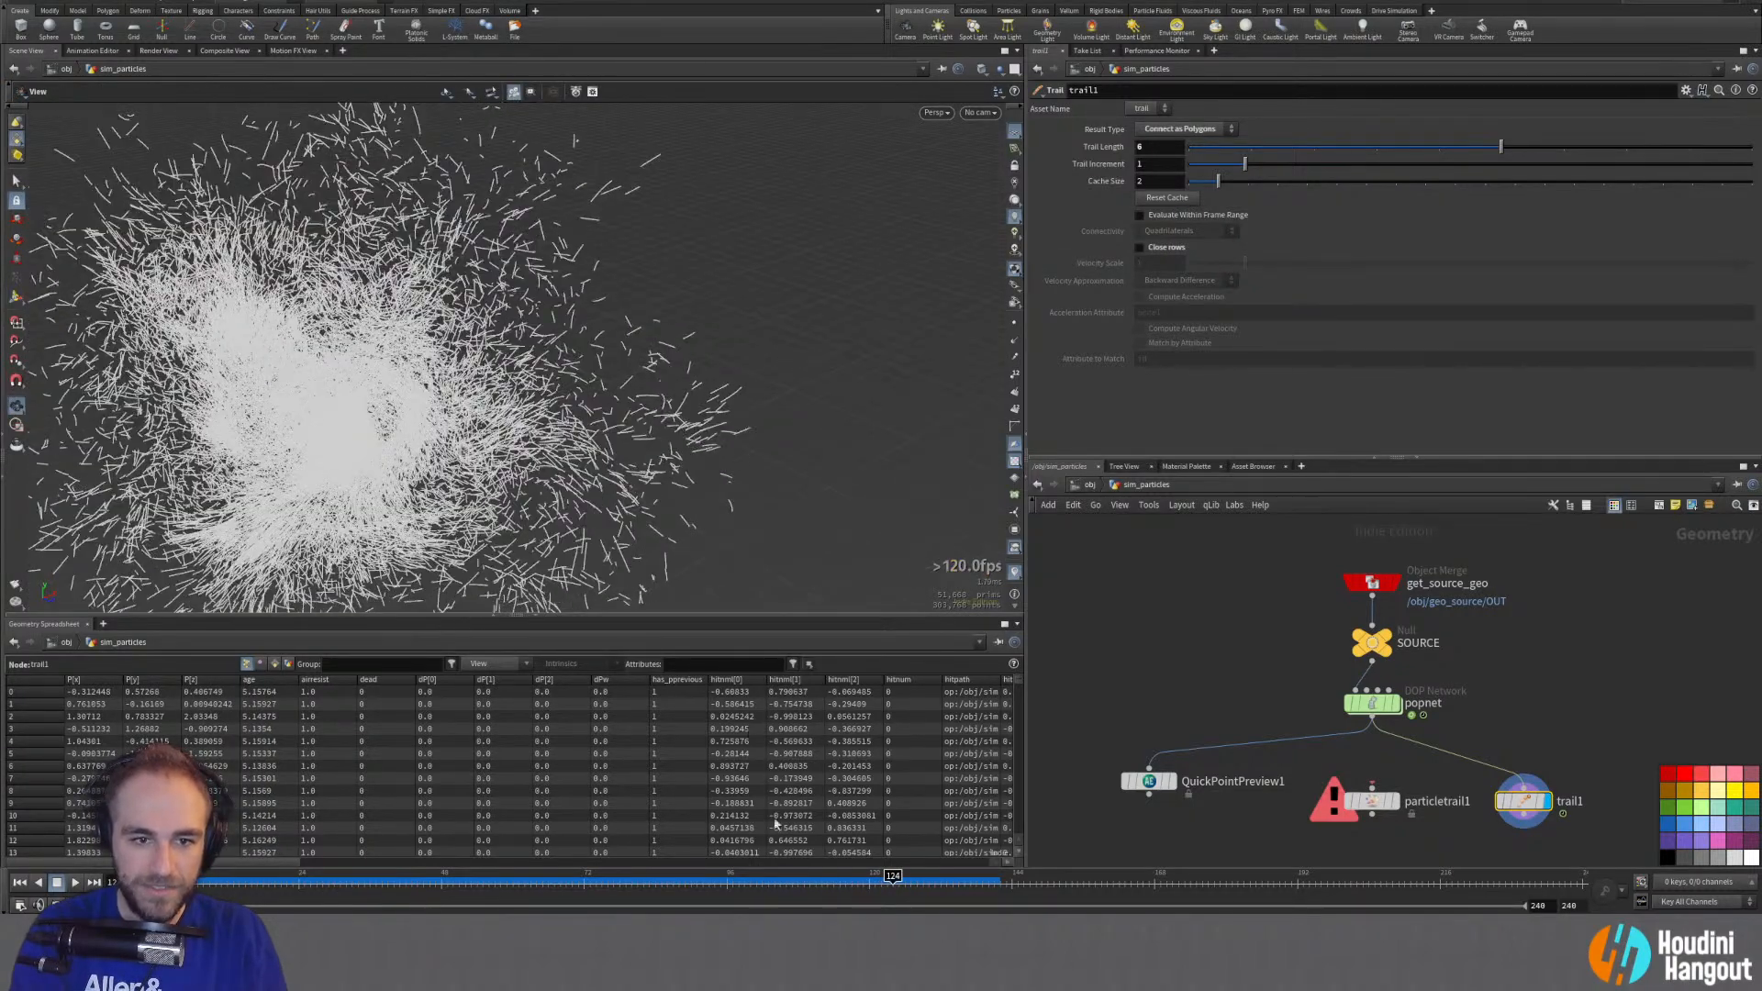
pyautogui.moveTo(883, 885)
pyautogui.mouseDown()
pyautogui.moveTo(417, 887)
pyautogui.moveTo(875, 885)
pyautogui.mouseUp()
pyautogui.keyDown('alt'); pyautogui.moveTo(771, 477); pyautogui.dragTo(690, 284); pyautogui.keyUp('alt')
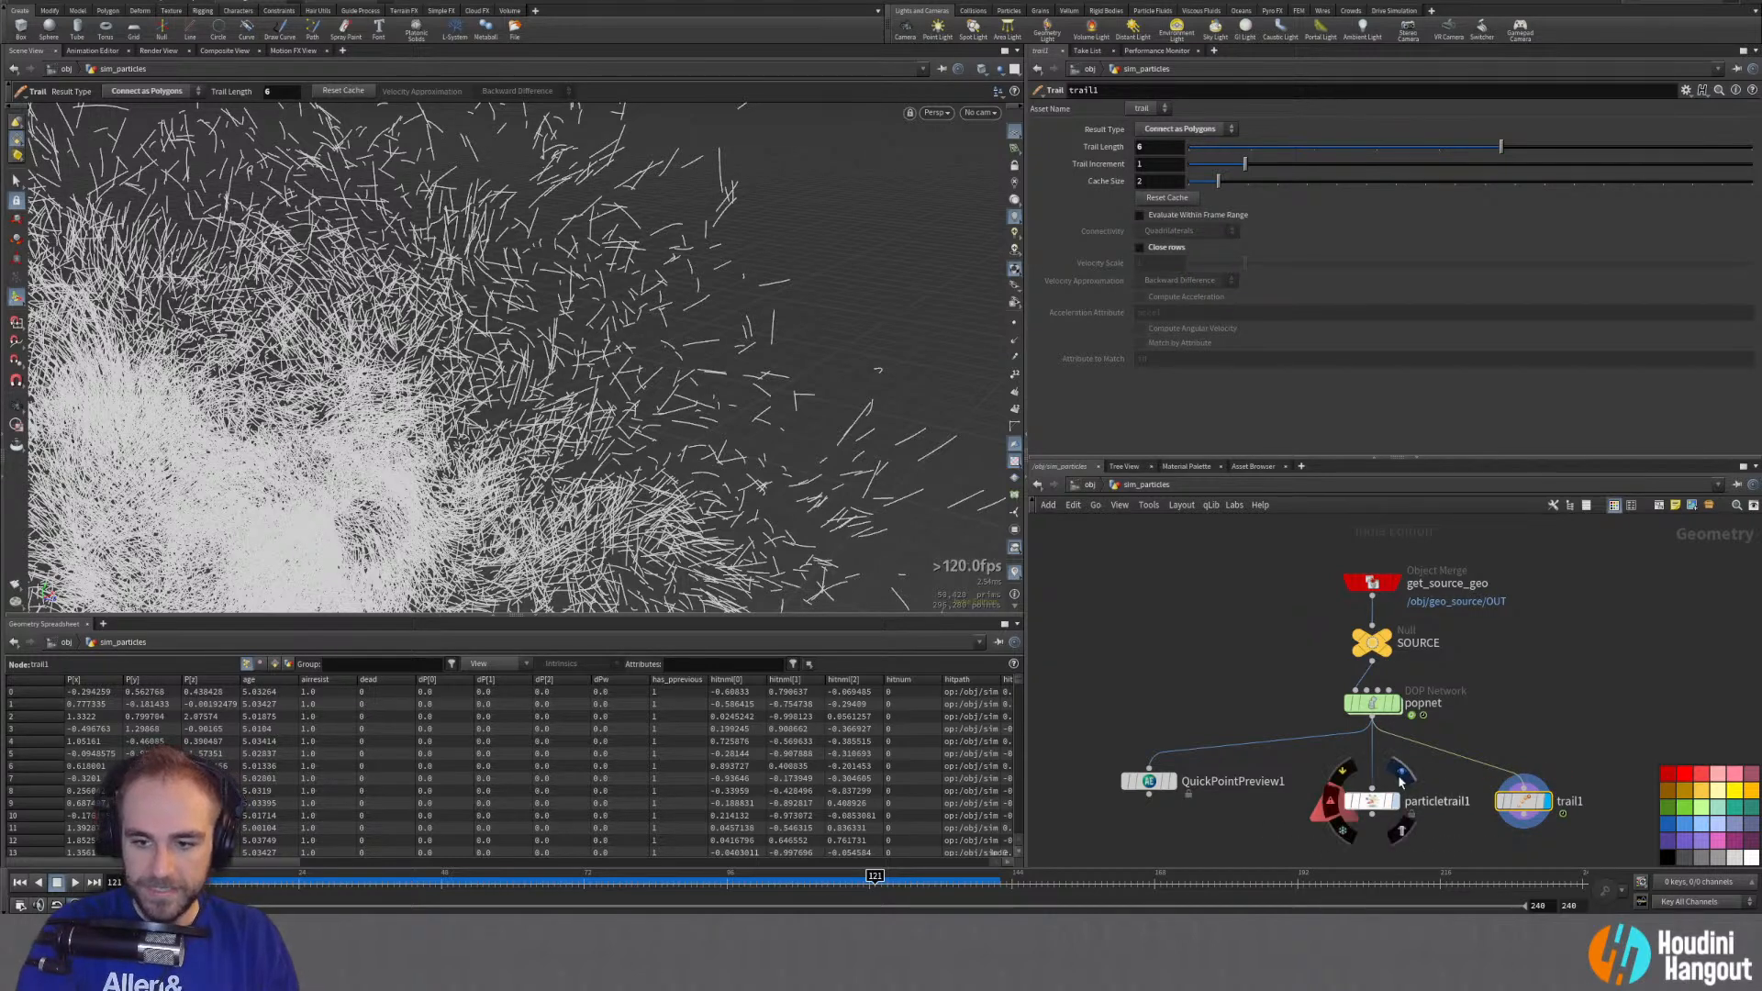
# Step: Connect particletrail1 to popnet's output, select it, and make it the displayed node
pyautogui.moveTo(1374, 811); pyautogui.dragTo(1374, 791)
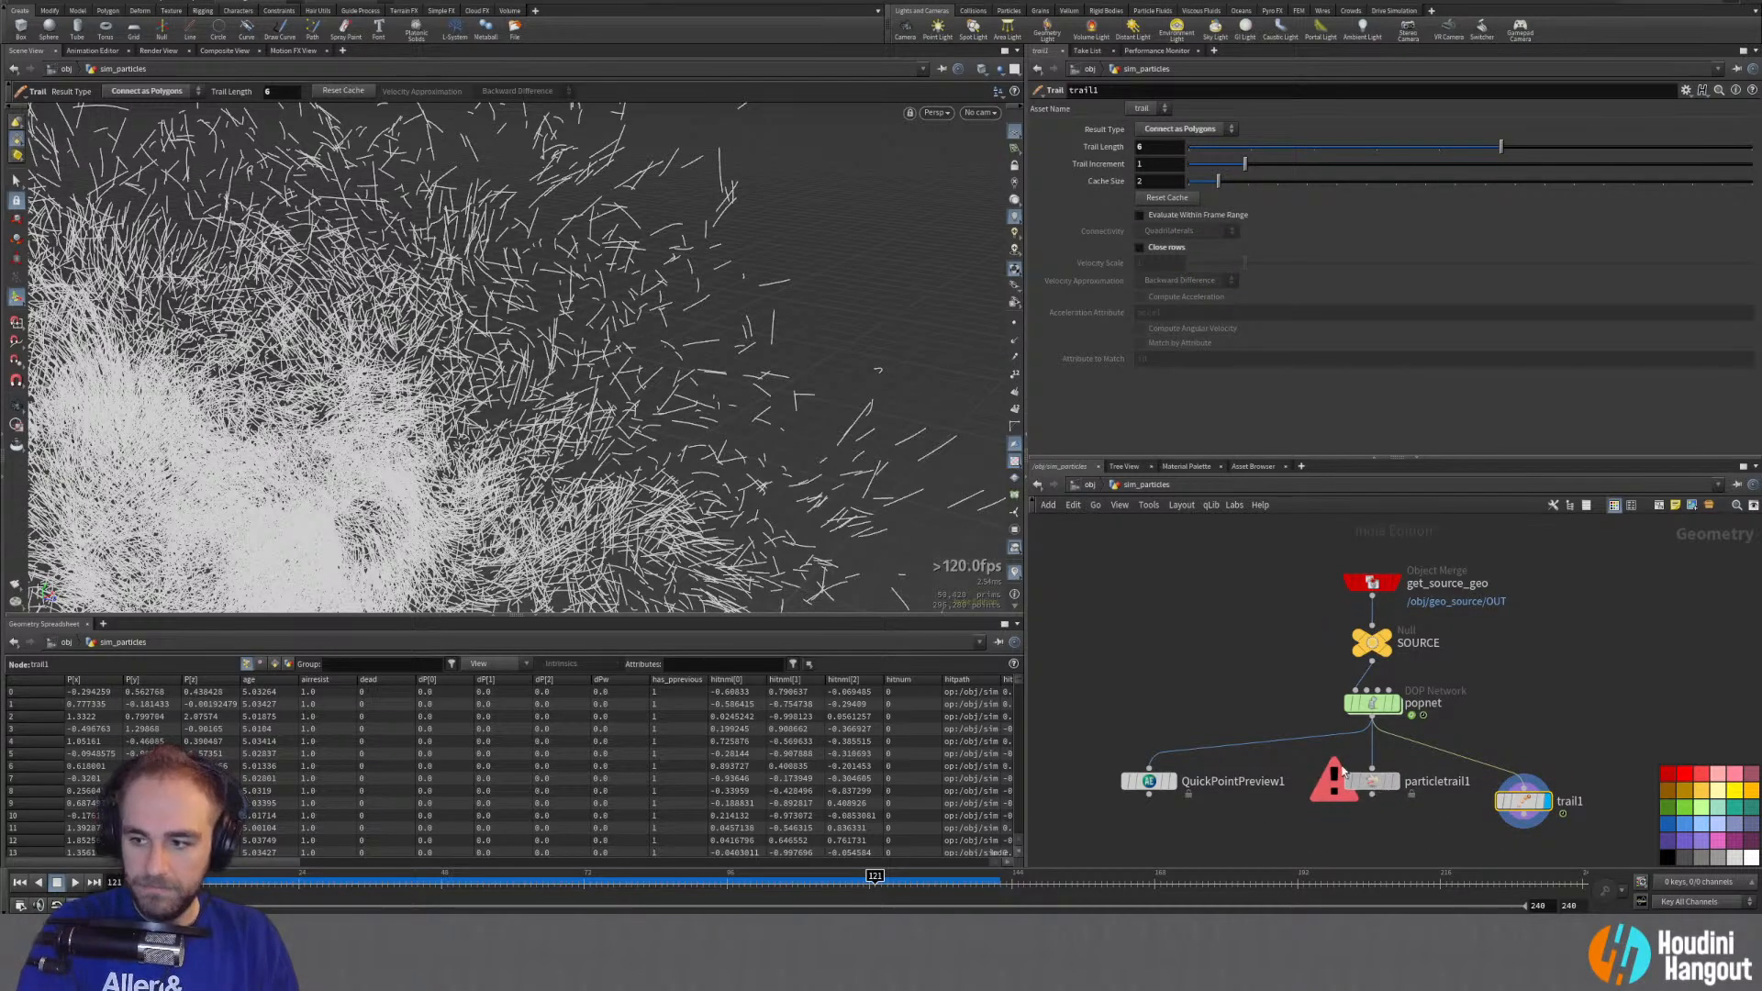
pyautogui.click(1387, 782)
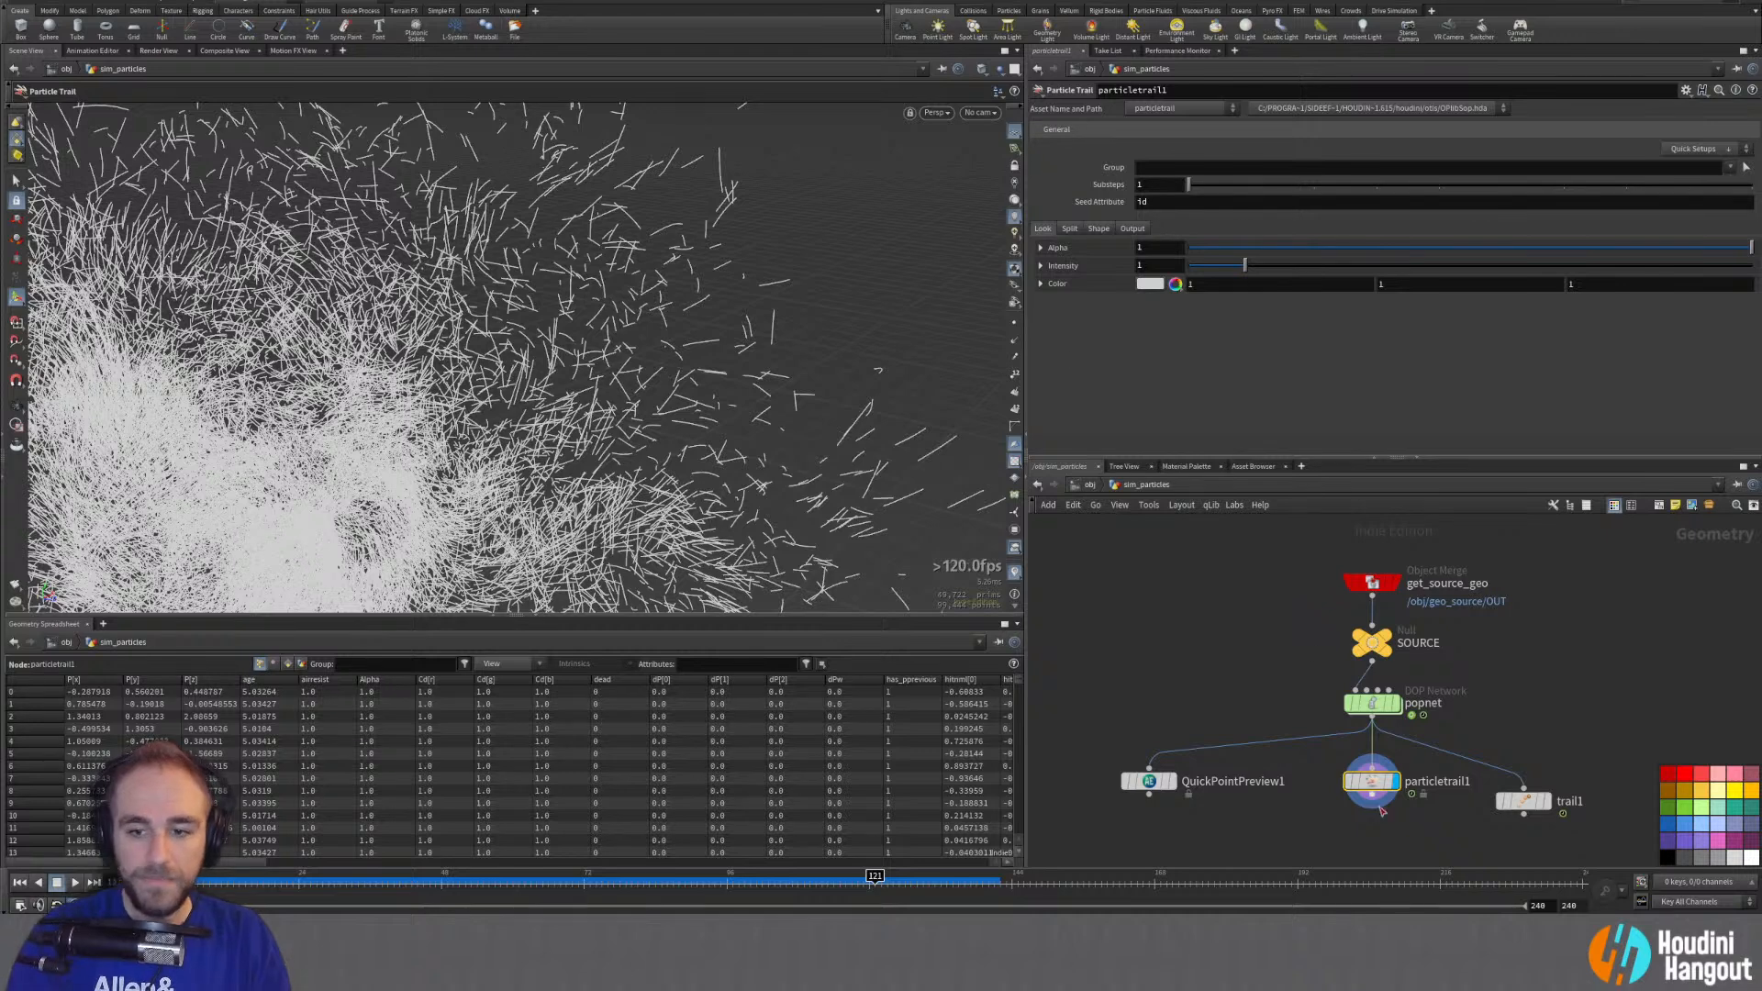
# Step: Try Color Along Length on particletrail1, then turn it off and collapse the Color settings
pyautogui.click(1041, 284)
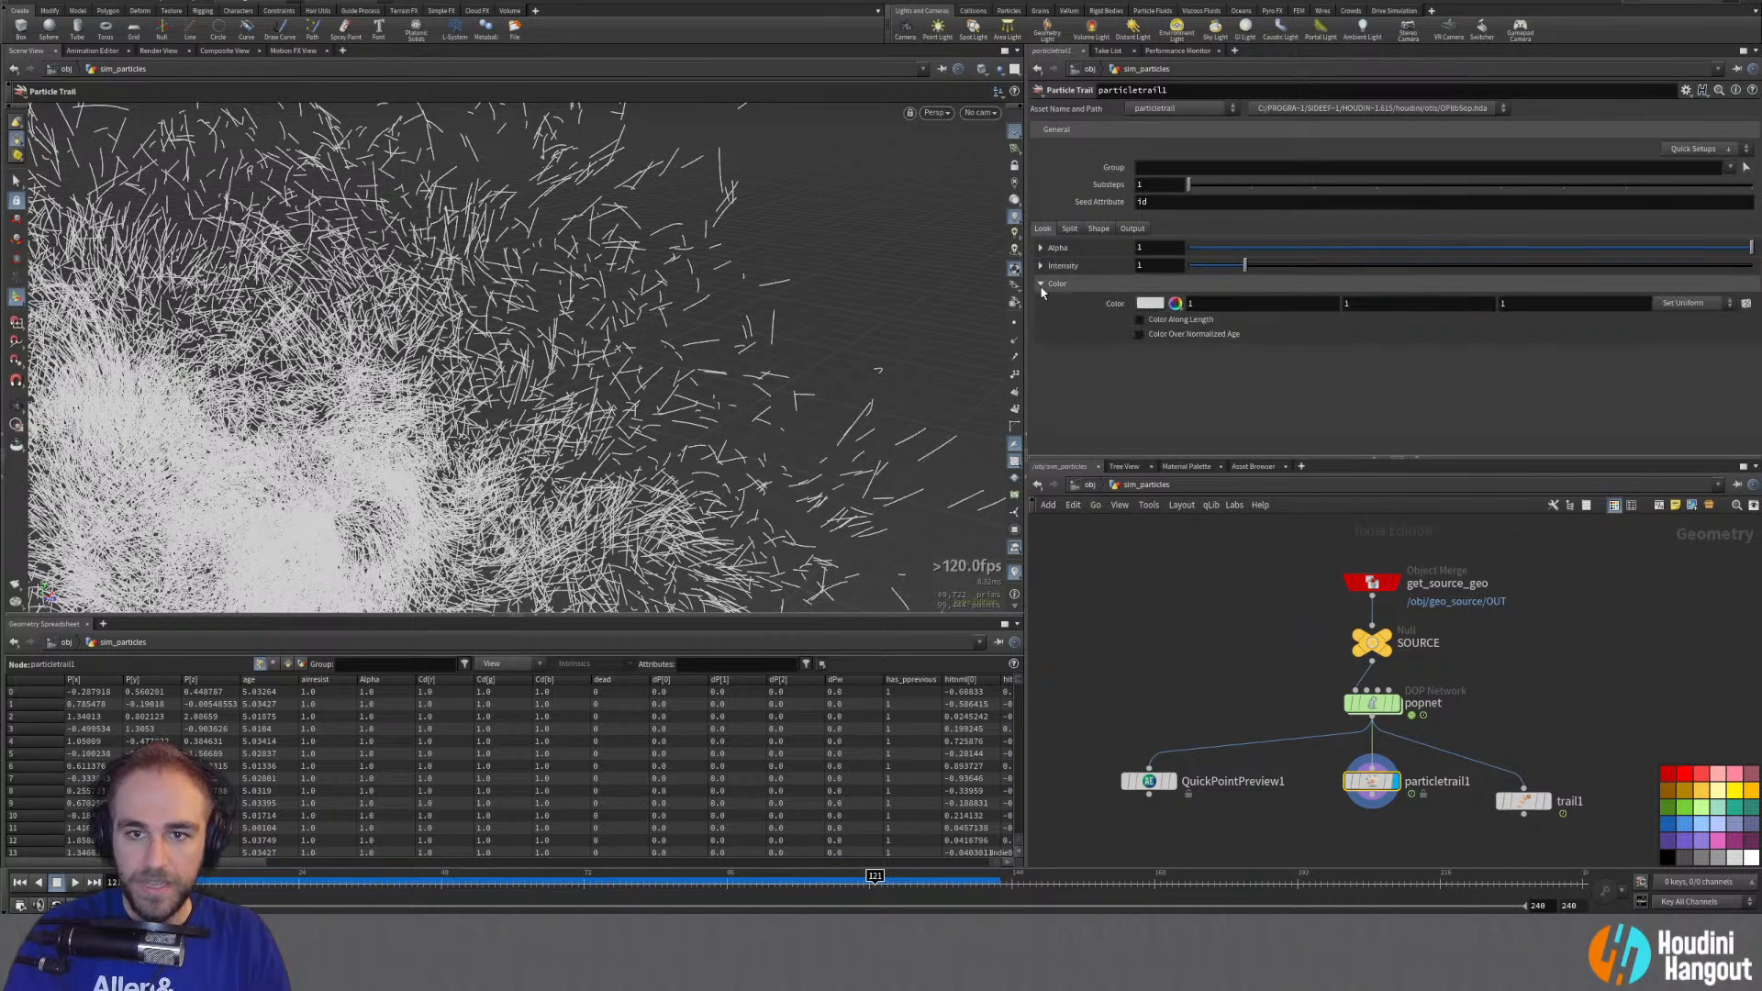
pyautogui.click(1140, 336)
pyautogui.click(1140, 320)
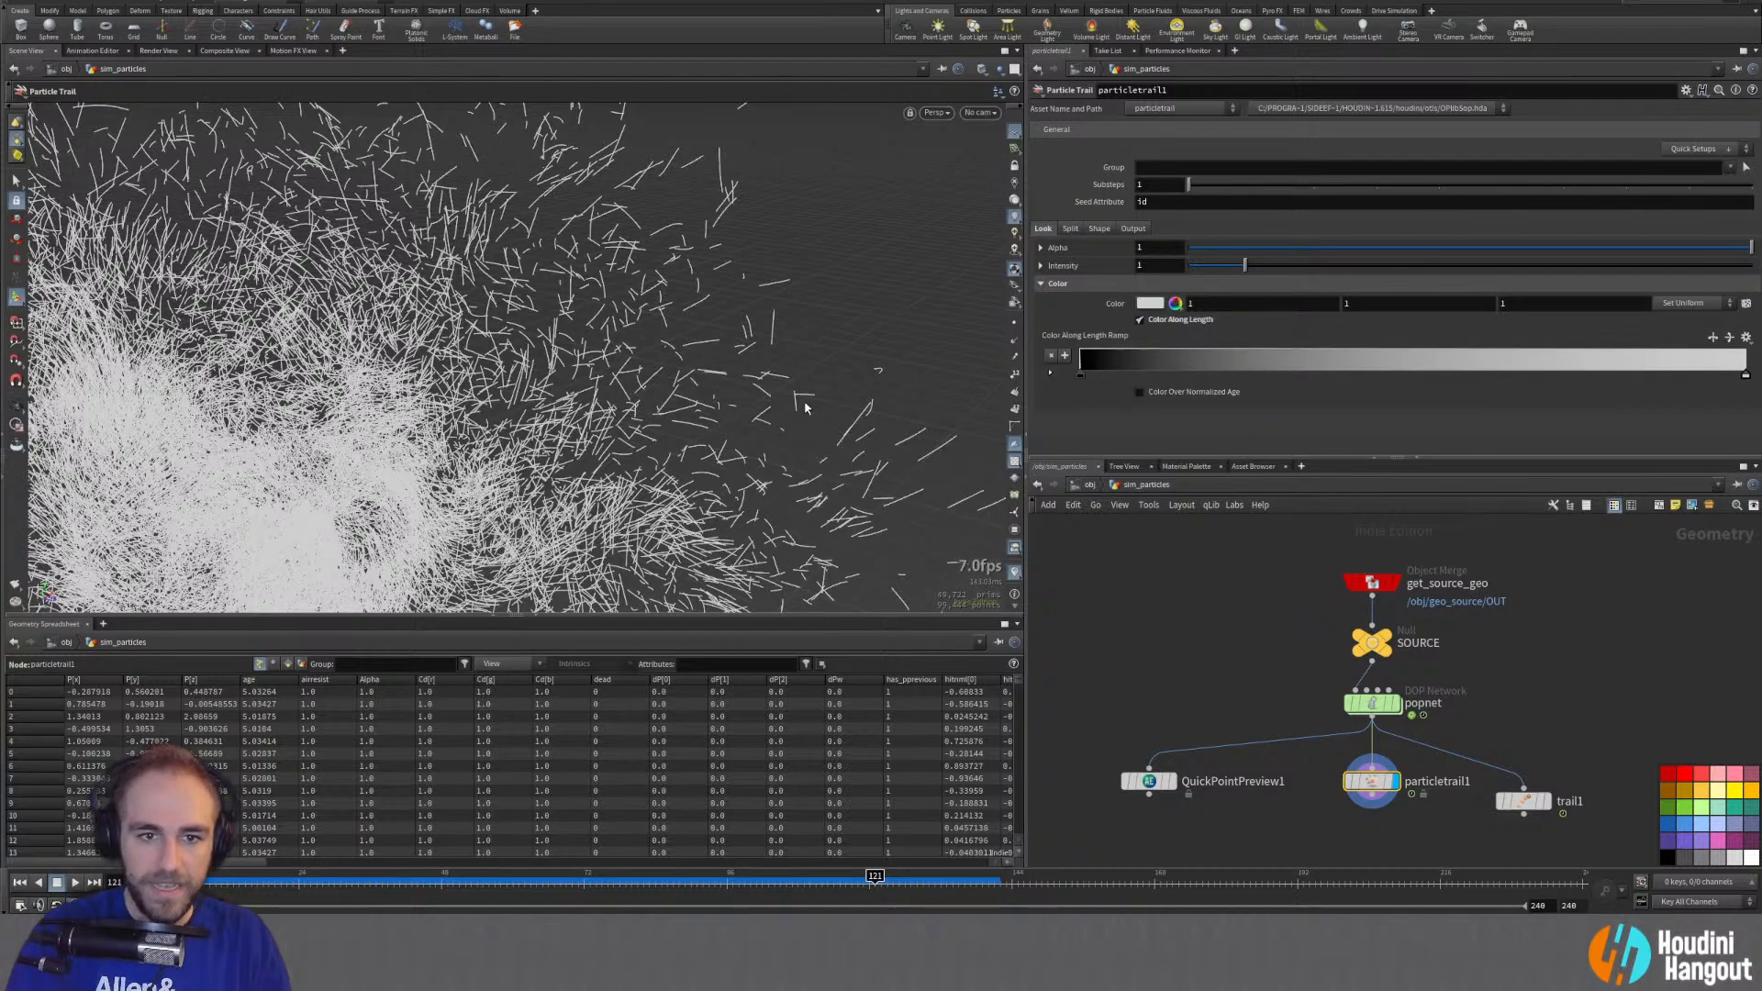
pyautogui.scroll(-10, 805, 407)
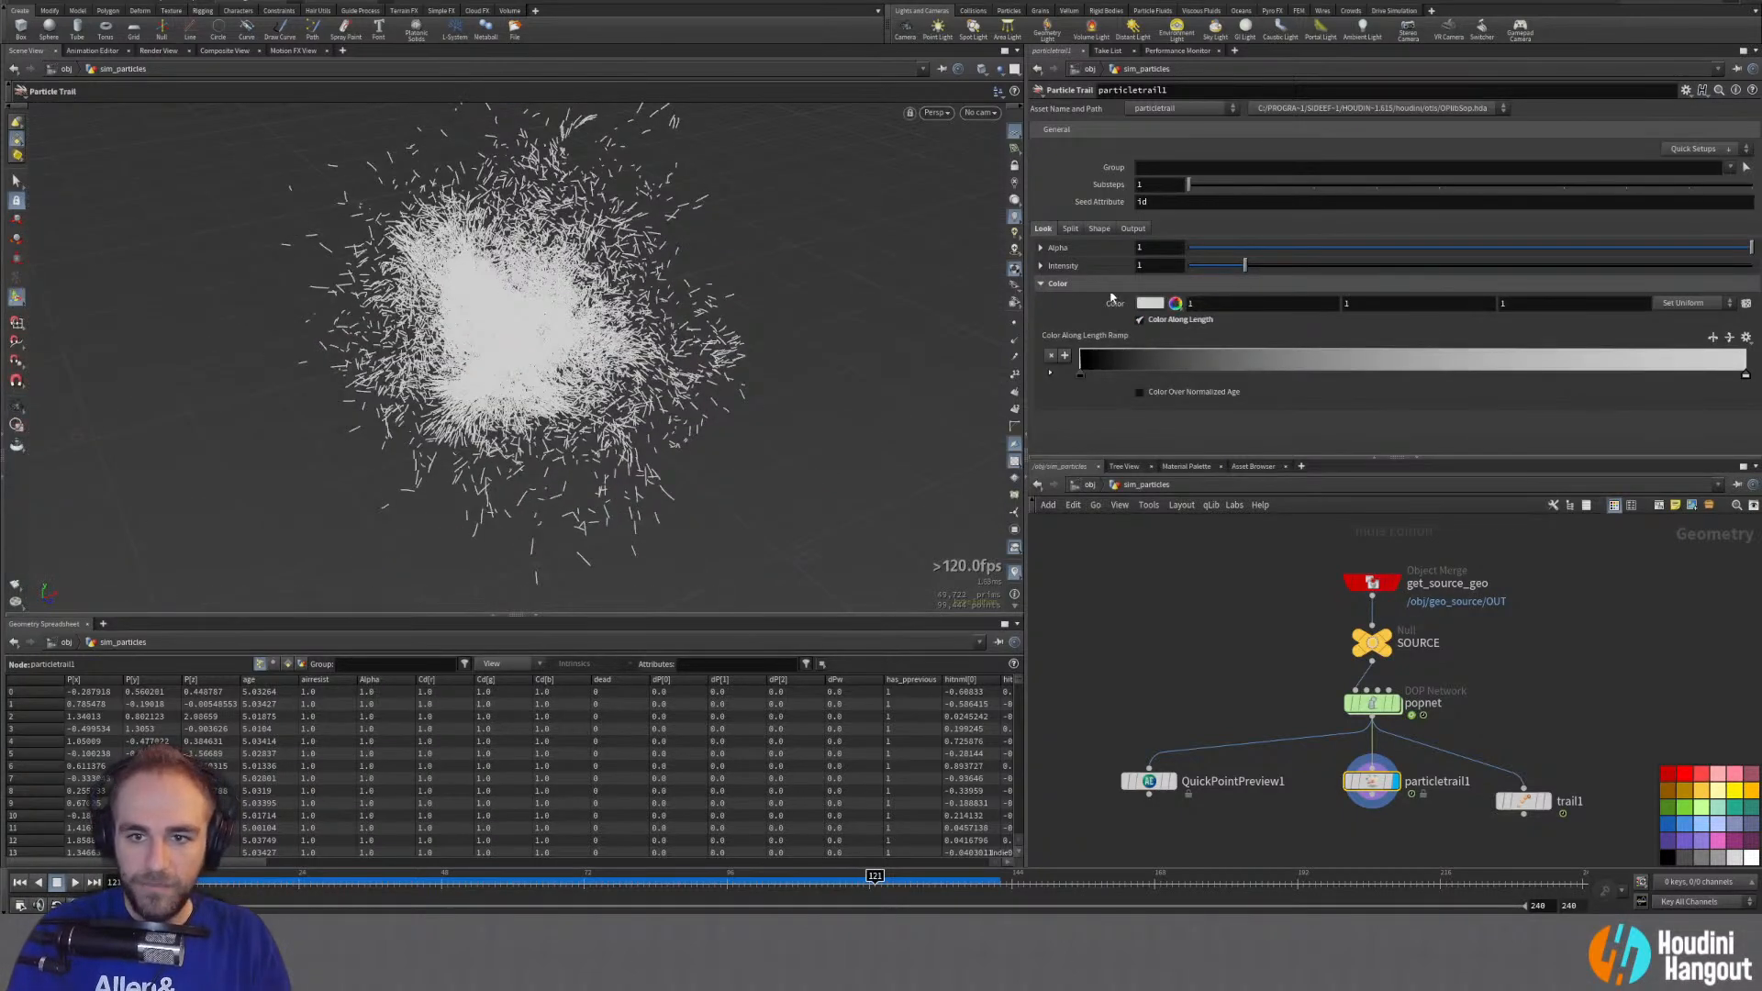
pyautogui.click(1138, 320)
pyautogui.click(1041, 284)
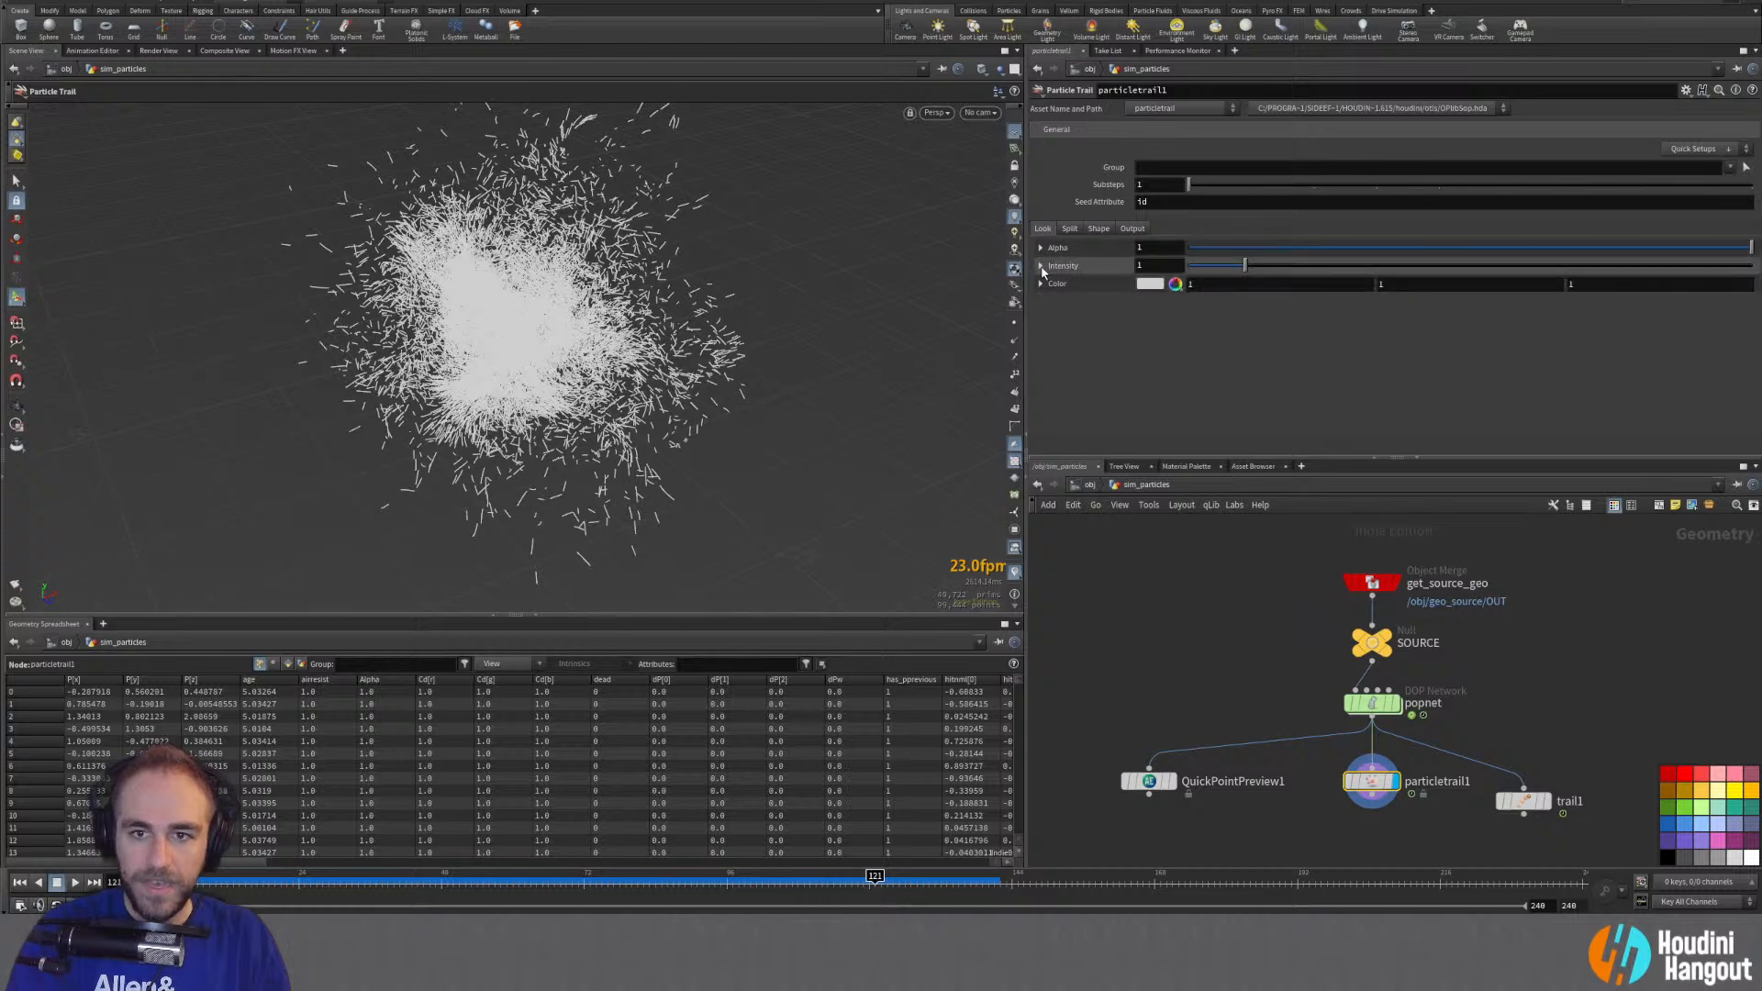
# Step: Examine particletrail1's Intensity, Shape, Output, Quick Setups and Trail Method options, leaving the Trail Method at Frame
pyautogui.click(1041, 265)
pyautogui.click(1098, 228)
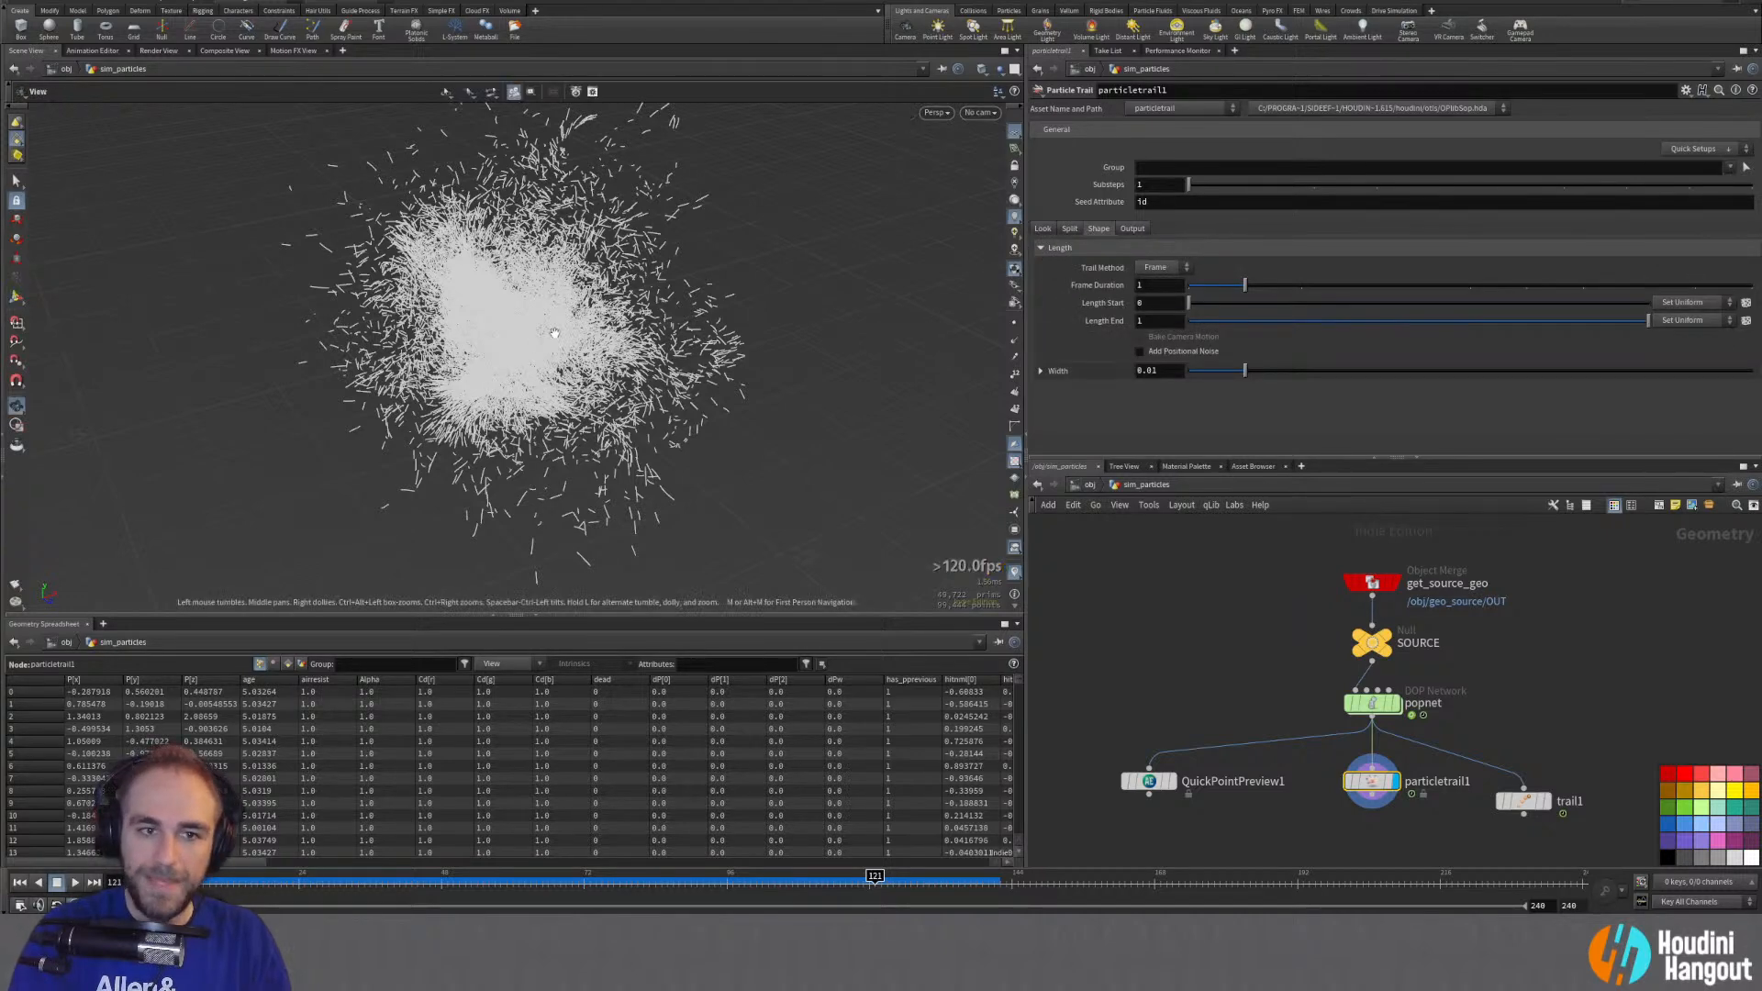
pyautogui.keyDown('alt'); pyautogui.moveTo(964, 304); pyautogui.dragTo(744, 285); pyautogui.keyUp('alt')
pyautogui.scroll(3, 744, 285)
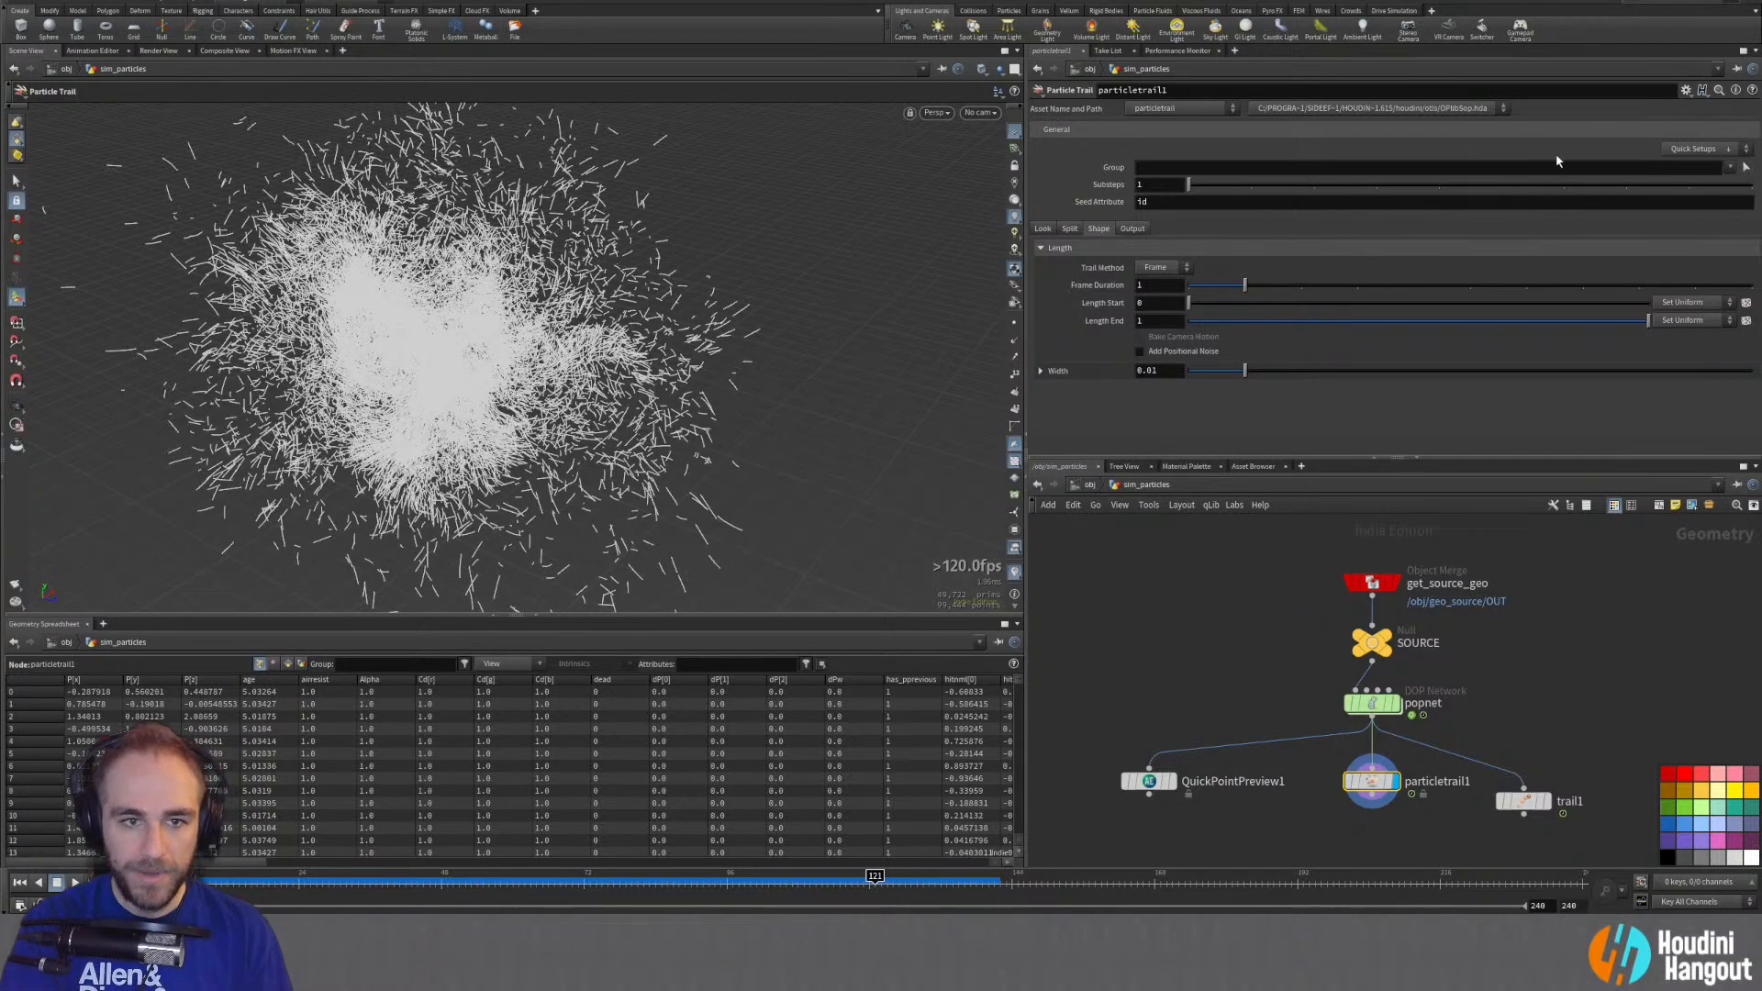
pyautogui.click(1687, 147)
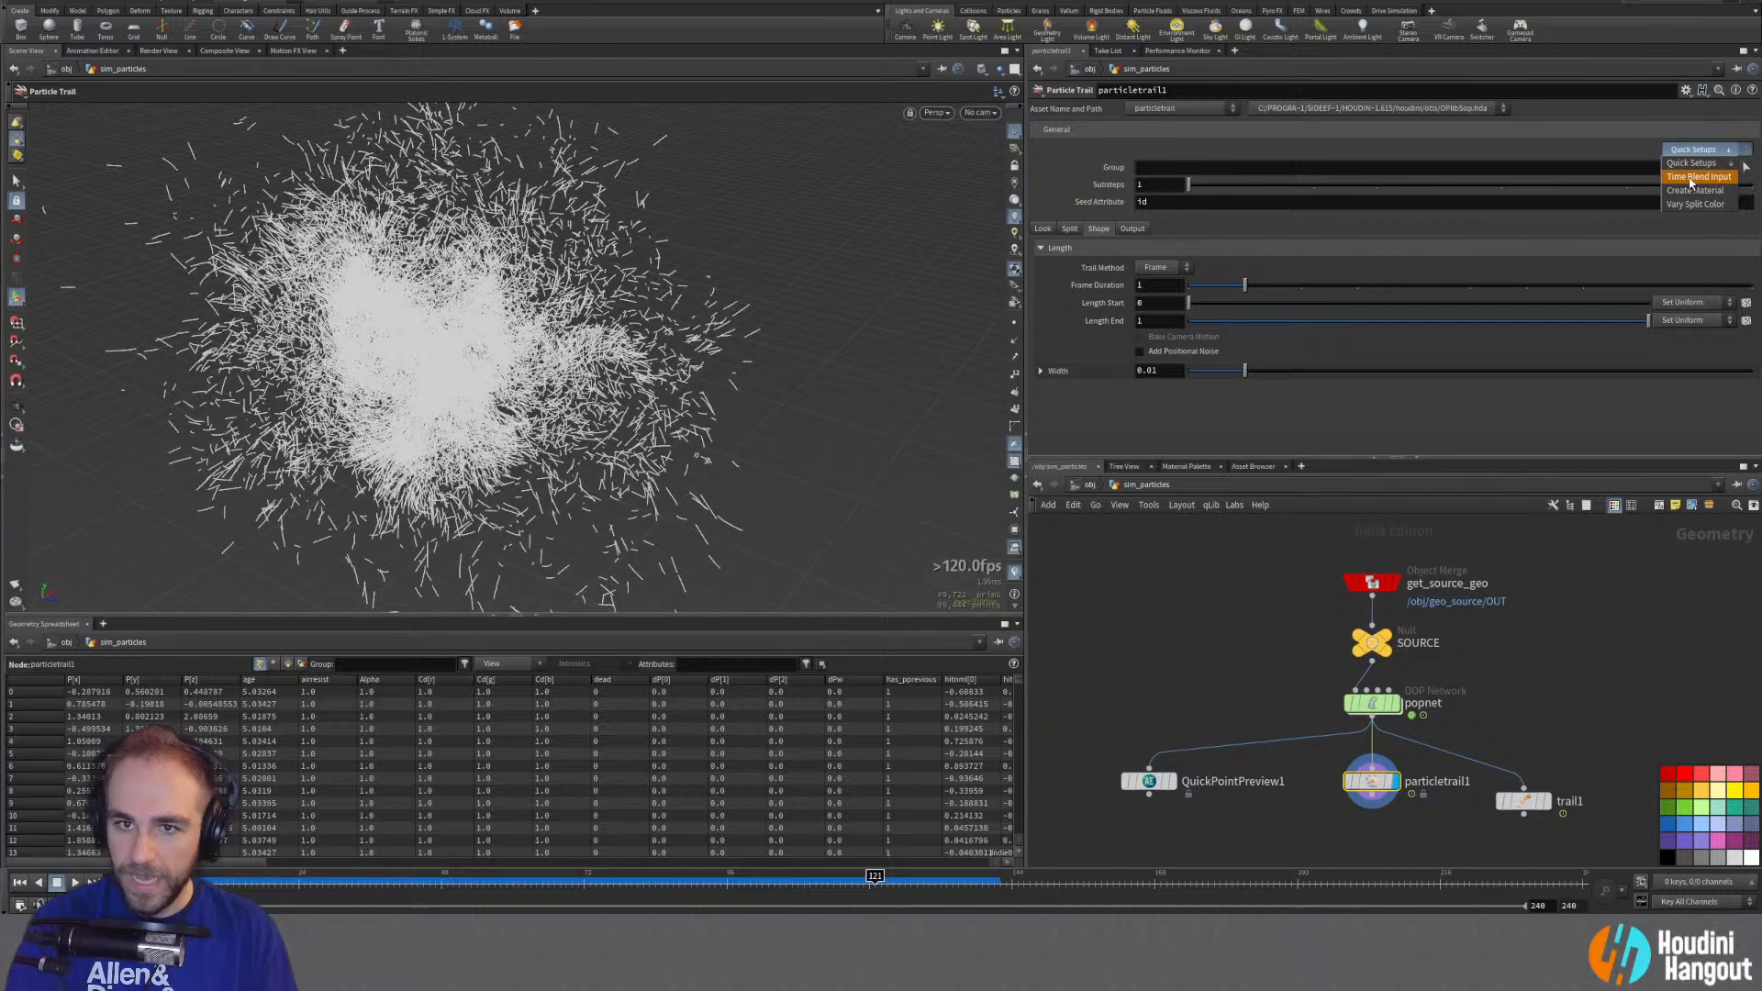
pyautogui.click(1352, 254)
pyautogui.click(1134, 230)
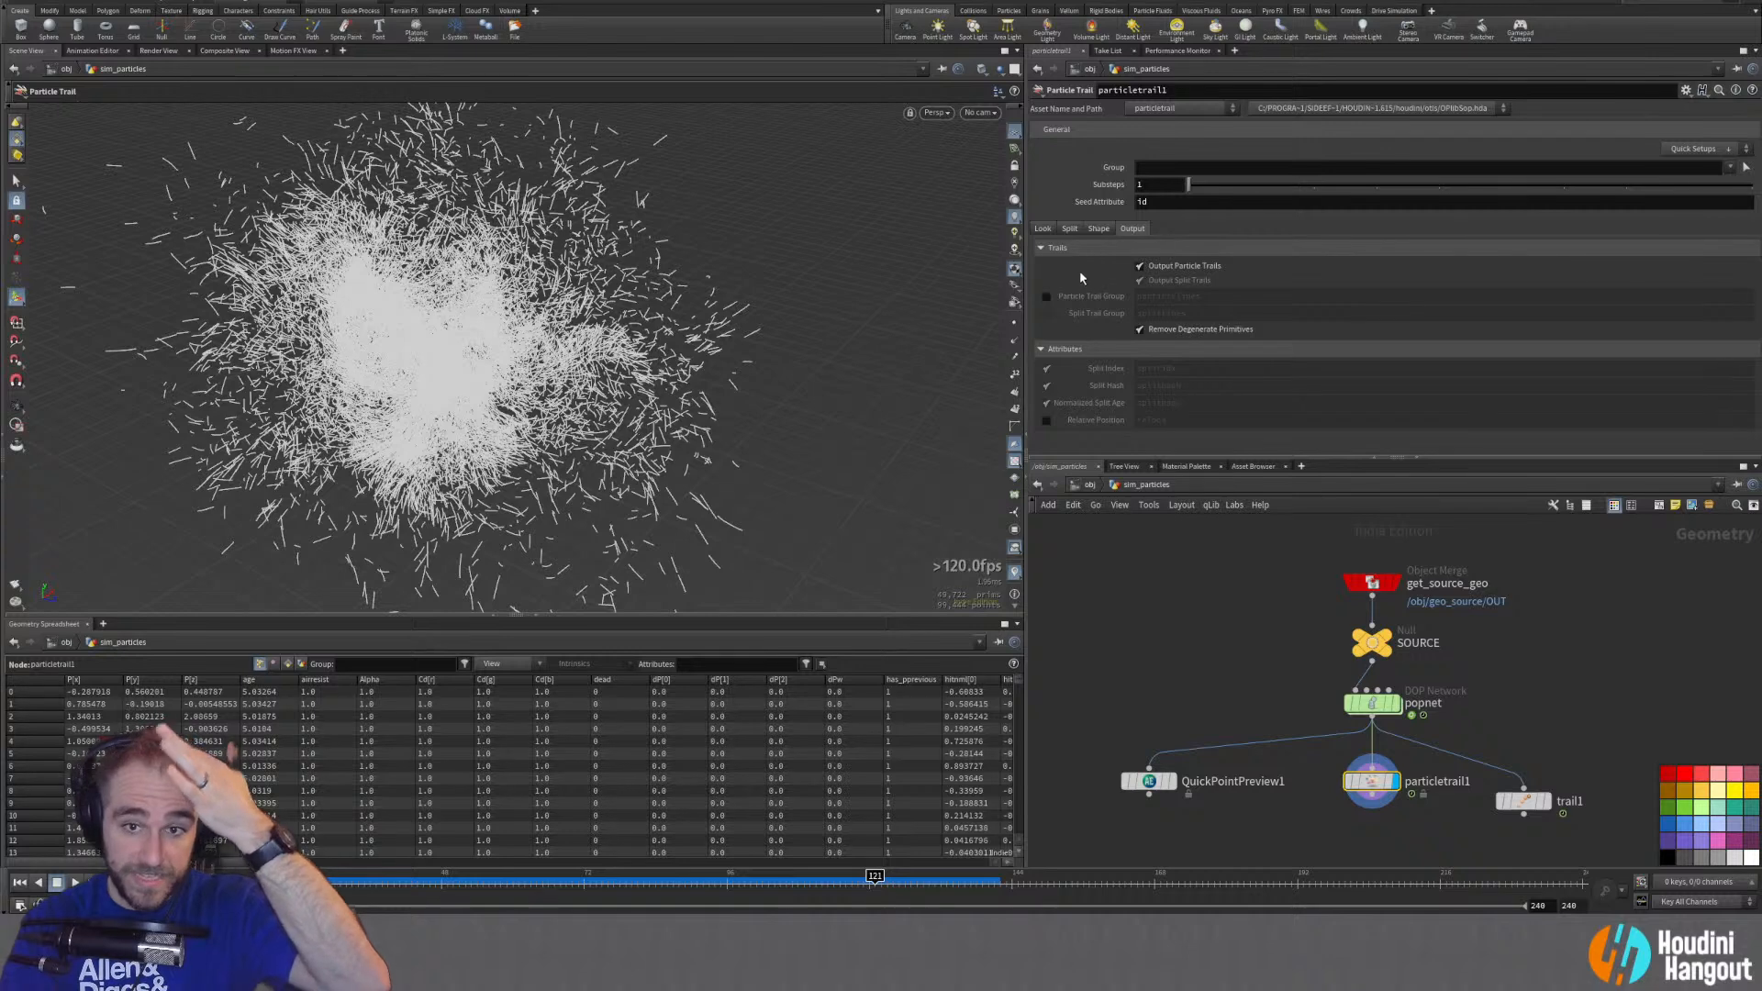
pyautogui.click(1042, 228)
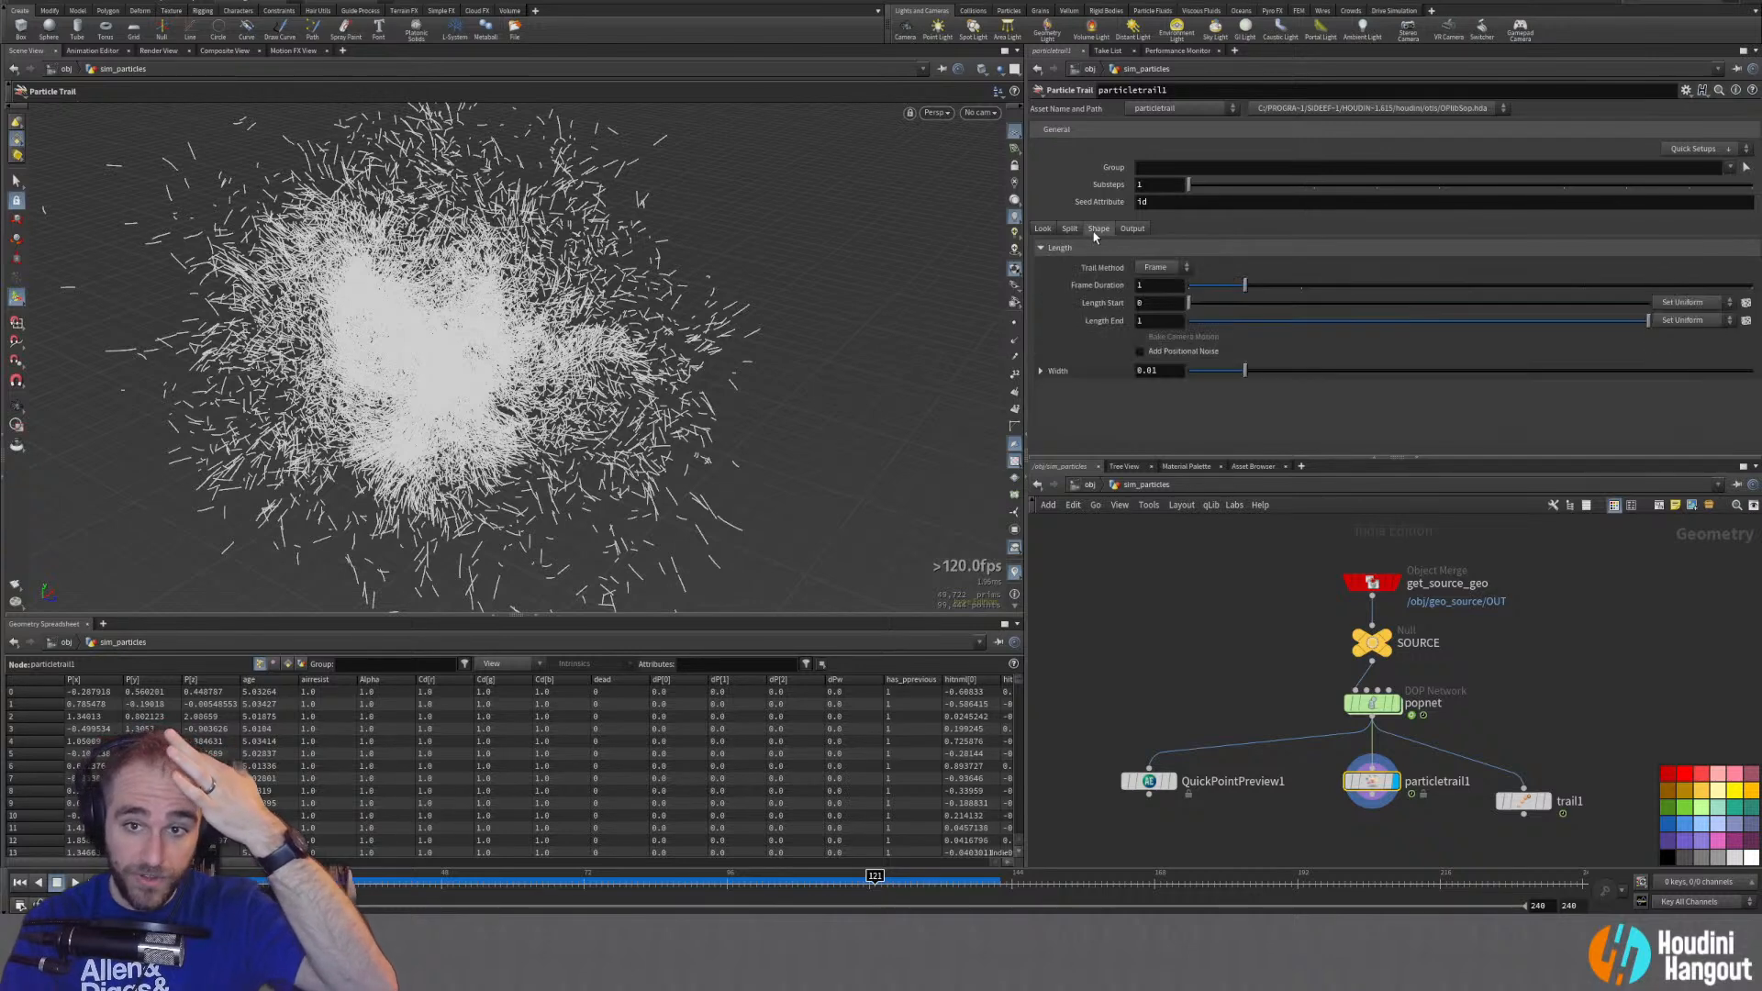
pyautogui.click(1181, 268)
pyautogui.click(1209, 256)
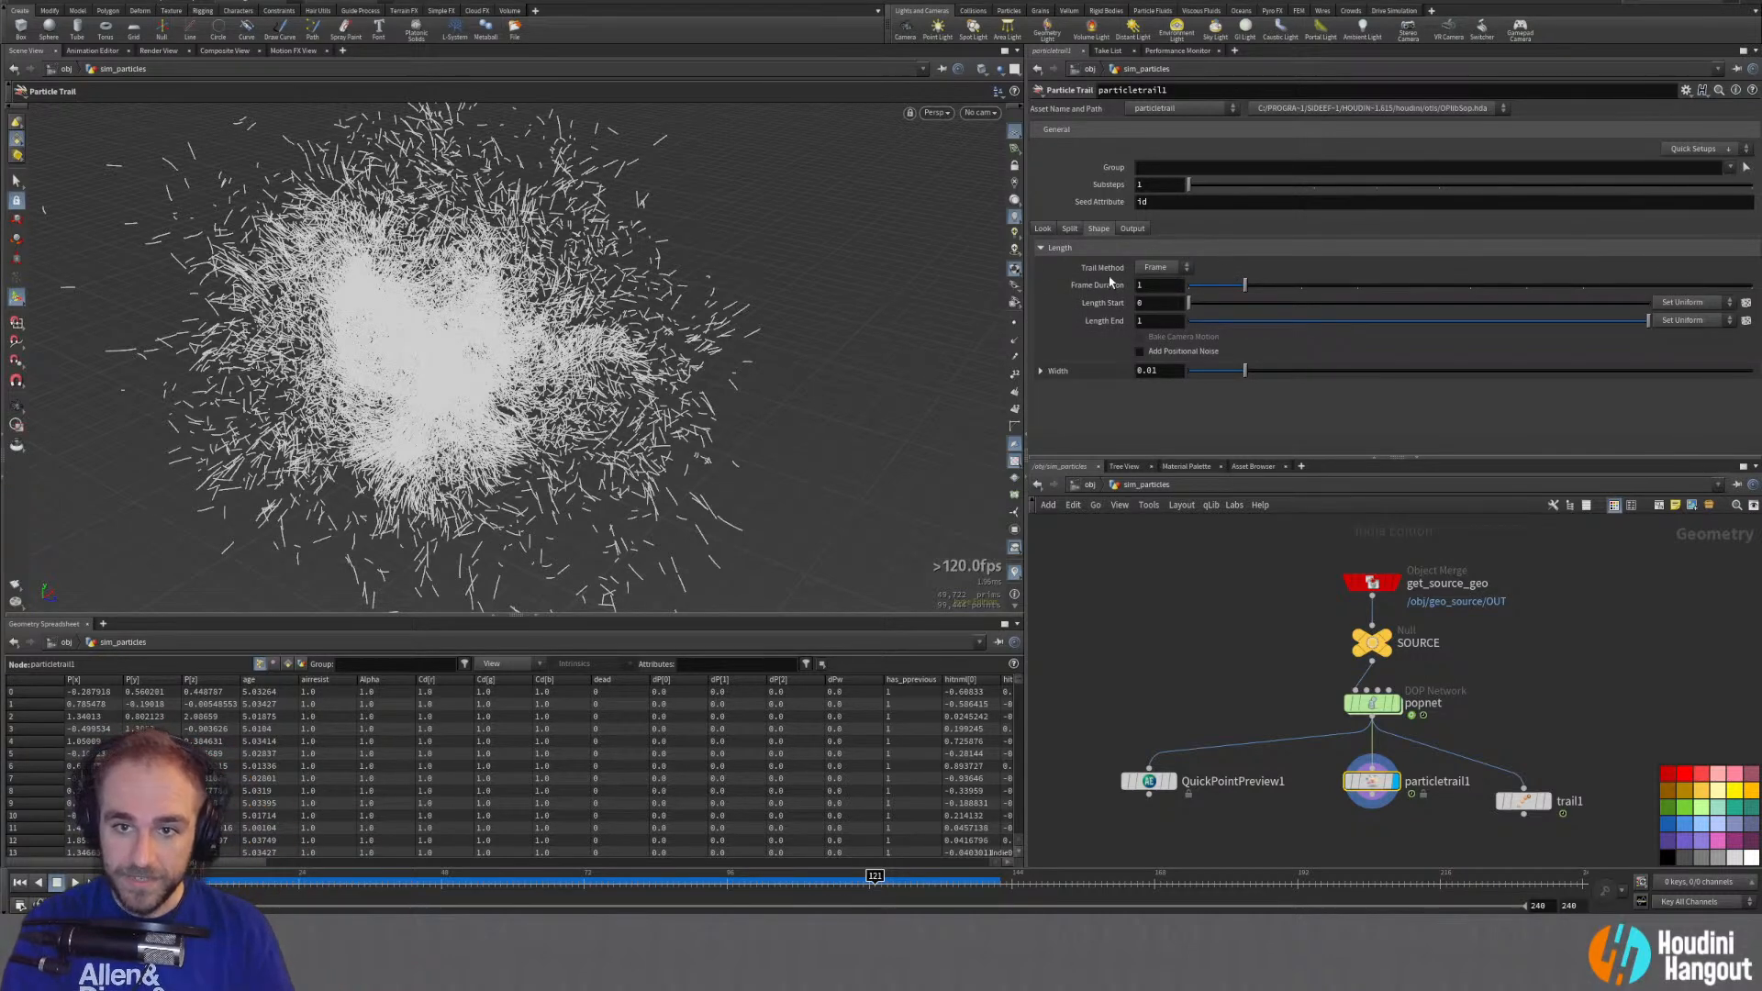
pyautogui.press('Escape')
# Step: Increase particletrail1's Frame Duration to 7 and inspect the longer trails up close
pyautogui.scroll(6, 896, 354)
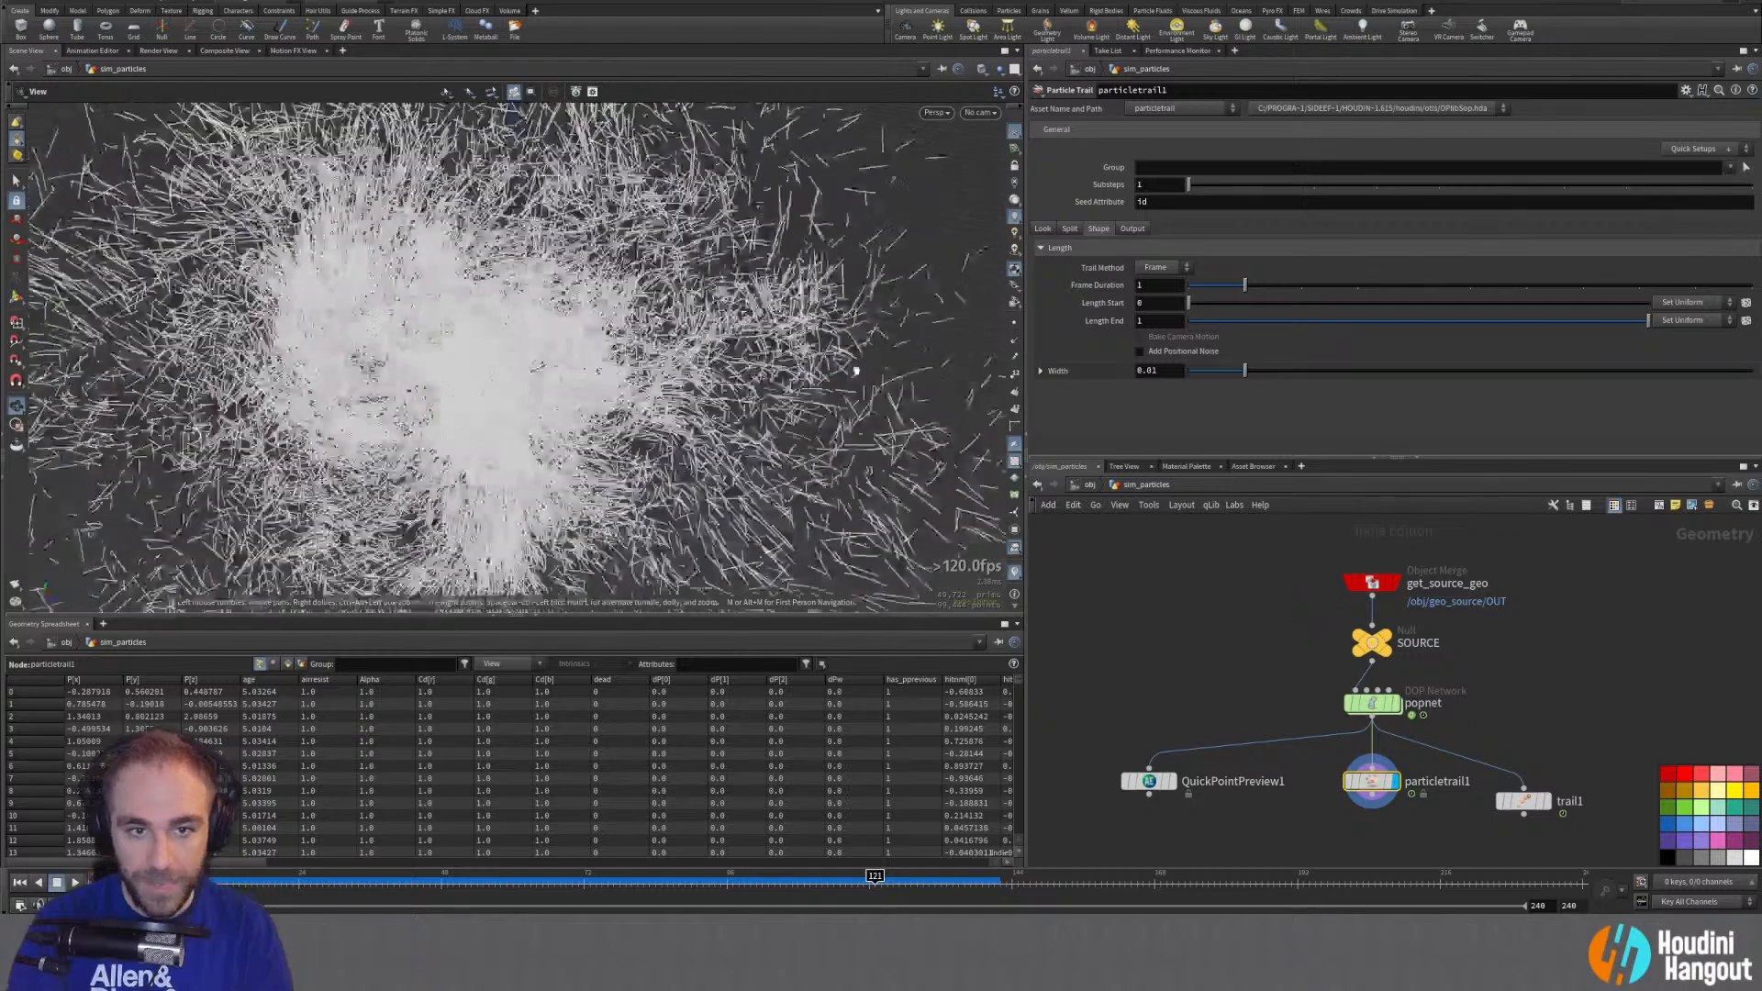
pyautogui.keyDown('alt'); pyautogui.moveTo(896, 353); pyautogui.dragTo(771, 349); pyautogui.keyUp('alt')
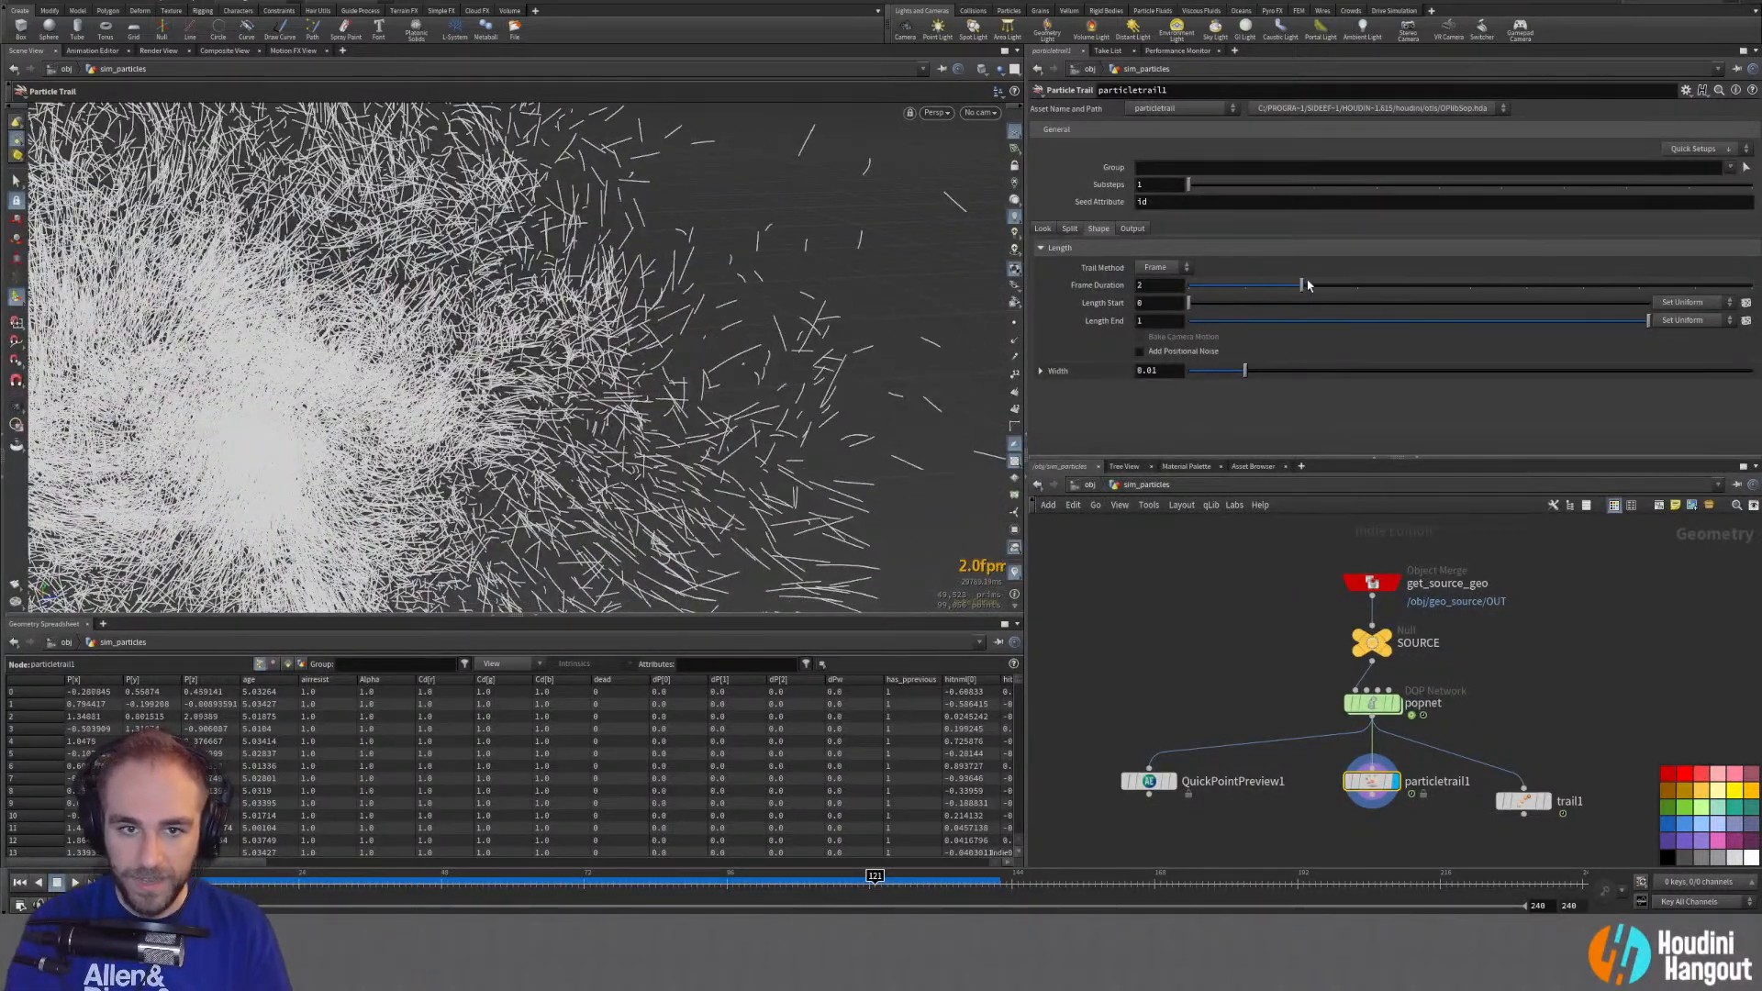
pyautogui.moveTo(1312, 289)
pyautogui.mouseDown()
pyautogui.moveTo(1468, 290)
pyautogui.moveTo(1297, 300)
pyautogui.mouseUp()
pyautogui.keyDown('alt'); pyautogui.moveTo(904, 394); pyautogui.dragTo(920, 449); pyautogui.keyUp('alt')
pyautogui.moveTo(1301, 286); pyautogui.dragTo(1560, 284)
pyautogui.scroll(-5, 913, 404)
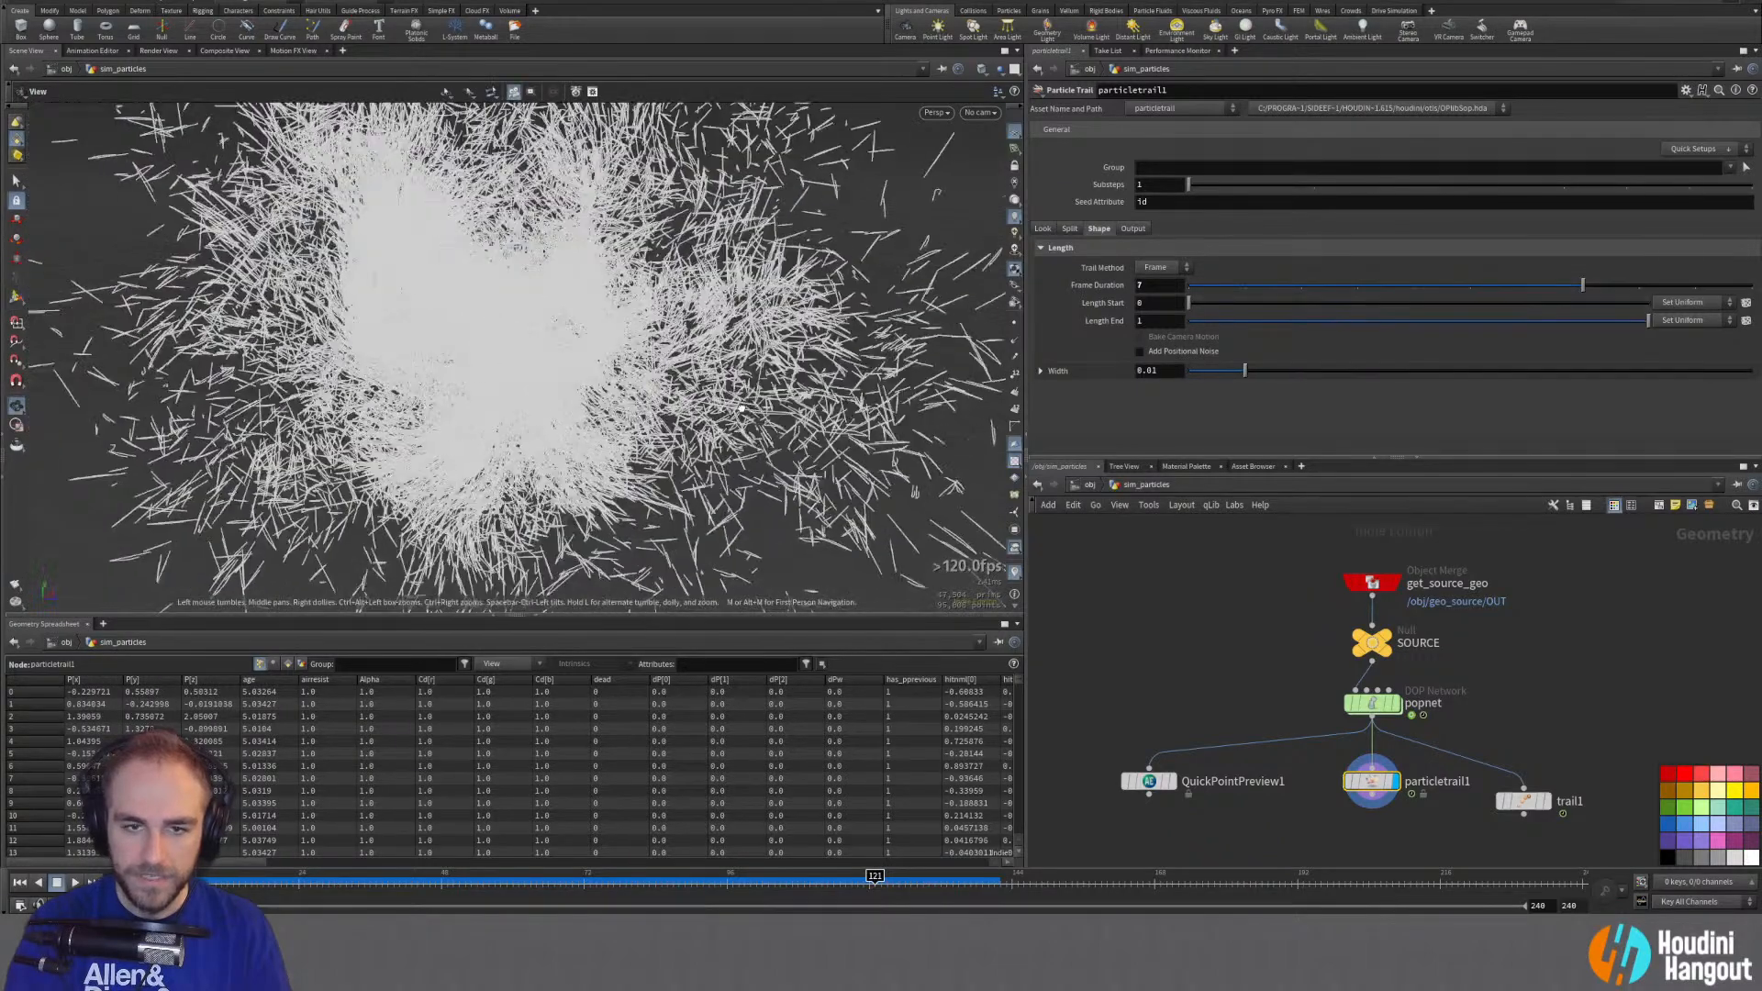
pyautogui.scroll(5, 912, 404)
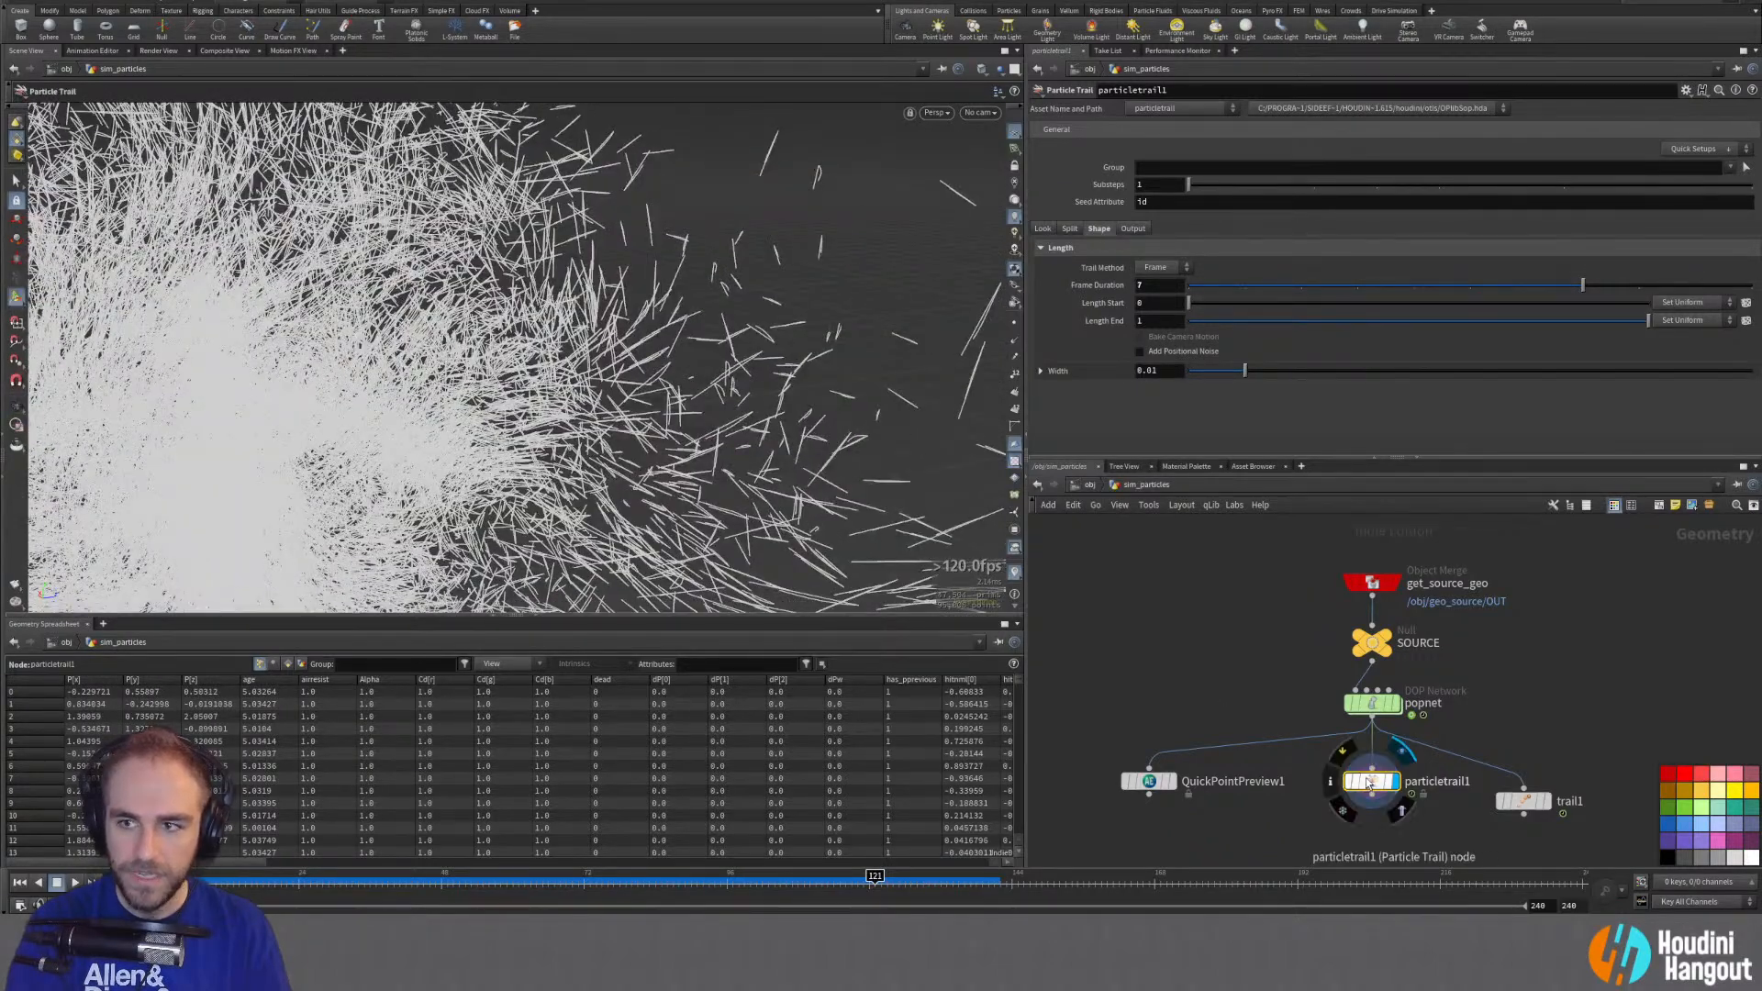
# Step: Open the Quick Setups choices for particletrail1
pyautogui.click(1693, 147)
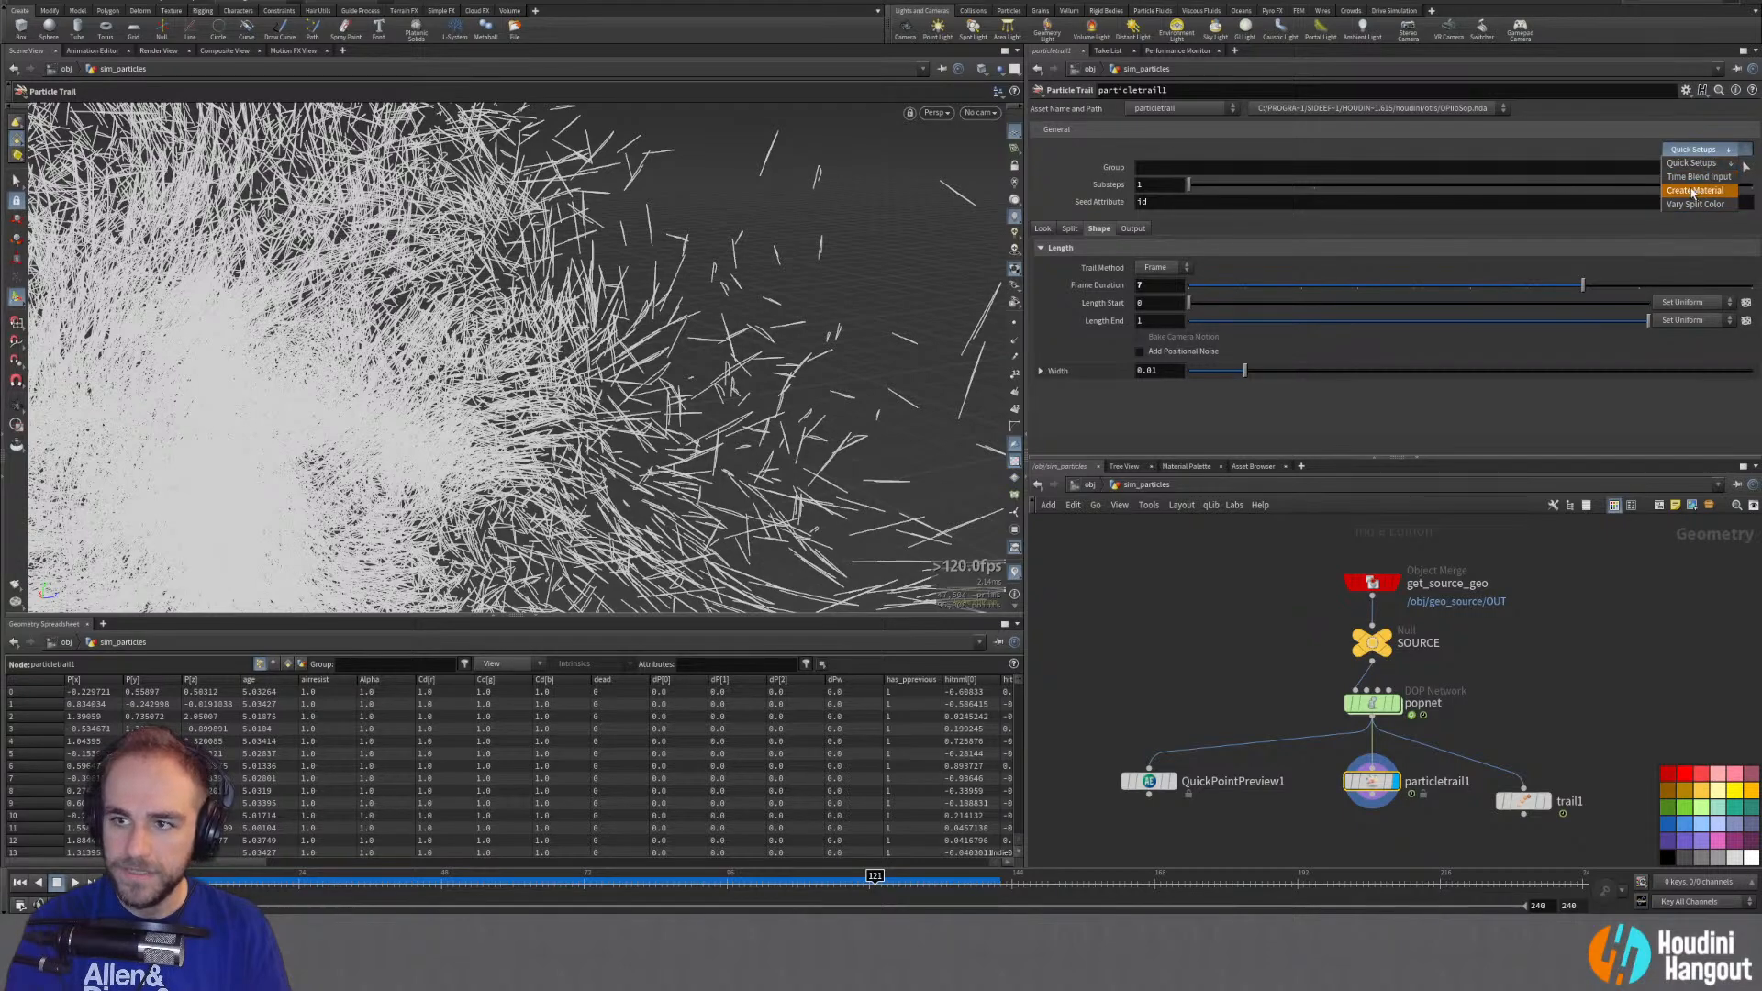
# Step: Add a Time Blend node before particletrail1 with its quick setup, space the nodes apart in the network, and display particletrail1
pyautogui.click(1697, 176)
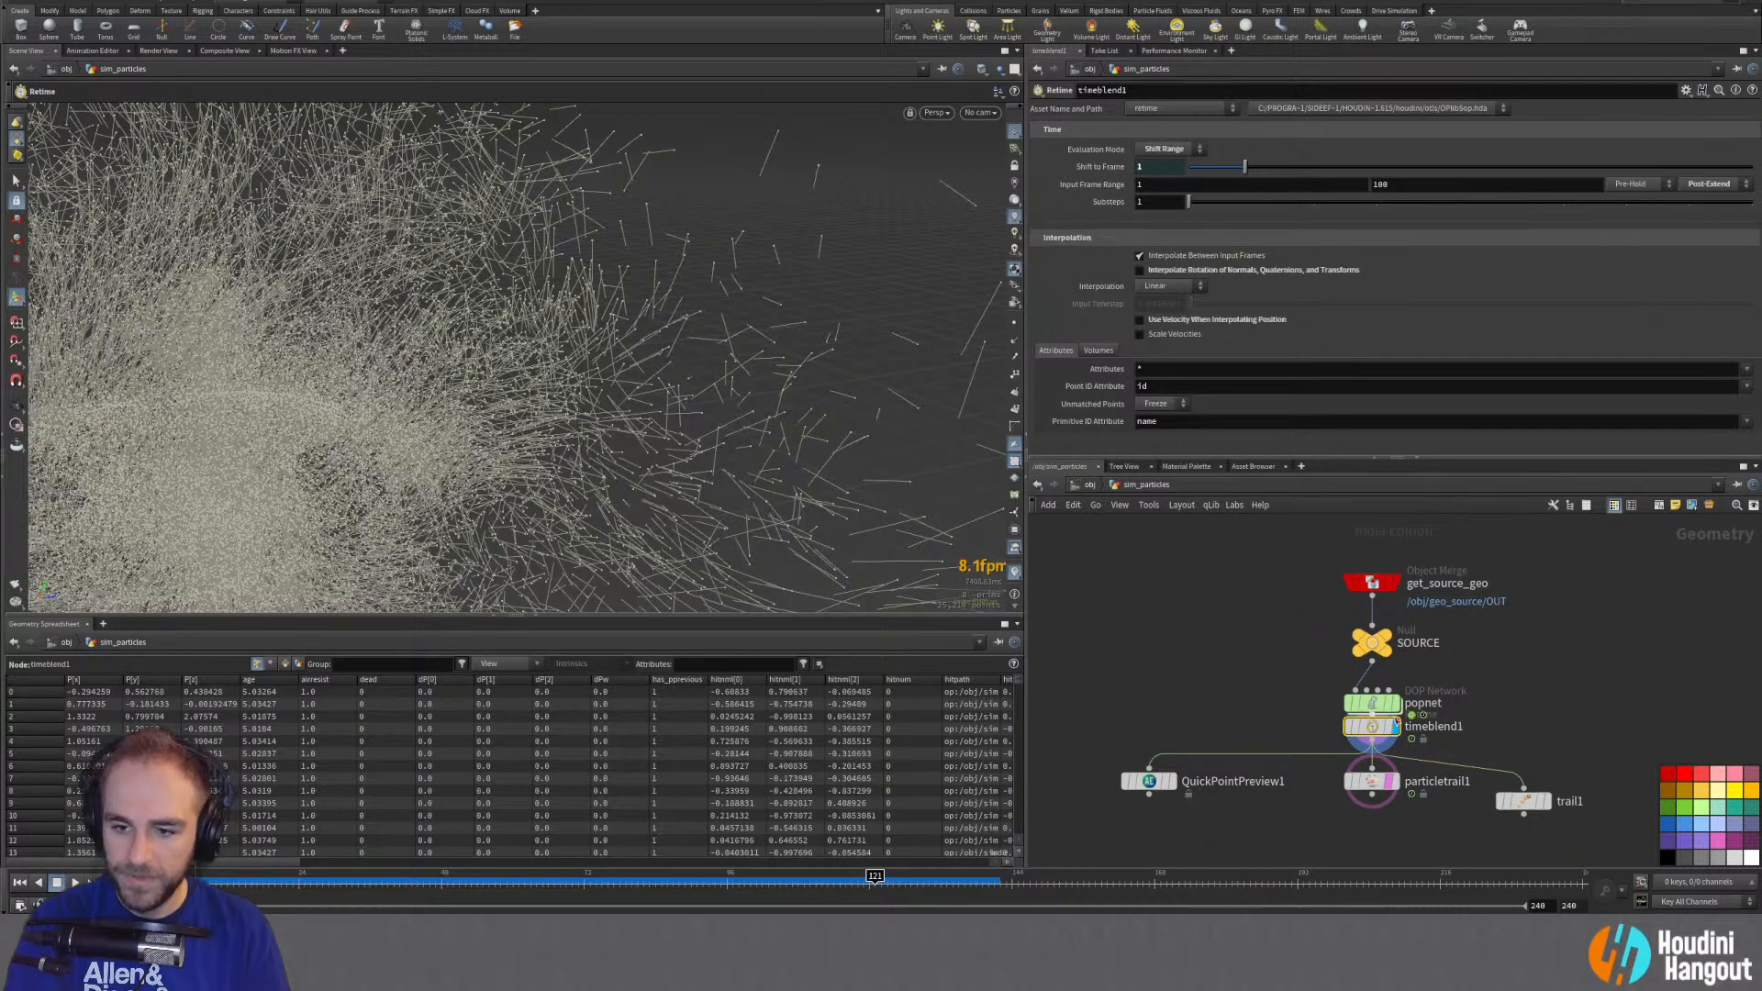
pyautogui.moveTo(1377, 727); pyautogui.dragTo(1375, 743)
pyautogui.keyDown('alt'); pyautogui.moveTo(718, 369); pyautogui.dragTo(747, 460); pyautogui.keyUp('alt')
pyautogui.moveTo(1370, 790); pyautogui.dragTo(1364, 816)
pyautogui.moveTo(1366, 742)
pyautogui.mouseDown()
pyautogui.moveTo(1325, 733)
pyautogui.moveTo(1366, 746)
pyautogui.mouseUp()
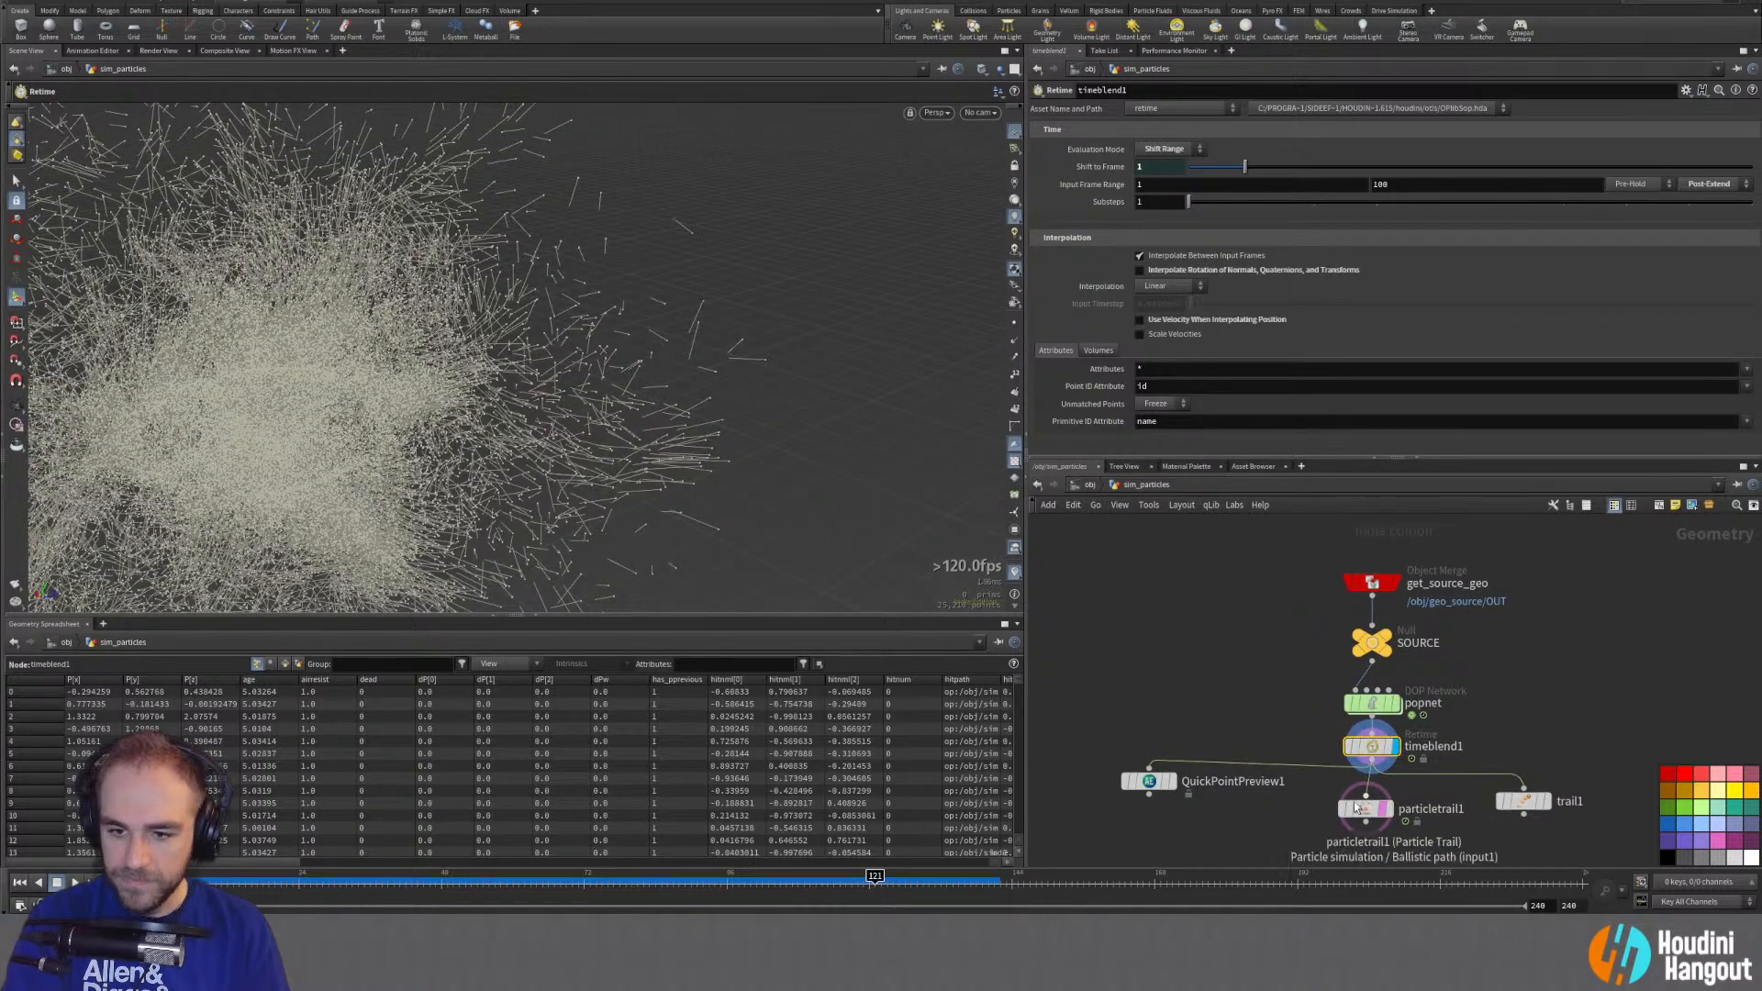
pyautogui.moveTo(1356, 807); pyautogui.dragTo(1363, 821)
pyautogui.click(1396, 822)
pyautogui.click(1372, 828)
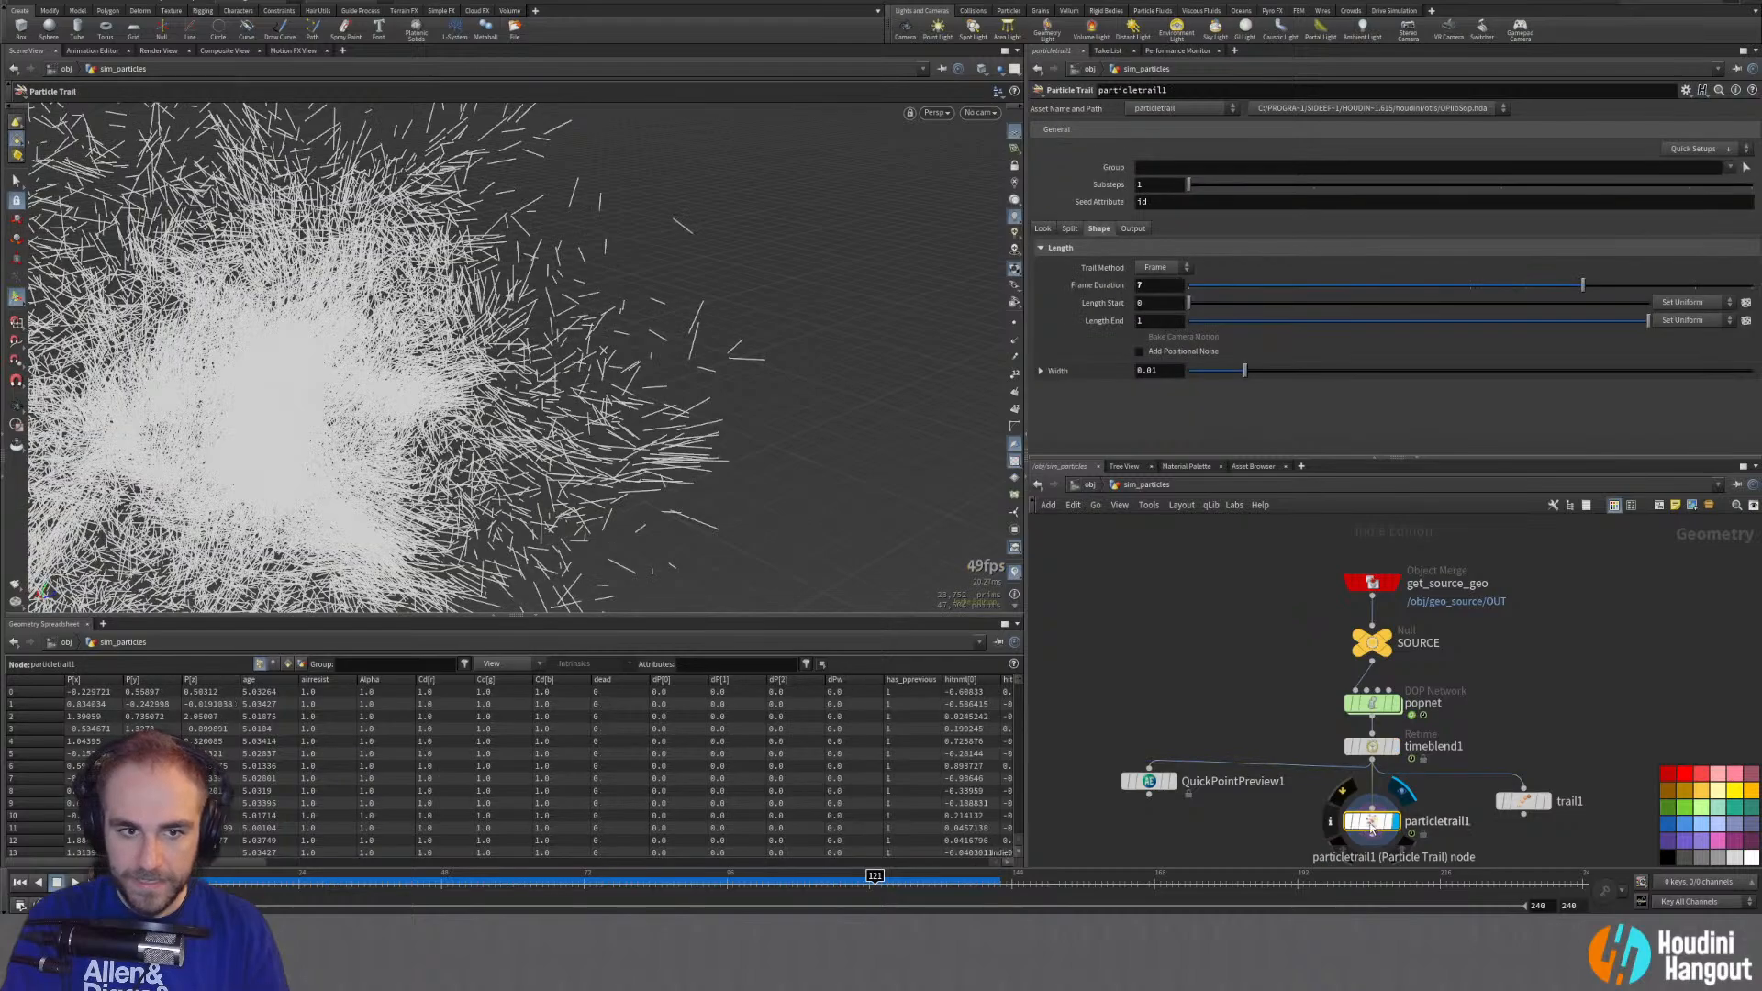
# Step: Set the frame duration of particletrail1 to 4
pyautogui.moveTo(583, 375); pyautogui.dragTo(688, 322)
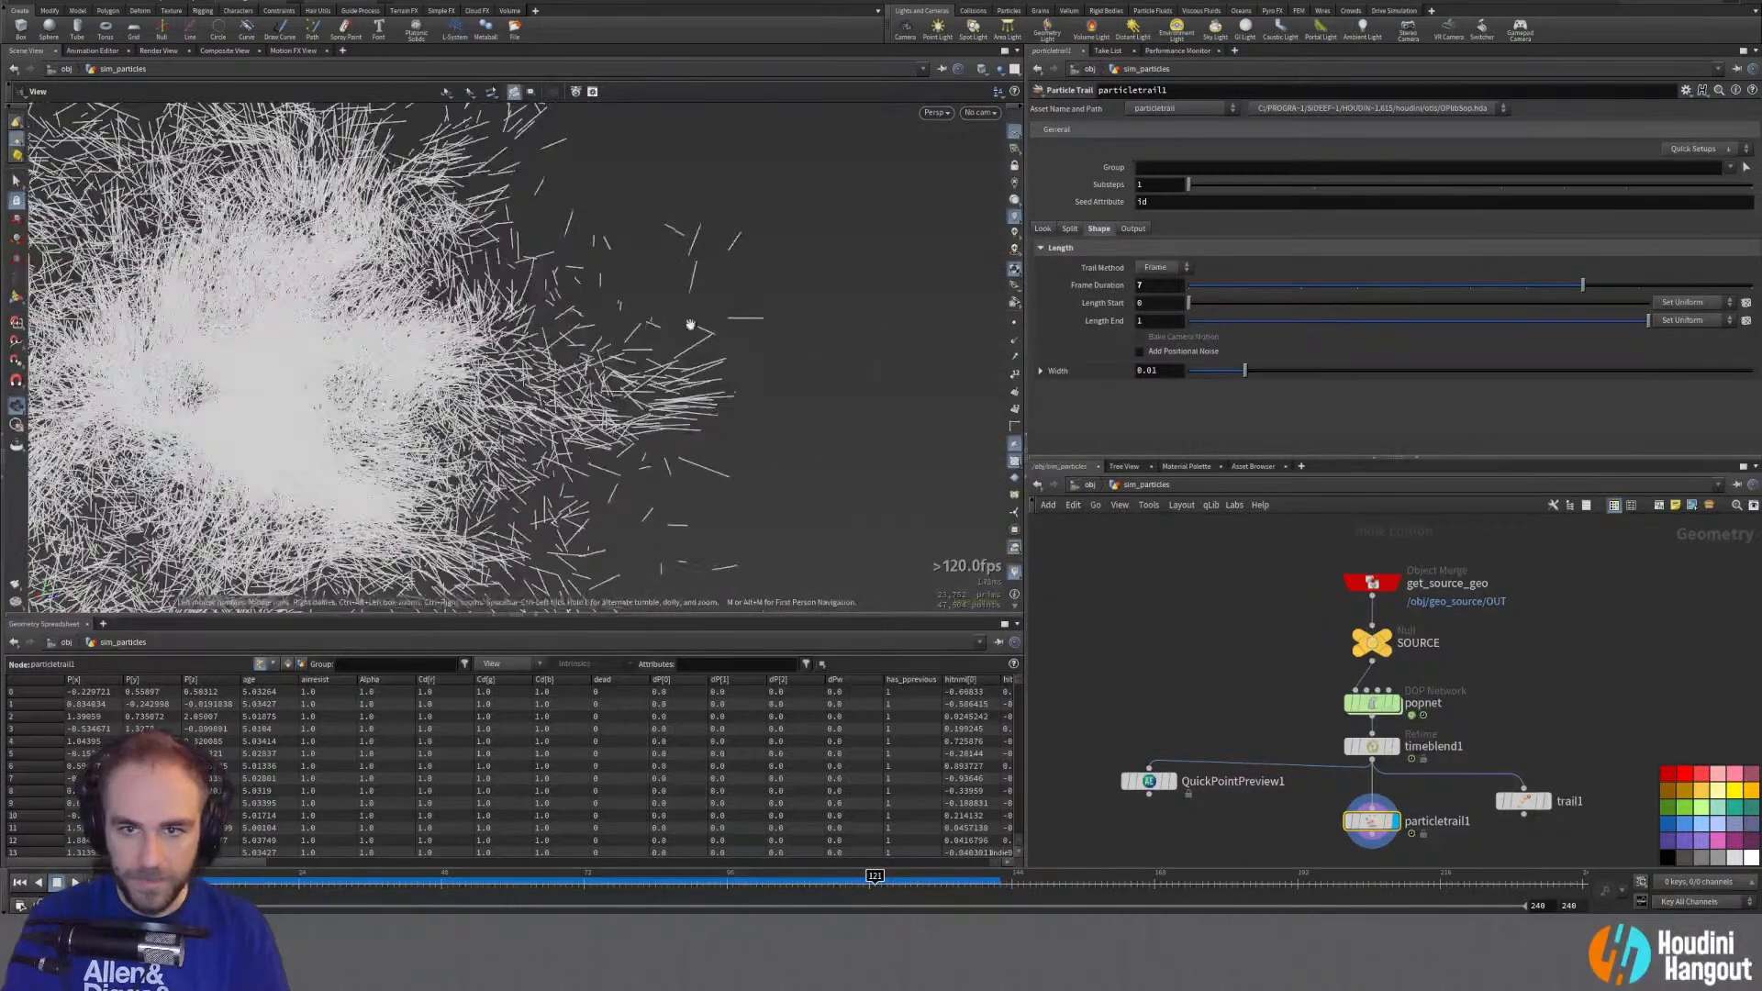
pyautogui.moveTo(1565, 294); pyautogui.dragTo(1294, 303)
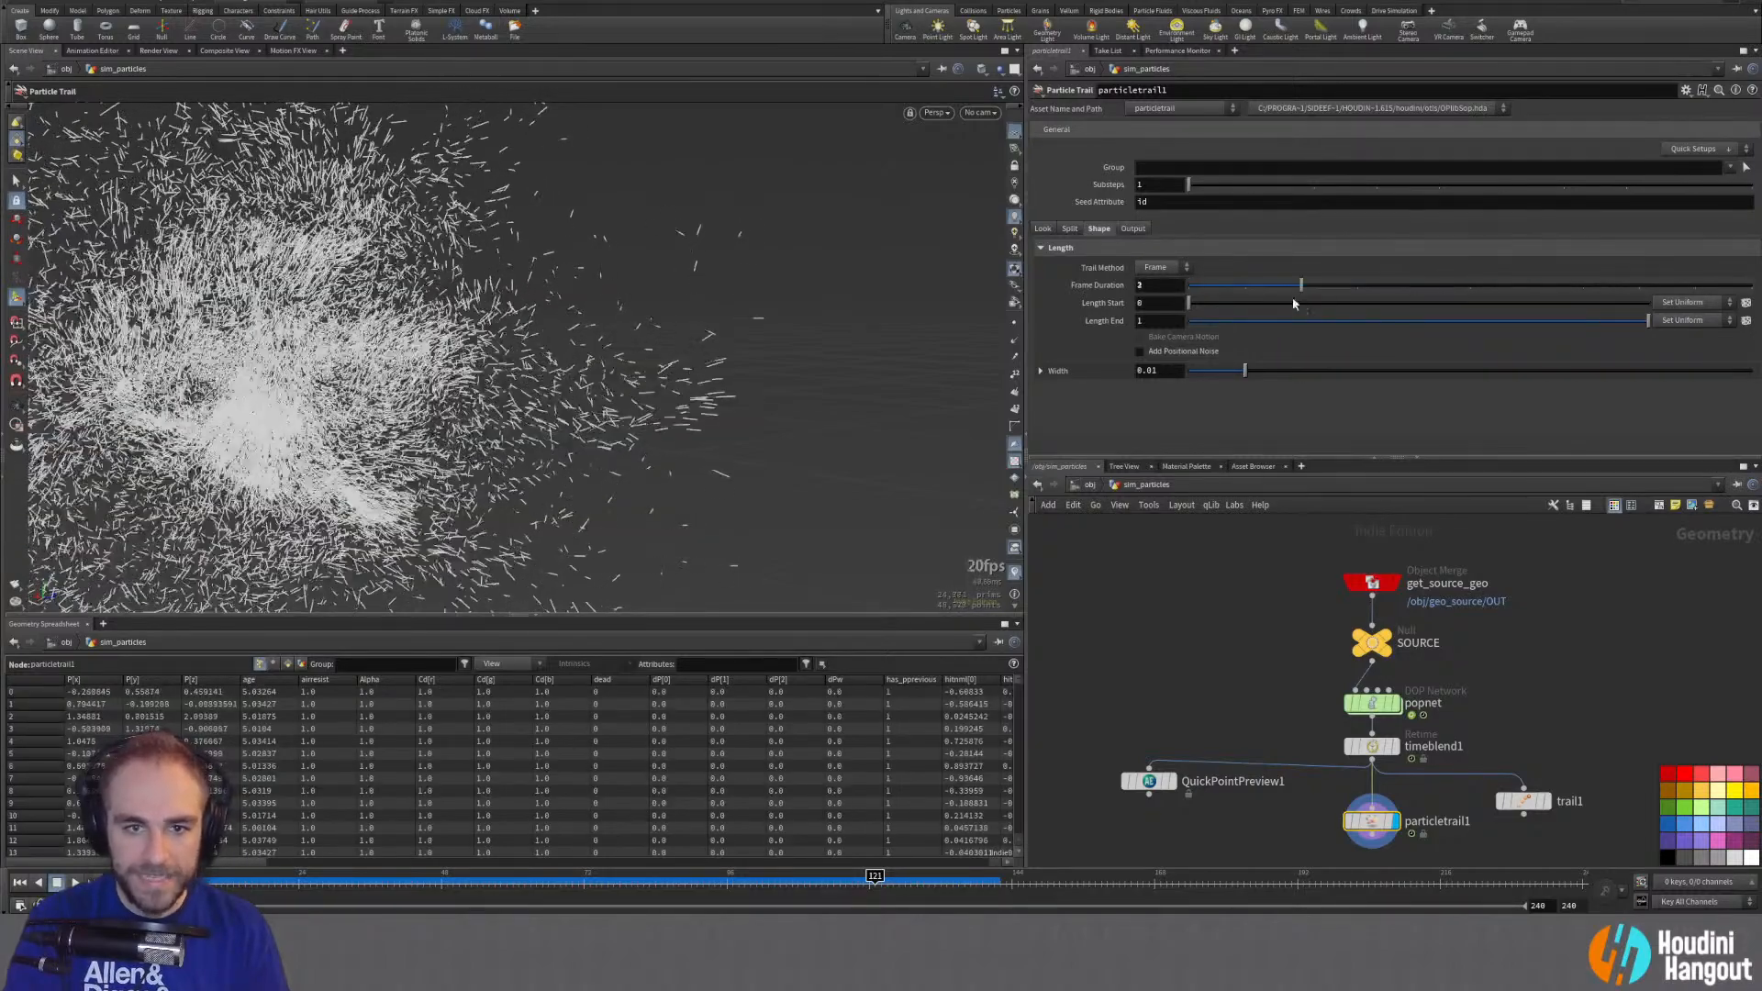
pyautogui.click(1694, 149)
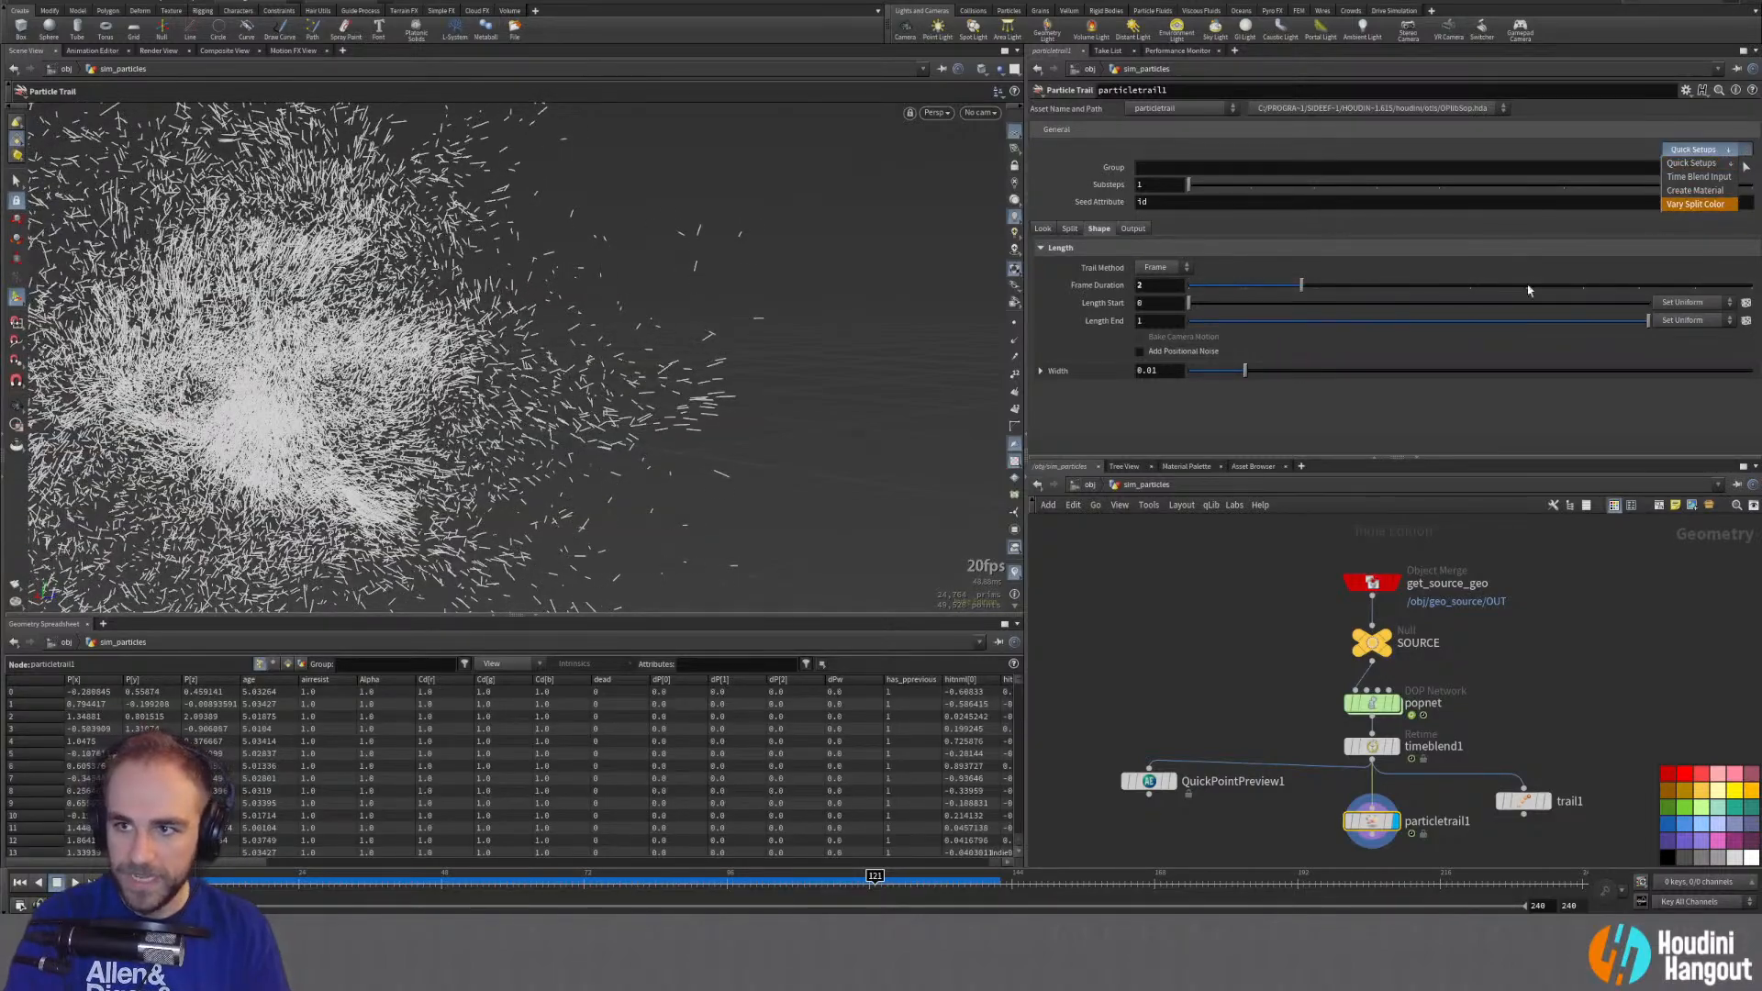
pyautogui.click(1258, 327)
pyautogui.moveTo(1306, 292); pyautogui.dragTo(1413, 292)
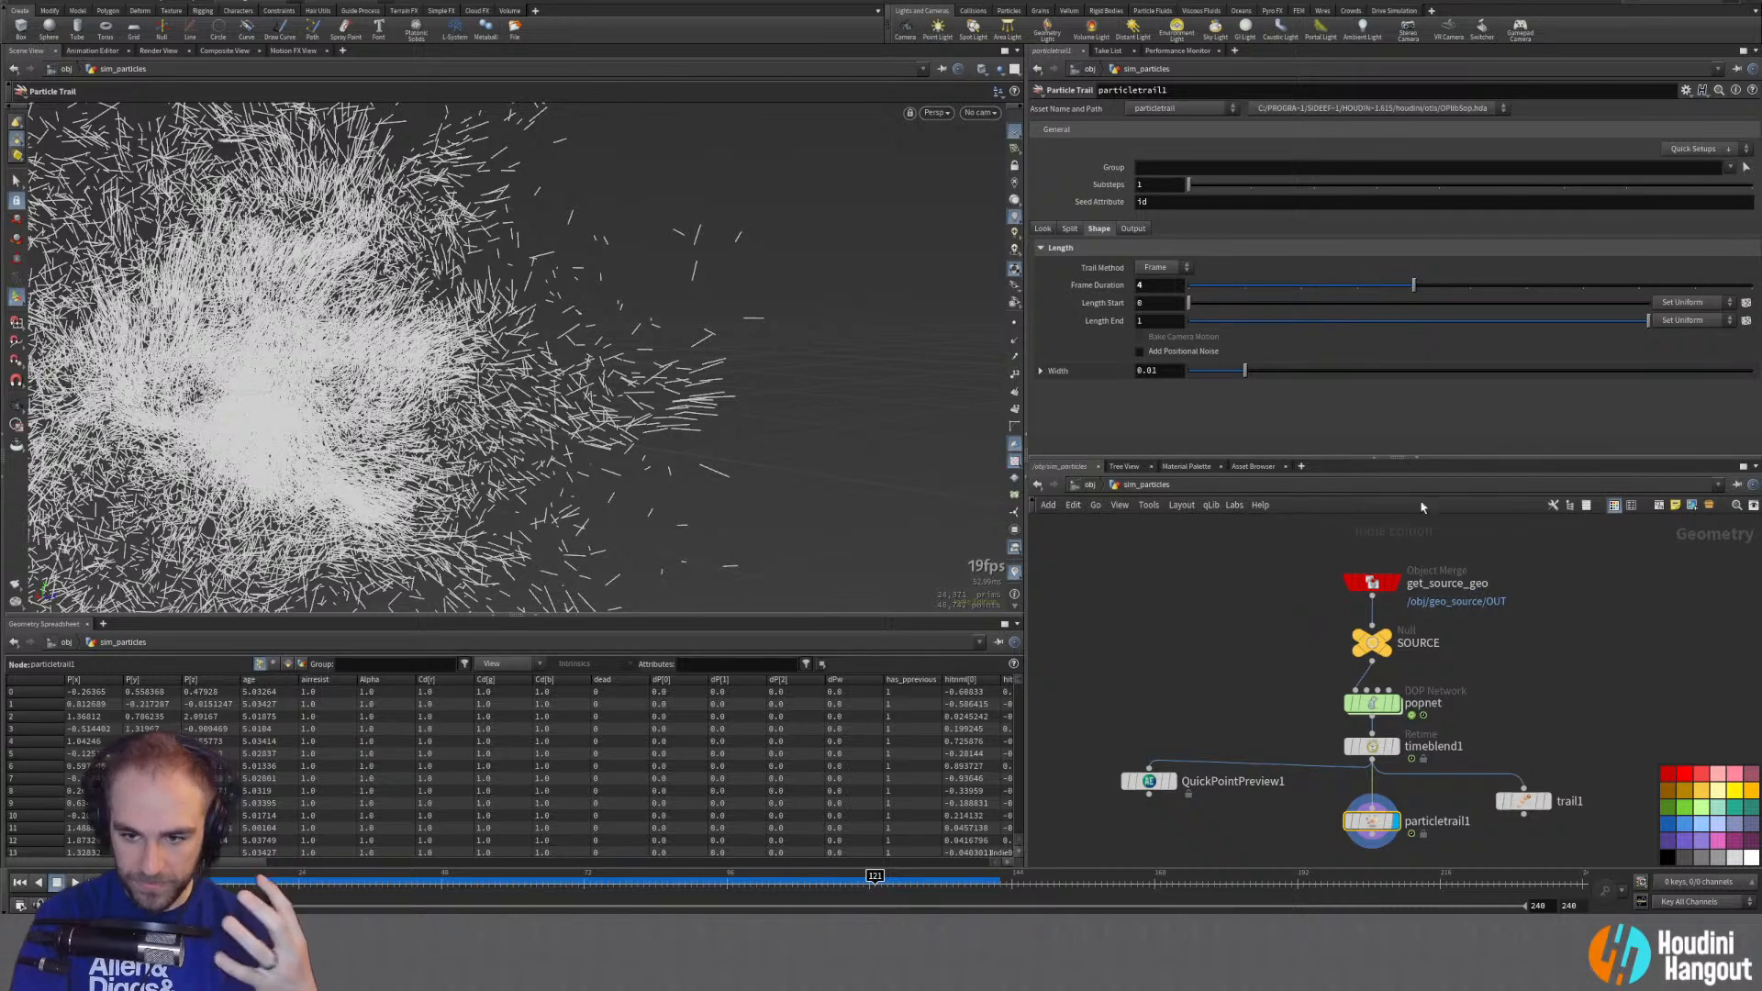
# Step: Compare the timeblend1 points with the particletrail1 trails by displaying each node in turn
pyautogui.click(1371, 746)
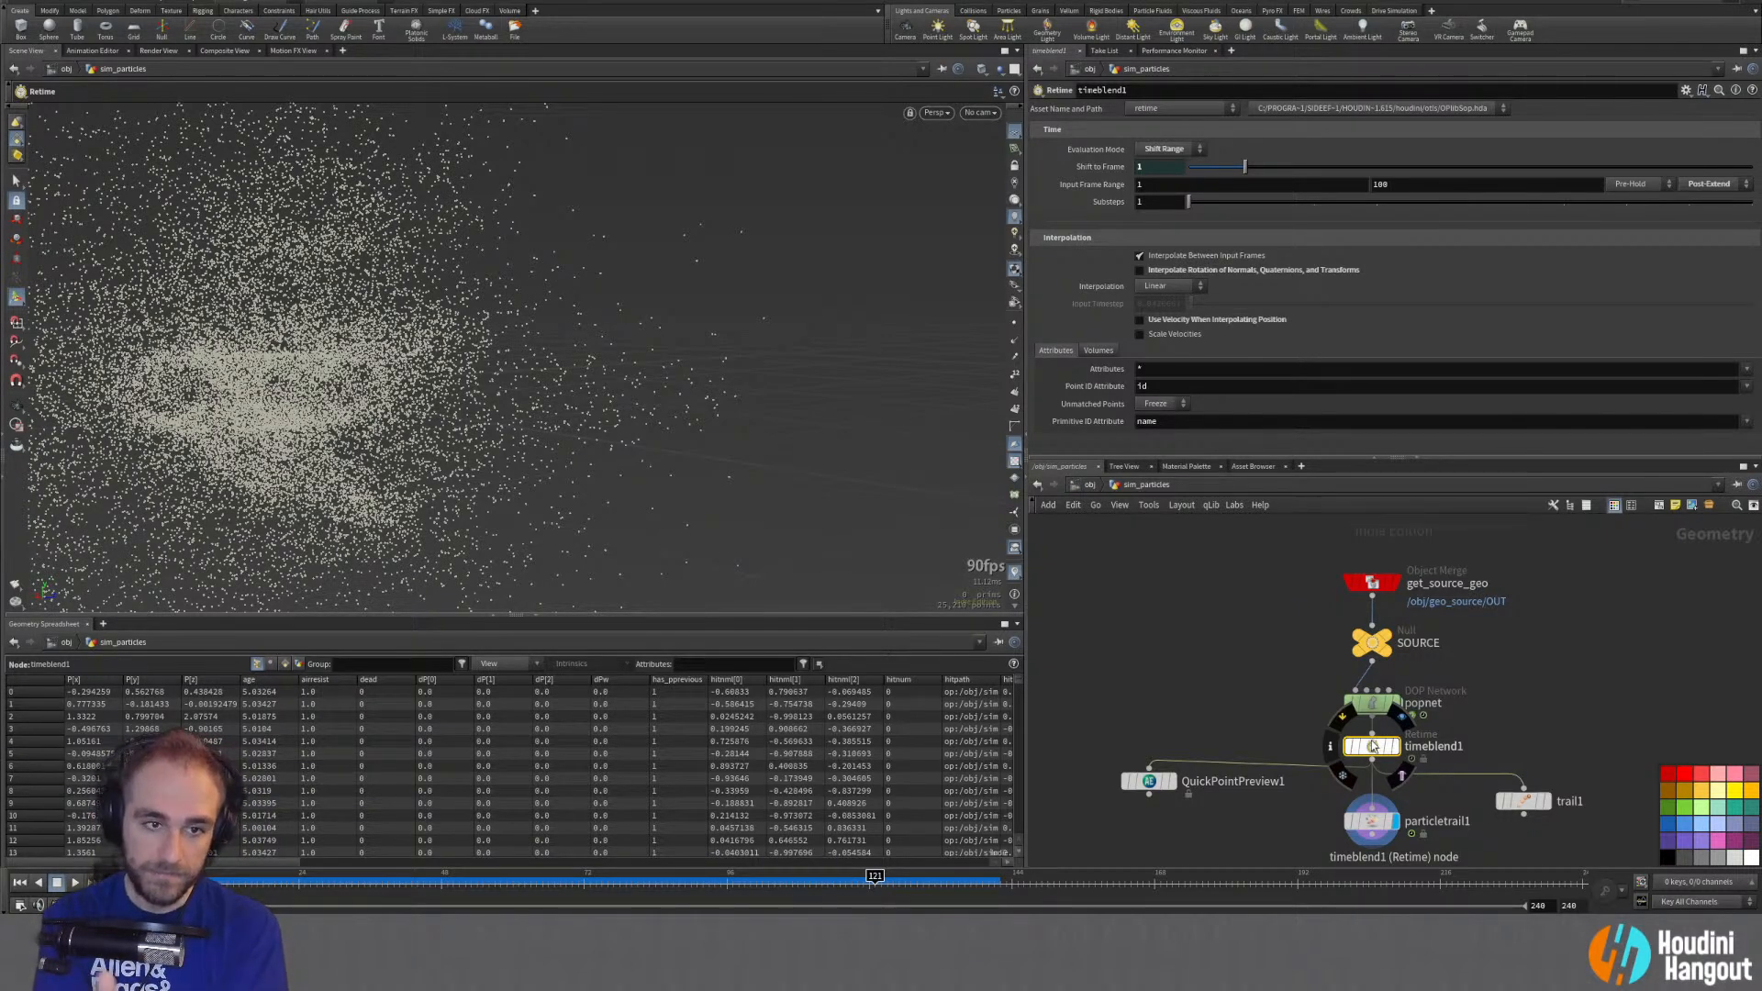
pyautogui.click(1371, 821)
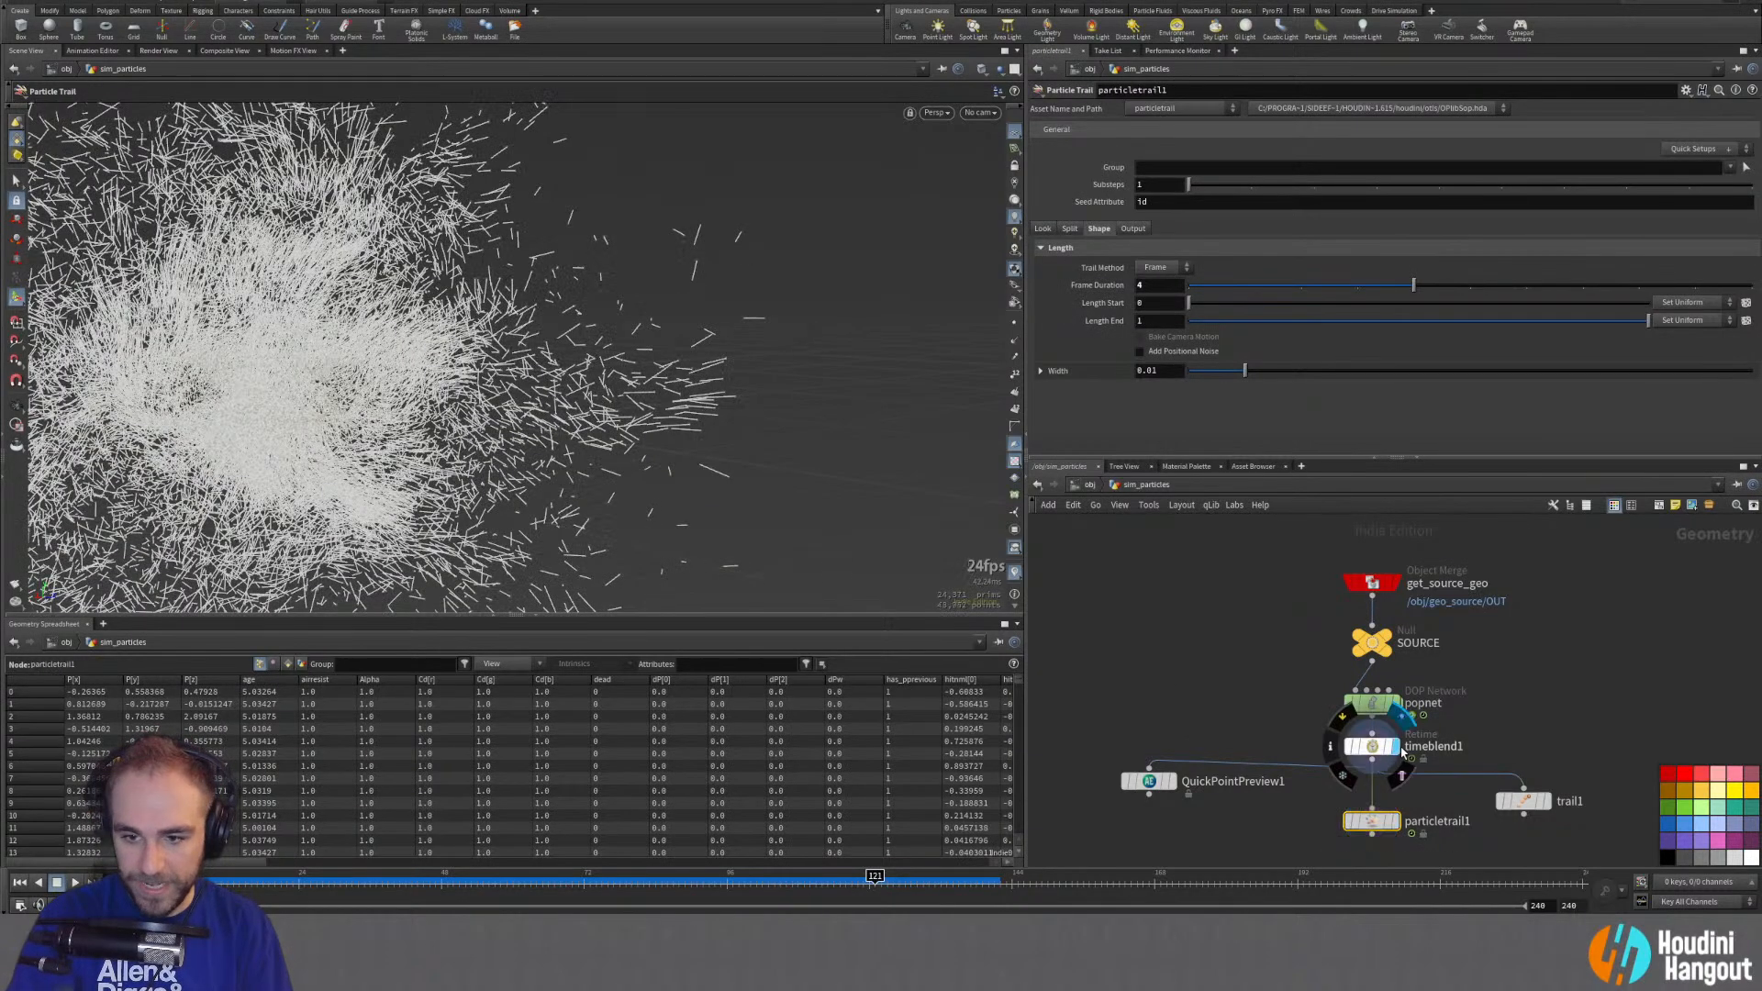
pyautogui.click(1372, 746)
pyautogui.press('Return')
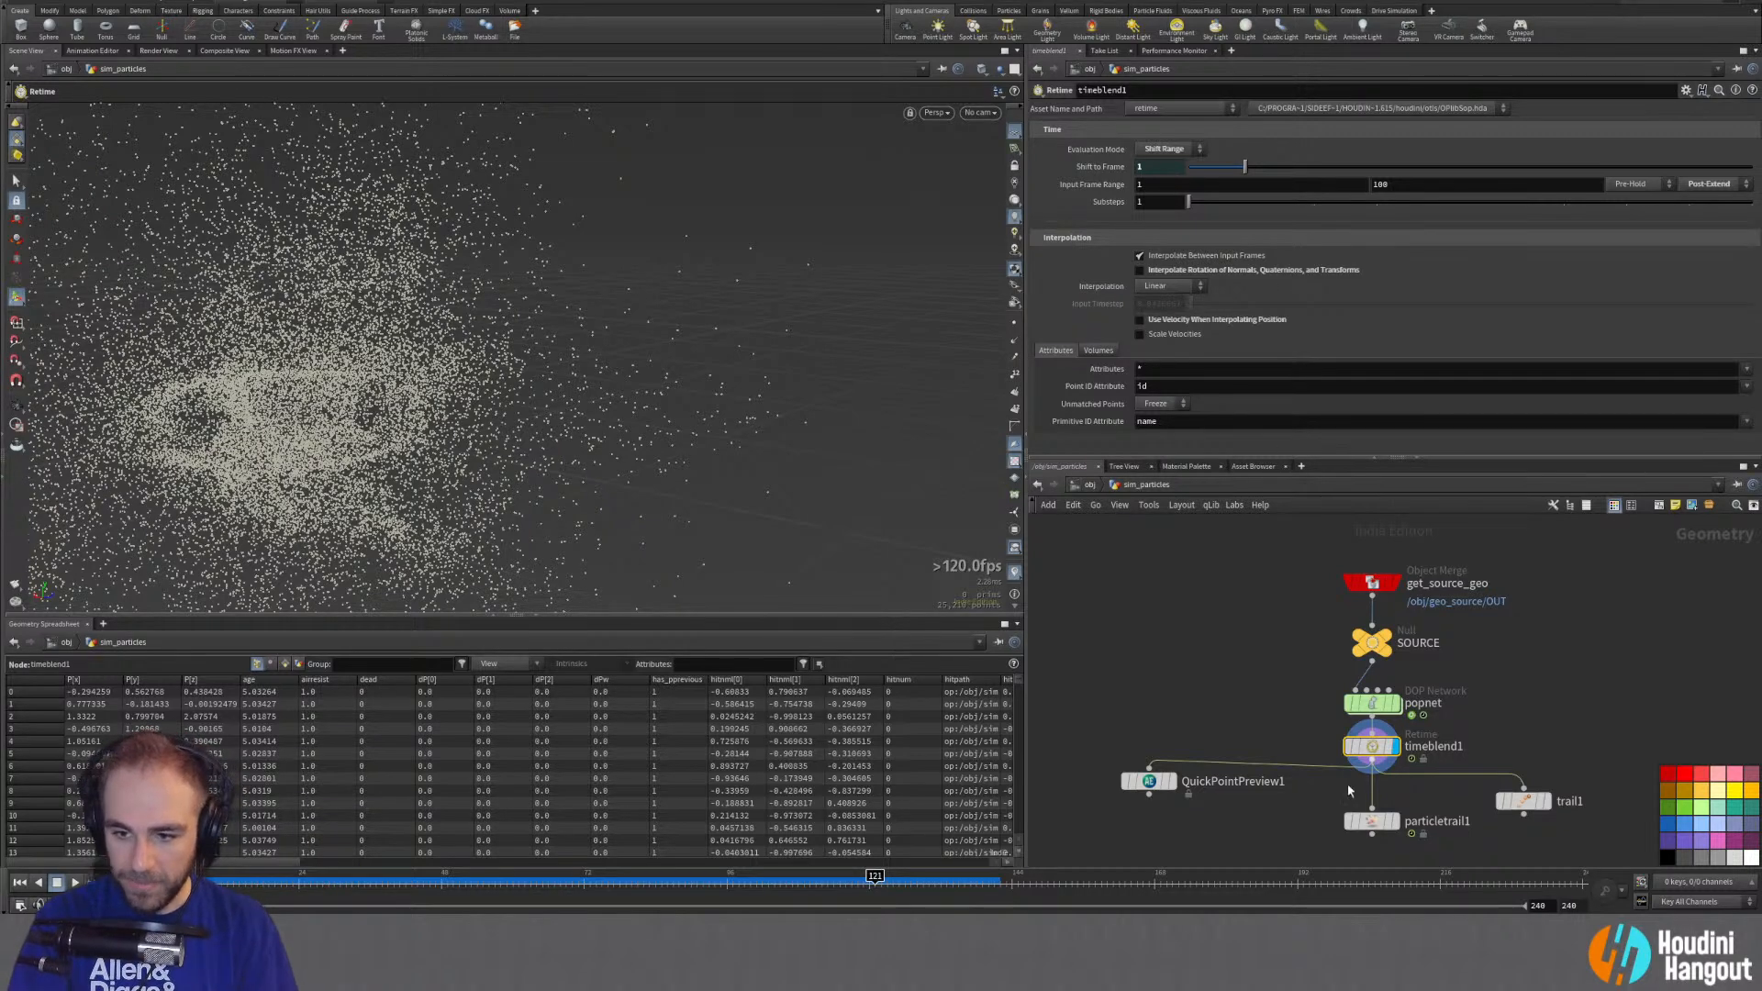
pyautogui.click(1369, 821)
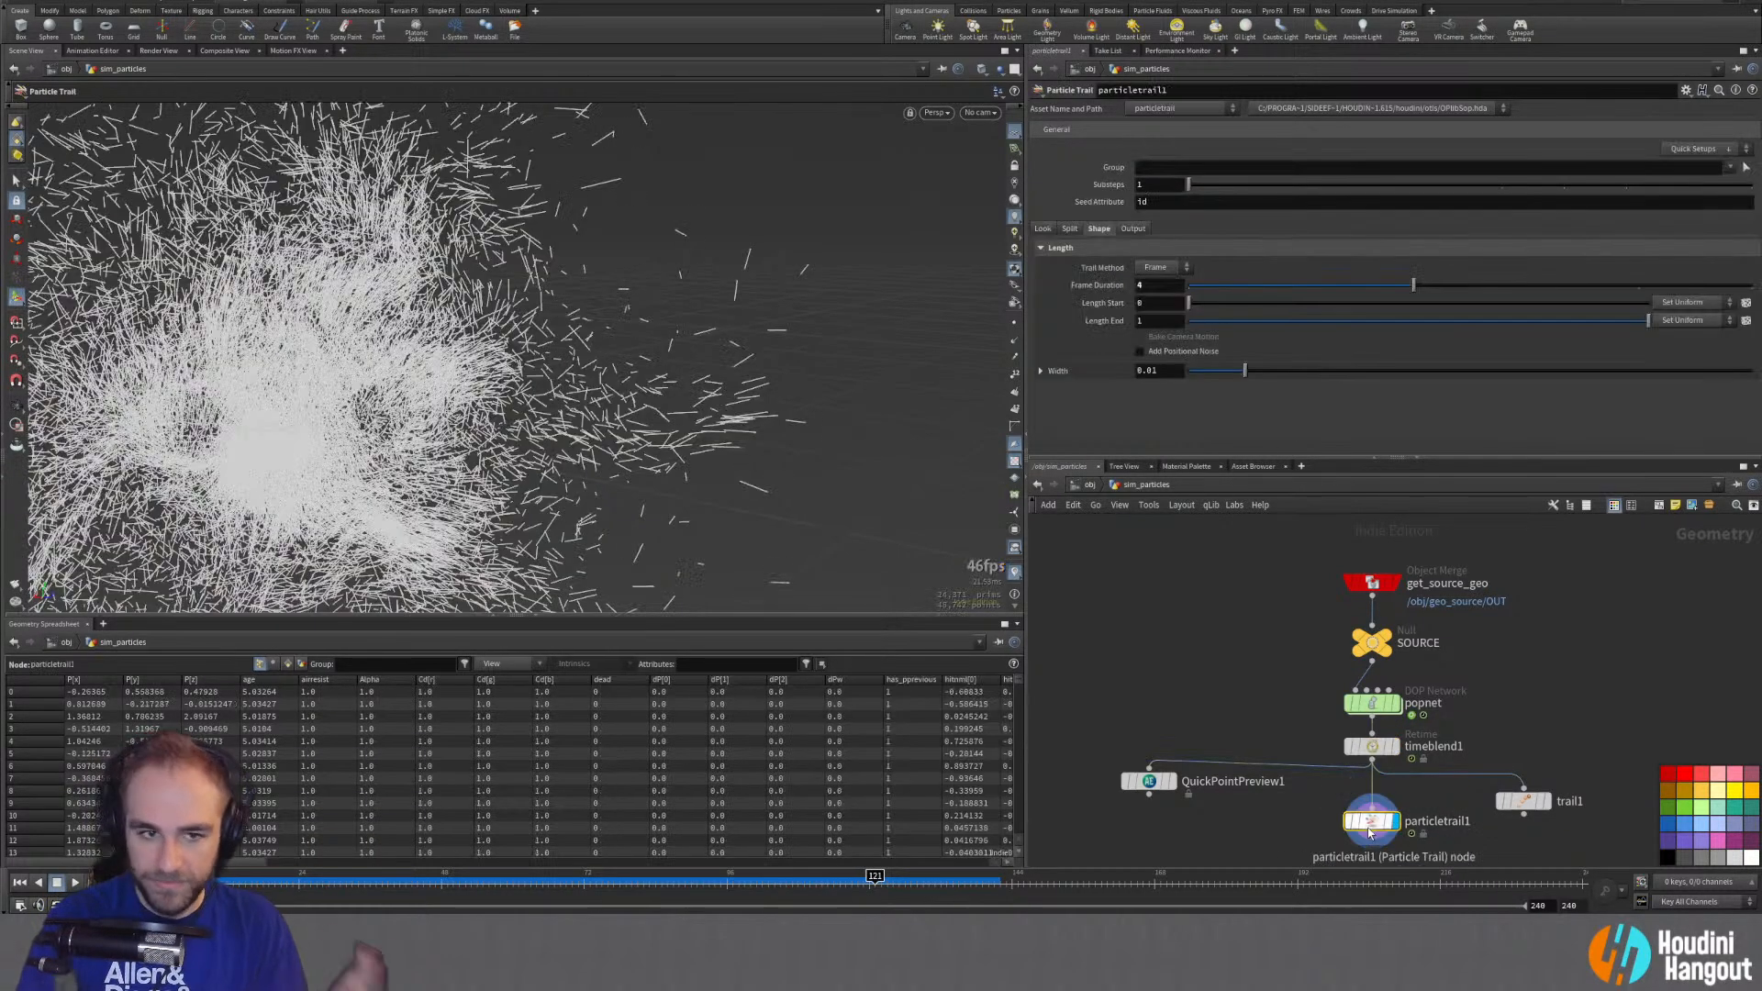
# Step: Switch the particle trail's color from a uniform value to Sample Ramp
pyautogui.click(1069, 229)
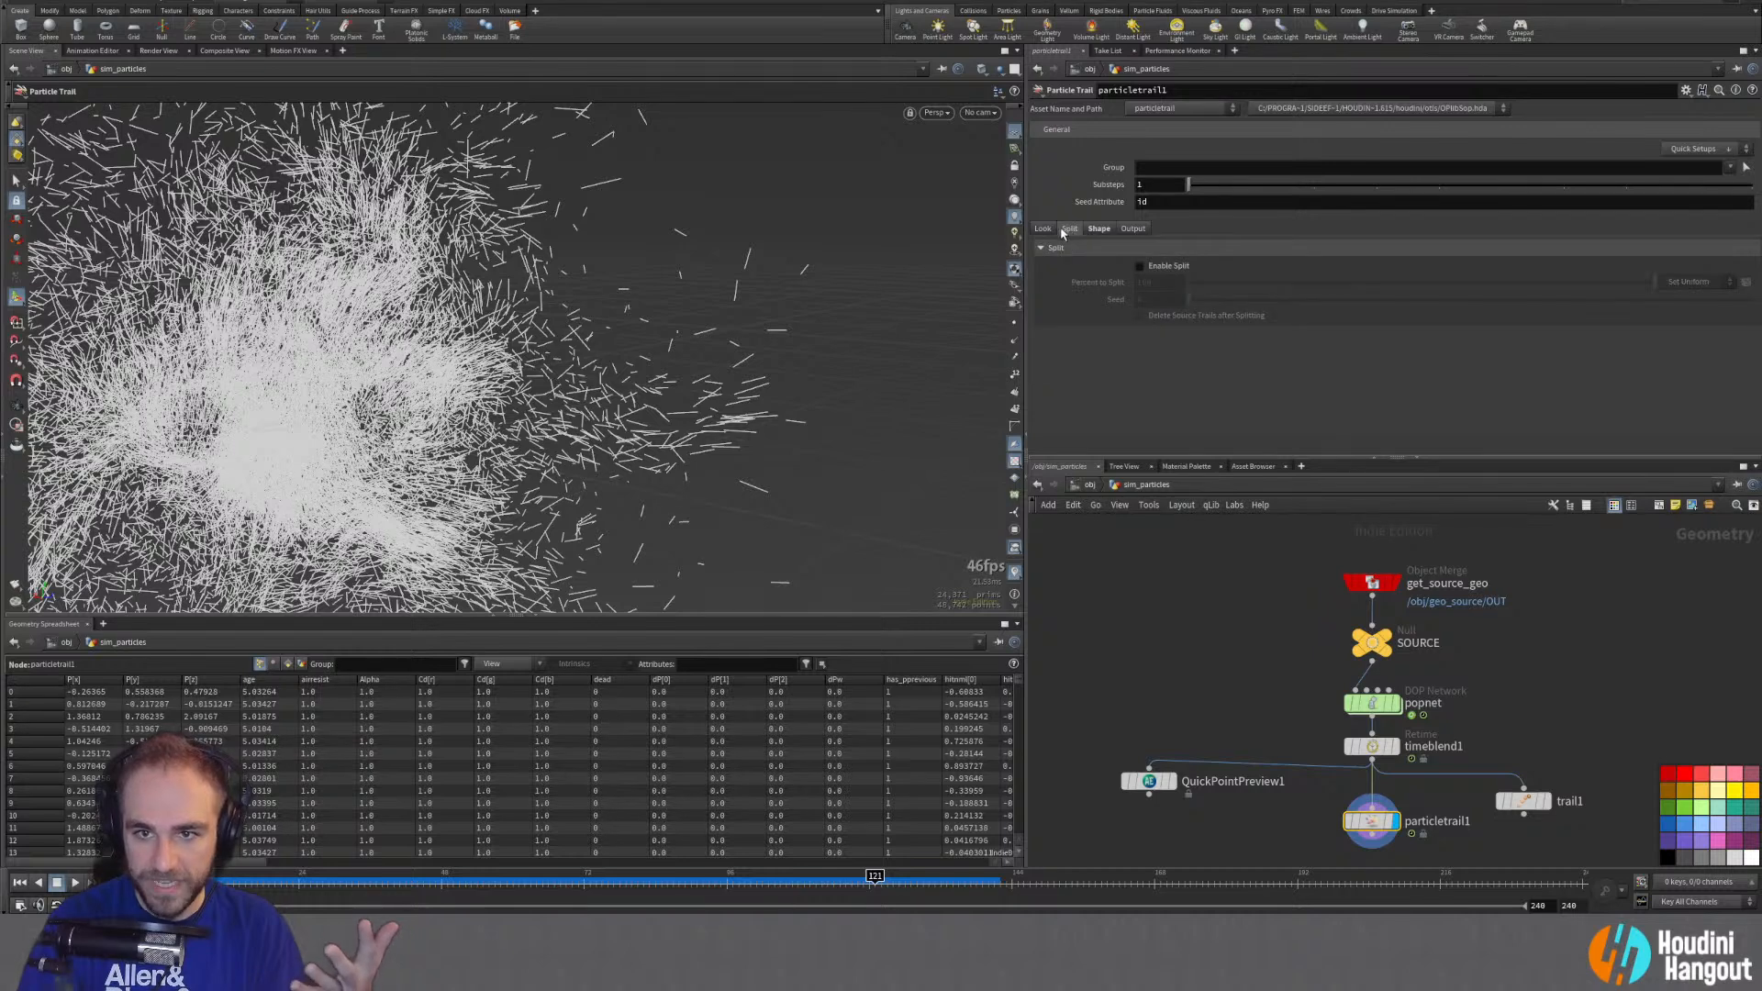
pyautogui.click(1043, 228)
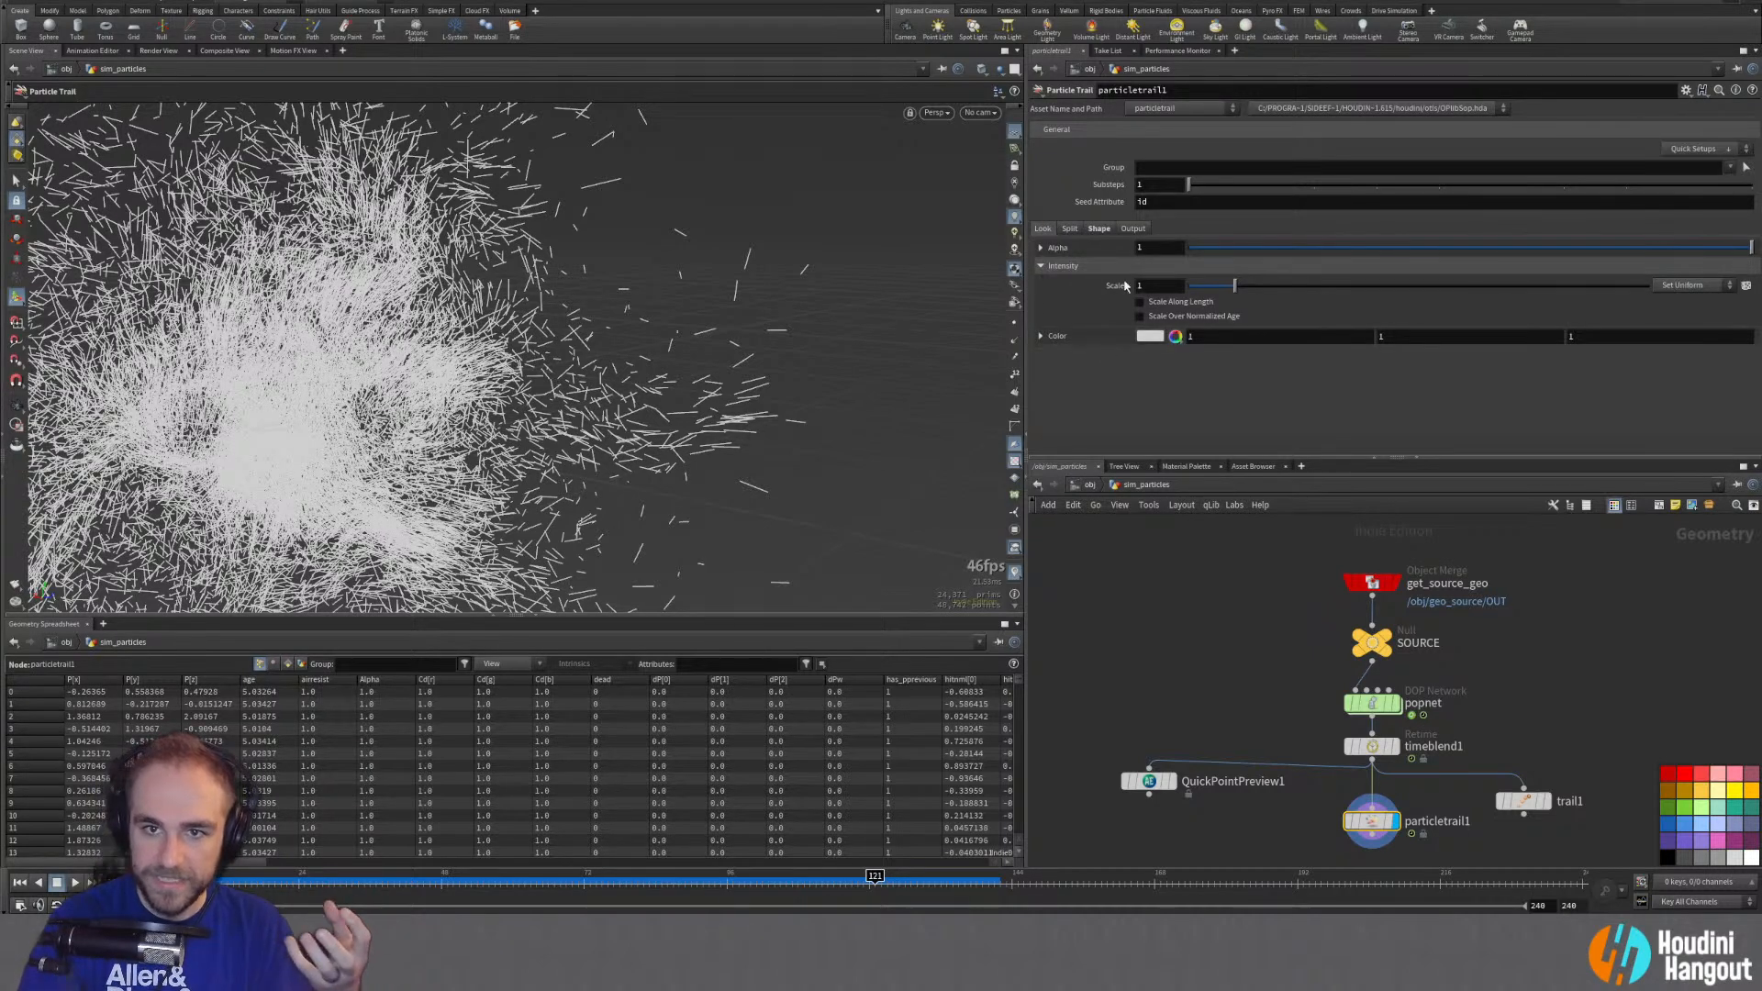
pyautogui.click(1054, 336)
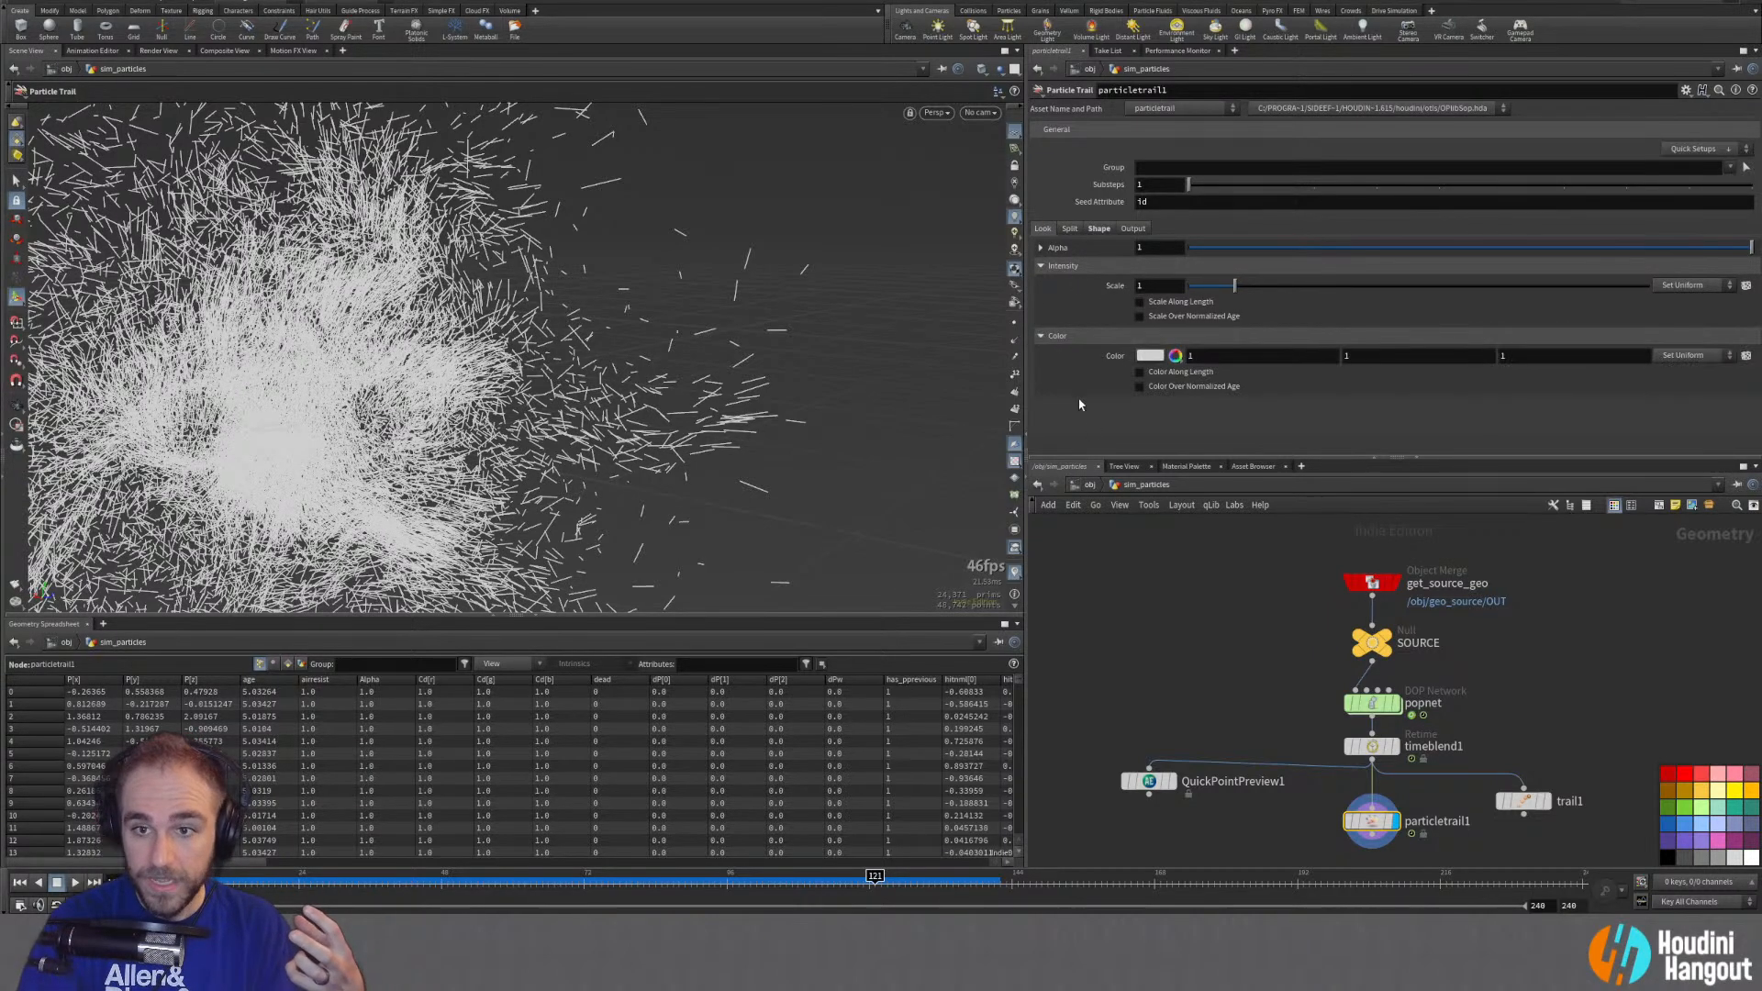
pyautogui.click(1686, 355)
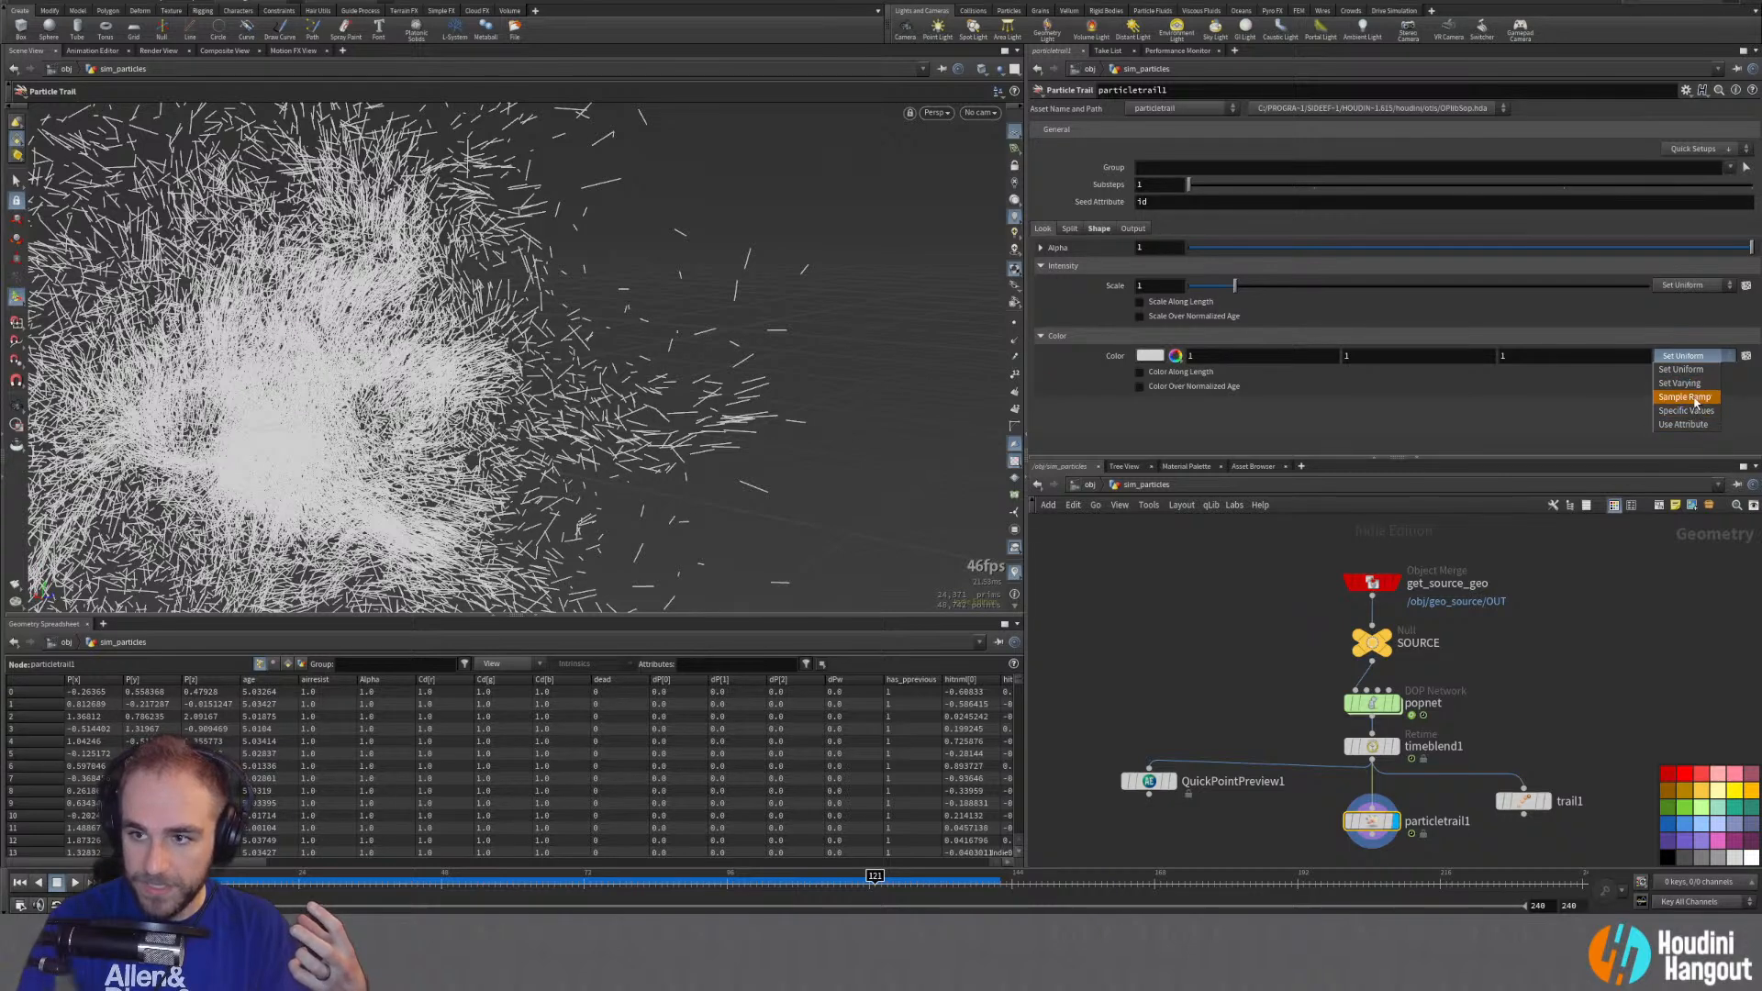
pyautogui.click(1693, 398)
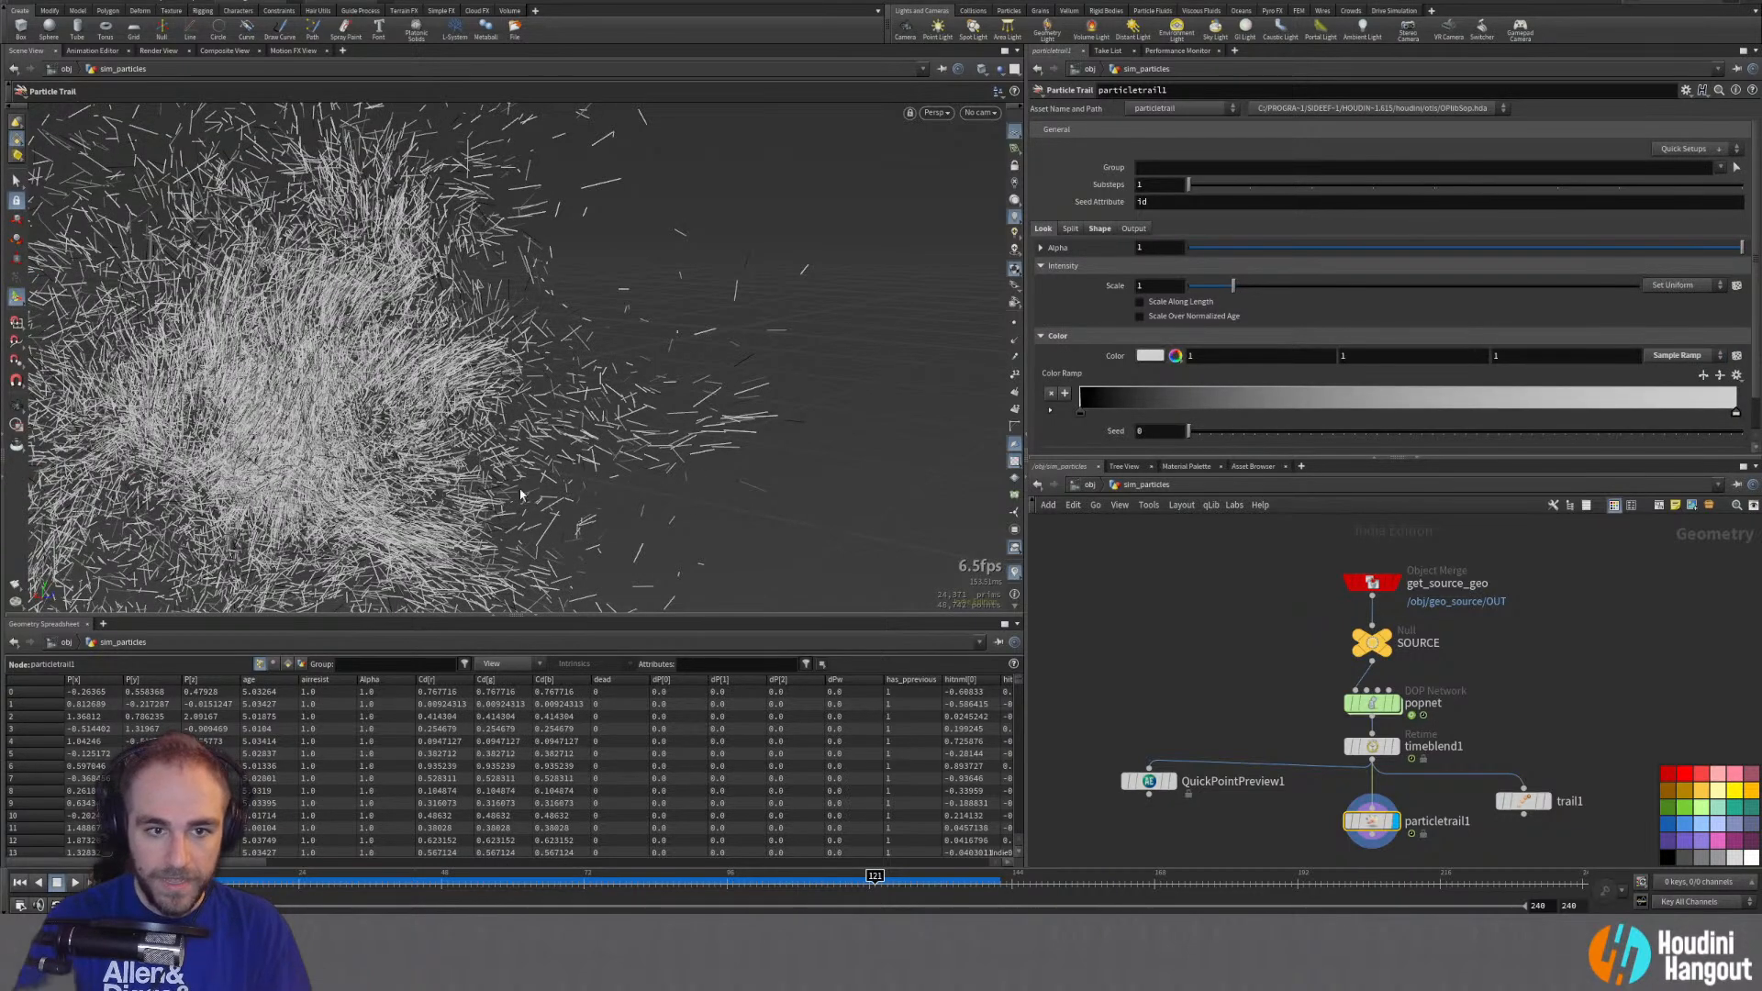
# Step: Try setting the red channel of the trail's base color to 0, and undo the change
pyautogui.keyDown('alt'); pyautogui.moveTo(504, 476); pyautogui.dragTo(950, 469); pyautogui.keyUp('alt')
pyautogui.click(1166, 363)
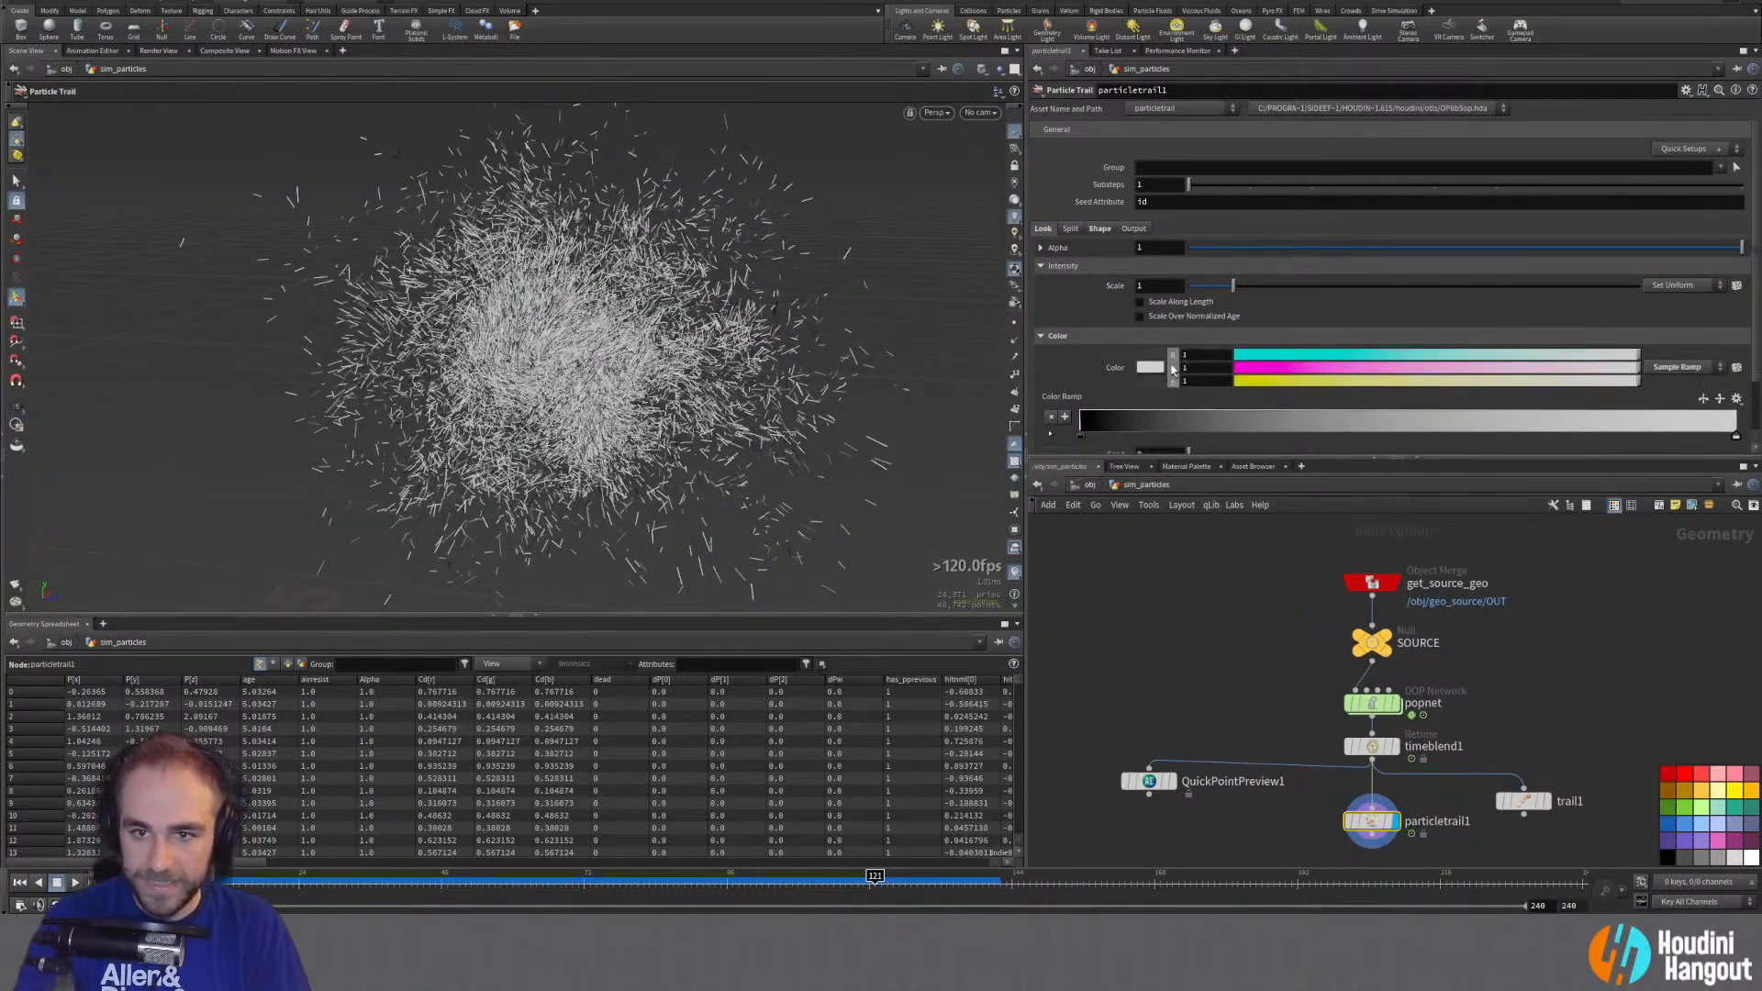
pyautogui.moveTo(1257, 354); pyautogui.dragTo(1225, 352)
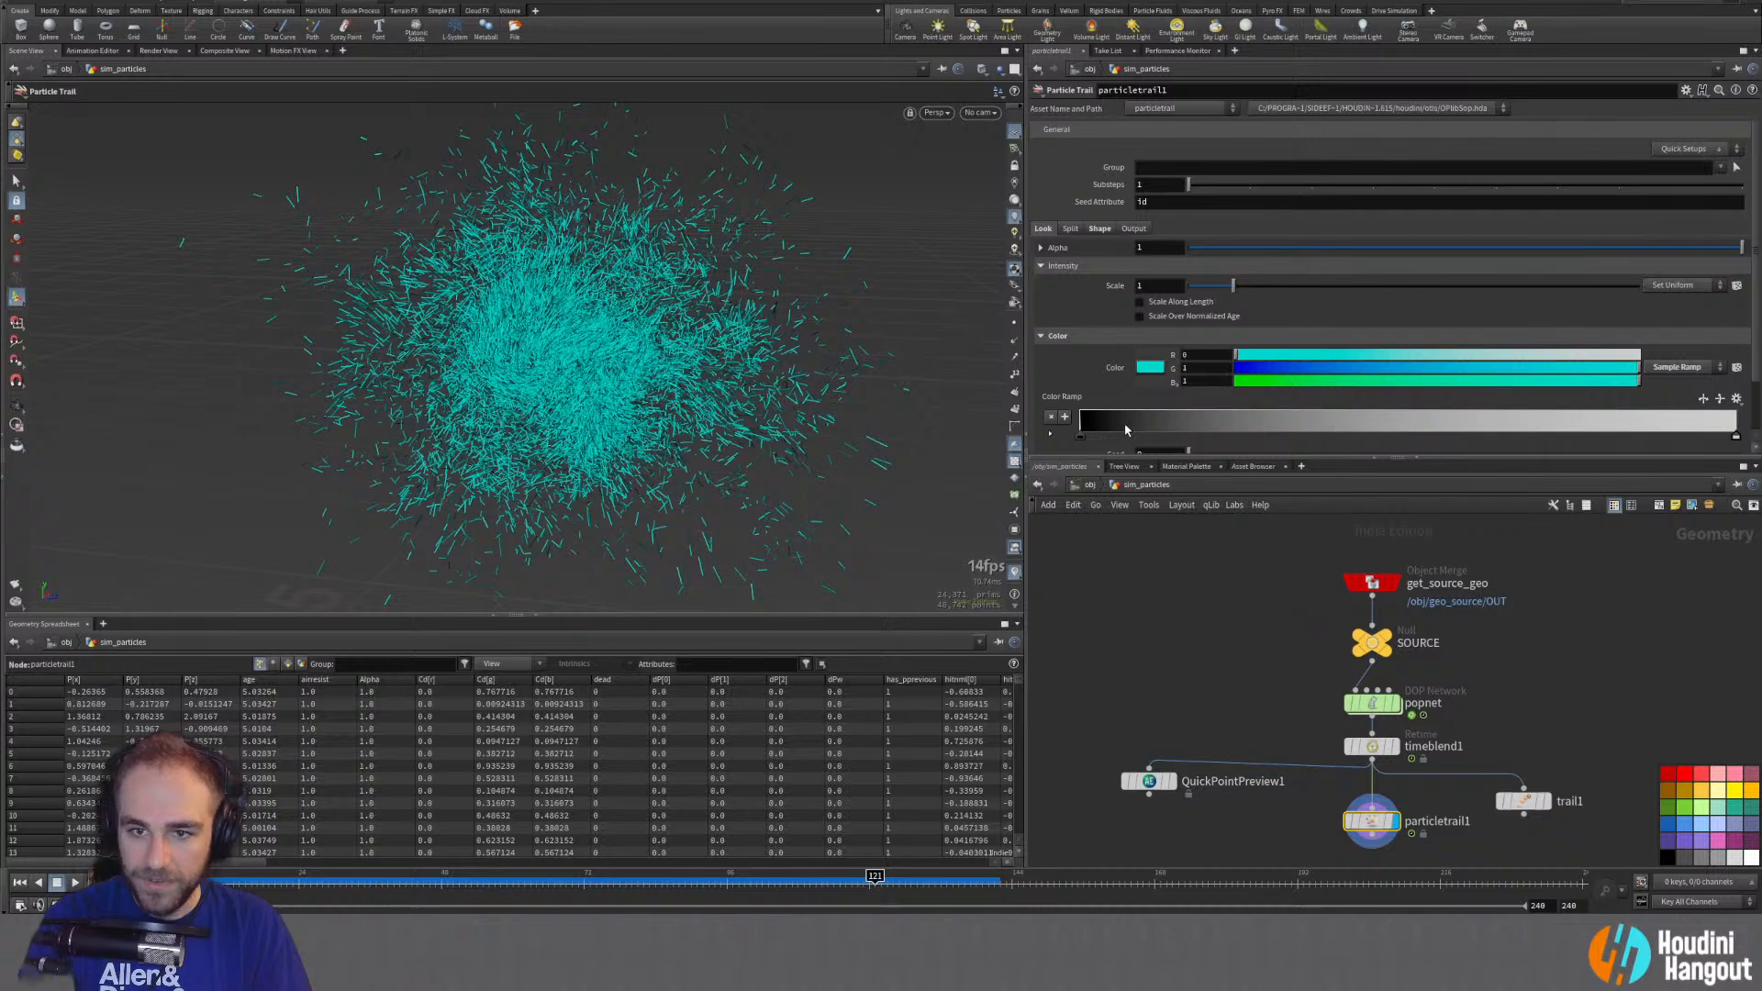
pyautogui.hotkey('ctrl', 'z')
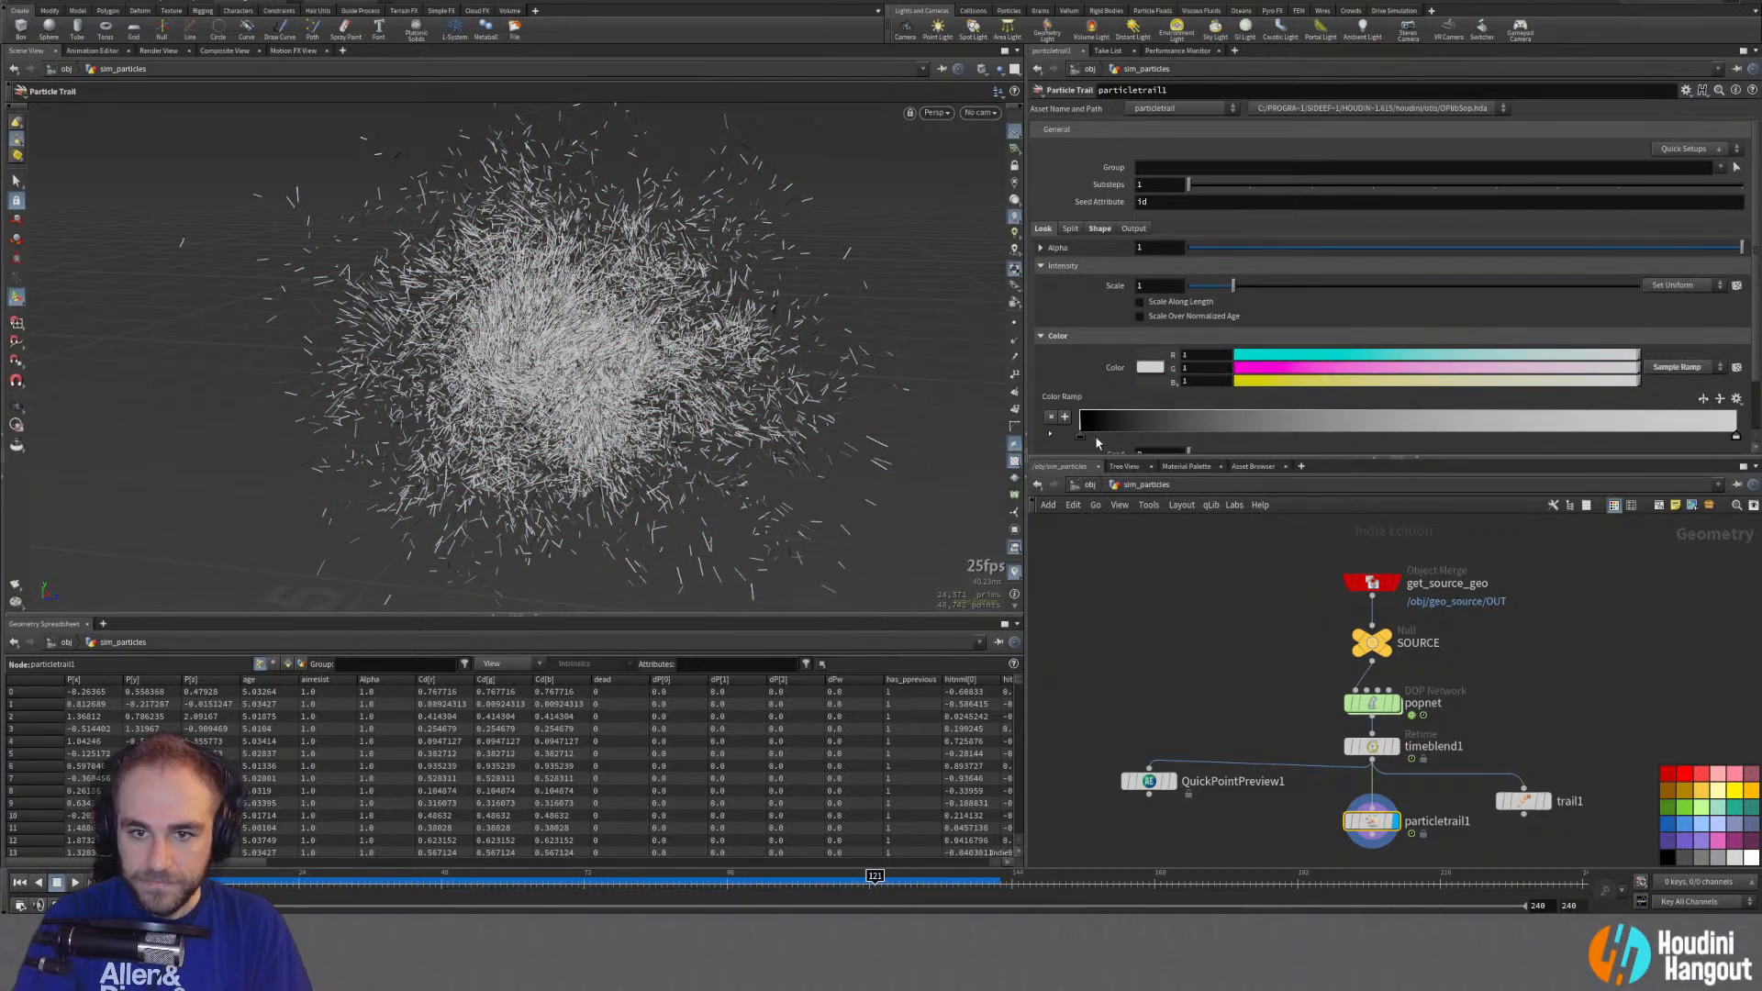
# Step: Set the color ramp's start key to blue and its end key to yellow-green with RGB 0.5, 1, 0
pyautogui.click(1081, 432)
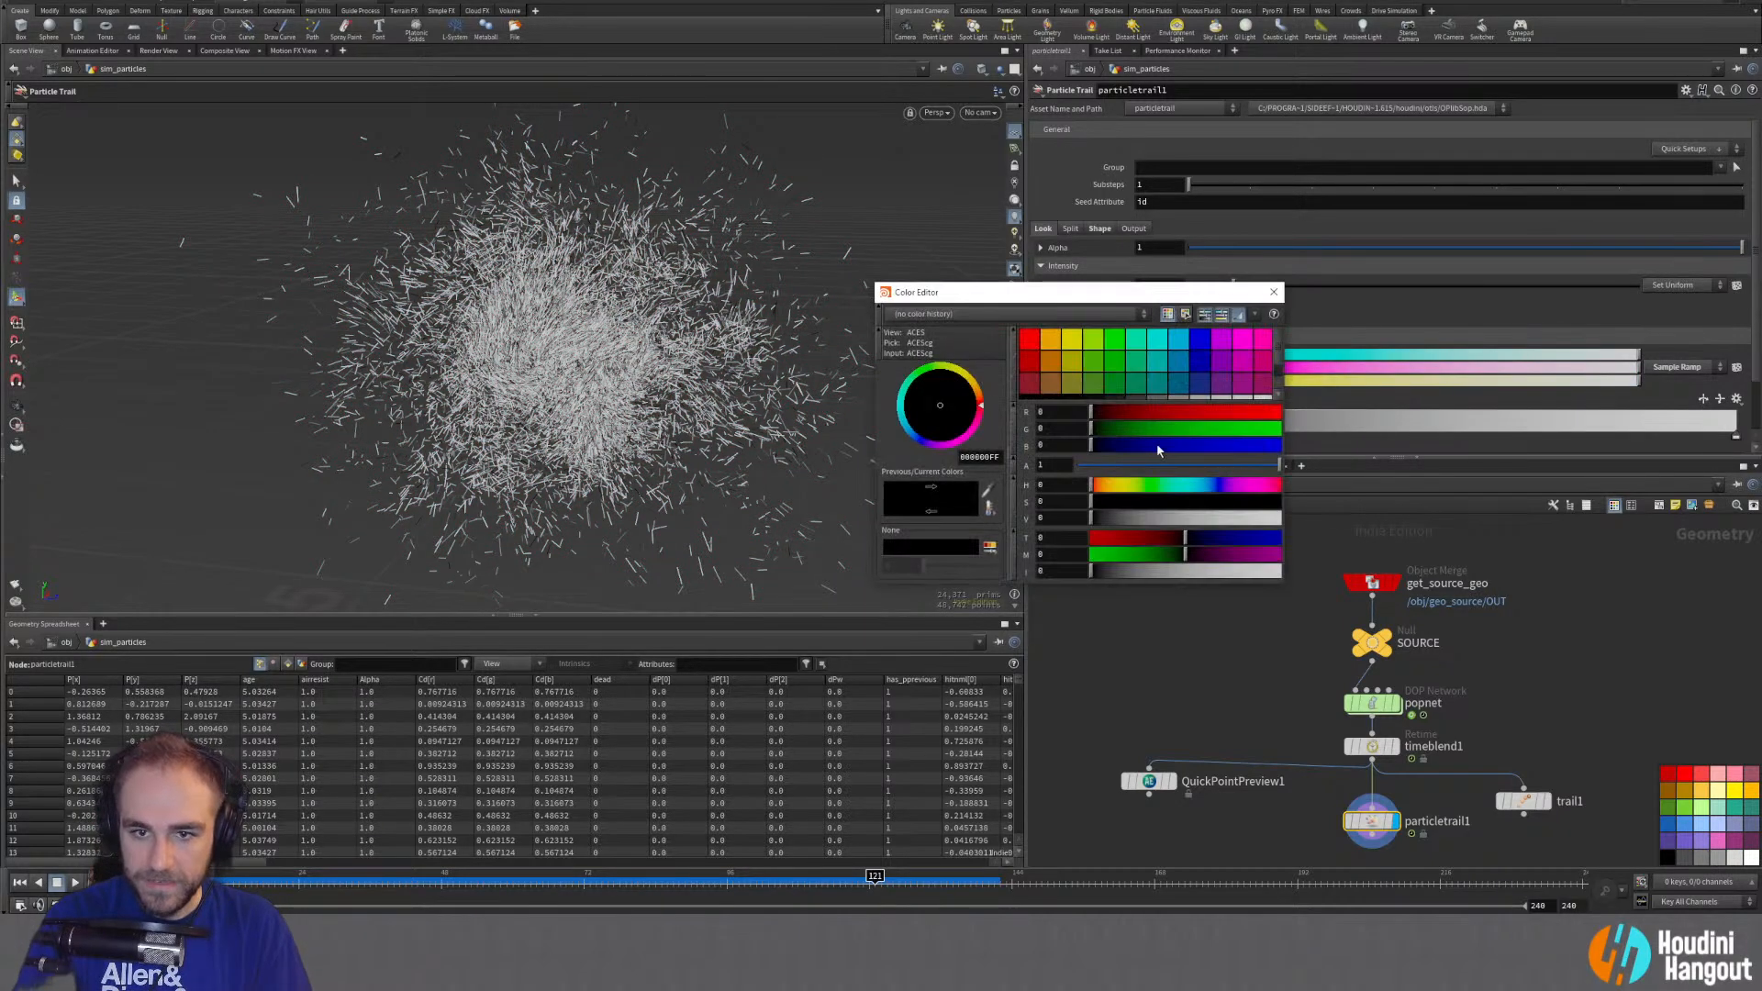
pyautogui.moveTo(1156, 444); pyautogui.dragTo(1208, 444)
pyautogui.click(1274, 291)
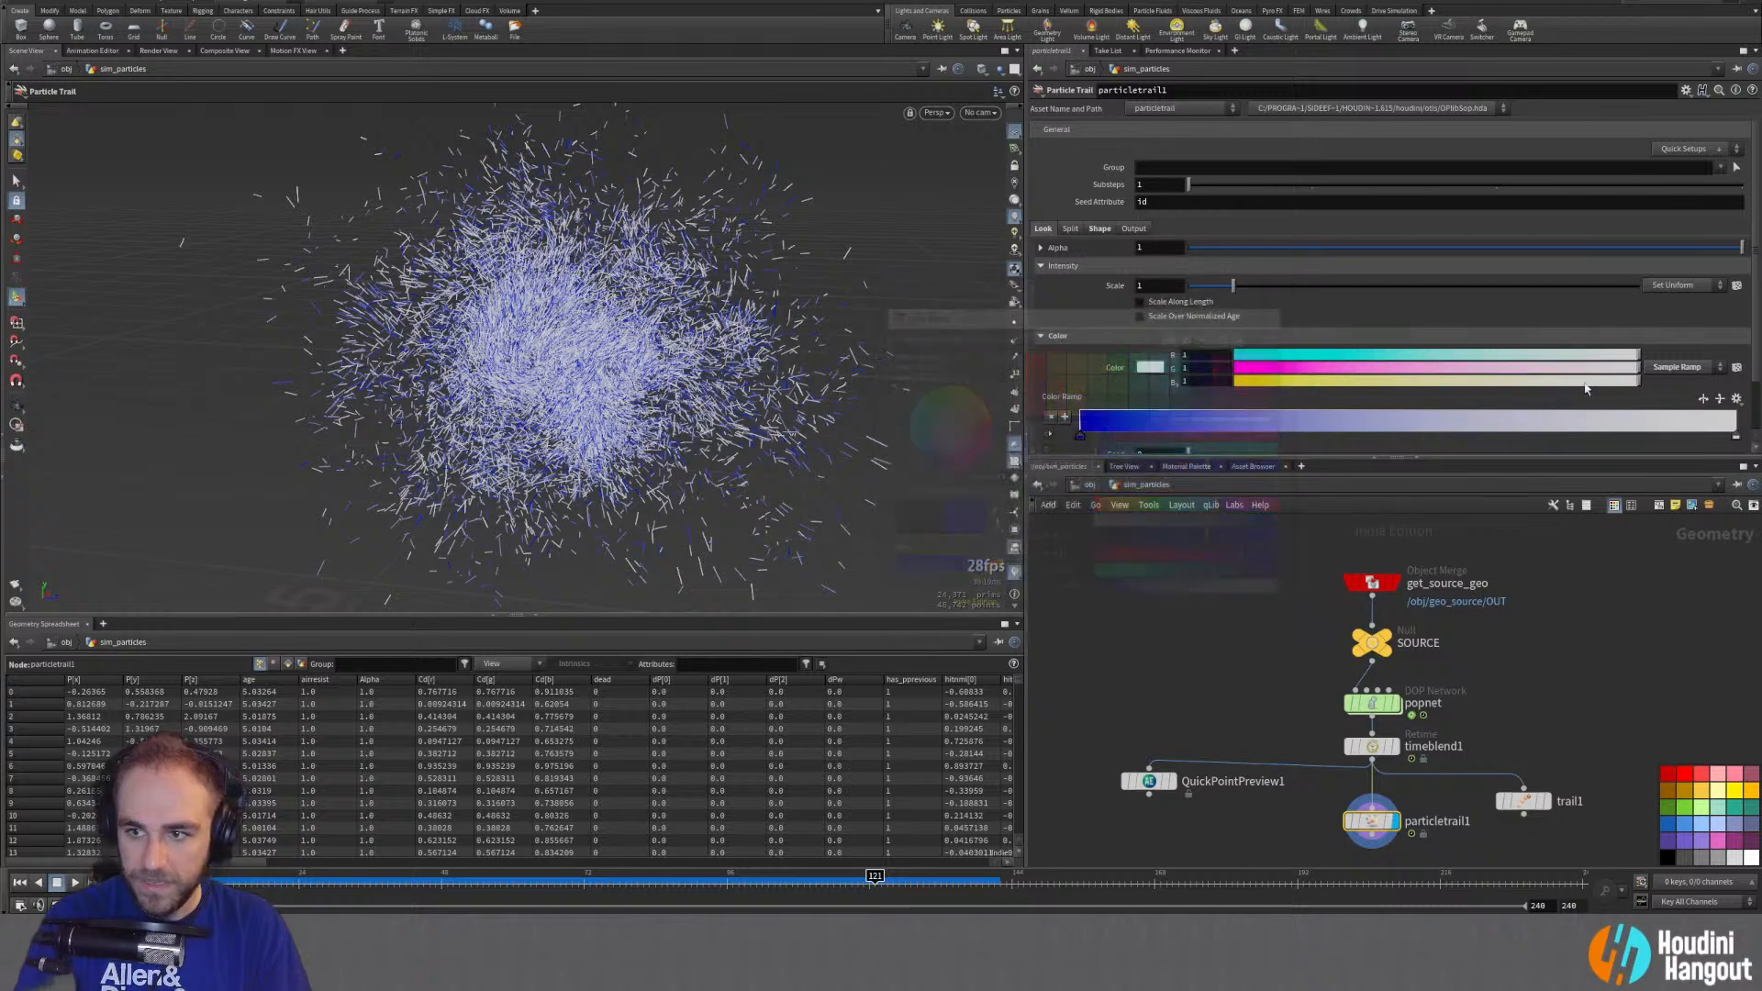
pyautogui.click(1736, 438)
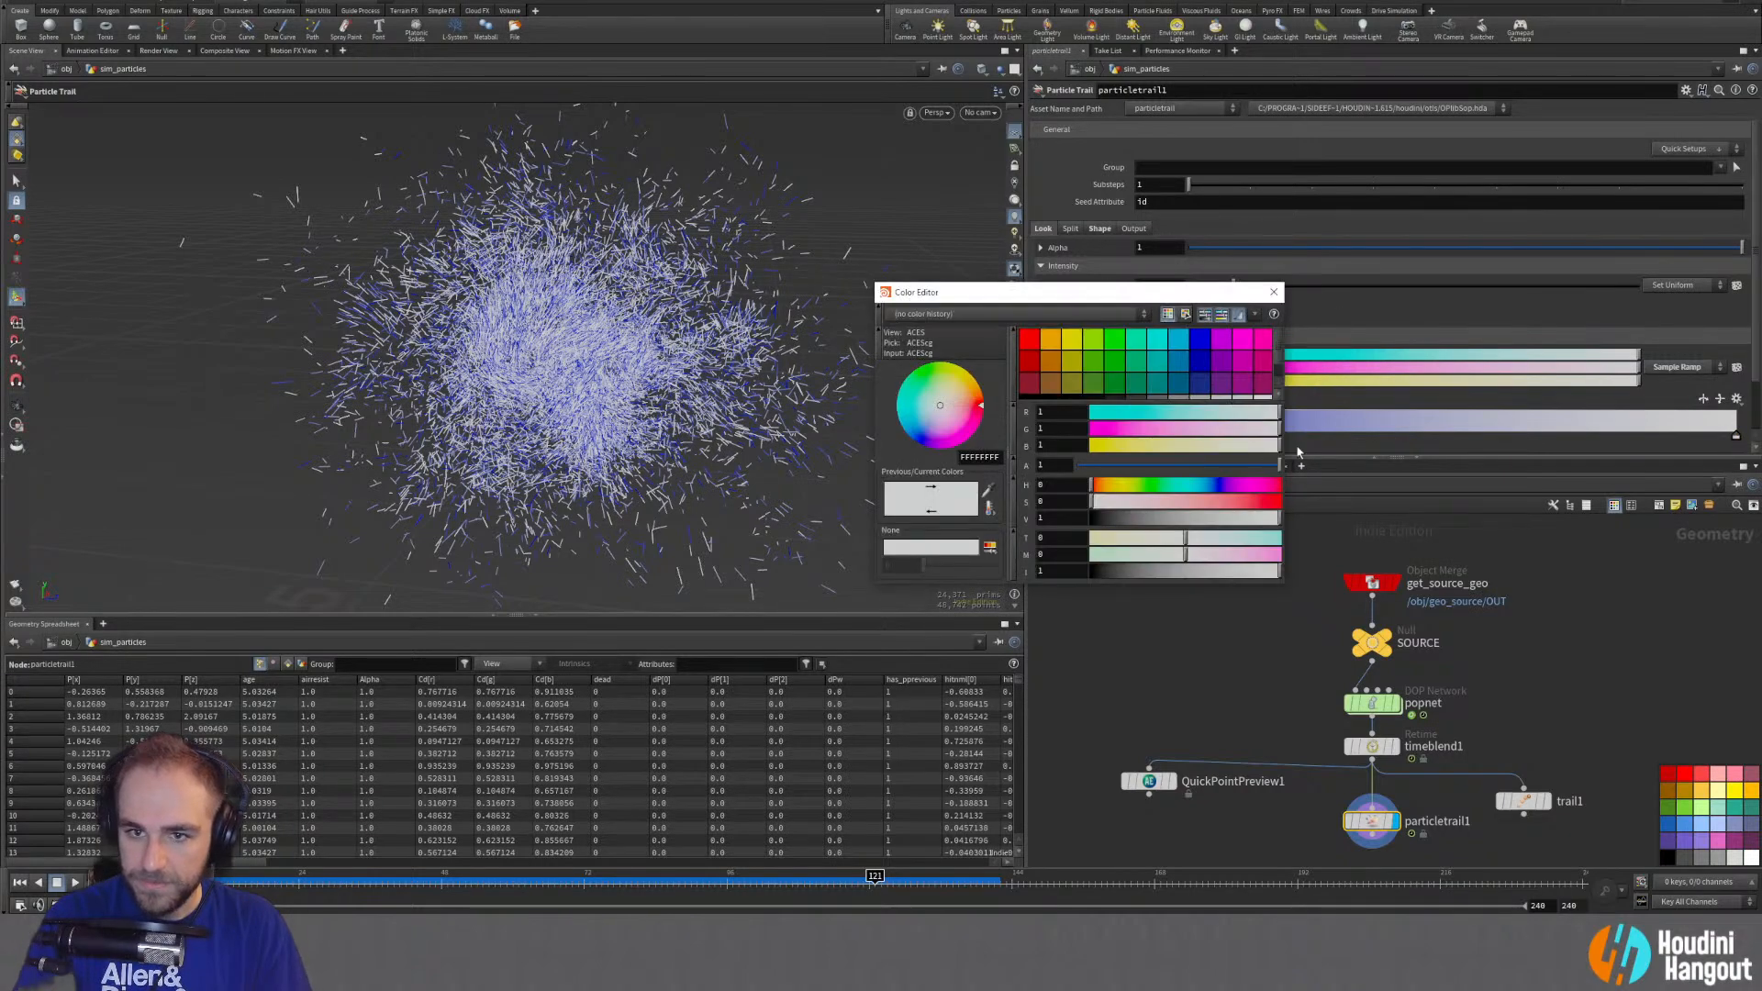
pyautogui.click(1107, 344)
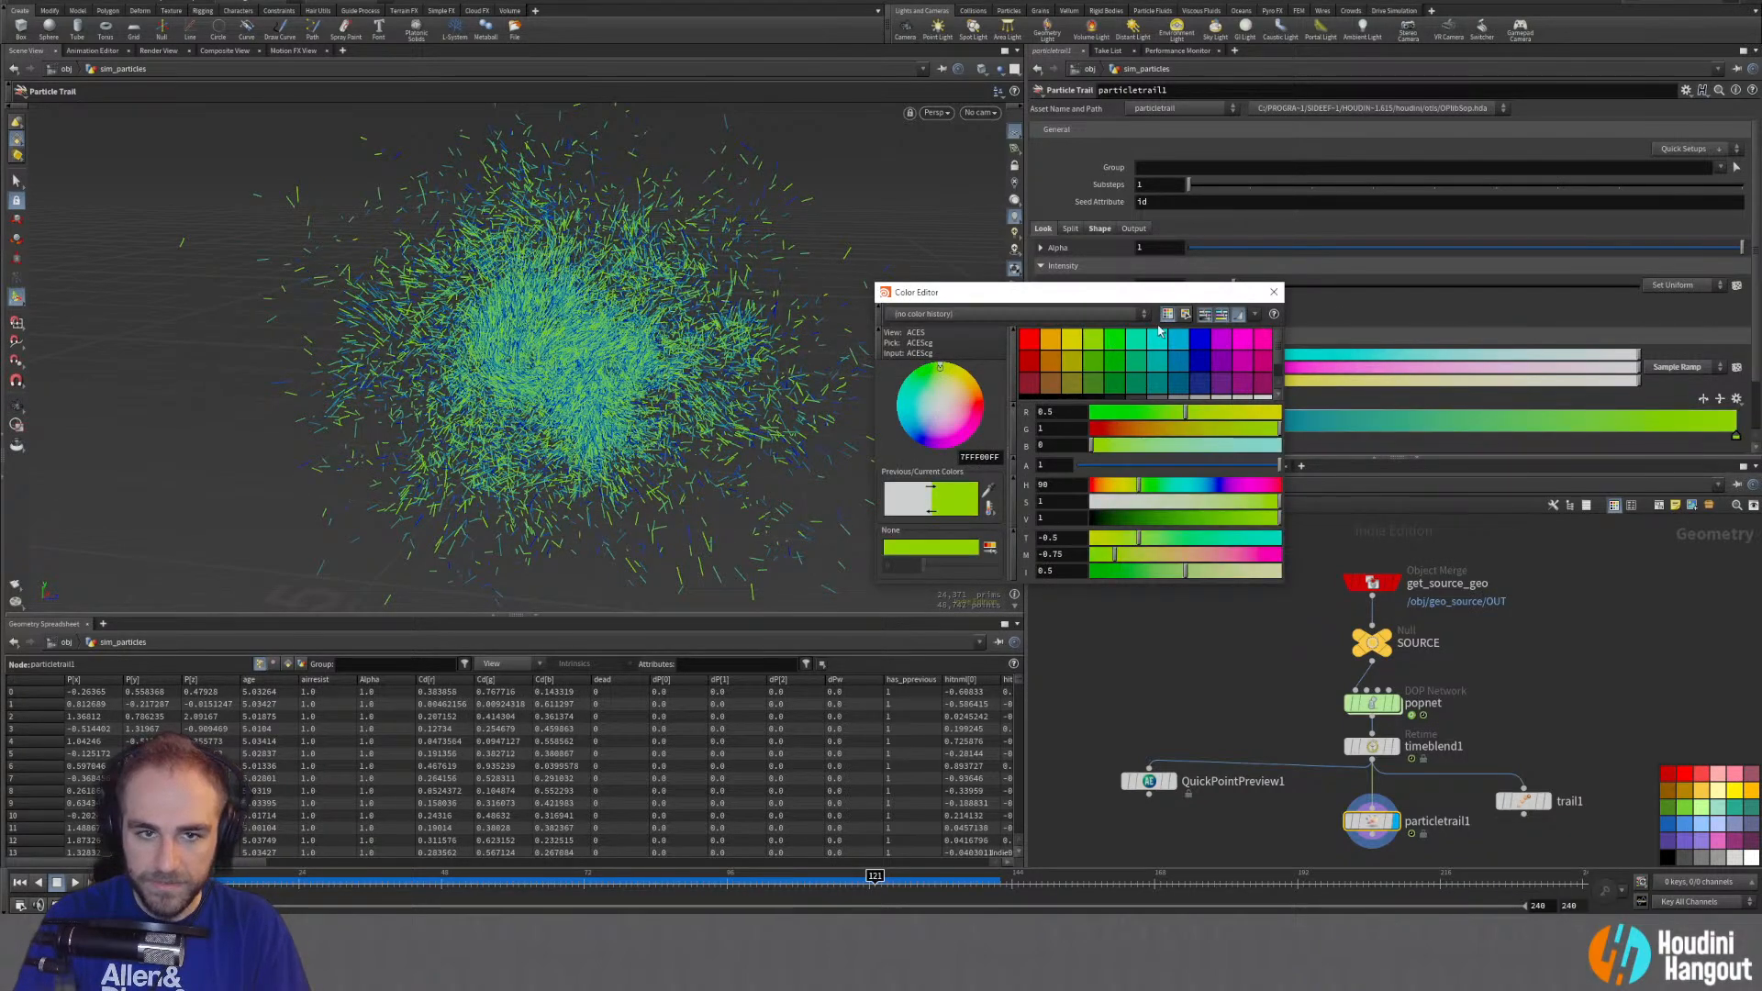
pyautogui.click(1273, 292)
pyautogui.keyDown('alt'); pyautogui.moveTo(597, 390); pyautogui.dragTo(861, 311, button='right'); pyautogui.keyUp('alt')
pyautogui.keyDown('alt'); pyautogui.moveTo(680, 321); pyautogui.dragTo(555, 332); pyautogui.keyUp('alt')
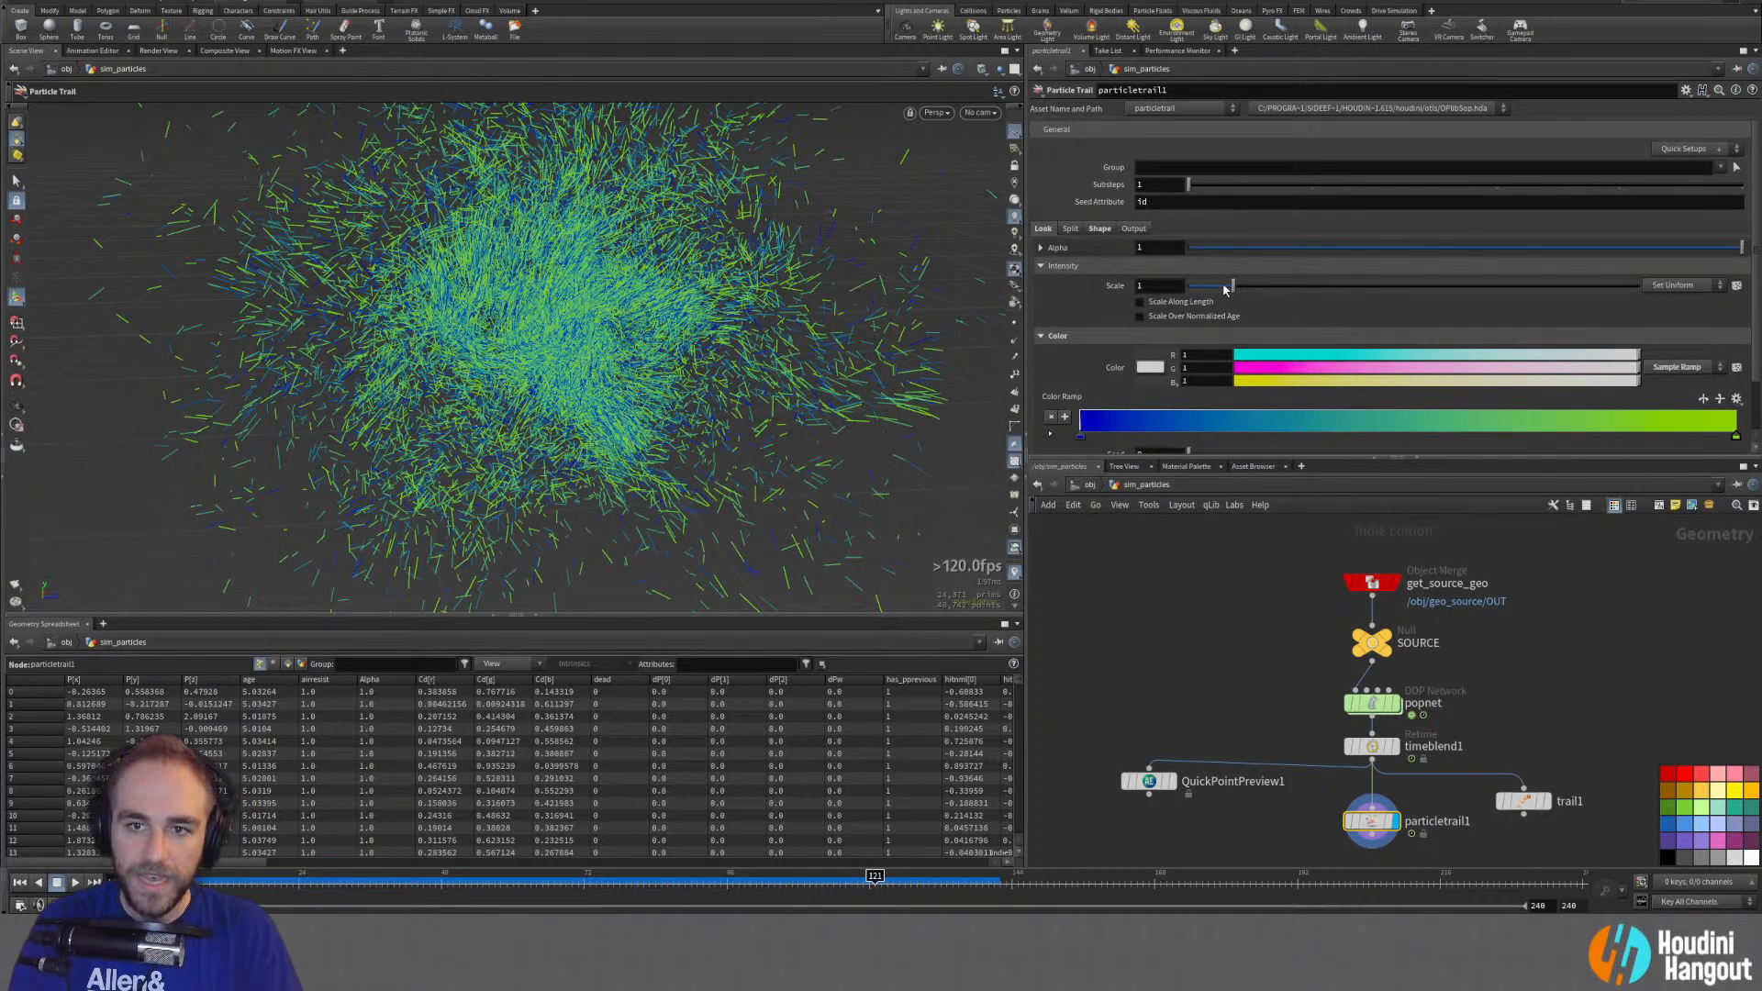
# Step: Raise the particle trail's substeps to 4 and display the trail points in the viewport
pyautogui.click(1042, 266)
pyautogui.click(1041, 283)
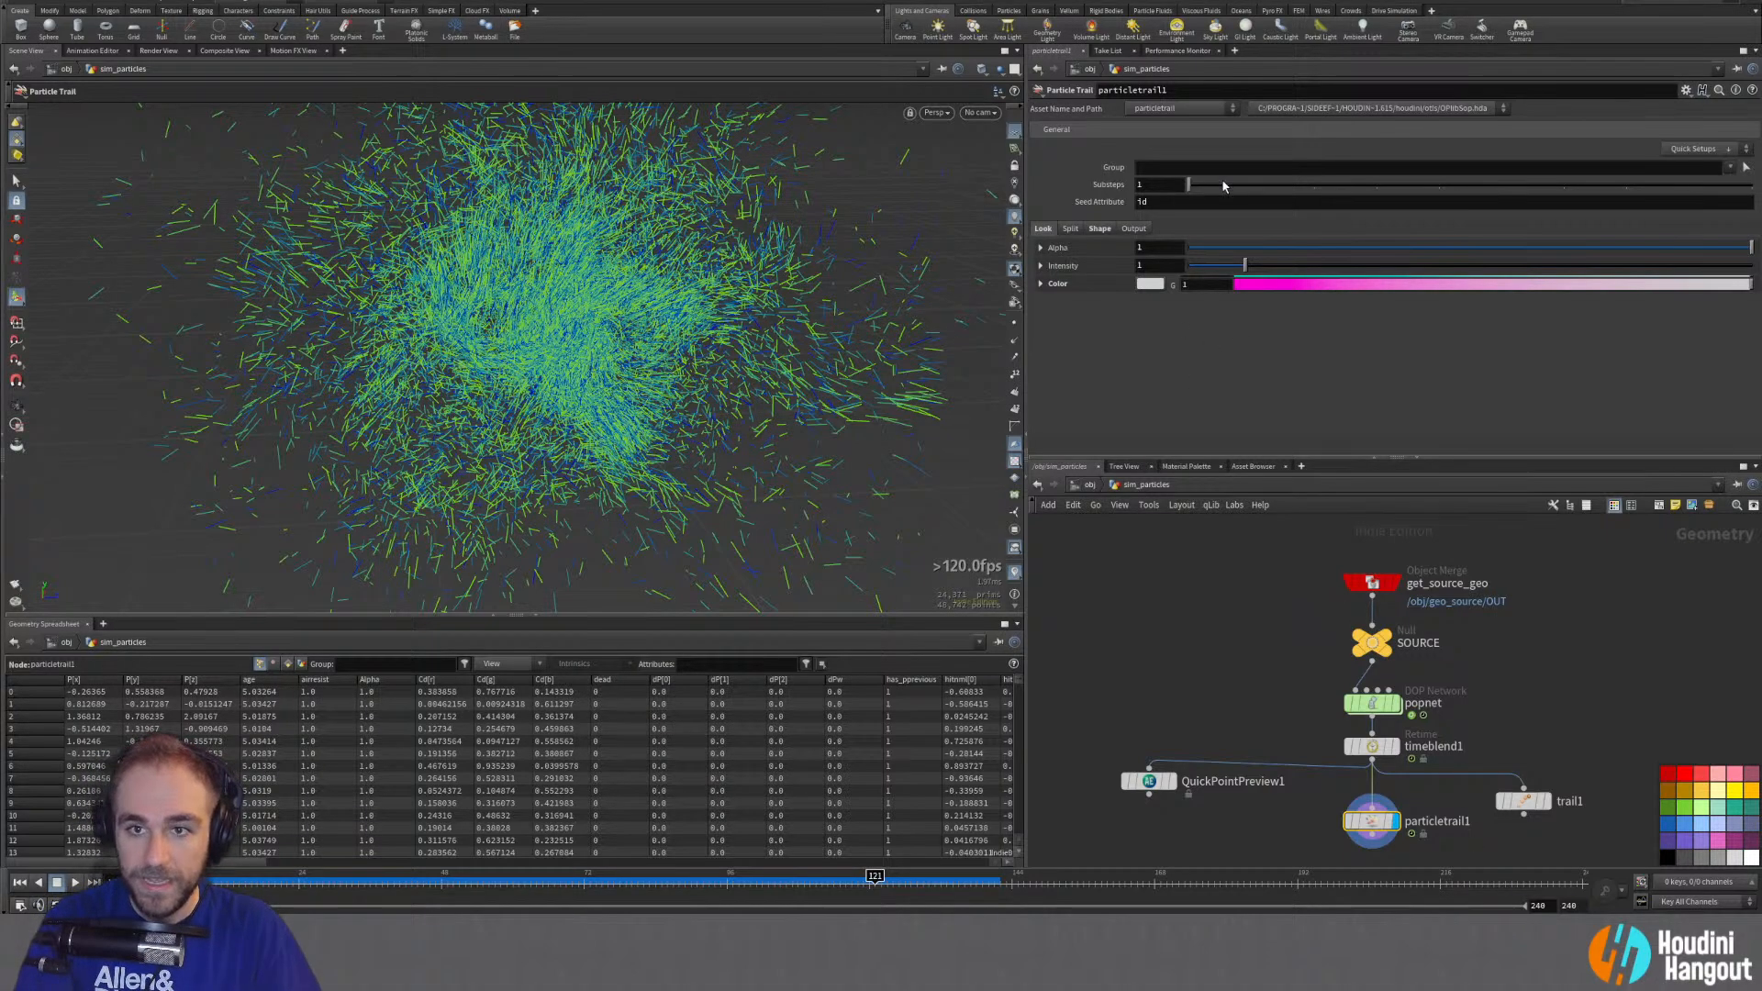
pyautogui.moveTo(1223, 186); pyautogui.dragTo(1376, 186)
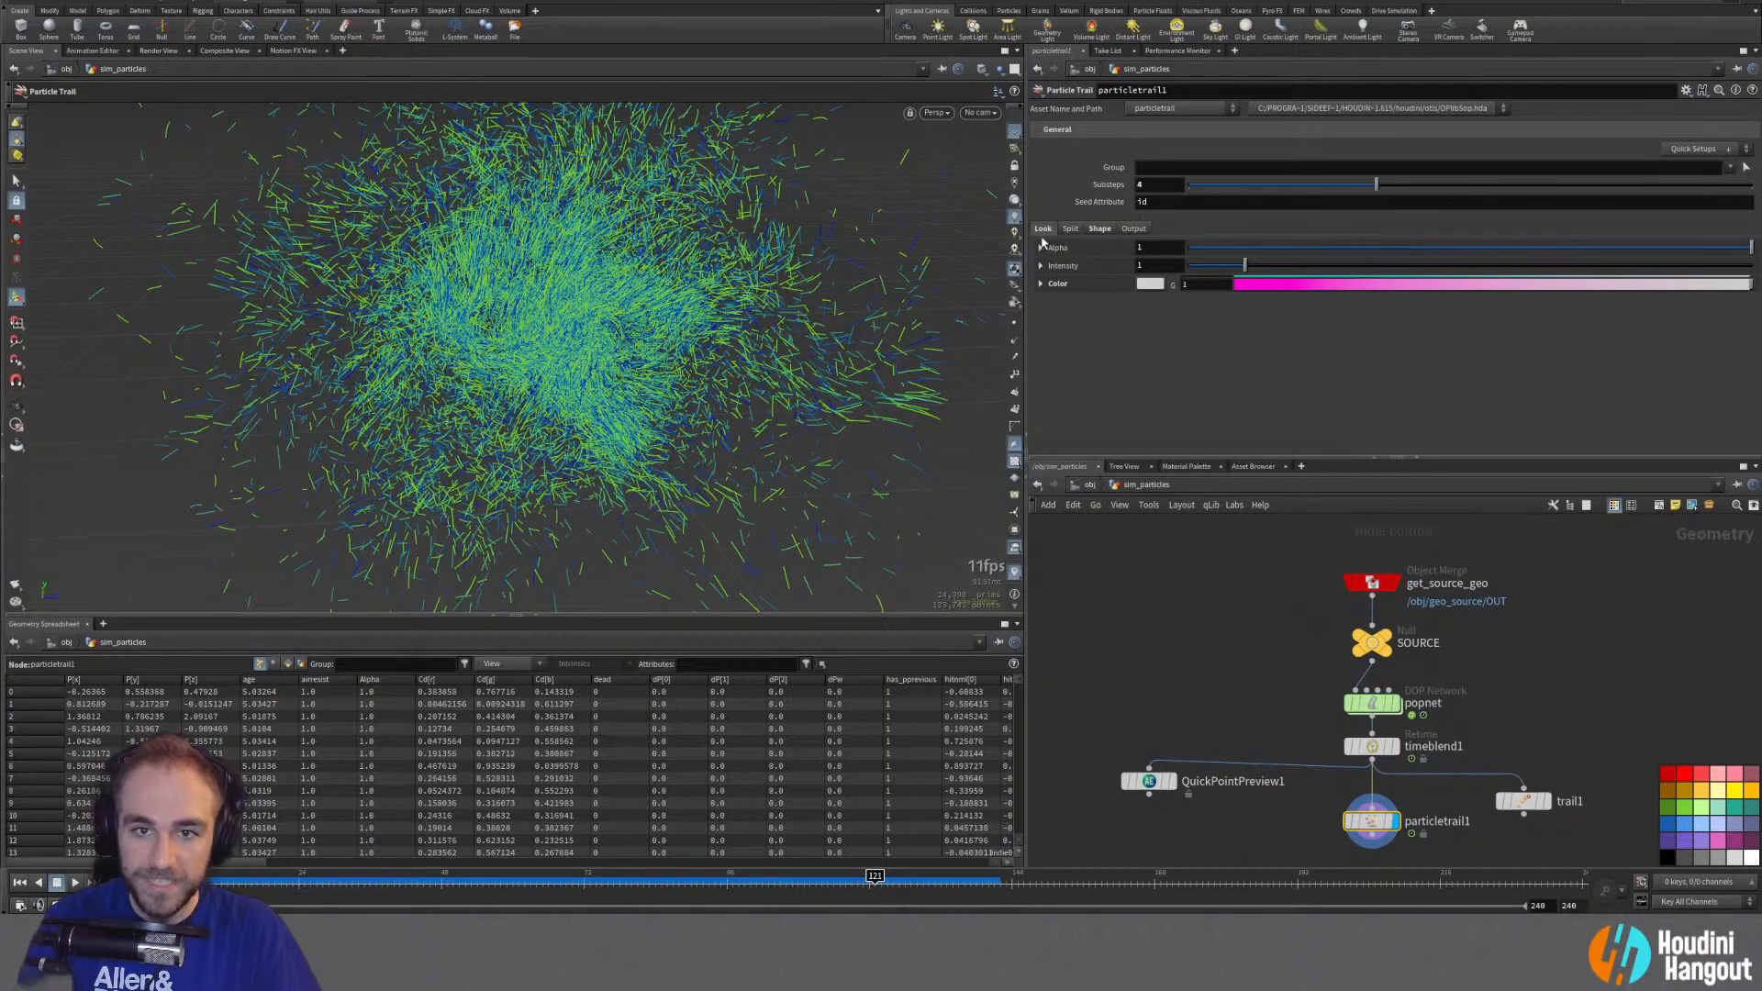
pyautogui.click(1014, 323)
pyautogui.keyDown('alt'); pyautogui.moveTo(905, 395); pyautogui.dragTo(855, 404, button='right'); pyautogui.keyUp('alt')
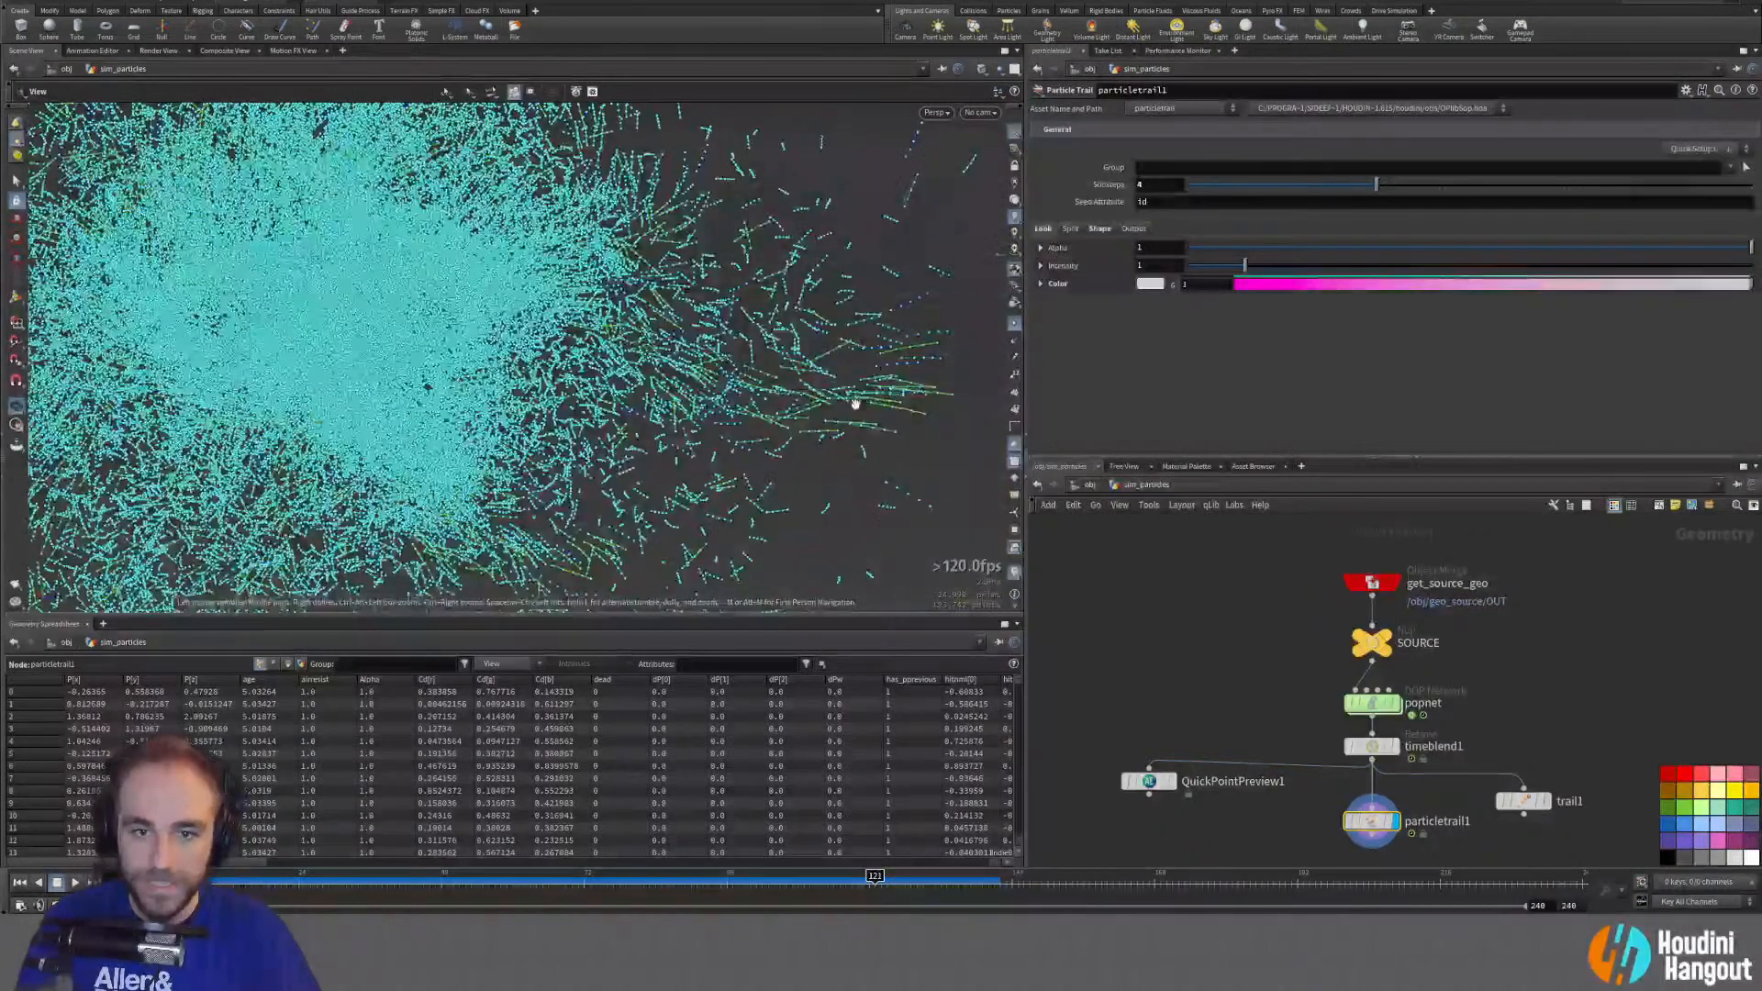
pyautogui.keyDown('alt'); pyautogui.moveTo(855, 404); pyautogui.dragTo(936, 360); pyautogui.keyUp('alt')
# Step: Set the trail's frame duration to 8 and reduce its substeps to 1
pyautogui.click(1094, 230)
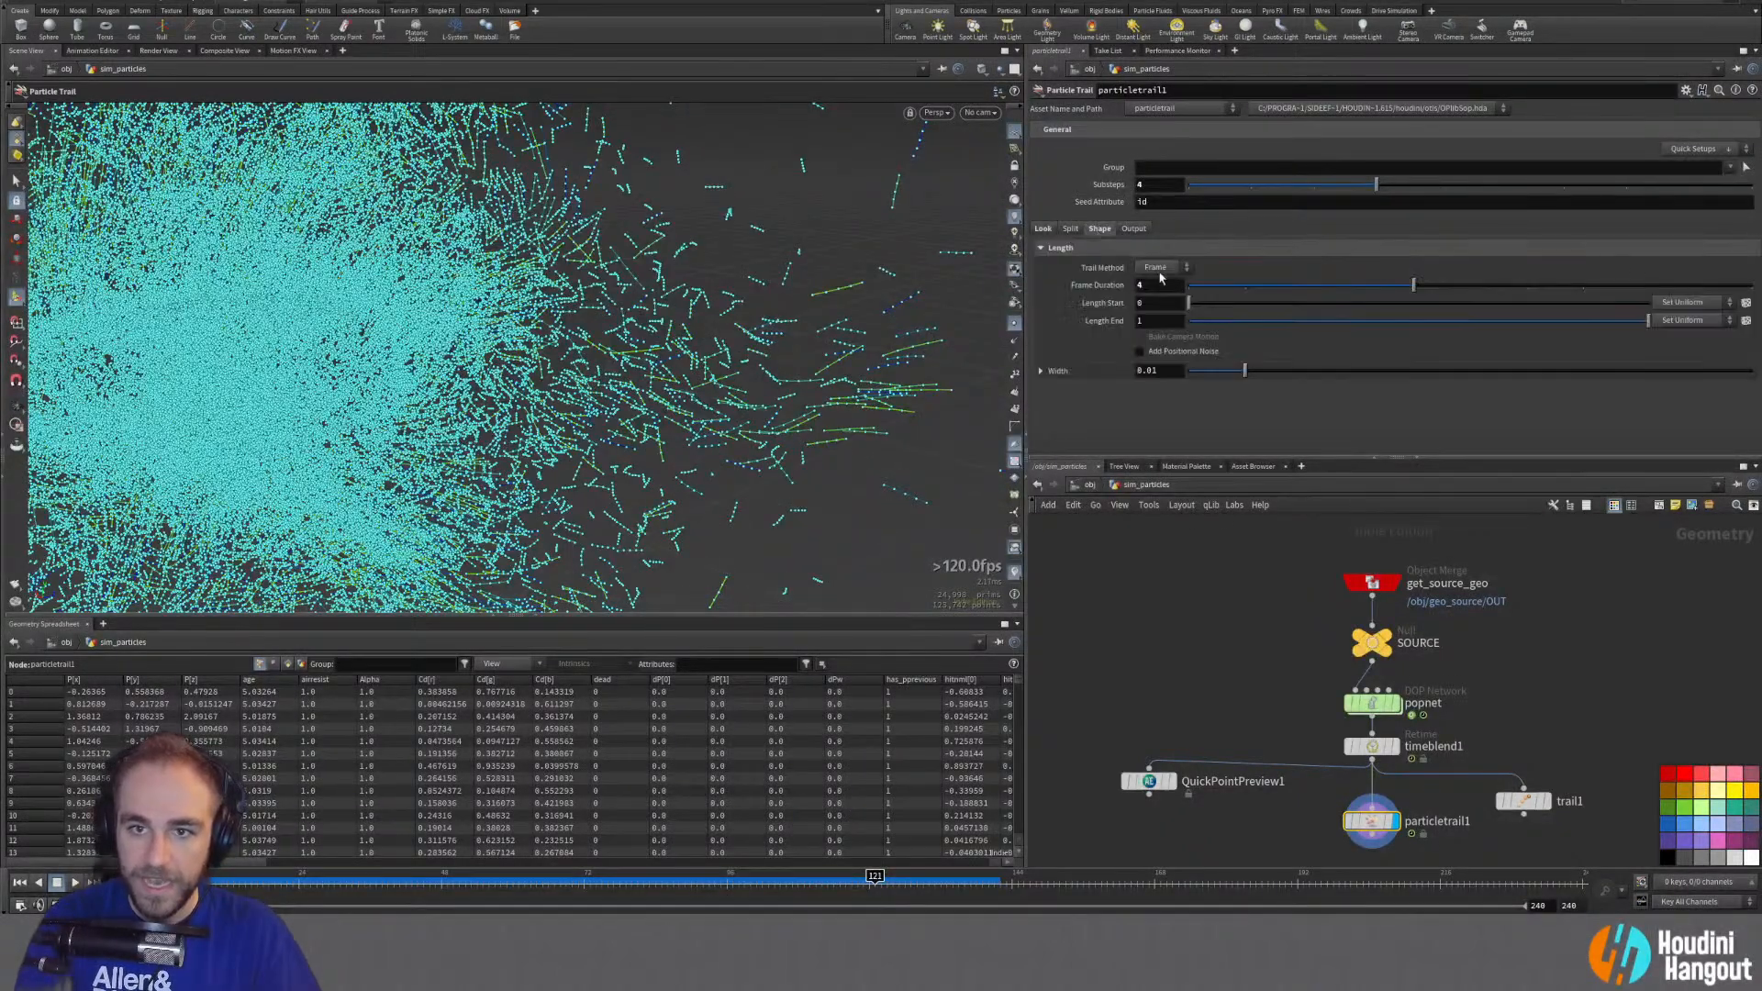
pyautogui.moveTo(1244, 287); pyautogui.dragTo(1632, 285)
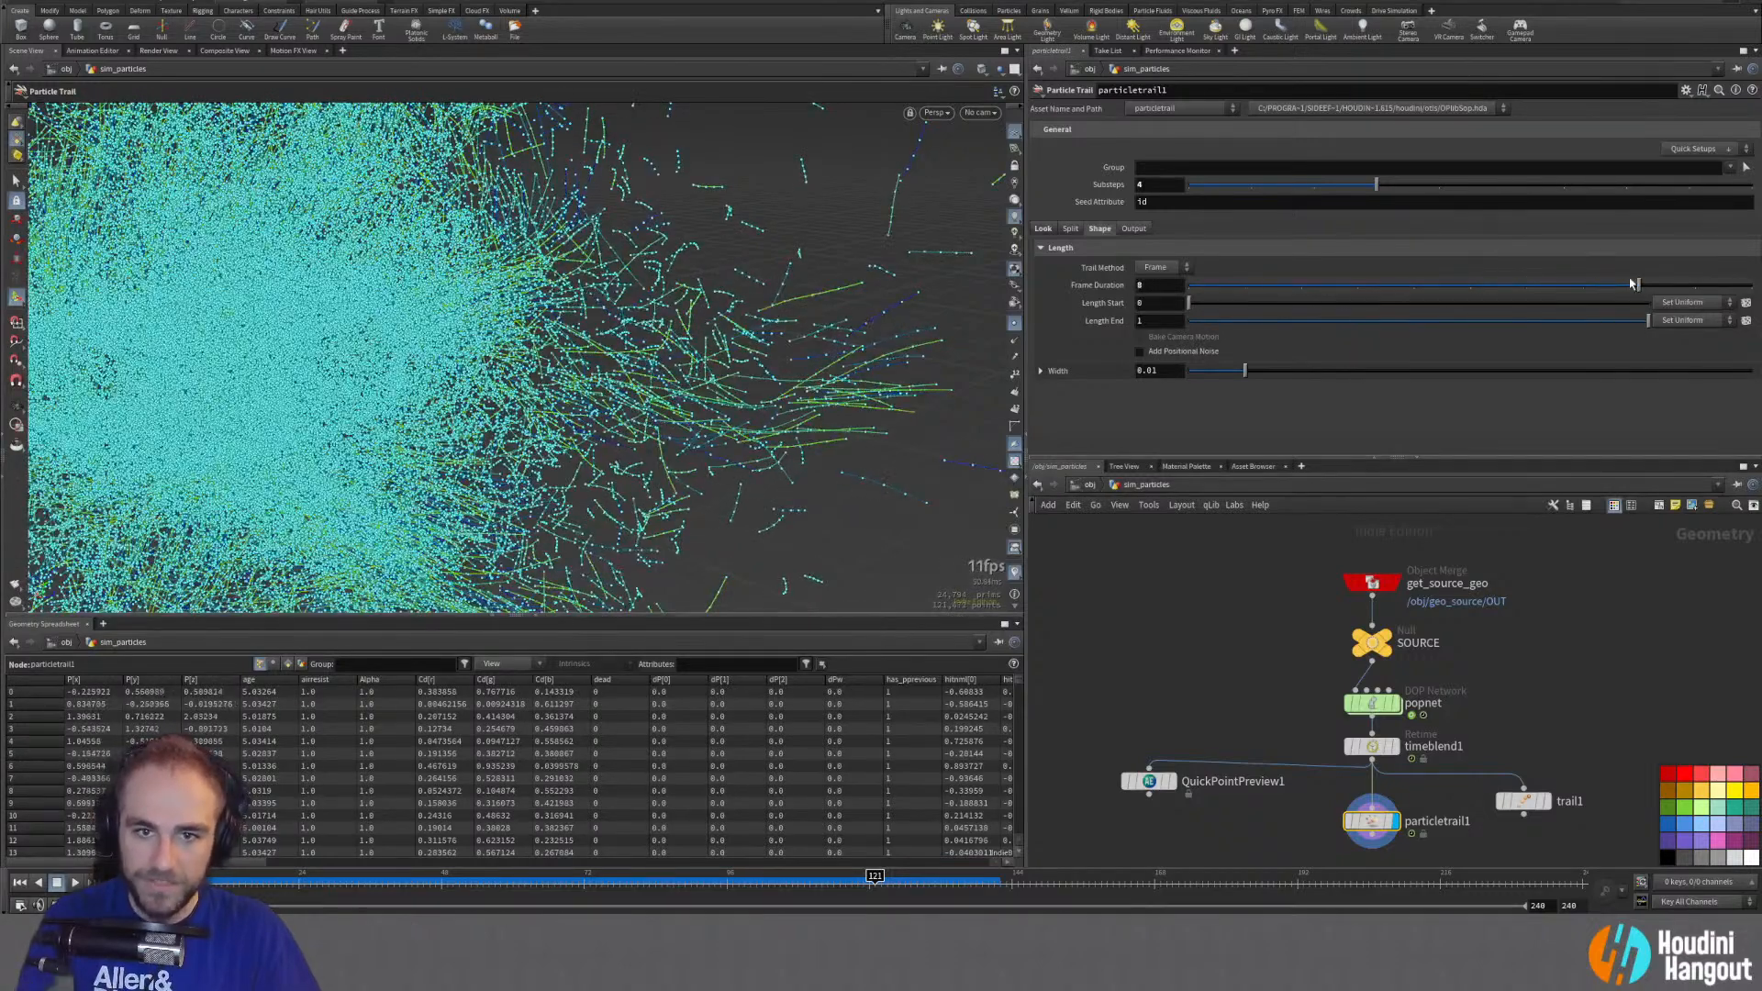
pyautogui.click(1070, 228)
pyautogui.moveTo(1276, 188); pyautogui.dragTo(1204, 187)
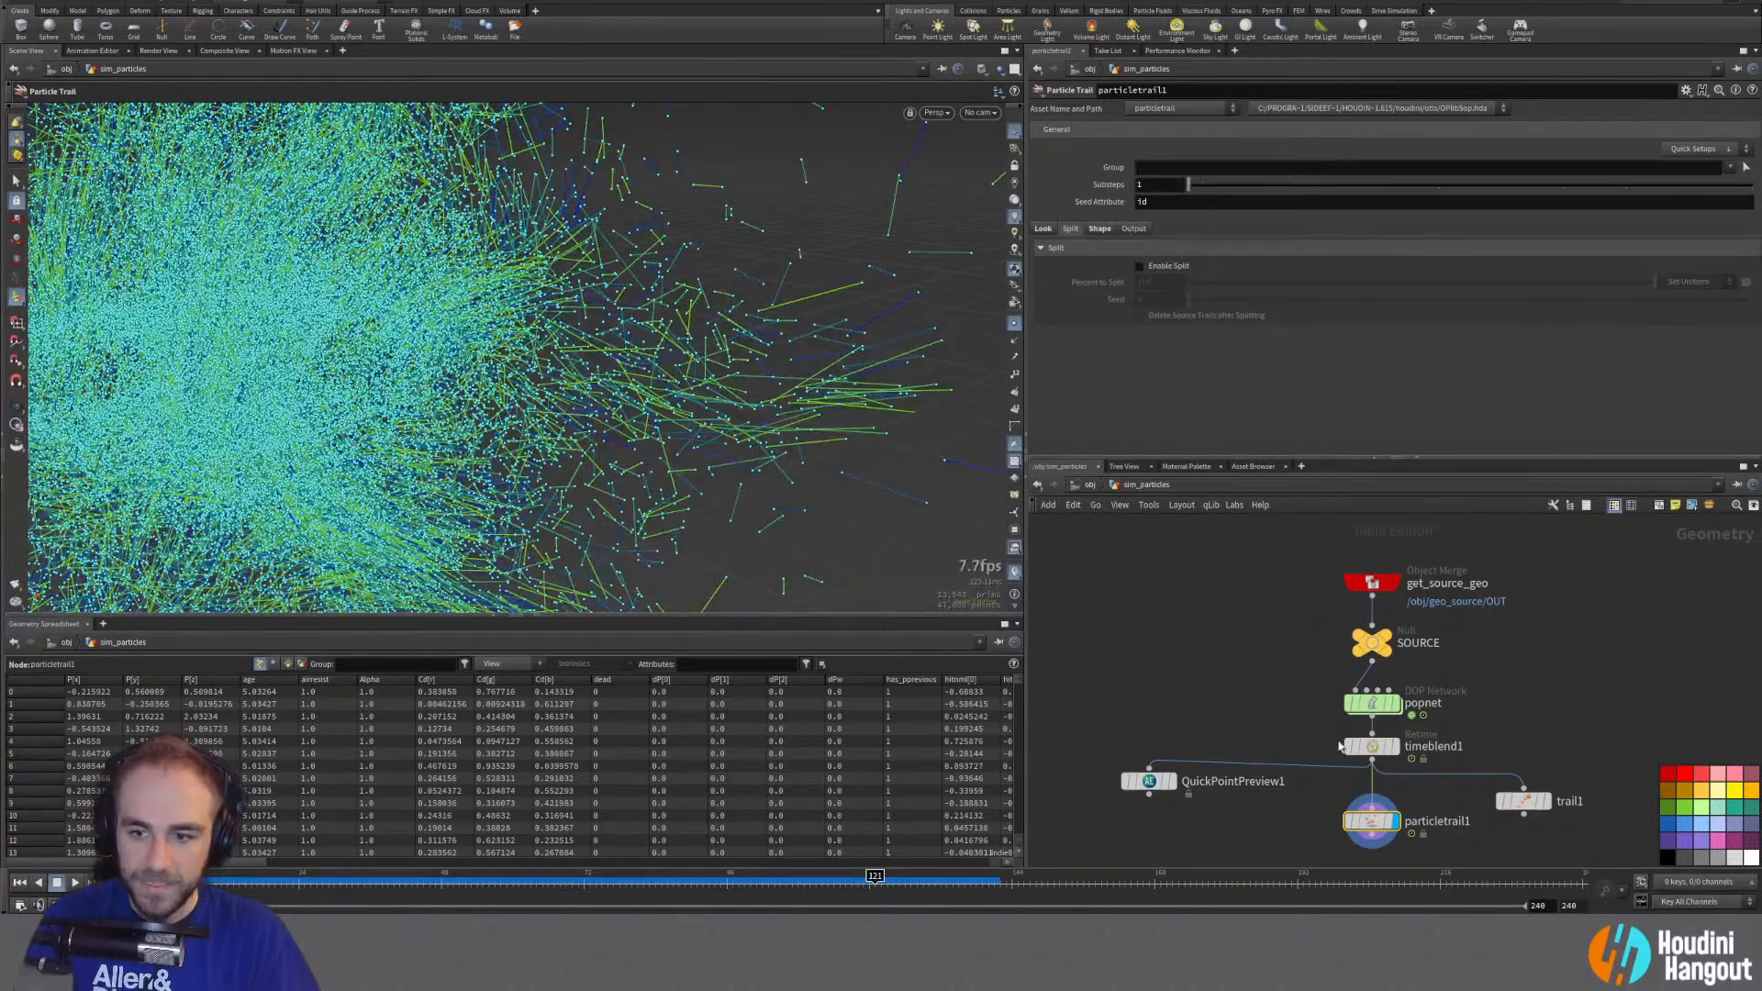
# Step: Bypass the timeblend1 node and set the particle trail's substeps back to 4
pyautogui.moveTo(1339, 752)
pyautogui.click(1343, 717)
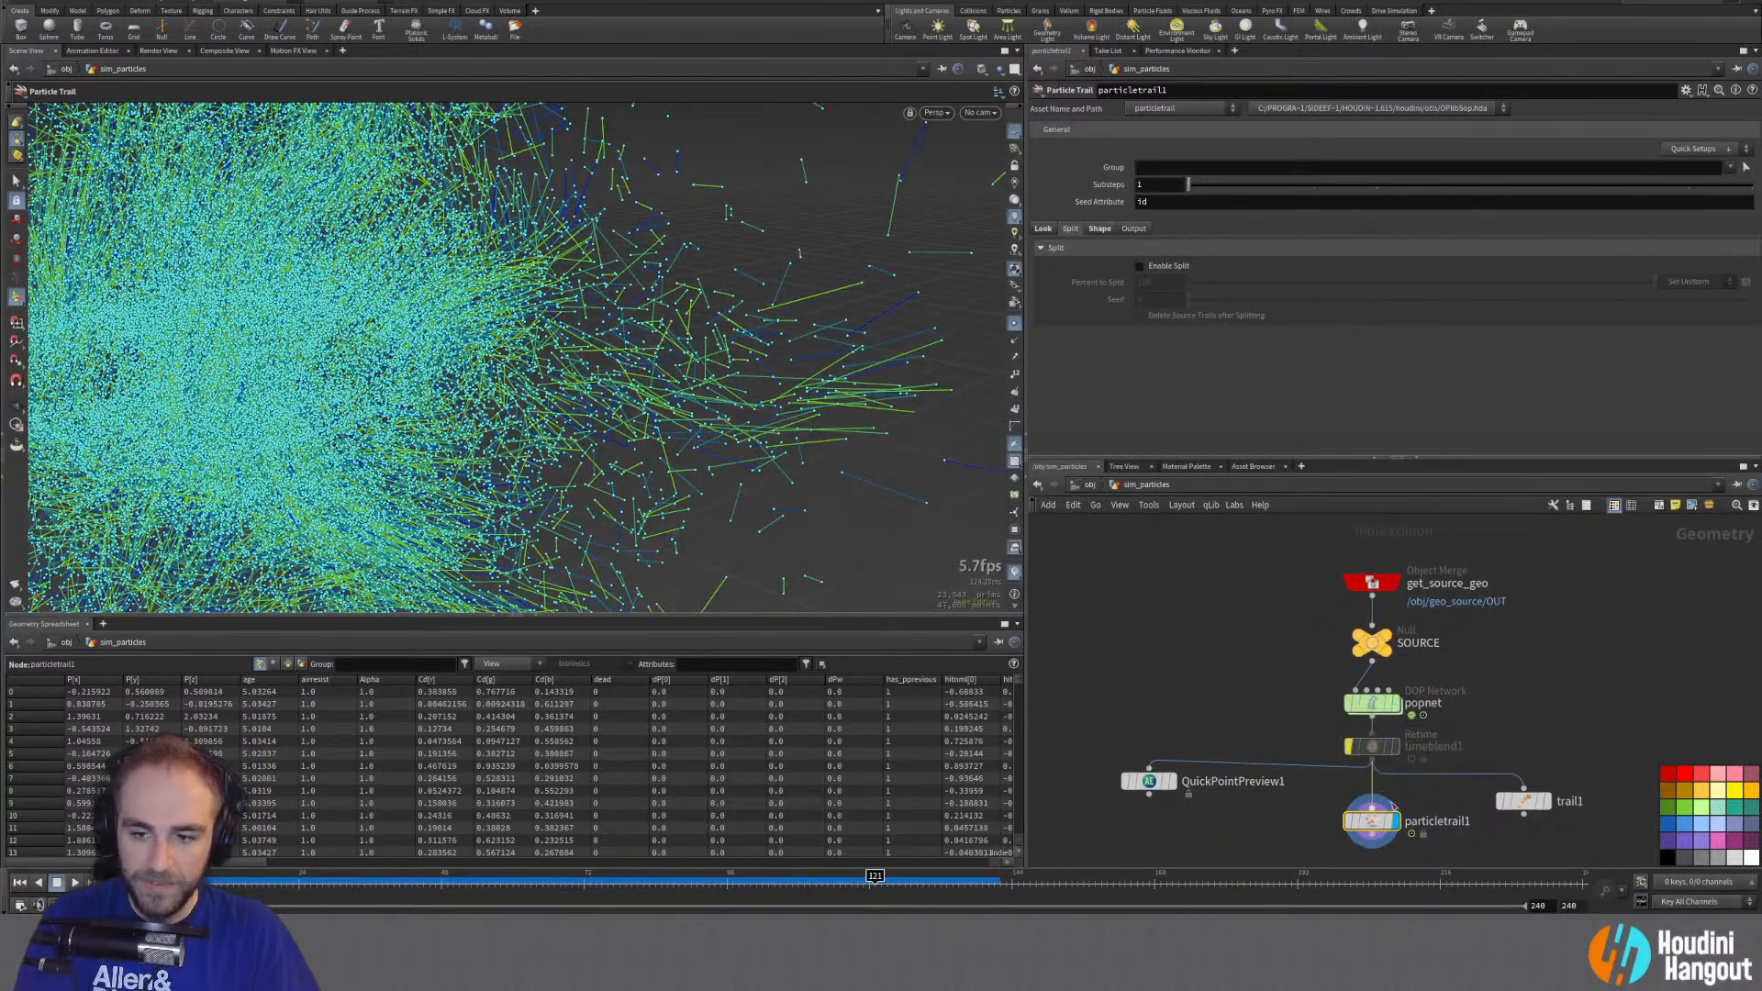
pyautogui.moveTo(1373, 828)
pyautogui.moveTo(1190, 186); pyautogui.dragTo(1376, 188)
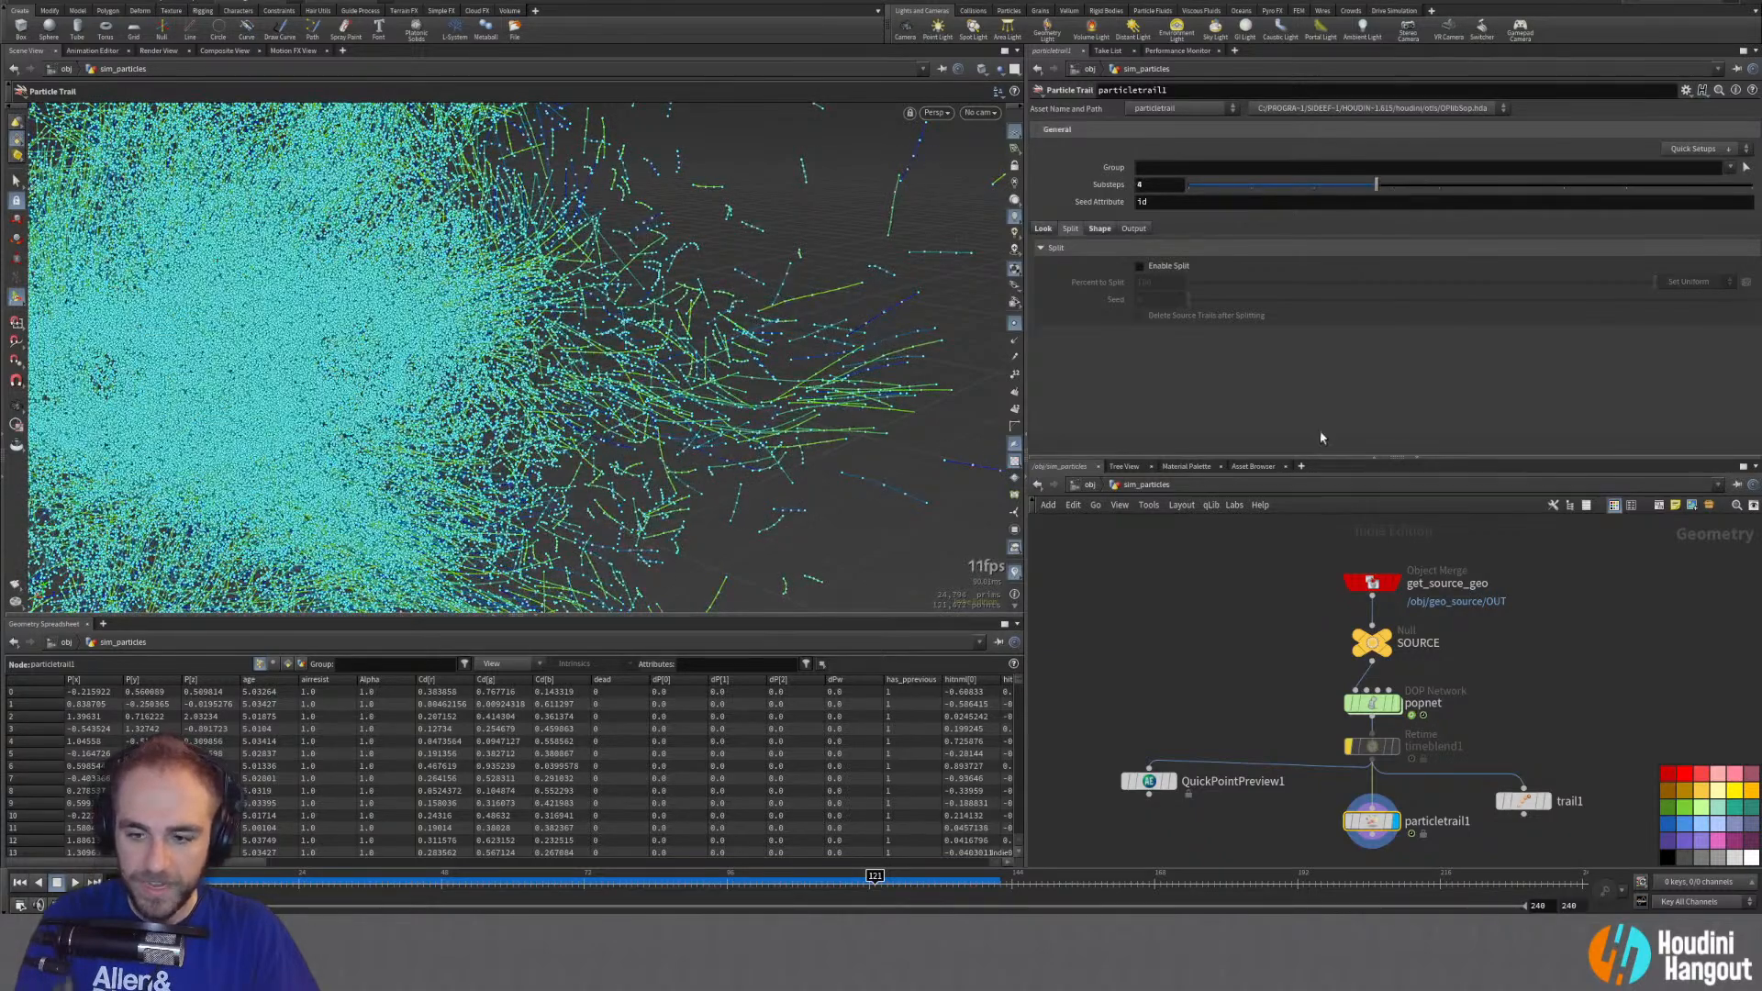
# Step: Delete timeblend1, select particletrail1, and move to frame 67 to inspect the trails up close
pyautogui.click(1370, 749)
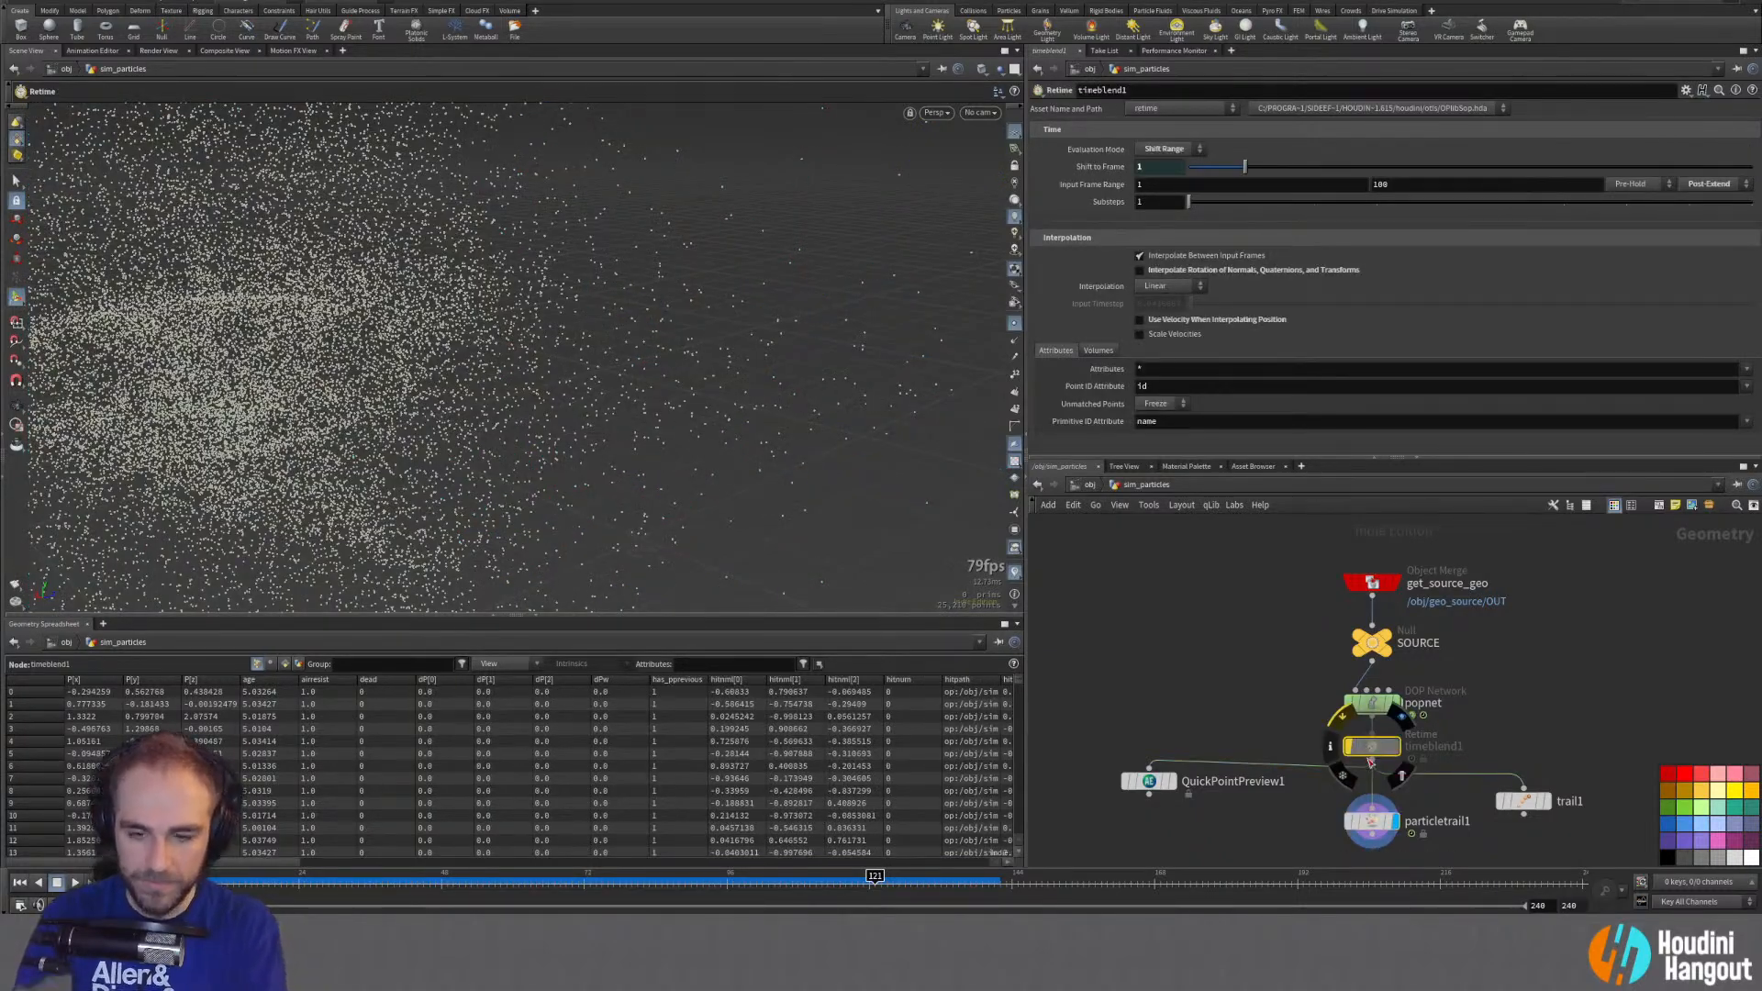
pyautogui.press('Delete')
pyautogui.click(1376, 822)
pyautogui.click(575, 879)
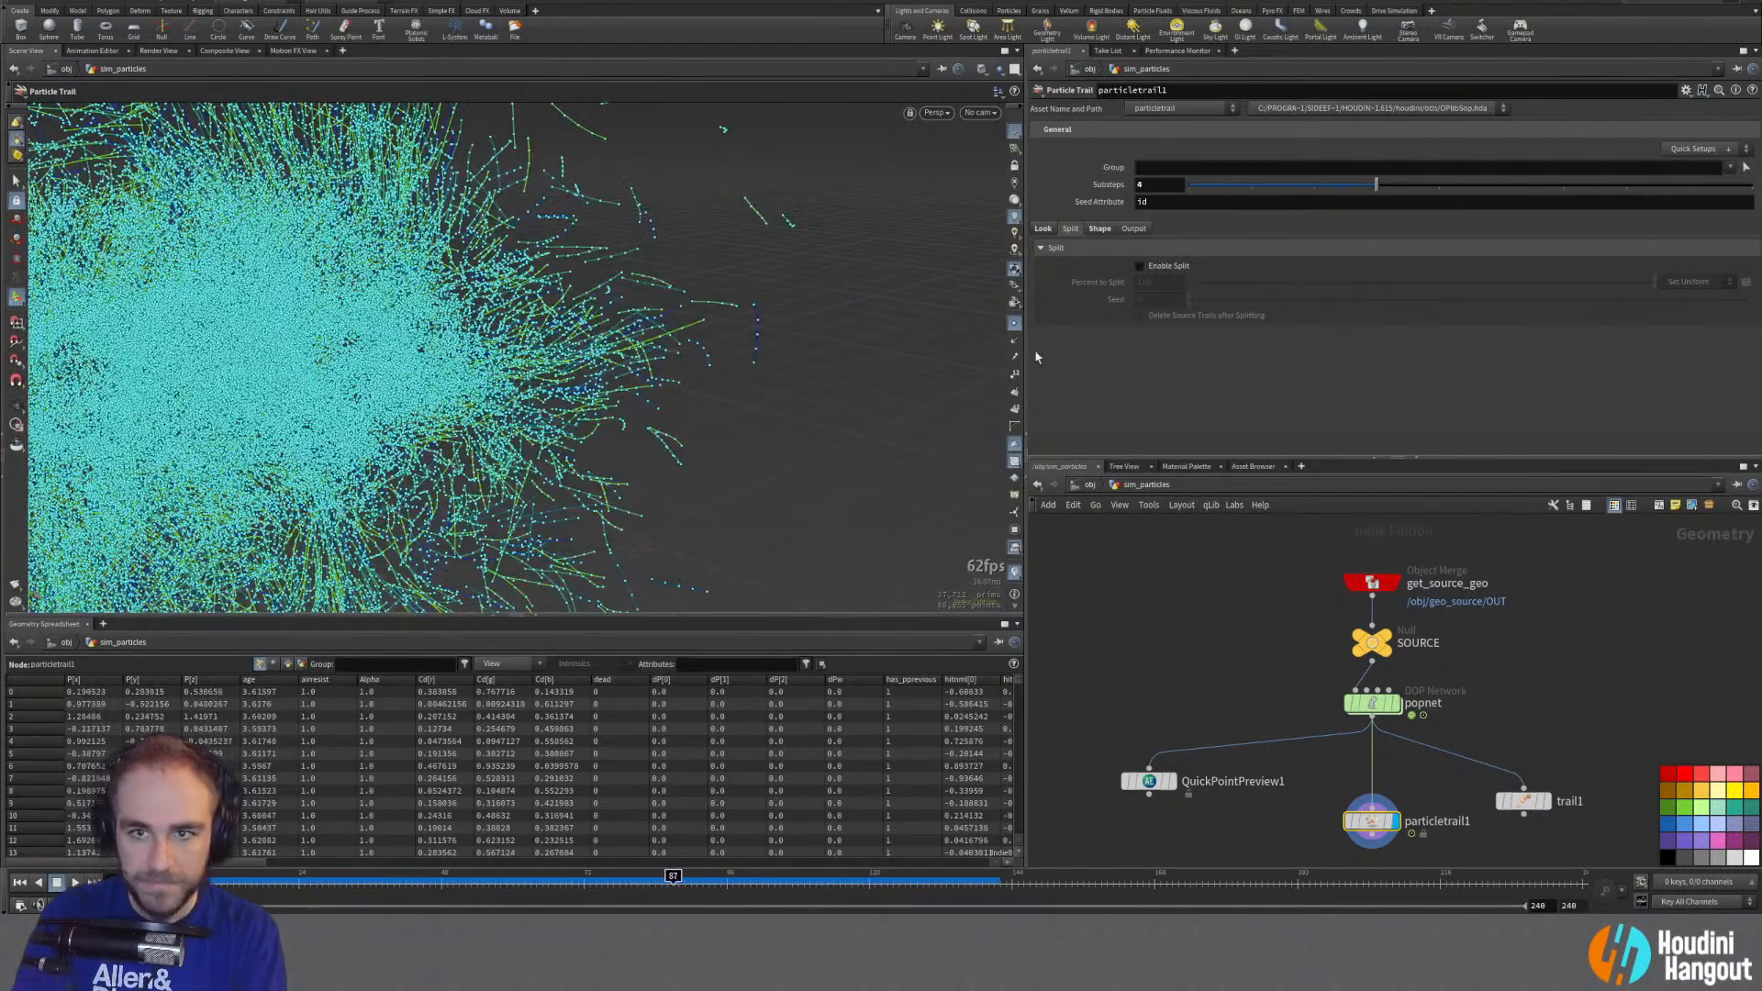
pyautogui.press('Escape')
pyautogui.moveTo(717, 303); pyautogui.dragTo(692, 375)
pyautogui.keyDown('alt'); pyautogui.moveTo(717, 250); pyautogui.dragTo(831, 206); pyautogui.keyUp('alt')
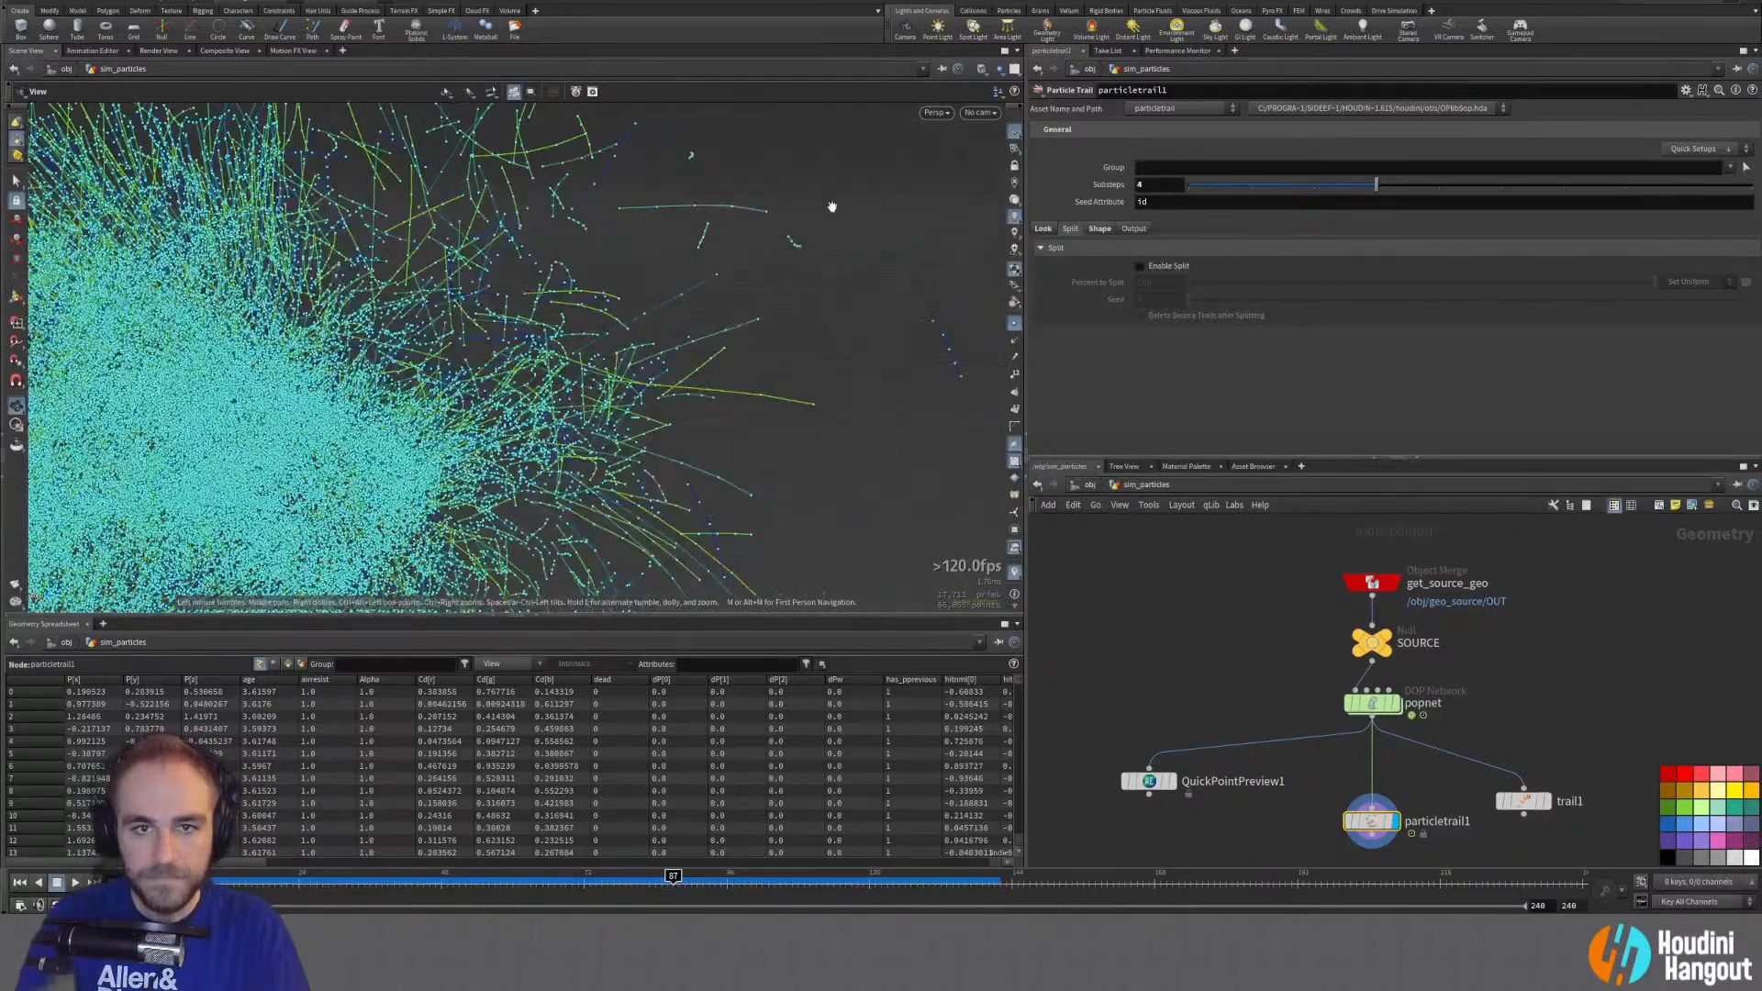
# Step: Hide the point markers in the viewport so the particle trails are shown as lines only
pyautogui.click(1015, 323)
pyautogui.keyDown('alt'); pyautogui.moveTo(728, 405); pyautogui.dragTo(492, 417); pyautogui.keyUp('alt')
pyautogui.keyDown('alt'); pyautogui.moveTo(492, 417); pyautogui.dragTo(812, 243, button='right'); pyautogui.keyUp('alt')
pyautogui.keyDown('alt'); pyautogui.moveTo(812, 243); pyautogui.dragTo(698, 450); pyautogui.keyUp('alt')
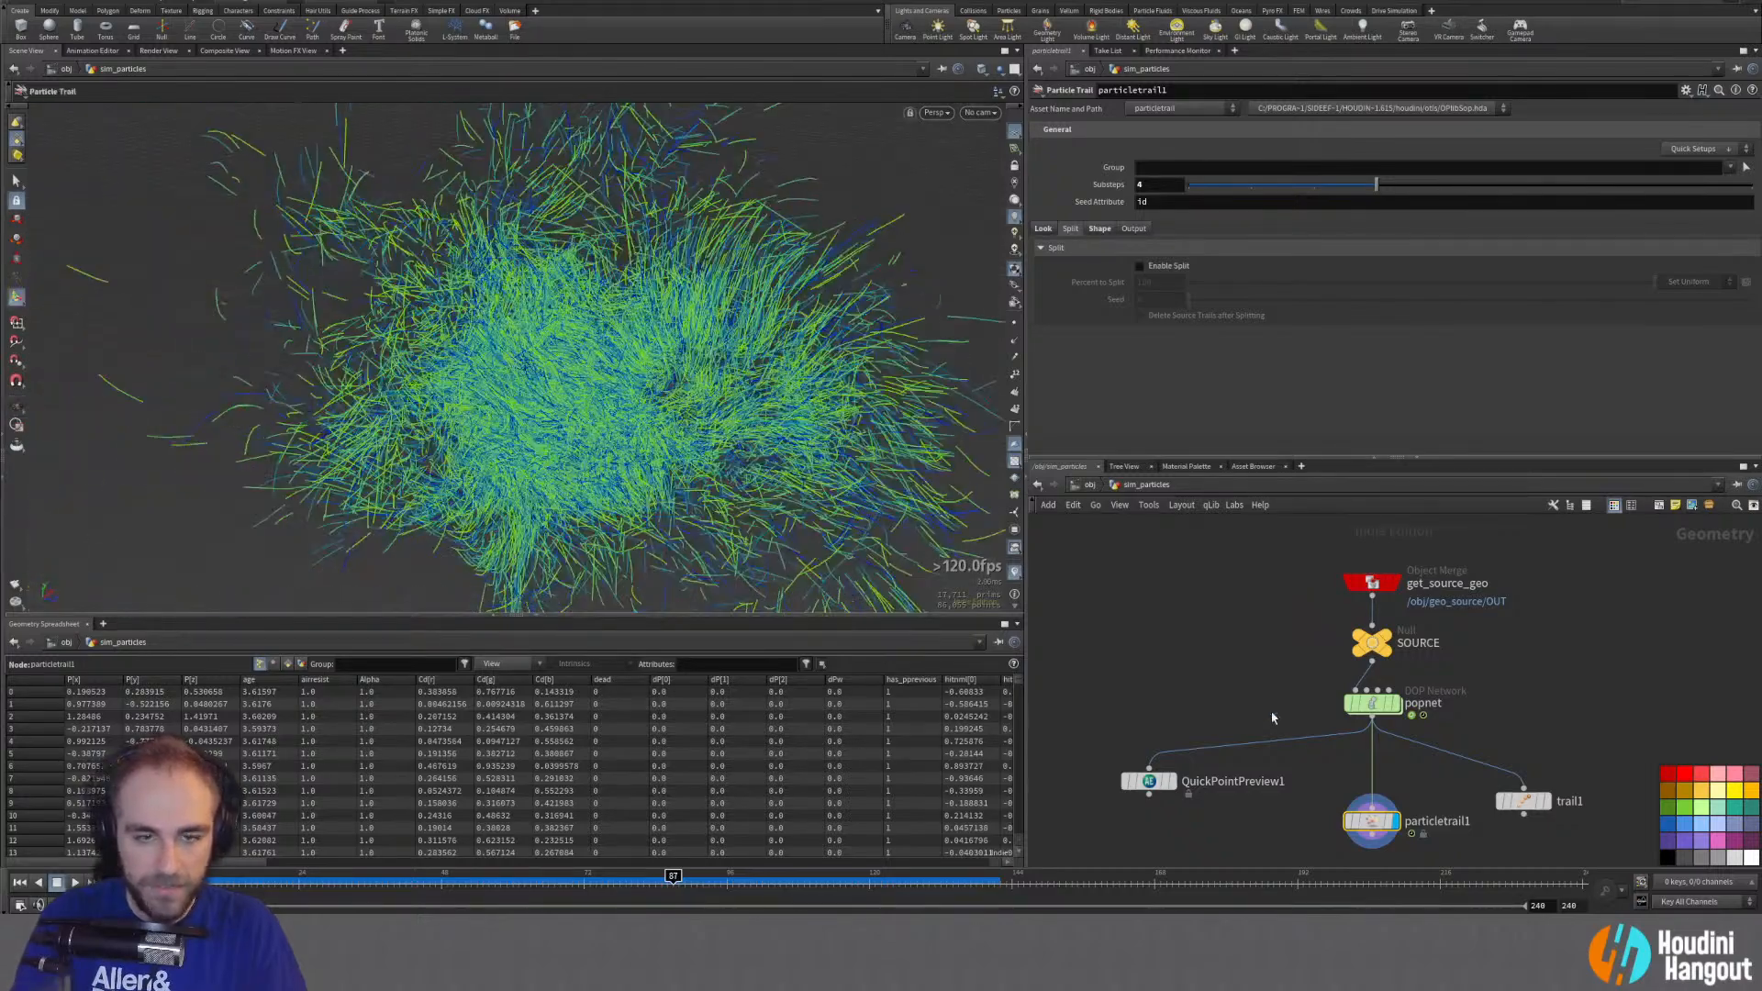
# Step: Try turning the trails into tubes with a PolyWire node after particletrail1, displaying its output, and delete that node
pyautogui.moveTo(1276, 813); pyautogui.dragTo(1234, 704, button='middle')
pyautogui.press('Tab')
pyautogui.write('poly')
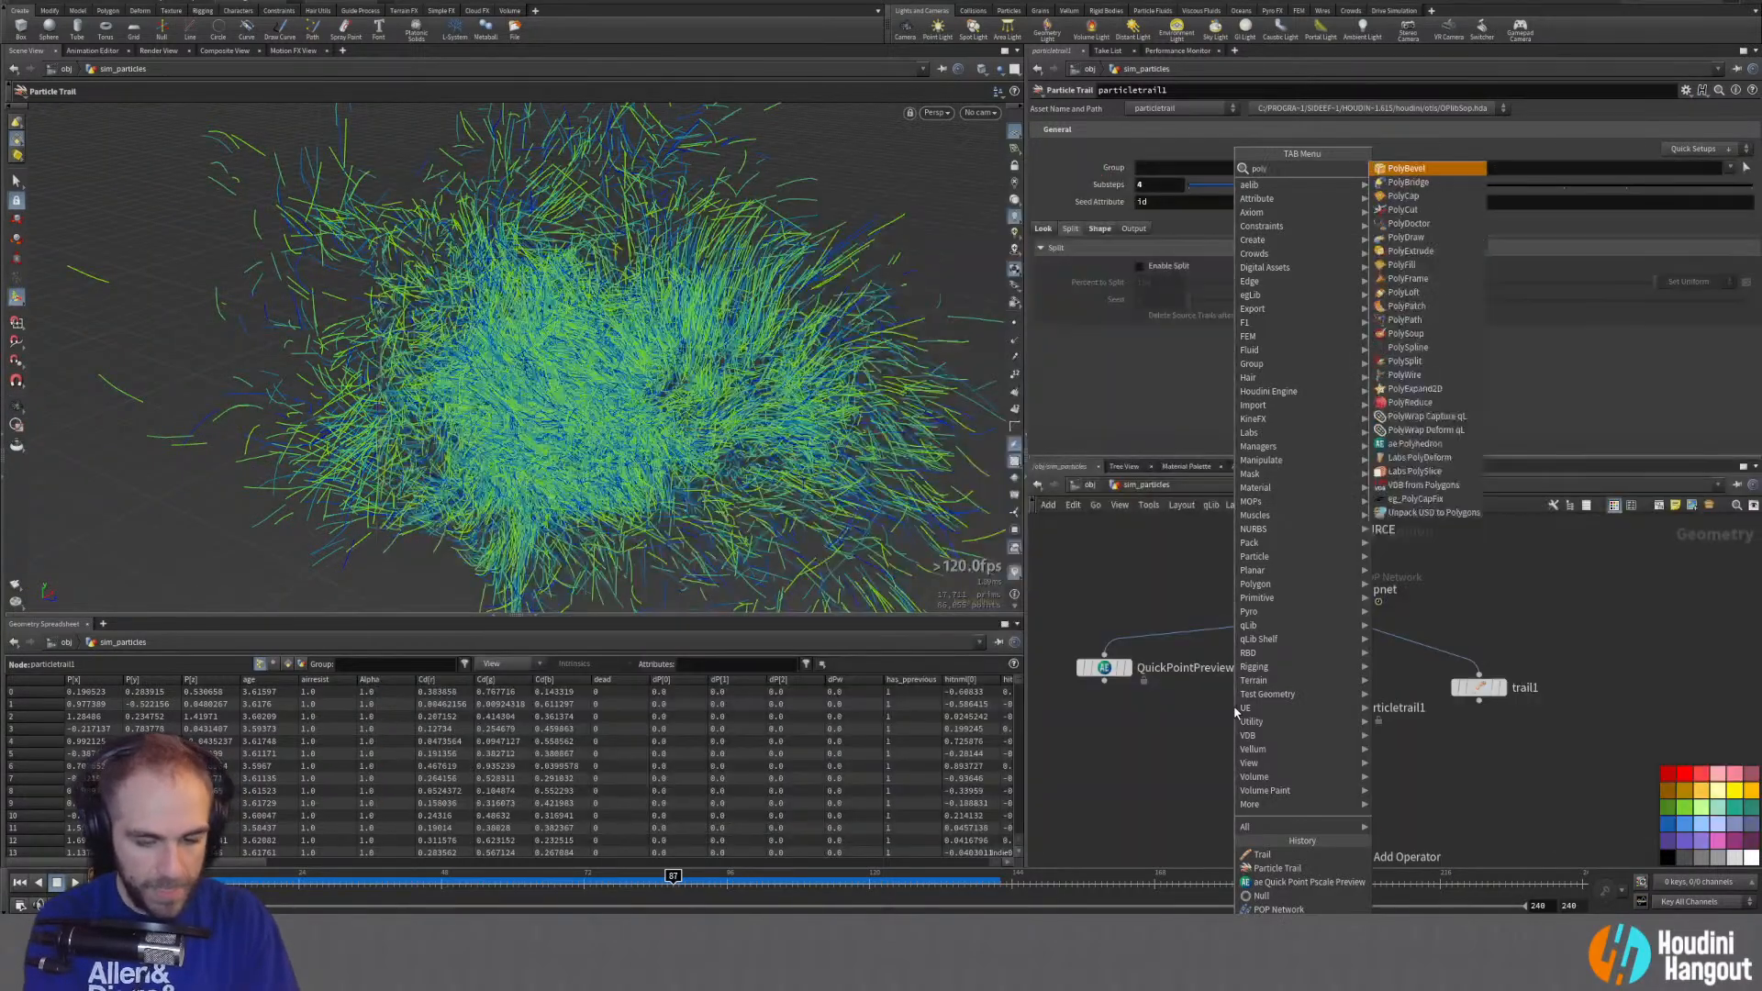
pyautogui.write('w')
pyautogui.press('Return')
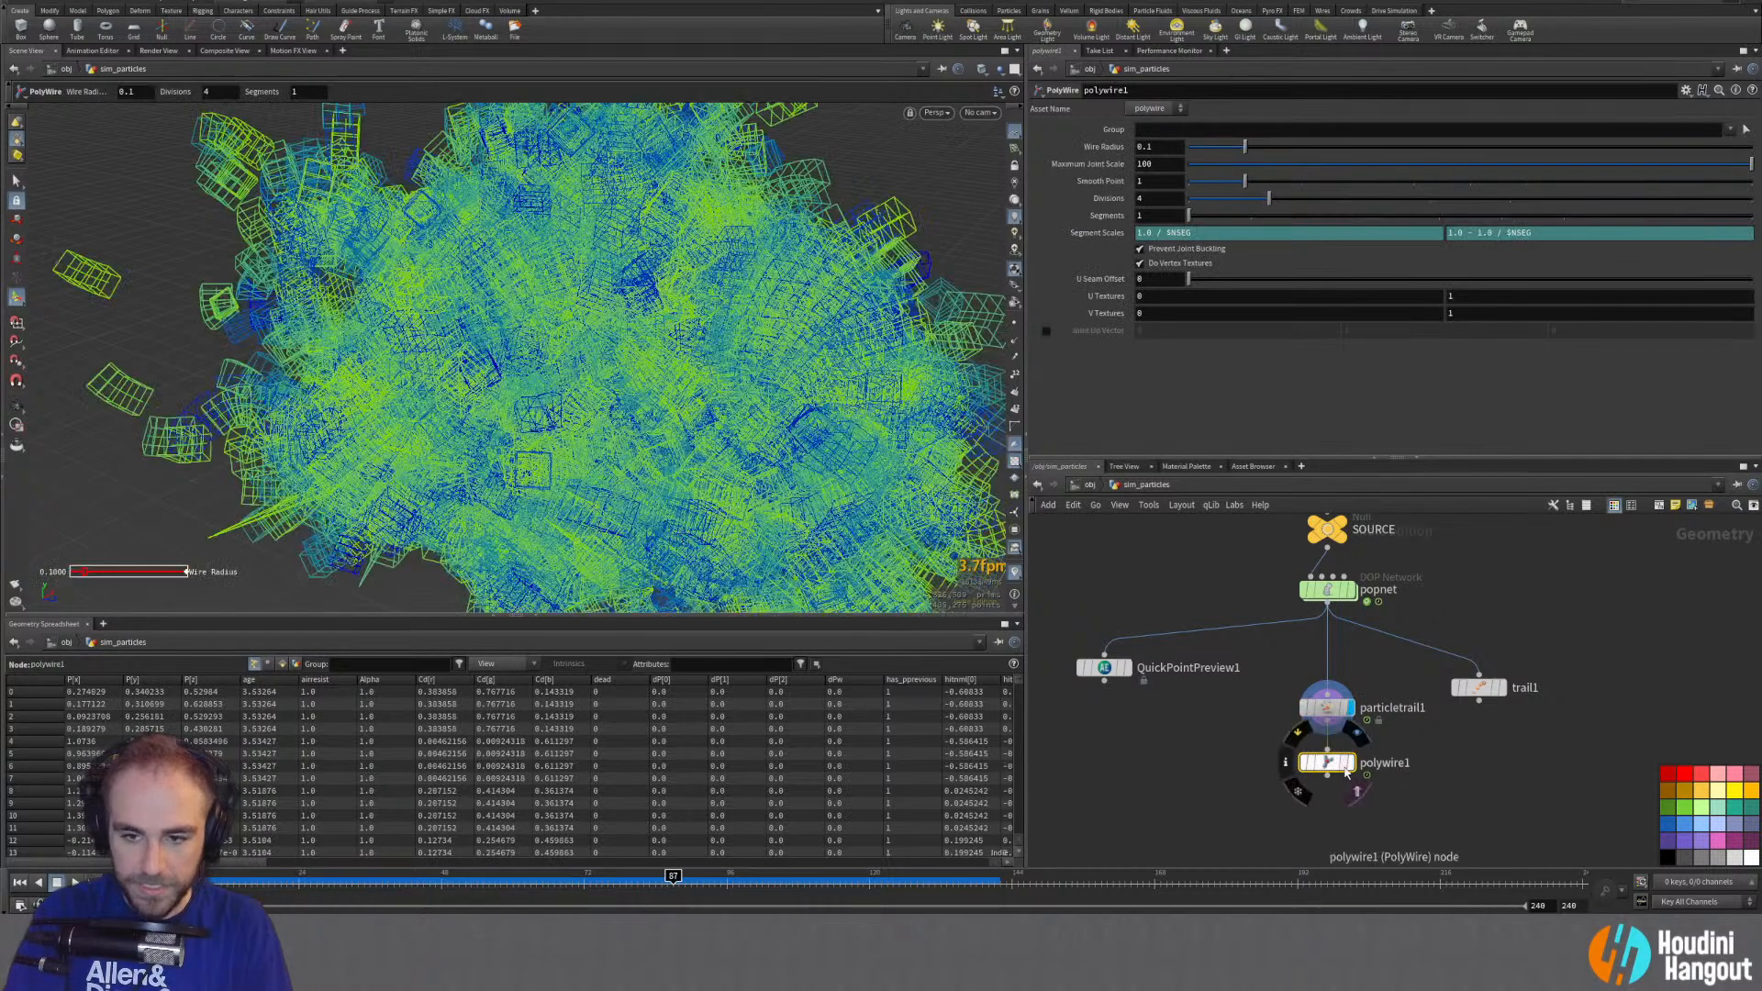
pyautogui.click(1335, 767)
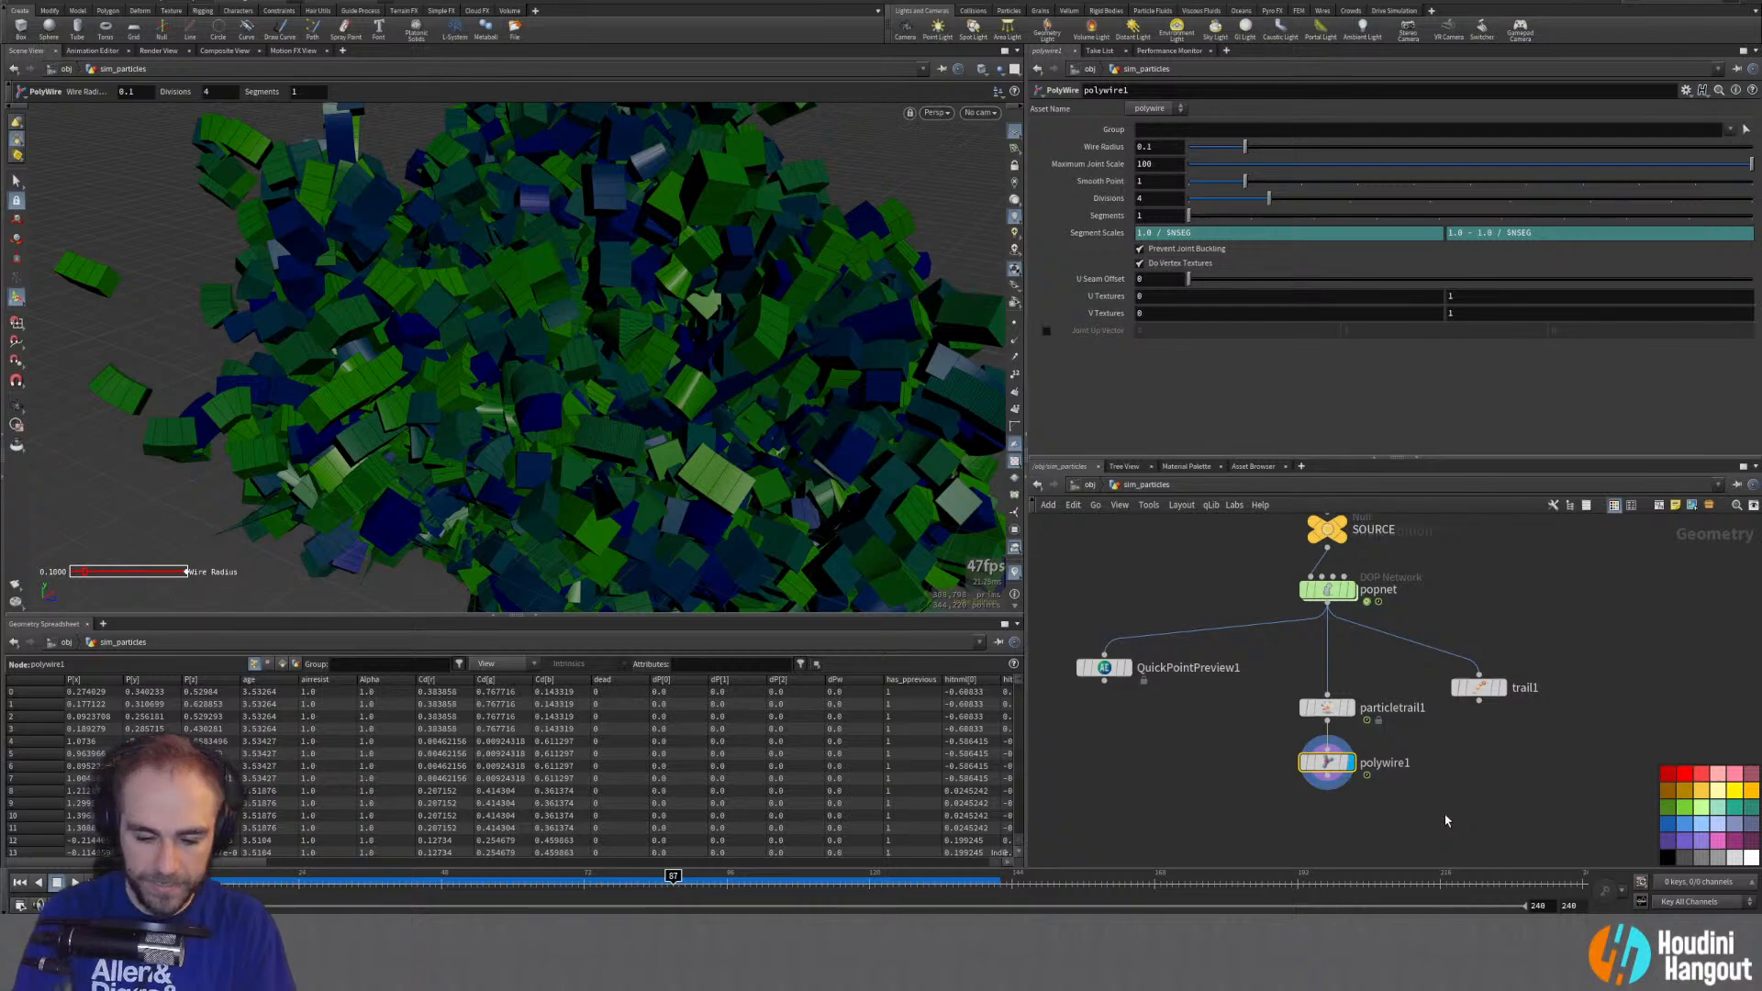
pyautogui.press('Delete')
# Step: Add a Sweep node below particletrail1, connected to its output, and display it in the viewport
pyautogui.press('Tab')
pyautogui.write('sweep')
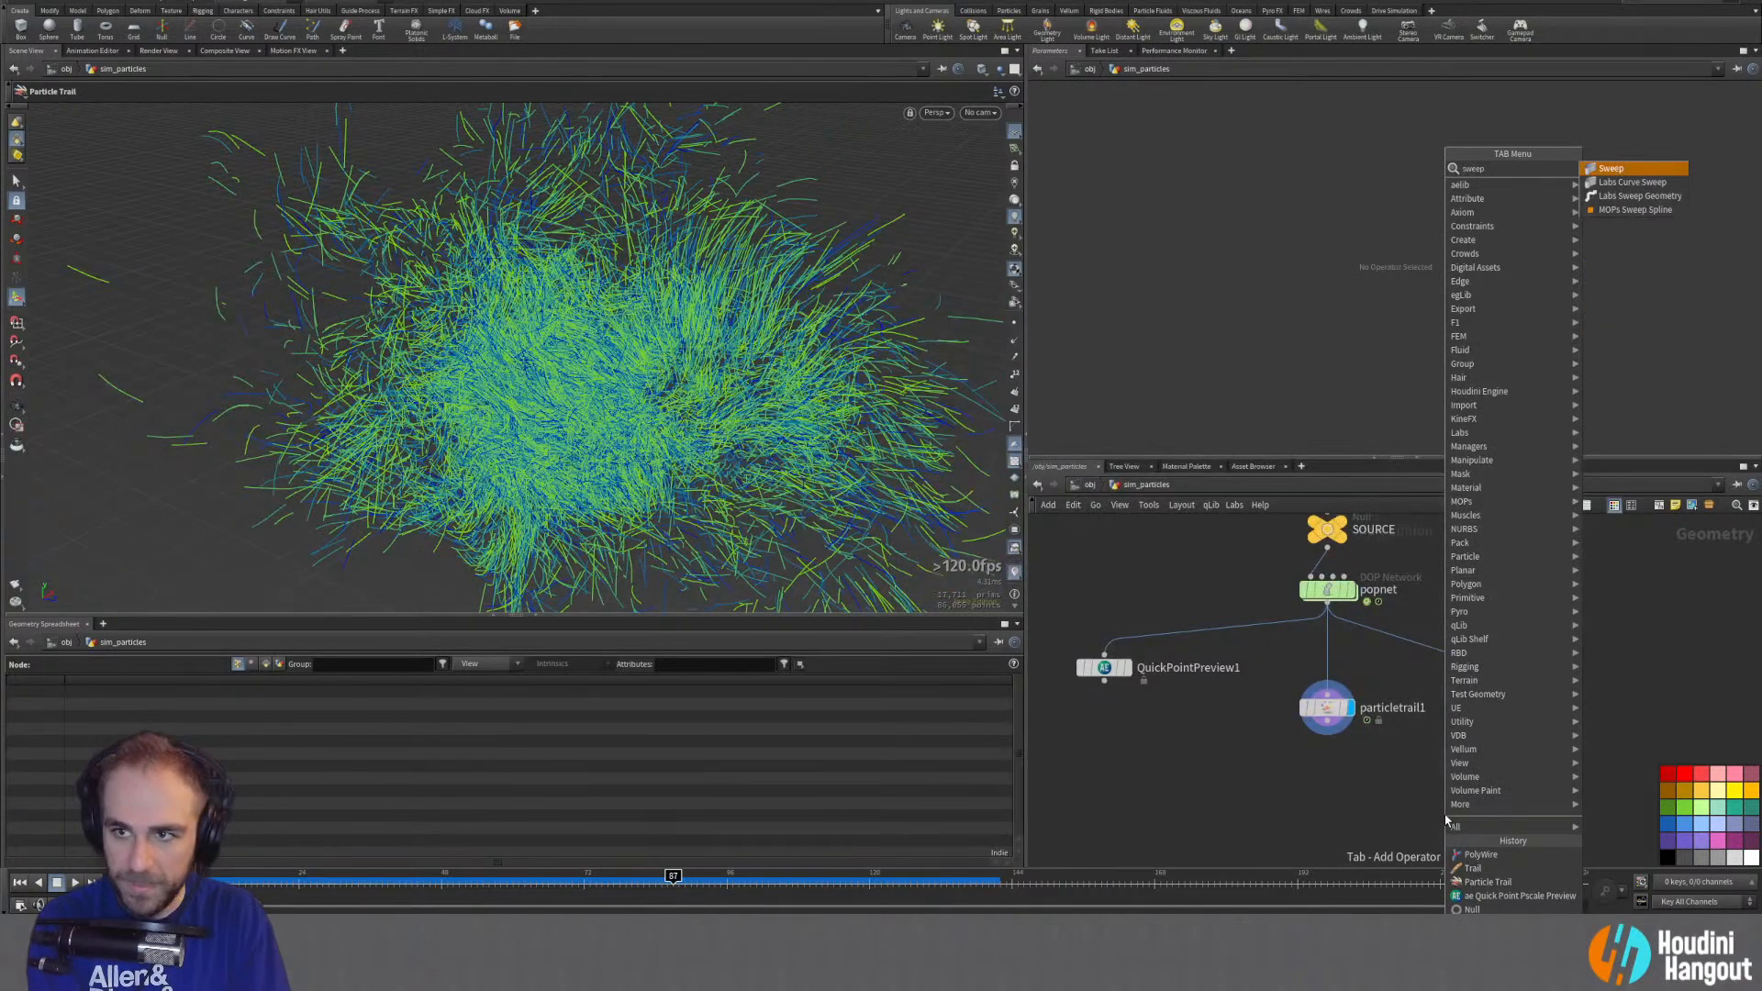
pyautogui.press('Return')
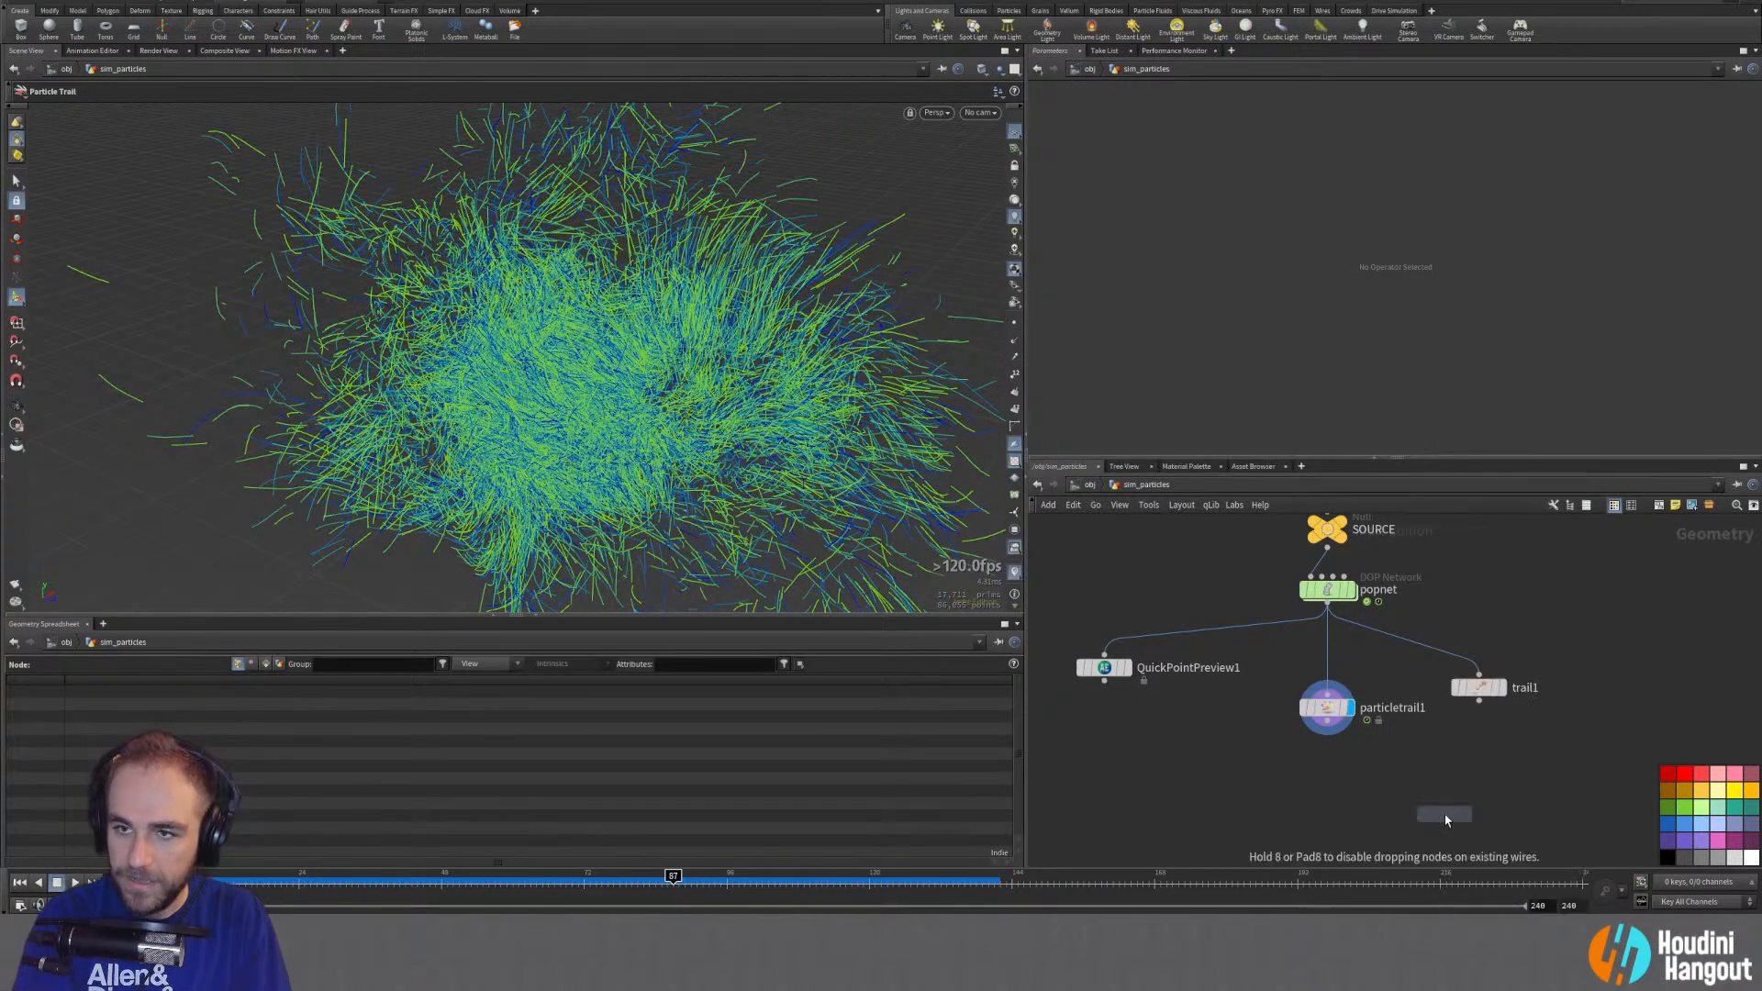
pyautogui.click(1342, 760)
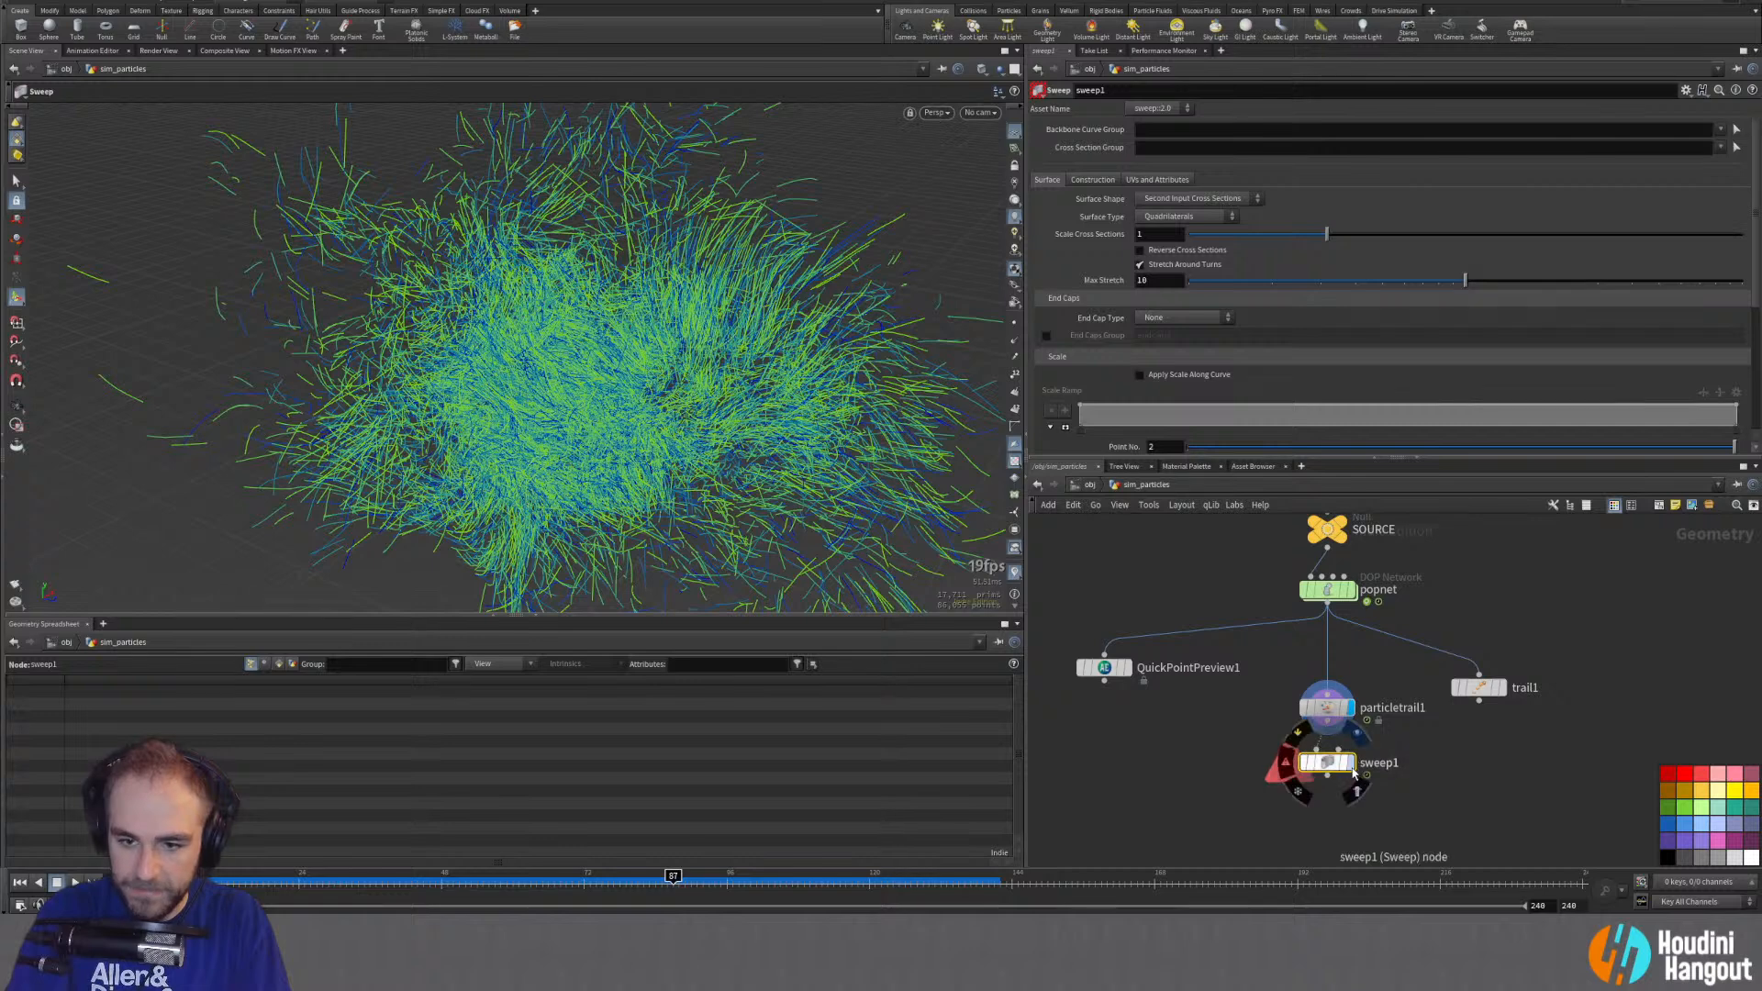
pyautogui.click(1351, 765)
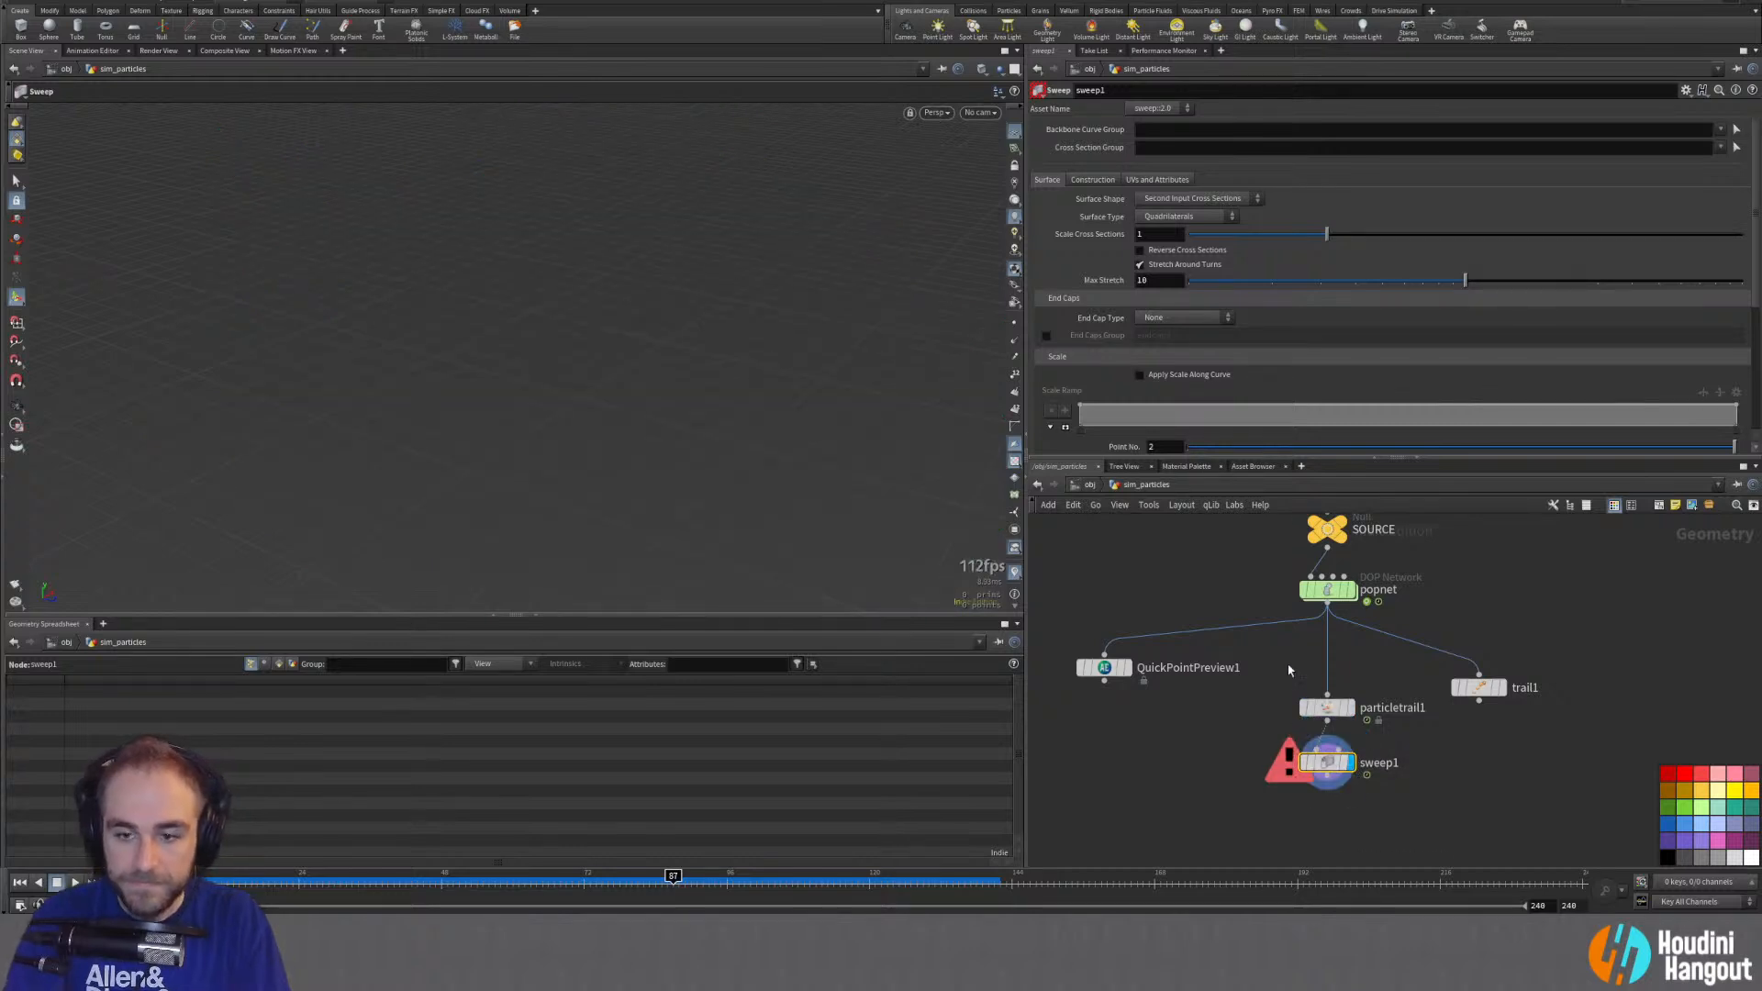
# Step: Check the error details of sweep1 and set its surface shape to Round Tube
pyautogui.click(1283, 769)
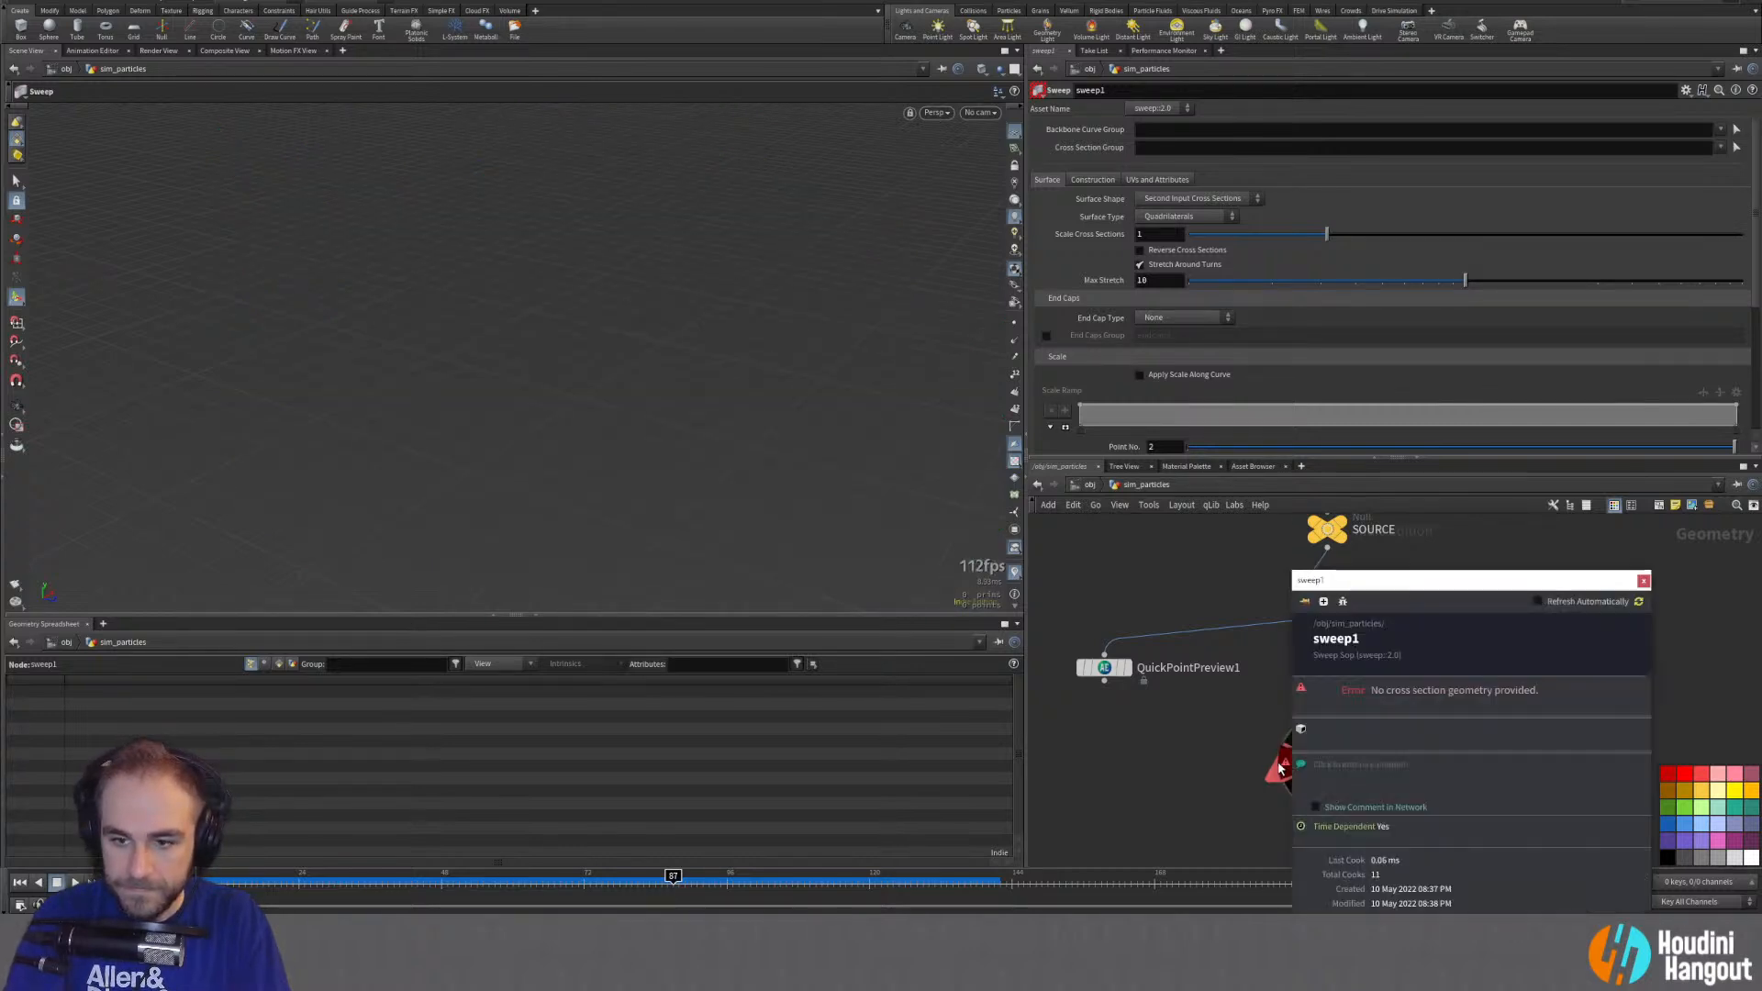
pyautogui.click(1644, 581)
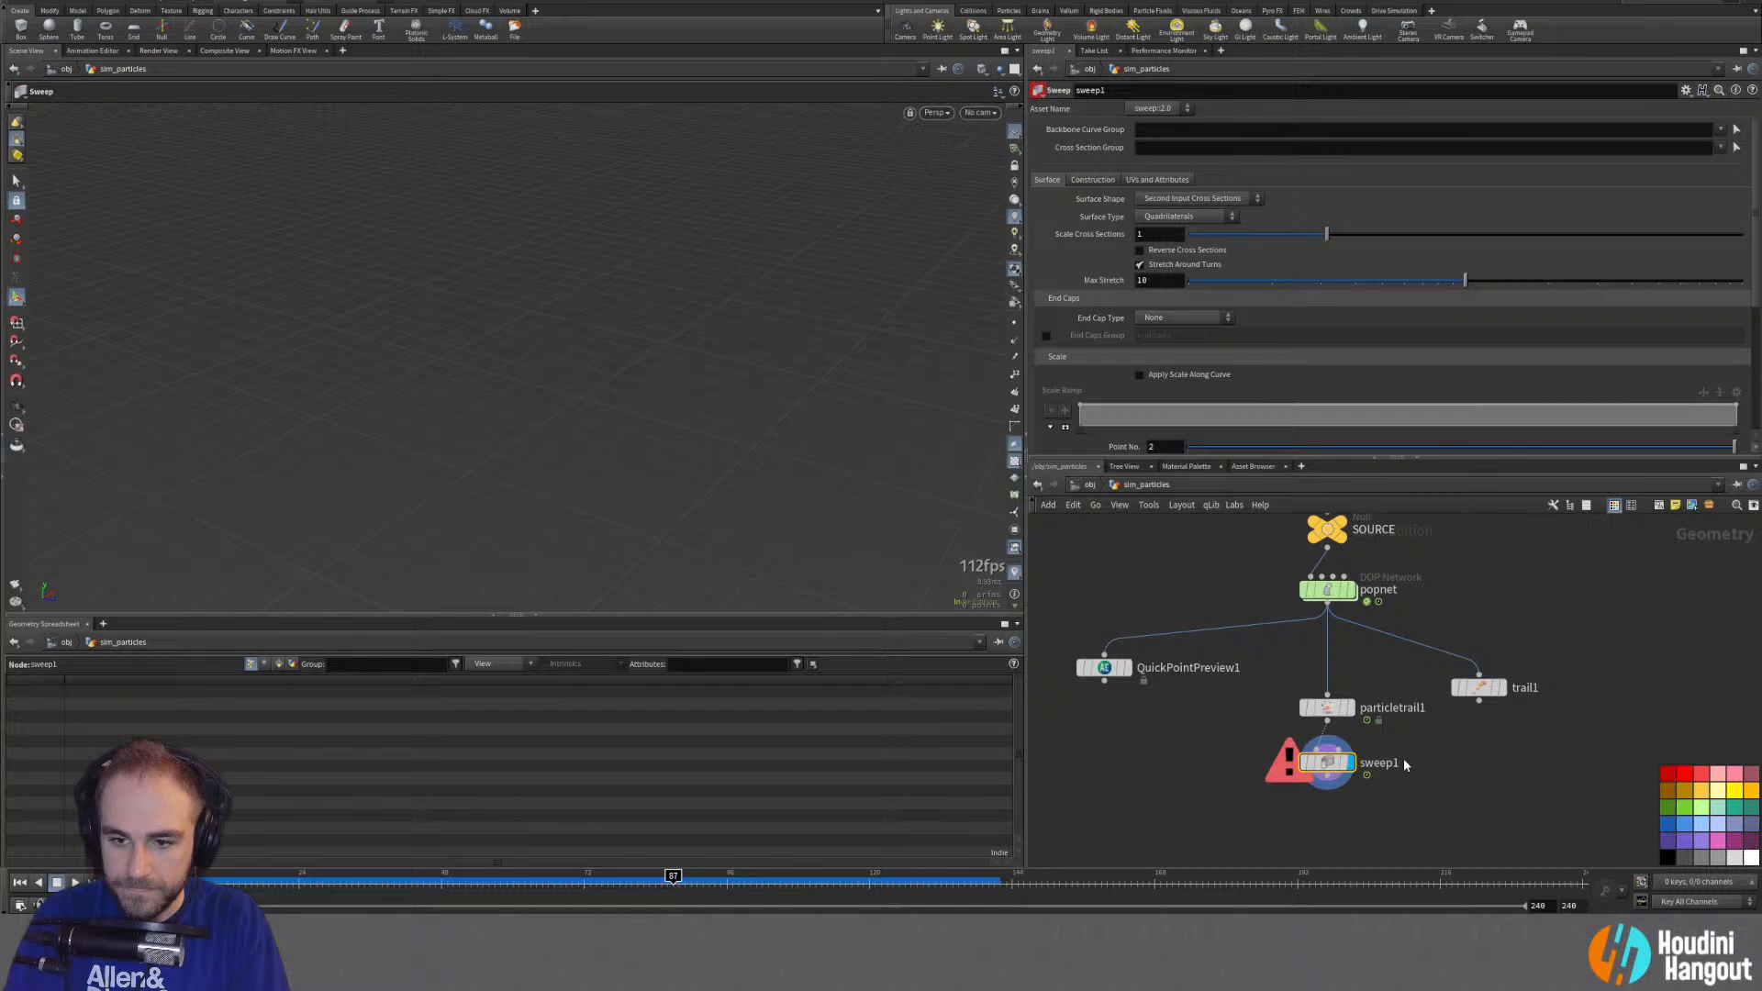
pyautogui.click(1182, 200)
pyautogui.click(1163, 225)
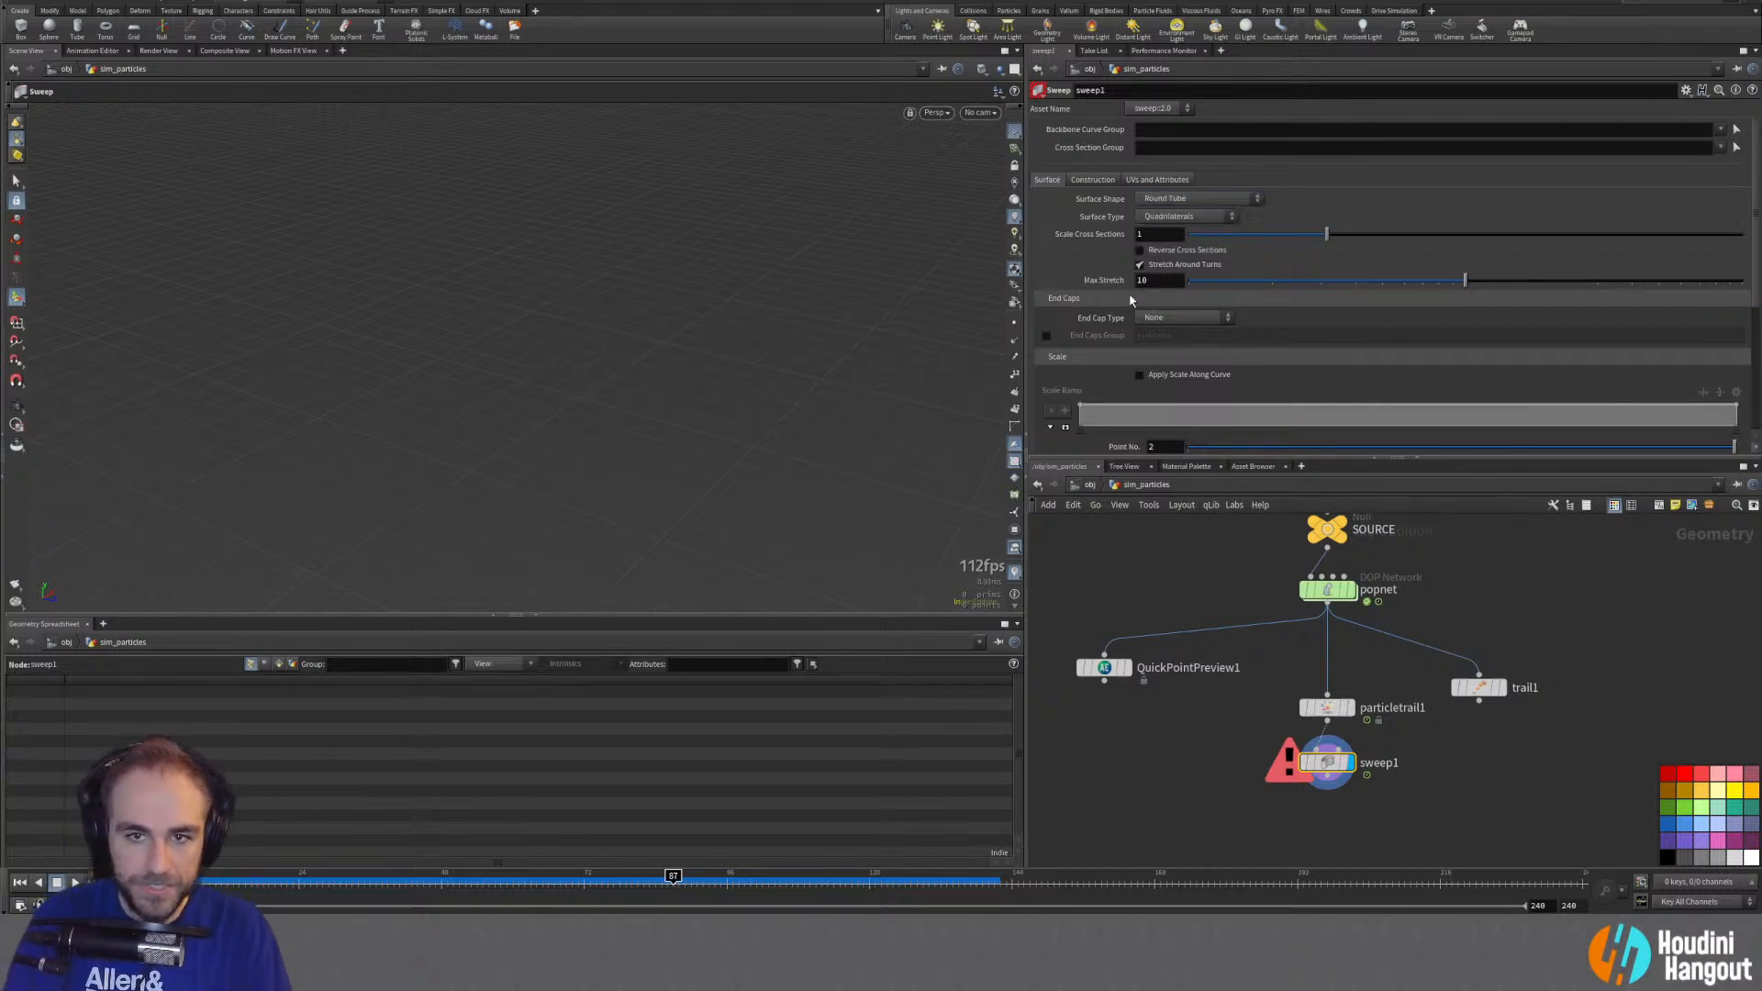
# Step: Inspect the thin swept tubes up close and try a radius of 1 on sweep1
pyautogui.keyDown('alt'); pyautogui.moveTo(661, 459); pyautogui.dragTo(554, 382); pyautogui.keyUp('alt')
pyautogui.keyDown('alt'); pyautogui.moveTo(555, 382); pyautogui.dragTo(960, 248, button='right'); pyautogui.keyUp('alt')
pyautogui.keyDown('alt'); pyautogui.moveTo(631, 419); pyautogui.dragTo(433, 292); pyautogui.keyUp('alt')
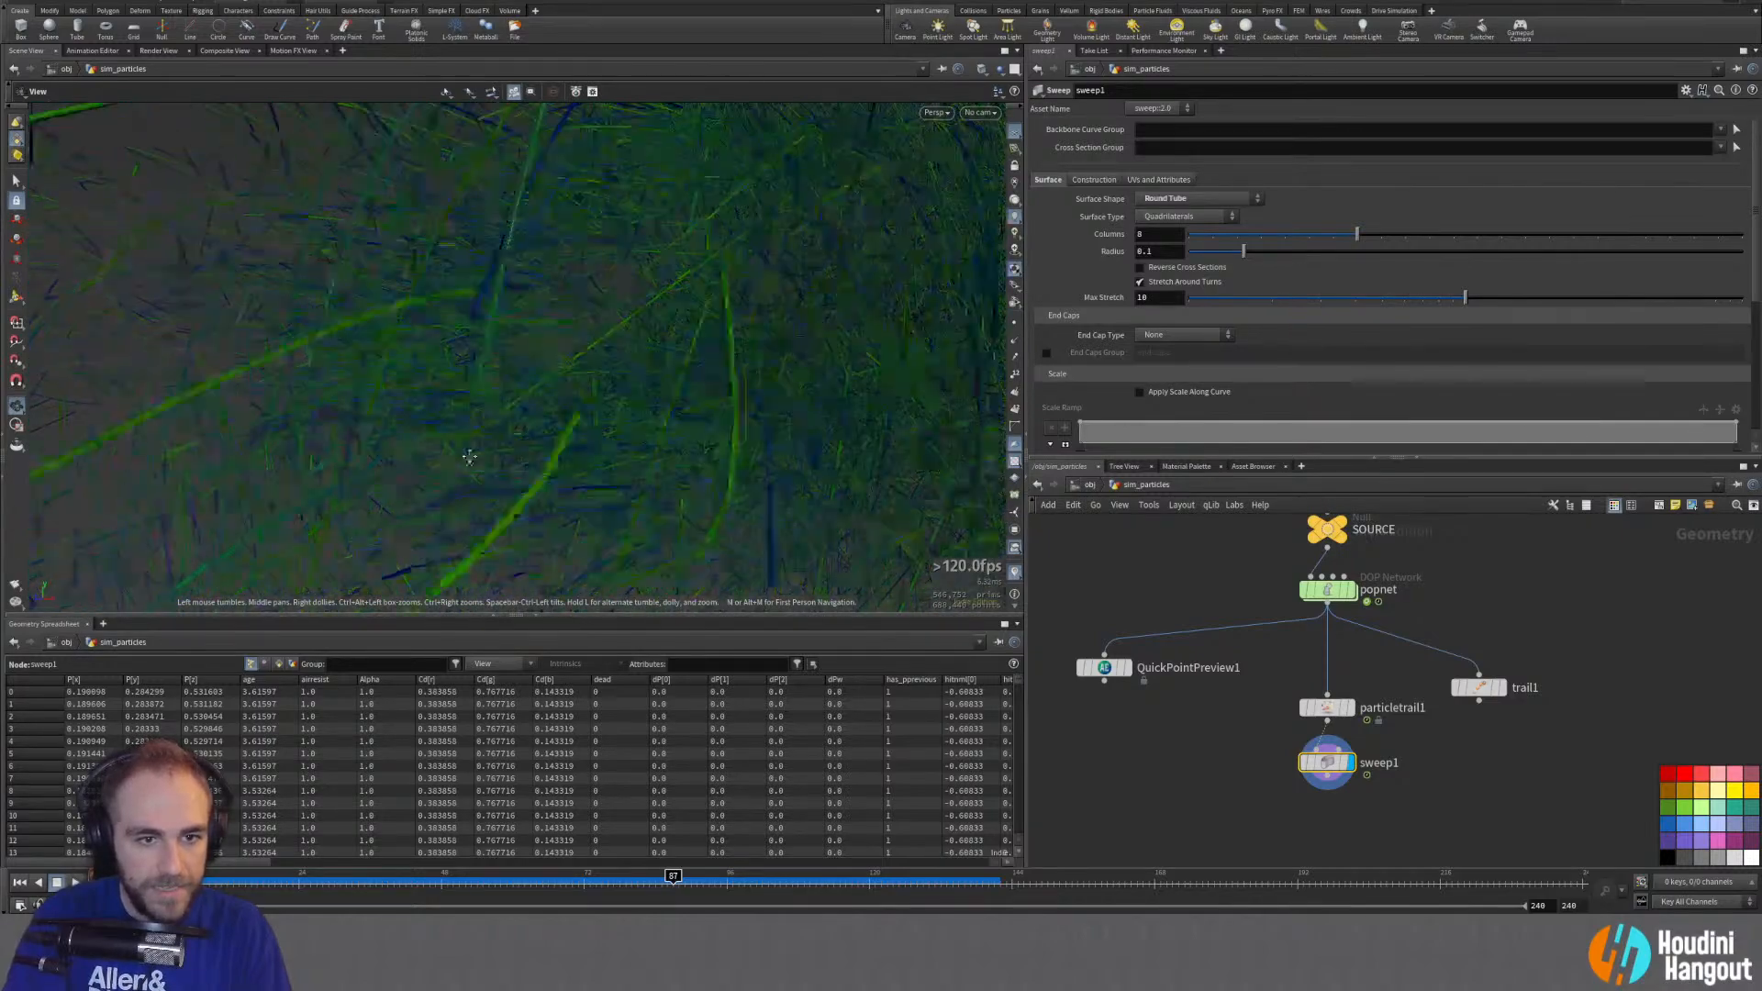
pyautogui.moveTo(351, 336); pyautogui.dragTo(414, 294, button='middle')
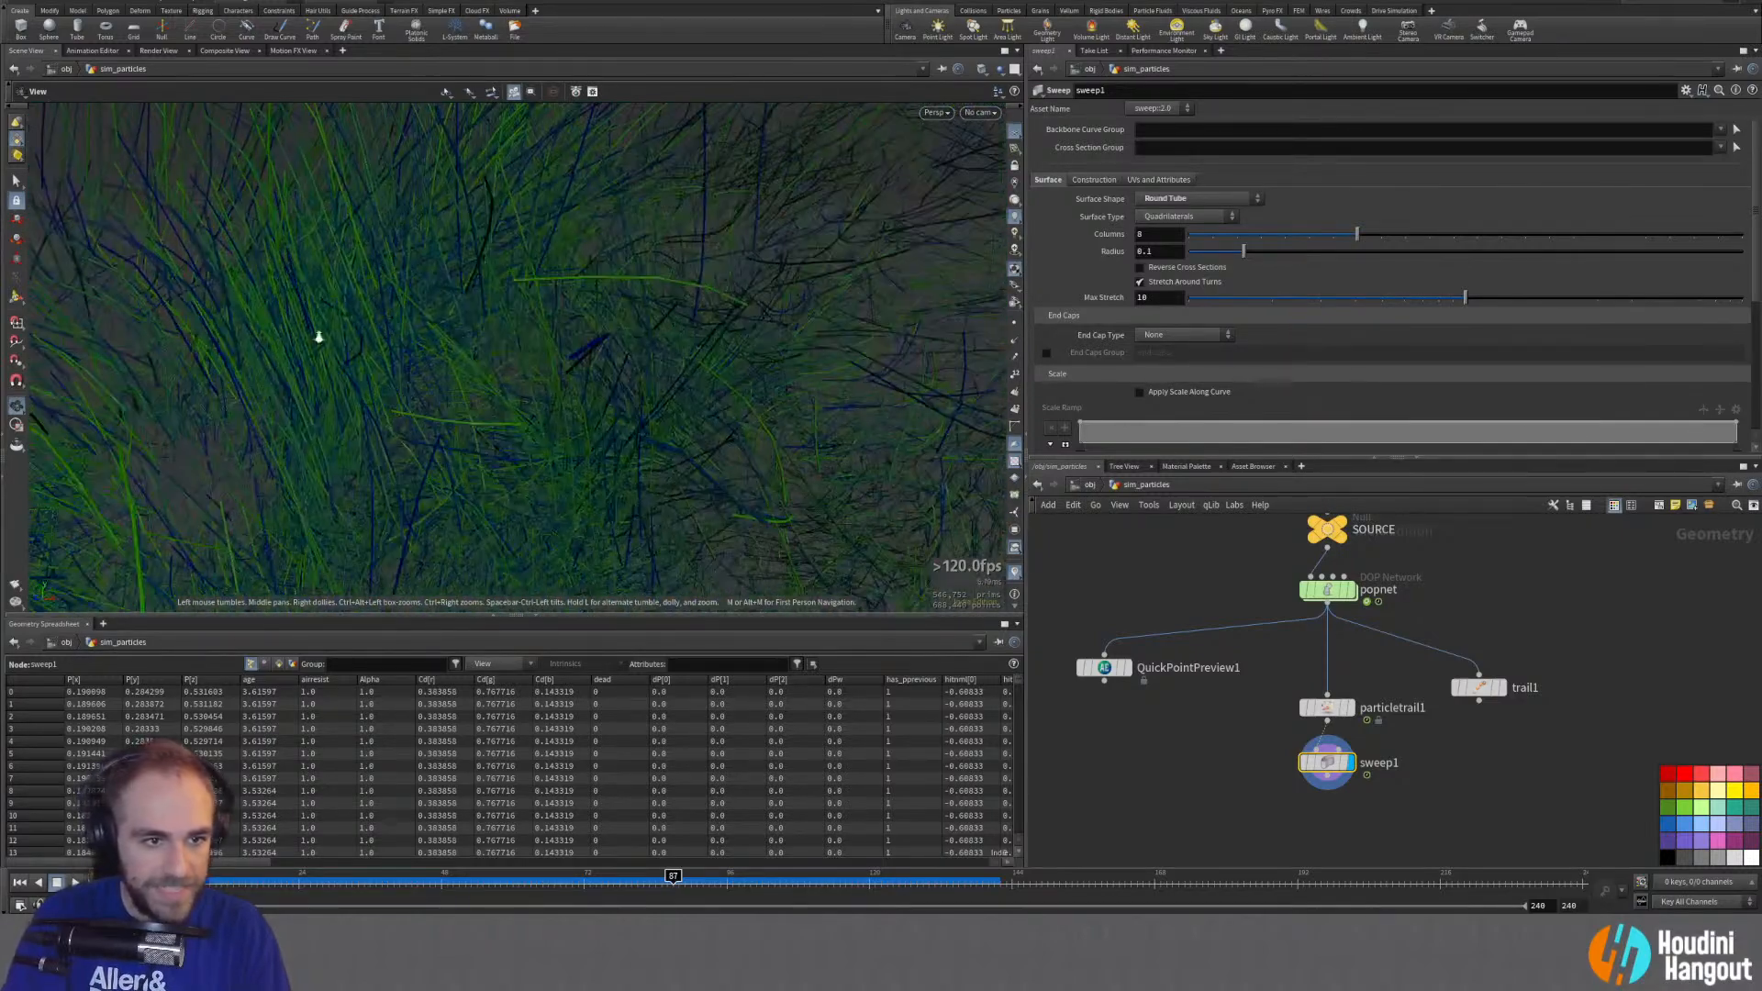
pyautogui.moveTo(319, 334); pyautogui.dragTo(444, 279)
pyautogui.moveTo(444, 279); pyautogui.dragTo(338, 362, button='right')
pyautogui.moveTo(338, 361); pyautogui.dragTo(514, 413)
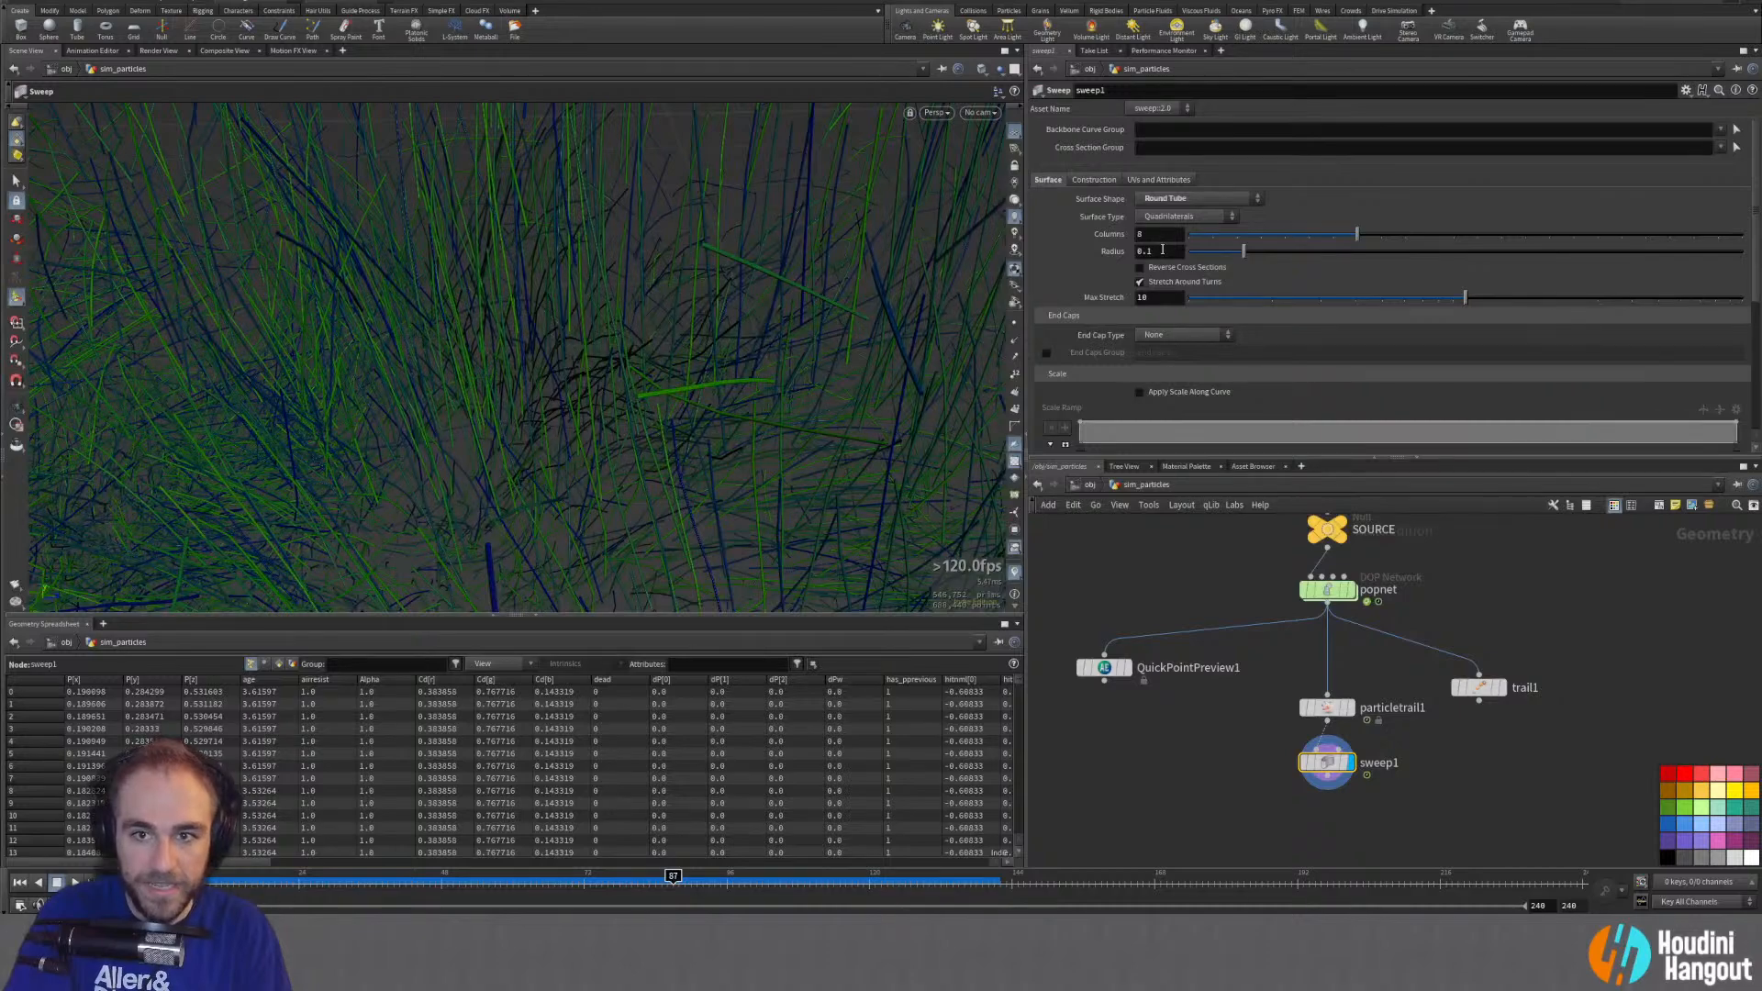
pyautogui.write('1')
pyautogui.press('Return')
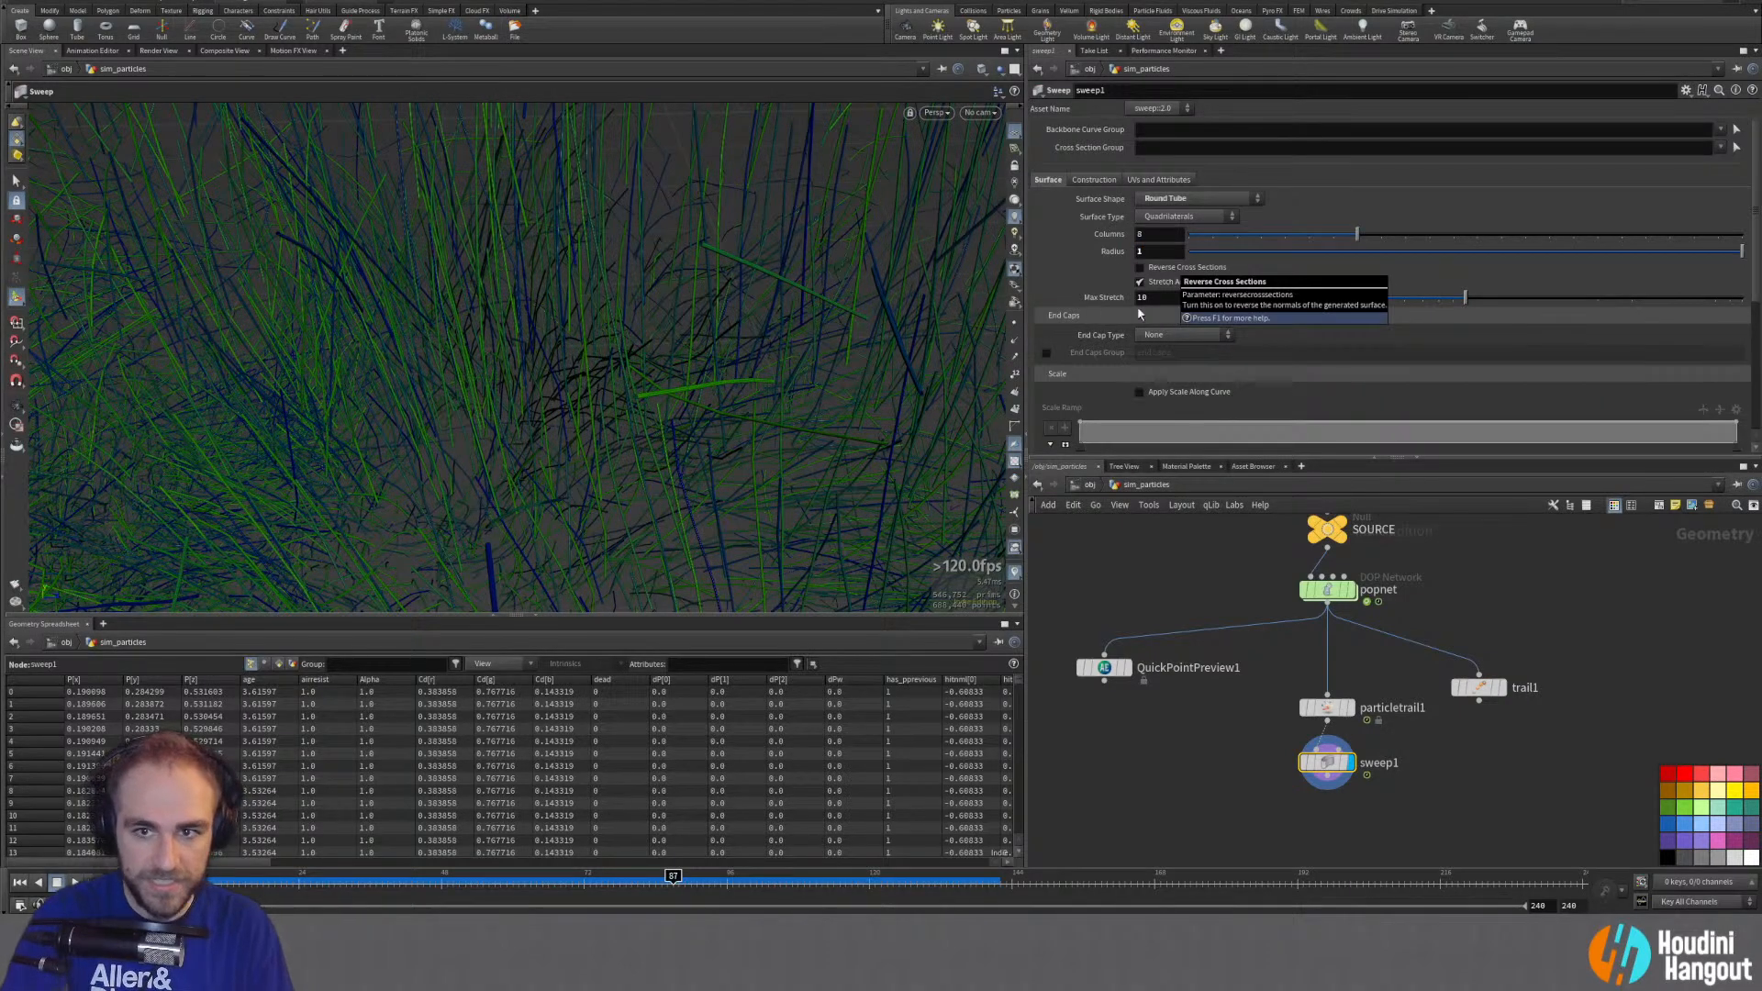
# Step: Set the radius of the sweep1 tubes to 0.5 after checking their thickness up close
pyautogui.moveTo(633, 399); pyautogui.dragTo(254, 378, button='right')
pyautogui.moveTo(254, 378); pyautogui.dragTo(322, 256)
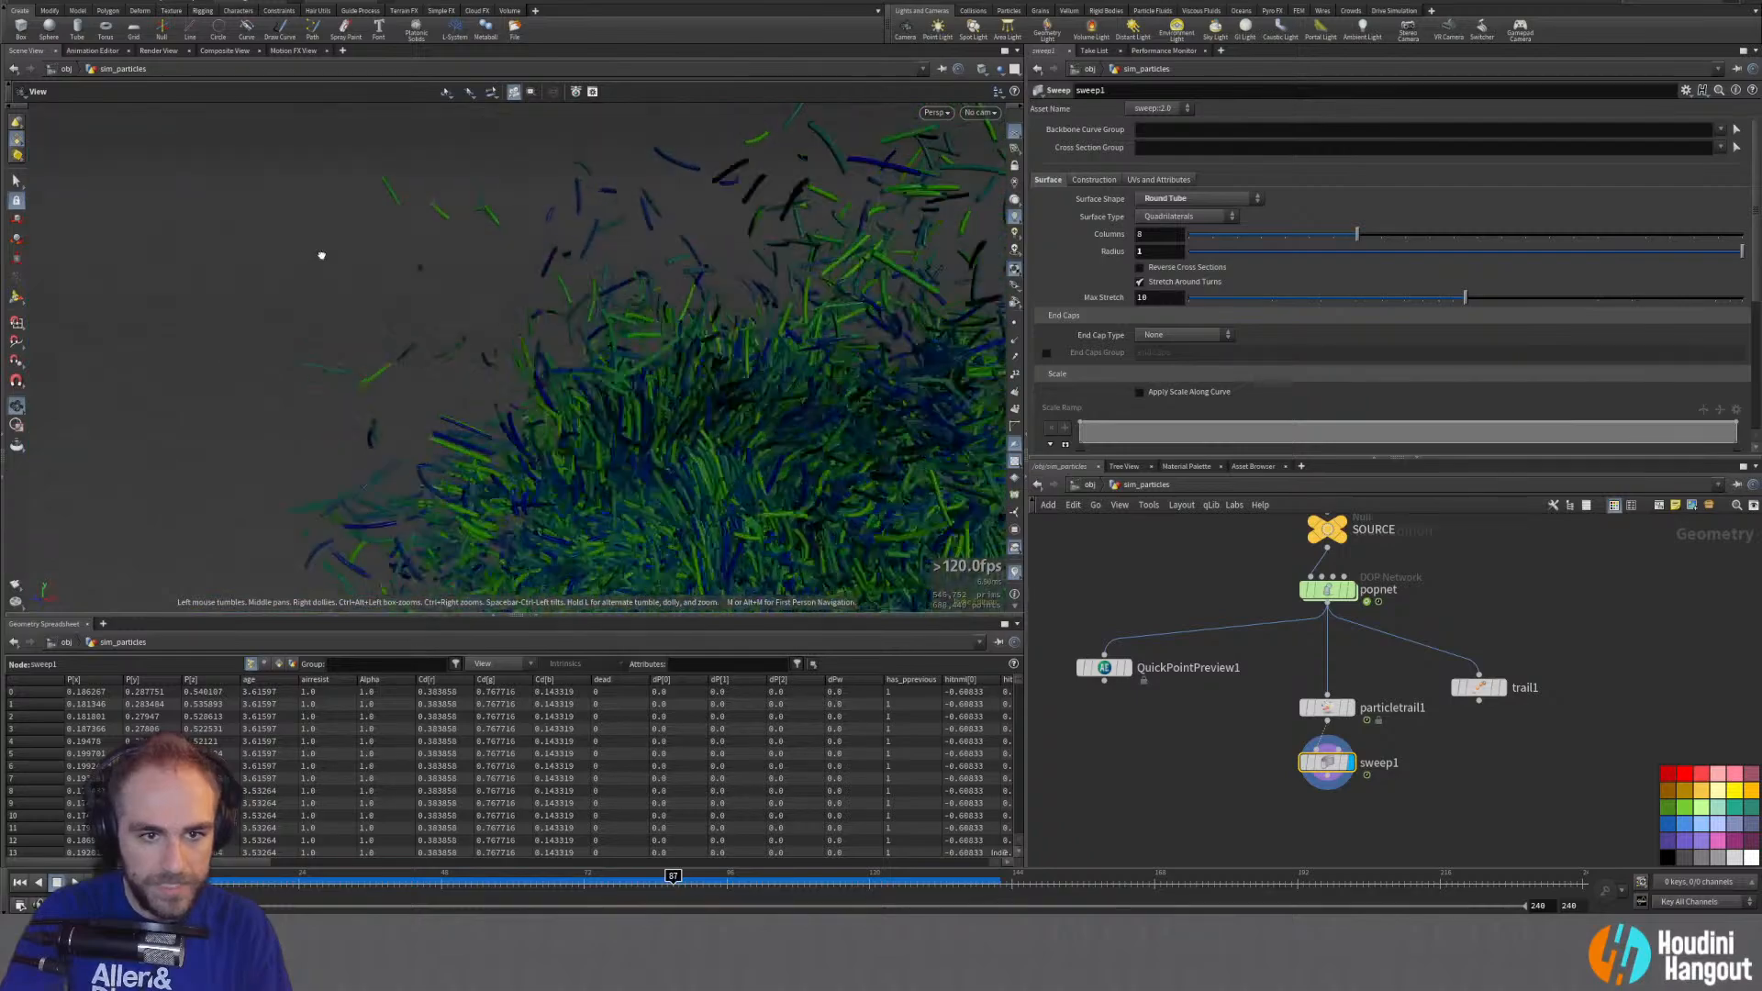
pyautogui.moveTo(322, 256); pyautogui.dragTo(597, 432, button='right')
pyautogui.moveTo(598, 432); pyautogui.dragTo(469, 314)
pyautogui.moveTo(469, 315); pyautogui.dragTo(526, 342, button='right')
pyautogui.moveTo(526, 341); pyautogui.dragTo(627, 404)
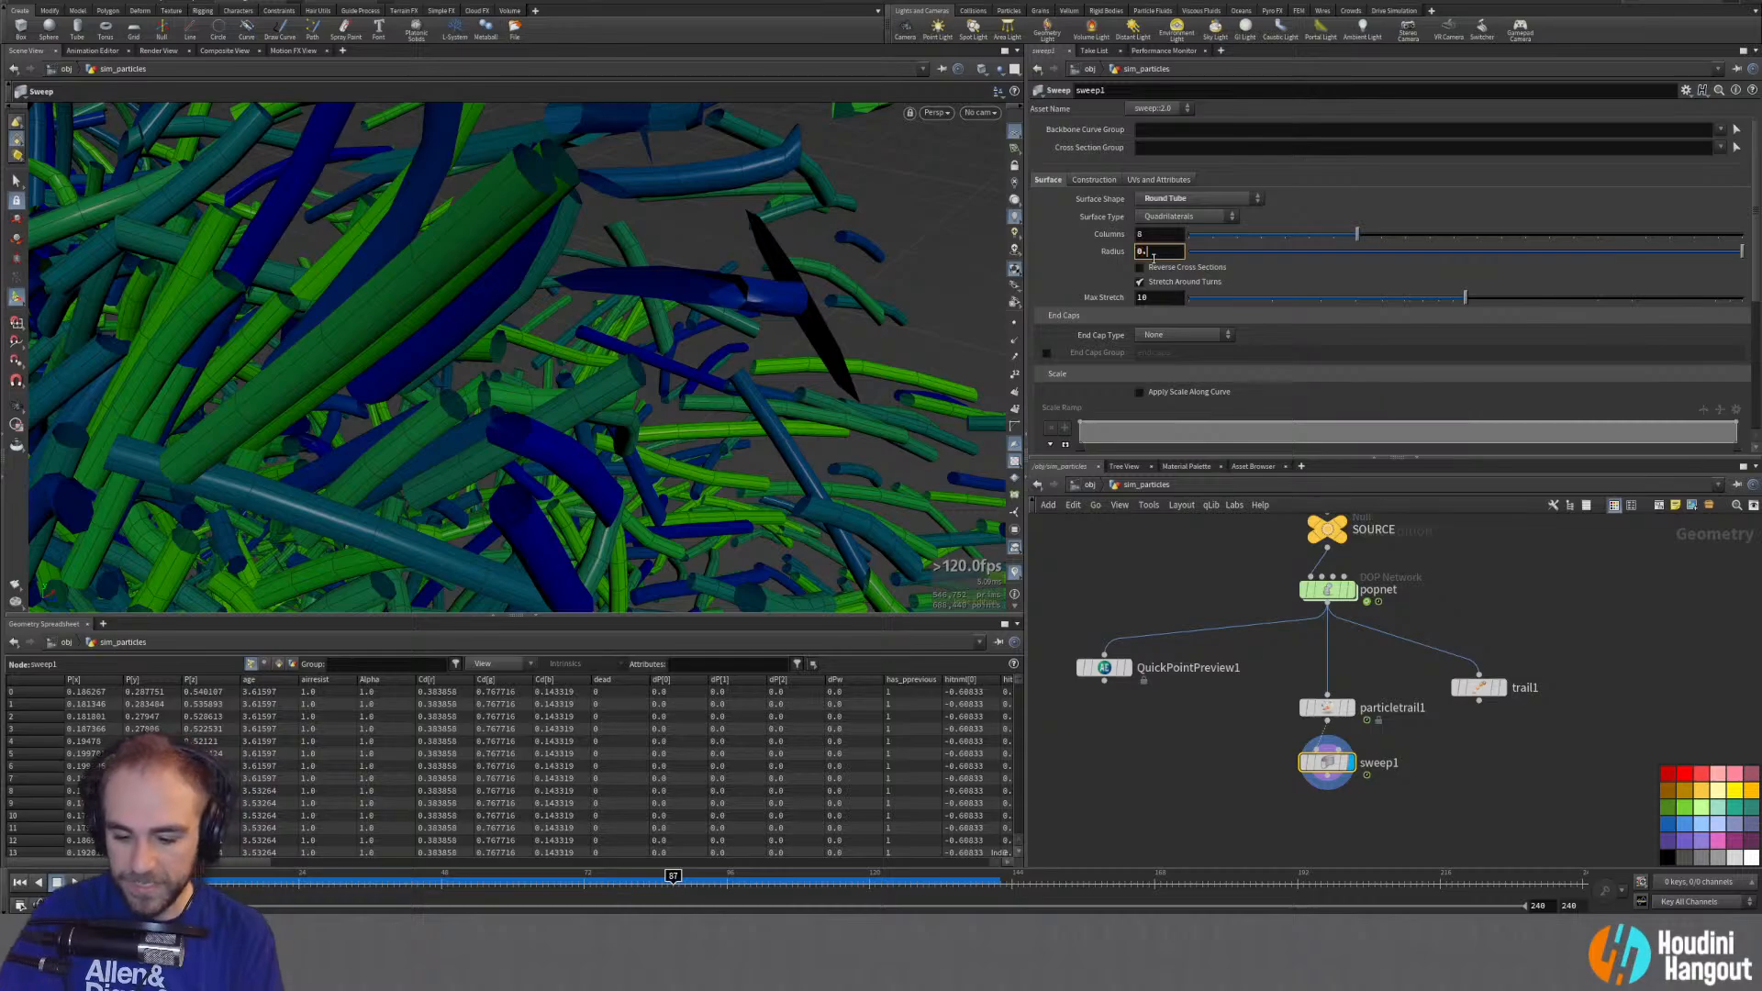
pyautogui.moveTo(582, 361); pyautogui.dragTo(539, 374)
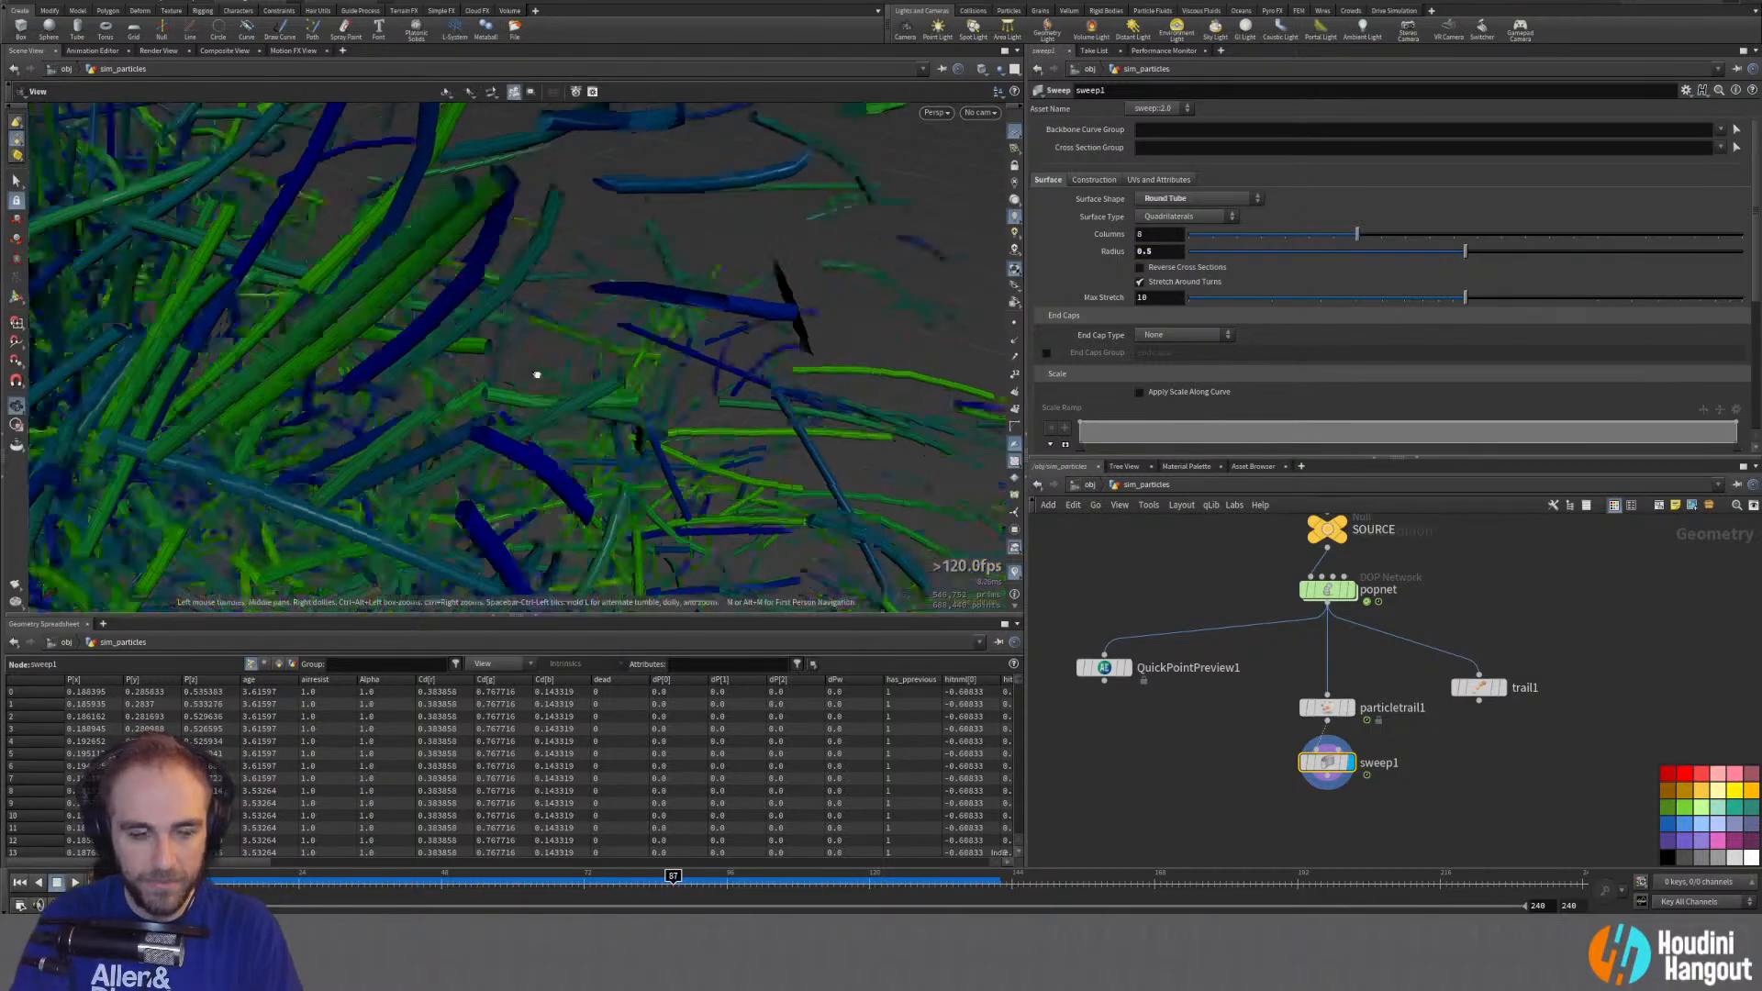
# Step: Examine the thickness and shape of the swept tubes from several distances and angles
pyautogui.moveTo(539, 374); pyautogui.dragTo(387, 332, button='right')
pyautogui.moveTo(387, 331); pyautogui.dragTo(522, 304)
pyautogui.moveTo(615, 269); pyautogui.dragTo(462, 408, button='right')
pyautogui.moveTo(462, 407); pyautogui.dragTo(541, 386)
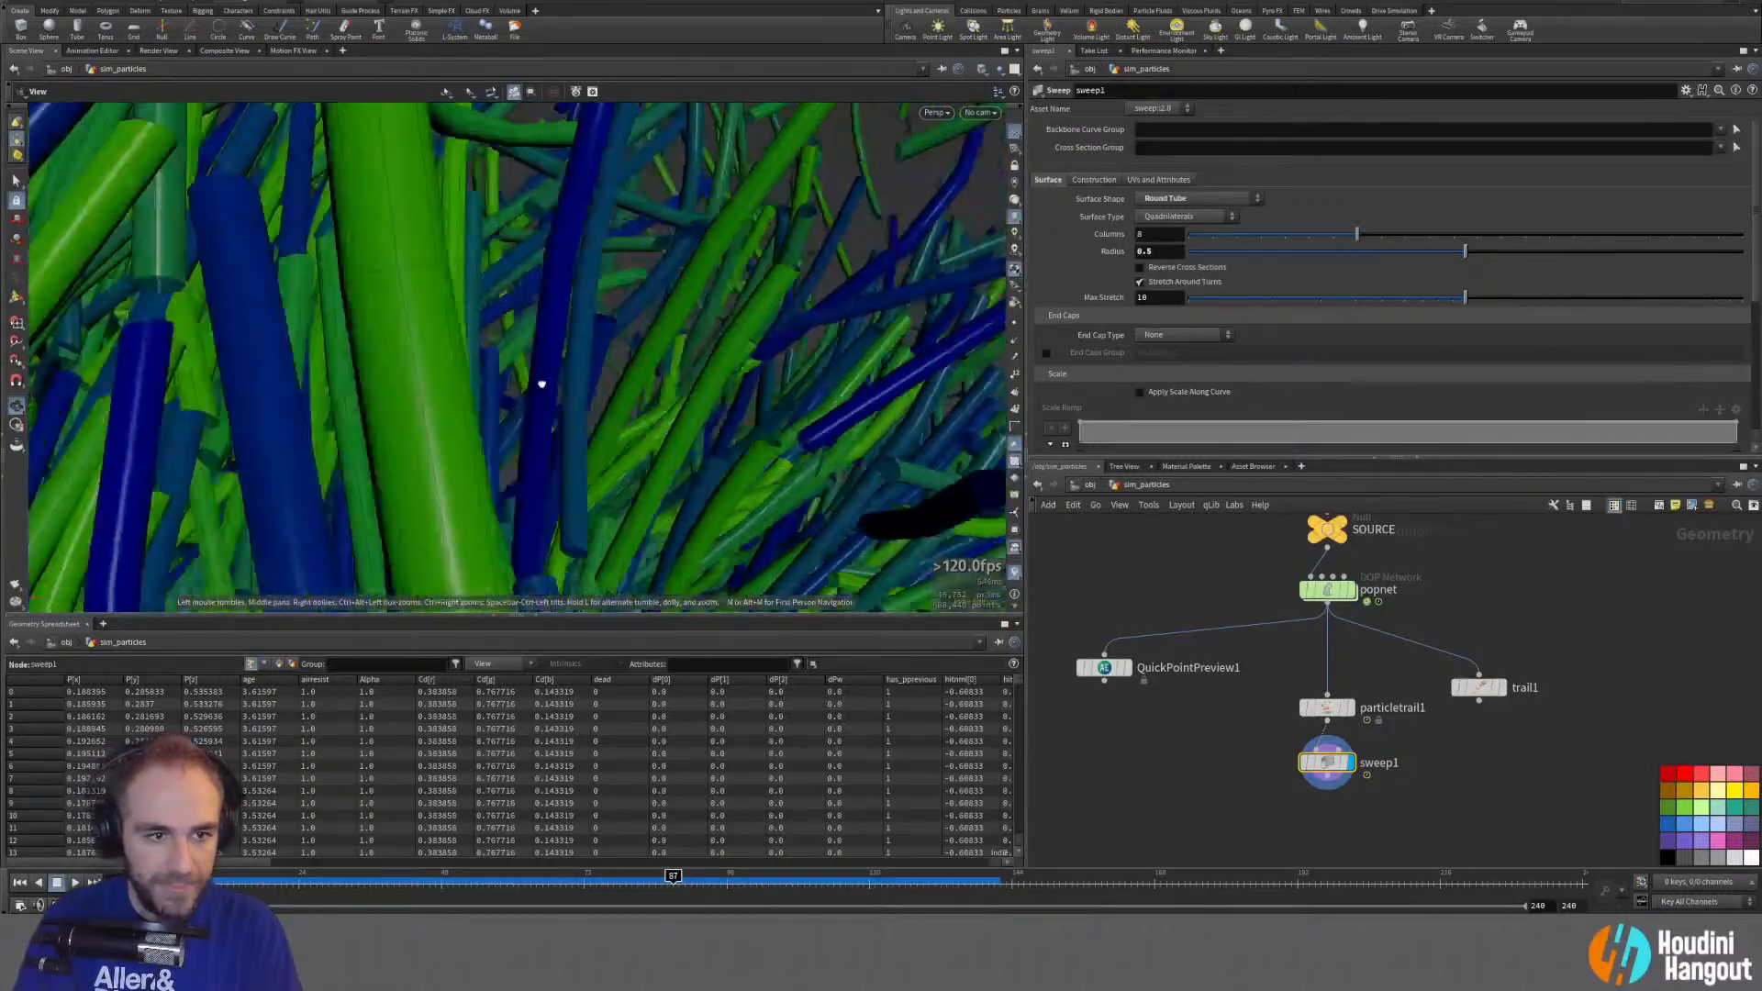
pyautogui.moveTo(541, 386); pyautogui.dragTo(553, 387, button='right')
pyautogui.moveTo(552, 388); pyautogui.dragTo(458, 399)
pyautogui.moveTo(458, 399); pyautogui.dragTo(331, 390, button='right')
pyautogui.moveTo(331, 390); pyautogui.dragTo(464, 368)
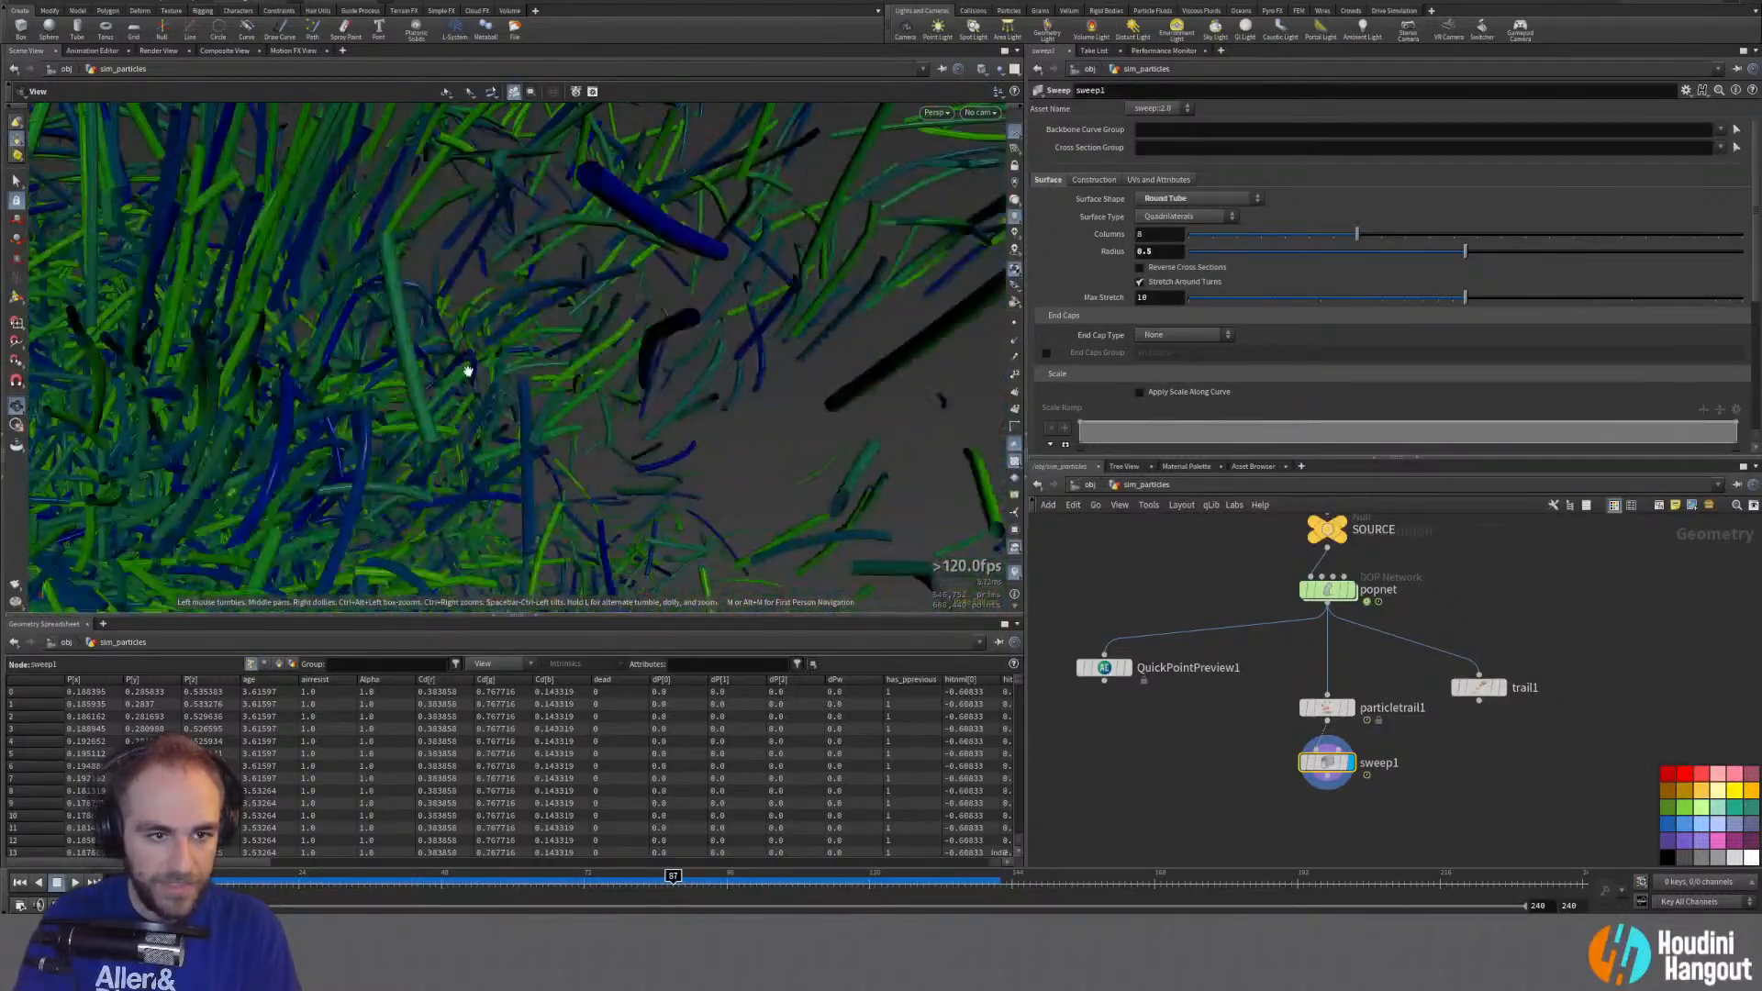
pyautogui.moveTo(464, 368); pyautogui.dragTo(397, 421, button='right')
pyautogui.moveTo(397, 421); pyautogui.dragTo(540, 370)
pyautogui.moveTo(540, 369); pyautogui.dragTo(480, 374, button='right')
pyautogui.moveTo(480, 375); pyautogui.dragTo(876, 354)
pyautogui.press('Return')
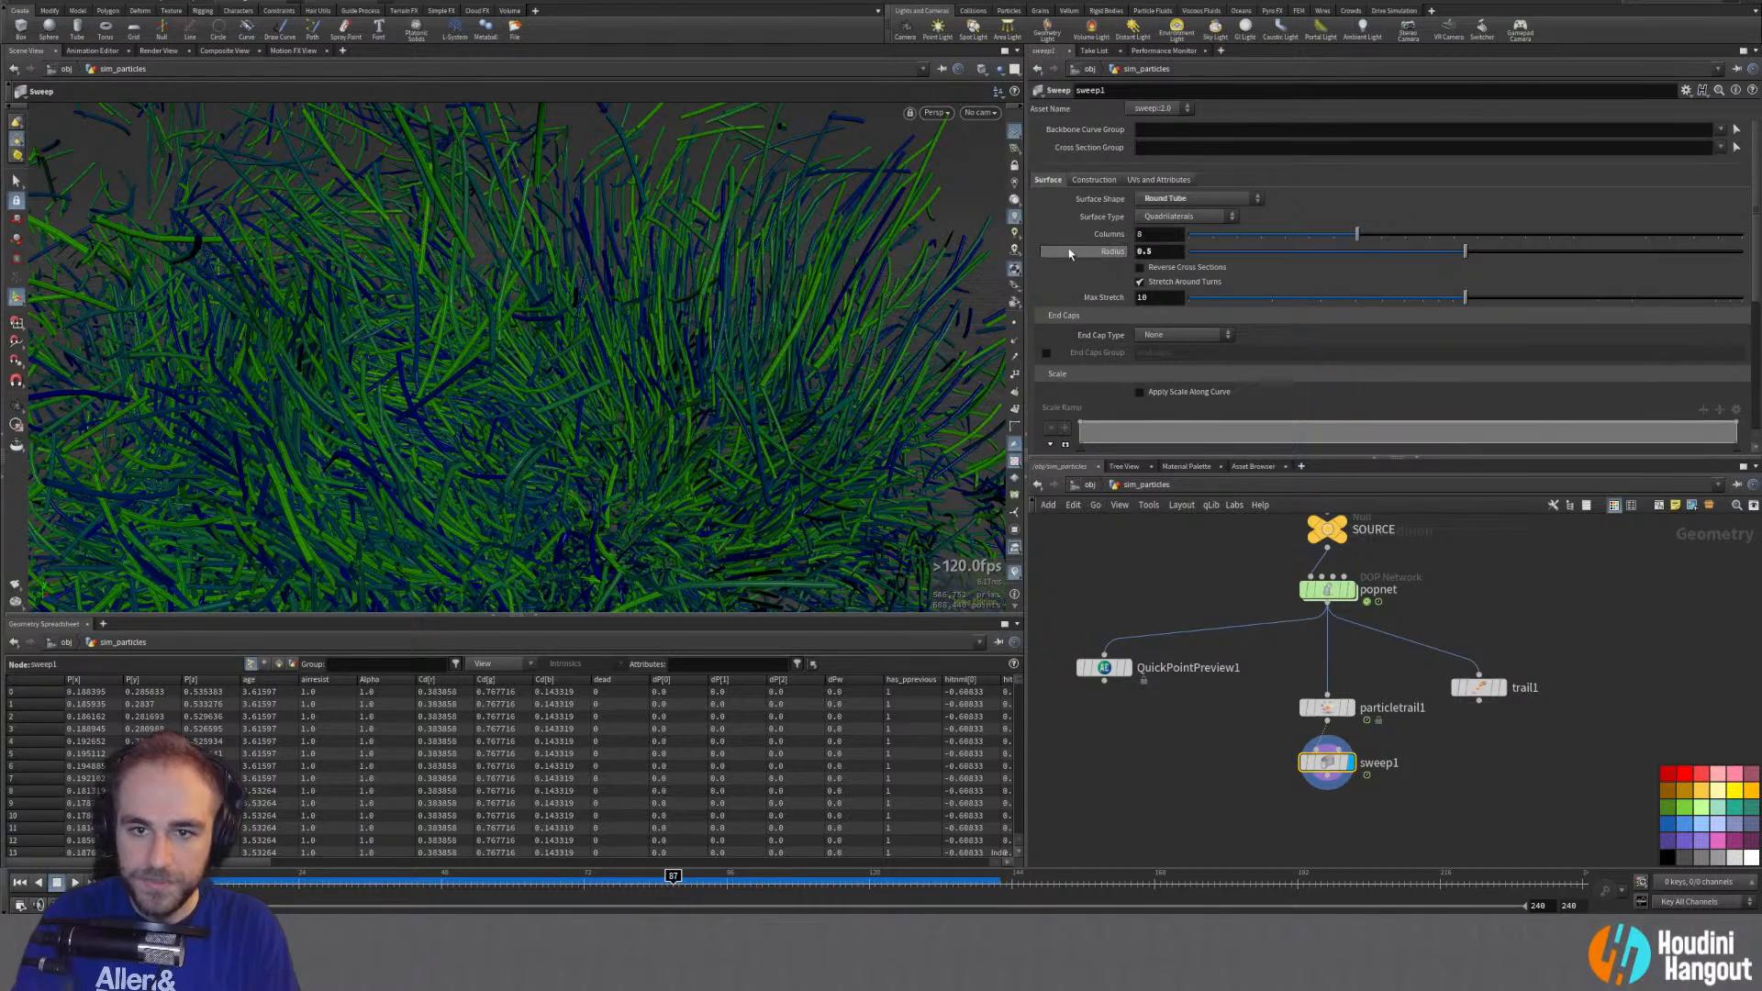
# Step: Close the tube ends of sweep1 with the Single Polygon end cap type and inspect them
pyautogui.click(1211, 335)
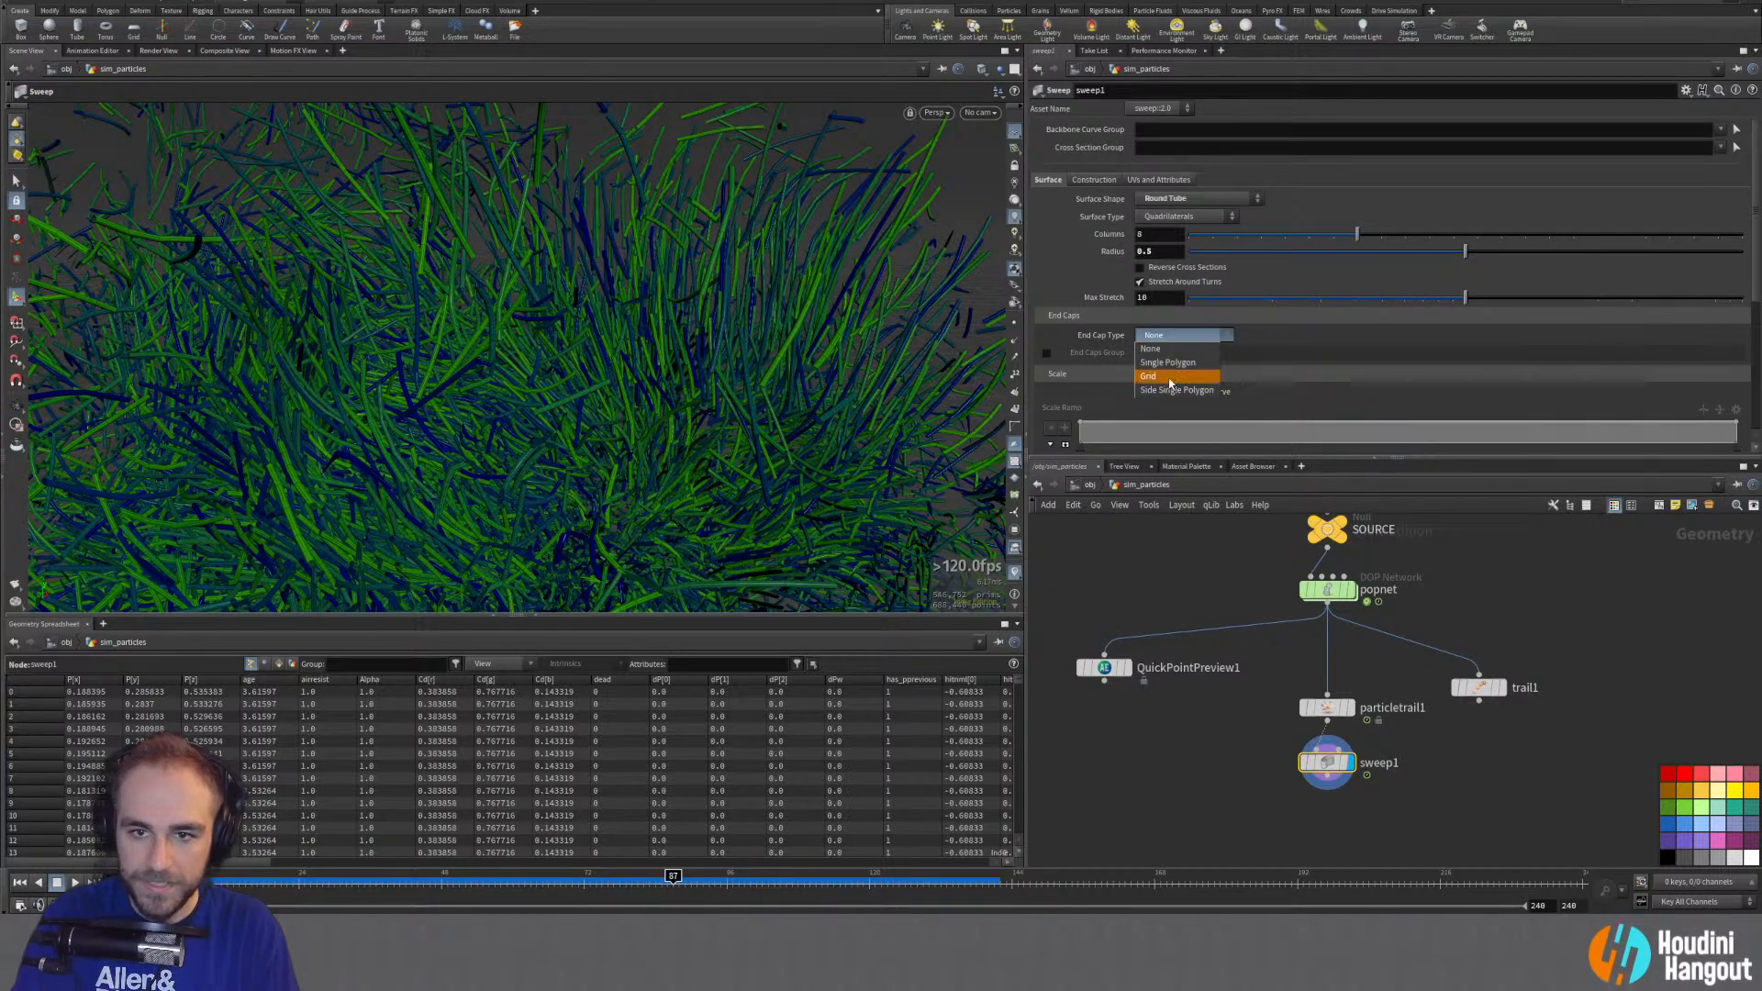
pyautogui.click(1168, 362)
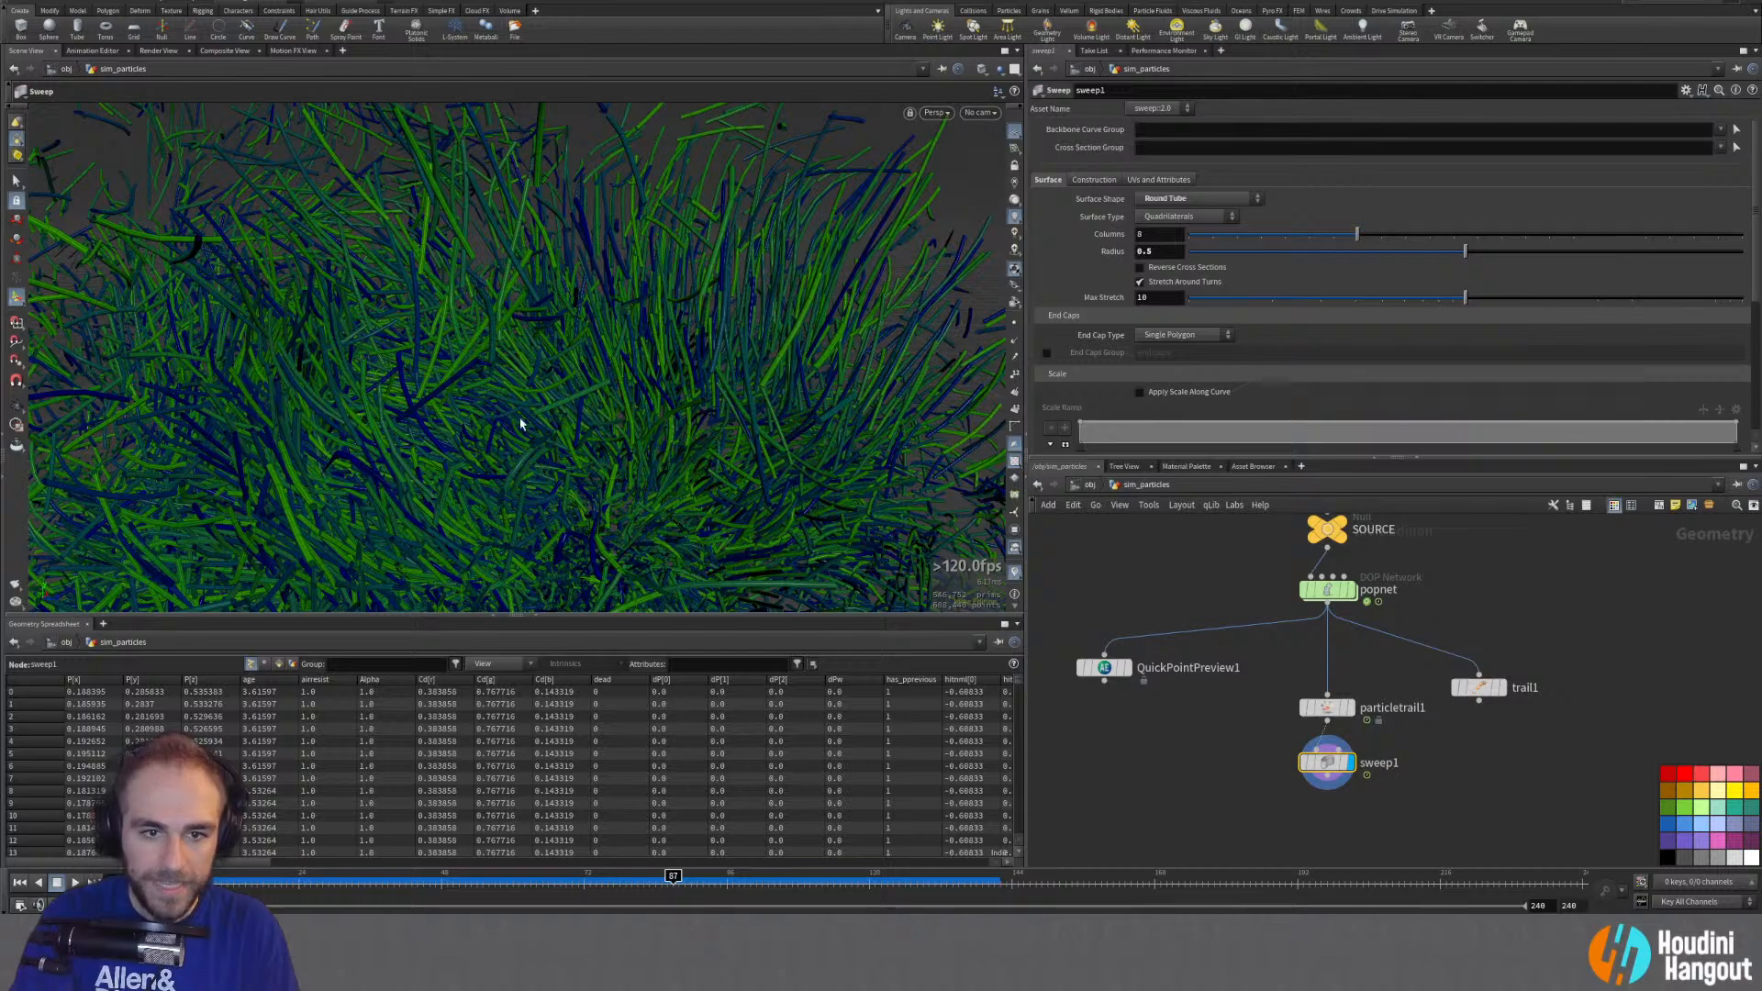
pyautogui.keyDown('alt'); pyautogui.moveTo(520, 419); pyautogui.dragTo(517, 419); pyautogui.keyUp('alt')
pyautogui.moveTo(644, 364); pyautogui.dragTo(872, 383)
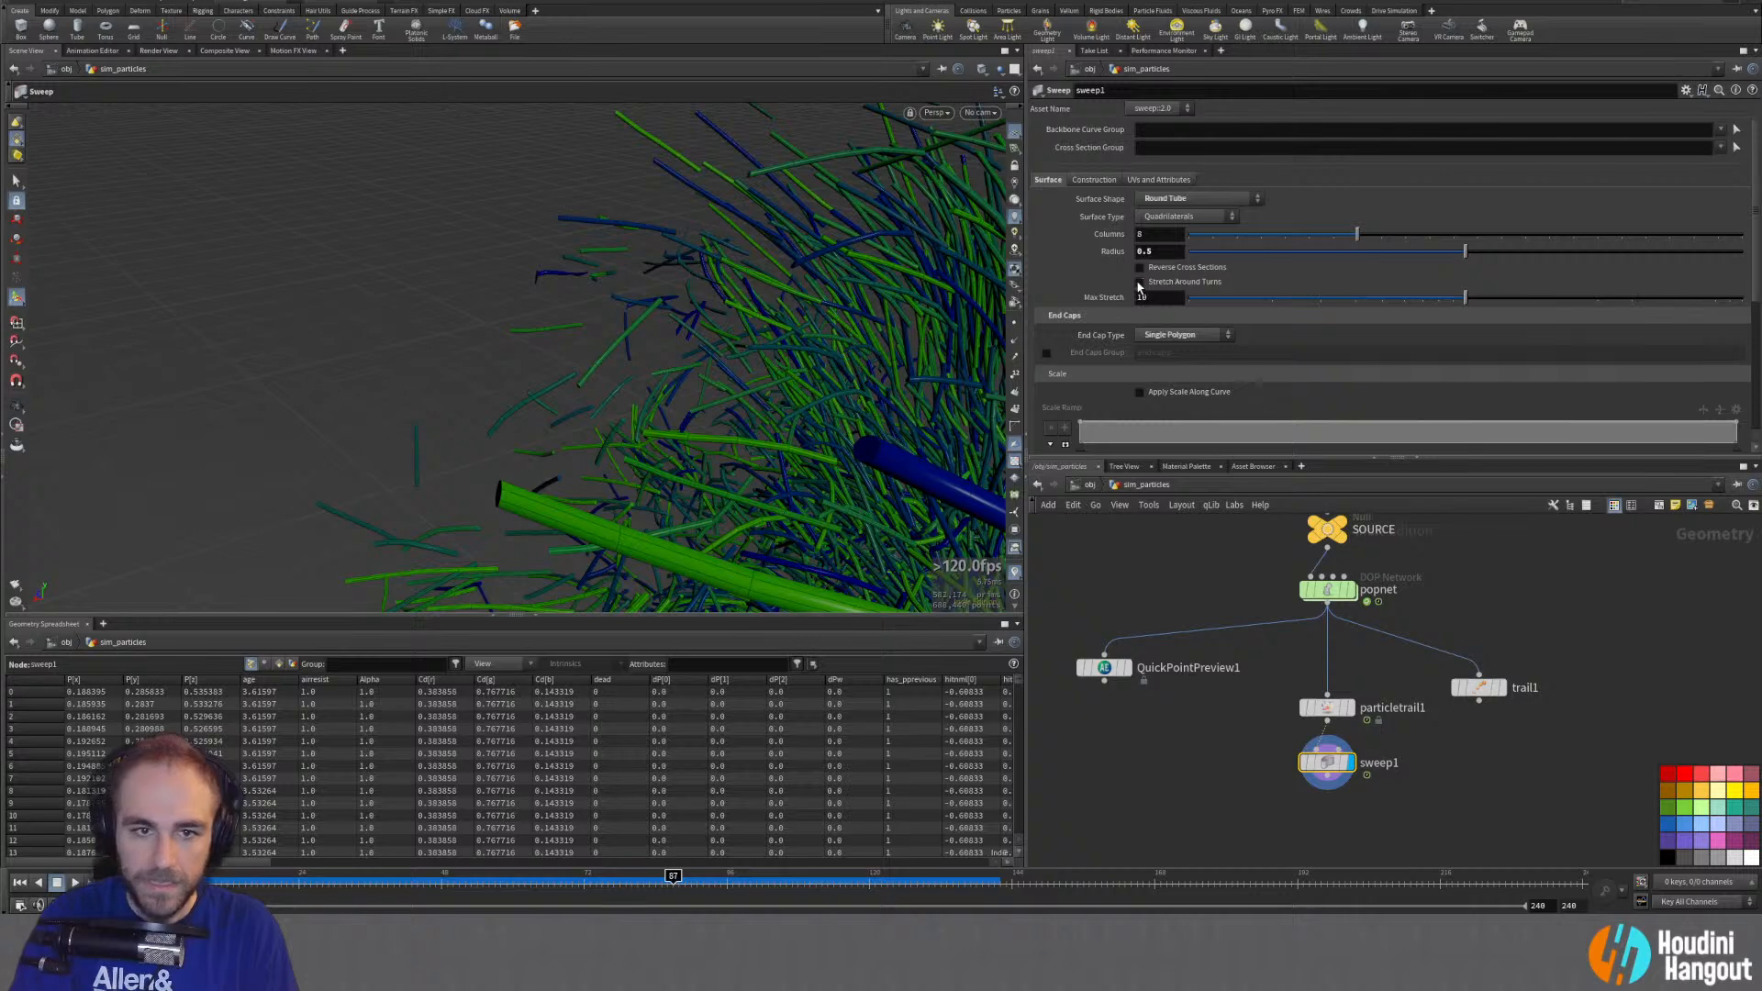
# Step: Toggle Stretch Around Turns off and back on, and review sweep1's scale, rotation, construction and UV settings
pyautogui.click(1139, 284)
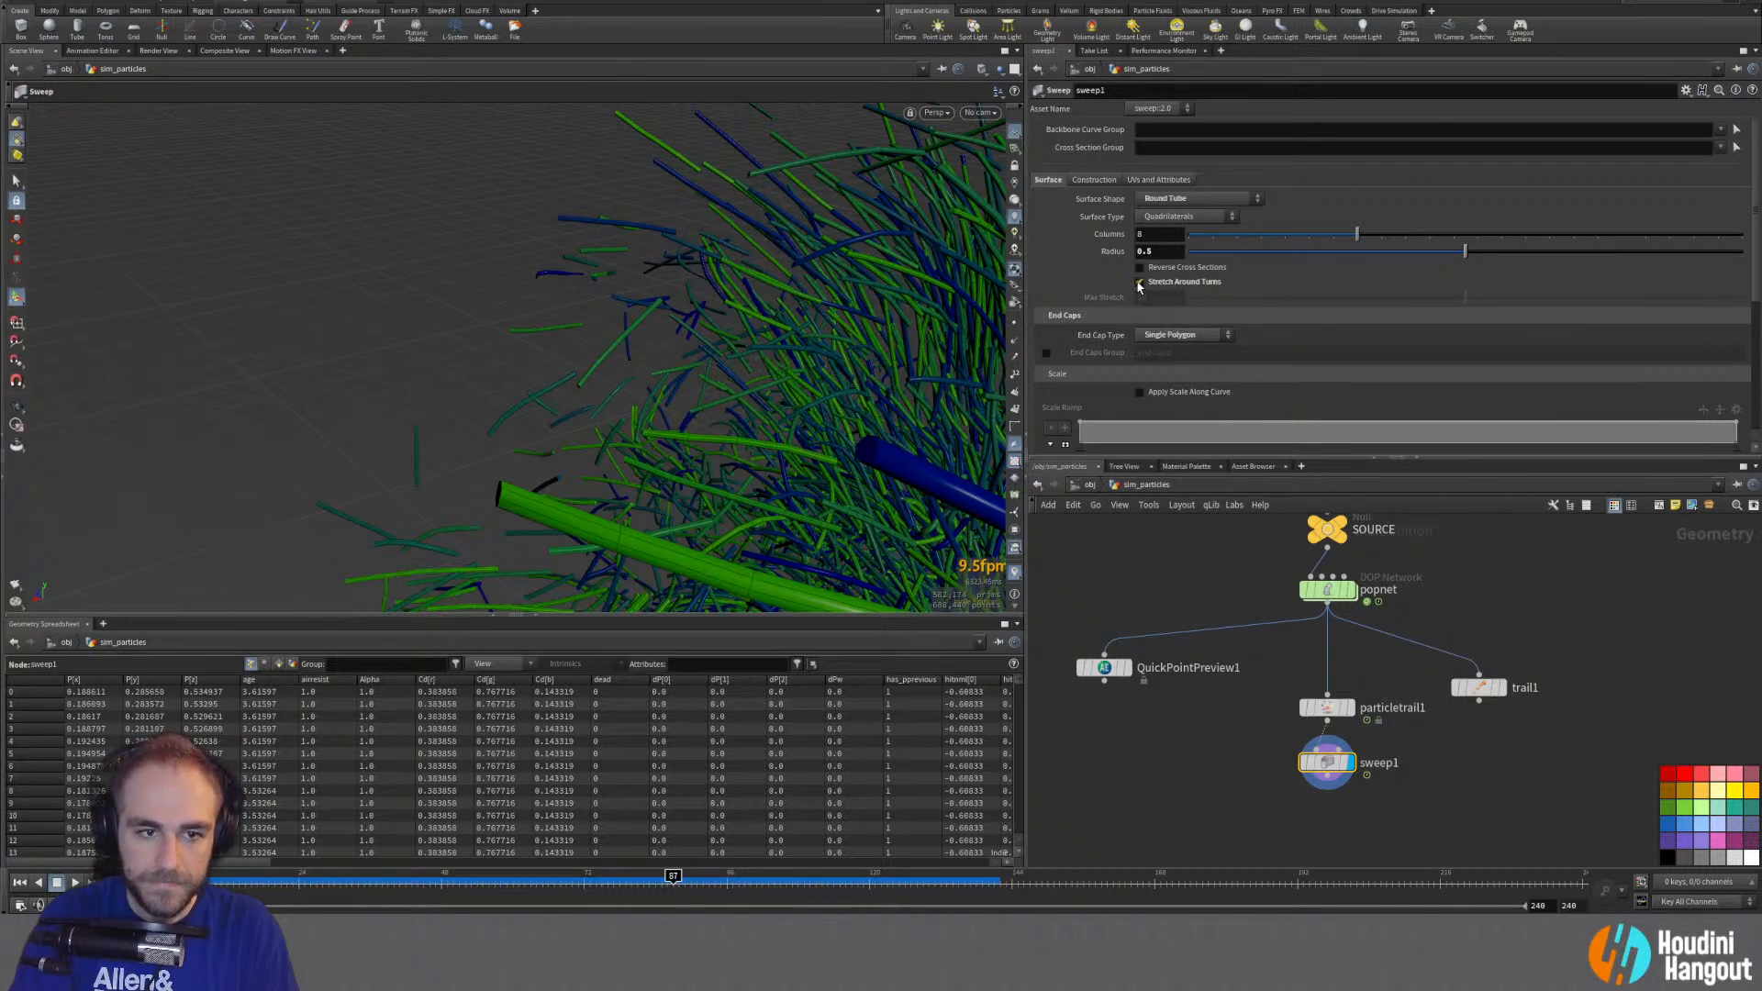
pyautogui.click(1139, 283)
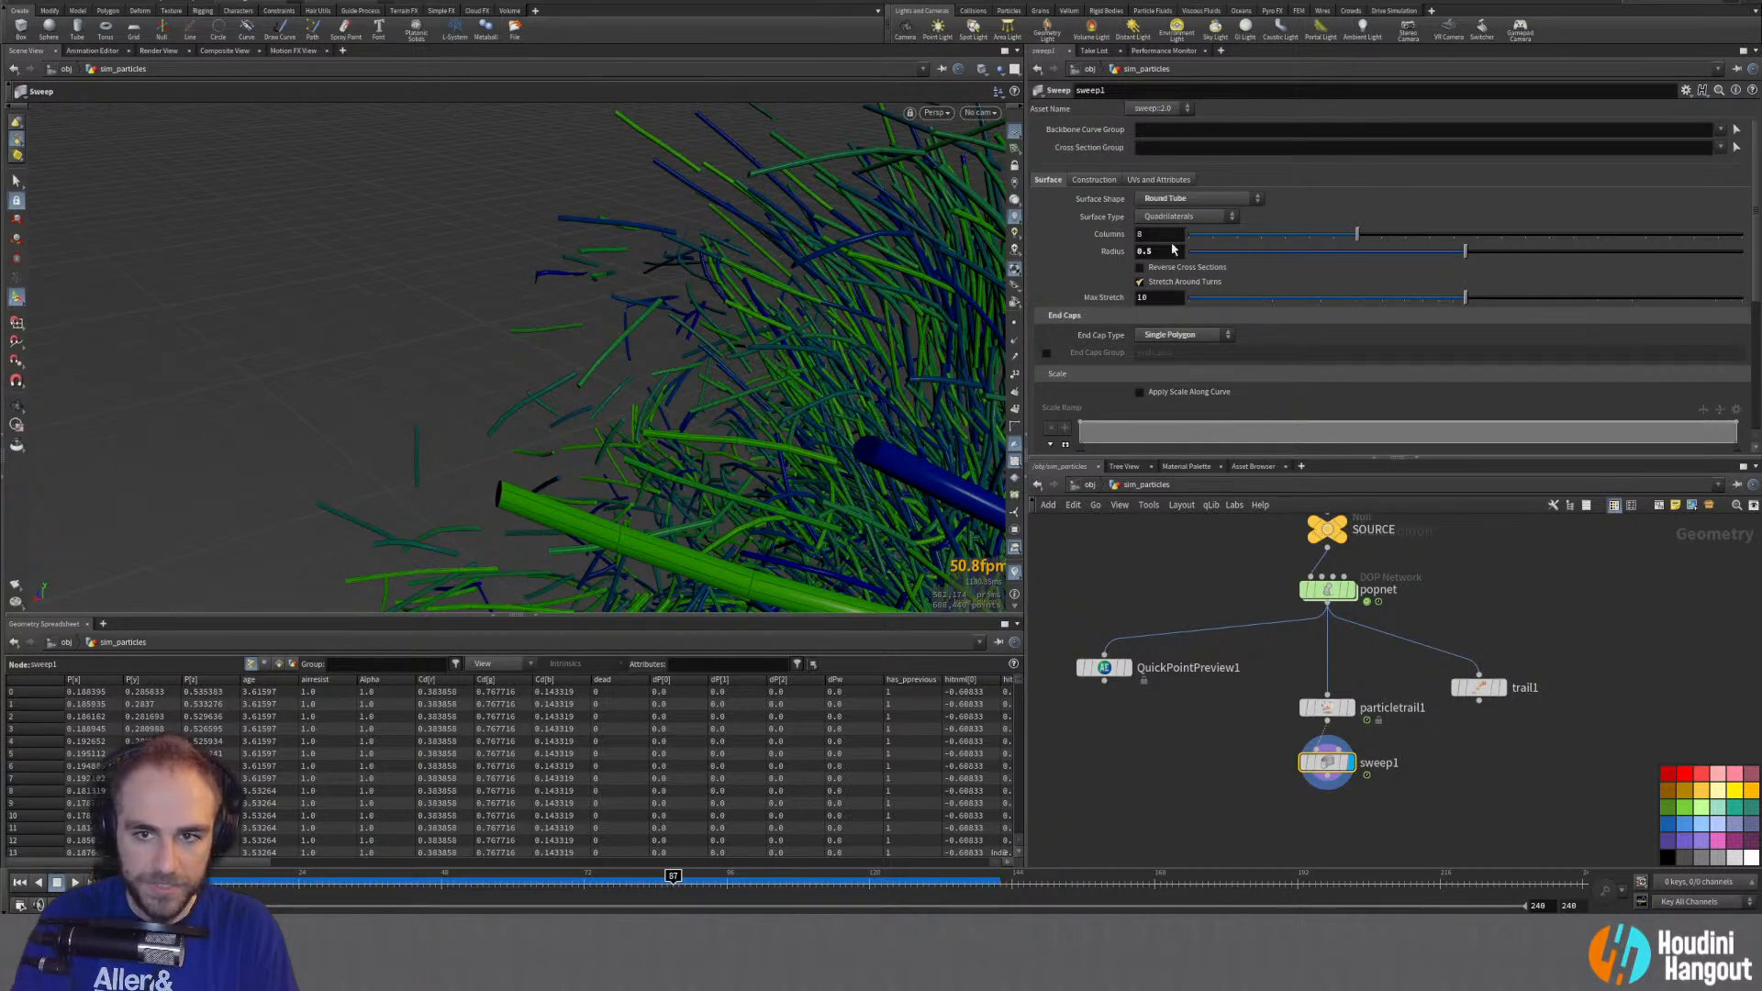
pyautogui.scroll(-2, 1051, 286)
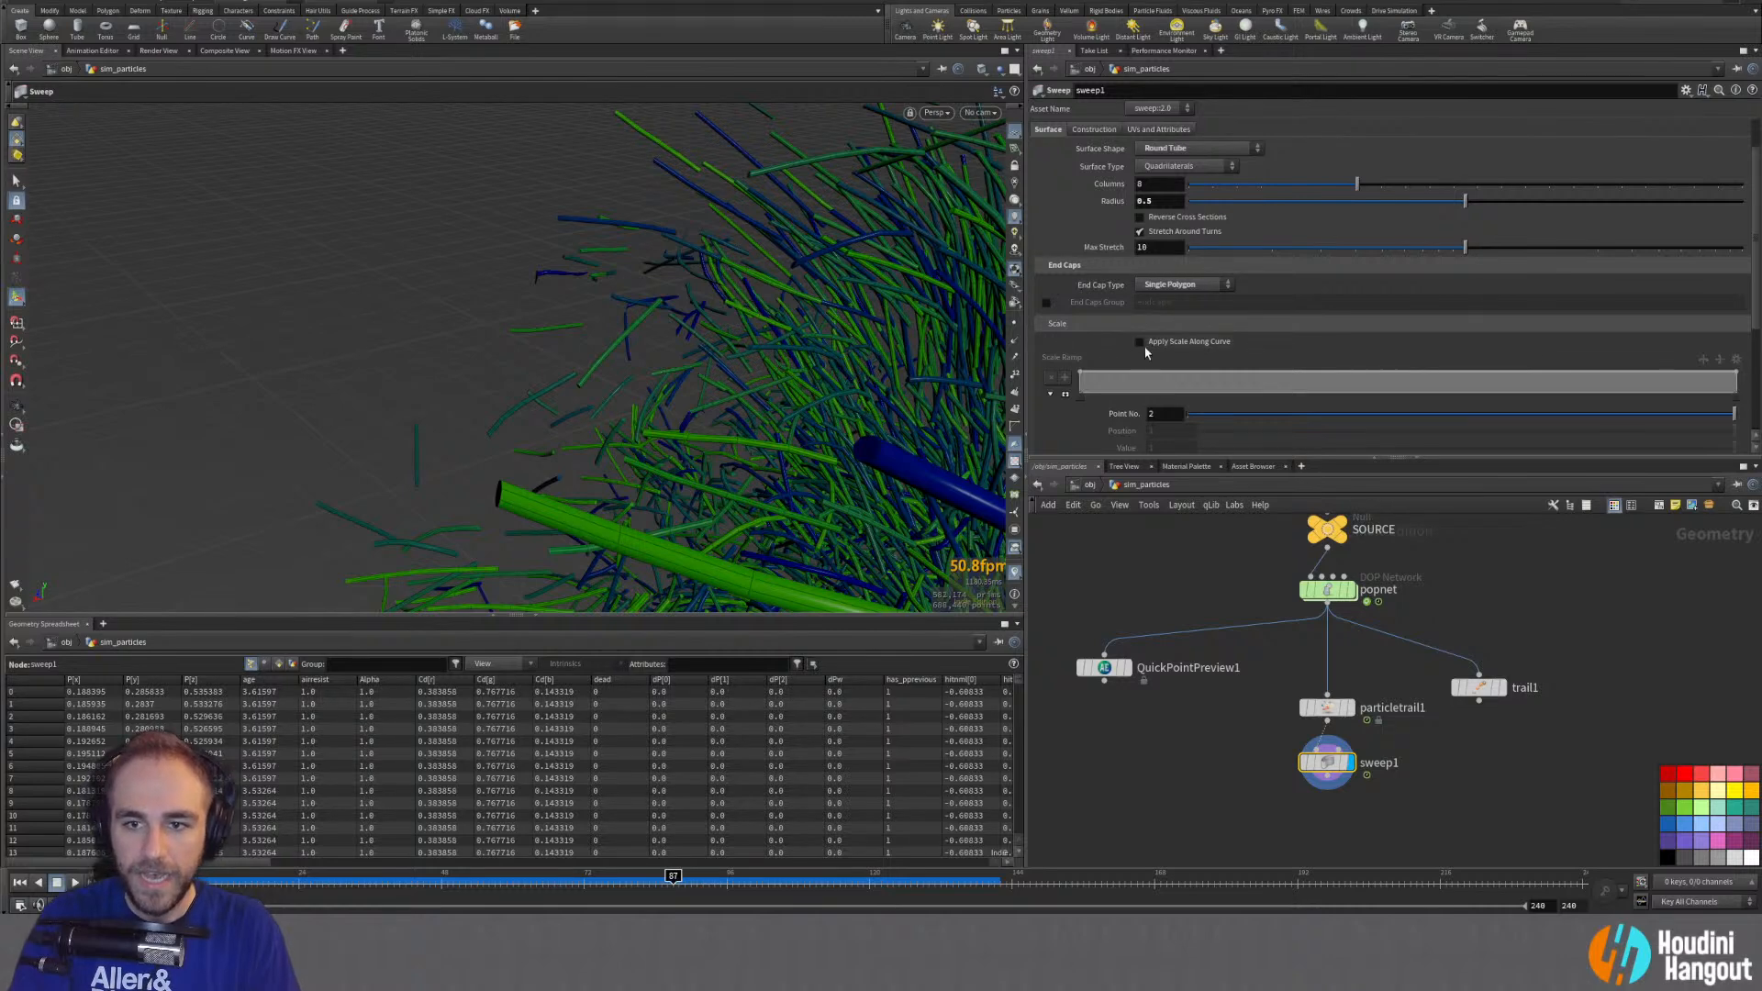
pyautogui.scroll(-5, 1071, 360)
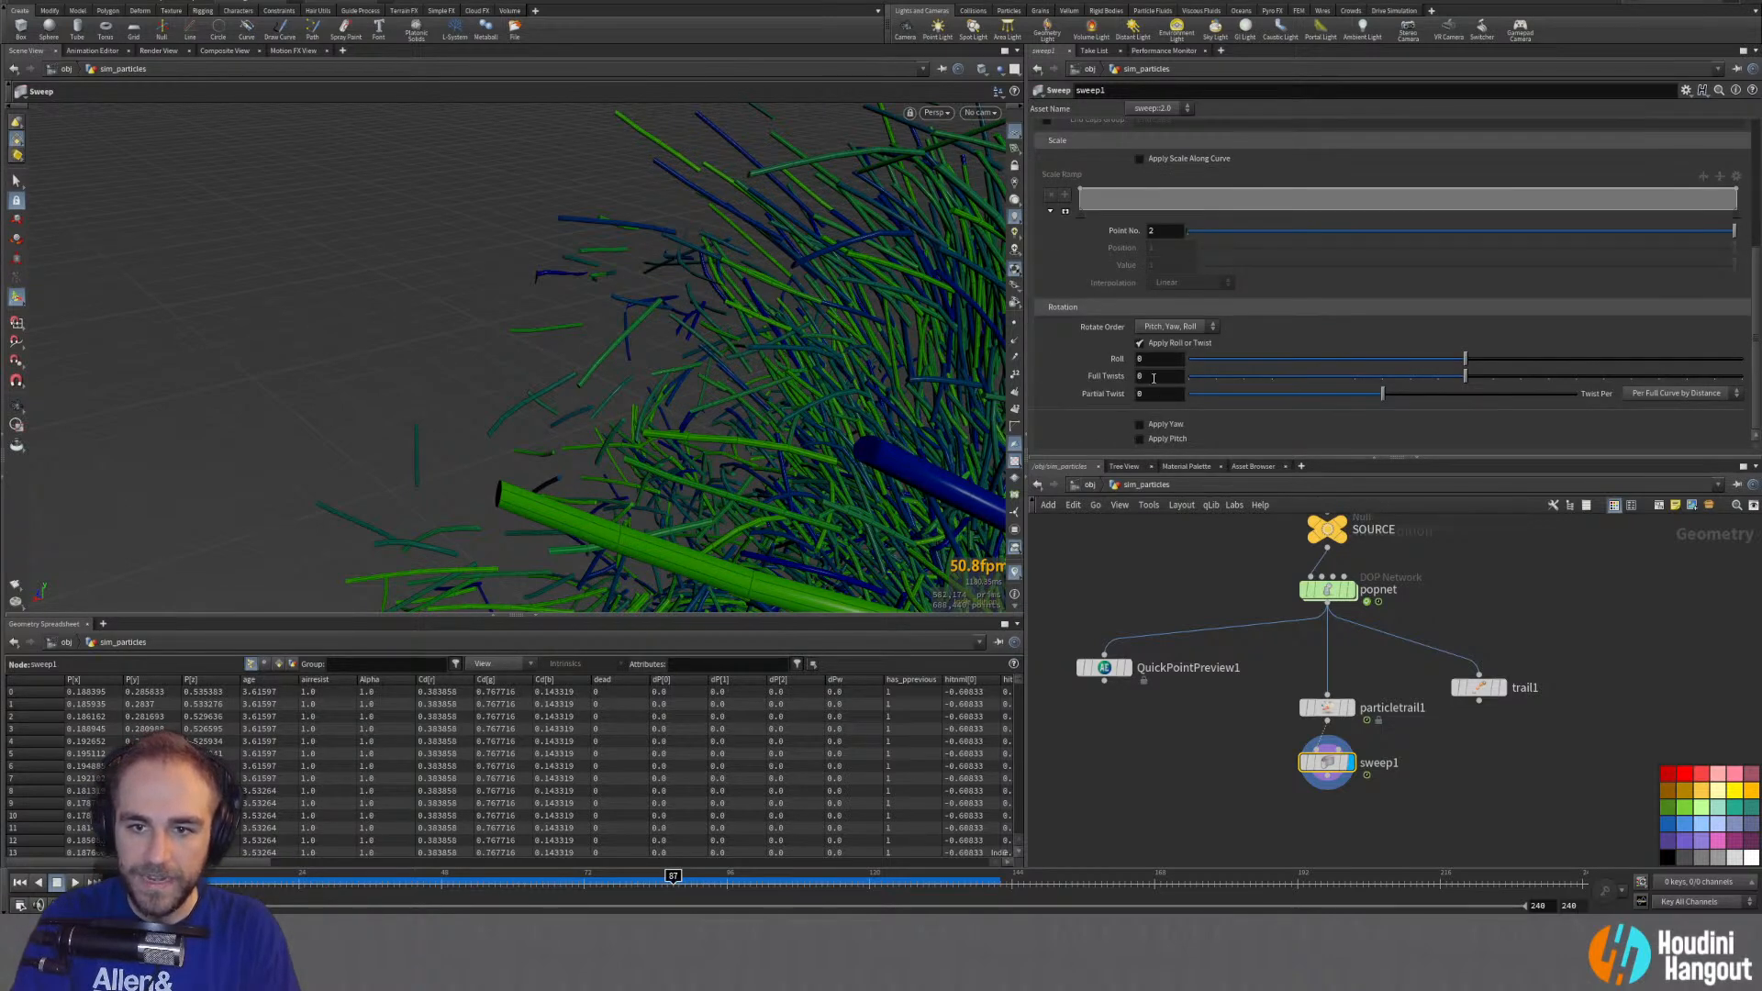
pyautogui.scroll(6, 1069, 389)
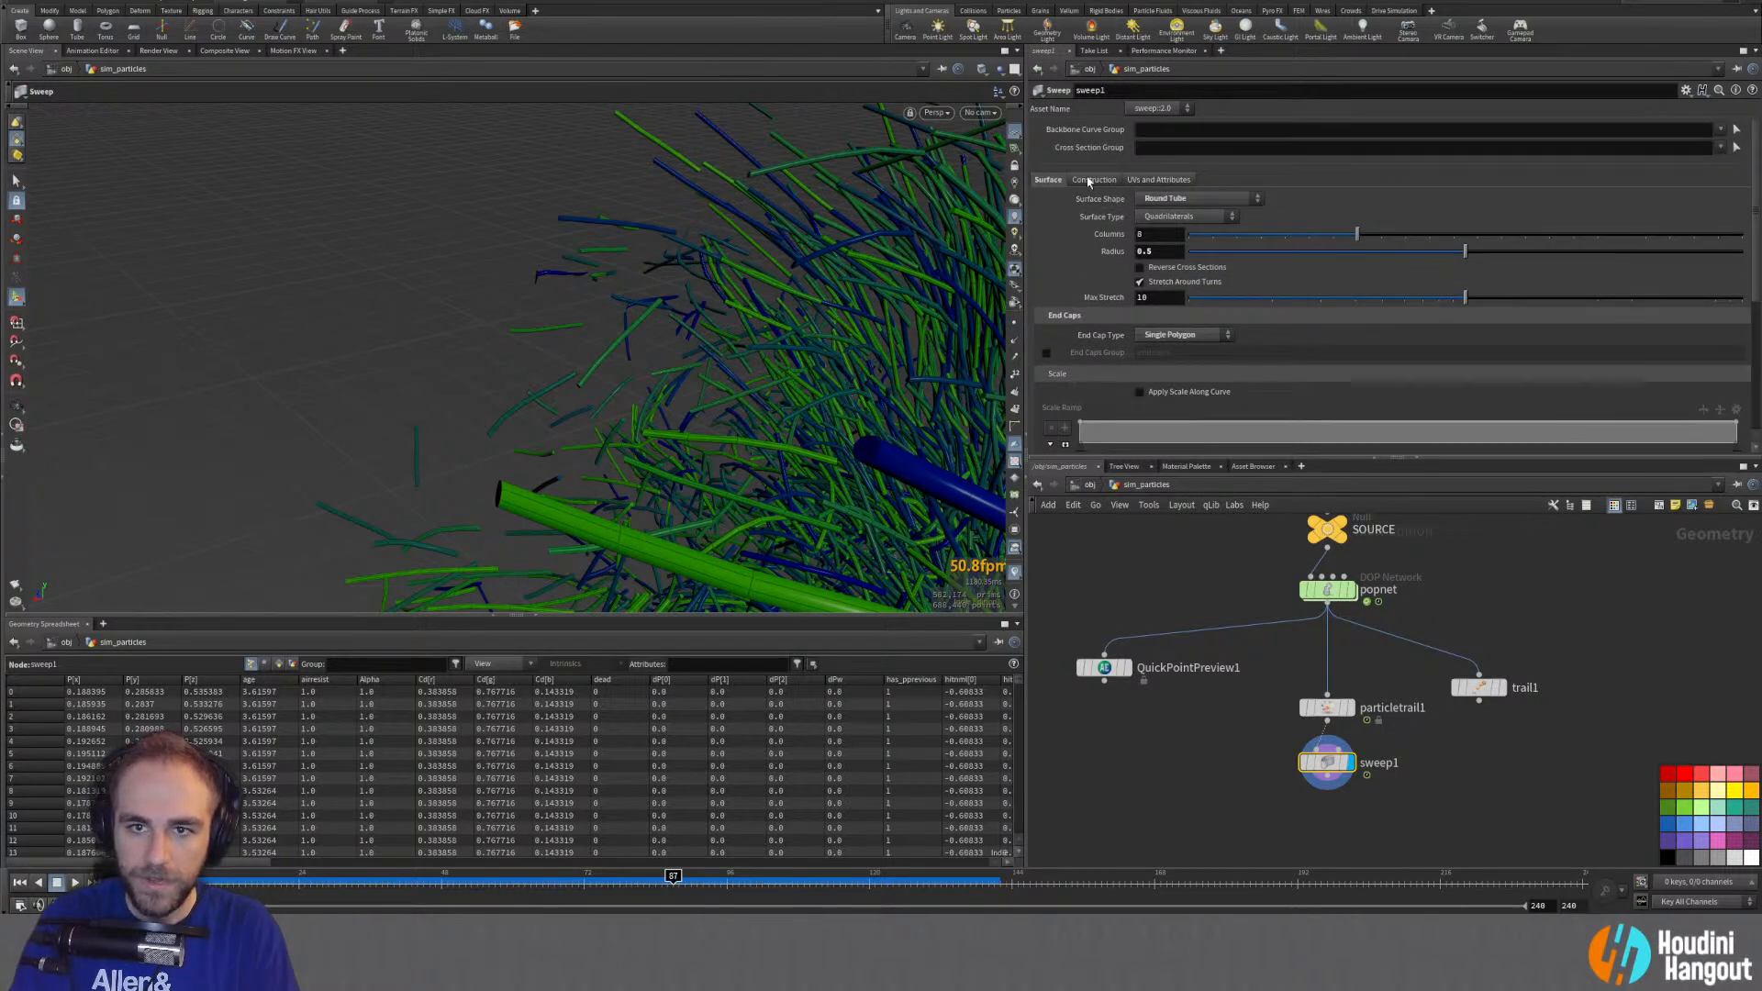
pyautogui.click(1090, 180)
pyautogui.scroll(-2, 1092, 349)
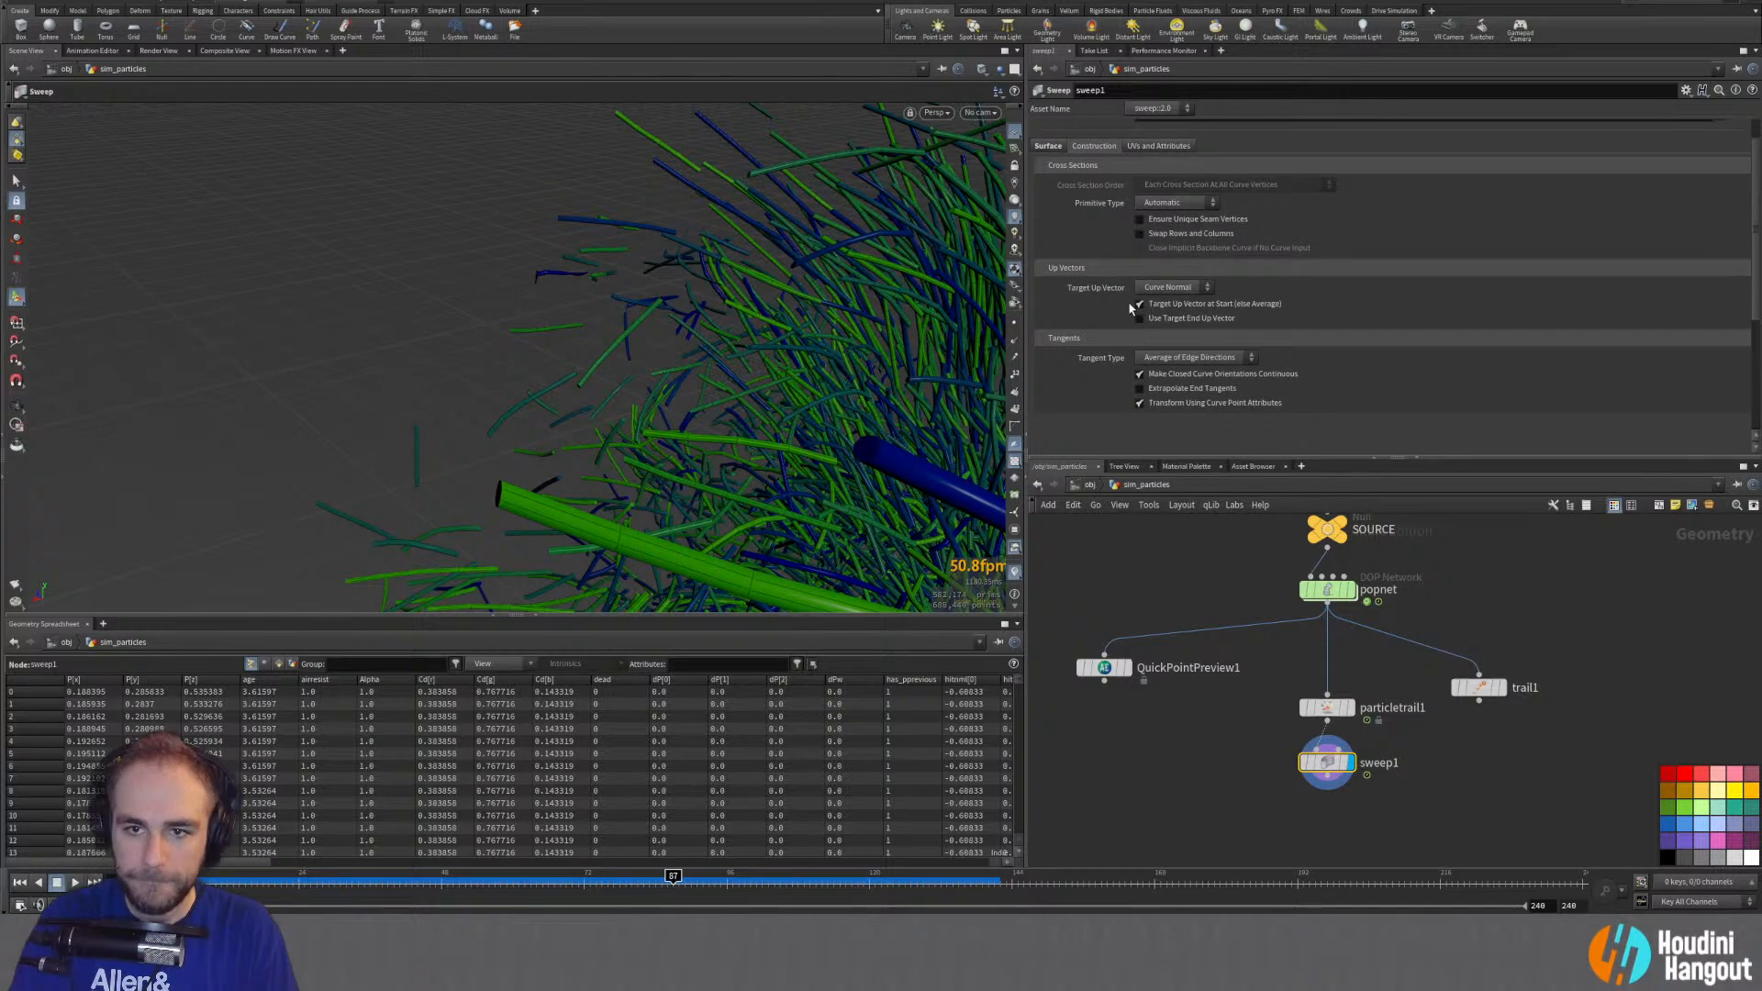
pyautogui.scroll(2, 1121, 358)
pyautogui.click(1132, 180)
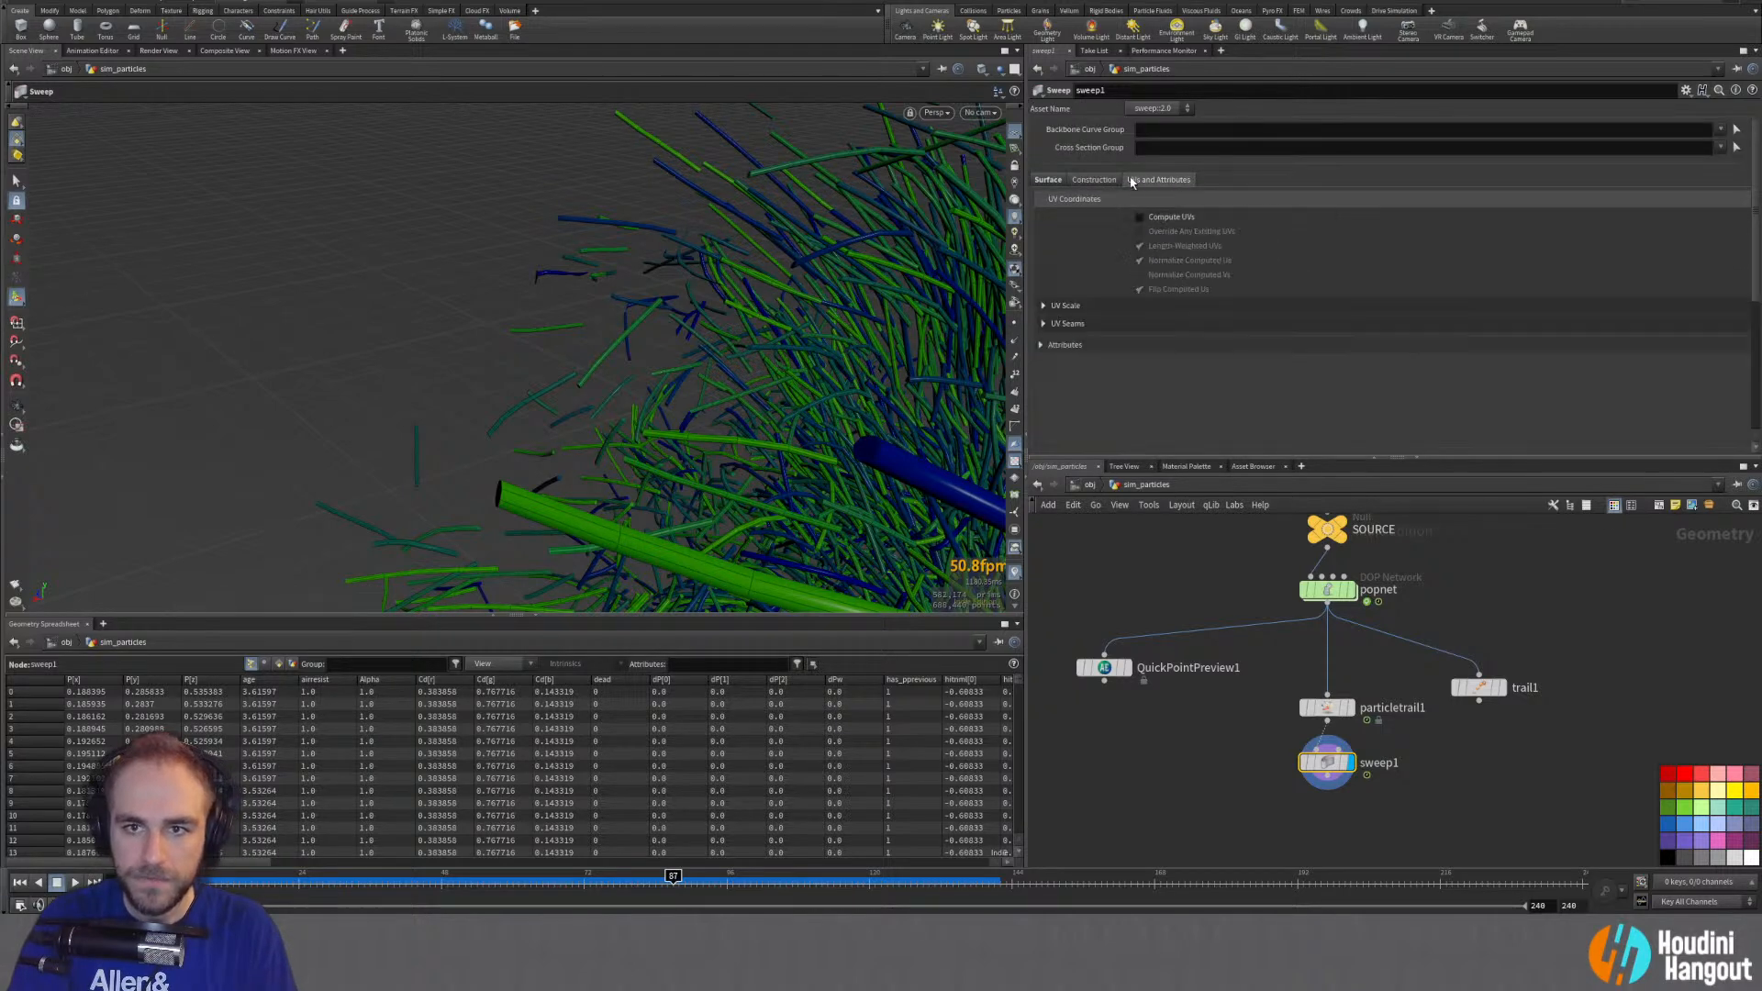
pyautogui.click(1092, 181)
pyautogui.click(1161, 181)
pyautogui.click(1092, 181)
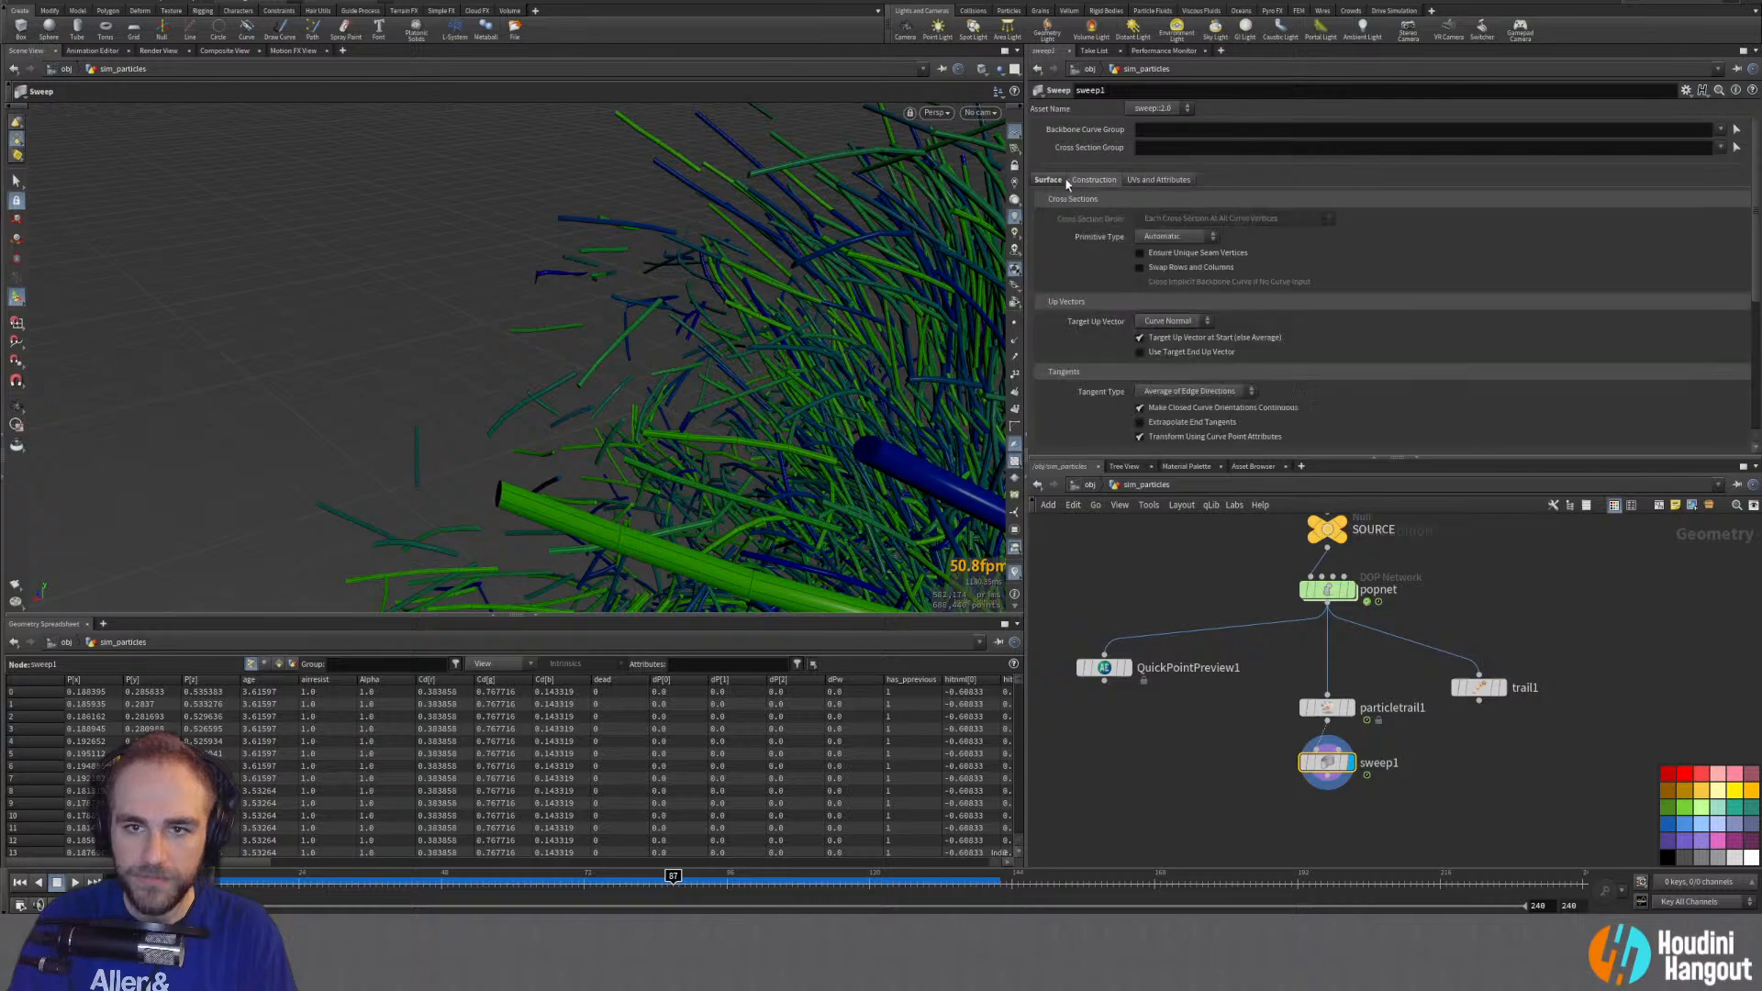
pyautogui.click(1049, 182)
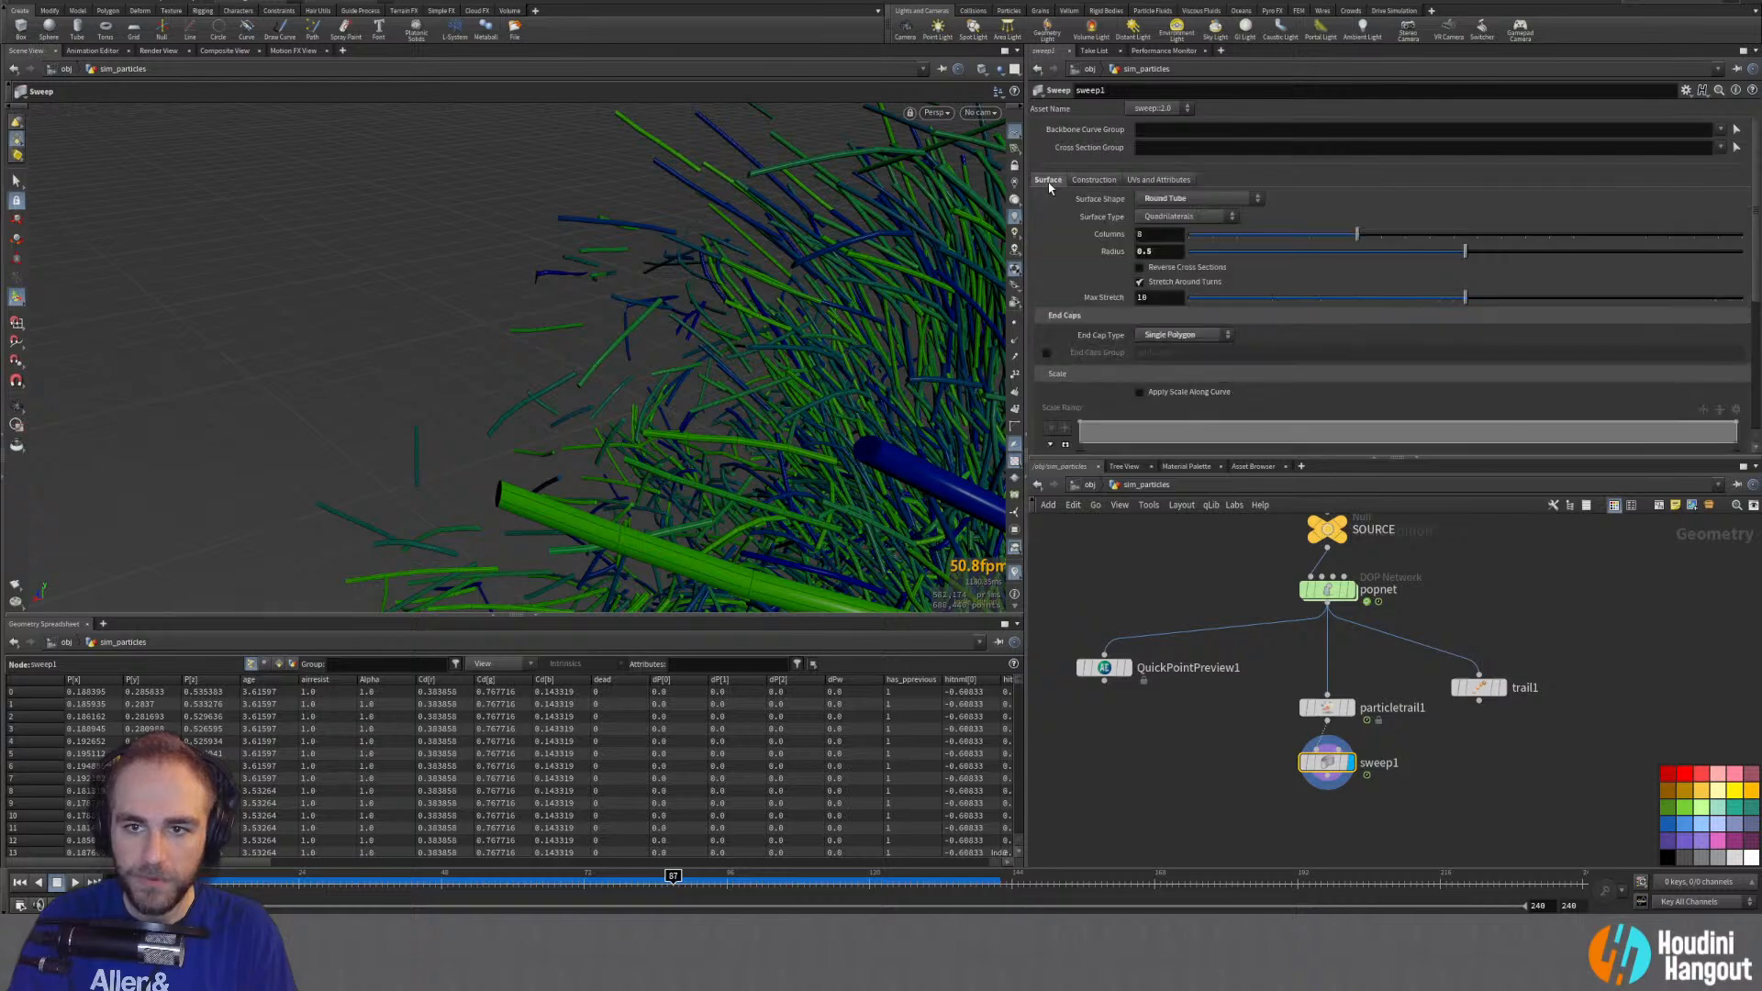
# Step: Disable Stretch Around Turns on sweep1 to compare the tubes across the whole cloud, and re-enable it
pyautogui.click(1140, 281)
pyautogui.press('Escape')
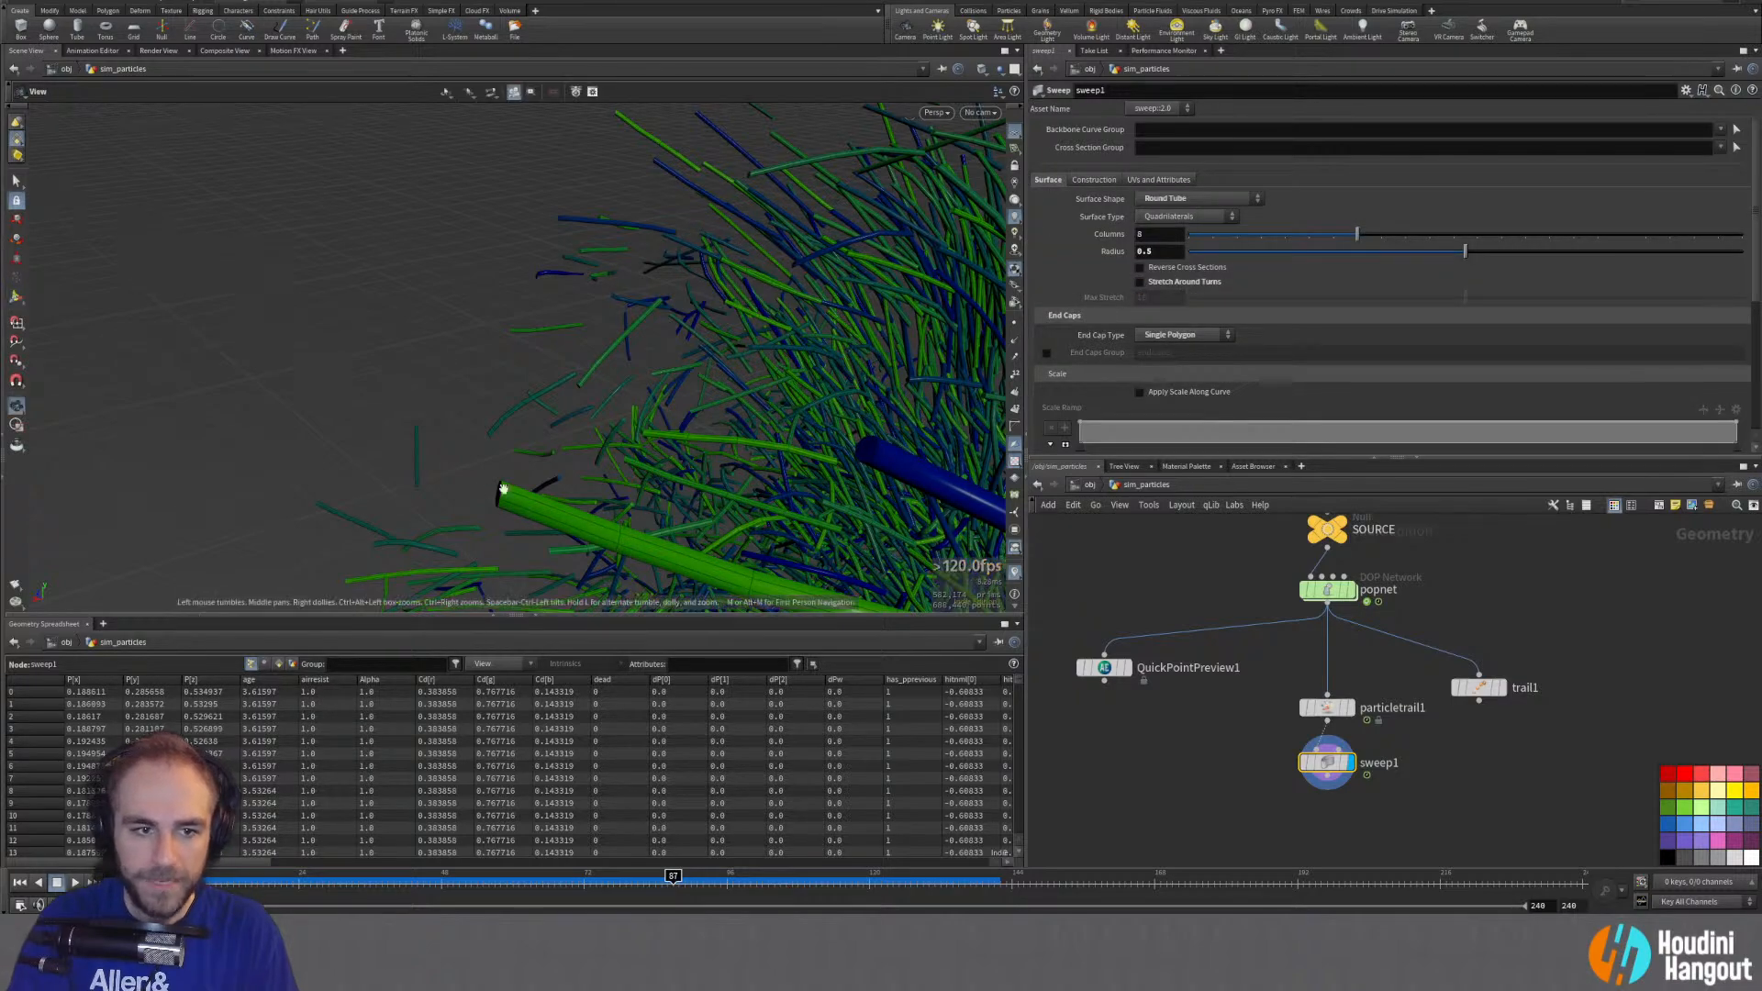
pyautogui.moveTo(504, 492); pyautogui.dragTo(1000, 378)
pyautogui.press('Return')
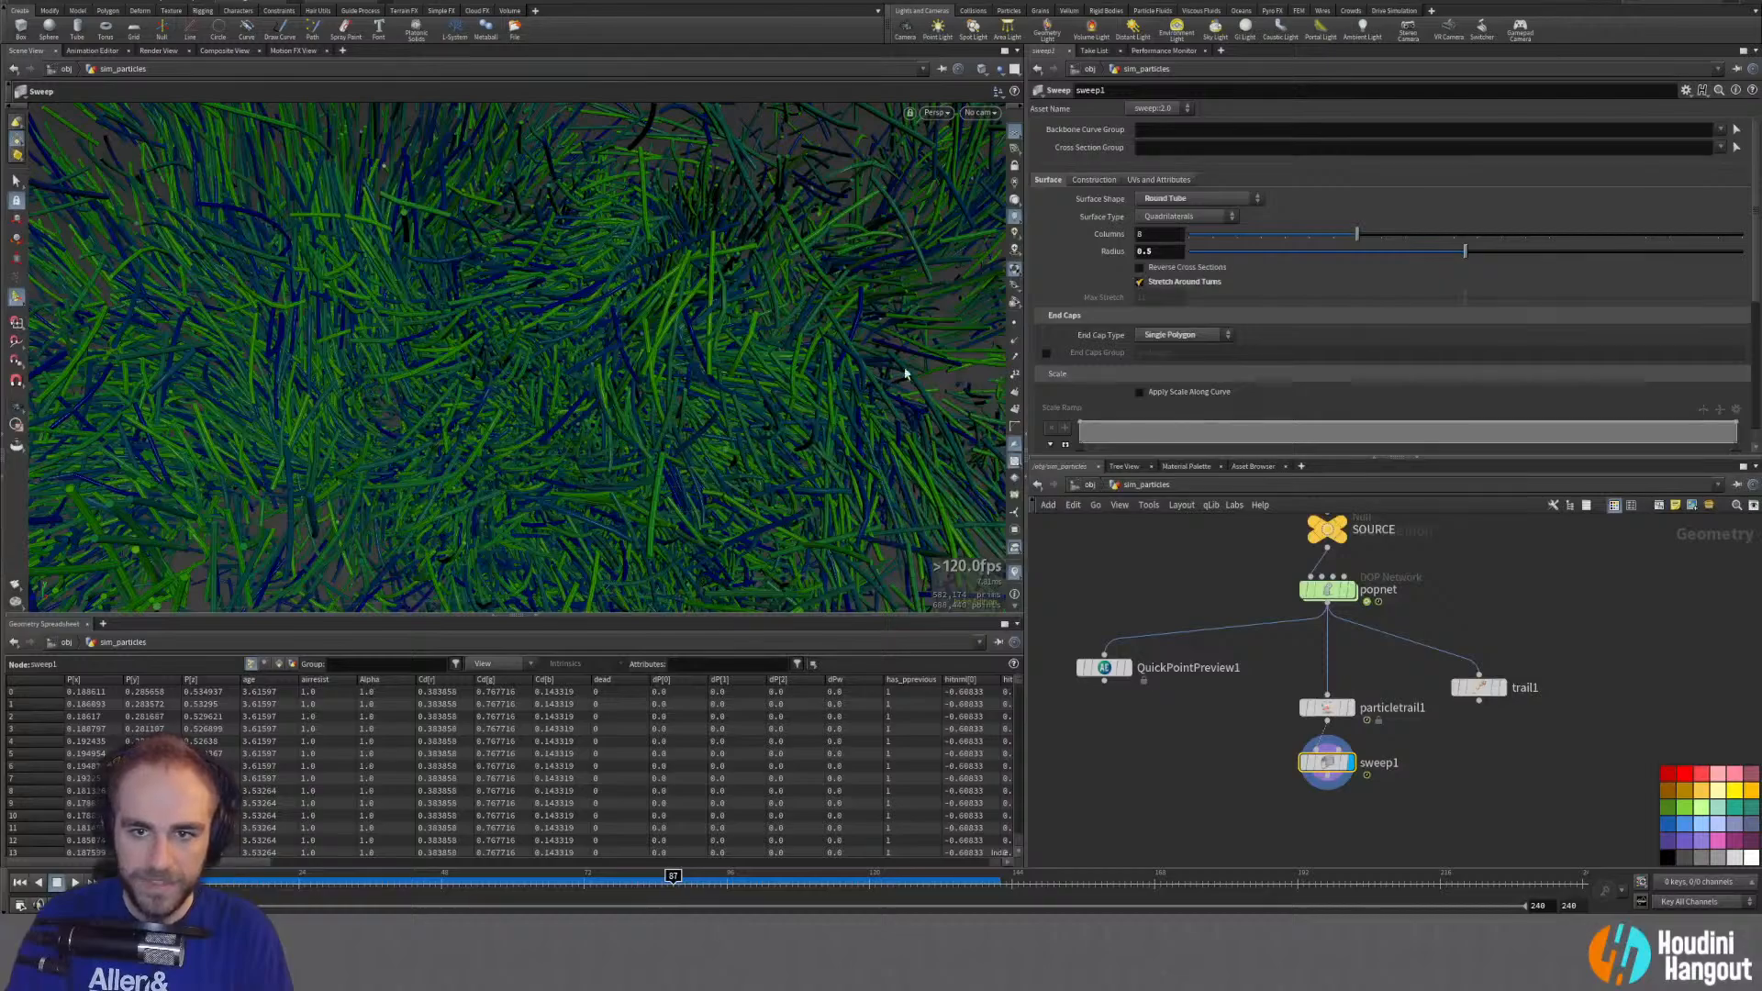
# Step: Toggle Stretch Around Turns off and back on for sweep1 to compare the shape of one tube's end up close
pyautogui.keyDown('alt'); pyautogui.moveTo(514, 393); pyautogui.dragTo(883, 437); pyautogui.keyUp('alt')
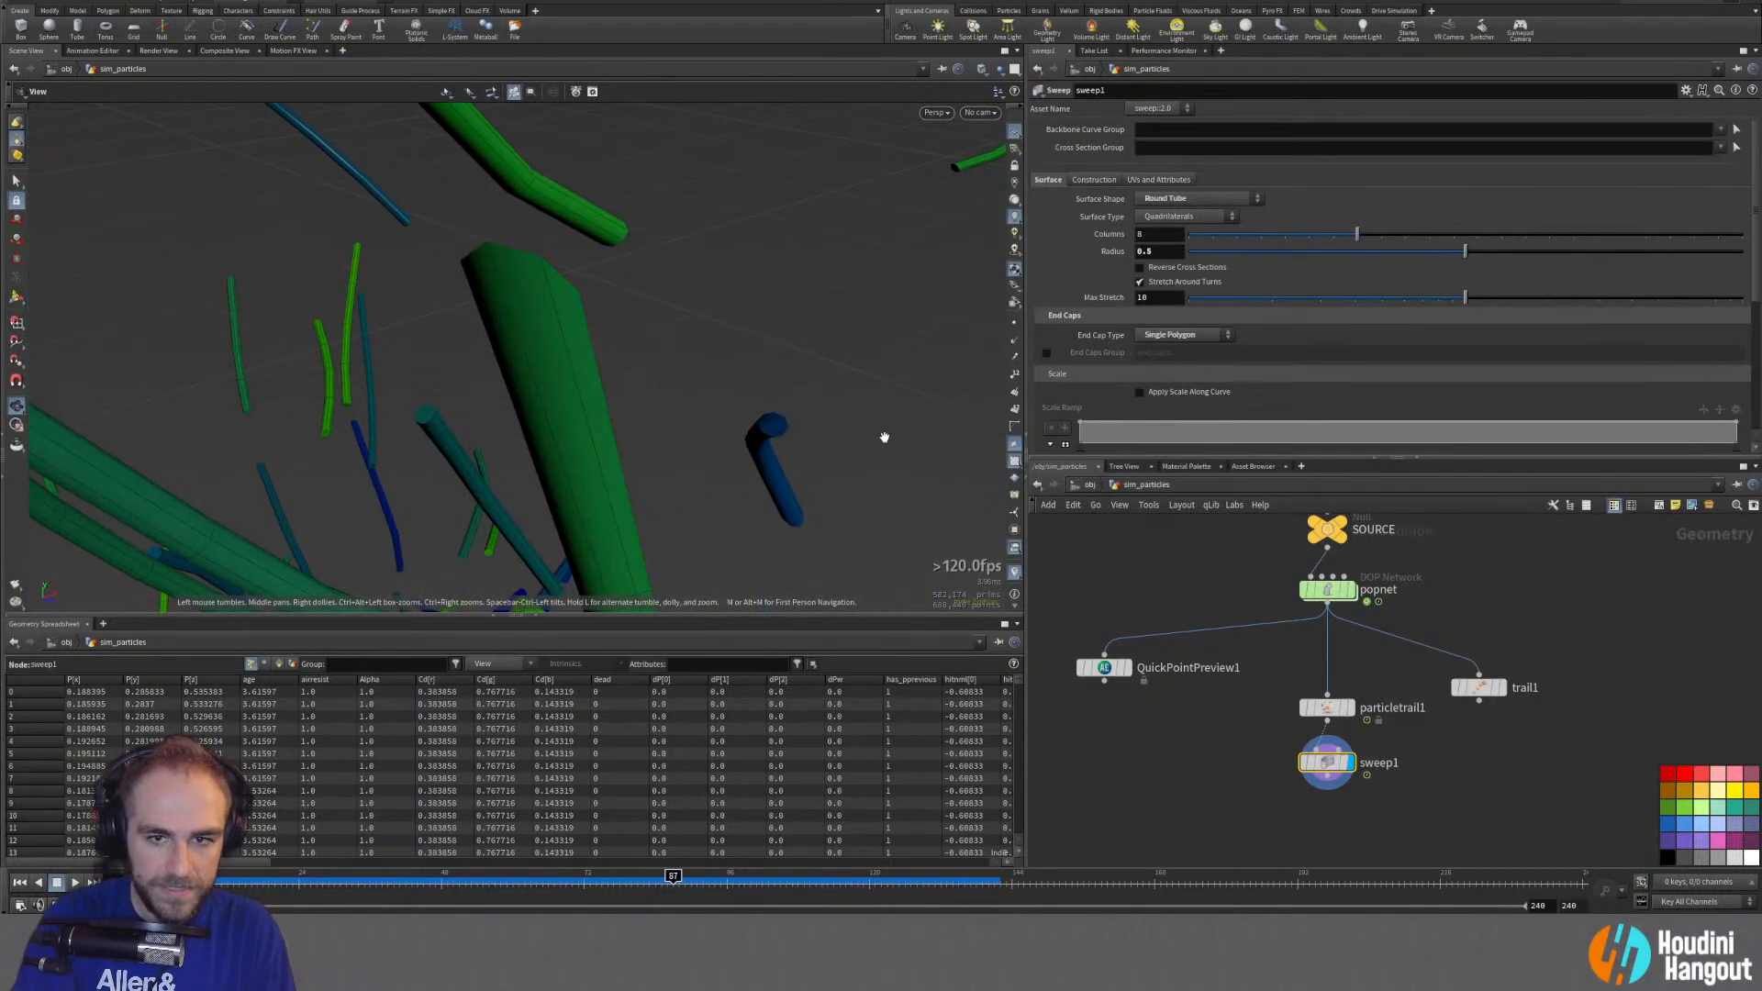
pyautogui.click(1140, 282)
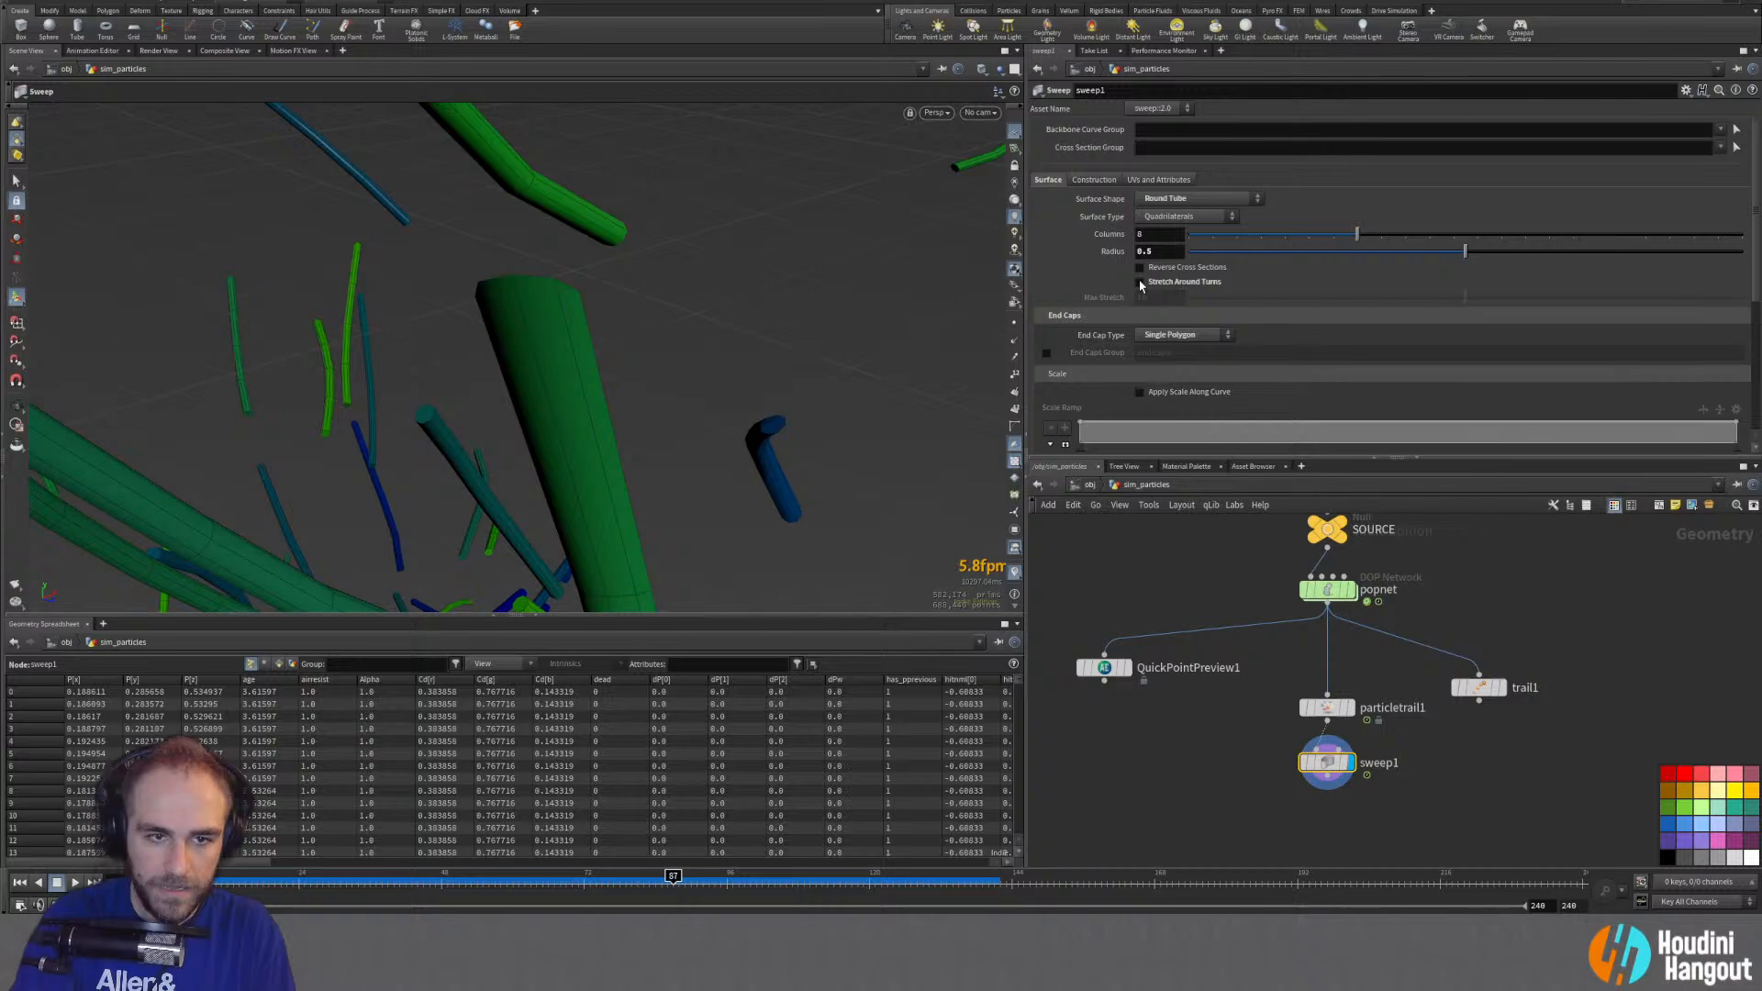
pyautogui.click(1137, 285)
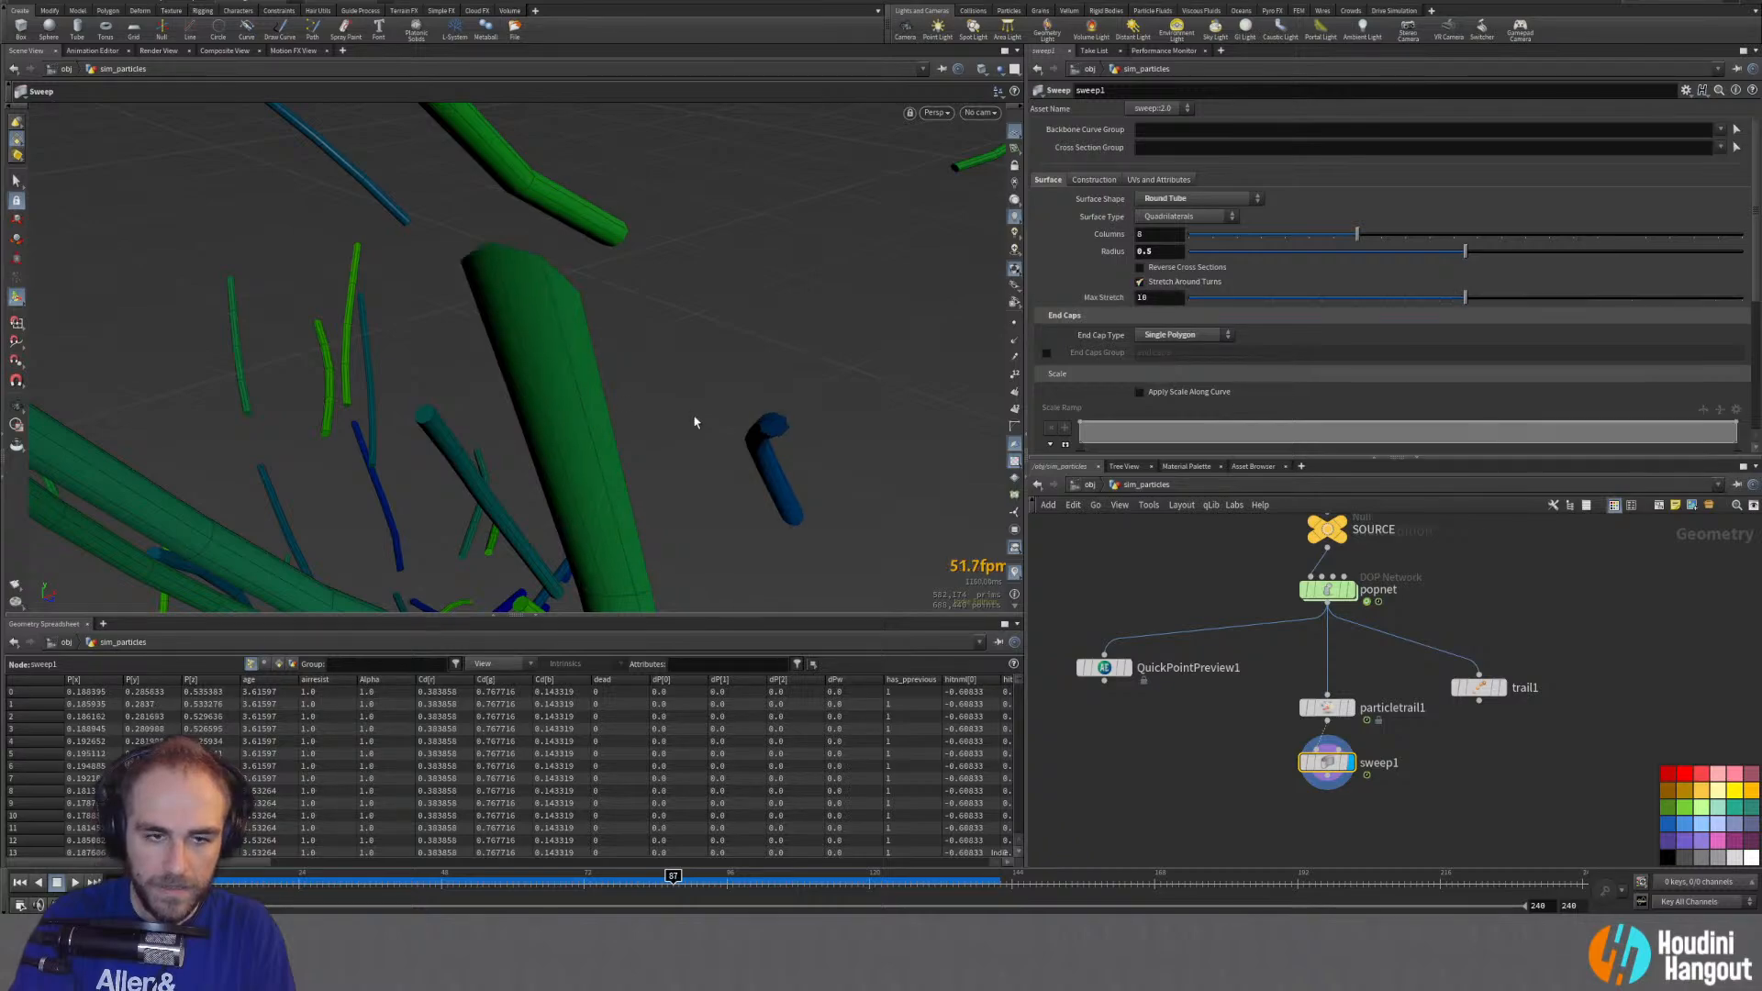
pyautogui.keyDown('alt'); pyautogui.moveTo(569, 386); pyautogui.dragTo(532, 347); pyautogui.keyUp('alt')
pyautogui.keyDown('alt'); pyautogui.moveTo(695, 328); pyautogui.dragTo(578, 322, button='right'); pyautogui.keyUp('alt')
pyautogui.keyDown('alt'); pyautogui.moveTo(720, 409); pyautogui.dragTo(905, 374, button='right'); pyautogui.keyUp('alt')
pyautogui.press('Return')
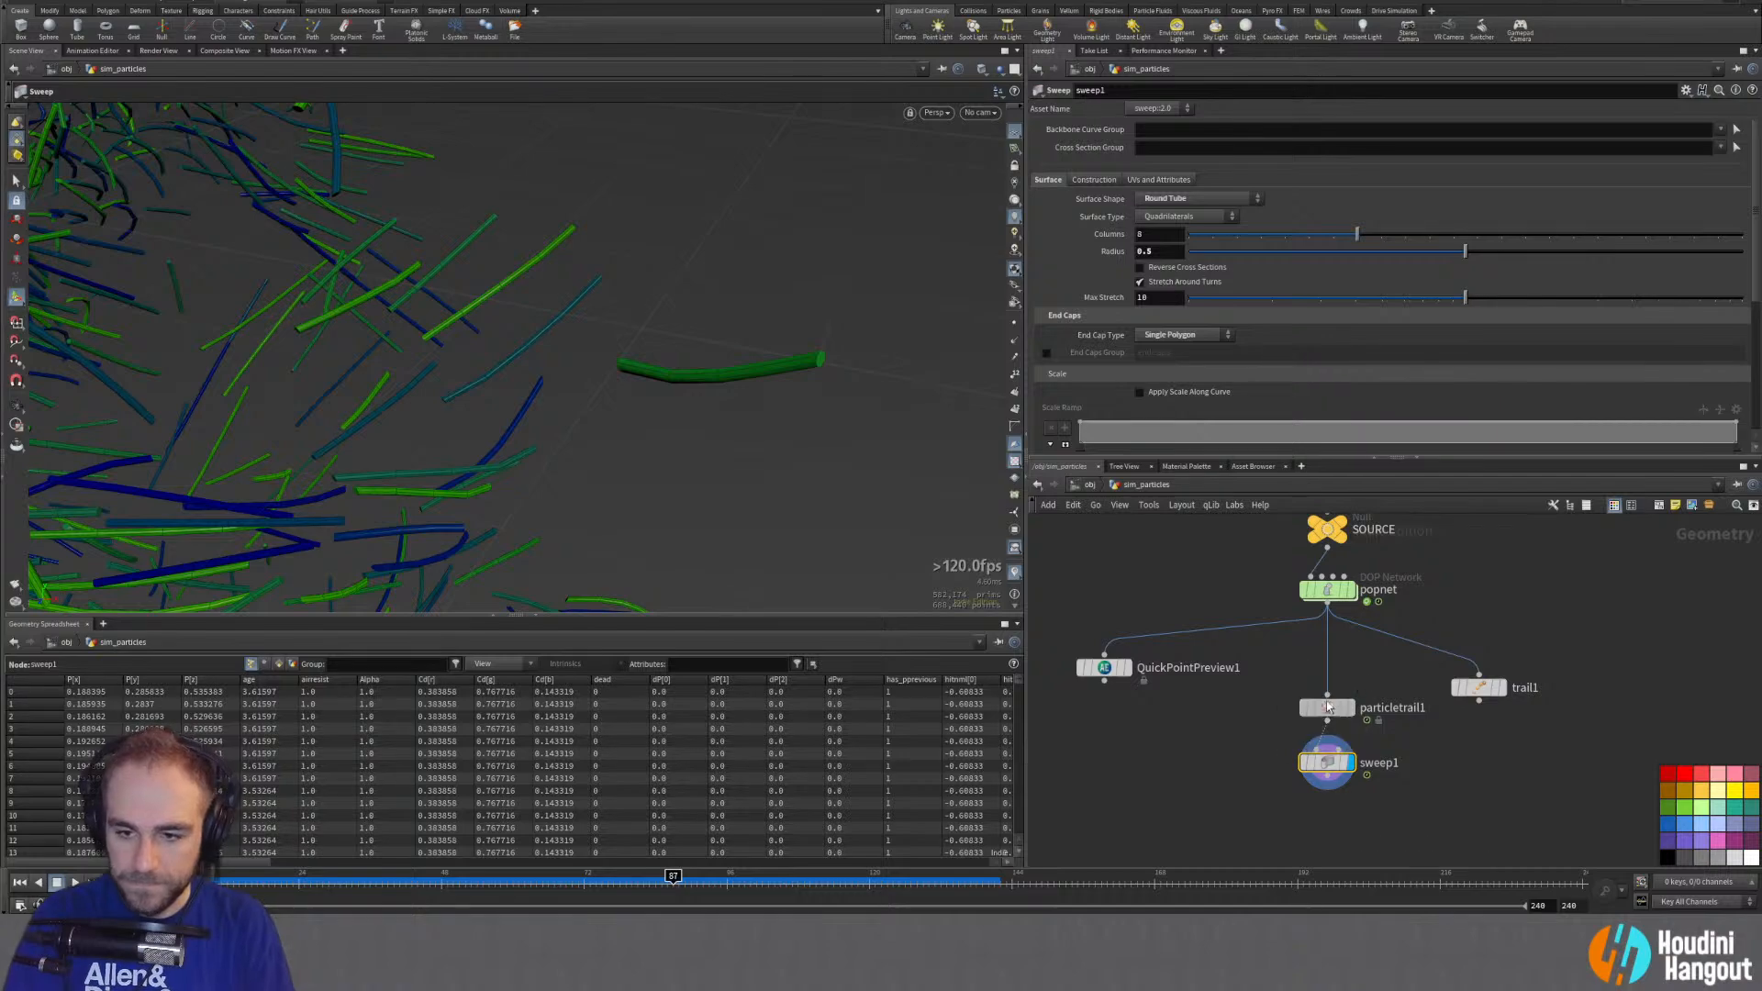
# Step: Move particletrail1 level with trail1 and shift sweep1 up beneath it in the network
pyautogui.moveTo(1327, 707); pyautogui.dragTo(1327, 688)
pyautogui.moveTo(1329, 769); pyautogui.dragTo(1329, 752)
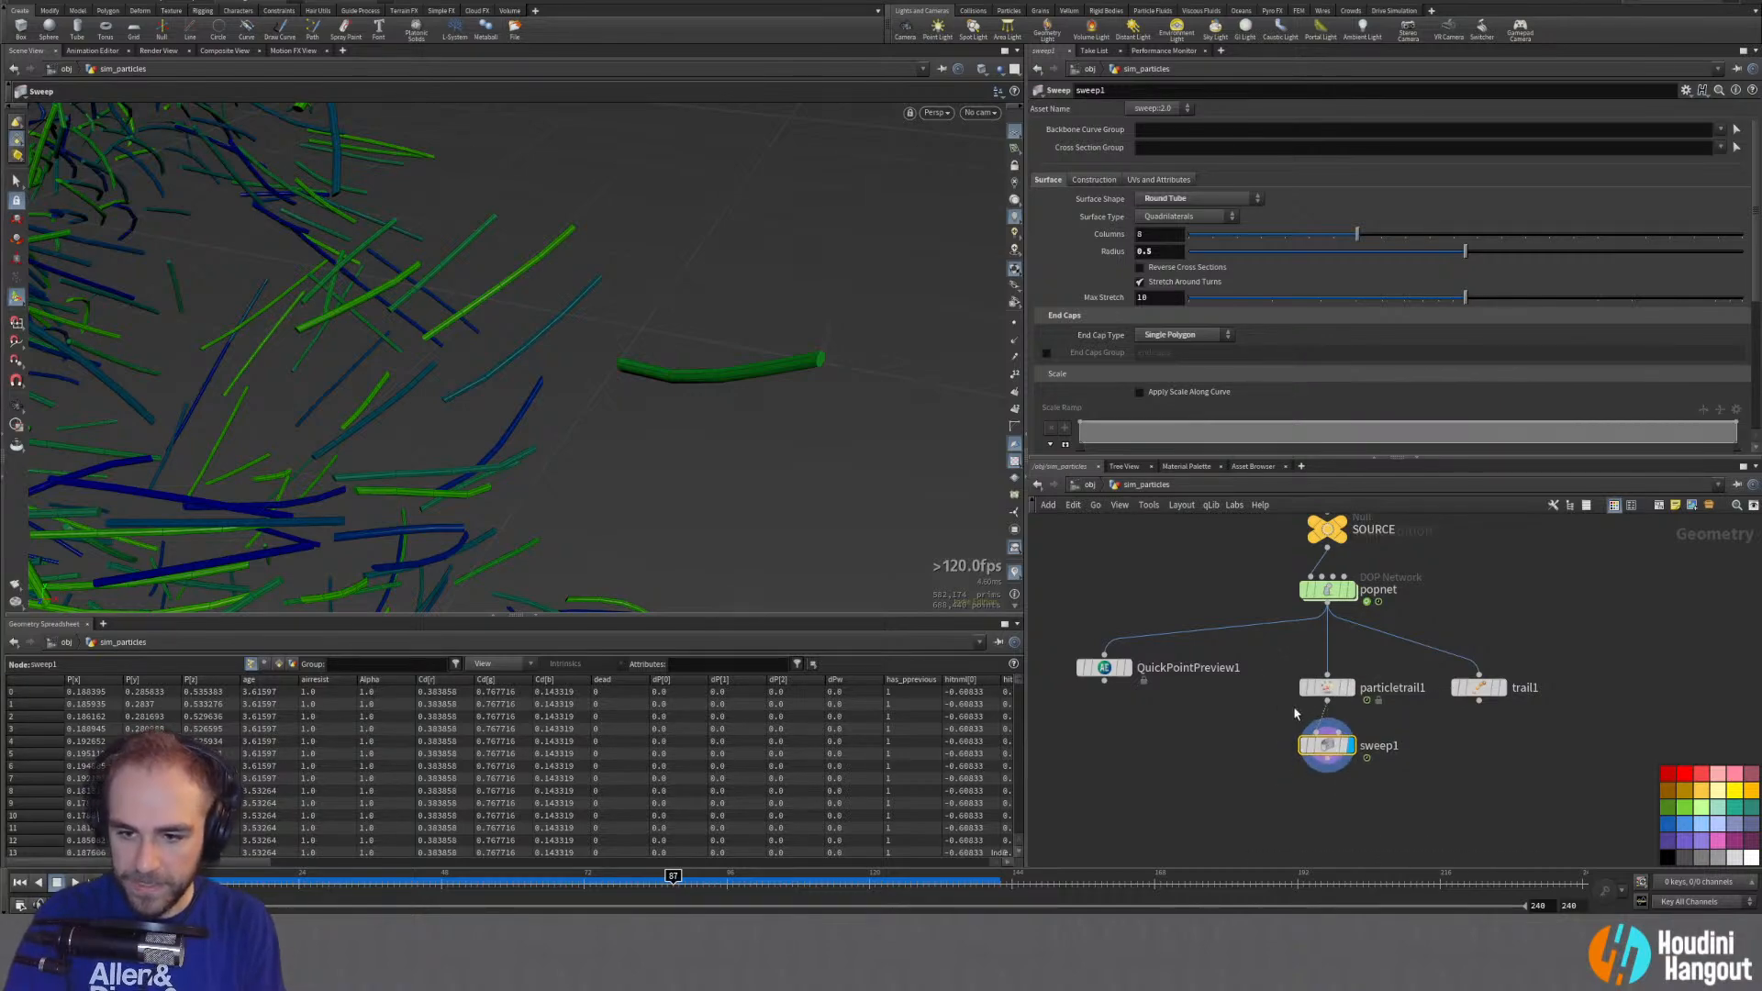
# Step: Examine the swept tubes across the whole particle cloud from several distances and angles
pyautogui.keyDown('alt'); pyautogui.moveTo(276, 450); pyautogui.dragTo(759, 370); pyautogui.keyUp('alt')
pyautogui.keyDown('alt'); pyautogui.moveTo(758, 370); pyautogui.dragTo(588, 266, button='right'); pyautogui.keyUp('alt')
pyautogui.moveTo(588, 266); pyautogui.dragTo(511, 398)
pyautogui.moveTo(511, 397); pyautogui.dragTo(737, 349, button='right')
pyautogui.moveTo(737, 349); pyautogui.dragTo(658, 410)
pyautogui.moveTo(657, 409); pyautogui.dragTo(600, 385, button='right')
pyautogui.keyDown('alt'); pyautogui.moveTo(599, 385); pyautogui.dragTo(483, 382); pyautogui.keyUp('alt')
pyautogui.keyDown('alt'); pyautogui.moveTo(484, 381); pyautogui.dragTo(476, 370, button='right'); pyautogui.keyUp('alt')
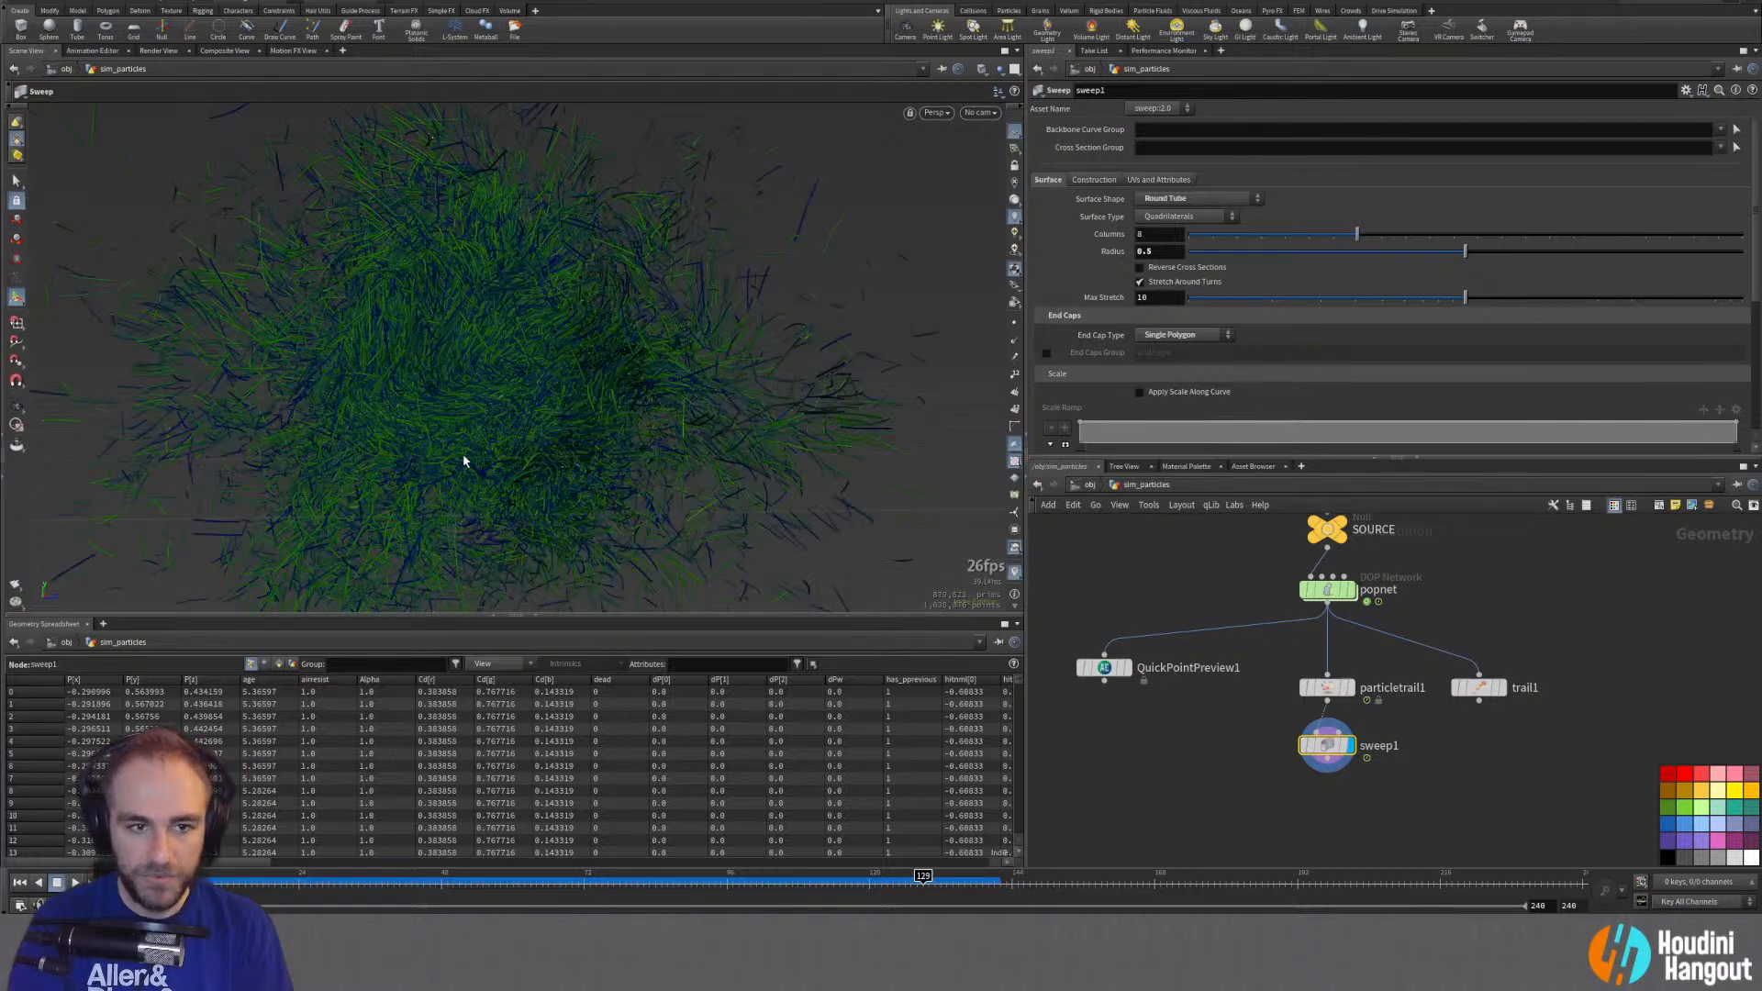
# Step: Inspect the swept tubes at frame 129 from outside and deep inside the cloud, checking their flow and density
pyautogui.moveTo(306, 358); pyautogui.dragTo(731, 306)
pyautogui.moveTo(731, 307); pyautogui.dragTo(732, 357, button='right')
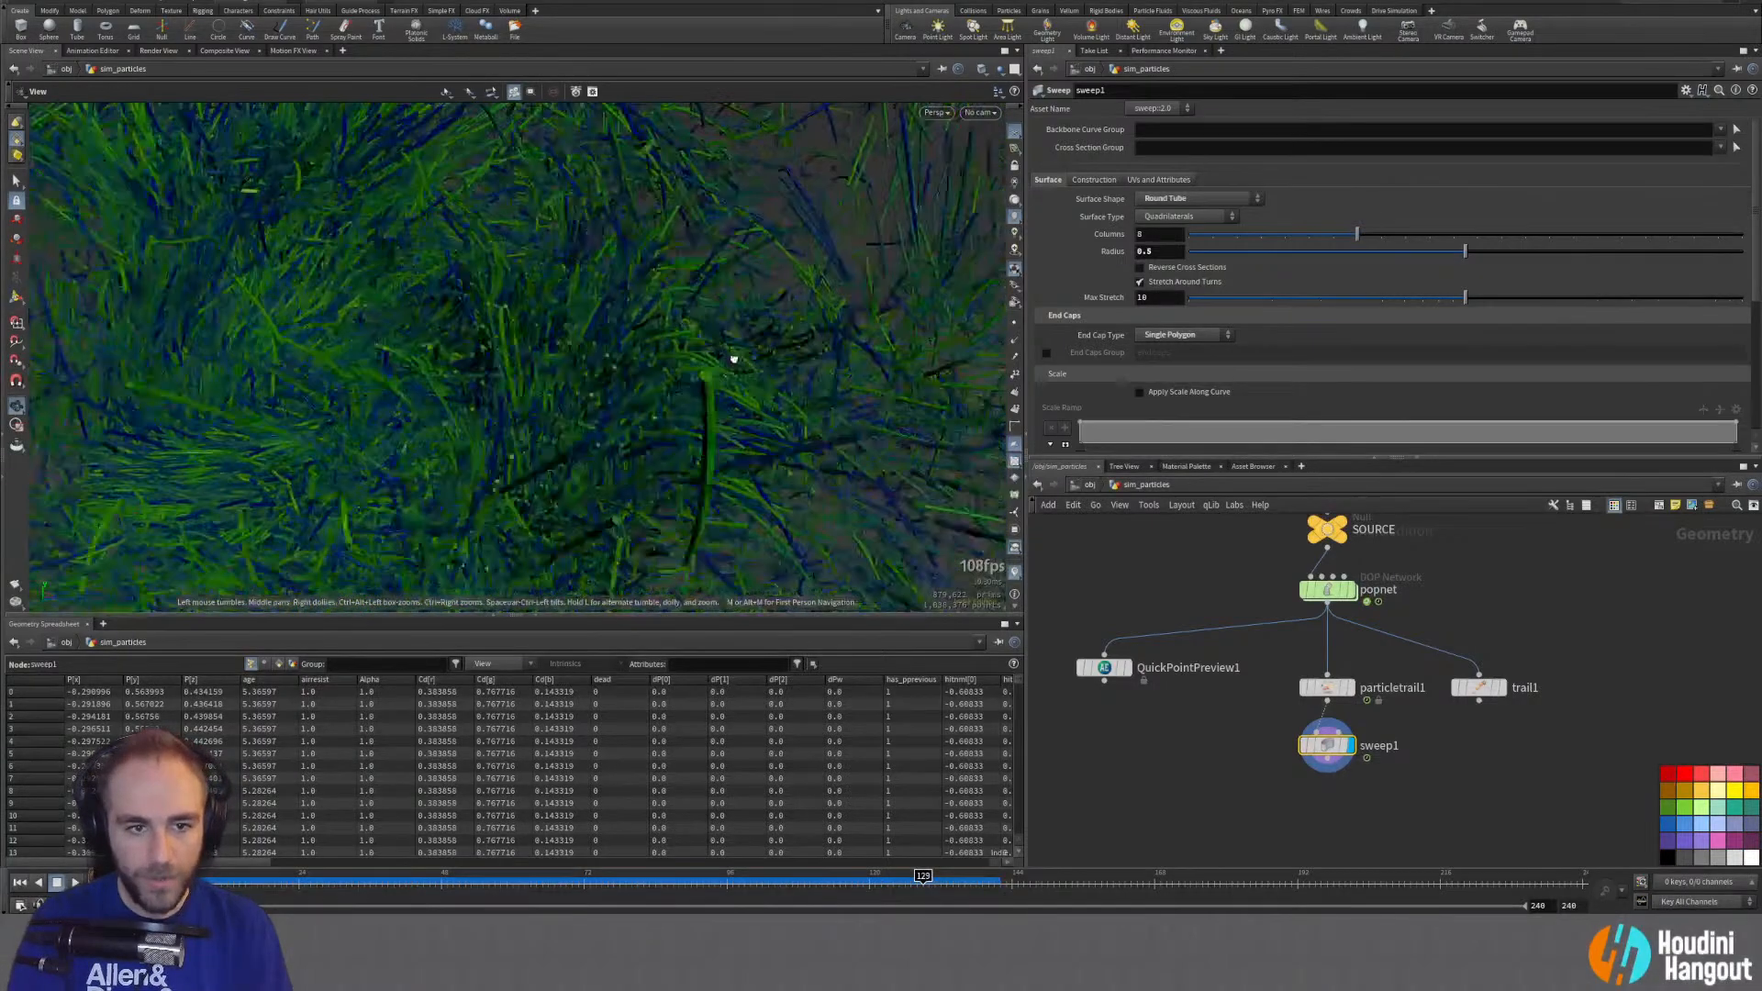
pyautogui.moveTo(731, 358); pyautogui.dragTo(555, 382)
pyautogui.moveTo(555, 382); pyautogui.dragTo(626, 346, button='middle')
pyautogui.moveTo(626, 346); pyautogui.dragTo(535, 385)
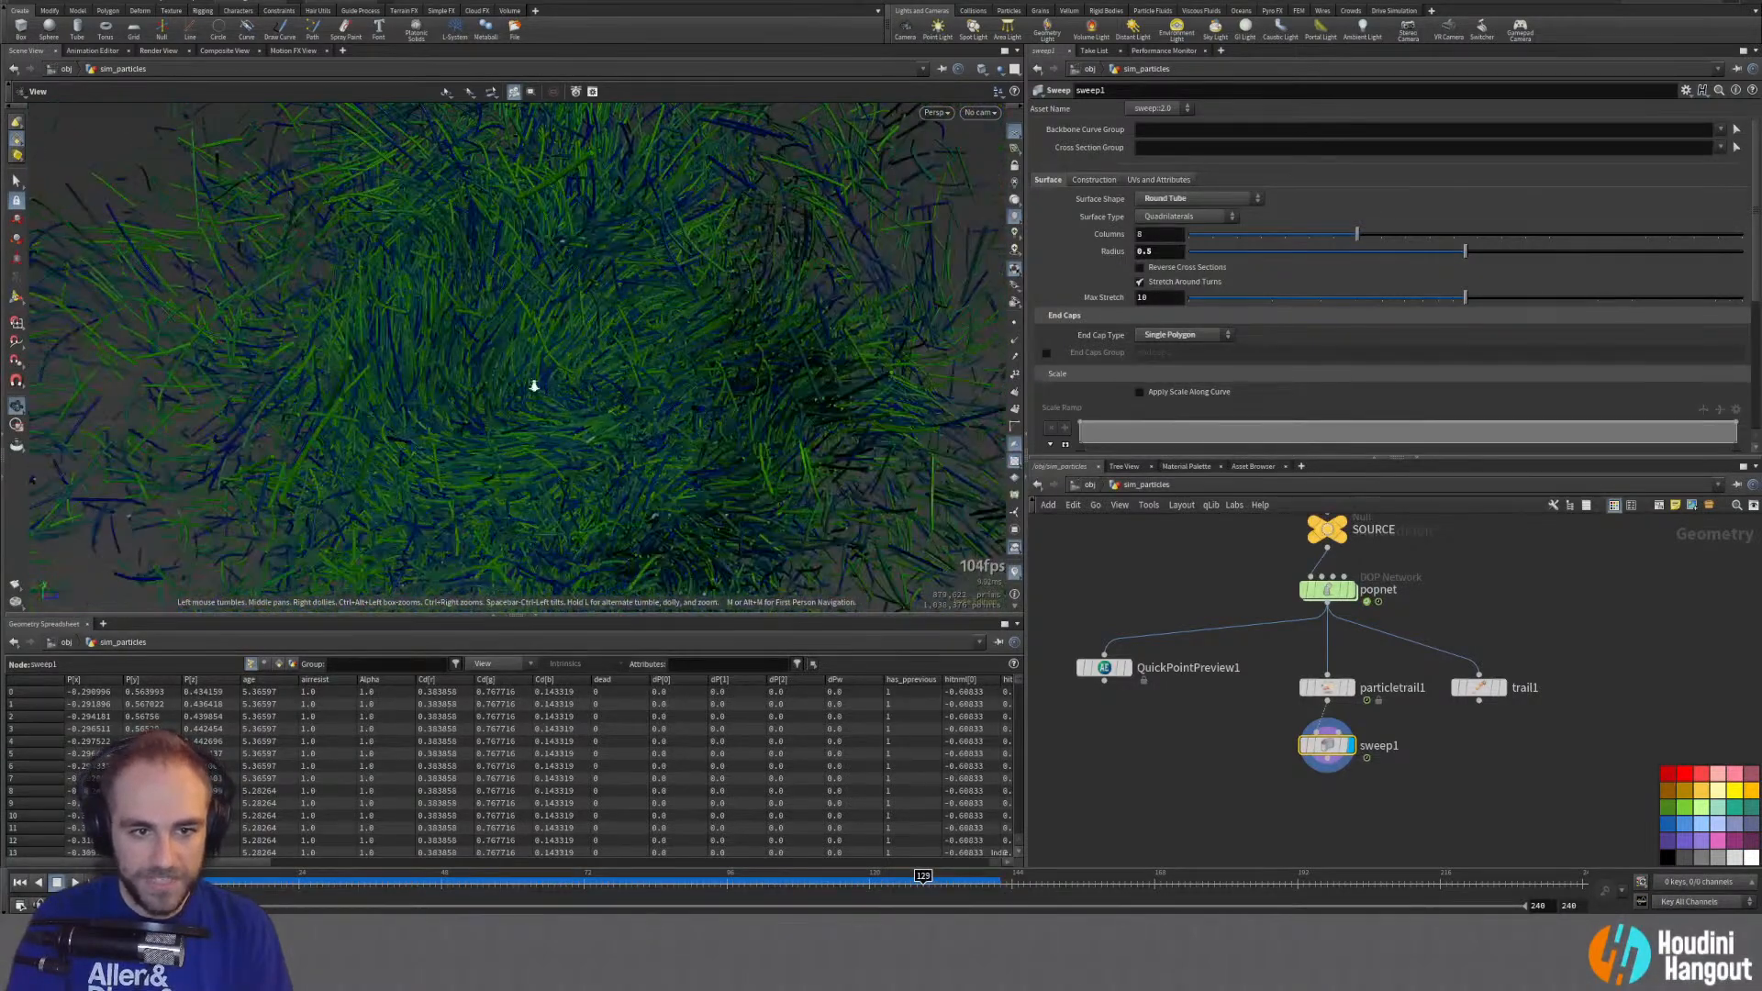
pyautogui.moveTo(535, 385); pyautogui.dragTo(590, 377, button='right')
pyautogui.moveTo(590, 377); pyautogui.dragTo(707, 438)
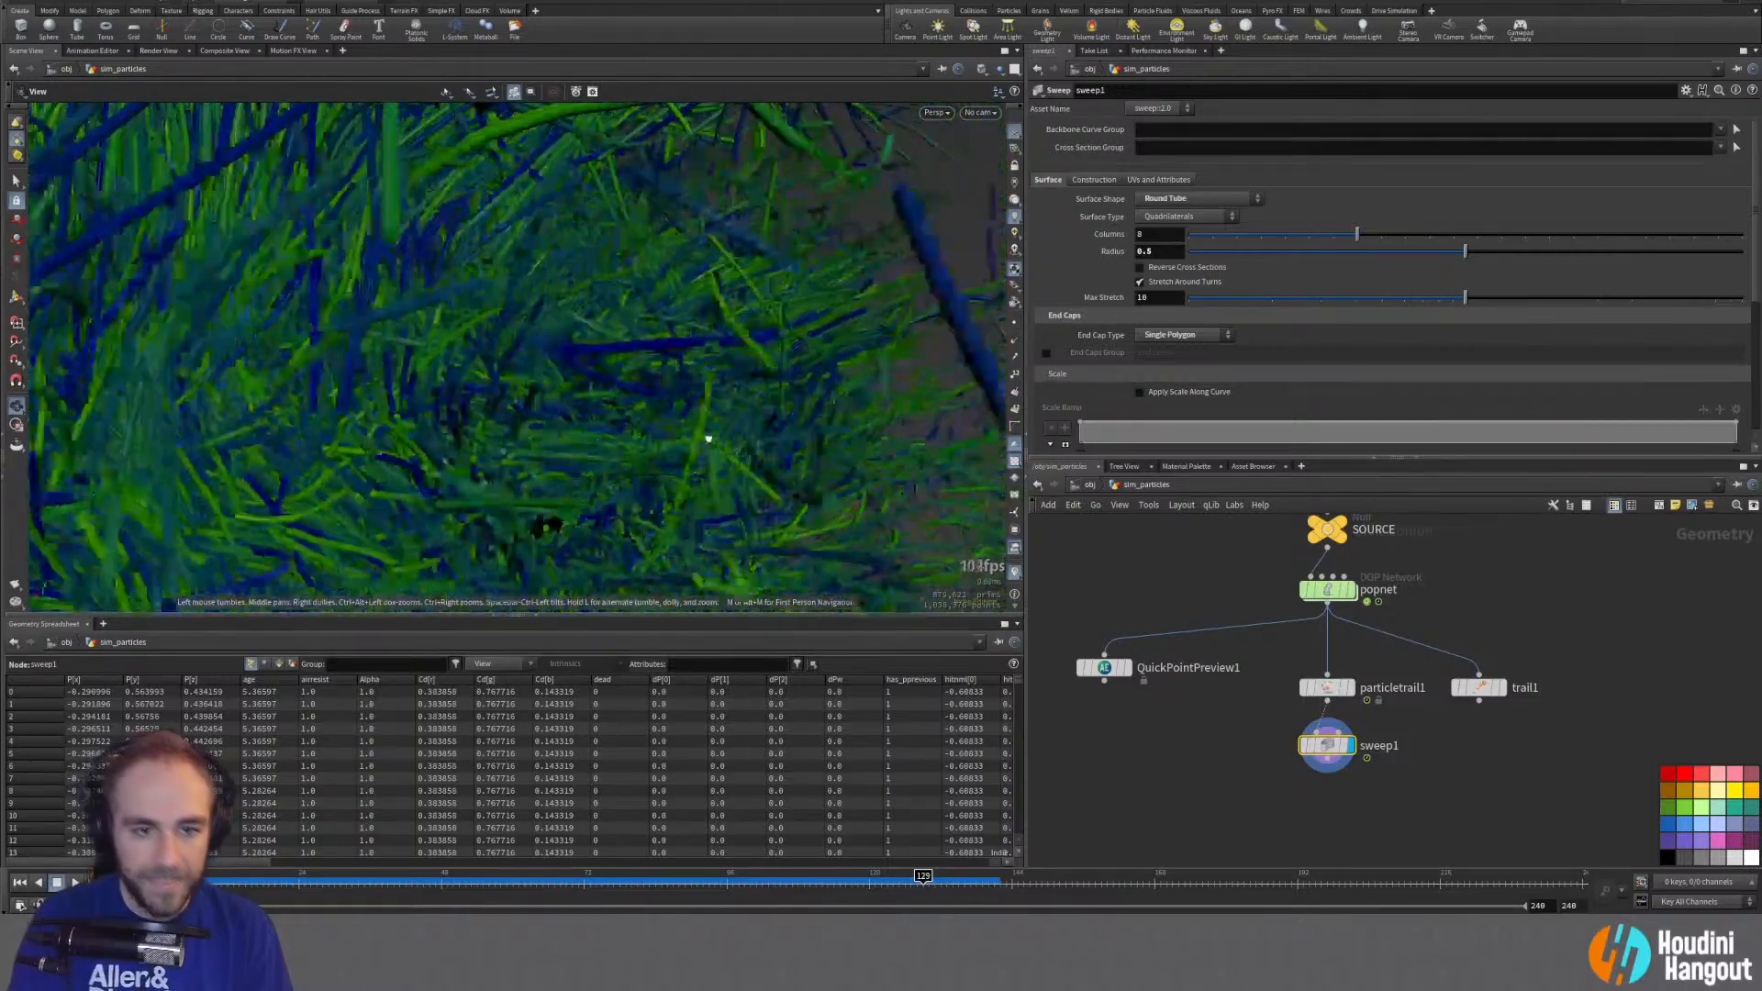
pyautogui.moveTo(707, 438); pyautogui.dragTo(735, 460, button='right')
pyautogui.moveTo(735, 460); pyautogui.dragTo(410, 512)
pyautogui.moveTo(410, 511); pyautogui.dragTo(456, 468, button='right')
pyautogui.moveTo(457, 468); pyautogui.dragTo(487, 455)
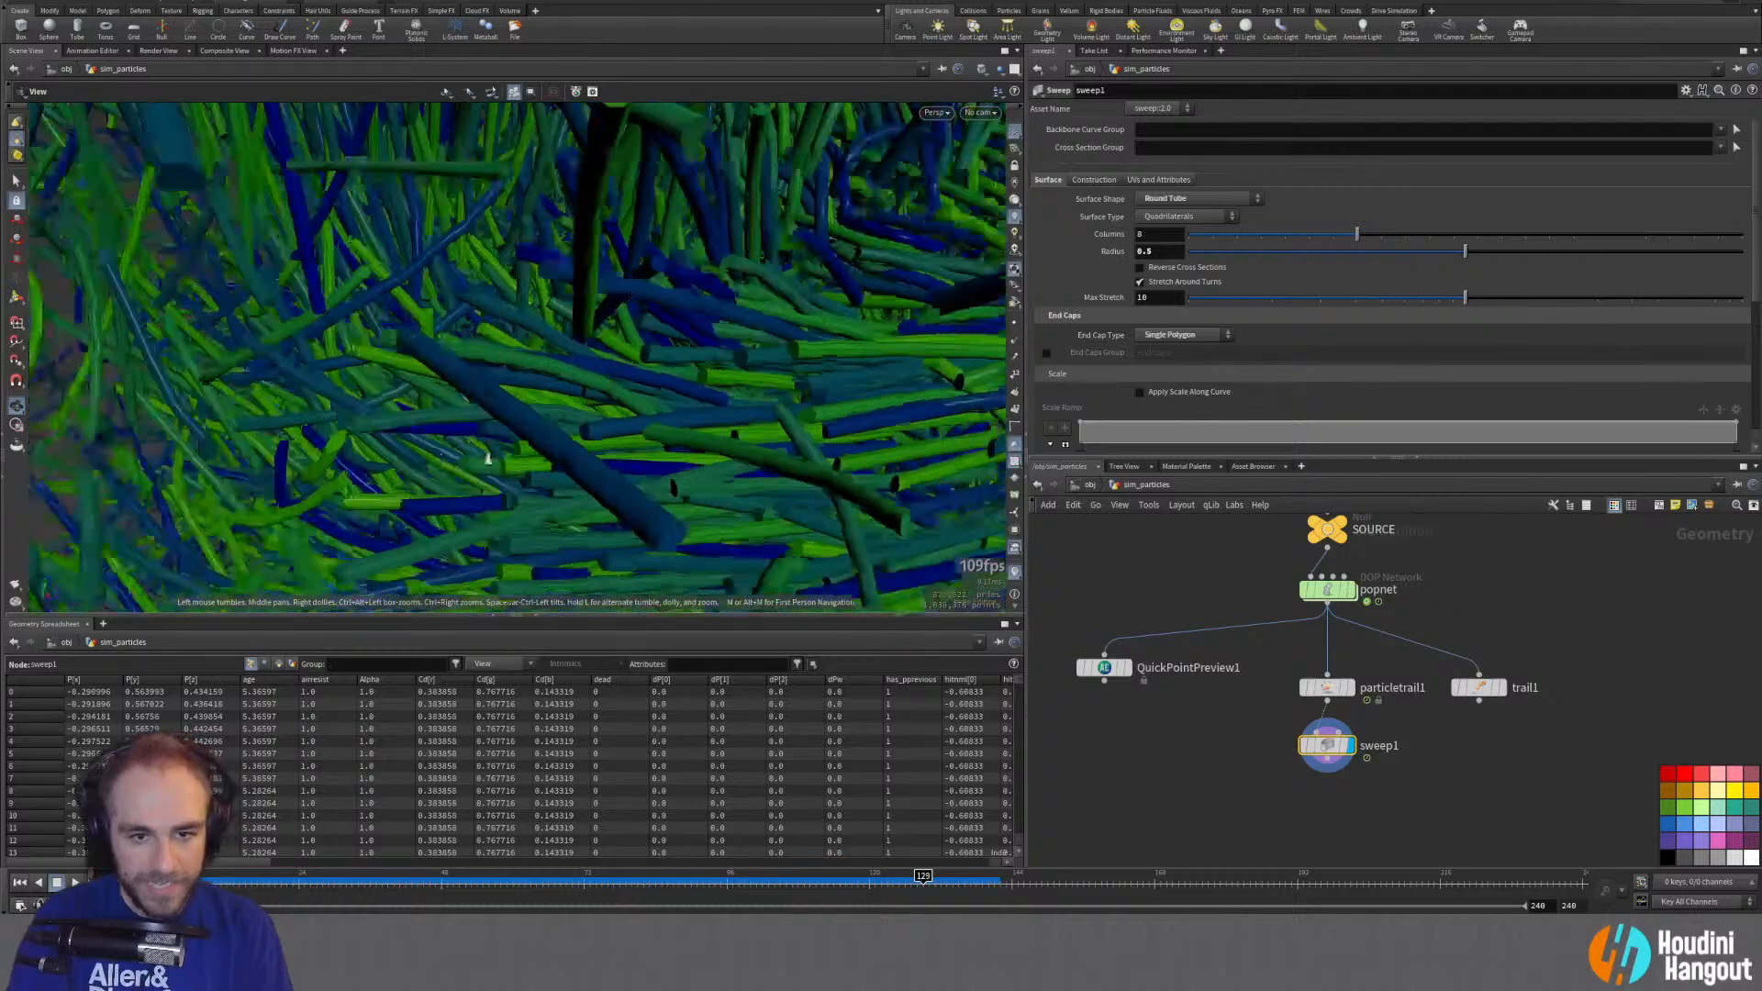
pyautogui.moveTo(487, 454); pyautogui.dragTo(245, 476, button='right')
pyautogui.moveTo(618, 466); pyautogui.dragTo(448, 452)
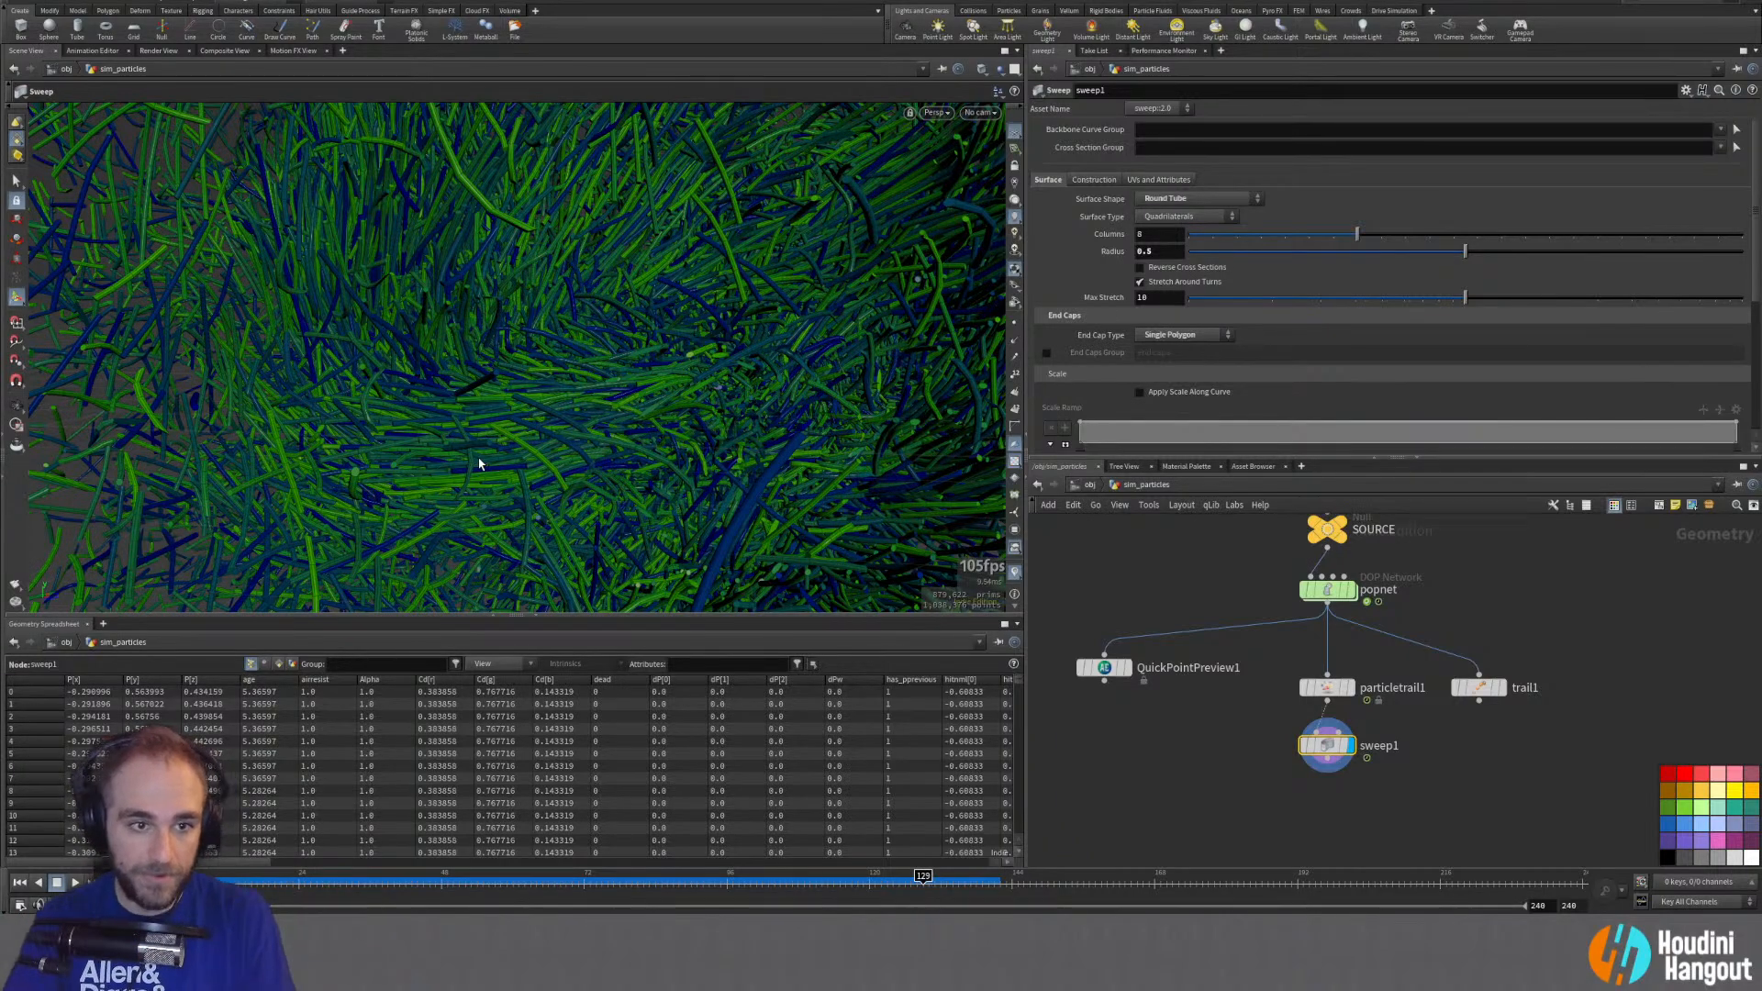
pyautogui.keyDown('alt'); pyautogui.moveTo(578, 366); pyautogui.dragTo(698, 477); pyautogui.keyUp('alt')
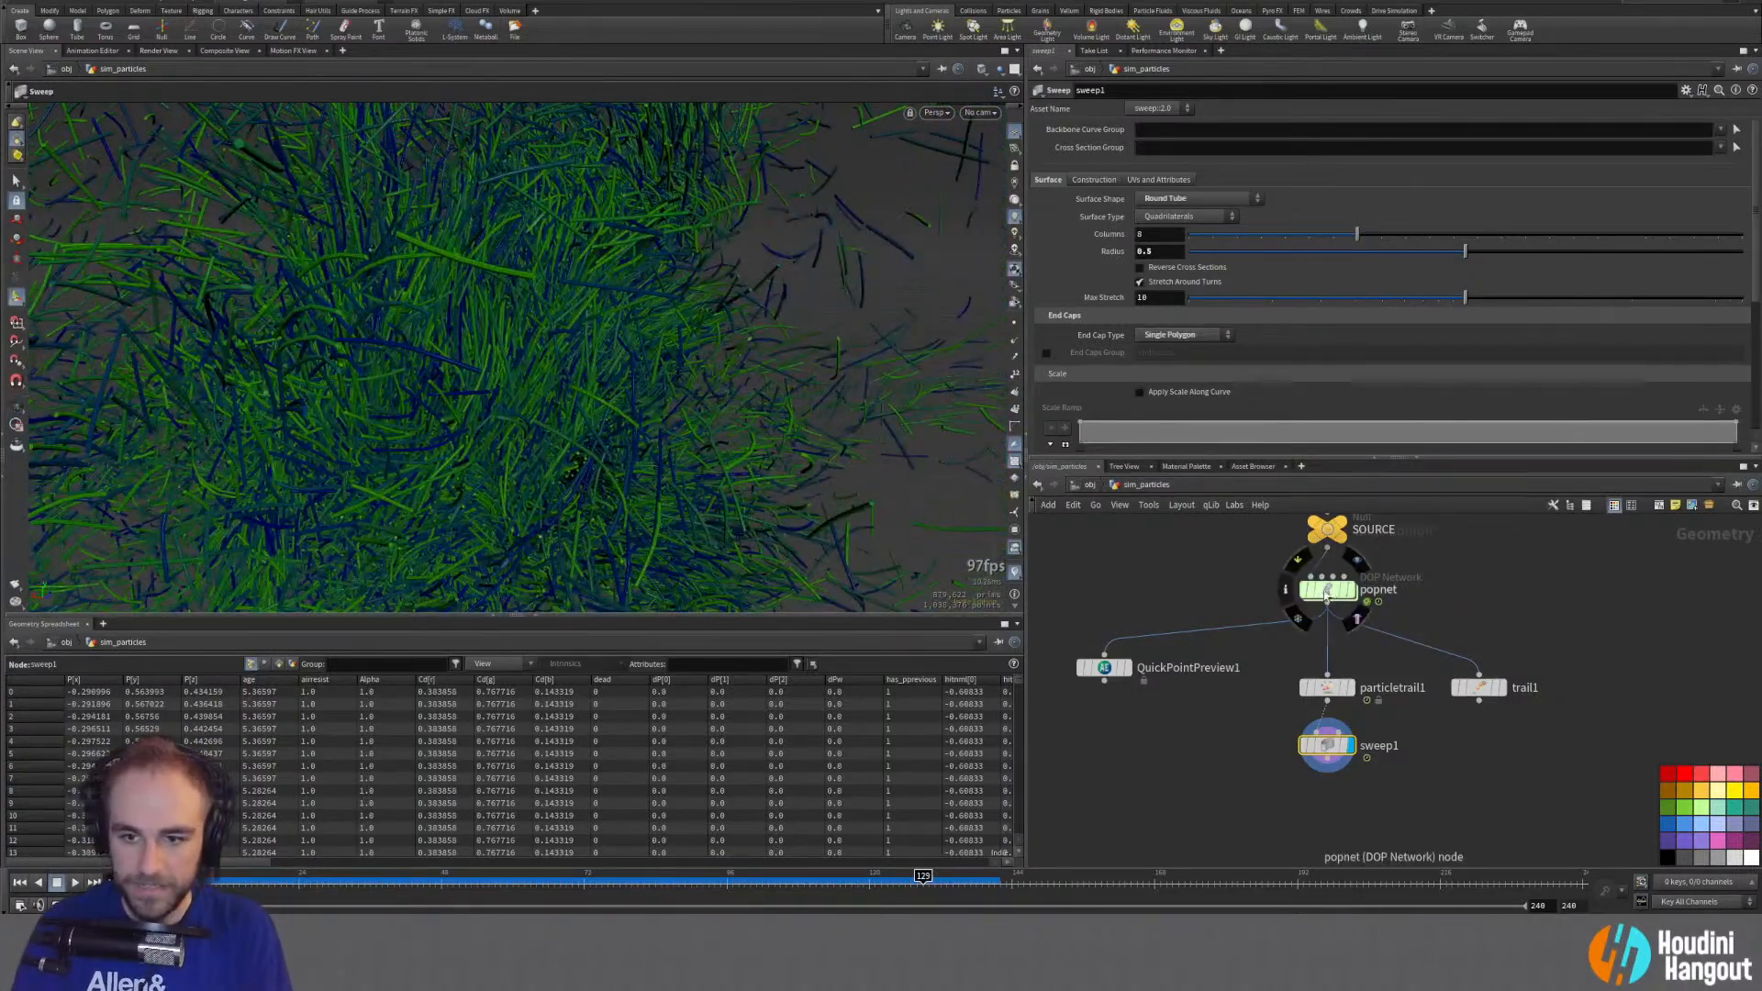
# Step: Bypass the popgrains1 node inside popnet and rerun the simulation from the first frame
pyautogui.doubleClick(1338, 592)
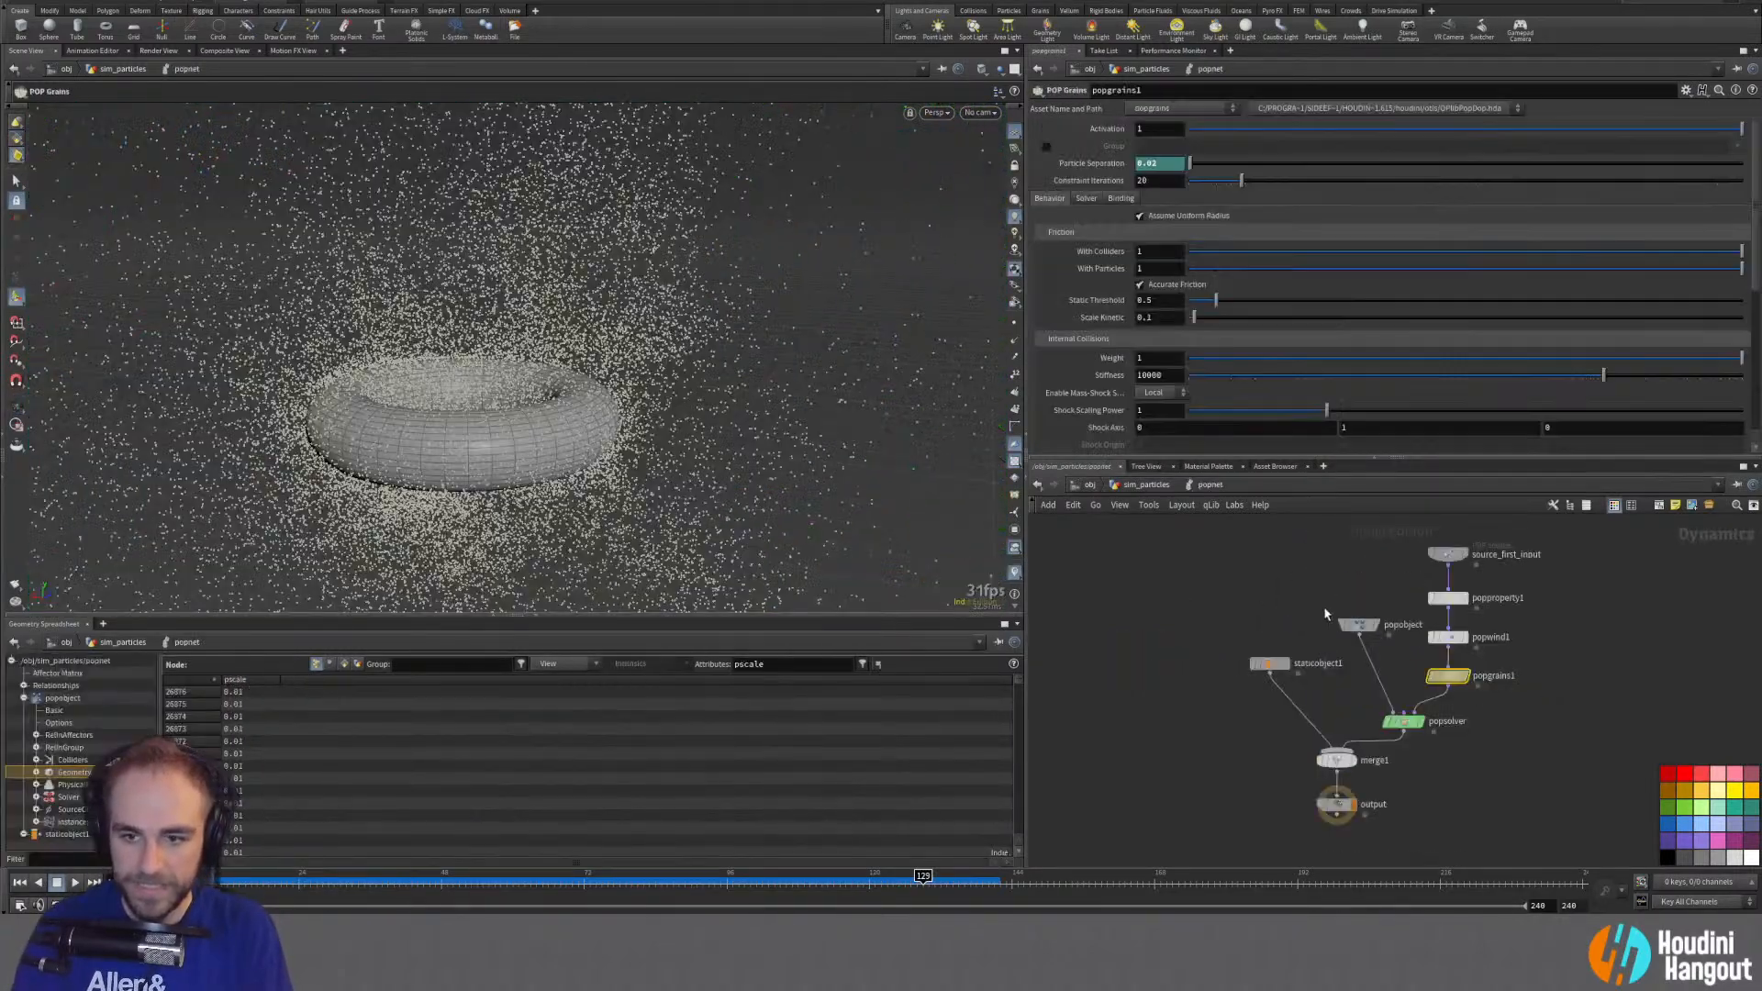
pyautogui.click(20, 884)
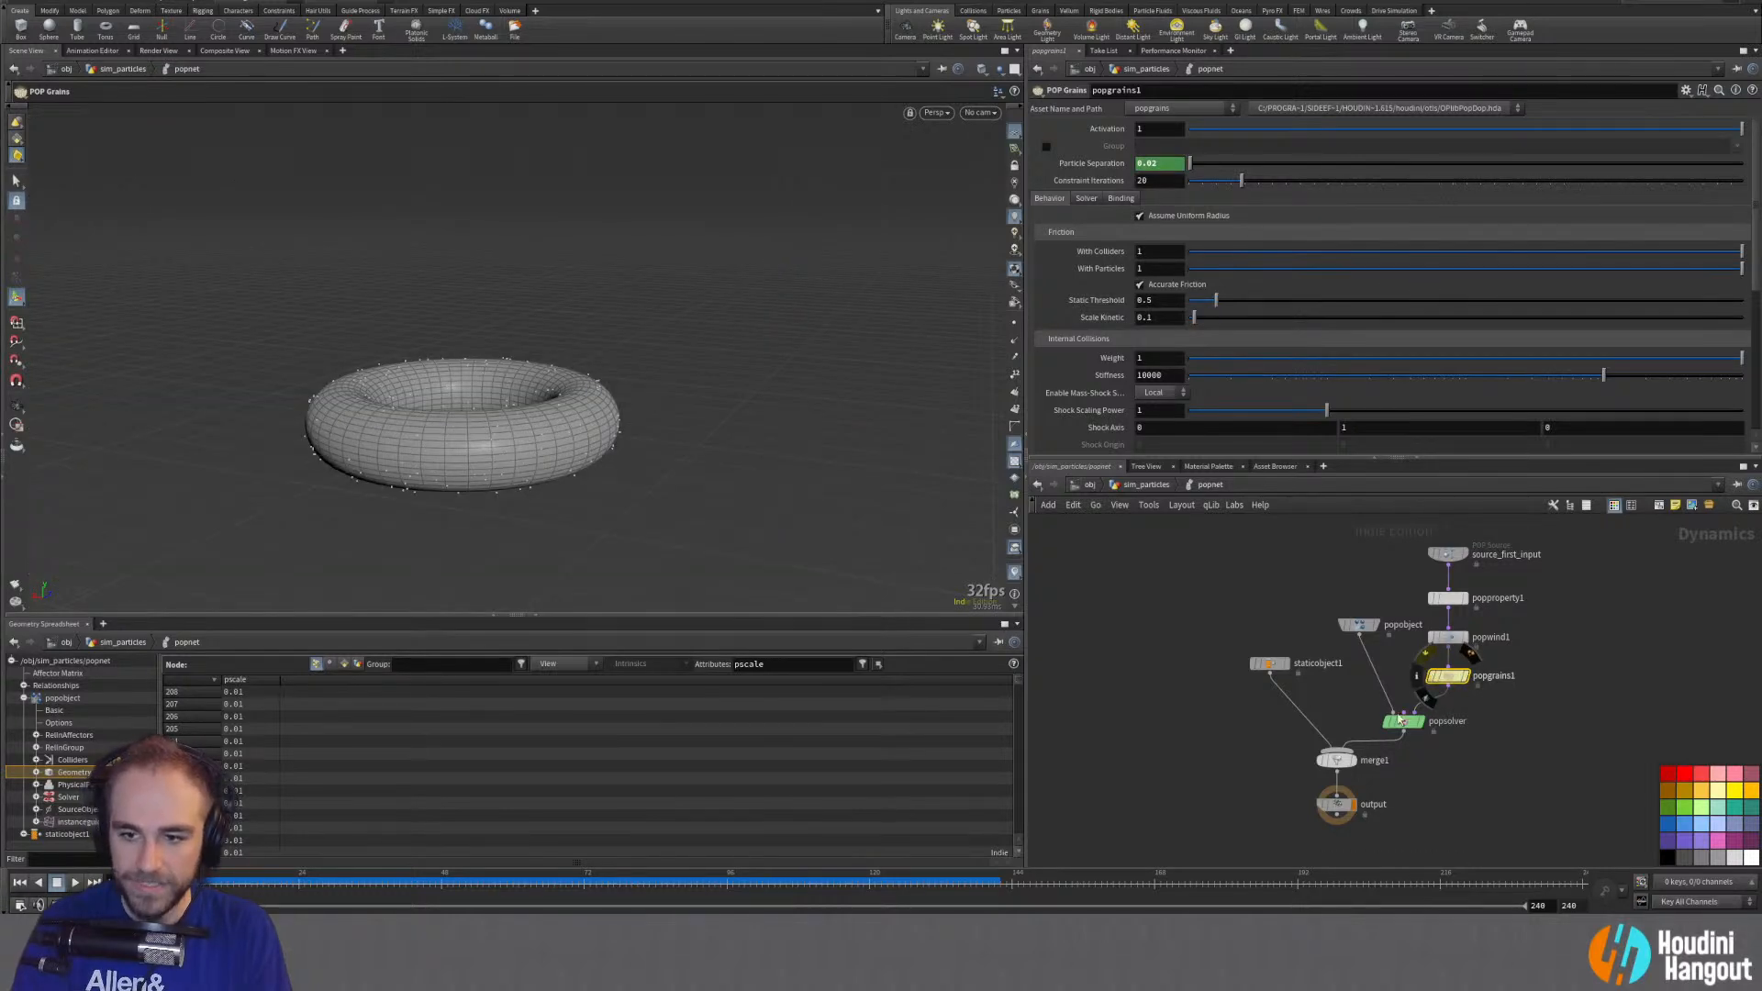
pyautogui.press('b')
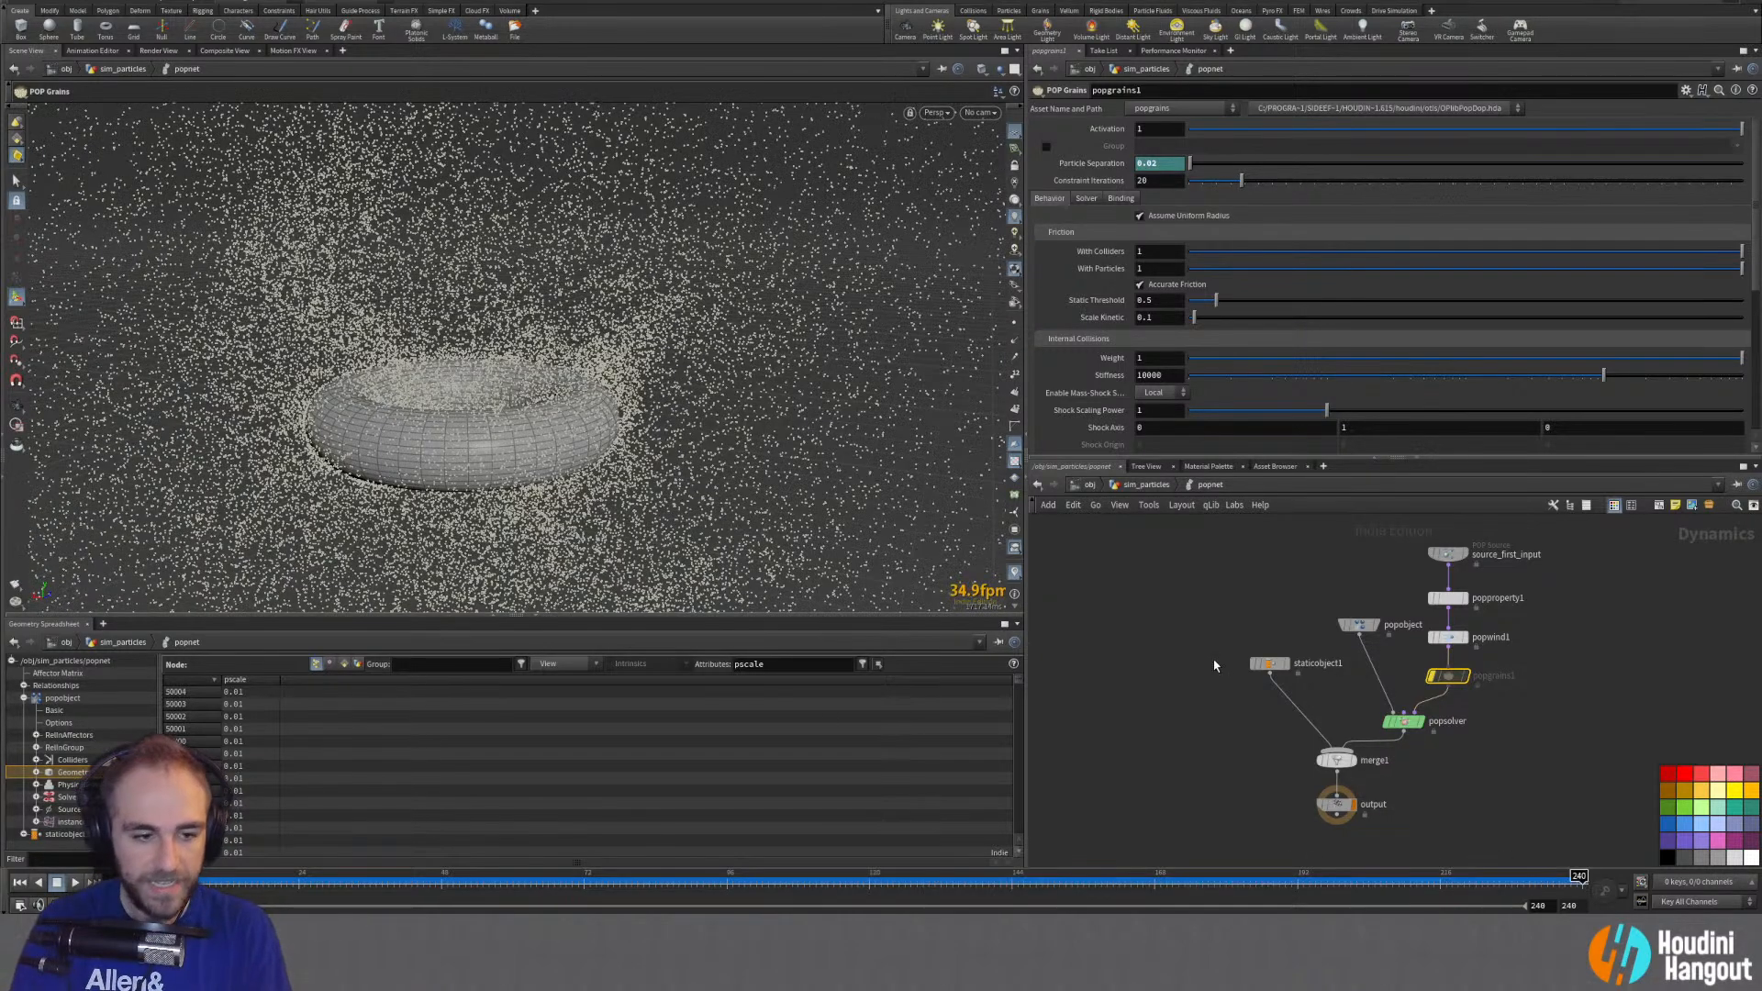
pyautogui.press('u')
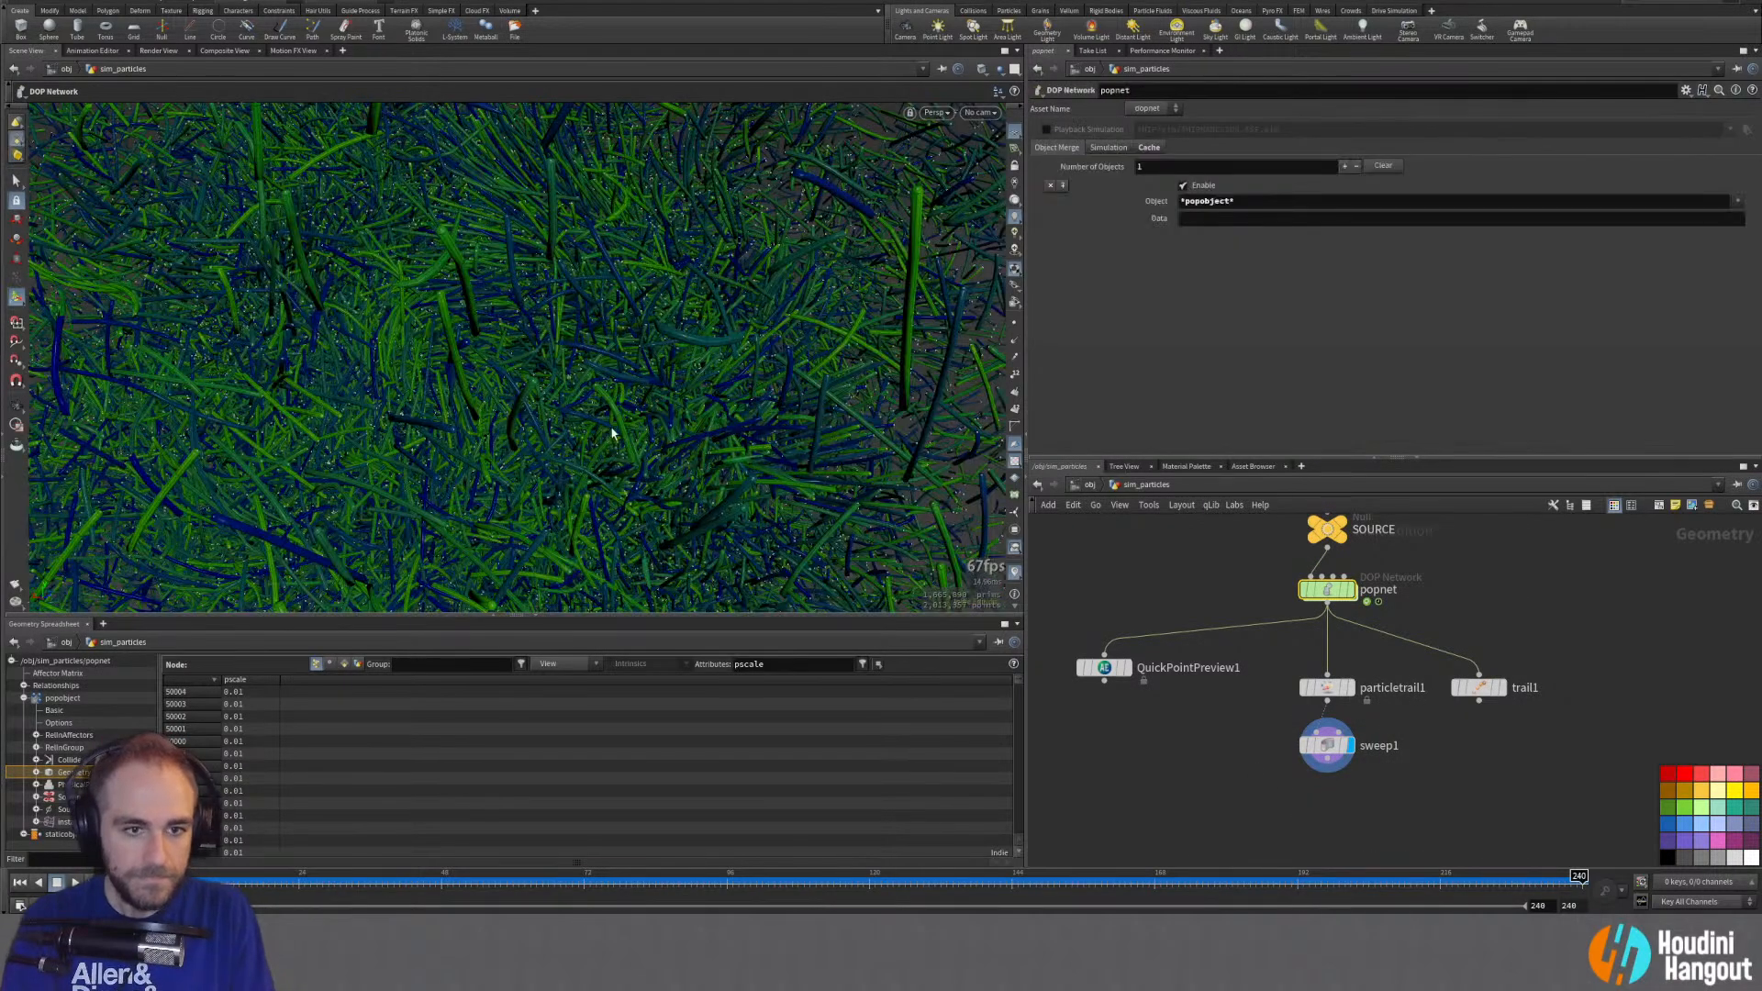
# Step: Examine the sweep1 tubes with the grain forces bypassed, both close up and as a whole cloud
pyautogui.keyDown('alt'); pyautogui.moveTo(610, 431); pyautogui.dragTo(201, 389); pyautogui.keyUp('alt')
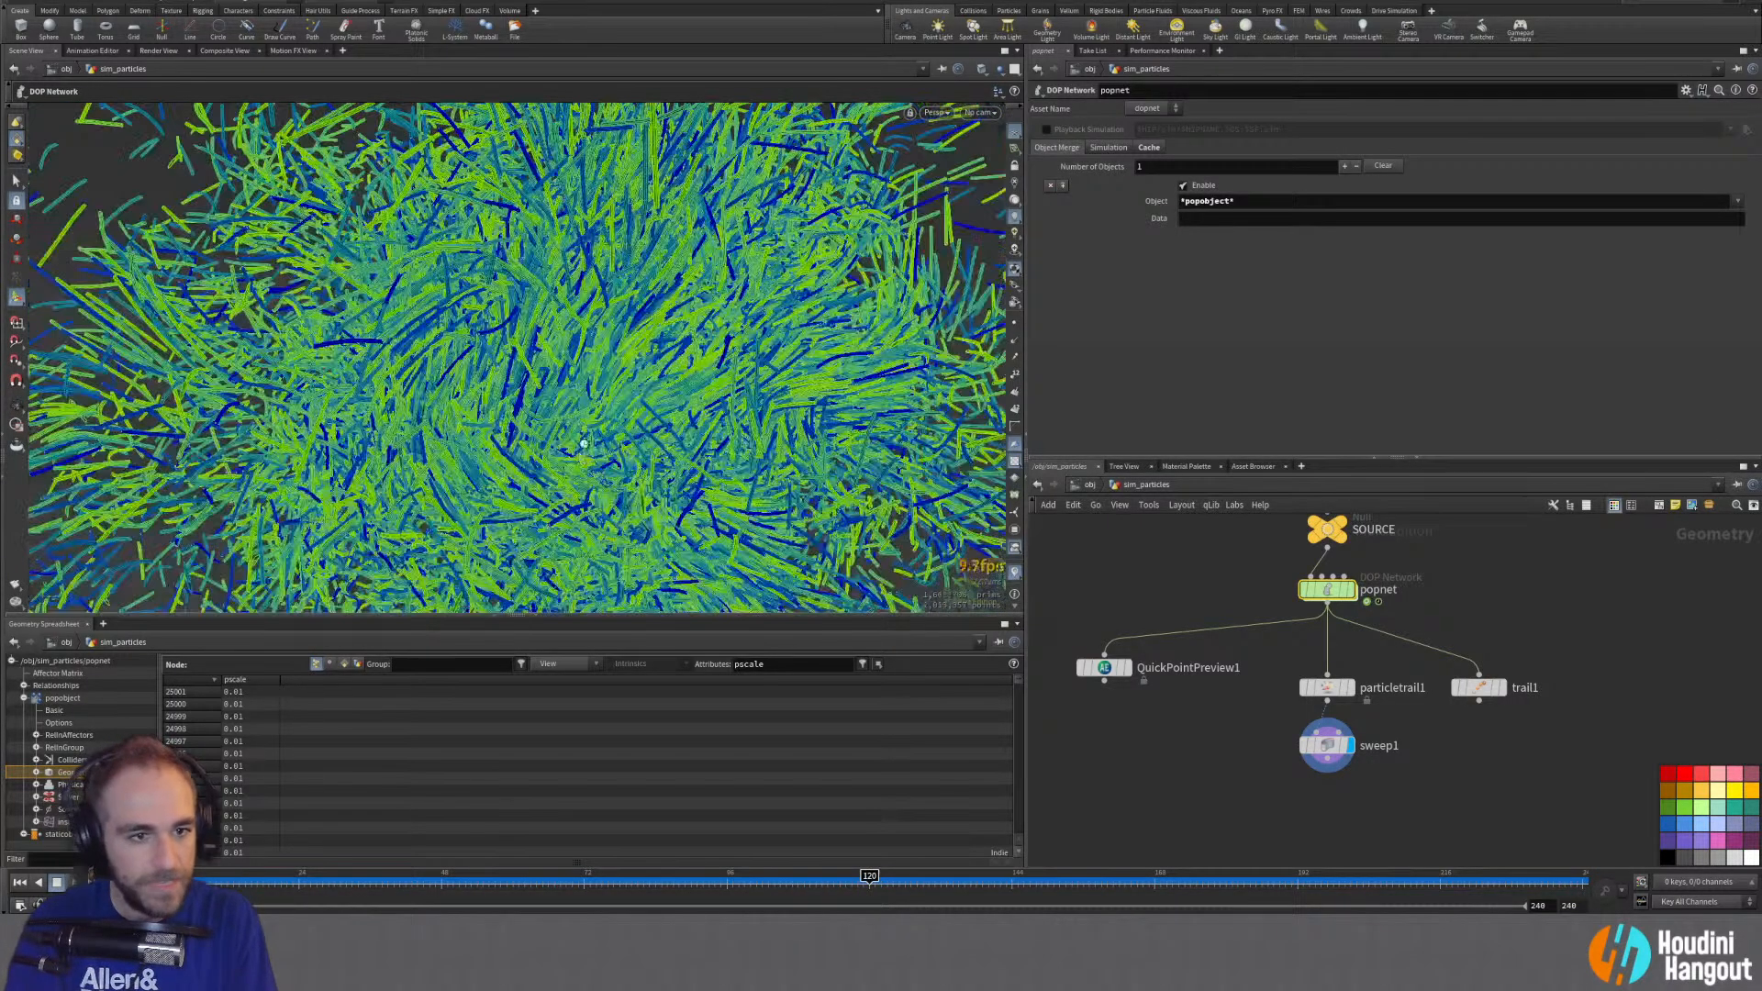
pyautogui.keyDown('alt'); pyautogui.moveTo(554, 404); pyautogui.dragTo(670, 431); pyautogui.keyUp('alt')
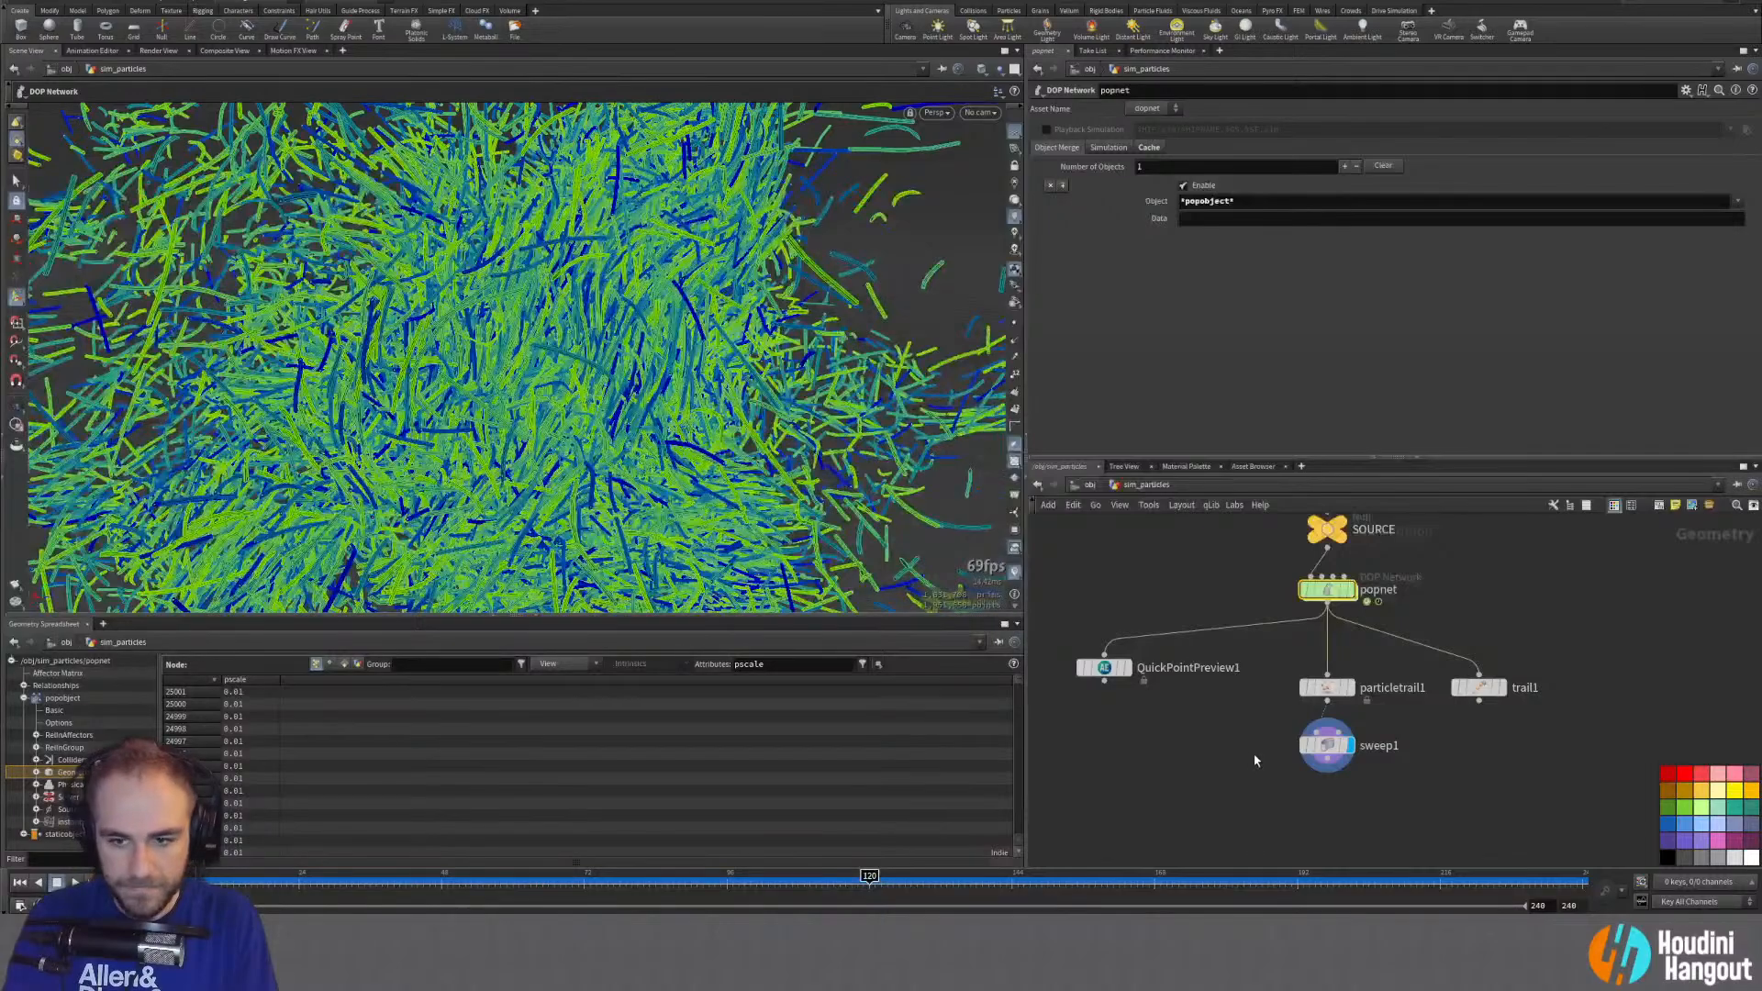
pyautogui.click(1325, 755)
pyautogui.keyDown('alt'); pyautogui.moveTo(578, 393); pyautogui.dragTo(570, 358); pyautogui.keyUp('alt')
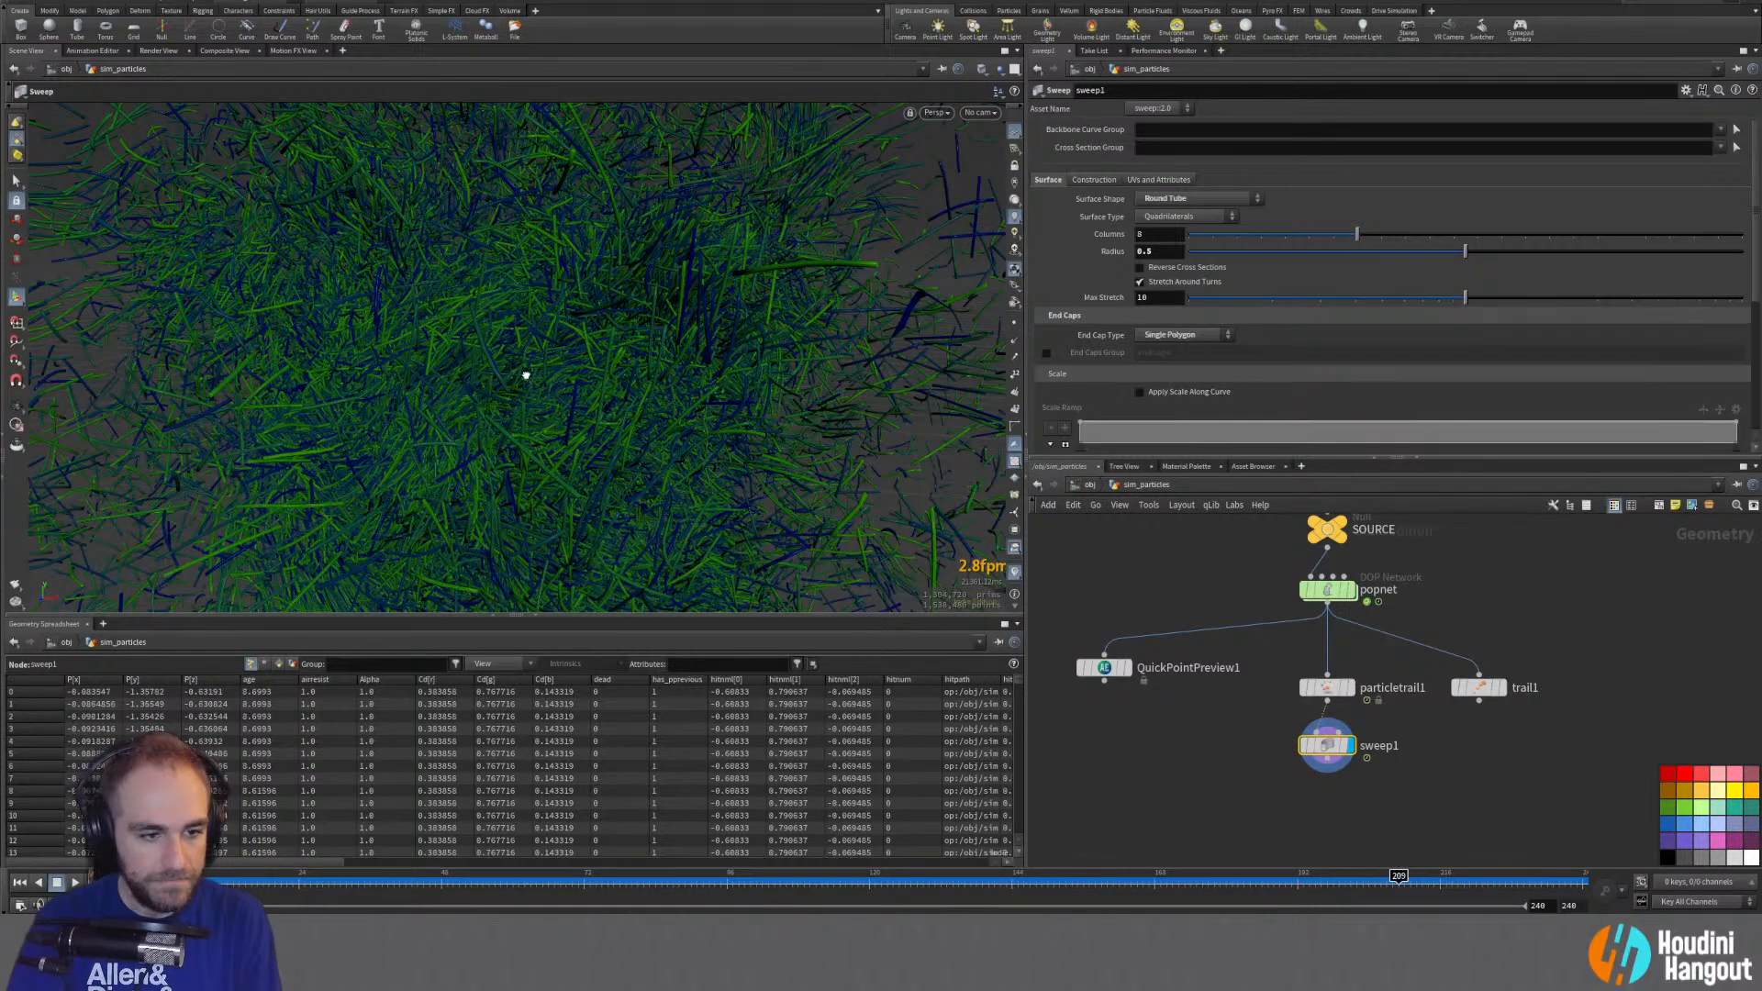
pyautogui.moveTo(373, 389); pyautogui.dragTo(896, 272, button='right')
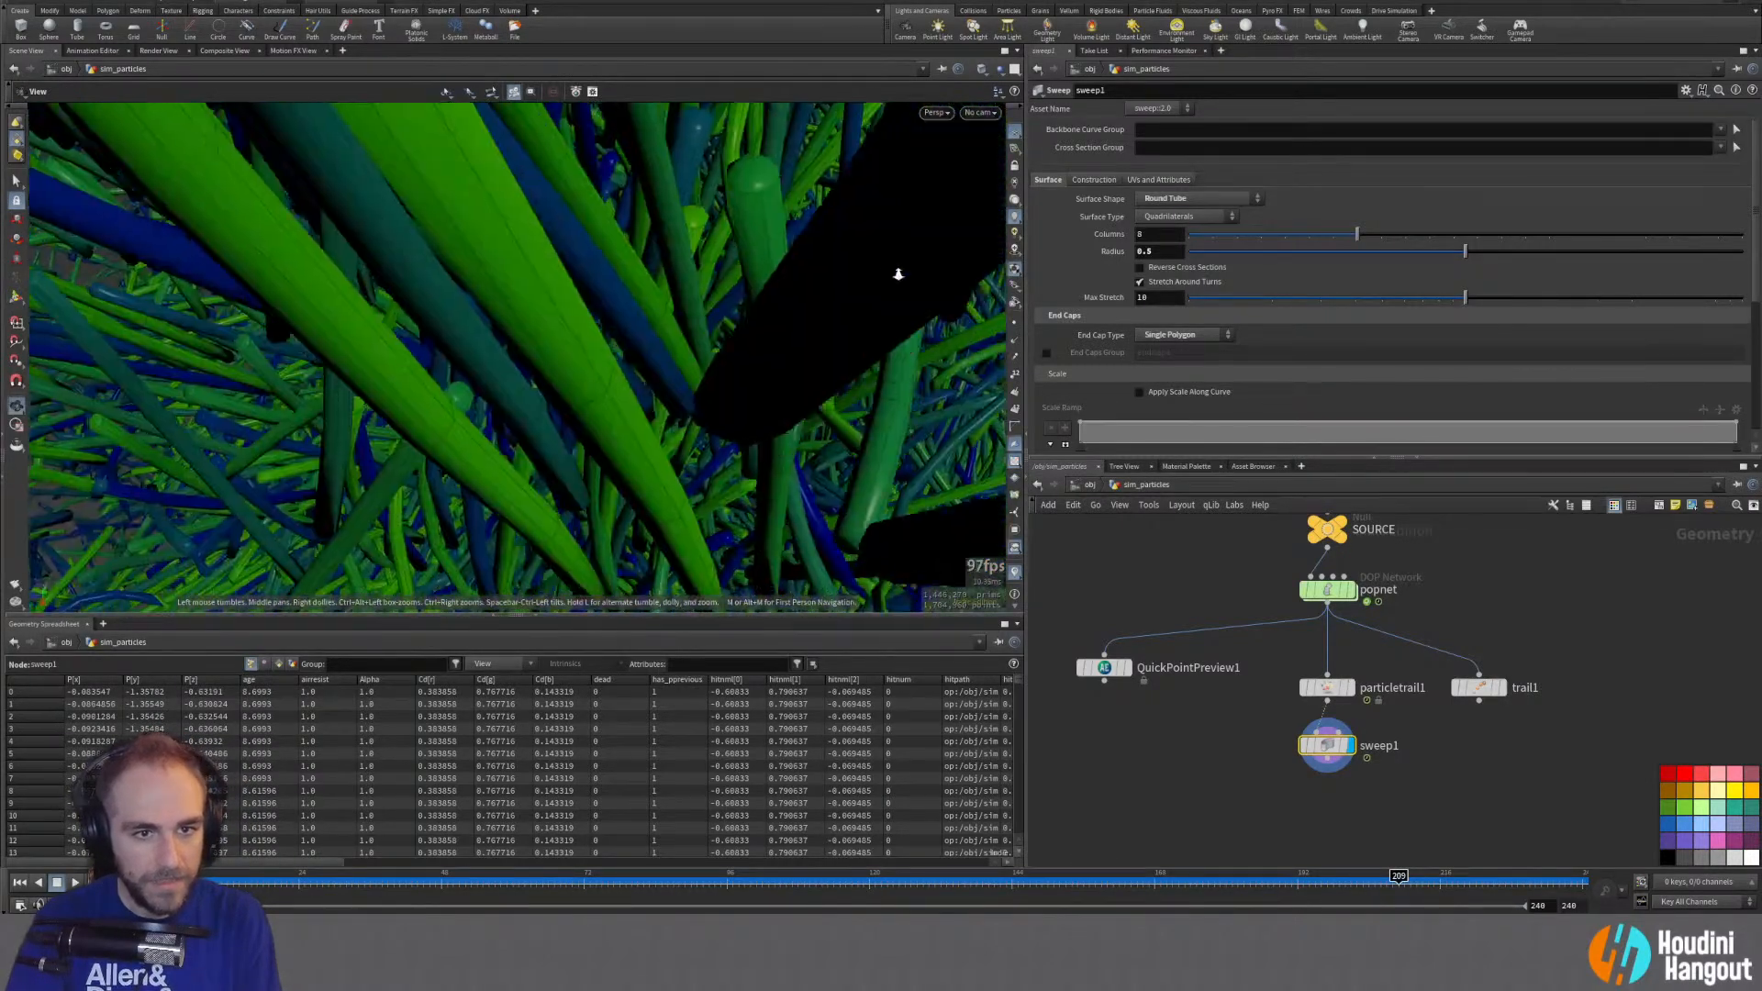
pyautogui.moveTo(897, 271); pyautogui.dragTo(642, 425)
pyautogui.moveTo(643, 425); pyautogui.dragTo(316, 357, button='right')
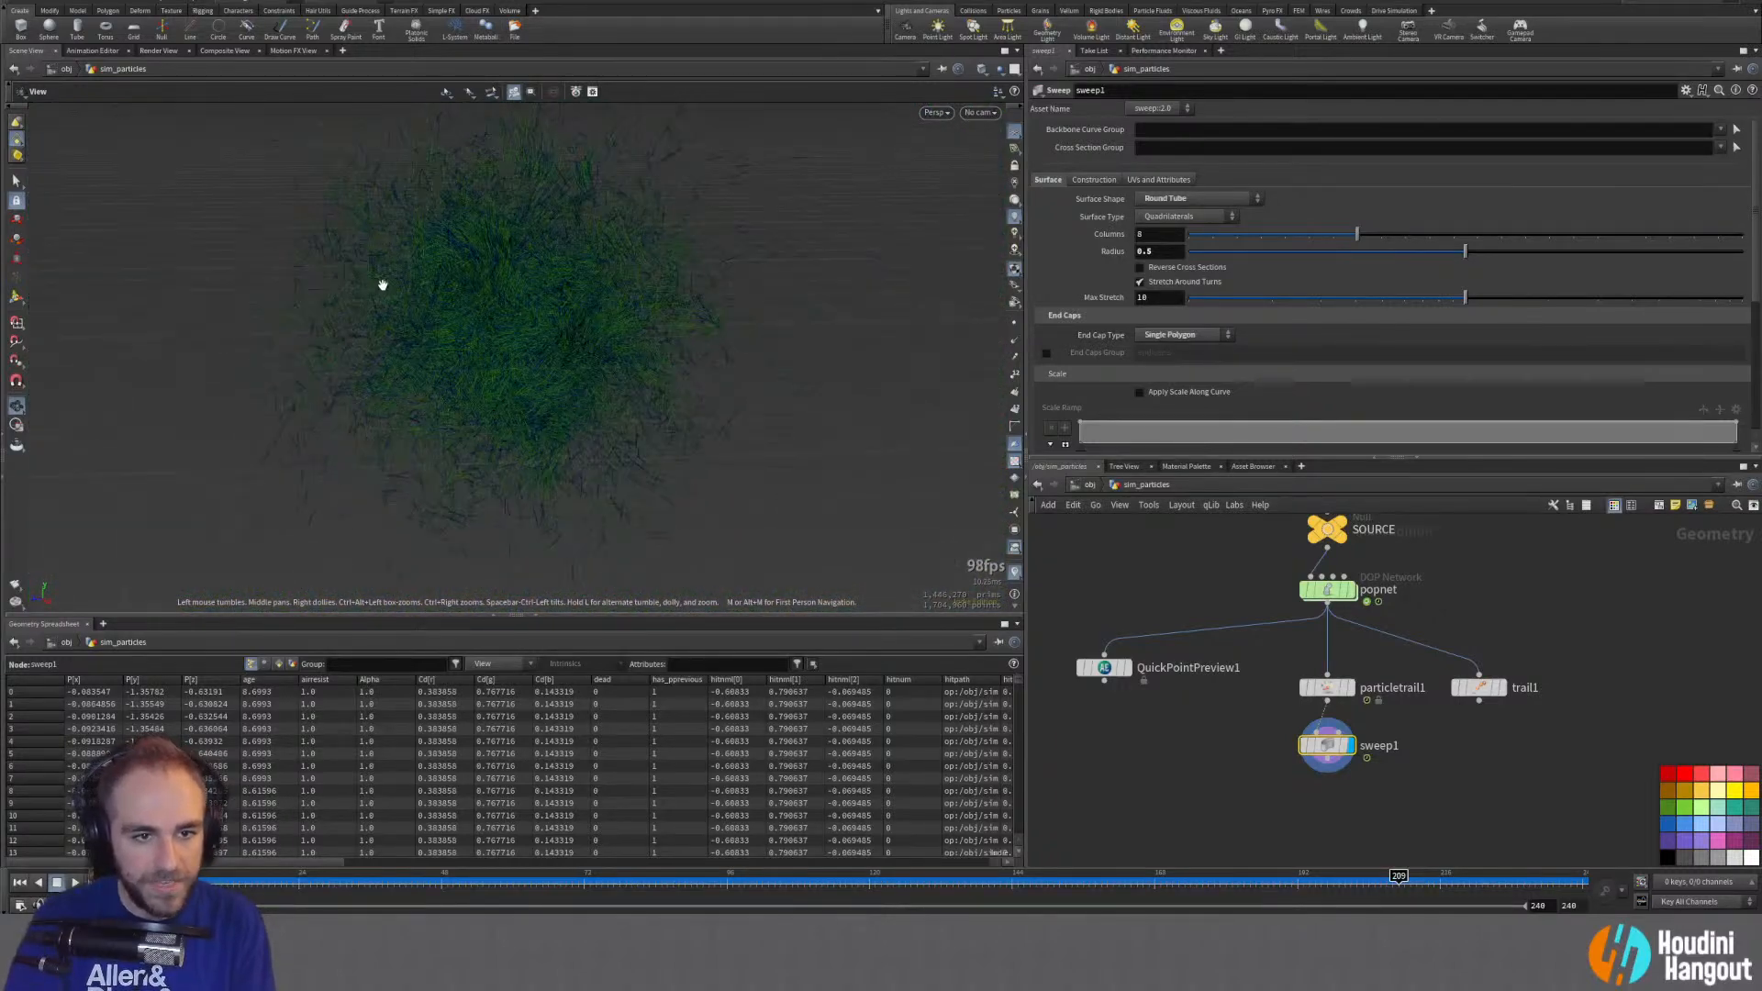
pyautogui.press('Return')
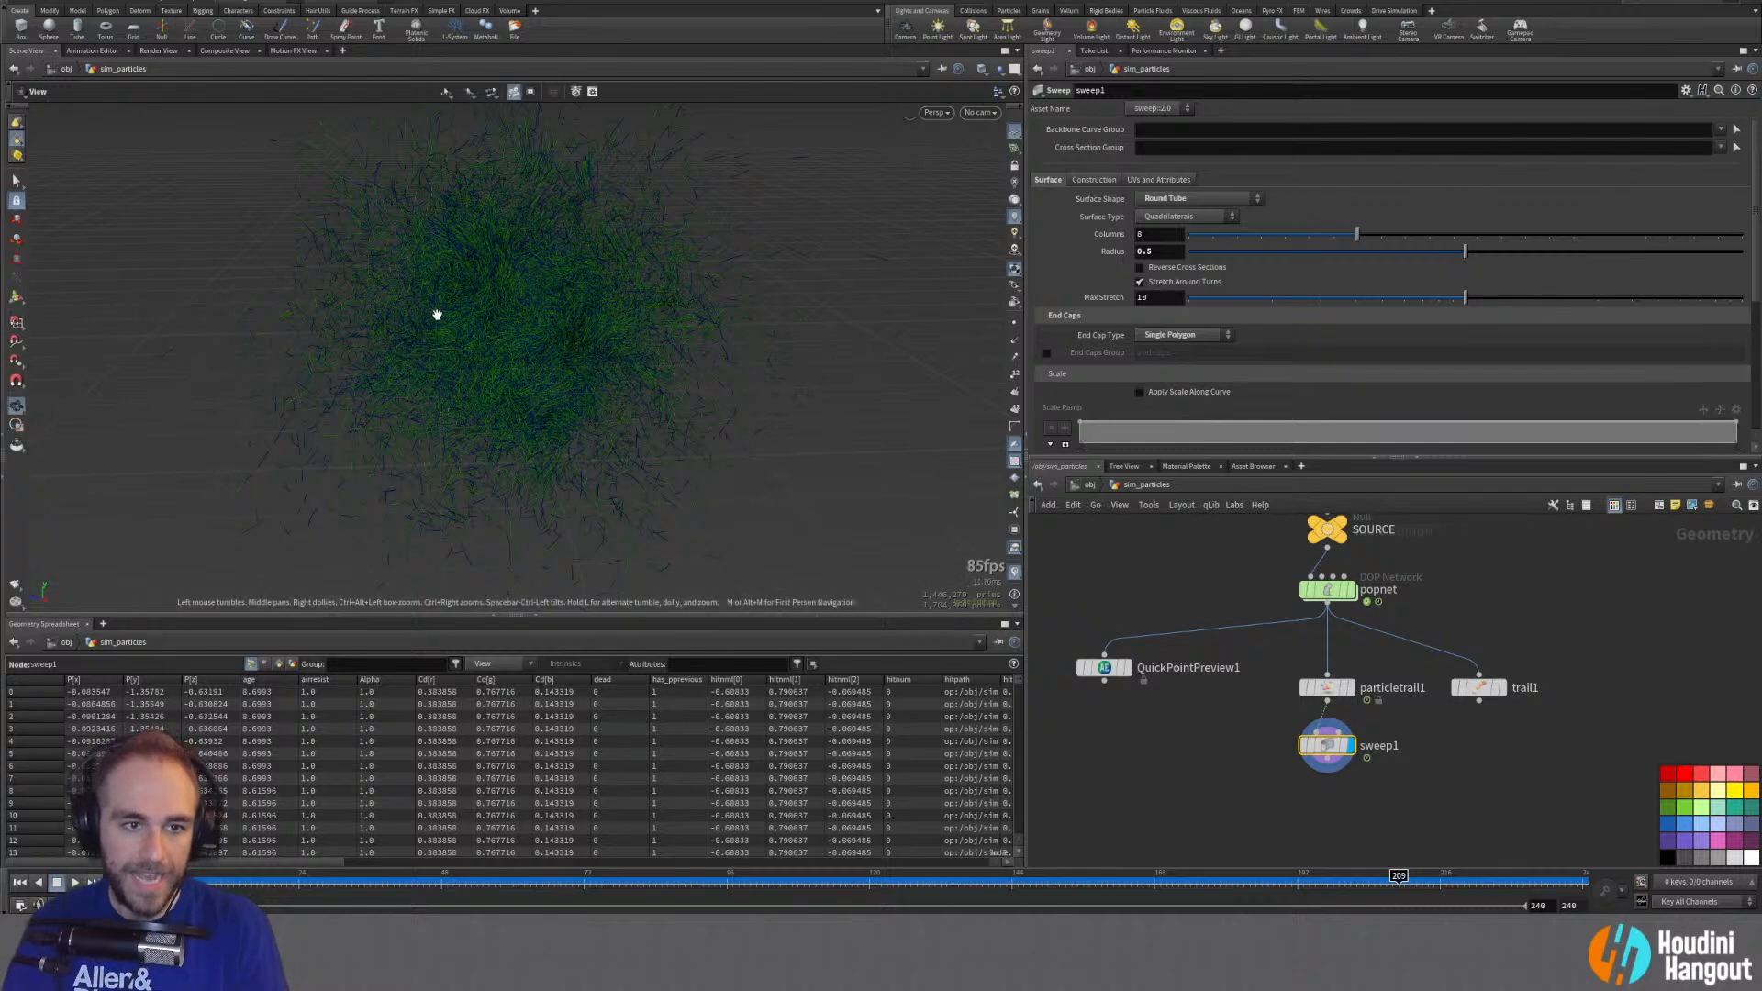
pyautogui.scroll(3, 614, 398)
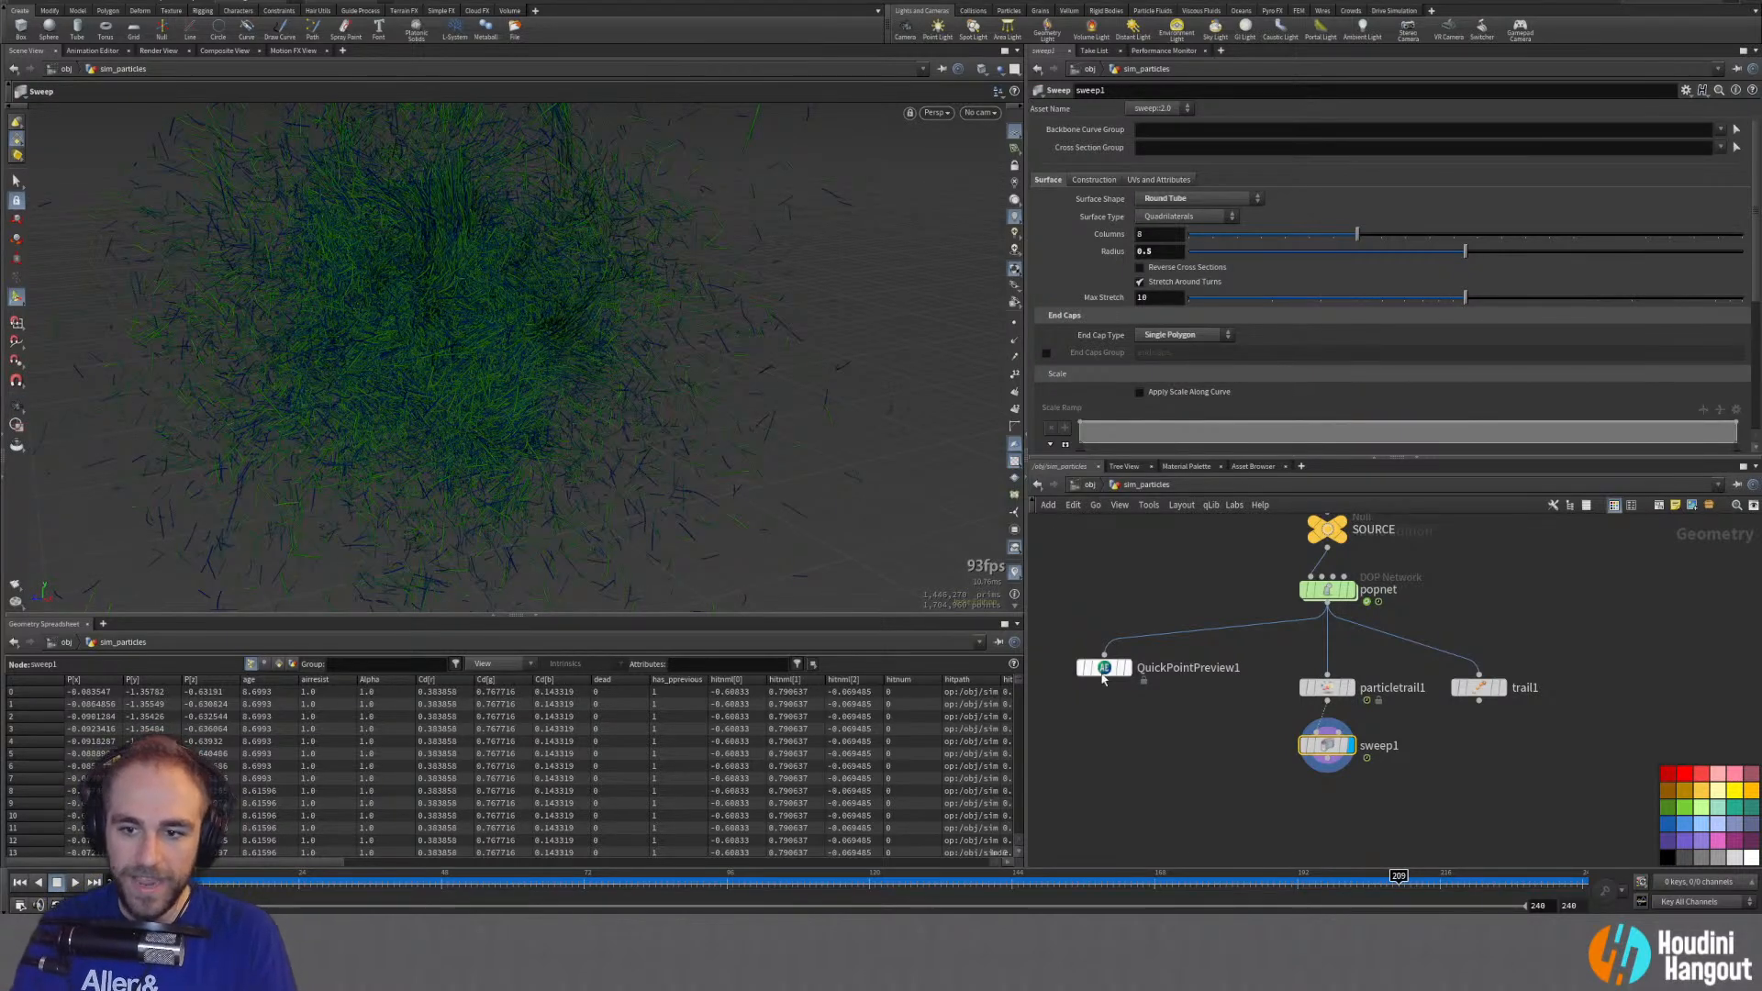
# Step: Return to the first frame and re-enable the popgrains1 node inside popnet
pyautogui.click(18, 883)
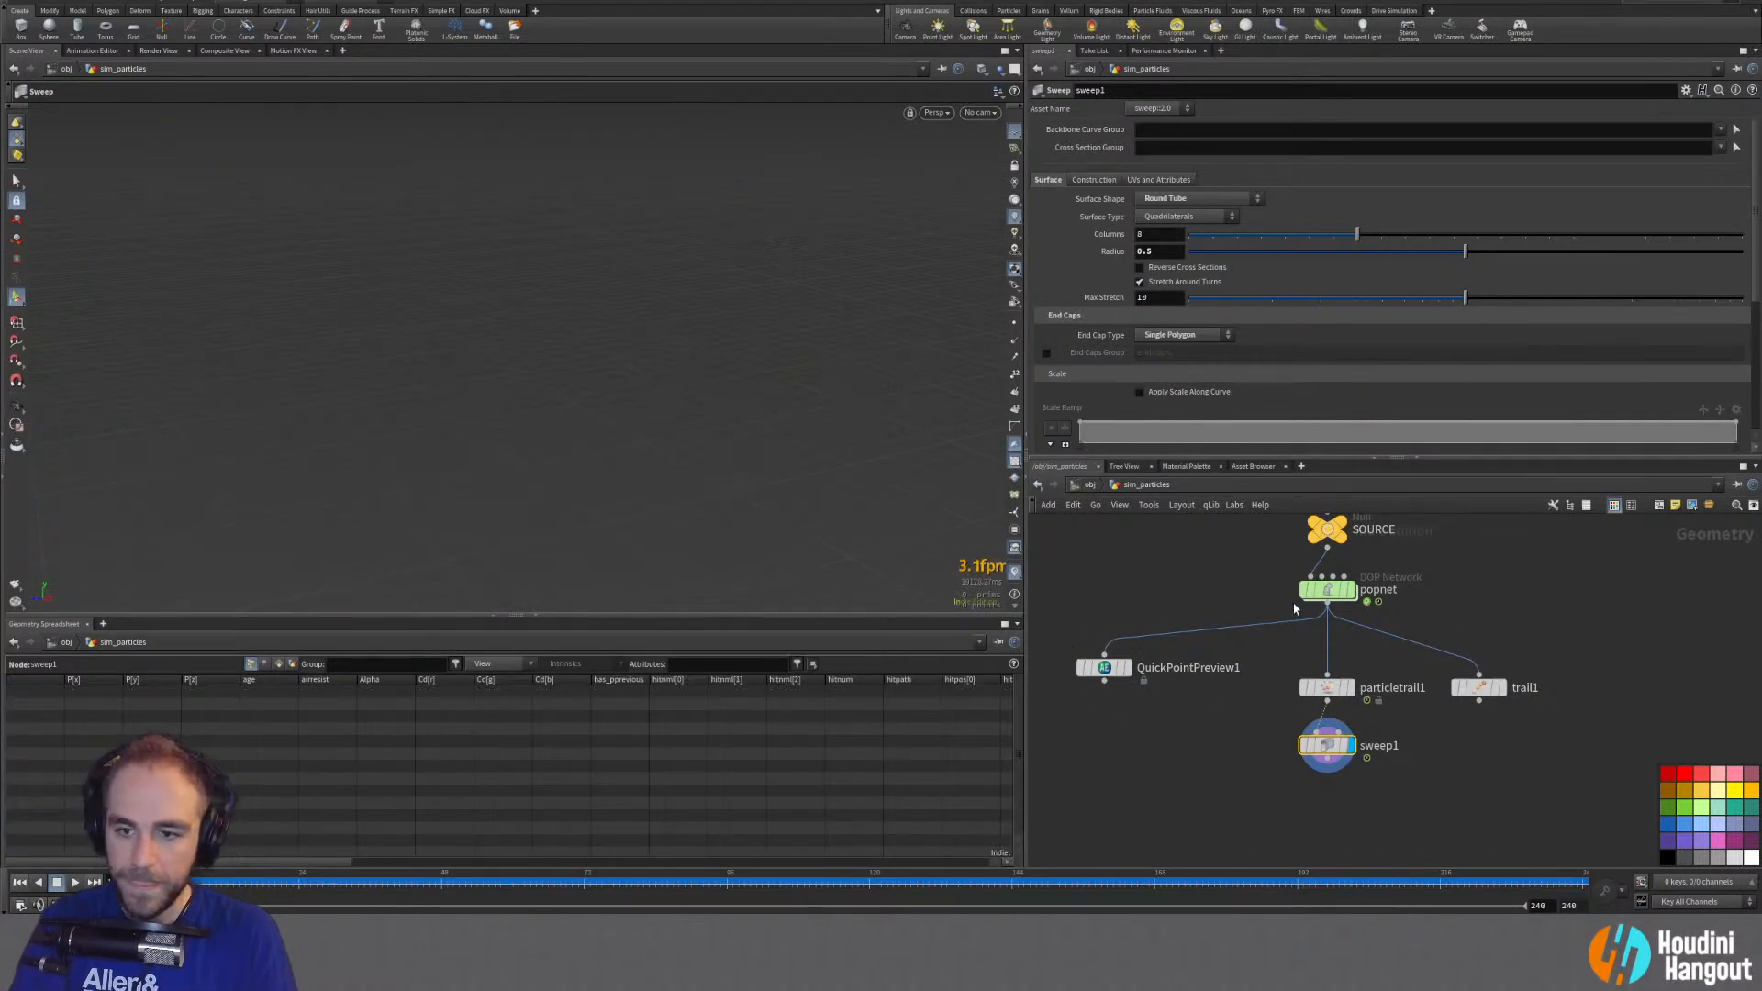
pyautogui.doubleClick(1328, 590)
pyautogui.click(1429, 678)
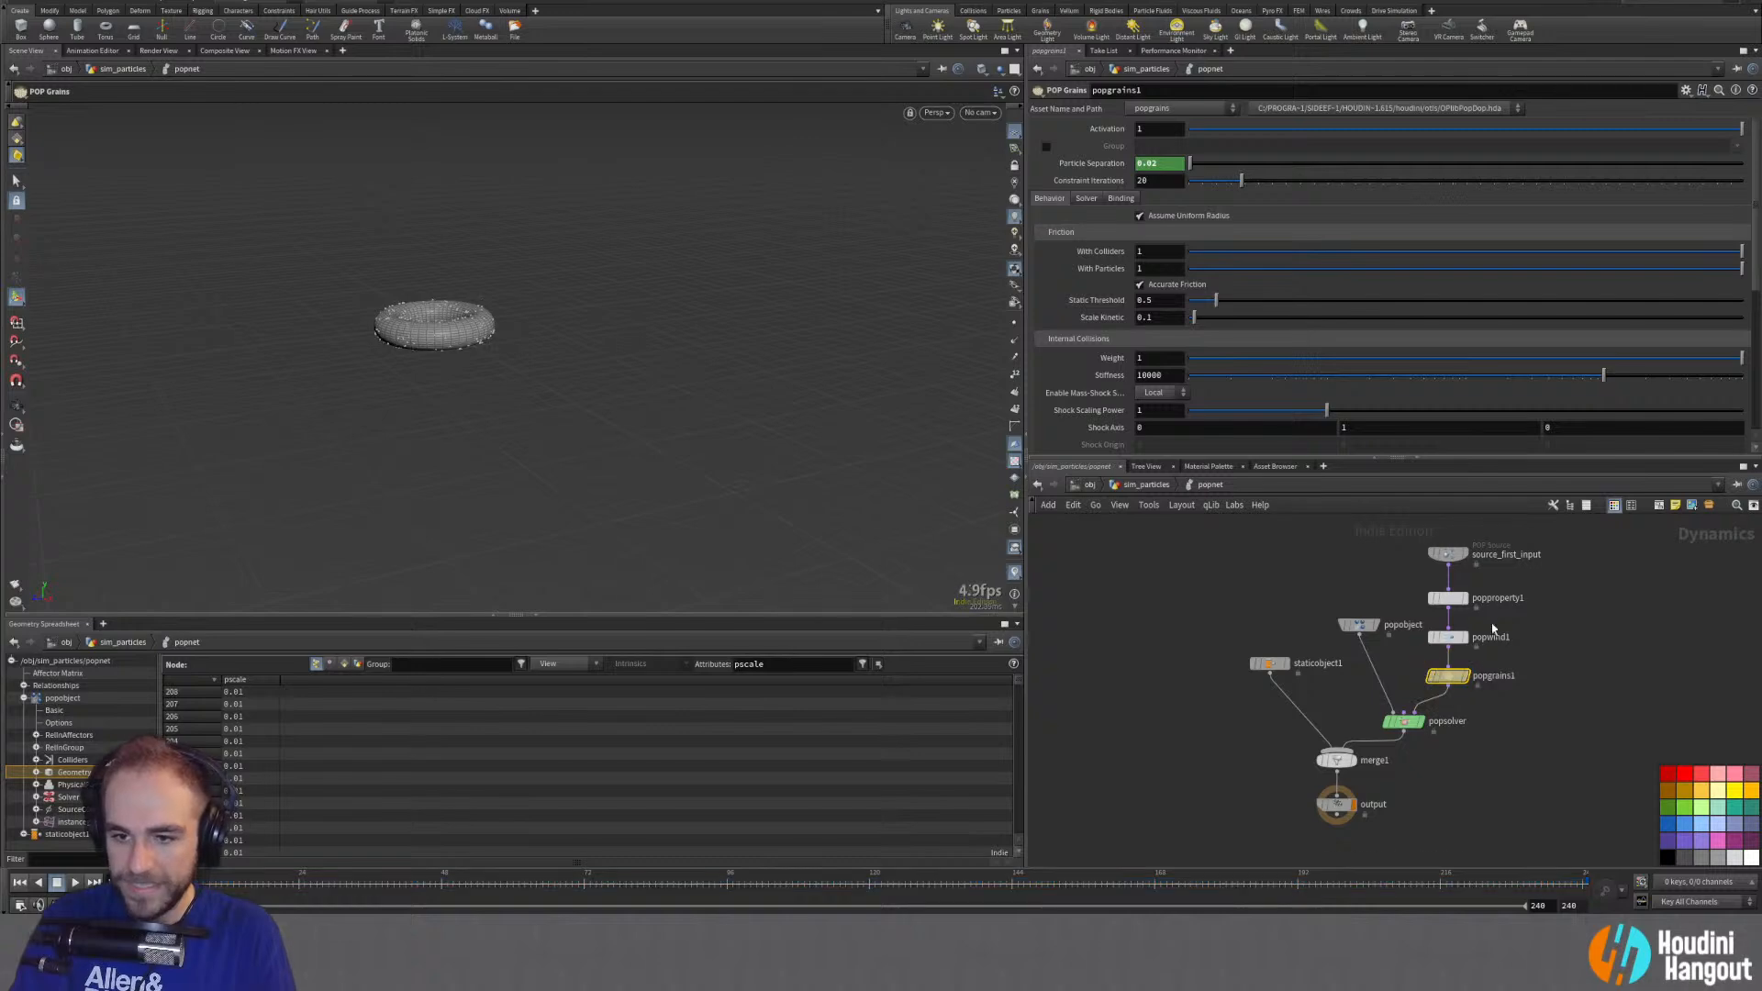
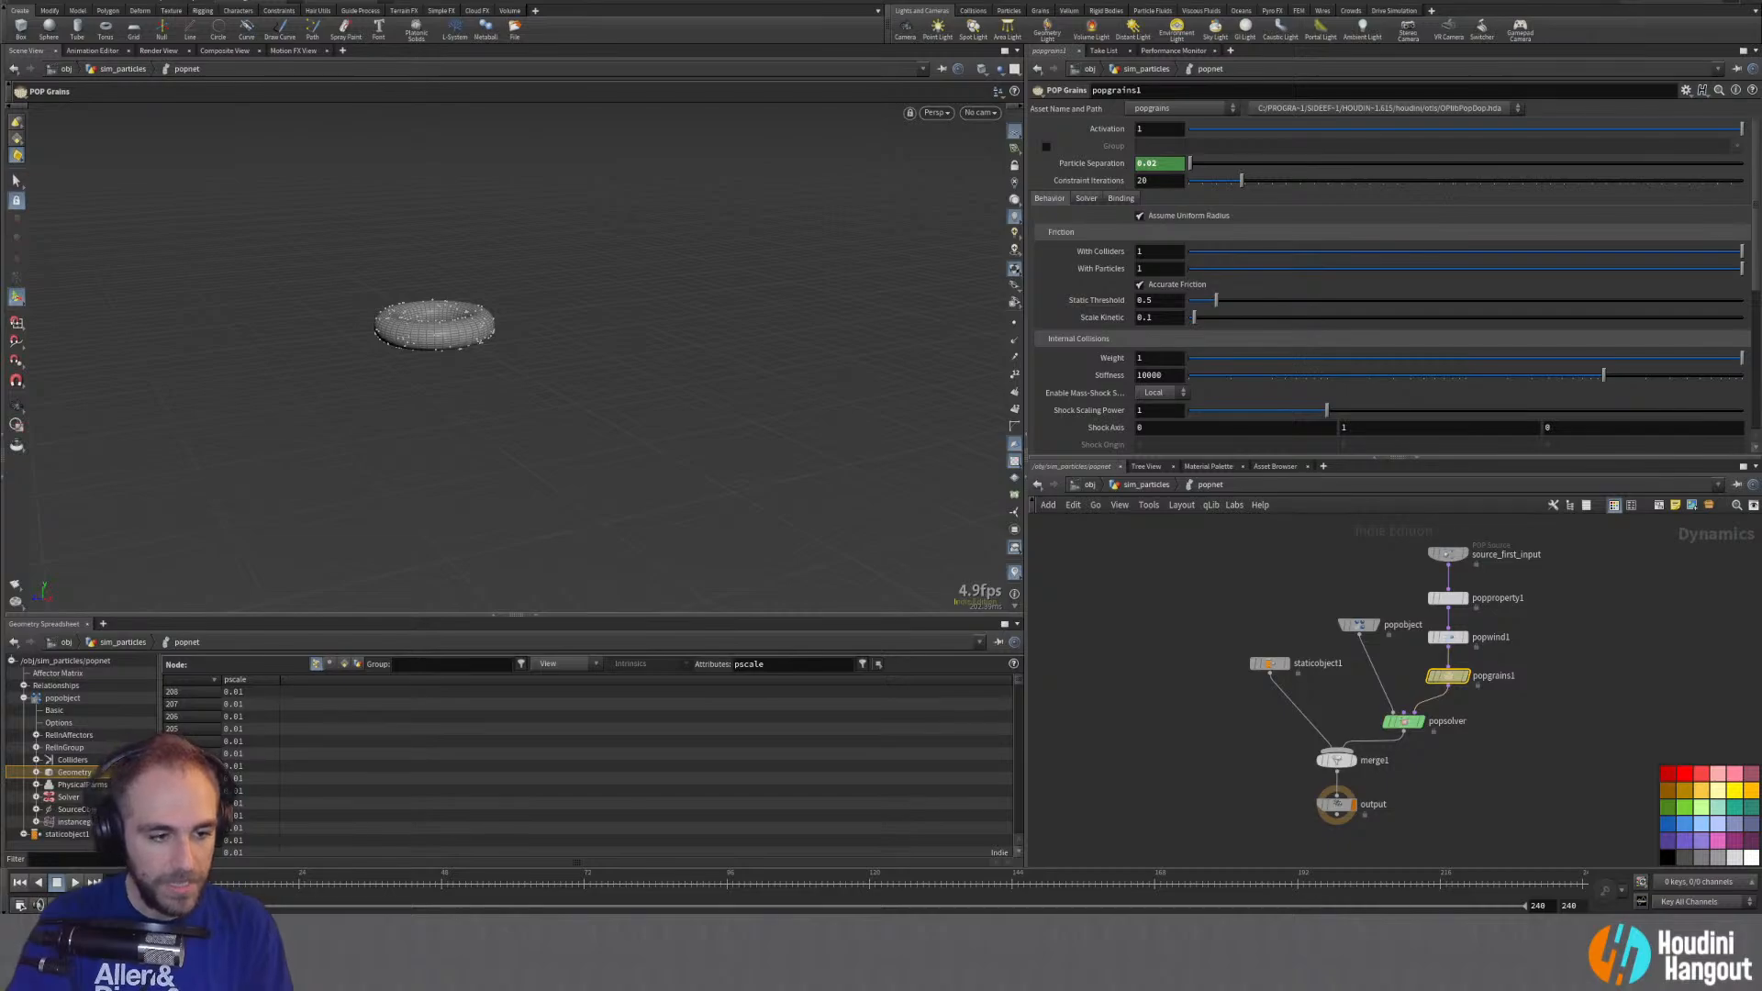
# Step: Play the particle simulation with popgrains1 active, watch it spread around the torus, and rewind to the first frame
pyautogui.click(76, 882)
pyautogui.keyDown('alt'); pyautogui.moveTo(472, 385); pyautogui.dragTo(486, 325); pyautogui.keyUp('alt')
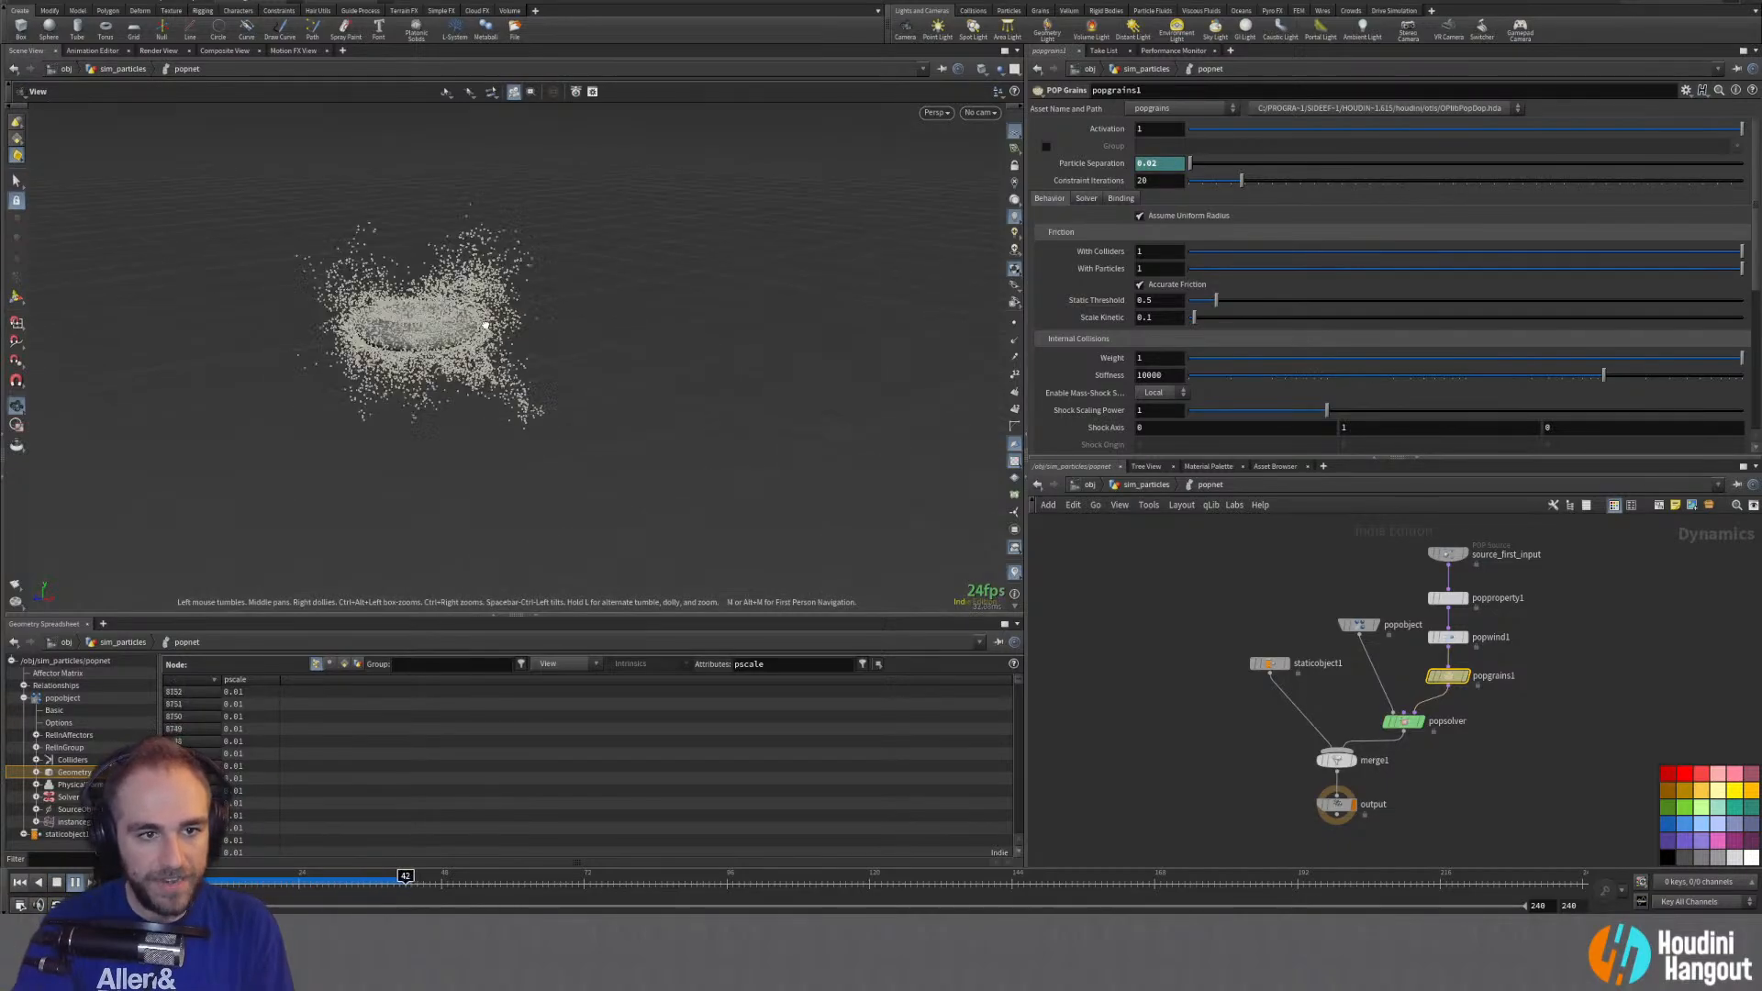
pyautogui.moveTo(486, 325); pyautogui.dragTo(587, 344, button='middle')
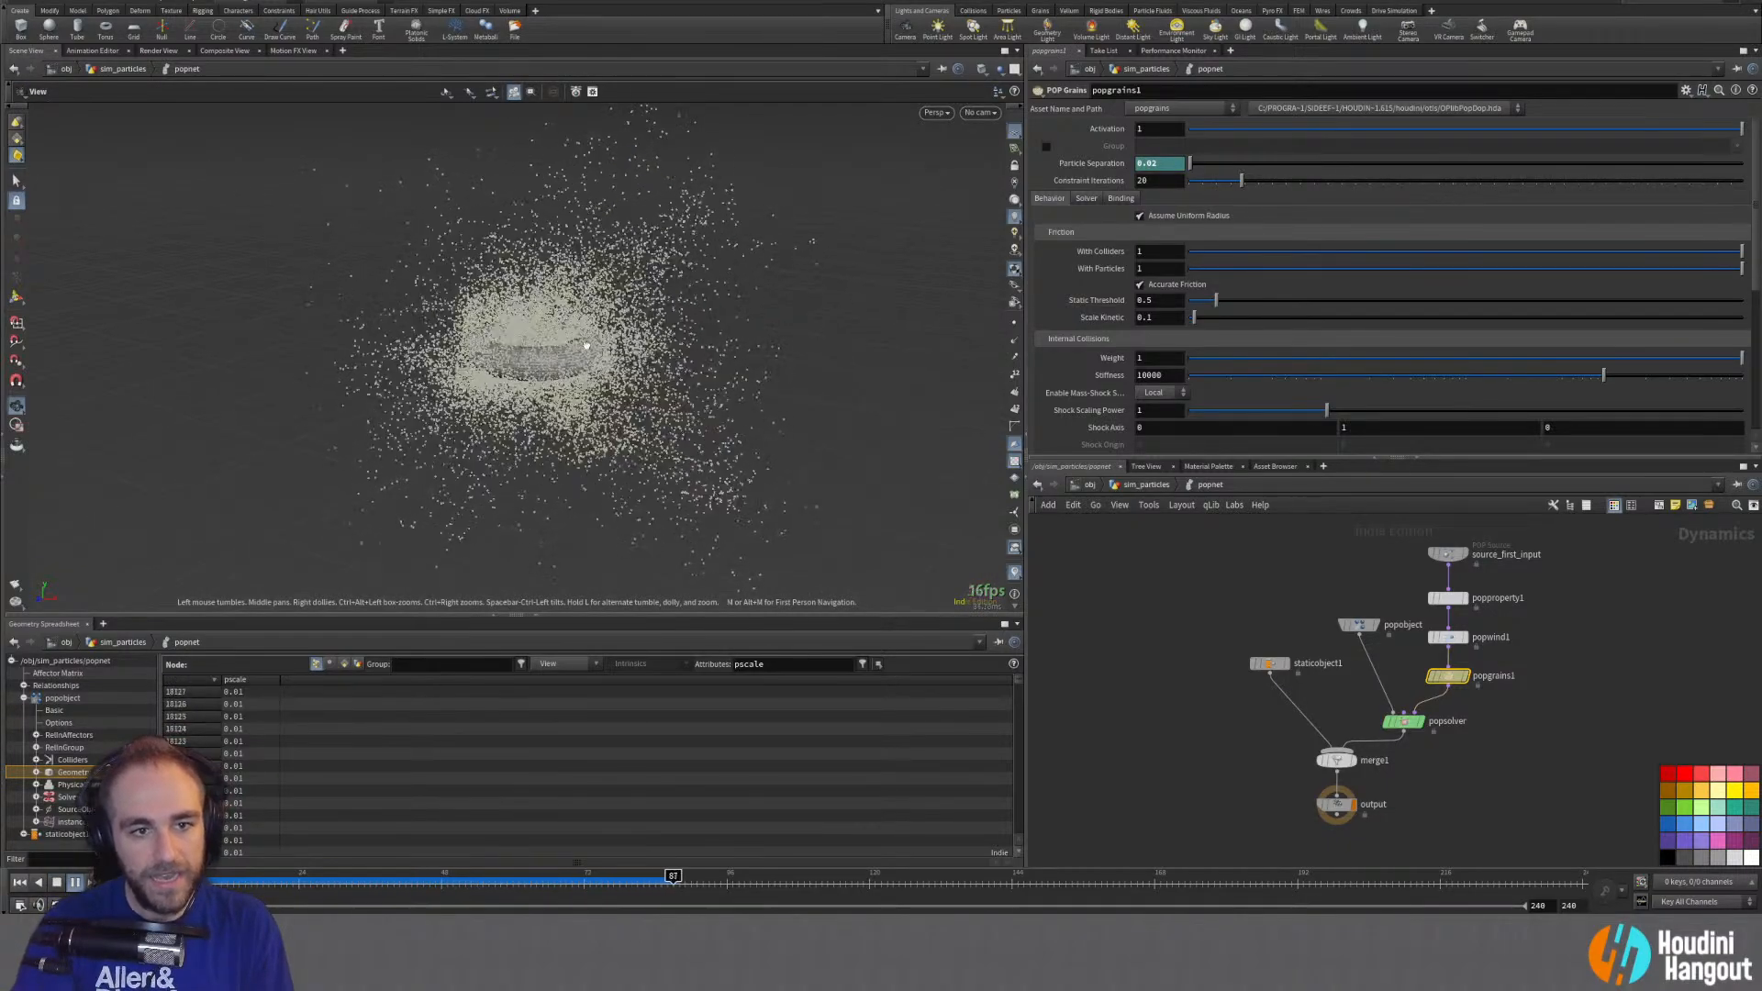
pyautogui.keyDown('alt'); pyautogui.moveTo(586, 346); pyautogui.dragTo(728, 295); pyautogui.keyUp('alt')
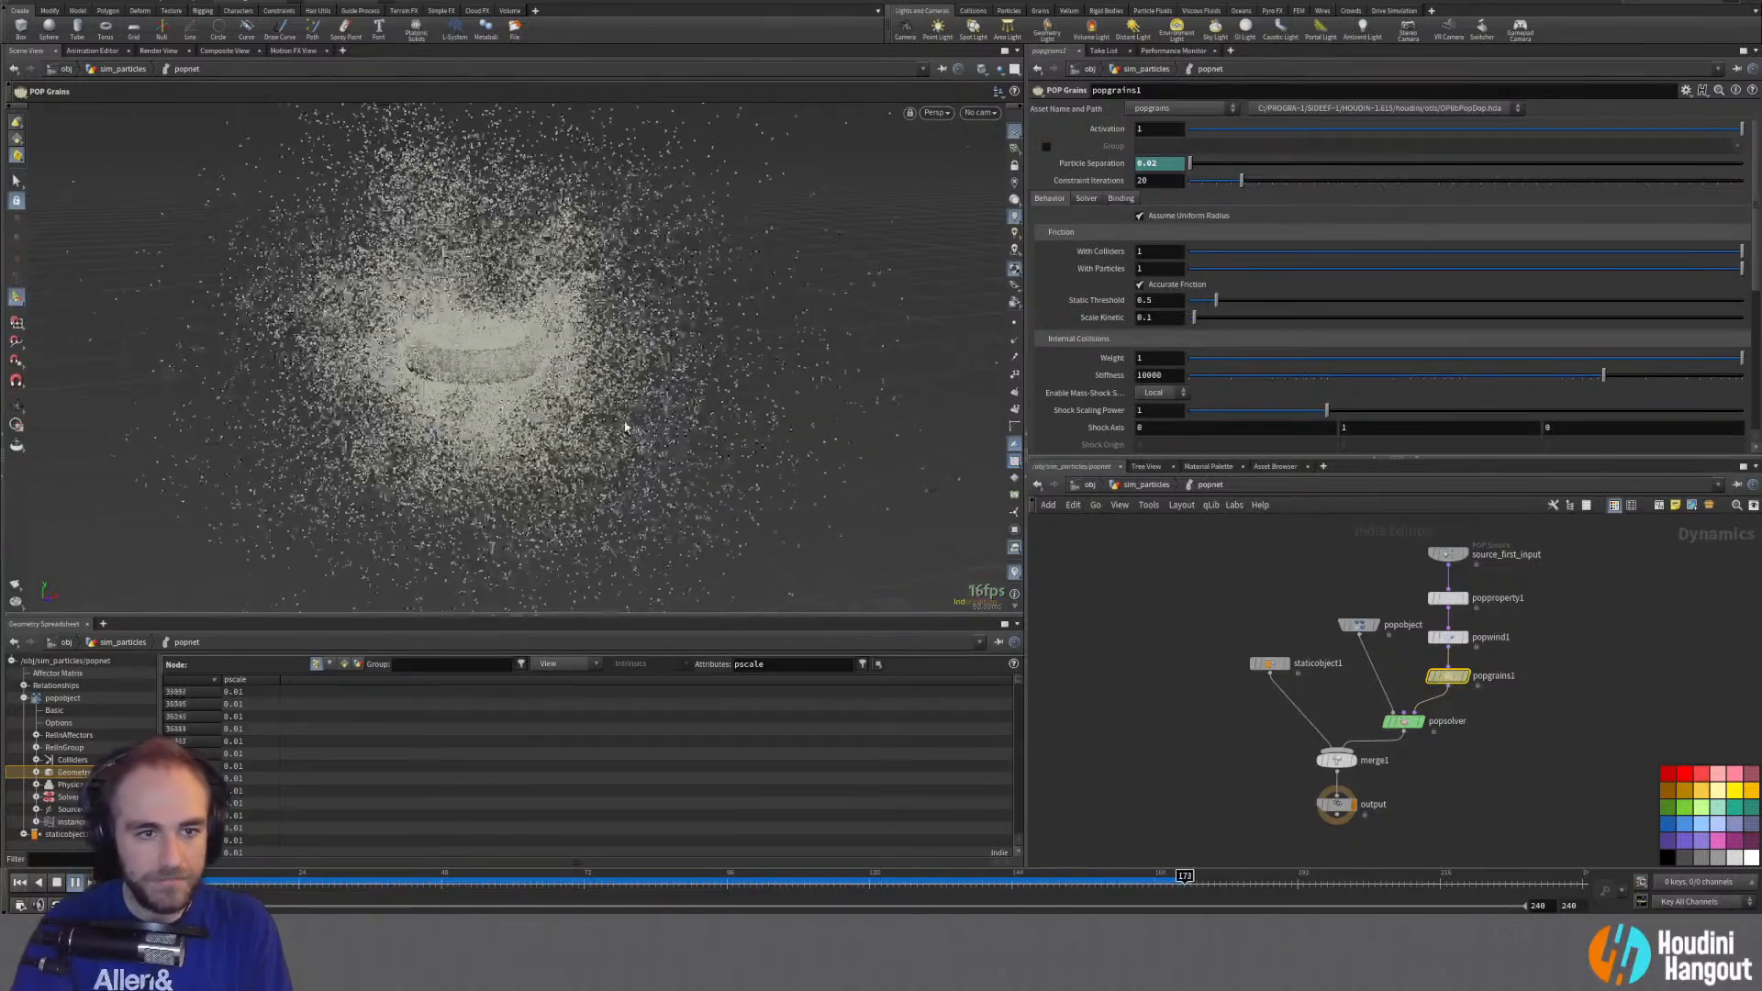
pyautogui.click(56, 882)
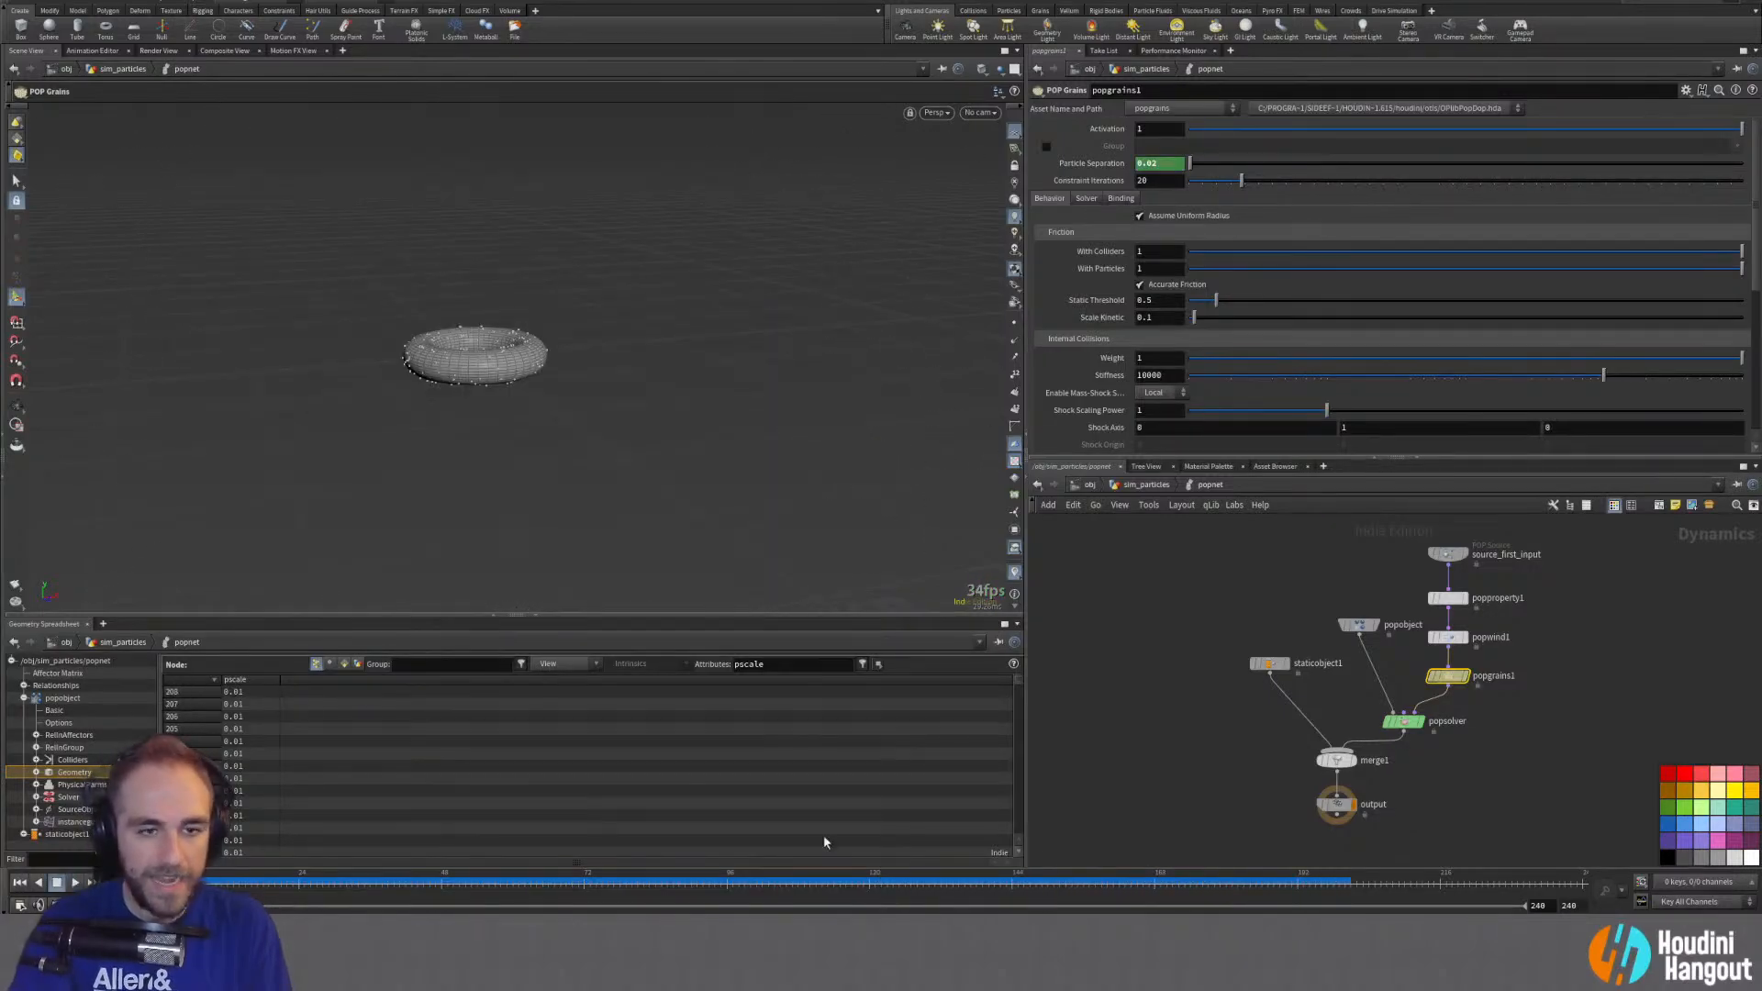
pyautogui.moveTo(1226, 883); pyautogui.dragTo(211, 908)
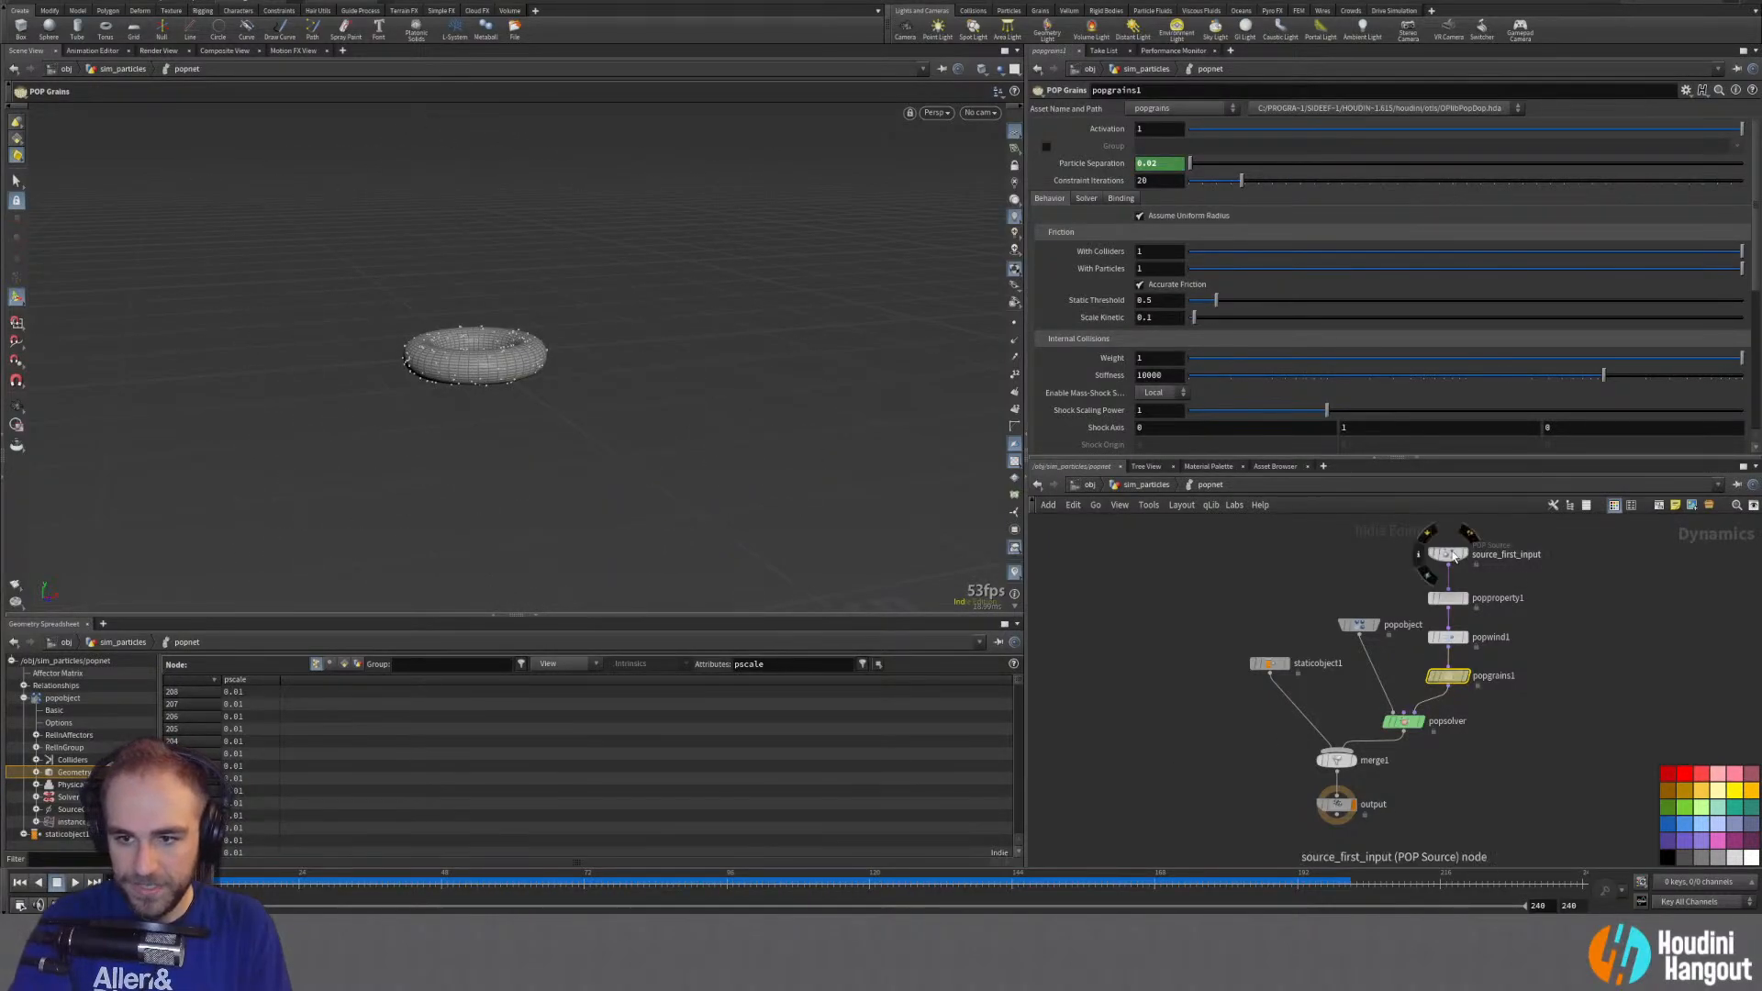
# Step: Set the Const. Birth Rate of source_first_input in popnet to 500 and play back the swept trails
pyautogui.press('u')
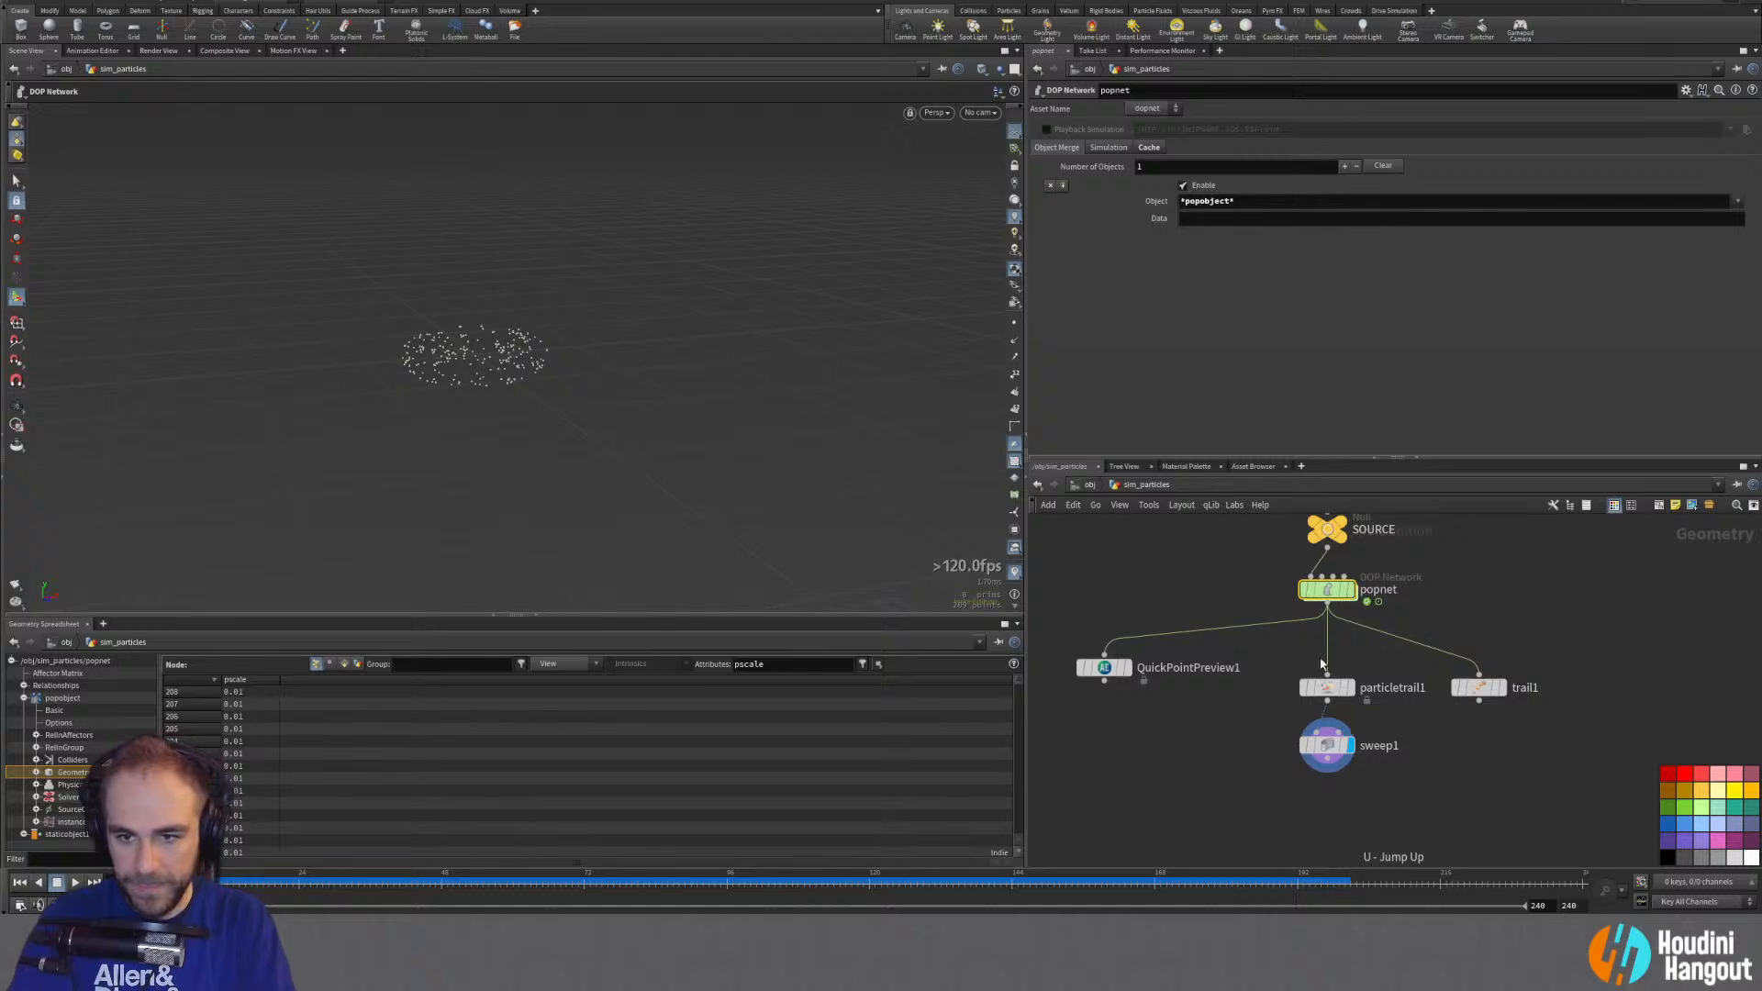
pyautogui.doubleClick(1327, 589)
pyautogui.click(1448, 554)
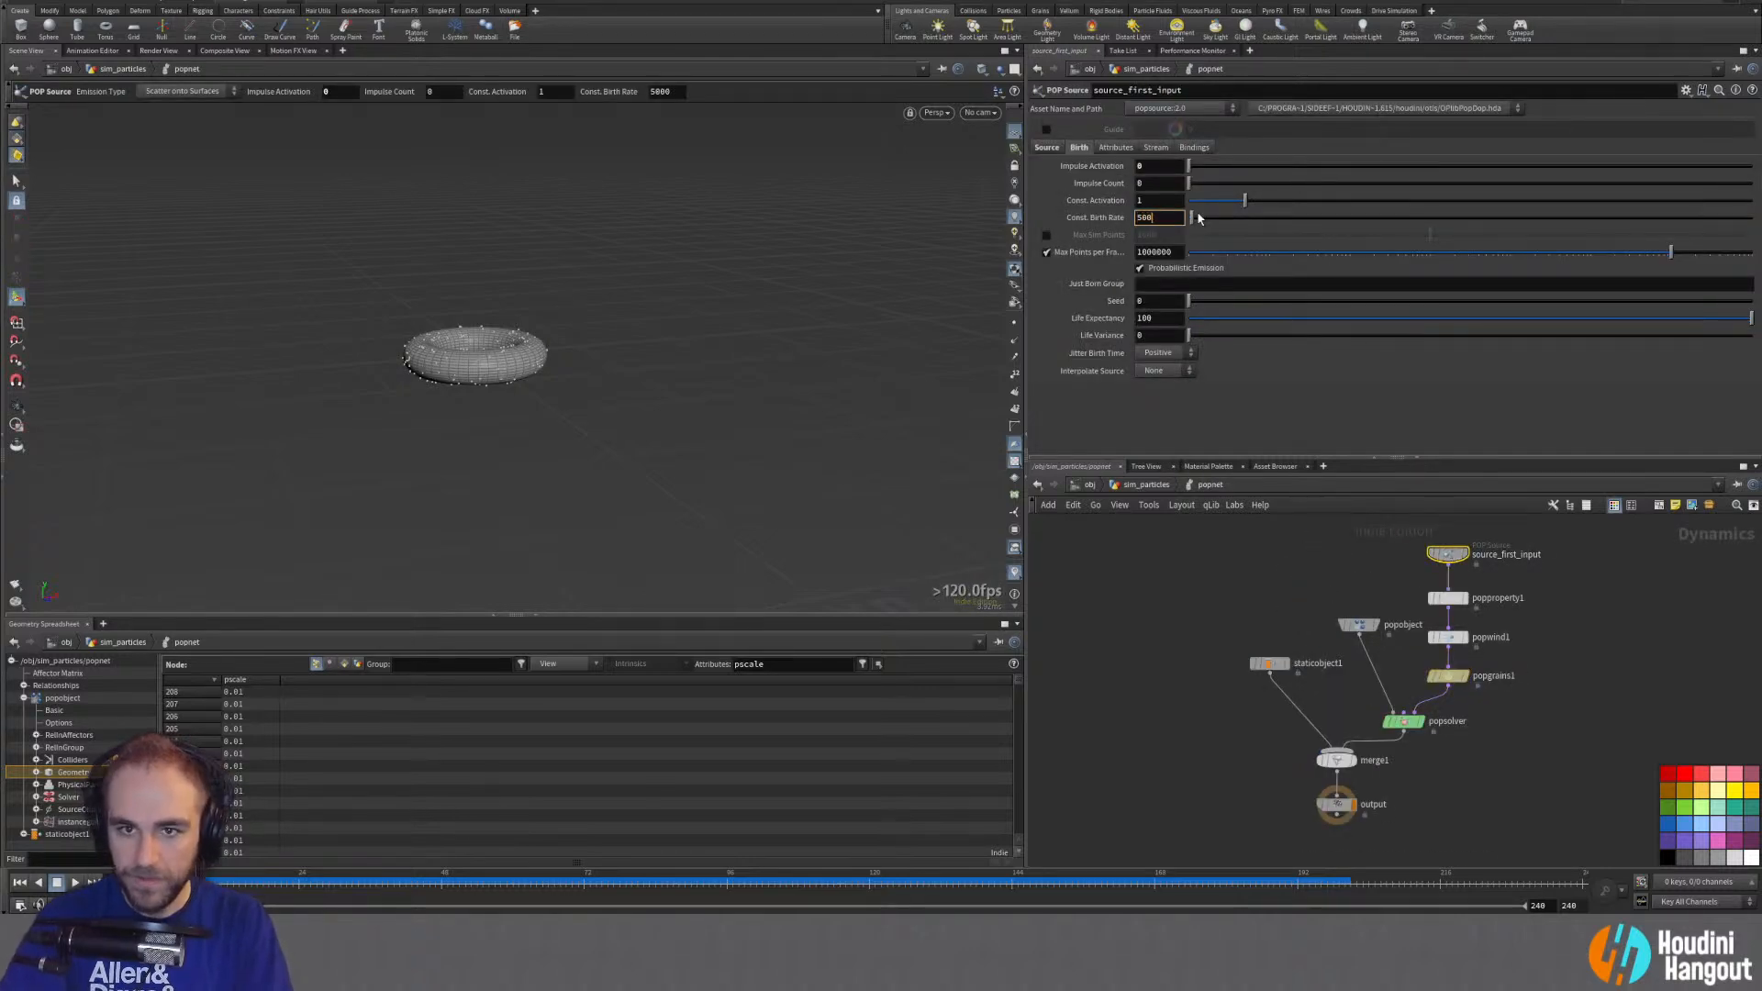
pyautogui.press('Return')
pyautogui.press('u')
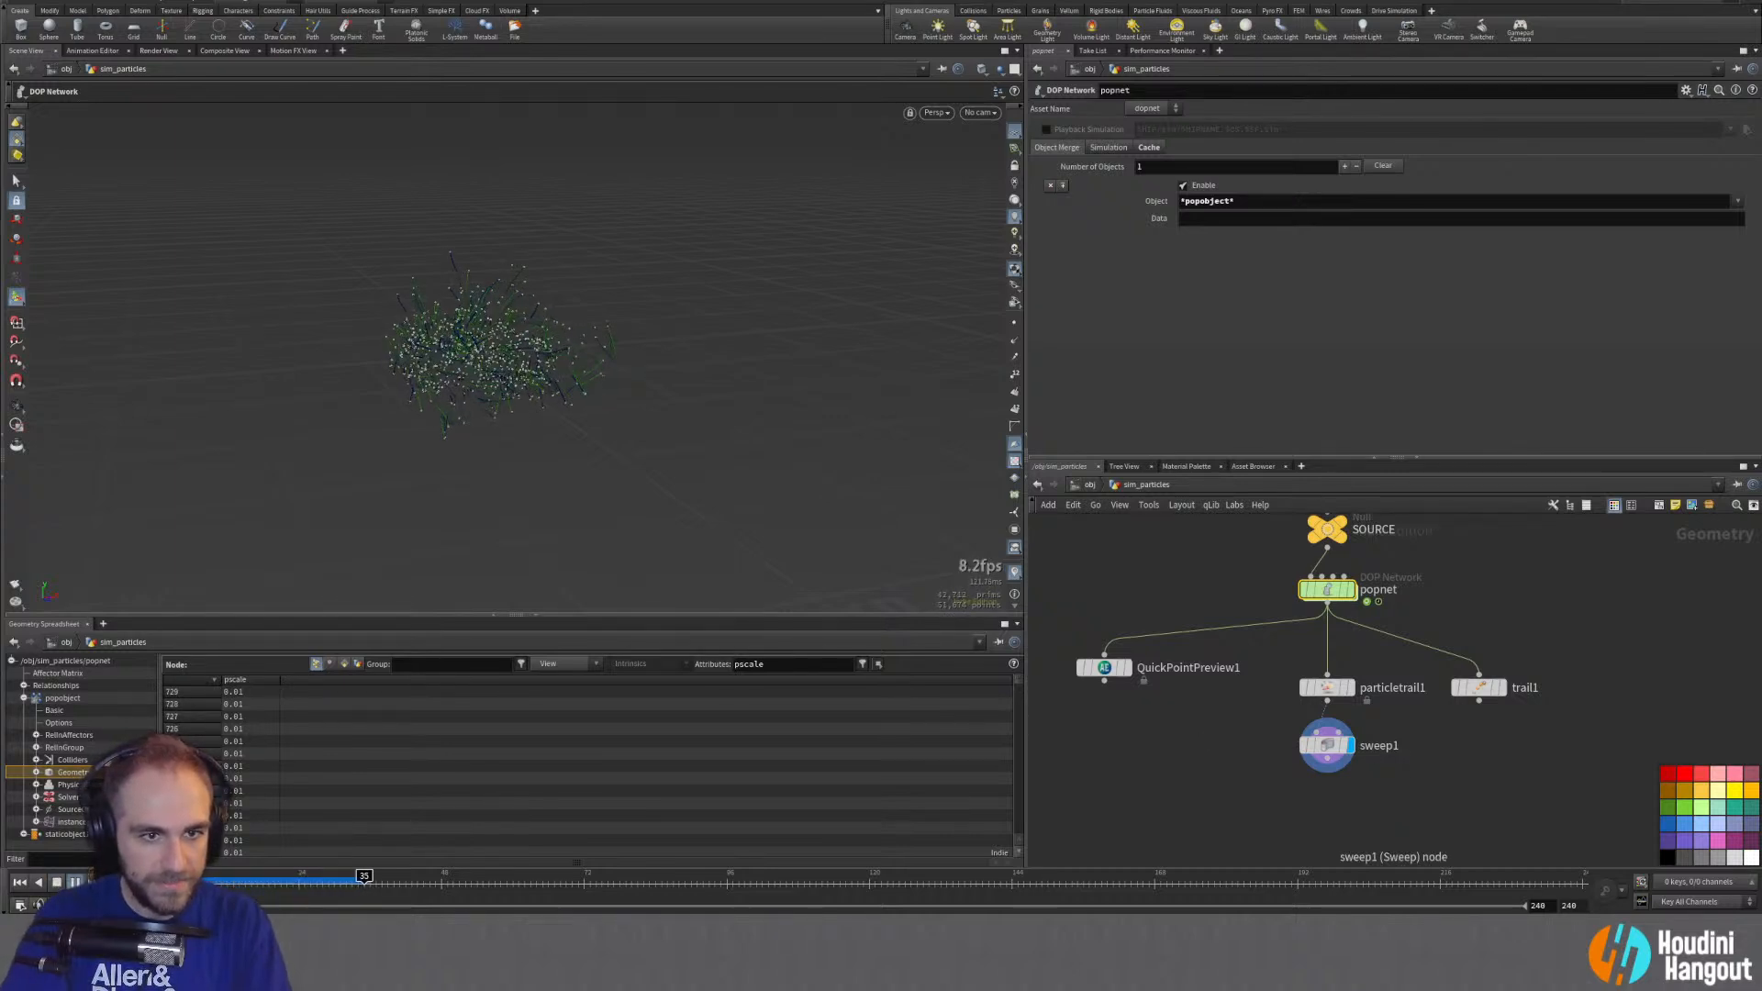
pyautogui.press('Escape')
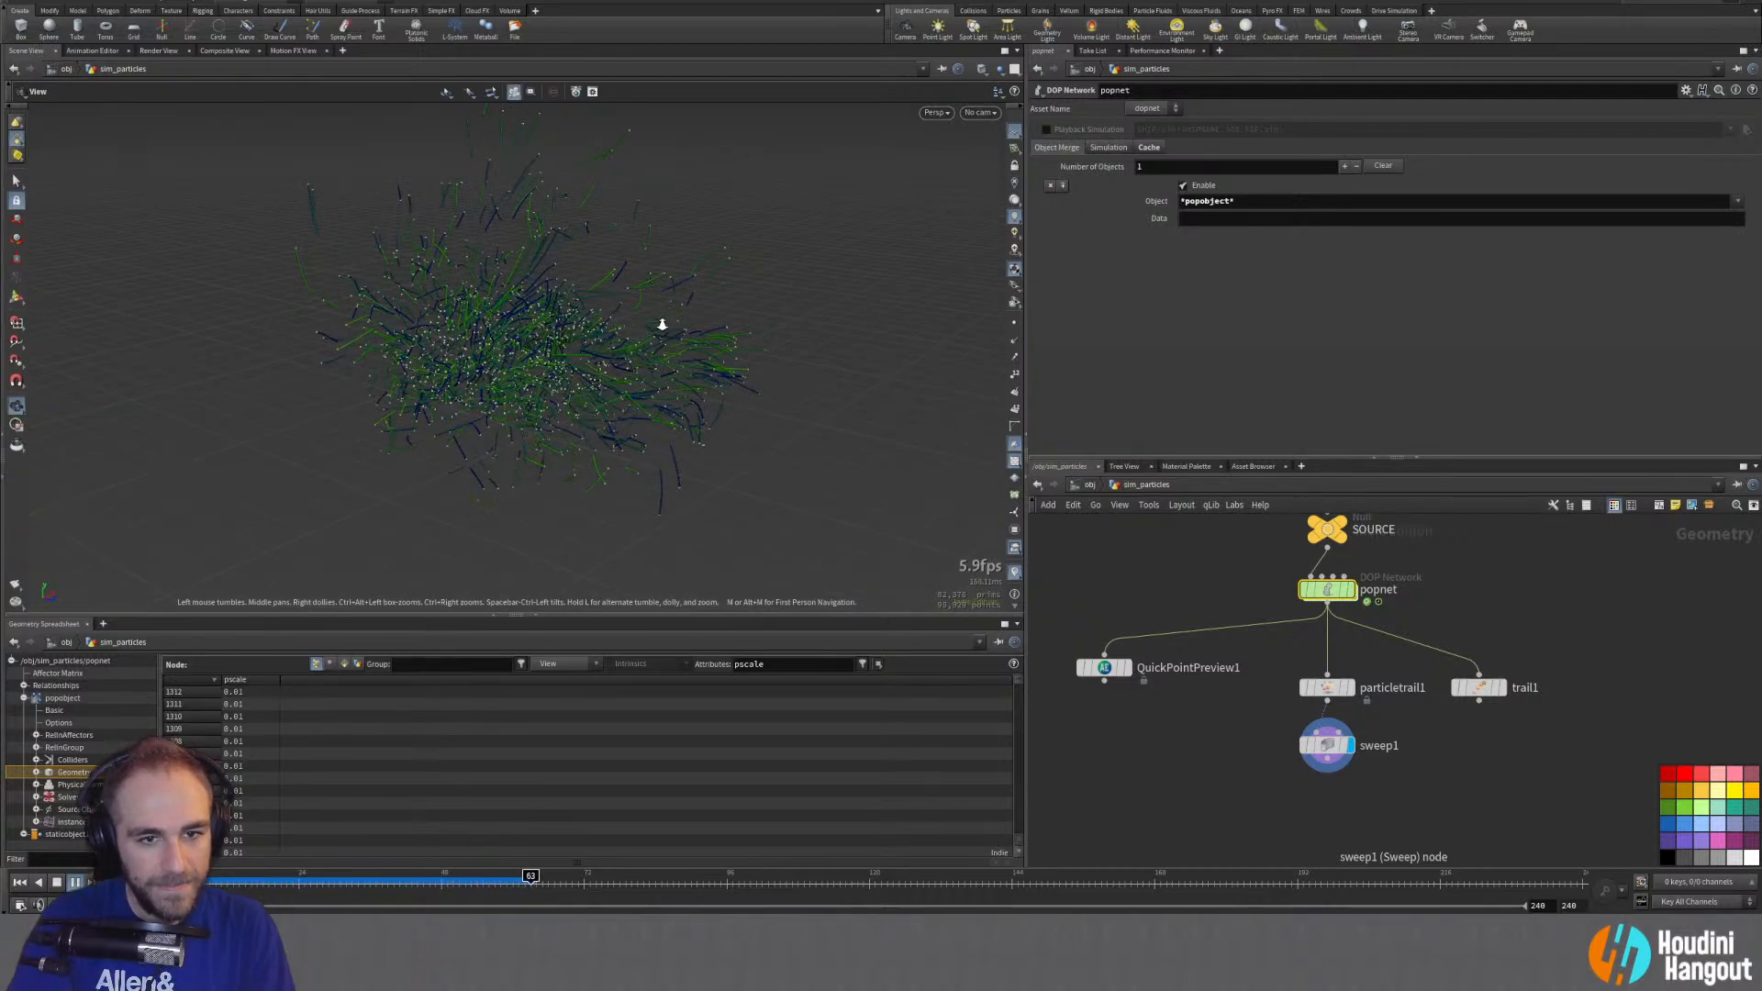
# Step: Stop the playback on sweep1 and shift QuickPointPreview1, particletrail1, sweep1 and trail1 away from below popnet to free up space
pyautogui.click(1328, 749)
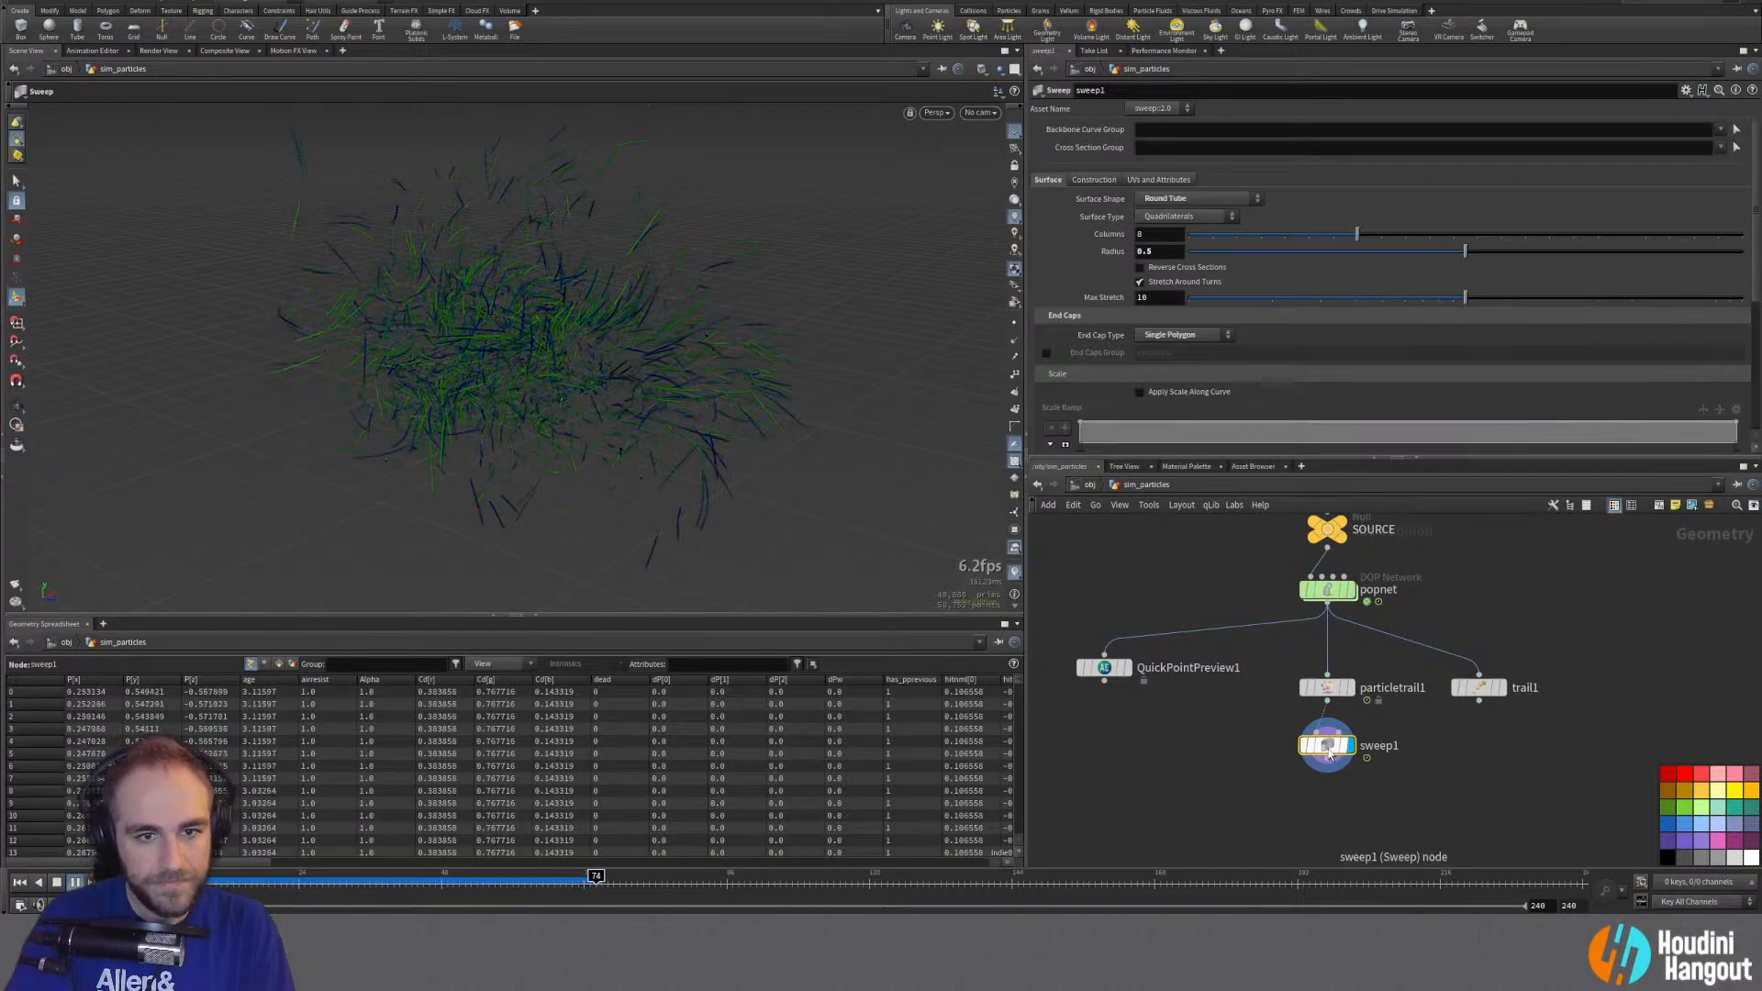
pyautogui.click(74, 881)
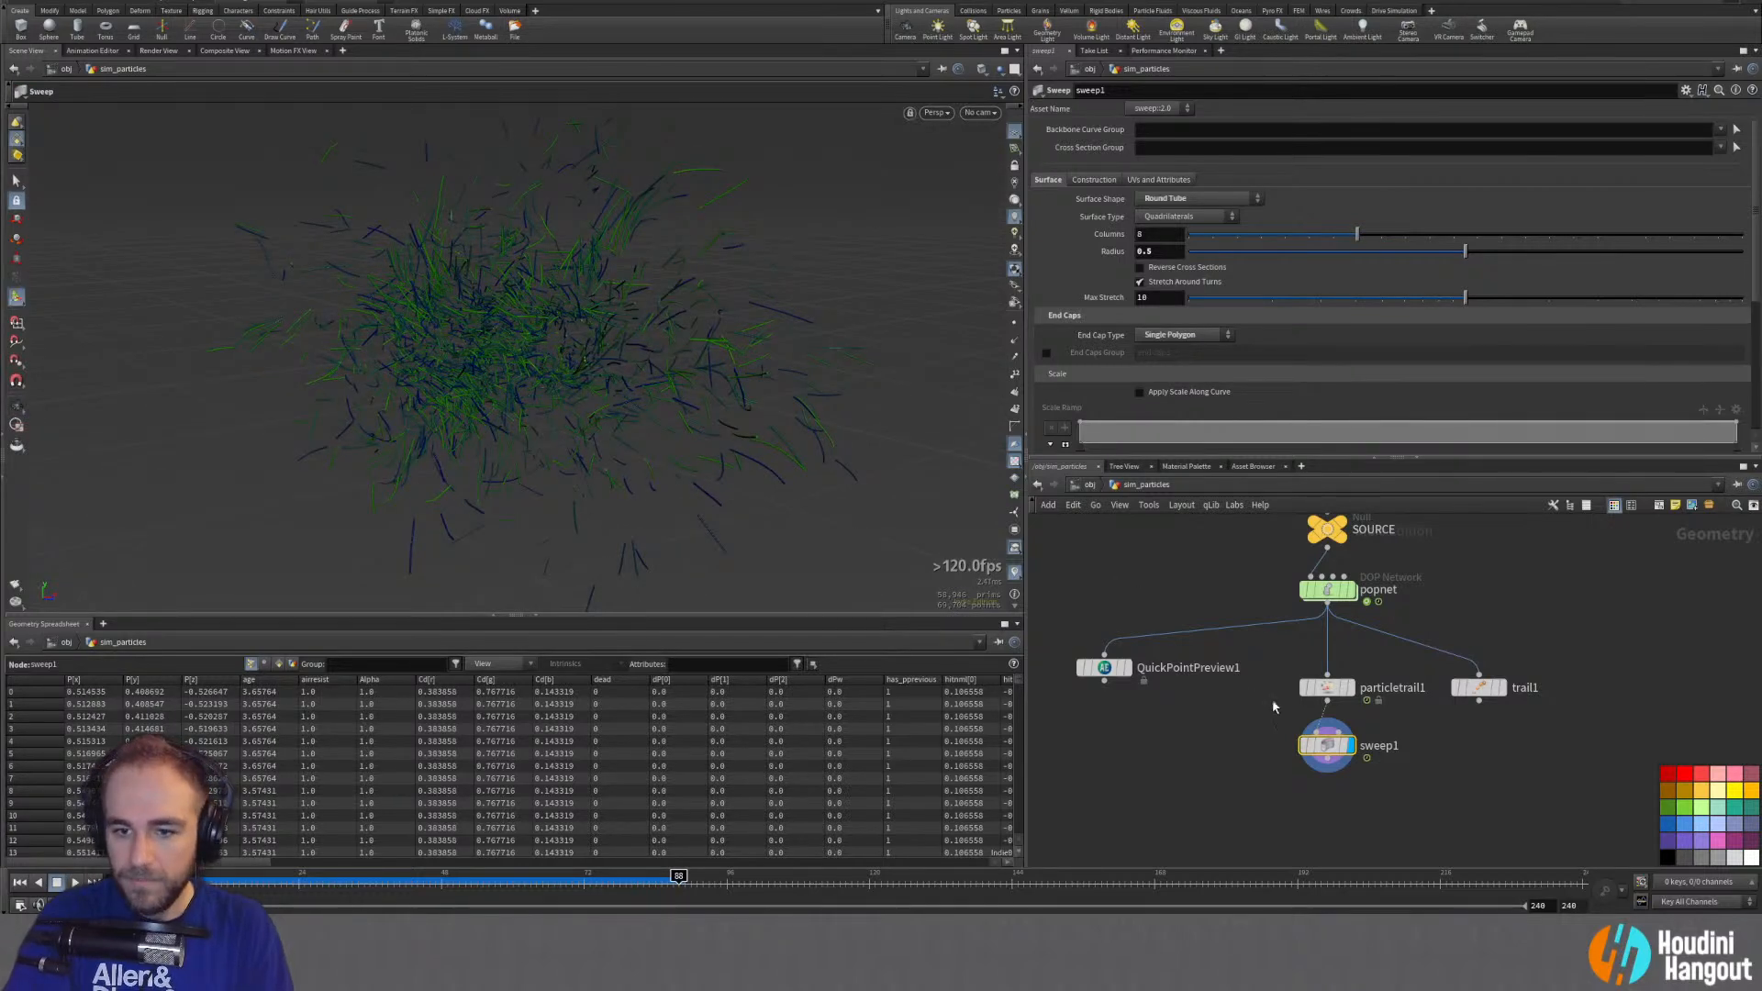
pyautogui.moveTo(1041, 647); pyautogui.dragTo(1506, 757)
pyautogui.moveTo(1327, 698); pyautogui.dragTo(1067, 697)
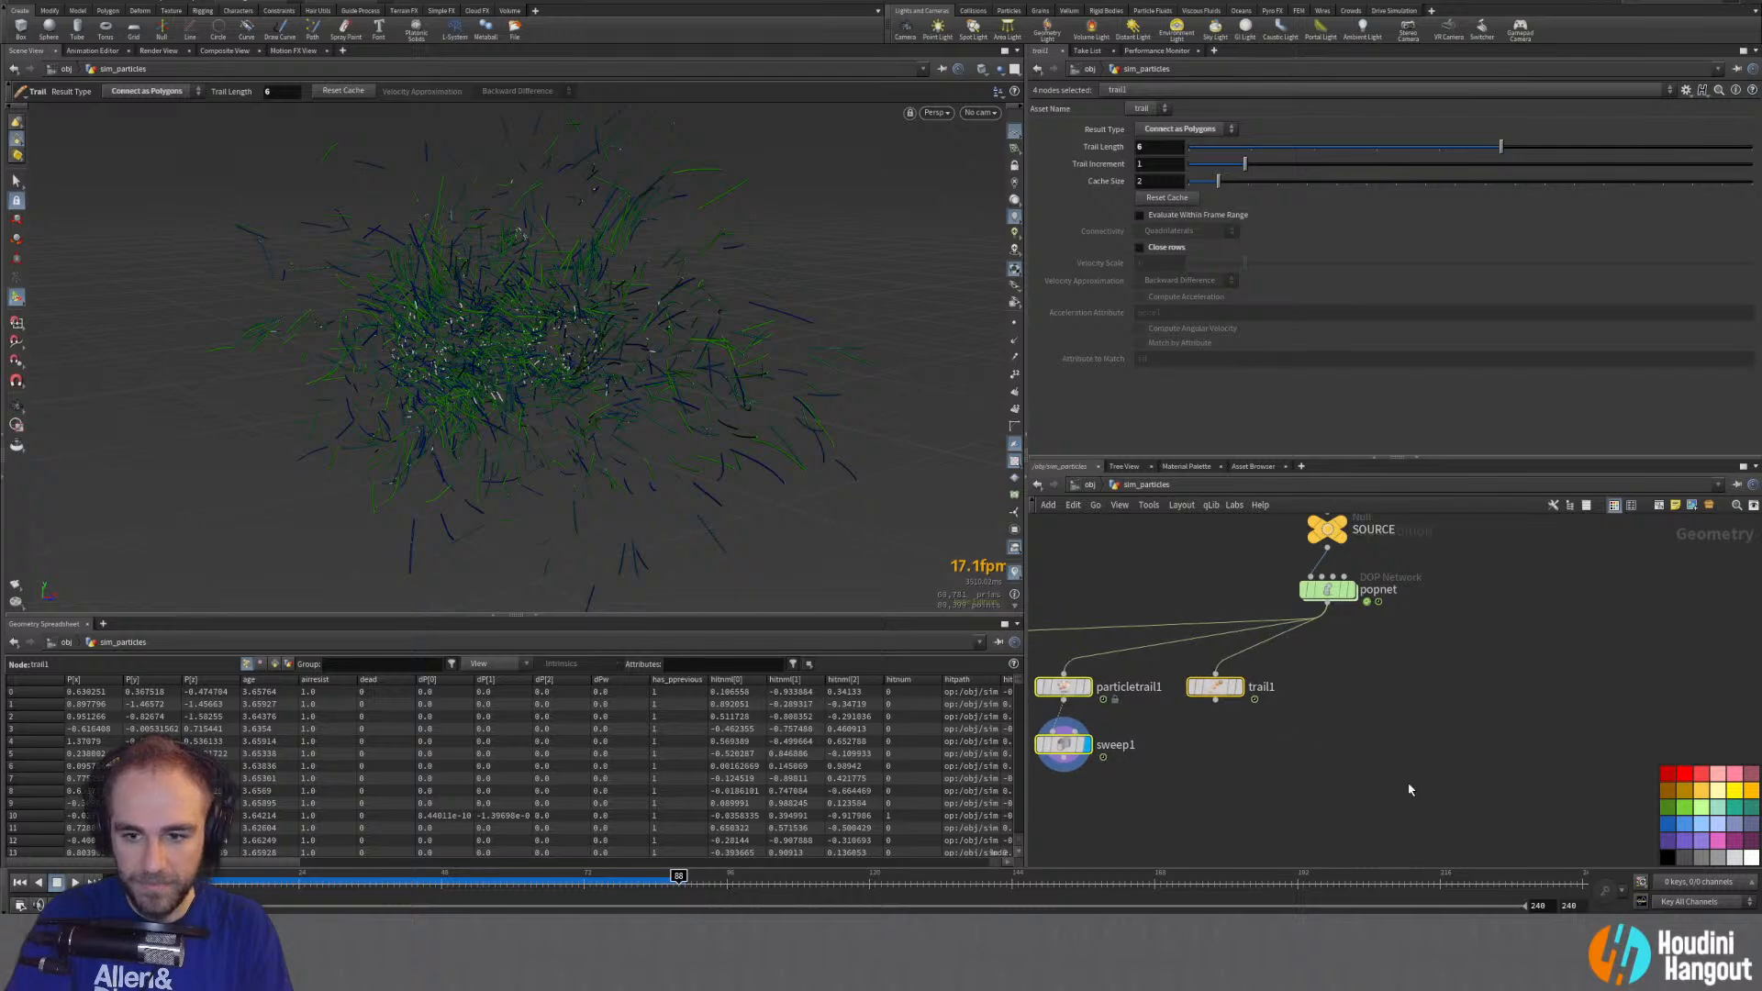
pyautogui.press('h')
pyautogui.moveTo(1043, 748); pyautogui.dragTo(1122, 741, button='middle')
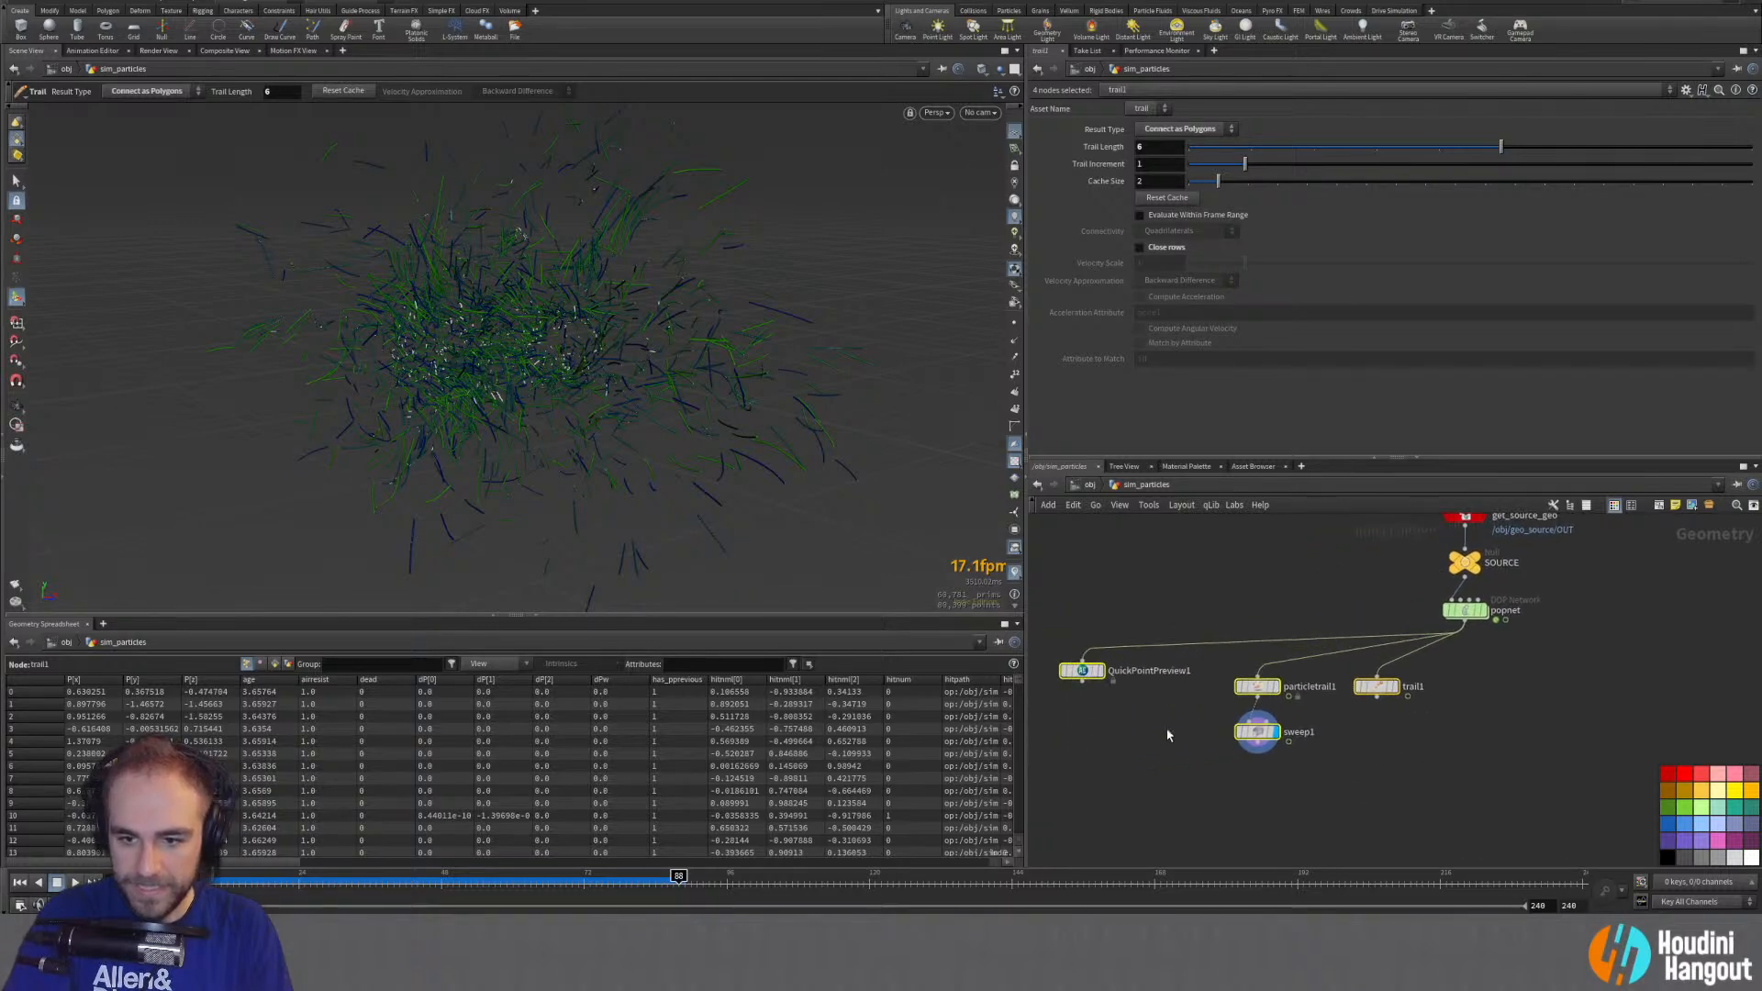
# Step: Line up QuickPointPreview1 with particletrail1 and delete the unused trail1 node
pyautogui.moveTo(1083, 669); pyautogui.dragTo(1109, 691)
pyautogui.click(1376, 686)
pyautogui.press('Delete')
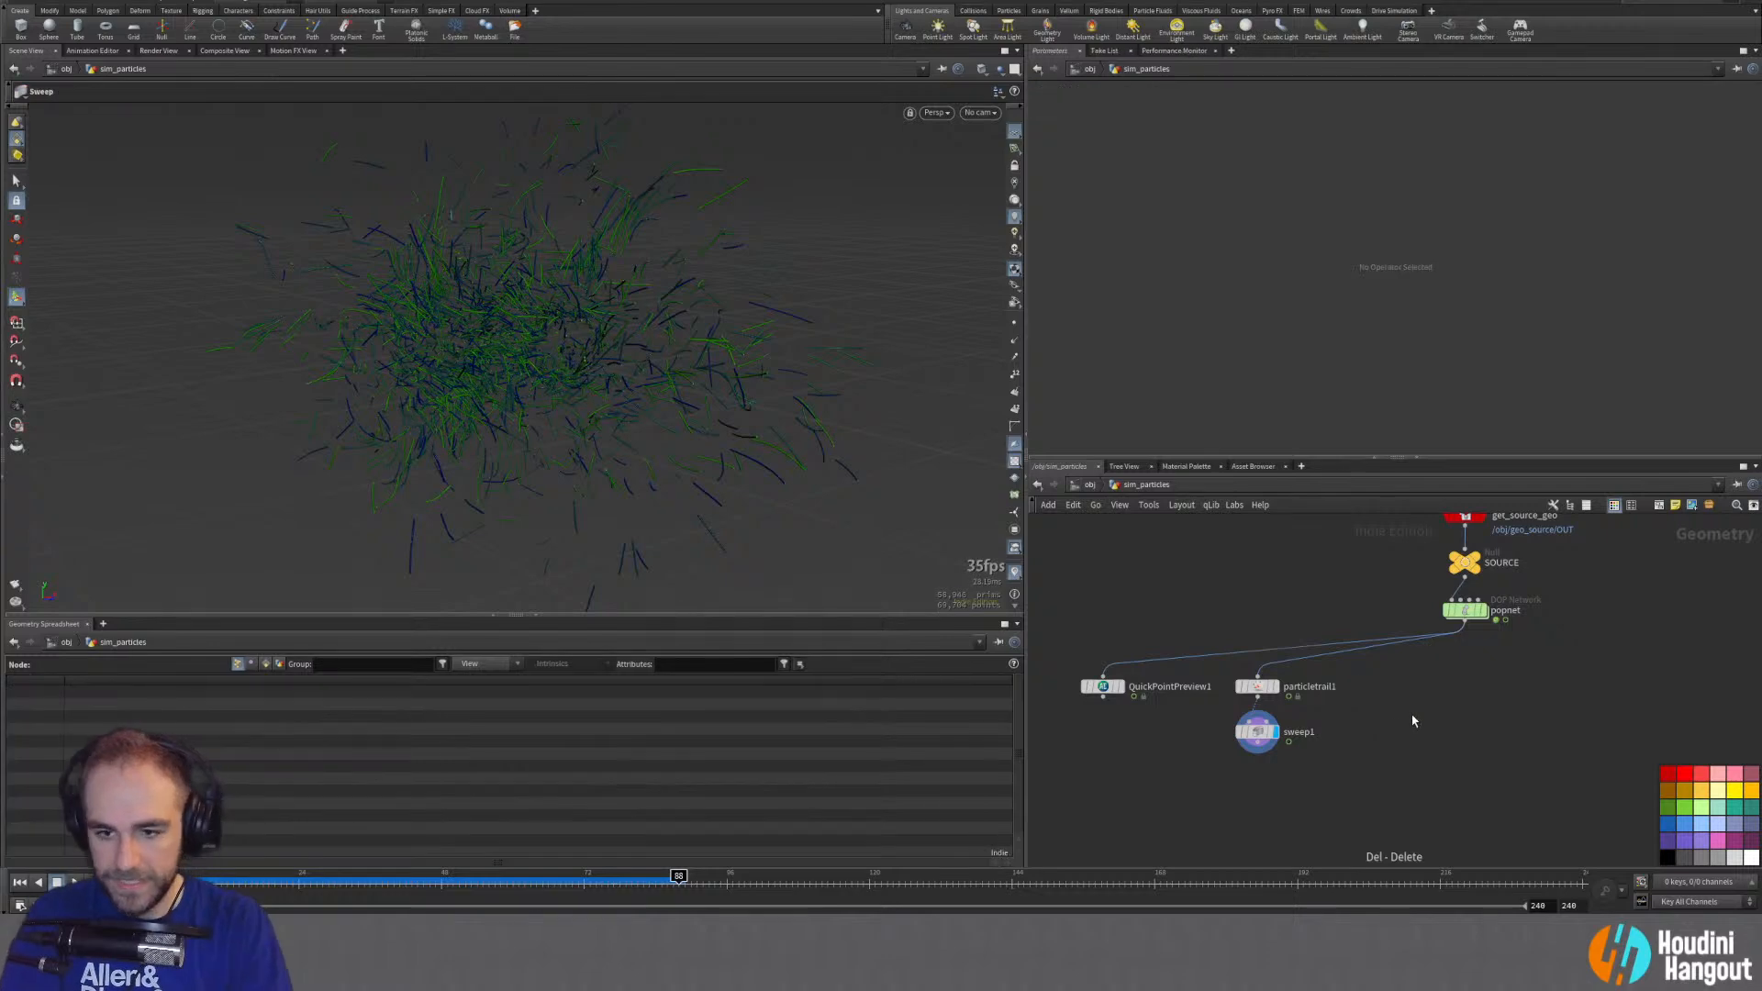
pyautogui.moveTo(1561, 689); pyautogui.dragTo(1520, 677, button='middle')
pyautogui.scroll(-2, 1525, 679)
pyautogui.press('Tab')
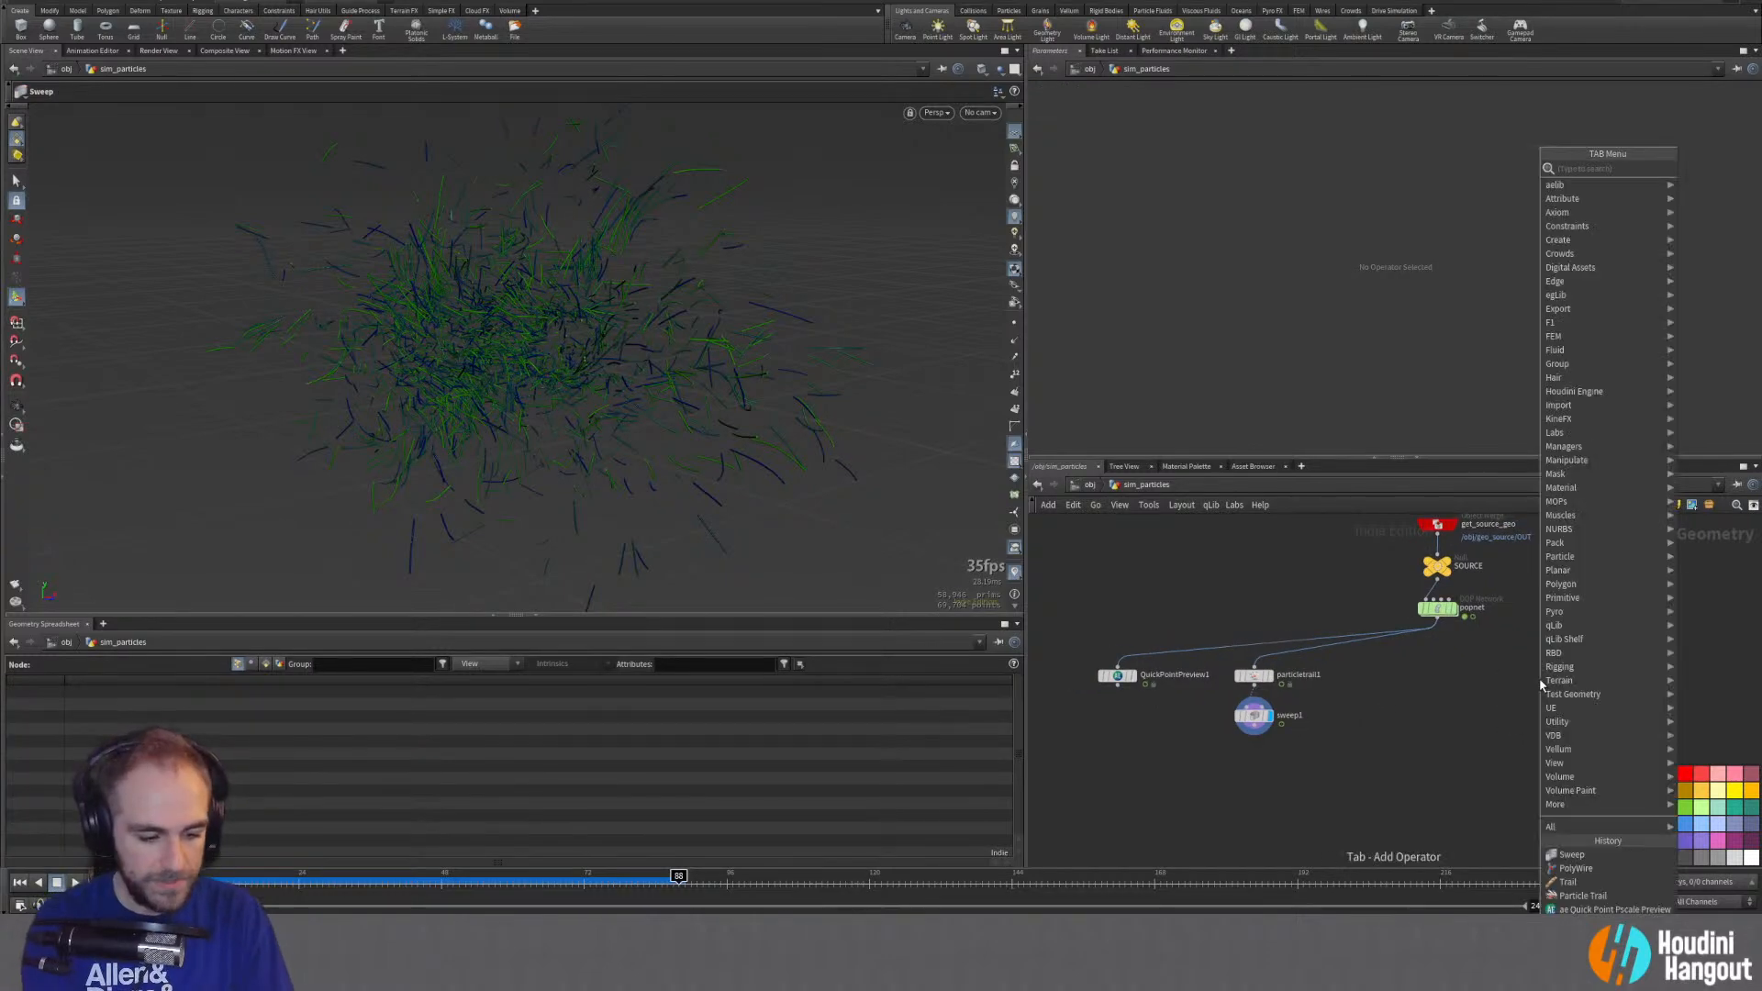
pyautogui.write('cone')
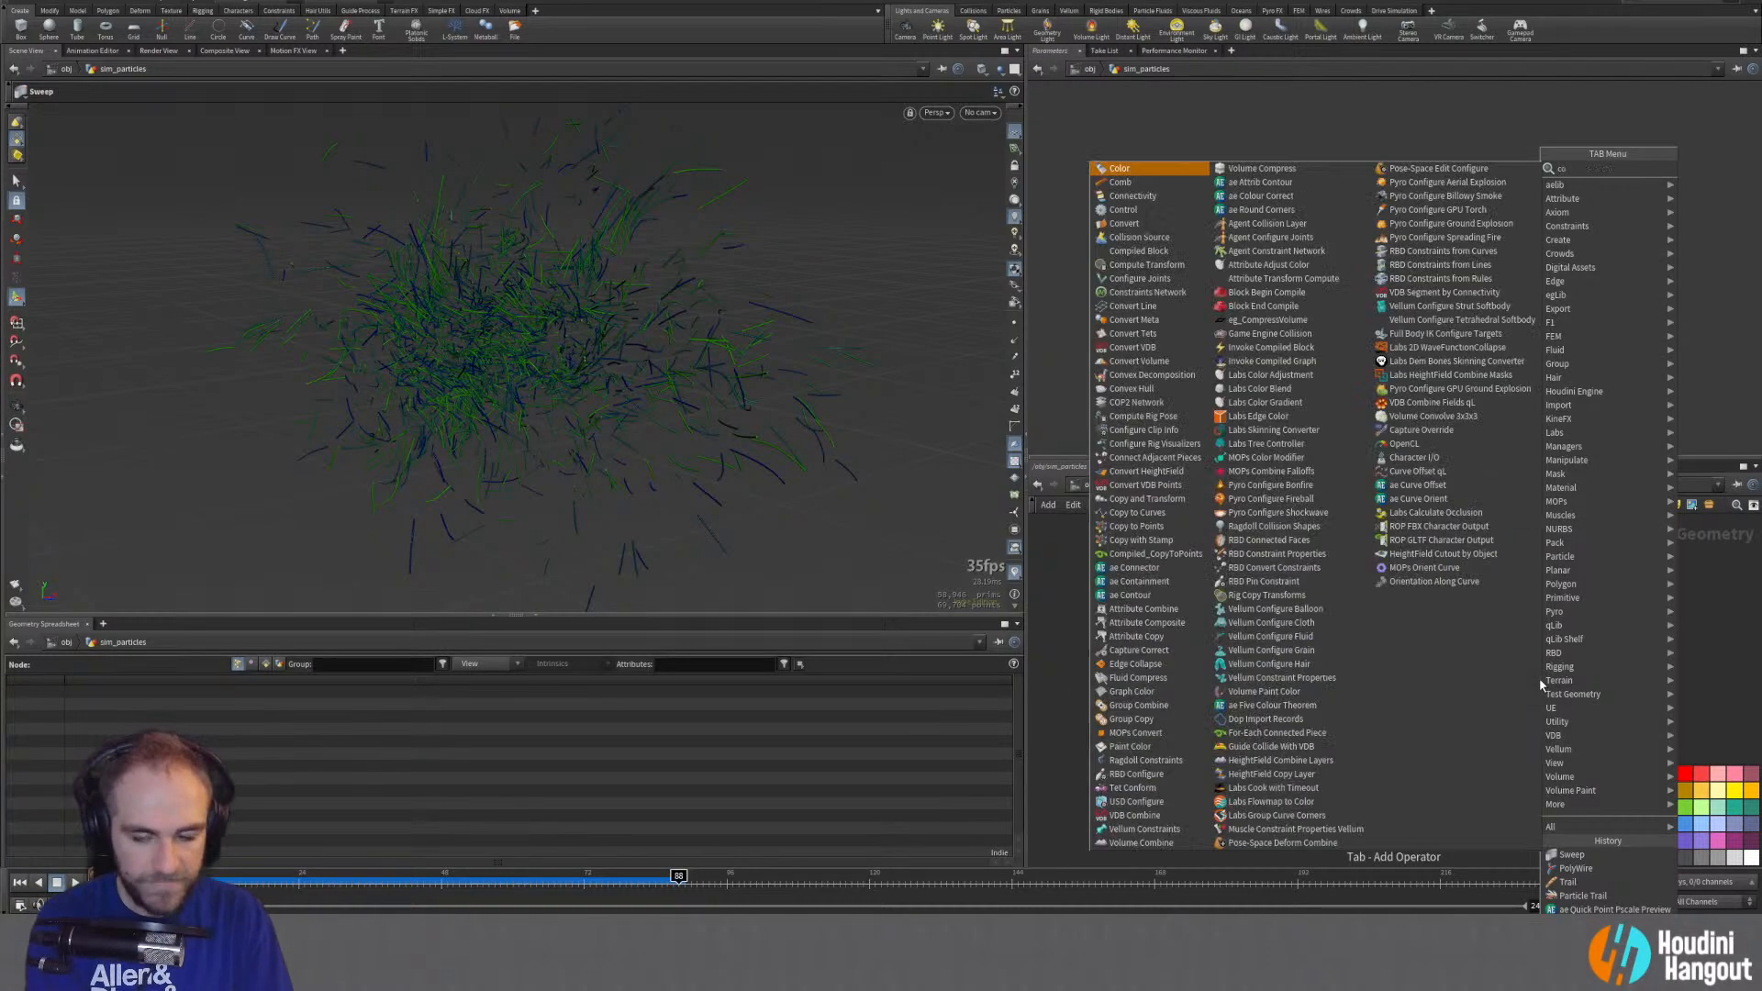
pyautogui.press('BackSpace')
pyautogui.press('BackSpace')
pyautogui.press('BackSpace')
pyautogui.press('BackSpace')
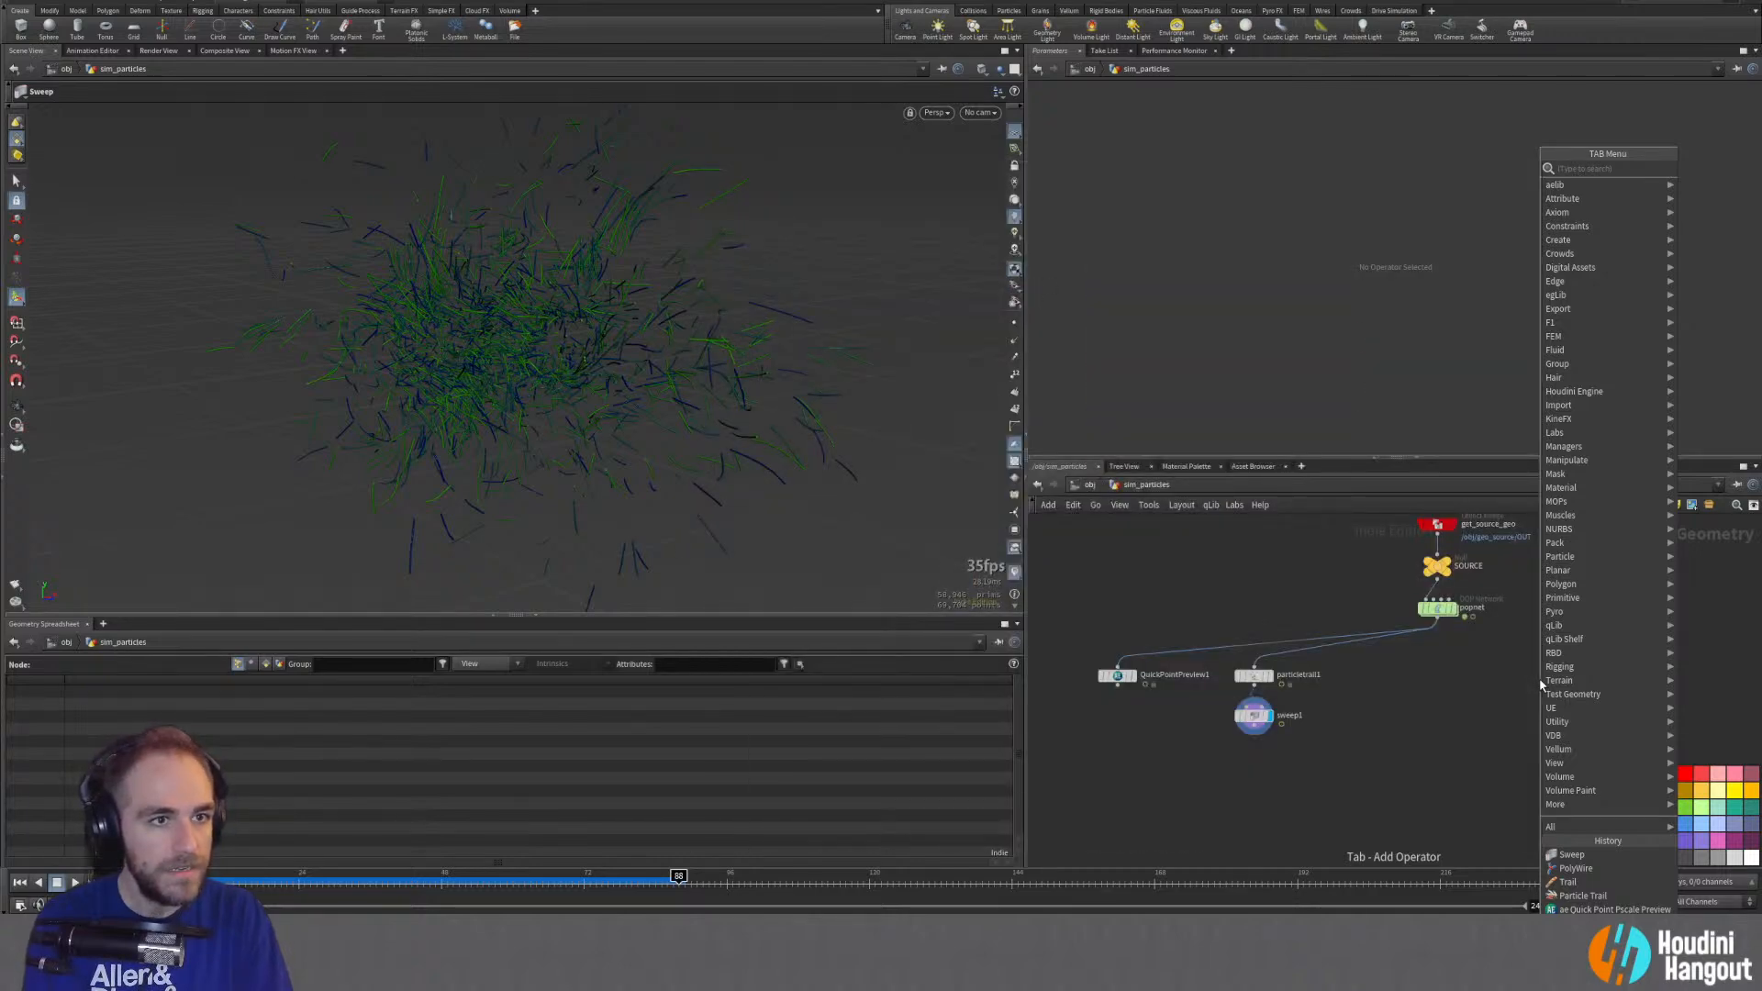
pyautogui.write('cone')
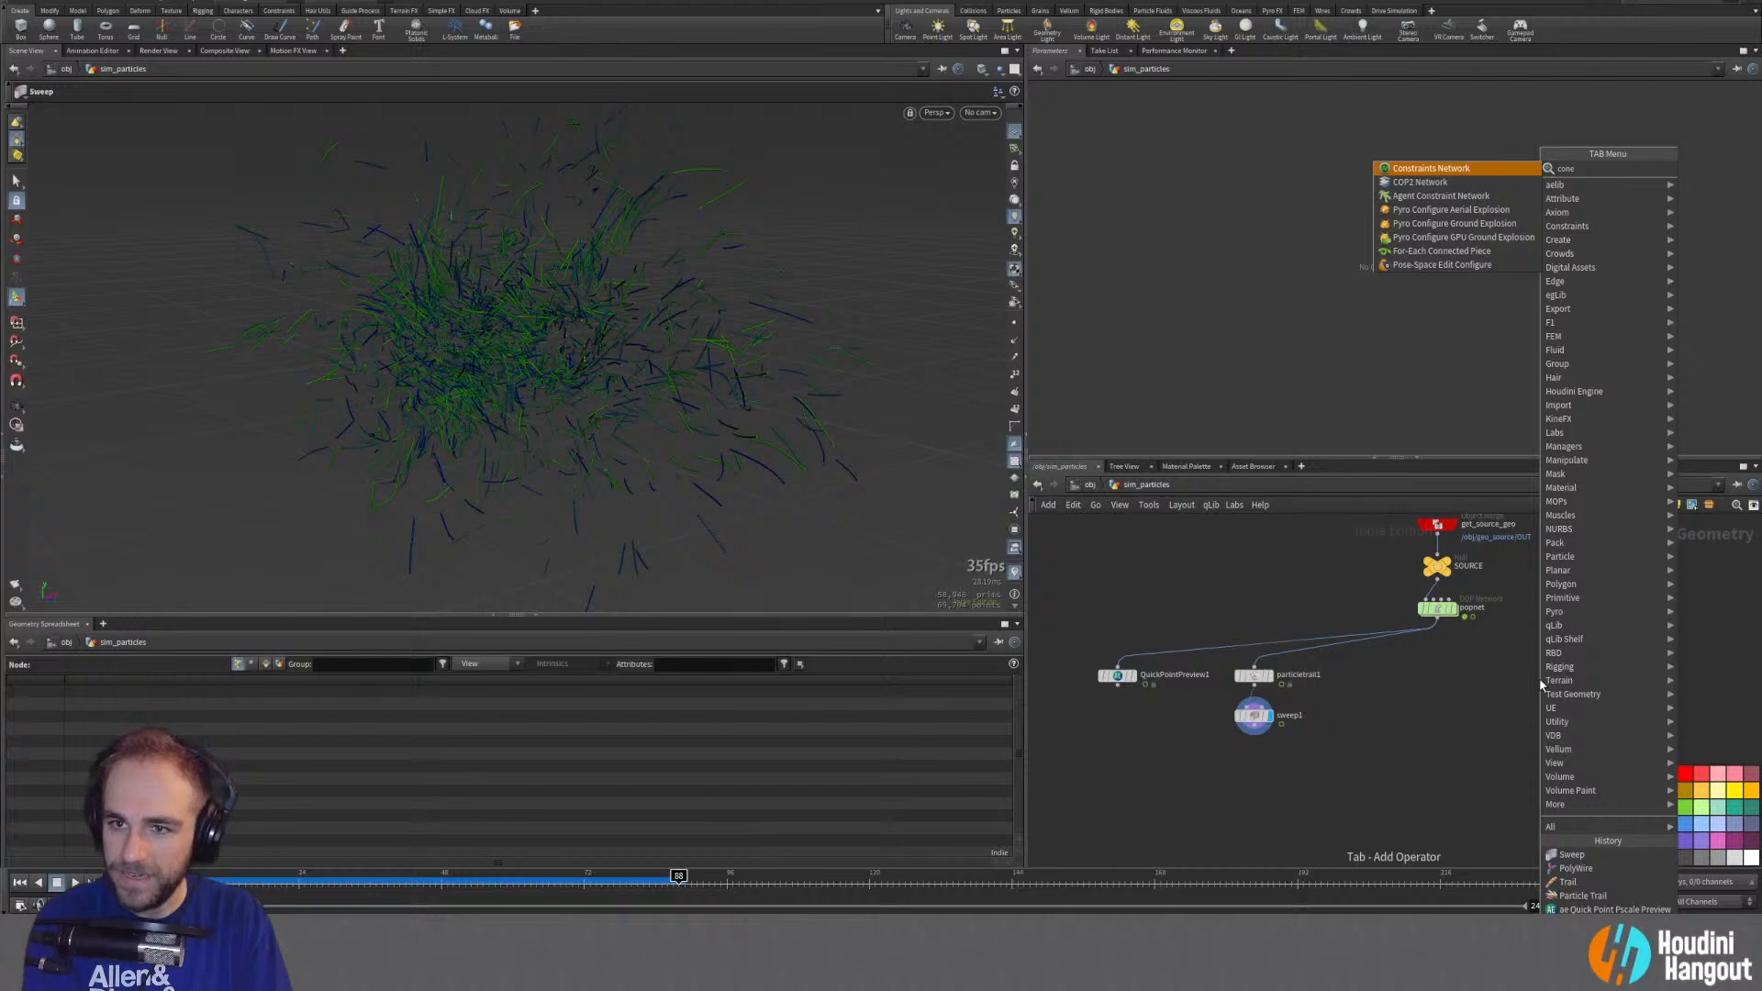
pyautogui.press('BackSpace')
pyautogui.press('BackSpace')
pyautogui.press('BackSpace')
pyautogui.press('BackSpace')
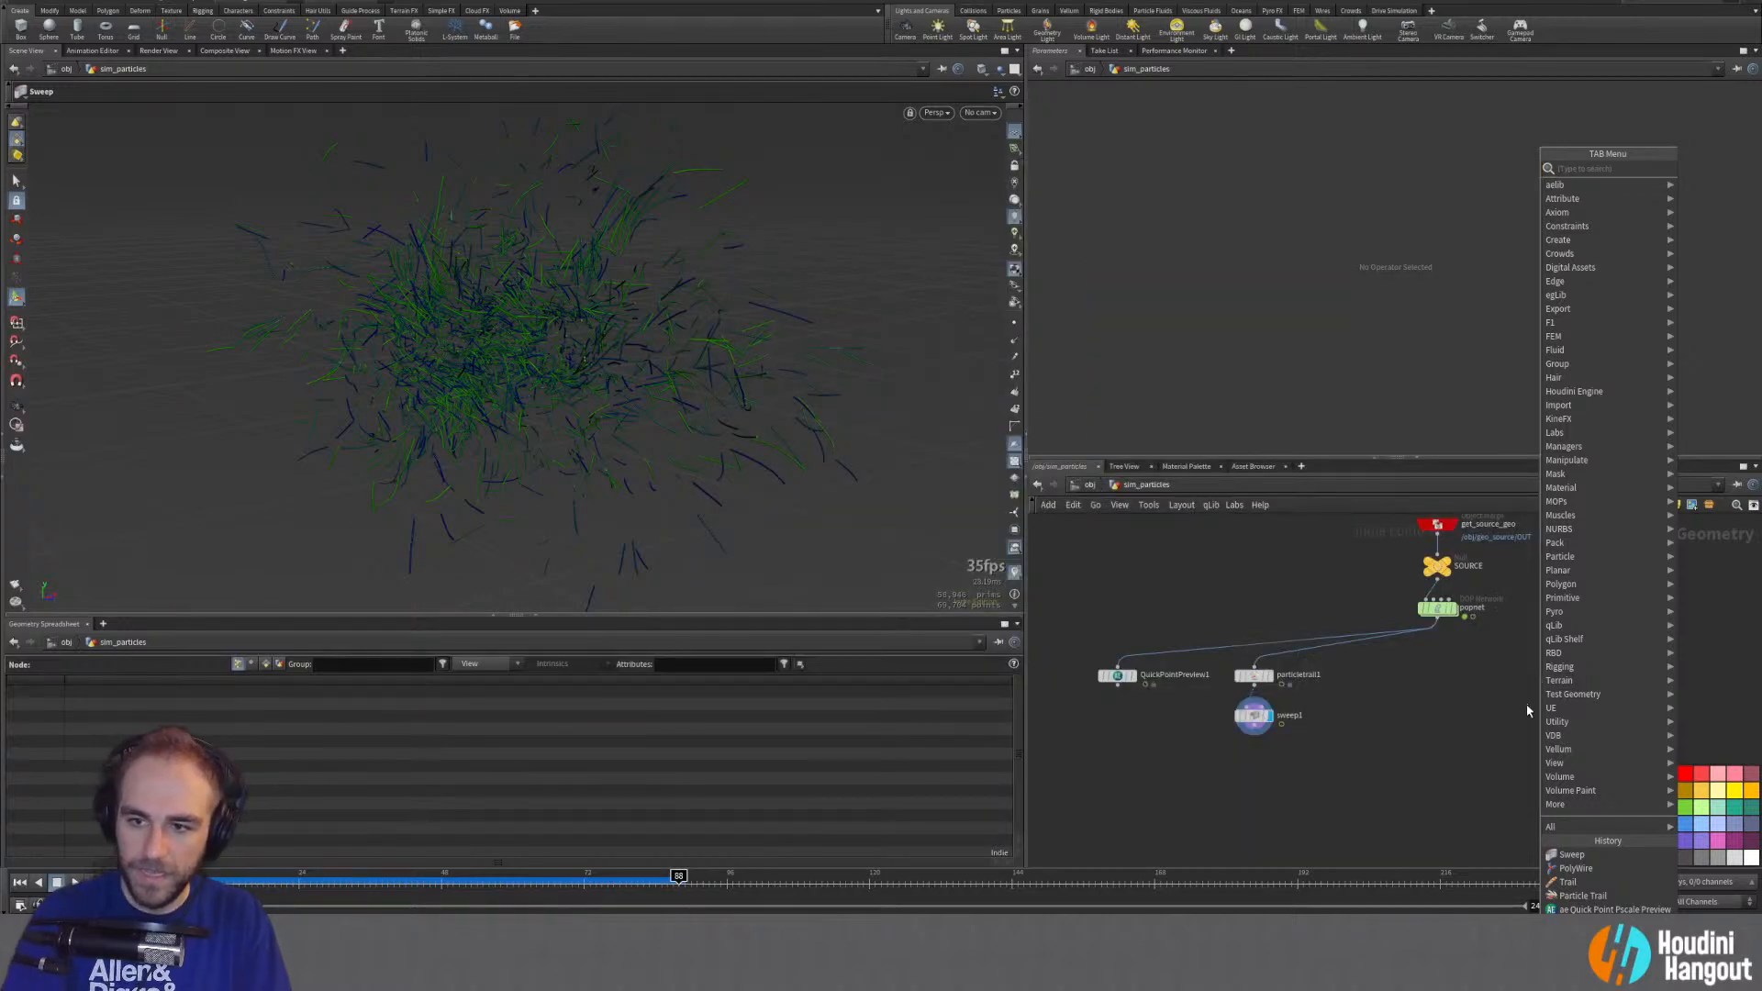
# Step: Try a Tube primitive node beside sweep1 and remove it again
pyautogui.press('Tab')
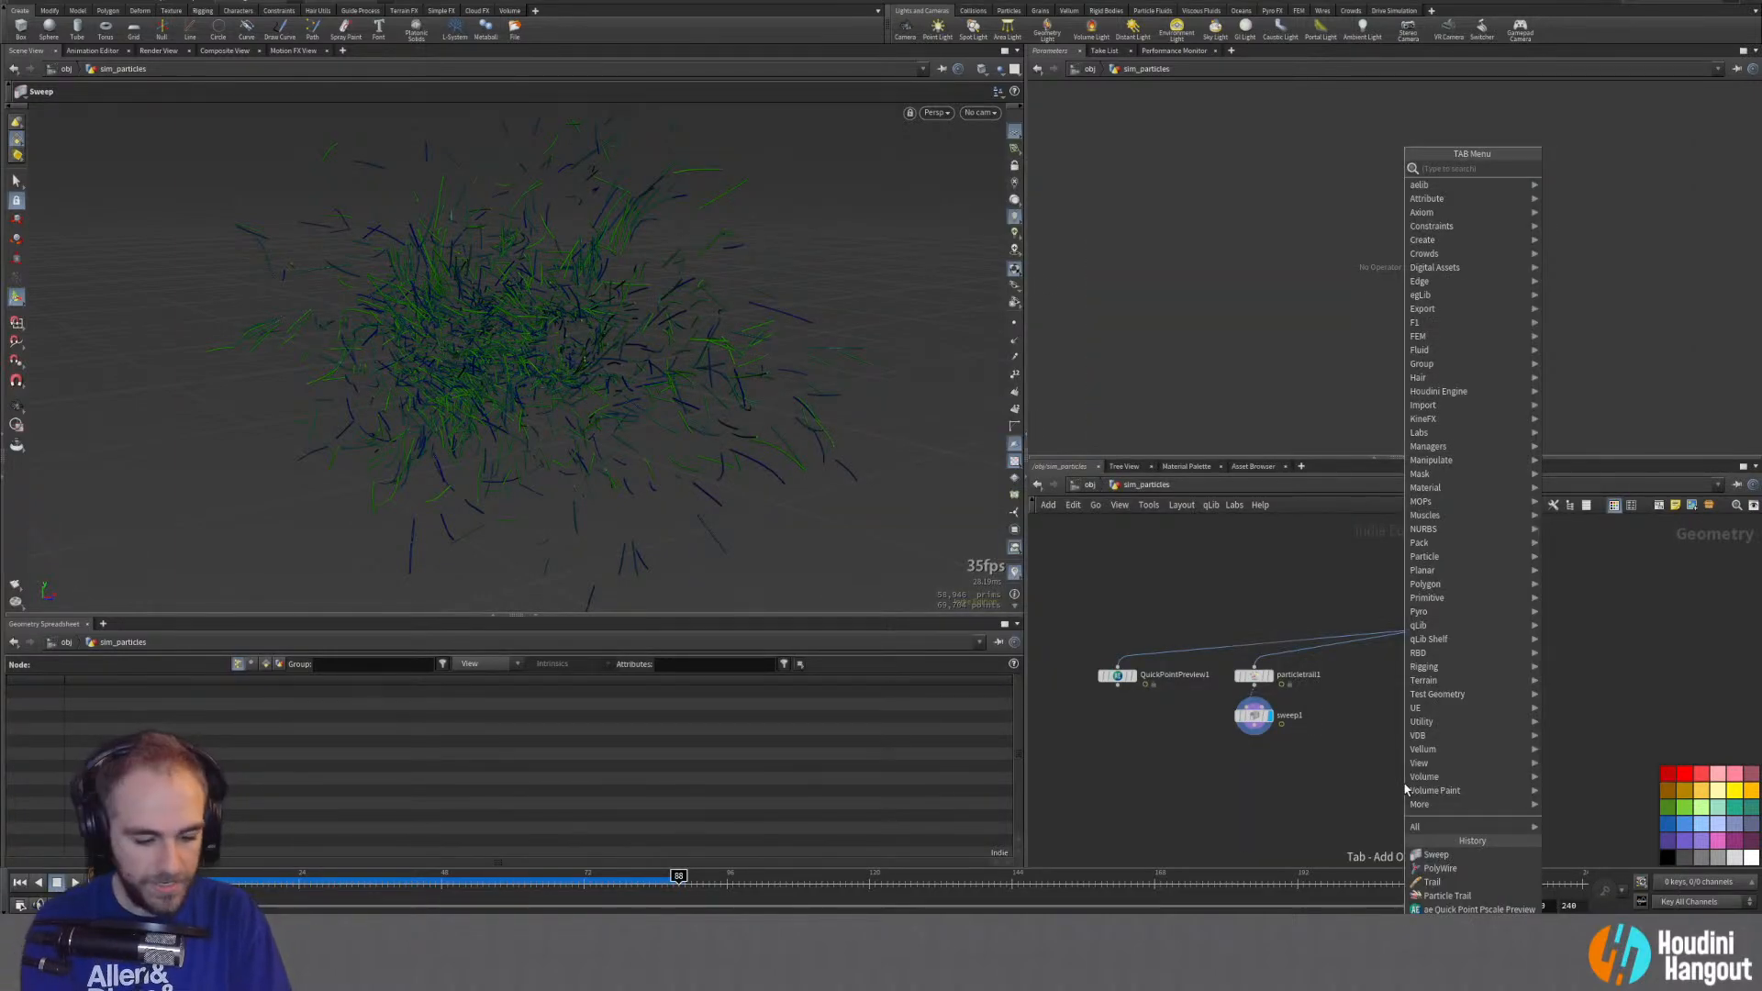
pyautogui.moveTo(1438, 601)
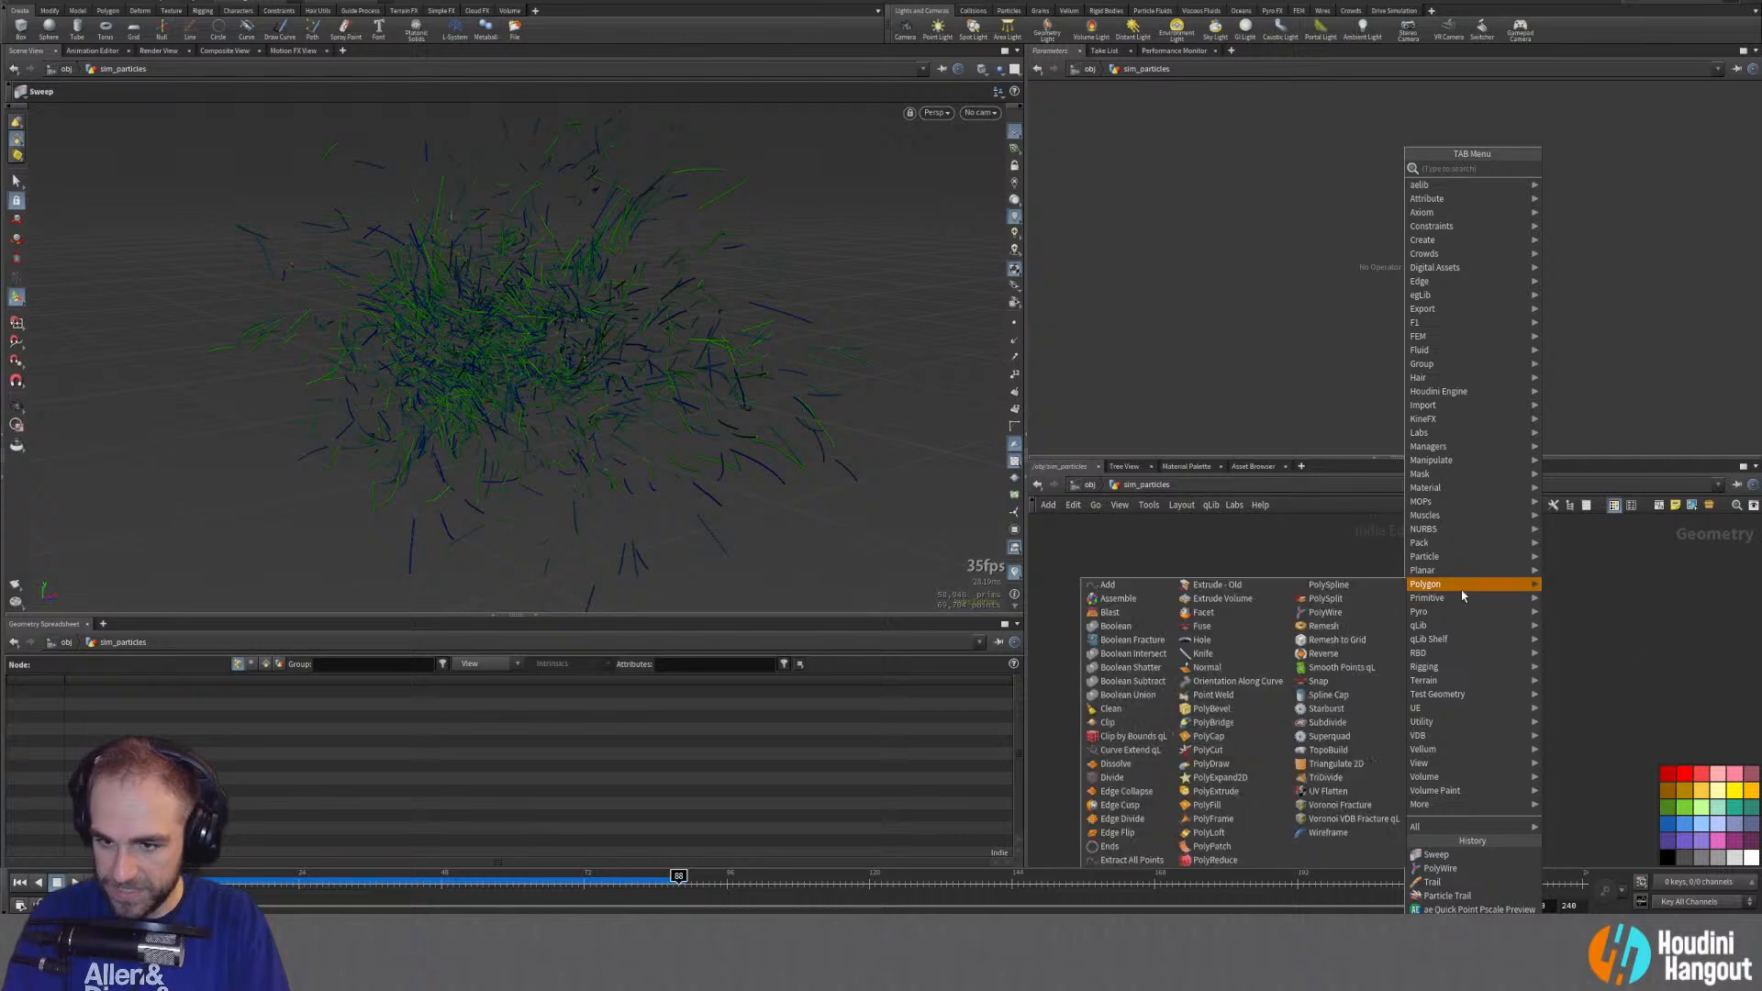
pyautogui.click(1656, 723)
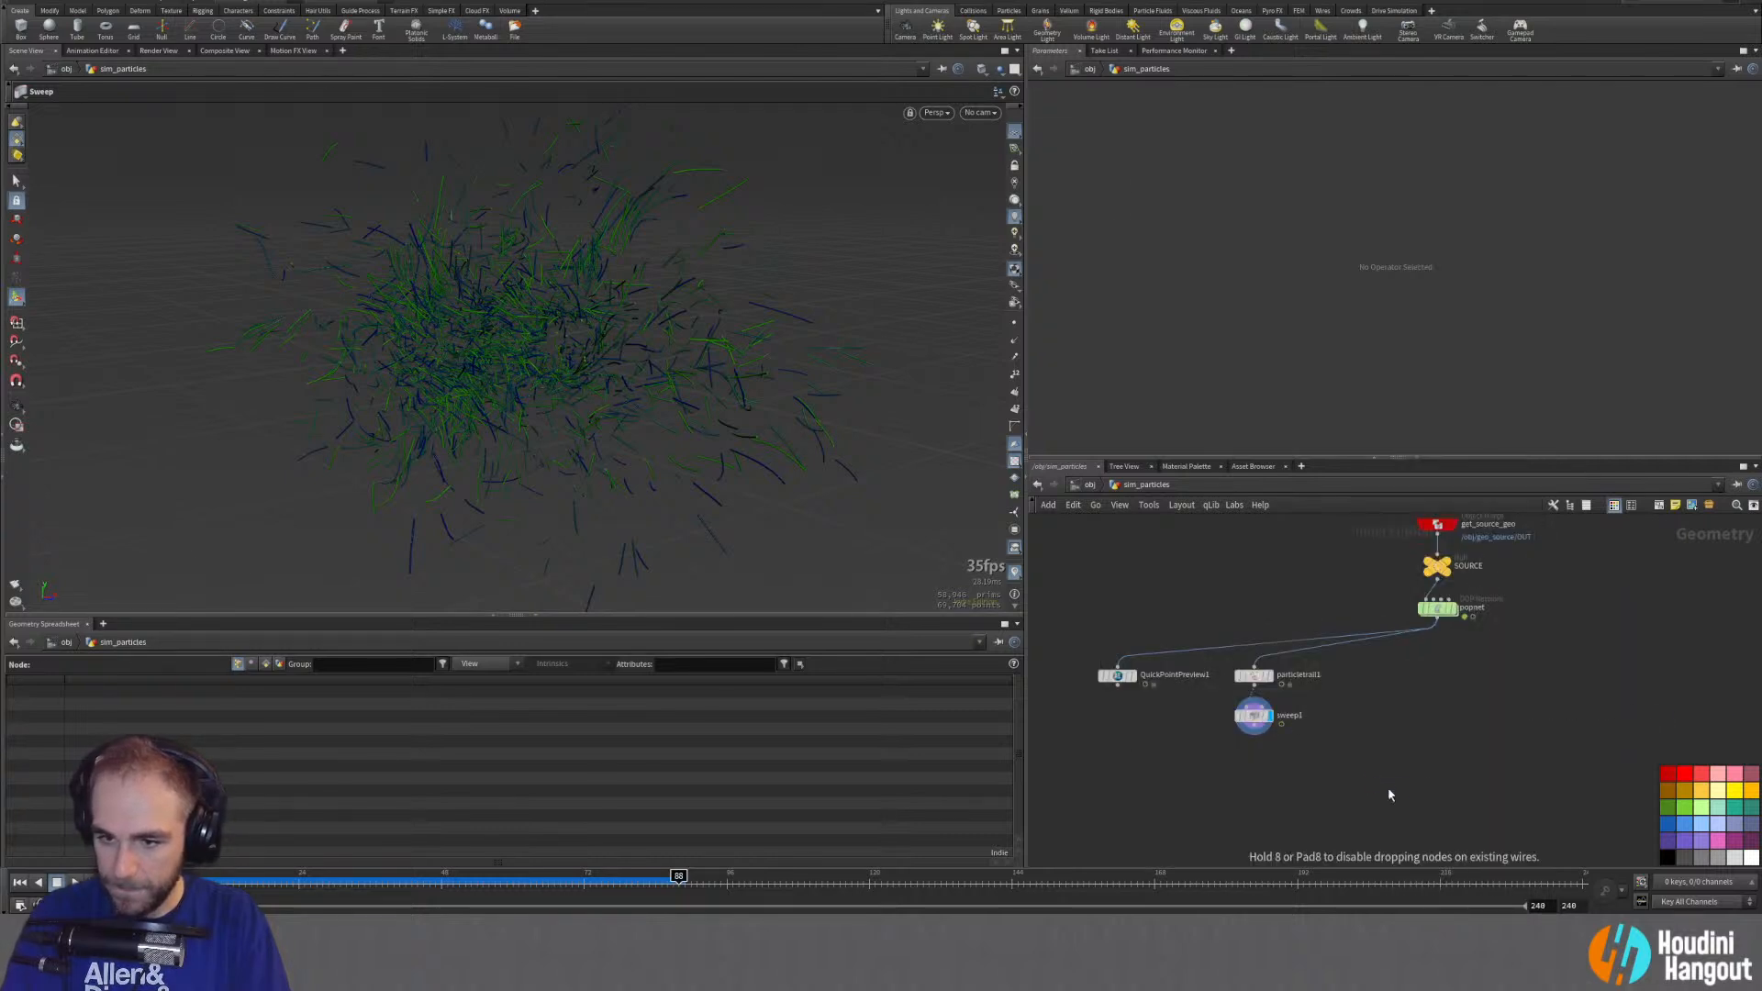
pyautogui.click(1410, 728)
pyautogui.moveTo(1426, 728)
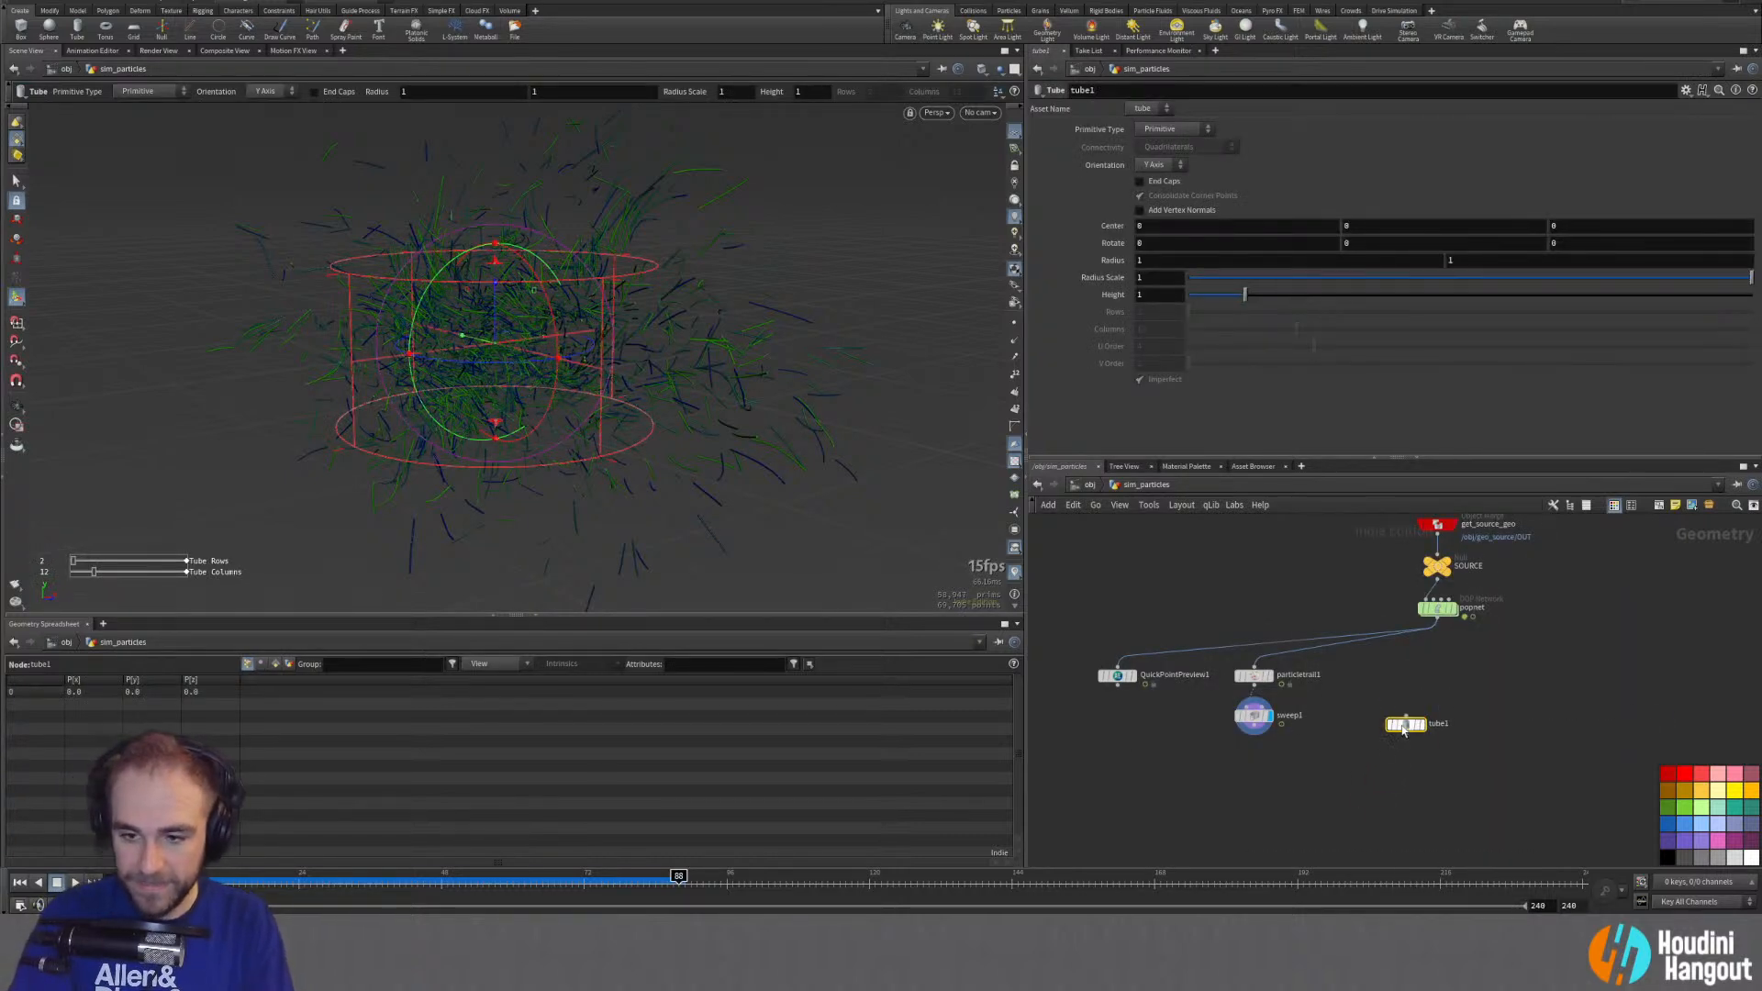
pyautogui.press('Delete')
# Step: Add a Platonic Solids node beside the particletrail1 and sweep1 branch
pyautogui.press('Tab')
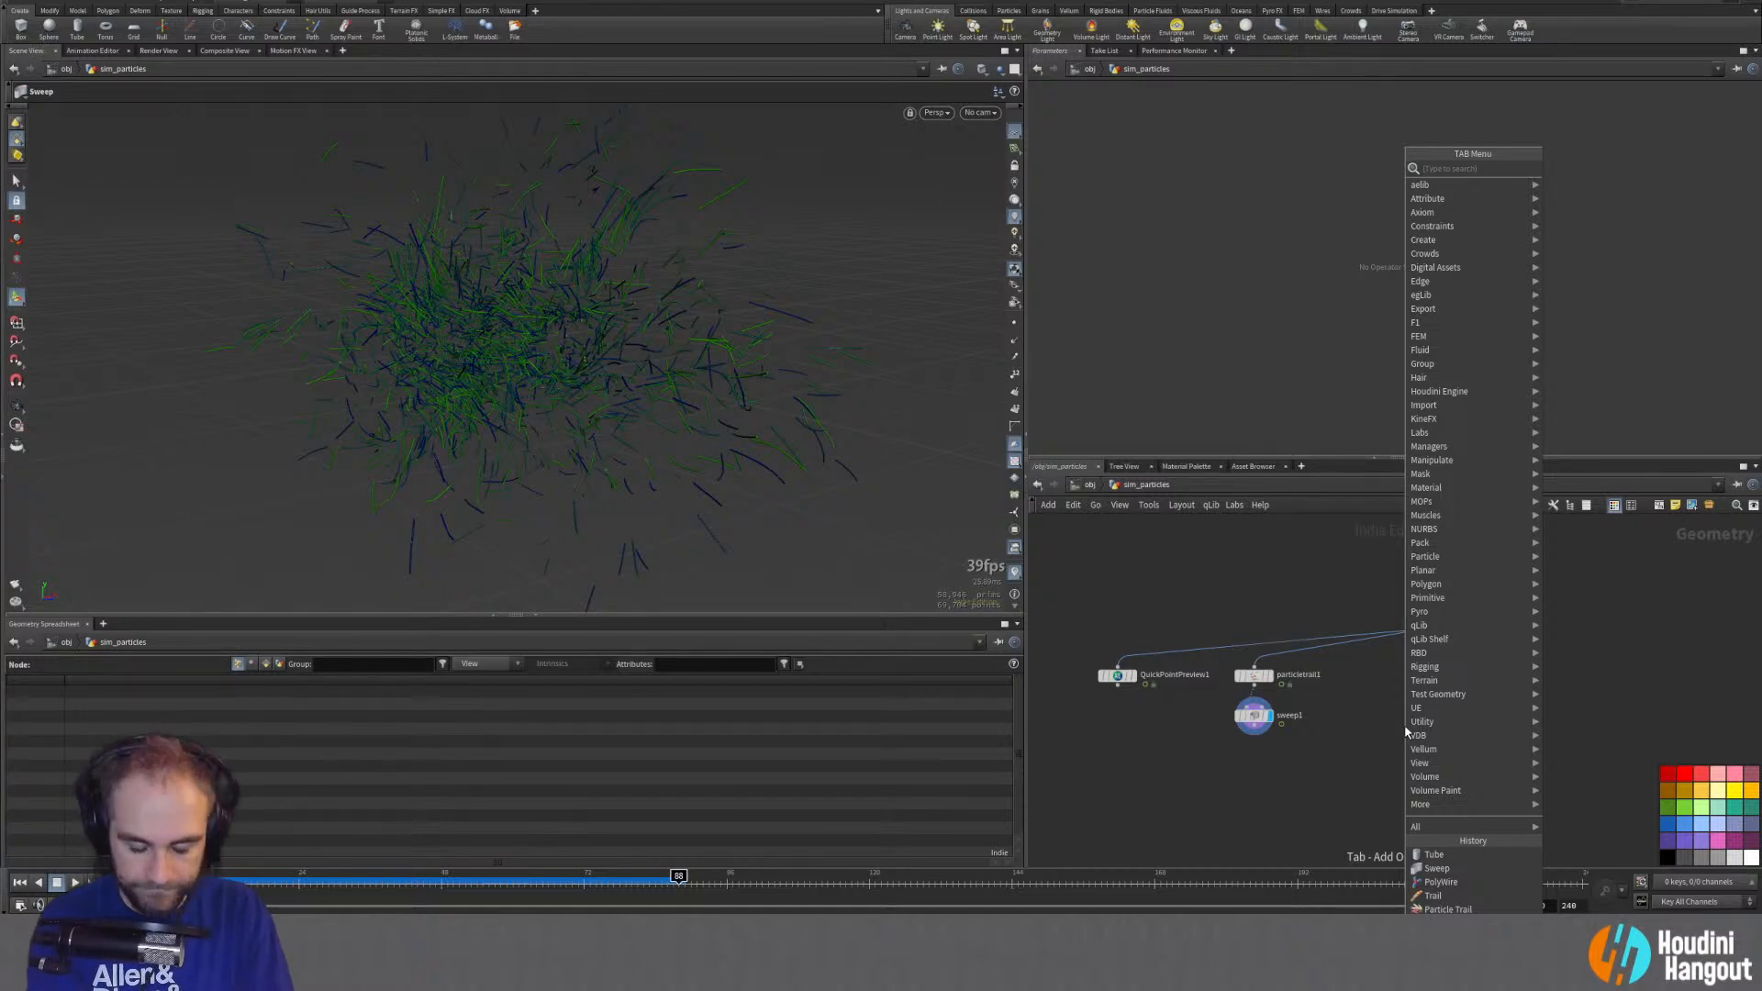
pyautogui.write('plat')
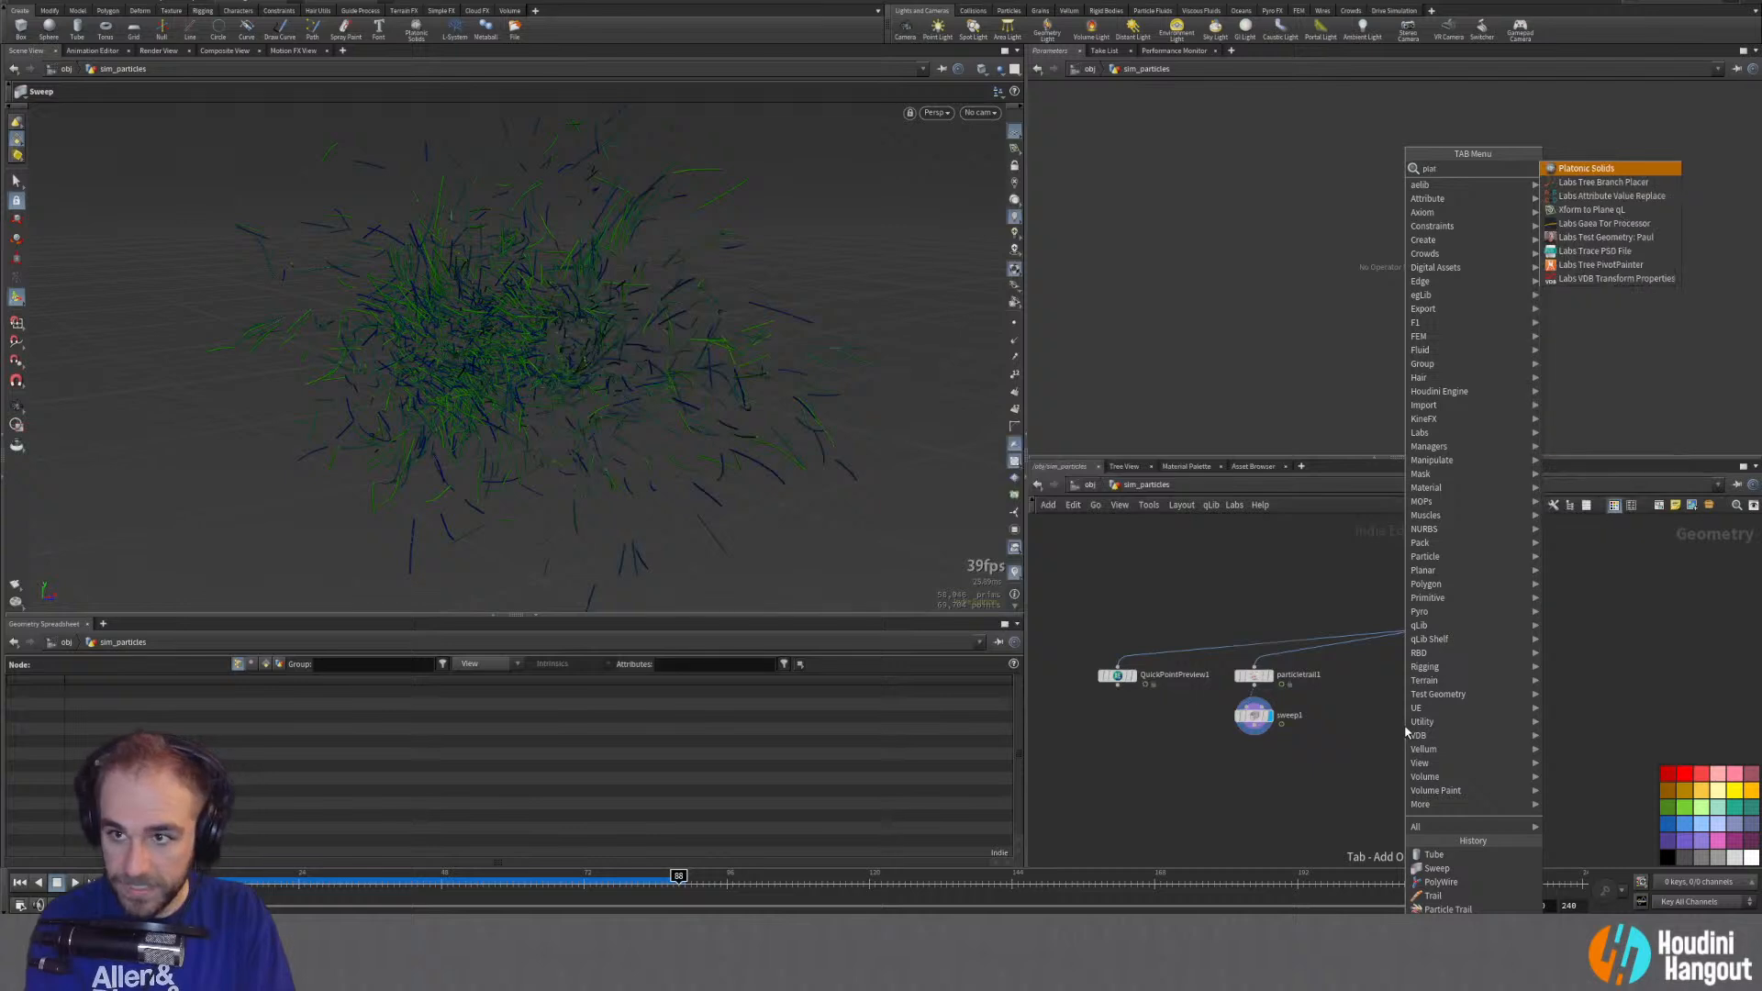
pyautogui.press('Return')
pyautogui.click(1404, 730)
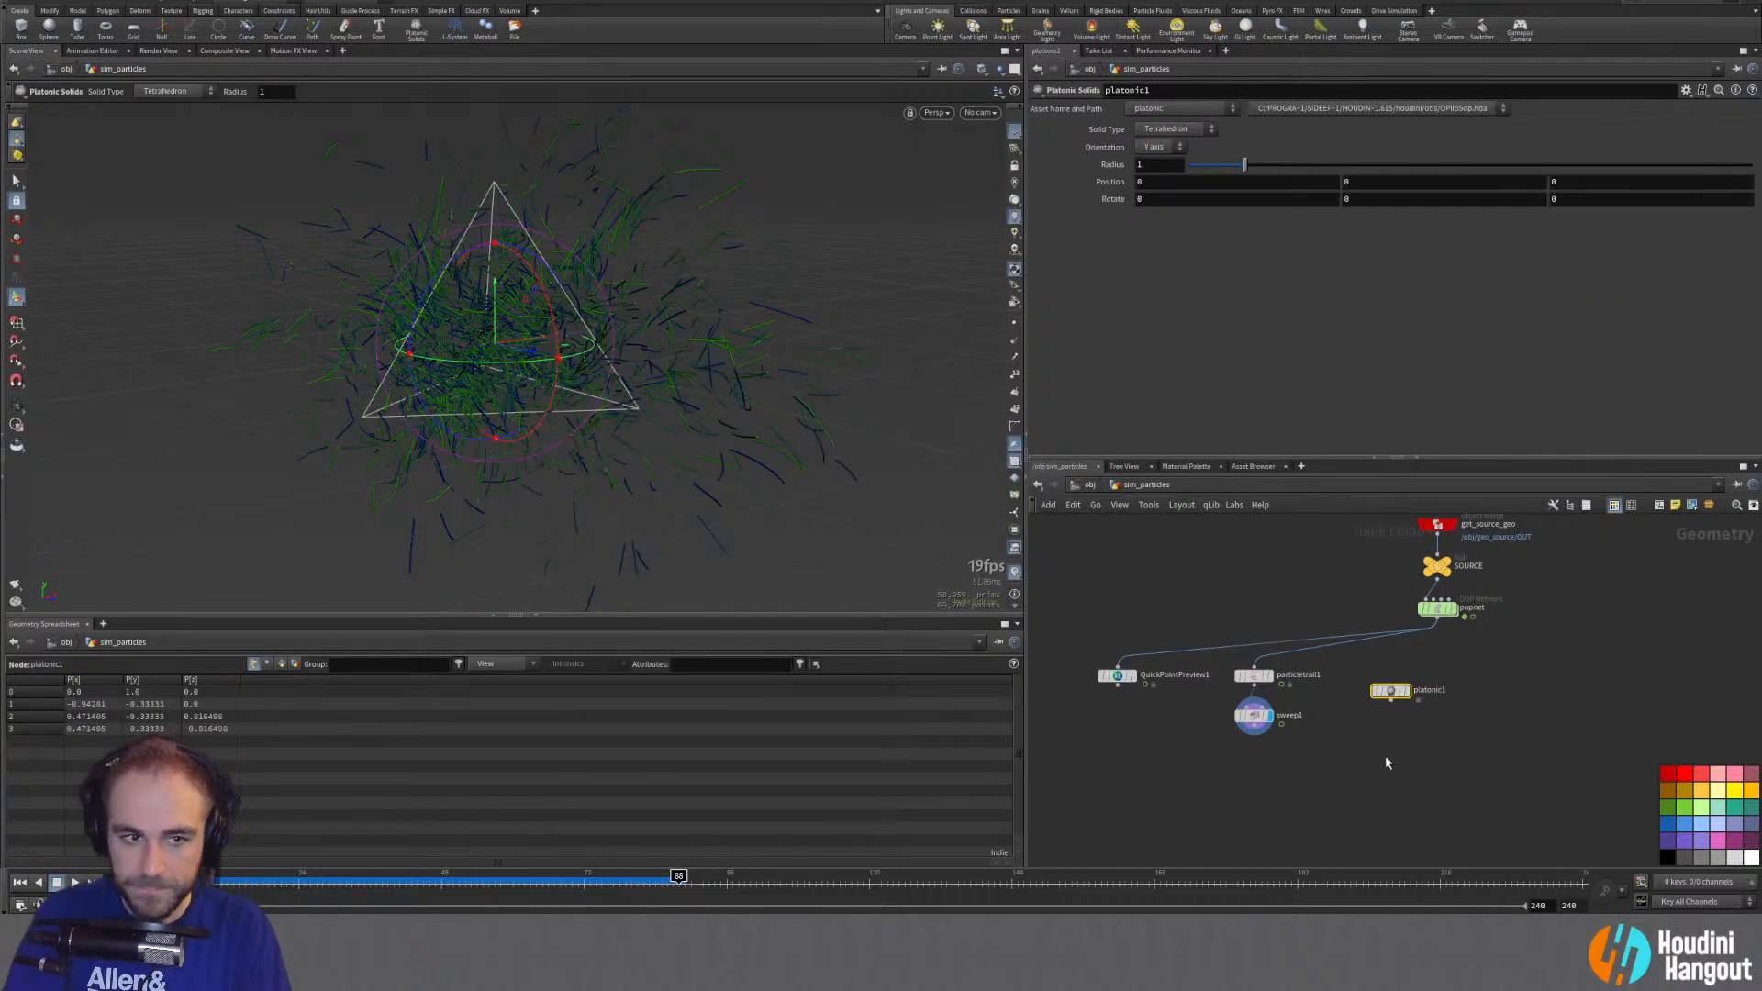
pyautogui.scroll(2, 1399, 711)
pyautogui.moveTo(1392, 682); pyautogui.dragTo(1375, 687)
pyautogui.click(1368, 709)
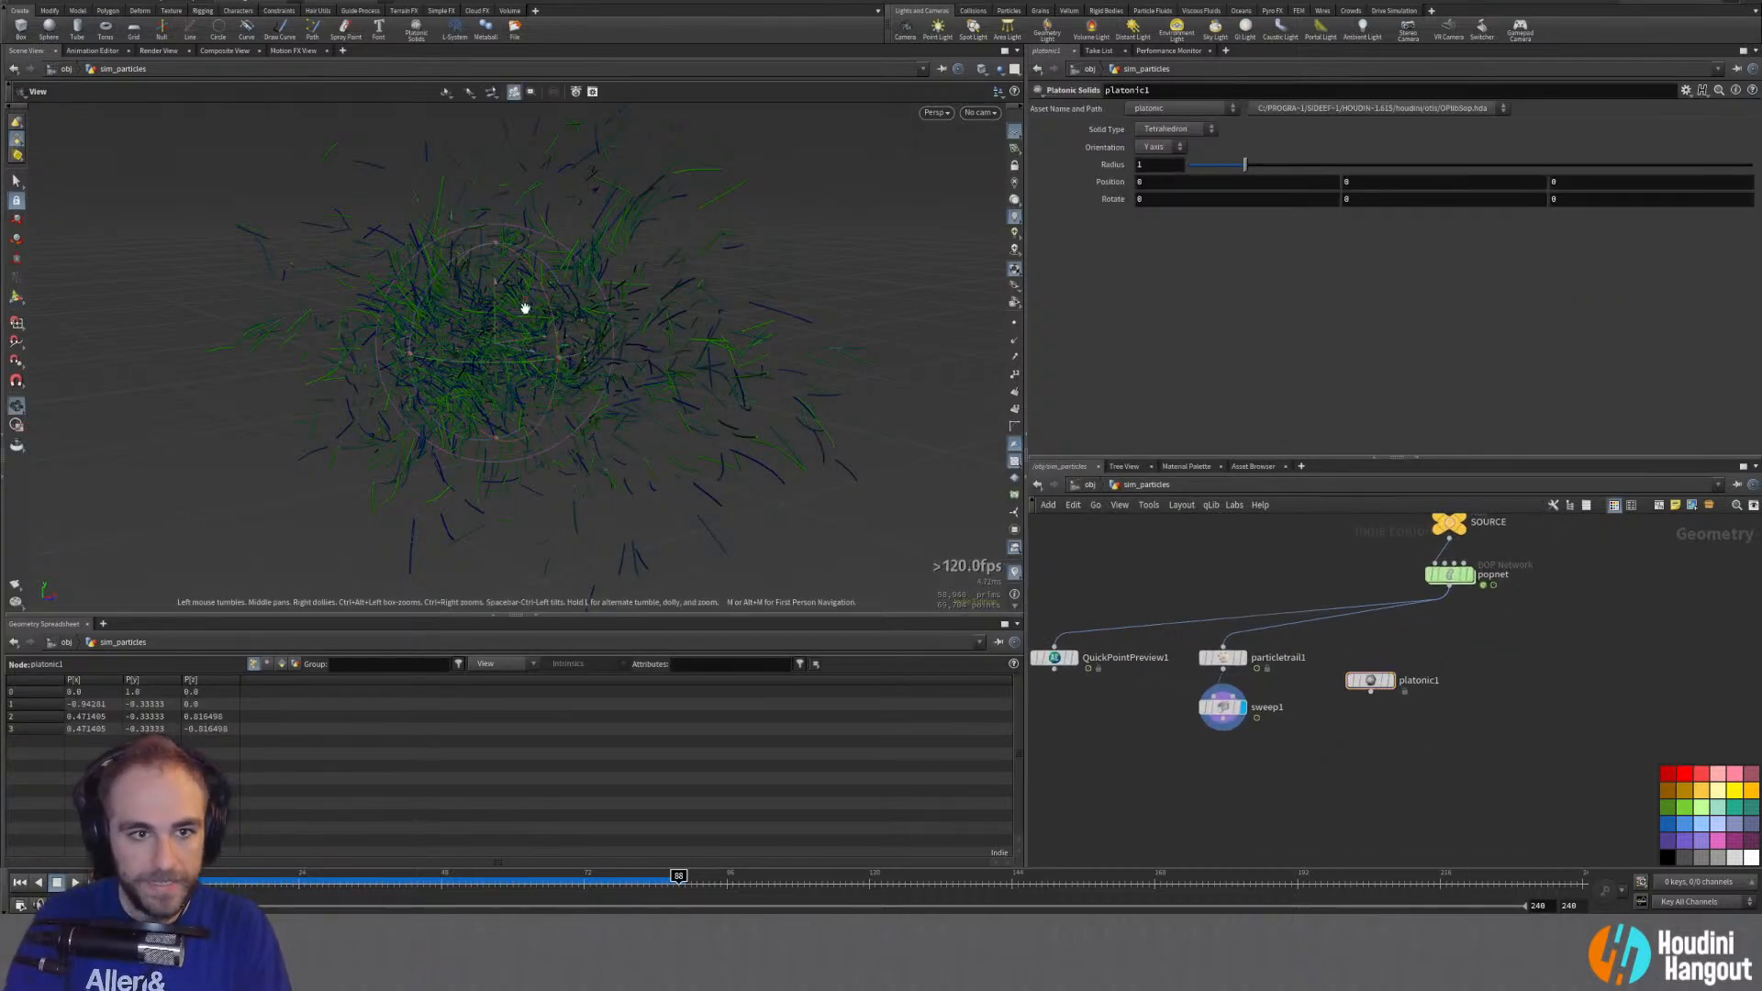
# Step: Compare the Octahedron, Icosahedron and Cube solid types on platonic1, return it to Tetrahedron, and inspect the shape from another angle
pyautogui.keyDown('alt'); pyautogui.moveTo(523, 304); pyautogui.dragTo(628, 301); pyautogui.keyUp('alt')
pyautogui.click(1369, 680)
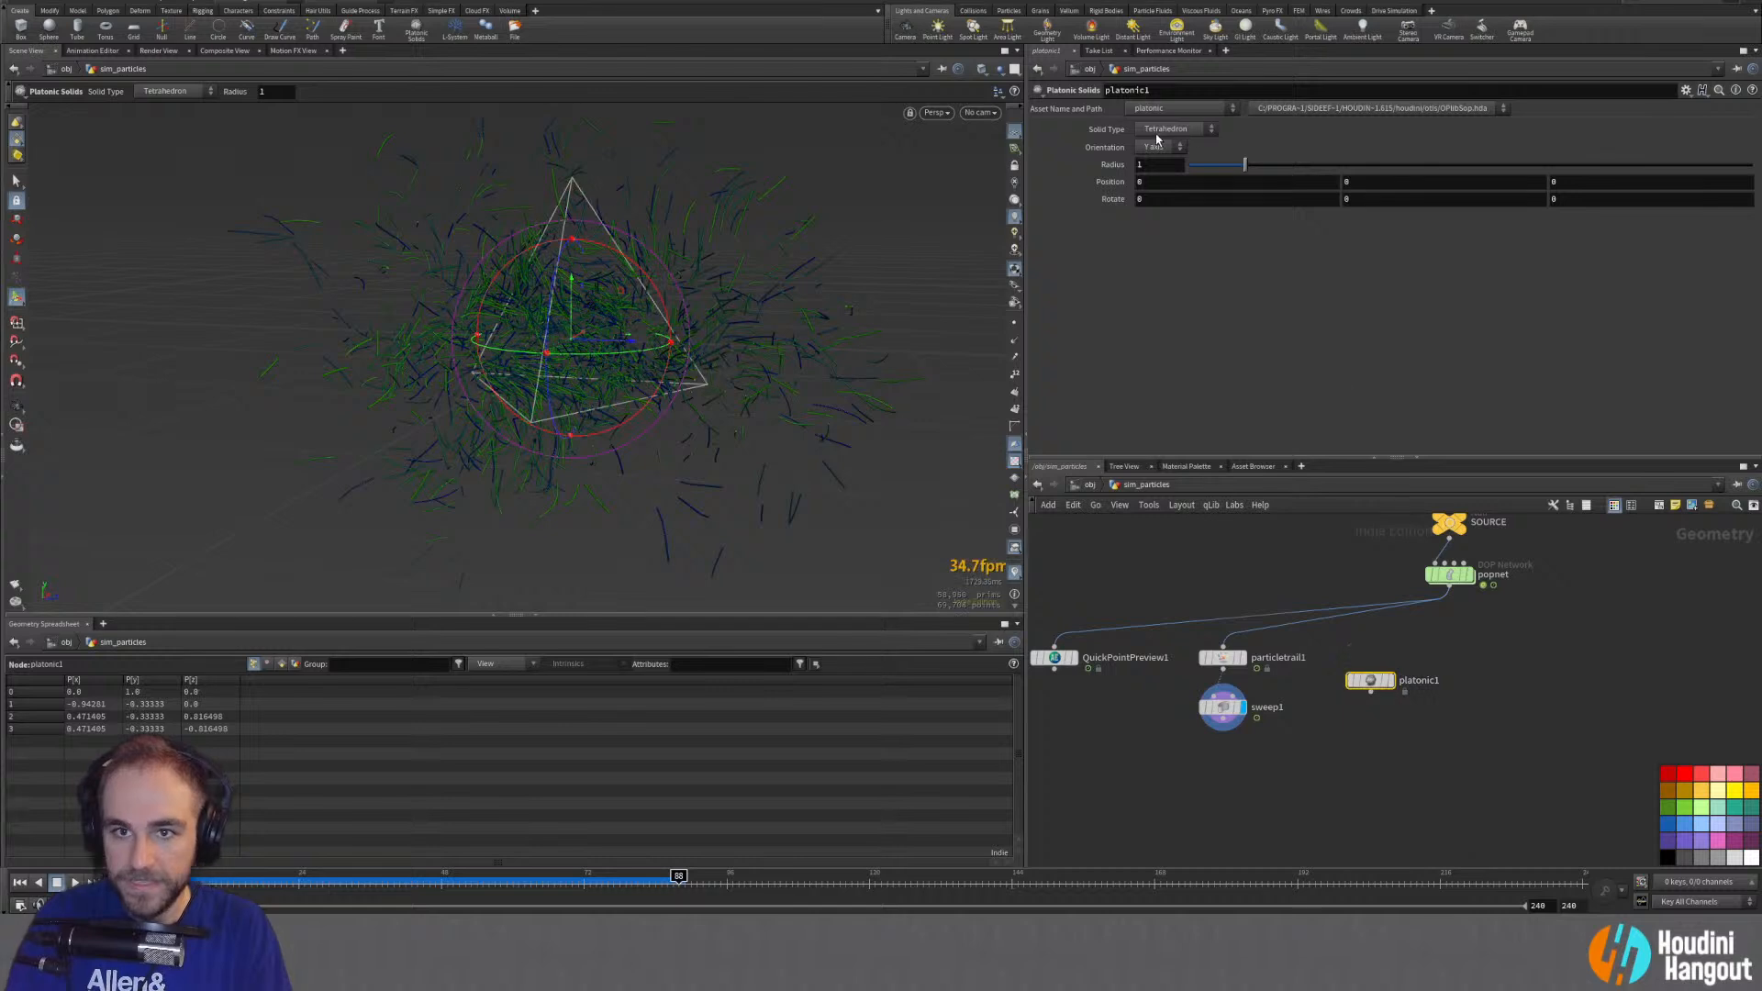
pyautogui.click(1175, 130)
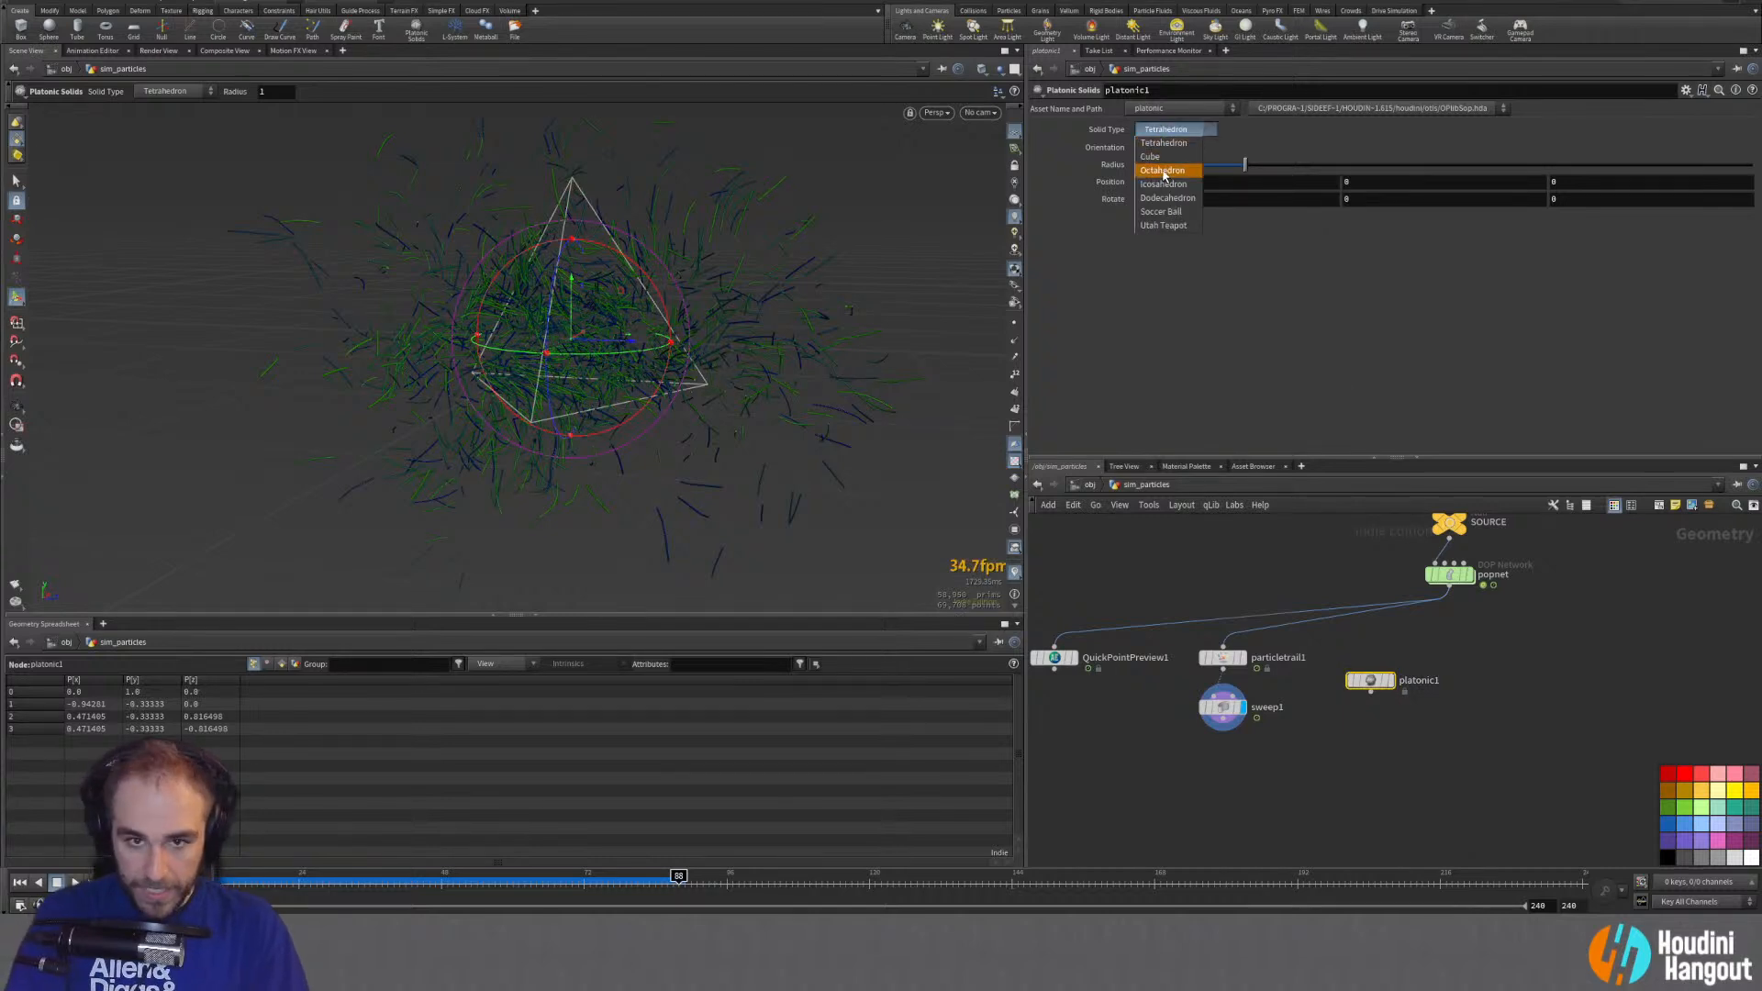
pyautogui.click(1161, 172)
pyautogui.click(1166, 130)
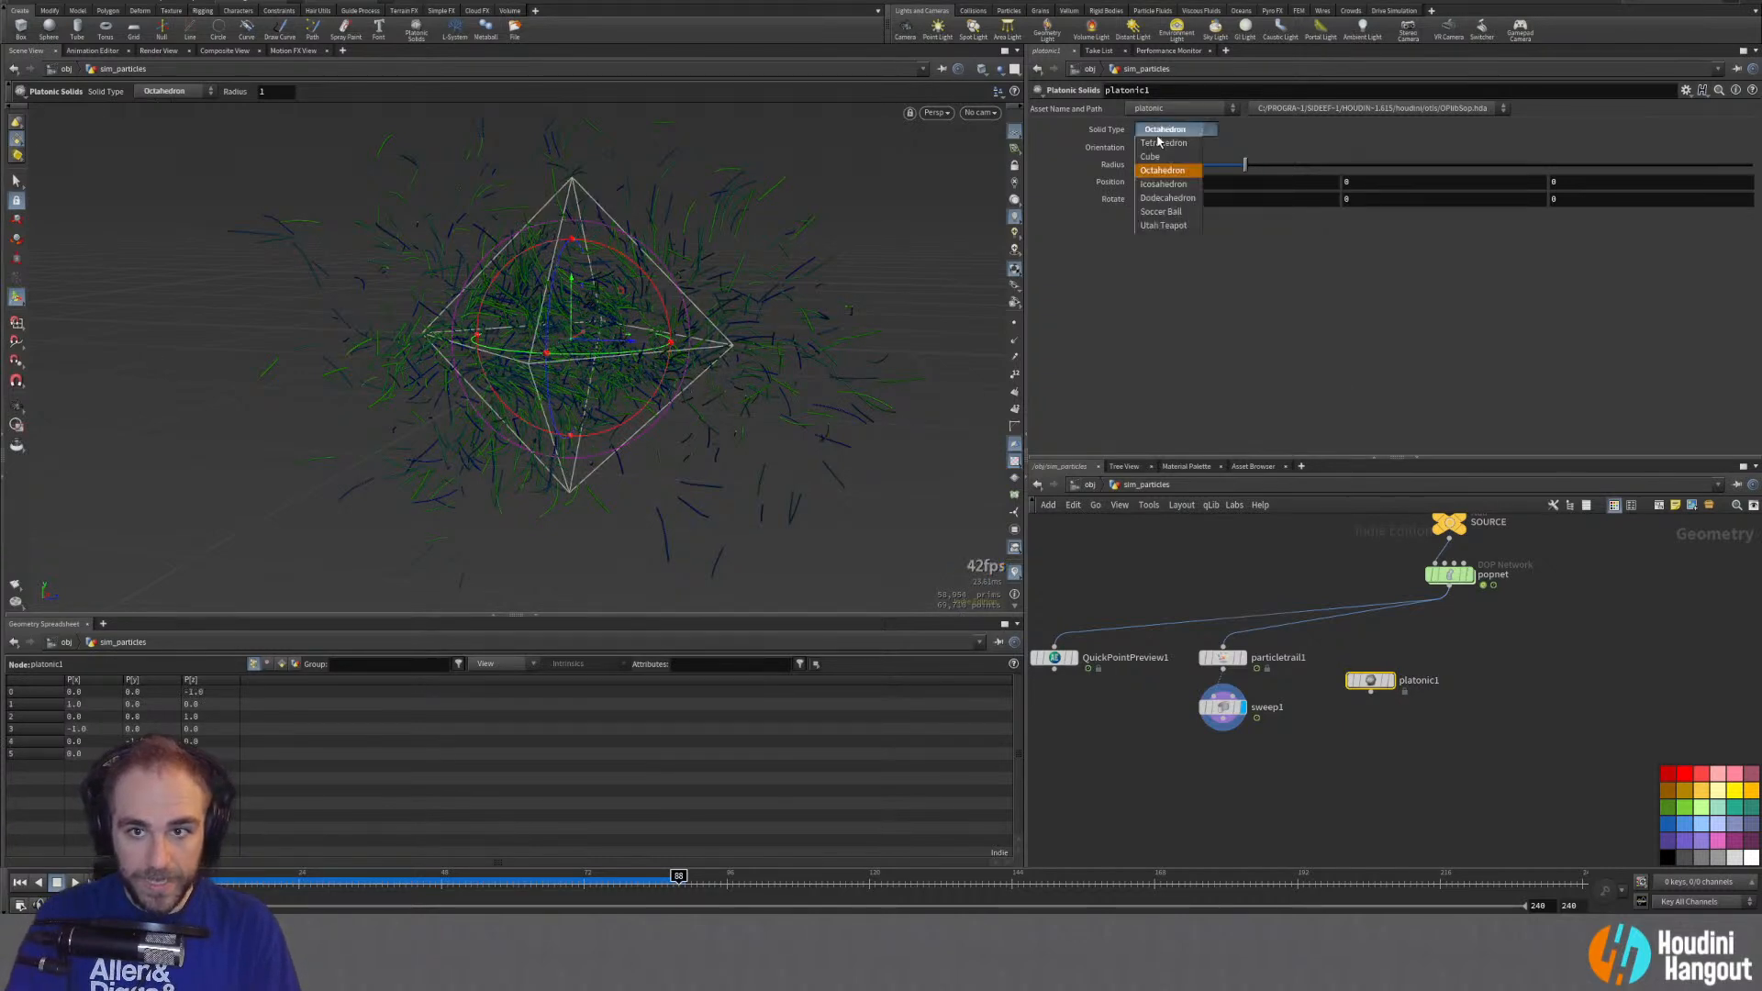
pyautogui.click(1162, 190)
pyautogui.click(1165, 130)
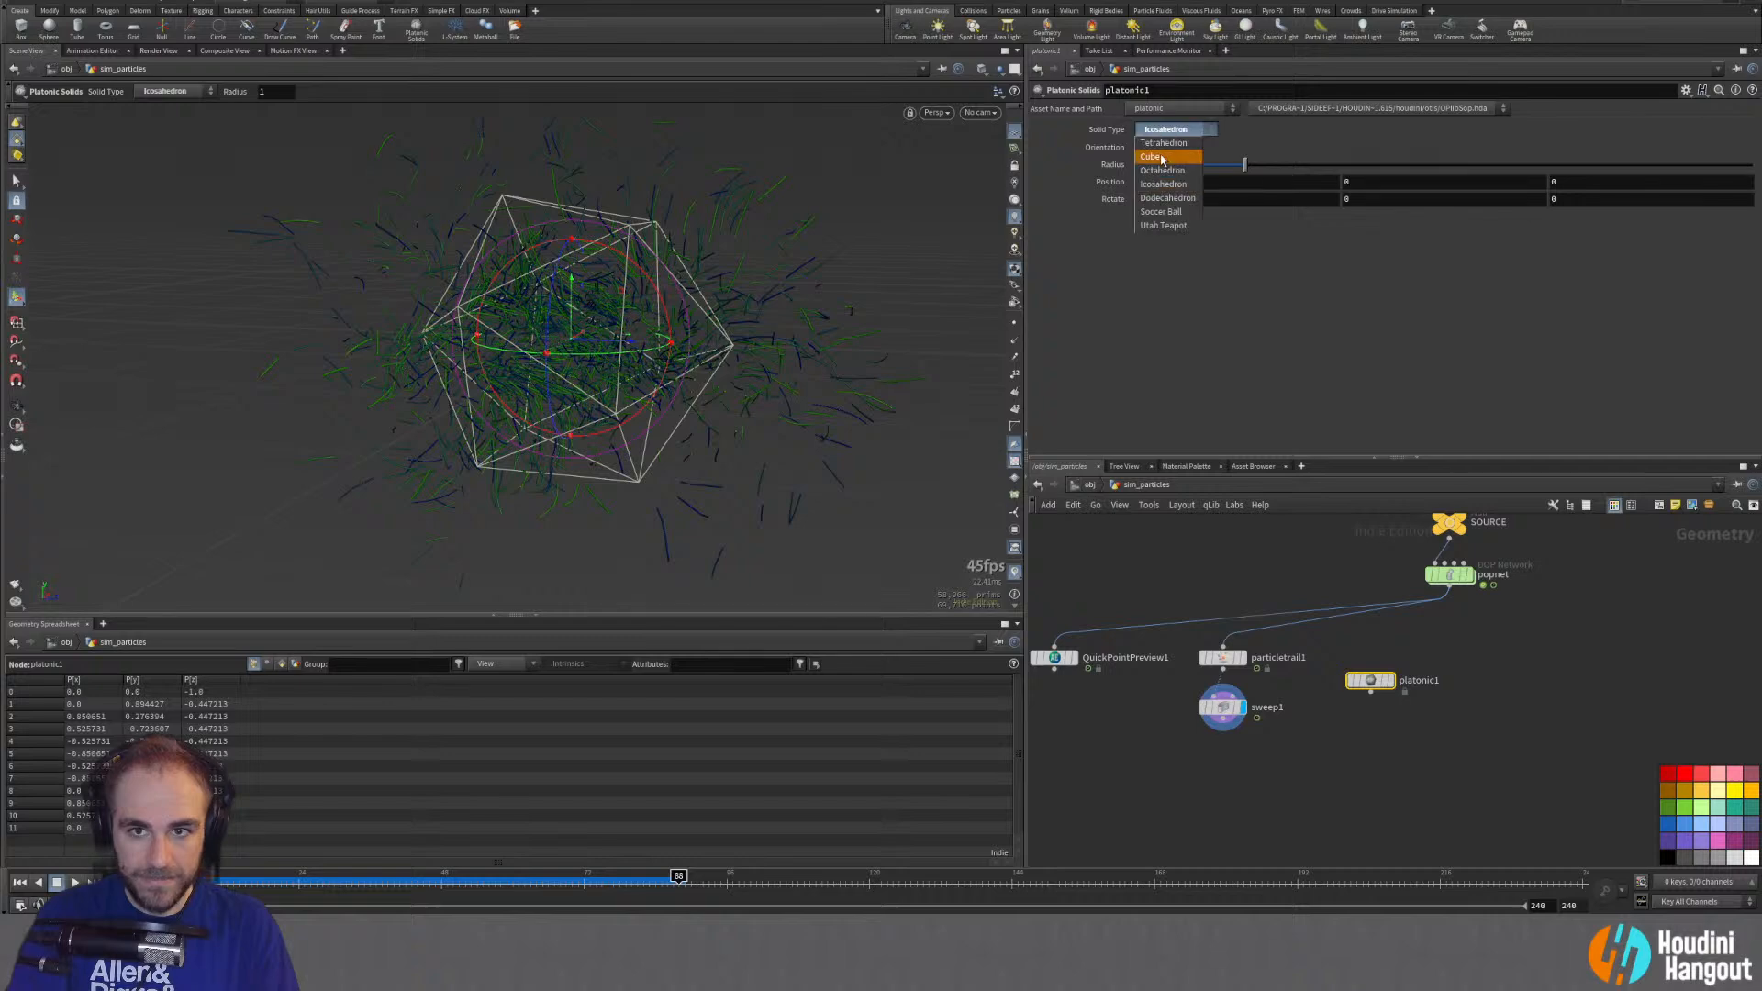
pyautogui.click(1154, 157)
pyautogui.click(1163, 130)
pyautogui.click(1158, 172)
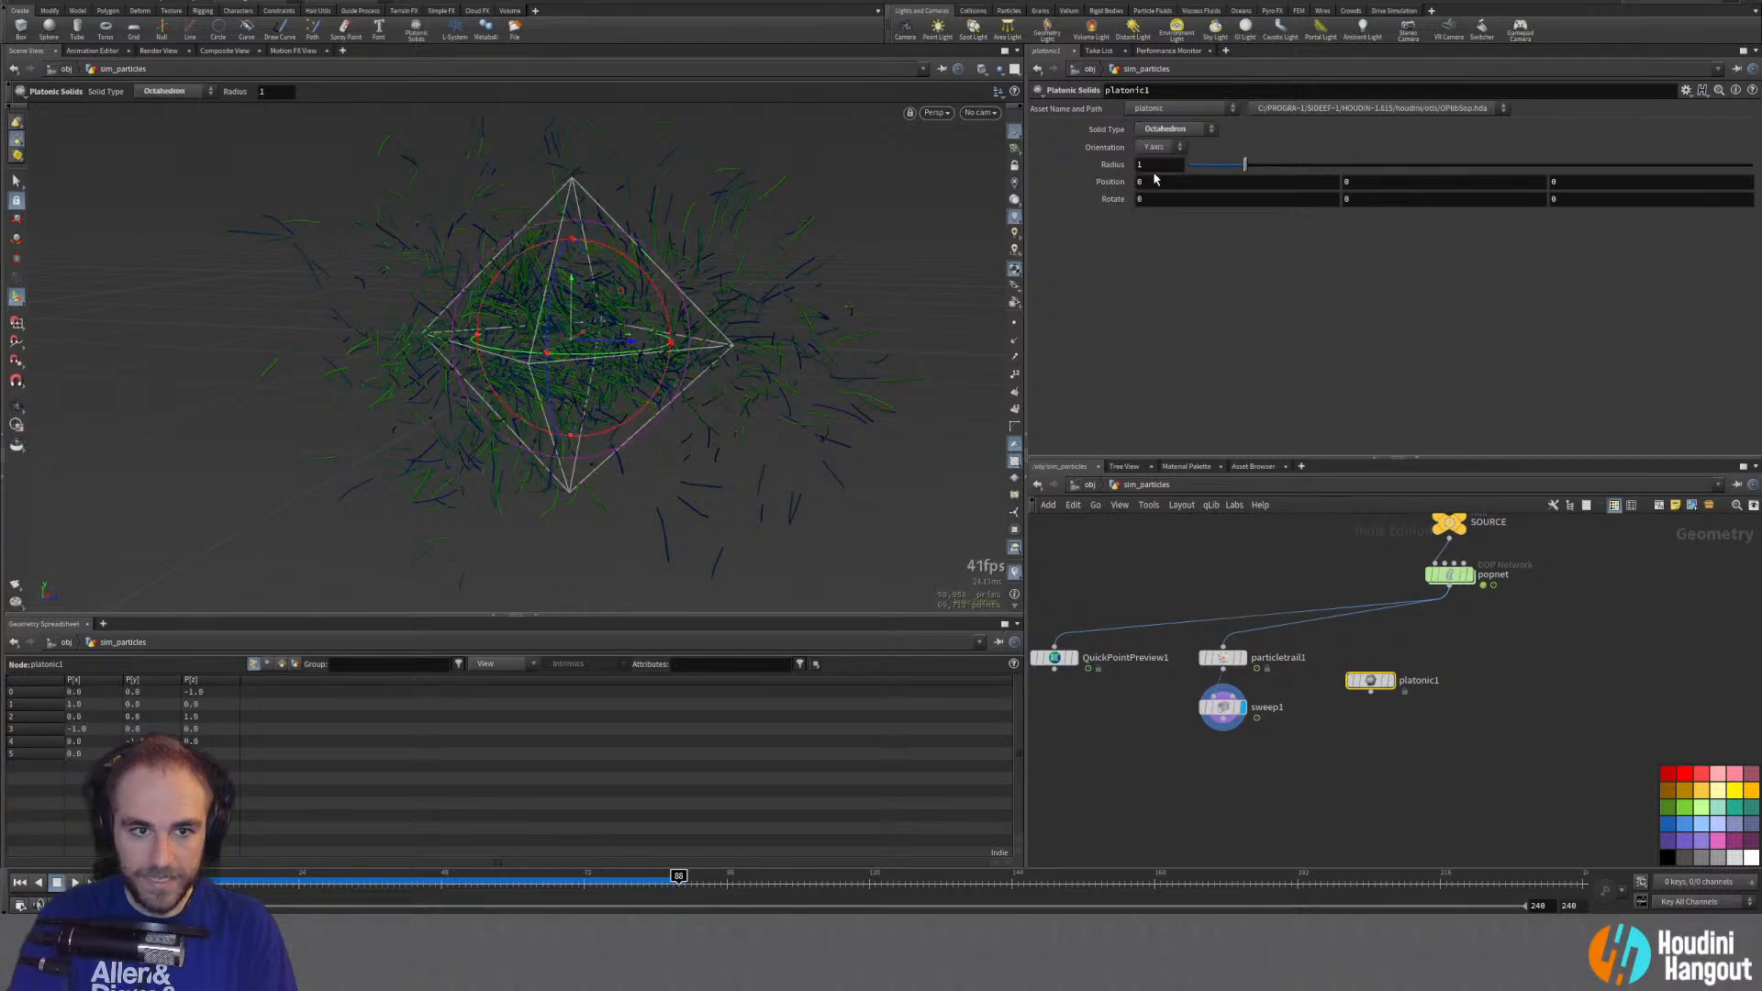
pyautogui.click(1203, 126)
pyautogui.click(1158, 141)
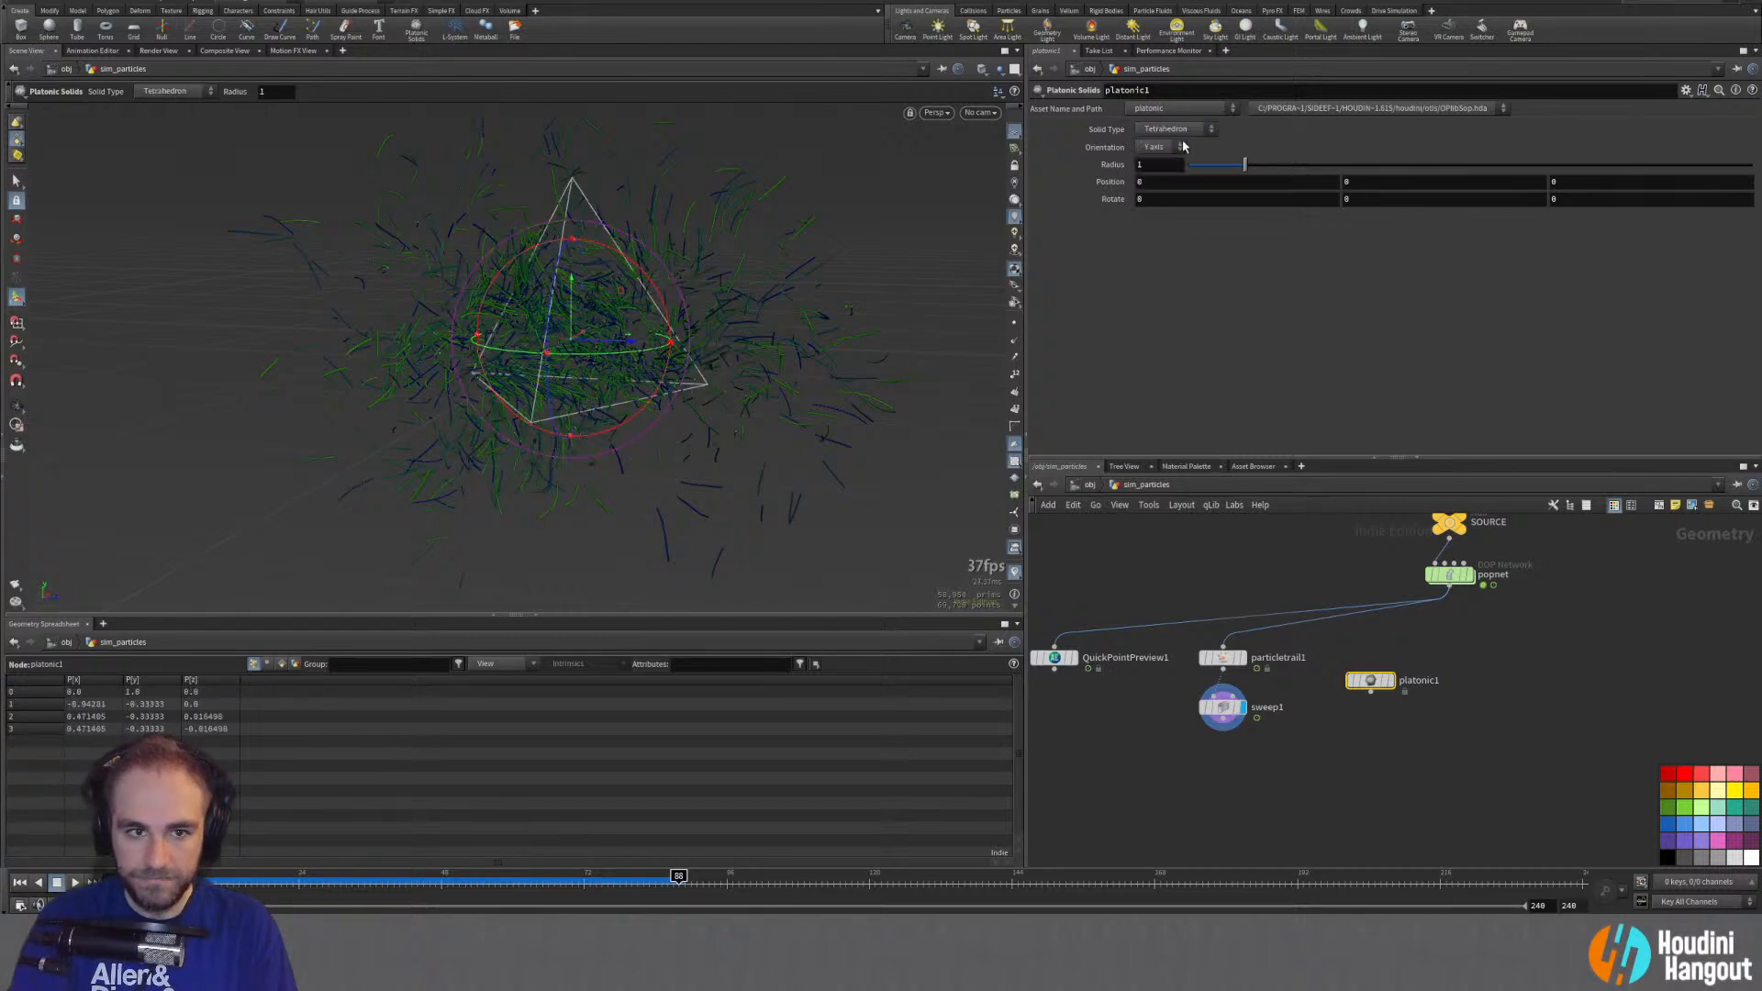
pyautogui.press('Escape')
pyautogui.moveTo(581, 282); pyautogui.dragTo(524, 267)
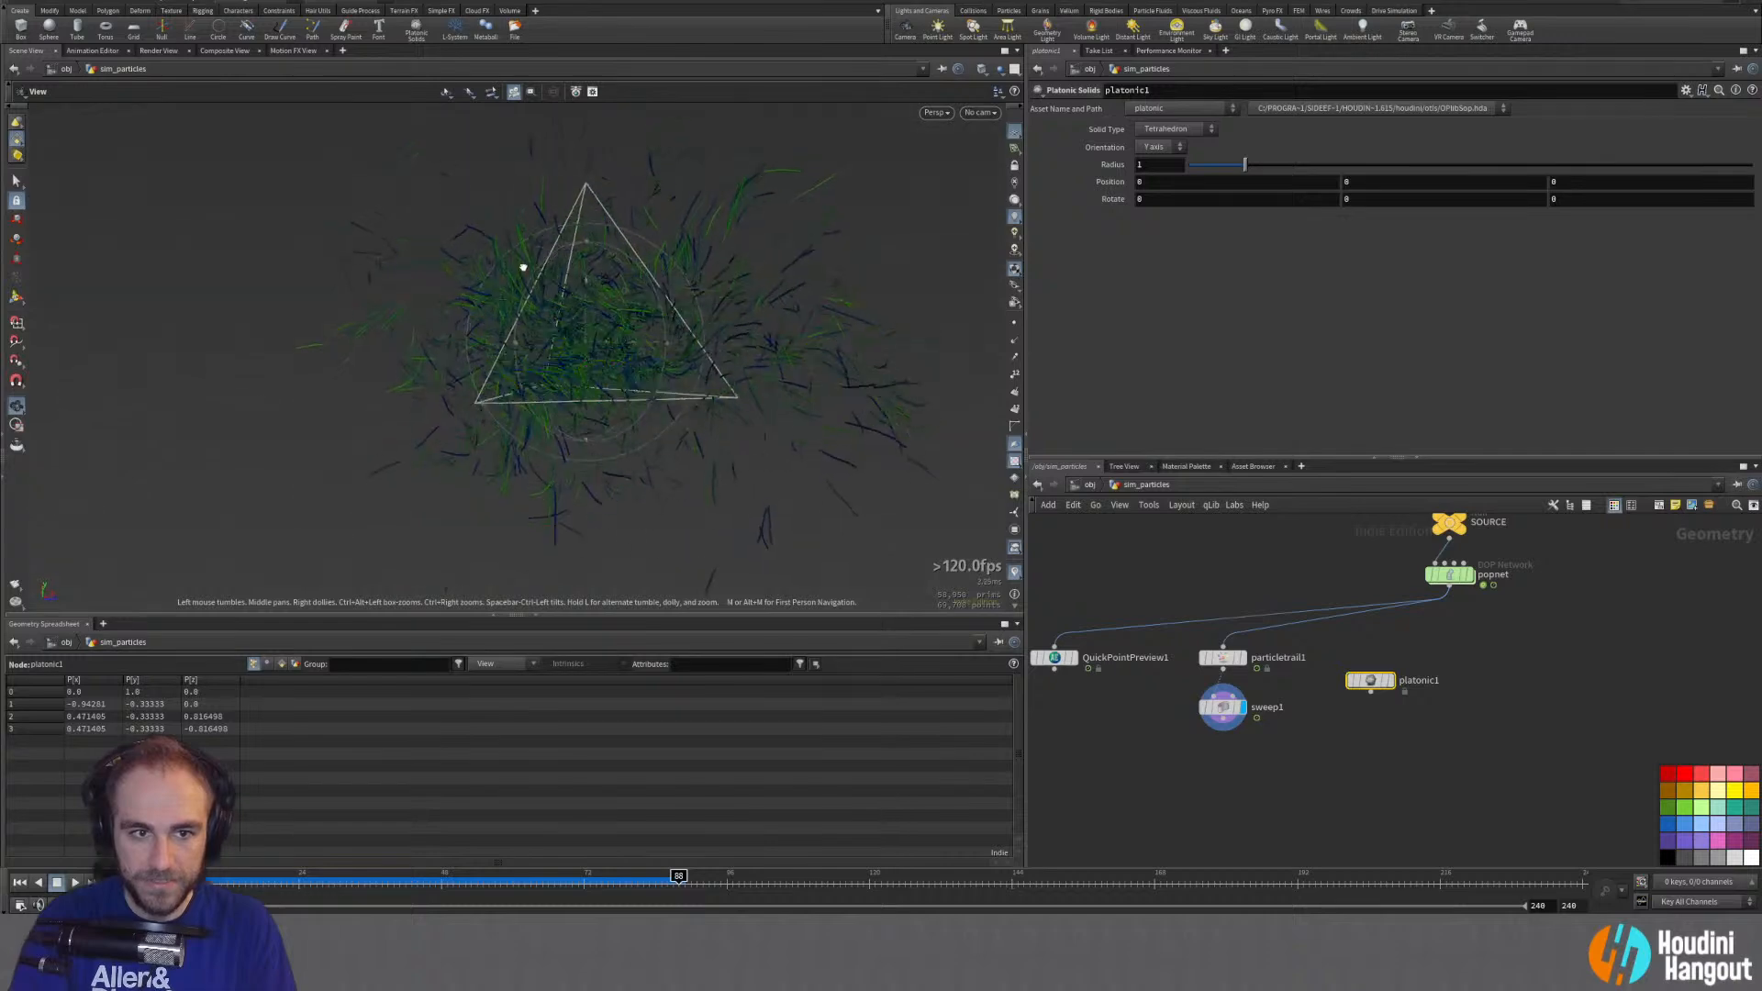
pyautogui.press('Return')
# Step: Append a Transform node to platonic1 and stretch the tetrahedron with a Y scale of 2
pyautogui.press('Tab')
pyautogui.write('trans')
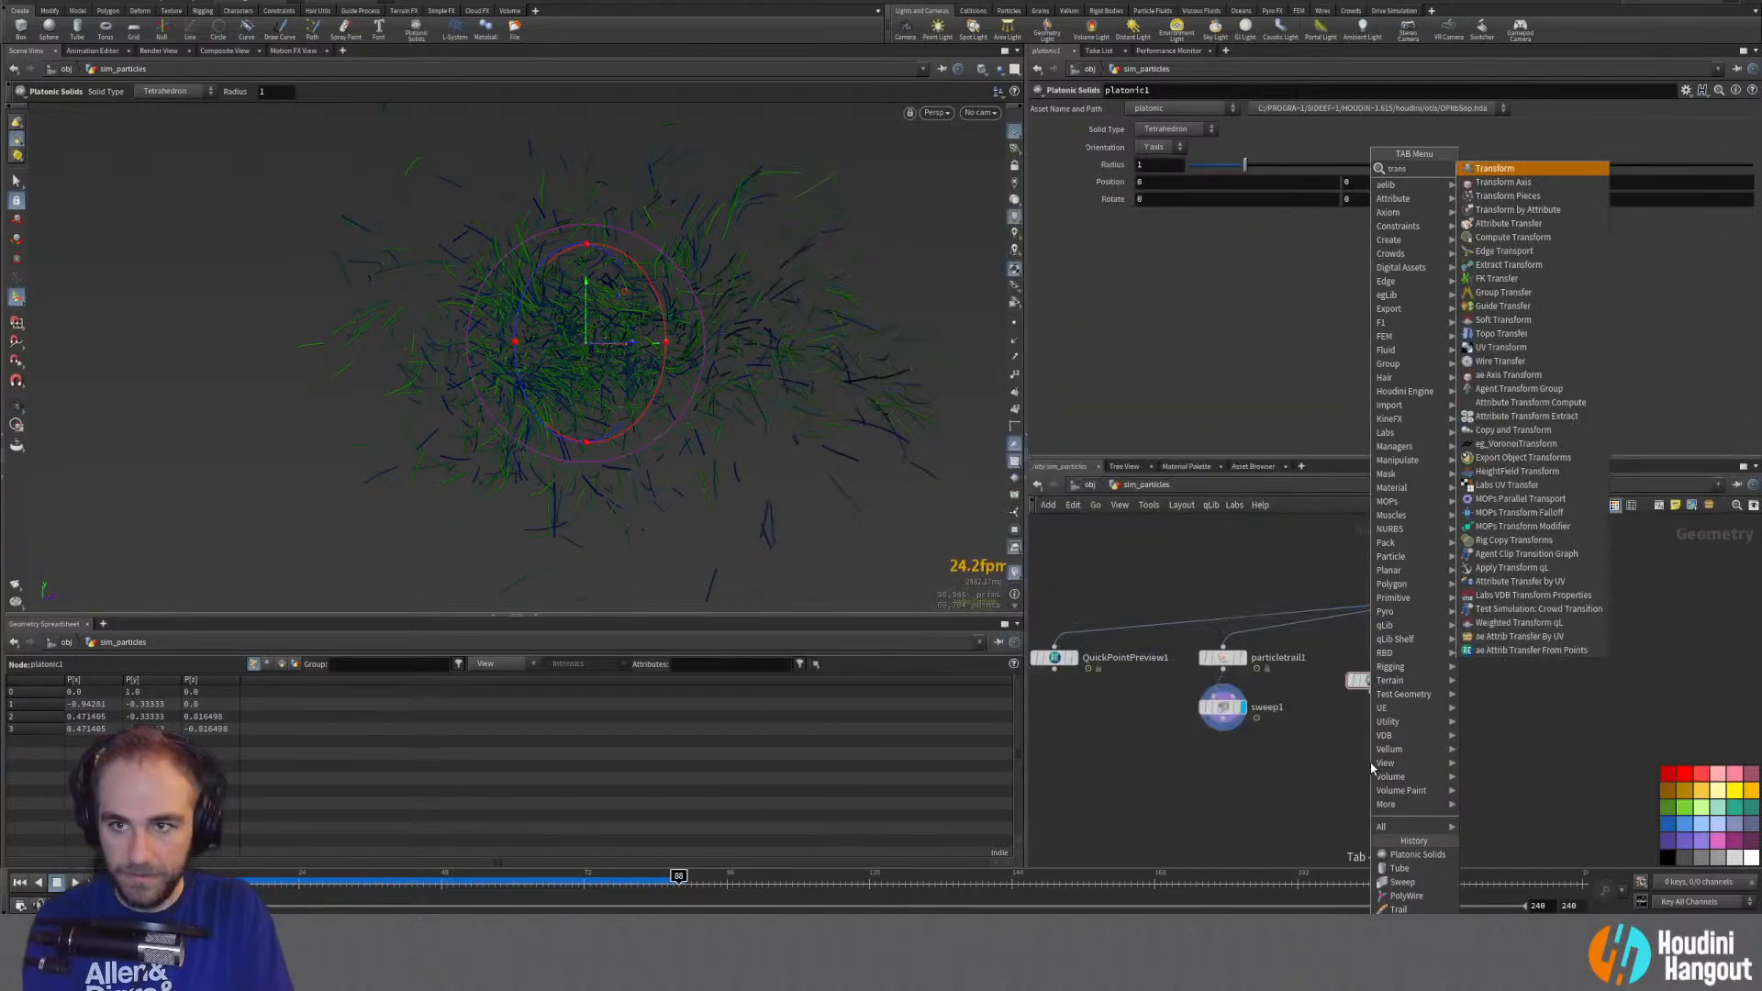
pyautogui.press('Return')
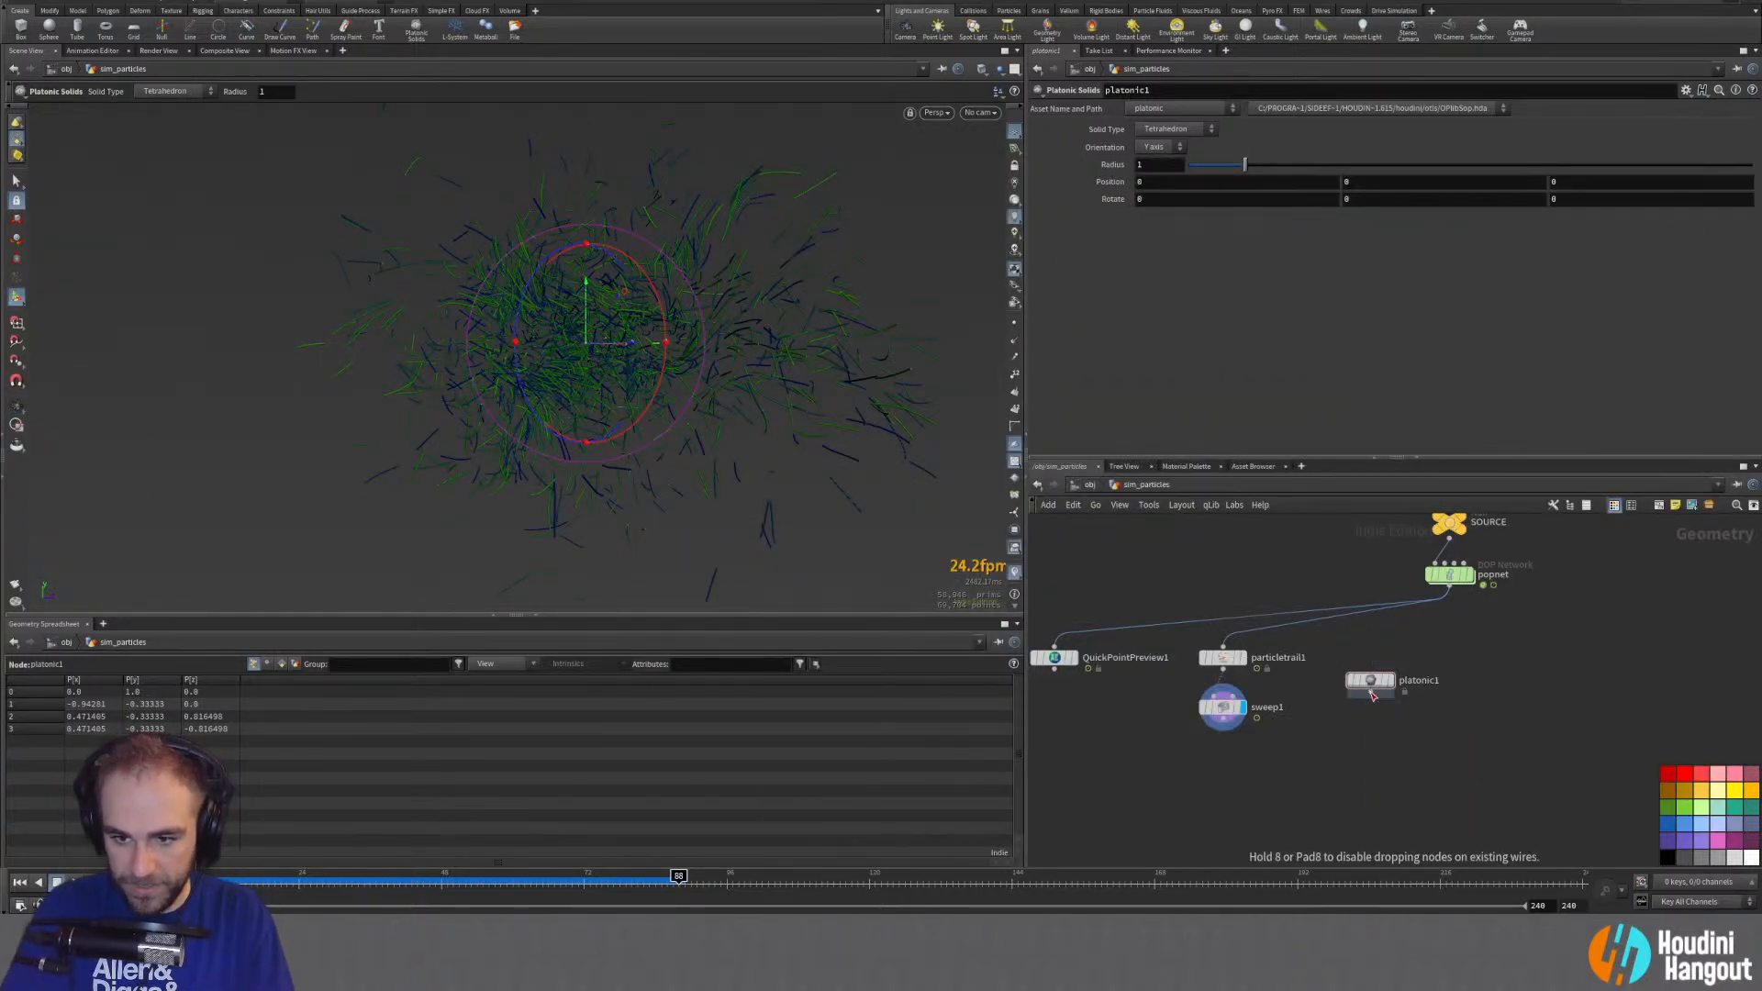
pyautogui.click(1370, 725)
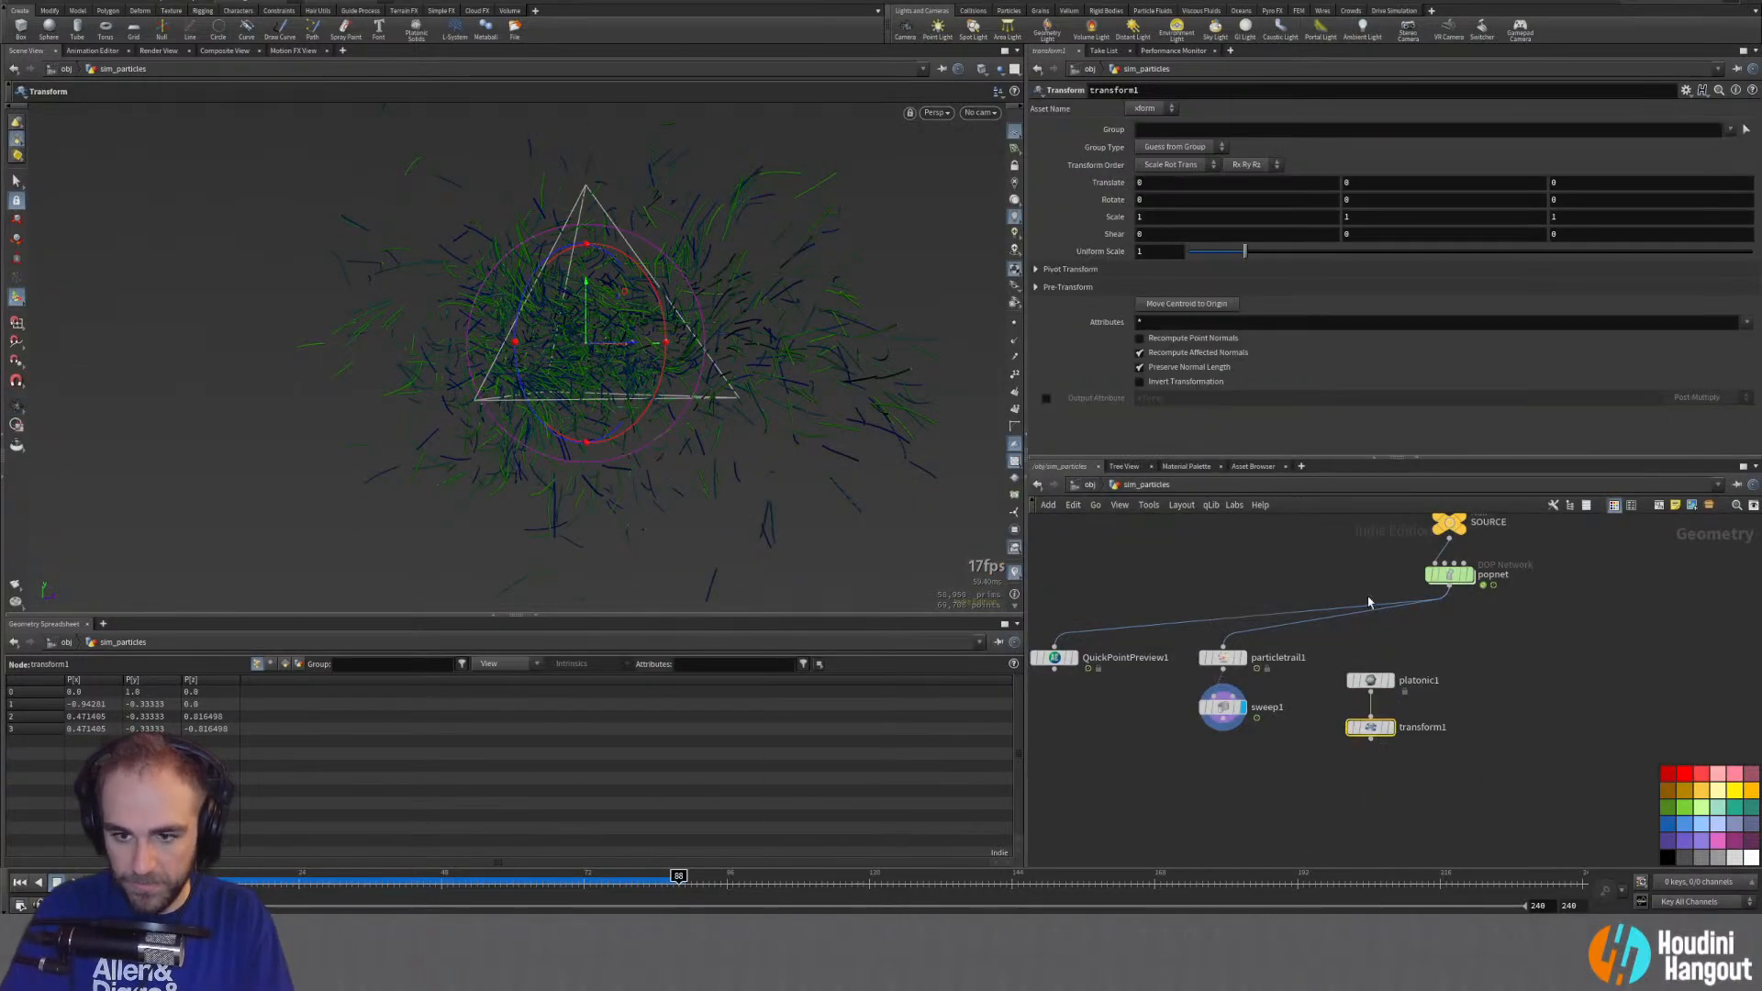
pyautogui.click(1353, 217)
pyautogui.write('2')
pyautogui.press('Return')
pyautogui.press('Escape')
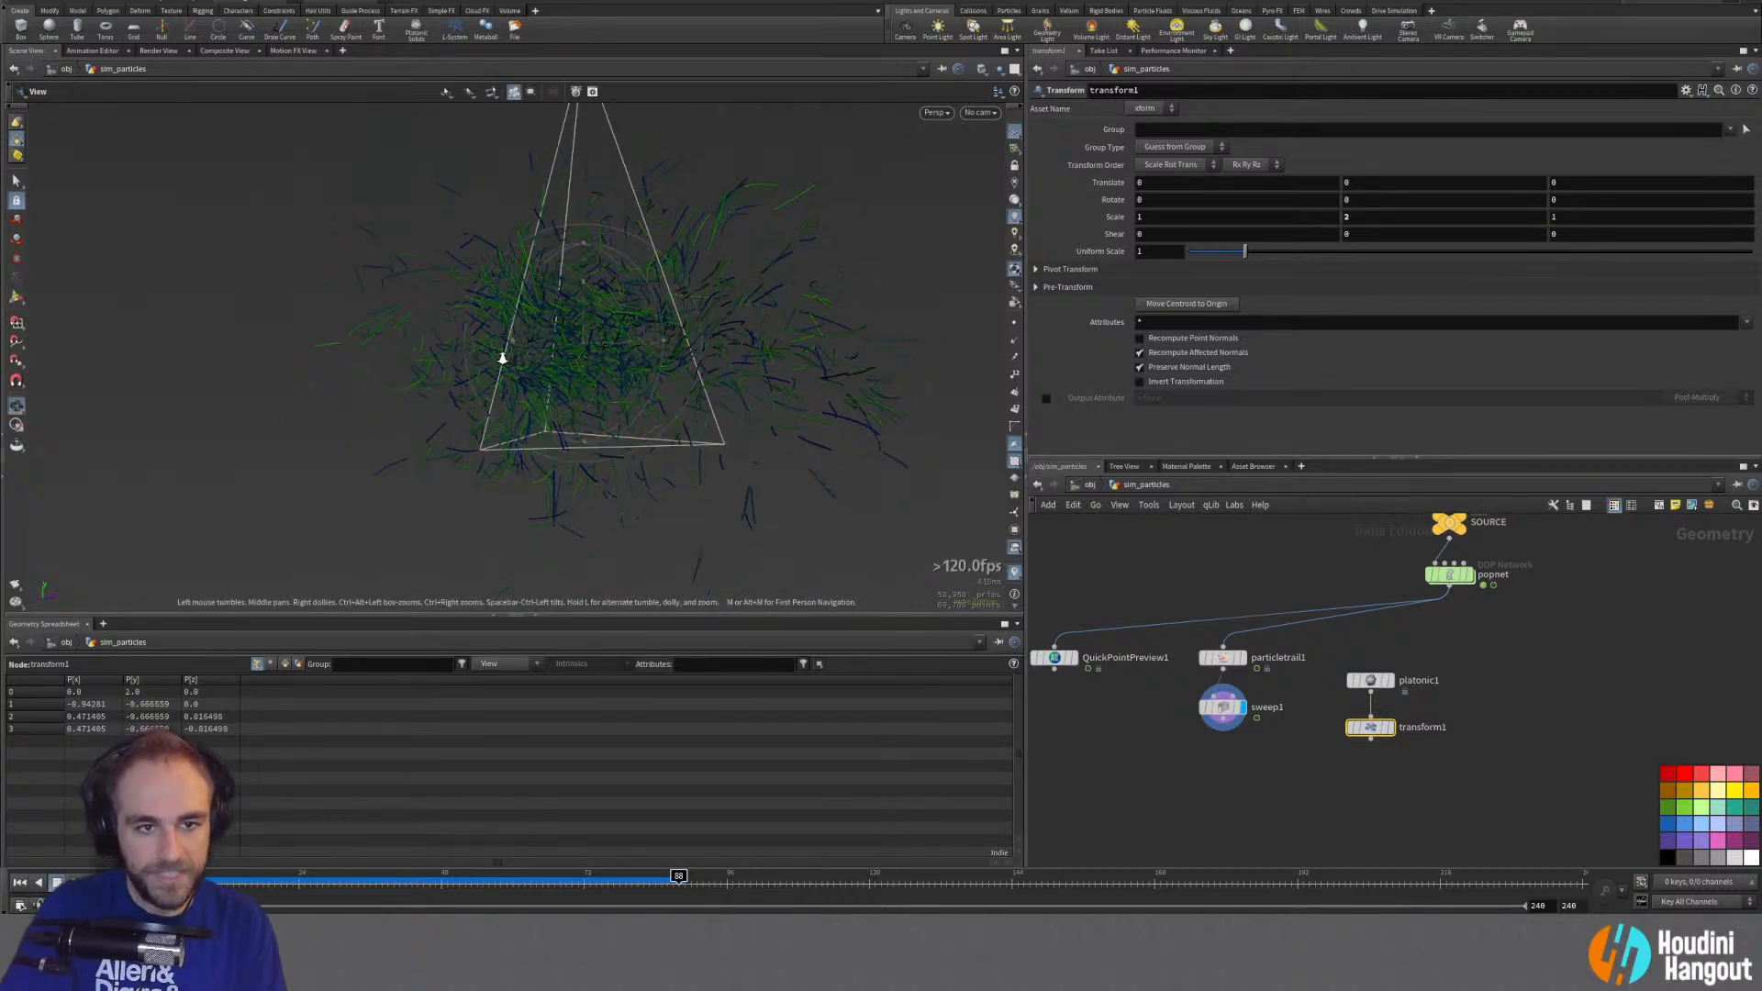
pyautogui.moveTo(502, 358); pyautogui.dragTo(649, 362)
pyautogui.press('Return')
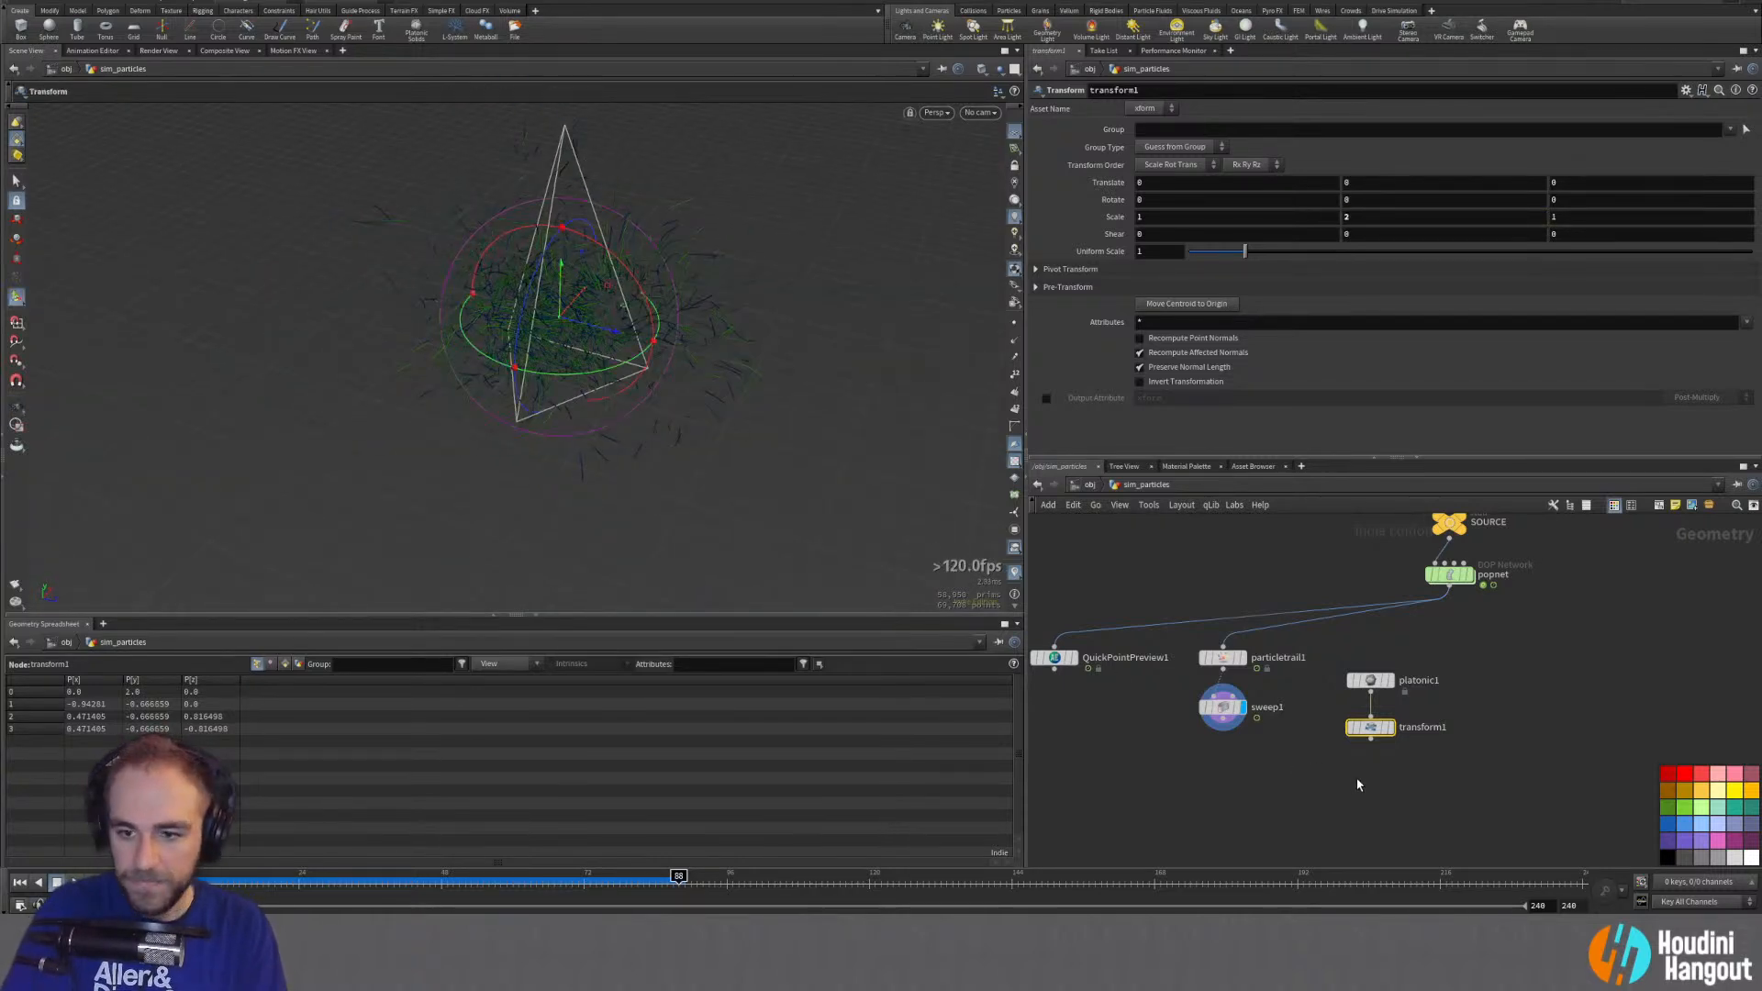
# Step: Add a Copy to Points node below transform1
pyautogui.click(1359, 785)
pyautogui.moveTo(1359, 785); pyautogui.dragTo(1300, 780, button='middle')
pyautogui.press('Tab')
pyautogui.write('copy')
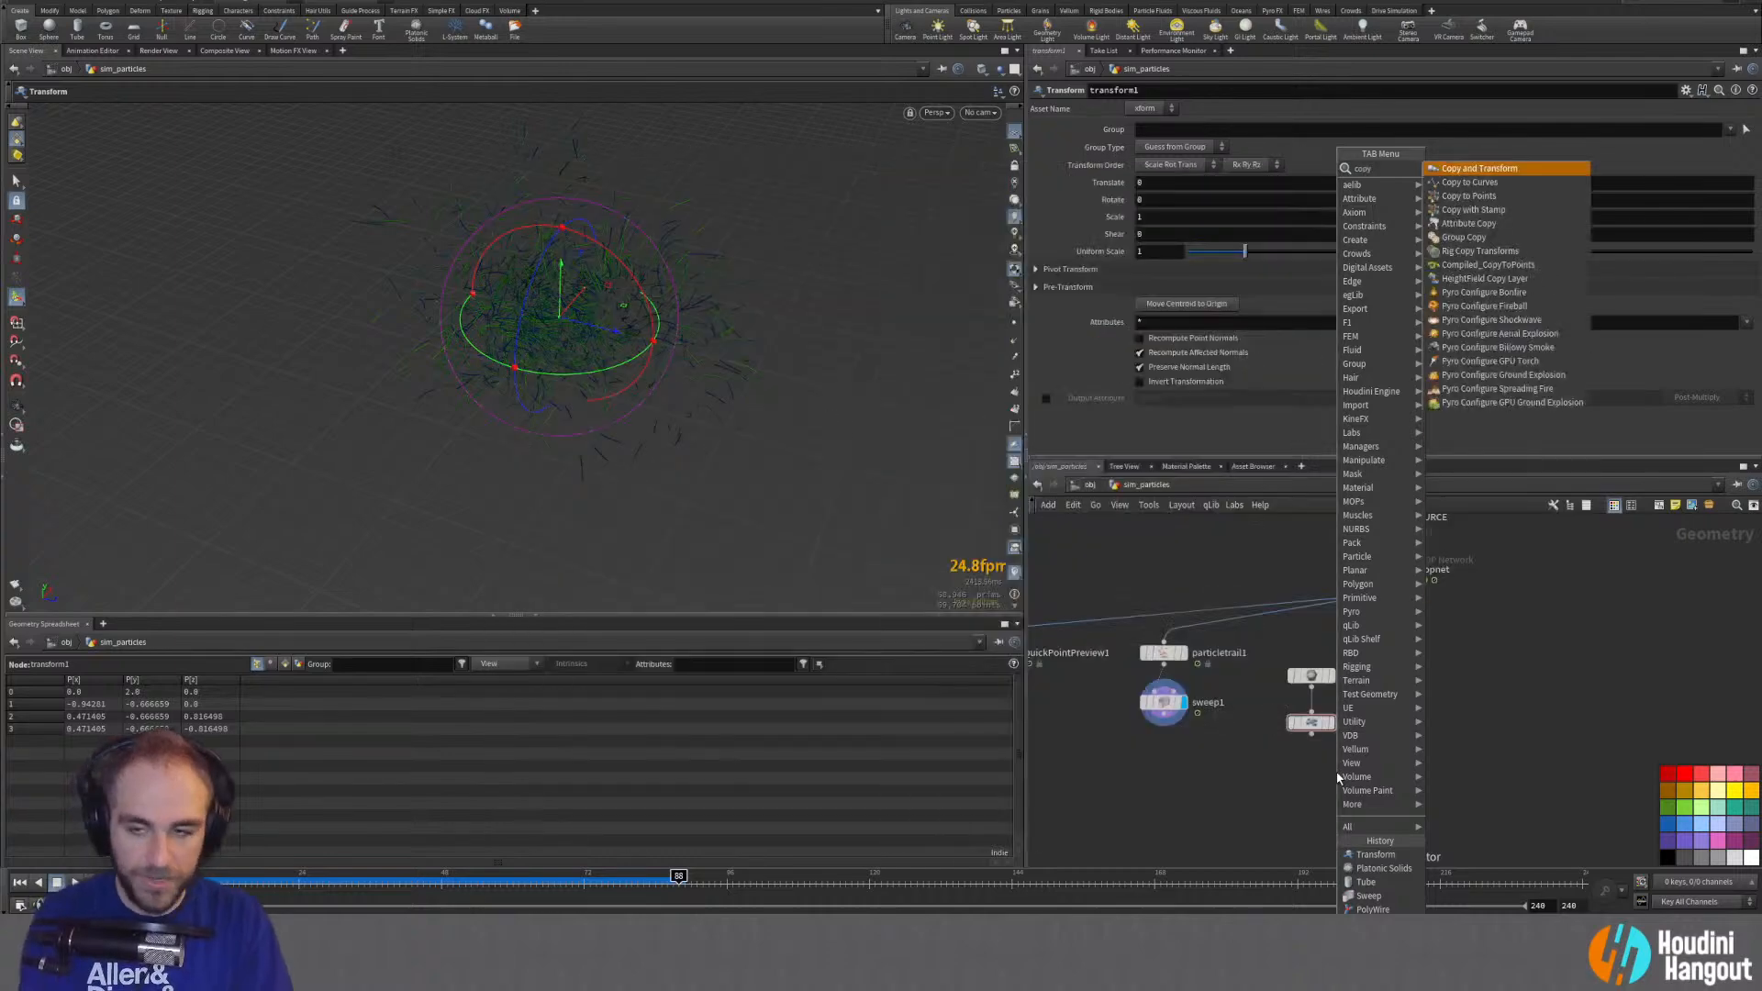
pyautogui.write(' to')
pyautogui.press('Down')
pyautogui.press('Return')
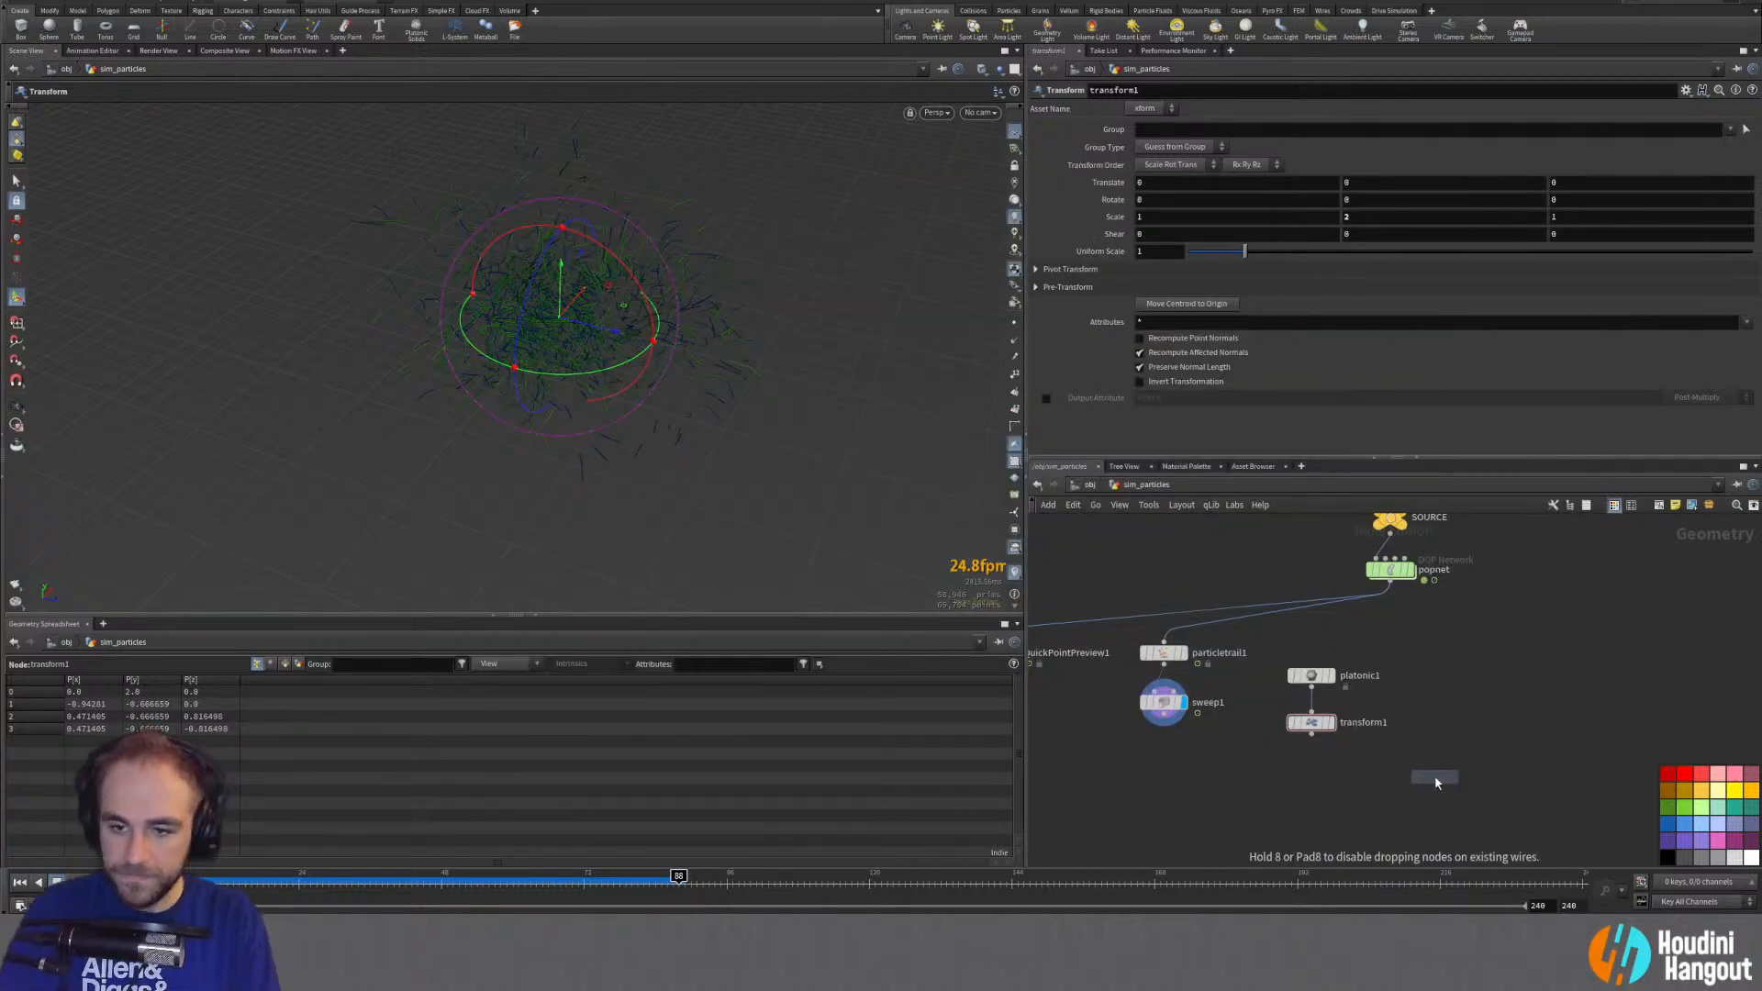
pyautogui.click(1413, 780)
# Step: Connect transform1 as the geometry and popnet as the target points of copytopoints1, and display its result
pyautogui.click(1310, 733)
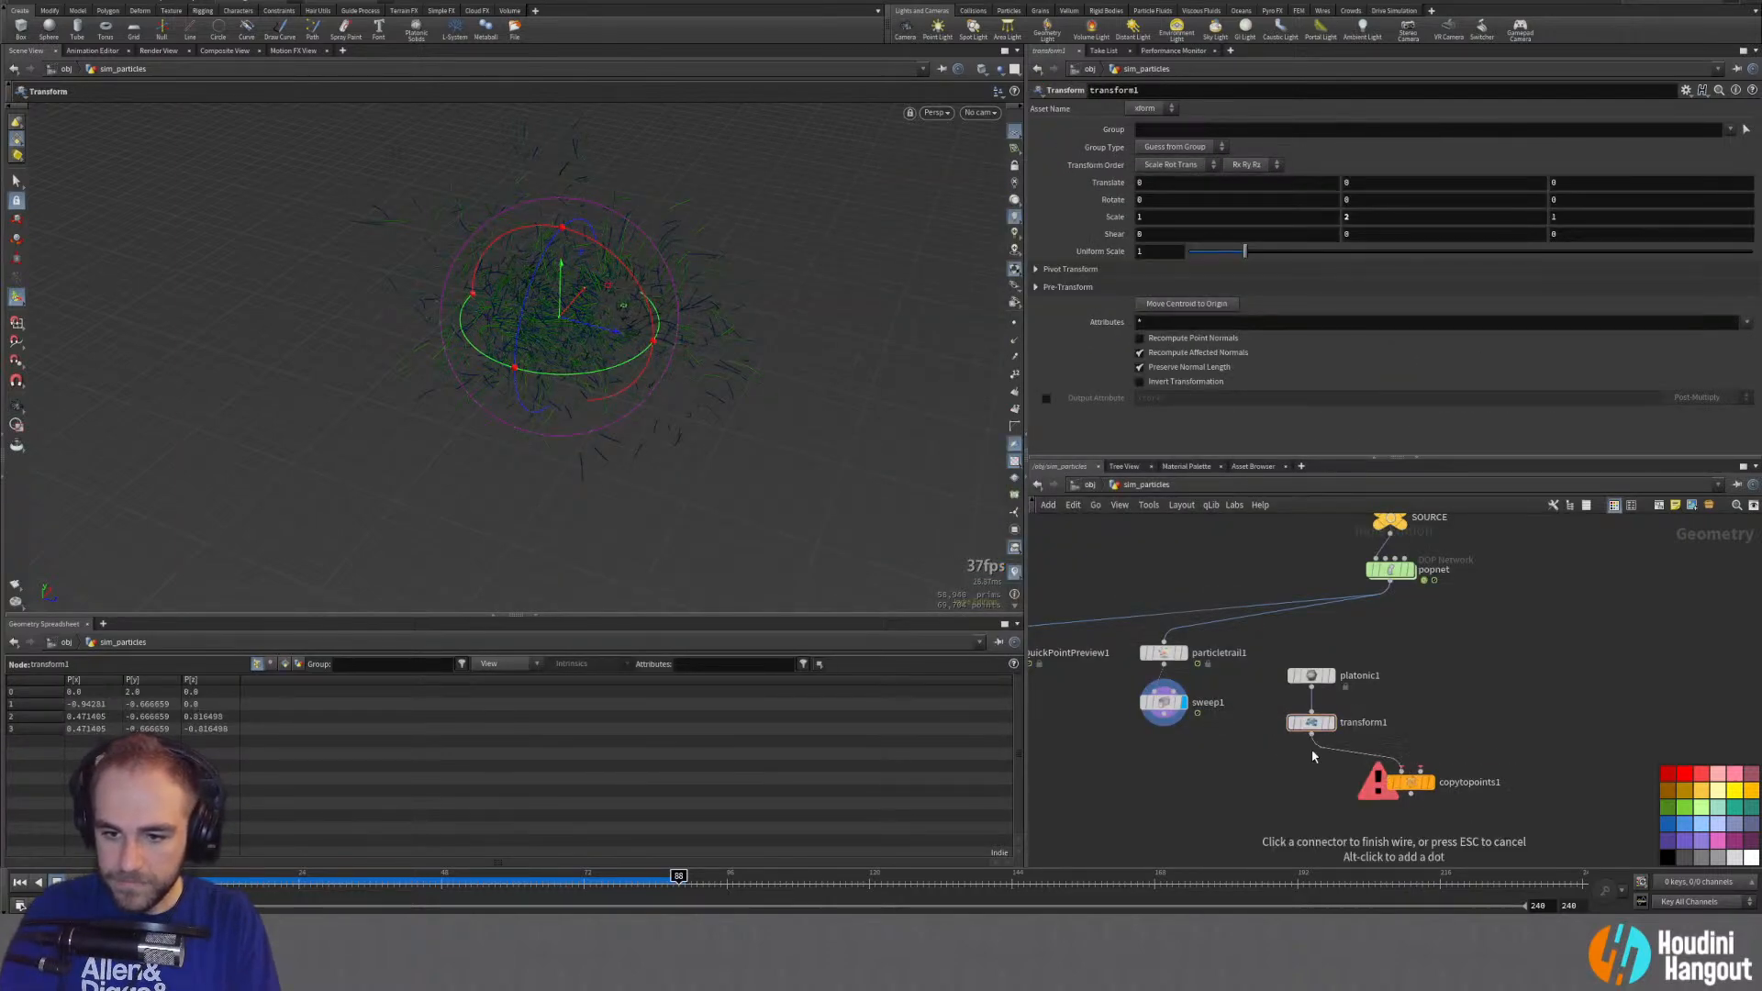
pyautogui.click(1452, 781)
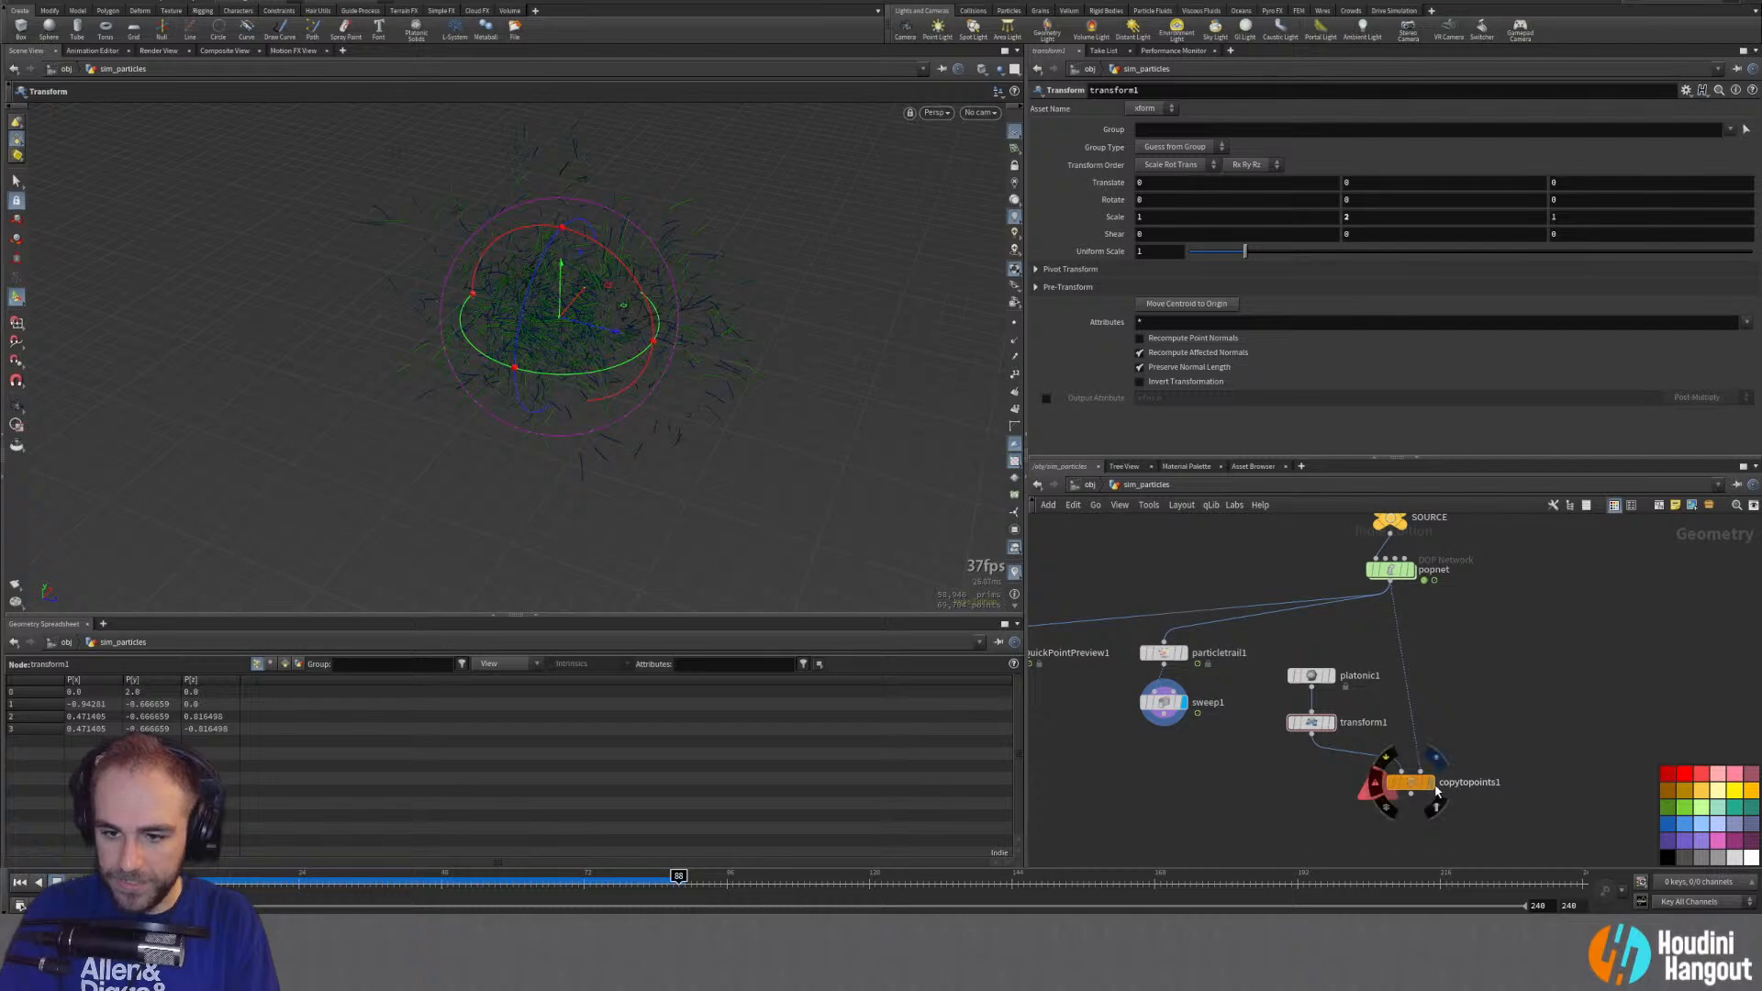
pyautogui.click(1431, 785)
pyautogui.moveTo(1412, 788); pyautogui.dragTo(1382, 788)
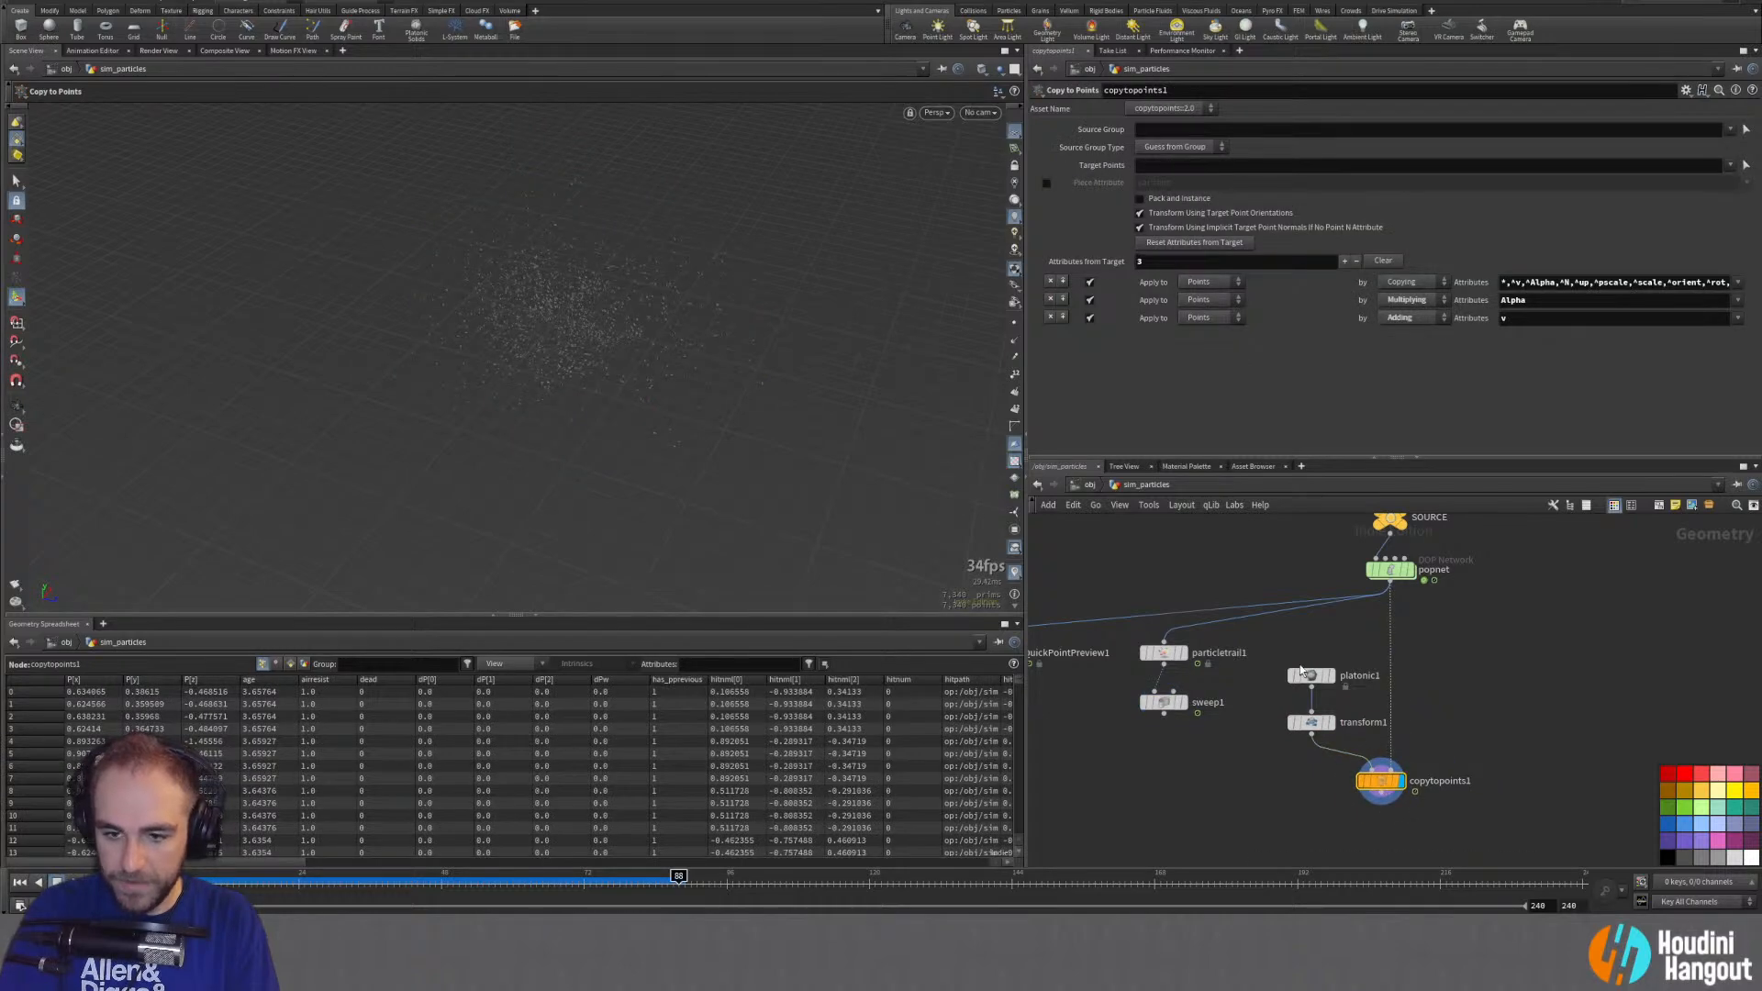
# Step: Select copytopoints1 and examine the tetrahedra copied onto the particles up close from several angles
pyautogui.moveTo(1274, 648); pyautogui.dragTo(1405, 784)
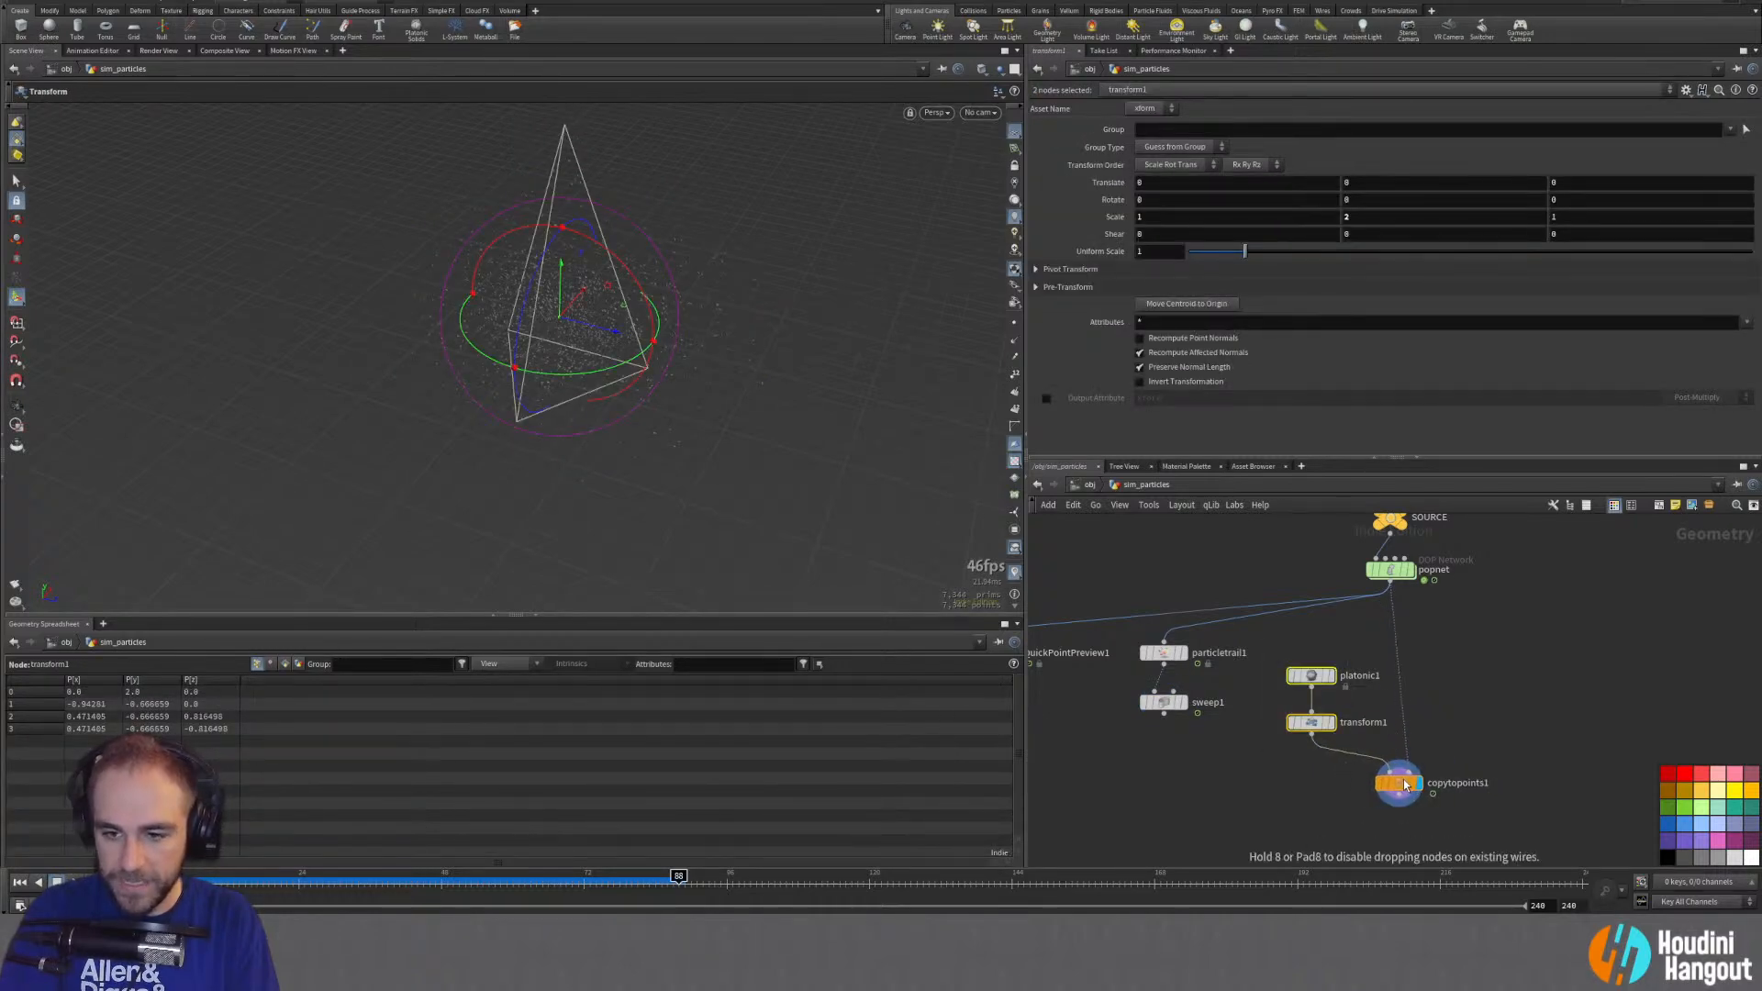
pyautogui.scroll(5, 1372, 773)
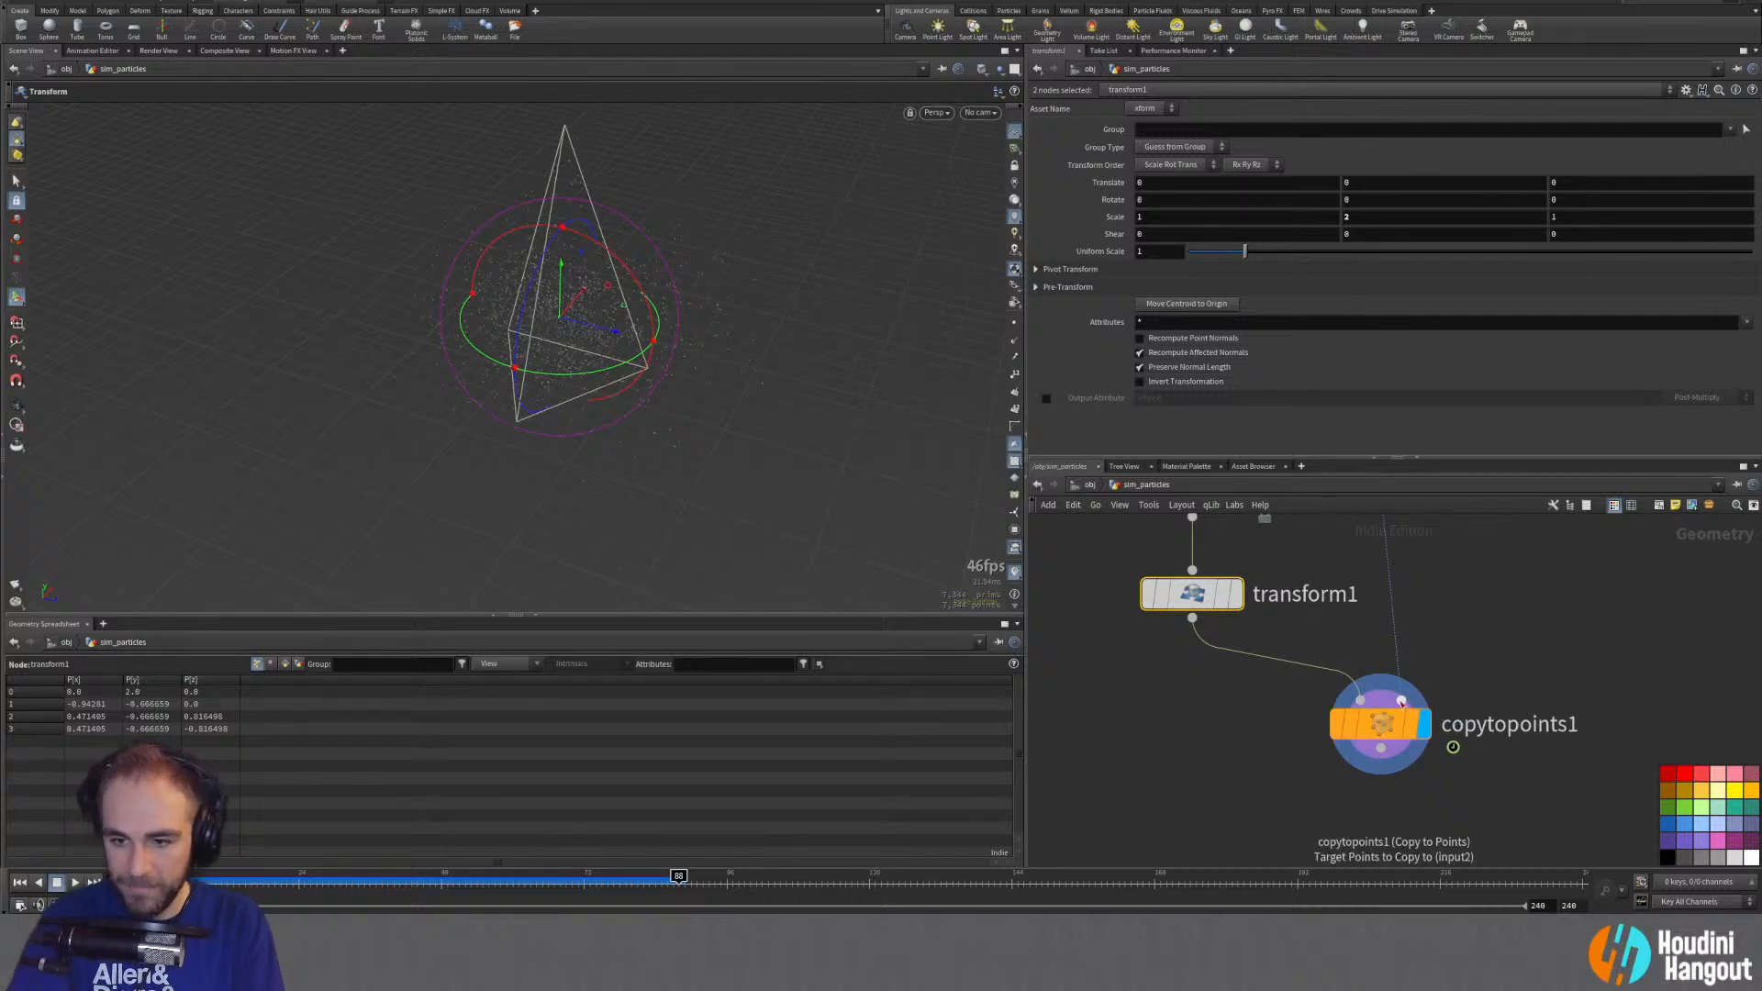
pyautogui.click(1376, 724)
pyautogui.press('Escape')
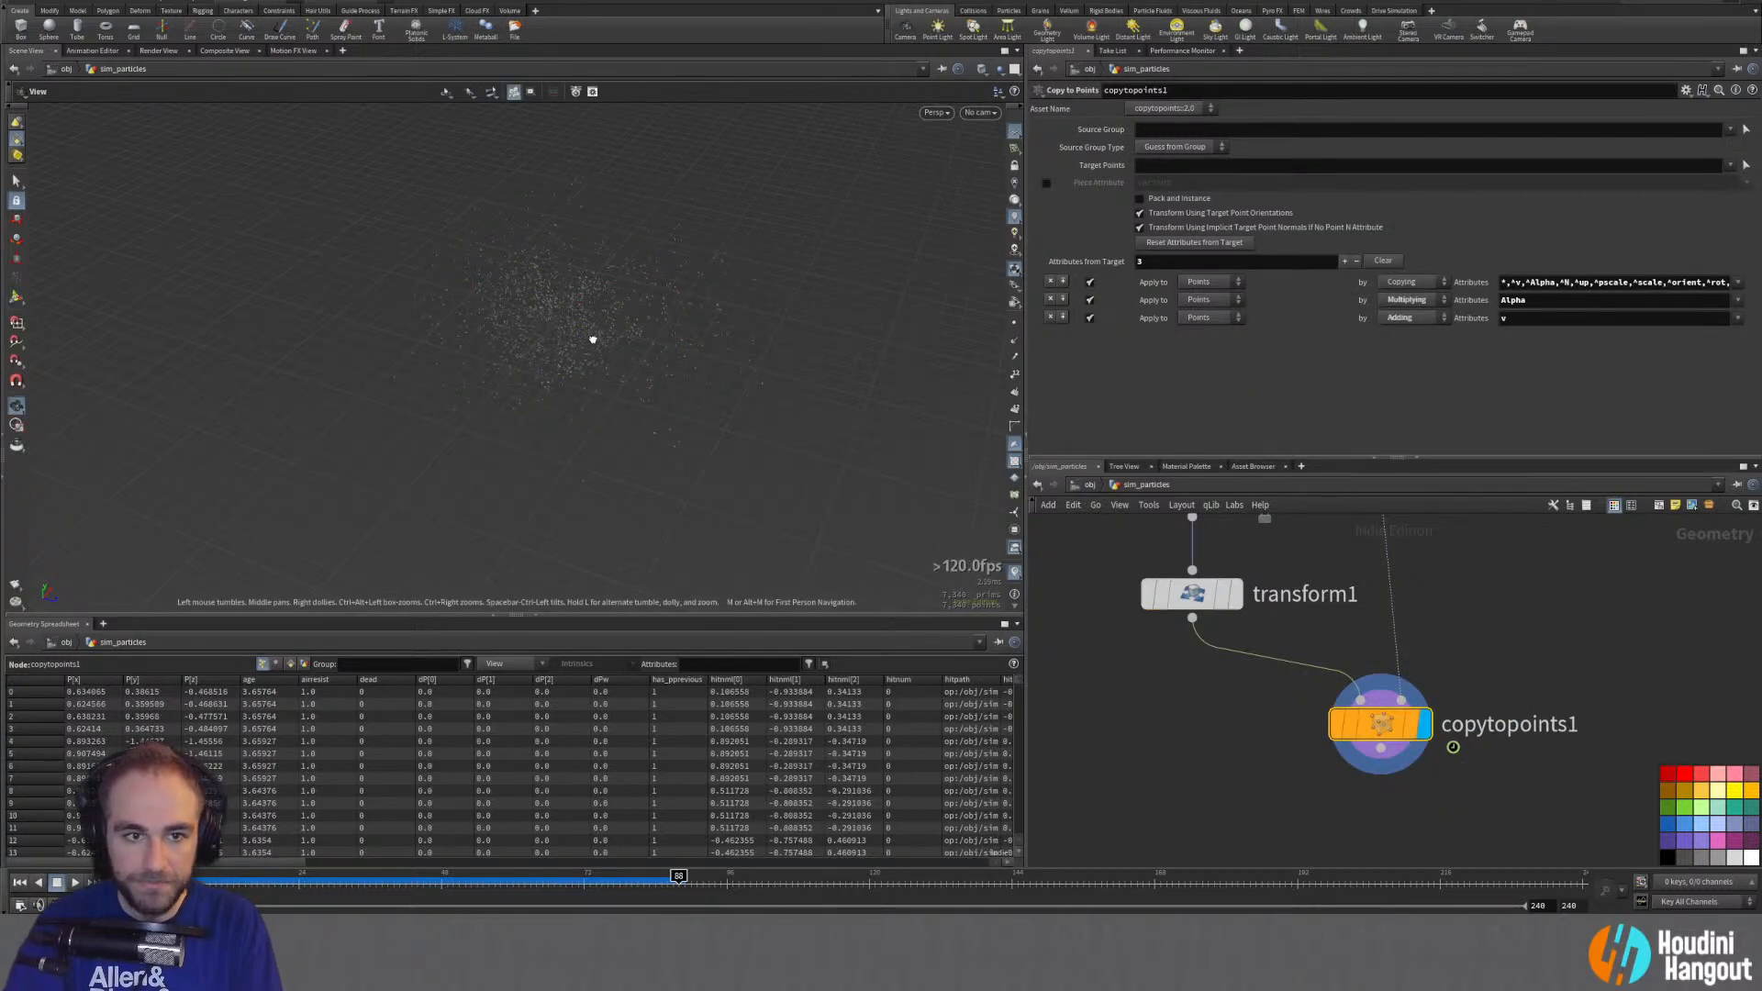
pyautogui.scroll(10, 642, 283)
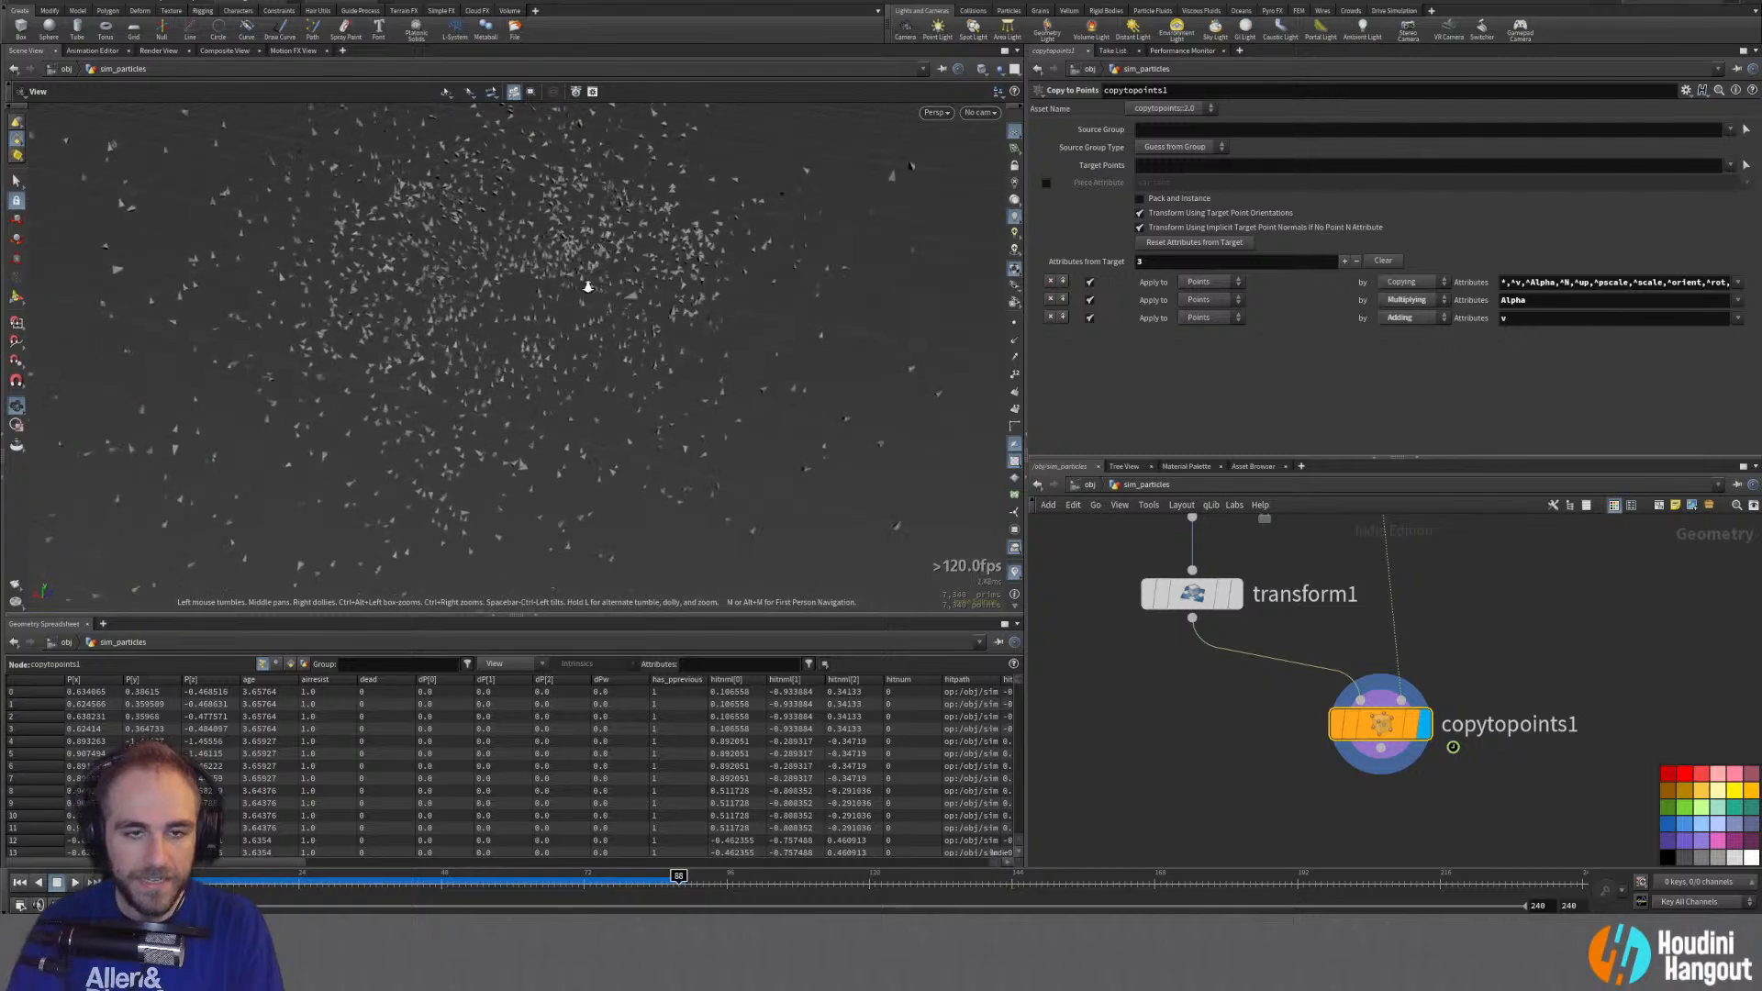
pyautogui.moveTo(732, 210); pyautogui.dragTo(460, 198)
pyautogui.moveTo(460, 198); pyautogui.dragTo(221, 245, button='right')
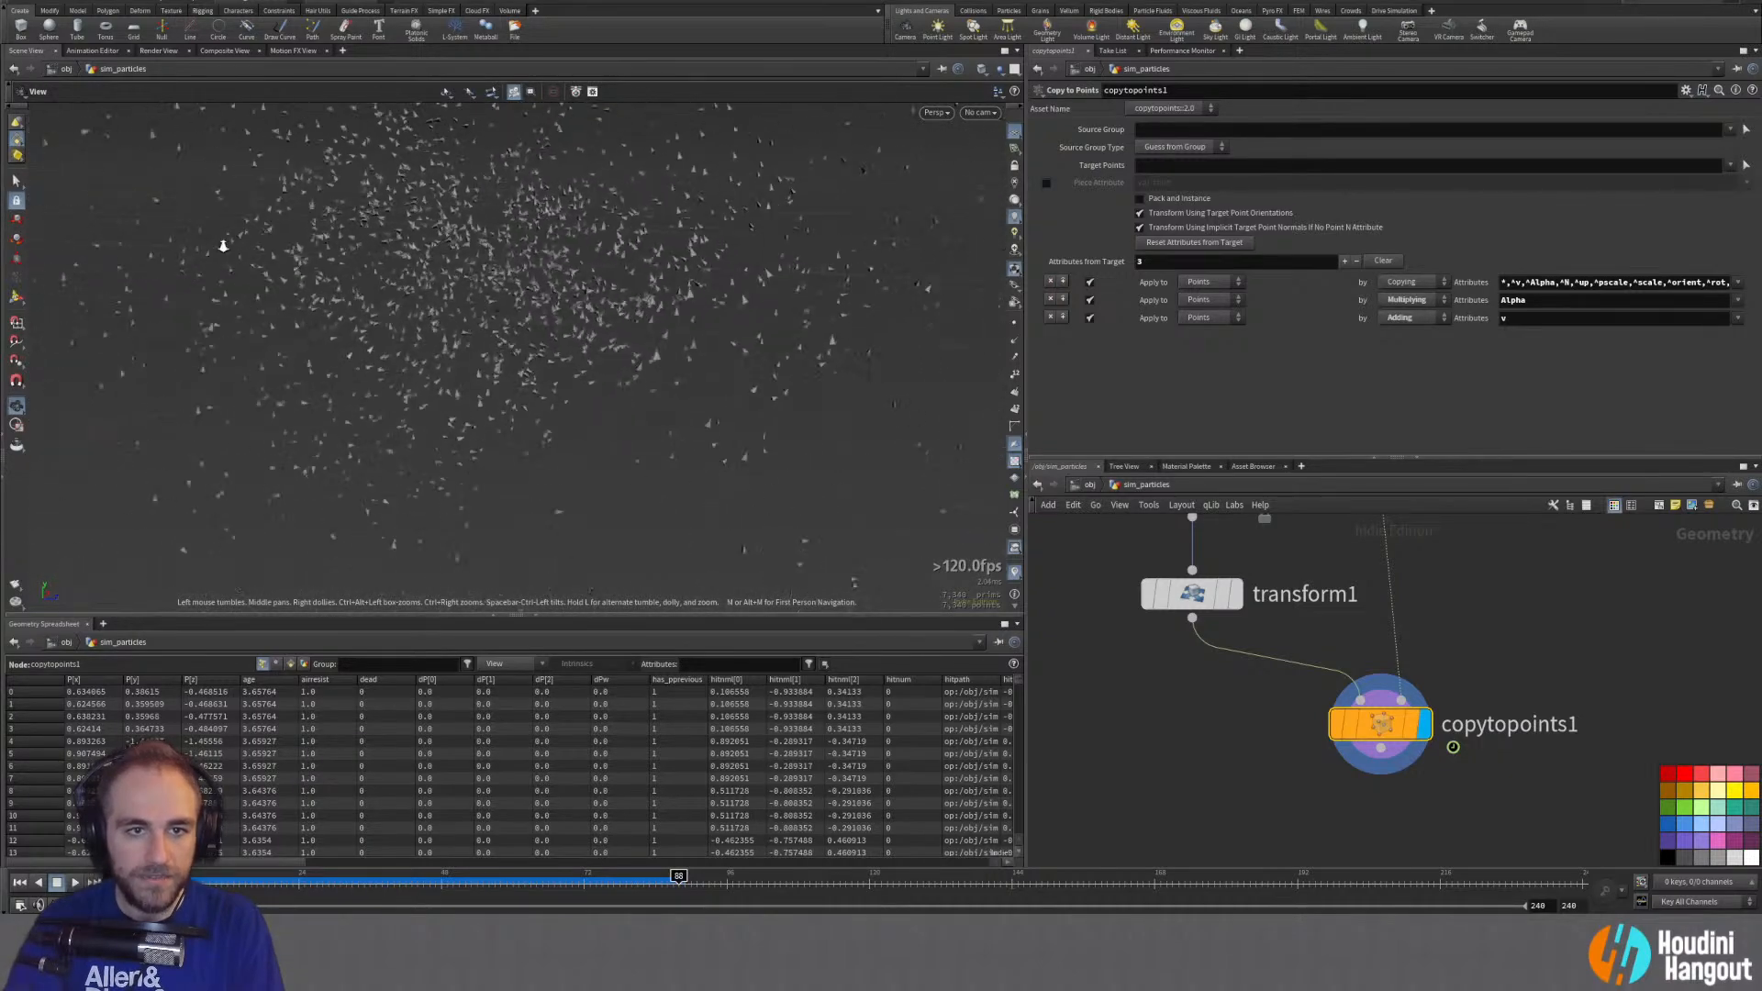
pyautogui.moveTo(221, 244); pyautogui.dragTo(365, 302)
pyautogui.moveTo(365, 302); pyautogui.dragTo(618, 252, button='right')
pyautogui.moveTo(618, 251); pyautogui.dragTo(639, 299)
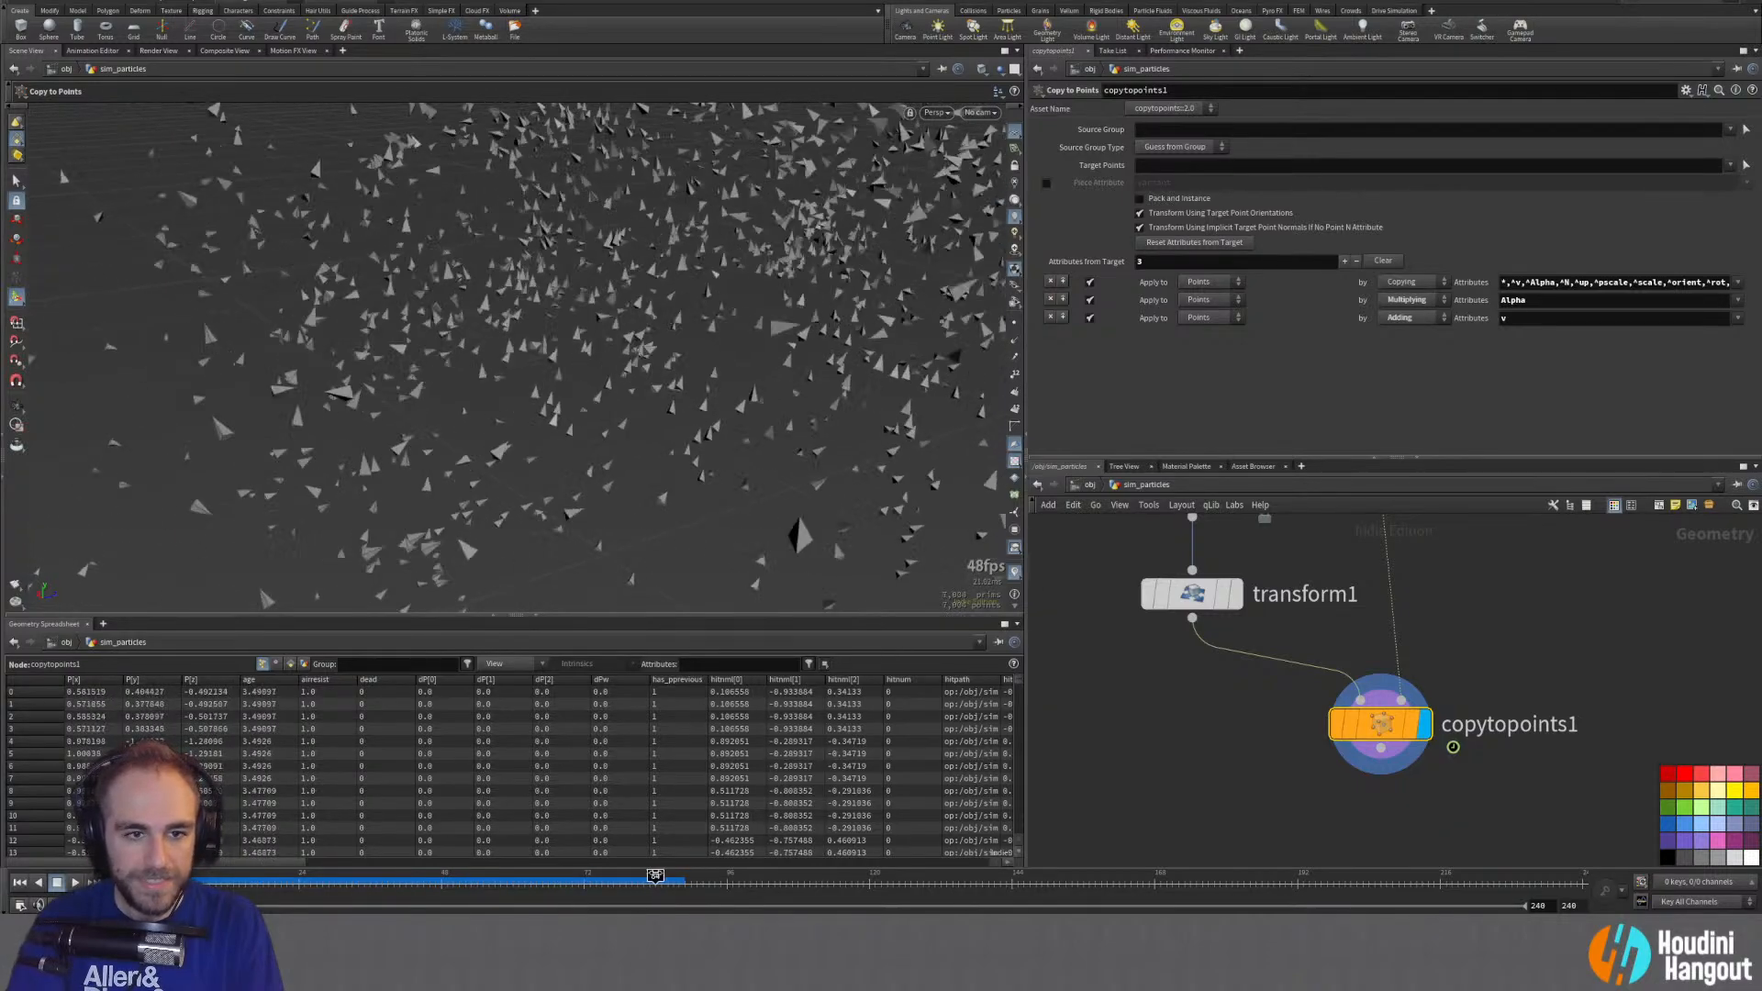
# Step: Go to frame 87 and check how the copied tetrahedra are oriented along the particle cloud
pyautogui.press('Up')
pyautogui.moveTo(316, 422); pyautogui.dragTo(484, 394, button='right')
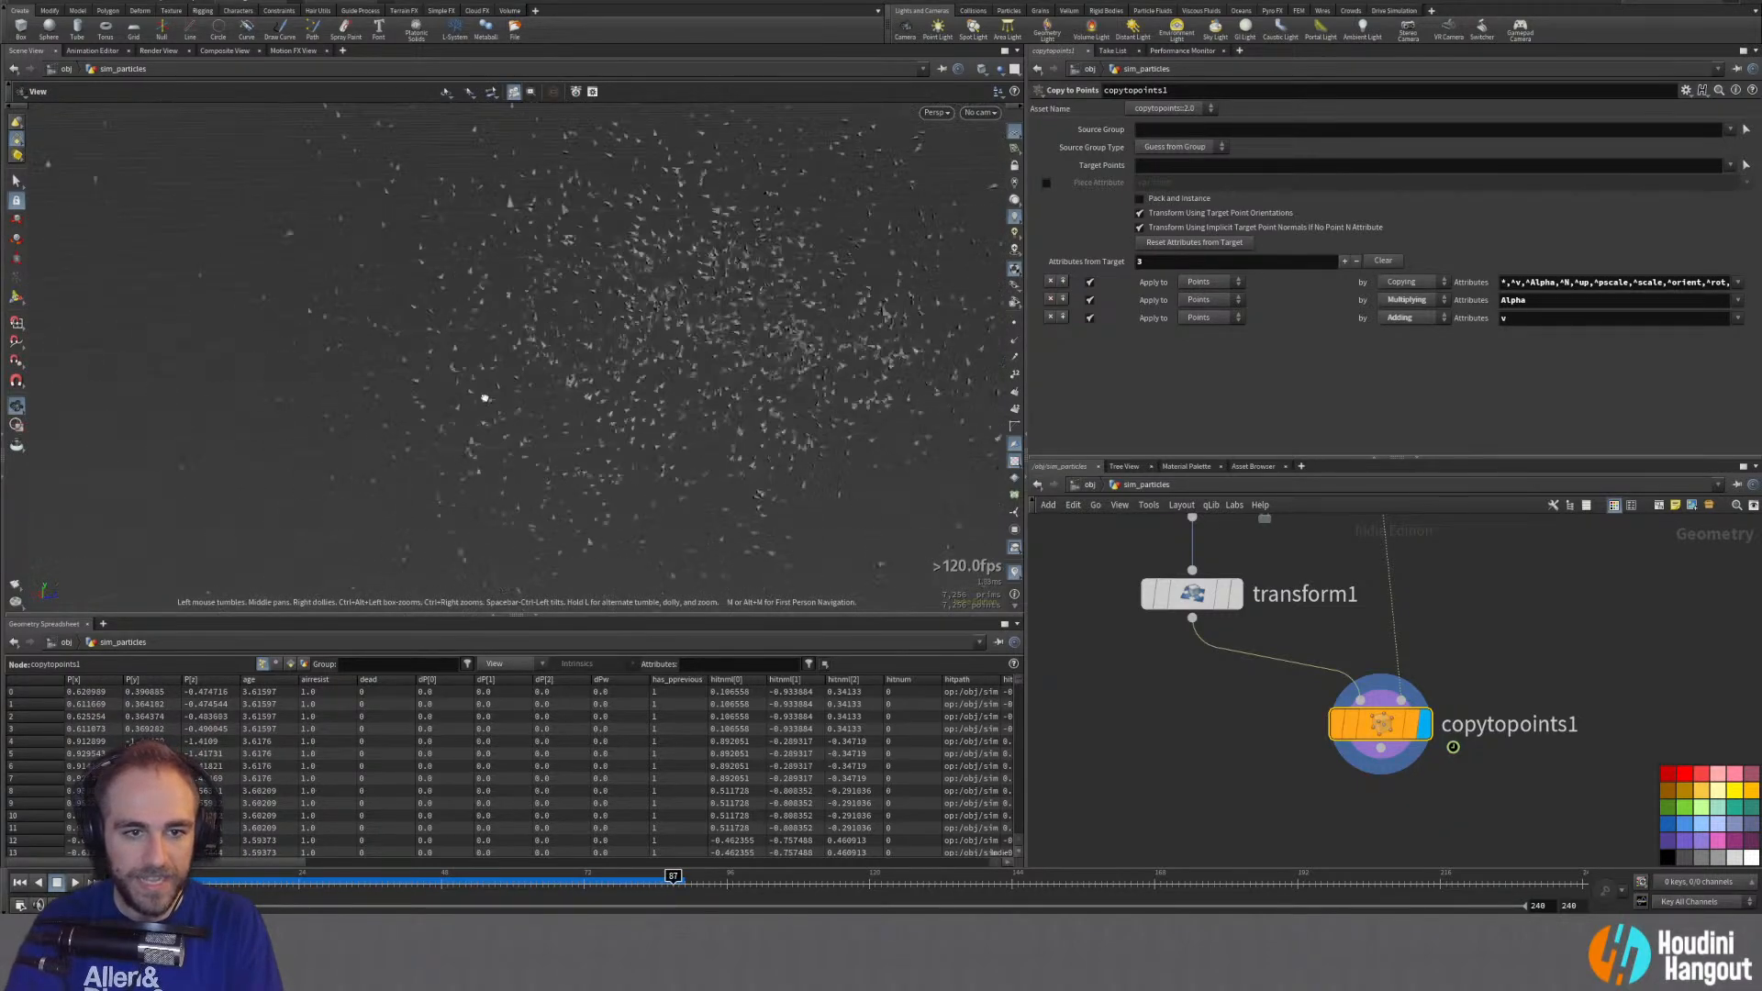
pyautogui.moveTo(484, 394); pyautogui.dragTo(610, 371)
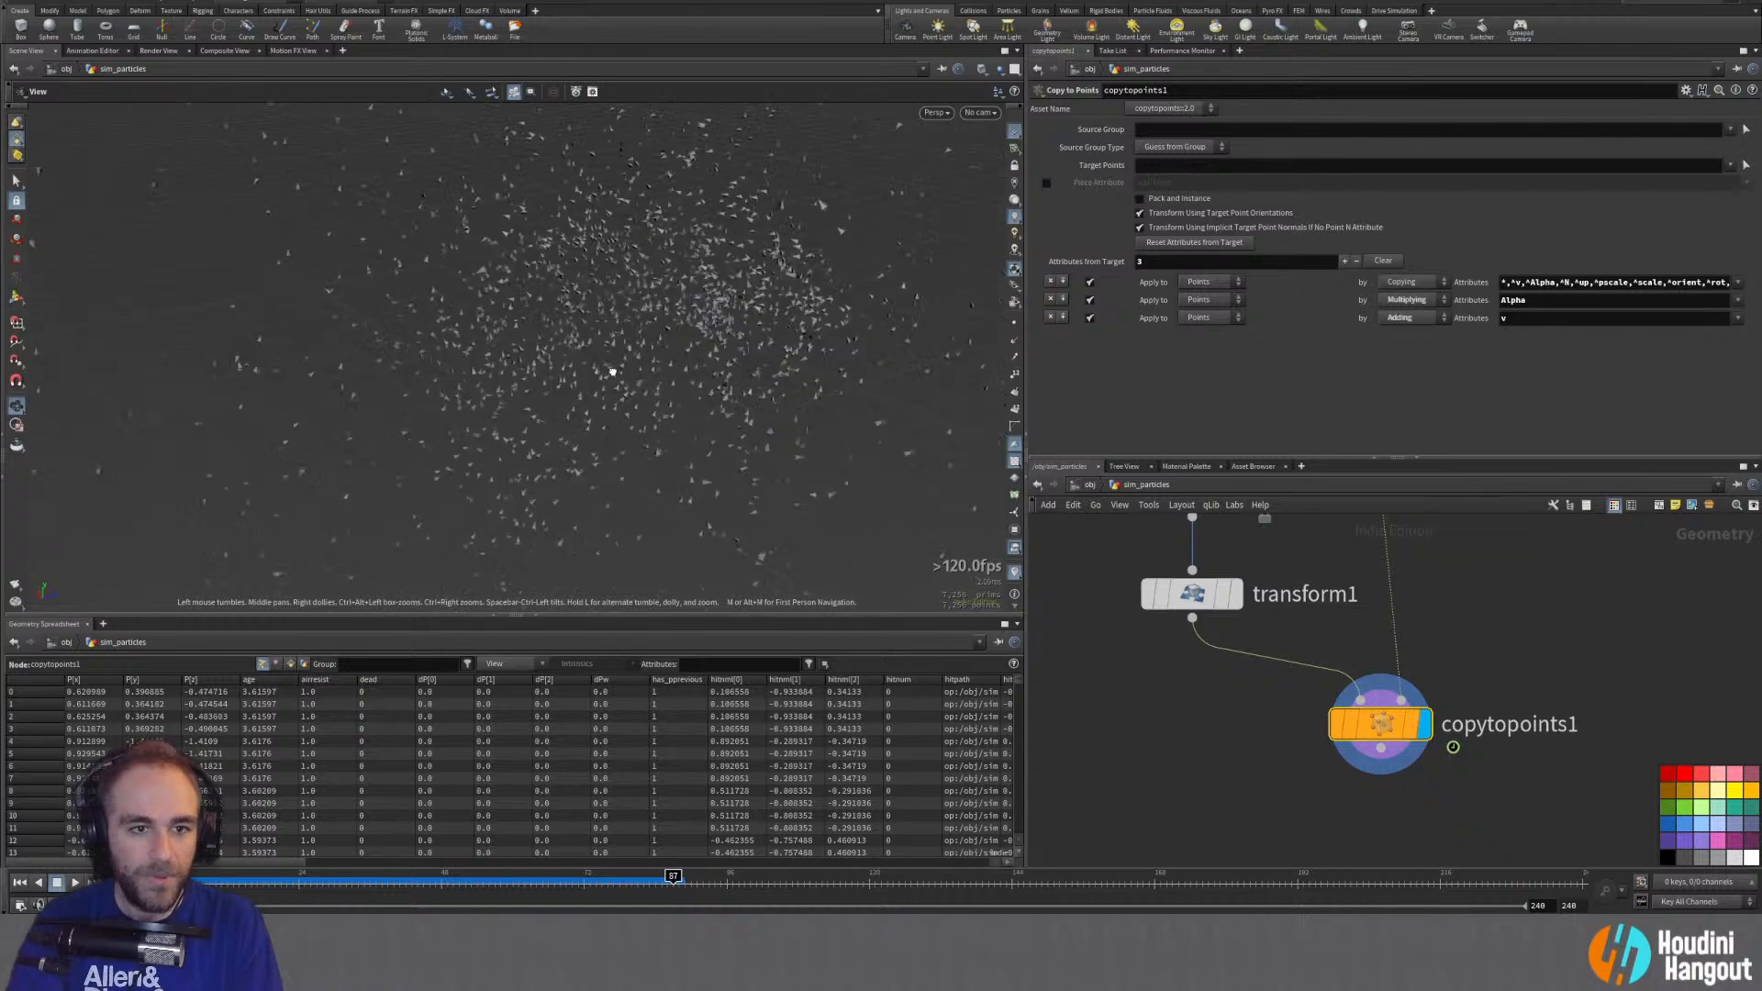
pyautogui.moveTo(610, 370); pyautogui.dragTo(583, 434, button='right')
pyautogui.moveTo(583, 434); pyautogui.dragTo(318, 383)
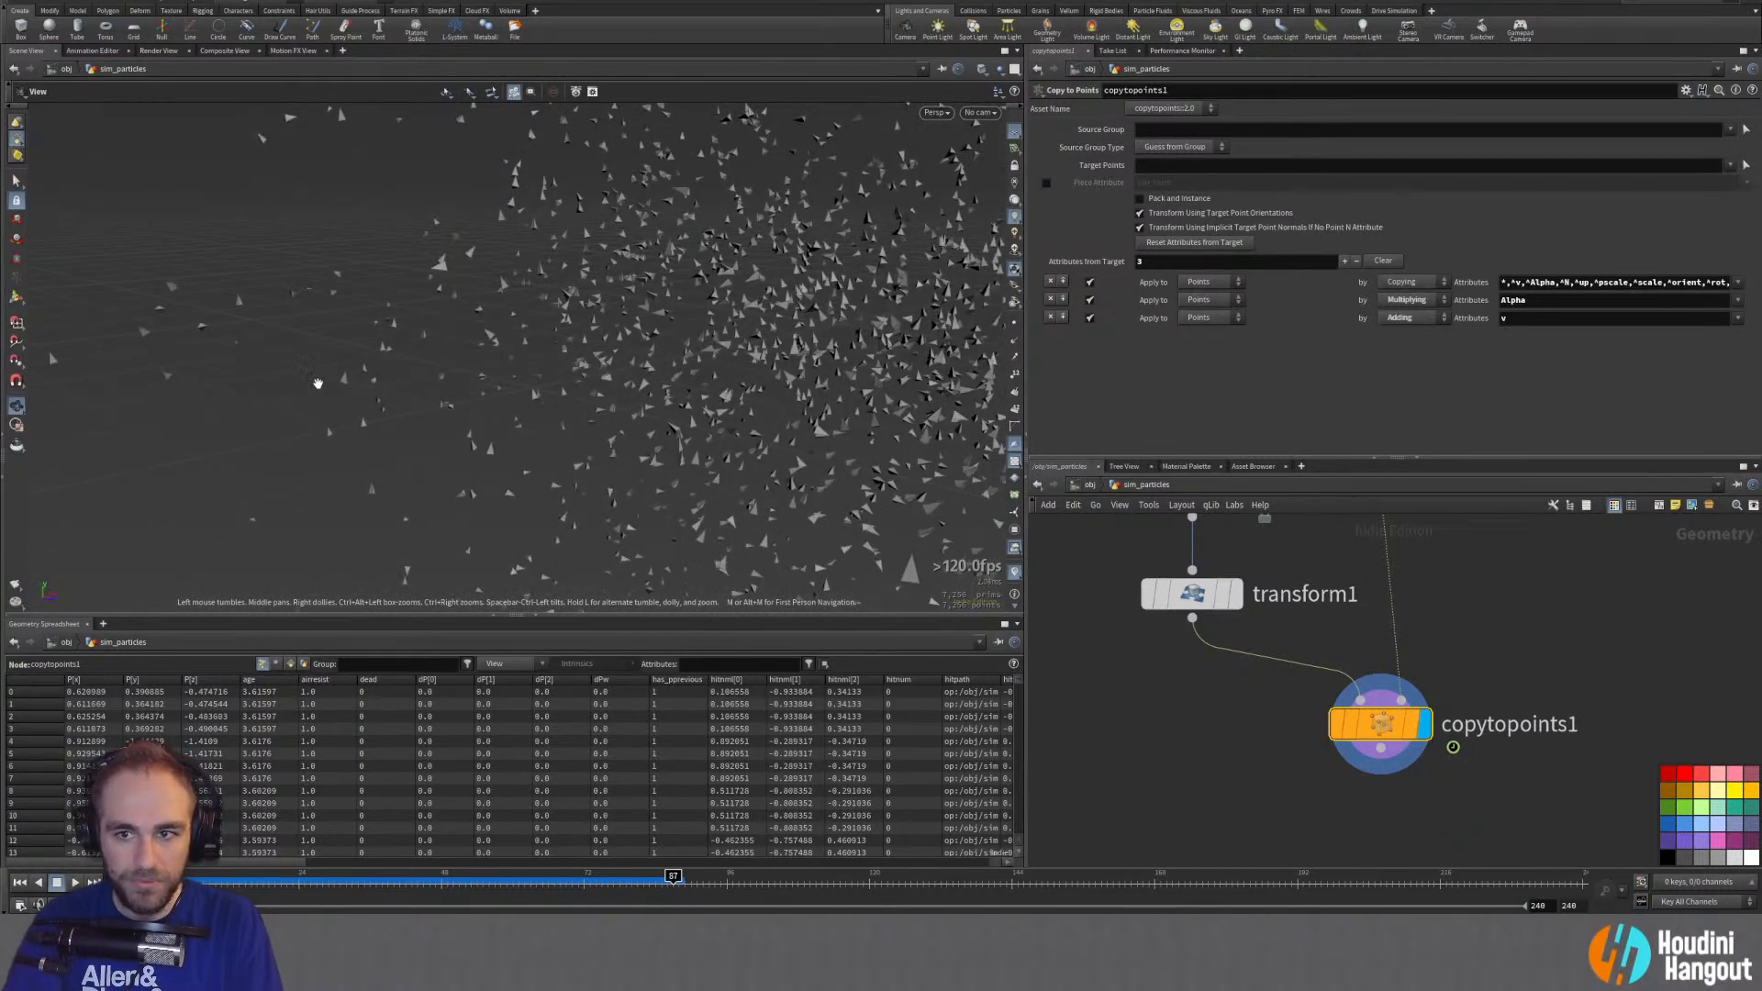
# Step: Move copytopoints1 slightly lower in the network and view the copies from another angle
pyautogui.moveTo(1379, 727)
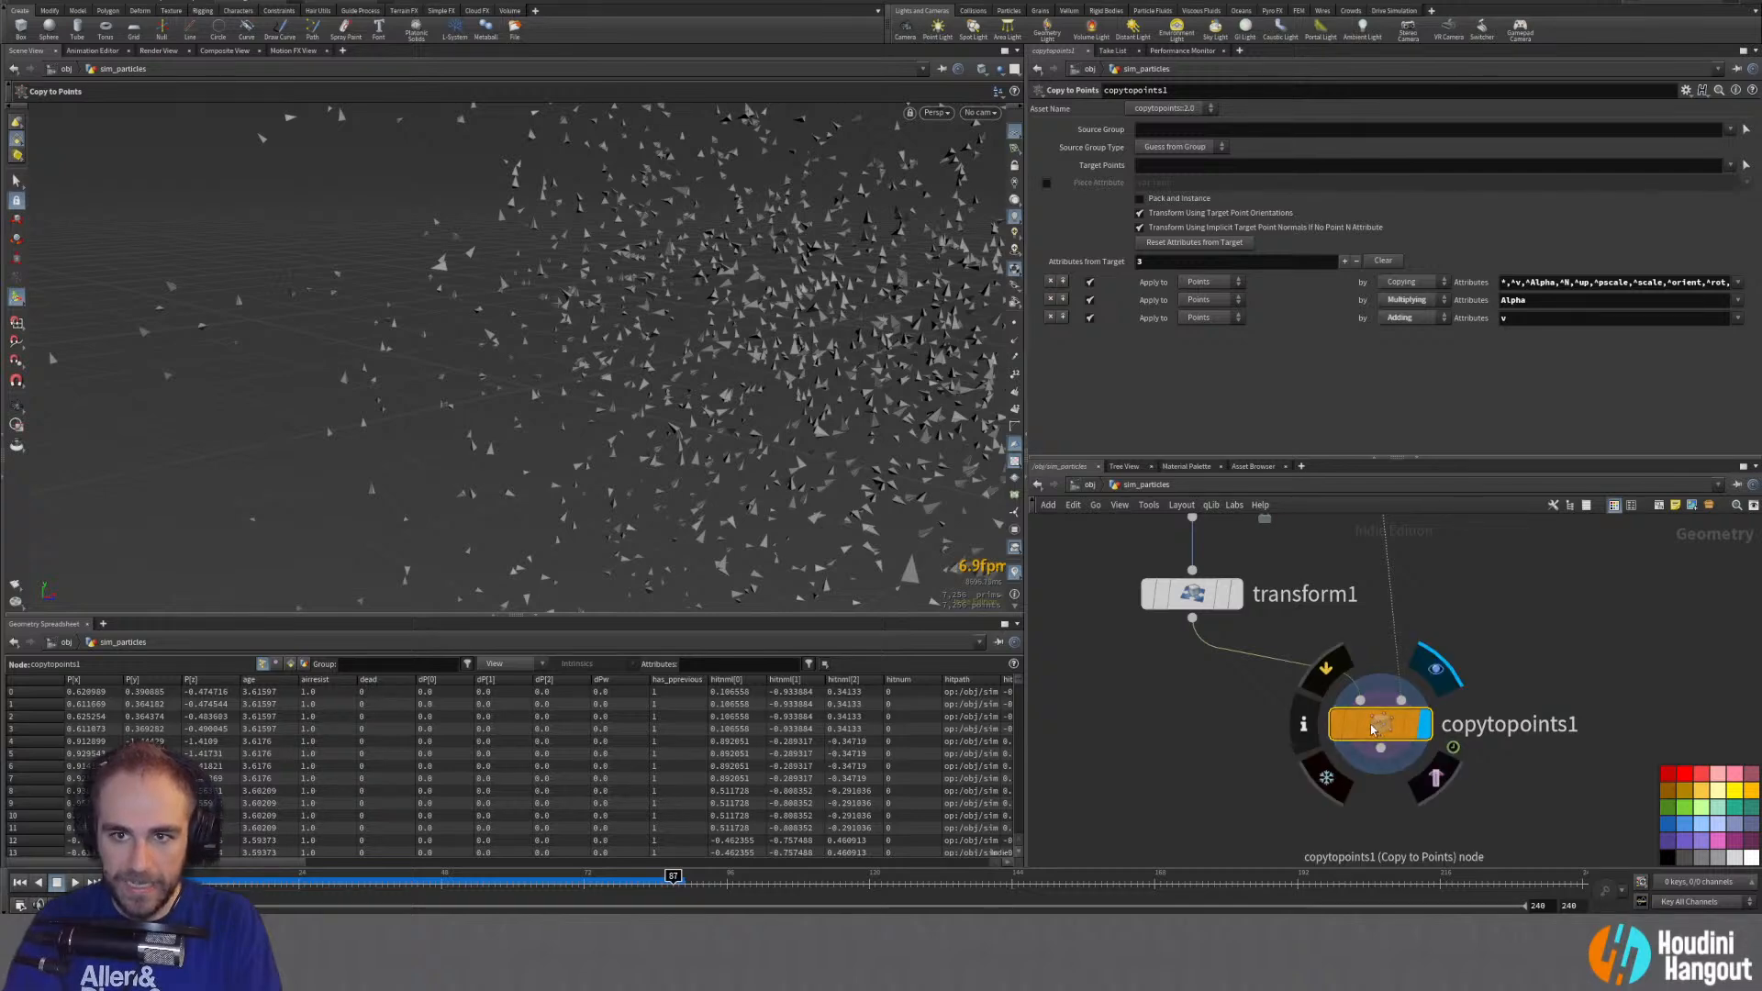
pyautogui.moveTo(1374, 730); pyautogui.dragTo(1364, 782)
pyautogui.press('Escape')
pyautogui.scroll(-5, 342, 354)
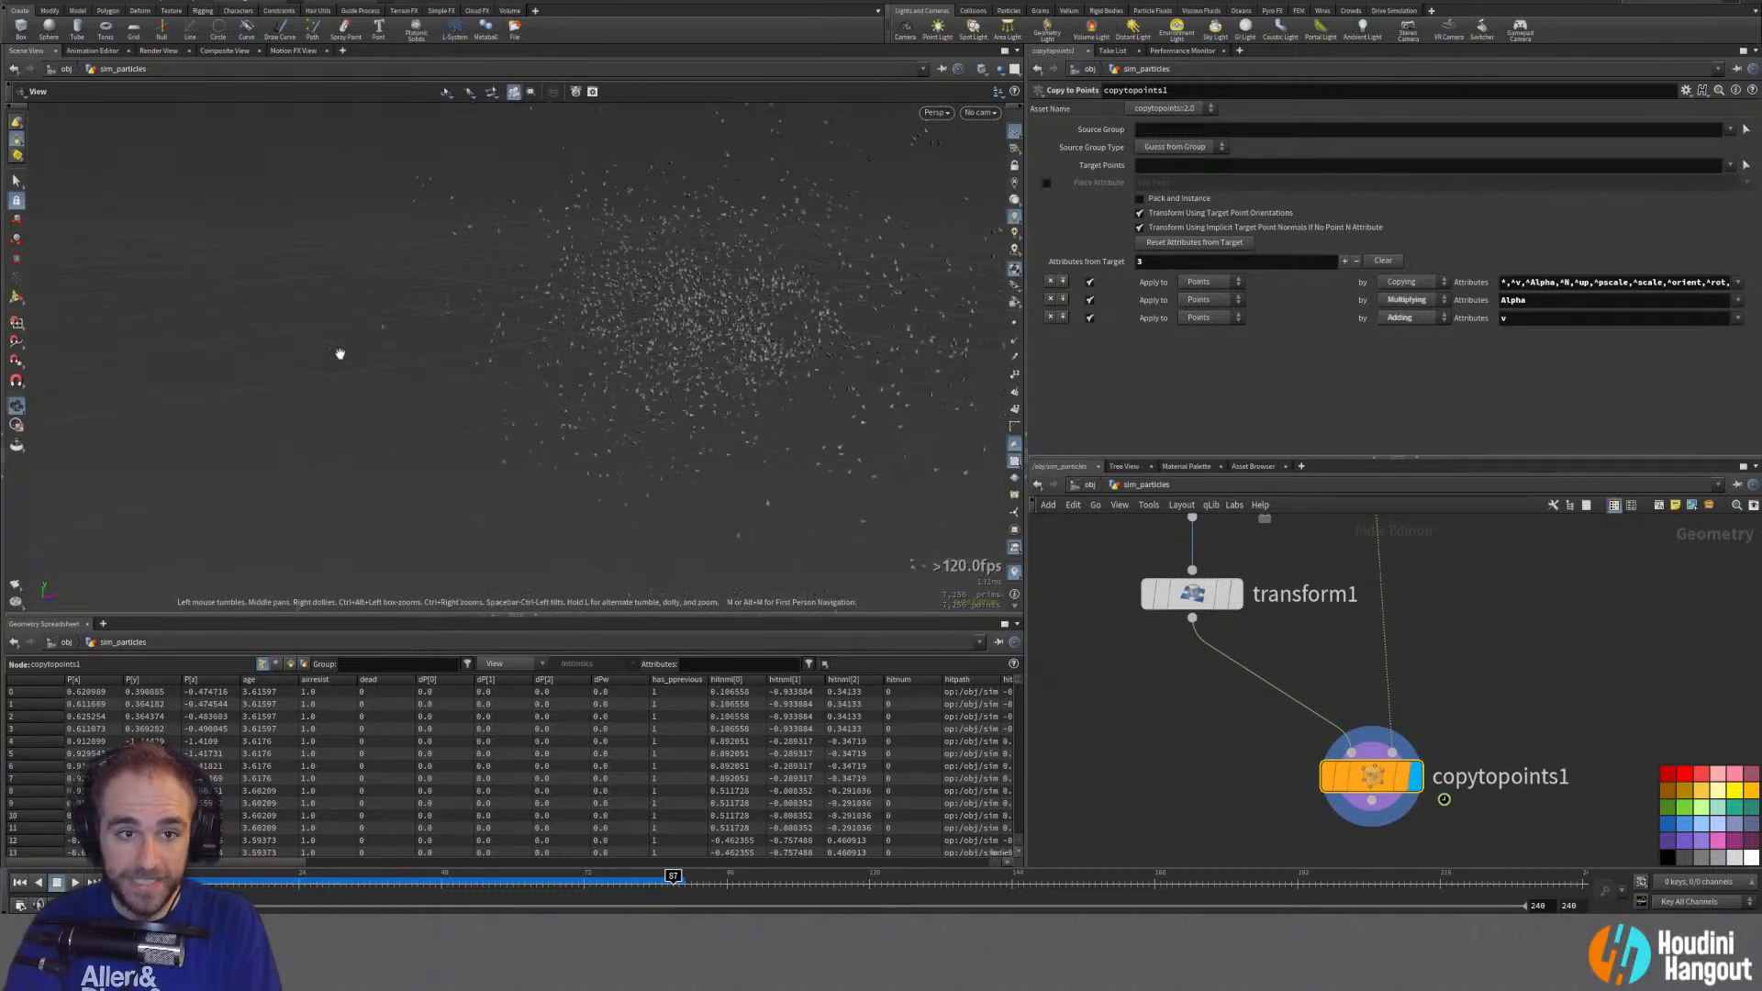
pyautogui.moveTo(628, 377); pyautogui.dragTo(459, 240)
pyautogui.moveTo(459, 241); pyautogui.dragTo(663, 270, button='right')
pyautogui.press('Return')
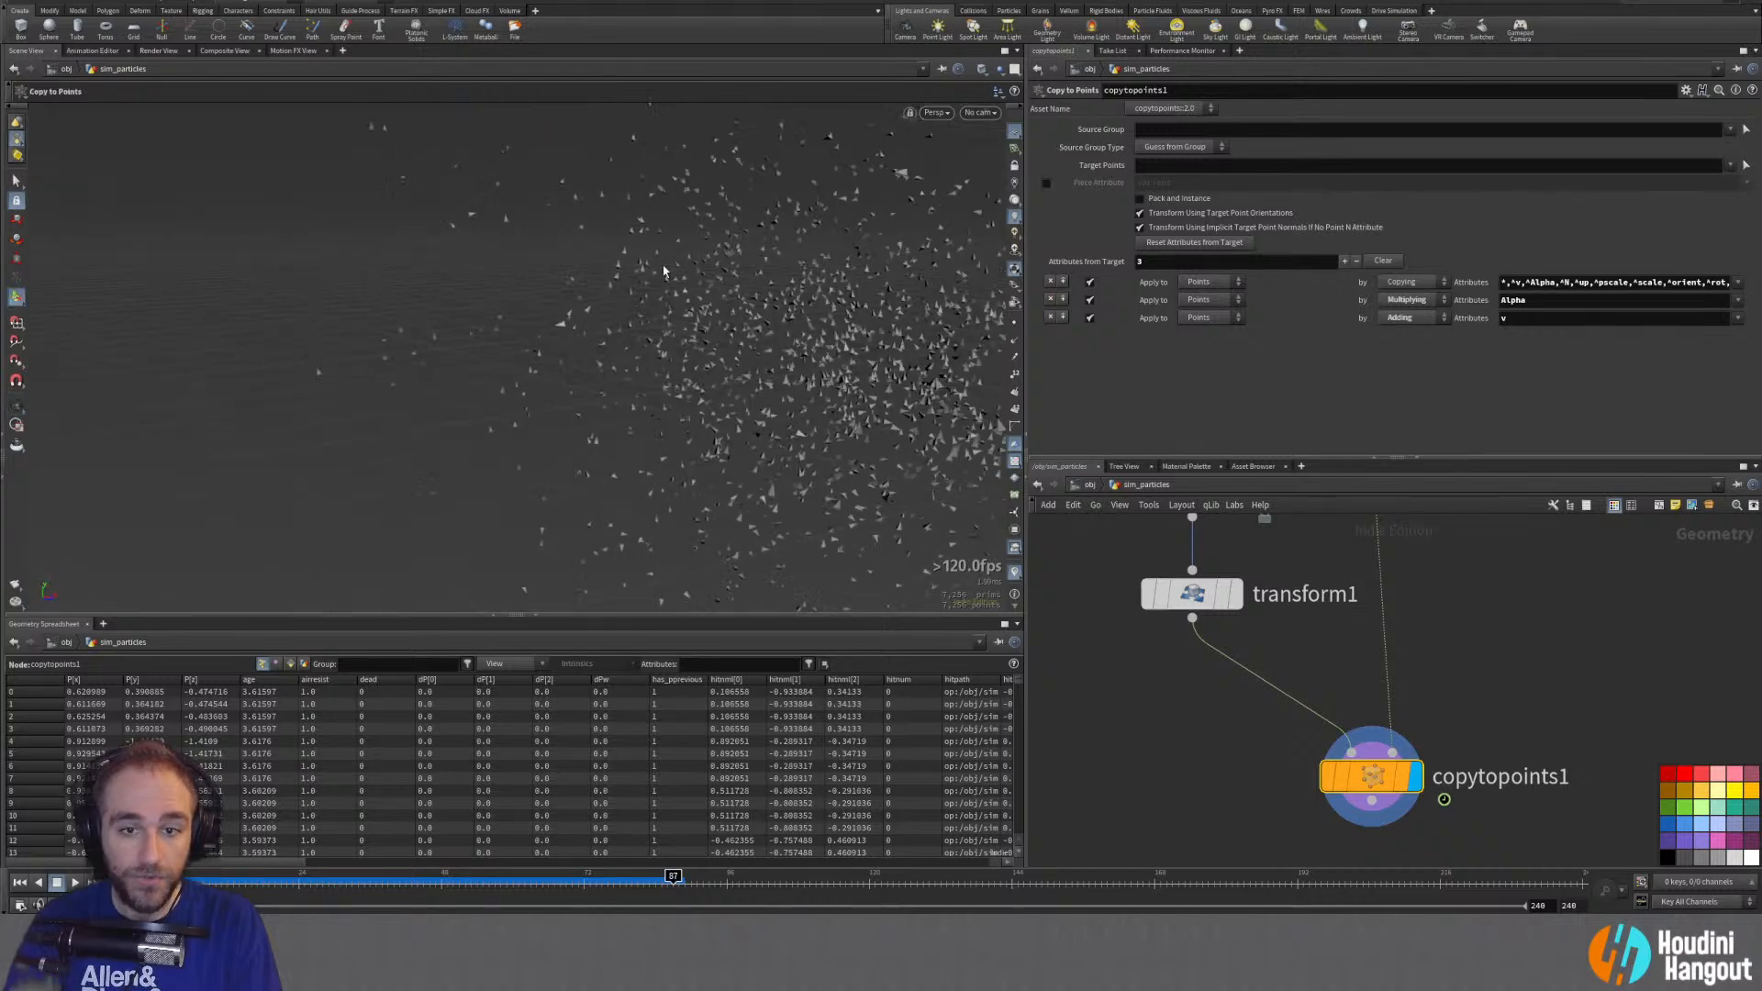
# Step: Show the point normals of the copied tetrahedra, and switch the displayed node to popnet
pyautogui.click(1013, 342)
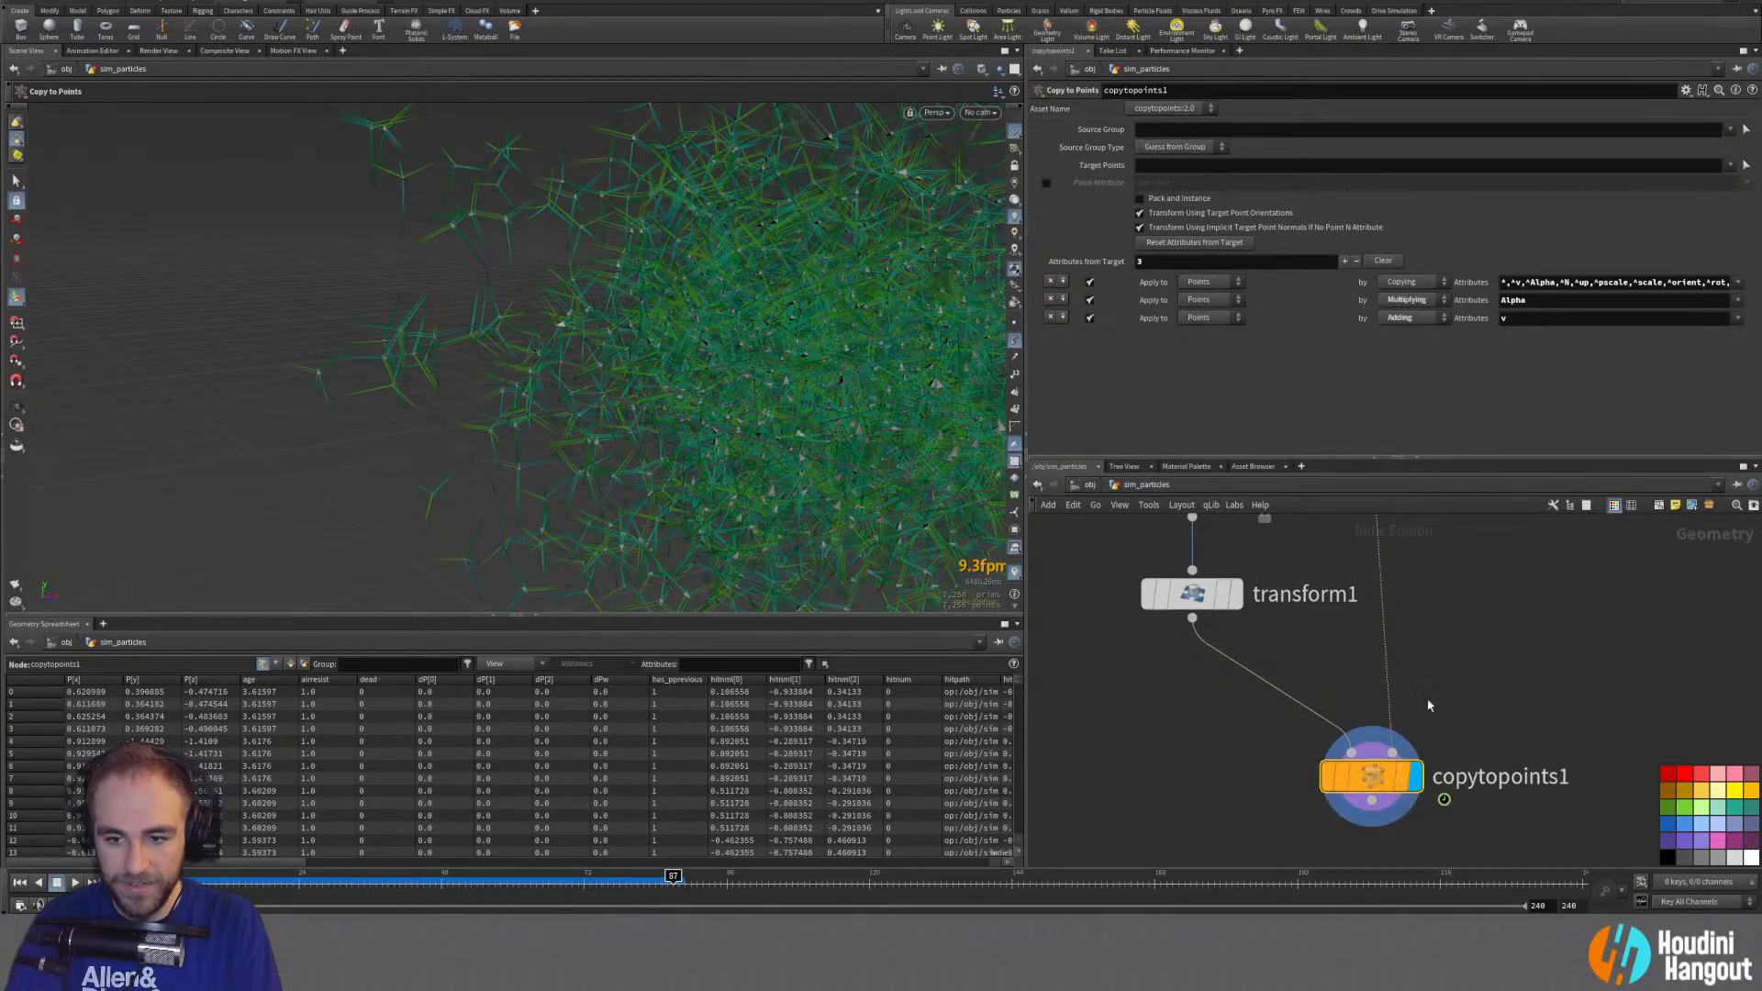
pyautogui.scroll(5, 1349, 660)
pyautogui.click(1343, 563)
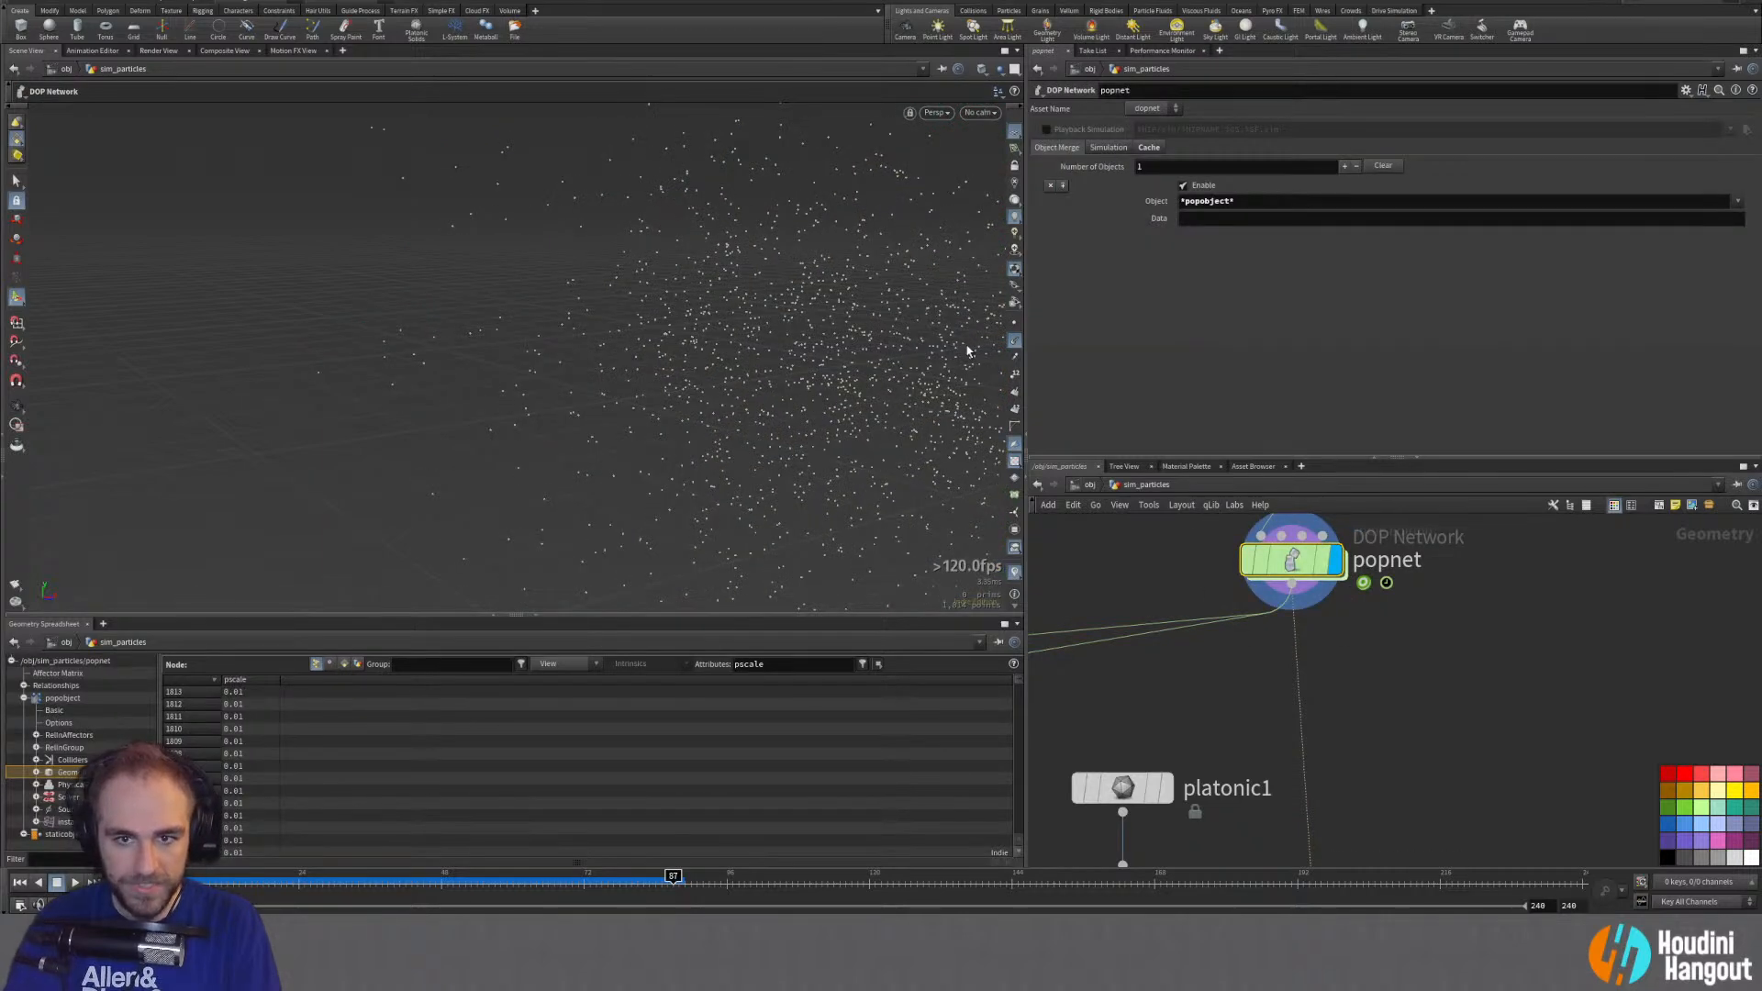
# Step: Examine the velocity trails of popnet's particles from several angles
pyautogui.press('Escape')
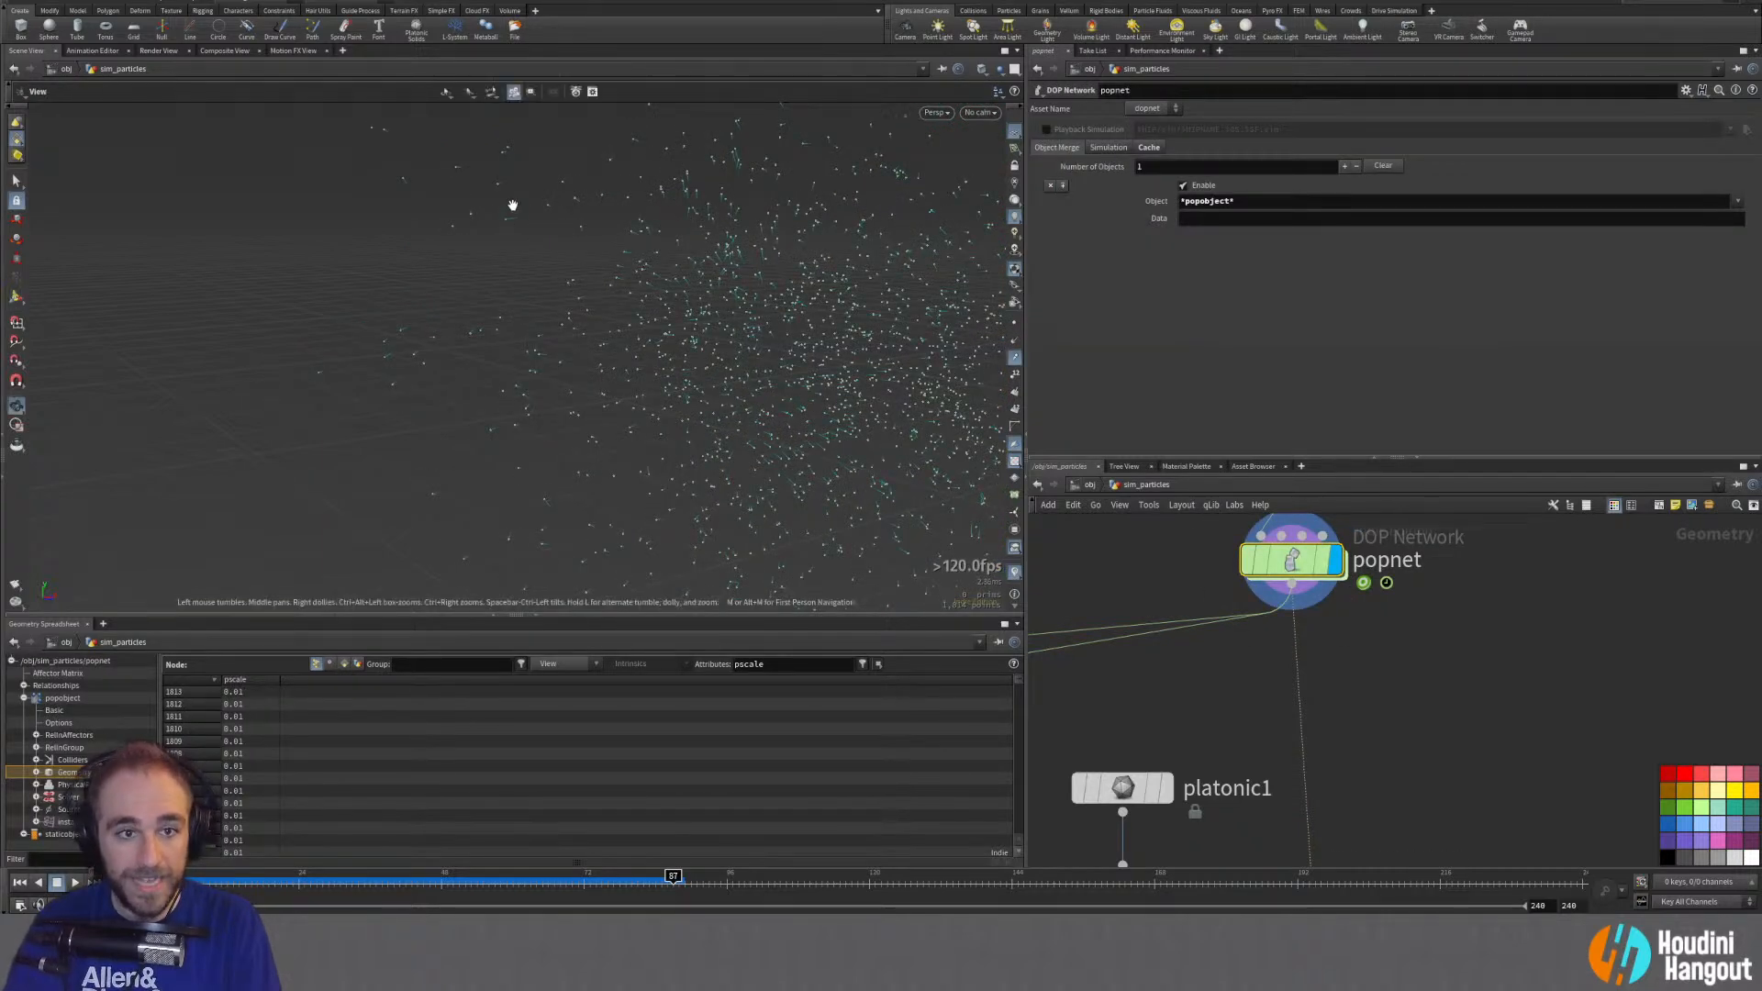
pyautogui.moveTo(511, 205); pyautogui.dragTo(602, 283)
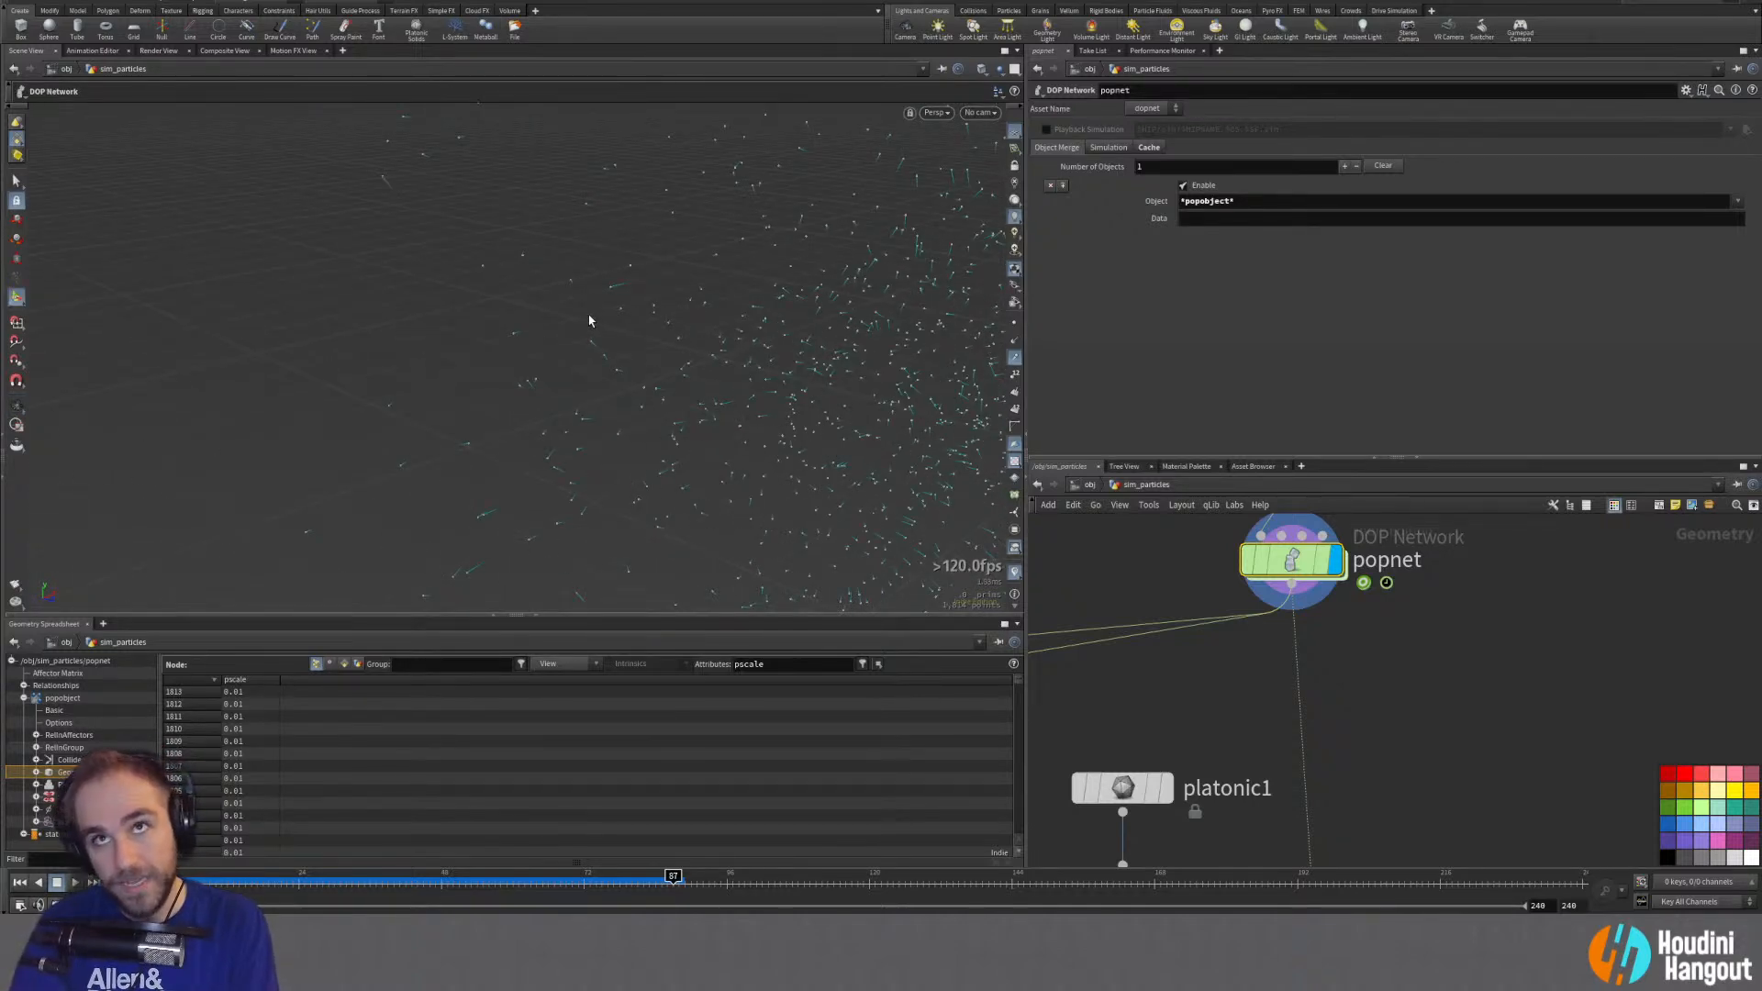
pyautogui.press('Escape')
pyautogui.moveTo(661, 413); pyautogui.dragTo(535, 361)
pyautogui.moveTo(535, 361); pyautogui.dragTo(779, 244, button='right')
pyautogui.moveTo(779, 244); pyautogui.dragTo(461, 127)
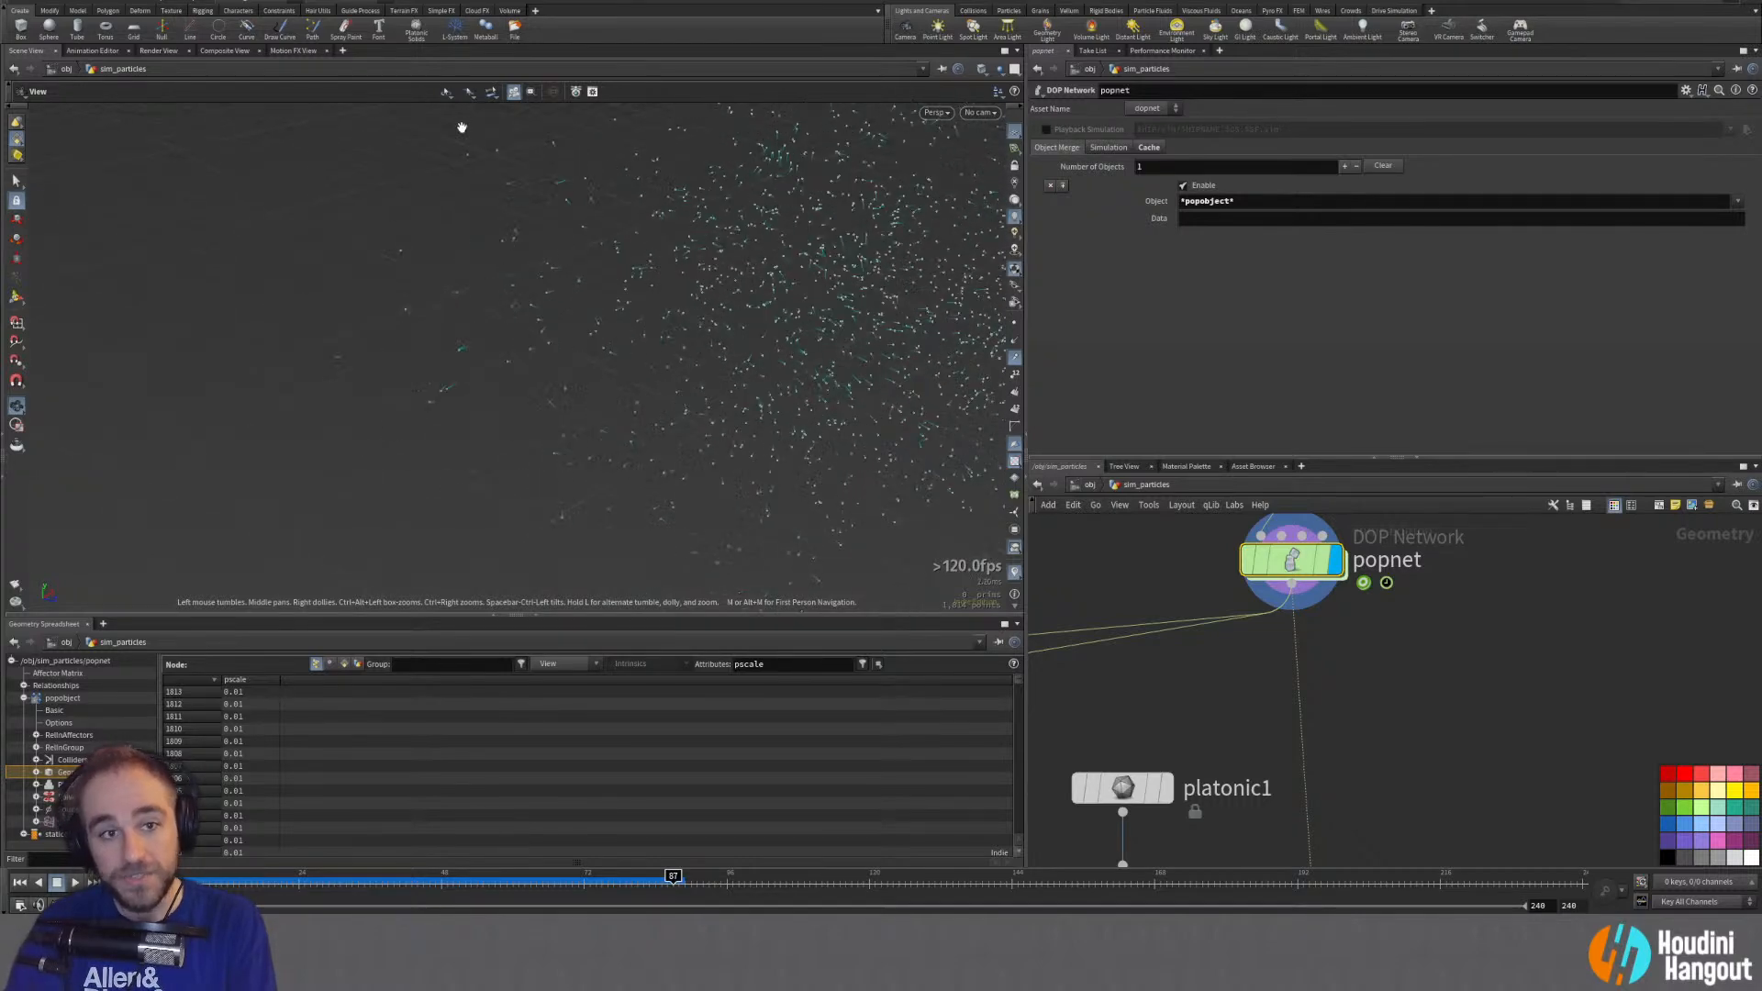
pyautogui.press('Return')
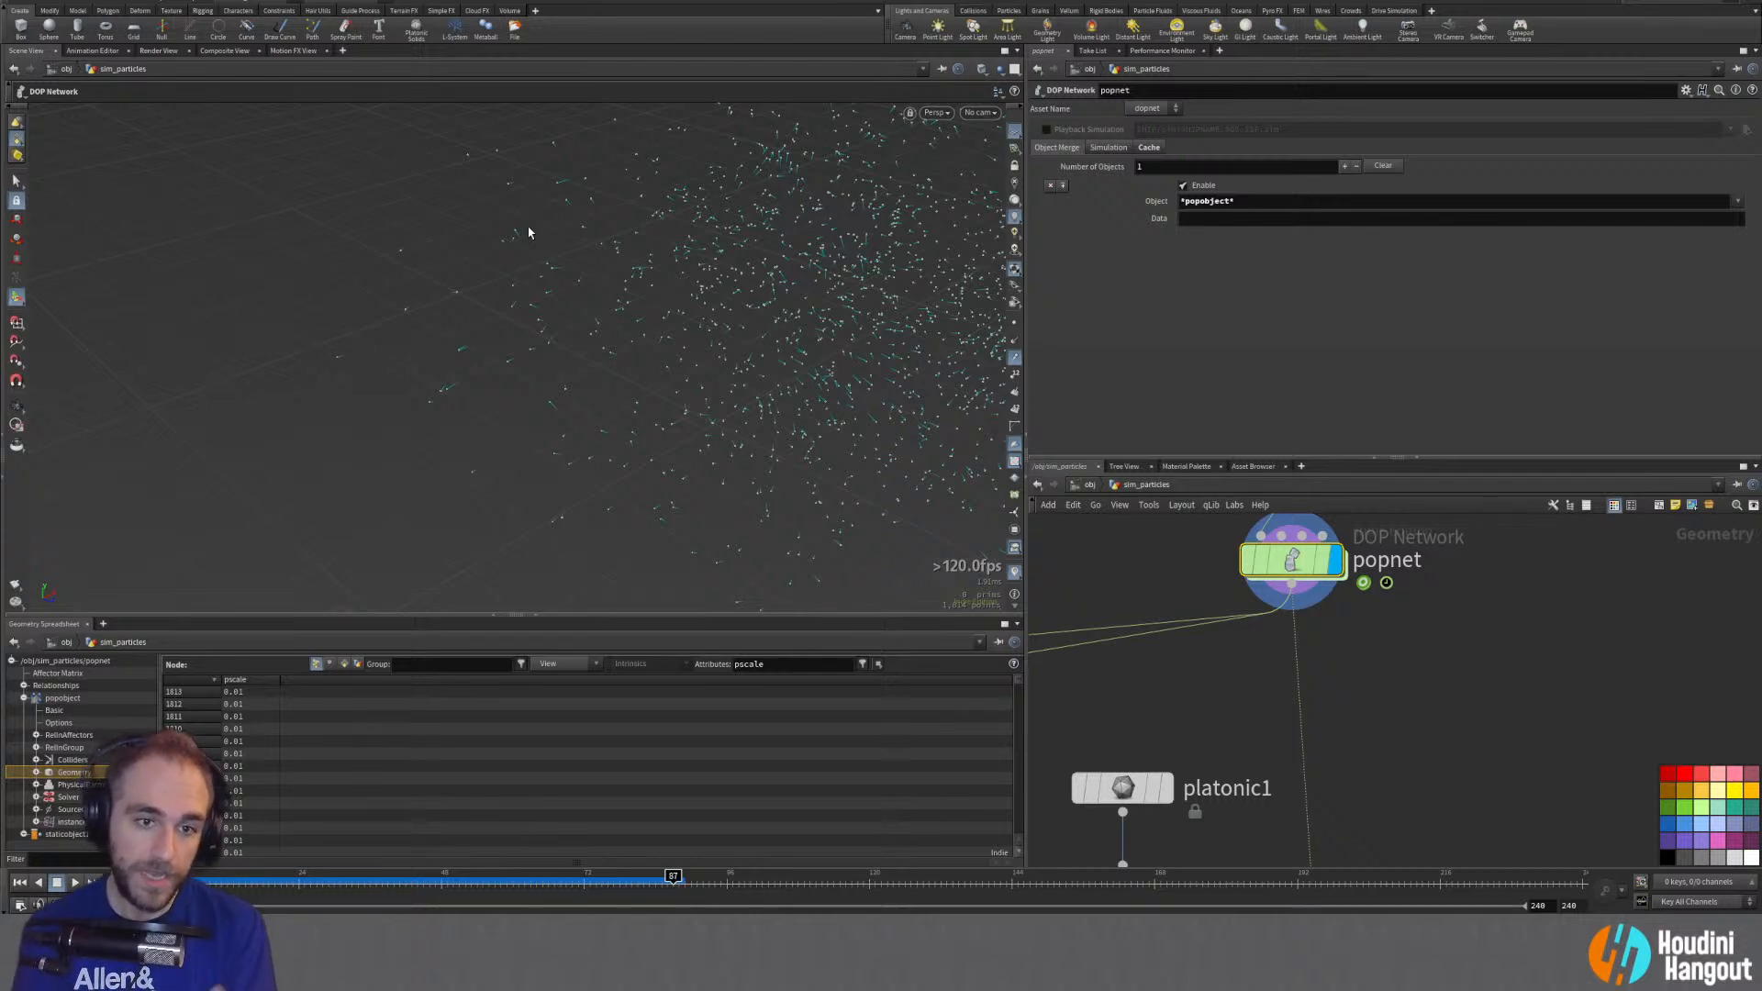
# Step: Insert an Attribute Rename node between popnet and the target points input of copytopoints1
pyautogui.scroll(-5, 1200, 640)
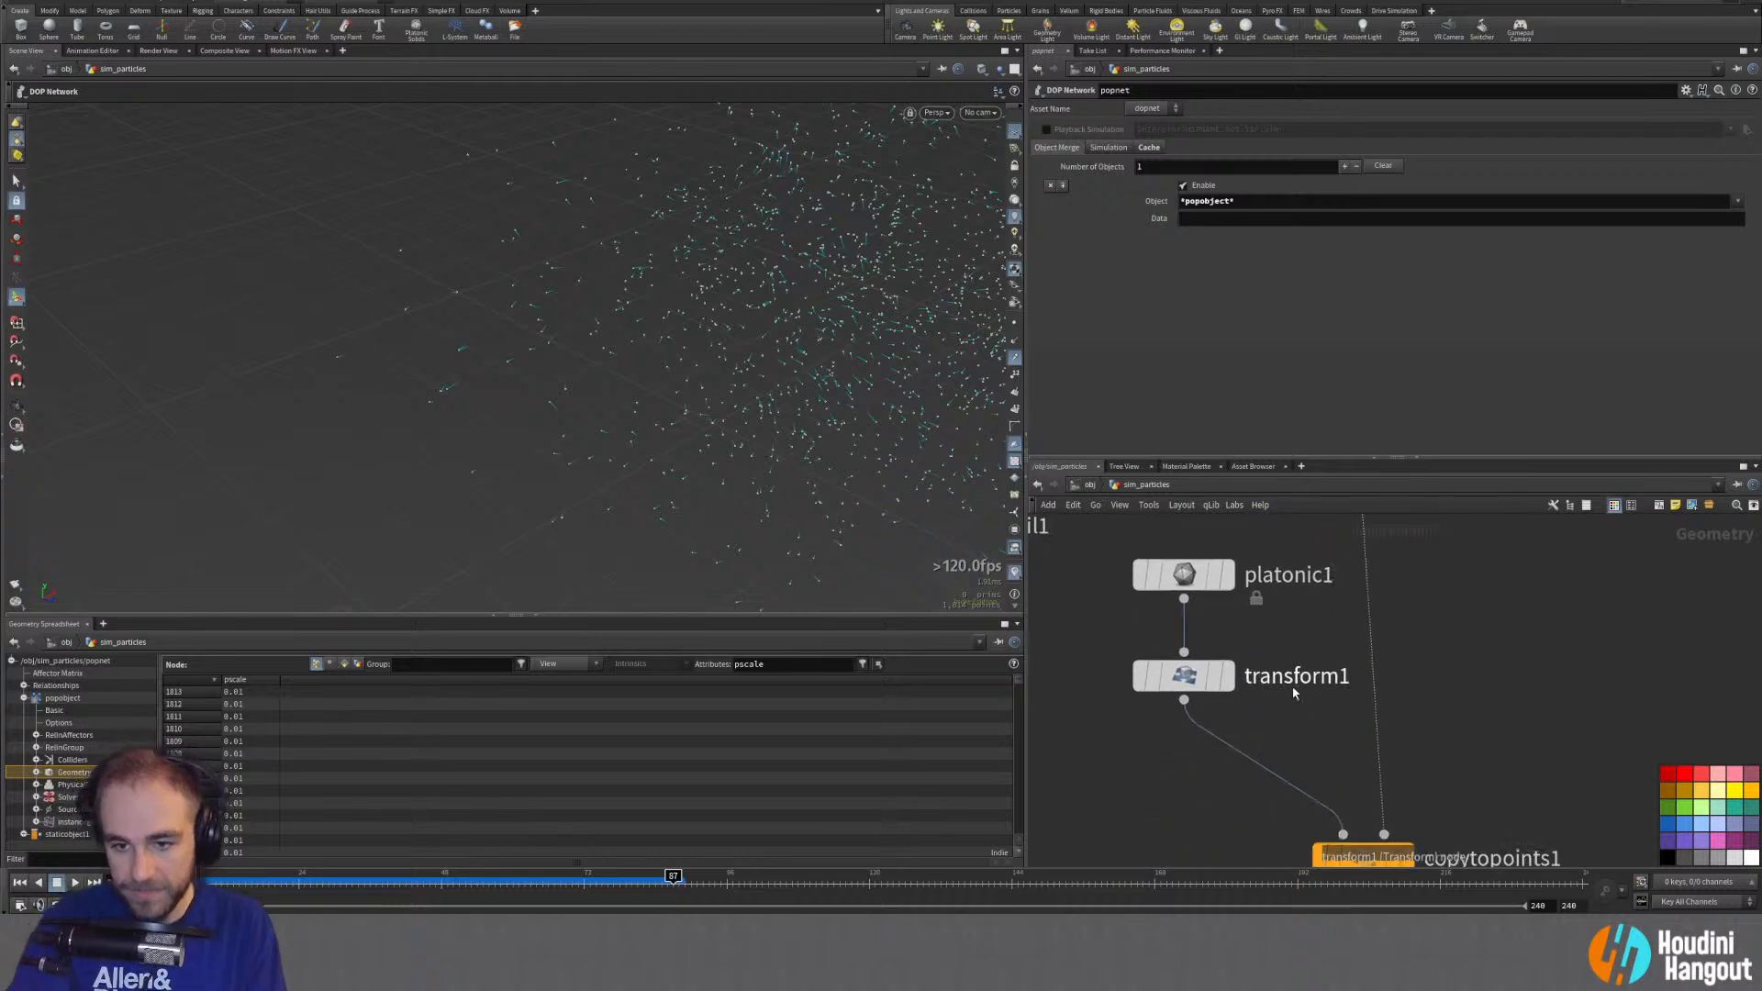
pyautogui.scroll(5, 1414, 775)
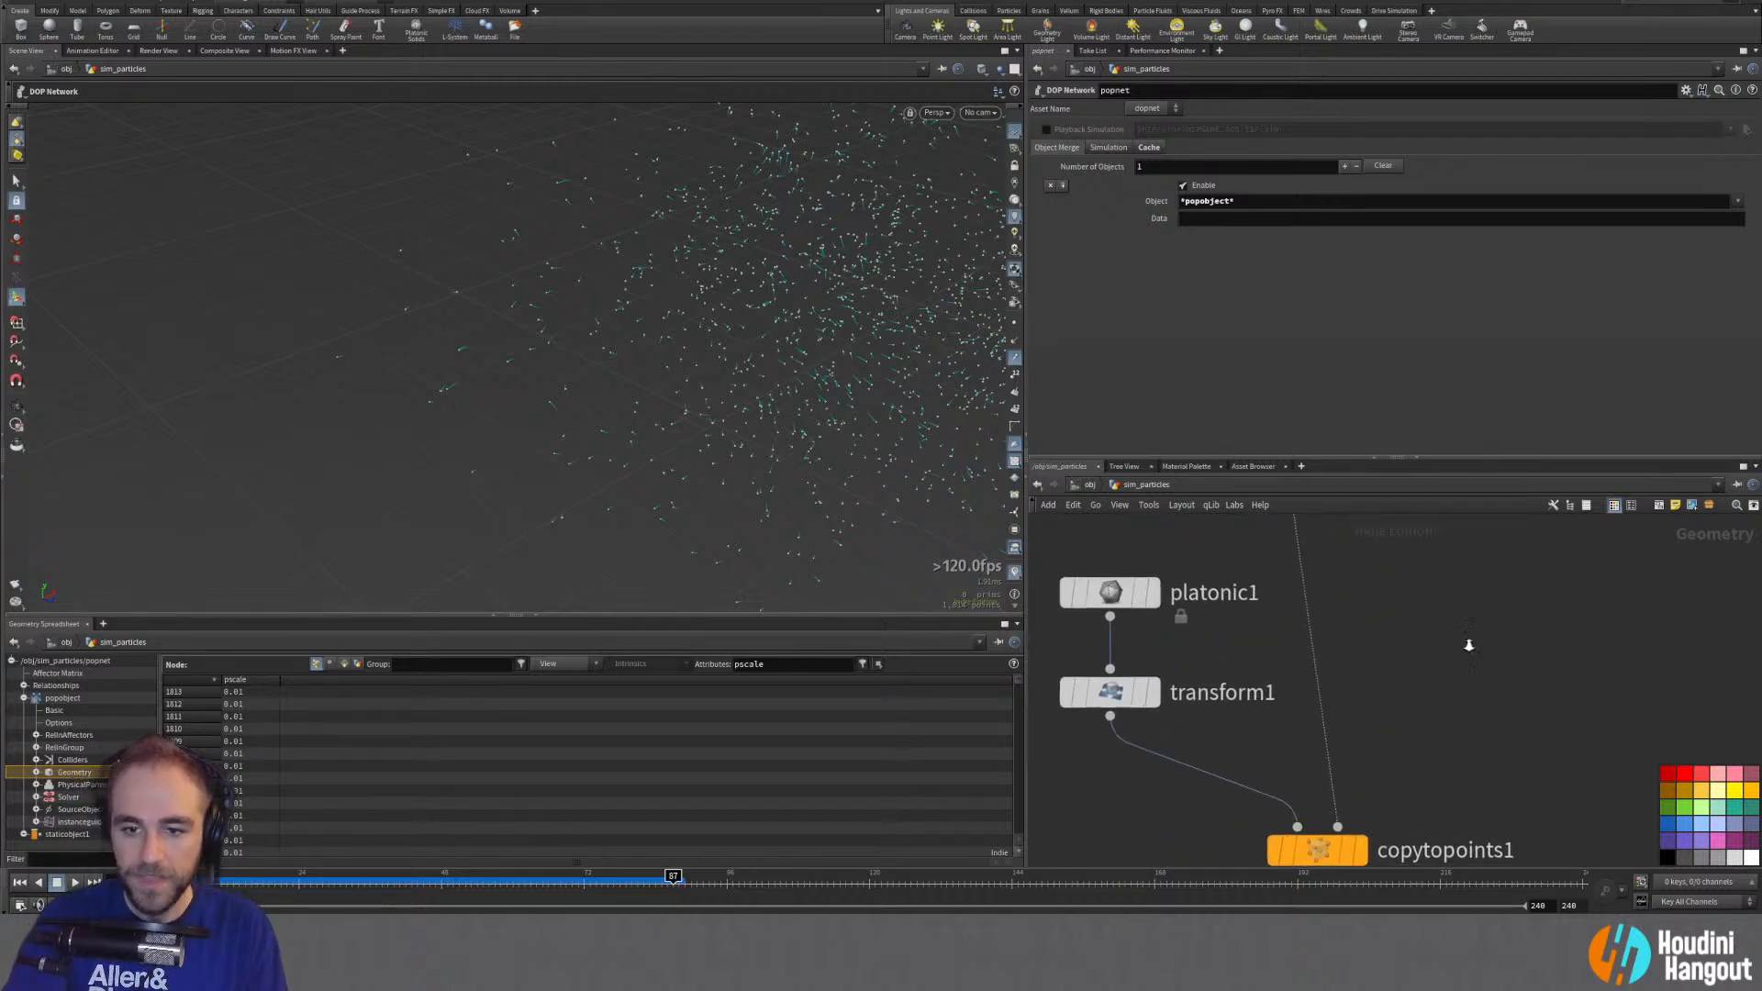
pyautogui.press('Tab')
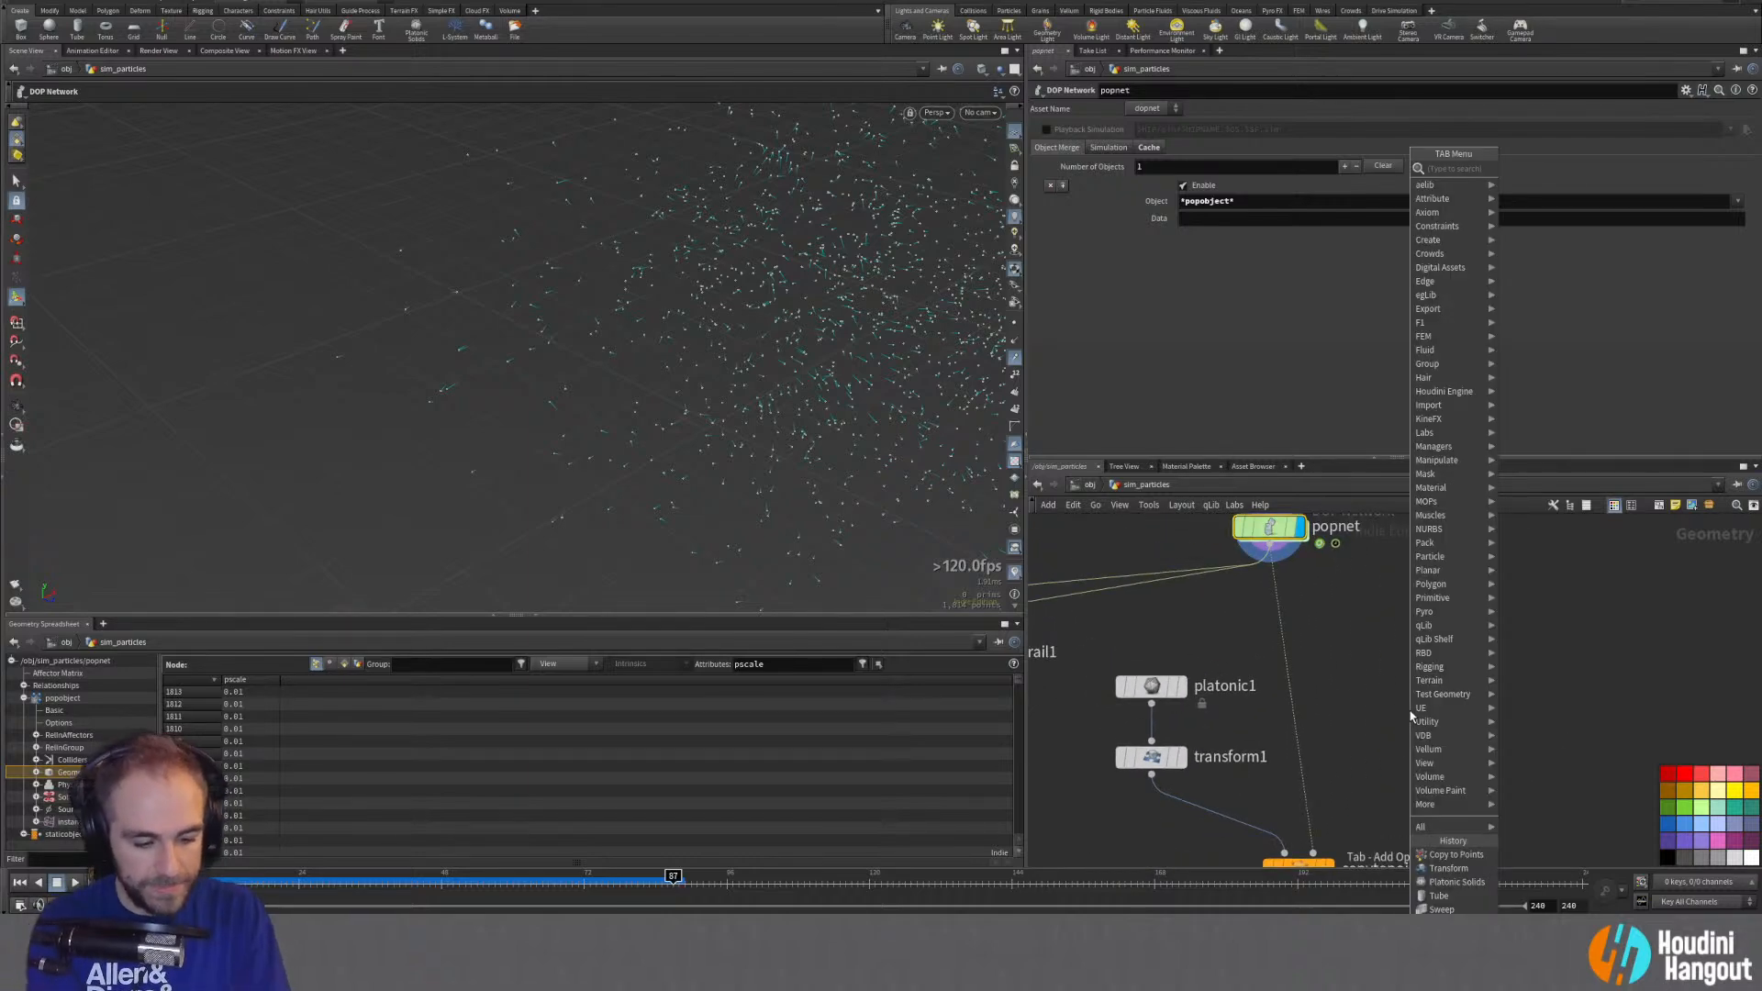
pyautogui.write('renam')
pyautogui.press('Return')
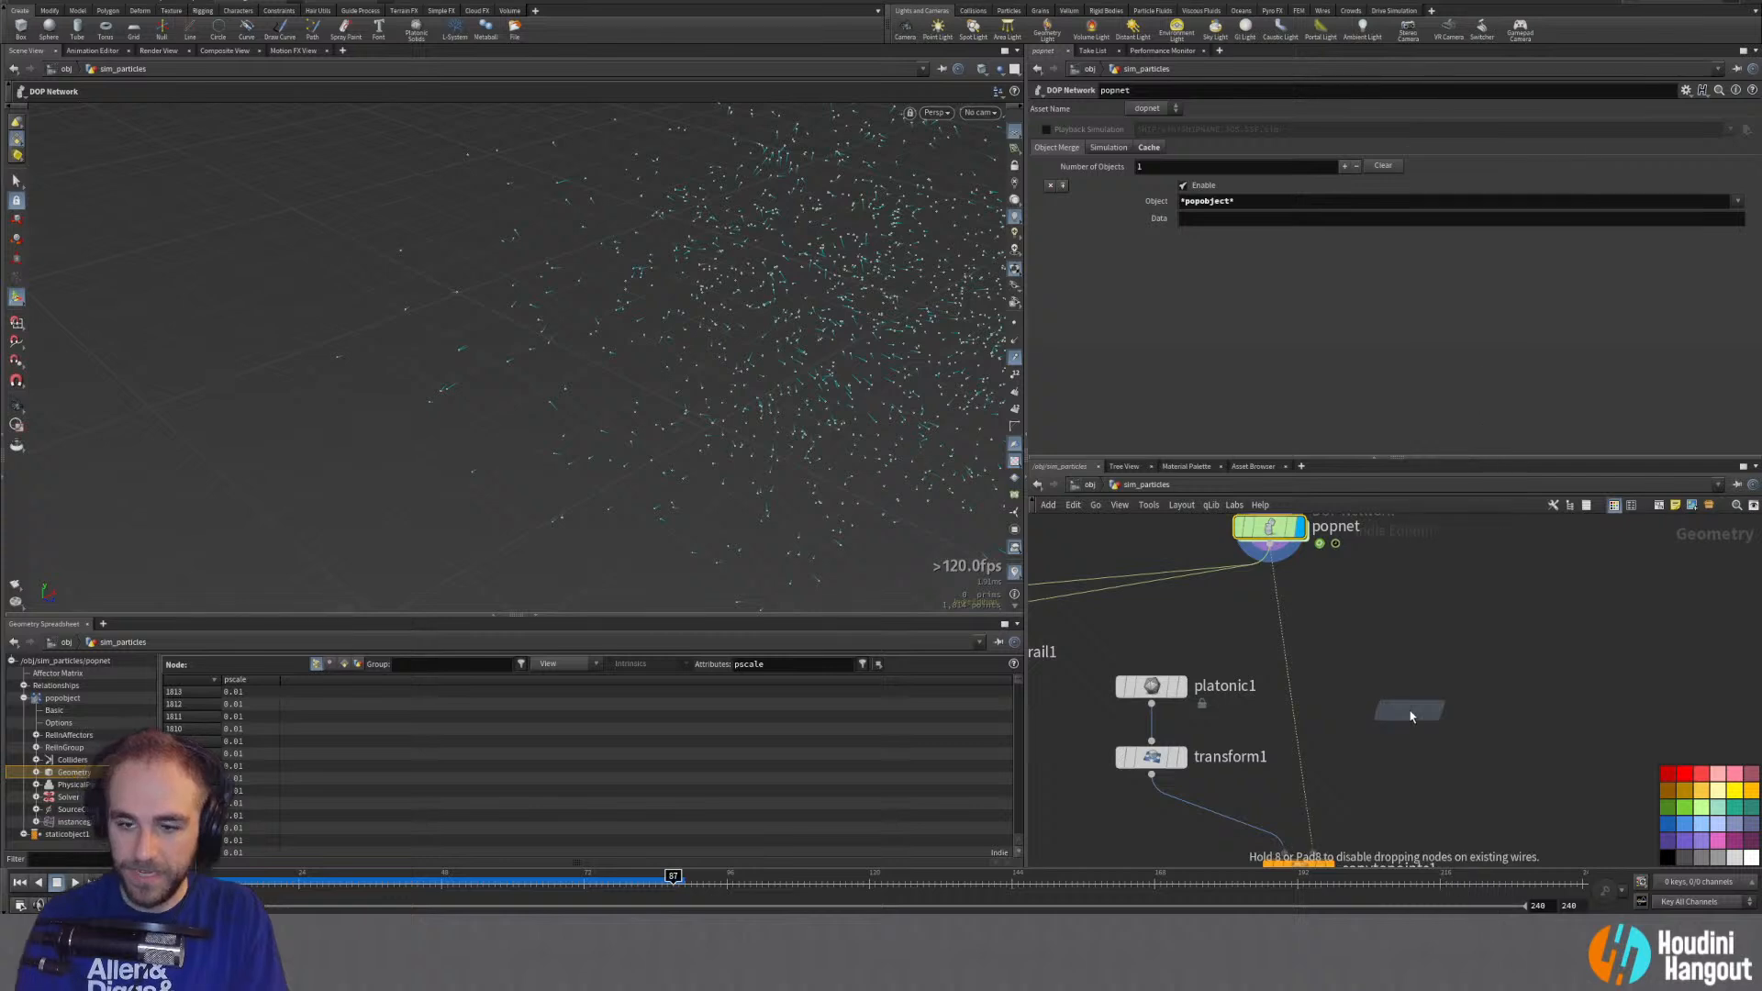
pyautogui.click(1363, 703)
pyautogui.moveTo(1361, 698); pyautogui.dragTo(1329, 693)
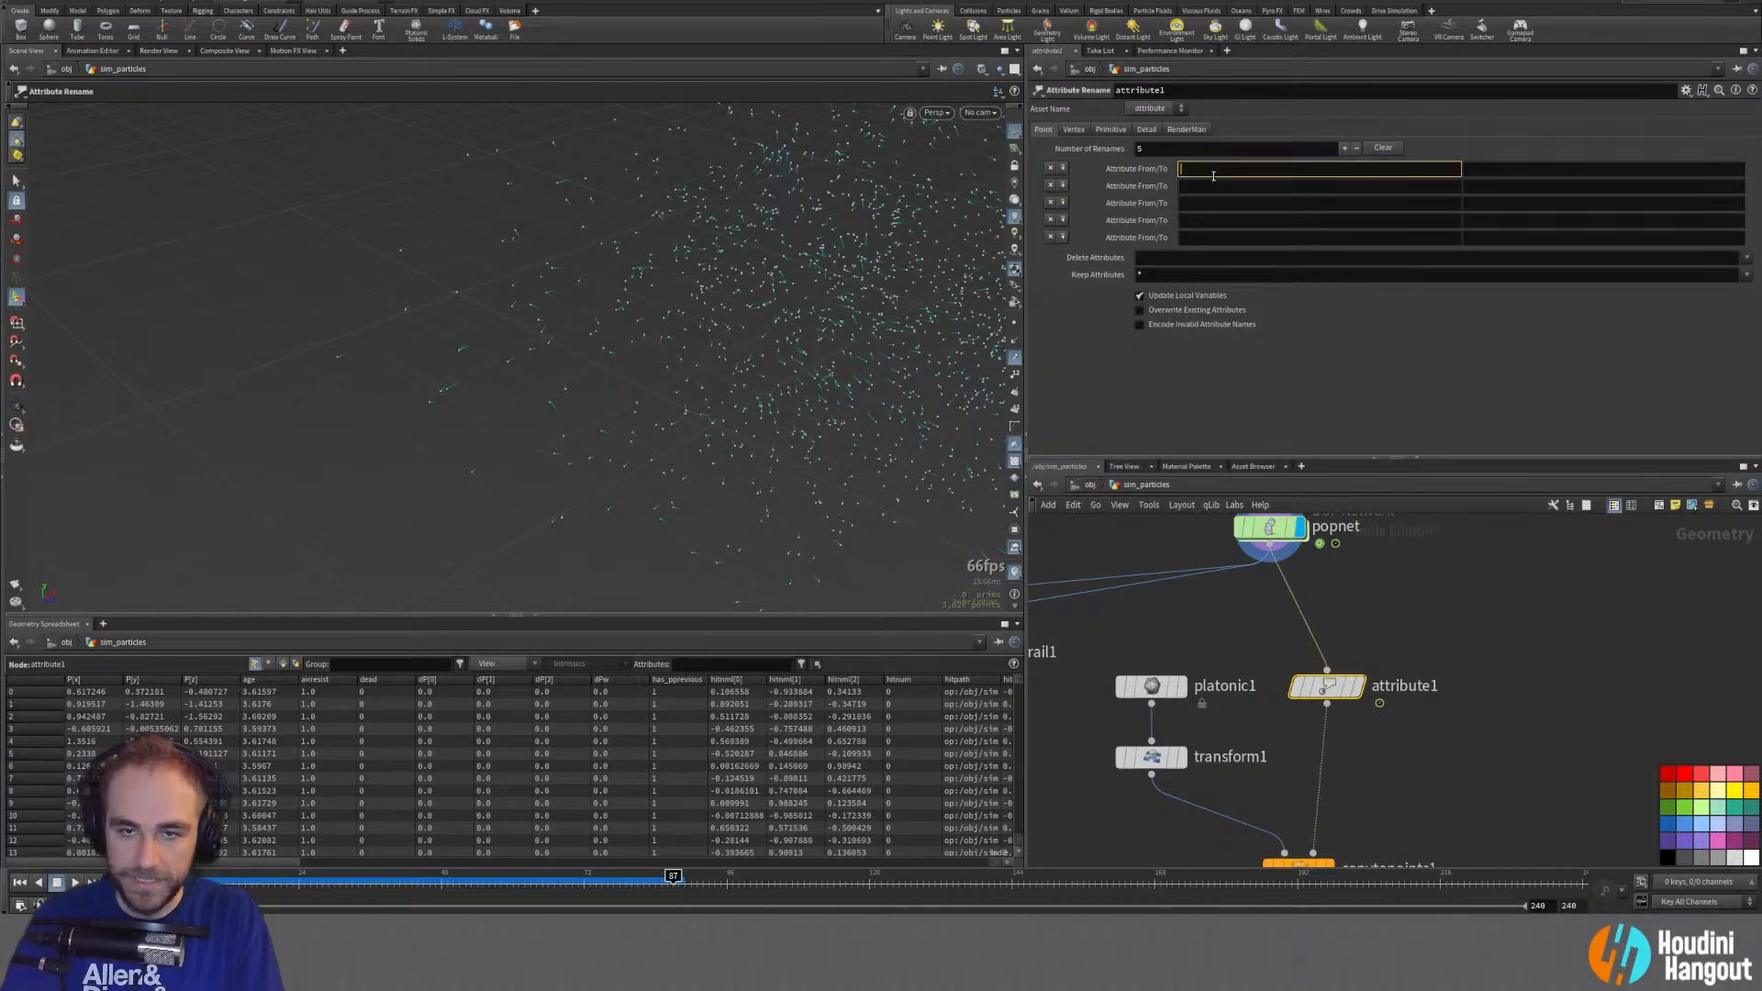
# Step: Set the first point attribute rename to go from v to N
pyautogui.write('N')
pyautogui.press('Tab')
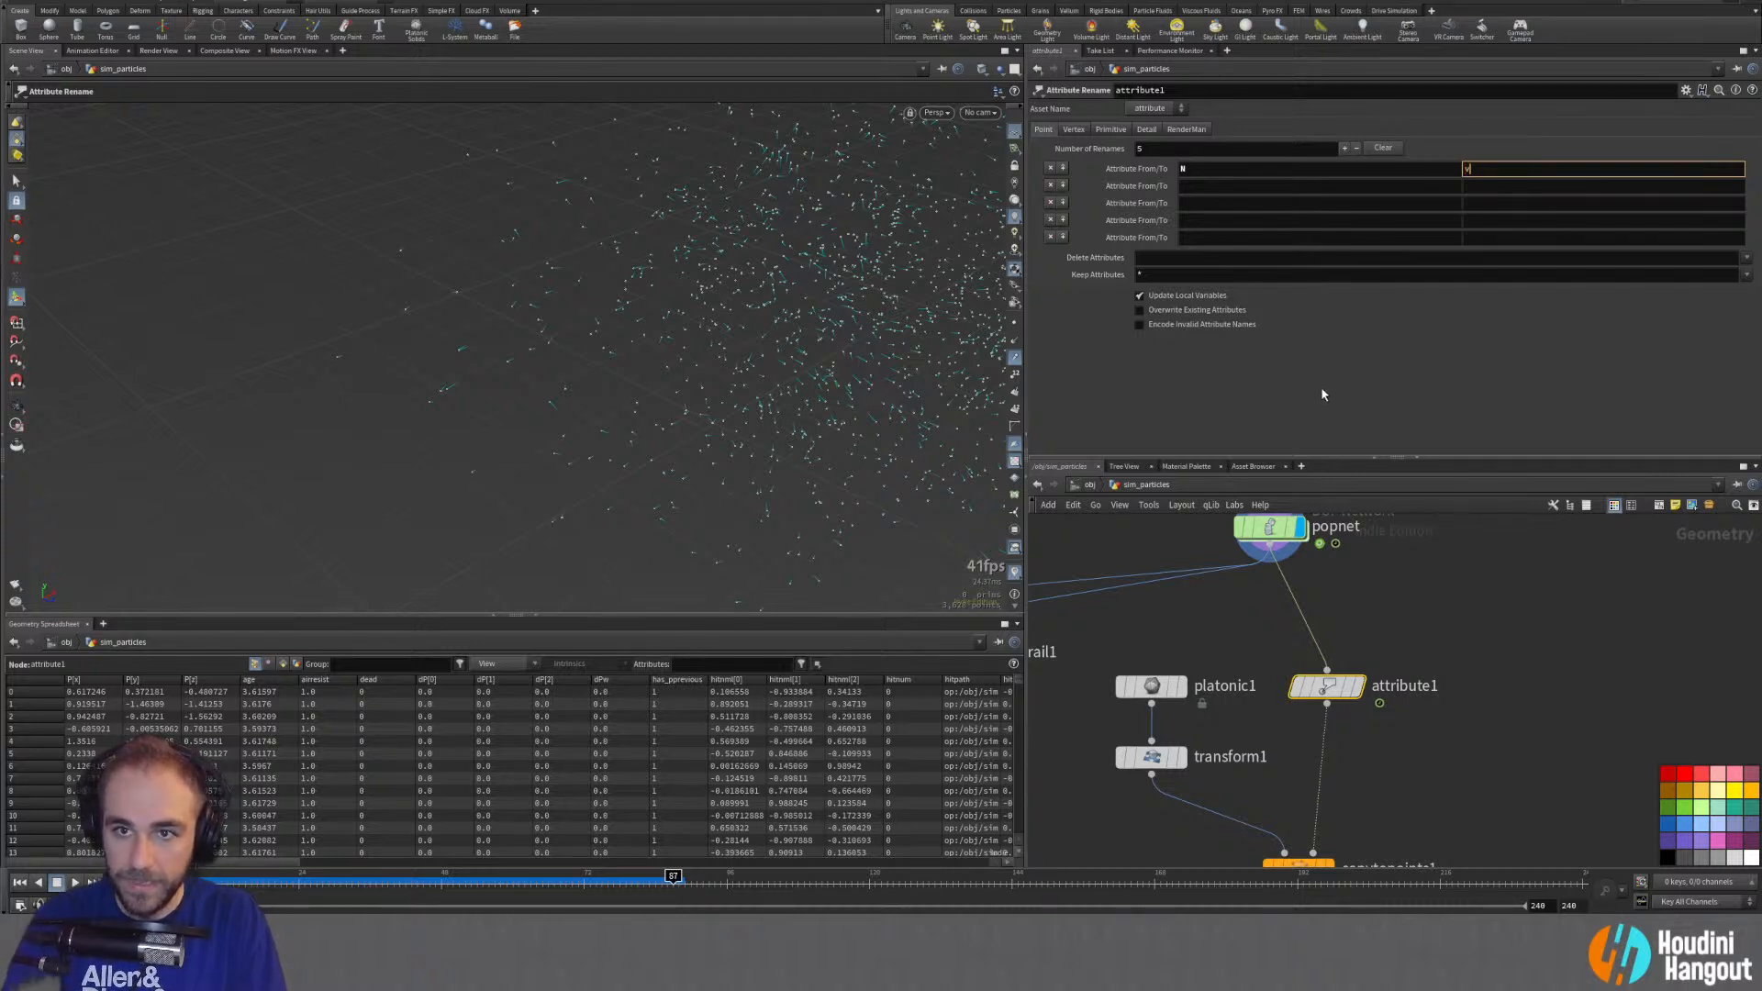
pyautogui.write('v')
pyautogui.hotkey('shift', 'Tab')
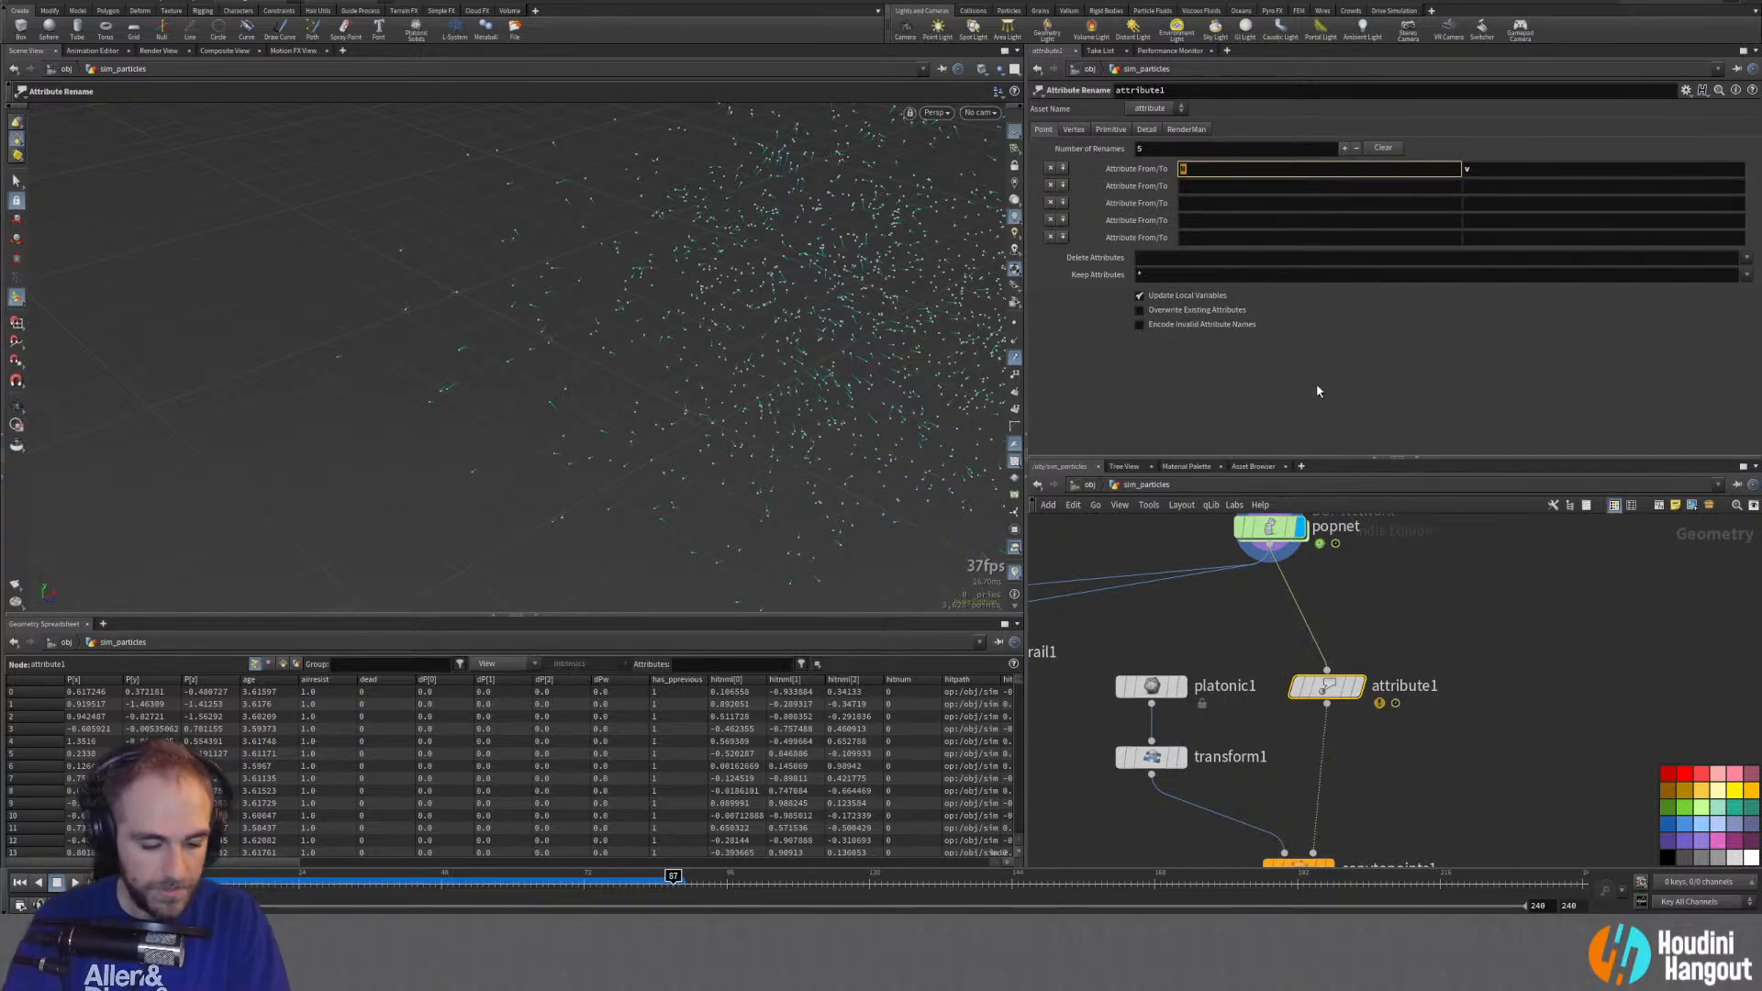
pyautogui.write('v')
pyautogui.press('Tab')
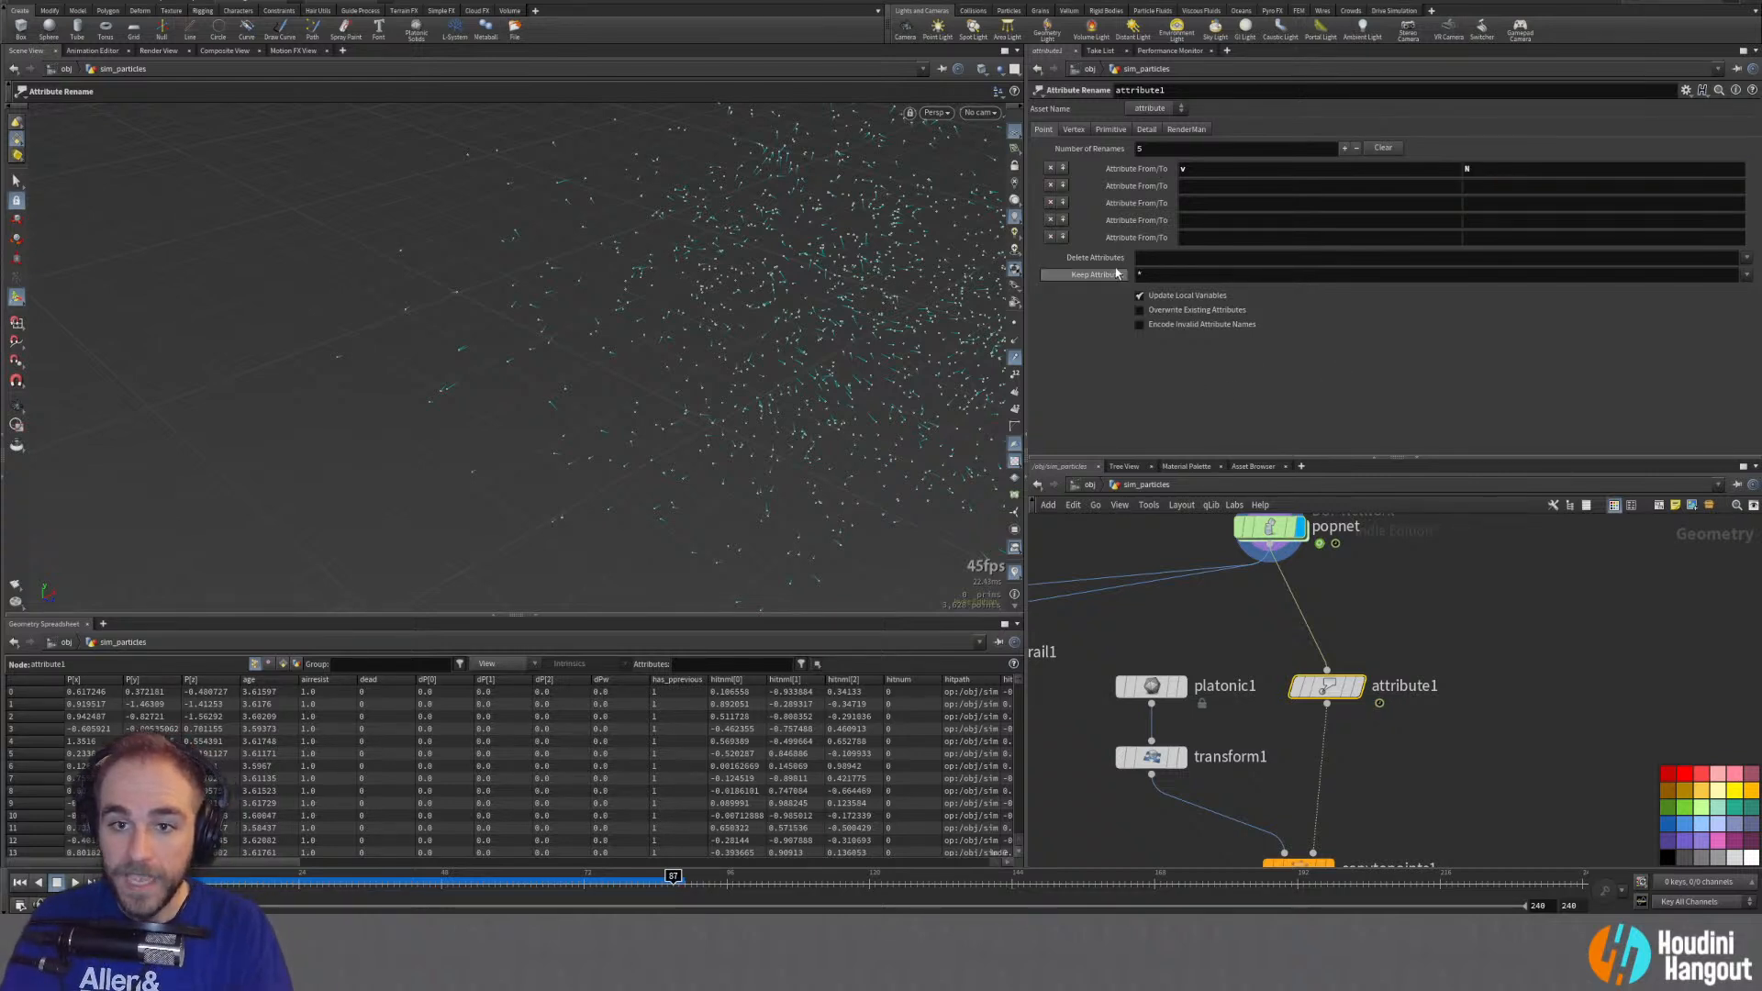
# Step: Display attribute1 with point normals shown and examine their directions from another angle and across the timeline
pyautogui.click(1358, 686)
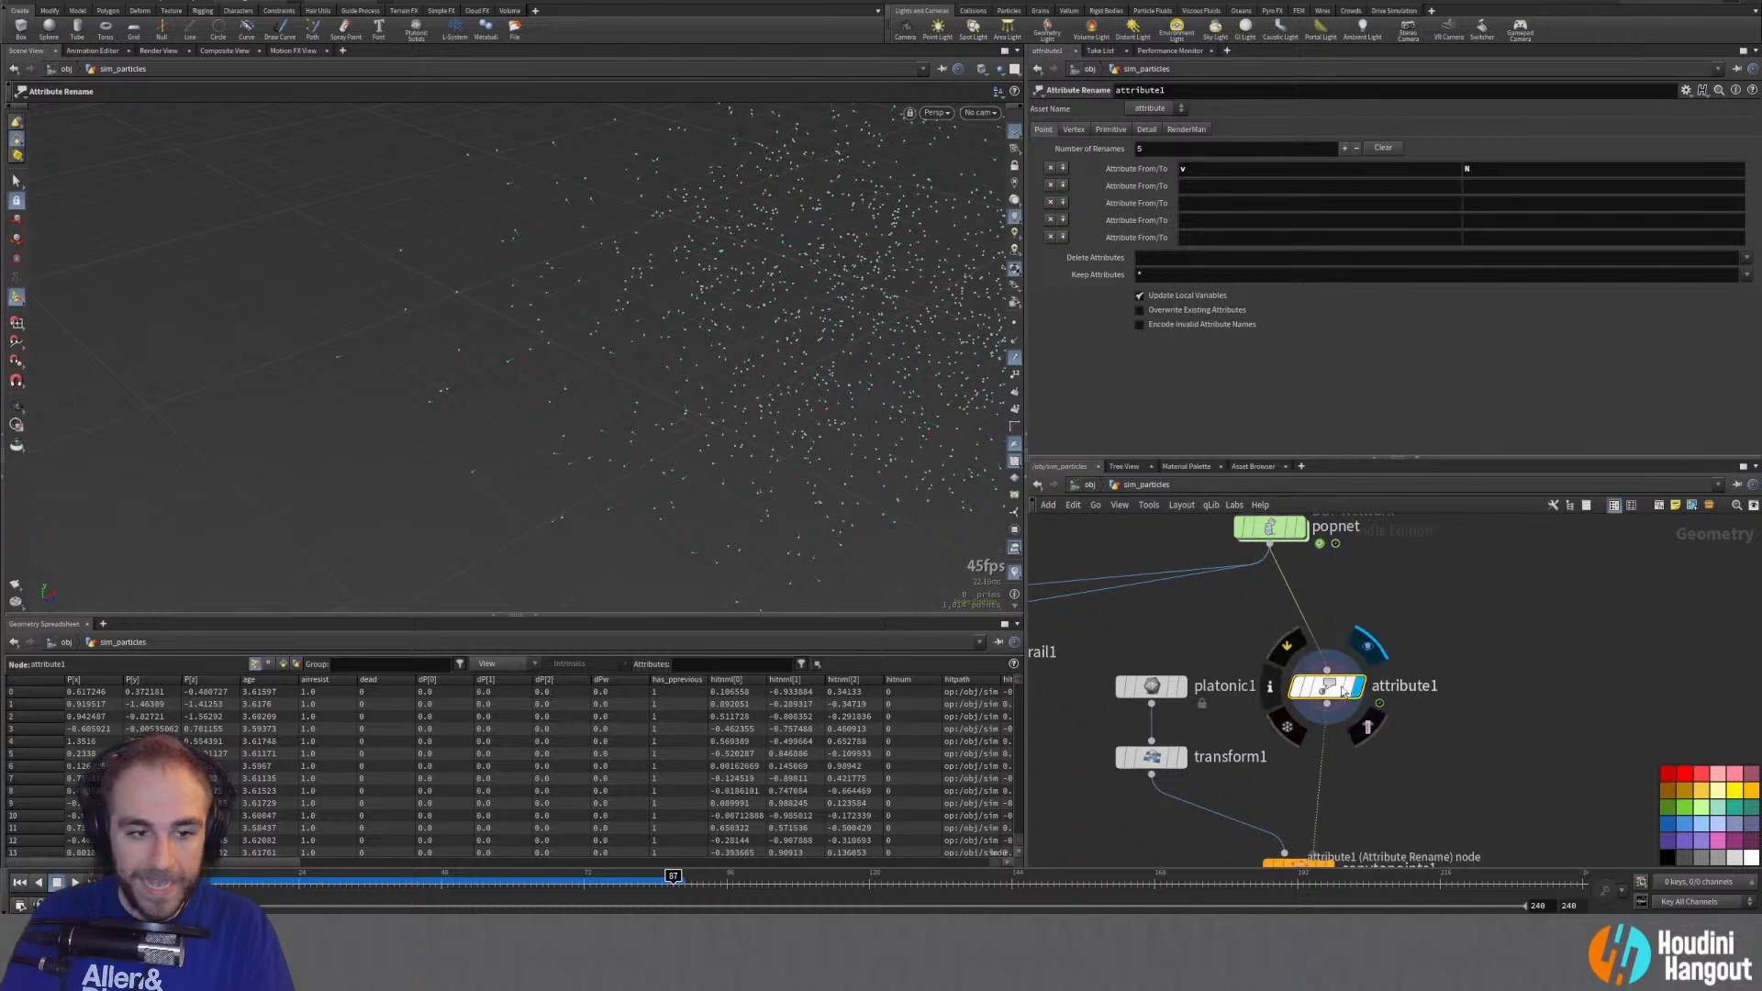
pyautogui.moveTo(1427, 843); pyautogui.dragTo(1421, 739, button='middle')
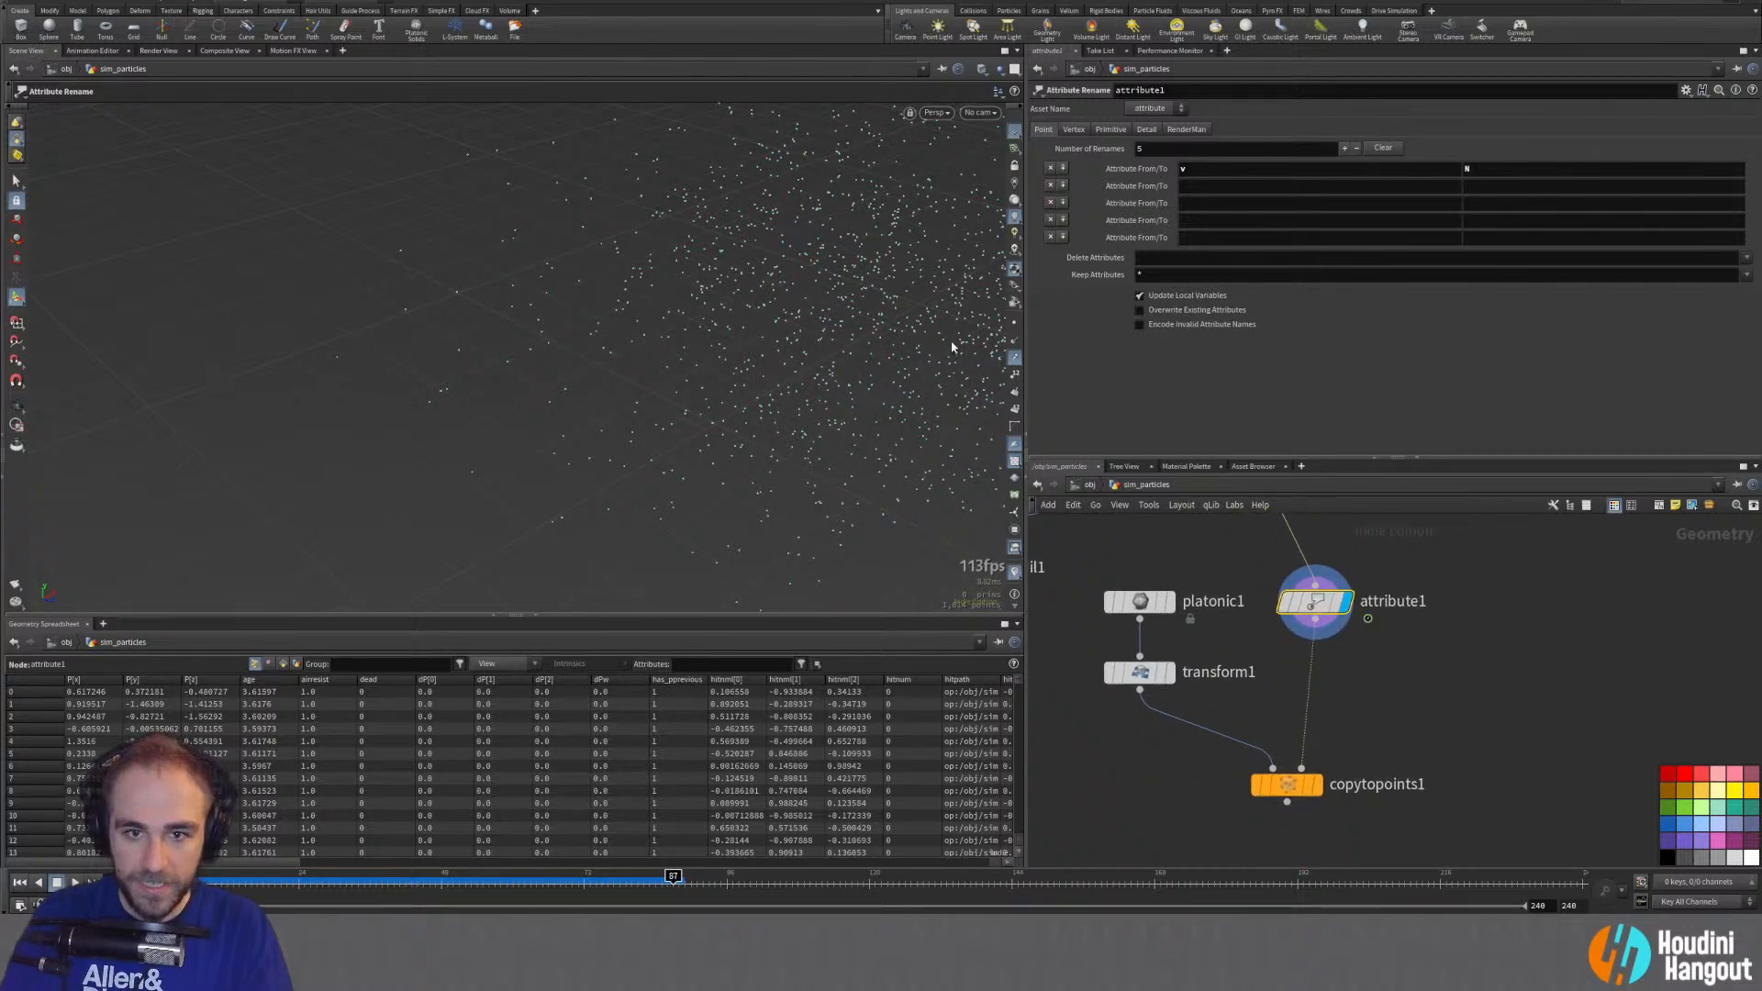
pyautogui.click(1014, 340)
pyautogui.press('Escape')
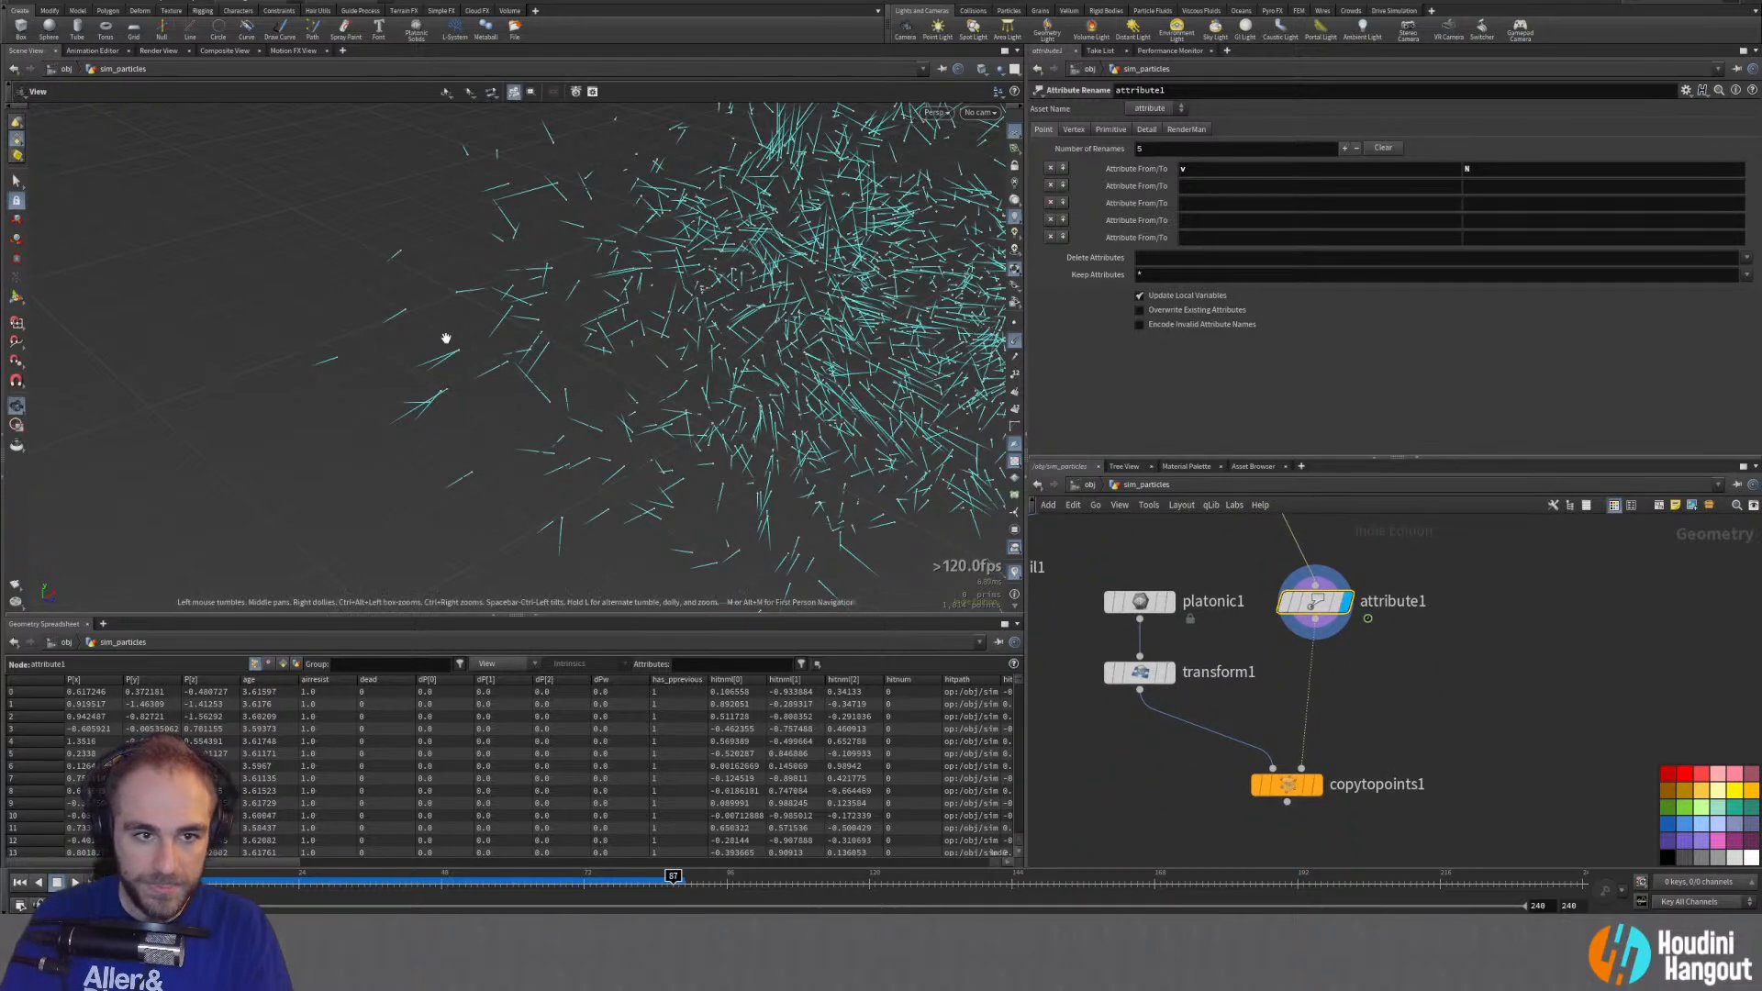
pyautogui.moveTo(444, 338); pyautogui.dragTo(477, 367)
pyautogui.press('Return')
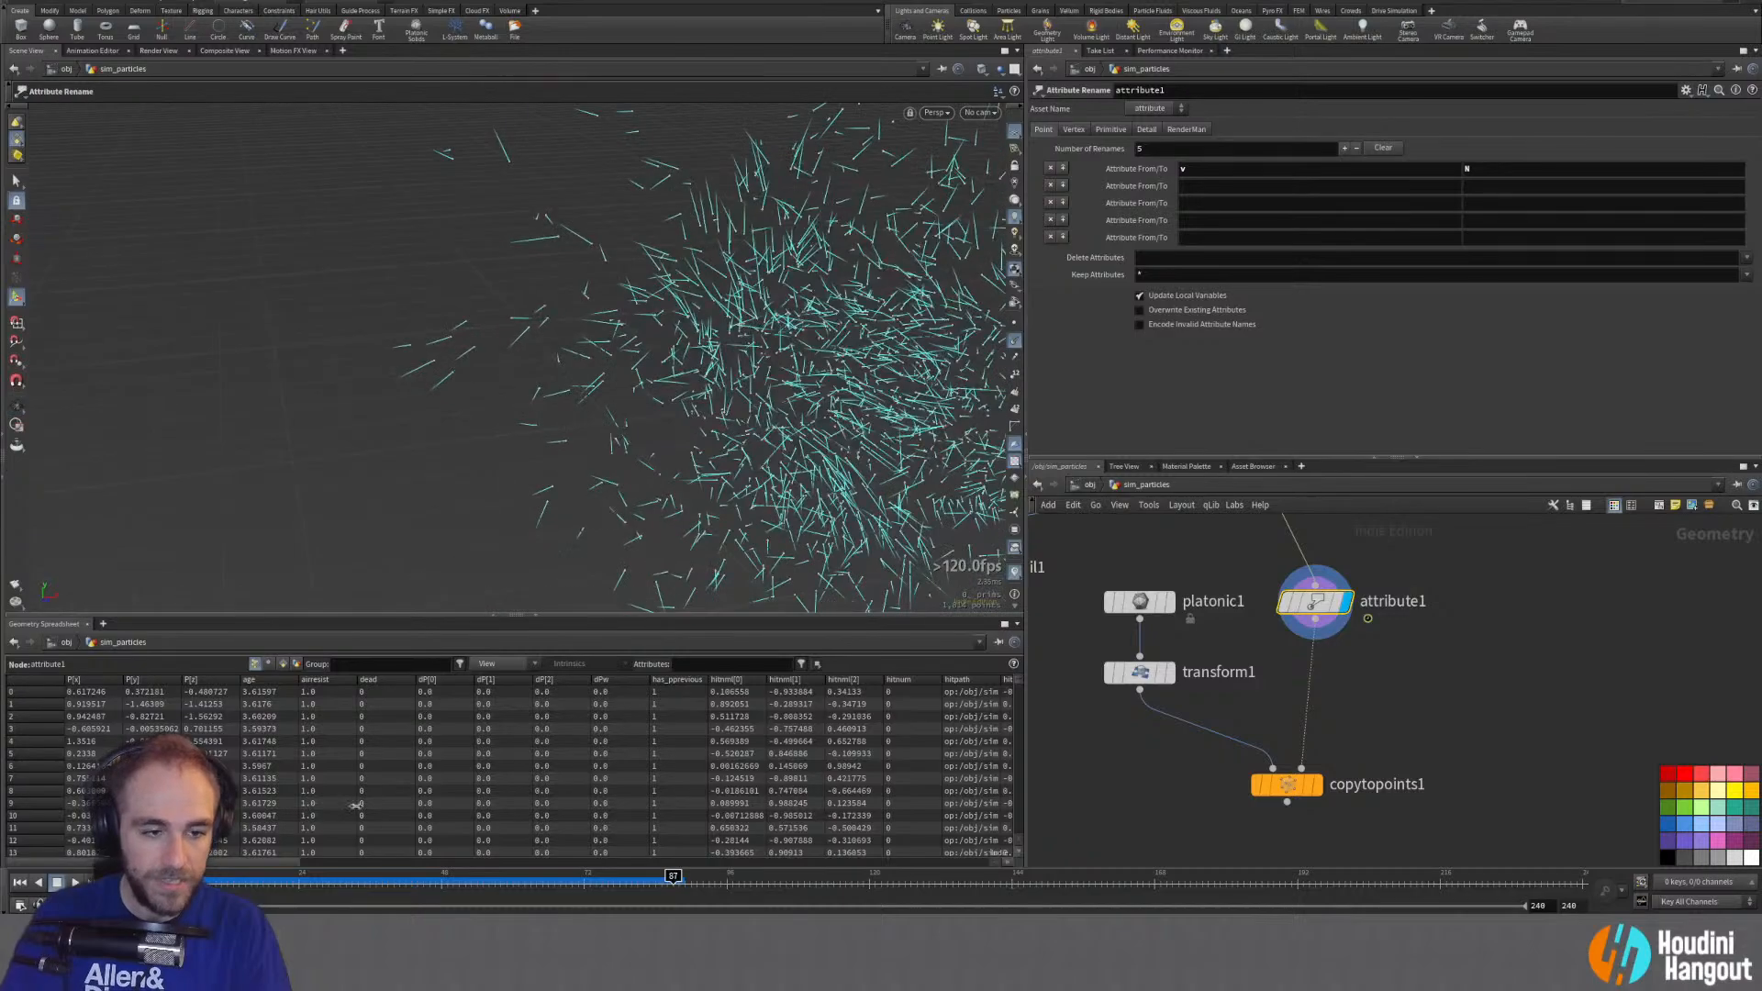
pyautogui.moveTo(329, 881); pyautogui.dragTo(673, 898)
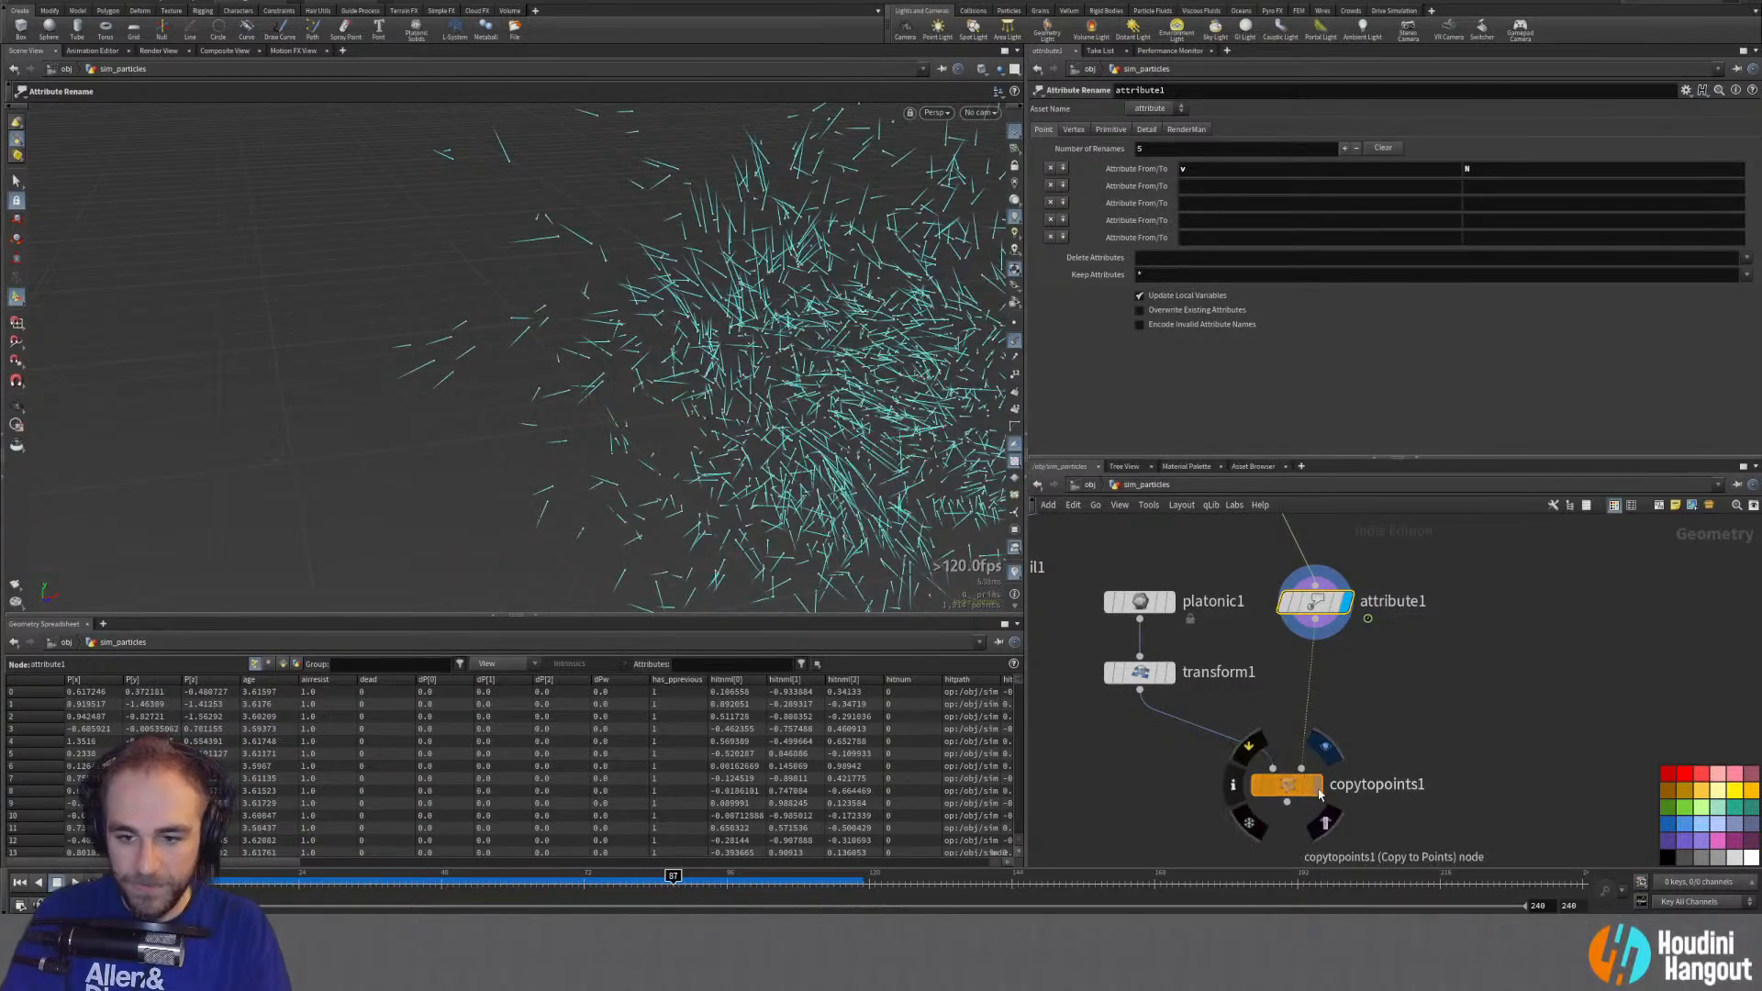
# Step: Display copytopoints1 with the point normals hidden, and scrub the timeline to check the copies' orientation up close
pyautogui.click(1316, 784)
pyautogui.click(1289, 787)
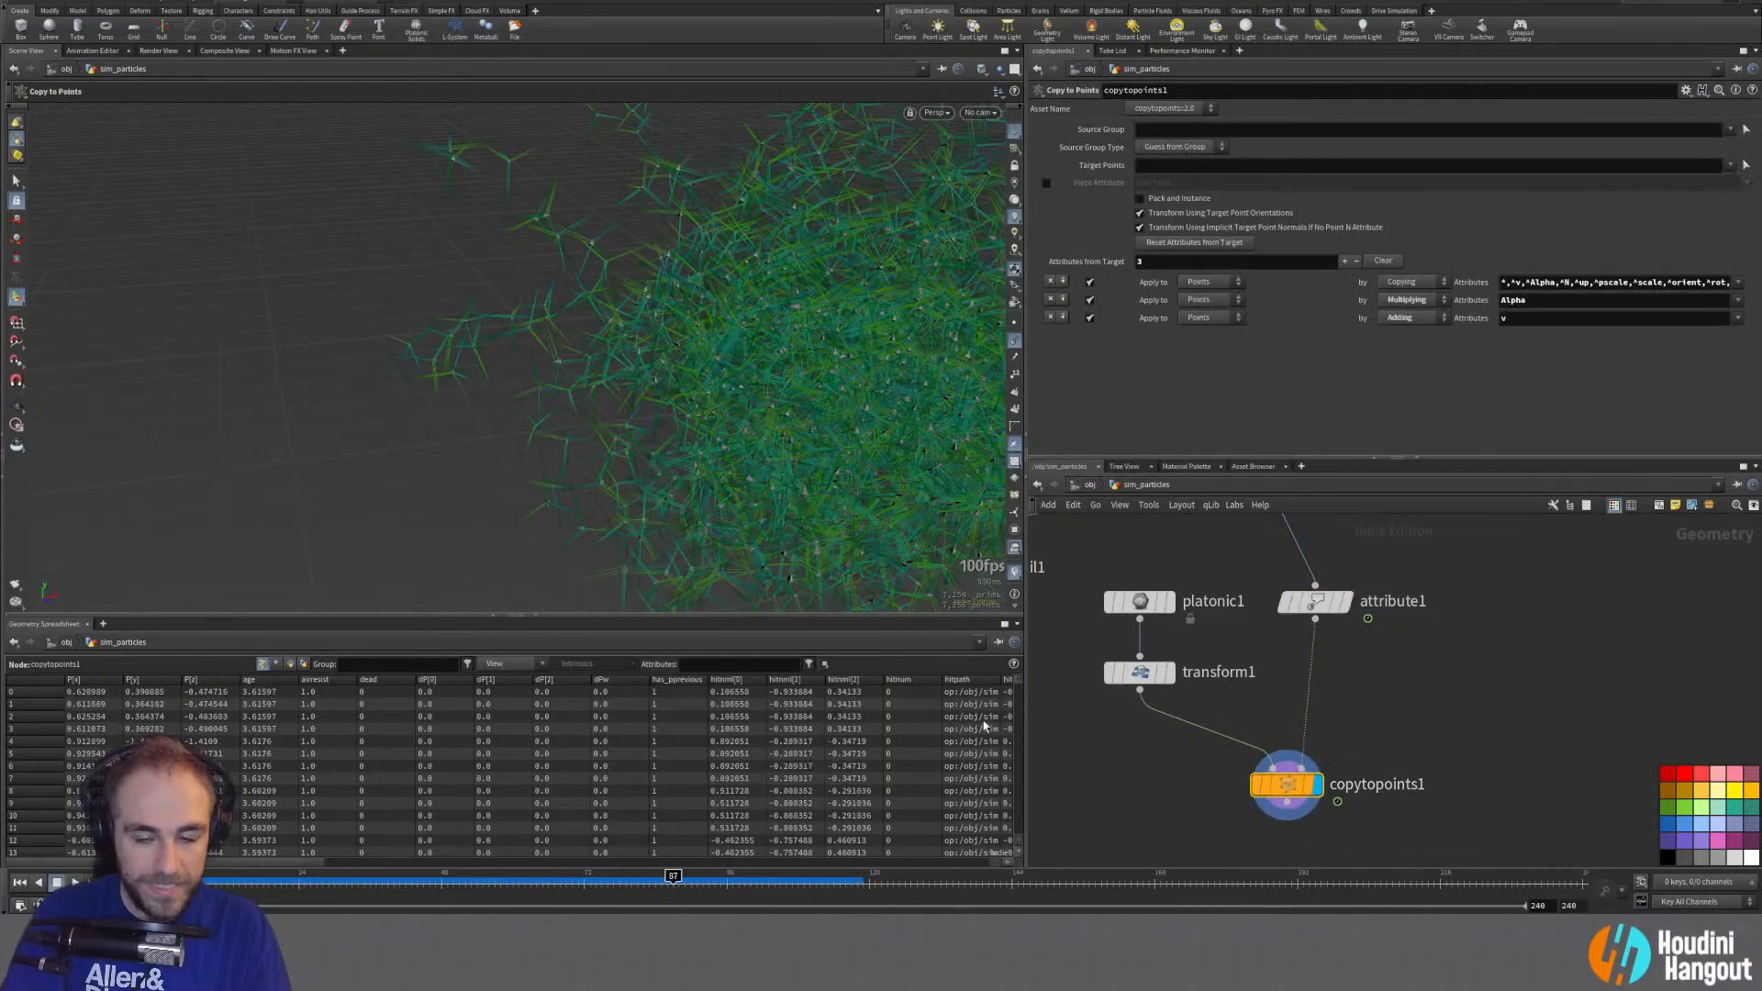
pyautogui.click(1016, 341)
pyautogui.keyDown('alt'); pyautogui.moveTo(457, 340); pyautogui.dragTo(385, 342); pyautogui.keyUp('alt')
pyautogui.keyDown('alt'); pyautogui.moveTo(385, 342); pyautogui.dragTo(740, 256, button='right'); pyautogui.keyUp('alt')
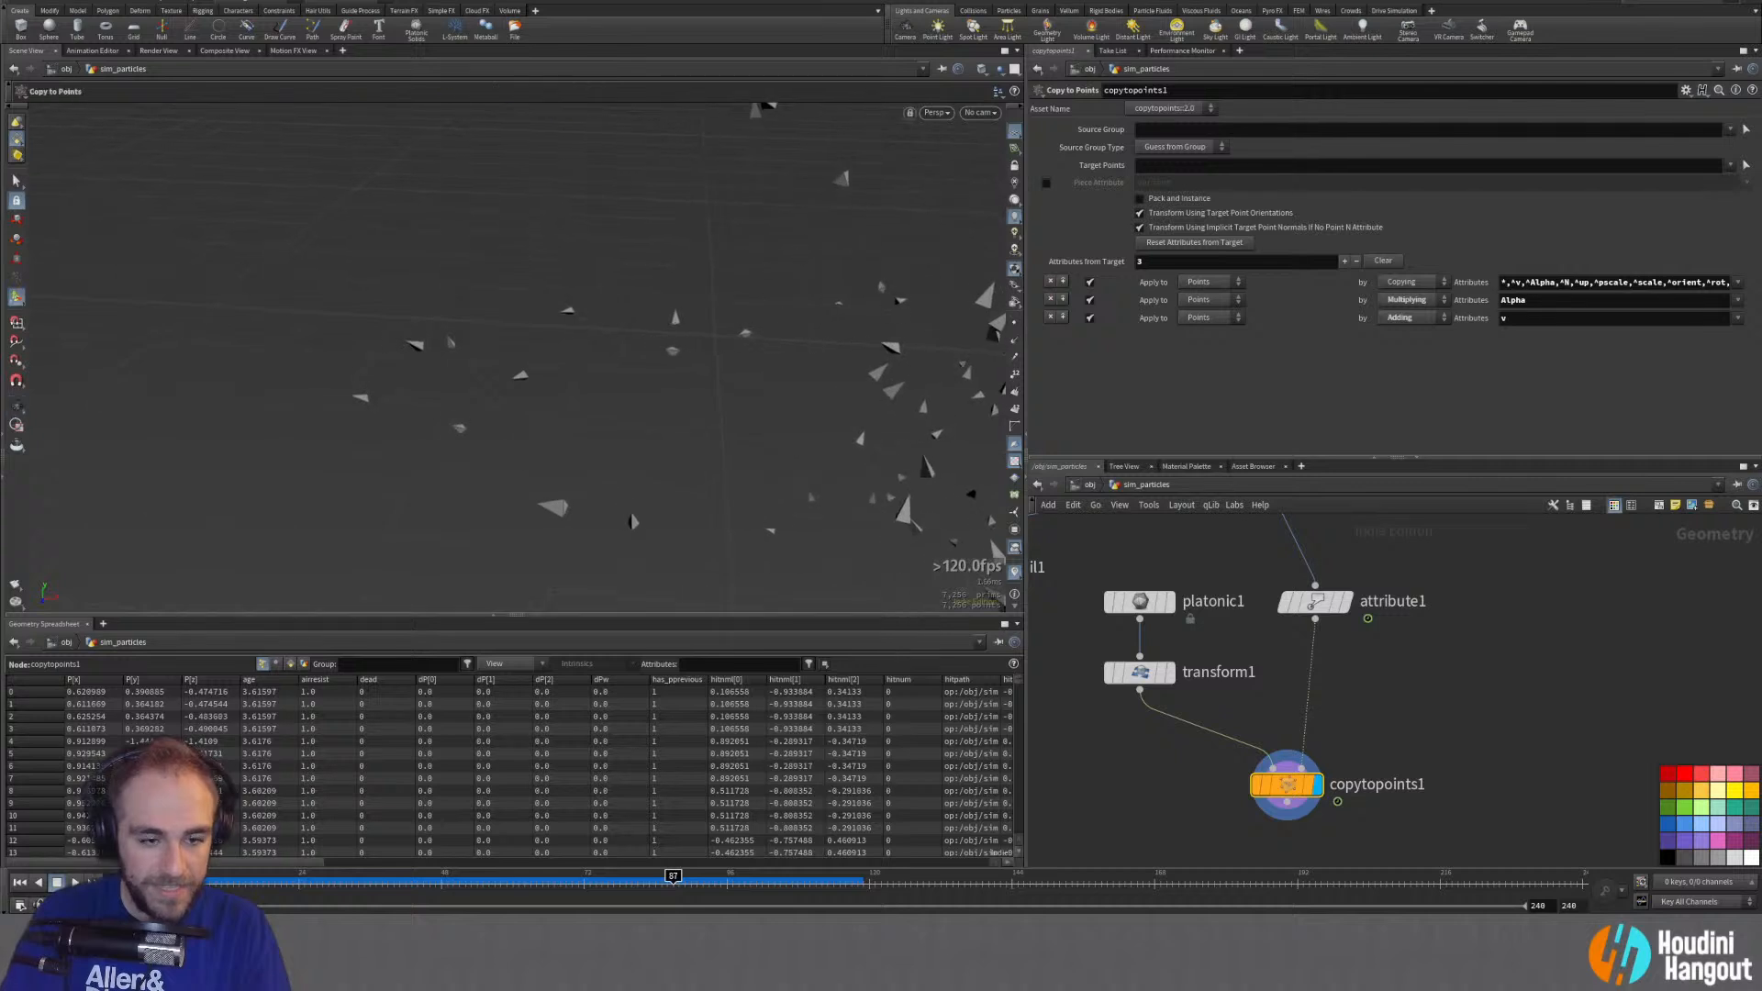
pyautogui.click(584, 879)
pyautogui.moveTo(551, 876)
pyautogui.mouseDown()
pyautogui.moveTo(926, 901)
pyautogui.moveTo(685, 913)
pyautogui.moveTo(874, 911)
pyautogui.moveTo(744, 906)
pyautogui.mouseUp()
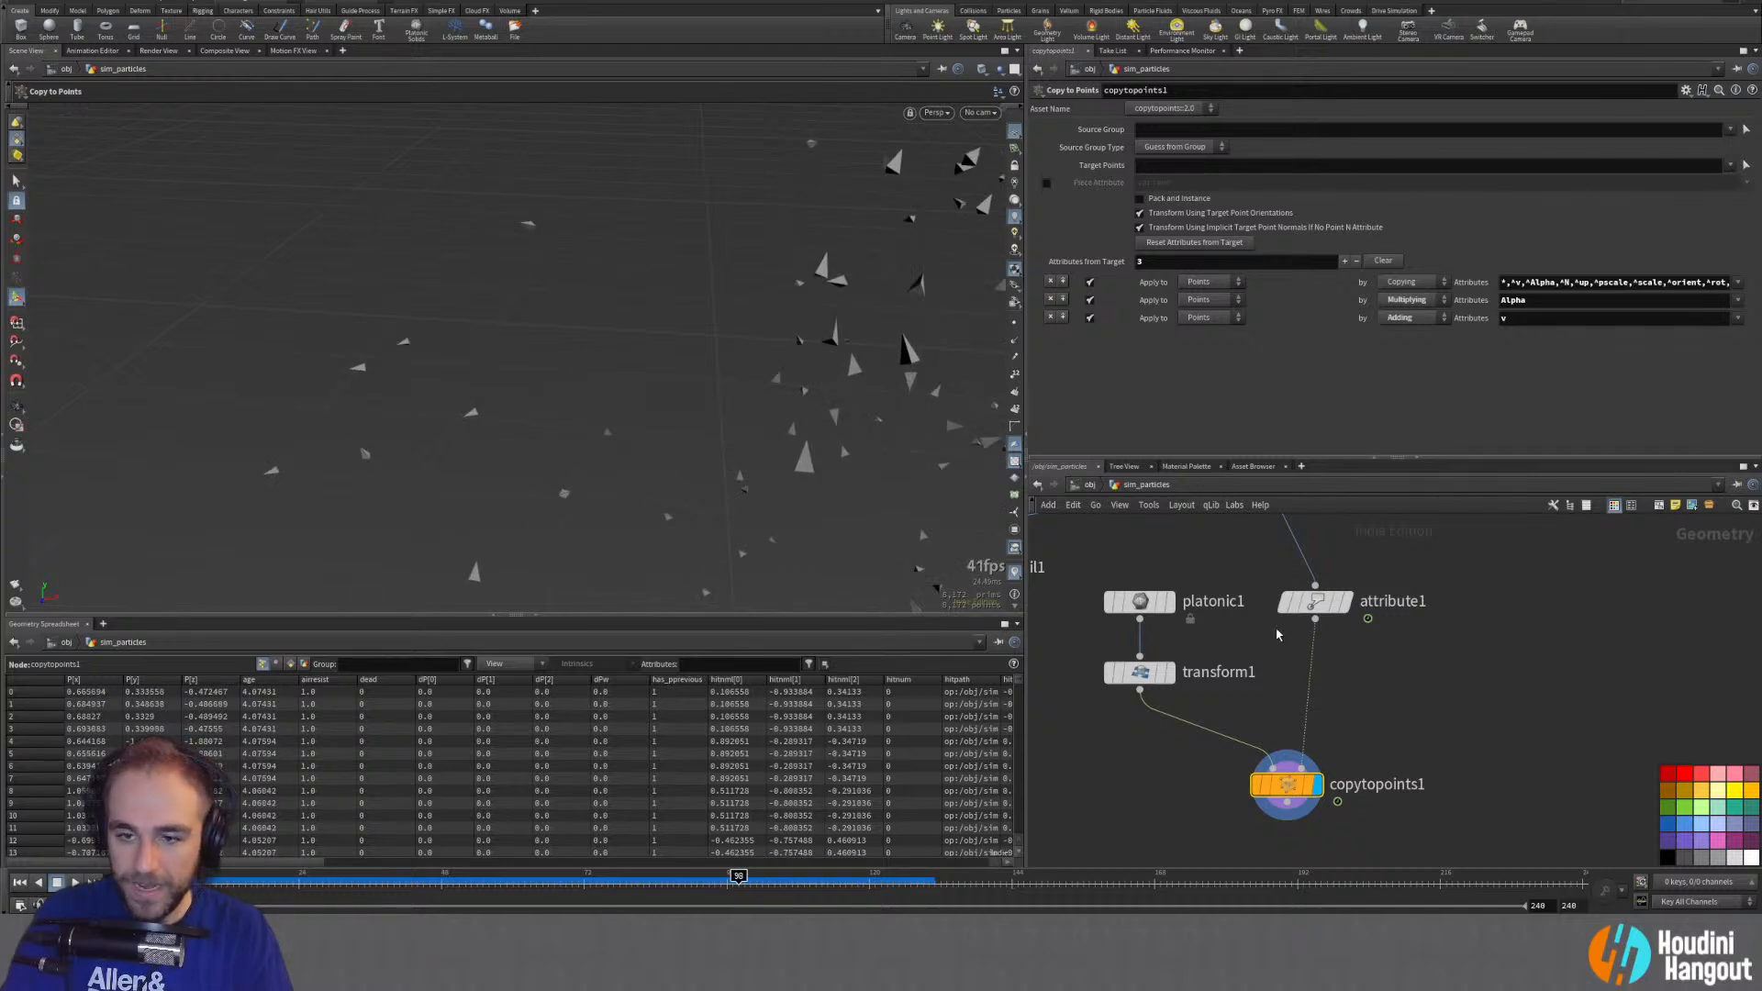
# Step: Display attribute1 with point normals shown to inspect their directions, and return the display to copytopoints1
pyautogui.click(1315, 601)
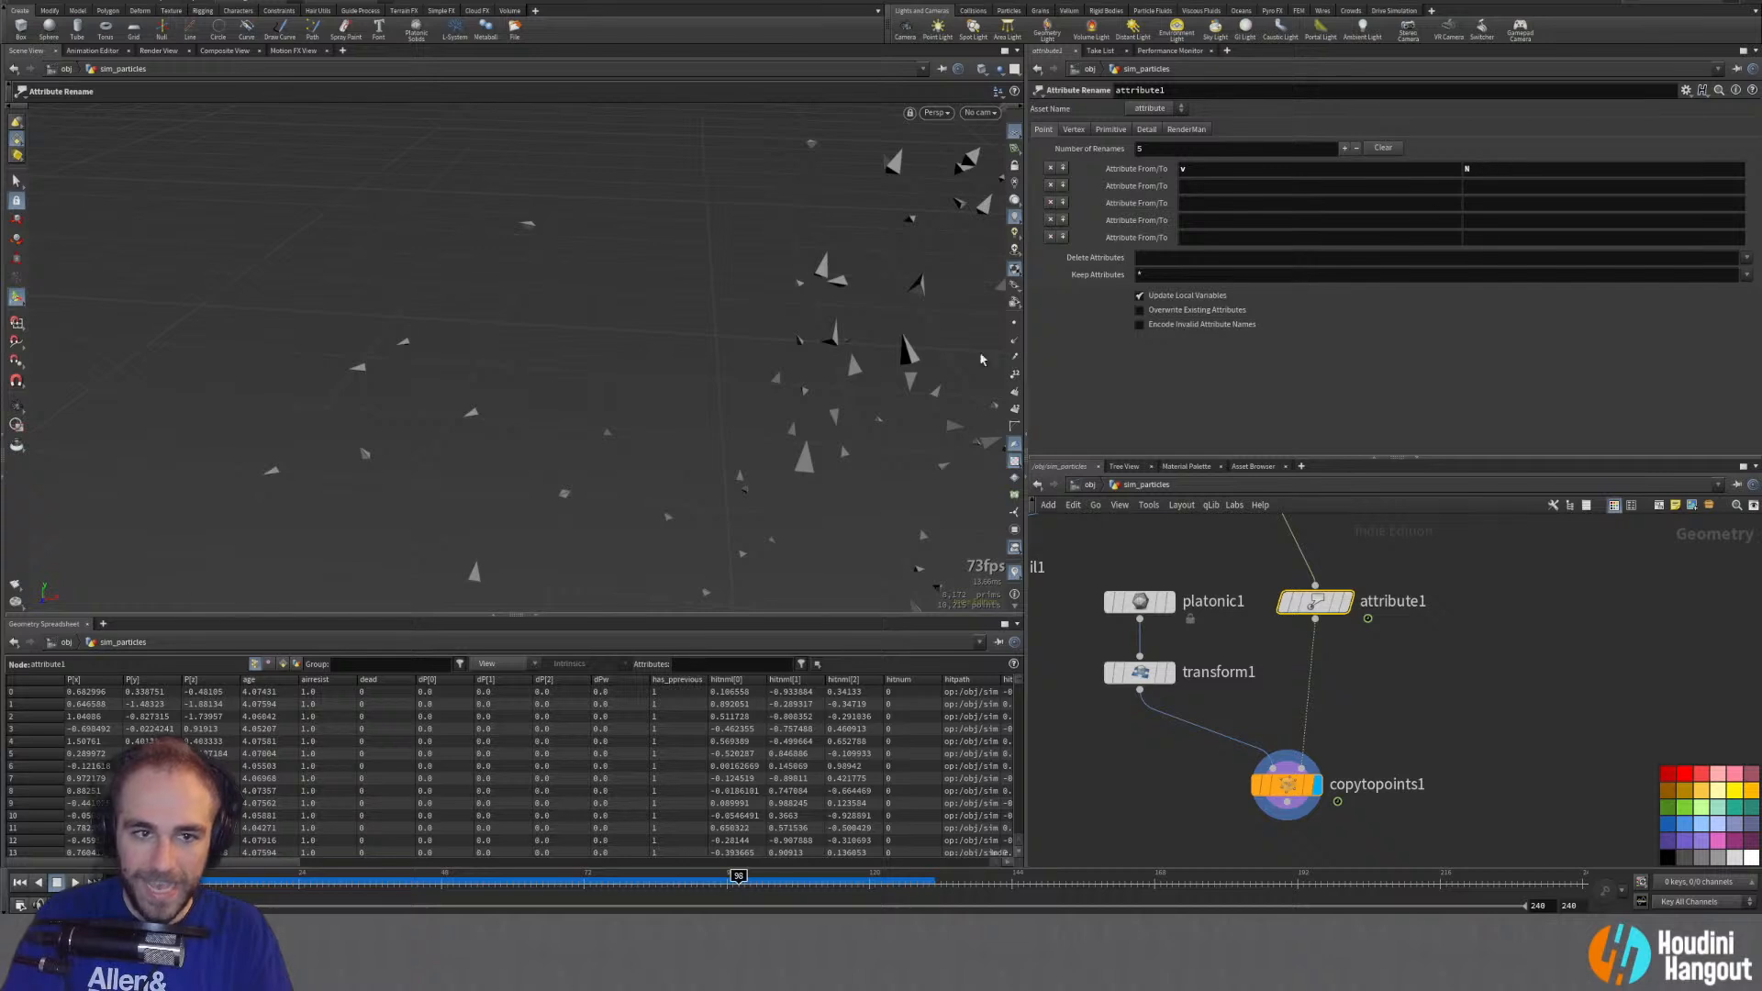
pyautogui.keyDown('alt'); pyautogui.moveTo(592, 264); pyautogui.dragTo(883, 434); pyautogui.keyUp('alt')
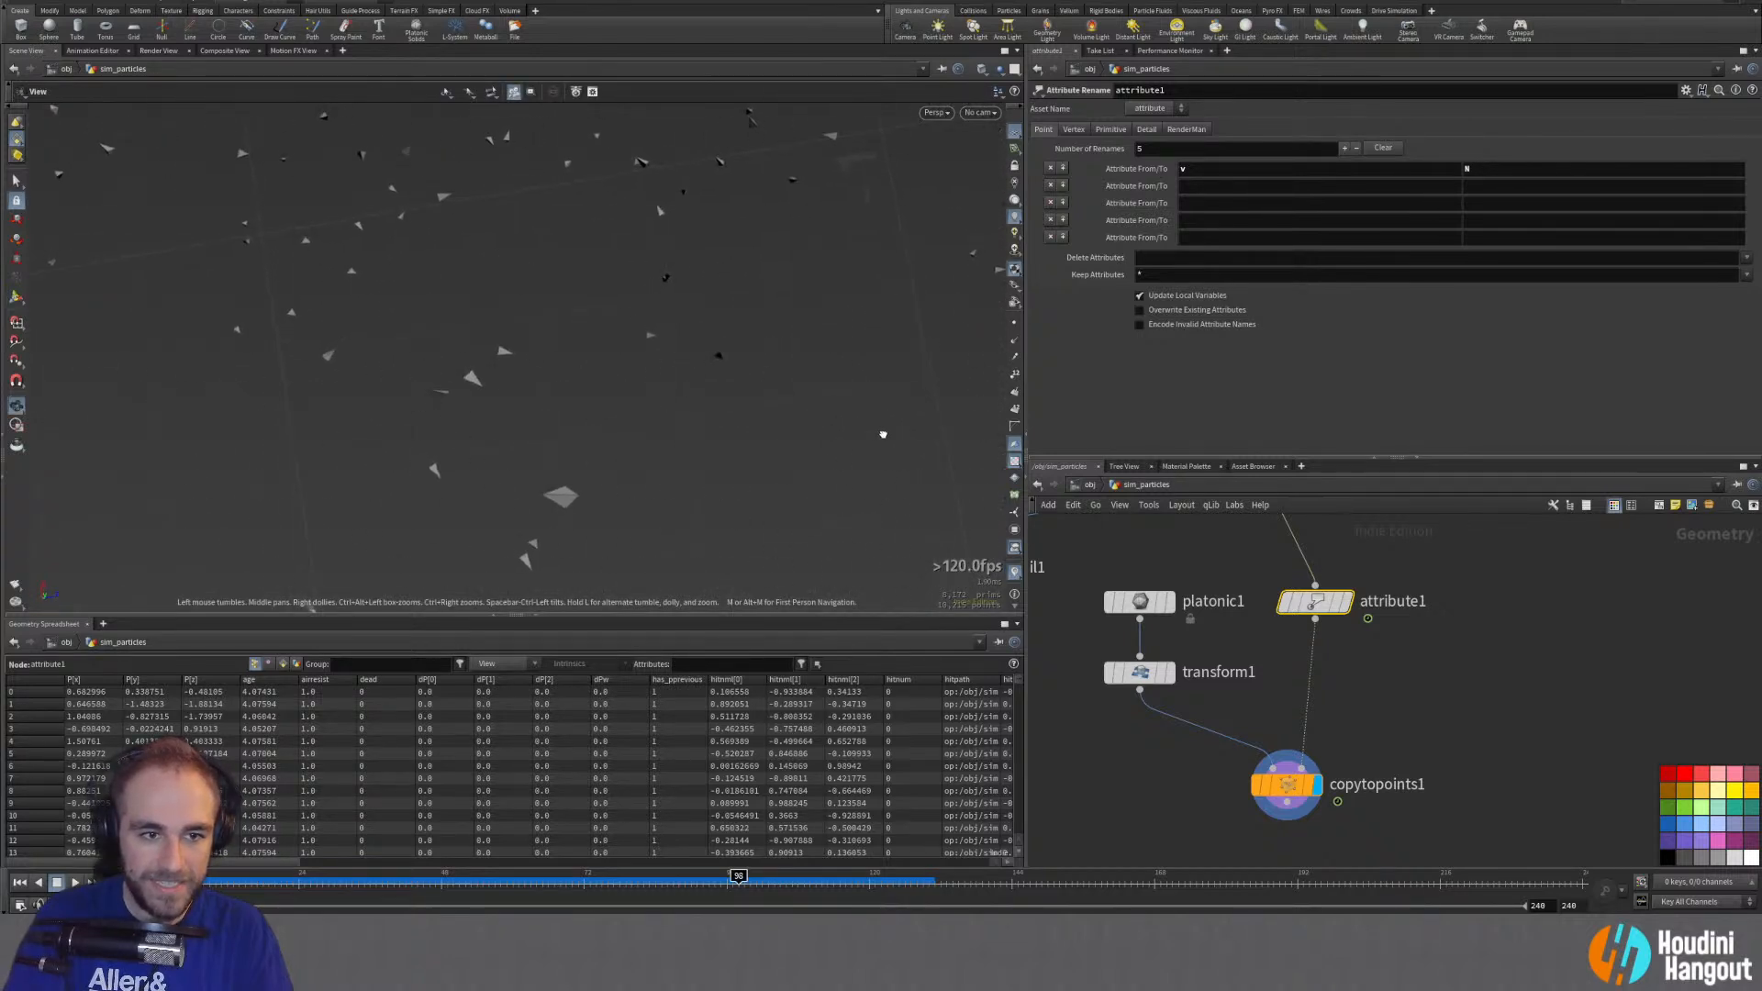
pyautogui.click(1347, 602)
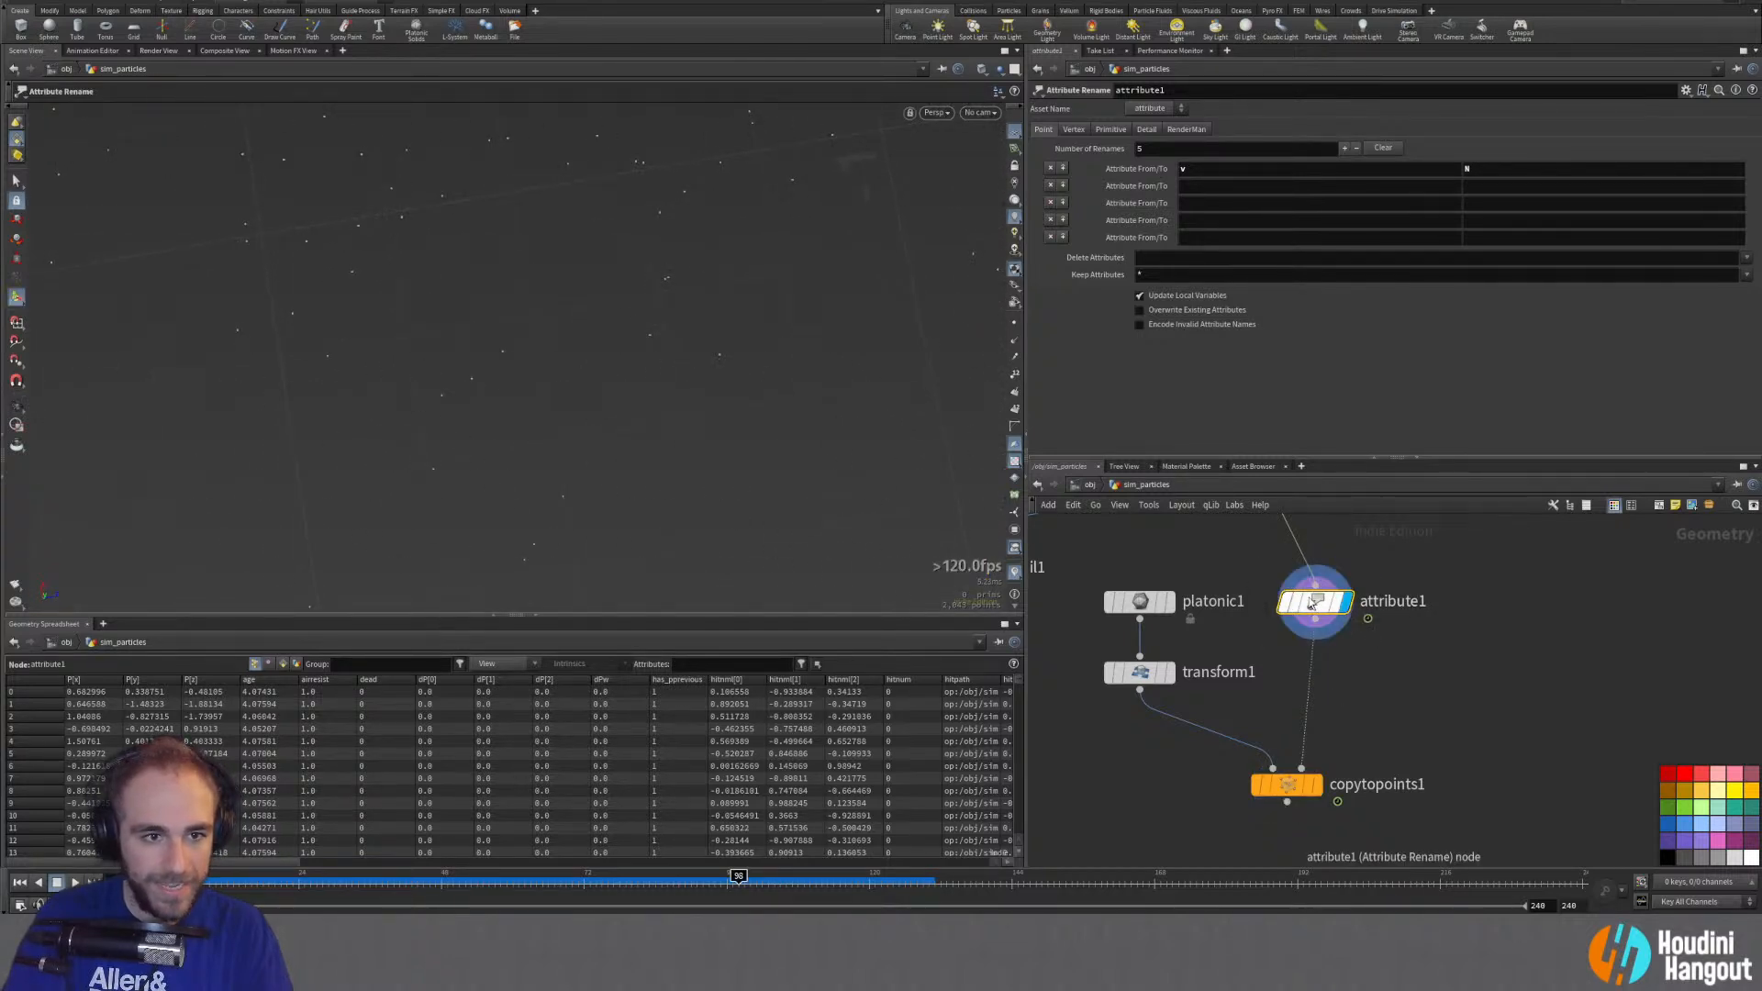
pyautogui.click(1015, 342)
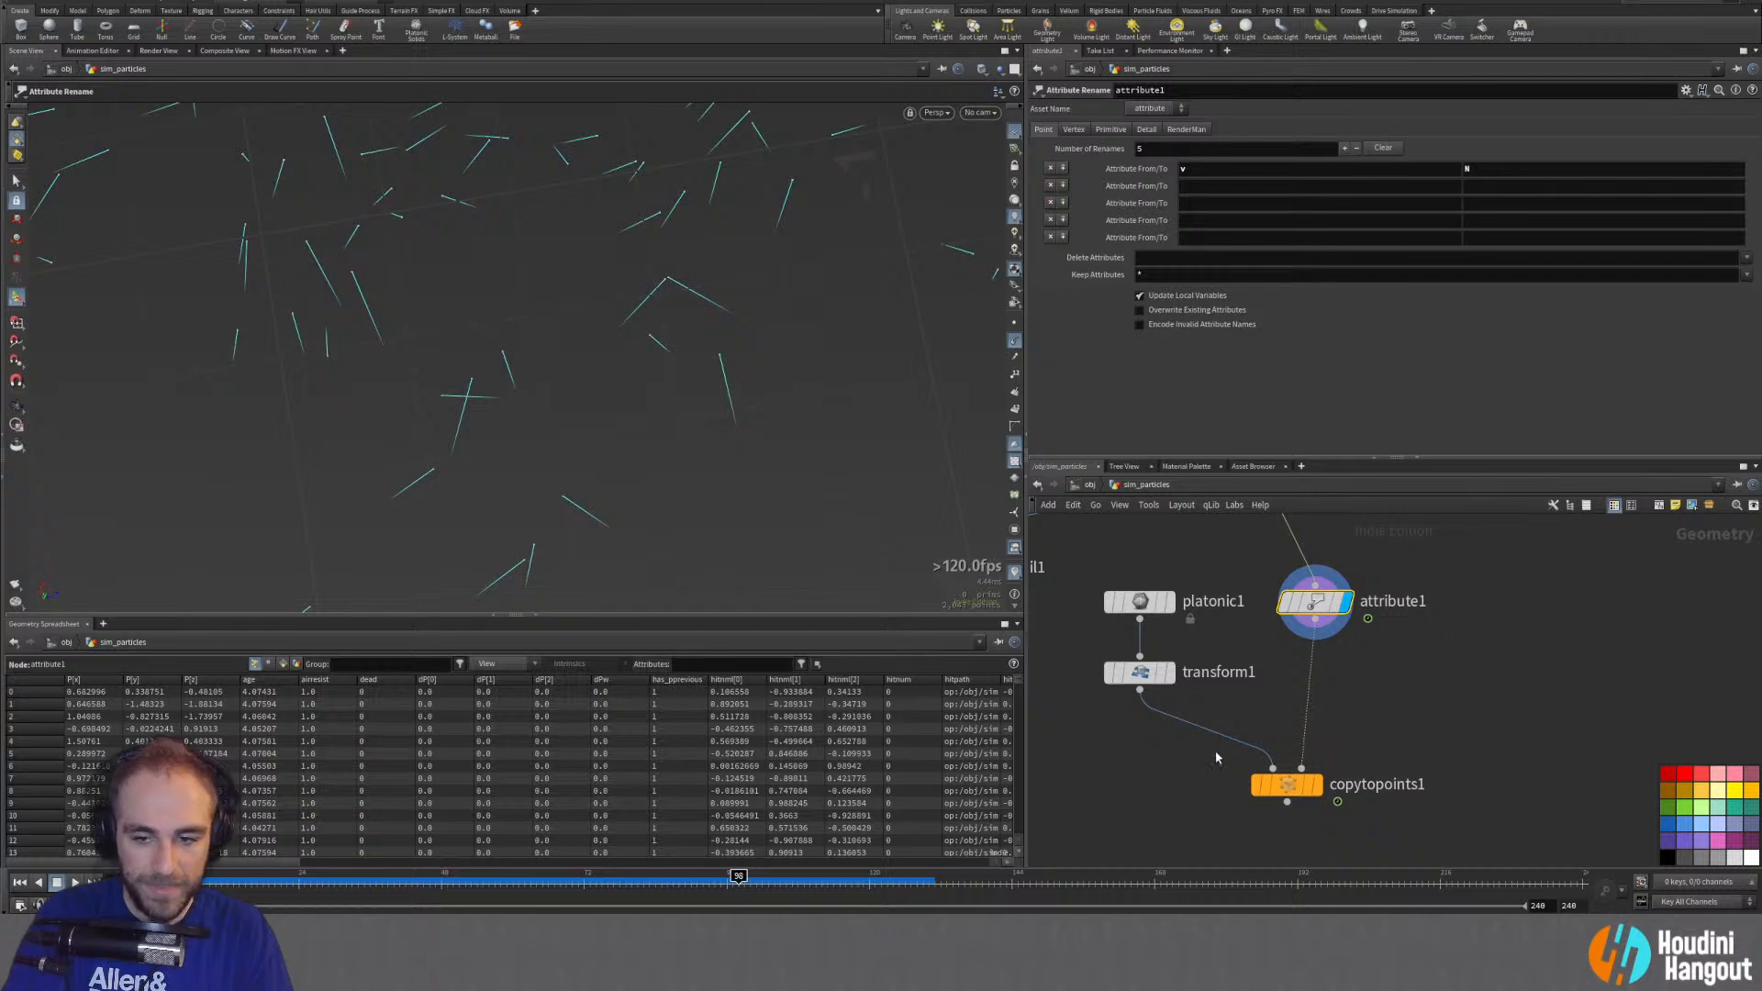
pyautogui.click(1318, 785)
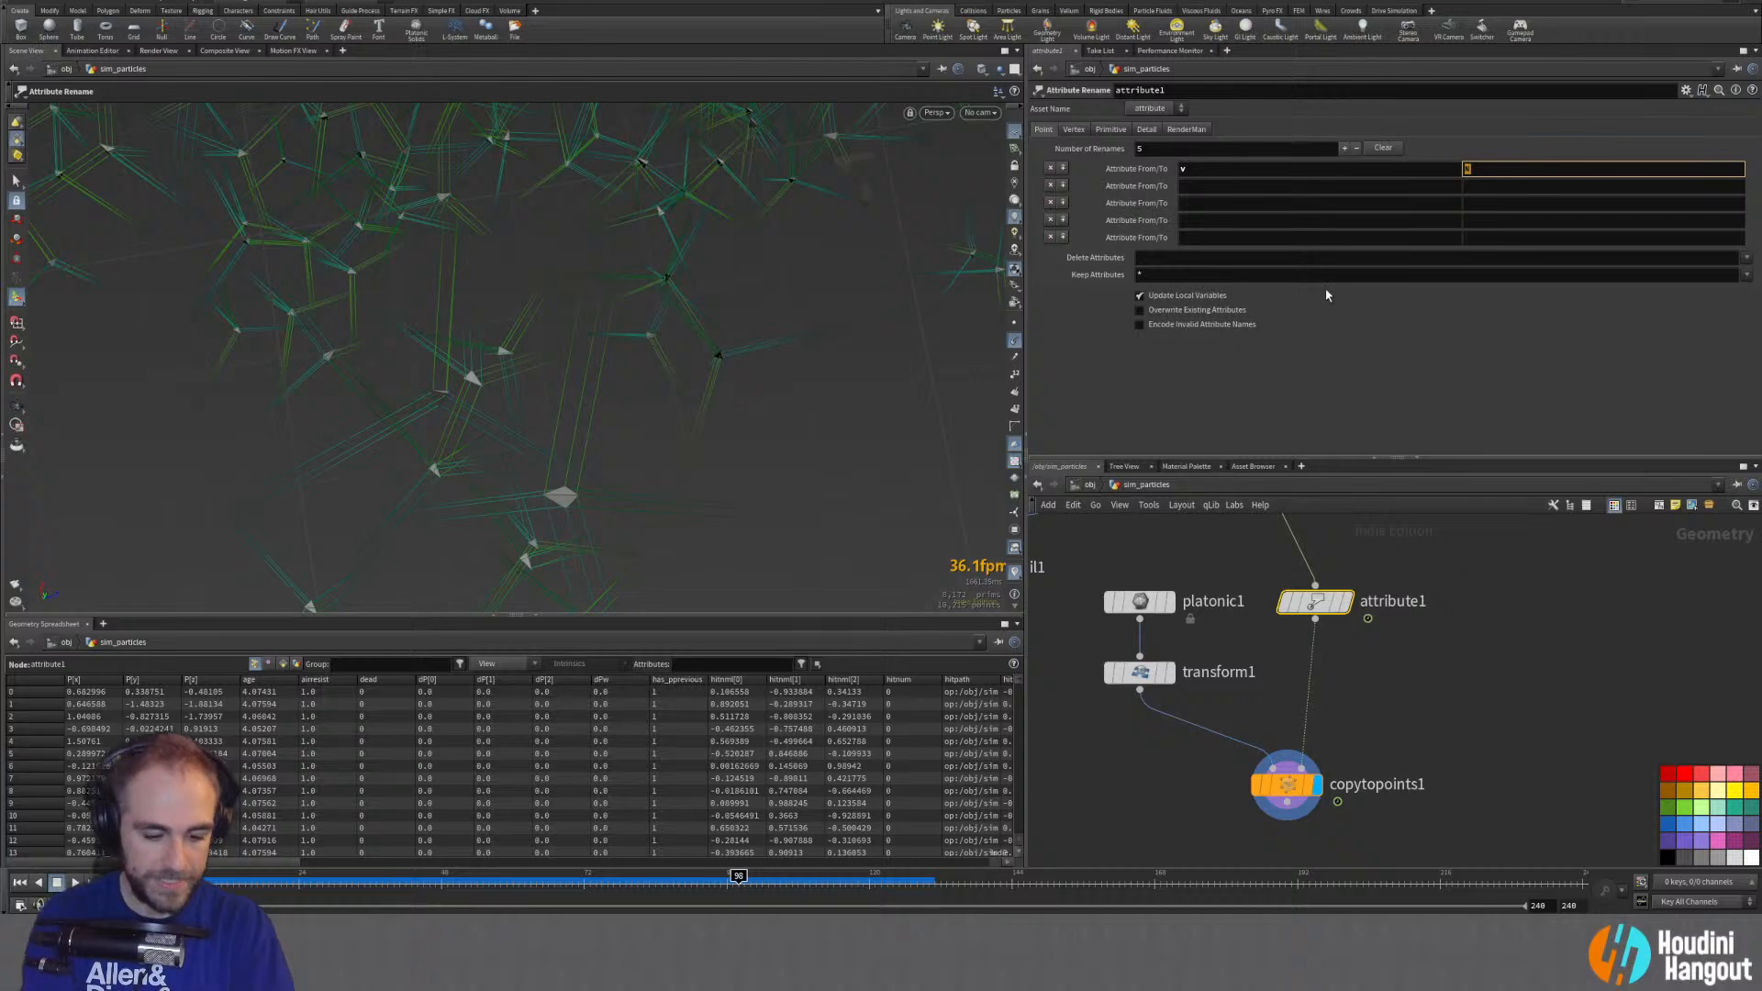
# Step: Try renaming v to up instead in attribute1, and check the copies' orientation along the timeline
pyautogui.press('Return')
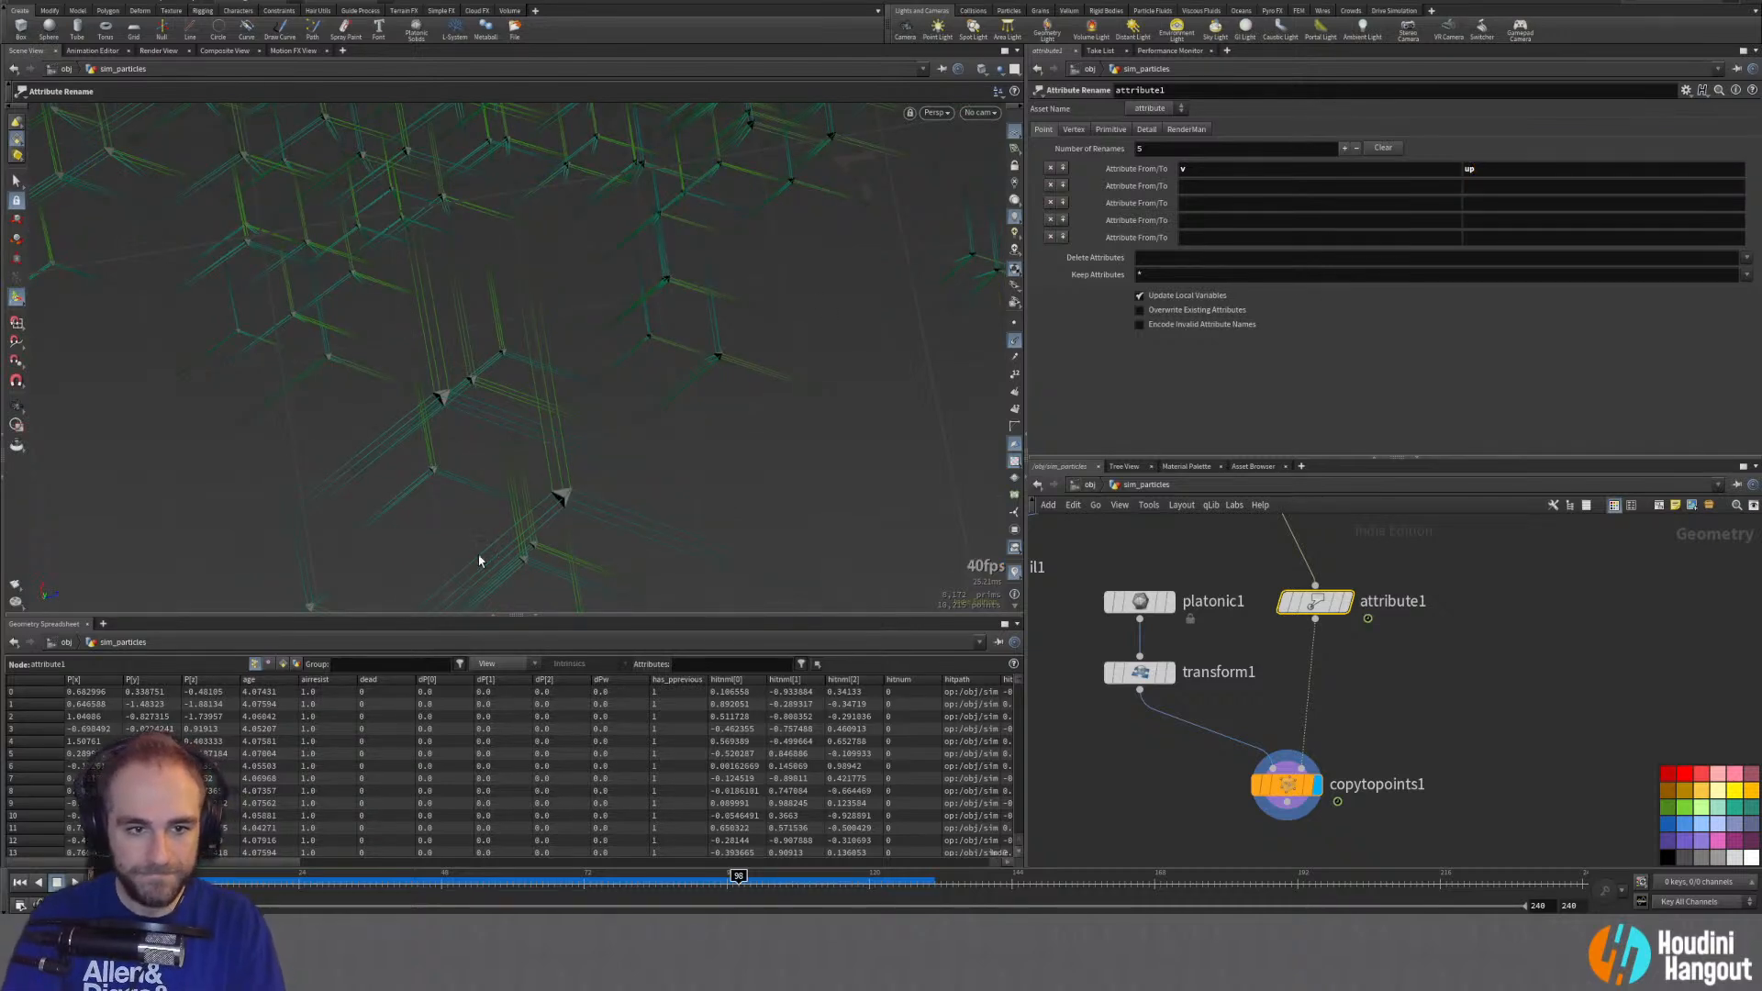
pyautogui.press('Escape')
pyautogui.moveTo(479, 560); pyautogui.dragTo(811, 371)
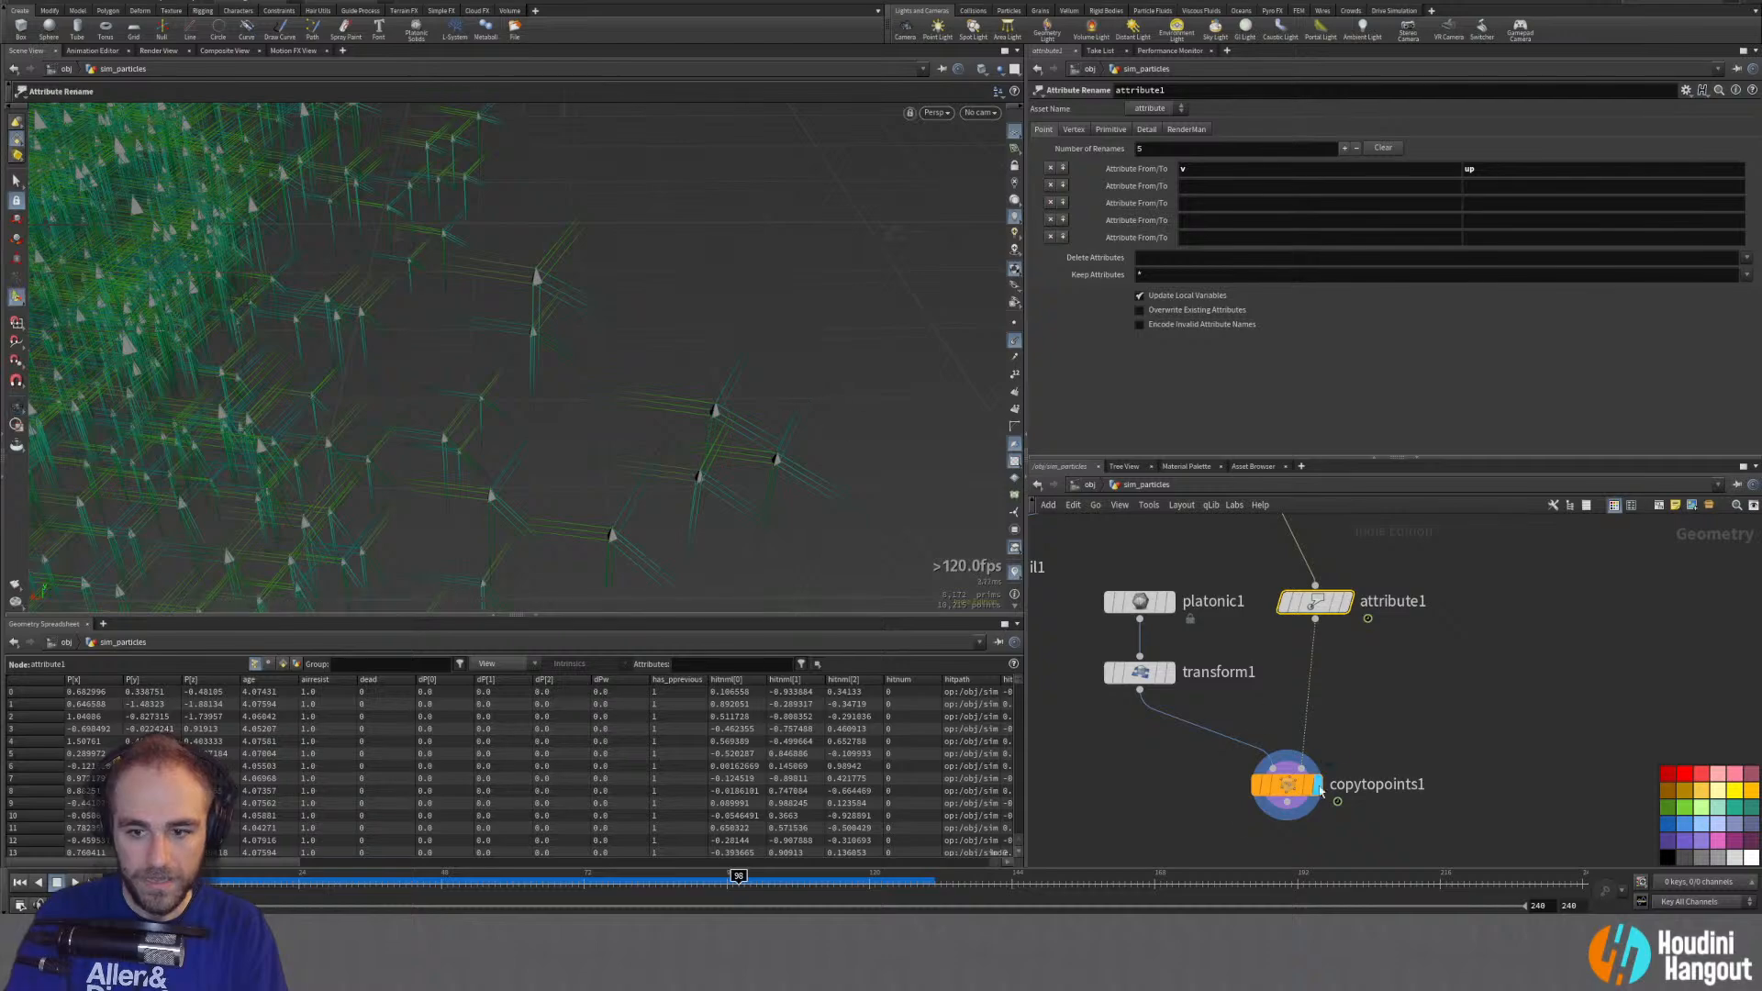
pyautogui.click(1284, 790)
pyautogui.moveTo(275, 880); pyautogui.dragTo(420, 910)
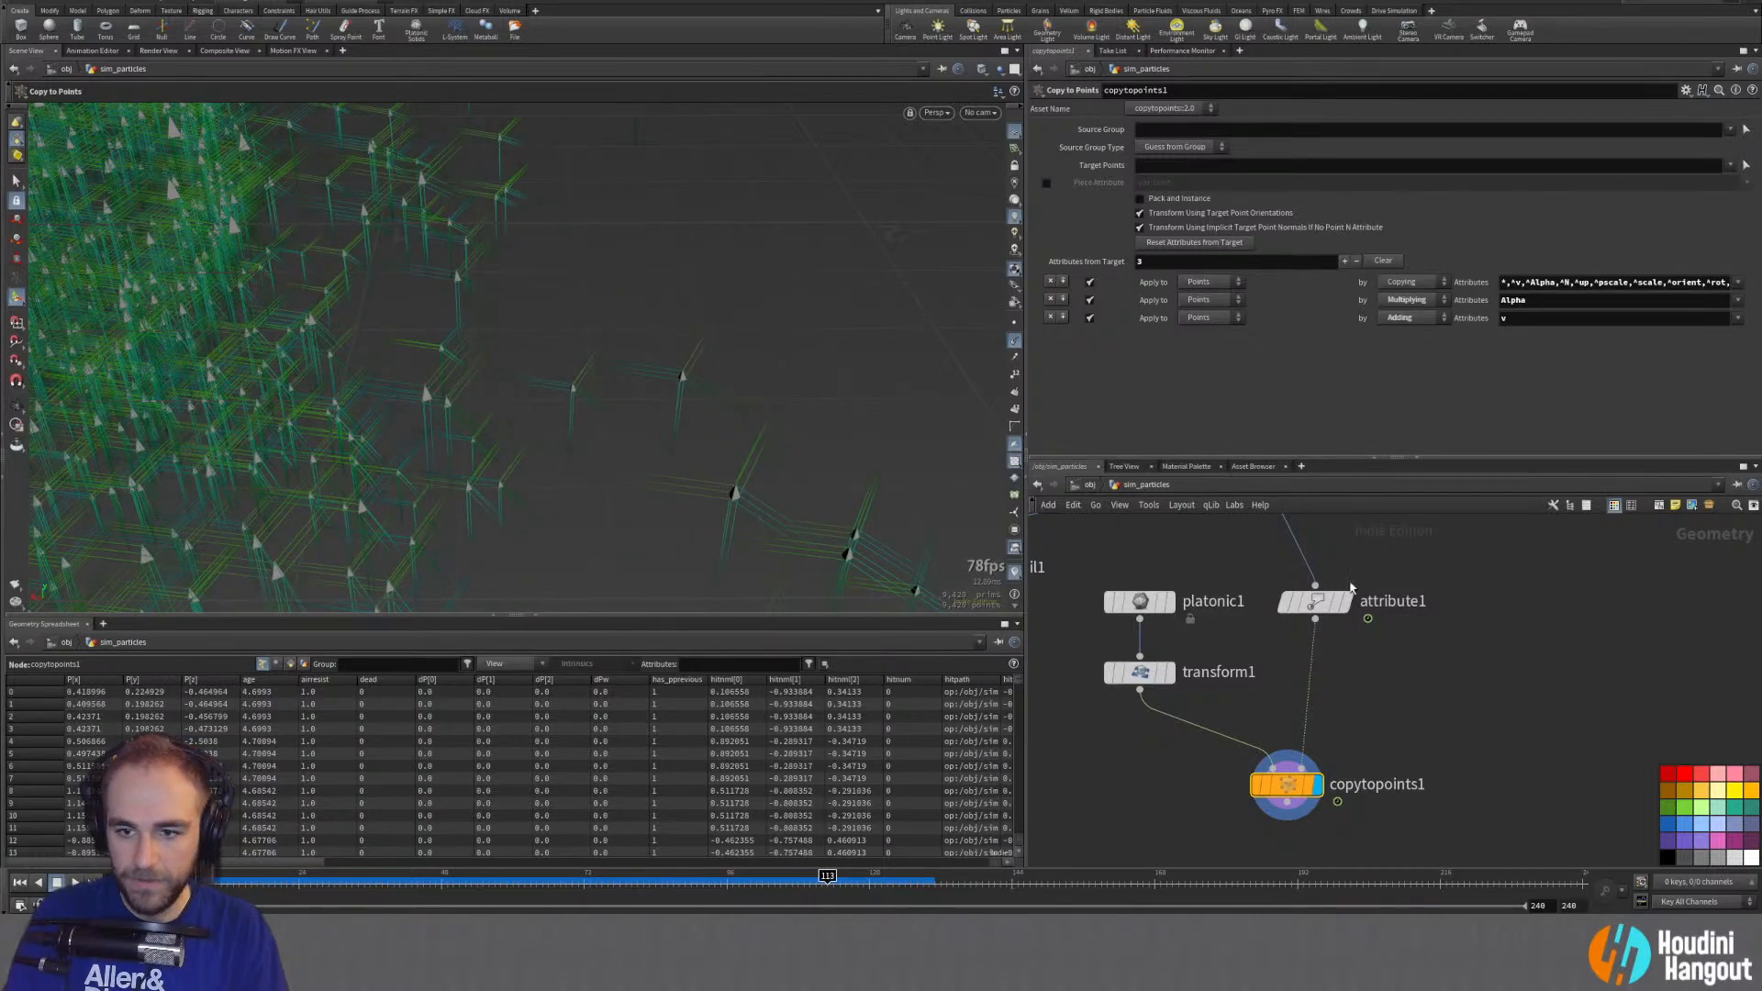
# Step: Set attribute1's first point rename back to v to N and check the copies' normals up close
pyautogui.click(1313, 604)
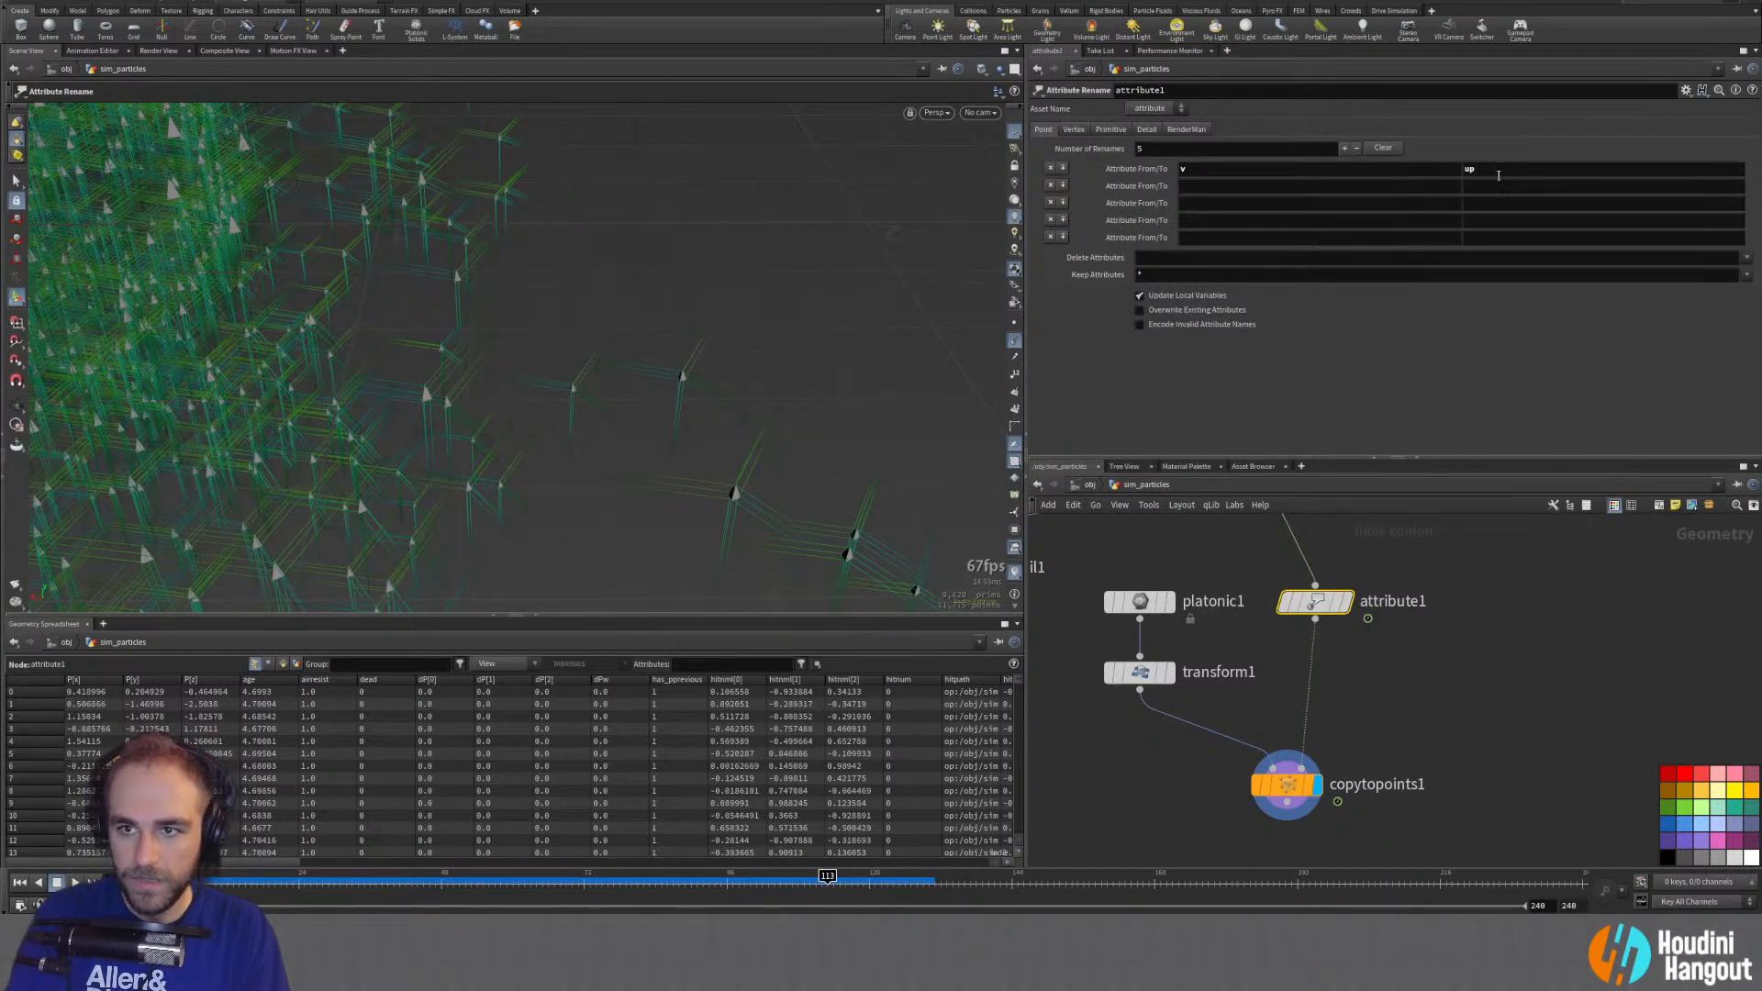
pyautogui.write('N')
pyautogui.press('Return')
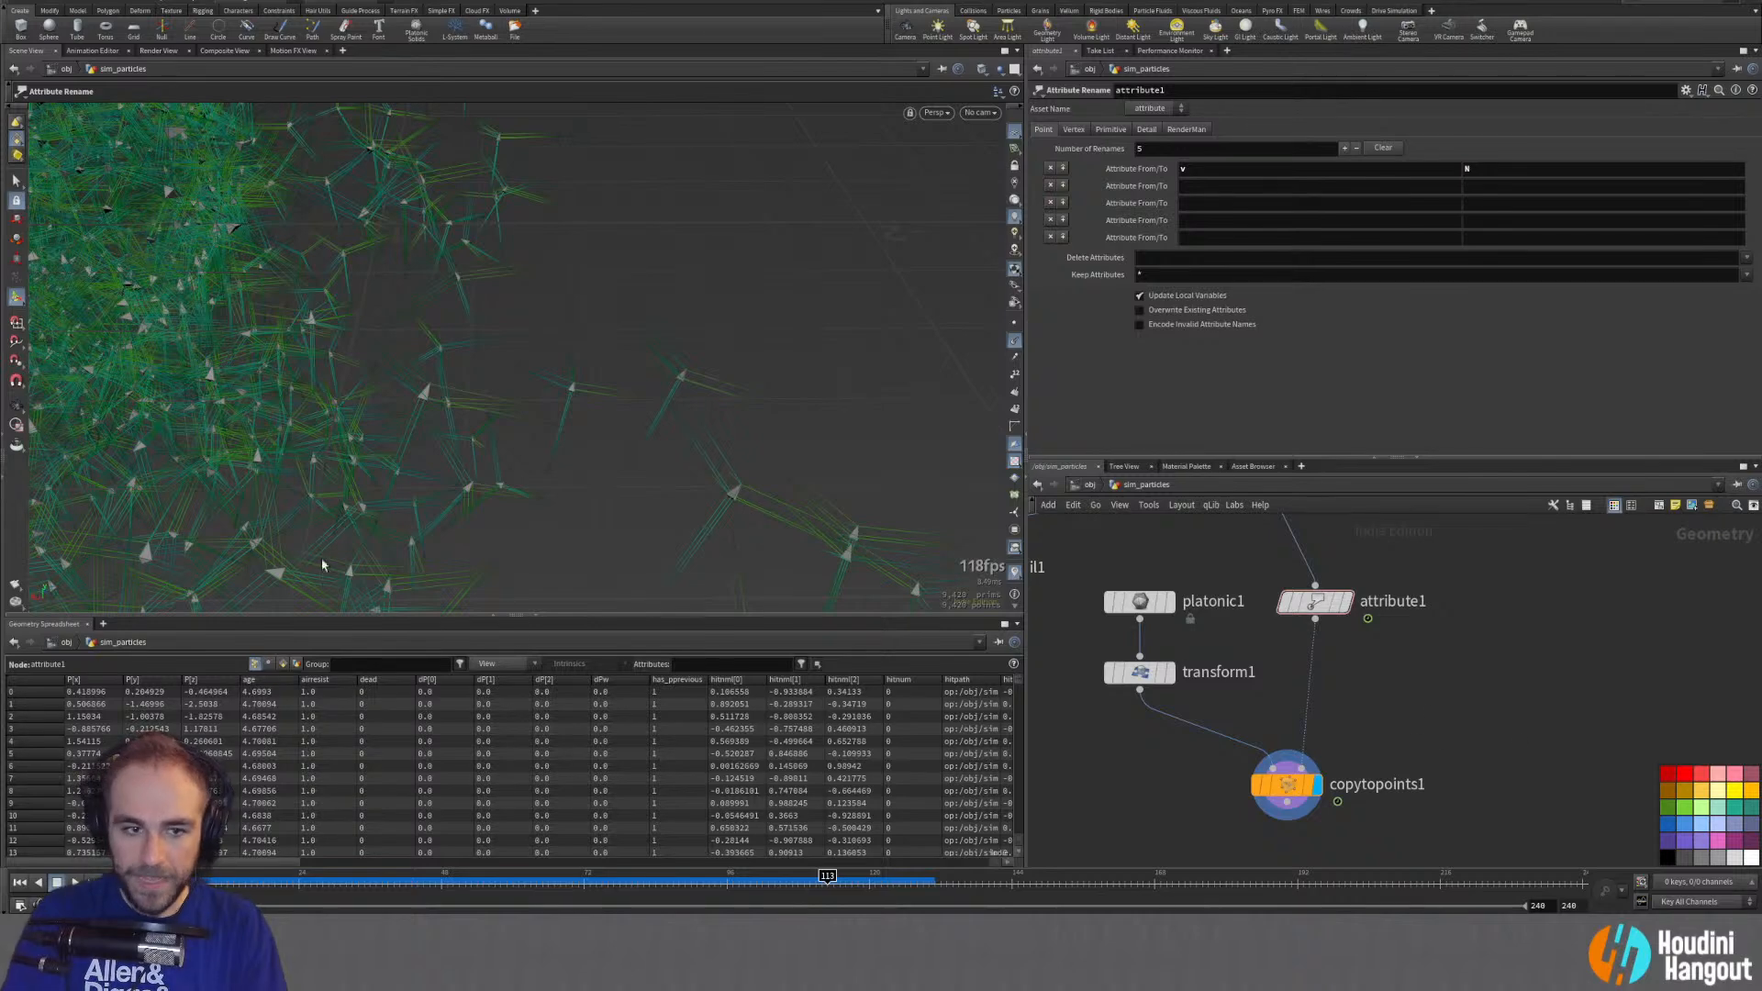
pyautogui.keyDown('alt'); pyautogui.moveTo(672, 363); pyautogui.dragTo(758, 356); pyautogui.keyUp('alt')
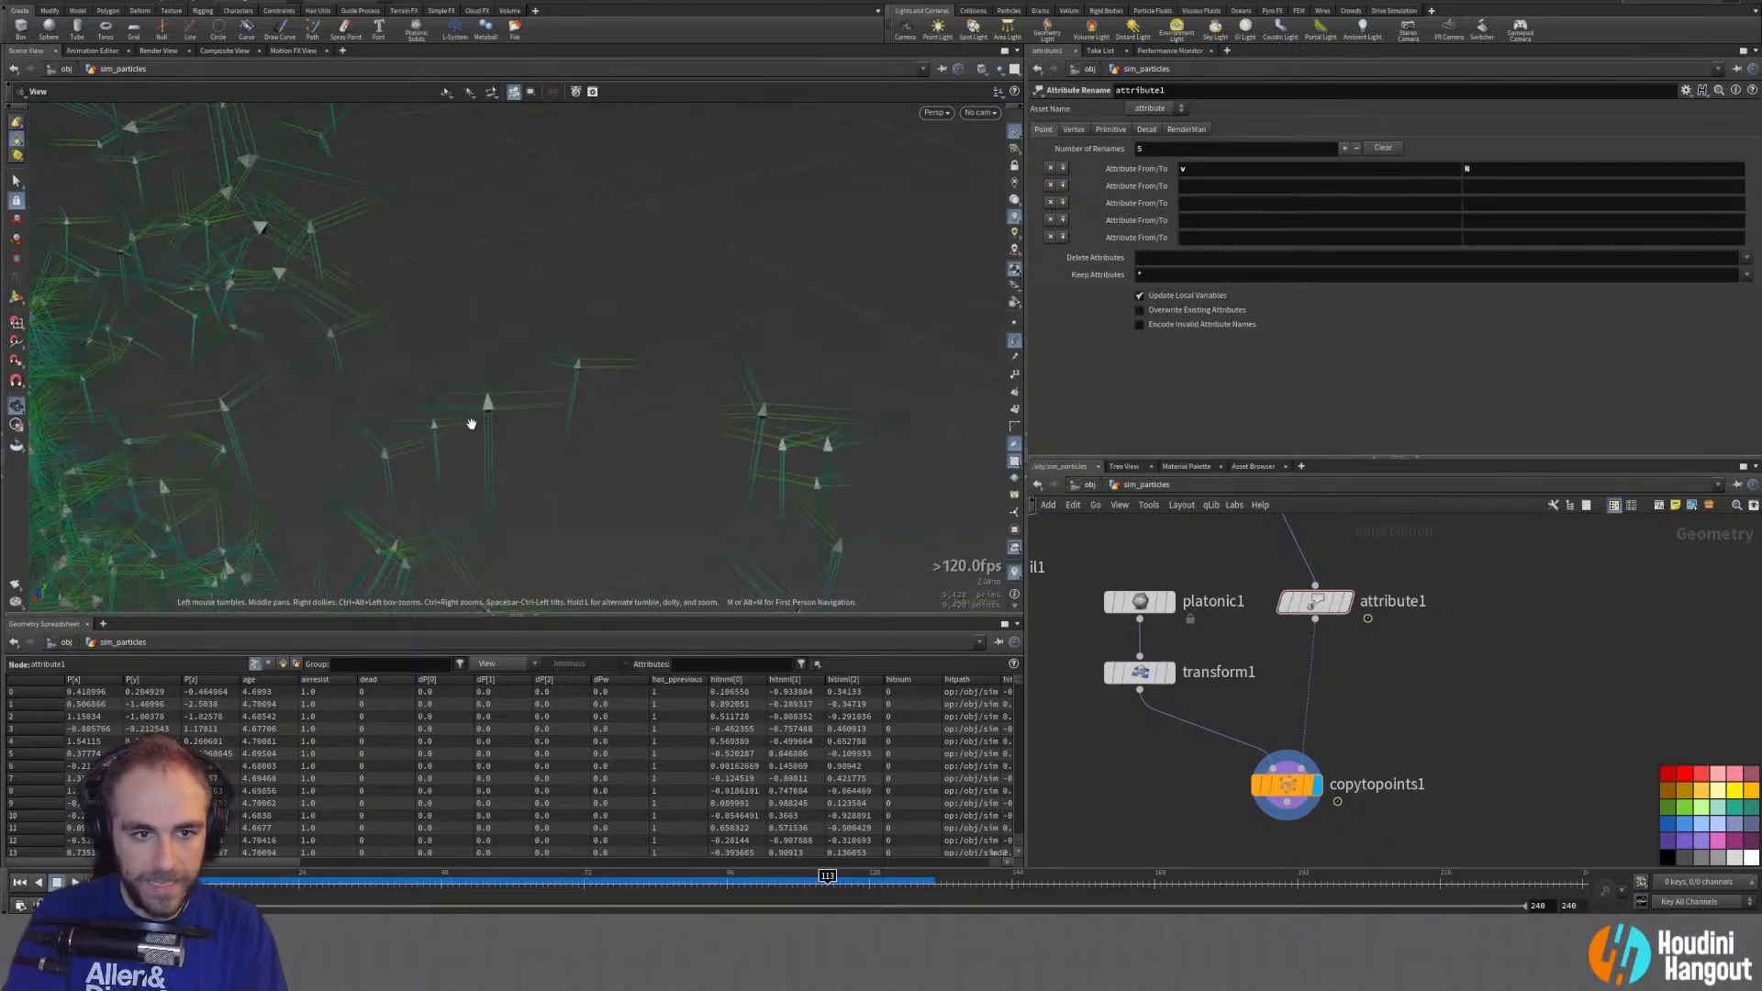
pyautogui.moveTo(471, 424)
pyautogui.mouseDown()
pyautogui.moveTo(669, 362)
pyautogui.moveTo(393, 423)
pyautogui.moveTo(488, 401)
pyautogui.moveTo(459, 402)
pyautogui.mouseUp()
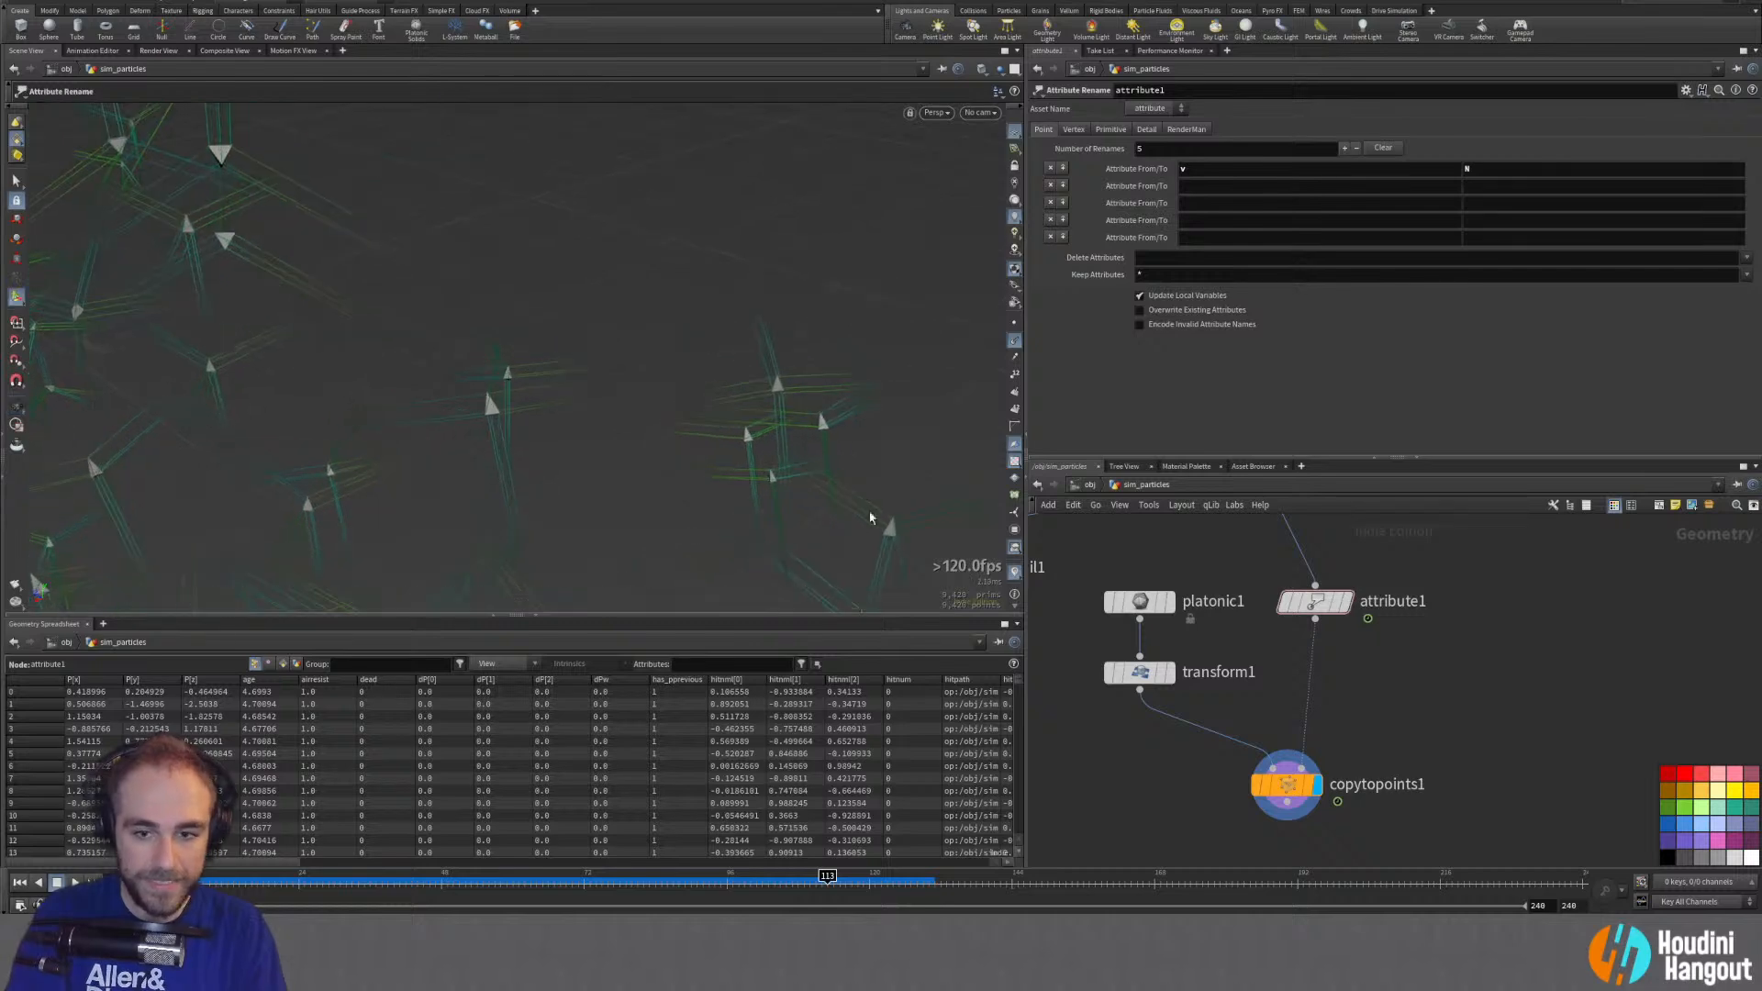
# Step: Rotate the tetrahedron 90 degrees around X in transform1
pyautogui.click(1139, 672)
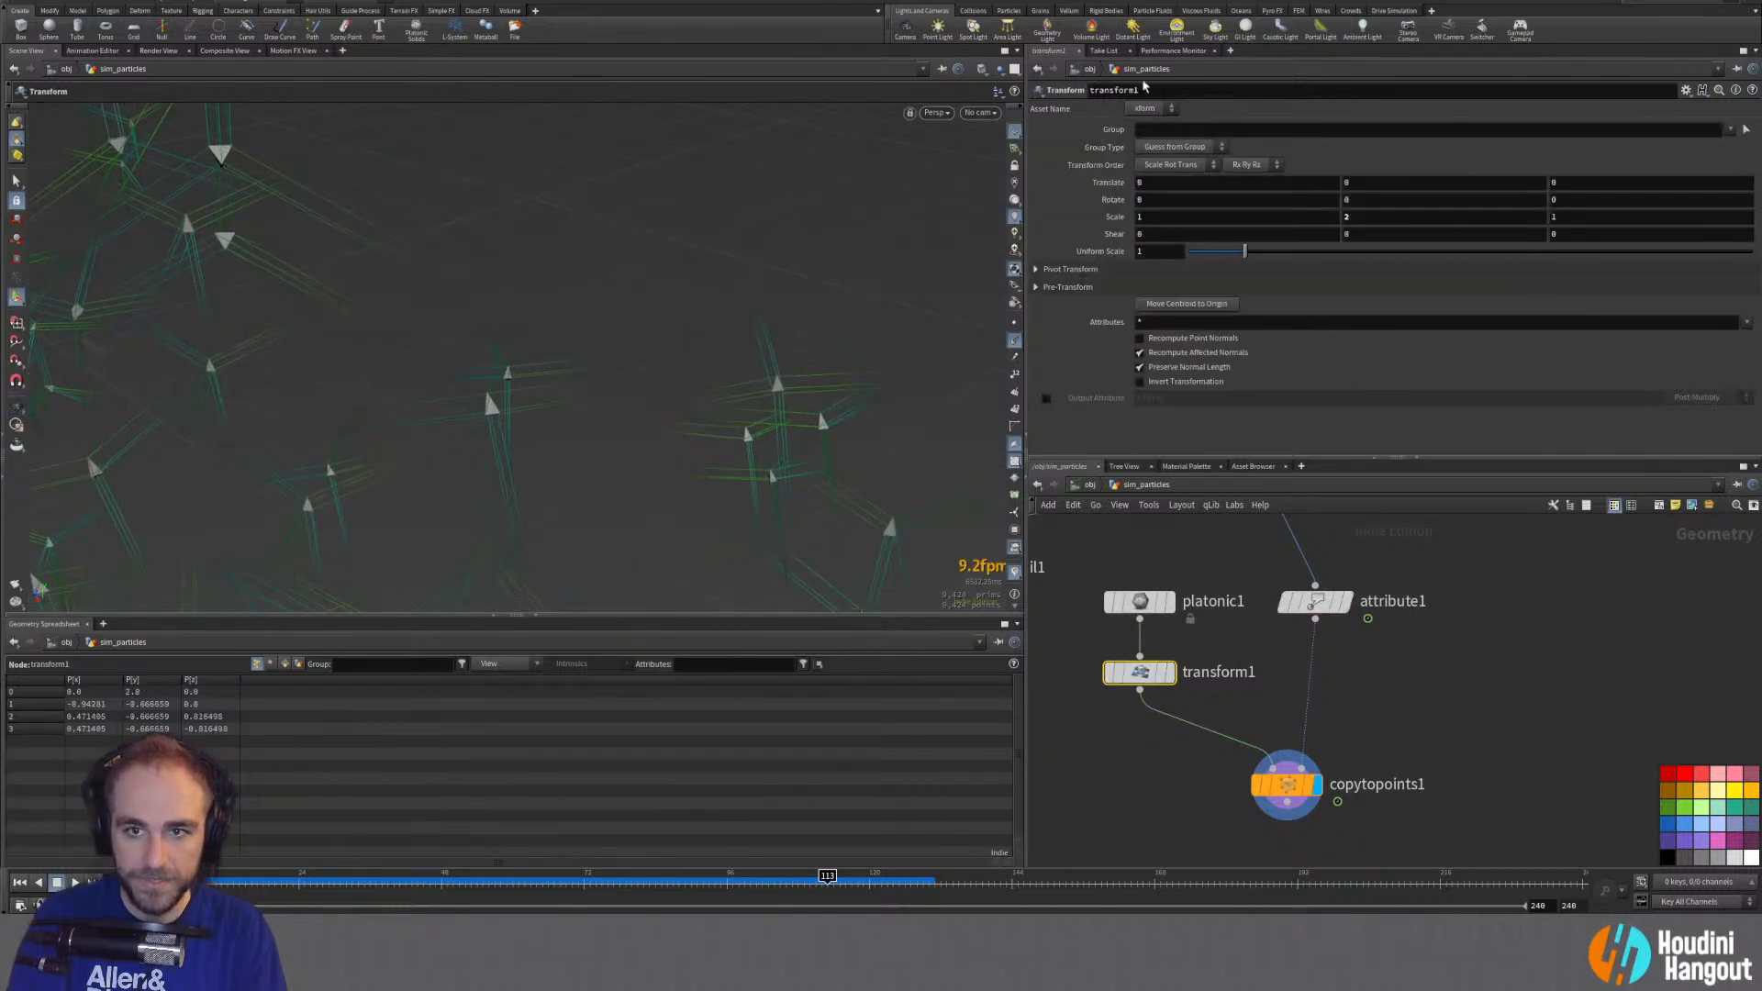
pyautogui.middleClick(1148, 201)
pyautogui.moveTo(1165, 146); pyautogui.dragTo(1220, 146, button='middle')
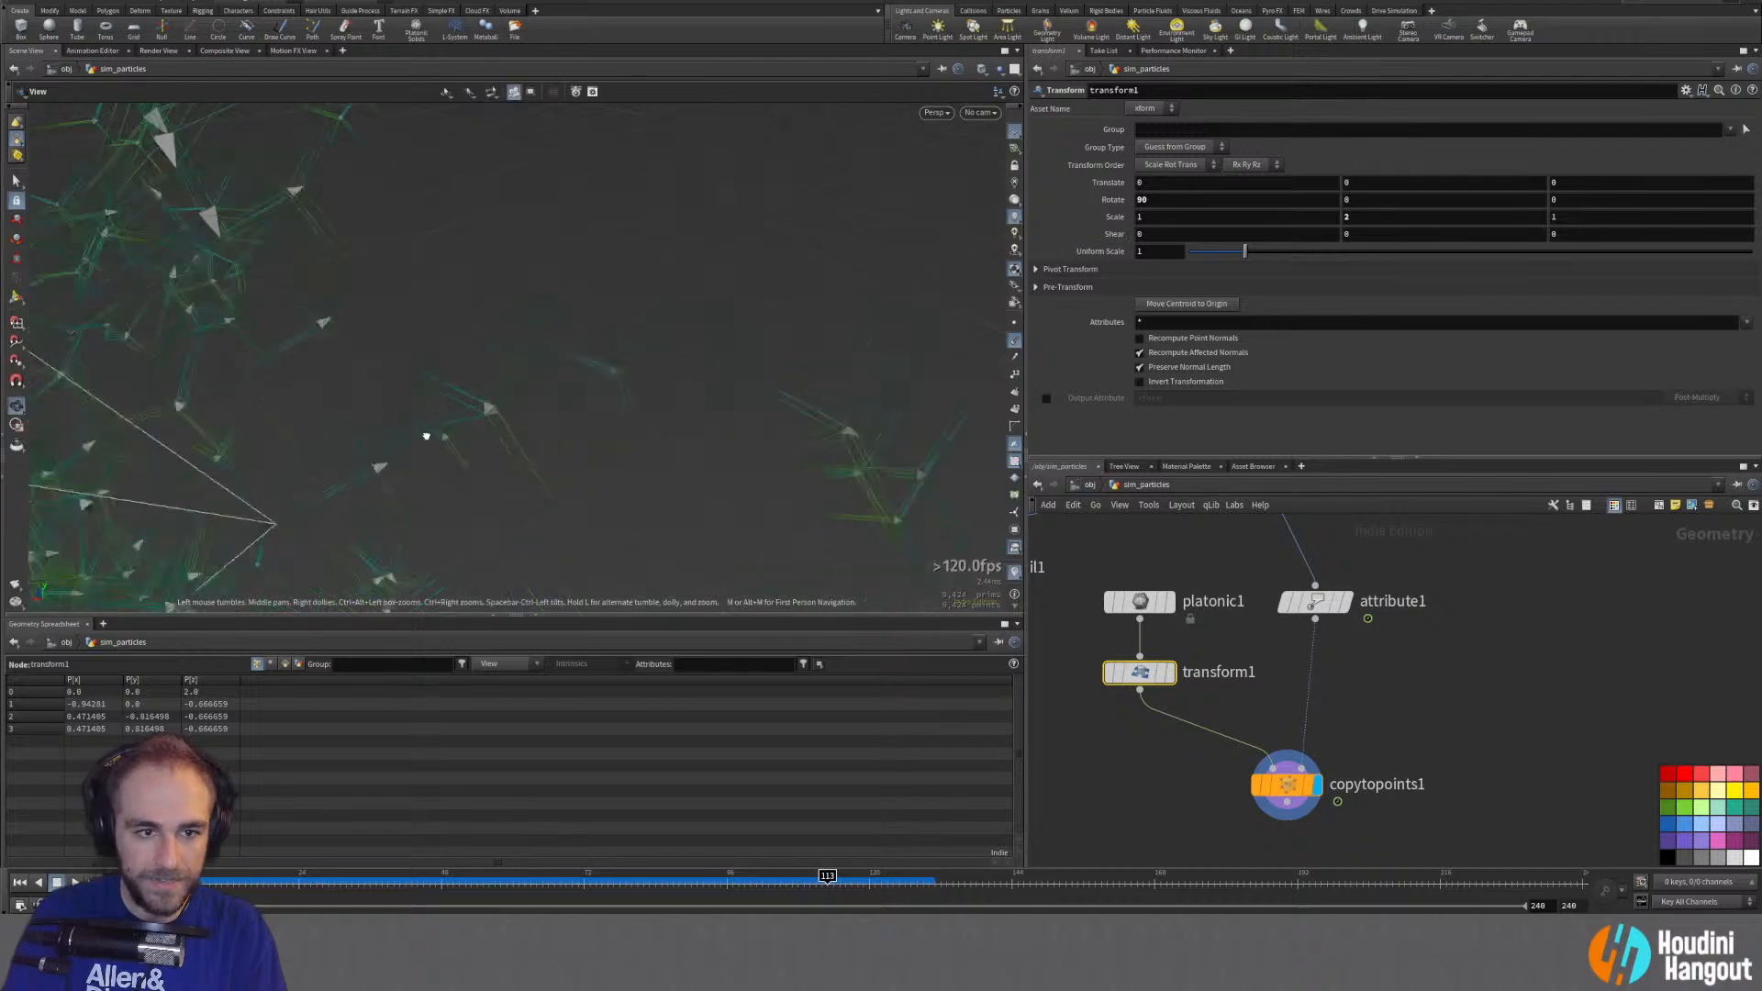
# Step: Hide the point normals and check how the rotated copies point along their motion across the timeline
pyautogui.moveTo(538, 884); pyautogui.dragTo(888, 898)
pyautogui.click(1015, 343)
pyautogui.keyDown('alt'); pyautogui.moveTo(775, 432); pyautogui.dragTo(209, 393); pyautogui.keyUp('alt')
pyautogui.press('Return')
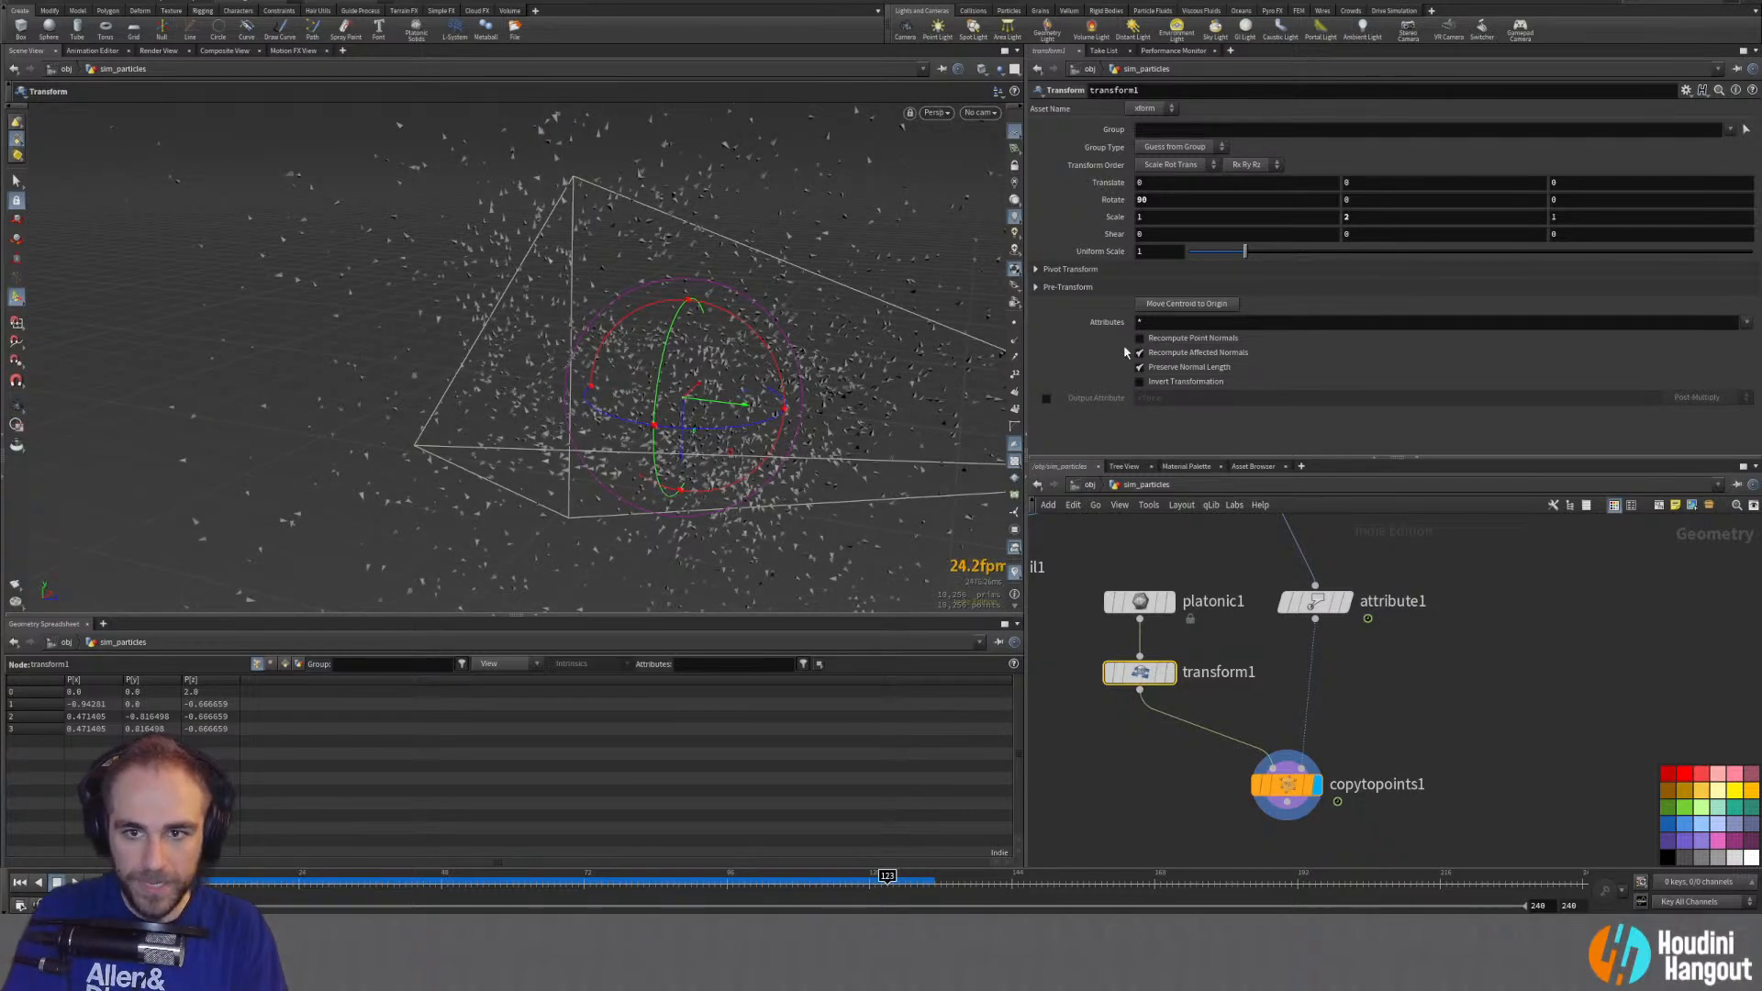
# Step: Set transform1's Uniform Scale to 2 and view the enlarged copies from several angles
pyautogui.moveTo(1245, 252); pyautogui.dragTo(1269, 262)
pyautogui.hotkey('ctrl', 'z')
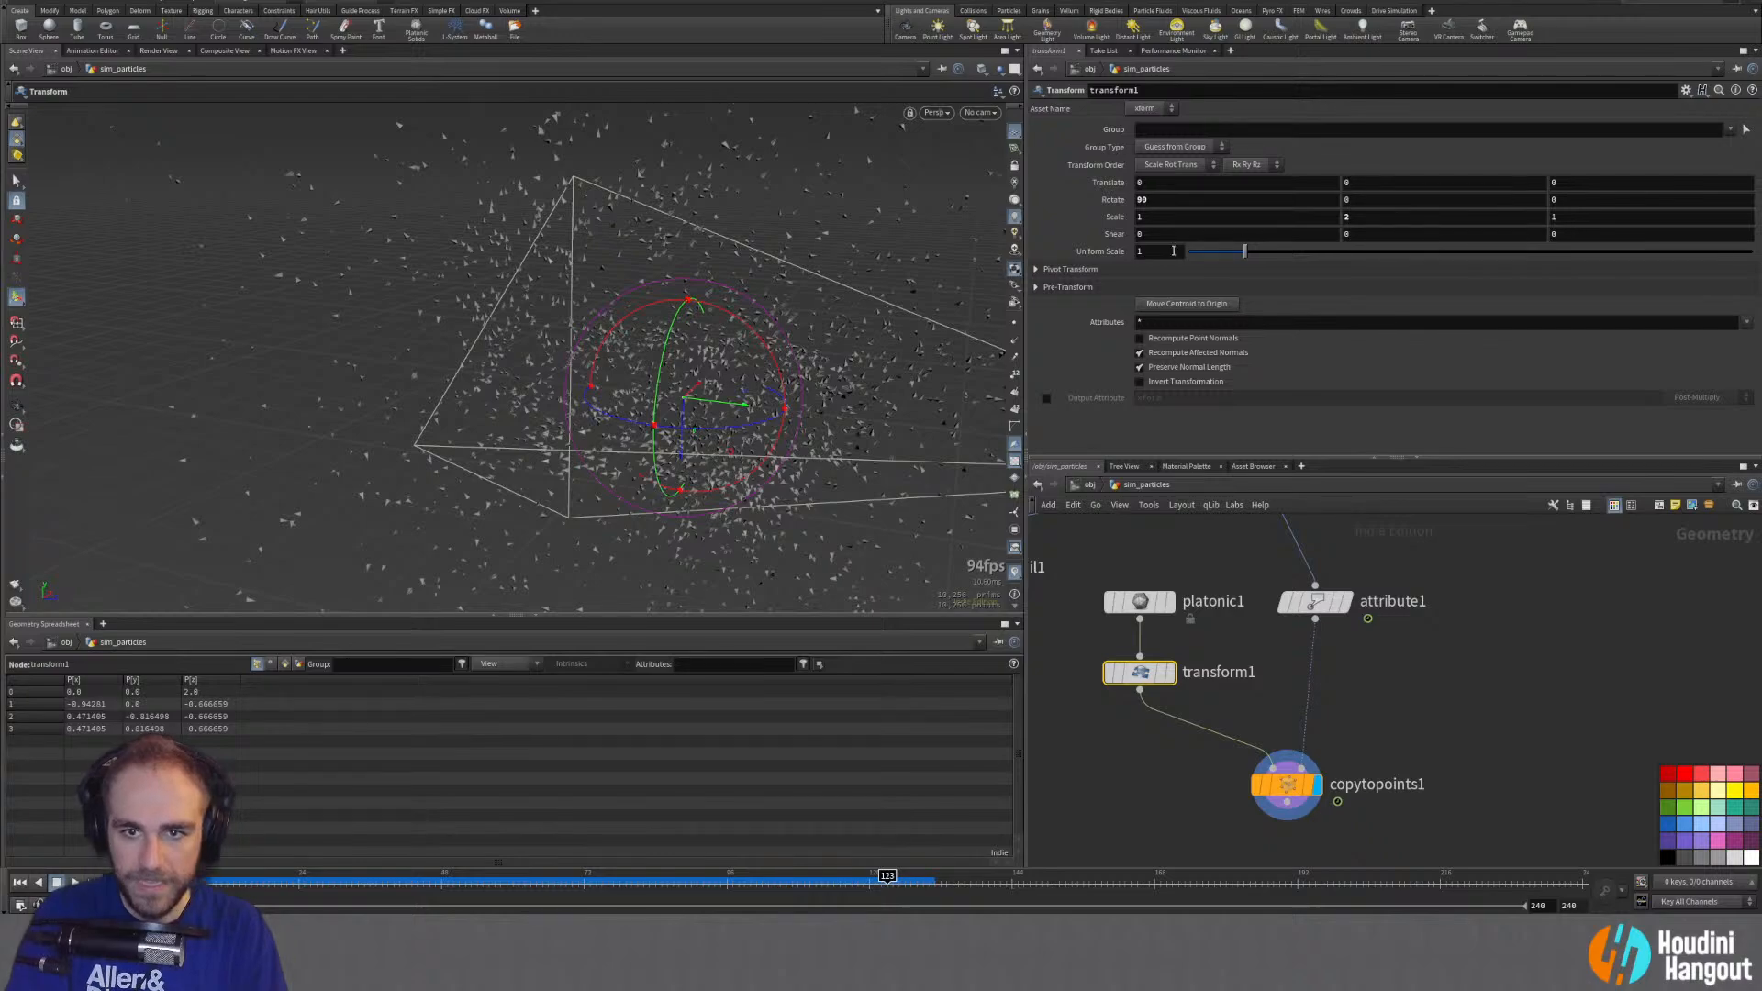
pyautogui.press('Return')
pyautogui.keyDown('alt'); pyautogui.moveTo(849, 395); pyautogui.dragTo(496, 341); pyautogui.keyUp('alt')
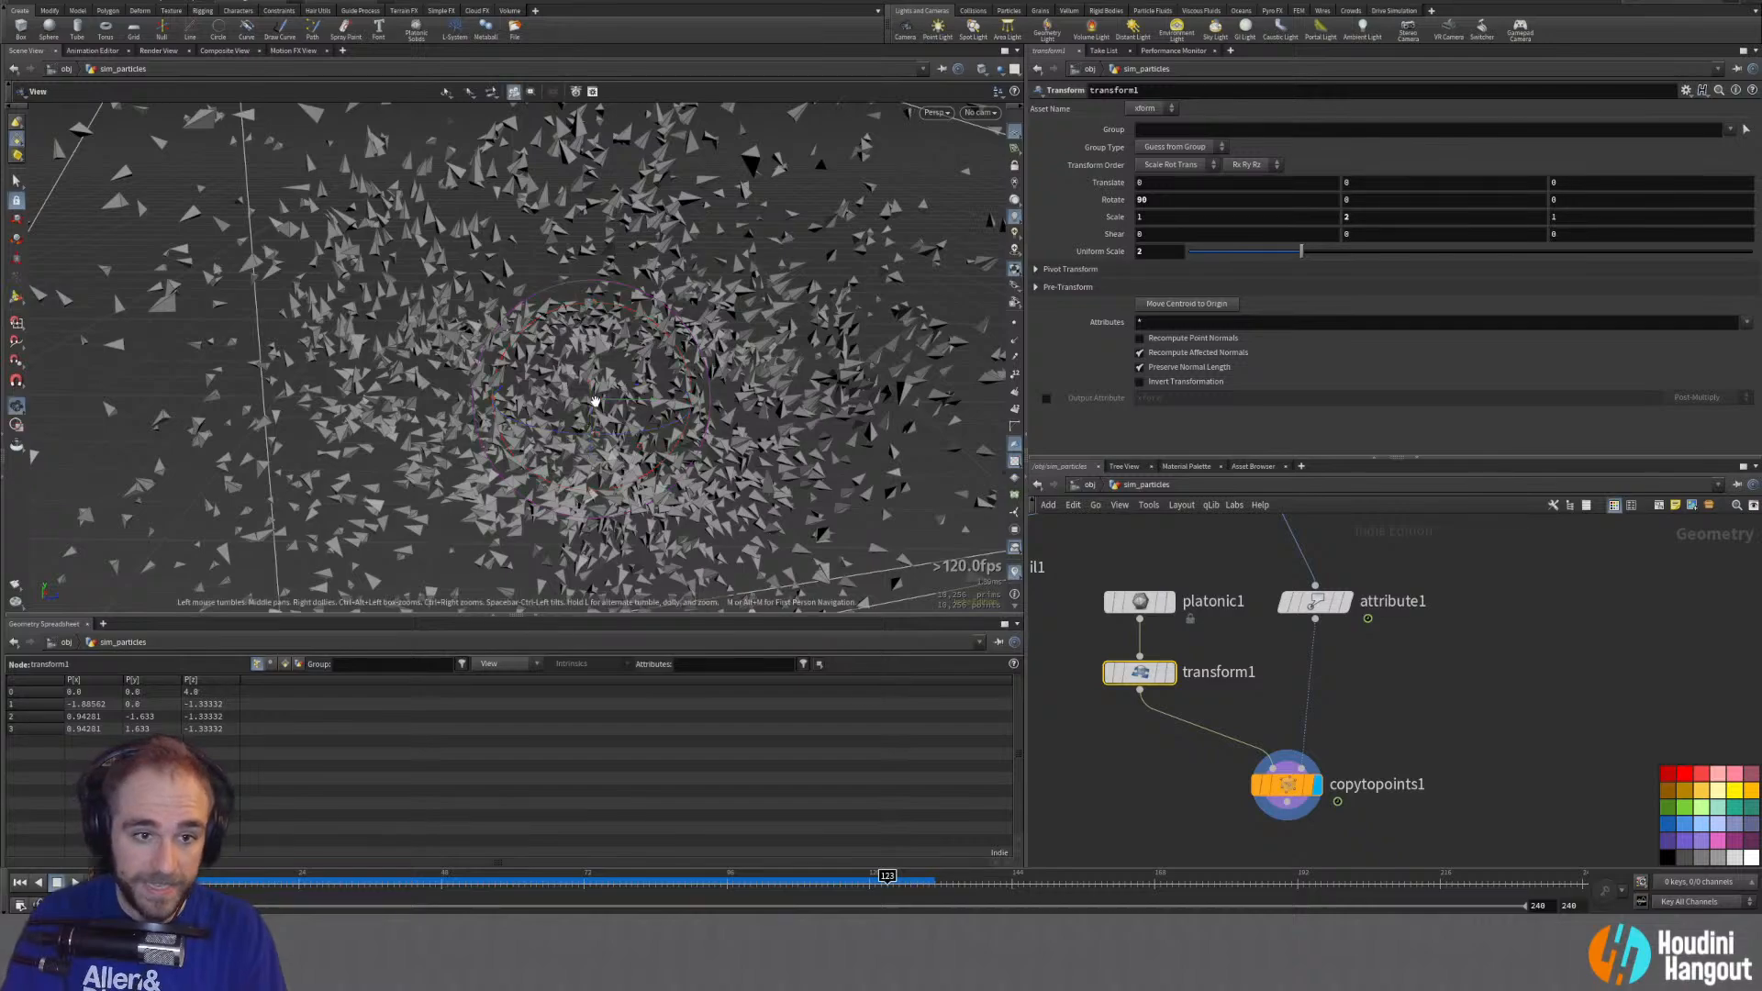
pyautogui.keyDown('alt'); pyautogui.moveTo(597, 401); pyautogui.dragTo(728, 341); pyautogui.keyUp('alt')
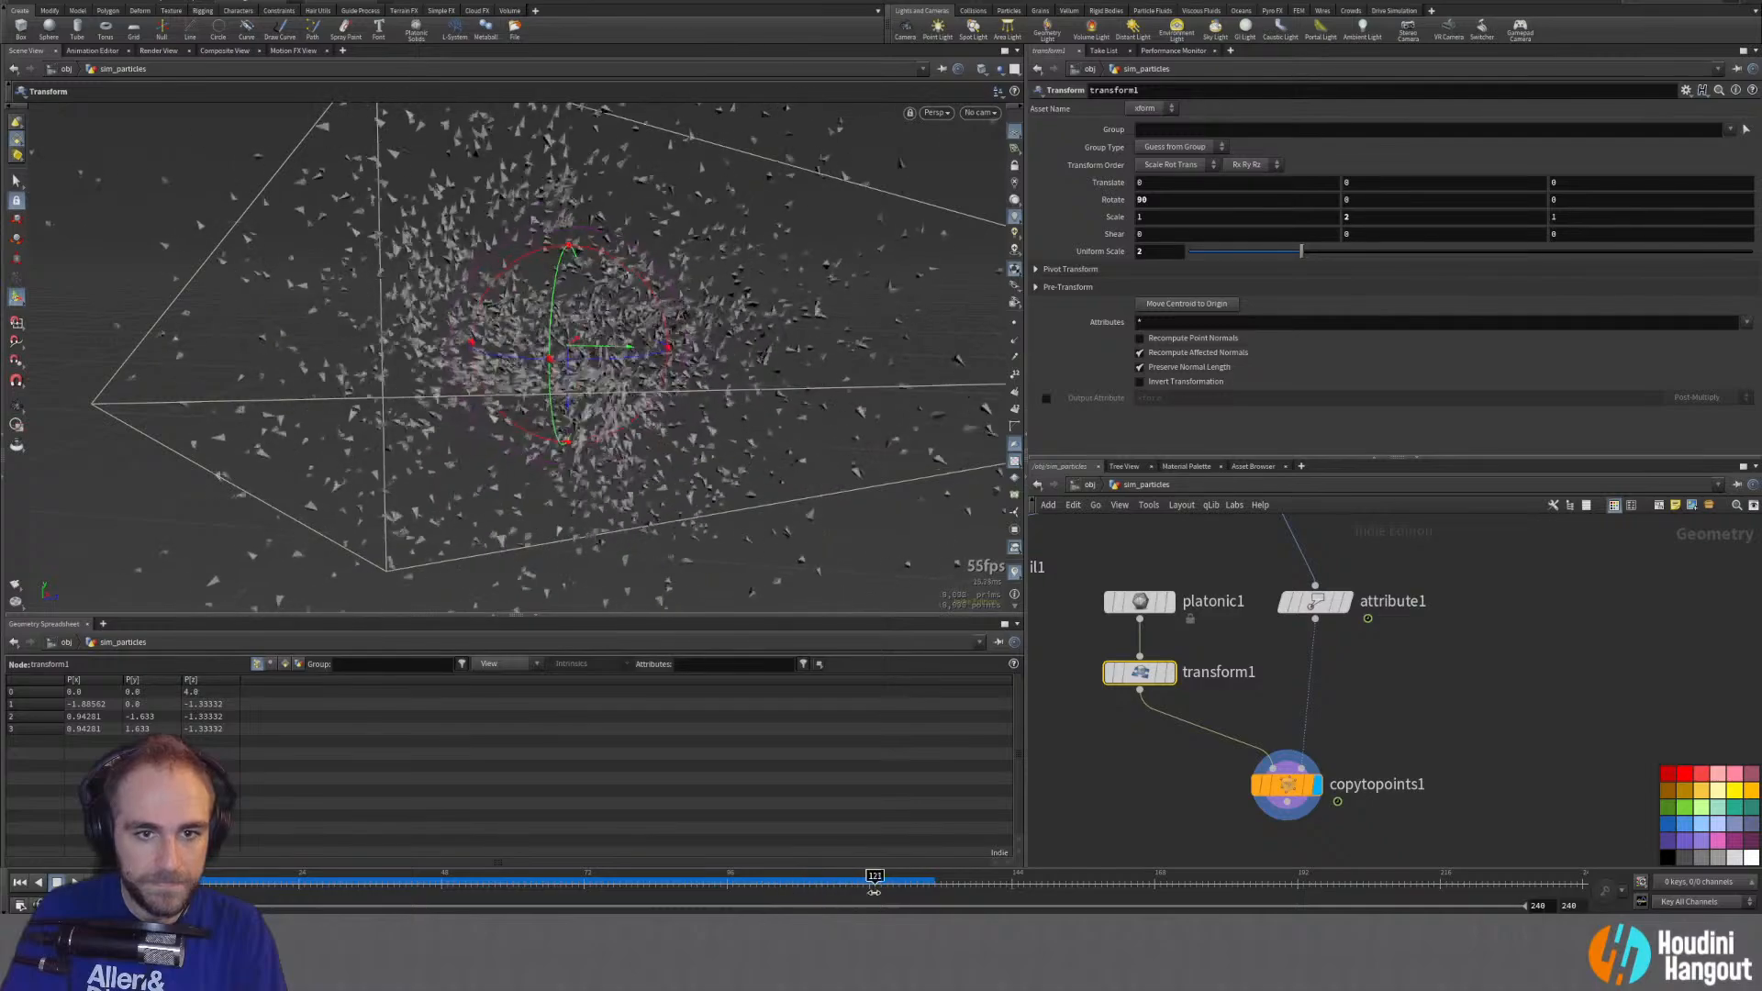
# Step: Scrub through the simulation and examine the enlarged copies' orientation up close from several angles
pyautogui.press('Escape')
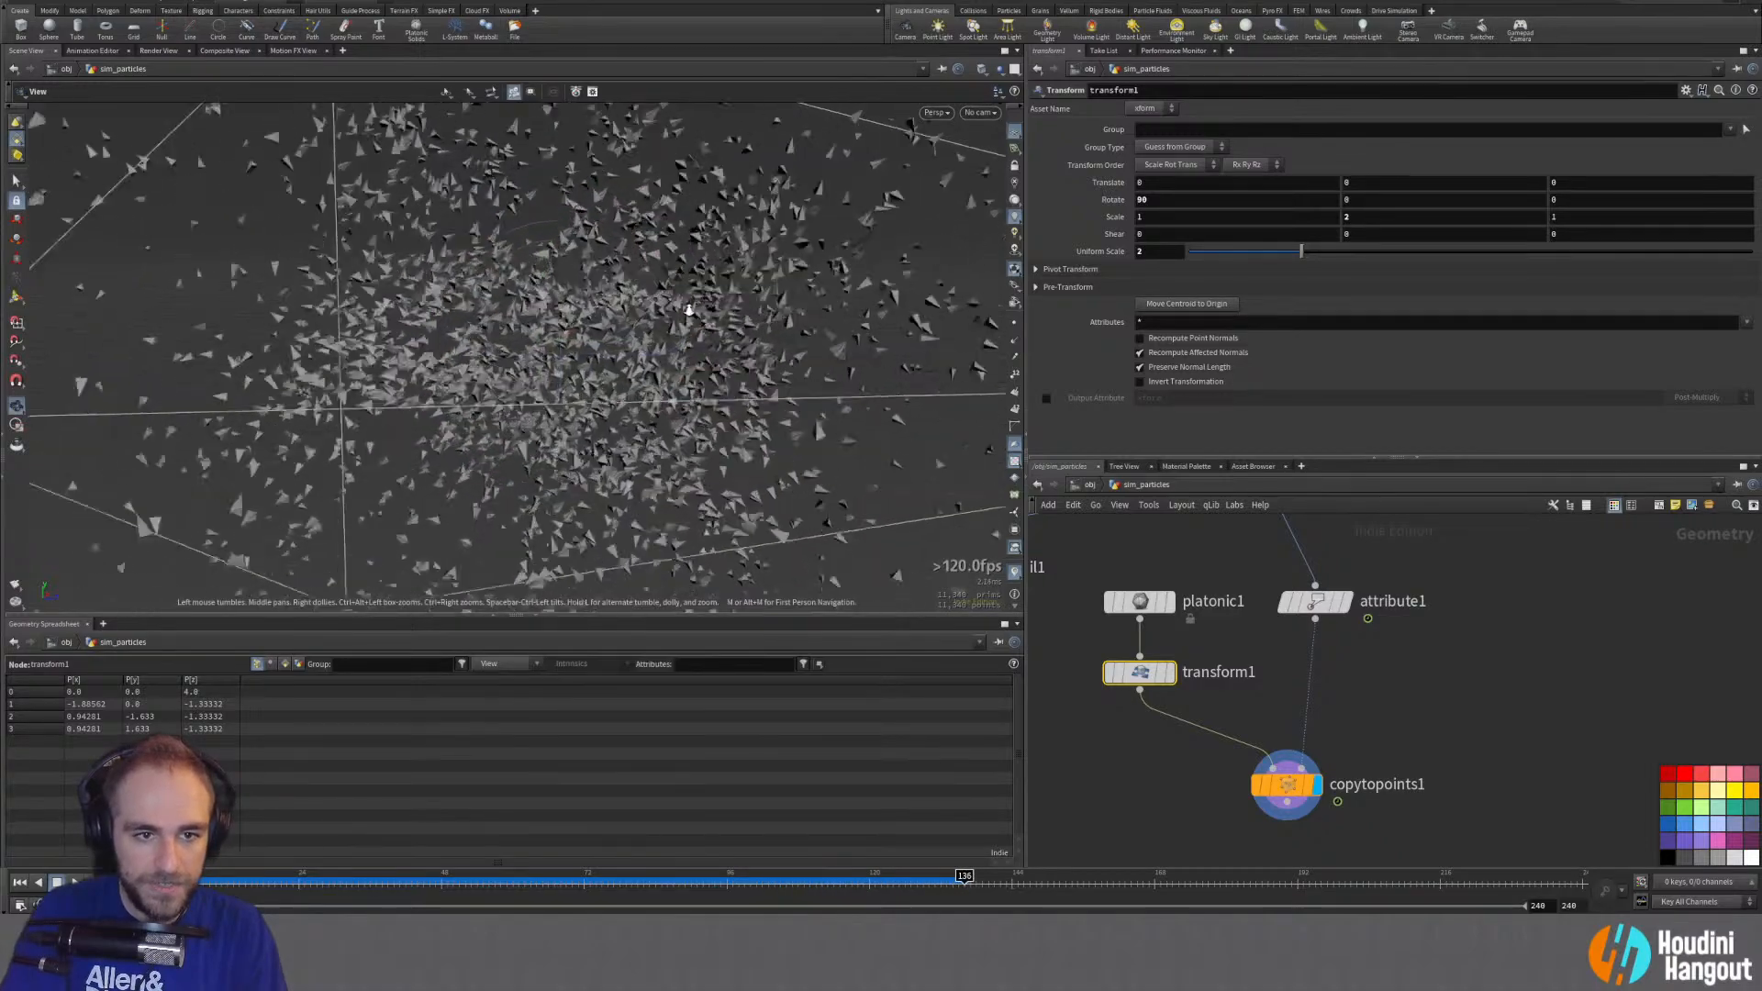
pyautogui.keyDown('alt'); pyautogui.moveTo(690, 310); pyautogui.dragTo(588, 317, button='right'); pyautogui.keyUp('alt')
pyautogui.keyDown('alt'); pyautogui.moveTo(588, 316); pyautogui.dragTo(551, 312); pyautogui.keyUp('alt')
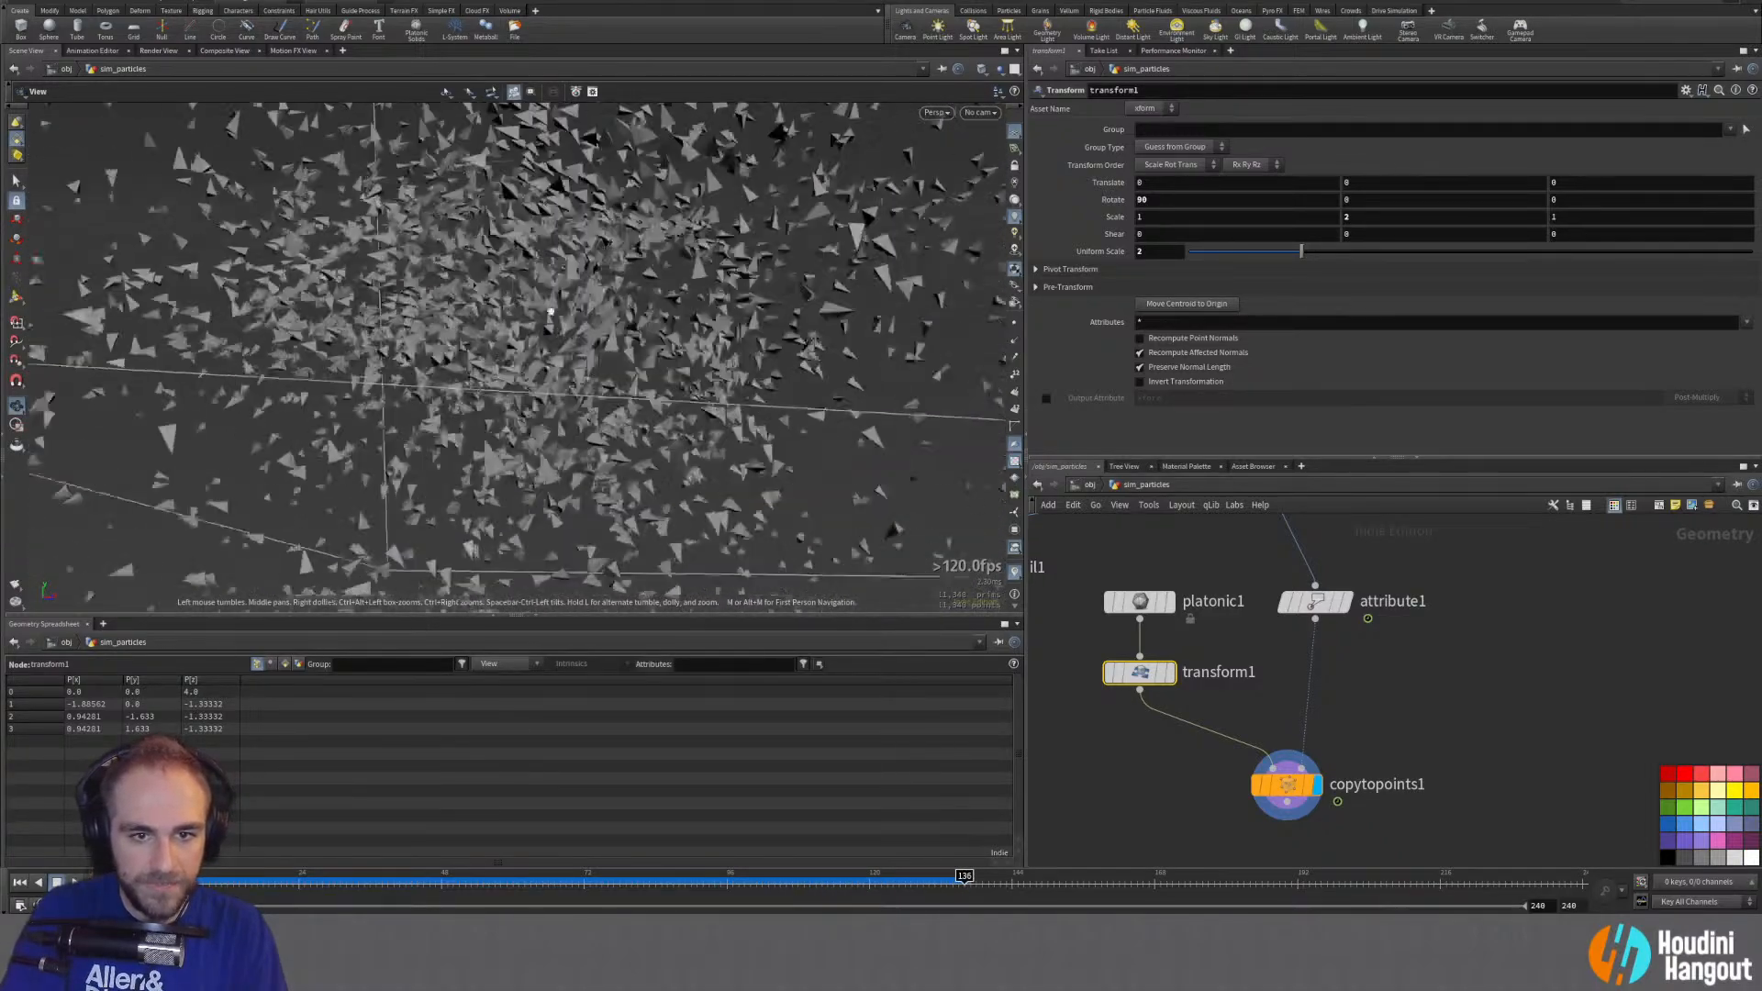
pyautogui.press('Return')
pyautogui.moveTo(404, 877)
pyautogui.mouseDown()
pyautogui.moveTo(979, 892)
pyautogui.moveTo(347, 890)
pyautogui.moveTo(928, 883)
pyautogui.moveTo(854, 883)
pyautogui.moveTo(905, 883)
pyautogui.mouseUp()
pyautogui.keyDown('alt'); pyautogui.moveTo(406, 428); pyautogui.dragTo(406, 307); pyautogui.keyUp('alt')
pyautogui.keyDown('alt'); pyautogui.moveTo(644, 266); pyautogui.dragTo(677, 317); pyautogui.keyUp('alt')
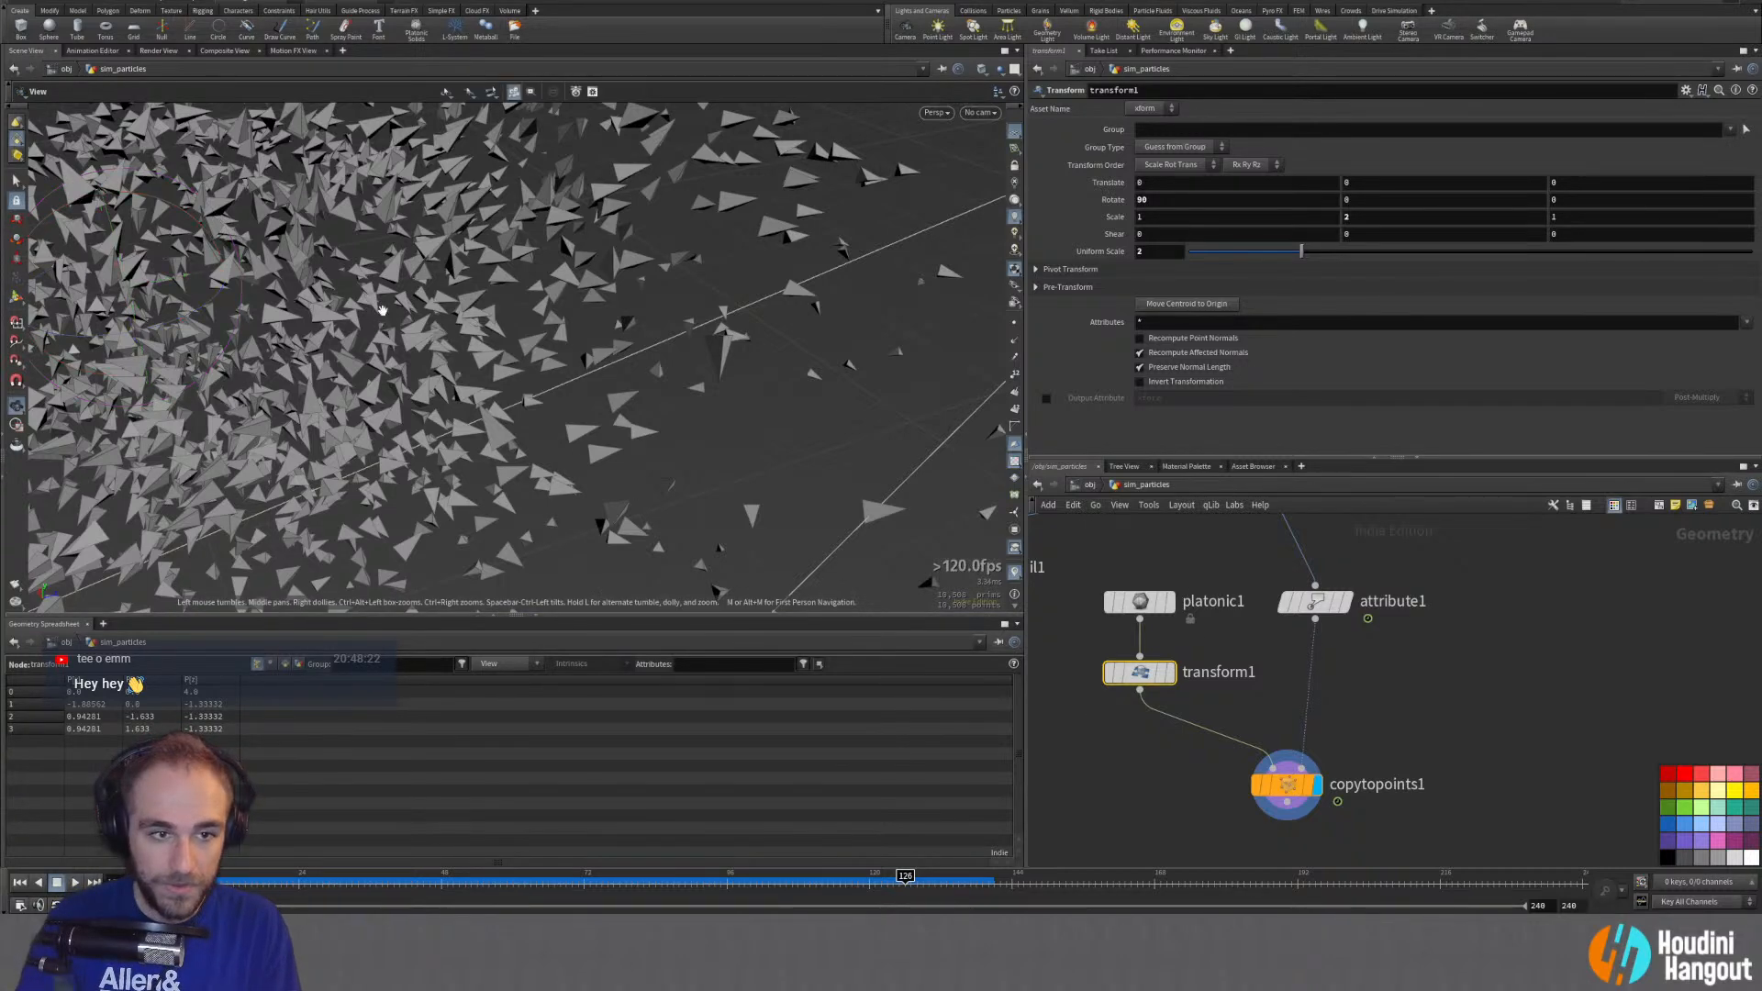
pyautogui.keyDown('alt'); pyautogui.moveTo(452, 294); pyautogui.dragTo(638, 266); pyautogui.keyUp('alt')
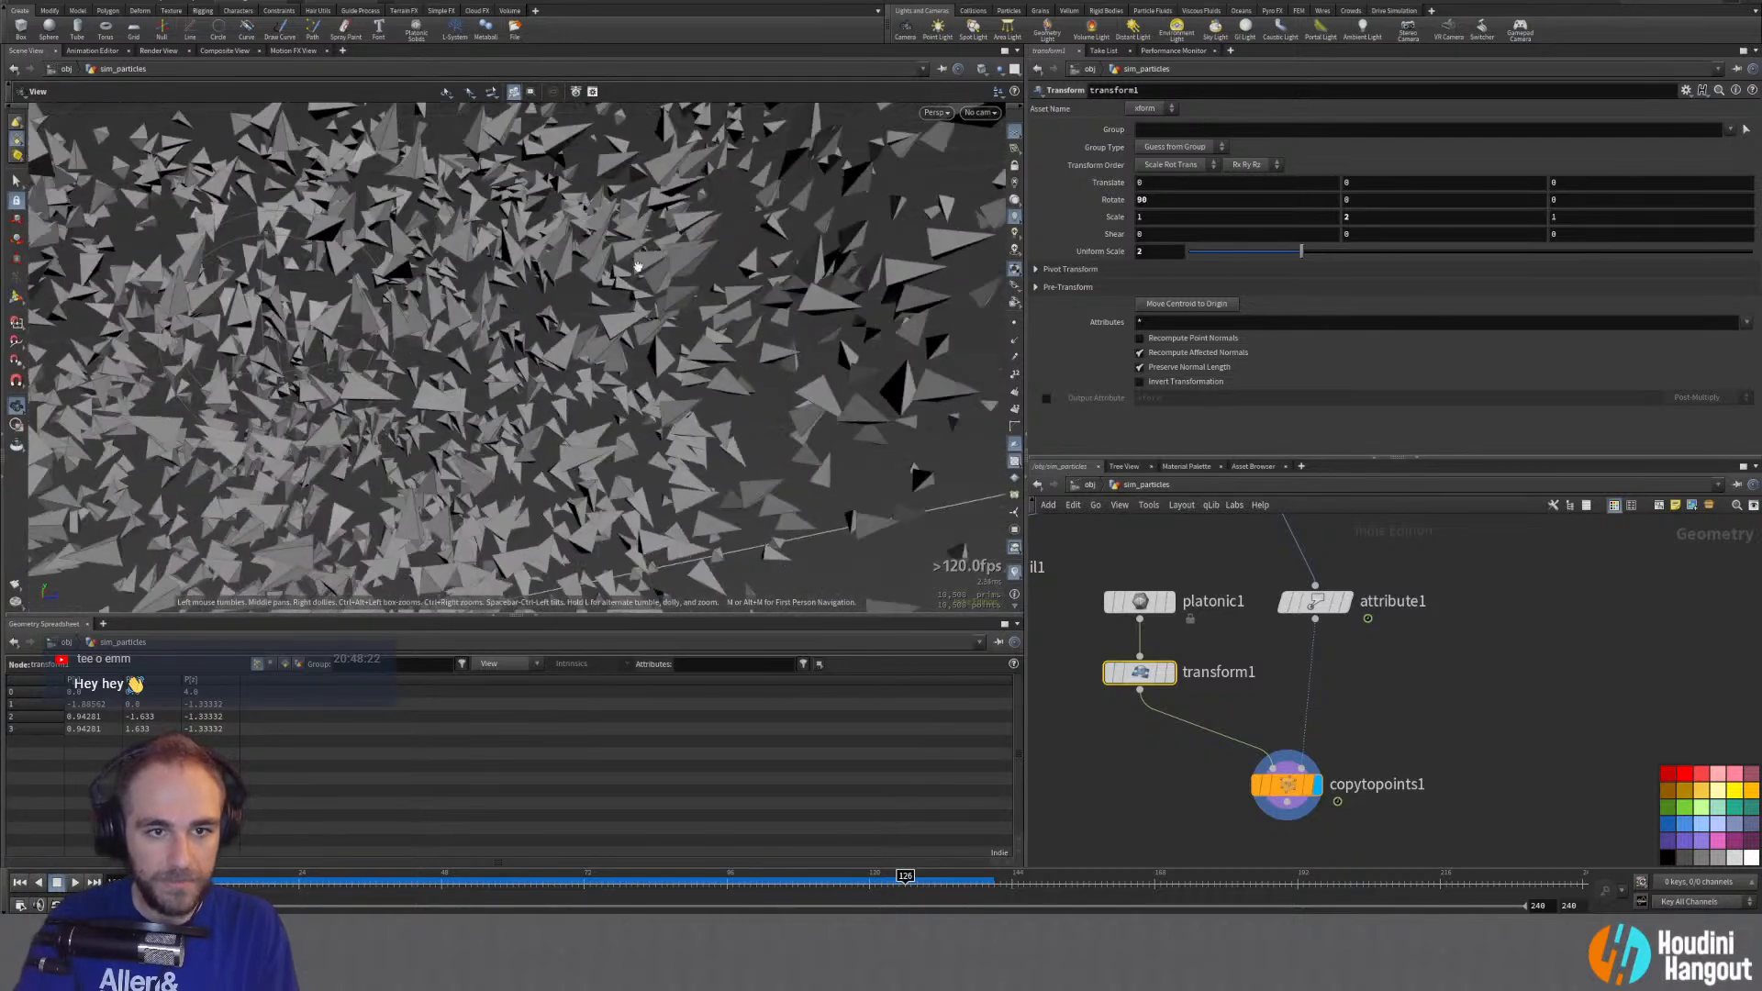
# Step: Set transform1's Uniform Scale to 1 and check the smaller copies across the timeline
pyautogui.doubleClick(1147, 251)
pyautogui.write('1')
pyautogui.press('Return')
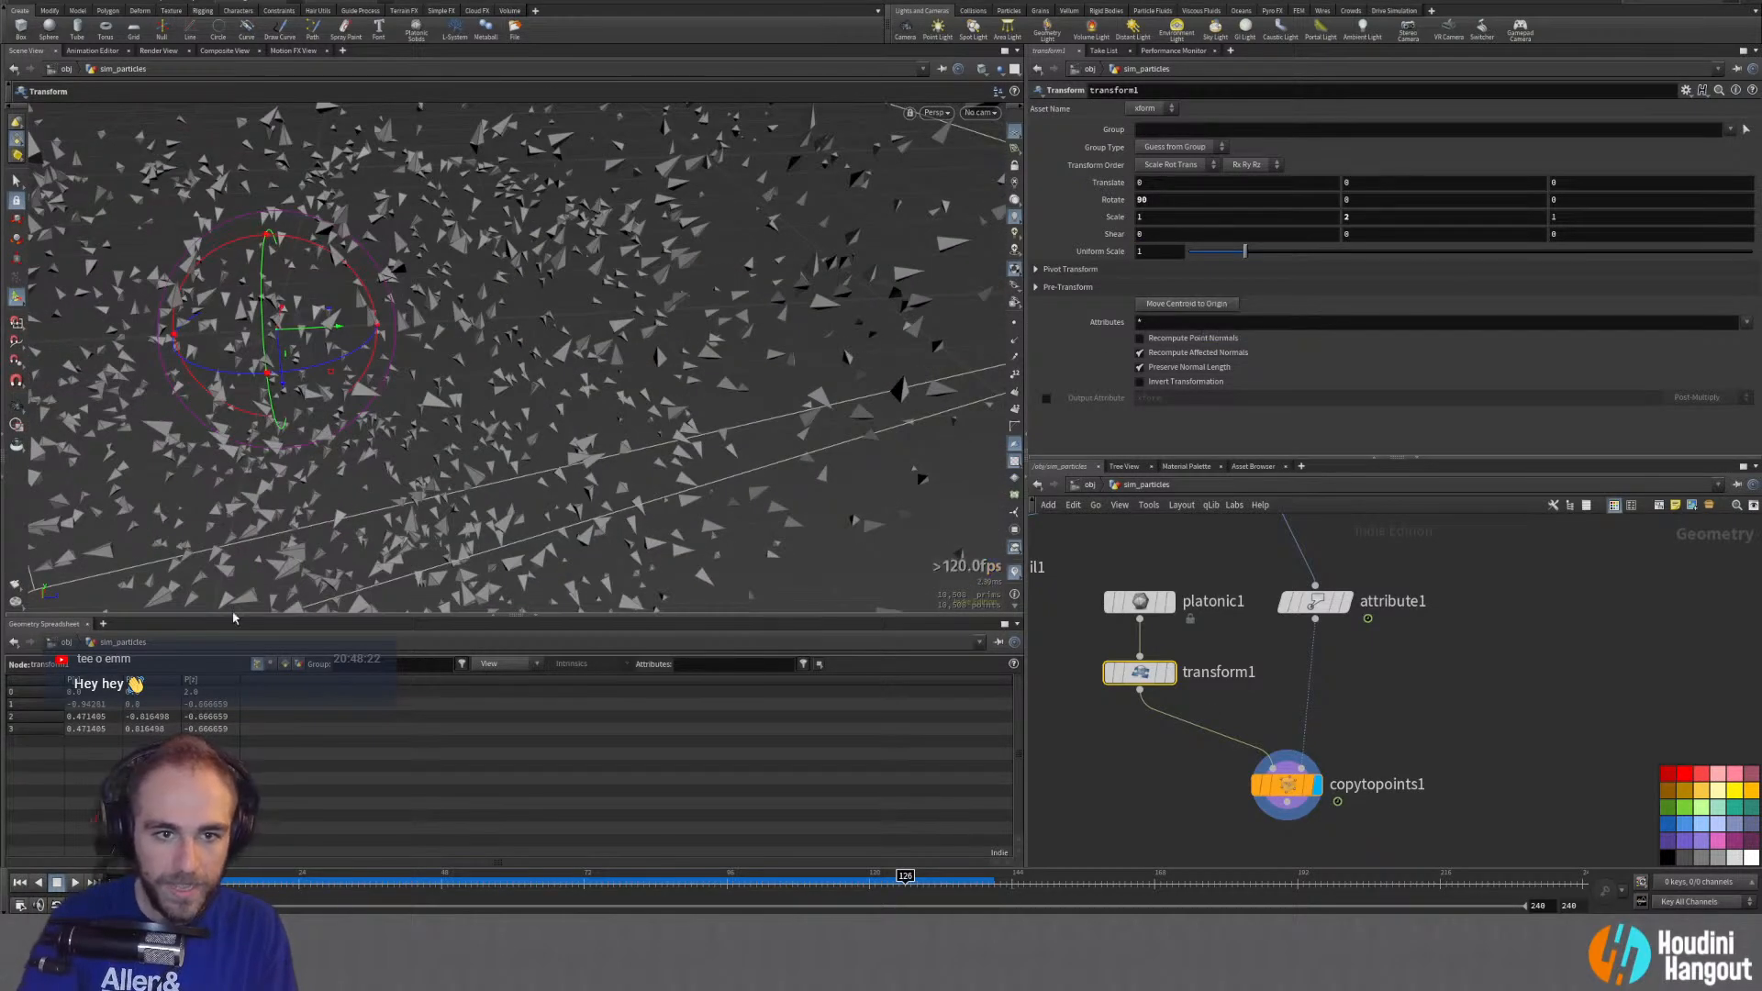
pyautogui.moveTo(411, 882)
pyautogui.mouseDown()
pyautogui.moveTo(662, 909)
pyautogui.moveTo(967, 892)
pyautogui.moveTo(1198, 910)
pyautogui.moveTo(340, 882)
pyautogui.mouseUp()
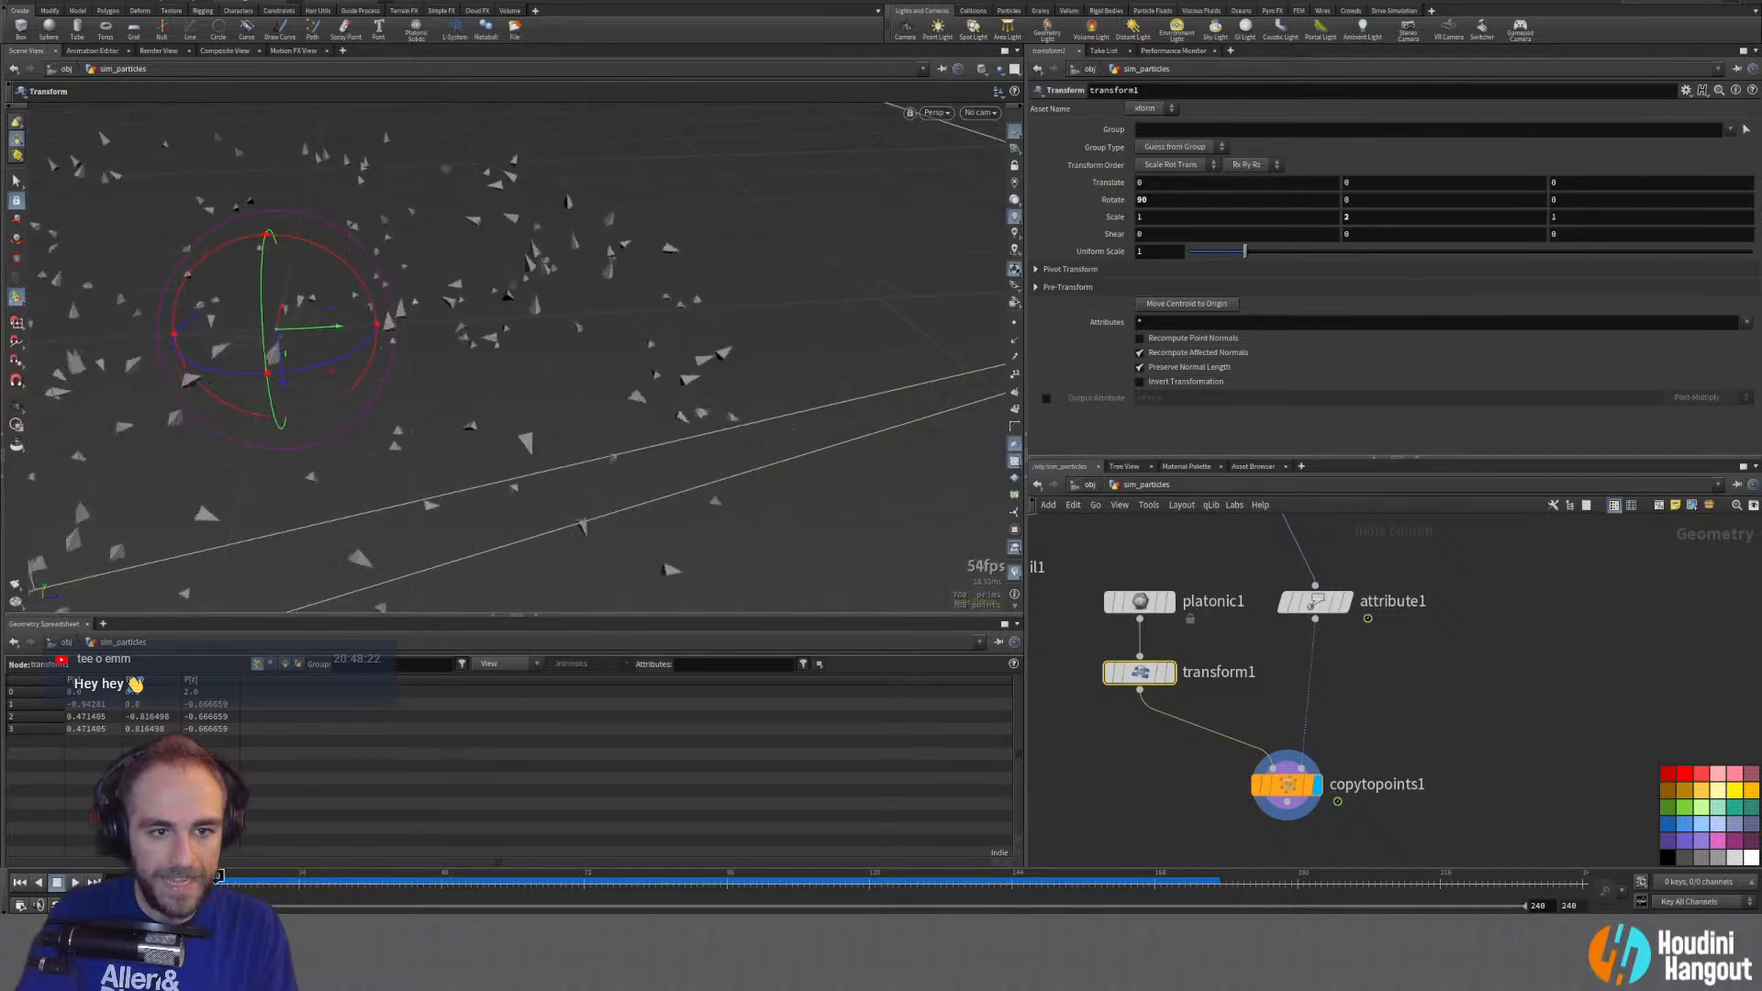
pyautogui.press('Escape')
pyautogui.keyDown('alt'); pyautogui.moveTo(568, 348); pyautogui.dragTo(413, 322, button='right'); pyautogui.keyUp('alt')
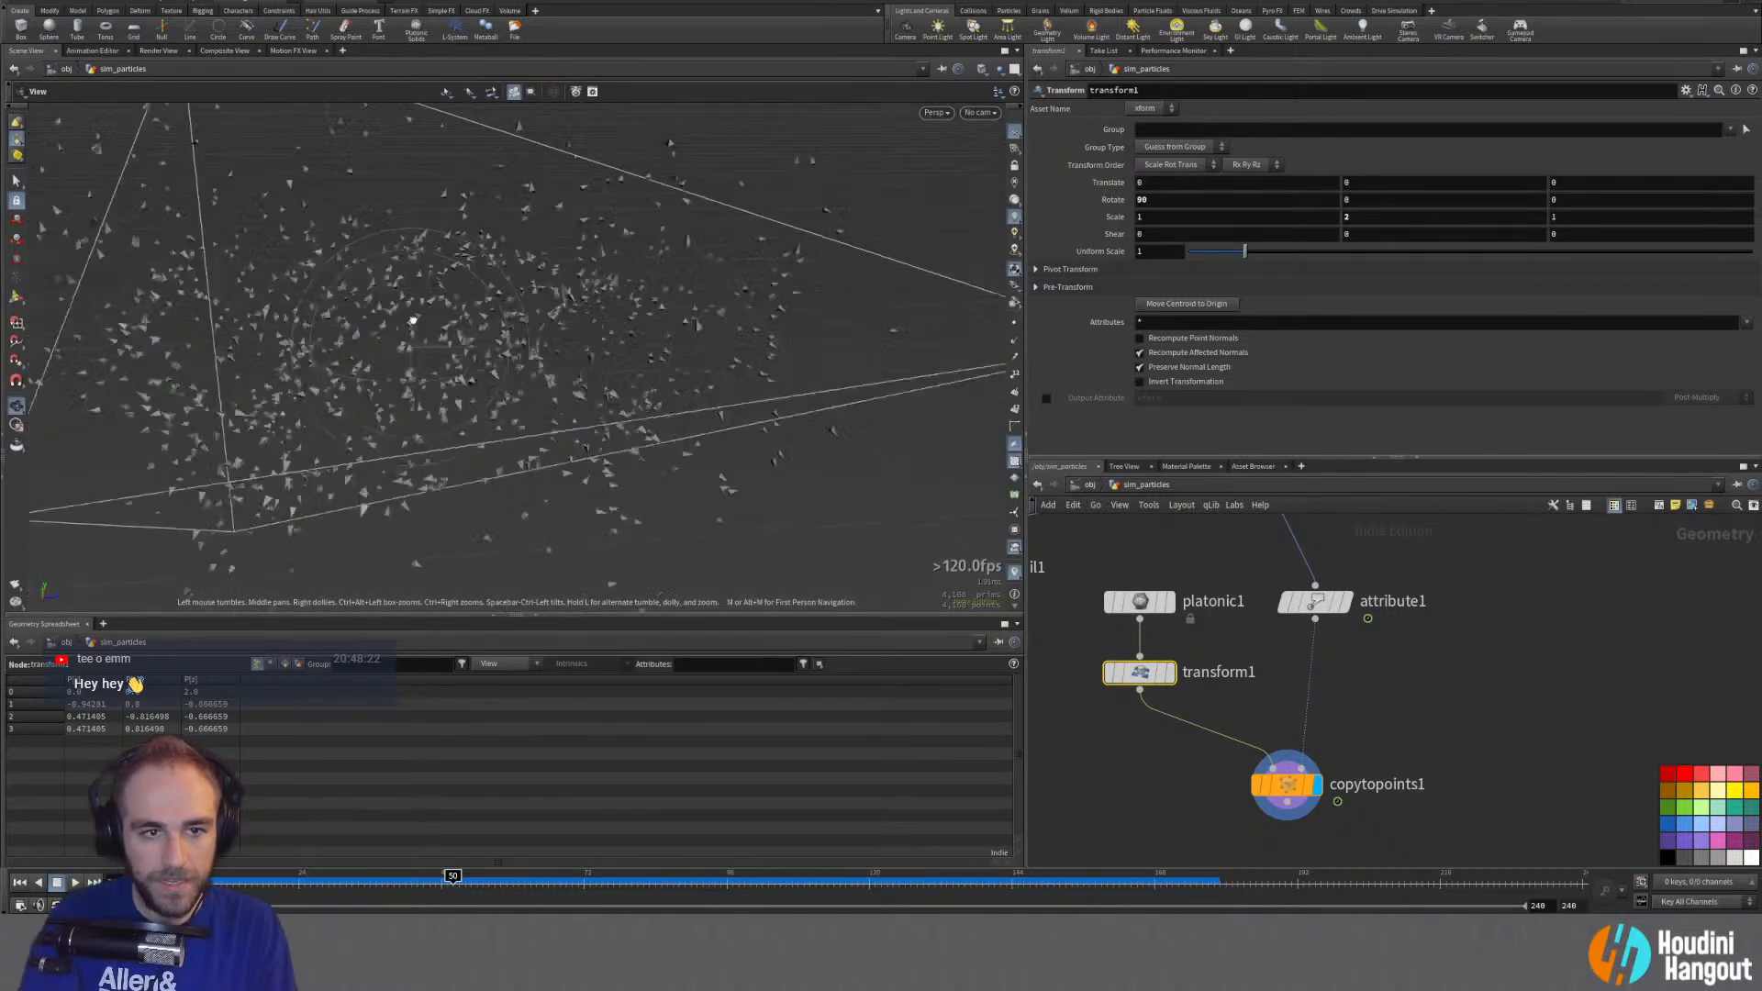
pyautogui.keyDown('alt'); pyautogui.moveTo(413, 322); pyautogui.dragTo(555, 284); pyautogui.keyUp('alt')
# Step: Rearrange the network so the copytopoints1 branch sits apart from the particletrail1 and sweep1 branch, both below popnet
pyautogui.scroll(-3, 1209, 746)
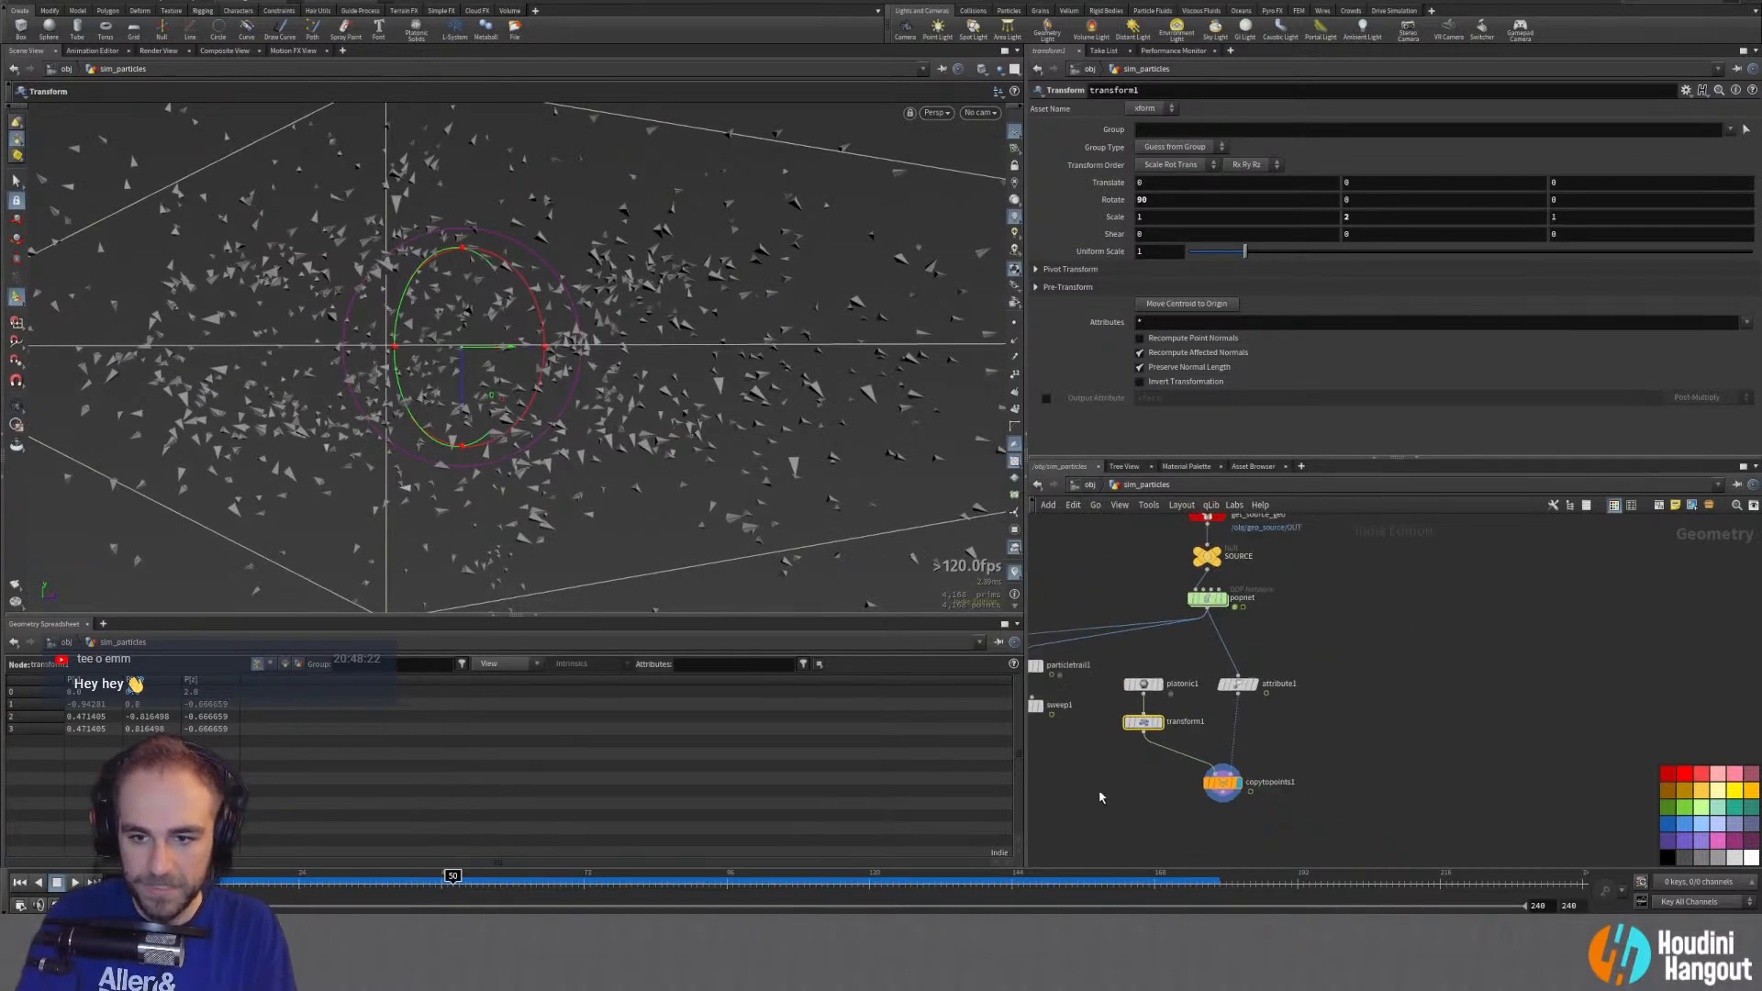
pyautogui.moveTo(1105, 645); pyautogui.dragTo(1176, 653, button='middle')
pyautogui.moveTo(1195, 671); pyautogui.dragTo(1362, 792)
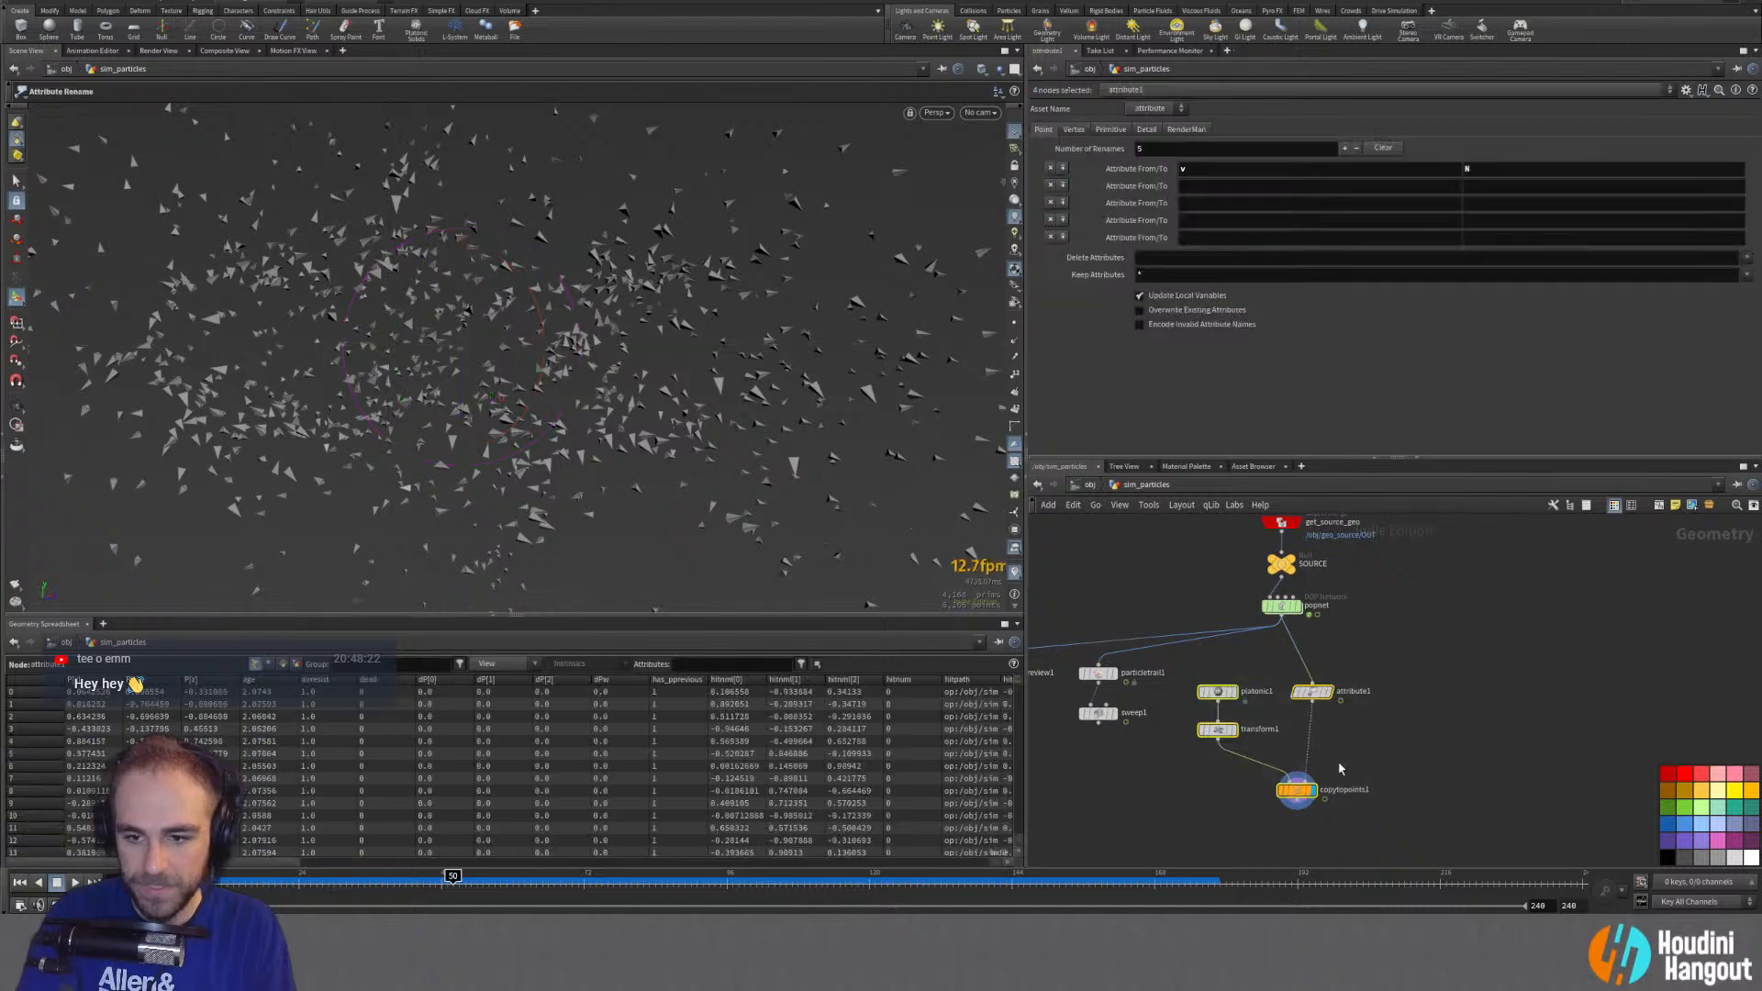
pyautogui.moveTo(1312, 692); pyautogui.dragTo(1379, 695)
pyautogui.click(1097, 673)
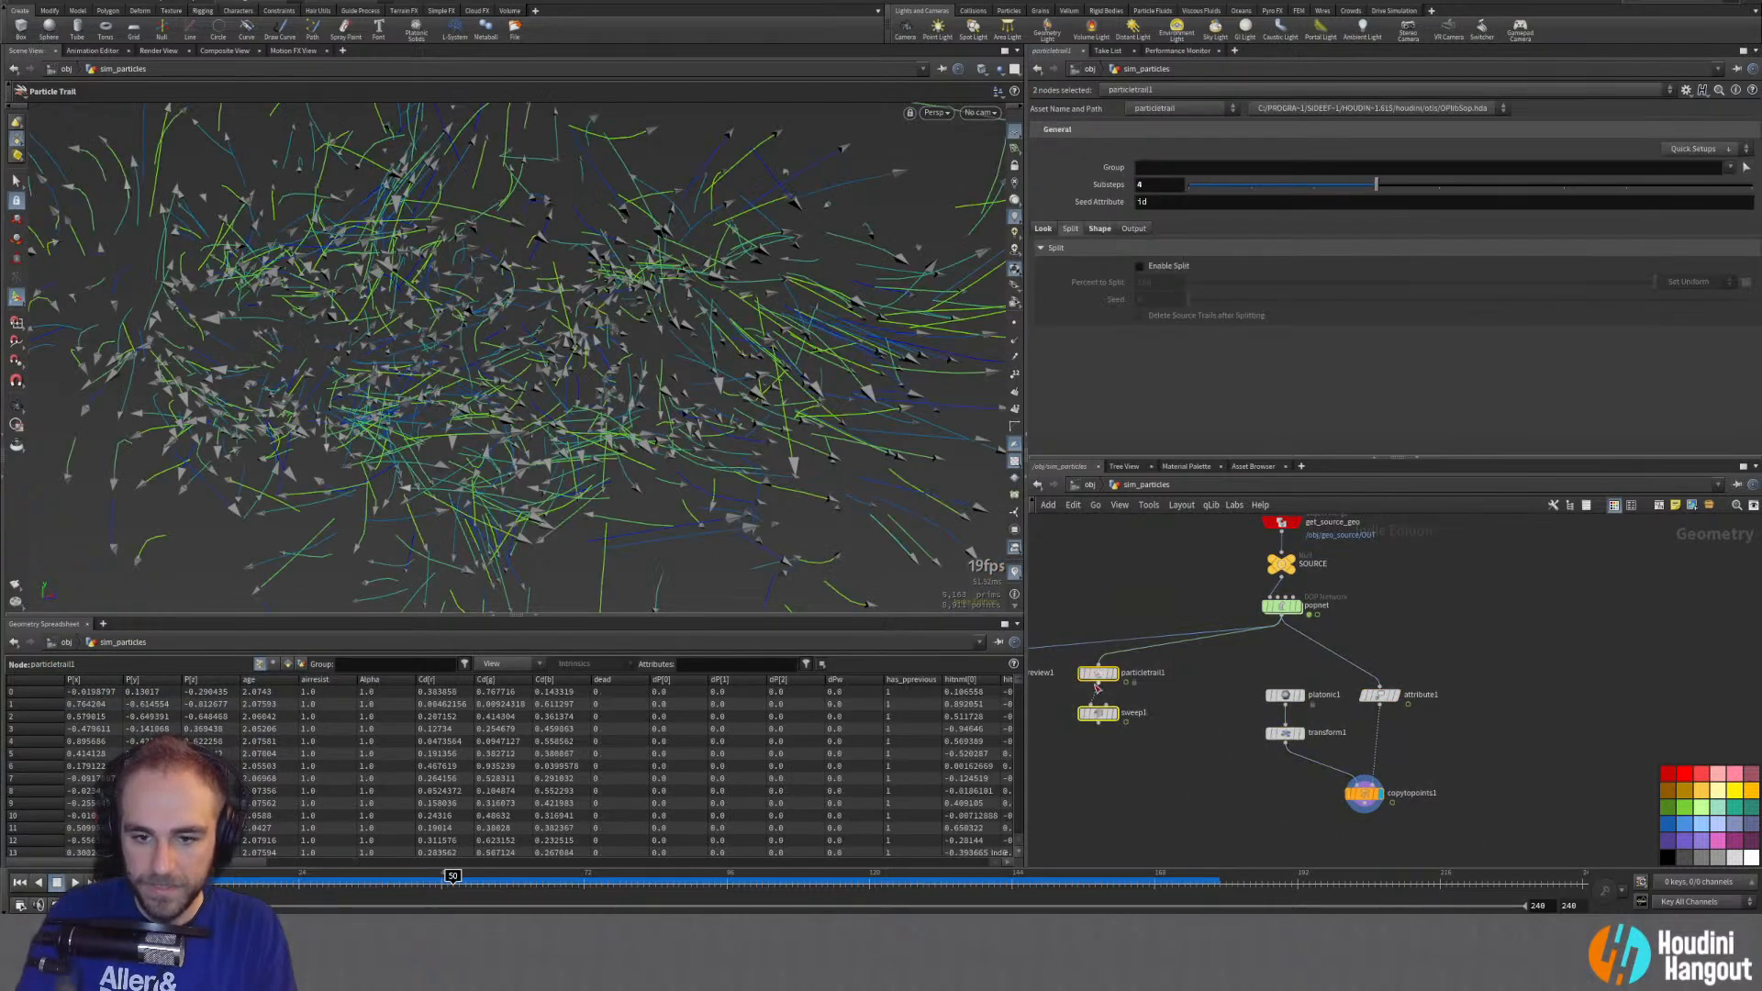
pyautogui.keyDown('shift'); pyautogui.moveTo(1097, 673); pyautogui.dragTo(1137, 705); pyautogui.keyUp('shift')
pyautogui.scroll(3, 603, 406)
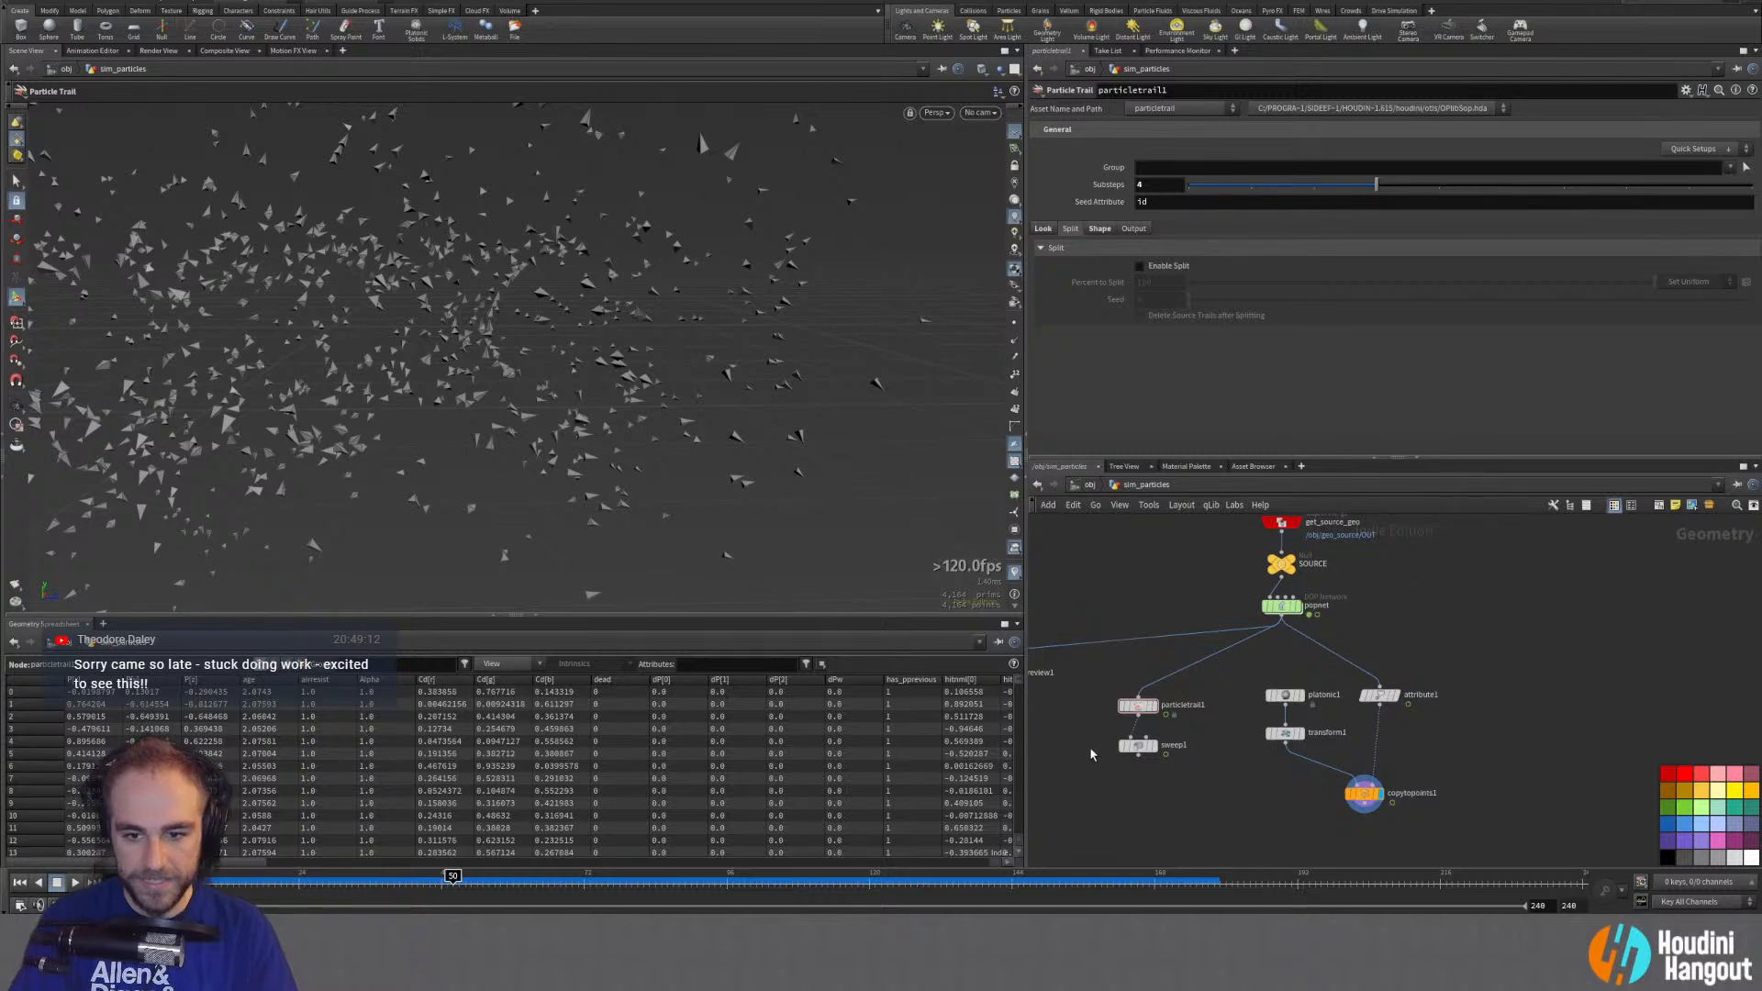
# Step: Display the swept tubes from sweep1 and look over the nodes inside popnet before returning to sim_particles
pyautogui.click(1138, 745)
pyautogui.click(1155, 745)
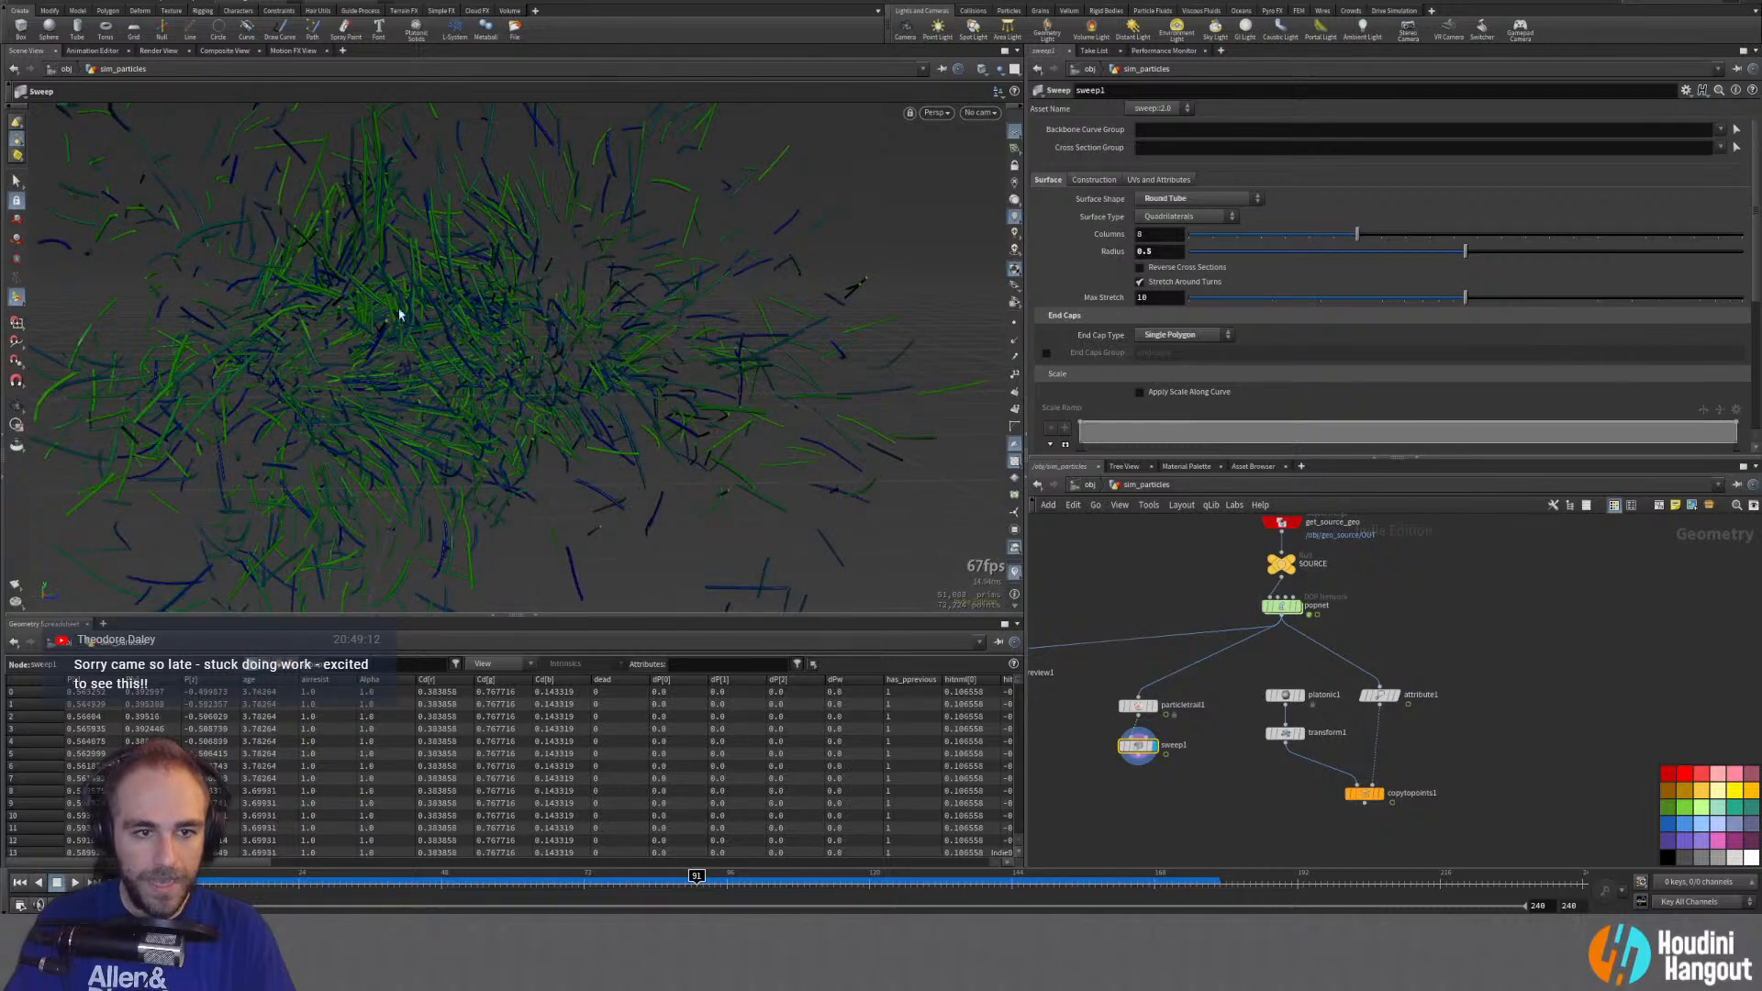
pyautogui.doubleClick(1274, 604)
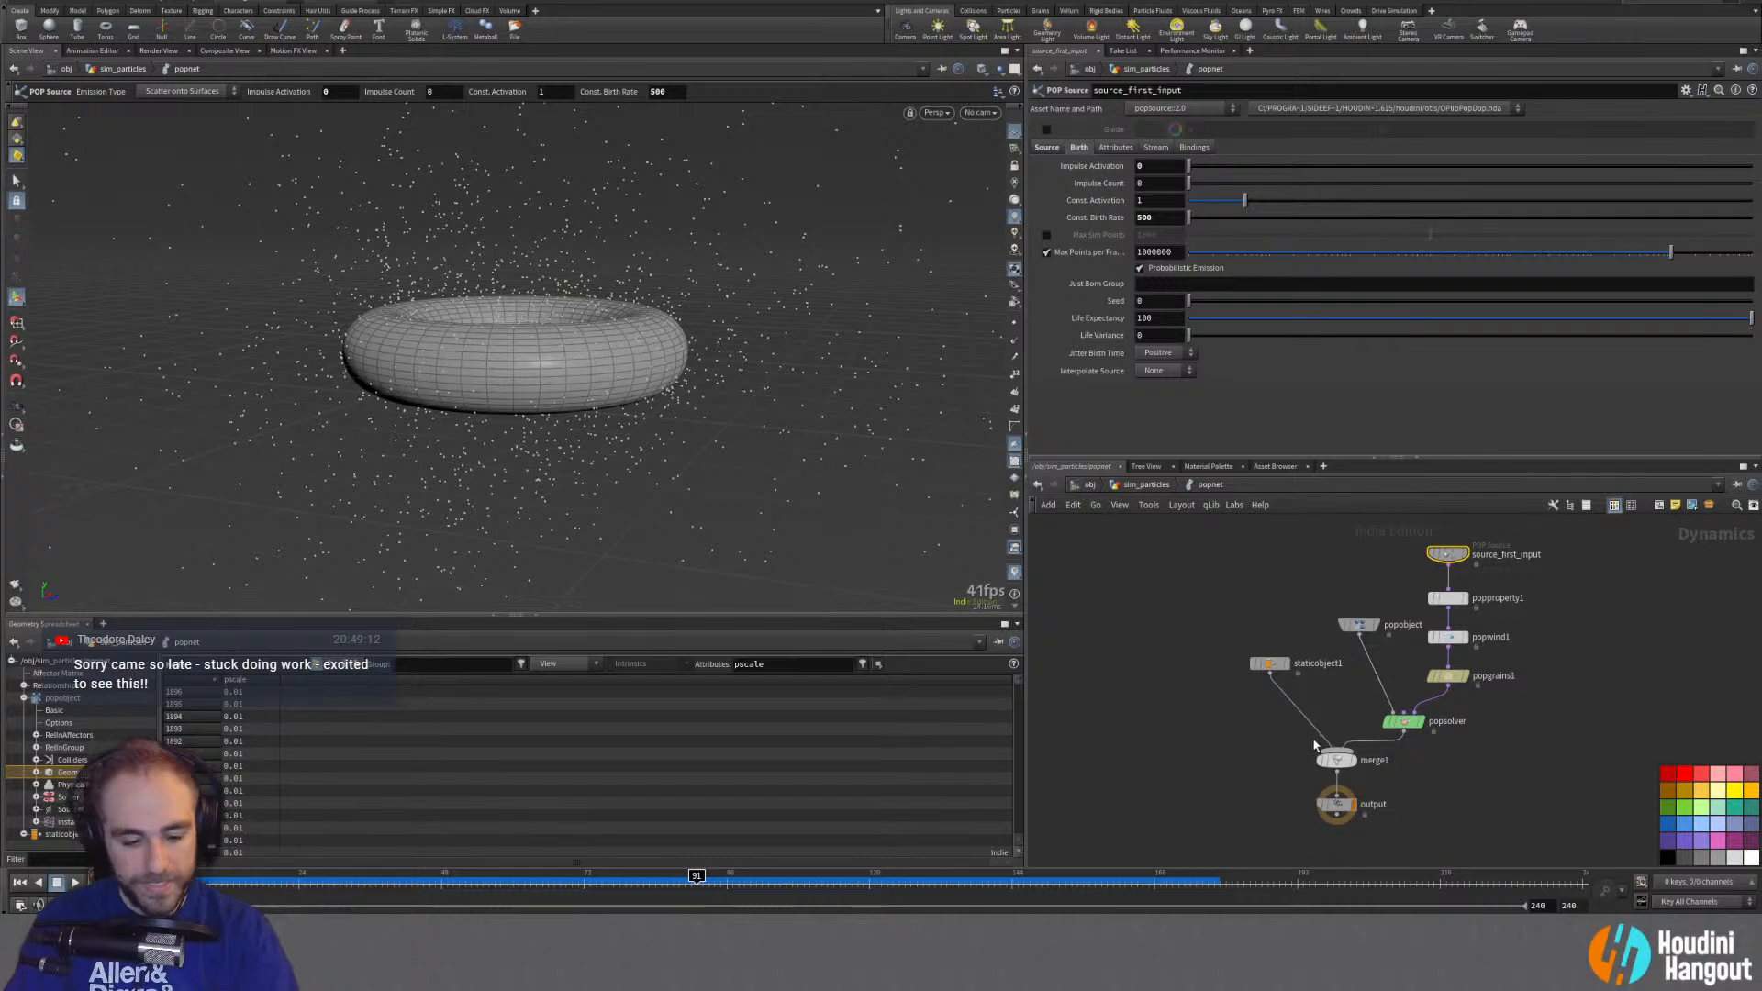
pyautogui.press('u')
# Step: View the particletrail1 curves from another angle, and display copytopoints1 to compare the tetrahedra
pyautogui.click(1156, 707)
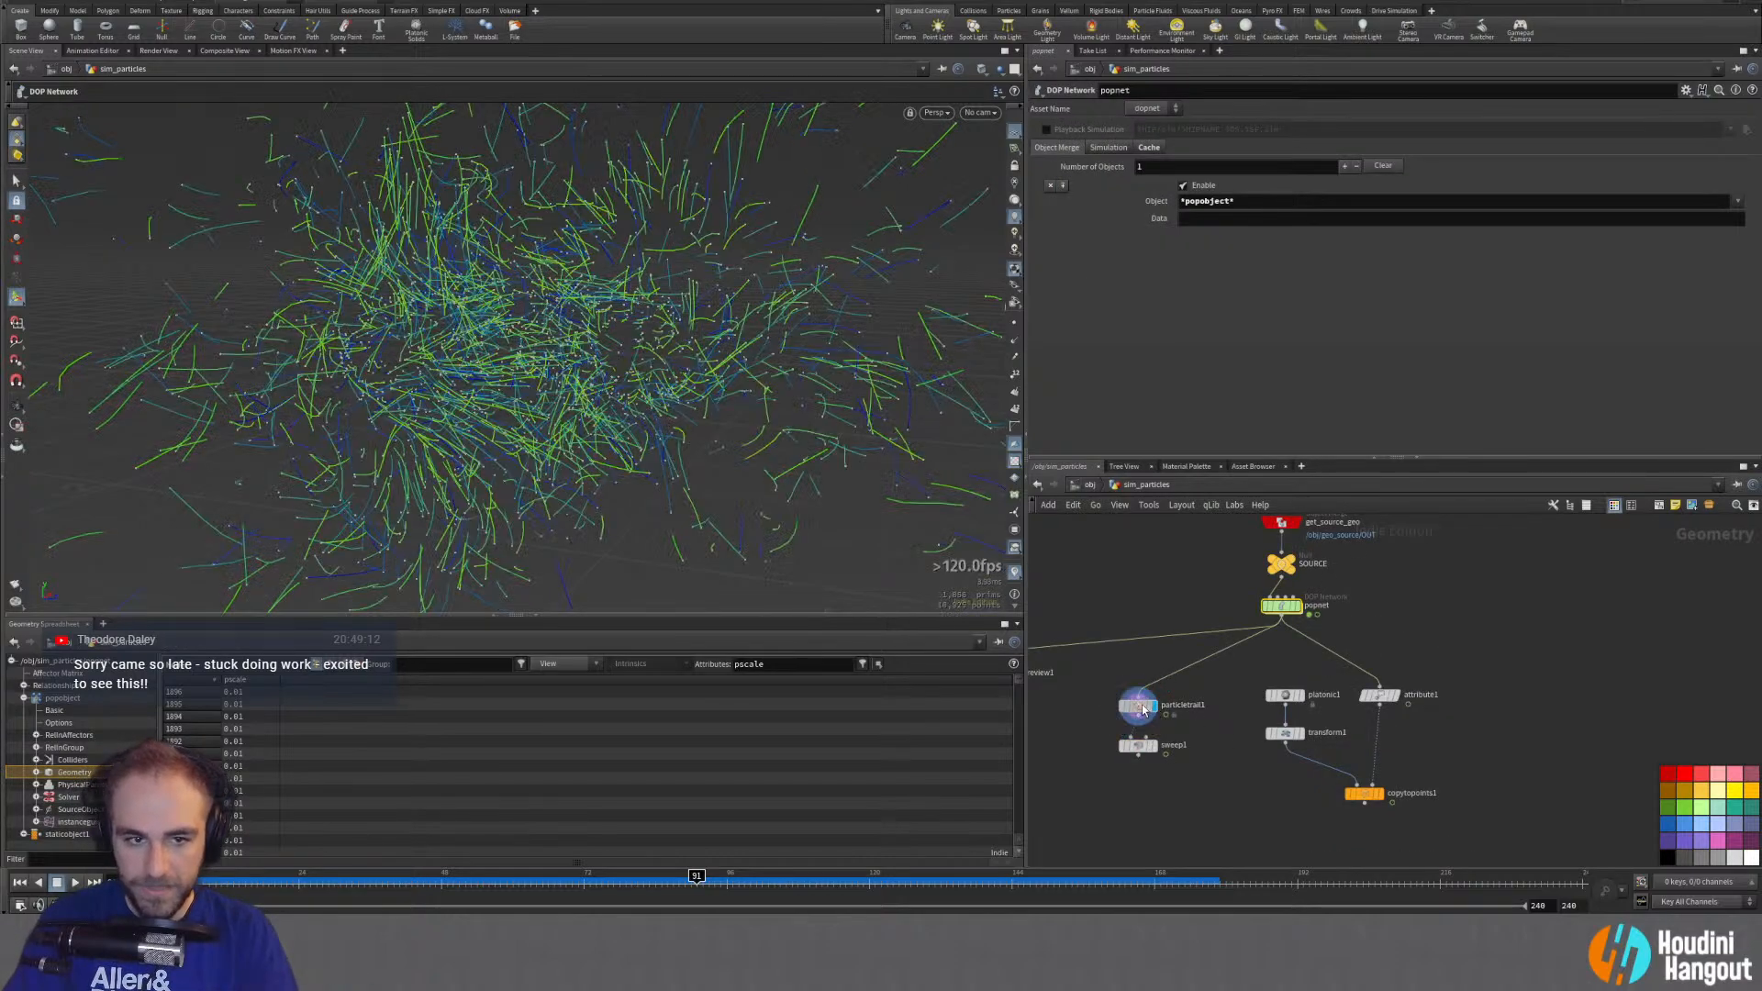
pyautogui.moveTo(464, 229); pyautogui.dragTo(284, 394)
pyautogui.scroll(3, 456, 290)
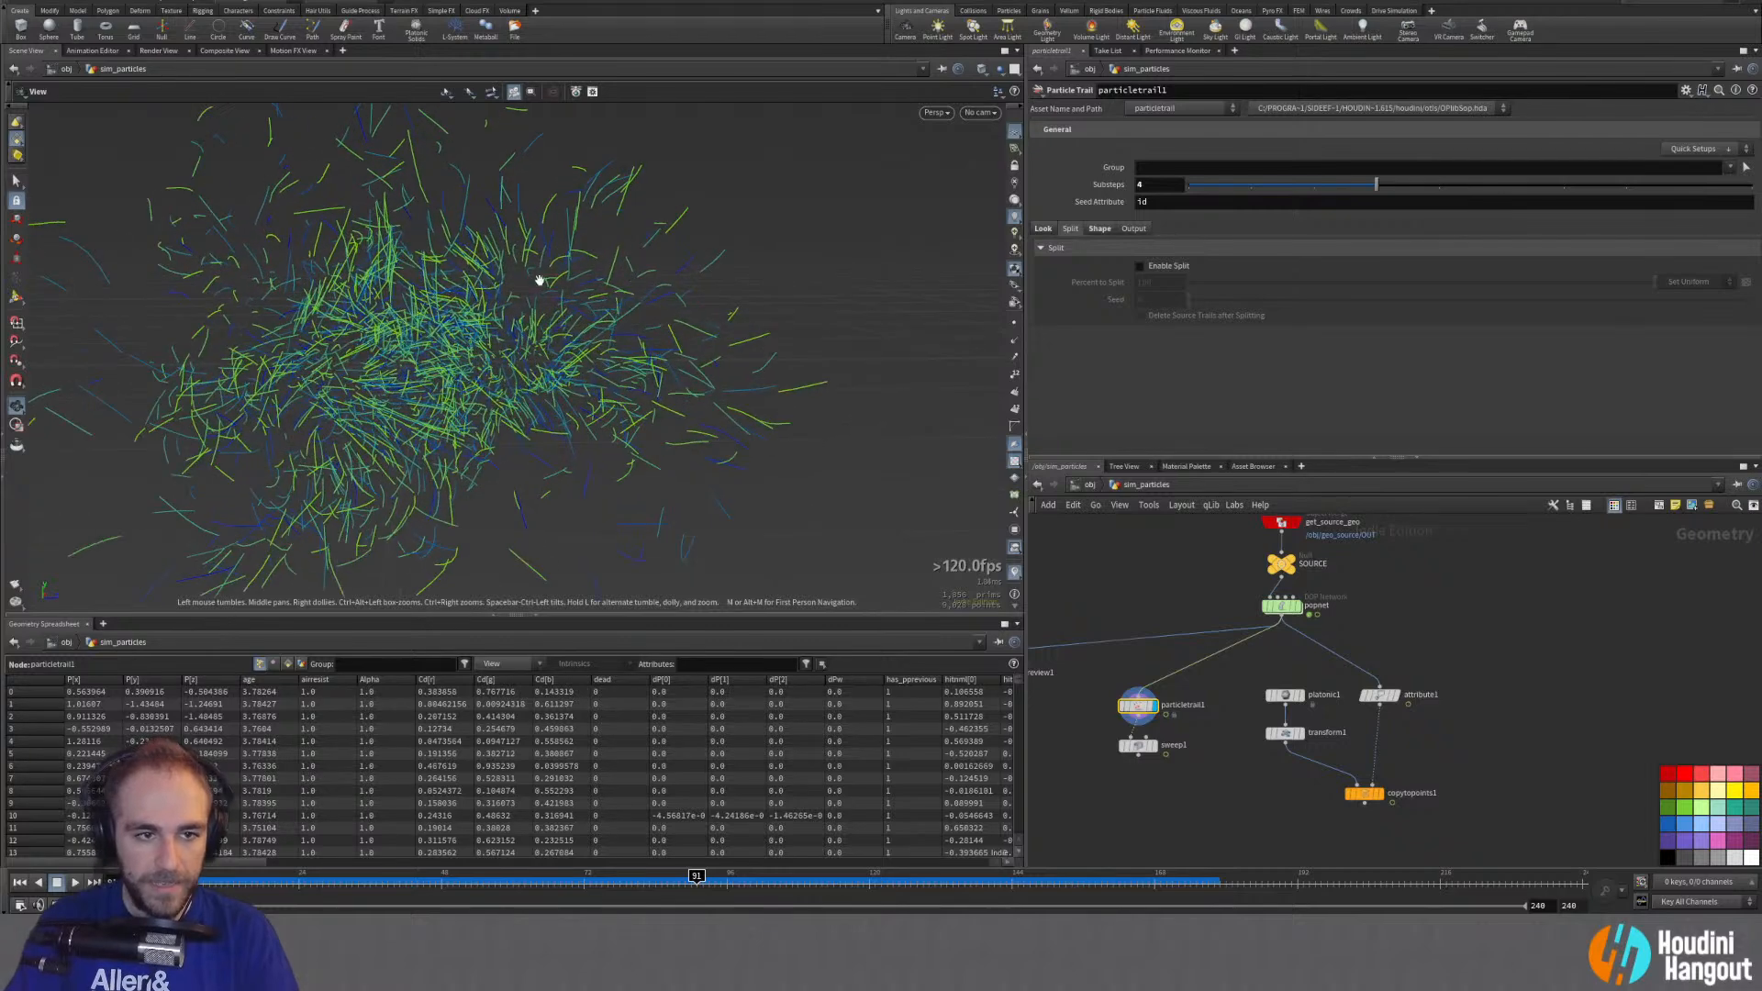
pyautogui.press('Return')
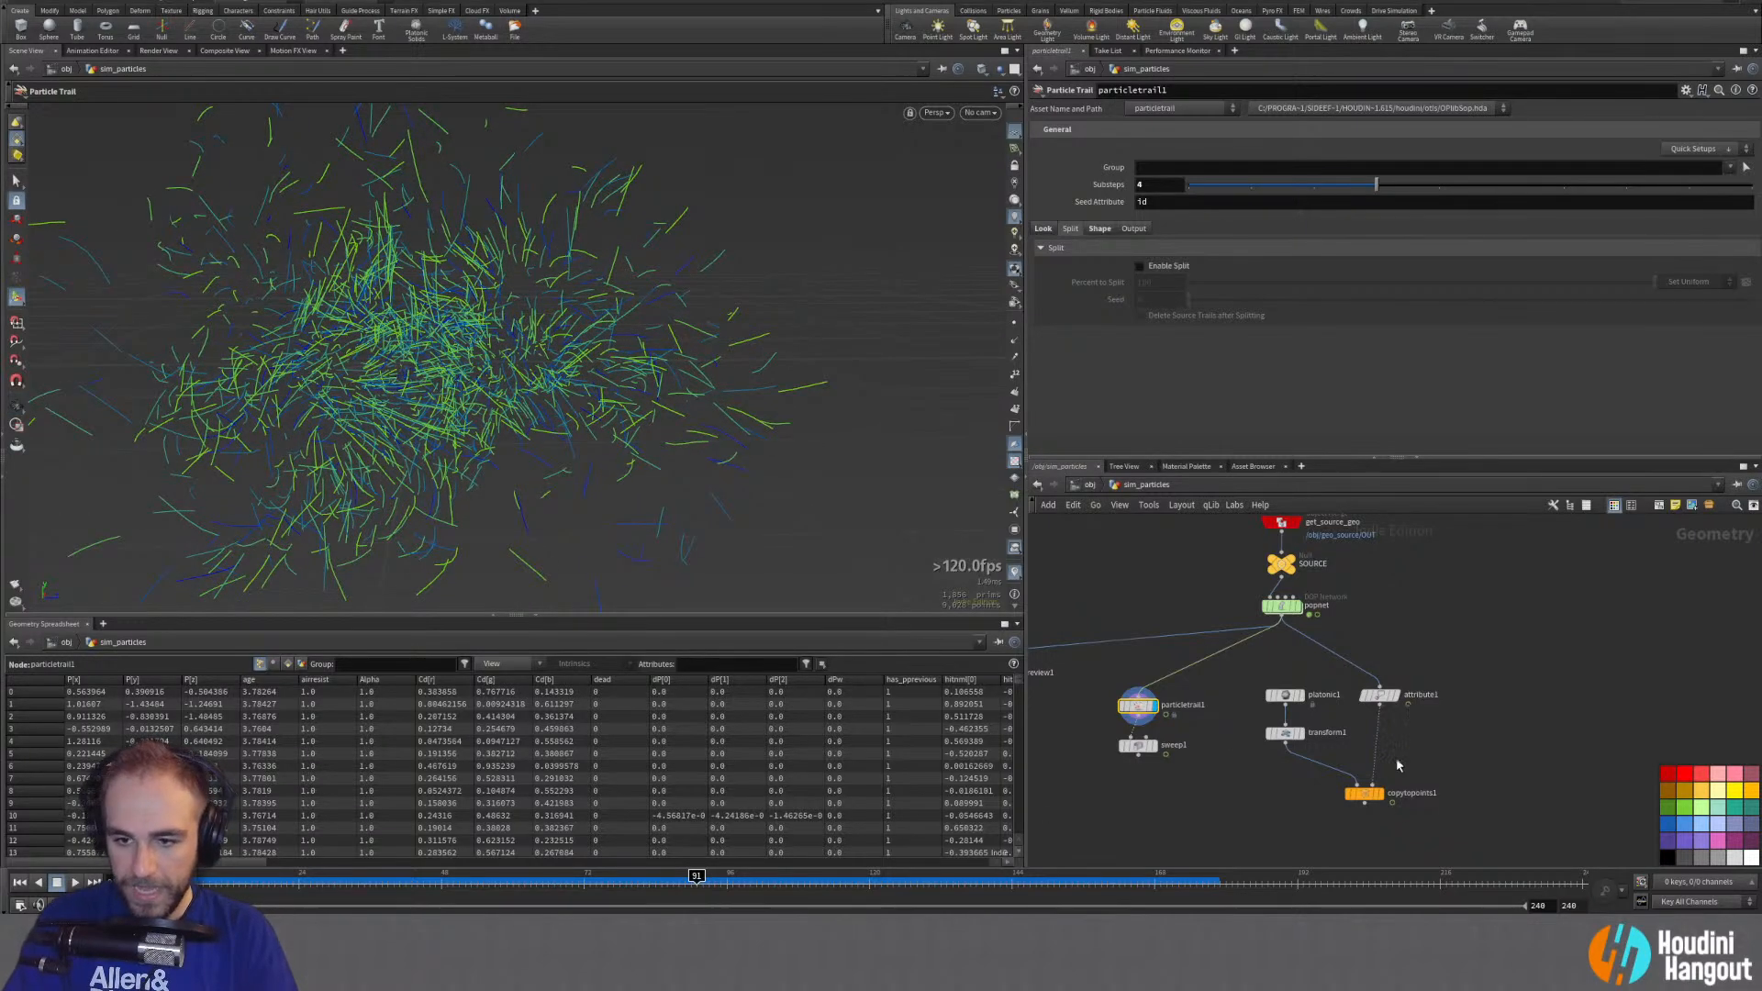
pyautogui.click(1365, 794)
pyautogui.scroll(5, 440, 404)
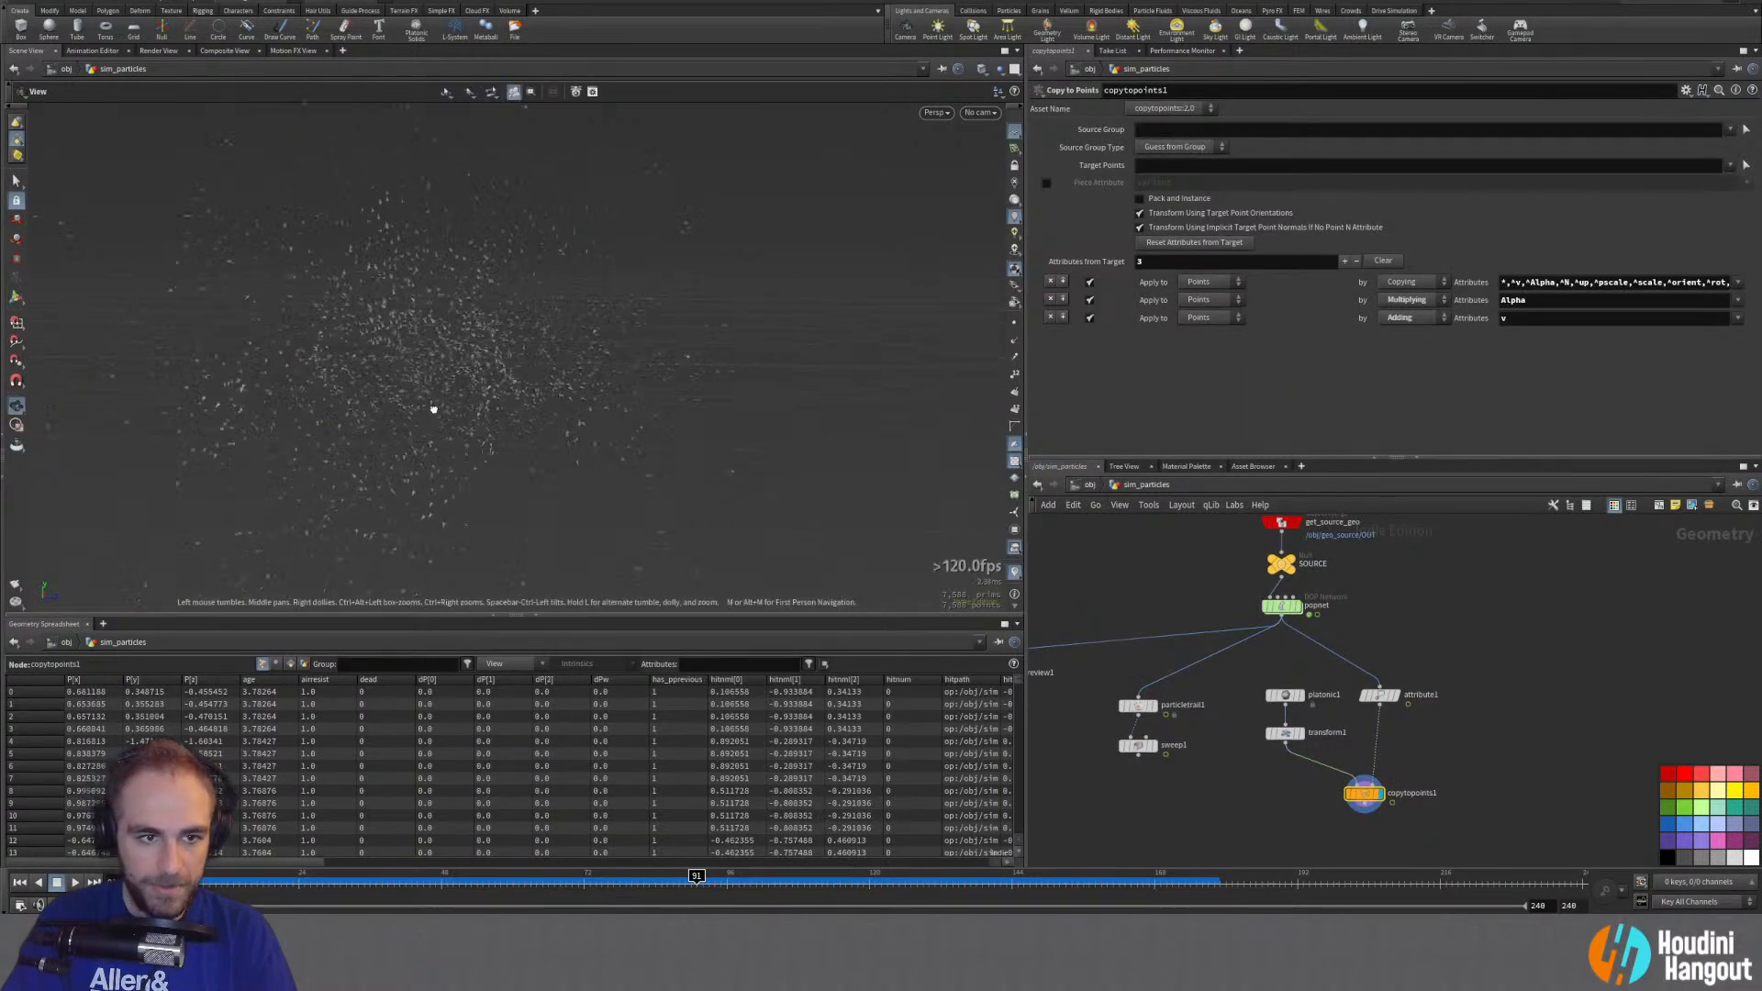
# Step: Examine the copied tetrahedra from copytopoints1 up close and from several angles while playing the simulation, and return to the first frame
pyautogui.press('Escape')
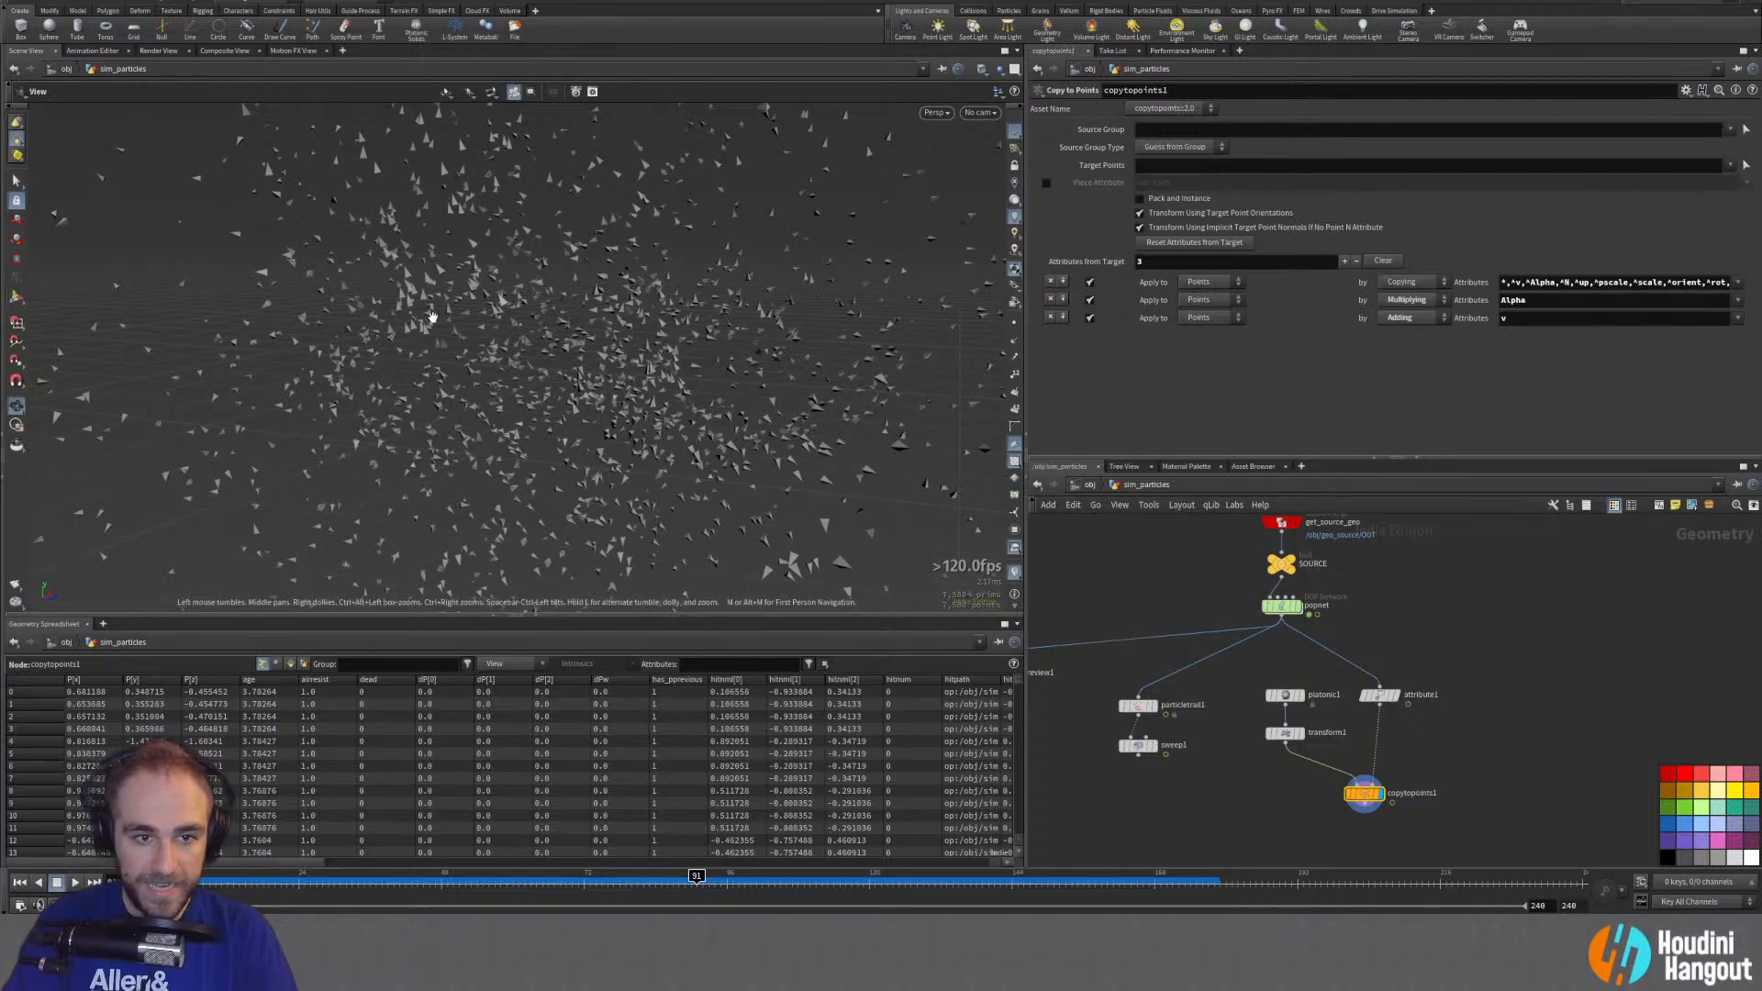
pyautogui.scroll(6, 653, 307)
pyautogui.scroll(-10, 855, 343)
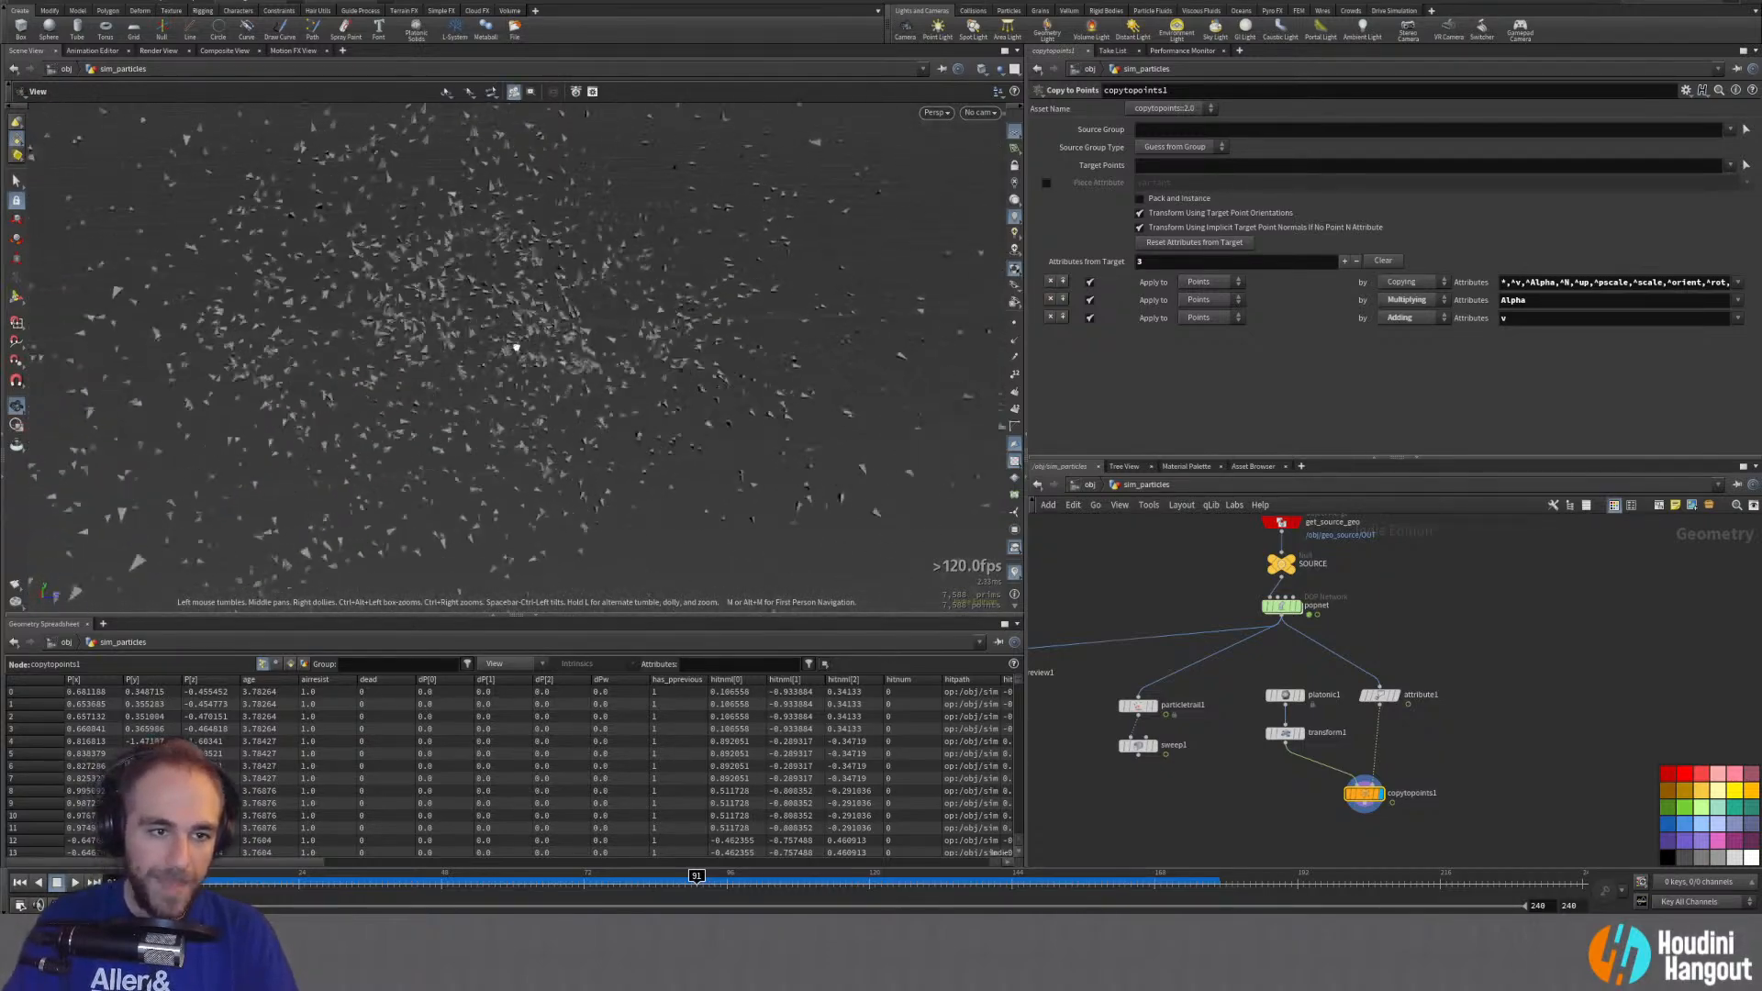
pyautogui.keyDown('alt'); pyautogui.moveTo(509, 314); pyautogui.dragTo(542, 401); pyautogui.keyUp('alt')
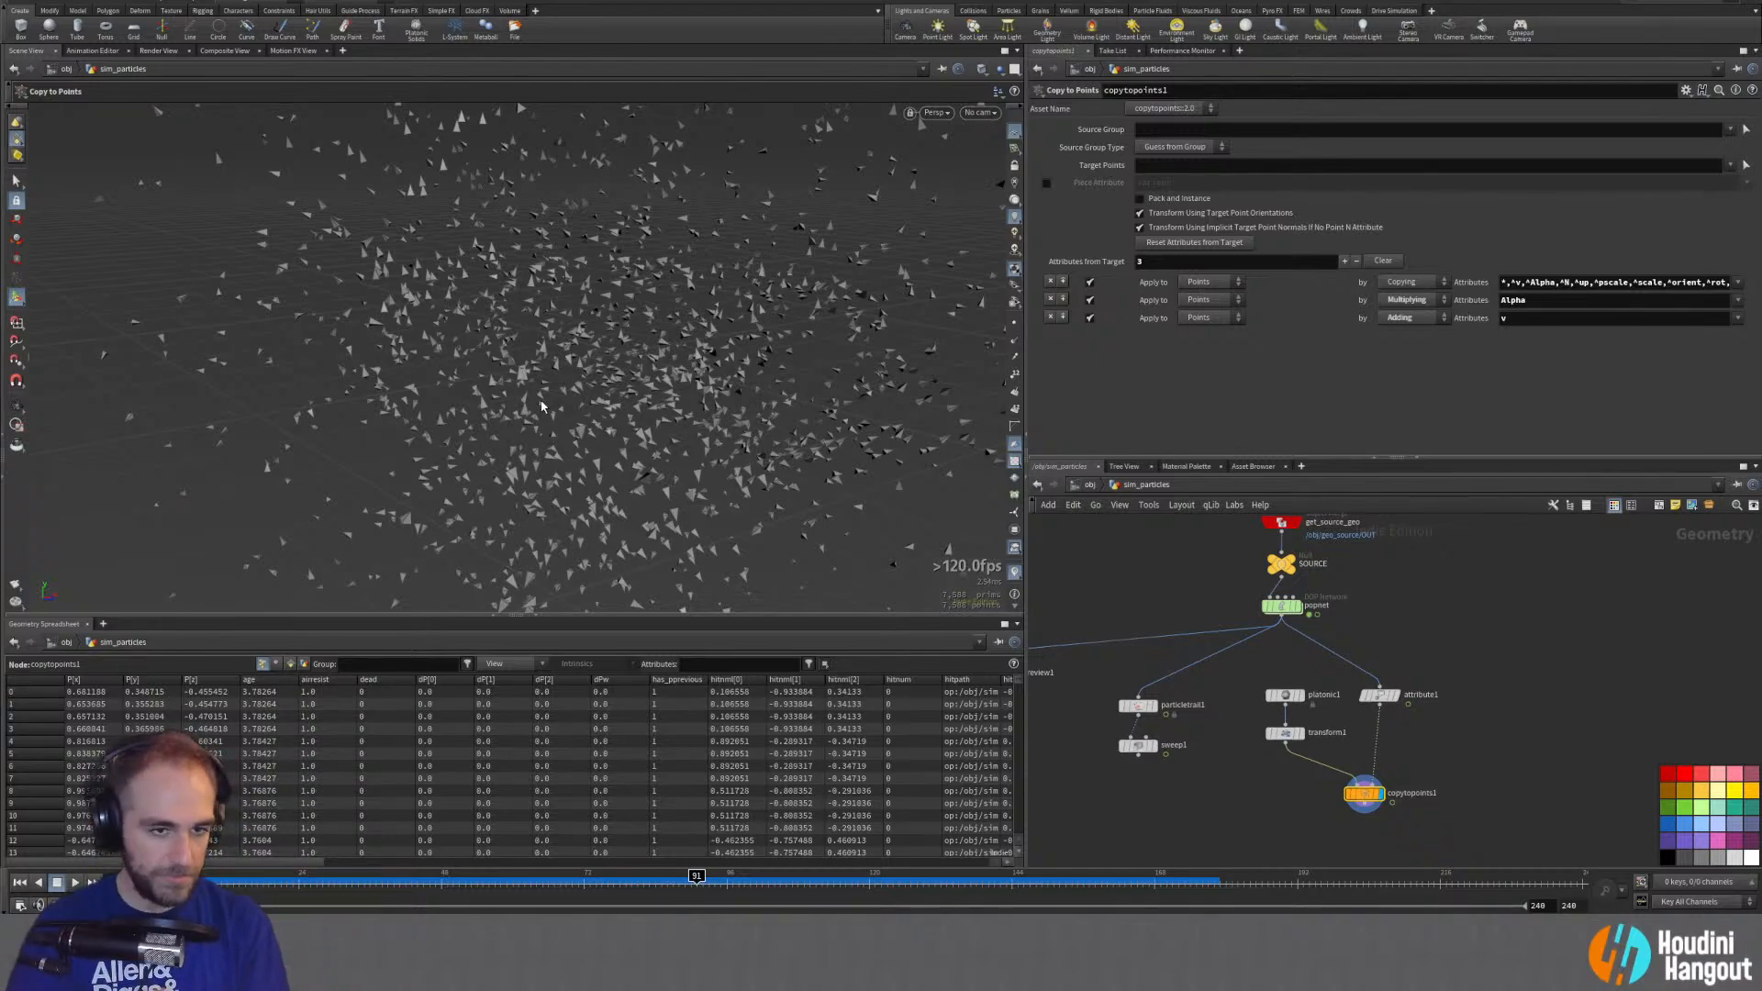
pyautogui.click(20, 884)
pyautogui.click(75, 882)
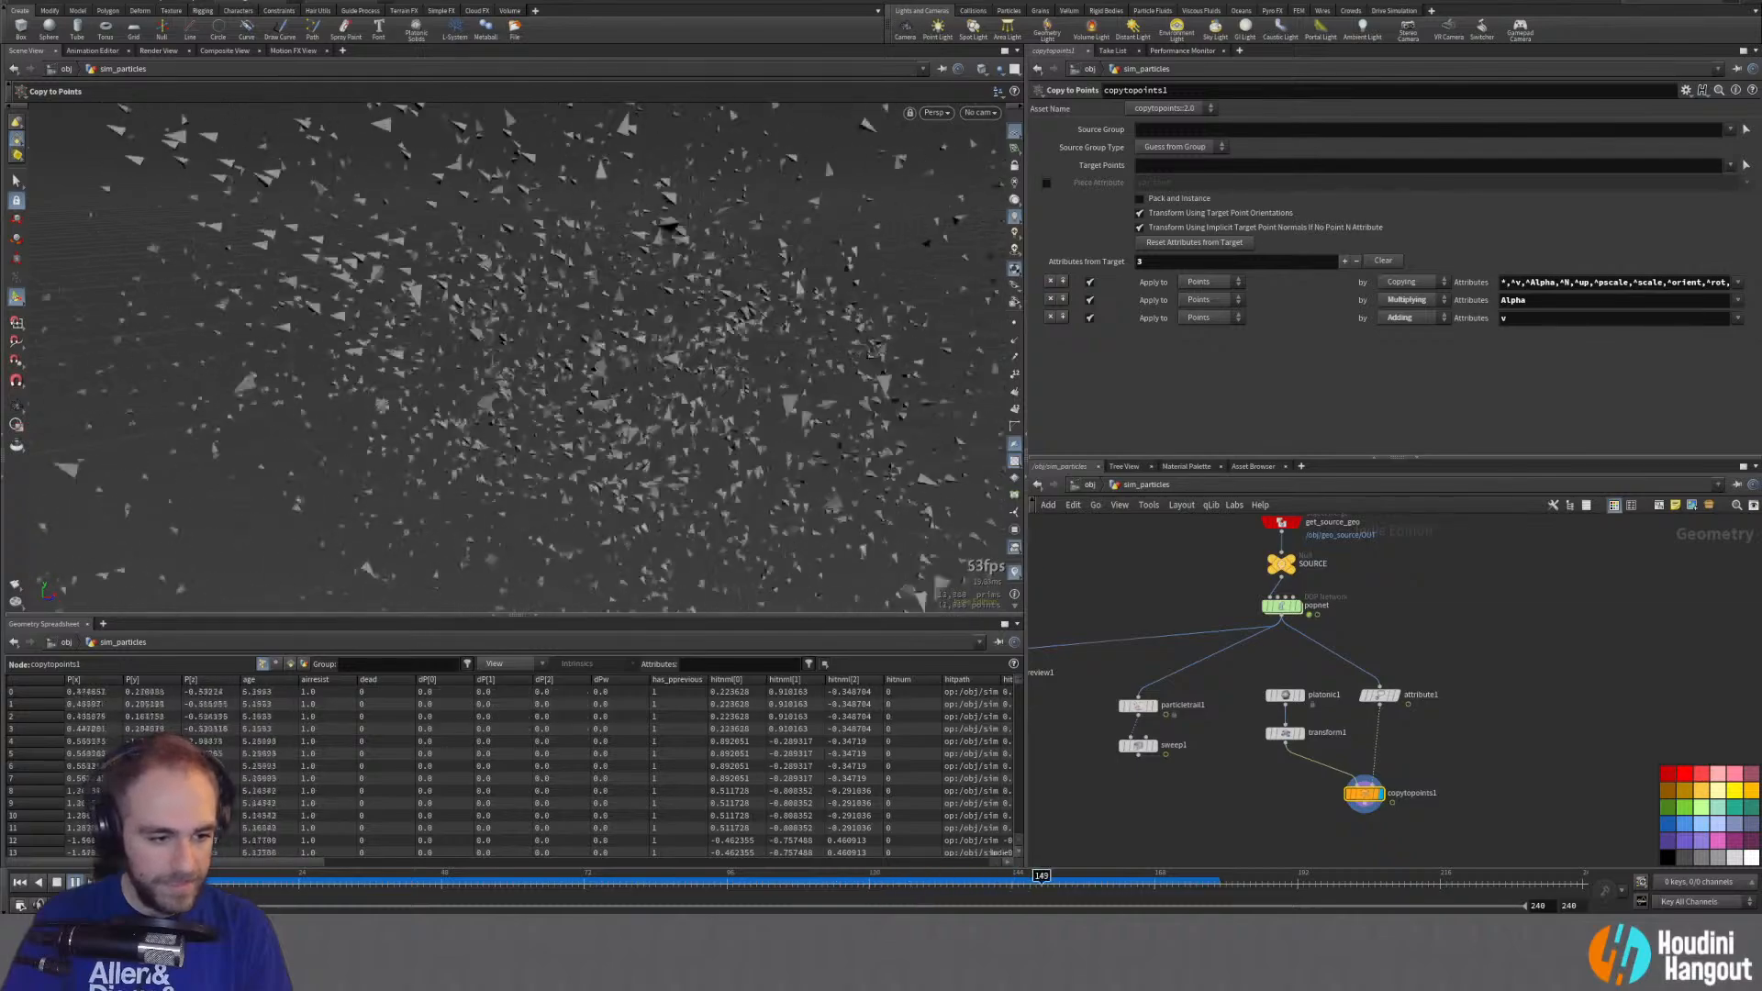
pyautogui.keyDown('alt'); pyautogui.moveTo(592, 419); pyautogui.dragTo(433, 405); pyautogui.keyUp('alt')
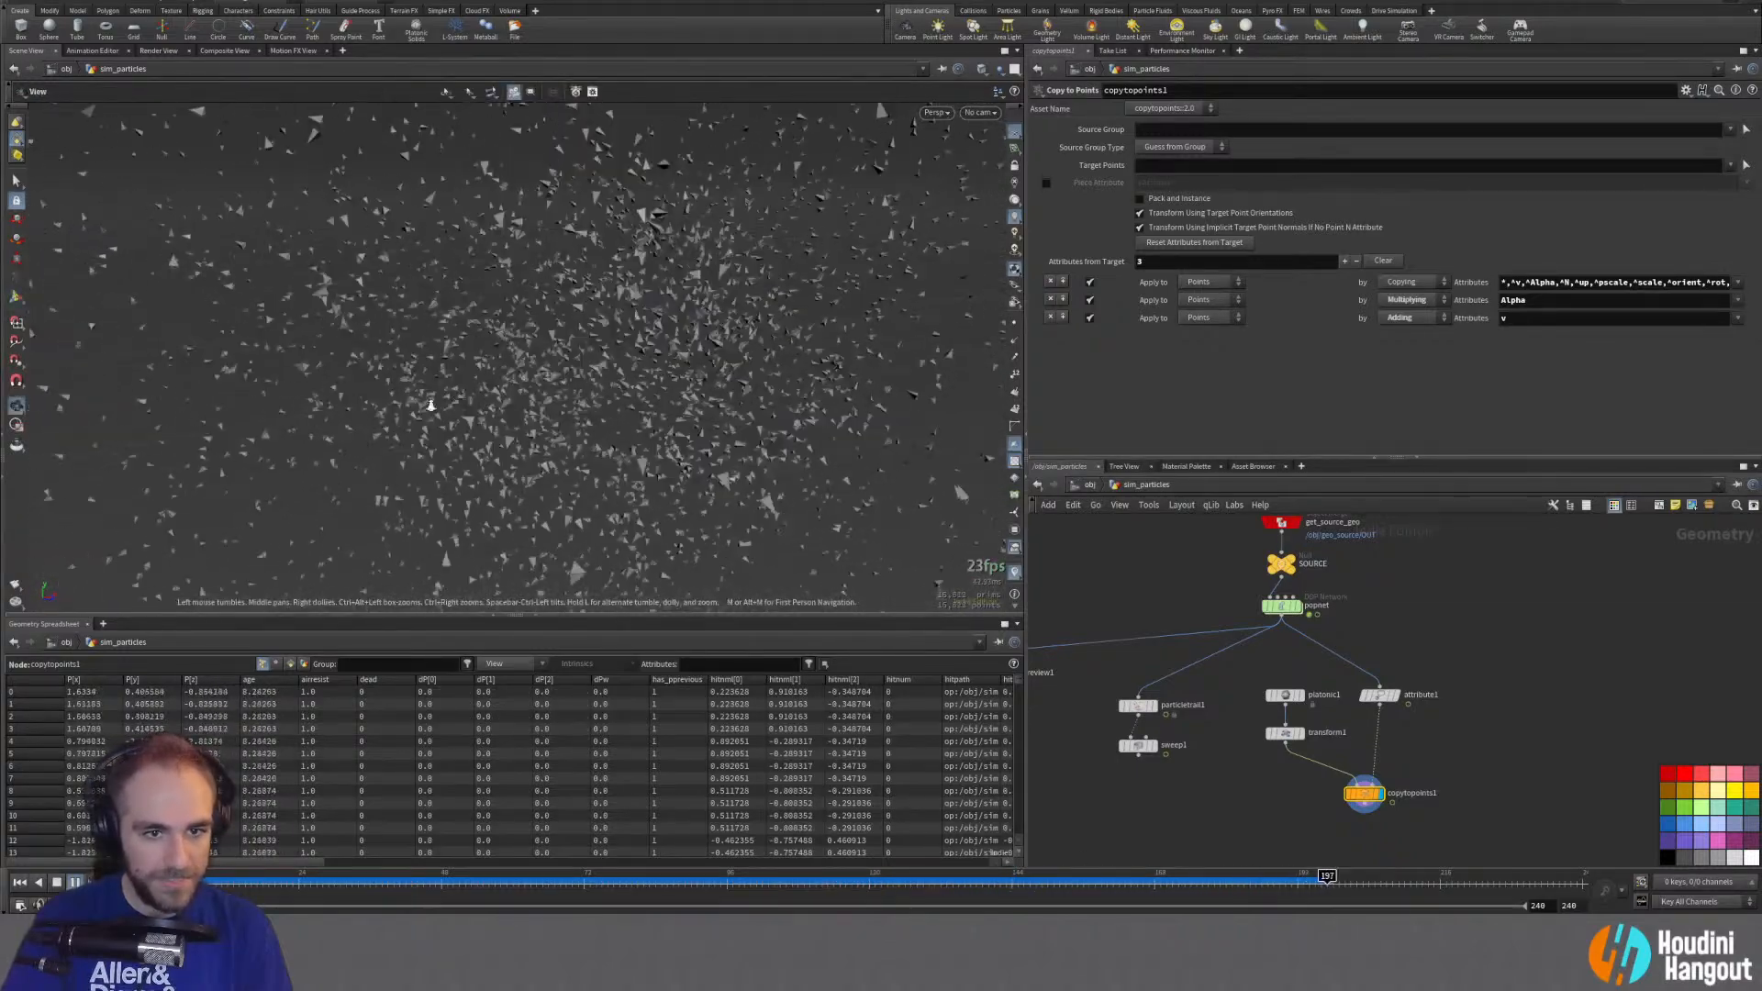
pyautogui.keyDown('alt'); pyautogui.moveTo(432, 405); pyautogui.dragTo(570, 390, button='right'); pyautogui.keyUp('alt')
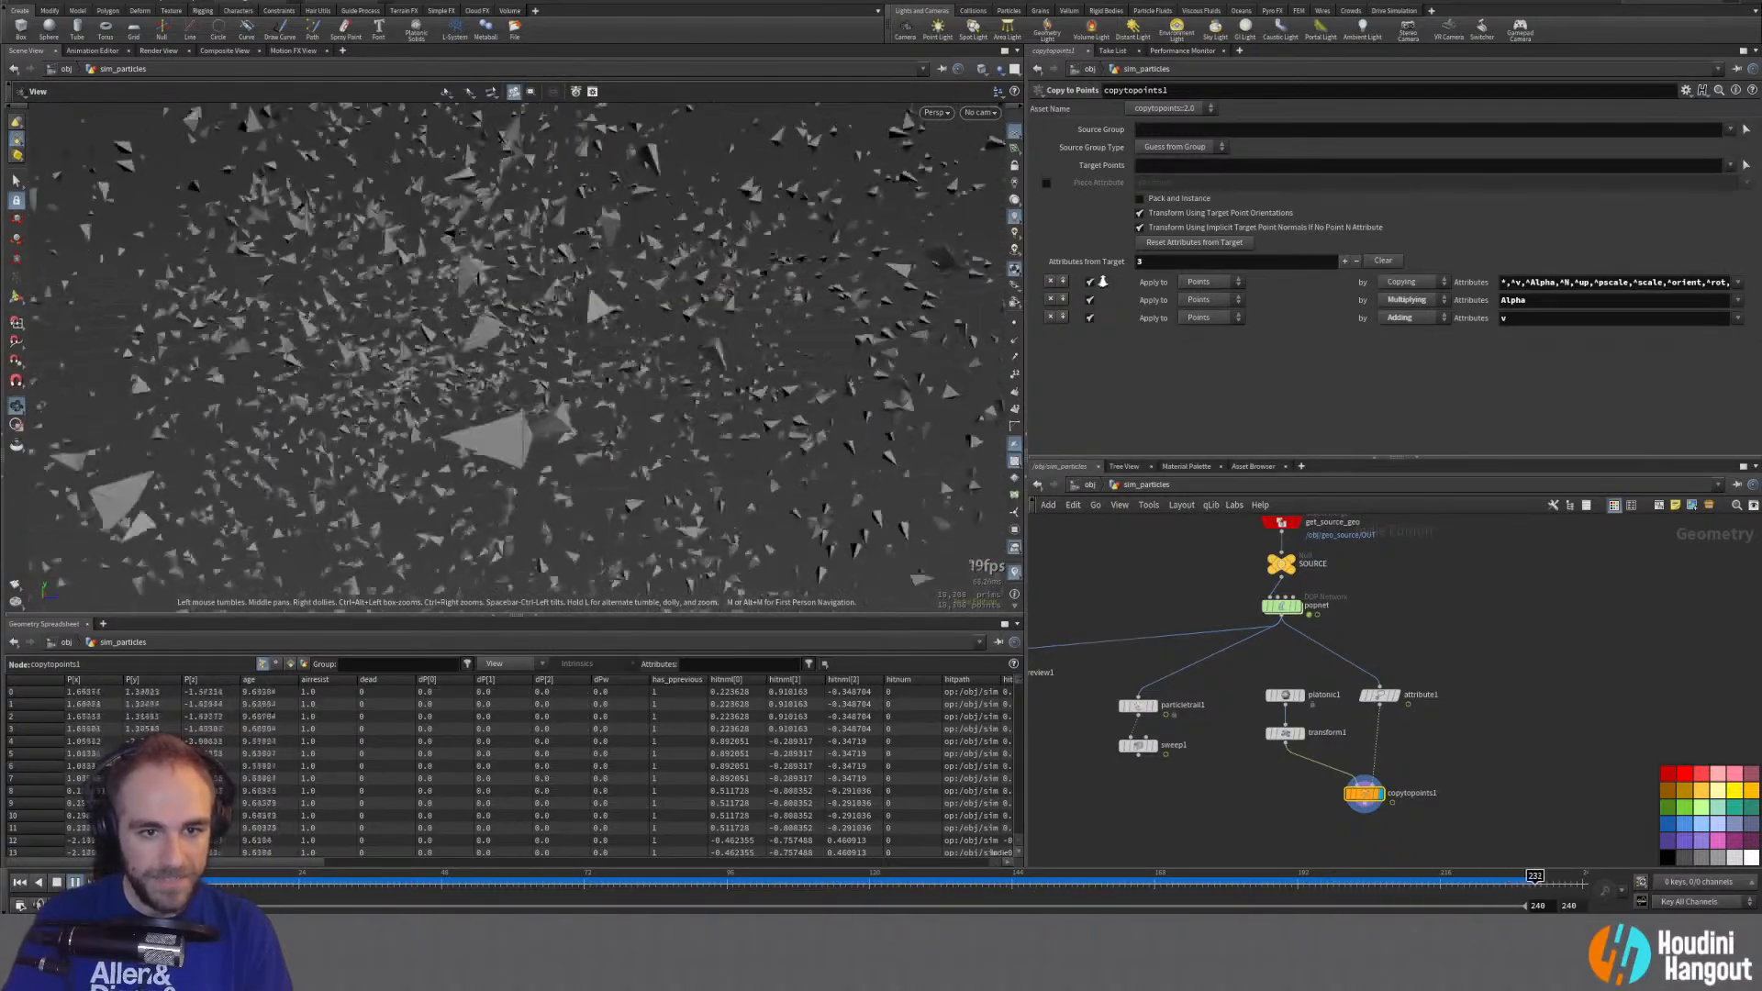
pyautogui.click(19, 882)
pyautogui.keyDown('alt'); pyautogui.moveTo(485, 346); pyautogui.dragTo(750, 357, button='right'); pyautogui.keyUp('alt')
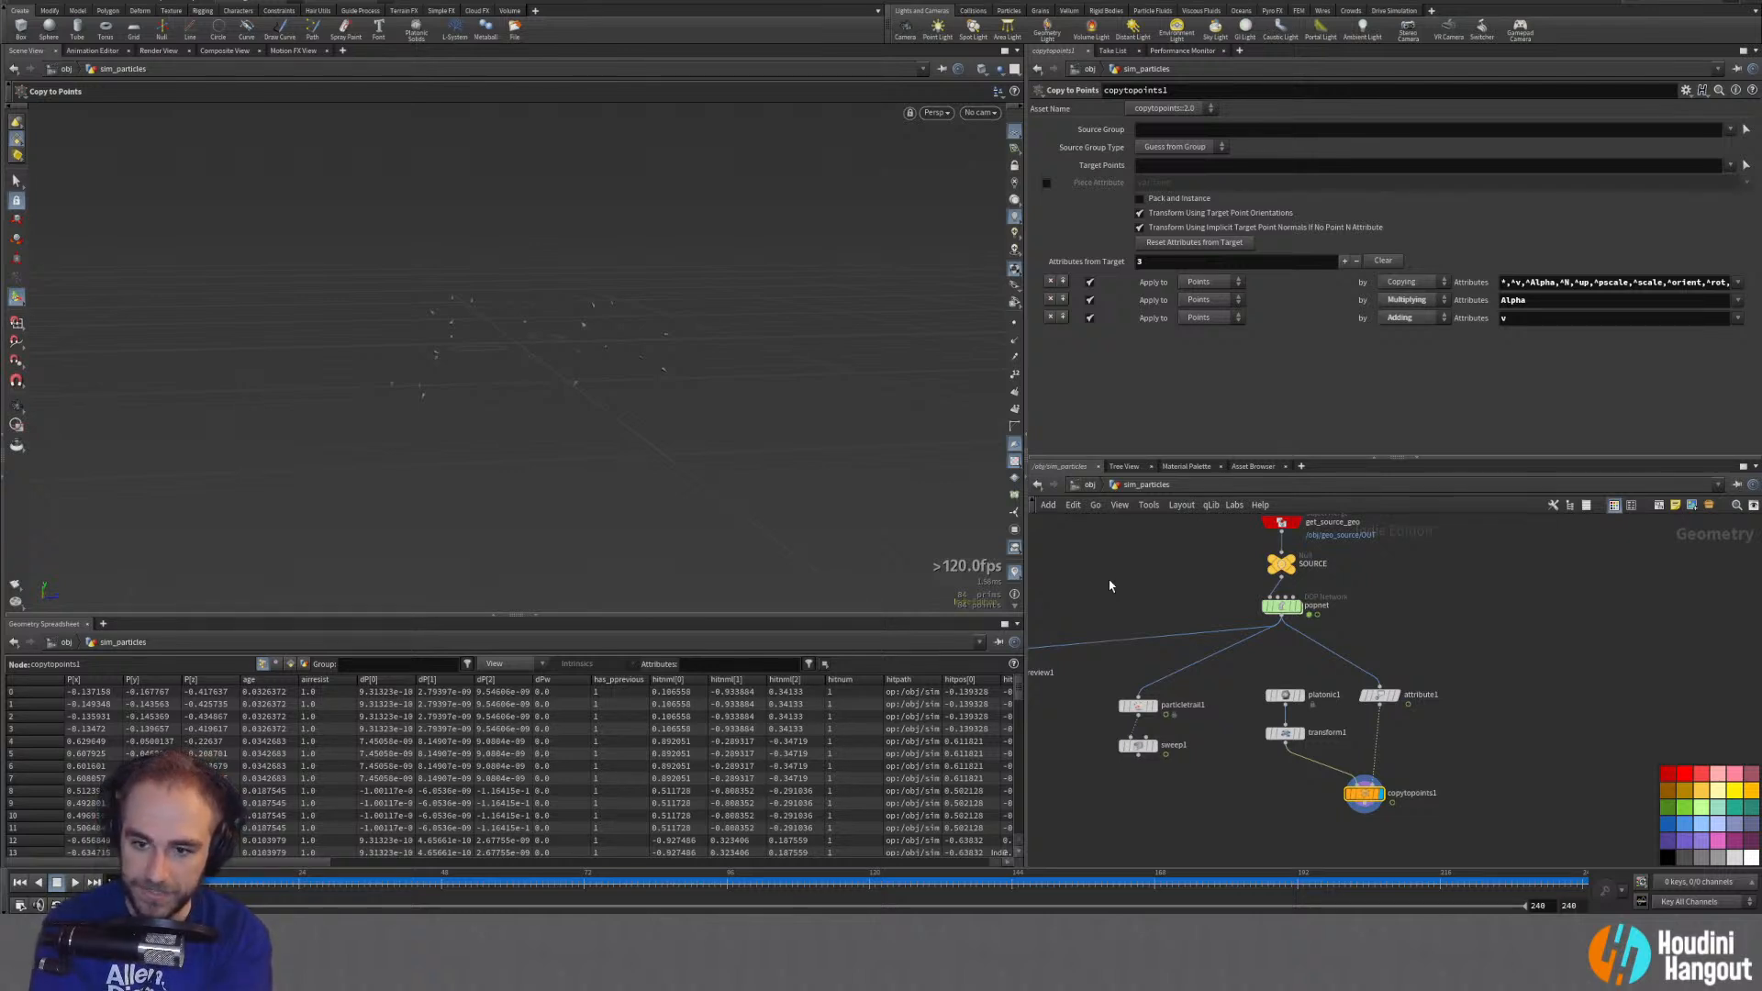
# Step: Rename the popnet node as standard_POP_NET
pyautogui.click(1281, 606)
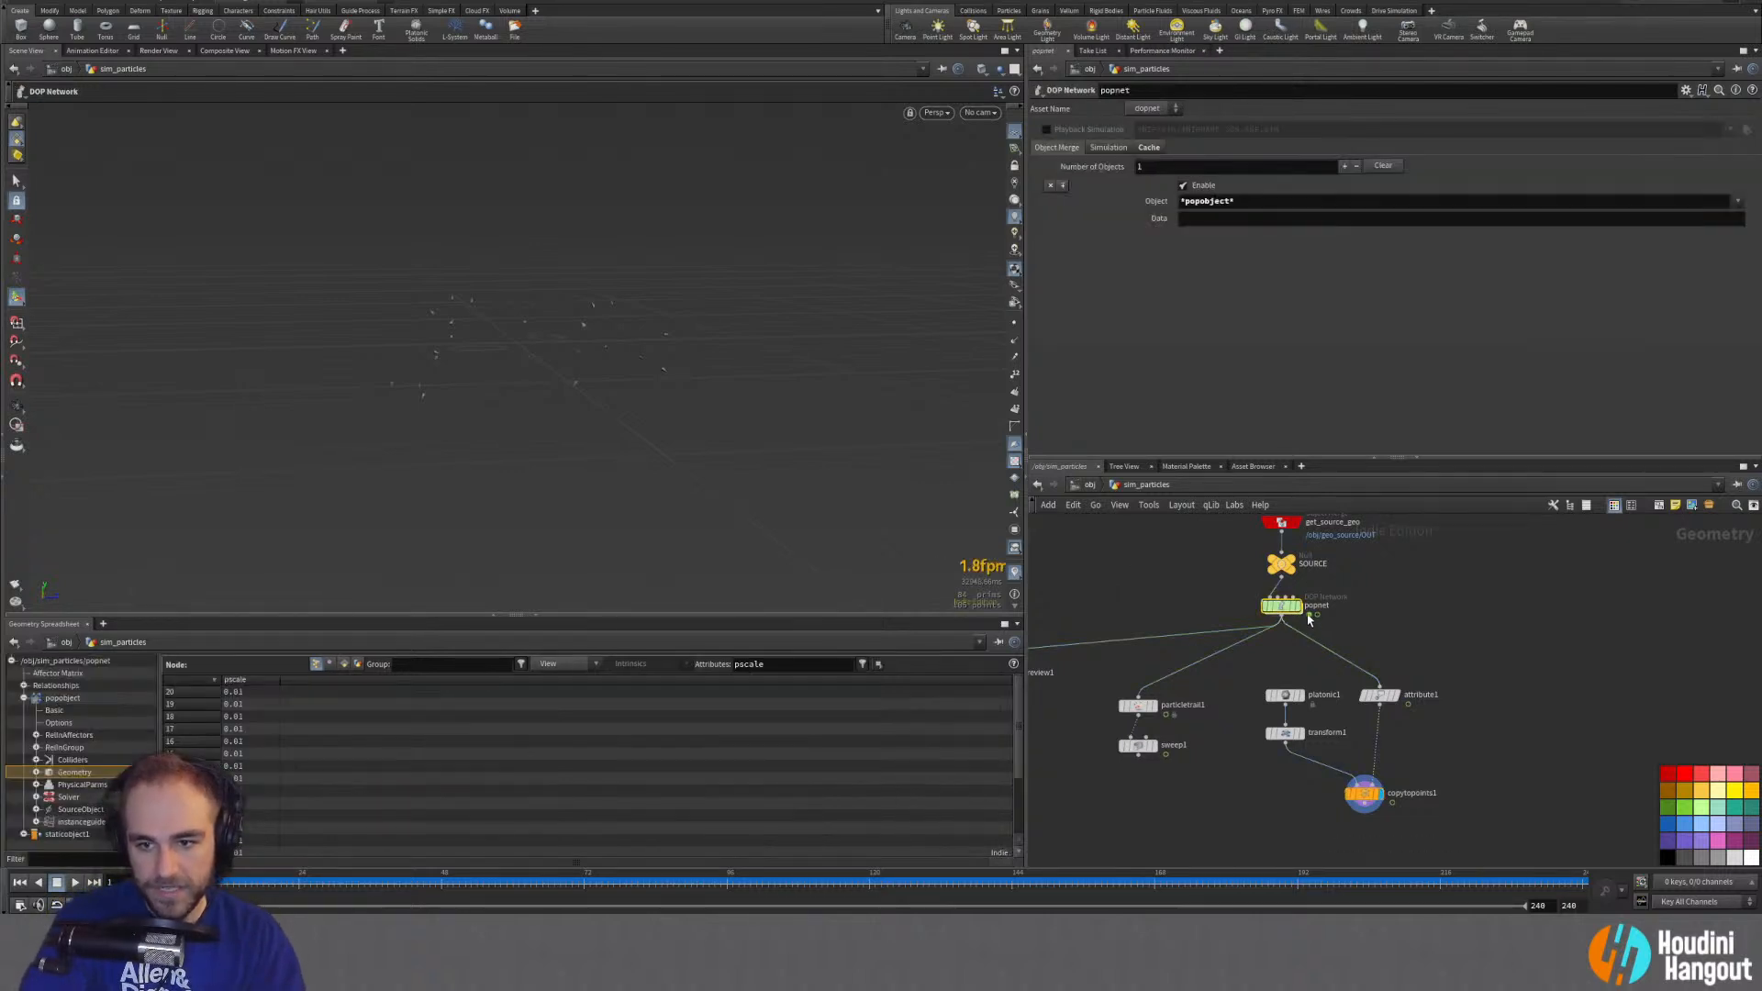
pyautogui.click(1317, 606)
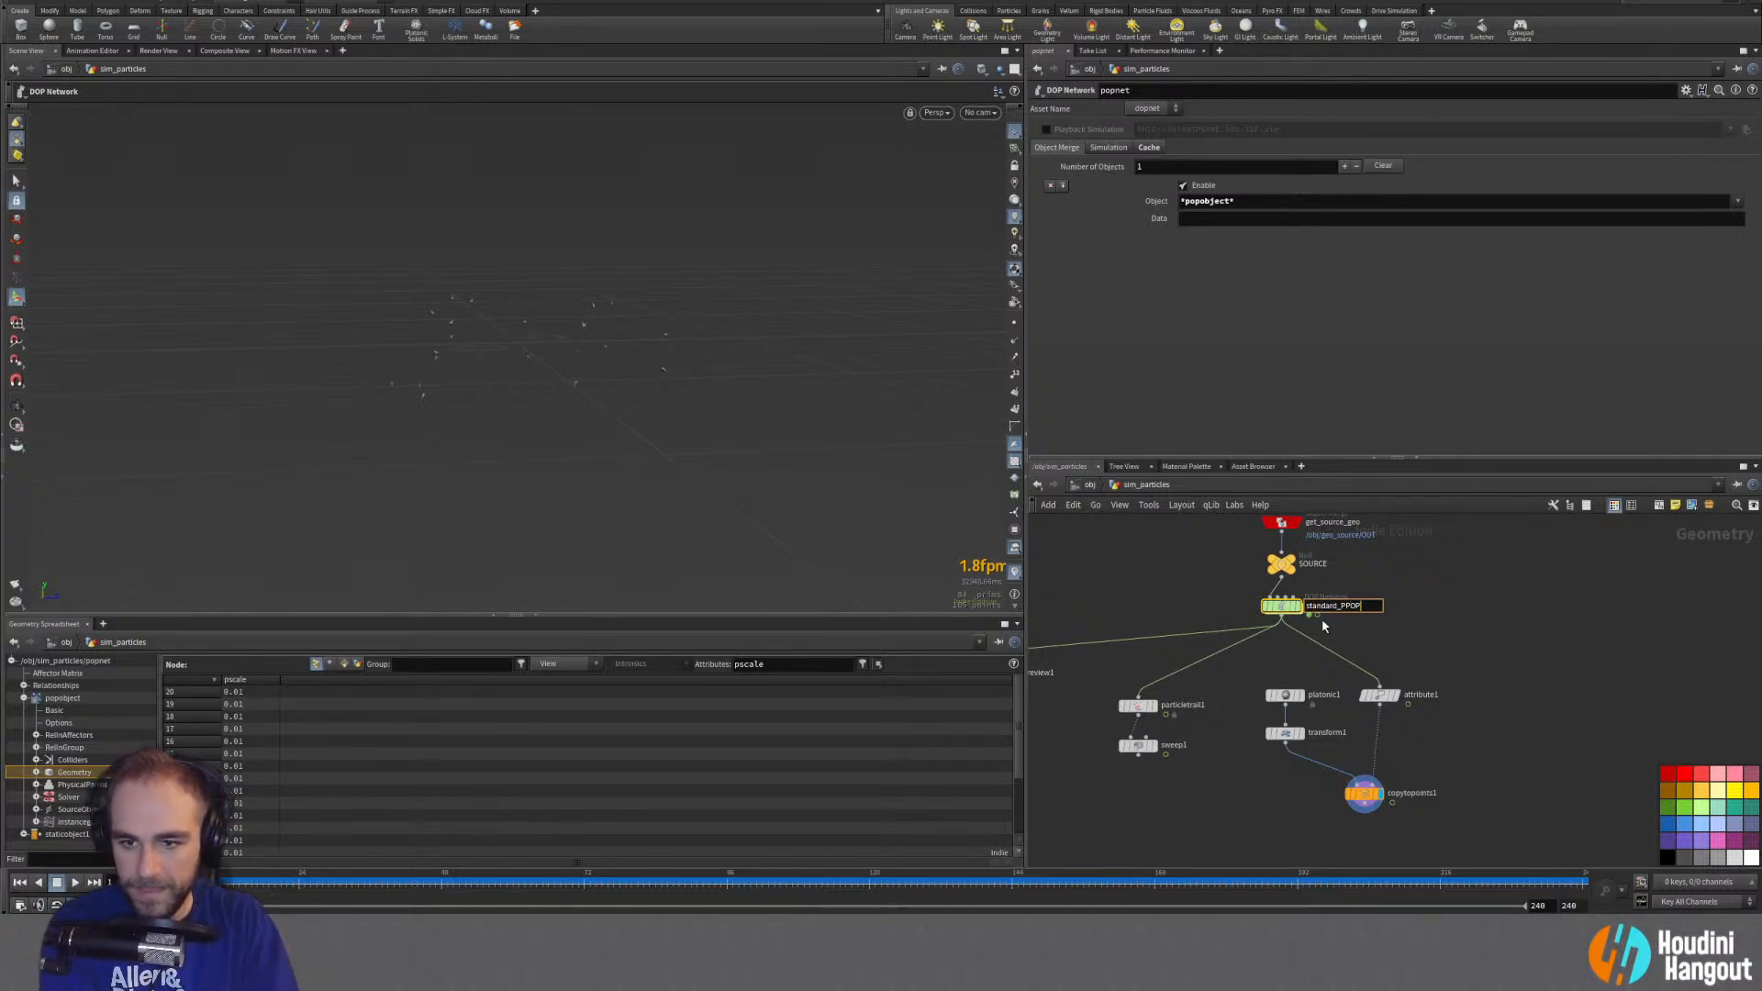
pyautogui.write('NEYT')
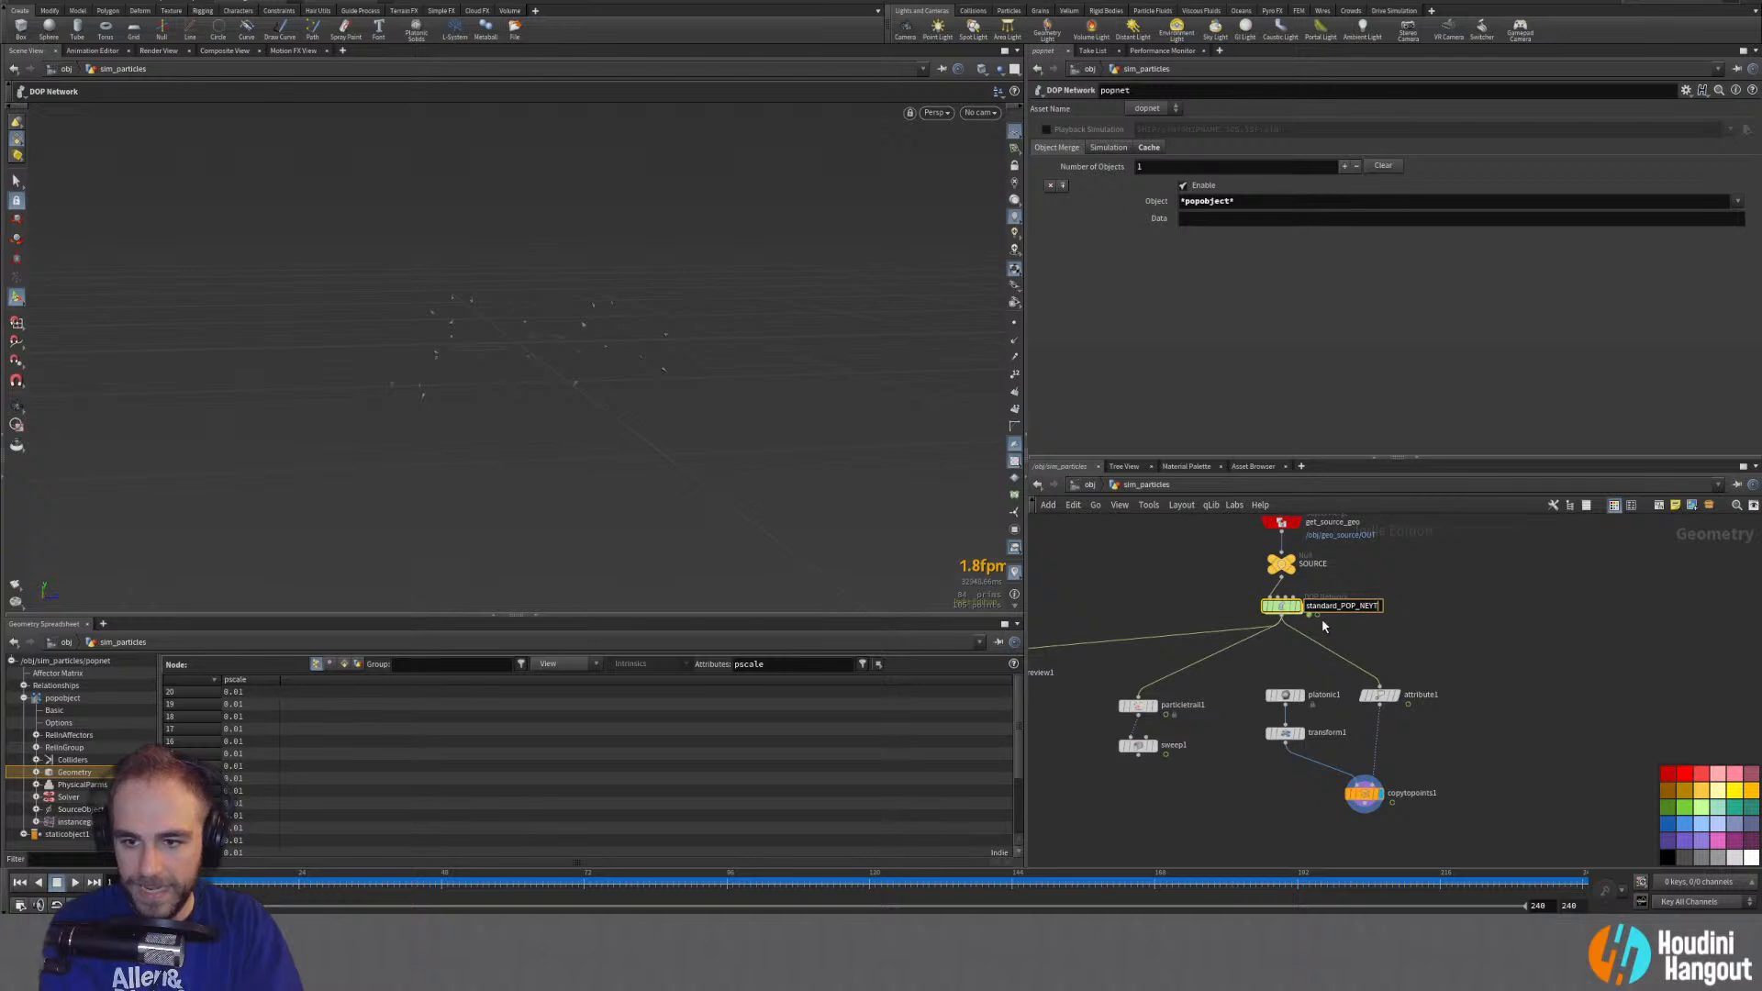
pyautogui.press('Return')
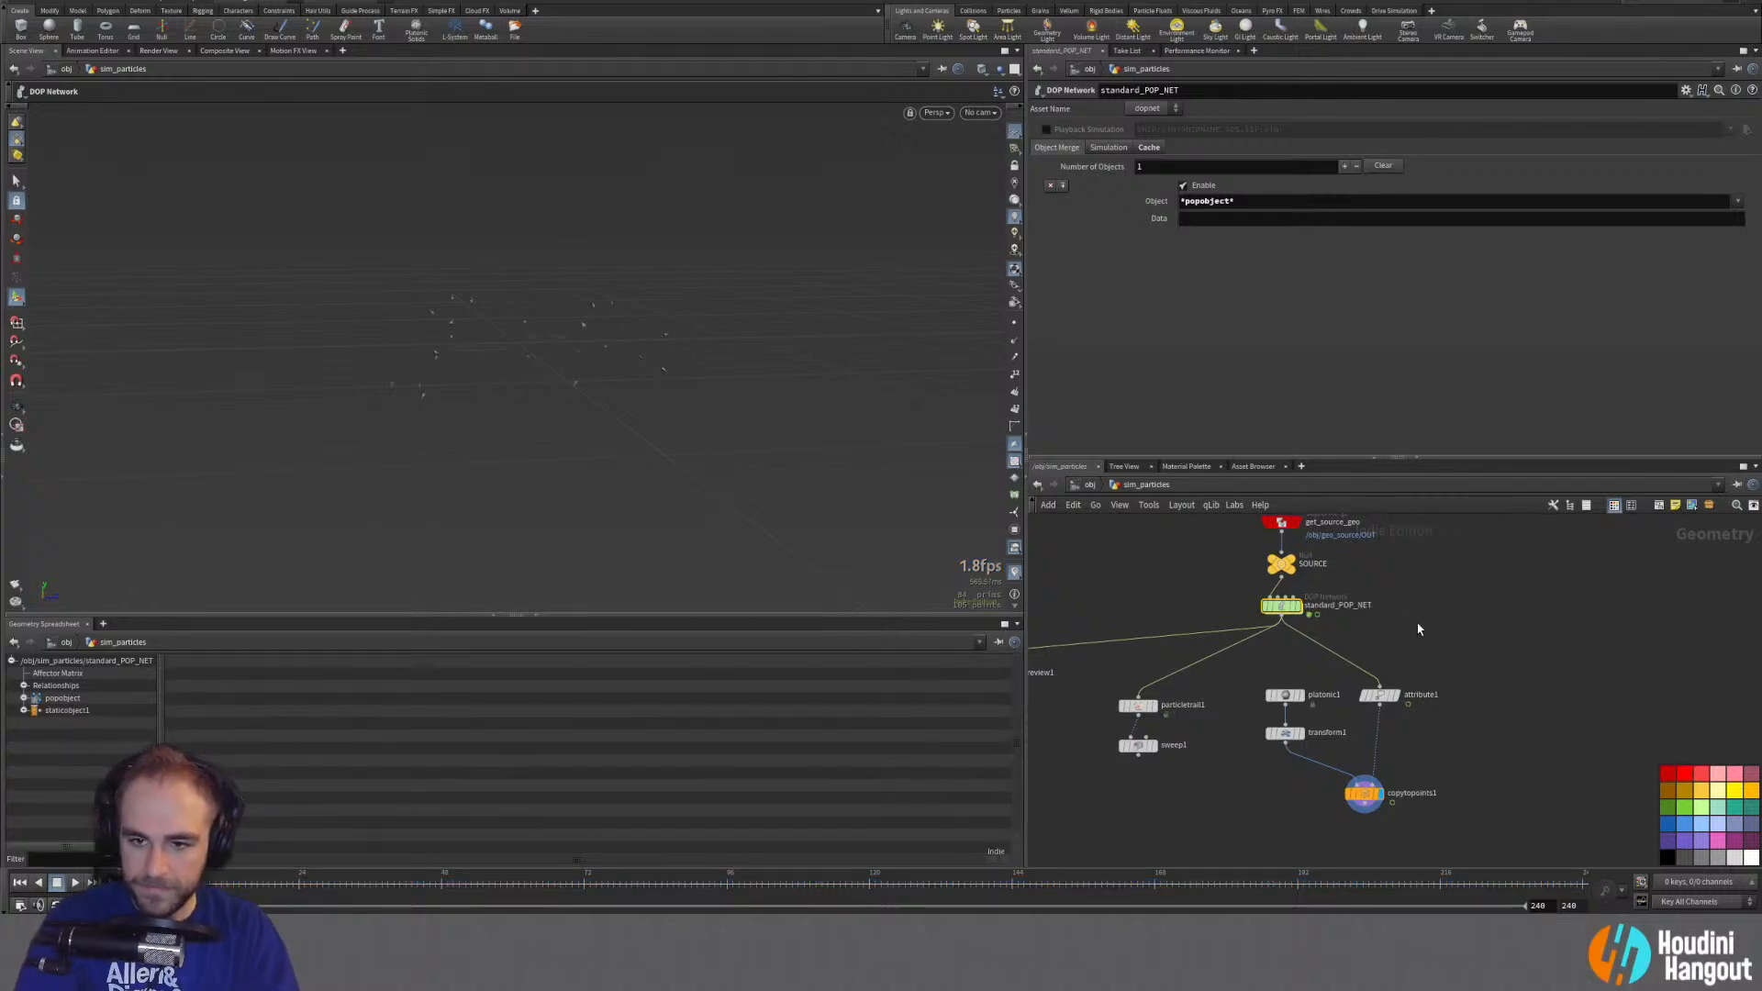
# Step: Duplicate standard_POP_NET beside the original and center get_source_geo and SOURCE above the two networks
pyautogui.moveTo(1420, 631); pyautogui.dragTo(1343, 690, button='middle')
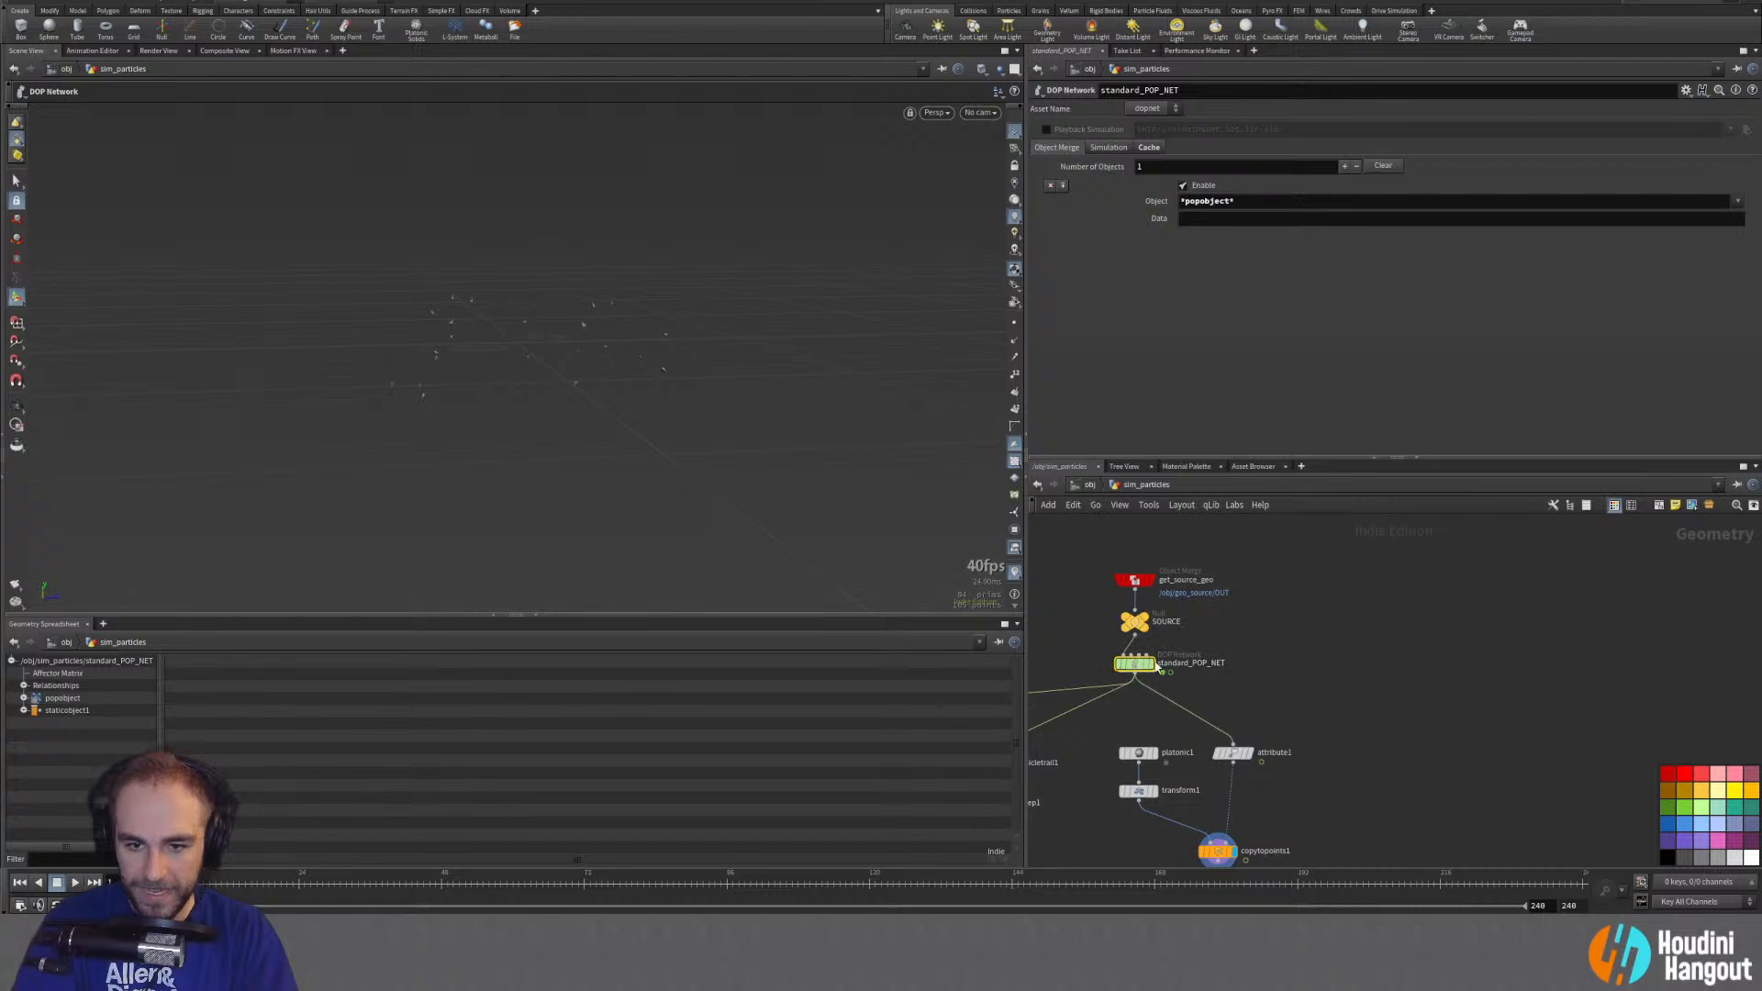
pyautogui.keyDown('alt'); pyautogui.moveTo(1140, 667); pyautogui.dragTo(1413, 667); pyautogui.keyUp('alt')
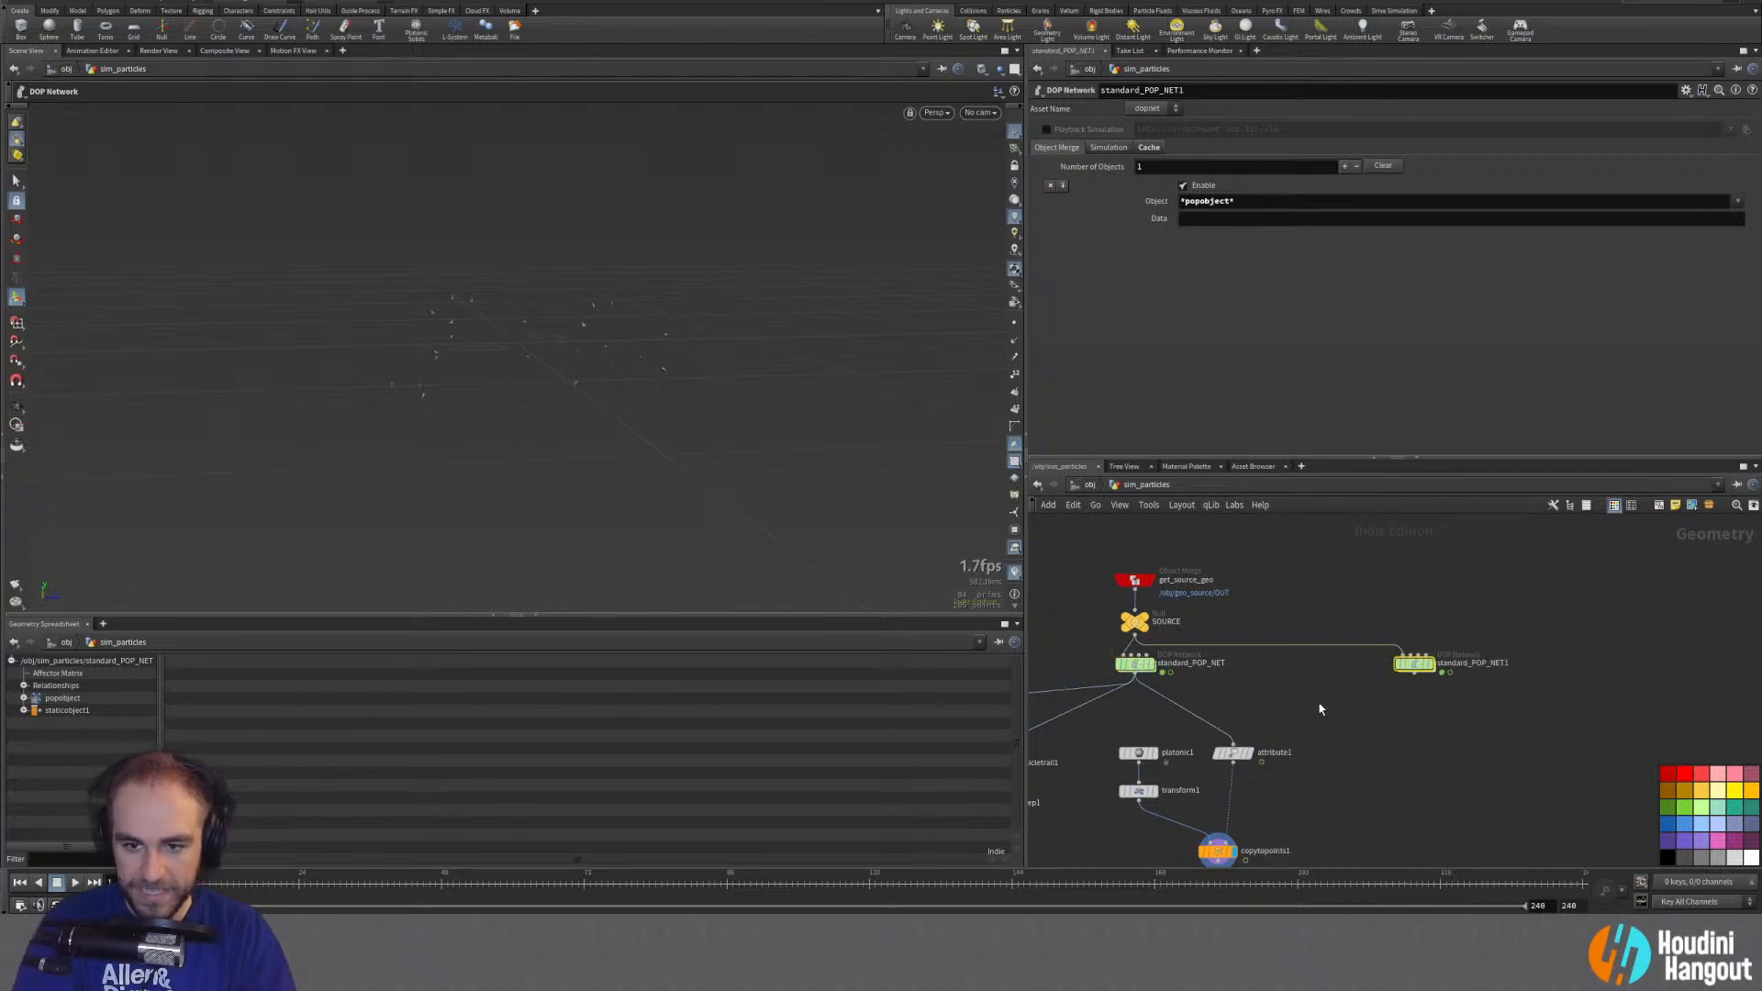
pyautogui.click(1342, 711)
pyautogui.moveTo(1136, 623); pyautogui.dragTo(1276, 625)
pyautogui.moveTo(1136, 589); pyautogui.dragTo(1276, 601)
pyautogui.moveTo(1231, 568); pyautogui.dragTo(1273, 594)
pyautogui.click(1283, 595)
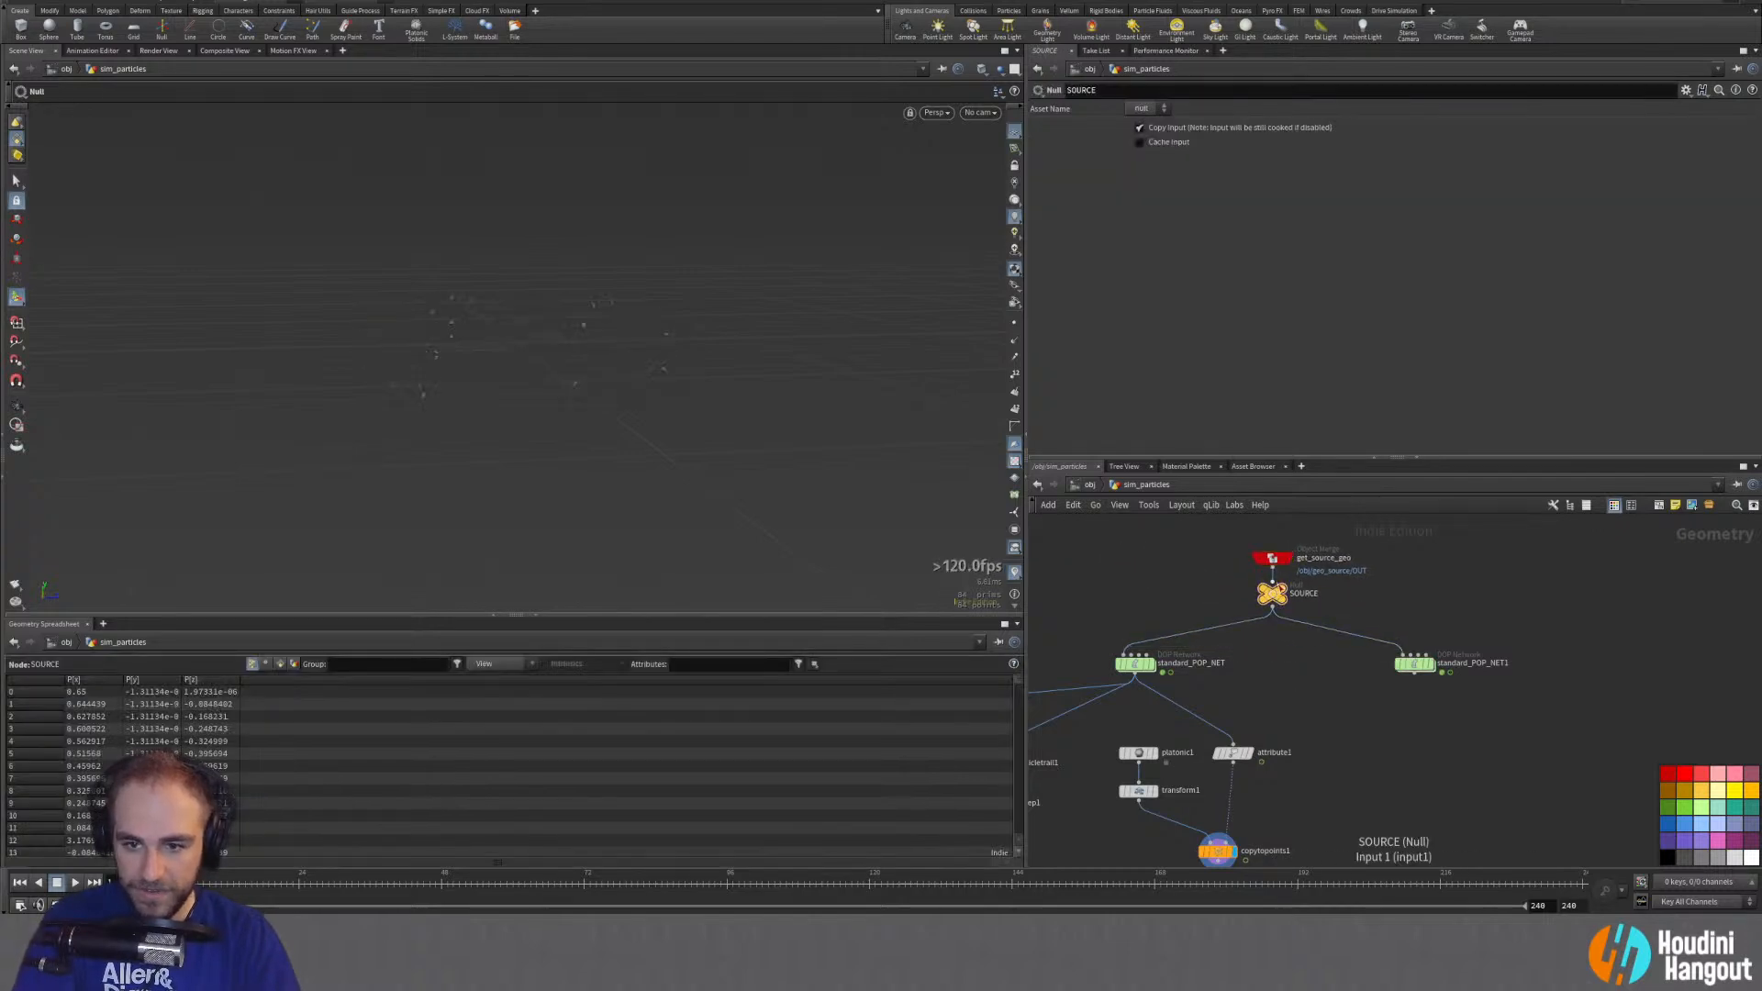
# Step: Display the duplicated POP network, go inside it and play its simulation before returning to the first frame
pyautogui.click(1434, 672)
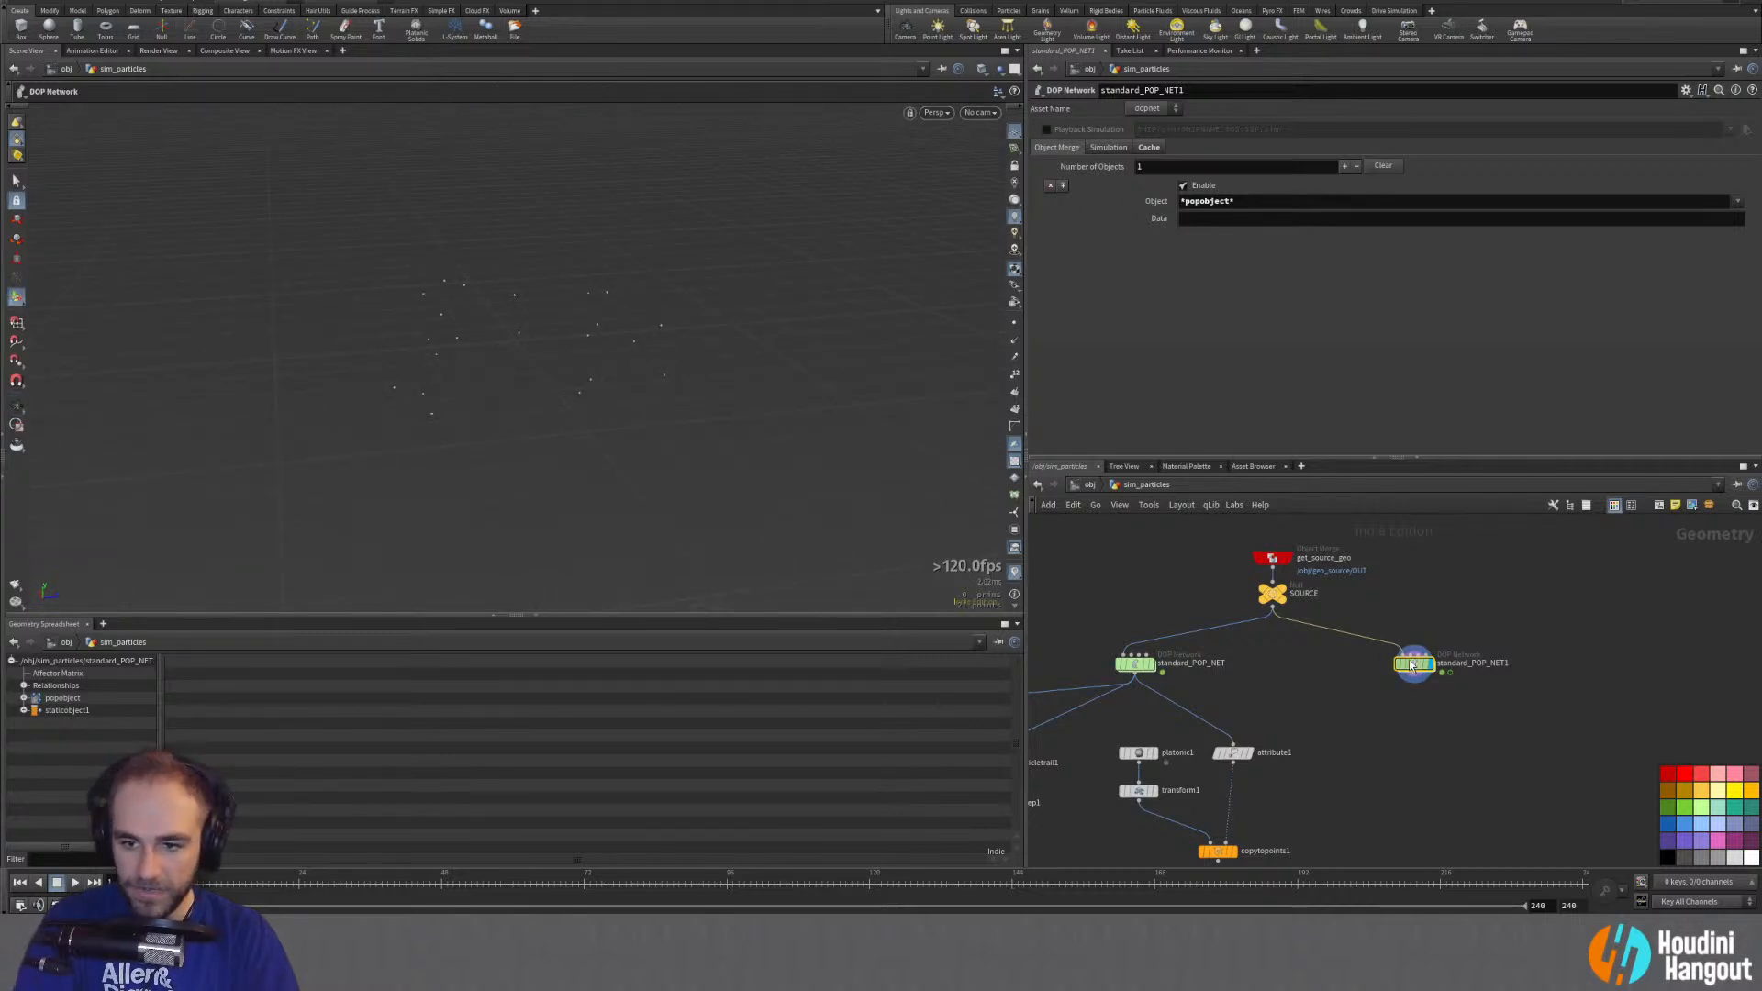
pyautogui.doubleClick(1414, 664)
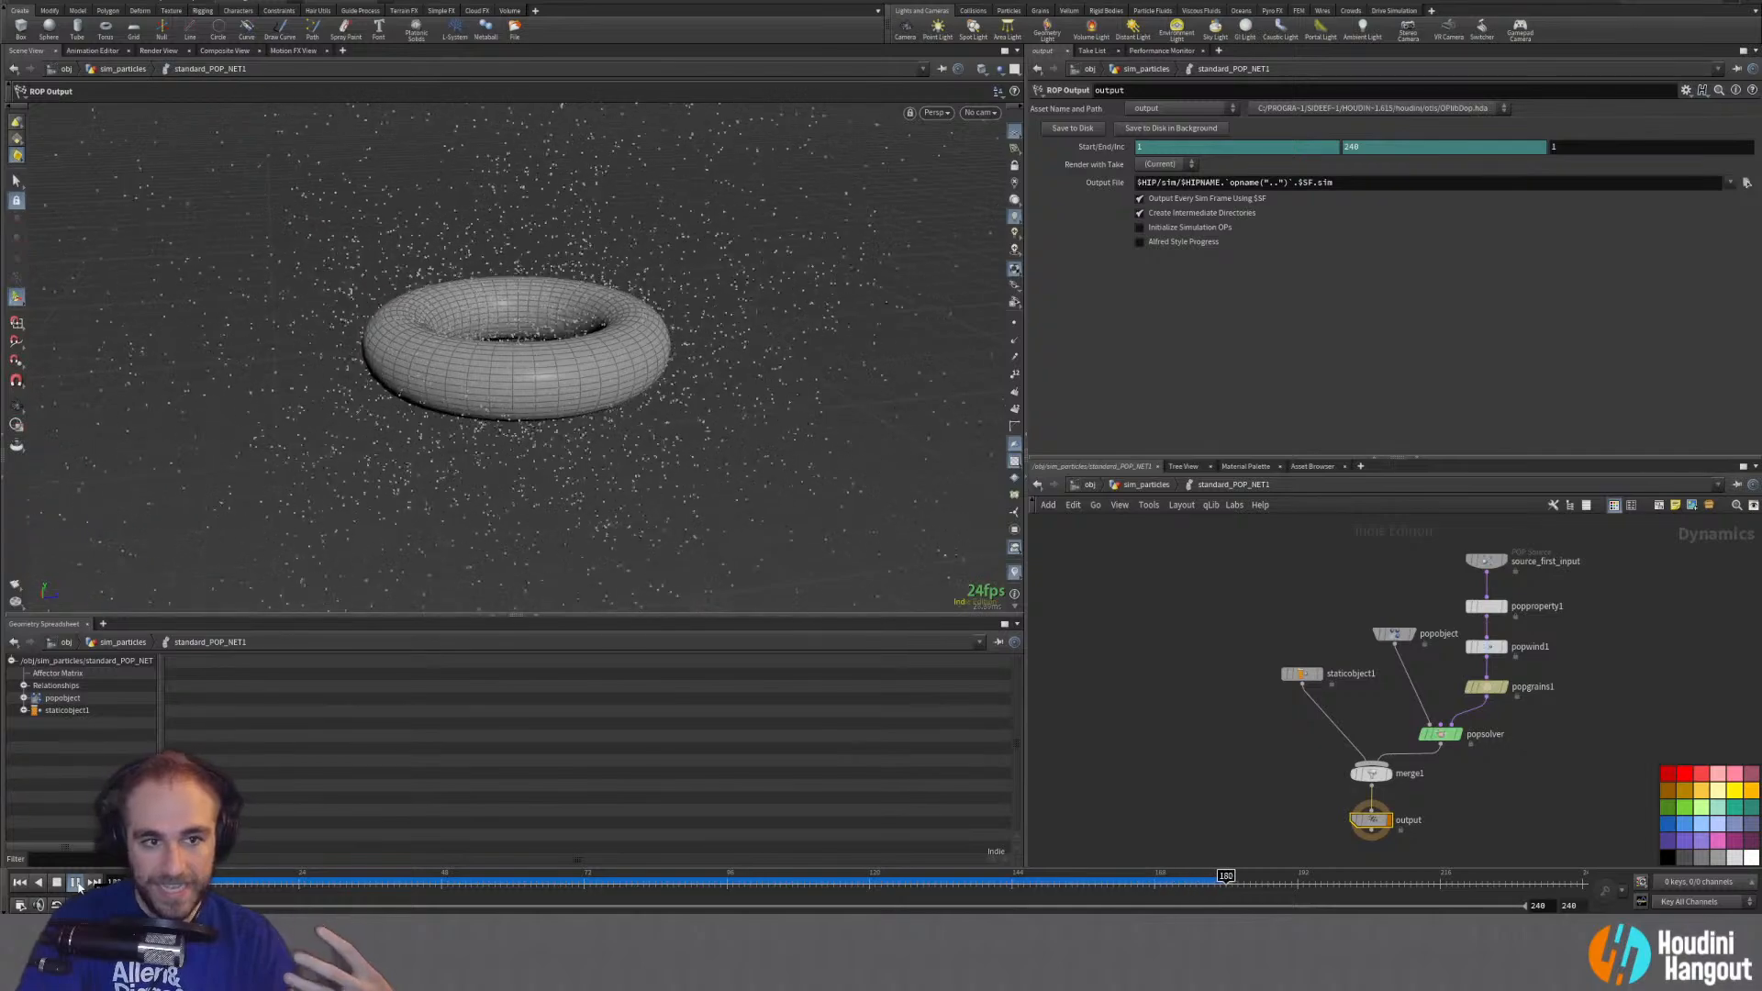
pyautogui.click(20, 882)
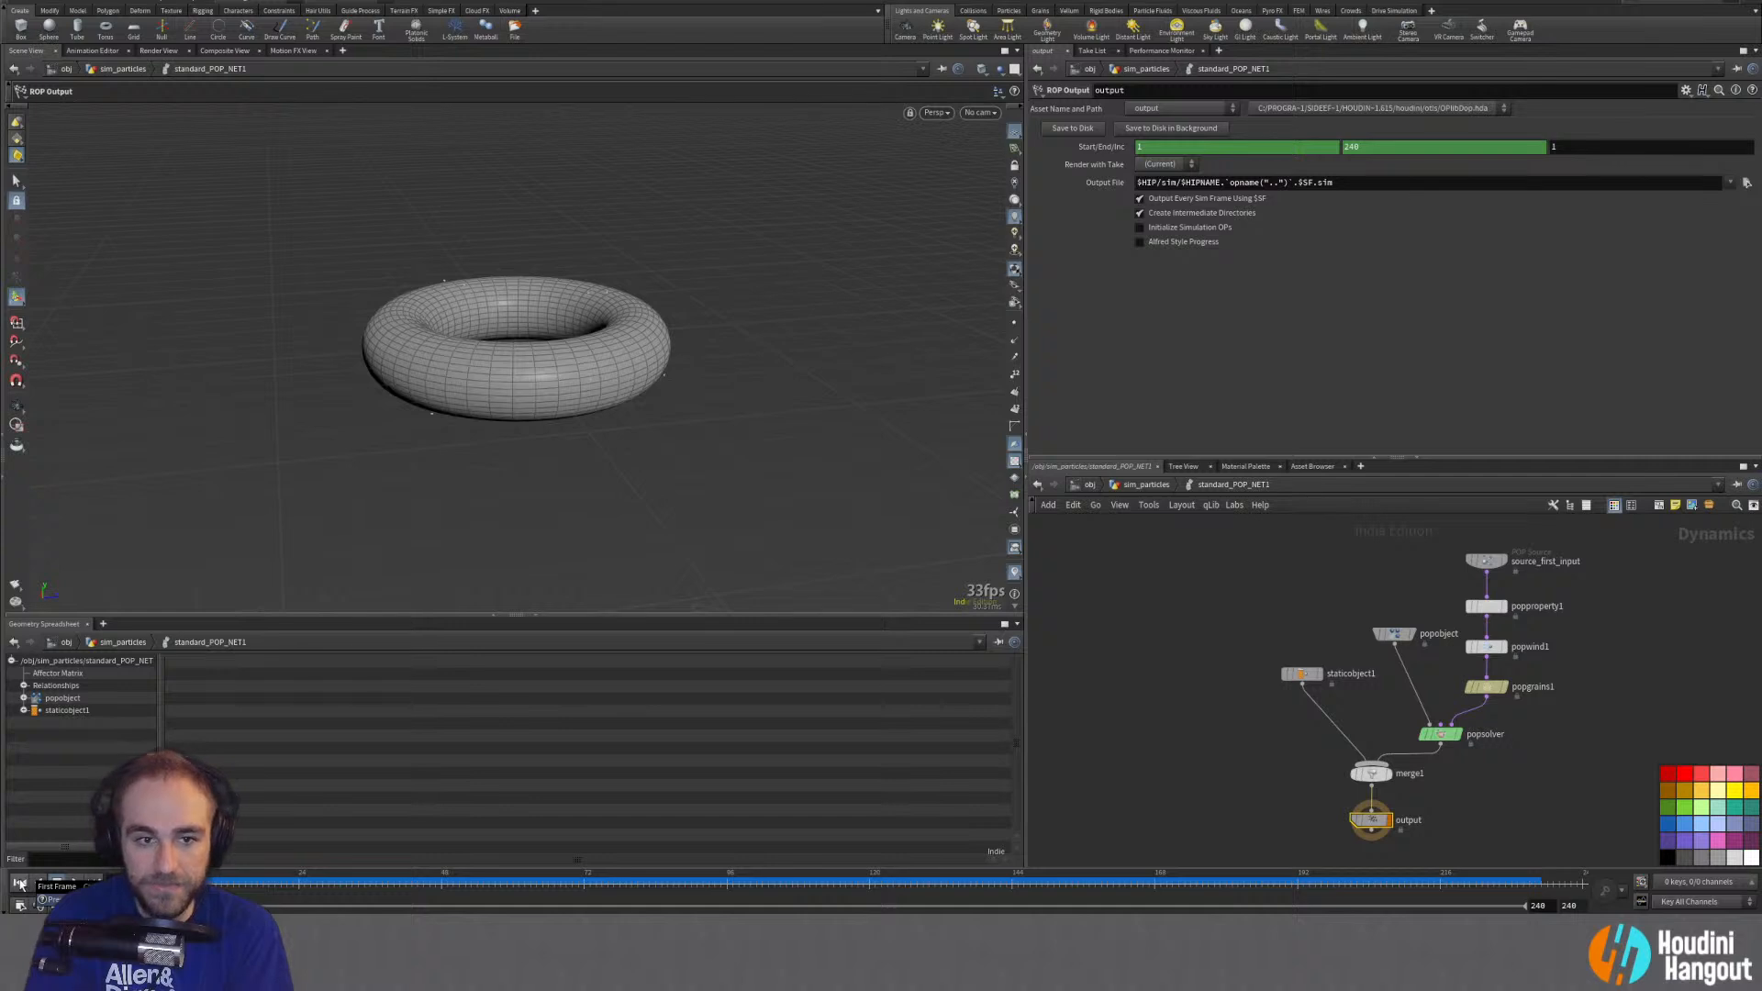
# Step: Review the Solver and Behavior settings of popgrains1 inside standard_POP_NET1
pyautogui.click(1487, 688)
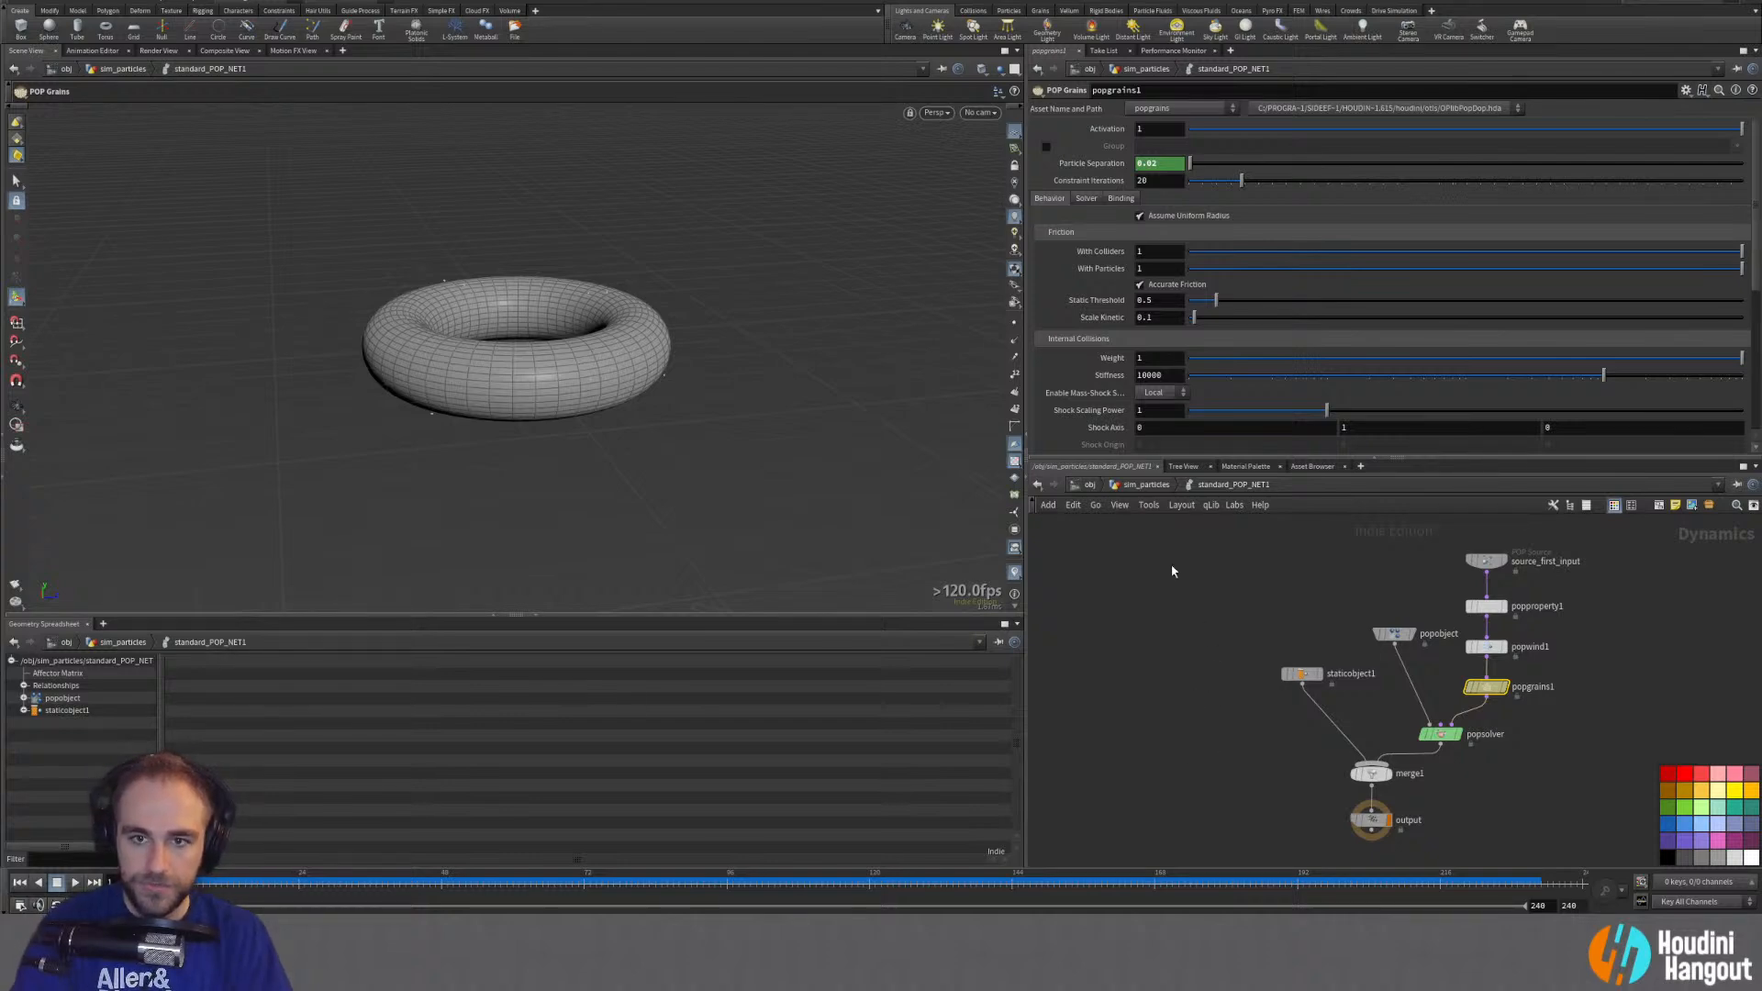
pyautogui.click(1085, 198)
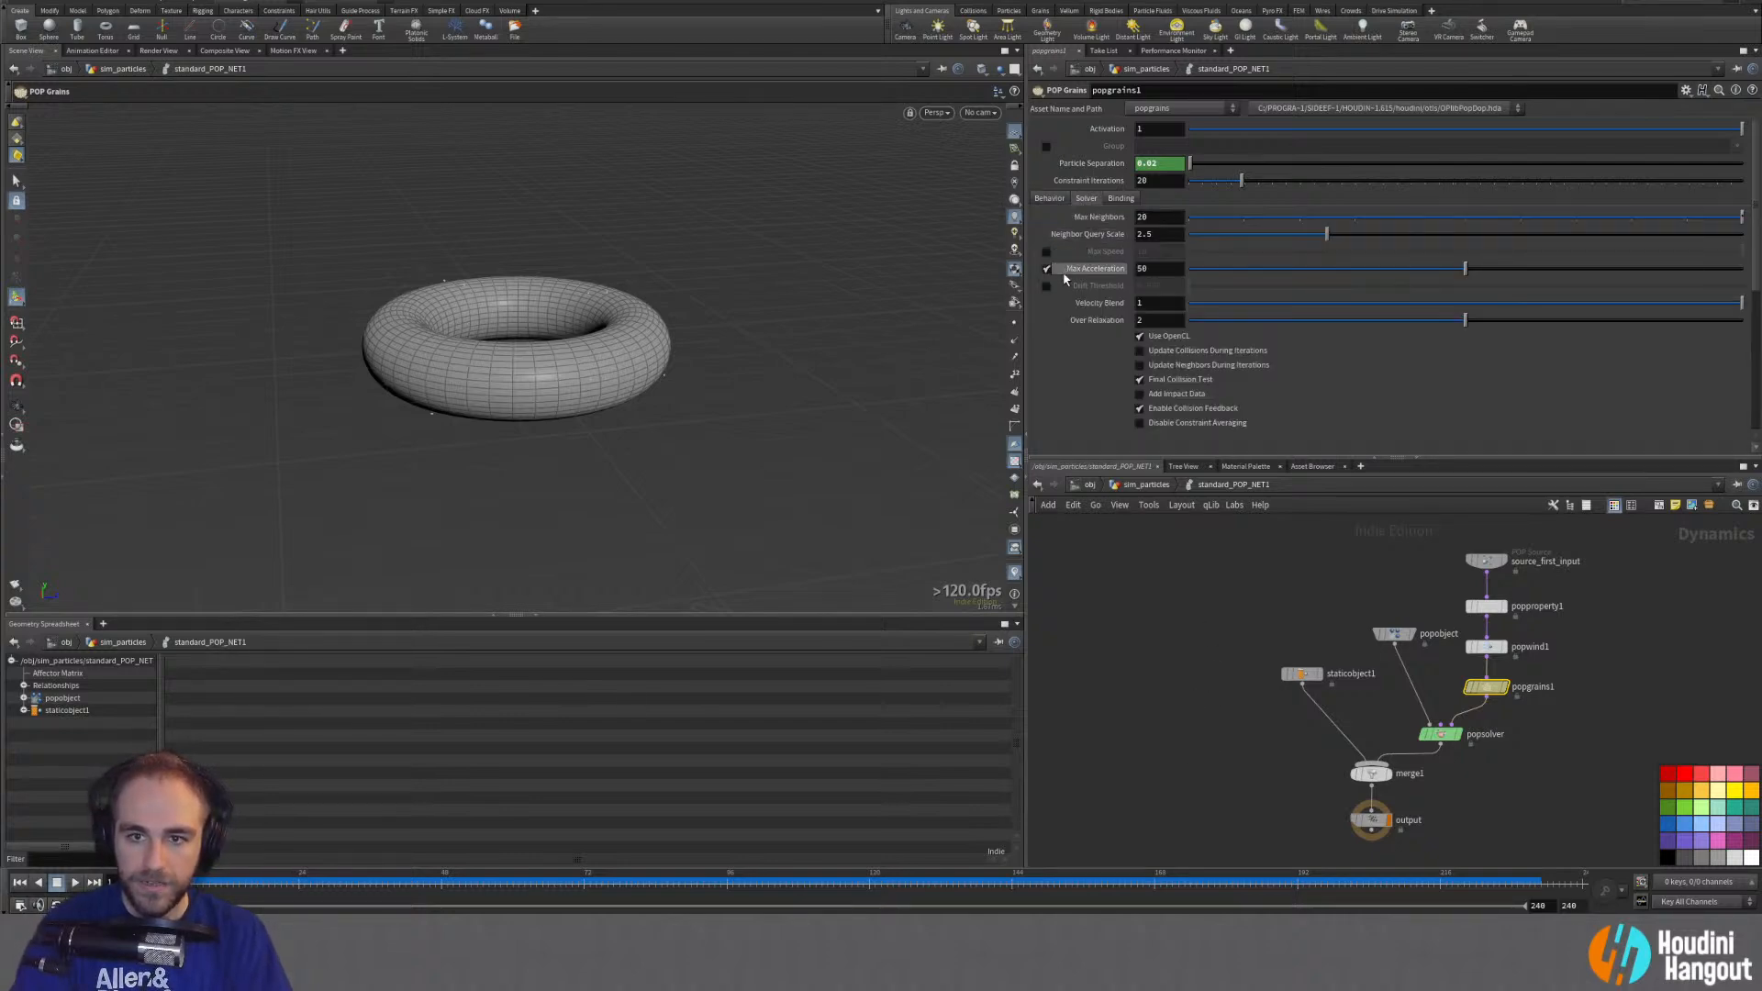
pyautogui.click(1055, 199)
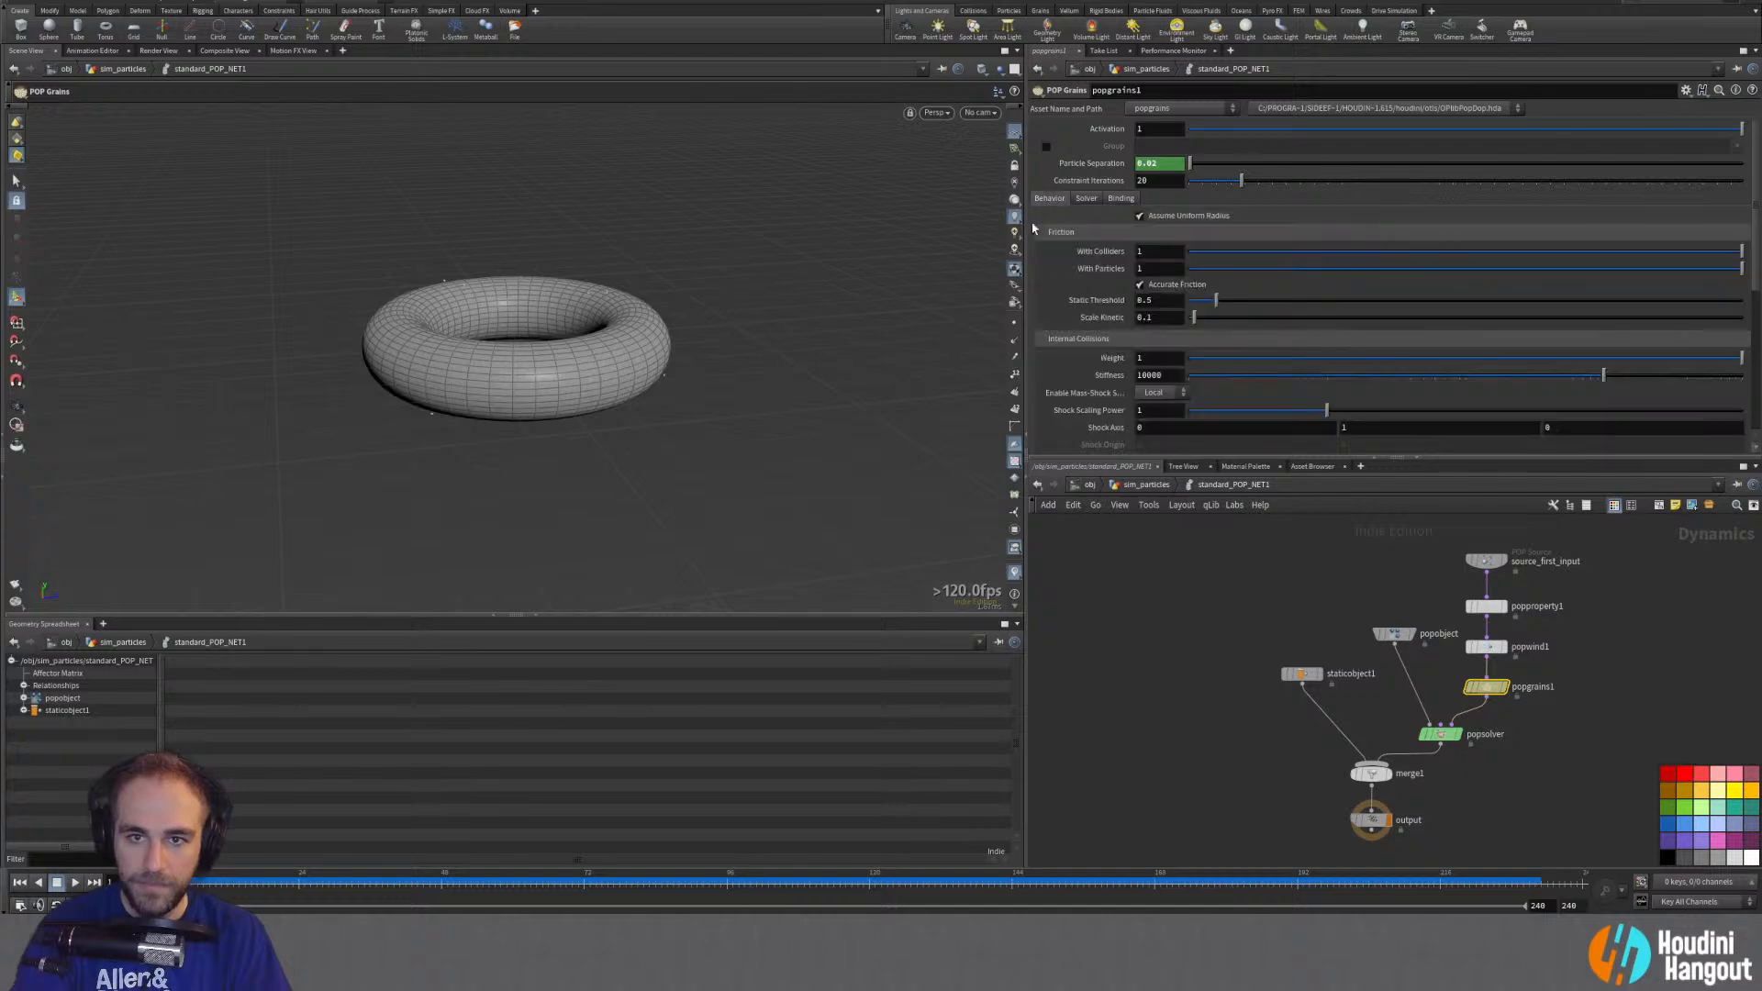
# Step: Try out an unconnected POP Collision Behavior node with its Response set to Stop, and delete it again
pyautogui.click(1138, 785)
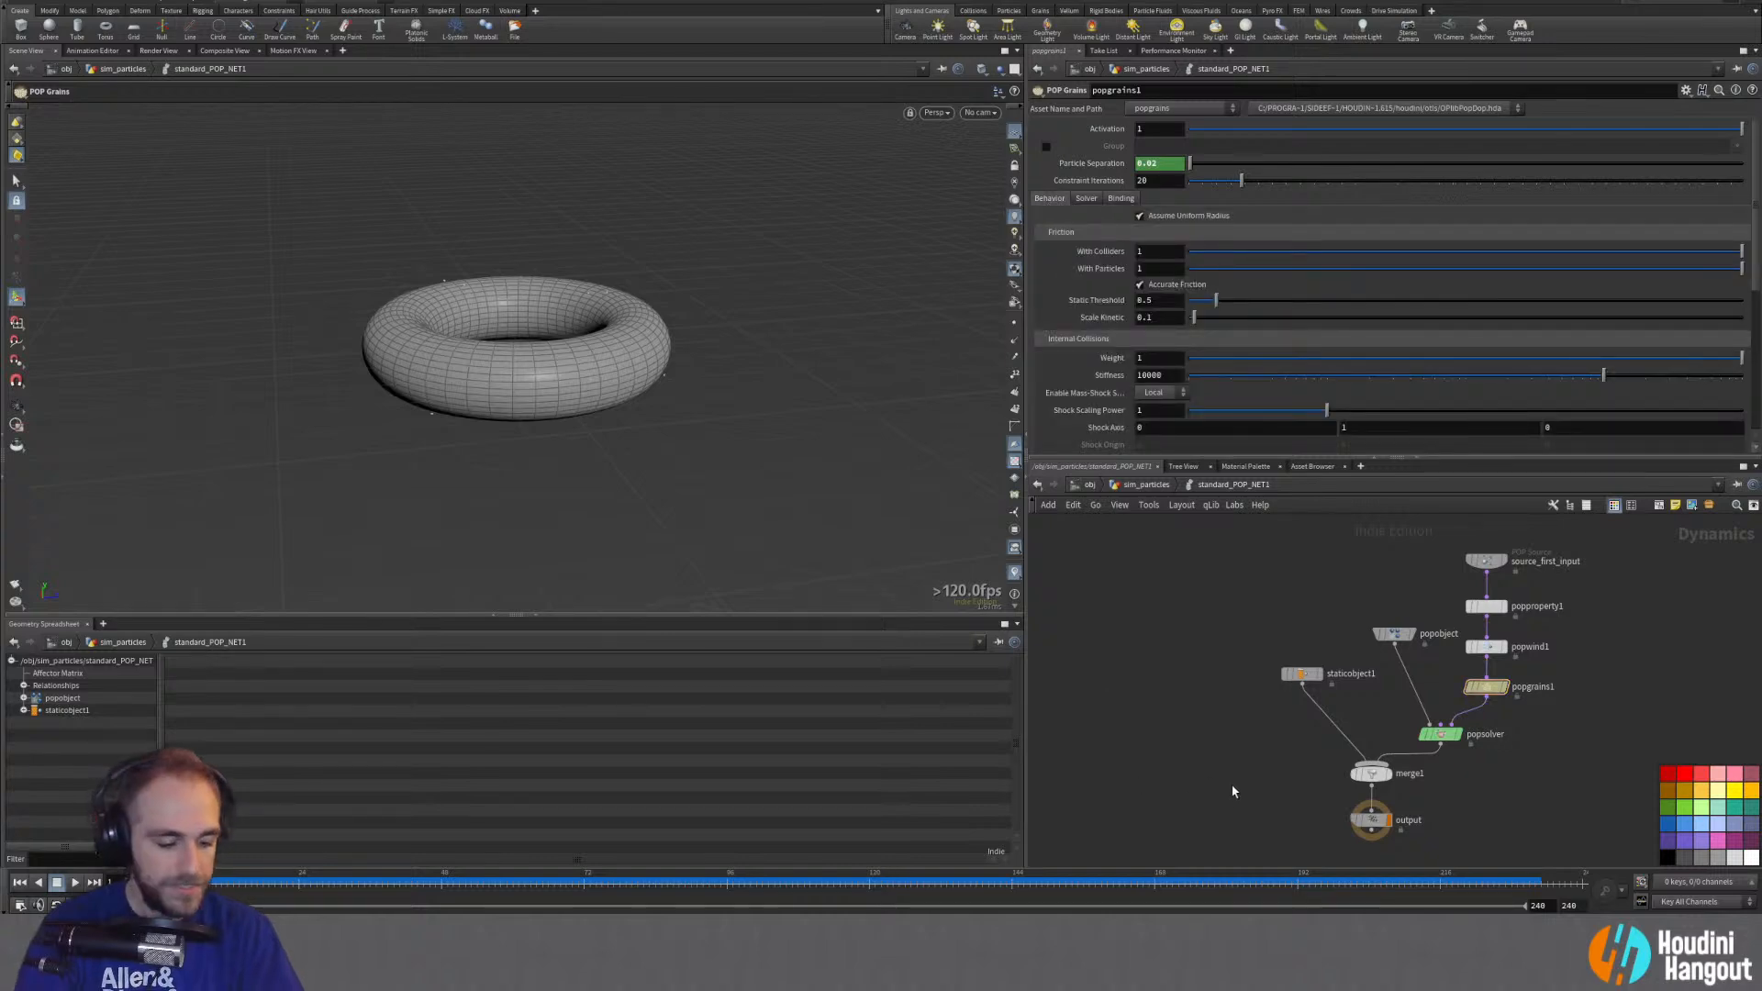
pyautogui.press('Tab')
pyautogui.write('collis')
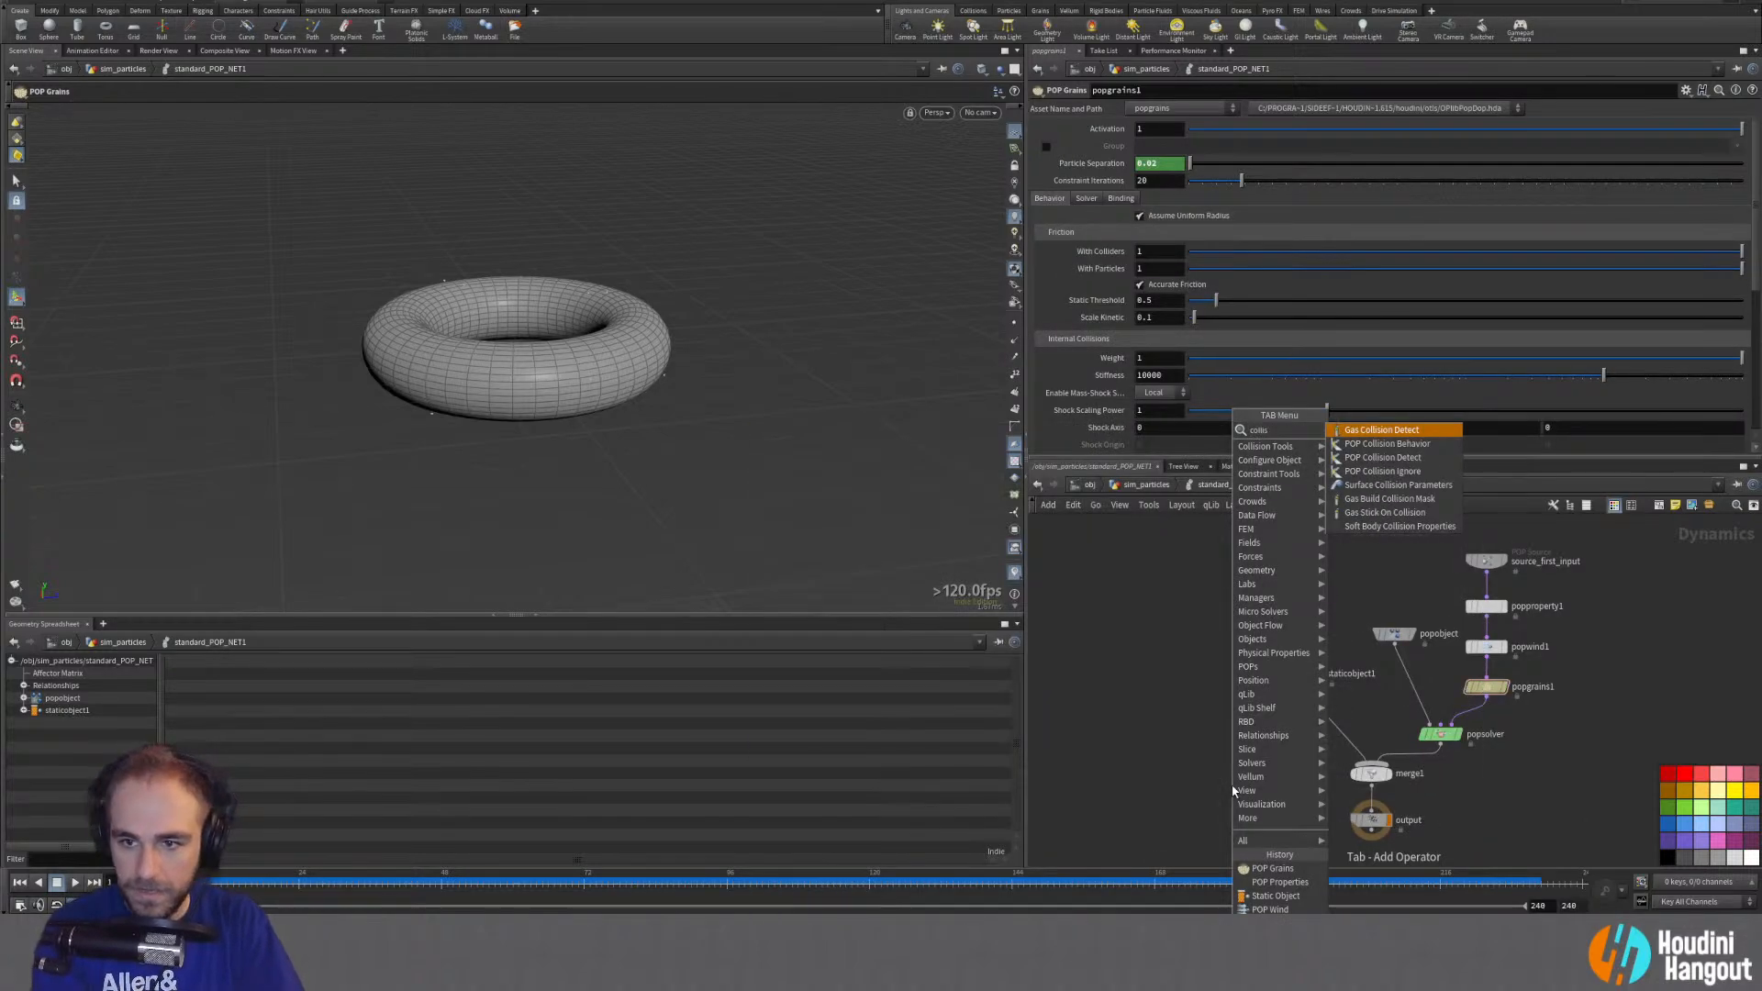
pyautogui.click(1355, 449)
pyautogui.click(1626, 656)
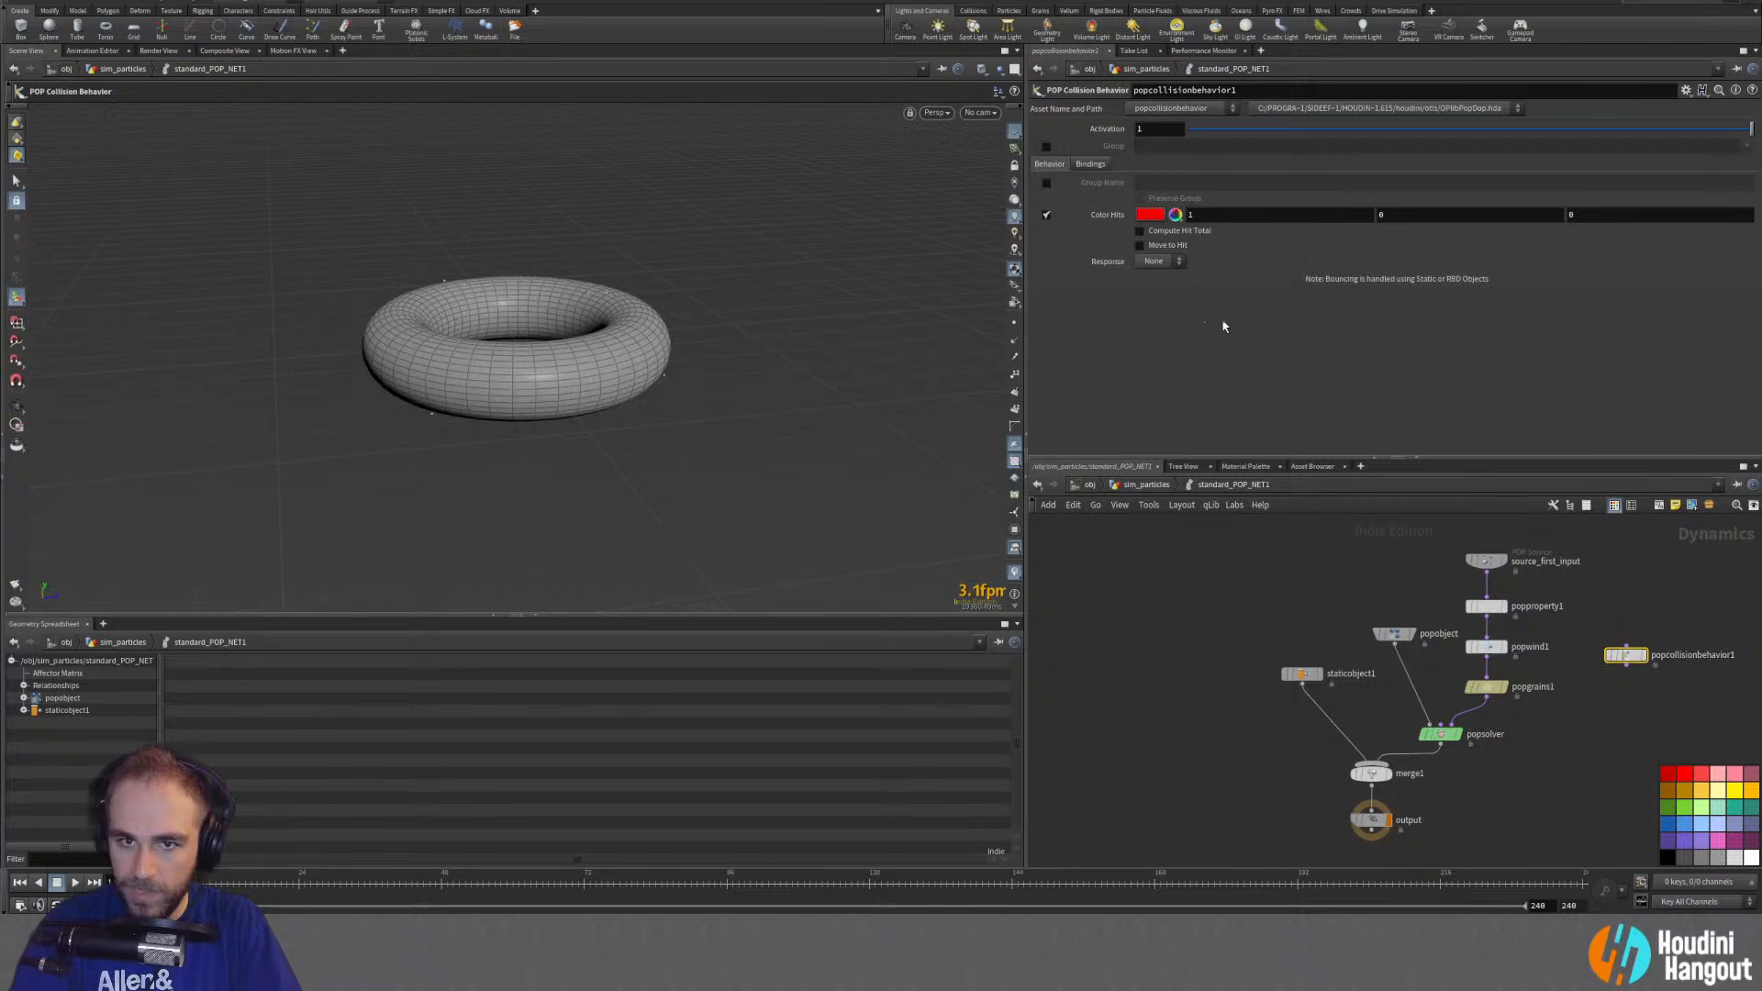
pyautogui.click(1158, 260)
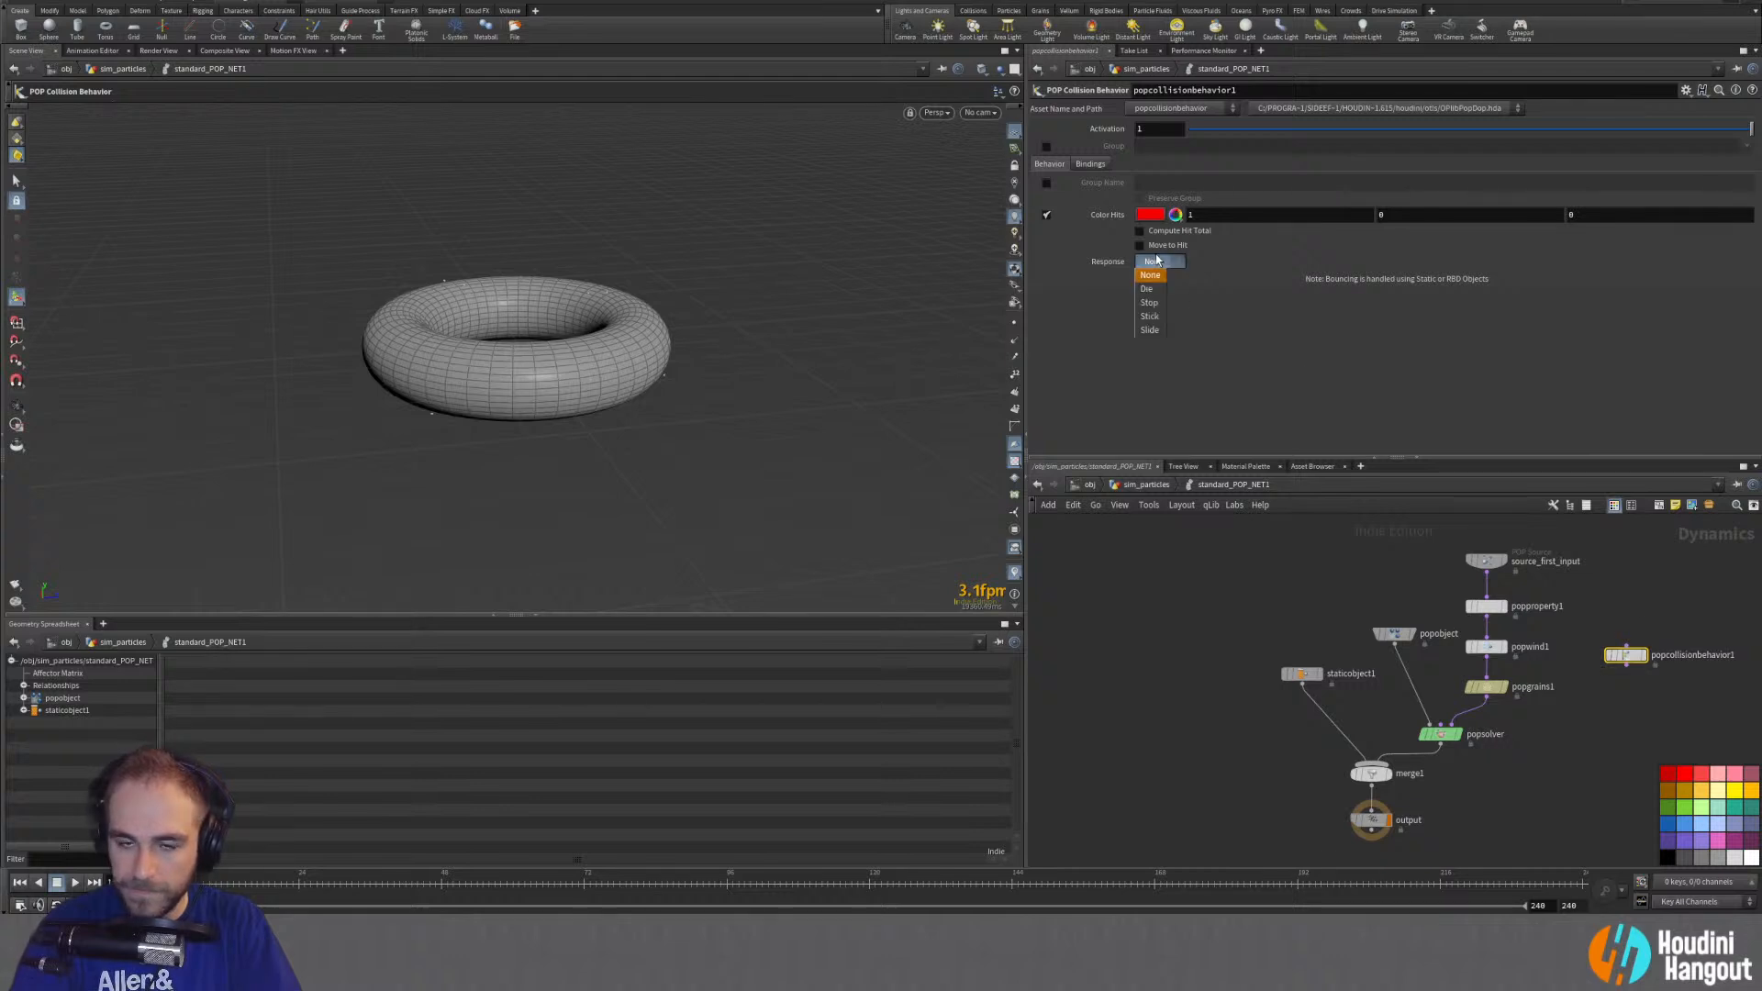
pyautogui.click(1152, 308)
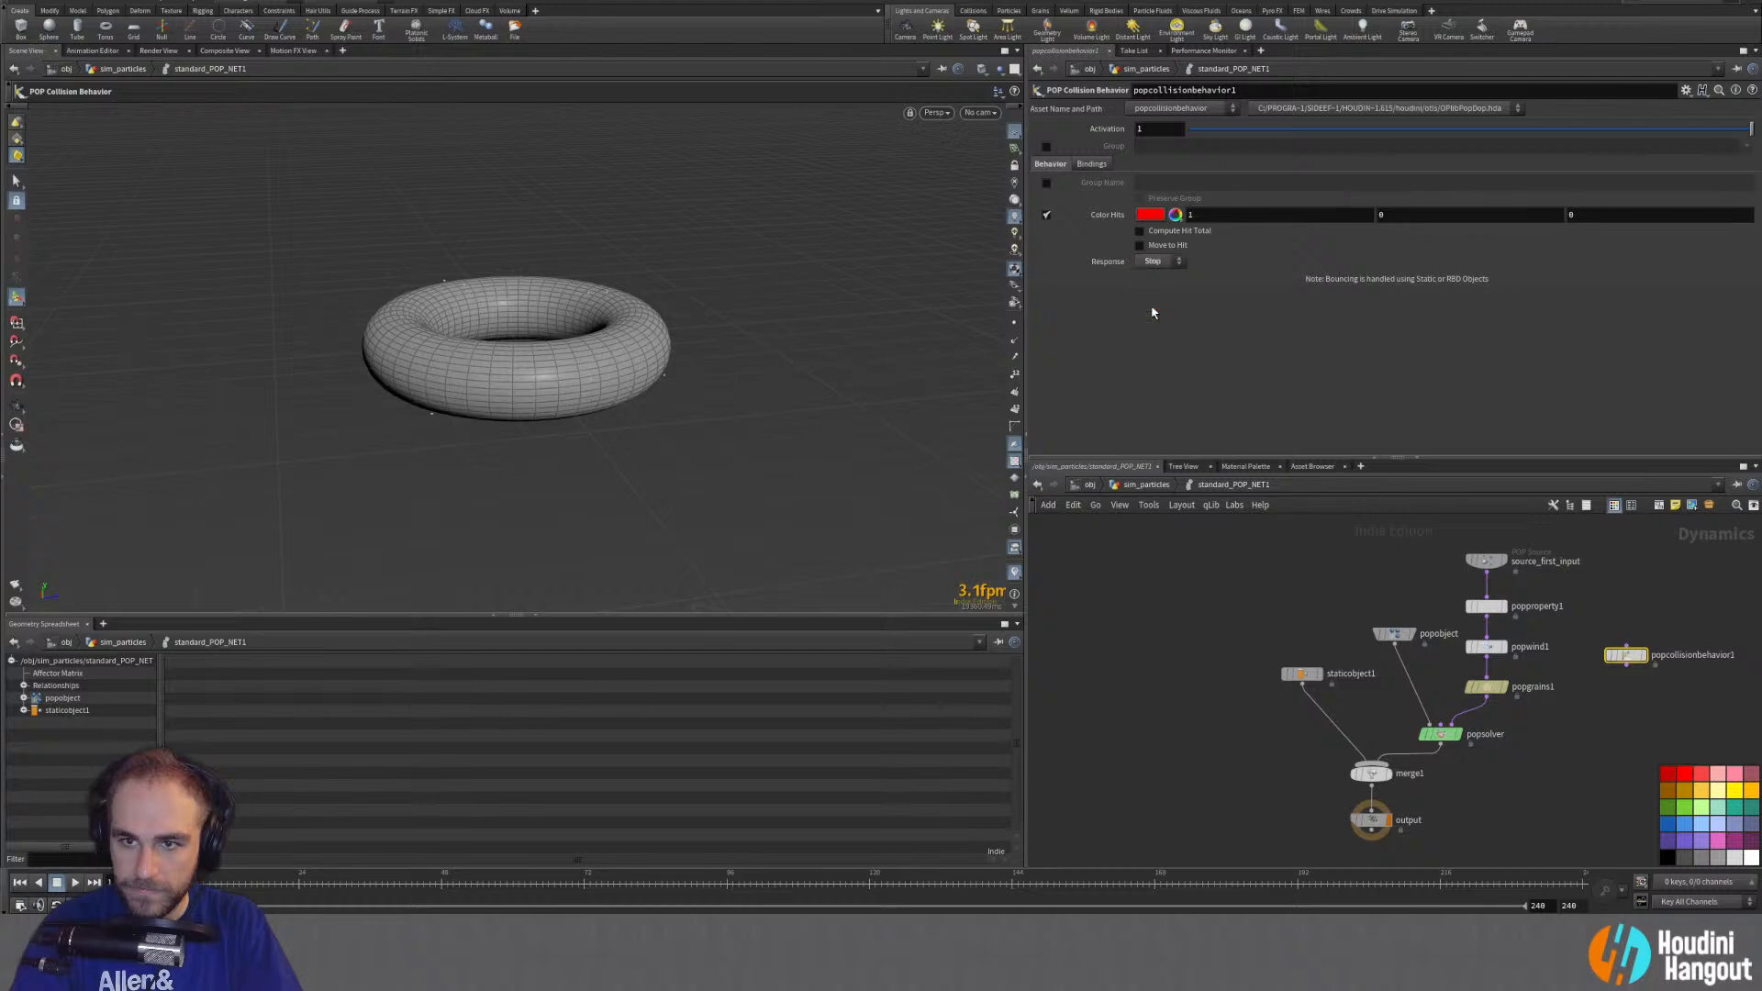
pyautogui.click(1159, 260)
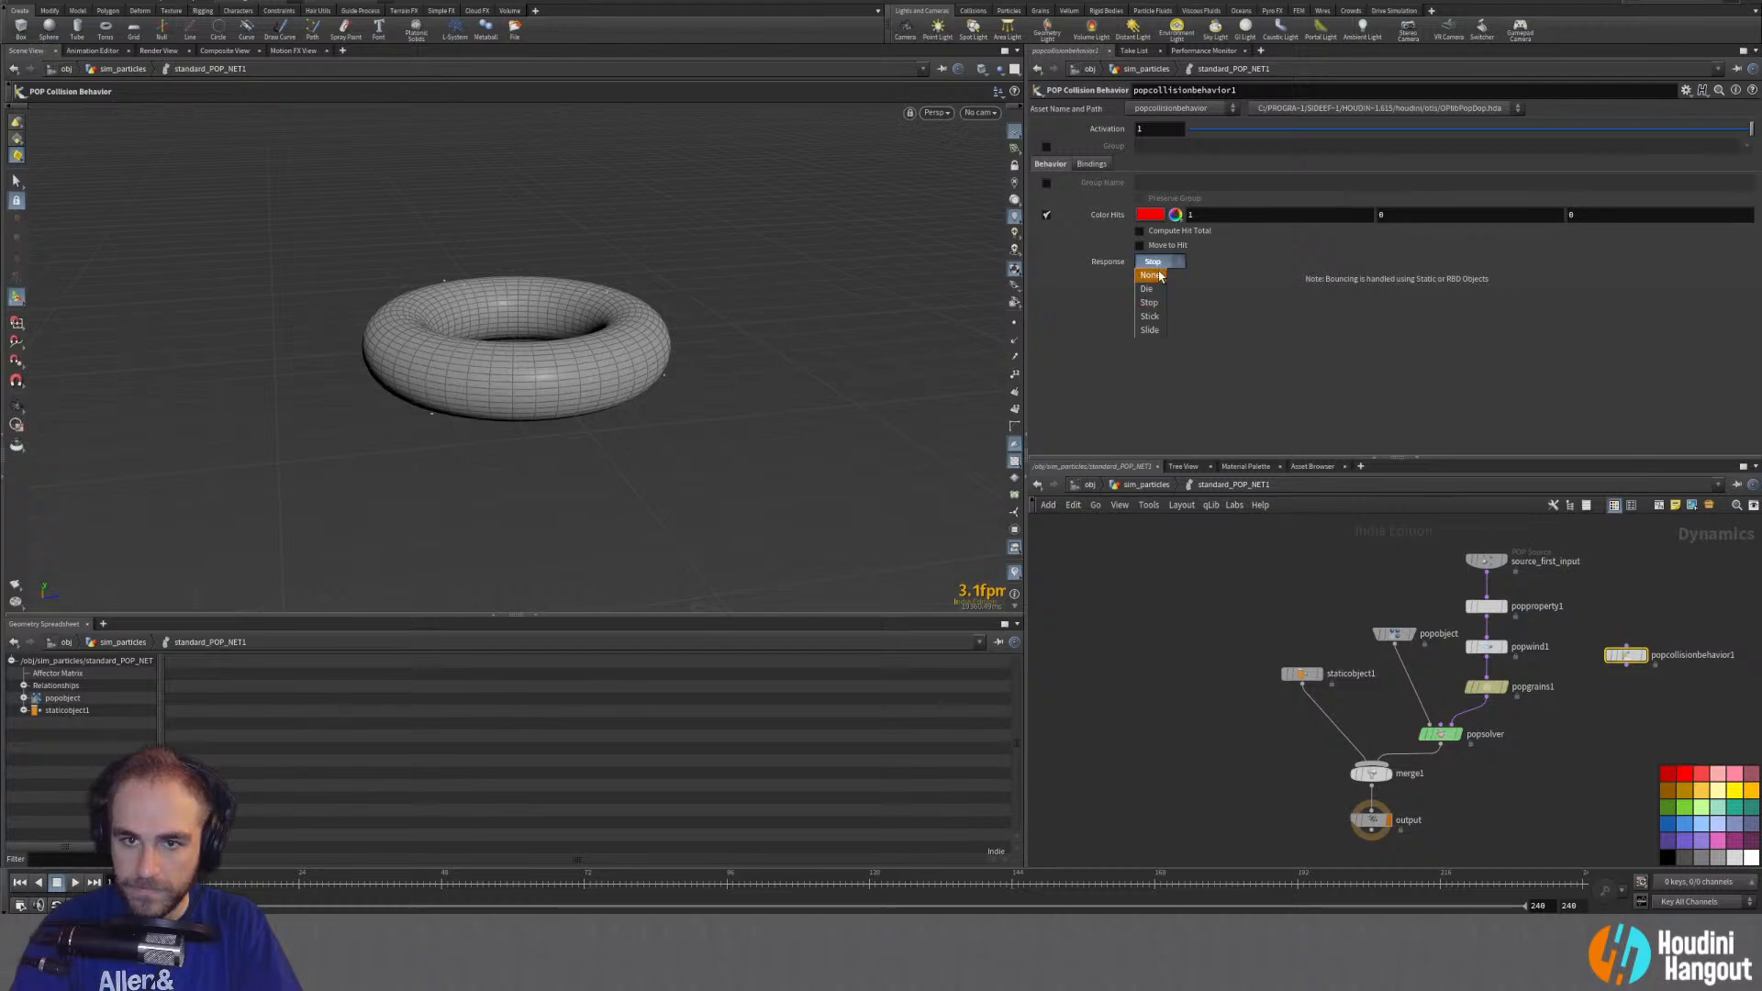
pyautogui.click(1219, 346)
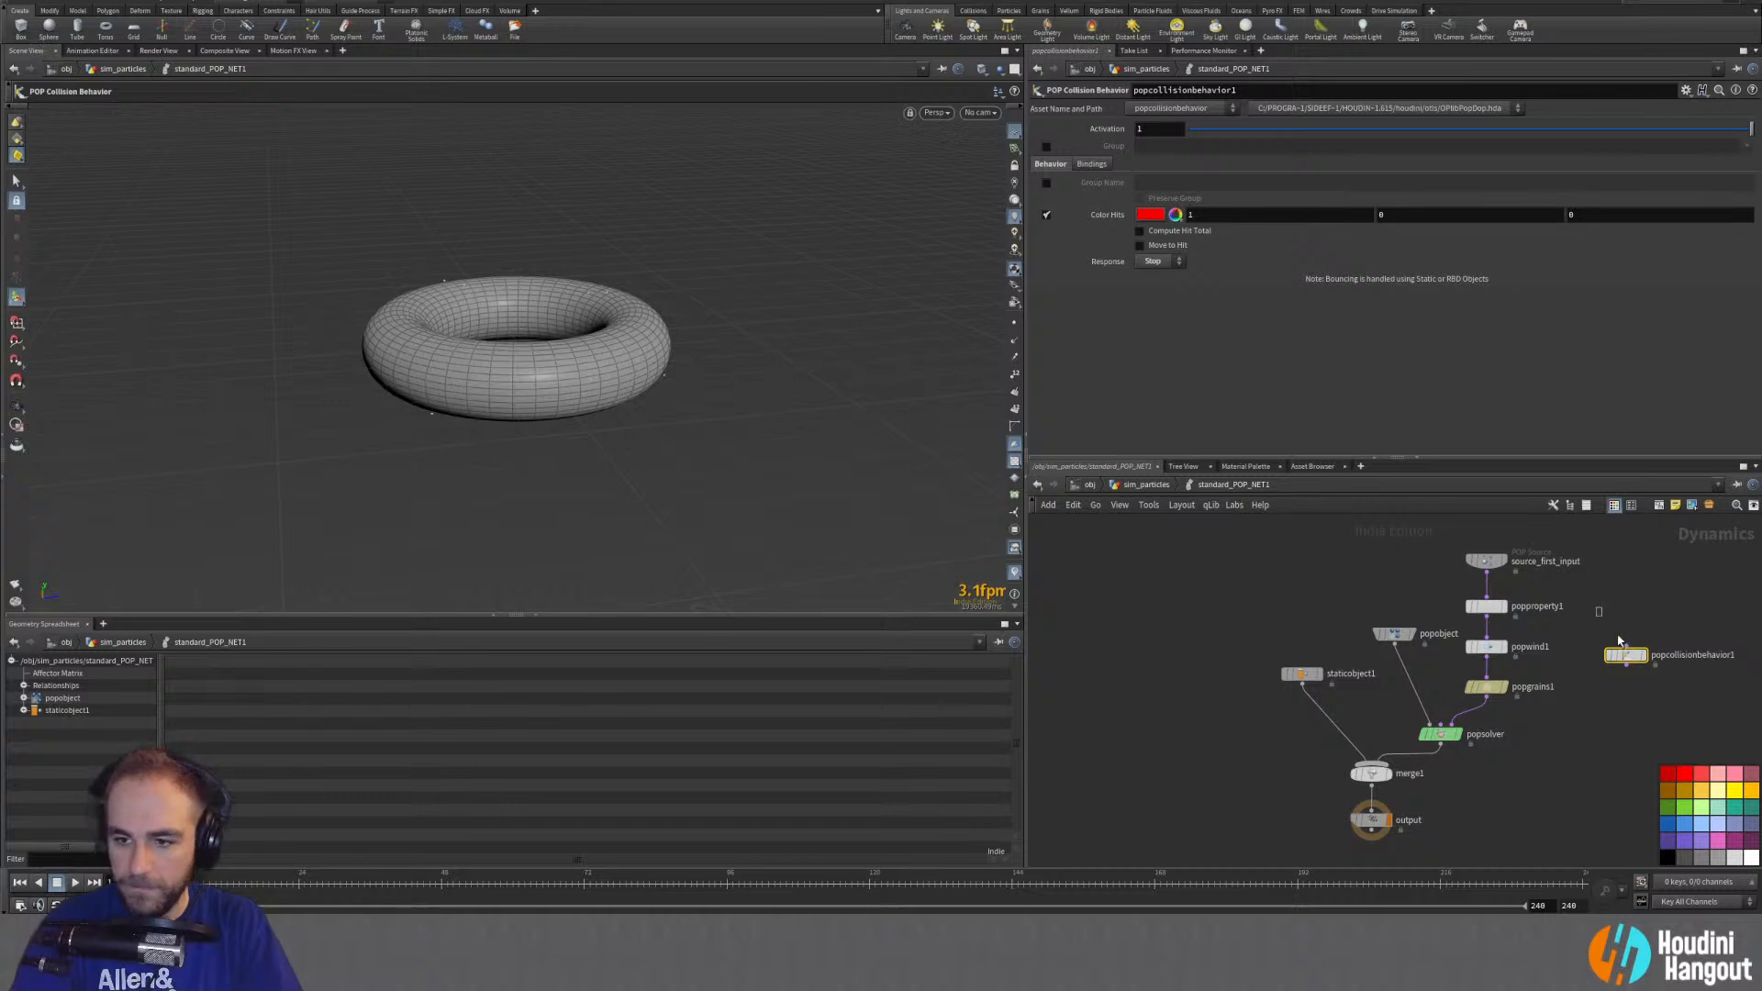
pyautogui.press('Delete')
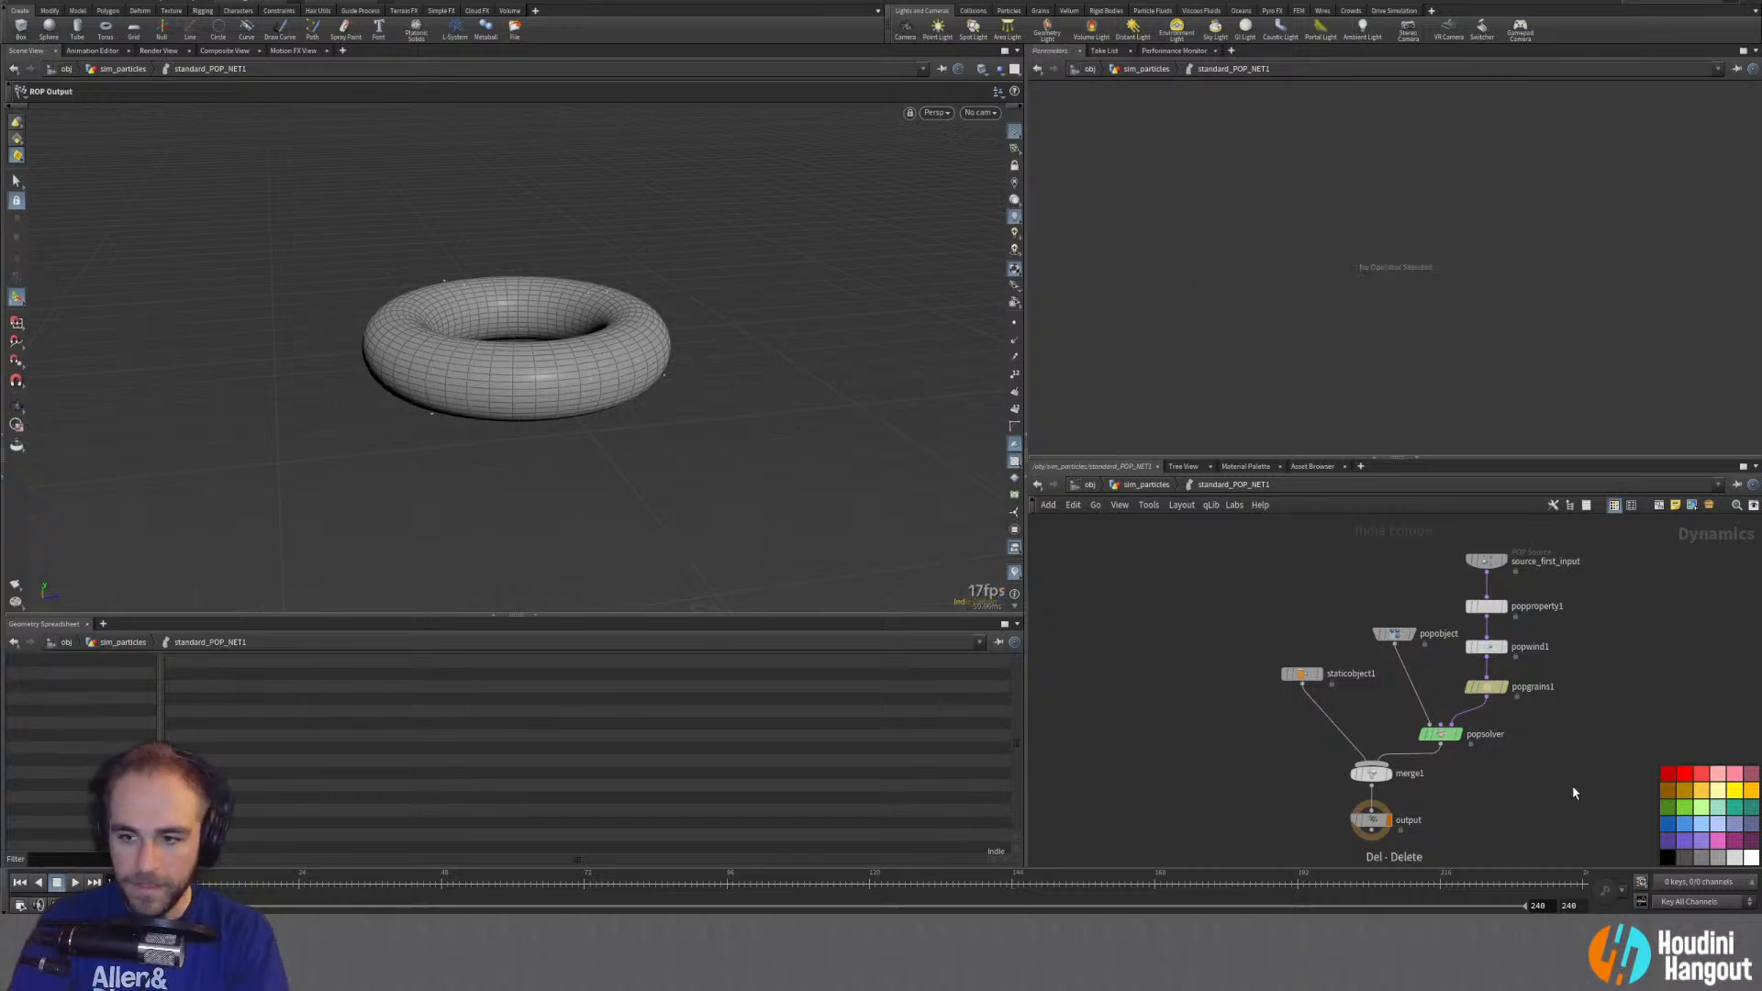
# Step: Select popgrains1 and examine how the particles behave near the torus surface during playback, from a close side view and from above
pyautogui.click(1485, 689)
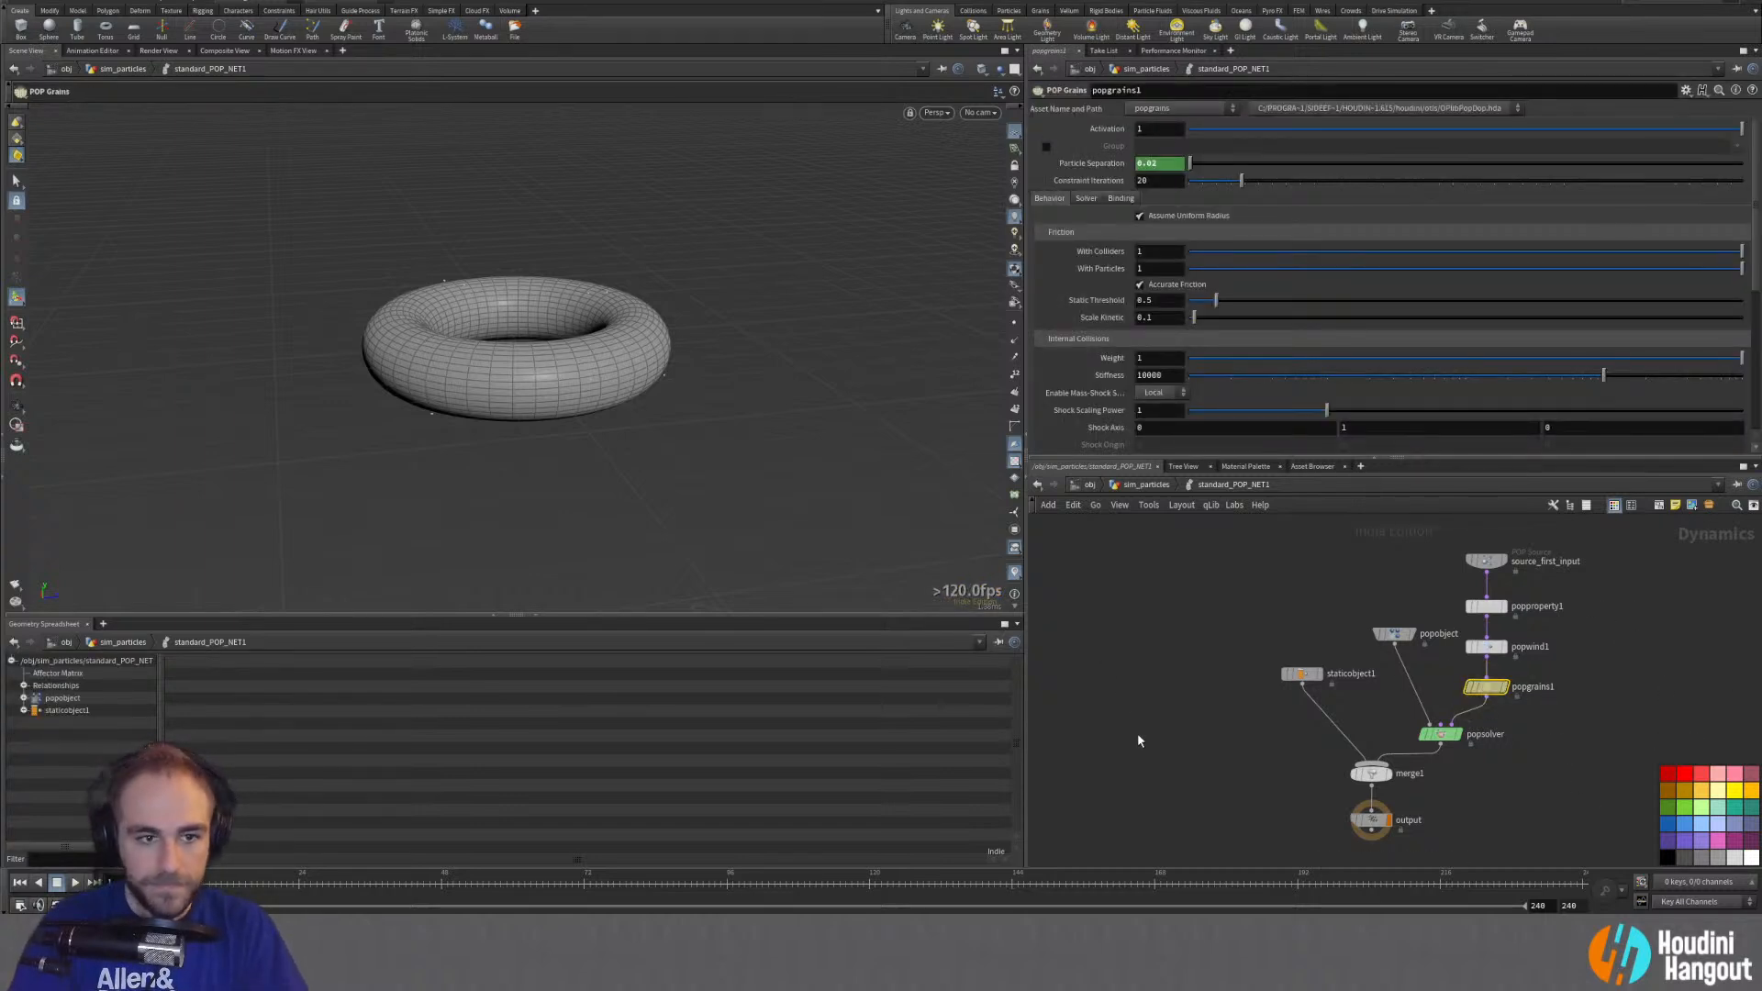
pyautogui.press('Escape')
pyautogui.moveTo(511, 393); pyautogui.dragTo(469, 404)
pyautogui.moveTo(410, 417); pyautogui.dragTo(633, 385, button='right')
pyautogui.moveTo(432, 422); pyautogui.dragTo(492, 404)
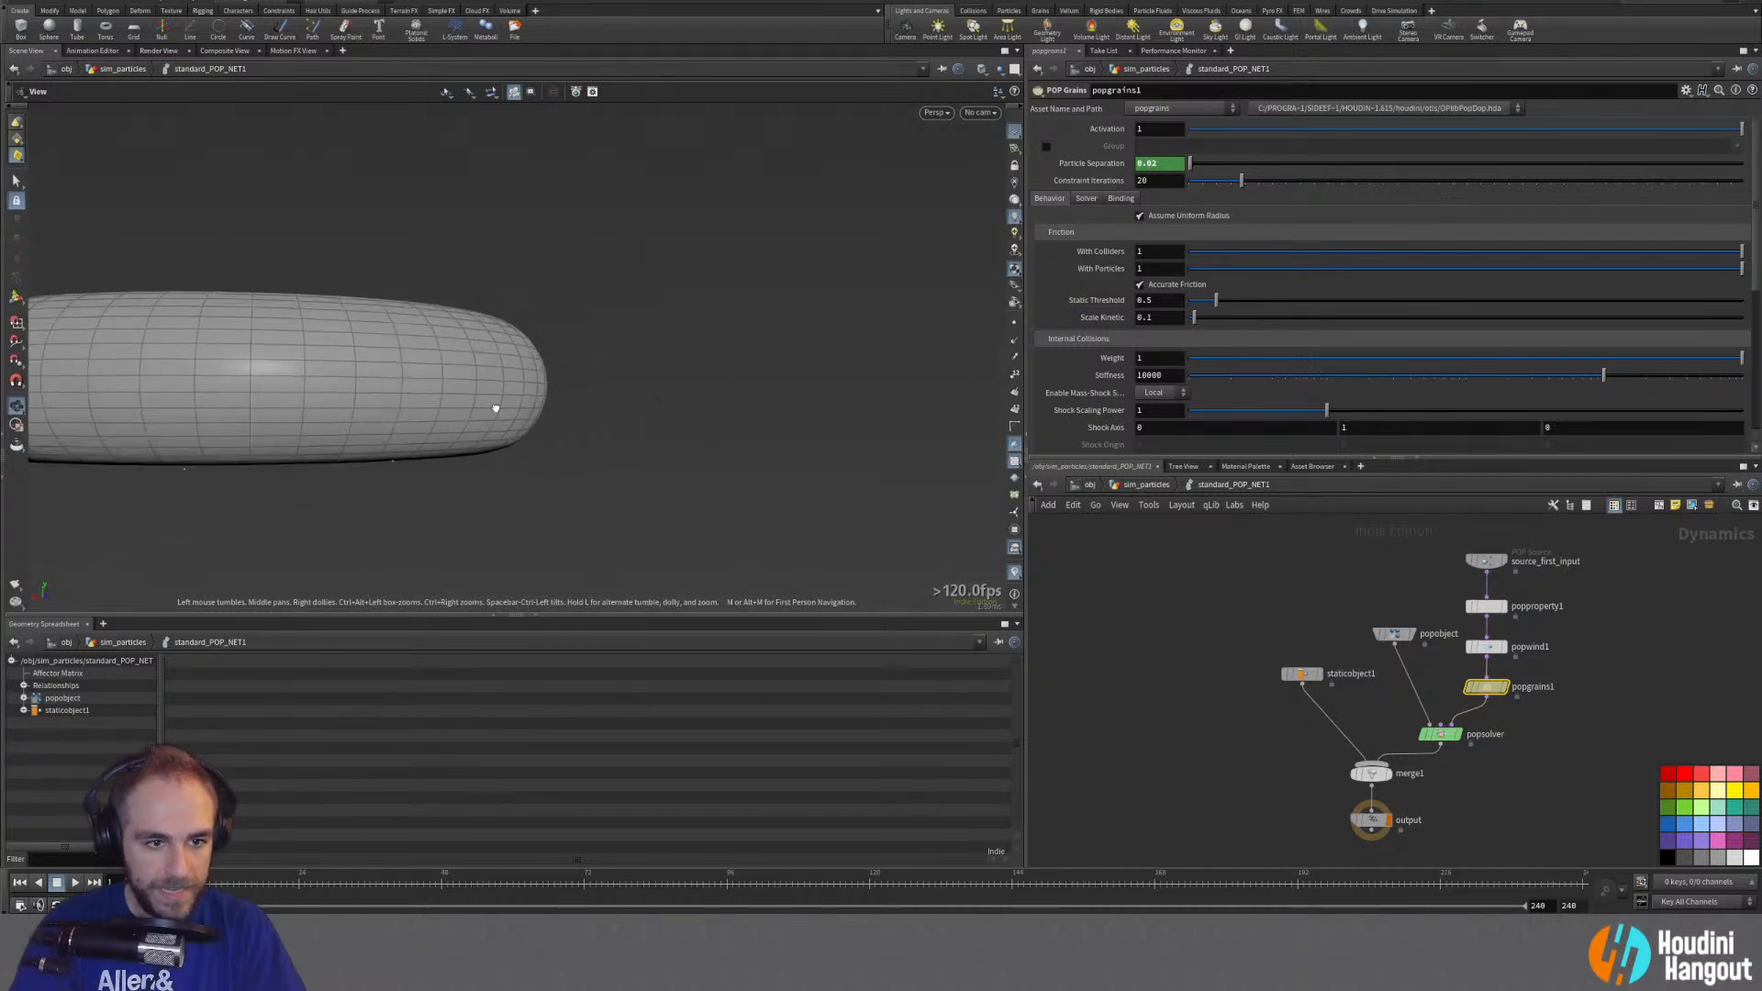
pyautogui.press('Up')
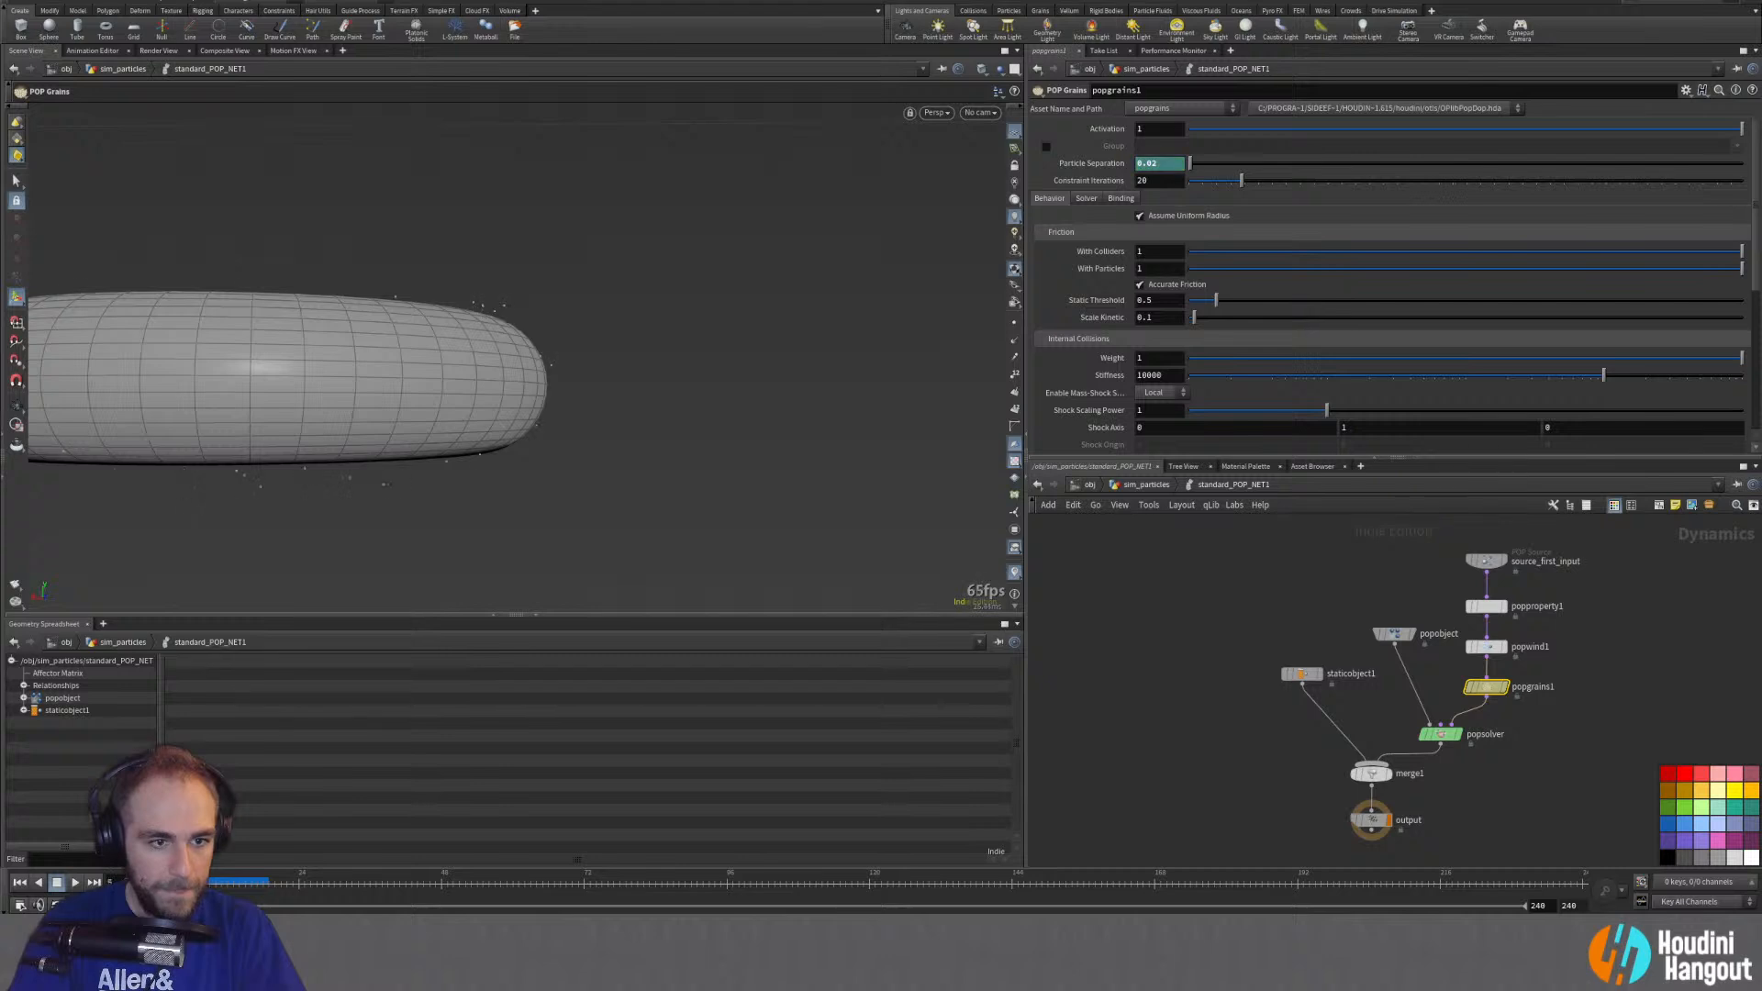
pyautogui.moveTo(397, 409); pyautogui.dragTo(517, 468)
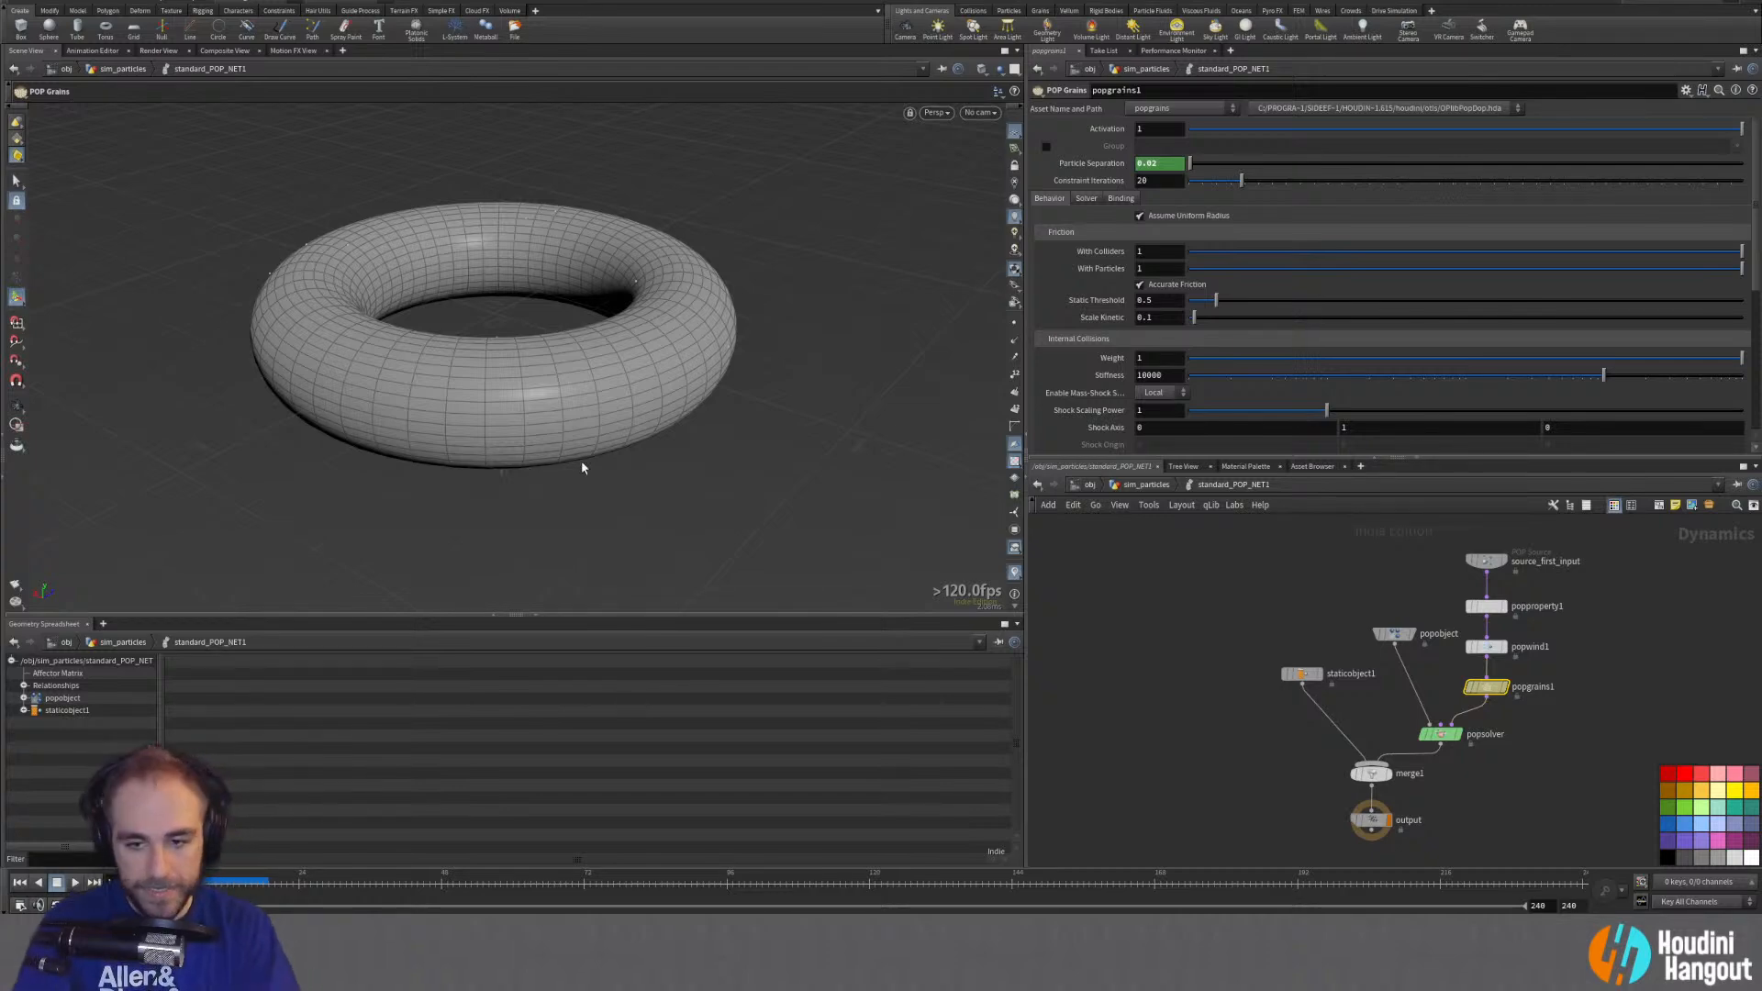
# Step: Return to the sim_particles level, add a VDB from Polygons node fed by SOURCE above standard_POP_NET1, and display it
pyautogui.press('u')
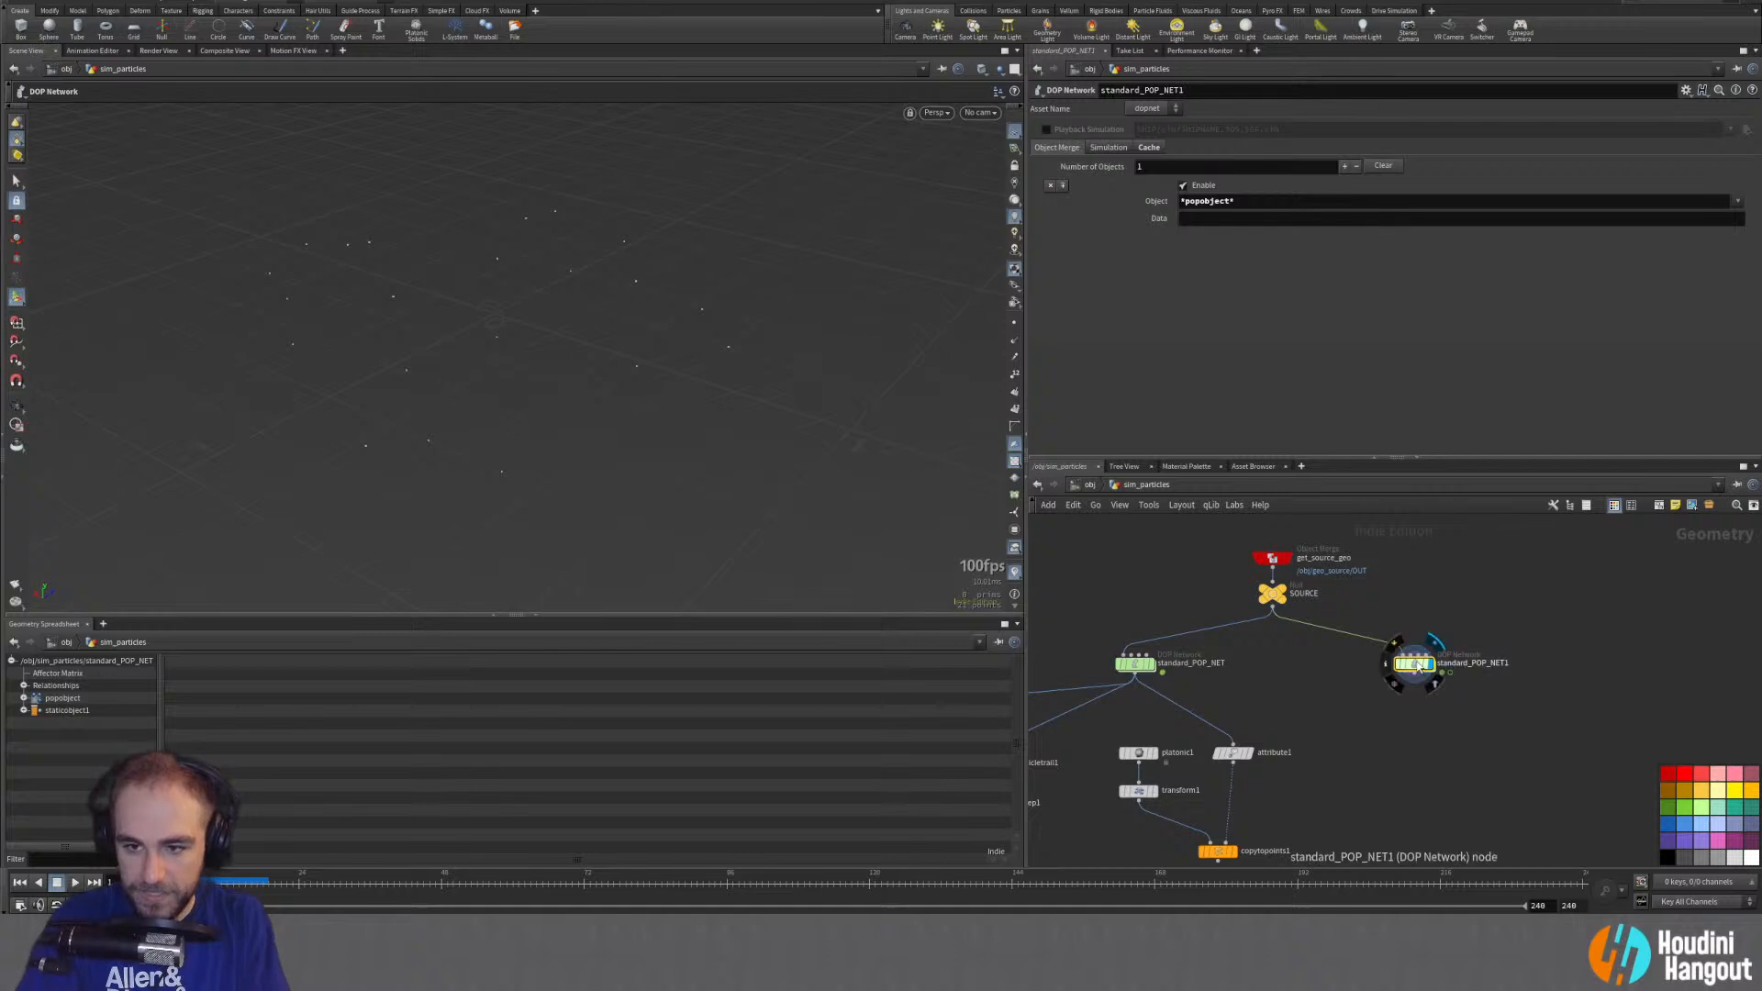
pyautogui.moveTo(1413, 662); pyautogui.dragTo(1432, 700)
pyautogui.click(1276, 595)
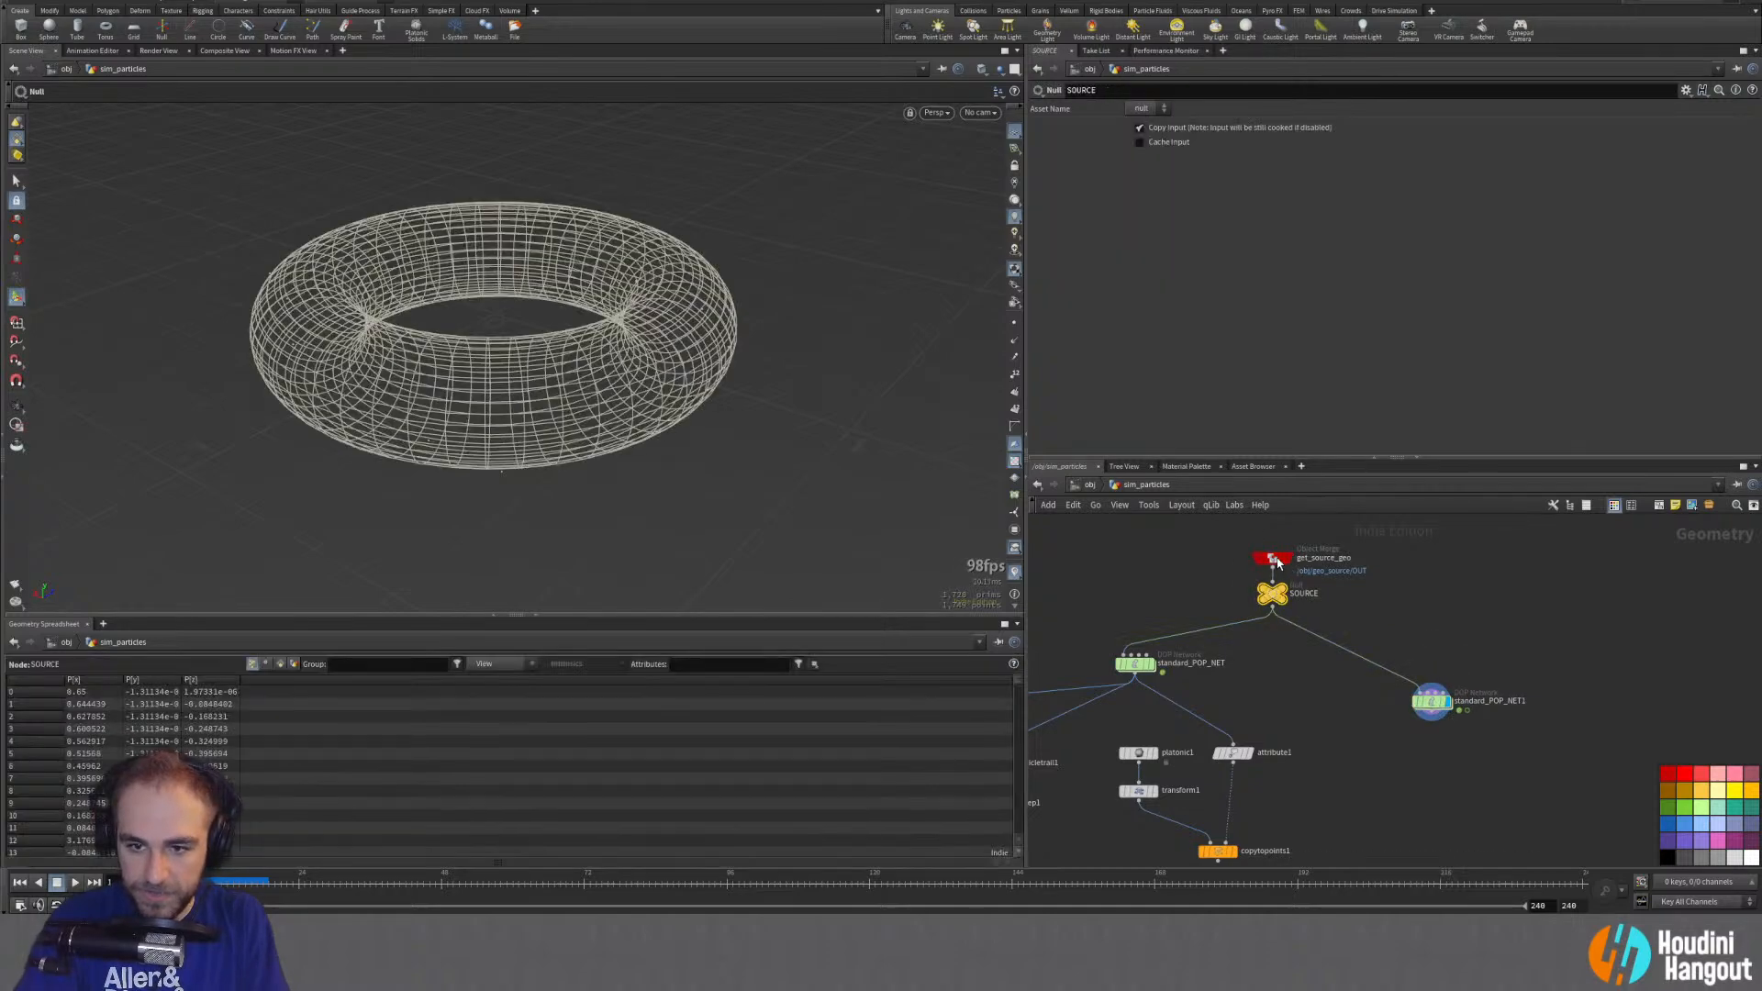
pyautogui.press('Tab')
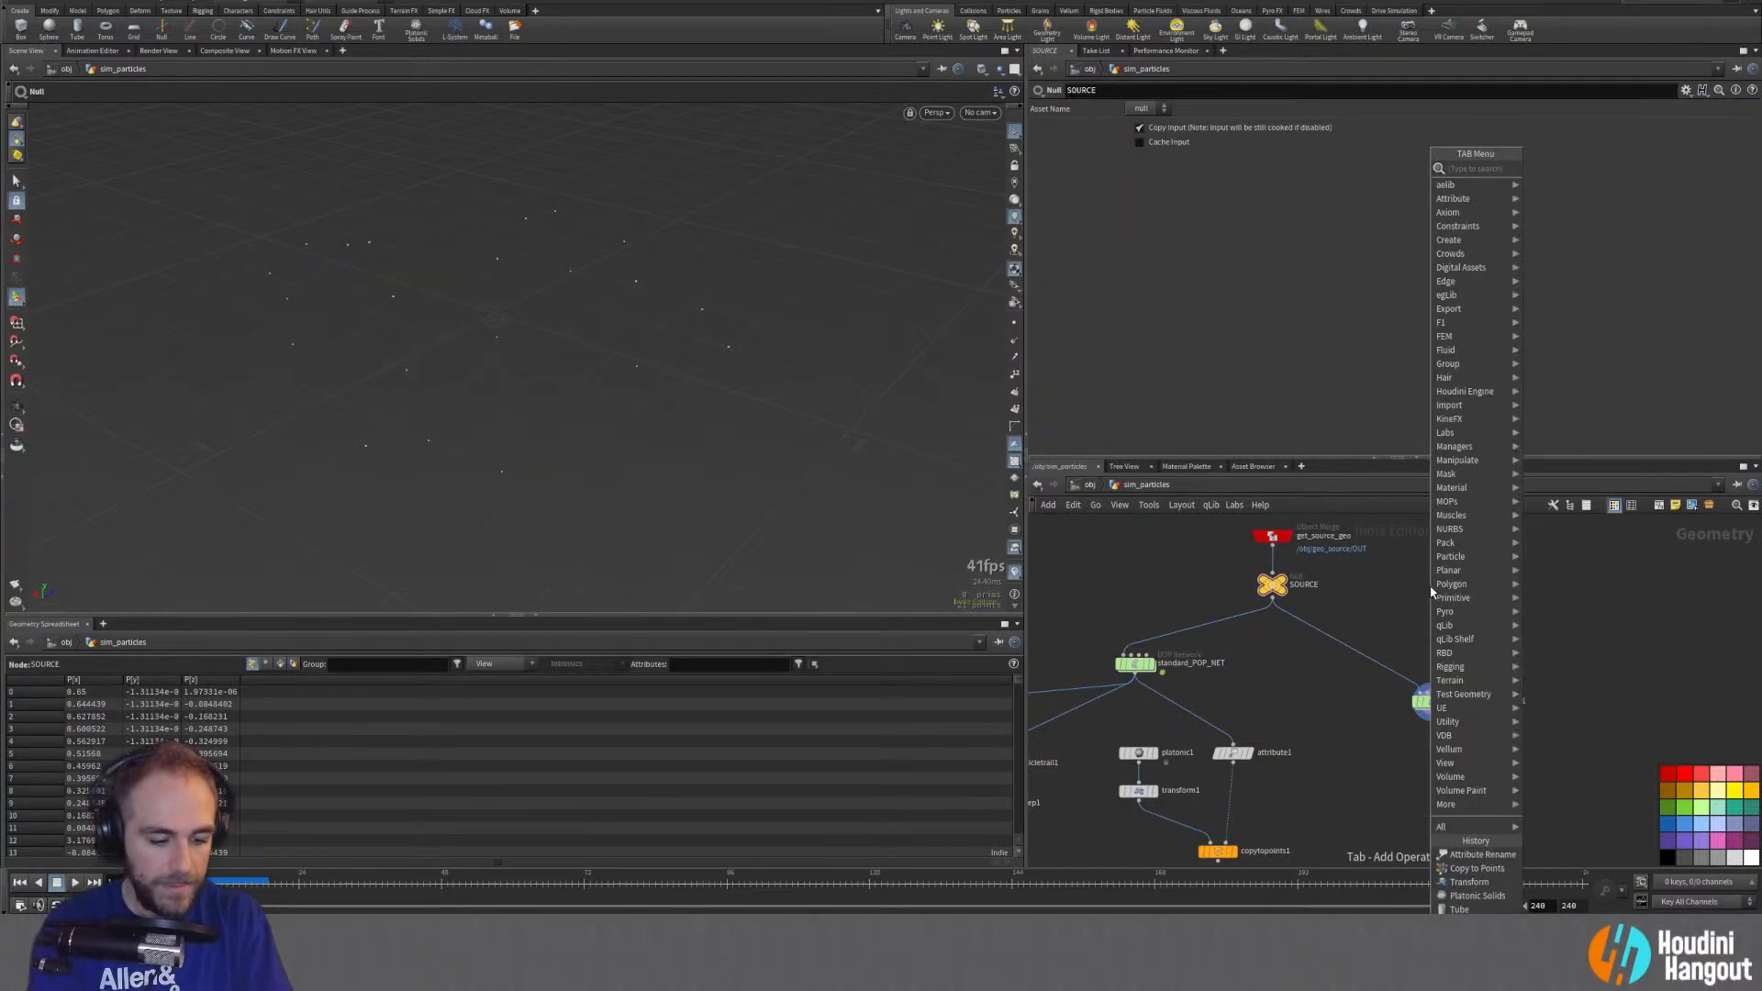
pyautogui.write('vdb from')
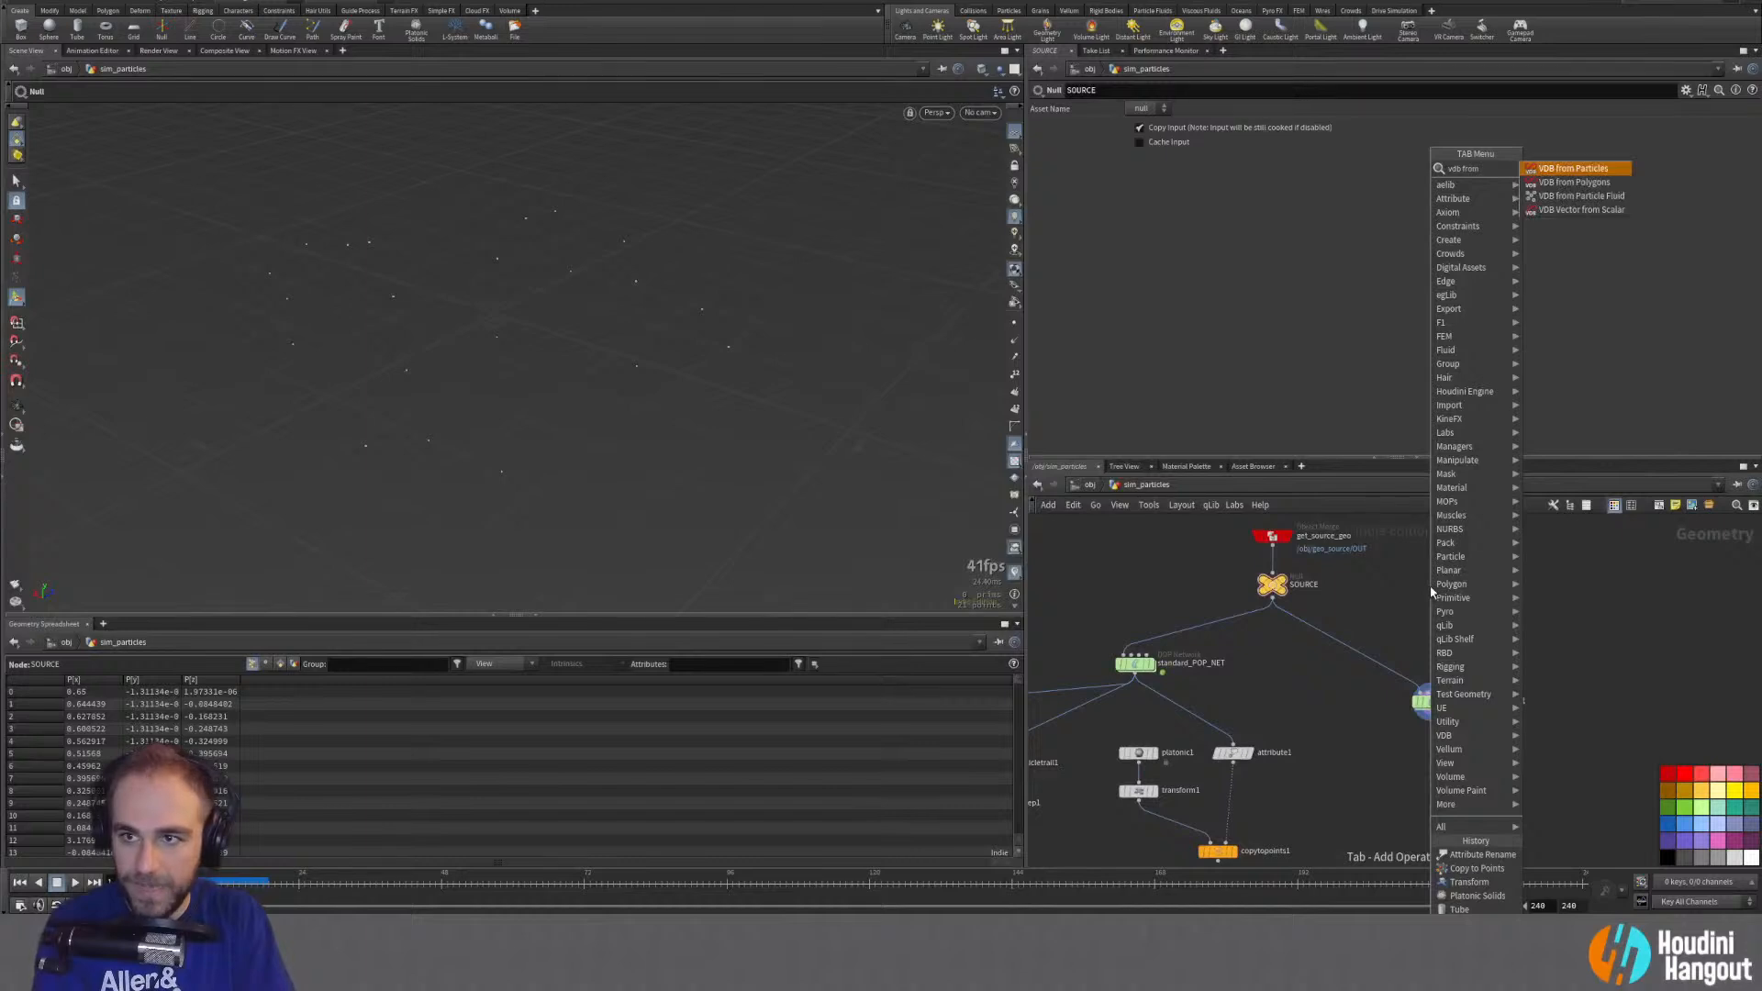
pyautogui.press('Return')
pyautogui.click(1429, 633)
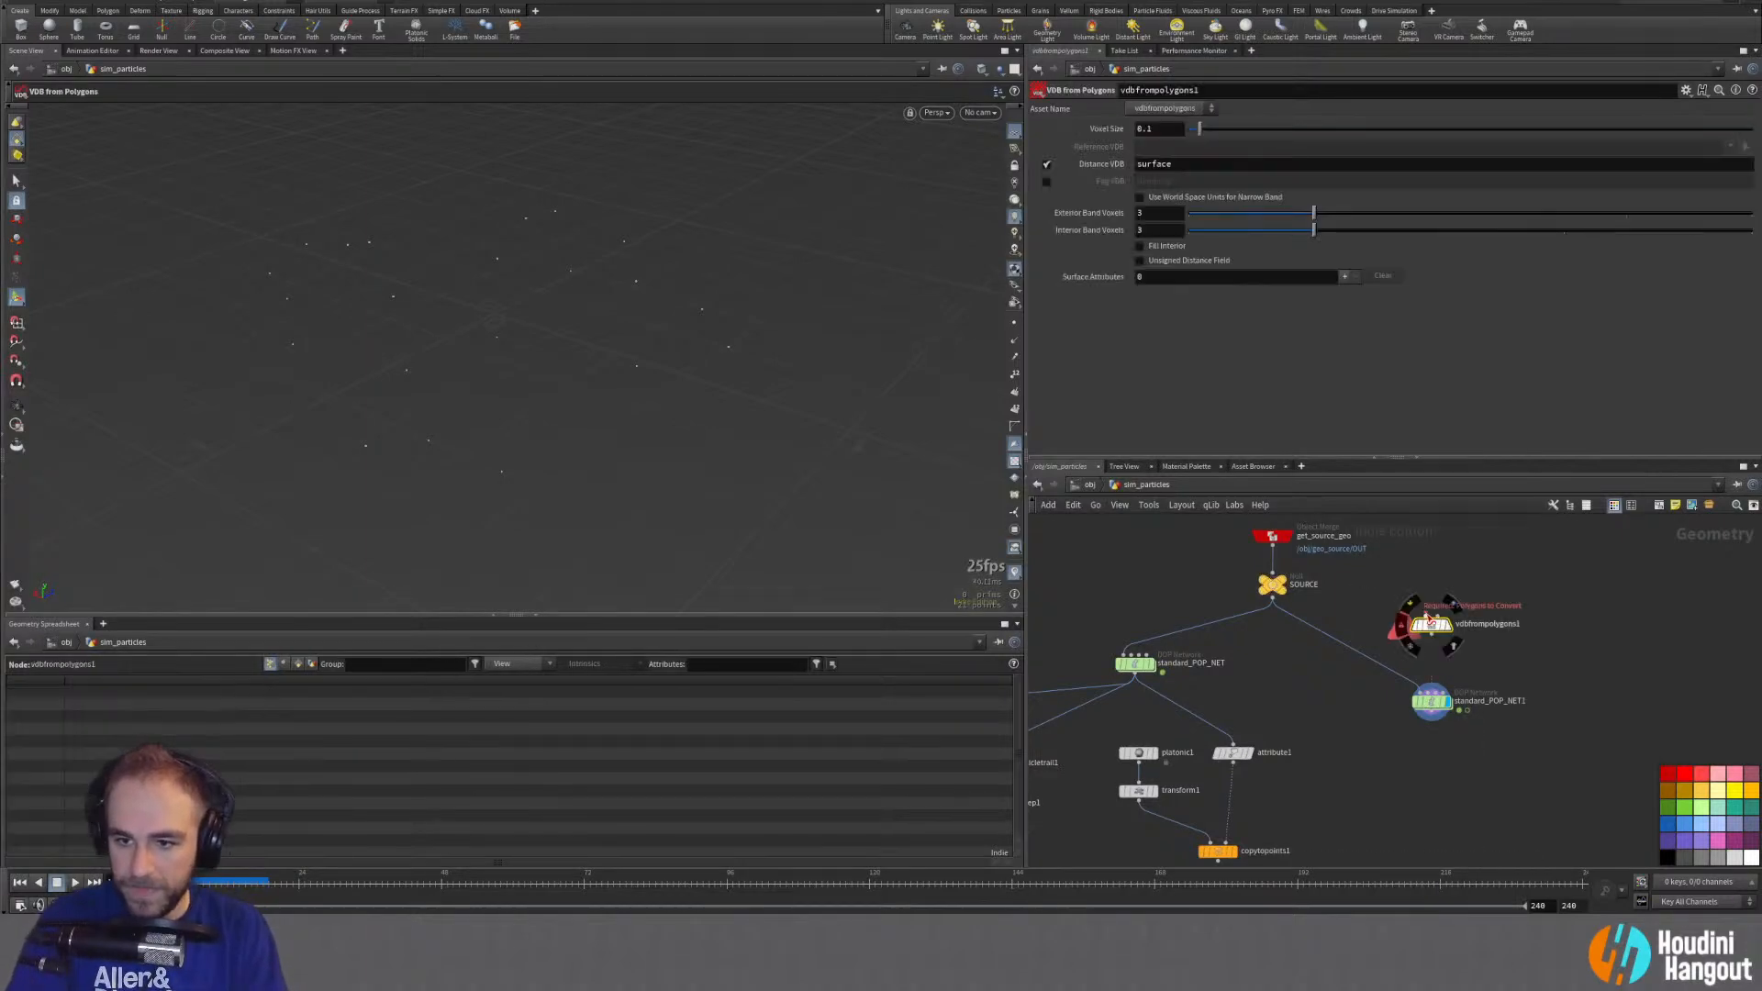
pyautogui.click(1450, 628)
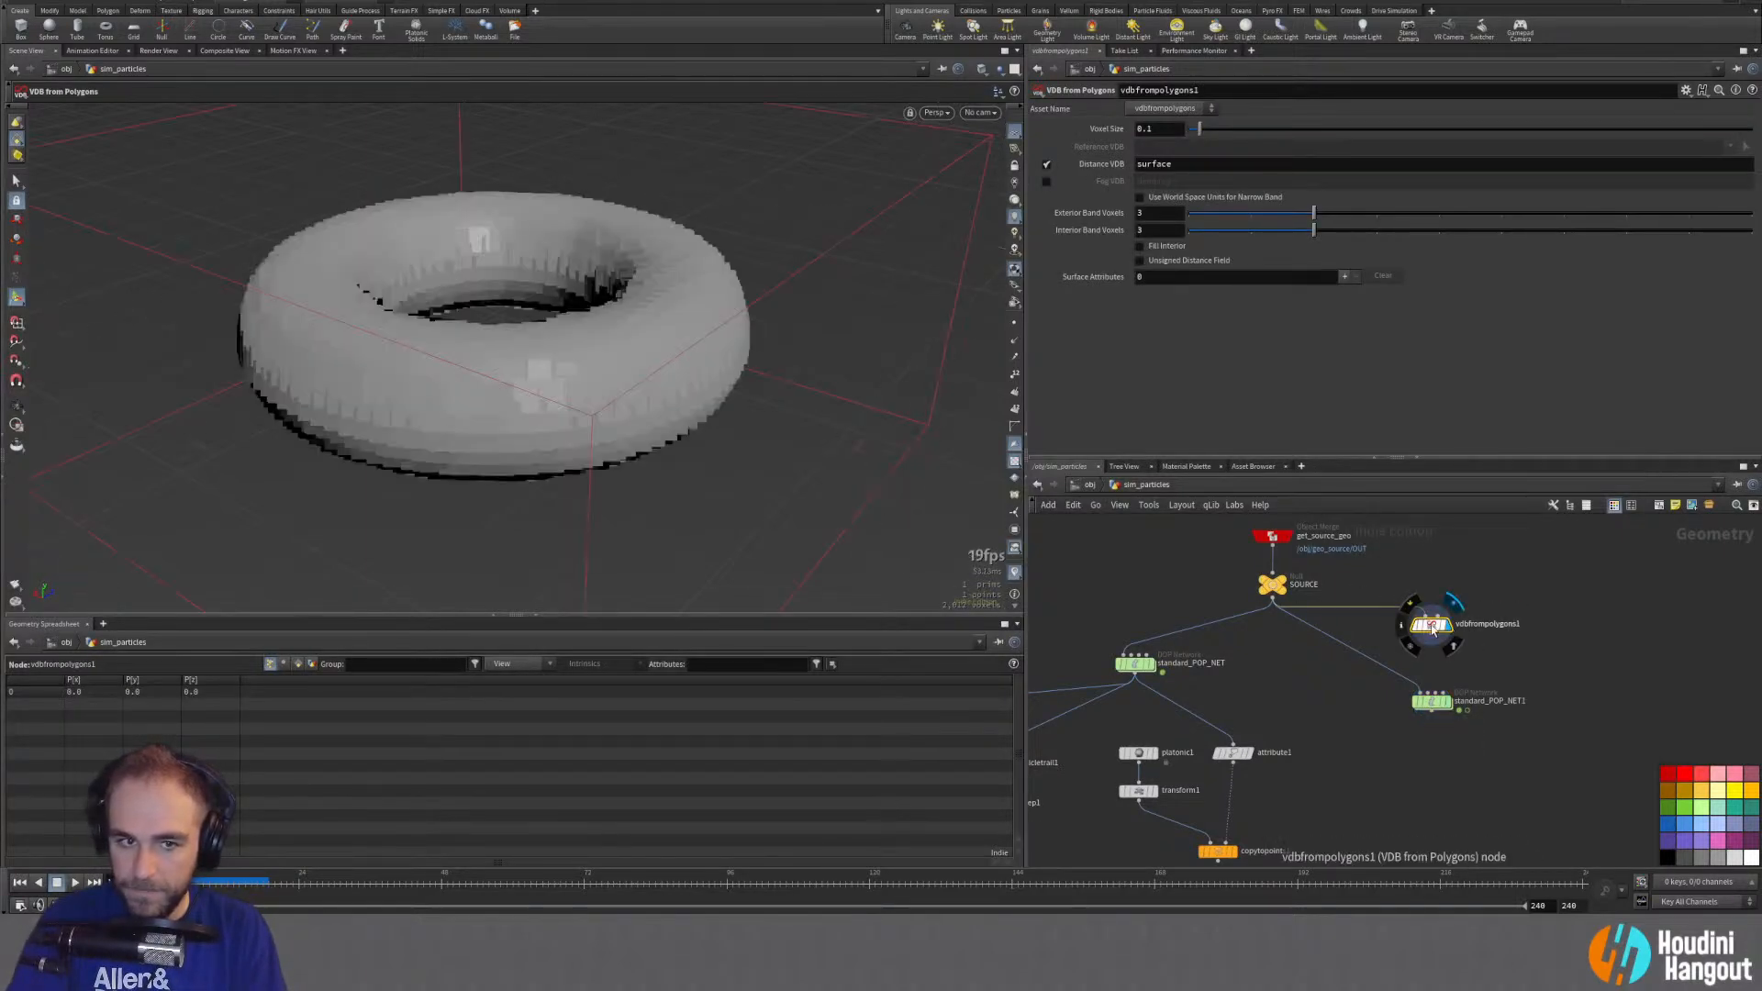
# Step: Set the Voxel Size of the VDB from Polygons node to 0.05 and inspect the torus volume from several angles
pyautogui.moveTo(643, 349); pyautogui.dragTo(688, 417)
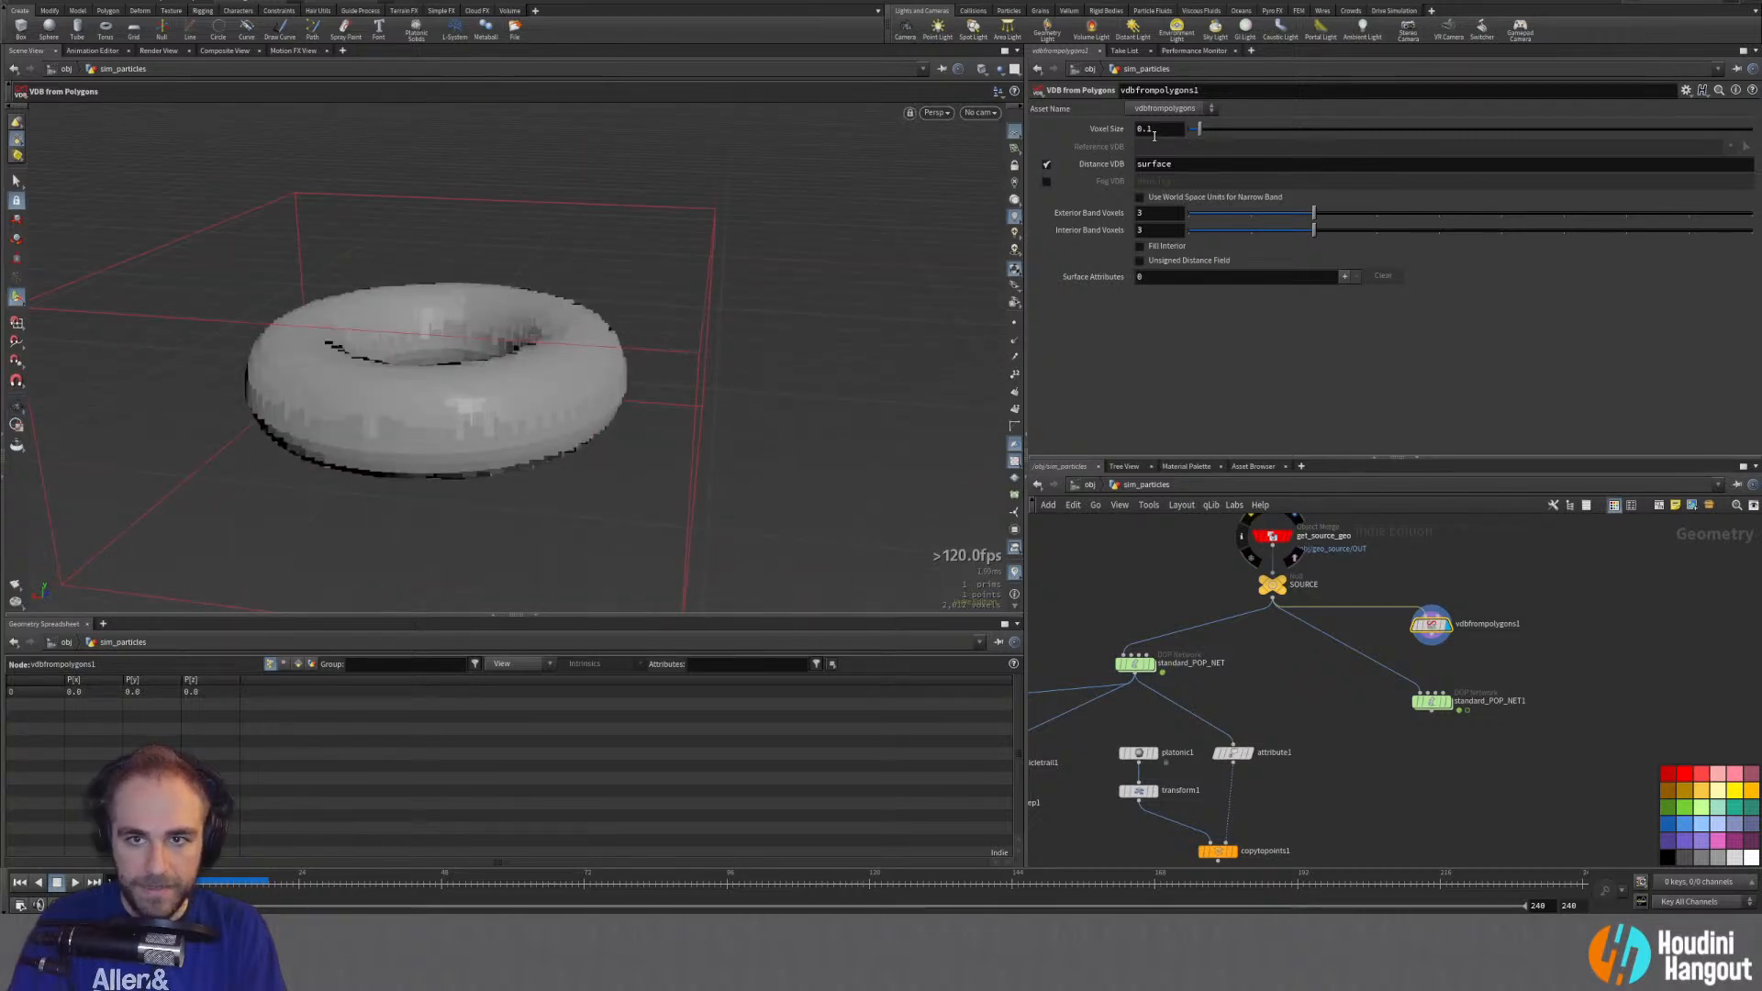
pyautogui.moveTo(1154, 131); pyautogui.dragTo(1142, 129)
pyautogui.write('05')
pyautogui.press('Return')
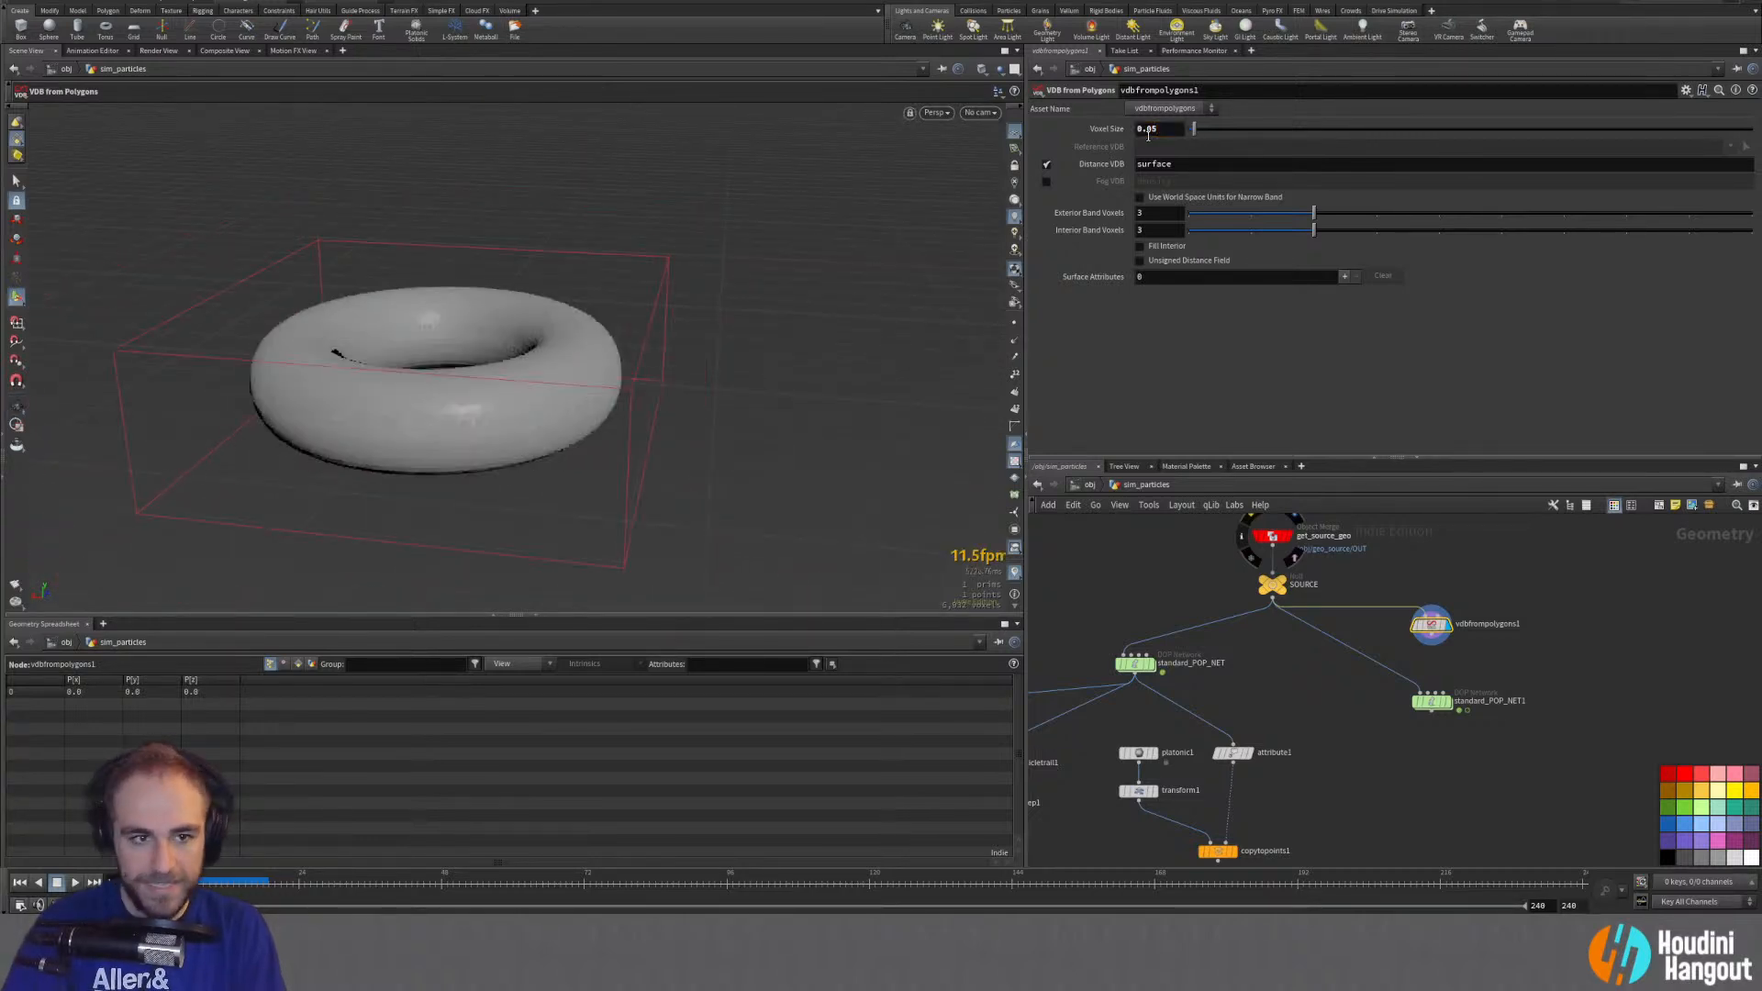
pyautogui.moveTo(548, 213); pyautogui.dragTo(535, 419)
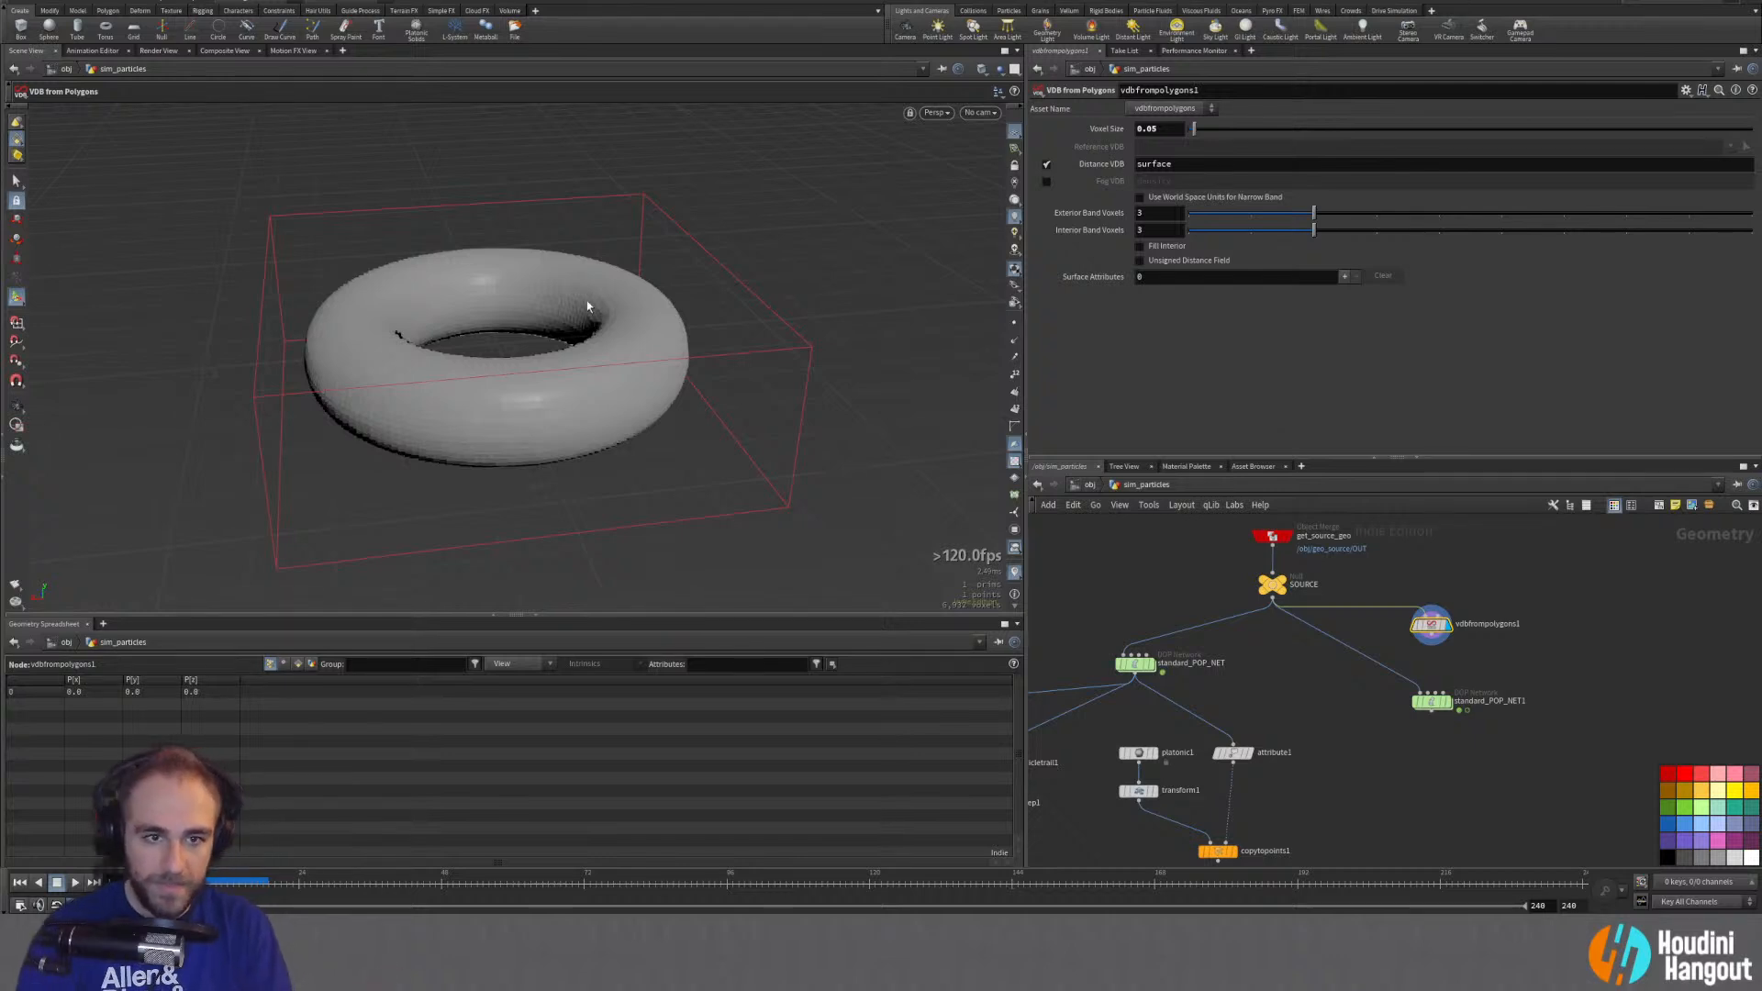
pyautogui.press('space')
pyautogui.moveTo(433, 205); pyautogui.dragTo(757, 354)
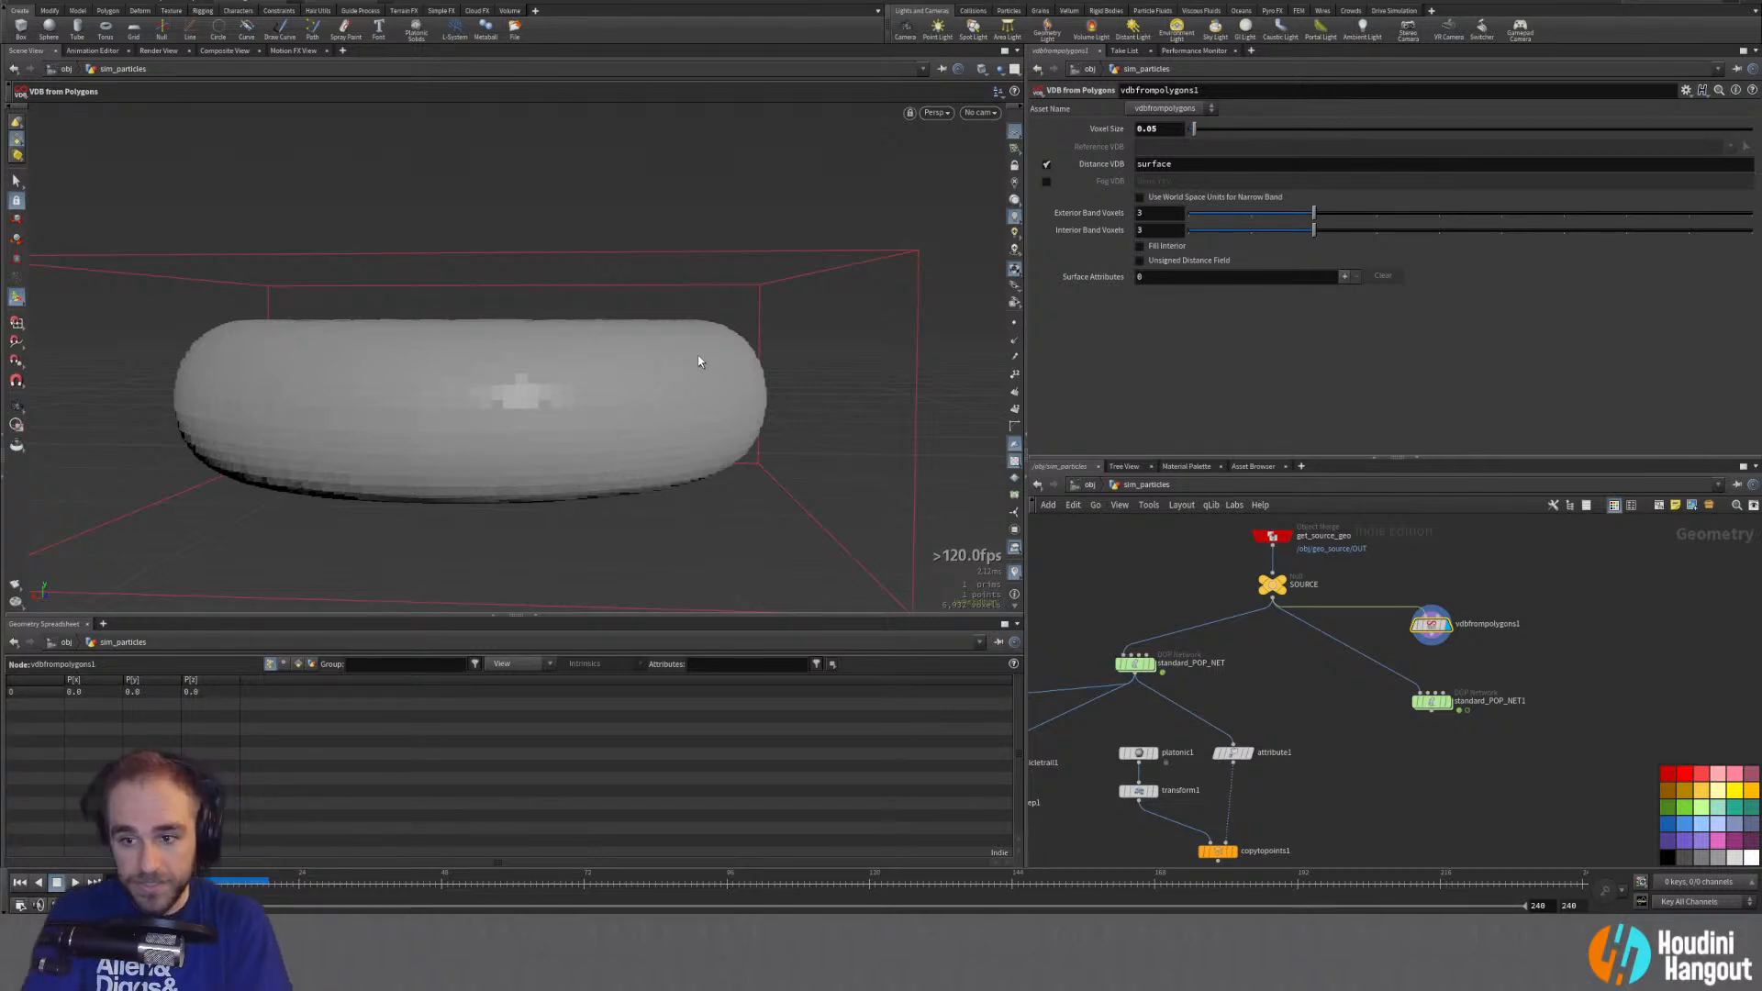
# Step: Move standard_POP_NET1 further down and place a VDB Analysis node between it and the VDB from Polygons node
pyautogui.moveTo(1436, 710); pyautogui.dragTo(1423, 770)
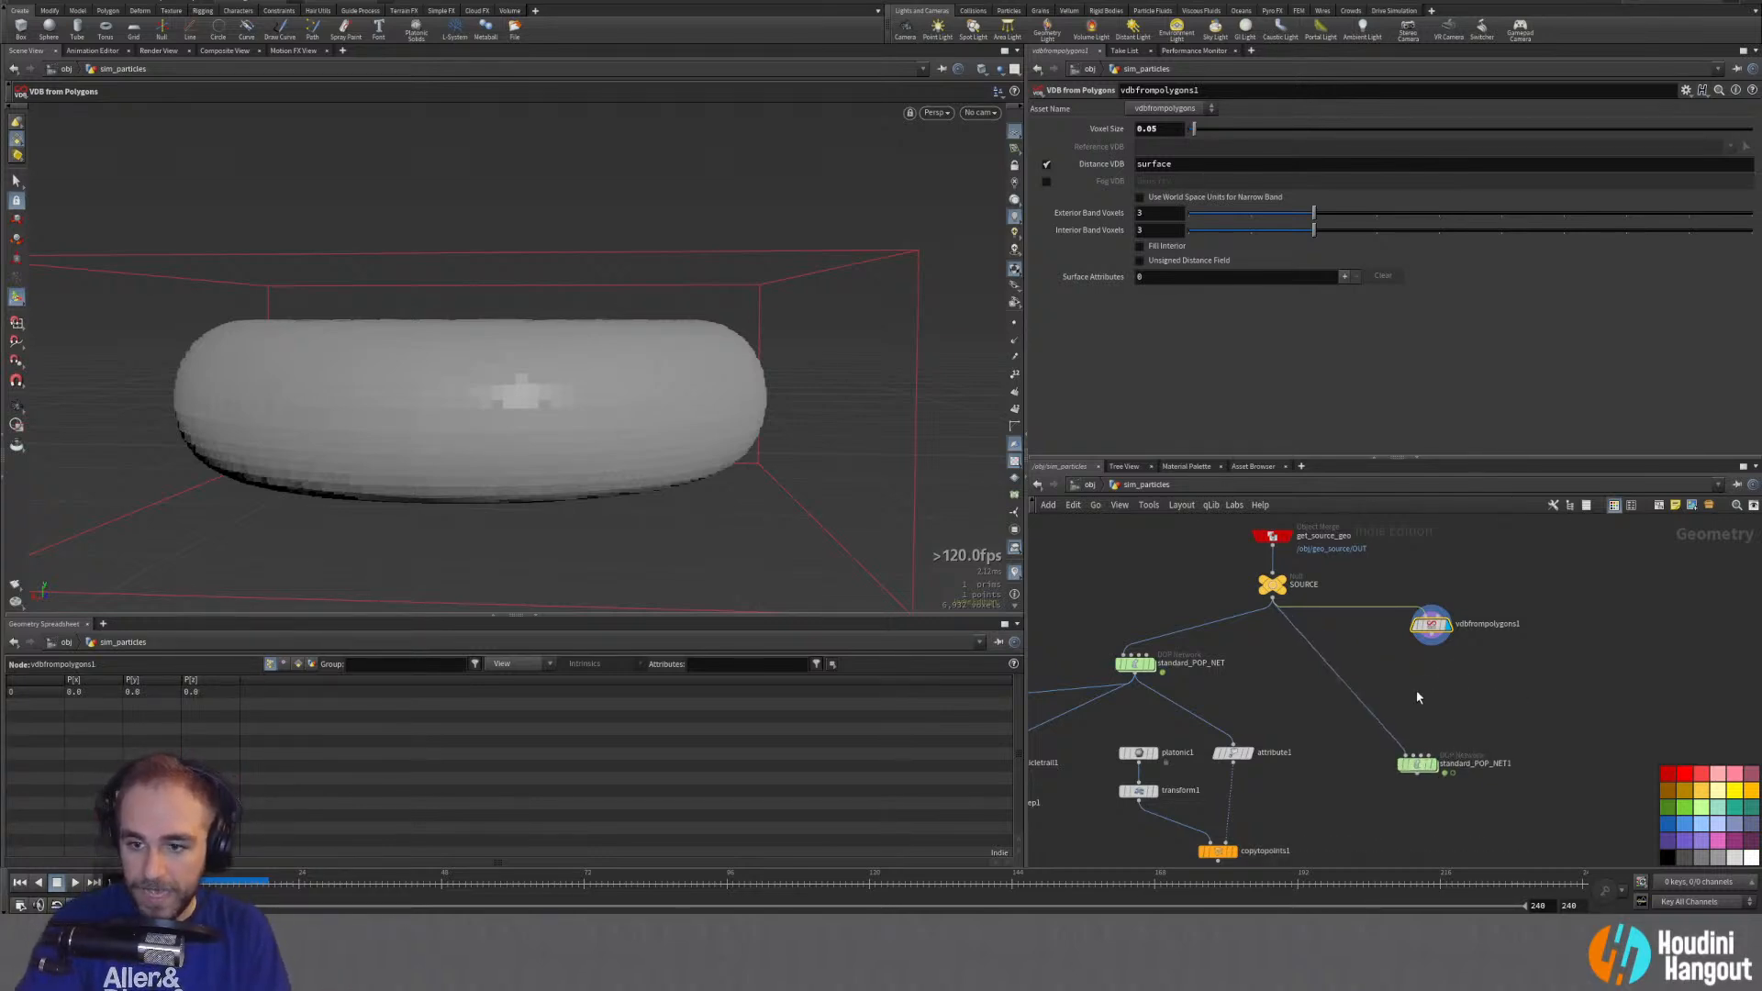
pyautogui.press('Tab')
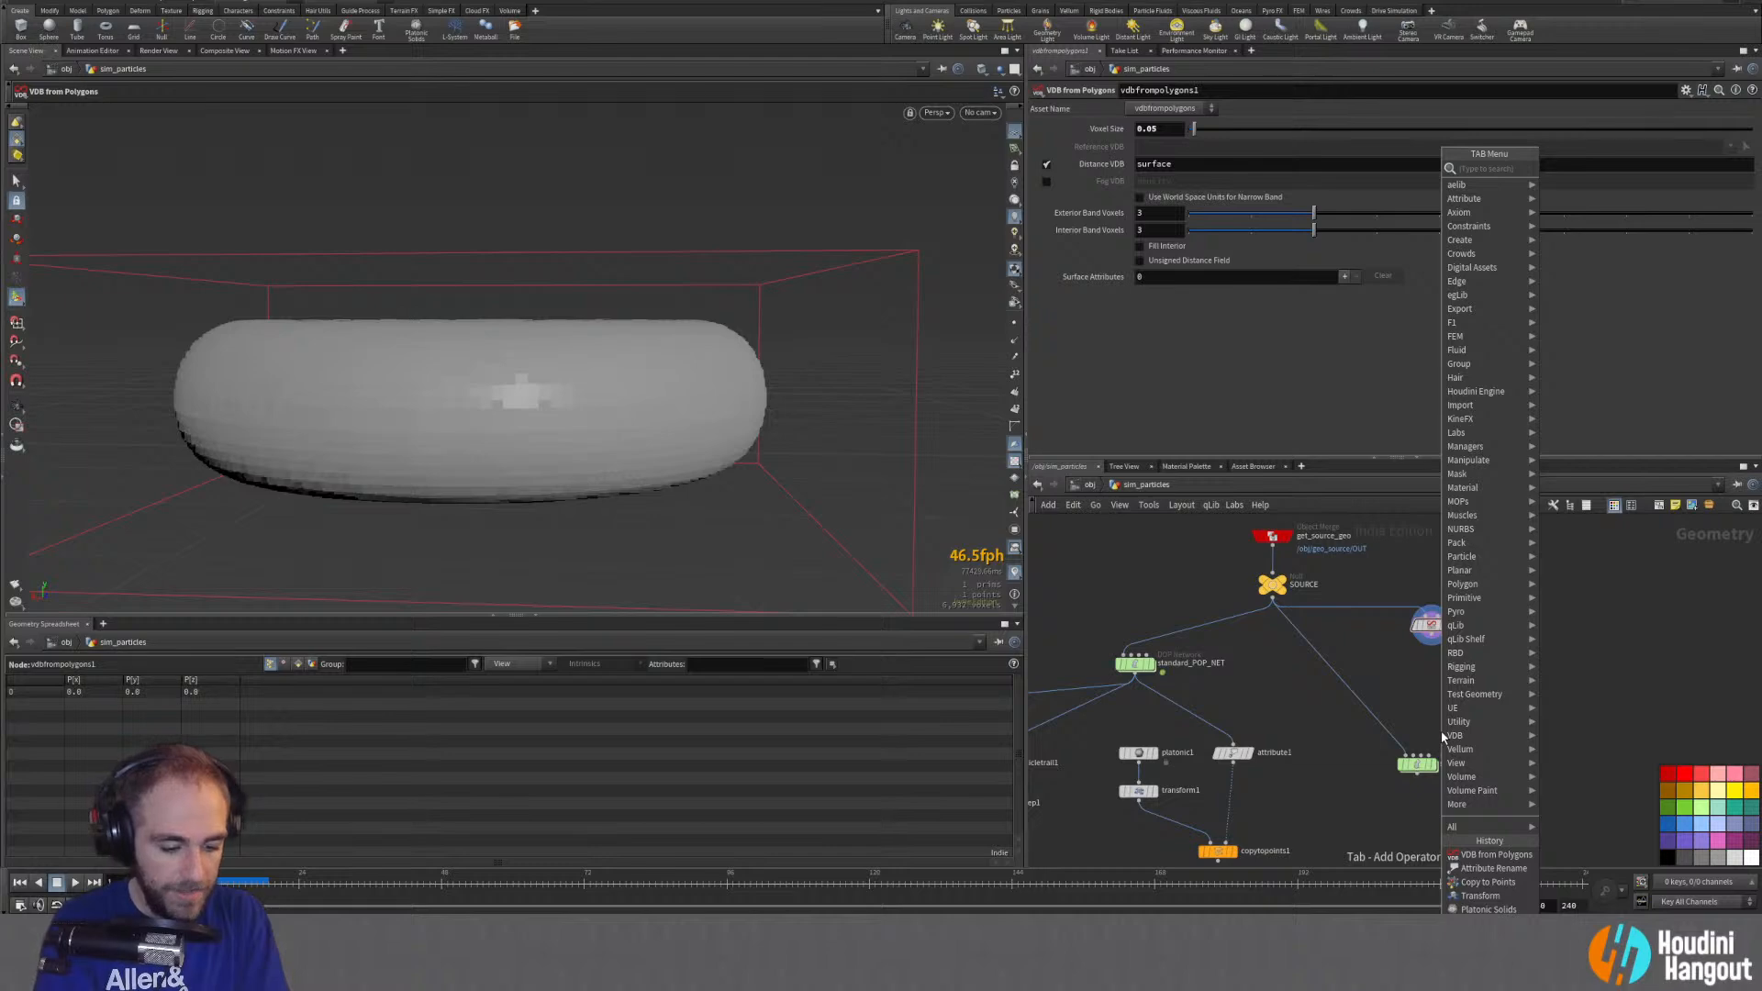
pyautogui.write('vdb c')
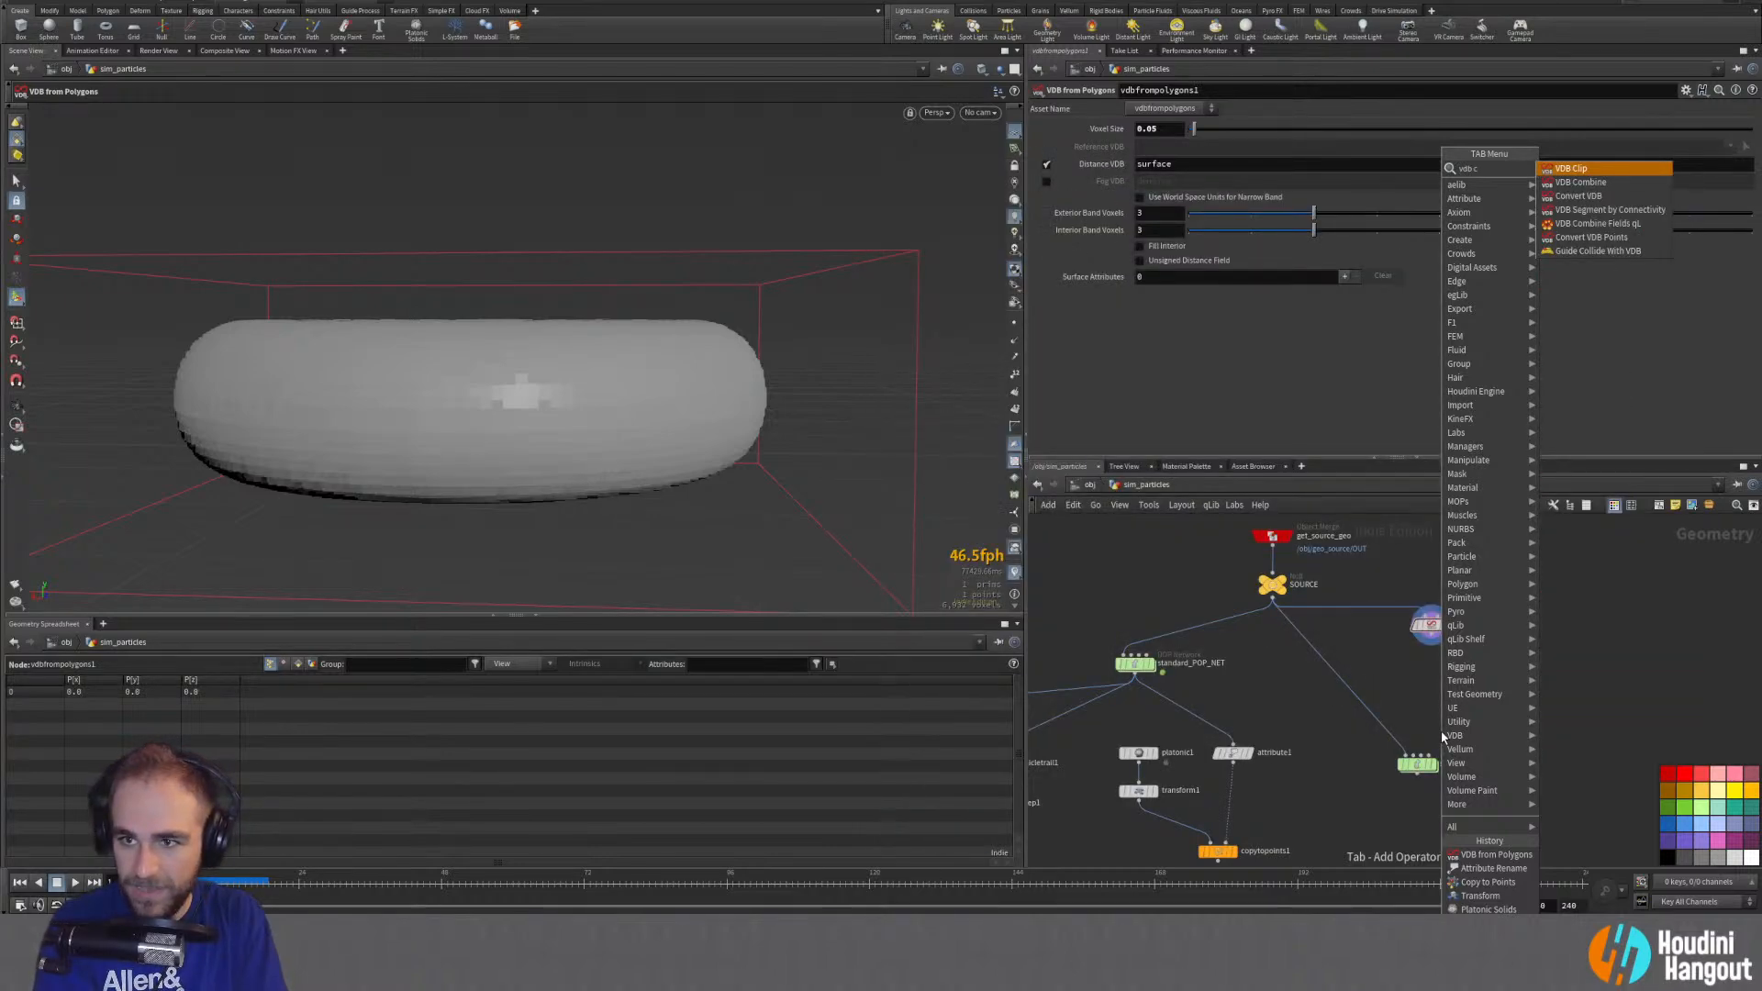
pyautogui.press('BackSpace')
pyautogui.press('BackSpace')
pyautogui.press('BackSpace')
pyautogui.write('dd')
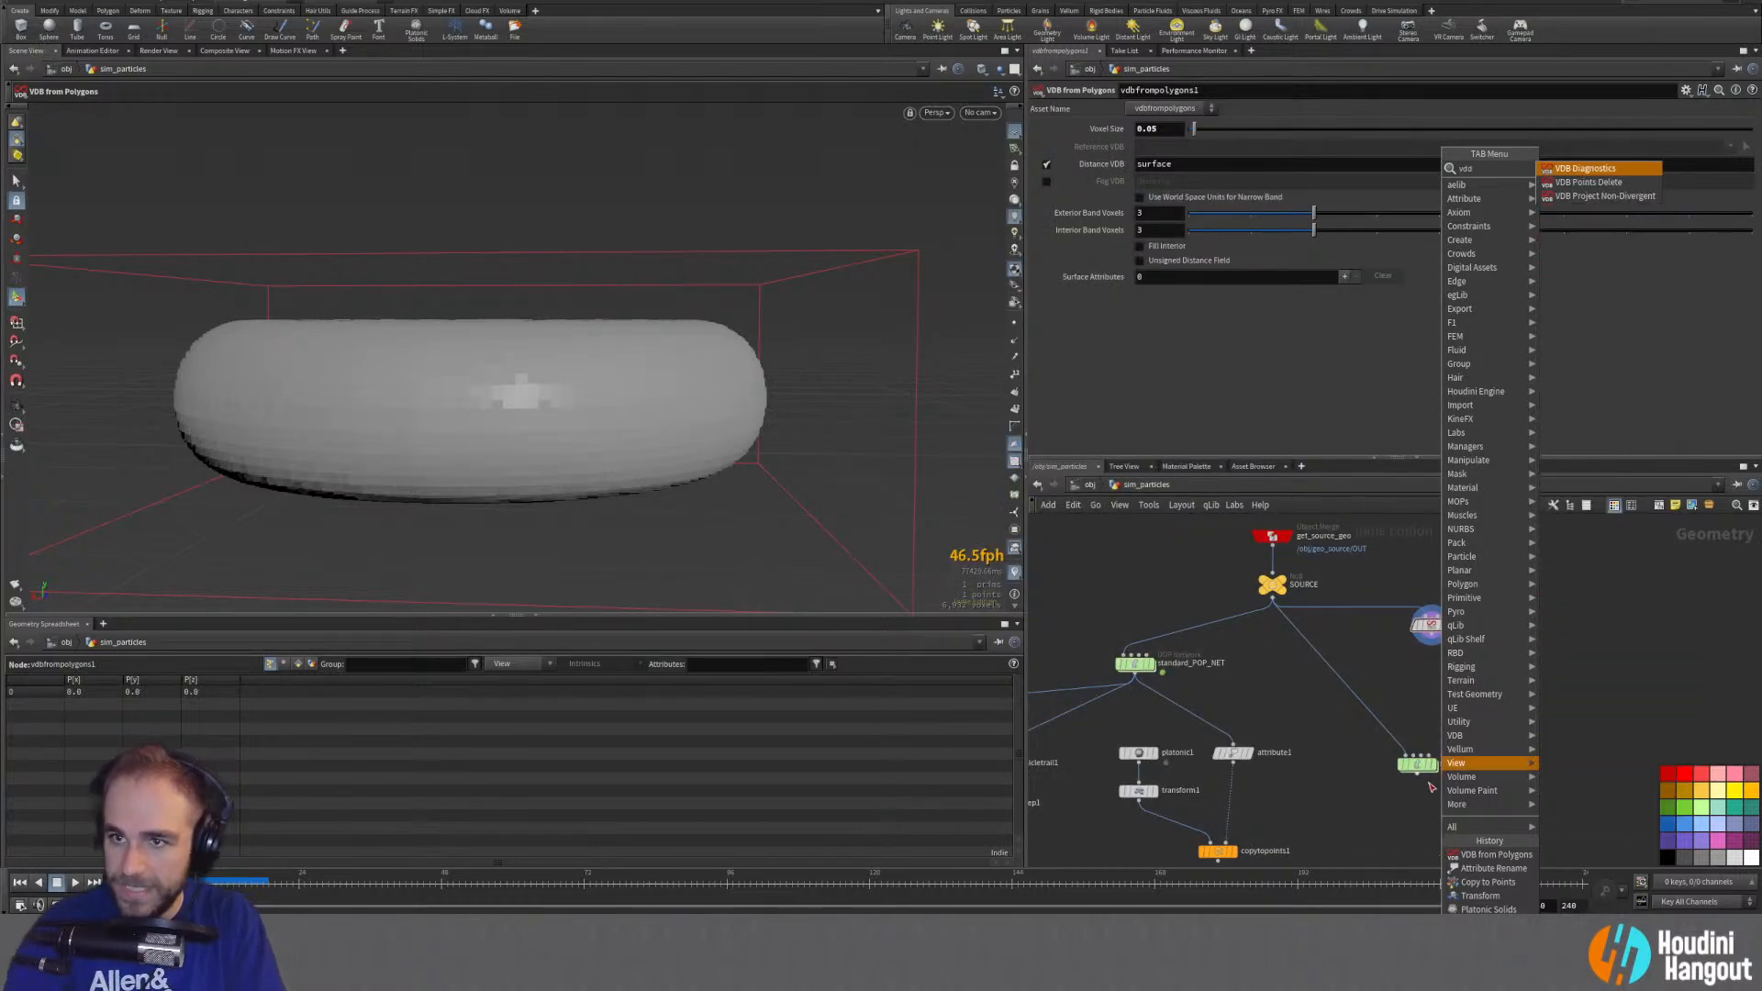
pyautogui.press('BackSpace')
pyautogui.write('b')
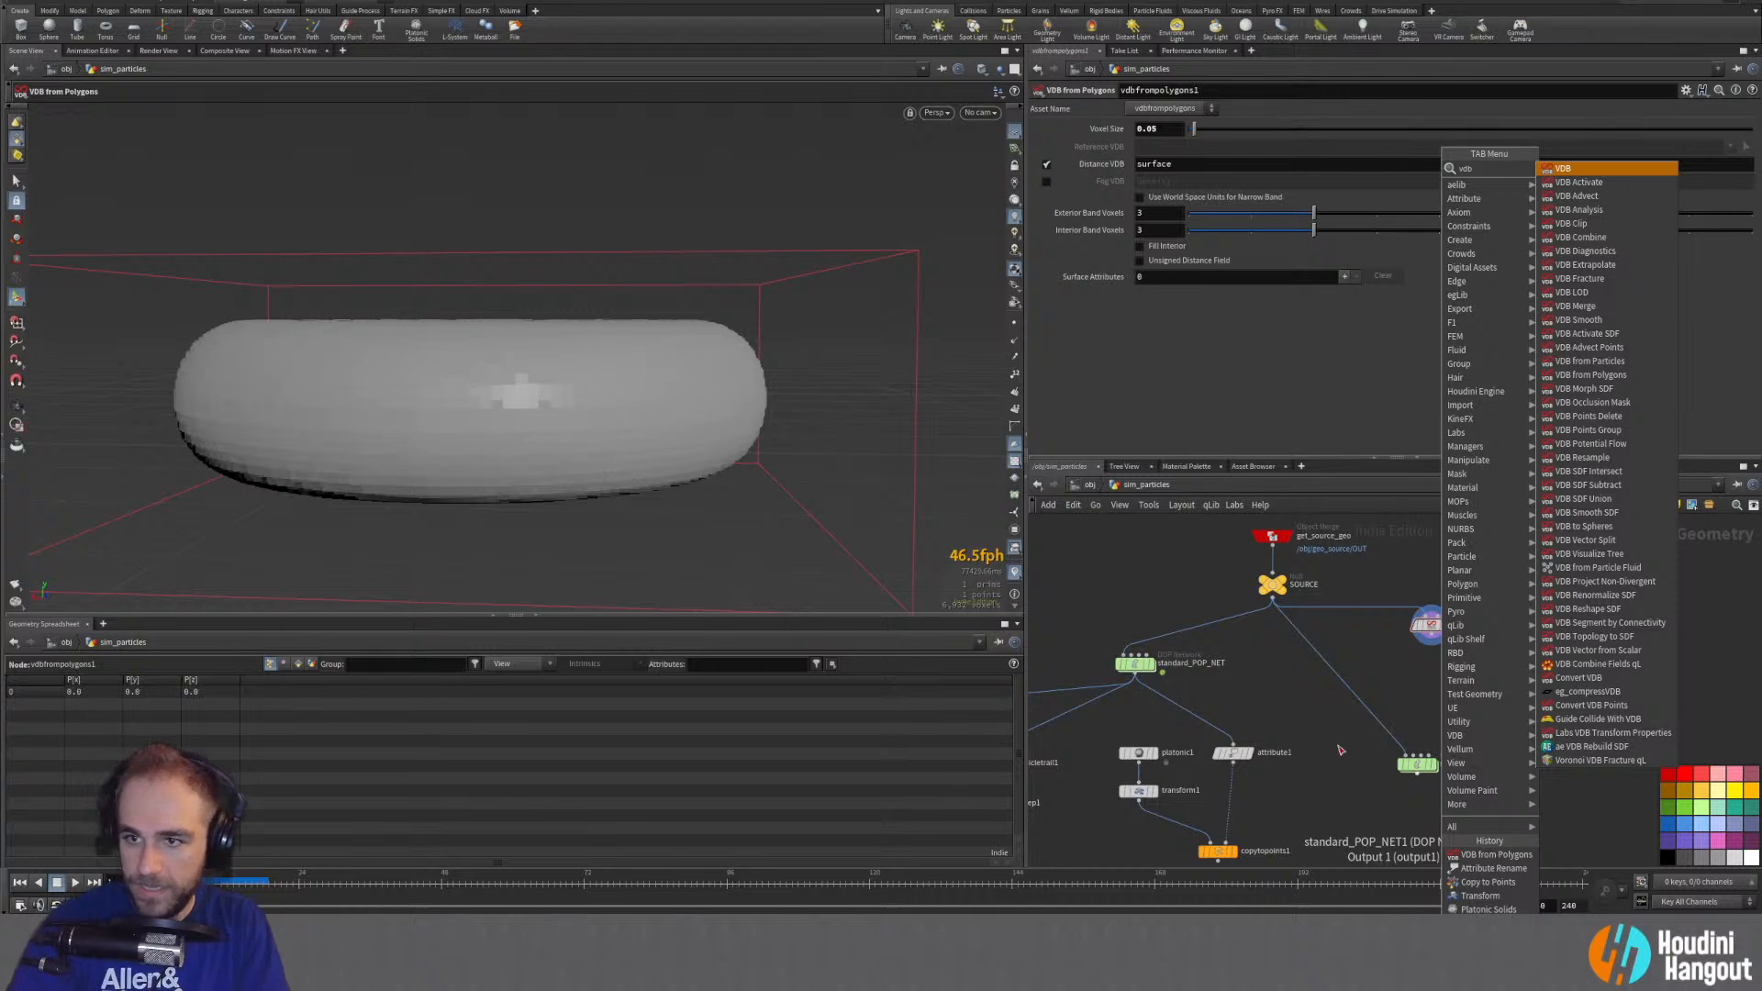
pyautogui.click(1610, 210)
pyautogui.click(1434, 690)
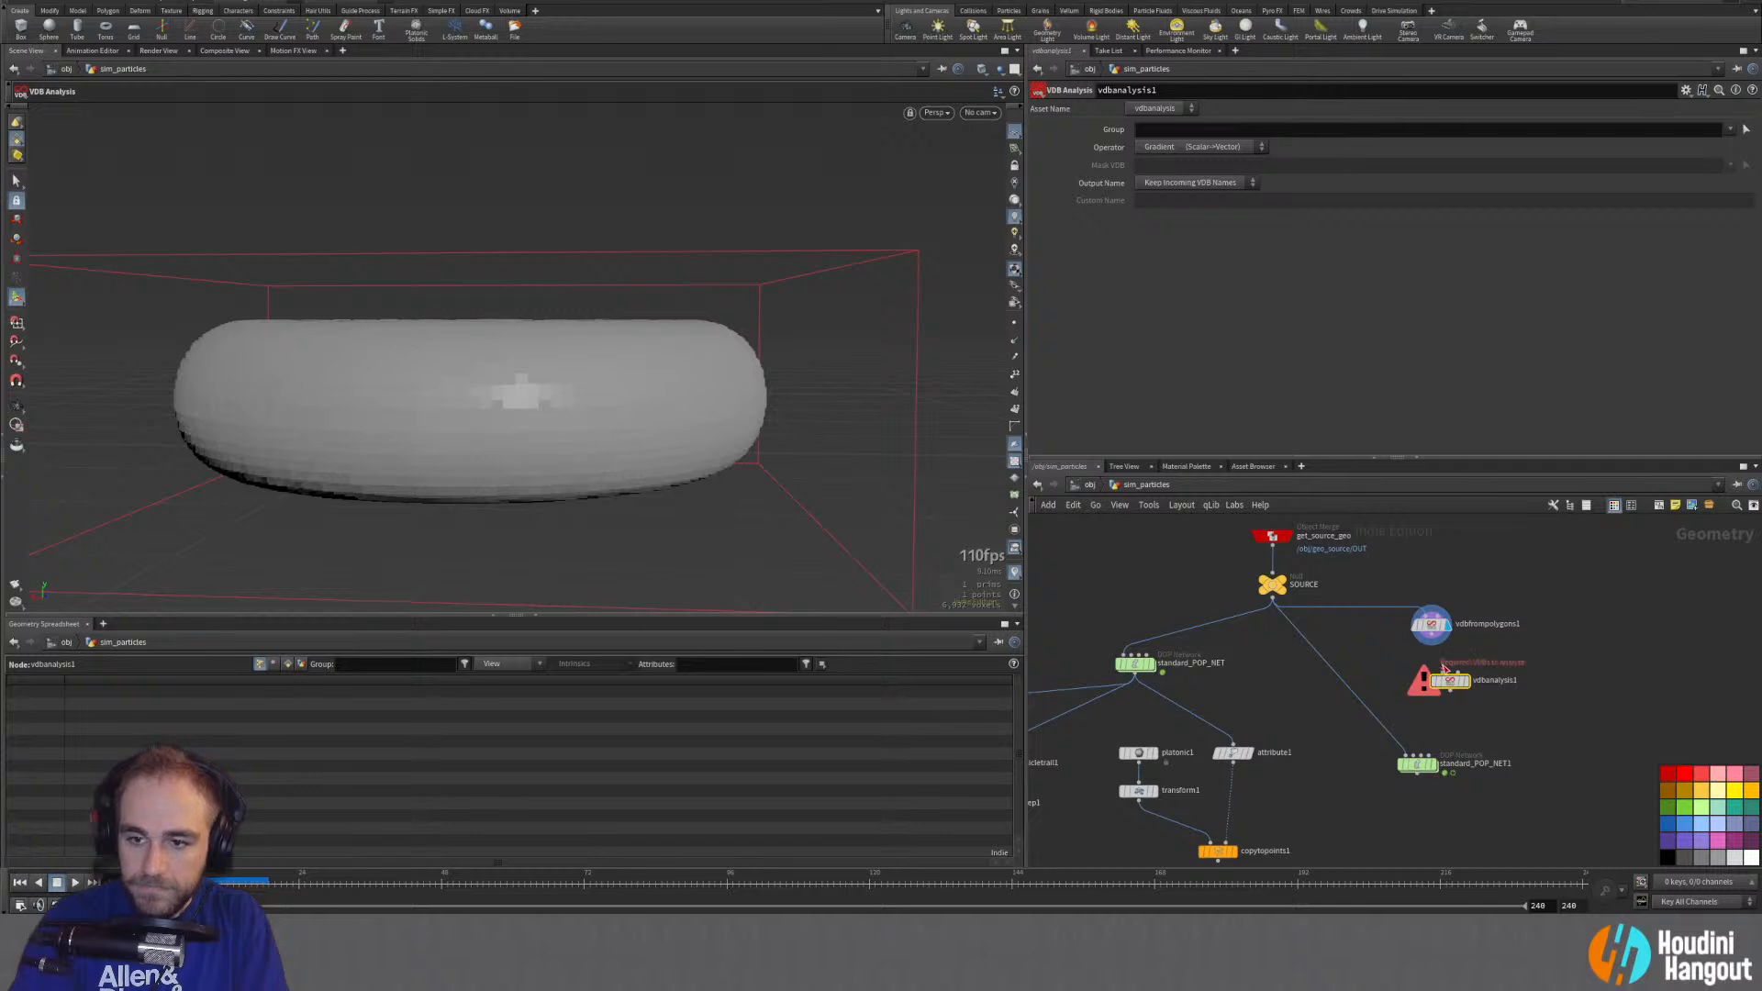
# Step: Wire the VDB from Polygons output into the VDB Analysis node, display it and align it beneath its source
pyautogui.moveTo(1444, 671); pyautogui.dragTo(1427, 663)
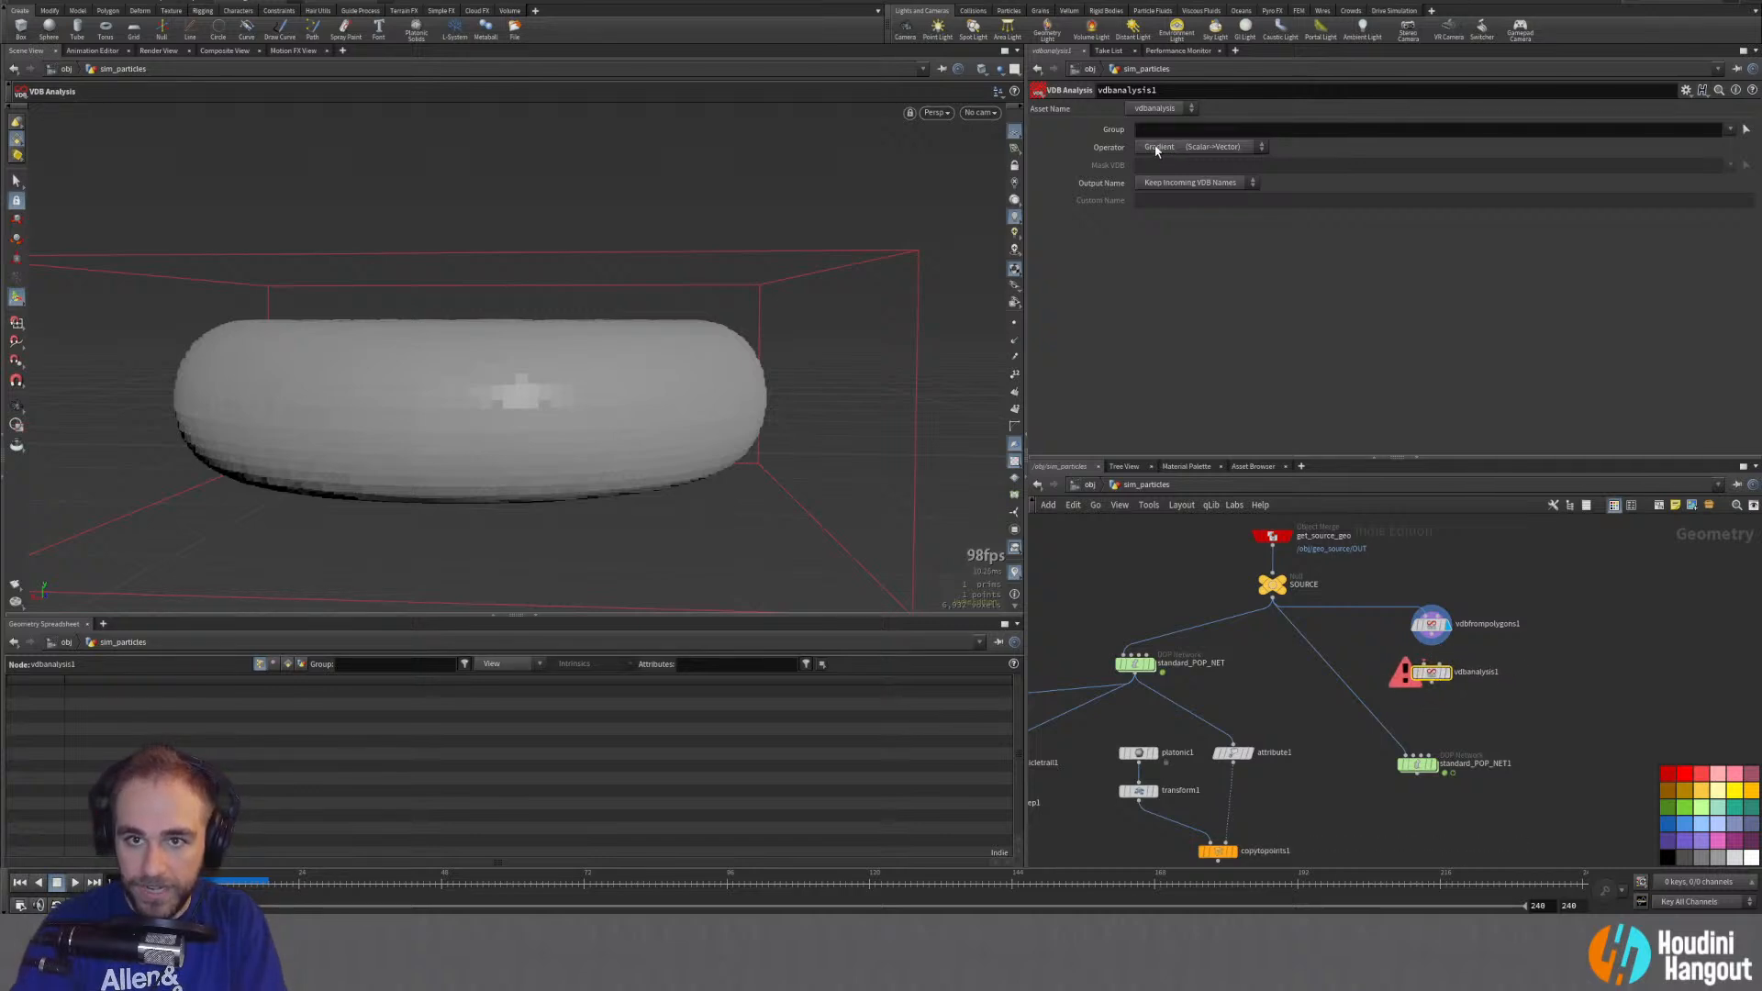
pyautogui.click(1425, 663)
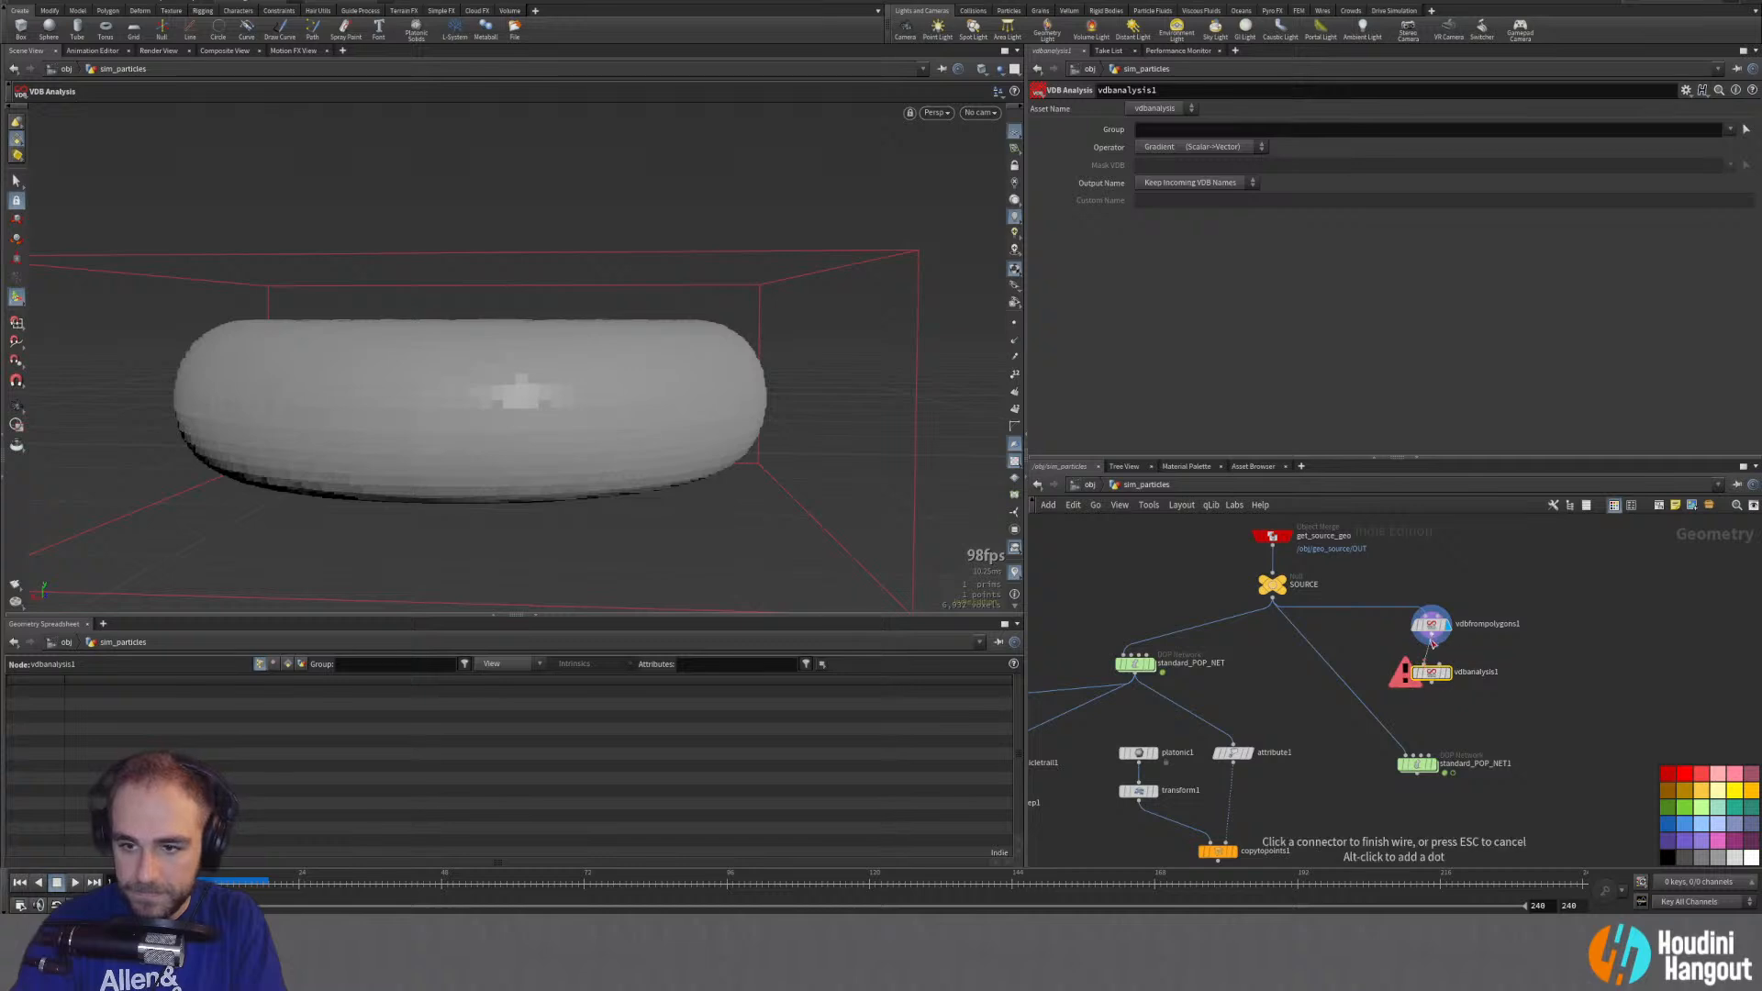
pyautogui.click(1431, 637)
pyautogui.click(1448, 674)
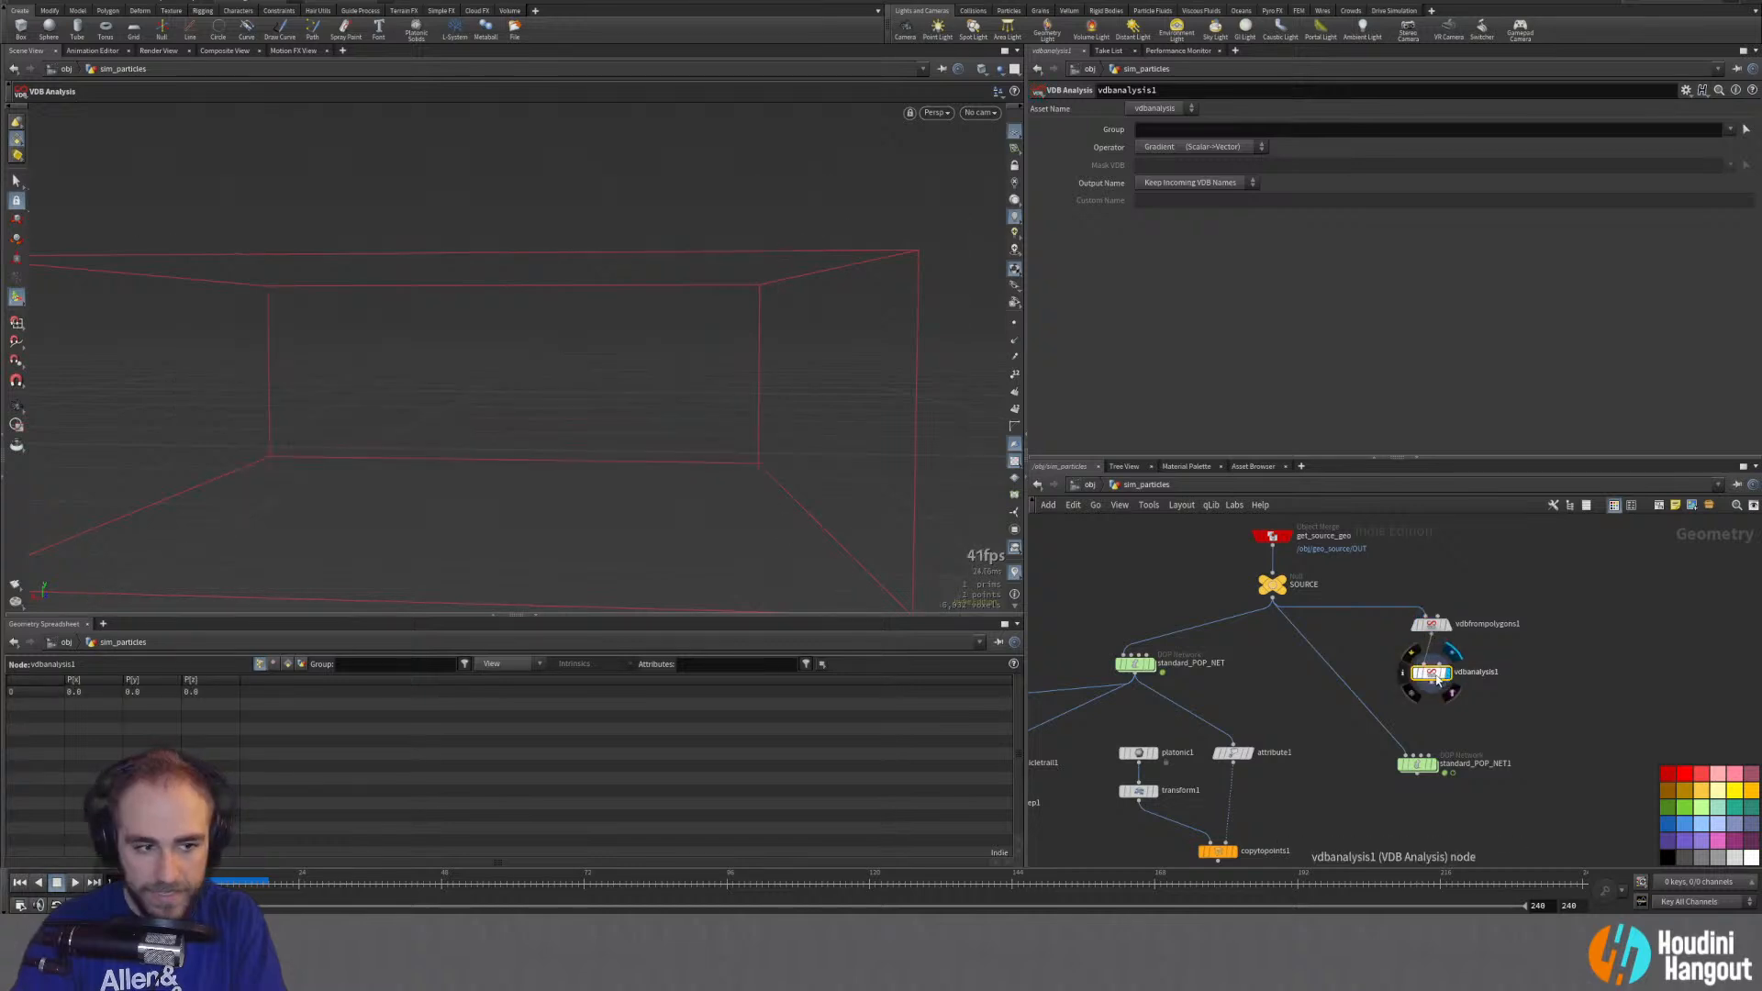
pyautogui.moveTo(1434, 677); pyautogui.dragTo(1439, 668)
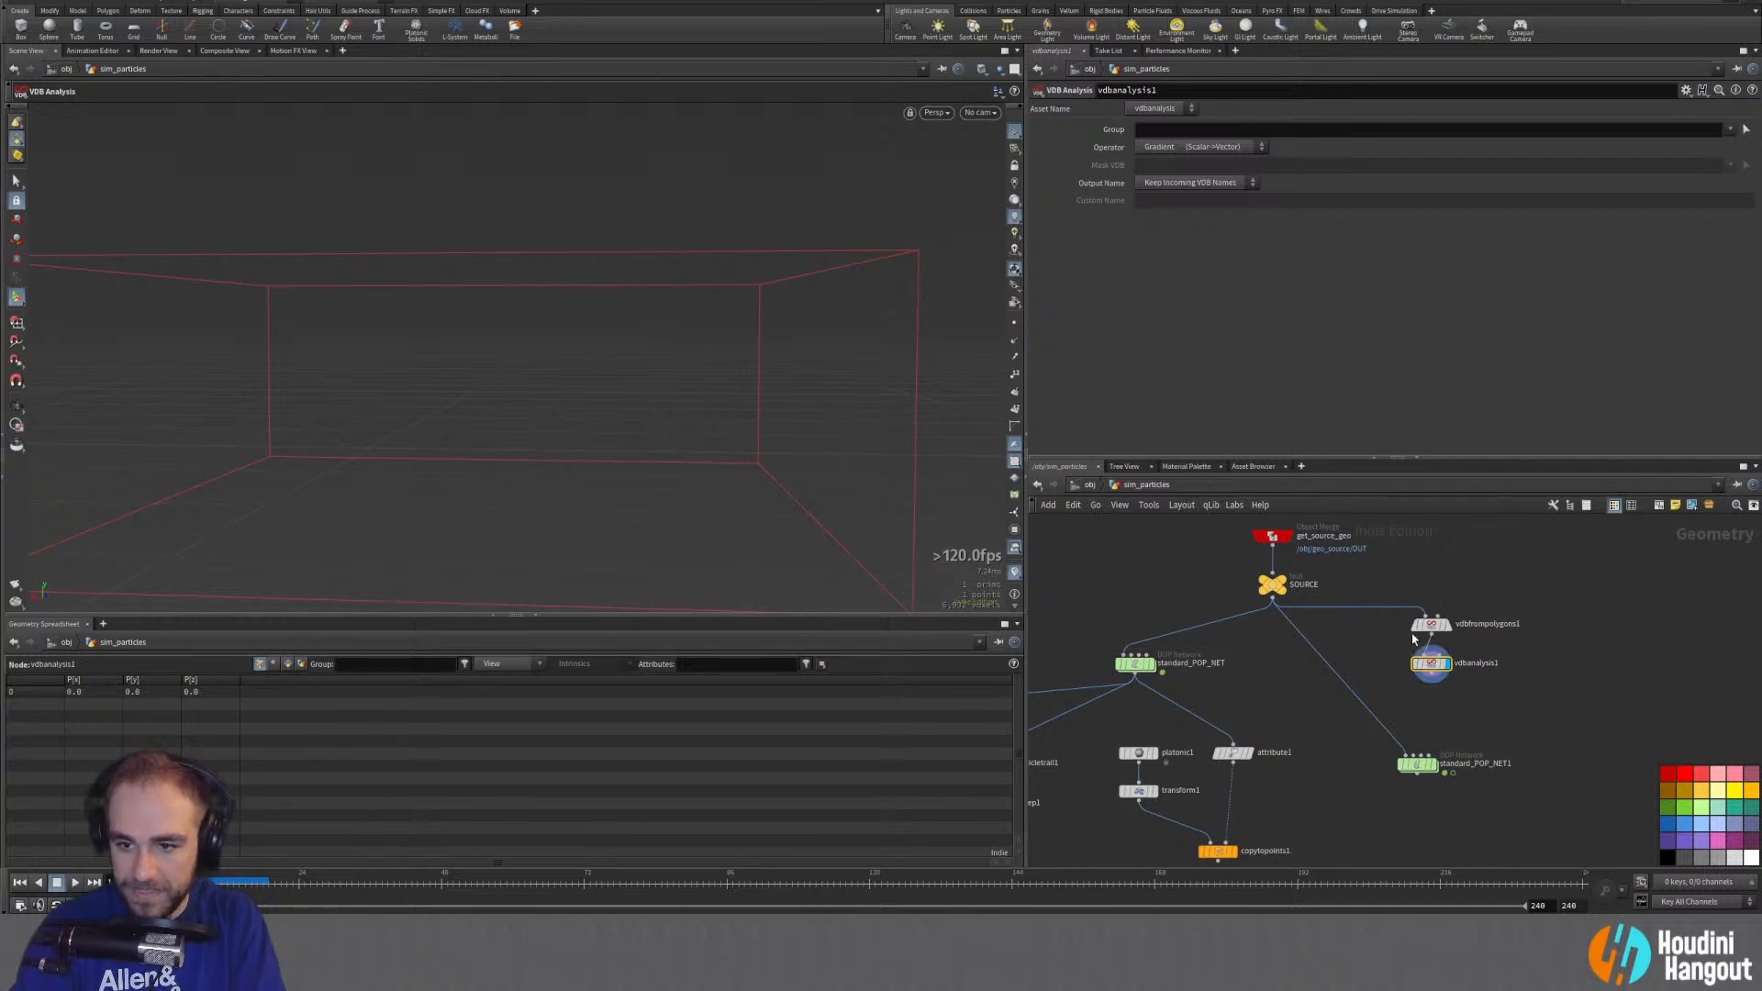
# Step: Rename the VDB from Polygons node as create_surf_vdb
pyautogui.doubleClick(1482, 625)
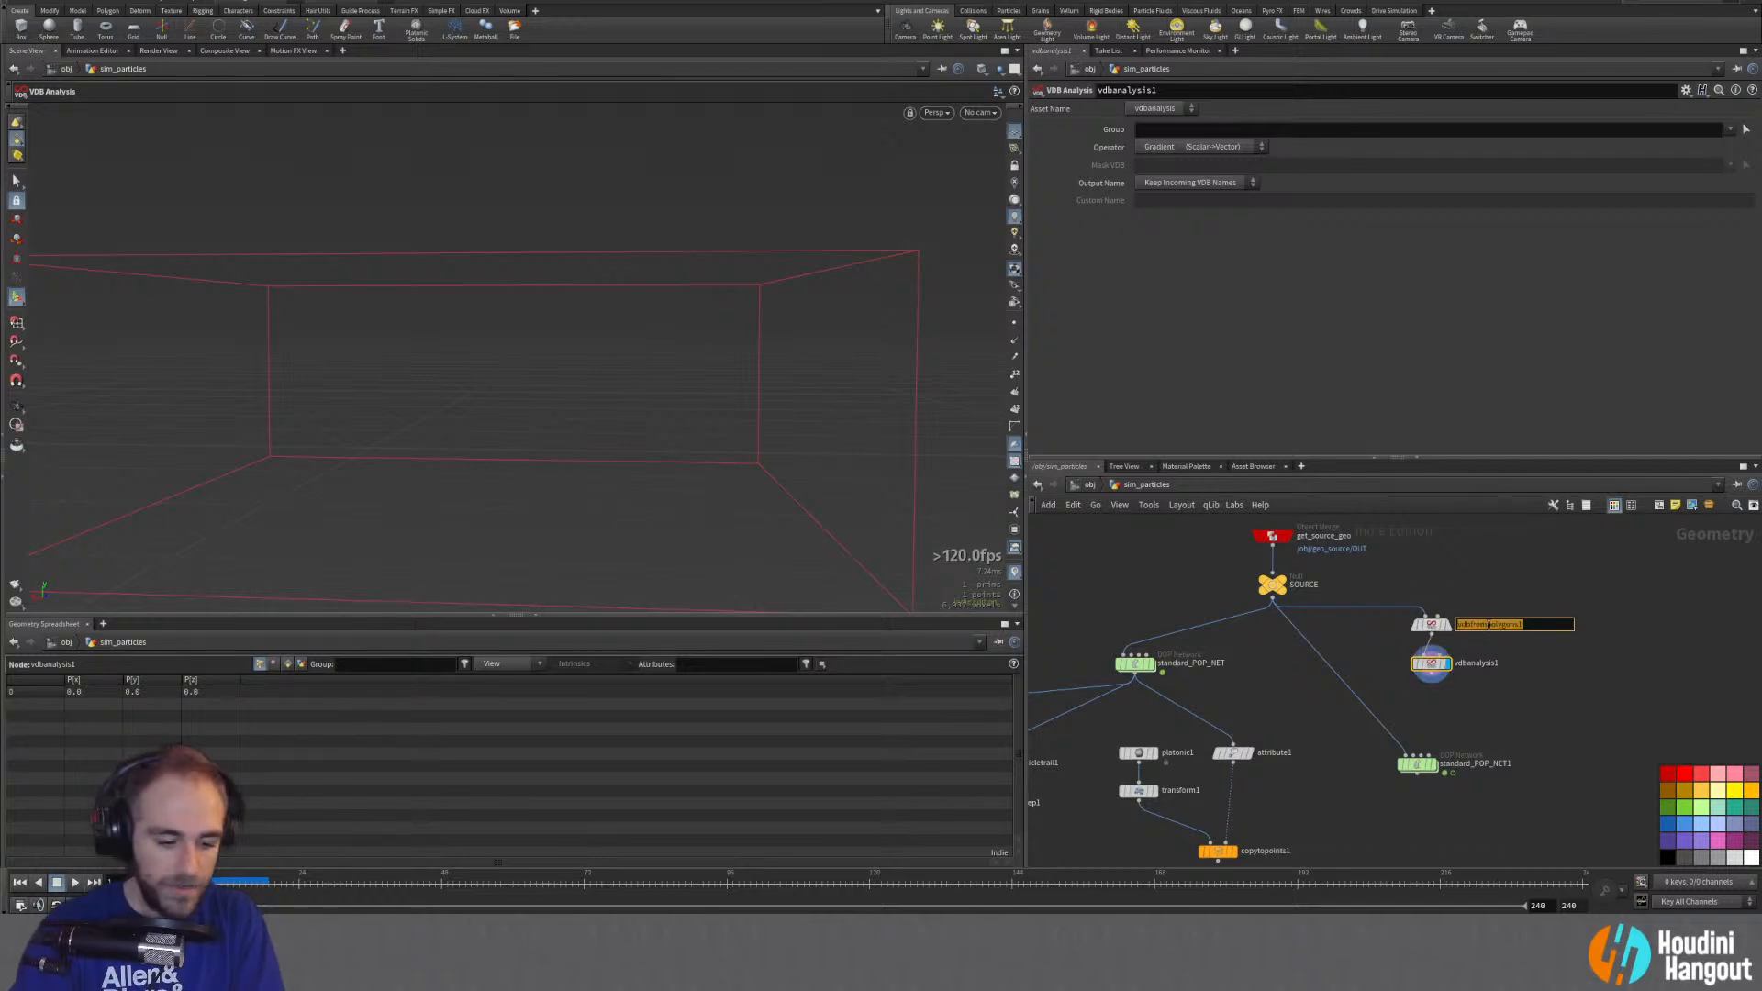
pyautogui.write('crat')
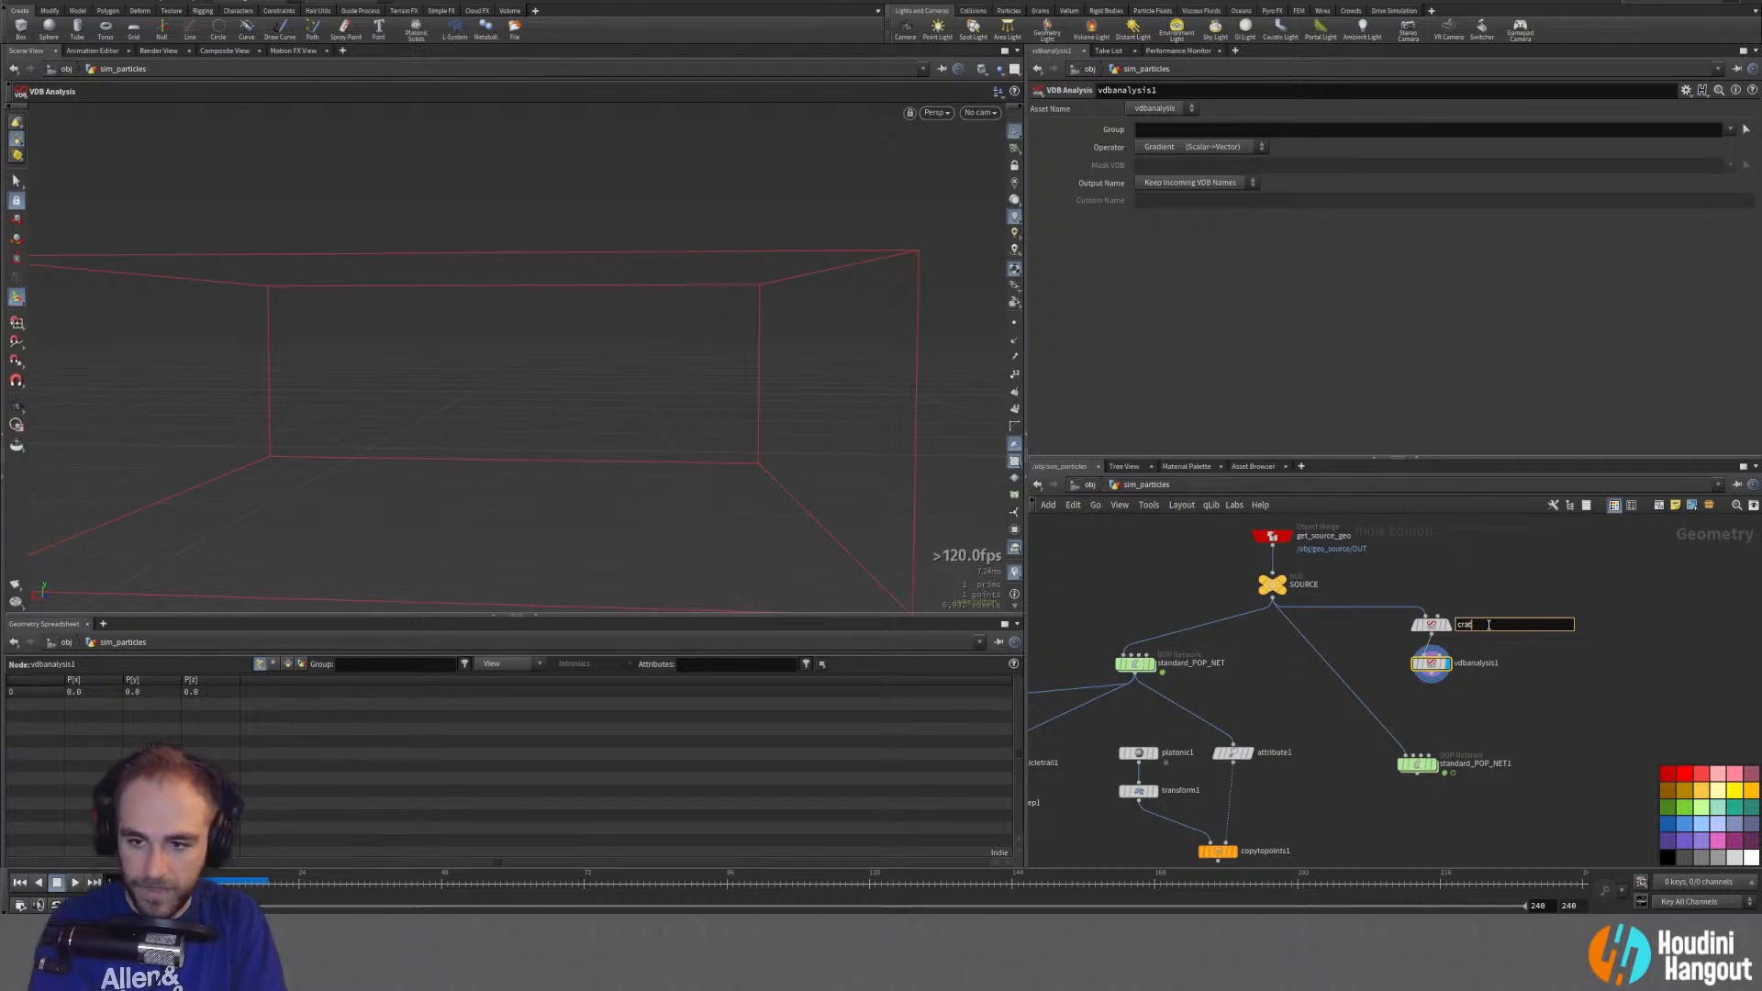
pyautogui.write('e_sur')
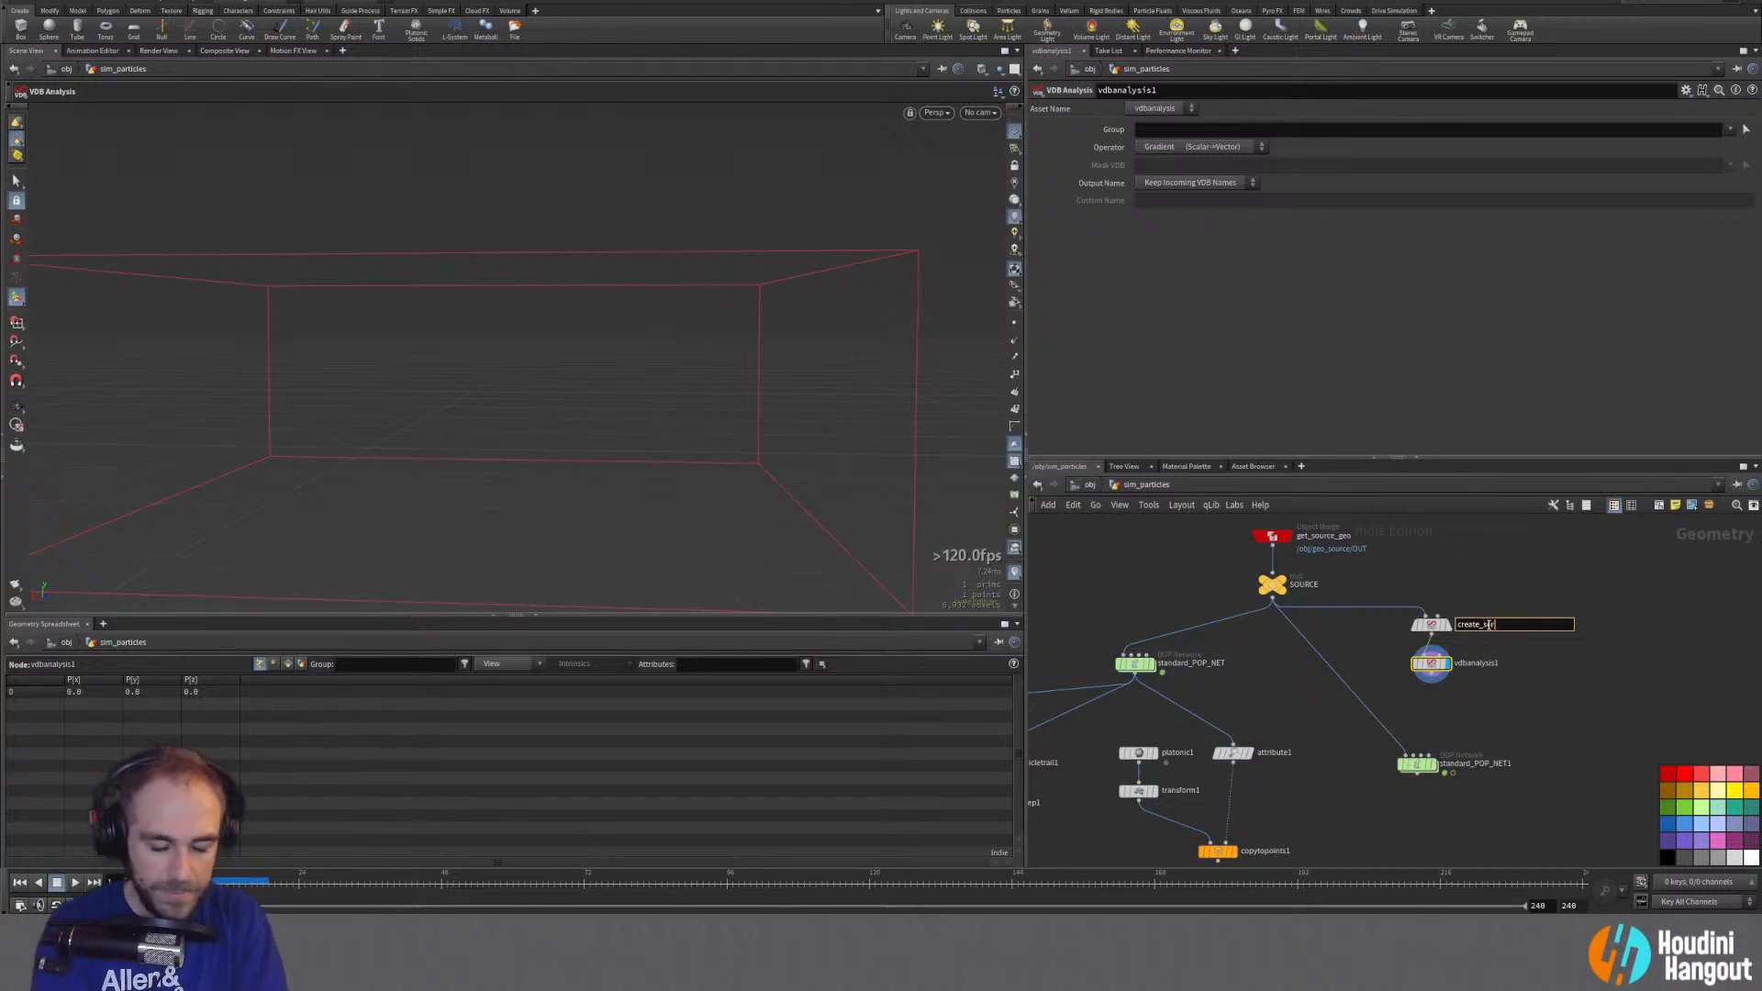
pyautogui.write('f_')
pyautogui.write('v_')
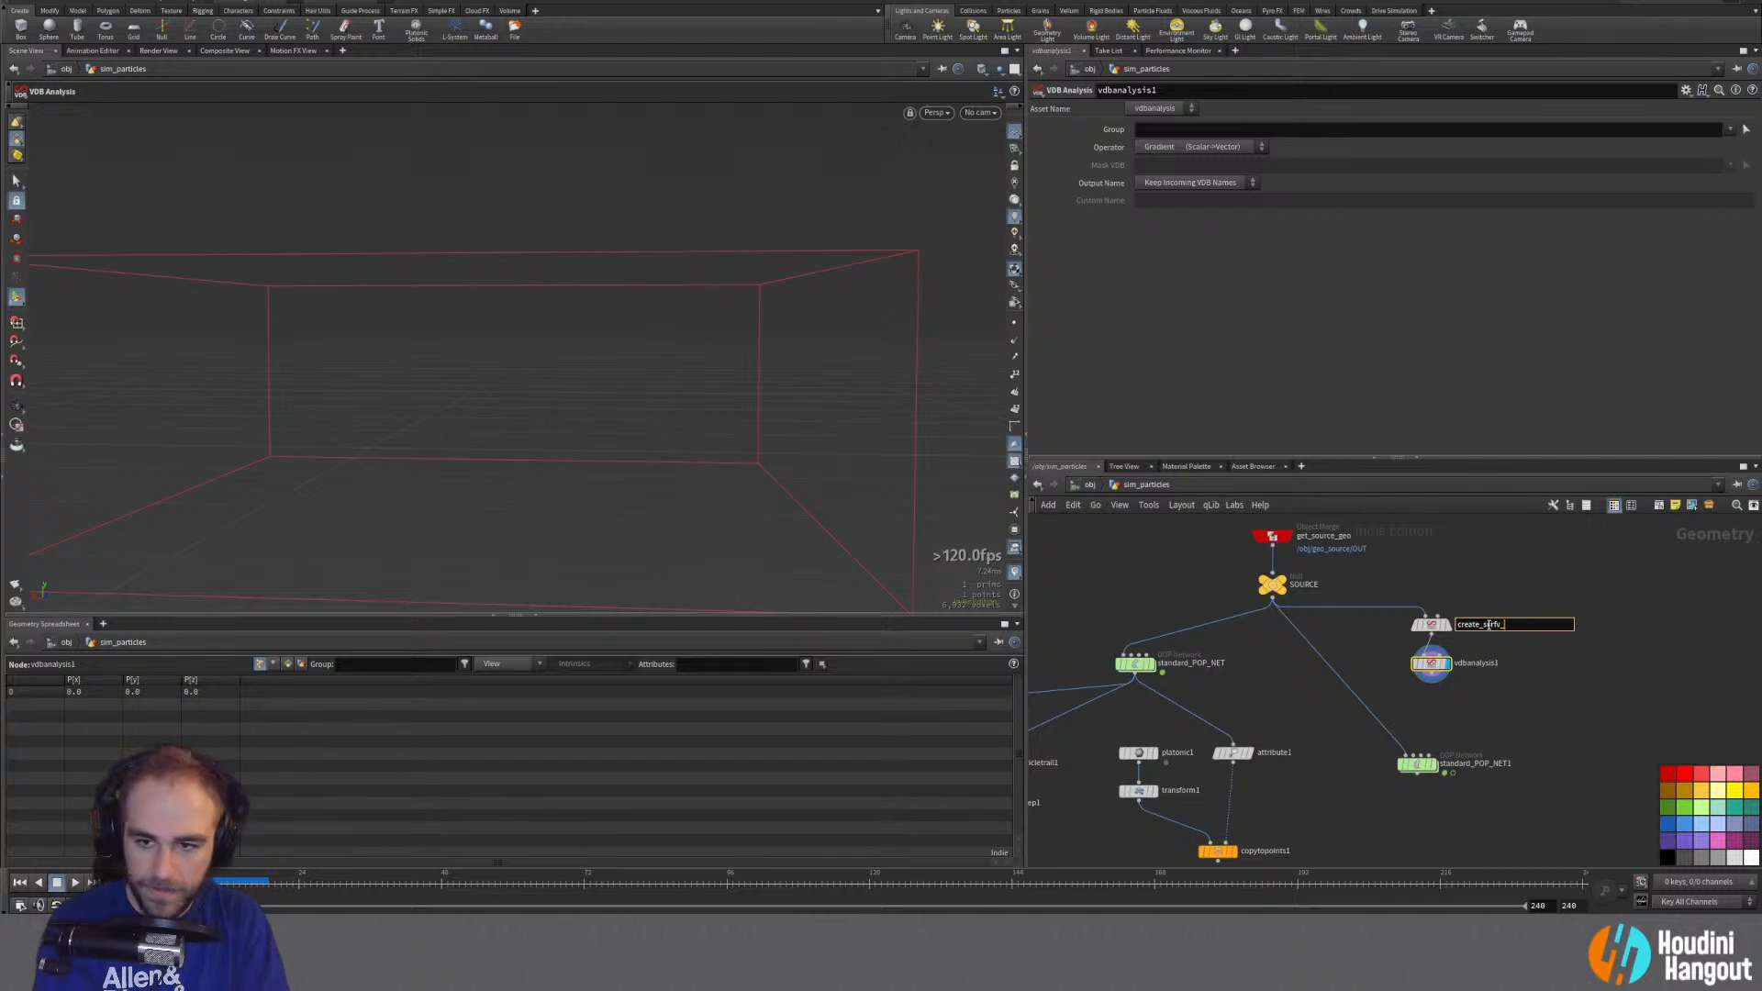
pyautogui.write('vdb')
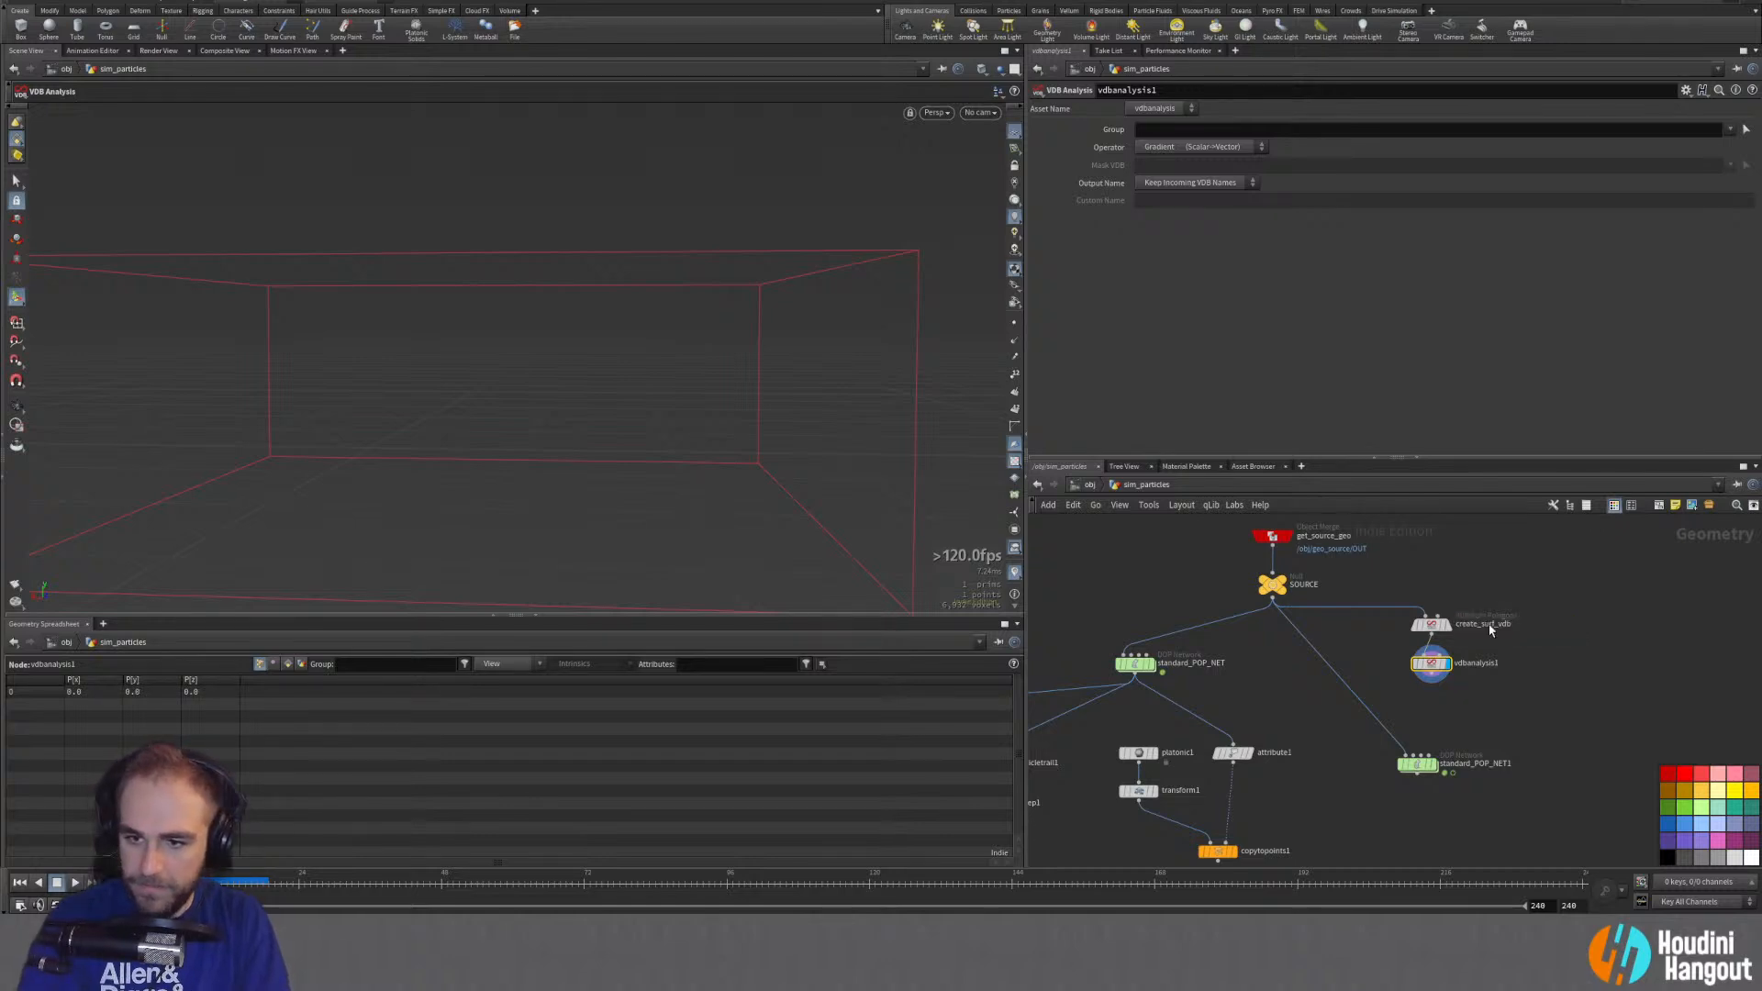
pyautogui.press('Return')
# Step: Rename the VDB Analysis node as calc_grad_vdb
pyautogui.scroll(2, 1492, 693)
pyautogui.scroll(2, 1493, 694)
pyautogui.press('F2')
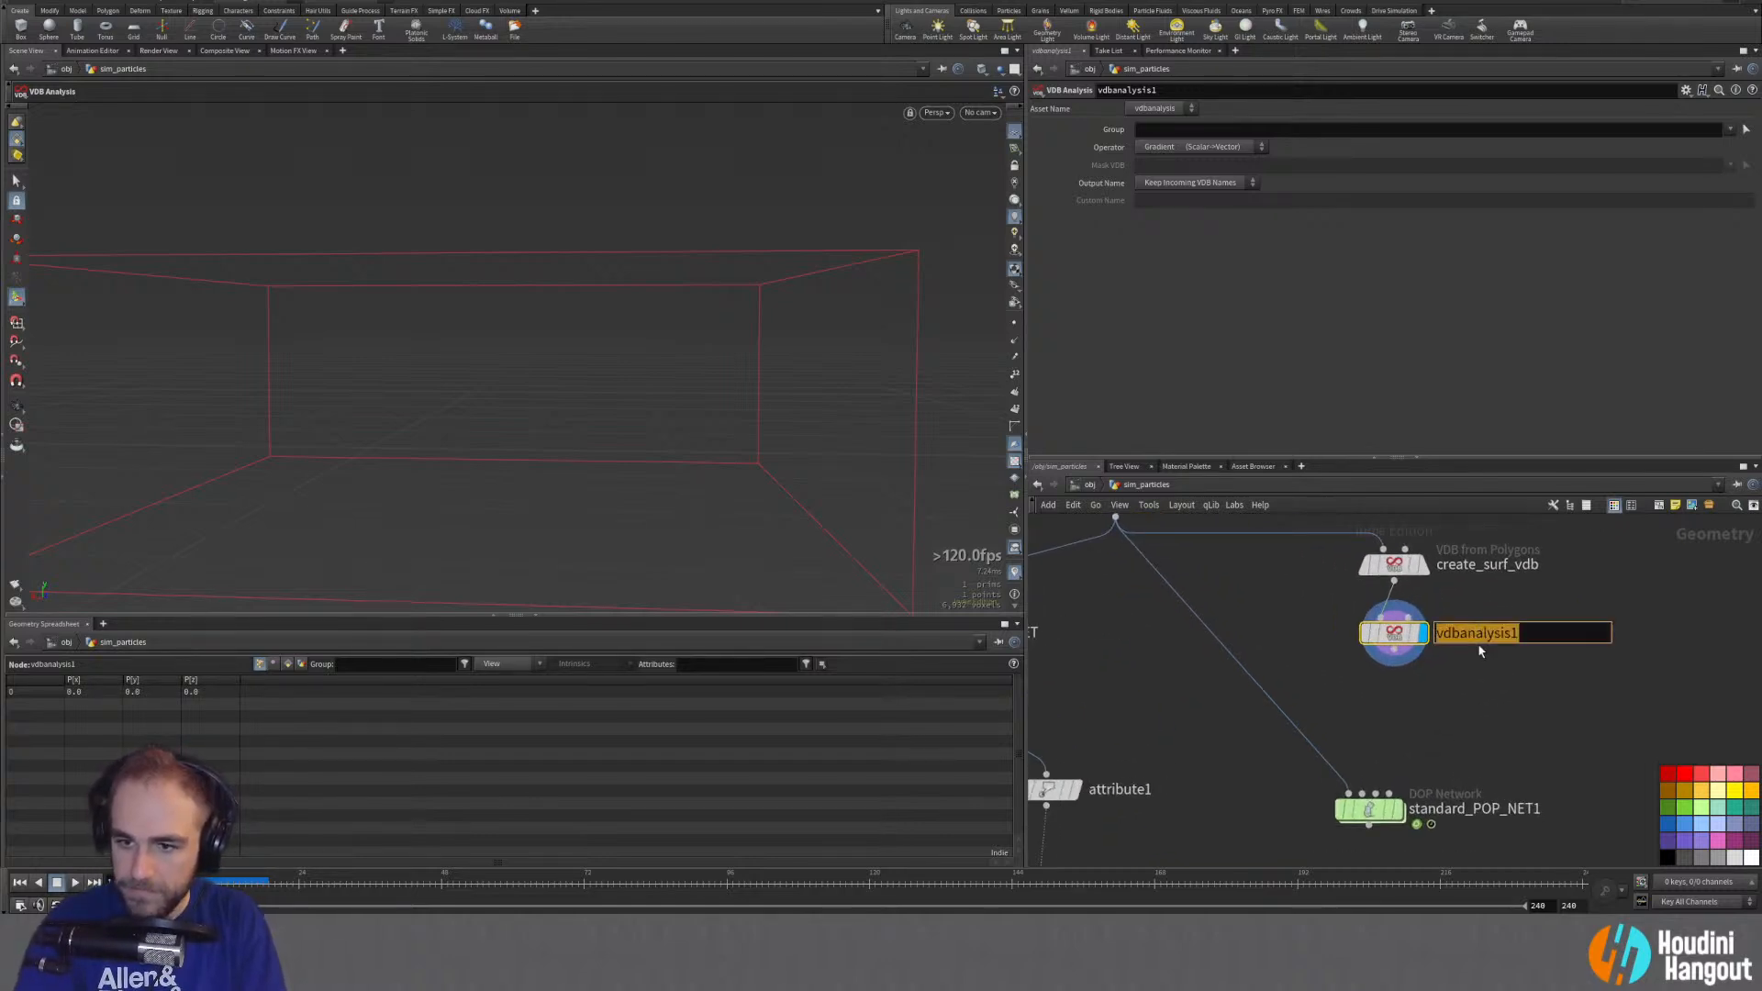
pyautogui.write('calc_')
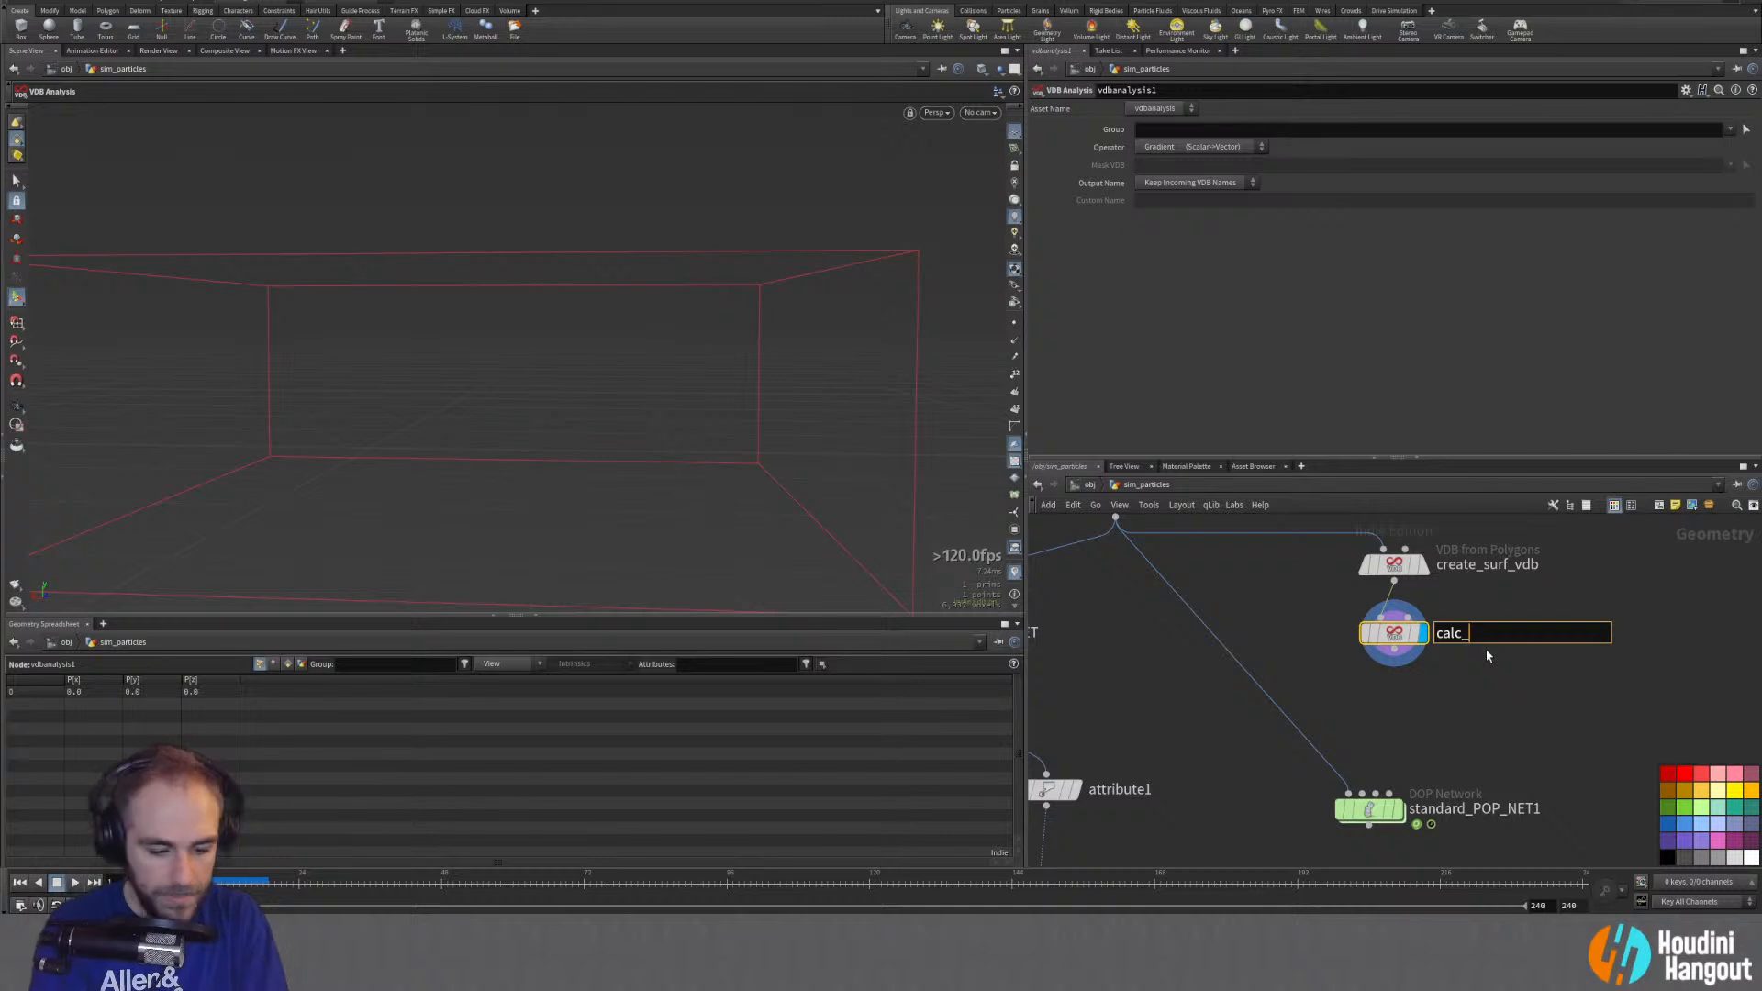
pyautogui.write('grad_vdb')
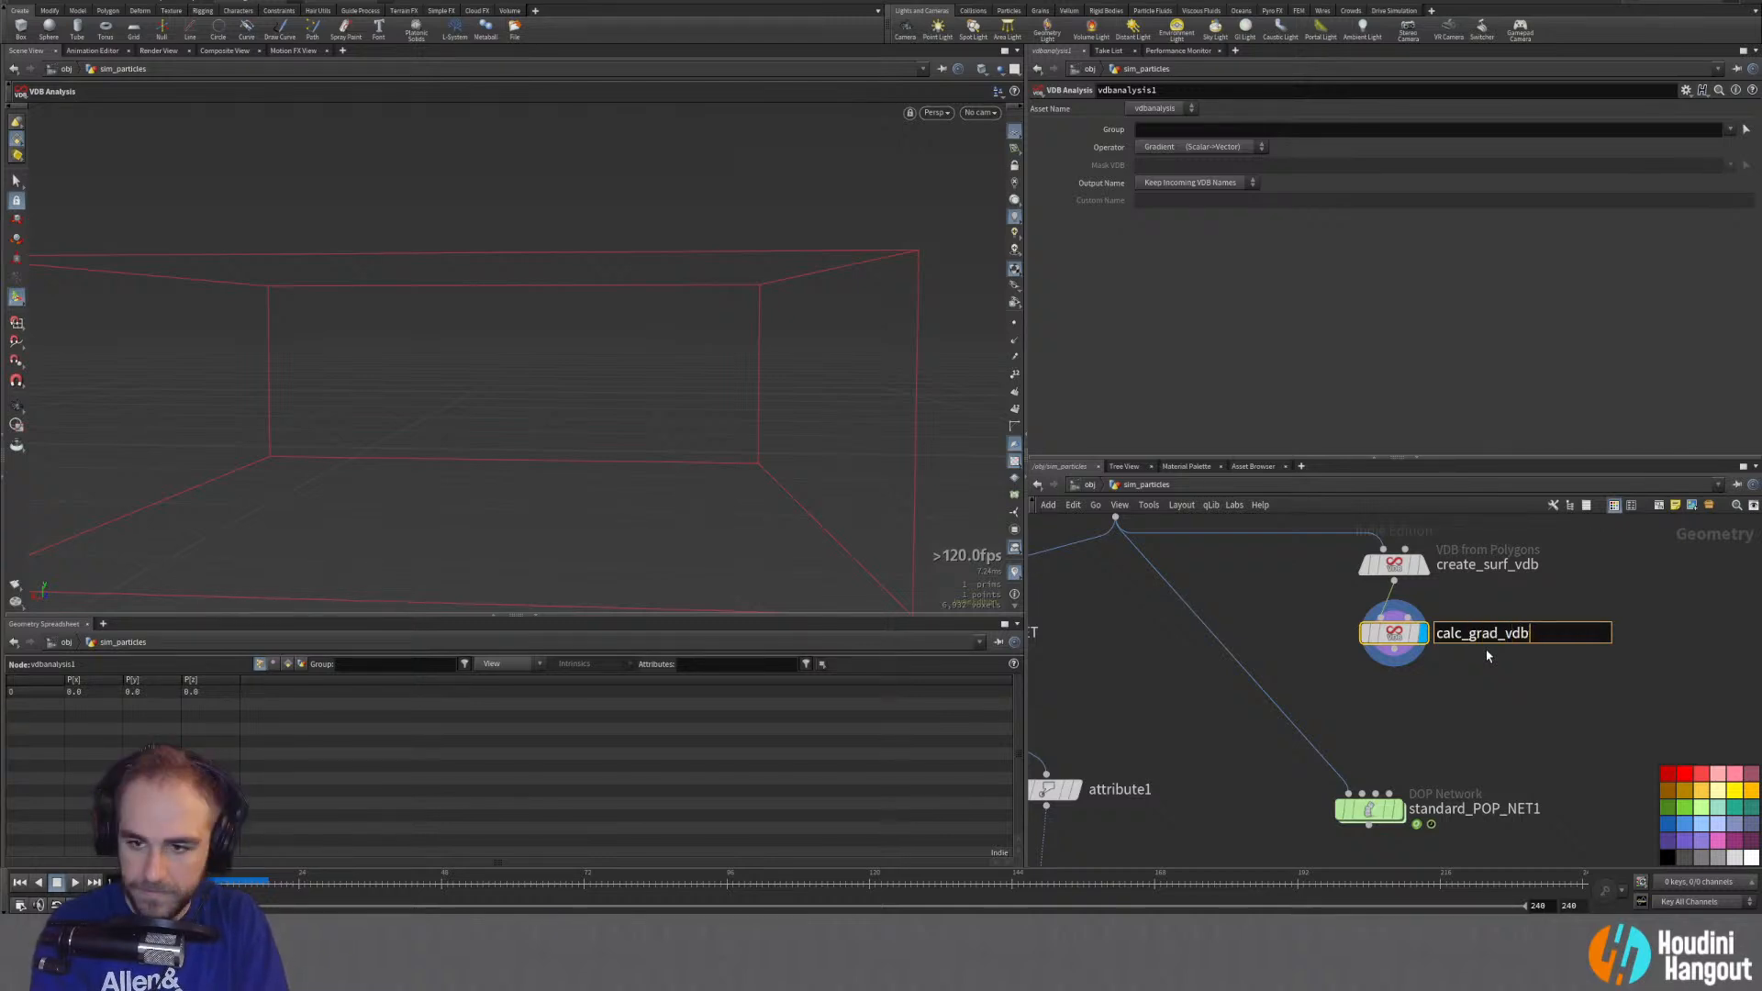
pyautogui.press('Return')
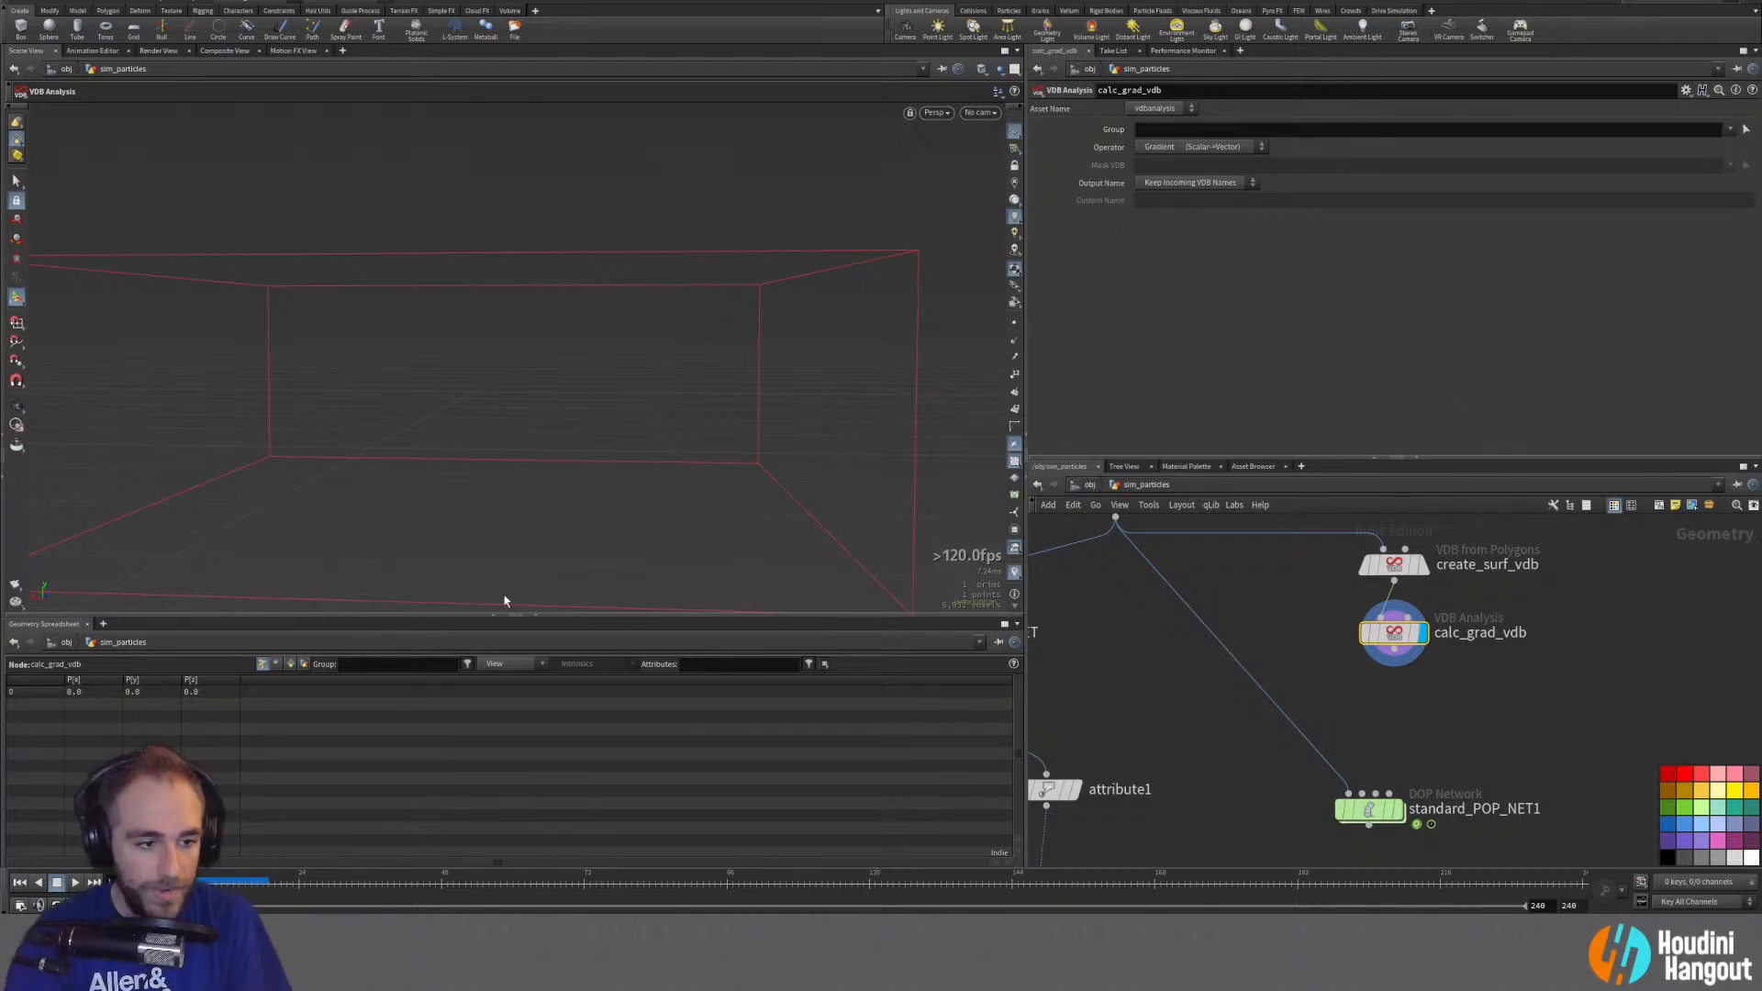
# Step: Show the primitive attributes, set the Output Name of calc_grad_vdb to Append Operation Name, and shift the node aside
pyautogui.click(290, 665)
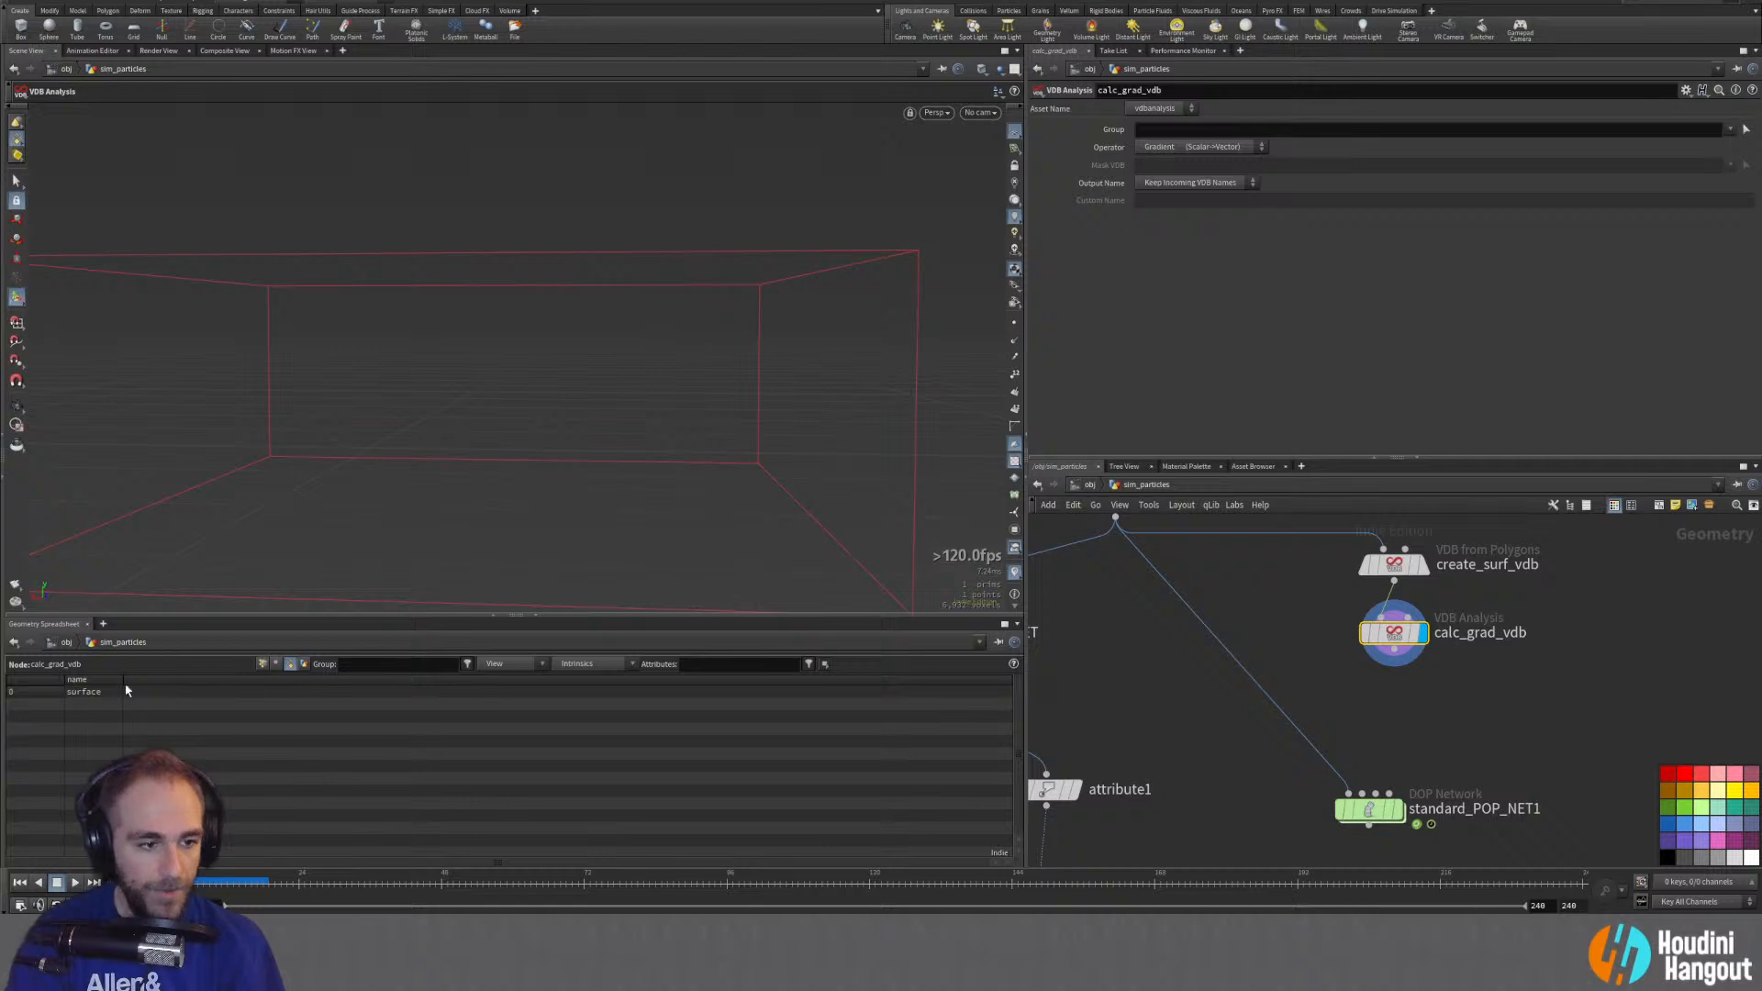
pyautogui.click(1149, 183)
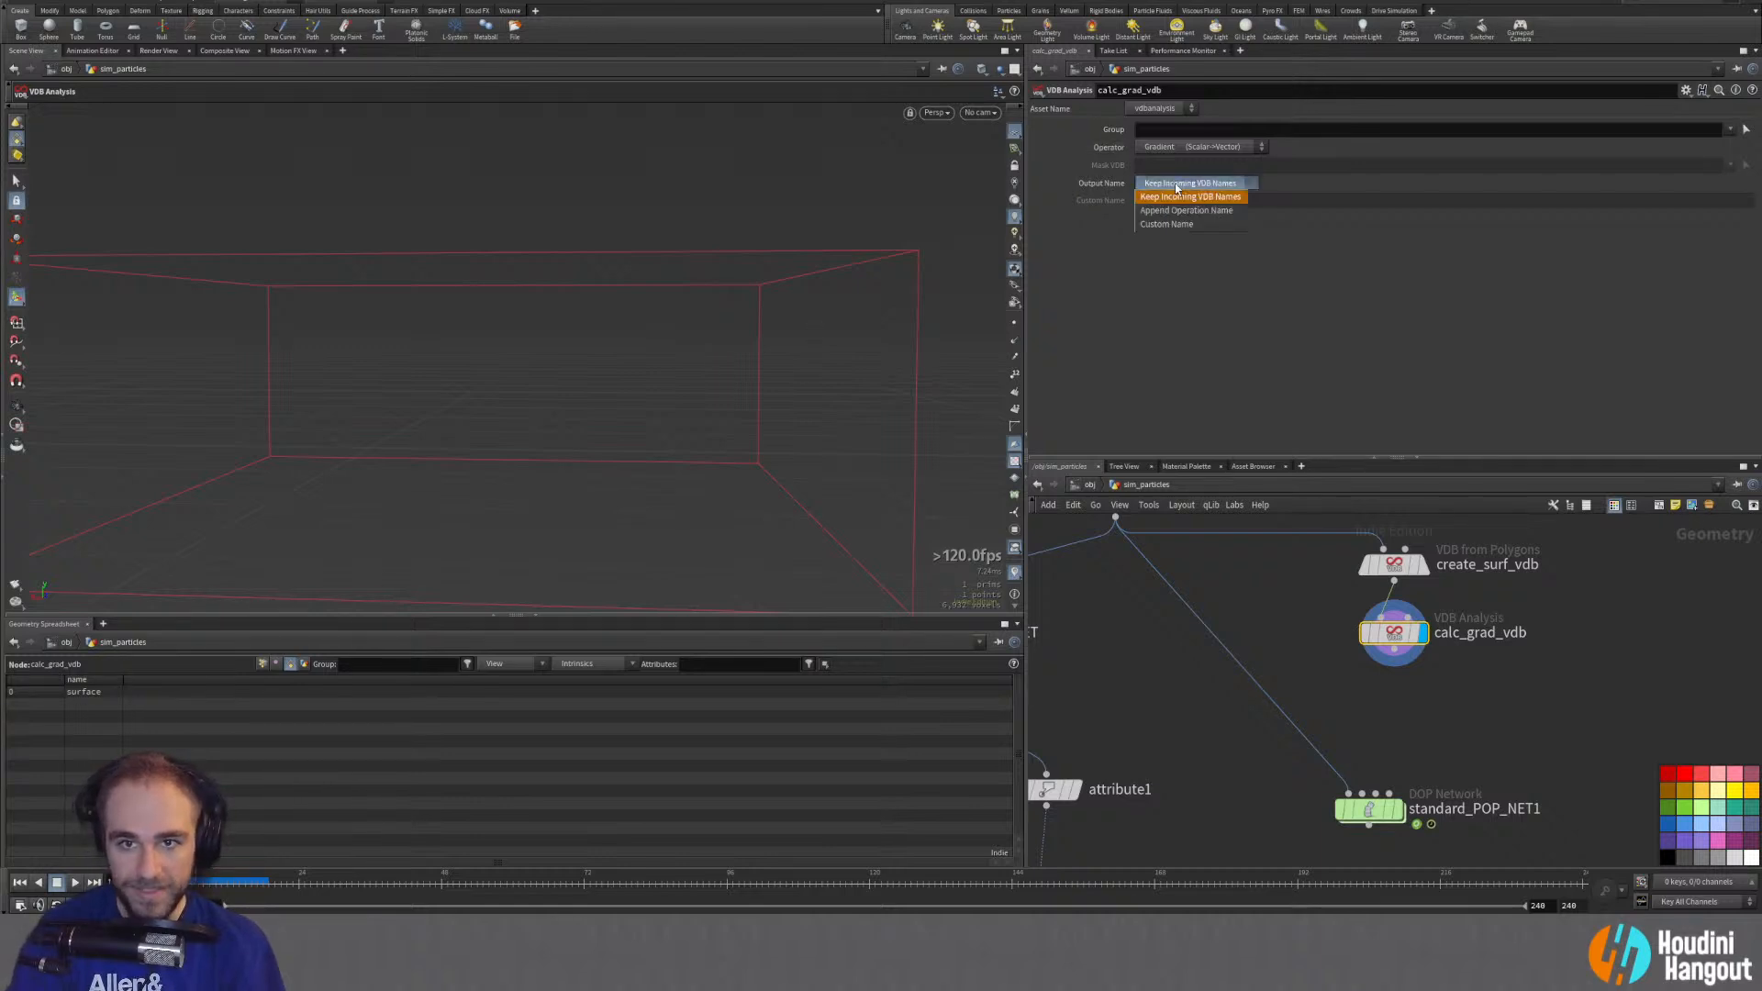
pyautogui.click(1167, 212)
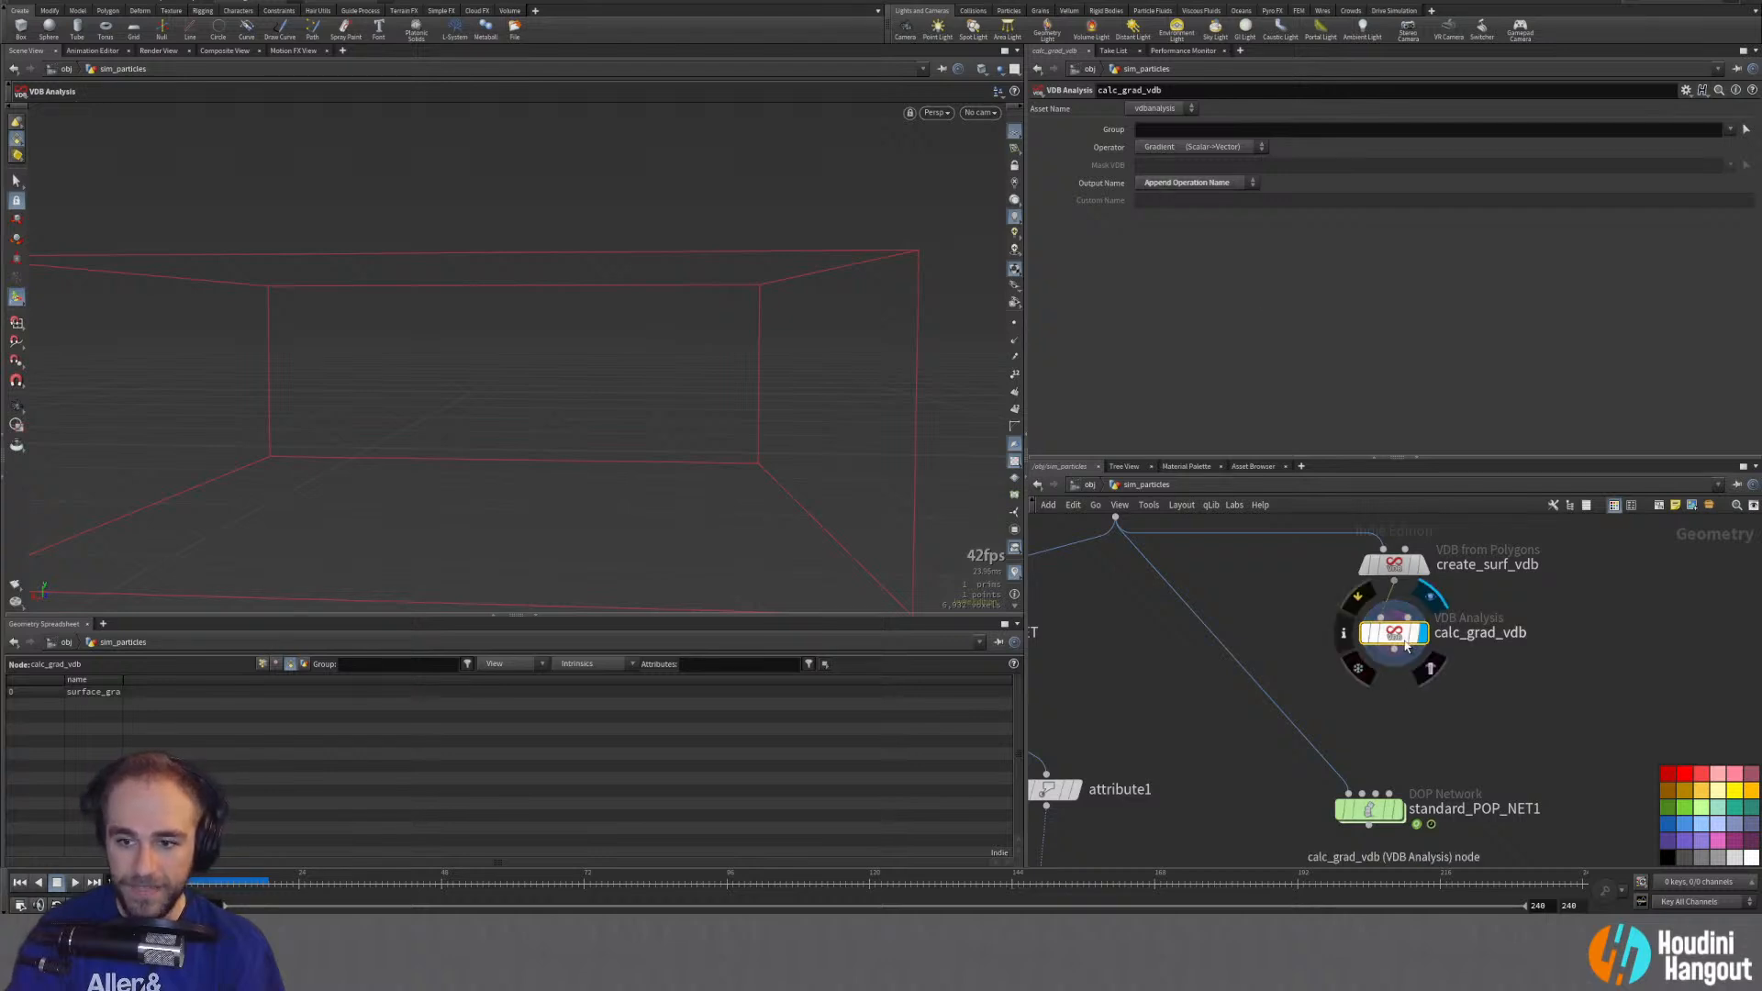
pyautogui.moveTo(1399, 641); pyautogui.dragTo(1489, 648)
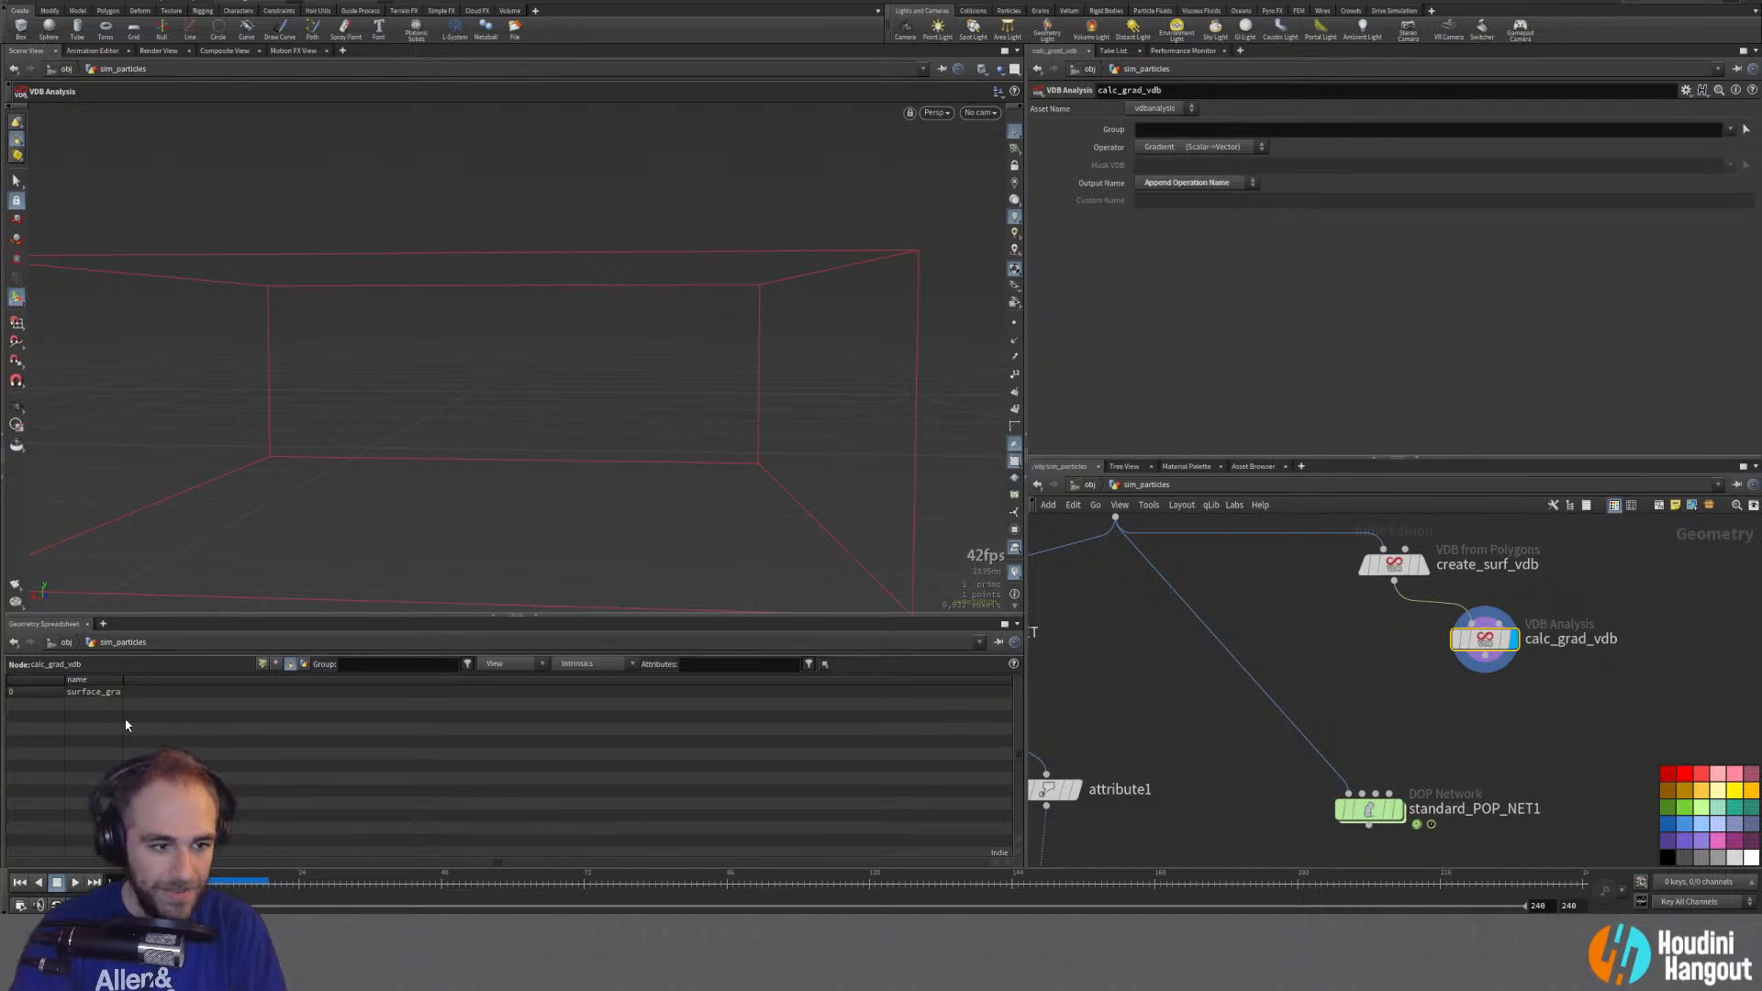
pyautogui.moveTo(123, 680); pyautogui.dragTo(147, 680)
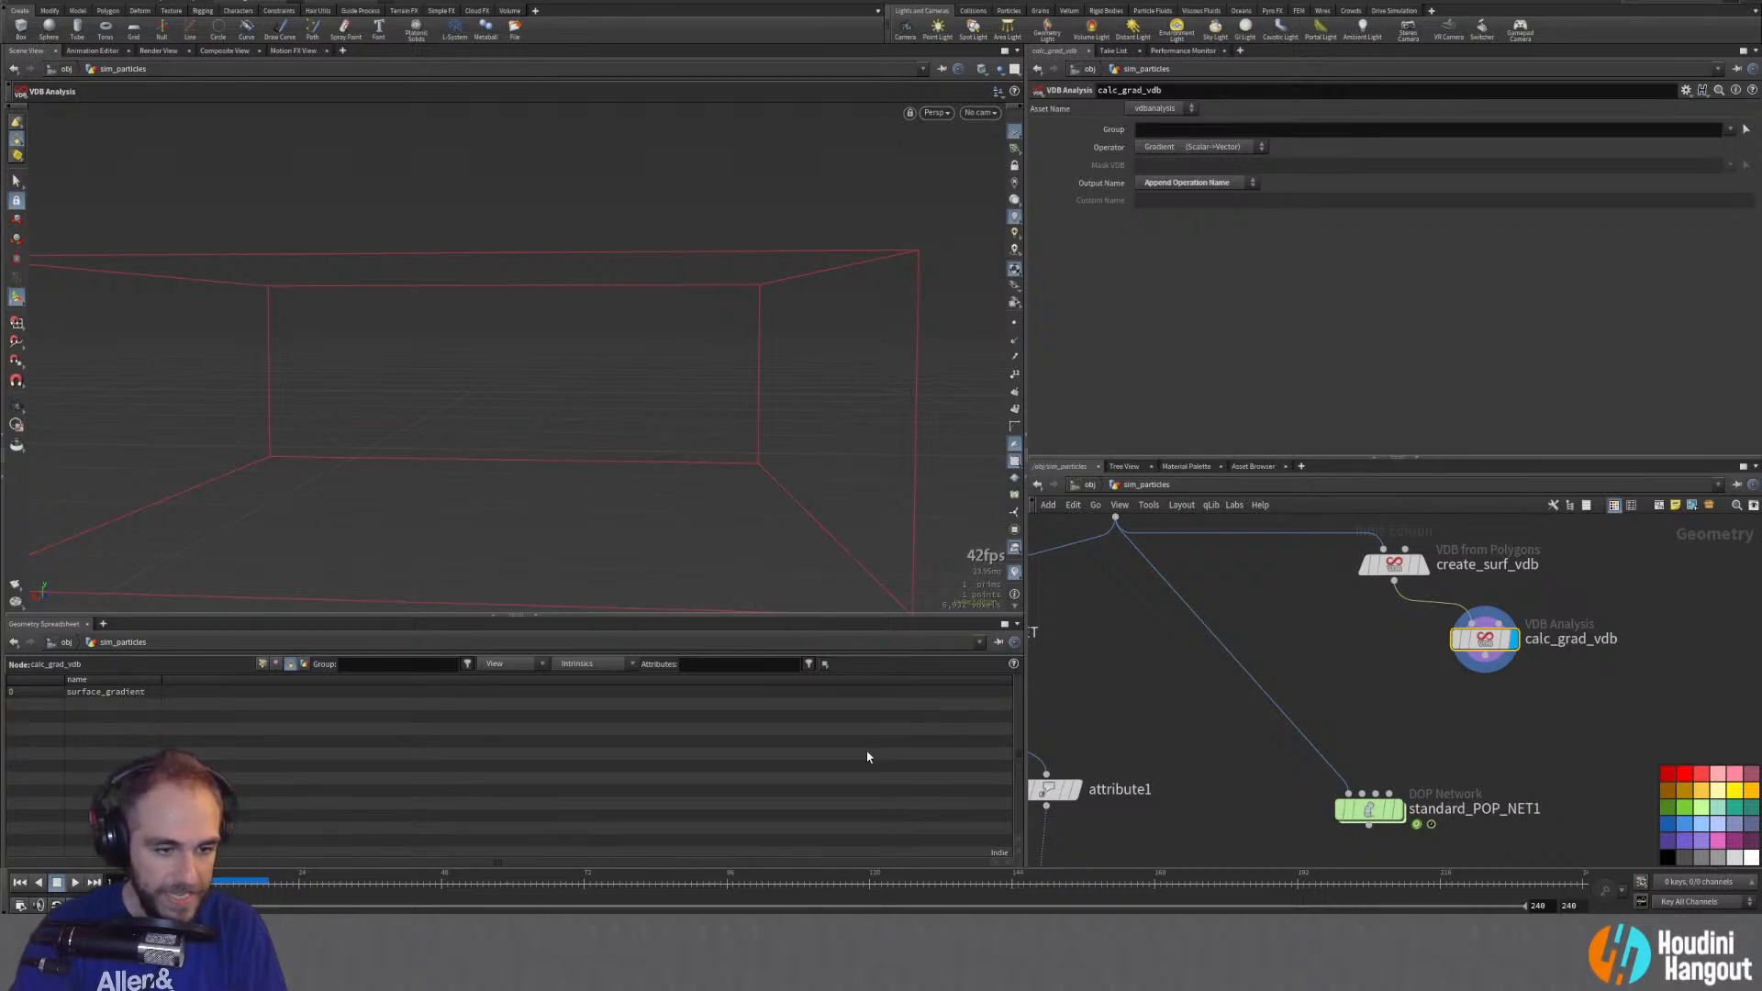
# Step: Merge the outputs of create_surf_vdb and calc_grad_vdb, and wire the merge into the second input of standard_POP_NET1
pyautogui.click(1394, 581)
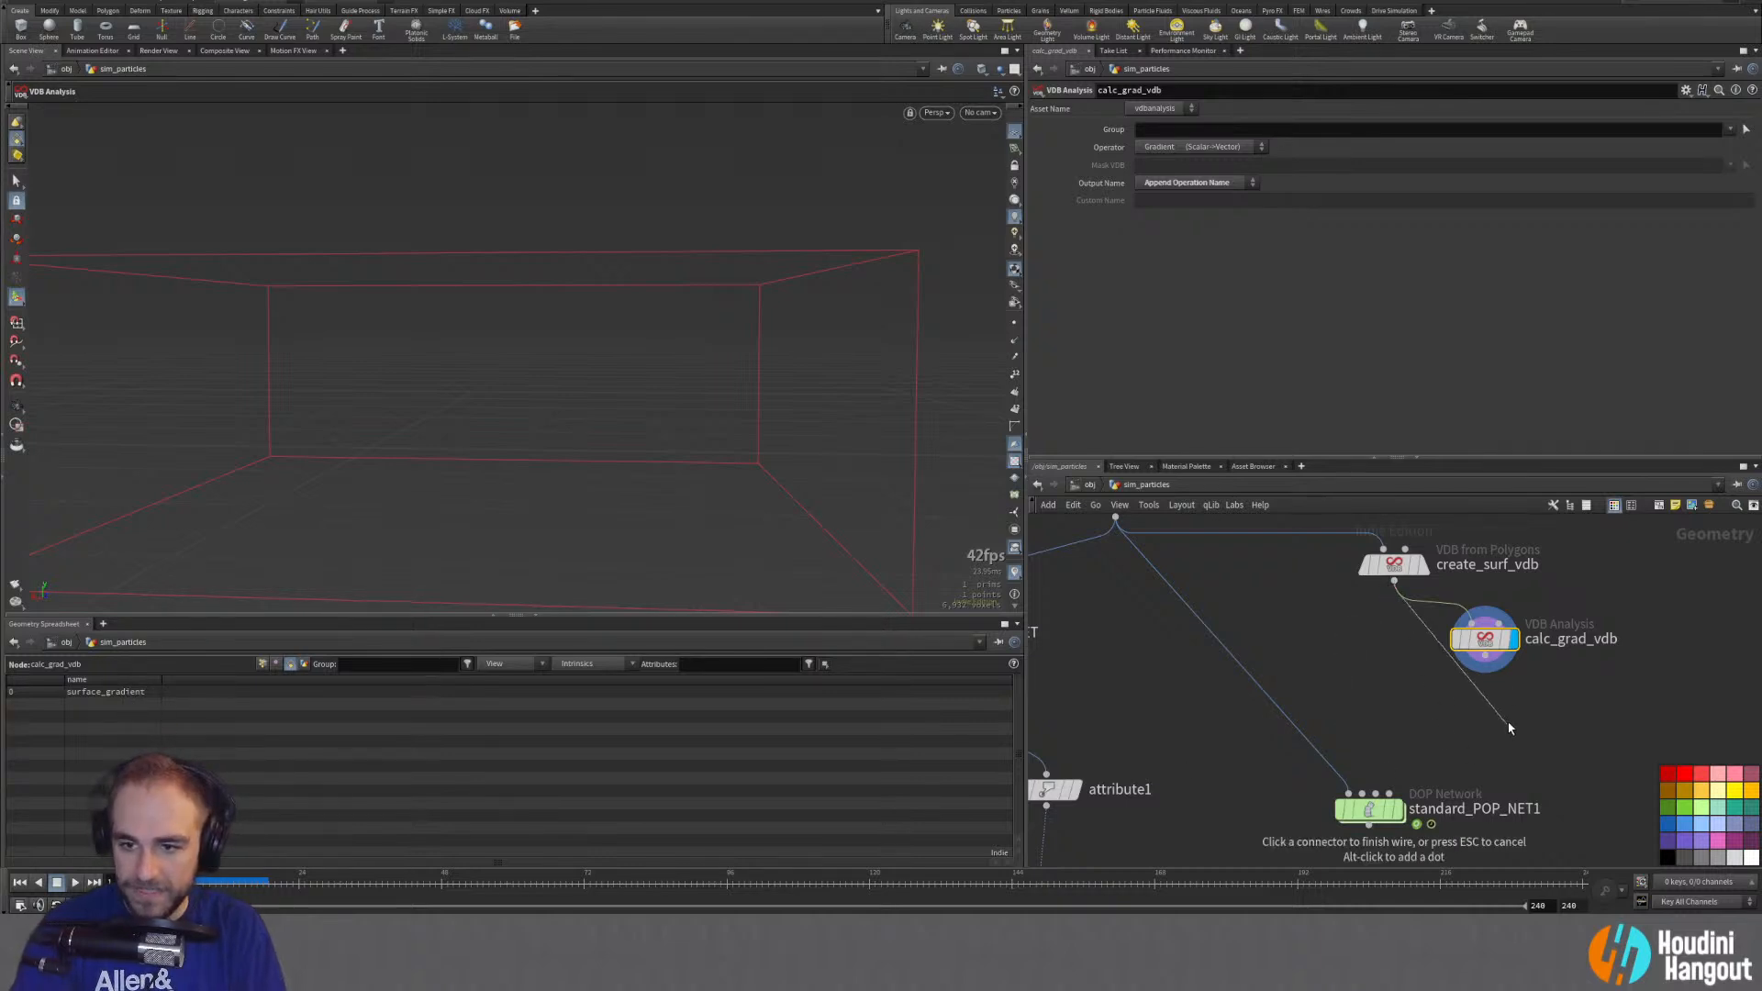
pyautogui.click(1486, 658)
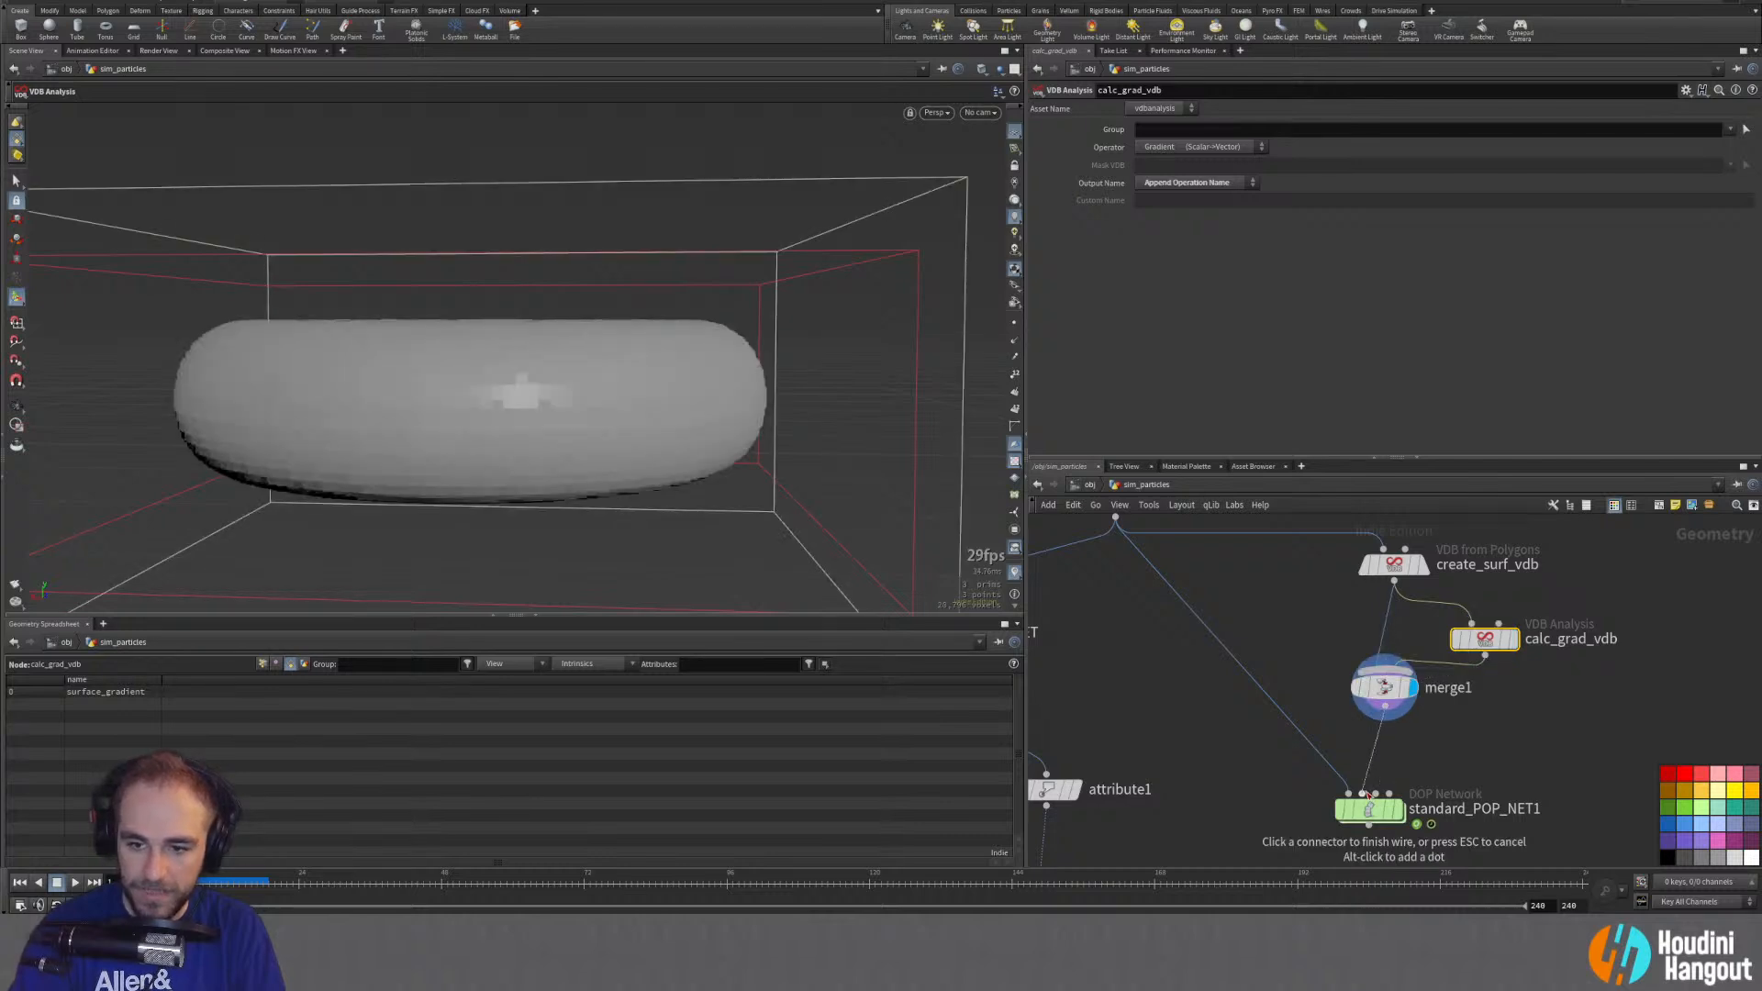
pyautogui.click(1365, 794)
pyautogui.moveTo(1385, 690); pyautogui.dragTo(1387, 701)
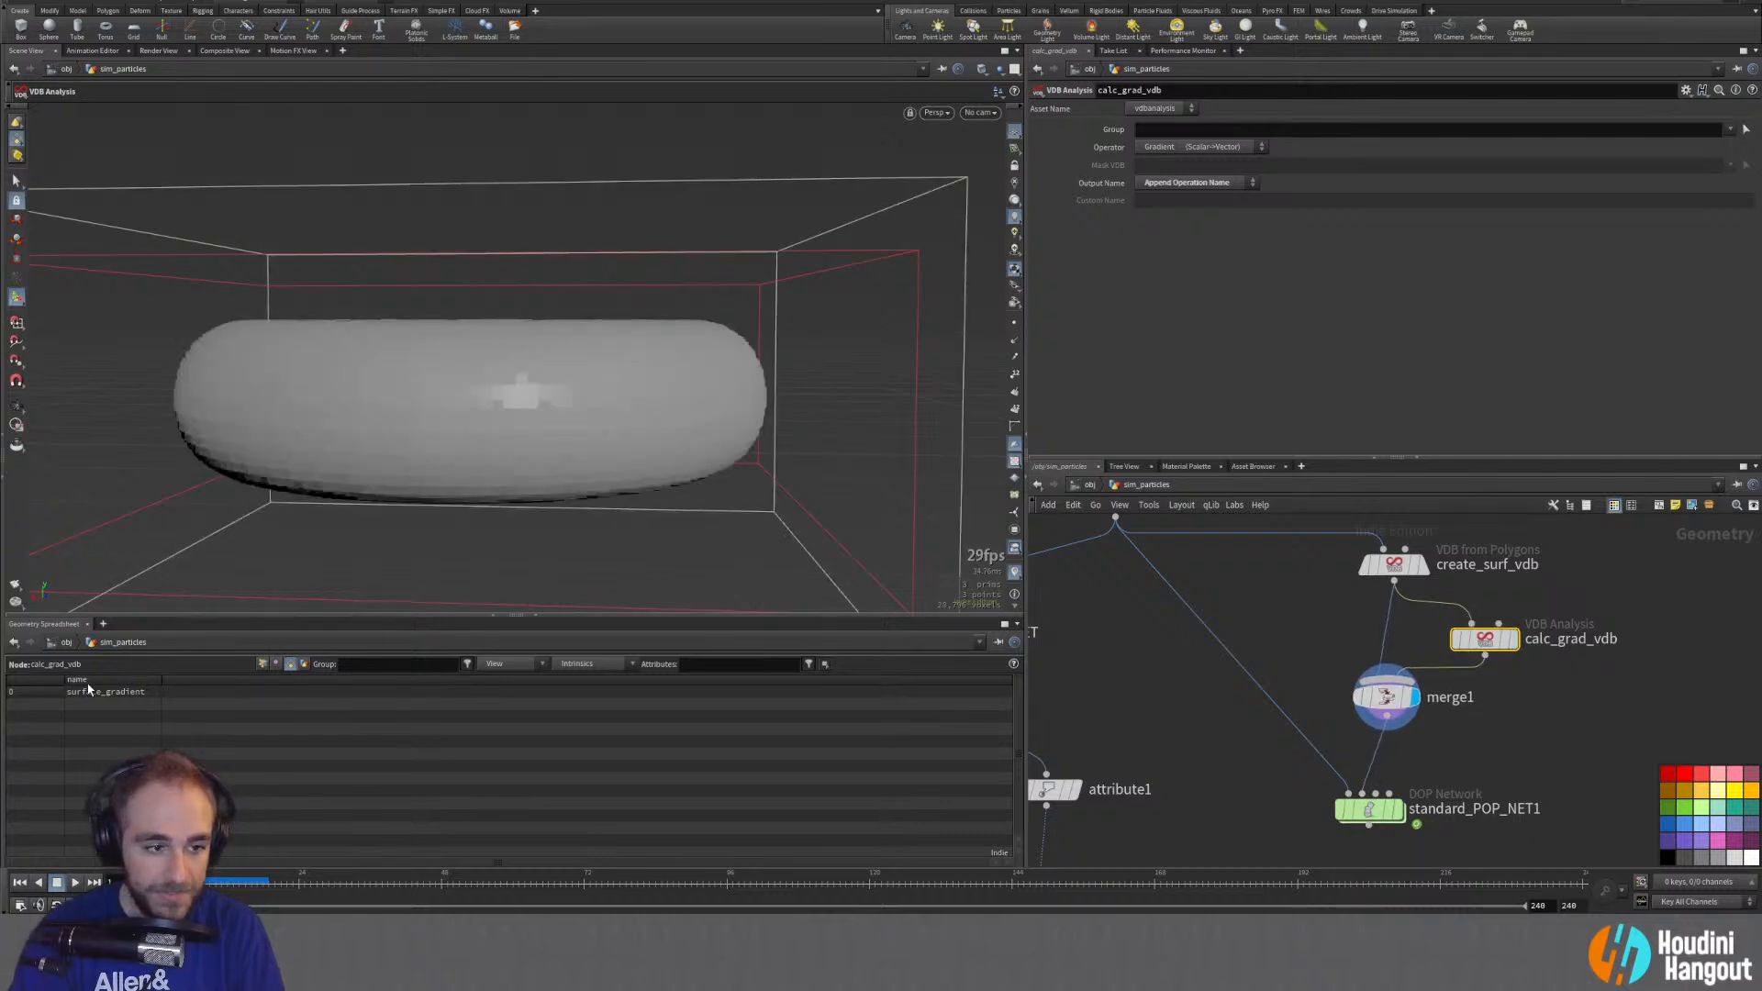
# Step: Inspect the primitives of the VDB merge and shift calc_grad_vdb slightly upward
pyautogui.click(1386, 697)
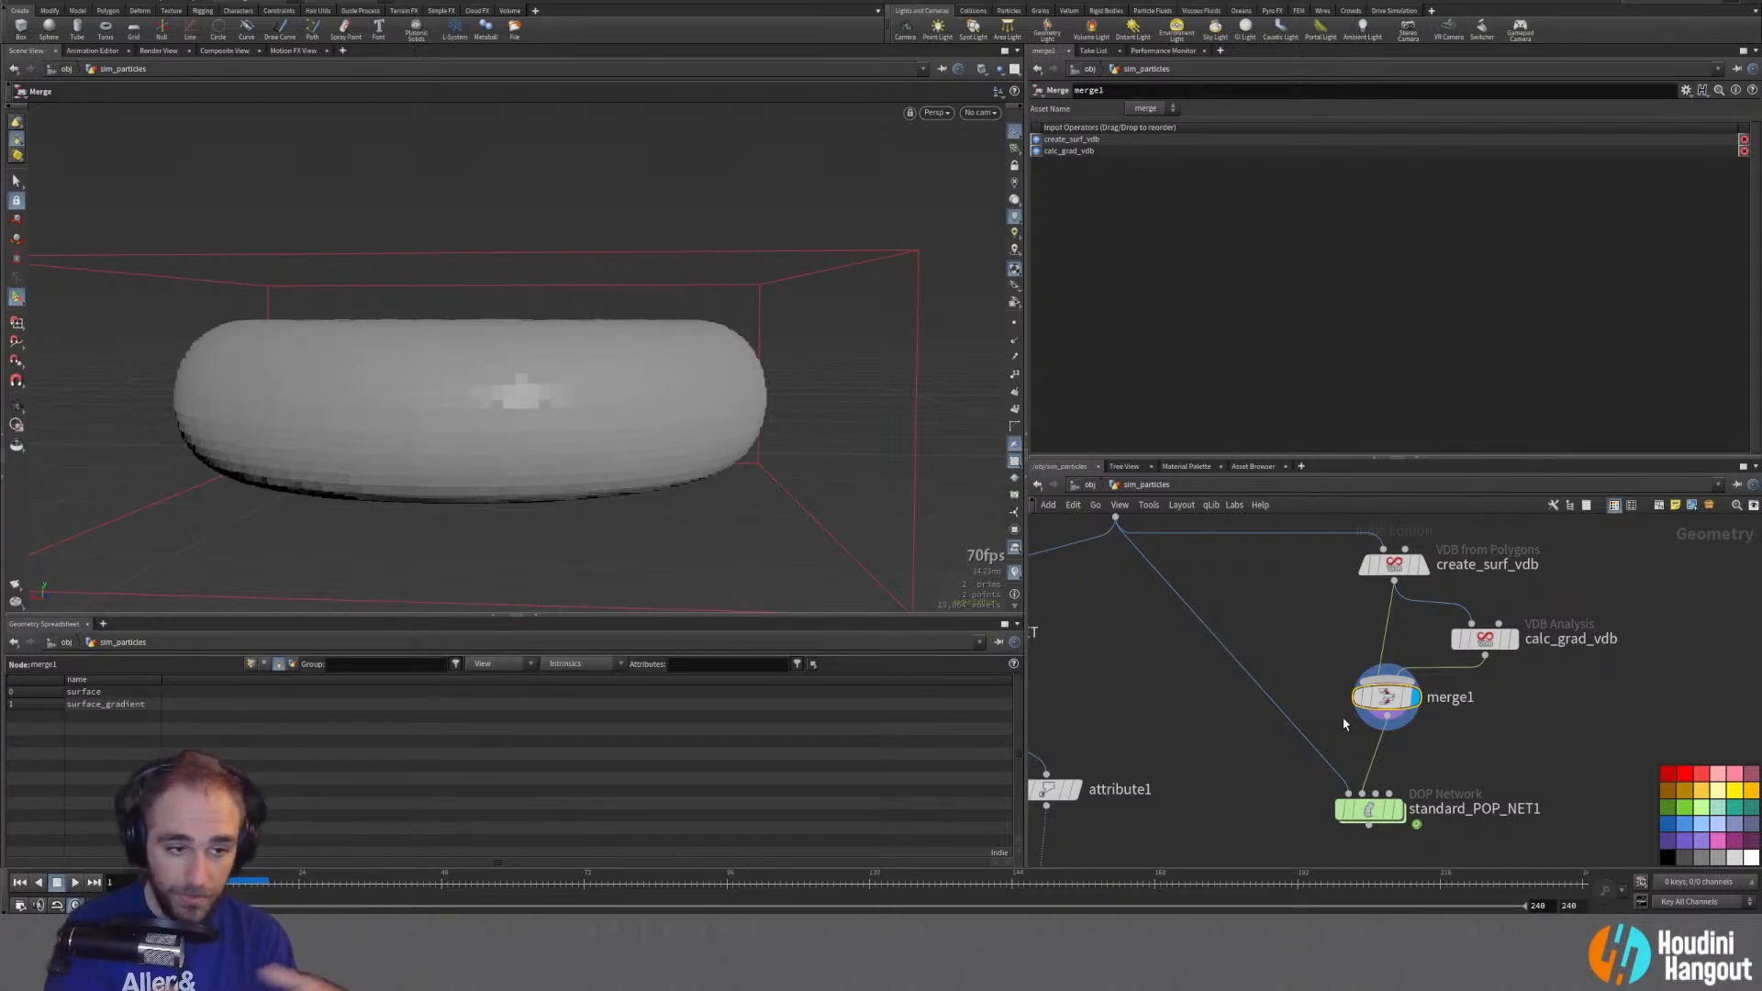
pyautogui.middleClick(1396, 699)
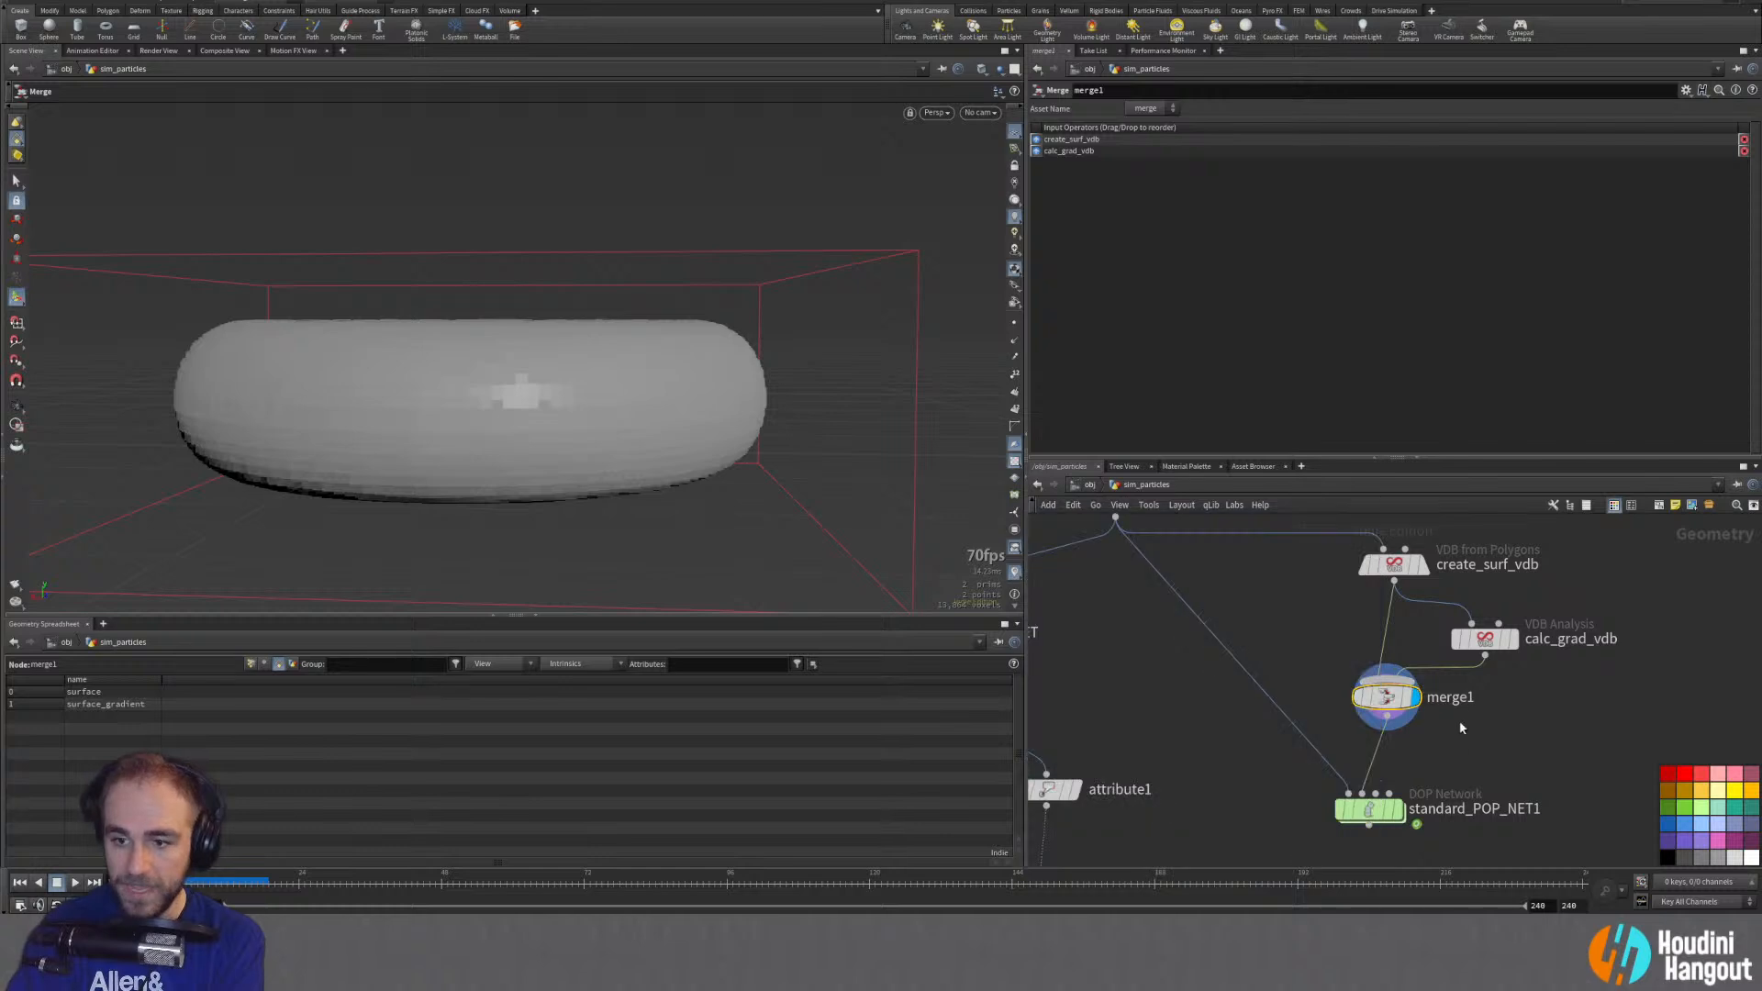
pyautogui.click(1500, 633)
pyautogui.click(1402, 690)
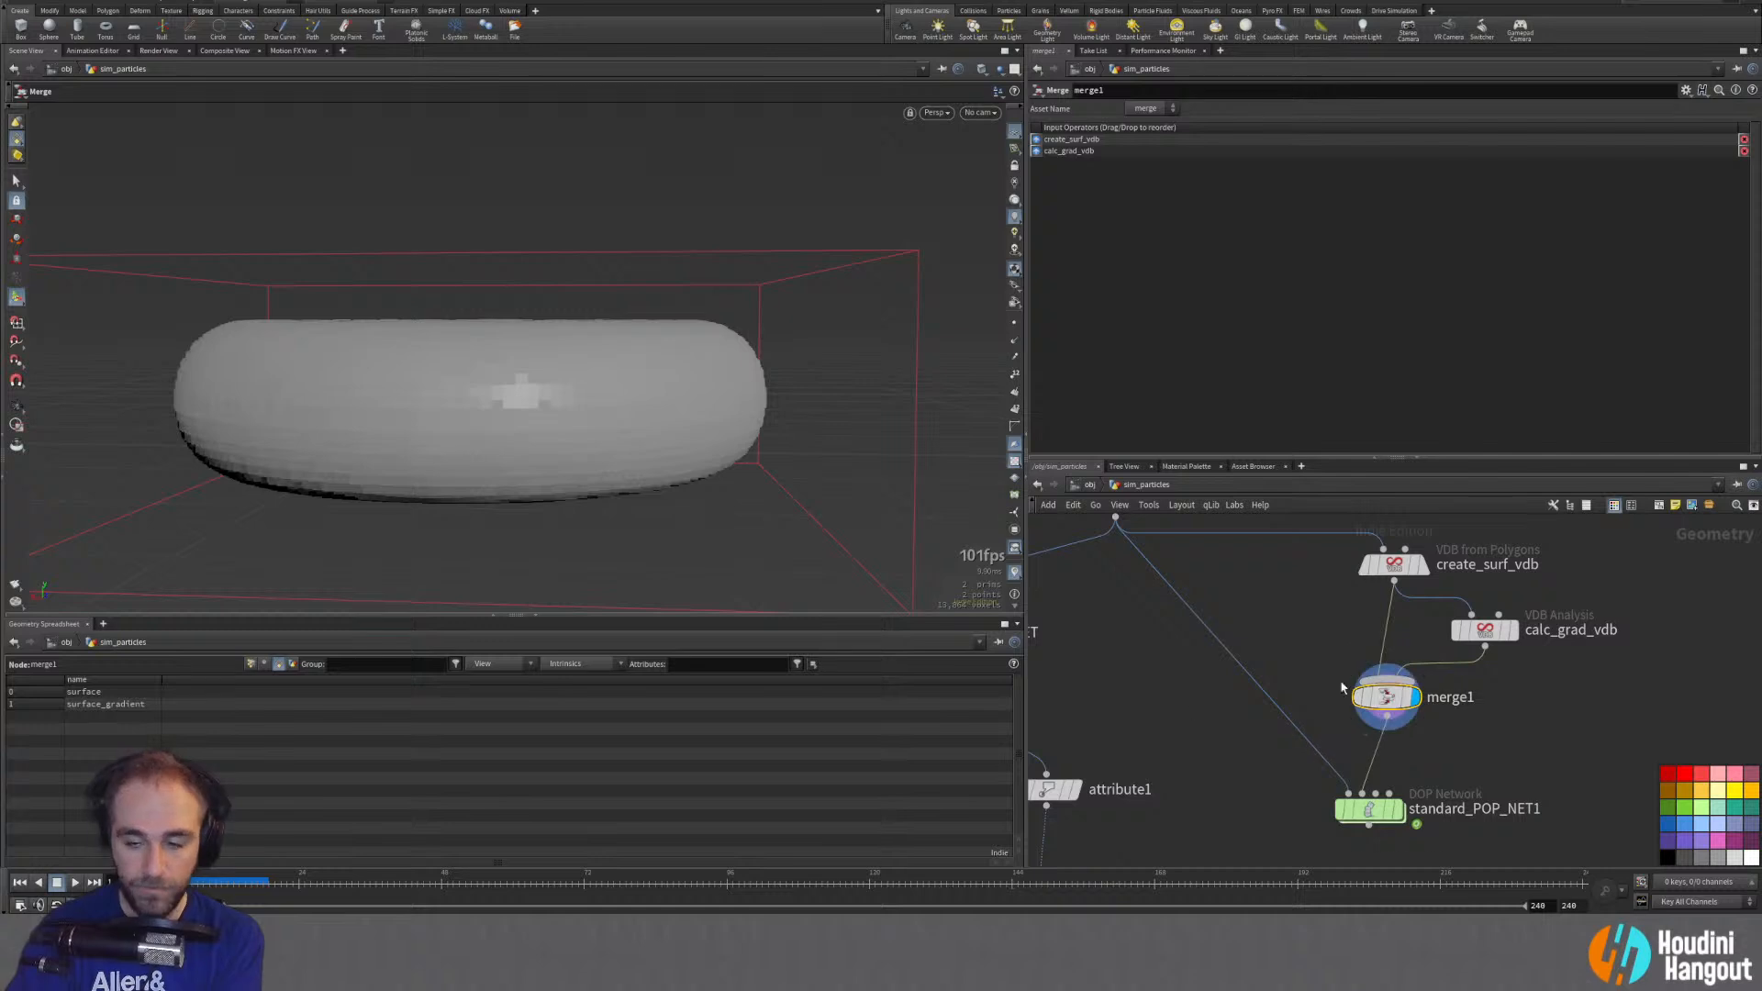
# Step: Display standard_POP_NET1, go inside it, and move popobject and staticobject1 away from the particle chain
pyautogui.click(1400, 810)
pyautogui.click(1369, 813)
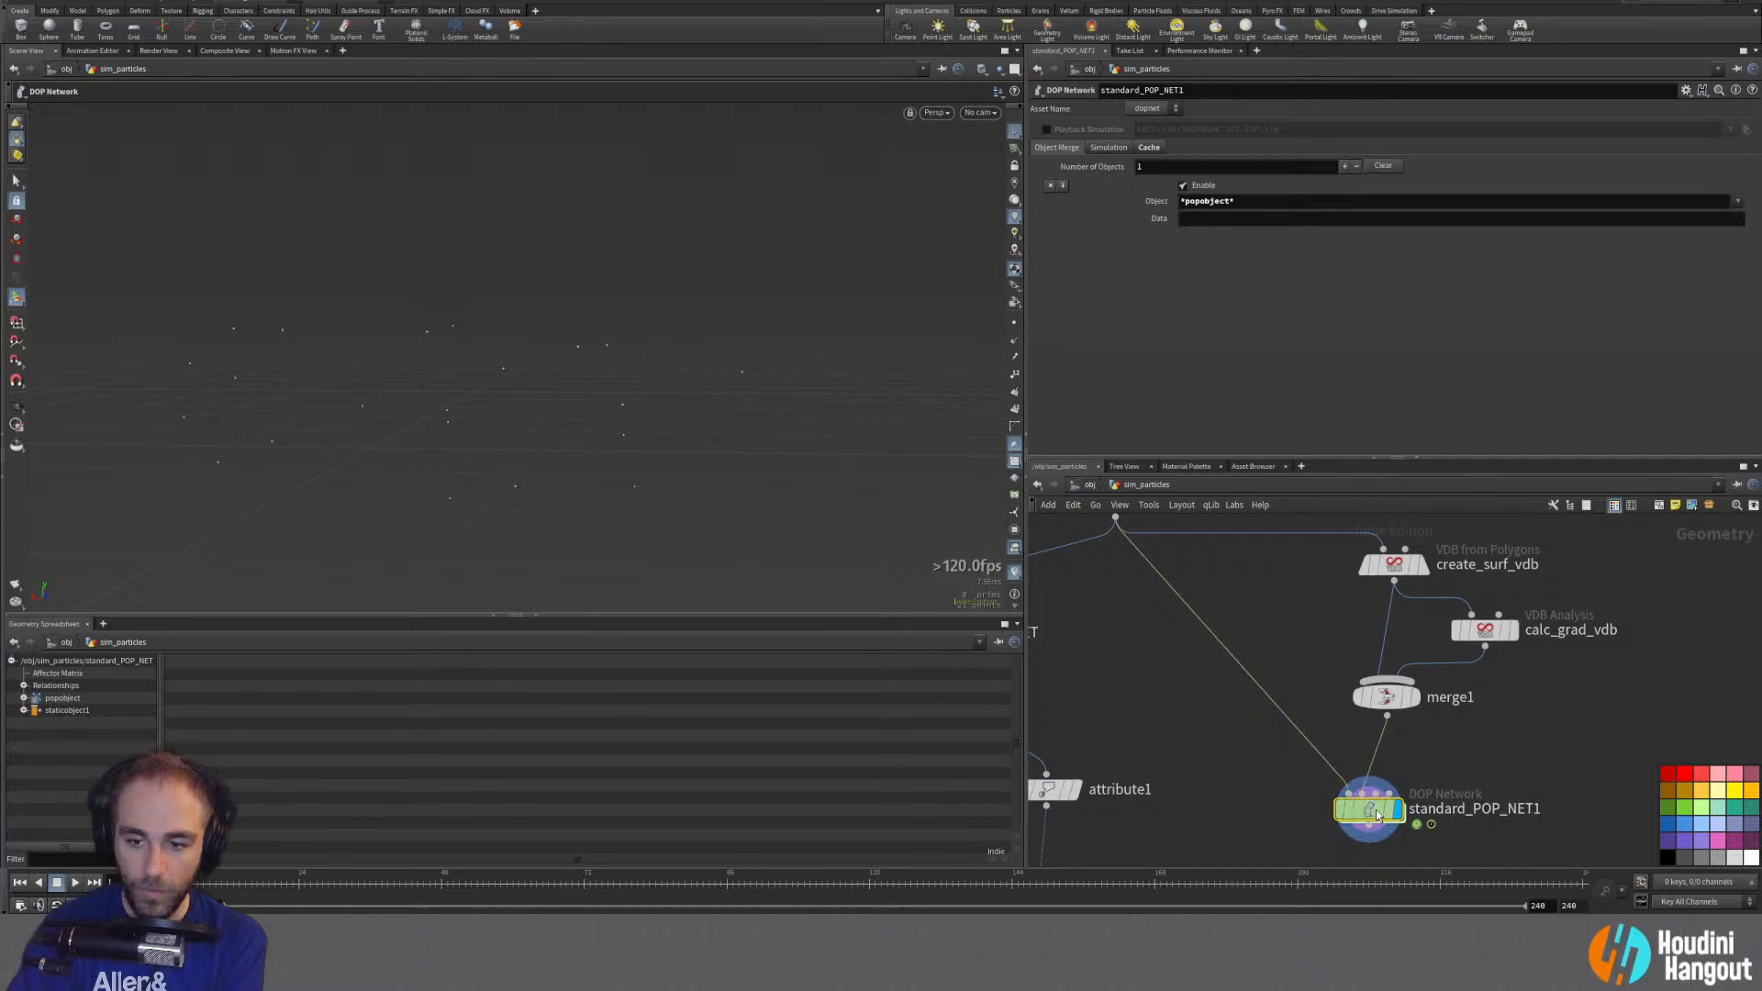
pyautogui.doubleClick(1373, 813)
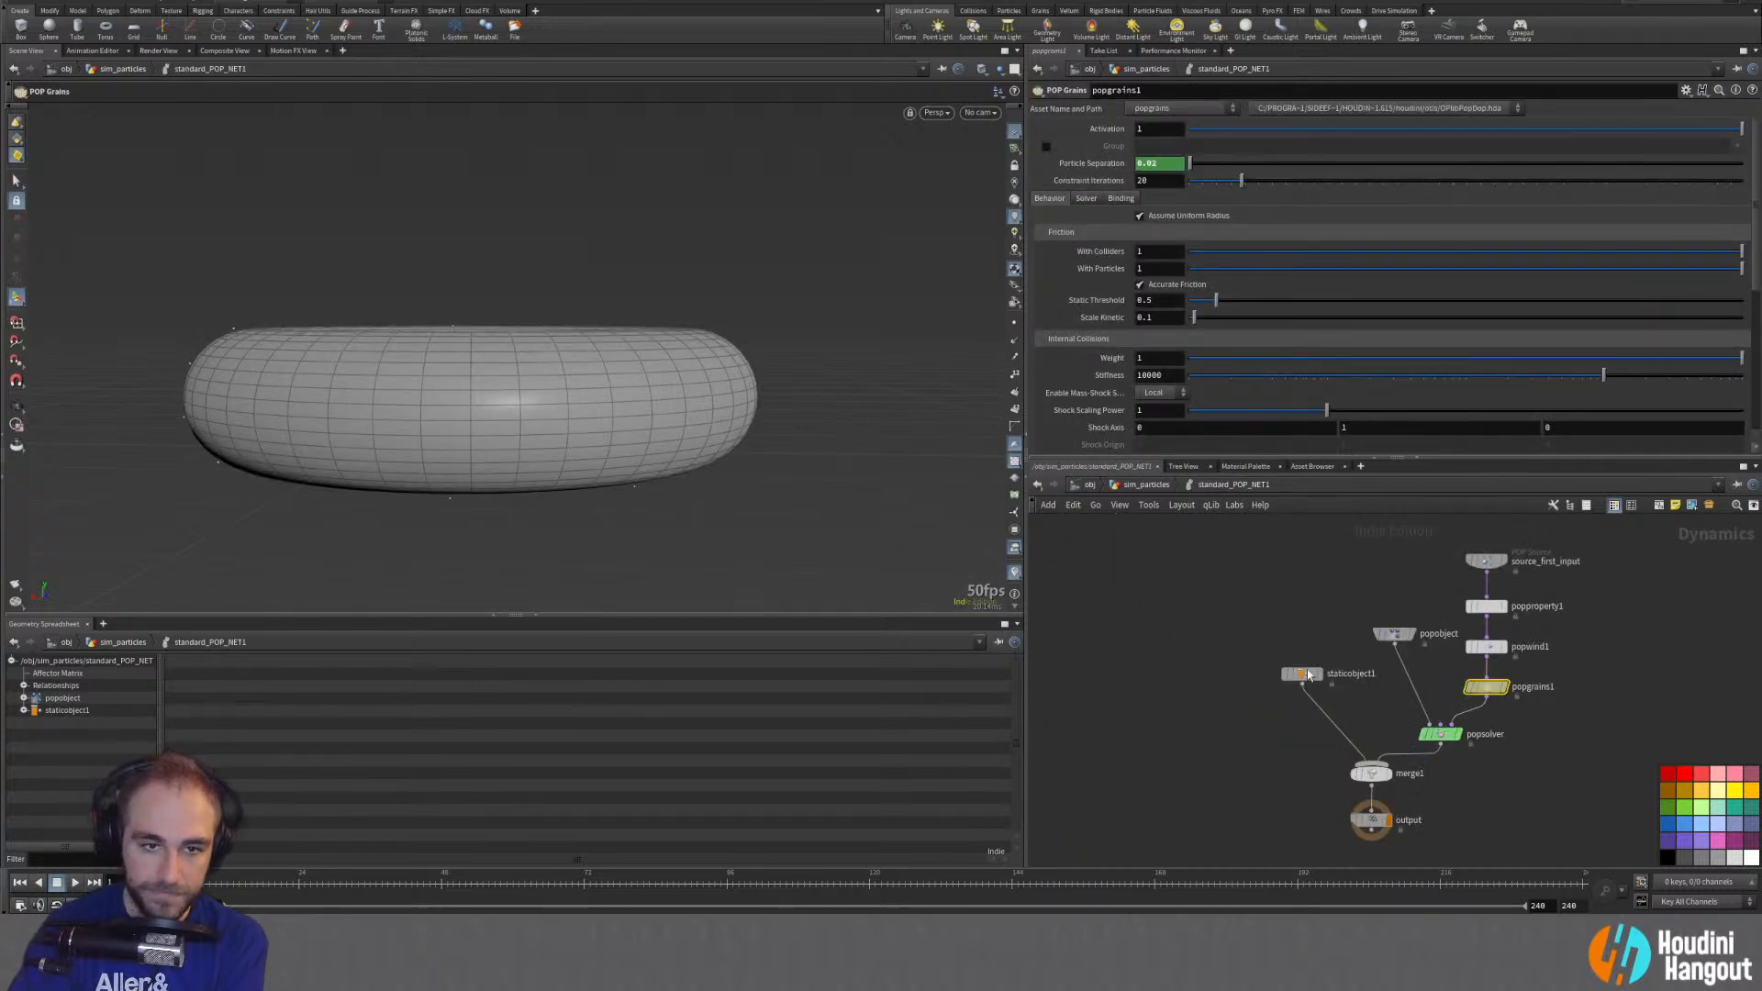
pyautogui.moveTo(1396, 635); pyautogui.dragTo(1331, 617)
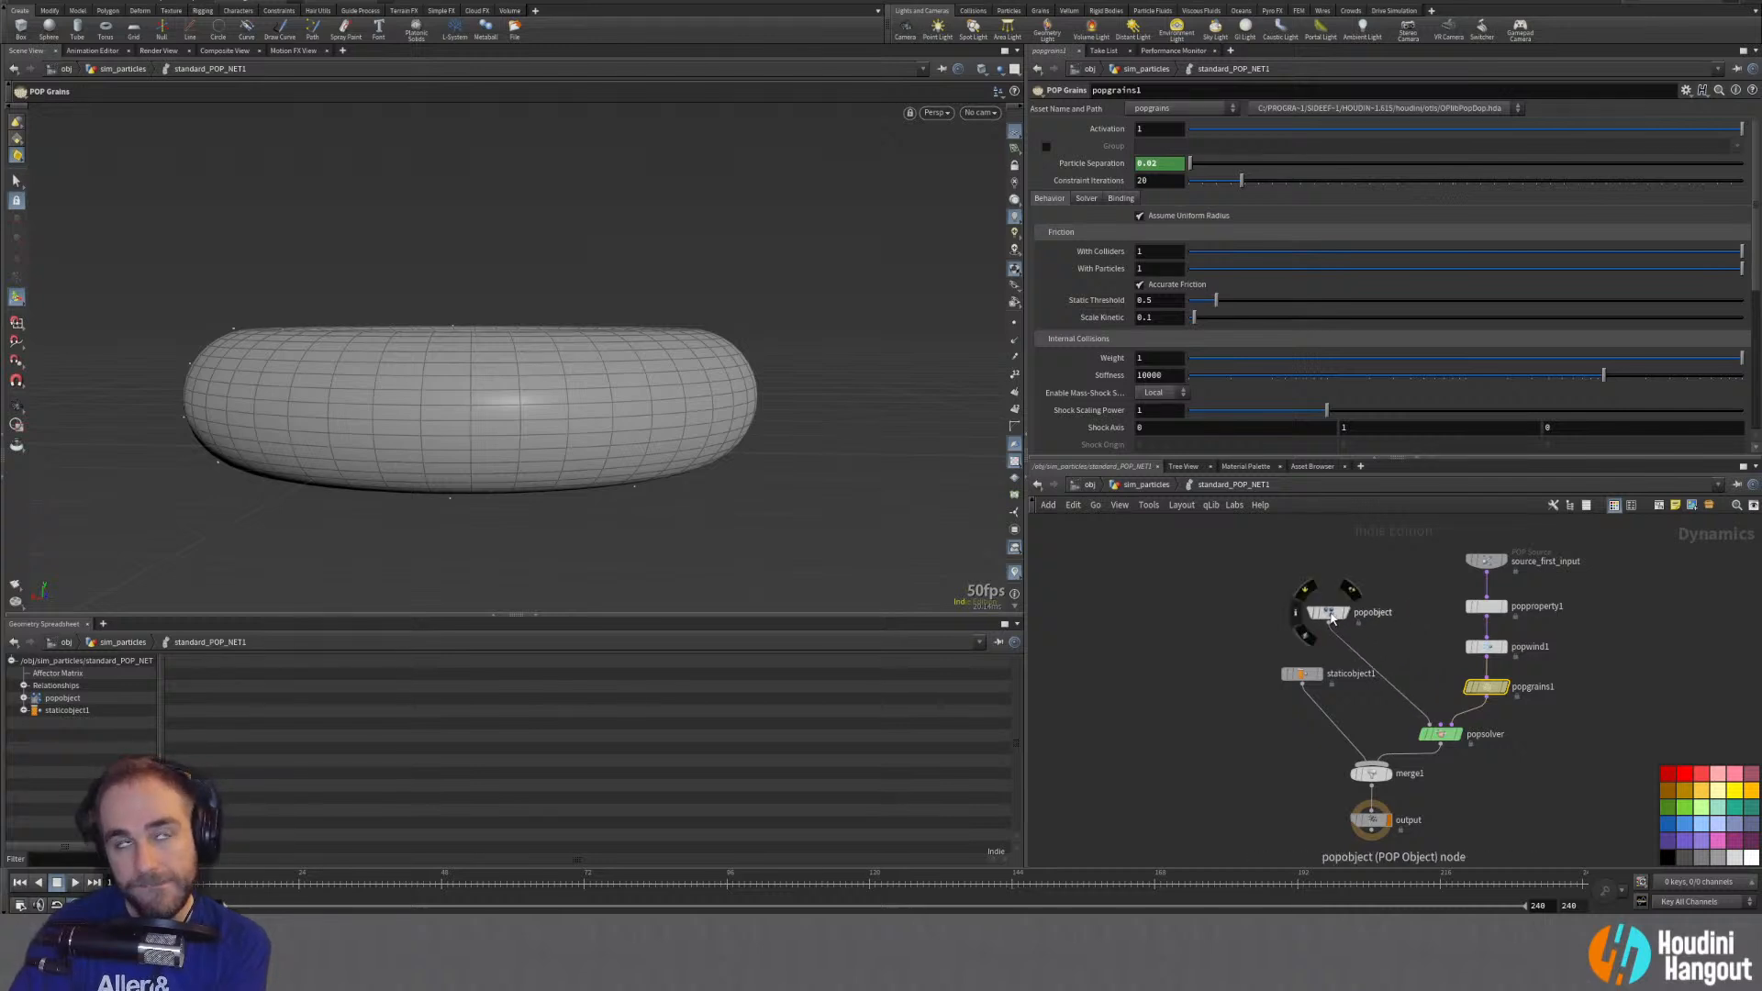
pyautogui.moveTo(1305, 679); pyautogui.dragTo(1280, 692)
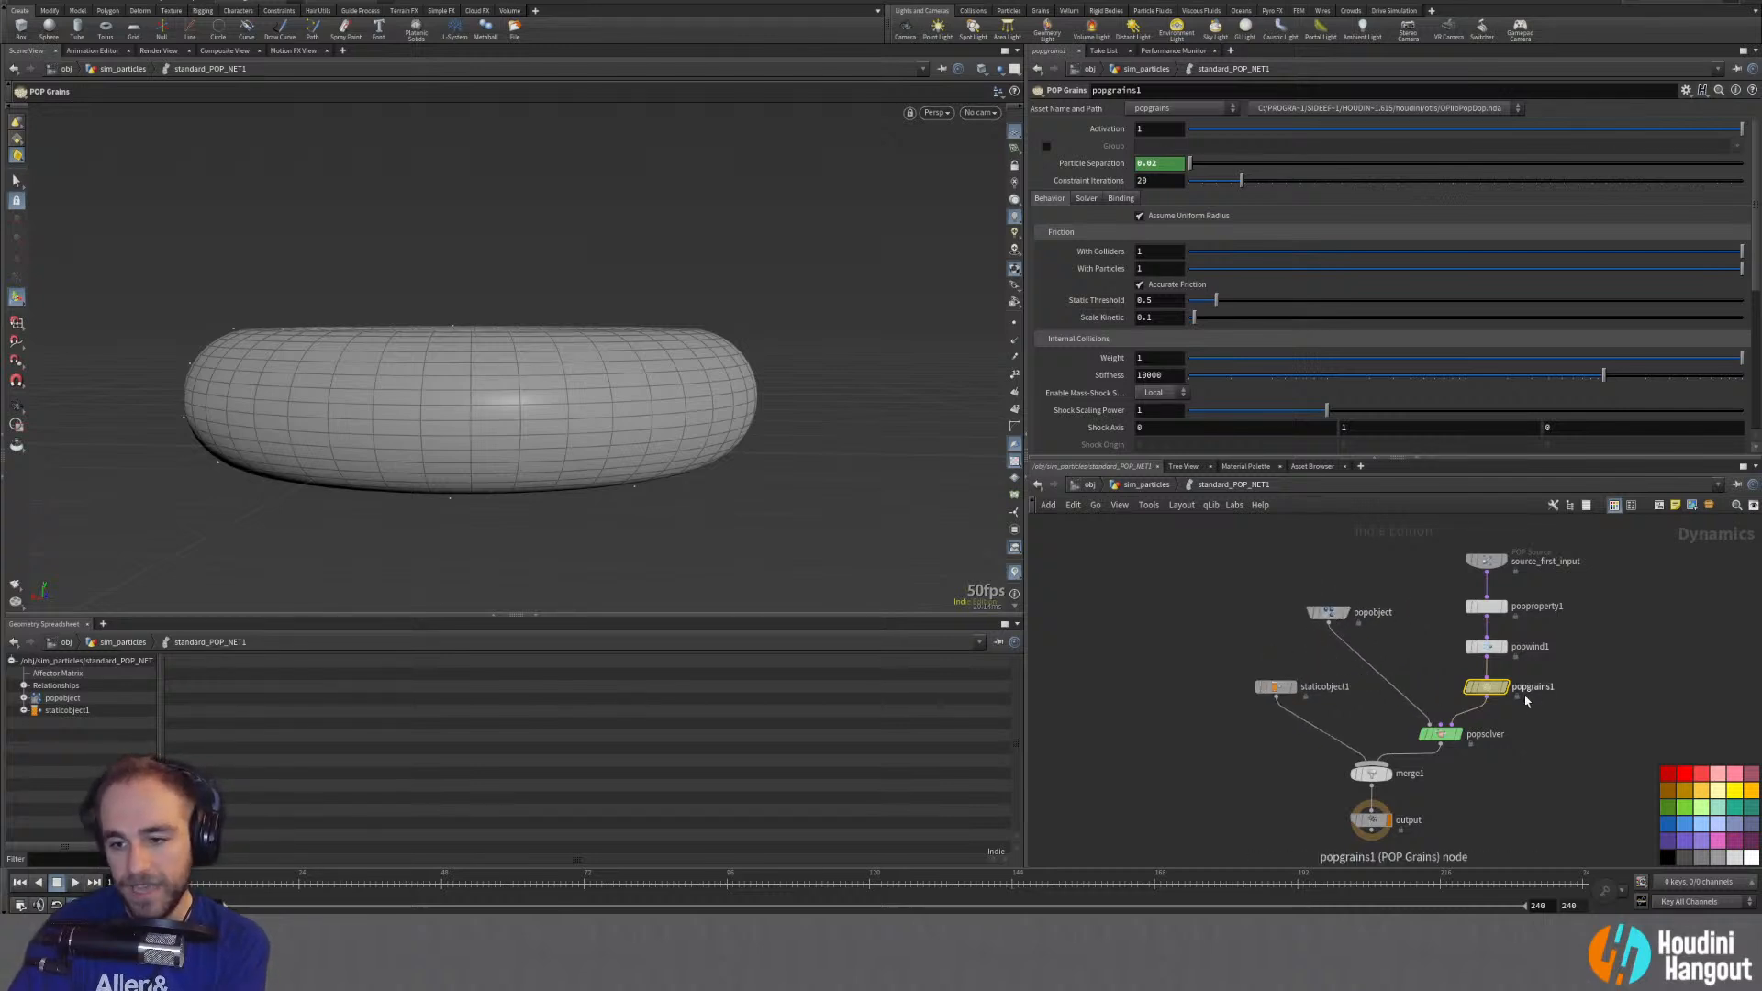
# Step: Take popgrains1 out of the source chain, wire it into popsolver's middle input, and play the simulation to check it
pyautogui.moveTo(1487, 696); pyautogui.dragTo(1442, 725)
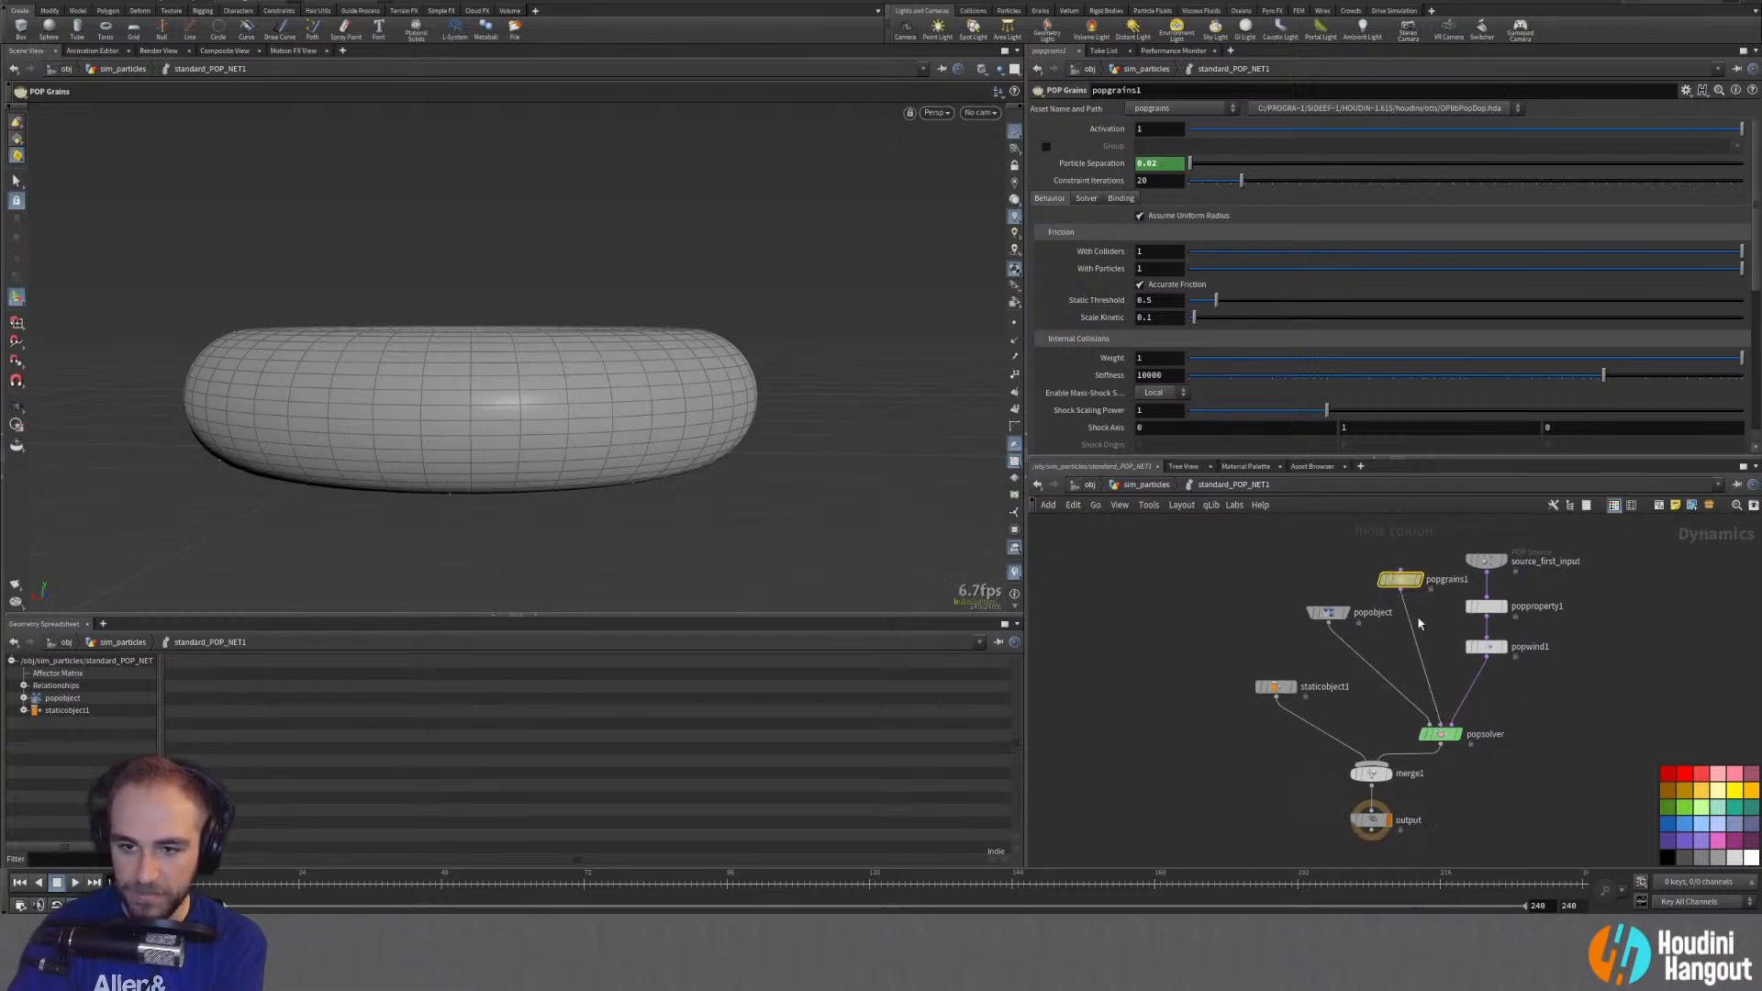
pyautogui.moveTo(1405, 588)
pyautogui.mouseDown()
pyautogui.moveTo(1408, 659)
pyautogui.moveTo(1387, 601)
pyautogui.mouseUp()
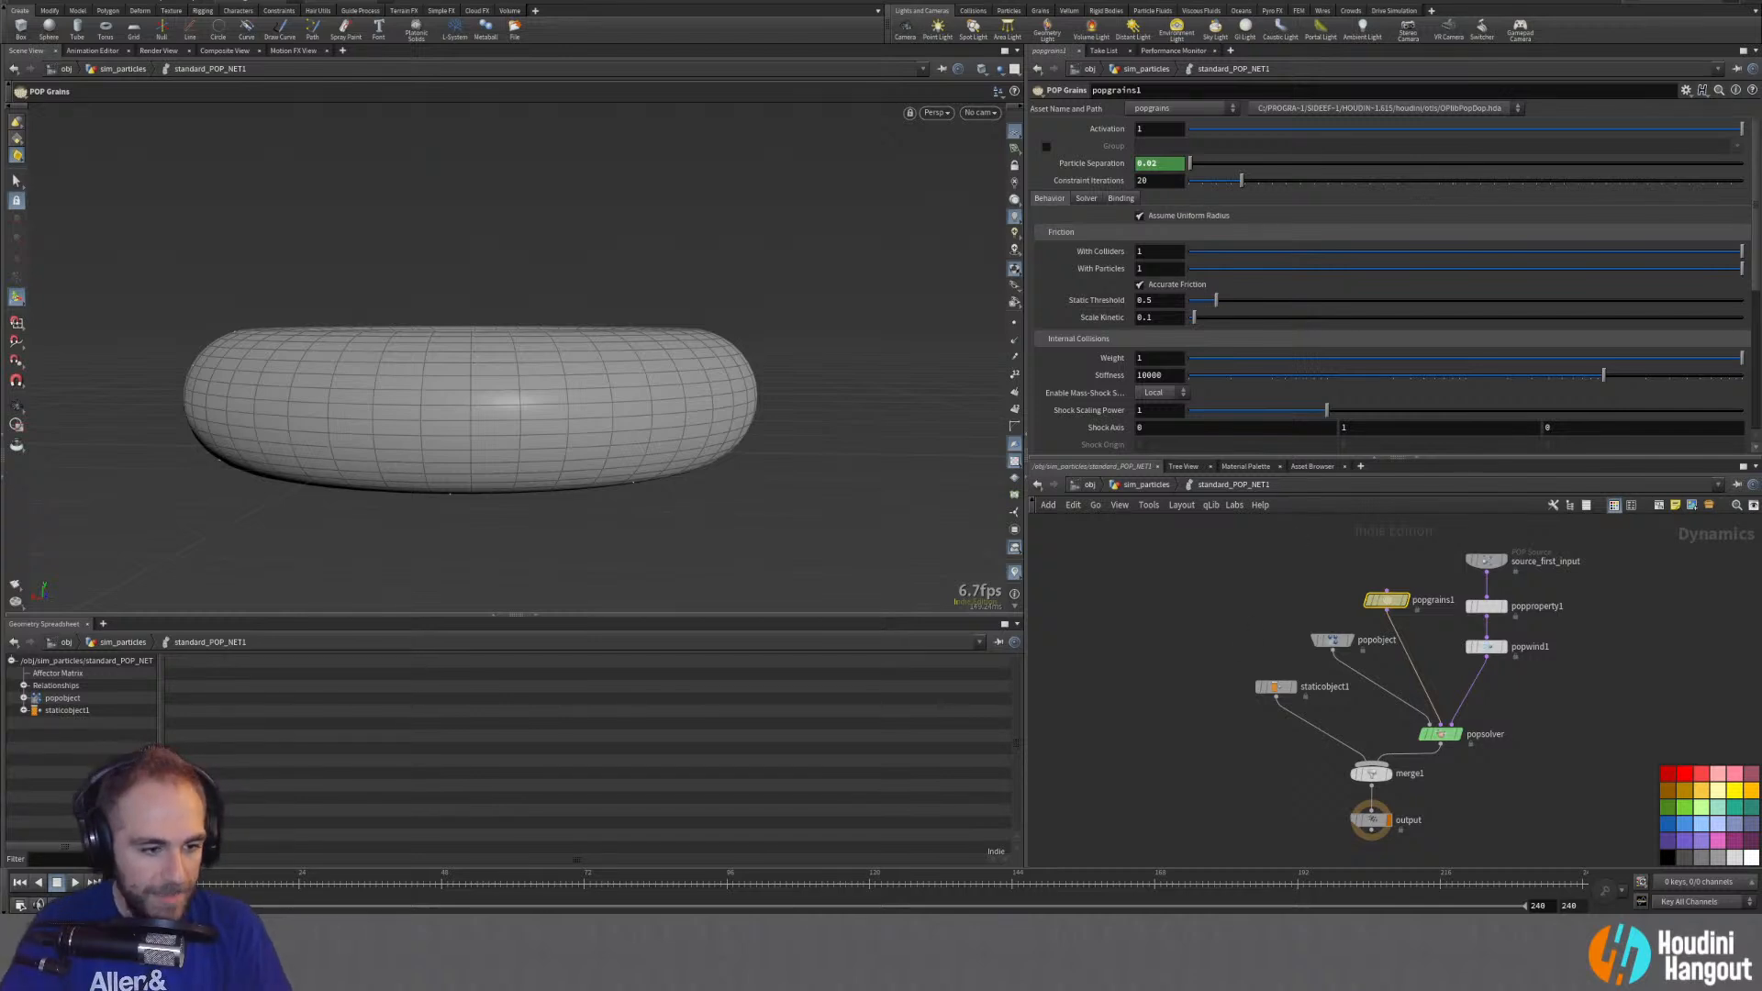
pyautogui.click(75, 882)
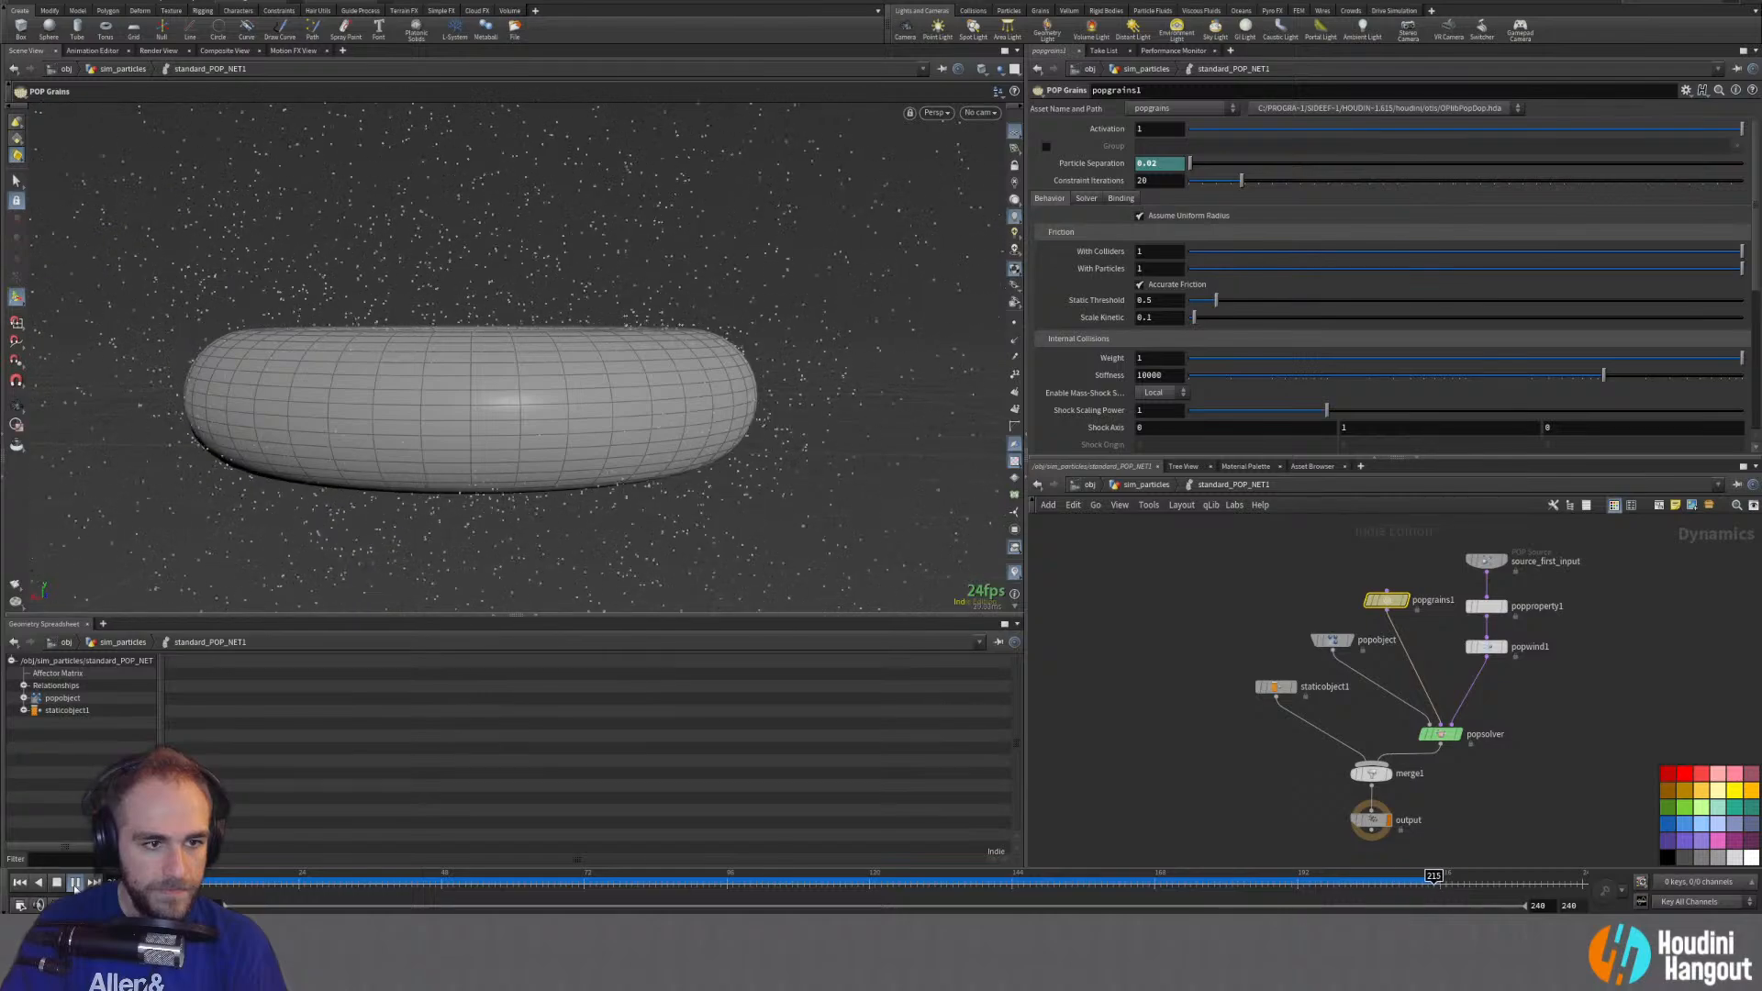
pyautogui.click(19, 884)
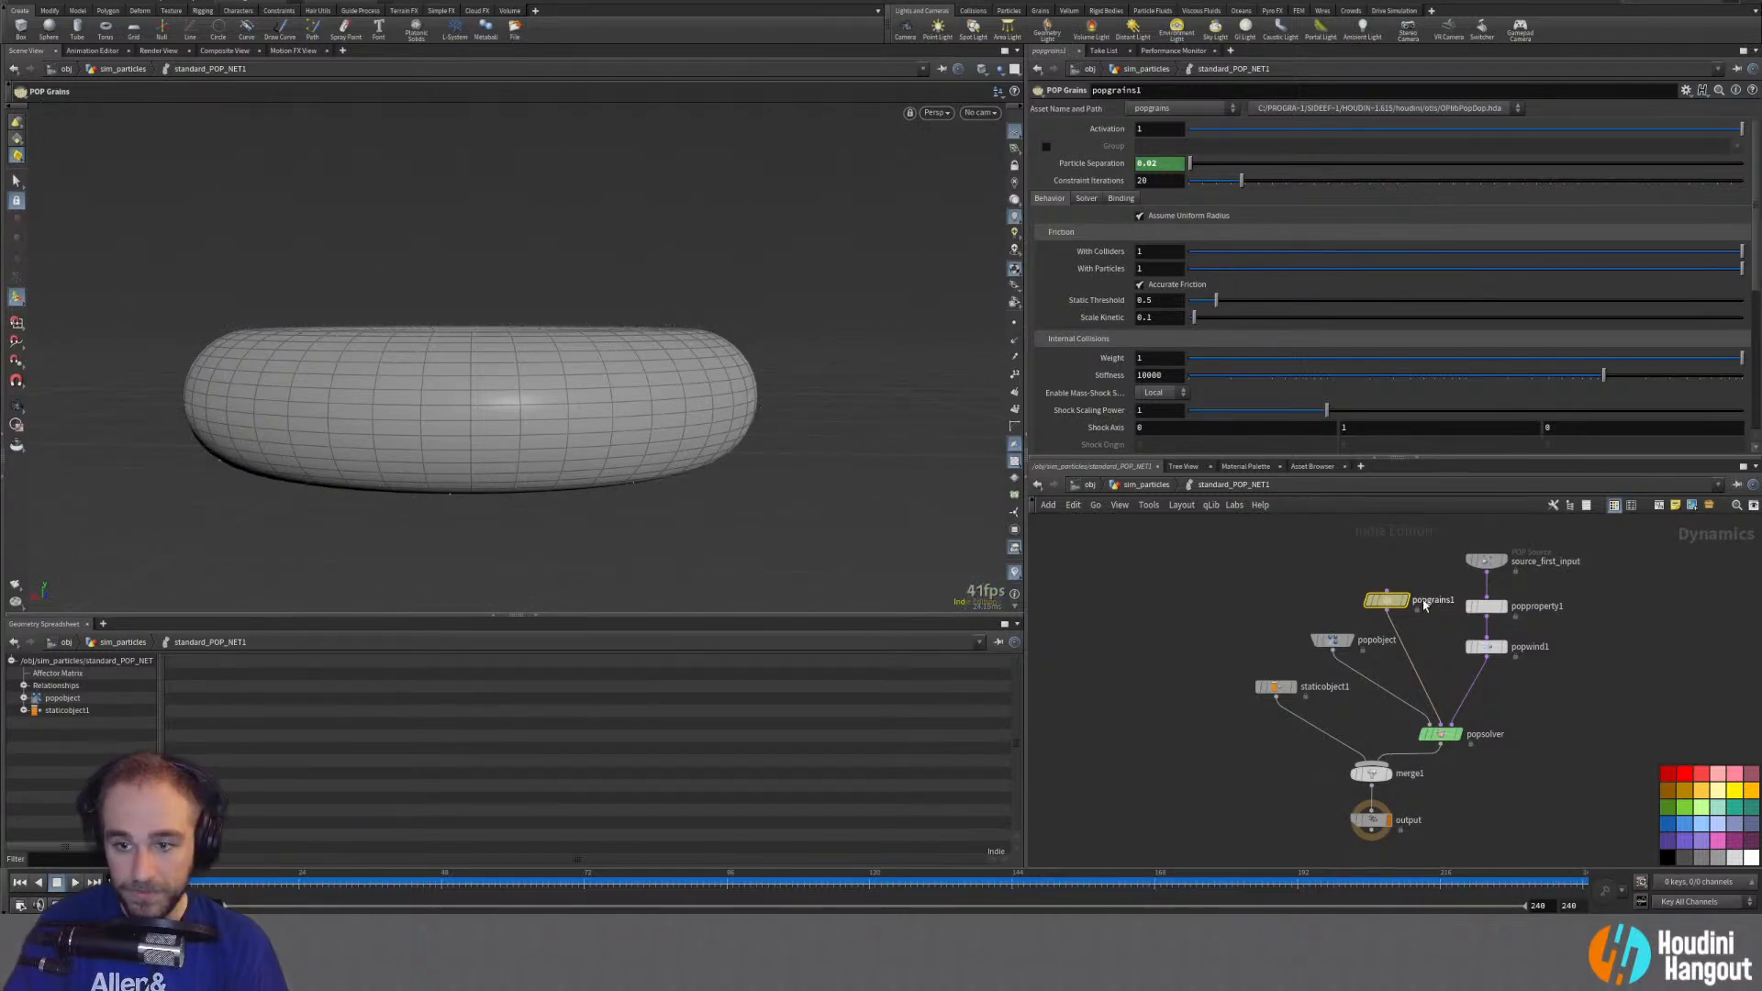
# Step: Tidy the layout by shifting popgrains1 and bringing the POP Source, popproperty1 and popwind1 chain closer above popsolver
pyautogui.moveTo(1386, 603)
pyautogui.mouseDown()
pyautogui.moveTo(1402, 600)
pyautogui.moveTo(1321, 637)
pyautogui.moveTo(1370, 607)
pyautogui.mouseUp()
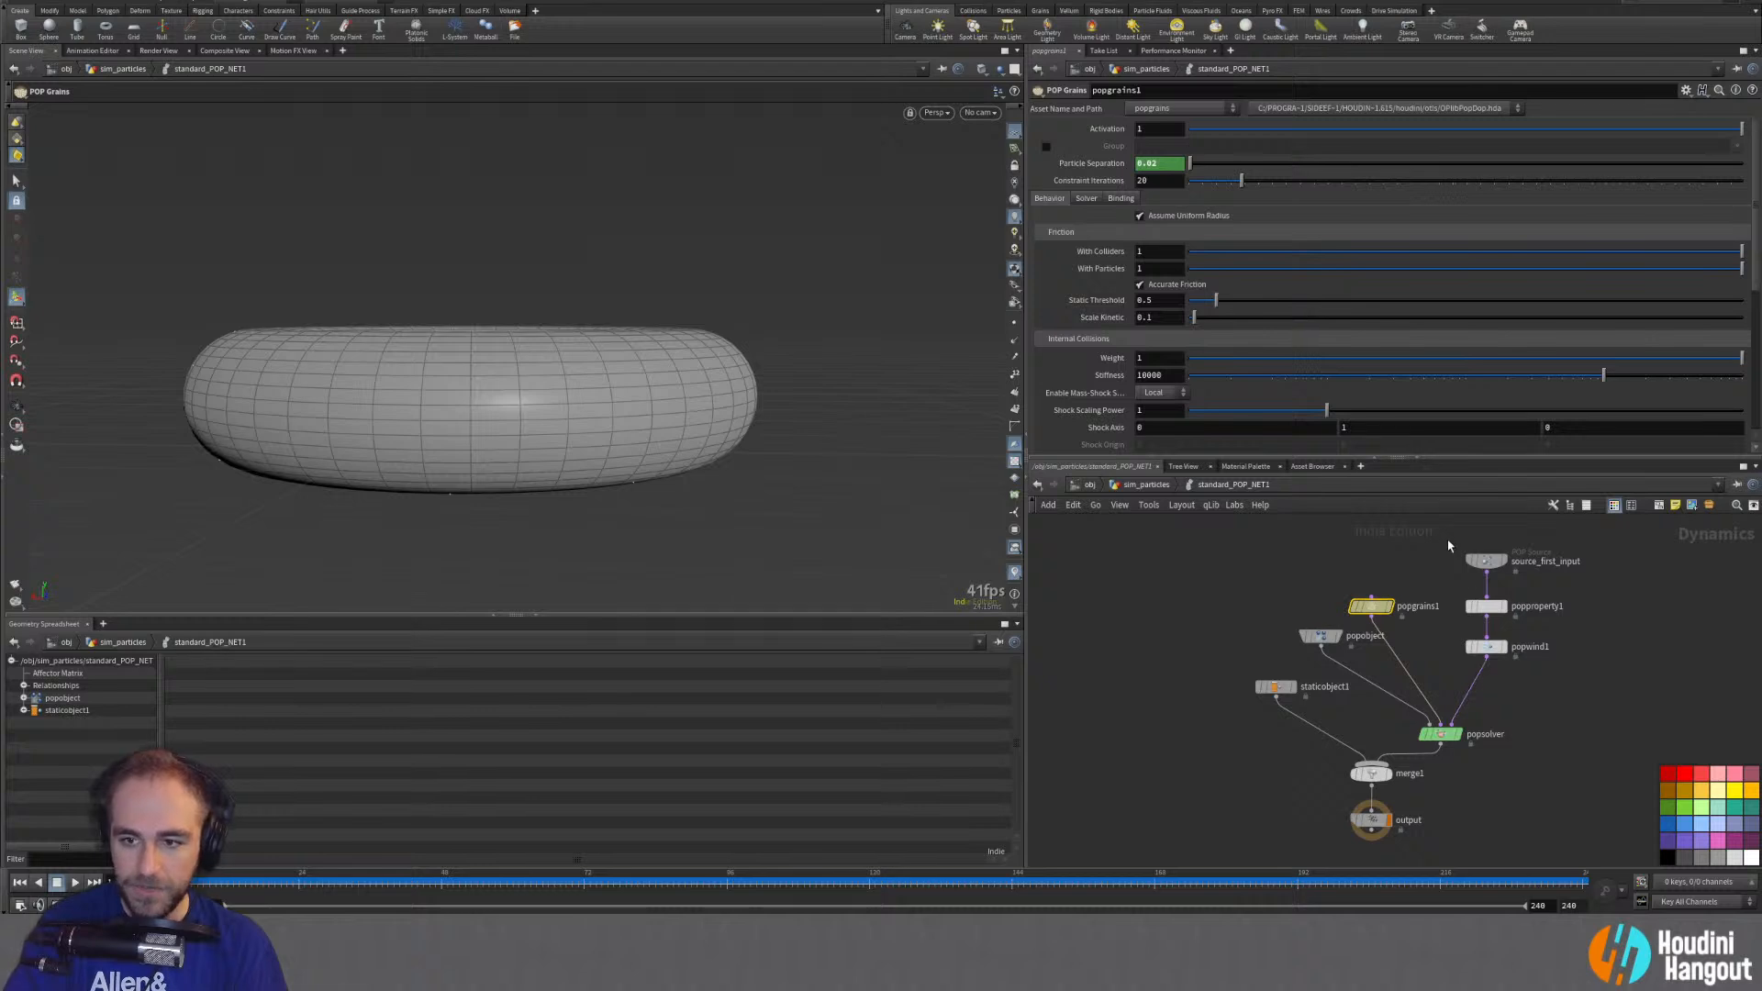
pyautogui.moveTo(1447, 540); pyautogui.dragTo(1458, 636)
pyautogui.click(1572, 683)
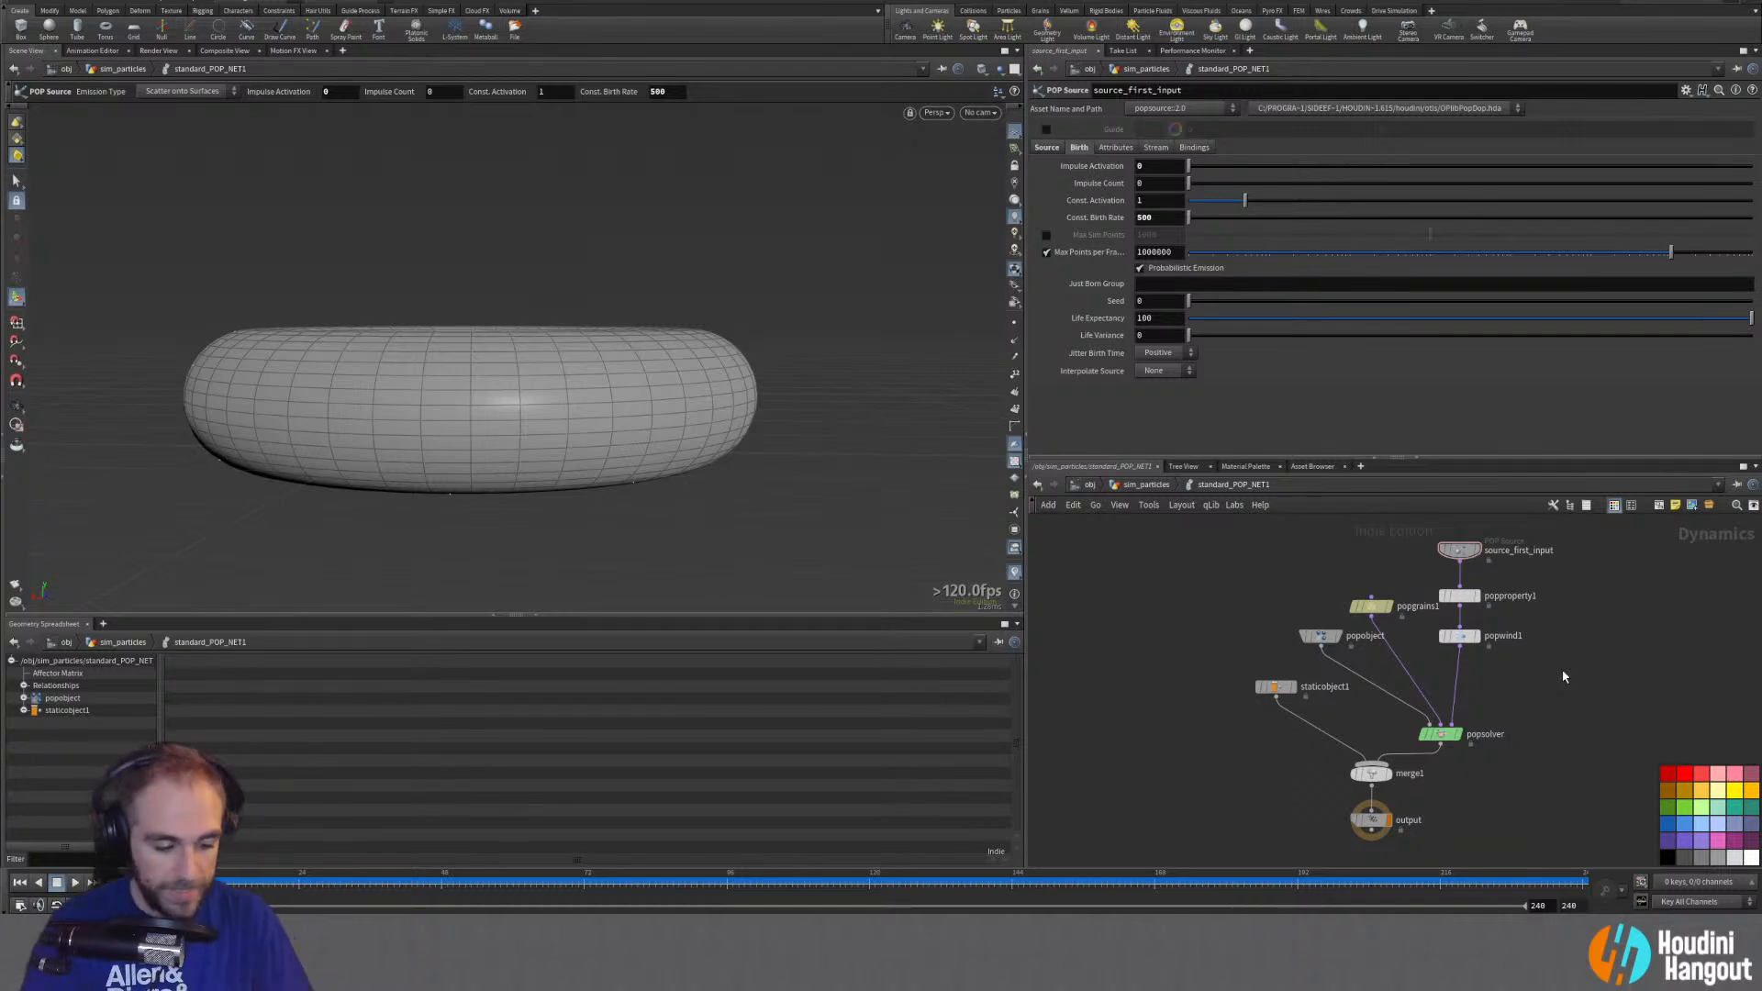
# Step: Add a POP VOP, insert it between popwind1 and popsolver, and show its input settings
pyautogui.press('Tab')
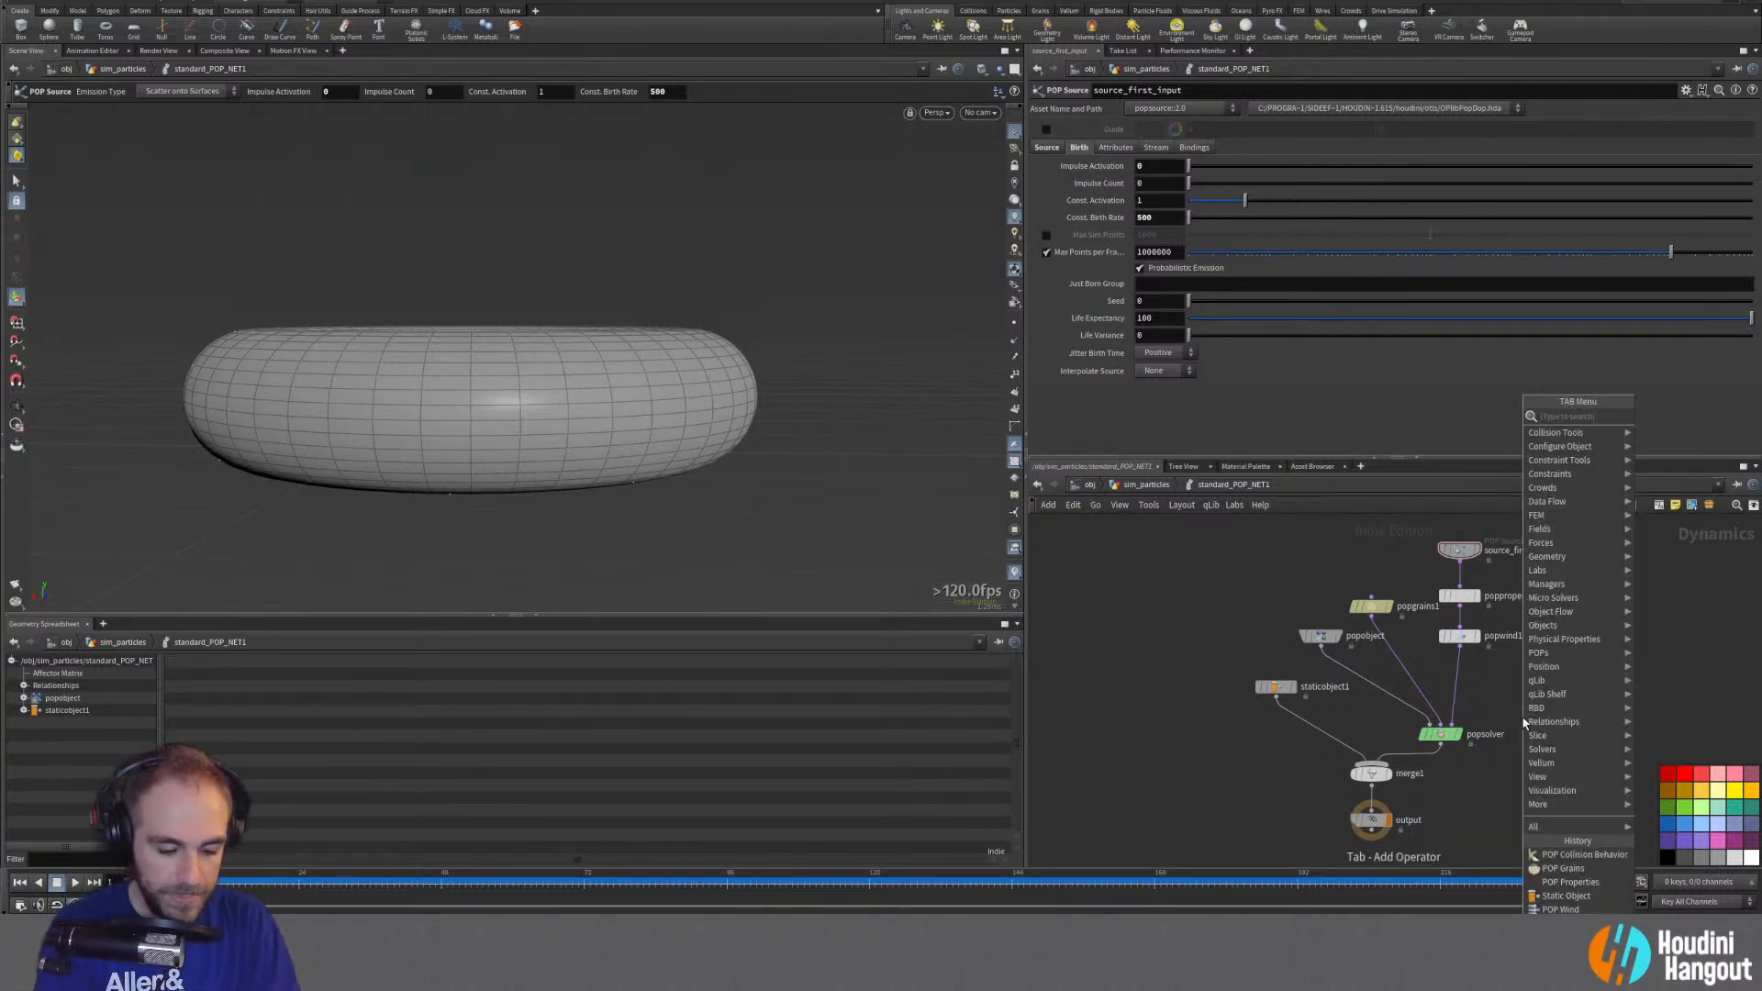
pyautogui.write('pop')
pyautogui.write('fo')
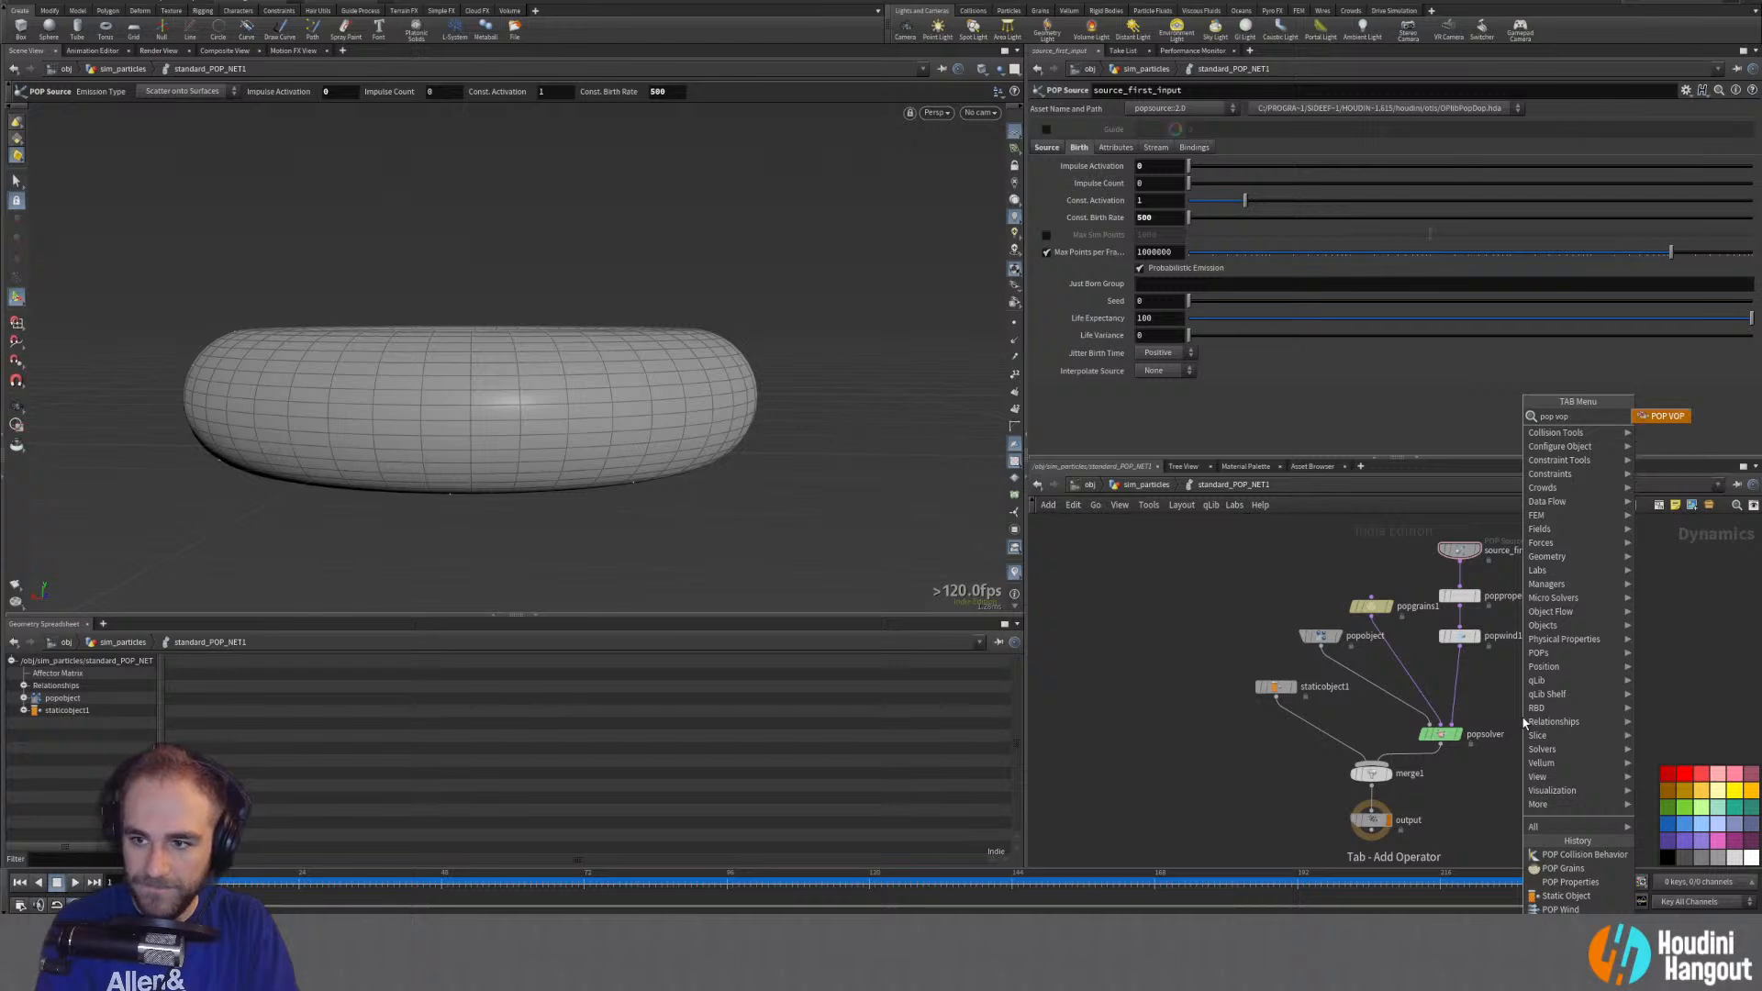
pyautogui.press('Return')
pyautogui.click(1528, 694)
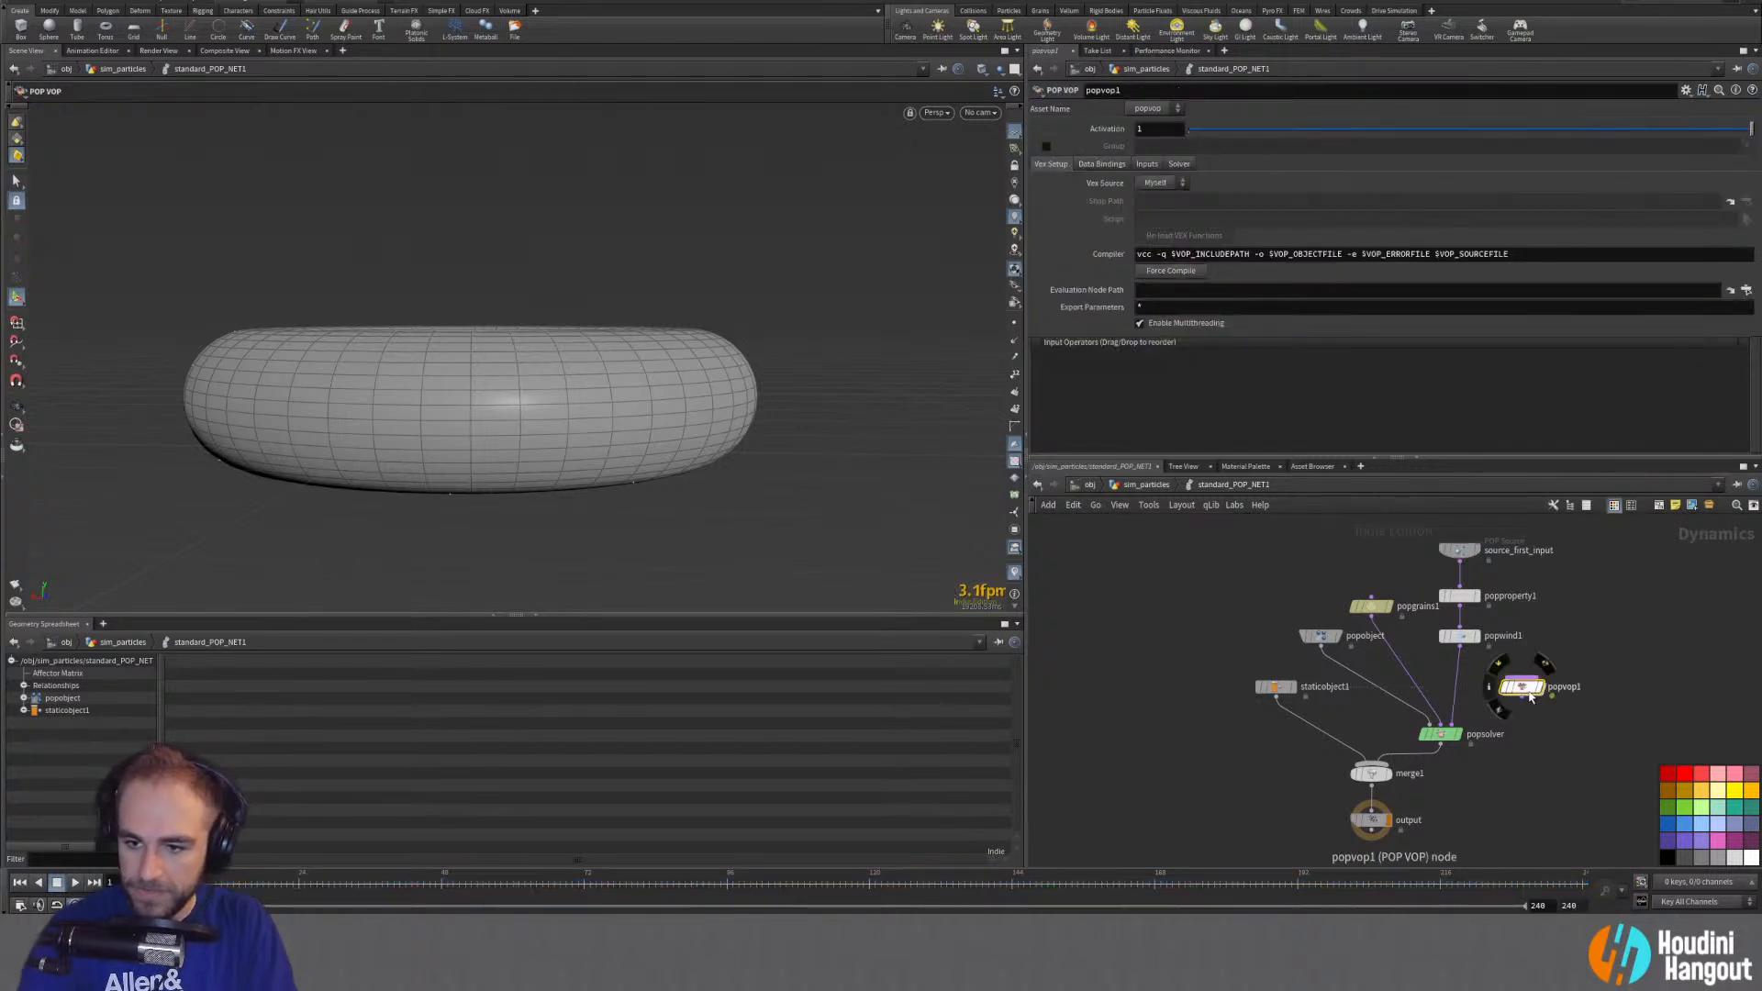
pyautogui.moveTo(1526, 695); pyautogui.dragTo(1463, 683)
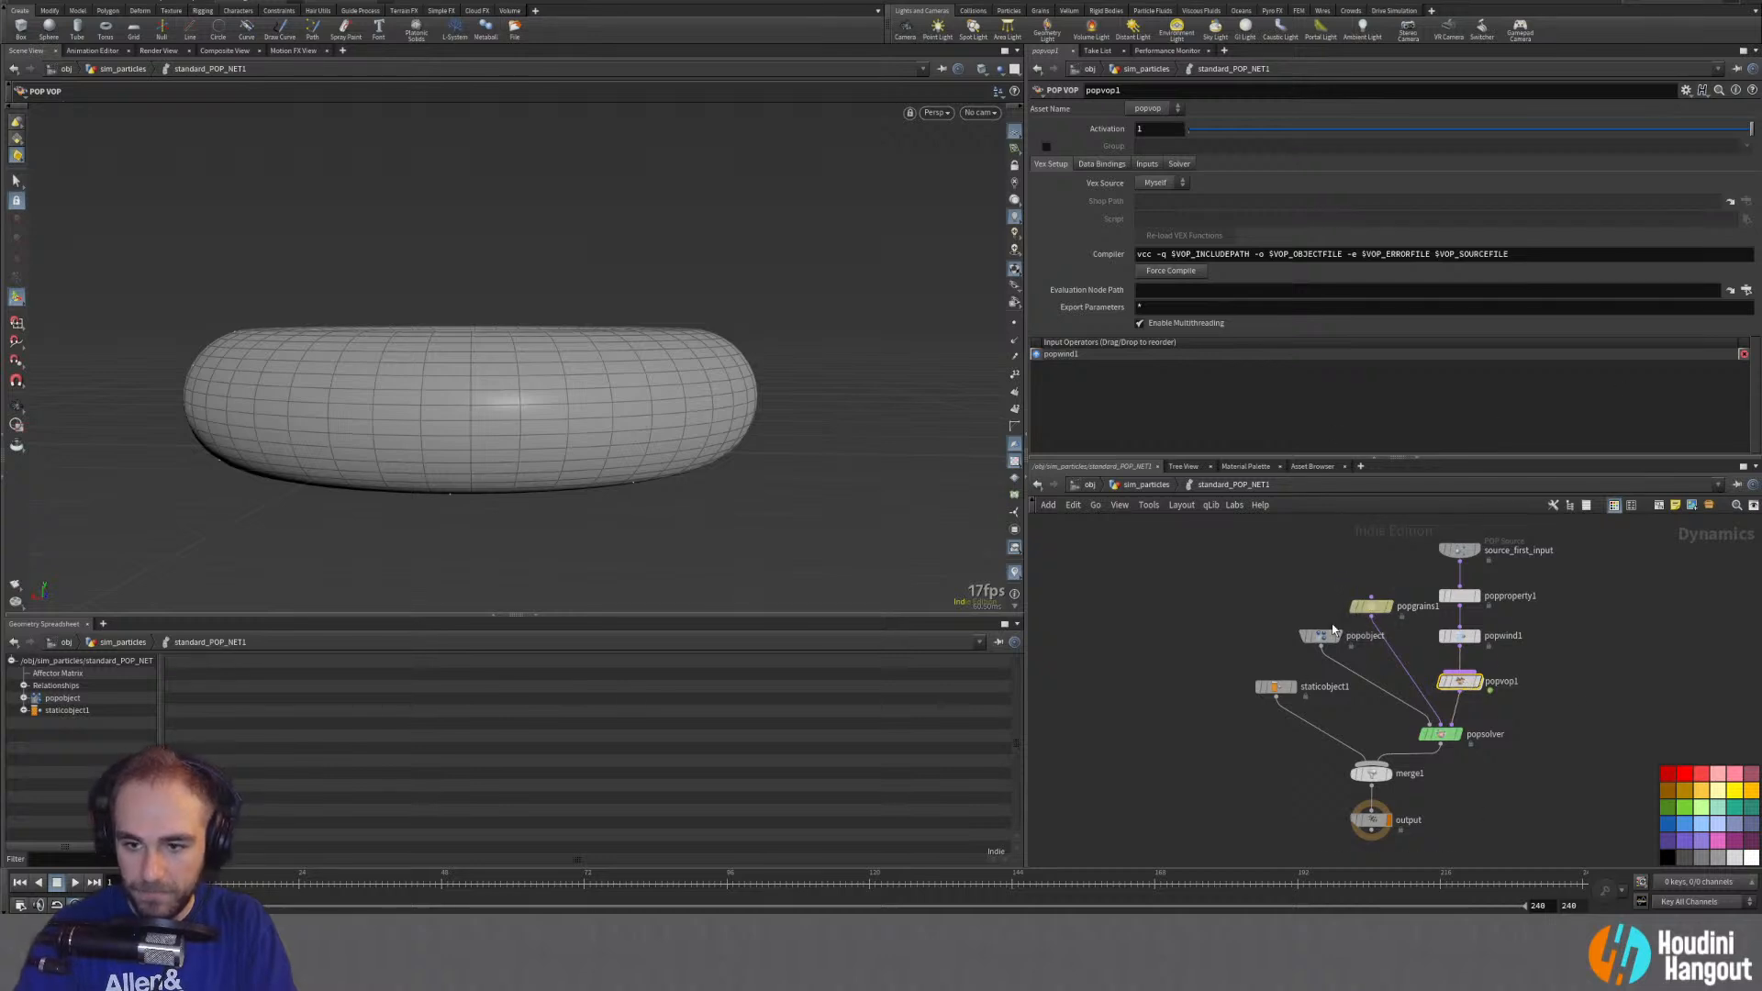
pyautogui.moveTo(1369, 605); pyautogui.dragTo(1379, 606)
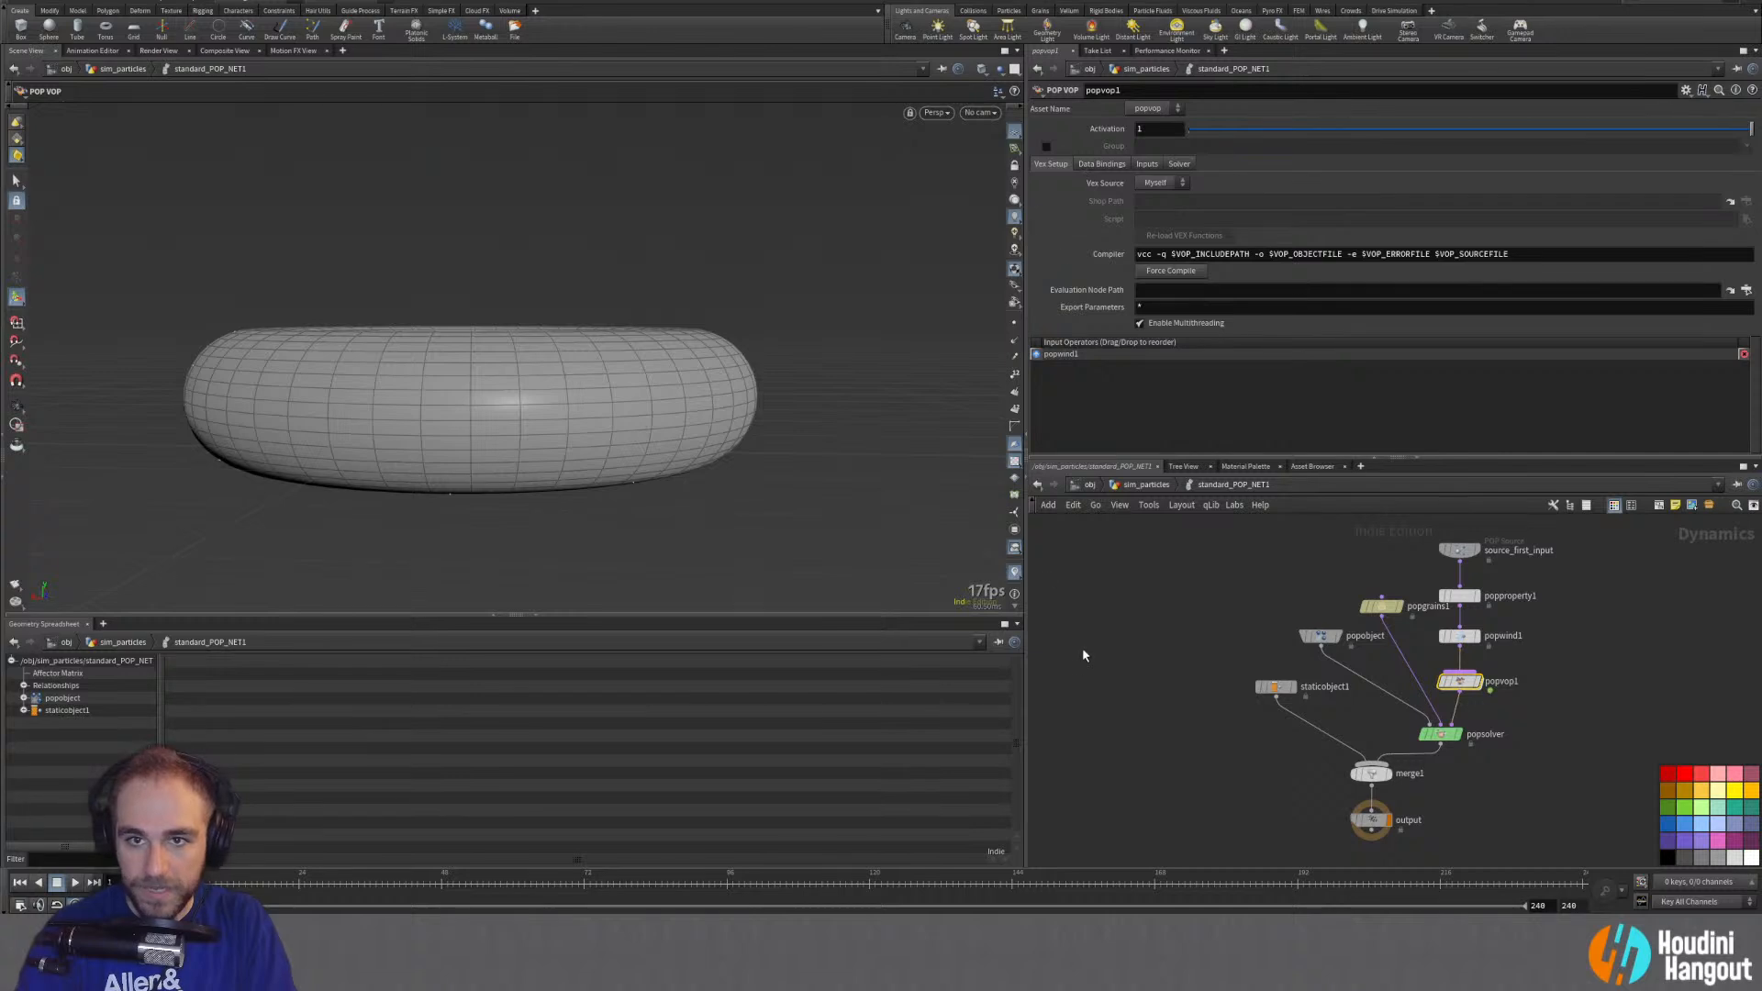
pyautogui.click(1147, 165)
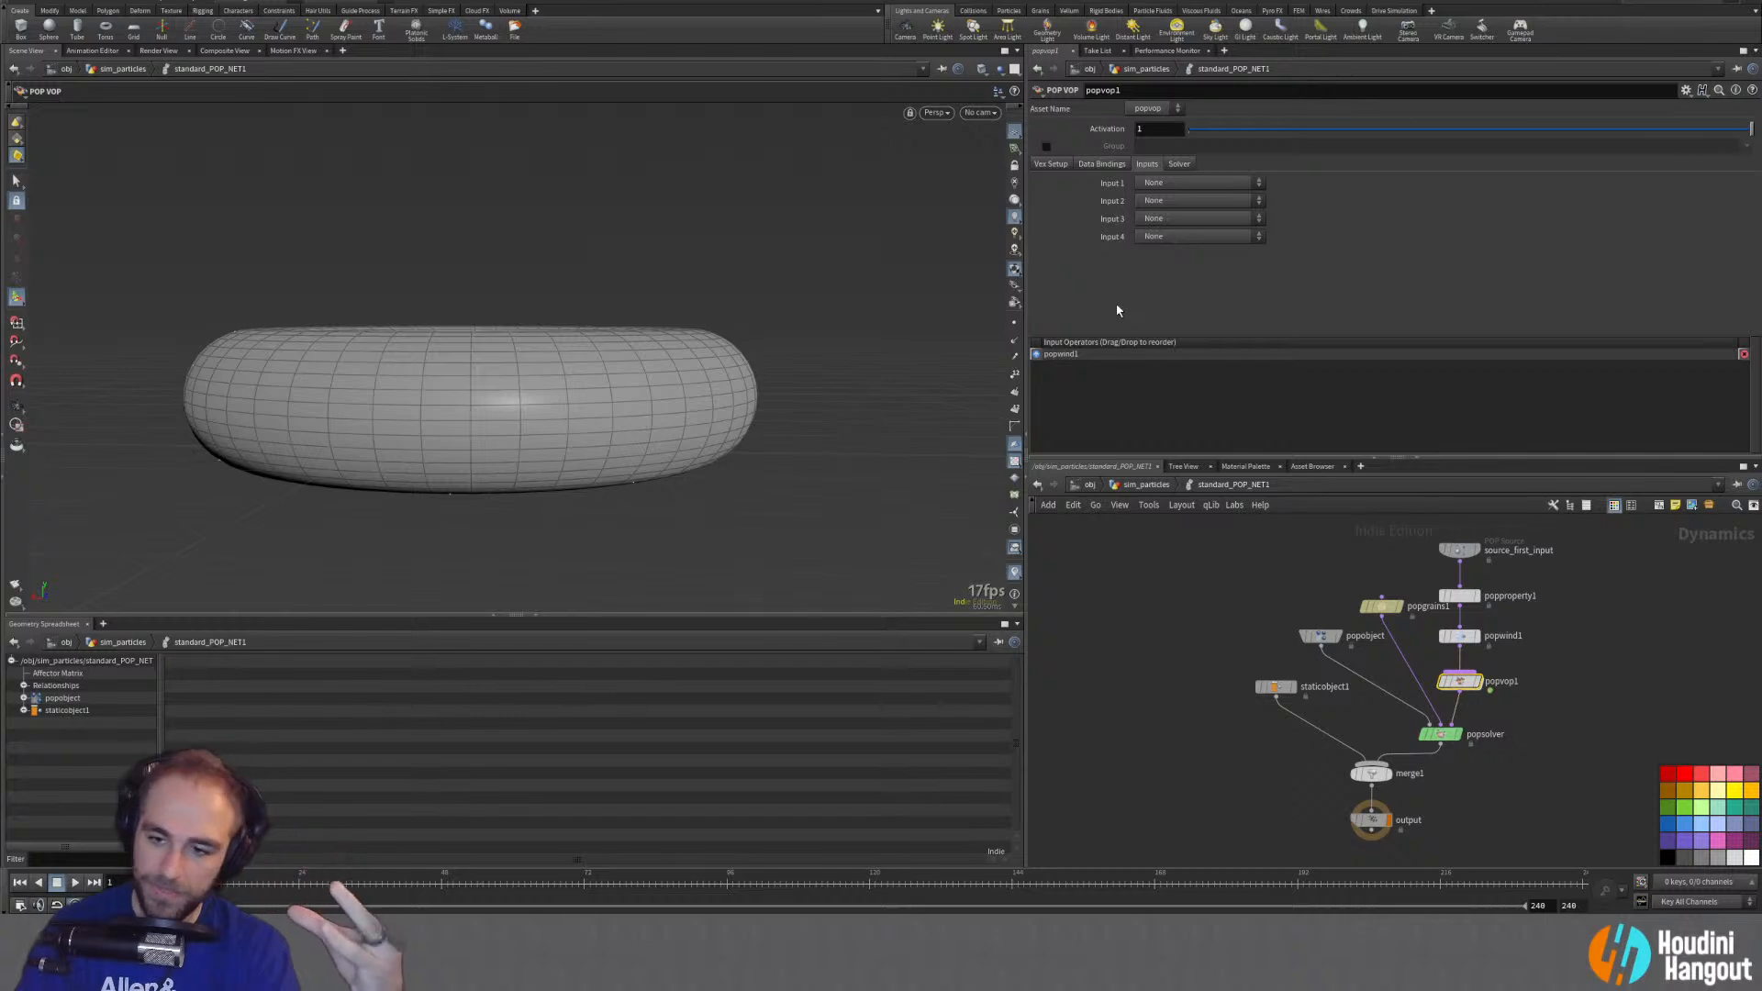
pyautogui.press('u')
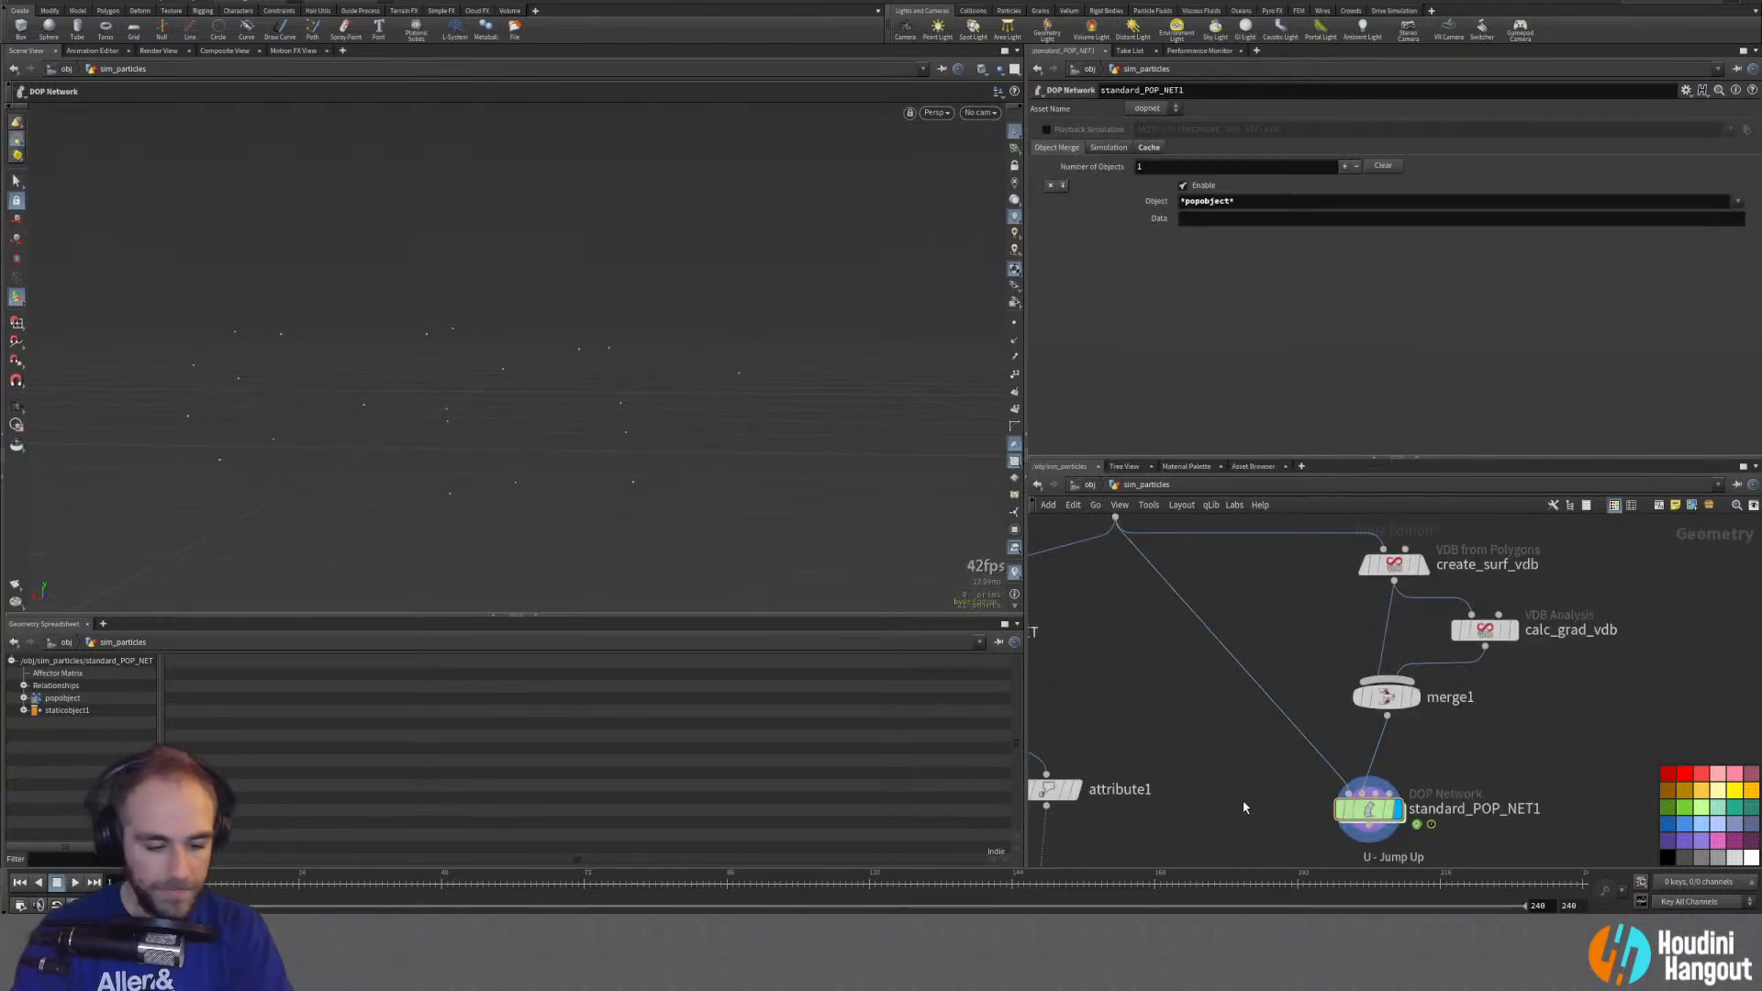
pyautogui.press('Tab')
pyautogui.write('vop')
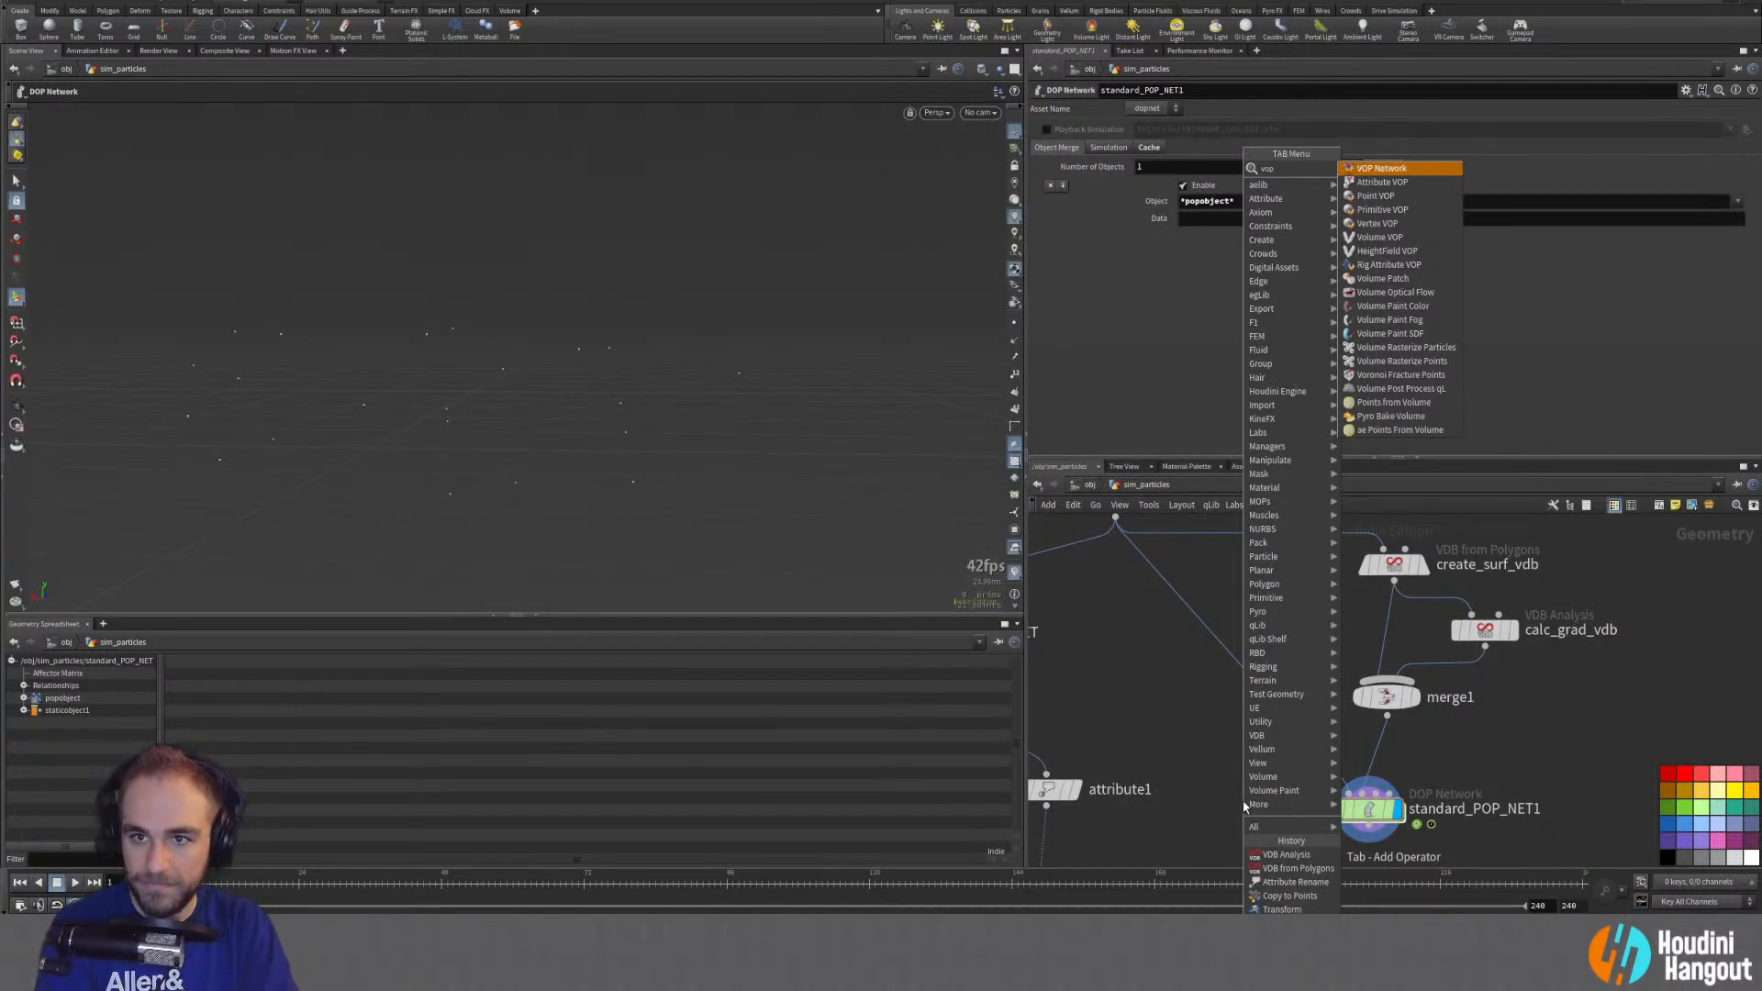
pyautogui.press('BackSpace')
pyautogui.press('BackSpace')
pyautogui.press('BackSpace')
pyautogui.write('att v')
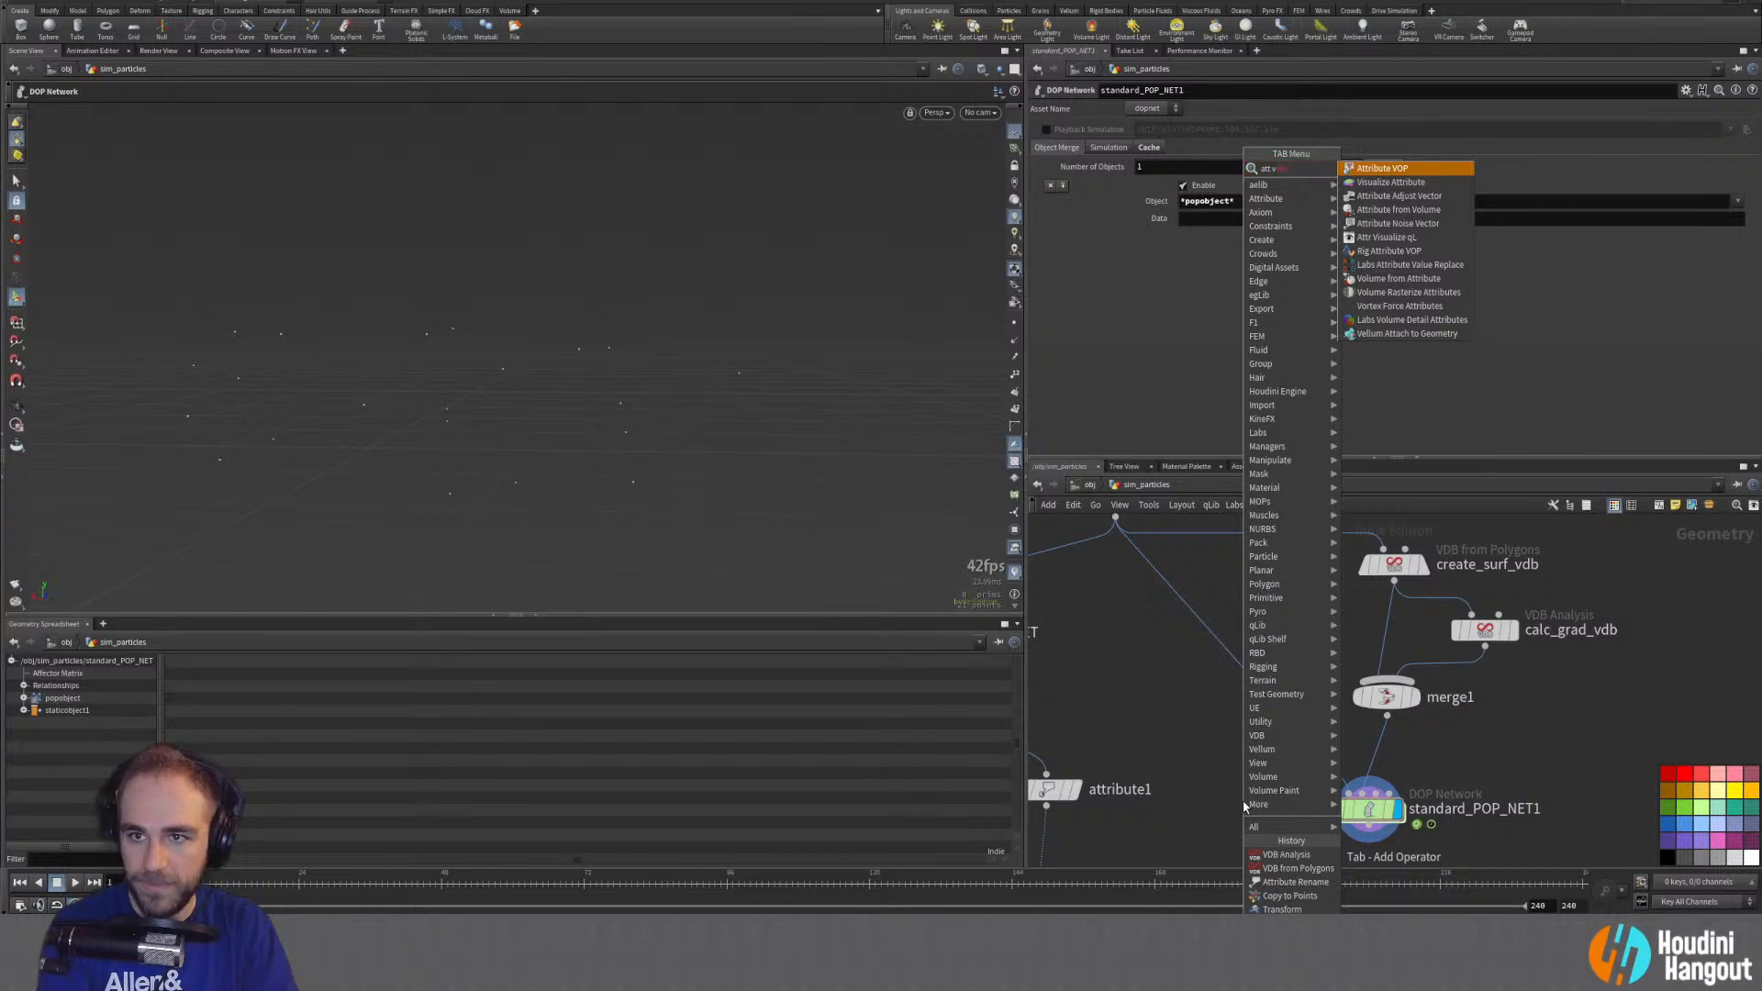
pyautogui.press('Return')
pyautogui.click(1244, 803)
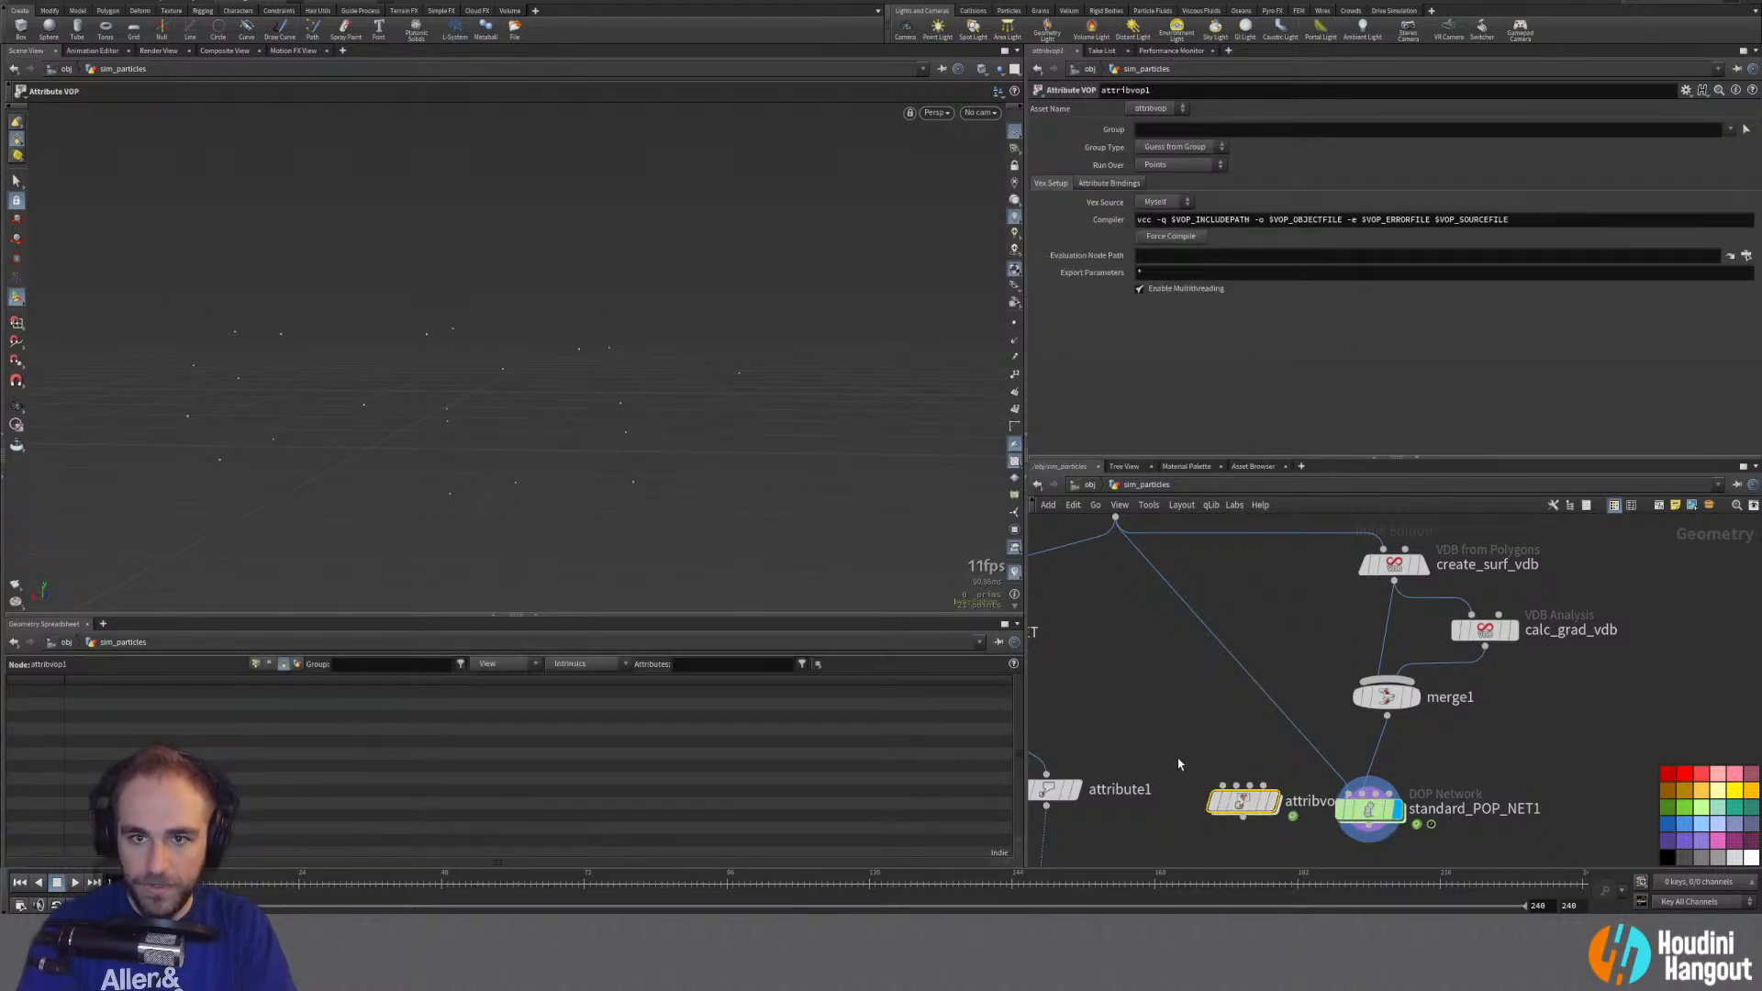
pyautogui.moveTo(1239, 800)
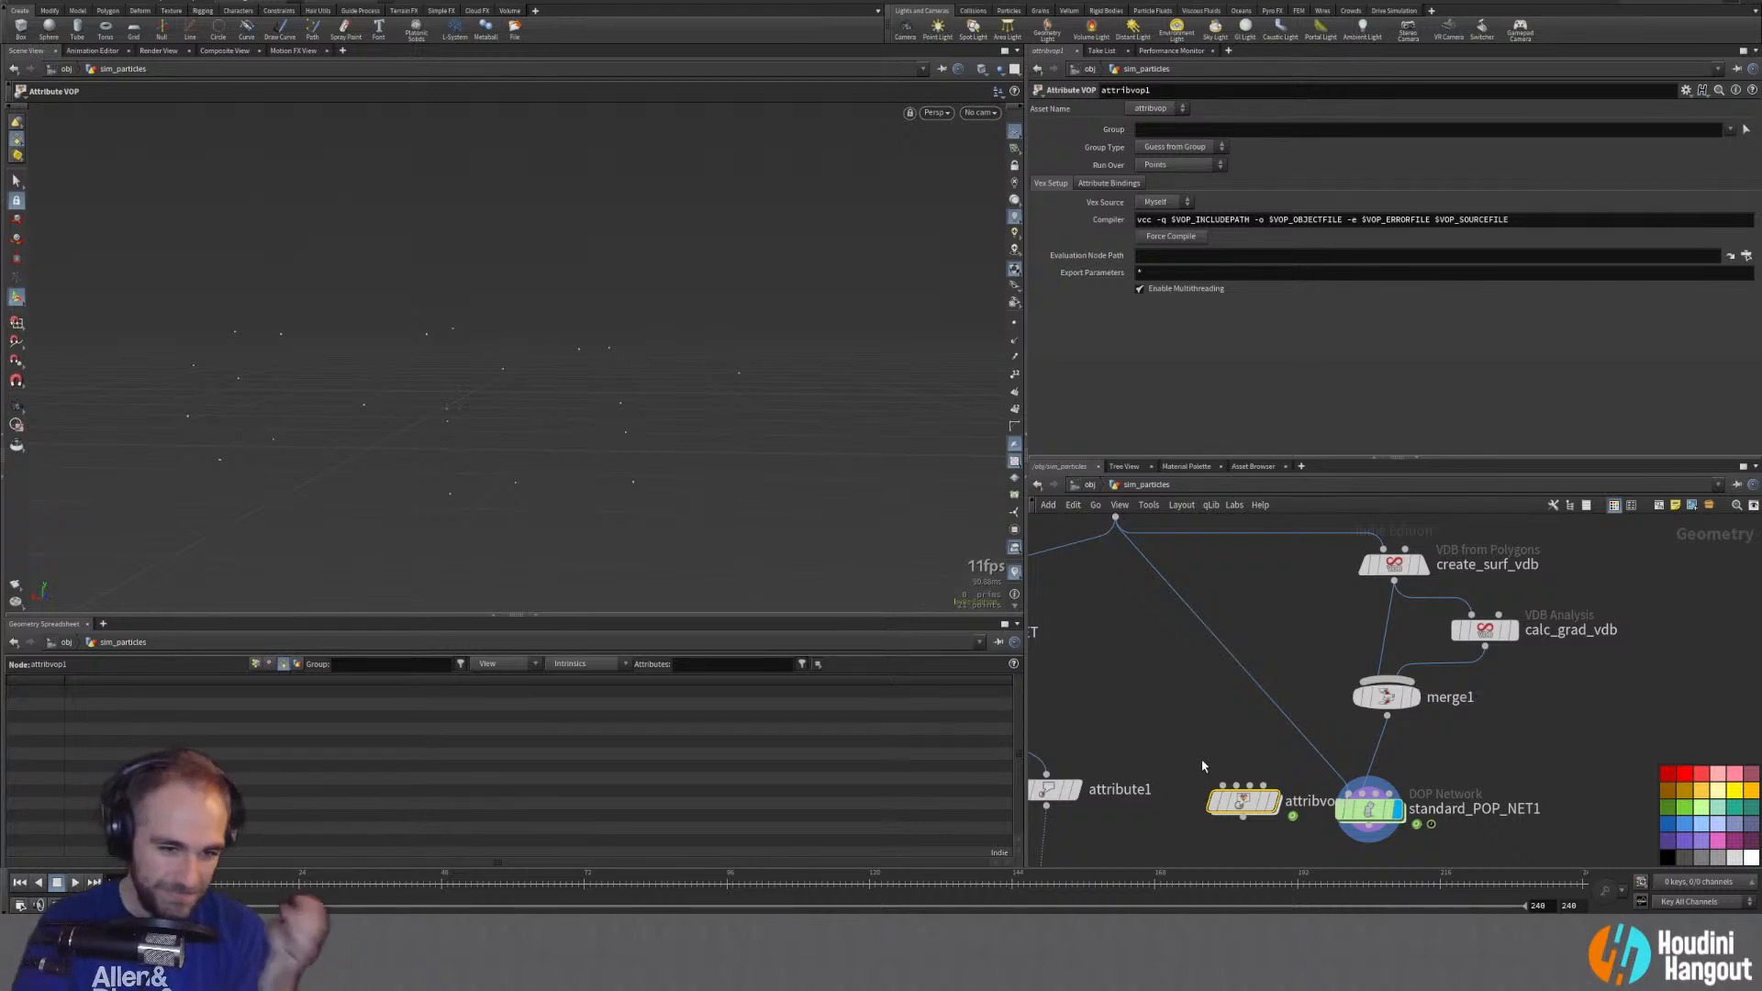
pyautogui.moveTo(1260, 801)
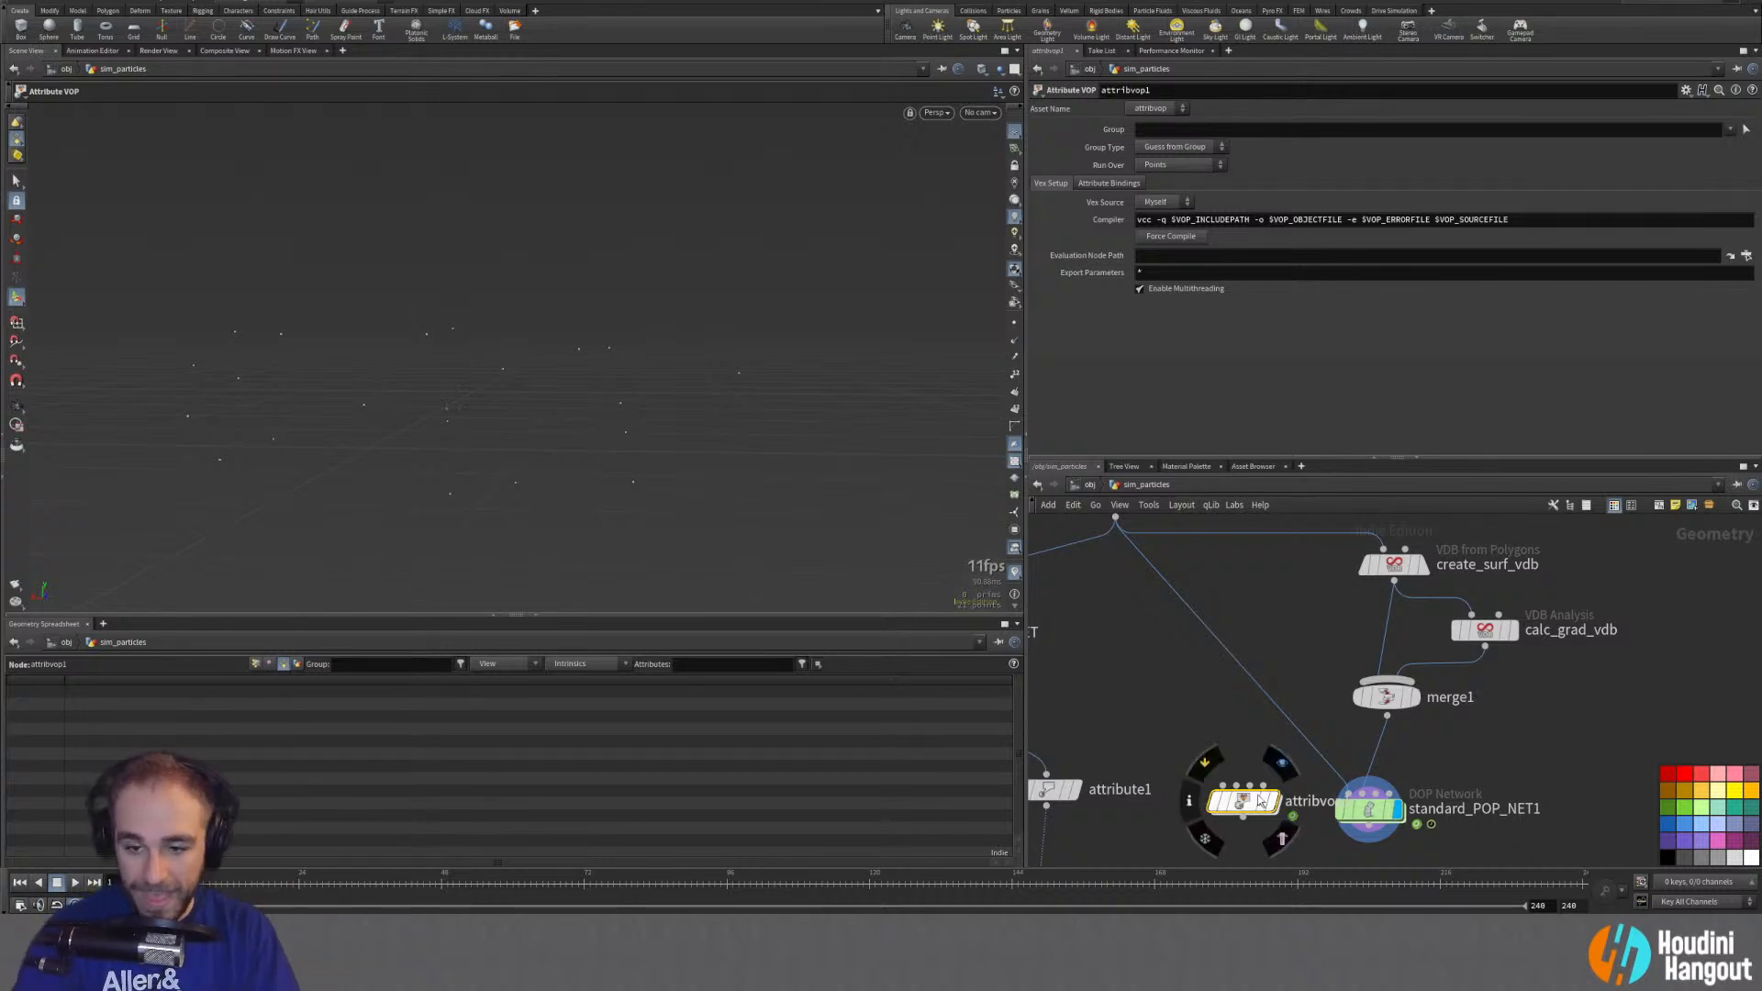
pyautogui.press('Delete')
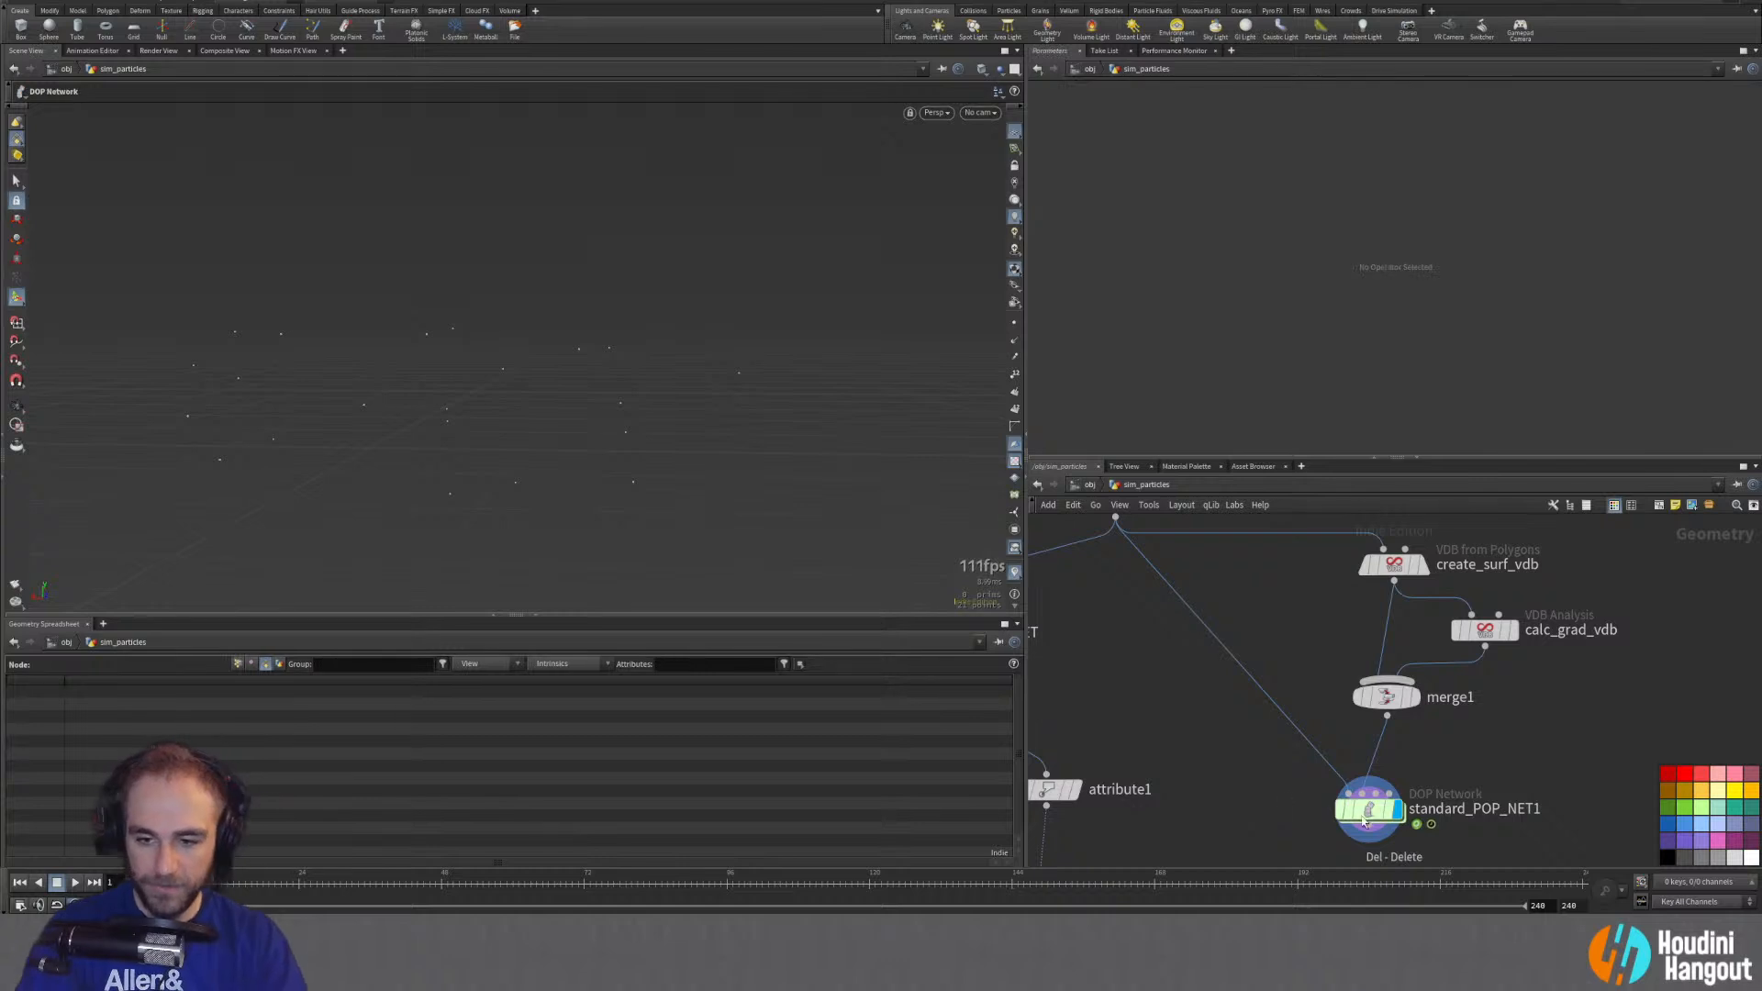
pyautogui.doubleClick(1364, 814)
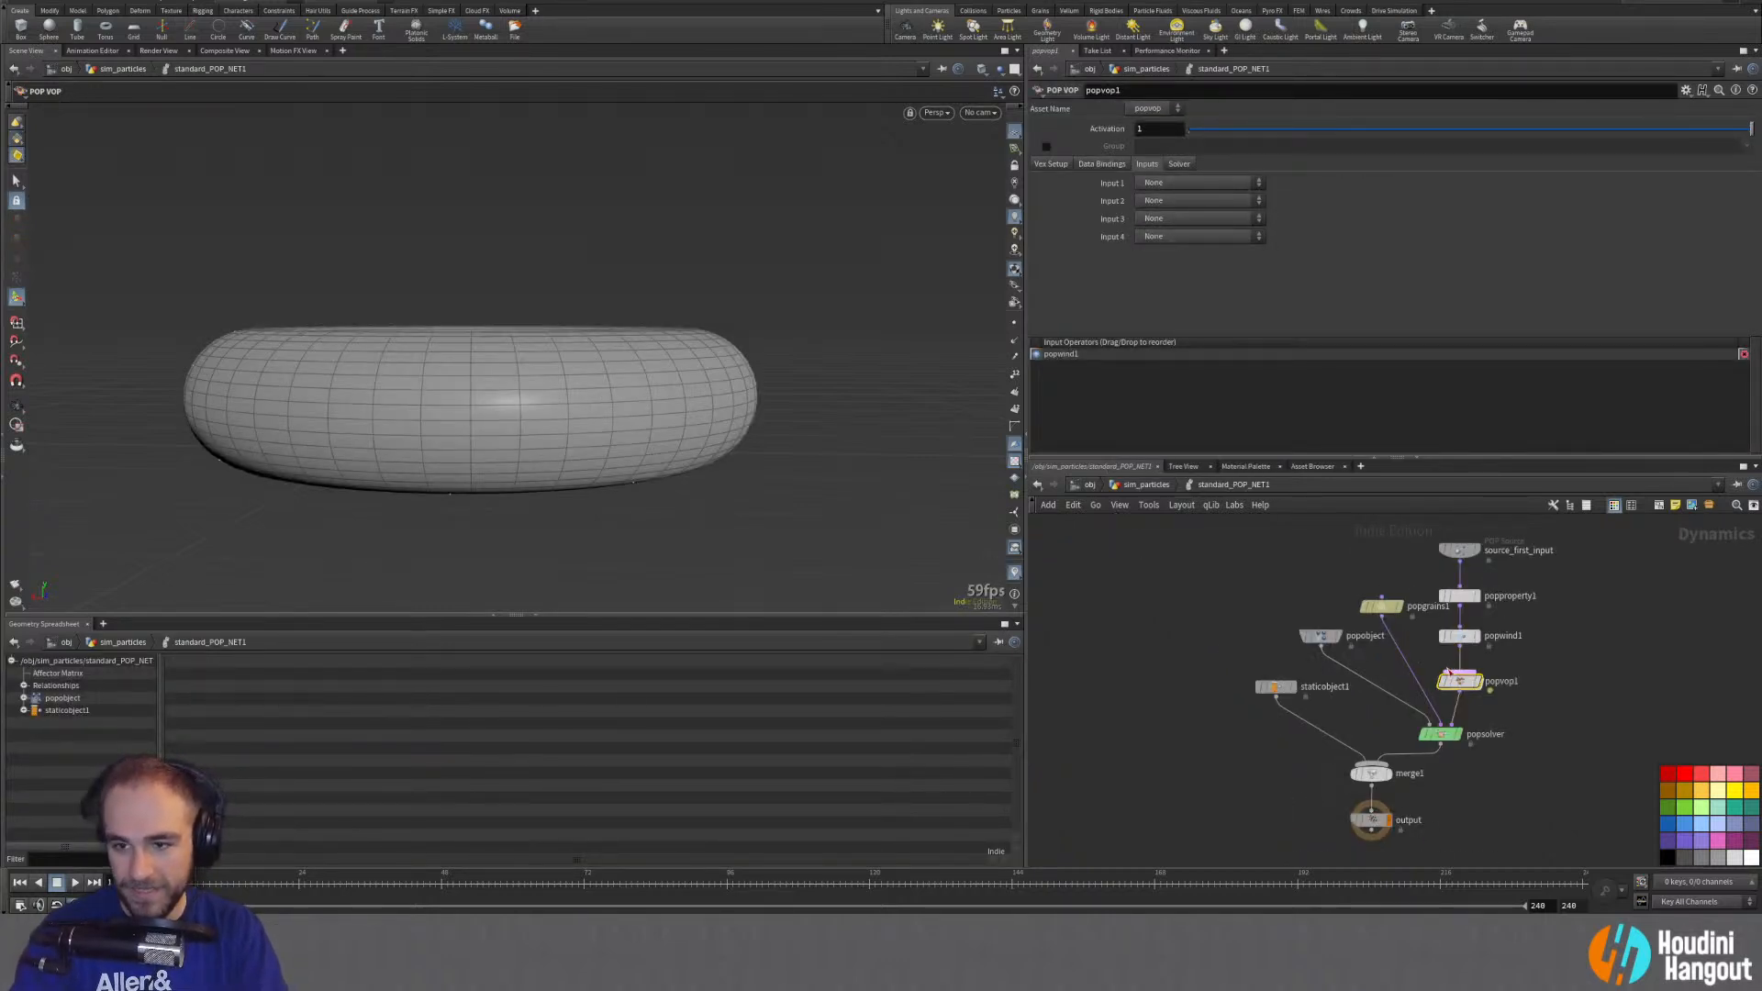
# Step: Set Input 2 of popvop1 to Second Context Geometry
pyautogui.moveTo(1458, 683)
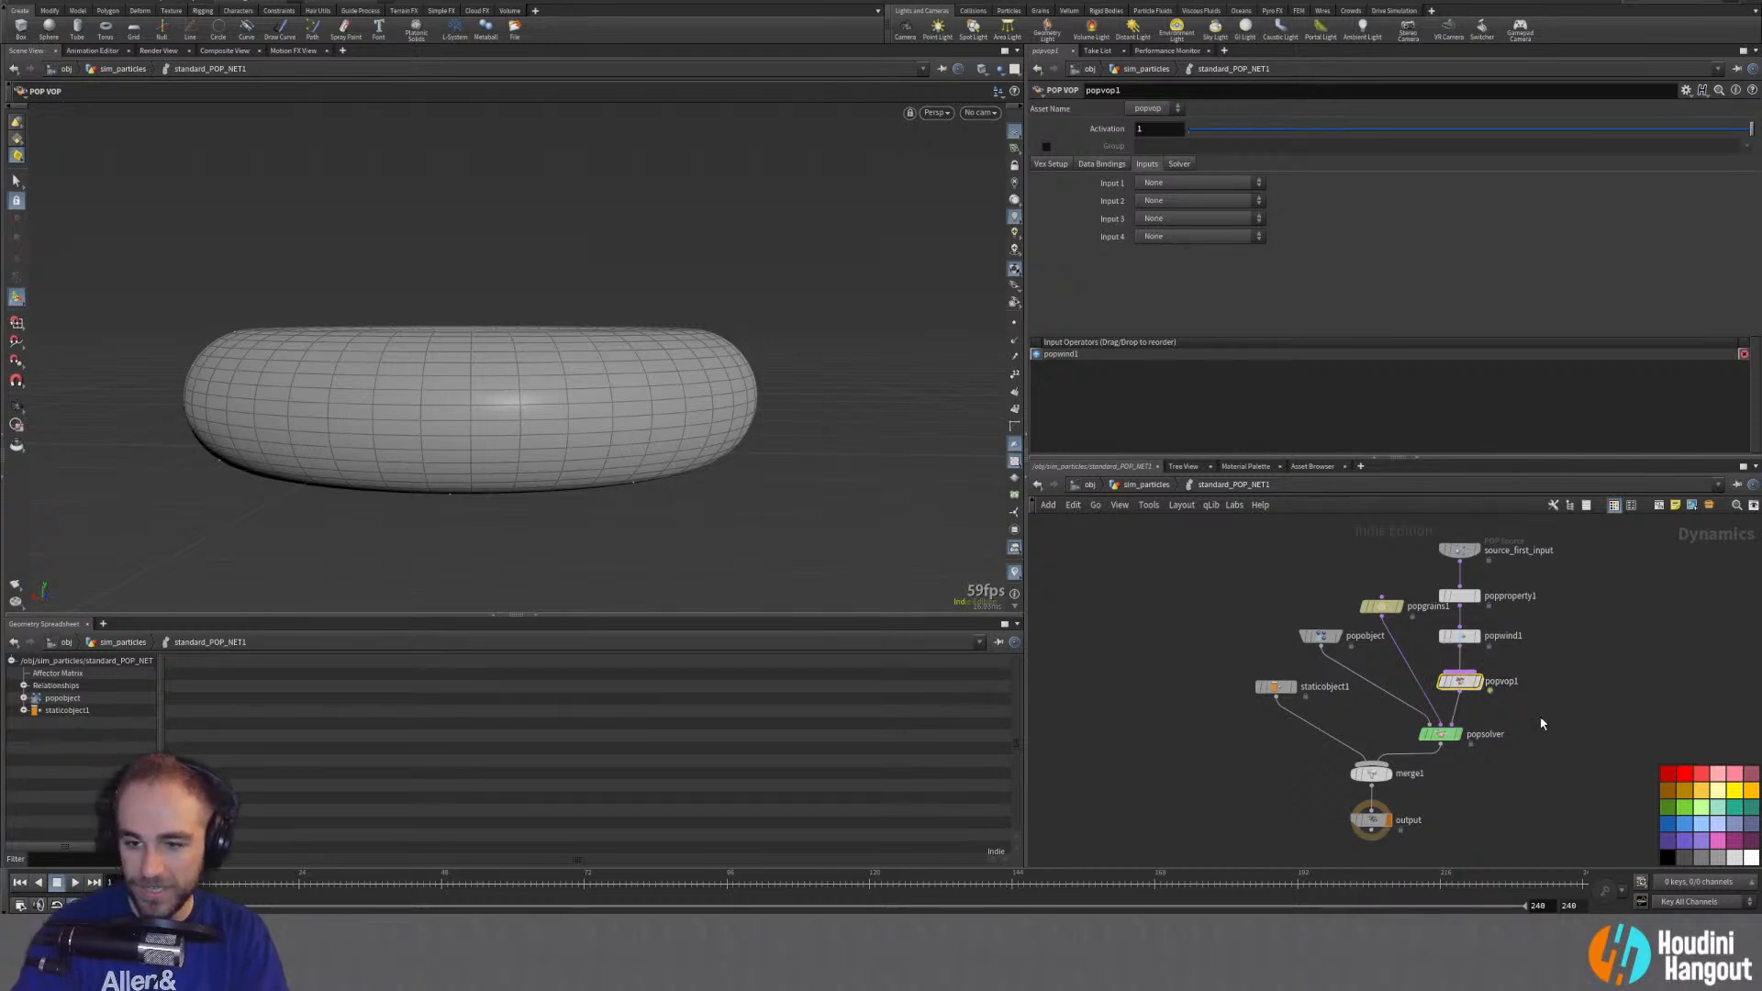
pyautogui.scroll(3, 1558, 697)
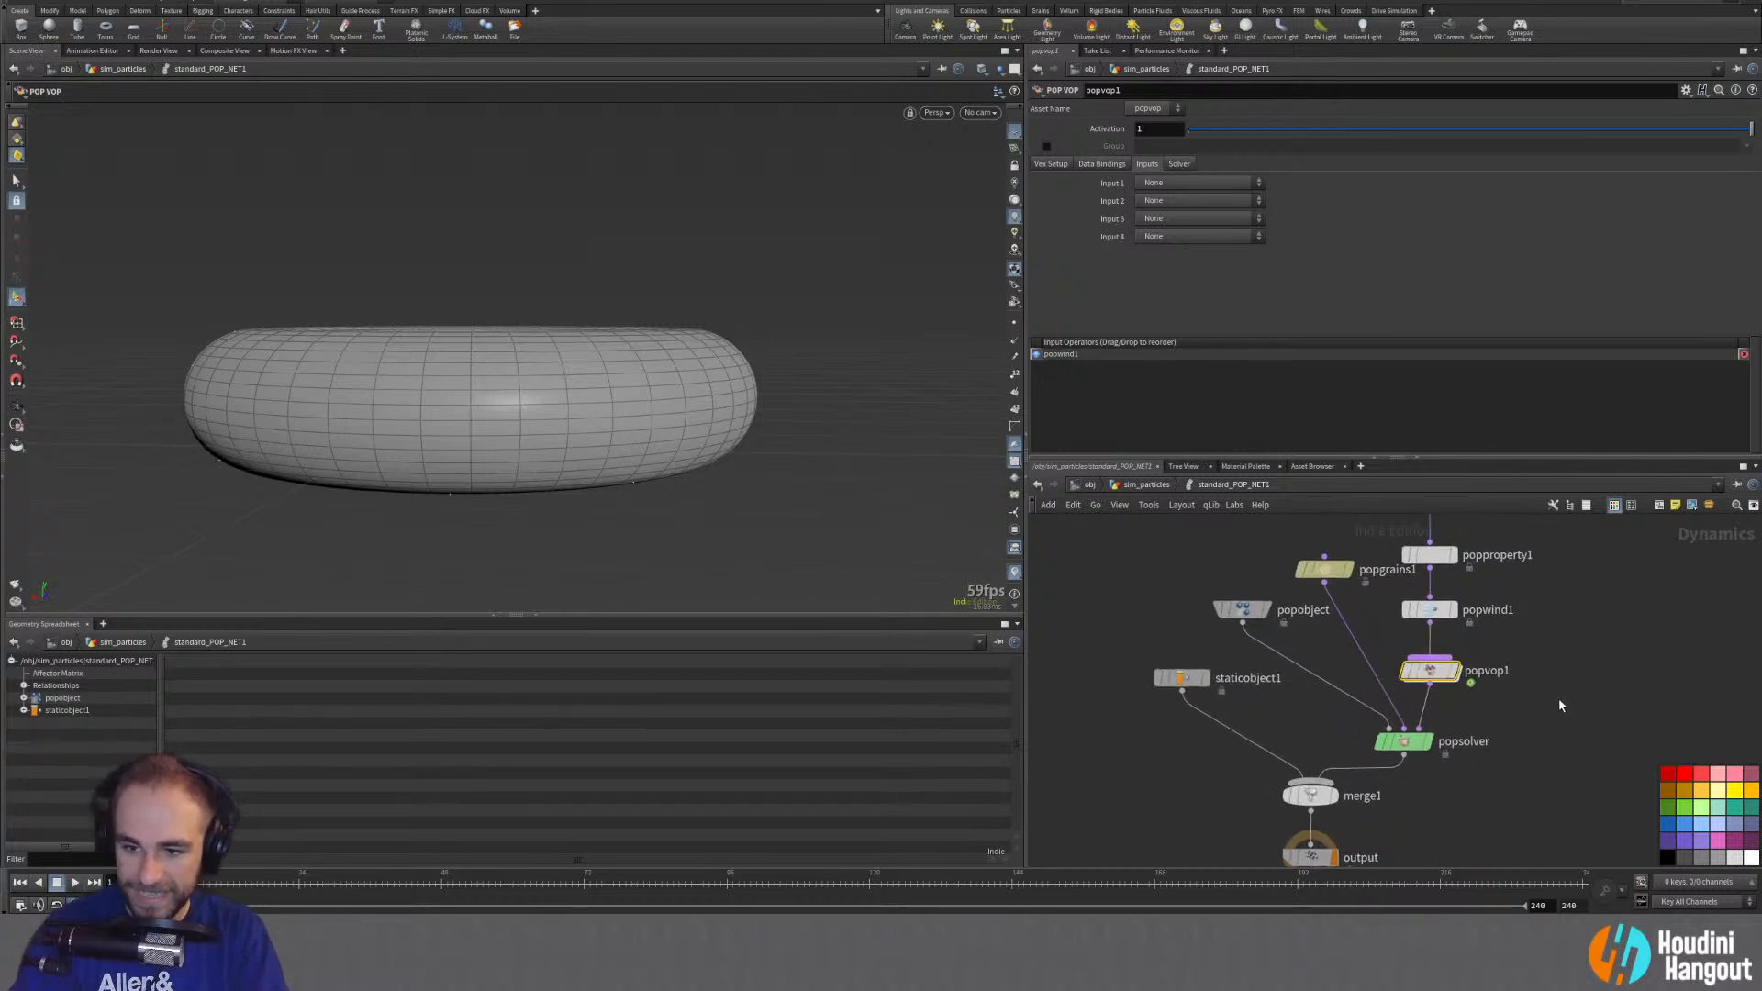
pyautogui.click(1153, 202)
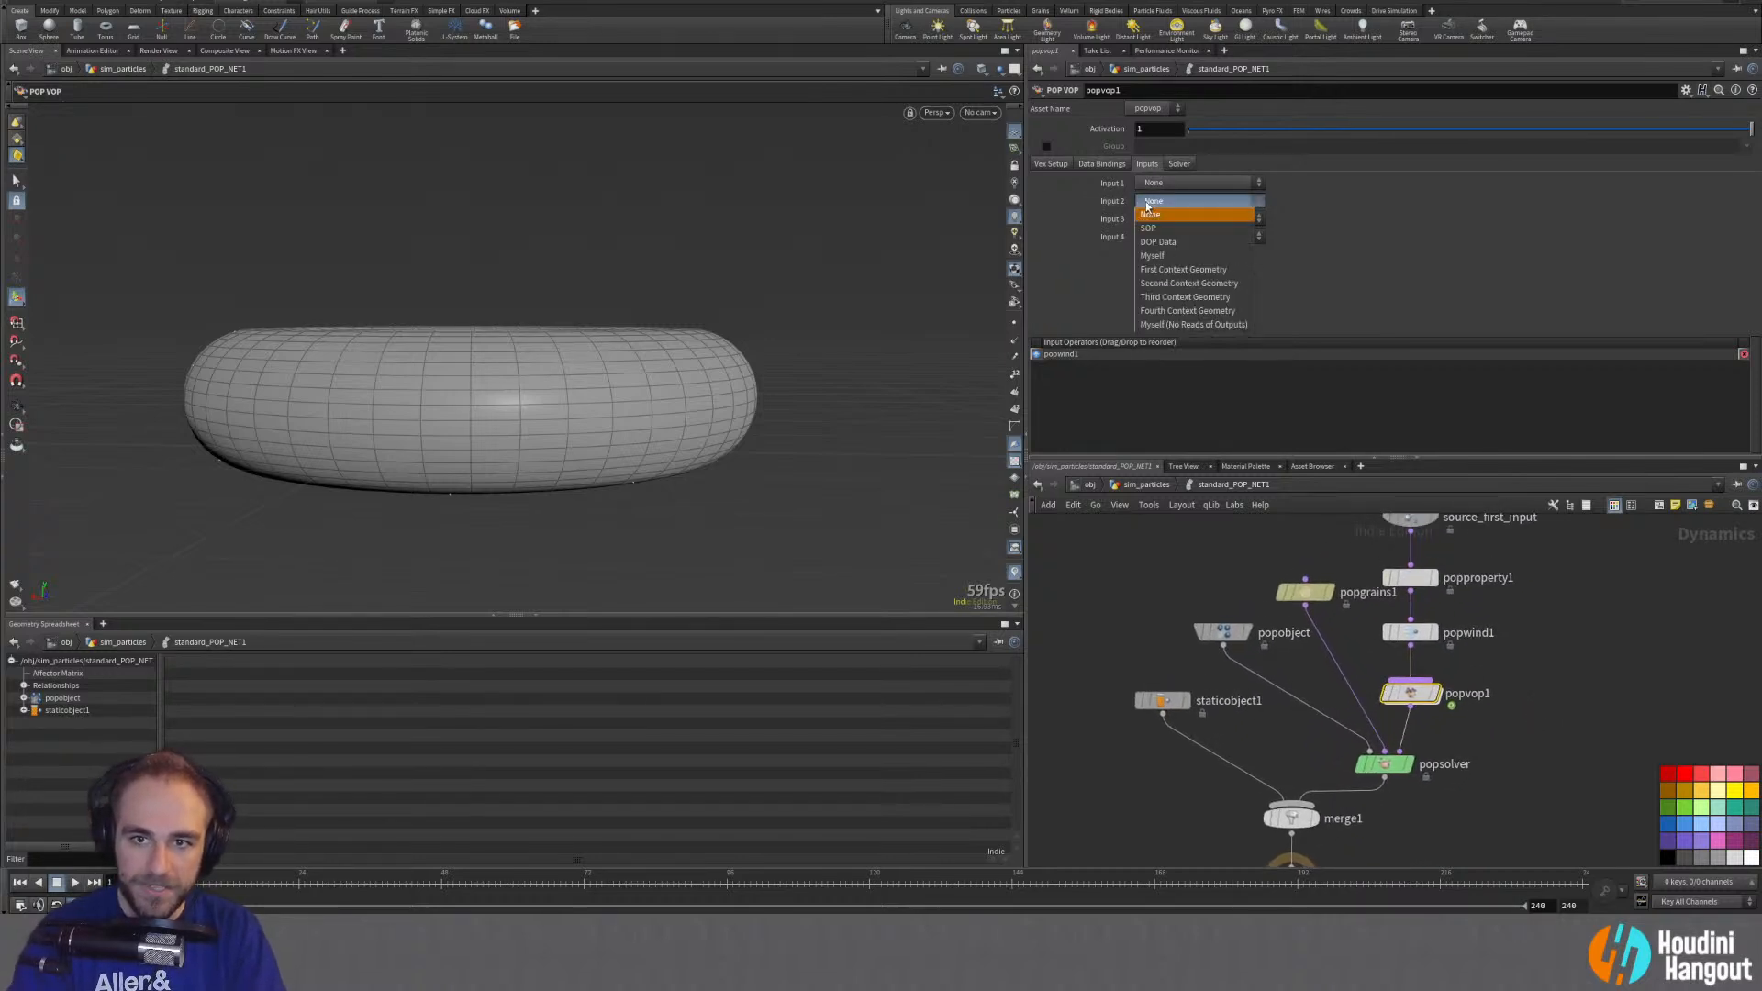
pyautogui.click(1180, 283)
# Step: Examine the POP Source's Source settings to see which context geometry it uses
pyautogui.moveTo(1116, 634); pyautogui.dragTo(1091, 699, button='middle')
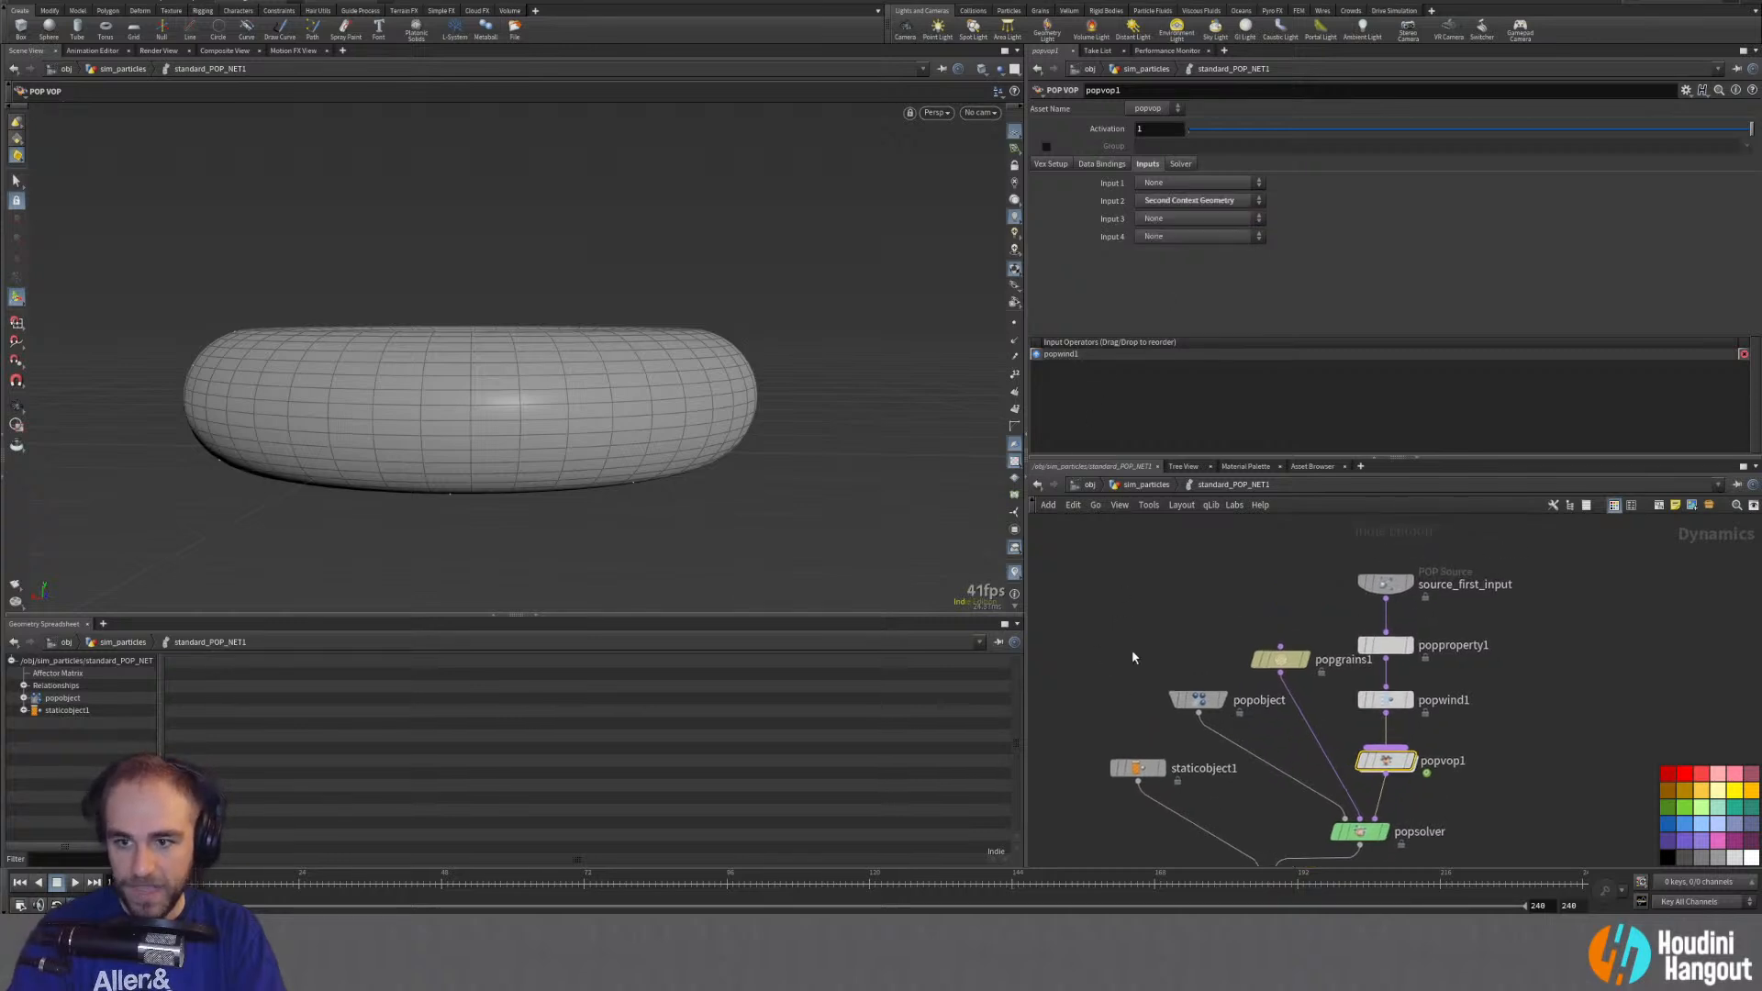
pyautogui.click(1386, 584)
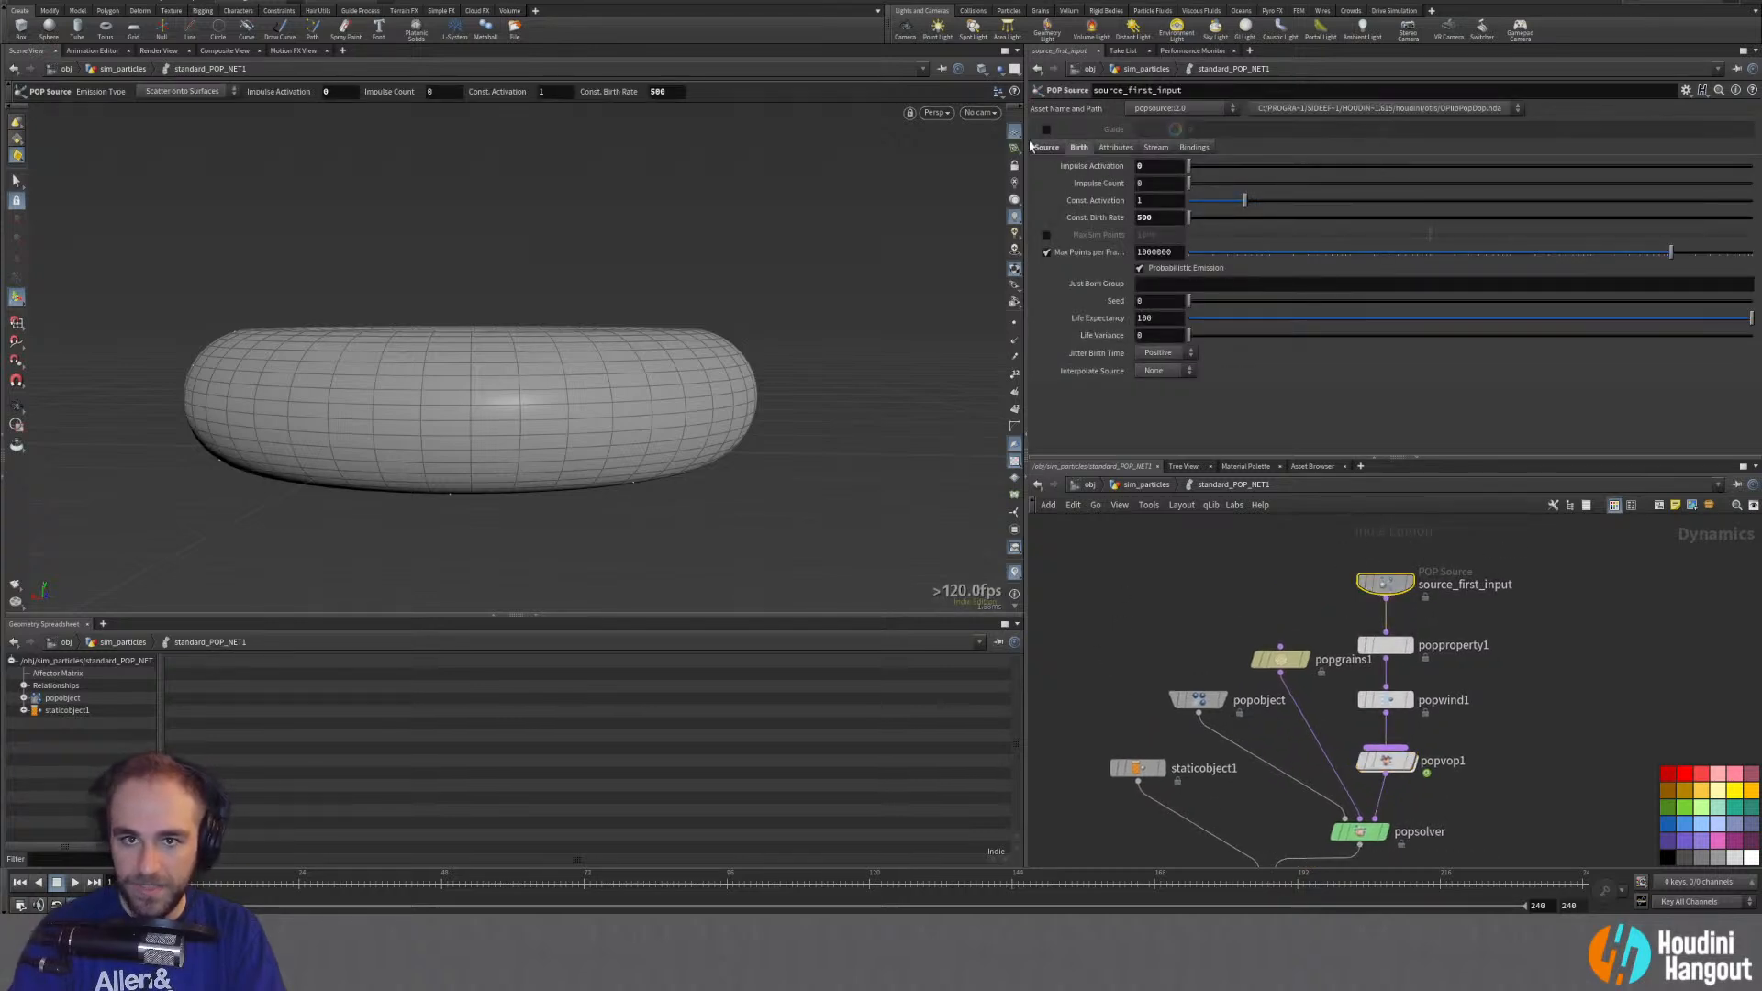
pyautogui.click(1041, 148)
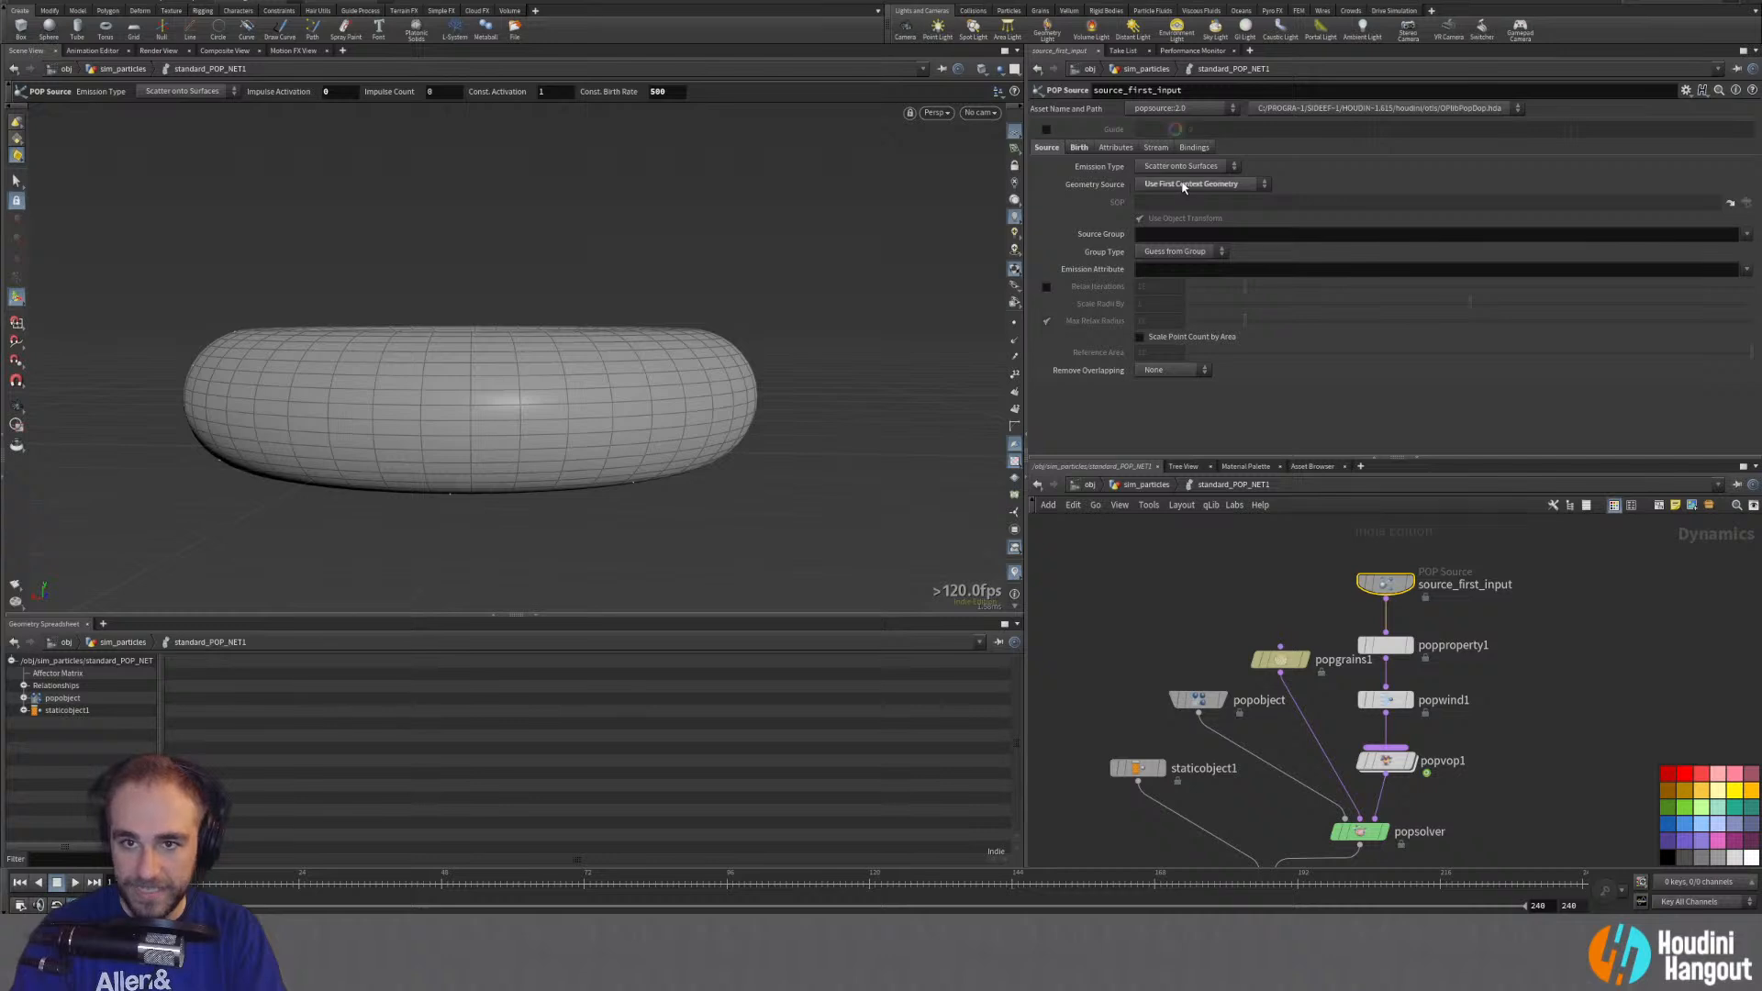
# Step: Examine the input connections of standard_POP_NET1 at the geometry level and return inside the network
pyautogui.doubleClick(1386, 760)
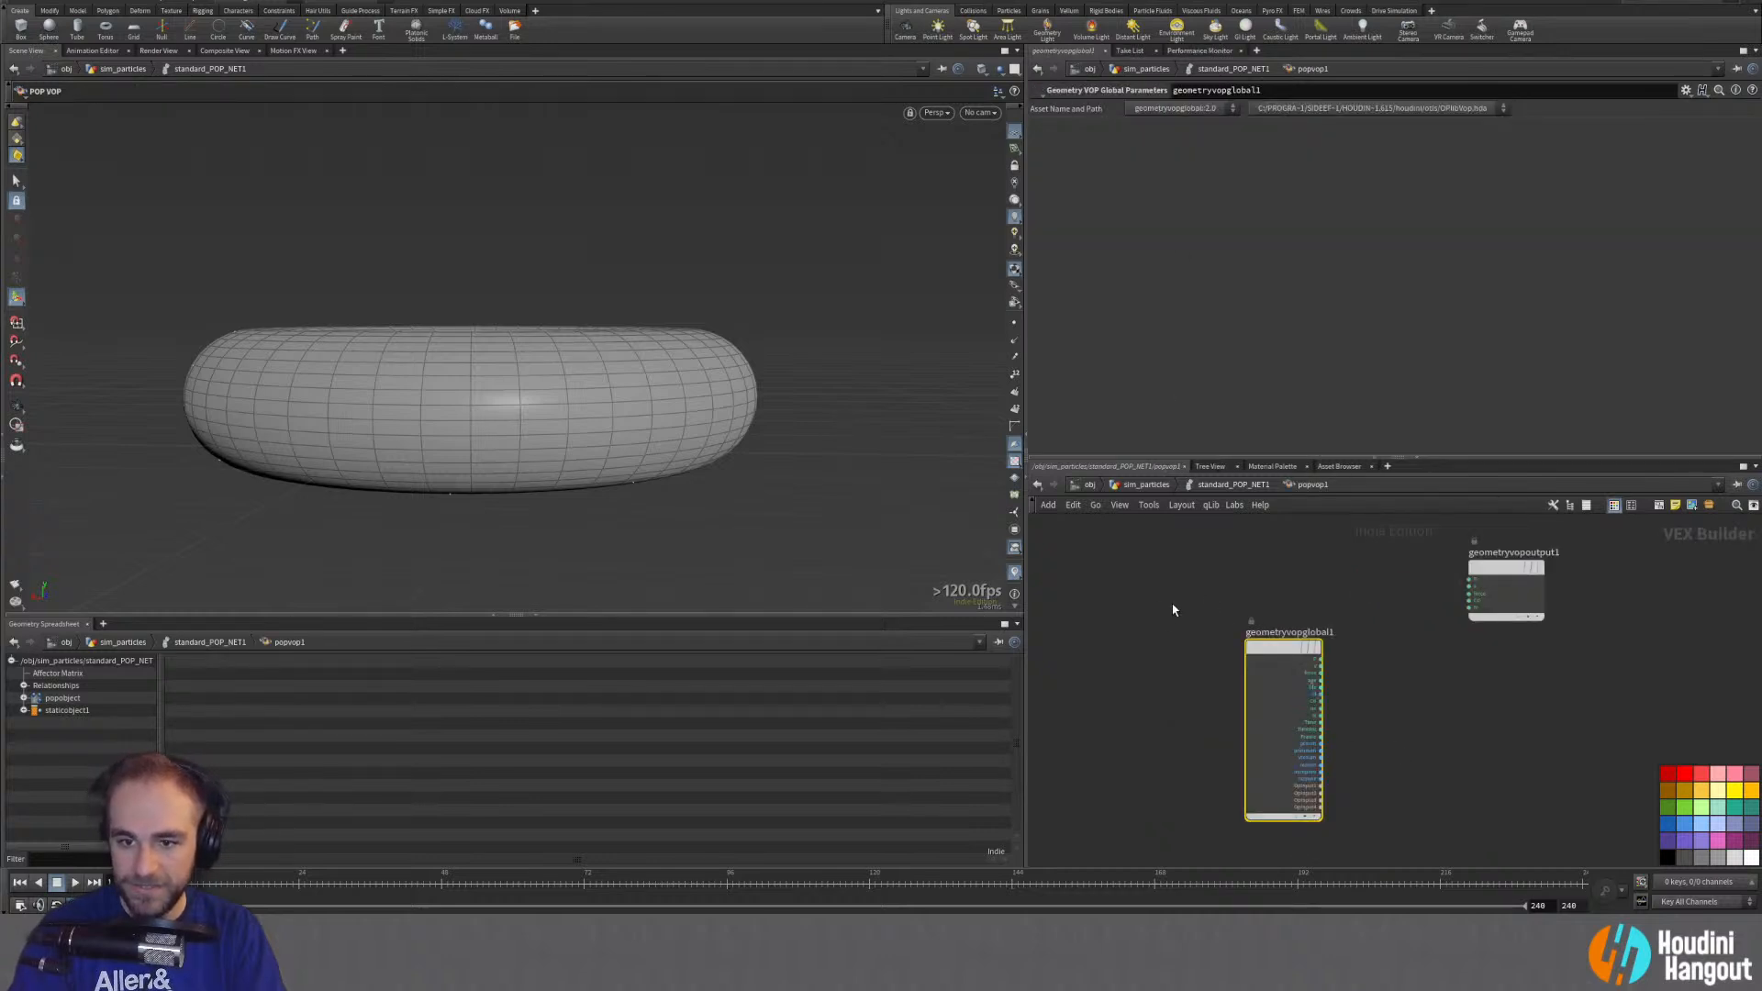
pyautogui.press('u')
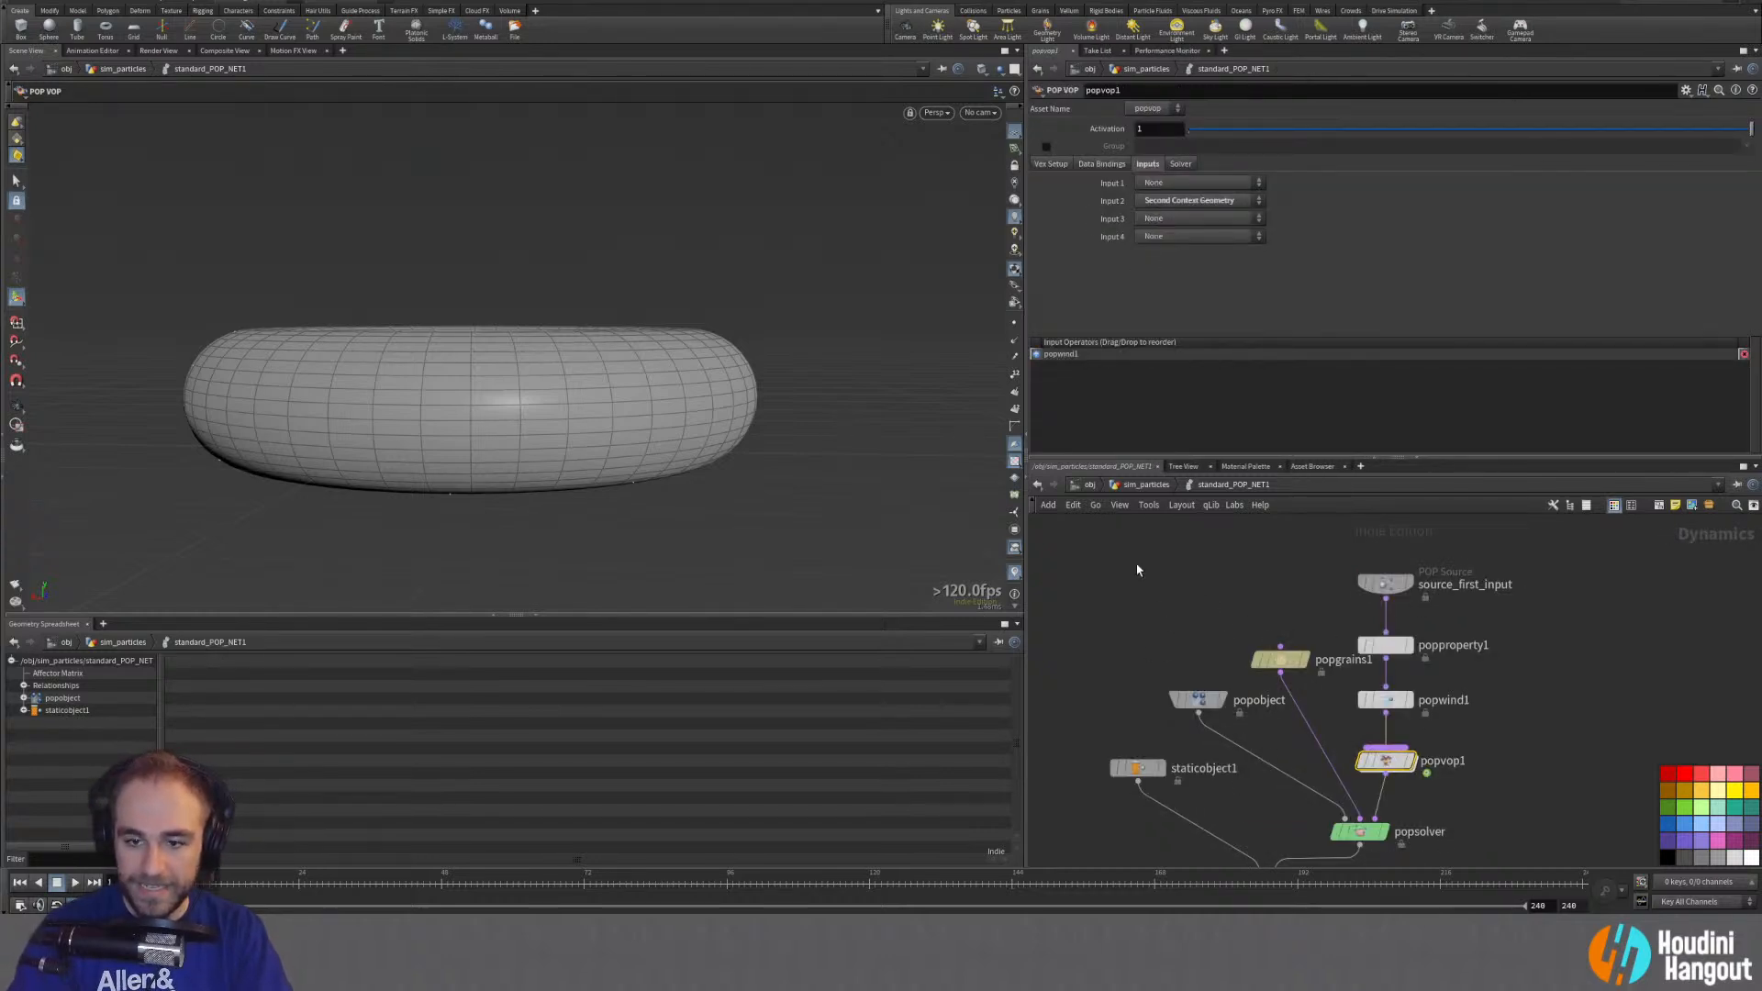
pyautogui.press('u')
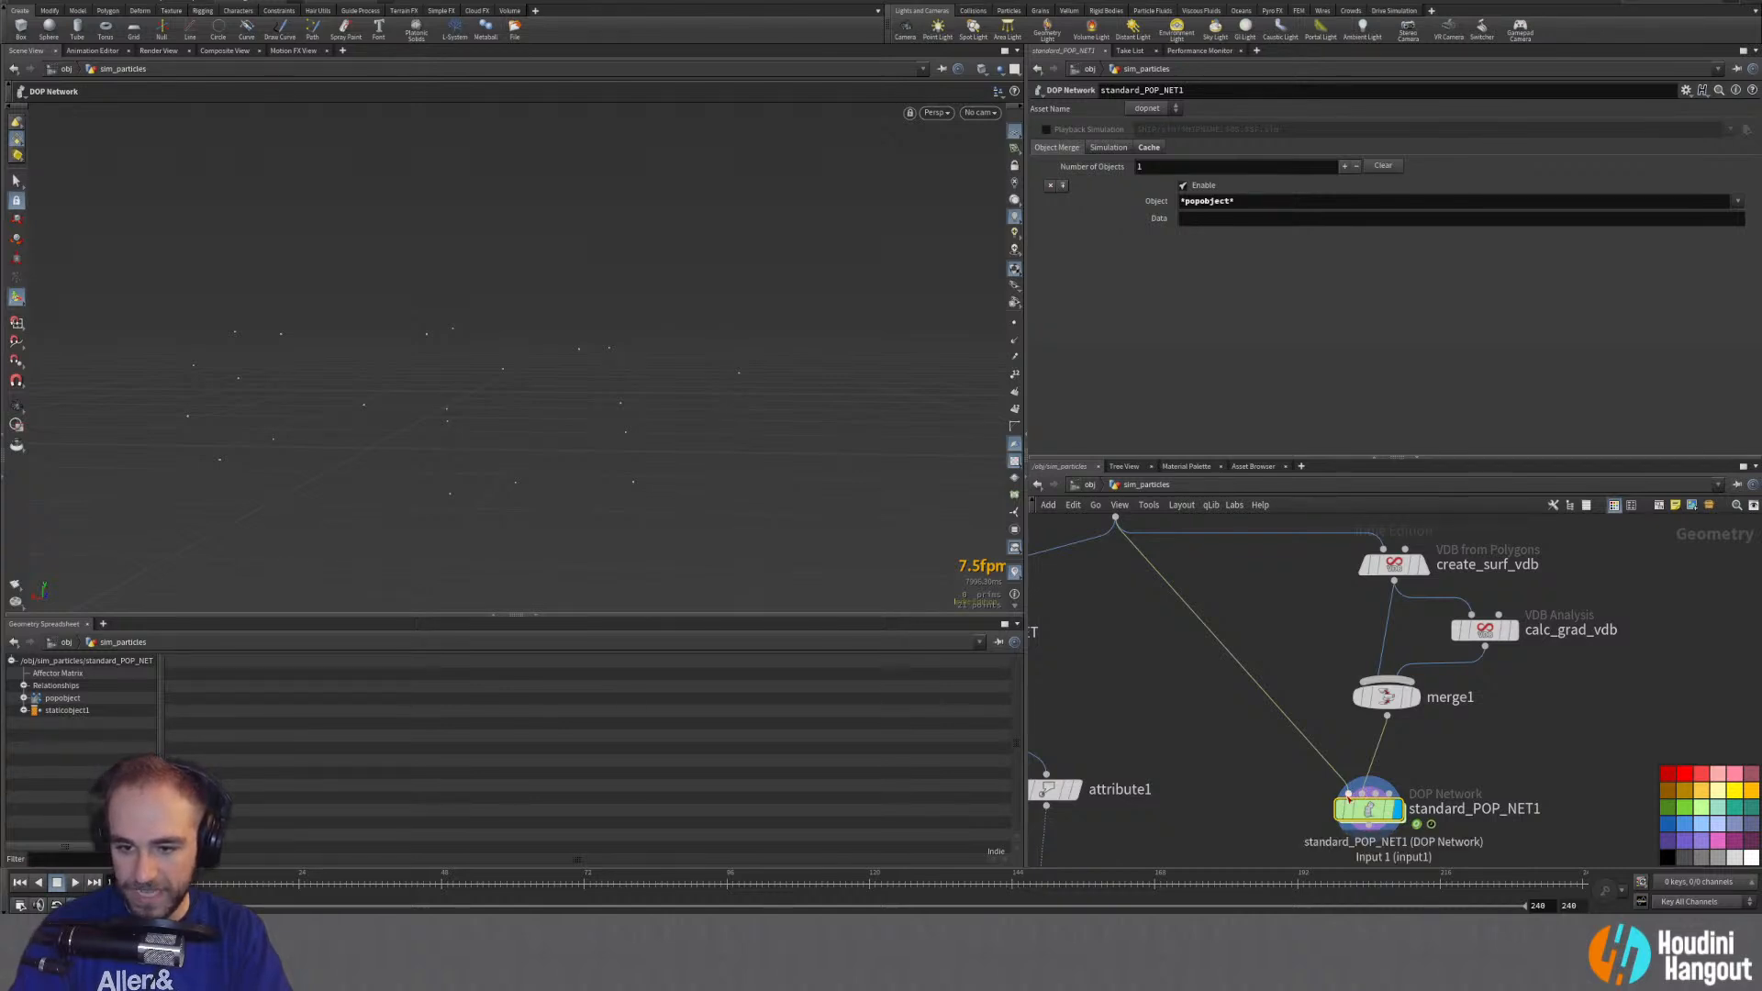
pyautogui.moveTo(1366, 791)
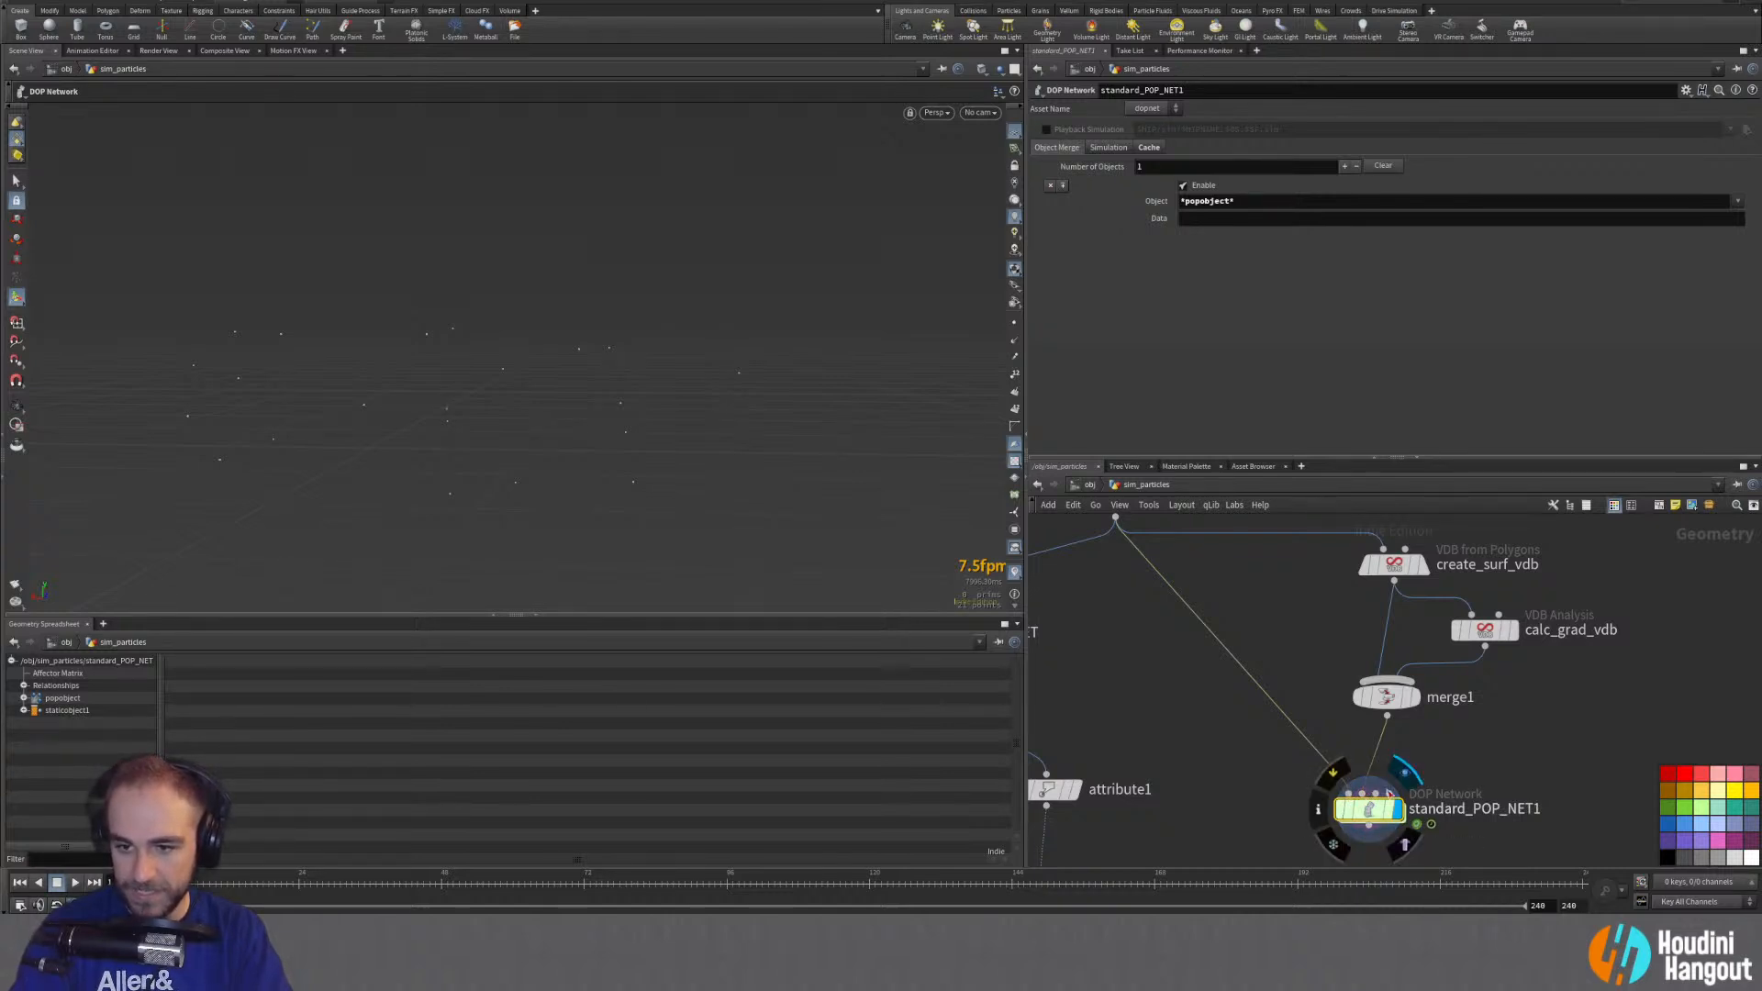
pyautogui.doubleClick(1367, 807)
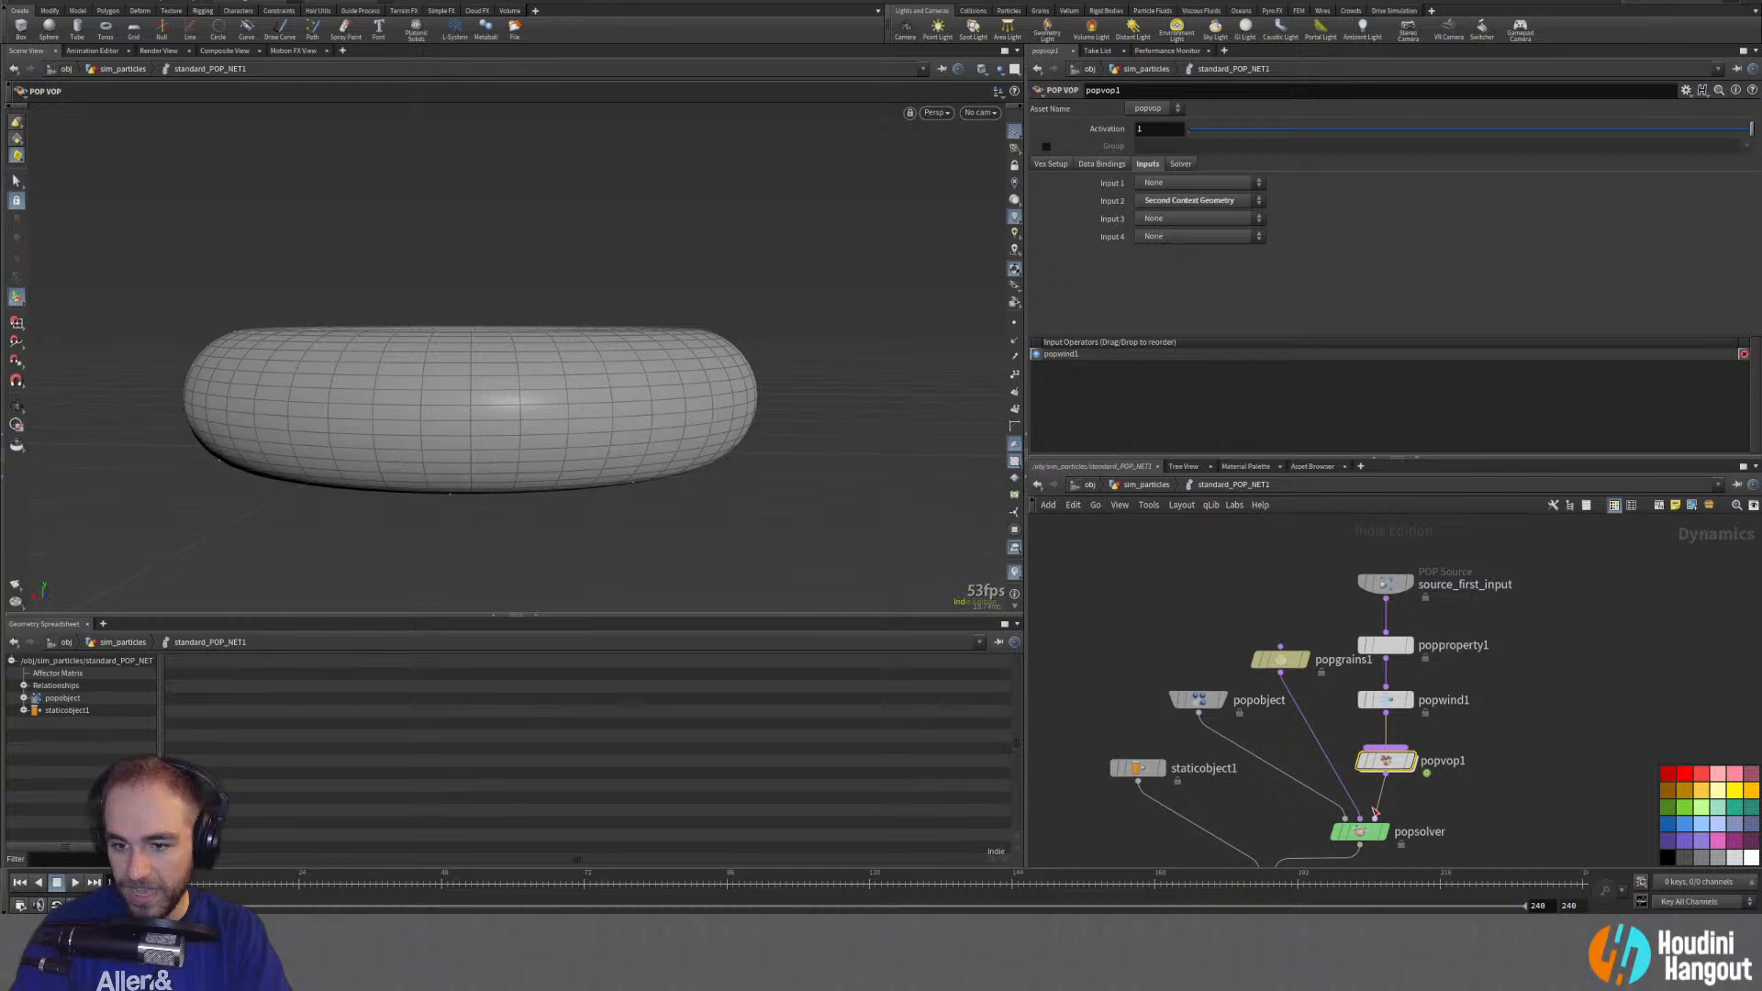
# Step: Open popvop1's VOP network and move geometryvopglobal1 farther from the output node to make room
pyautogui.doubleClick(1386, 762)
pyautogui.moveTo(1301, 705); pyautogui.dragTo(1172, 620)
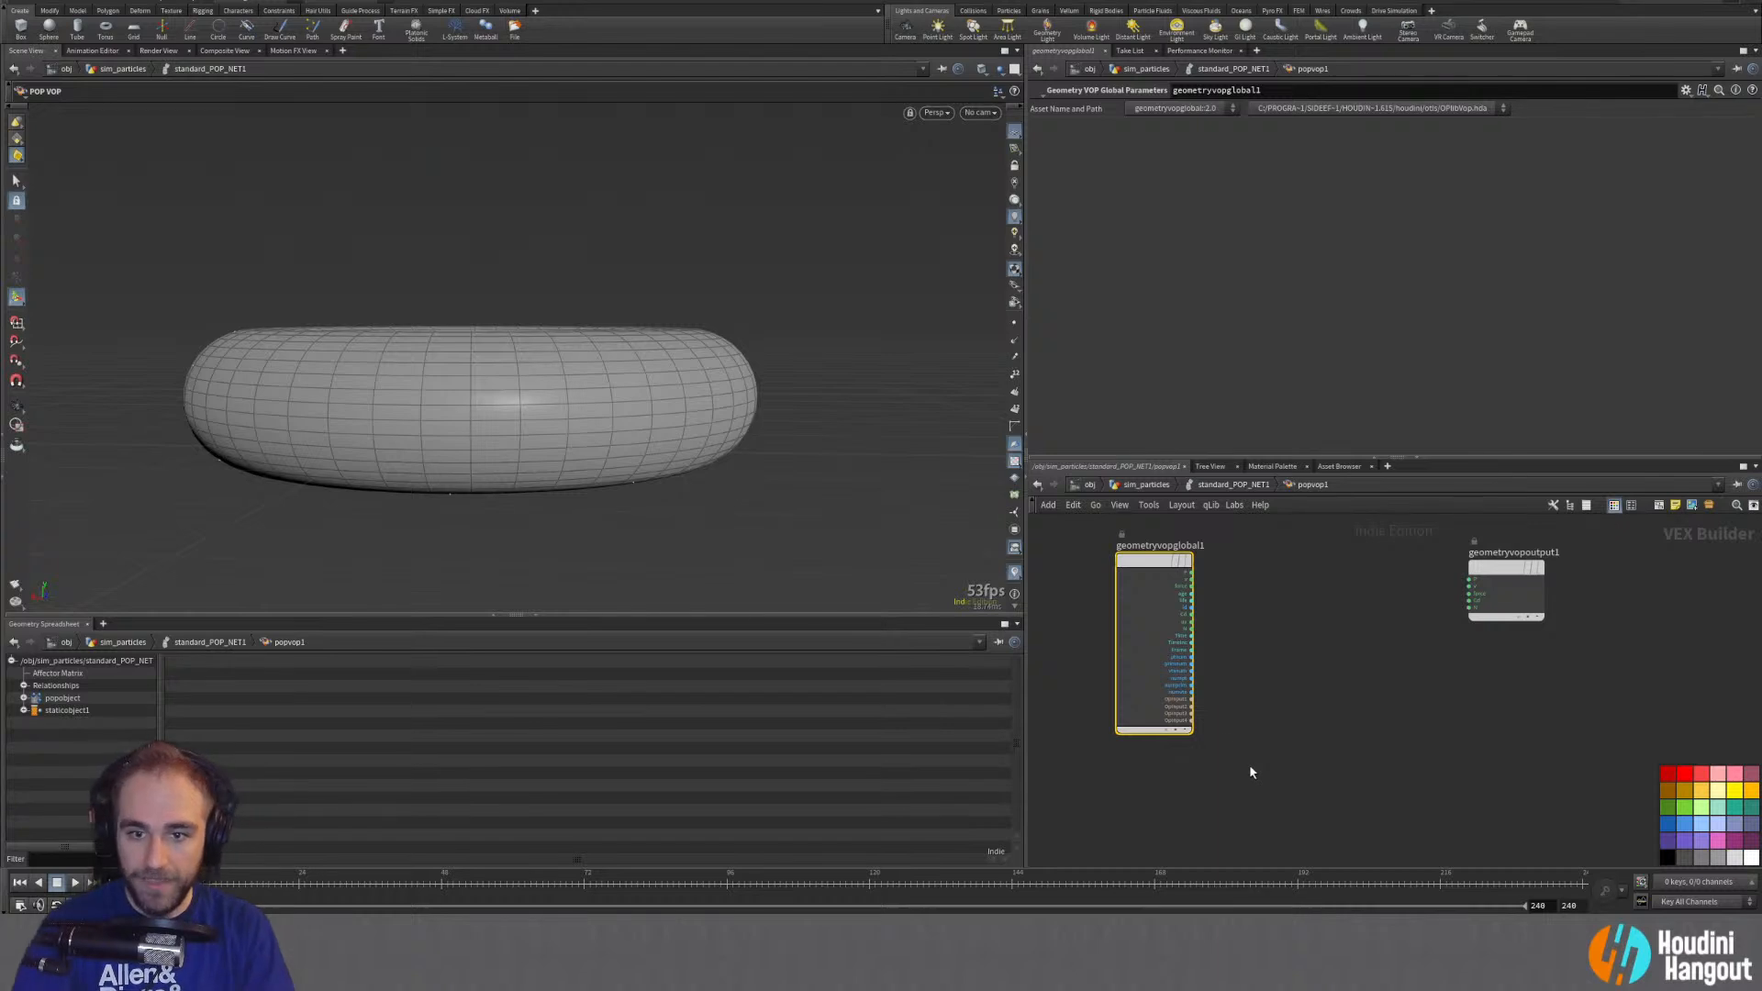
pyautogui.moveTo(1156, 566); pyautogui.dragTo(1146, 573)
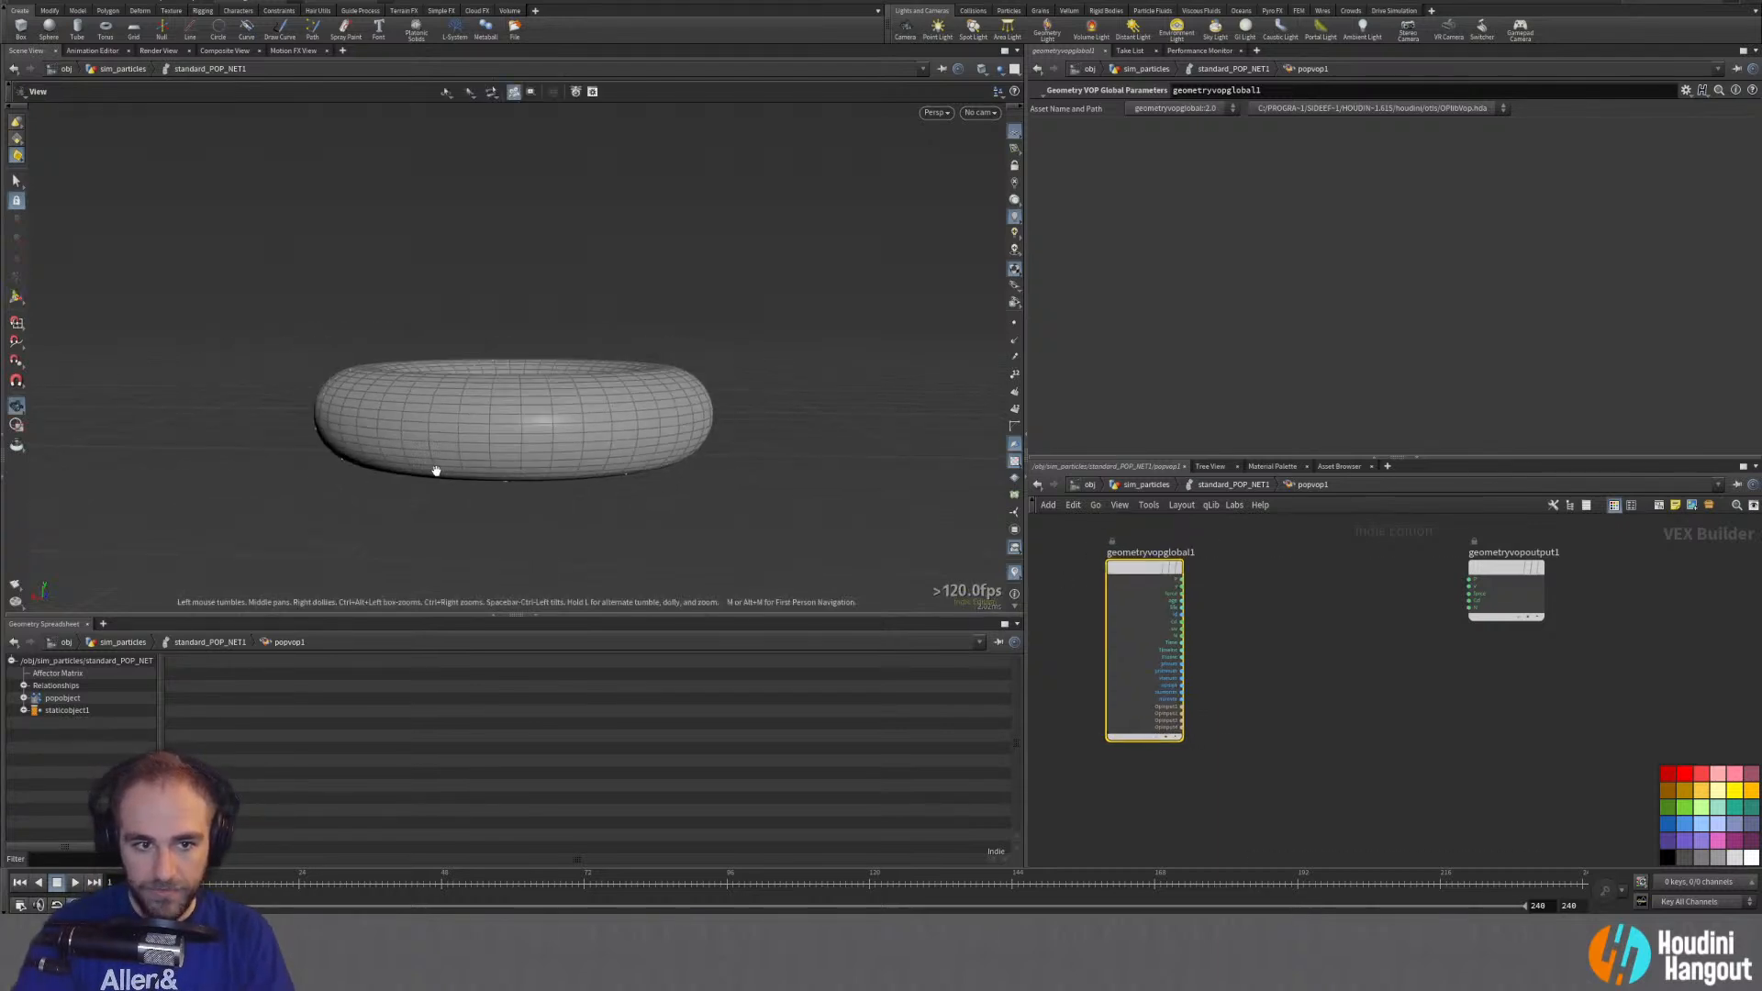
# Step: Place an Add node between the global and output nodes and route the particle position P through it to the output's P
pyautogui.click(1309, 646)
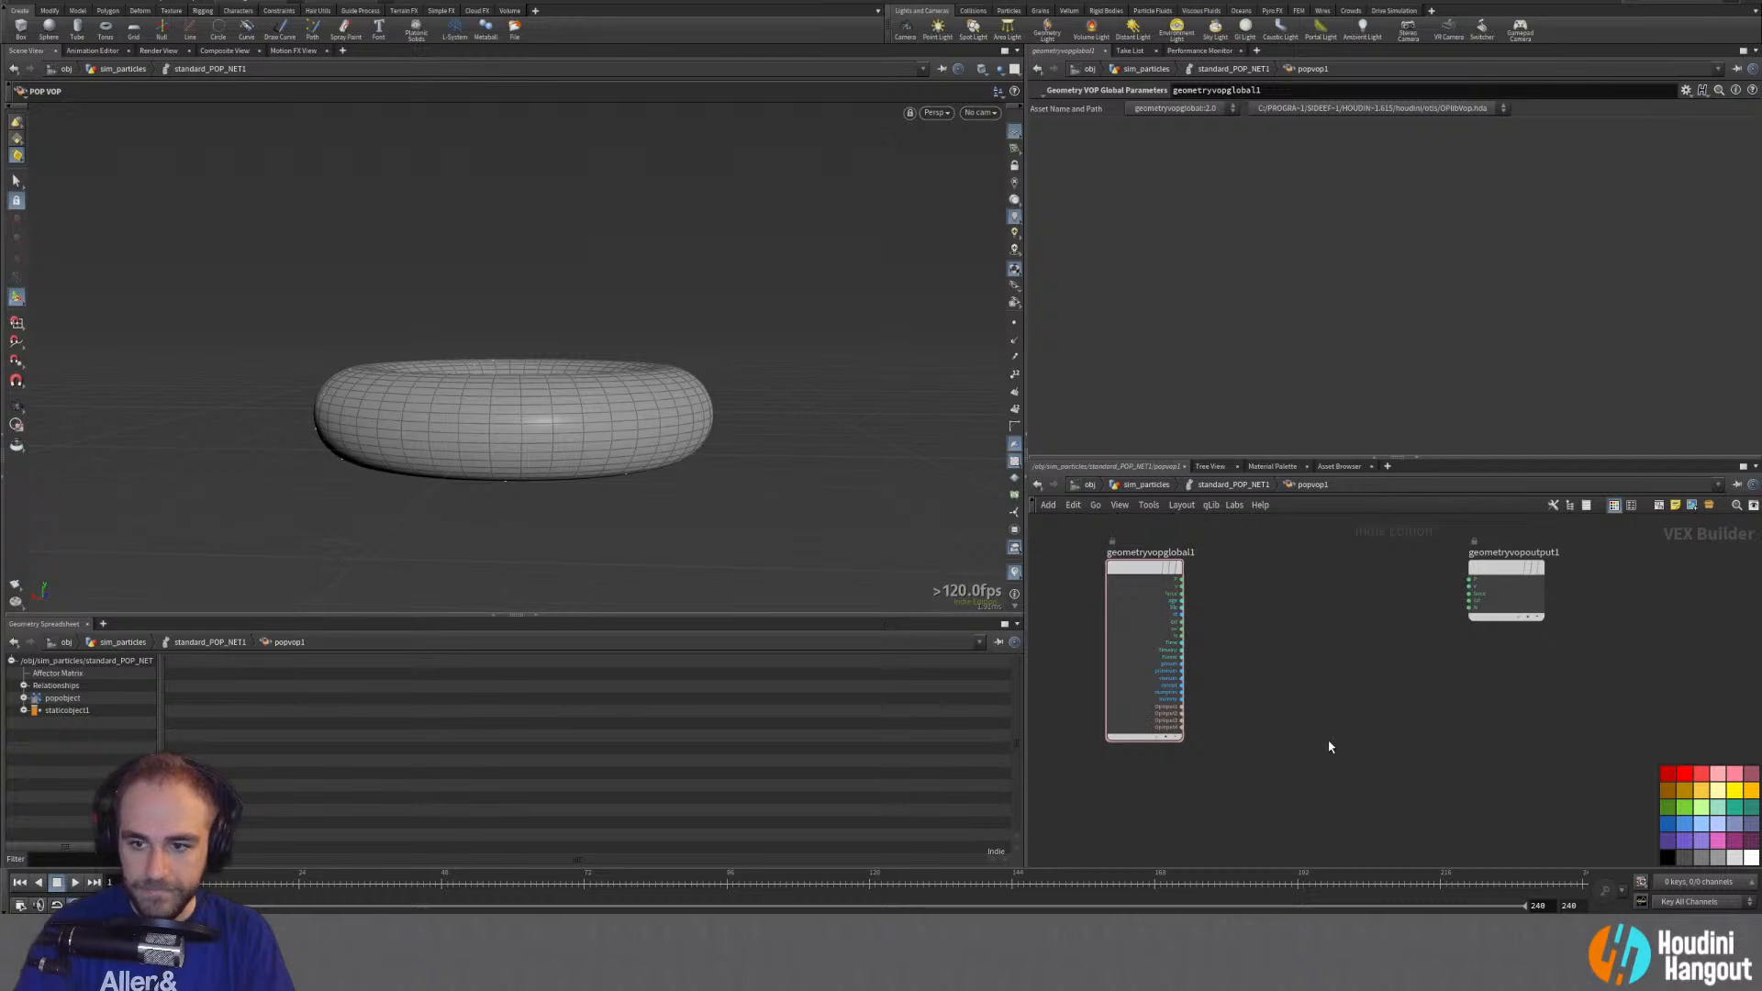
pyautogui.press('Tab')
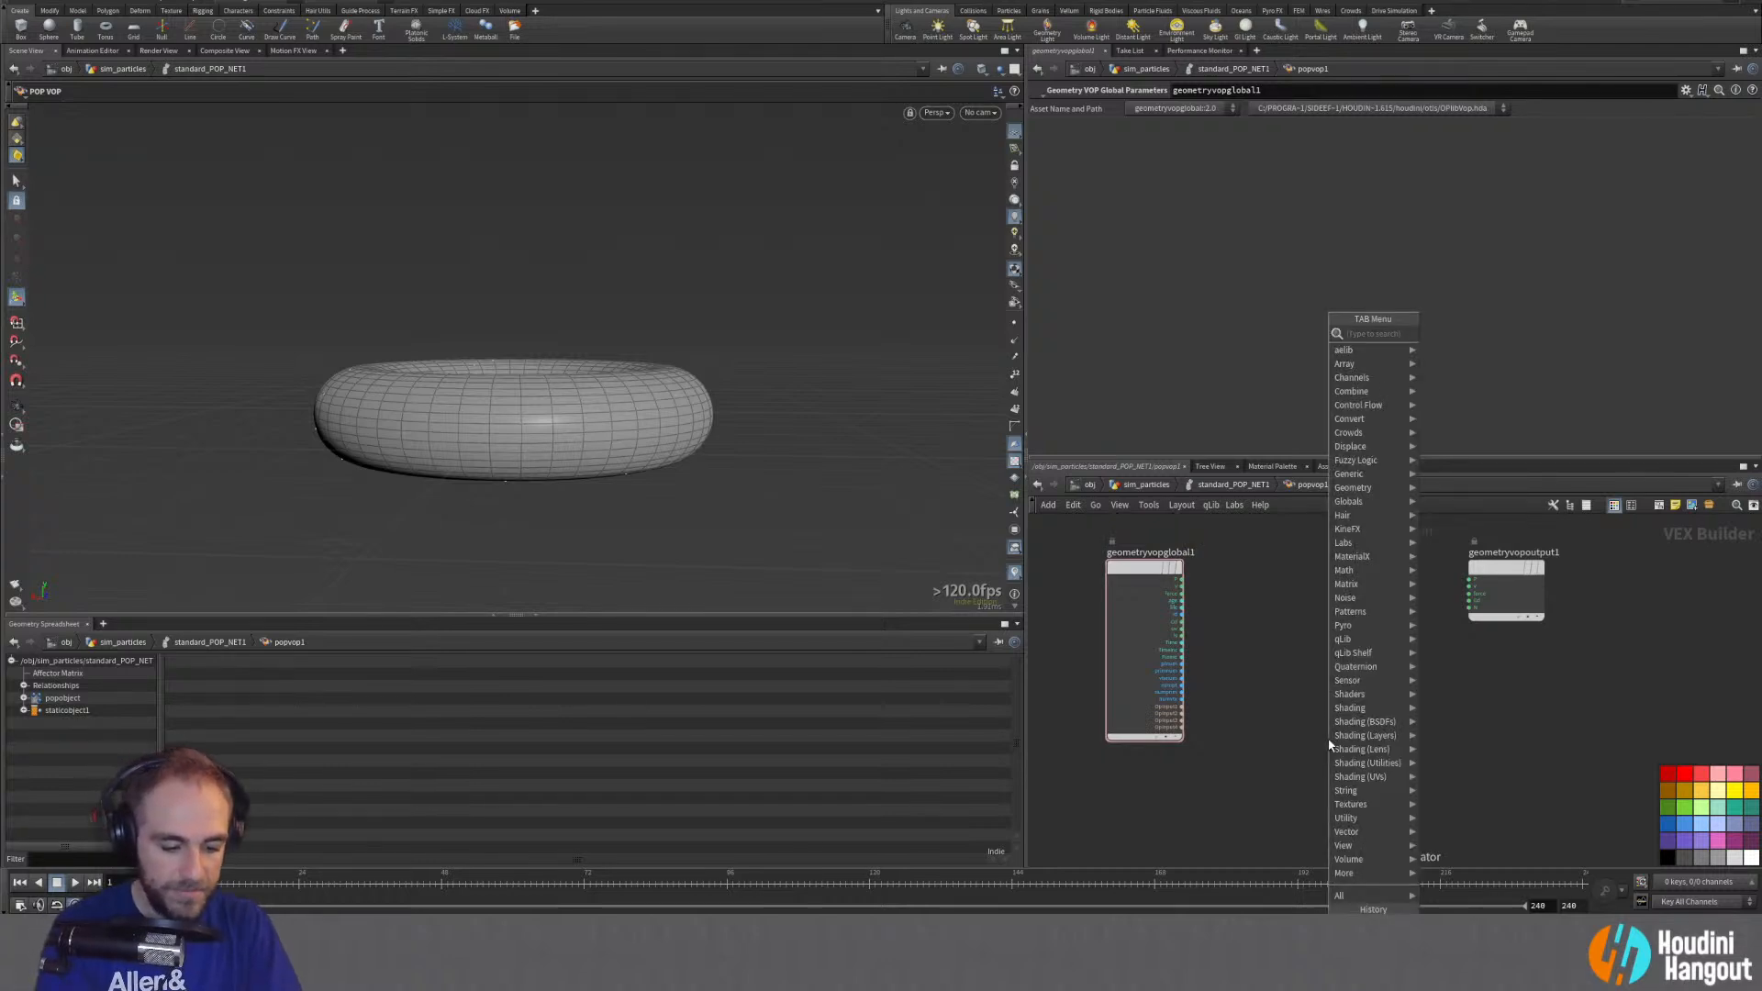
pyautogui.write('add')
pyautogui.press('Return')
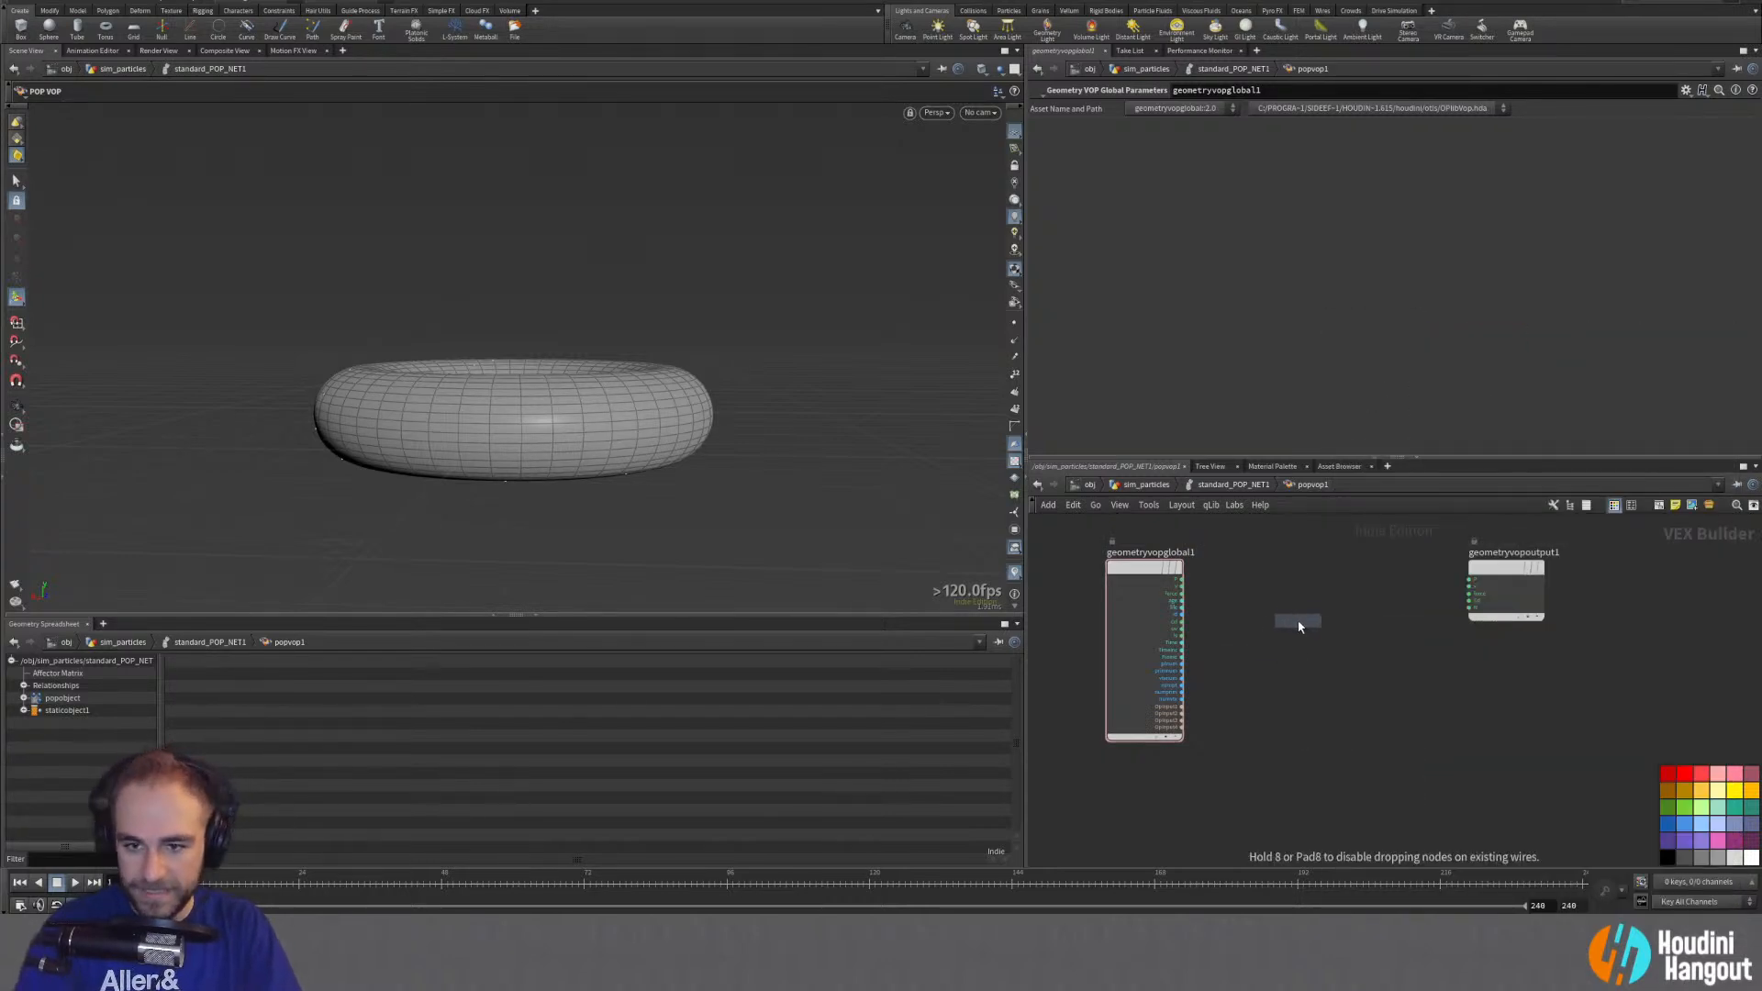
pyautogui.click(1298, 626)
pyautogui.click(1182, 579)
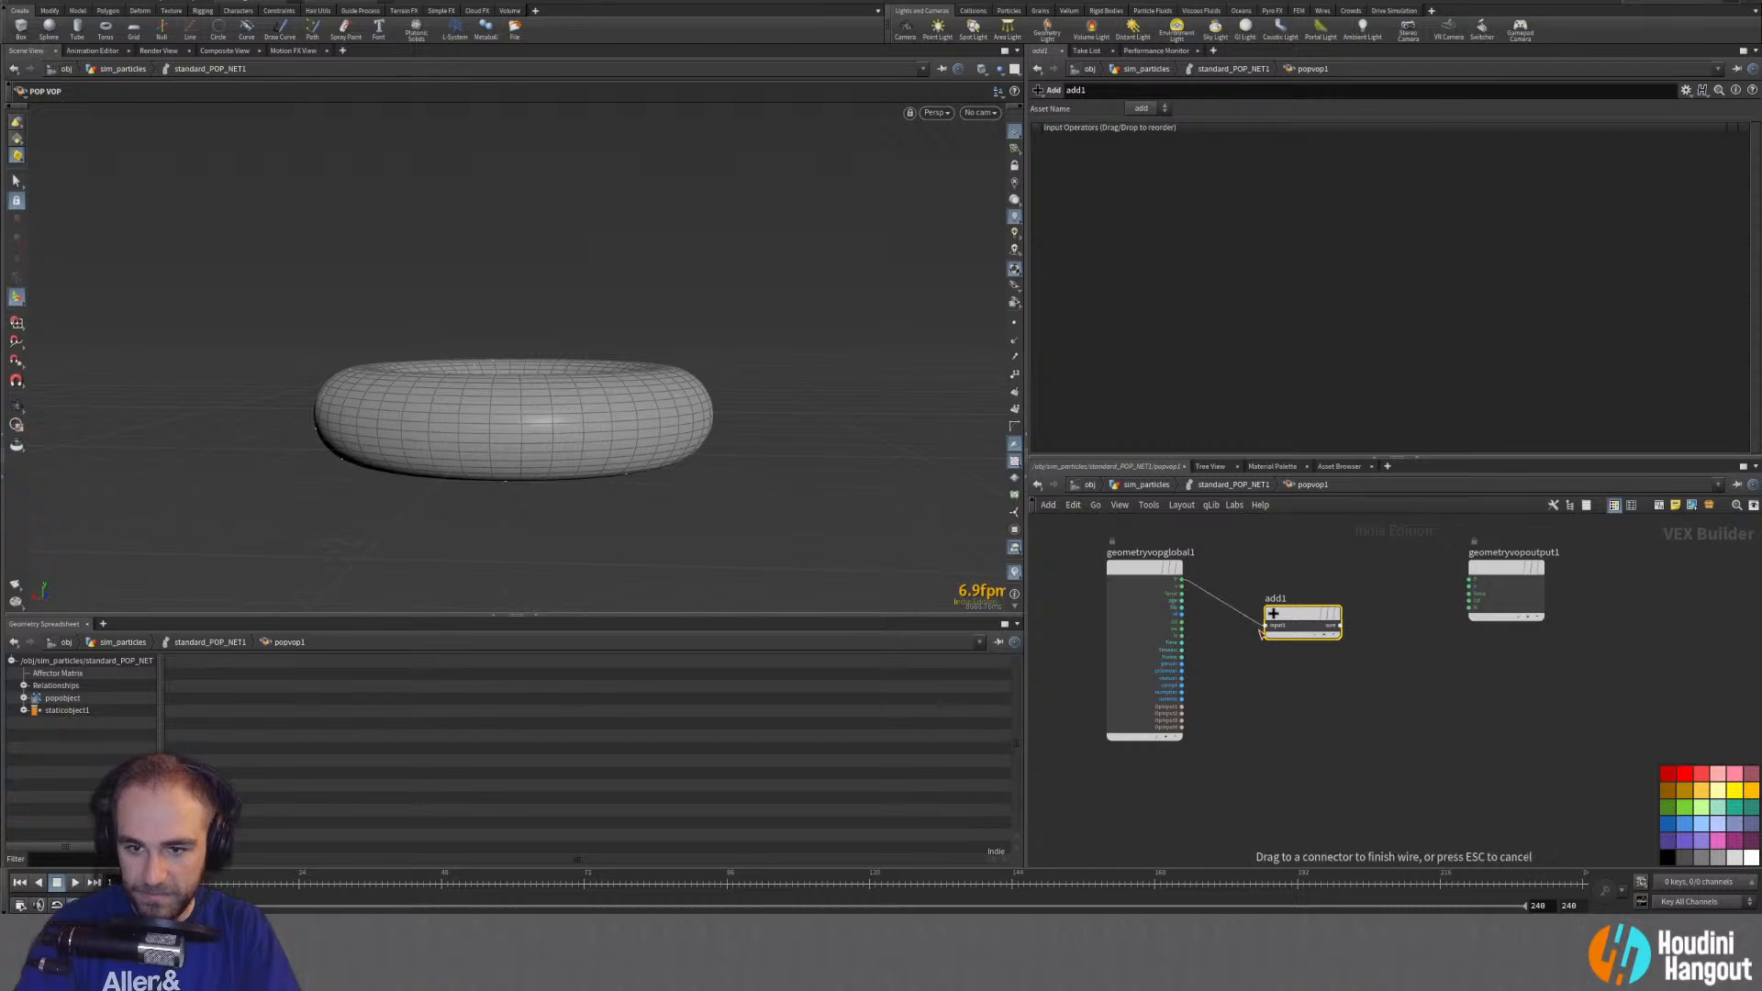
pyautogui.click(1265, 626)
pyautogui.click(1339, 626)
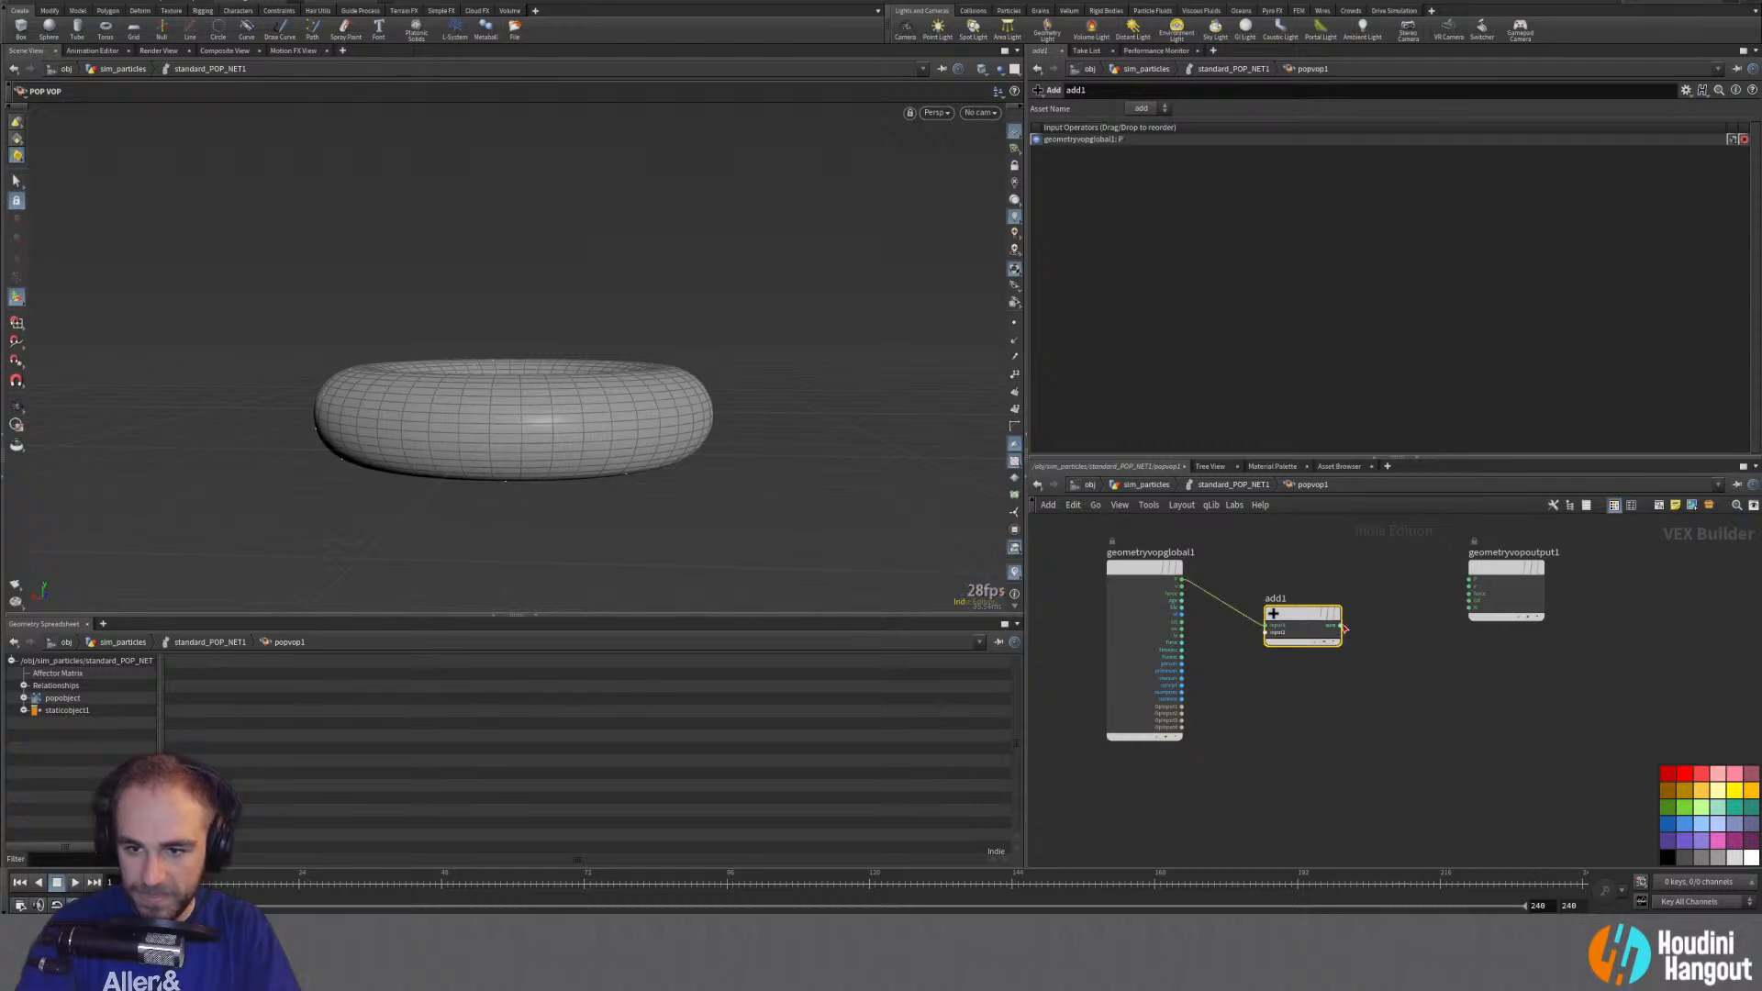
pyautogui.click(1469, 580)
pyautogui.moveTo(1308, 626); pyautogui.dragTo(1335, 601)
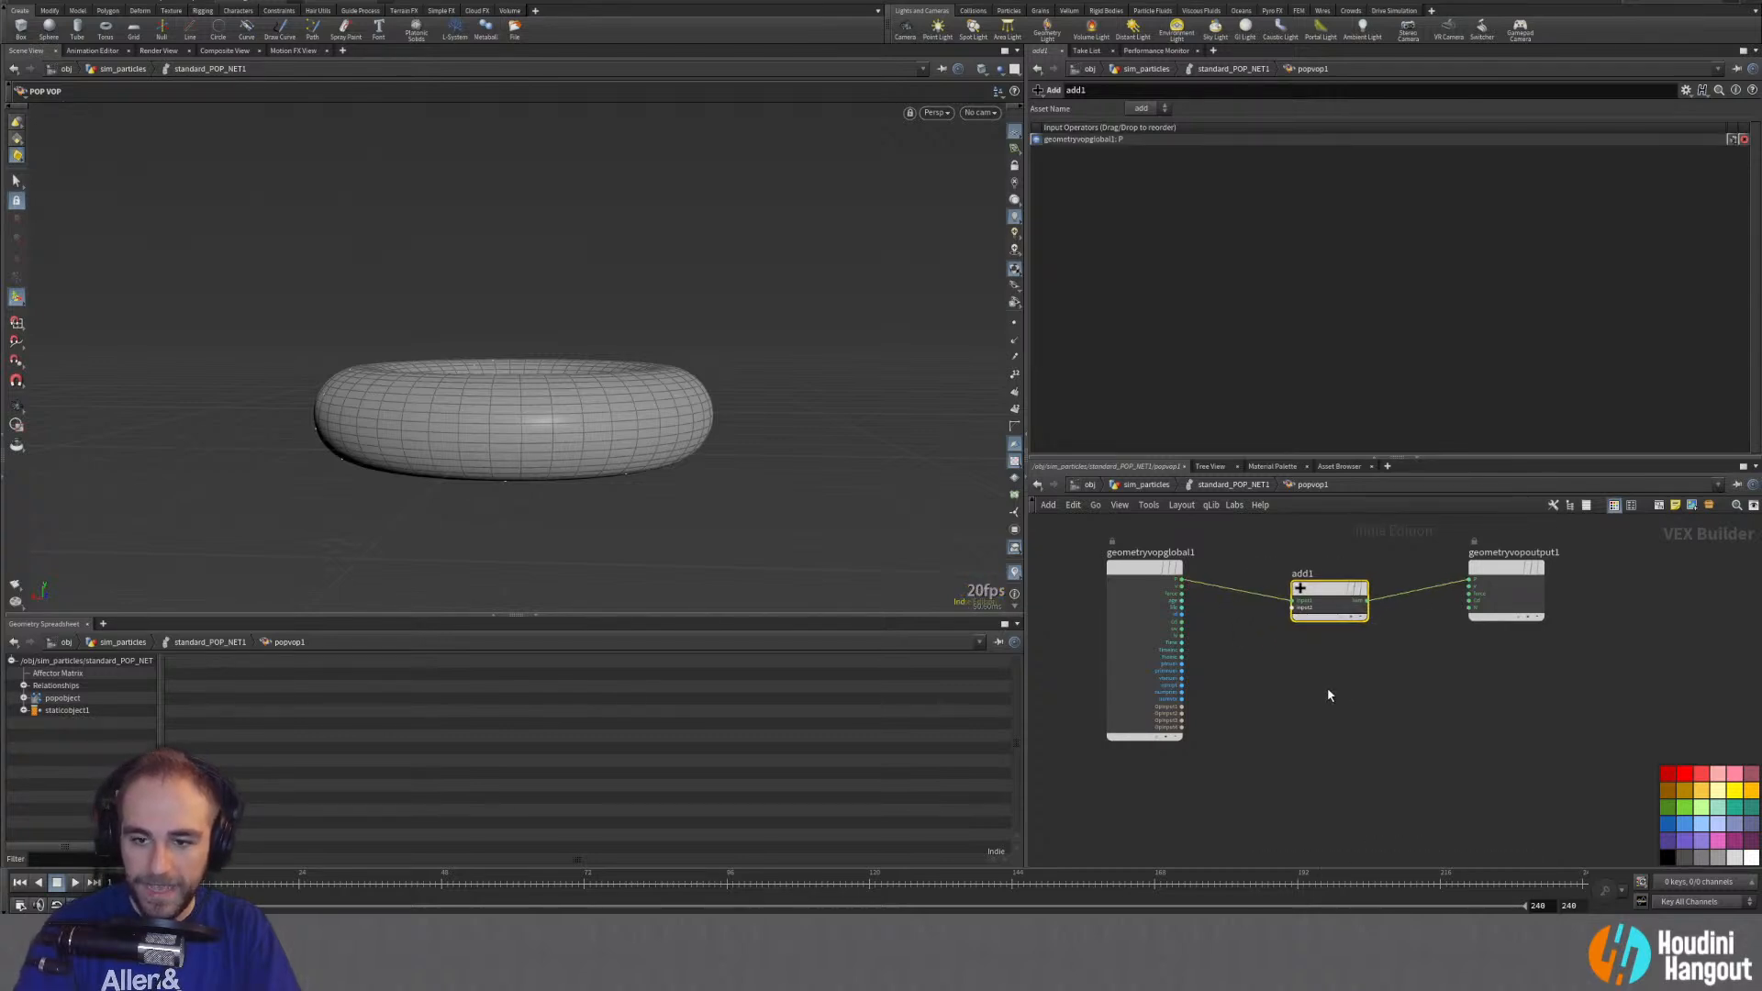
# Step: Create a constant for the Add node's second input and set its type to Vector (vector)
pyautogui.rightClick(1294, 607)
pyautogui.click(1247, 639)
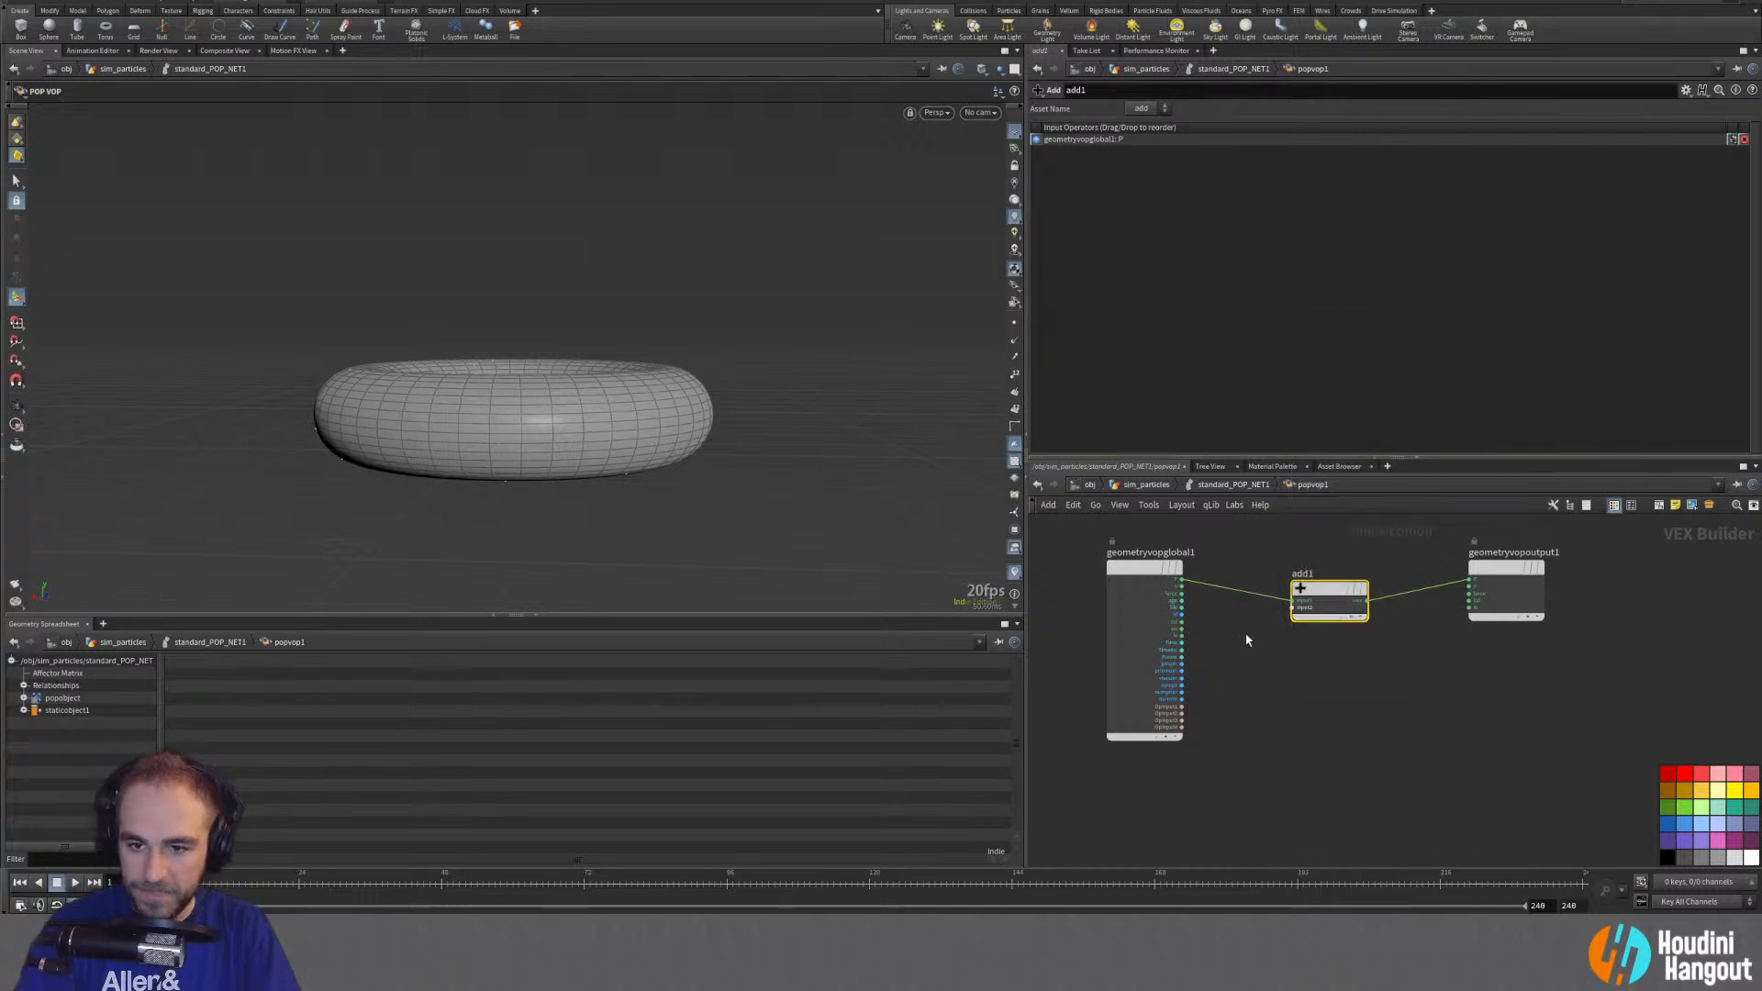
pyautogui.rightClick(1295, 607)
pyautogui.click(1326, 641)
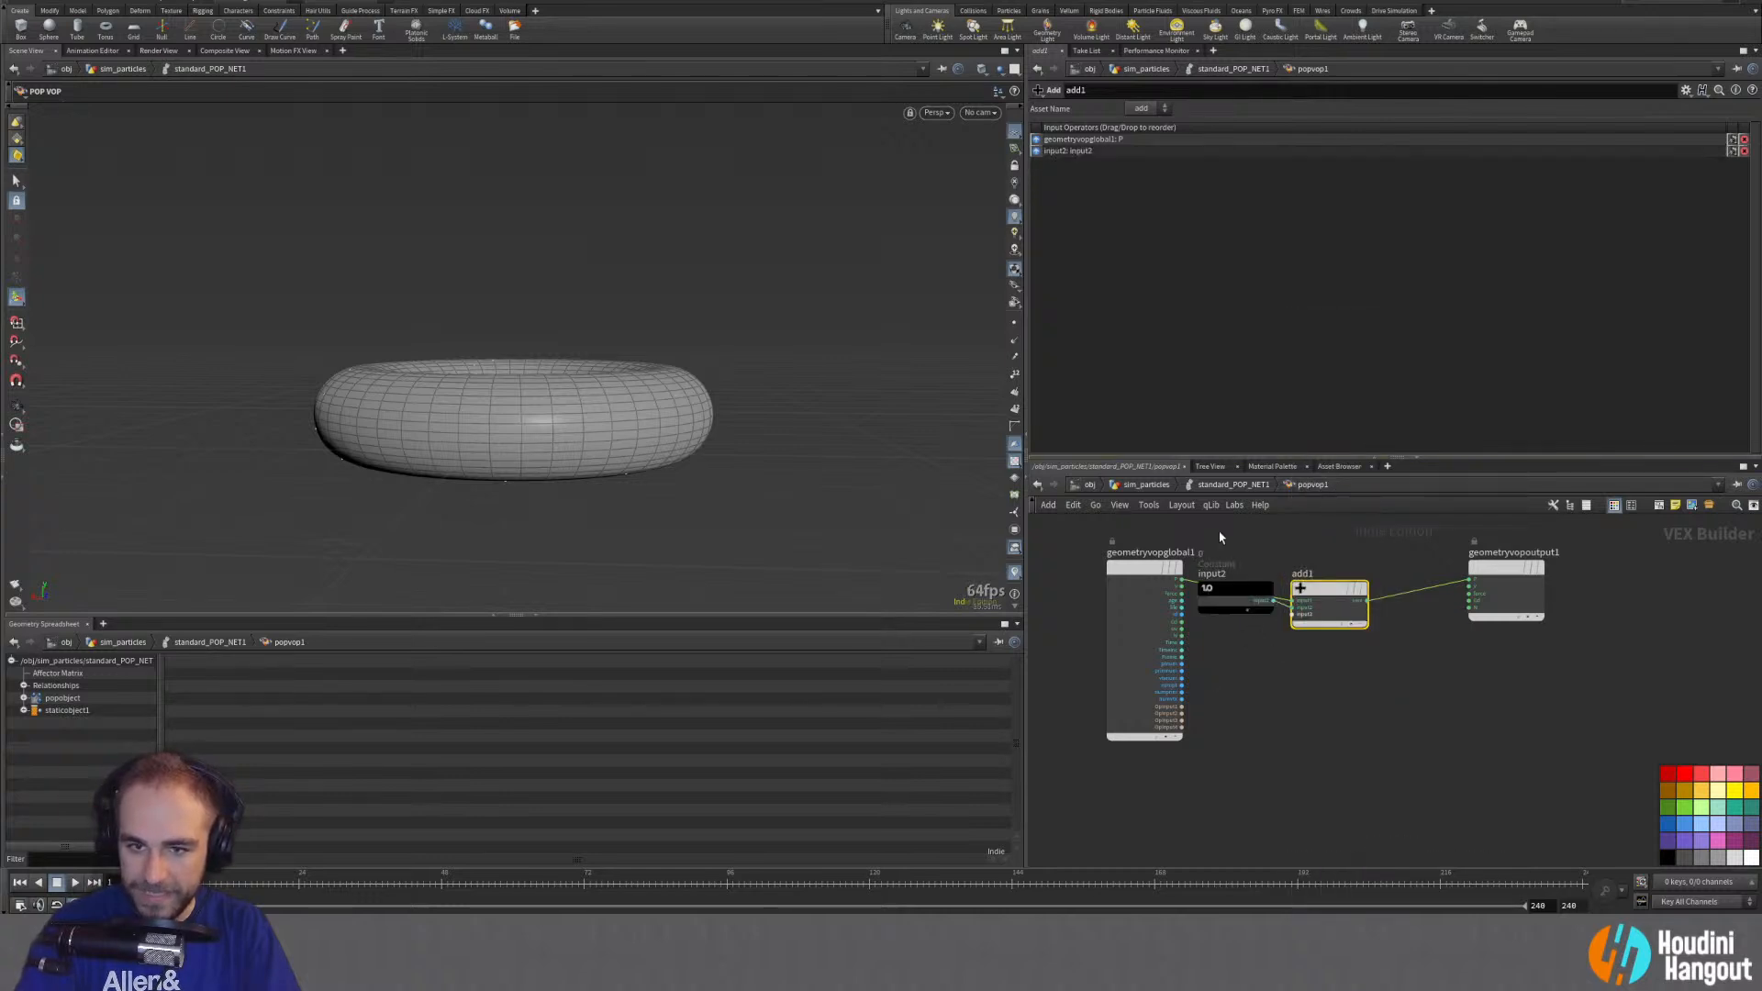
pyautogui.click(1227, 686)
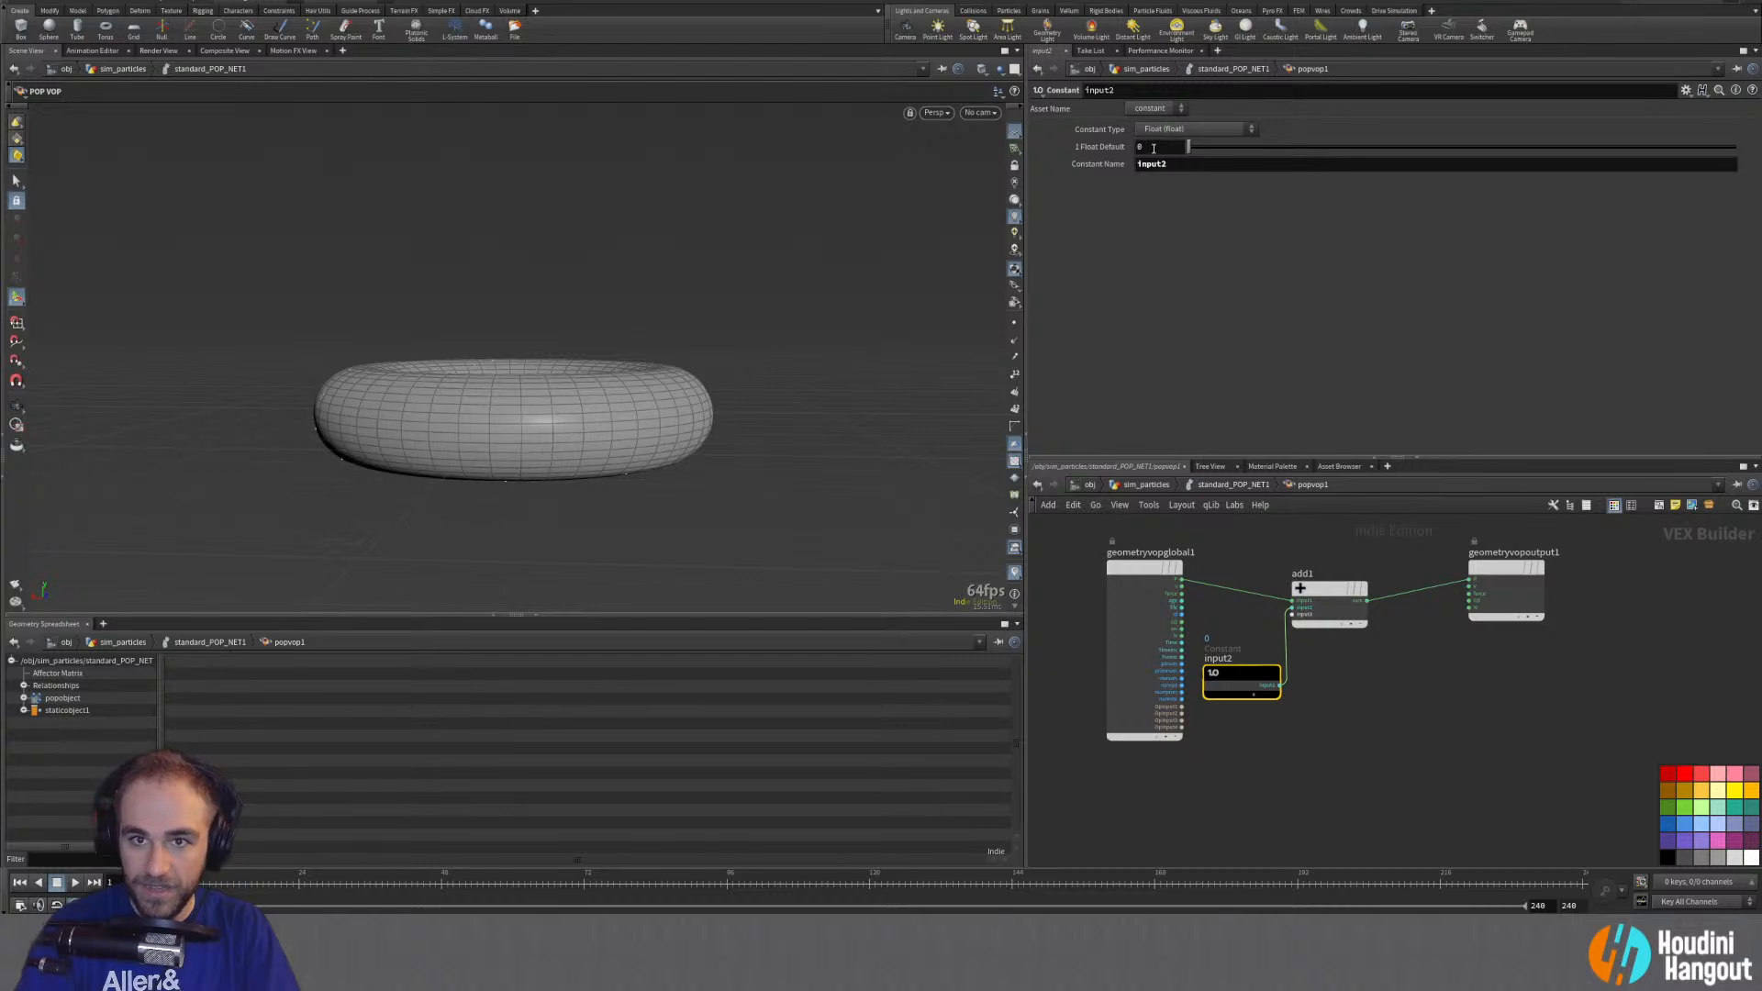
pyautogui.click(1156, 130)
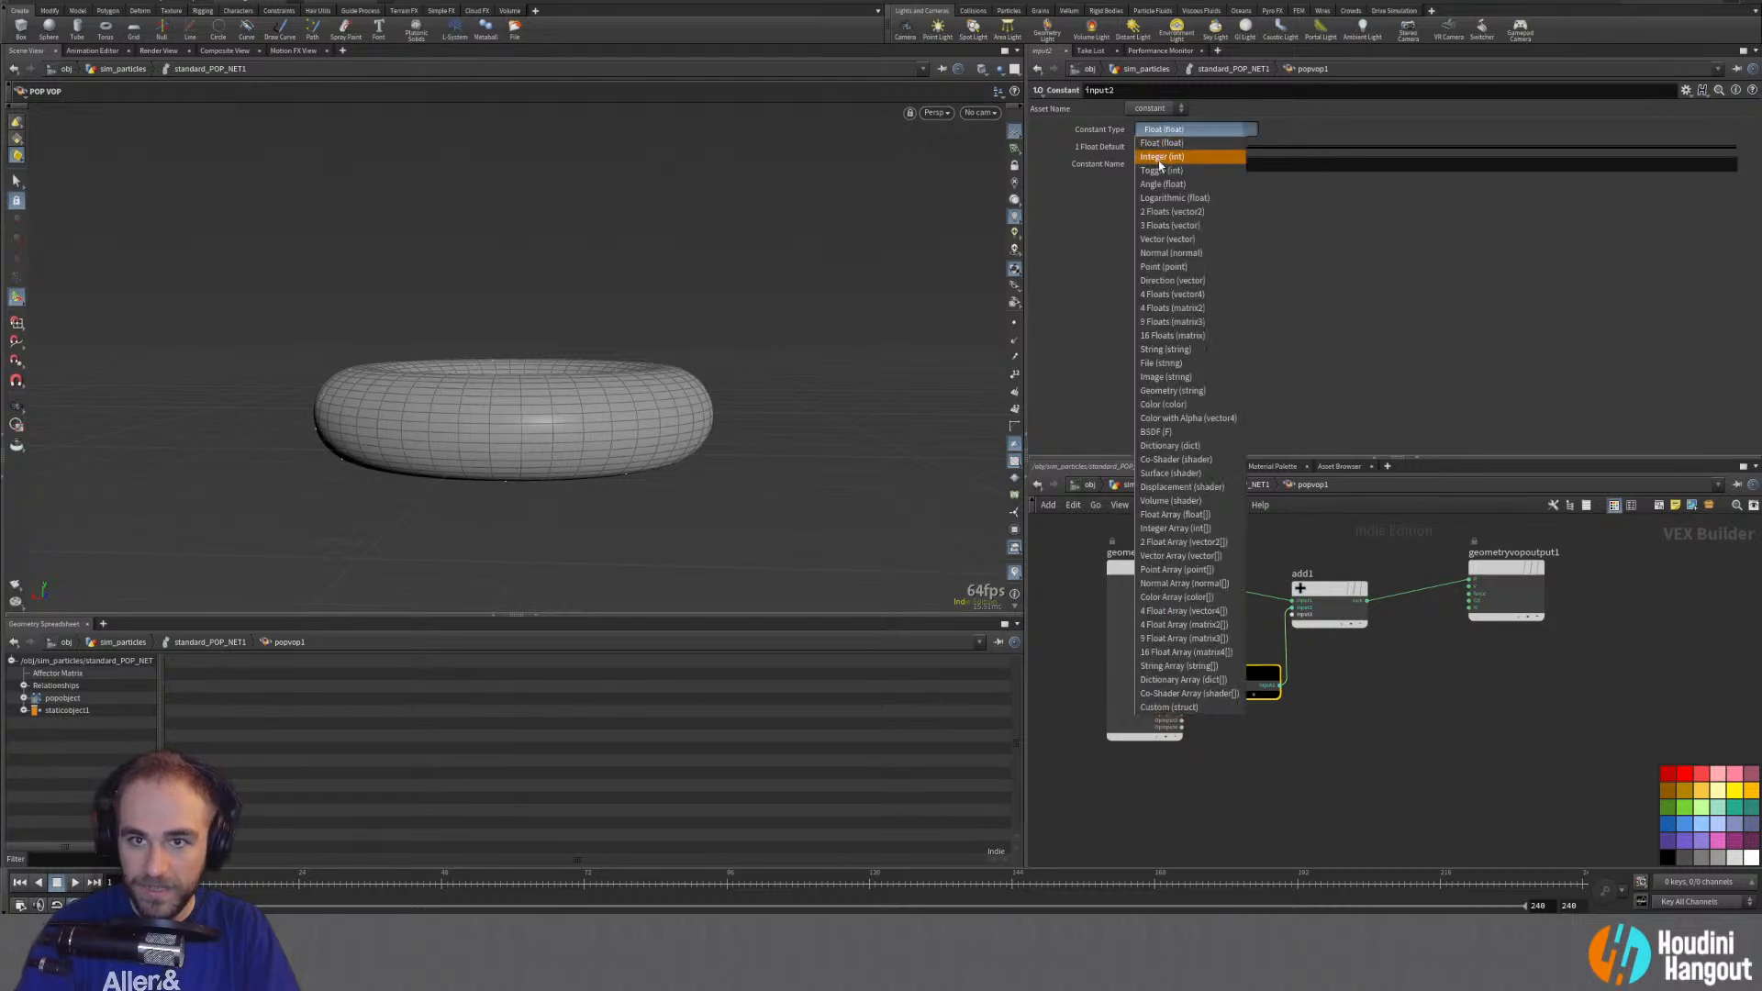
pyautogui.click(1167, 240)
# Step: Try a Y value of 0.5 on the vector constant and reduce it to 0.1
pyautogui.click(1365, 149)
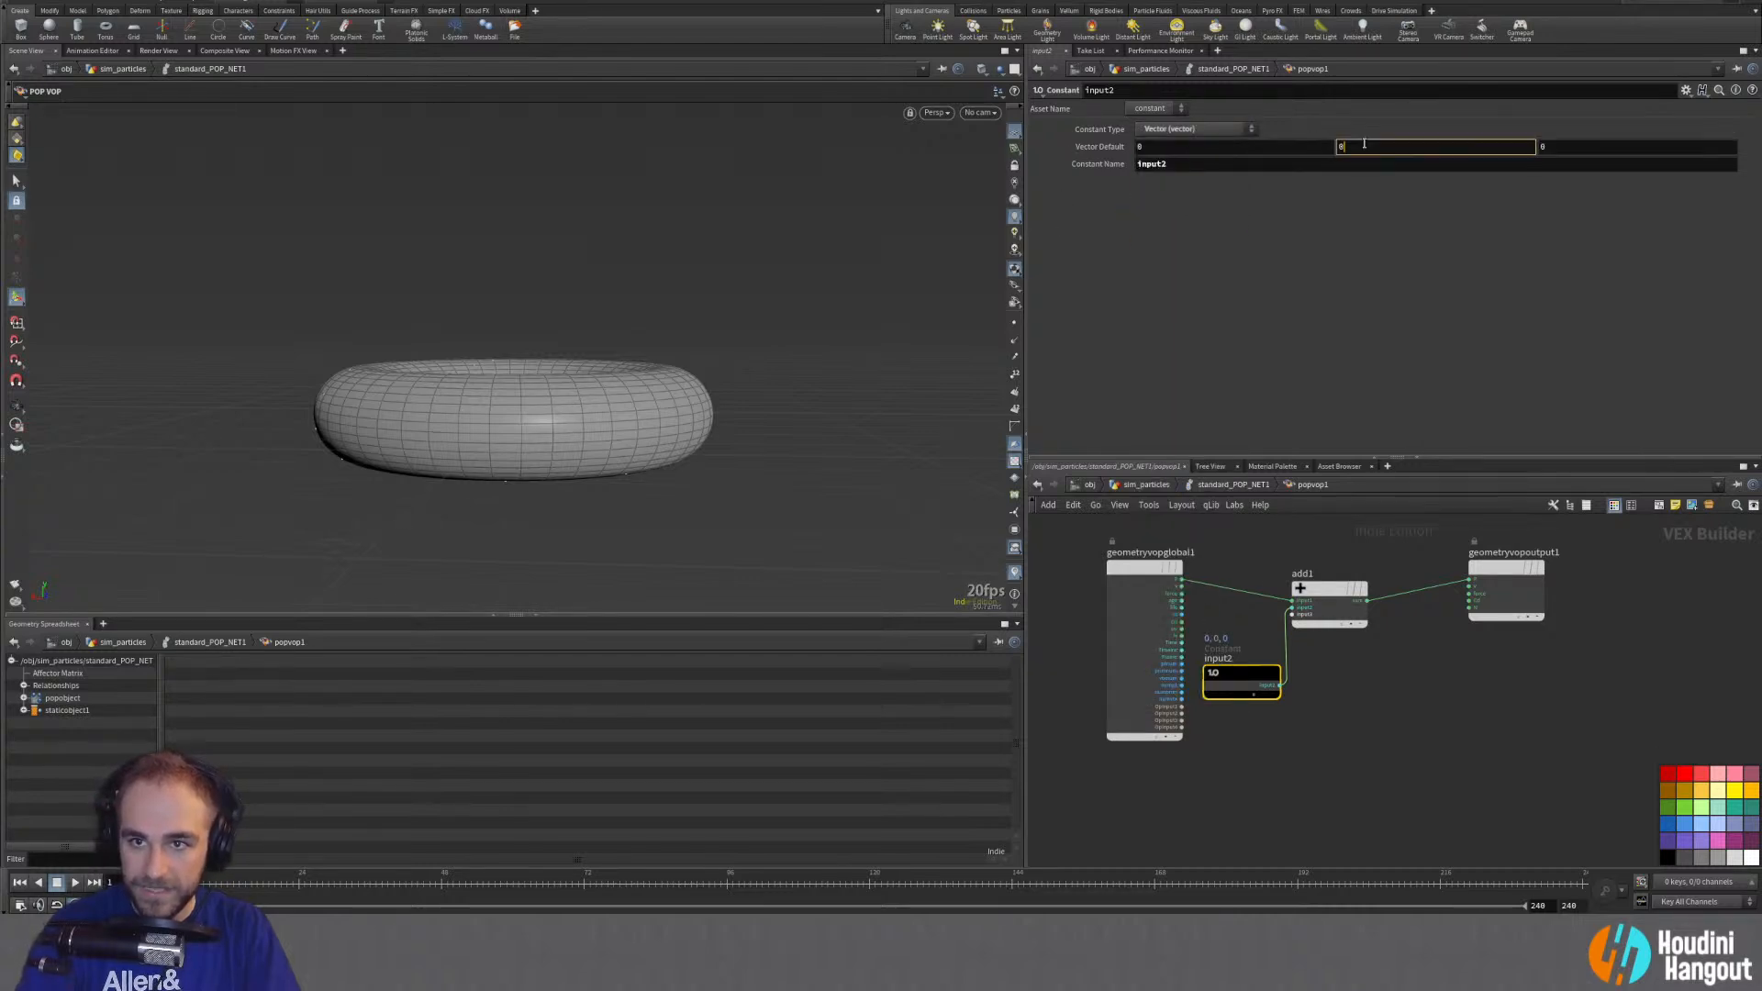
pyautogui.write('0.5')
pyautogui.press('Return')
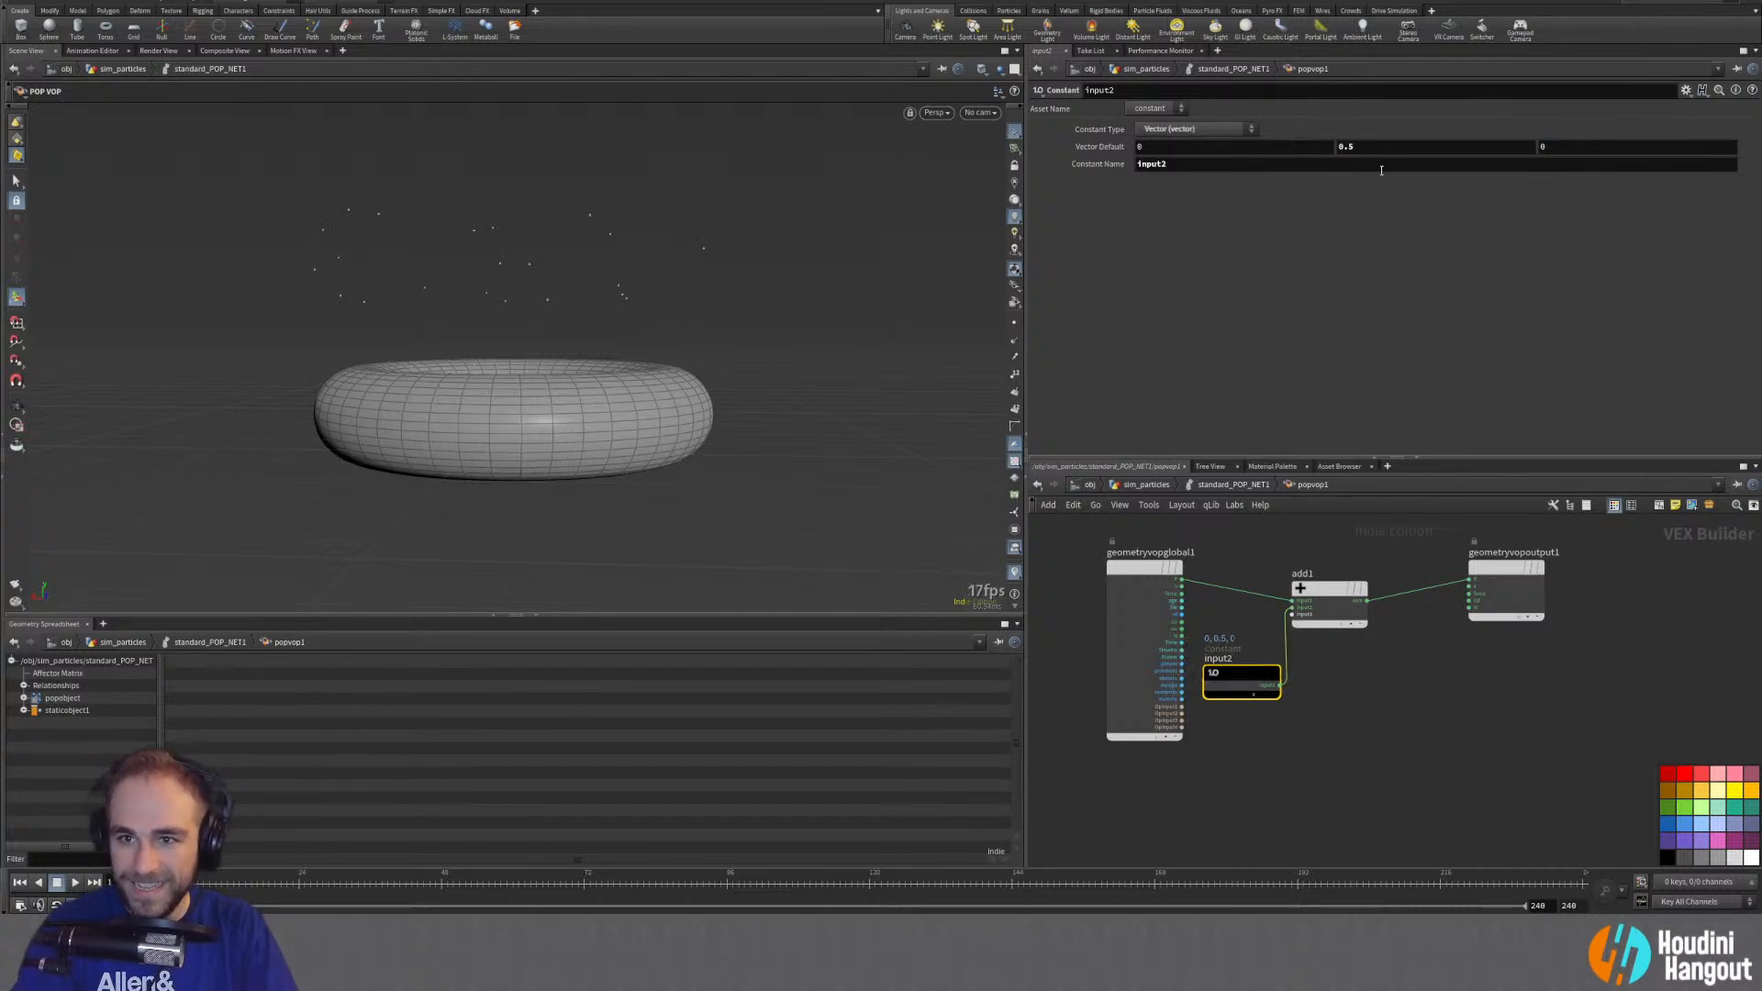
pyautogui.click(1359, 146)
pyautogui.write('0.1')
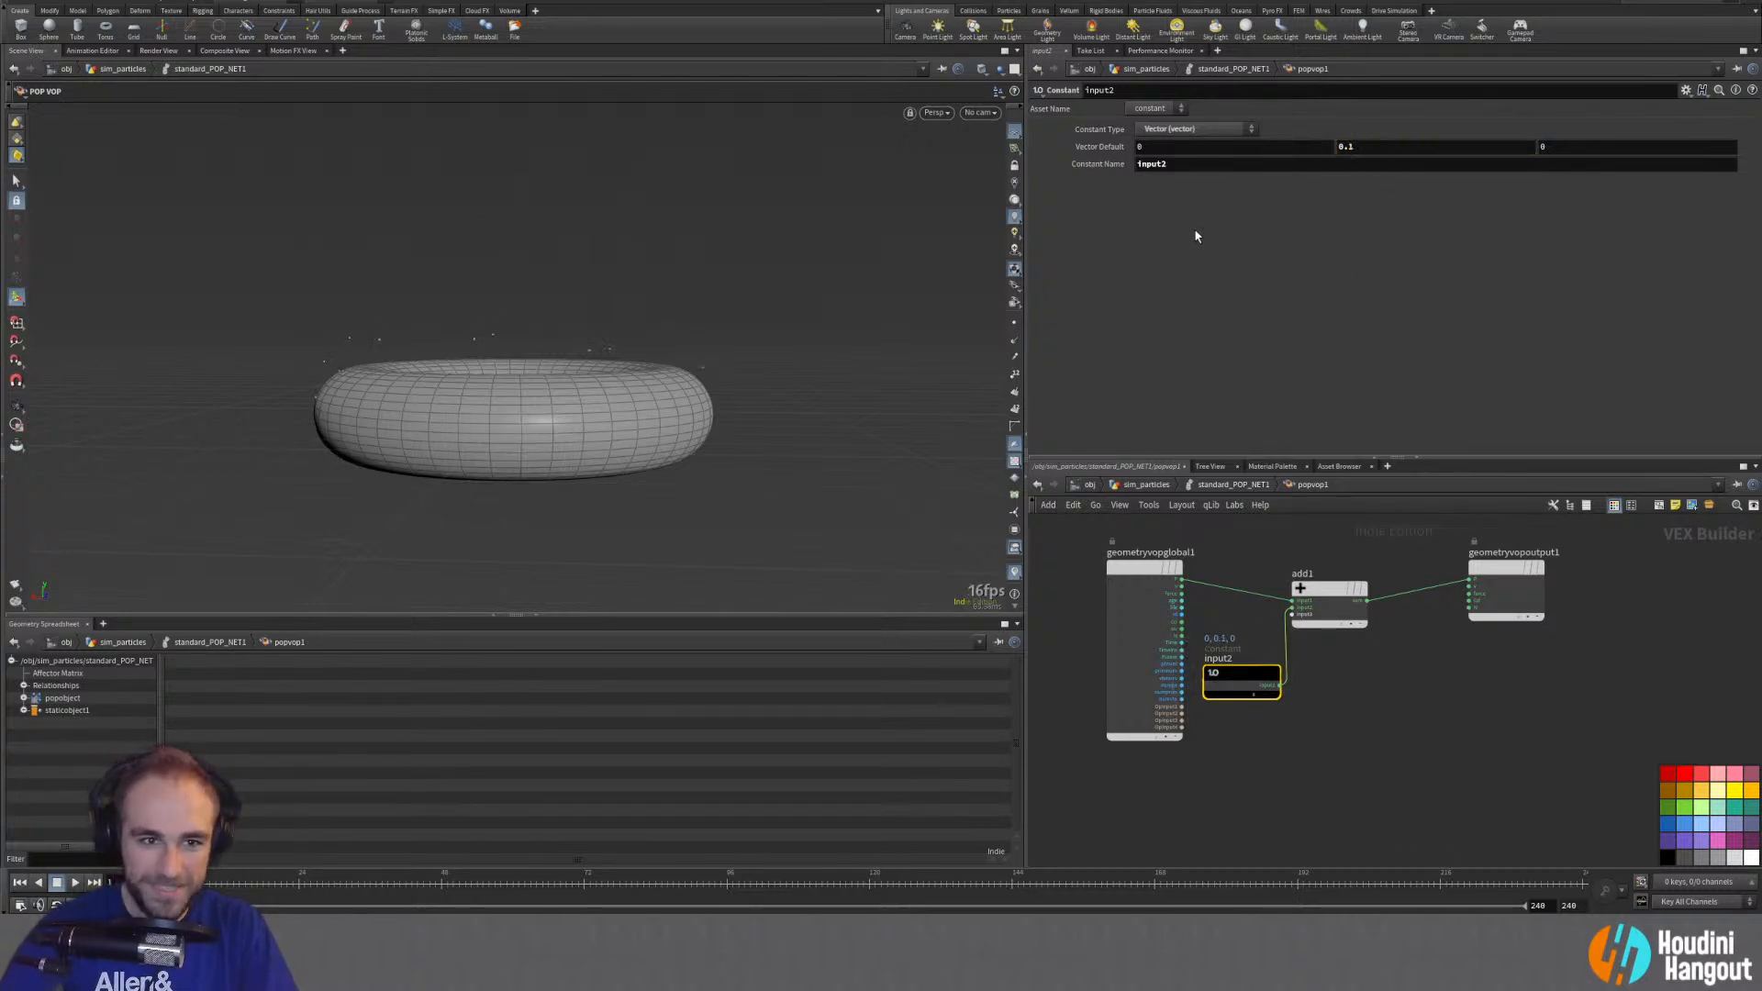
pyautogui.press('Return')
pyautogui.press('Escape')
# Step: Go back up to the POP network, play the simulation to check the upward offset, and rewind to the first frame
pyautogui.moveTo(544, 385); pyautogui.dragTo(884, 563)
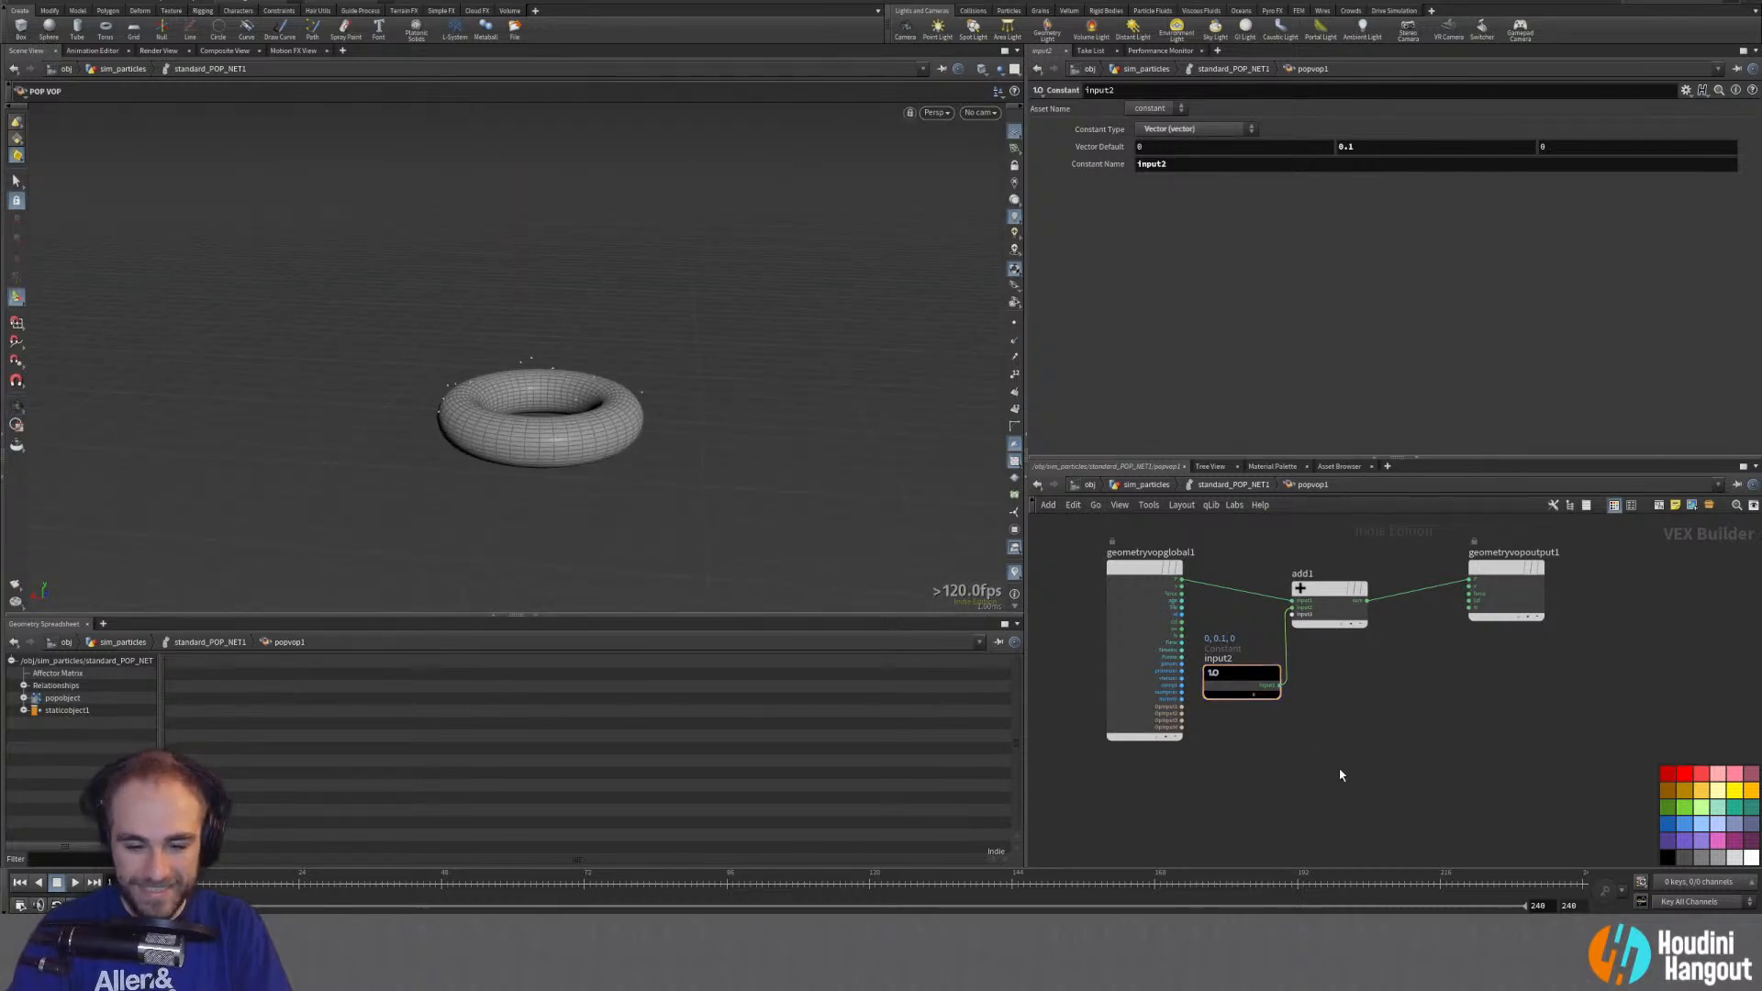
pyautogui.press('u')
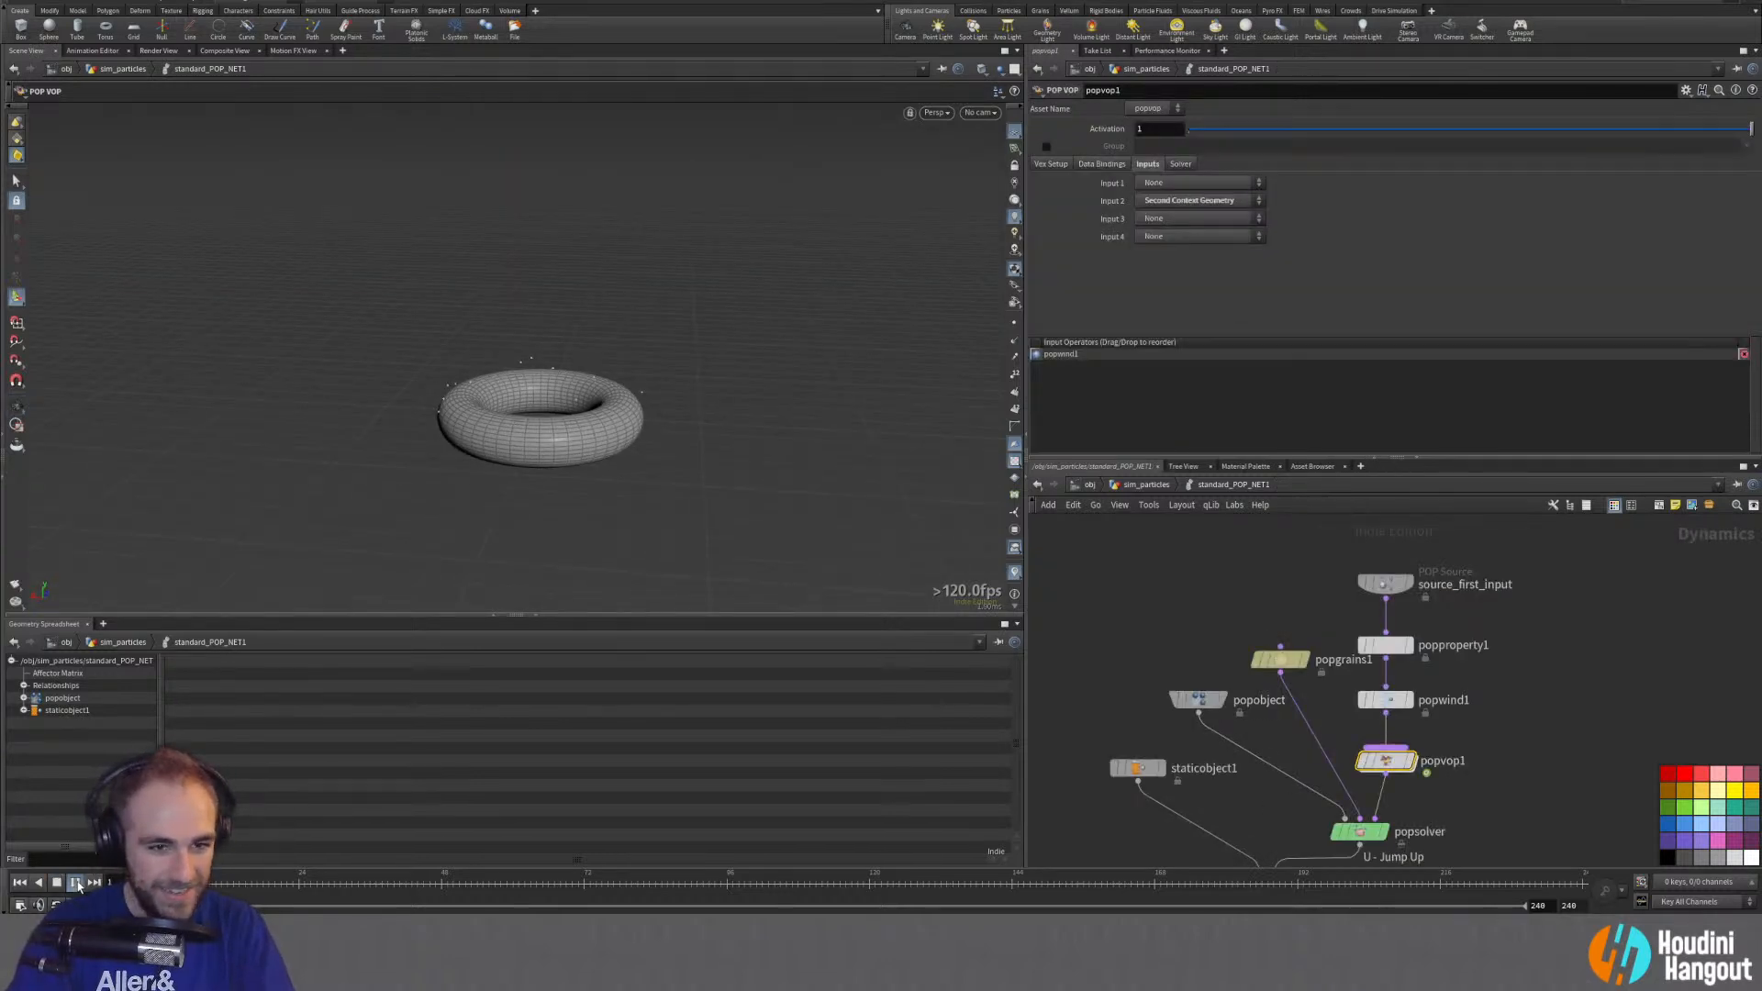
pyautogui.click(76, 882)
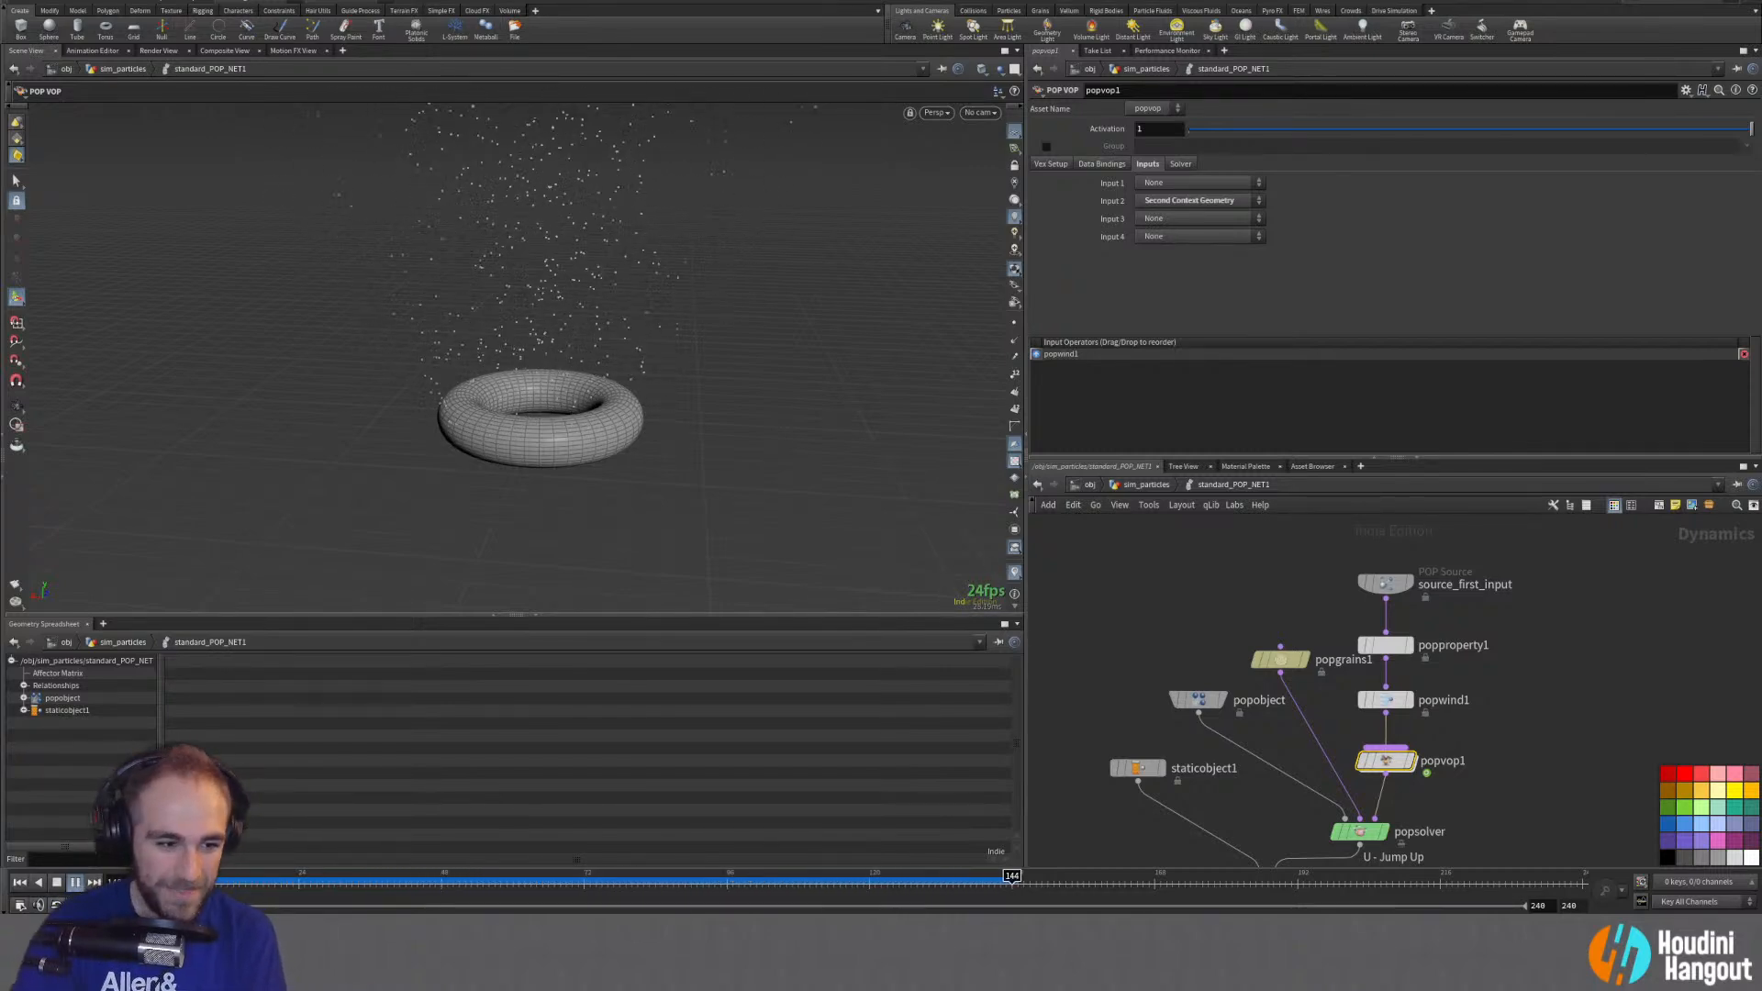
pyautogui.click(58, 883)
pyautogui.click(22, 882)
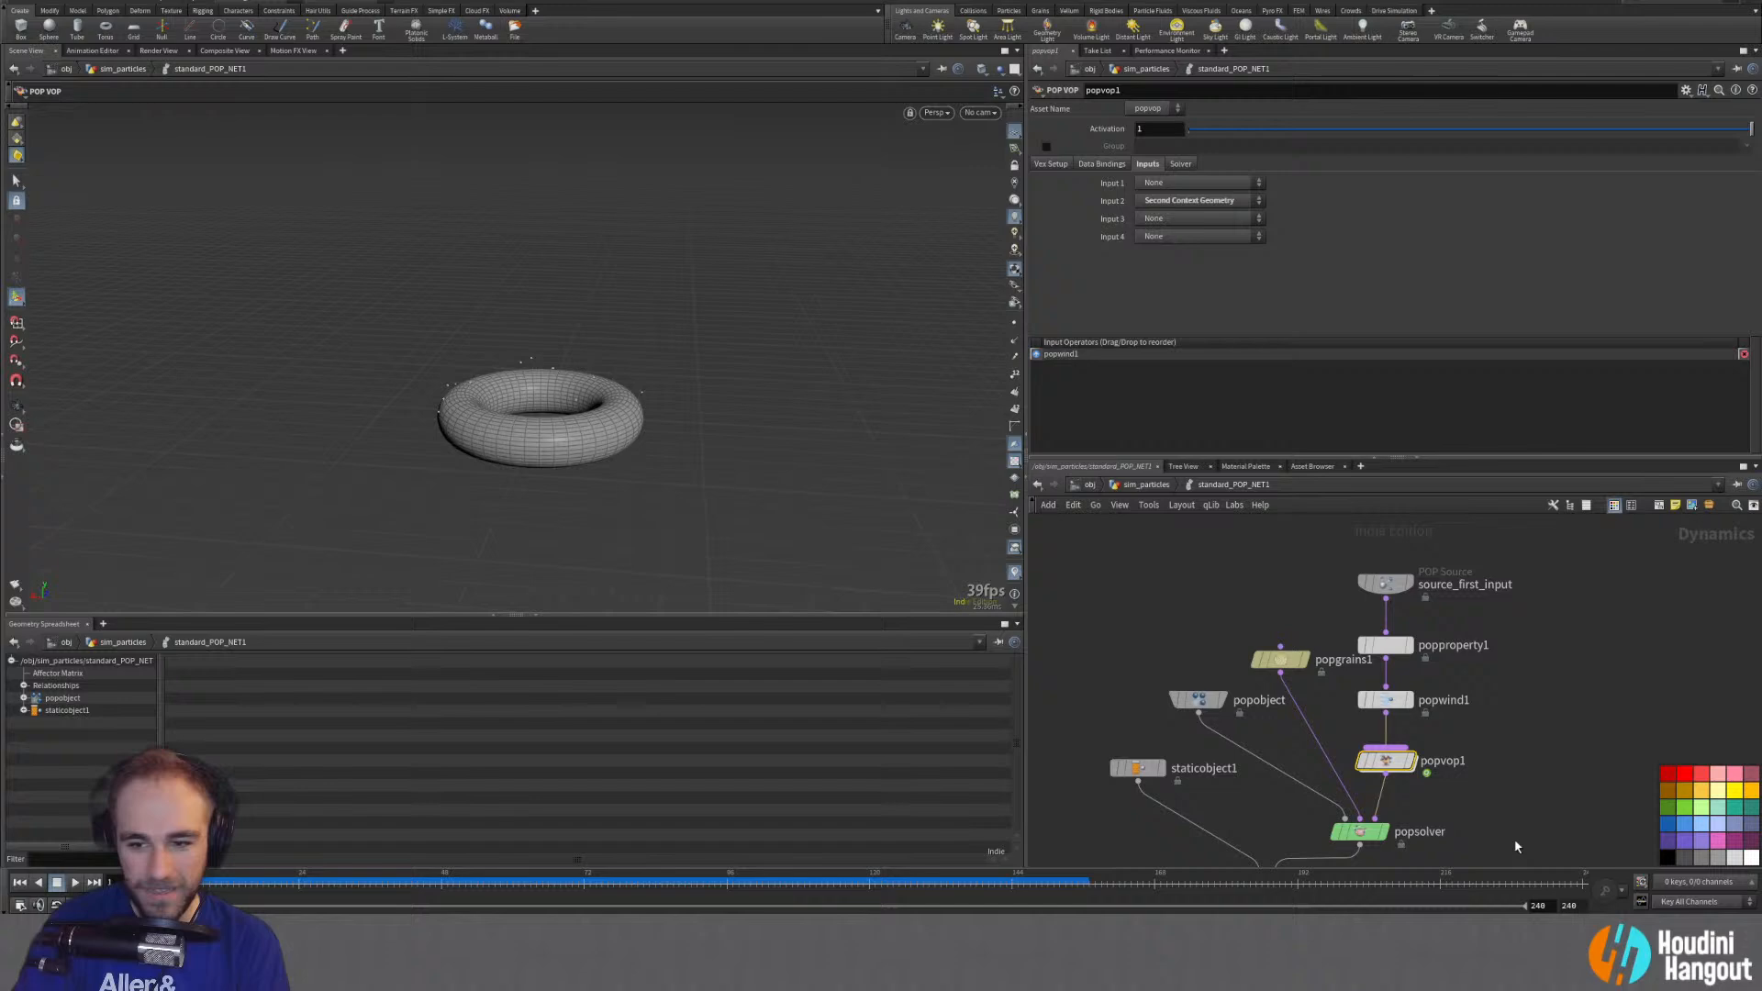
# Step: Delete the Add node and its constant inside popvop1, replay the simulation from the POP network, and rewind it
pyautogui.doubleClick(1386, 760)
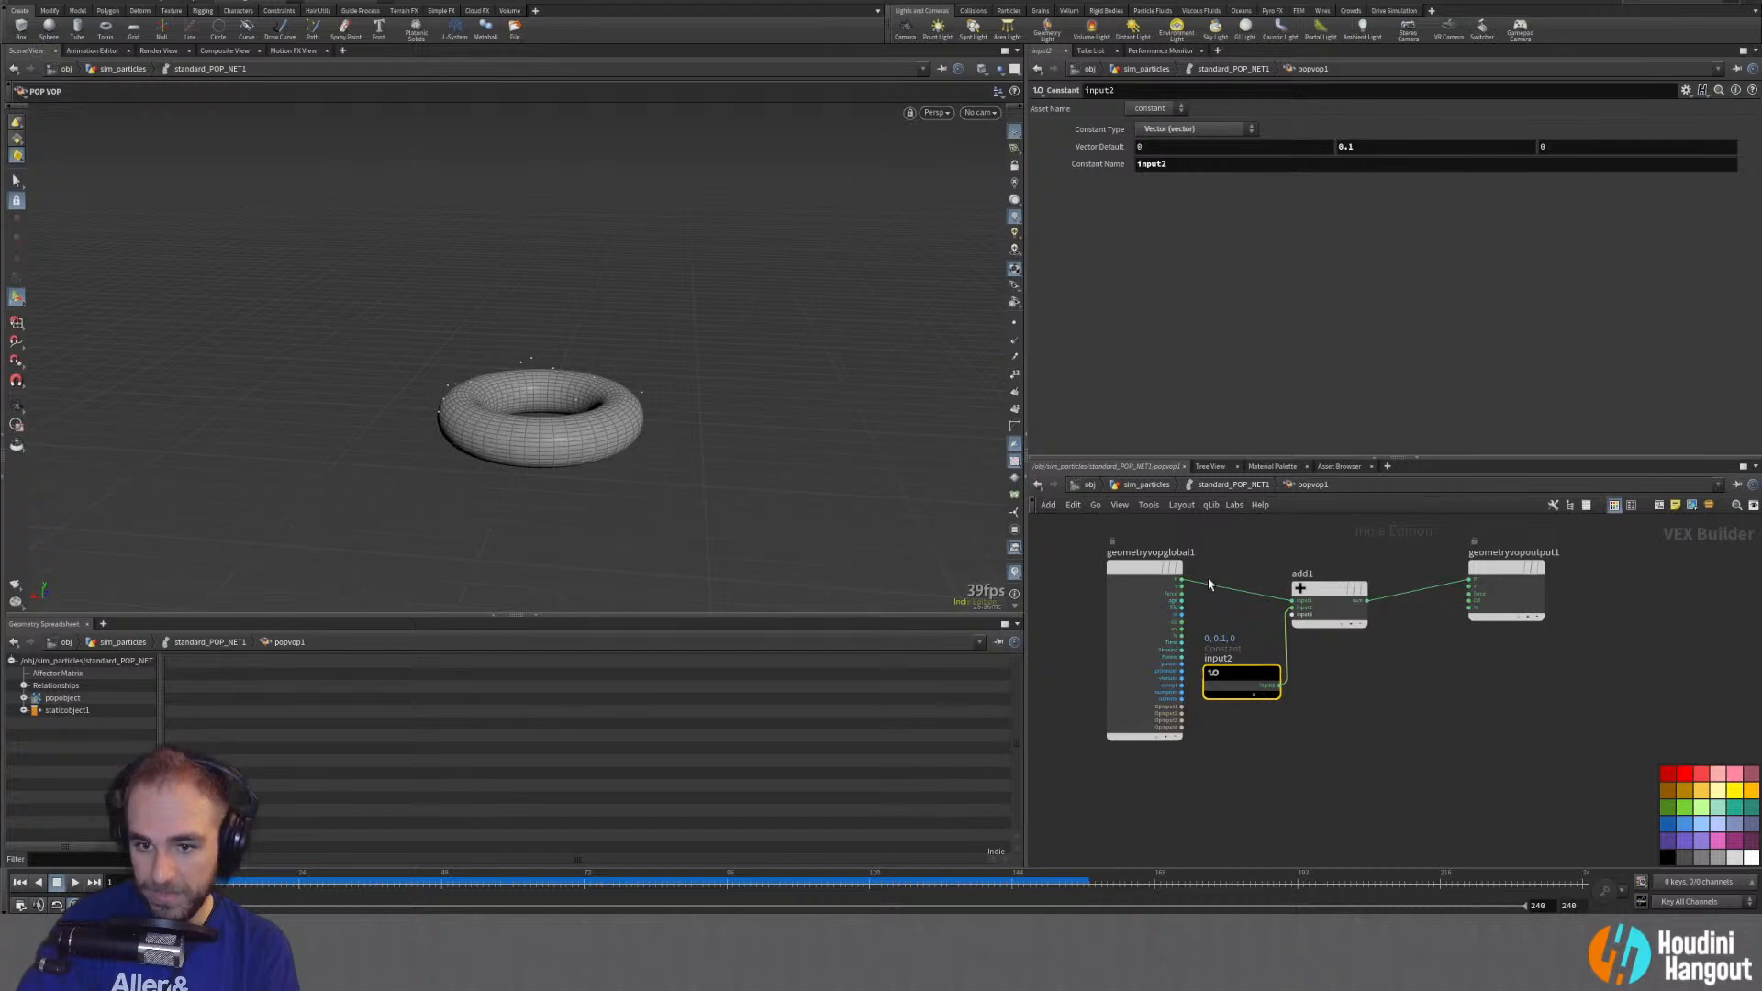
pyautogui.moveTo(1257, 619); pyautogui.dragTo(1322, 738)
pyautogui.press('Delete')
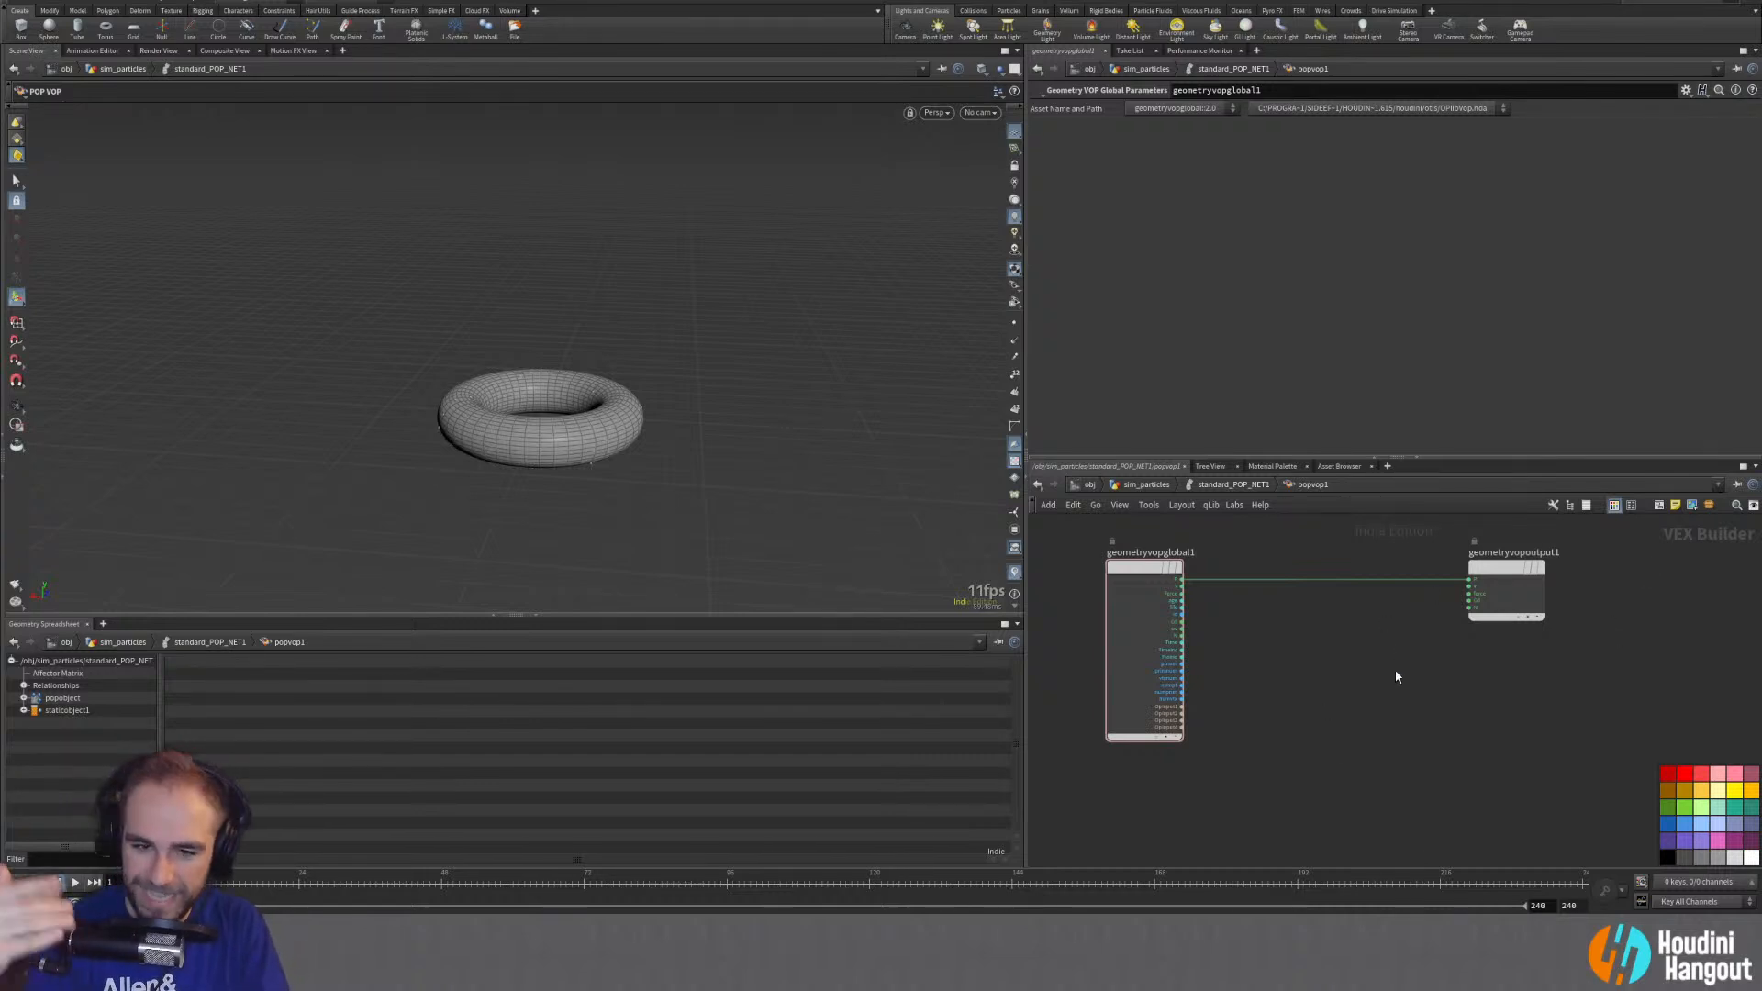
pyautogui.press('u')
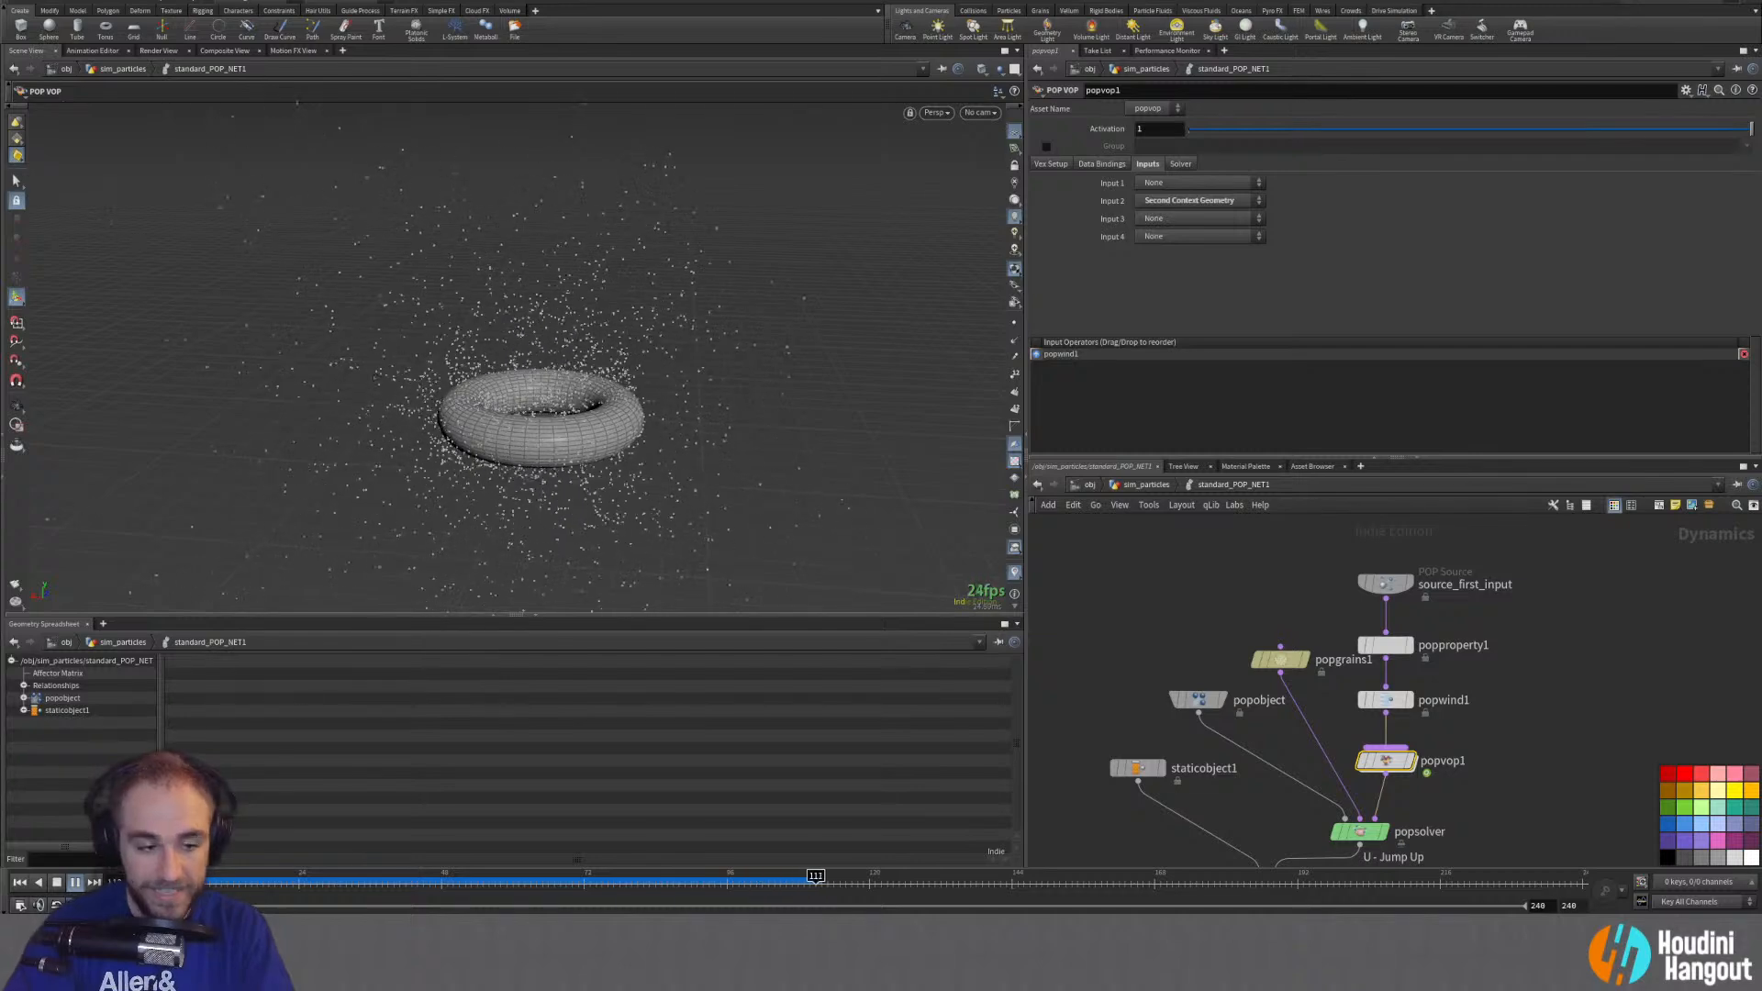
pyautogui.click(20, 882)
# Step: Reopen popvop1's VOP network and shift geometryvopglobal1 to widen the gap before the output node
pyautogui.moveTo(1391, 763)
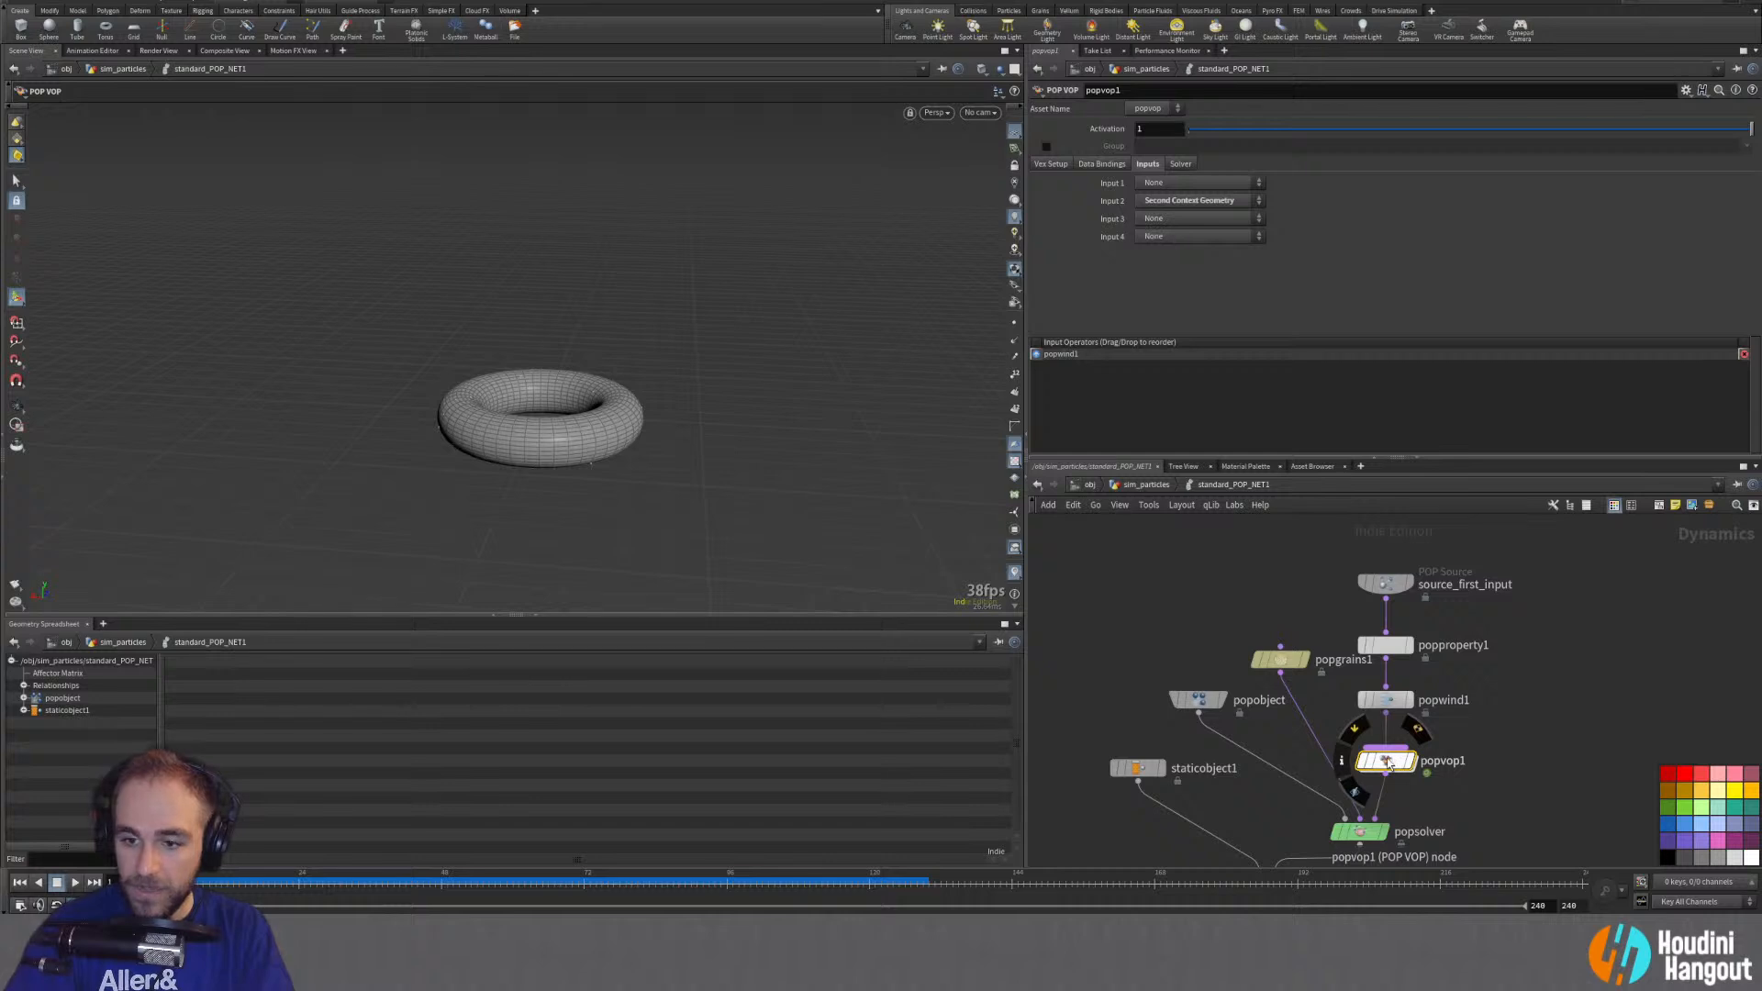
pyautogui.doubleClick(1388, 762)
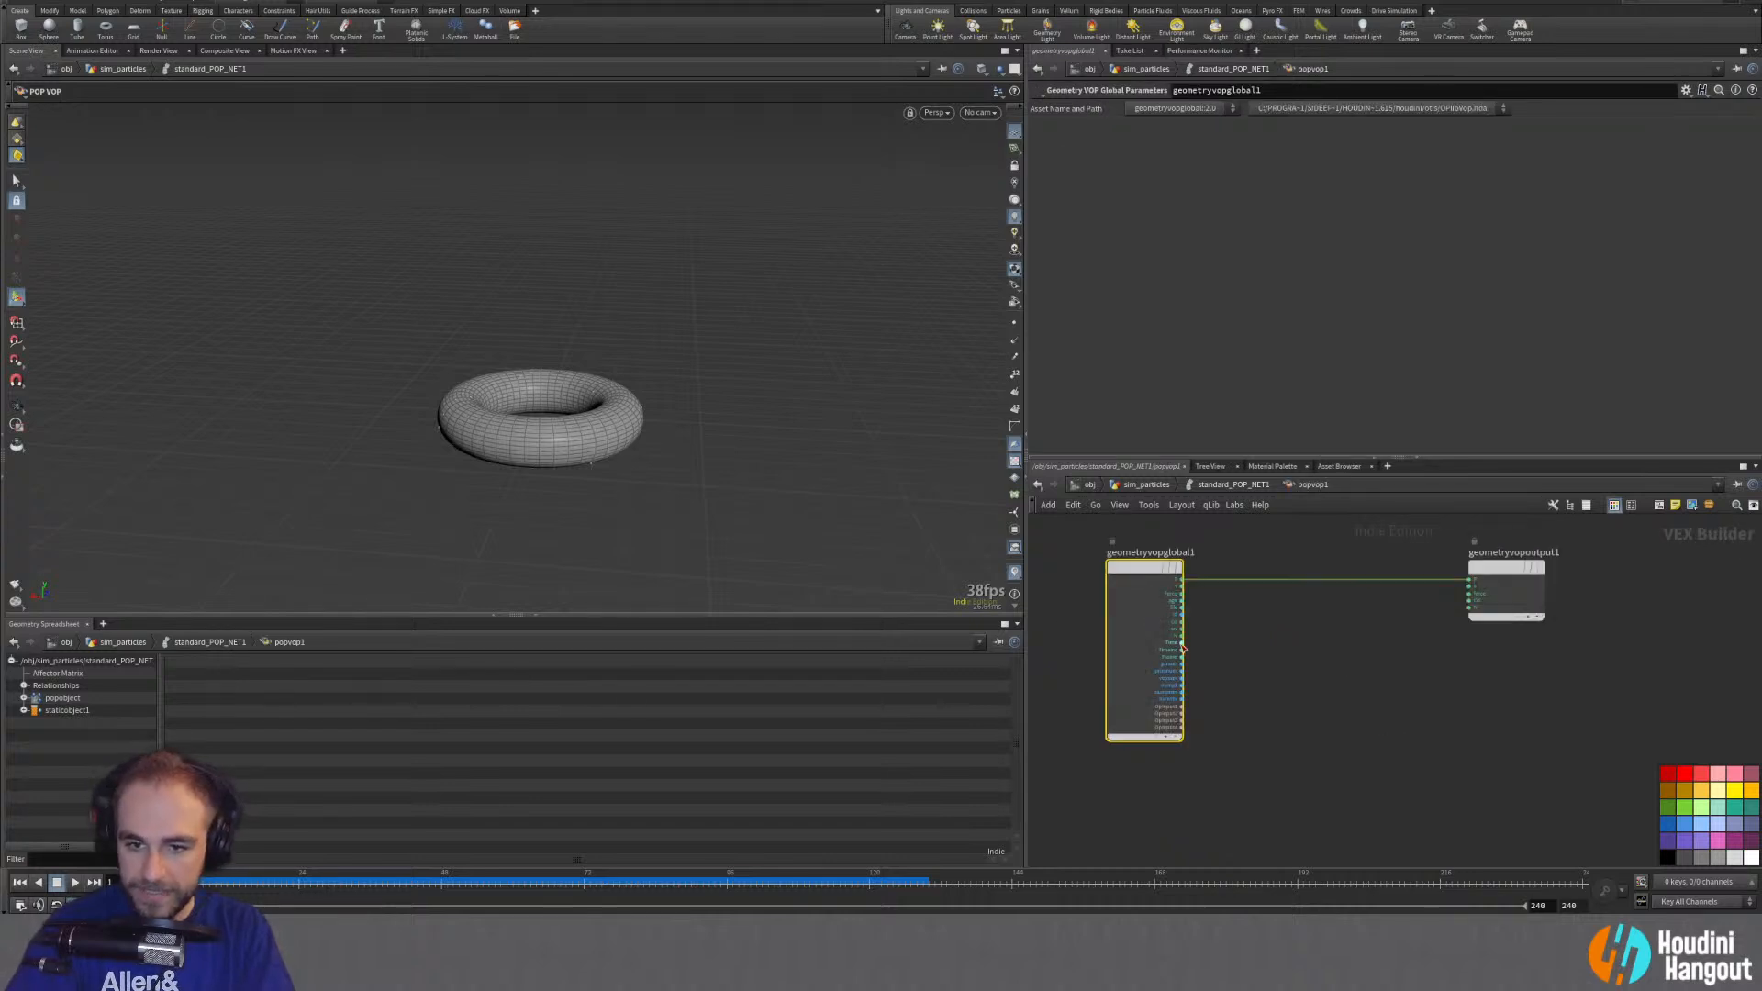
pyautogui.moveTo(1136, 570); pyautogui.dragTo(1099, 553)
pyautogui.moveTo(1283, 734); pyautogui.dragTo(1335, 742, button='middle')
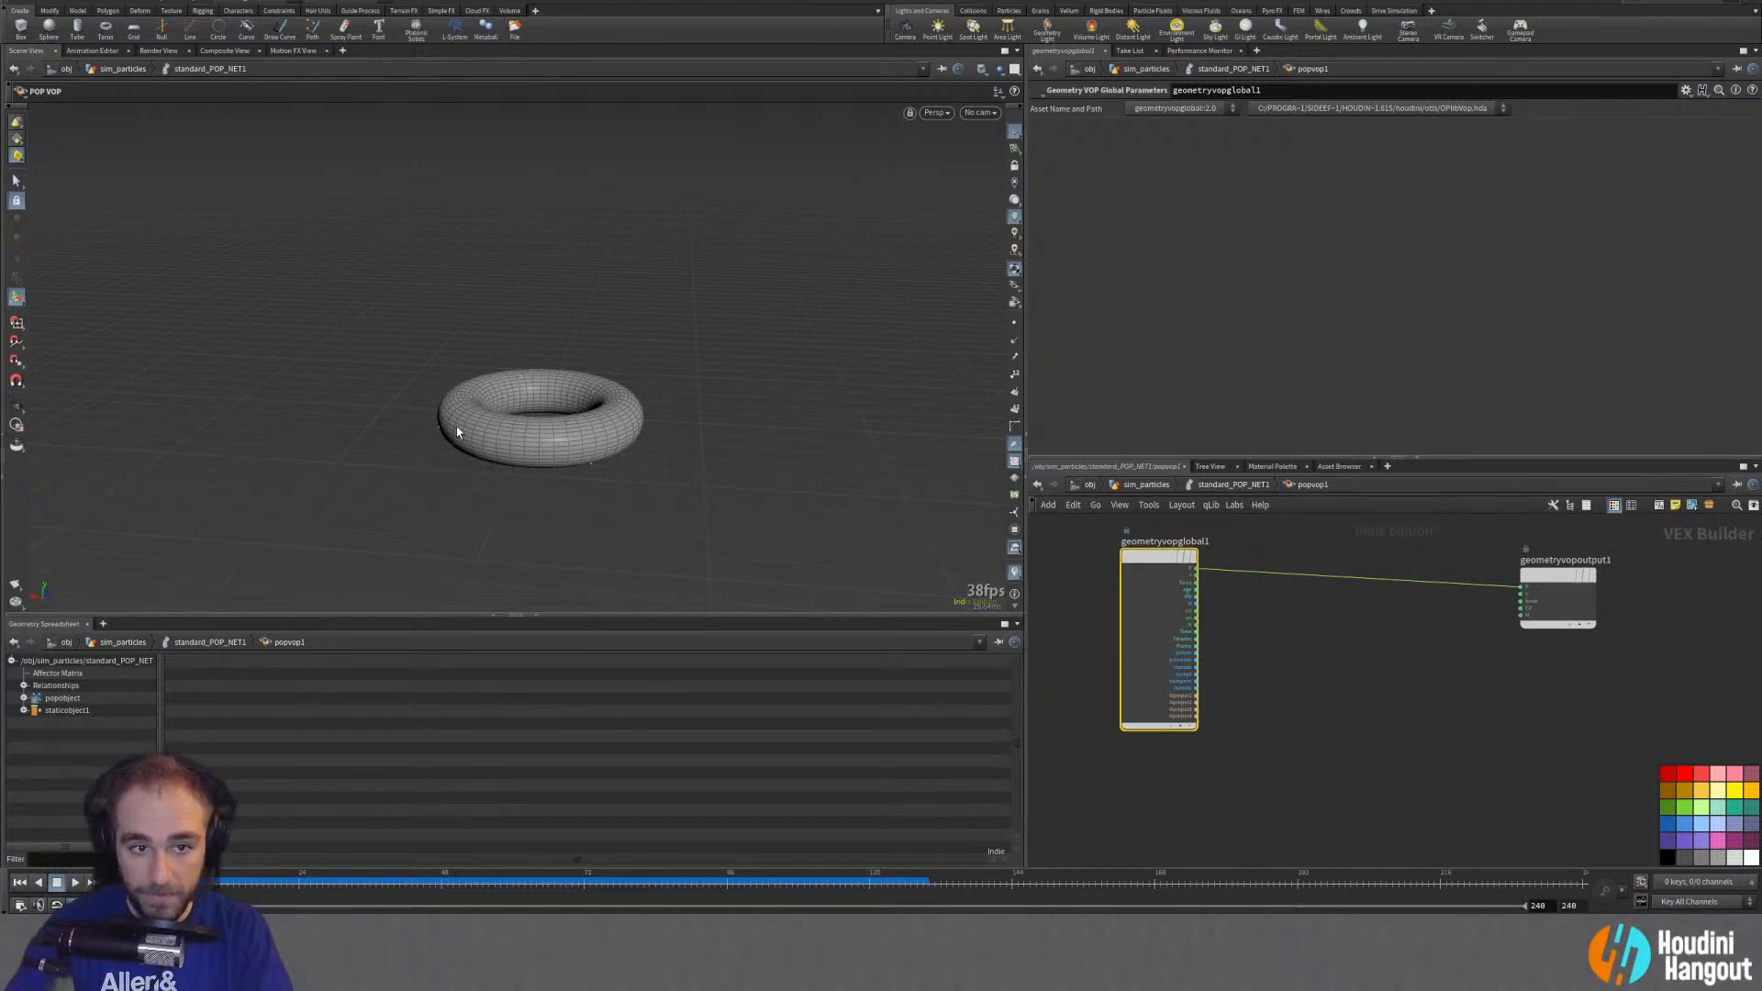
# Step: Add a Volume Sample node in the empty space between the geometry global and output nodes
pyautogui.click(1319, 769)
pyautogui.press('Tab')
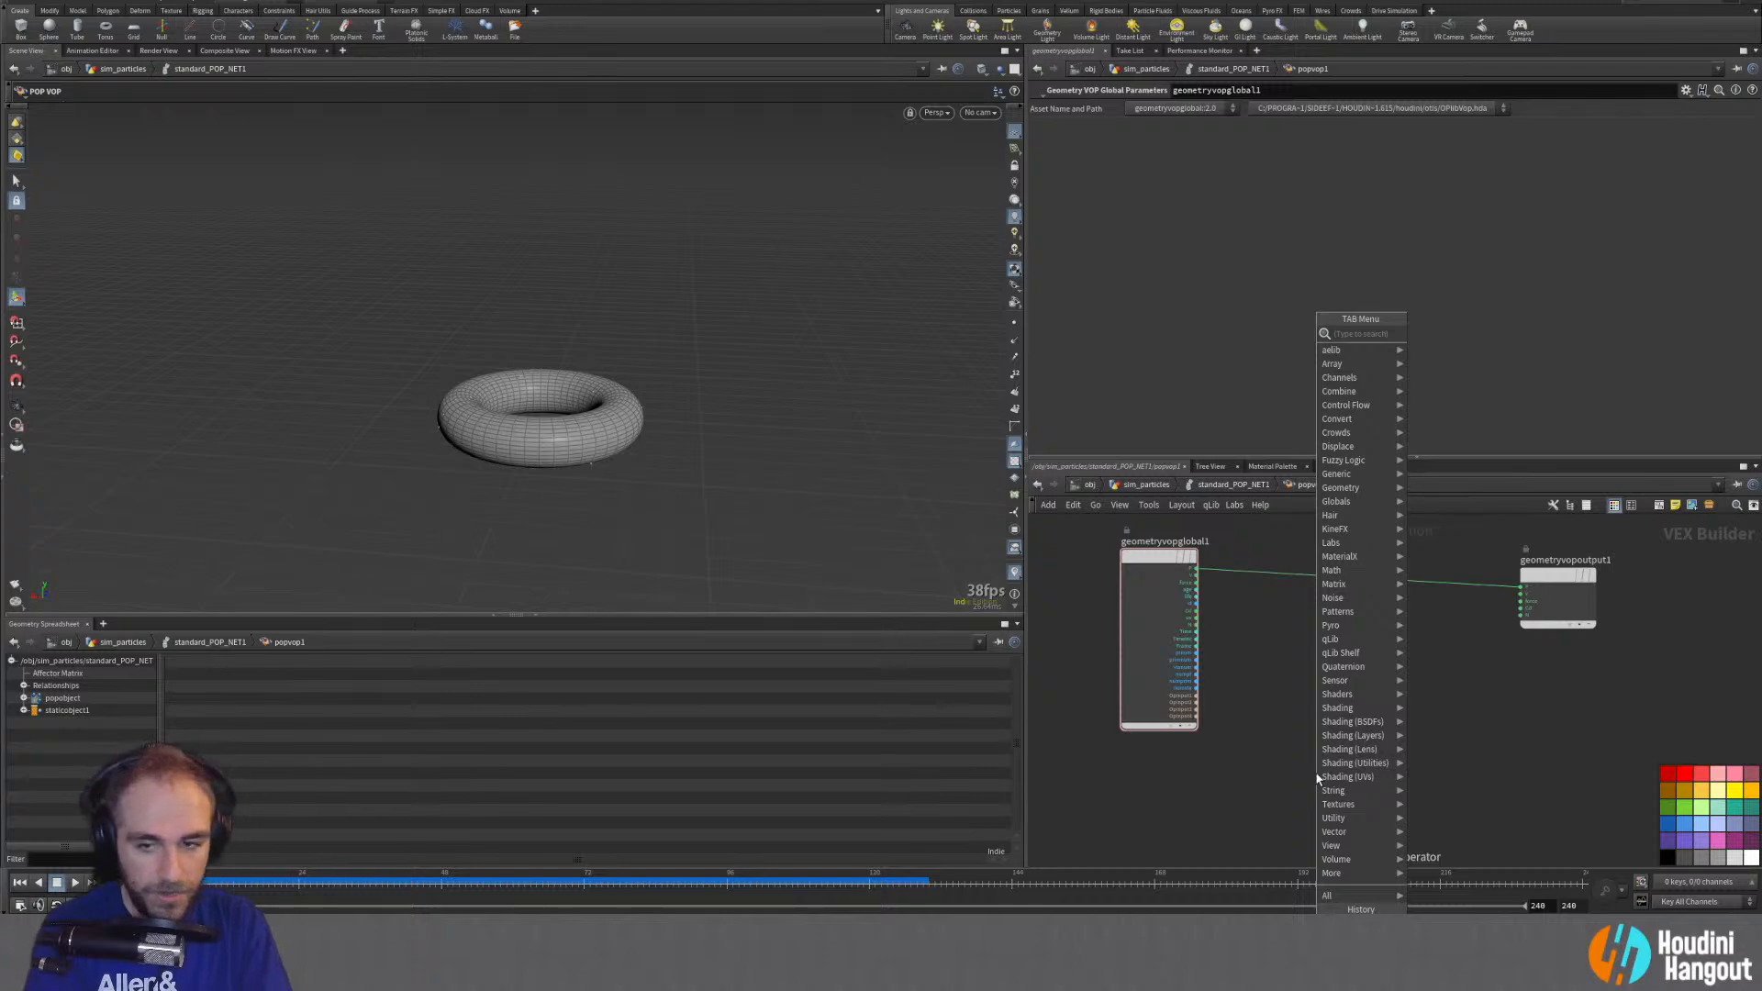
pyautogui.write('vols')
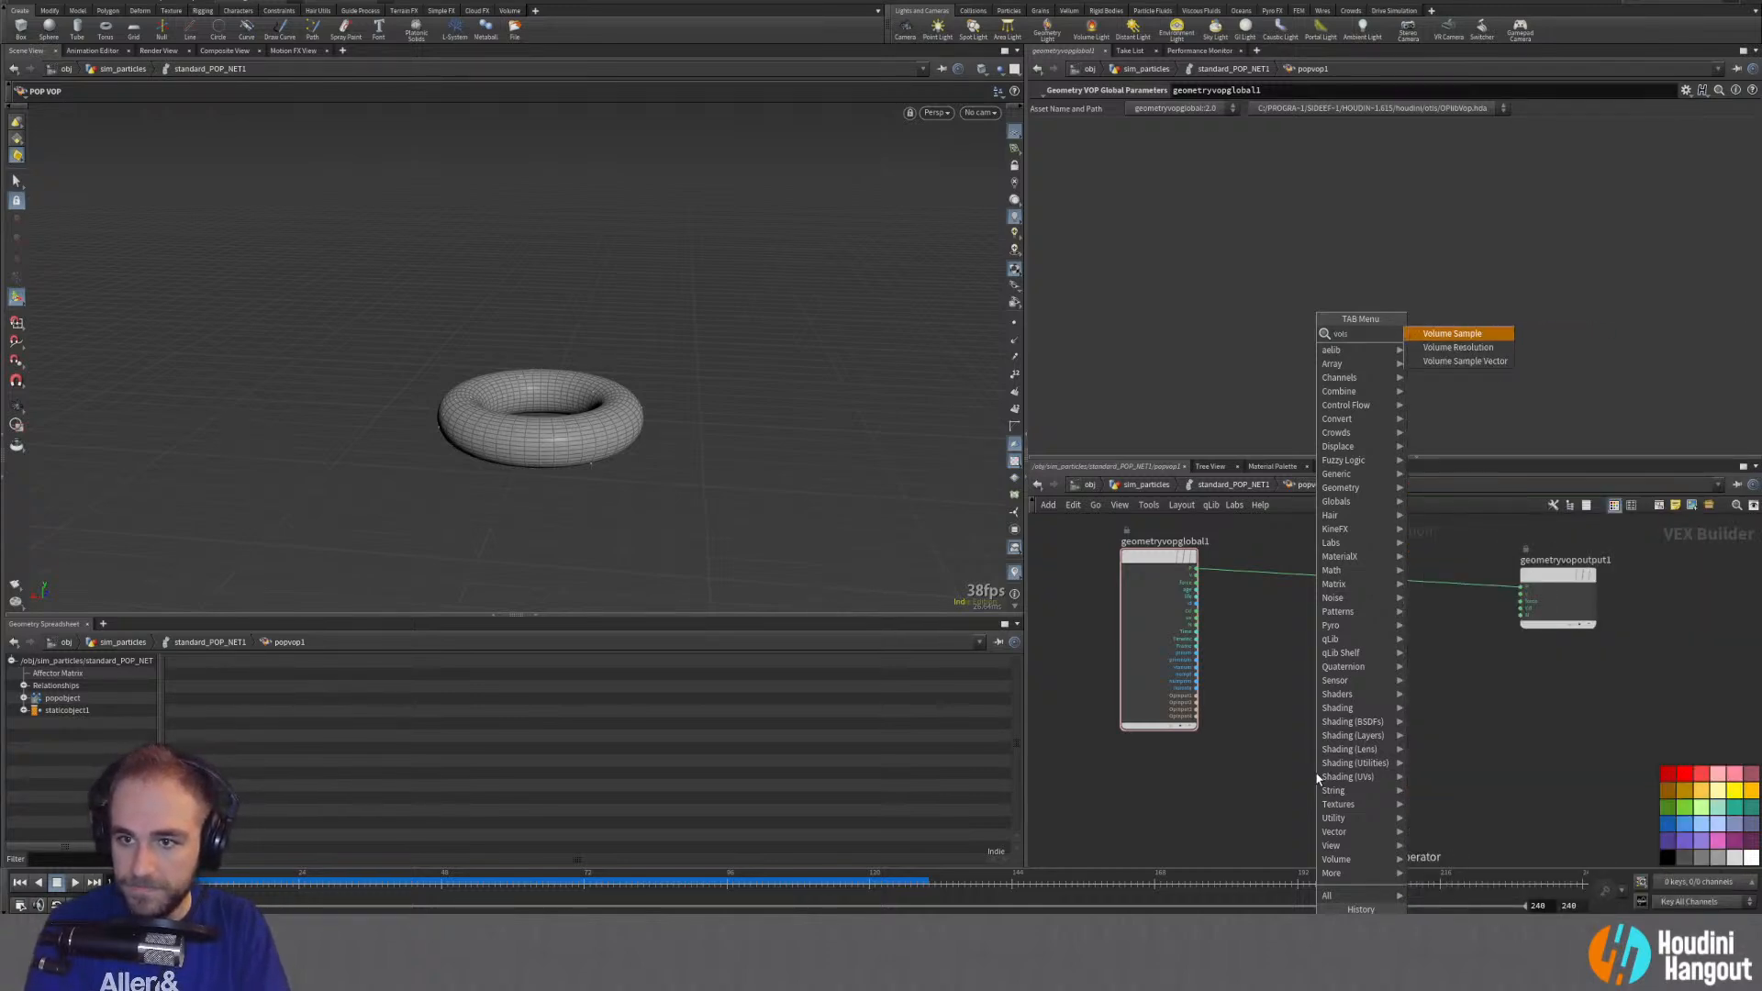
pyautogui.press('Return')
pyautogui.click(1326, 712)
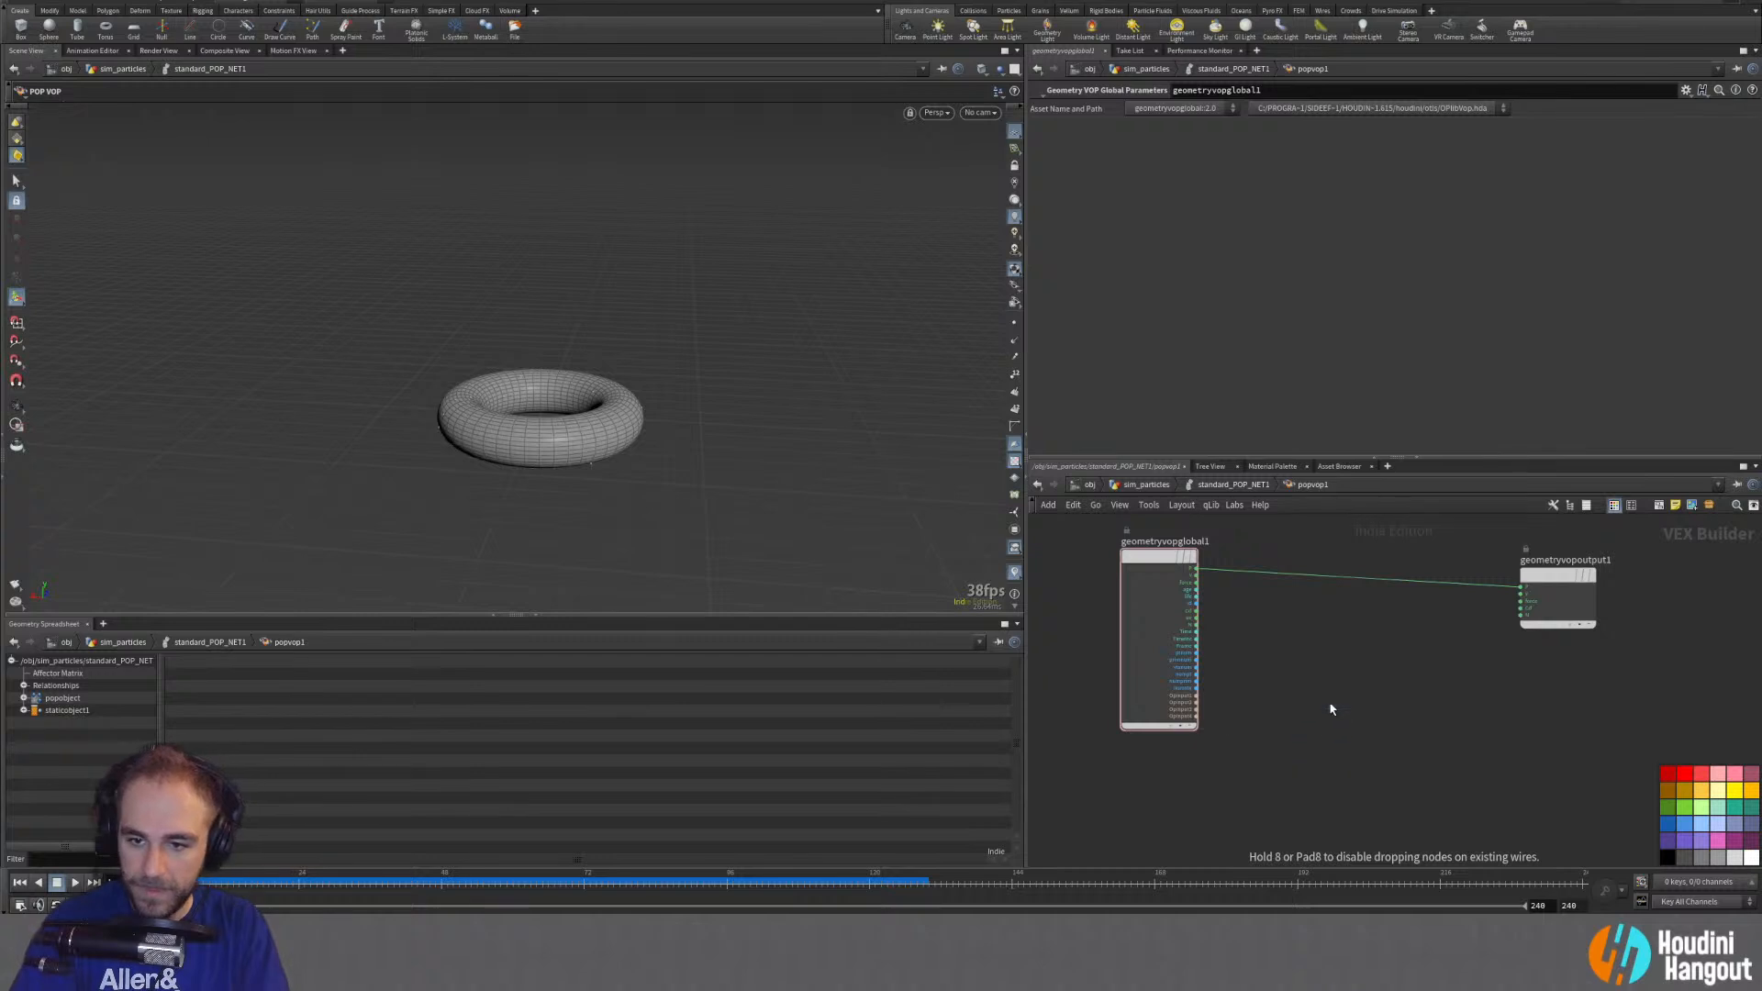
# Step: Add a Volume Sample Vector node directly below the Volume Sample node
pyautogui.press('Tab')
pyautogui.write('v')
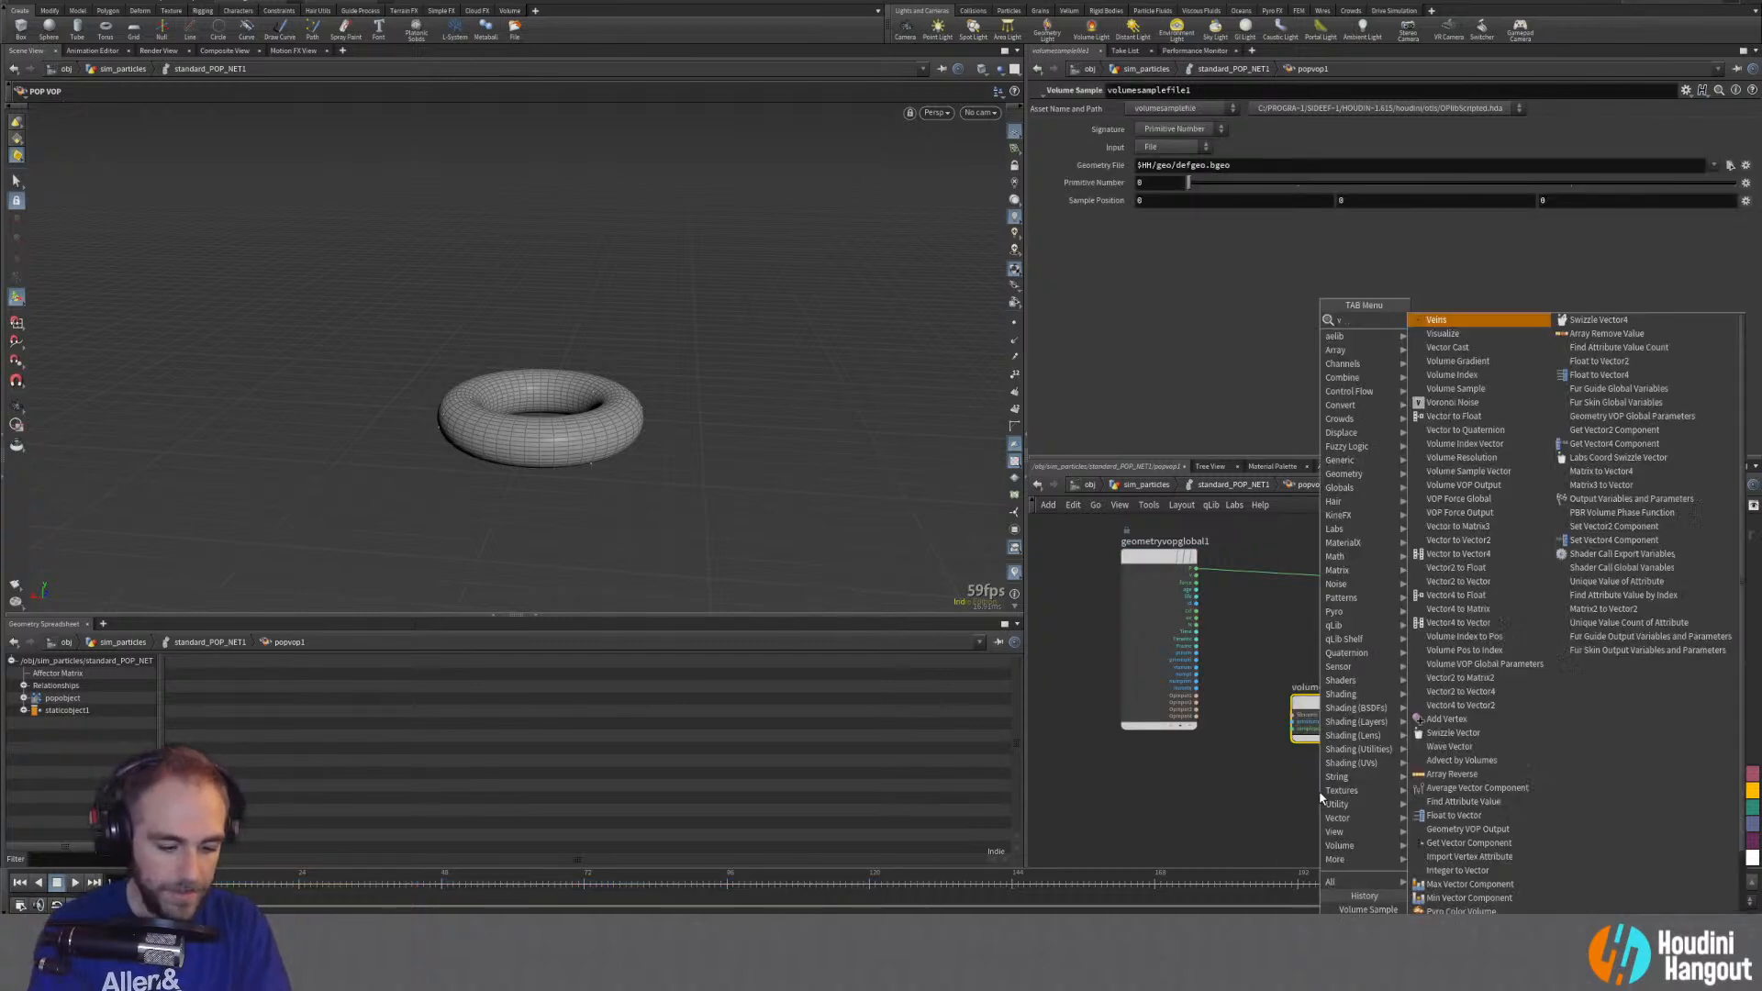
pyautogui.write('olsam')
pyautogui.press('Down')
pyautogui.press('Return')
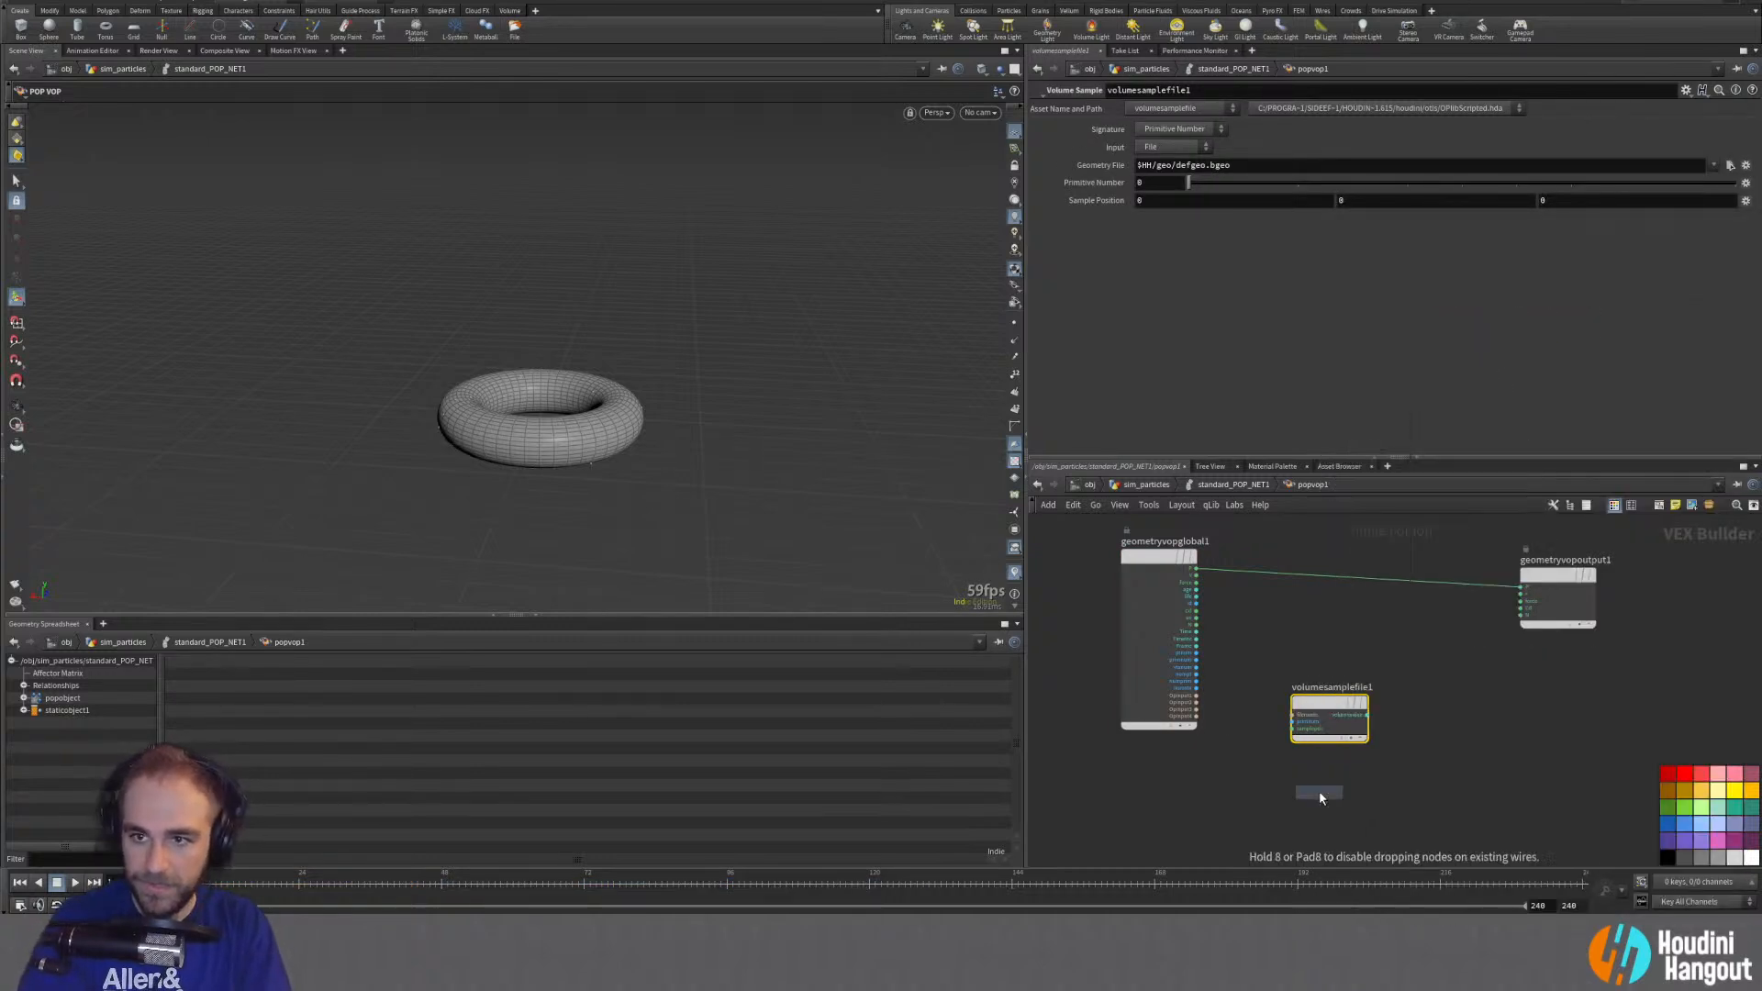
pyautogui.click(1317, 791)
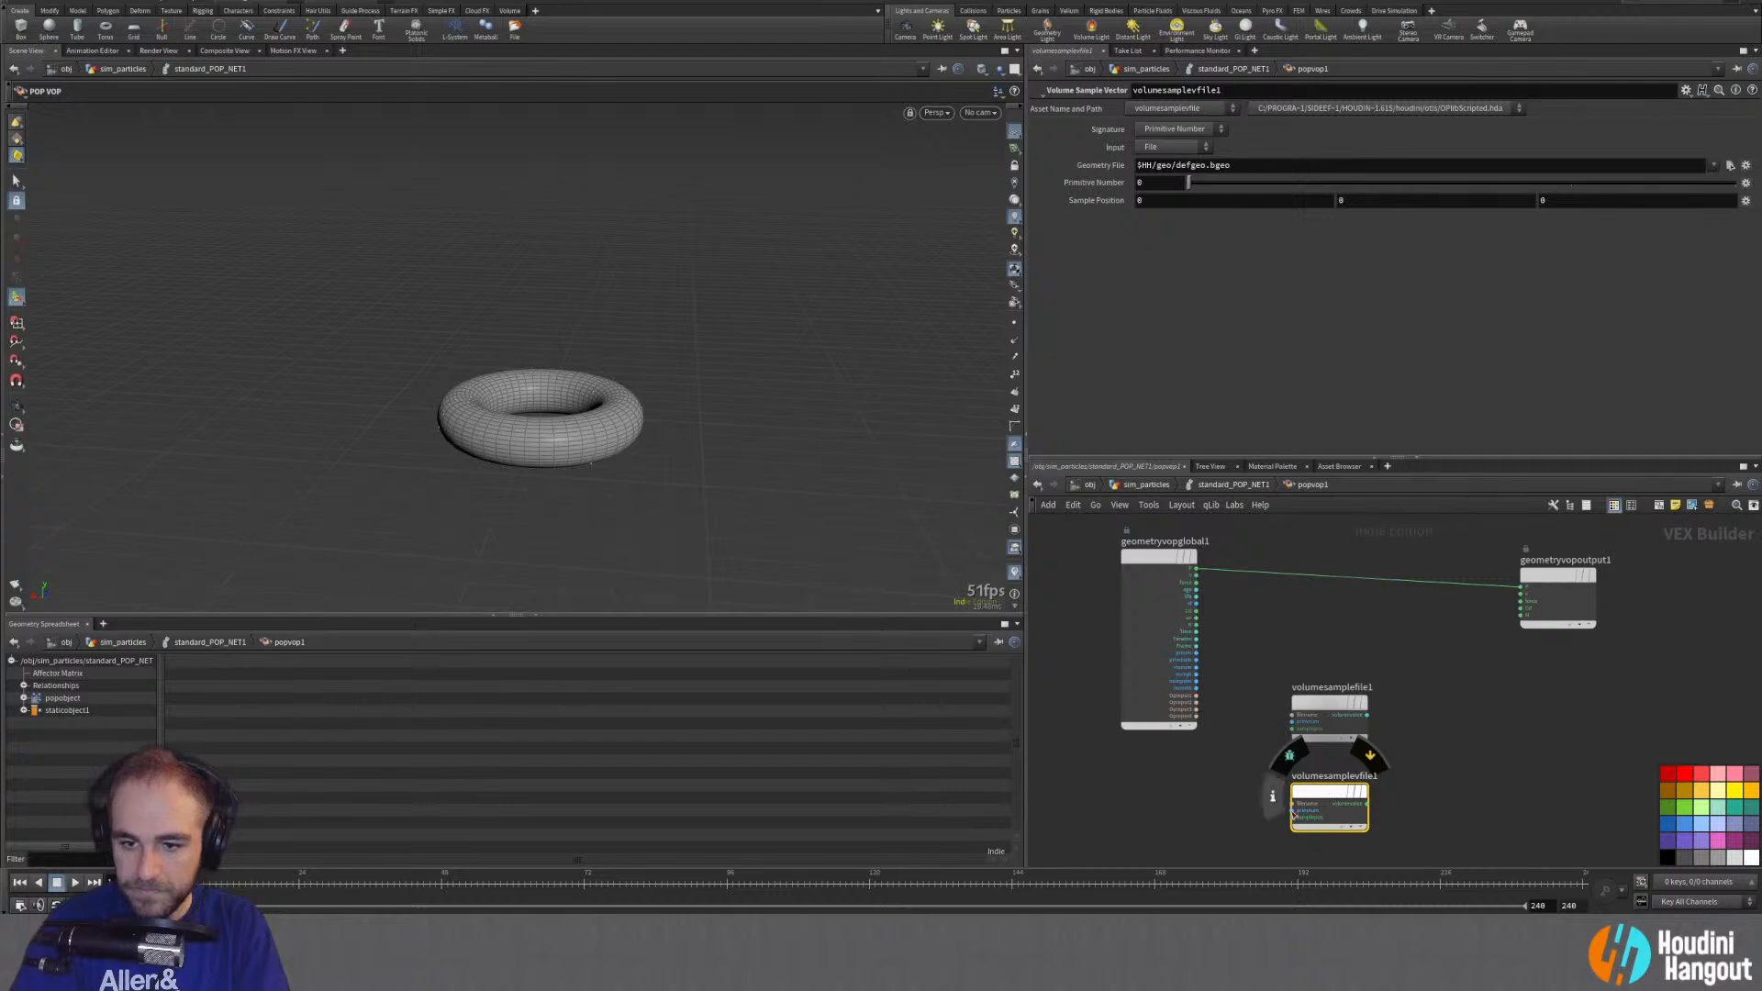
# Step: Set the Signature of both the Volume Sample and Volume Sample Vector nodes to Primitive Name
pyautogui.moveTo(1219, 837); pyautogui.dragTo(1217, 796, button='middle')
pyautogui.scroll(3, 1214, 831)
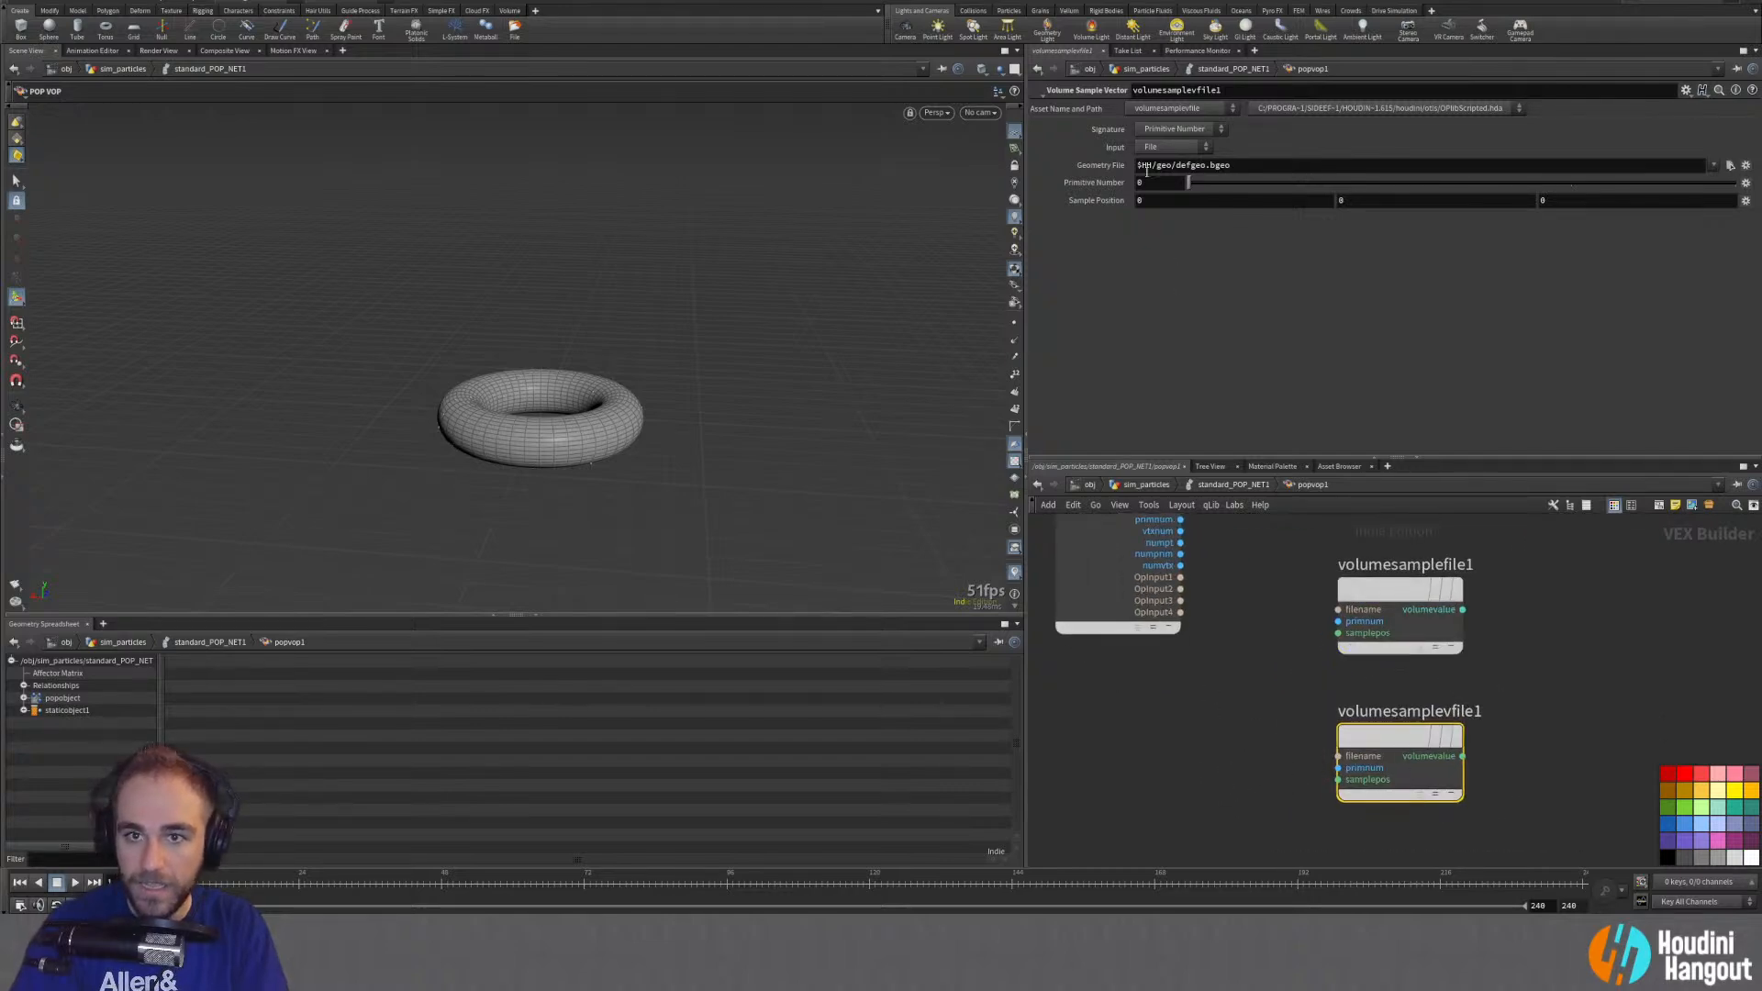
pyautogui.click(1143, 129)
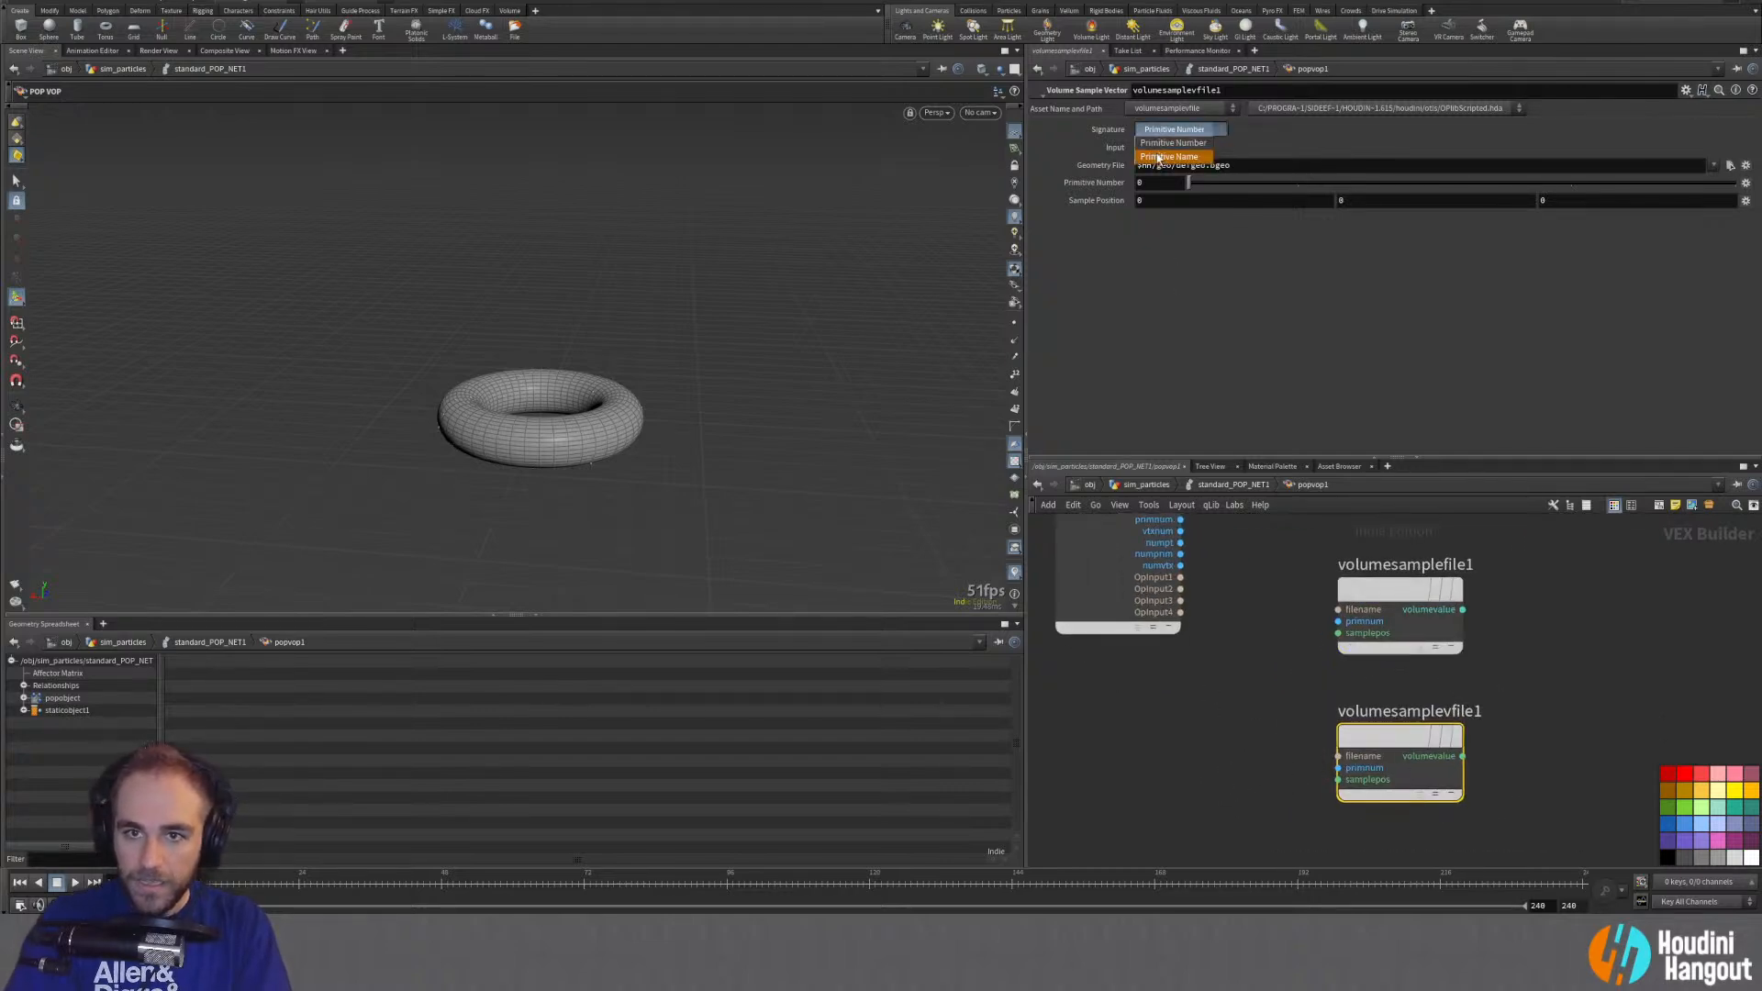
pyautogui.click(1365, 661)
pyautogui.click(1374, 586)
pyautogui.click(1154, 130)
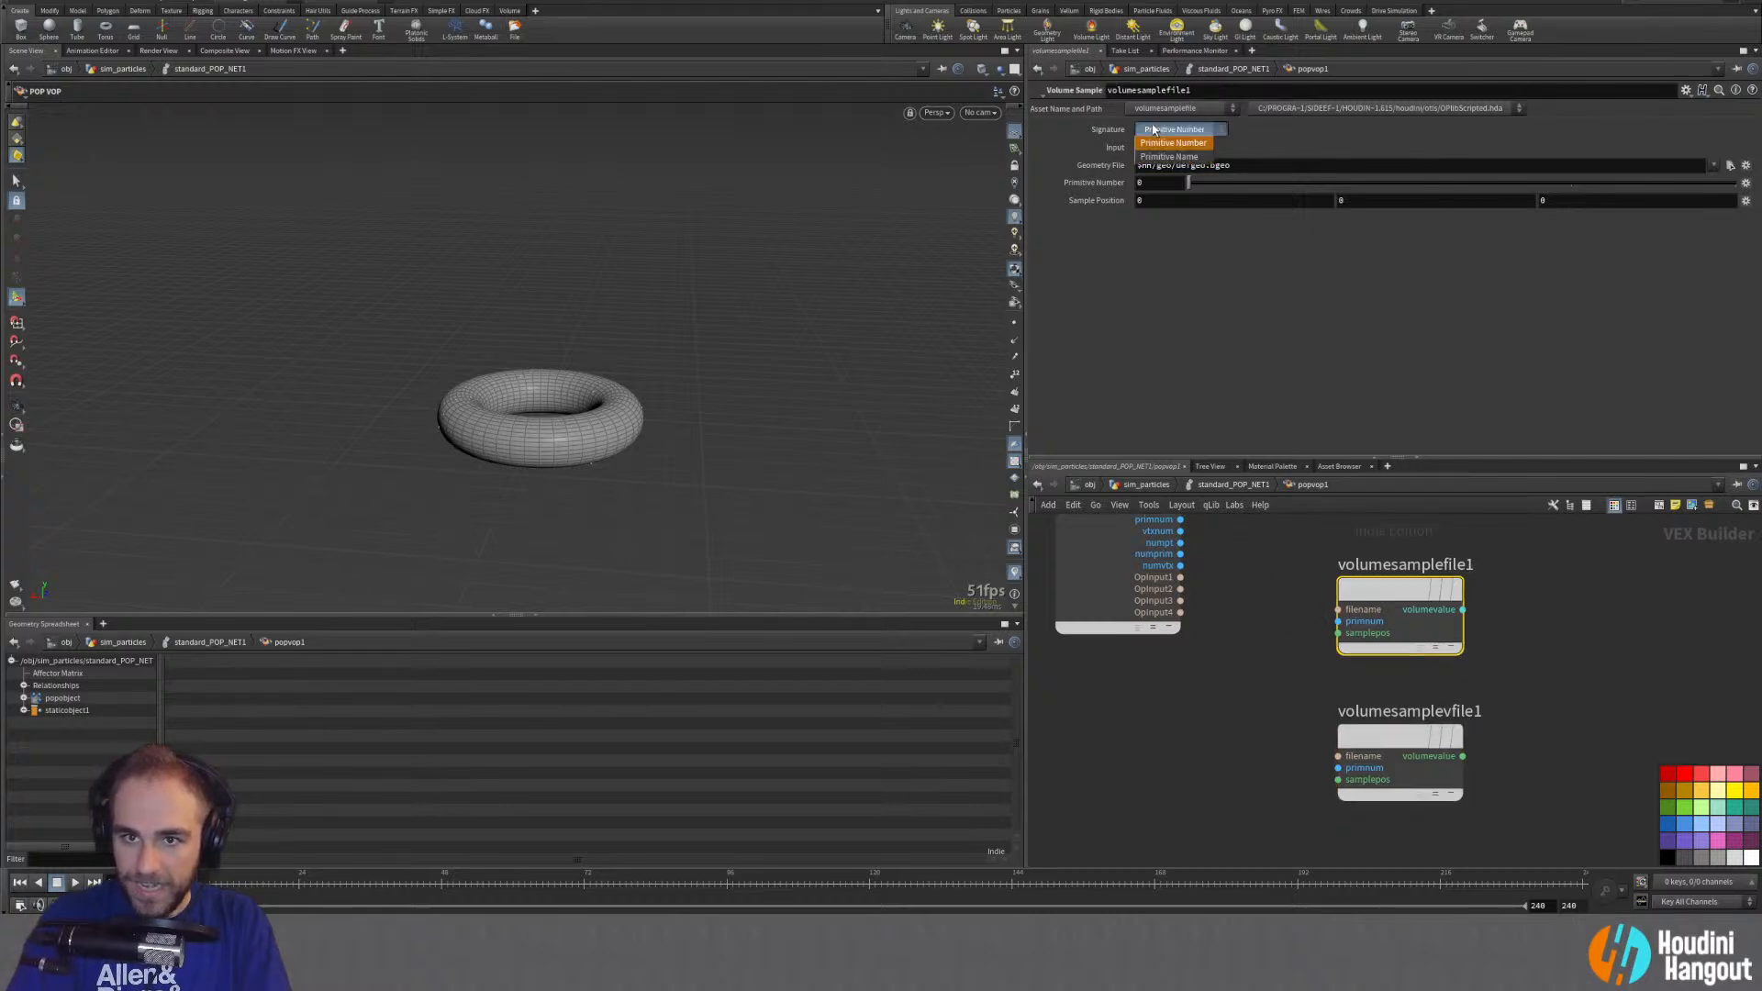
pyautogui.click(1173, 143)
pyautogui.click(1390, 735)
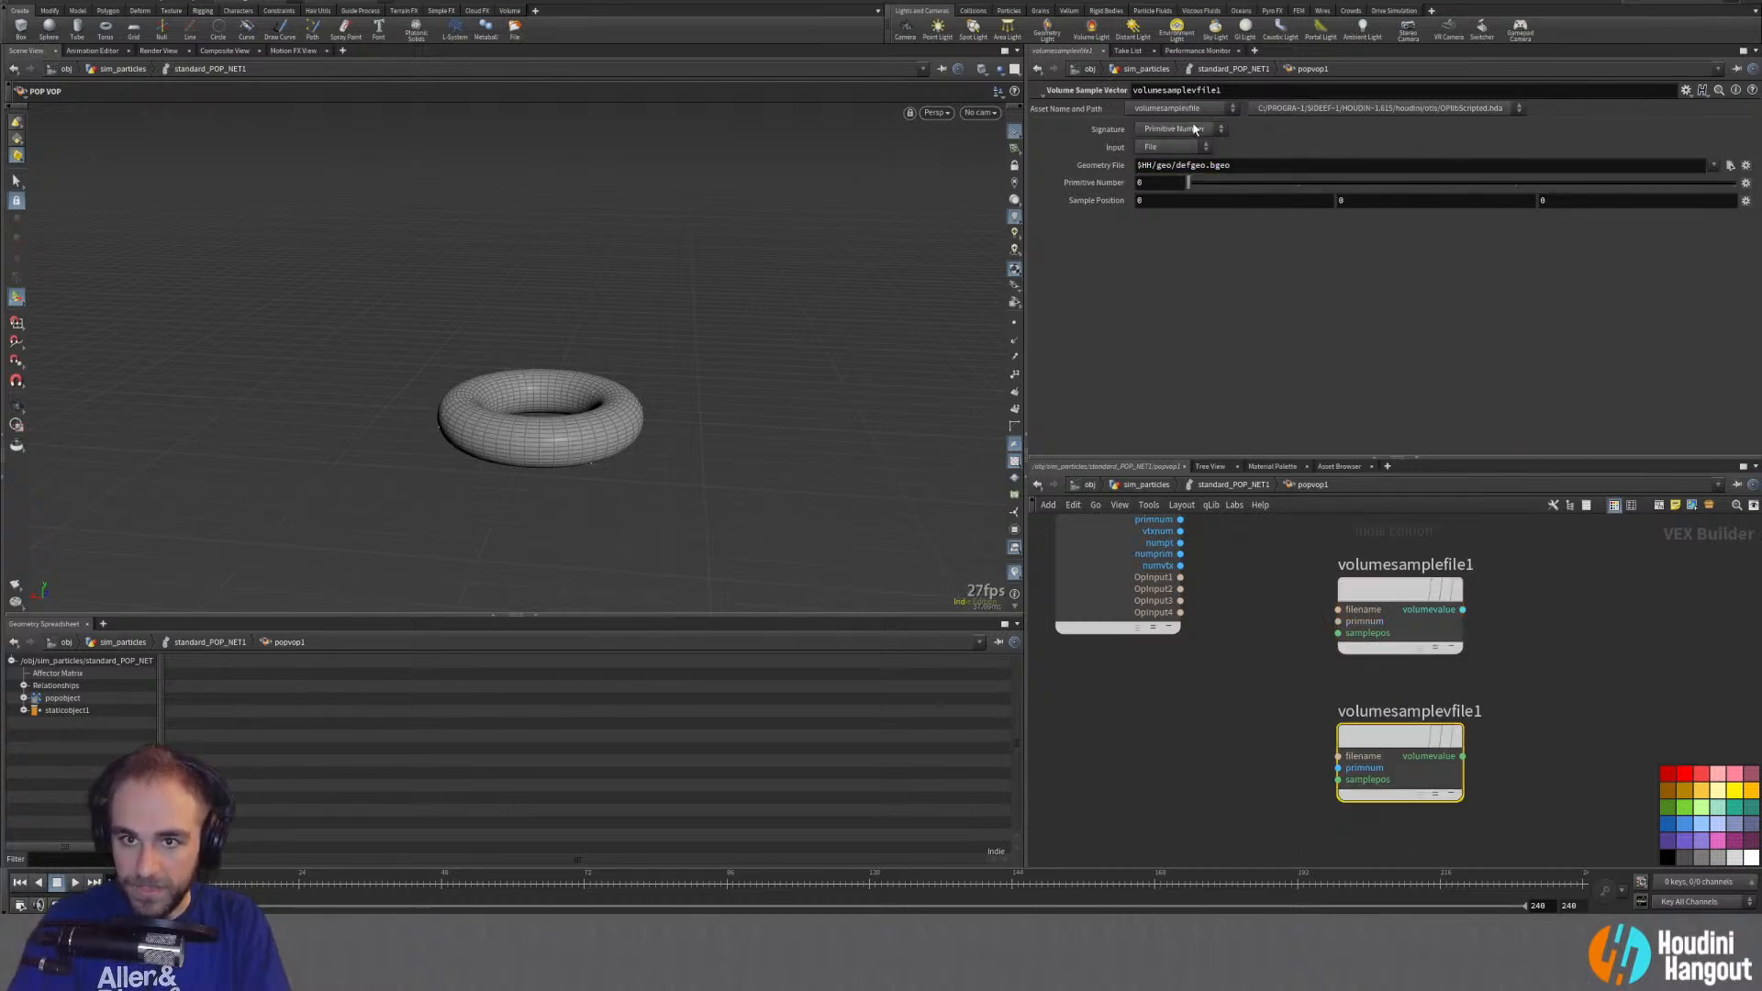
pyautogui.click(1195, 128)
pyautogui.click(1170, 158)
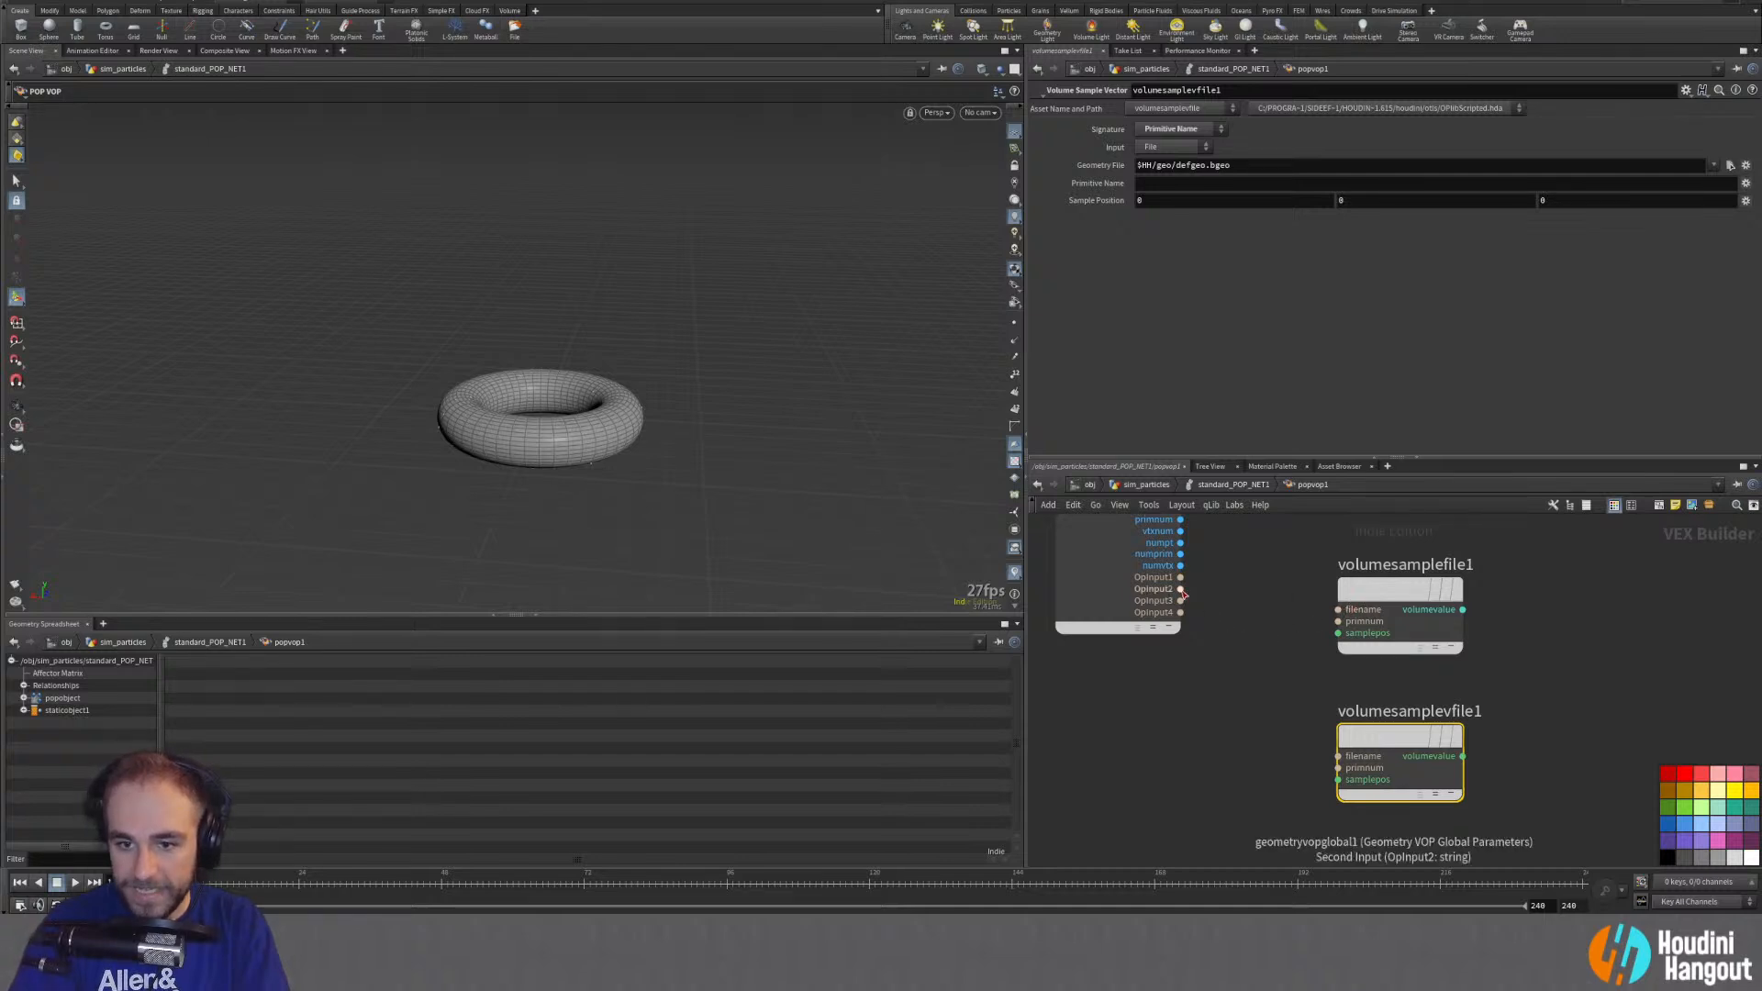
# Step: Connect geometryvopglobal1's OpInput2 to the filename inputs and P to the samplepos inputs of both volume sample nodes
pyautogui.moveTo(1182, 591); pyautogui.dragTo(1338, 756)
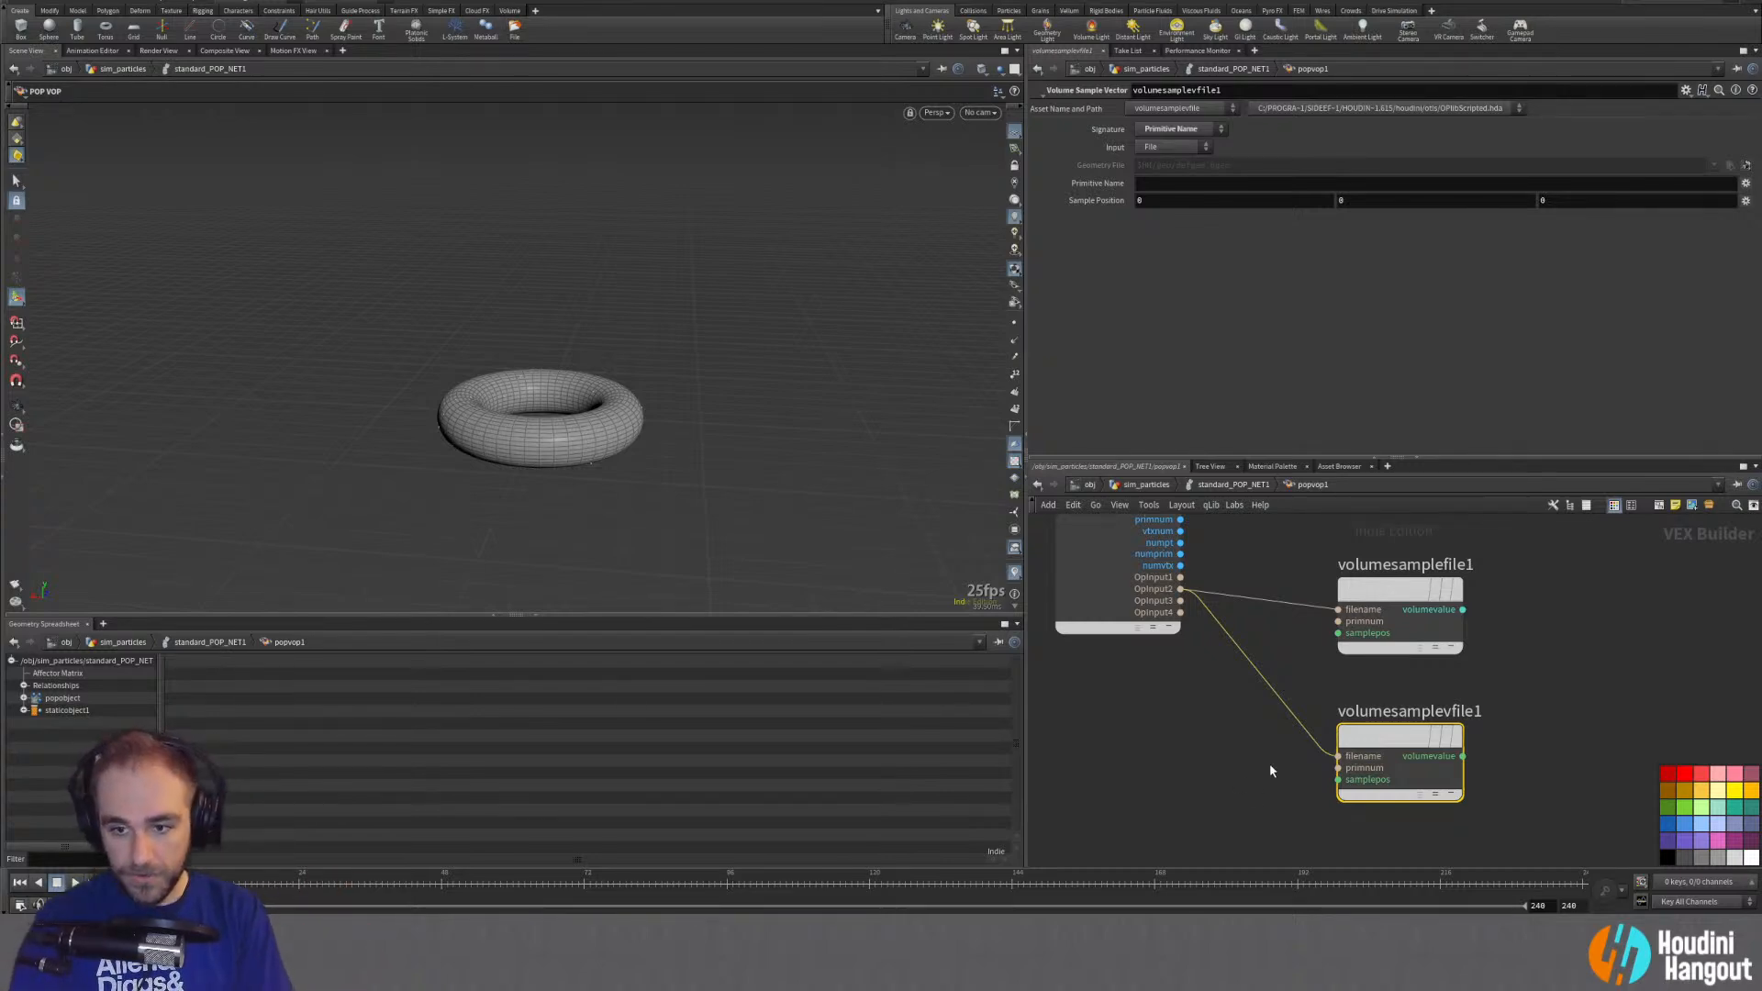
pyautogui.scroll(-1, 1269, 767)
pyautogui.moveTo(1254, 790); pyautogui.dragTo(1256, 818, button='middle')
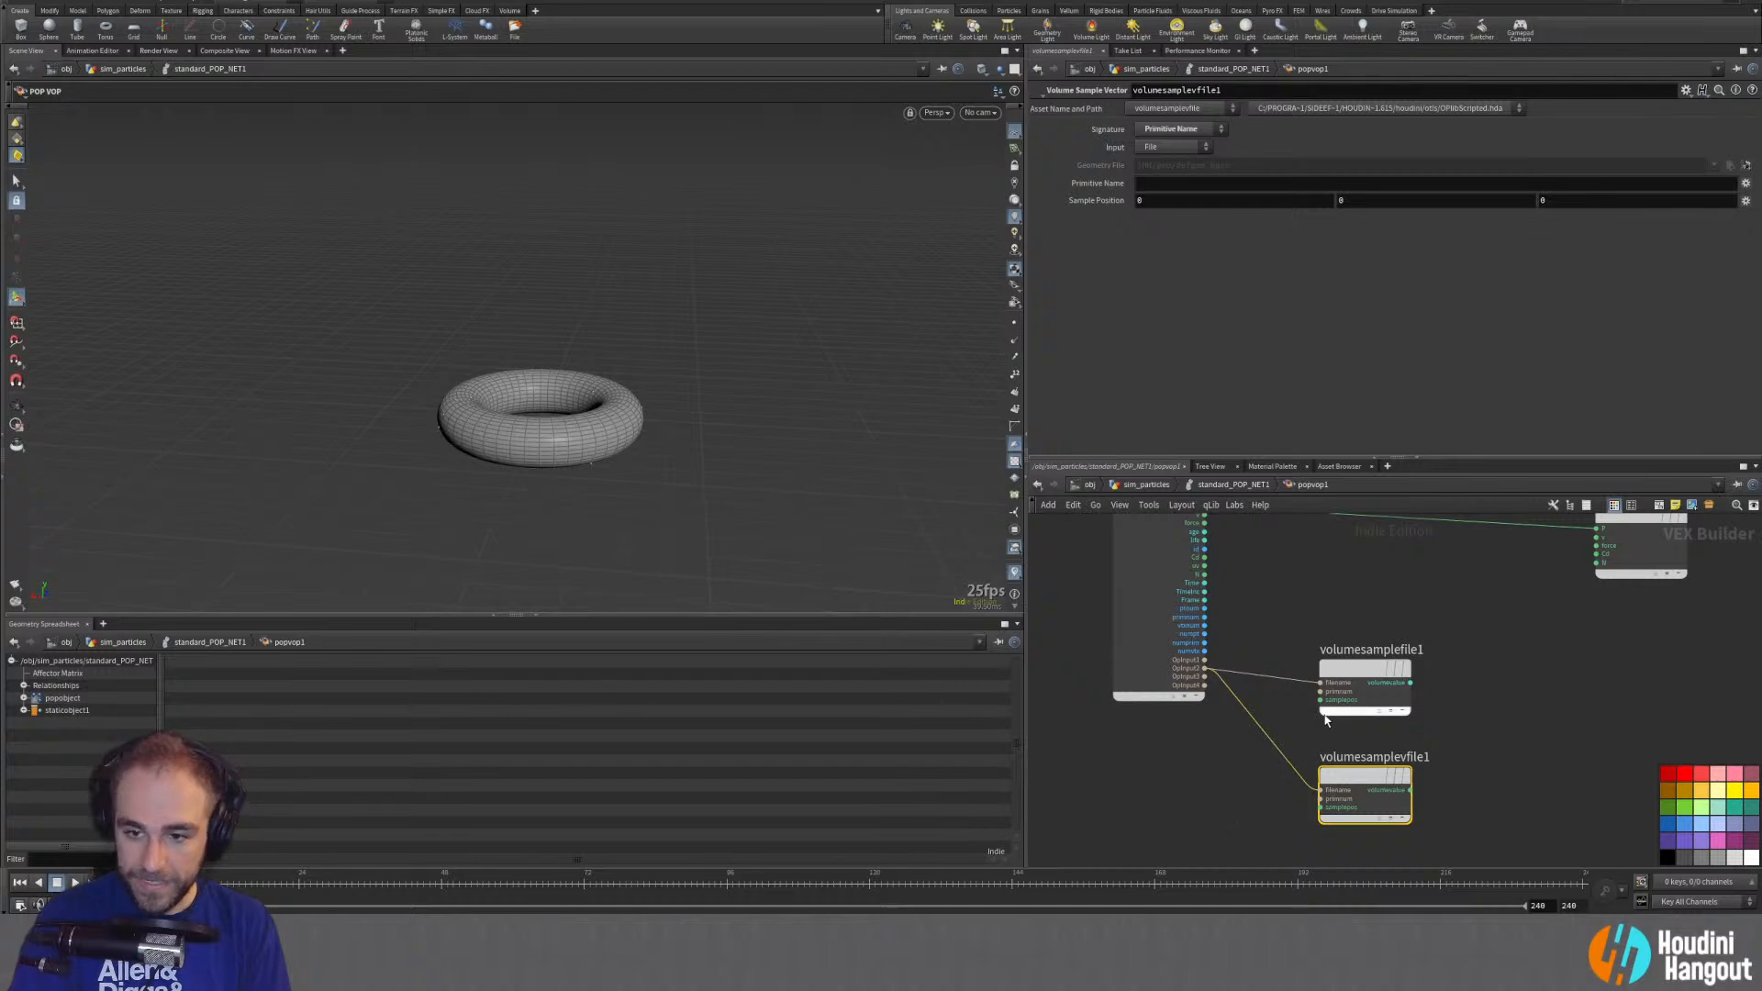
pyautogui.moveTo(1325, 597); pyautogui.dragTo(1308, 670, button='middle')
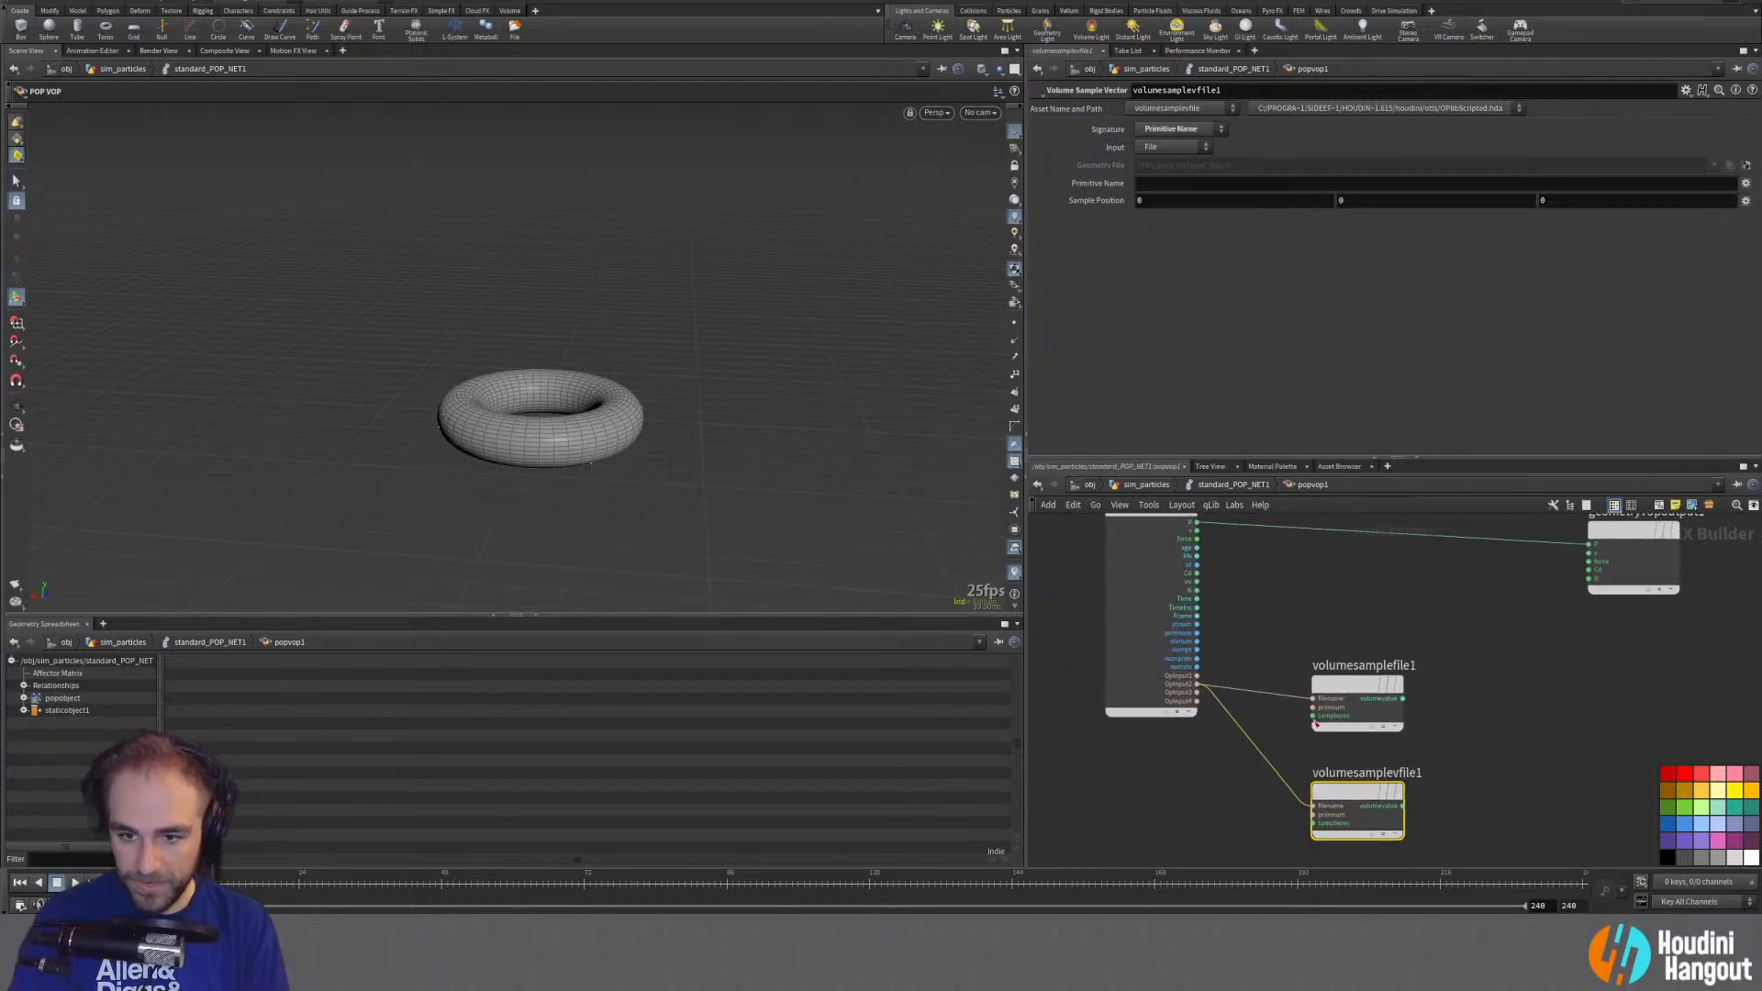
pyautogui.click(1313, 715)
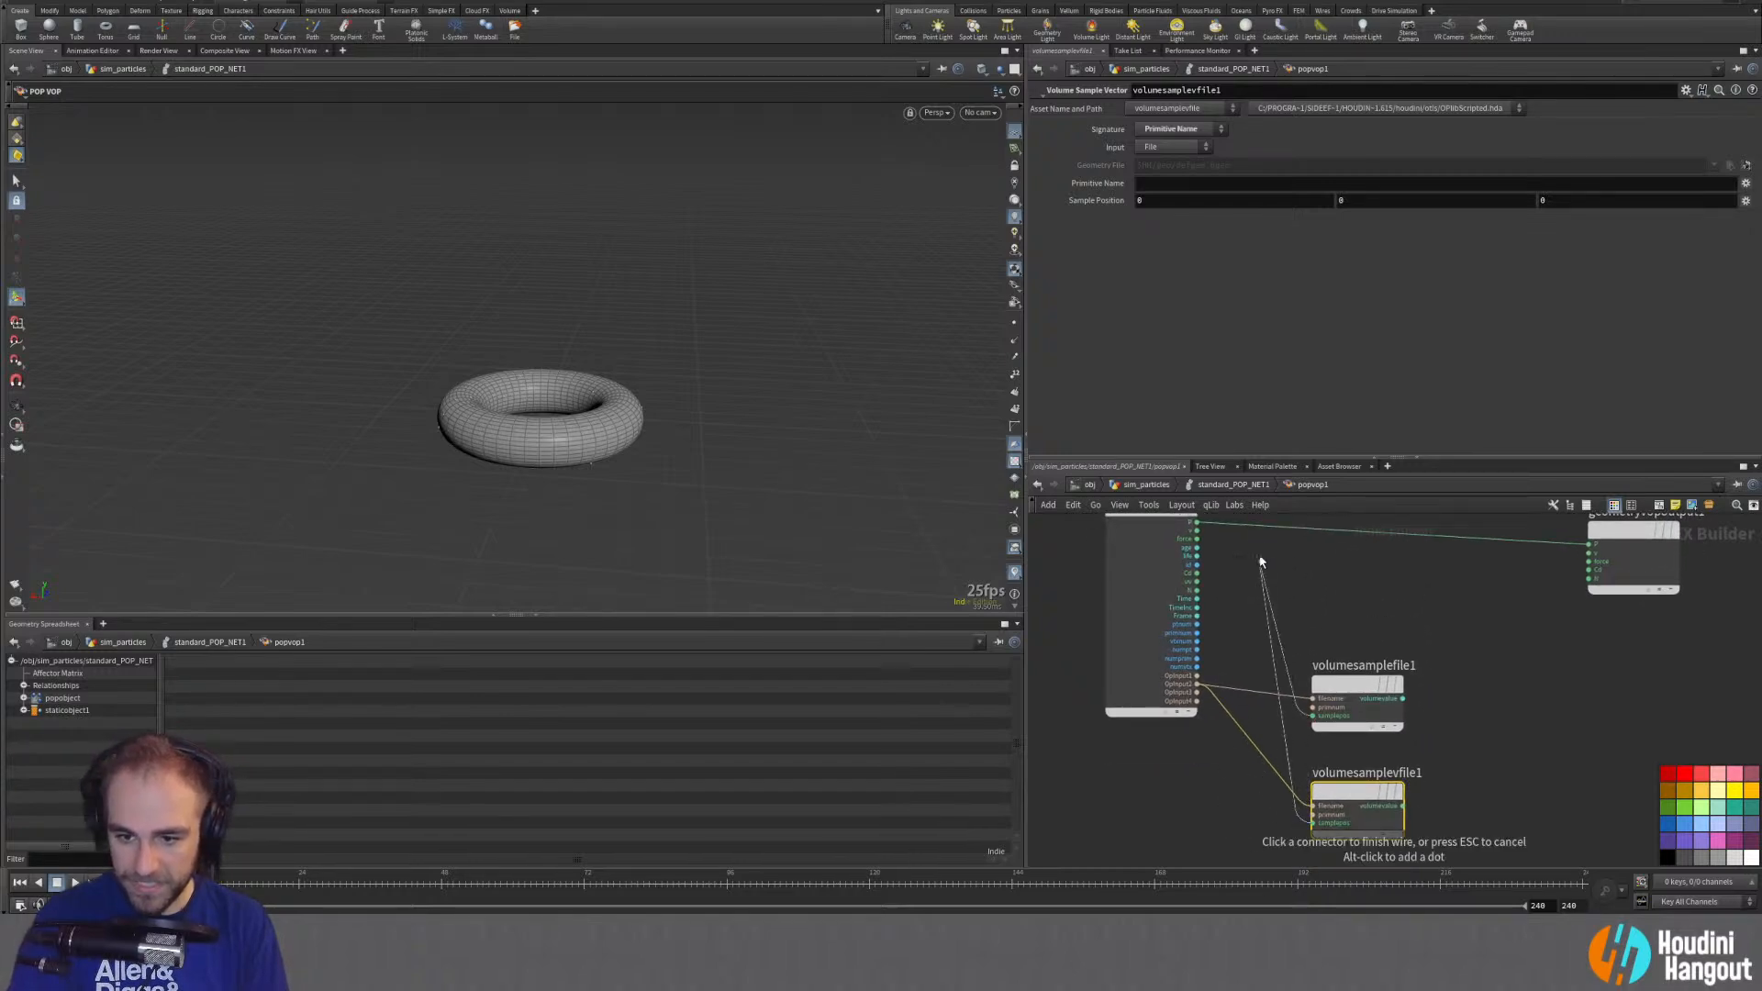
pyautogui.click(1199, 531)
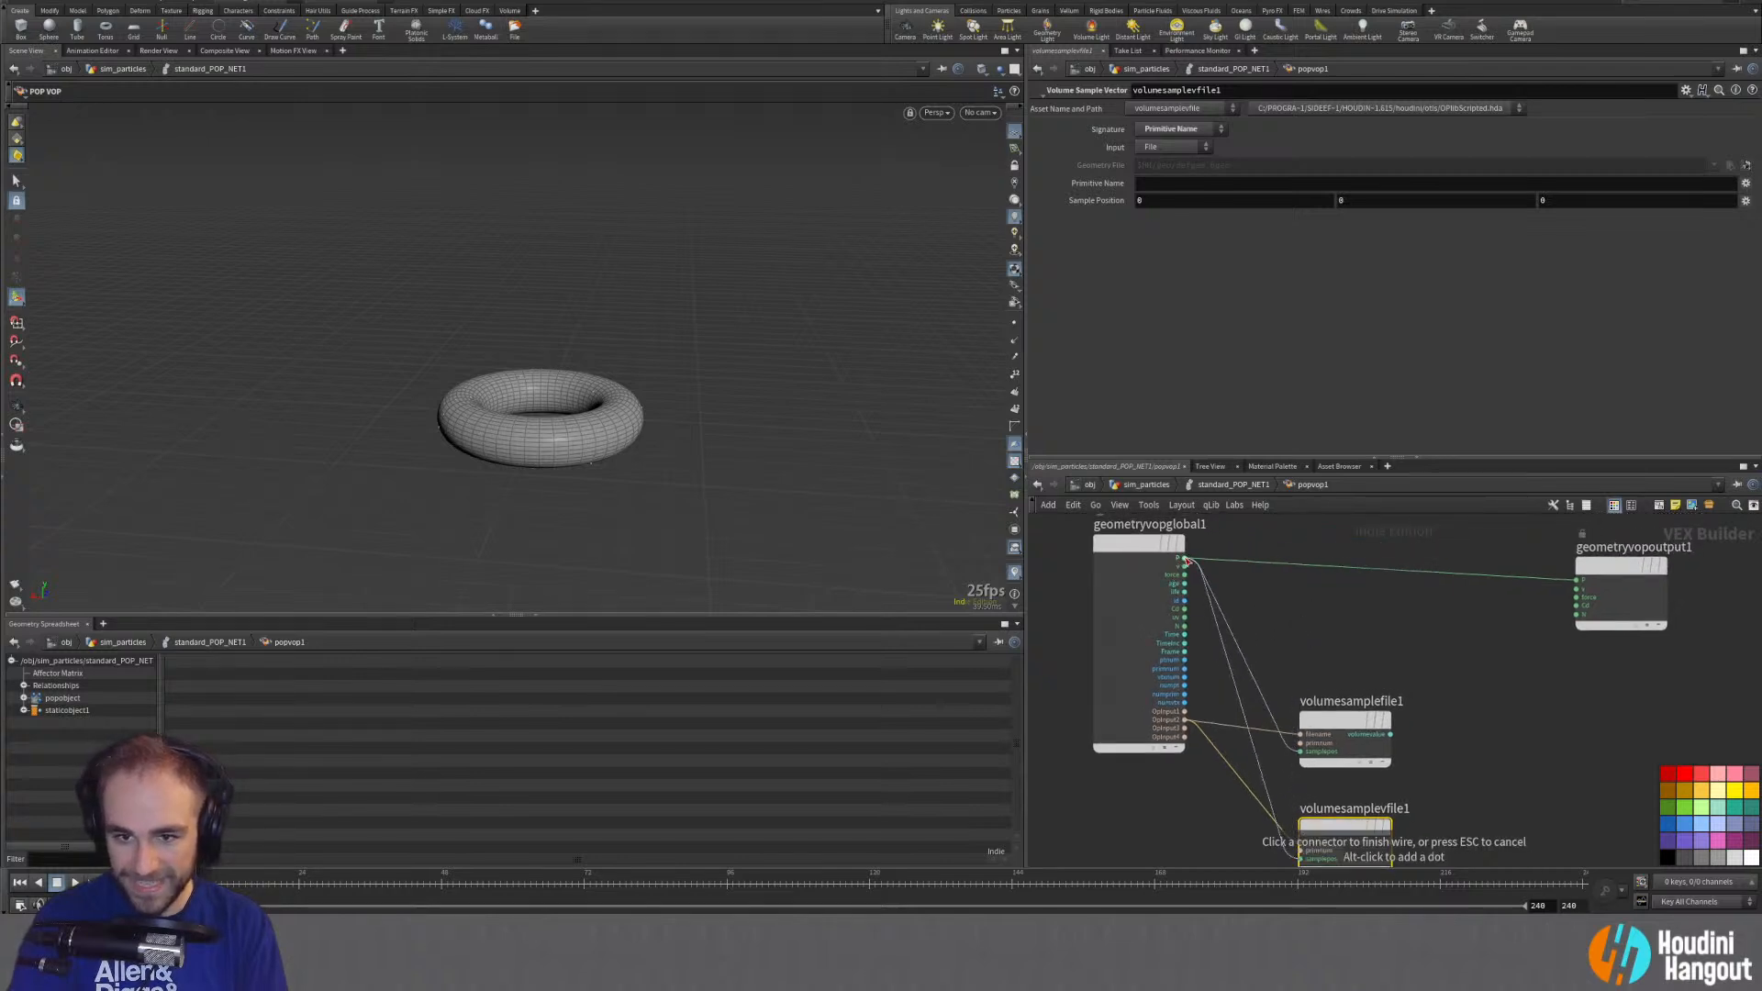
pyautogui.click(1185, 558)
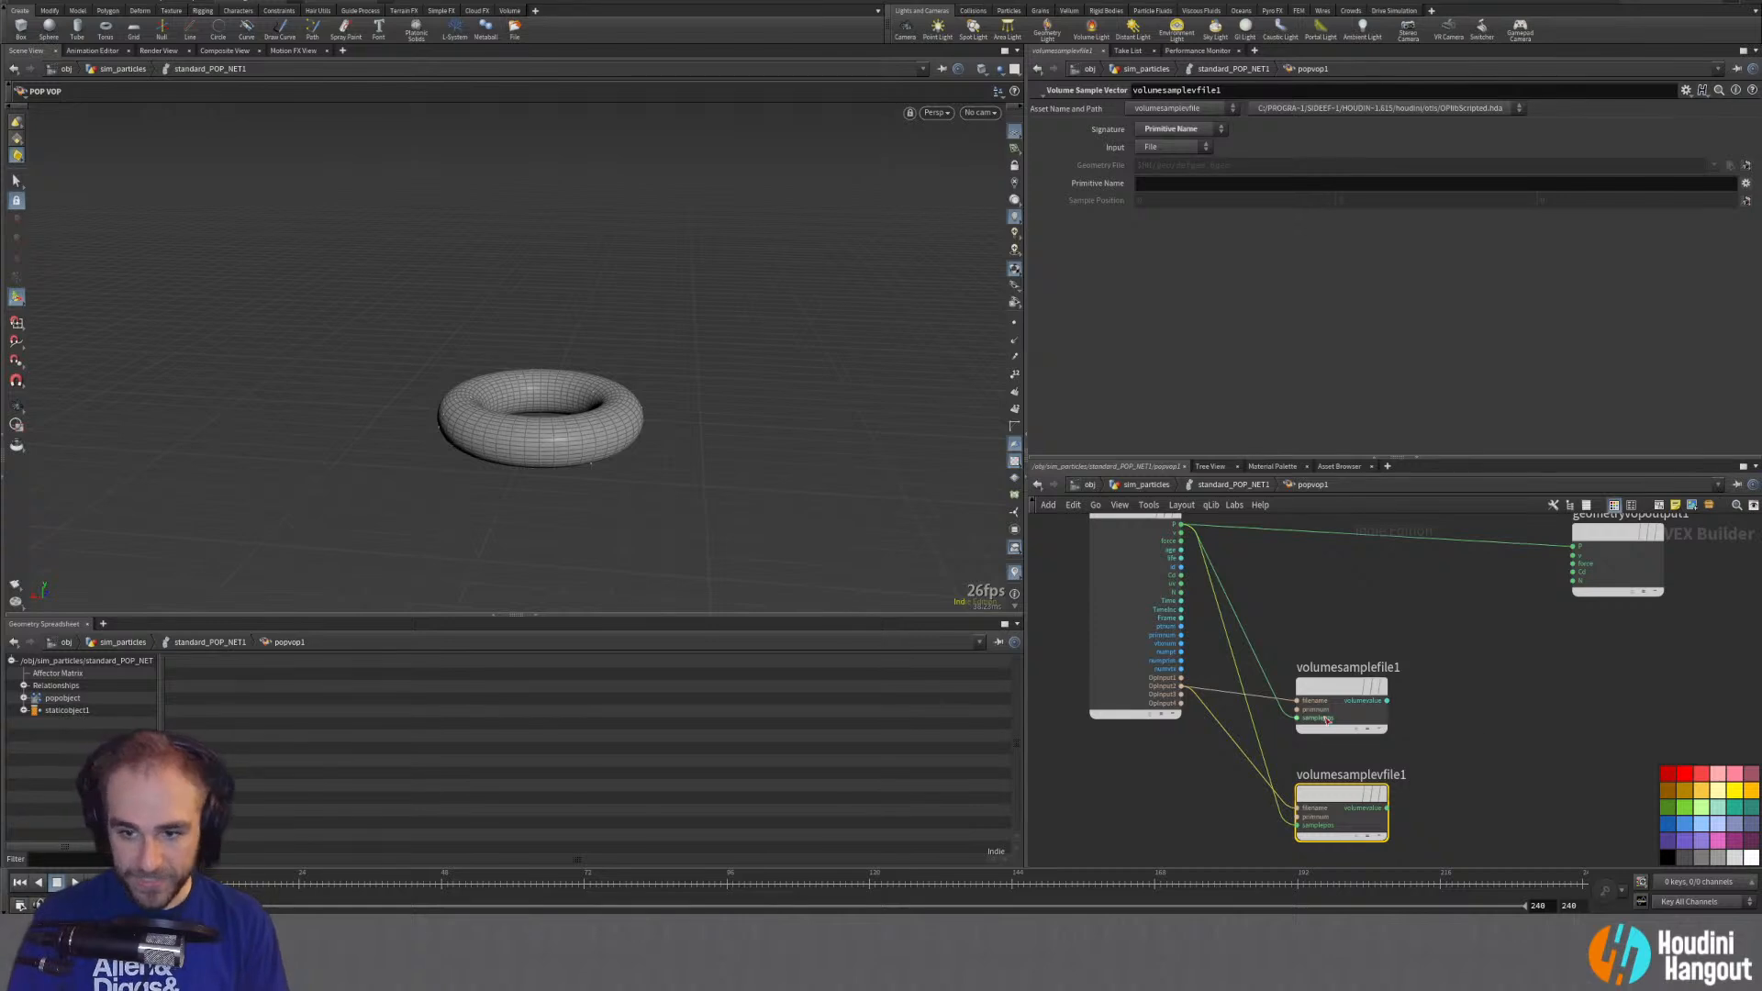
# Step: Go up to the sim_particles network and check the VDB primitive names on create_surf_vdb, calc_grad_vdb and merge1
pyautogui.scroll(2, 1432, 846)
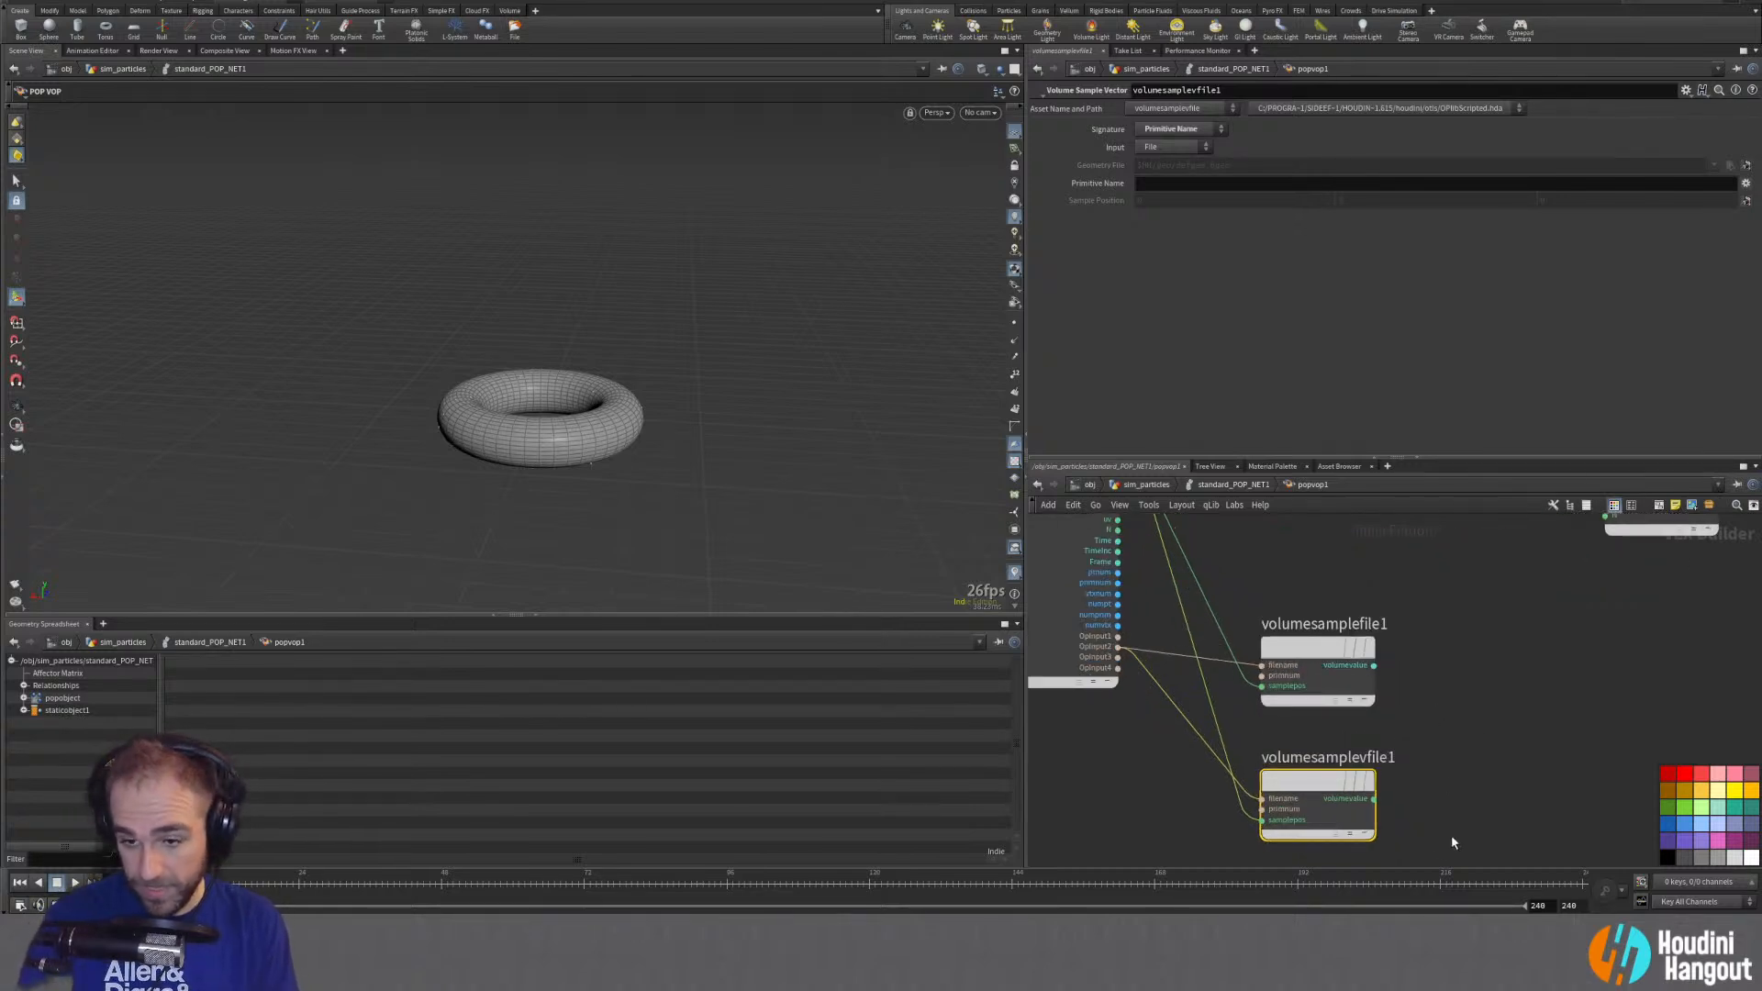
pyautogui.moveTo(1451, 836); pyautogui.dragTo(1429, 809, button='middle')
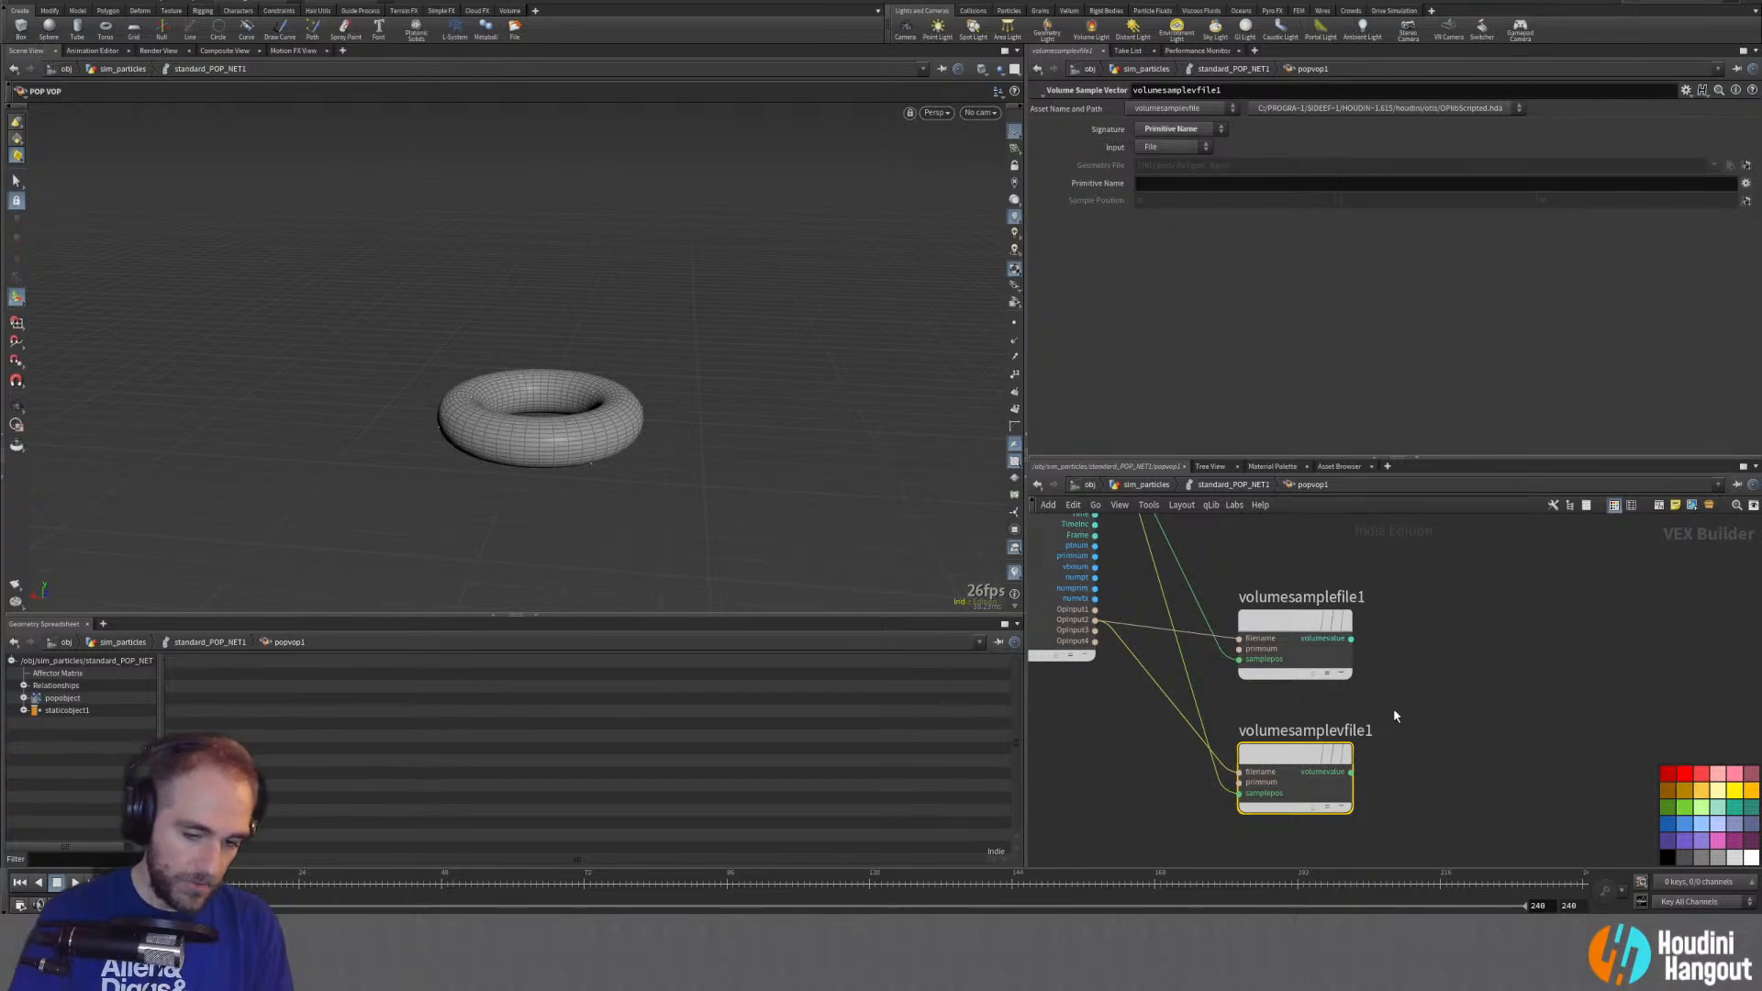
pyautogui.press('u')
pyautogui.press('u')
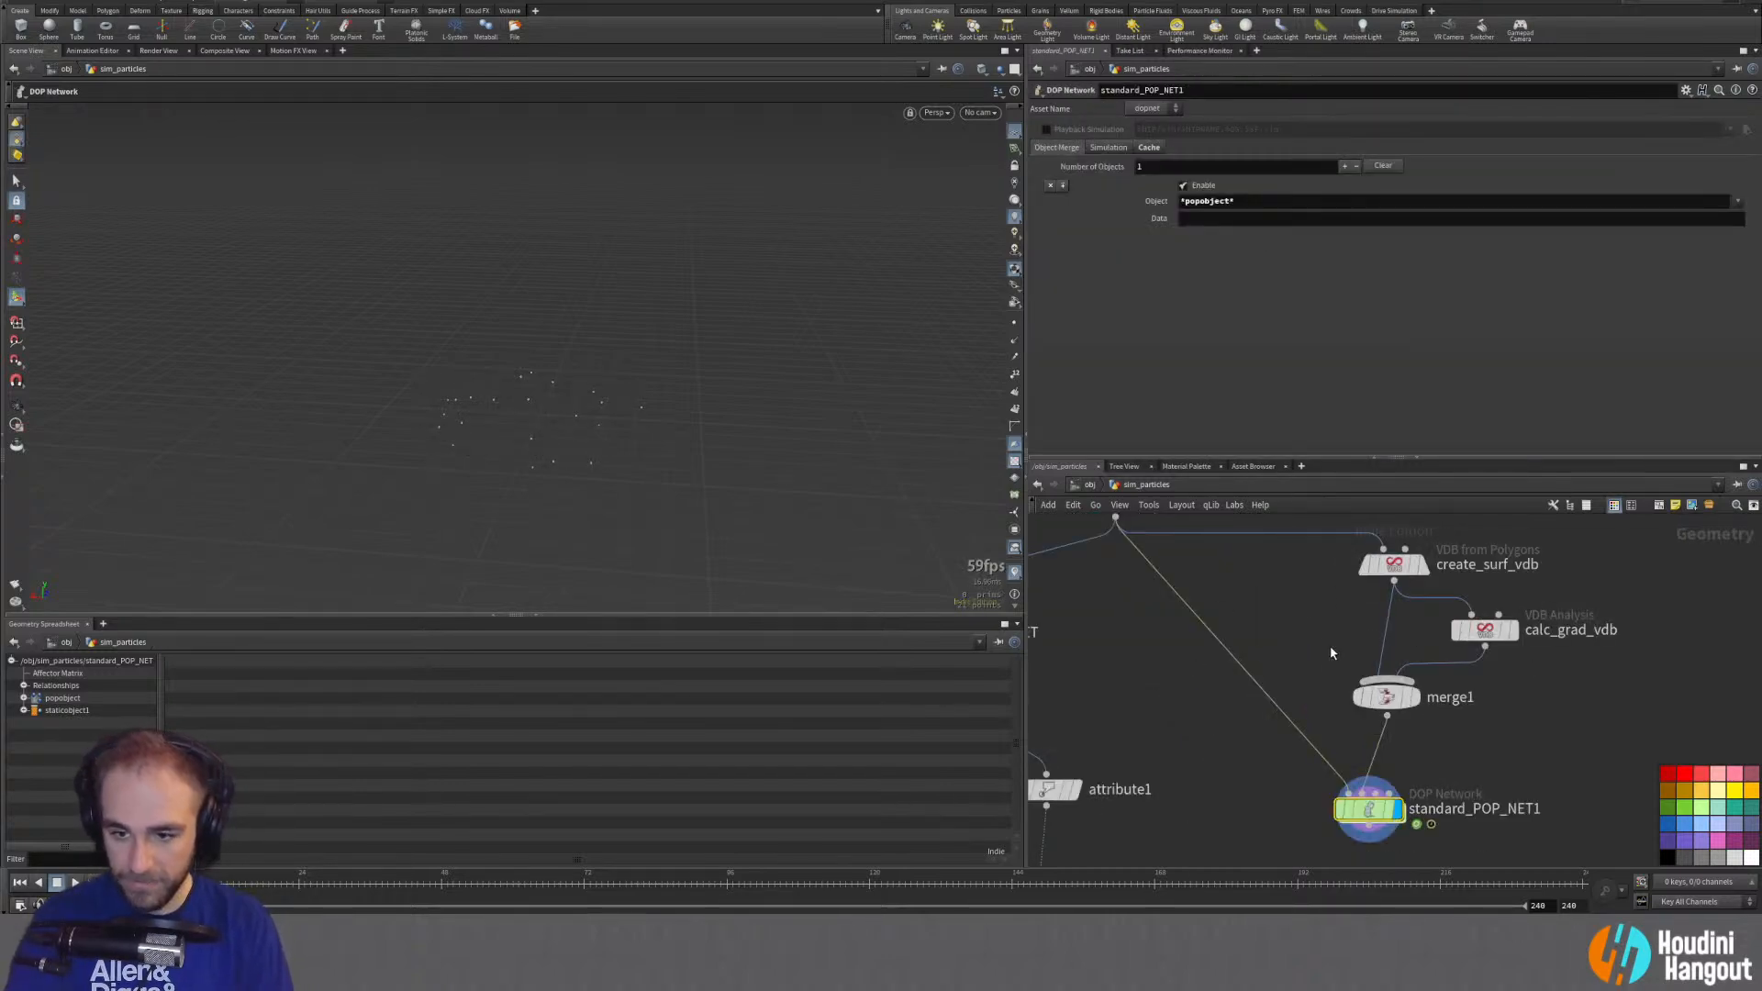
pyautogui.scroll(-2, 1329, 646)
pyautogui.moveTo(1266, 745); pyautogui.dragTo(1257, 790, button='middle')
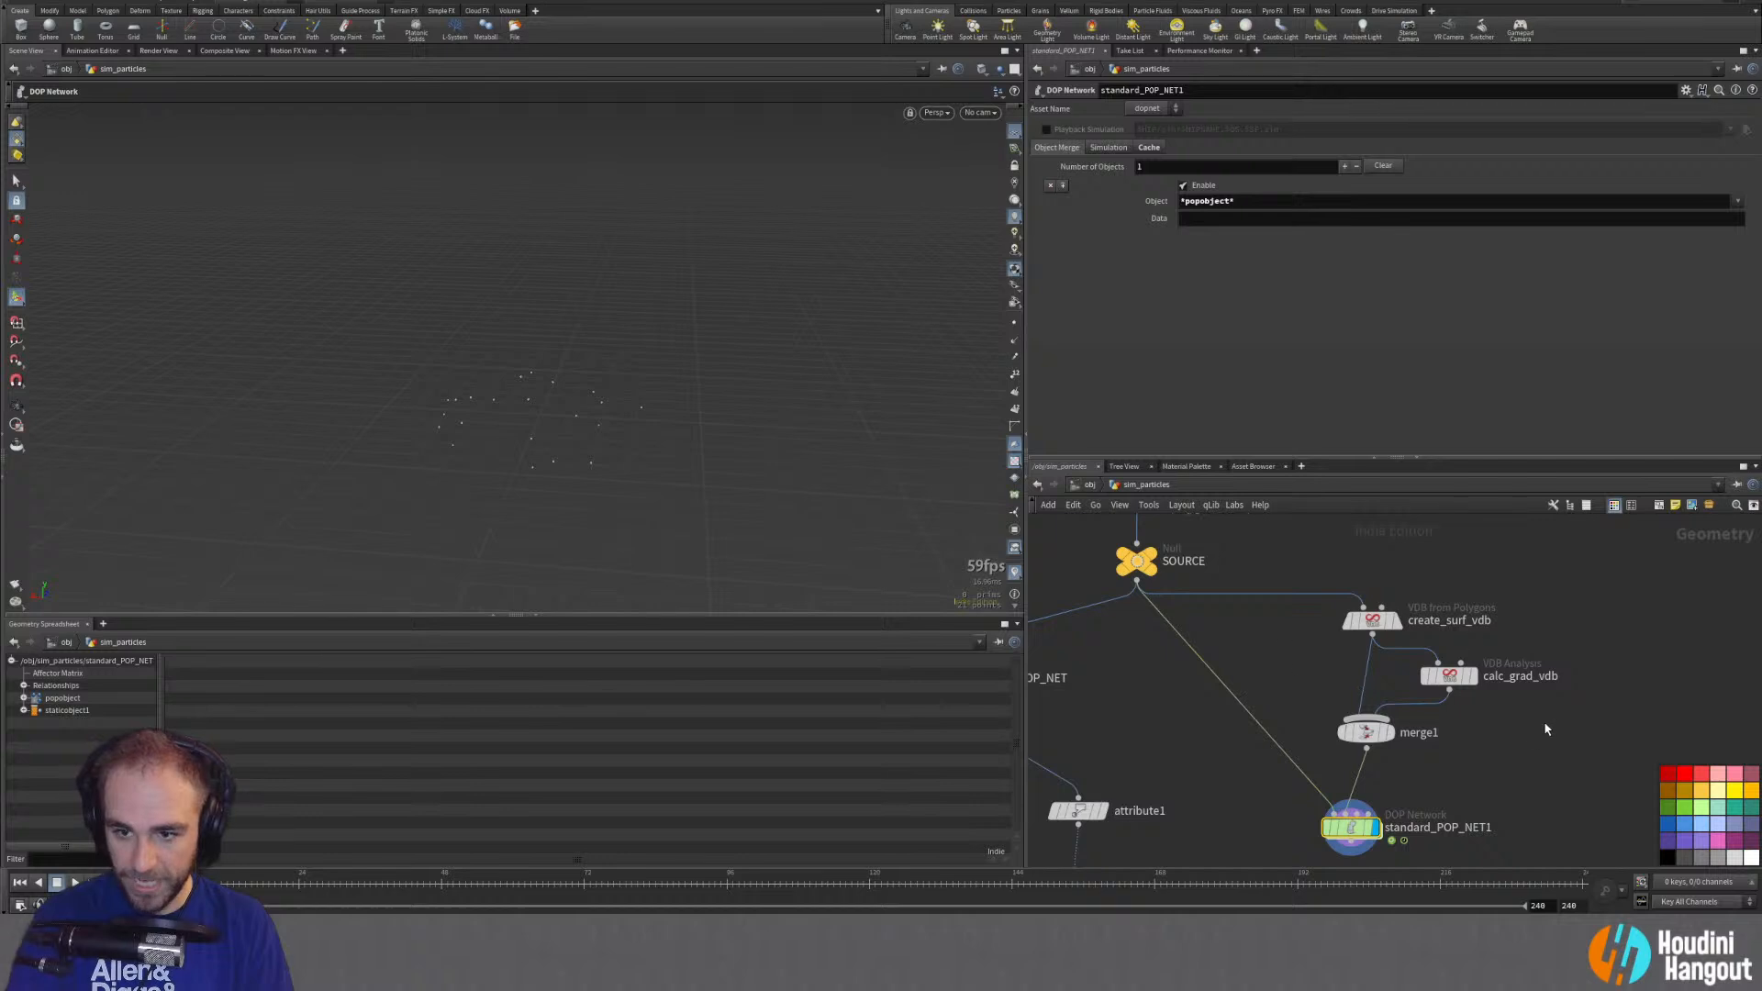
pyautogui.click(1372, 621)
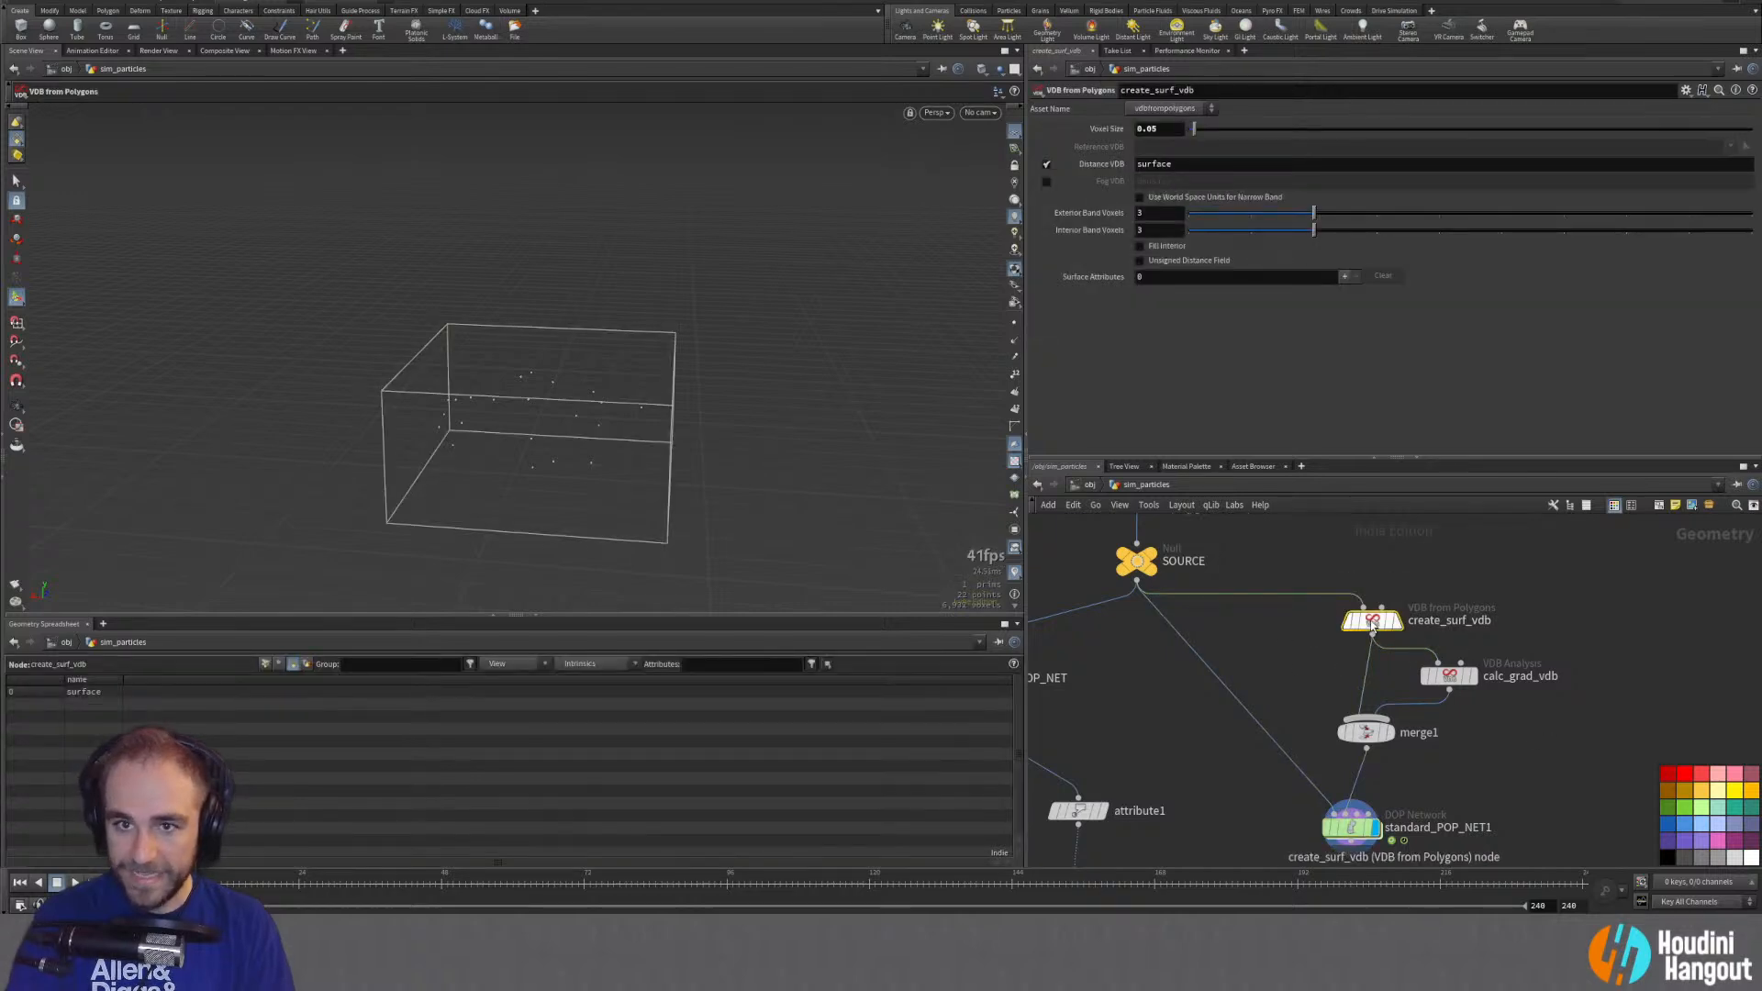
pyautogui.moveTo(1368, 628)
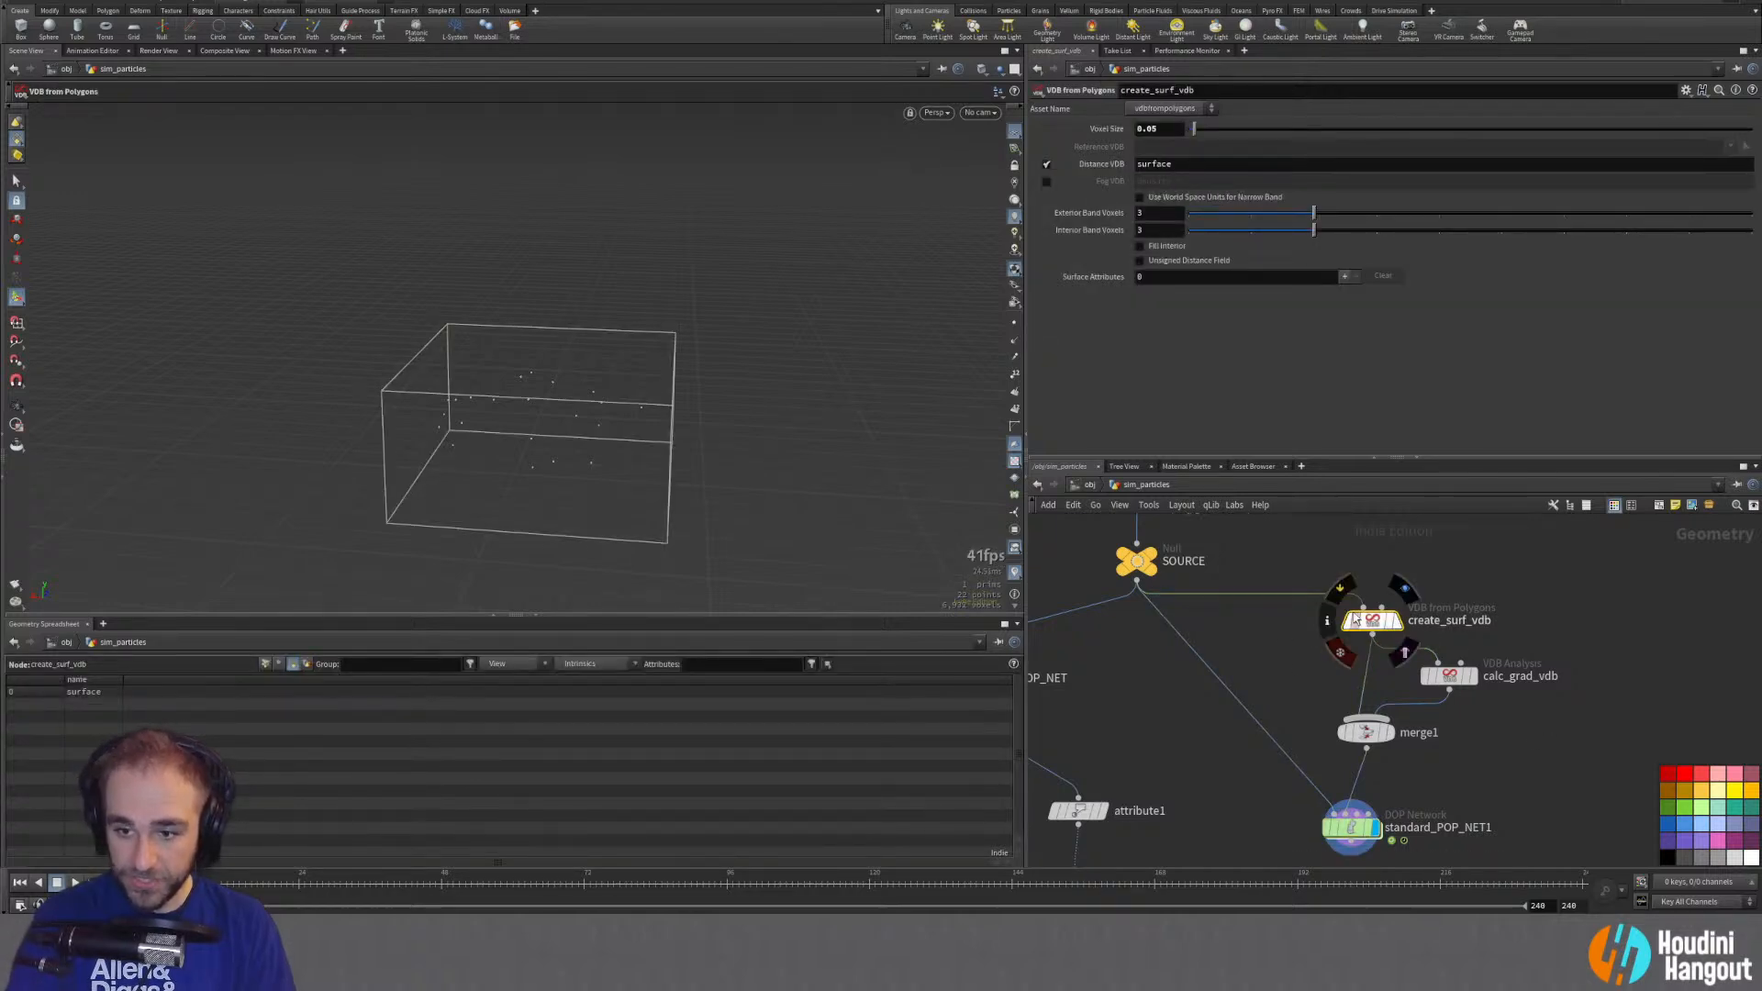
pyautogui.click(1449, 677)
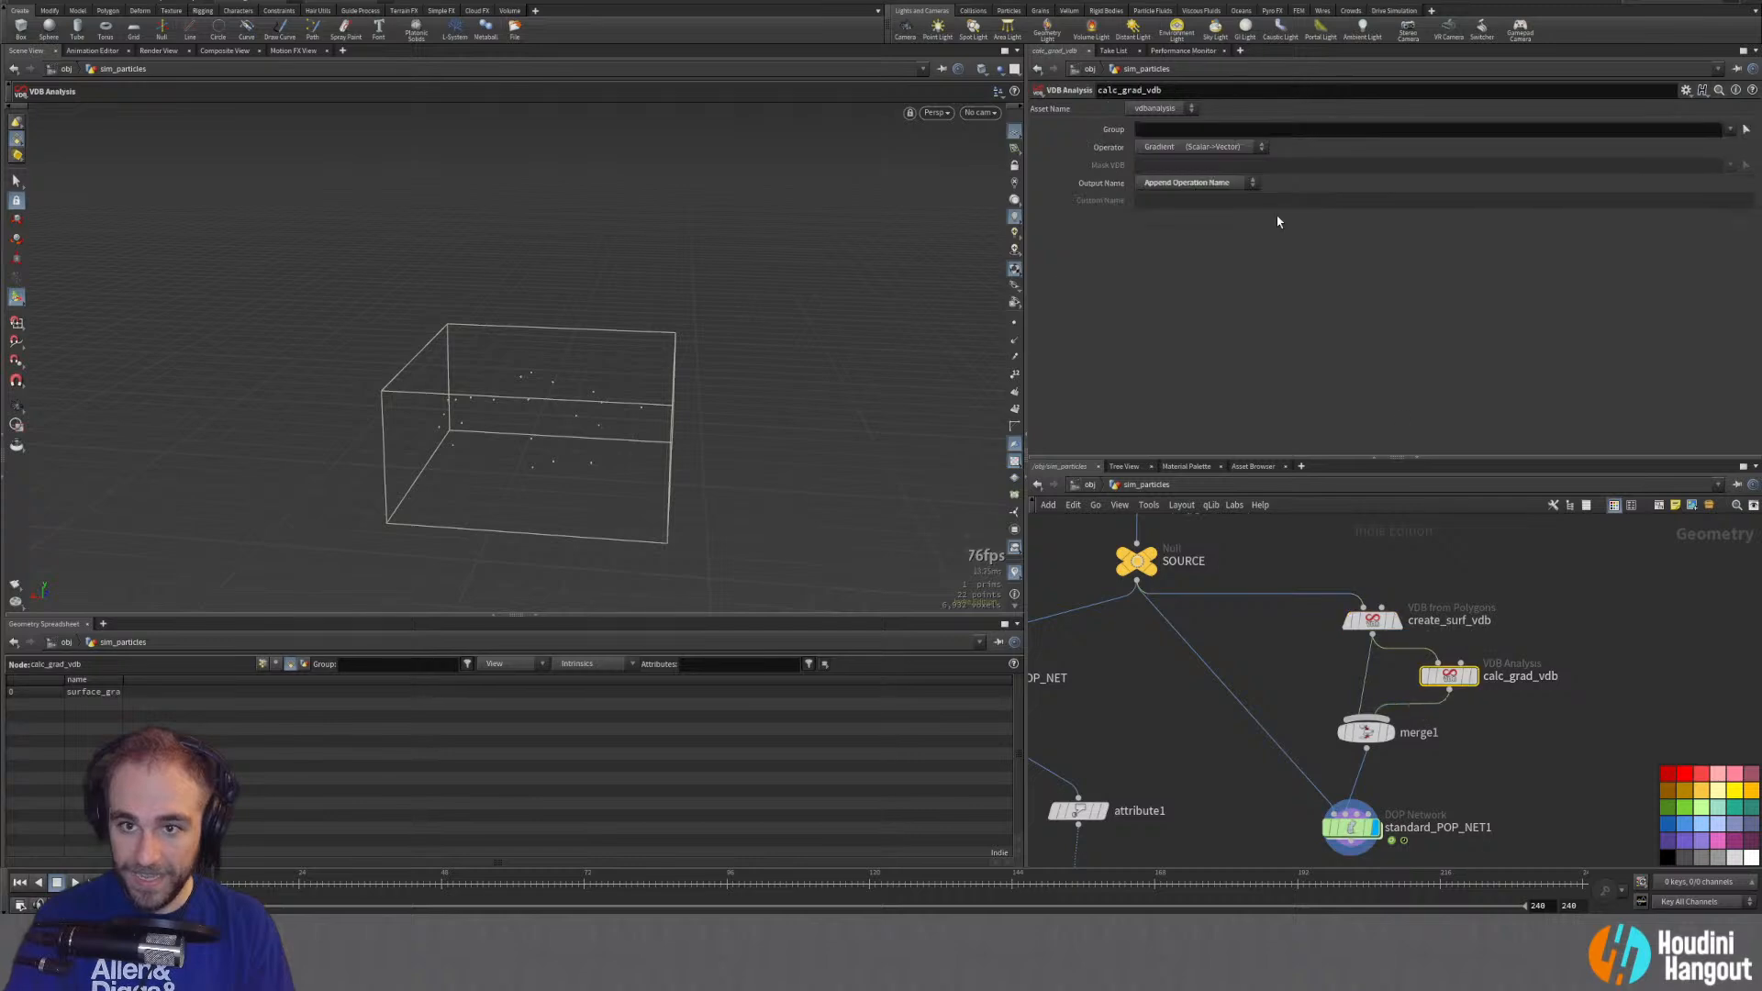
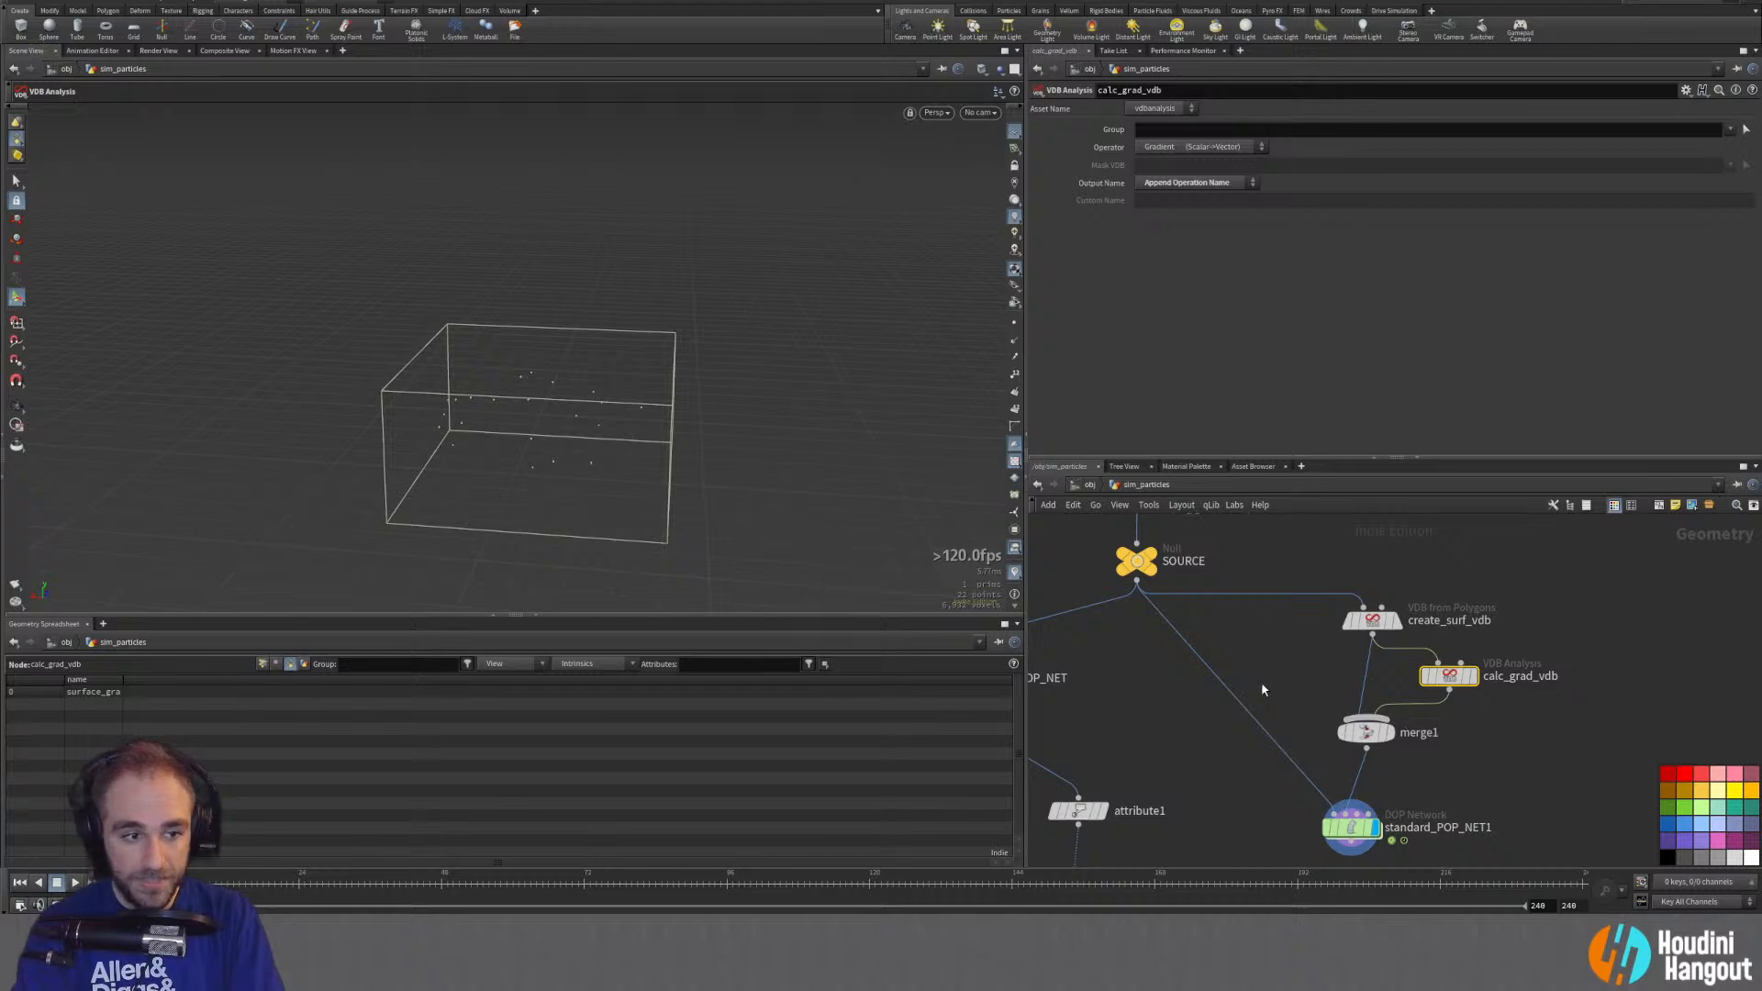
pyautogui.click(1363, 740)
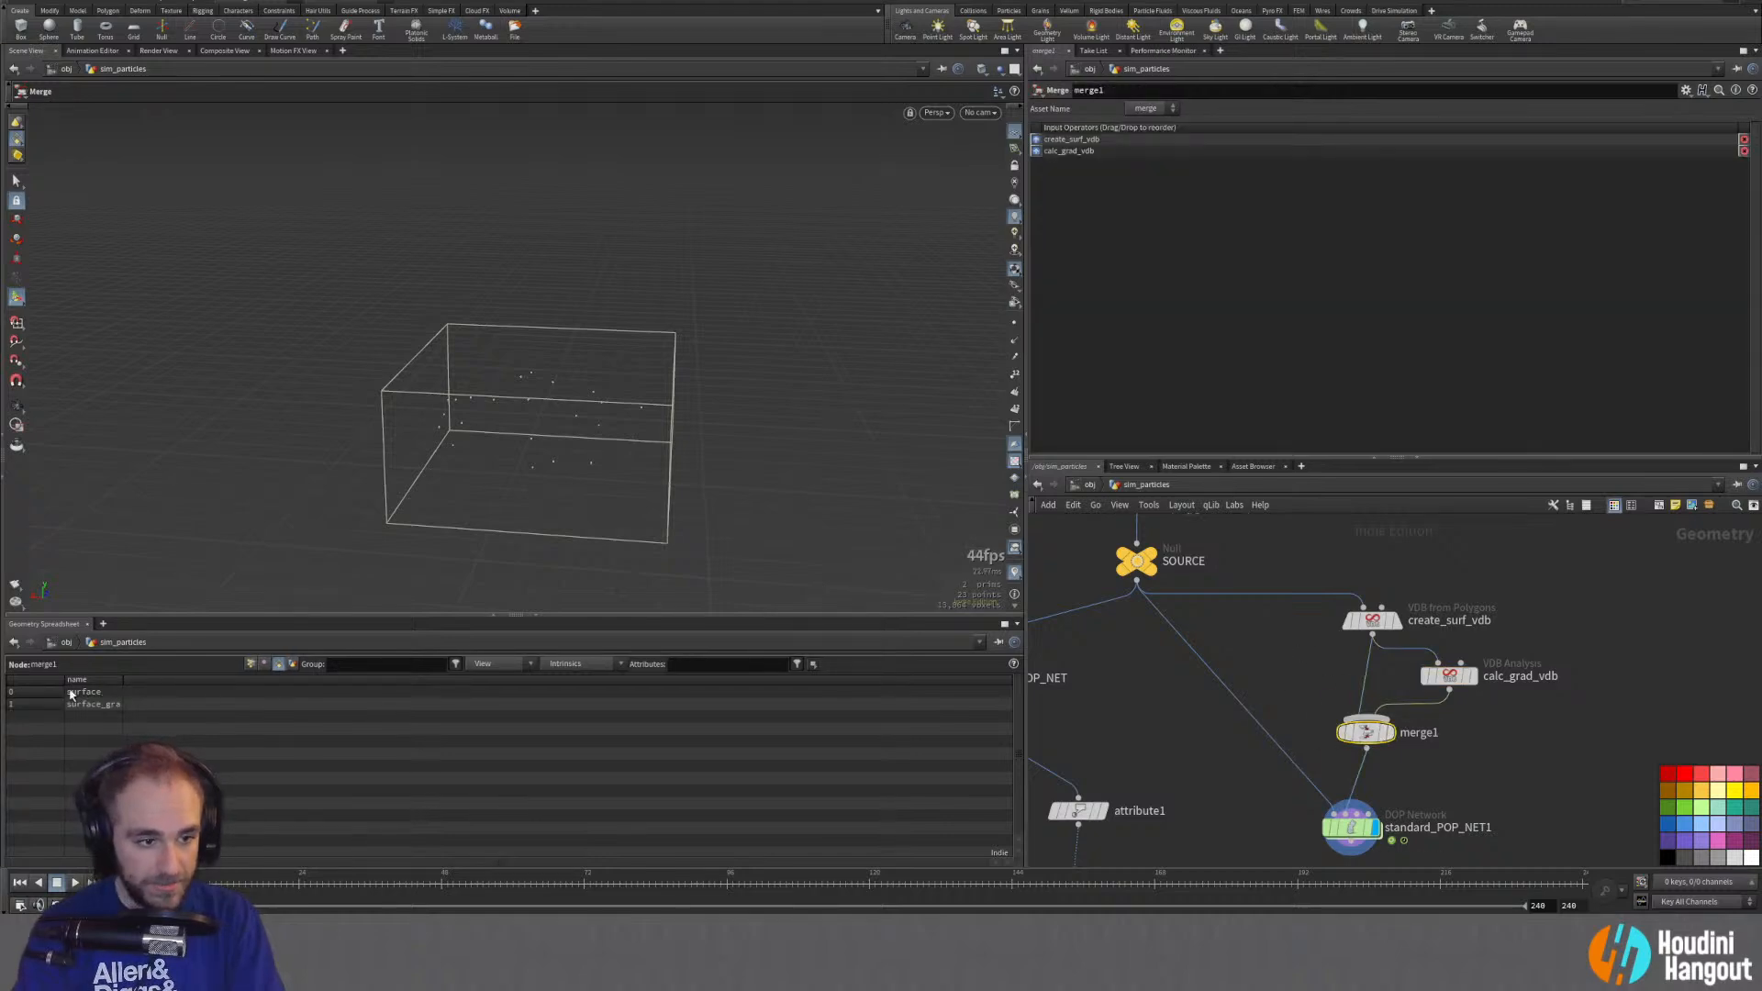
# Step: Return to popvop1's VOP network inside standard_POP_NET1 and begin filling in the Primitive Name of volumesamplefile1
pyautogui.doubleClick(1351, 828)
pyautogui.doubleClick(1385, 760)
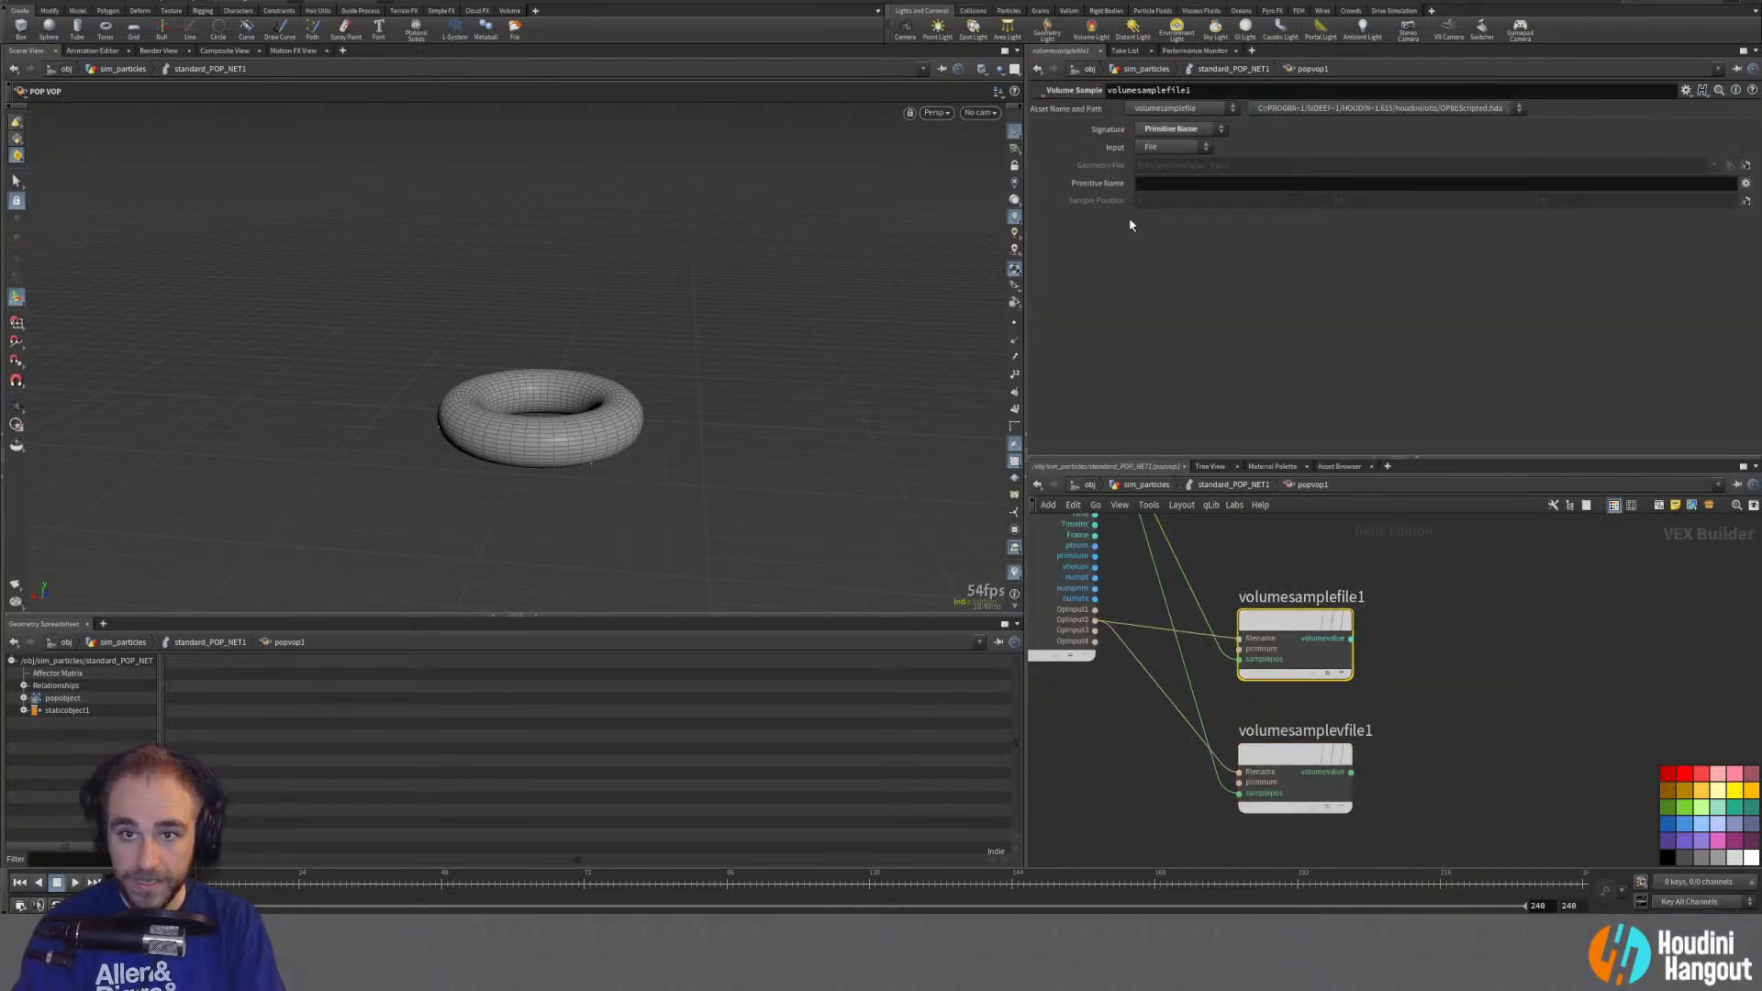
pyautogui.moveTo(1273, 629)
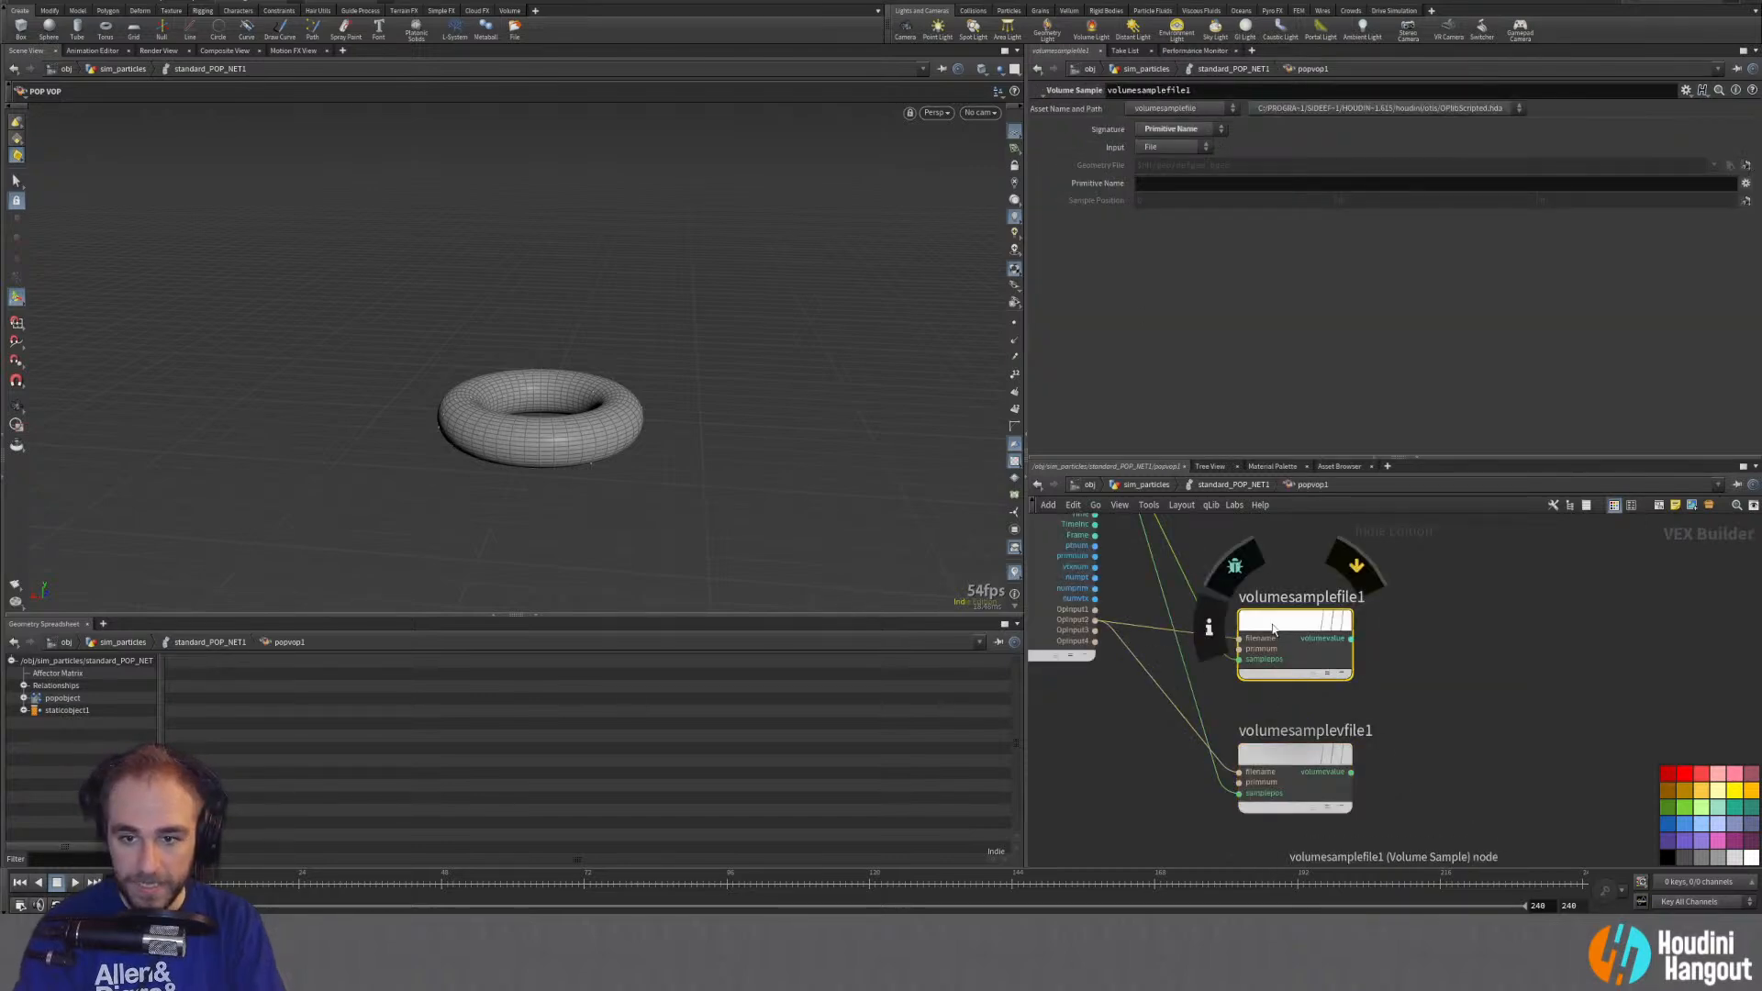
pyautogui.click(1164, 184)
pyautogui.write('s')
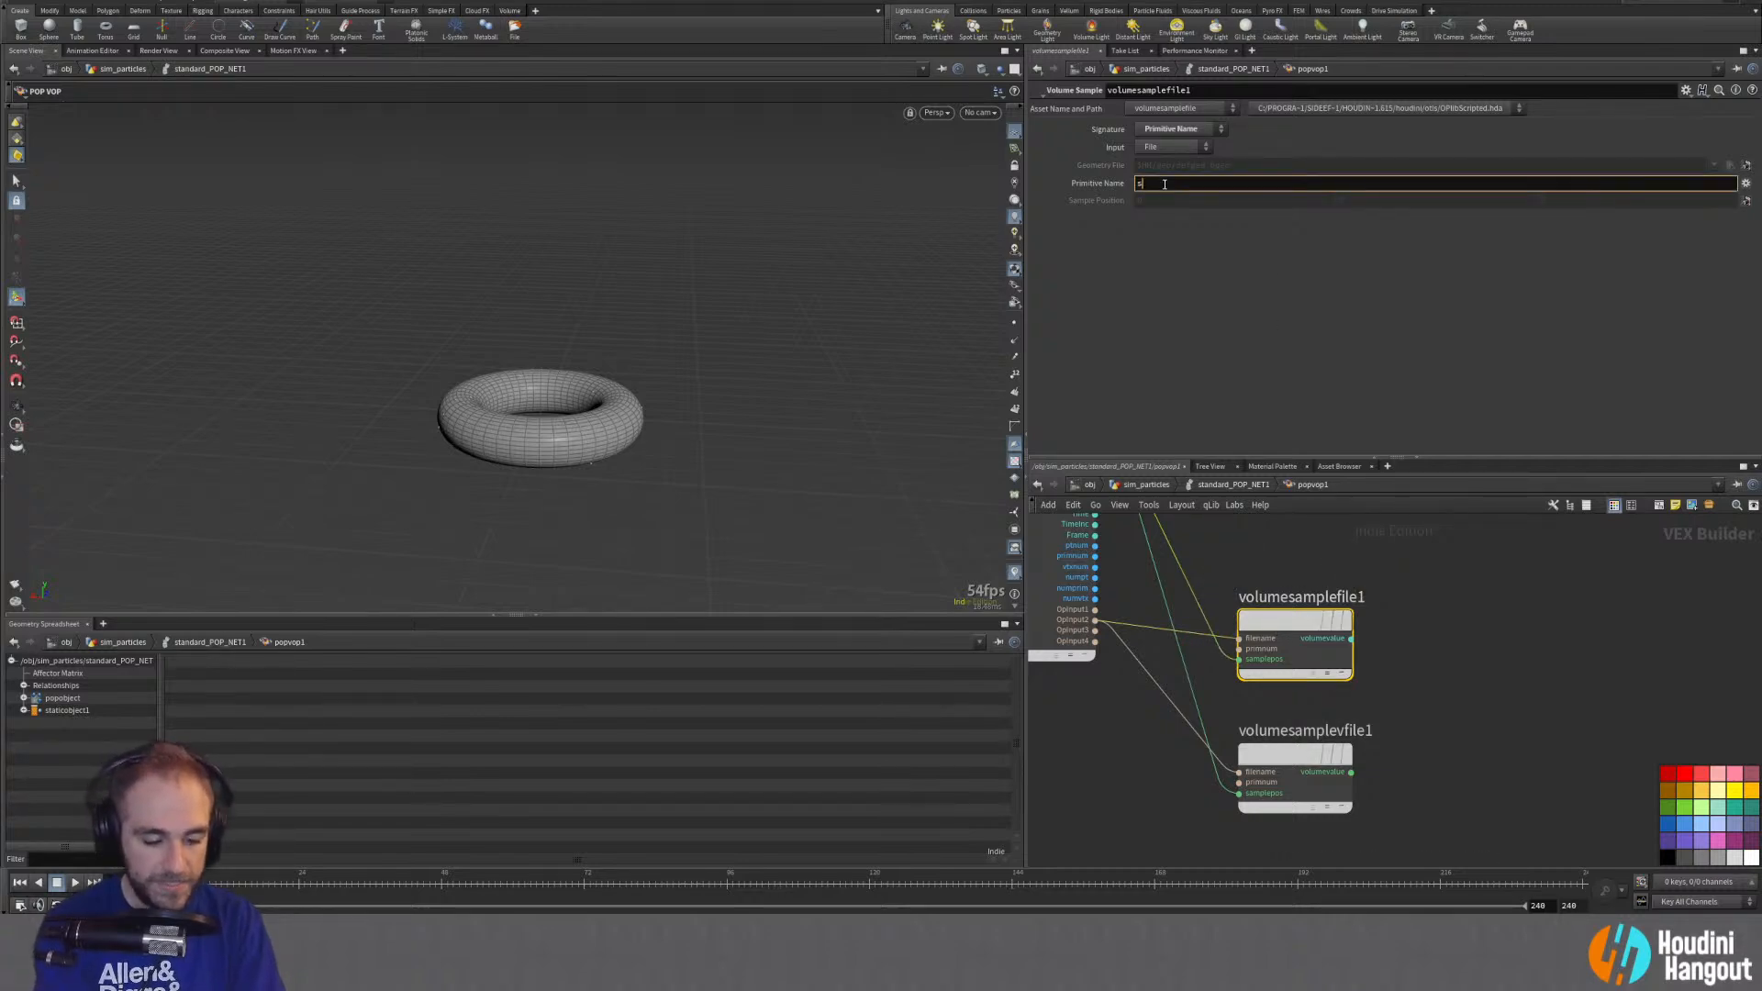
# Step: Set the primitive name to surface on the volumesamplefile1 node and to surface_gradient on the volumesamplevfile1 node
pyautogui.write('urface')
pyautogui.press('Return')
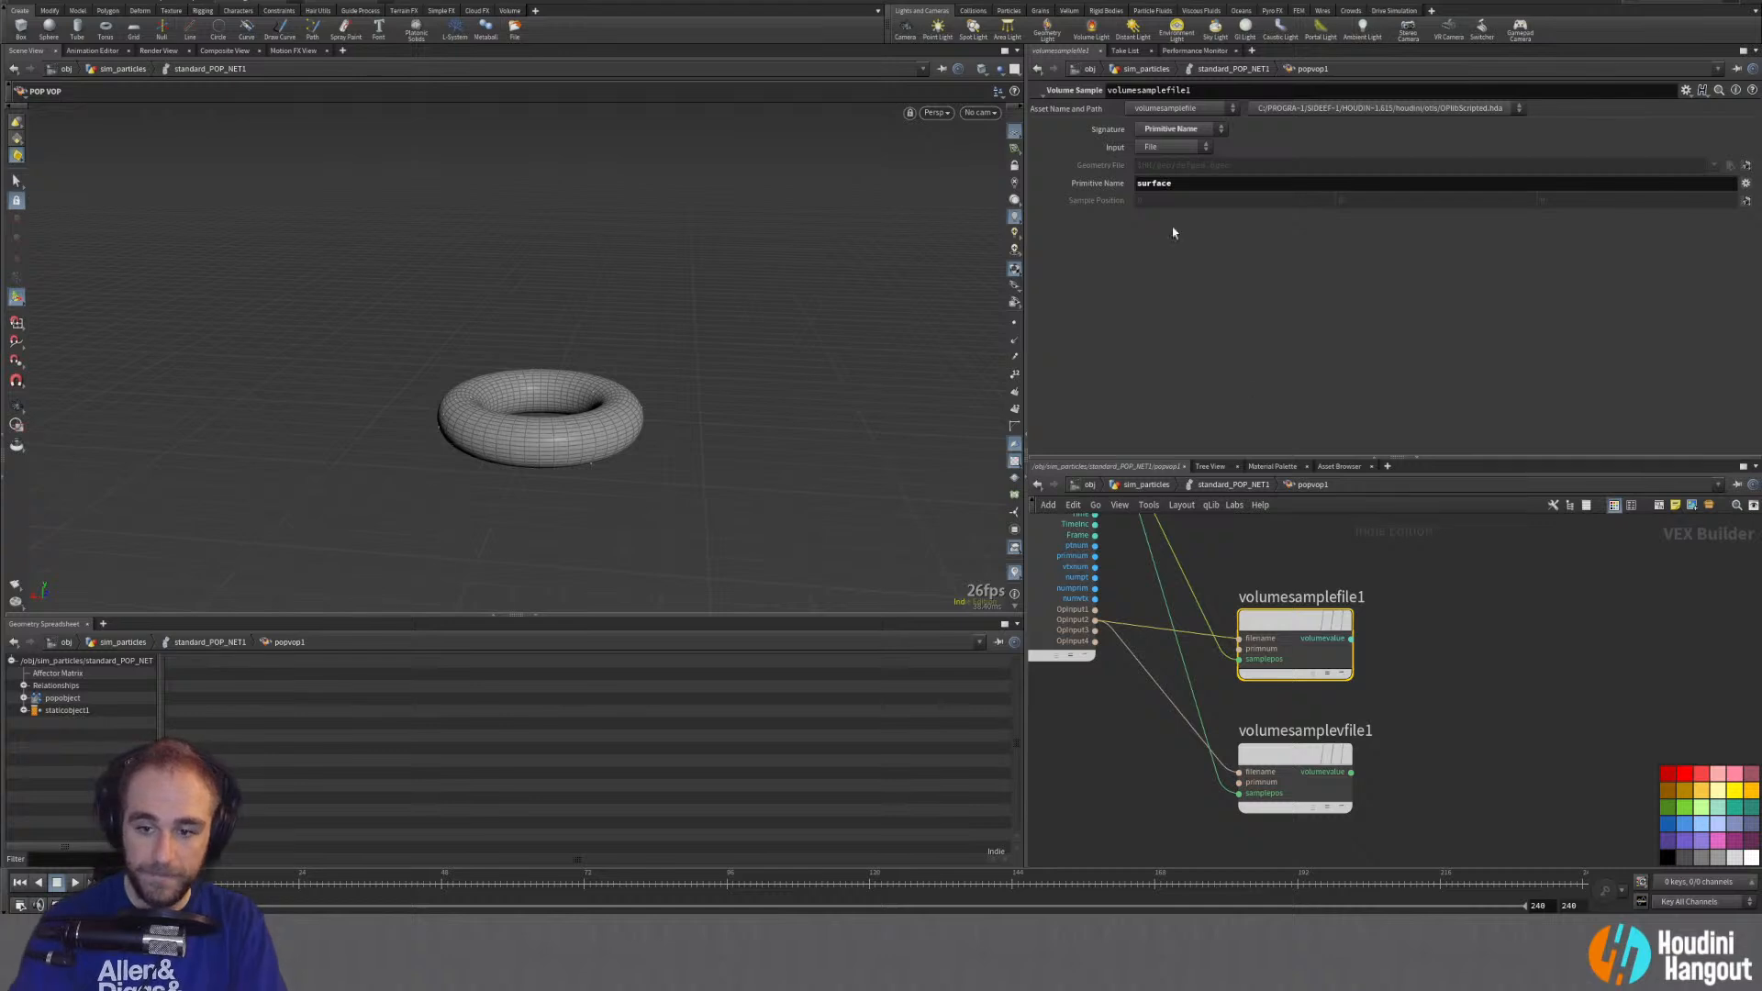
pyautogui.click(1271, 755)
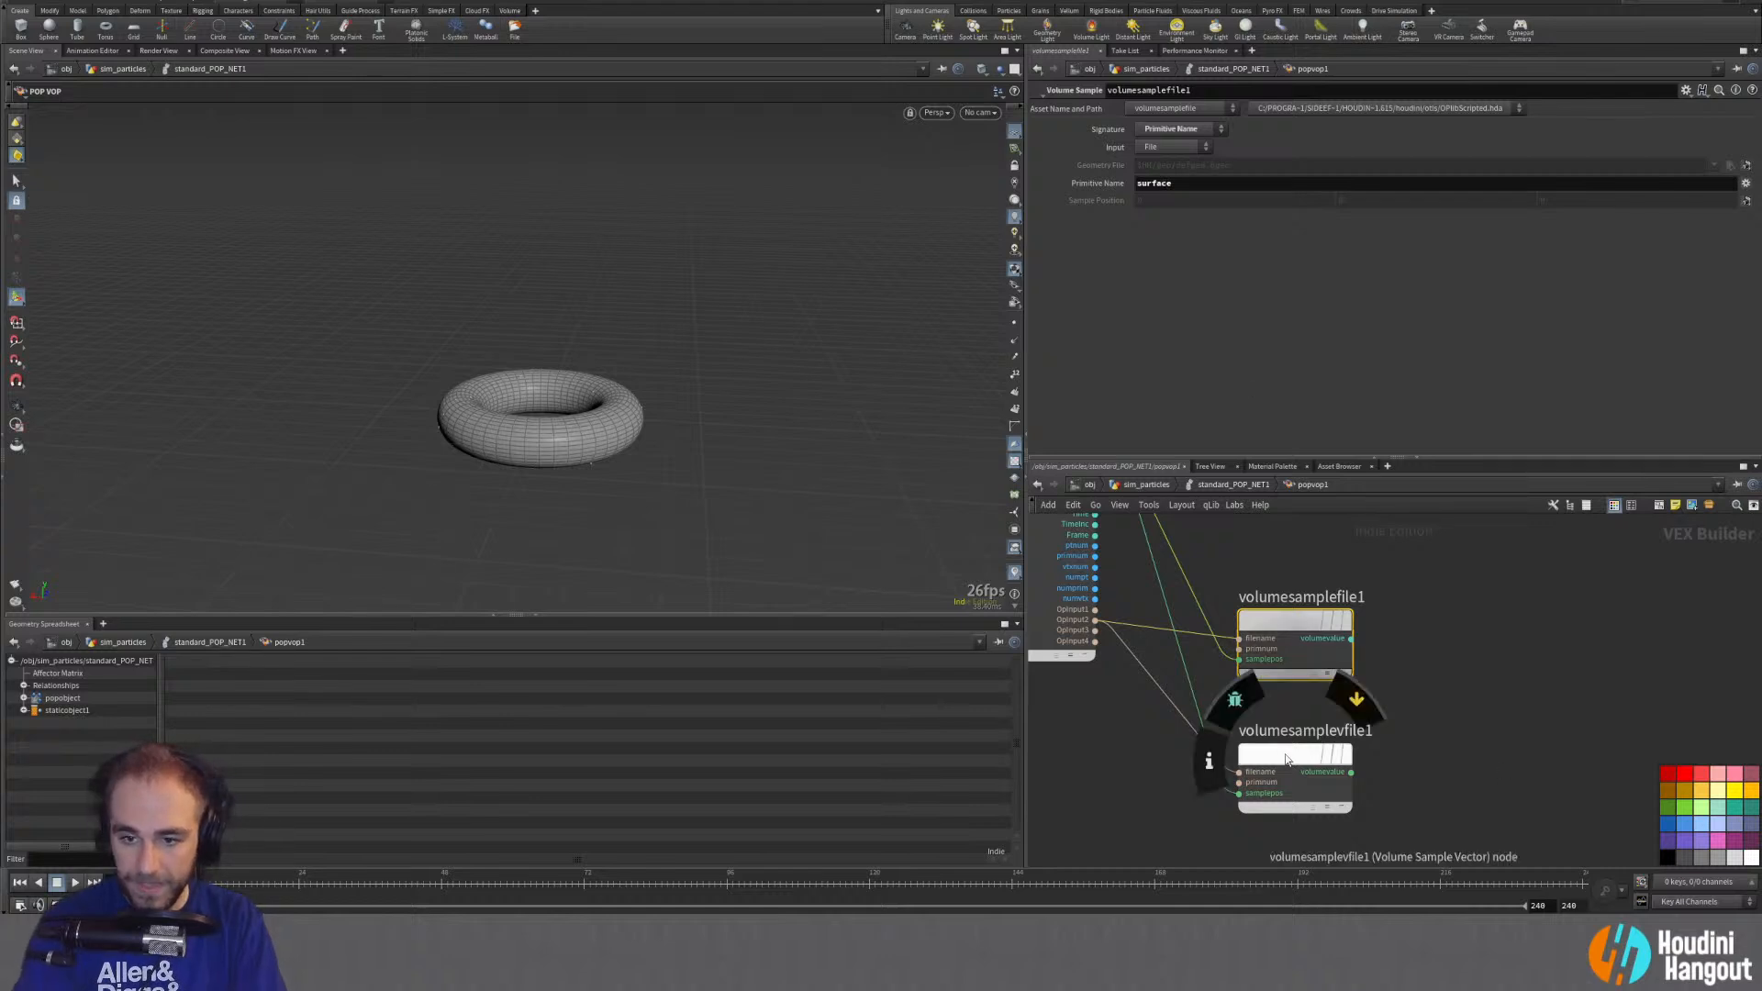
pyautogui.click(1167, 183)
pyautogui.write('surface')
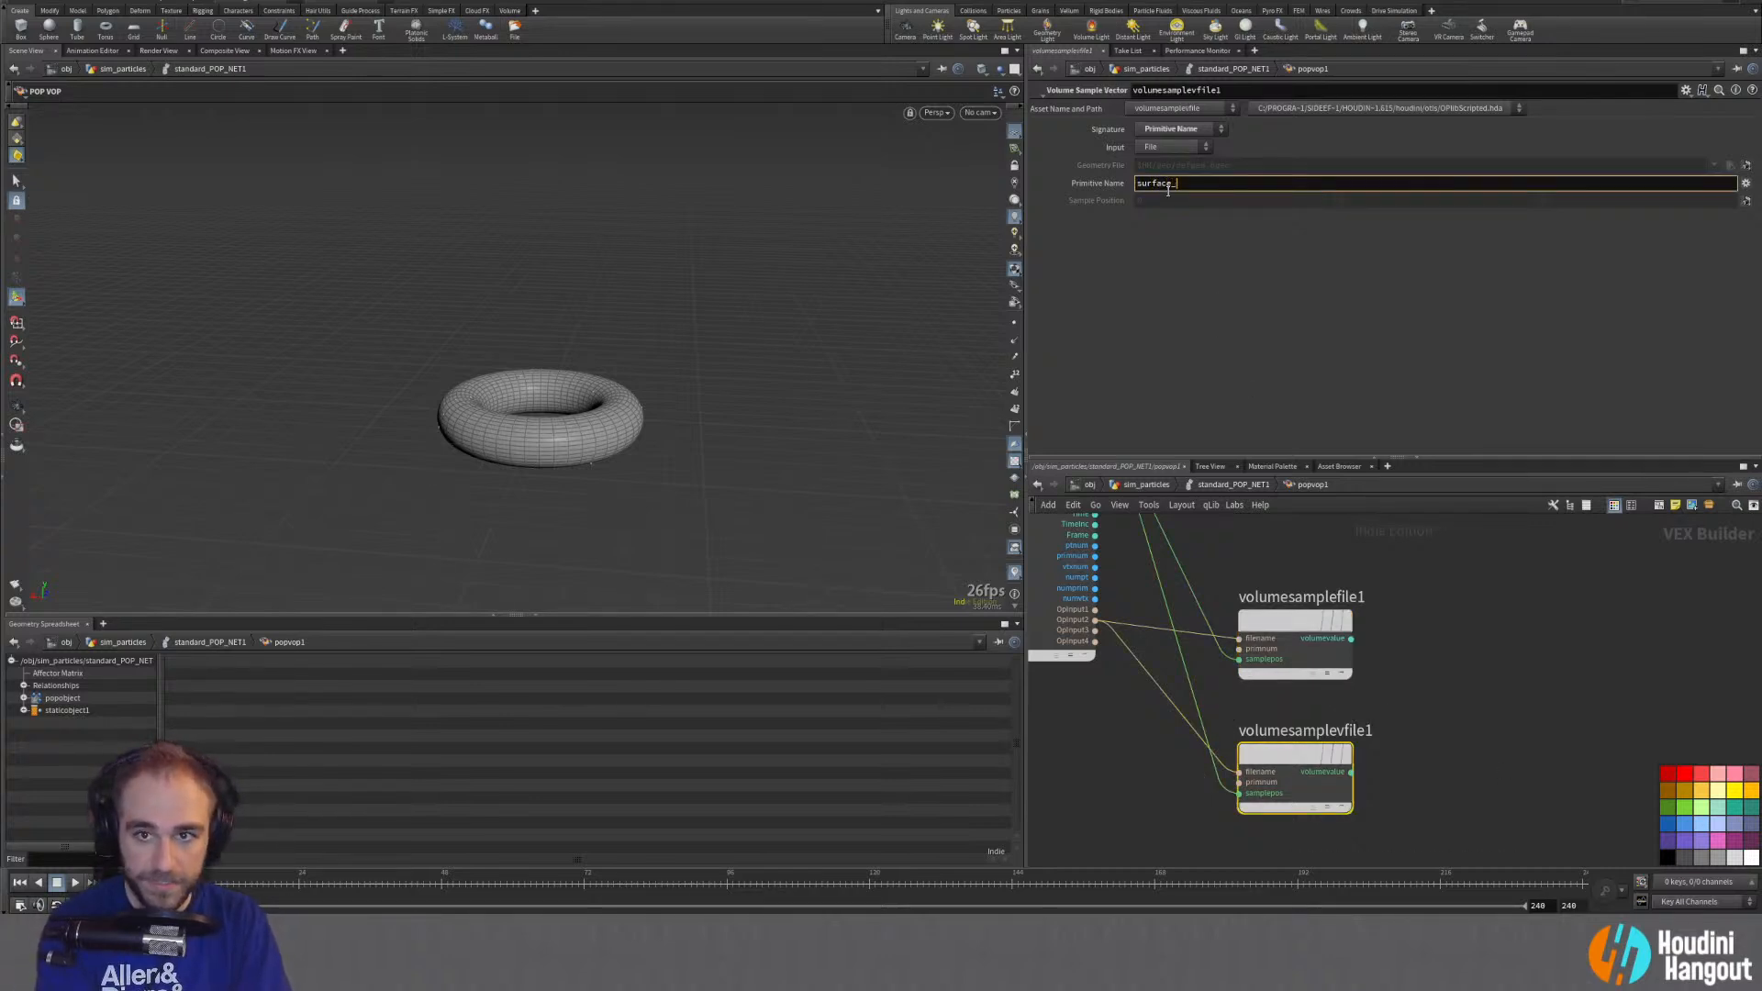
pyautogui.write('_gradient')
pyautogui.press('Return')
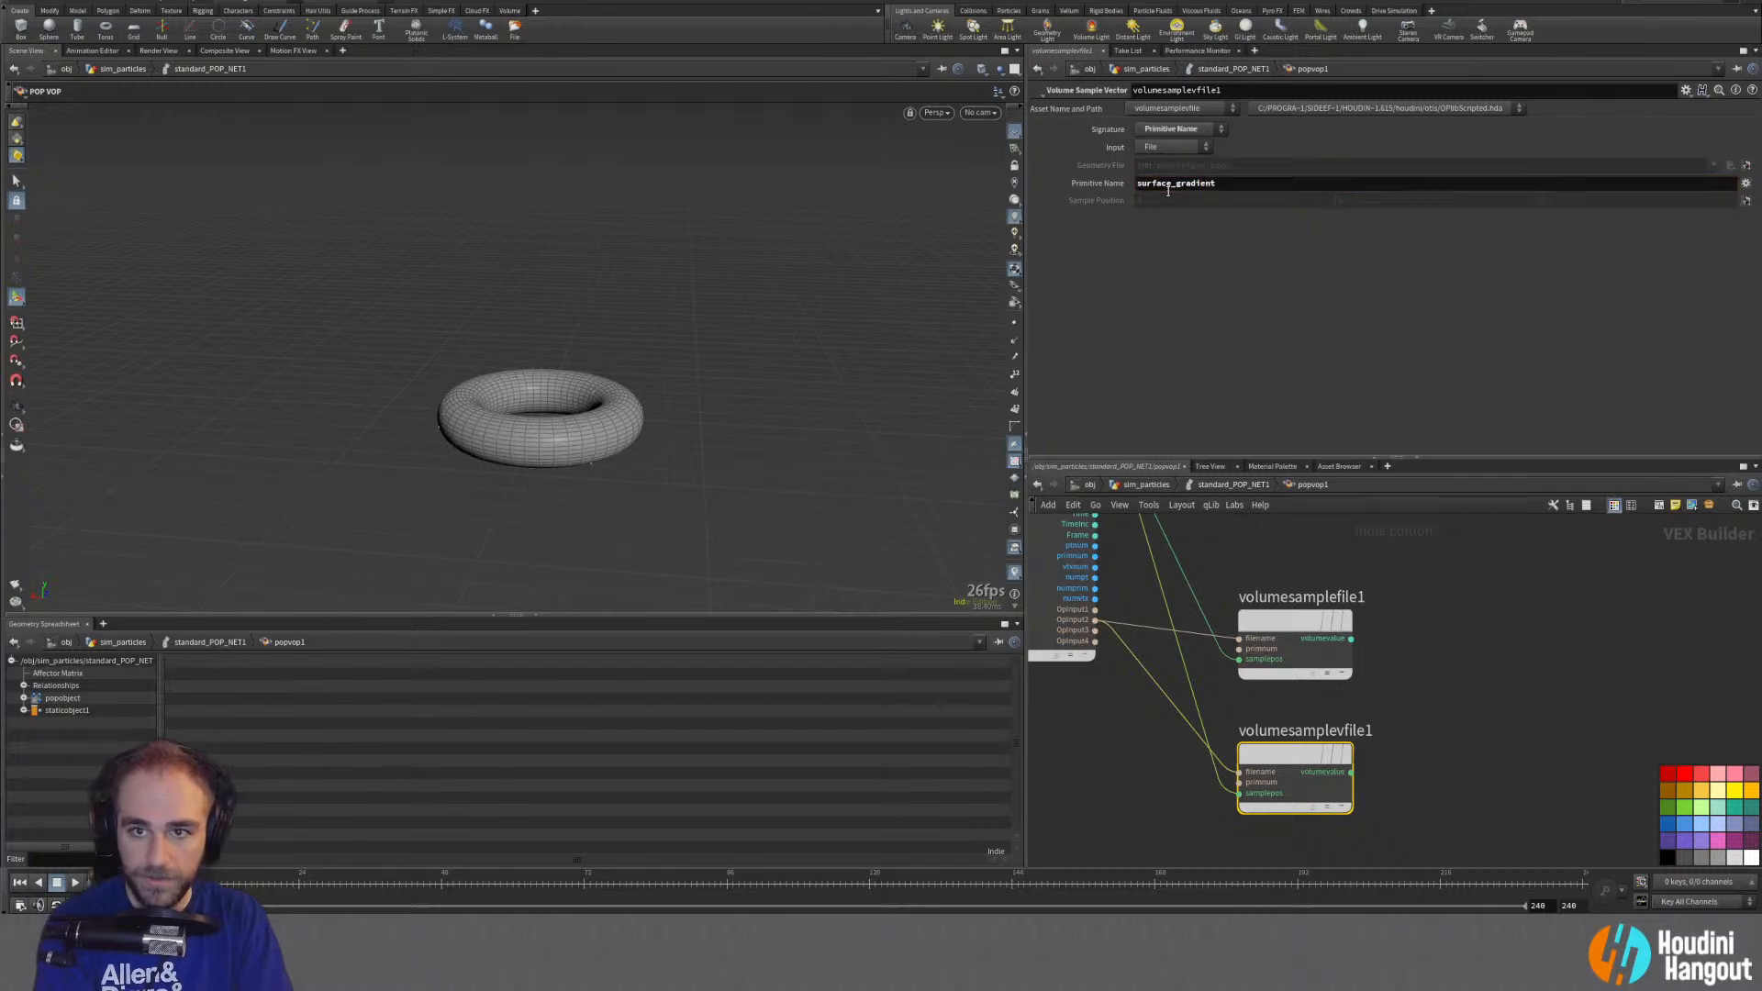
# Step: Cut the wires from OpInput2 to both volume sample nodes and set the Input of both nodes to Second Input
pyautogui.click(1160, 148)
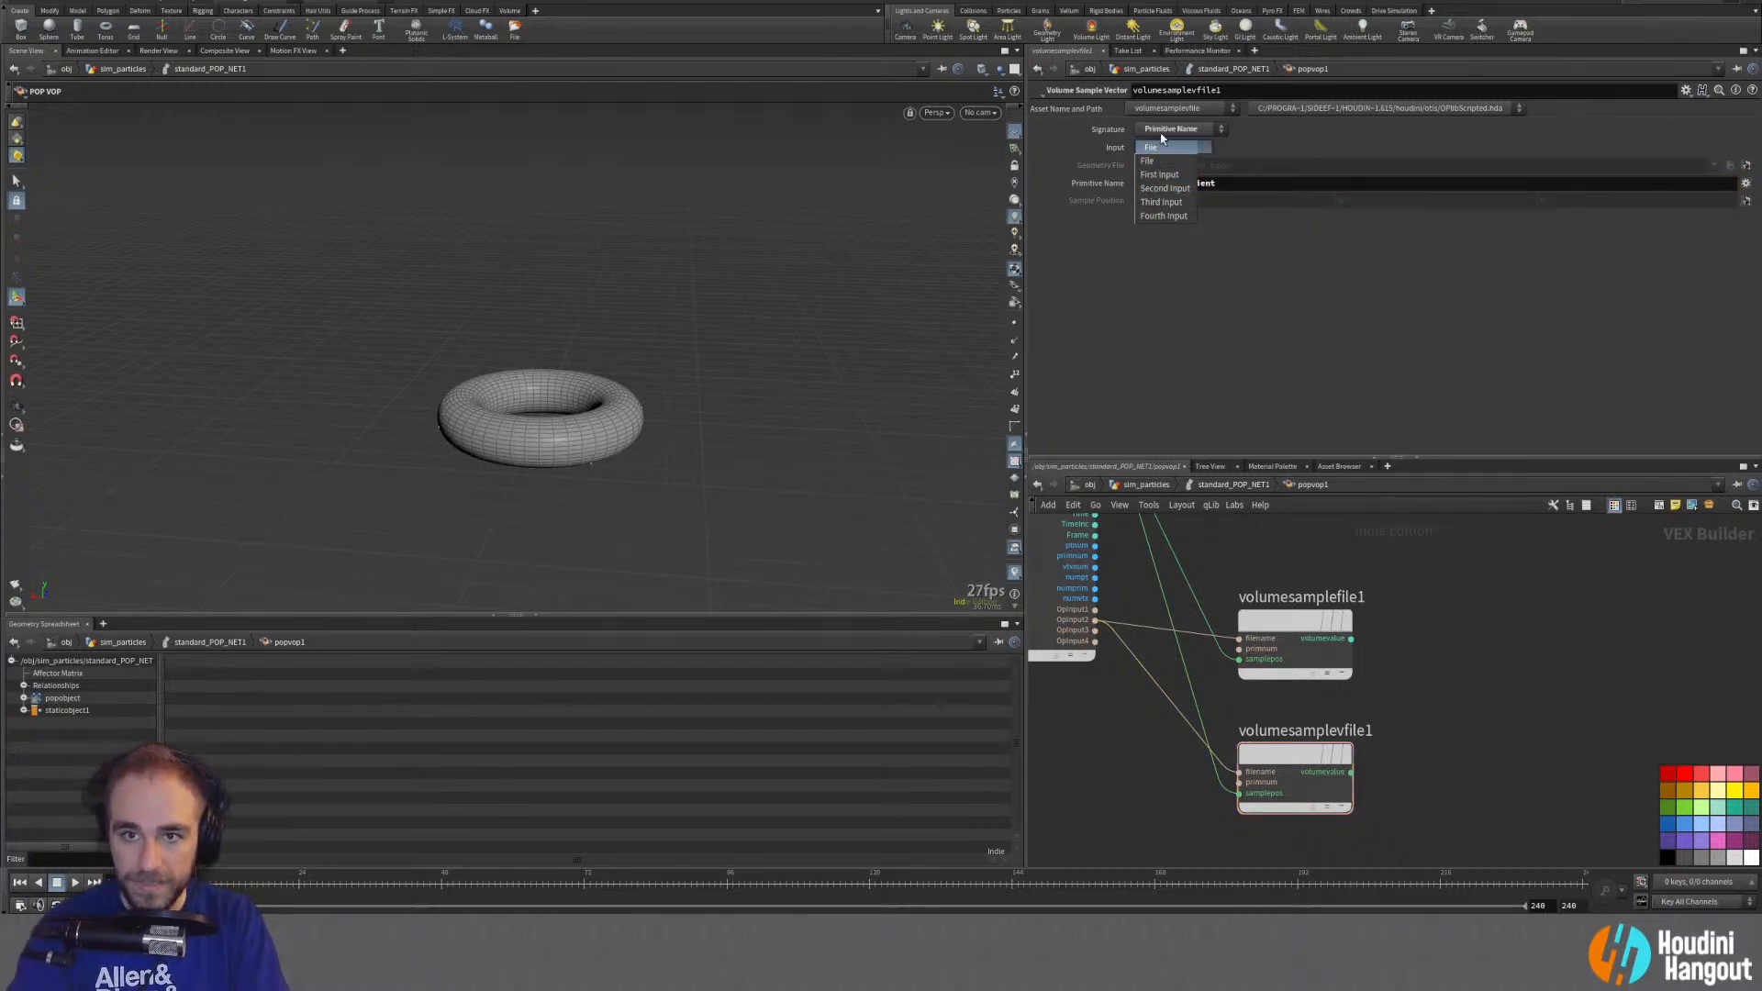
pyautogui.click(1181, 343)
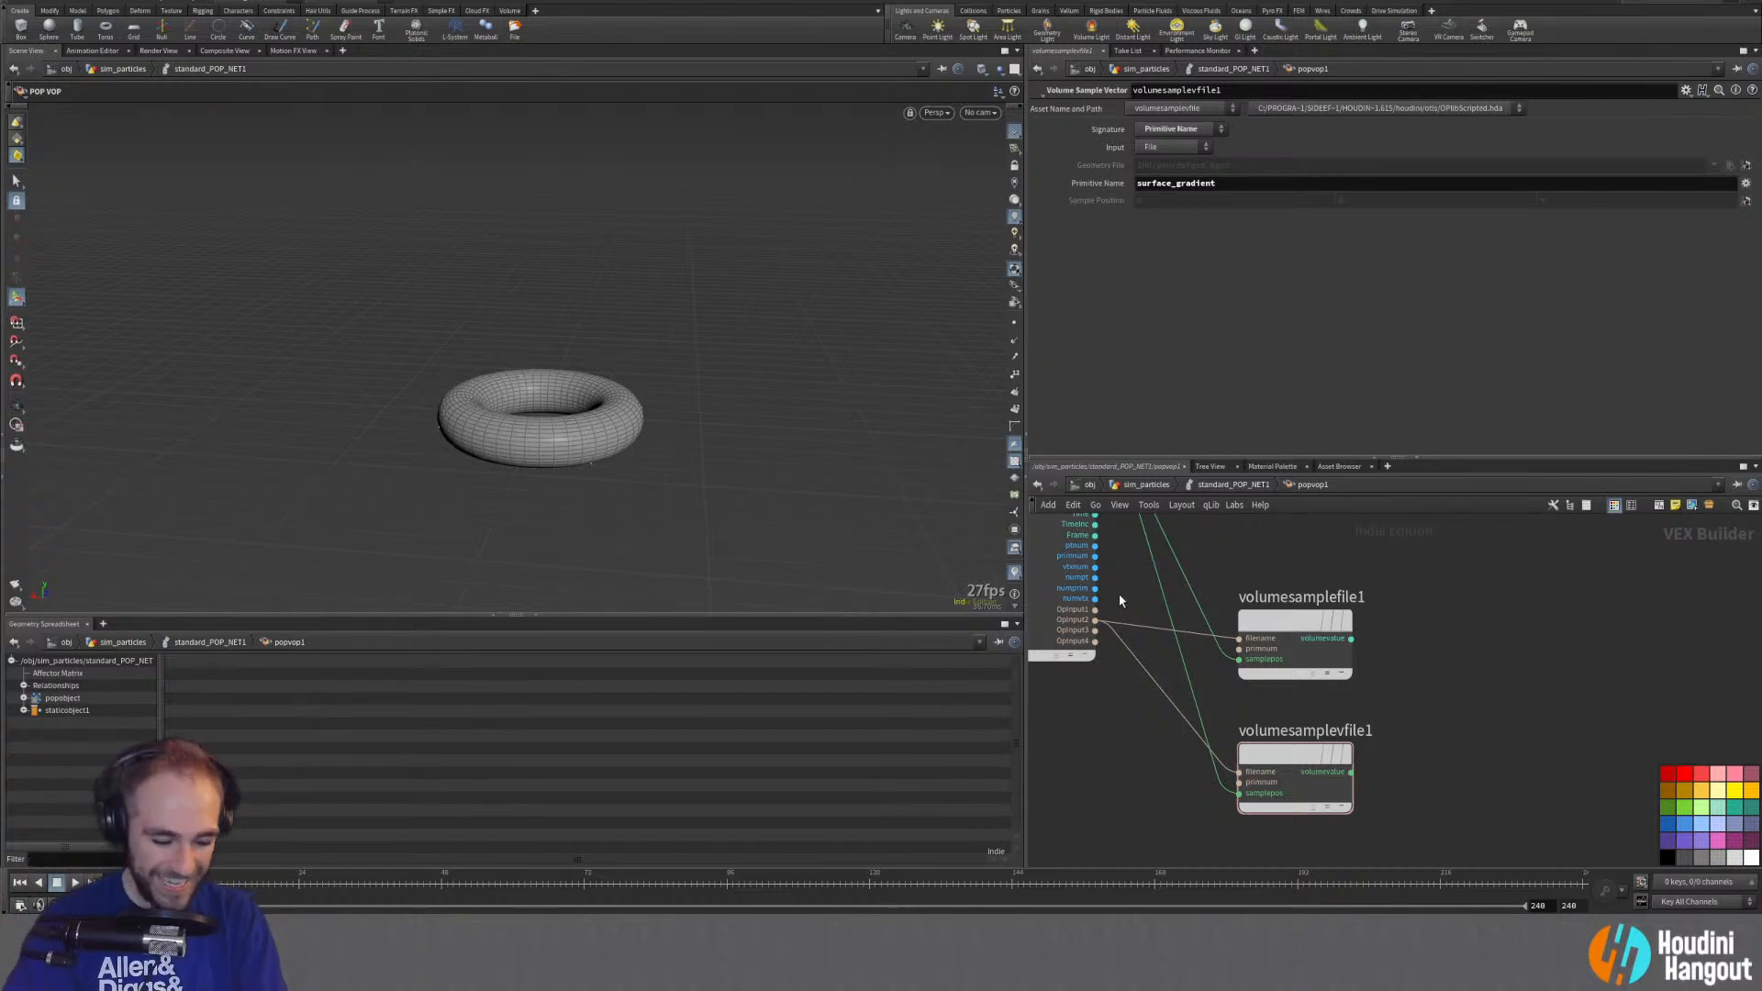
pyautogui.press('y')
pyautogui.moveTo(1135, 589); pyautogui.dragTo(1120, 769)
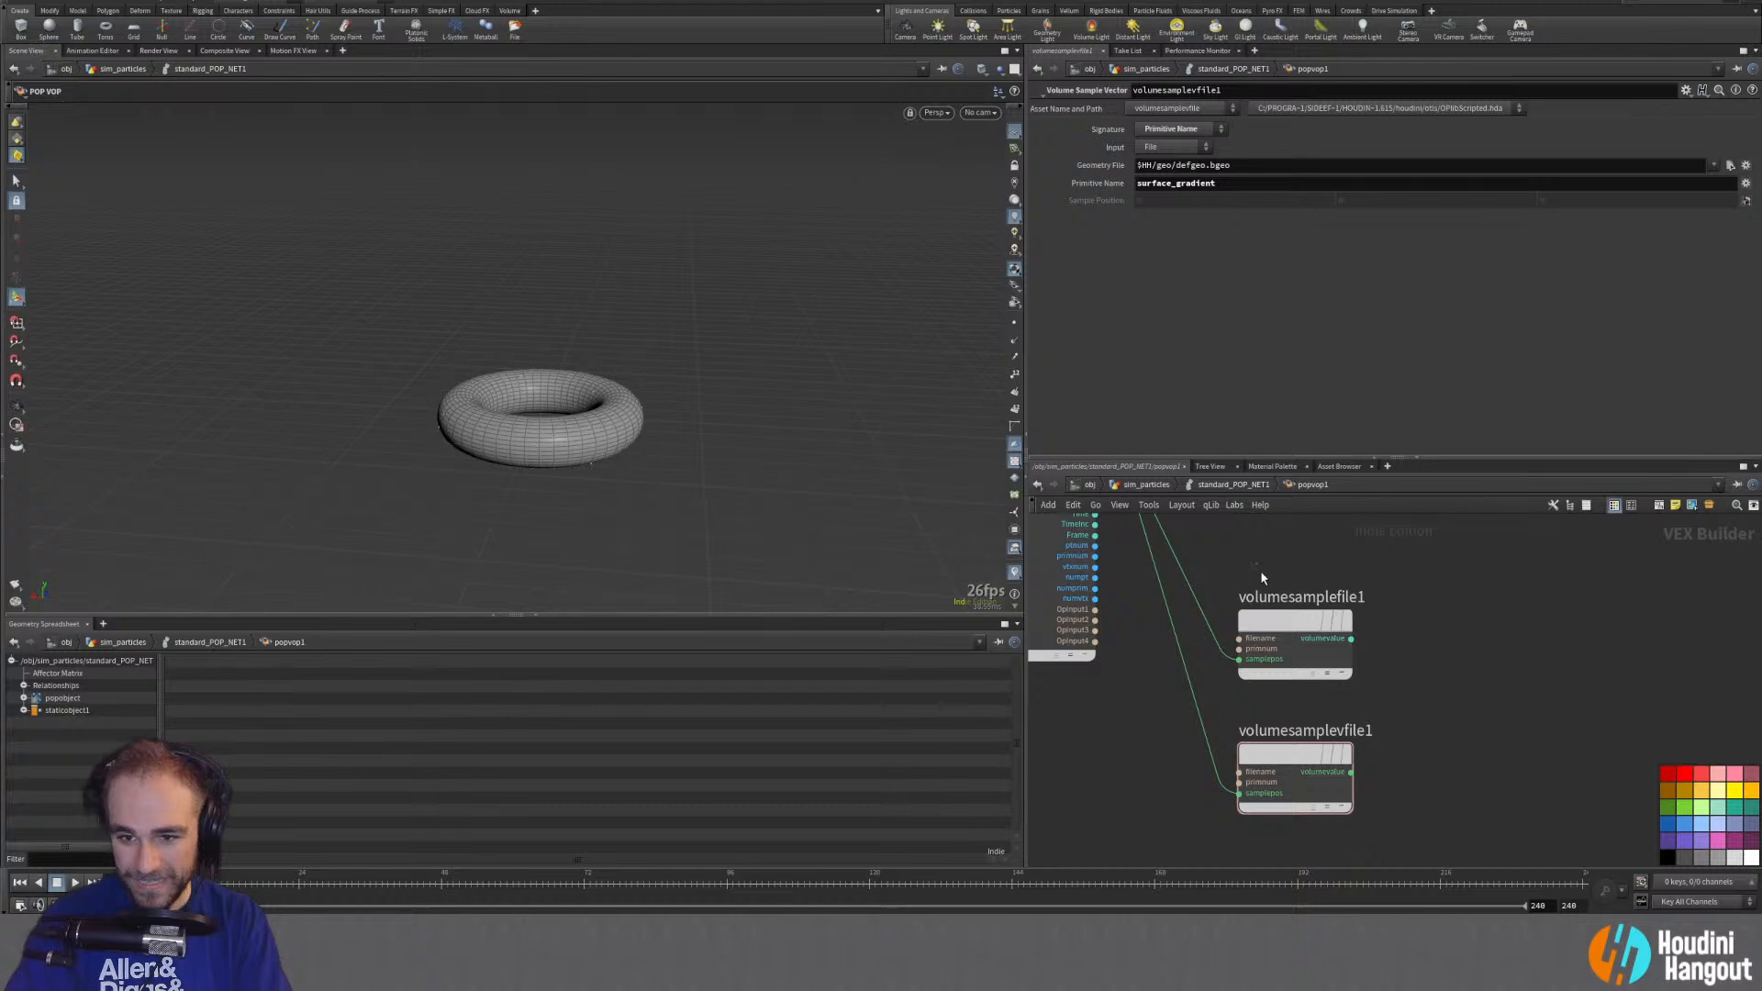
pyautogui.moveTo(1261, 576); pyautogui.dragTo(1324, 841)
pyautogui.click(1161, 149)
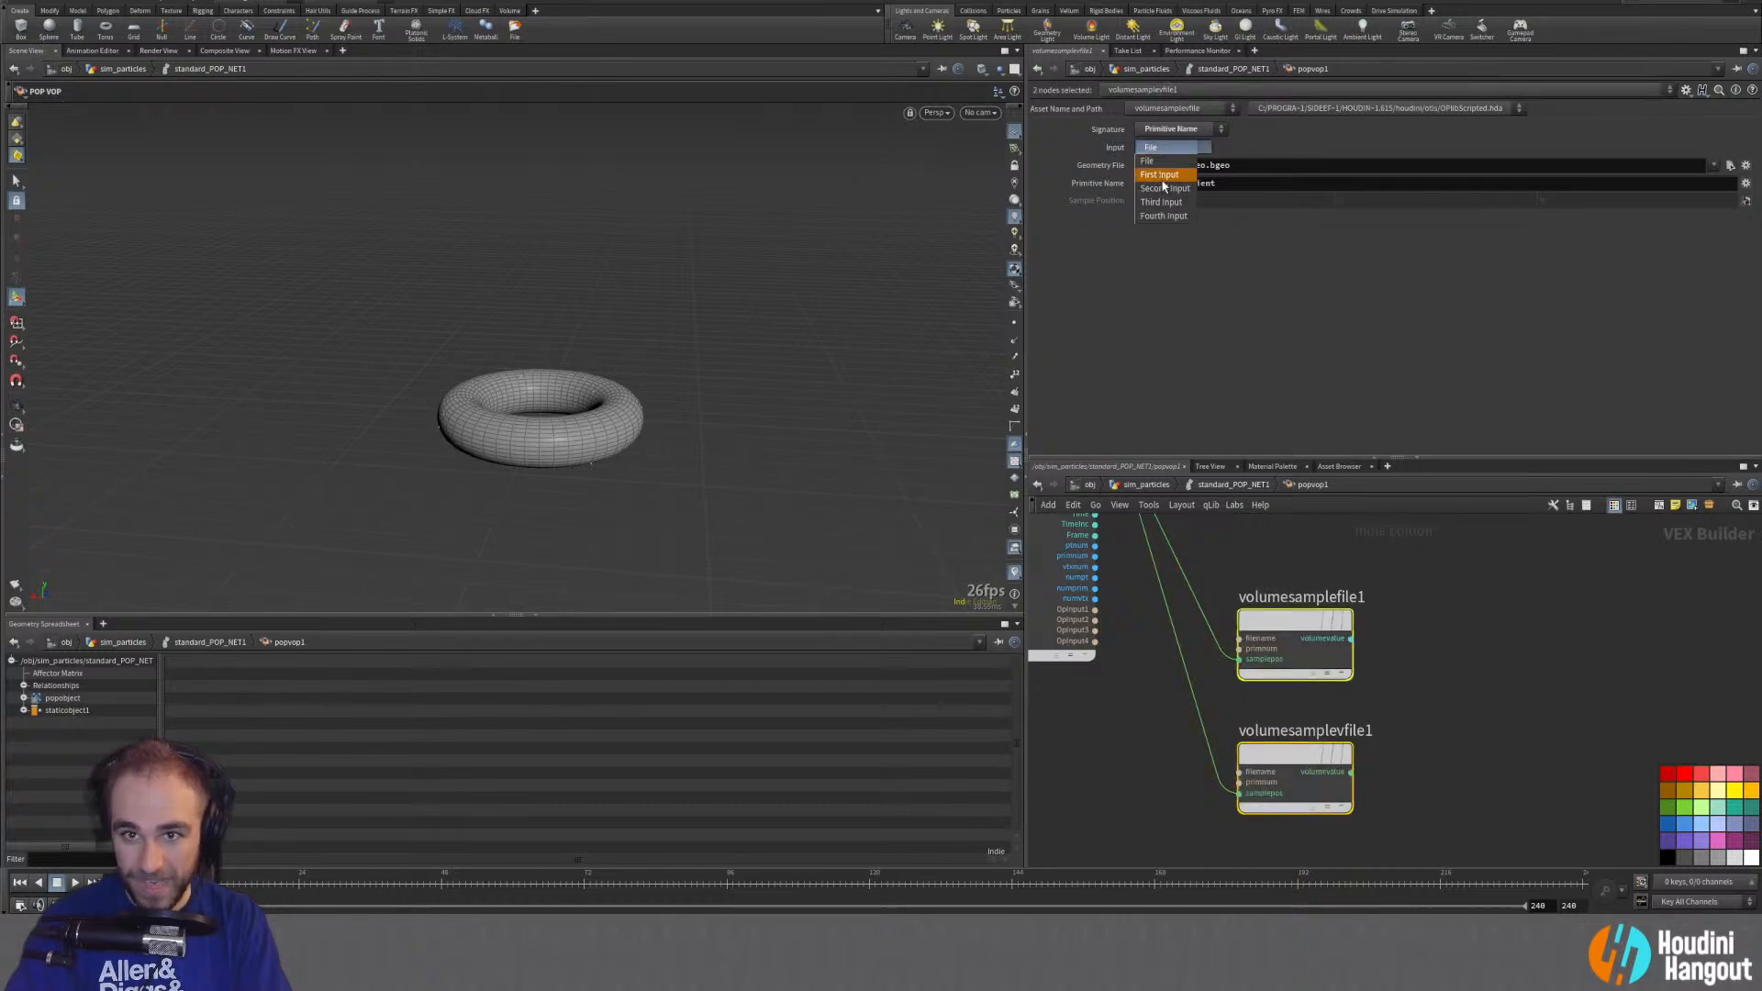
pyautogui.click(1164, 182)
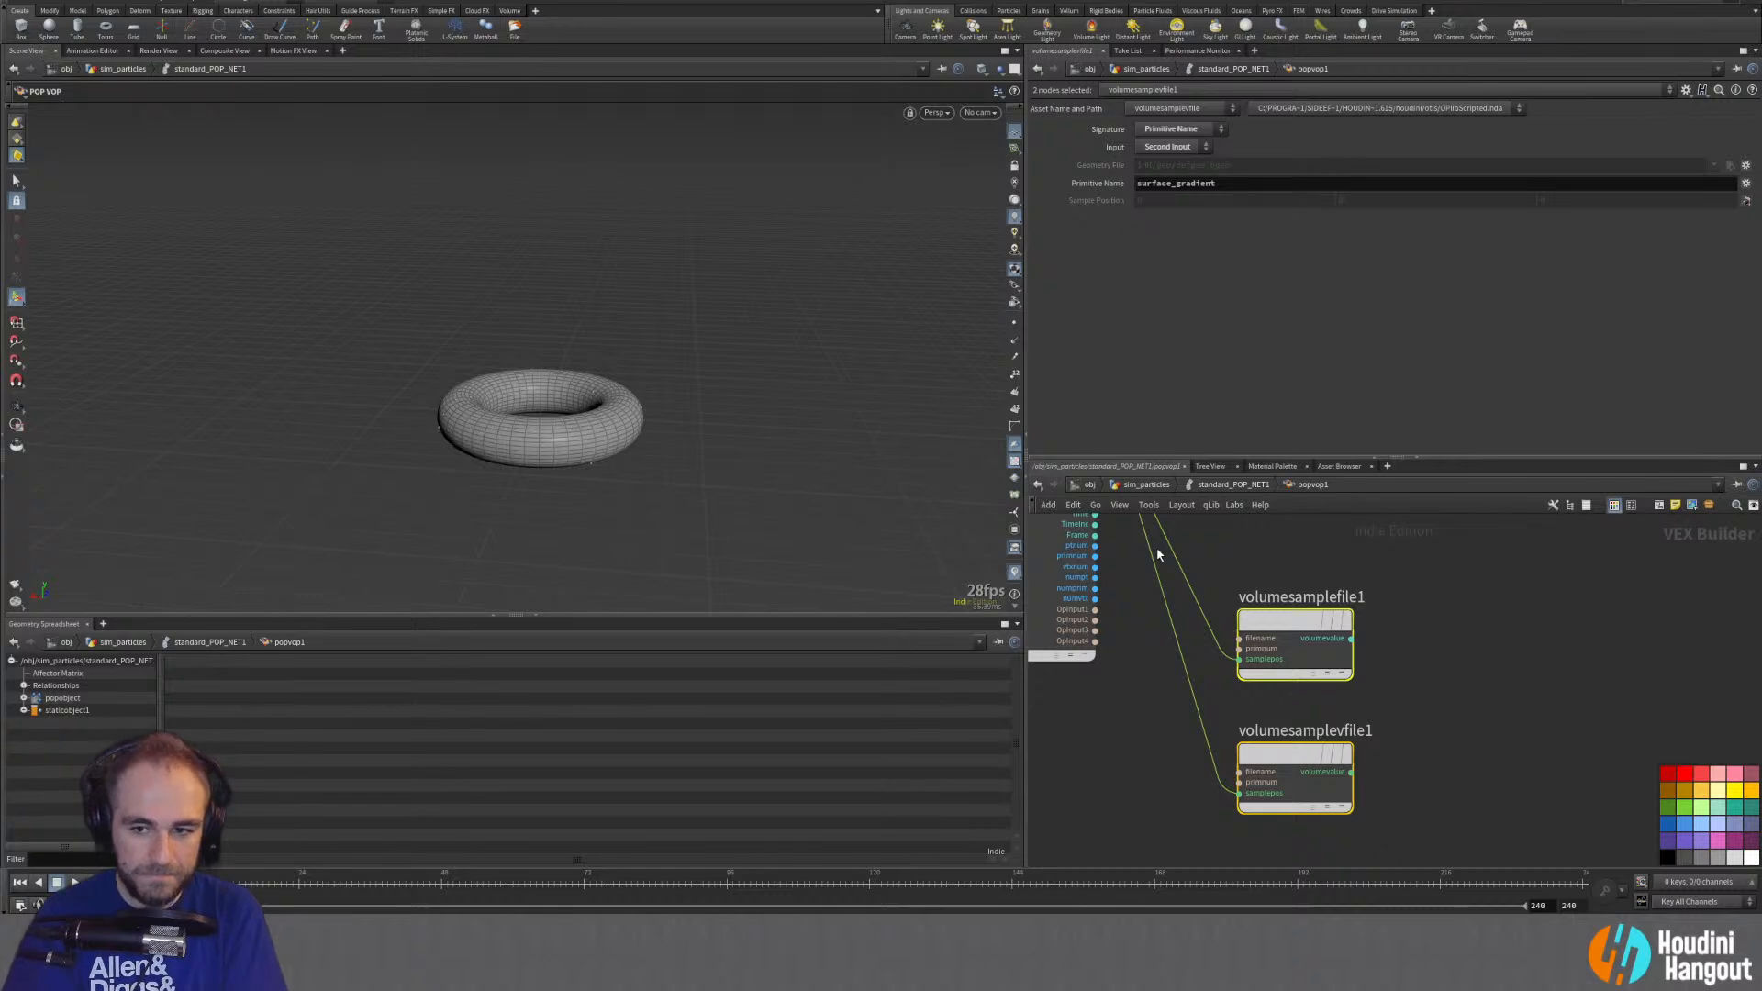
# Step: Add a Bind node fed by volumesamplefile1's volume value and a copy of it fed by volumesamplevfile1's volume value
pyautogui.click(1294, 755)
pyautogui.press('Tab')
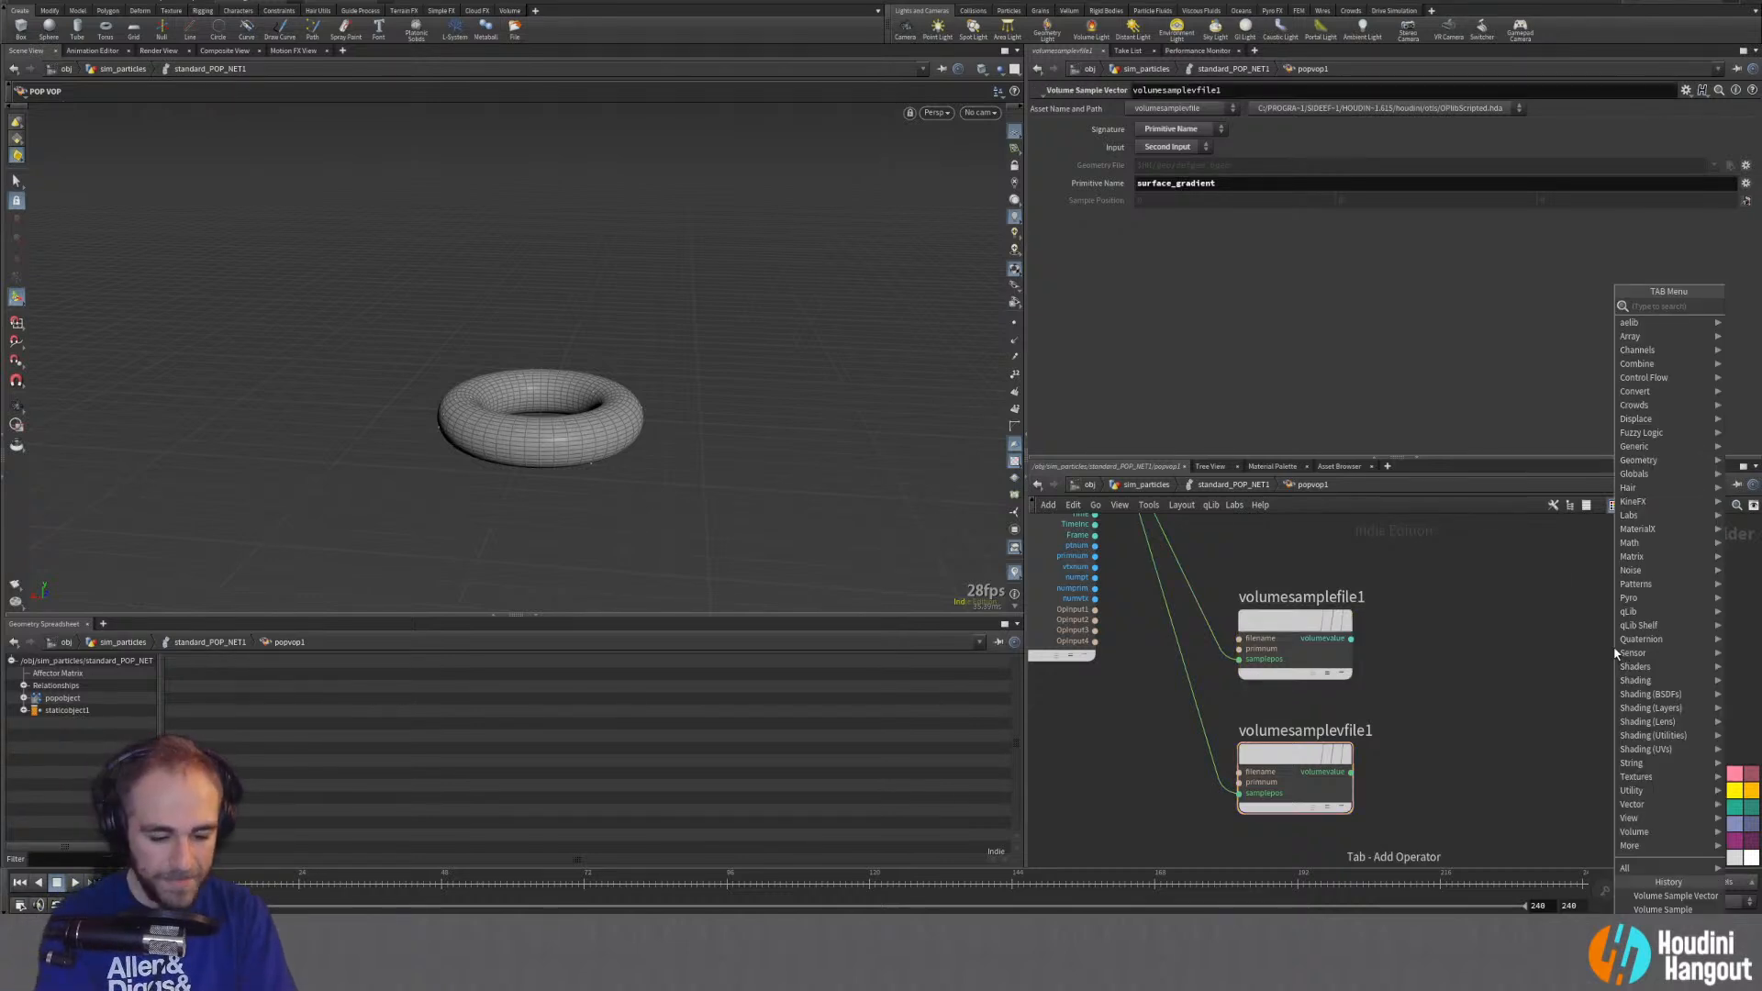
pyautogui.write('bi')
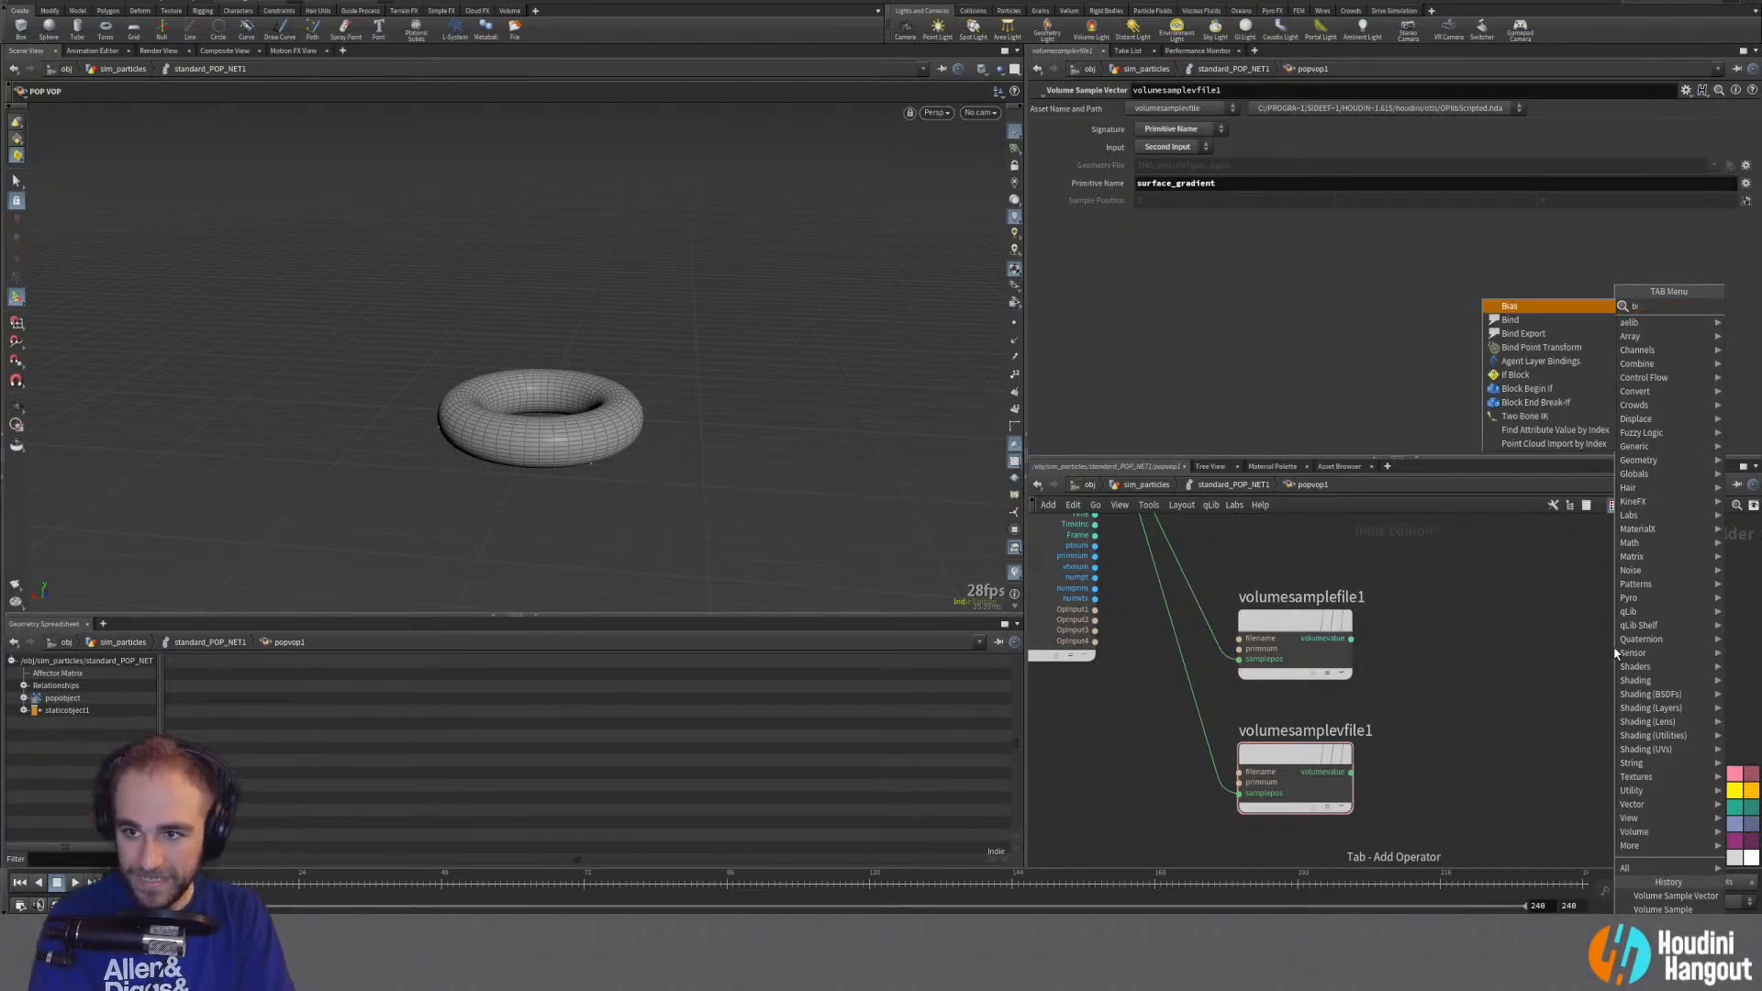
pyautogui.write('nd ex')
pyautogui.press('Return')
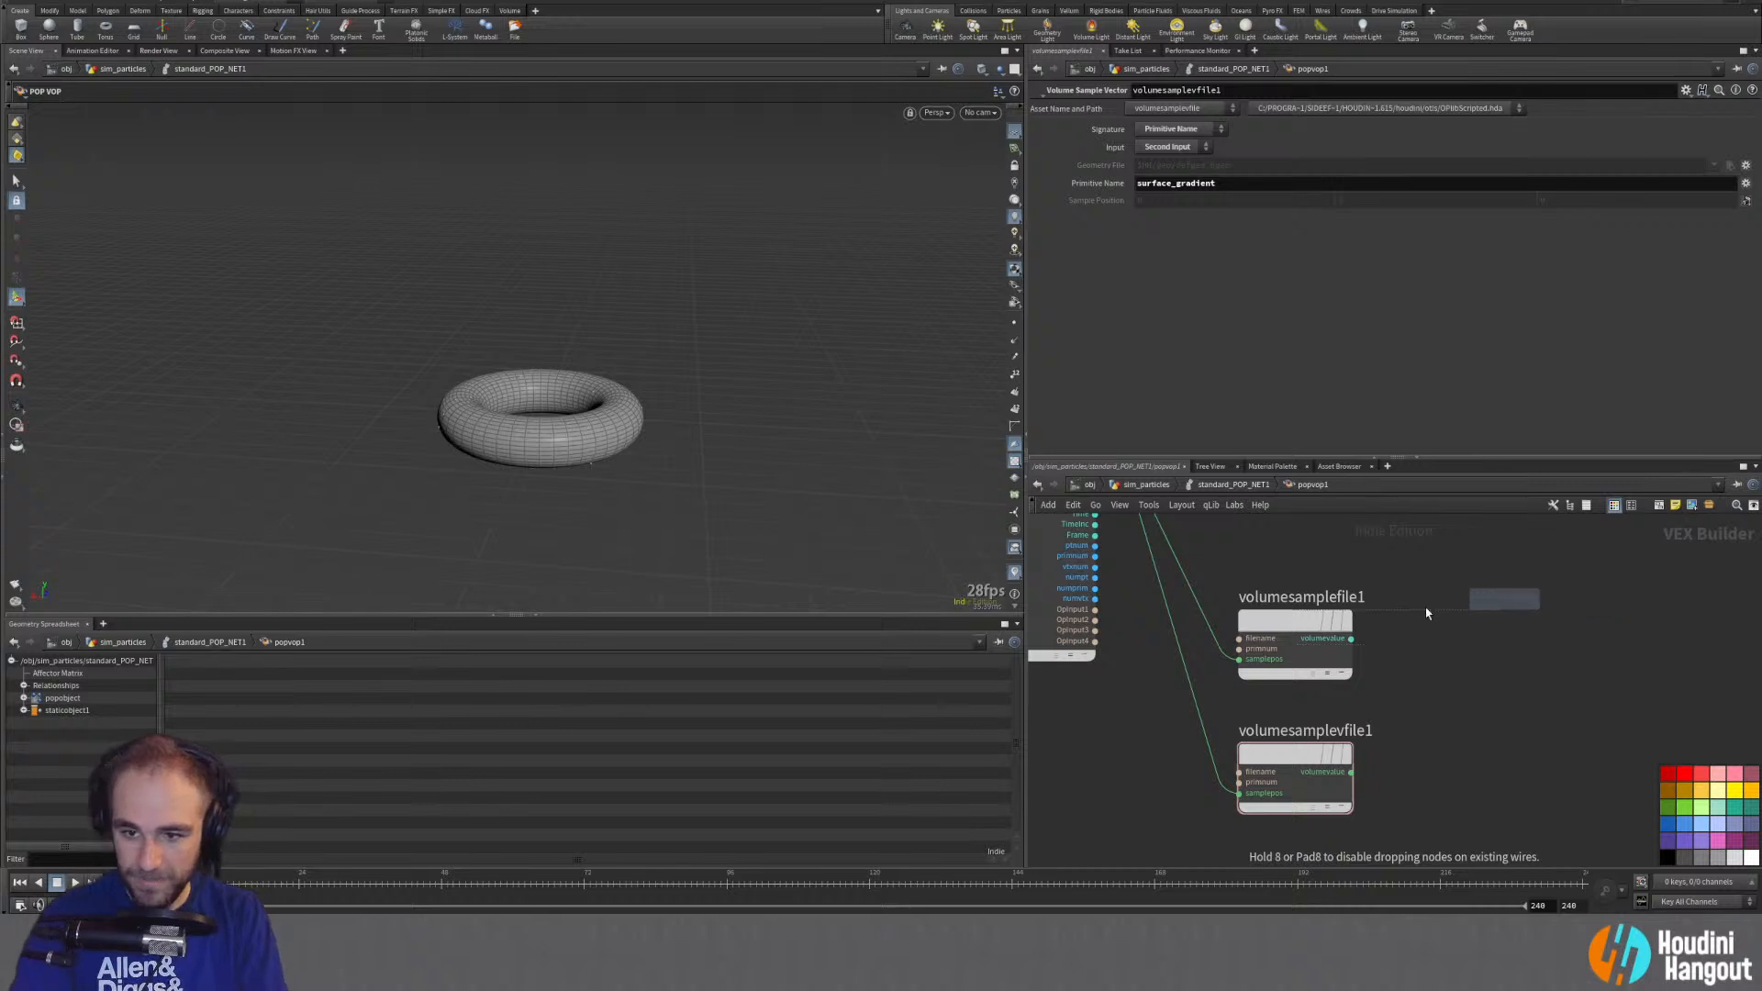
pyautogui.click(1472, 648)
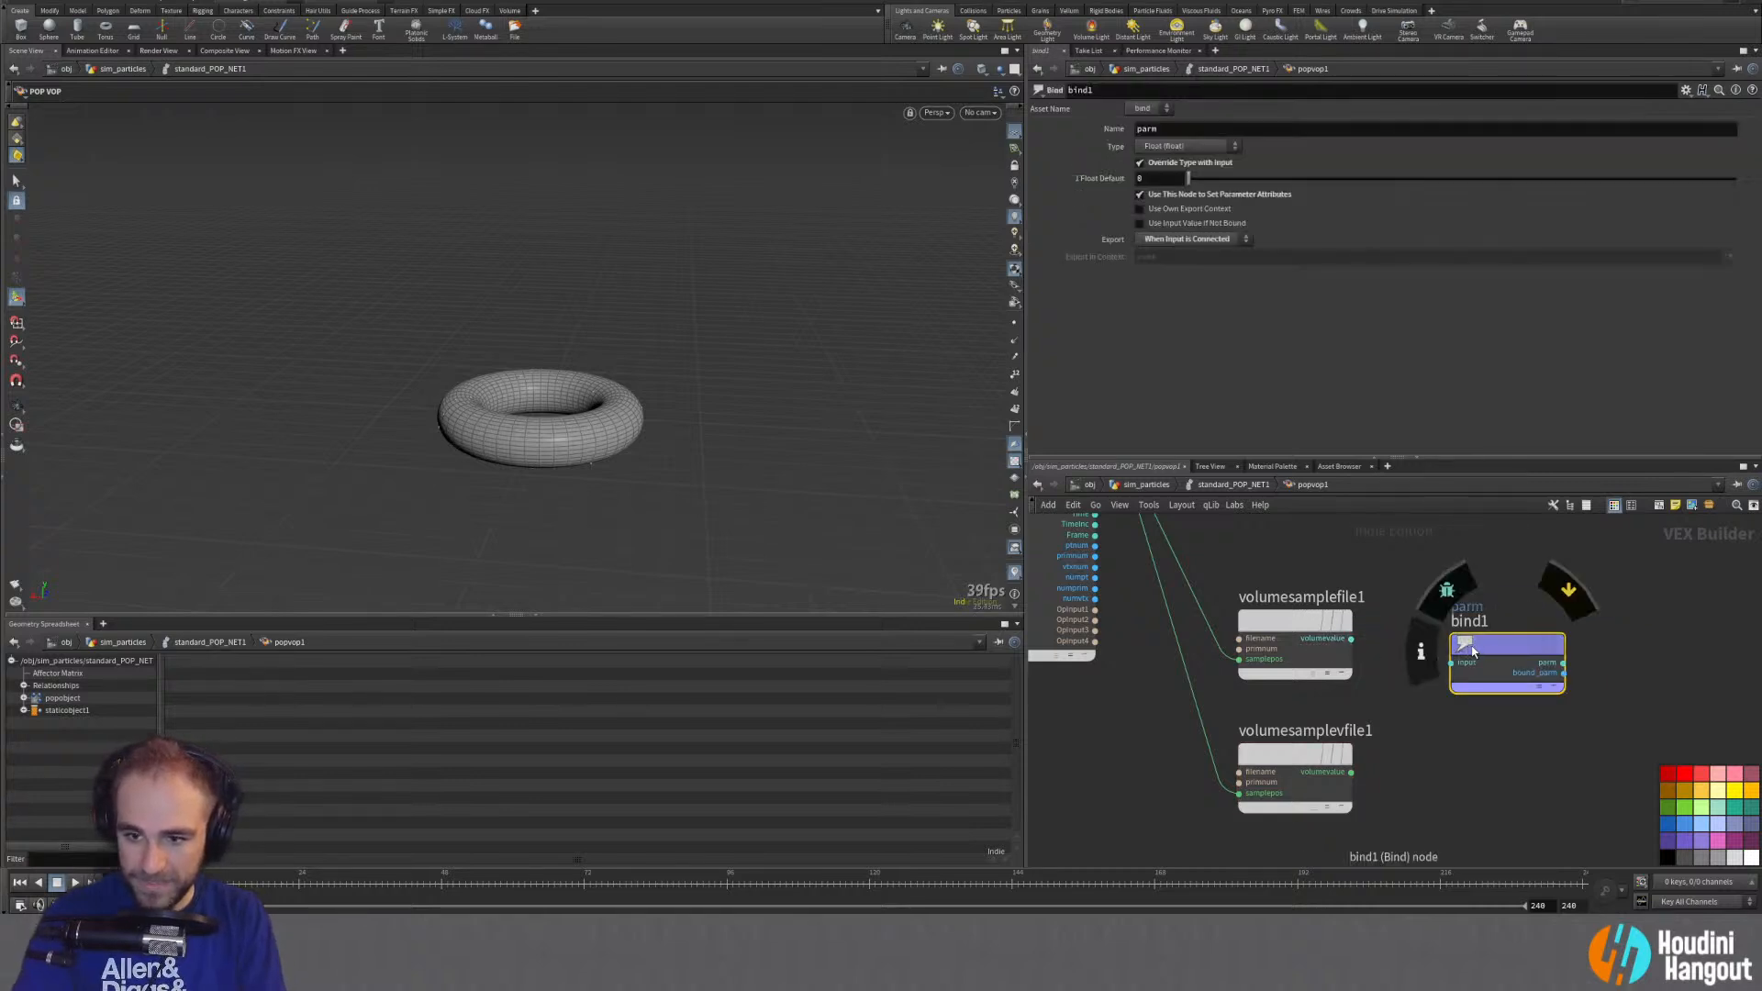
pyautogui.moveTo(1472, 648); pyautogui.dragTo(1352, 639)
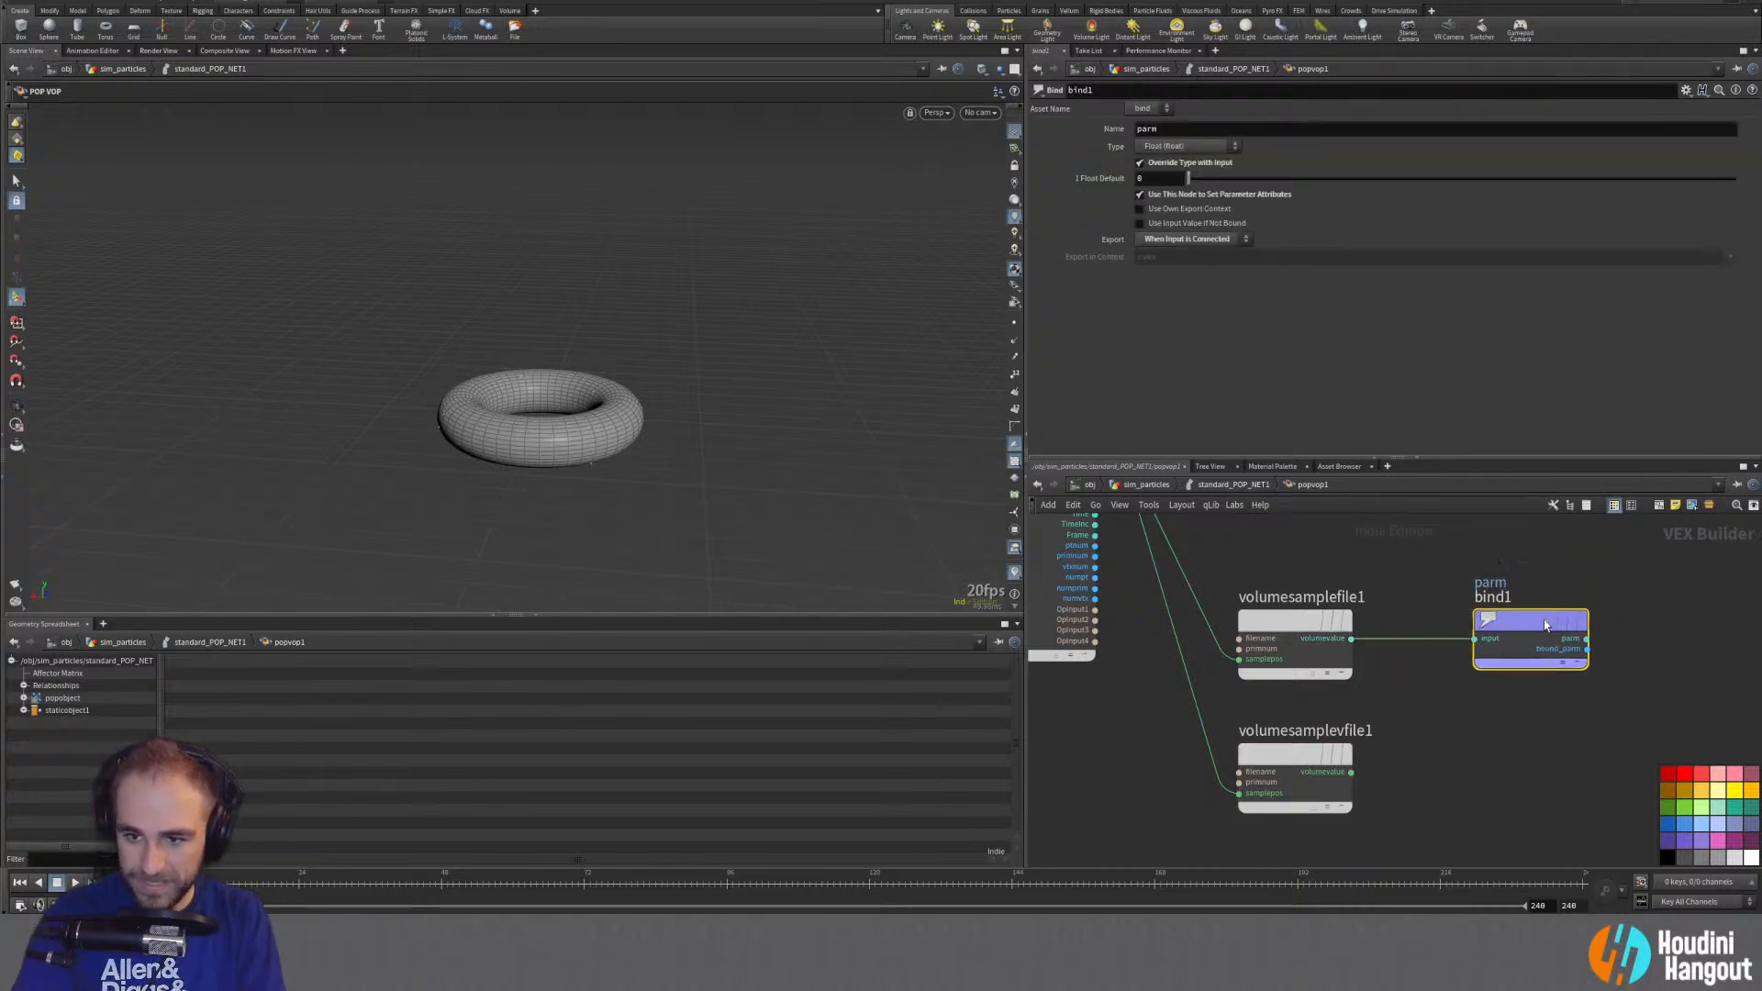
pyautogui.moveTo(1544, 620); pyautogui.dragTo(1509, 757)
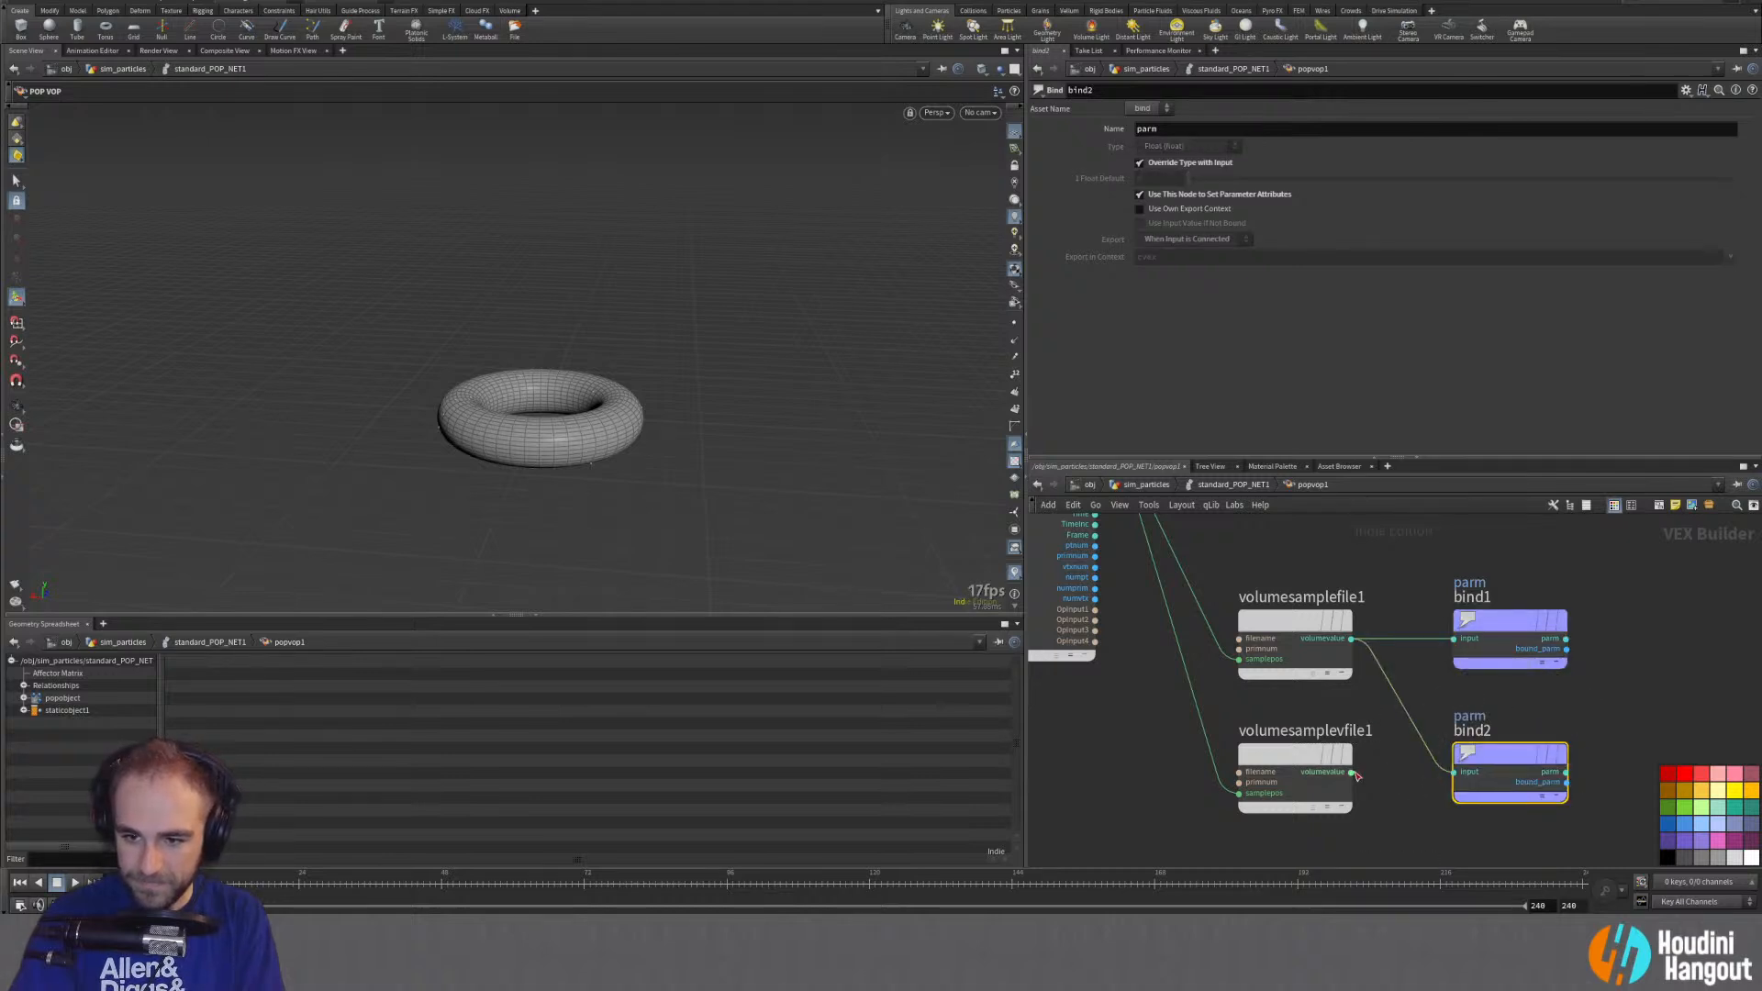
pyautogui.moveTo(1351, 772); pyautogui.dragTo(1454, 772)
# Step: Name the Bind parameter surf for the scalar volume sample and grad for the vector volume sample
pyautogui.click(1496, 633)
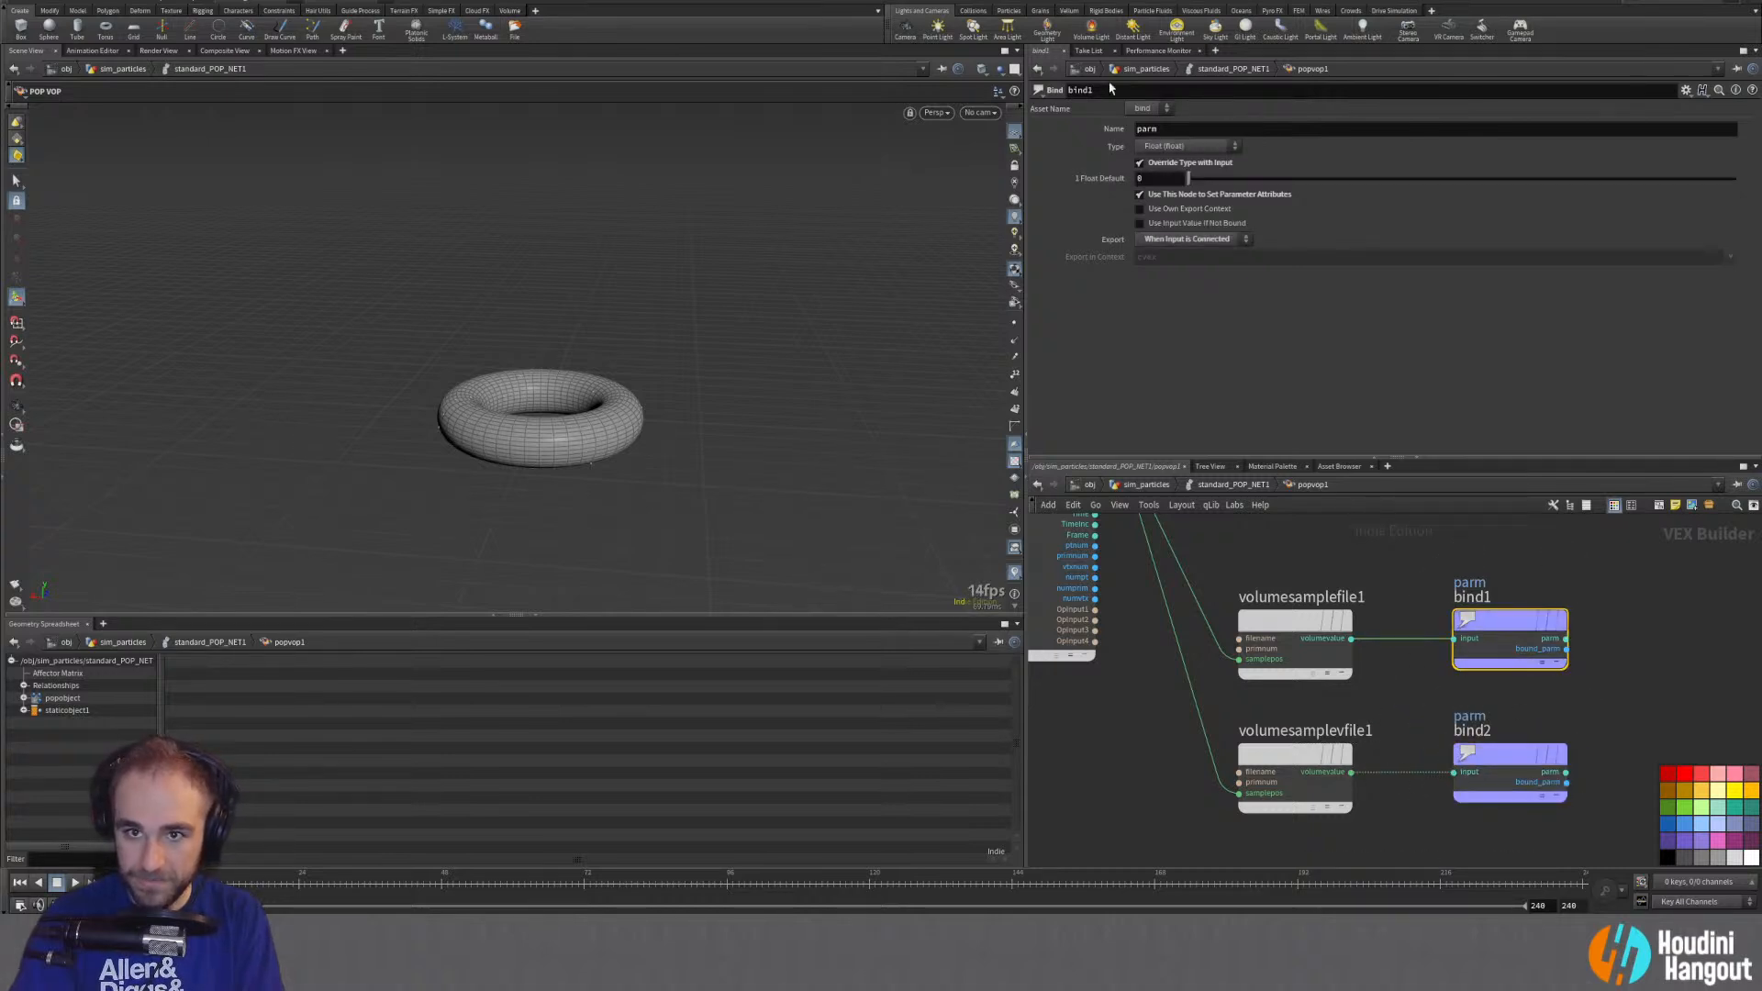
pyautogui.doubleClick(1147, 129)
pyautogui.write('surf')
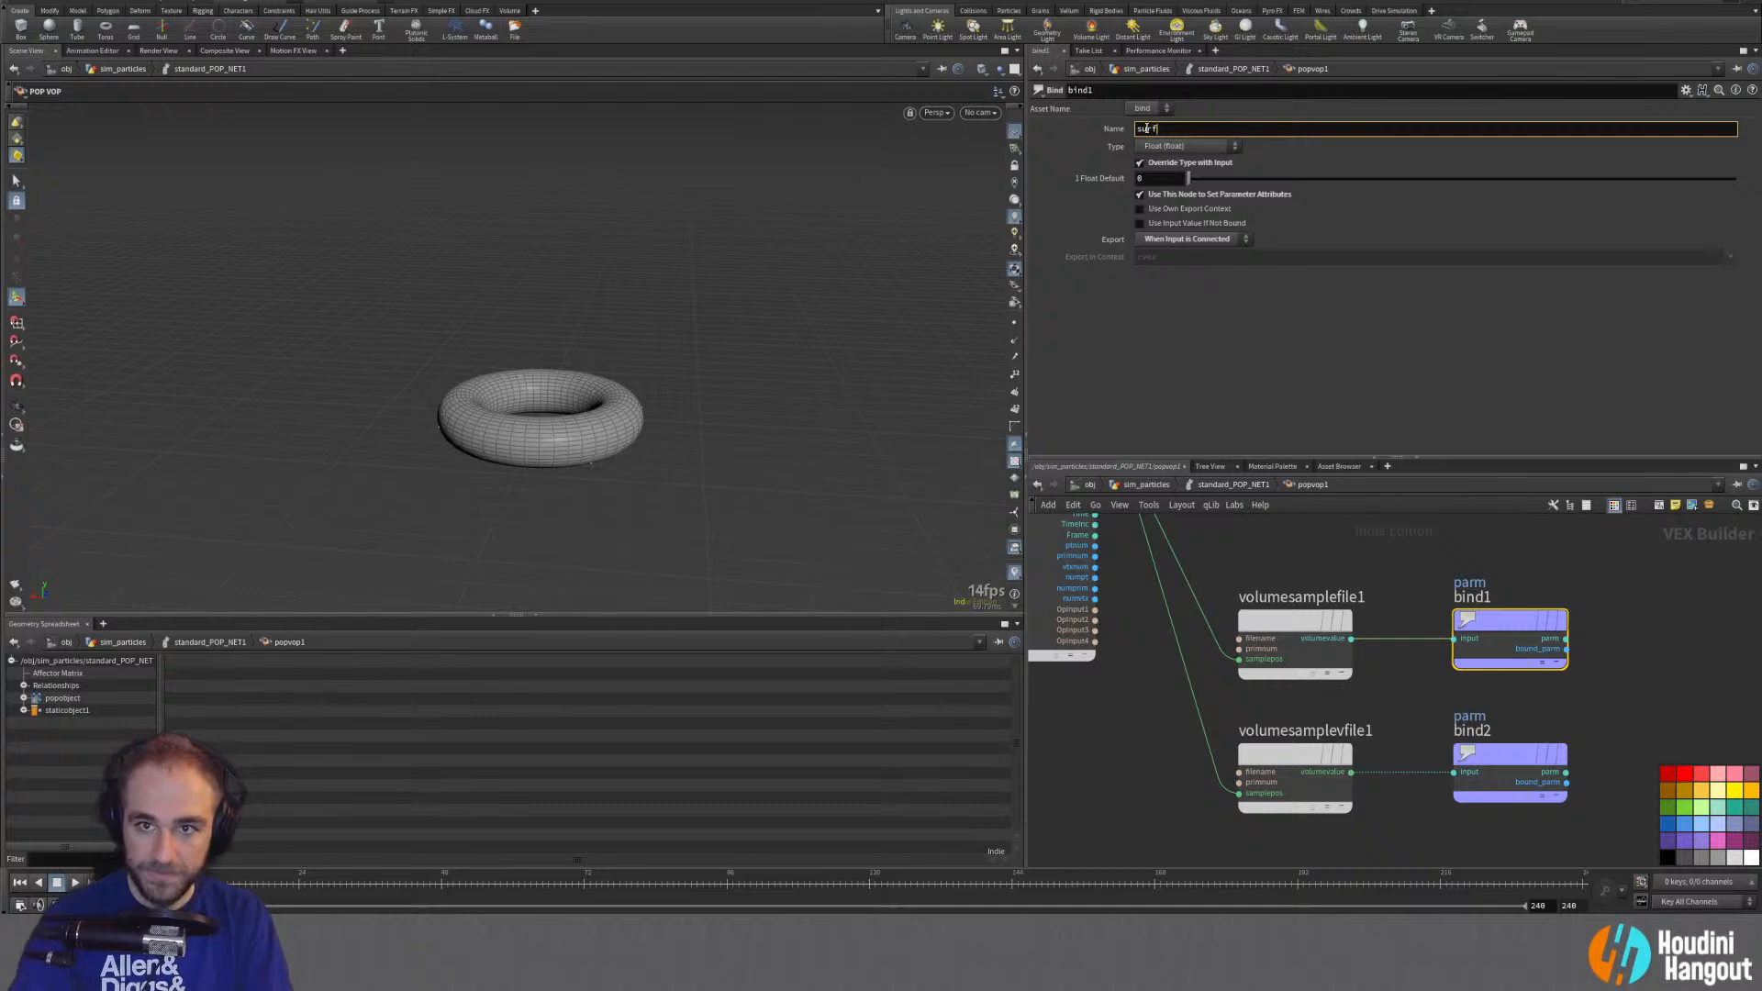
pyautogui.click(1509, 757)
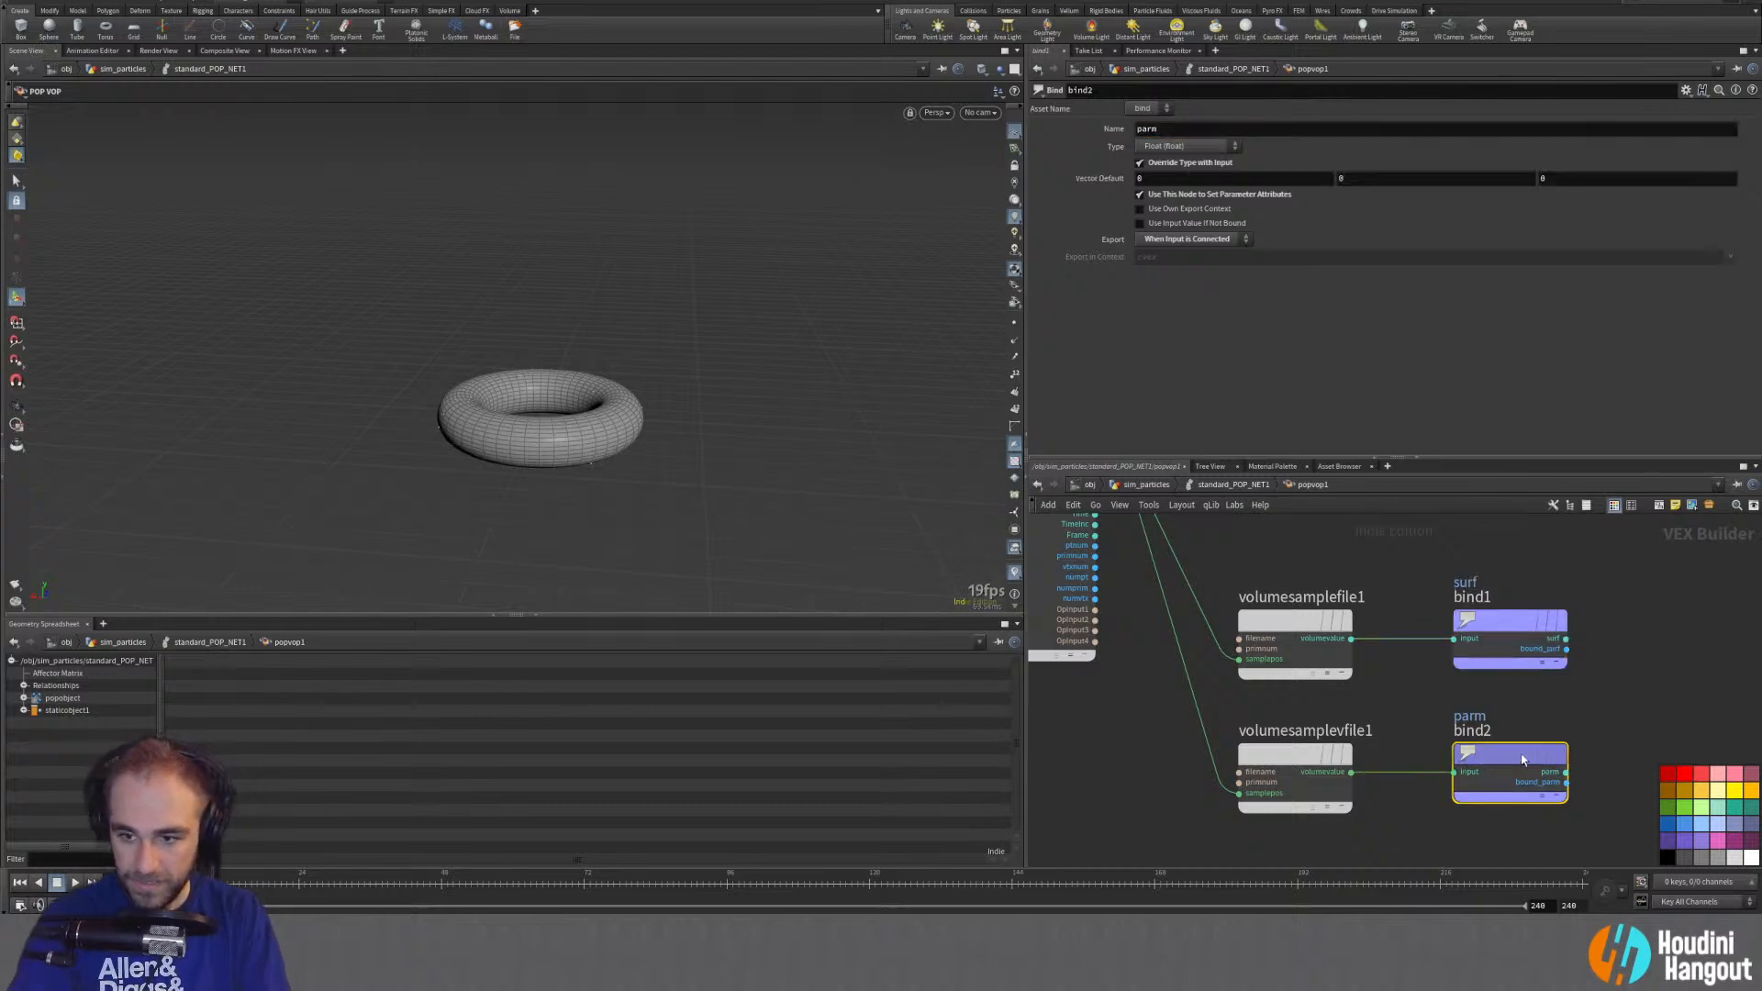
pyautogui.doubleClick(1212, 130)
pyautogui.write('grad')
pyautogui.press('Return')
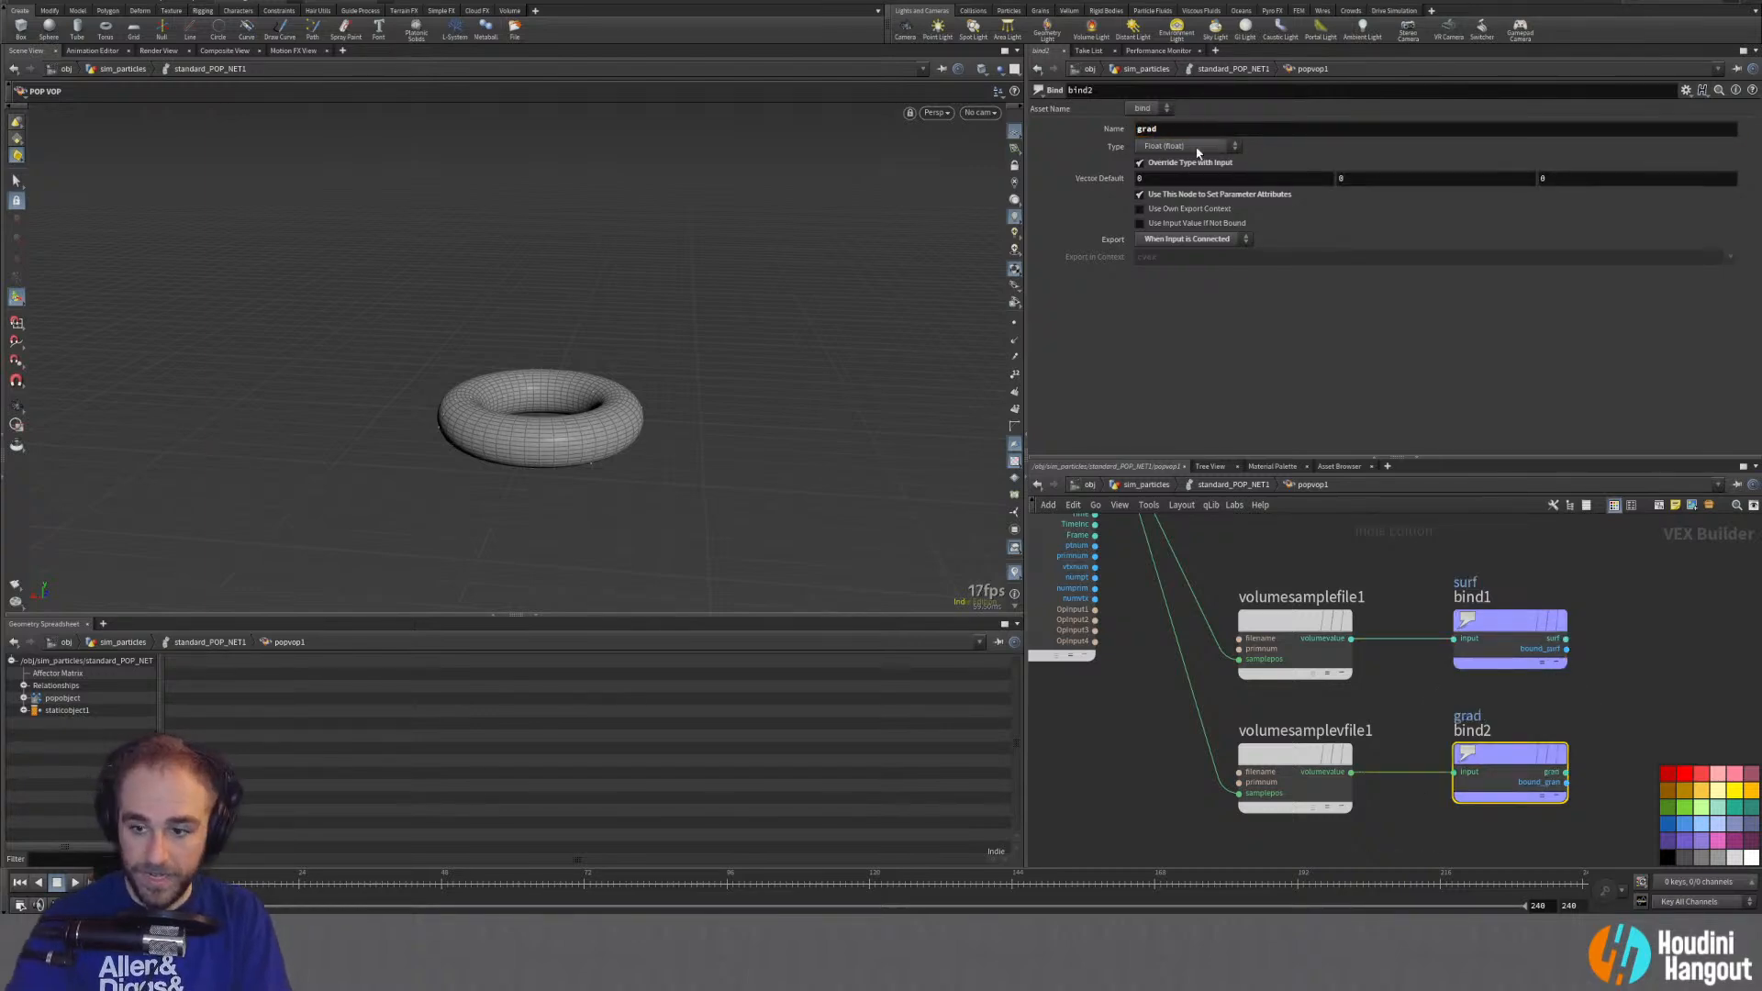
# Step: Set the type of the grad Bind node to Vector (vector)
pyautogui.click(1398, 843)
pyautogui.click(1472, 790)
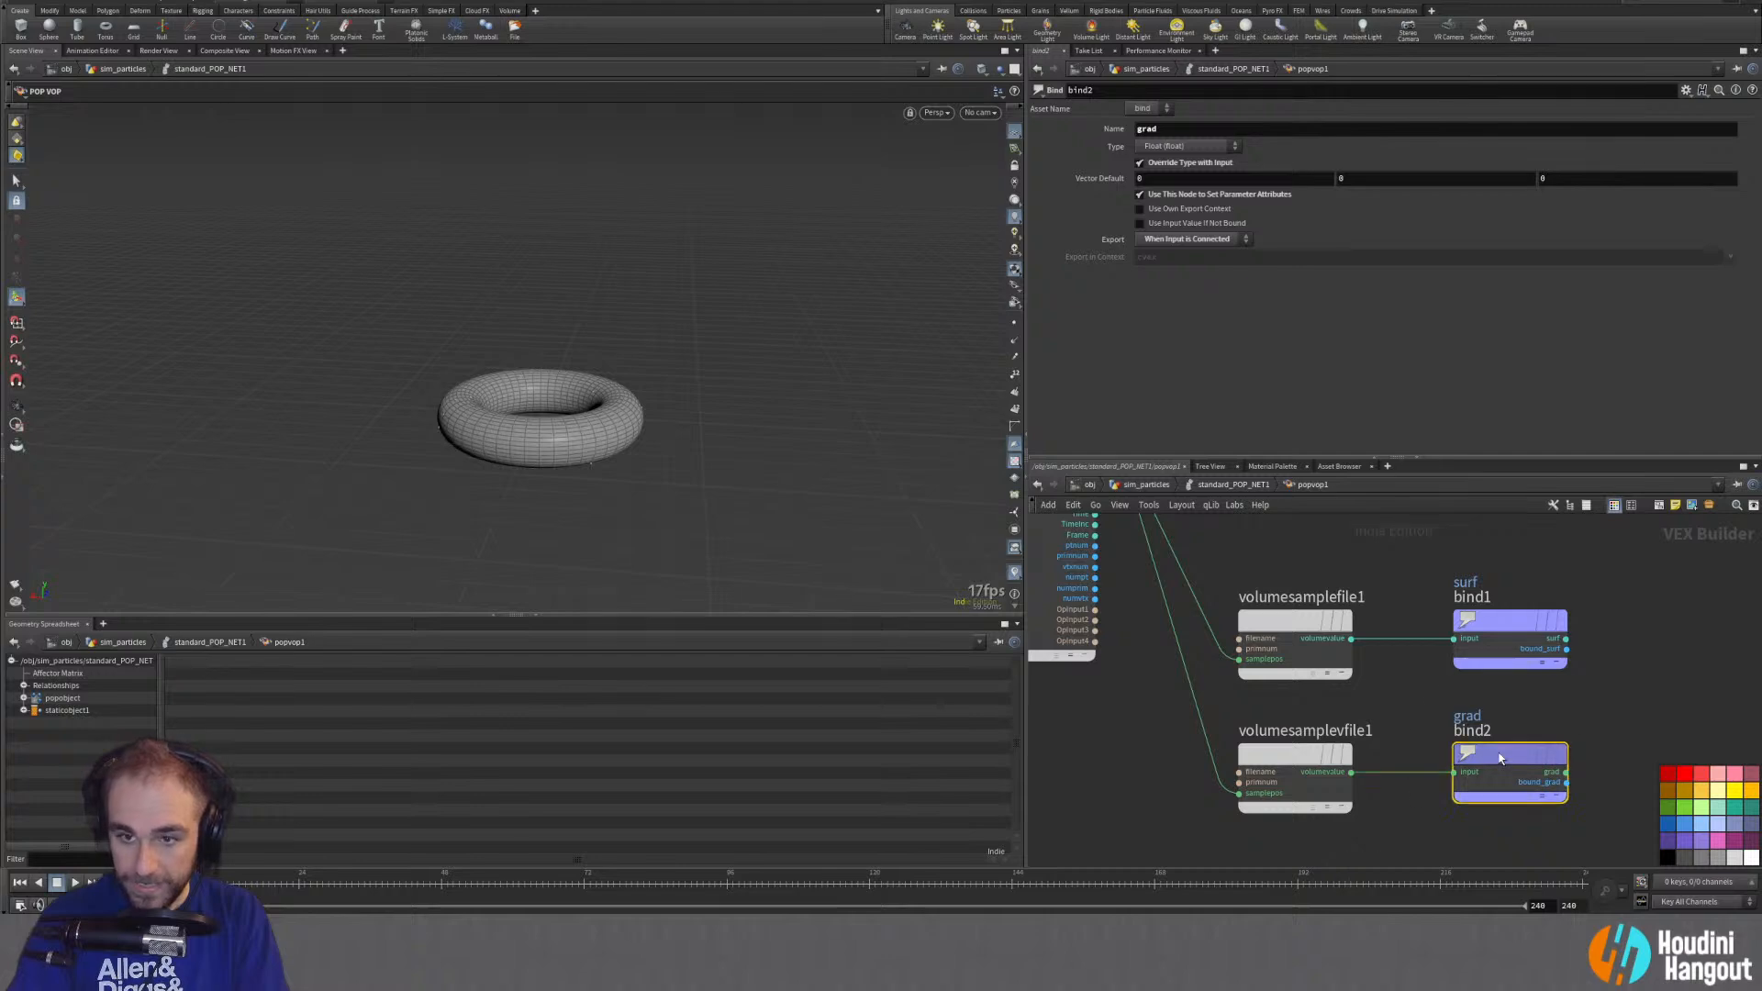
pyautogui.click(1188, 146)
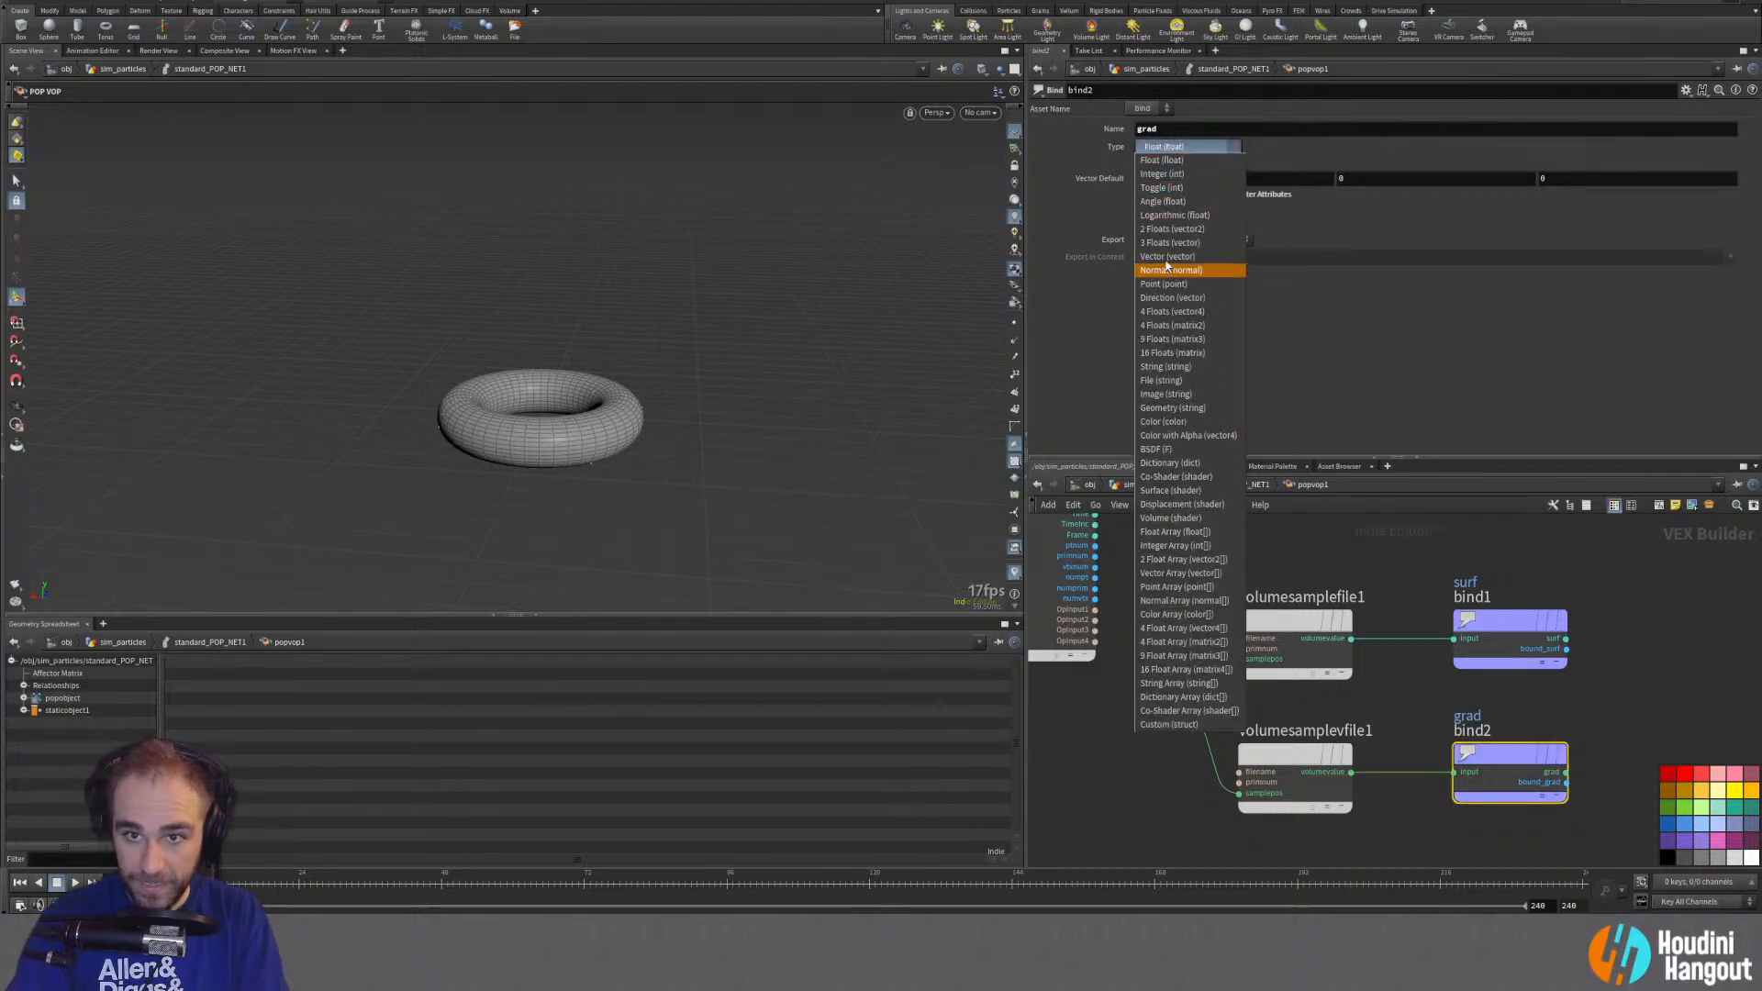
pyautogui.click(1167, 256)
pyautogui.click(1530, 622)
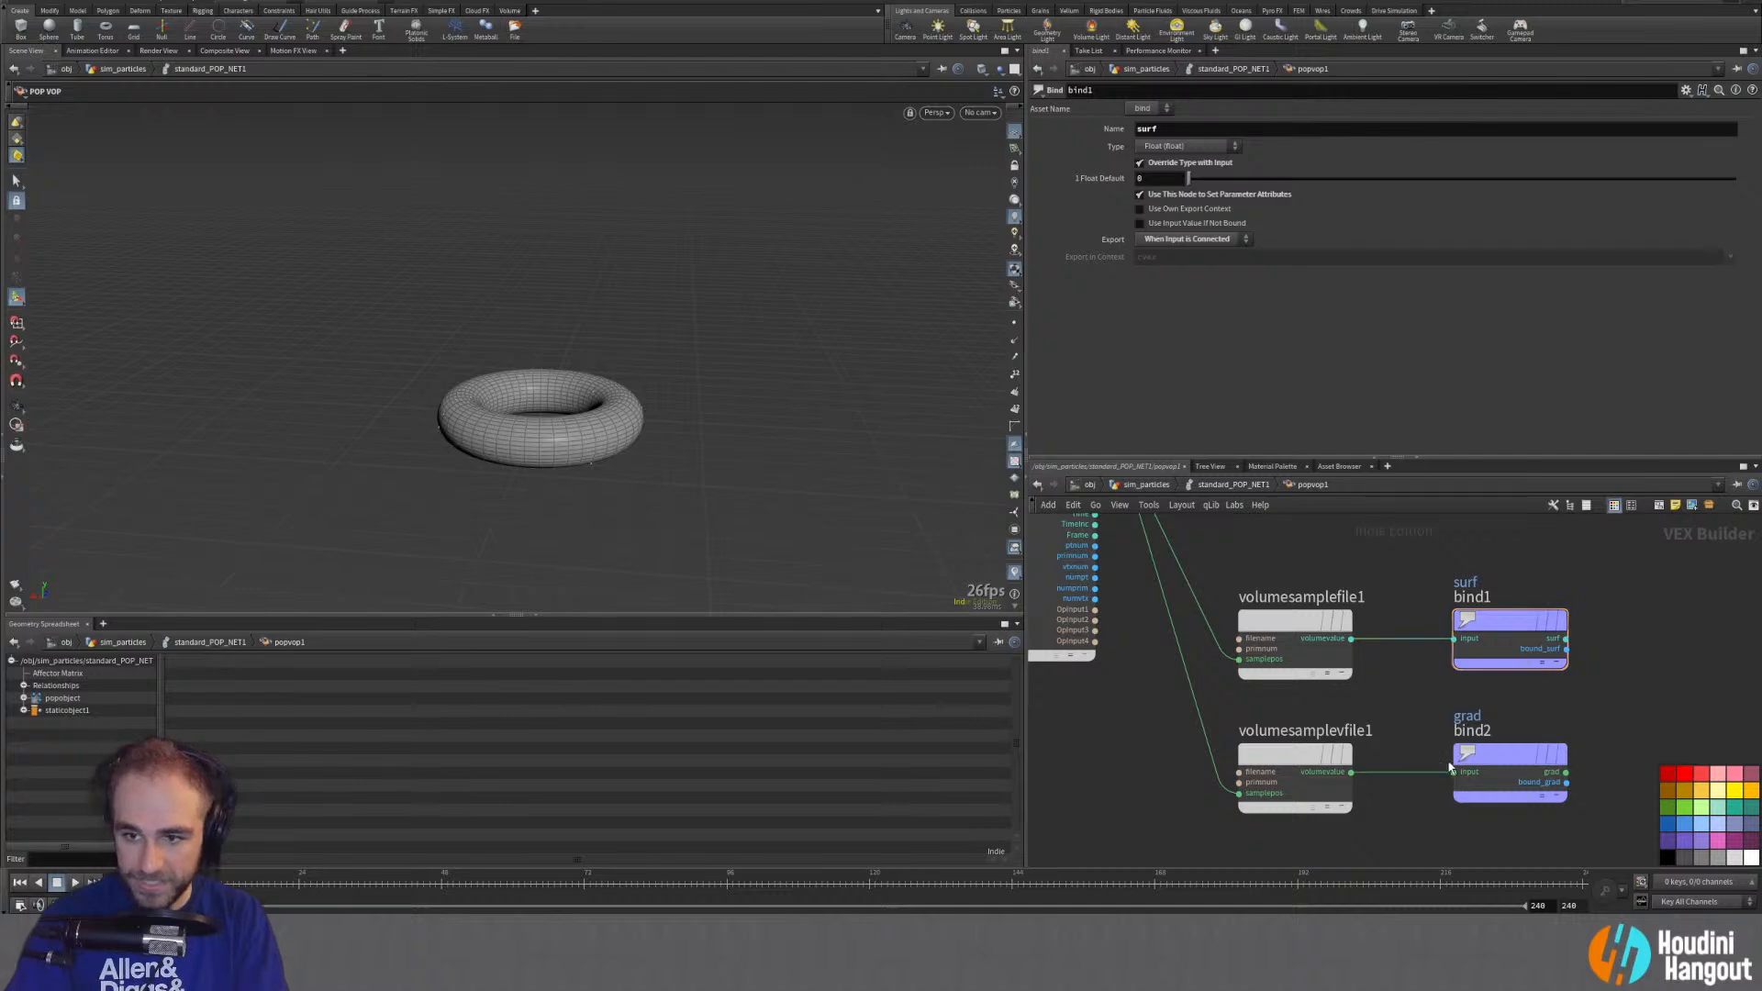
# Step: Show the popobject's Geometry data in the Geometry Spreadsheet, filtered to the attributes surf and grad
pyautogui.moveTo(1419, 709); pyautogui.dragTo(1451, 692, button='middle')
pyautogui.click(24, 698)
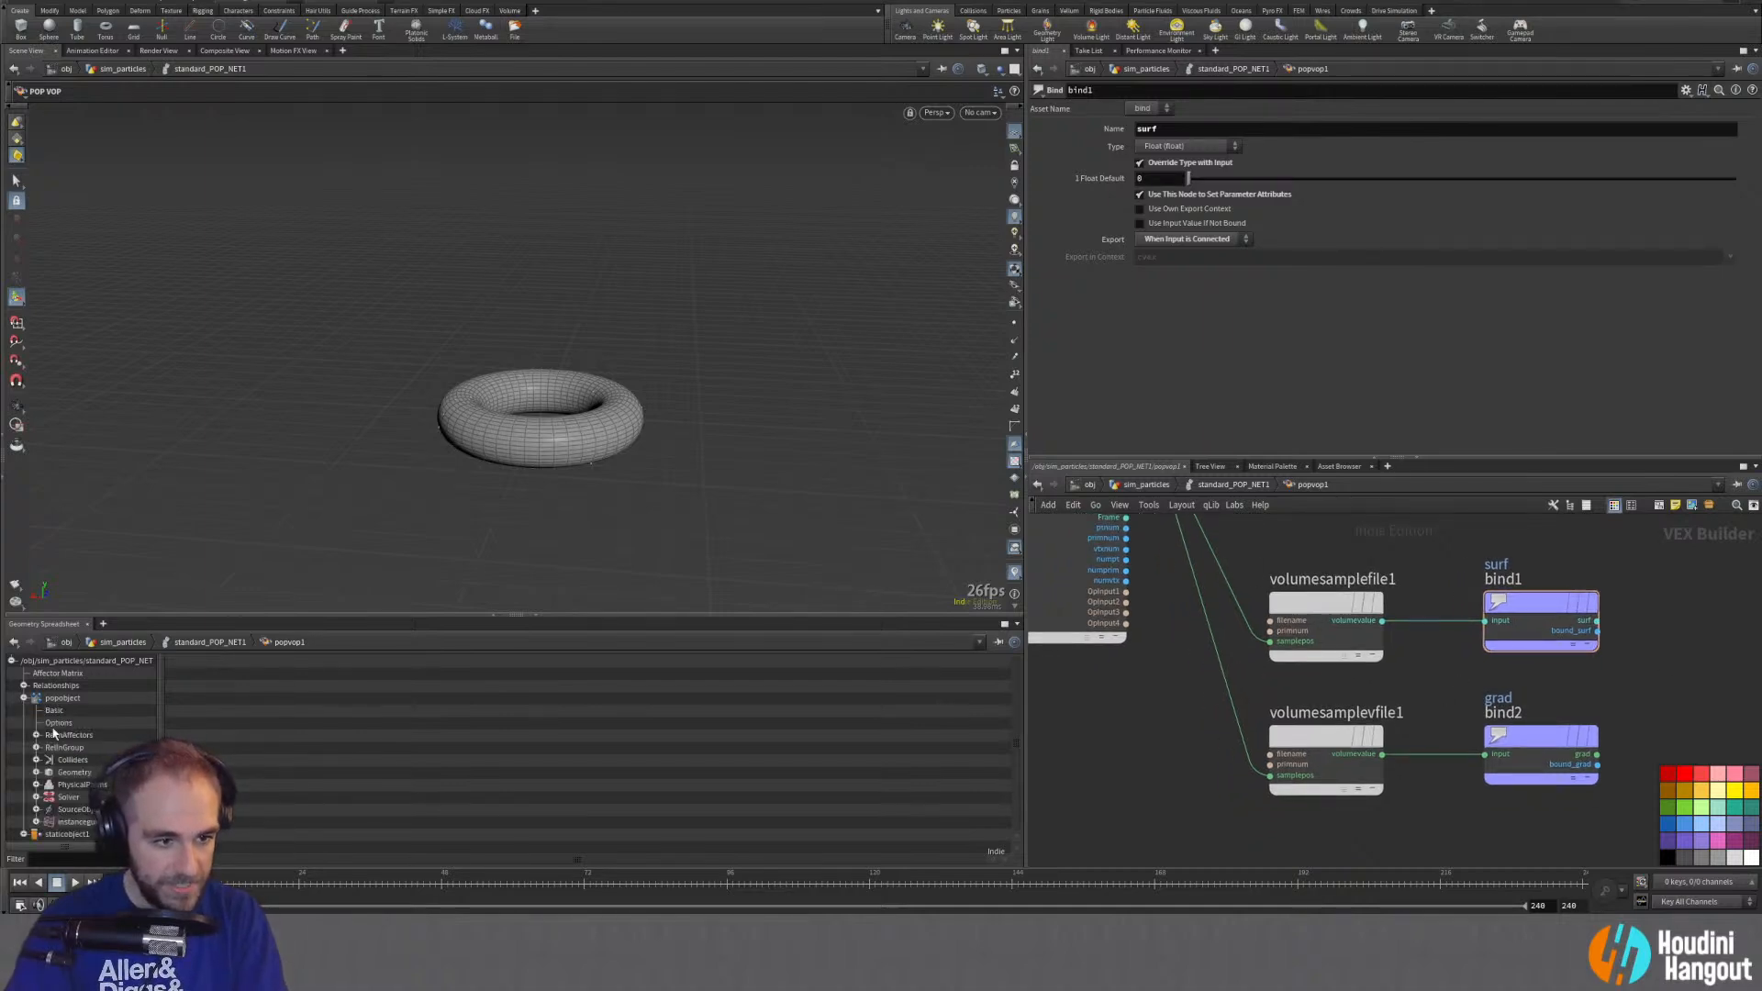
pyautogui.click(74, 772)
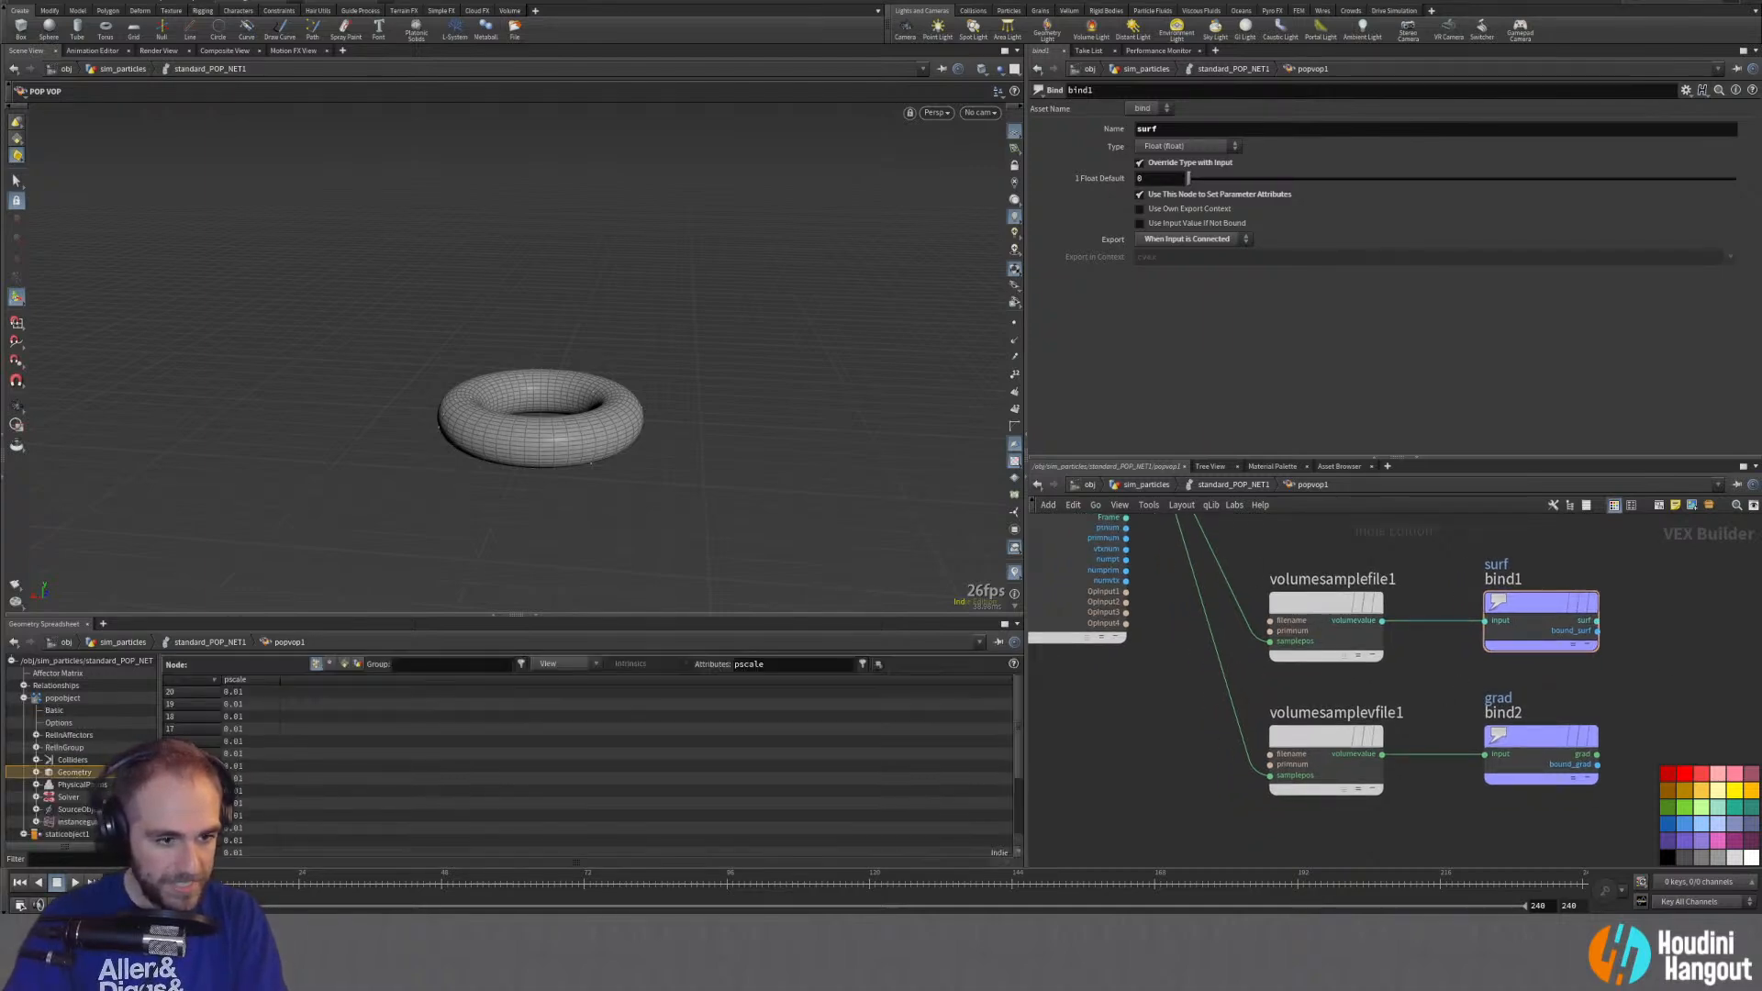
pyautogui.doubleClick(773, 664)
pyautogui.write('surf ')
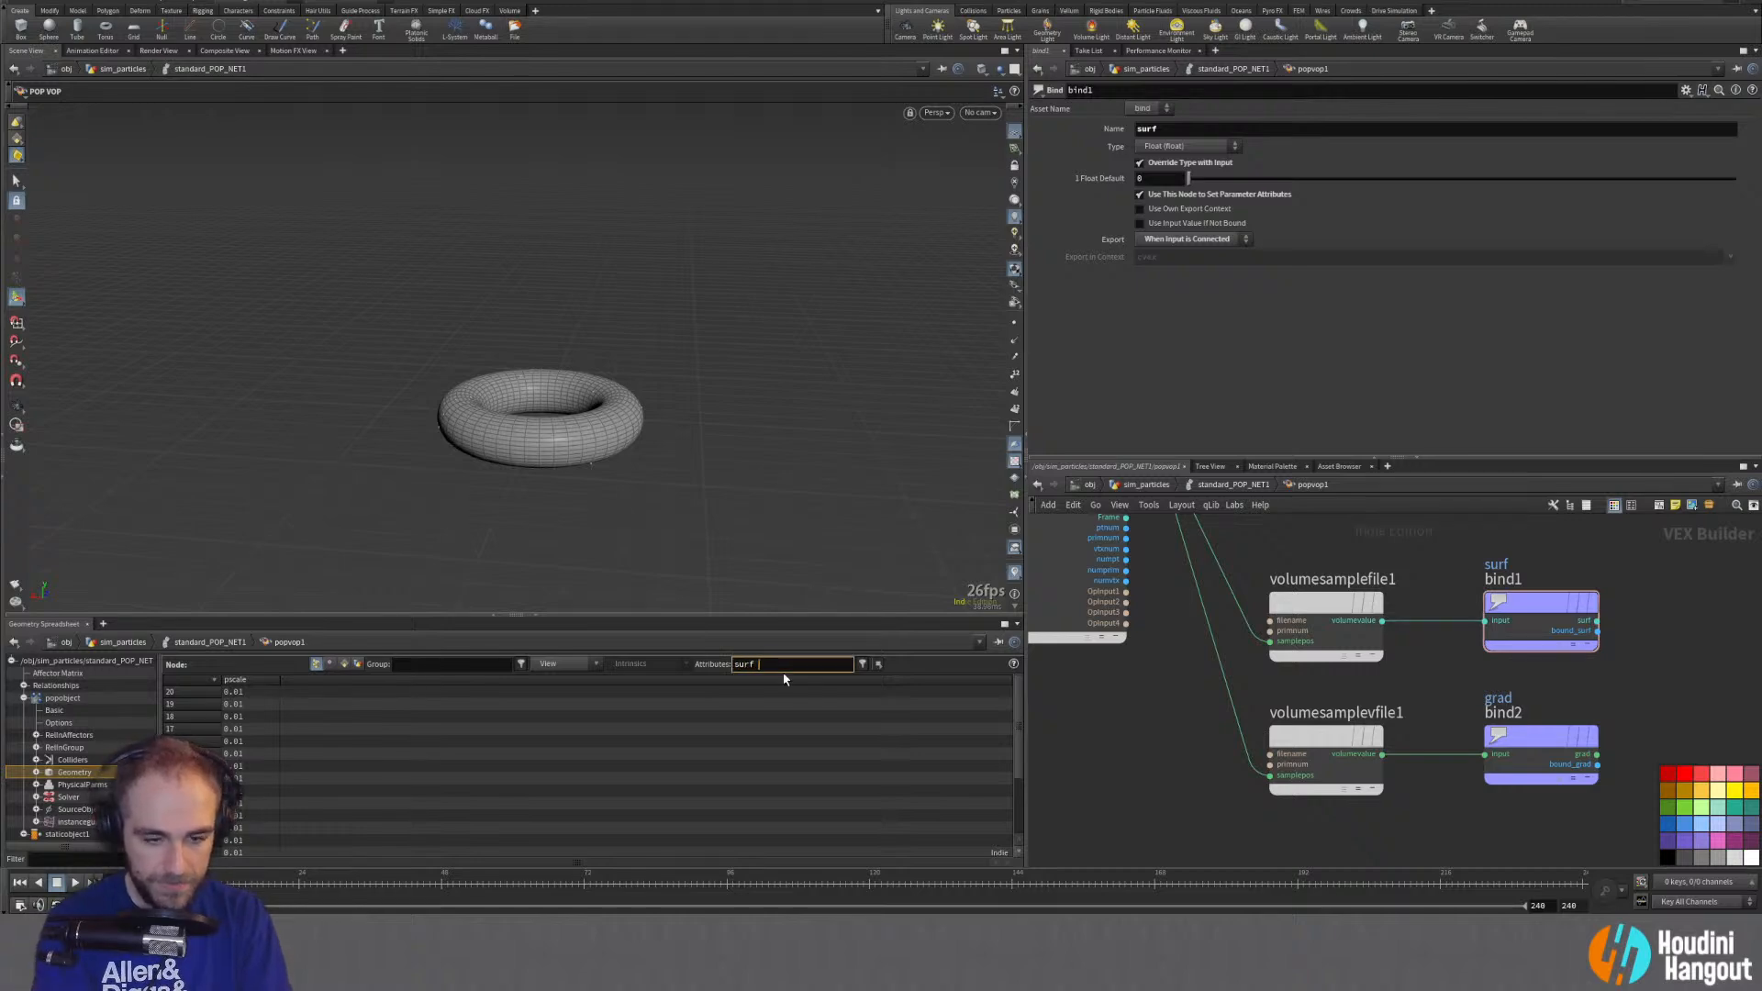
pyautogui.write('gra')
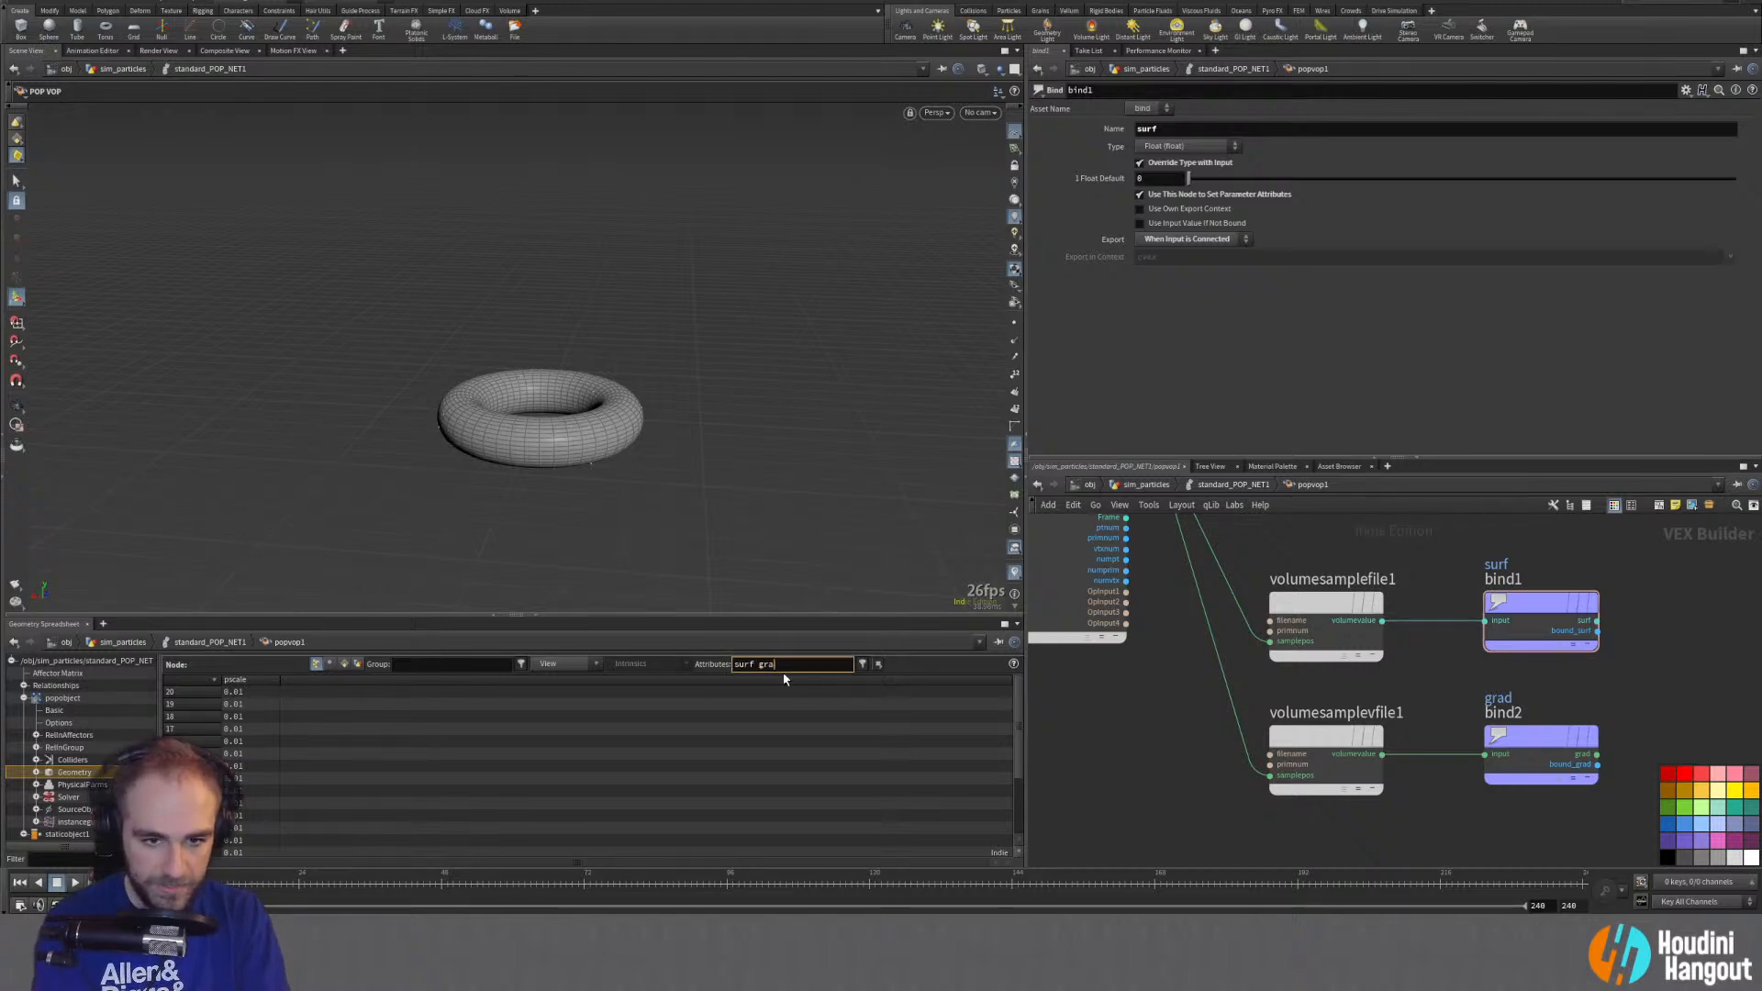
pyautogui.write('d')
pyautogui.press('Return')
pyautogui.press('Escape')
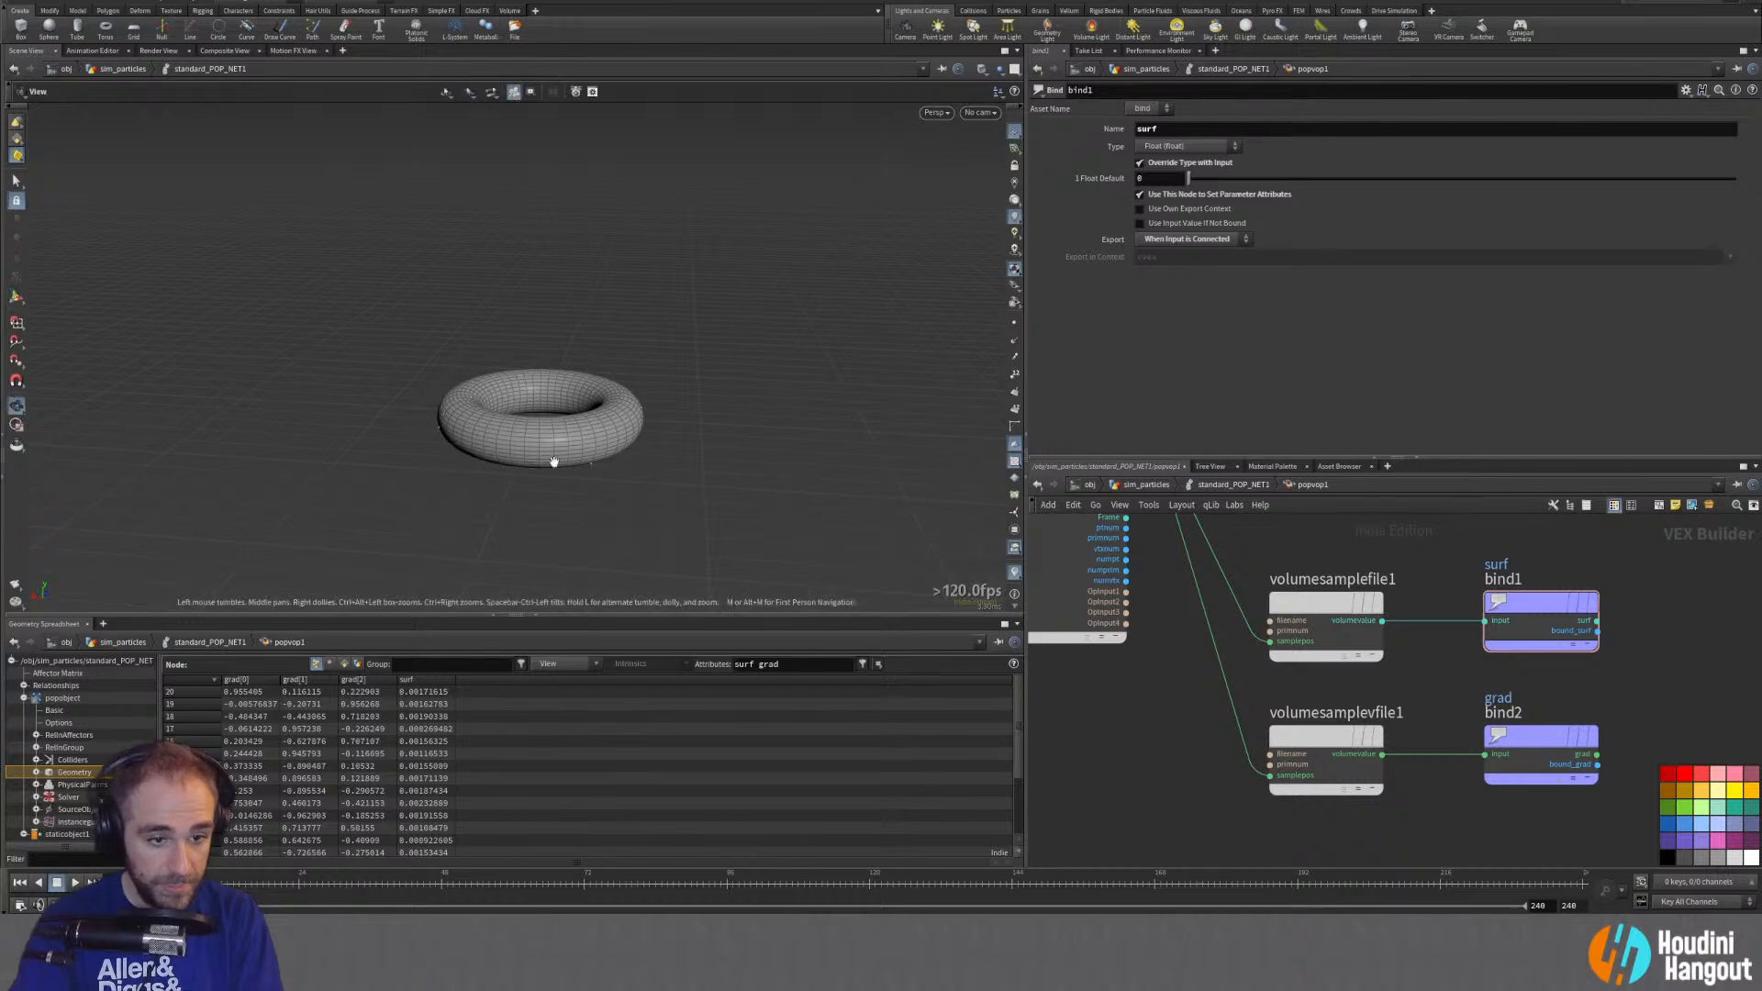
# Step: Play the particle simulation to frame 95 and scrub back to frame 49, examining the surf and grad values
pyautogui.keyDown('alt'); pyautogui.moveTo(553, 462); pyautogui.dragTo(538, 430); pyautogui.keyUp('alt')
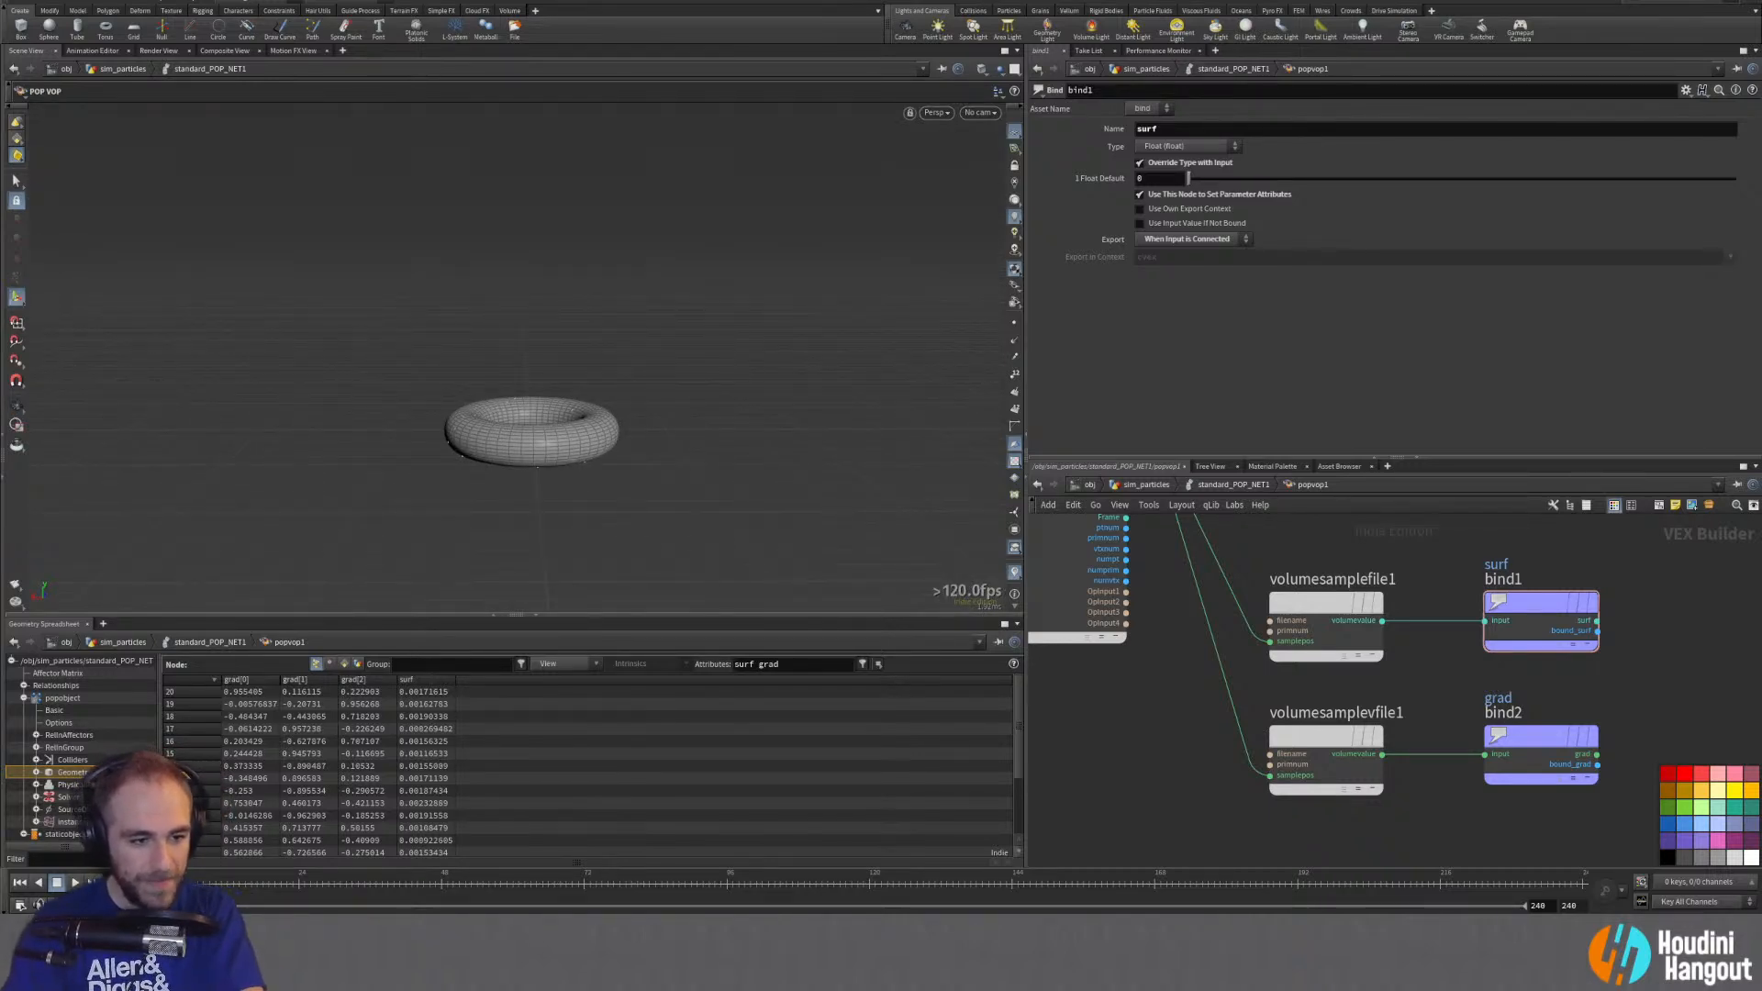
pyautogui.press('Up')
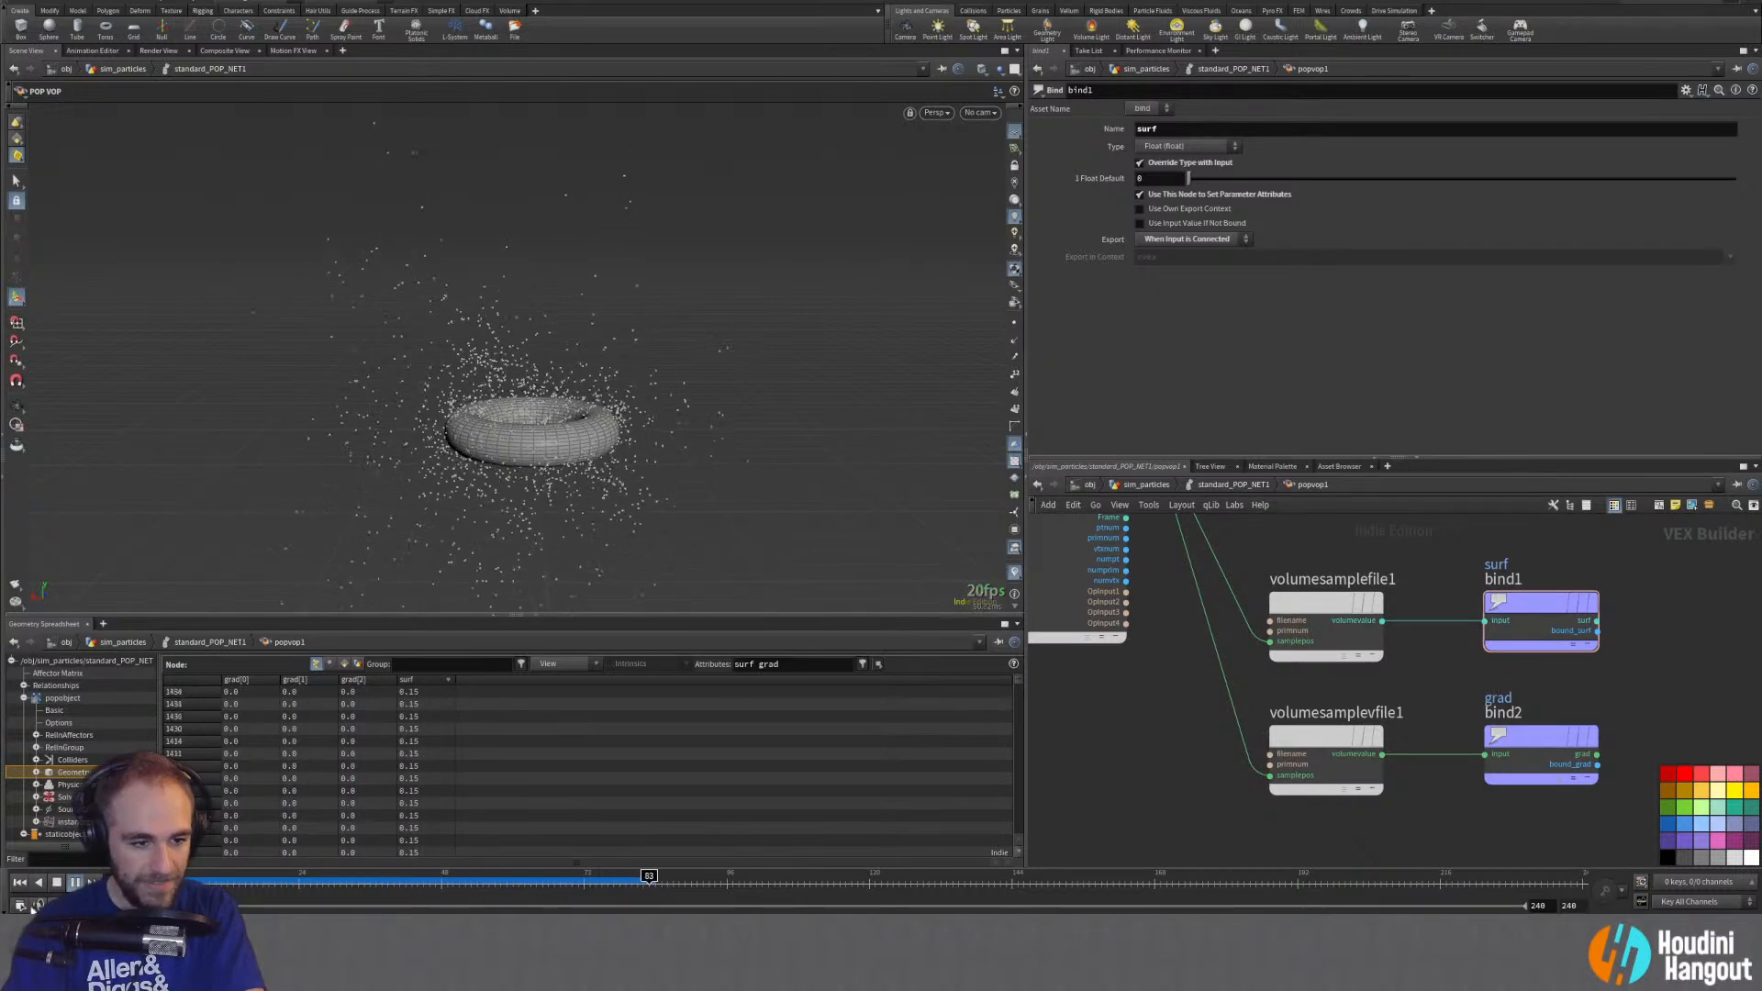
pyautogui.click(57, 883)
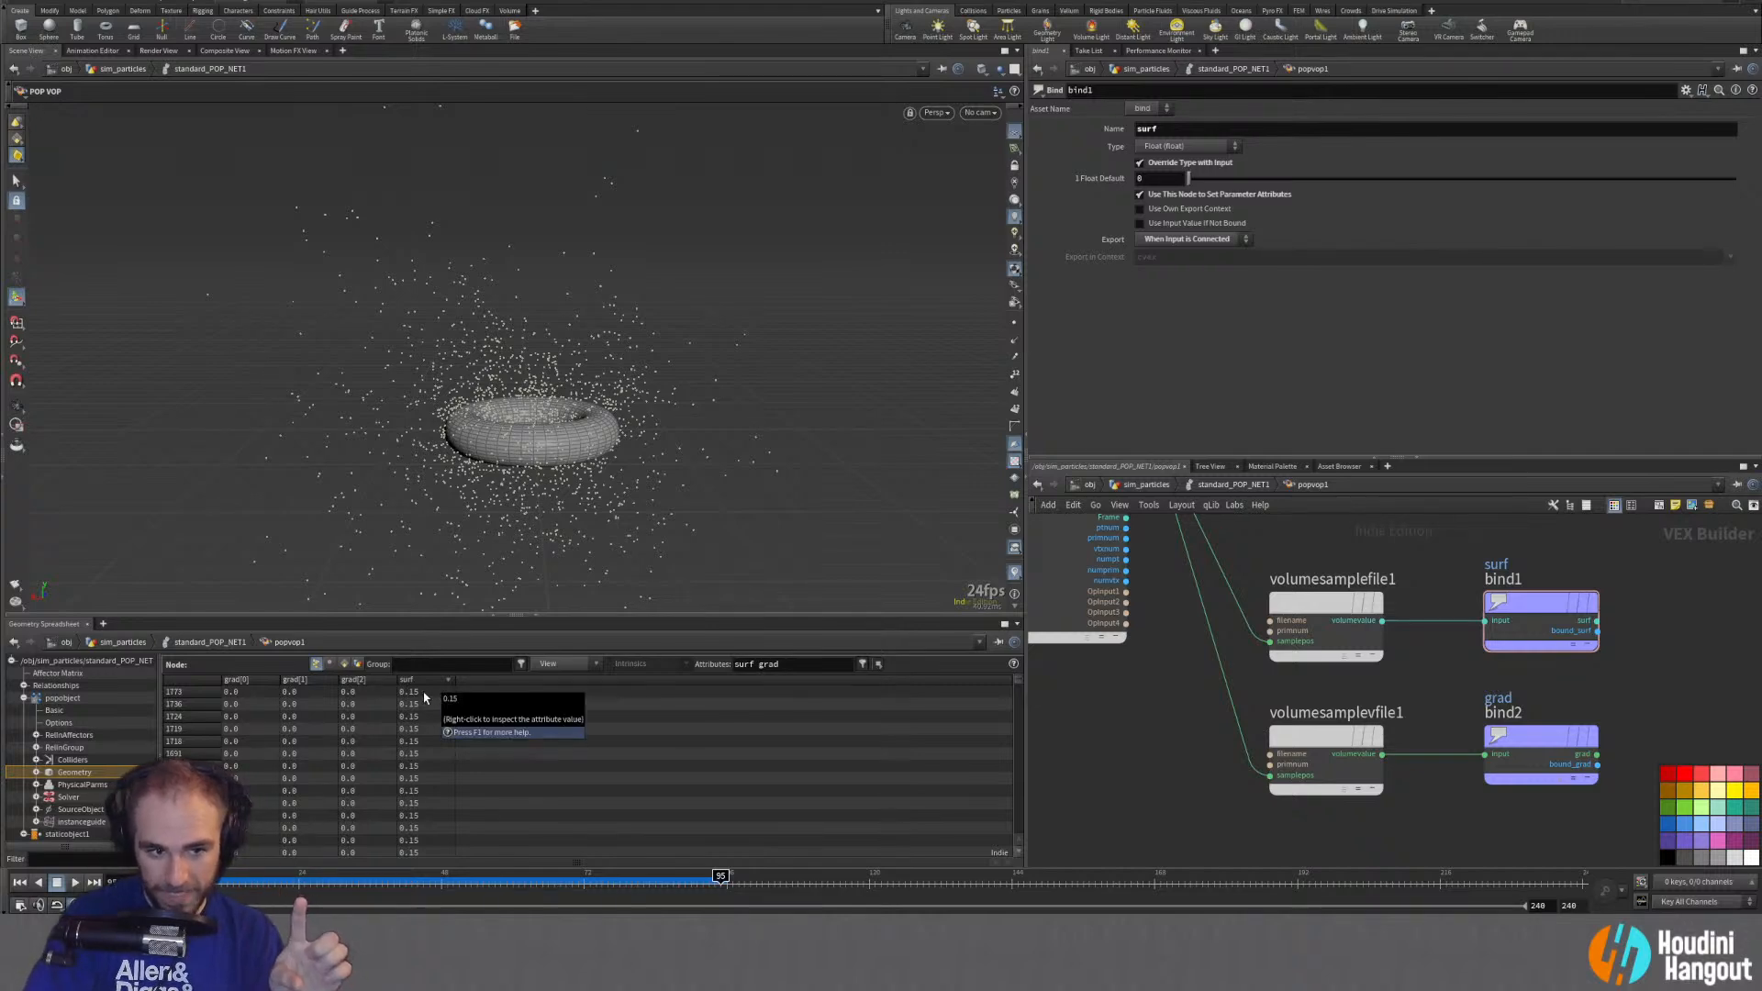
pyautogui.click(399, 882)
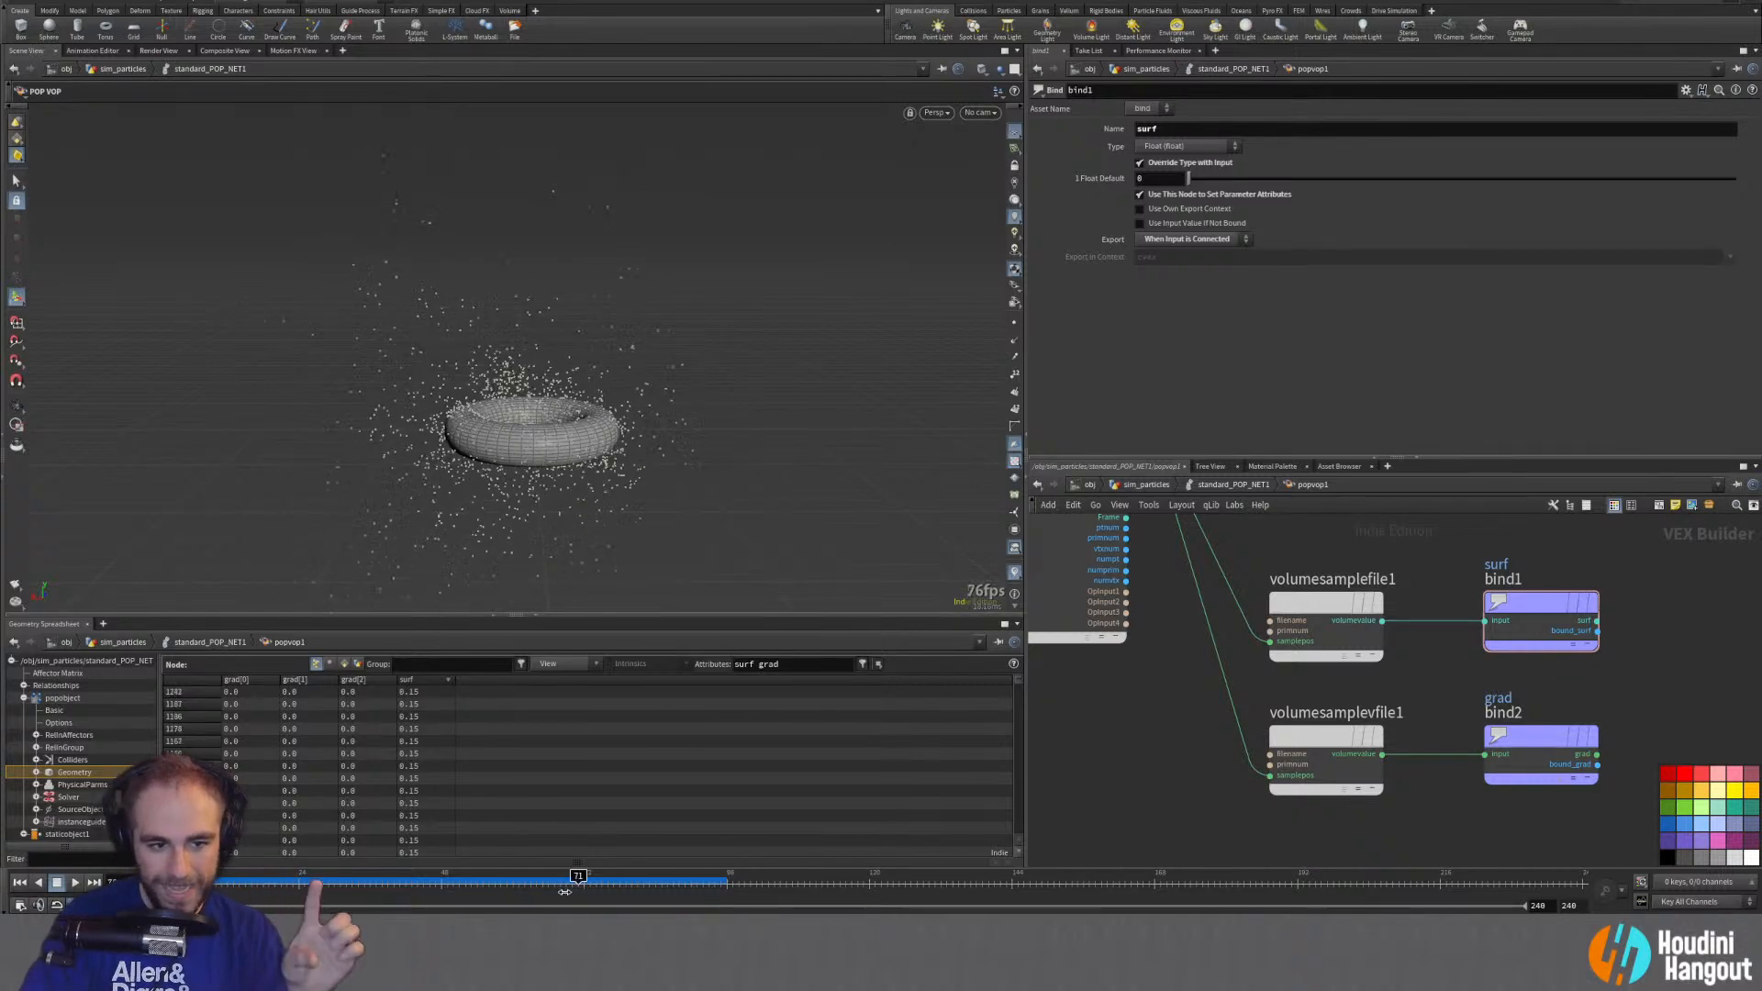
pyautogui.moveTo(381, 888)
pyautogui.mouseDown()
pyautogui.moveTo(179, 884)
pyautogui.moveTo(351, 876)
pyautogui.mouseUp()
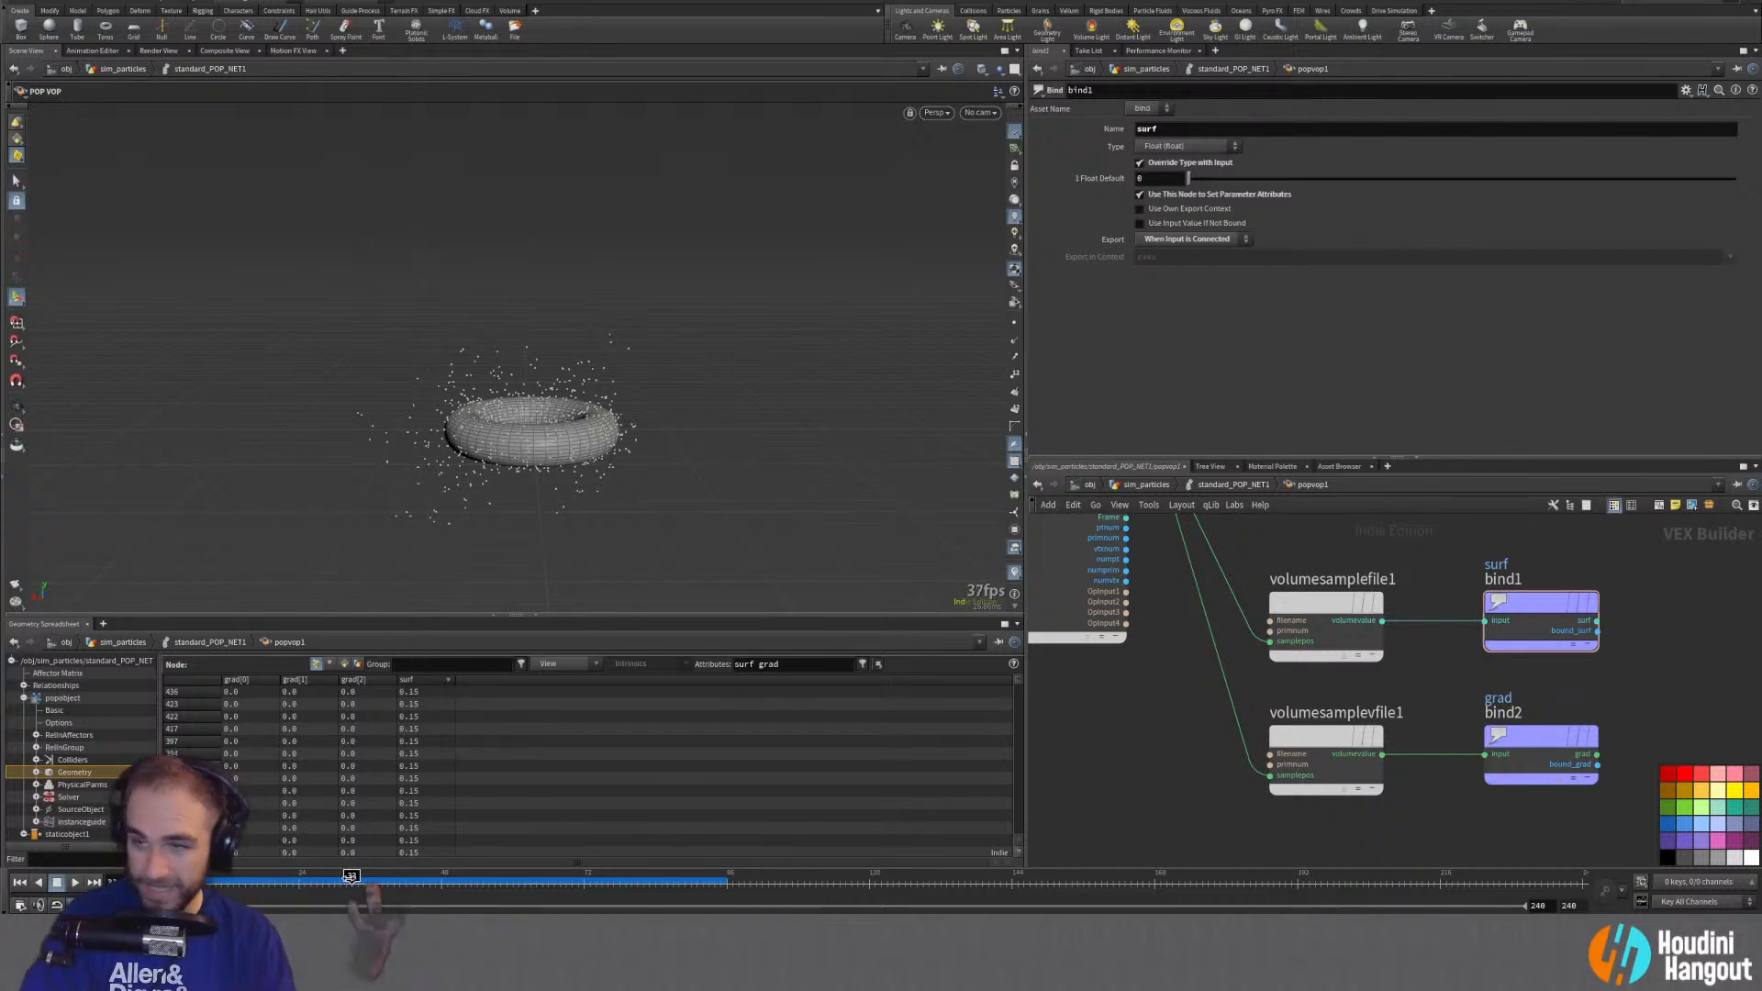
pyautogui.moveTo(351, 877); pyautogui.dragTo(447, 877)
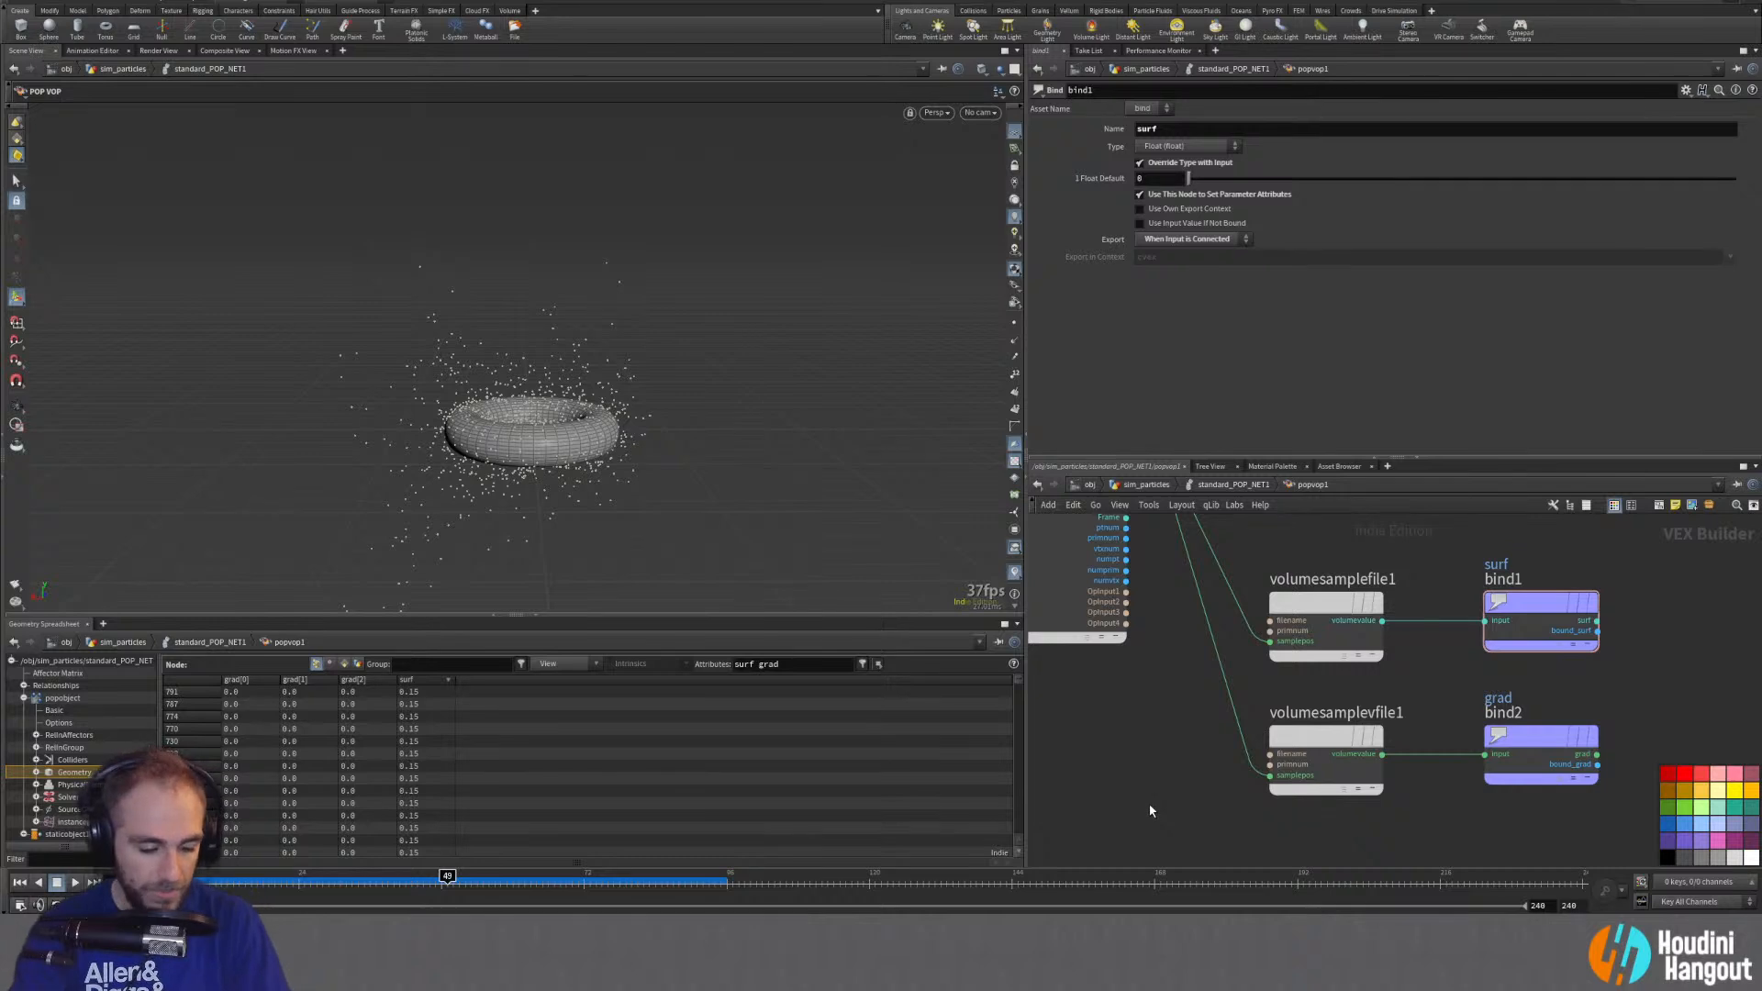
# Step: Return to the sim_particles network and display create_surf_vdb to inspect the extent of the surface volume
pyautogui.press('u')
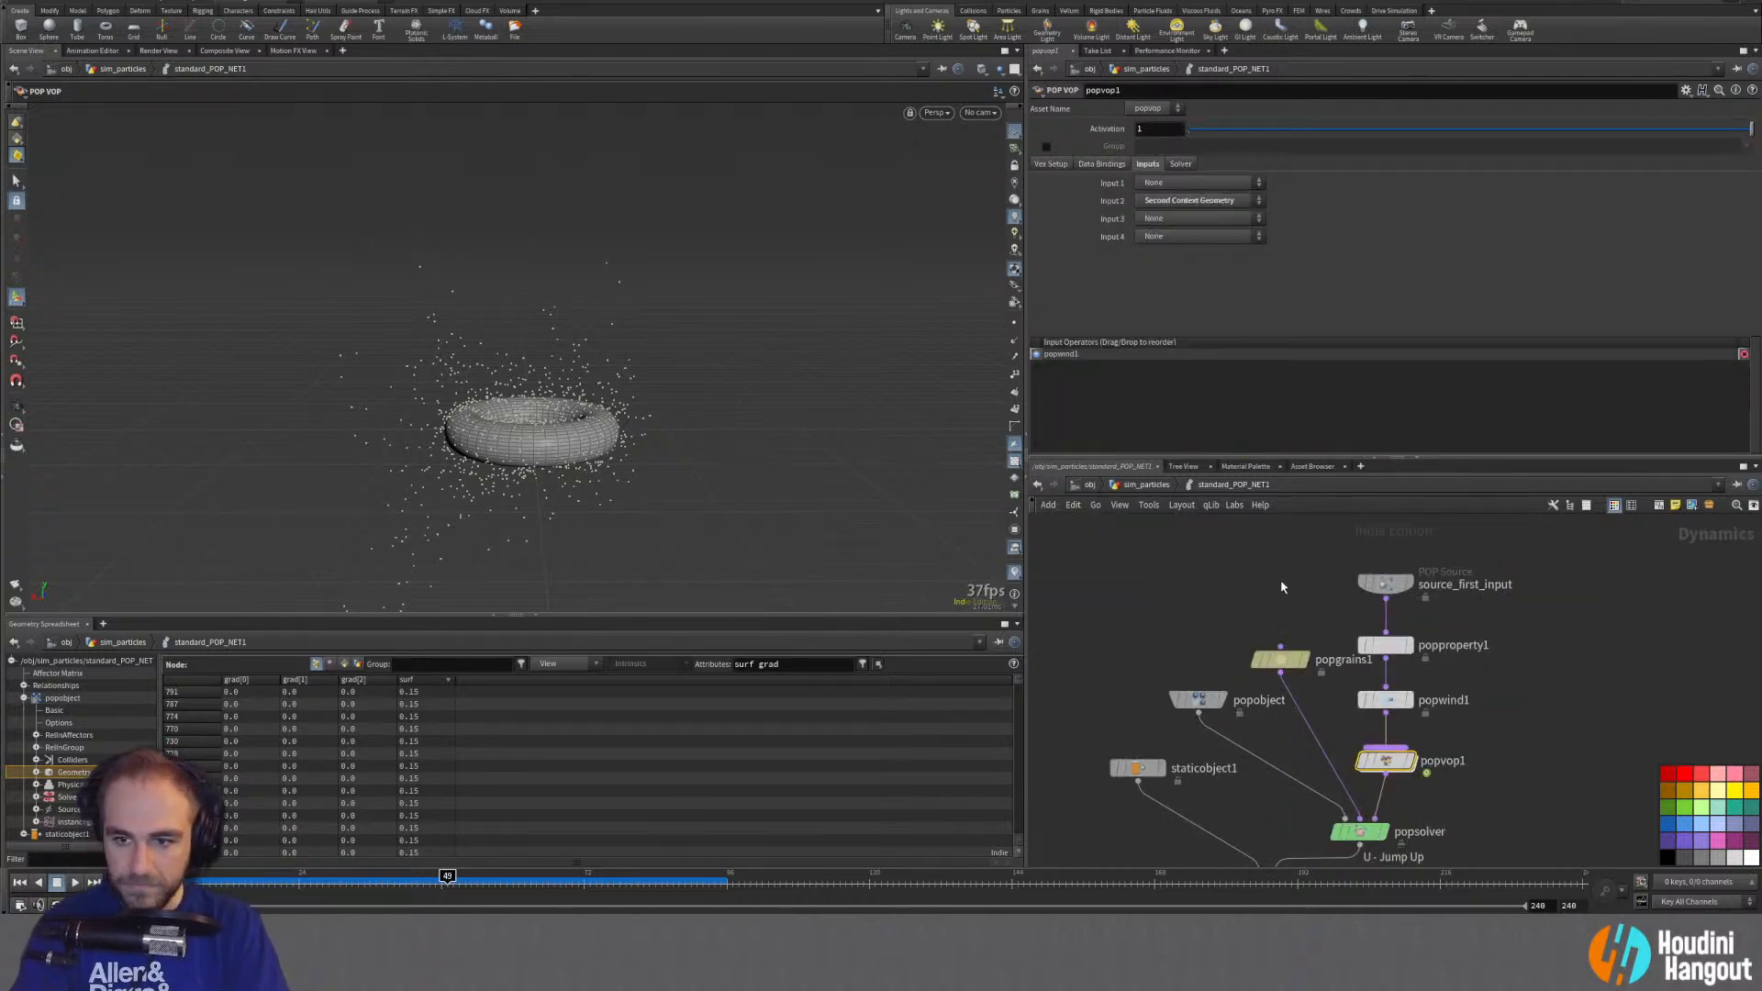
pyautogui.press('u')
pyautogui.click(1370, 621)
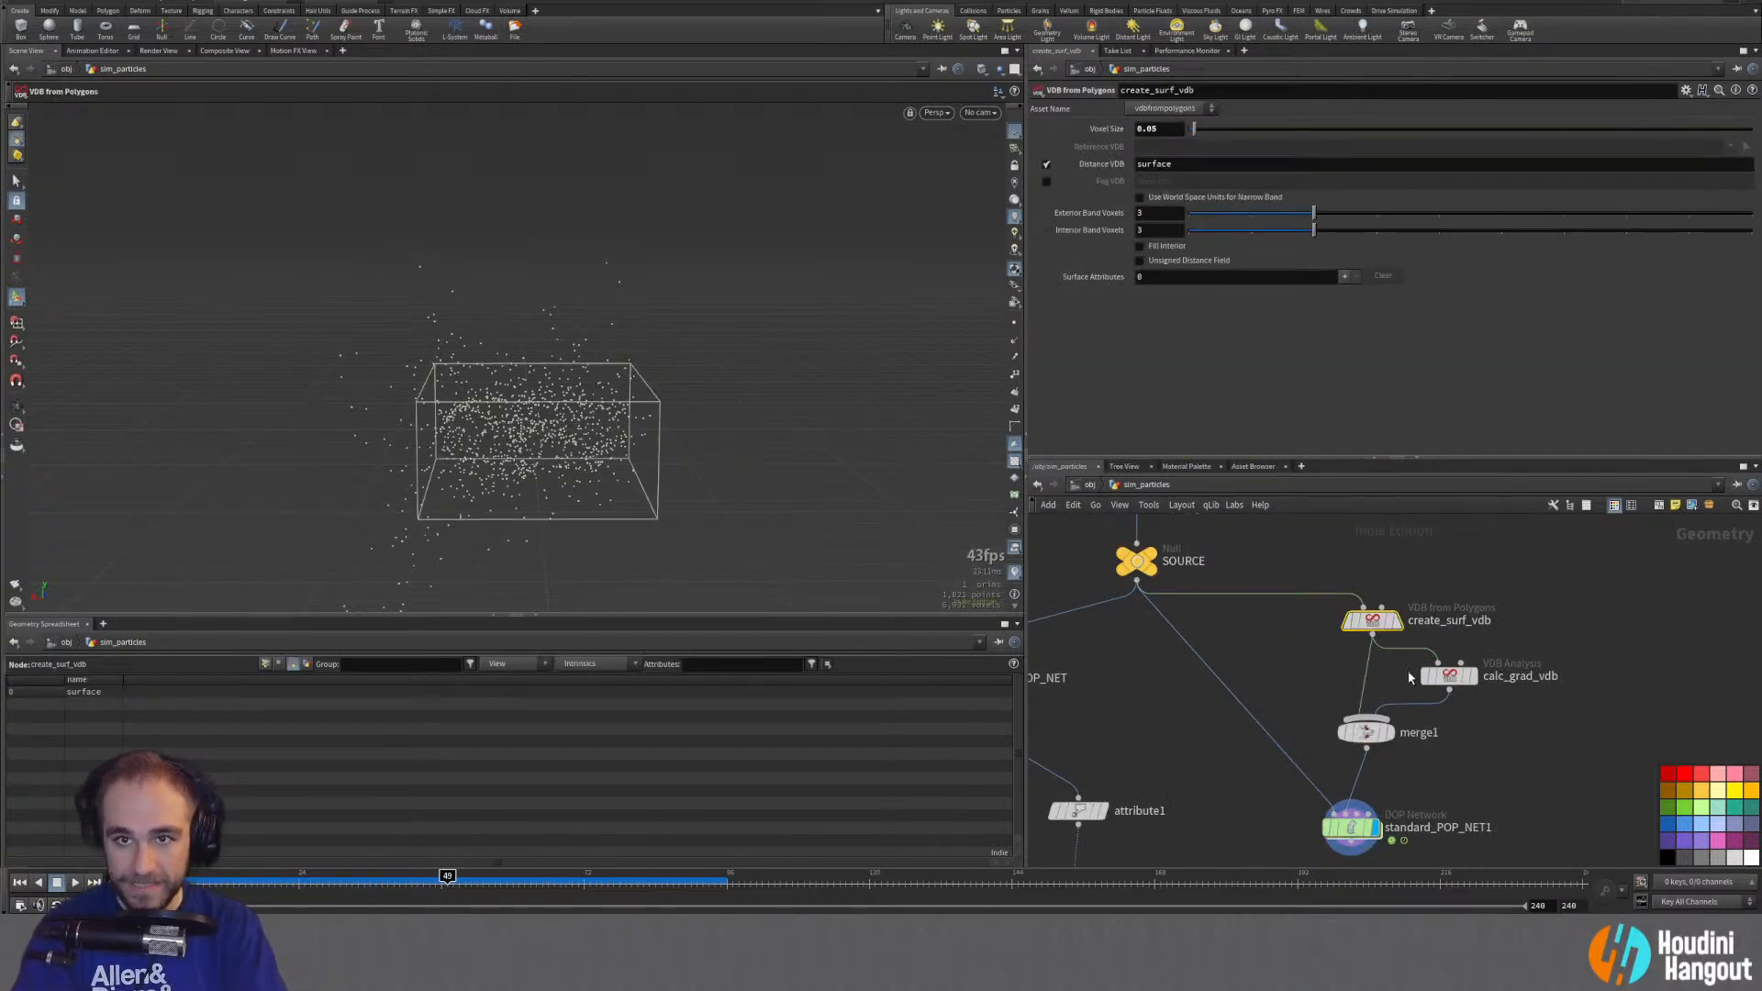
pyautogui.moveTo(1348, 634)
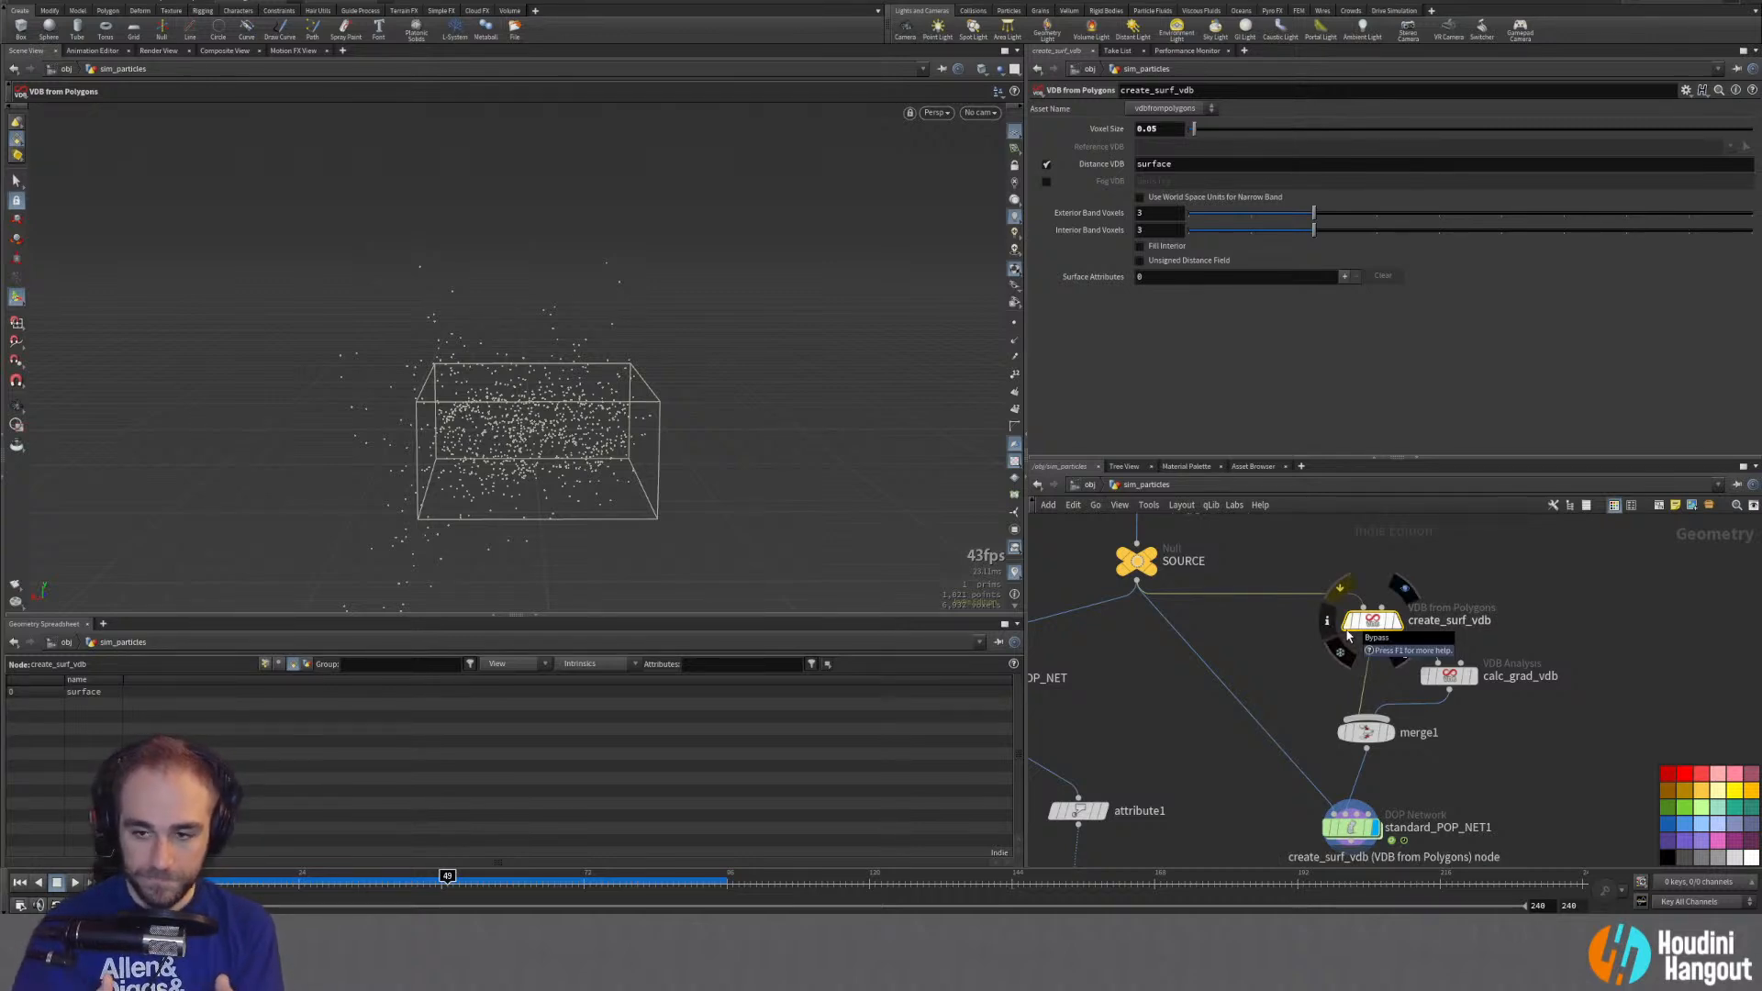
pyautogui.click(1387, 625)
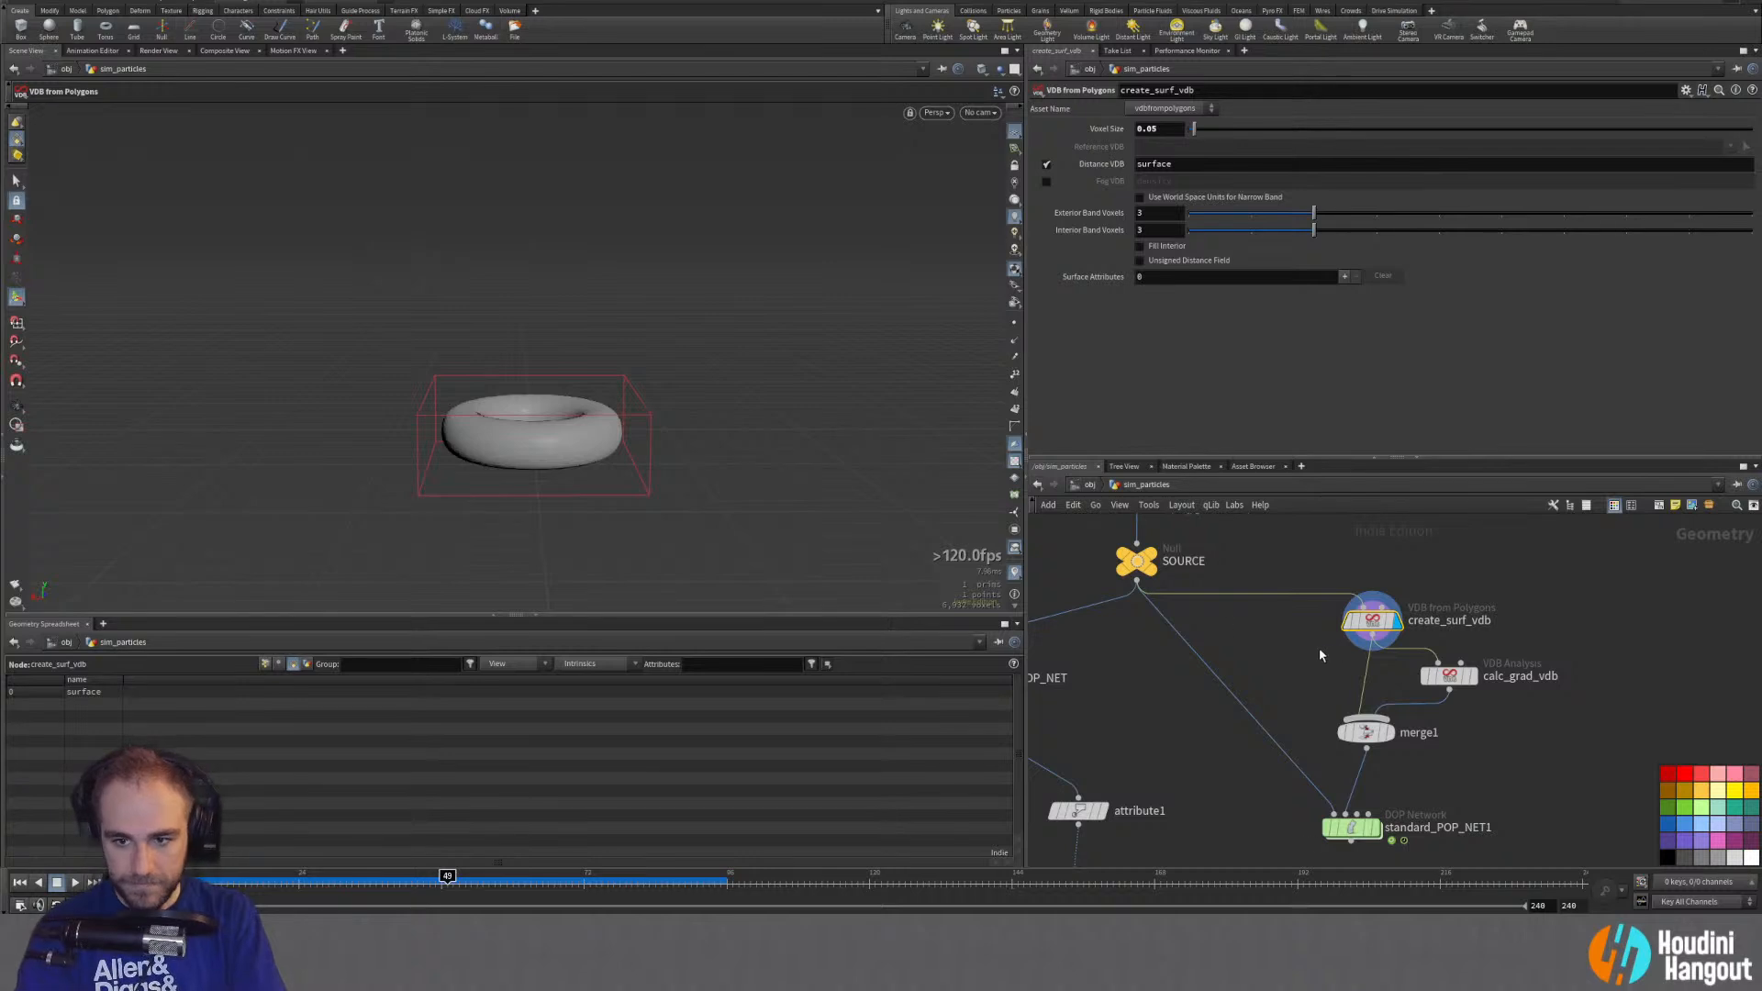
pyautogui.moveTo(1409, 583); pyautogui.dragTo(1363, 606, button='middle')
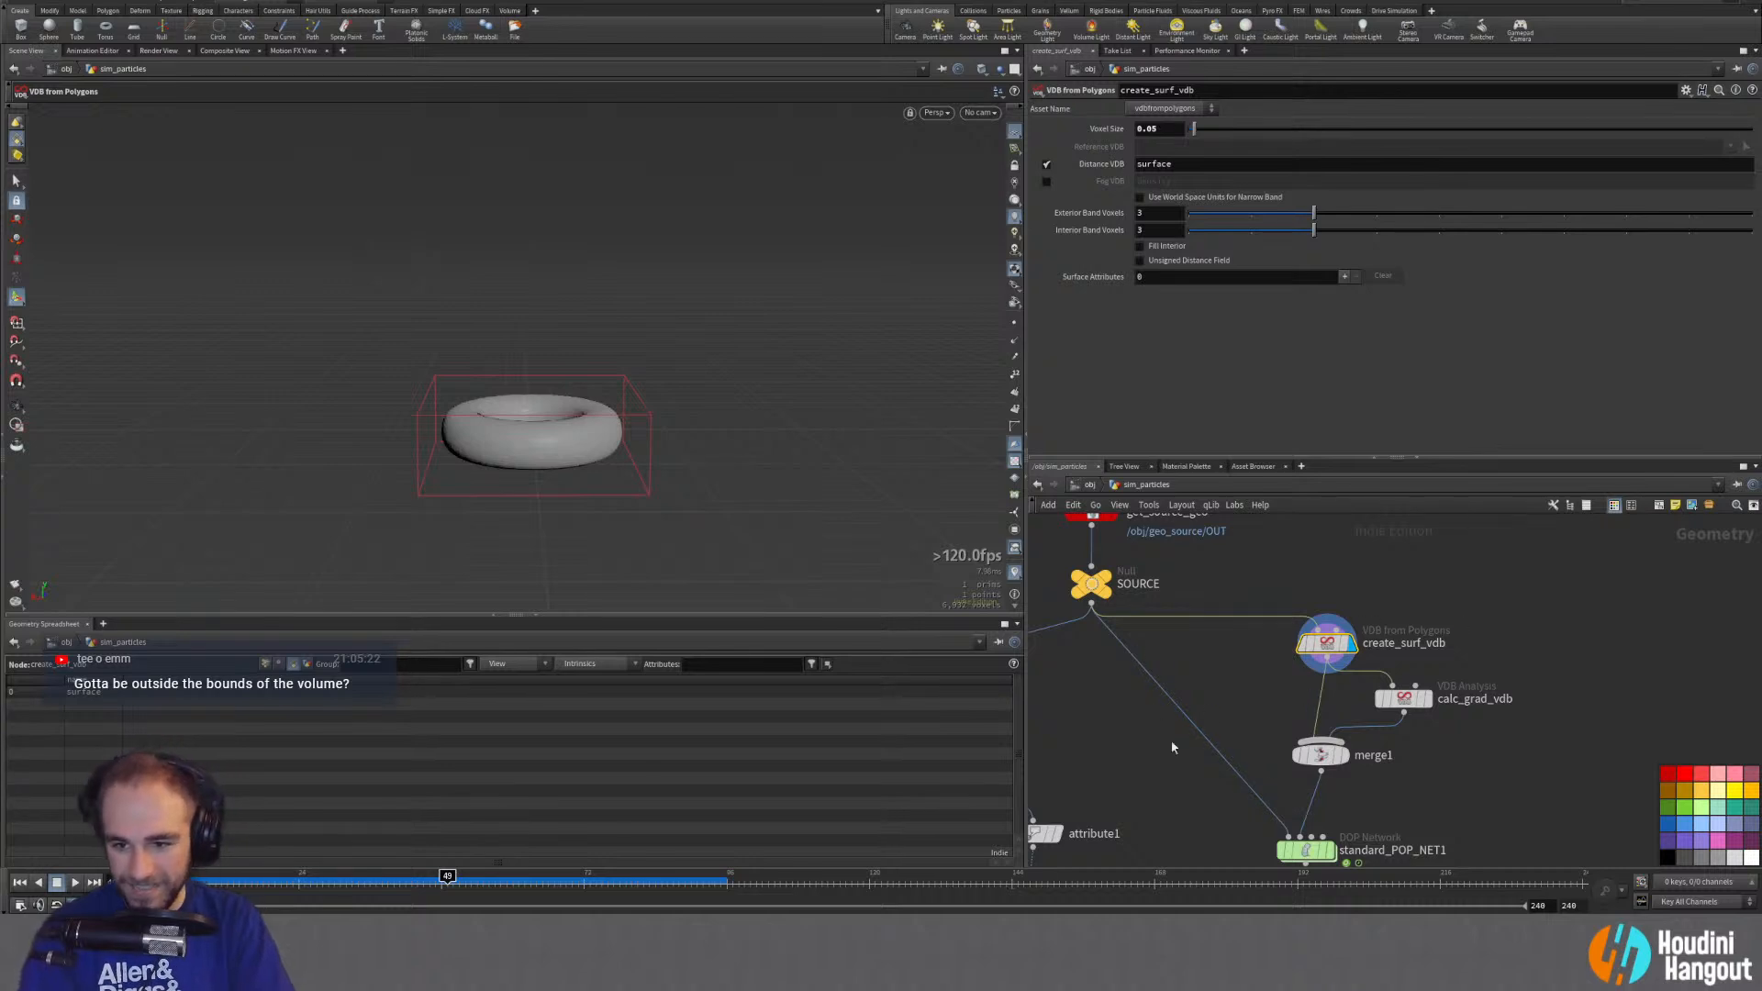
# Step: Display standard_POP_NET1 again and select merge1, comparing the particles with the VDB bounding box at frame 11
pyautogui.click(1330, 850)
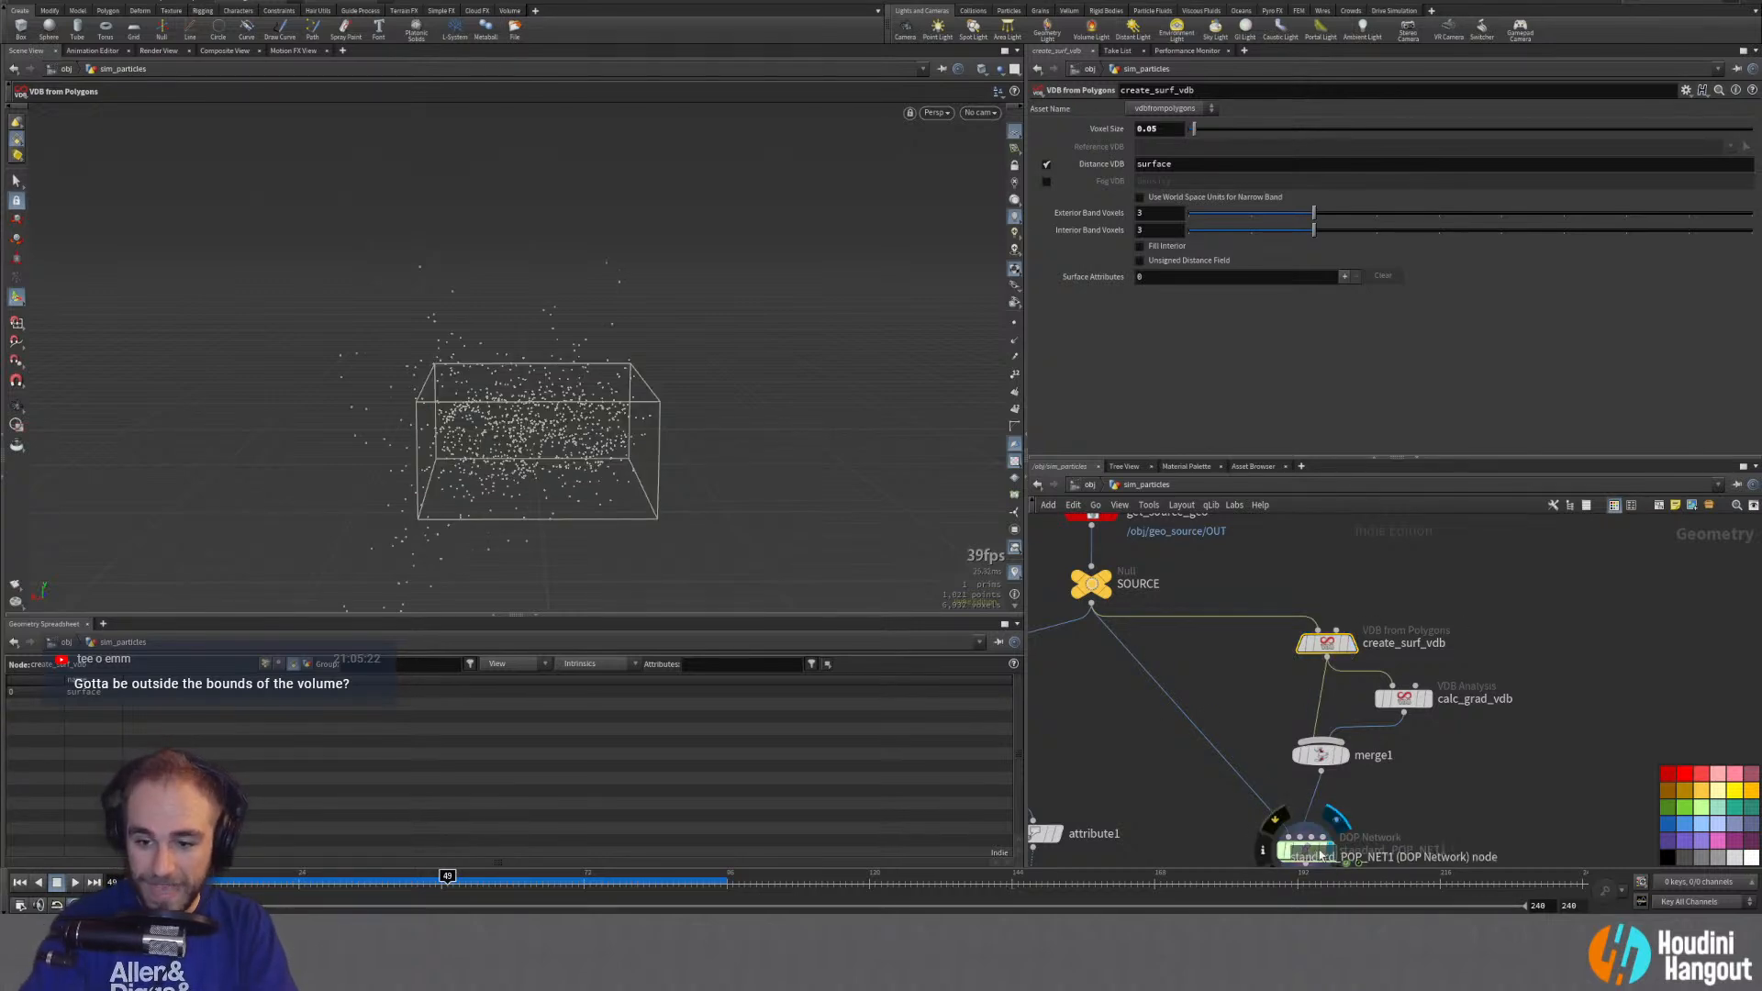
pyautogui.click(1306, 849)
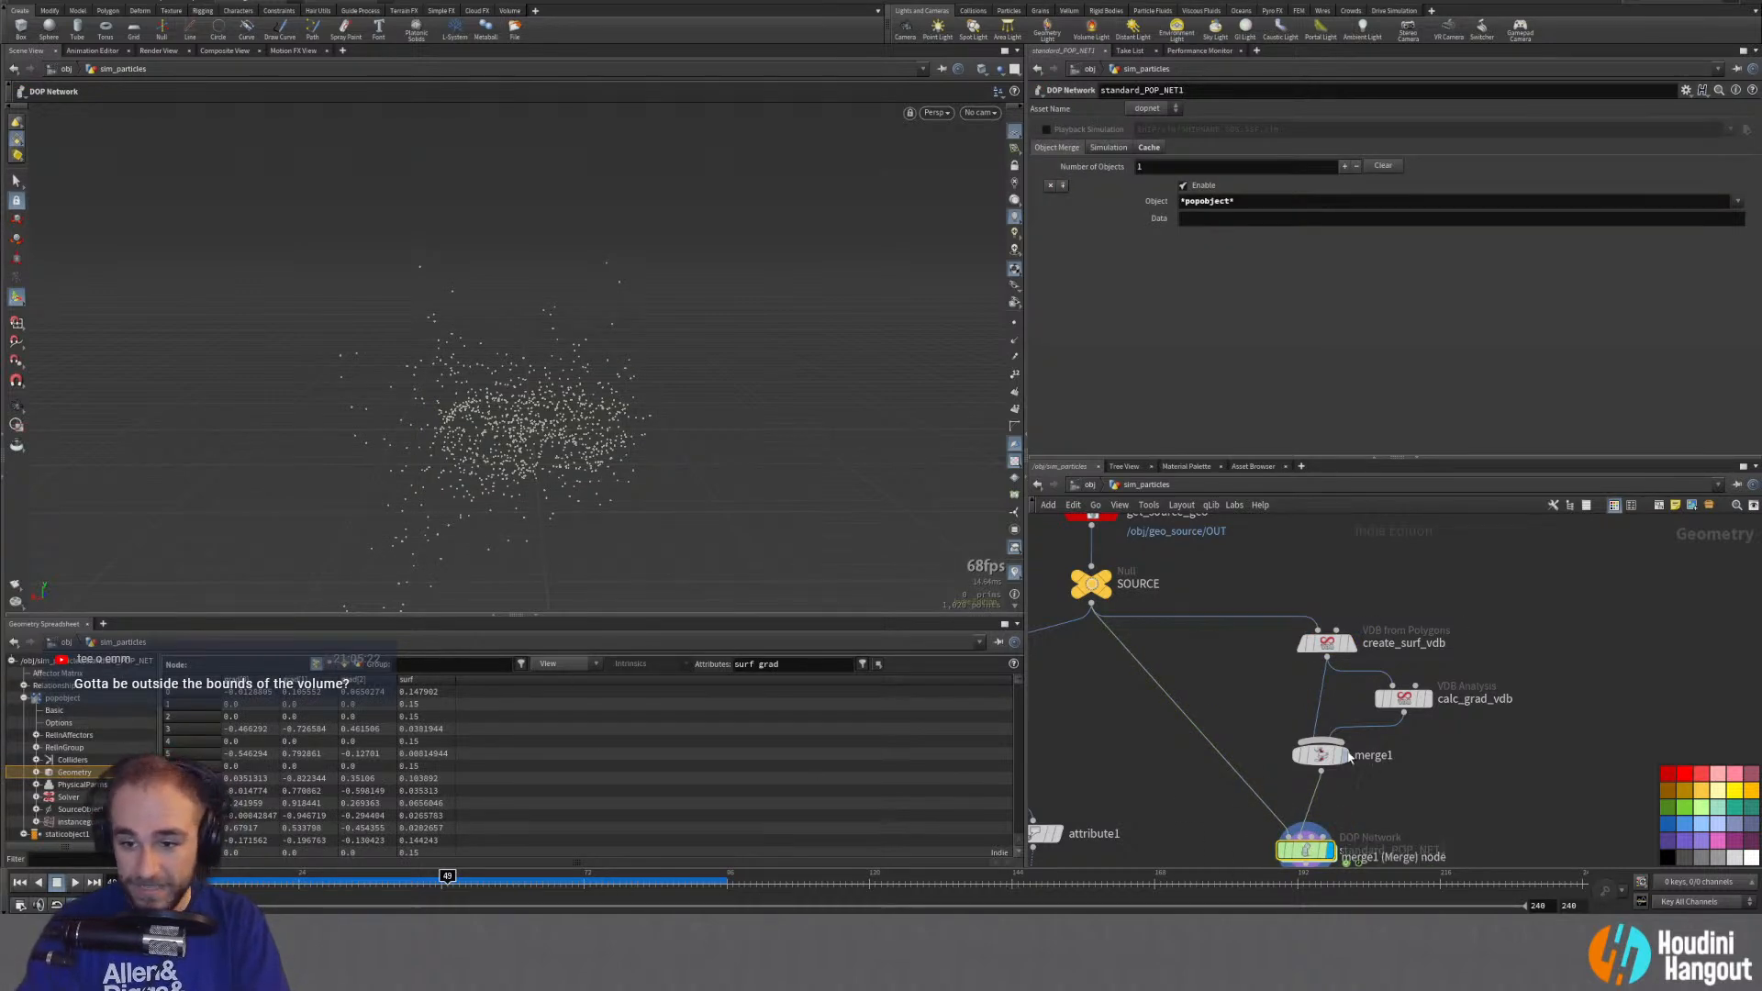
pyautogui.click(1327, 755)
pyautogui.keyDown('alt'); pyautogui.moveTo(459, 396); pyautogui.dragTo(558, 437); pyautogui.keyUp('alt')
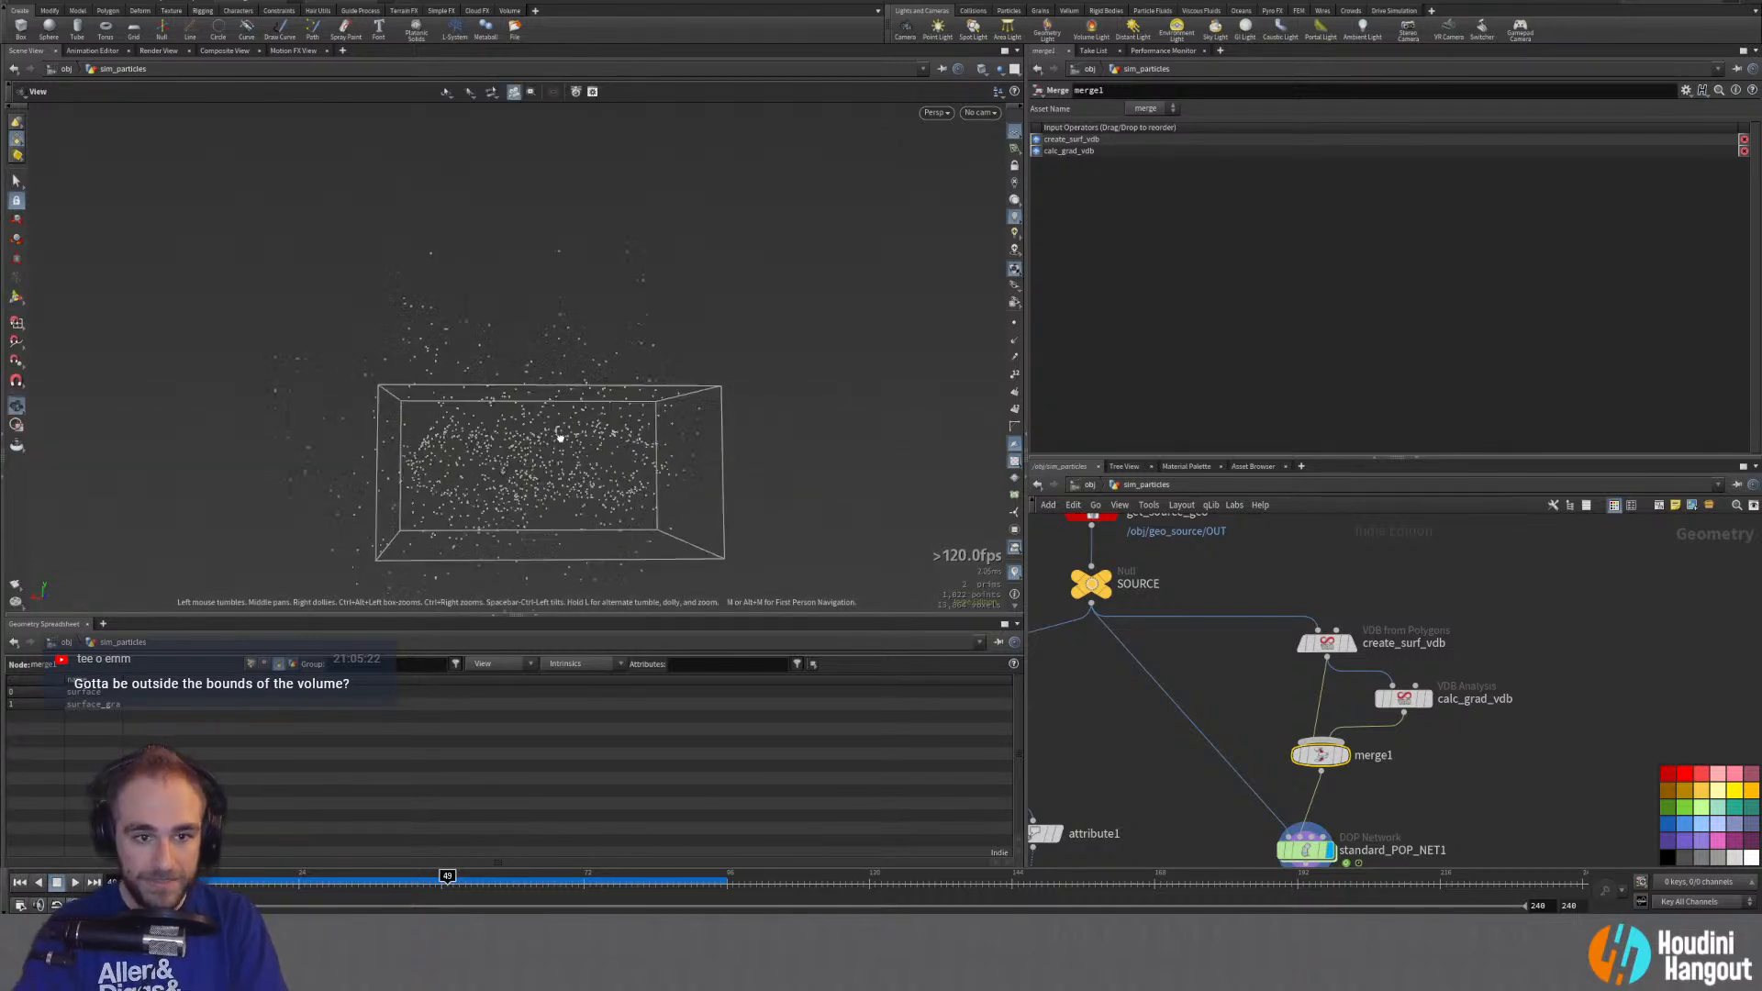
pyautogui.press('Escape')
pyautogui.moveTo(447, 879); pyautogui.dragTo(232, 879)
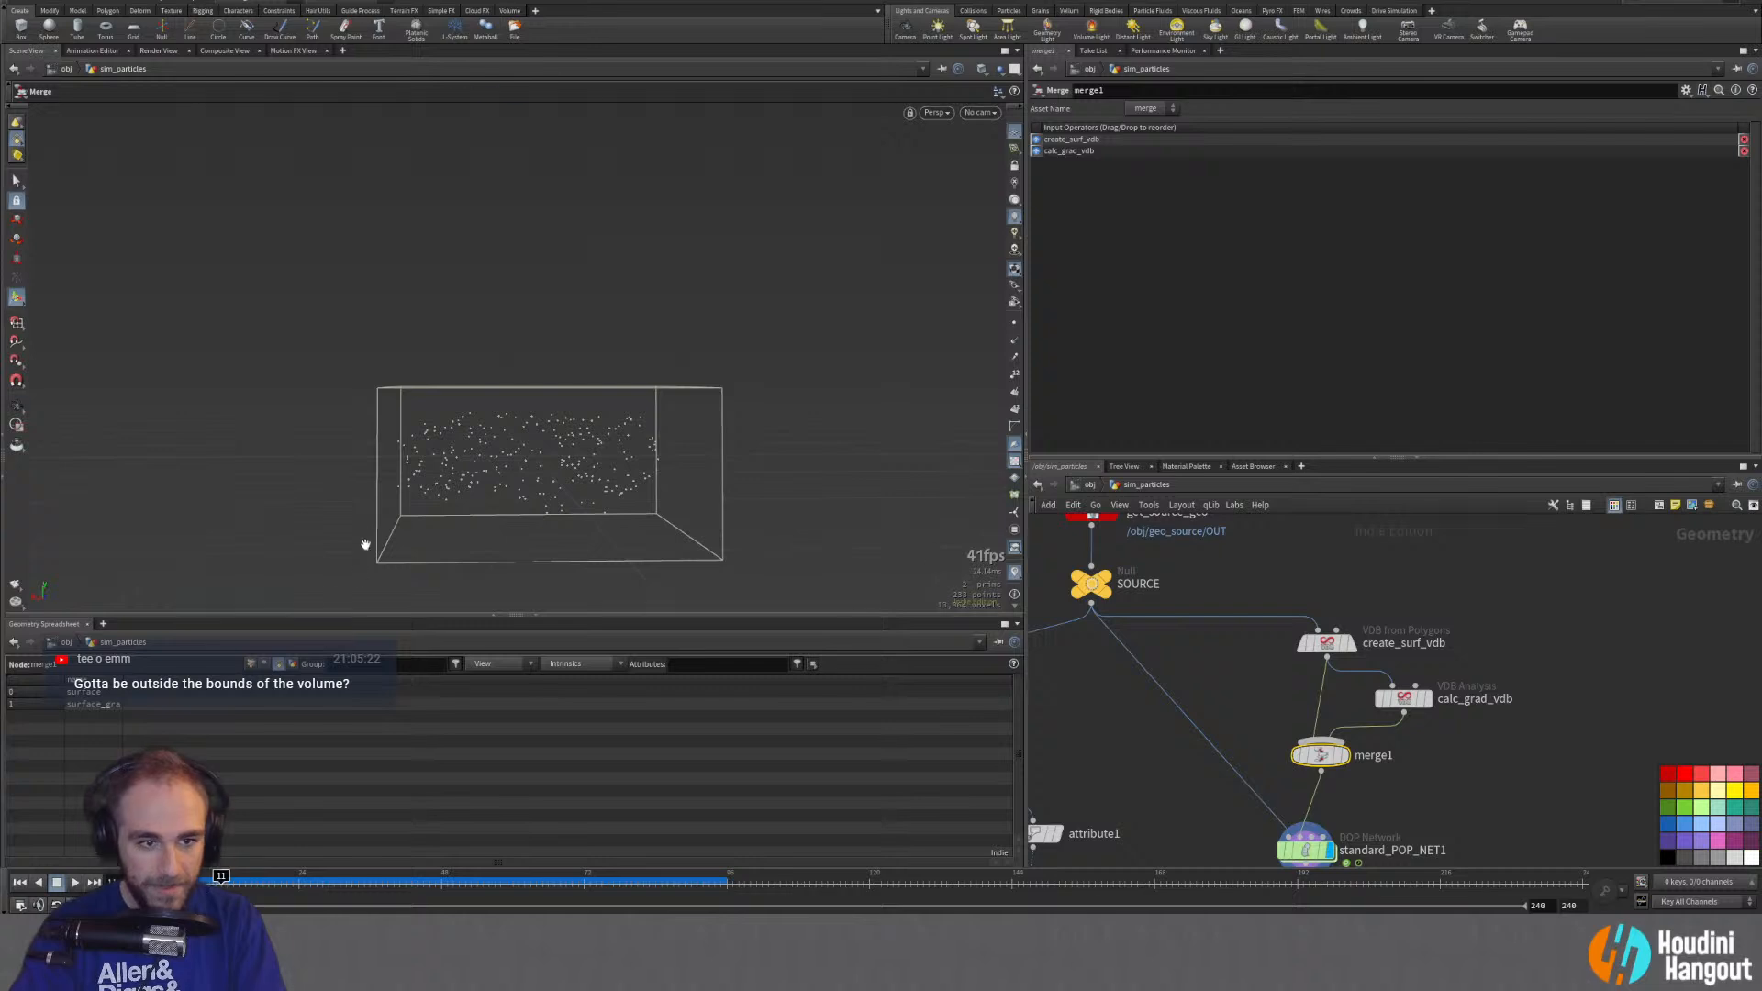
pyautogui.moveTo(365, 545); pyautogui.dragTo(437, 476)
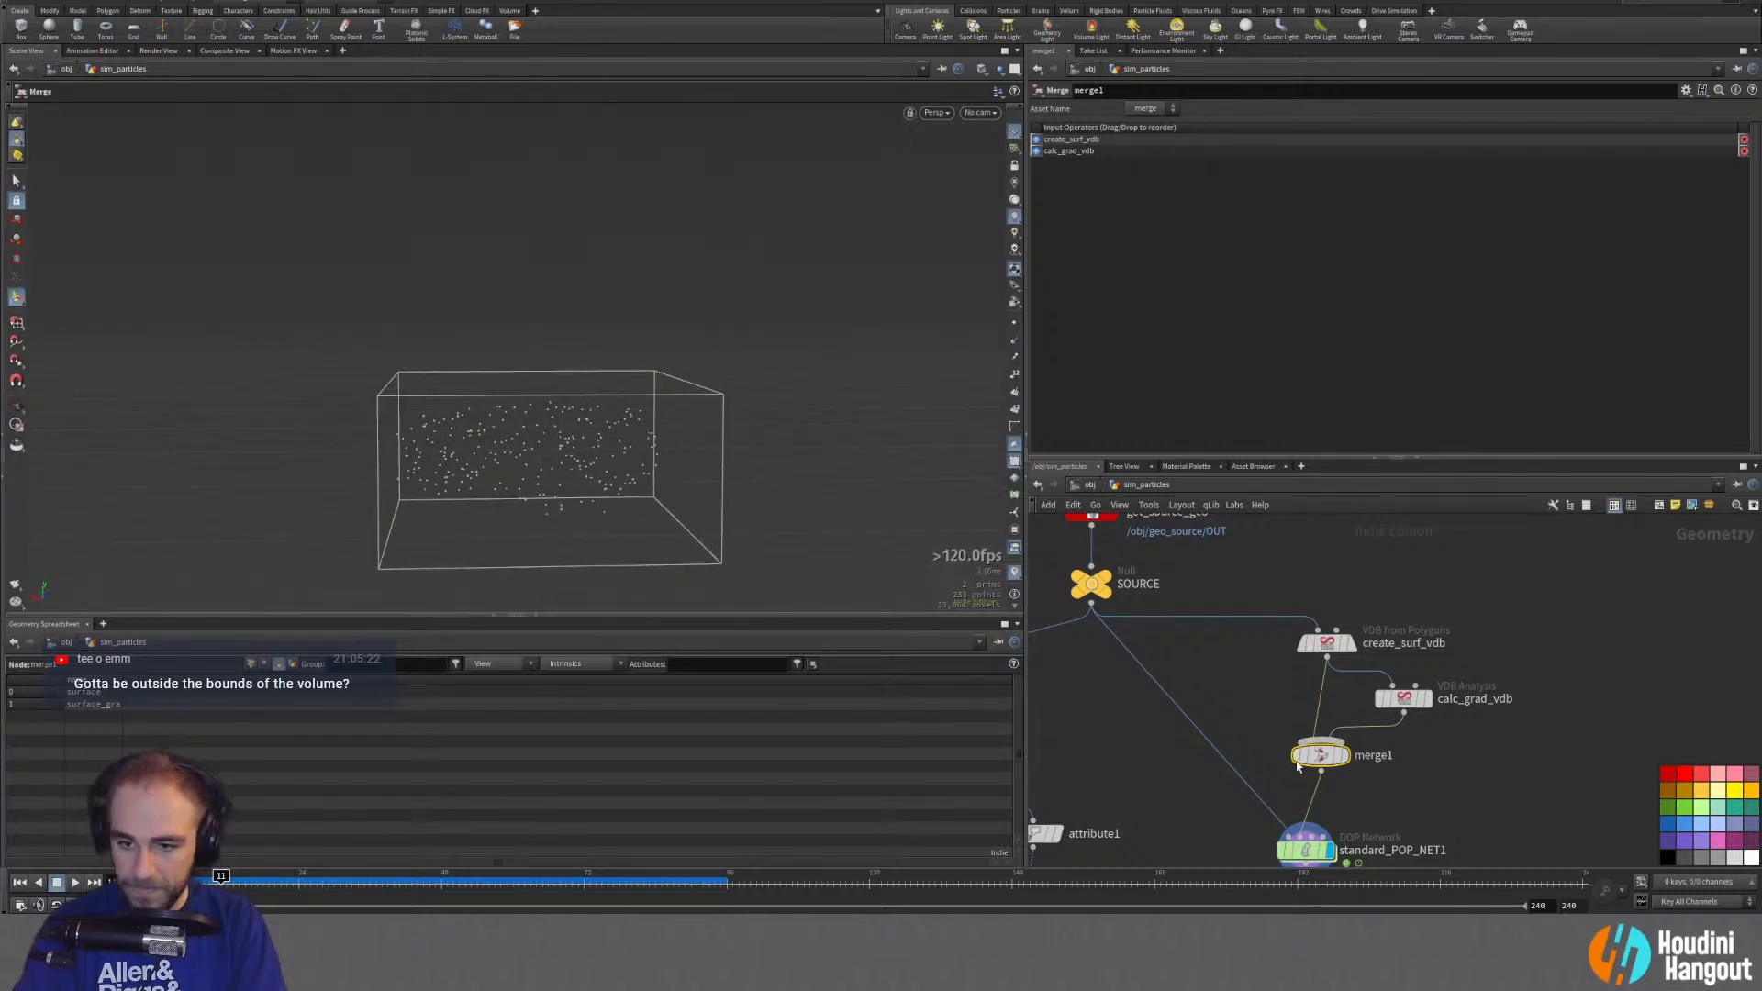
# Step: Inside standard_POP_NET1, sort the spreadsheet by surf and scrub to frame 22, examining surf and grad as particles move away from the torus
pyautogui.doubleClick(1310, 859)
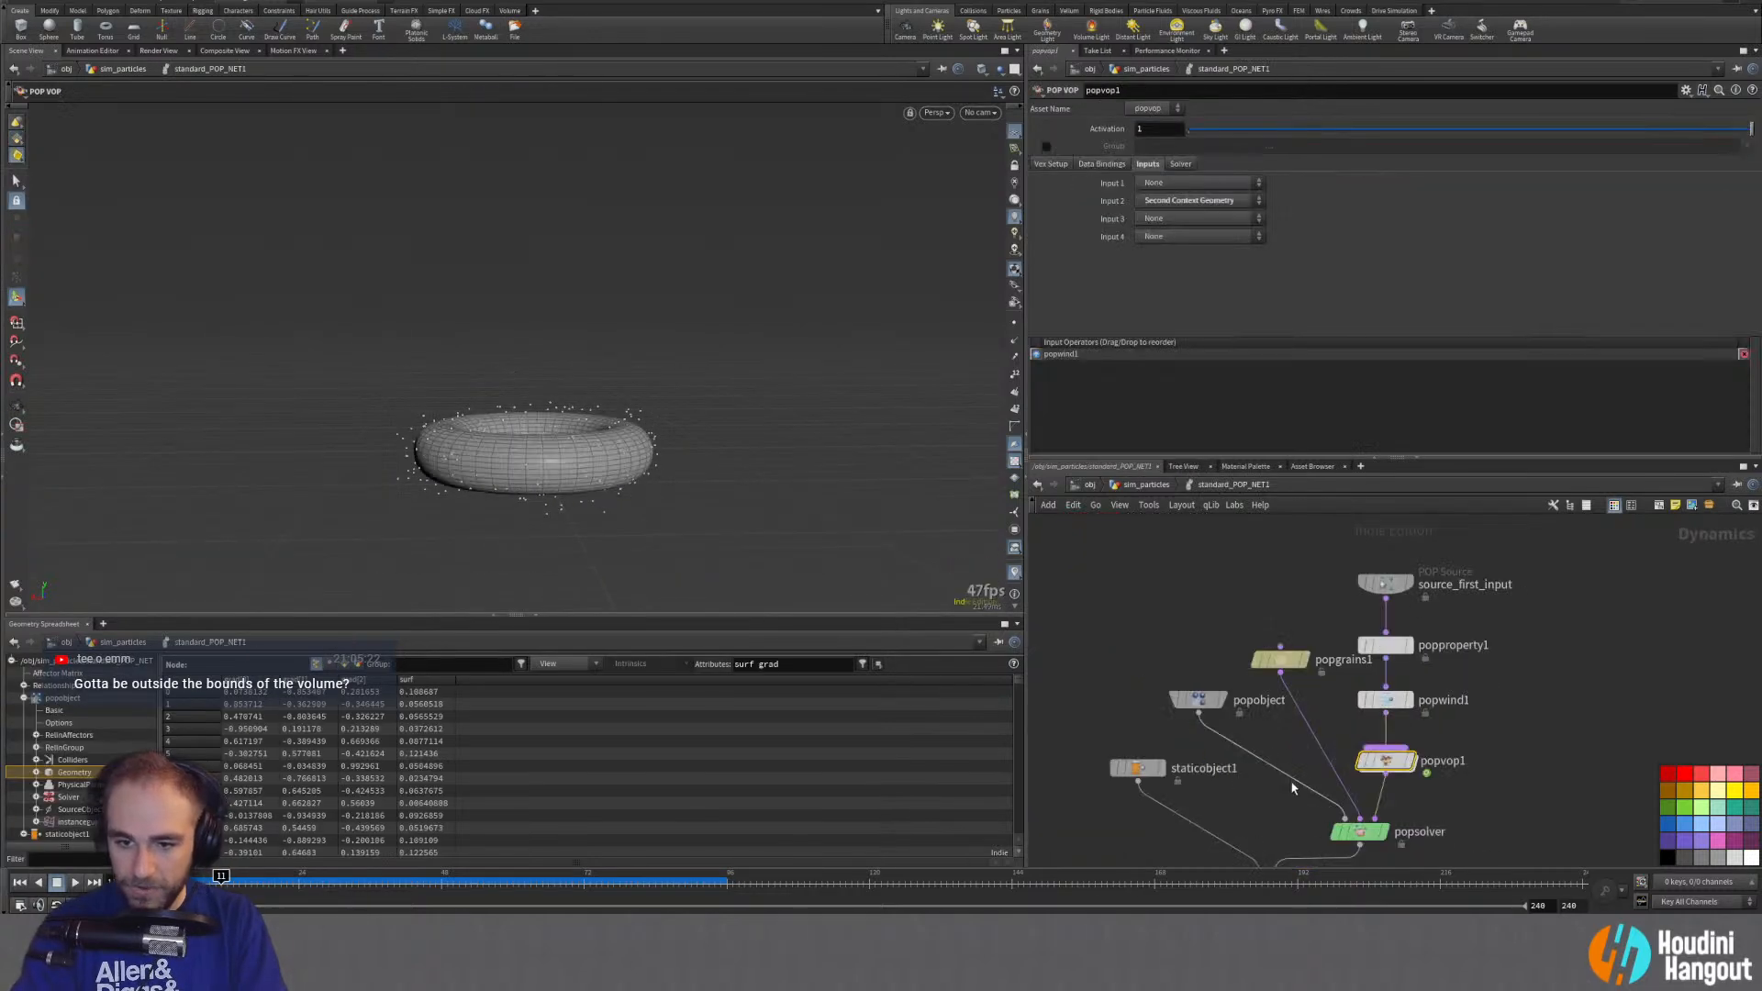
pyautogui.click(431, 681)
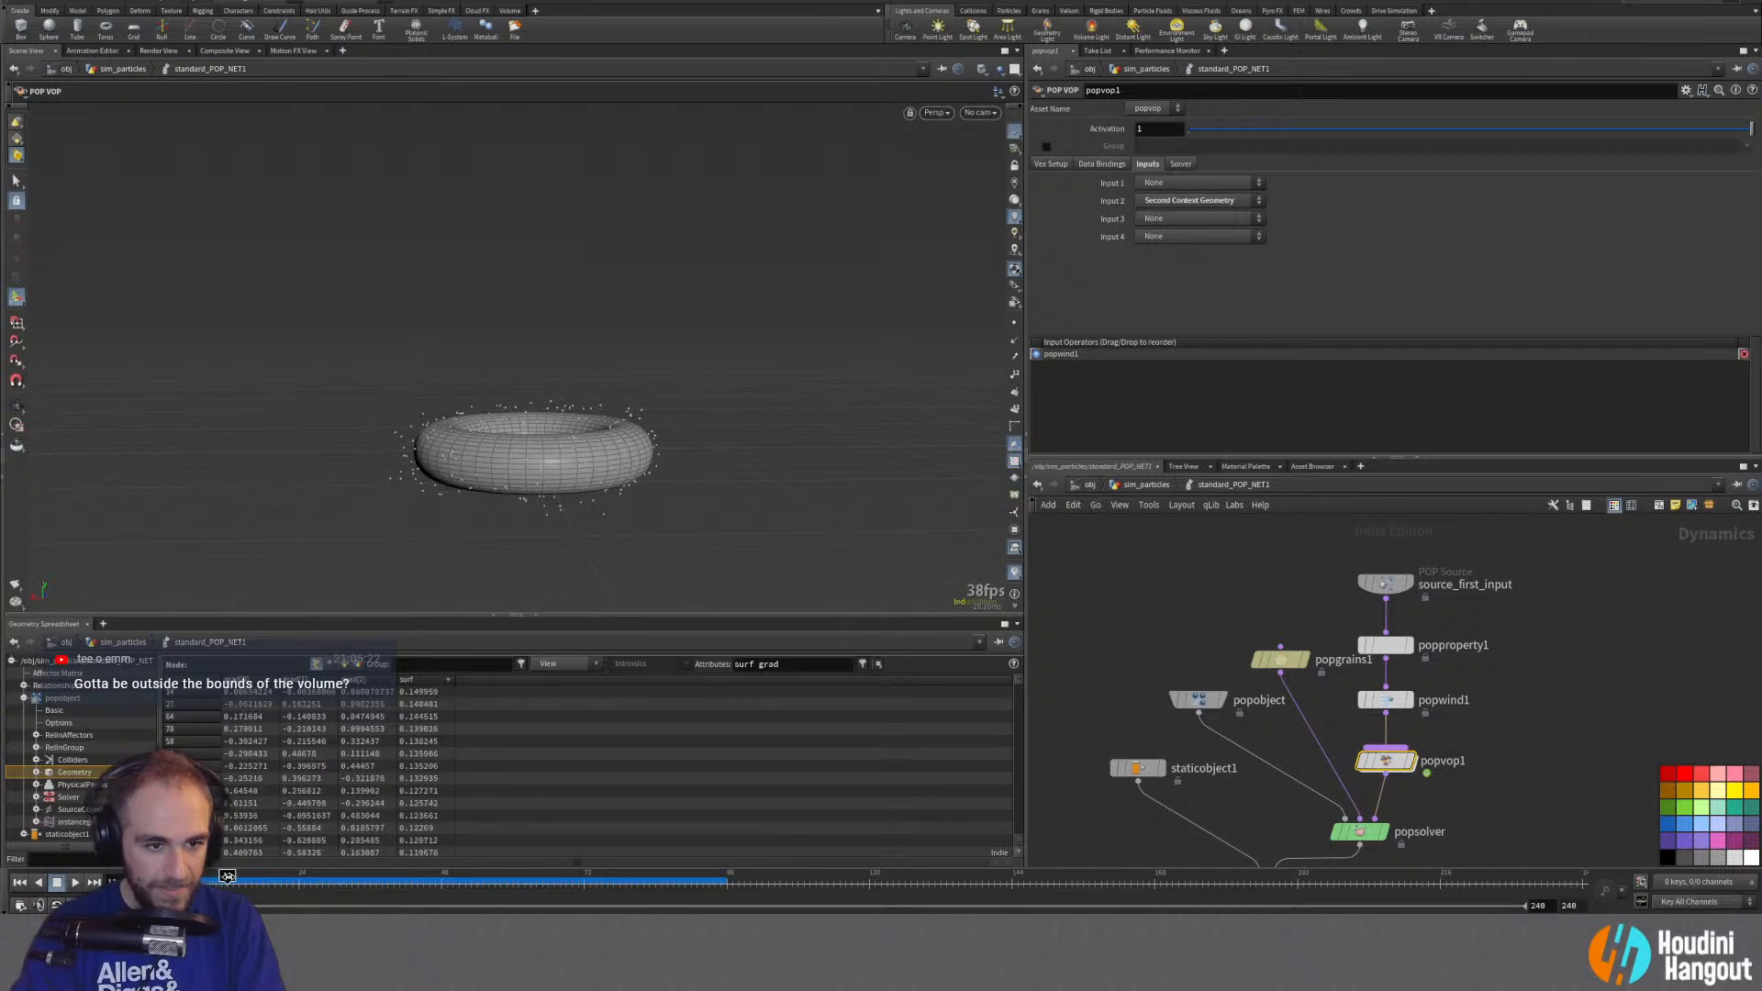
pyautogui.moveTo(226, 877); pyautogui.dragTo(233, 877)
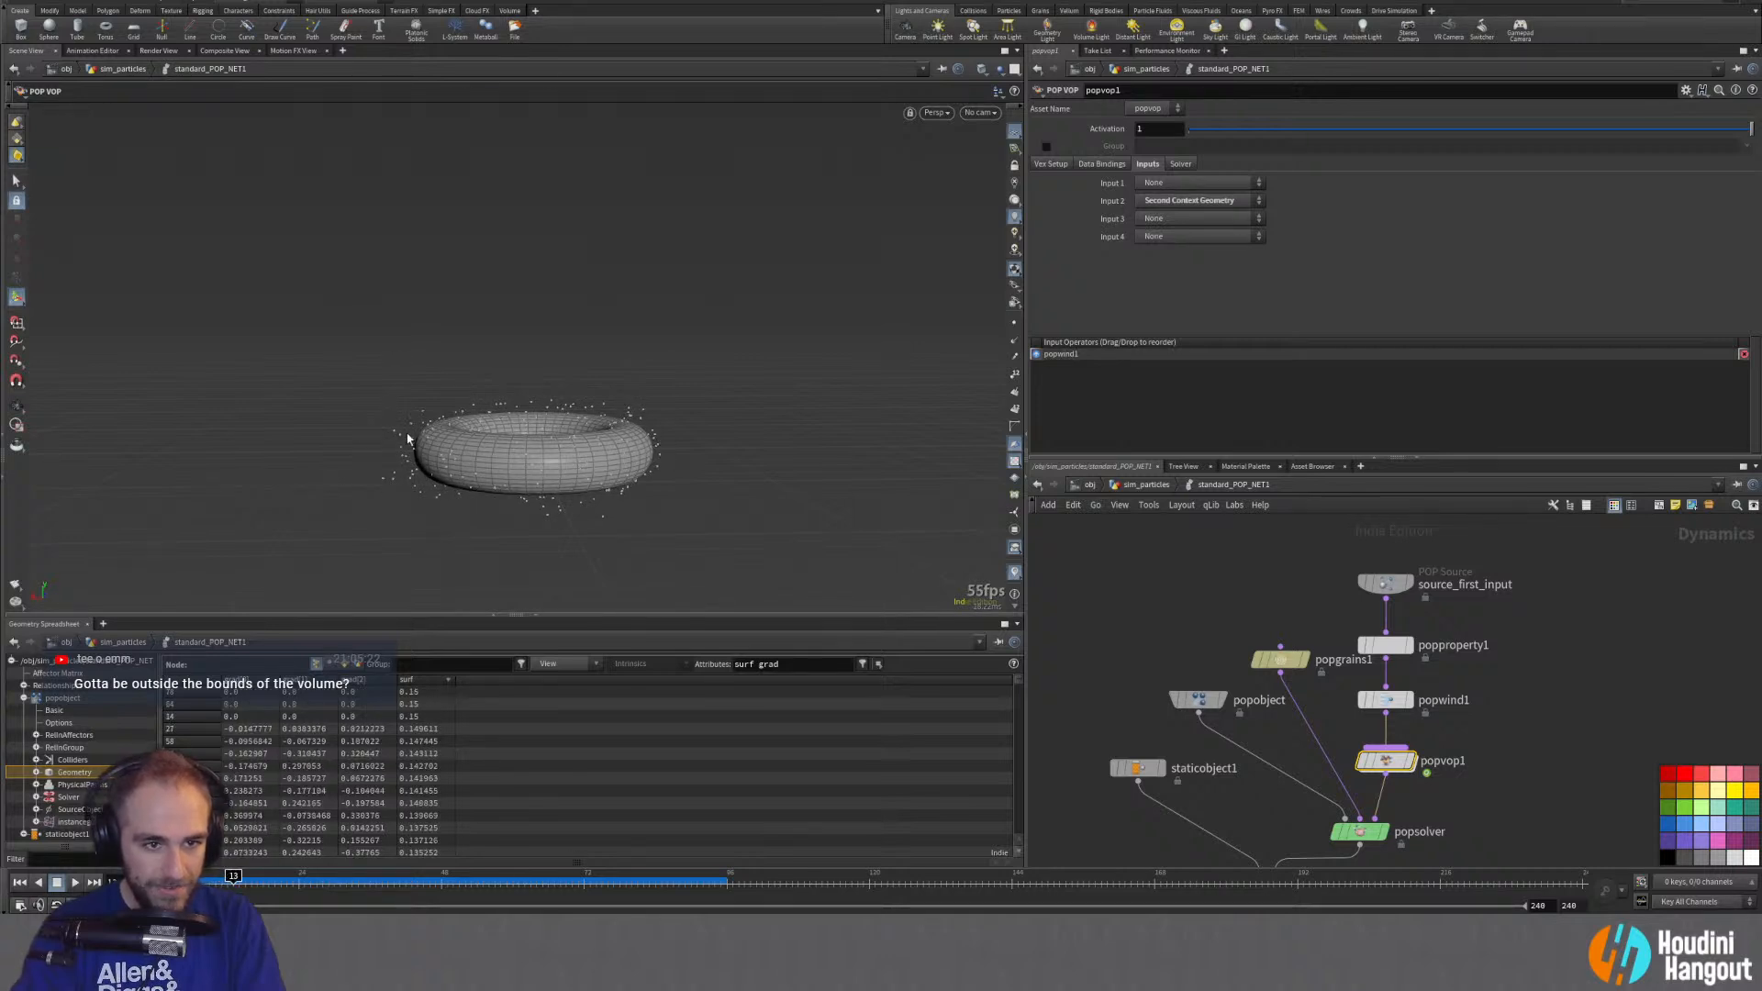
pyautogui.moveTo(409, 438); pyautogui.dragTo(413, 404)
pyautogui.moveTo(421, 884); pyautogui.dragTo(286, 877)
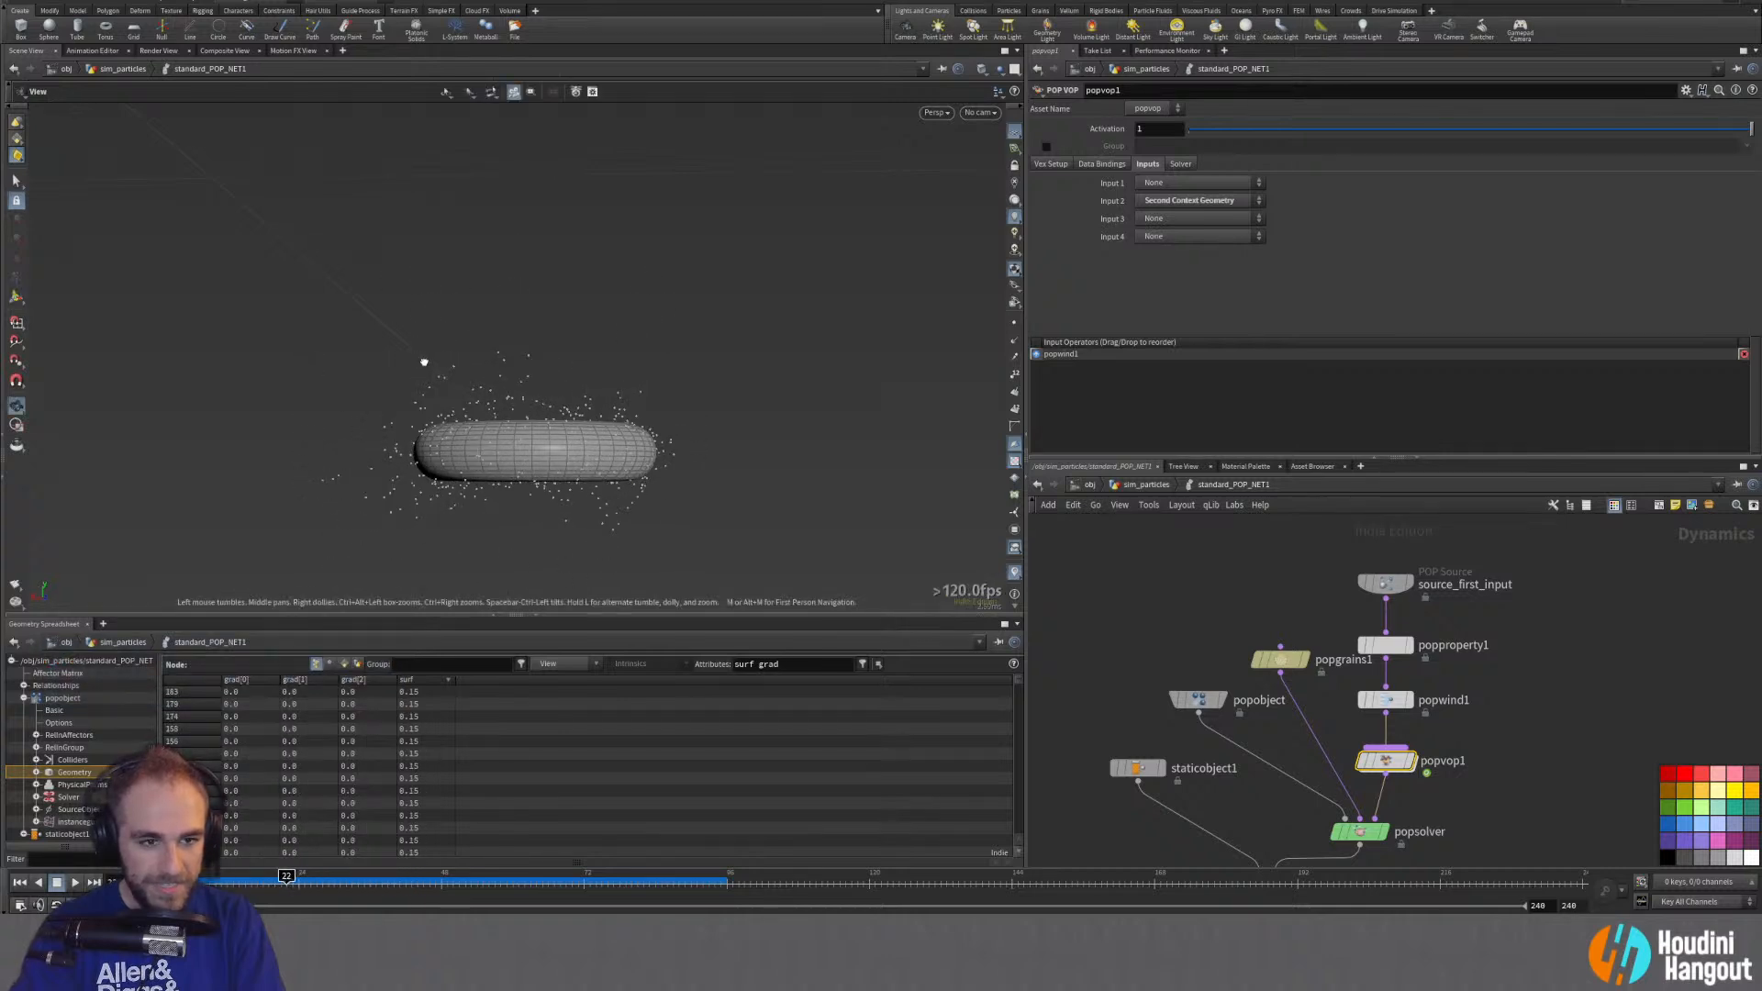
pyautogui.moveTo(425, 362); pyautogui.dragTo(298, 437)
# Step: Select create_surf_vdb in sim_particles and advance to frame 32, examining particles near the edges of its bounding box
pyautogui.press('u')
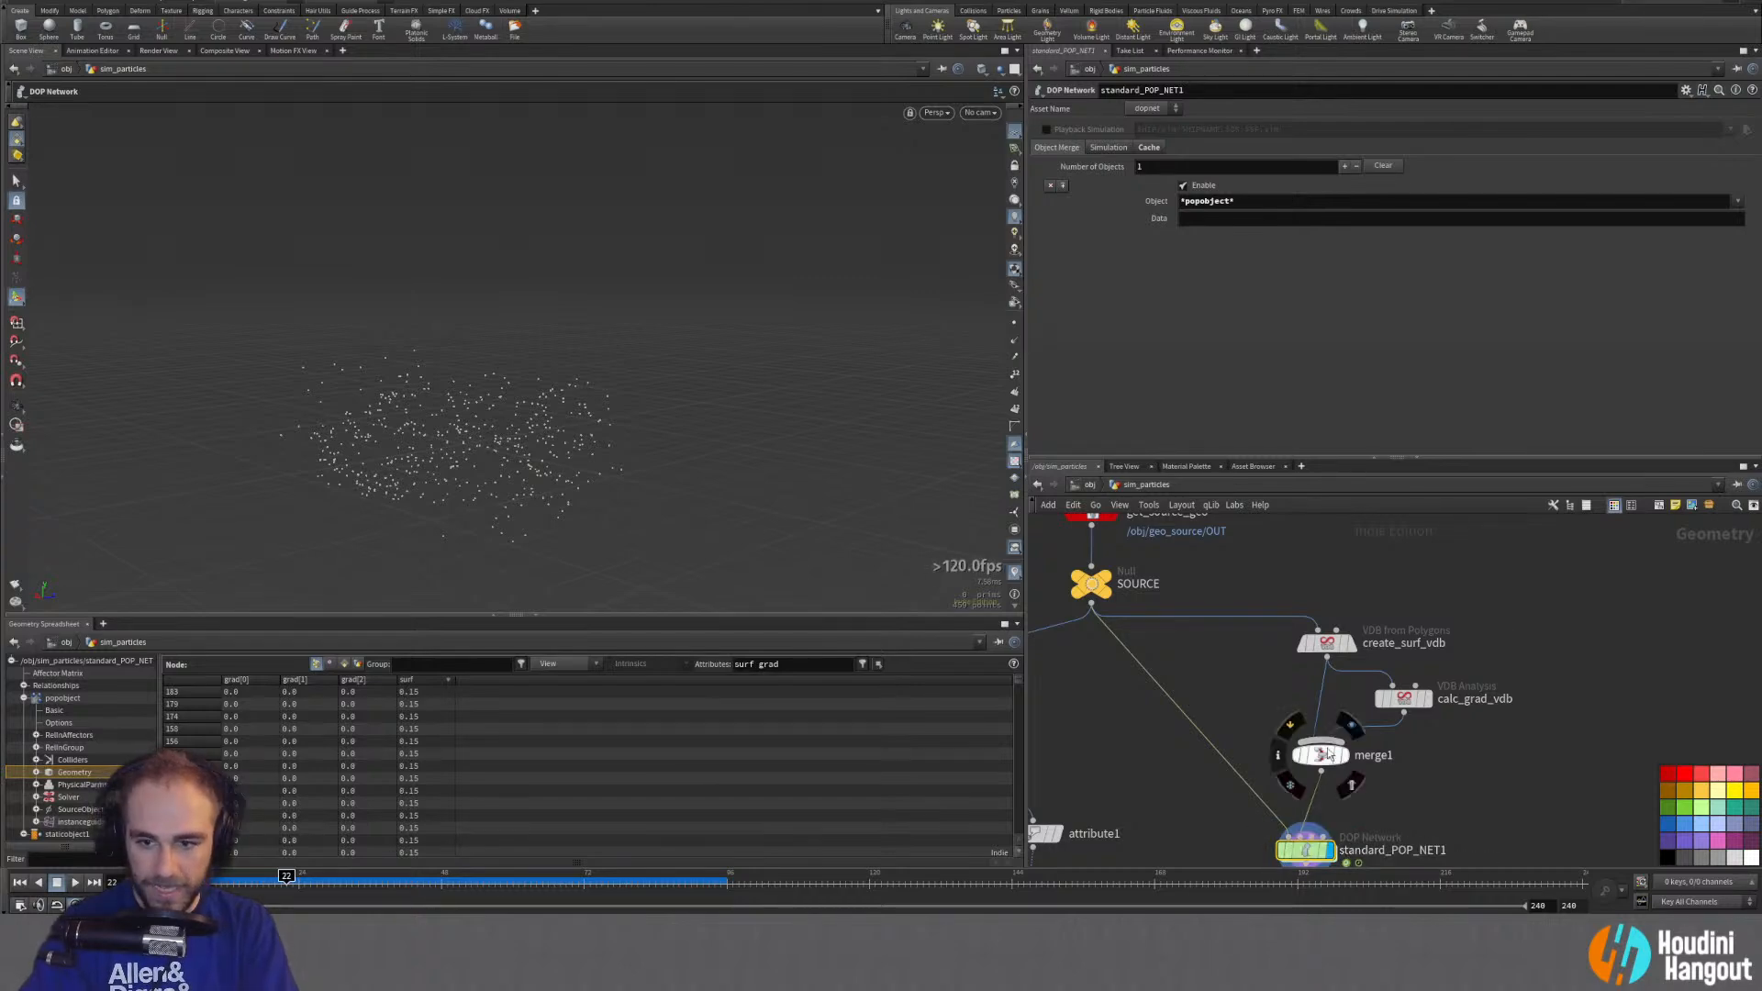
pyautogui.click(1326, 642)
pyautogui.moveTo(394, 405); pyautogui.dragTo(575, 417)
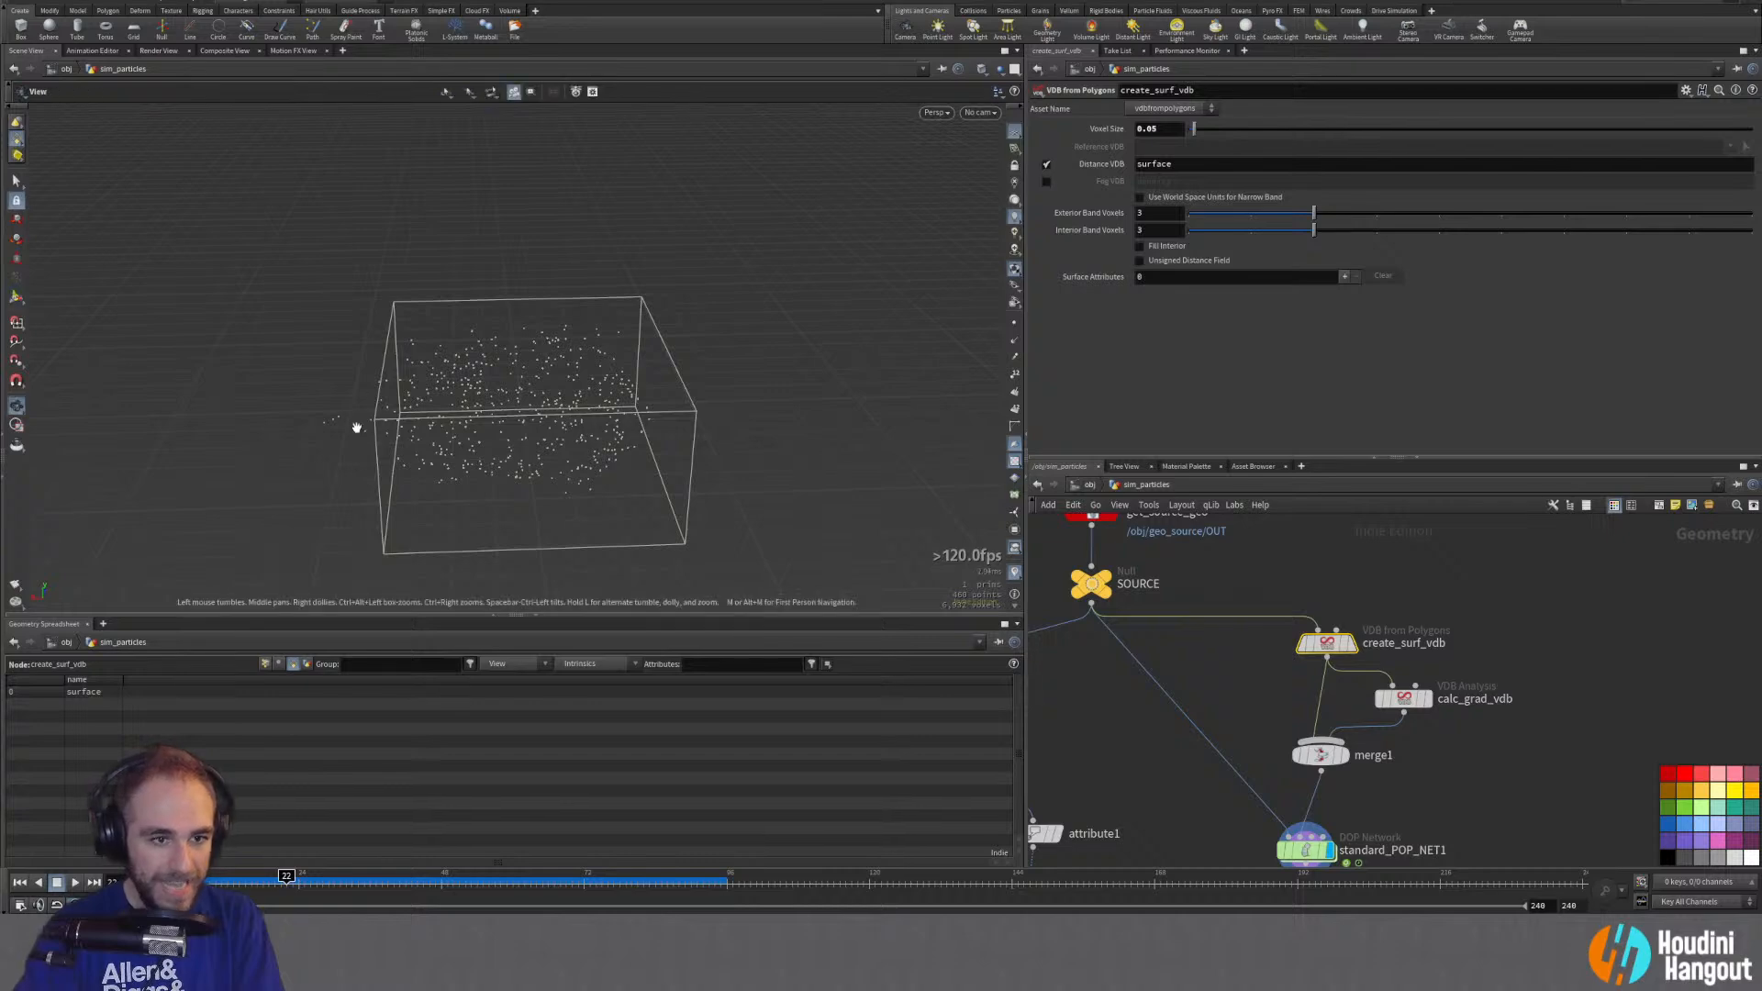
pyautogui.moveTo(356, 427); pyautogui.dragTo(621, 300)
pyautogui.press('Return')
pyautogui.press('Escape')
pyautogui.press('Return')
pyautogui.press('Escape')
pyautogui.press('Return')
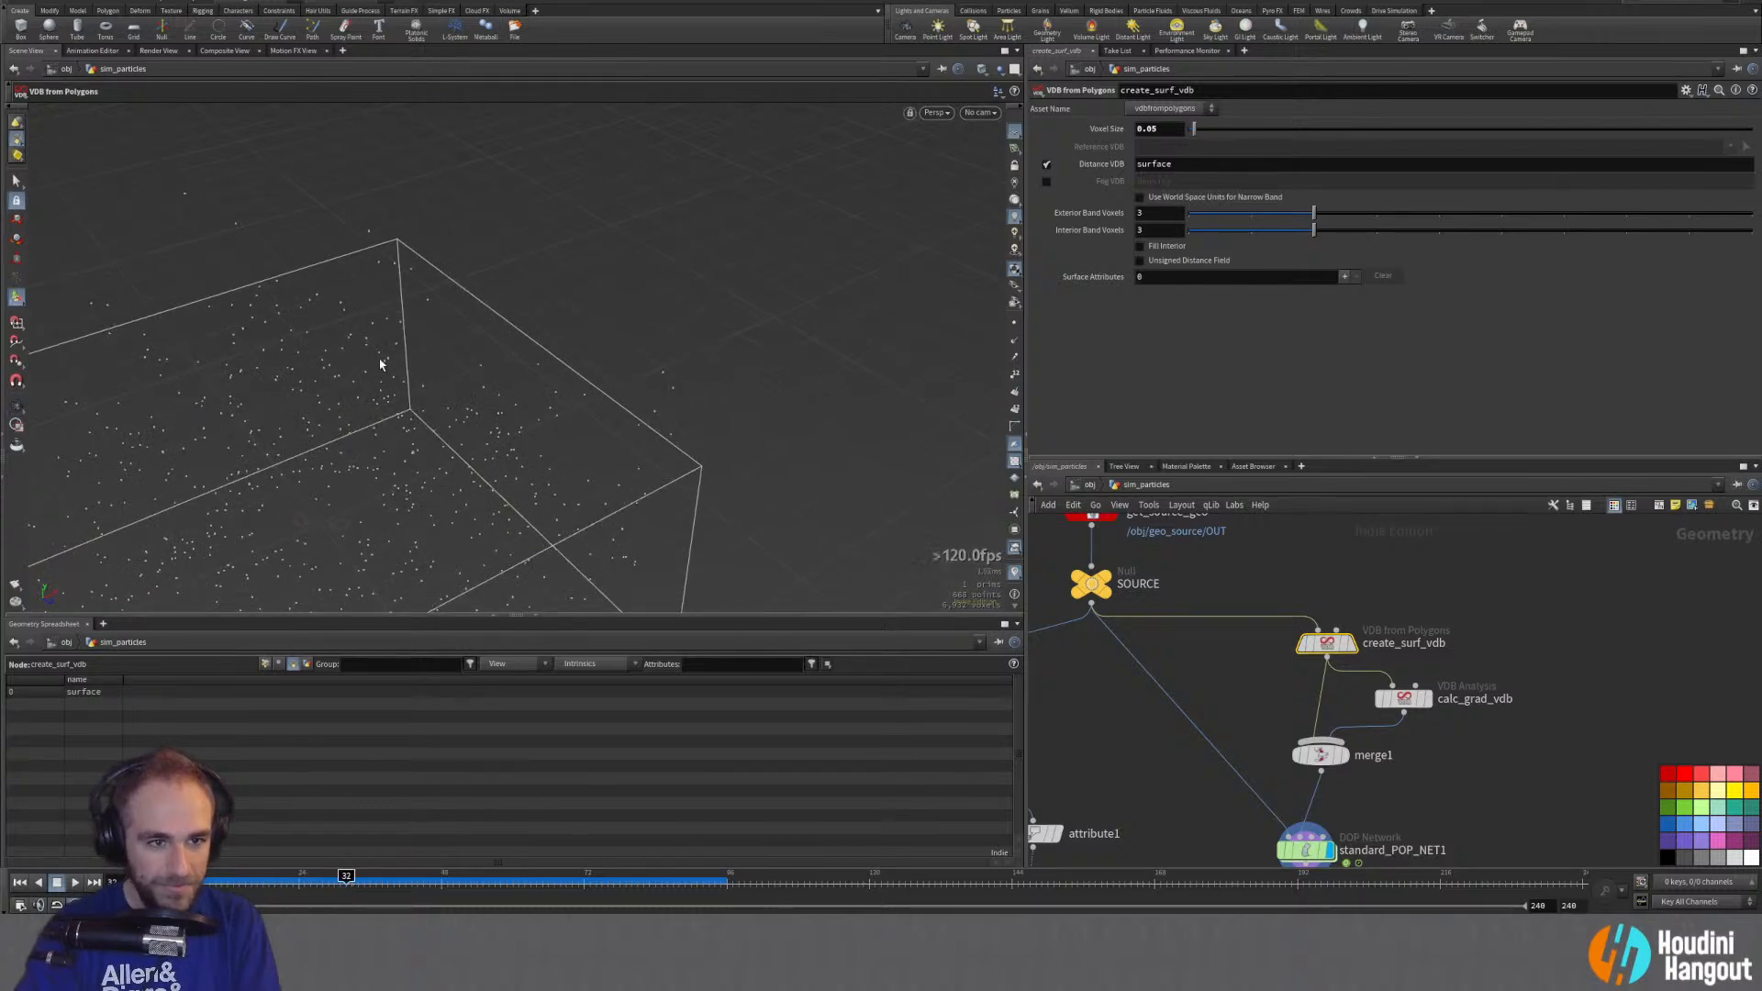
# Step: Scrub the simulation to frame 61 and examine from several angles which particles lie outside the volume bounds
pyautogui.moveTo(381, 308); pyautogui.dragTo(209, 239)
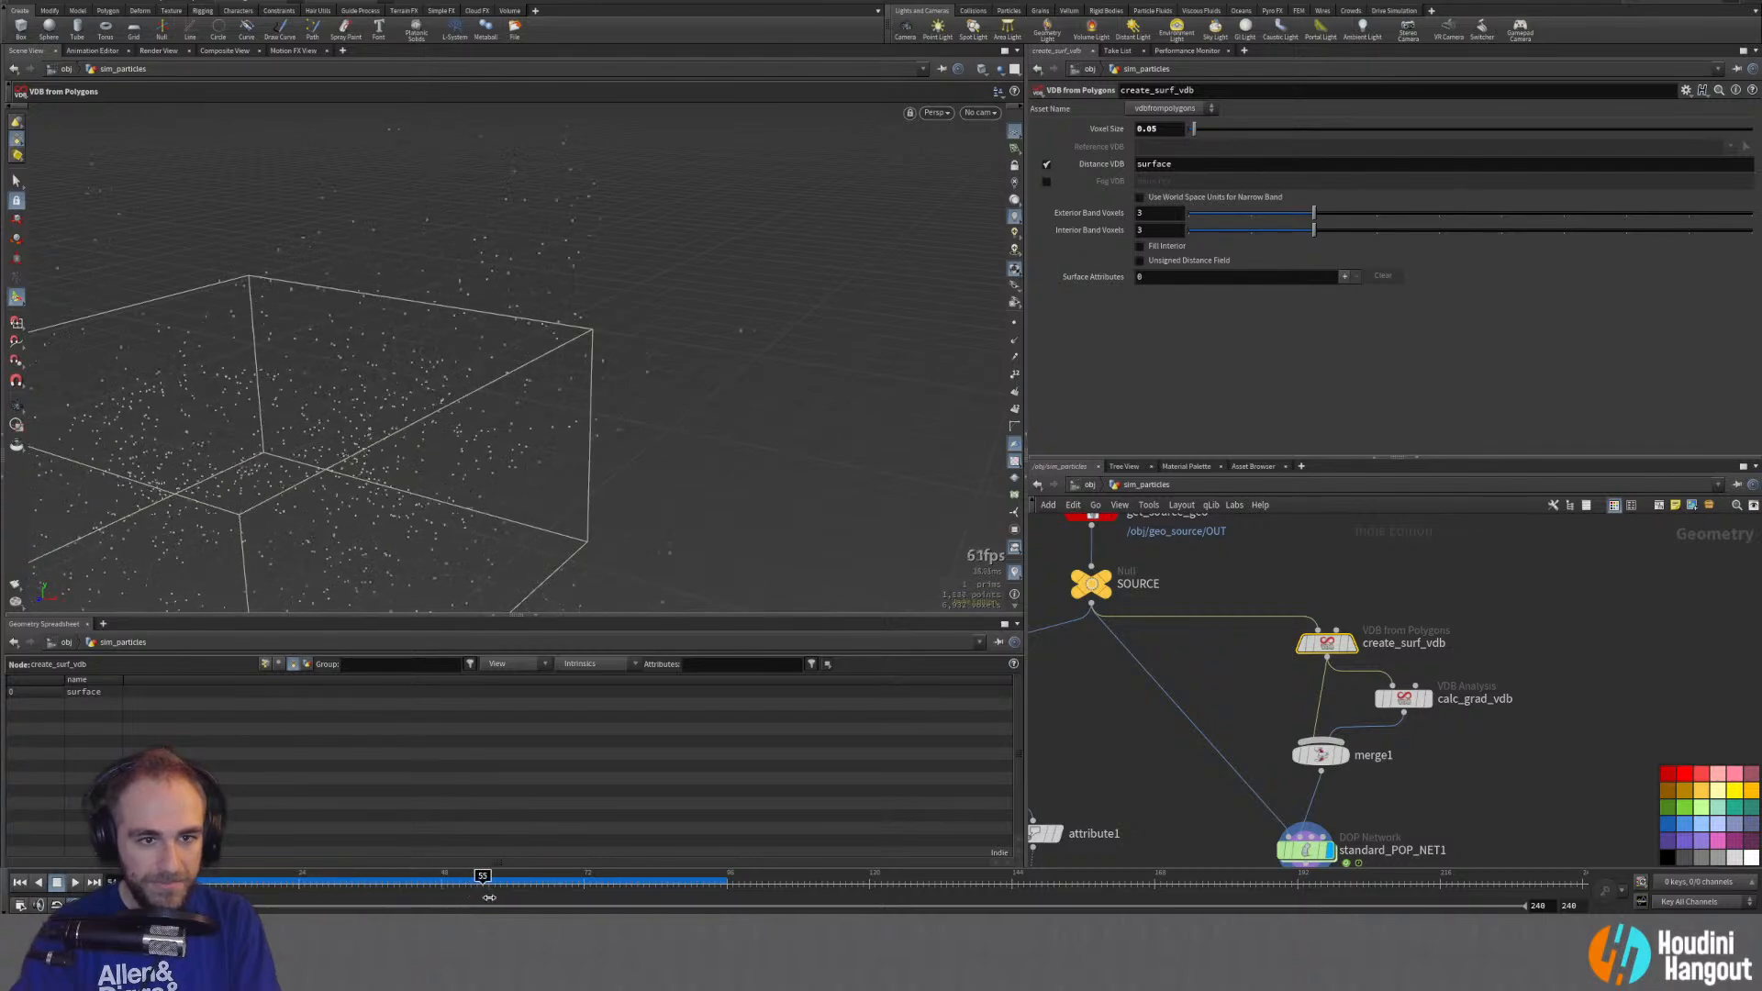
pyautogui.press('Escape')
pyautogui.moveTo(696, 365); pyautogui.dragTo(790, 385)
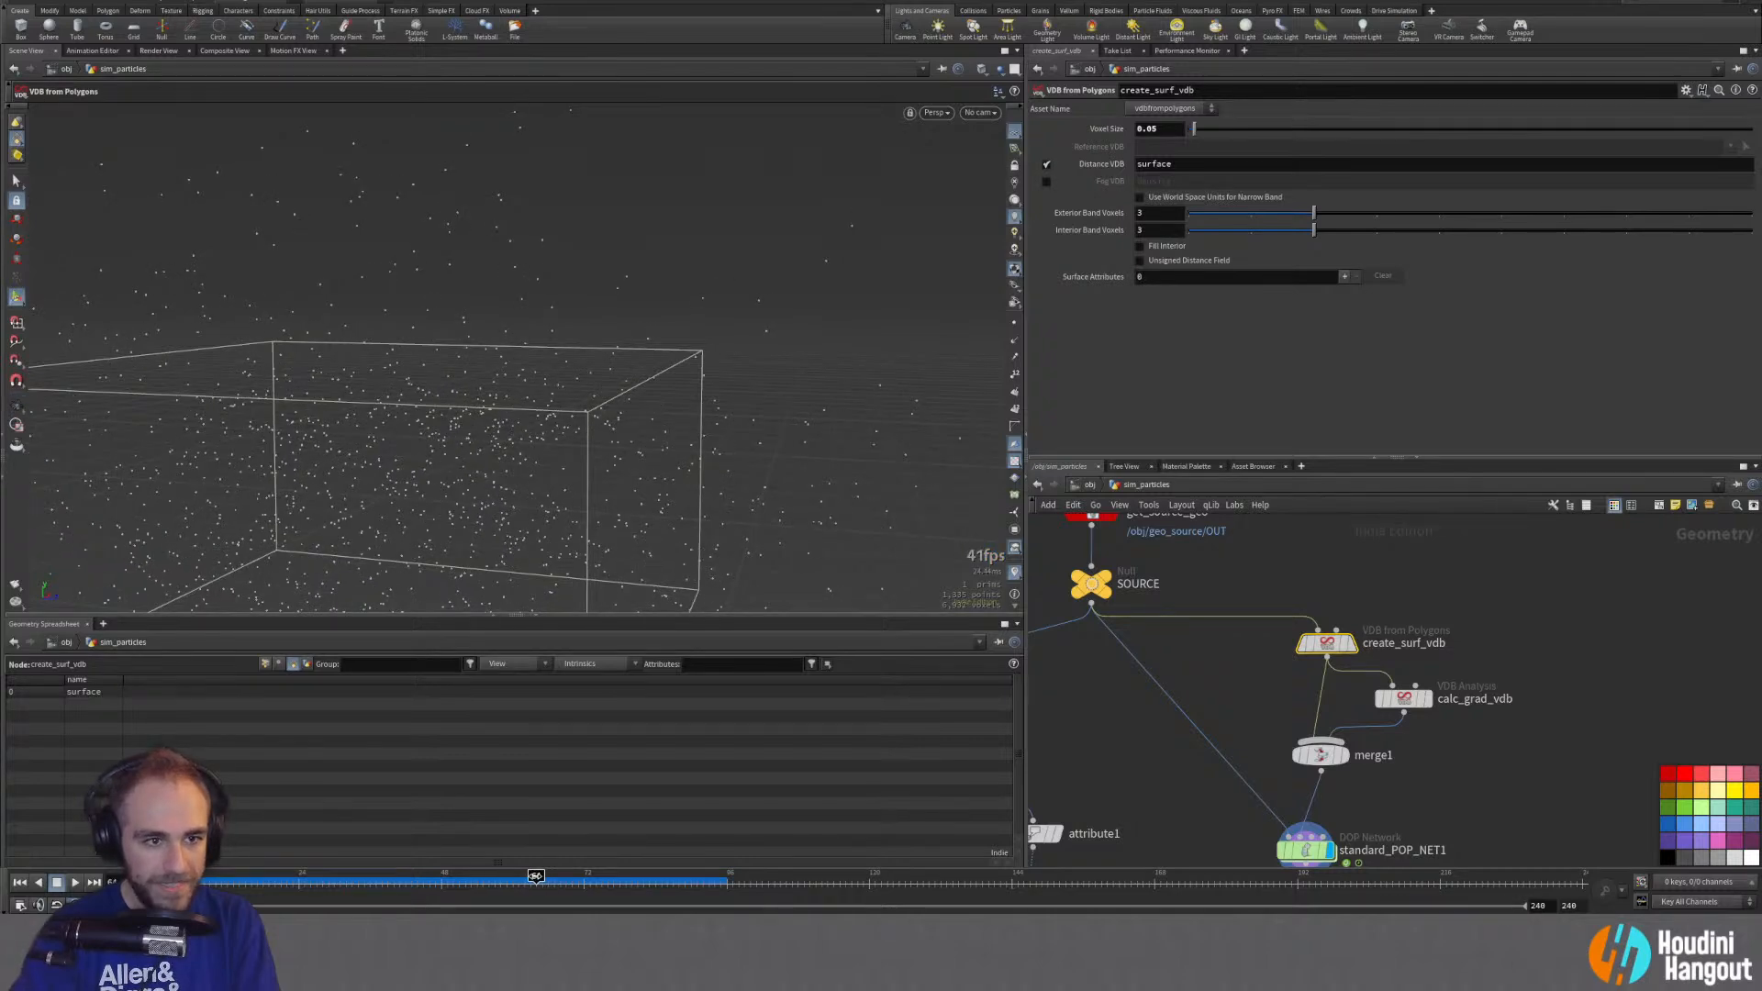
pyautogui.moveTo(357, 380); pyautogui.dragTo(496, 390)
pyautogui.moveTo(534, 877); pyautogui.dragTo(517, 876)
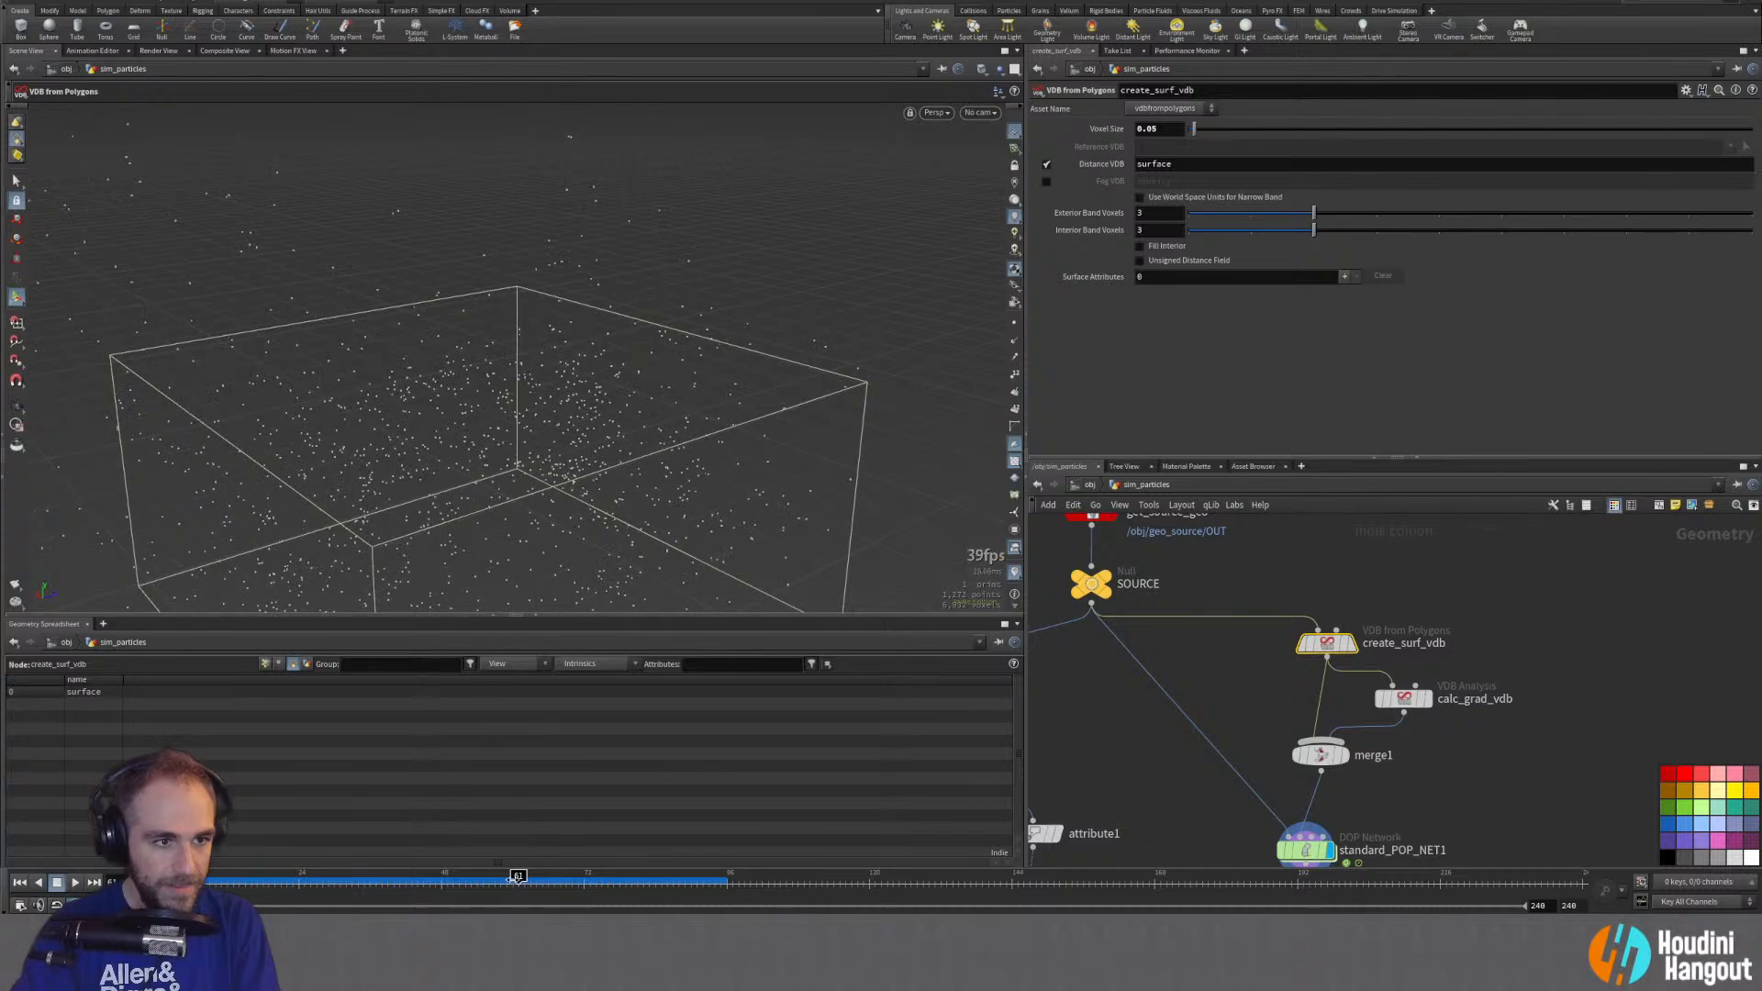
pyautogui.moveTo(123, 370); pyautogui.dragTo(328, 498)
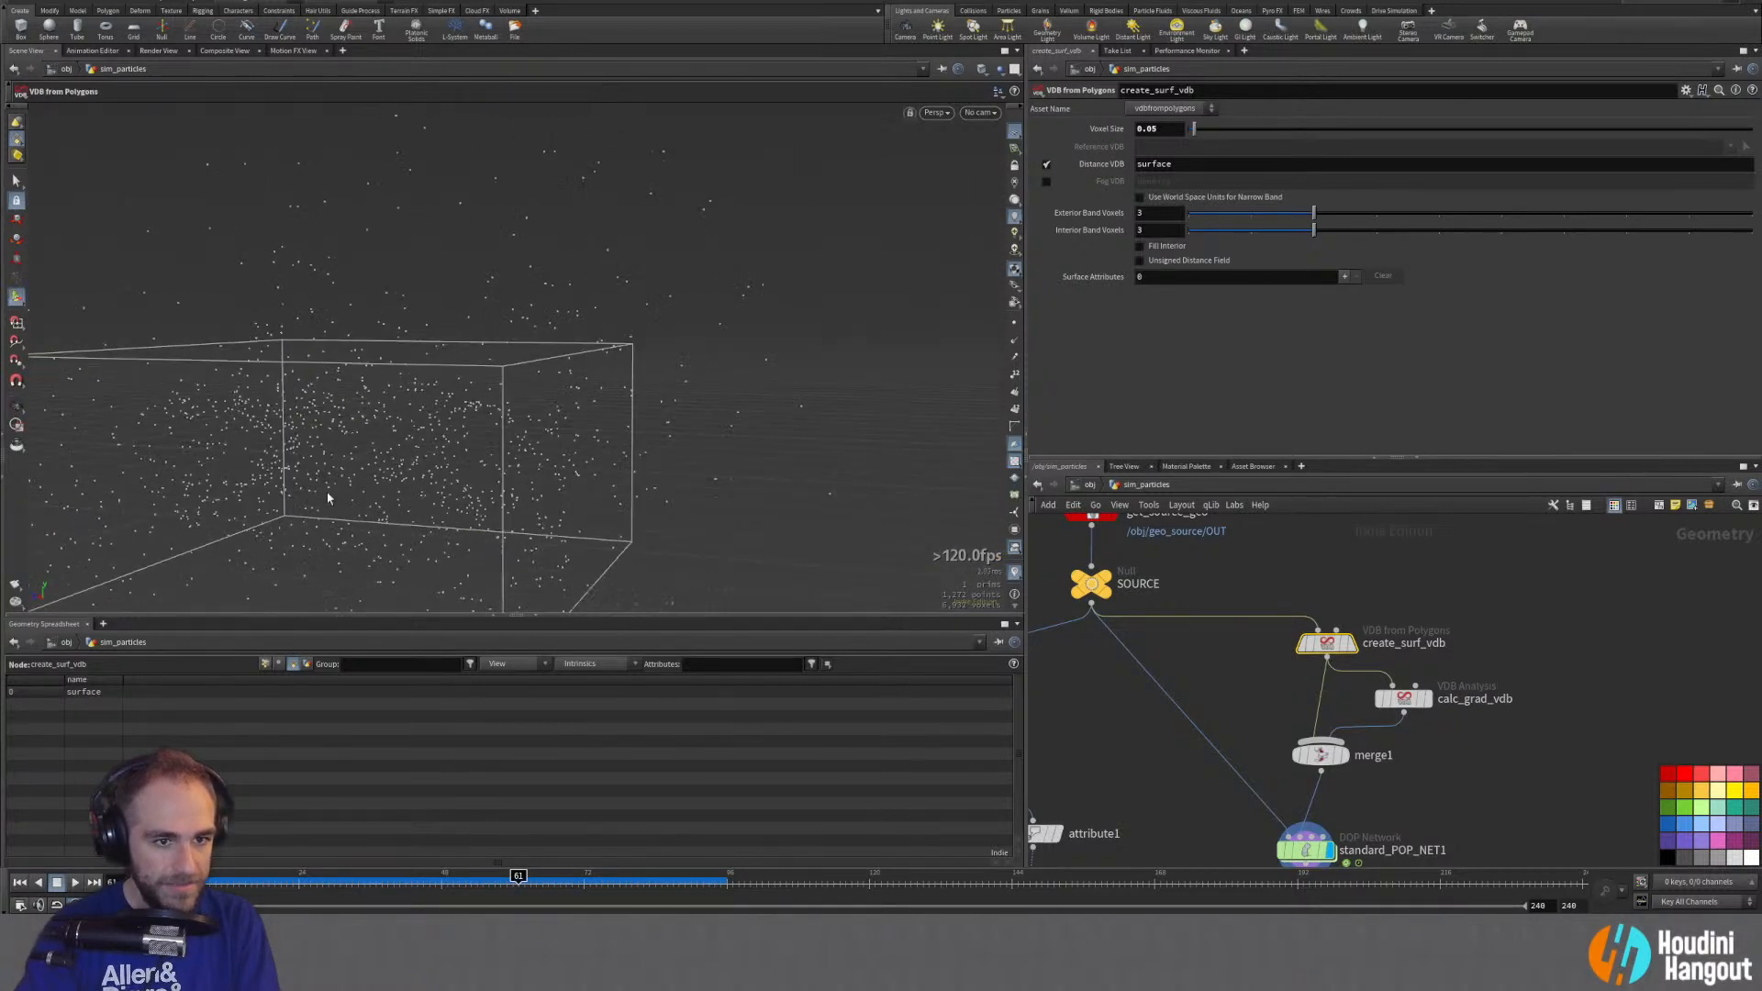
# Step: Switch the viewport to point selection and select a single standard_POP_NET1 particle near the upper corner of the volume bounds
pyautogui.click(22, 182)
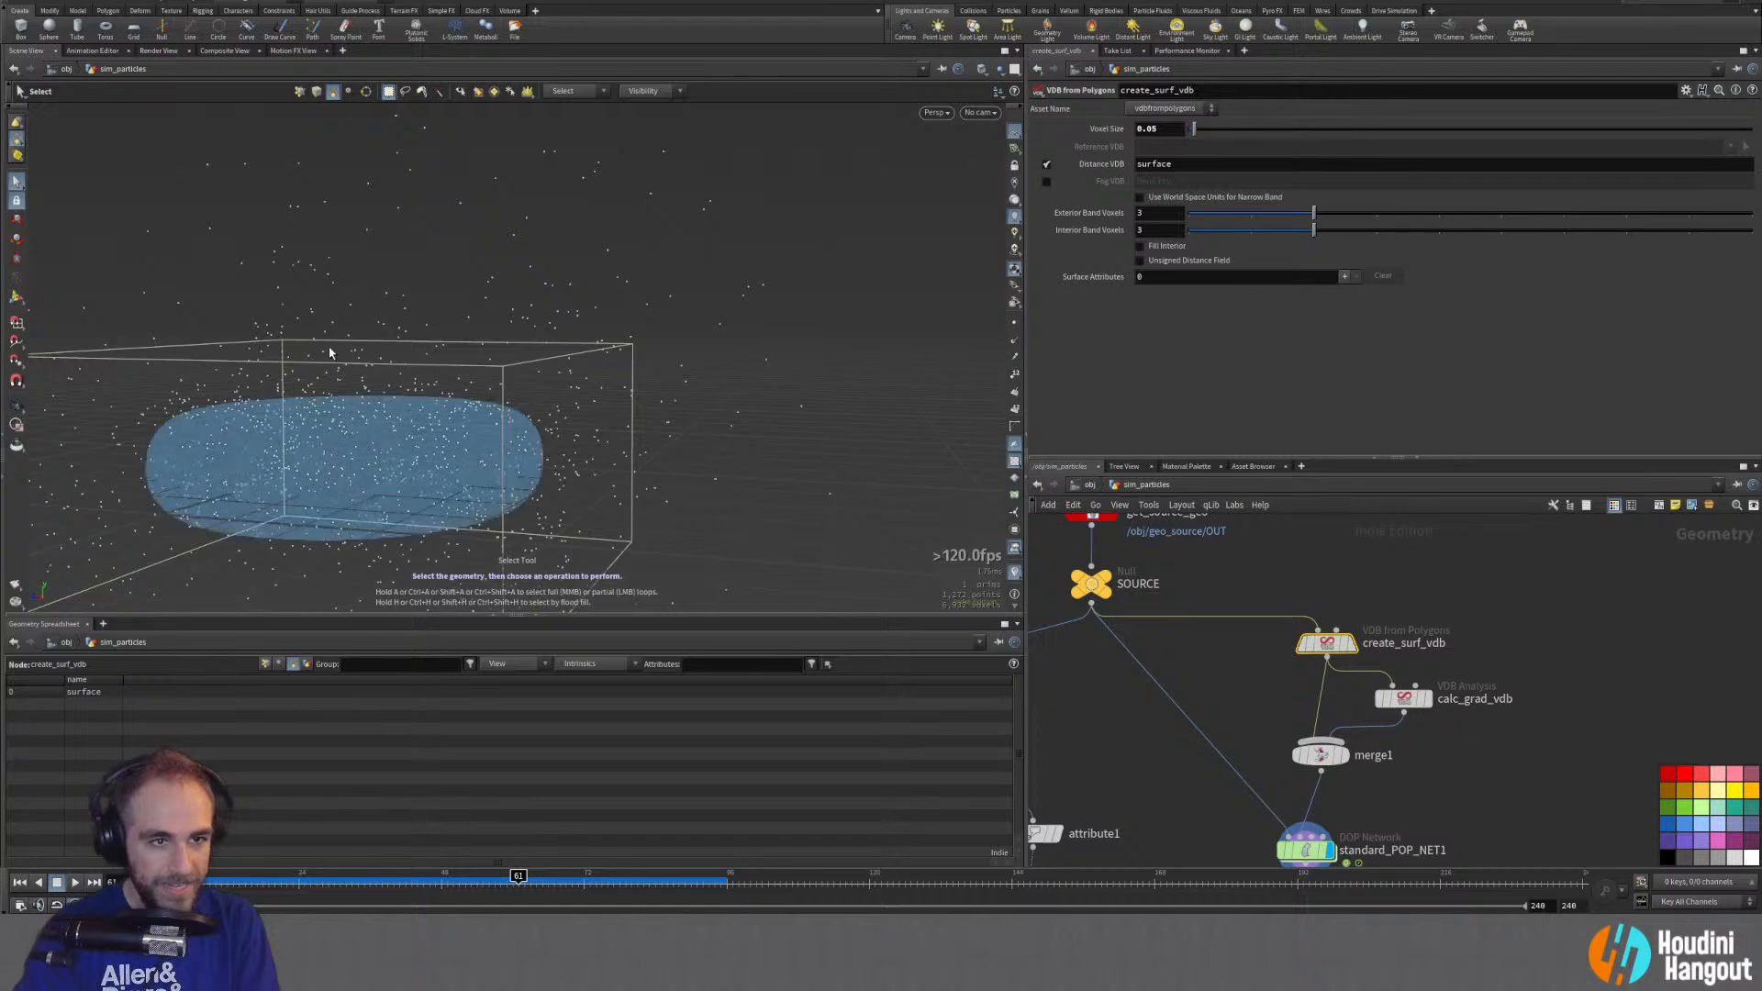
pyautogui.keyDown('alt'); pyautogui.moveTo(520, 546); pyautogui.dragTo(725, 404); pyautogui.keyUp('alt')
pyautogui.press('Escape')
pyautogui.press('s')
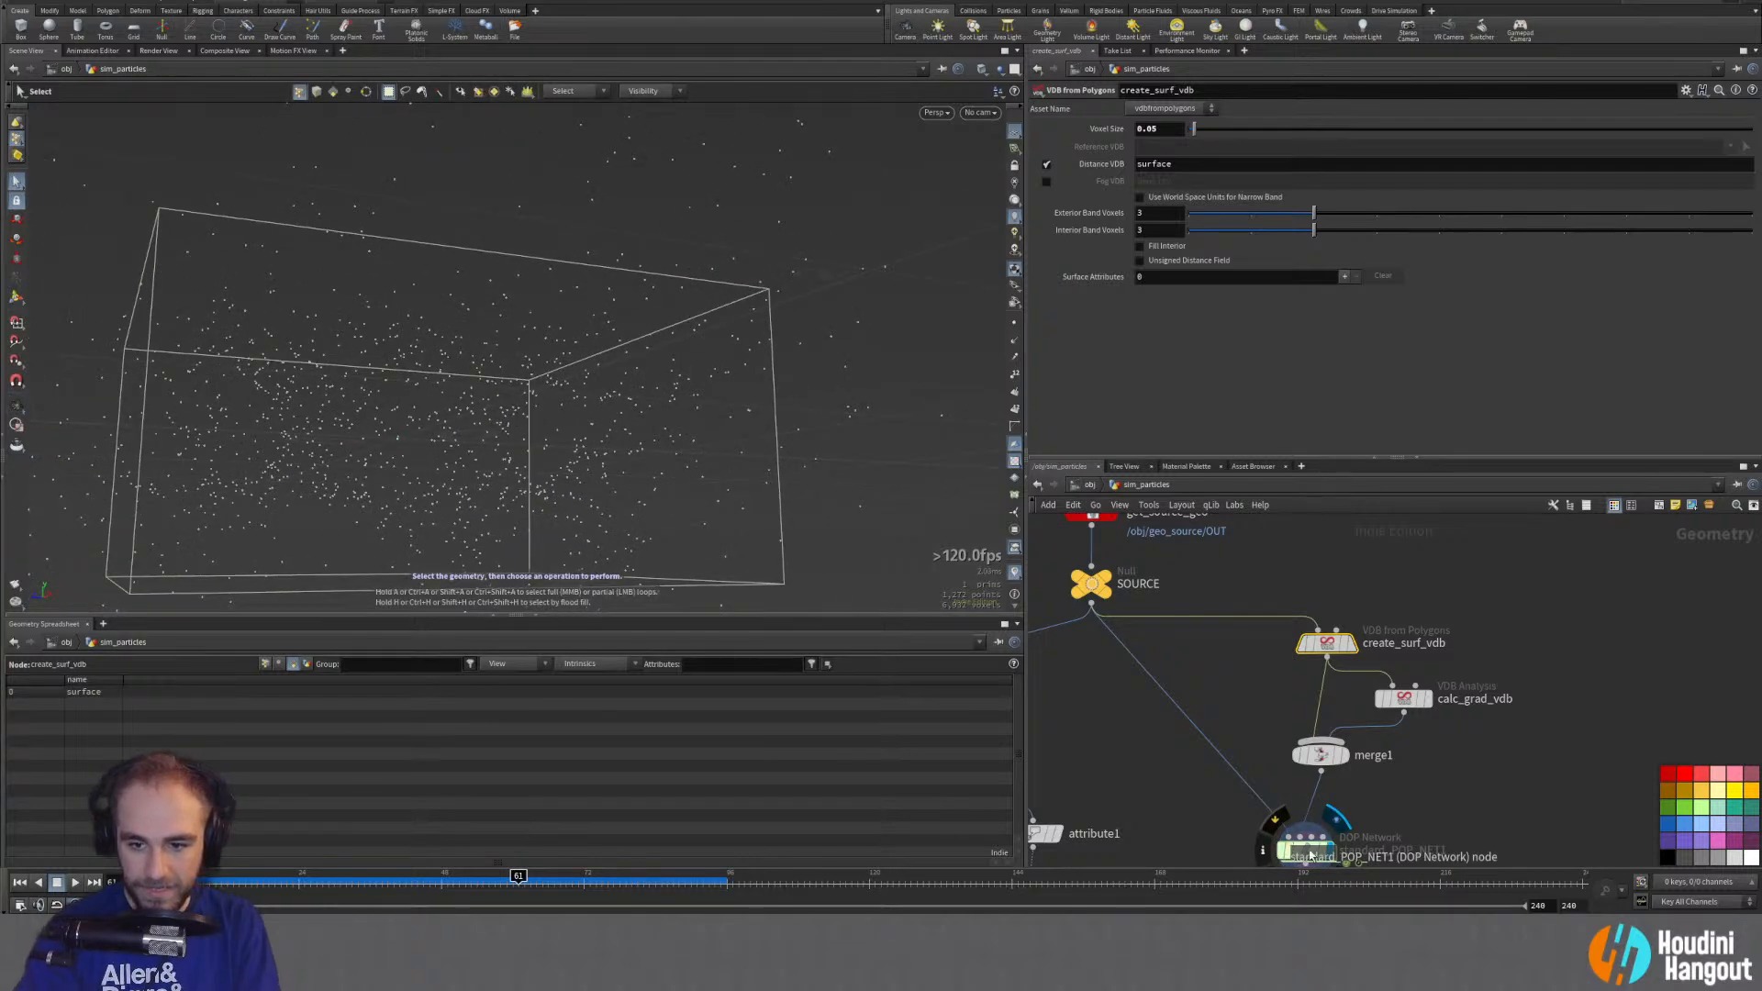
pyautogui.click(1310, 855)
pyautogui.moveTo(1310, 855); pyautogui.dragTo(1319, 795, button='middle')
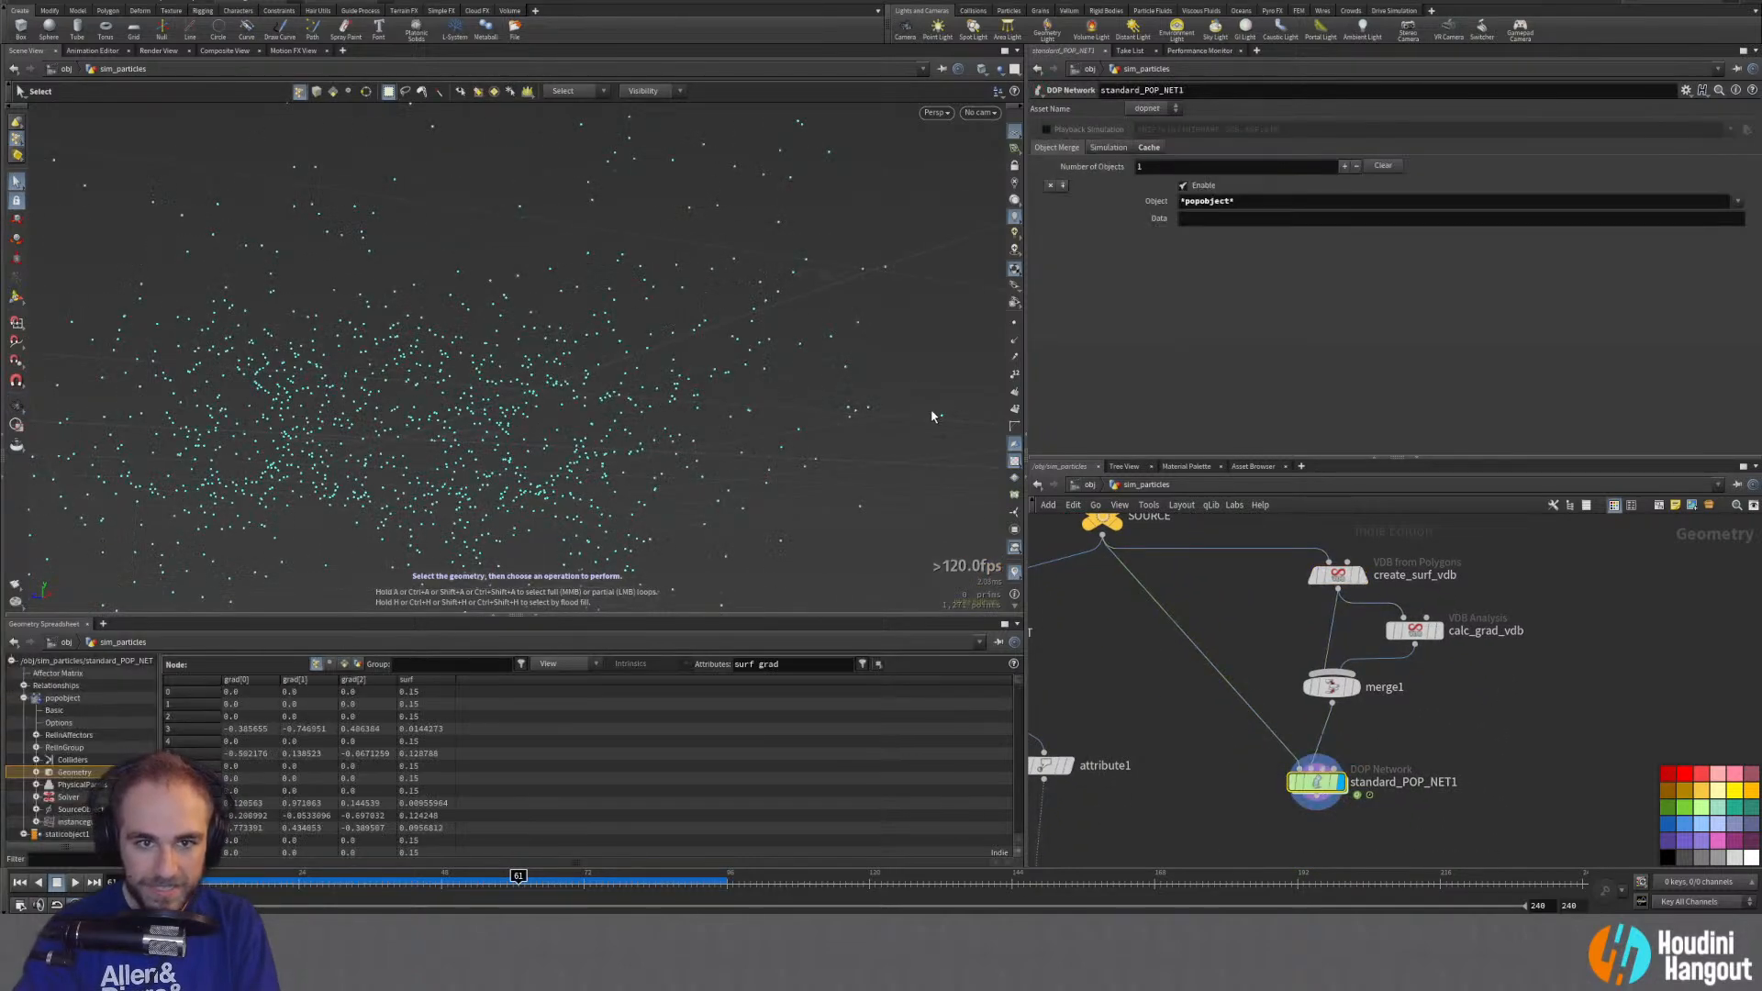
pyautogui.click(753, 308)
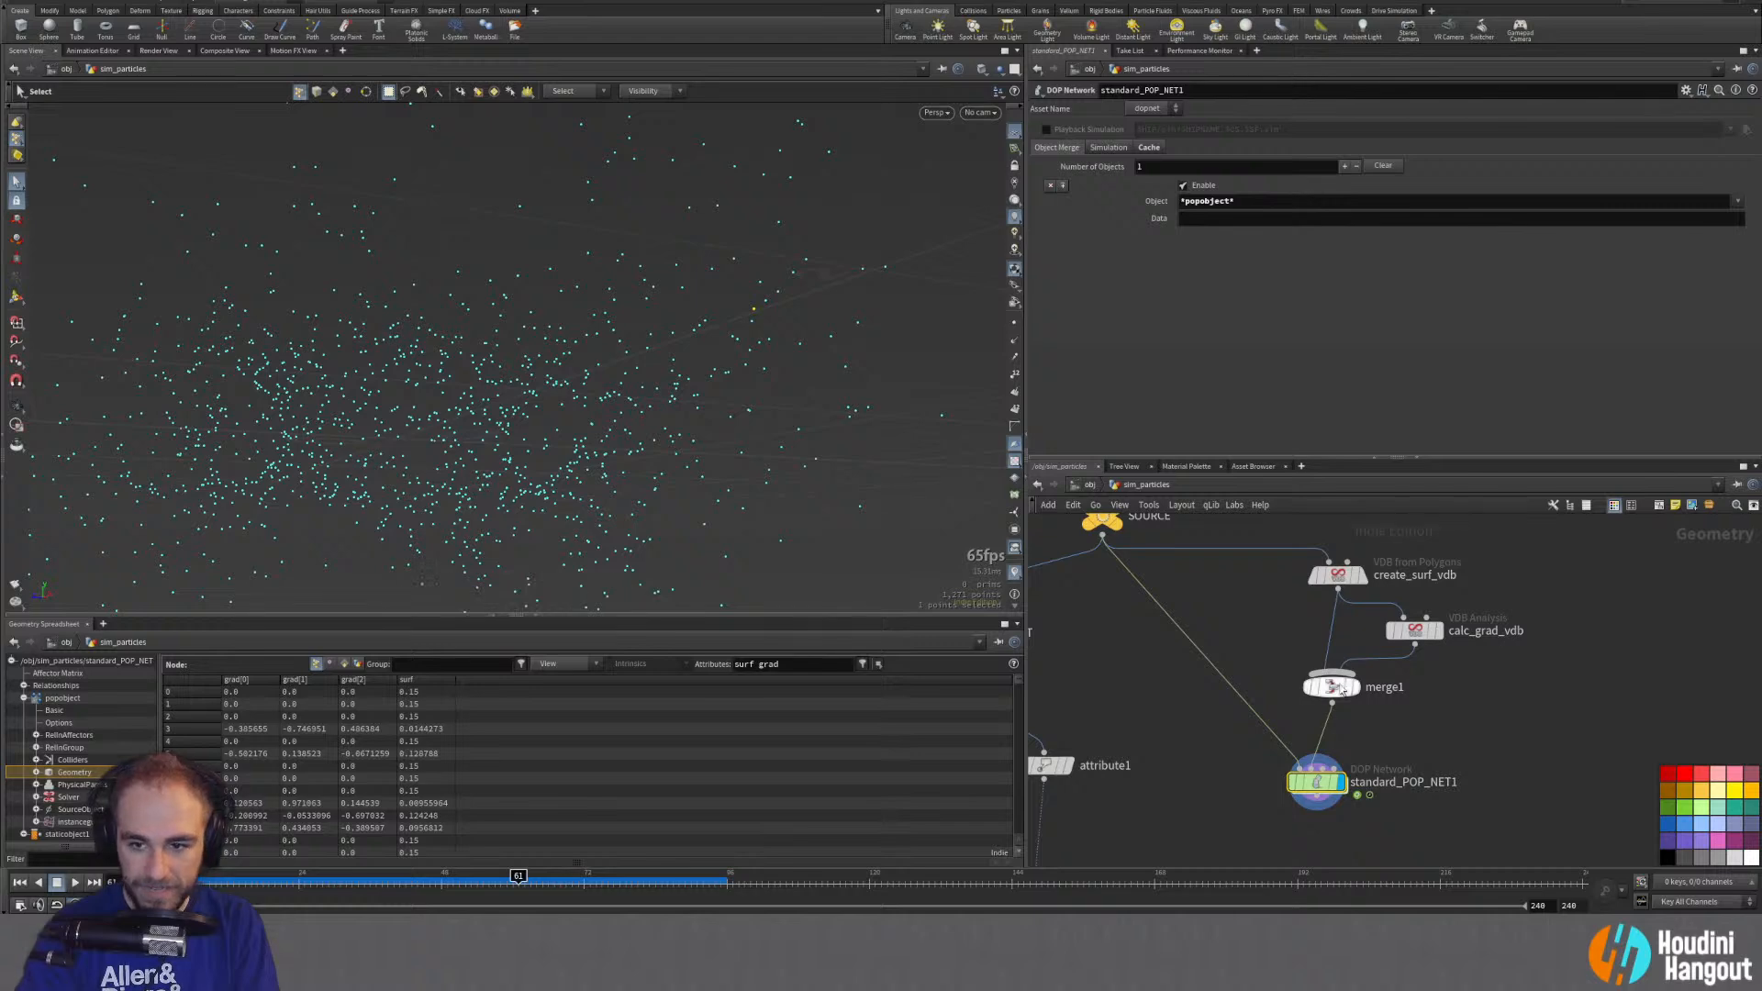
# Step: Template create_surf_vdb and reselect standard_POP_NET1 to compare the selected particle with the volume bounds
pyautogui.click(1340, 577)
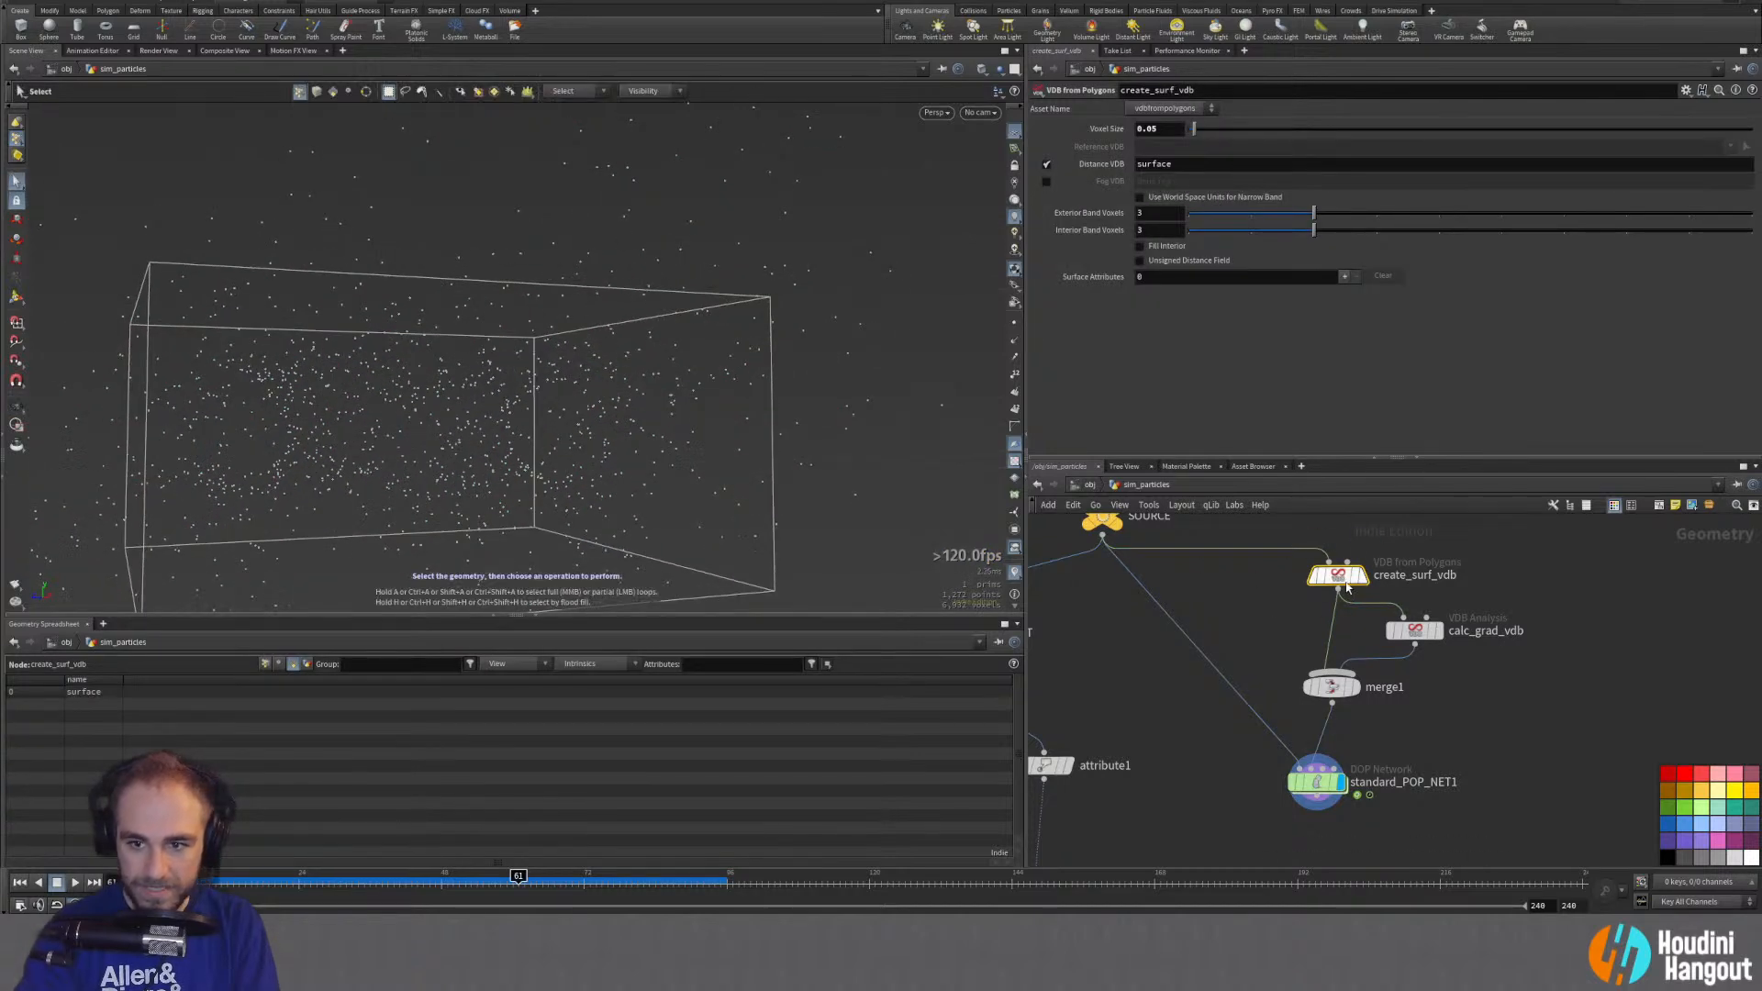
pyautogui.click(1318, 781)
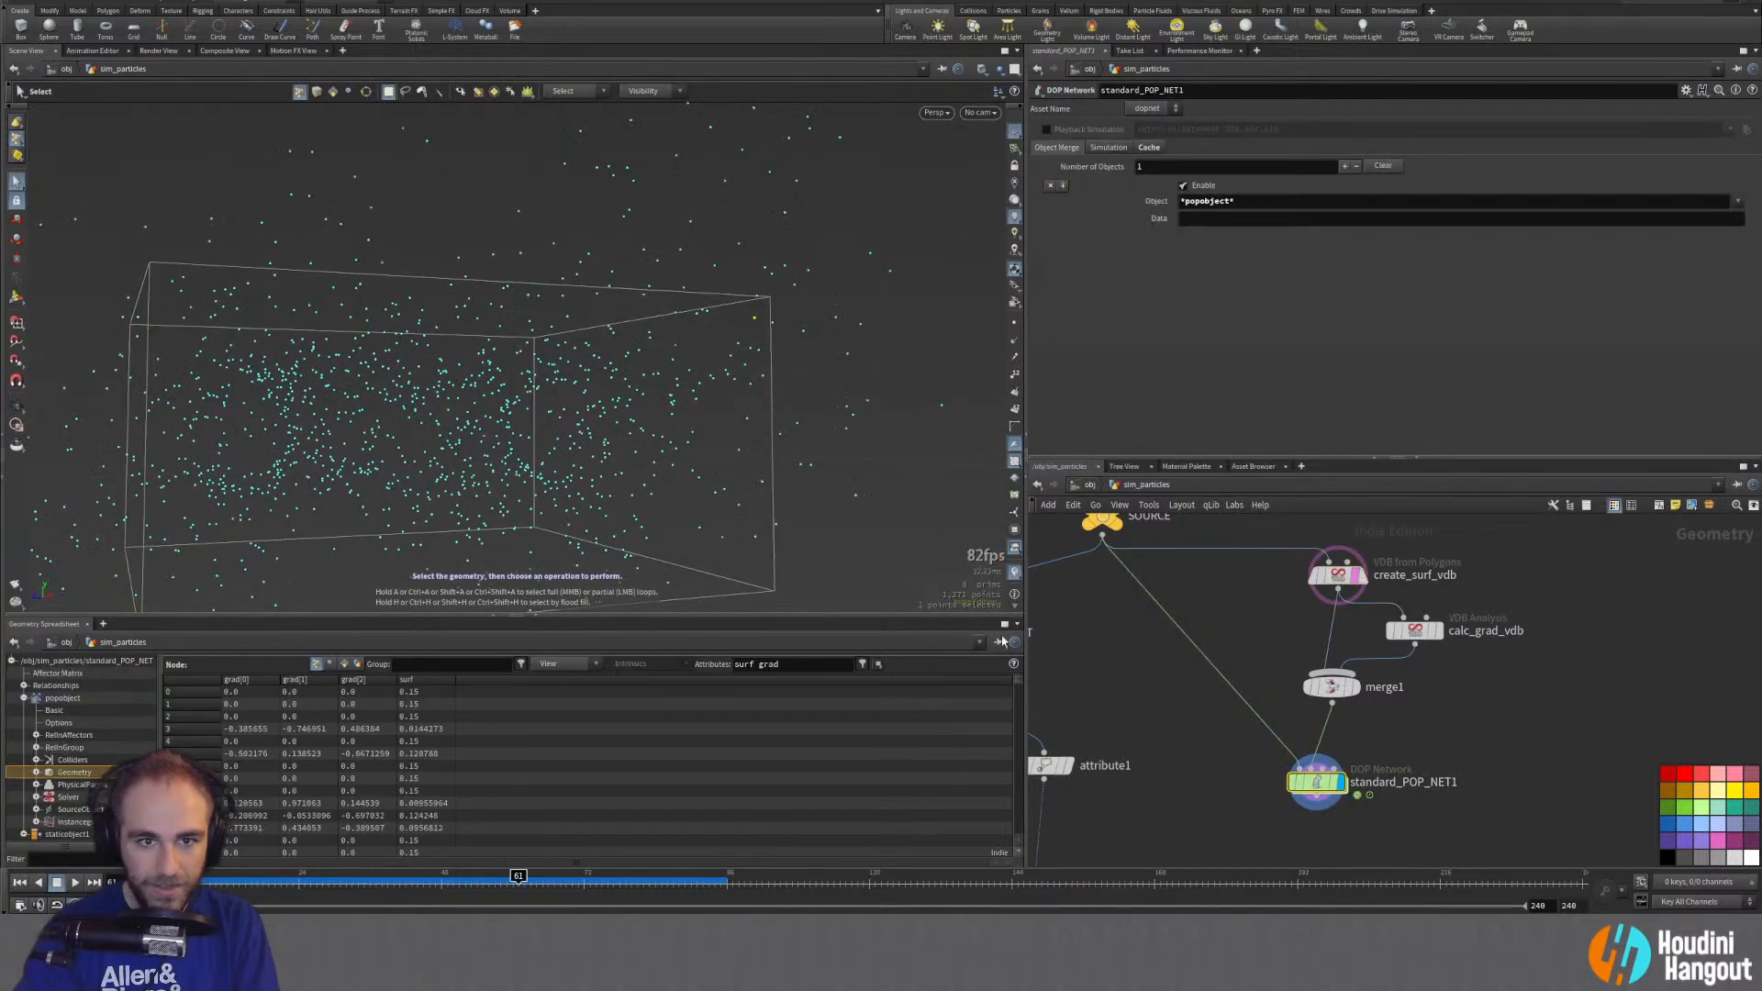
pyautogui.moveTo(746, 345); pyautogui.dragTo(747, 425)
pyautogui.press('s')
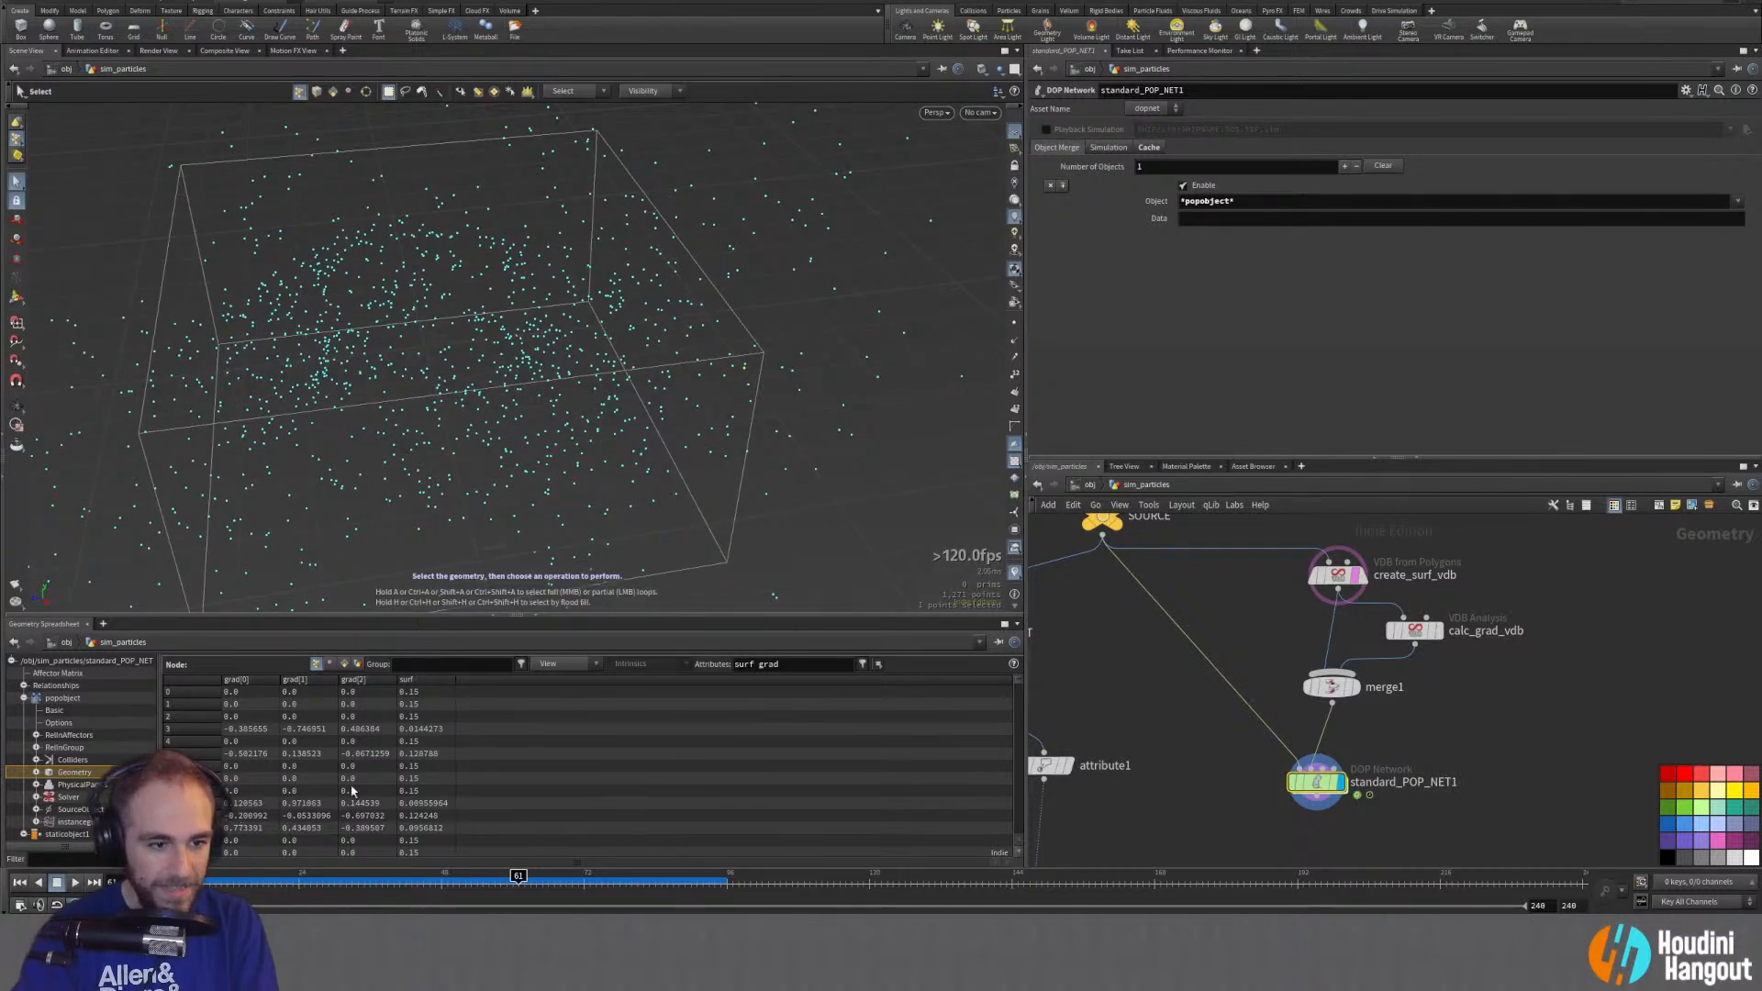
# Step: Limit the Geometry Spreadsheet to show only the selected points
pyautogui.moveTo(1015, 690); pyautogui.dragTo(1002, 835)
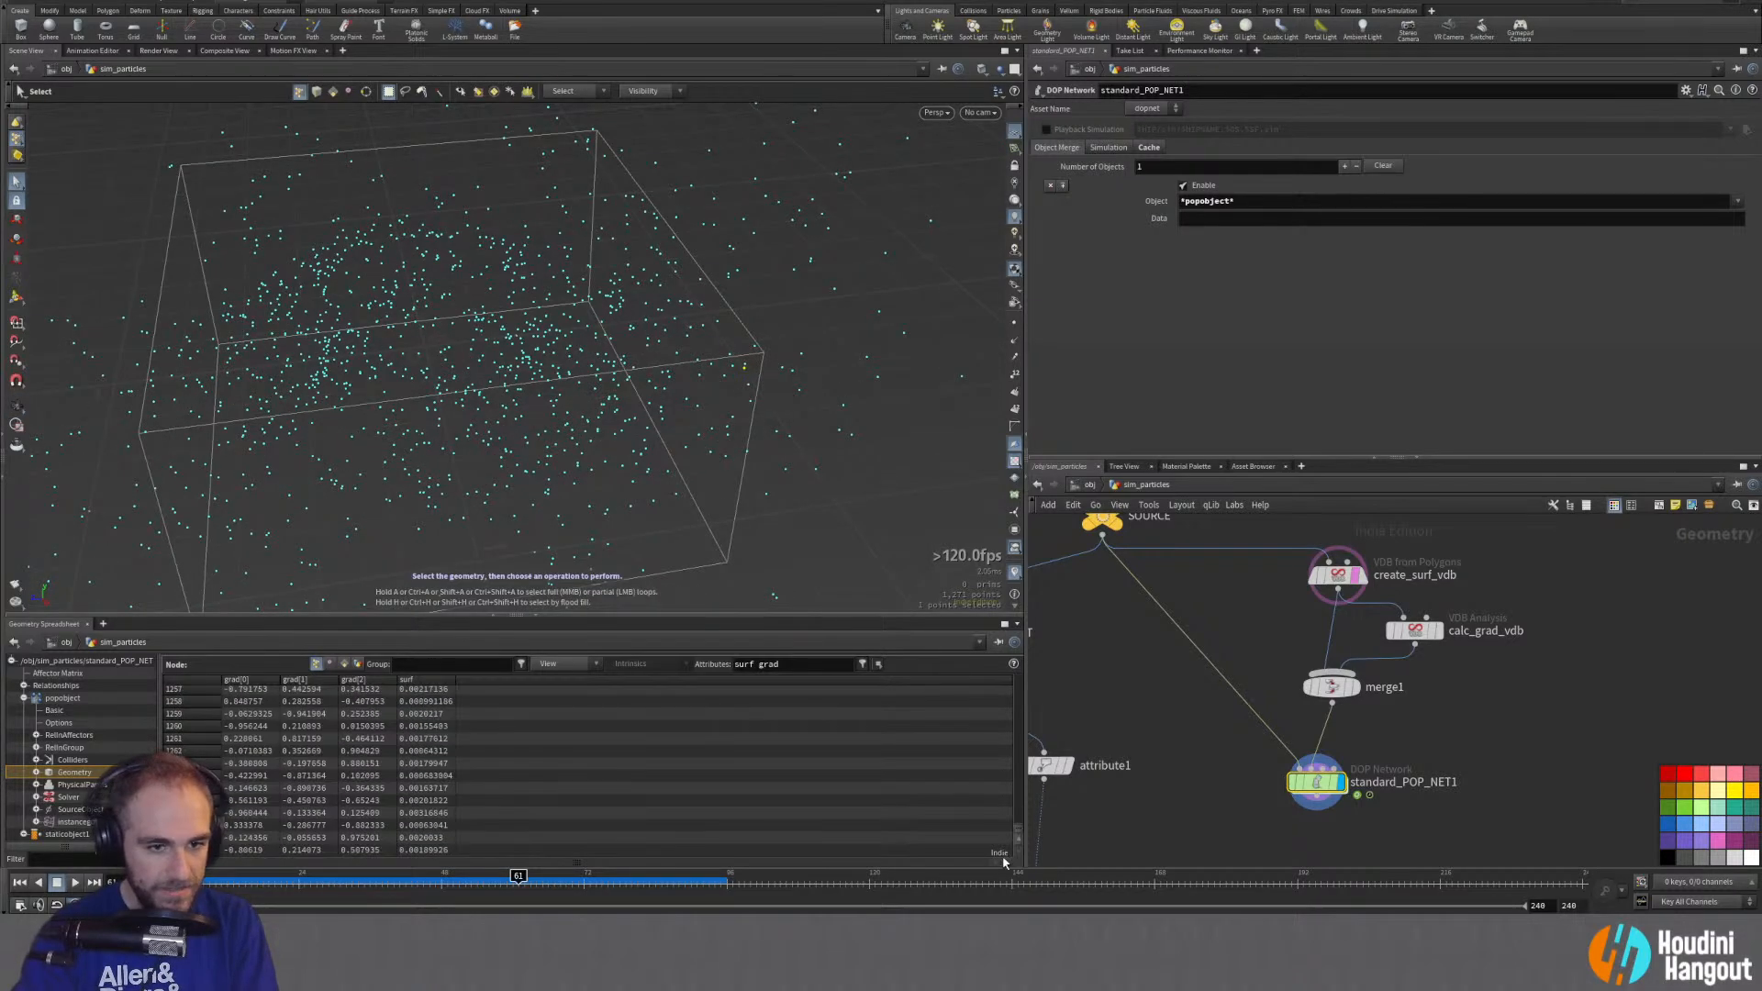
pyautogui.click(555, 663)
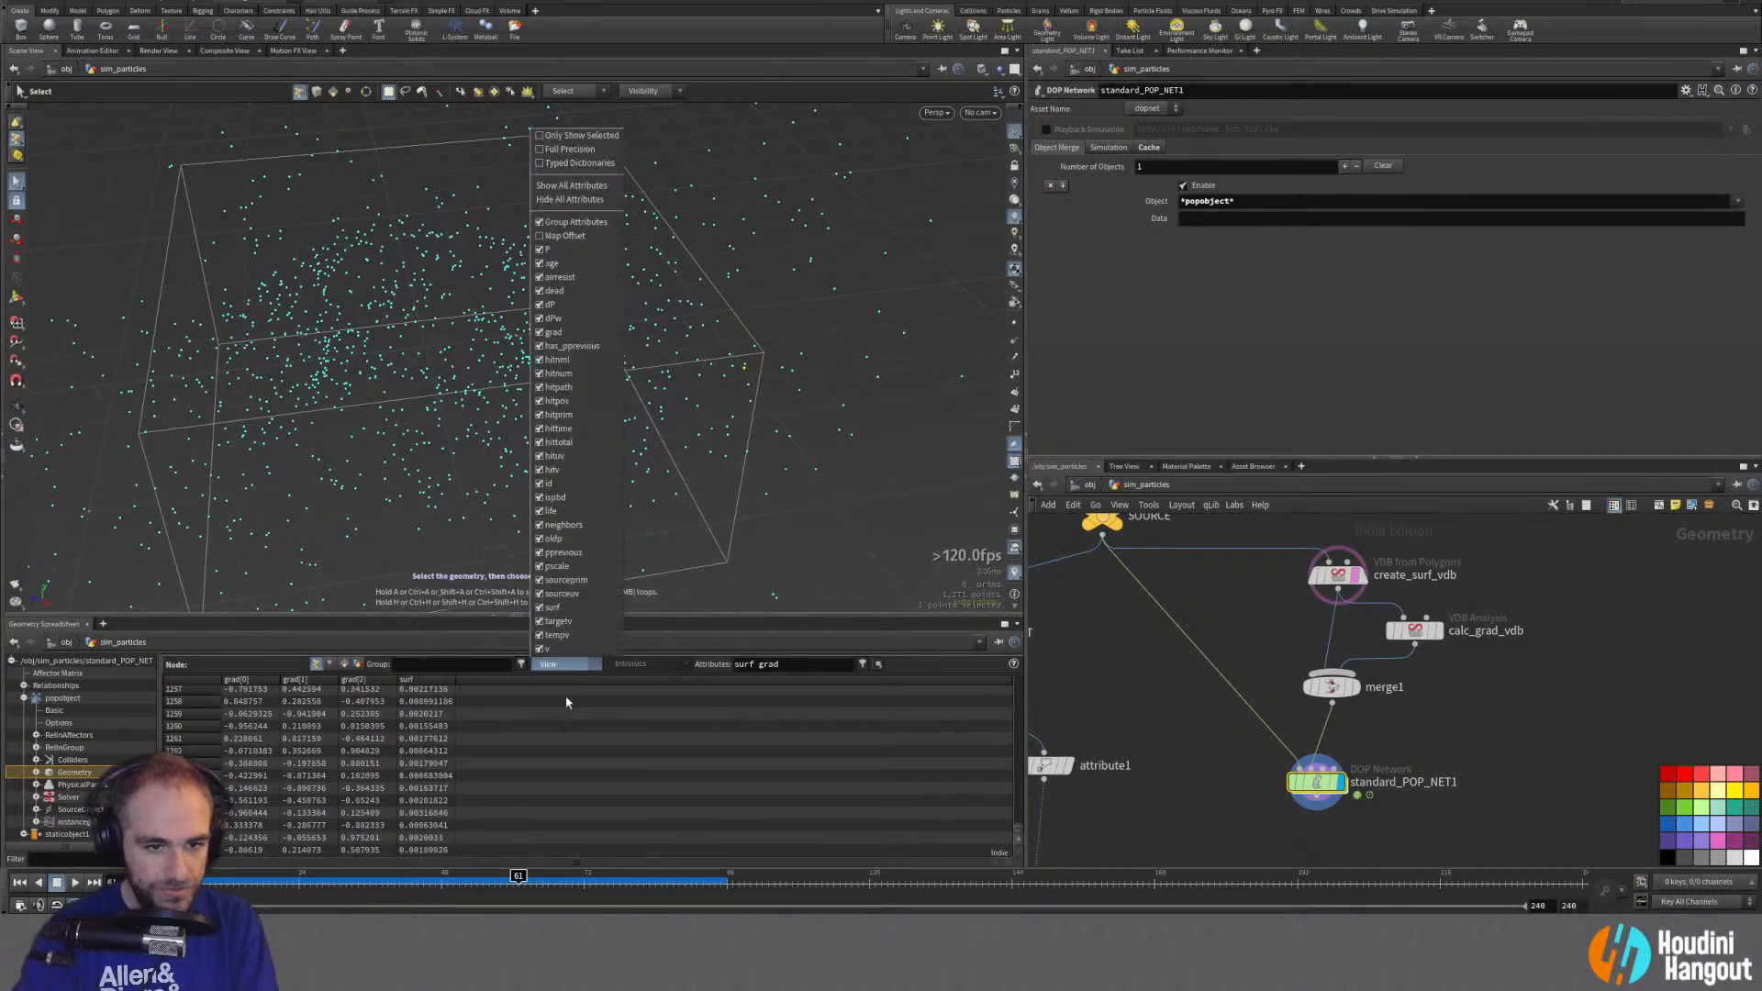
pyautogui.click(578, 135)
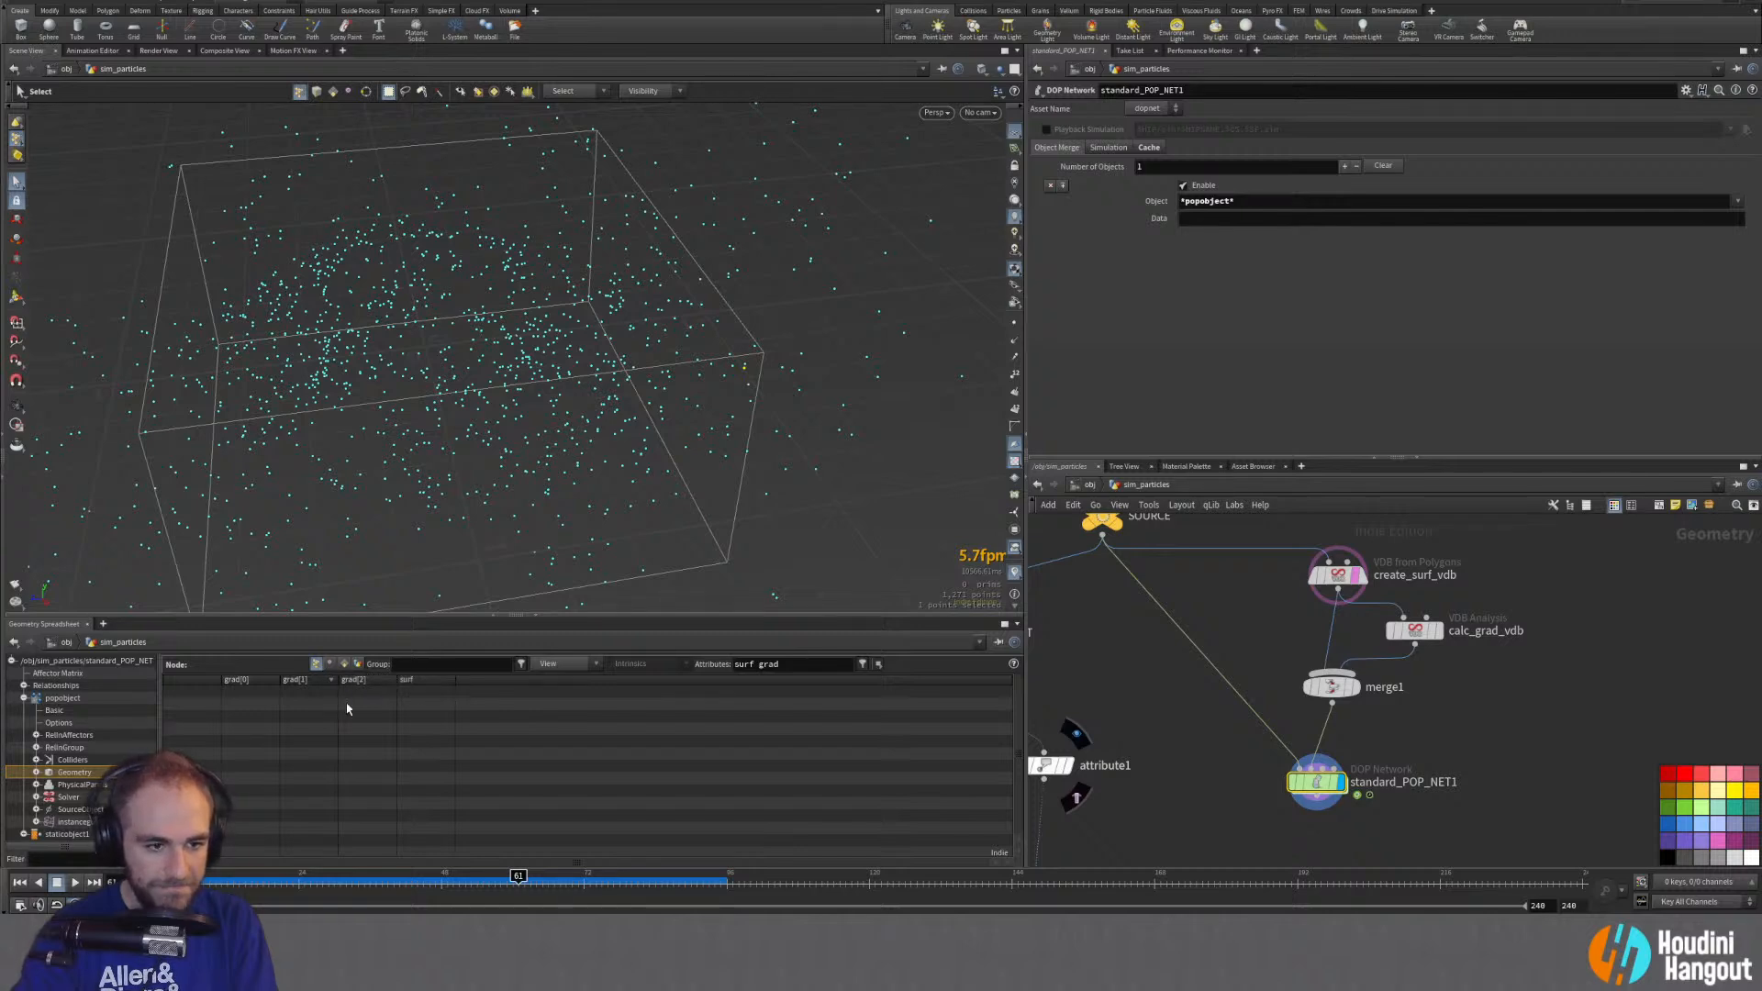
# Step: Add a Null node connected below standard_POP_NET1
pyautogui.moveTo(1222, 838); pyautogui.dragTo(1230, 731, button='middle')
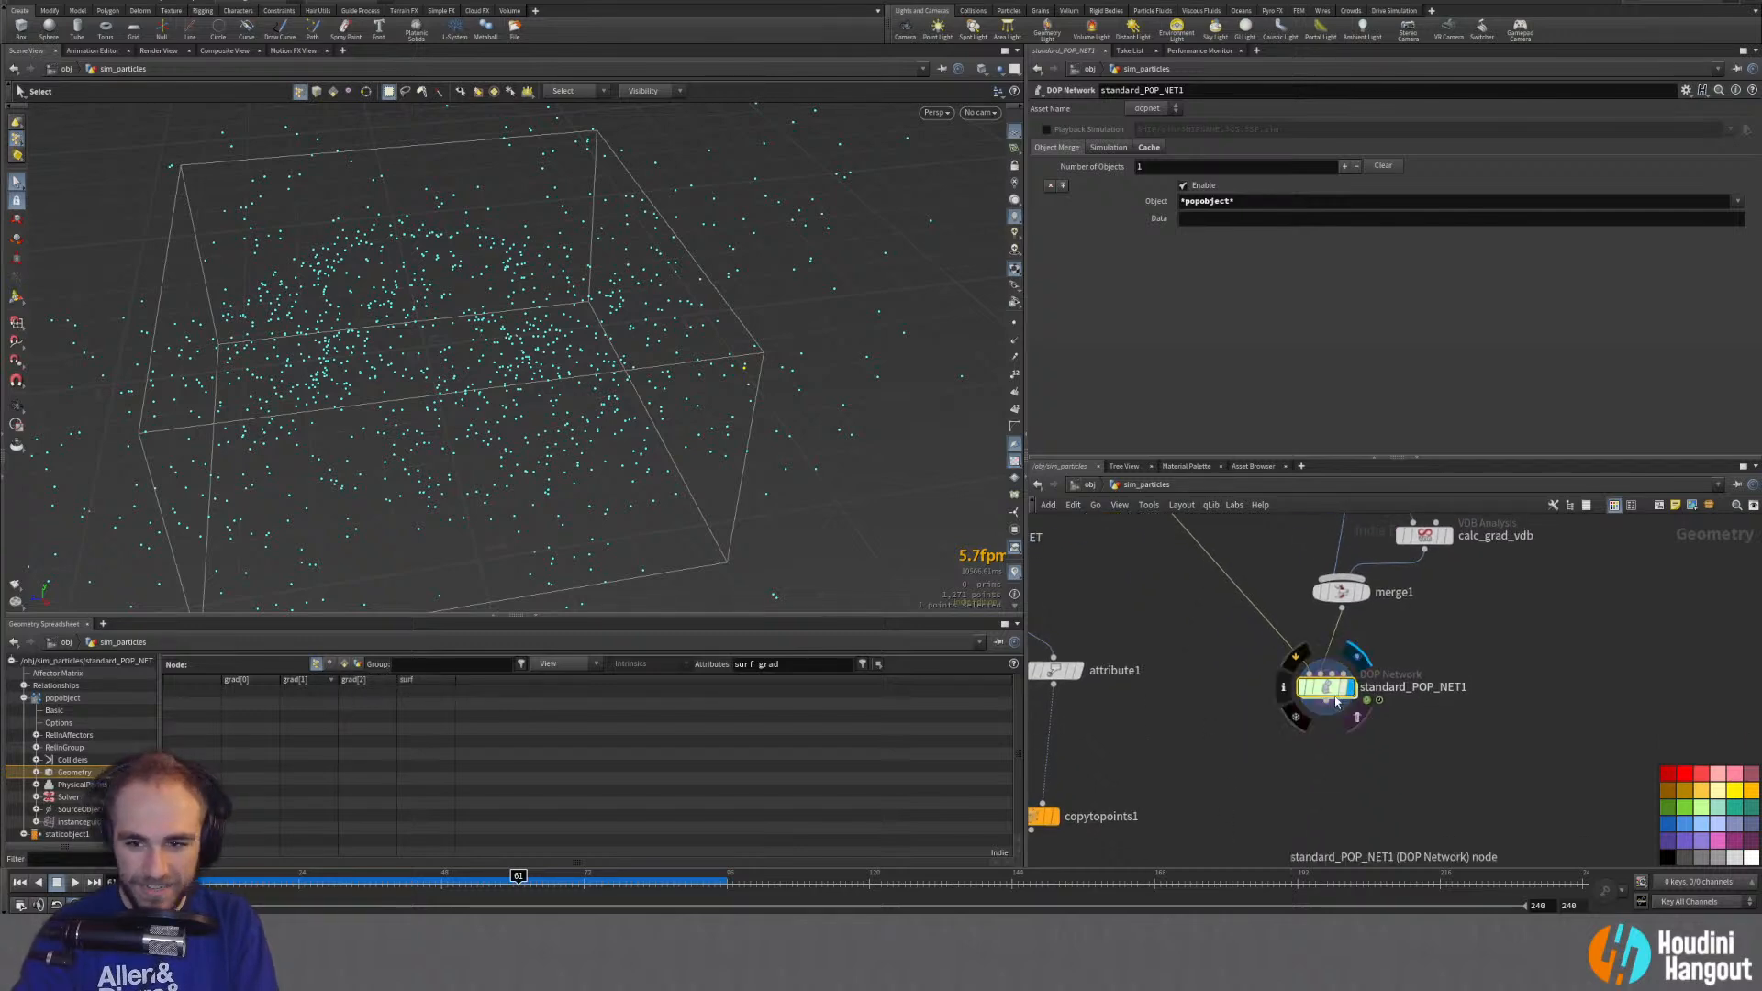
pyautogui.keyDown('alt'); pyautogui.moveTo(752, 367); pyautogui.dragTo(945, 311); pyautogui.keyUp('alt')
pyautogui.keyDown('alt'); pyautogui.moveTo(838, 377); pyautogui.dragTo(820, 366); pyautogui.keyUp('alt')
pyautogui.press('s')
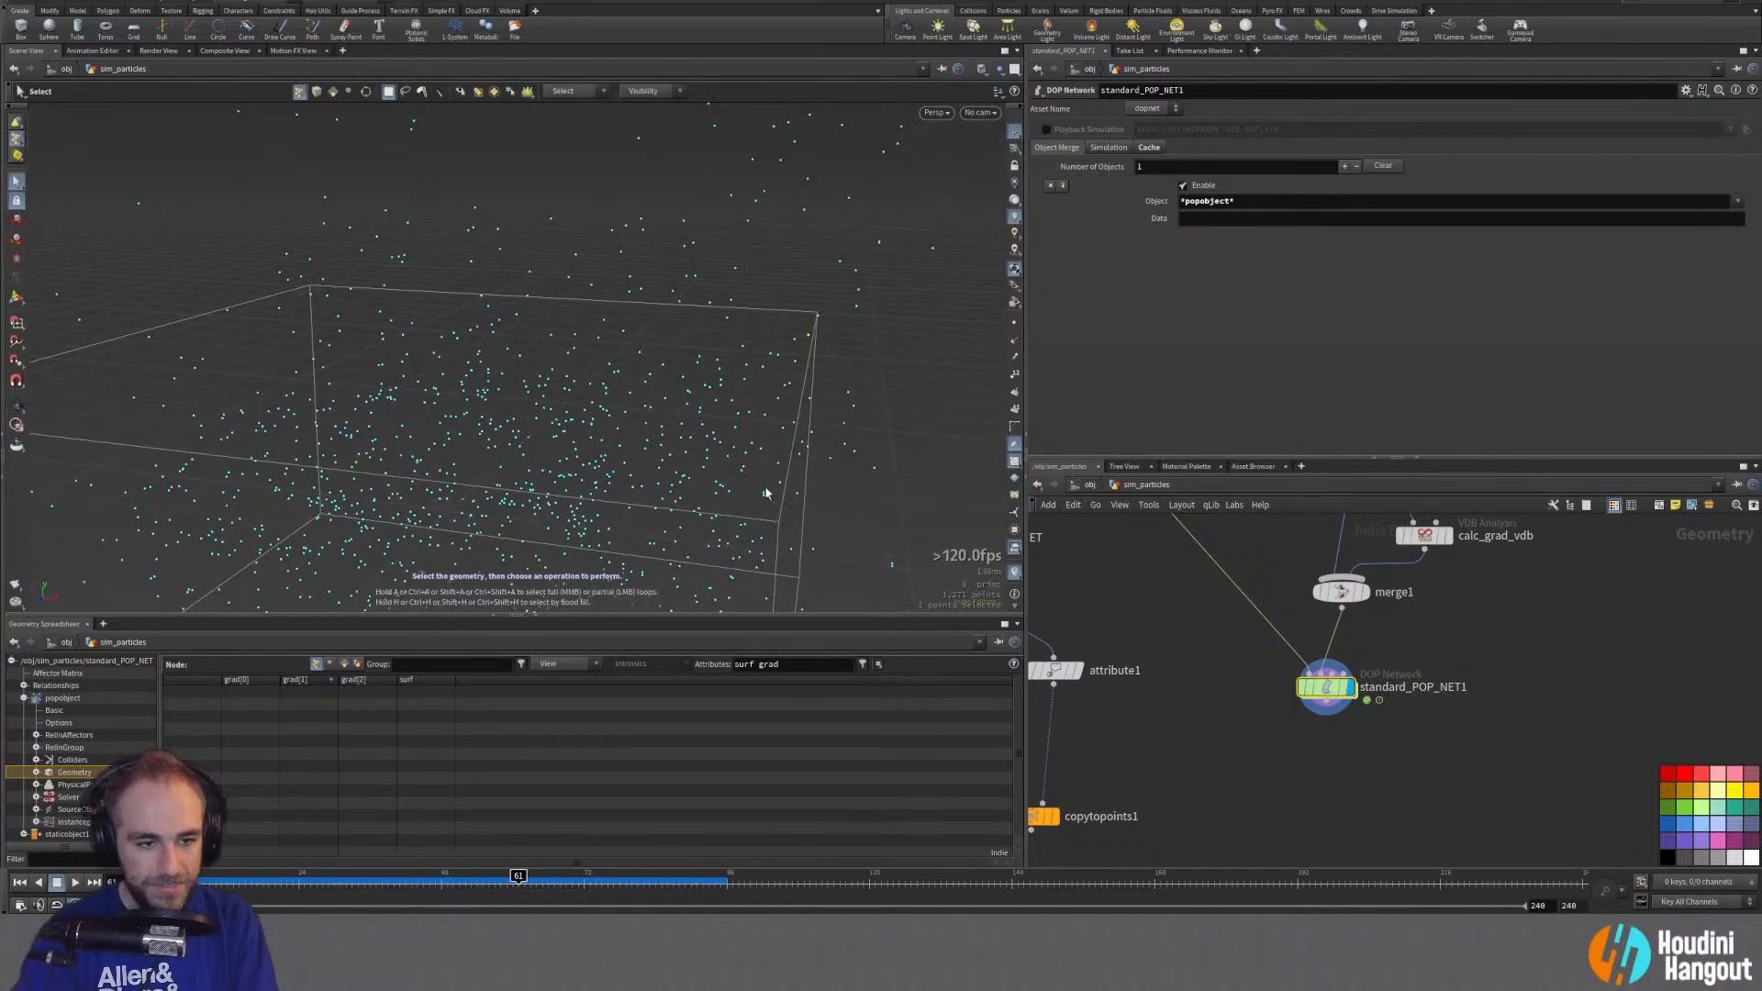
pyautogui.click(1202, 750)
pyautogui.press('Tab')
pyautogui.write('null')
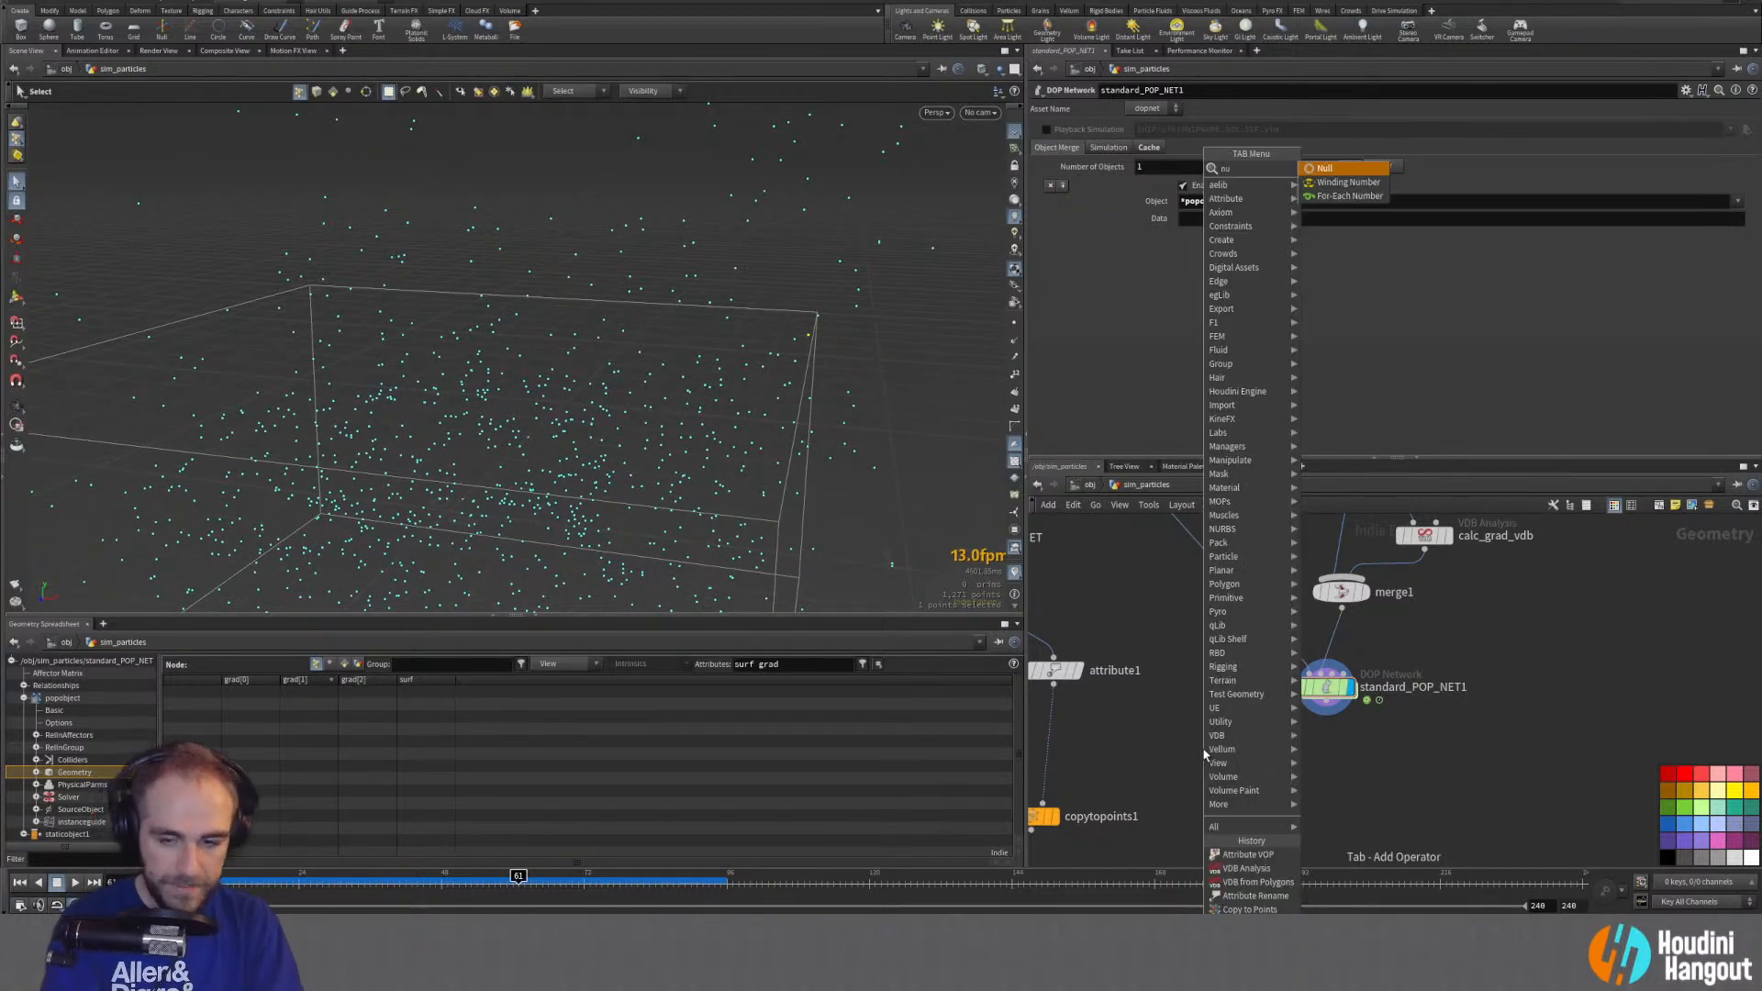
pyautogui.press('Return')
pyautogui.click(1326, 747)
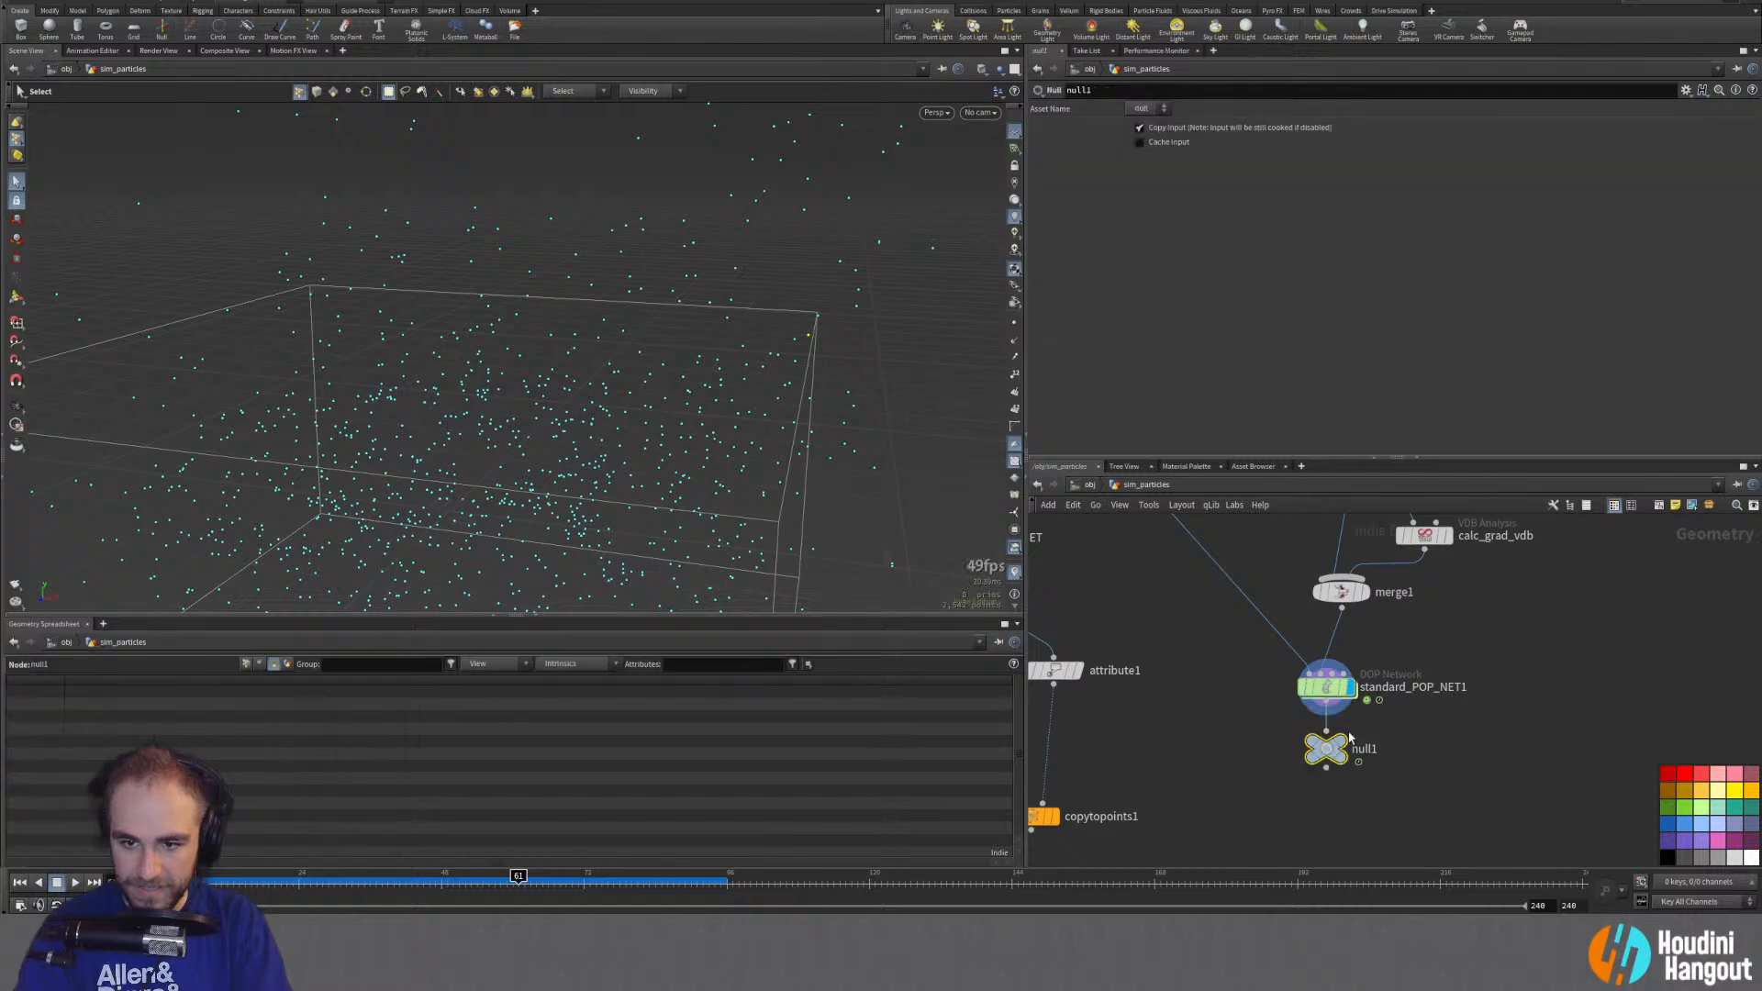
# Step: Display null1, keep the particle near the volume's upper corner selected, and list only selected points in the Geometry Spreadsheet
pyautogui.keyDown('alt'); pyautogui.moveTo(791, 337); pyautogui.dragTo(754, 348); pyautogui.keyUp('alt')
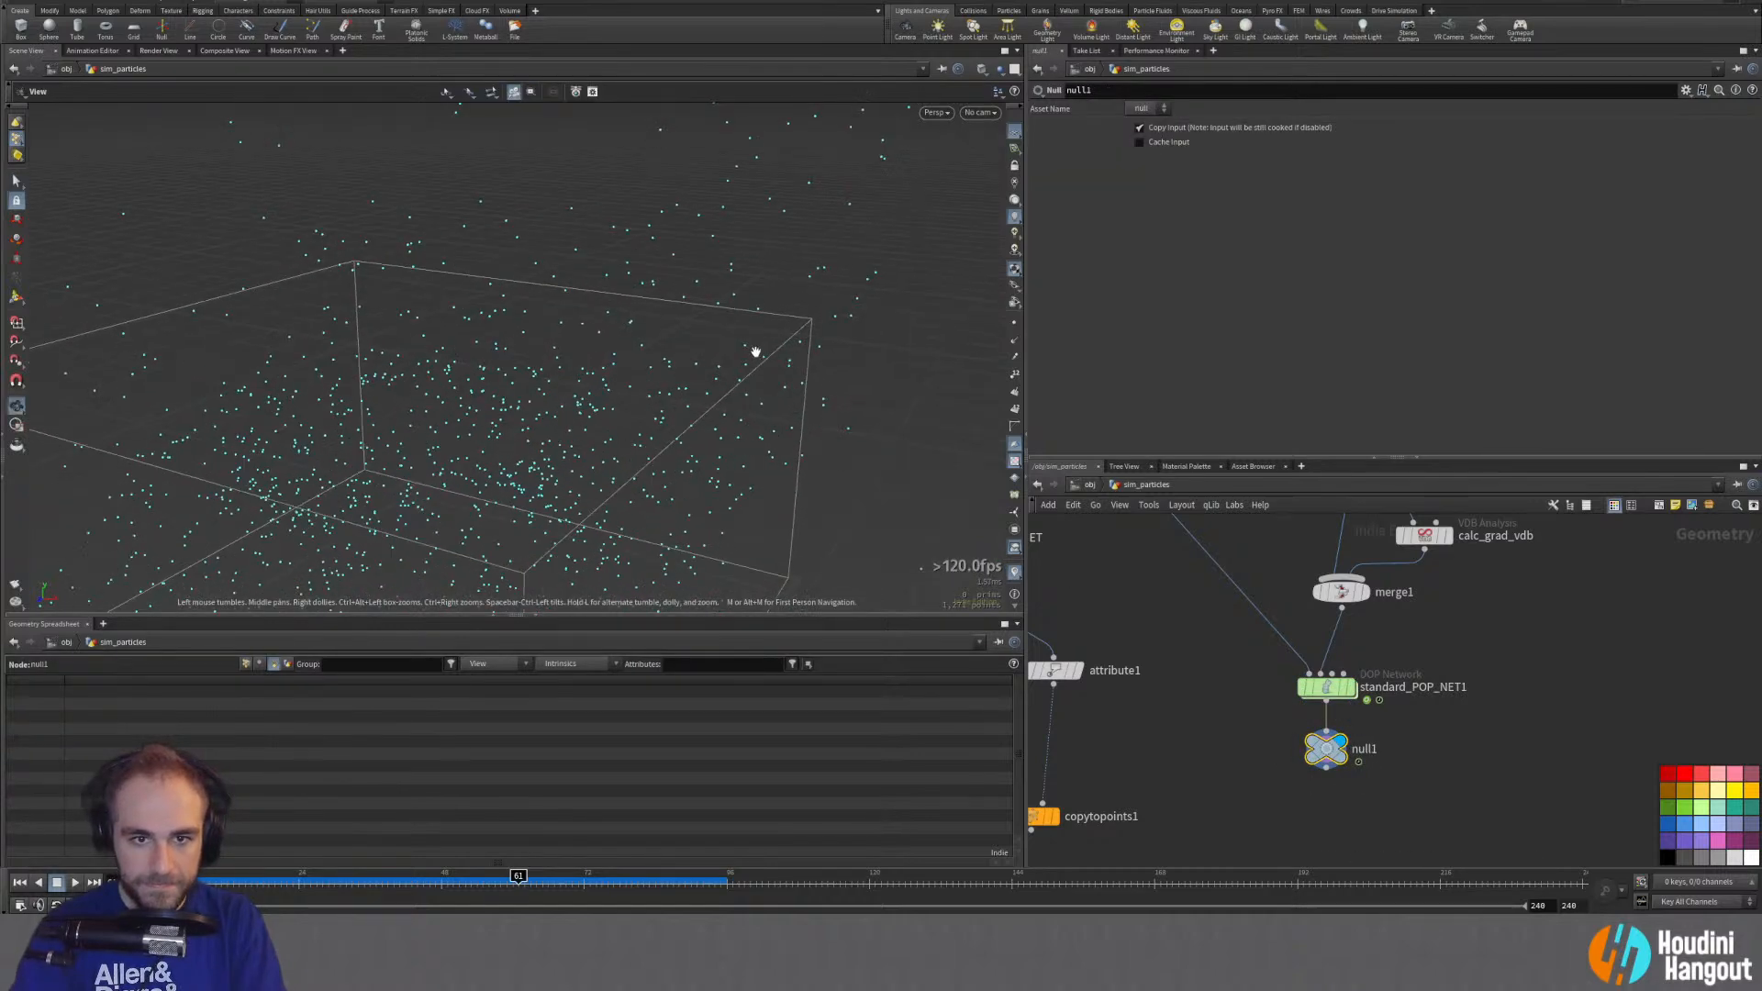
pyautogui.click(804, 347)
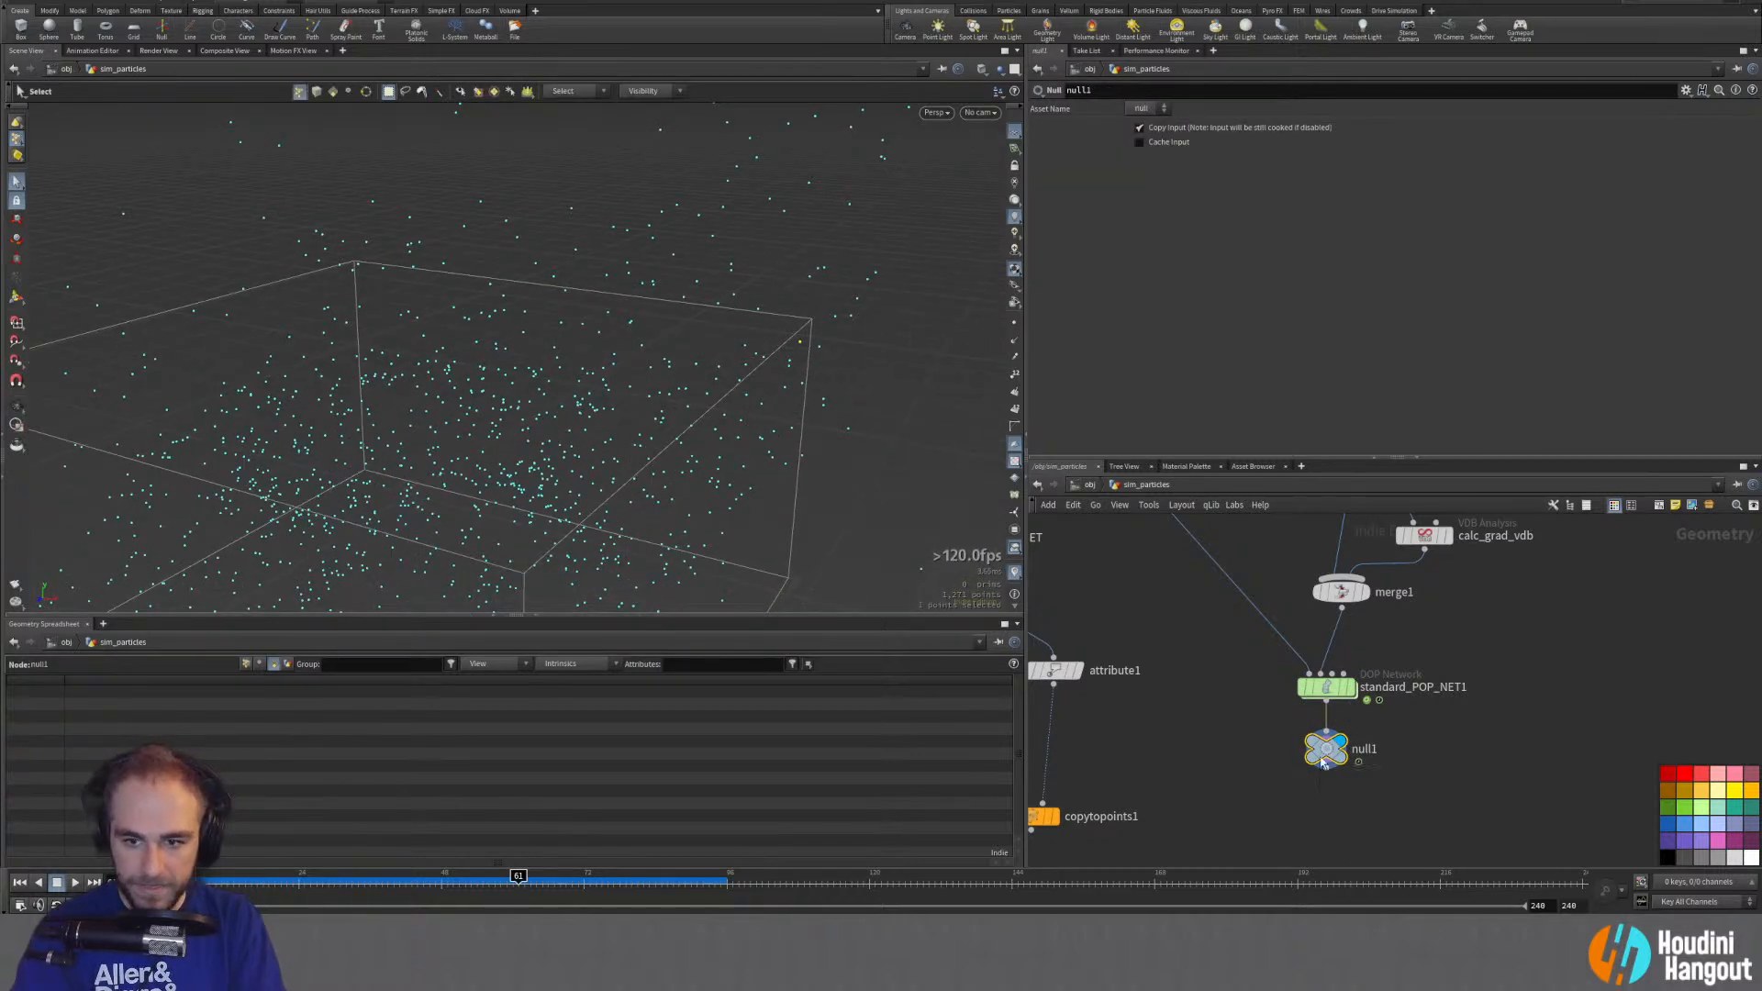
pyautogui.moveTo(1325, 760)
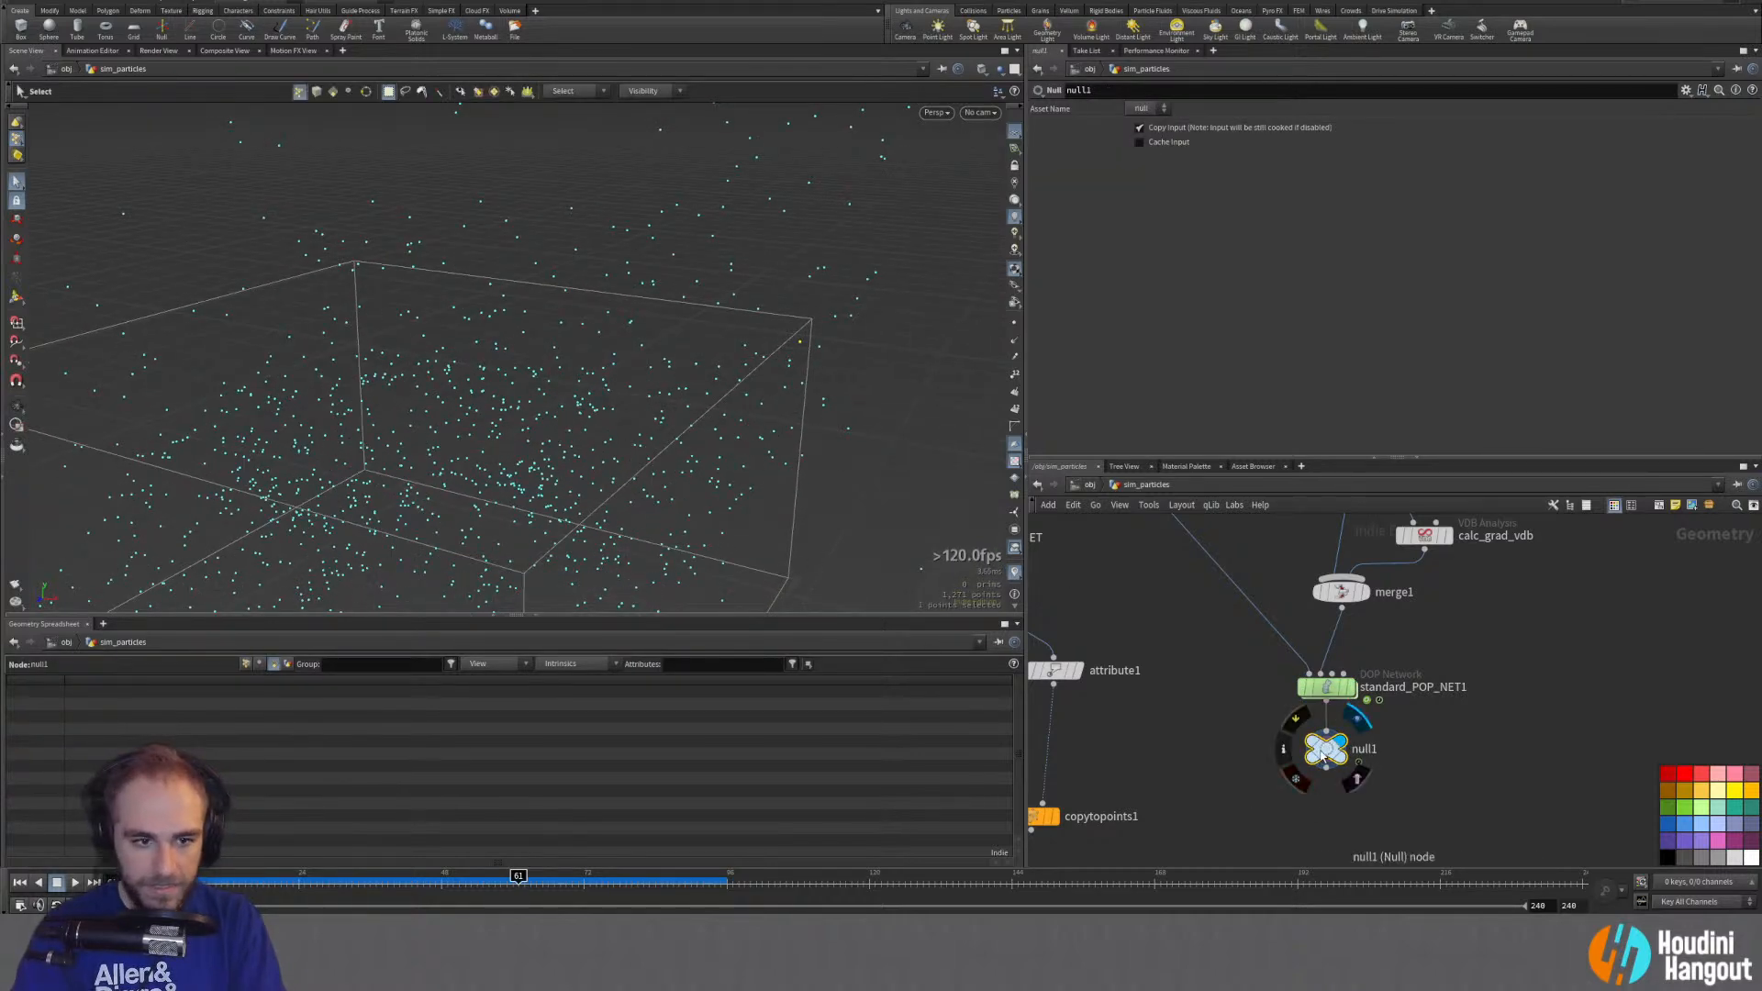
pyautogui.click(246, 665)
pyautogui.click(499, 661)
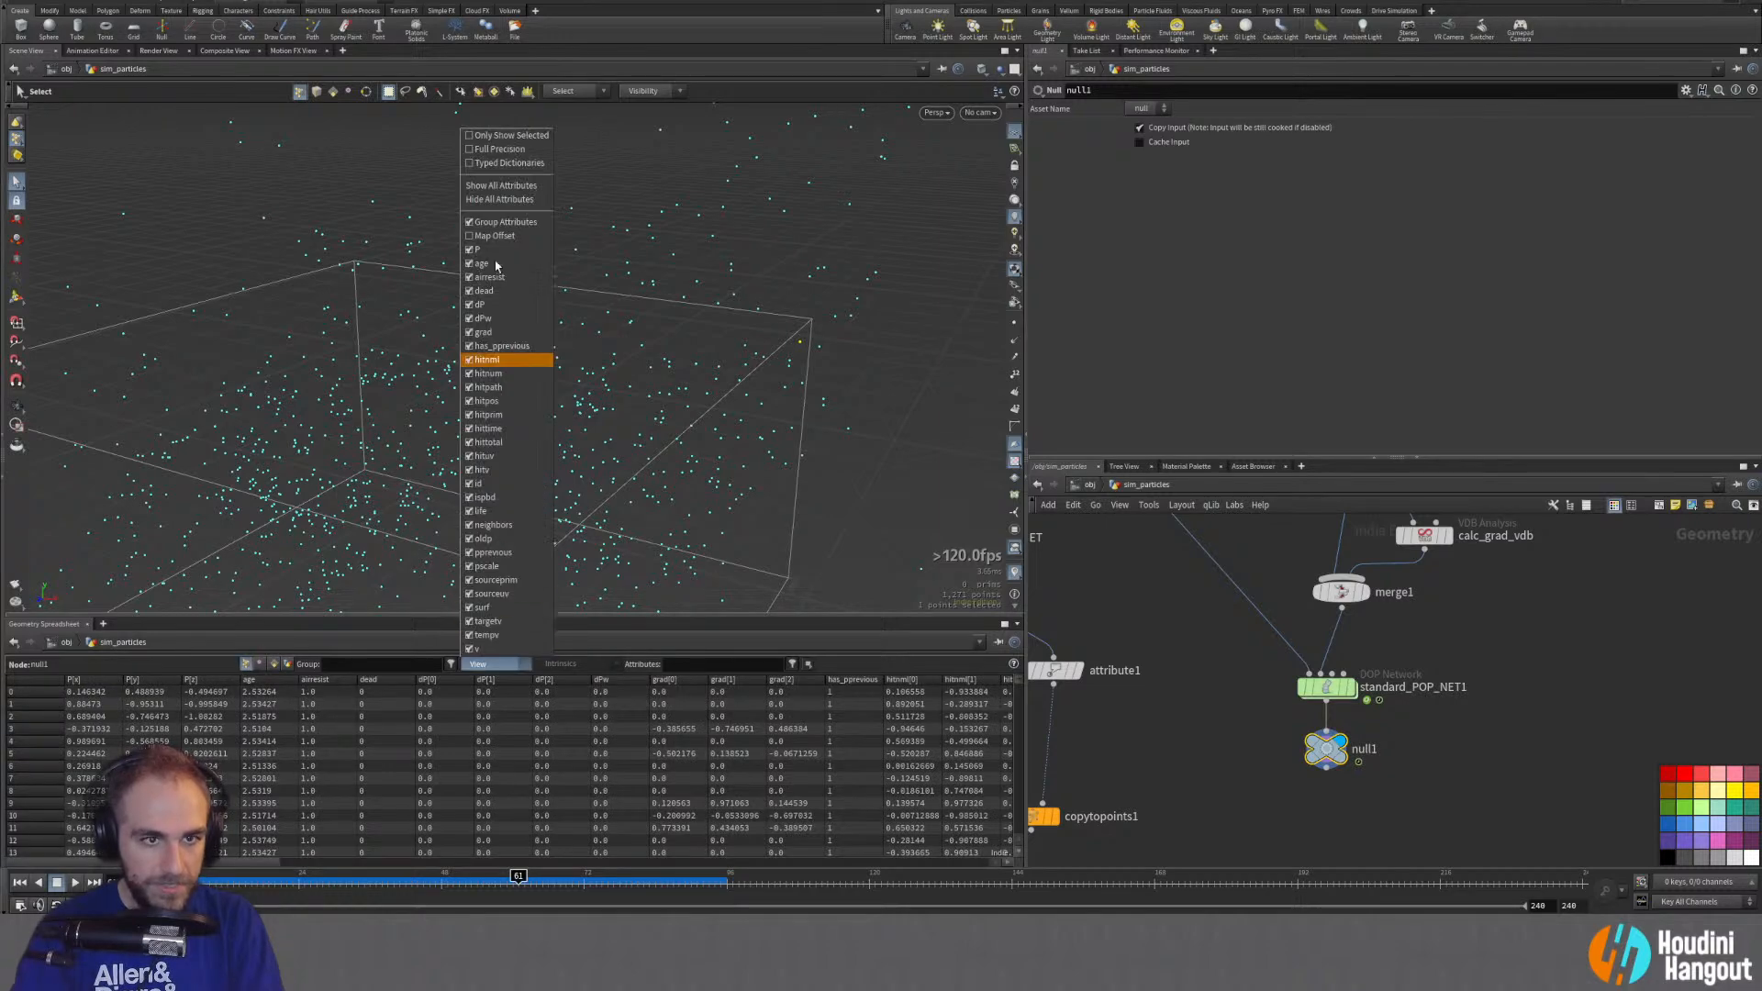
pyautogui.click(507, 149)
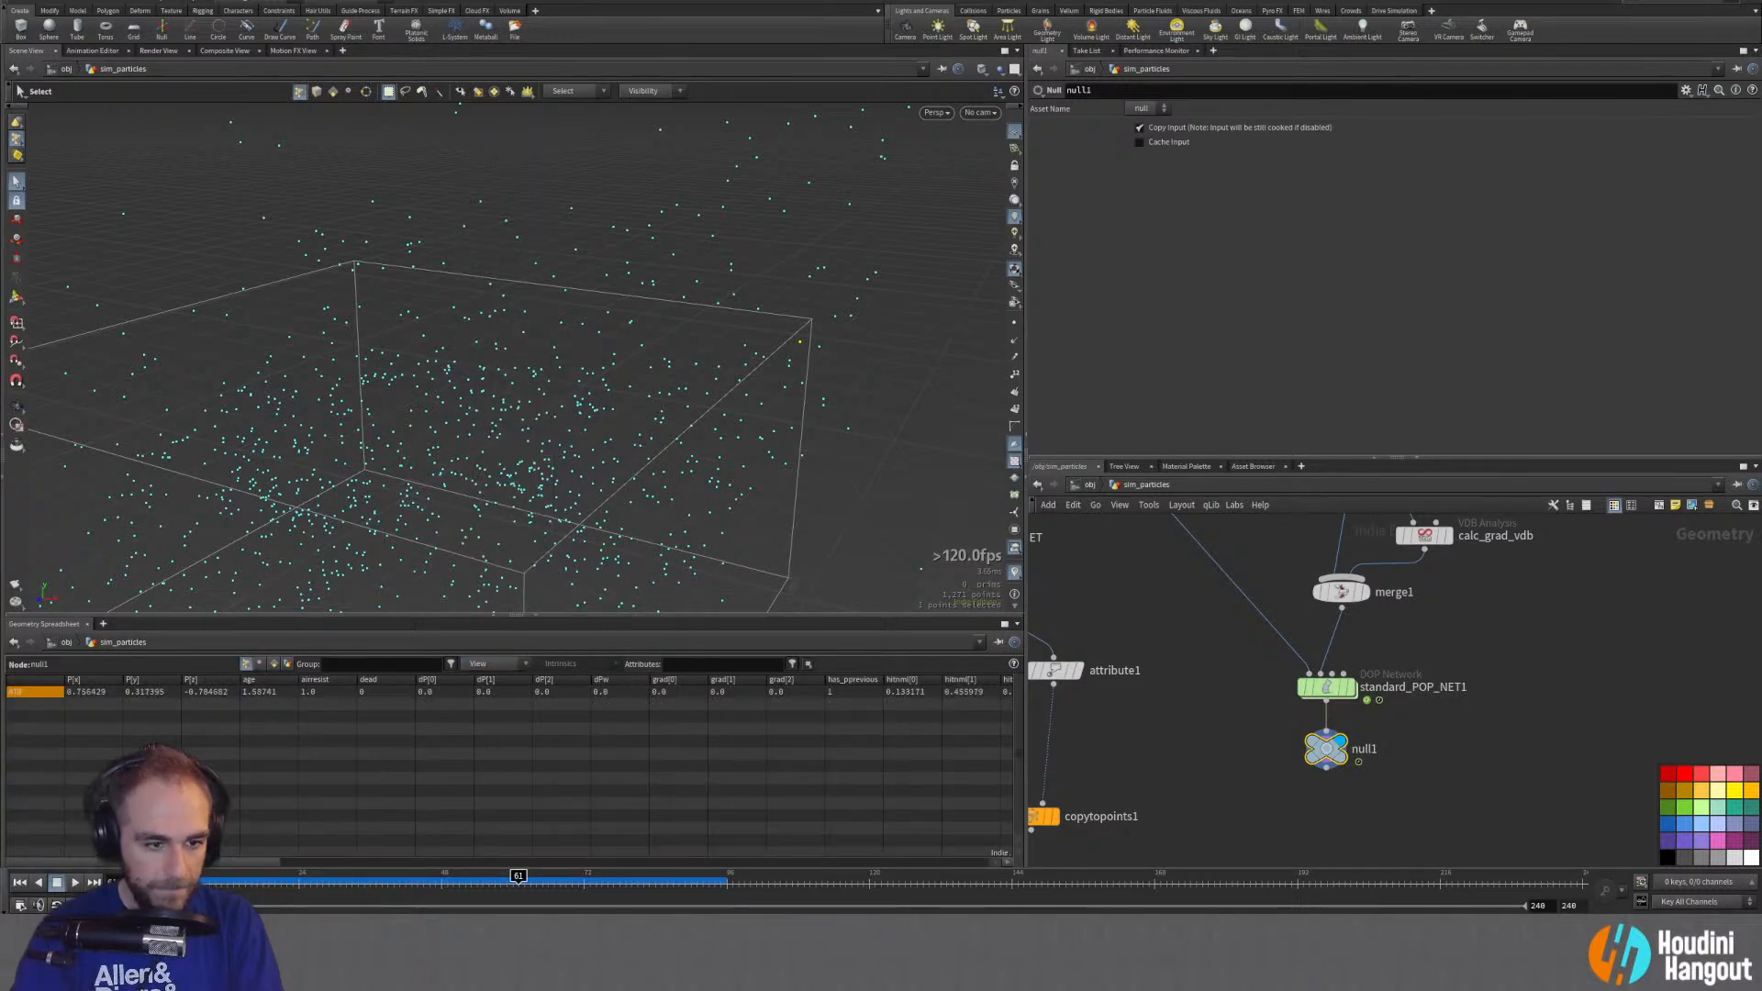
# Step: Filter the spreadsheet attributes to surf and grad, and examine the selected particle's position against the volume bounds
pyautogui.moveTo(203, 870)
pyautogui.mouseDown()
pyautogui.moveTo(376, 872)
pyautogui.moveTo(202, 872)
pyautogui.mouseUp()
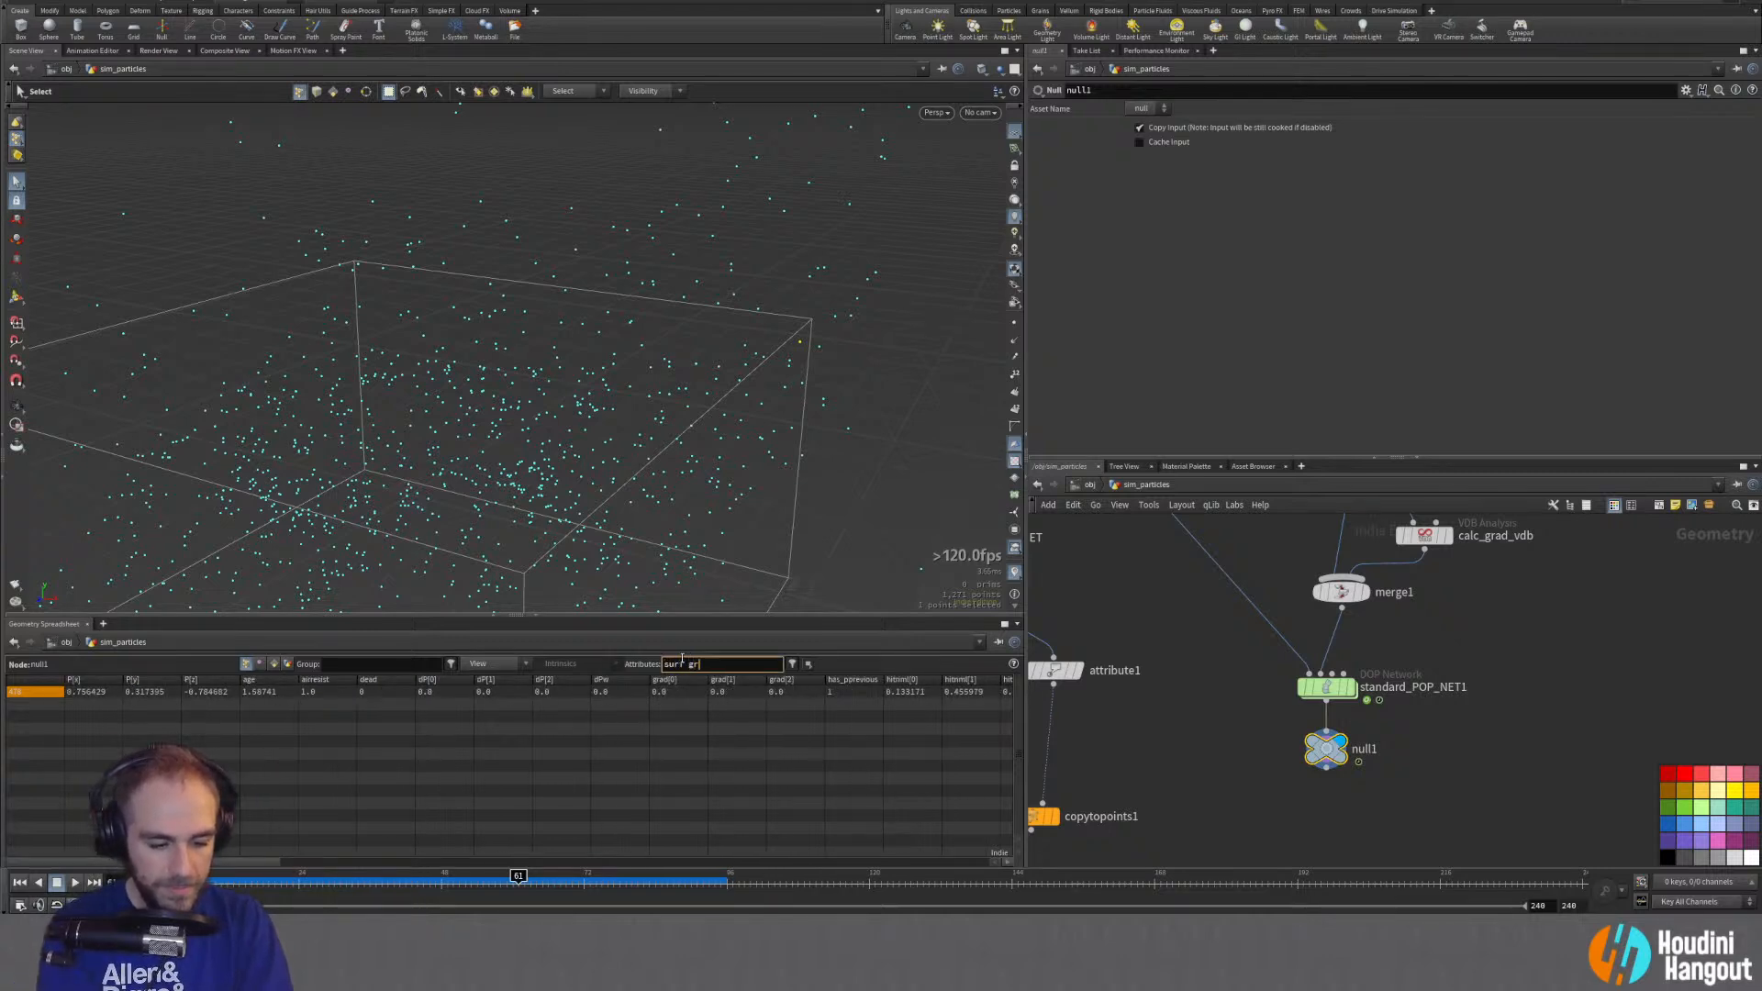
pyautogui.press('Return')
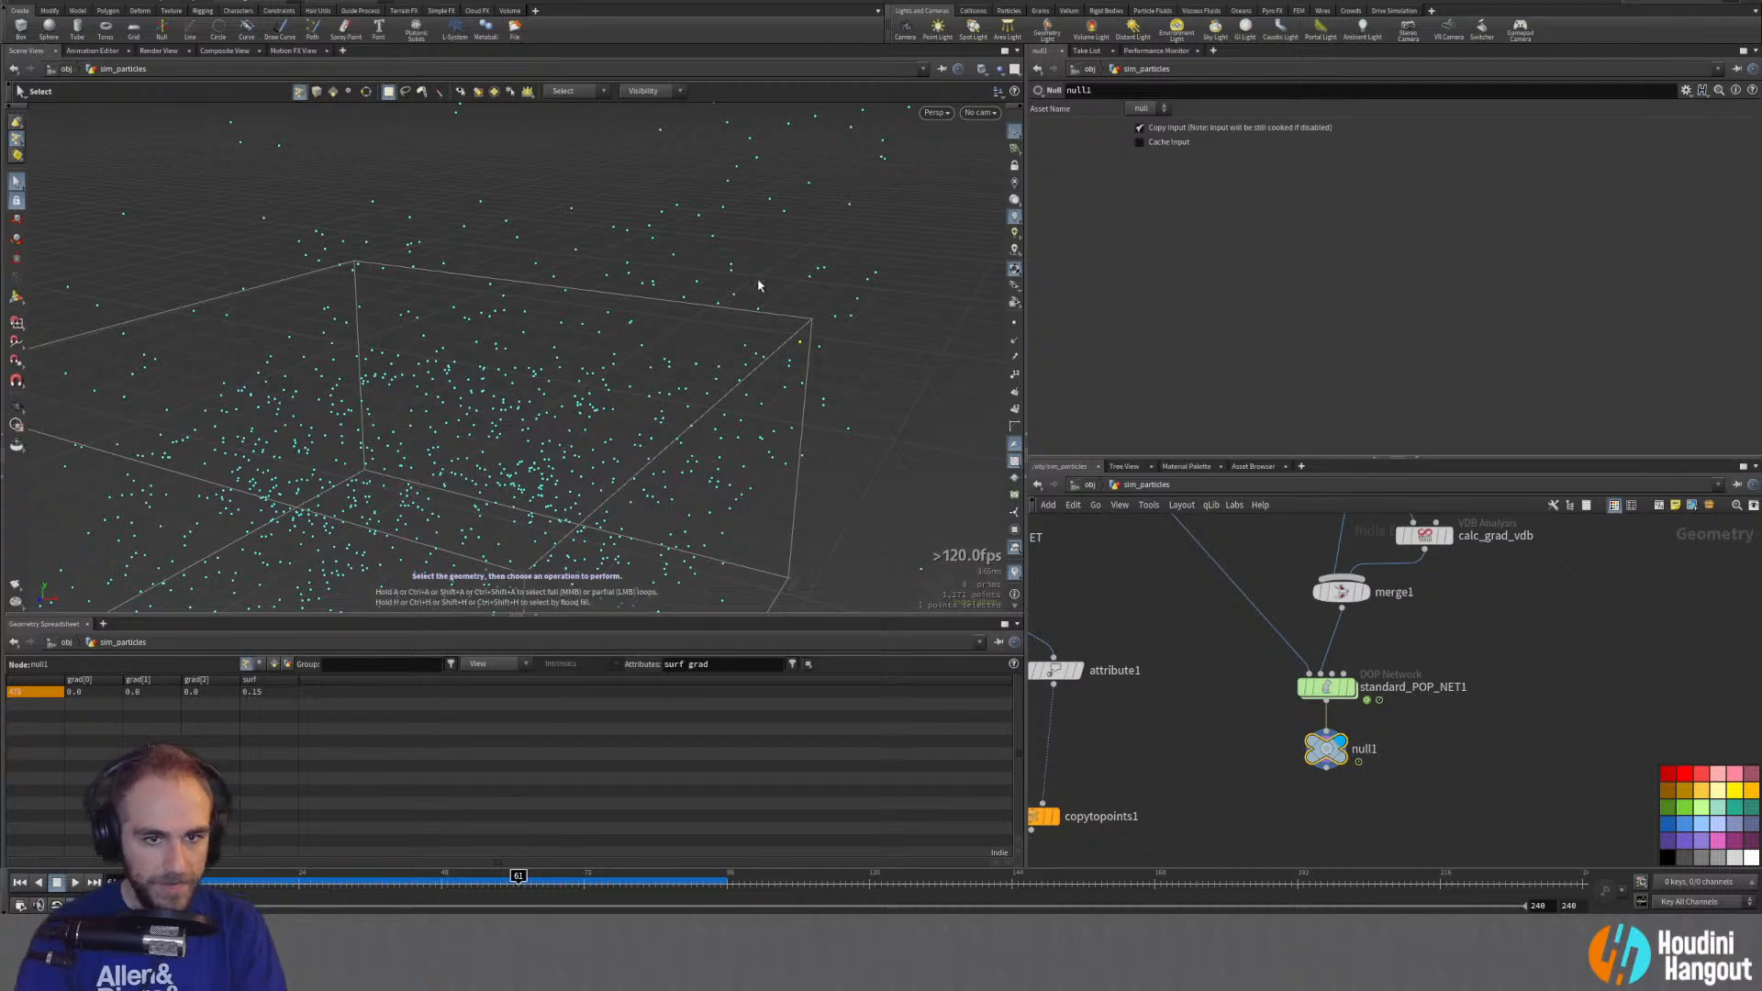
pyautogui.keyDown('alt'); pyautogui.moveTo(759, 283); pyautogui.dragTo(873, 294); pyautogui.keyUp('alt')
pyautogui.scroll(3, 811, 351)
pyautogui.moveTo(811, 352); pyautogui.dragTo(110, 679)
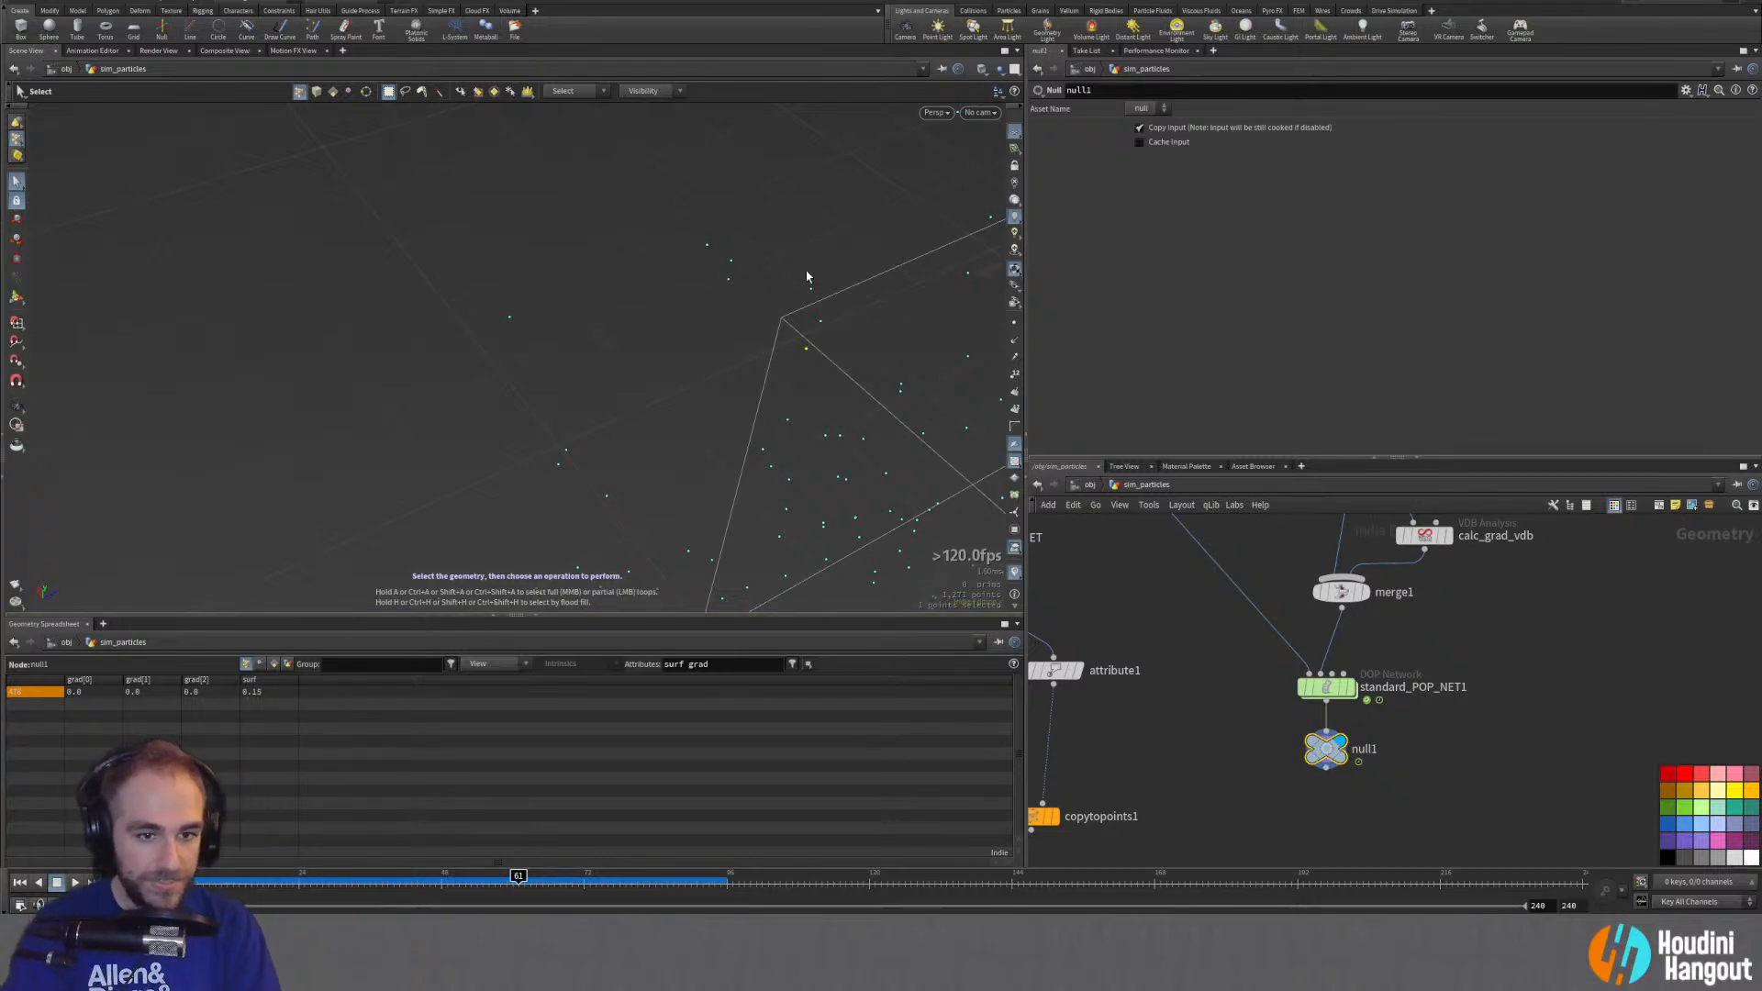
pyautogui.keyDown('alt'); pyautogui.moveTo(806, 277); pyautogui.dragTo(860, 327, button='right'); pyautogui.keyUp('alt')
pyautogui.keyDown('alt'); pyautogui.moveTo(860, 327); pyautogui.dragTo(382, 437, button='middle'); pyautogui.keyUp('alt')
pyautogui.keyDown('alt'); pyautogui.moveTo(382, 437); pyautogui.dragTo(625, 422); pyautogui.keyUp('alt')
pyautogui.keyDown('alt'); pyautogui.moveTo(625, 421); pyautogui.dragTo(936, 612, button='right'); pyautogui.keyUp('alt')
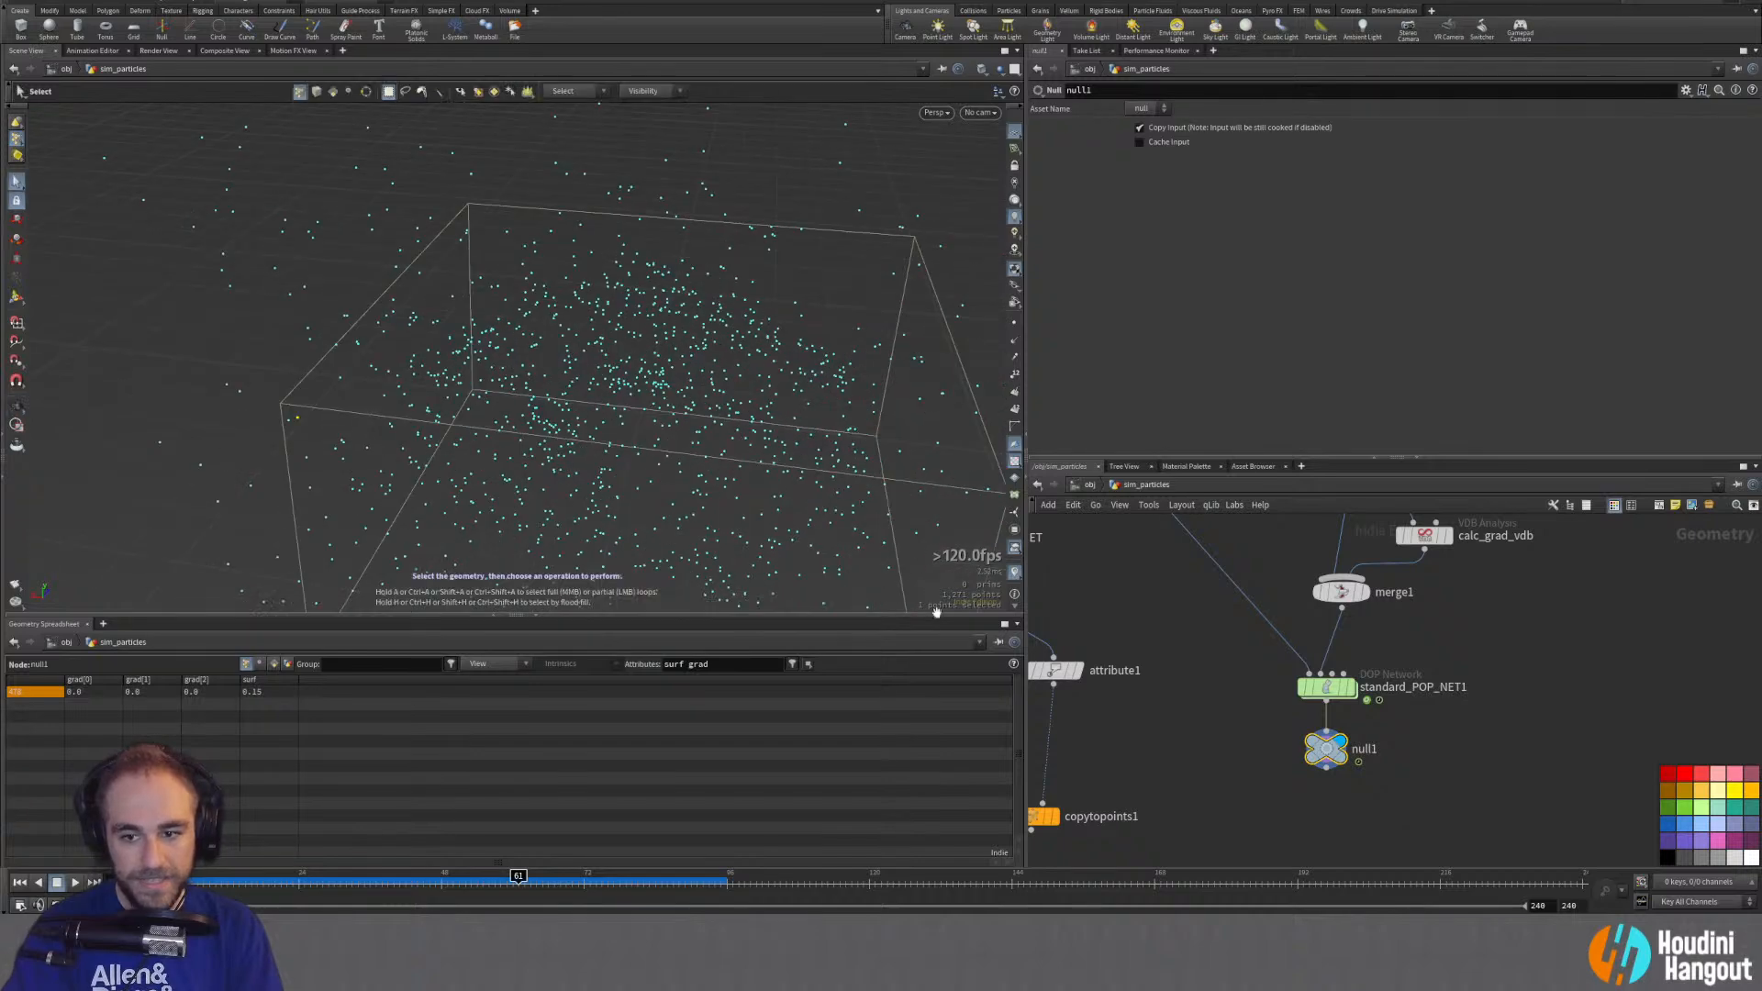
# Step: Alternate the display between create_surf_vdb and null1 to compare the torus volume with the particles around it
pyautogui.moveTo(1549, 643); pyautogui.dragTo(1466, 737, button='middle')
pyautogui.click(1373, 660)
pyautogui.click(1356, 666)
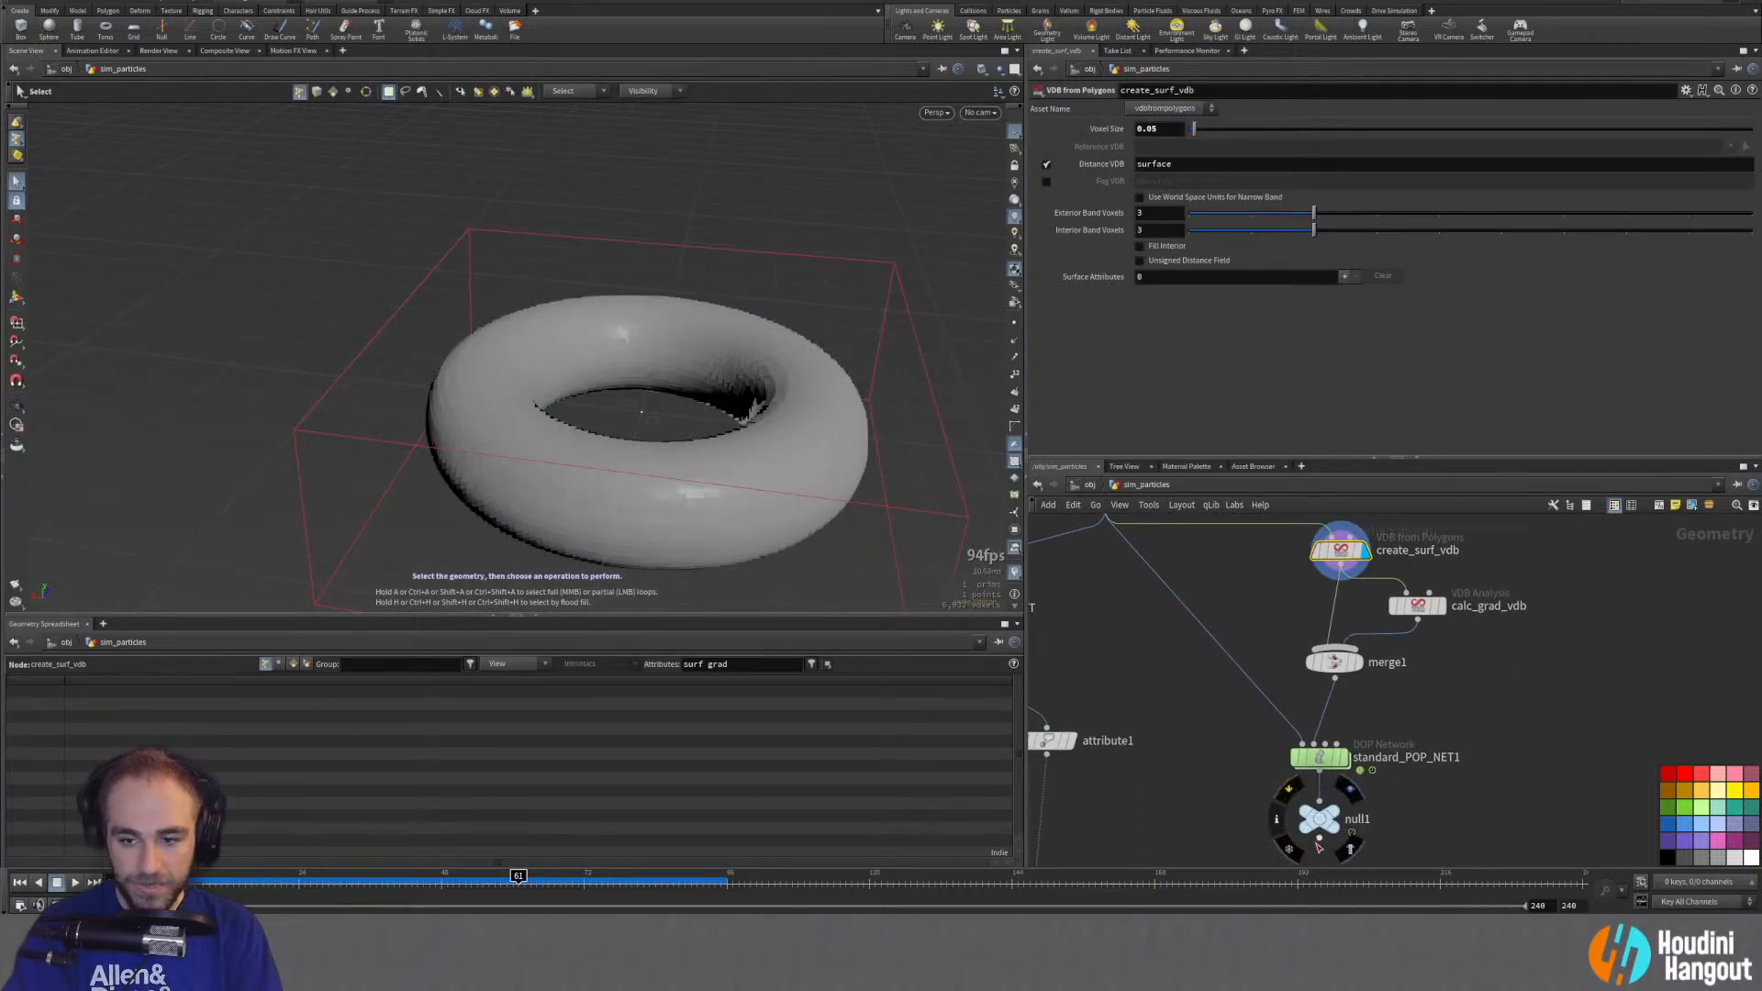
pyautogui.click(1329, 821)
pyautogui.click(1331, 819)
pyautogui.click(1341, 551)
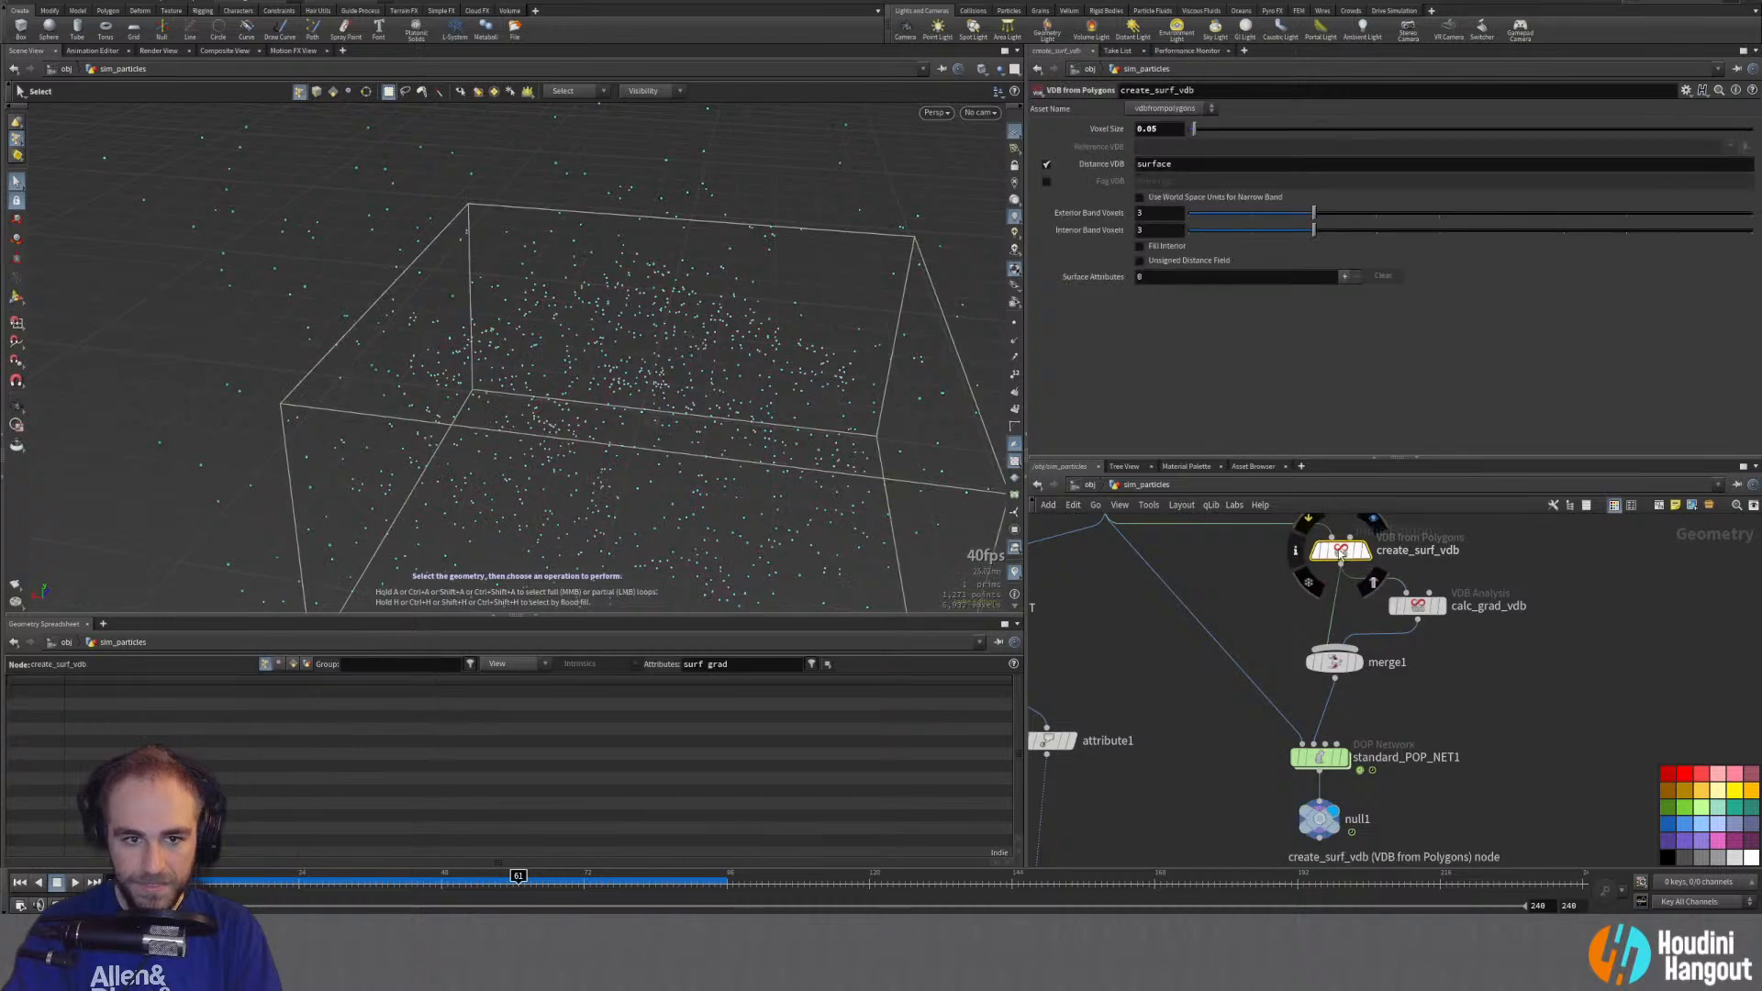
pyautogui.press('r')
pyautogui.click(1343, 553)
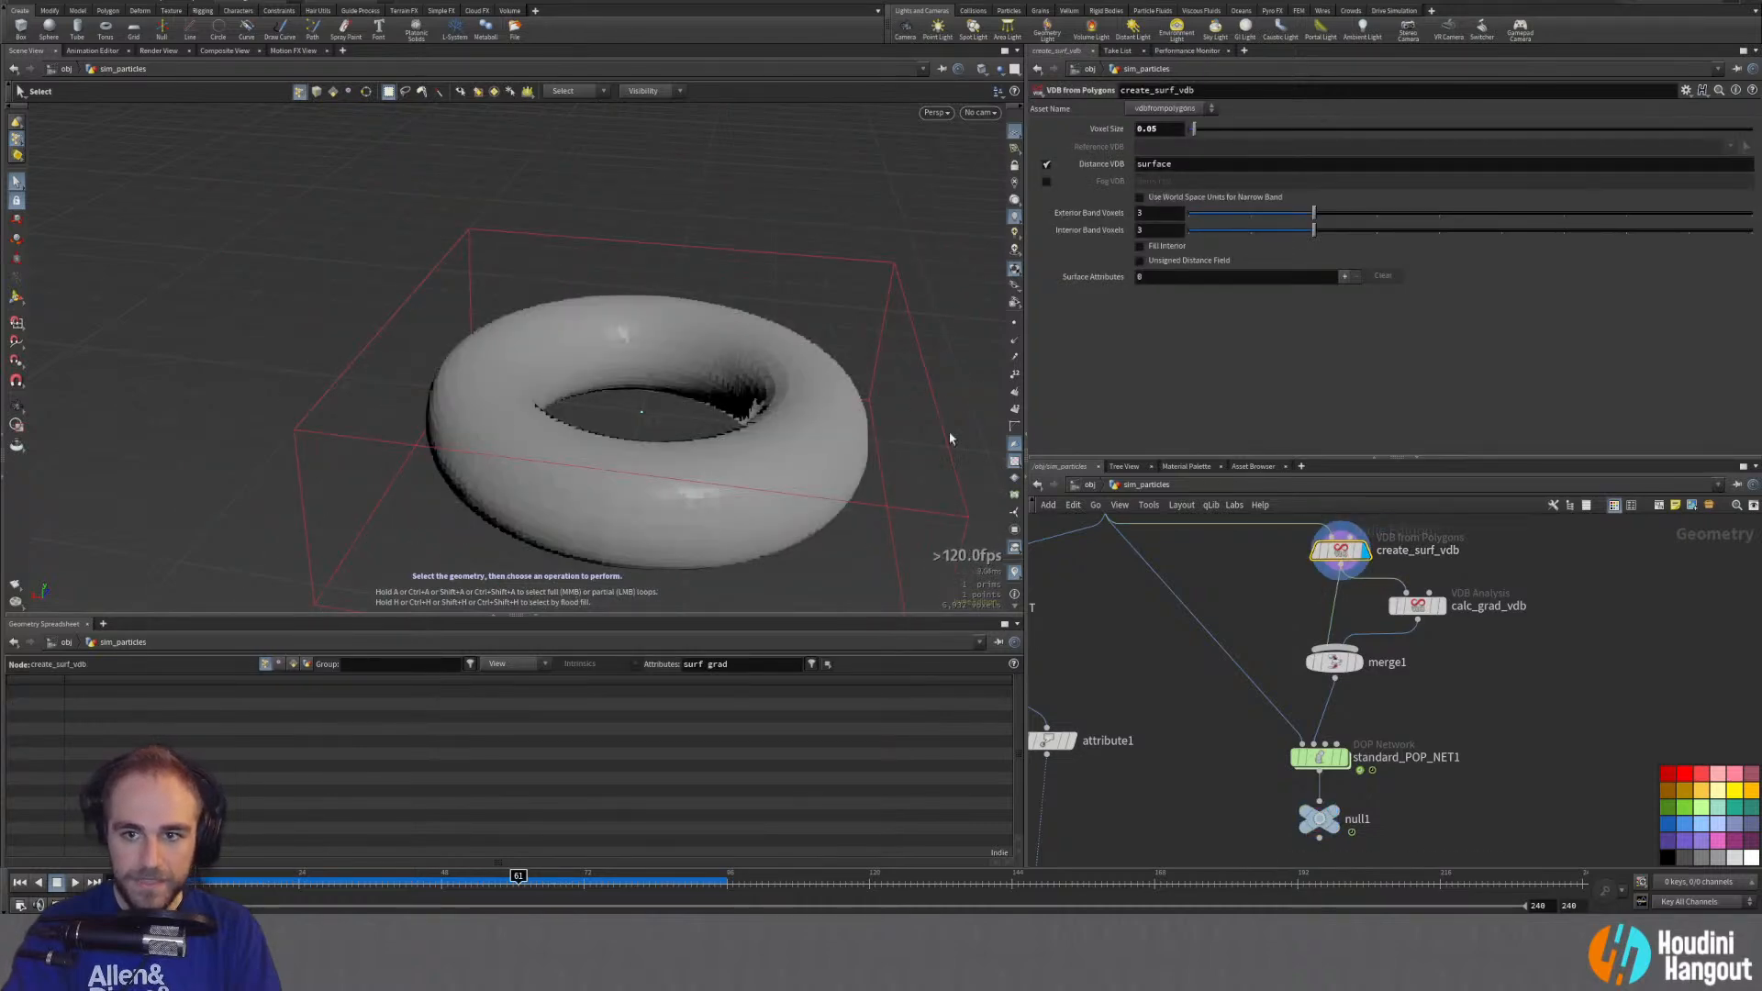
# Step: Add a VDB Visualize Tree node fed by create_surf_vdb, display it, and place it beside calc_grad_vdb
pyautogui.press('Tab')
pyautogui.write('vdb')
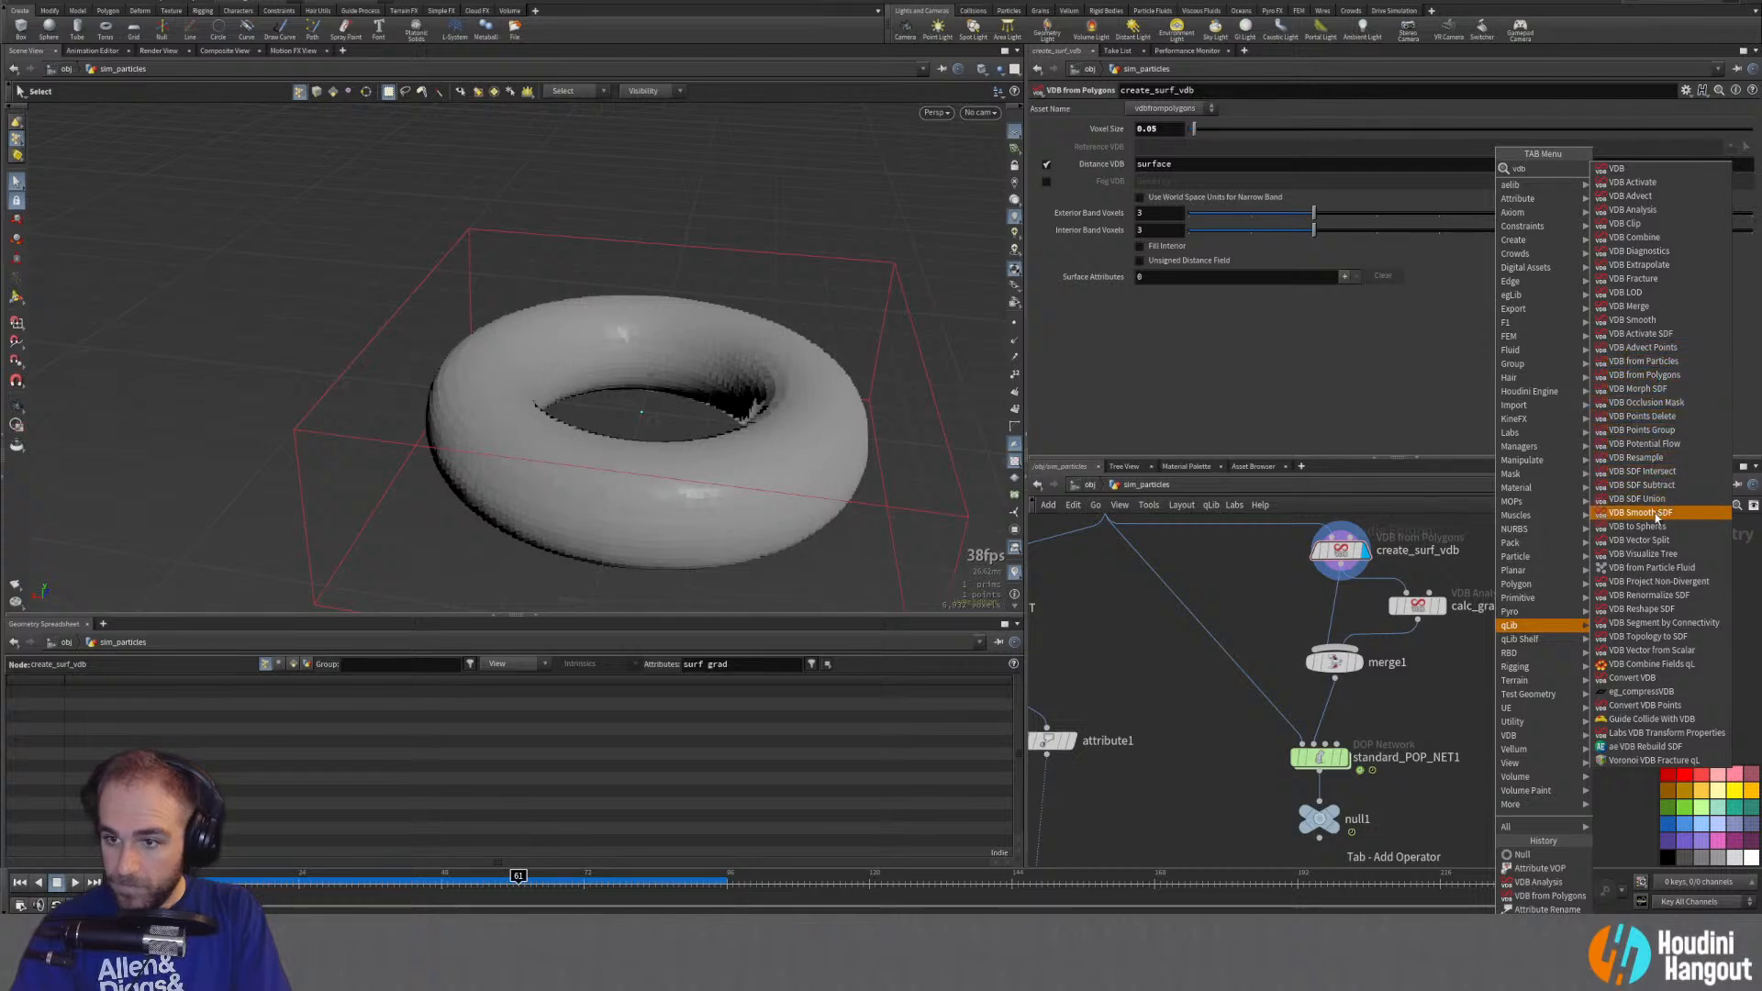
pyautogui.click(1643, 554)
pyautogui.click(1622, 647)
pyautogui.click(1622, 641)
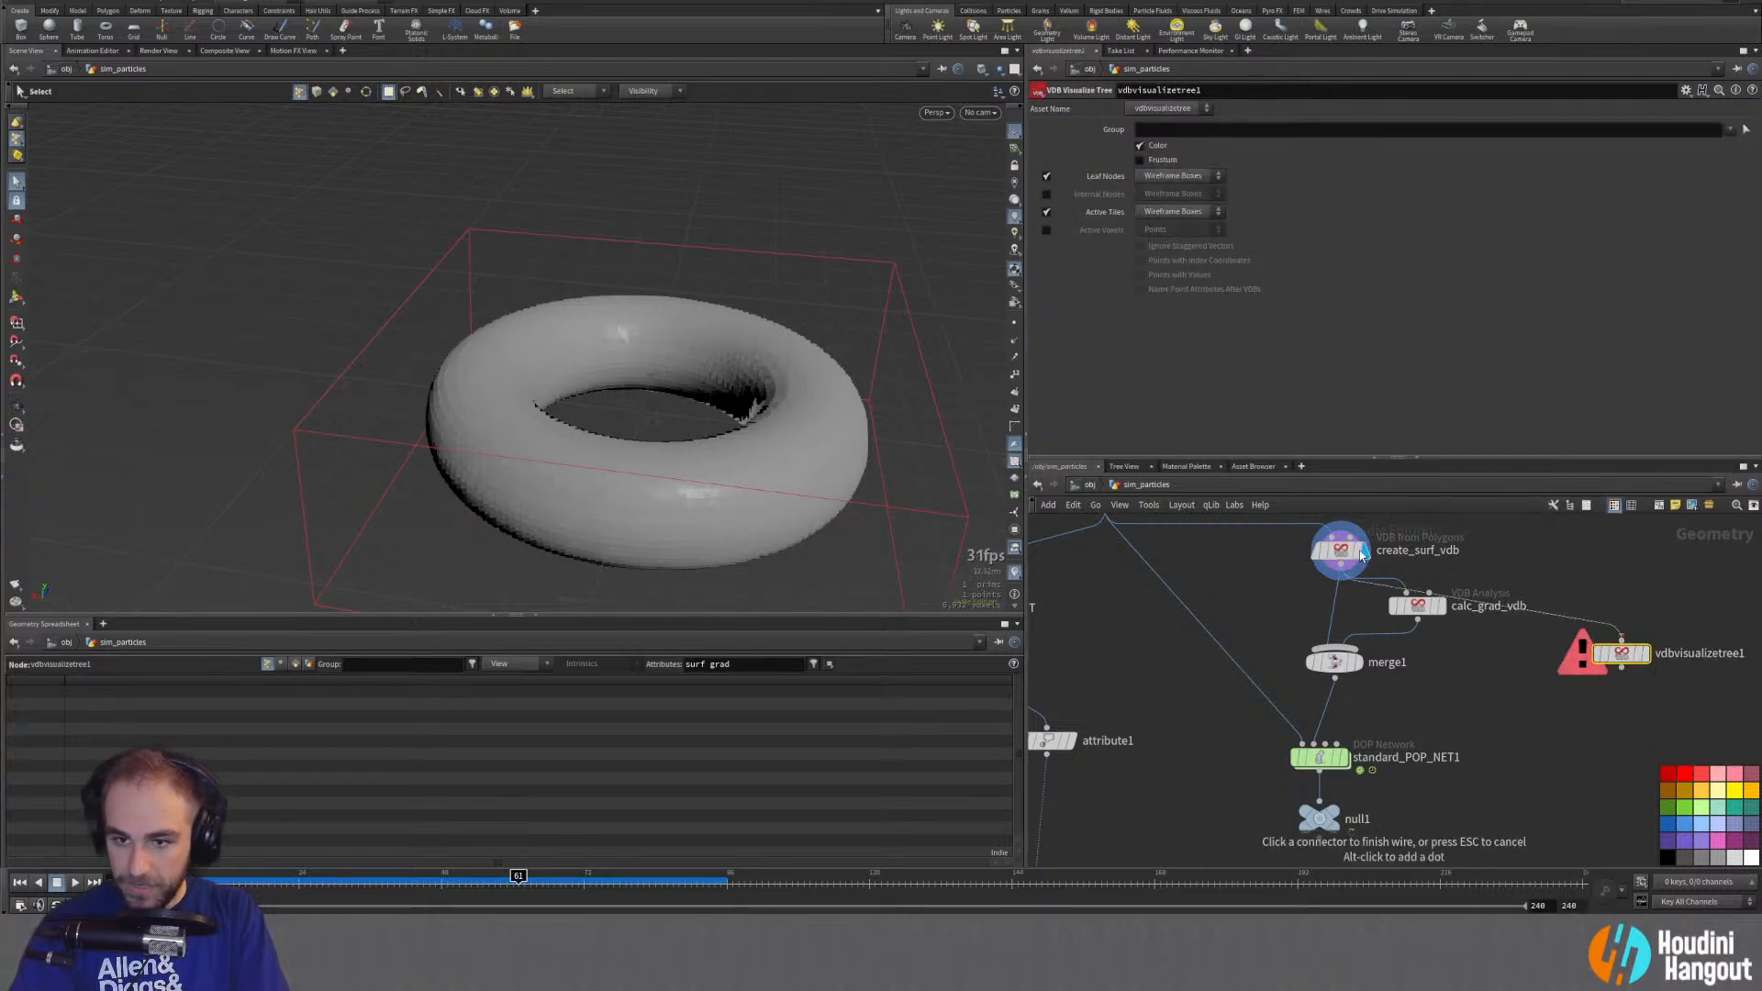
pyautogui.click(1341, 565)
pyautogui.click(1646, 653)
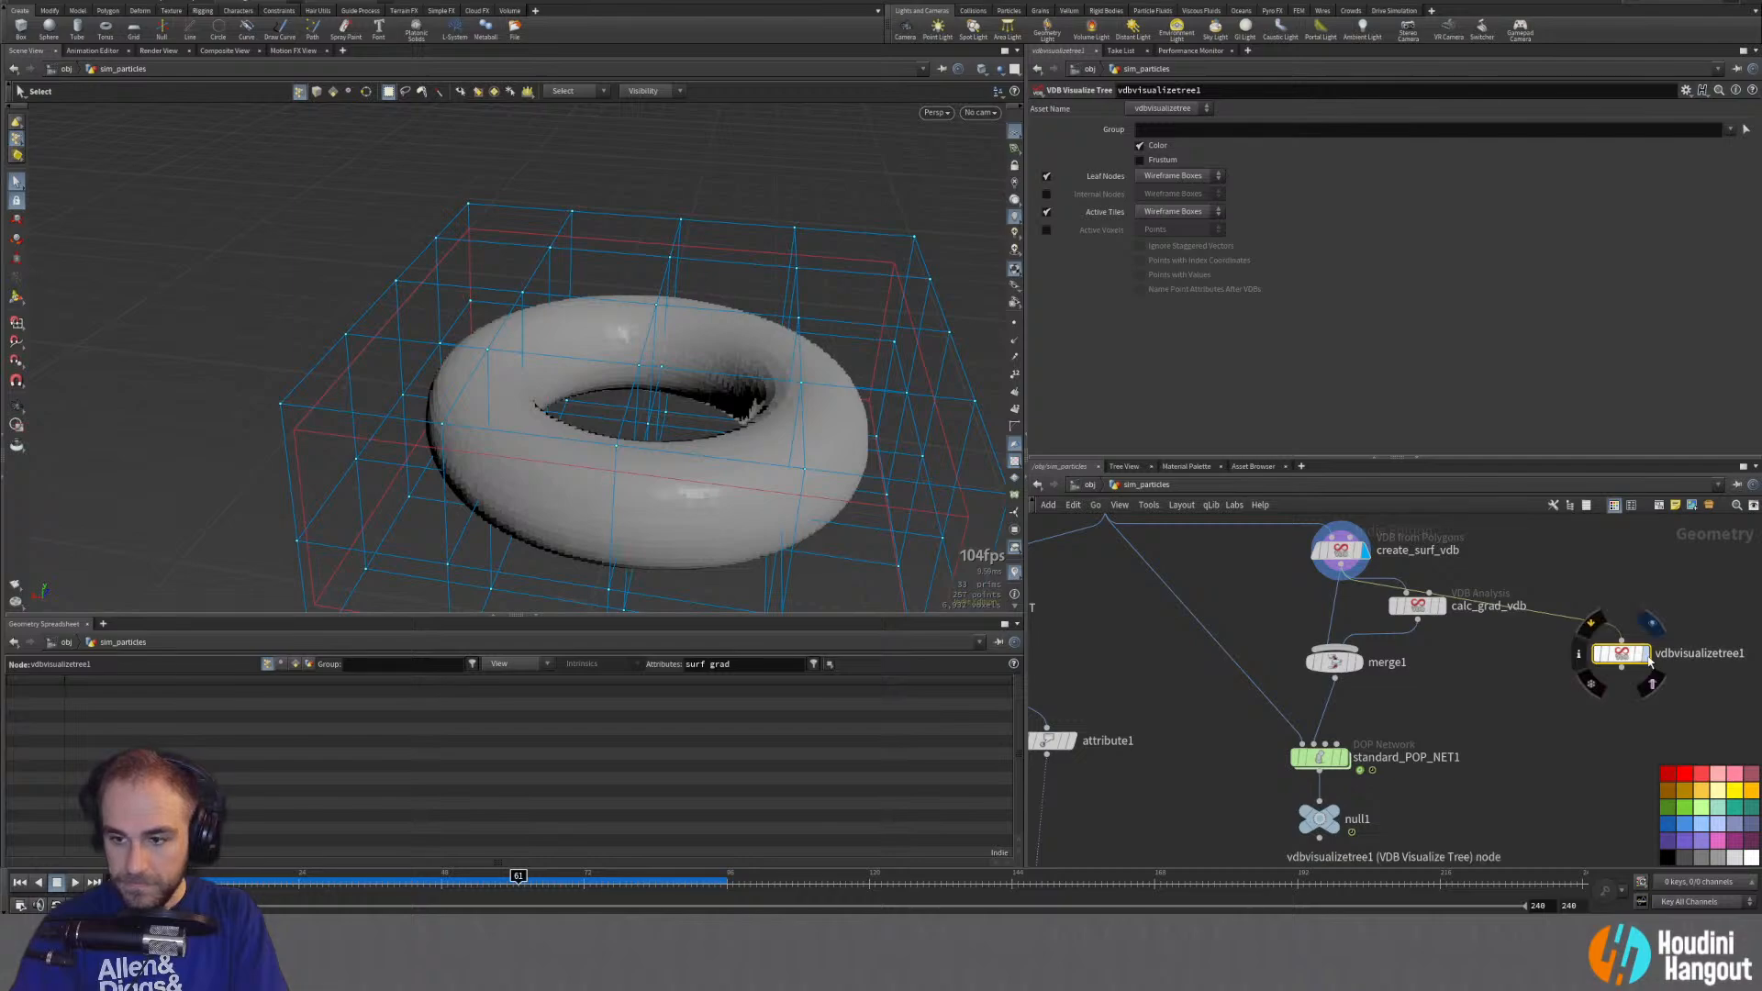
pyautogui.moveTo(1622, 652); pyautogui.dragTo(1626, 606)
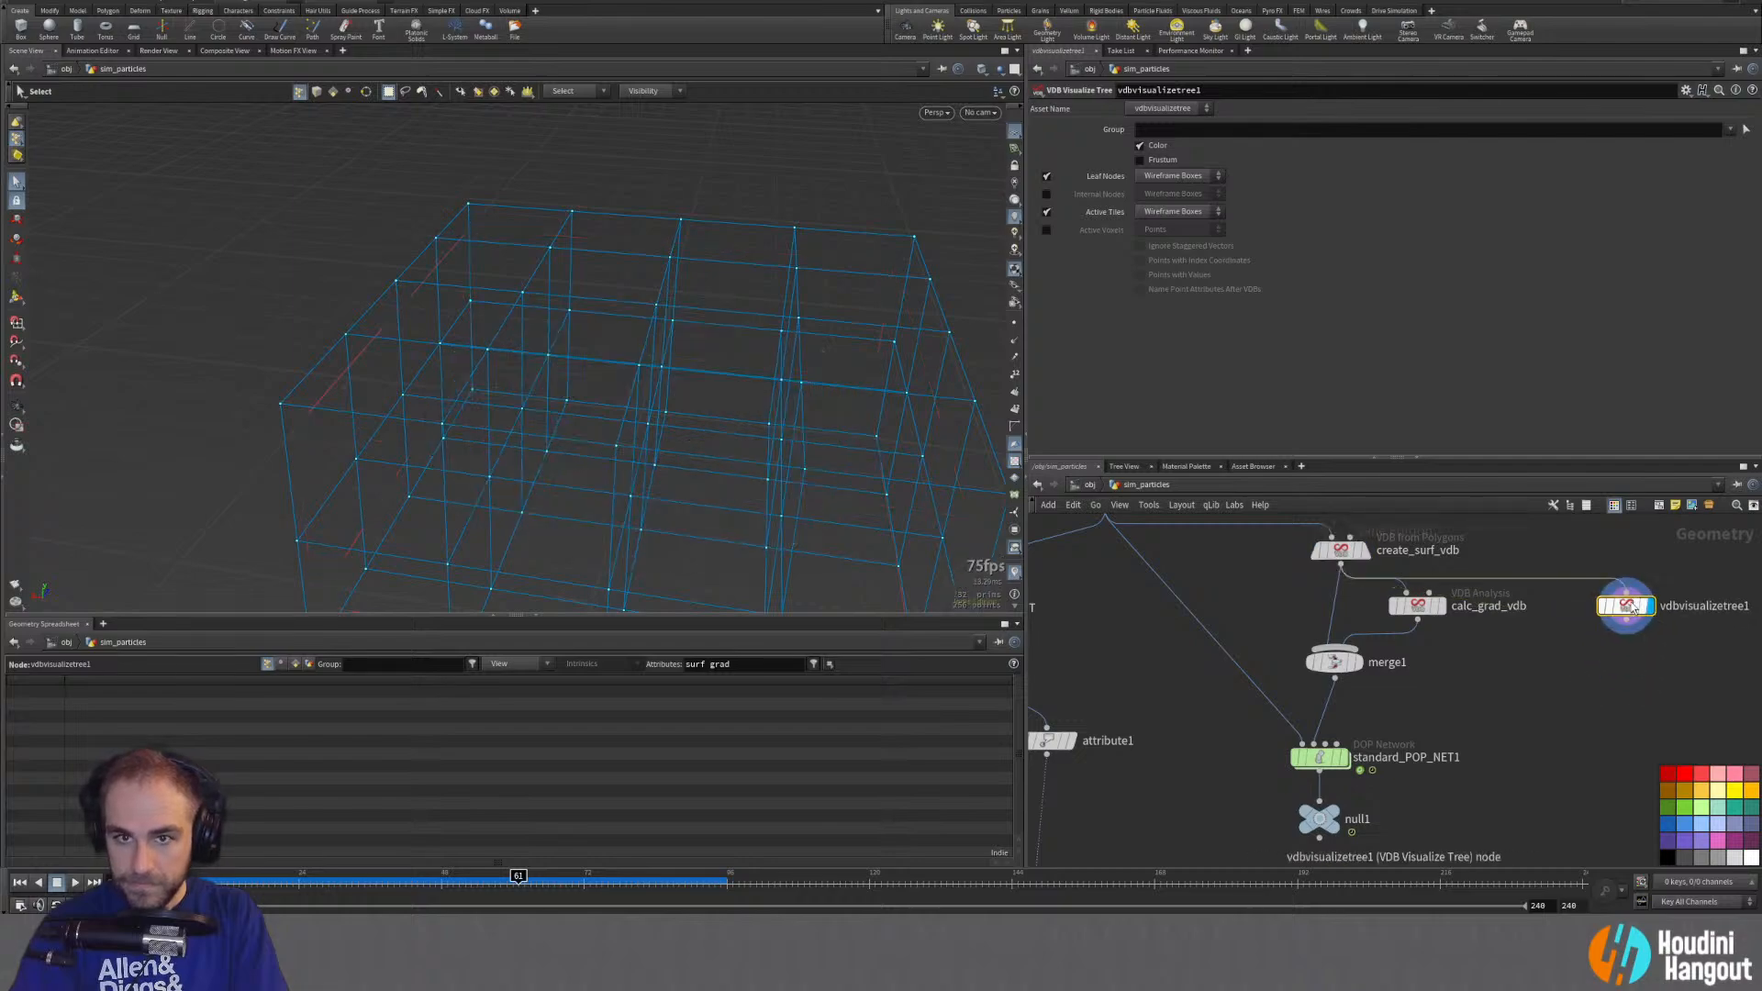
# Step: Enable Active Voxels as points on vdbvisualizetree1, toggling them to compare against the leaf node boxes
pyautogui.click(1049, 232)
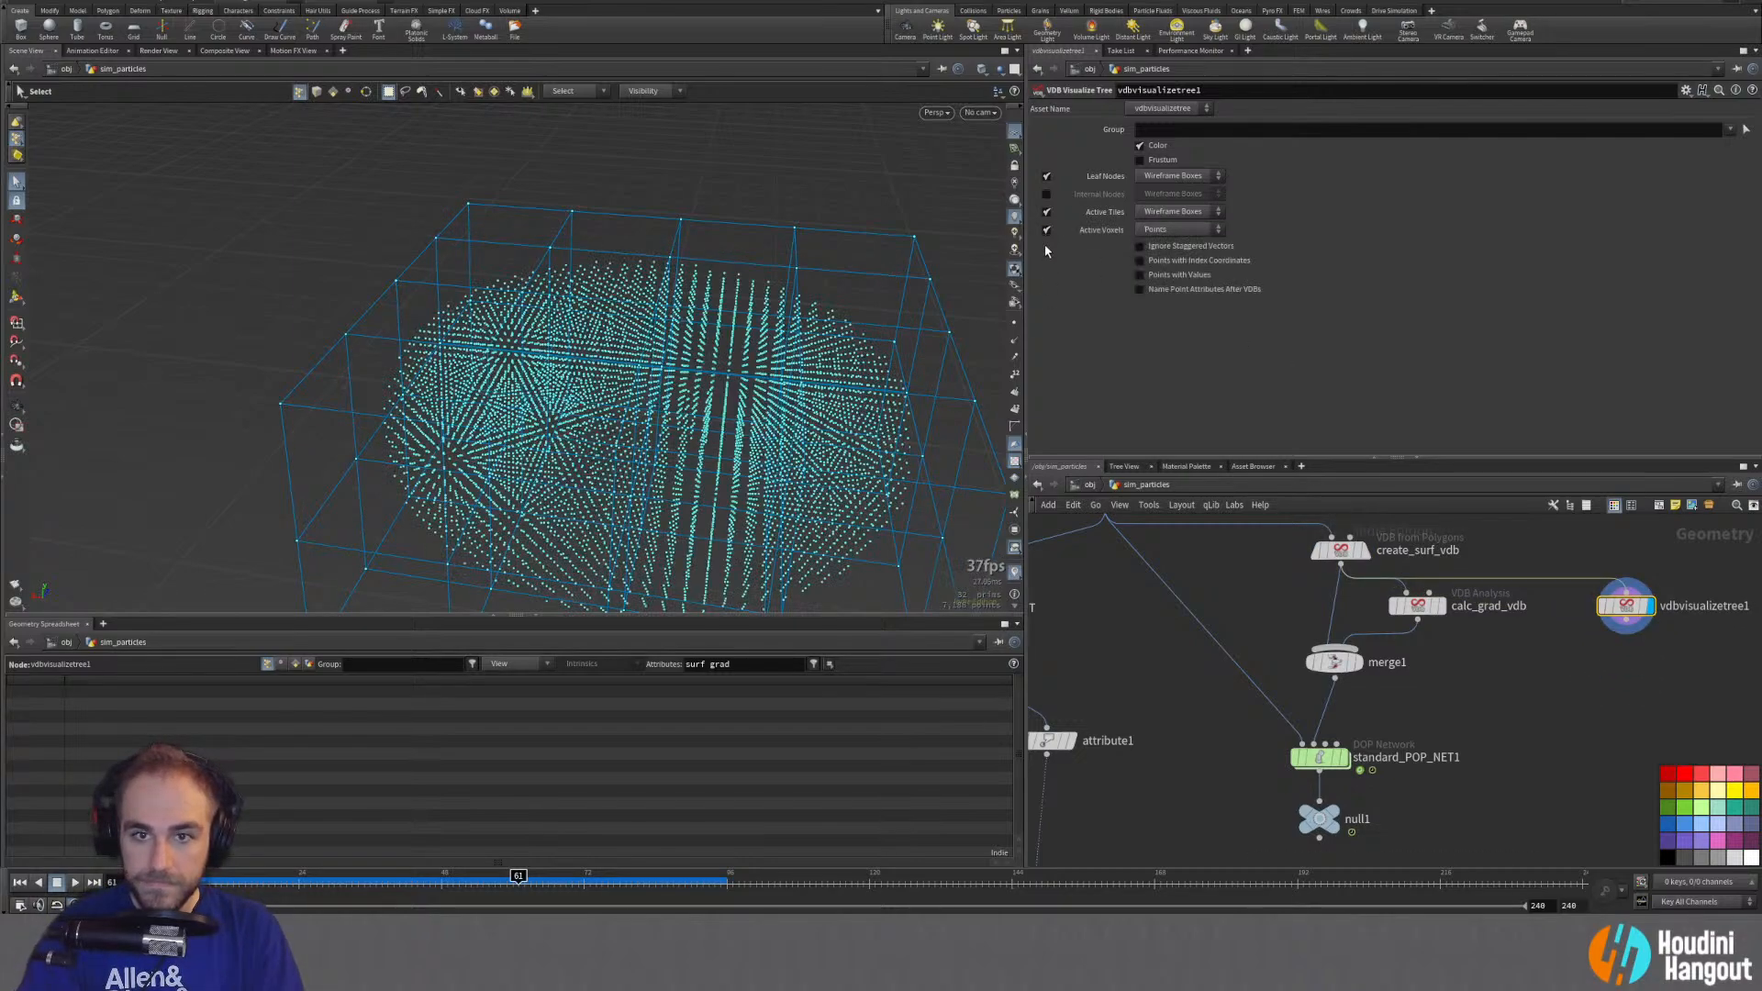
pyautogui.keyDown('alt'); pyautogui.moveTo(739, 410); pyautogui.dragTo(716, 477); pyautogui.keyUp('alt')
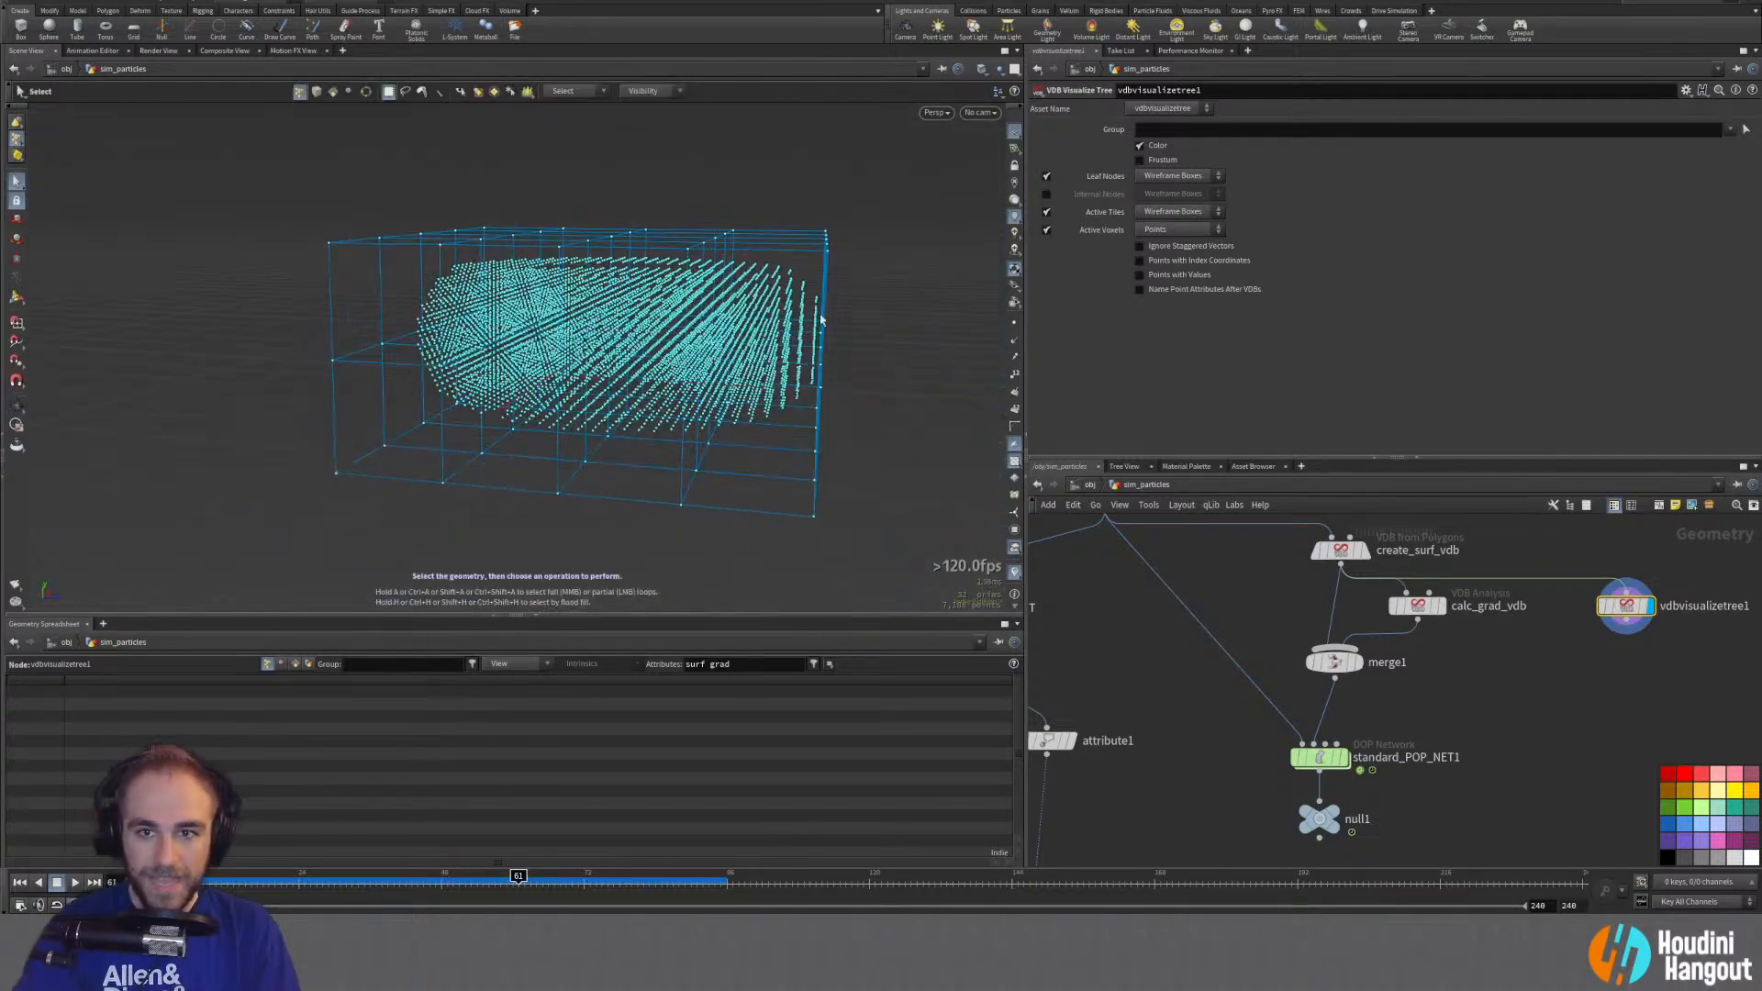
pyautogui.click(1046, 194)
pyautogui.click(1046, 229)
pyautogui.press('Escape')
pyautogui.moveTo(551, 349); pyautogui.dragTo(523, 314)
pyautogui.press('s')
pyautogui.click(1047, 194)
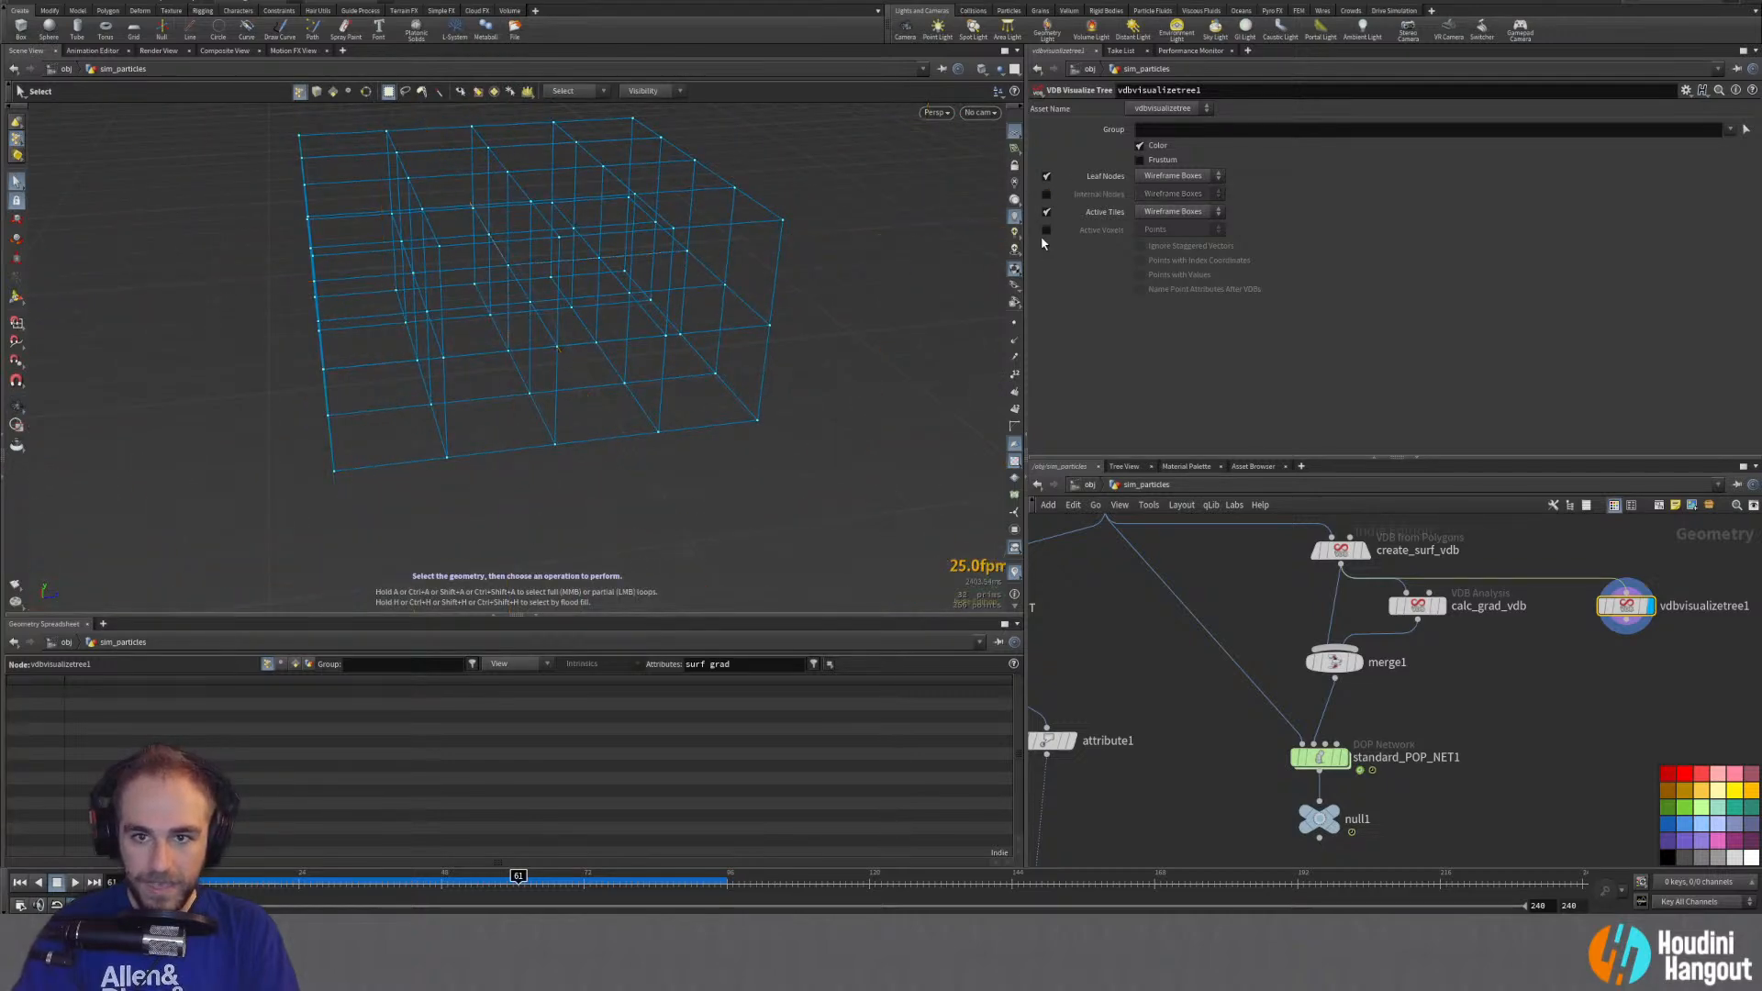
pyautogui.click(1047, 229)
# Step: Set the Active Voxels display to Solid Boxes and examine the voxel band around the torus
pyautogui.click(1217, 213)
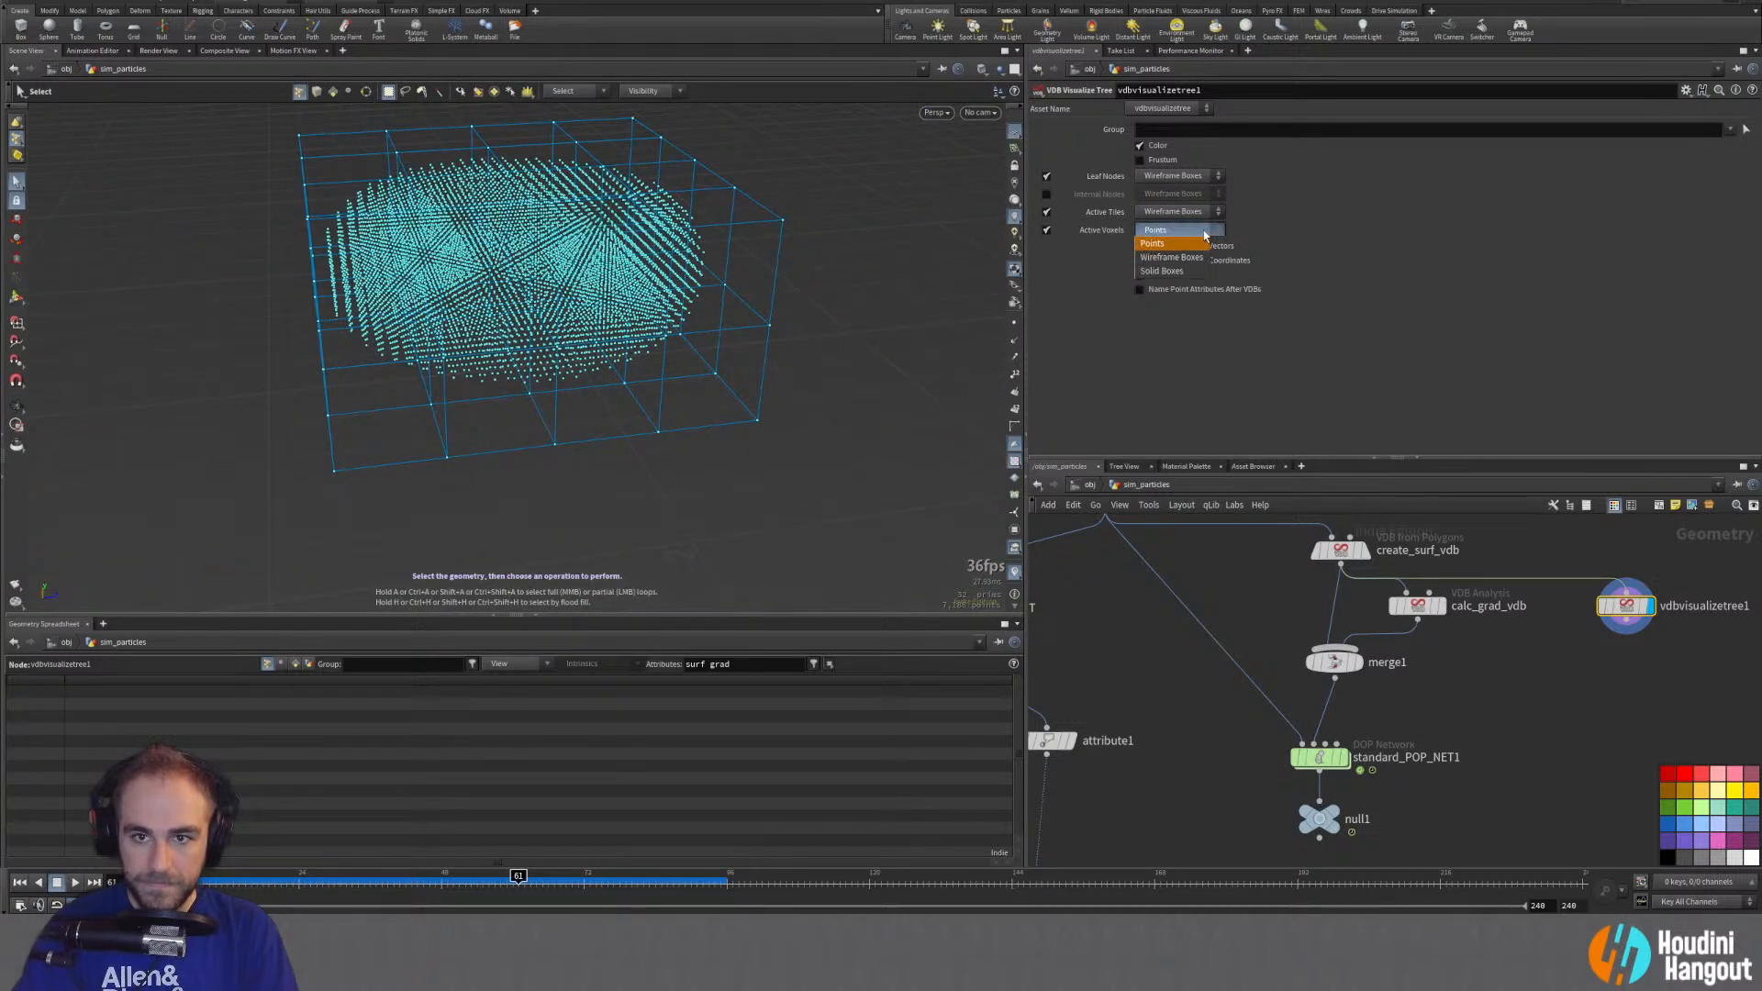
pyautogui.click(1161, 253)
pyautogui.press('Escape')
pyautogui.moveTo(587, 276); pyautogui.dragTo(642, 239)
pyautogui.moveTo(643, 239); pyautogui.dragTo(921, 249, button='right')
pyautogui.keyDown('alt'); pyautogui.moveTo(922, 249); pyautogui.dragTo(818, 307); pyautogui.keyUp('alt')
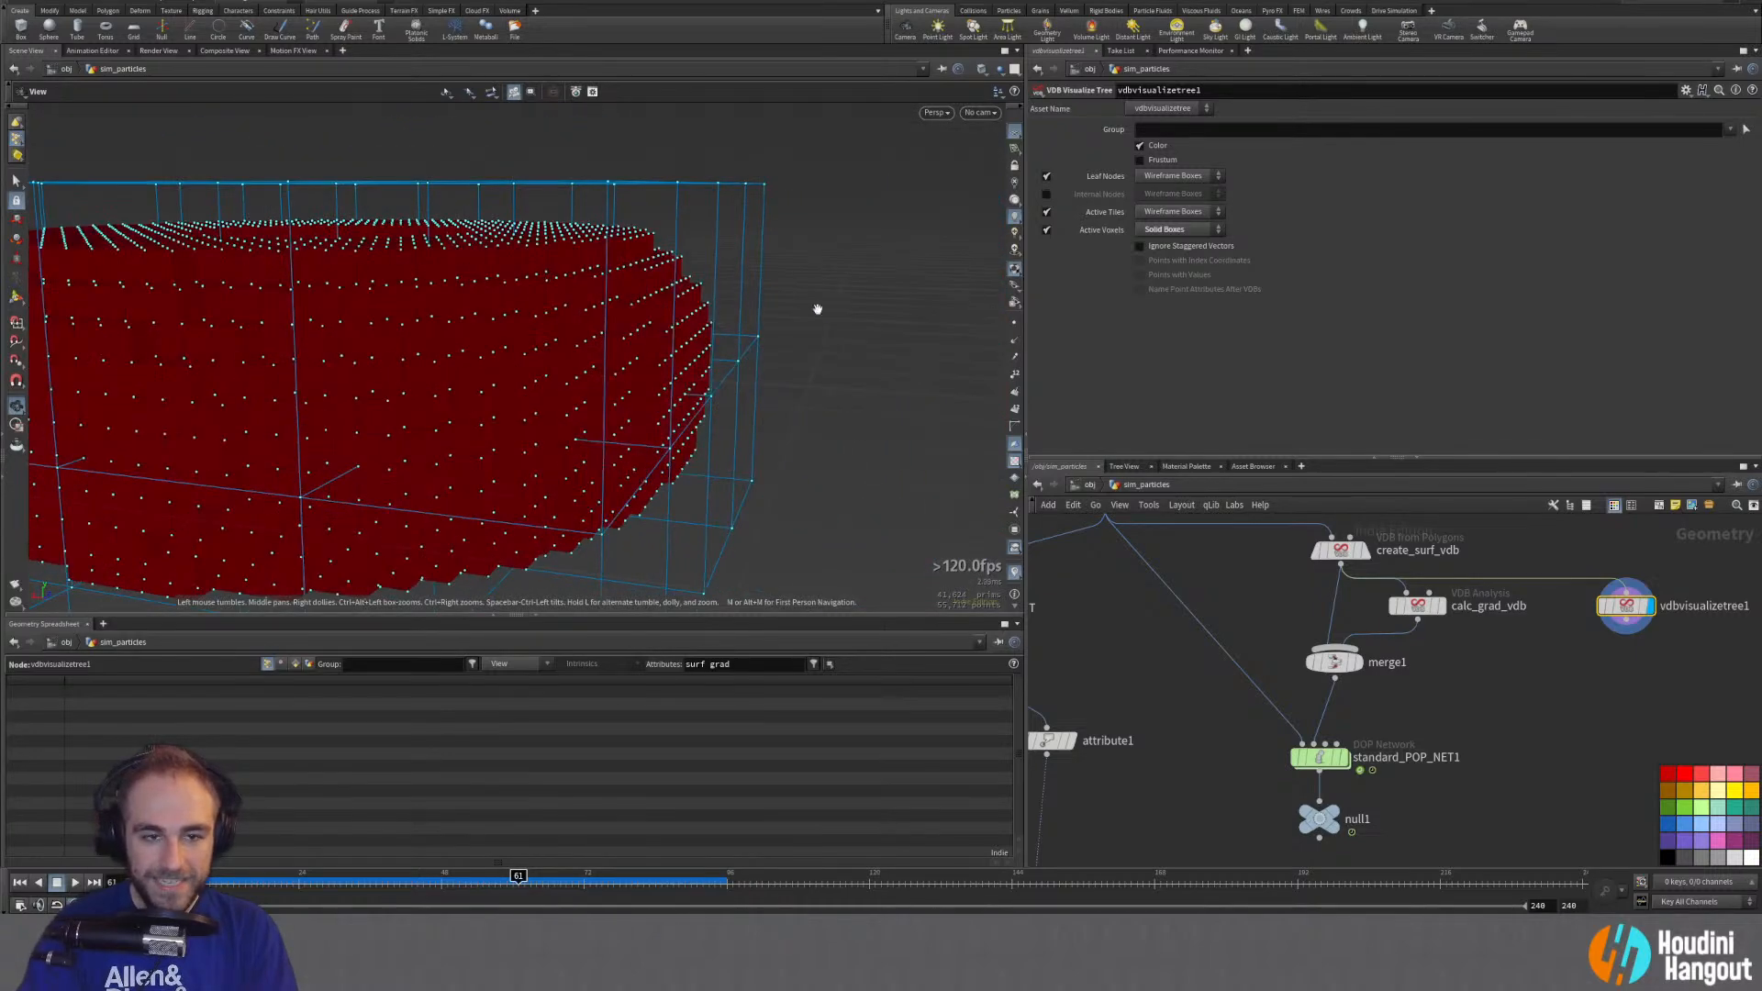
pyautogui.keyDown('alt'); pyautogui.moveTo(818, 307); pyautogui.dragTo(472, 354, button='right'); pyautogui.keyUp('alt')
pyautogui.keyDown('alt'); pyautogui.moveTo(471, 354); pyautogui.dragTo(514, 390); pyautogui.keyUp('alt')
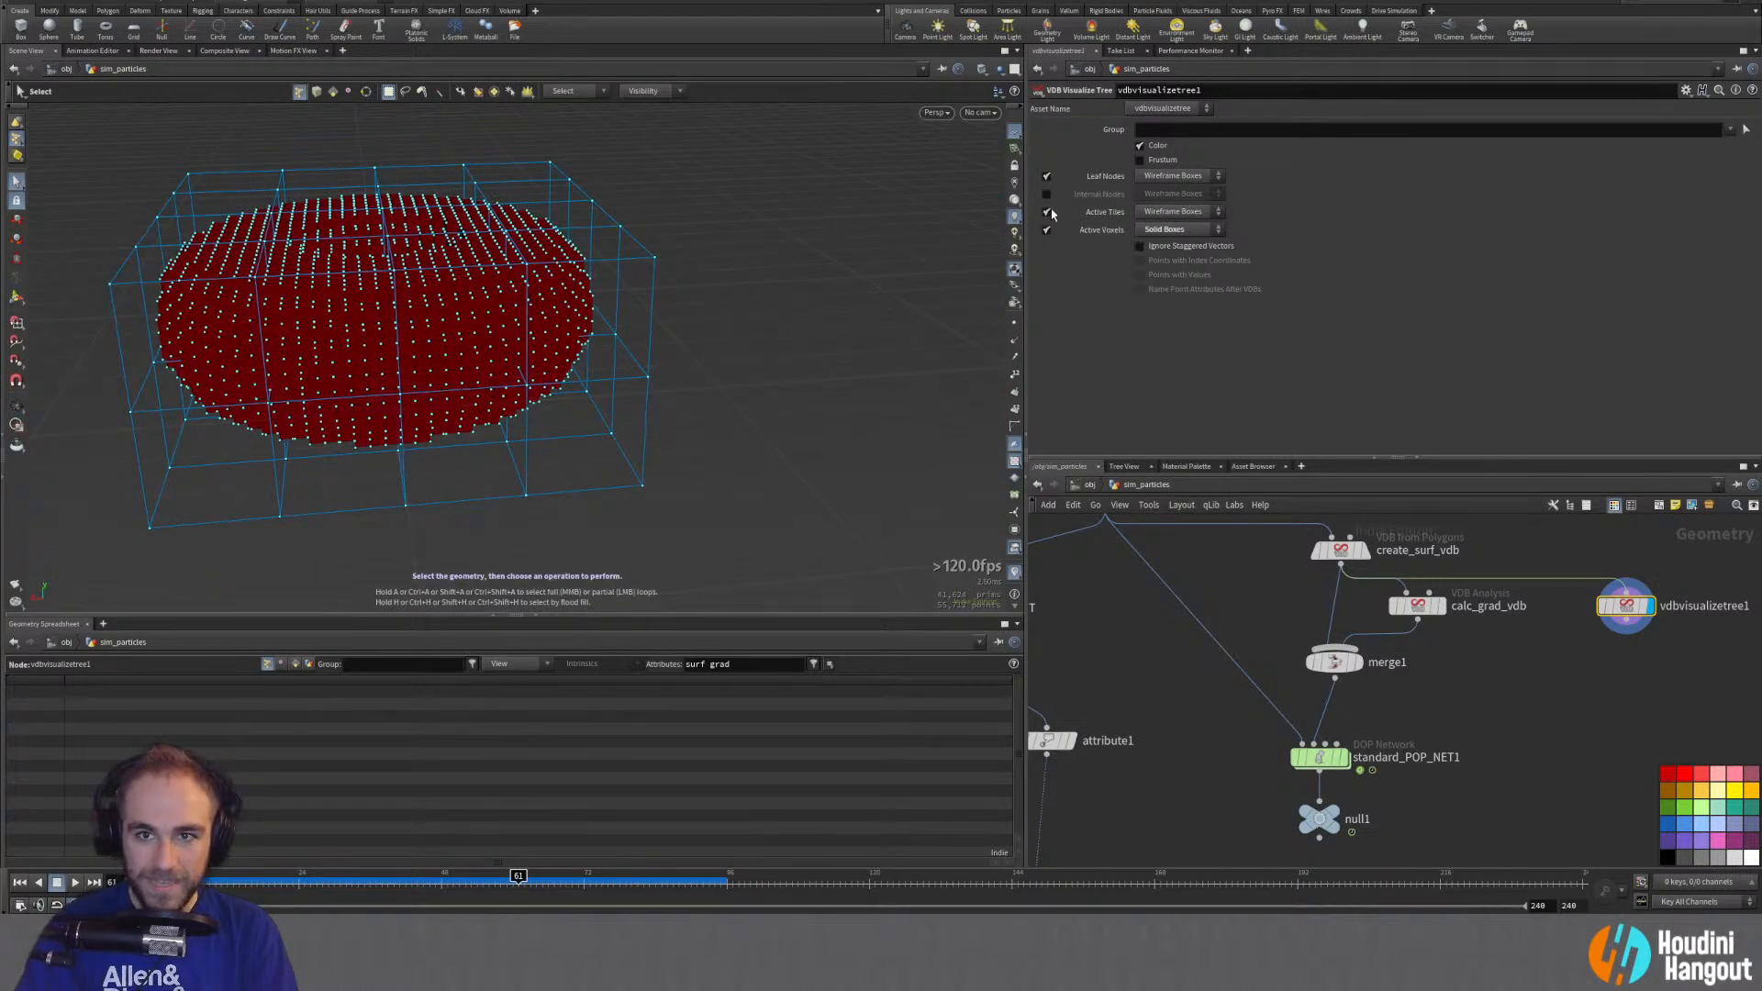
pyautogui.click(1046, 230)
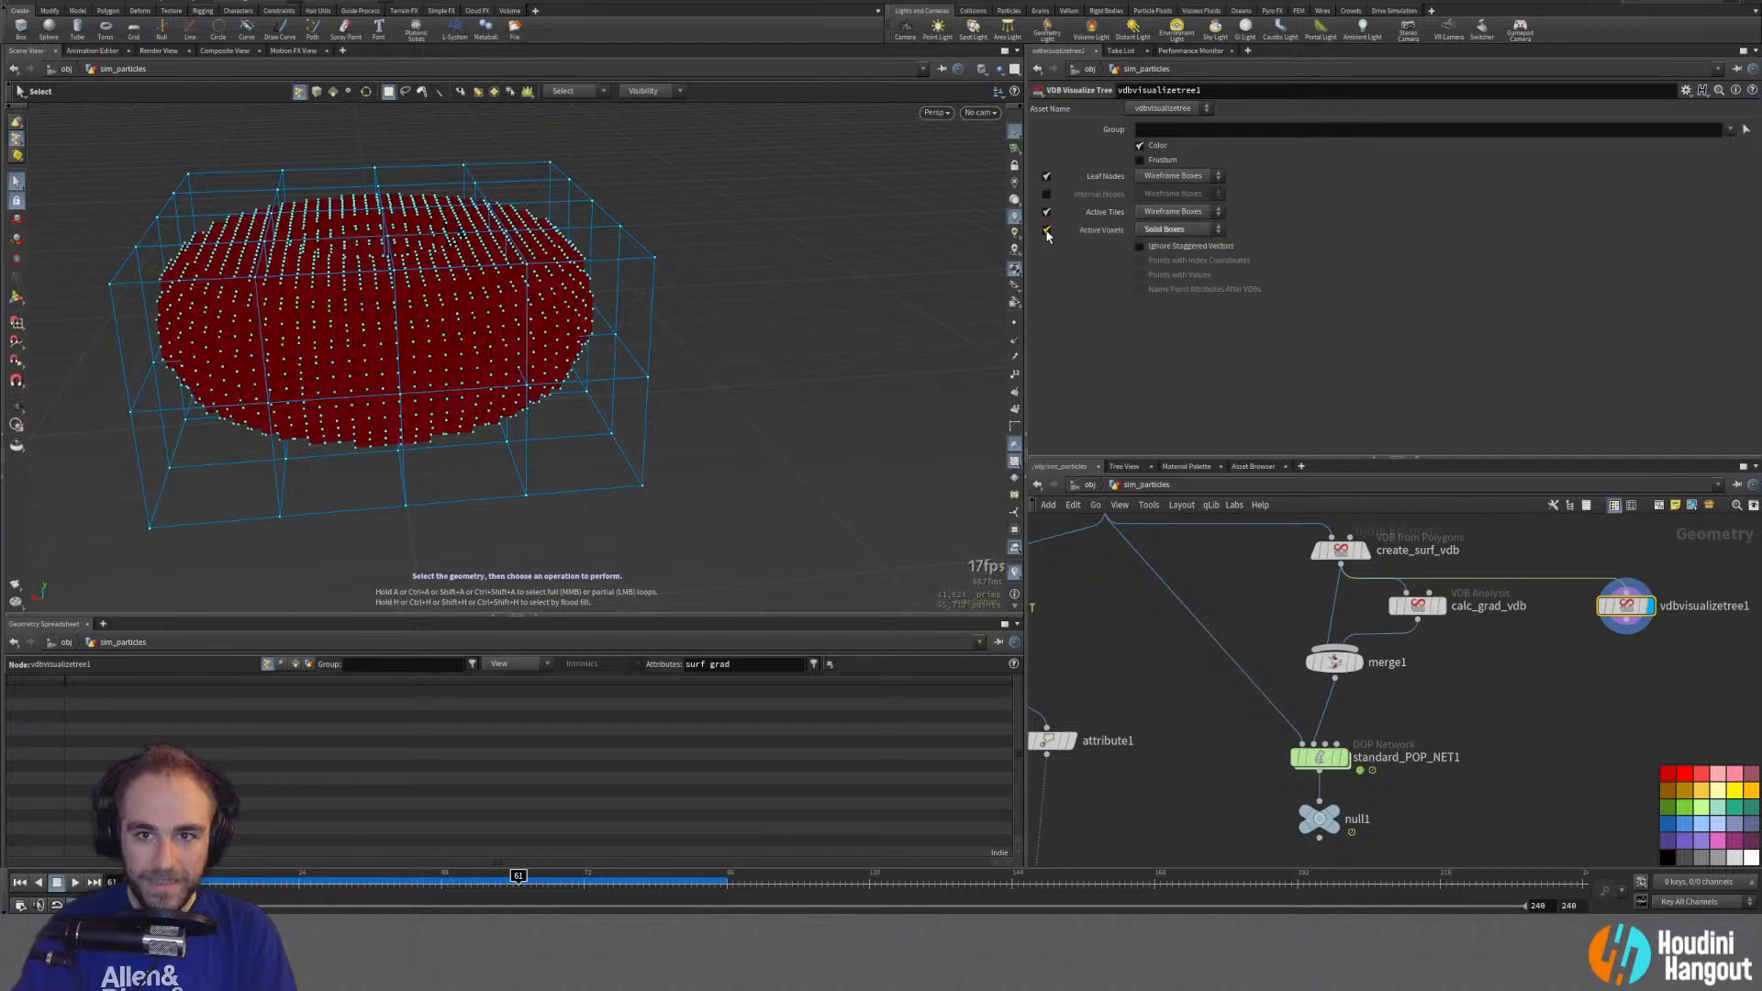
pyautogui.keyDown('alt'); pyautogui.moveTo(460, 247); pyautogui.dragTo(295, 267); pyautogui.keyUp('alt')
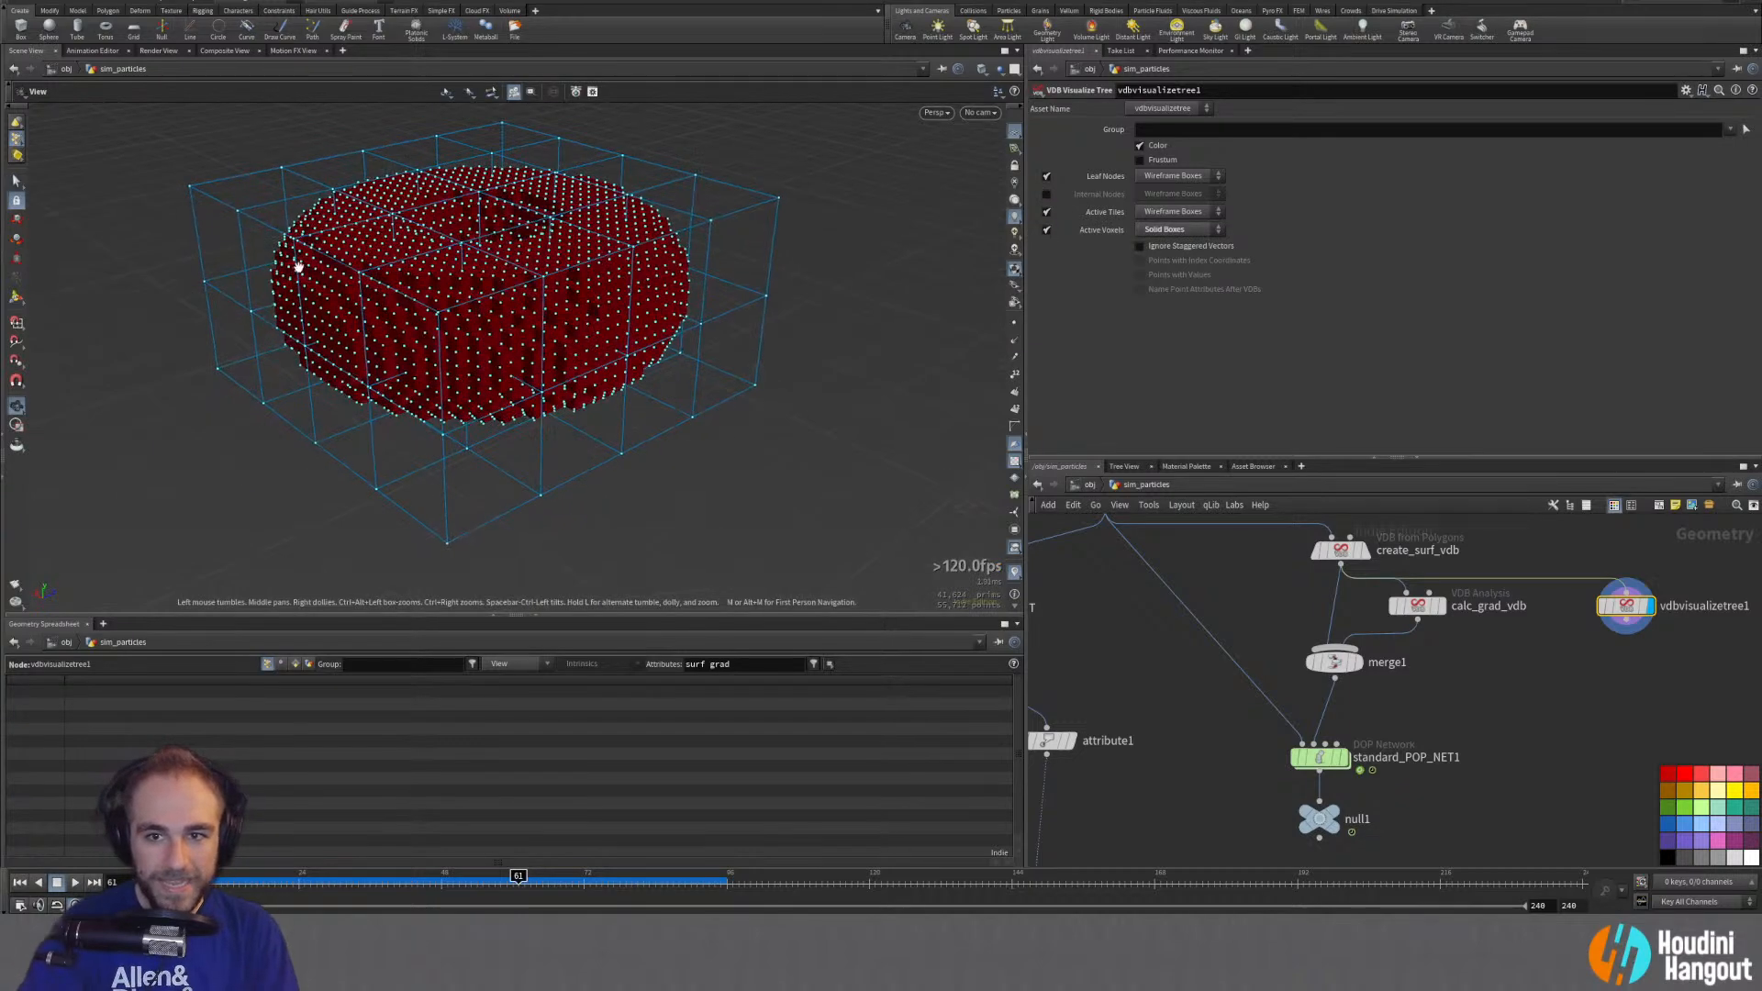
pyautogui.keyDown('alt'); pyautogui.moveTo(409, 287); pyautogui.dragTo(362, 251); pyautogui.keyUp('alt')
pyautogui.press('s')
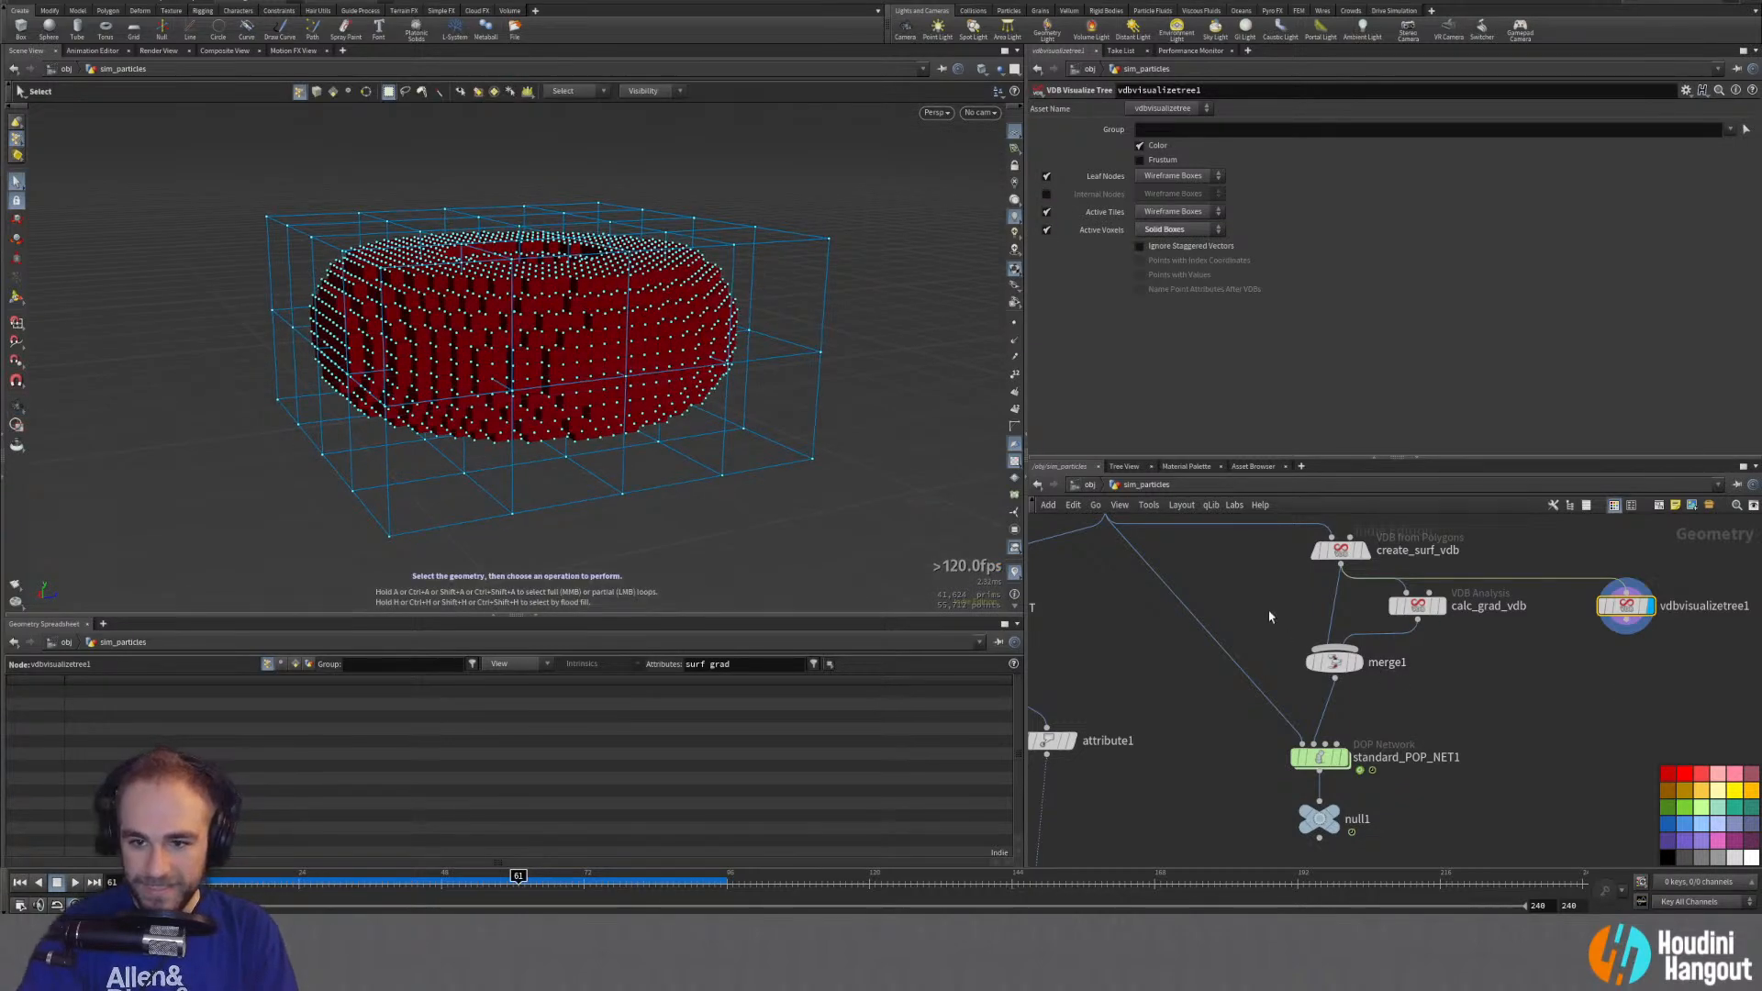
# Step: Display the SOURCE torus together with the visualized voxels and examine how far the active band extends beyond its surface
pyautogui.moveTo(1269, 617); pyautogui.dragTo(1314, 710, button='middle')
pyautogui.click(1179, 554)
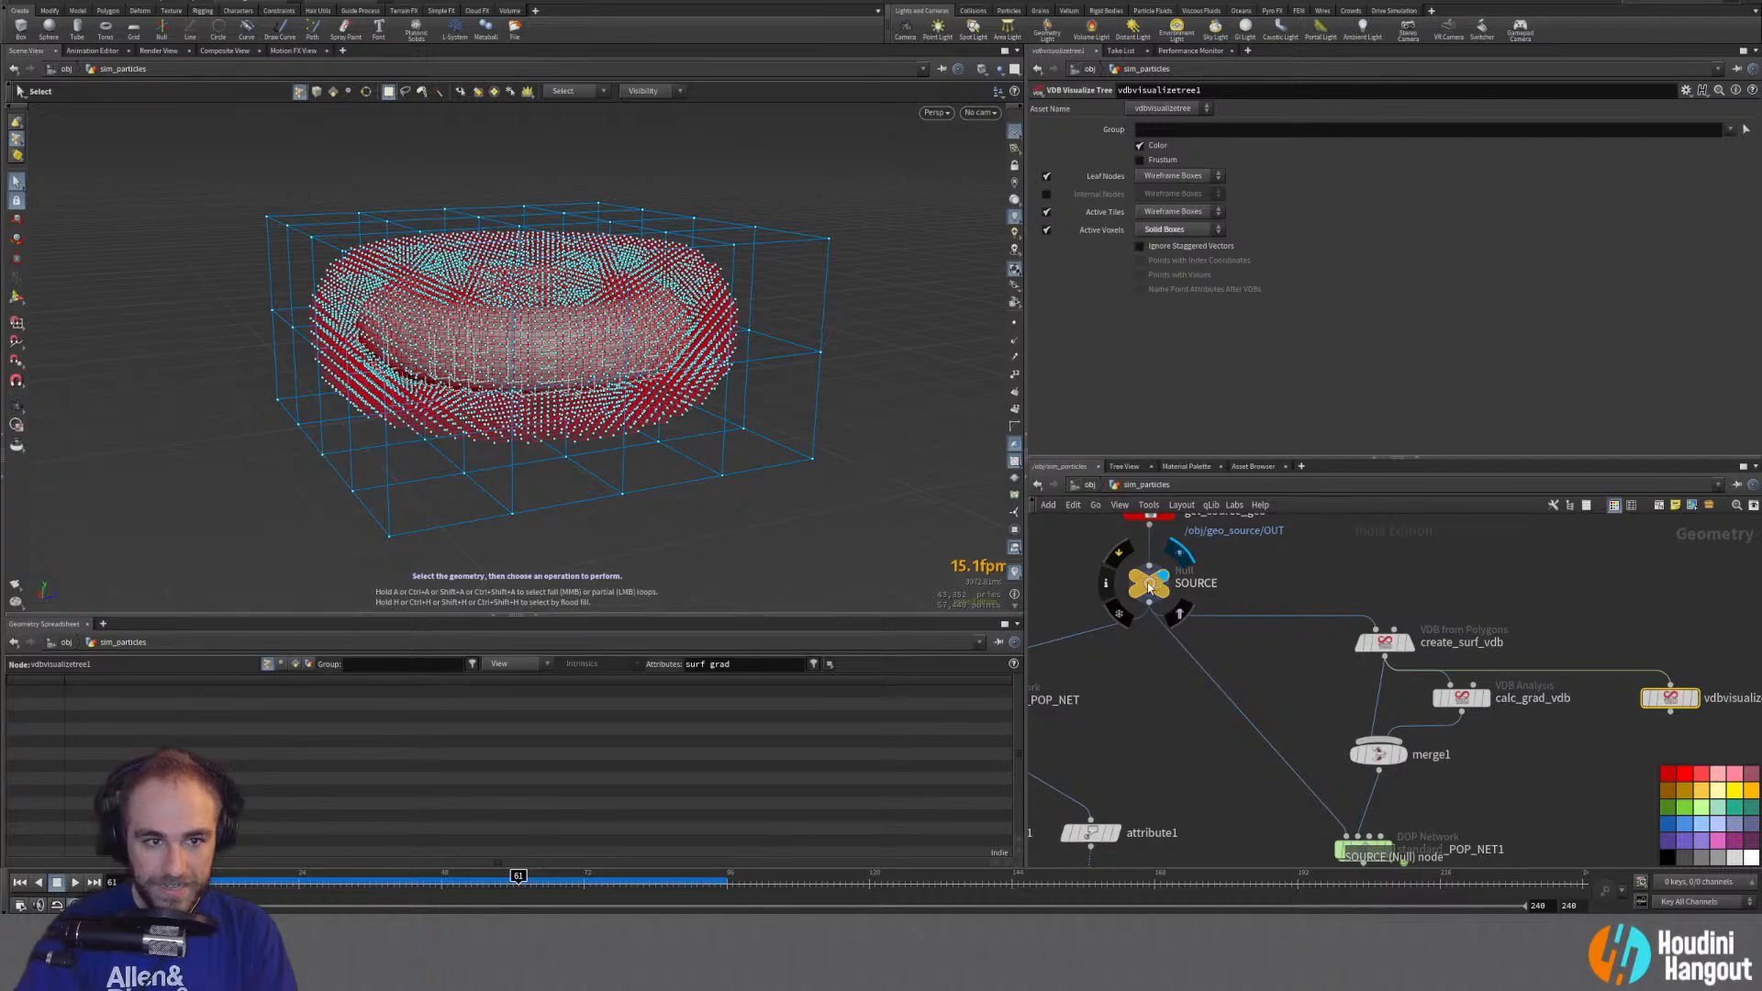
pyautogui.keyDown('alt'); pyautogui.moveTo(633, 275); pyautogui.dragTo(674, 316); pyautogui.keyUp('alt')
pyautogui.keyDown('alt'); pyautogui.moveTo(674, 317); pyautogui.dragTo(841, 205, button='right'); pyautogui.keyUp('alt')
pyautogui.keyDown('alt'); pyautogui.moveTo(841, 204); pyautogui.dragTo(635, 379); pyautogui.keyUp('alt')
pyautogui.press('s')
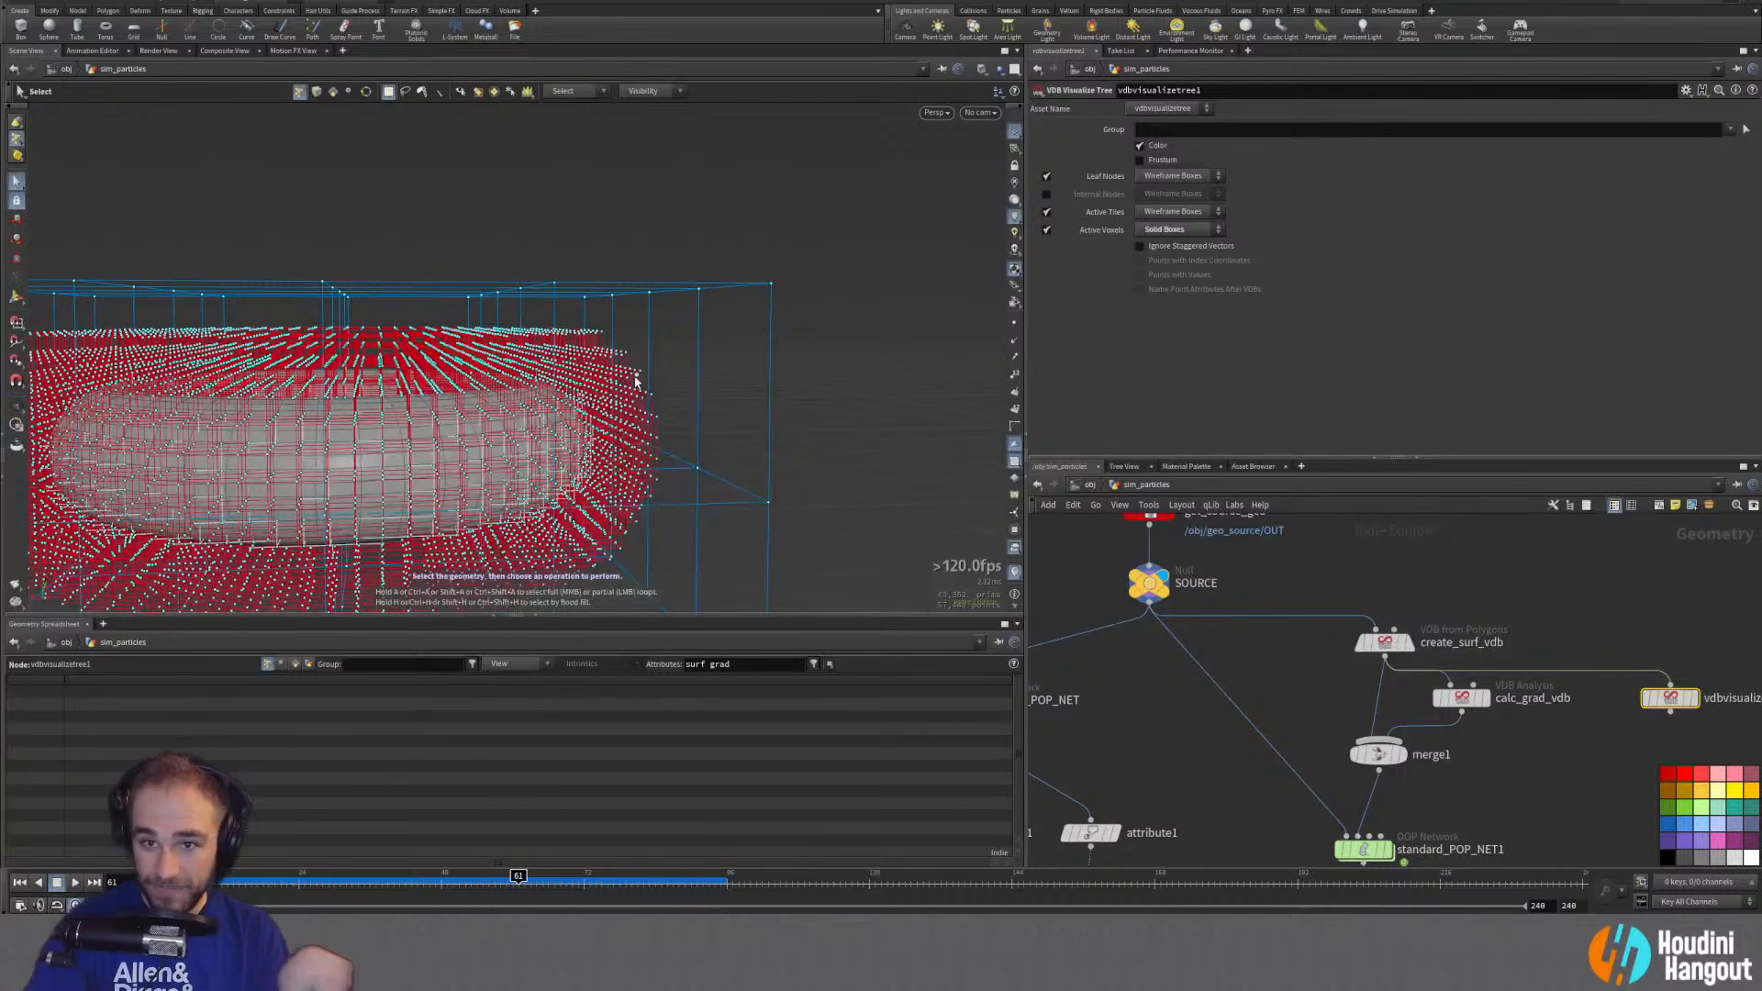
# Step: Set create_surf_vdb's Exterior Band Voxels to 5 and display vdbvisualizetree1 to examine the active voxels
pyautogui.click(1383, 640)
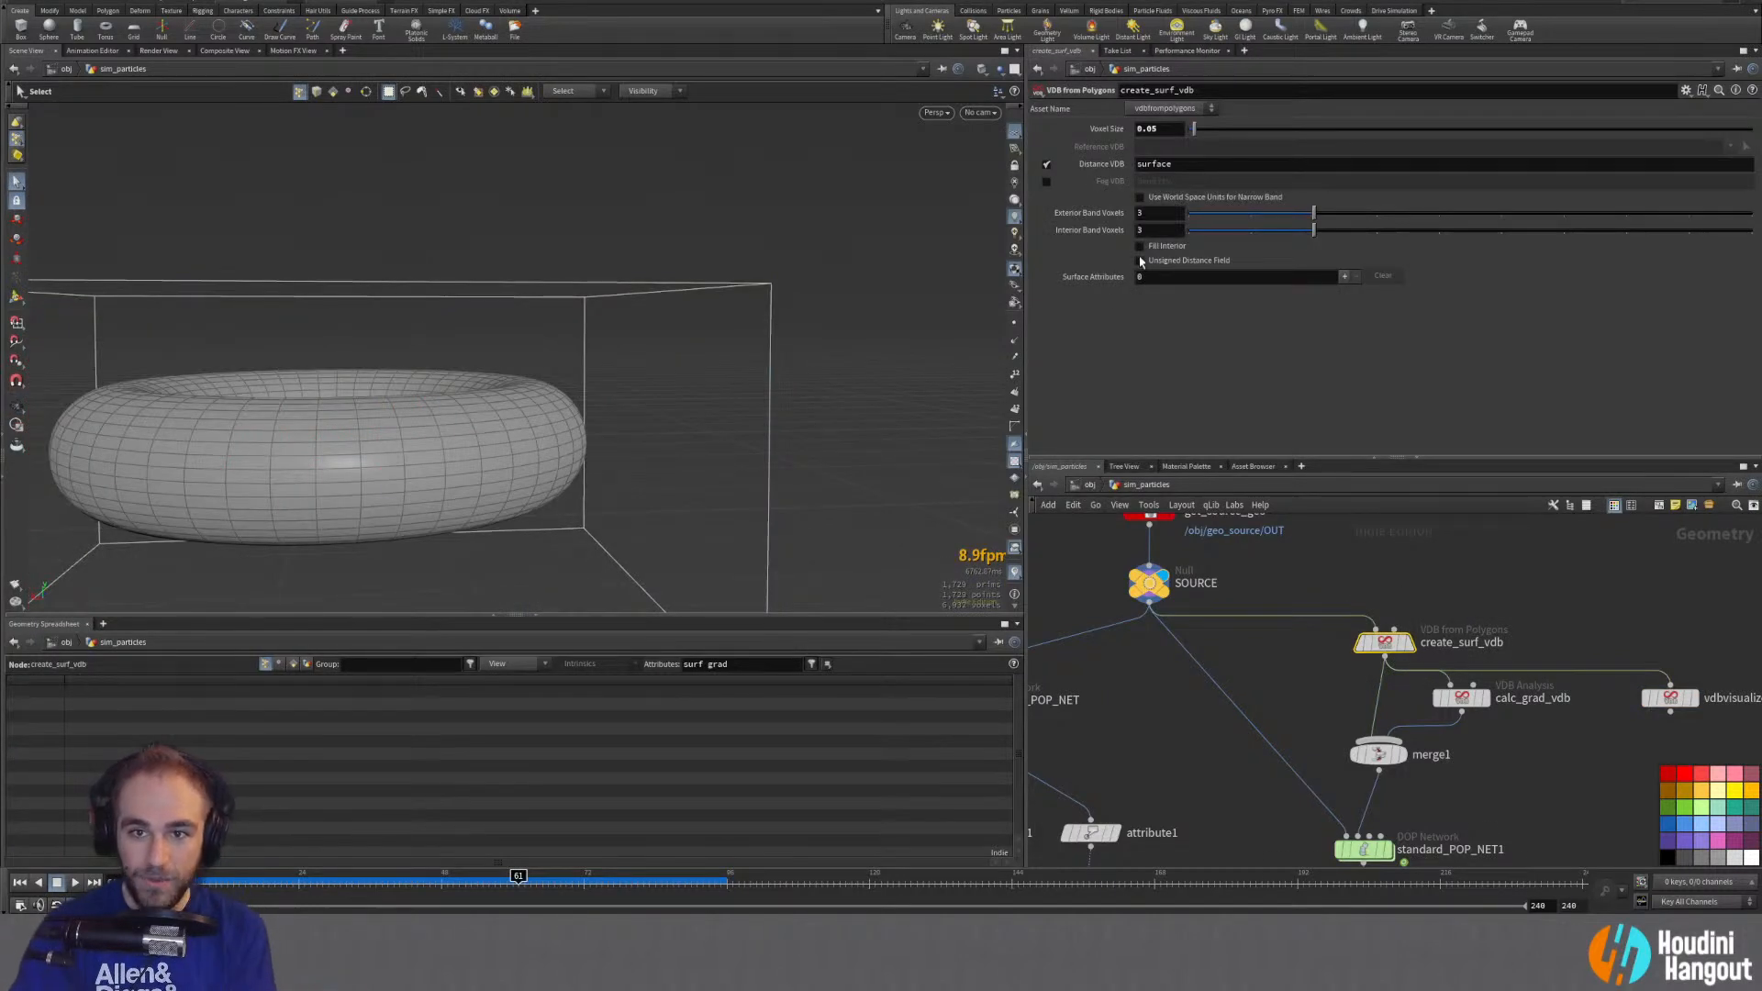
pyautogui.click(1140, 214)
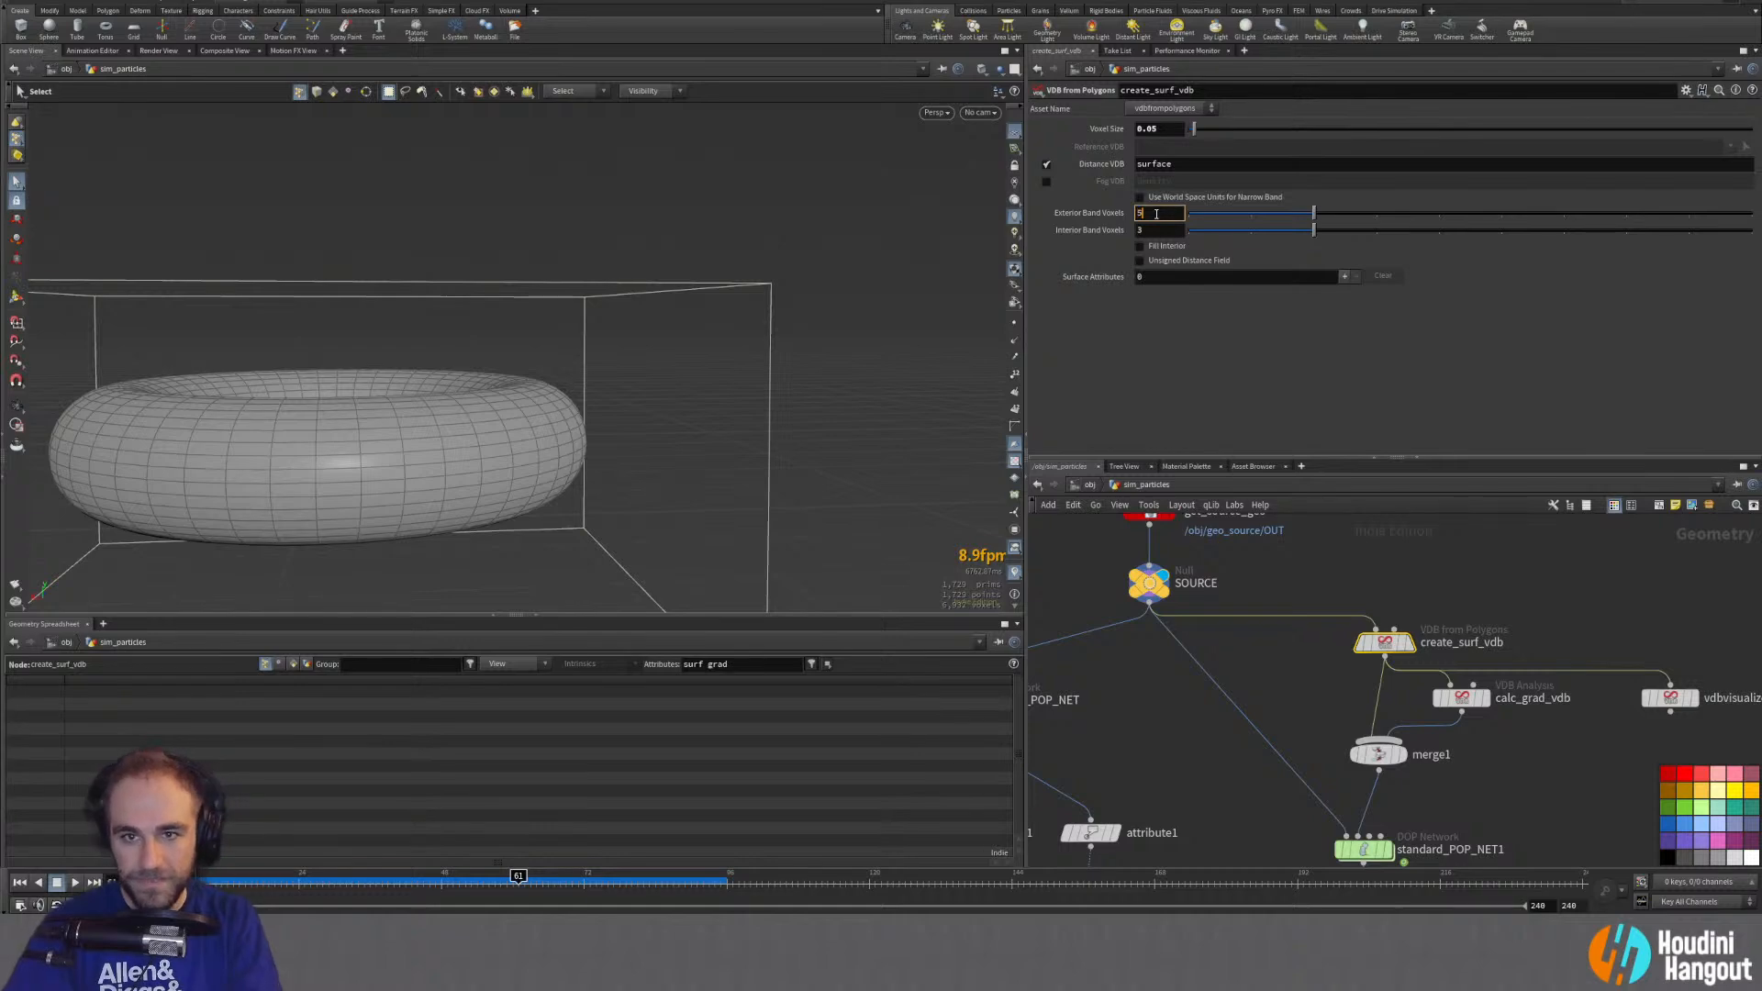
pyautogui.click(1693, 699)
pyautogui.click(1672, 699)
pyautogui.keyDown('alt'); pyautogui.moveTo(602, 397); pyautogui.dragTo(496, 417); pyautogui.keyUp('alt')
pyautogui.hotkey('space', 'h')
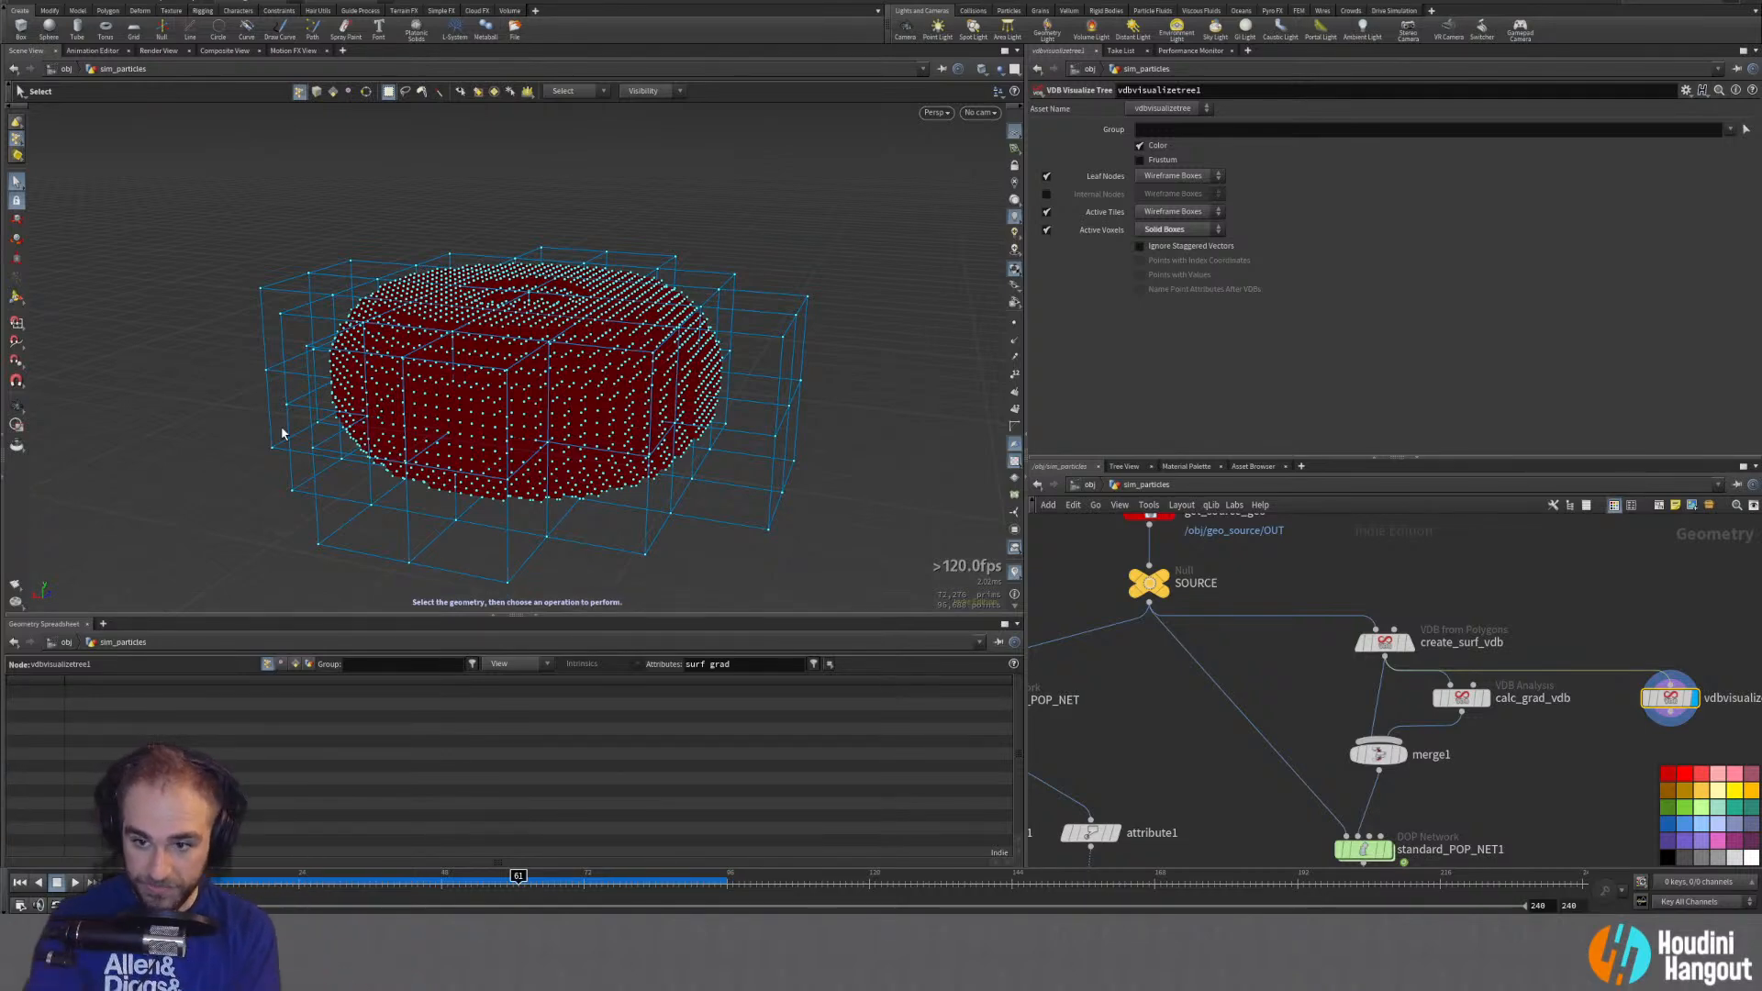
pyautogui.click(1385, 641)
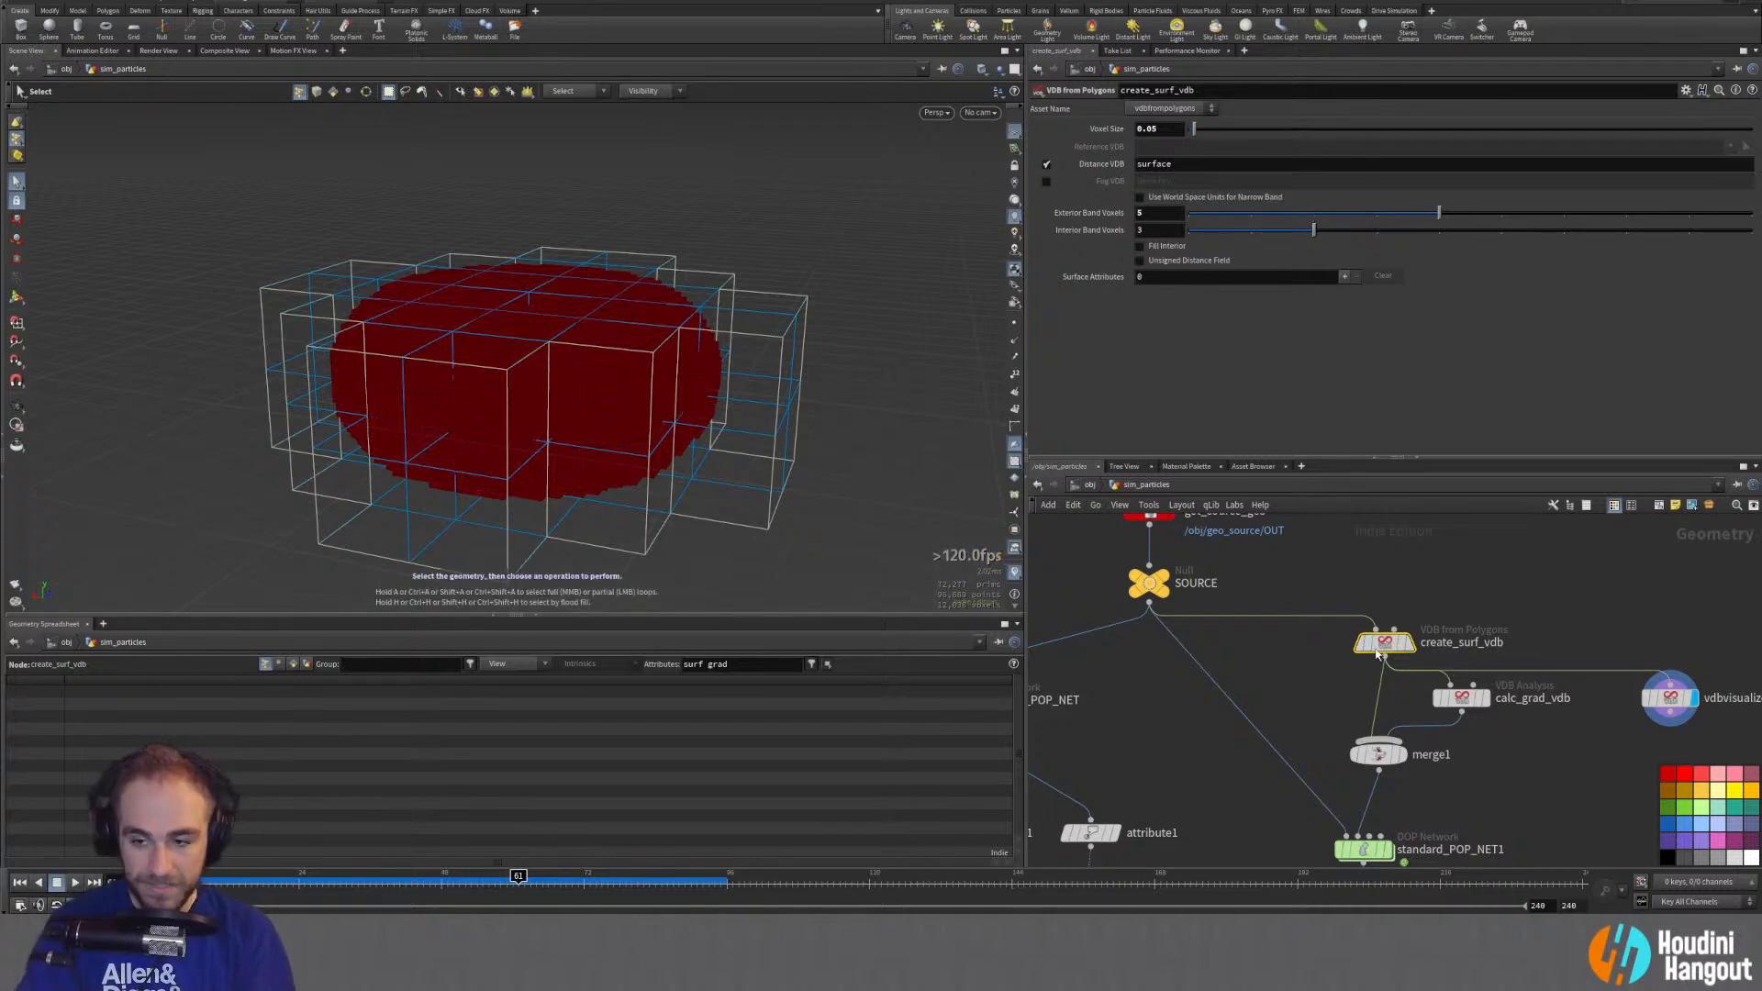
pyautogui.click(1656, 698)
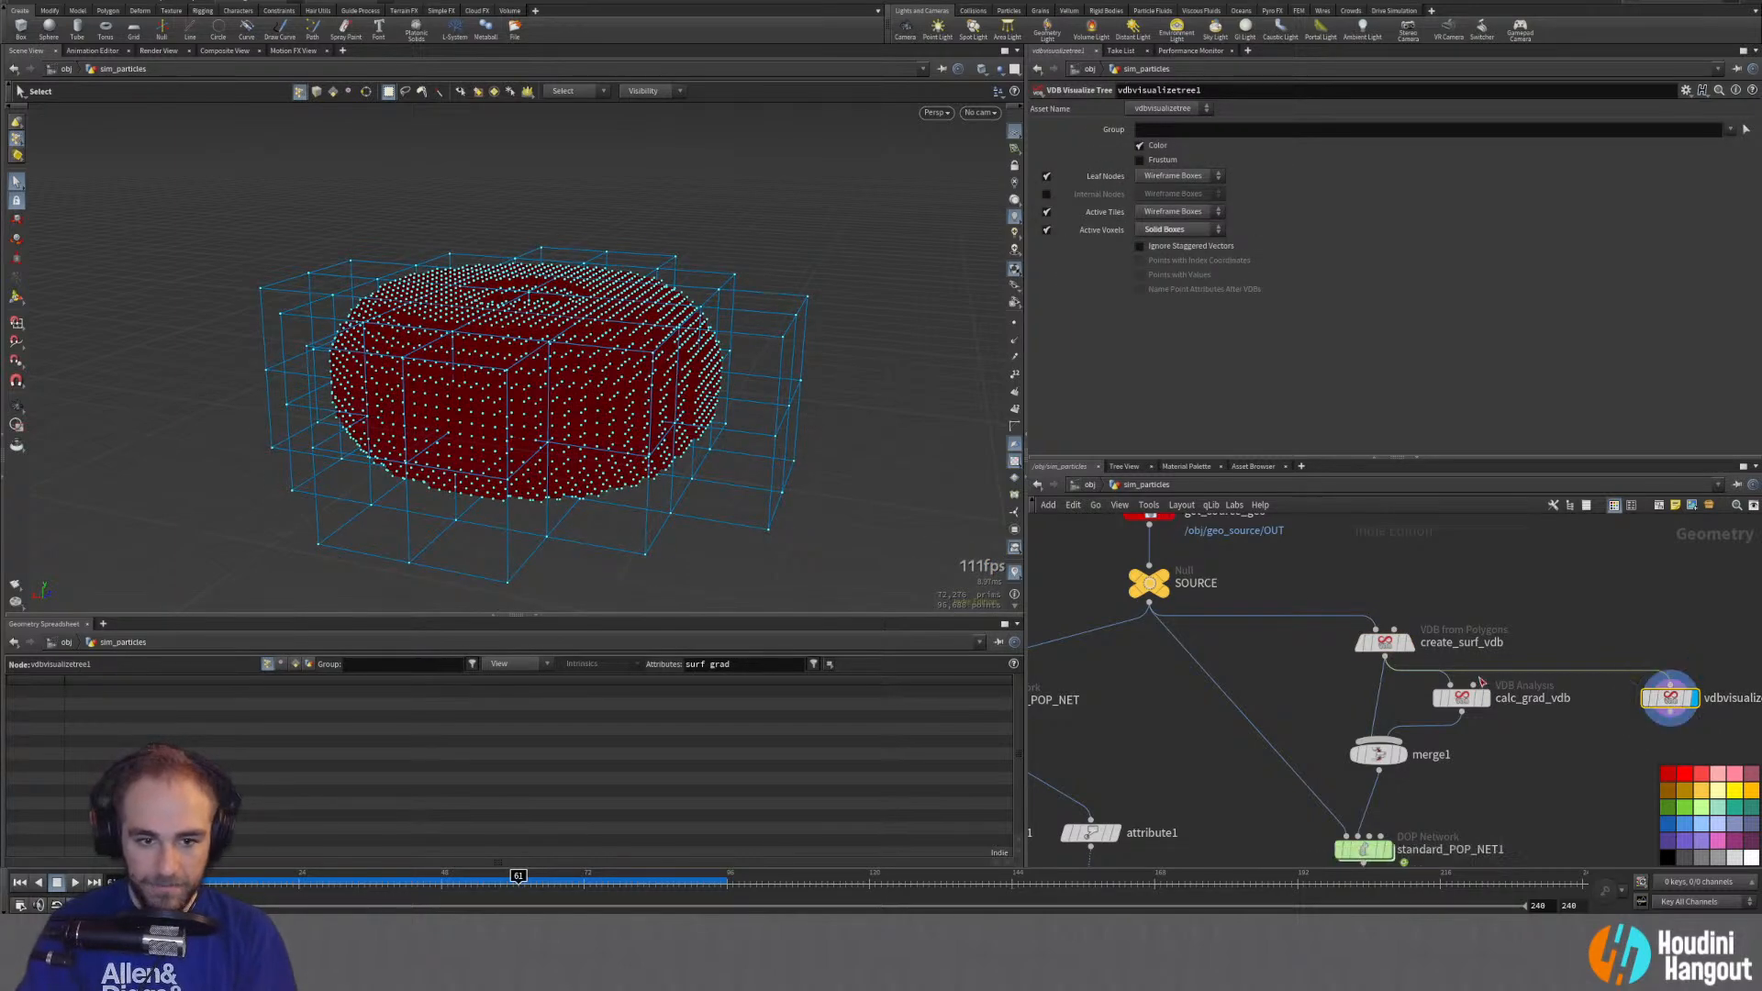
pyautogui.click(1390, 650)
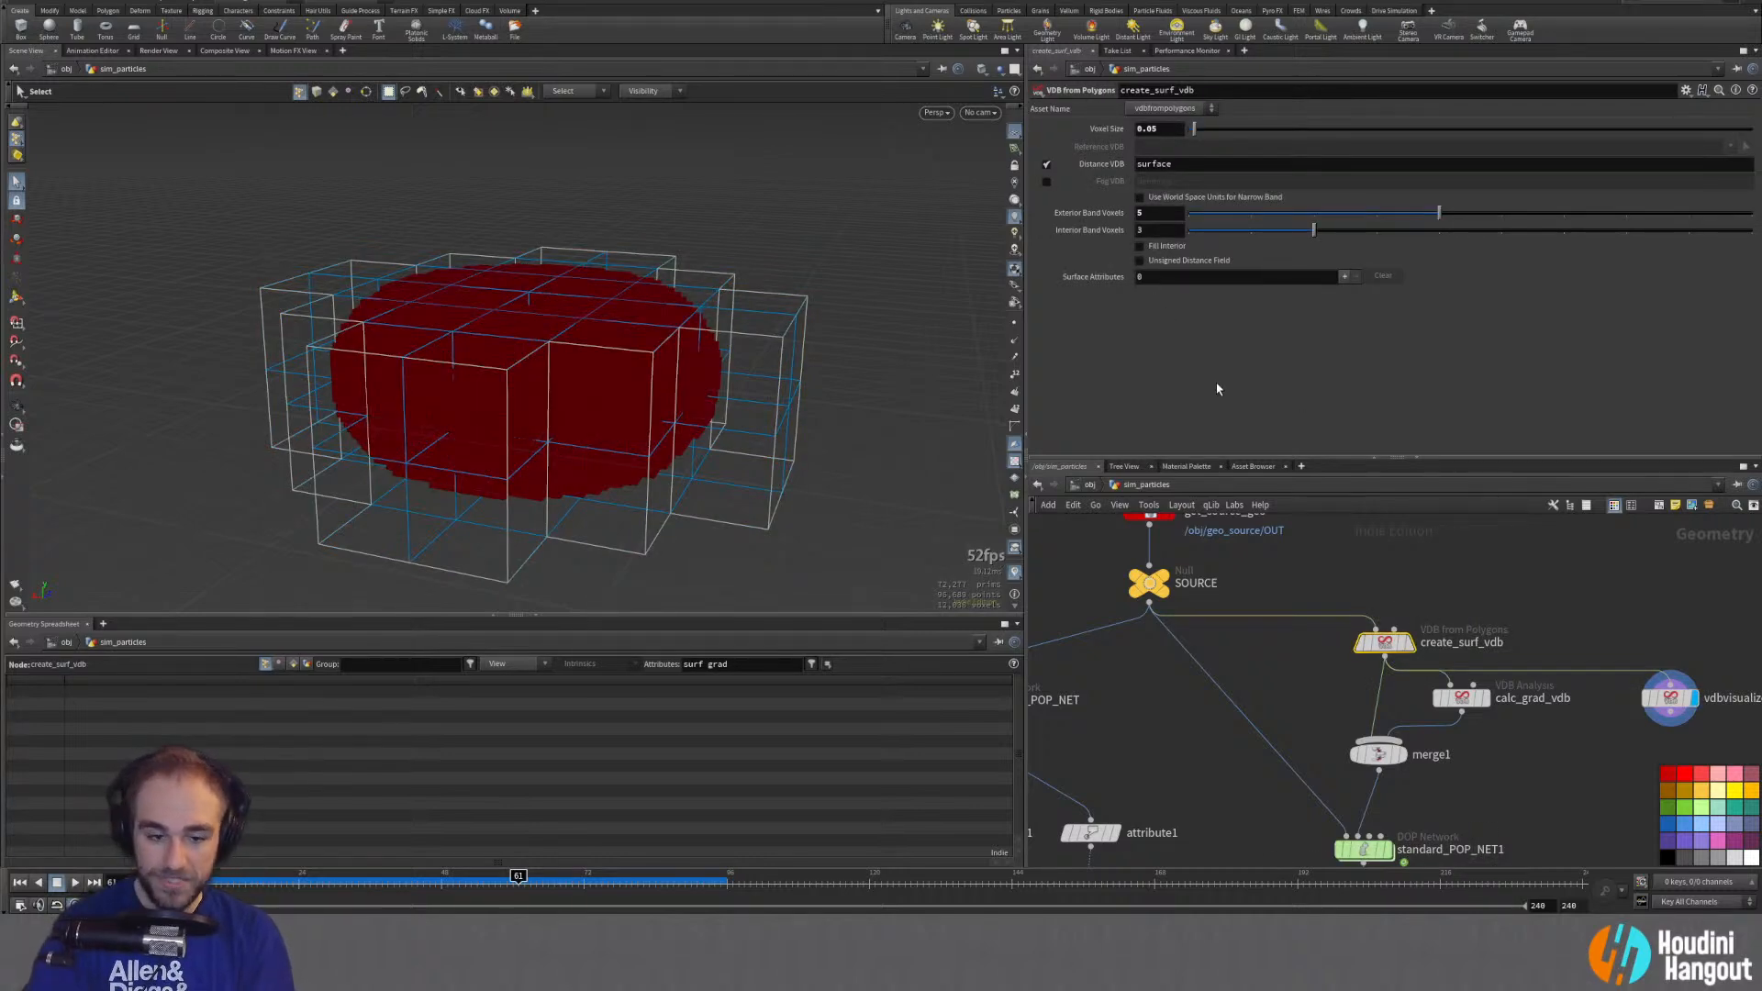
# Step: Turn off Only Show Selected for null1 in the Geometry Spreadsheet and sort its points by surf to examine the sampled values
pyautogui.moveTo(1503, 802); pyautogui.dragTo(1500, 667, button='middle')
pyautogui.click(1368, 771)
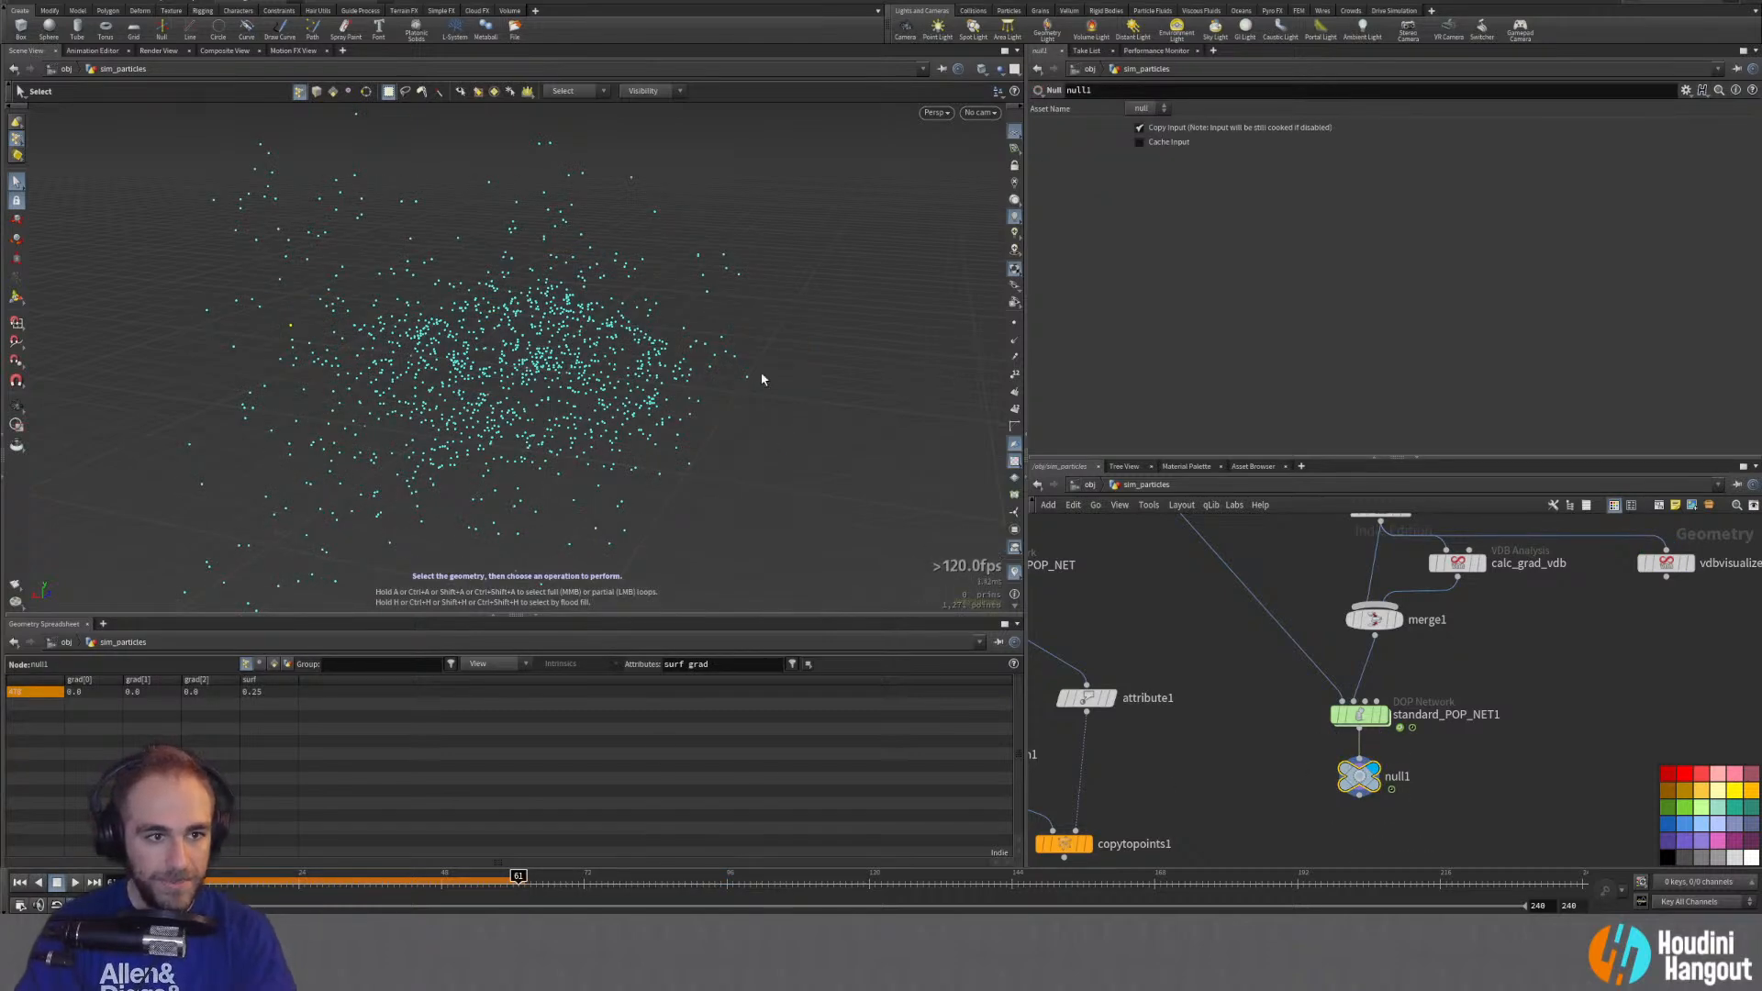
pyautogui.press('Escape')
pyautogui.click(489, 664)
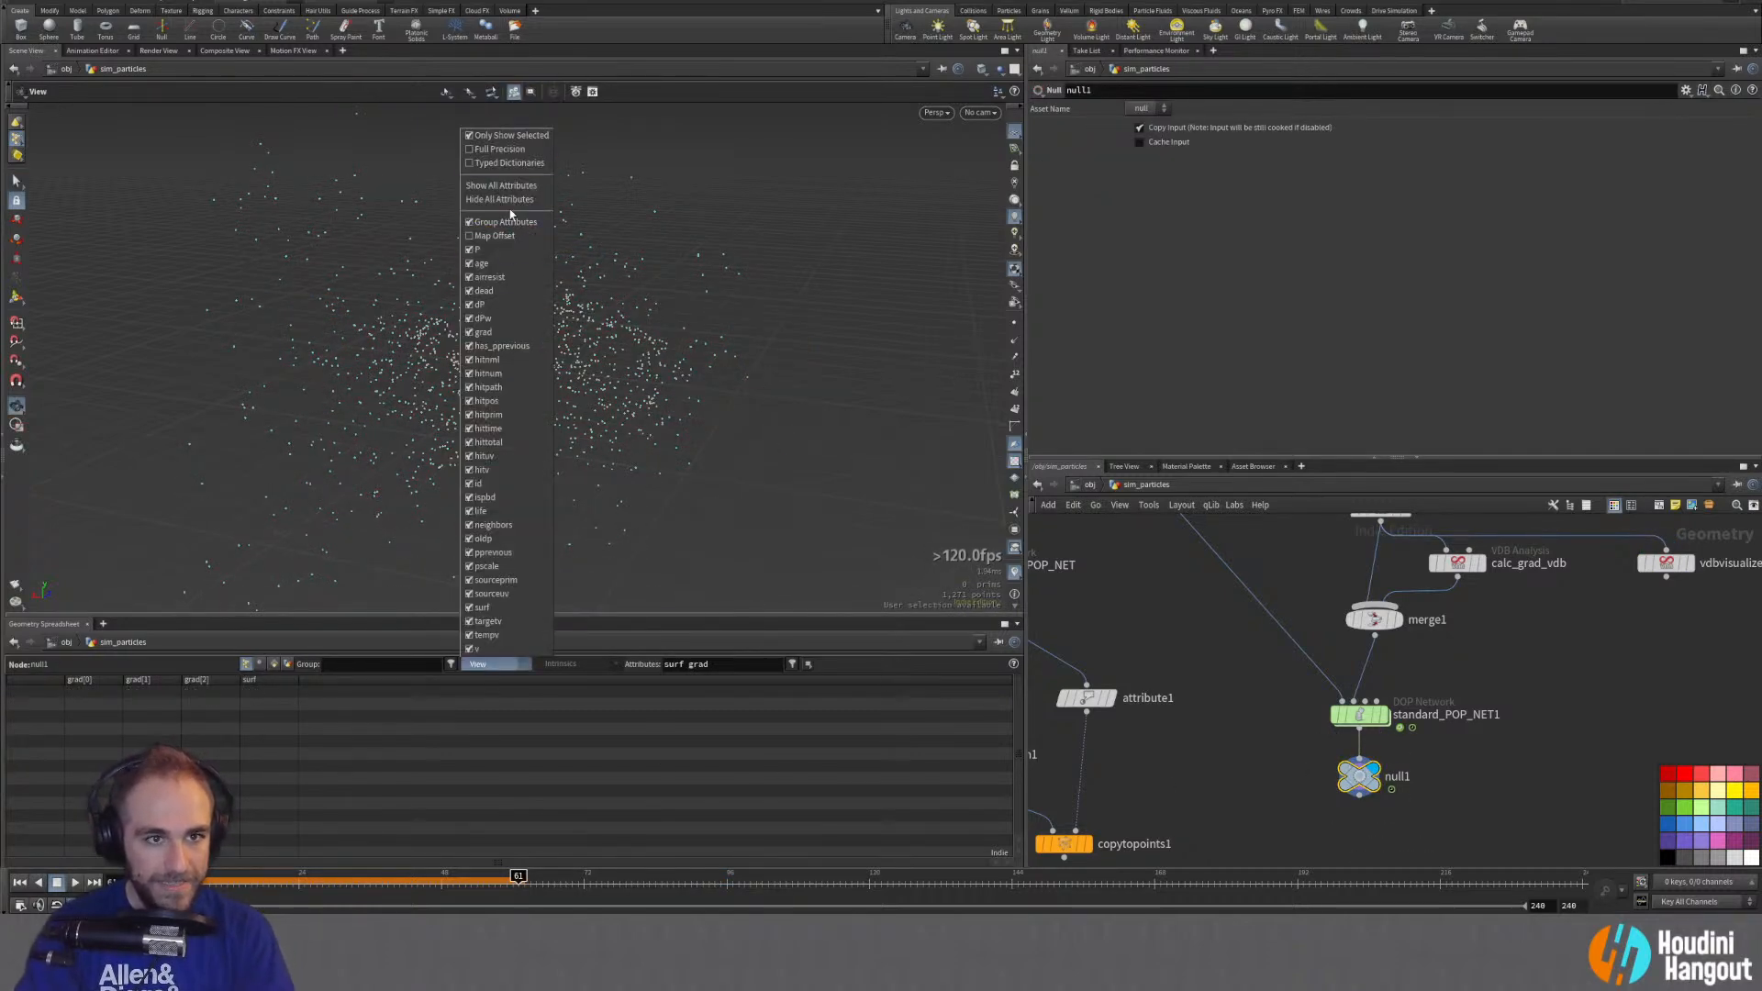
pyautogui.click(503, 151)
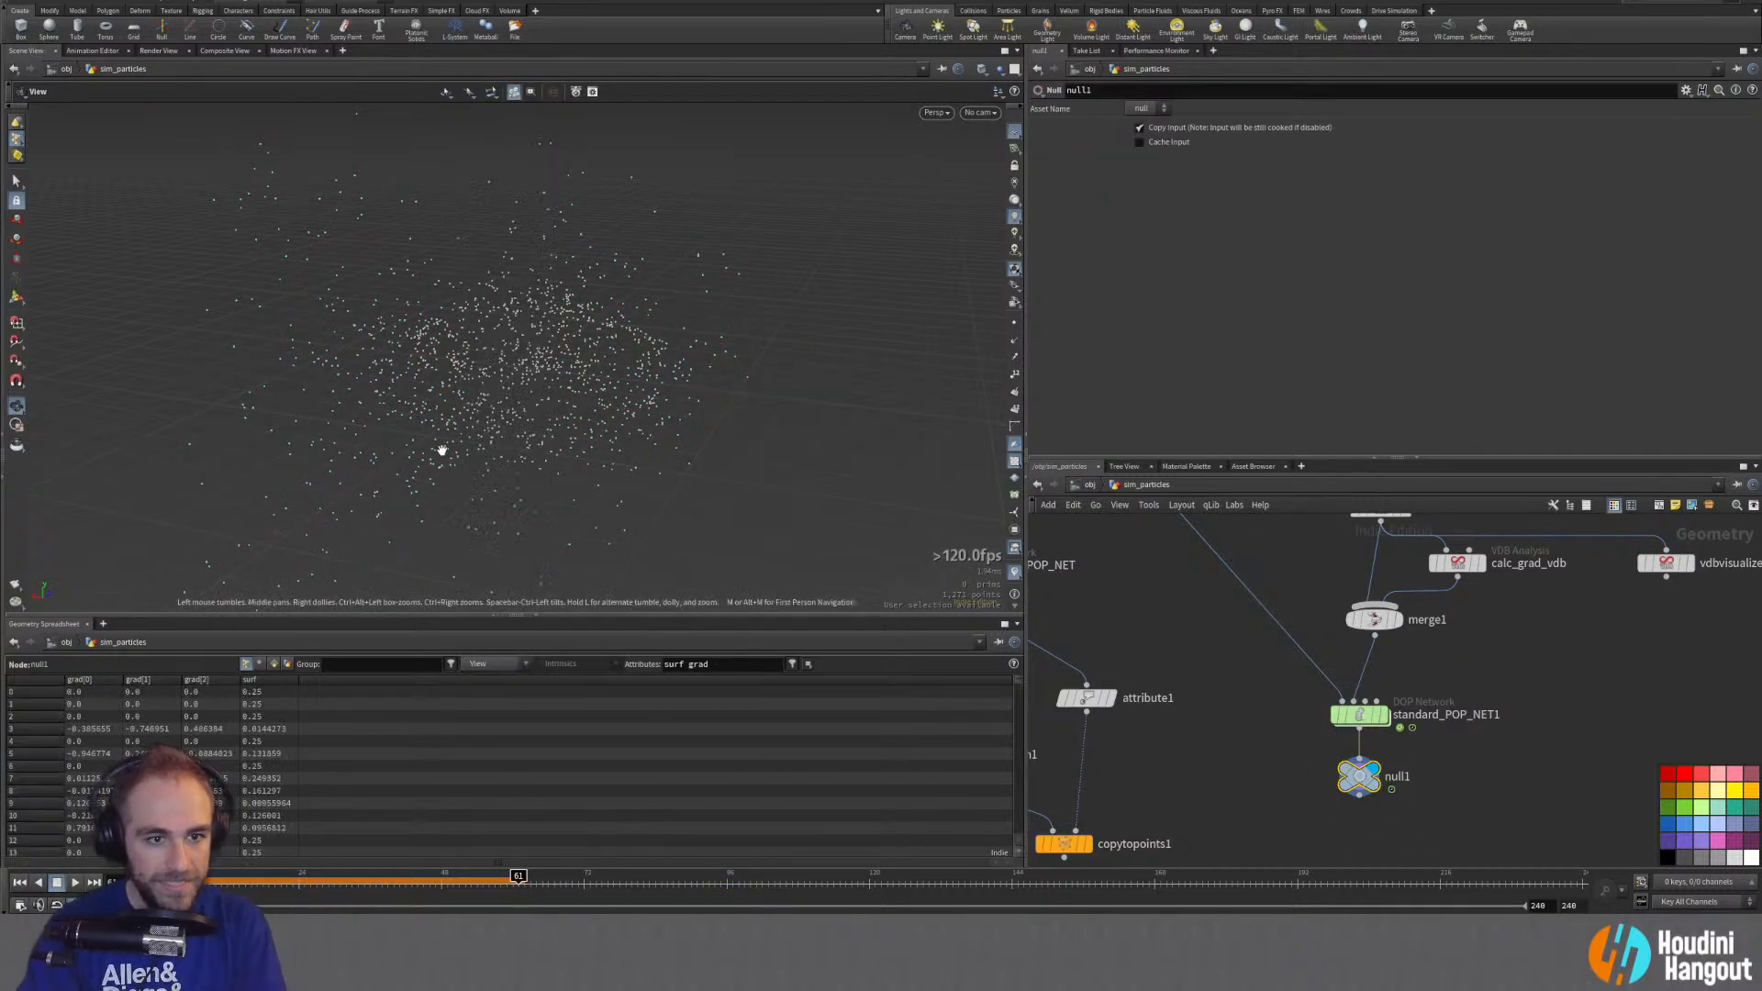
pyautogui.click(253, 680)
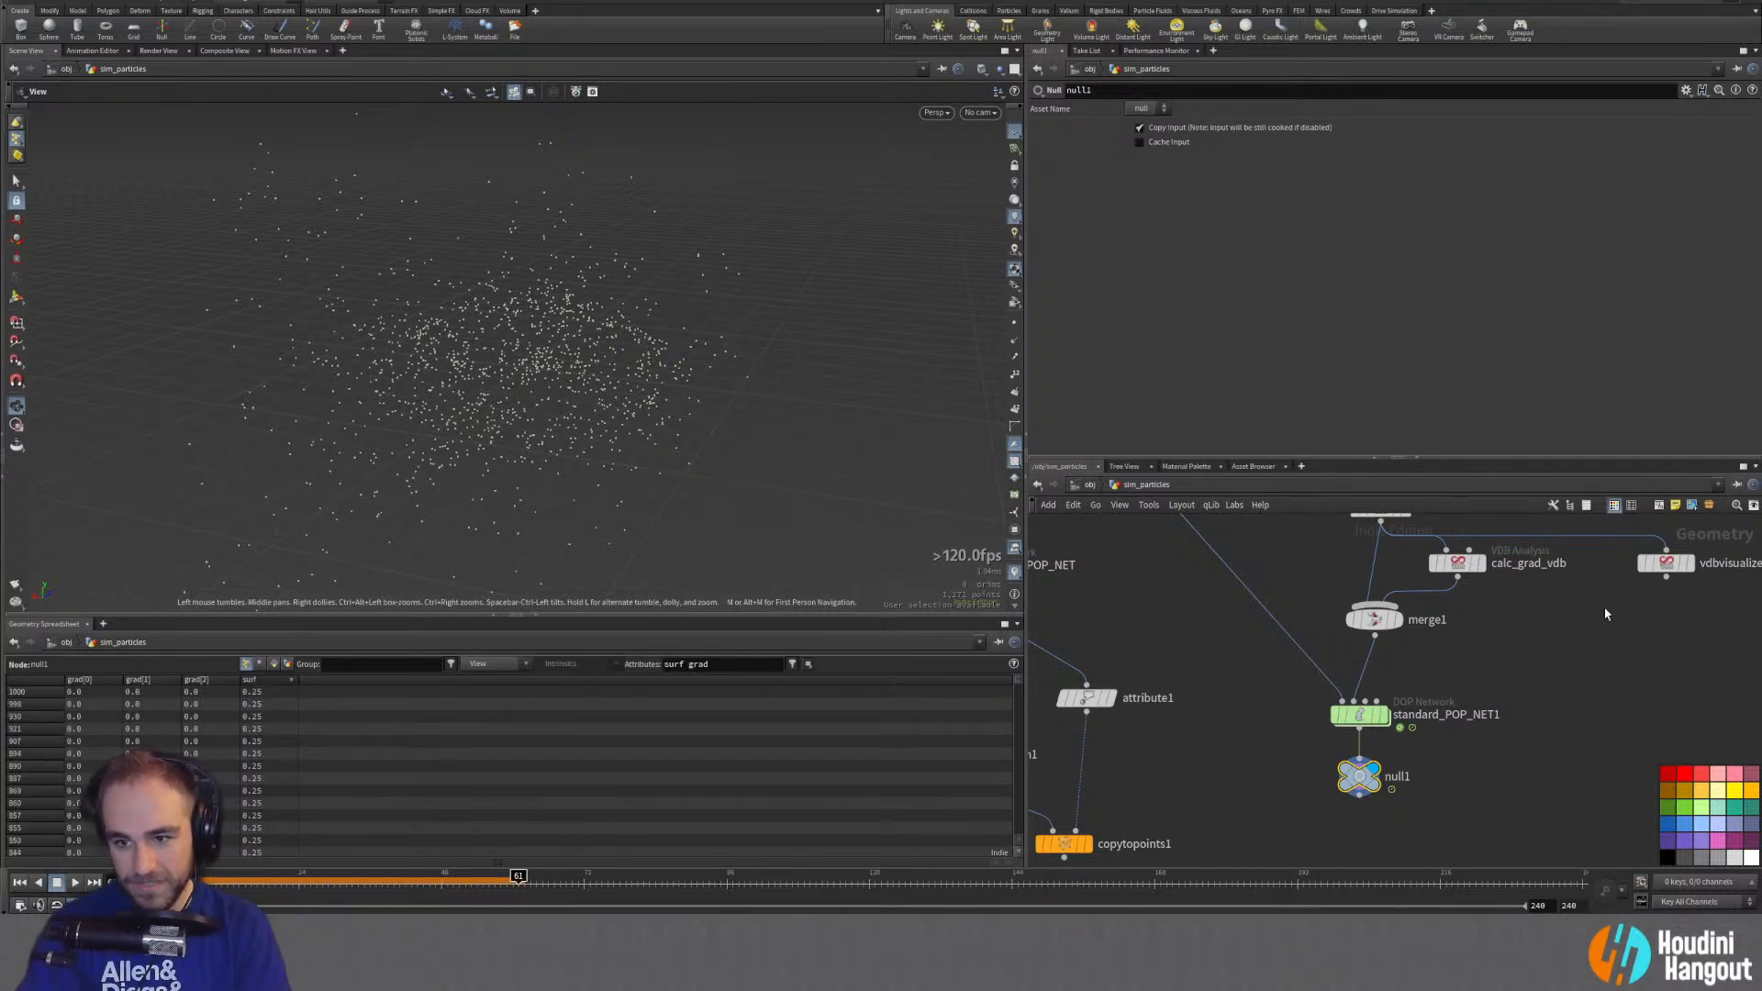
# Step: Enable Use World Space Units for Narrow Band on create_surf_vdb, with Exterior Band 0.5 and Interior Band 0.1
pyautogui.moveTo(1405, 513); pyautogui.dragTo(1375, 613, button='middle')
pyautogui.click(1348, 609)
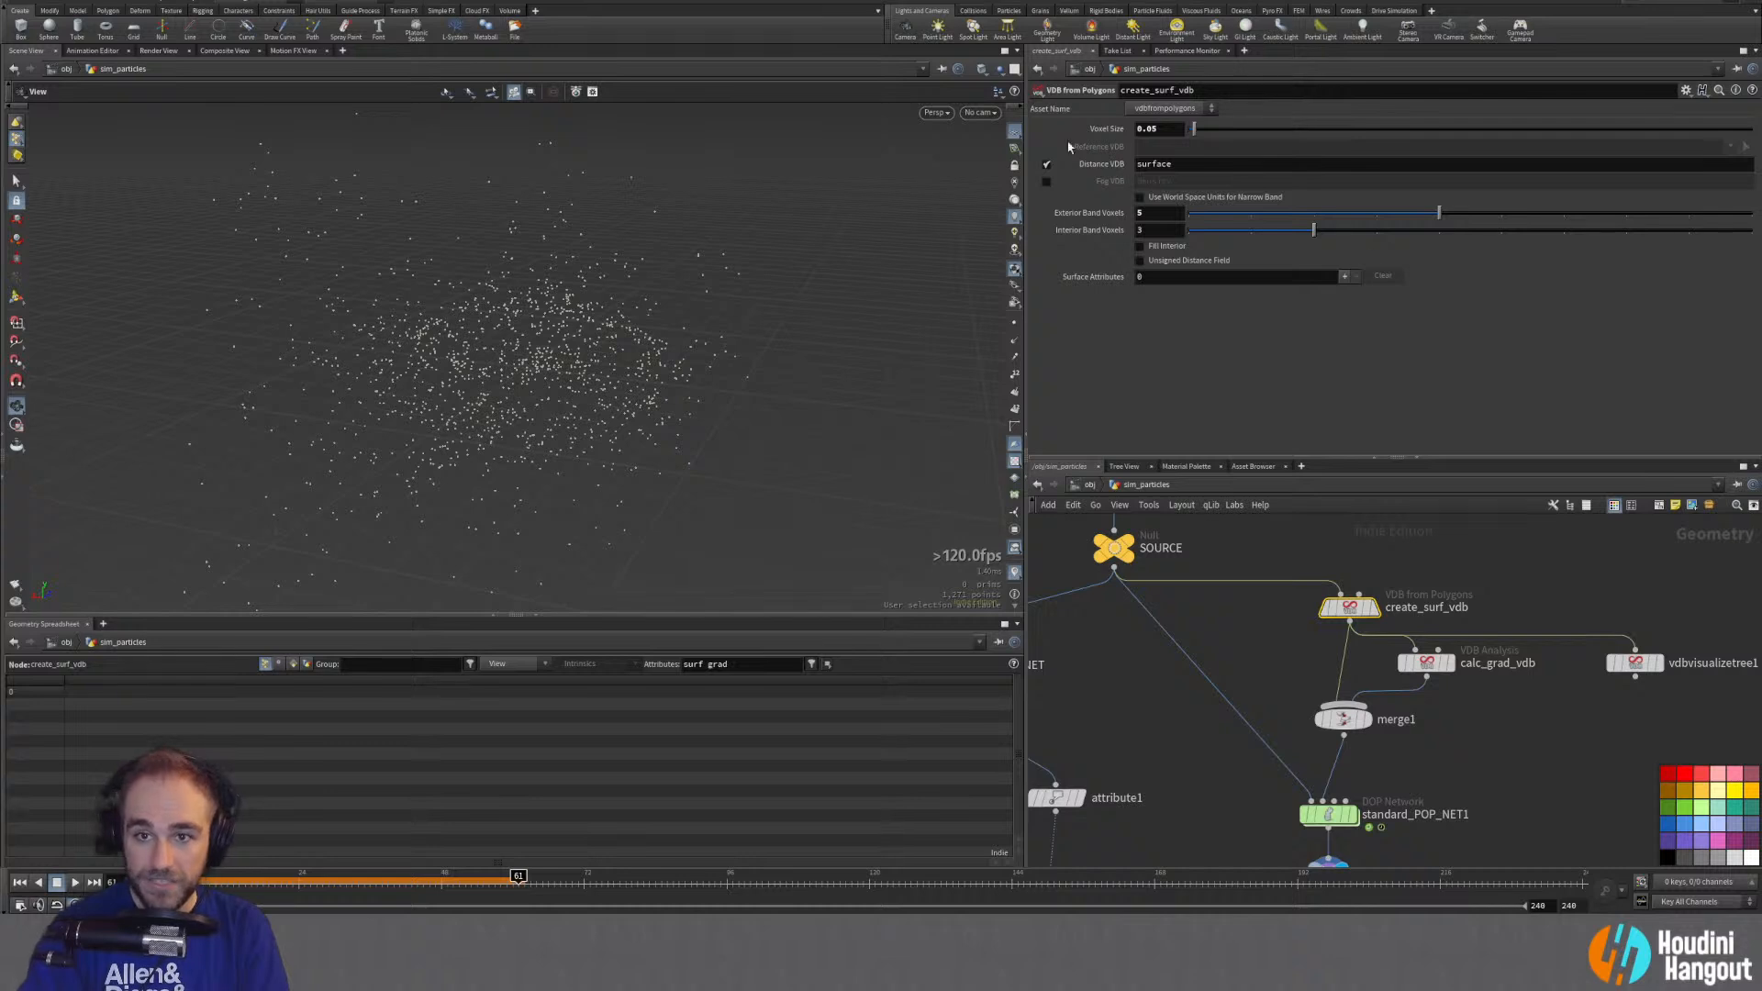
pyautogui.click(1140, 197)
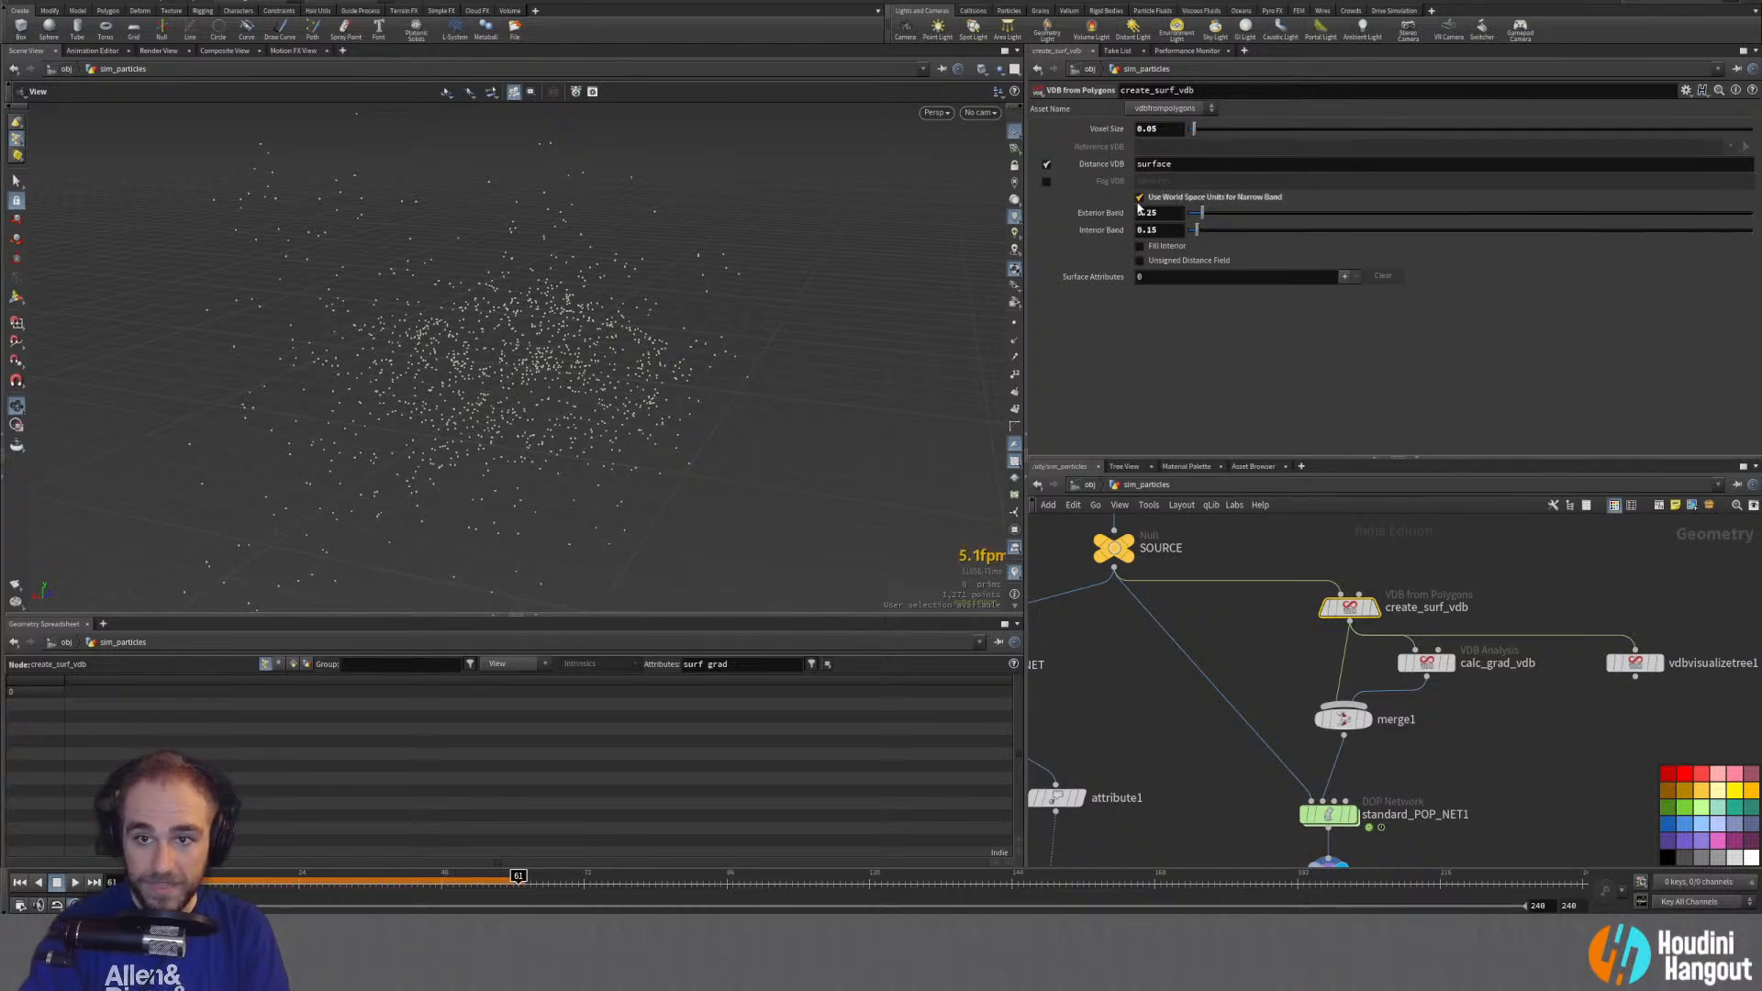
pyautogui.click(1167, 212)
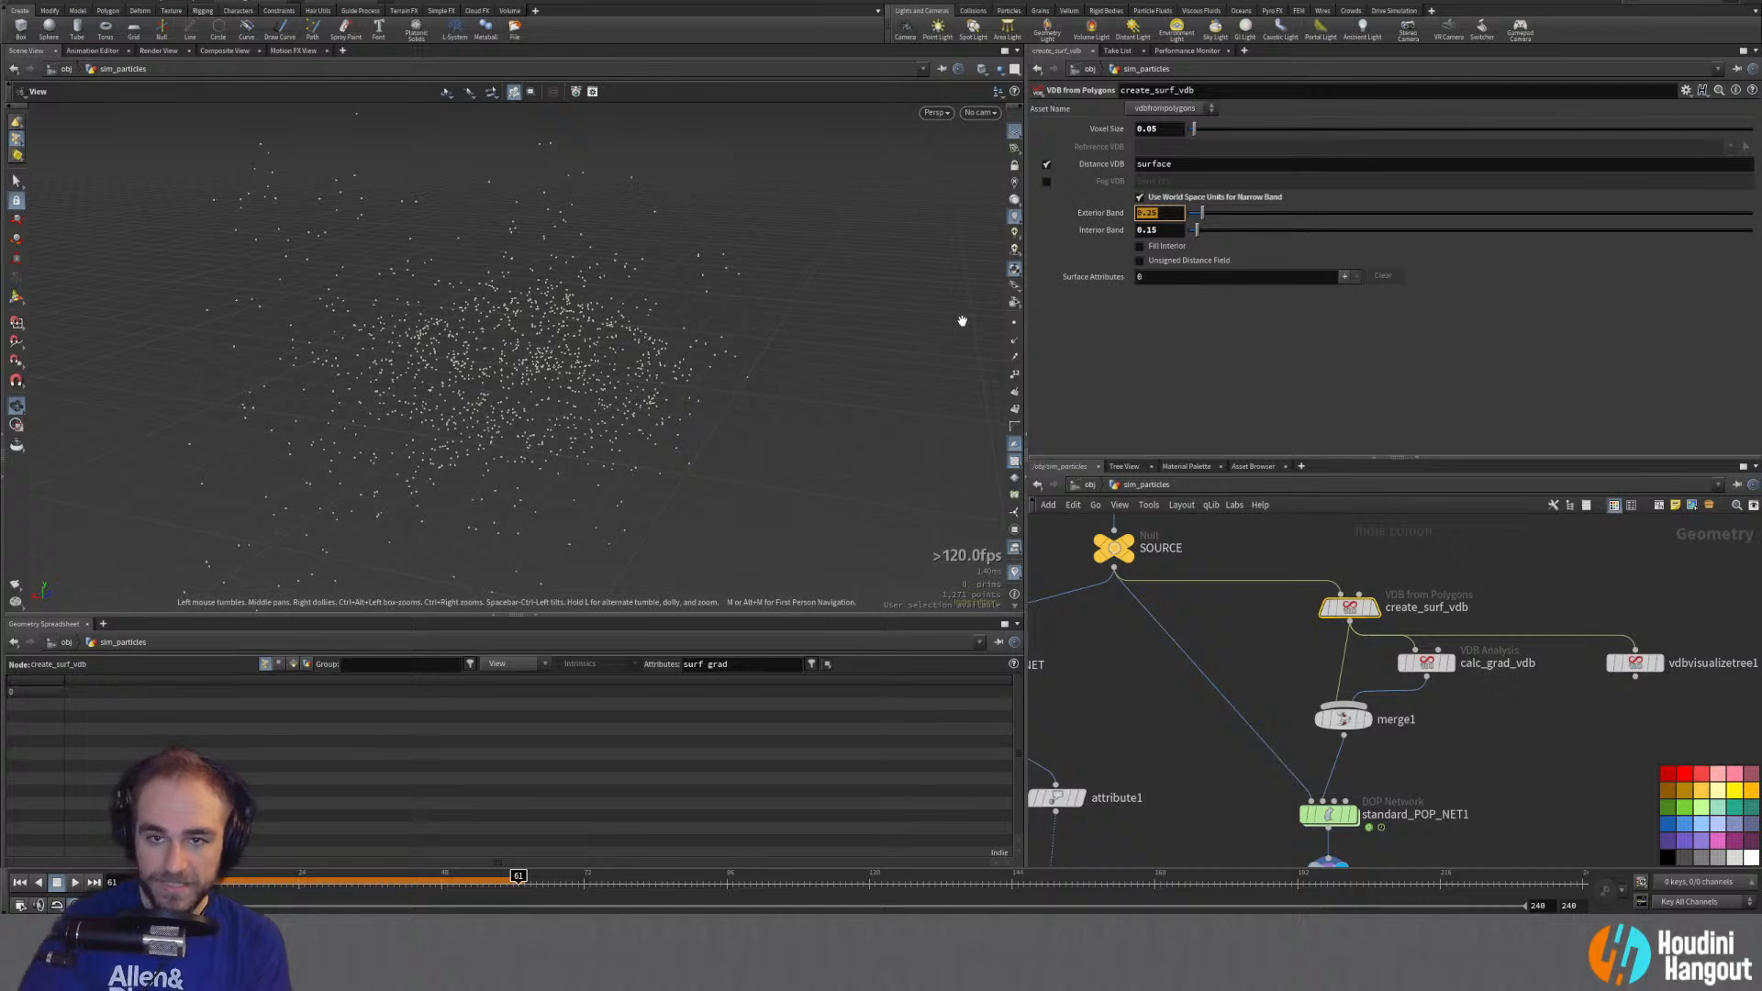
pyautogui.write('0.5')
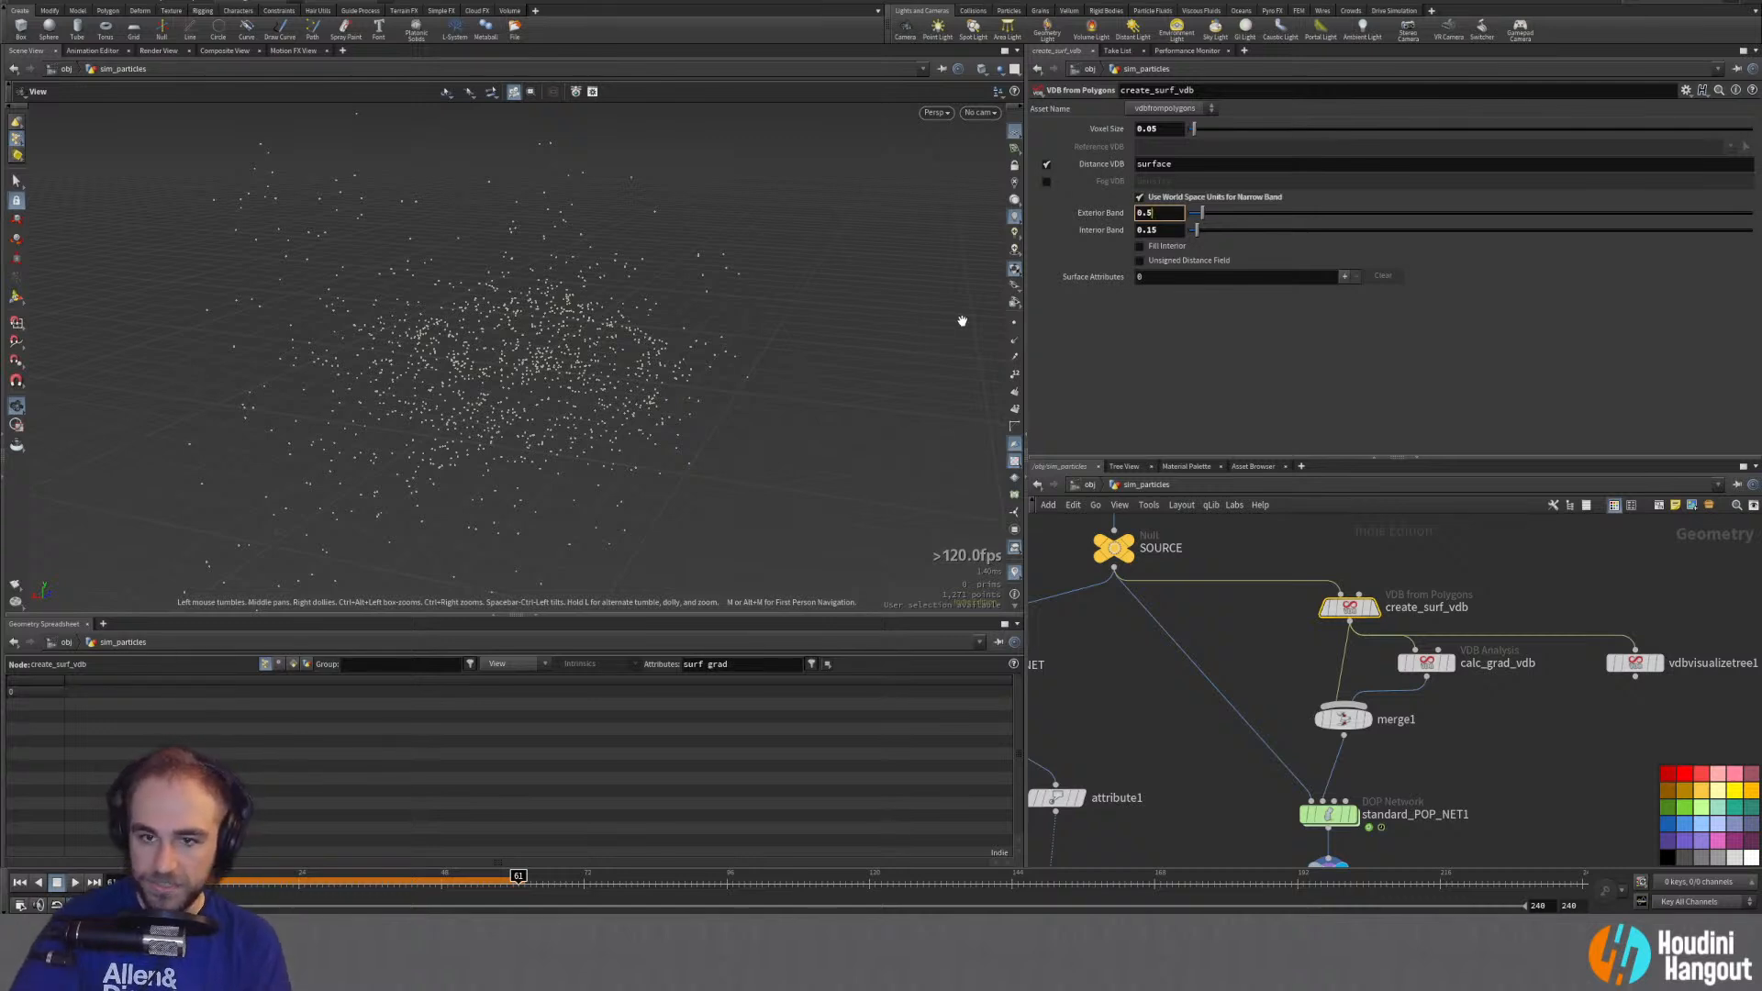
pyautogui.press('Return')
pyautogui.click(1162, 229)
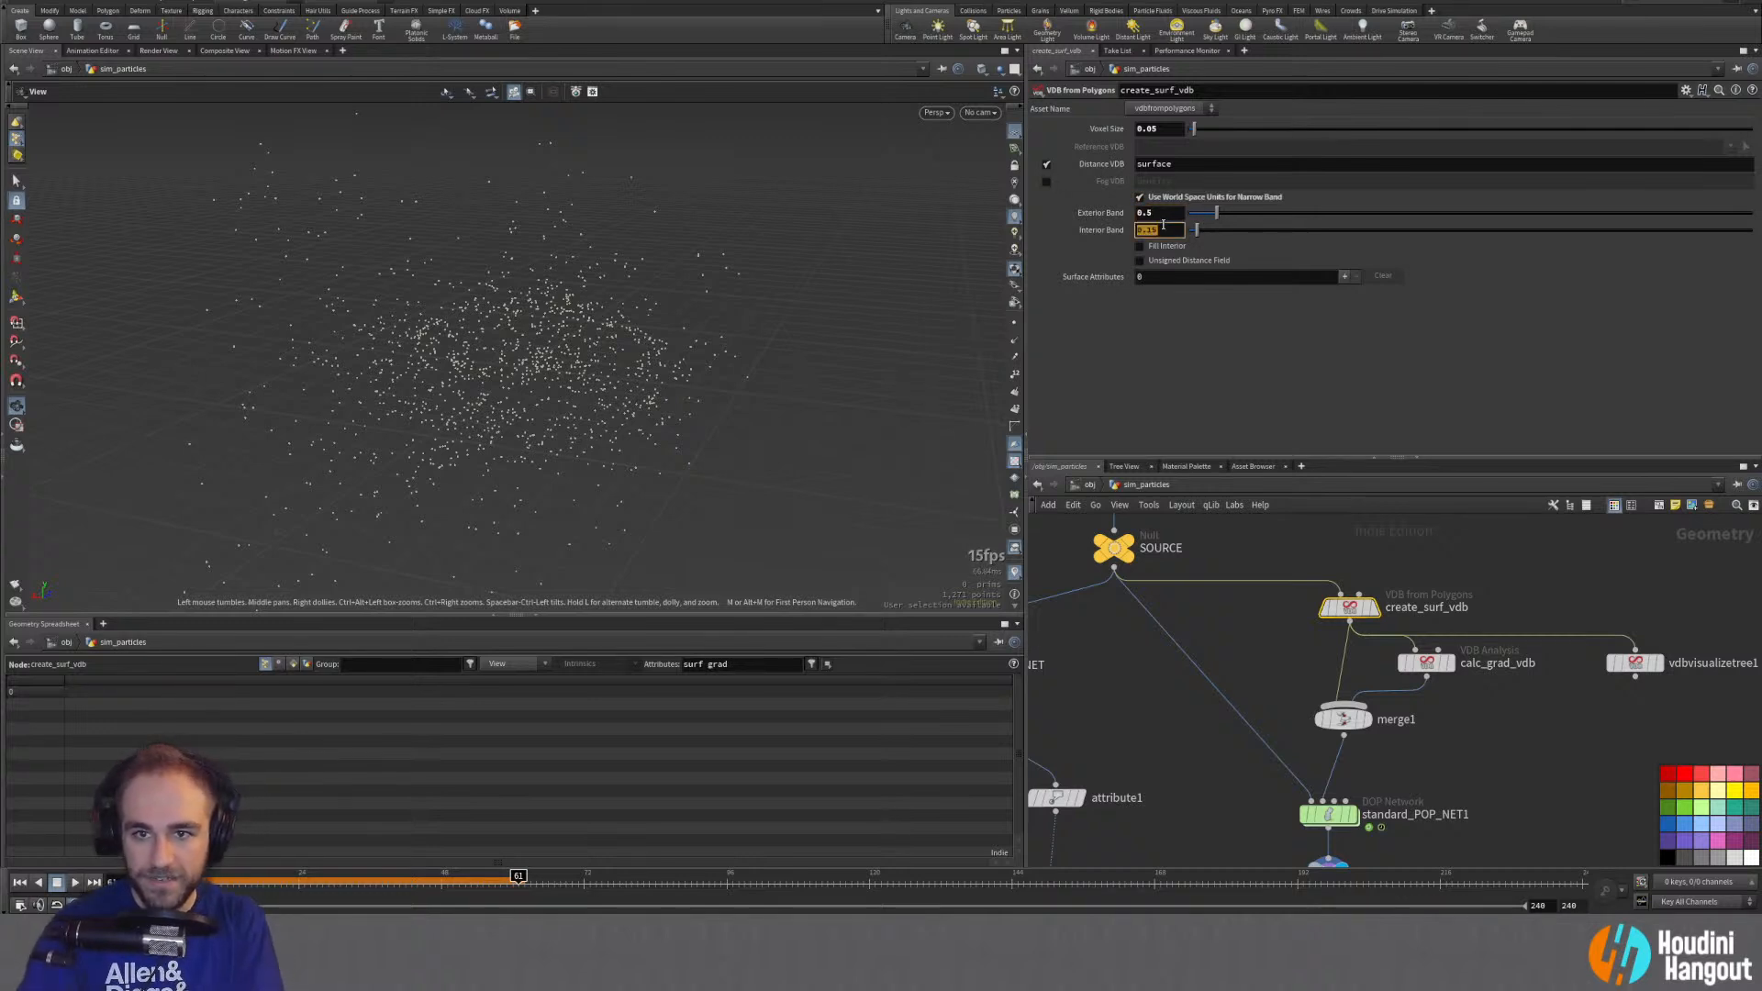
pyautogui.write('0.1')
pyautogui.press('Return')
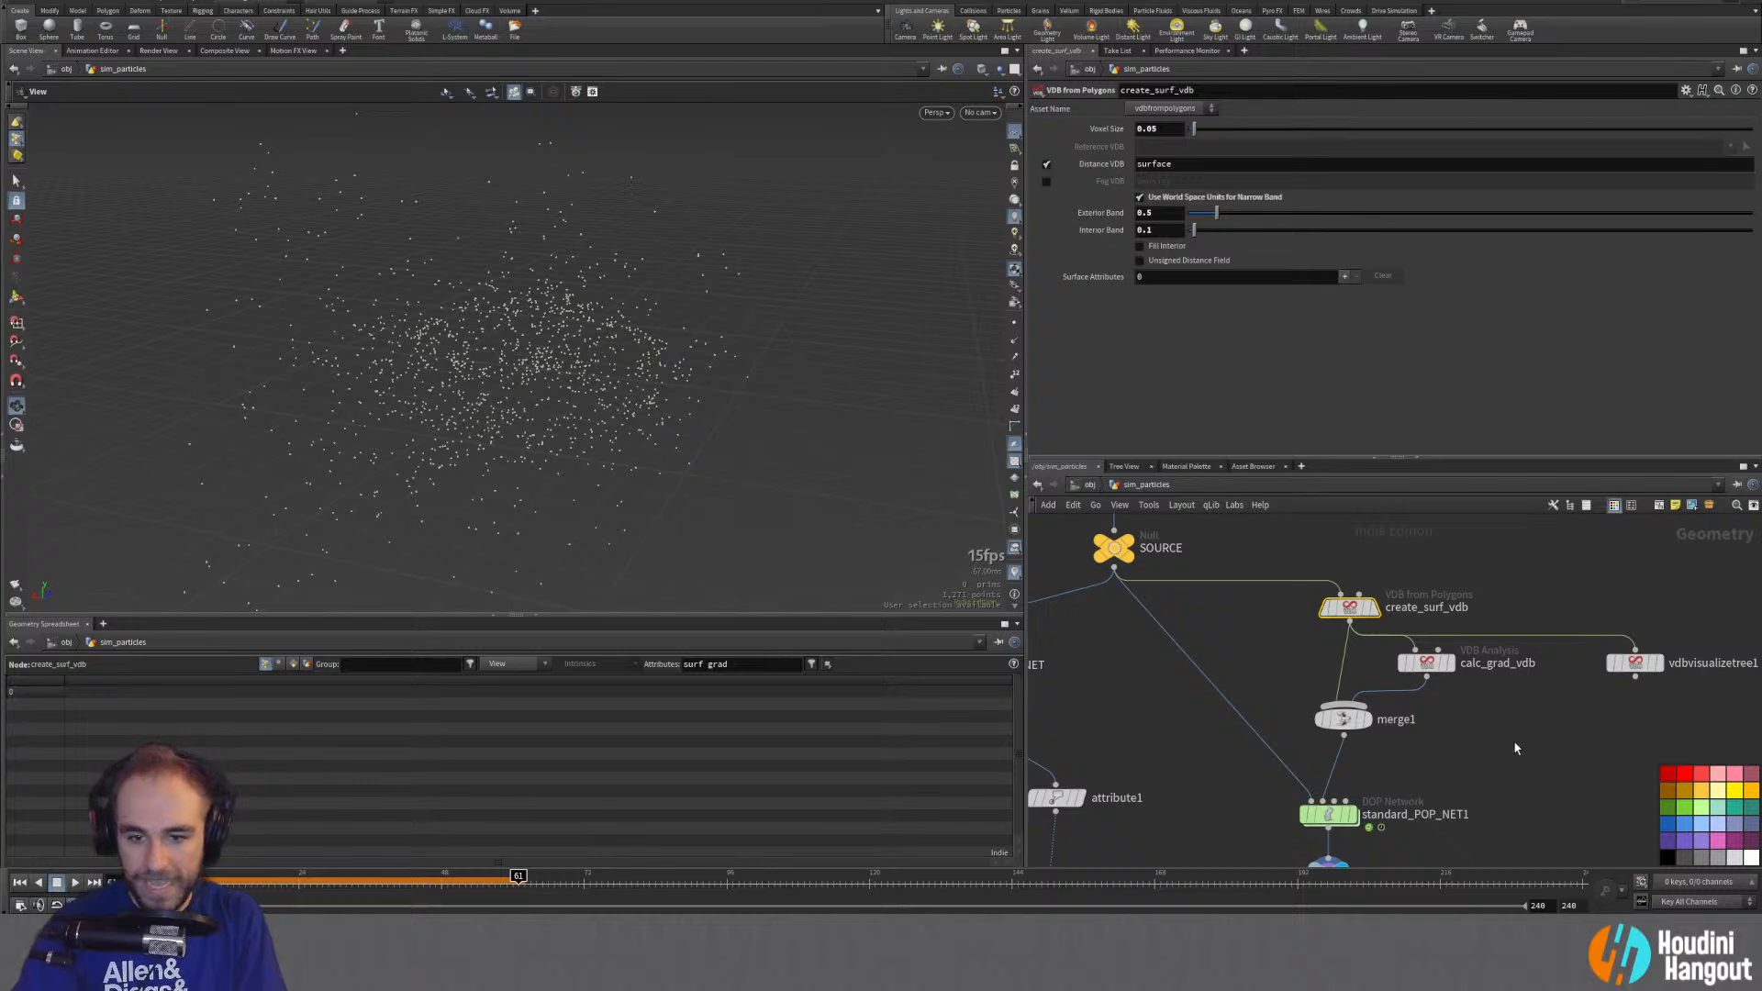
# Step: Advance the simulation to frame 94 and sort null1's points by surf to examine the values sampled with the wider band
pyautogui.moveTo(541, 354); pyautogui.dragTo(595, 452)
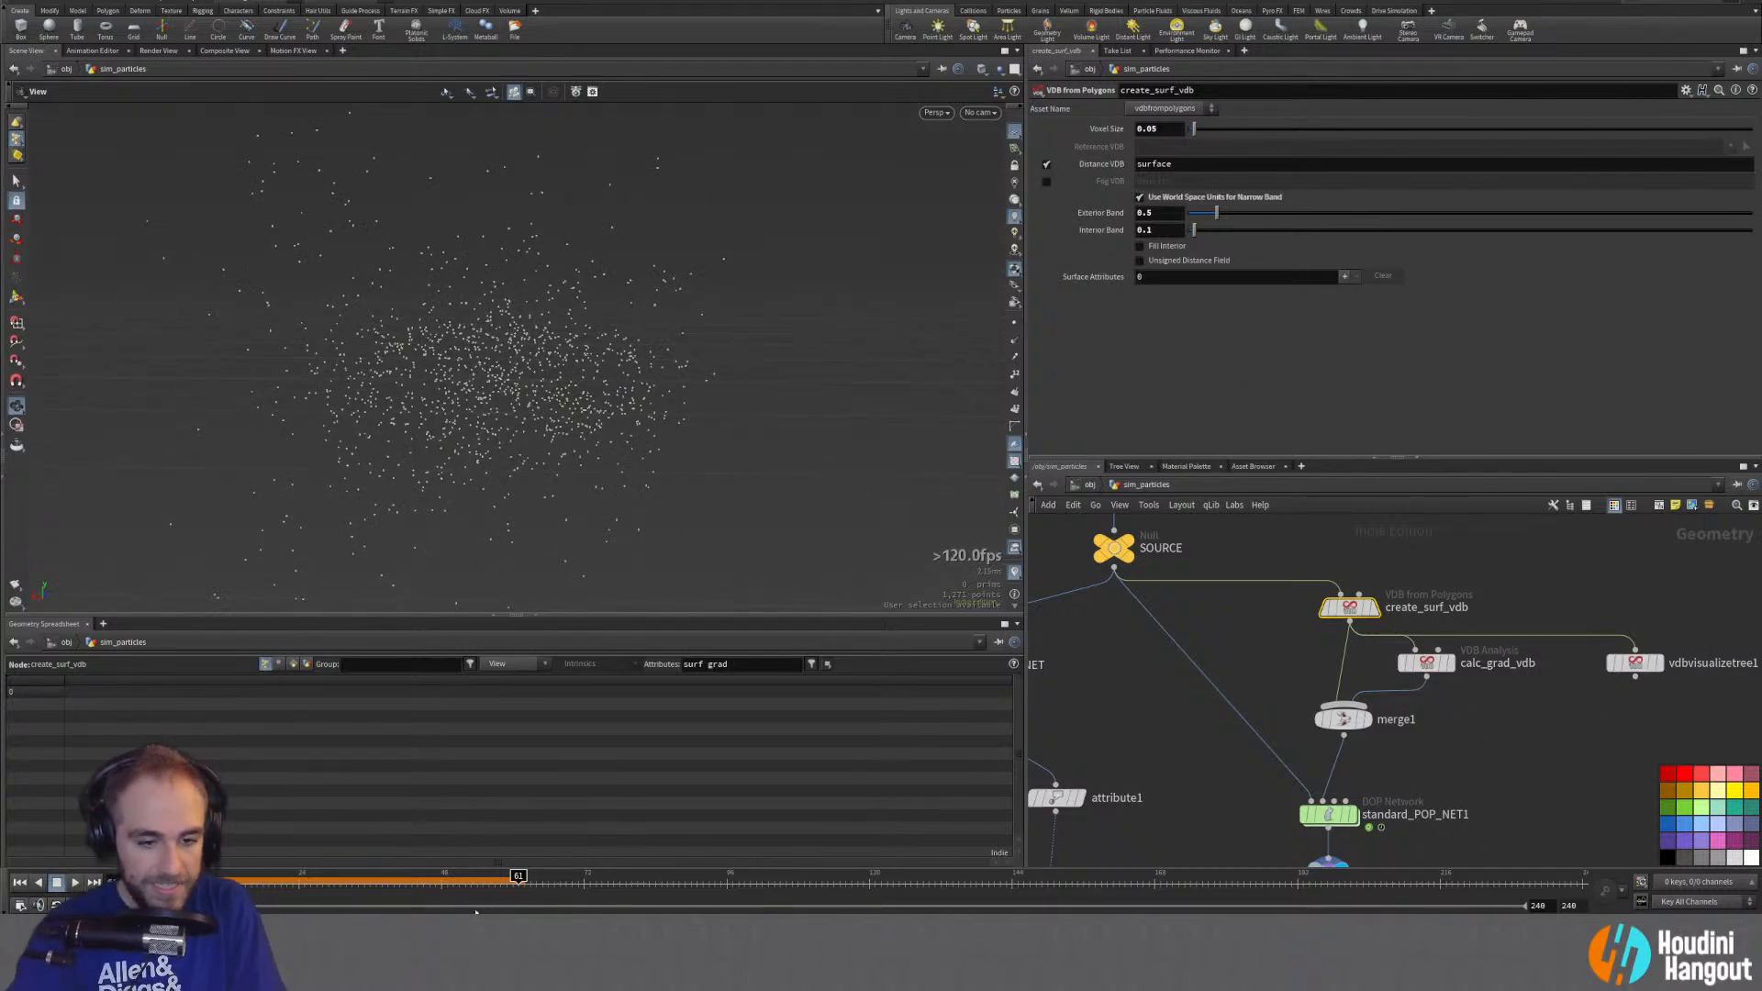
pyautogui.moveTo(503, 888); pyautogui.dragTo(446, 877)
pyautogui.click(535, 879)
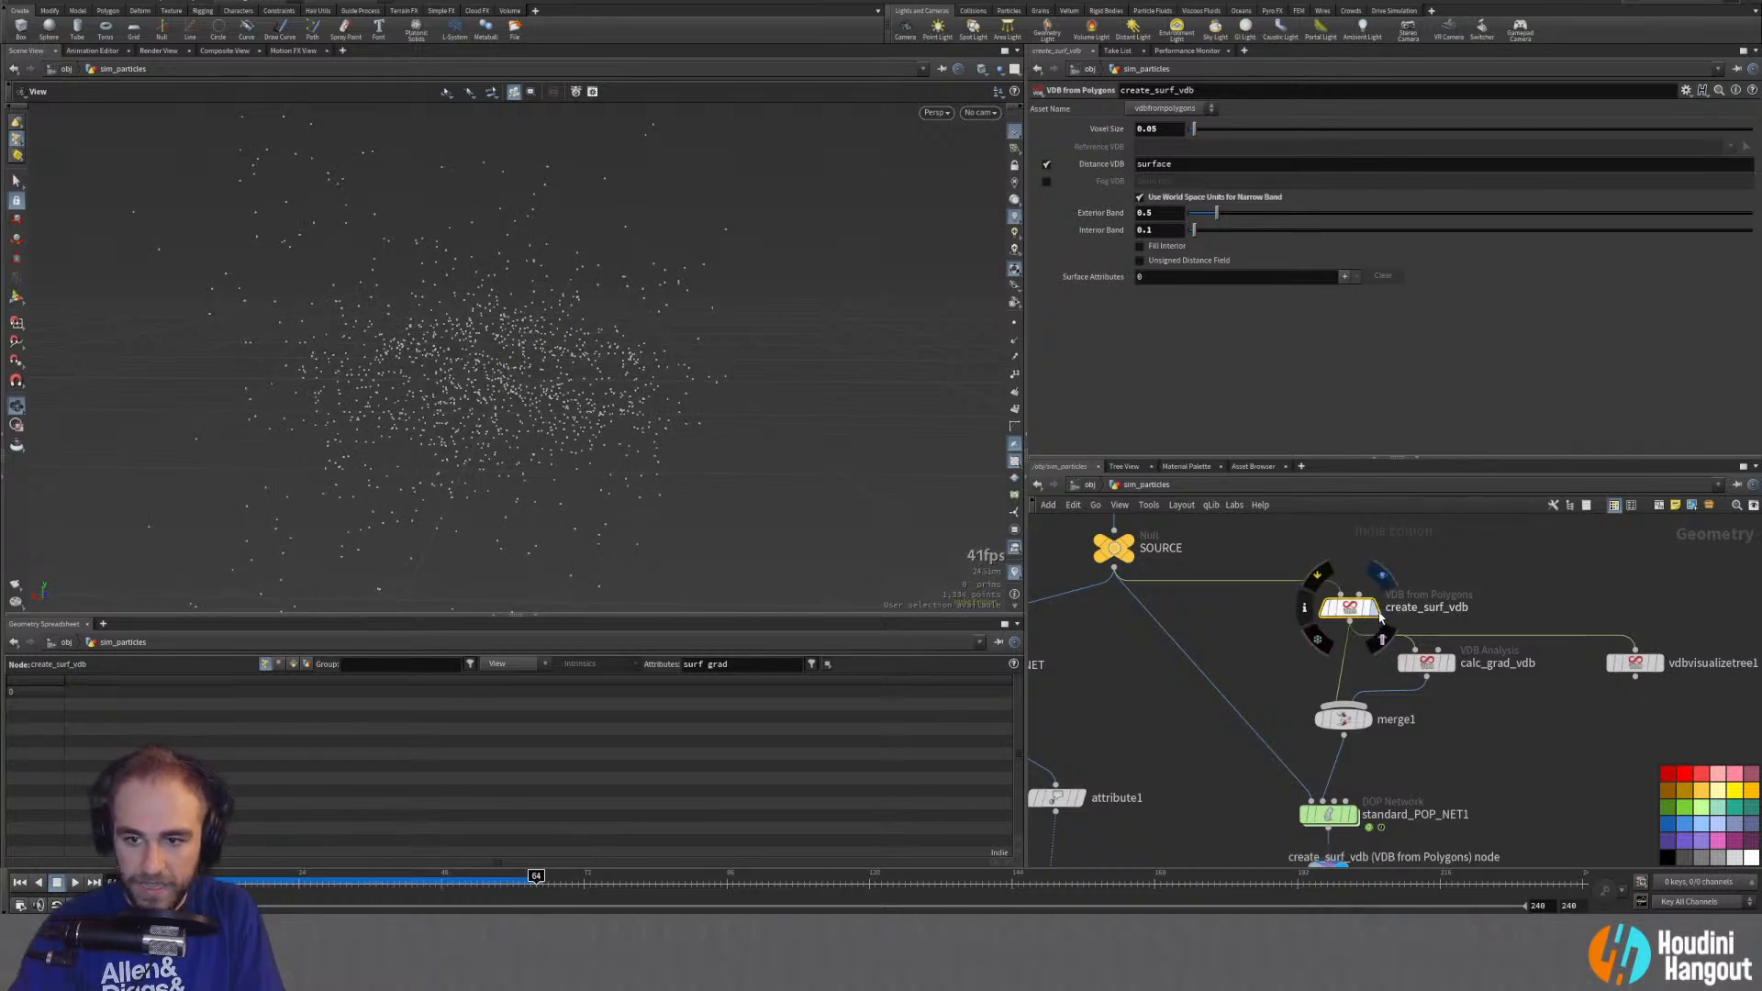
pyautogui.moveTo(1430, 767); pyautogui.dragTo(1460, 619, button='middle')
pyautogui.click(1358, 729)
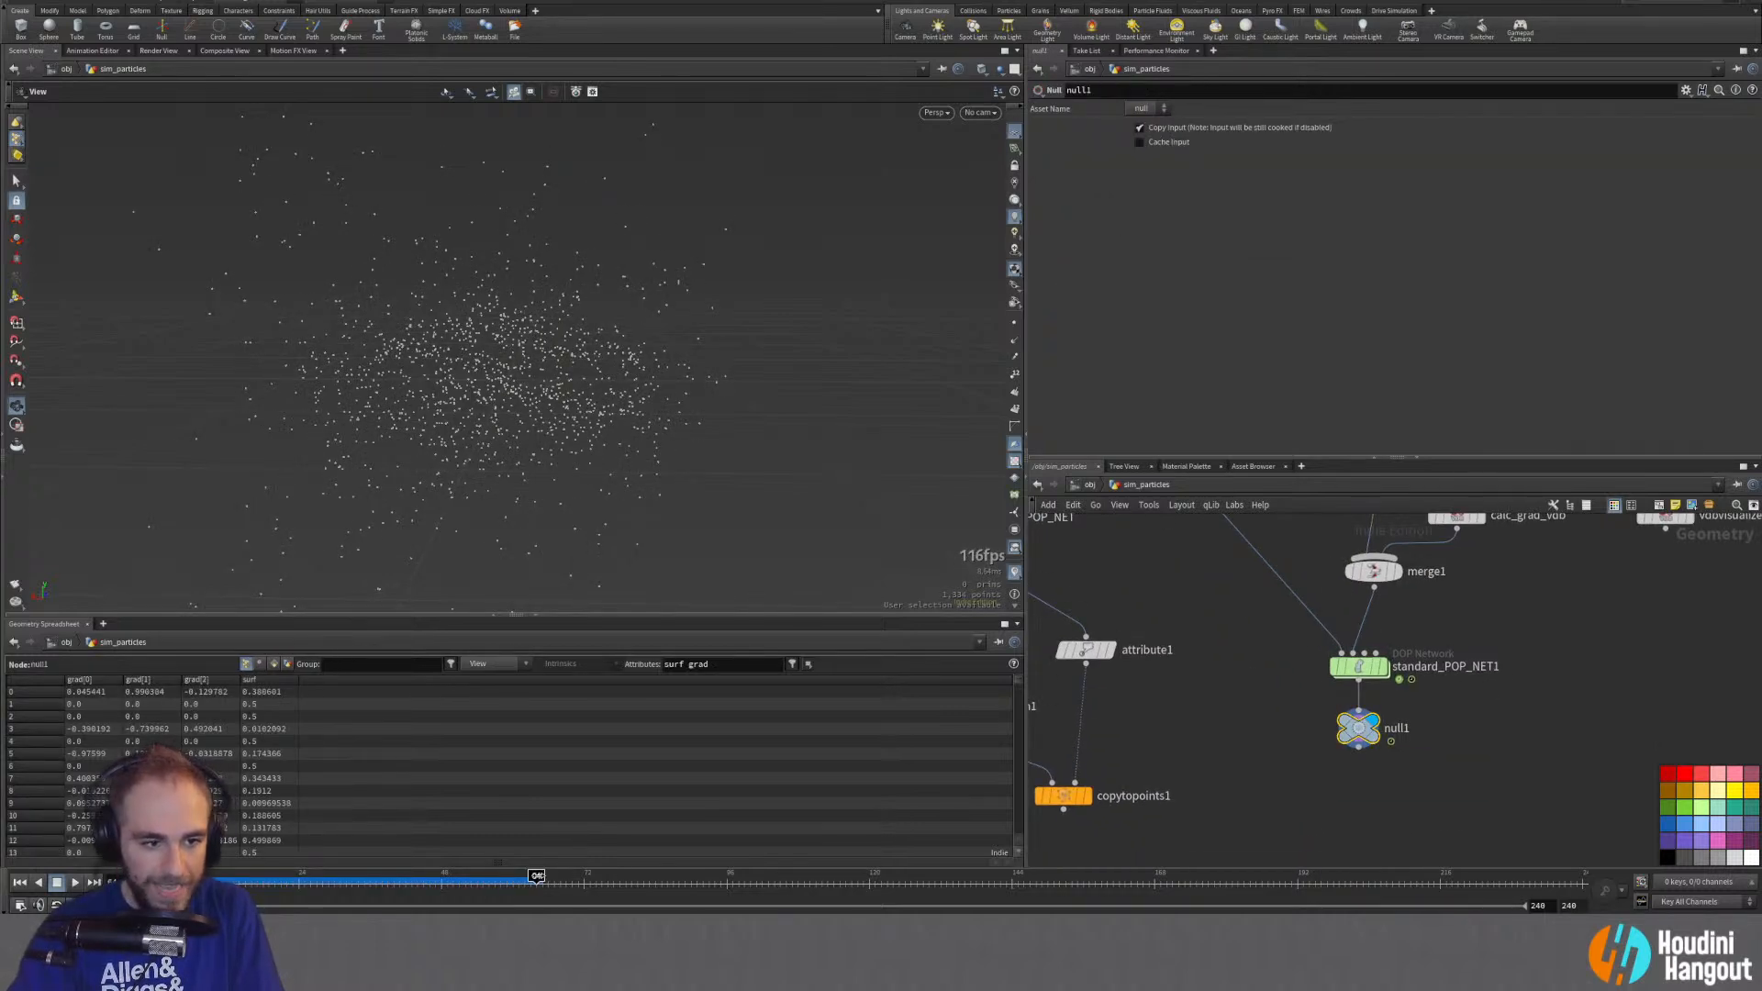
pyautogui.click(714, 877)
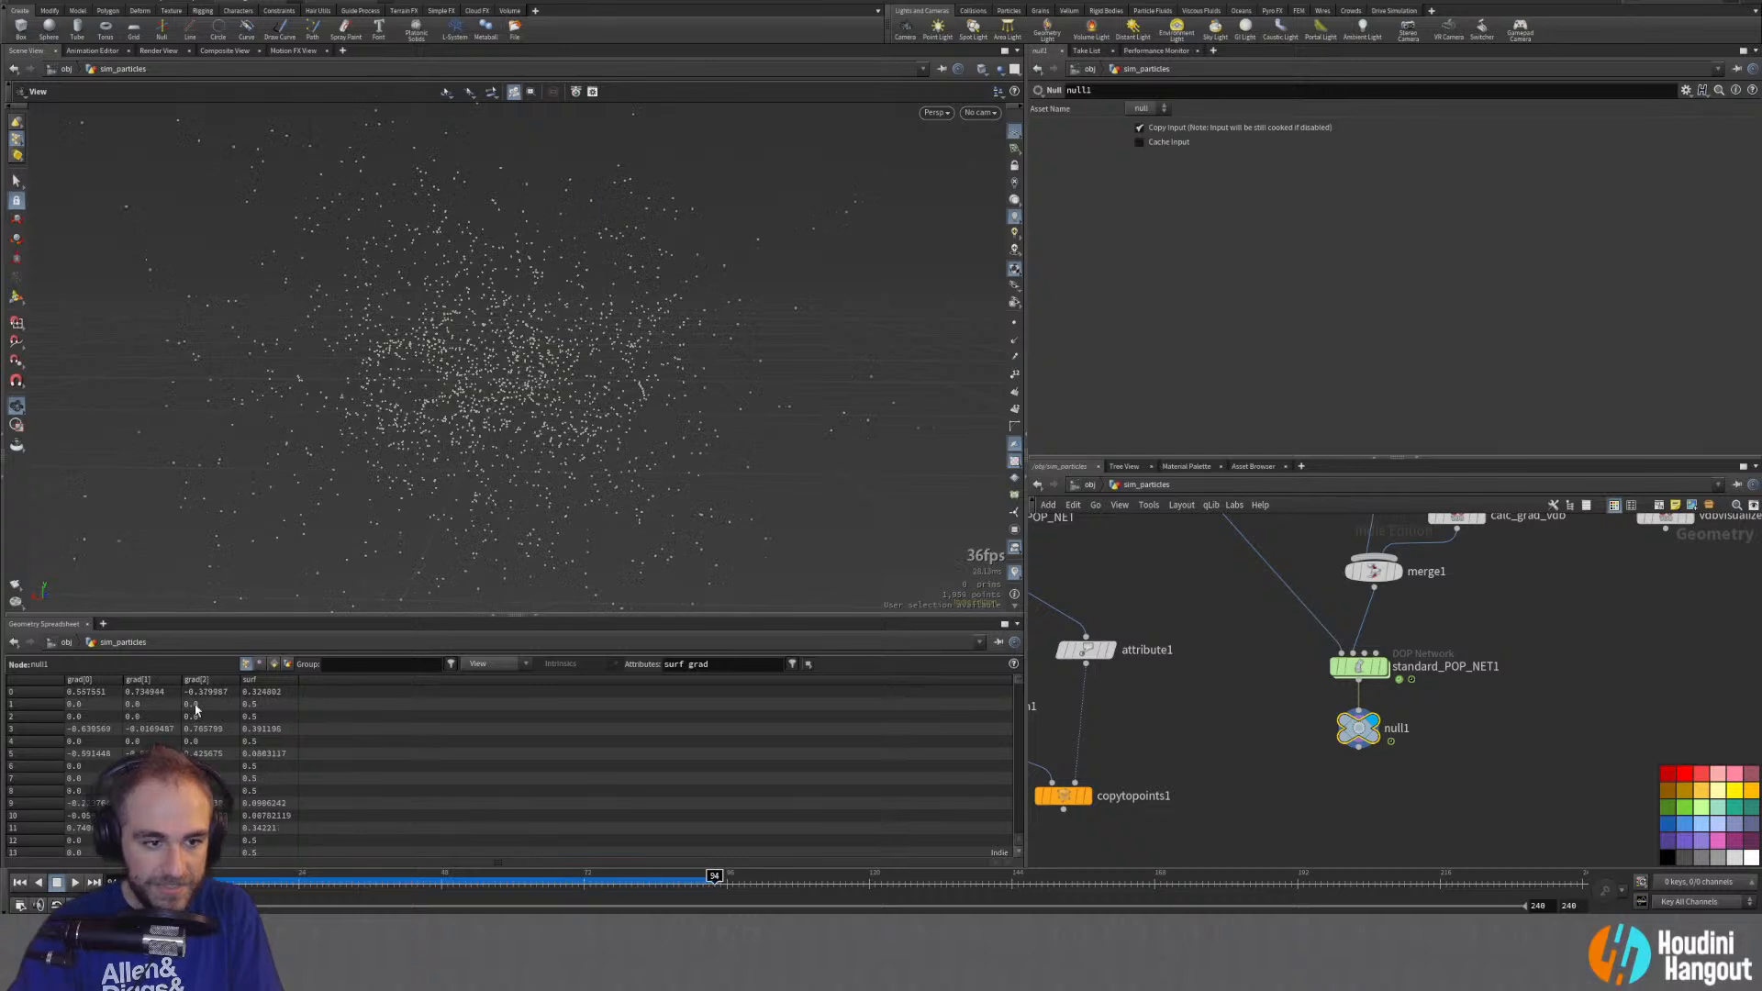
pyautogui.click(253, 681)
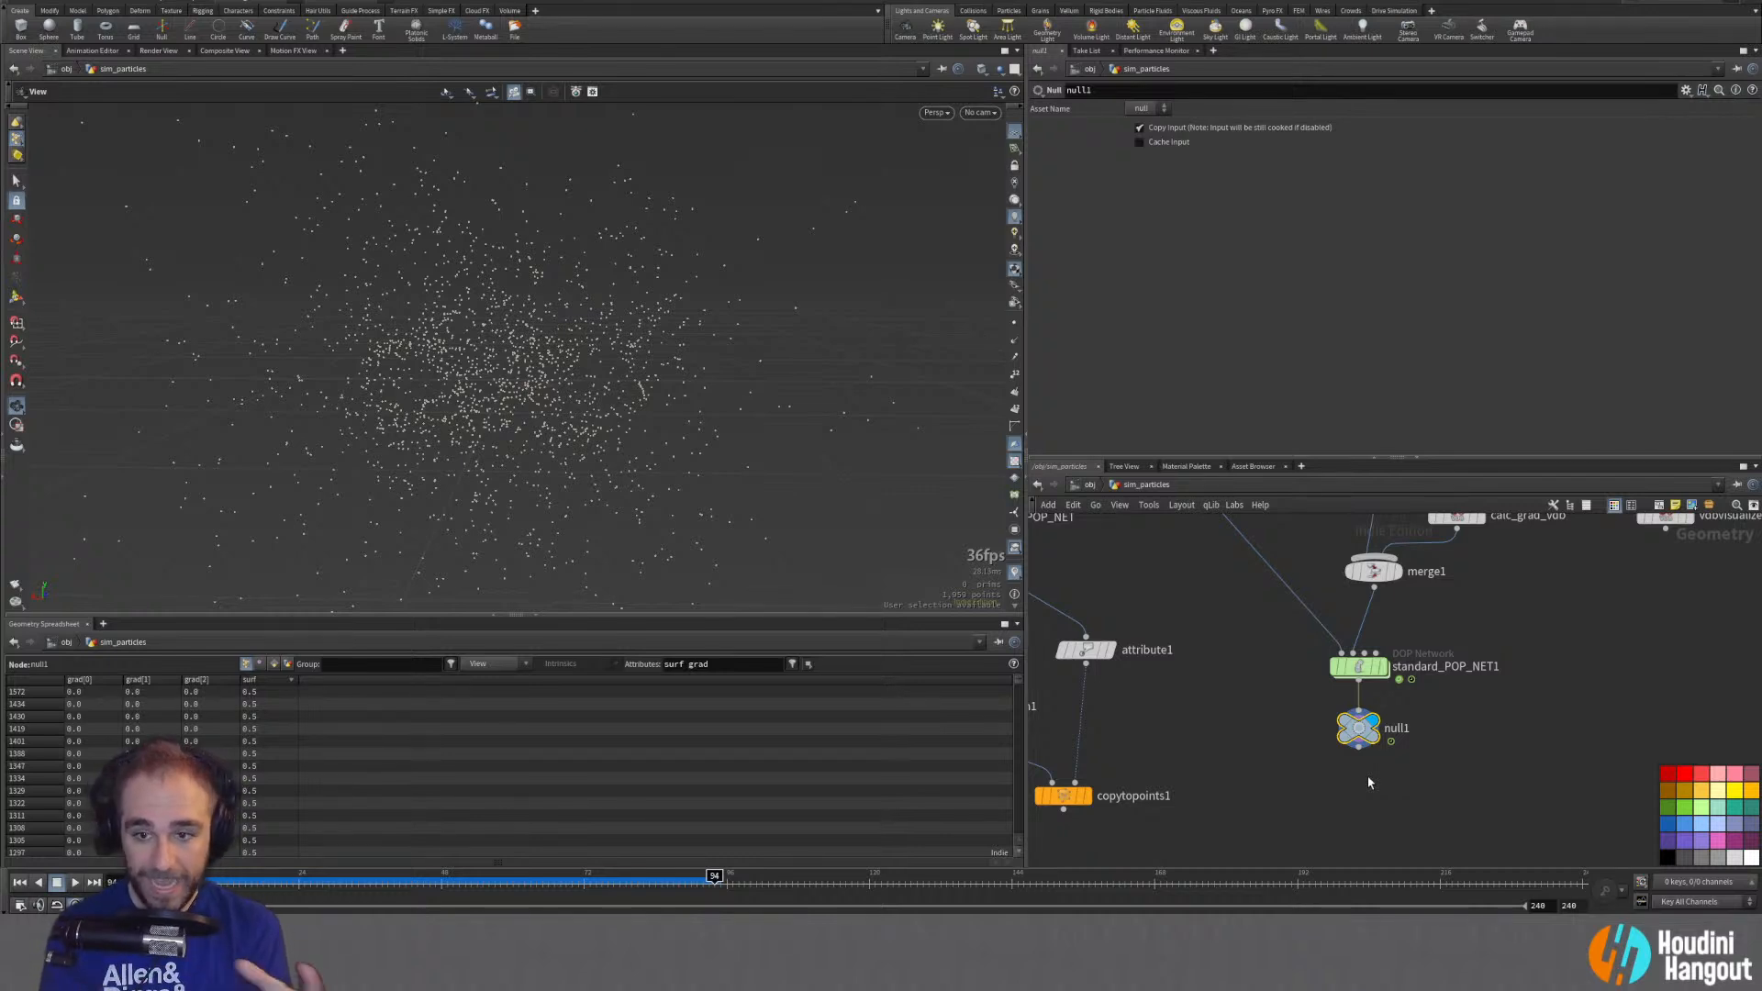
# Step: Disable world space units on create_surf_vdb and set both Exterior and Interior Band Voxels to 5
pyautogui.moveTo(1476, 614); pyautogui.dragTo(1446, 730, button='middle')
pyautogui.click(1349, 575)
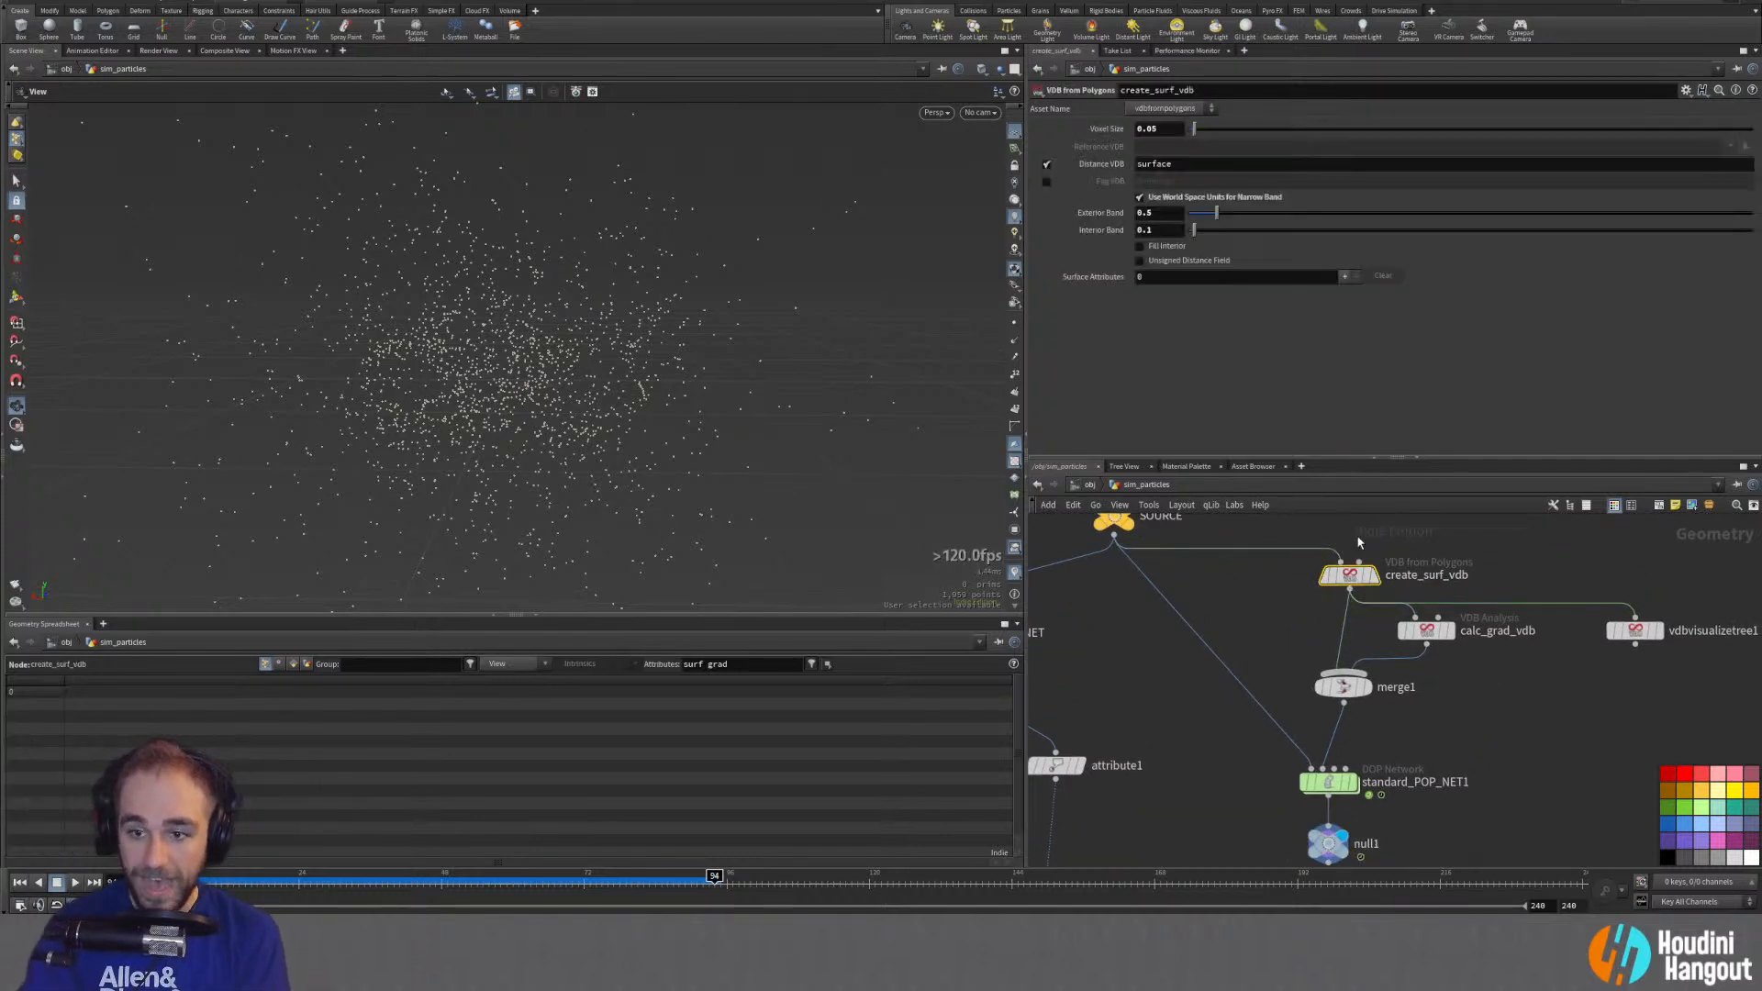
pyautogui.click(1140, 197)
pyautogui.doubleClick(1149, 212)
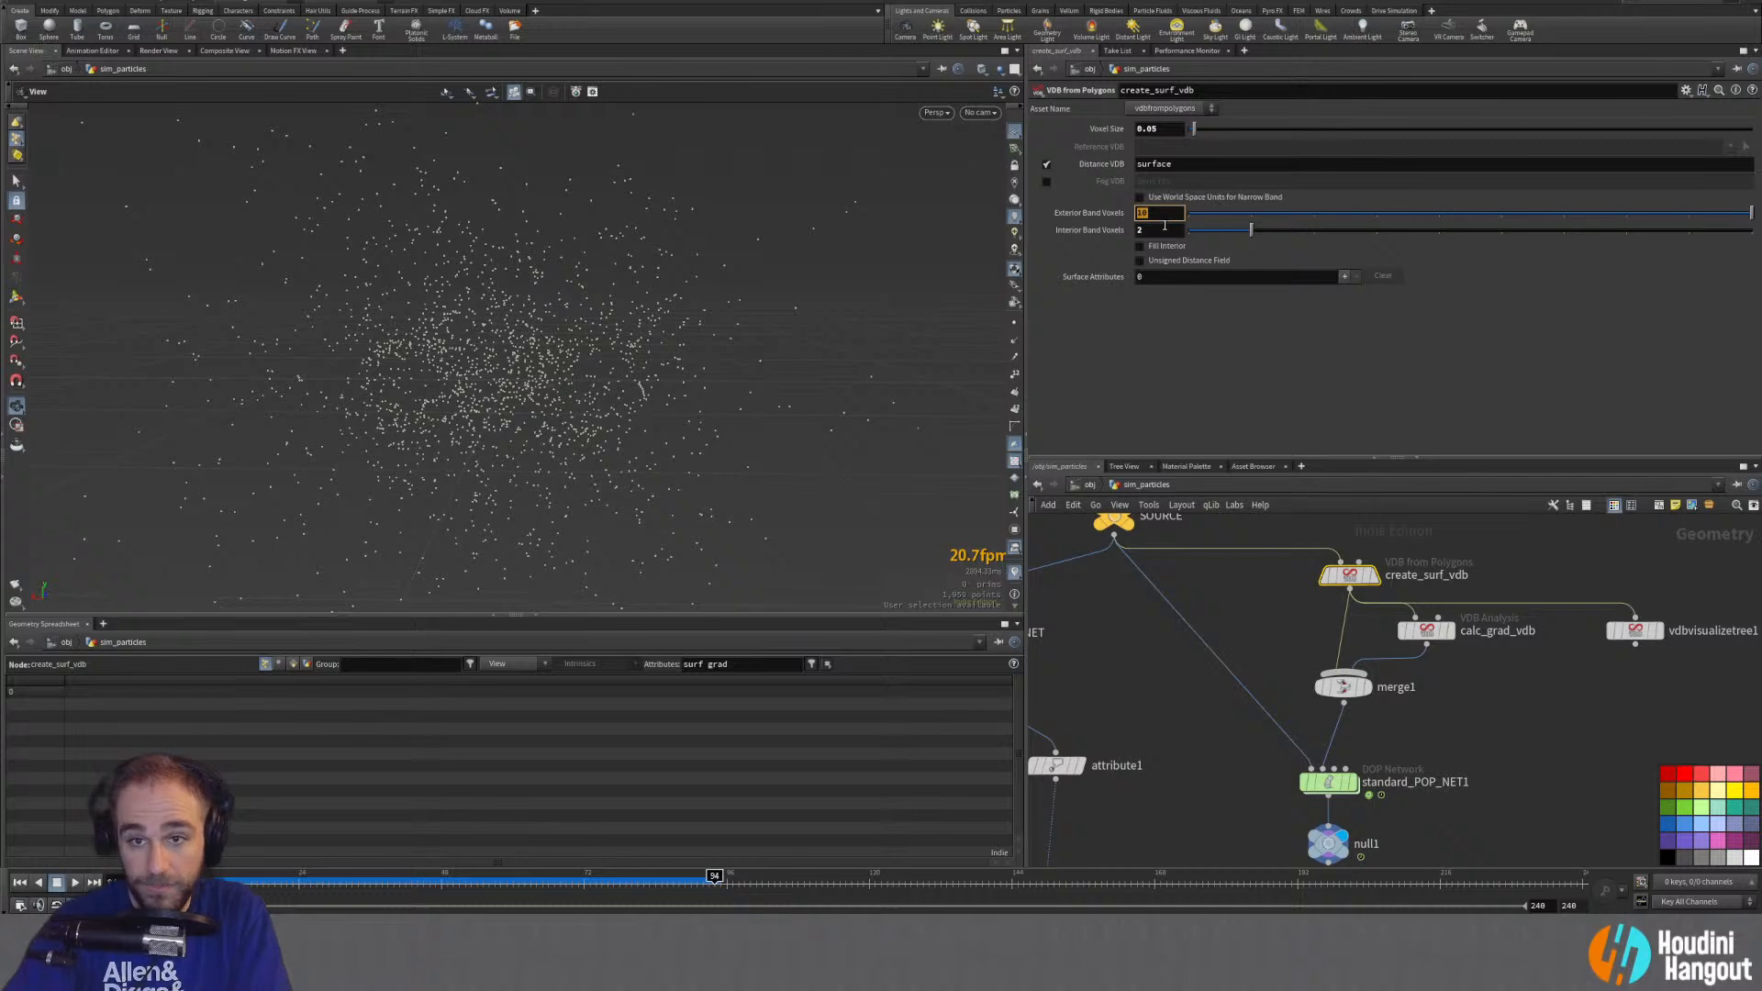
pyautogui.write('5')
pyautogui.press('Tab')
pyautogui.write('5')
pyautogui.press('Return')
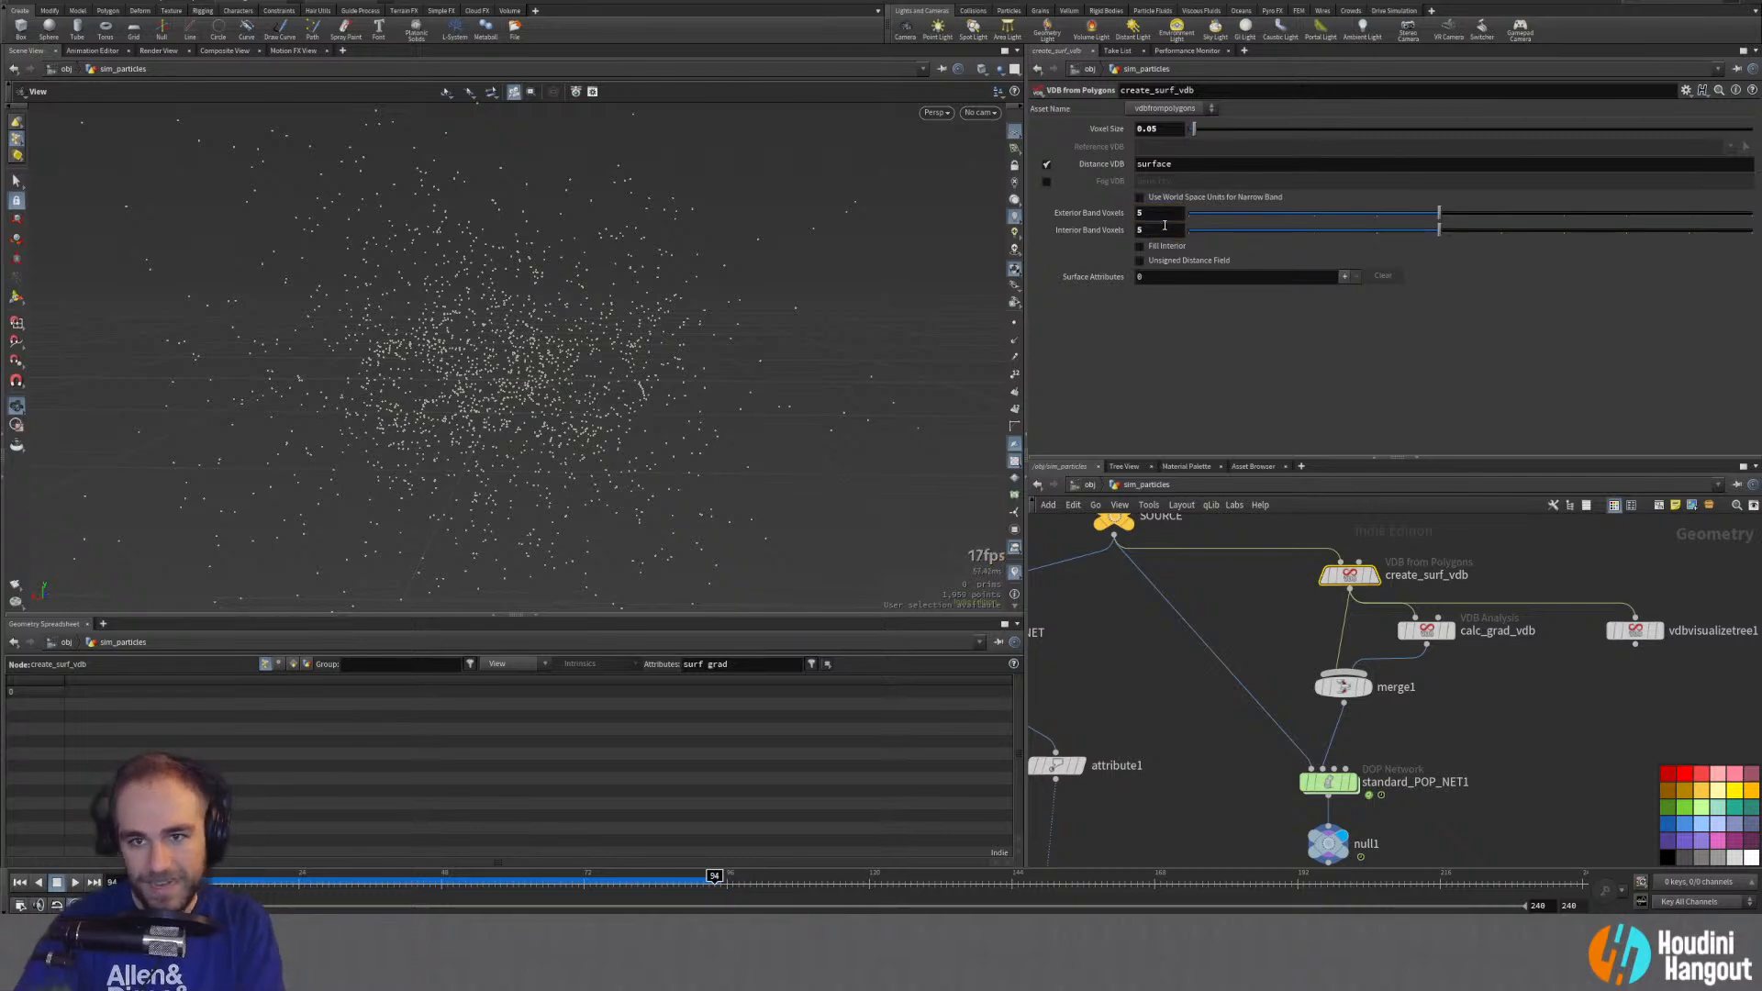
# Step: Display vdbvisualizetree1 to examine the active voxels around the torus from several angles, and delete that node
pyautogui.moveTo(440, 339); pyautogui.dragTo(539, 362)
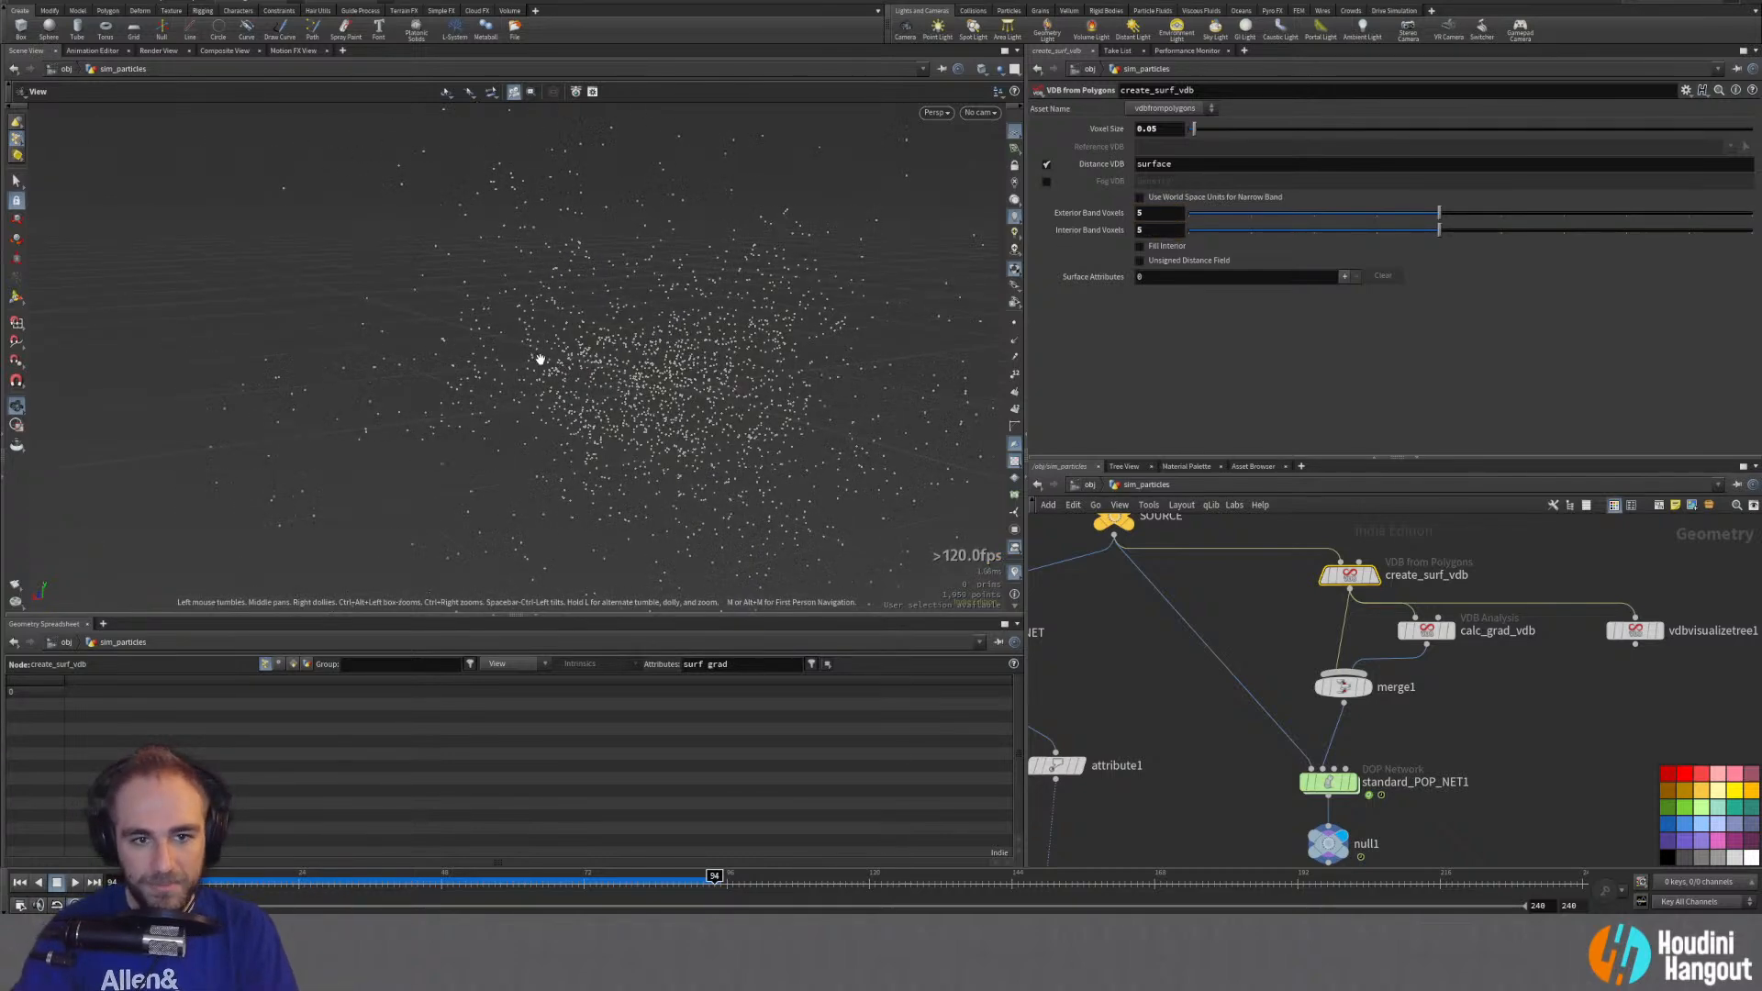
pyautogui.click(1375, 575)
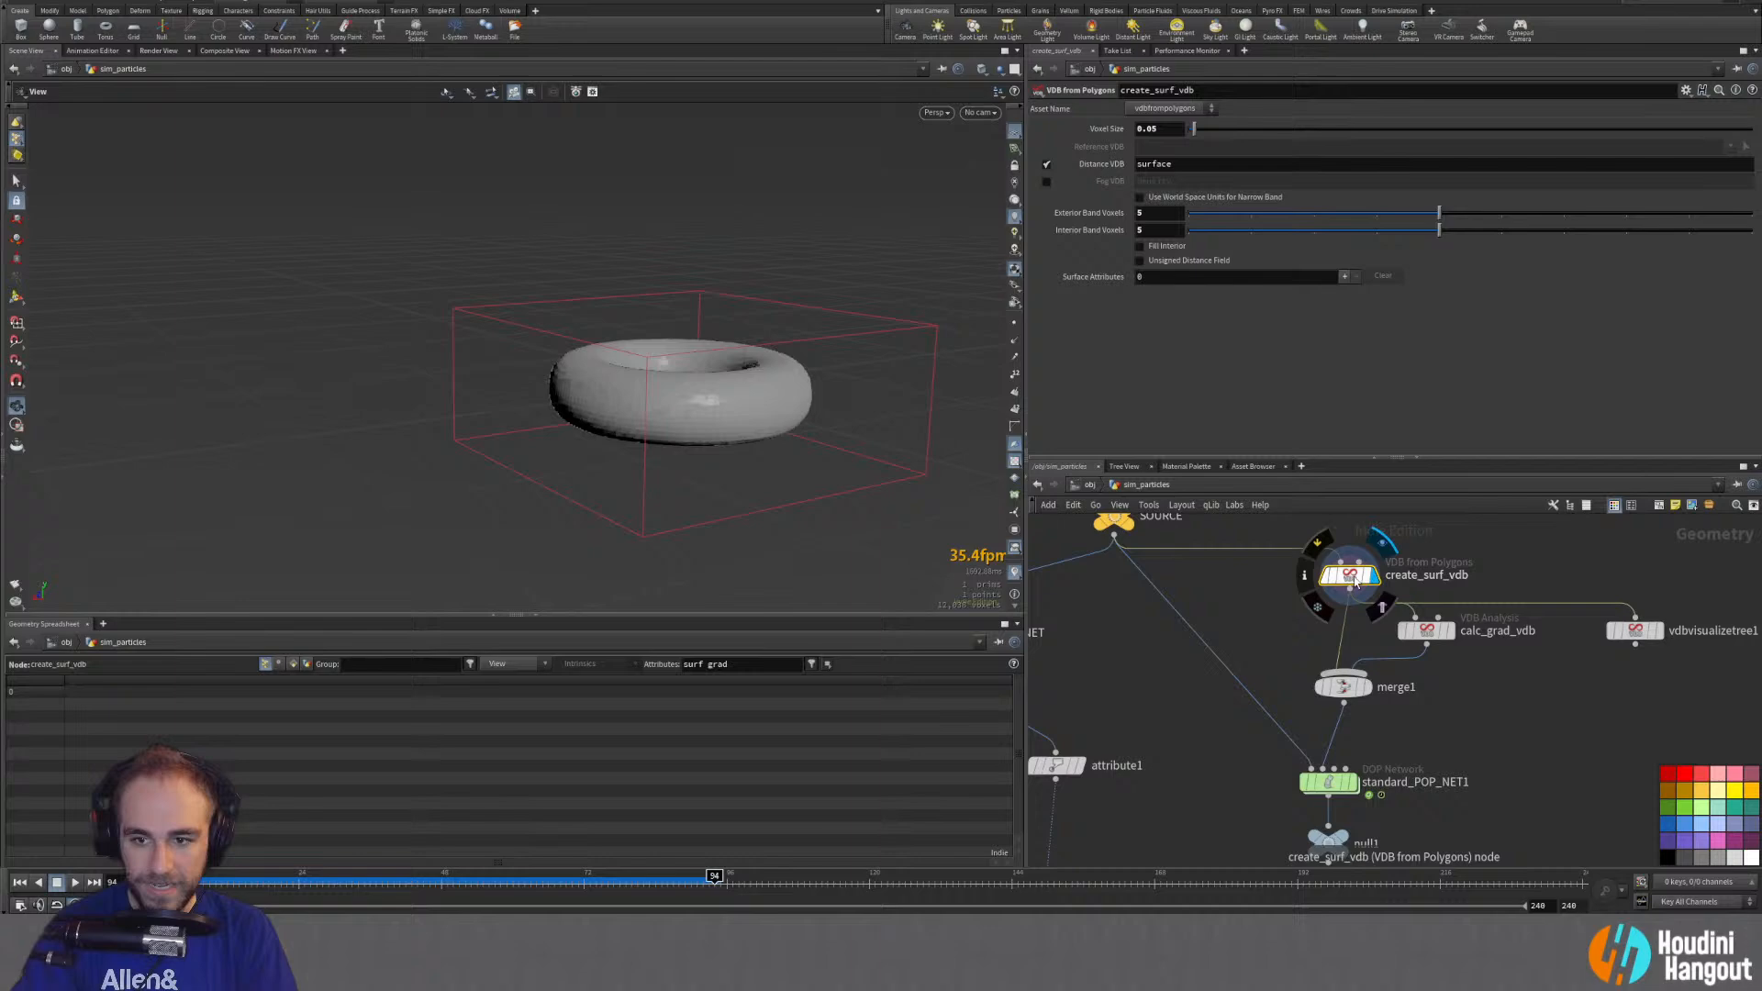
pyautogui.click(1658, 633)
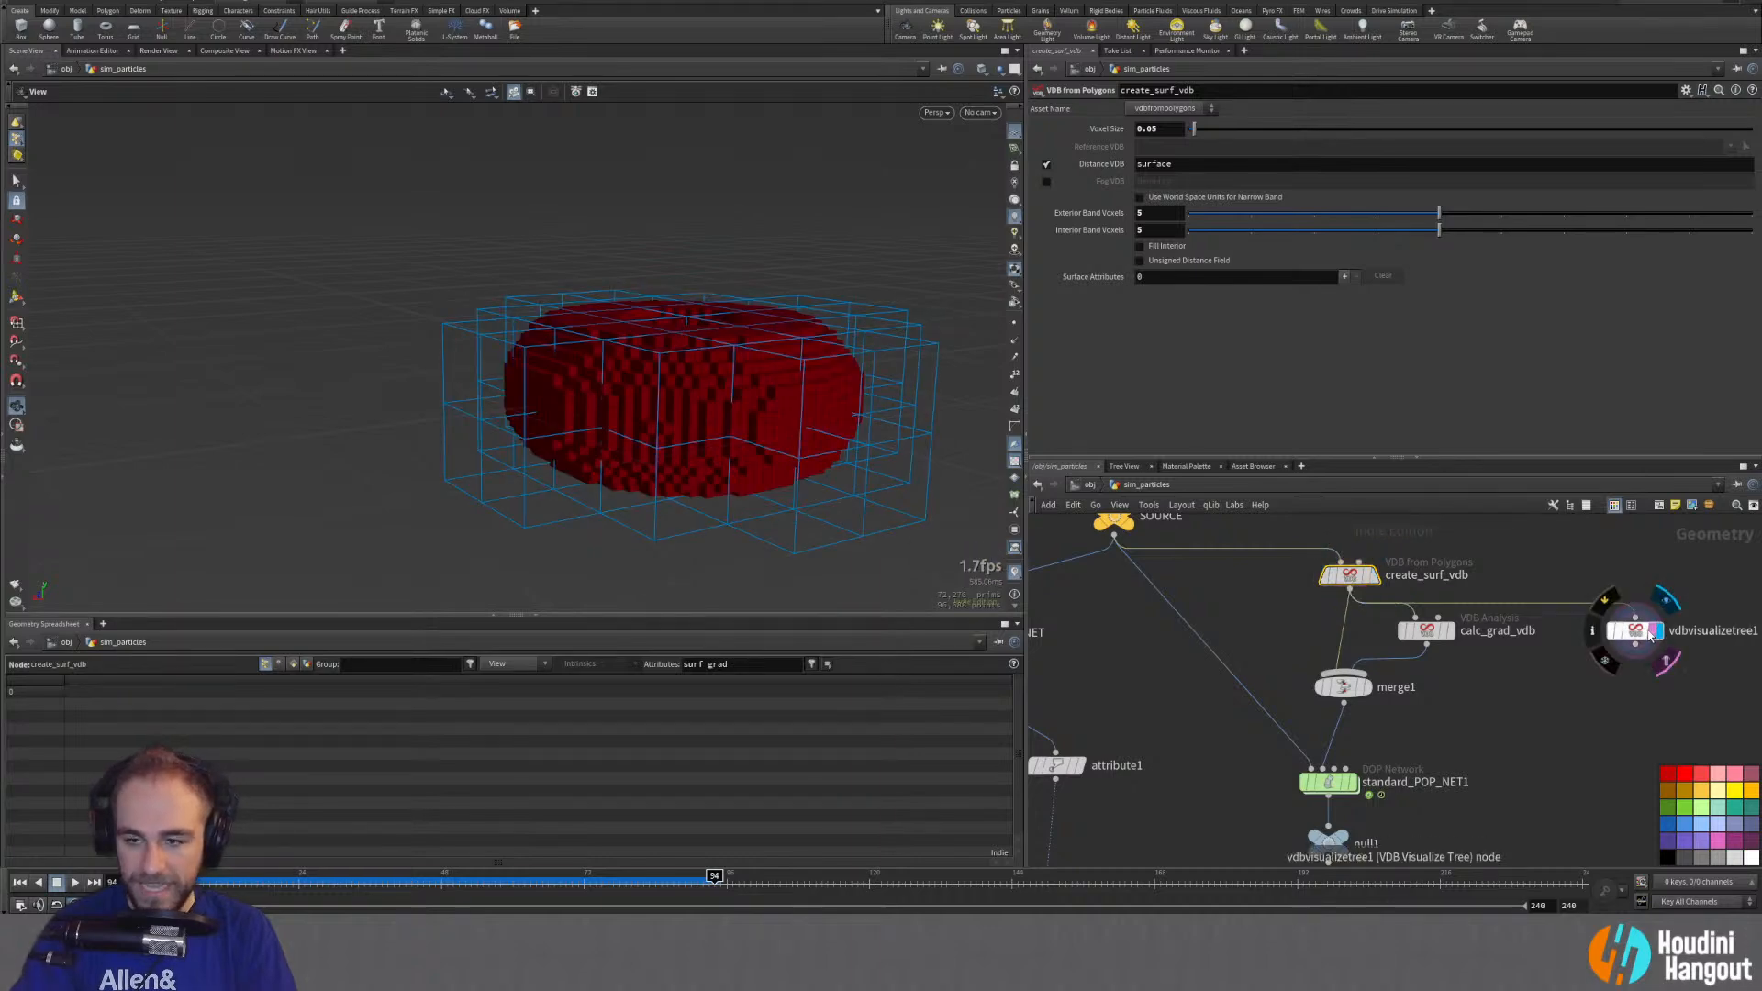
pyautogui.click(1648, 631)
pyautogui.moveTo(585, 411); pyautogui.dragTo(657, 350)
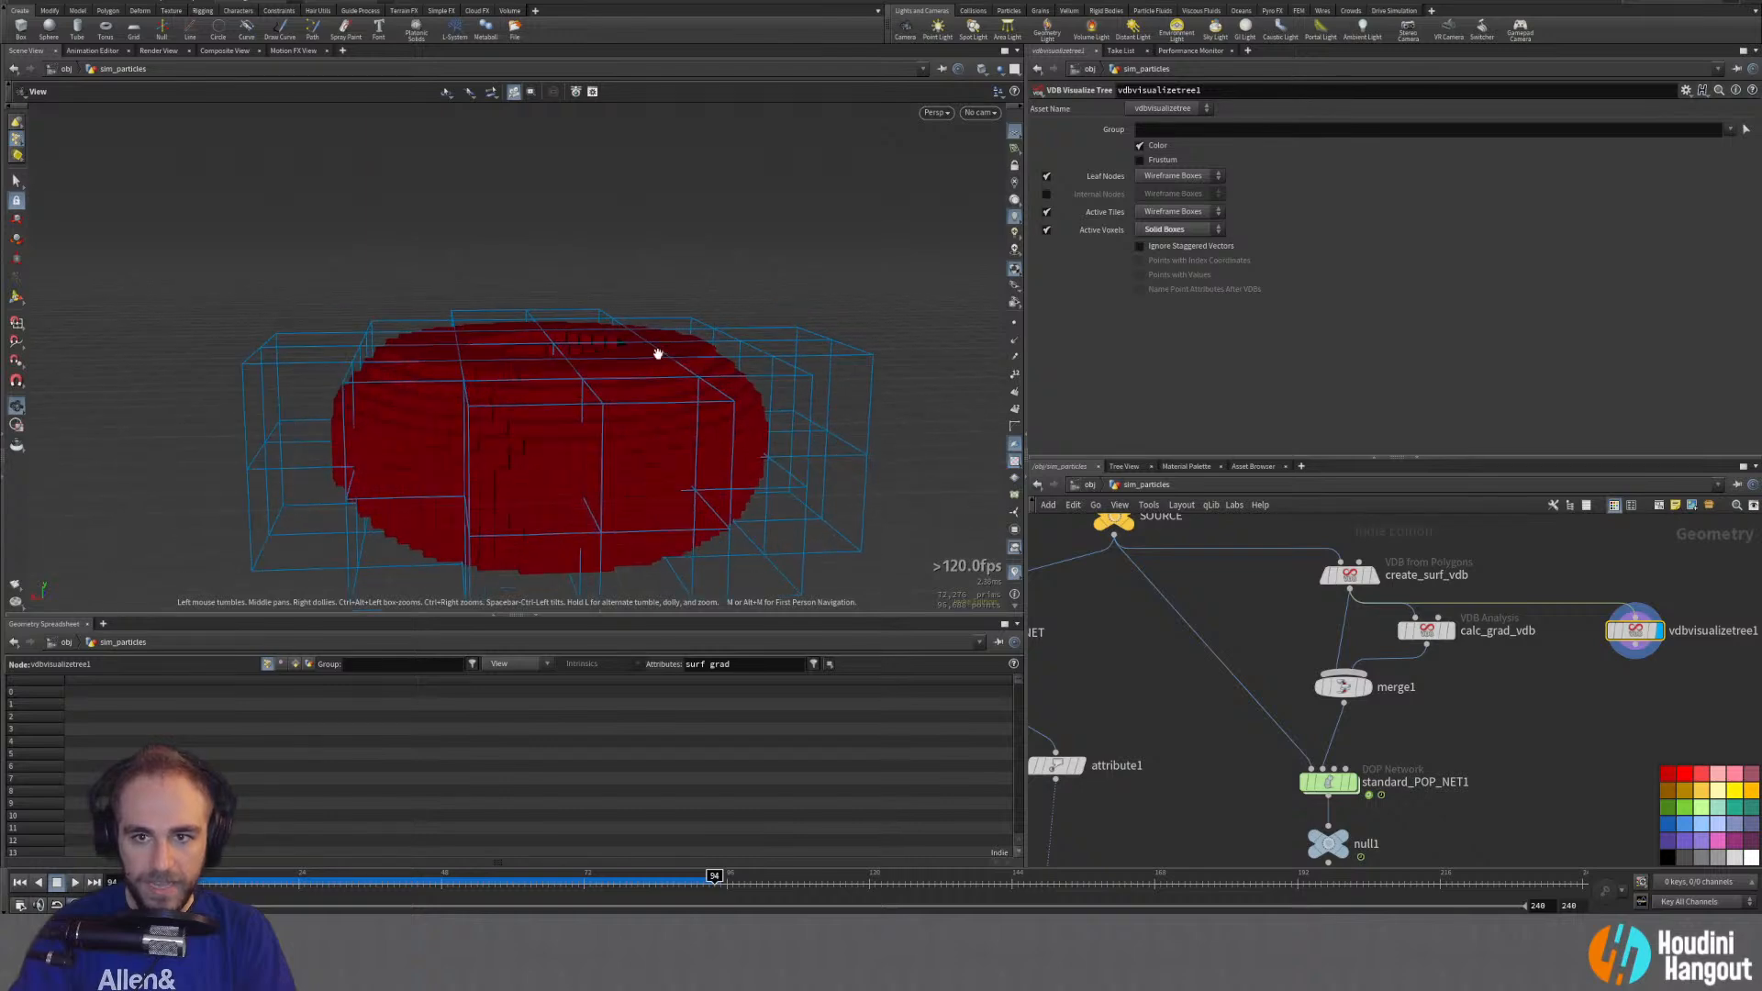
pyautogui.moveTo(731, 499); pyautogui.dragTo(670, 386)
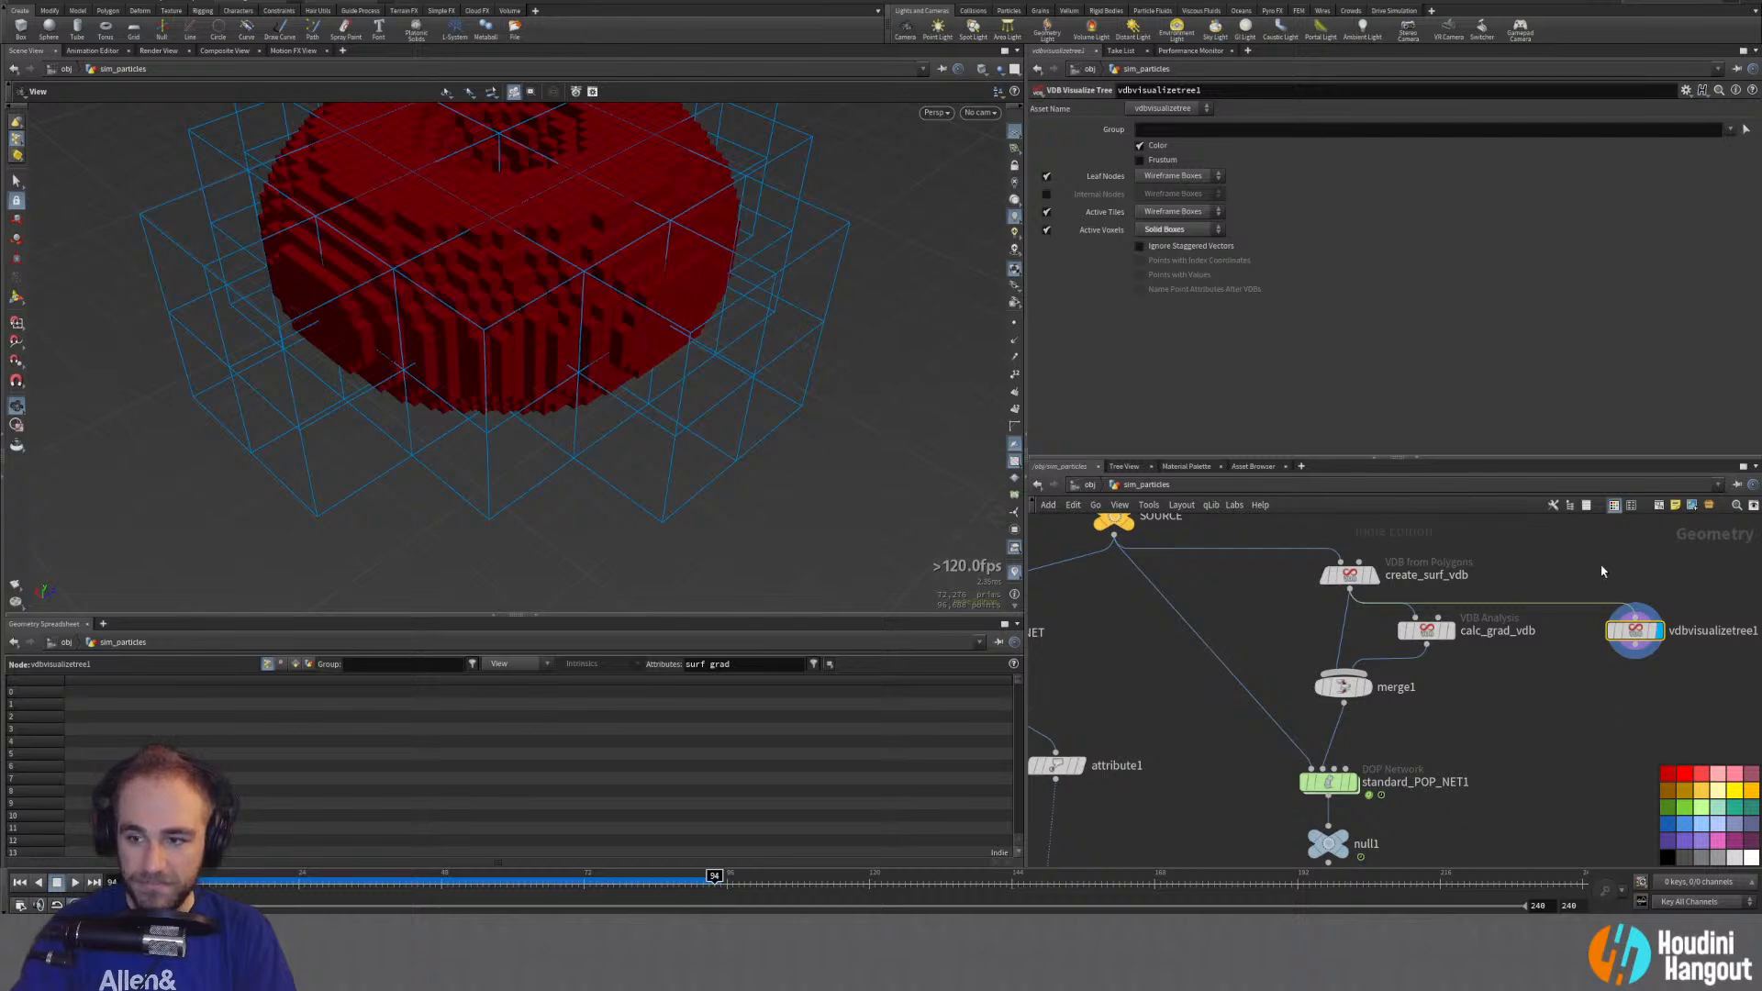
pyautogui.press('Delete')
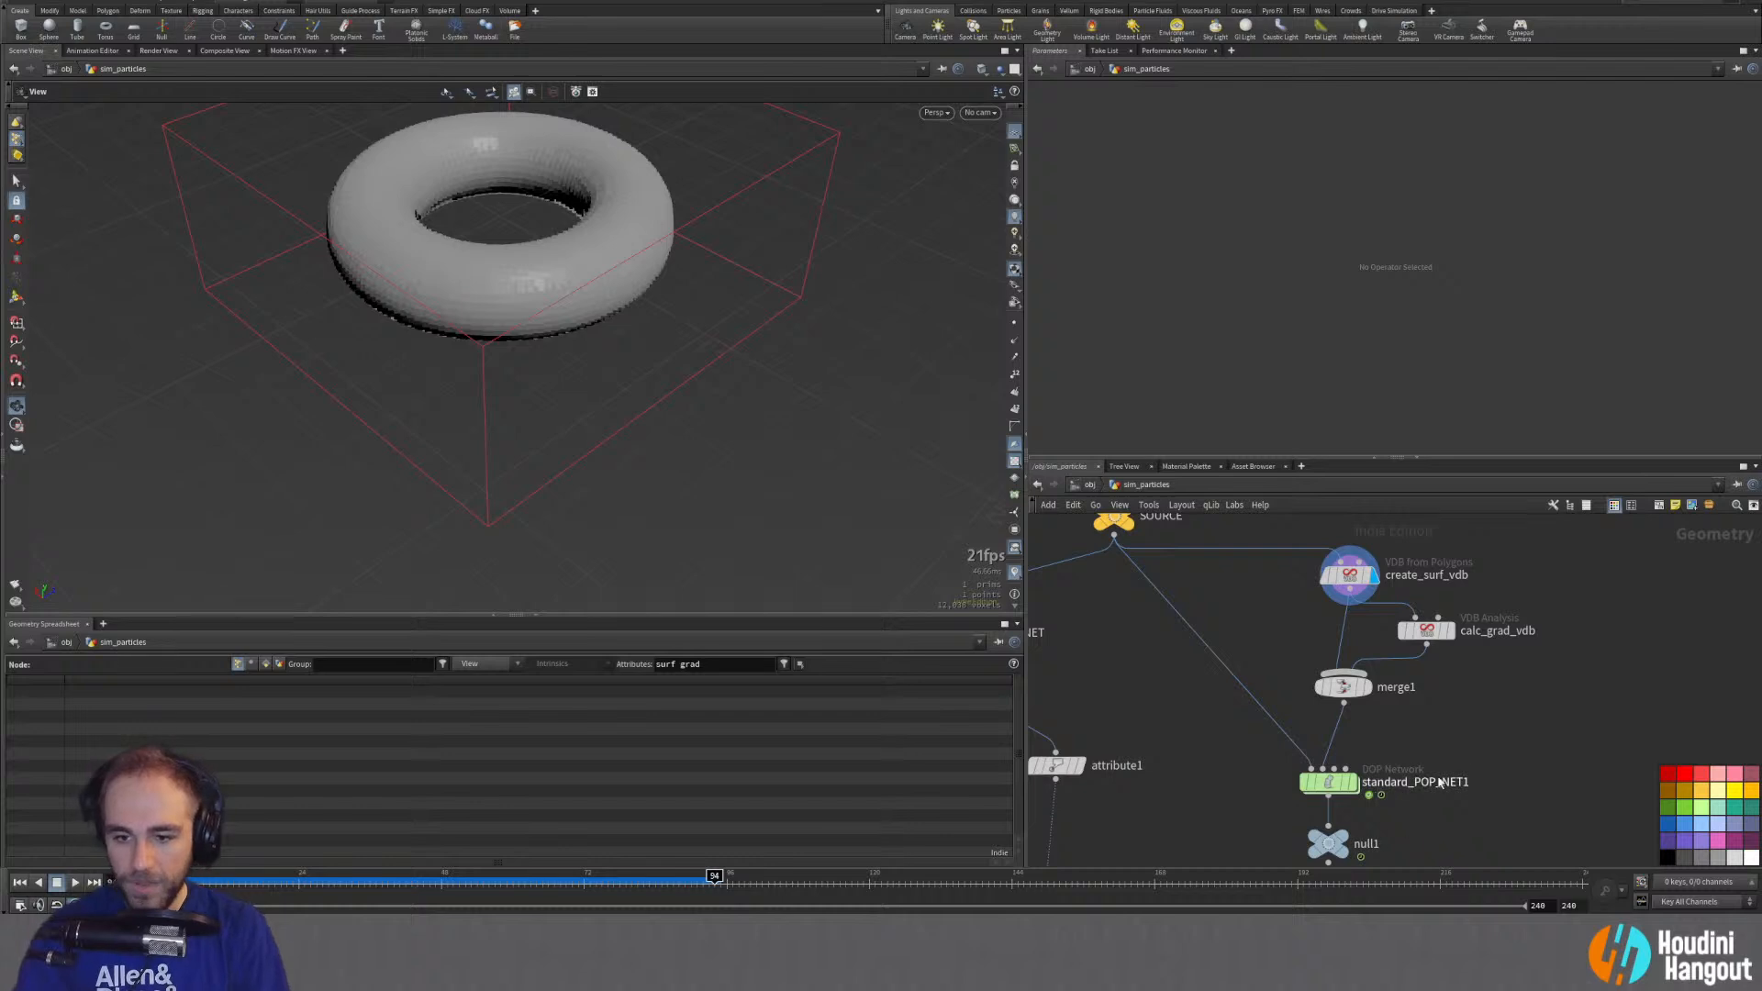
# Step: Look inside standard_POP_NET1, return to sim_particles and browse the available VDB operators without adding one
pyautogui.click(1354, 783)
pyautogui.doubleClick(1332, 792)
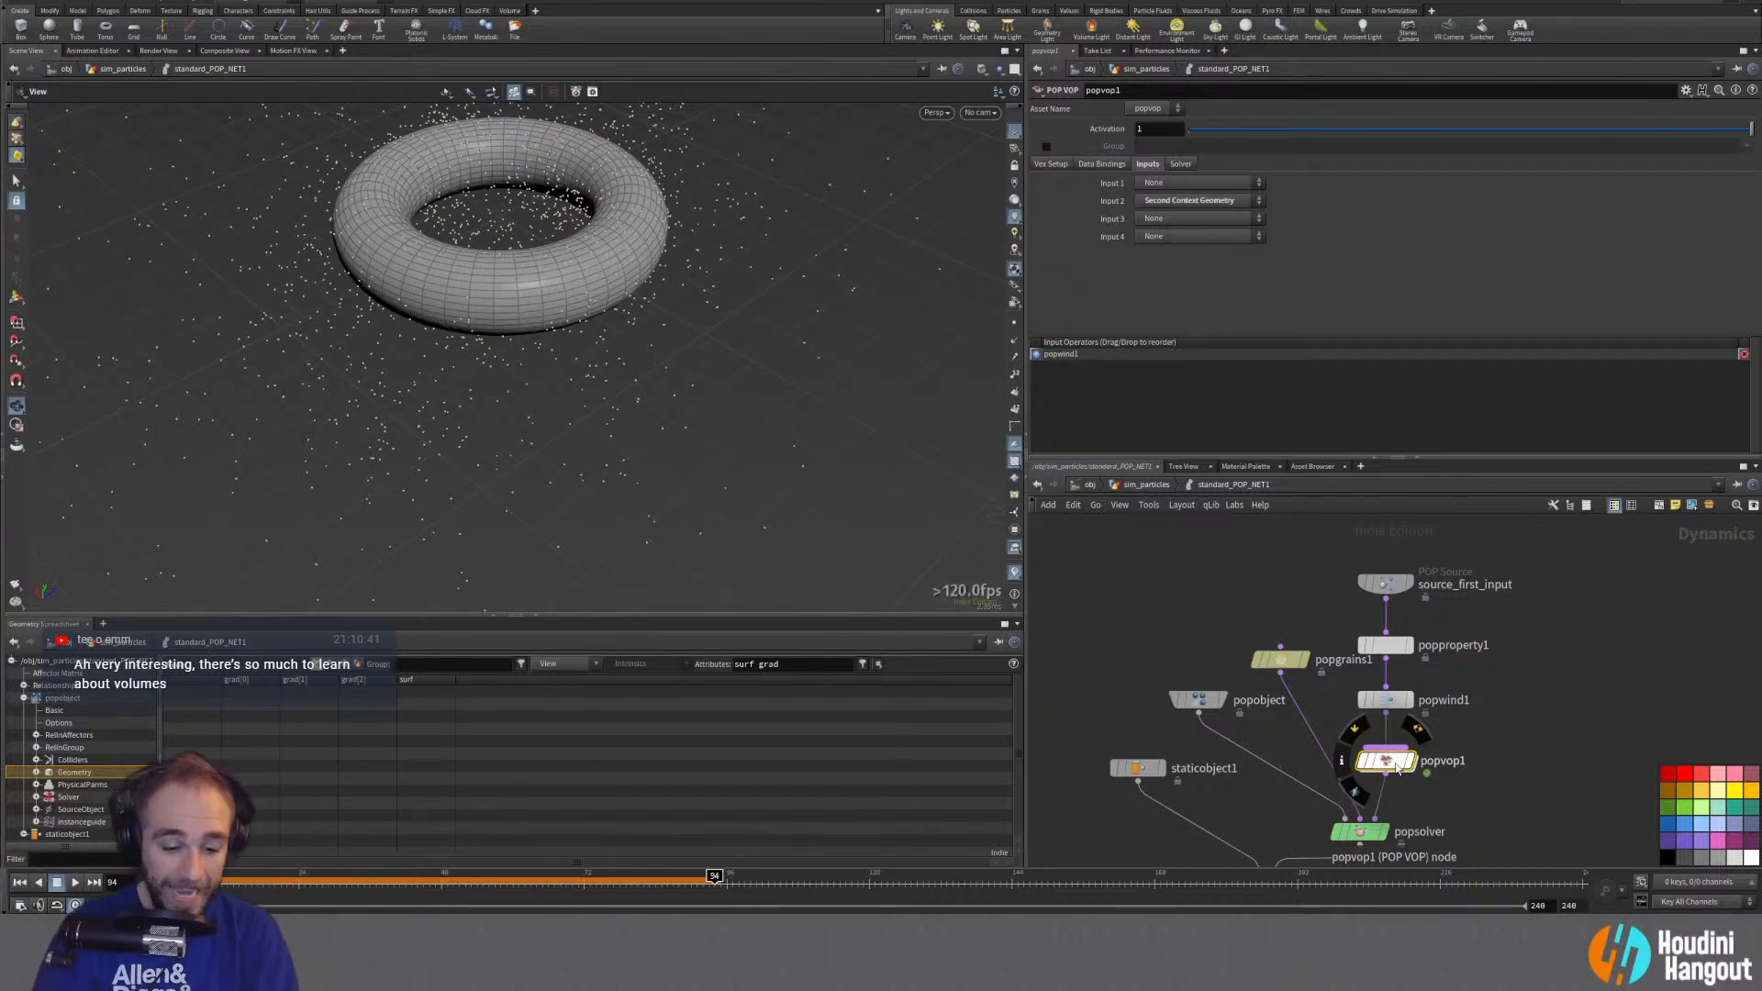
pyautogui.press('u')
pyautogui.press('Tab')
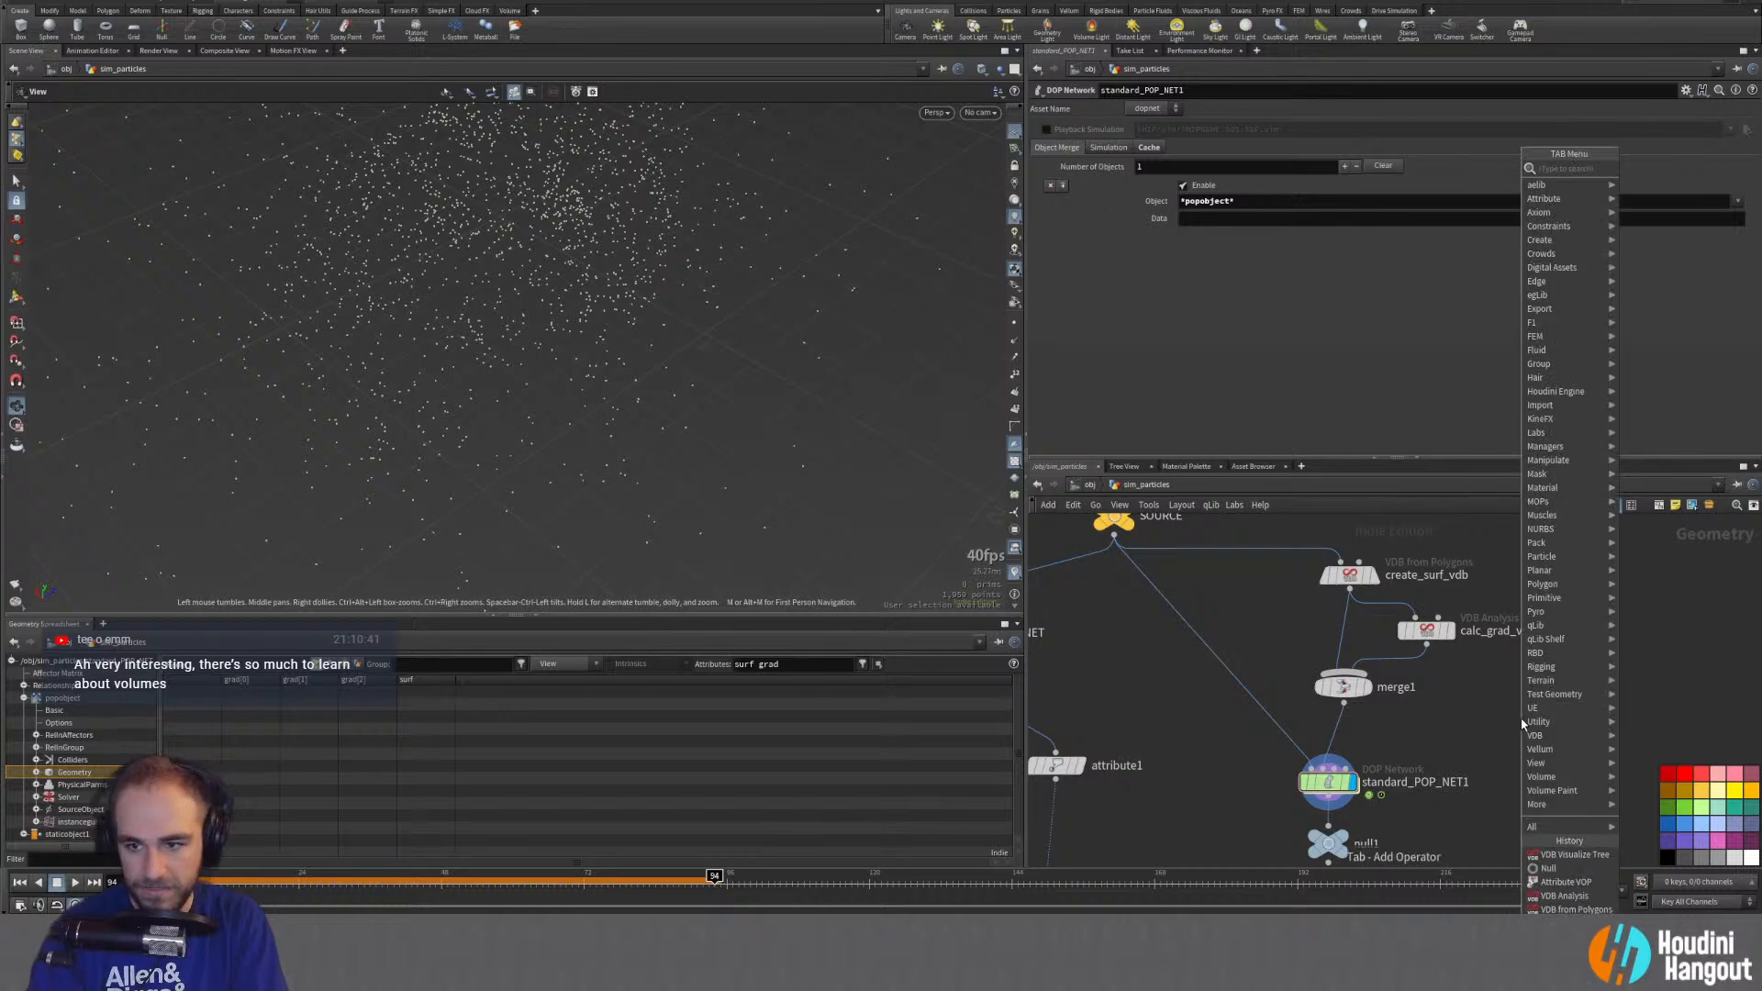
pyautogui.moveTo(1528, 737)
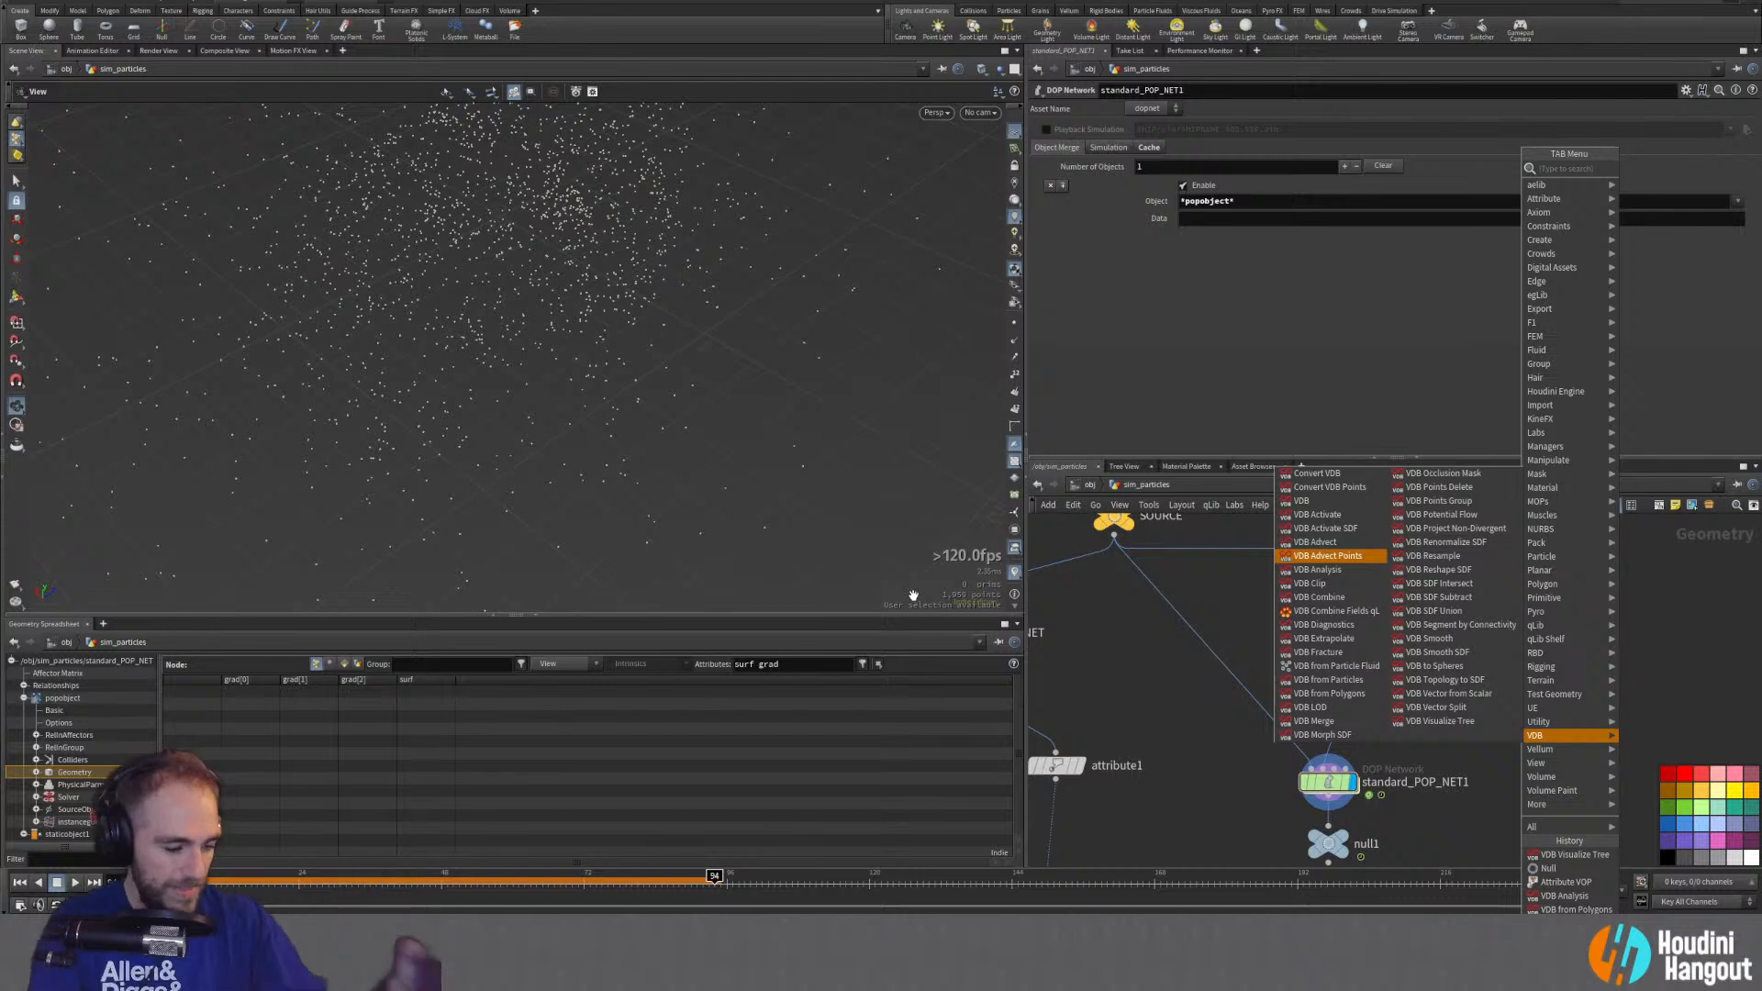
pyautogui.press('Escape')
# Step: Review the Optimize and Texture settings in the viewport's Display Options and close the dialog
pyautogui.press('d')
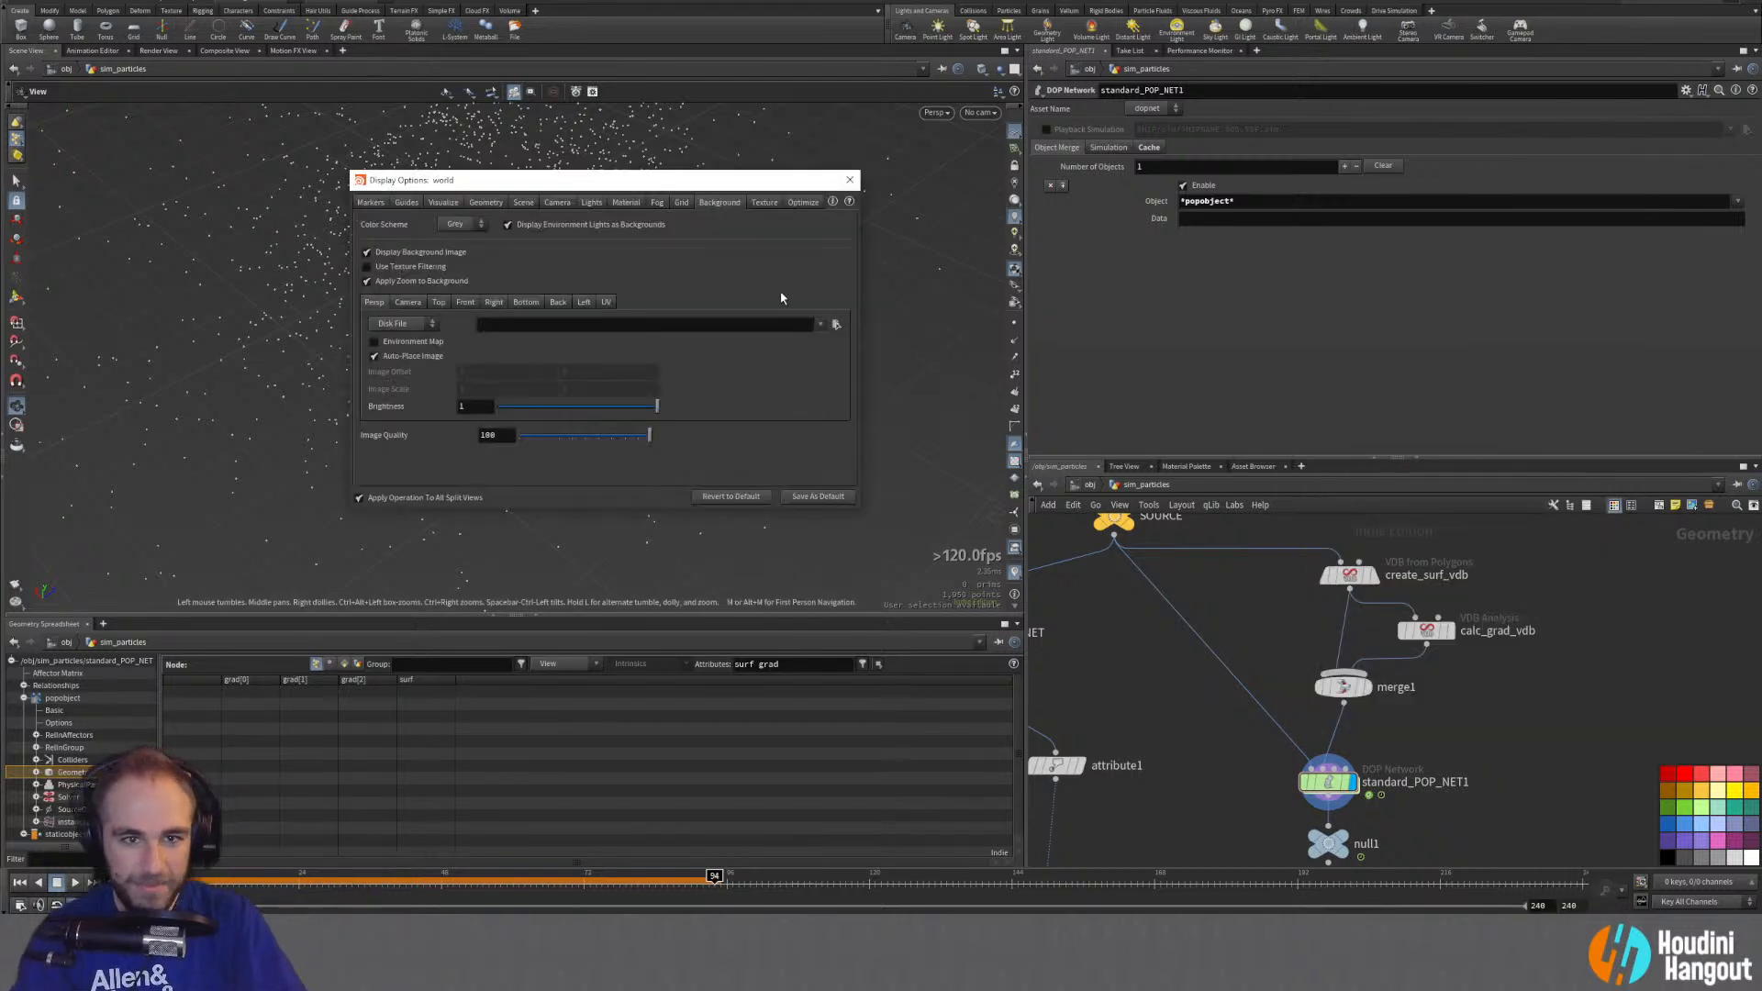
pyautogui.click(797, 203)
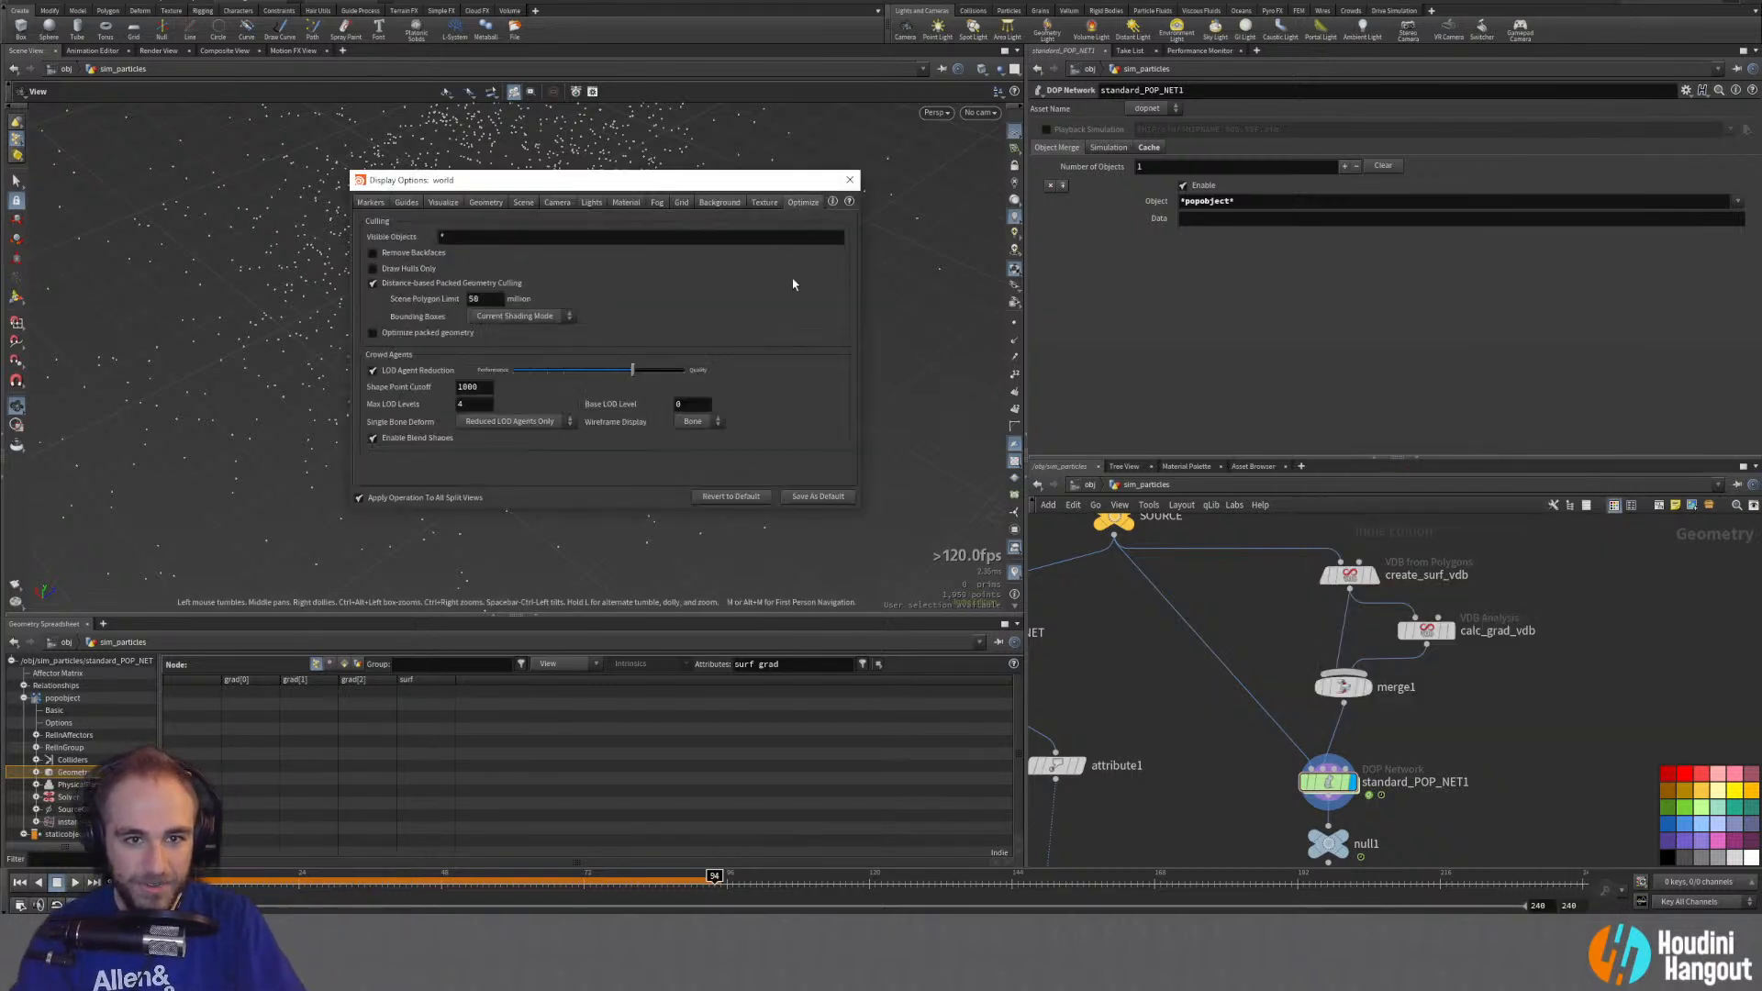
pyautogui.click(764, 202)
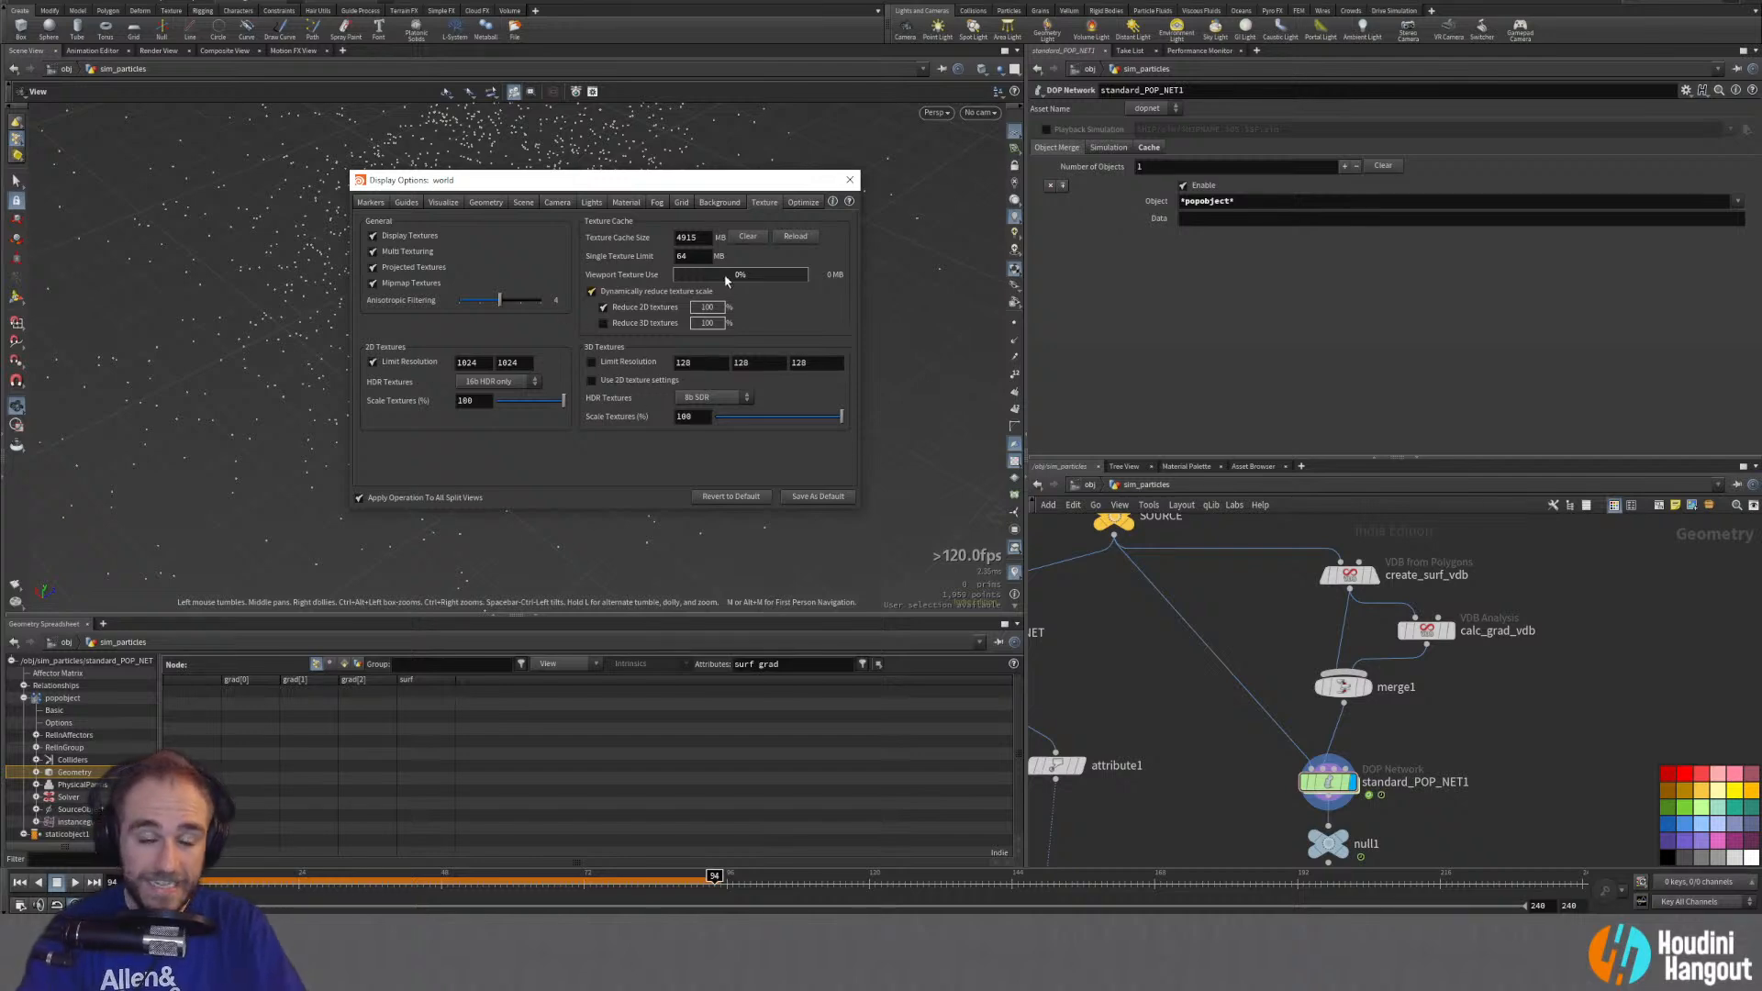
pyautogui.click(850, 179)
# Step: Open the VOP network of popvop1 inside standard_POP_NET1, where the surf and grad volume samples are bound
pyautogui.middleClick(1338, 577)
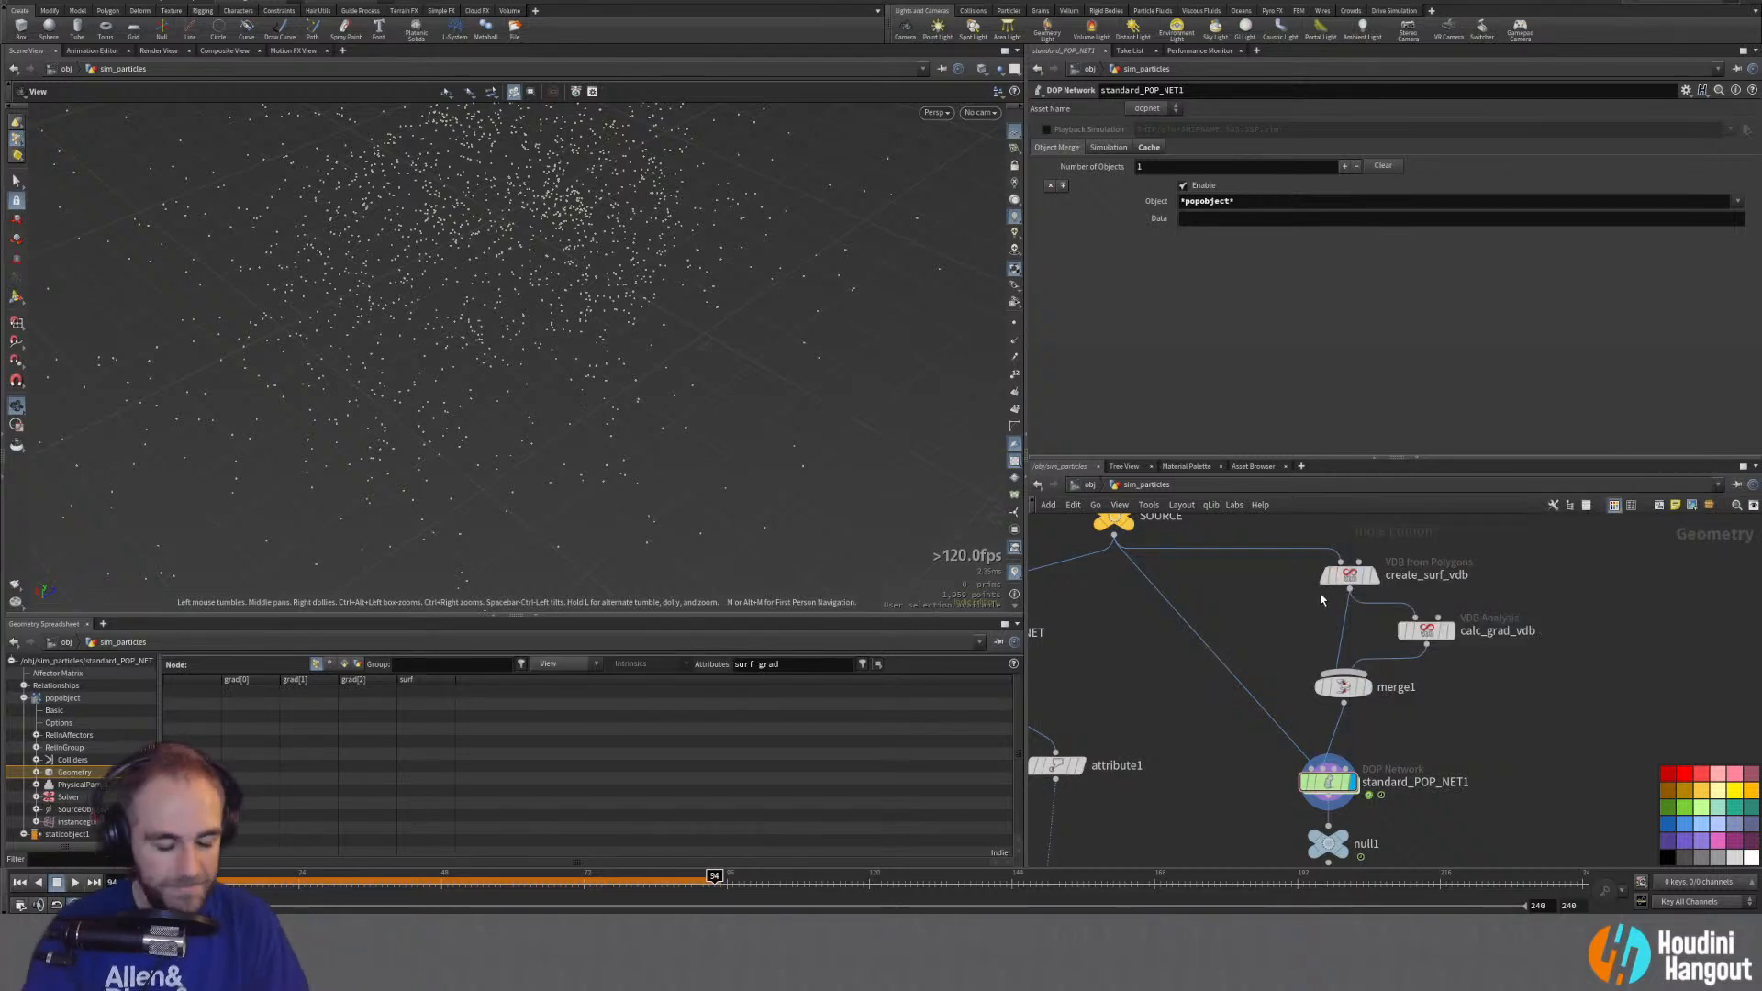
pyautogui.moveTo(1221, 798); pyautogui.dragTo(1232, 768, button='middle')
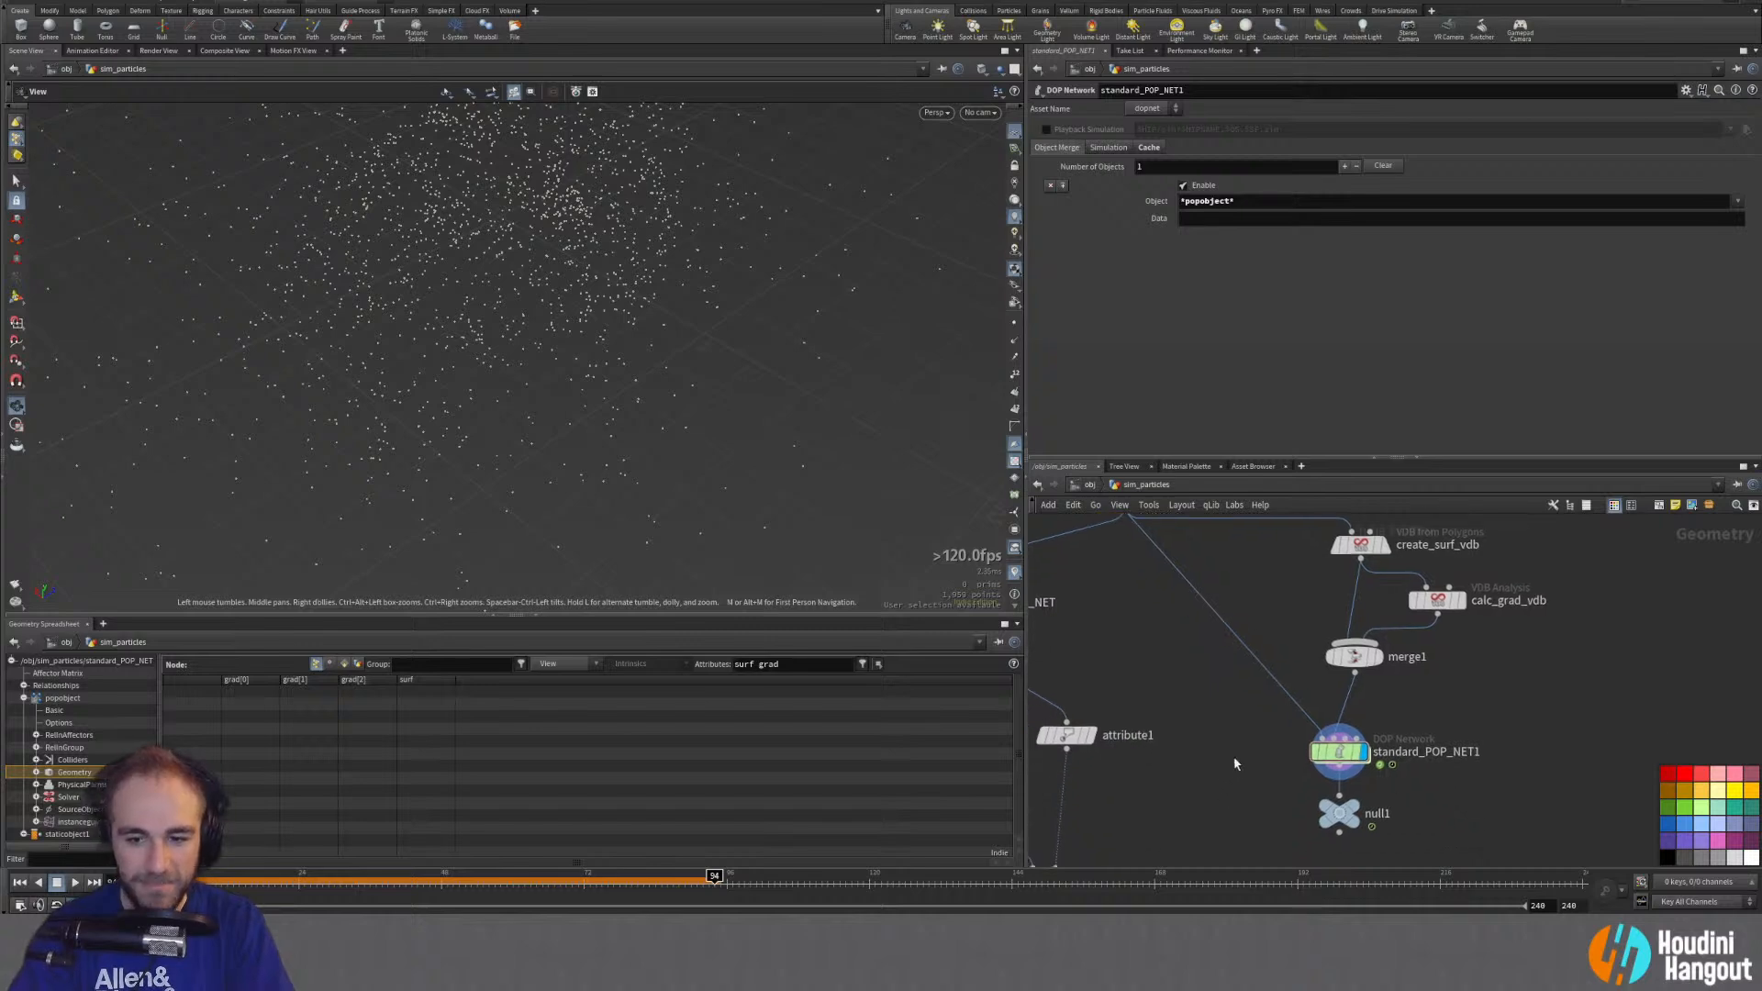
pyautogui.click(1341, 758)
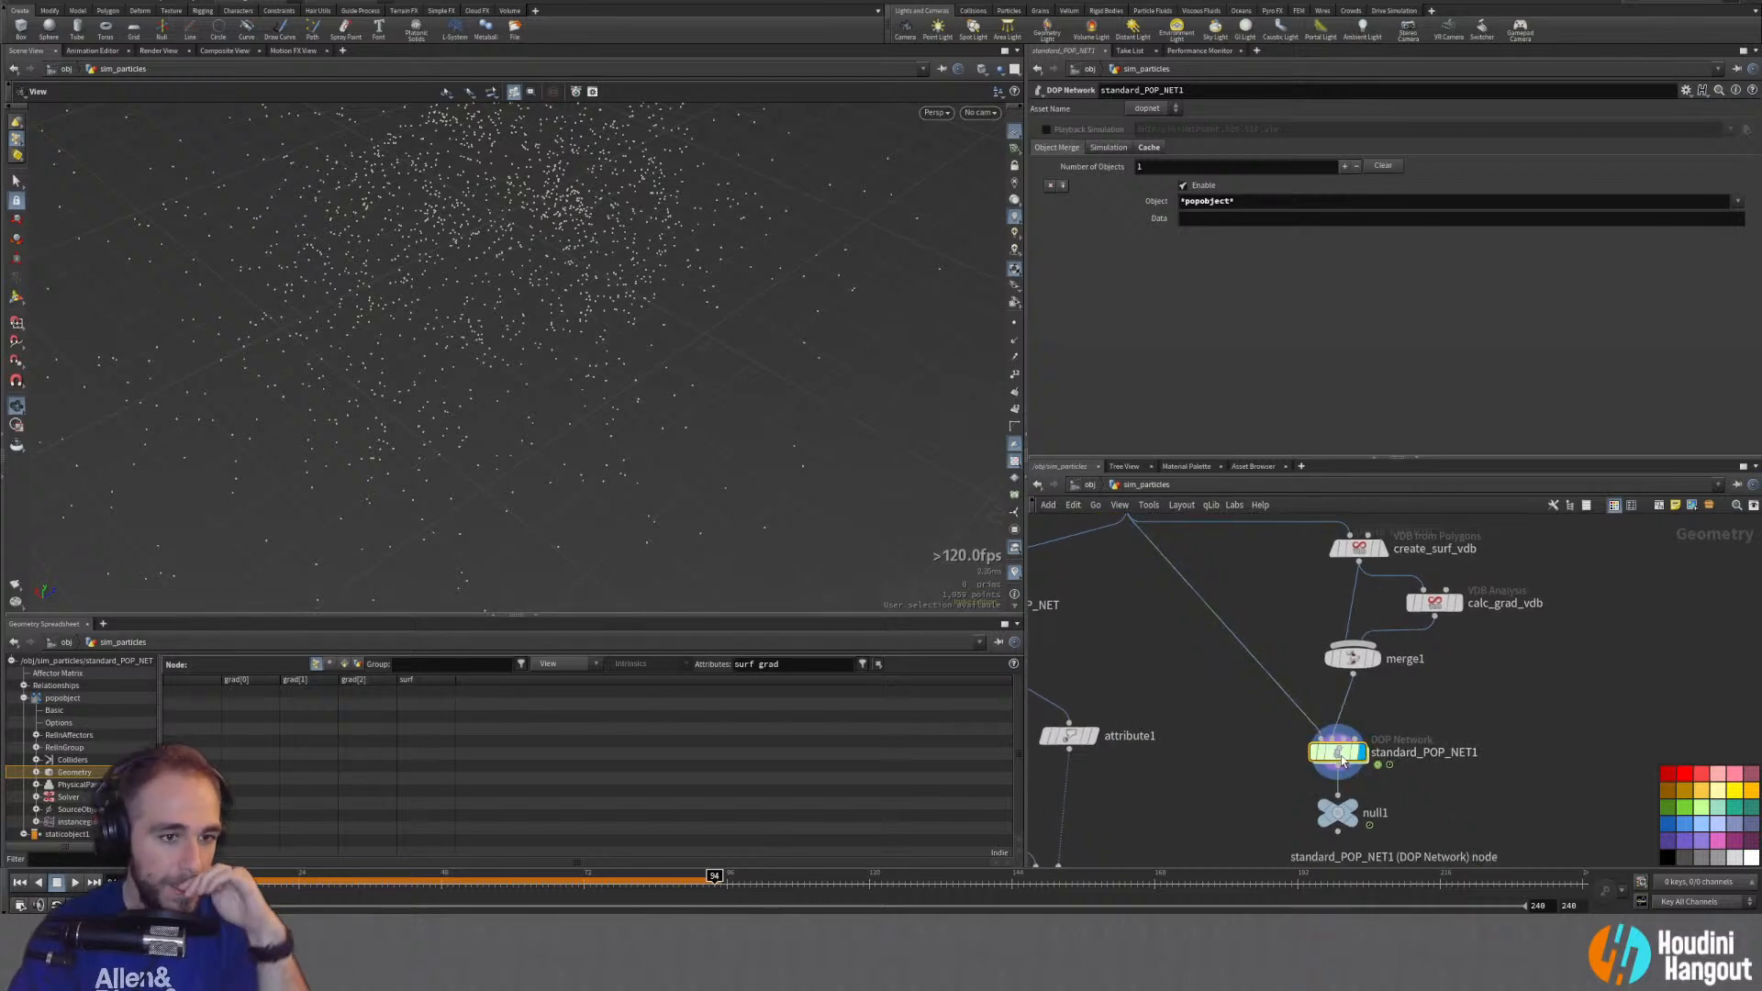
pyautogui.doubleClick(1342, 758)
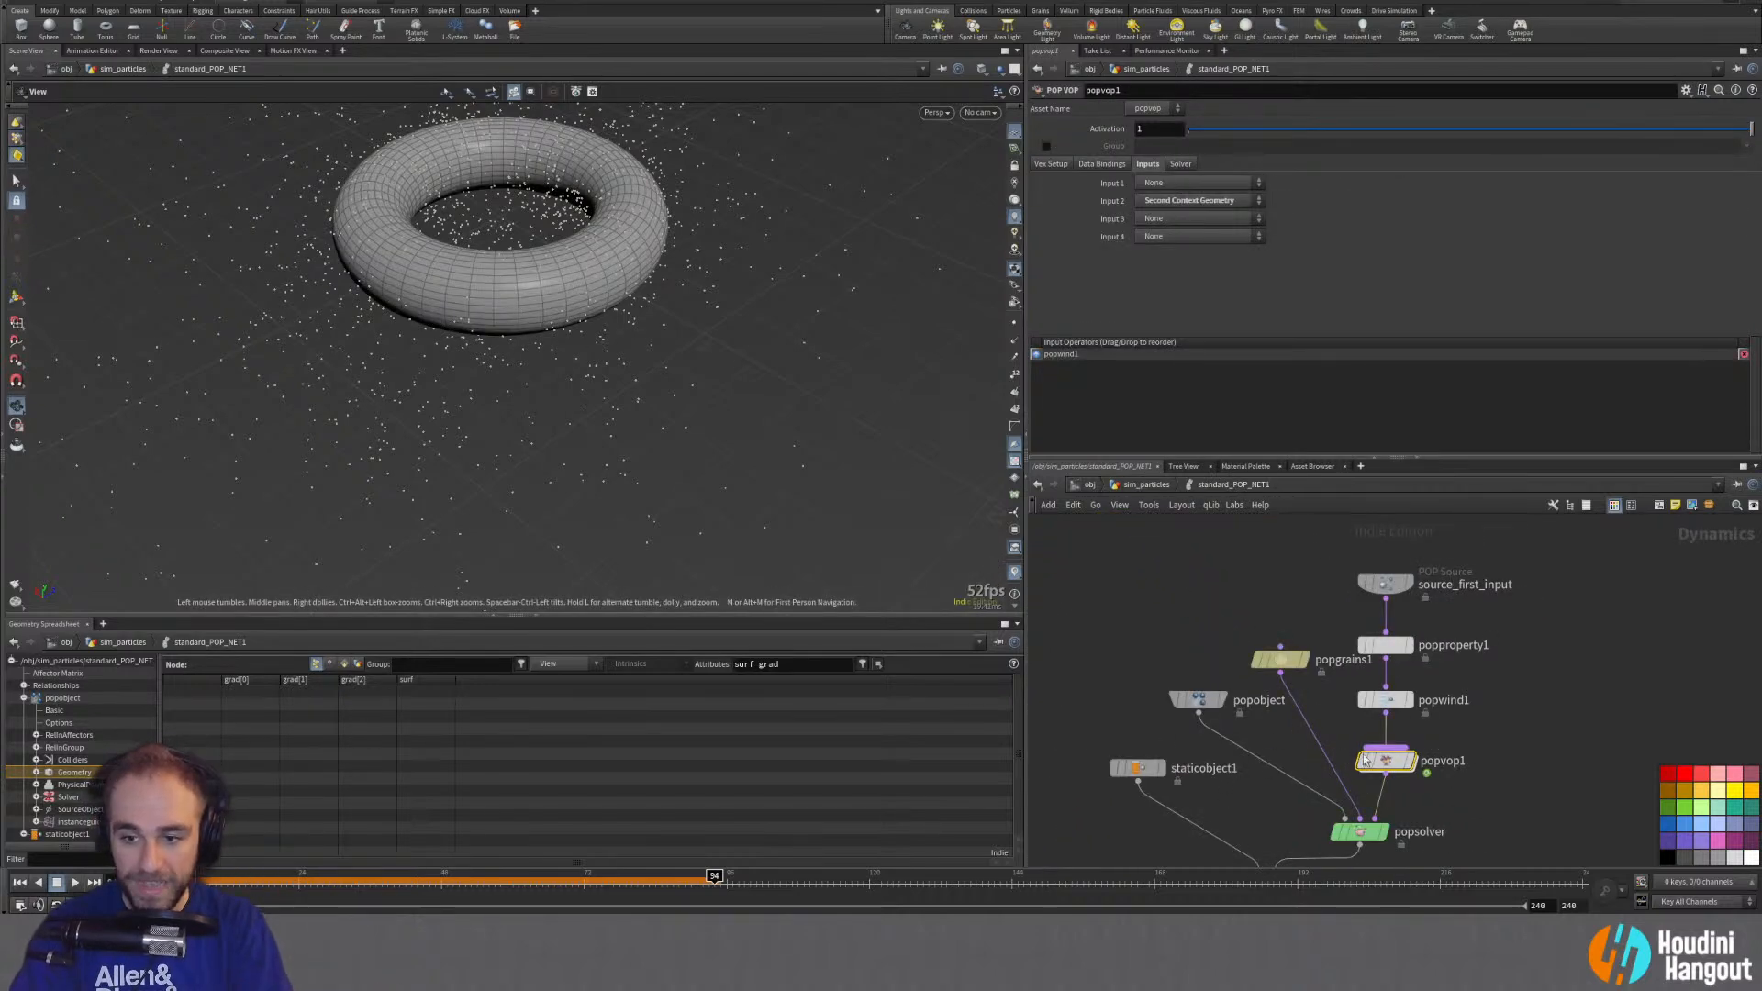
pyautogui.doubleClick(1367, 760)
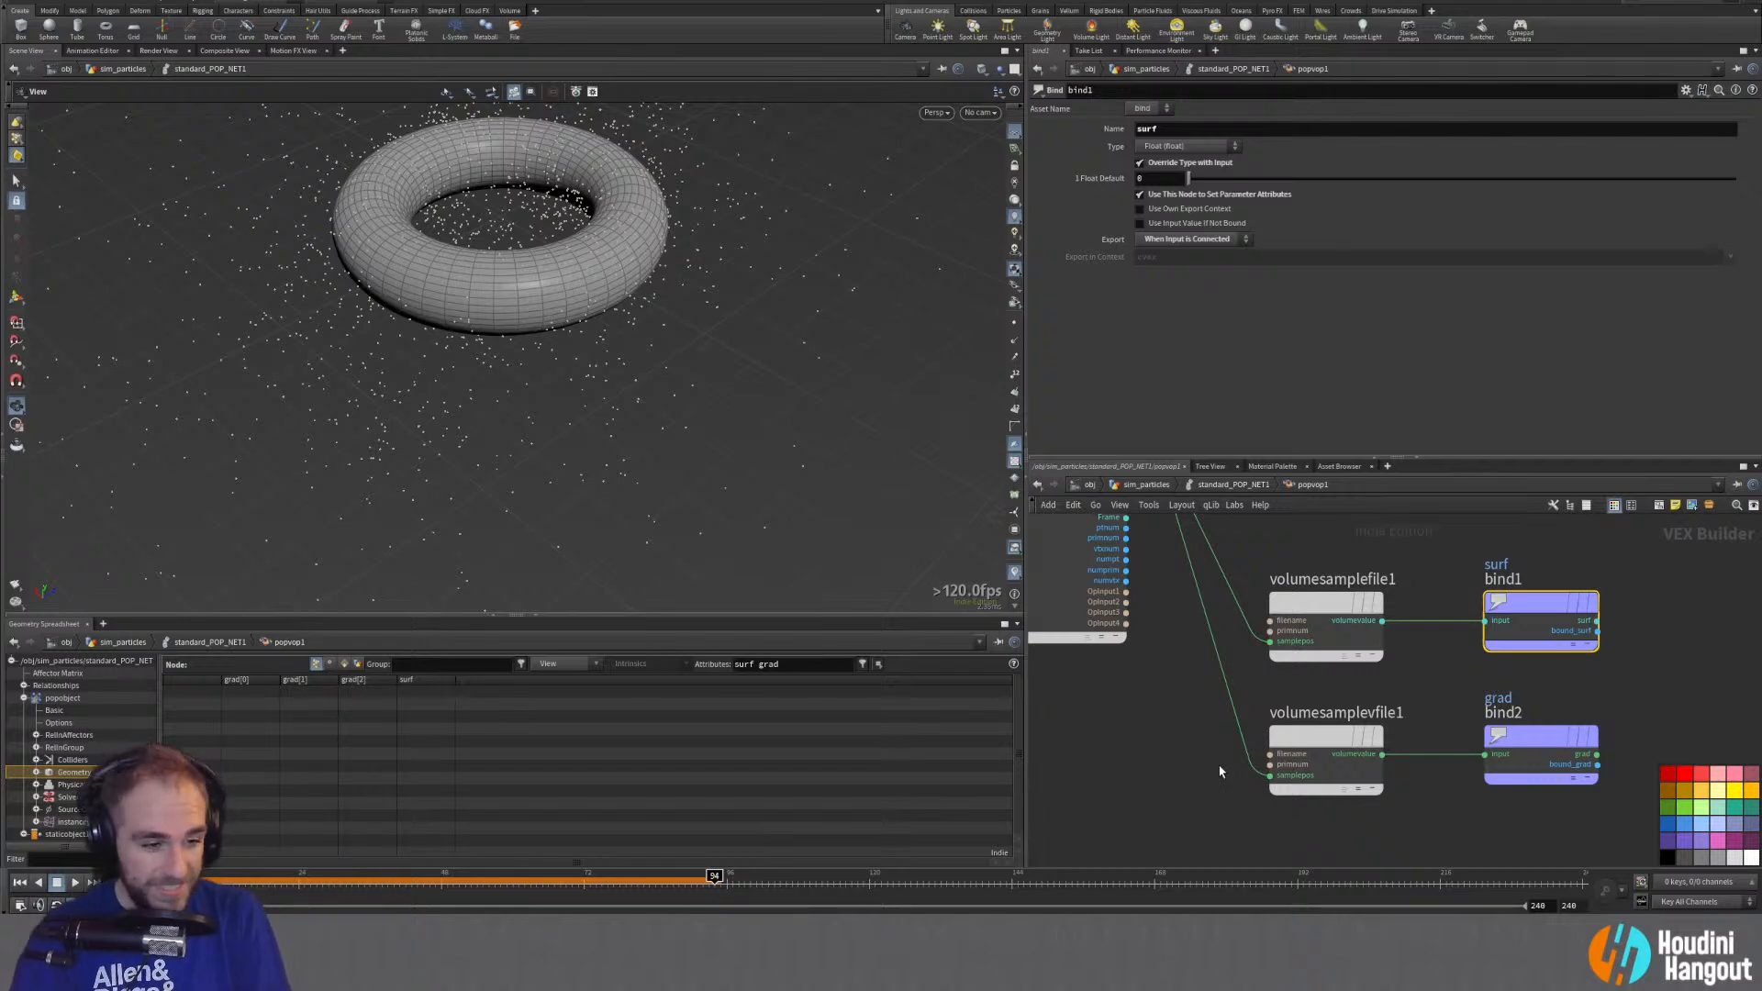
# Step: Move the surf and grad bind nodes together farther away from the two volume sample nodes to make room between them
pyautogui.moveTo(1217, 766); pyautogui.dragTo(1158, 765, button='middle')
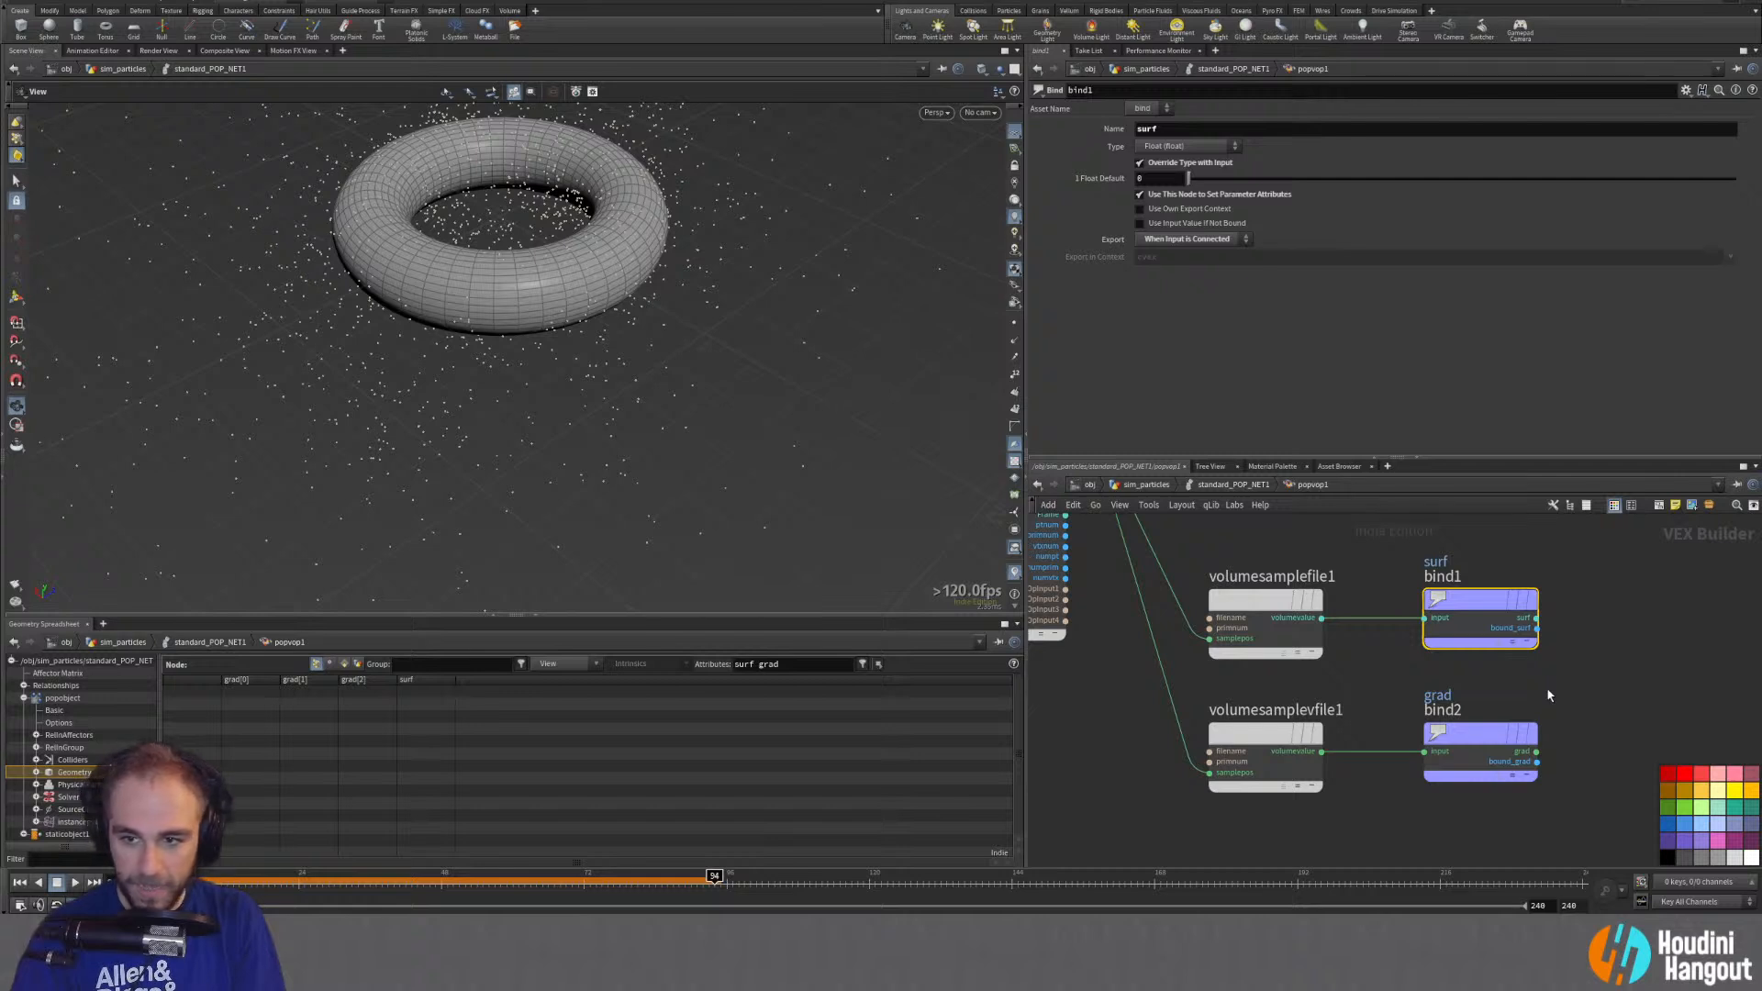
pyautogui.scroll(-3, 1579, 670)
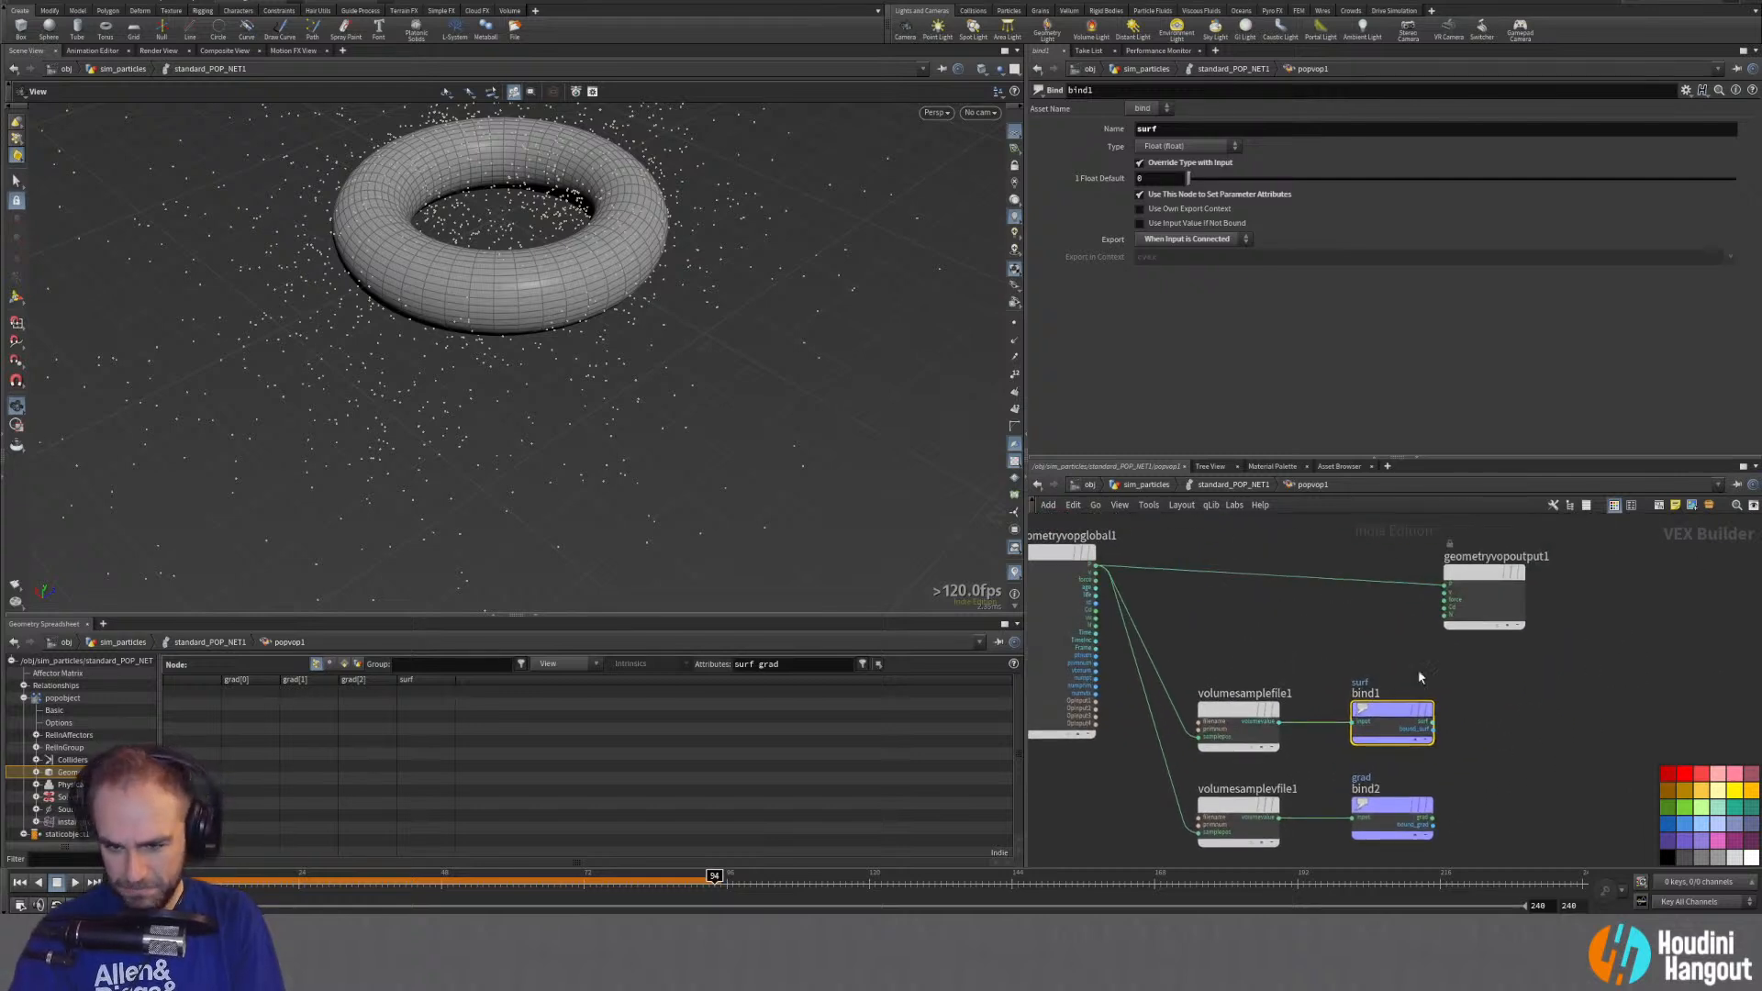
pyautogui.moveTo(1542, 835); pyautogui.dragTo(1521, 723, button='middle')
pyautogui.moveTo(1309, 542); pyautogui.dragTo(1436, 740)
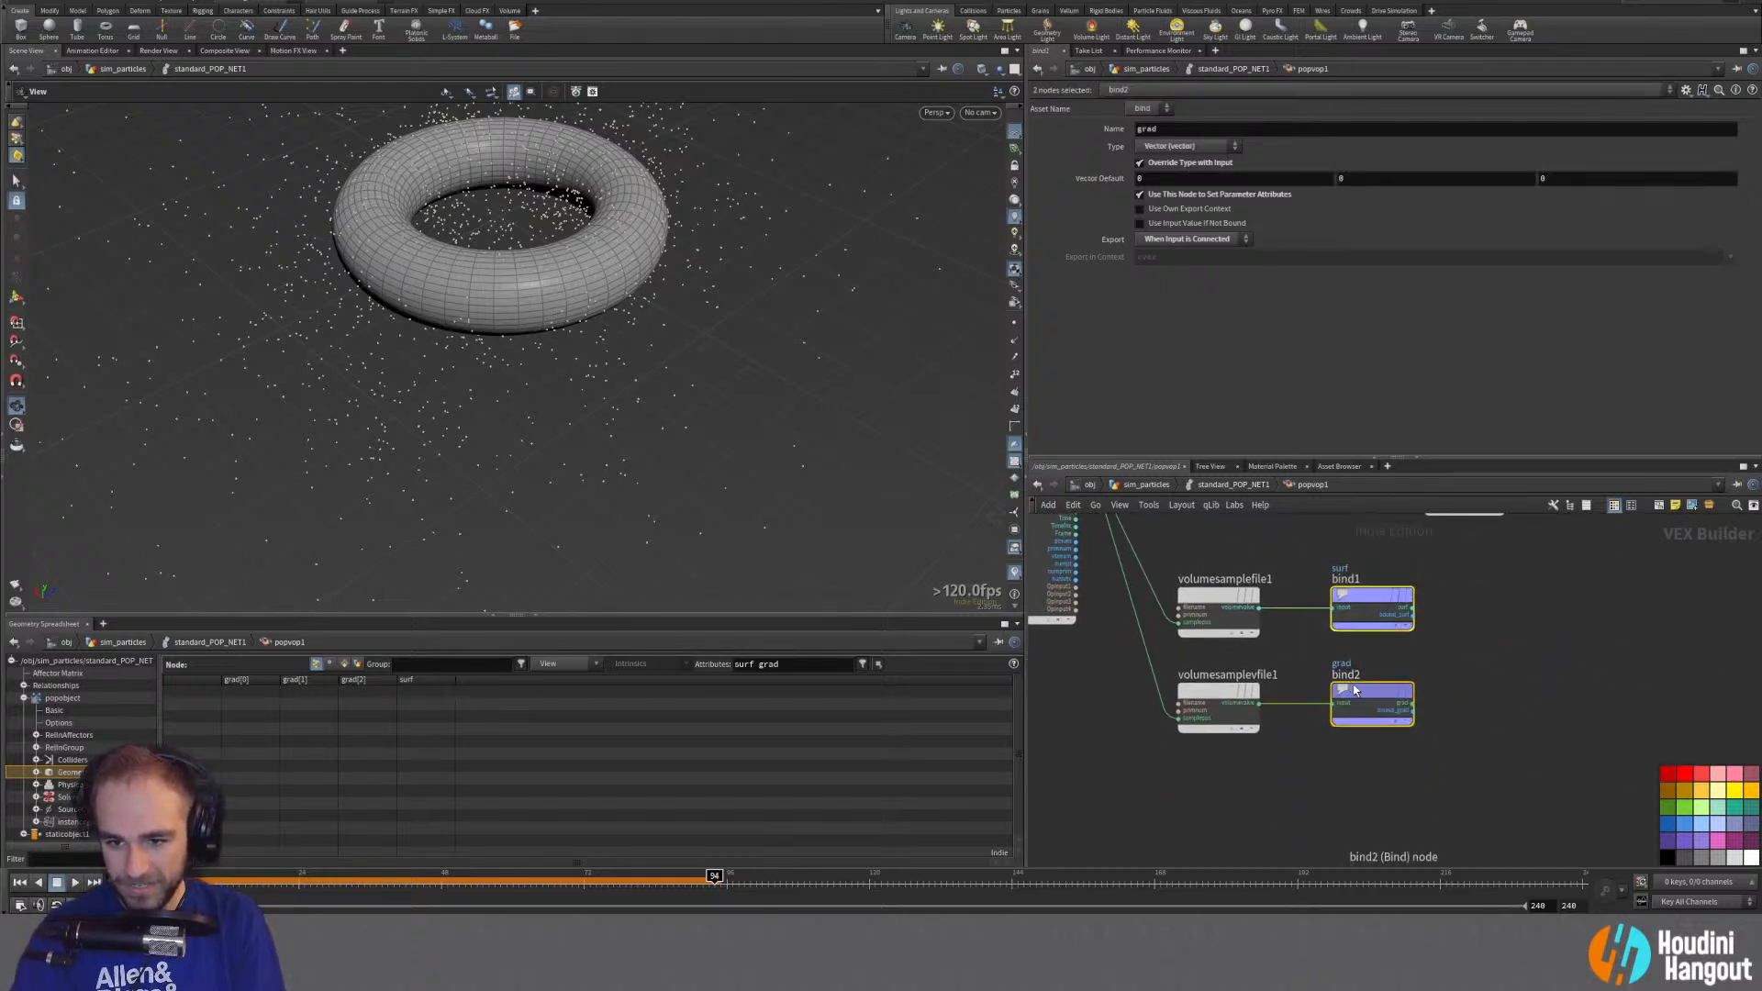
pyautogui.moveTo(1354, 690); pyautogui.dragTo(1518, 705)
pyautogui.moveTo(1372, 560); pyautogui.dragTo(1364, 640, button='middle')
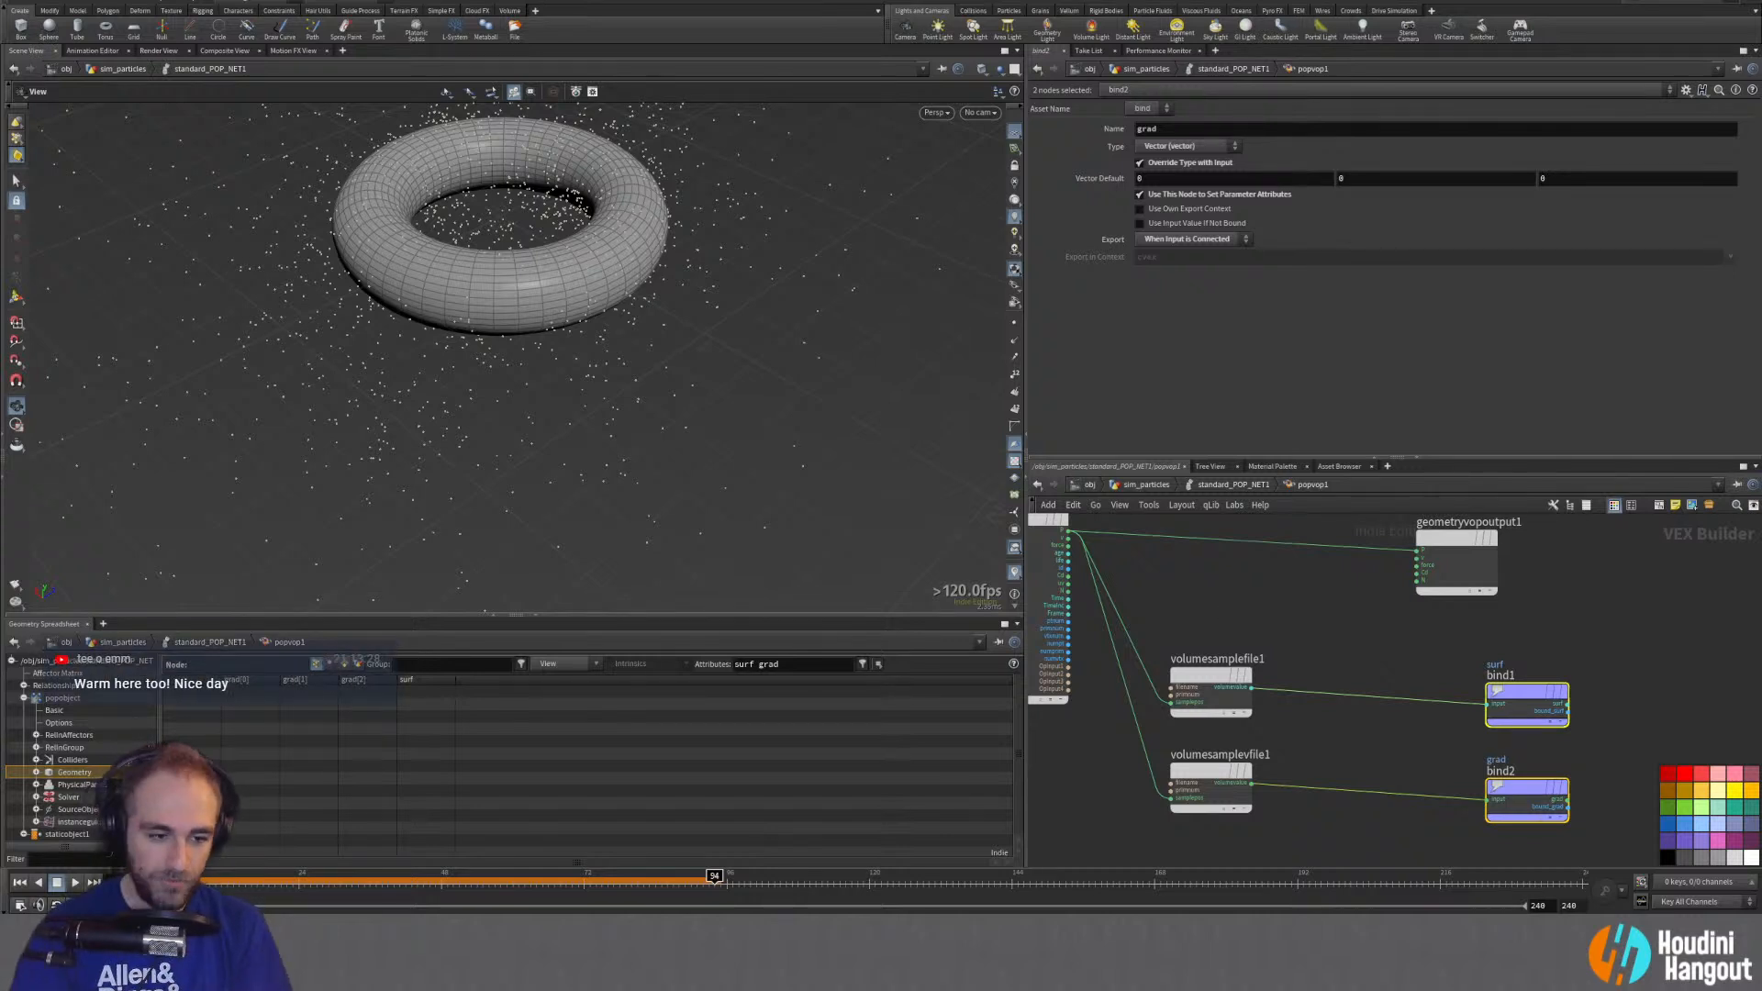
# Step: Rewind the simulation to its first frame and add a scene-level Marker visualizer
pyautogui.hotkey('ctrl', 'Up')
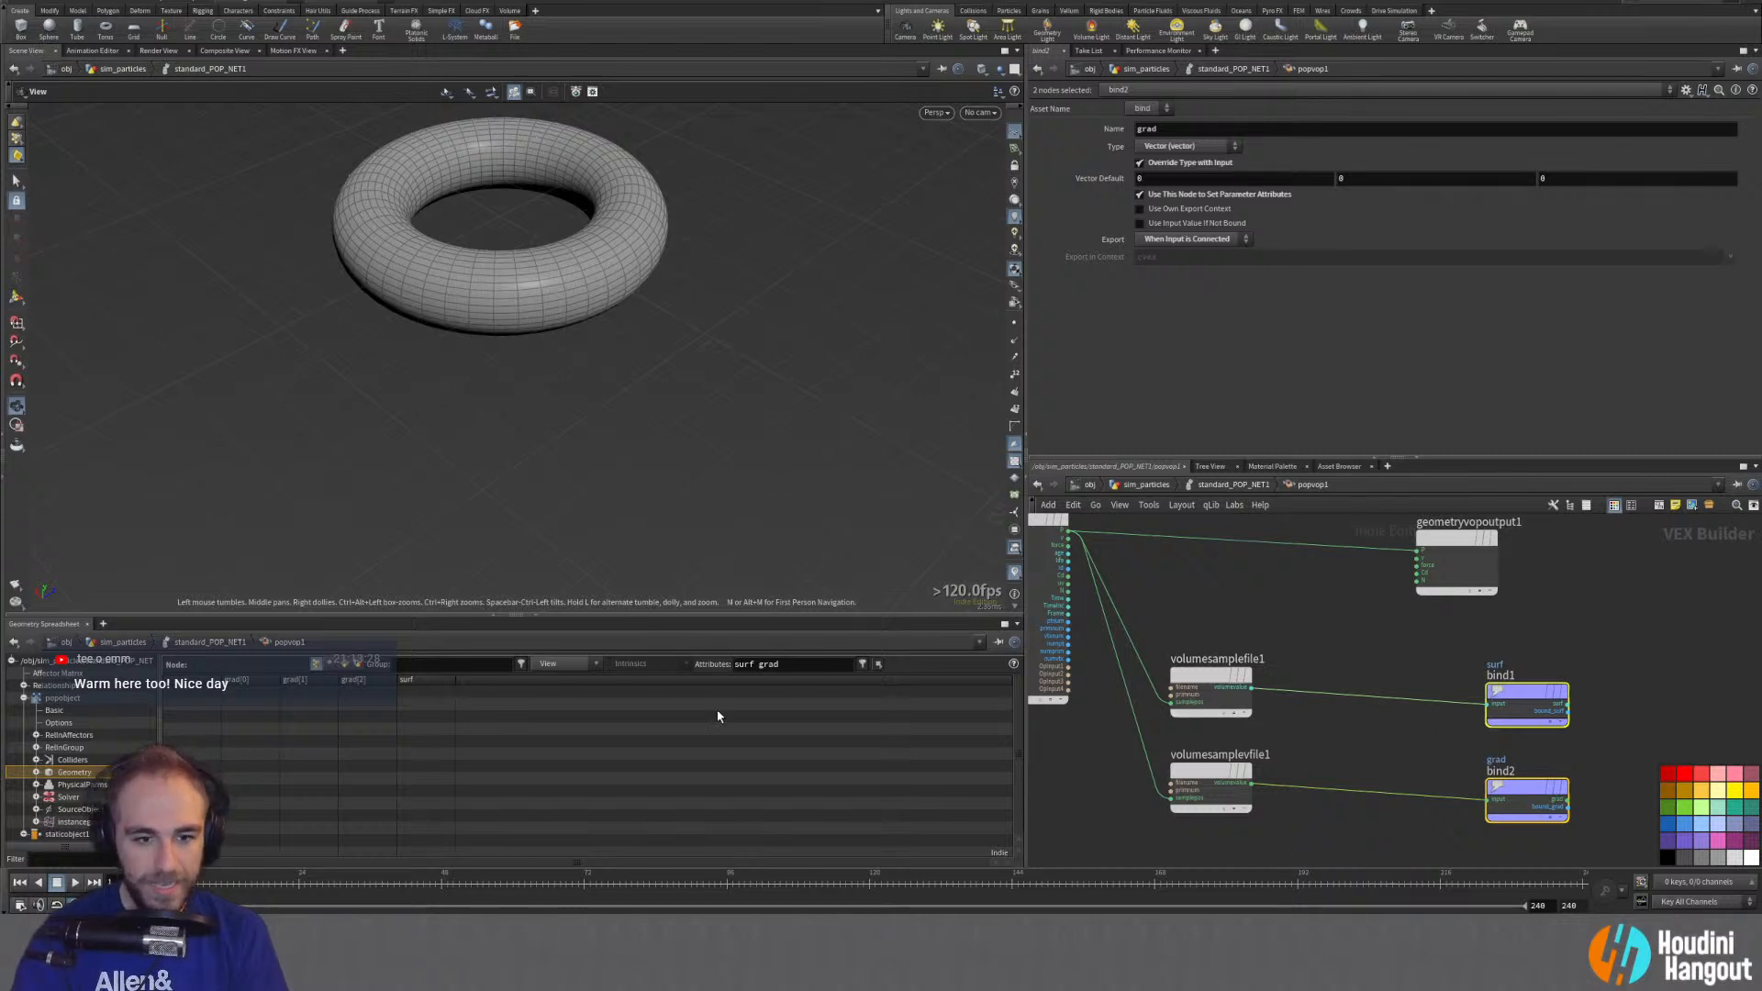
pyautogui.click(563, 669)
pyautogui.click(564, 143)
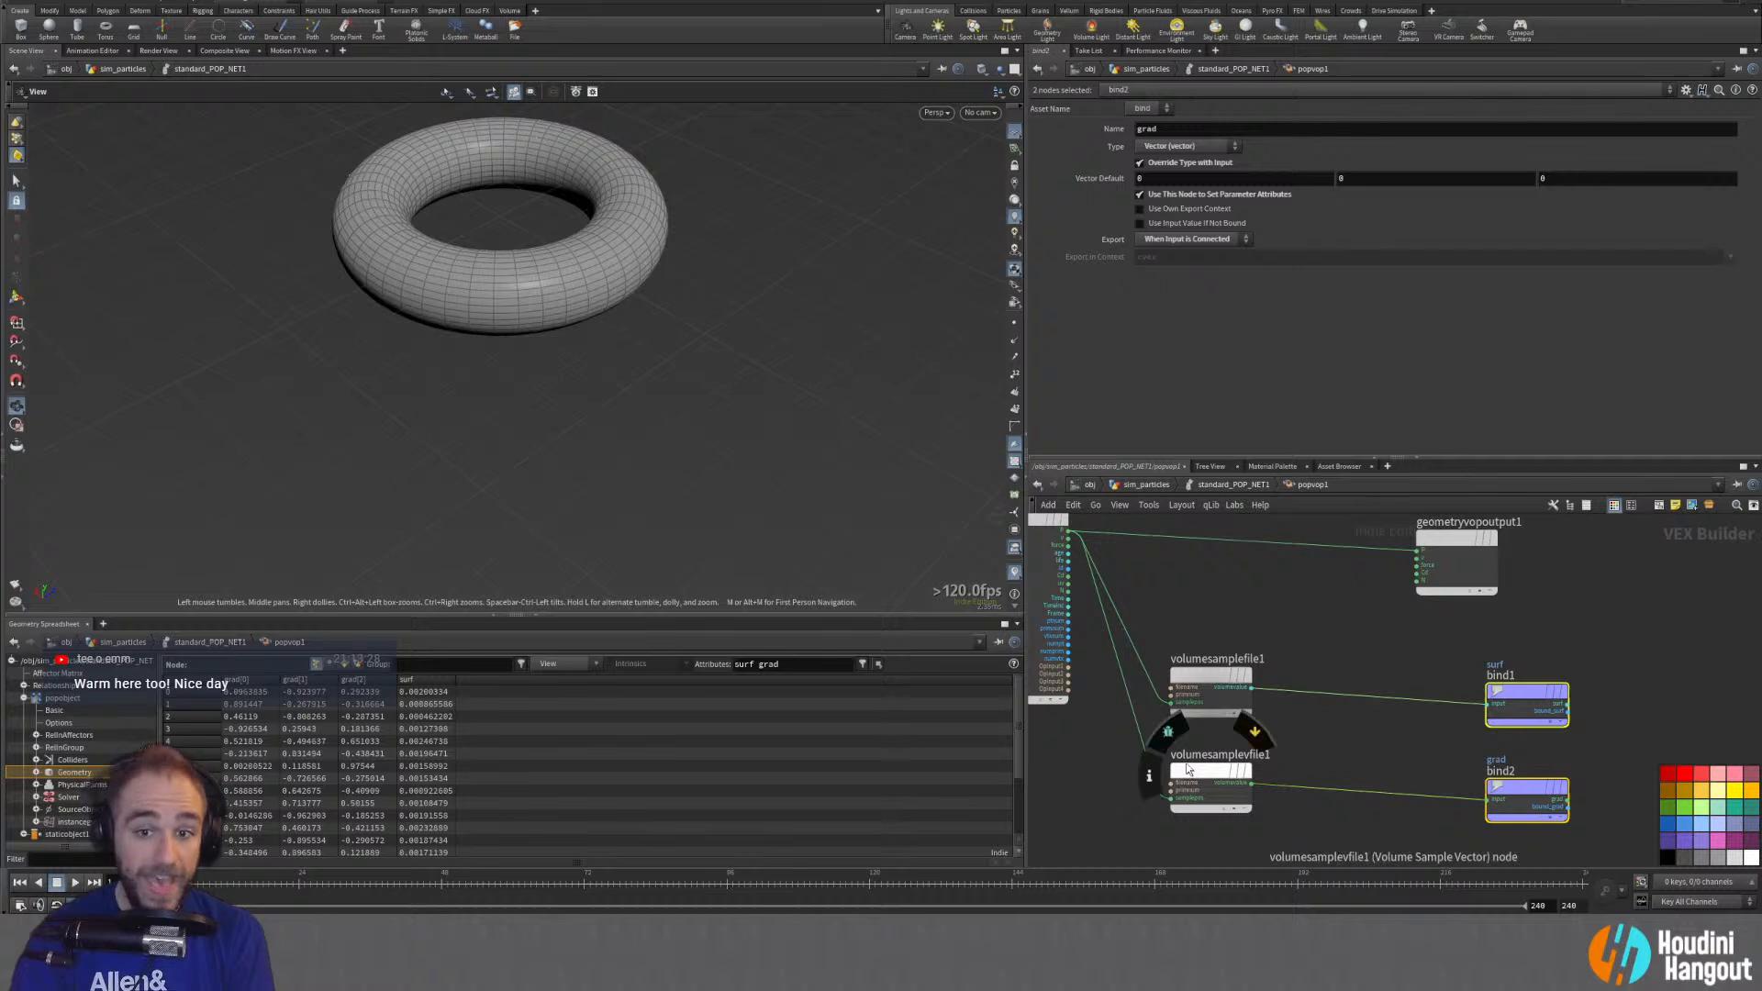
pyautogui.click(1015, 571)
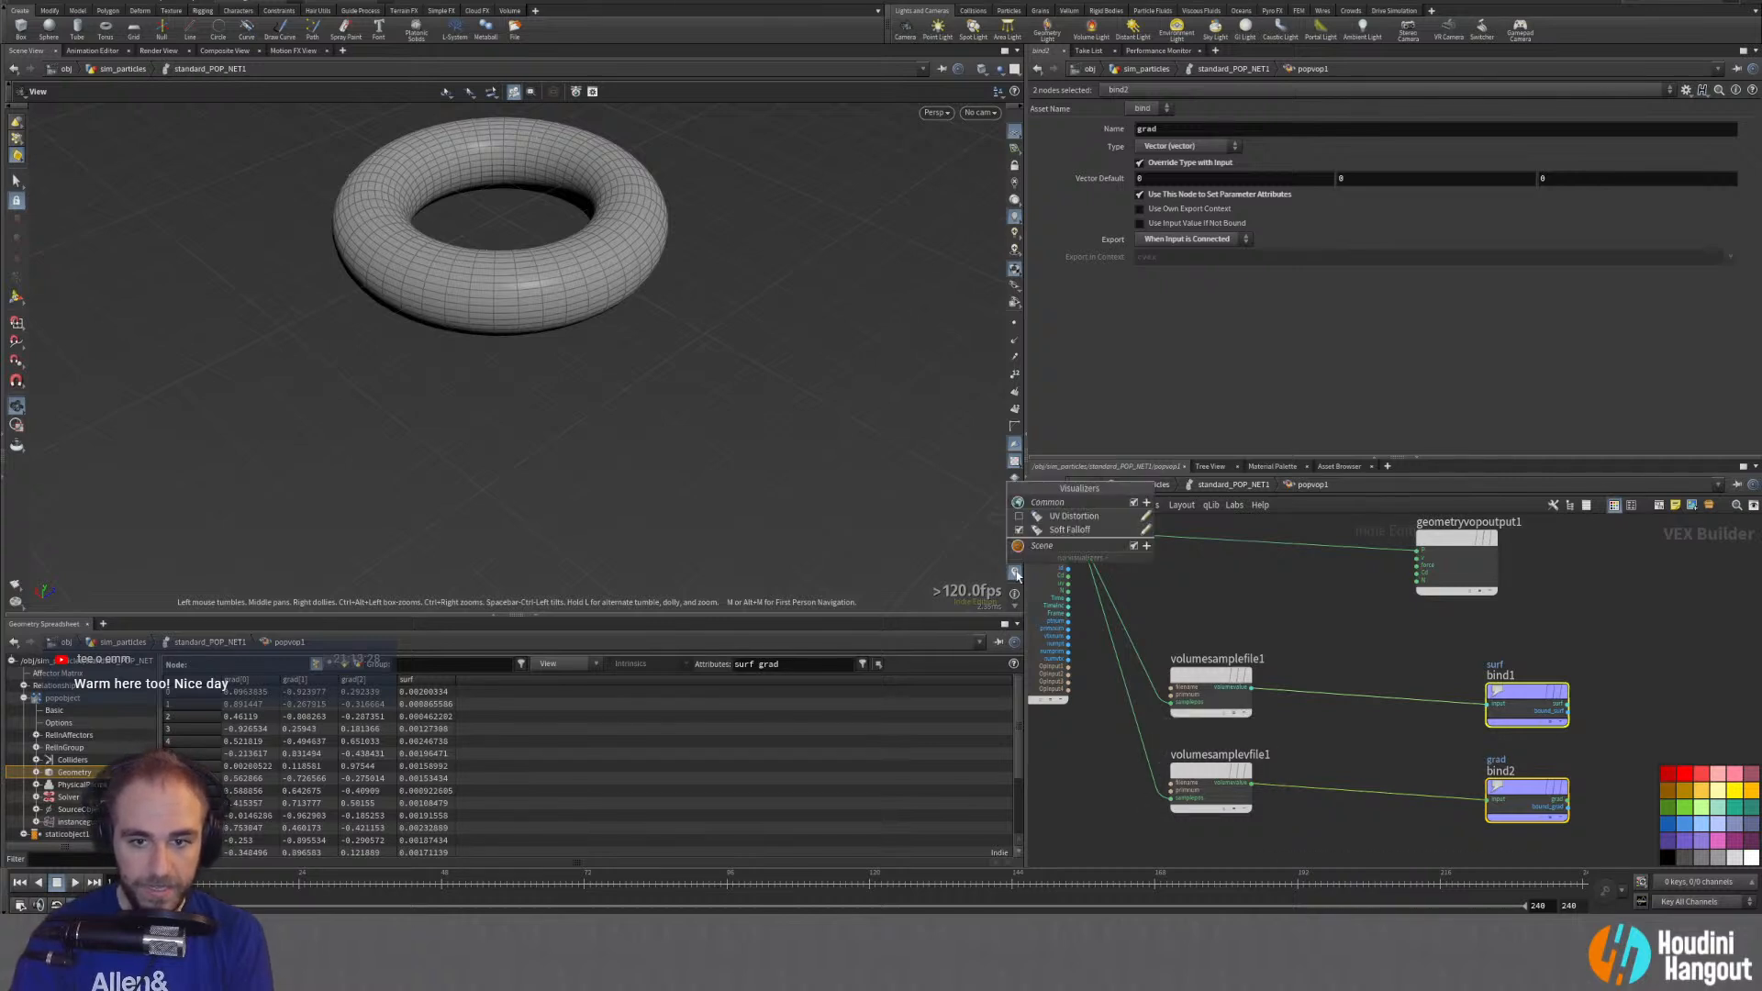
pyautogui.click(1147, 547)
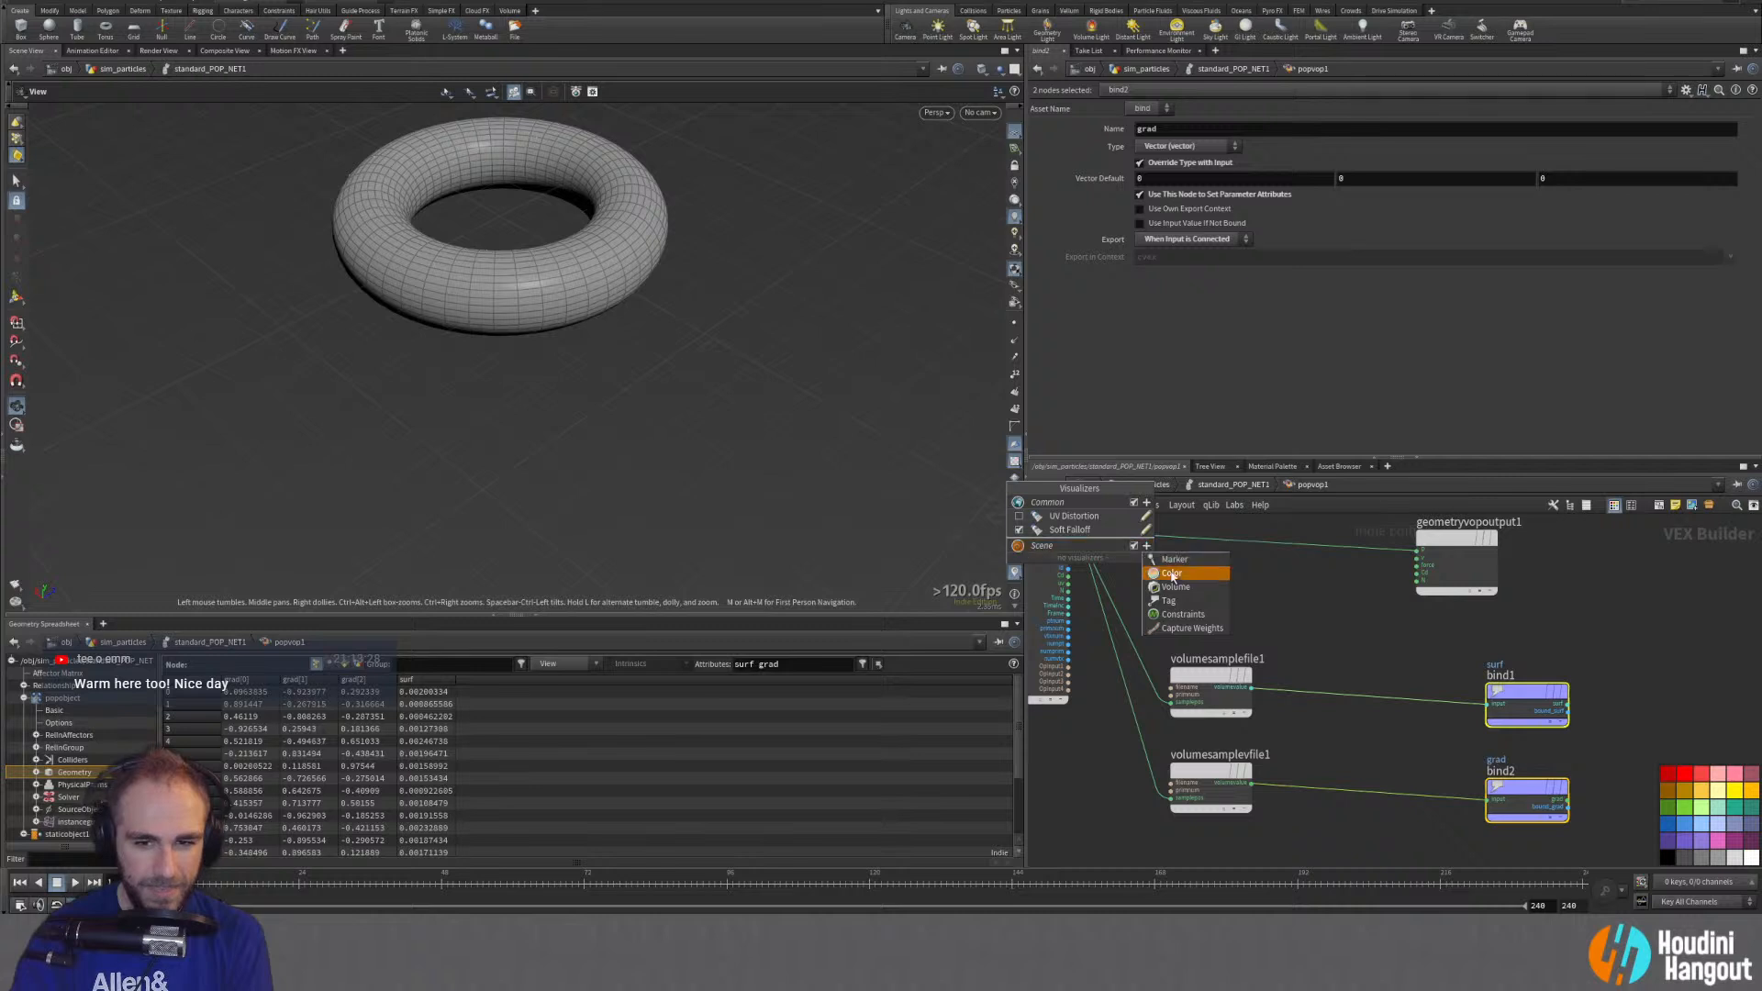
pyautogui.click(1174, 560)
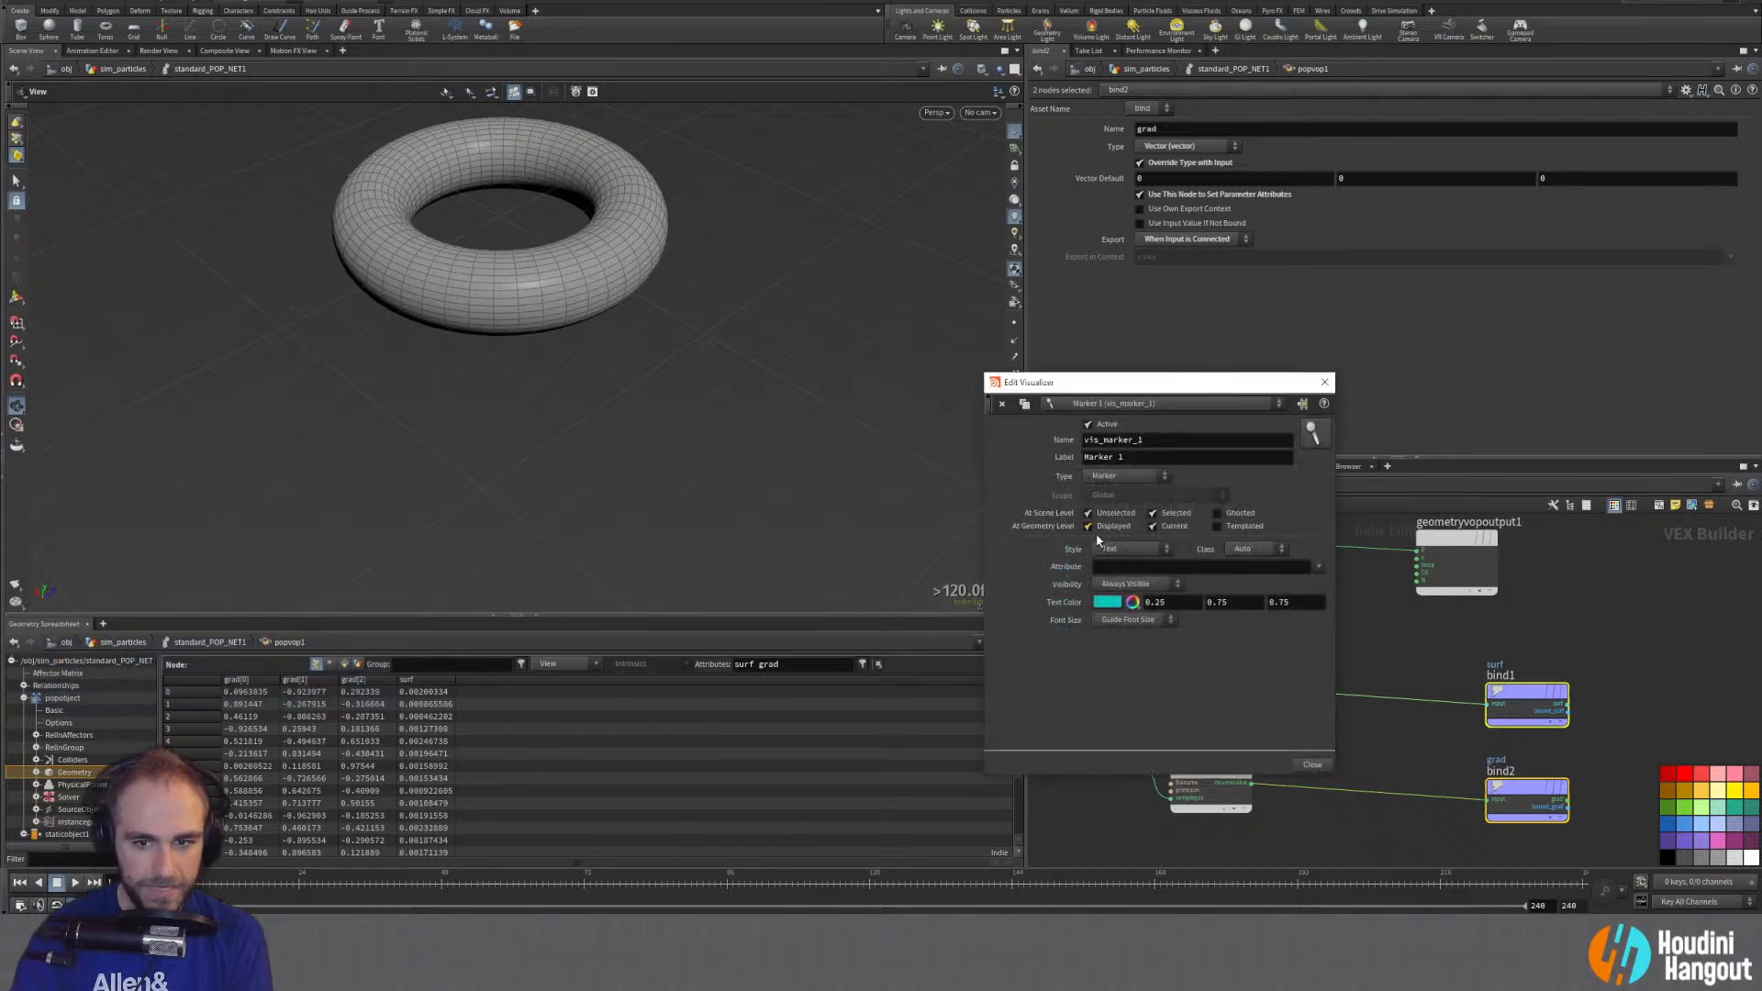
# Step: Set the marker visualizer's style to Vector and its attribute to grad, and close its settings
pyautogui.click(1119, 551)
pyautogui.click(1110, 618)
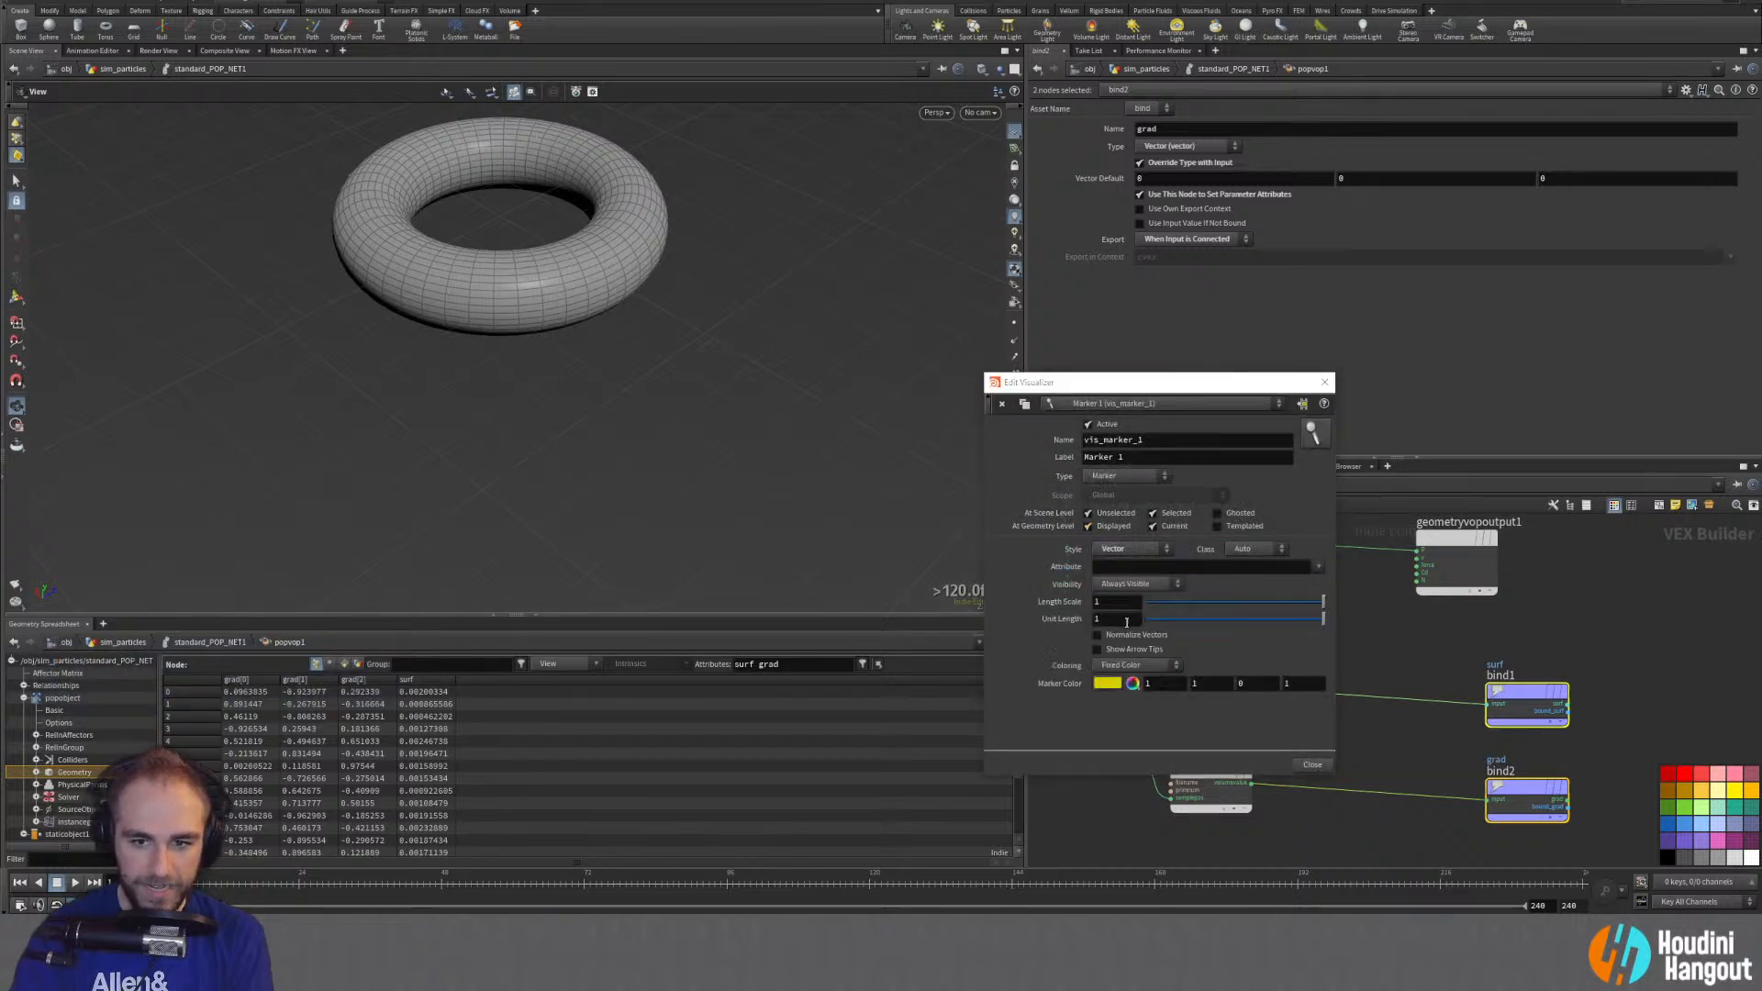
pyautogui.click(1123, 567)
pyautogui.write('grad')
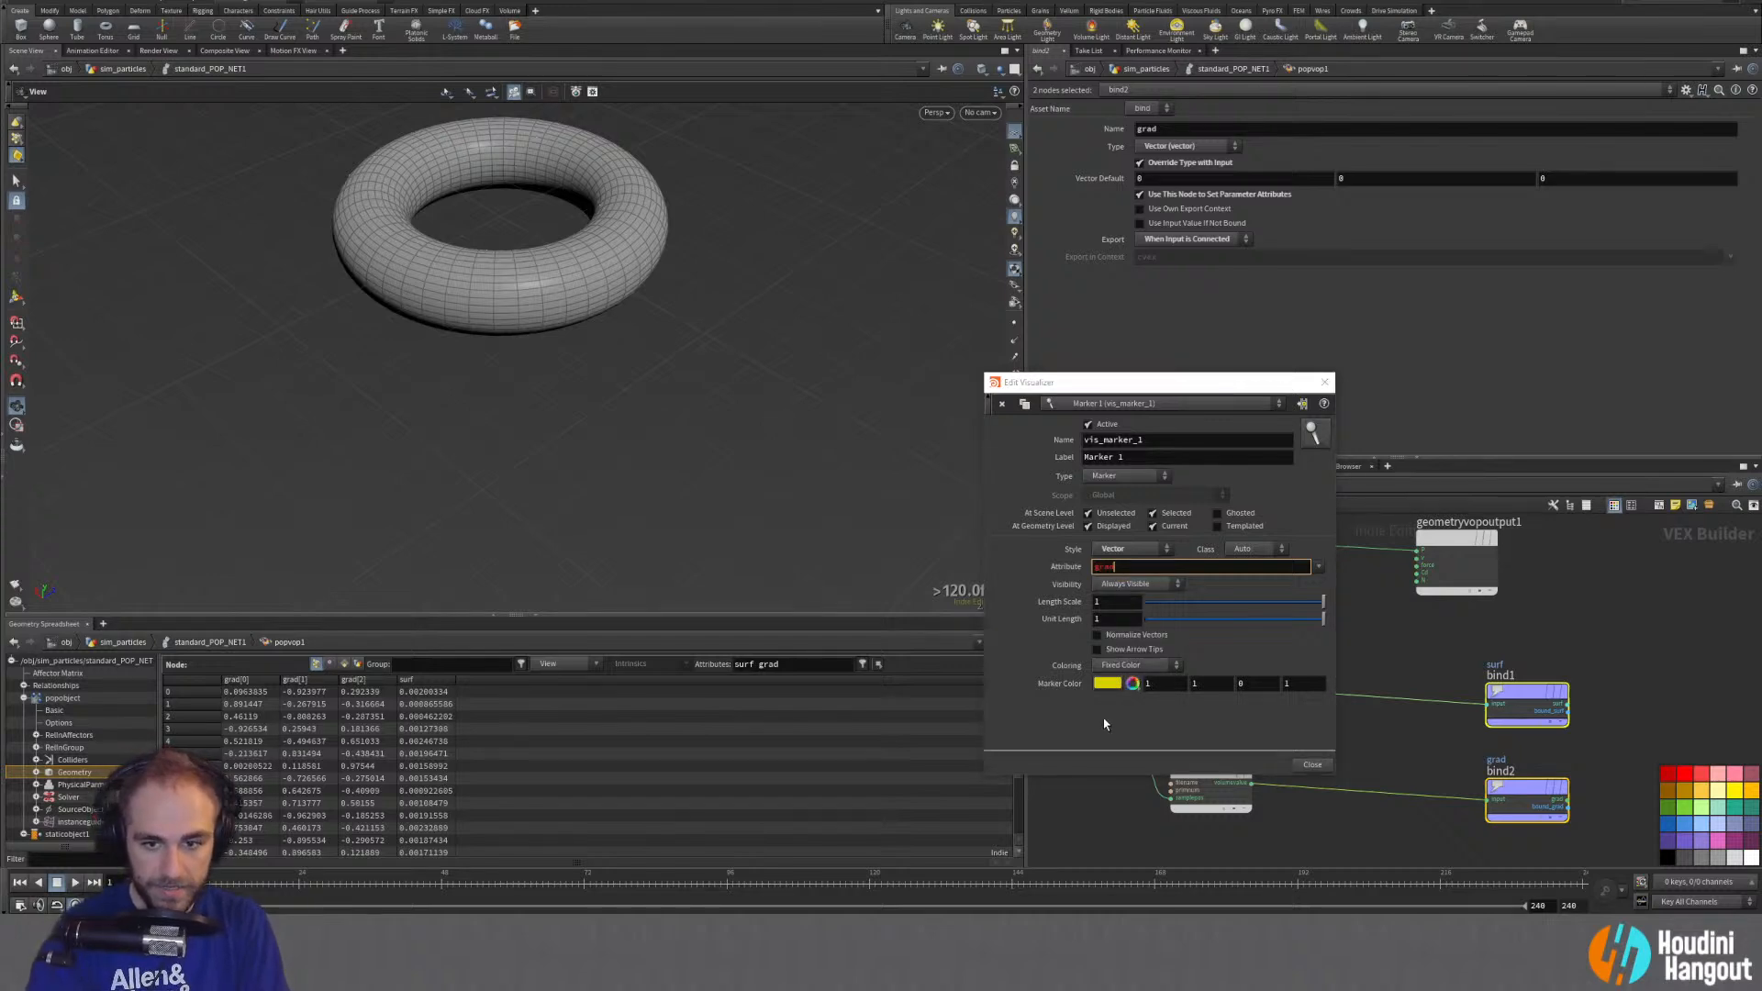
pyautogui.press('Return')
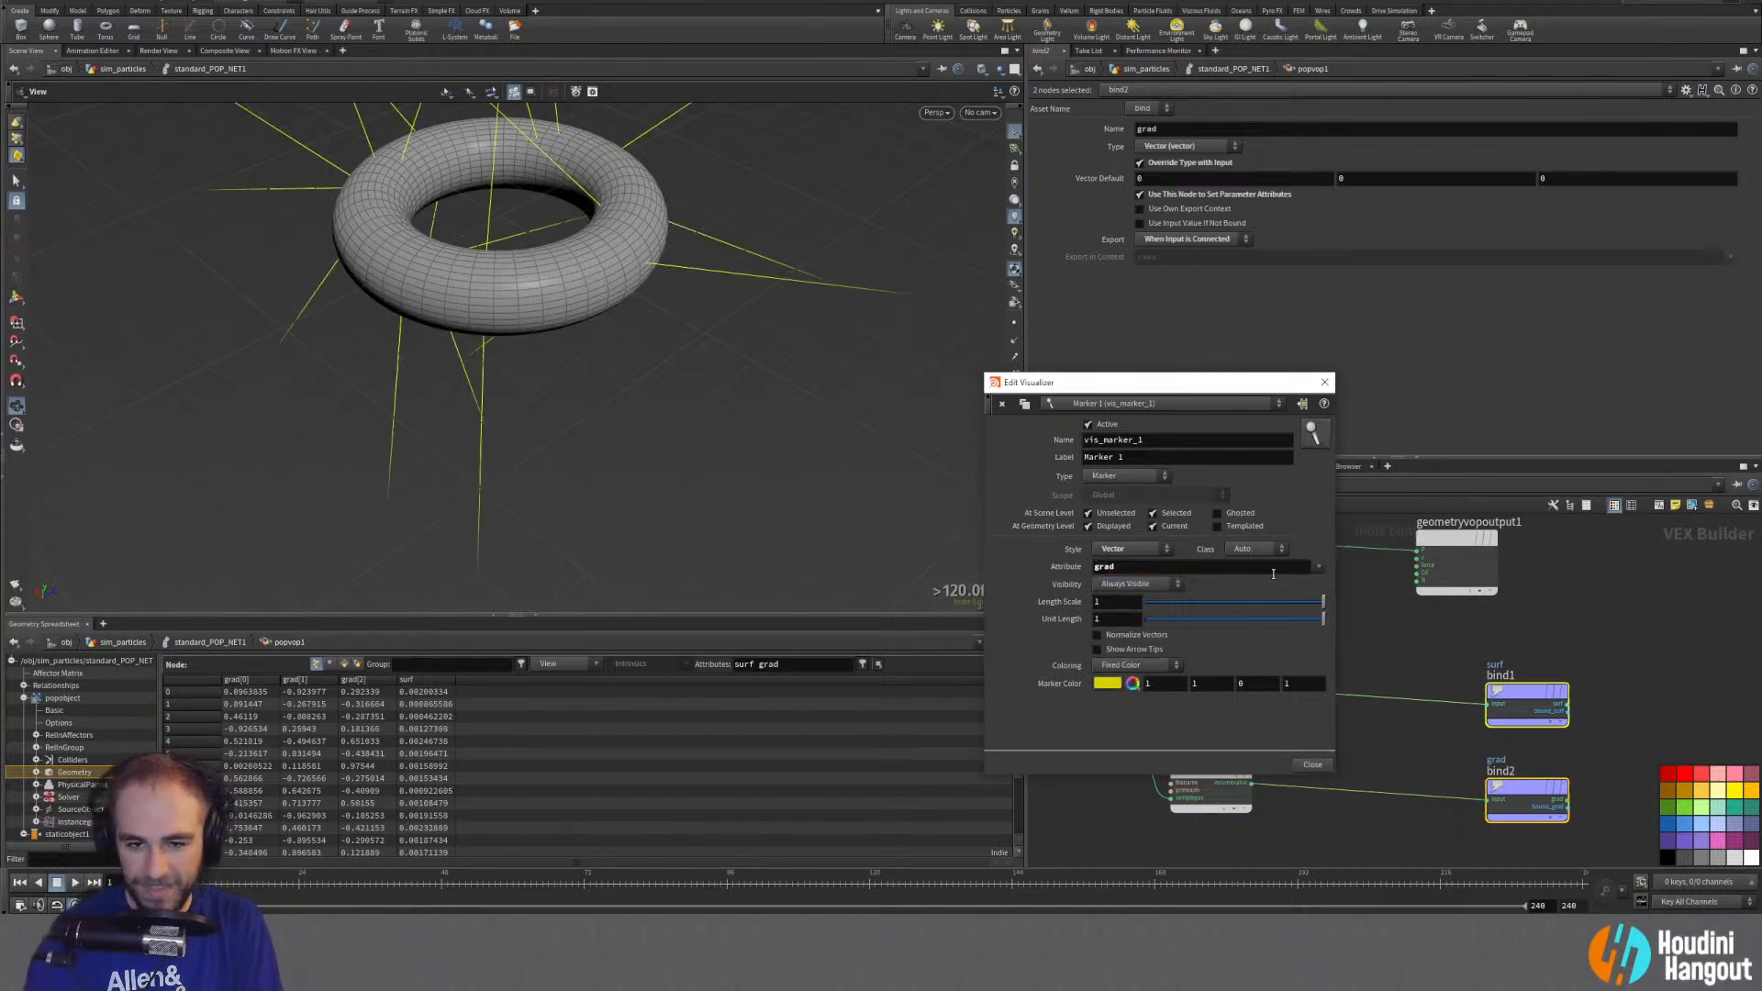
pyautogui.click(1324, 382)
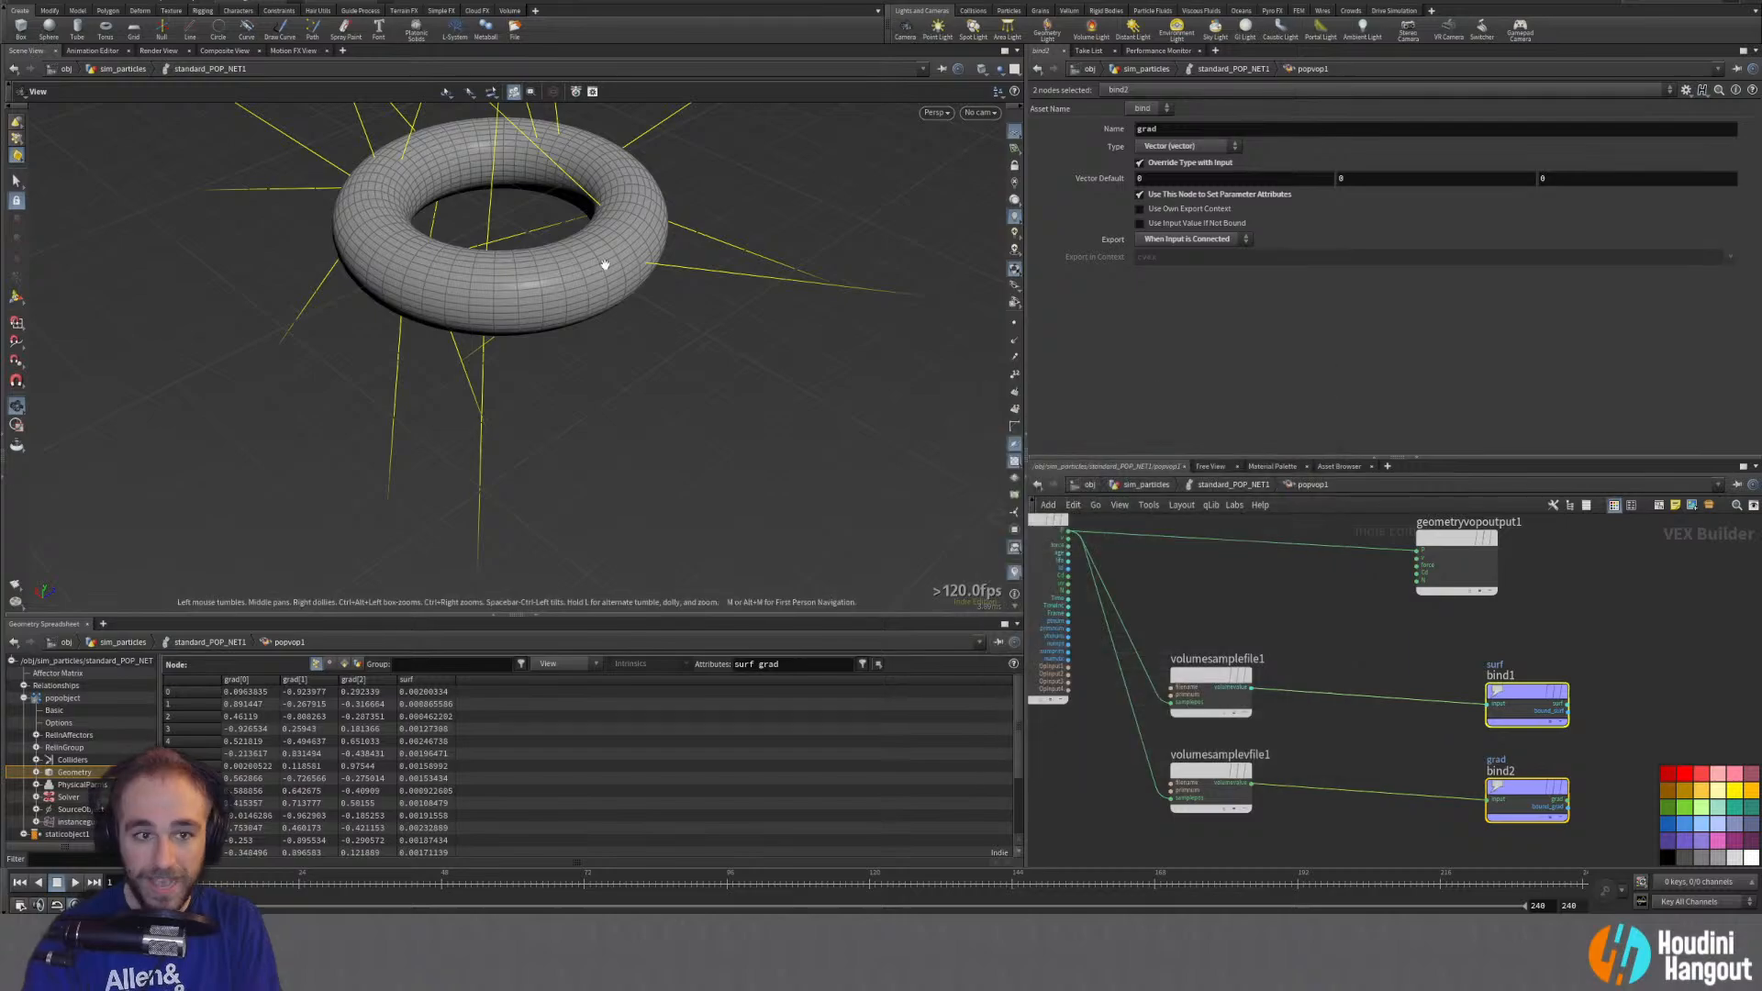
# Step: Play and scrub the simulation while viewing the torus from several angles to examine the grad vectors on the particles
pyautogui.moveTo(609, 267); pyautogui.dragTo(802, 260)
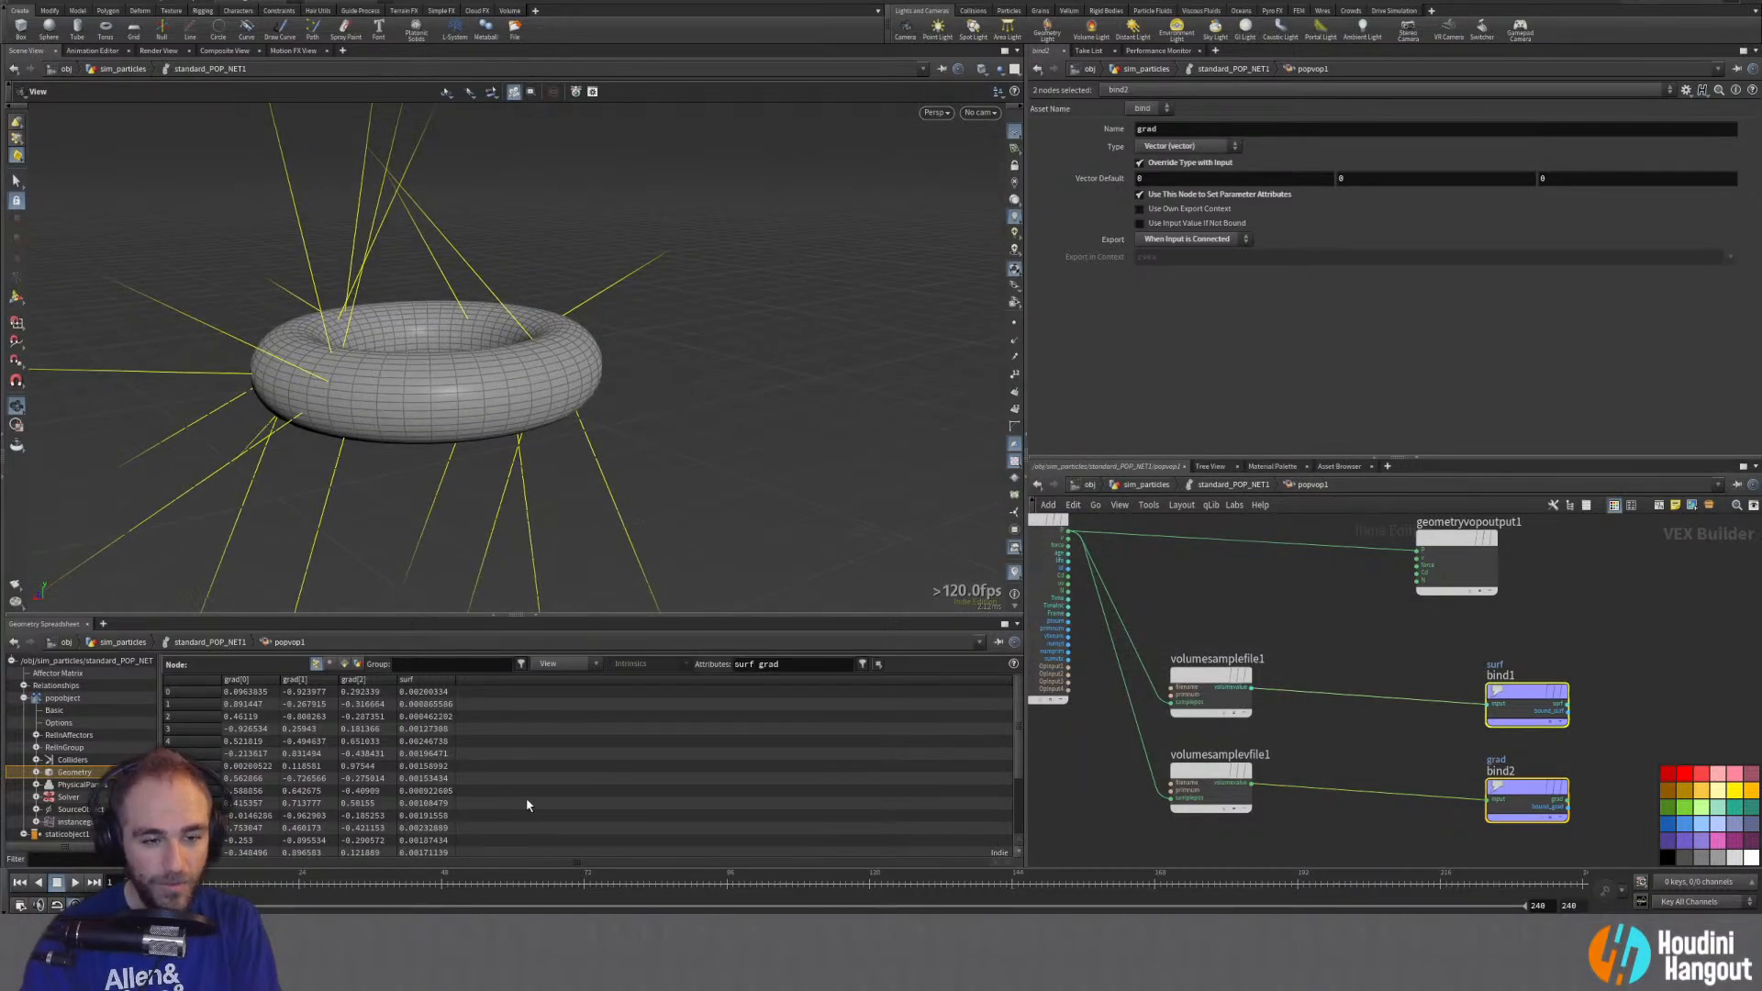
pyautogui.press('Up')
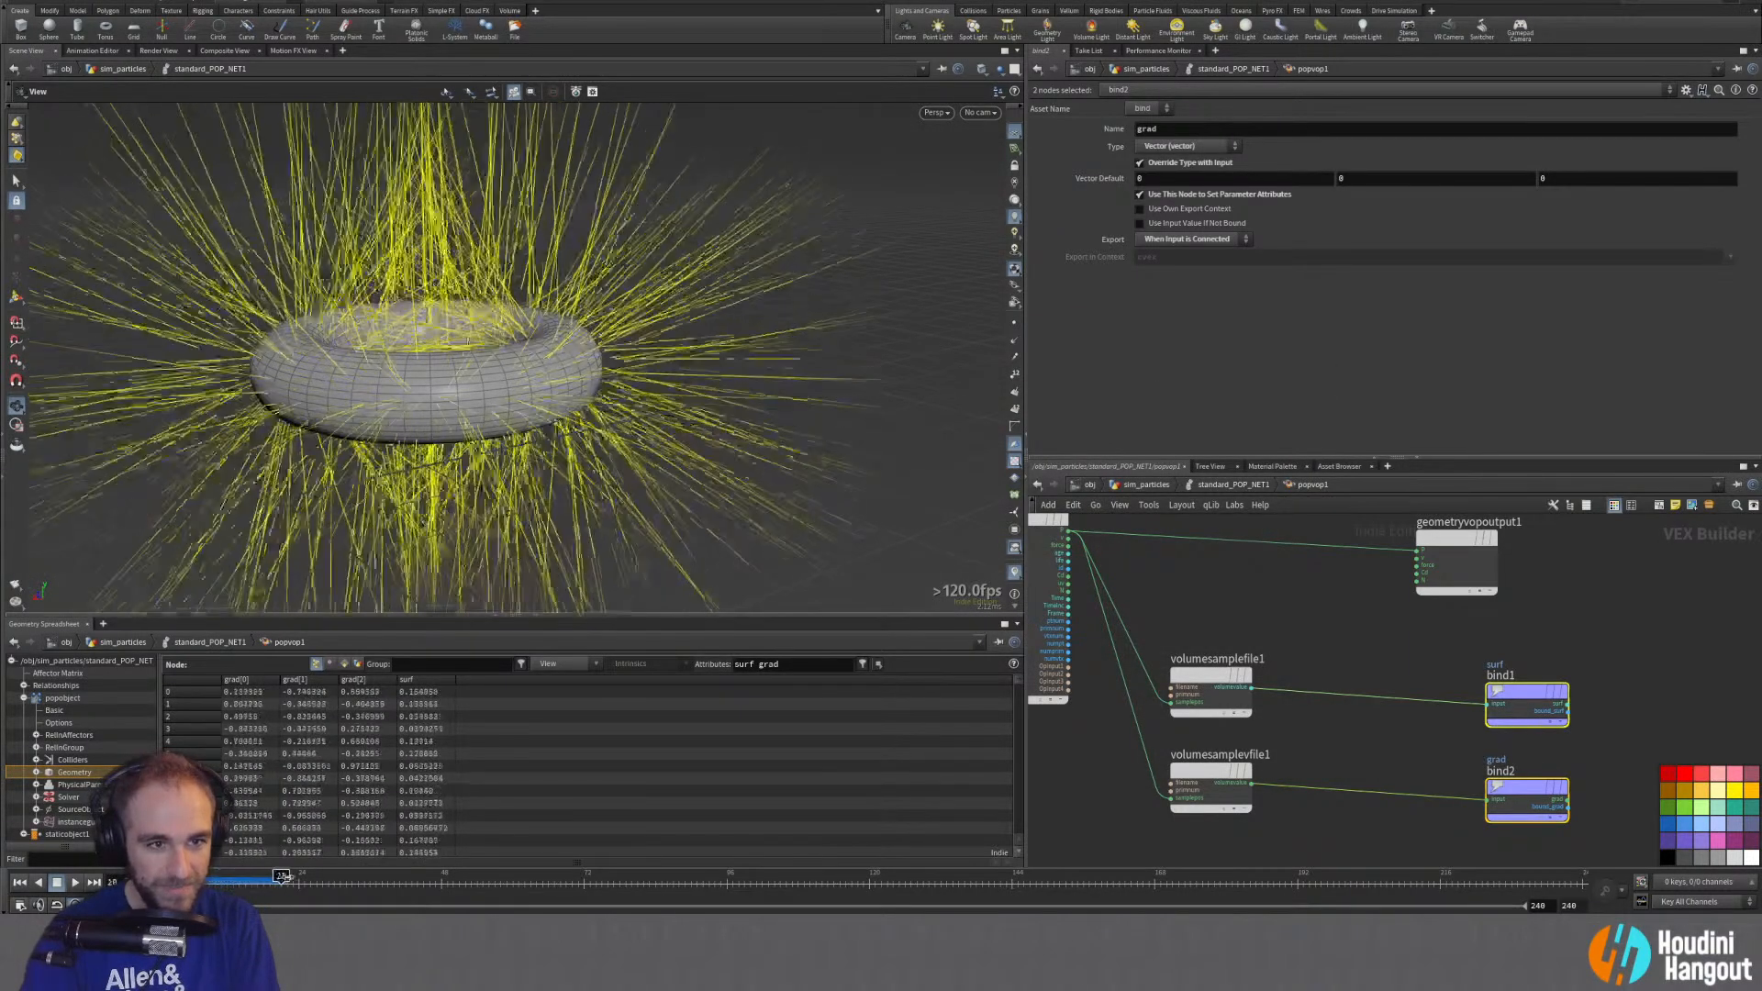
pyautogui.moveTo(386, 882); pyautogui.dragTo(209, 899)
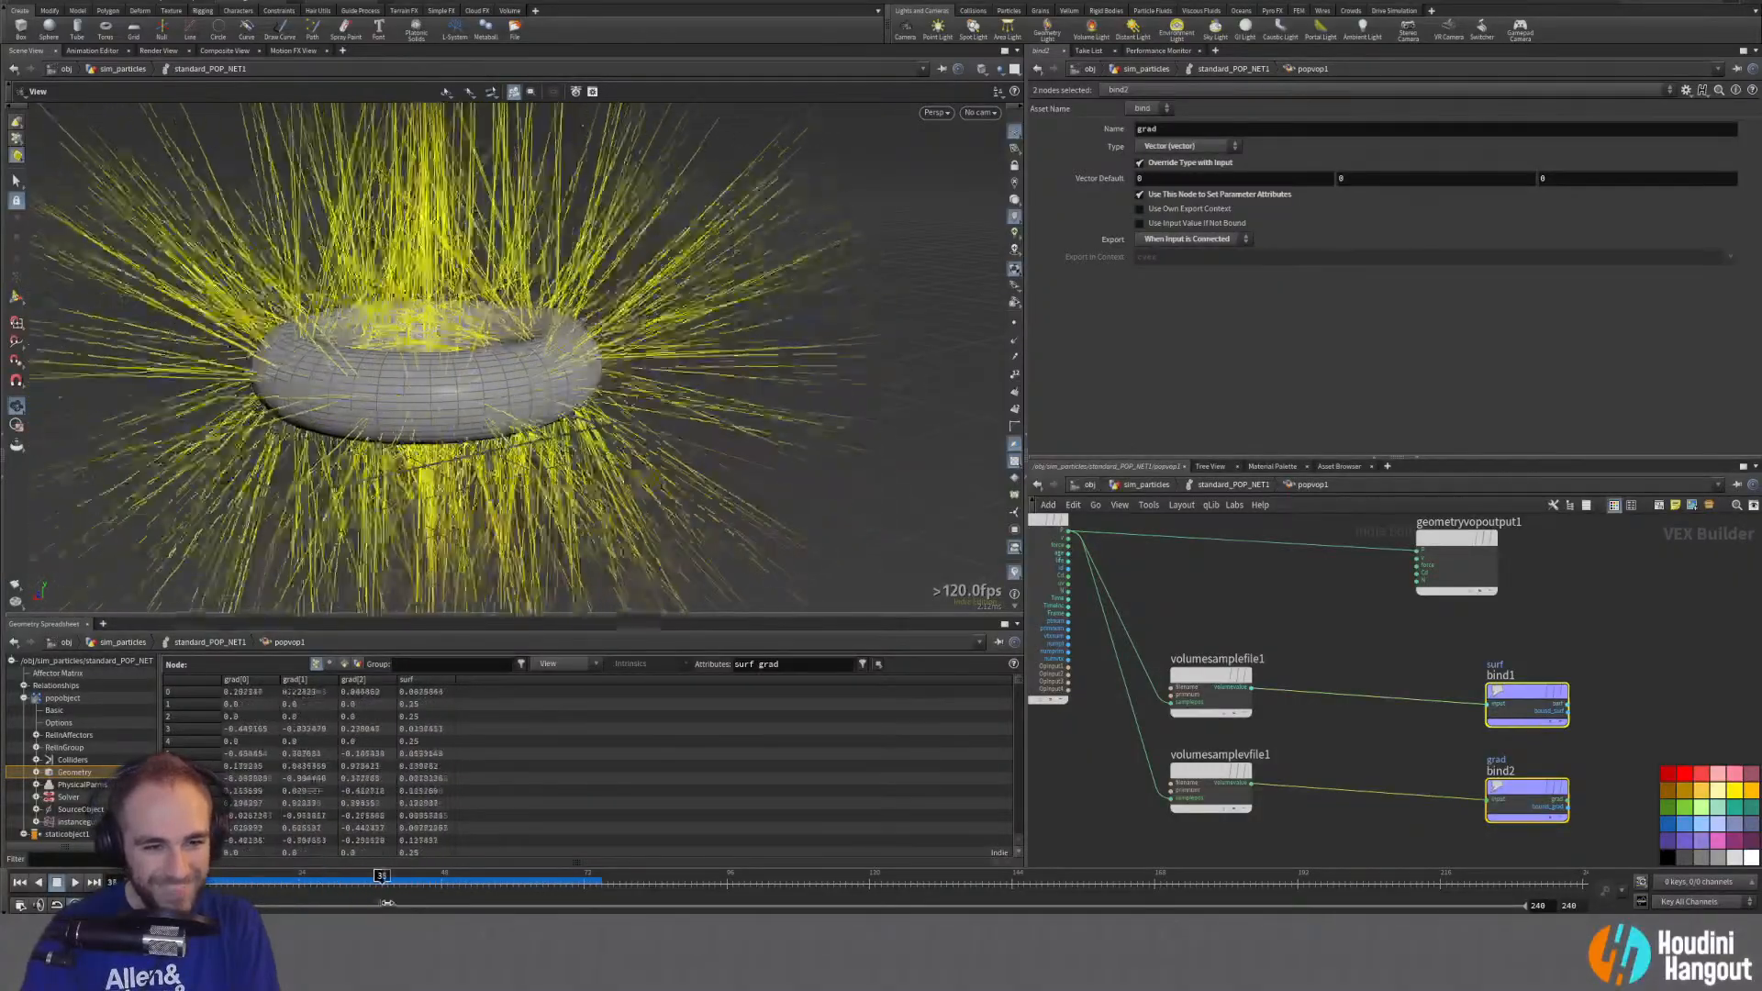
pyautogui.moveTo(499, 902); pyautogui.dragTo(370, 894)
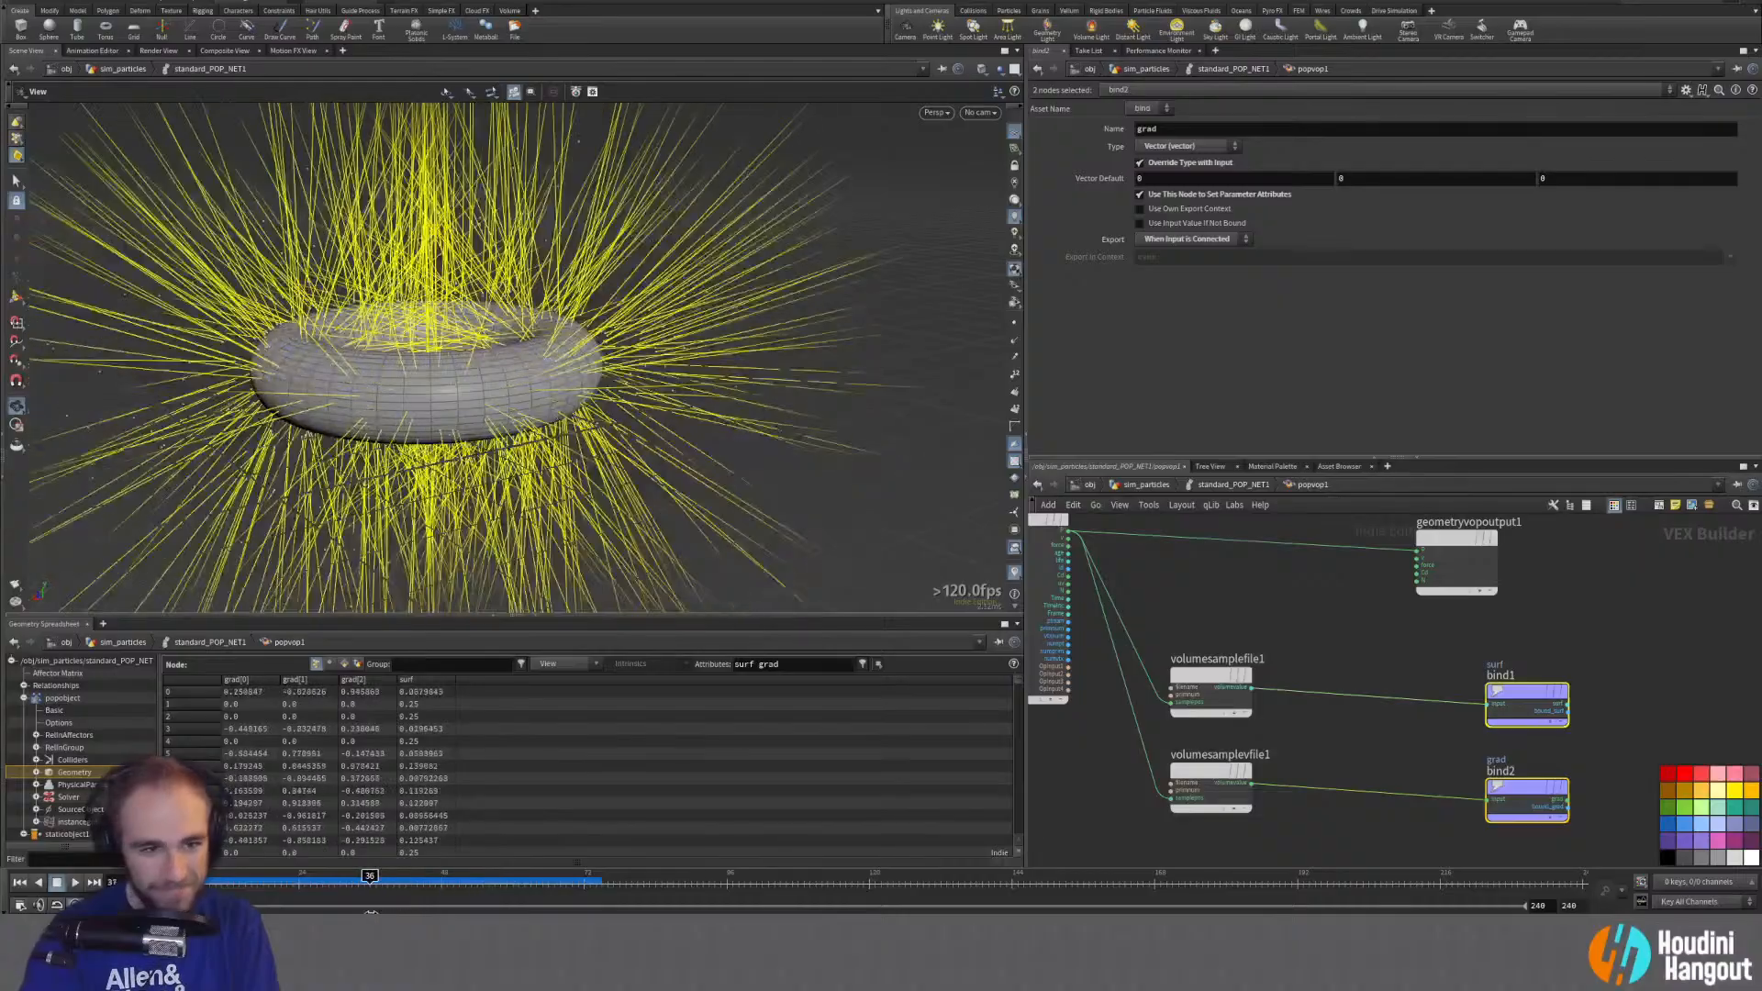
pyautogui.moveTo(453, 390); pyautogui.dragTo(667, 447)
pyautogui.moveTo(228, 441); pyautogui.dragTo(470, 423)
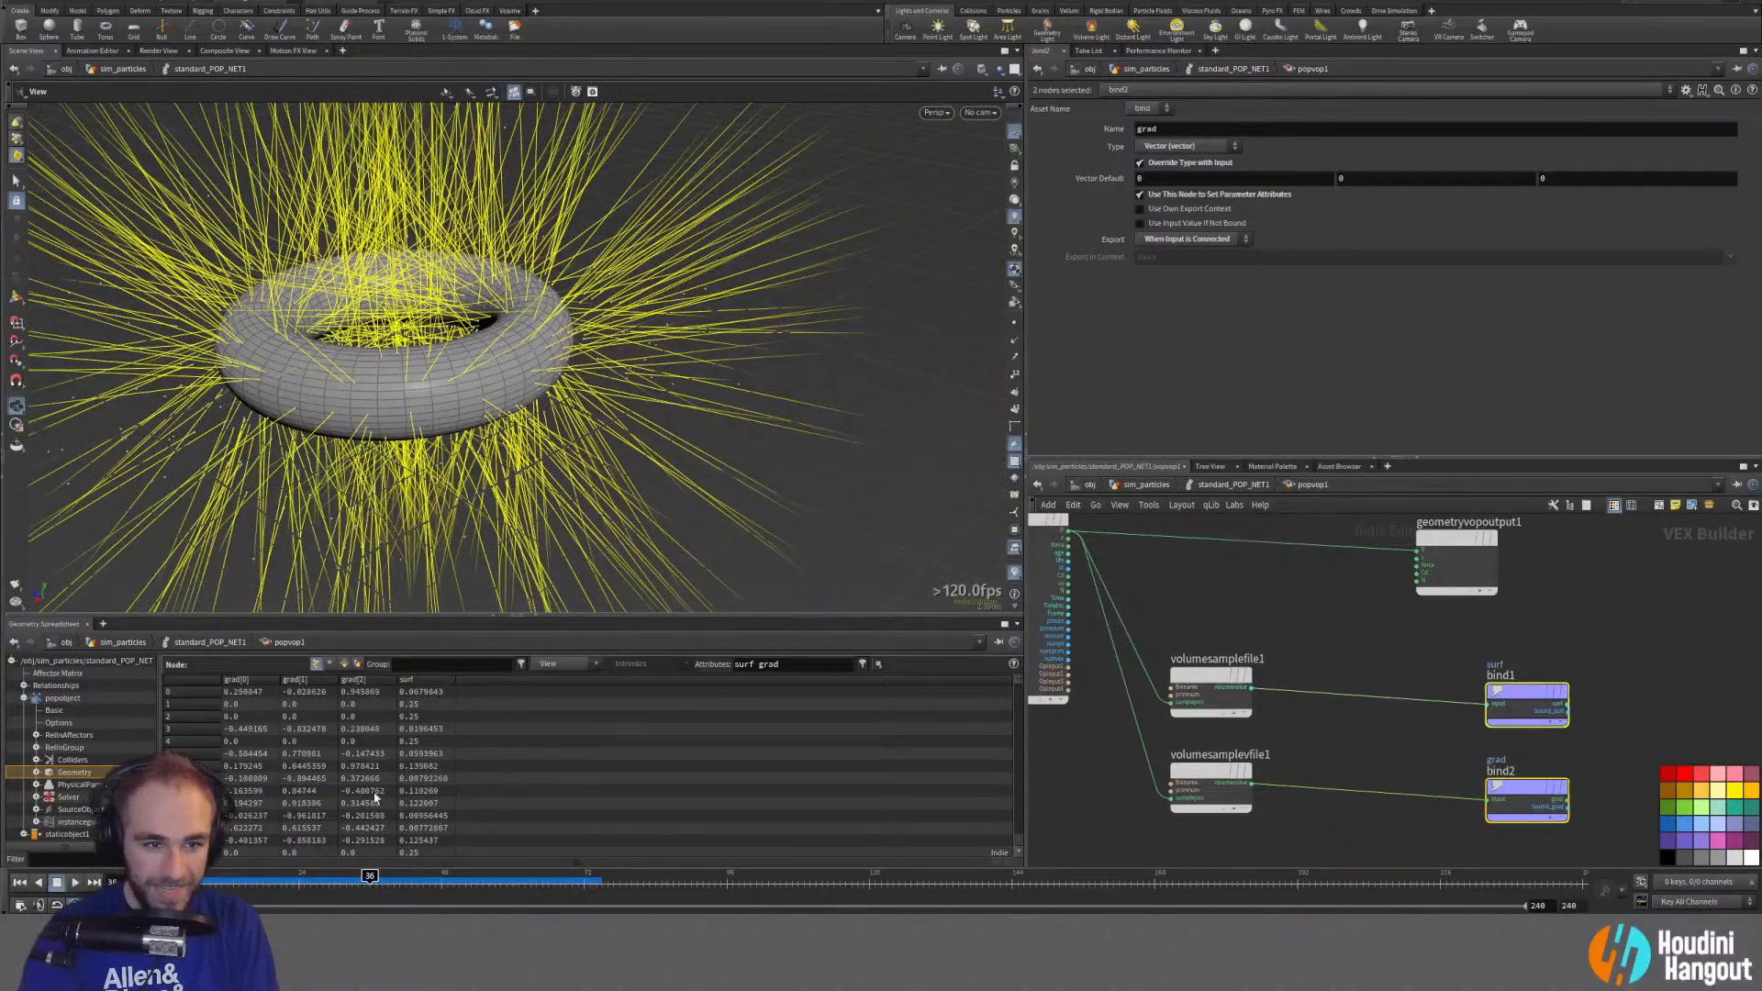
# Step: Return to the first frame and inspect close up which way the grad vectors point relative to the torus surface
pyautogui.moveTo(370, 885); pyautogui.dragTo(166, 887)
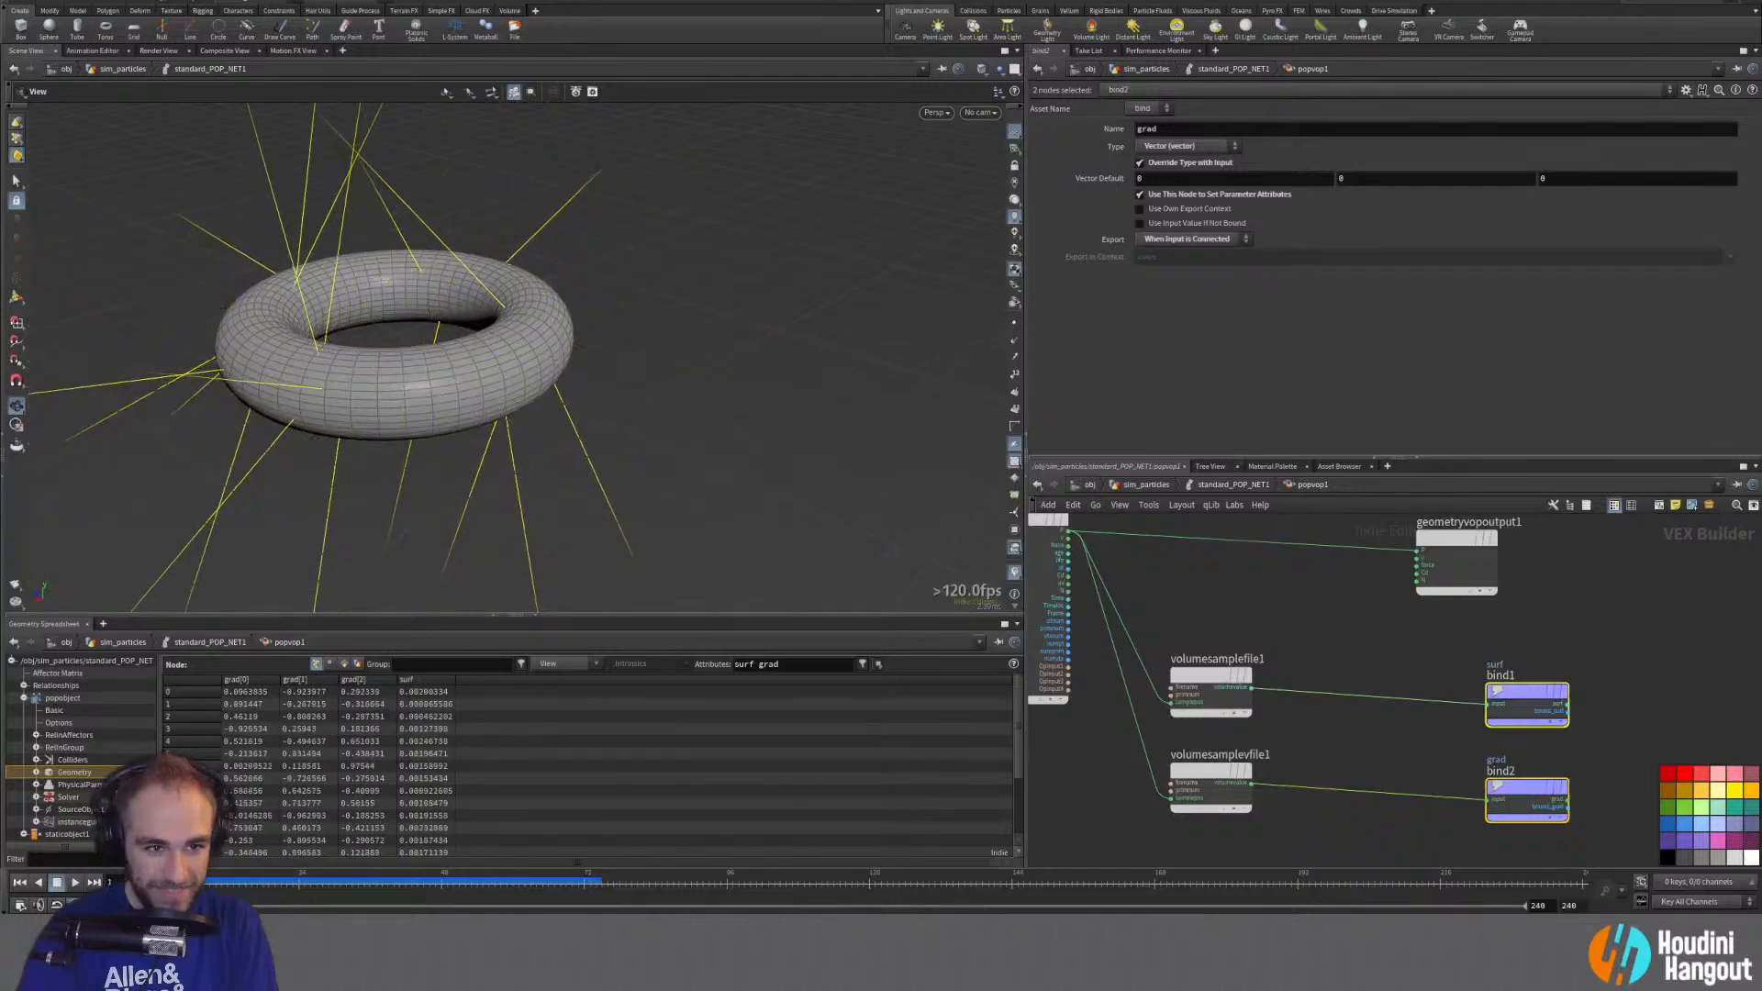
pyautogui.scroll(4, 532, 276)
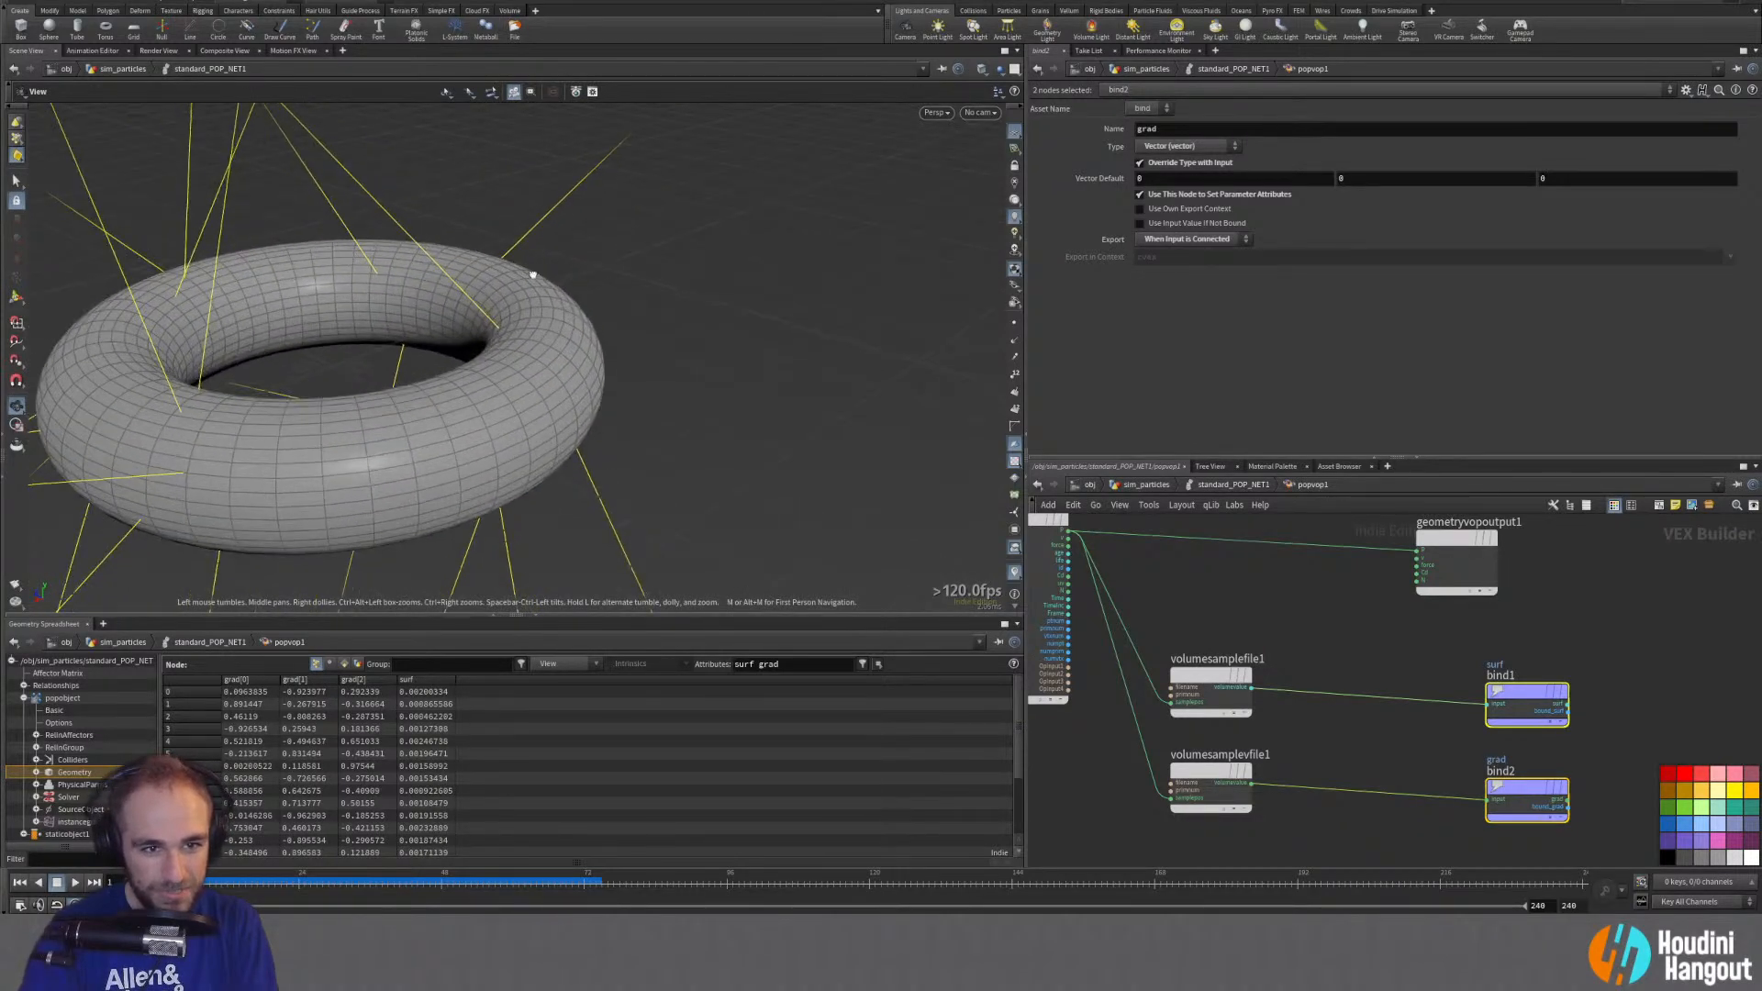
pyautogui.scroll(6, 532, 275)
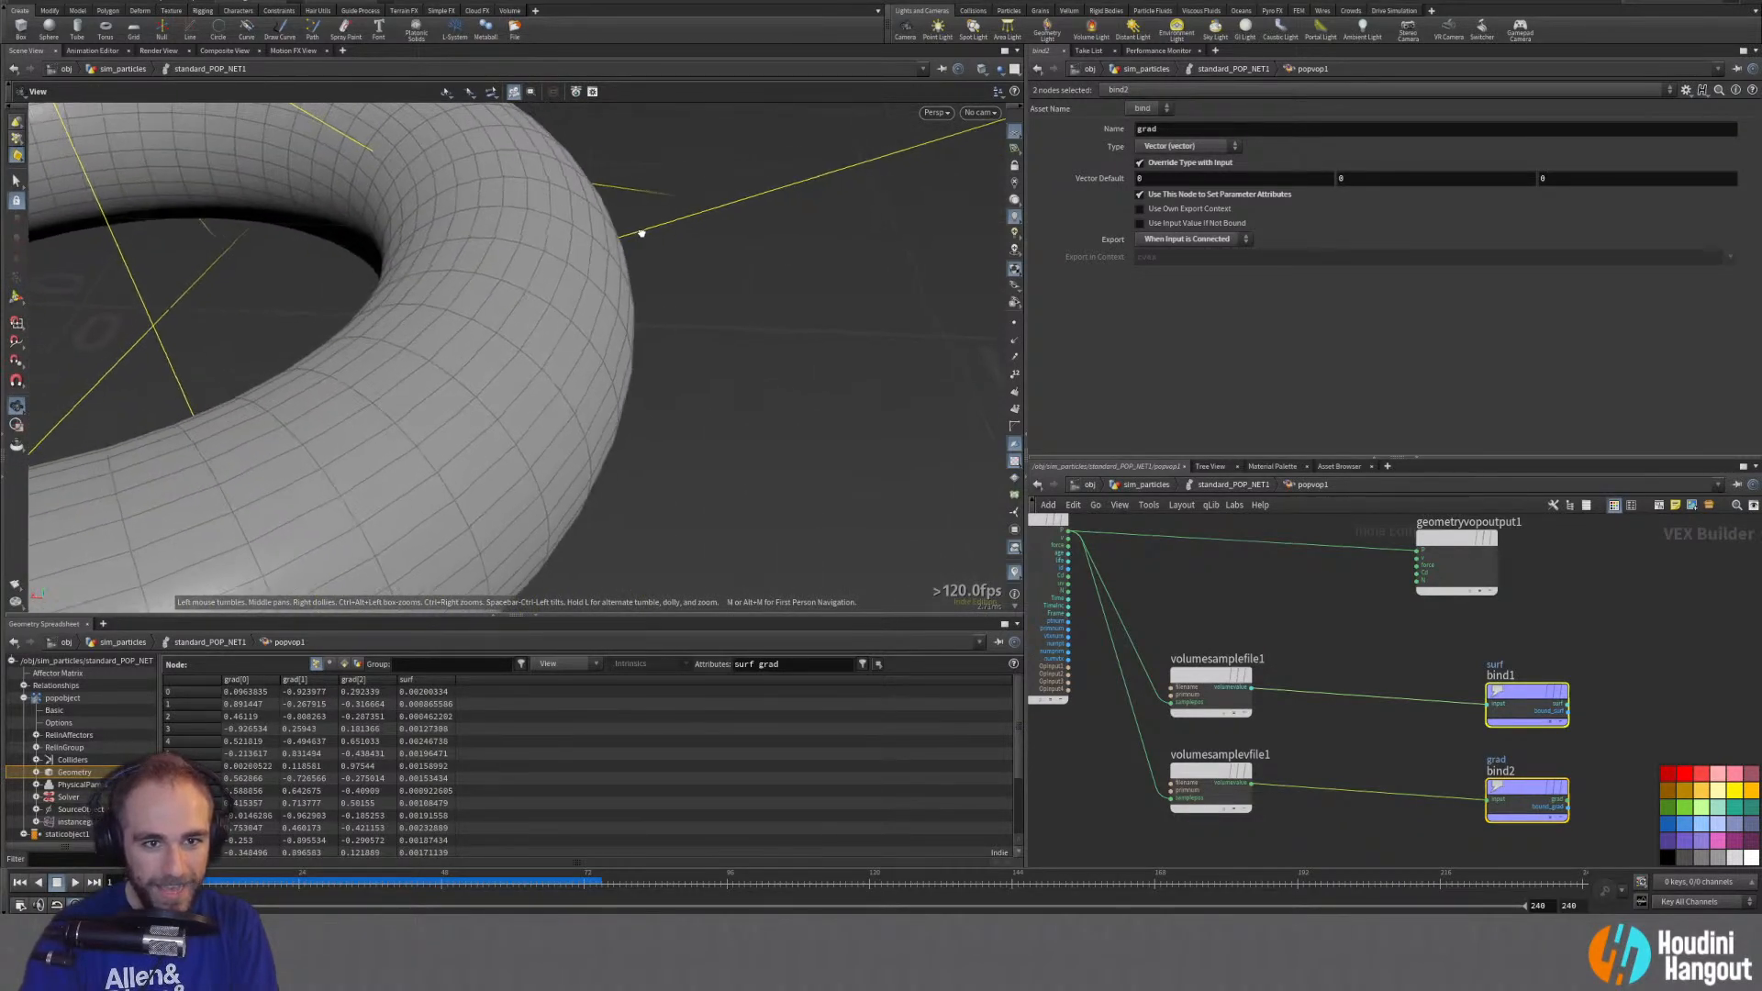
pyautogui.moveTo(642, 233); pyautogui.dragTo(620, 241)
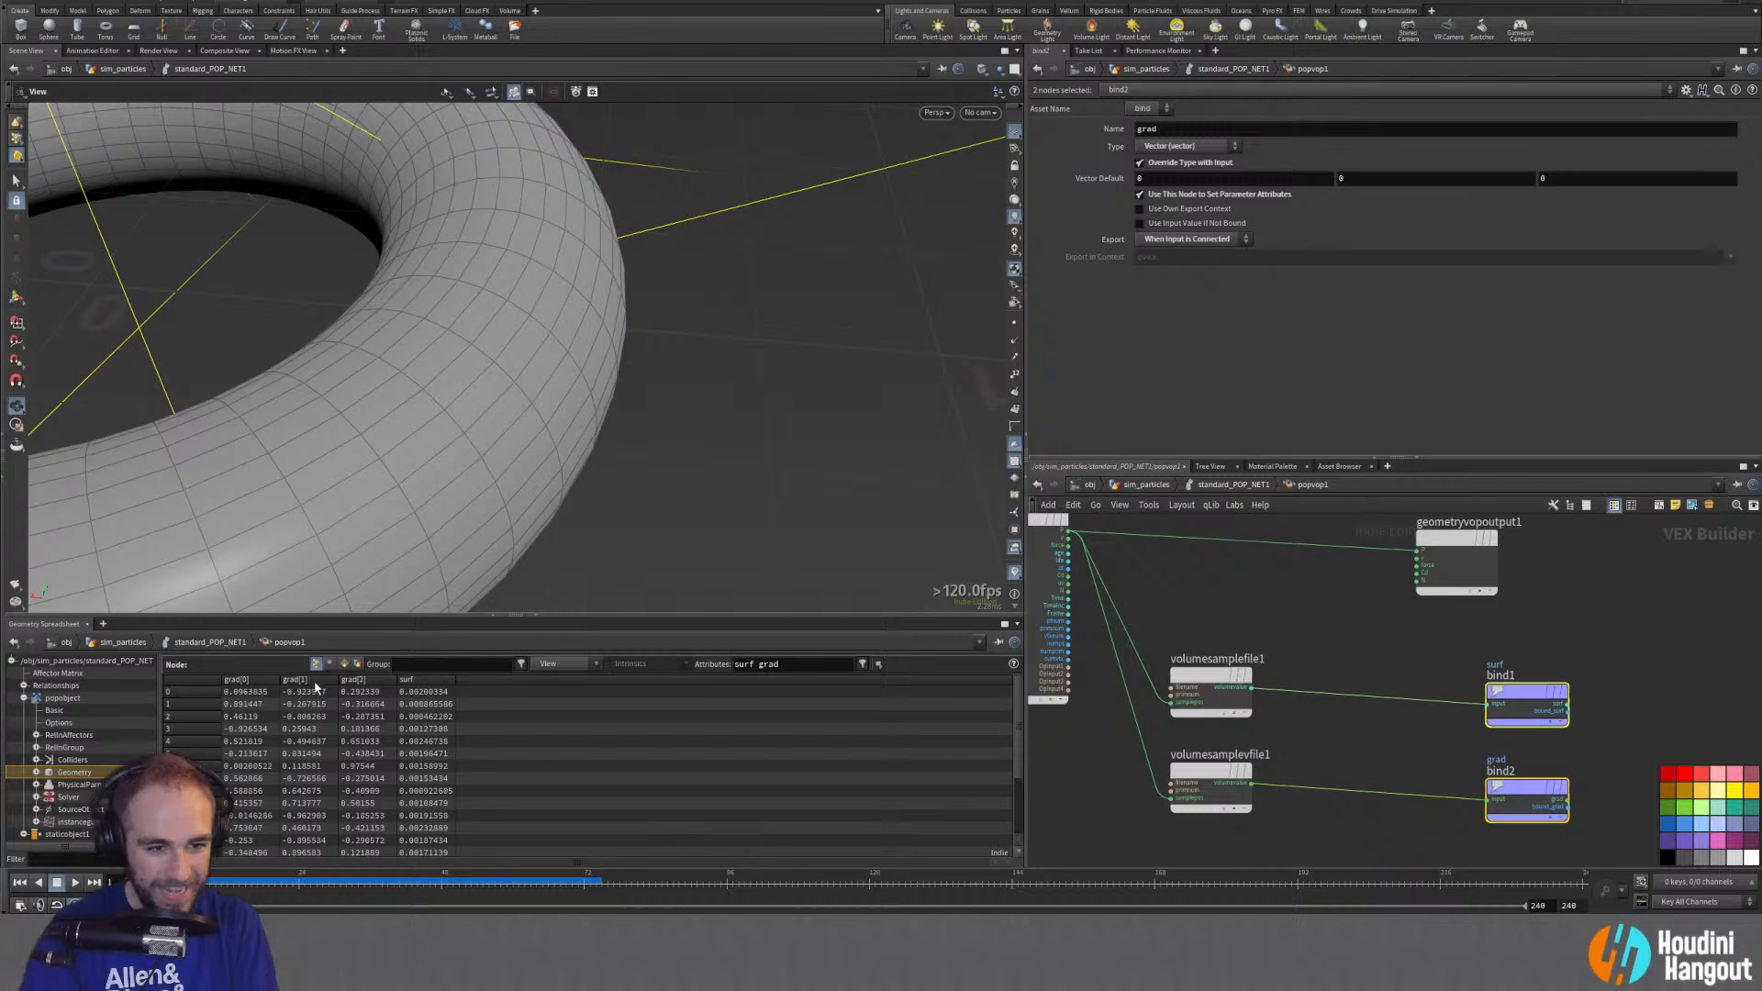
pyautogui.scroll(-10, 555, 382)
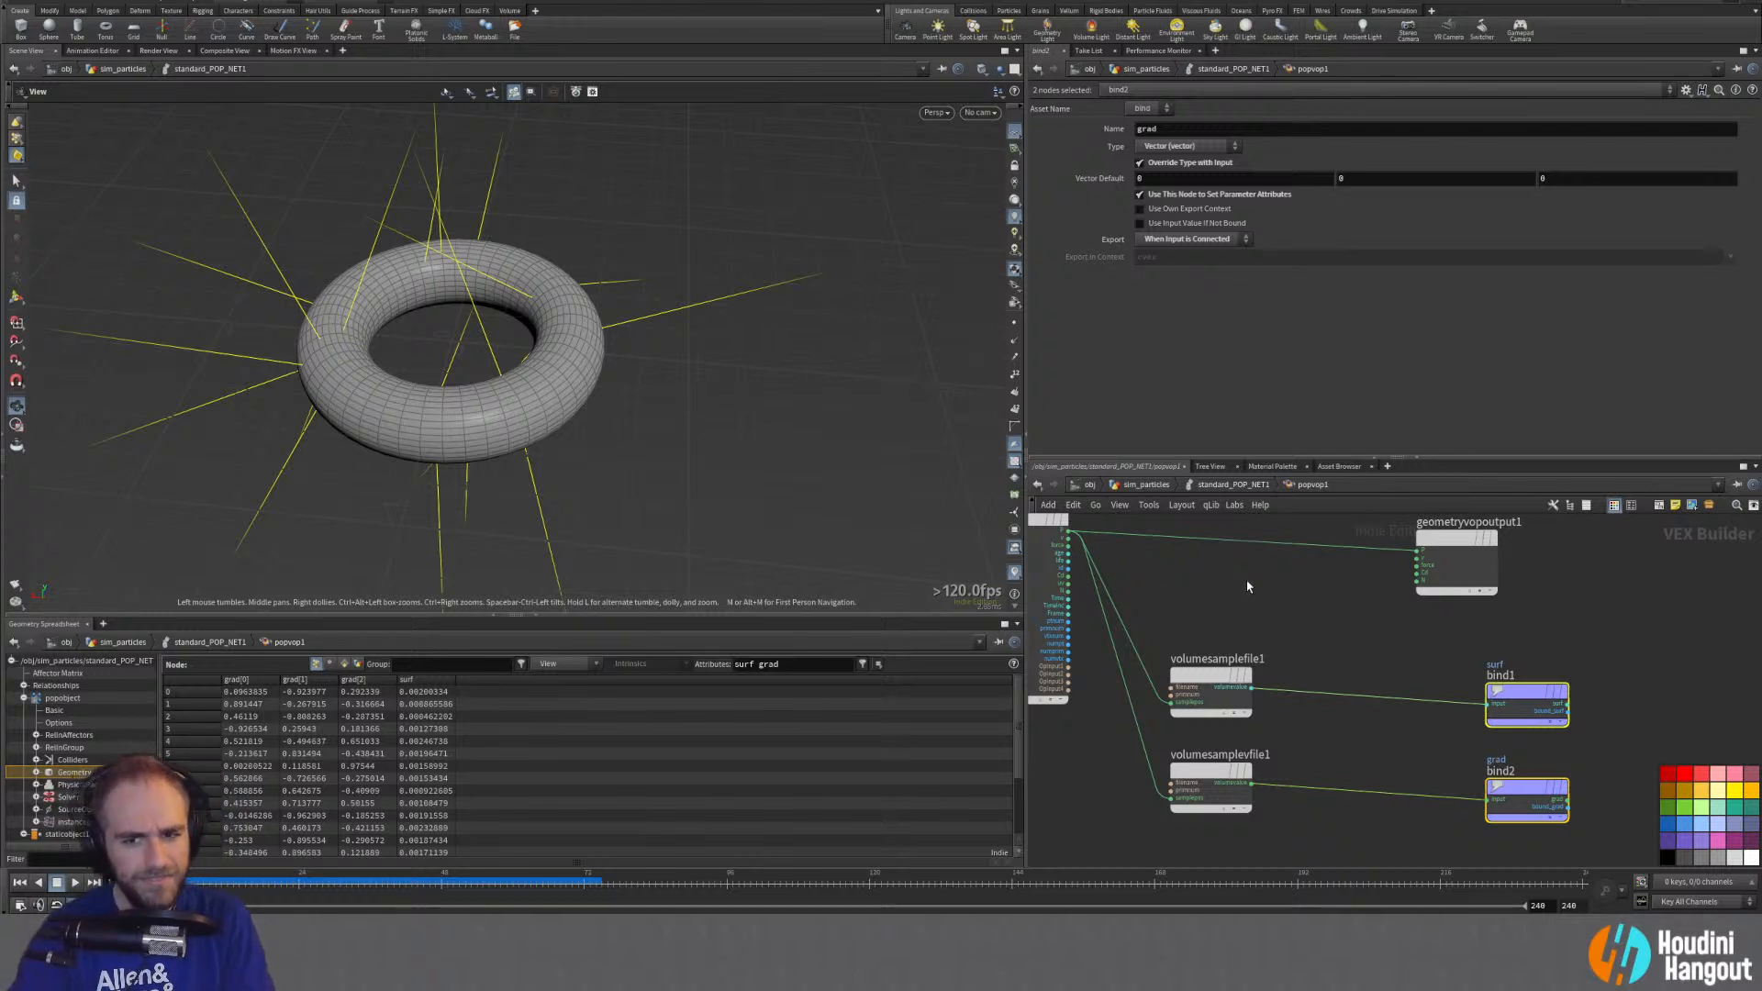
# Step: Insert a Negate node between volumesamplevfile1 and the grad bind, placed close to the volume sample
pyautogui.moveTo(1426, 591); pyautogui.dragTo(1508, 580)
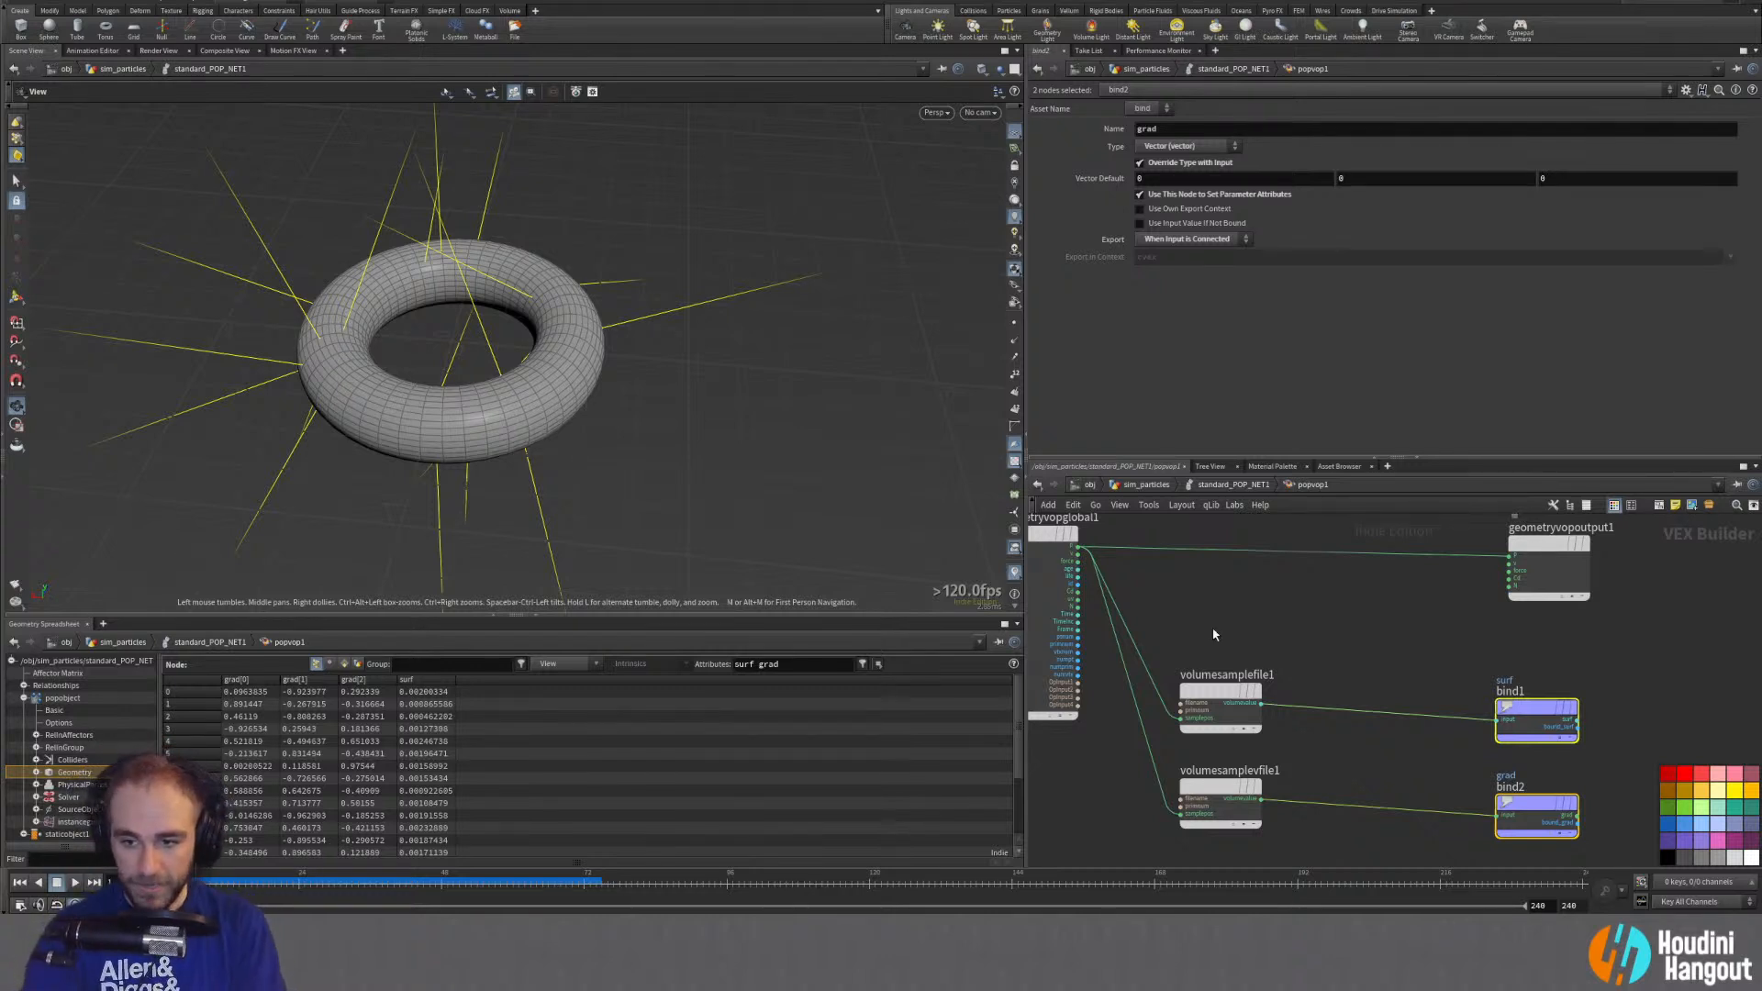
pyautogui.moveTo(1430, 798); pyautogui.dragTo(1428, 763, button='middle')
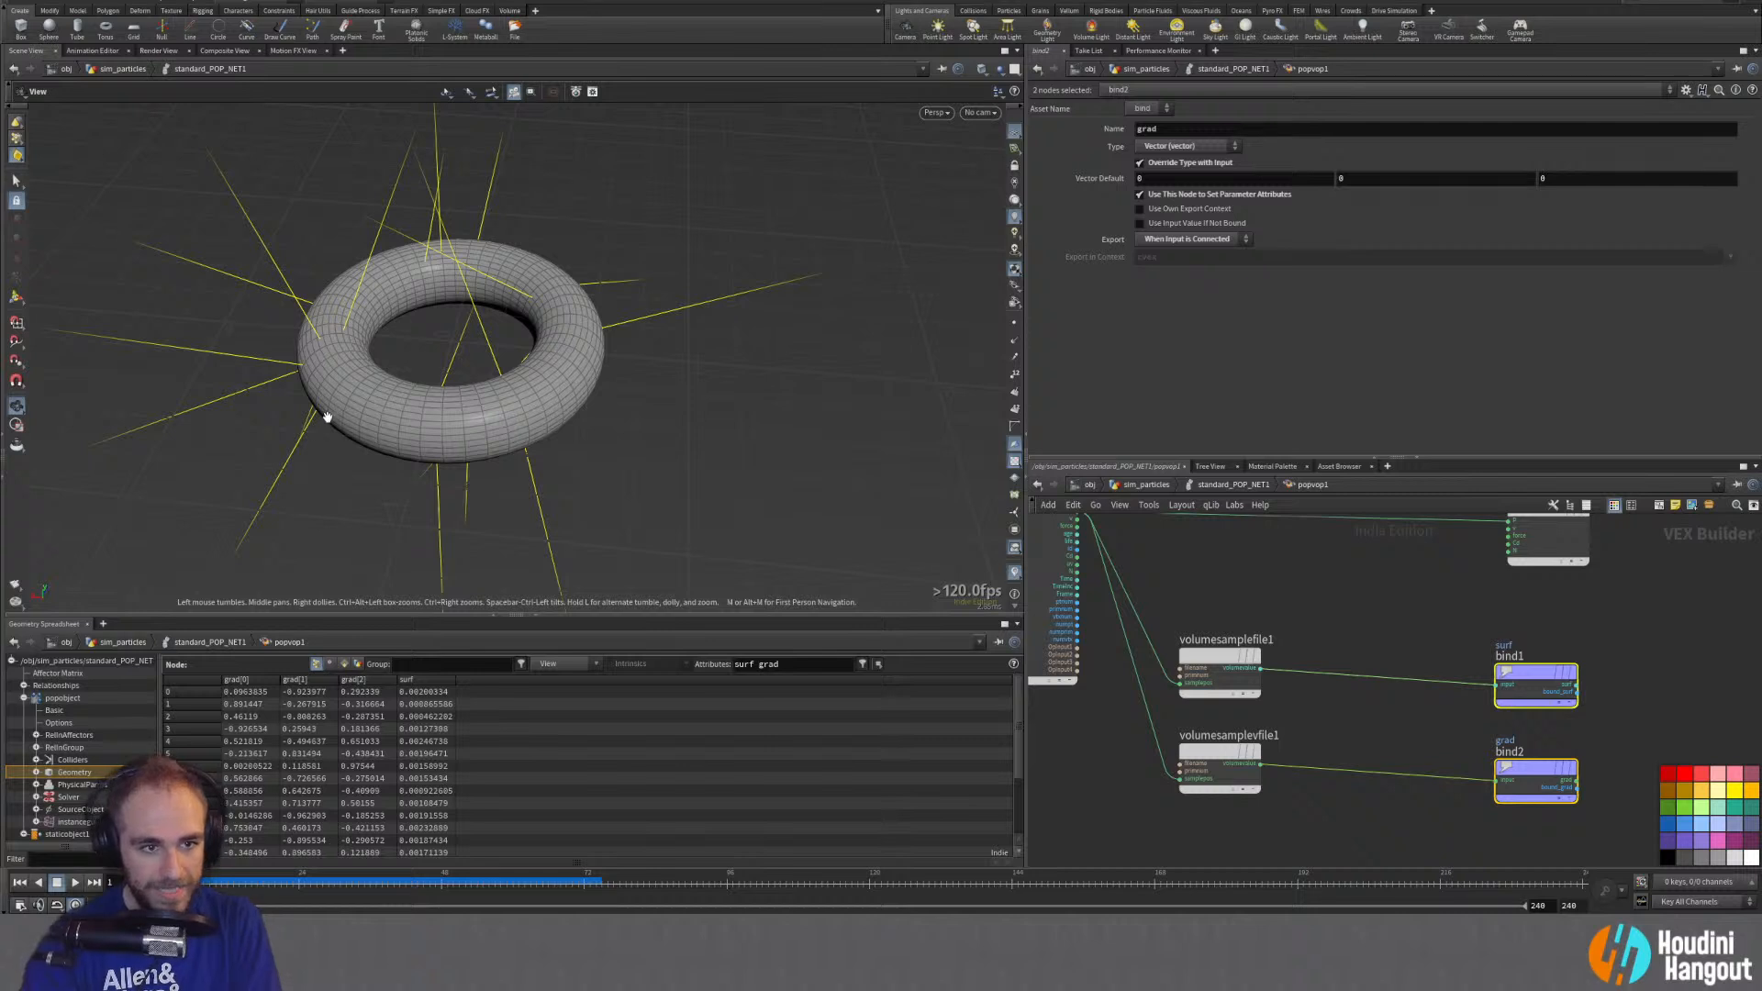
pyautogui.moveTo(325, 422); pyautogui.dragTo(218, 408)
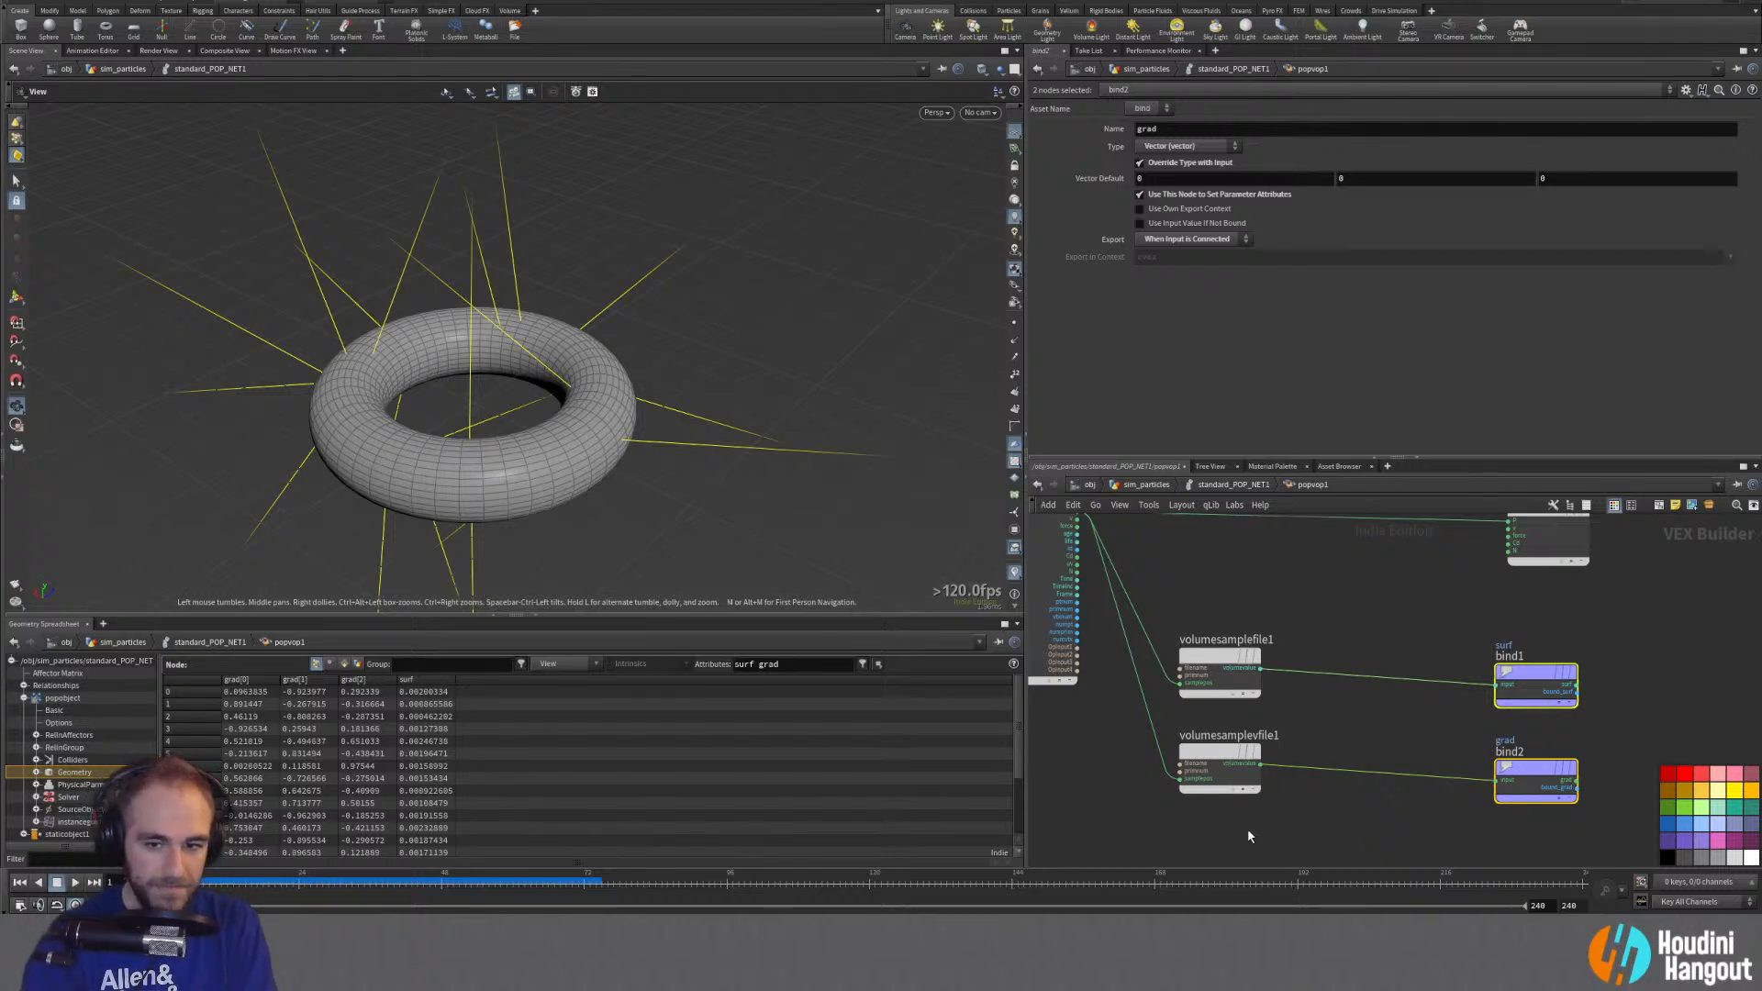
pyautogui.press('Tab')
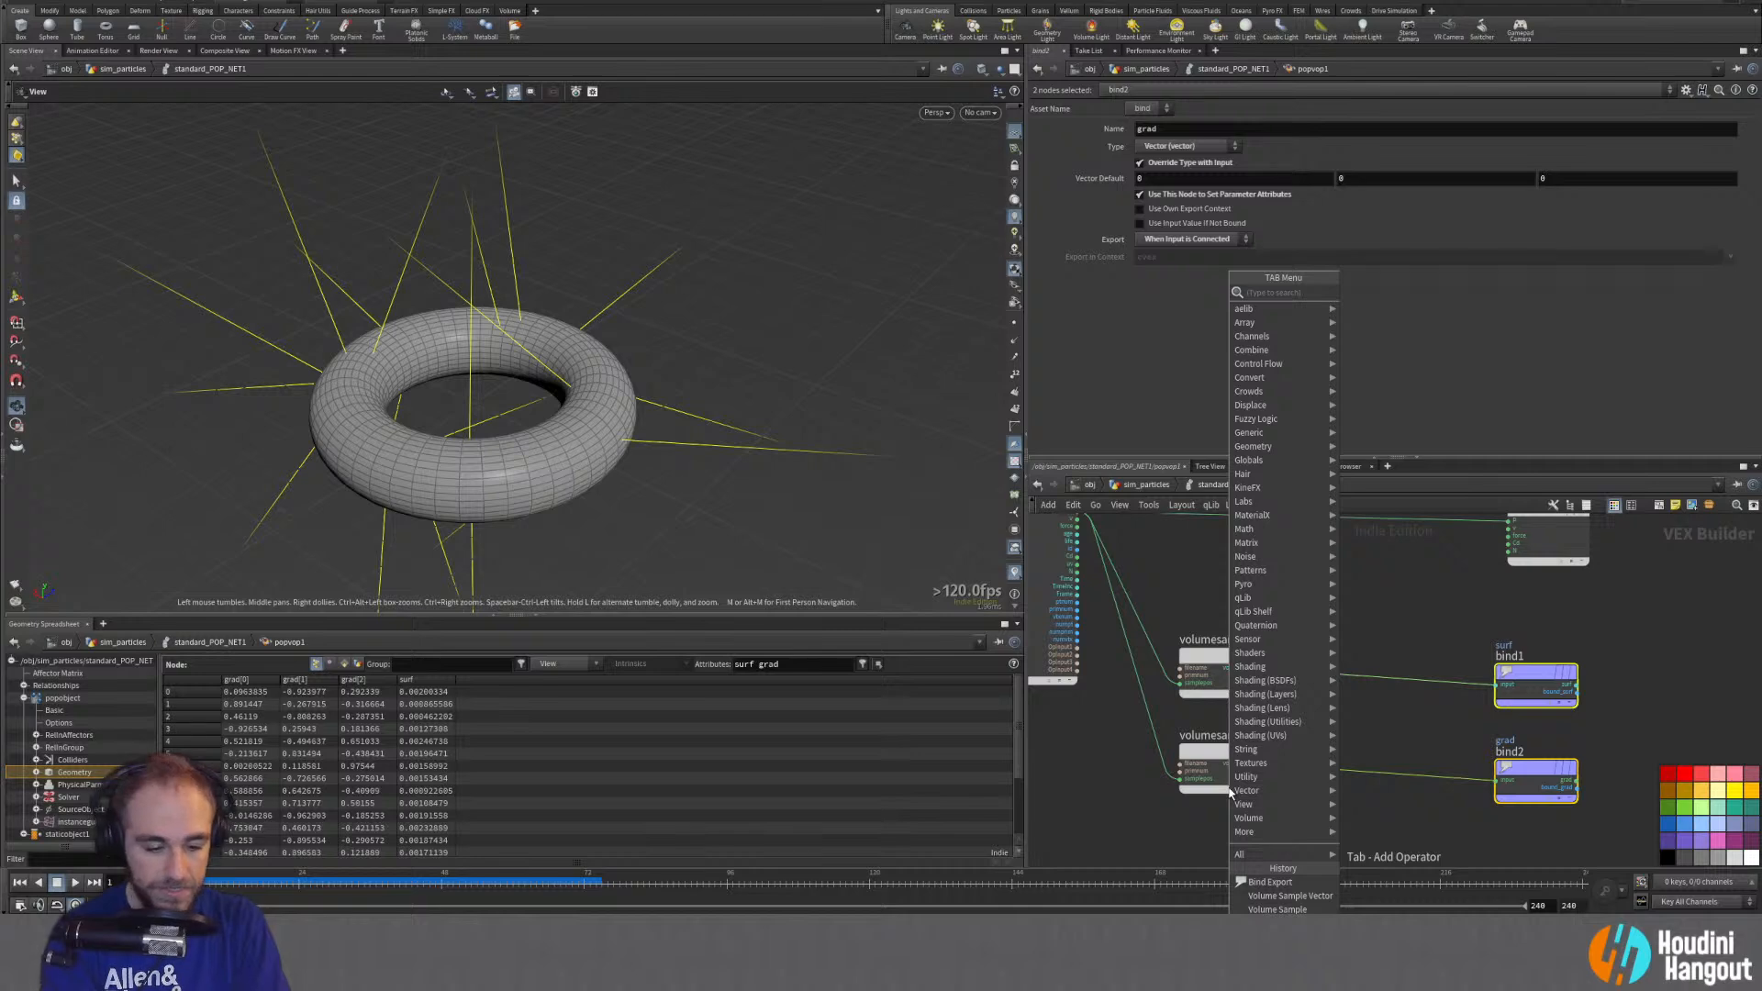
pyautogui.write('neg')
pyautogui.press('Return')
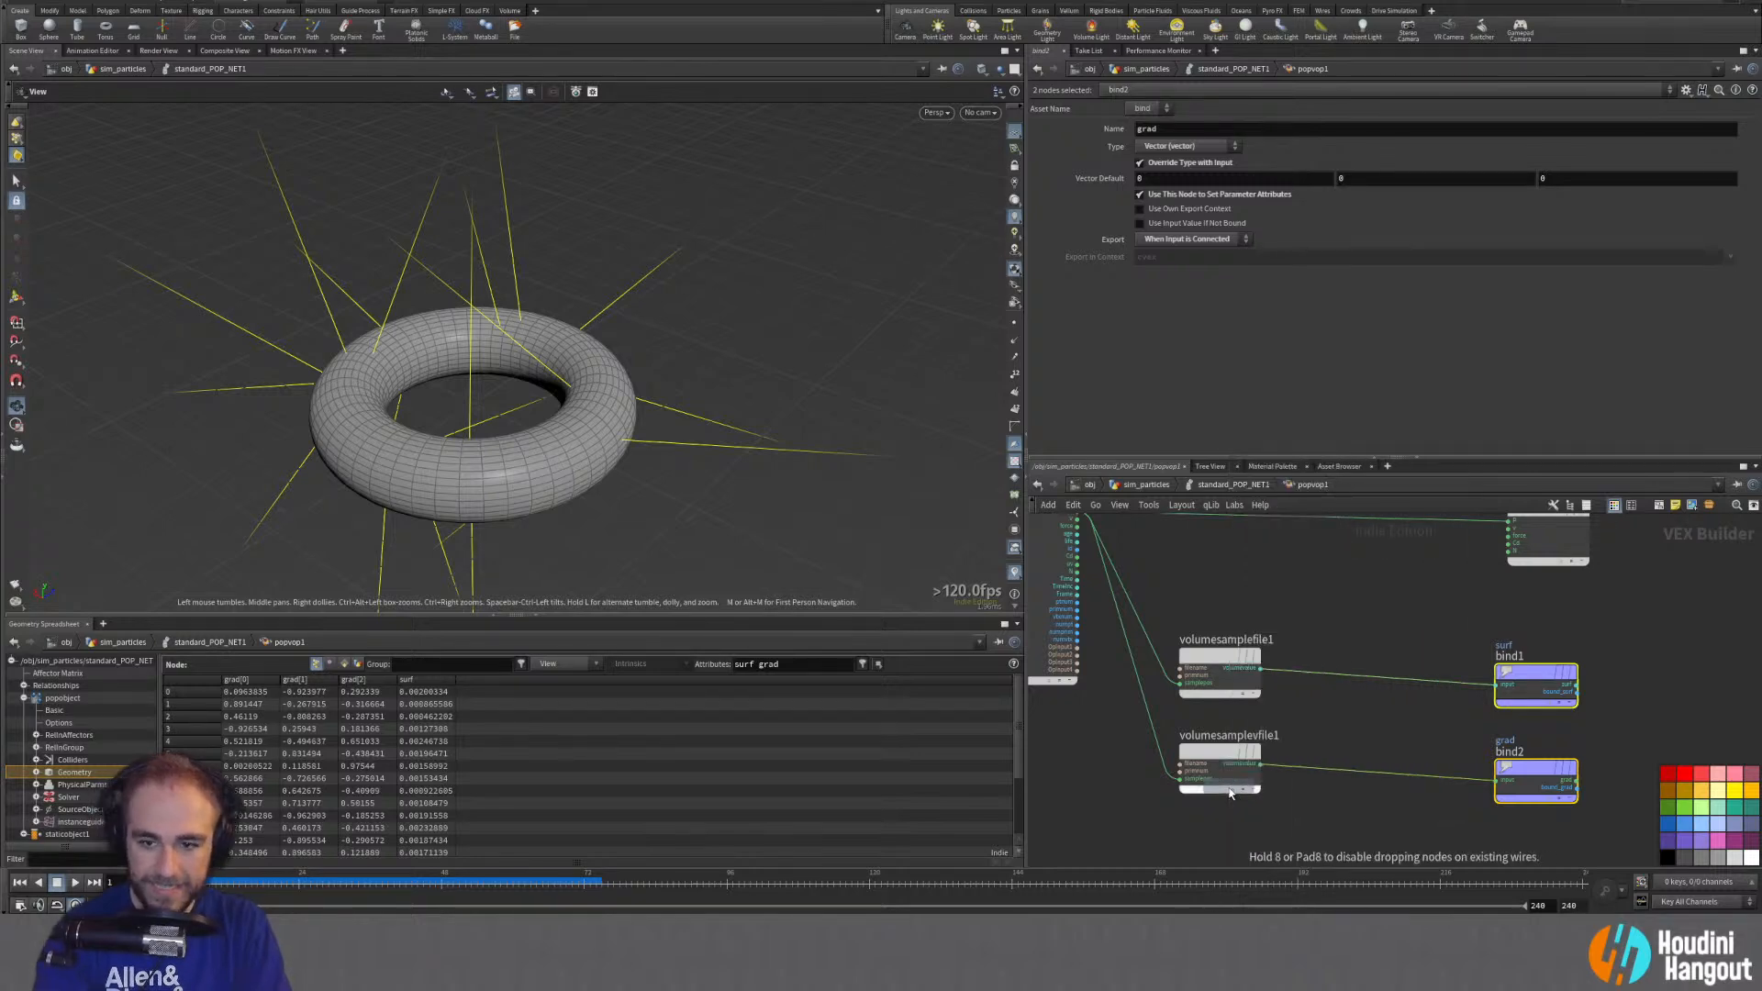
pyautogui.click(1341, 775)
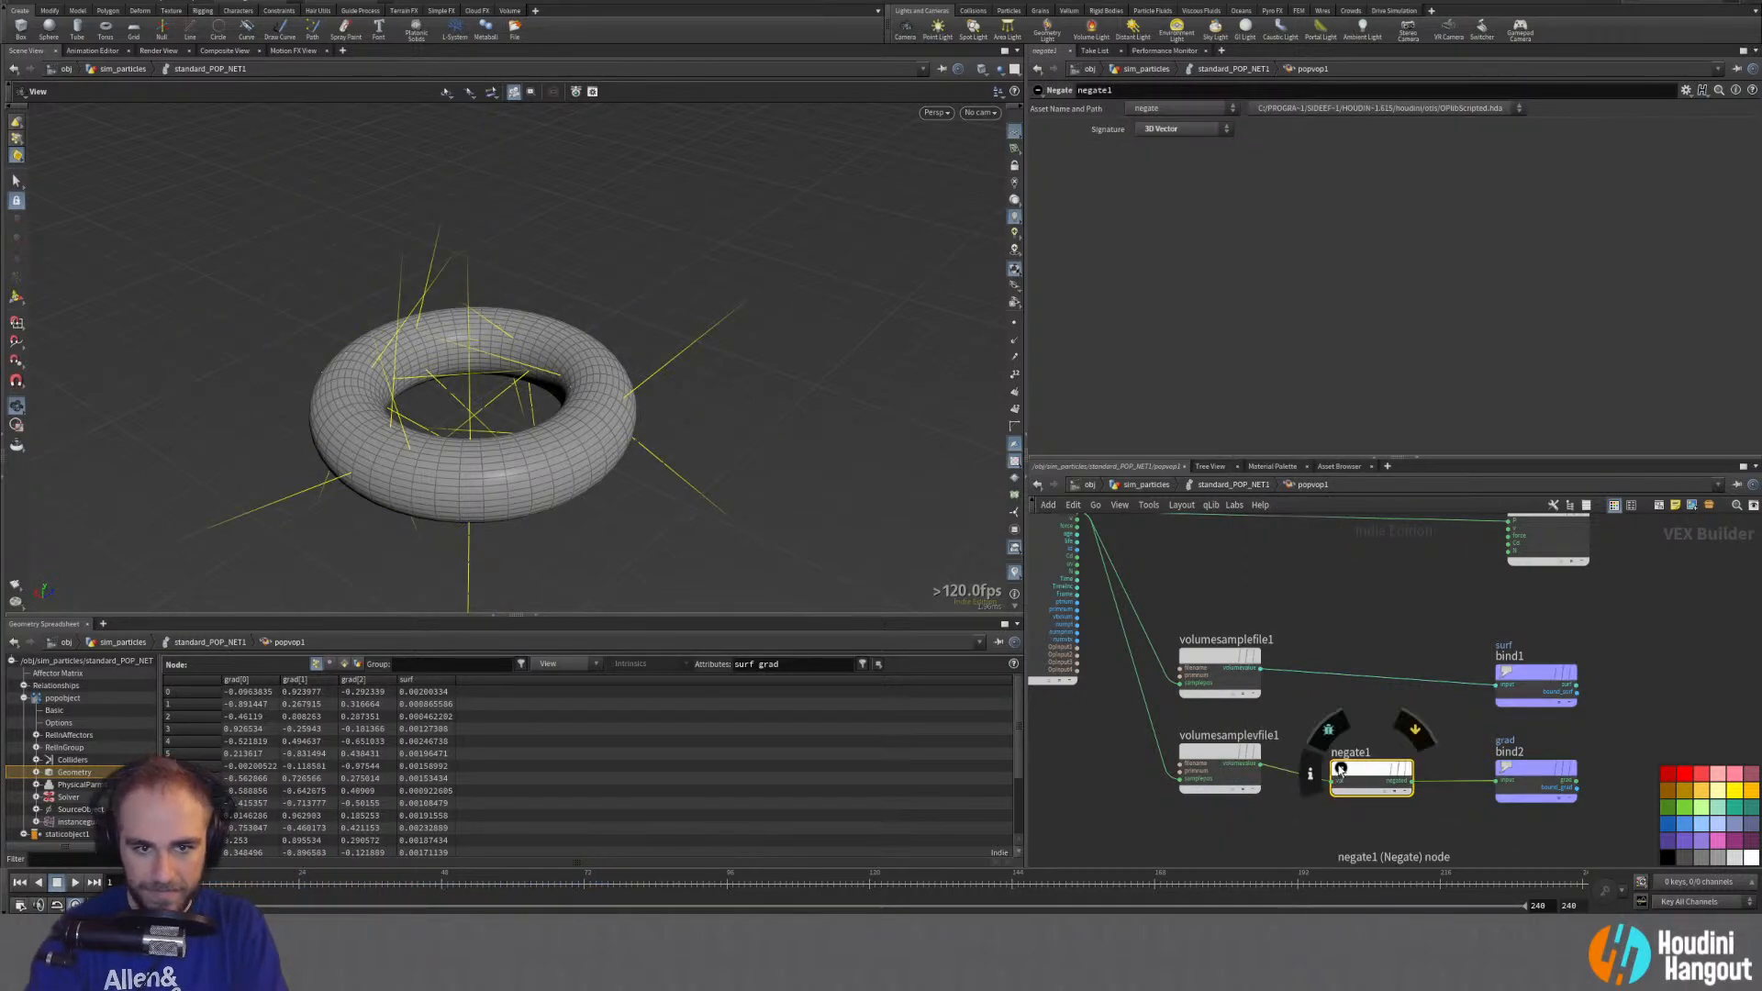
pyautogui.moveTo(1350, 773); pyautogui.dragTo(1307, 758)
# Step: Scrub the simulation back and forth up to frame 44 and examine the direction of the negated grad vectors around the torus
pyautogui.moveTo(363, 418); pyautogui.dragTo(511, 578)
pyautogui.moveTo(166, 881); pyautogui.dragTo(323, 866)
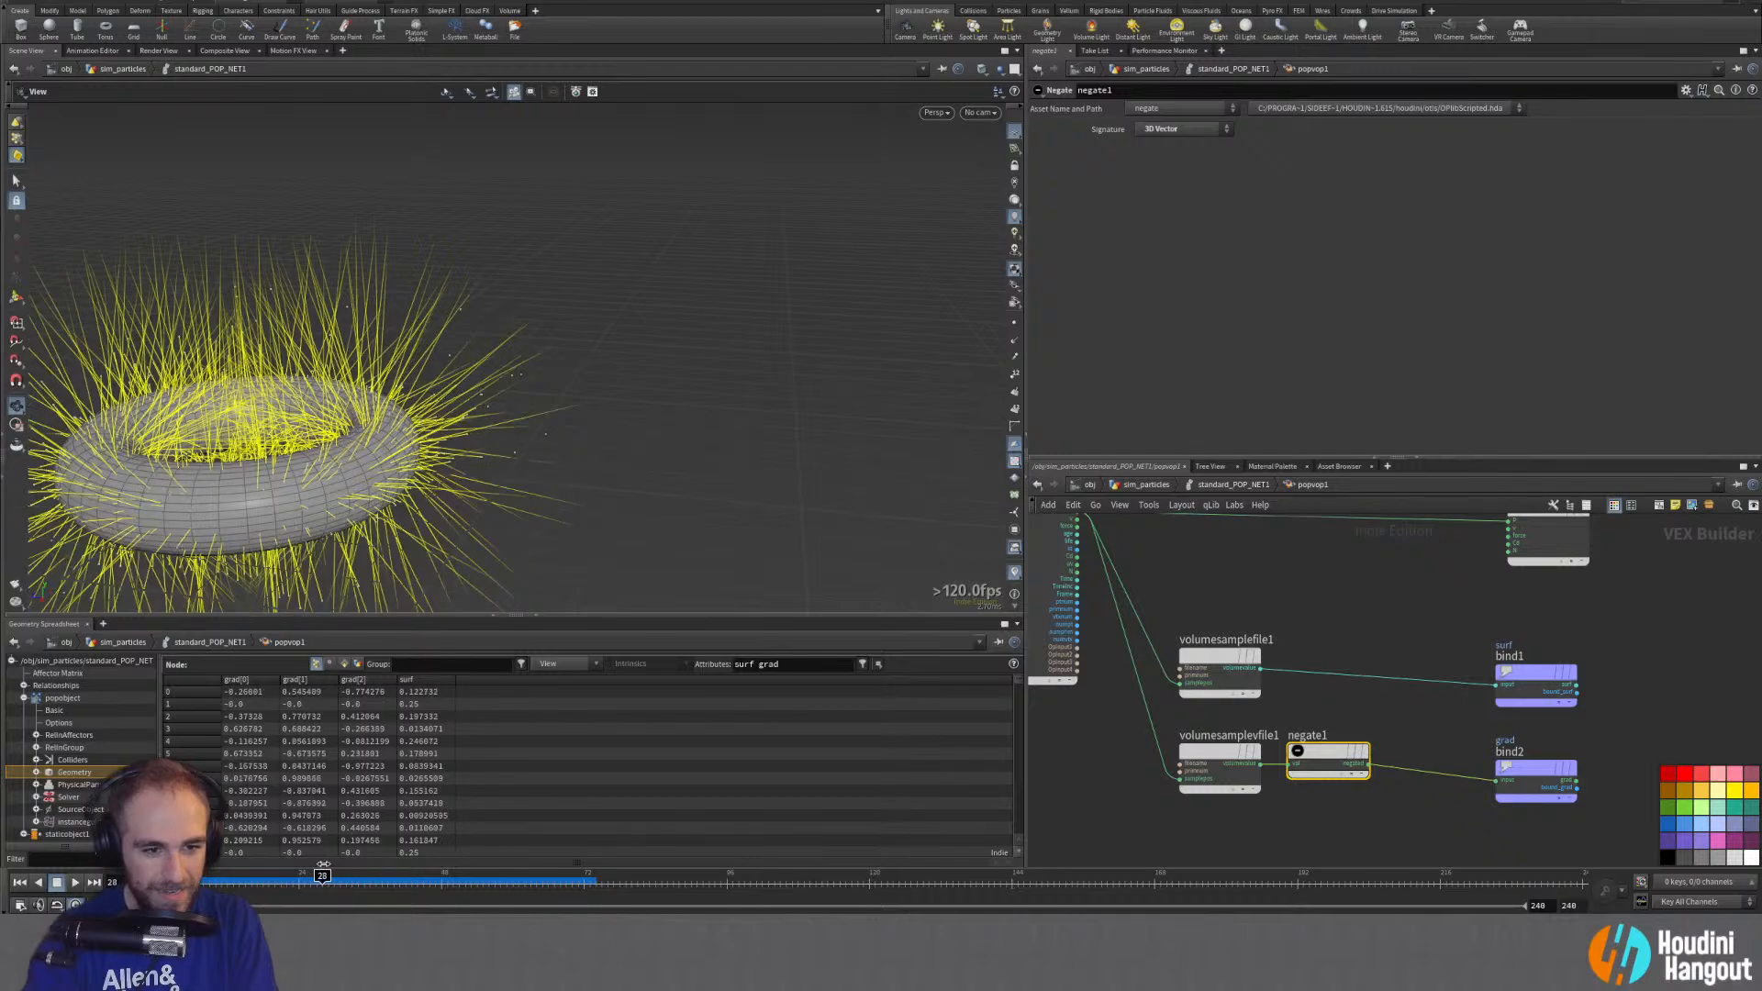
pyautogui.moveTo(413, 565); pyautogui.dragTo(274, 688)
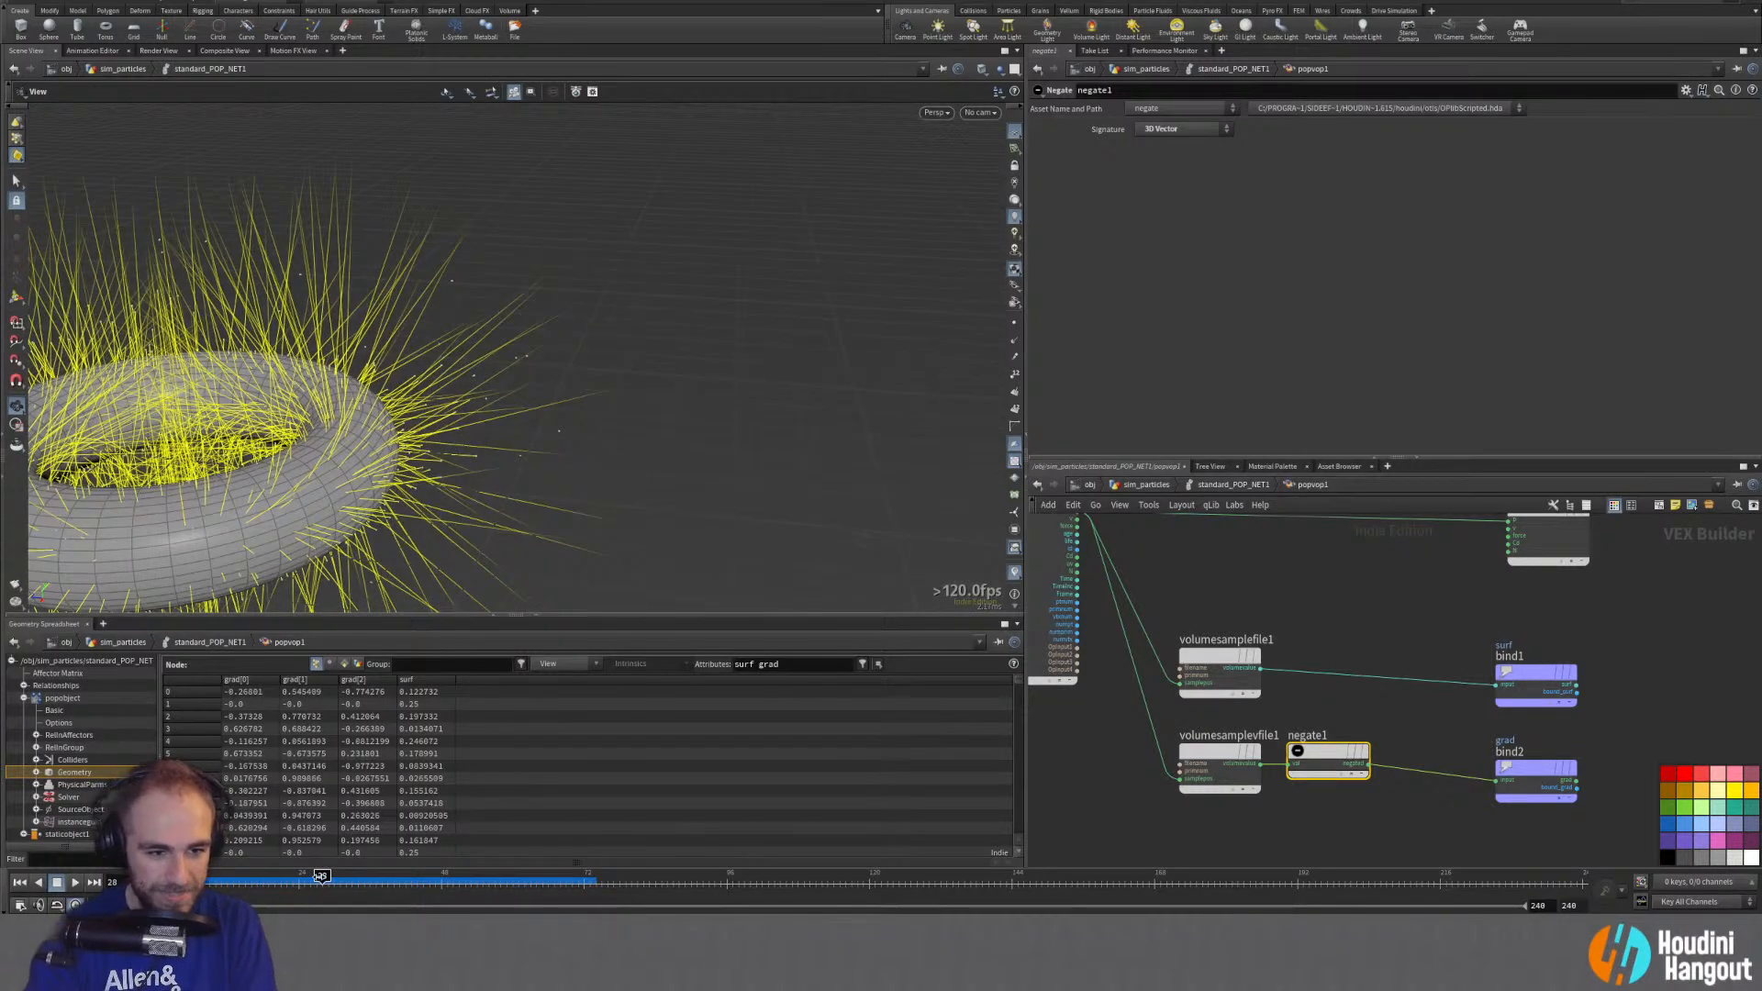
pyautogui.moveTo(321, 876); pyautogui.dragTo(416, 875)
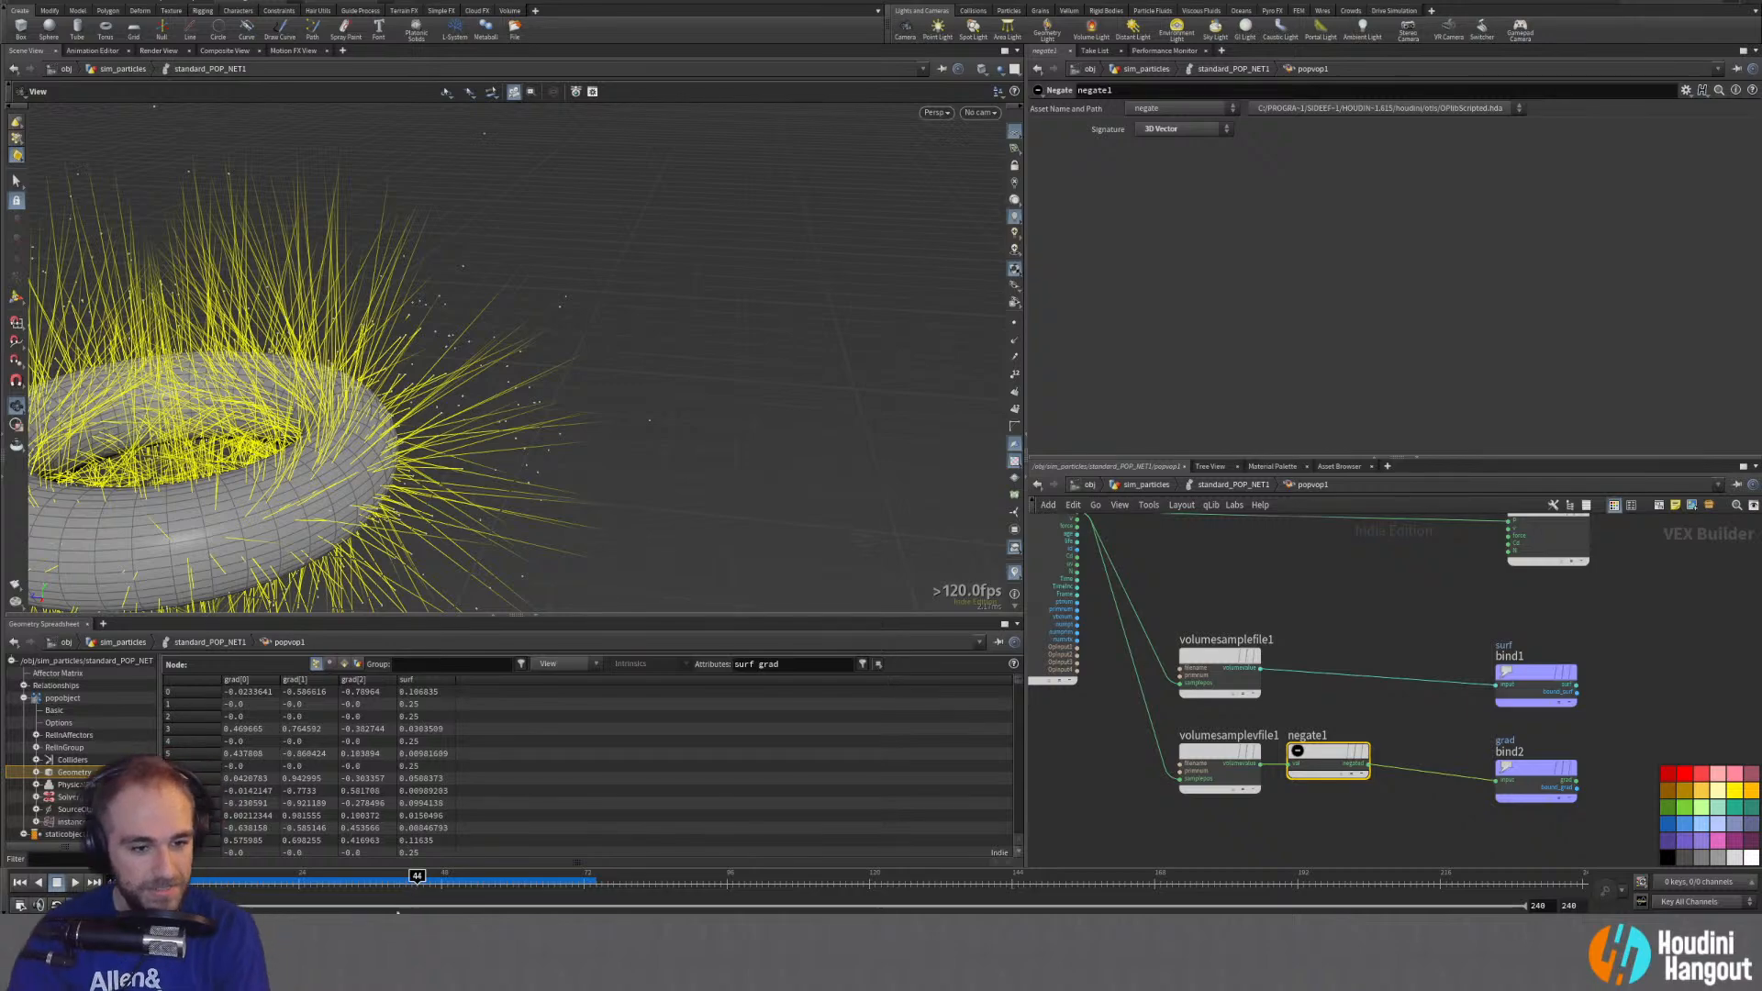
pyautogui.moveTo(420, 875); pyautogui.dragTo(334, 875)
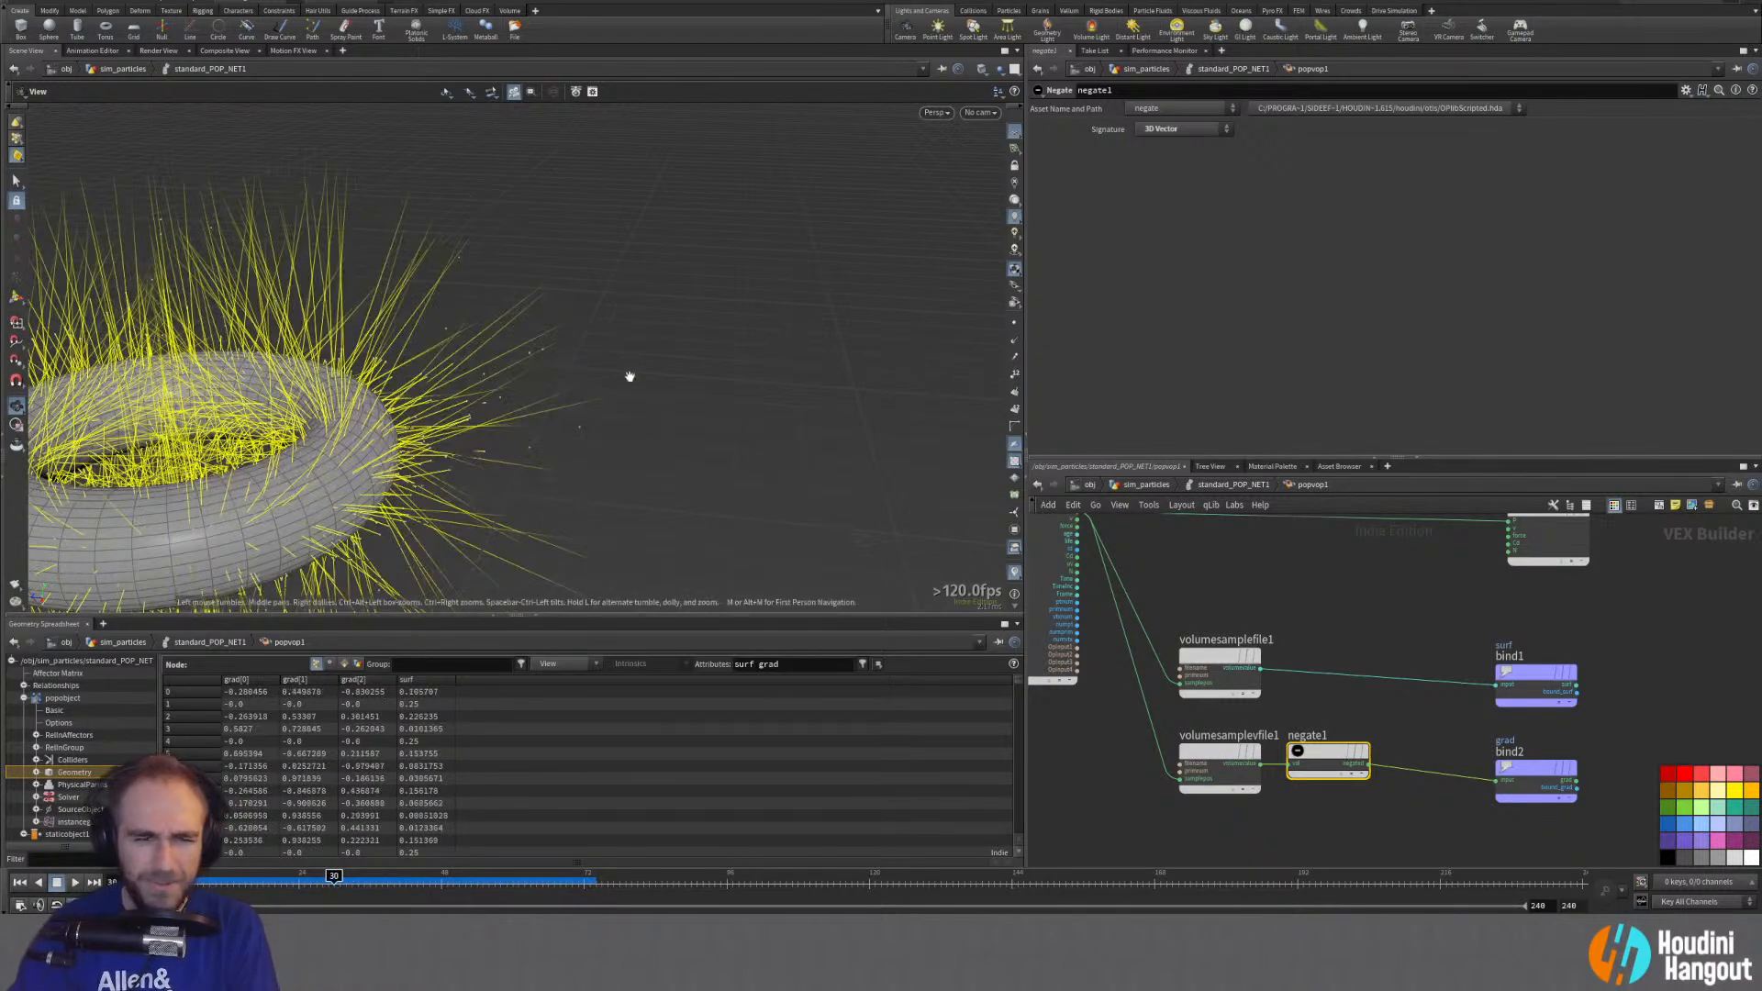
pyautogui.moveTo(505, 359); pyautogui.dragTo(602, 358)
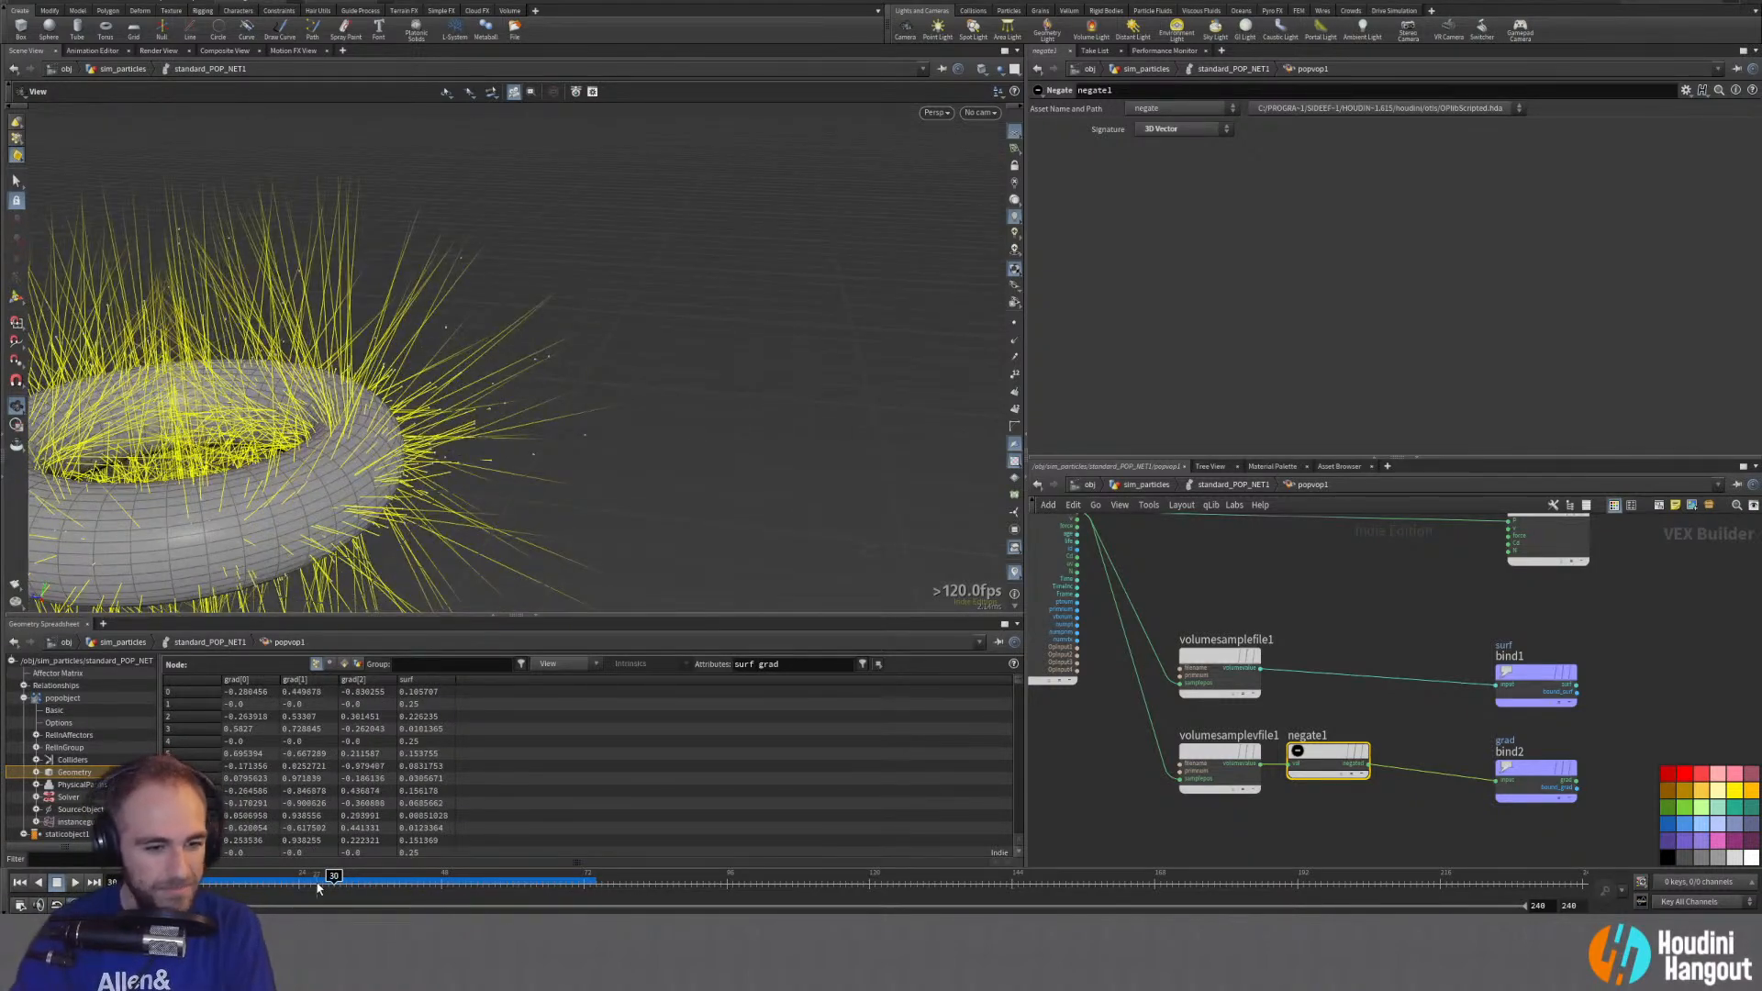
pyautogui.moveTo(318, 885); pyautogui.dragTo(269, 883)
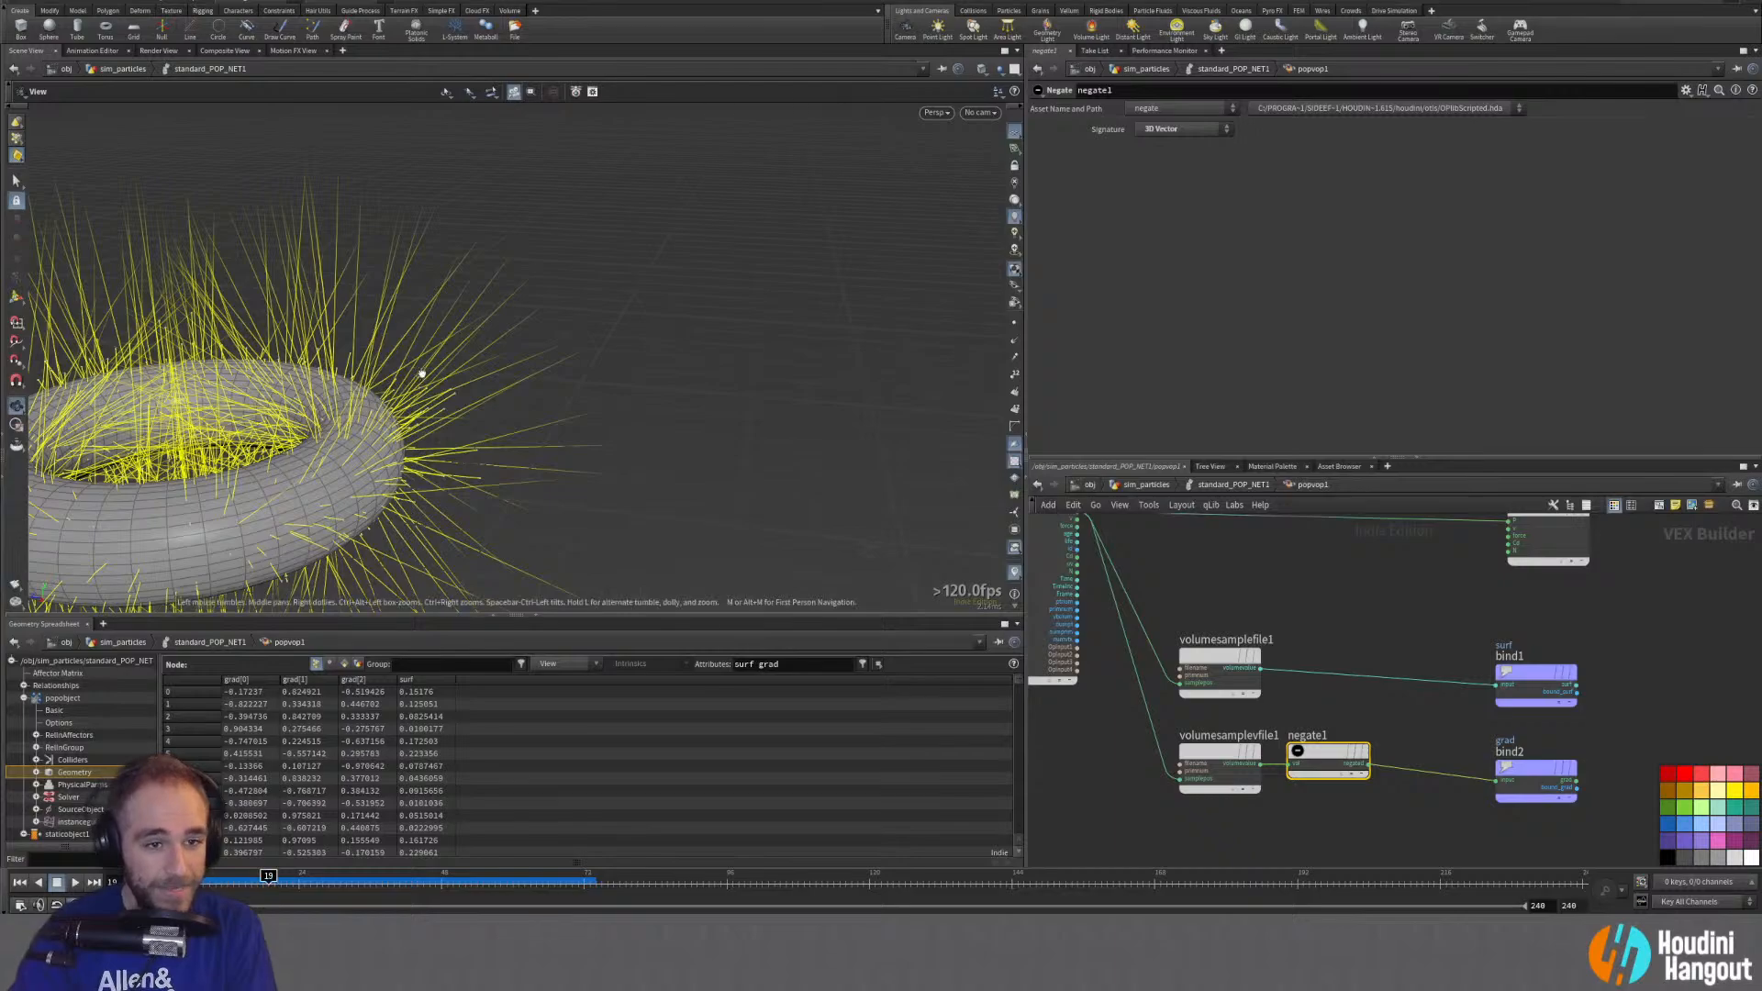
# Step: Step the simulation to frame 18 and examine close up how the negated grad vectors meet the torus surface
pyautogui.moveTo(421, 374); pyautogui.dragTo(559, 440)
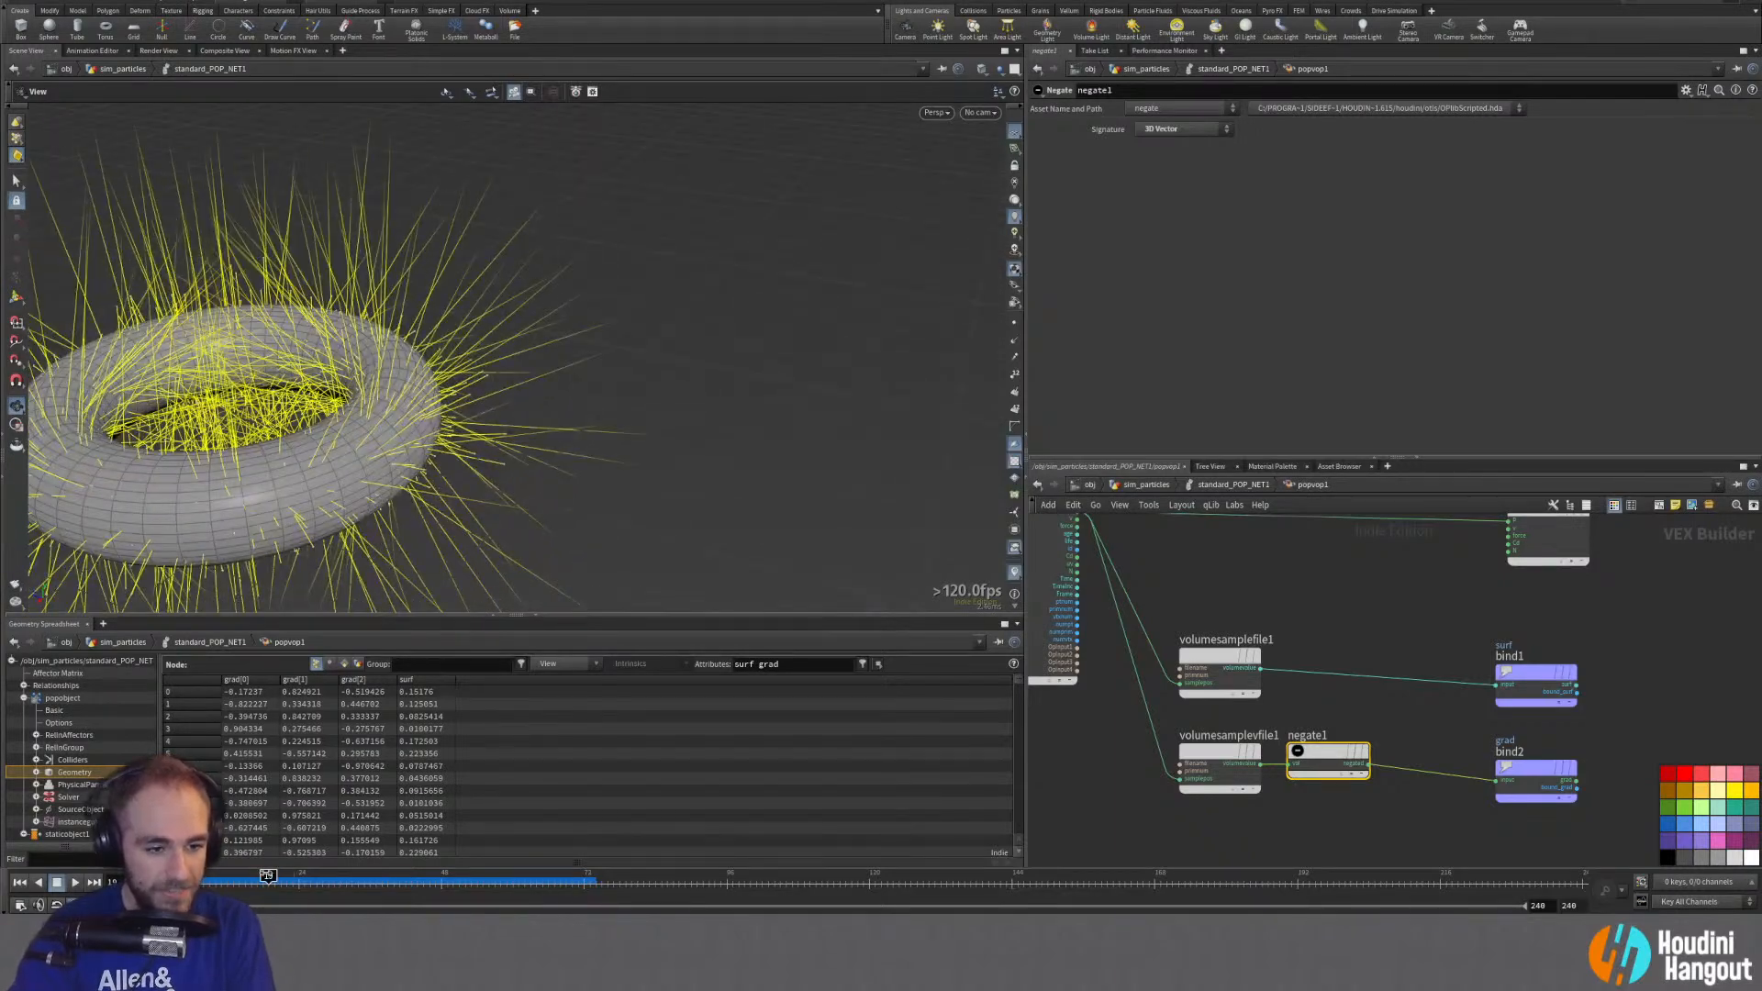
pyautogui.moveTo(268, 878)
pyautogui.mouseDown()
pyautogui.moveTo(246, 879)
pyautogui.moveTo(263, 879)
pyautogui.mouseUp()
pyautogui.moveTo(457, 478); pyautogui.dragTo(881, 376)
pyautogui.moveTo(881, 376); pyautogui.dragTo(707, 436, button='middle')
pyautogui.moveTo(566, 456); pyautogui.dragTo(775, 465, button='right')
pyautogui.moveTo(574, 508); pyautogui.dragTo(563, 409)
pyautogui.moveTo(562, 409); pyautogui.dragTo(471, 483, button='right')
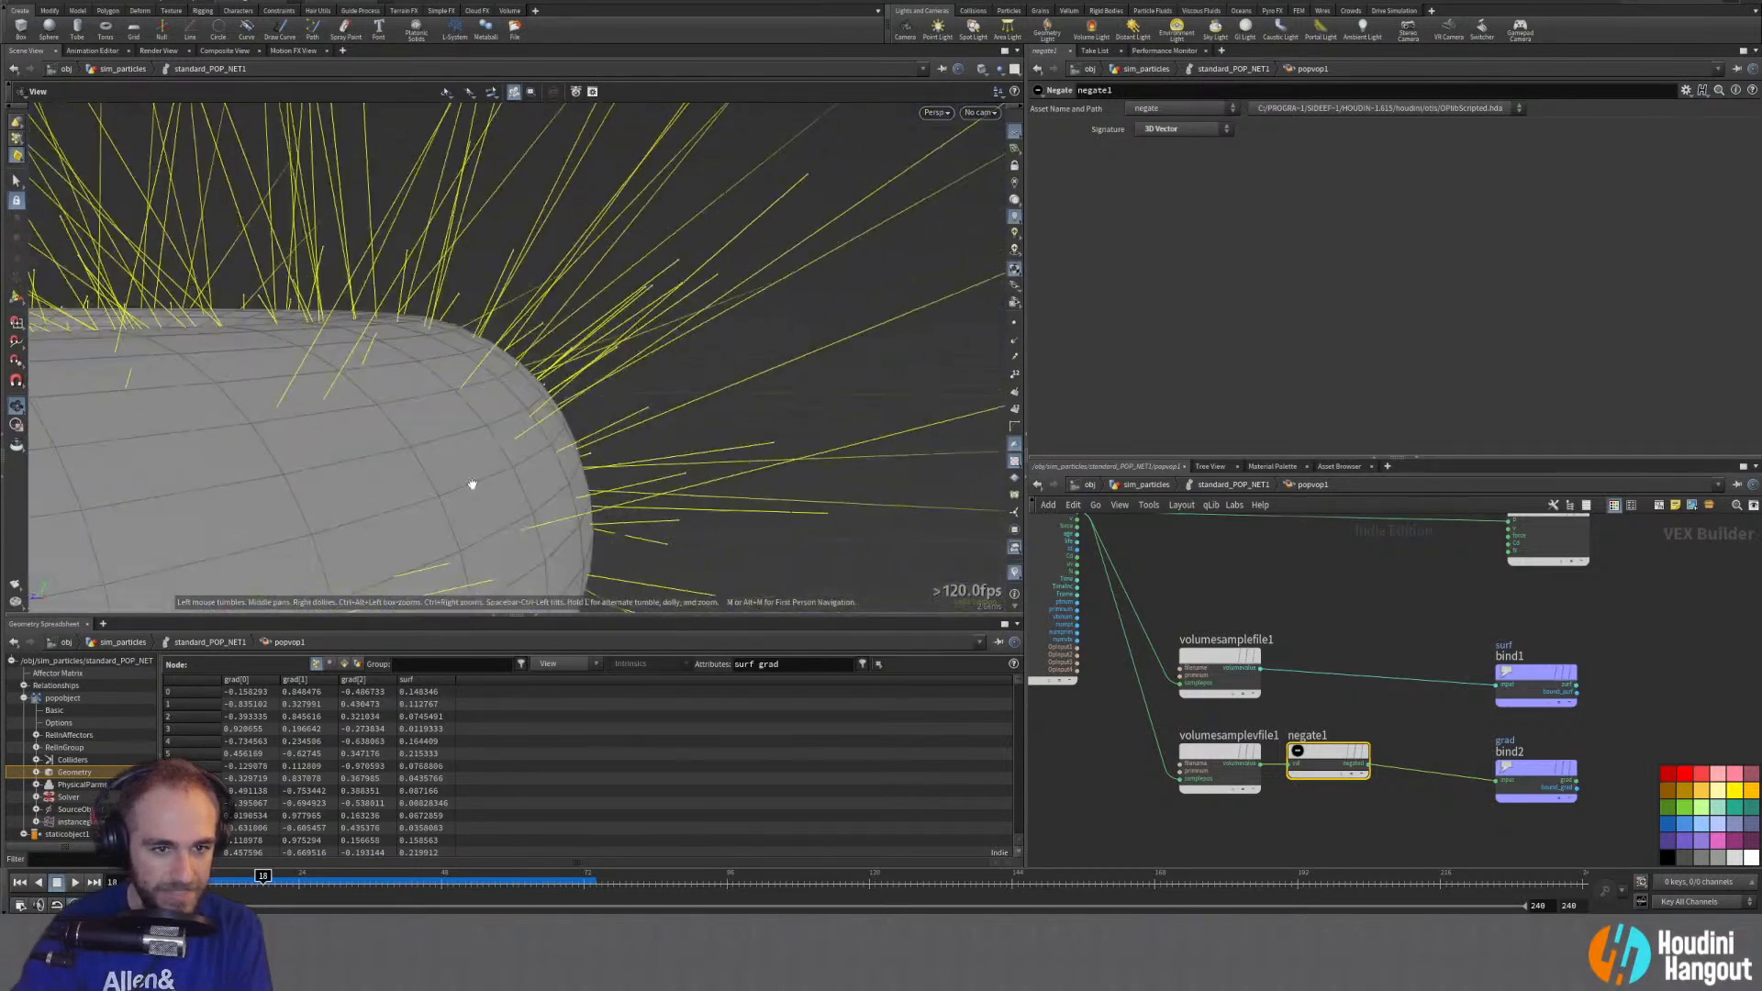
pyautogui.moveTo(472, 483); pyautogui.dragTo(606, 432)
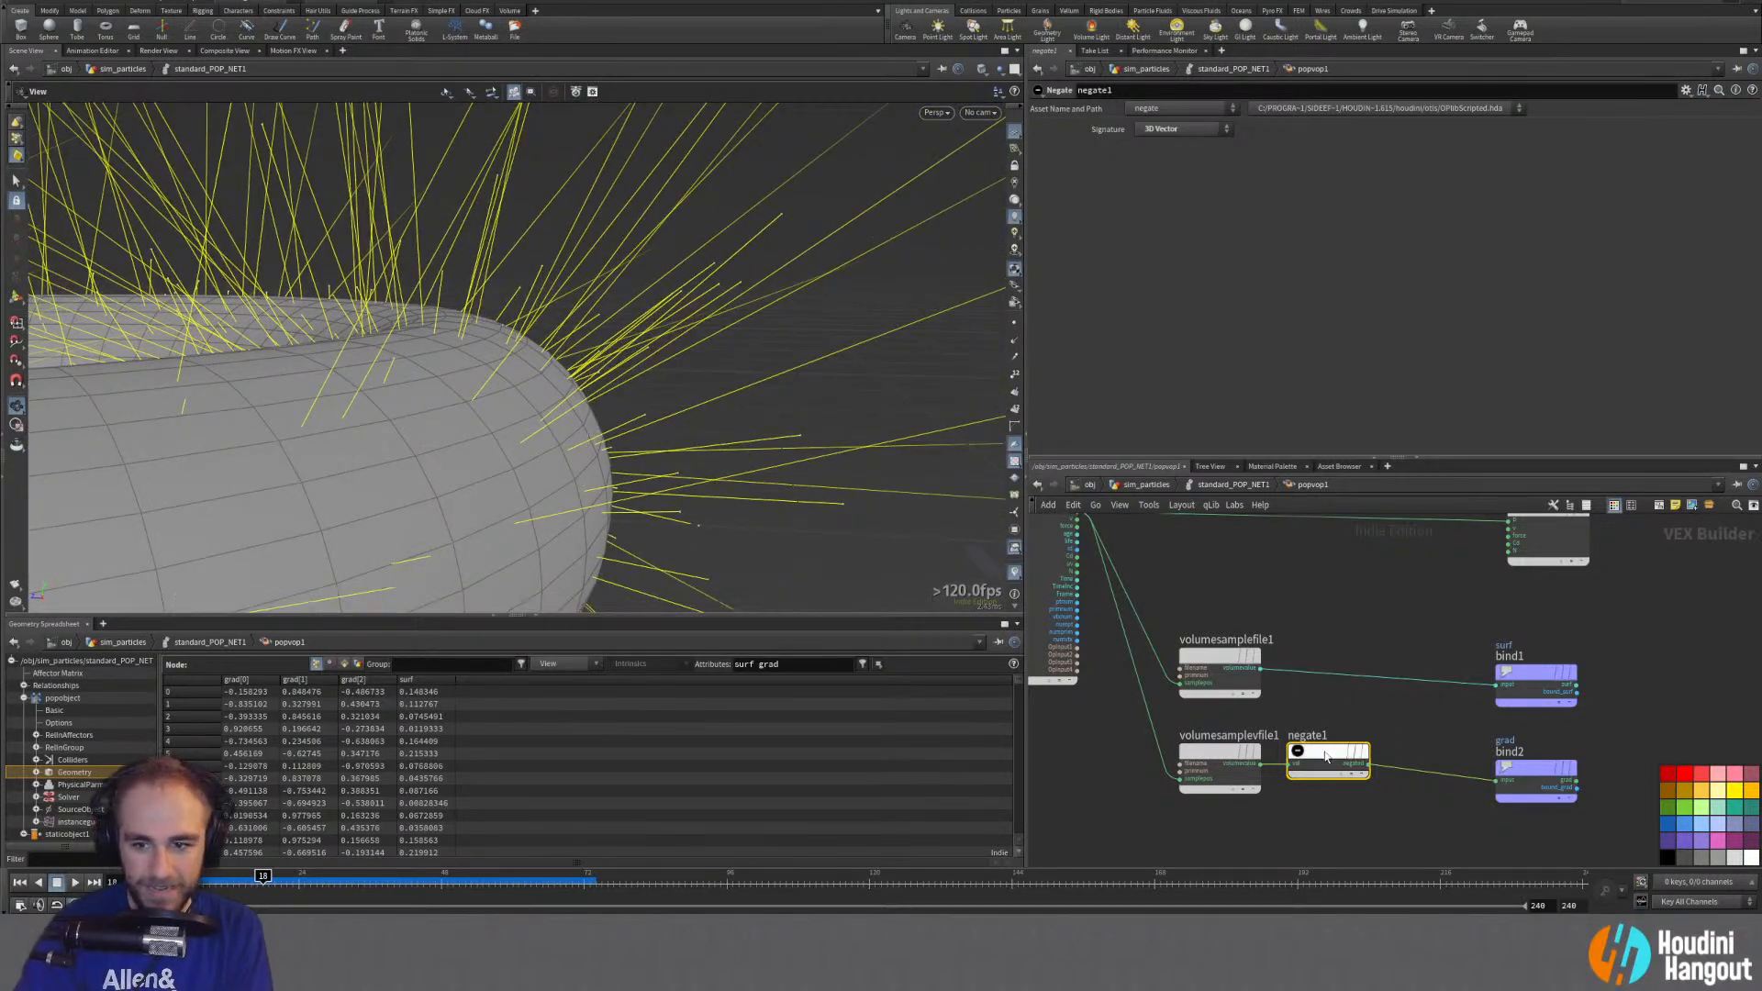
# Step: Rearrange the popvop1 network so the volumesamplevfile1, negate1 and grad bind row sits above the volumesamplefile1 and surf bind row
pyautogui.moveTo(1536, 769); pyautogui.dragTo(1607, 746)
pyautogui.moveTo(1349, 753); pyautogui.dragTo(1362, 753)
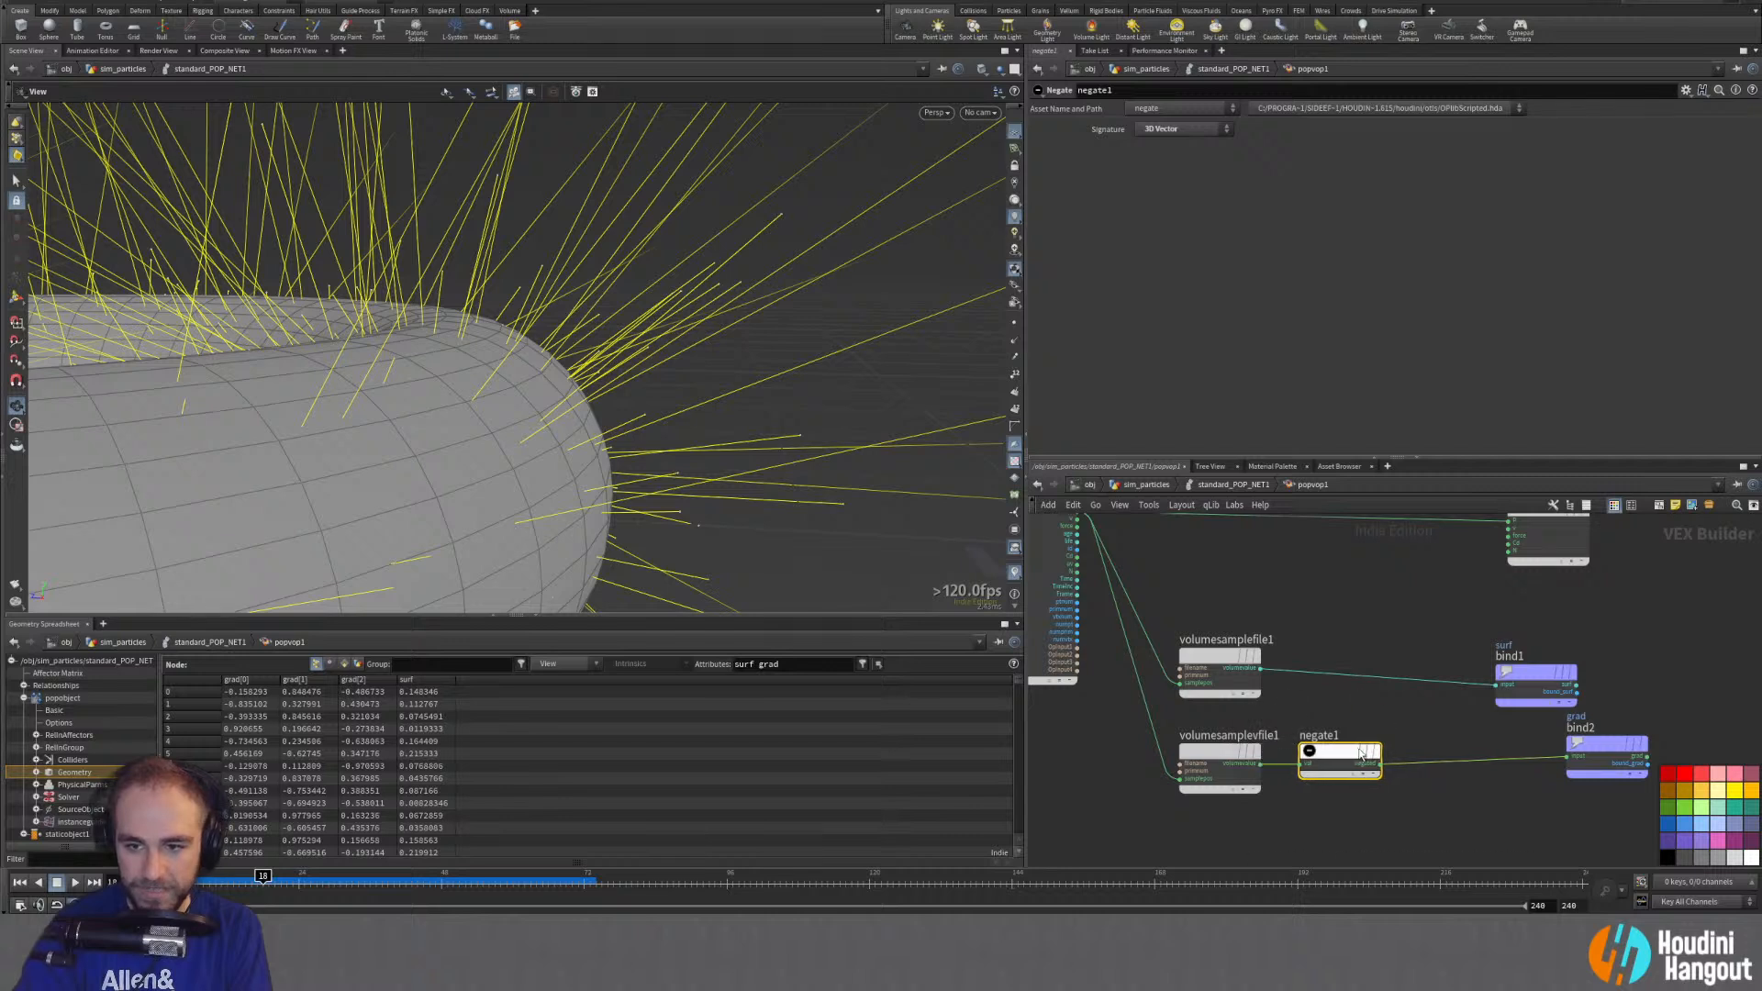
pyautogui.click(1506, 714)
pyautogui.moveTo(1334, 680); pyautogui.dragTo(1318, 645, button='middle')
pyautogui.moveTo(1208, 565); pyautogui.dragTo(1525, 854)
pyautogui.moveTo(1201, 633); pyautogui.dragTo(1638, 775)
pyautogui.moveTo(1203, 734); pyautogui.dragTo(1229, 650)
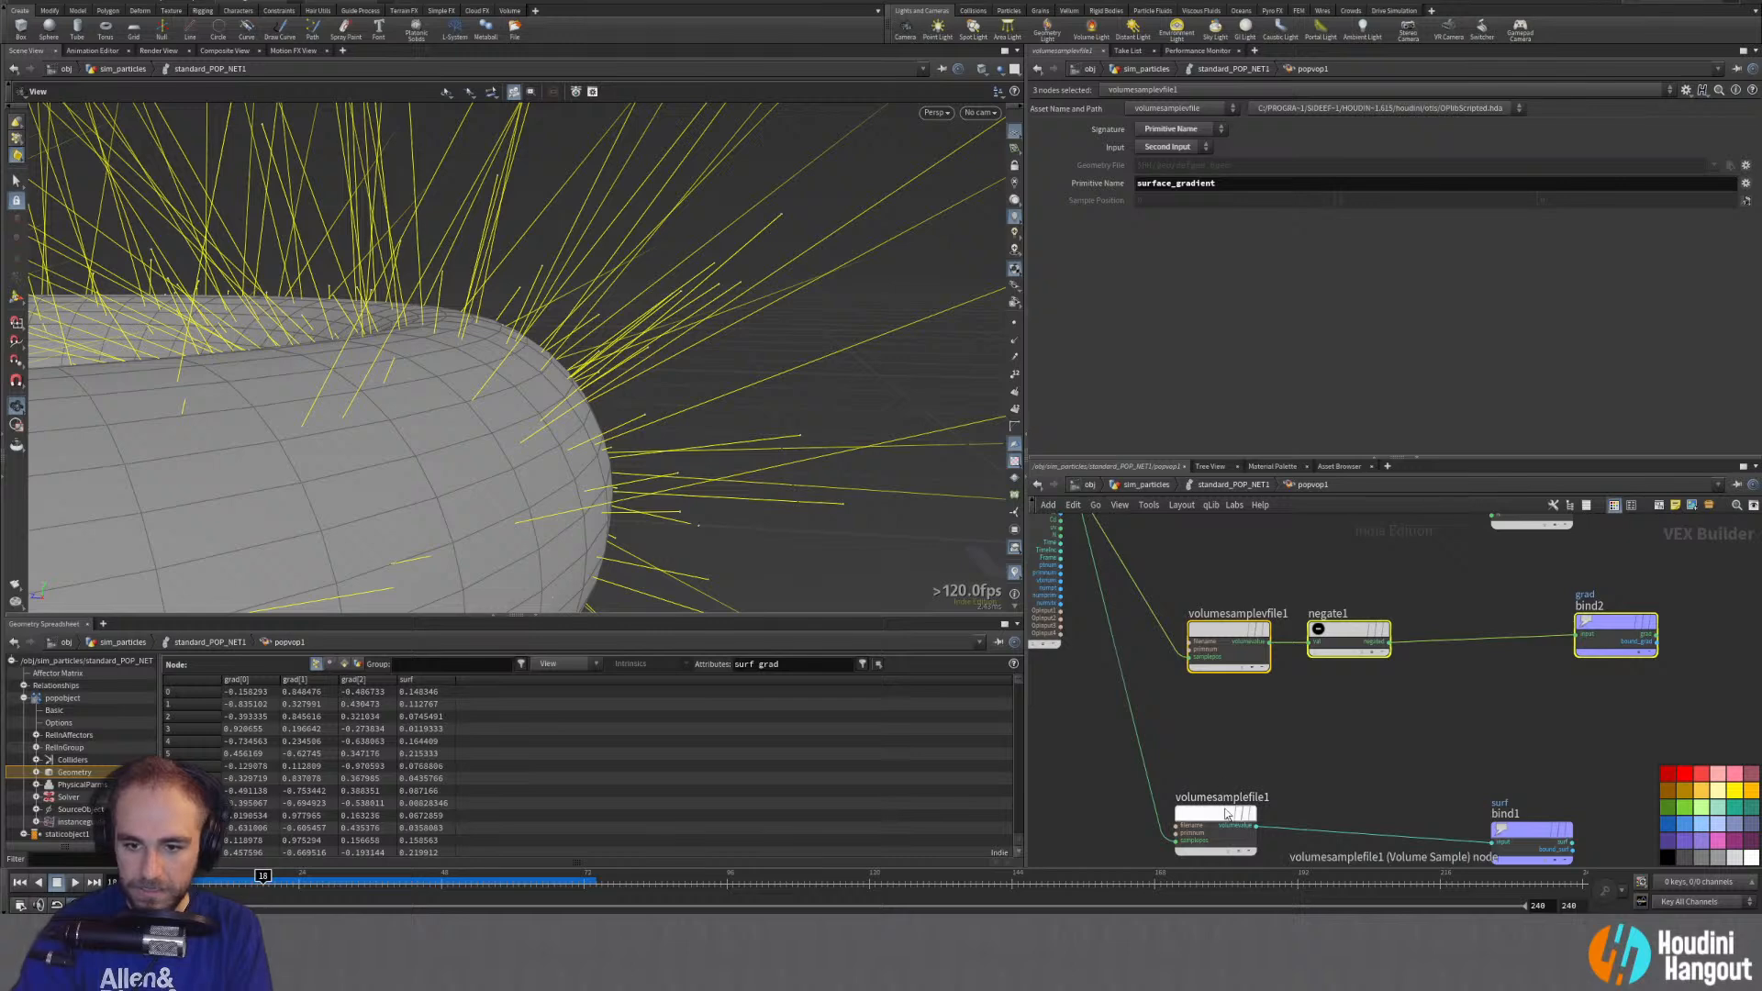
pyautogui.moveTo(1213, 815); pyautogui.dragTo(1211, 764)
pyautogui.moveTo(1547, 844); pyautogui.dragTo(1592, 812)
pyautogui.click(1439, 719)
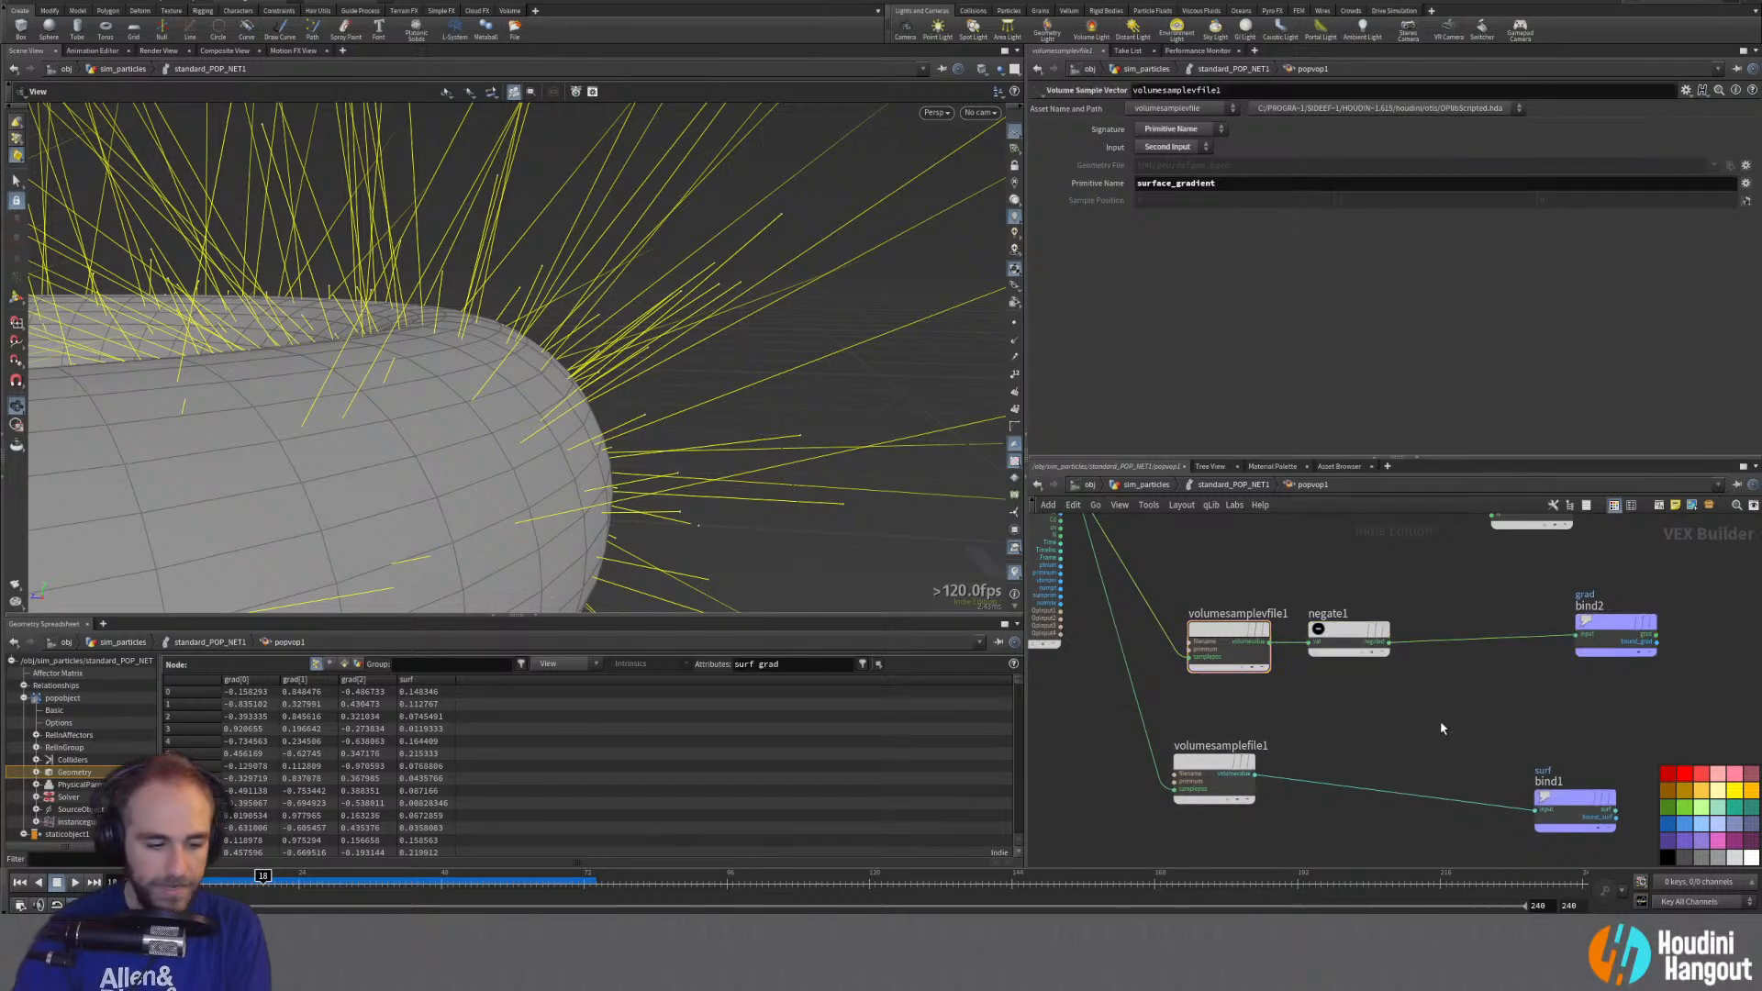
# Step: Insert a Multiply node between negate1 and the grad bind, and space the gradient row's nodes out evenly in line
pyautogui.press('Tab')
pyautogui.write('mult')
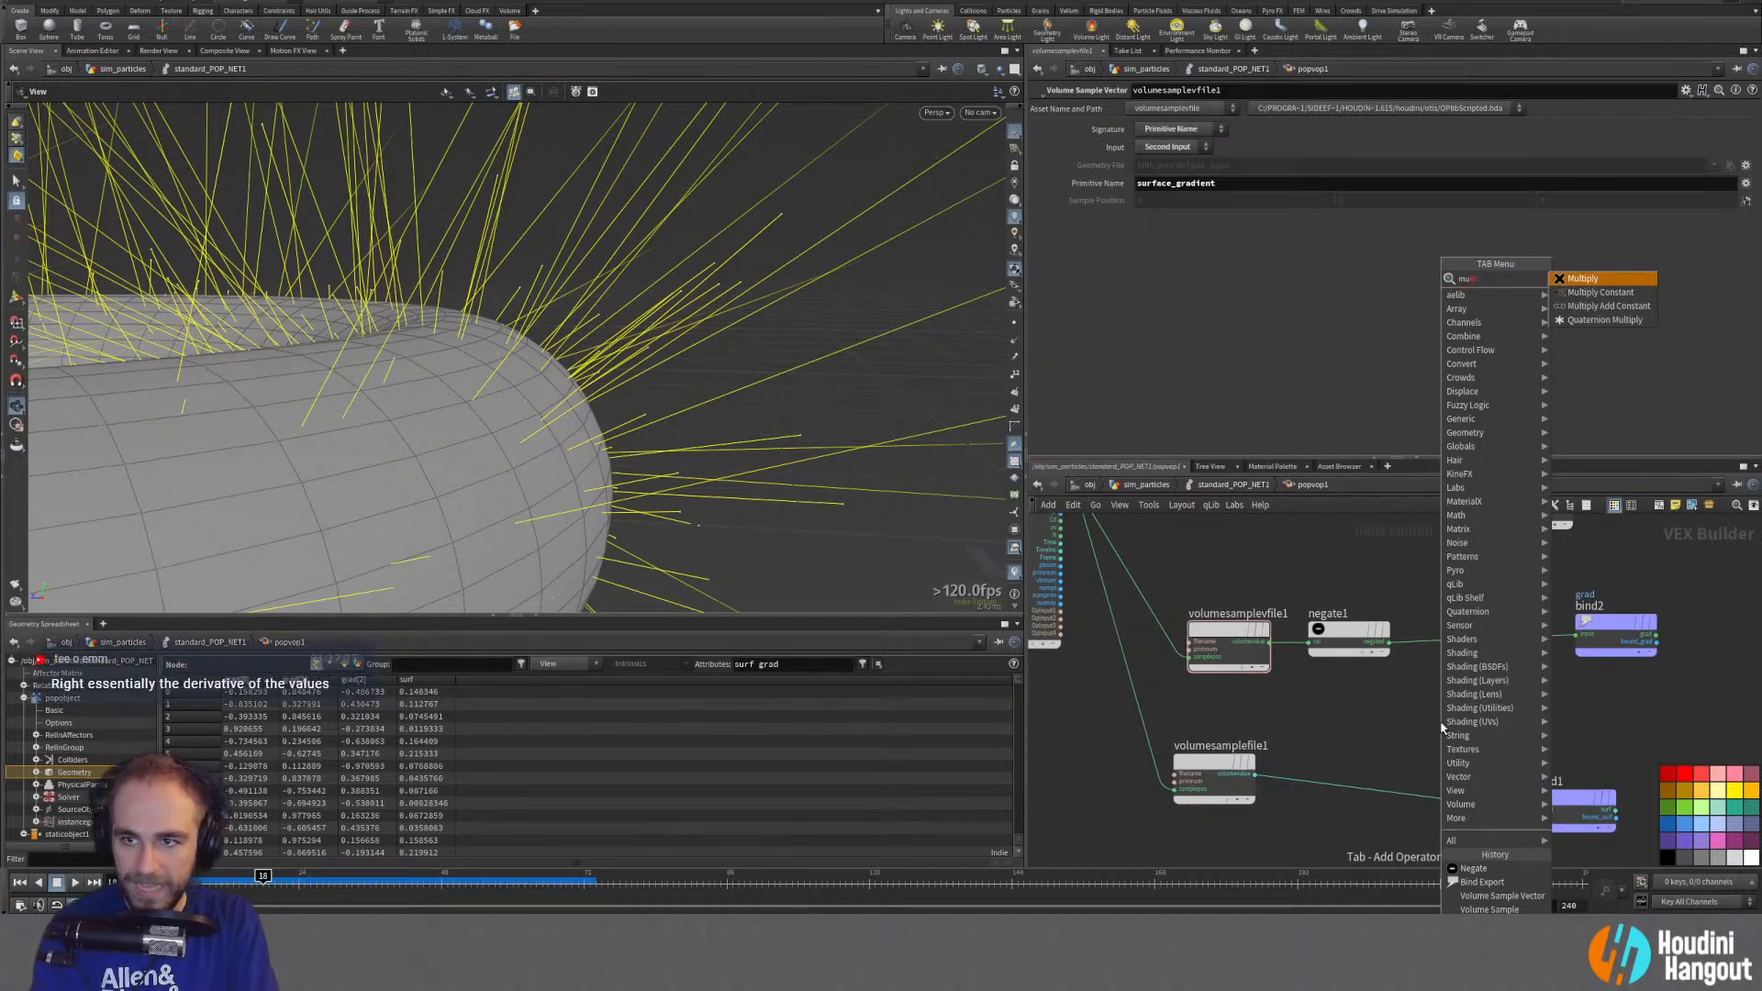
pyautogui.press('Return')
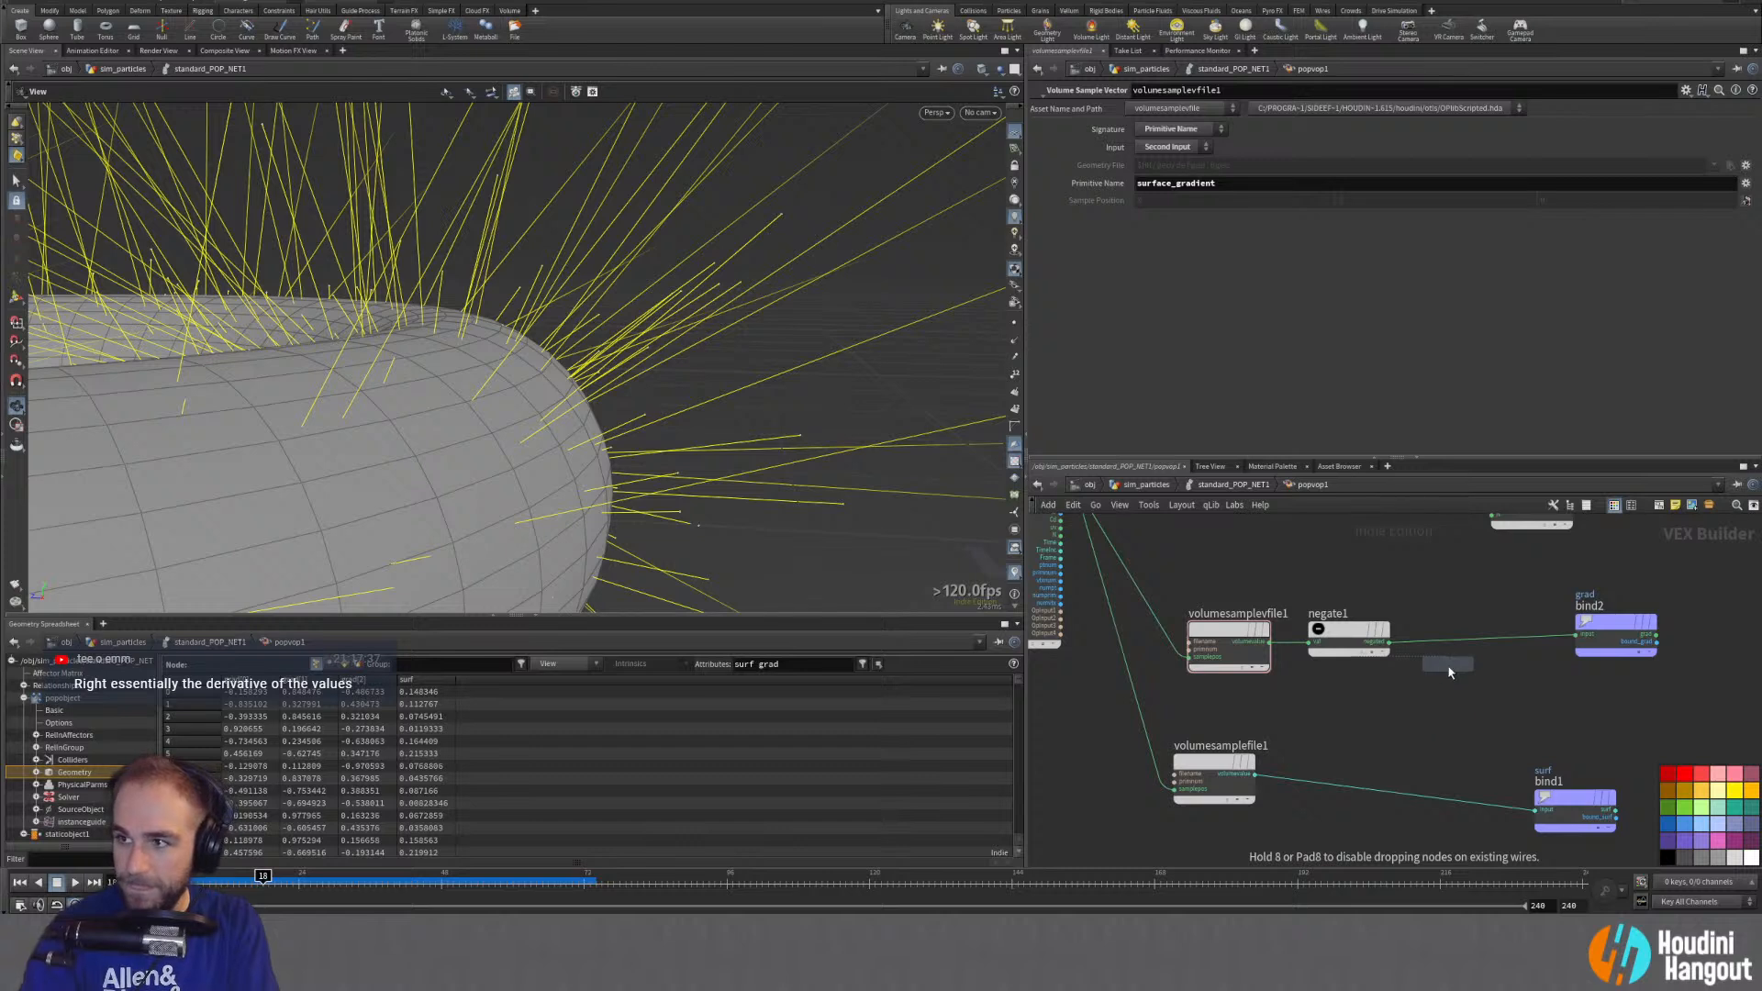
pyautogui.click(1465, 638)
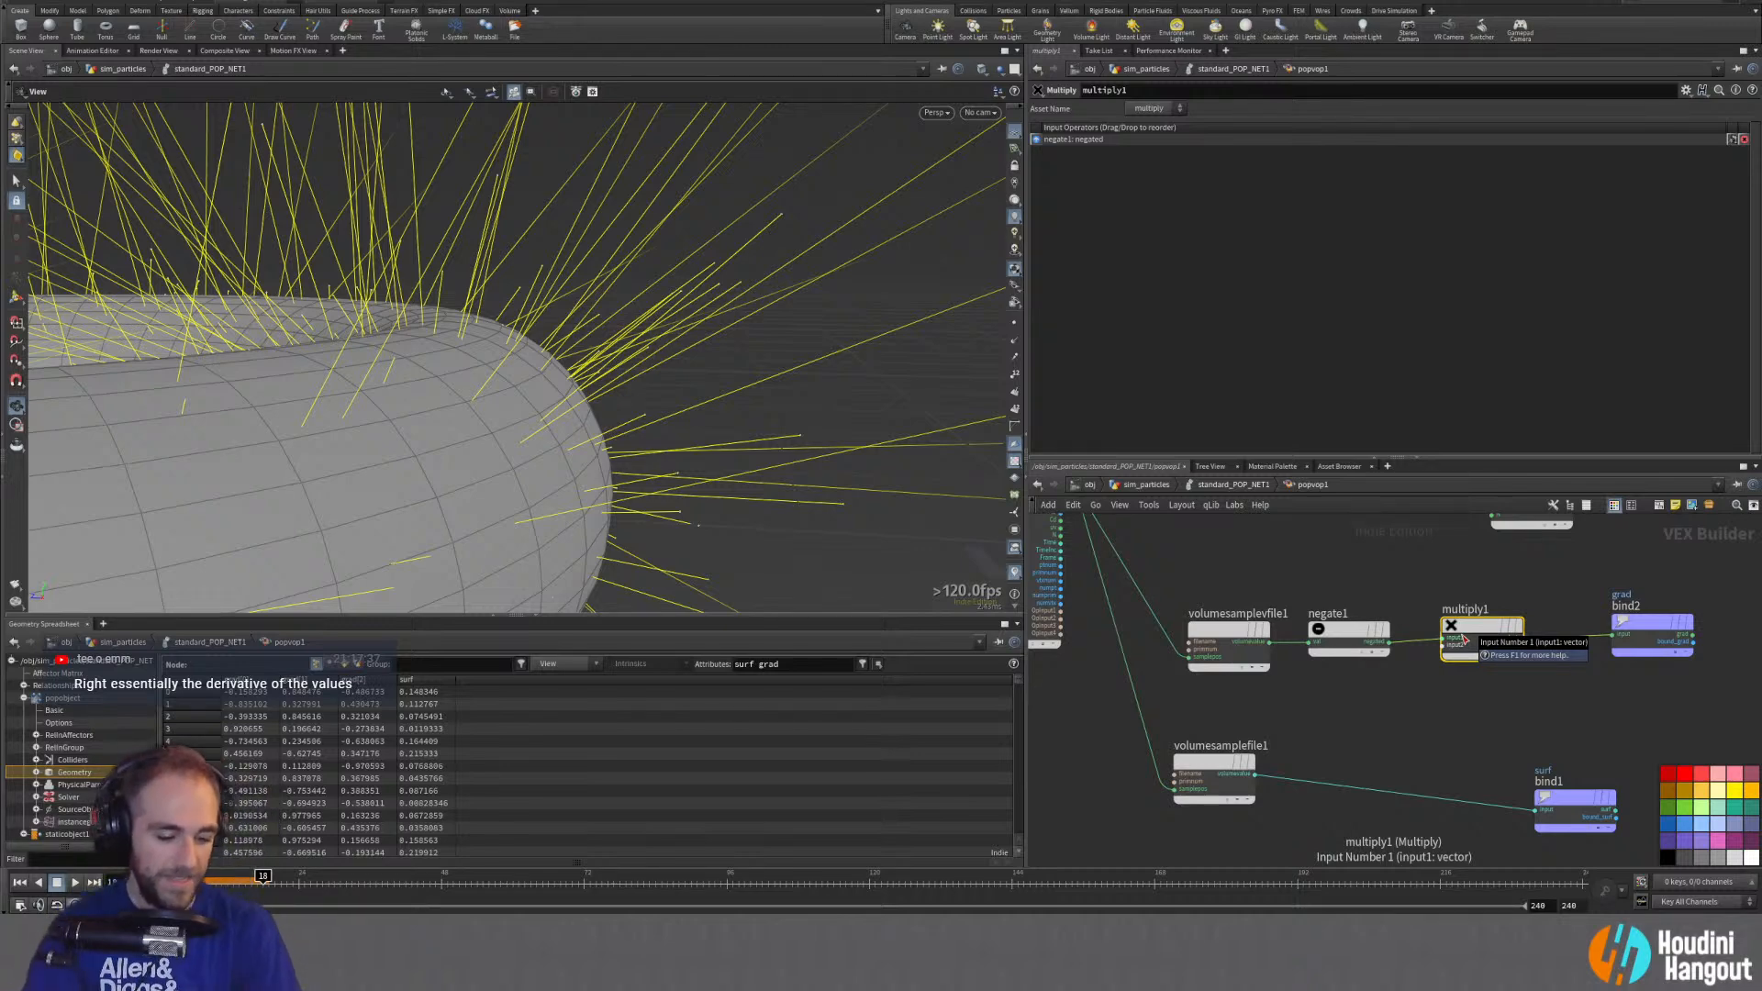
pyautogui.moveTo(1479, 632); pyautogui.dragTo(1470, 635)
pyautogui.moveTo(1654, 633); pyautogui.dragTo(1601, 633)
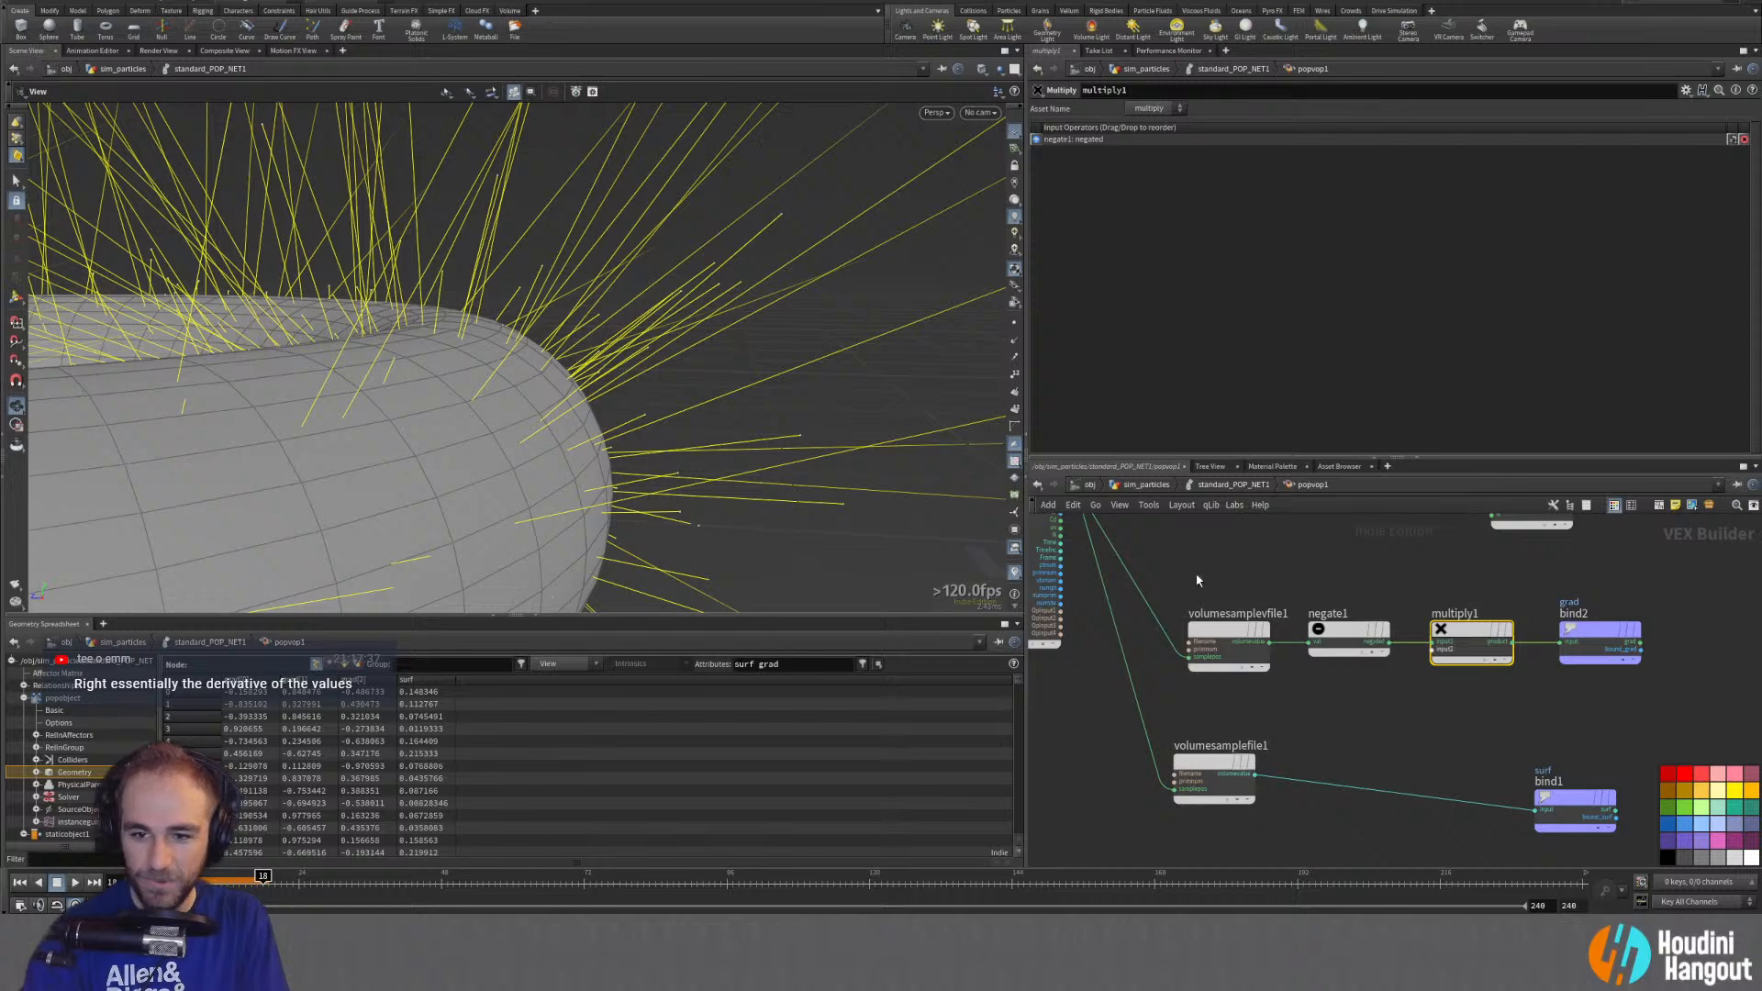
pyautogui.moveTo(1197, 580); pyautogui.dragTo(1642, 686)
pyautogui.press('l')
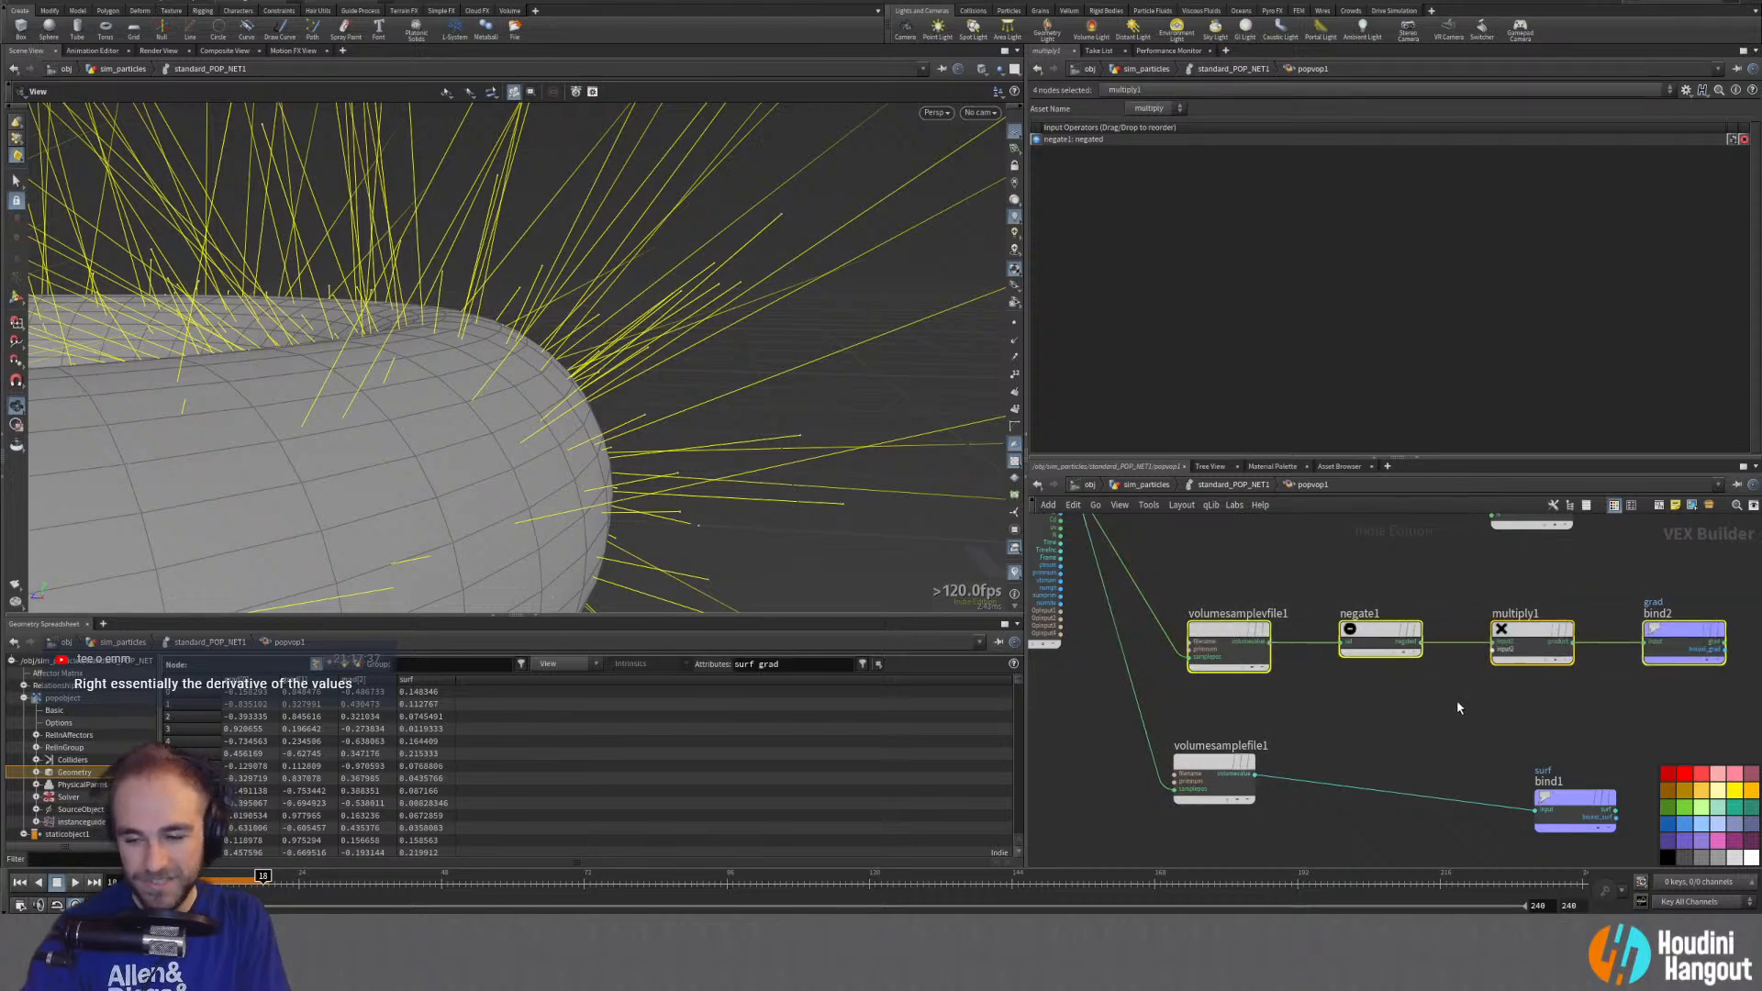
# Step: Move the surf bind aside and wire volumesamplefile1's volume value into the second input of multiply1
pyautogui.moveTo(1535, 802); pyautogui.dragTo(1656, 755)
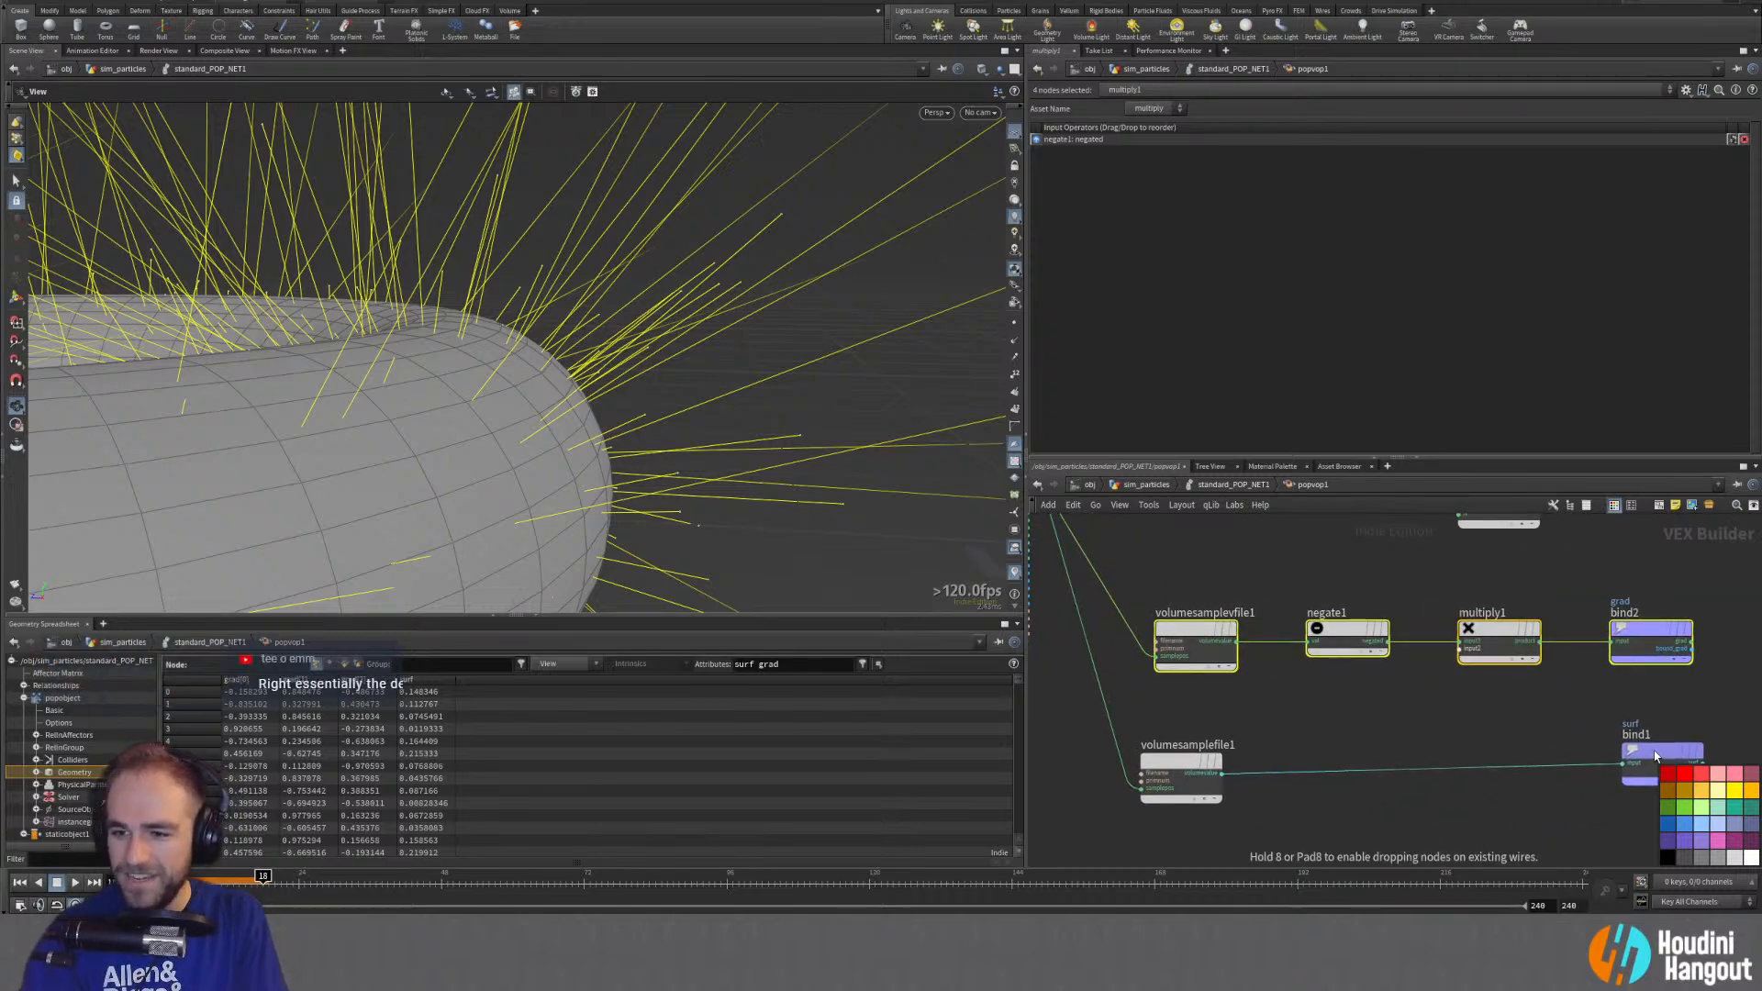
pyautogui.moveTo(1158, 761); pyautogui.dragTo(1460, 656)
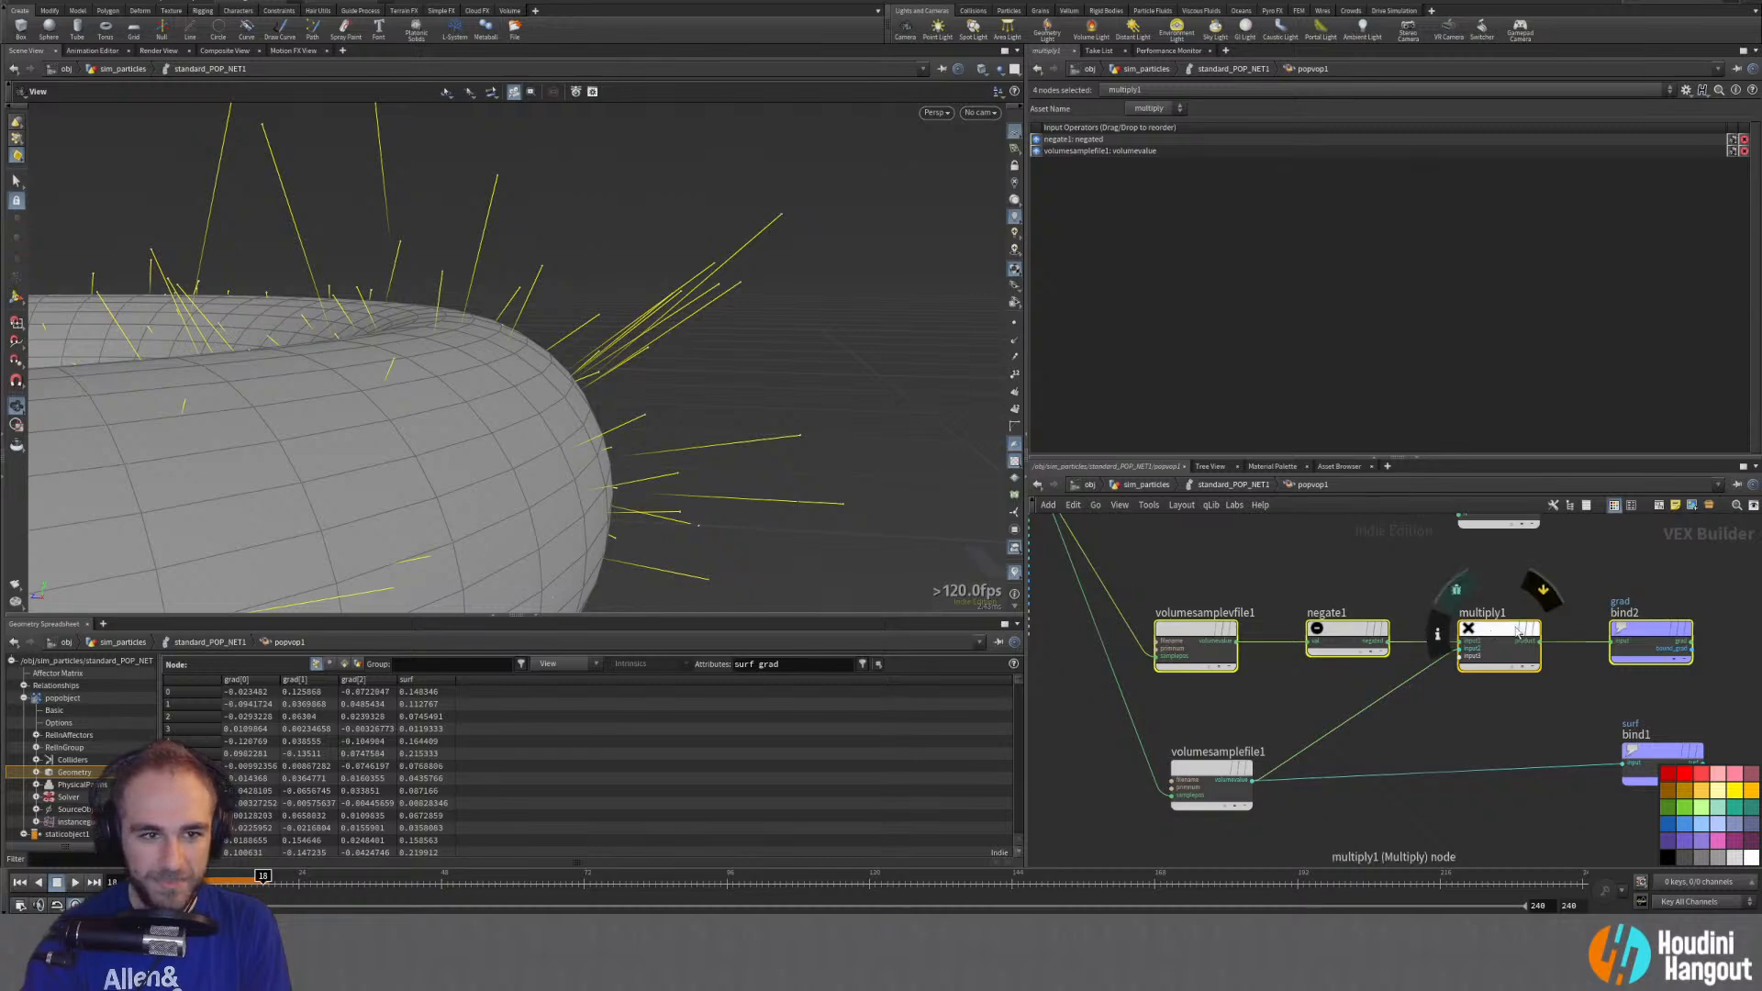
pyautogui.moveTo(1570, 700); pyautogui.dragTo(1513, 738, button='middle')
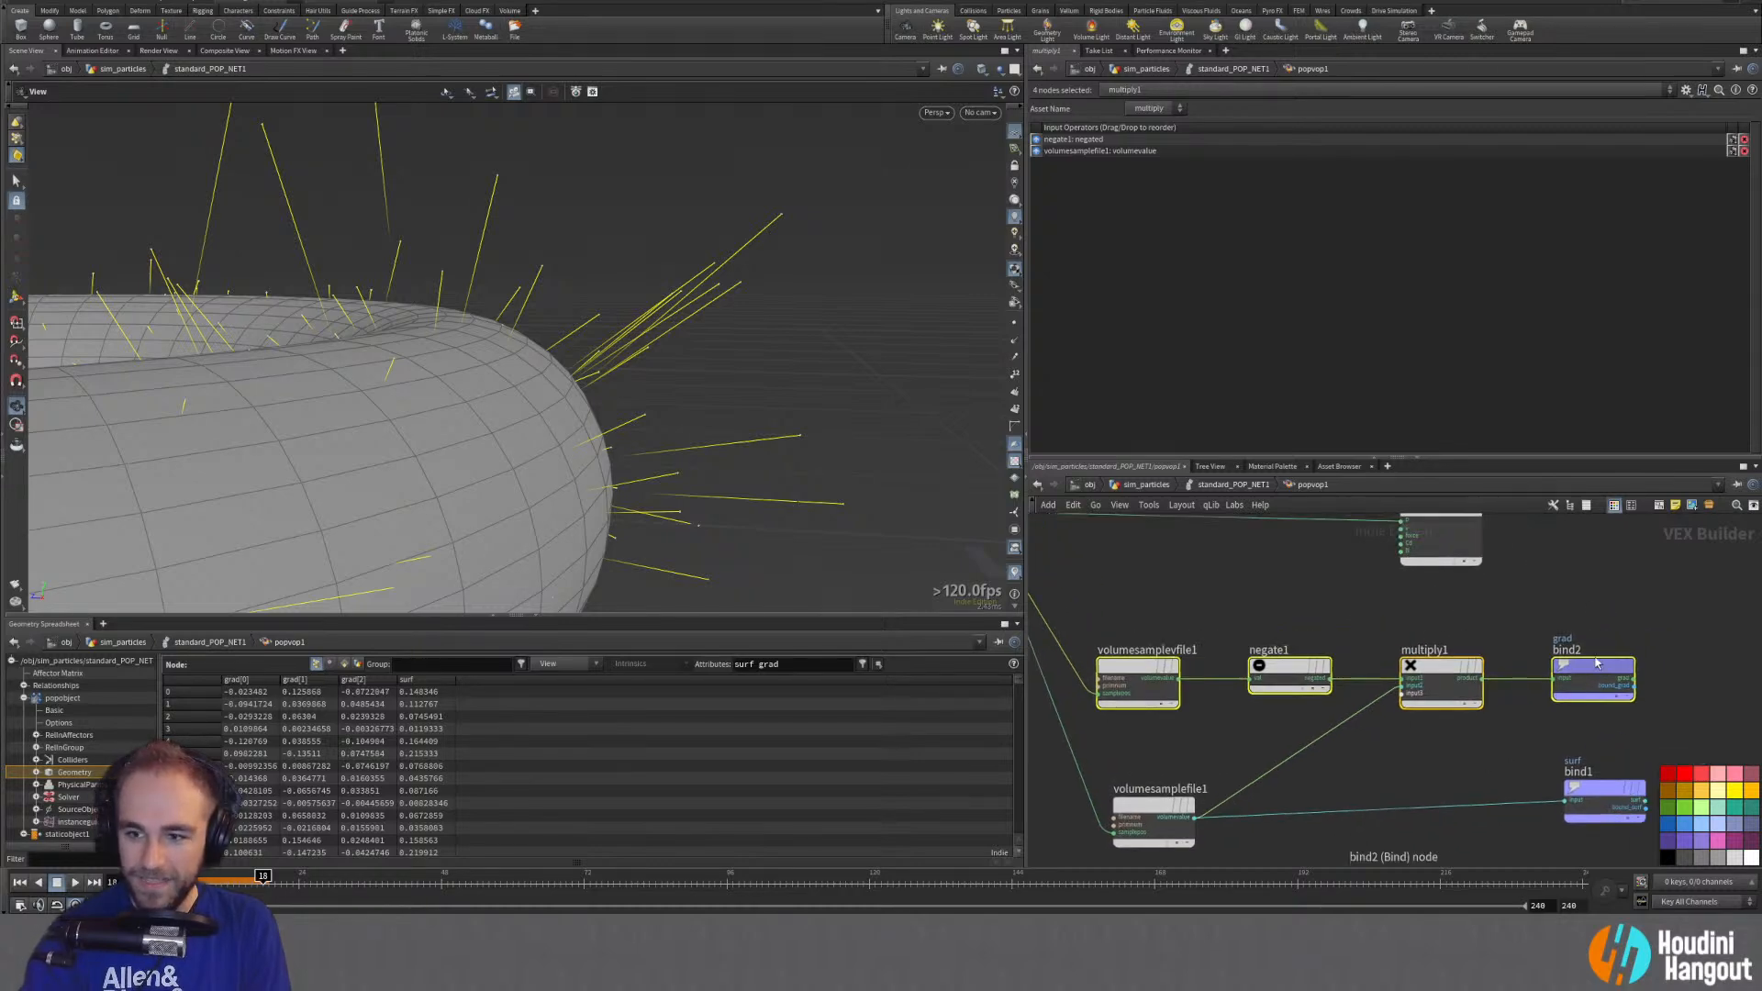
# Step: Scrub the simulation around frames 17 to 20 and back to the start to examine the distance-scaled grad vectors around the torus
pyautogui.moveTo(520, 409); pyautogui.dragTo(569, 459)
pyautogui.moveTo(259, 883)
pyautogui.mouseDown()
pyautogui.moveTo(209, 876)
pyautogui.moveTo(266, 870)
pyautogui.mouseUp()
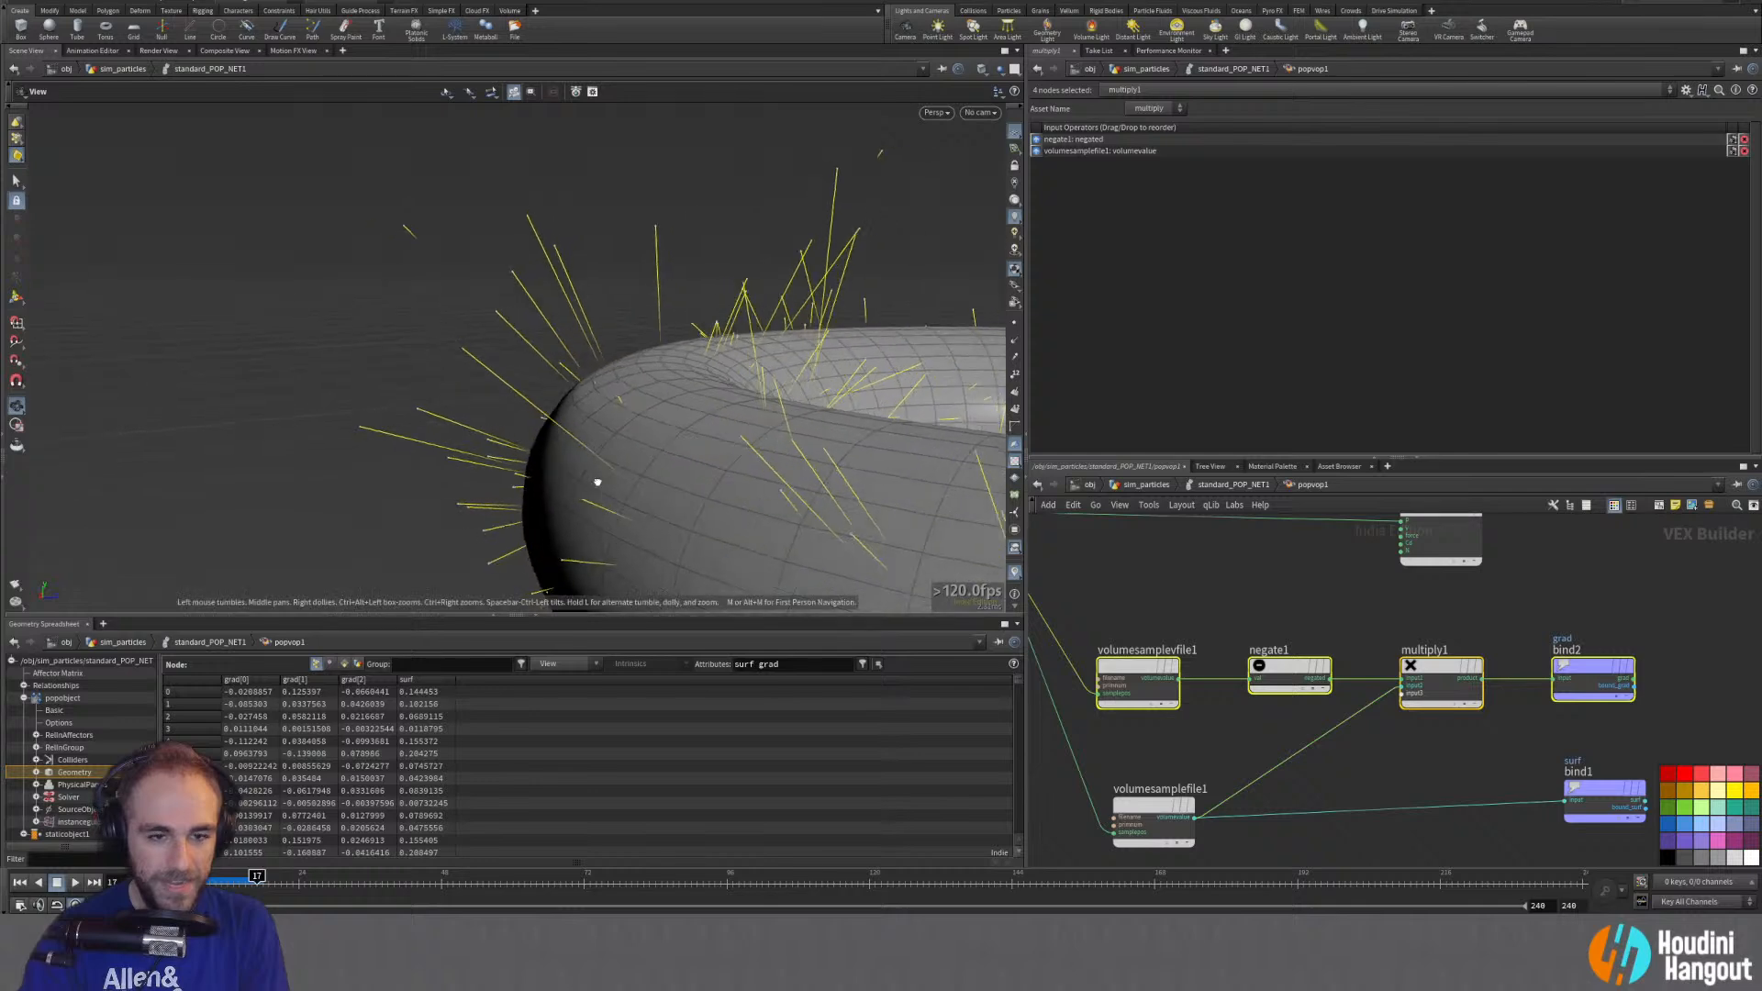
pyautogui.moveTo(598, 487); pyautogui.dragTo(947, 445)
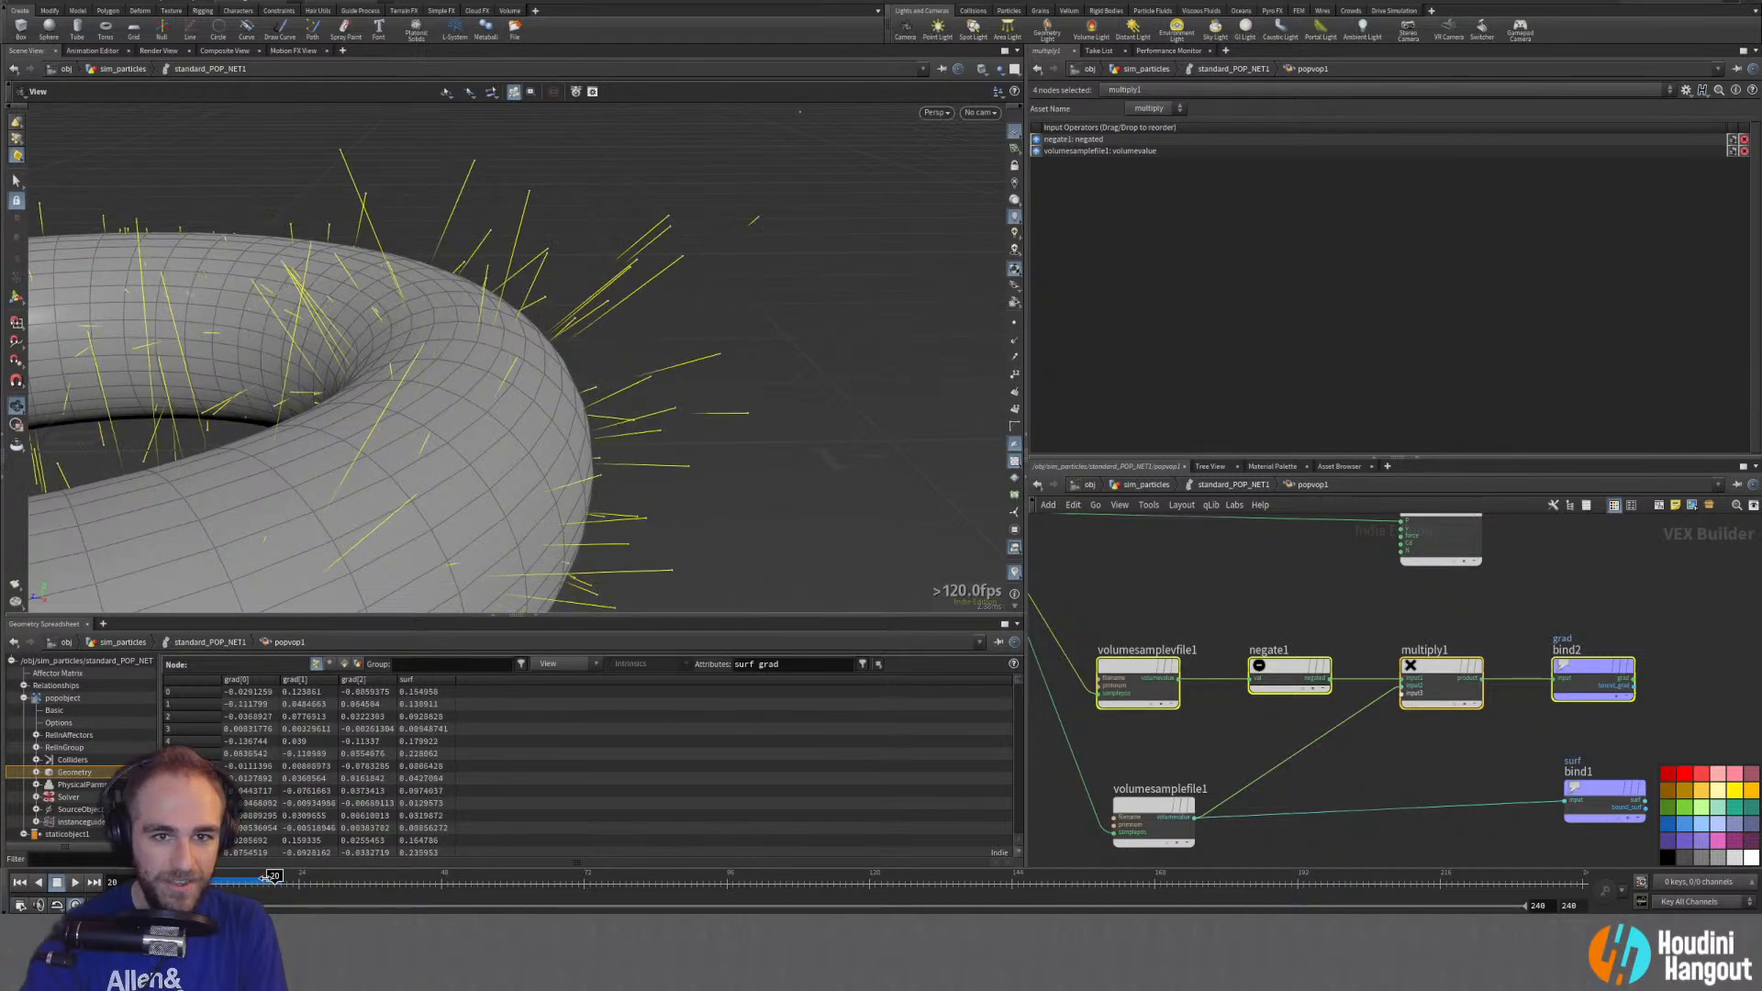
pyautogui.moveTo(246, 879); pyautogui.dragTo(163, 880)
# Step: Make room before geometryvopoutput1 by moving it farther from the other nodes, and tidy the spacing of negate1 and multiply1
pyautogui.moveTo(1256, 726); pyautogui.dragTo(1172, 792, button='middle')
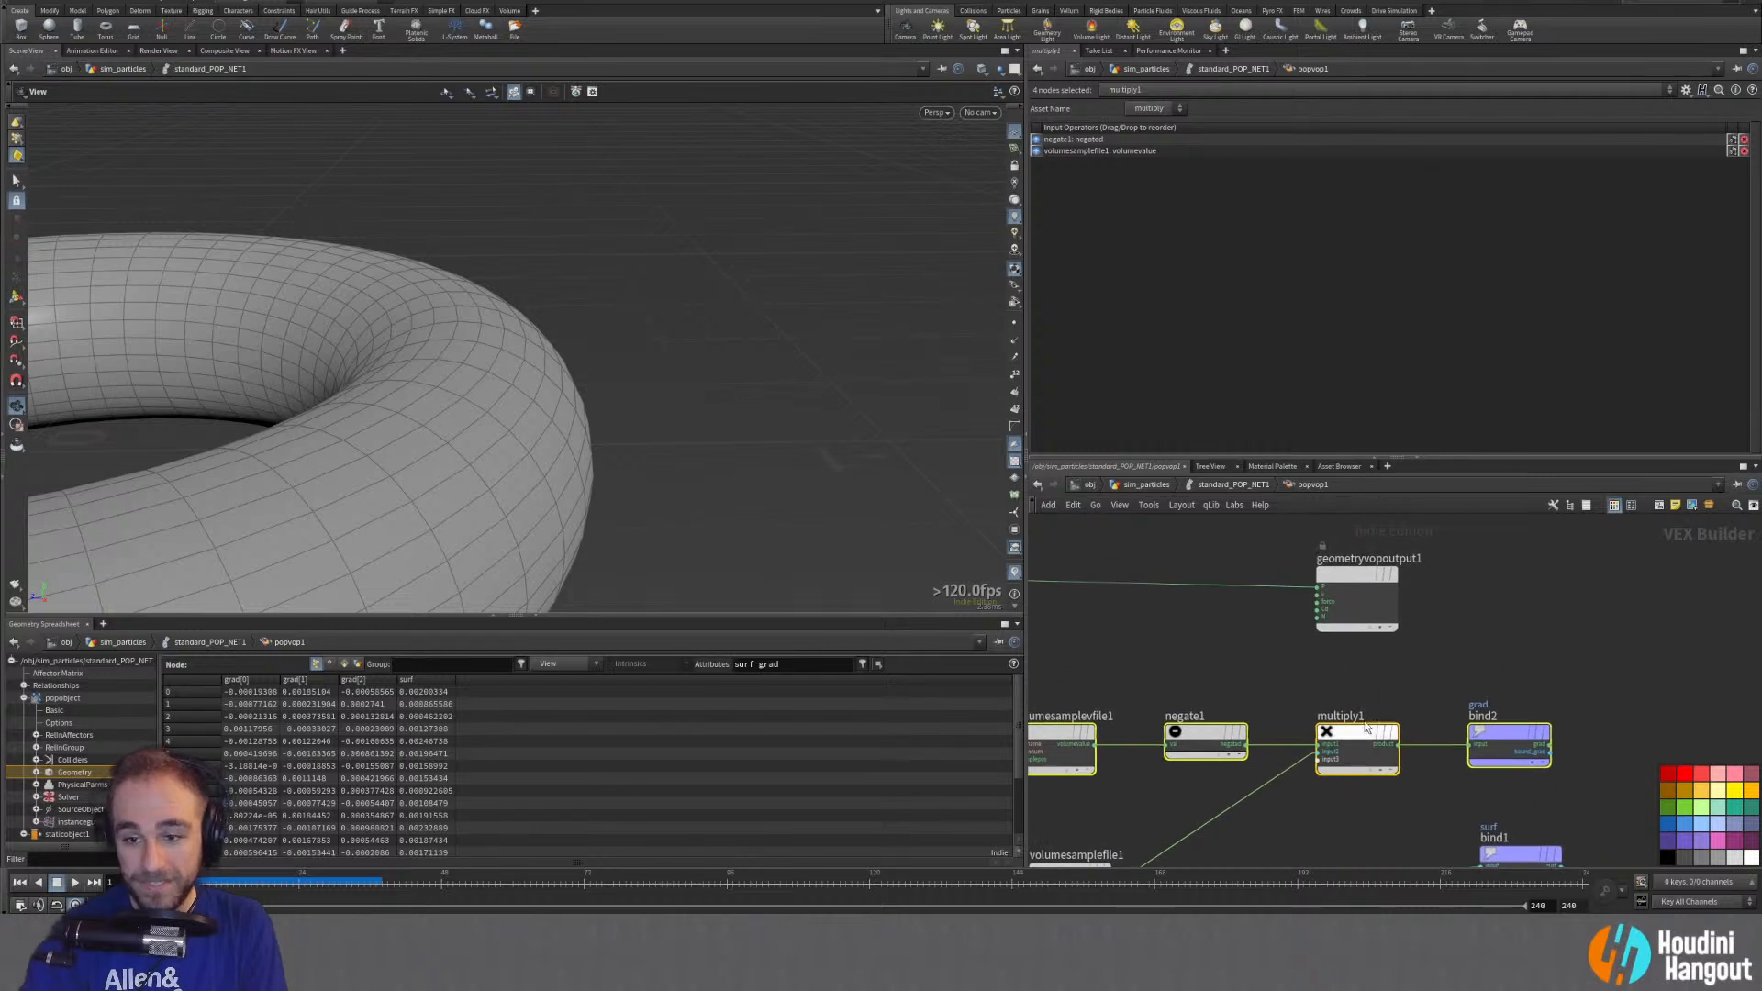
pyautogui.moveTo(1367, 573); pyautogui.dragTo(1563, 579)
pyautogui.moveTo(1391, 704); pyautogui.dragTo(1364, 625, button='middle')
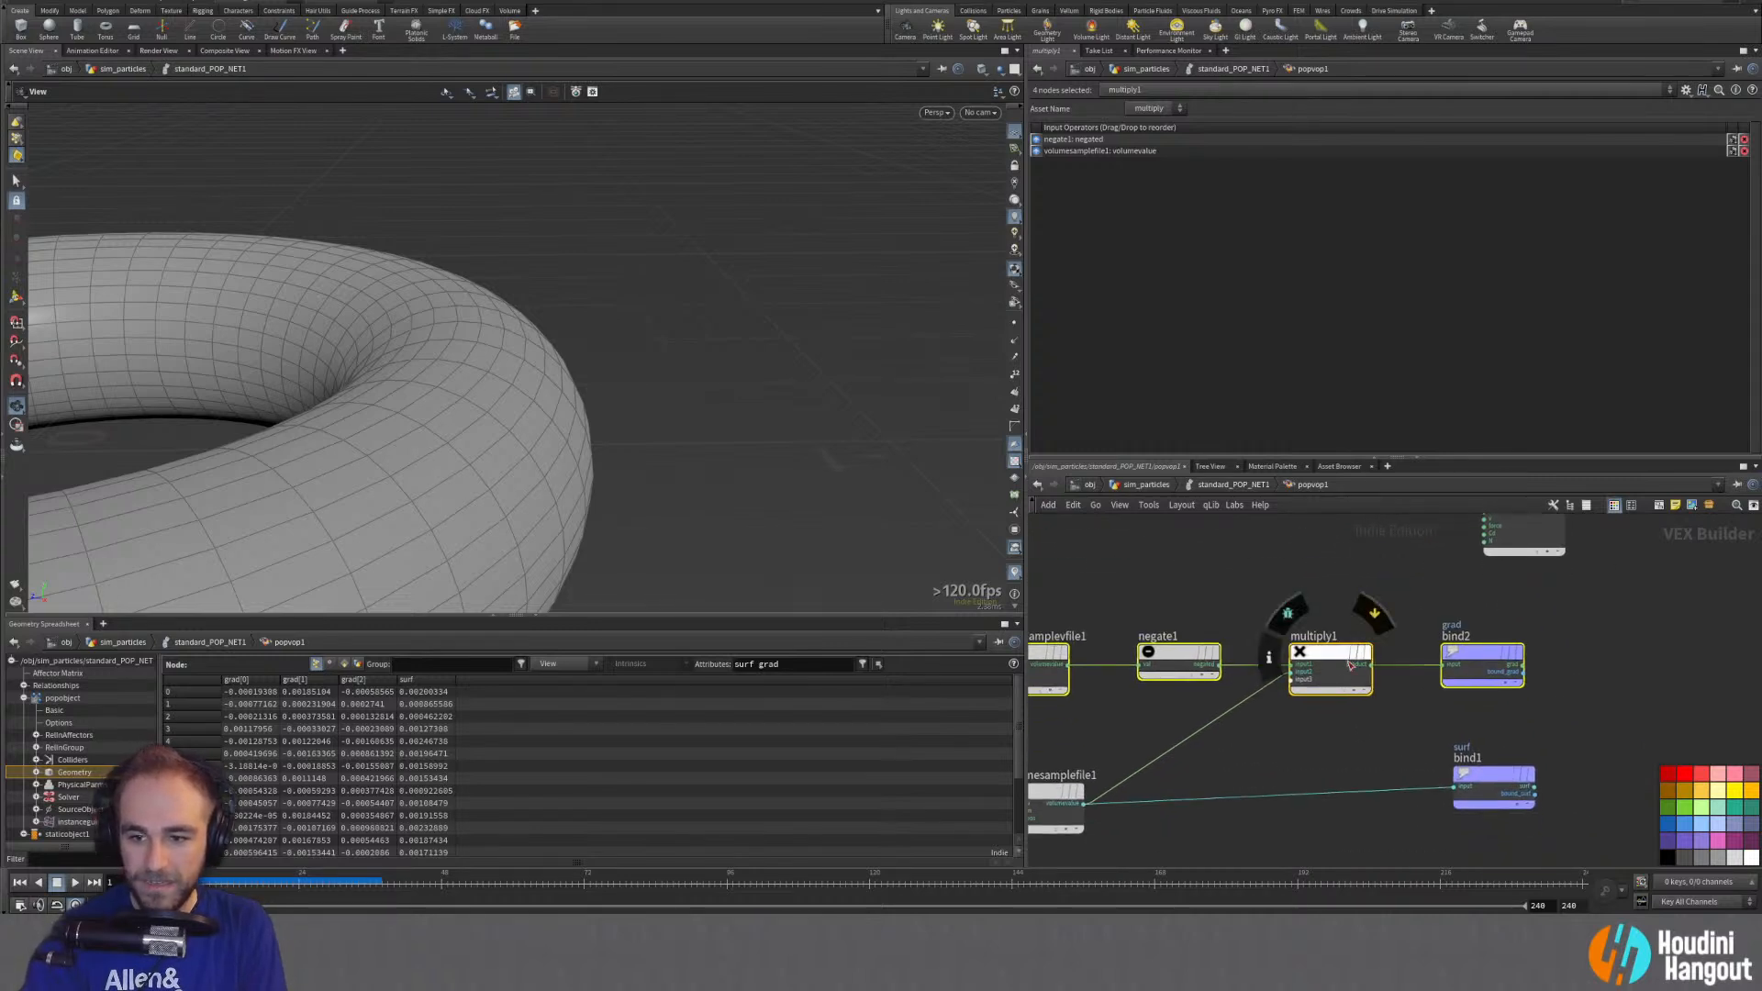
pyautogui.moveTo(1331, 654)
pyautogui.mouseDown()
pyautogui.moveTo(1316, 650)
pyautogui.moveTo(1341, 634)
pyautogui.moveTo(1314, 637)
pyautogui.mouseUp()
pyautogui.click(1342, 633)
pyautogui.moveTo(1191, 633); pyautogui.dragTo(1173, 633)
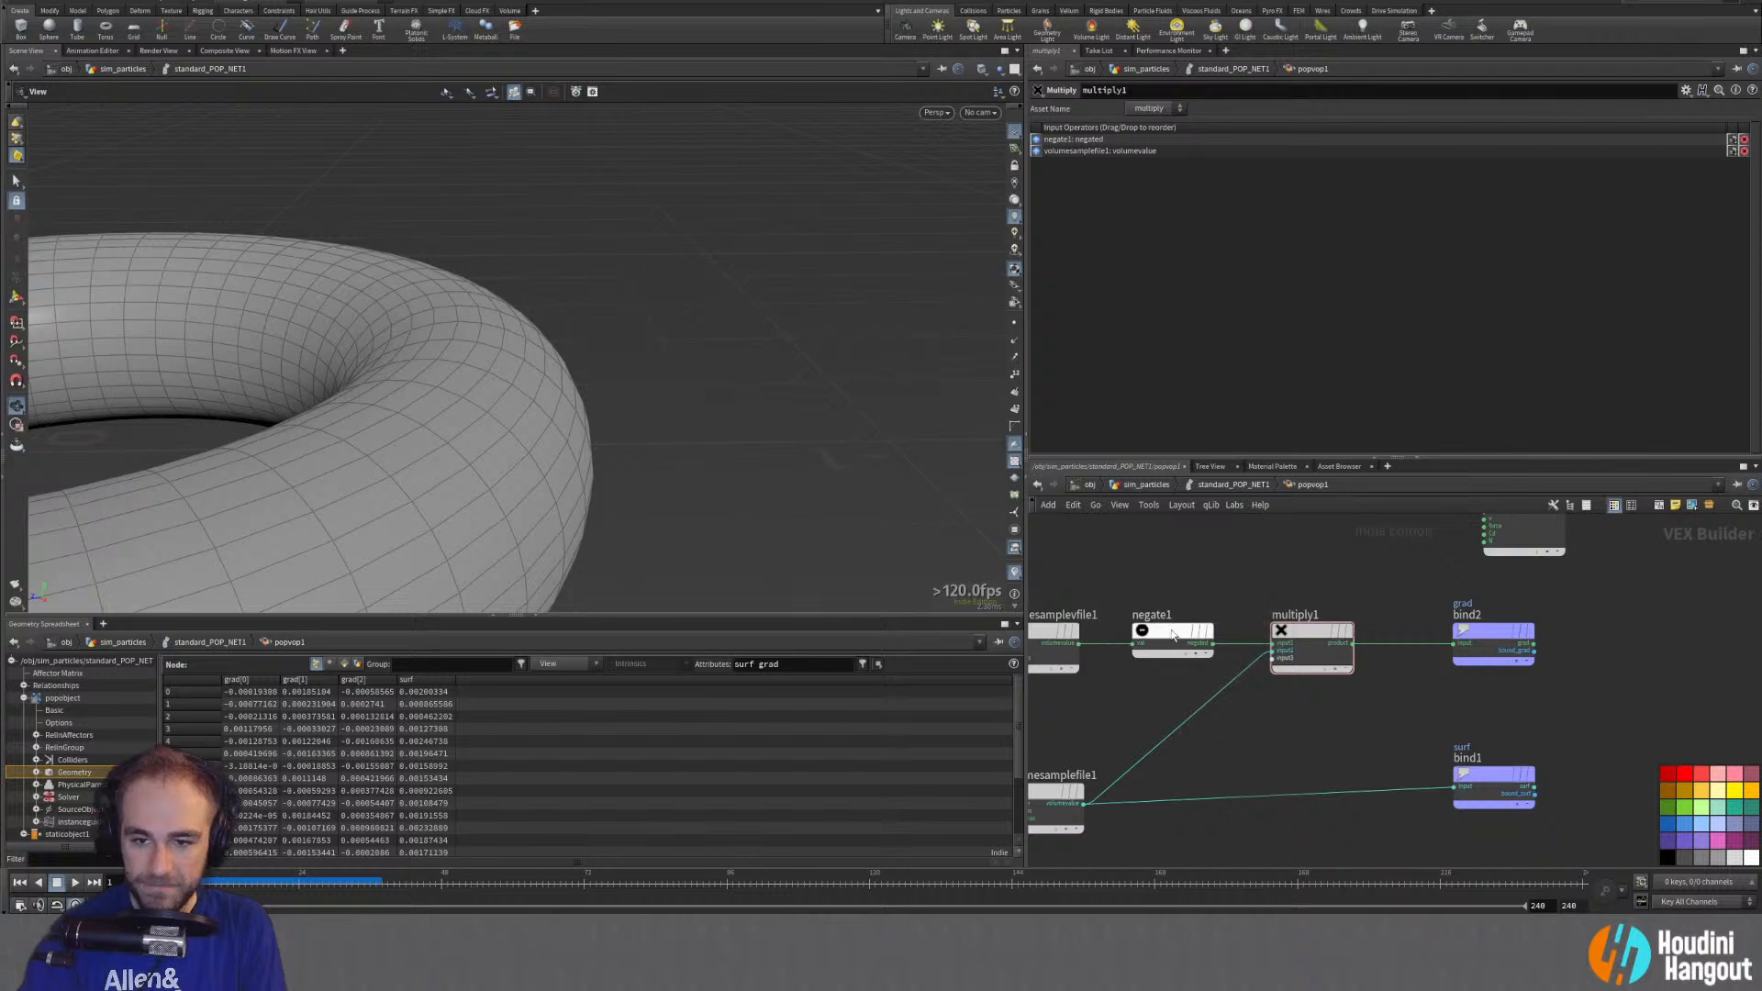
pyautogui.moveTo(1318, 633); pyautogui.dragTo(1300, 633)
pyautogui.moveTo(1347, 574); pyautogui.dragTo(1318, 626, button='middle')
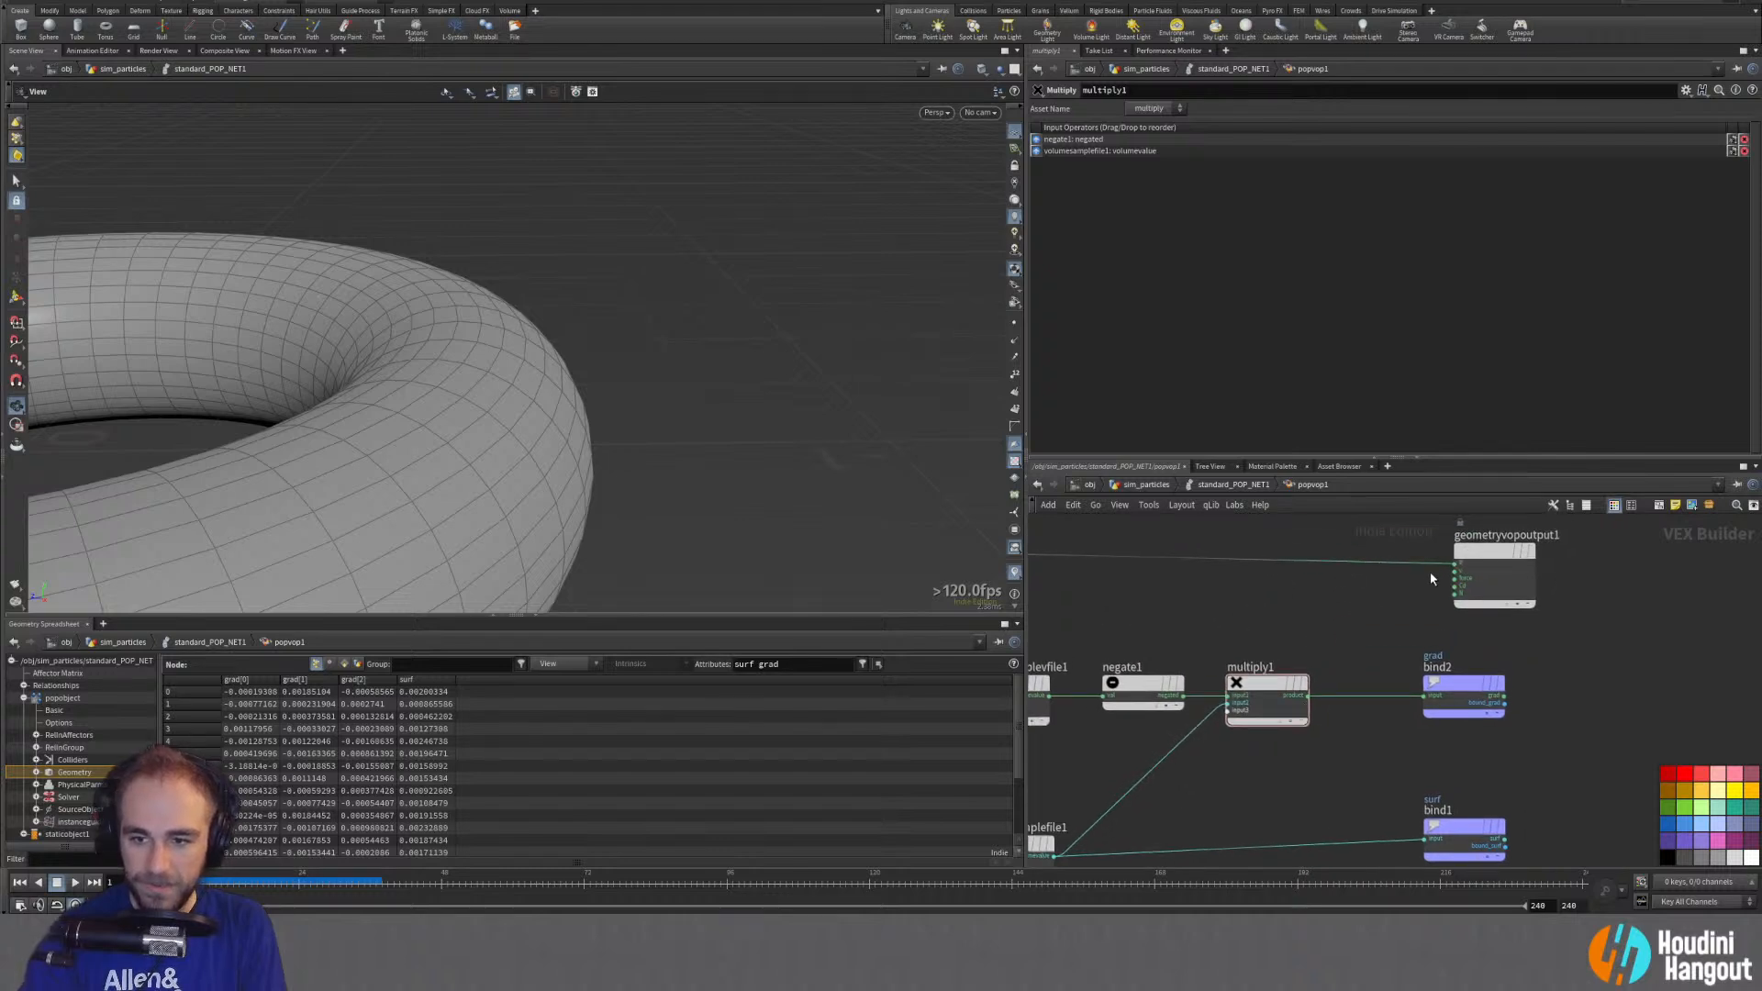
pyautogui.moveTo(1486, 576); pyautogui.dragTo(1562, 576)
# Step: Insert an Add node on the P wire into geometryvopoutput1 and connect multiply1's product as its second input
pyautogui.press('Tab')
pyautogui.write('add')
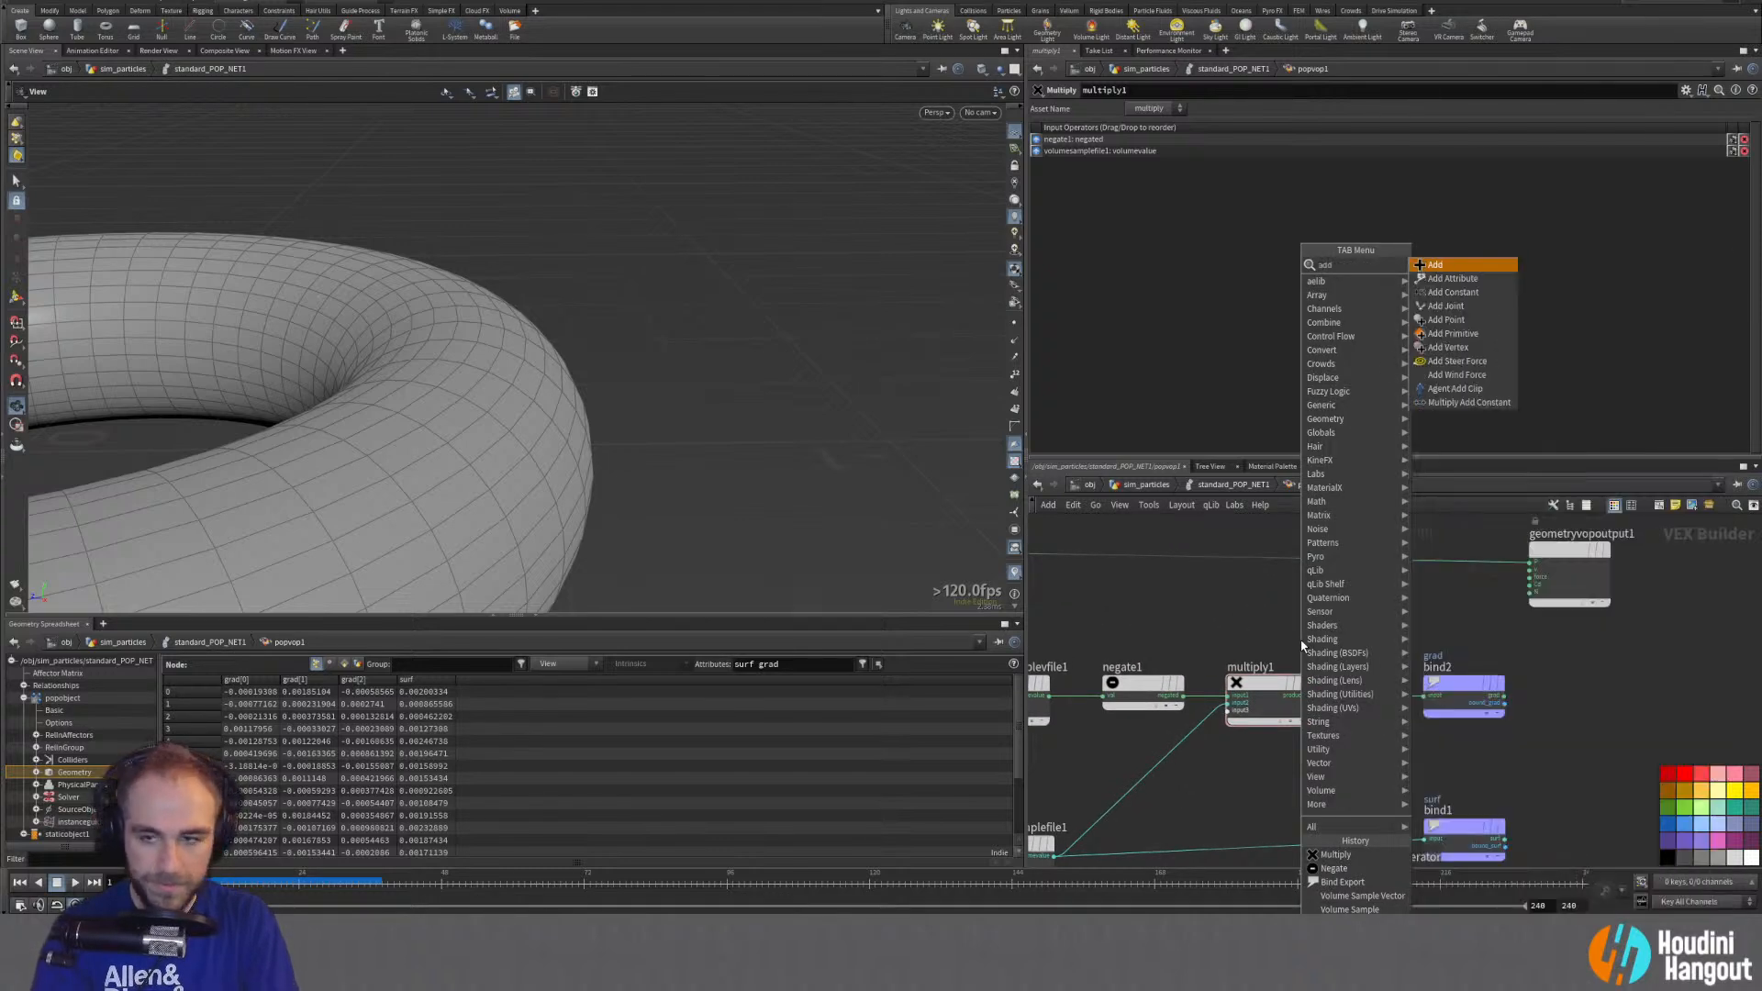
pyautogui.press('Return')
pyautogui.click(1360, 560)
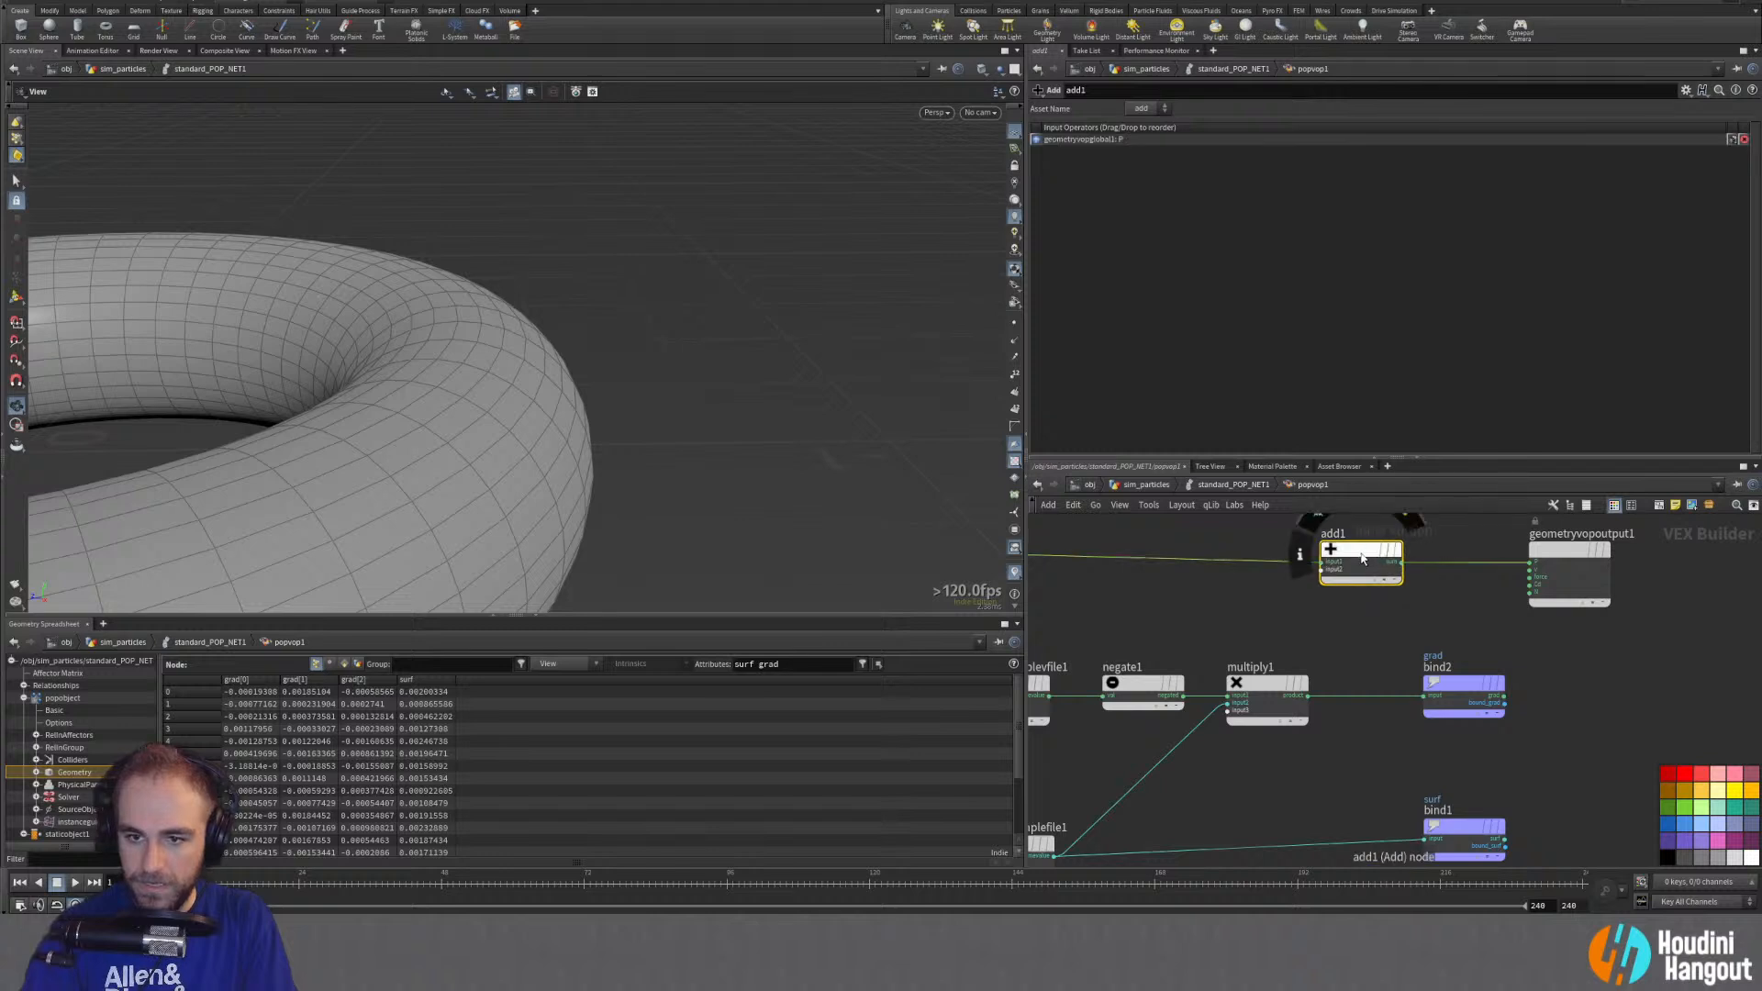
pyautogui.moveTo(1362, 557); pyautogui.dragTo(1379, 558)
pyautogui.moveTo(1307, 694); pyautogui.dragTo(1380, 551)
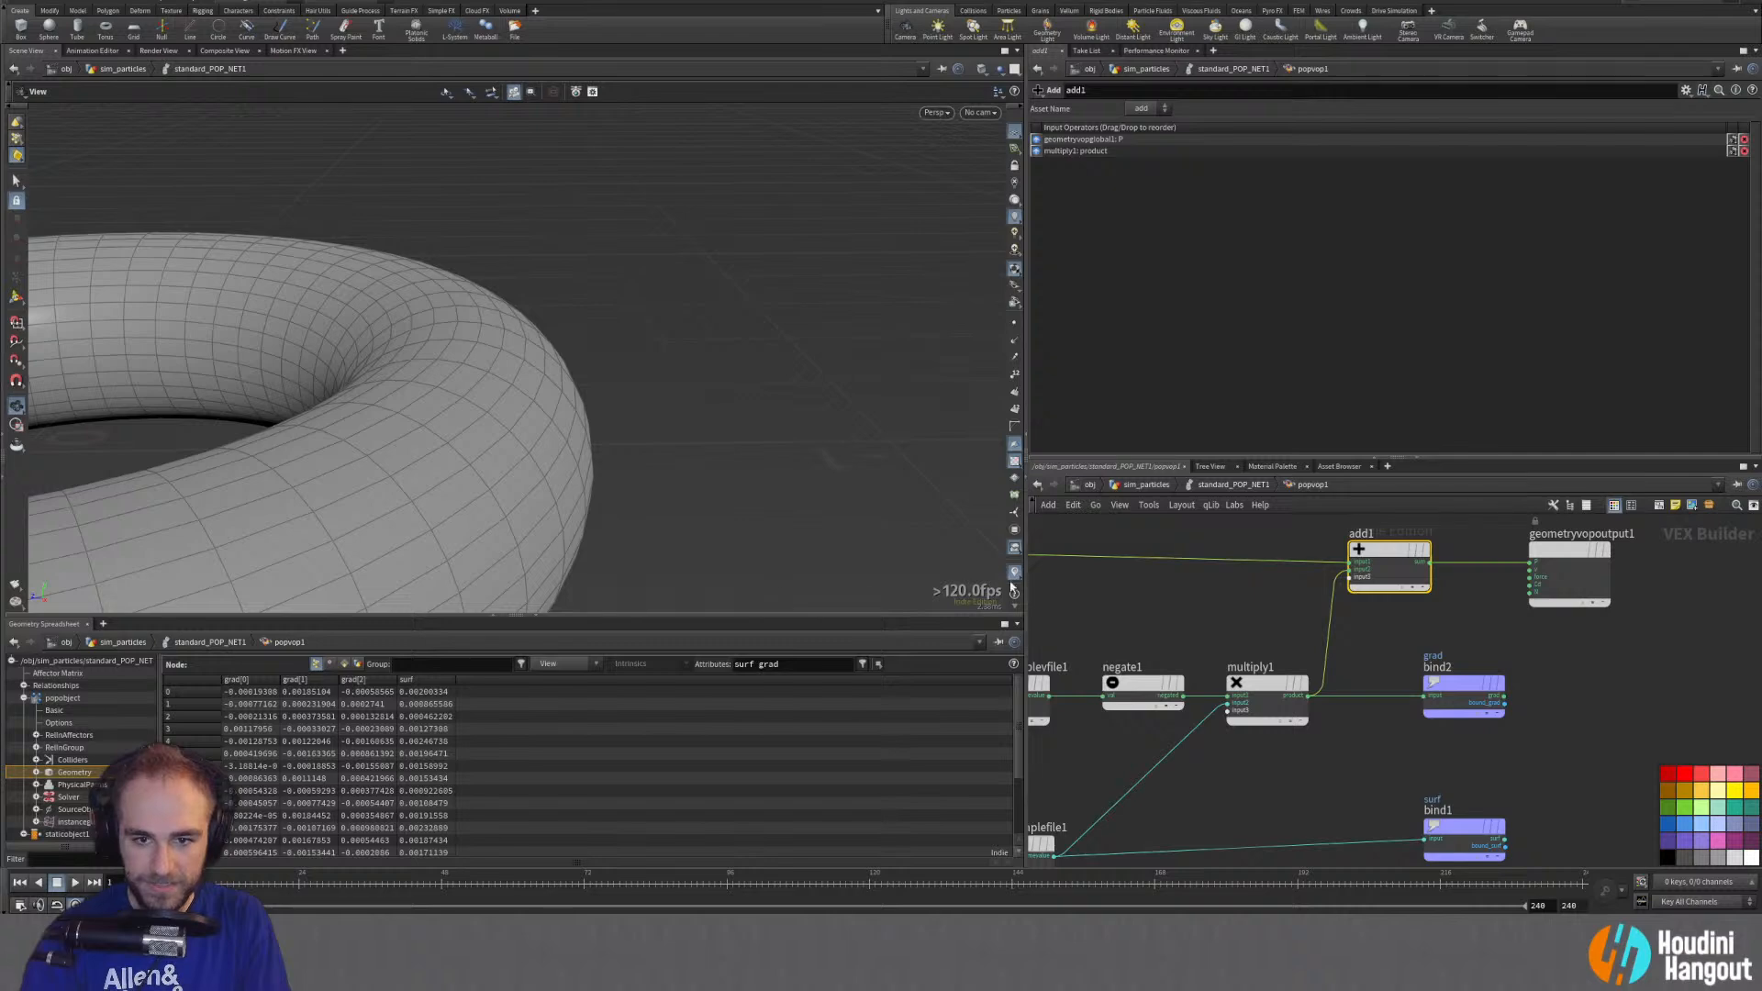
# Step: Play the simulation and examine from several angles and distances how closely the particles stick to the torus surface
pyautogui.moveTo(720, 590); pyautogui.dragTo(487, 471)
pyautogui.moveTo(487, 470); pyautogui.dragTo(551, 394, button='middle')
pyautogui.moveTo(550, 394); pyautogui.dragTo(574, 397, button='right')
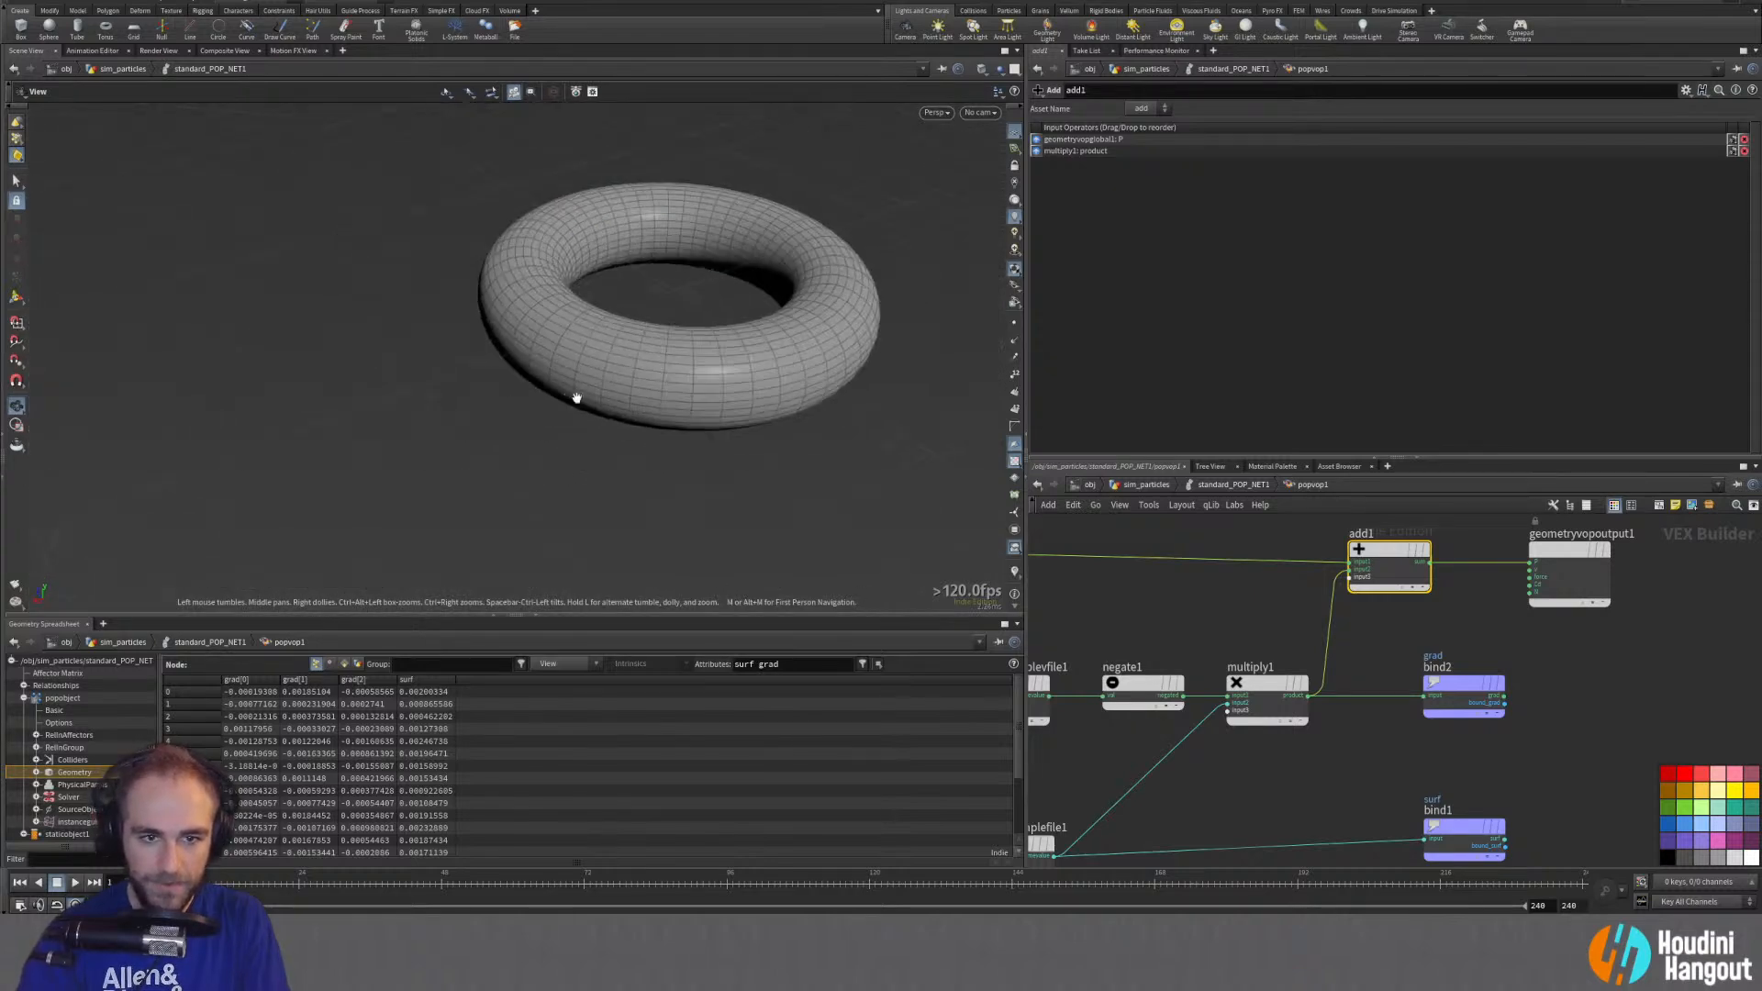
pyautogui.moveTo(575, 397); pyautogui.dragTo(643, 450)
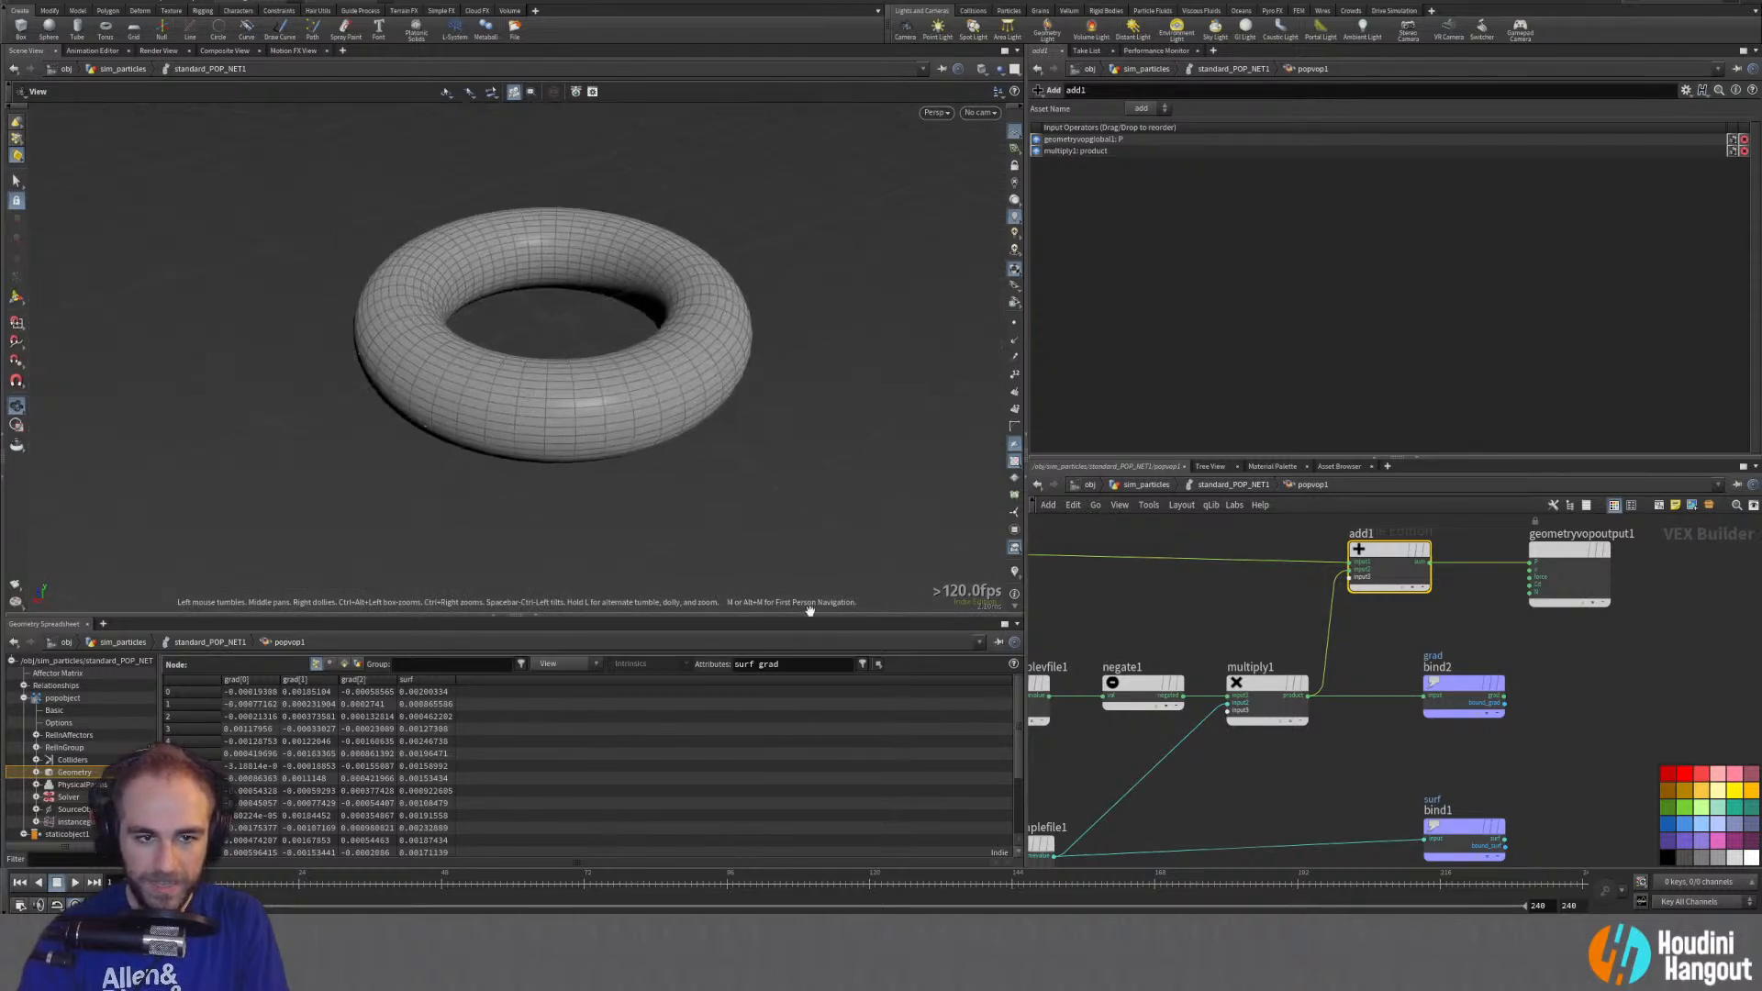
pyautogui.click(75, 884)
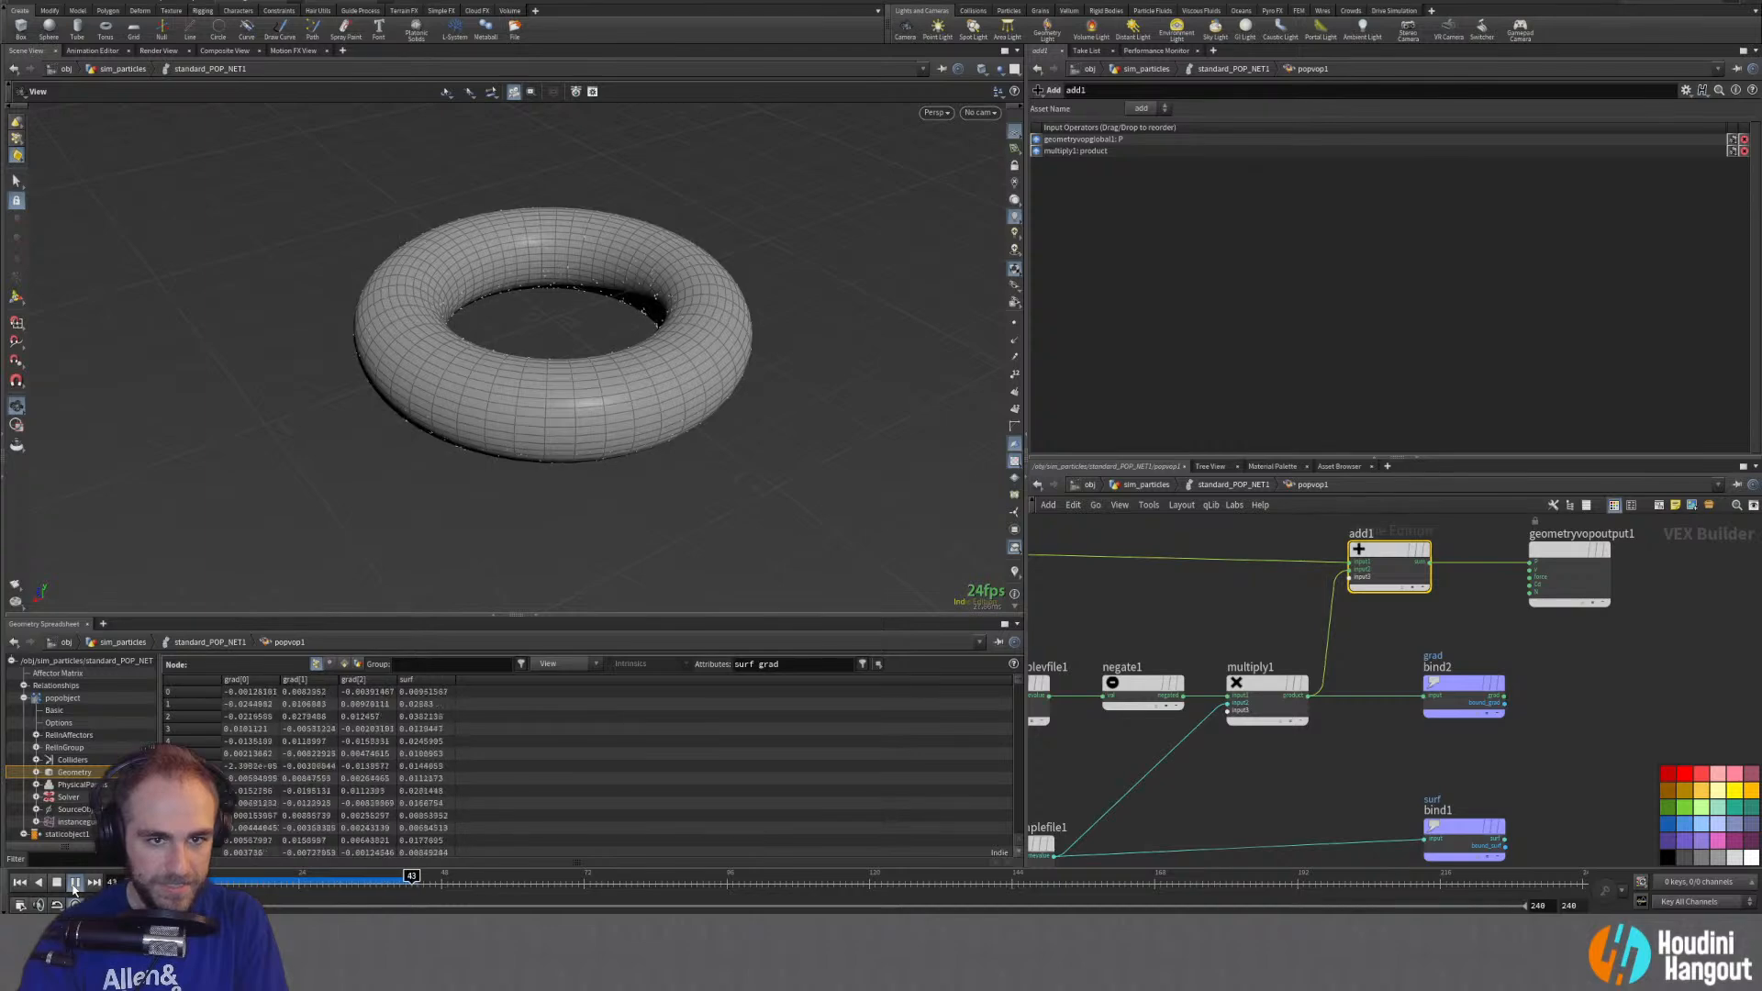
pyautogui.moveTo(515, 405); pyautogui.dragTo(654, 356)
pyautogui.moveTo(465, 416); pyautogui.dragTo(728, 362, button='right')
pyautogui.moveTo(590, 465); pyautogui.dragTo(642, 421)
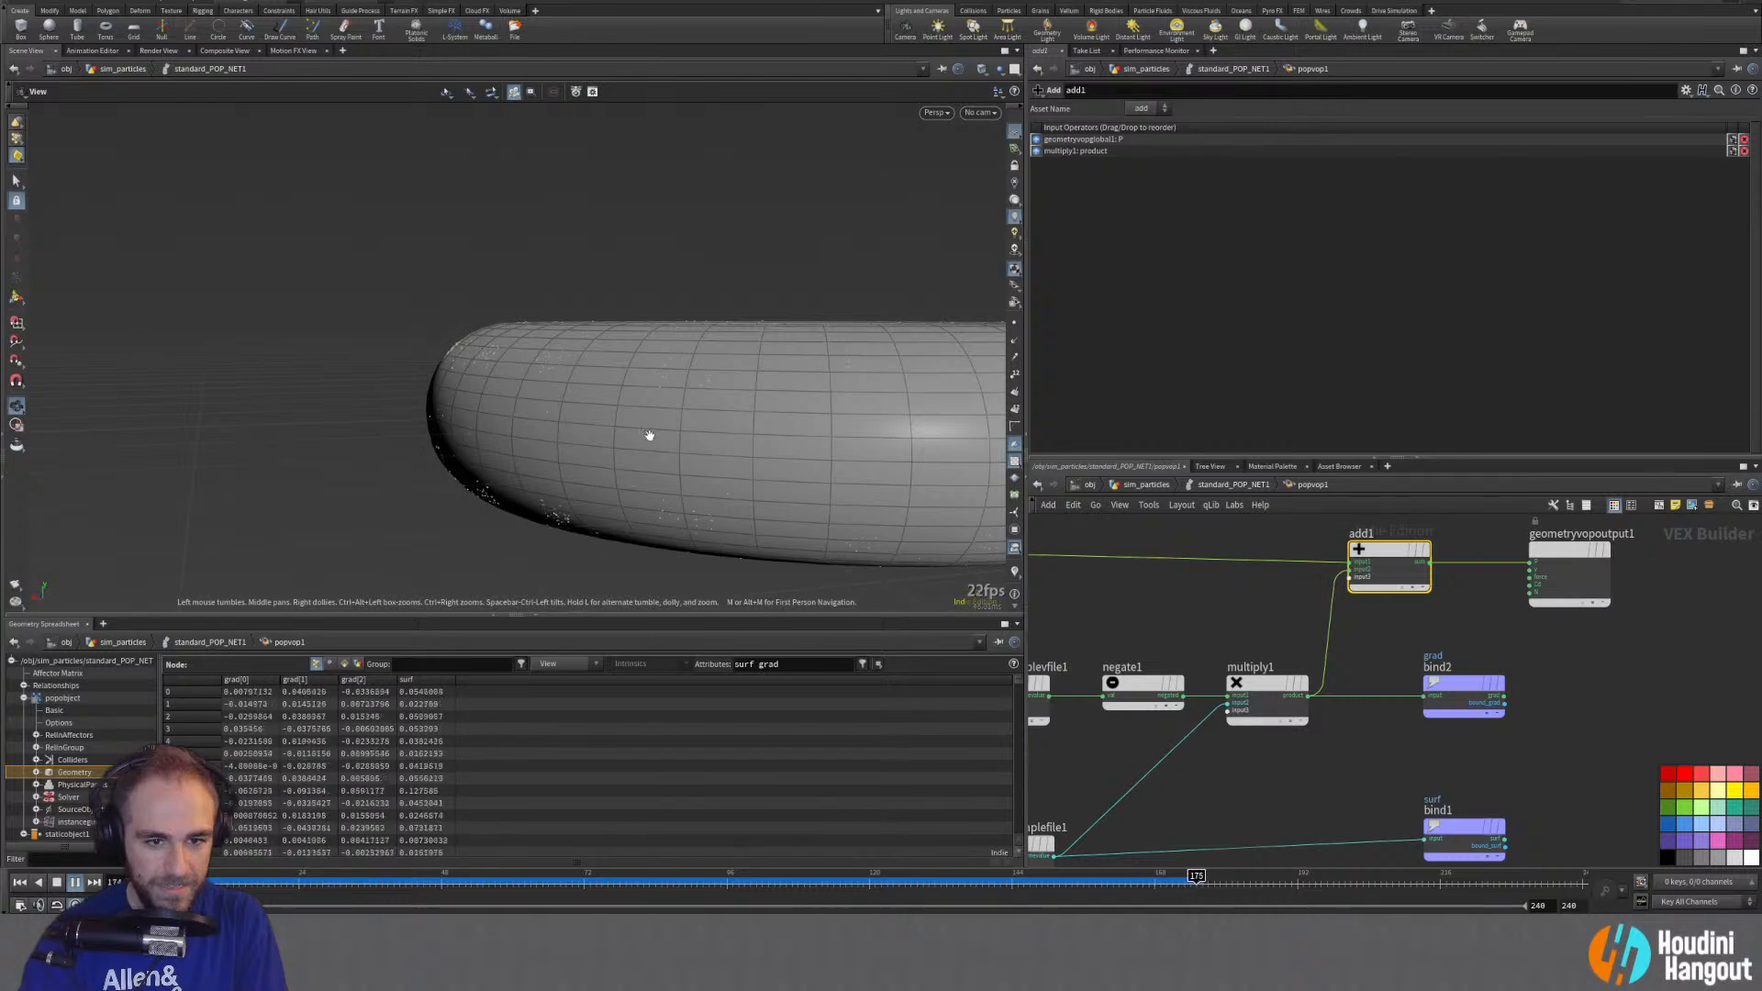
pyautogui.moveTo(783, 468); pyautogui.dragTo(676, 480, button='right')
pyautogui.moveTo(676, 480); pyautogui.dragTo(770, 476)
pyautogui.moveTo(771, 476); pyautogui.dragTo(475, 492, button='right')
pyautogui.moveTo(474, 493); pyautogui.dragTo(765, 530)
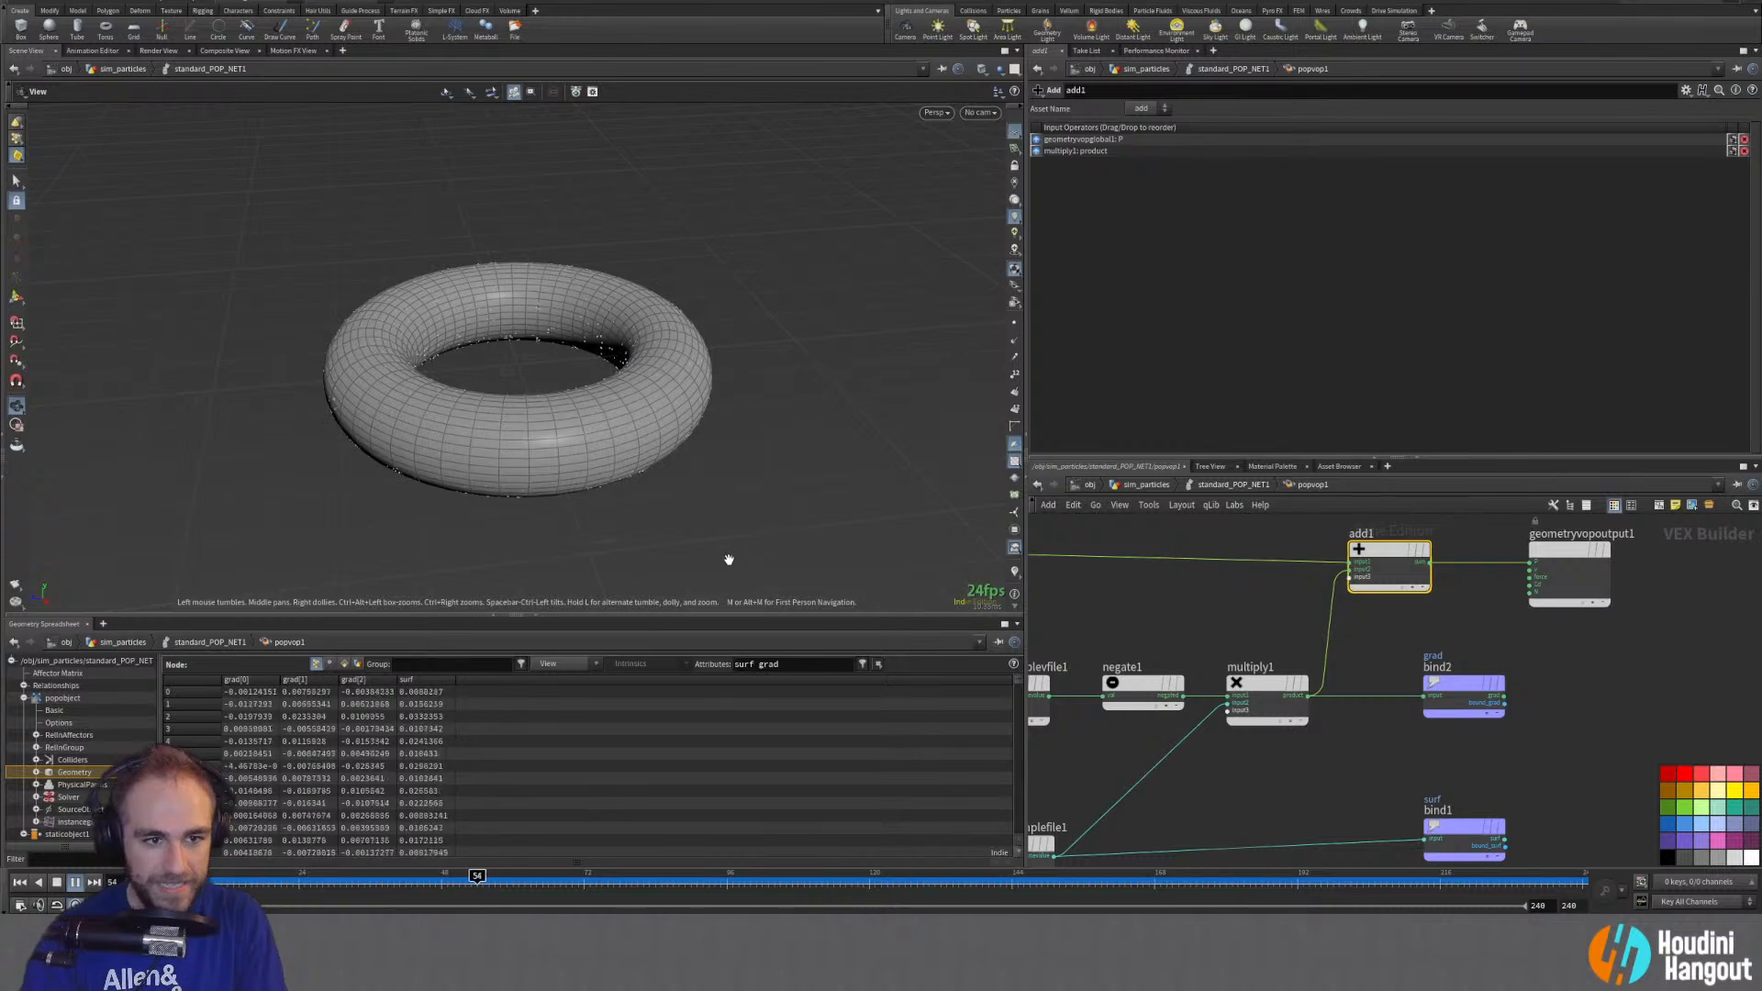
pyautogui.moveTo(658, 417); pyautogui.dragTo(550, 427)
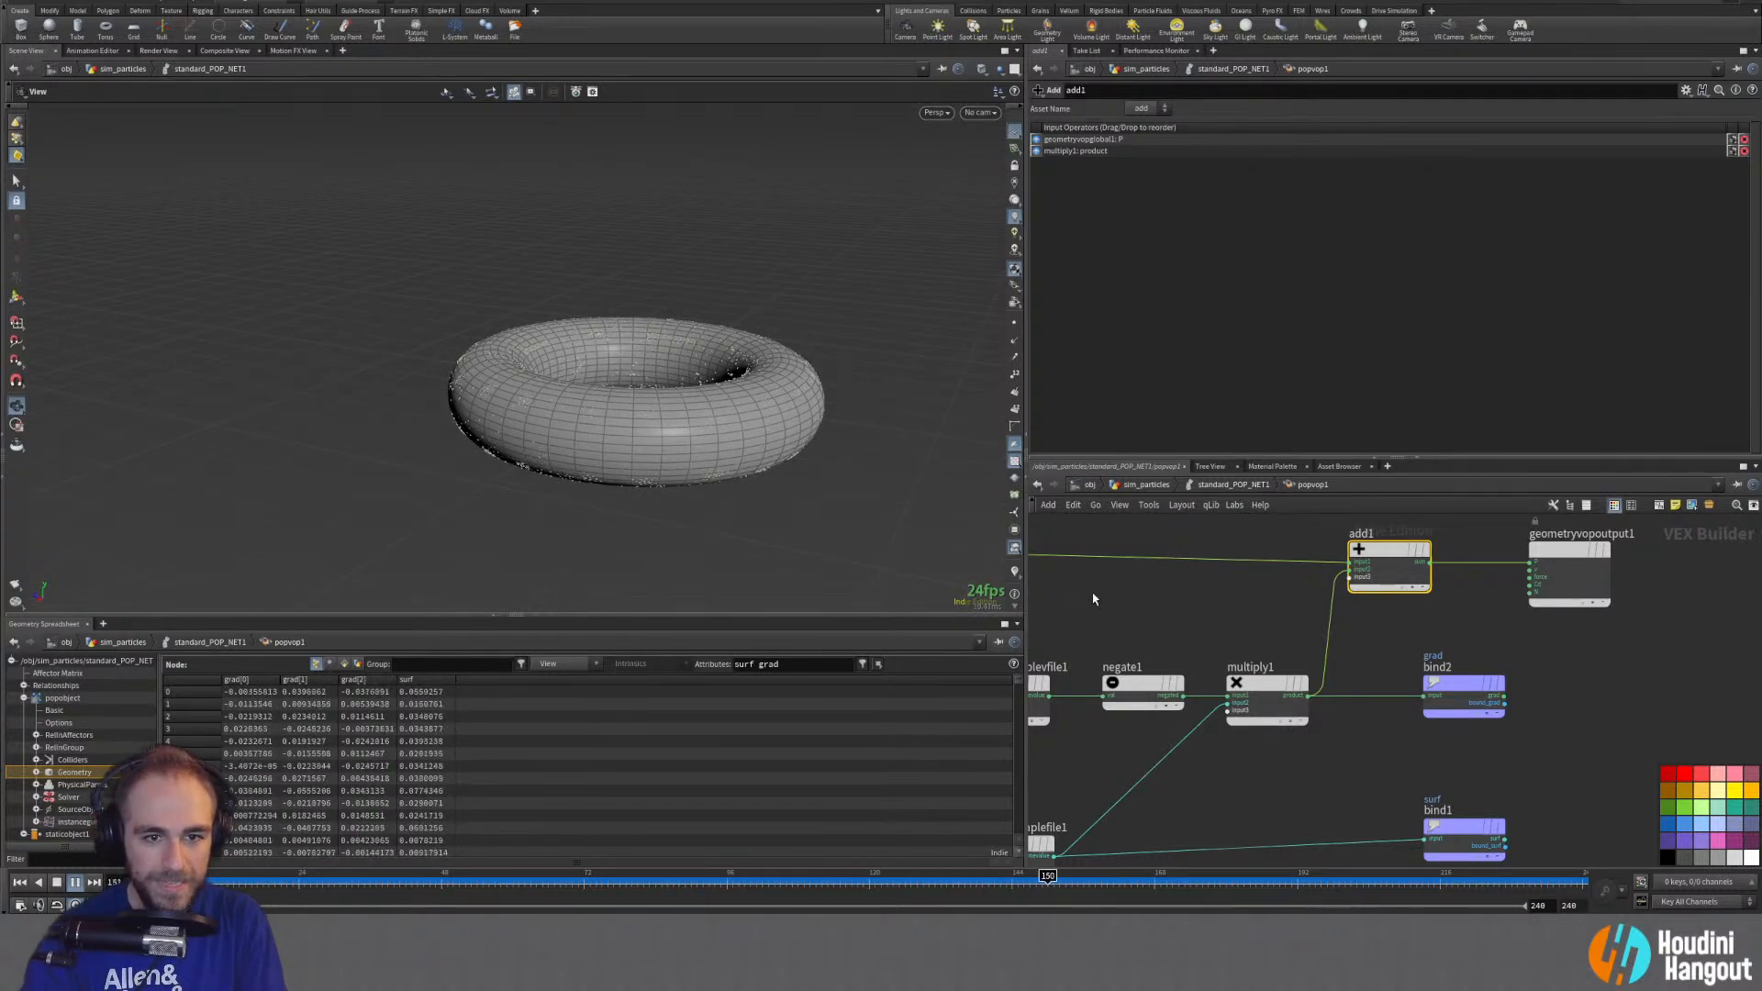
# Step: Return to the POP network and set the noise Amplitude of popwind1 to 2
pyautogui.press('u')
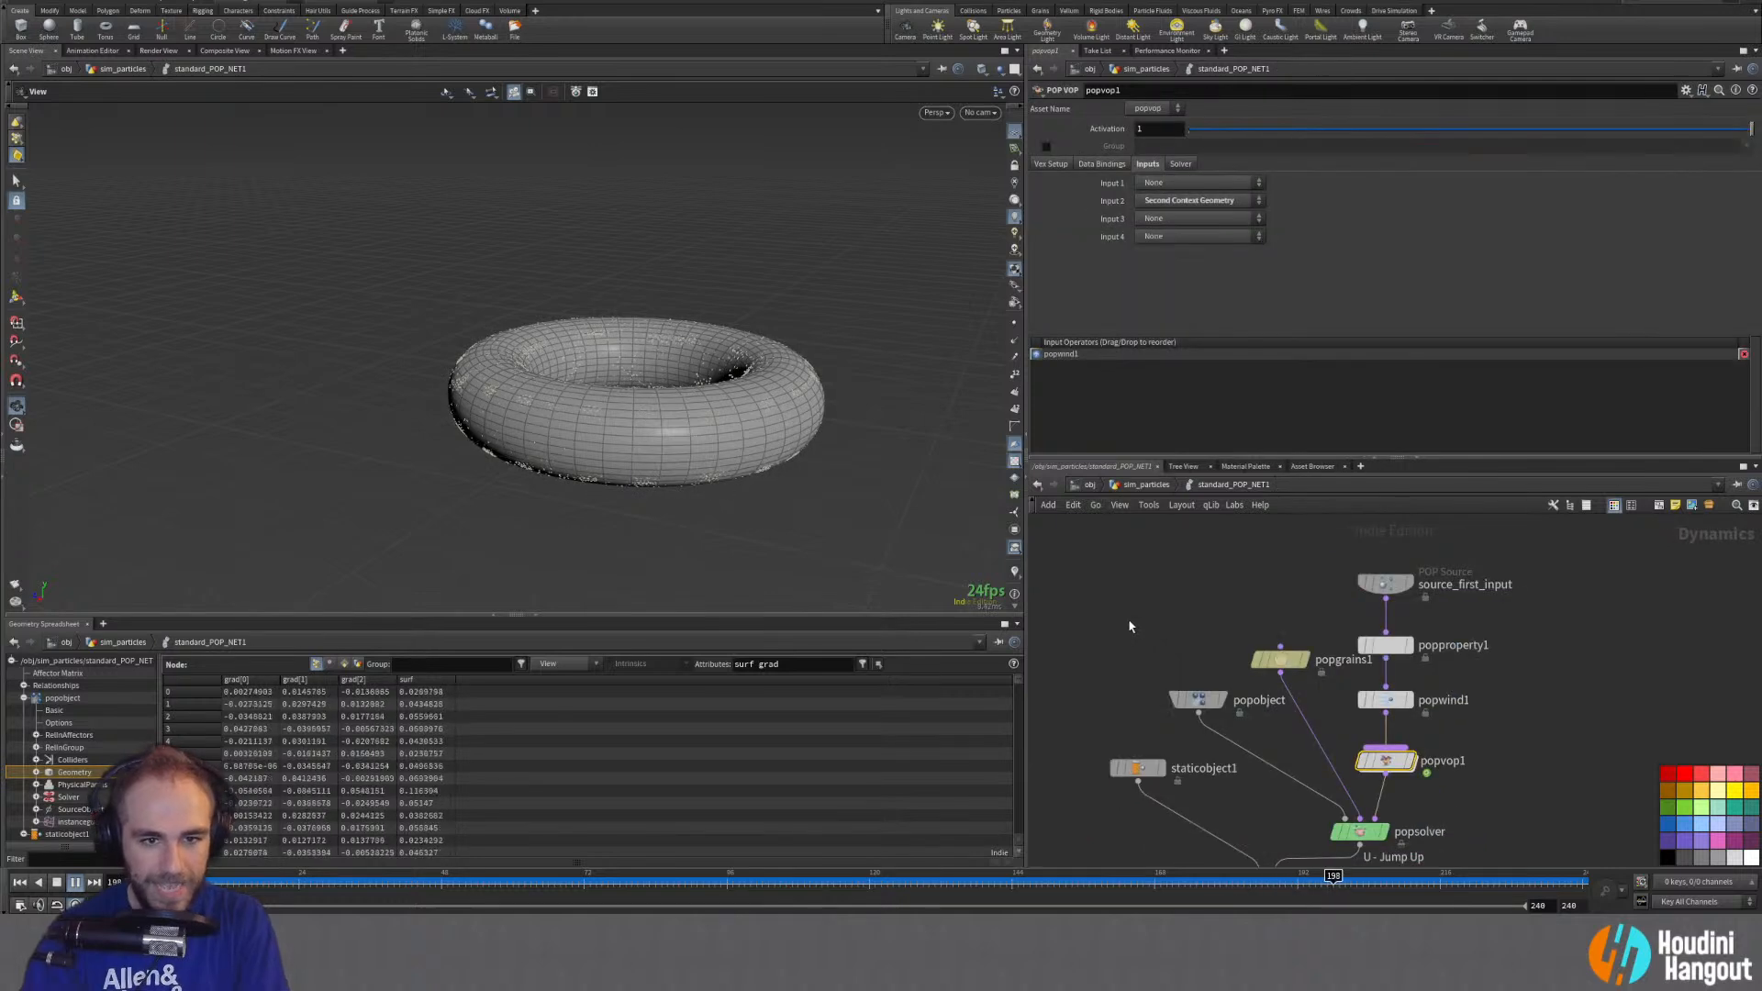
pyautogui.moveTo(1362, 699)
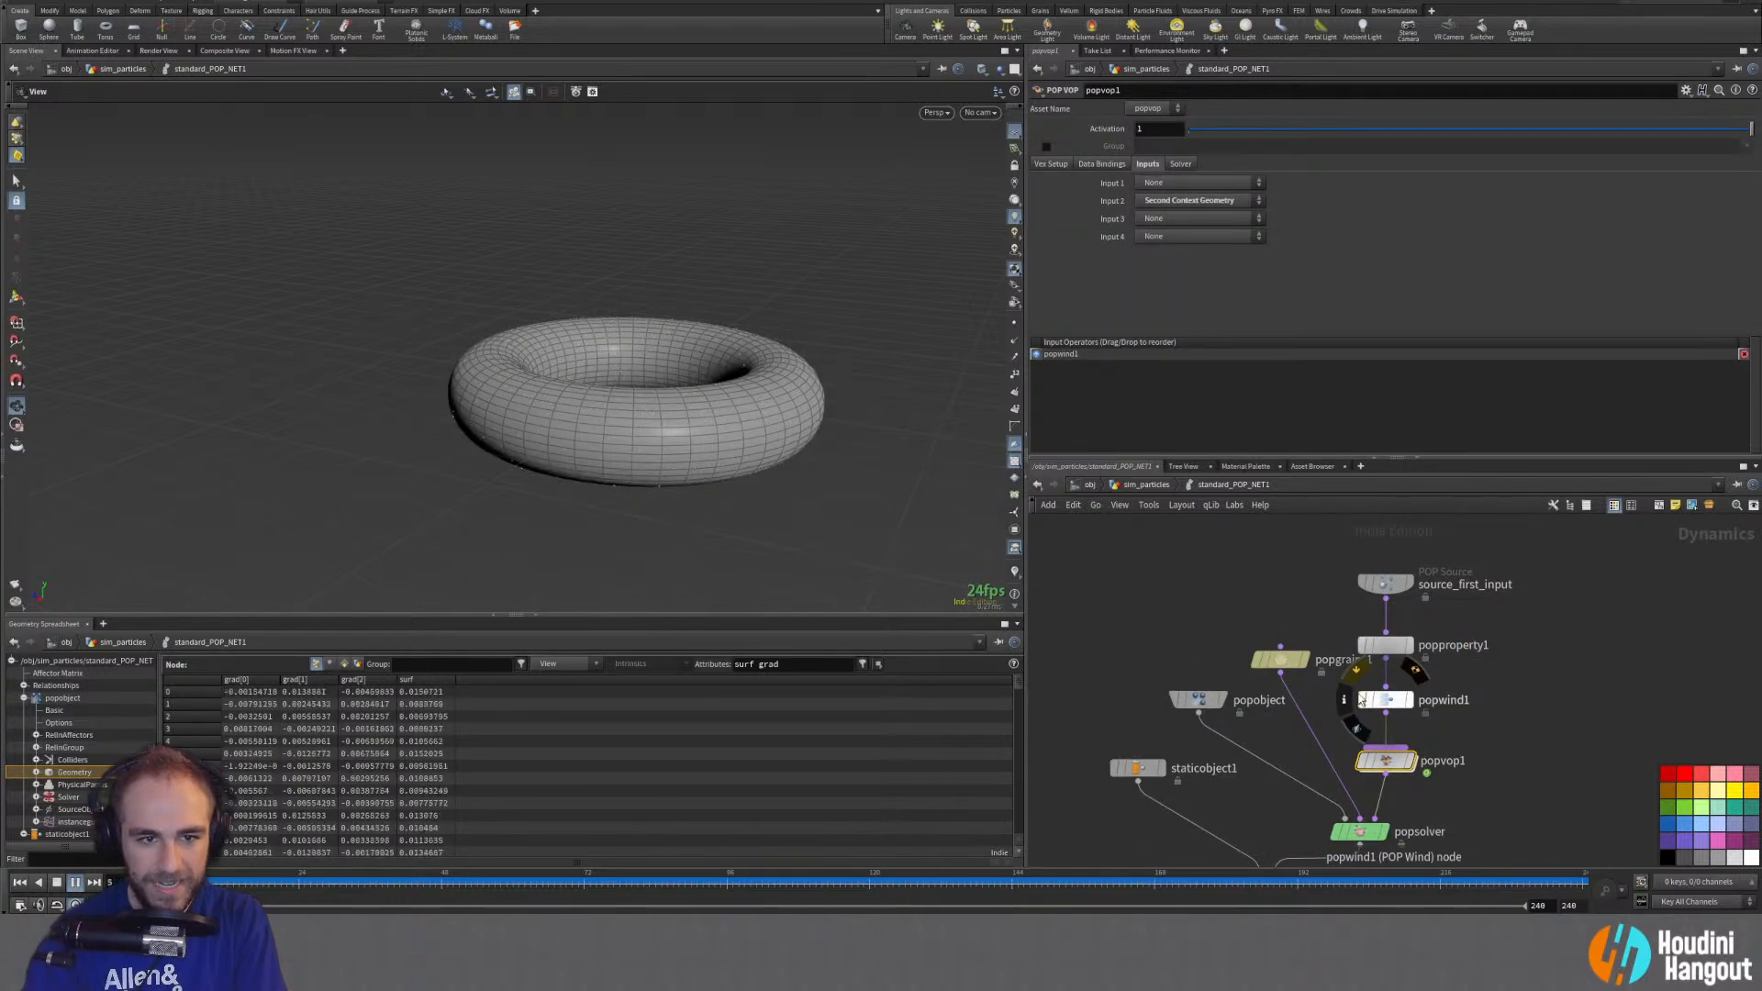
pyautogui.click(1384, 709)
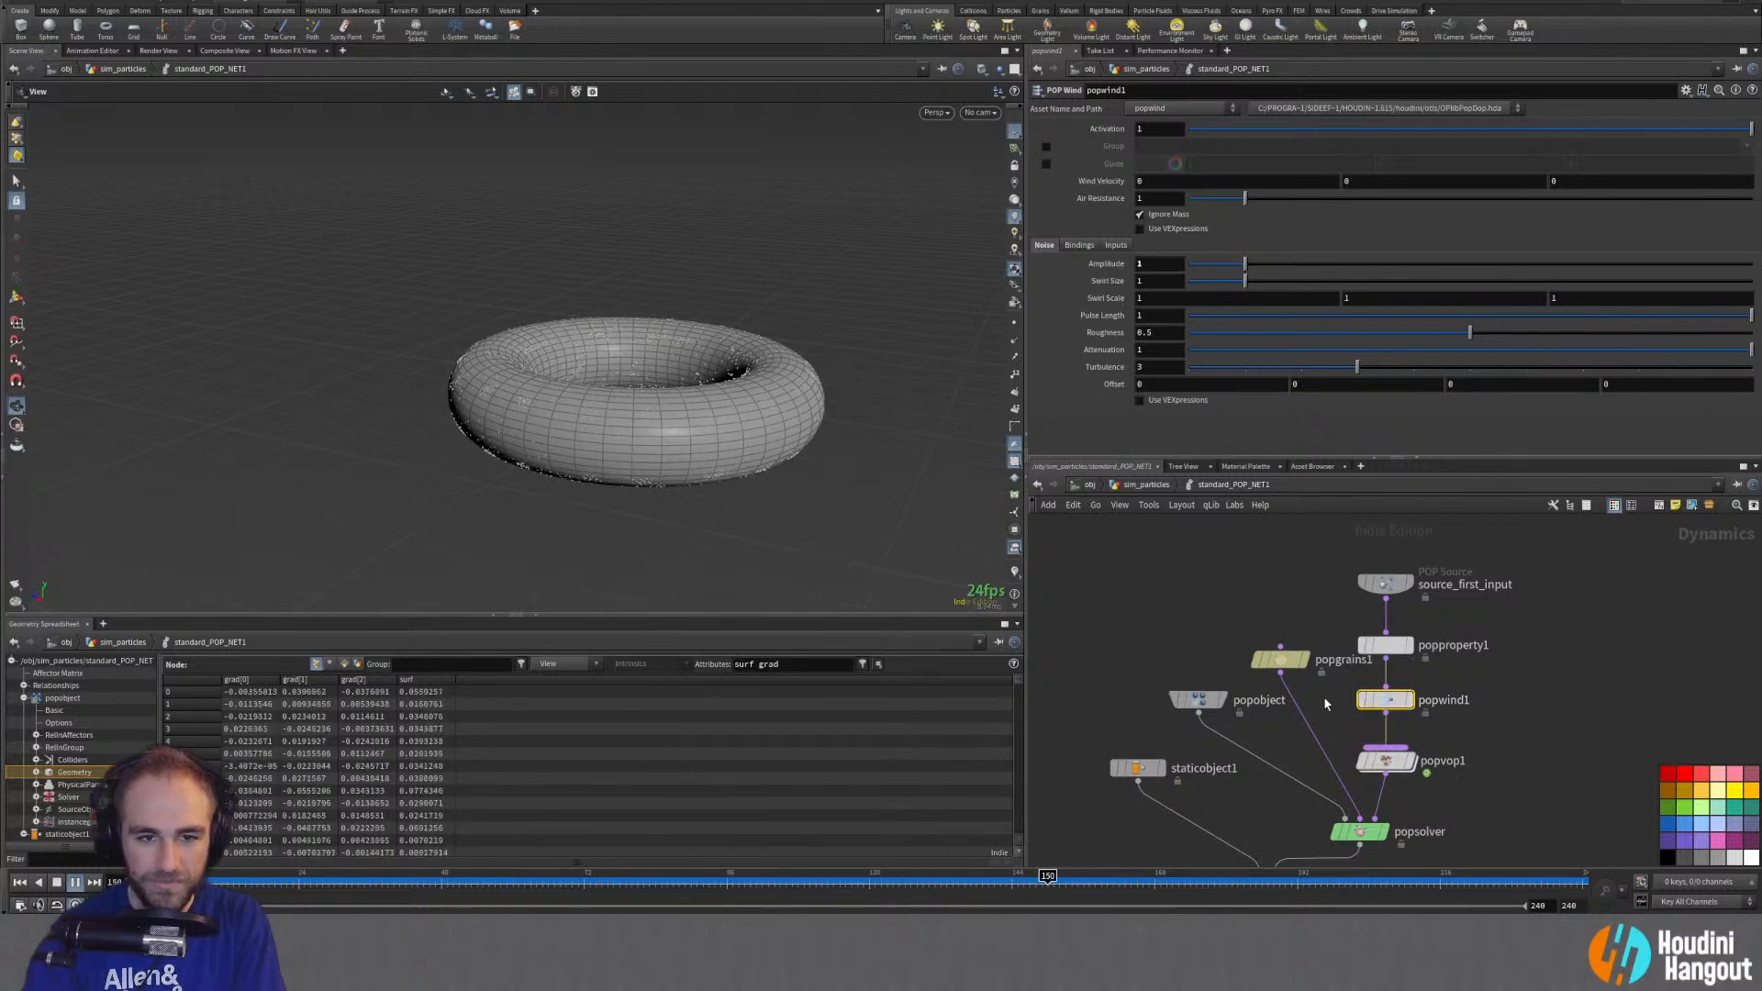
pyautogui.moveTo(1206, 679)
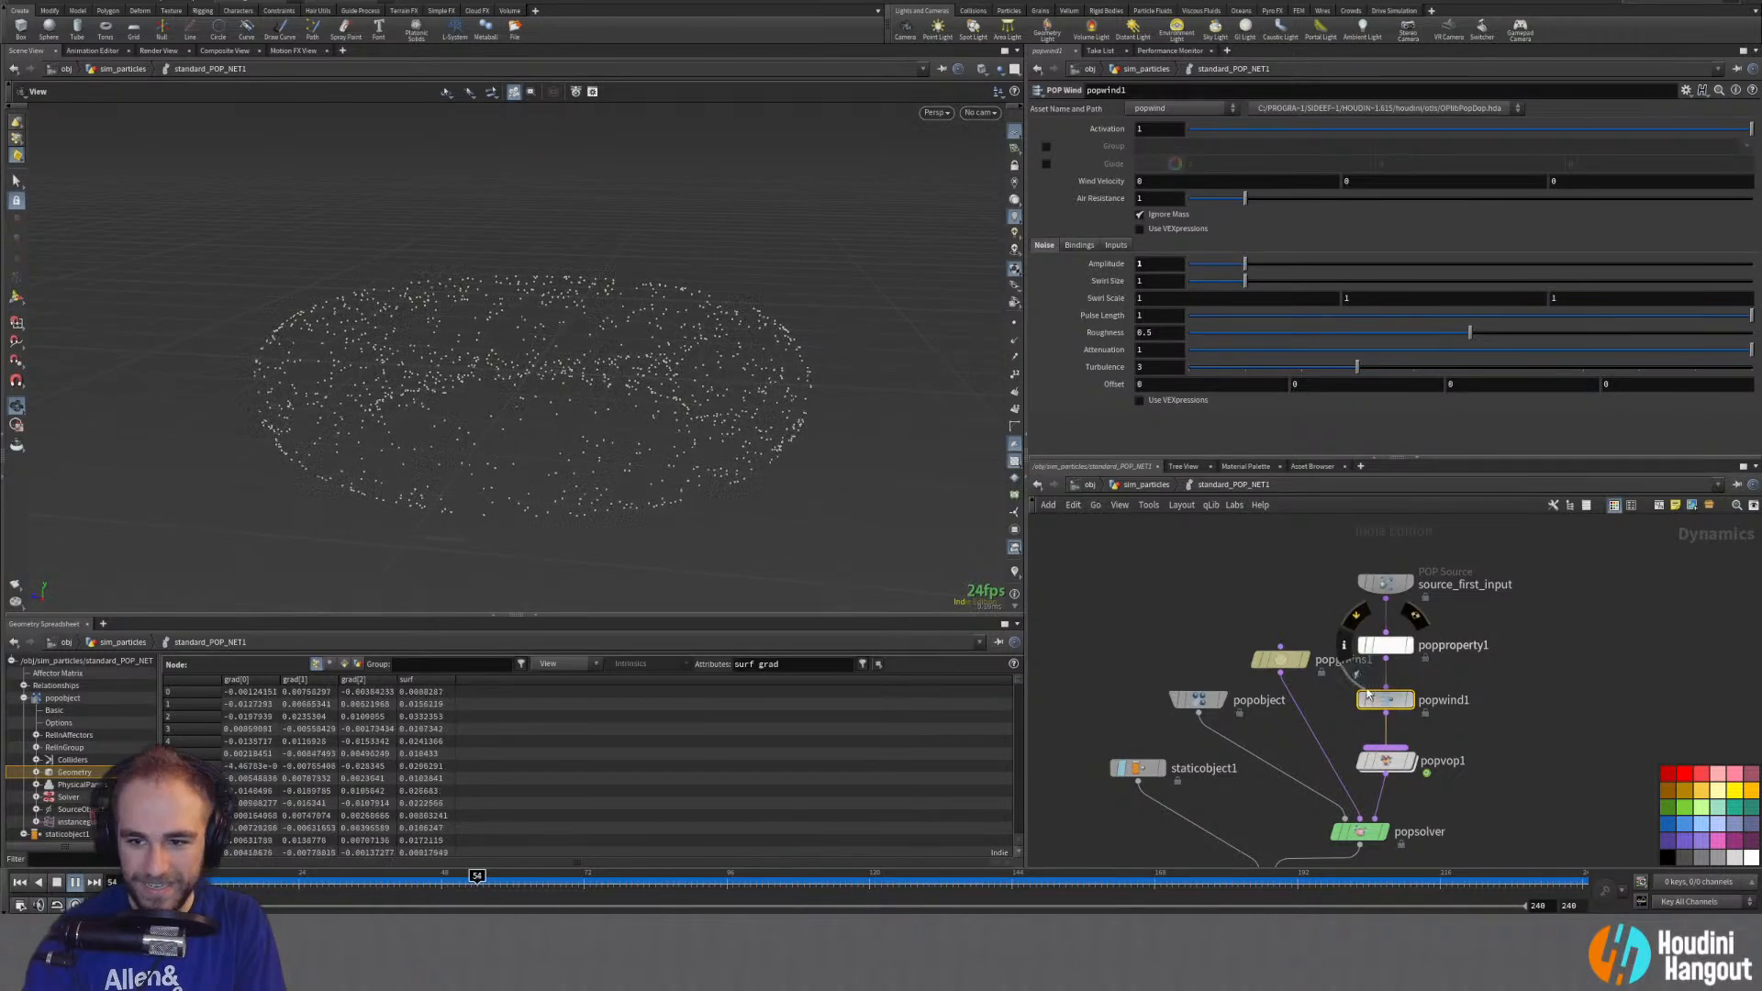
pyautogui.click(1160, 264)
pyautogui.write('2')
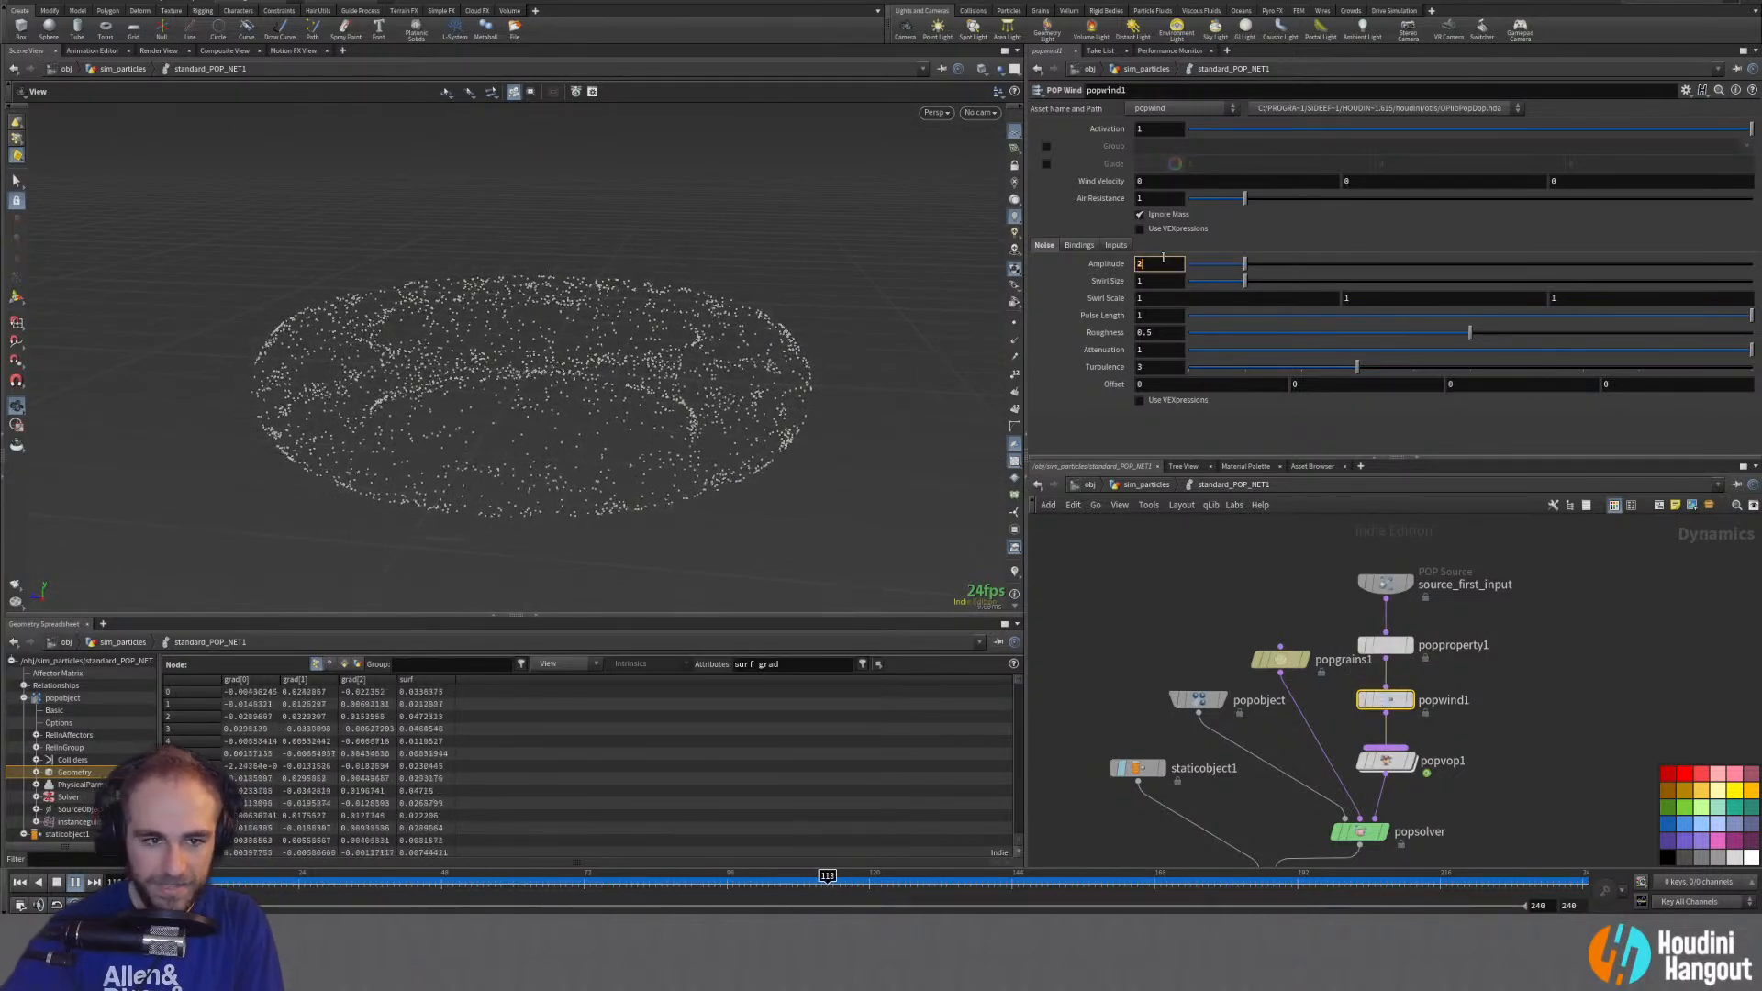
pyautogui.press('Return')
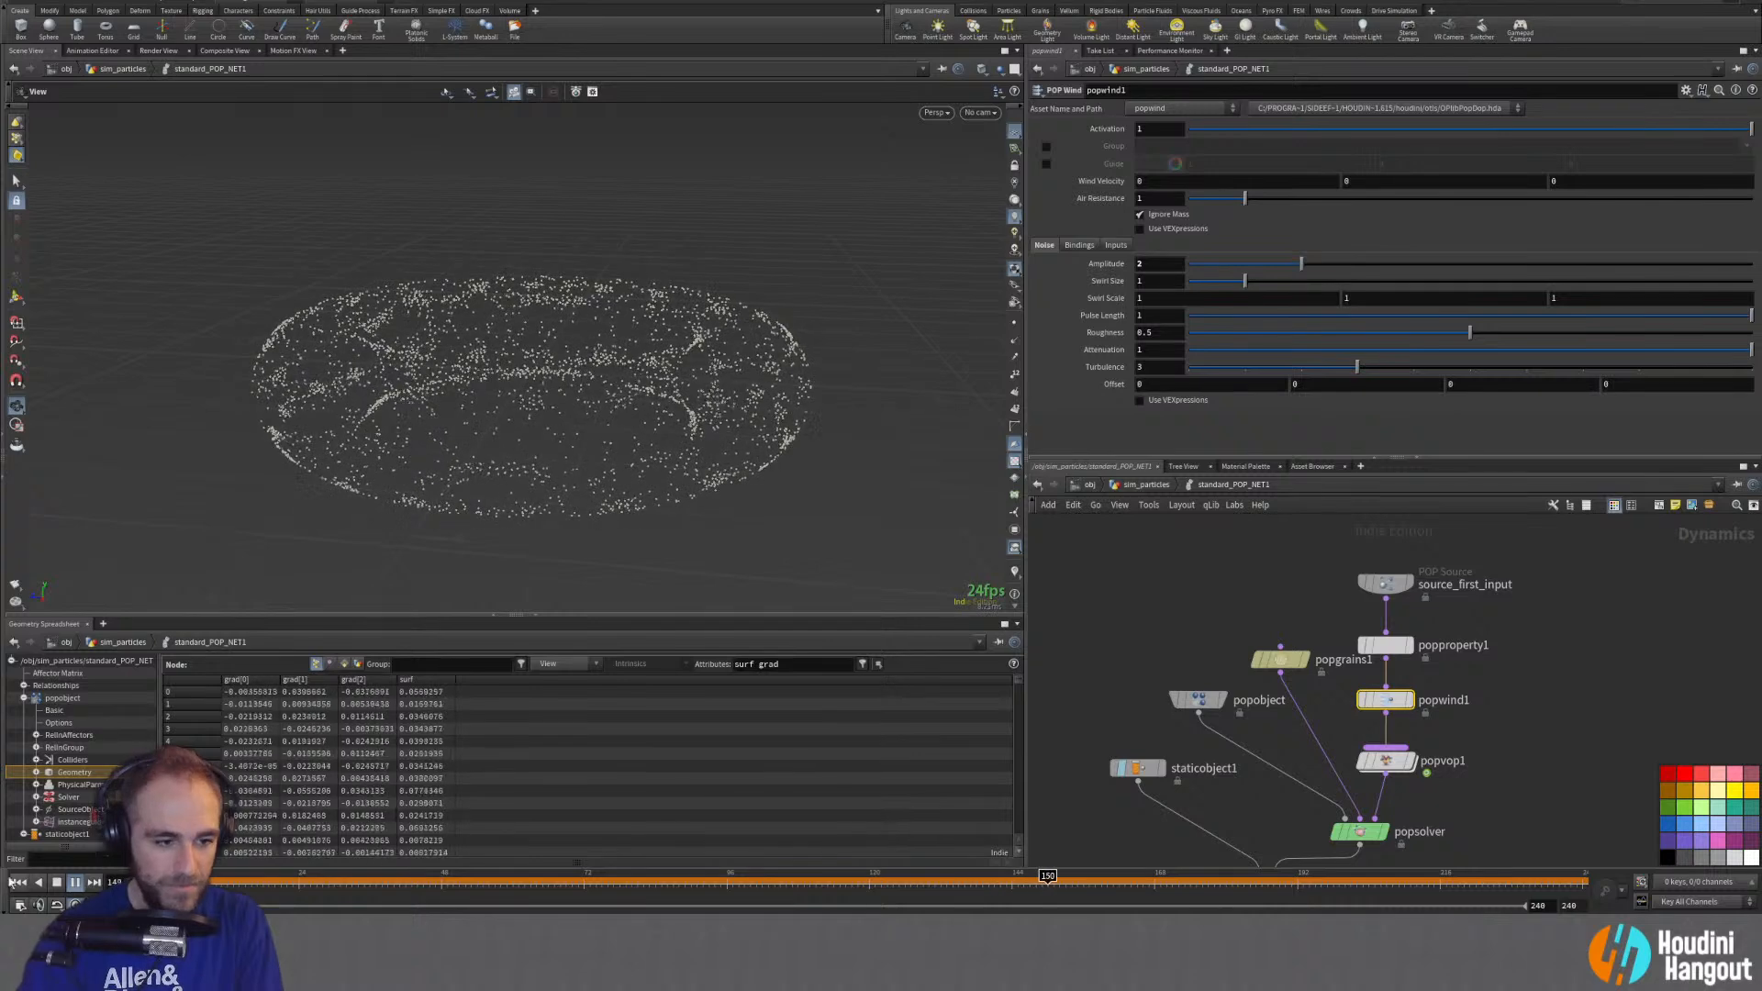
# Step: Replay the simulation from the first frame, examine the particles on the torus from several angles, and reset it
pyautogui.click(19, 882)
pyautogui.click(75, 882)
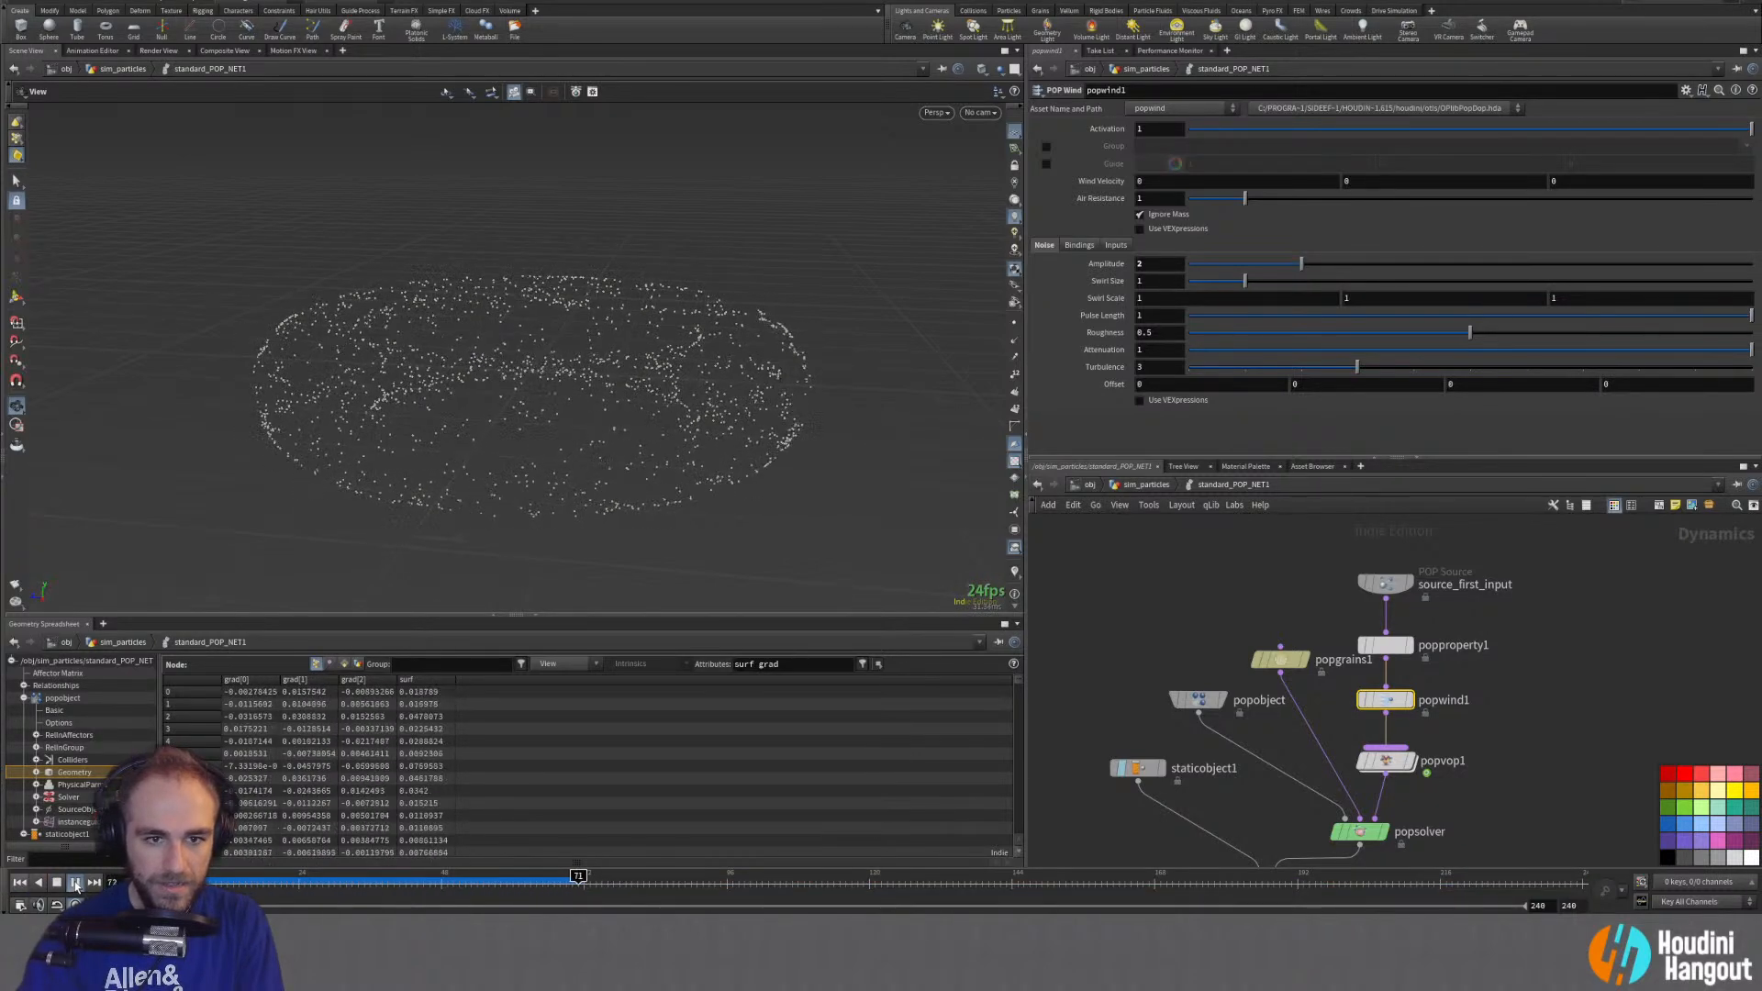
pyautogui.moveTo(616, 445); pyautogui.dragTo(437, 413)
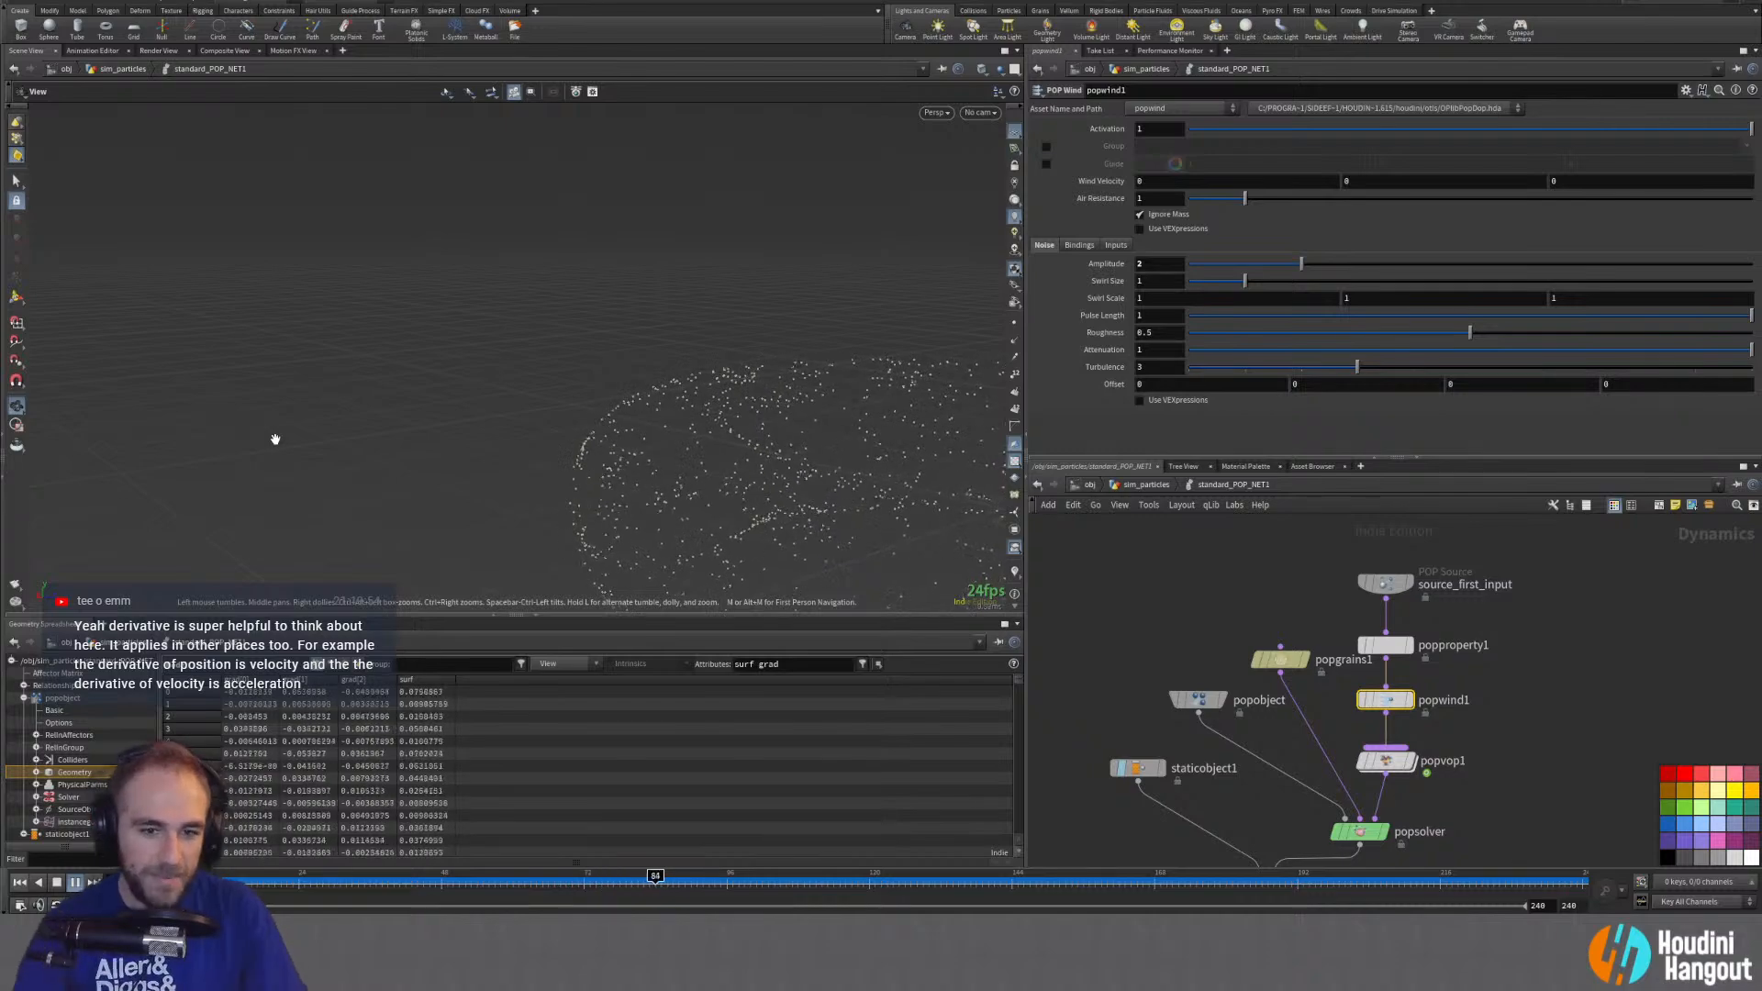
pyautogui.moveTo(705, 467); pyautogui.dragTo(845, 475)
pyautogui.moveTo(845, 475); pyautogui.dragTo(602, 413, button='middle')
pyautogui.moveTo(602, 346); pyautogui.dragTo(651, 350)
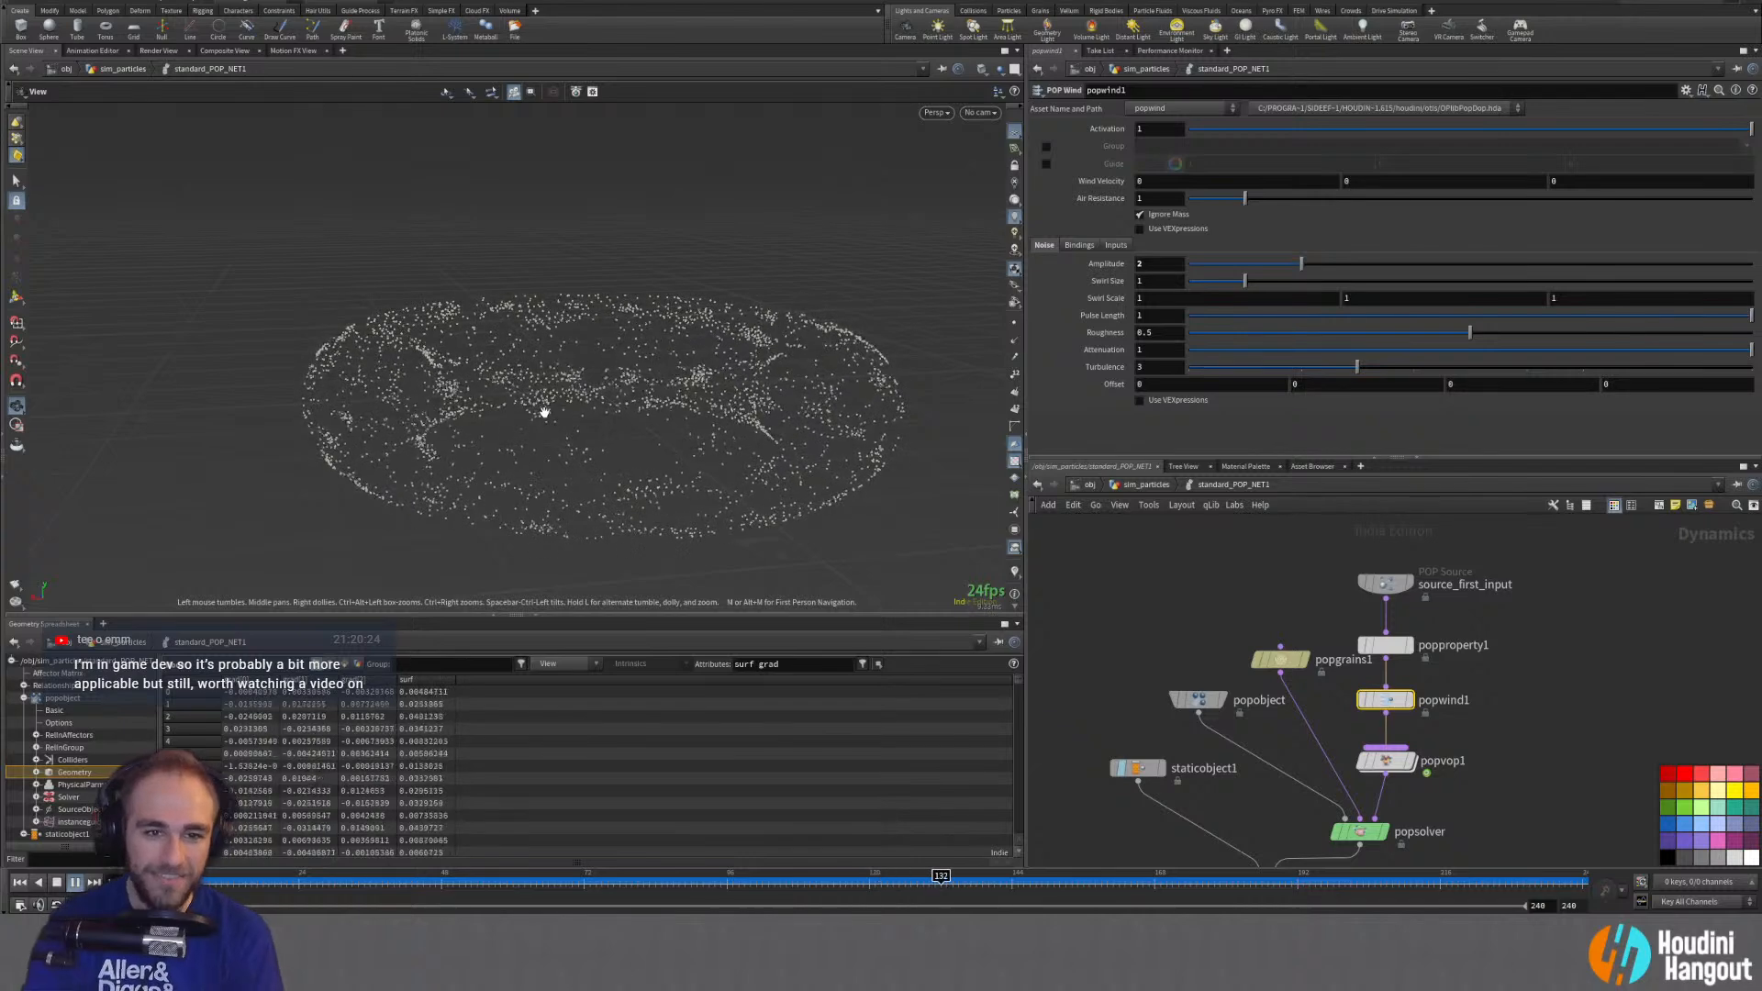
pyautogui.click(19, 883)
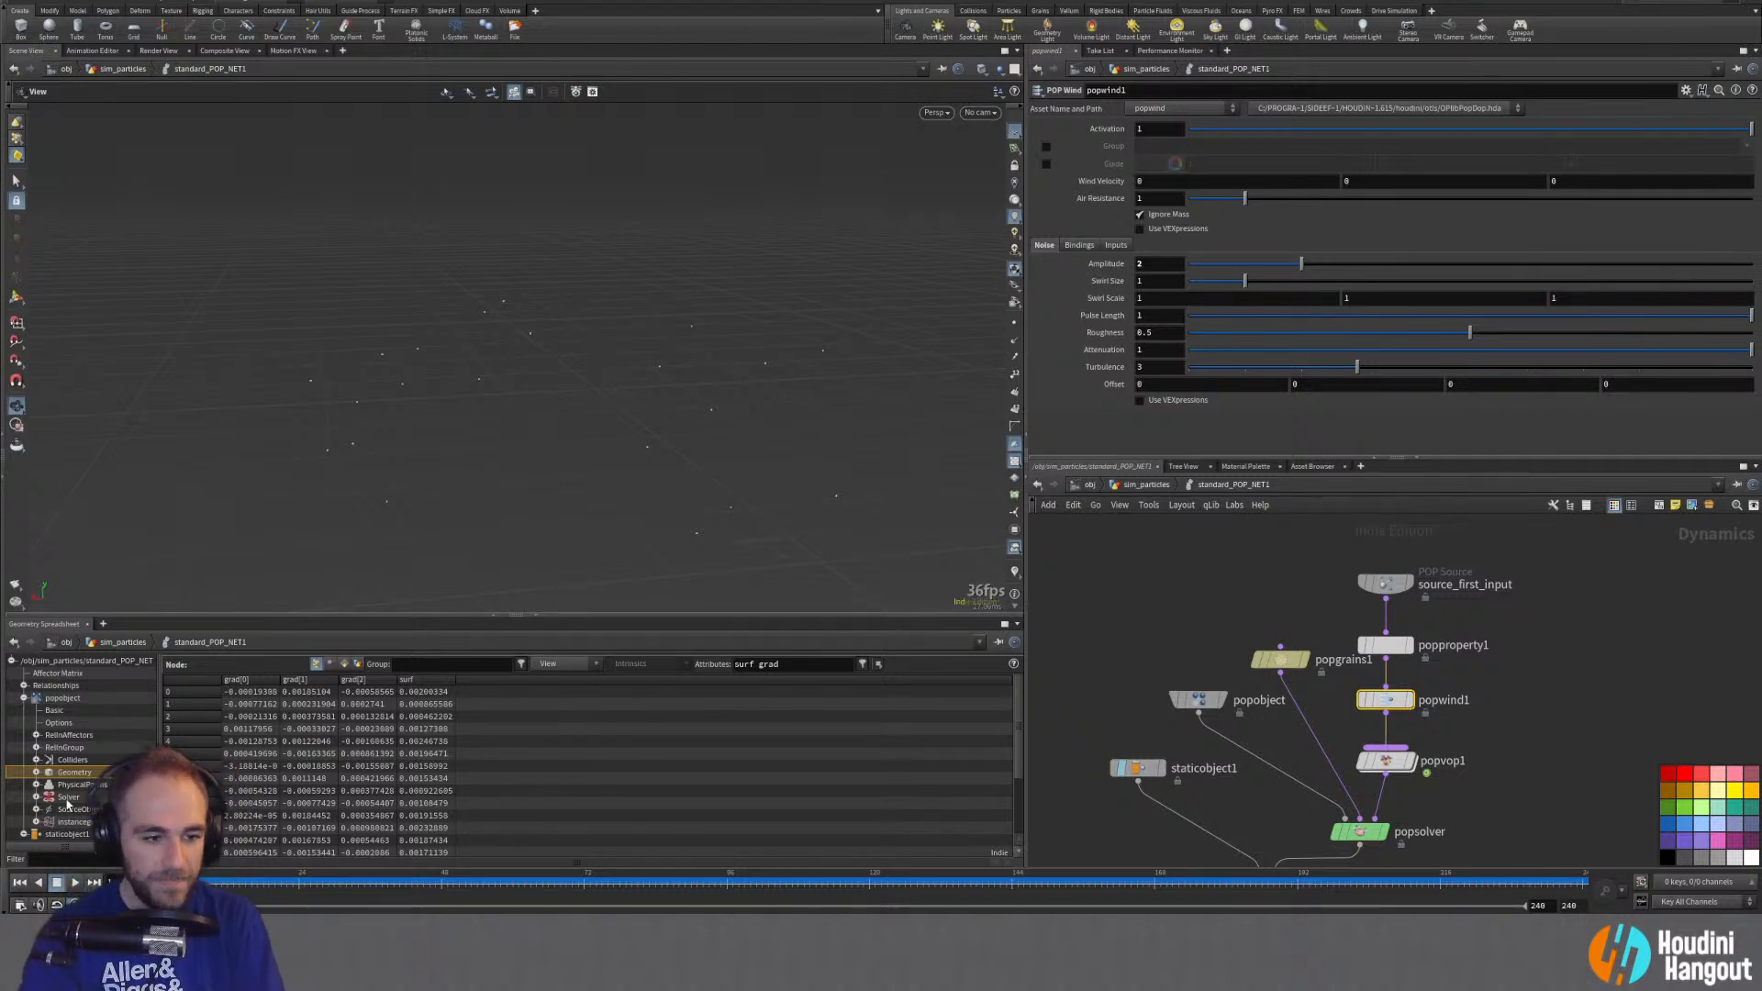
# Step: Try popgrains1 inserted in the chain between popvop1 and popsolver, and play the simulation to examine the particles
pyautogui.click(1282, 672)
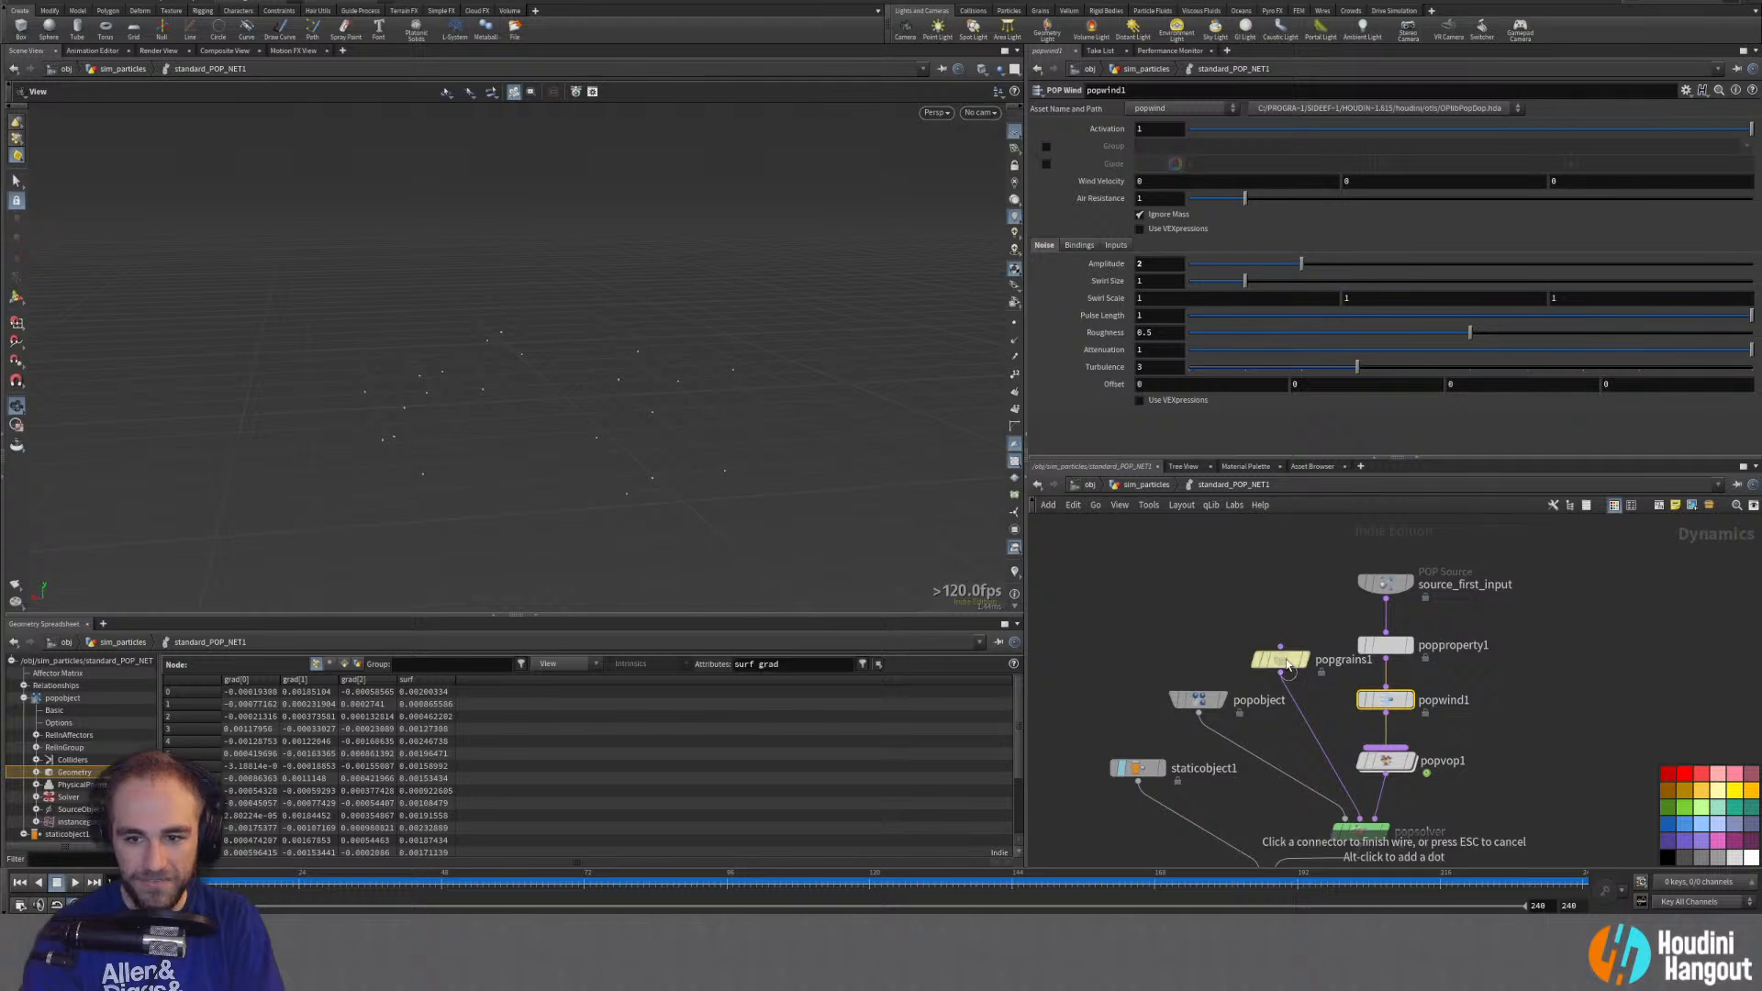
pyautogui.moveTo(1282, 661); pyautogui.dragTo(1398, 824)
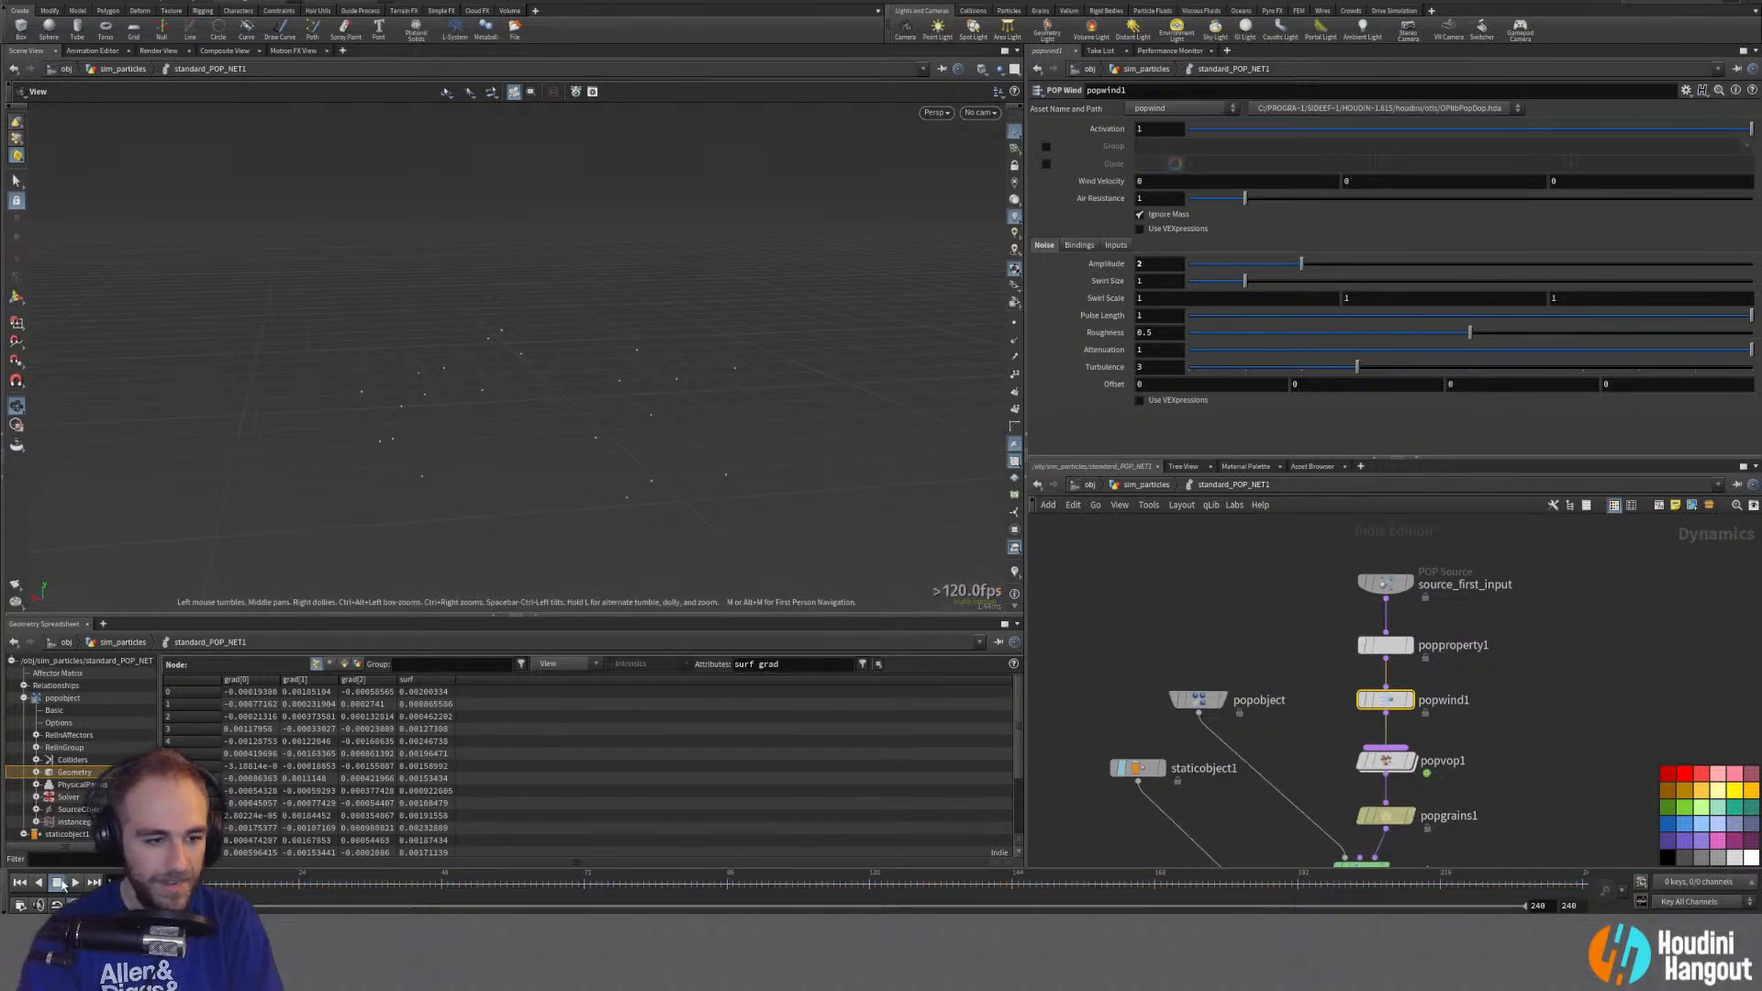
pyautogui.click(72, 884)
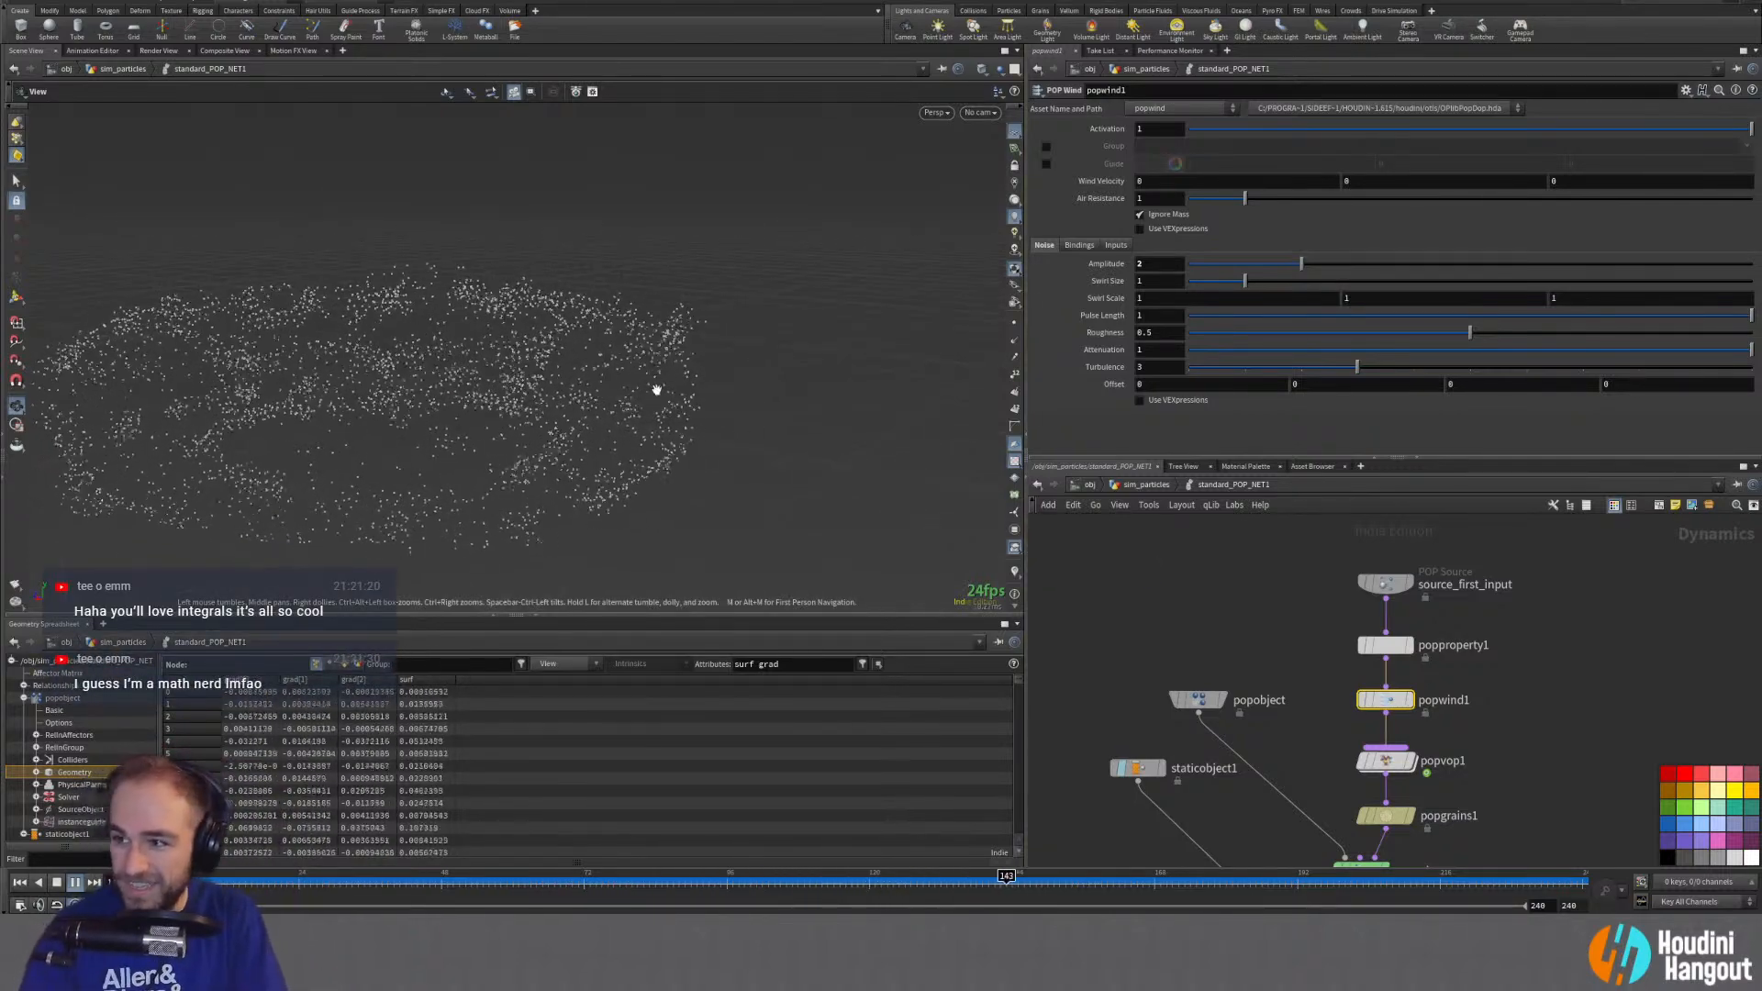
pyautogui.moveTo(653, 390); pyautogui.dragTo(428, 426)
pyautogui.moveTo(429, 426); pyautogui.dragTo(610, 382, button='middle')
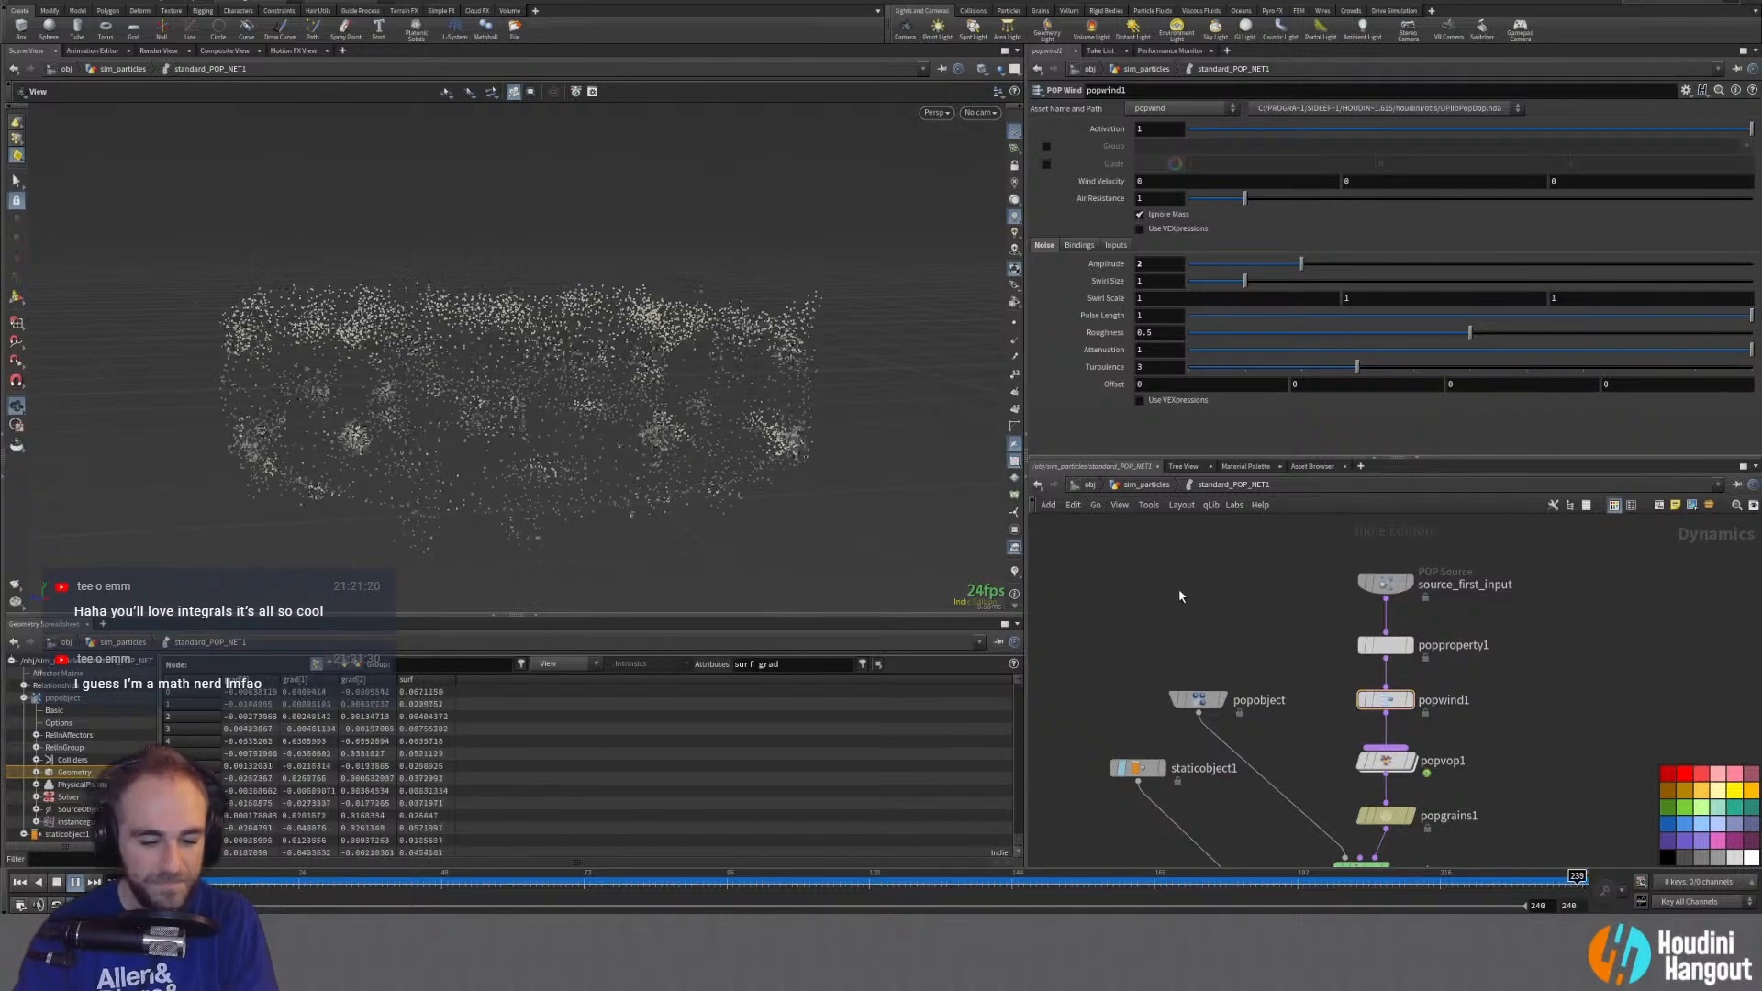
# Step: Go up to the sim_particles network and view the simulated particles at null1
pyautogui.press('u')
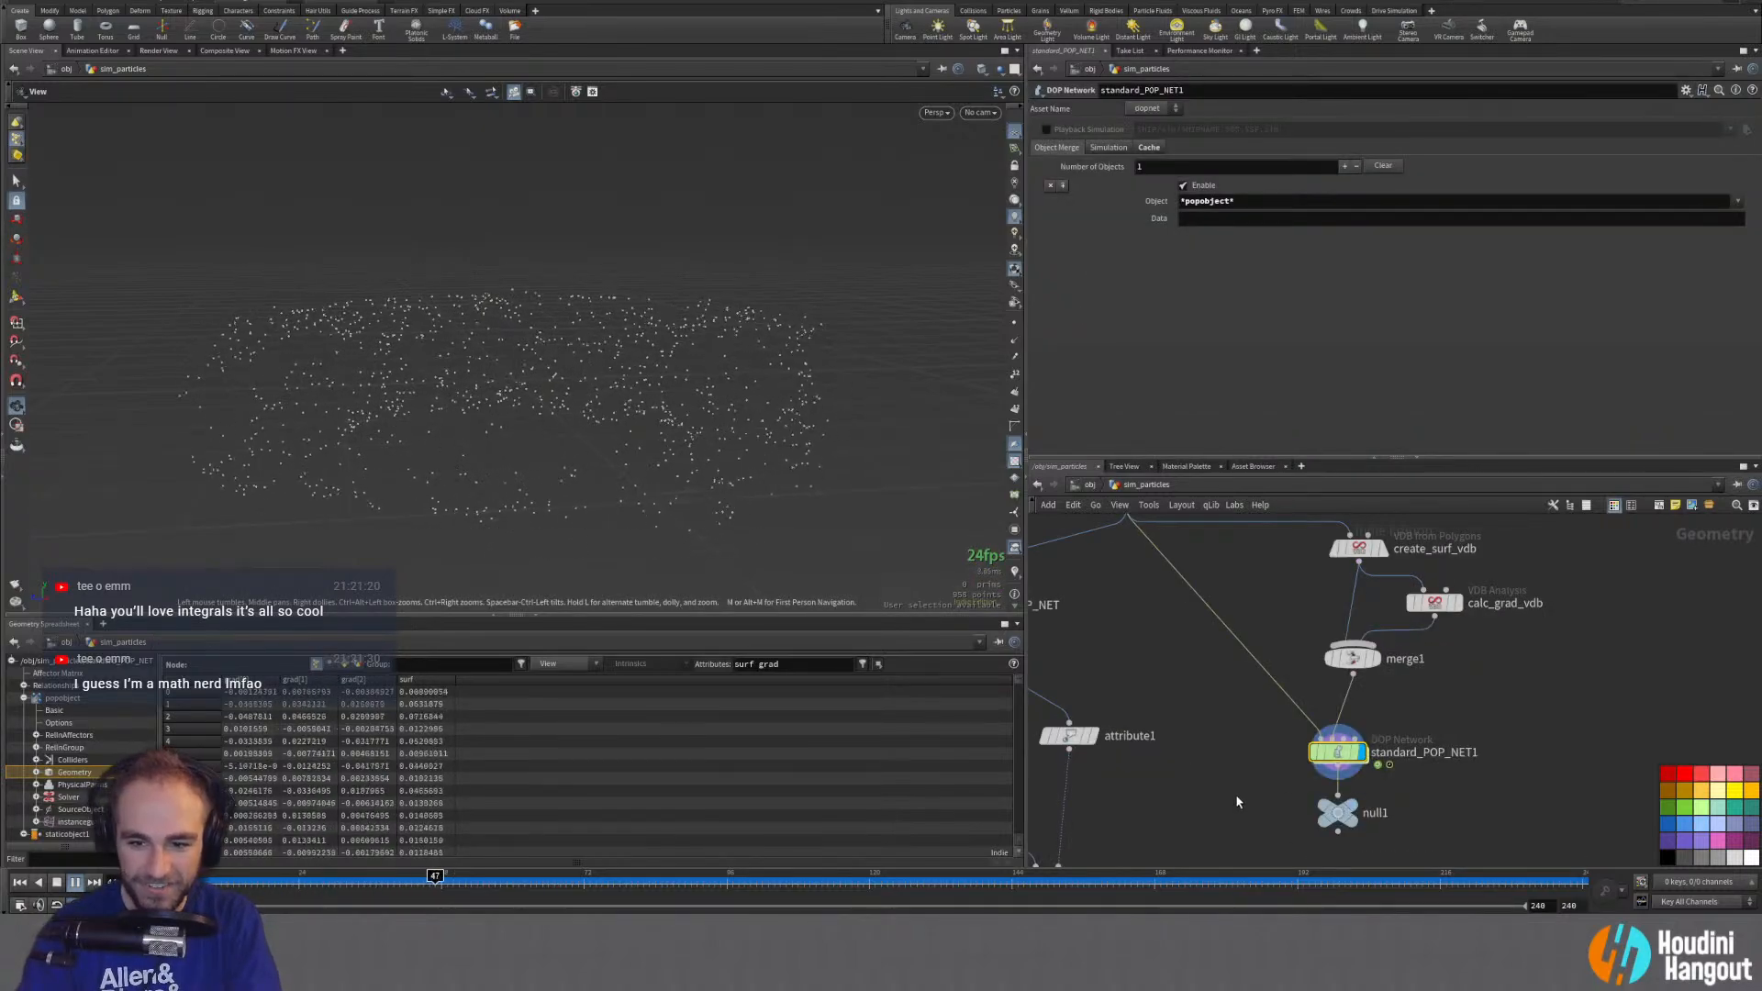
pyautogui.moveTo(1237, 796); pyautogui.dragTo(1274, 735, button='middle')
pyautogui.scroll(-3, 1274, 735)
pyautogui.click(1373, 743)
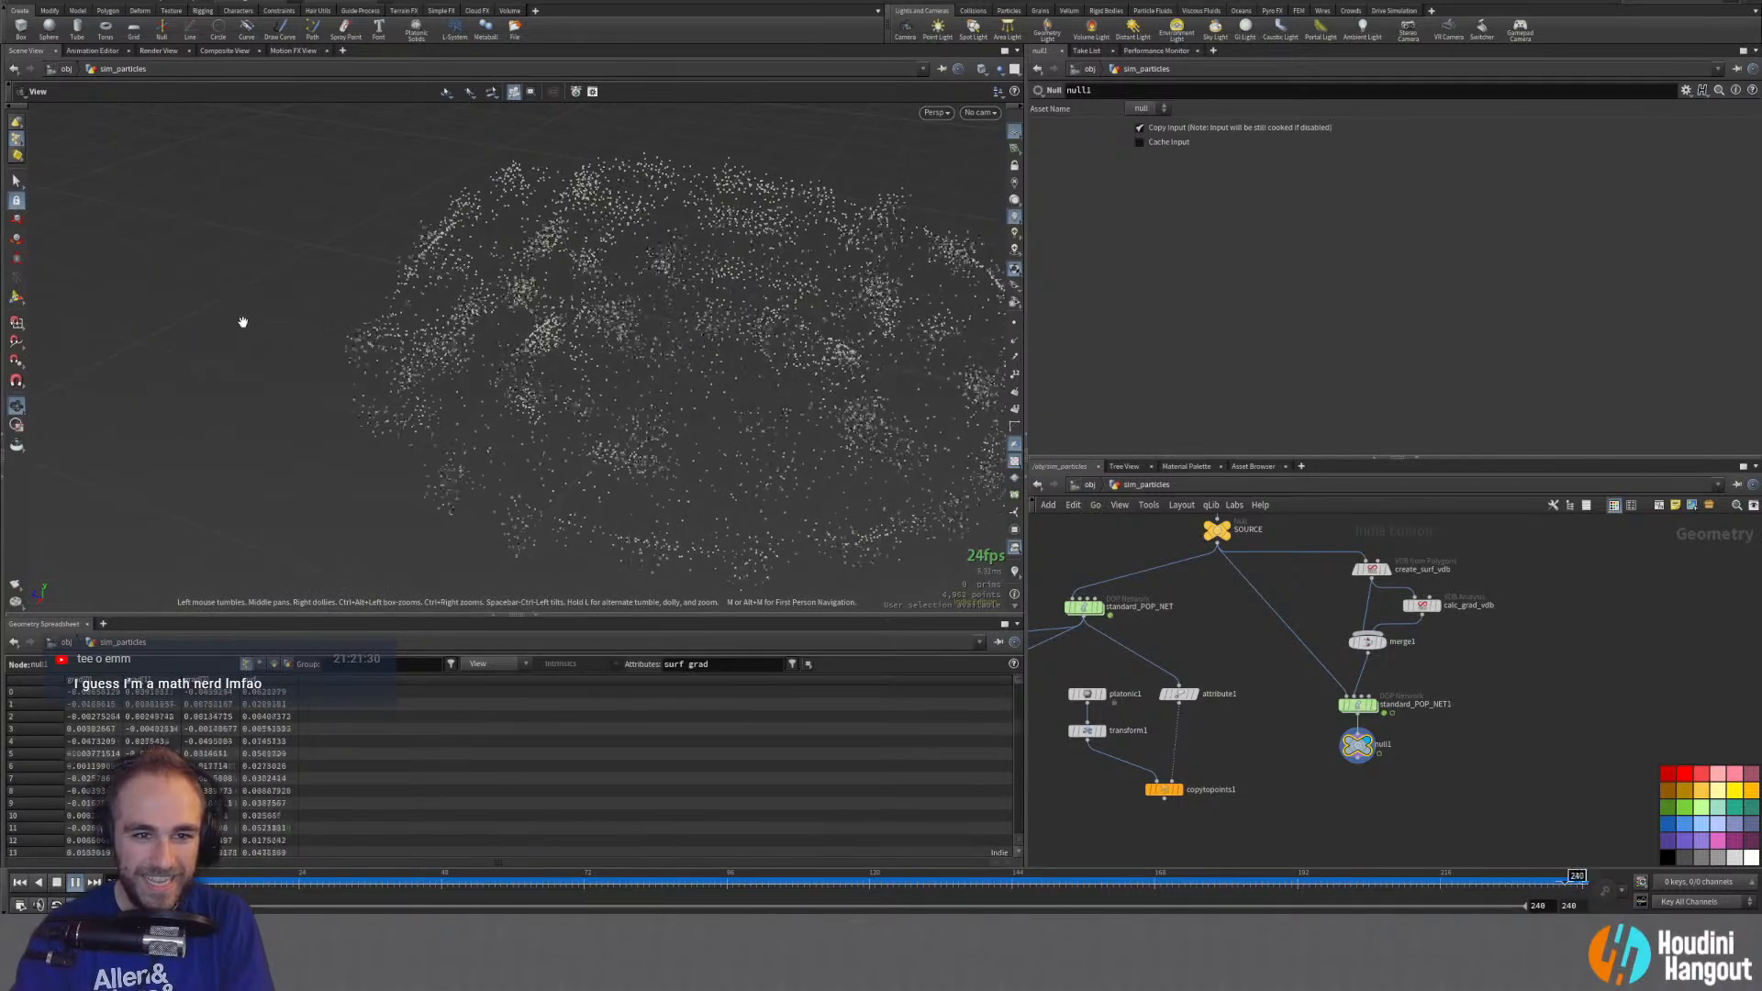
# Step: In standard_POP_NET1, move popobject closer to popsolver, wire popgrains1 into popsolver's Pre-Solve input and popvop1 directly into its Sources (post-solve) input
pyautogui.doubleClick(1358, 703)
pyautogui.click(1377, 813)
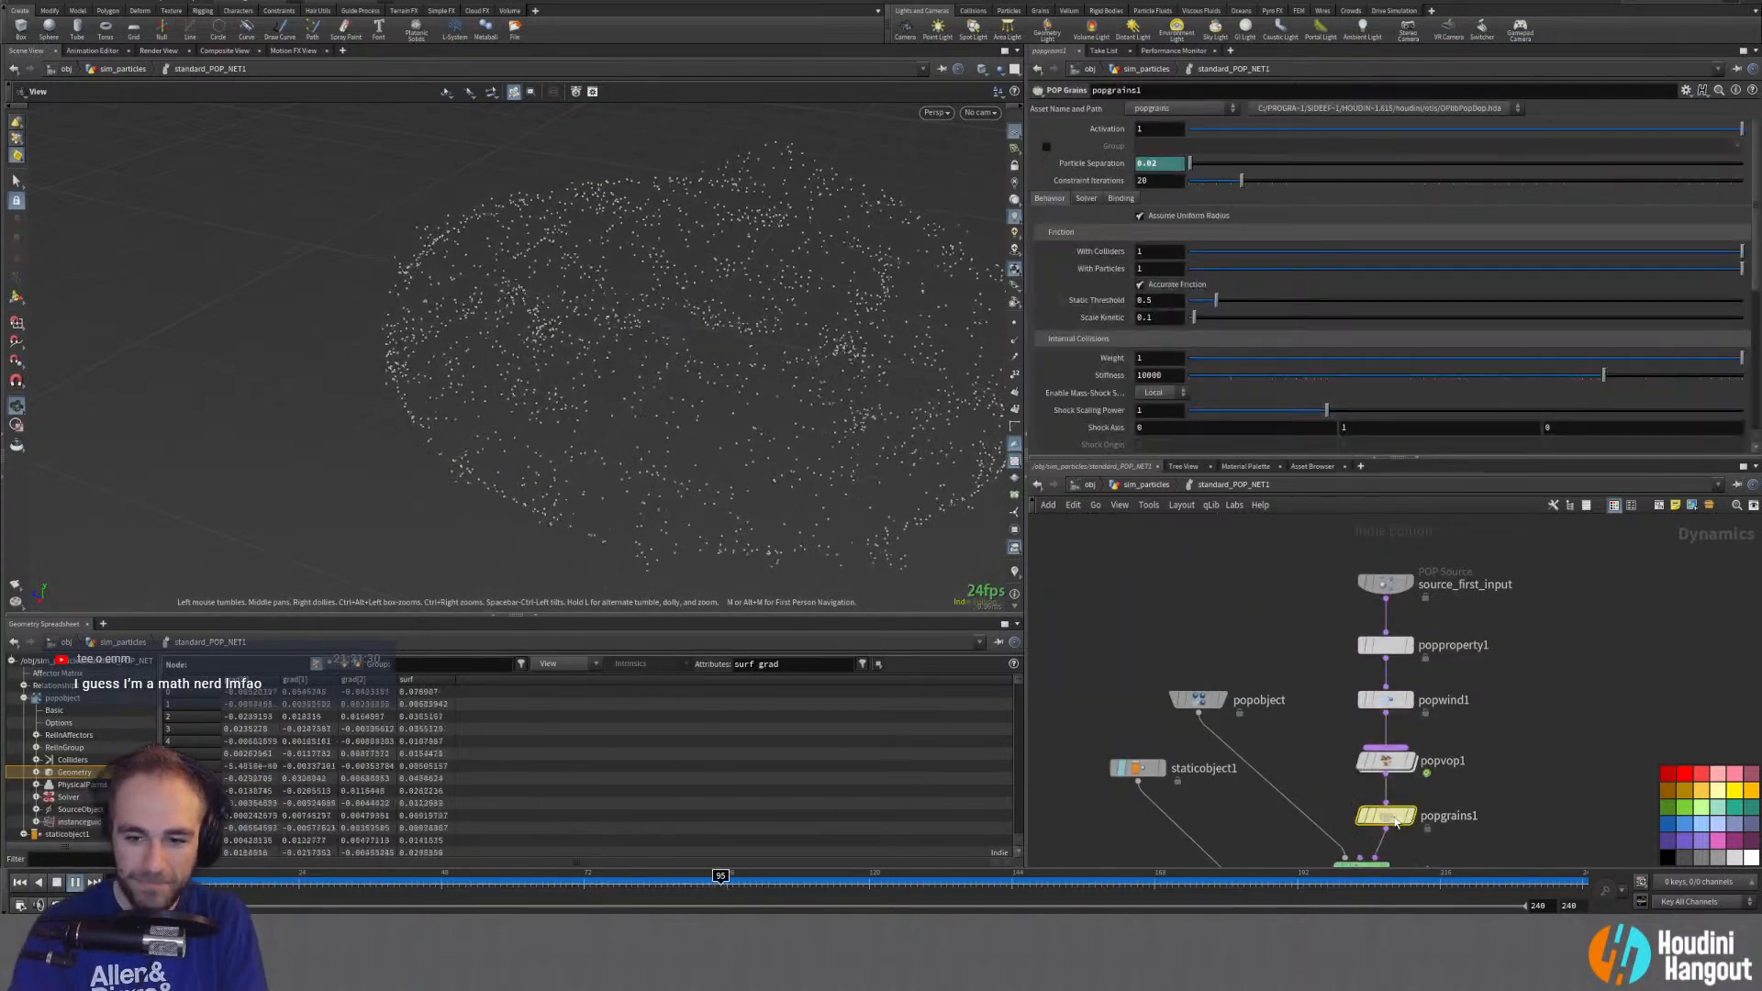
pyautogui.moveTo(1348, 846); pyautogui.dragTo(1352, 779, button='middle')
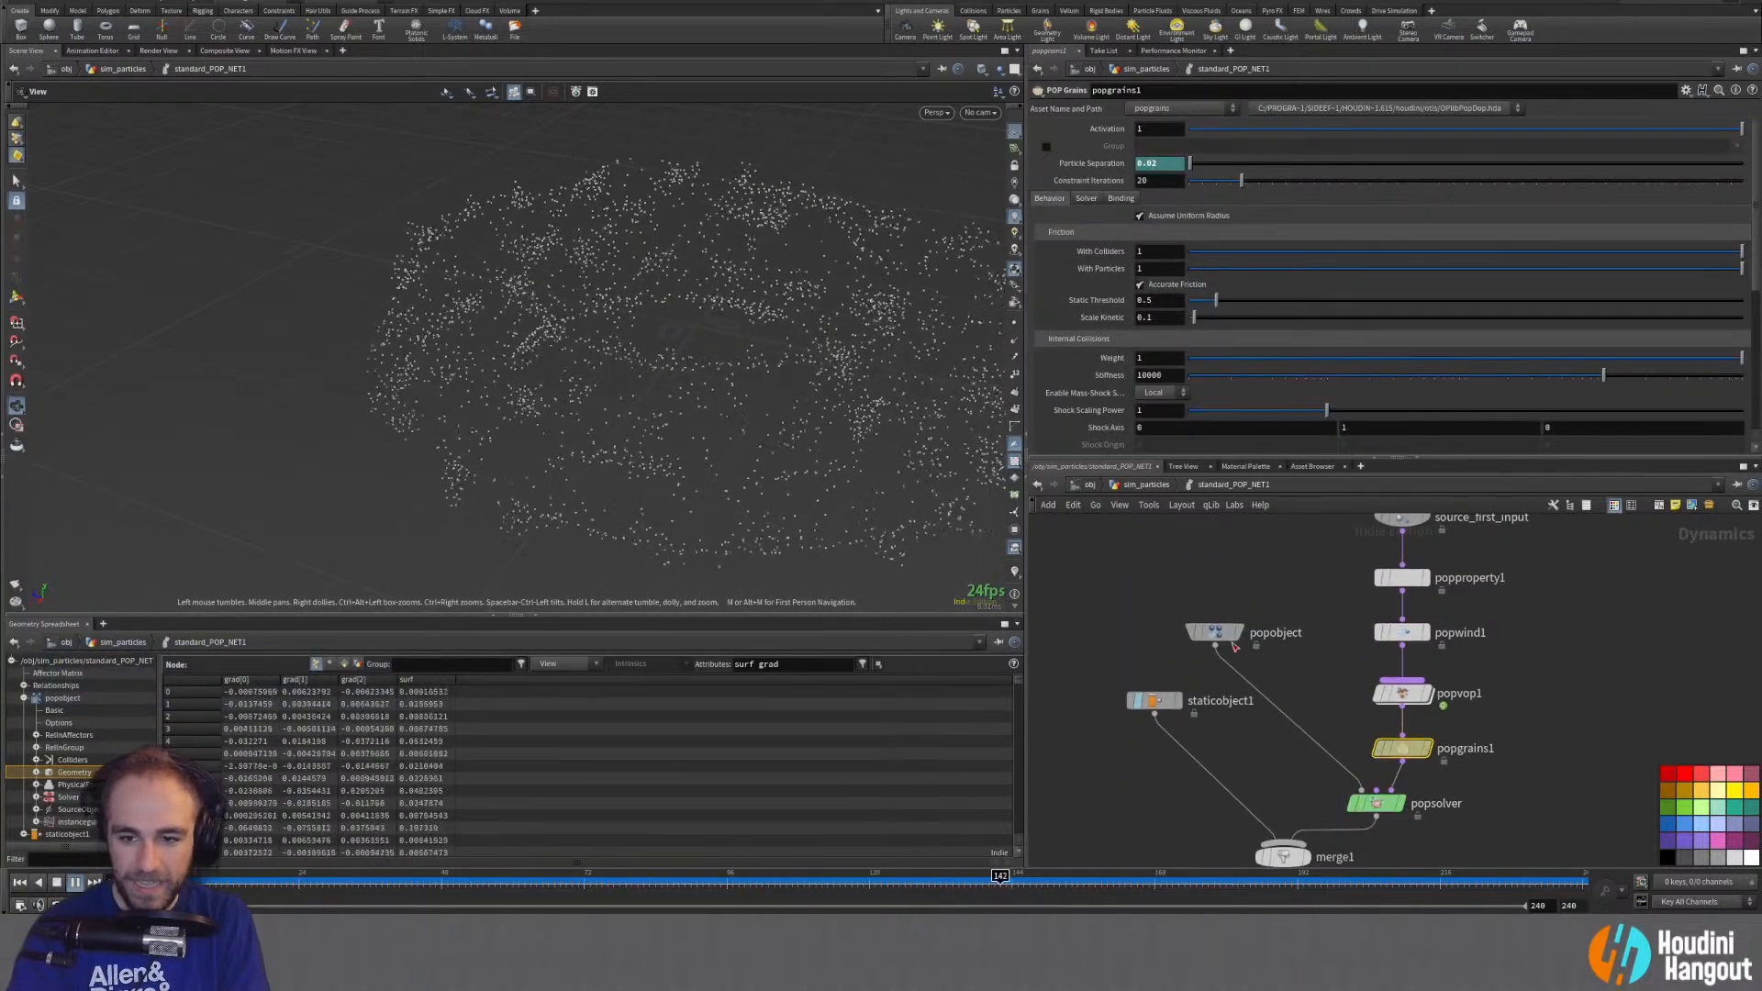
pyautogui.moveTo(1215, 633); pyautogui.dragTo(1264, 650)
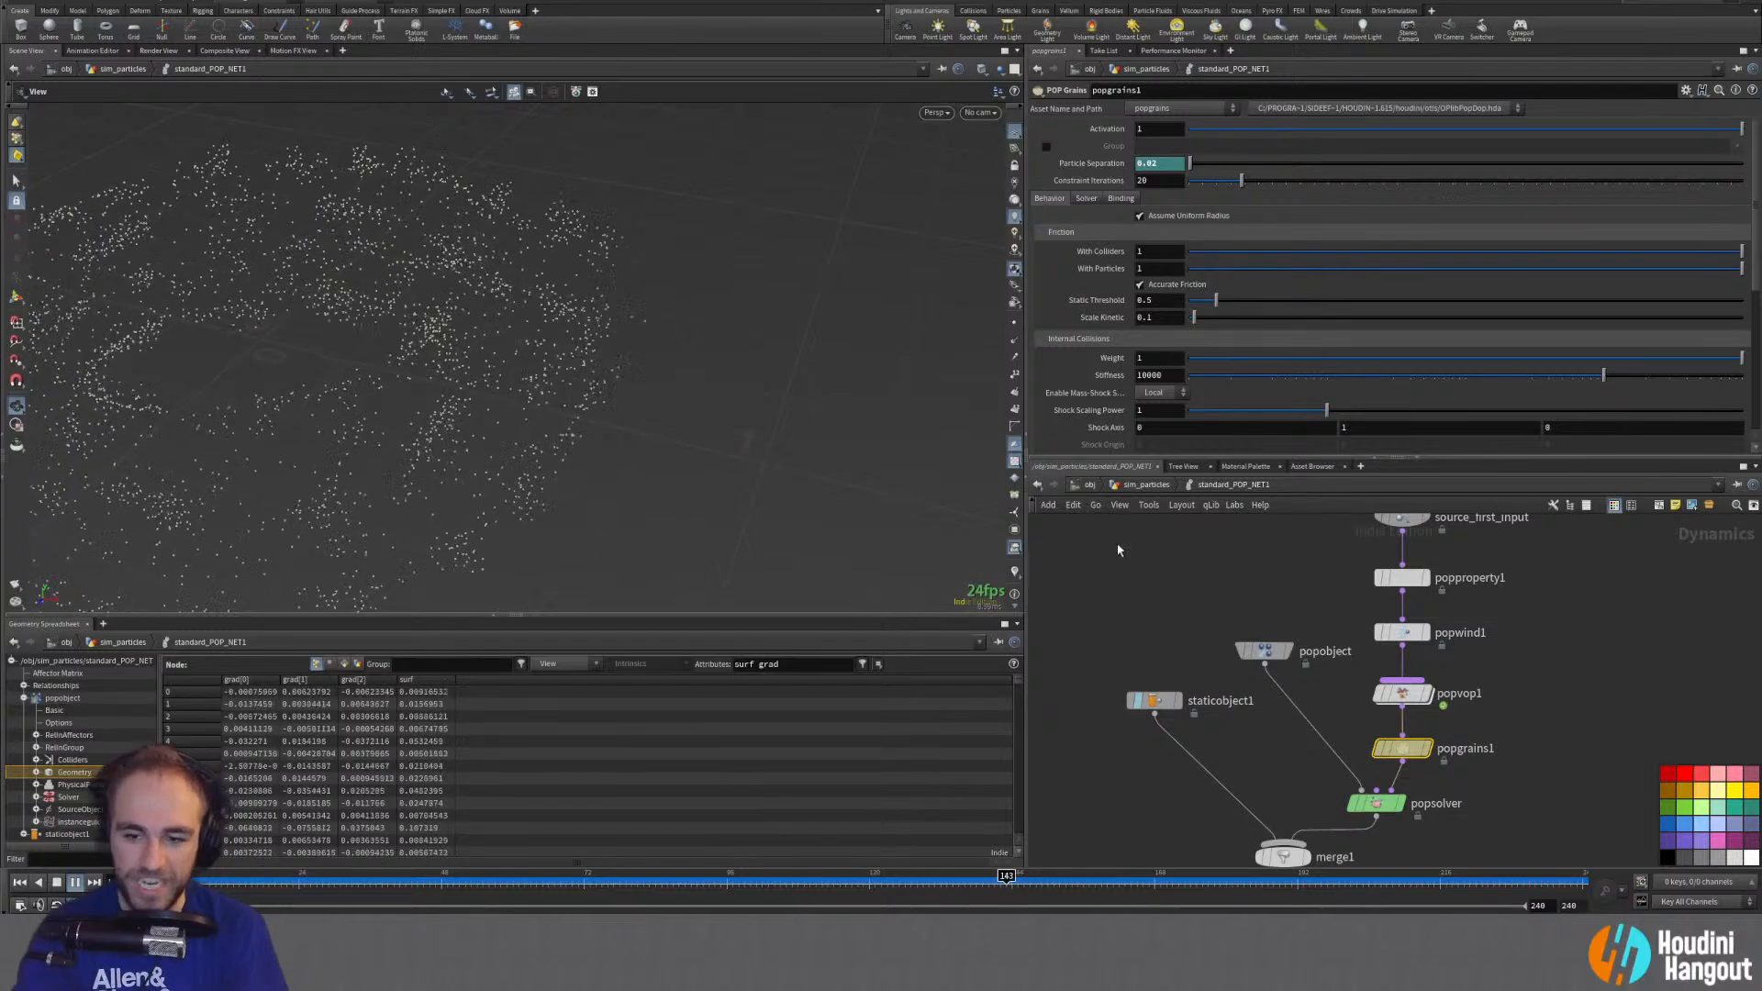
pyautogui.moveTo(1388, 803)
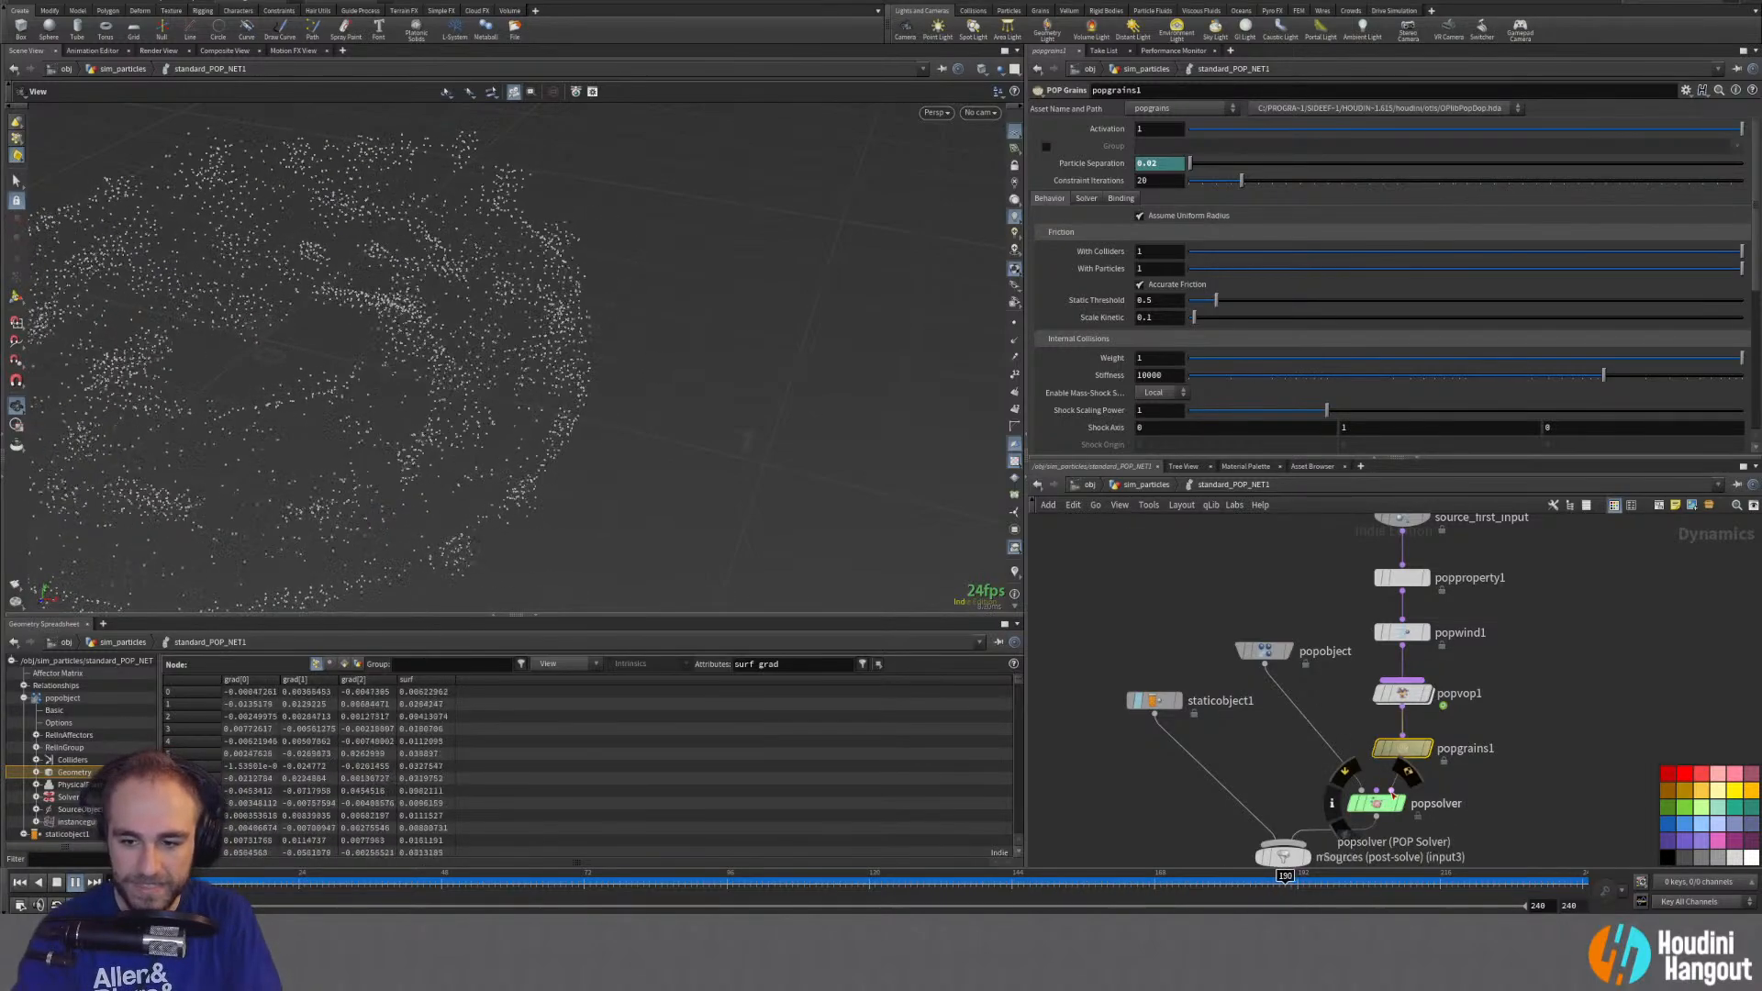
pyautogui.moveTo(1406, 760); pyautogui.dragTo(1376, 792)
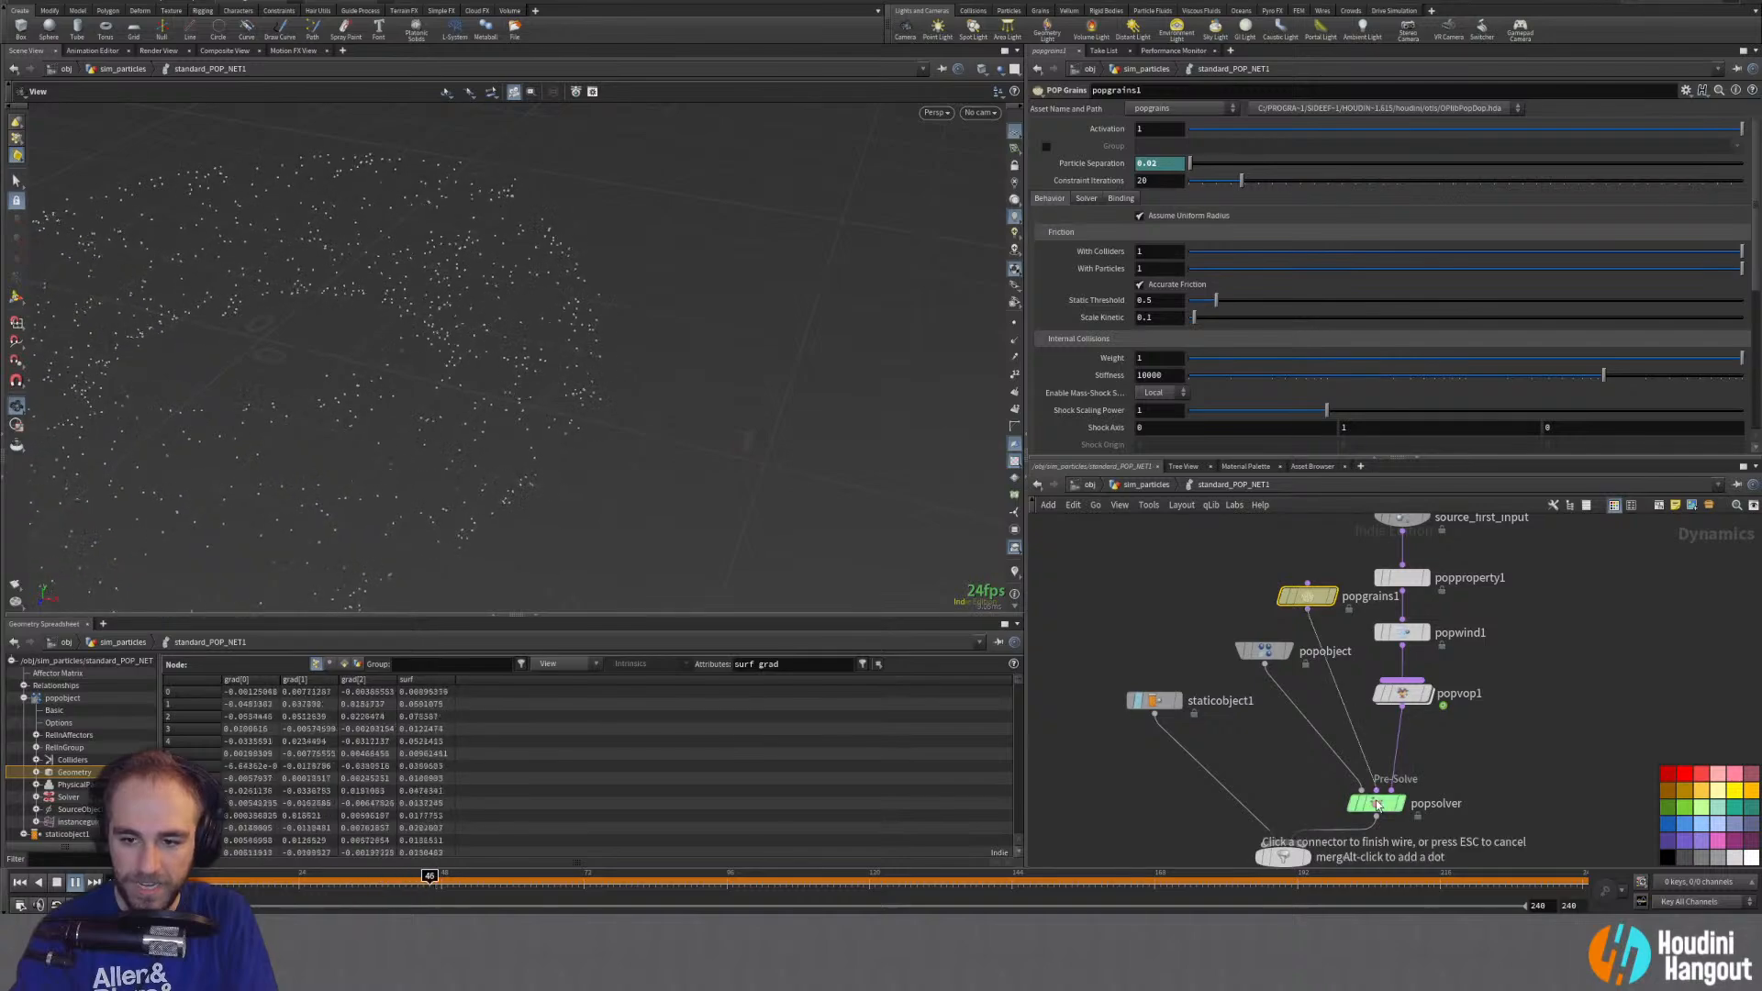
# Step: Examine the rewired particle simulation from different angles and replay it from the first frame
pyautogui.moveTo(348, 372); pyautogui.dragTo(276, 411, button='right')
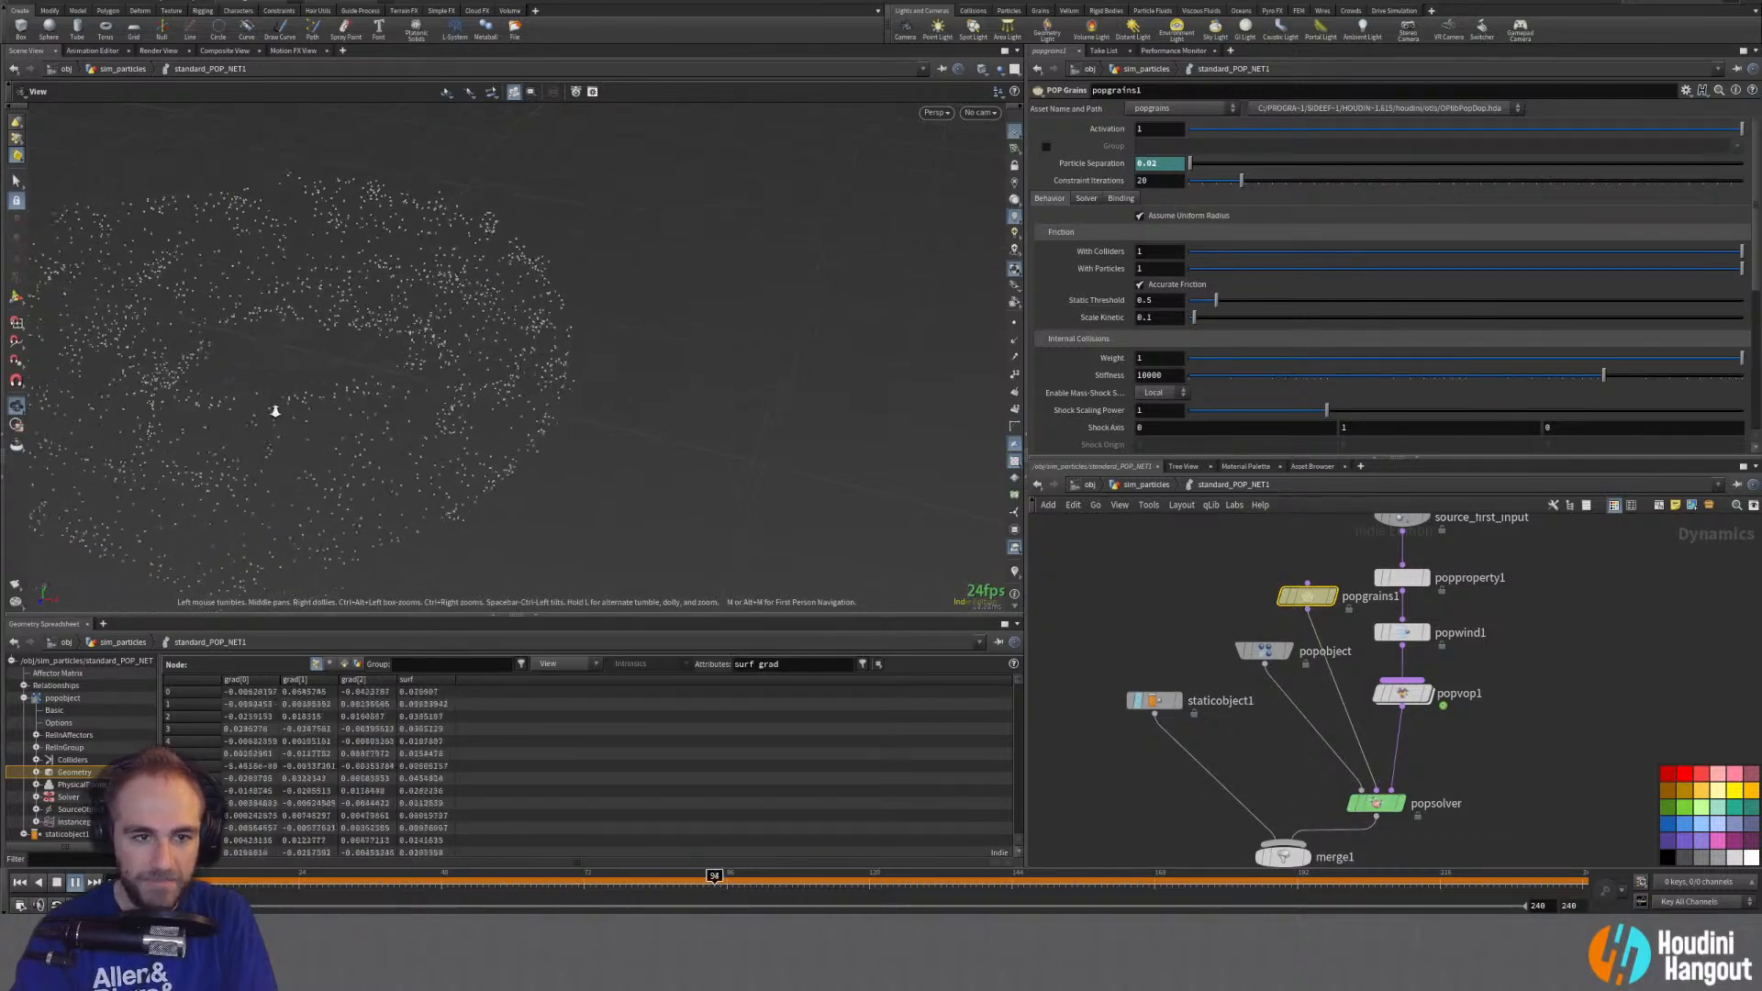
pyautogui.moveTo(365, 426); pyautogui.dragTo(224, 397)
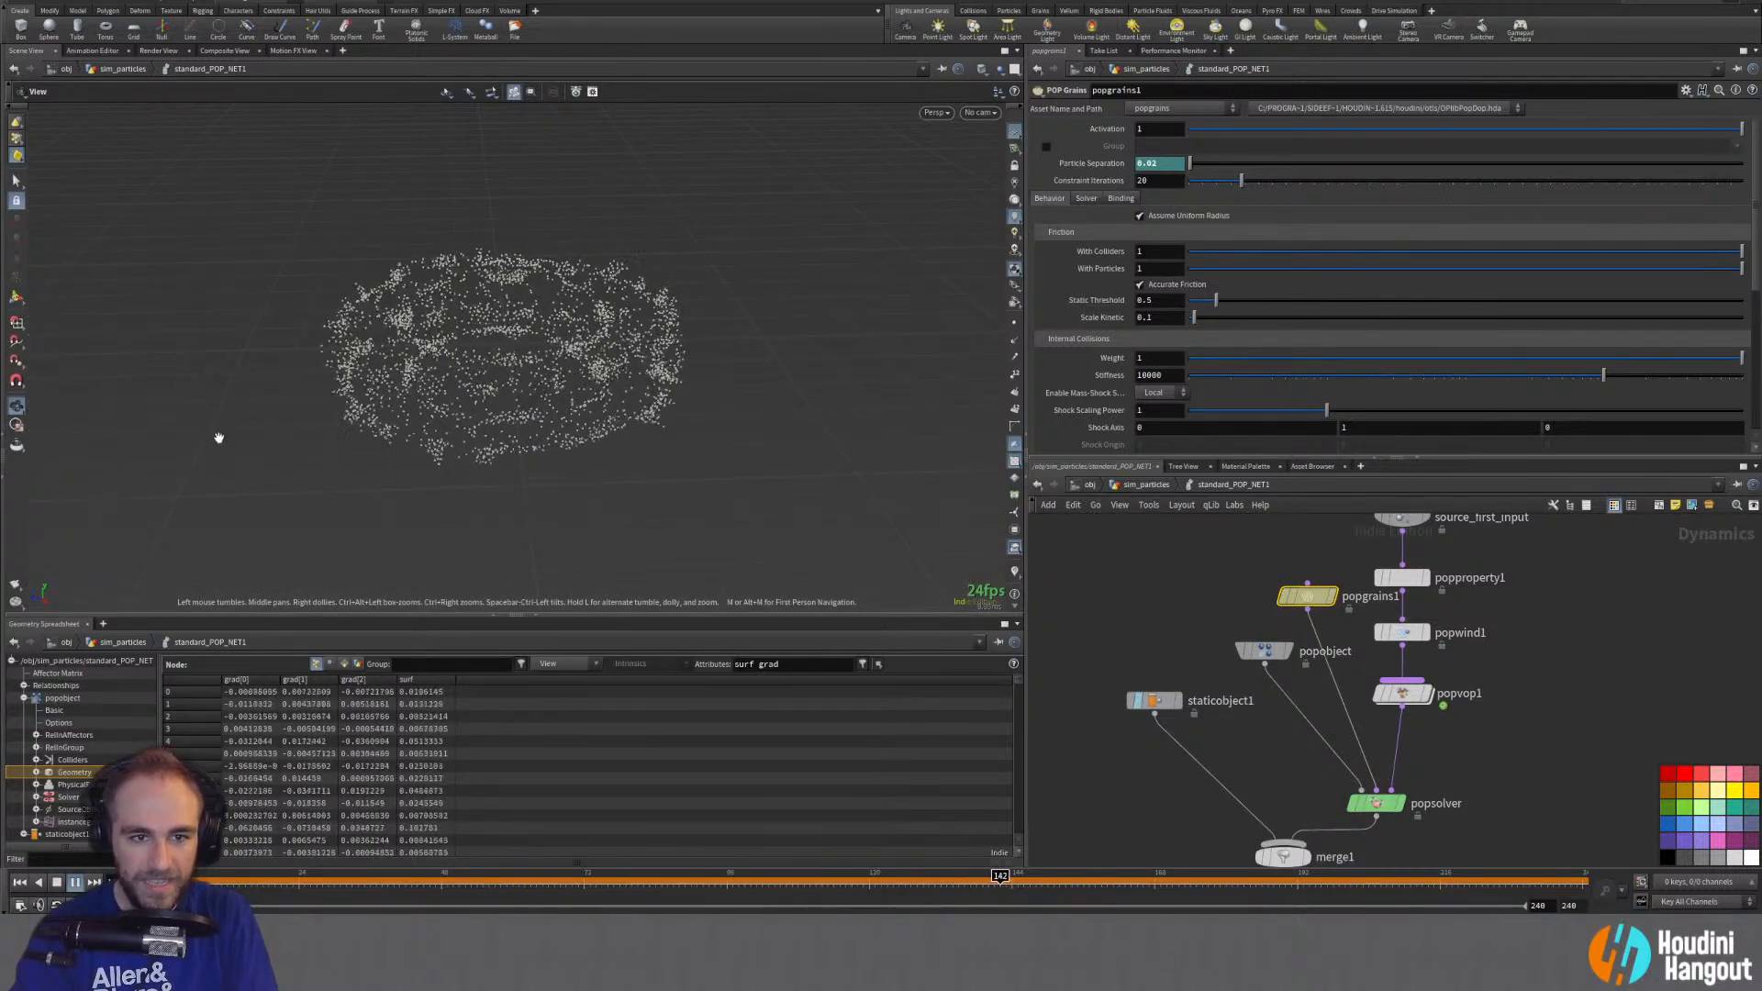
pyautogui.click(19, 882)
pyautogui.click(76, 883)
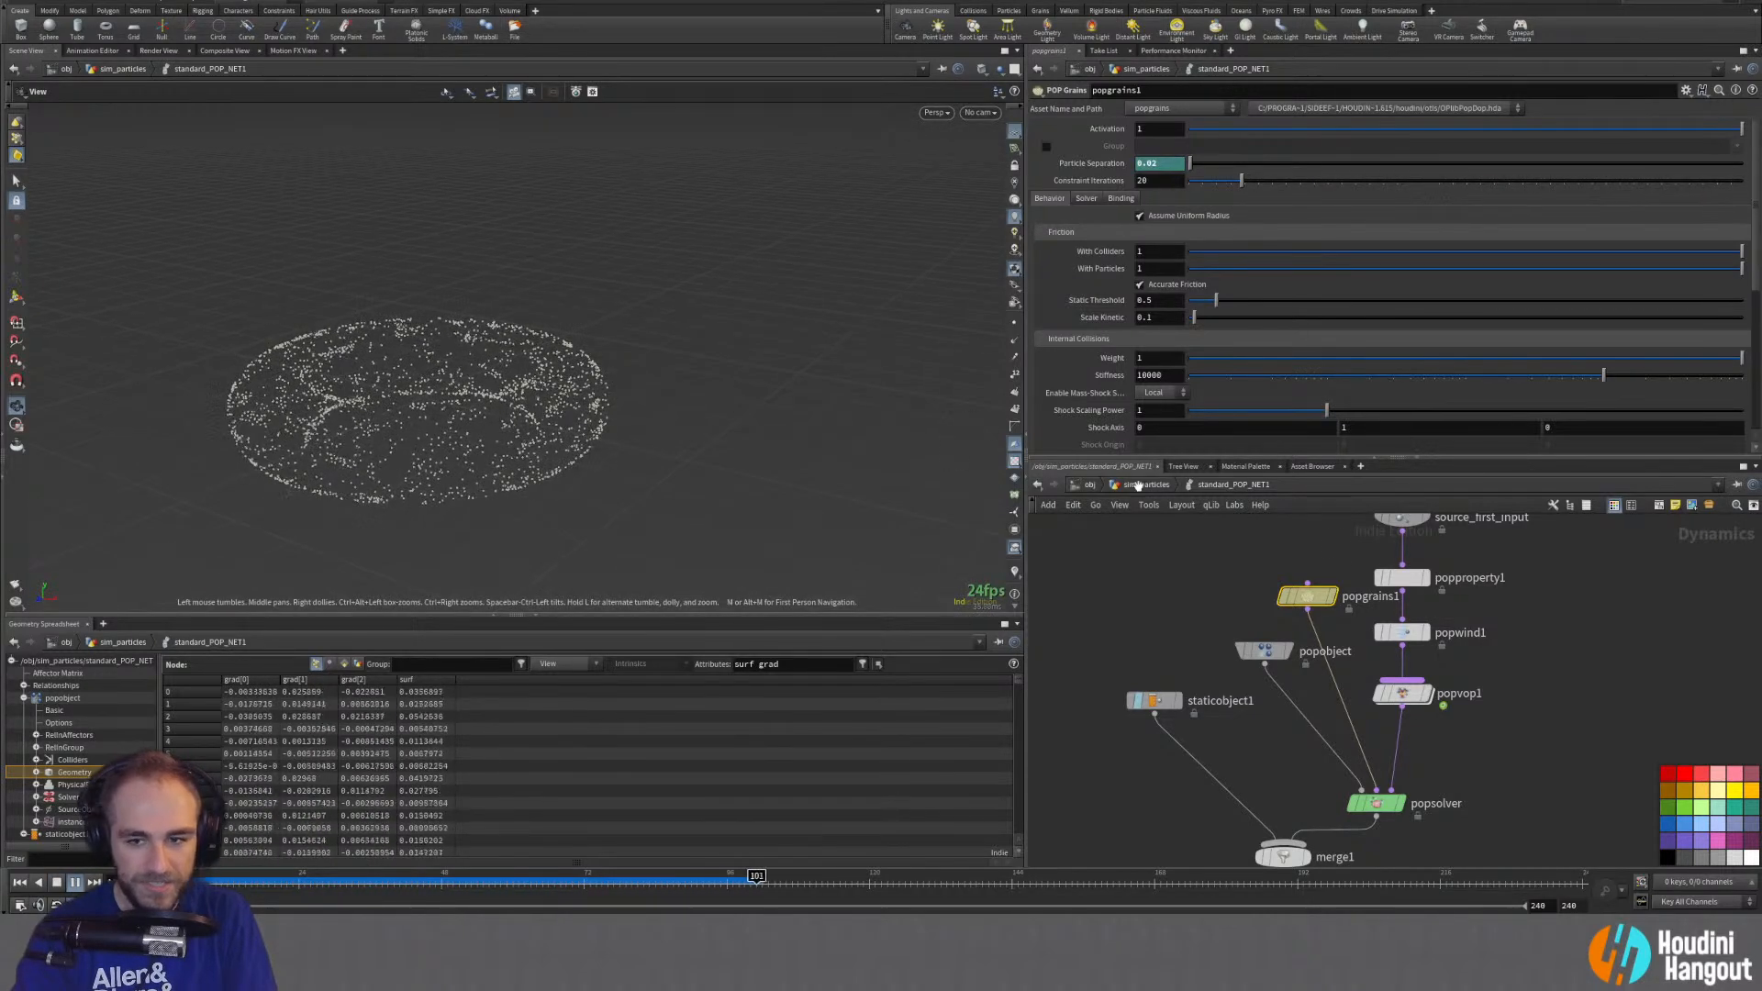
# Step: Try bypassing popgrains1, reset the simulation to the first frame, and inspect popwind1's noise settings
pyautogui.click(1287, 597)
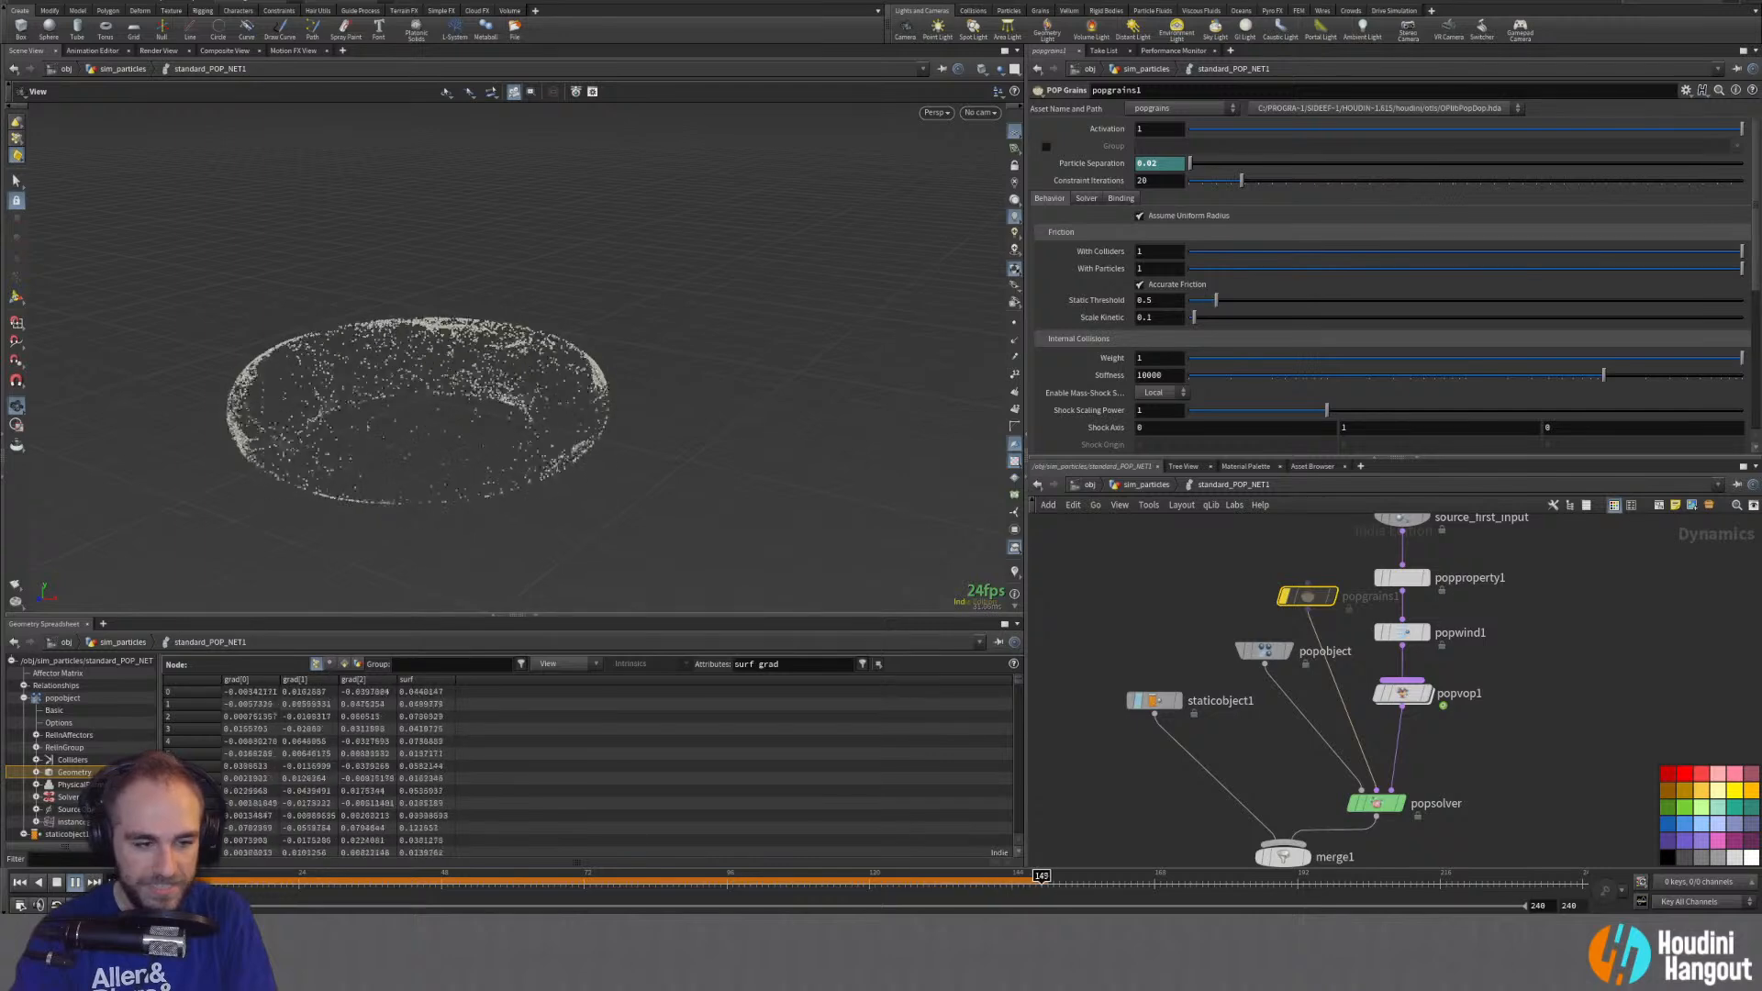
pyautogui.click(20, 882)
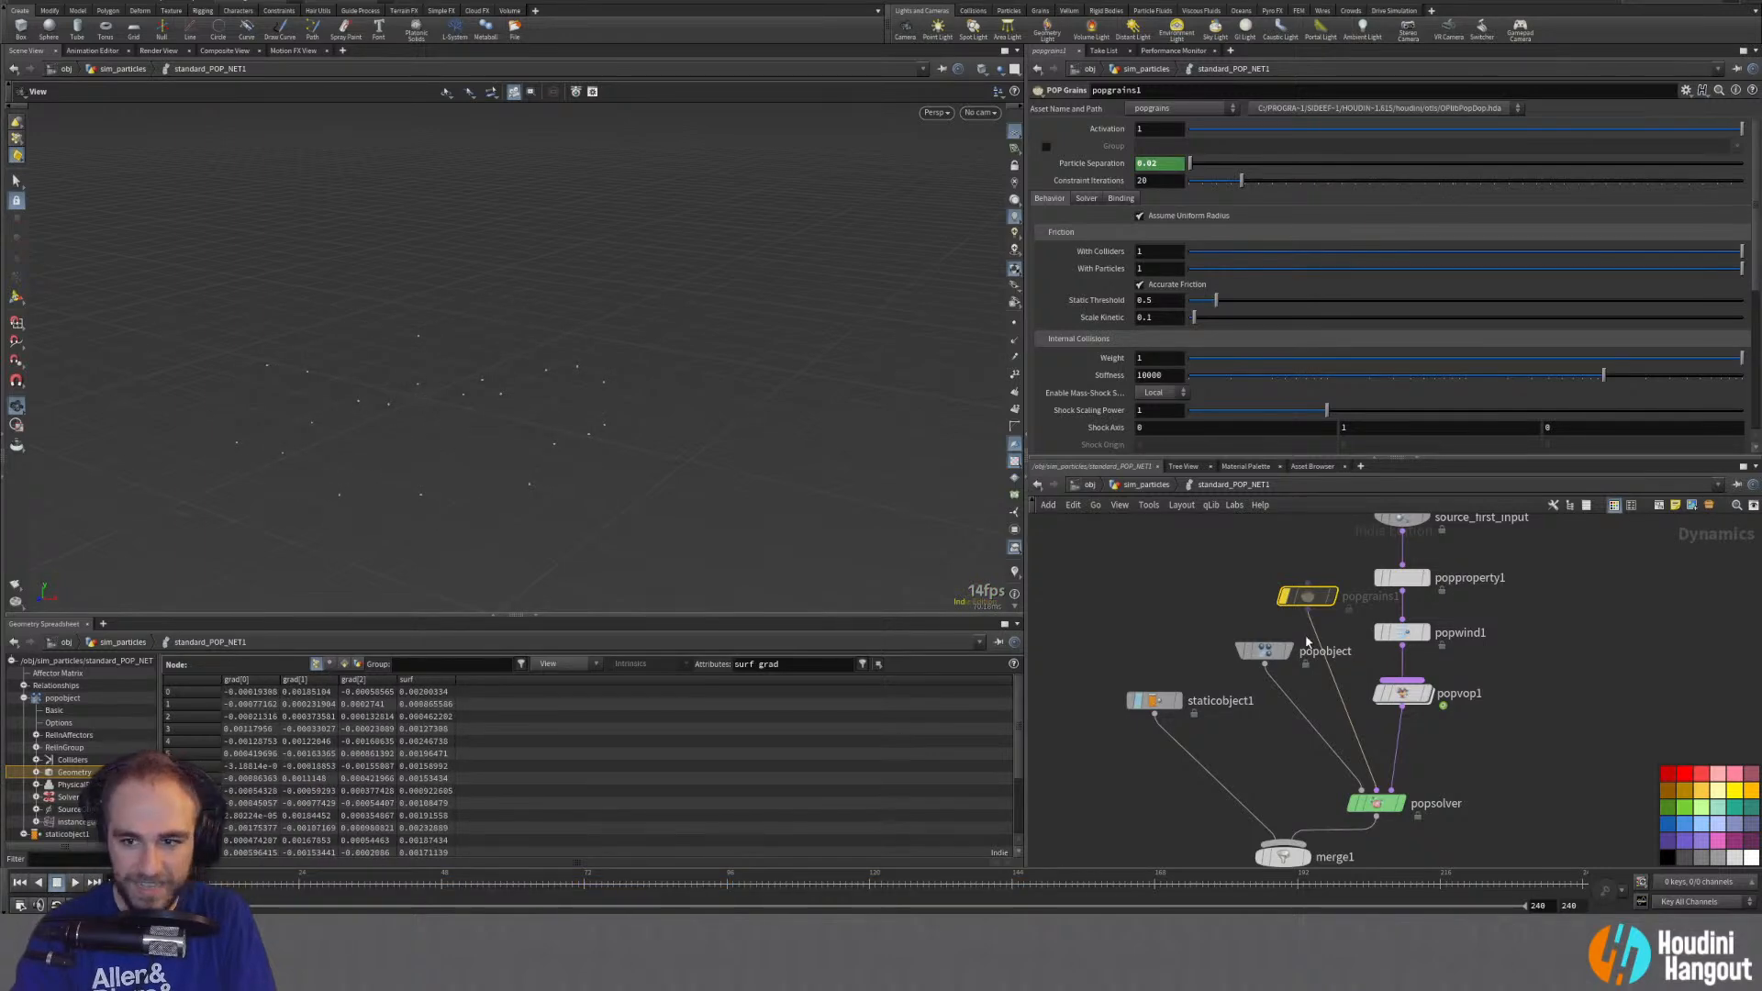
pyautogui.click(1401, 632)
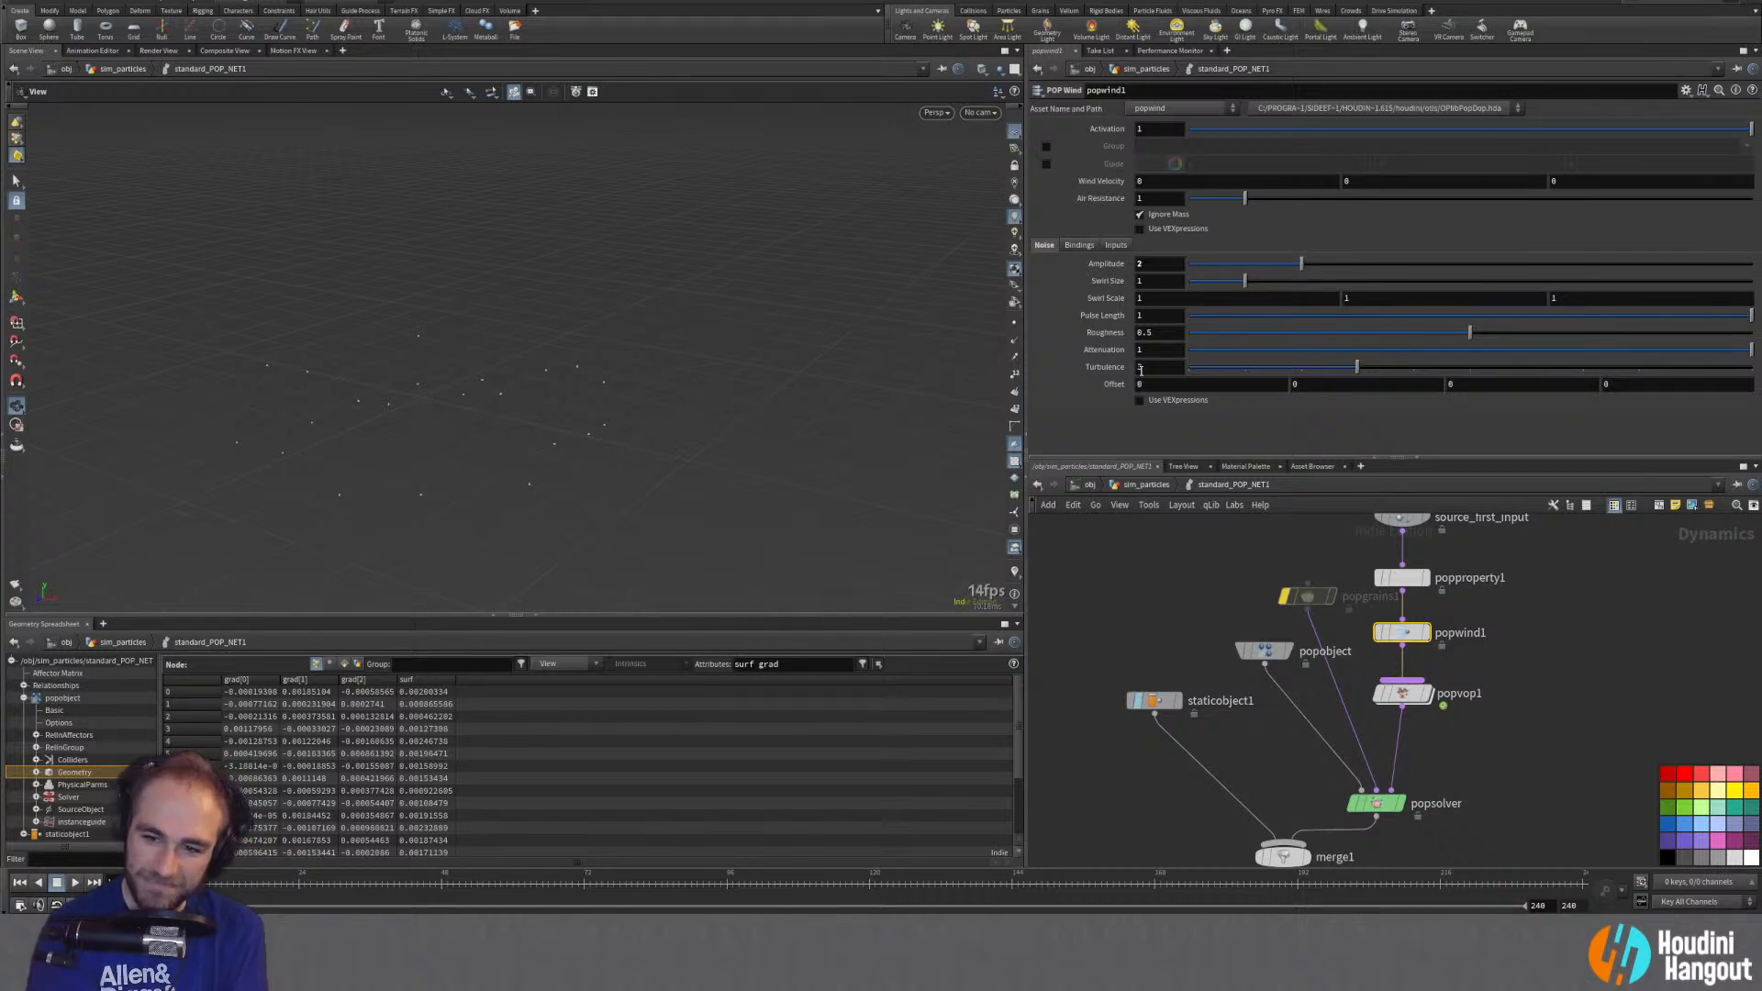
# Step: Re-enable popgrains1, set its friction With Colliders and With Particles to 0.1, and play the simulation
pyautogui.click(1305, 595)
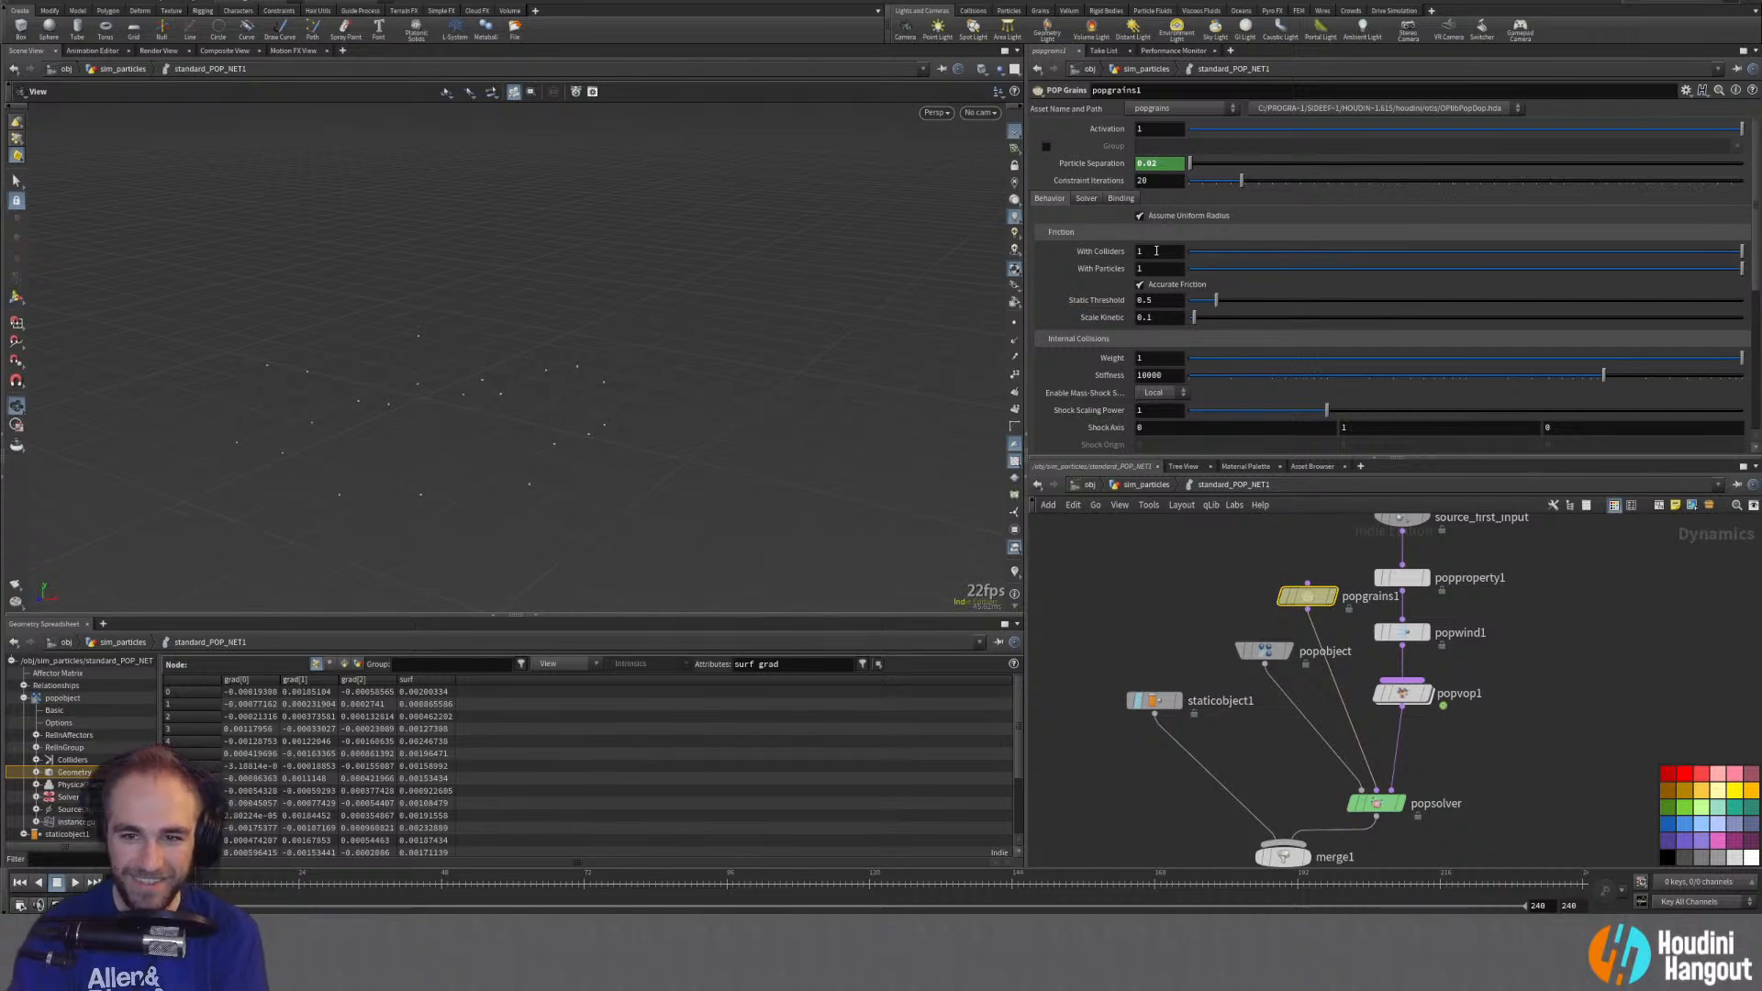
pyautogui.click(1155, 251)
pyautogui.write('0')
pyautogui.press('Return')
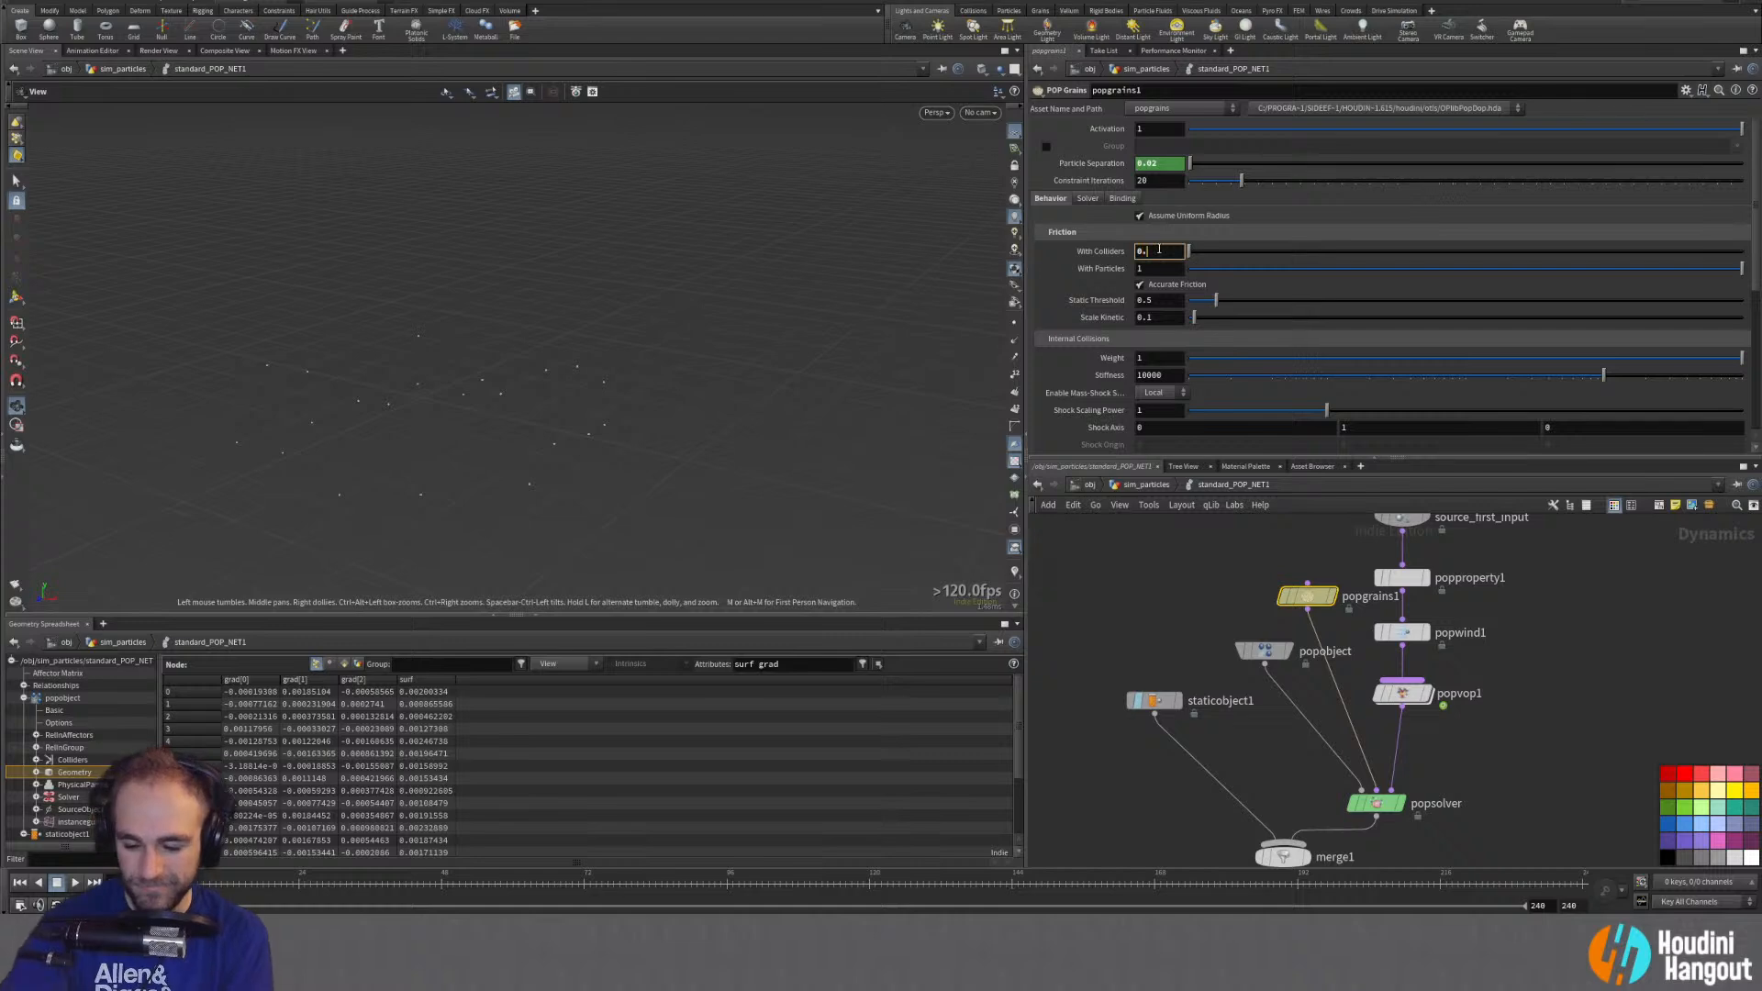
pyautogui.write('1')
pyautogui.press('Return')
pyautogui.click(76, 881)
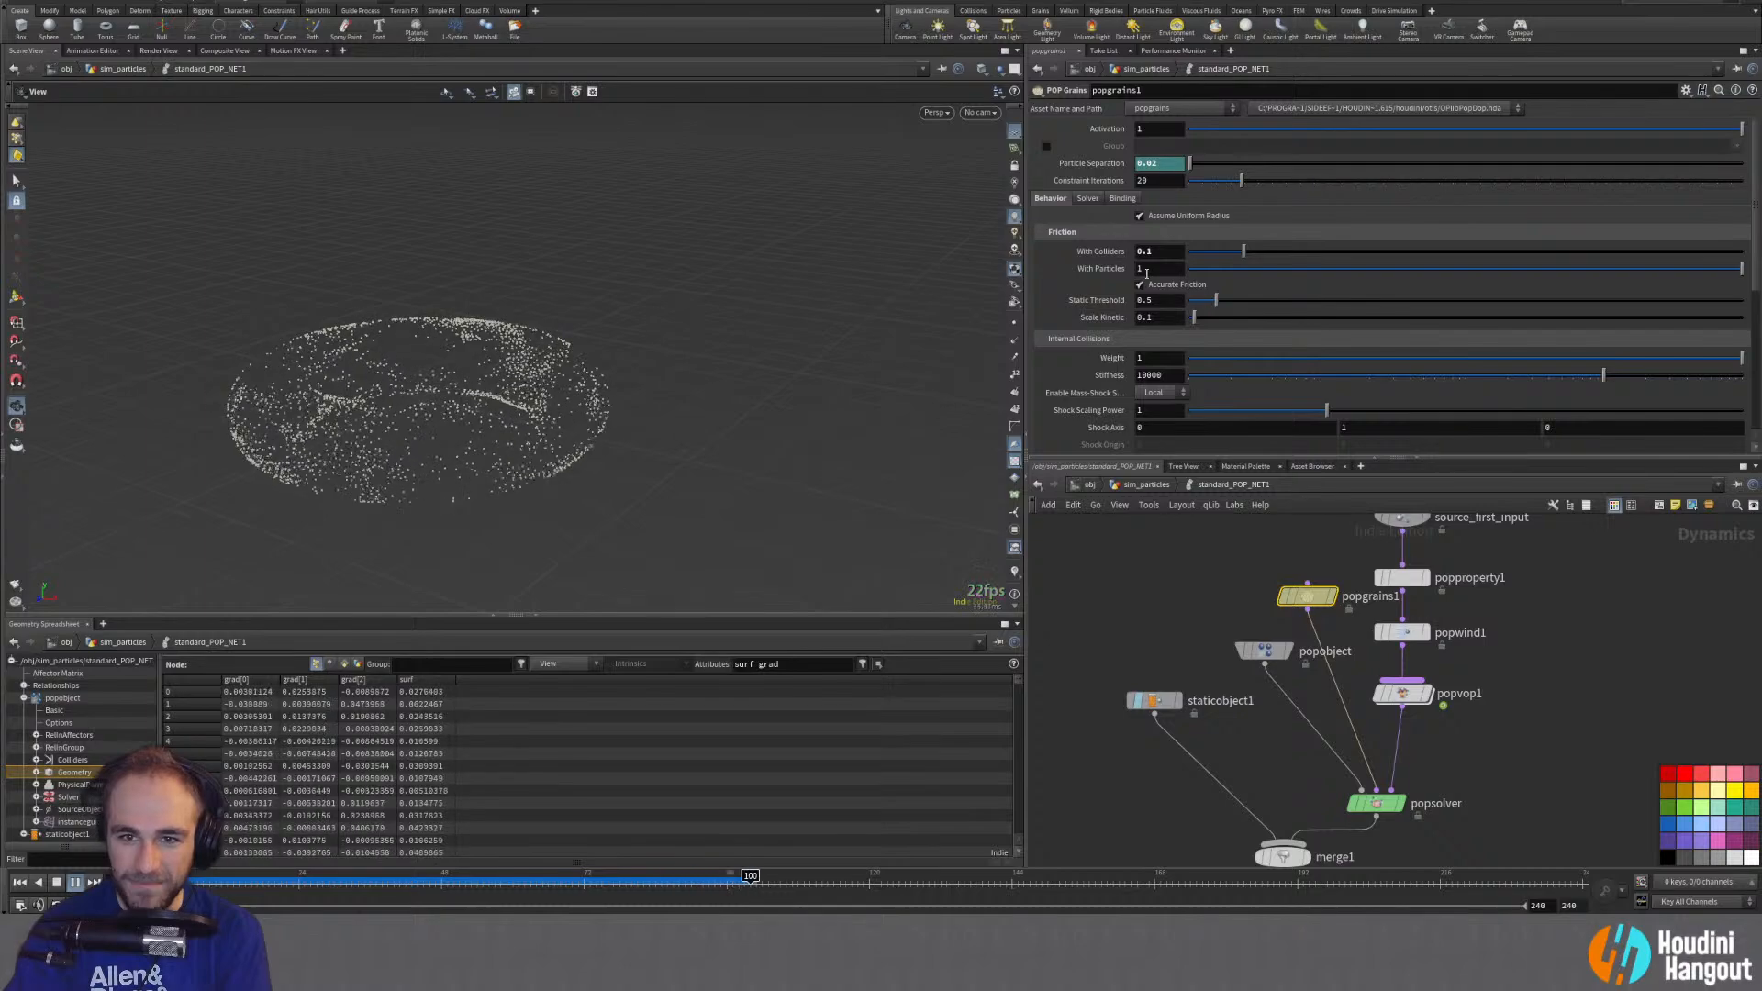
pyautogui.moveTo(1147, 274); pyautogui.dragTo(949, 273)
pyautogui.write('0.1')
pyautogui.press('Return')
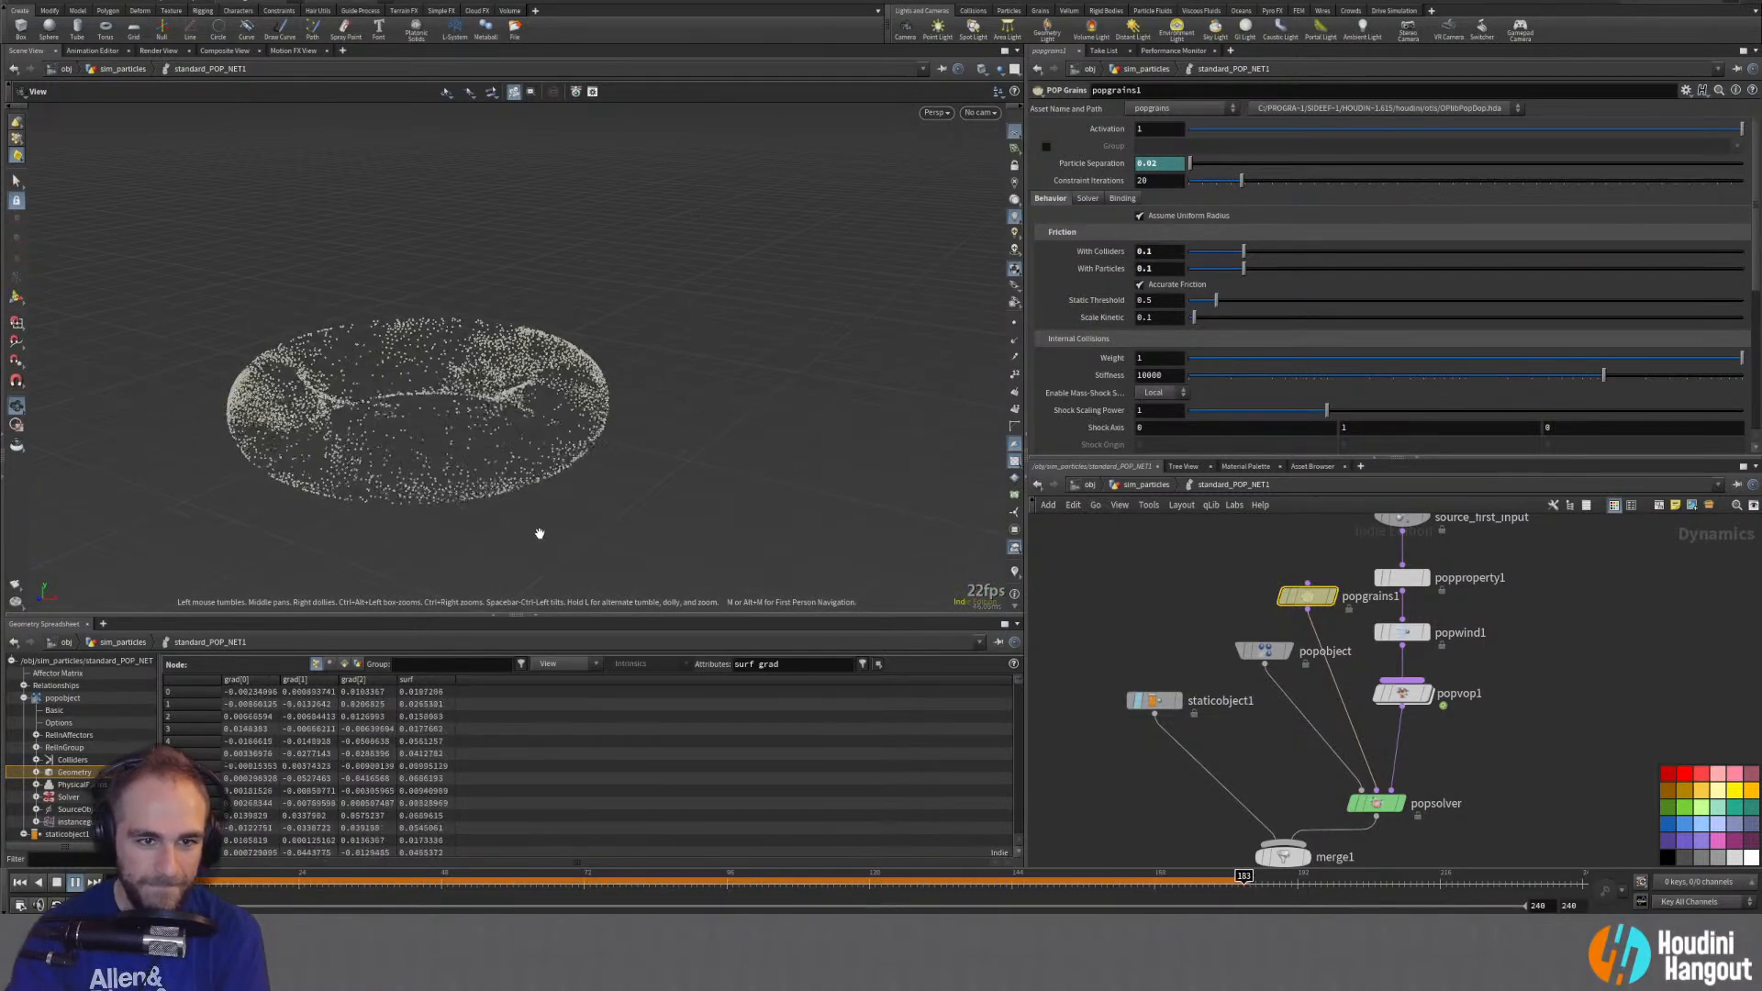
# Step: Set the noise Amplitude of popwind1 to 1 and reset the simulation to the first frame
pyautogui.click(1402, 577)
pyautogui.click(1407, 635)
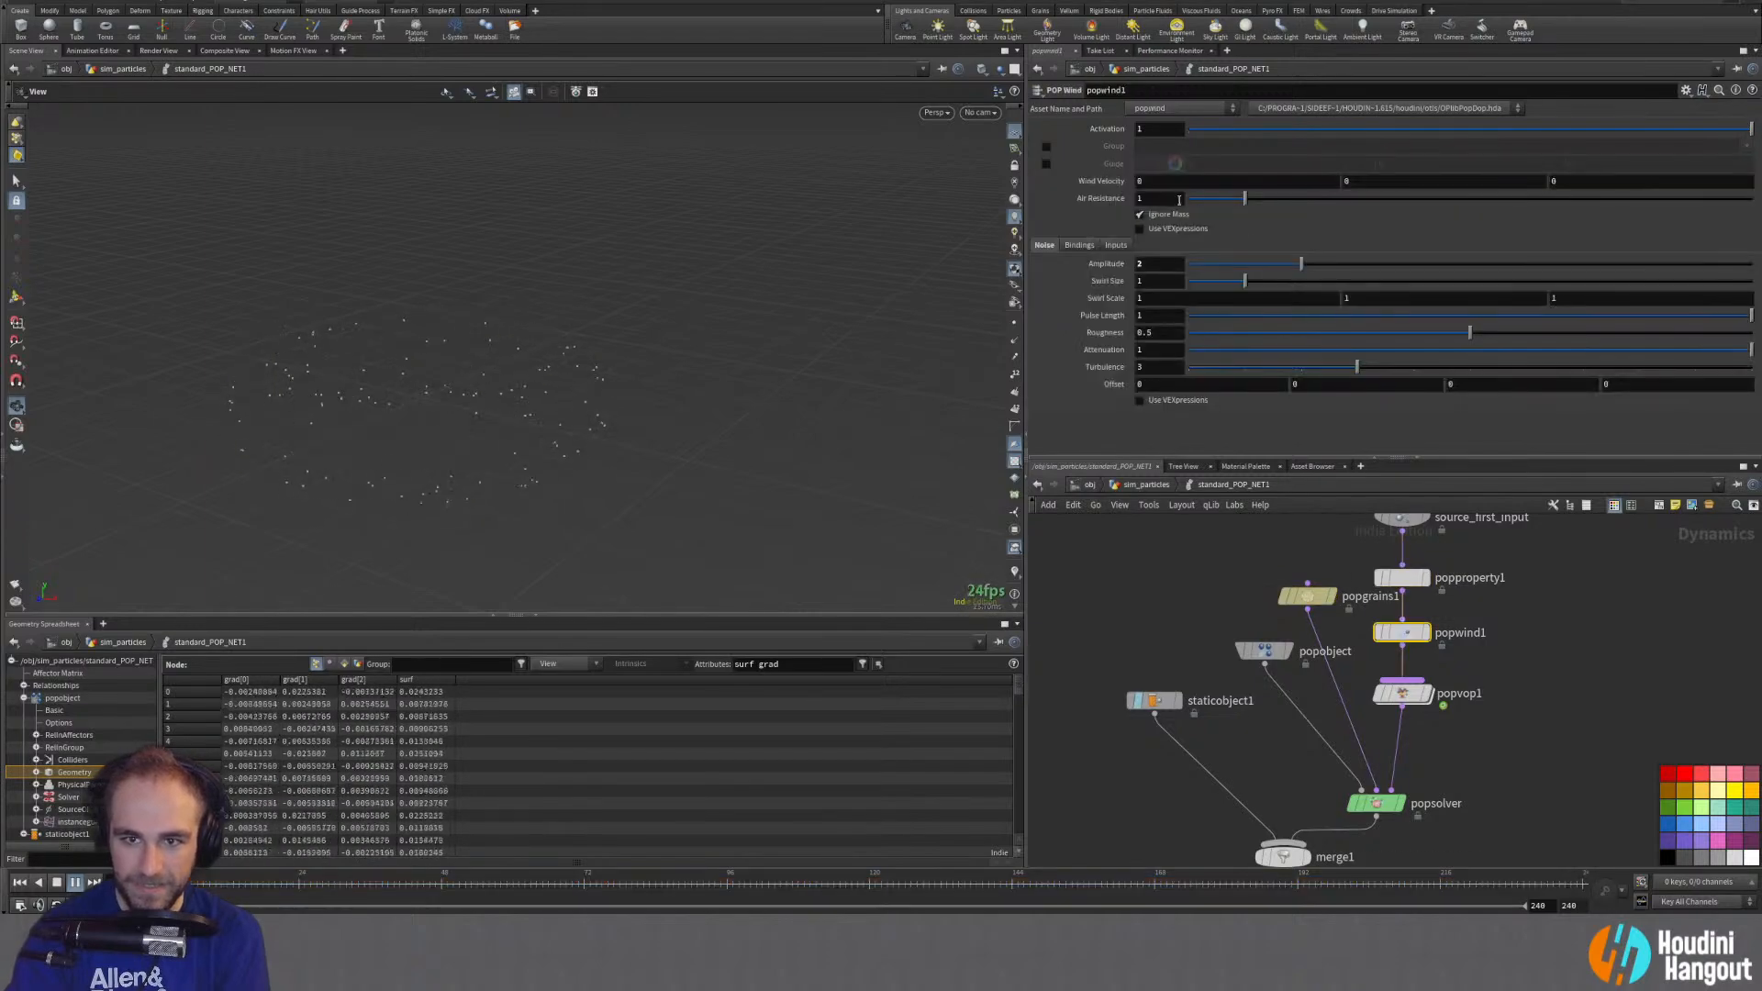
pyautogui.doubleClick(1153, 264)
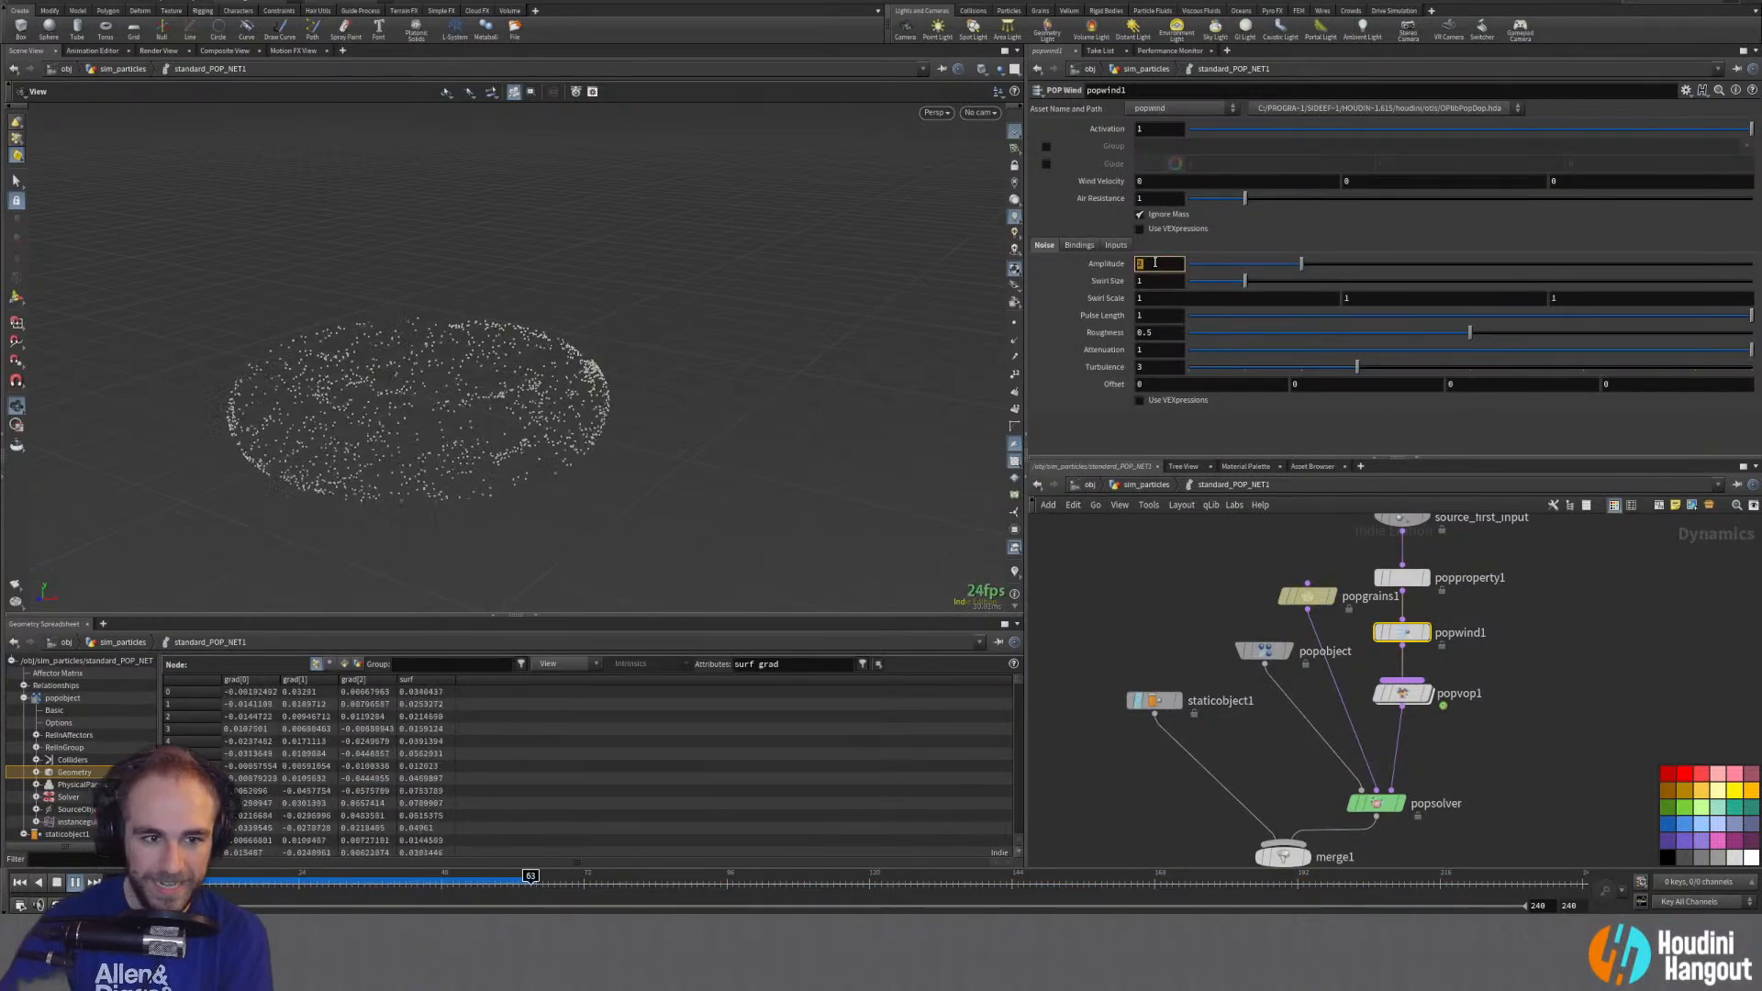
pyautogui.write('1')
pyautogui.press('Return')
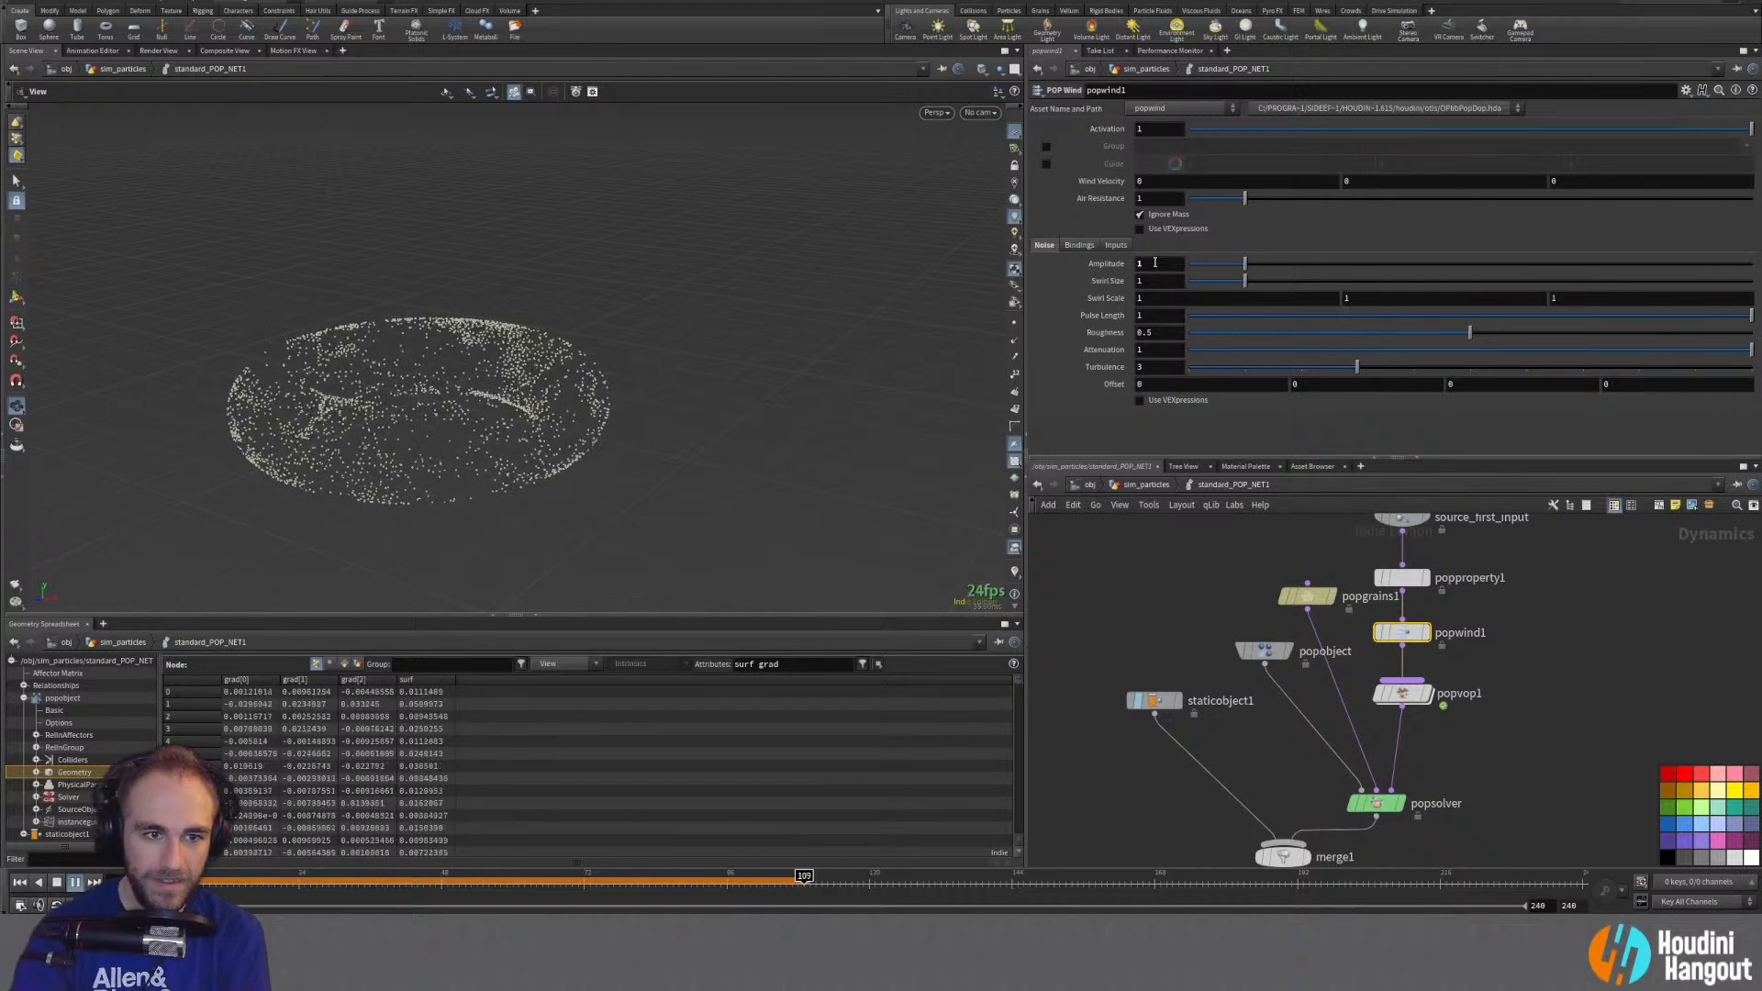
pyautogui.click(19, 882)
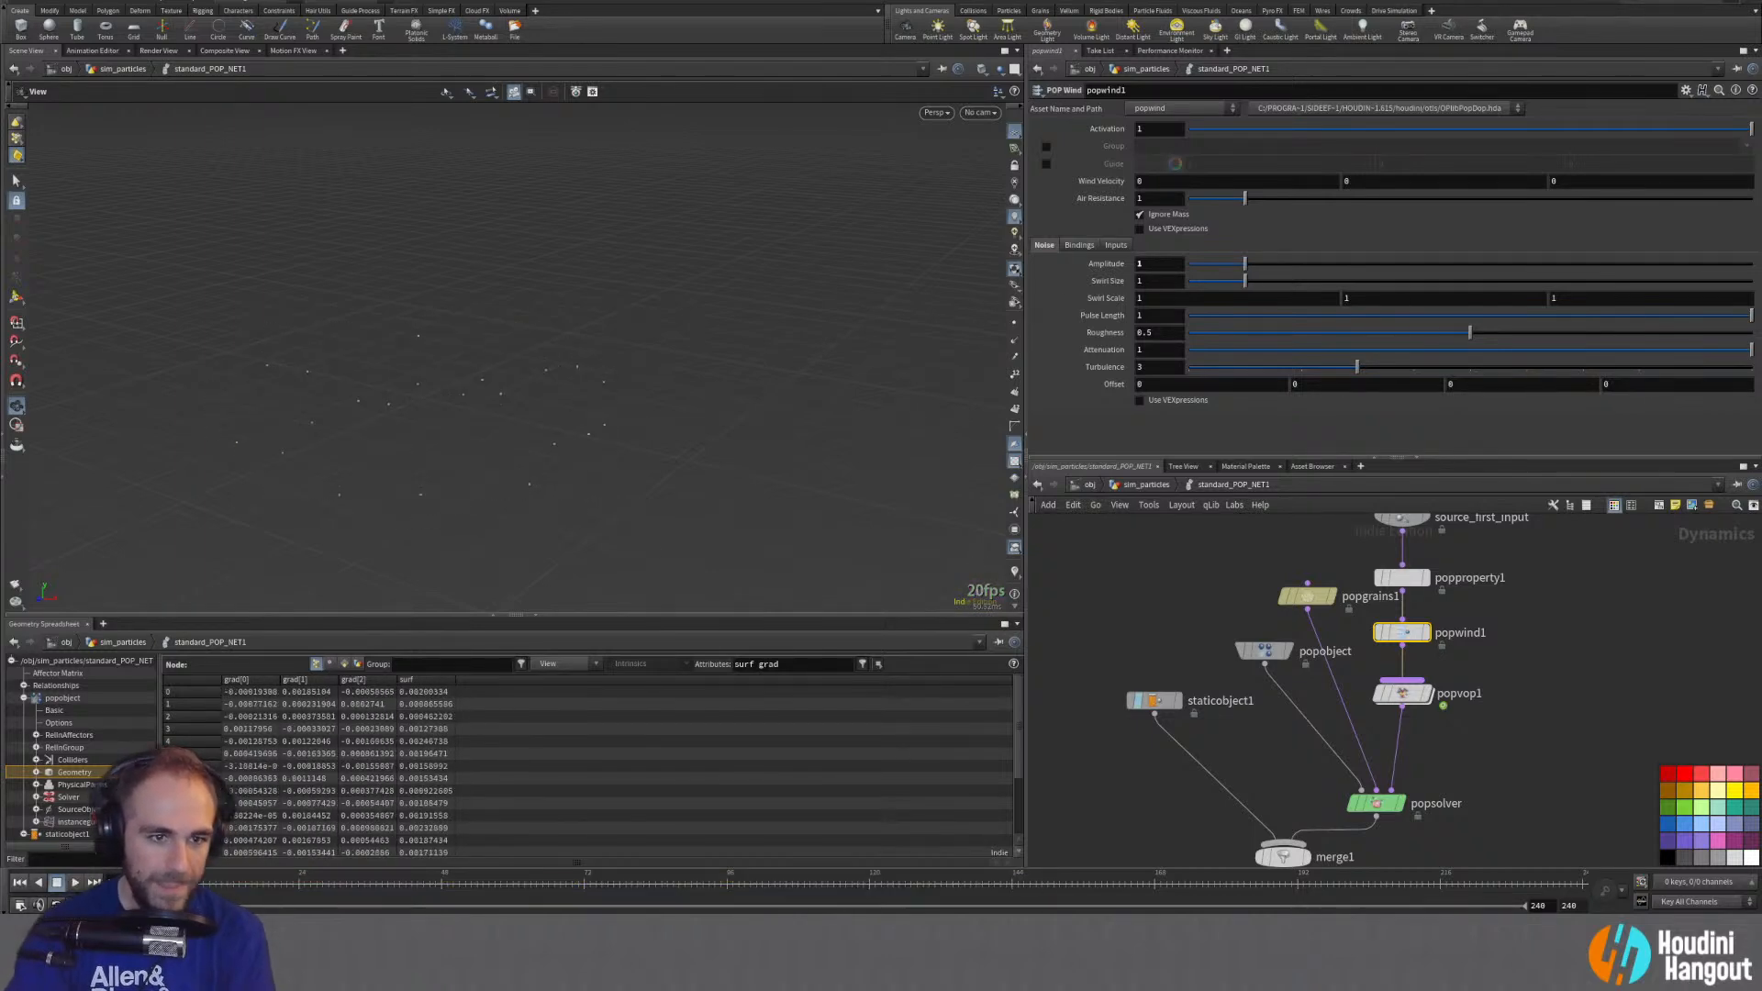
# Step: Bypass popgrains1, play the simulation while examining the torus particles from several angles, and inspect the popvop1 and popgrains1 settings
pyautogui.click(1285, 596)
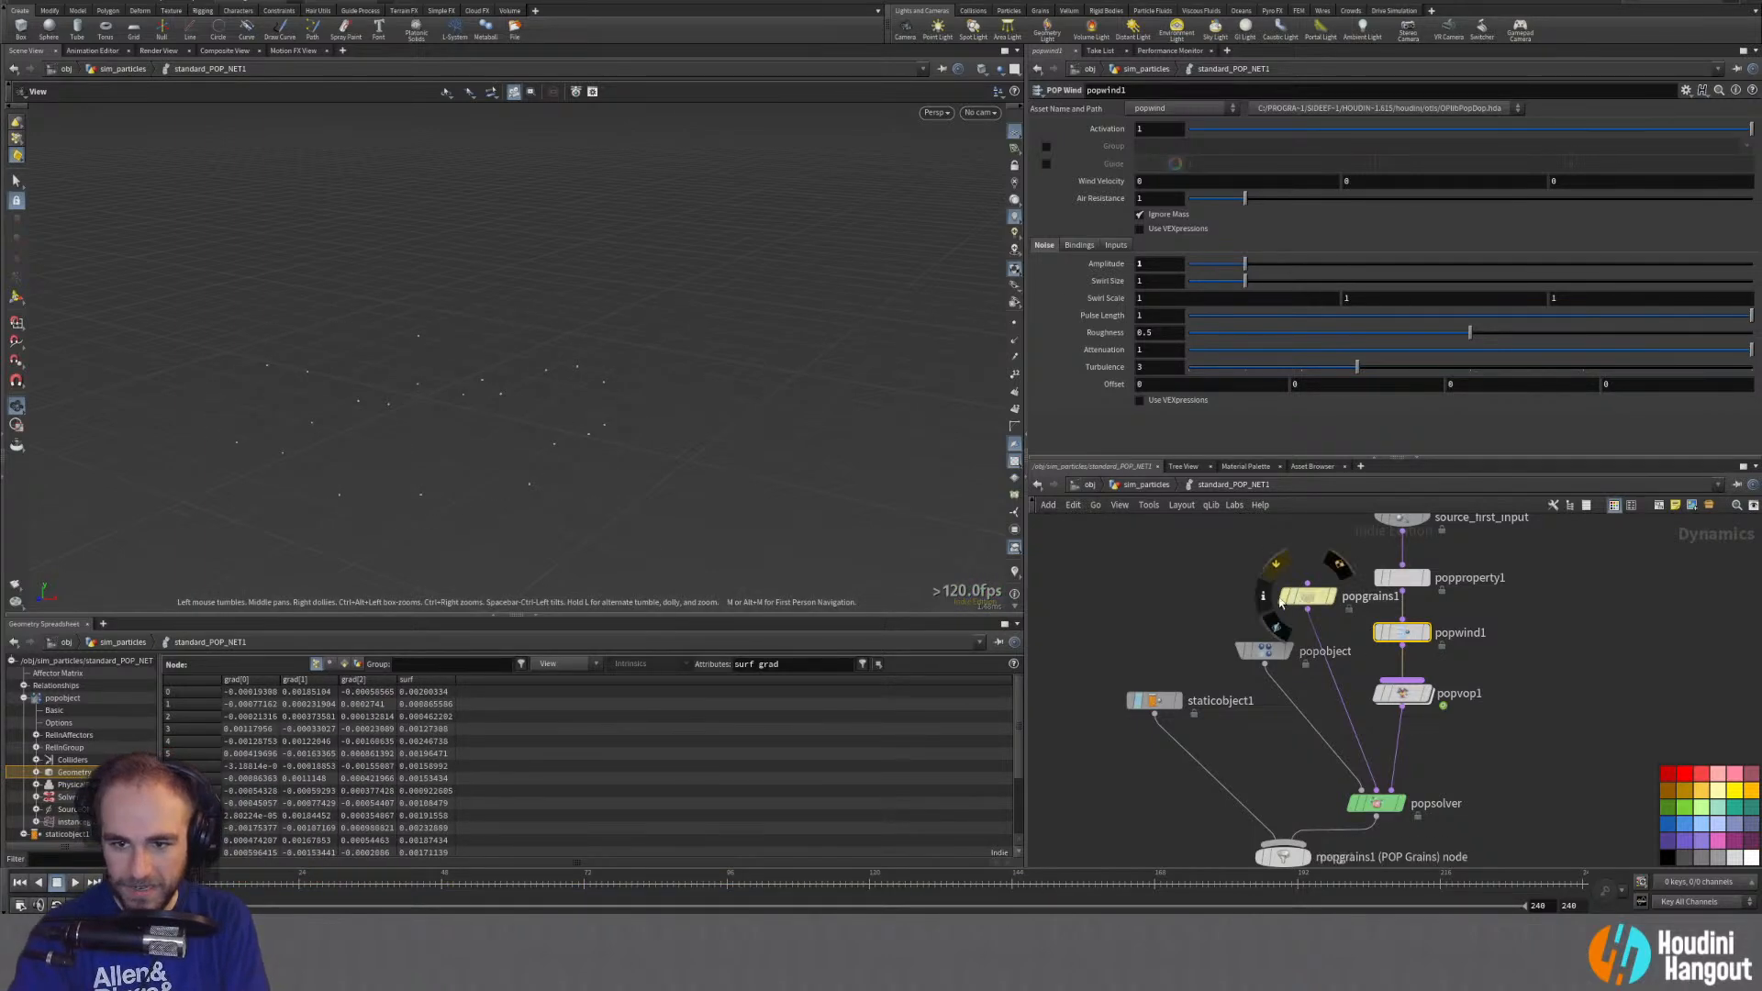
pyautogui.click(75, 882)
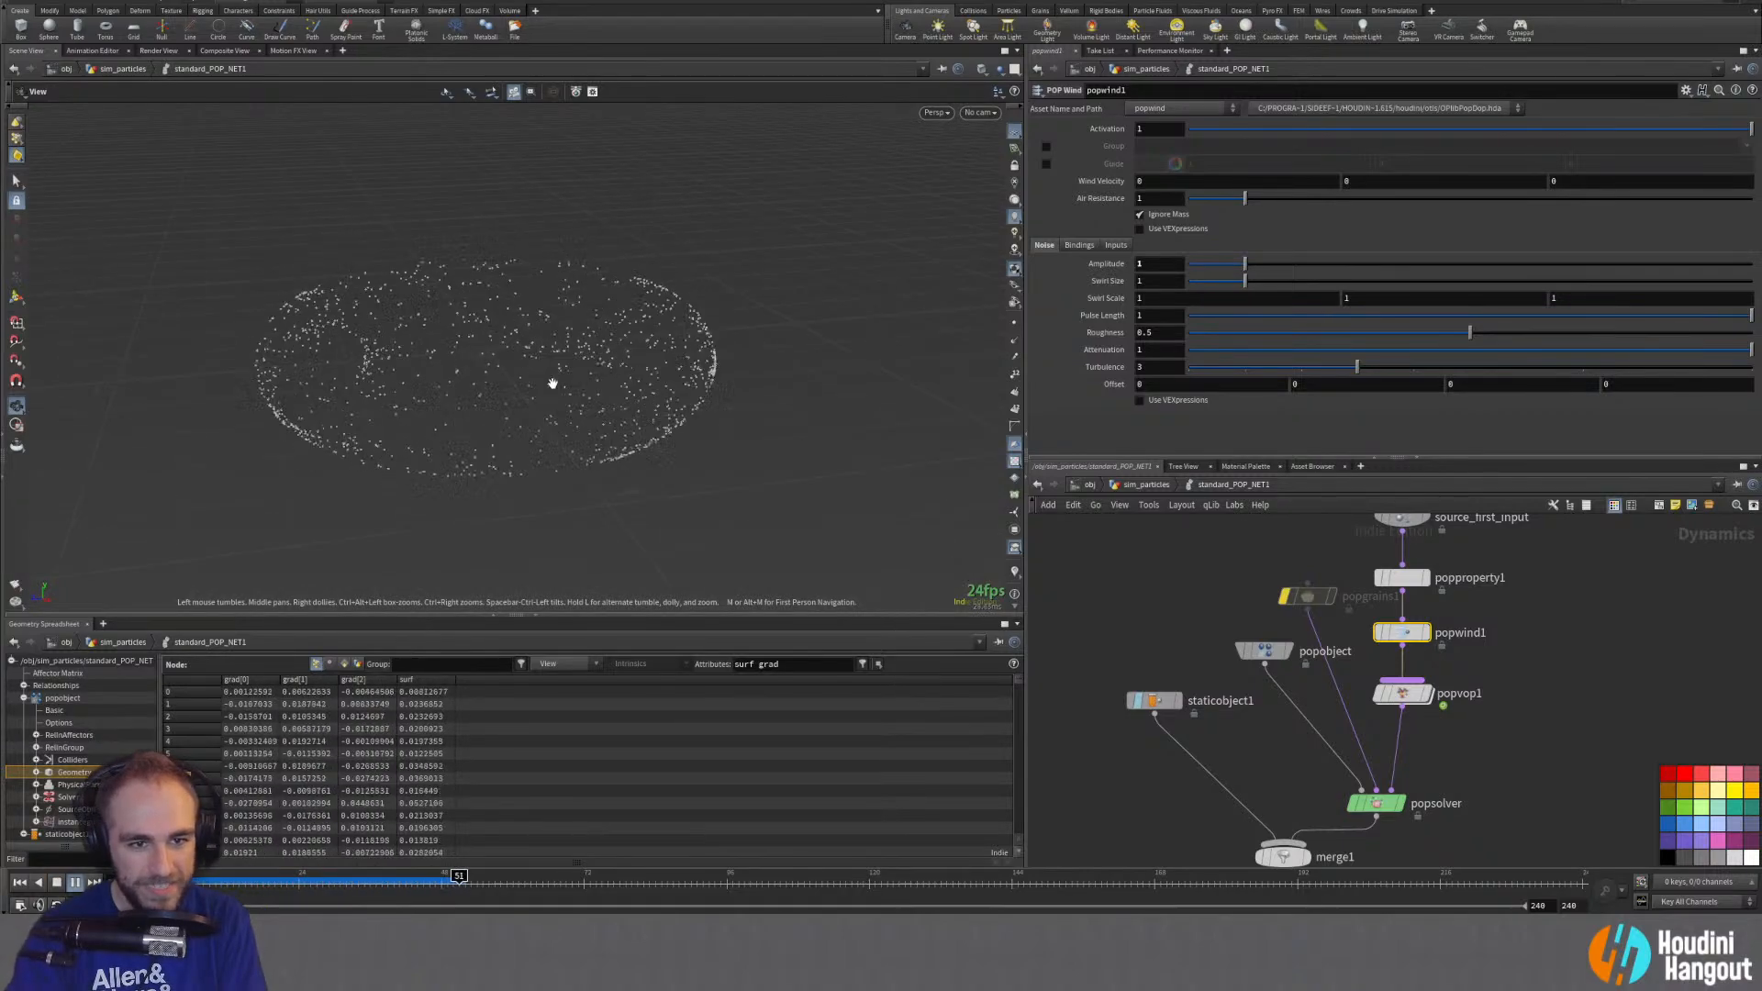
pyautogui.moveTo(407, 399); pyautogui.dragTo(523, 400)
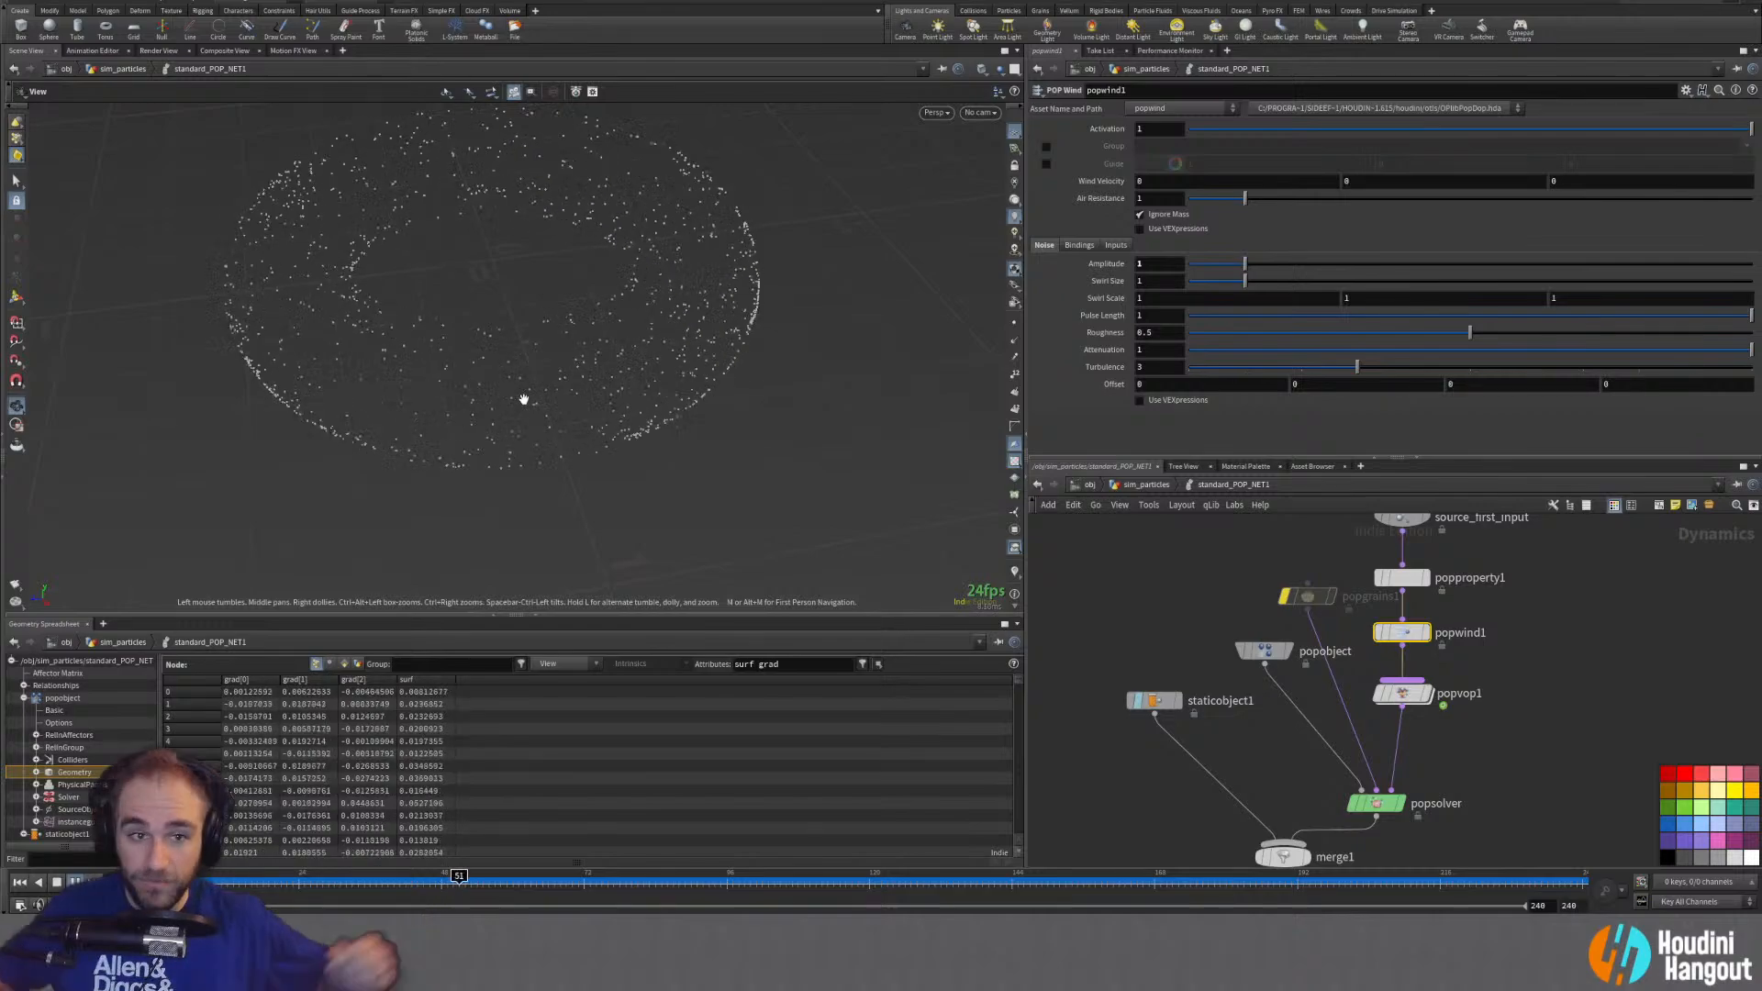
pyautogui.moveTo(523, 397); pyautogui.dragTo(438, 423)
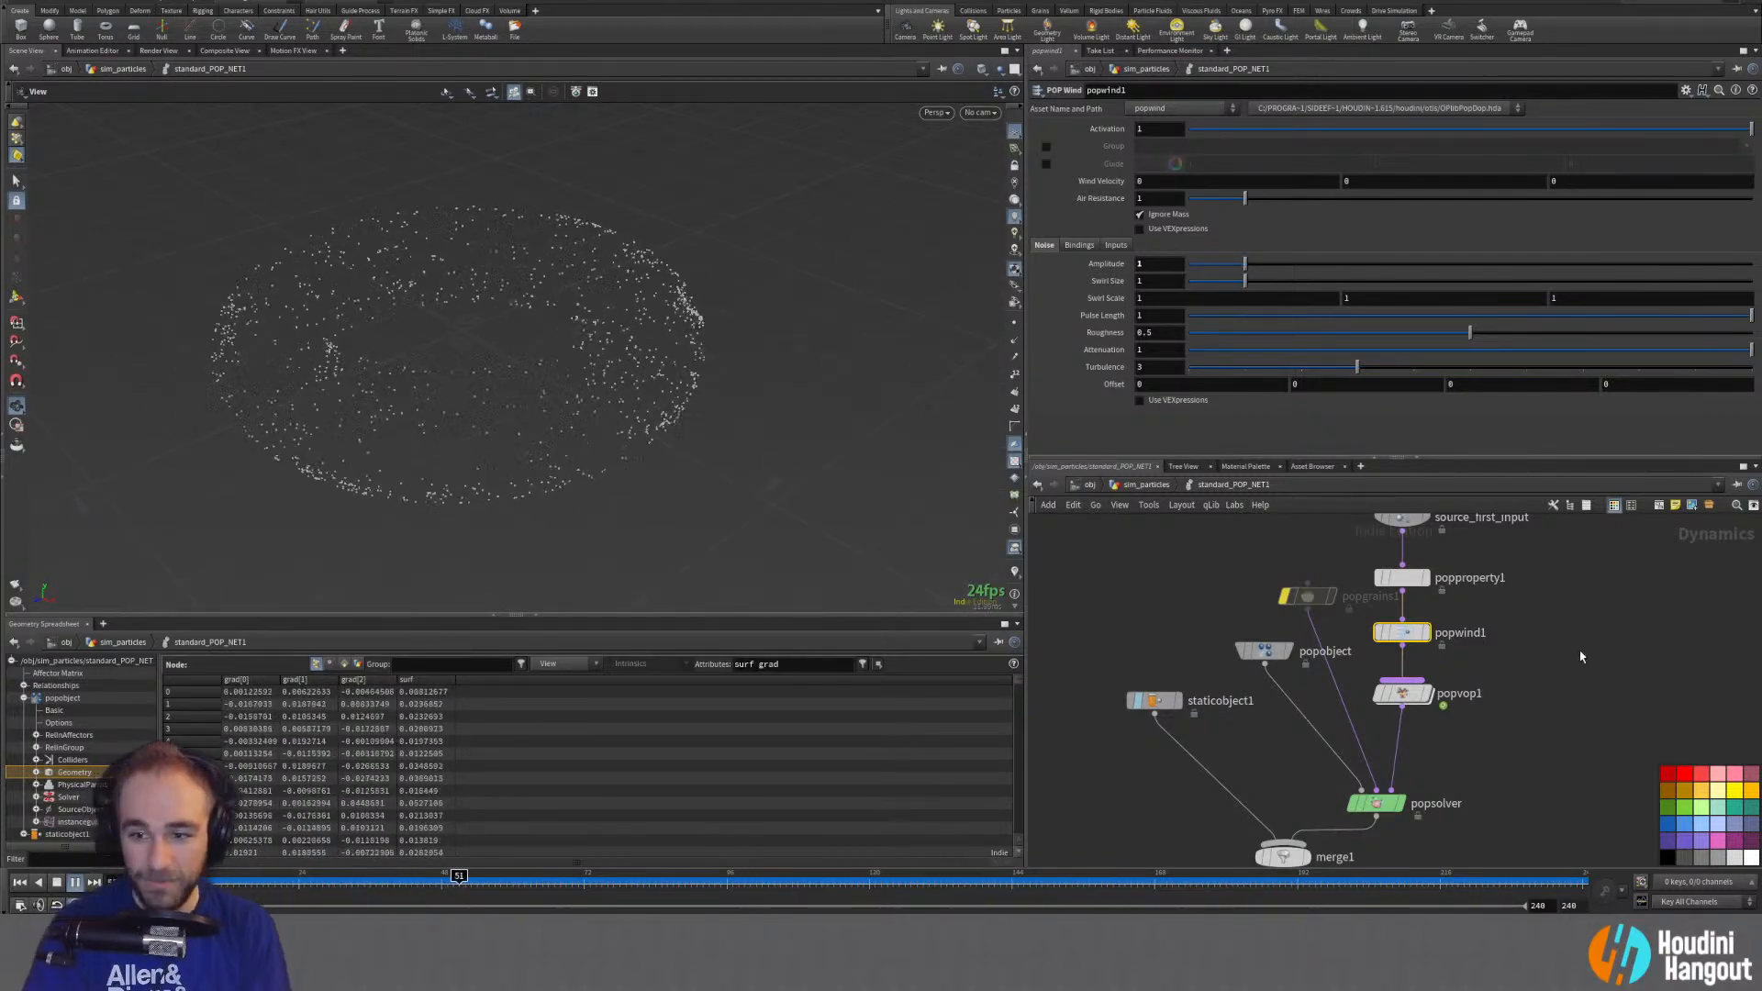
pyautogui.click(1401, 694)
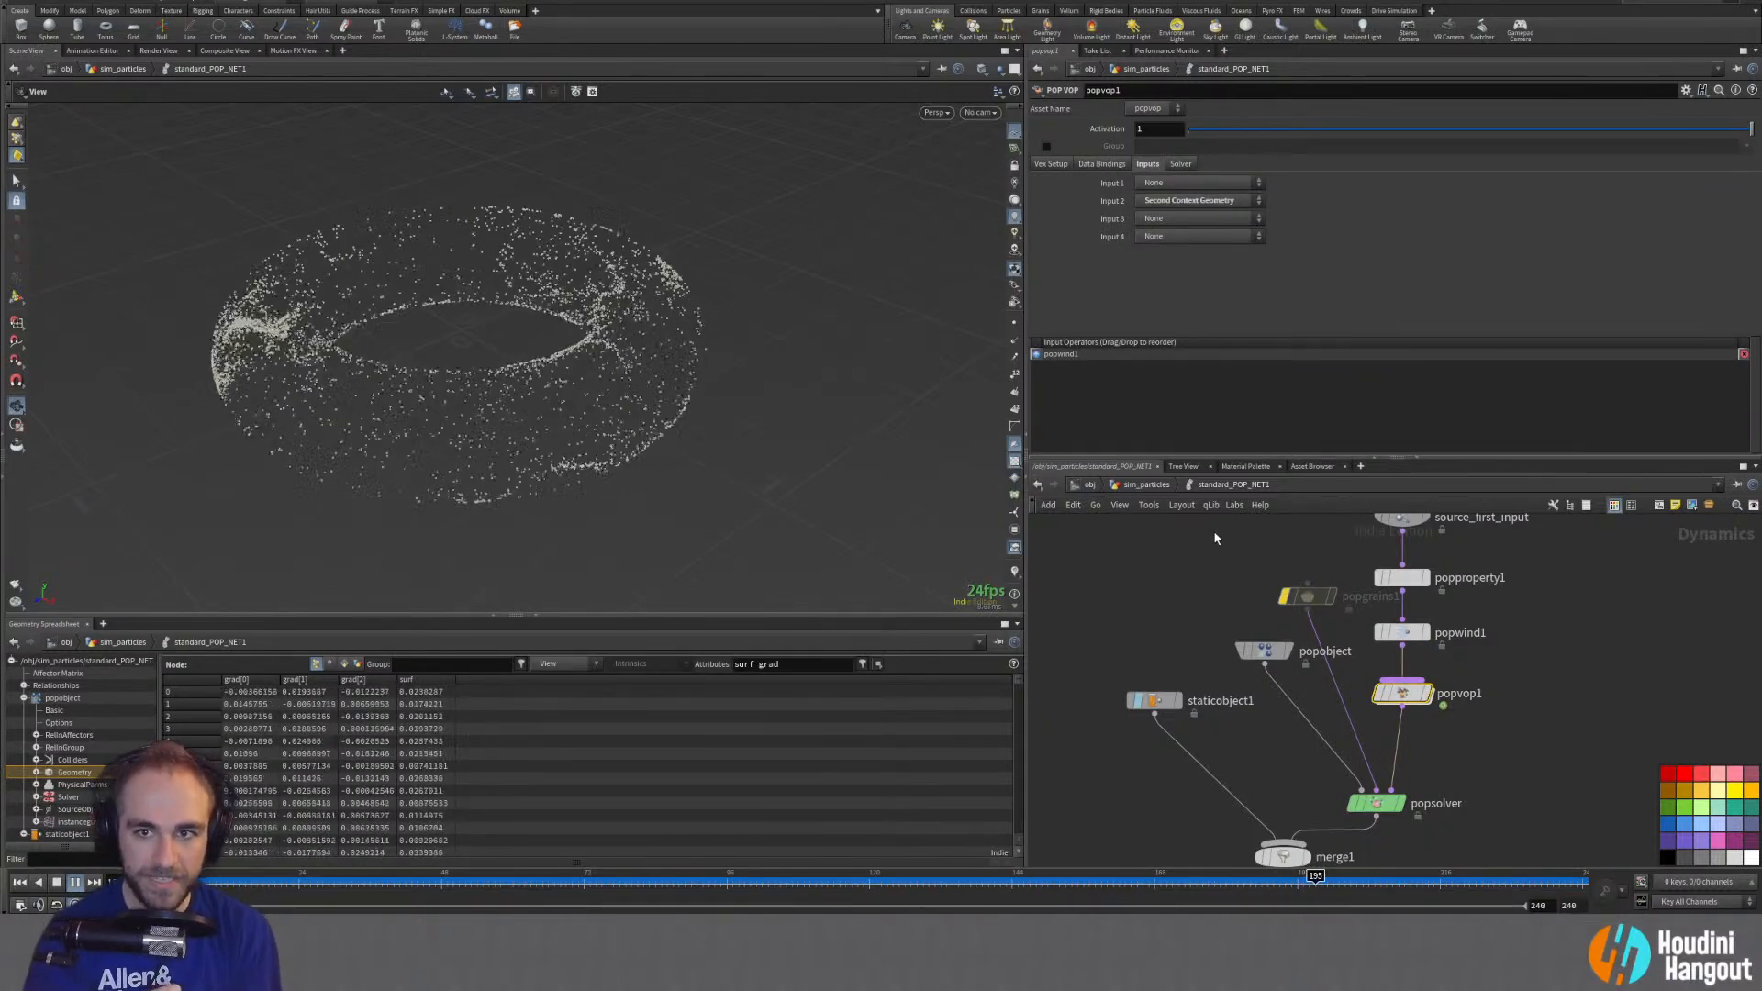
pyautogui.click(1308, 599)
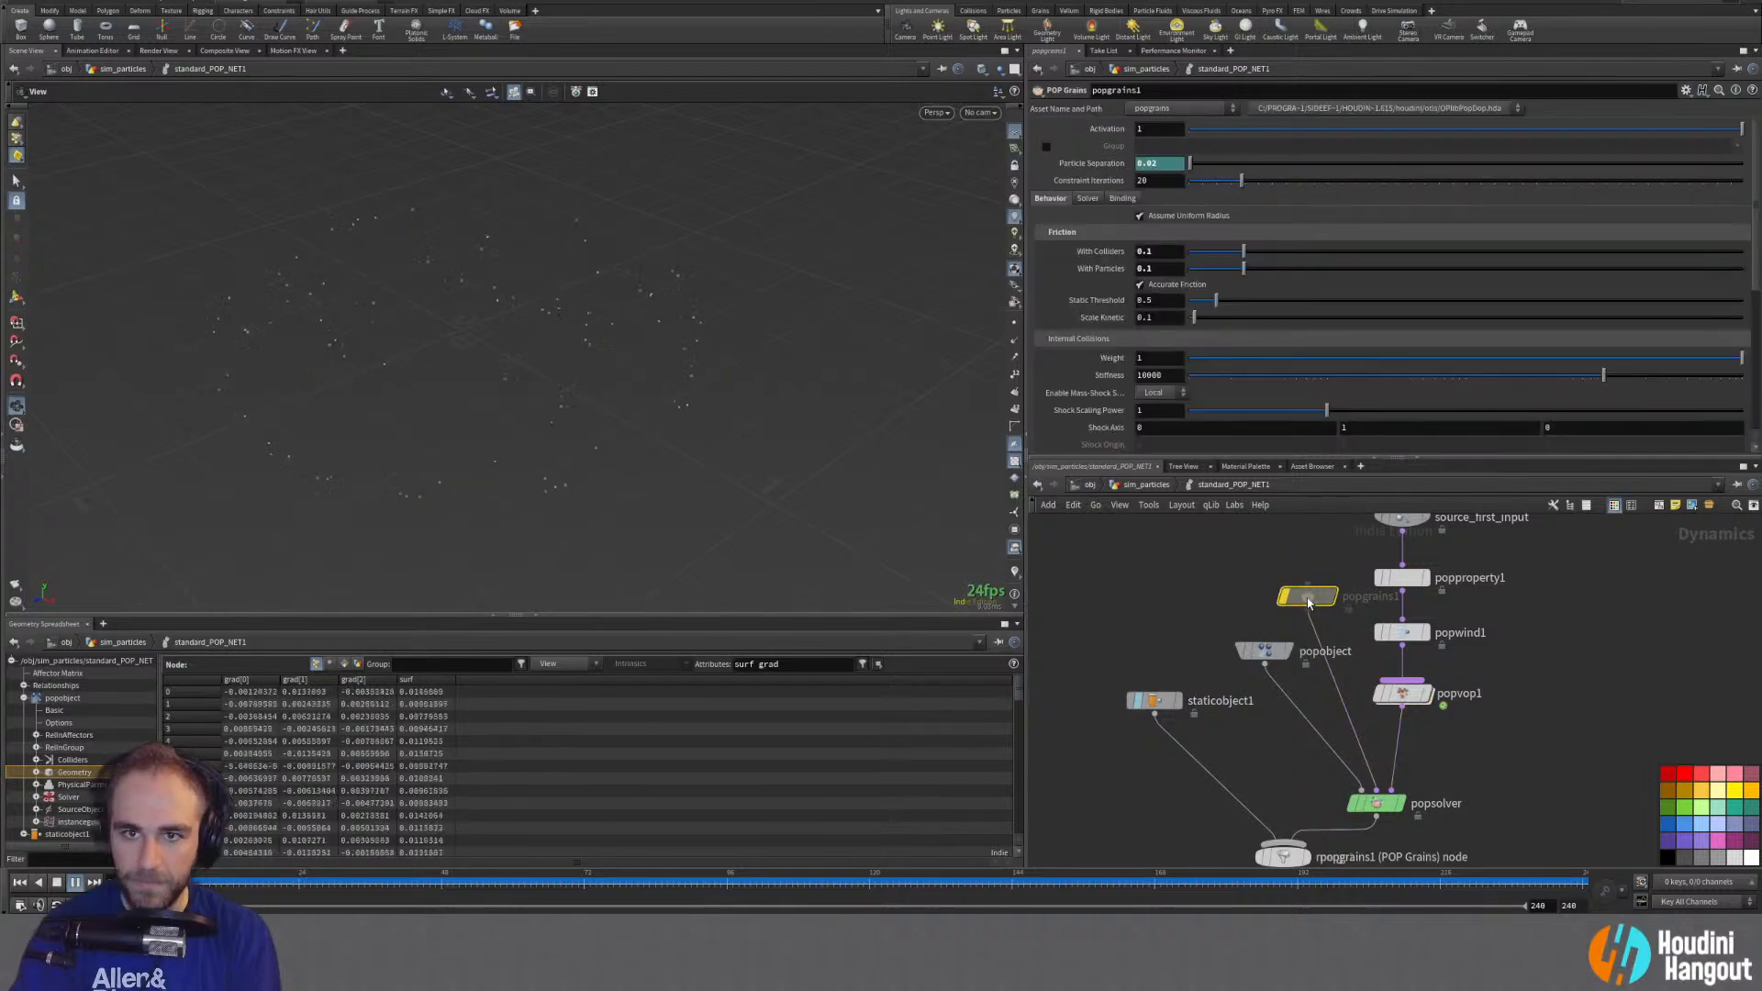
# Step: Turn off Max Acceleration in popgrains1's solver settings, re-enable the node, and replay the simulation from the first frame
pyautogui.click(1088, 198)
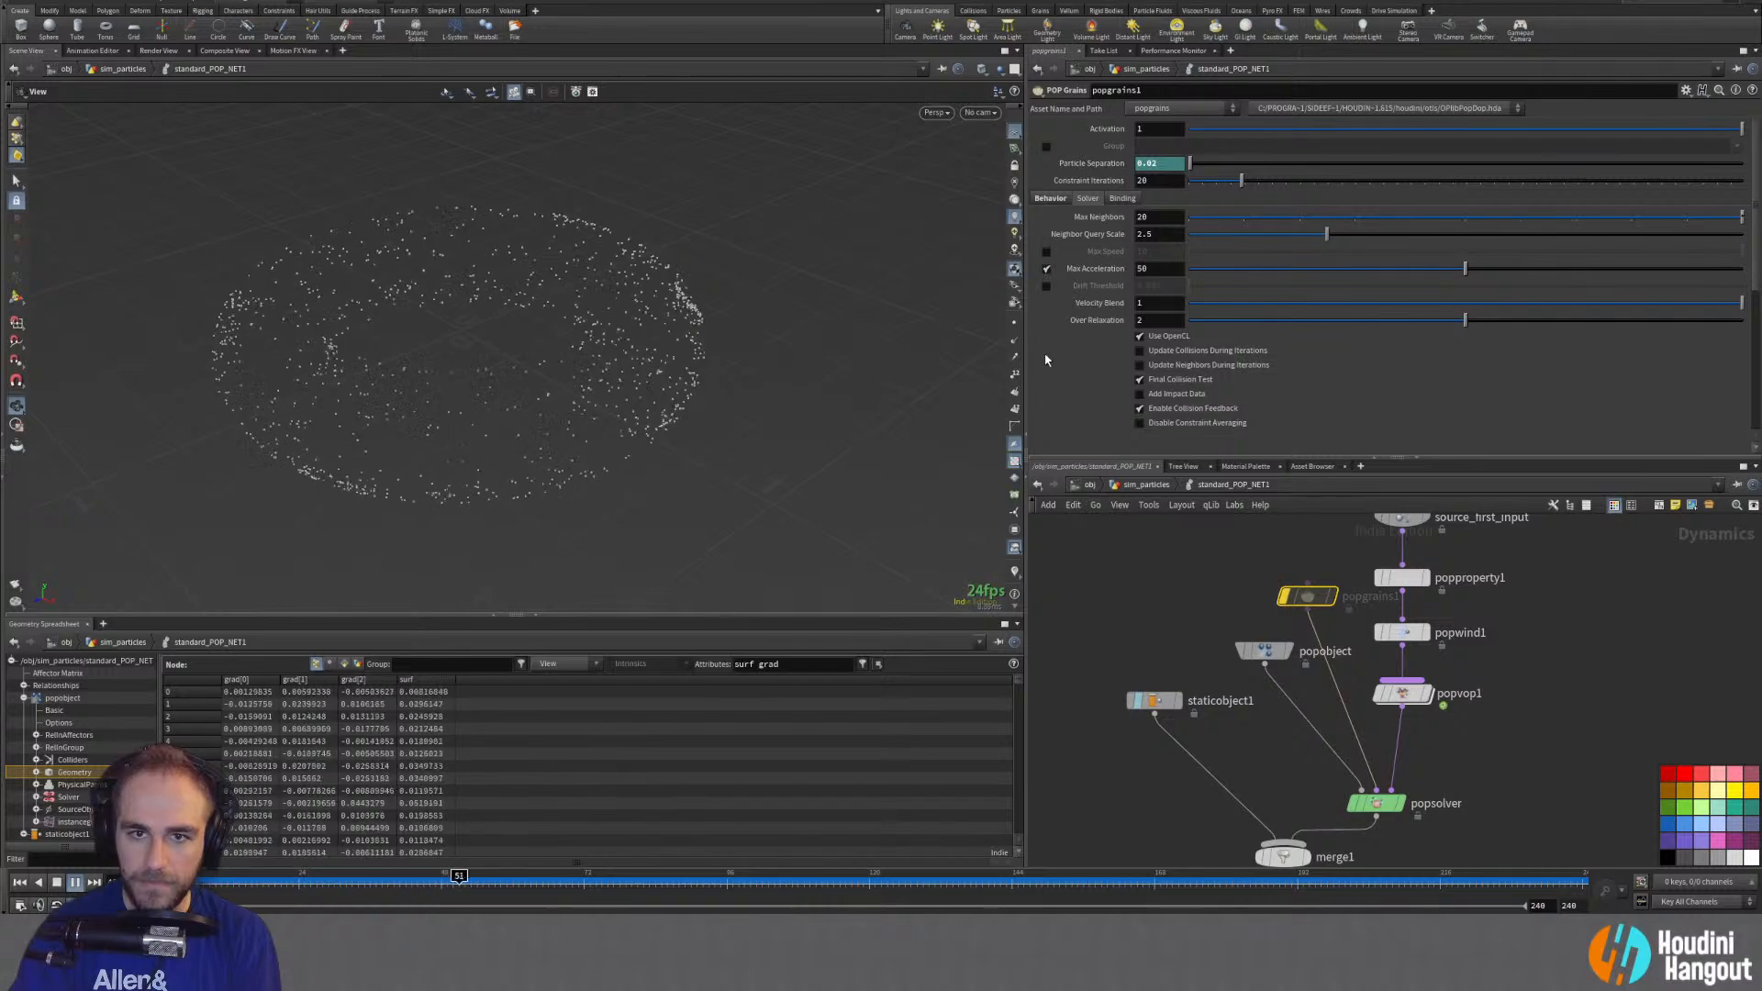
pyautogui.click(1047, 270)
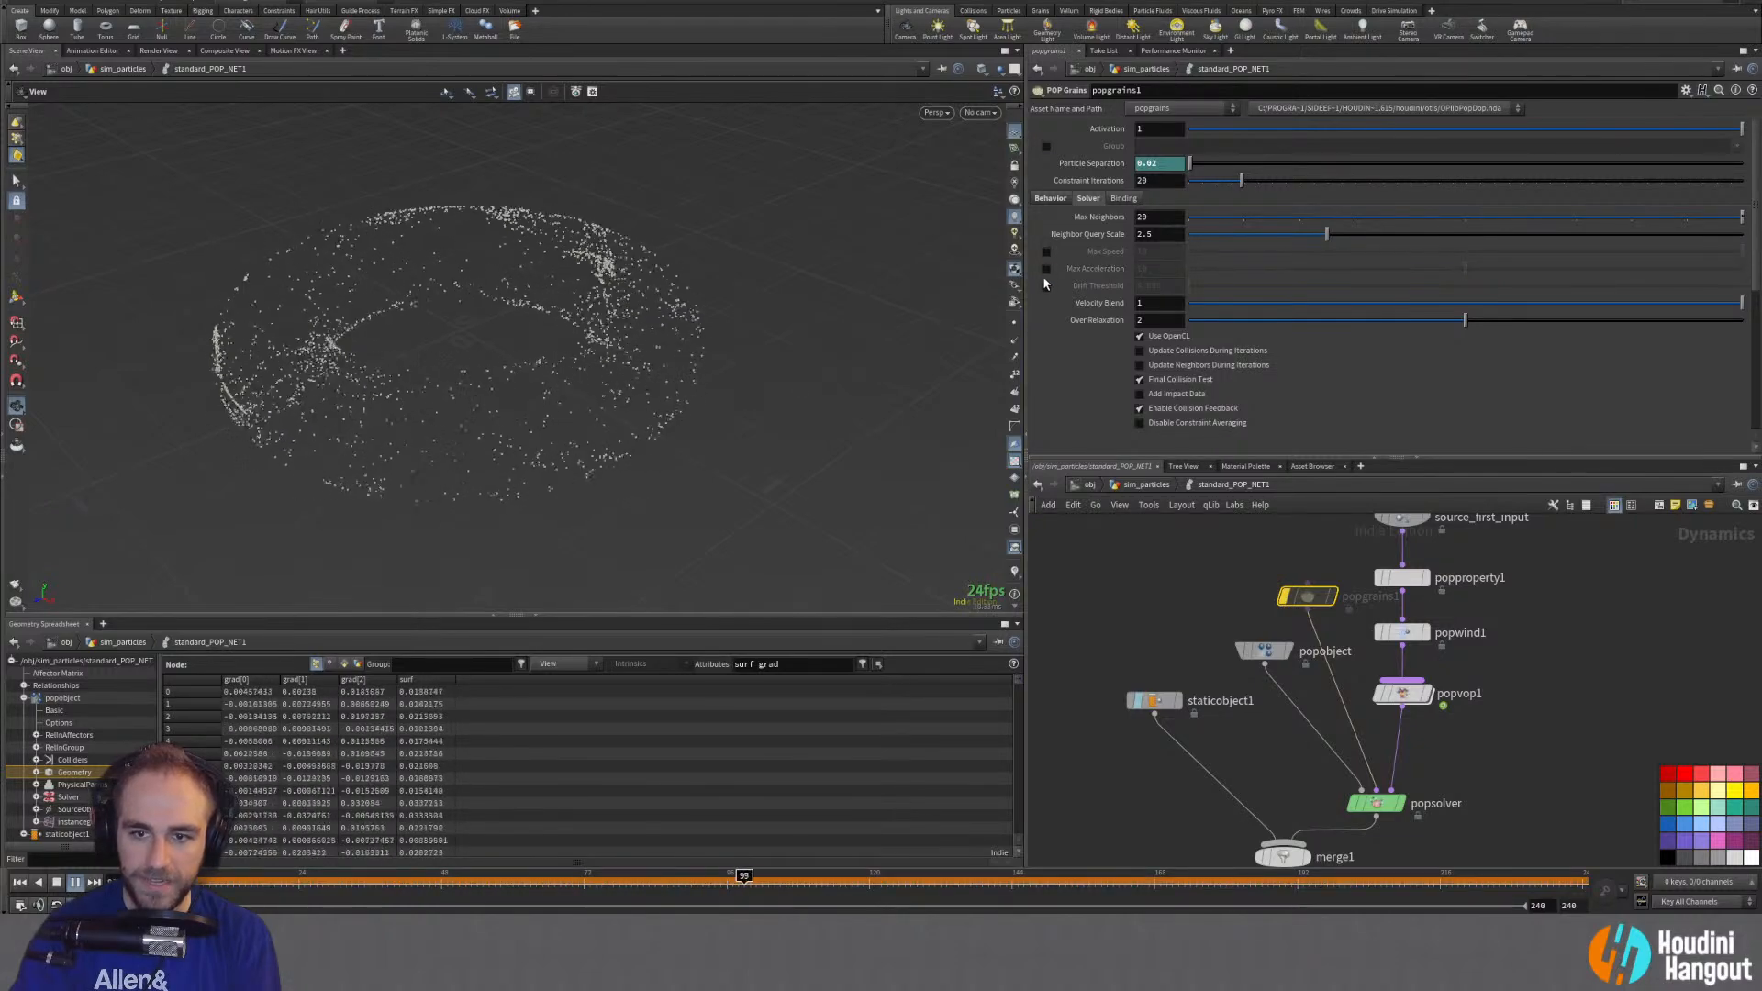
pyautogui.moveTo(1309, 597)
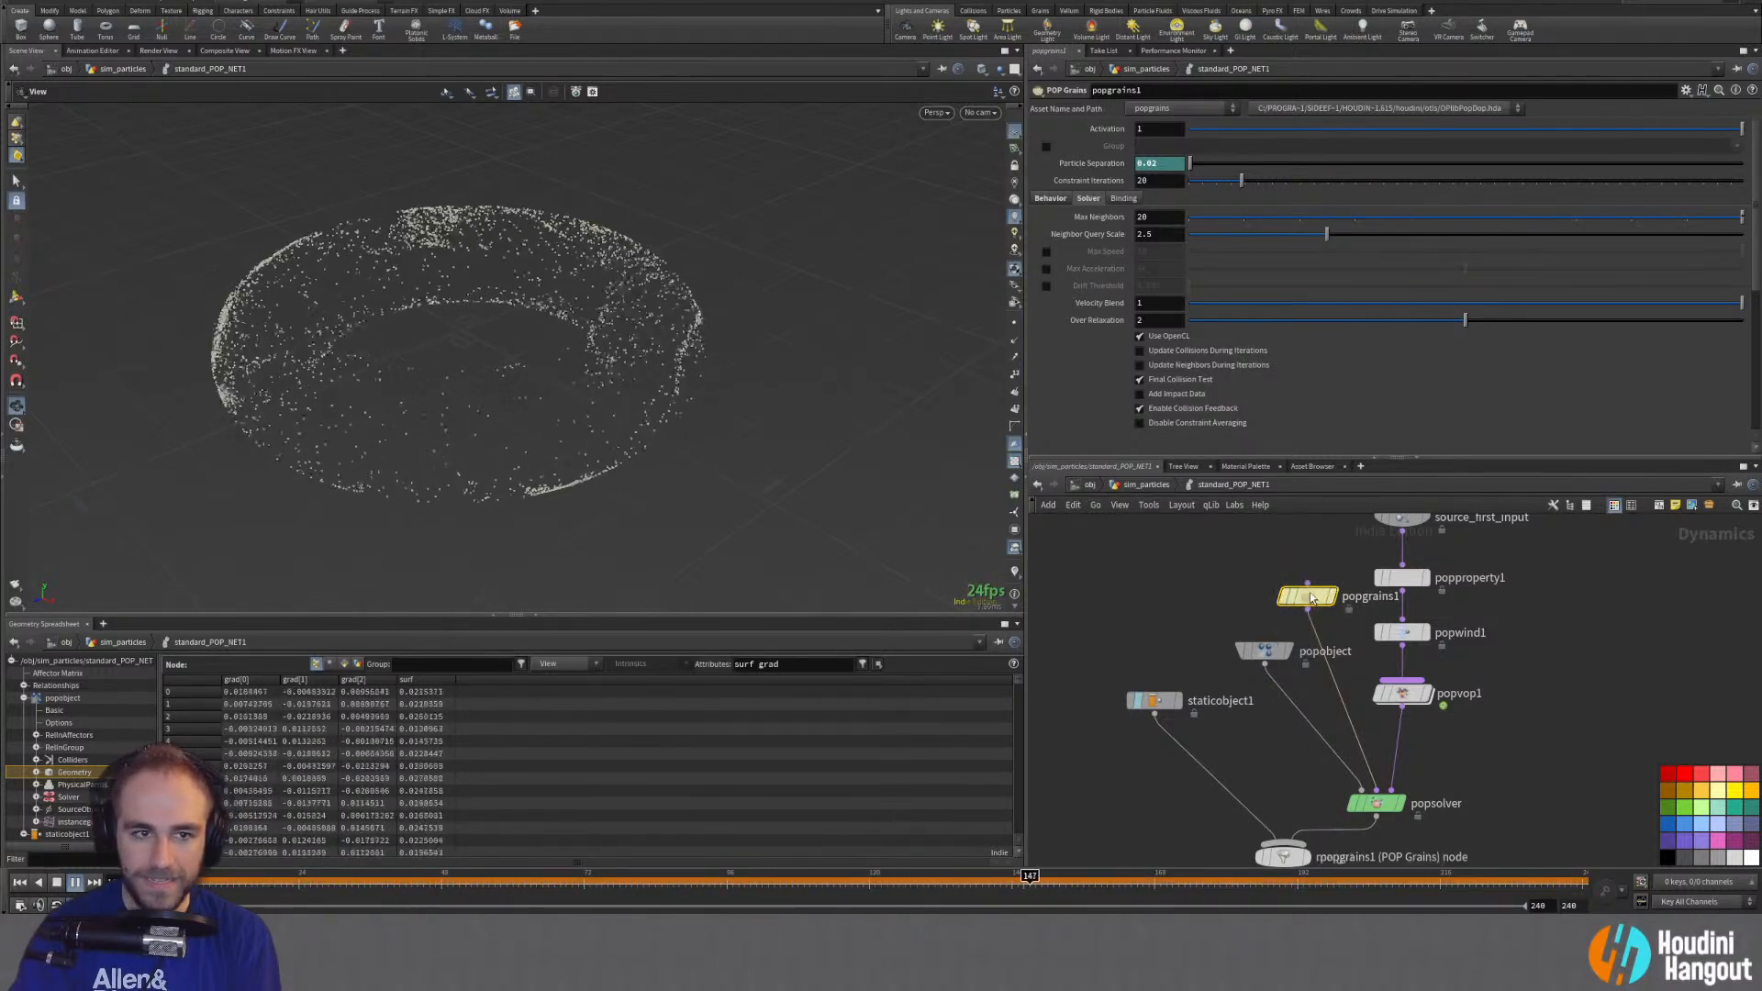
pyautogui.click(19, 883)
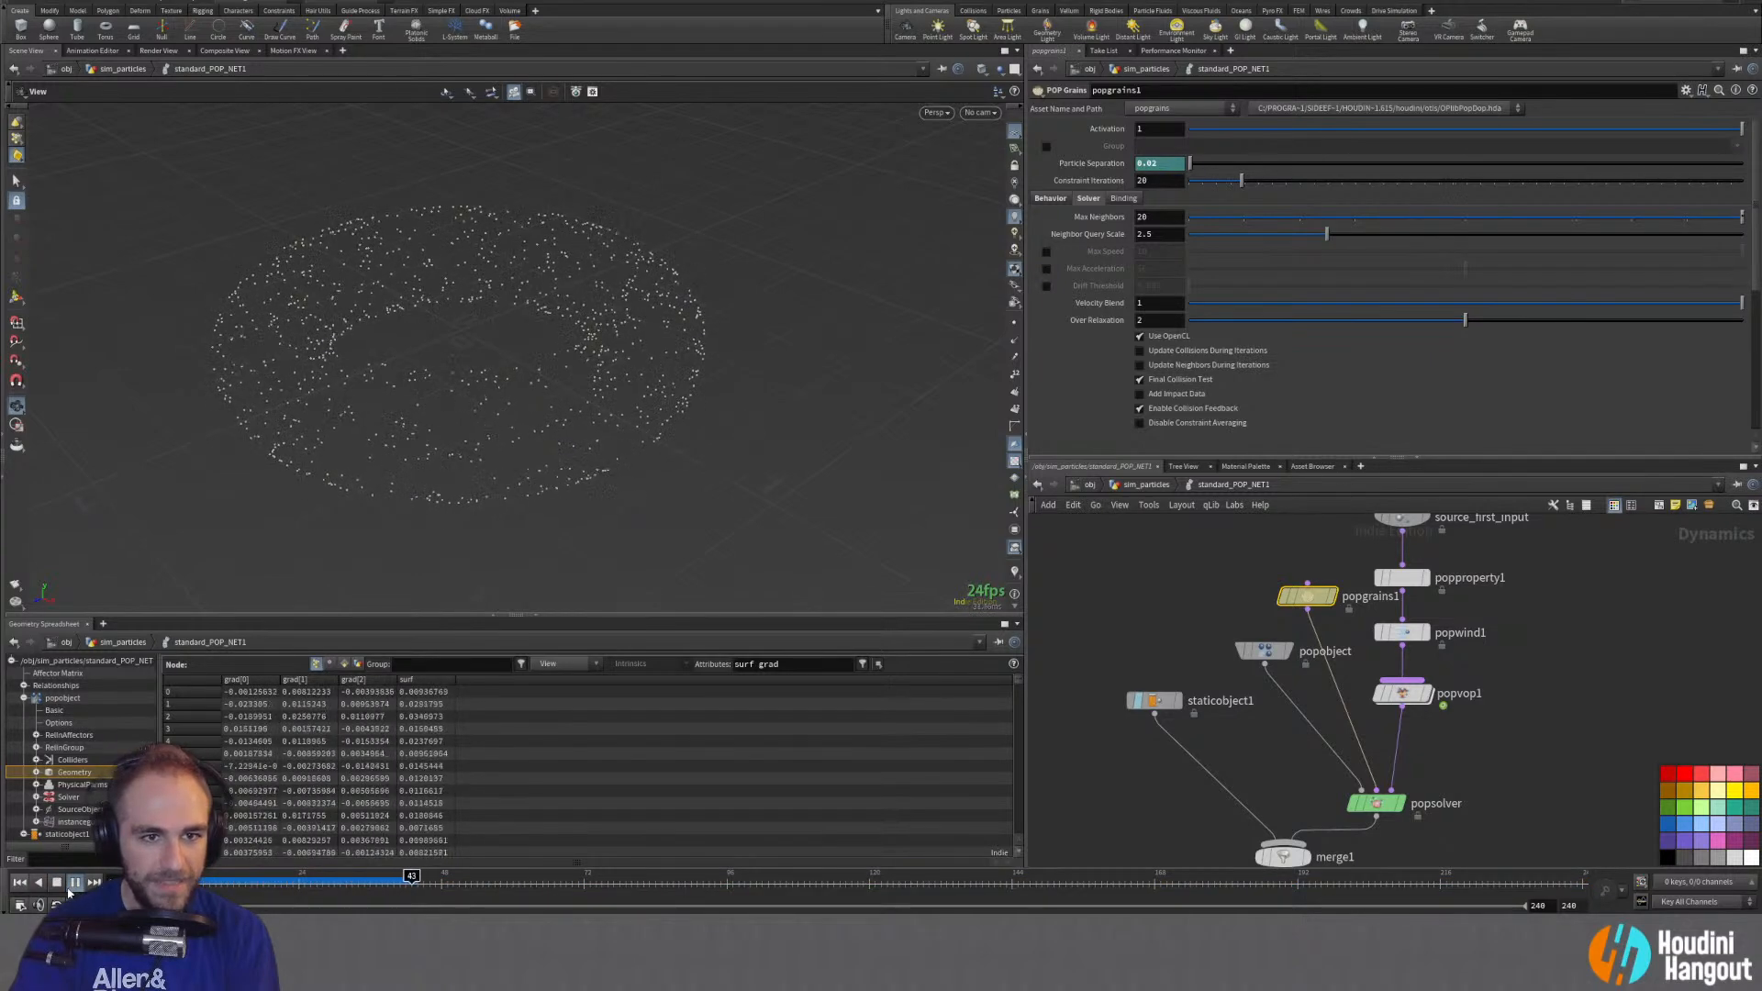
# Step: Turn off Accurate Friction in popgrains1's behavior settings and examine the moving particles from another angle
pyautogui.click(1050, 199)
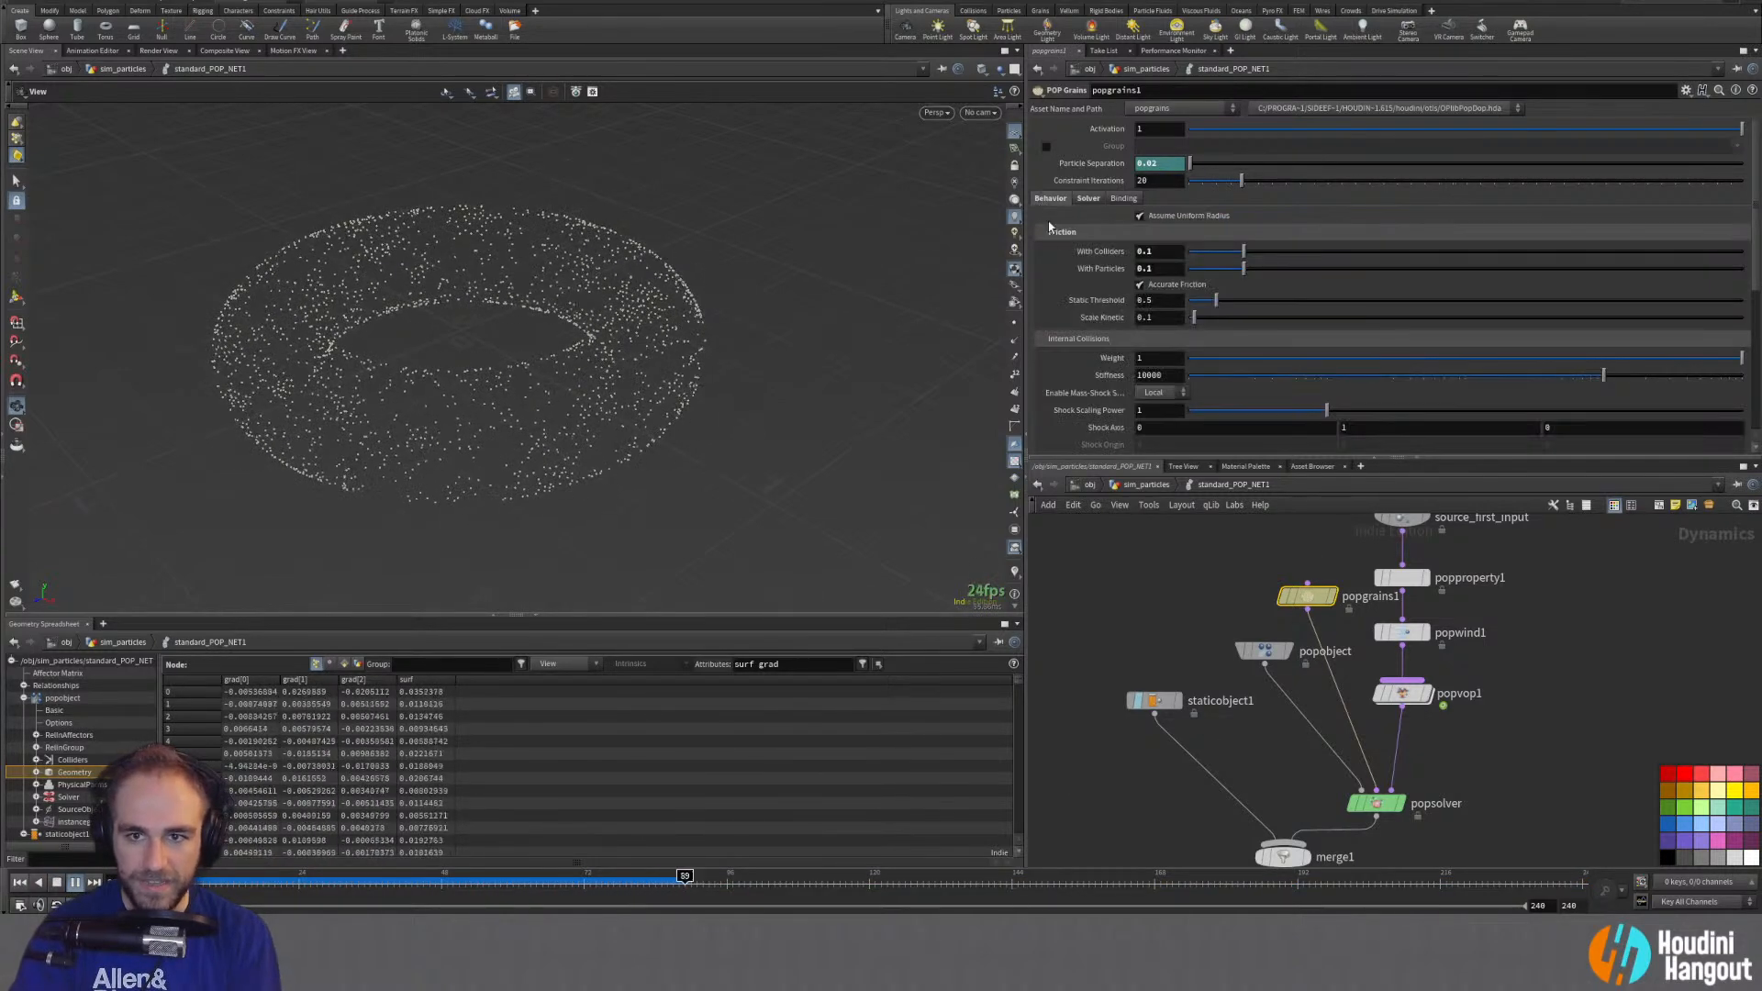
pyautogui.doubleClick(1149, 251)
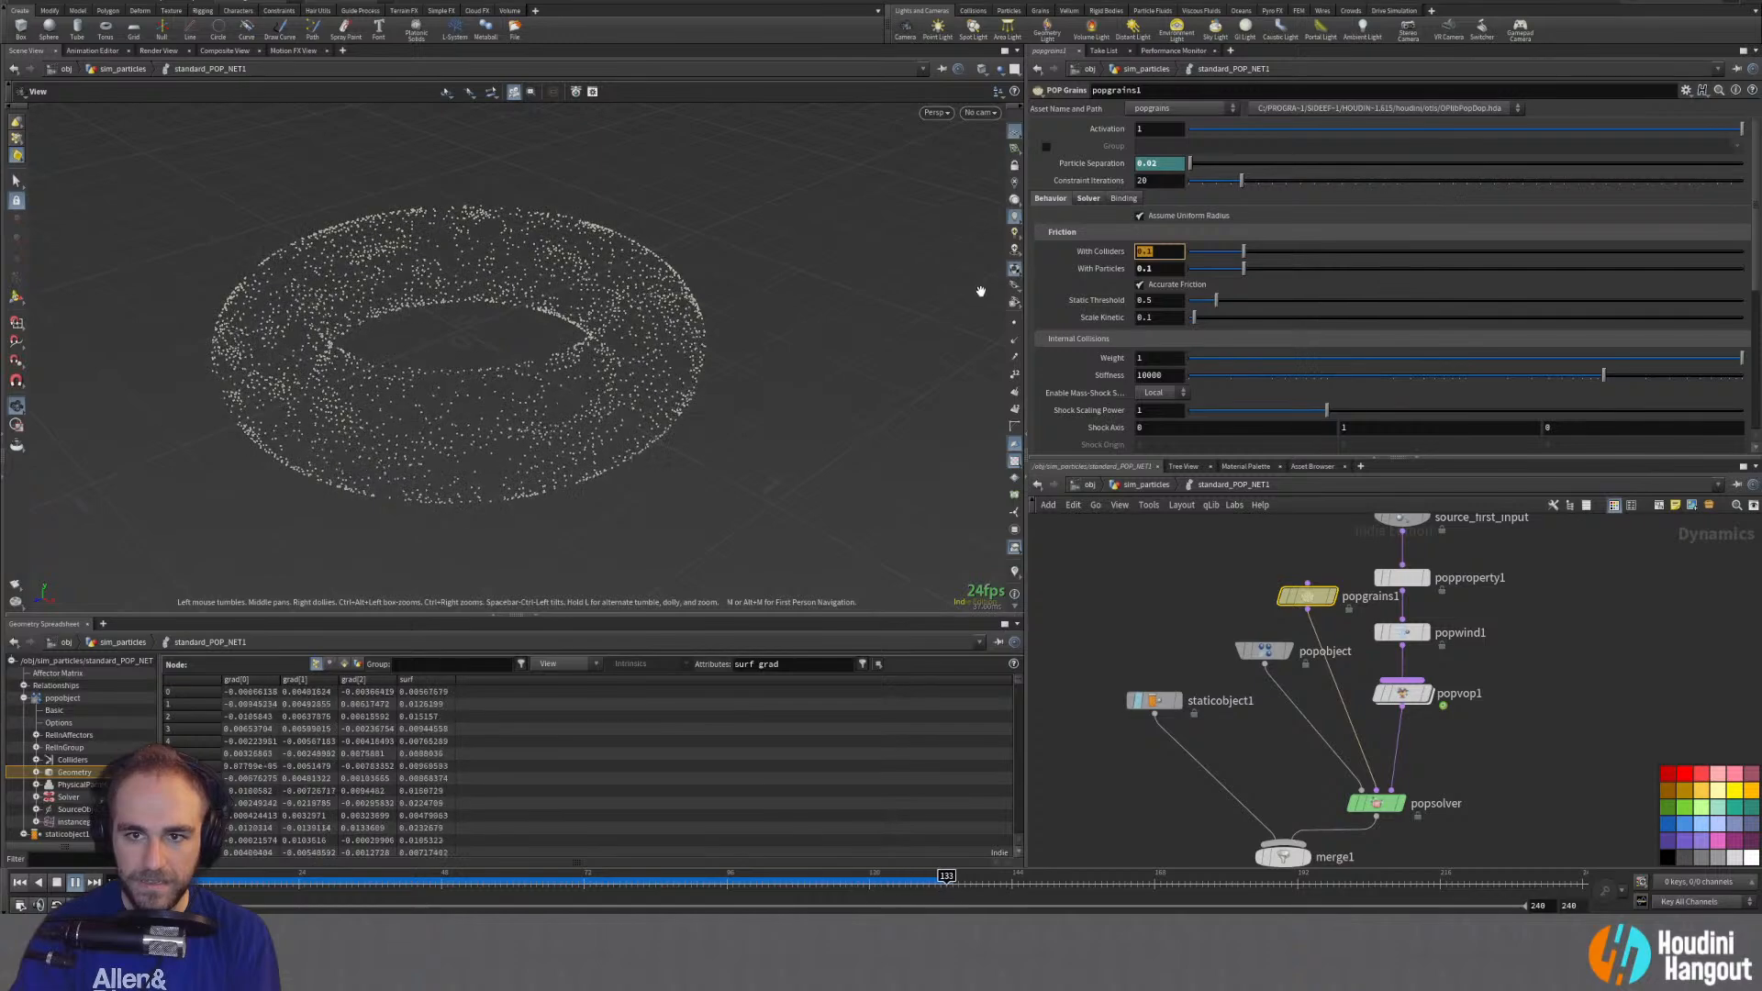
pyautogui.click(1139, 285)
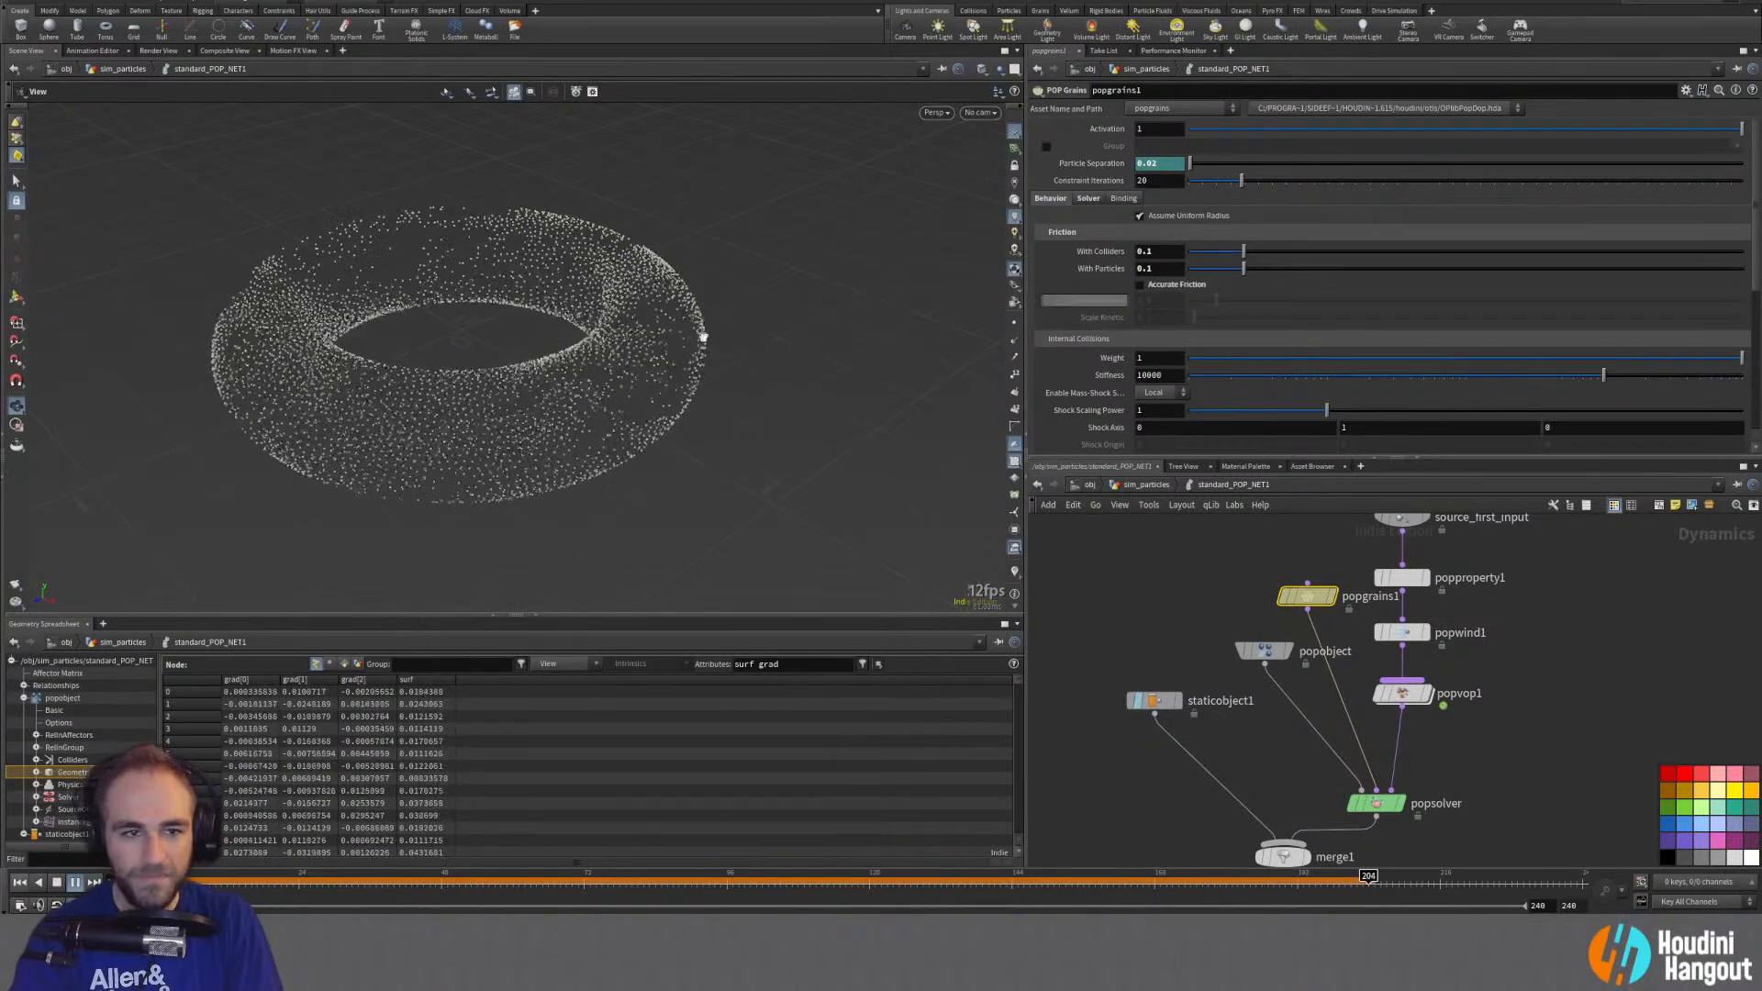
pyautogui.moveTo(497, 420); pyautogui.dragTo(386, 393)
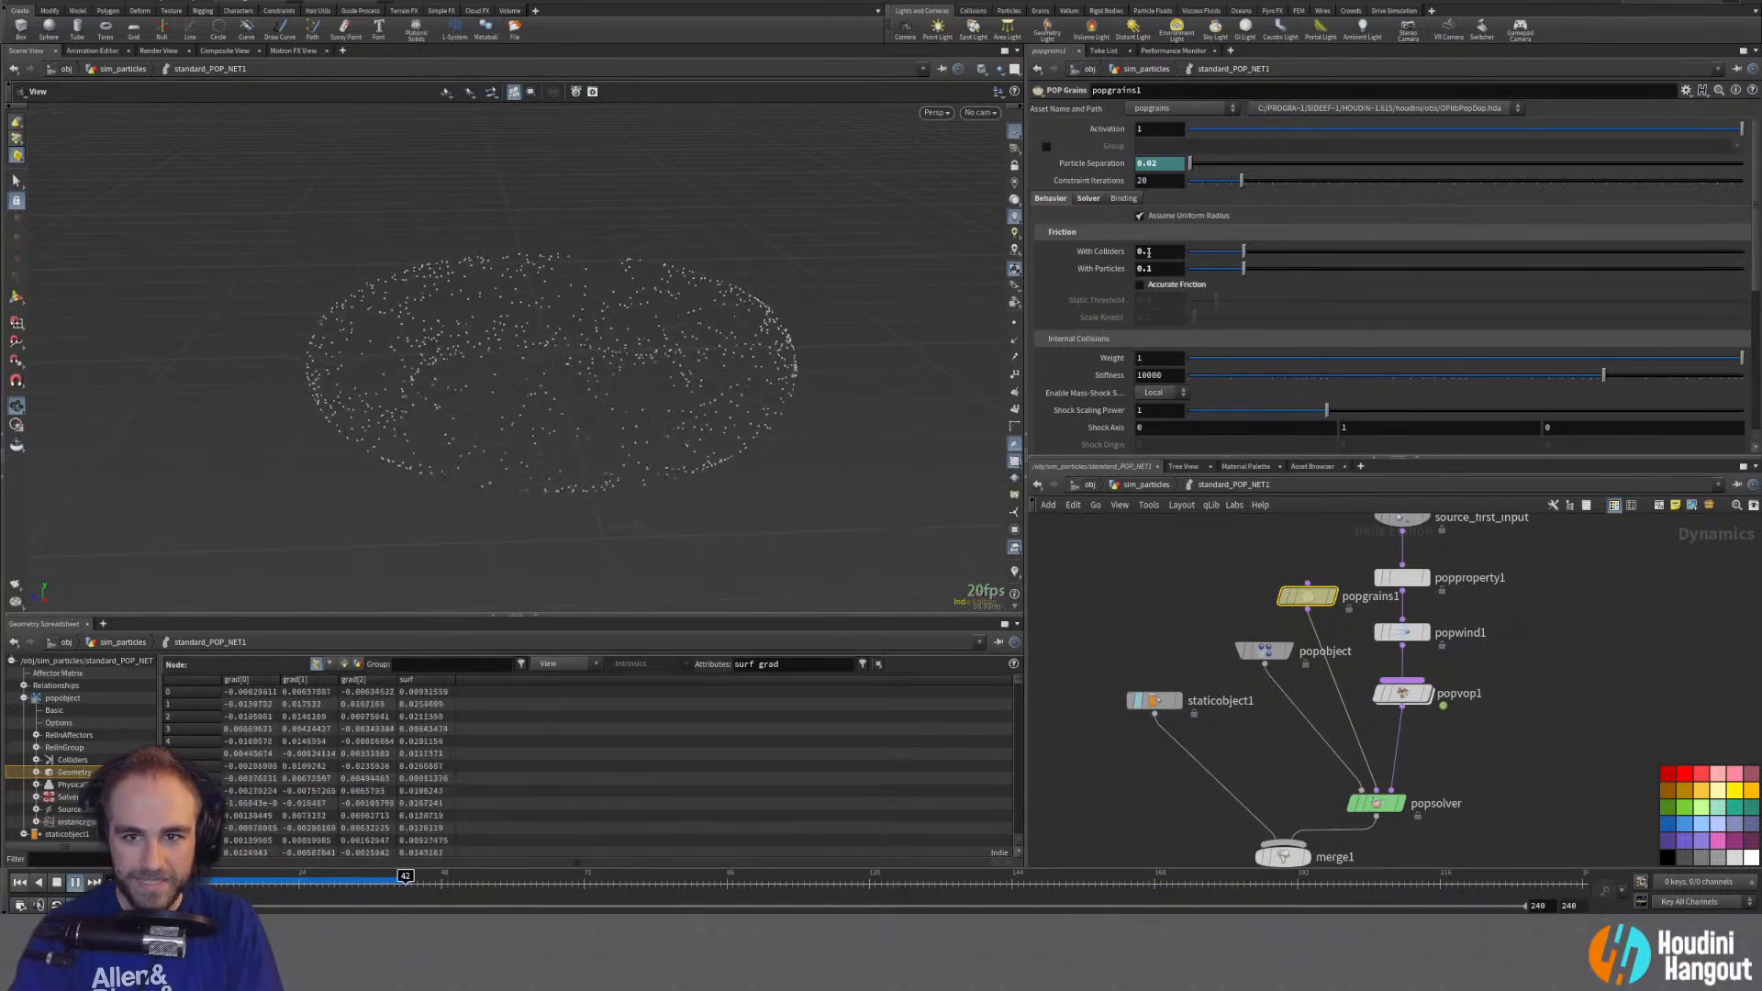
# Step: Set popgrains1's friction With Colliders and With Particles to 0 and watch the particle flow on the torus
pyautogui.moveTo(1151, 252); pyautogui.dragTo(953, 236)
pyautogui.write('0')
pyautogui.press('Tab')
pyautogui.write('0')
pyautogui.press('Return')
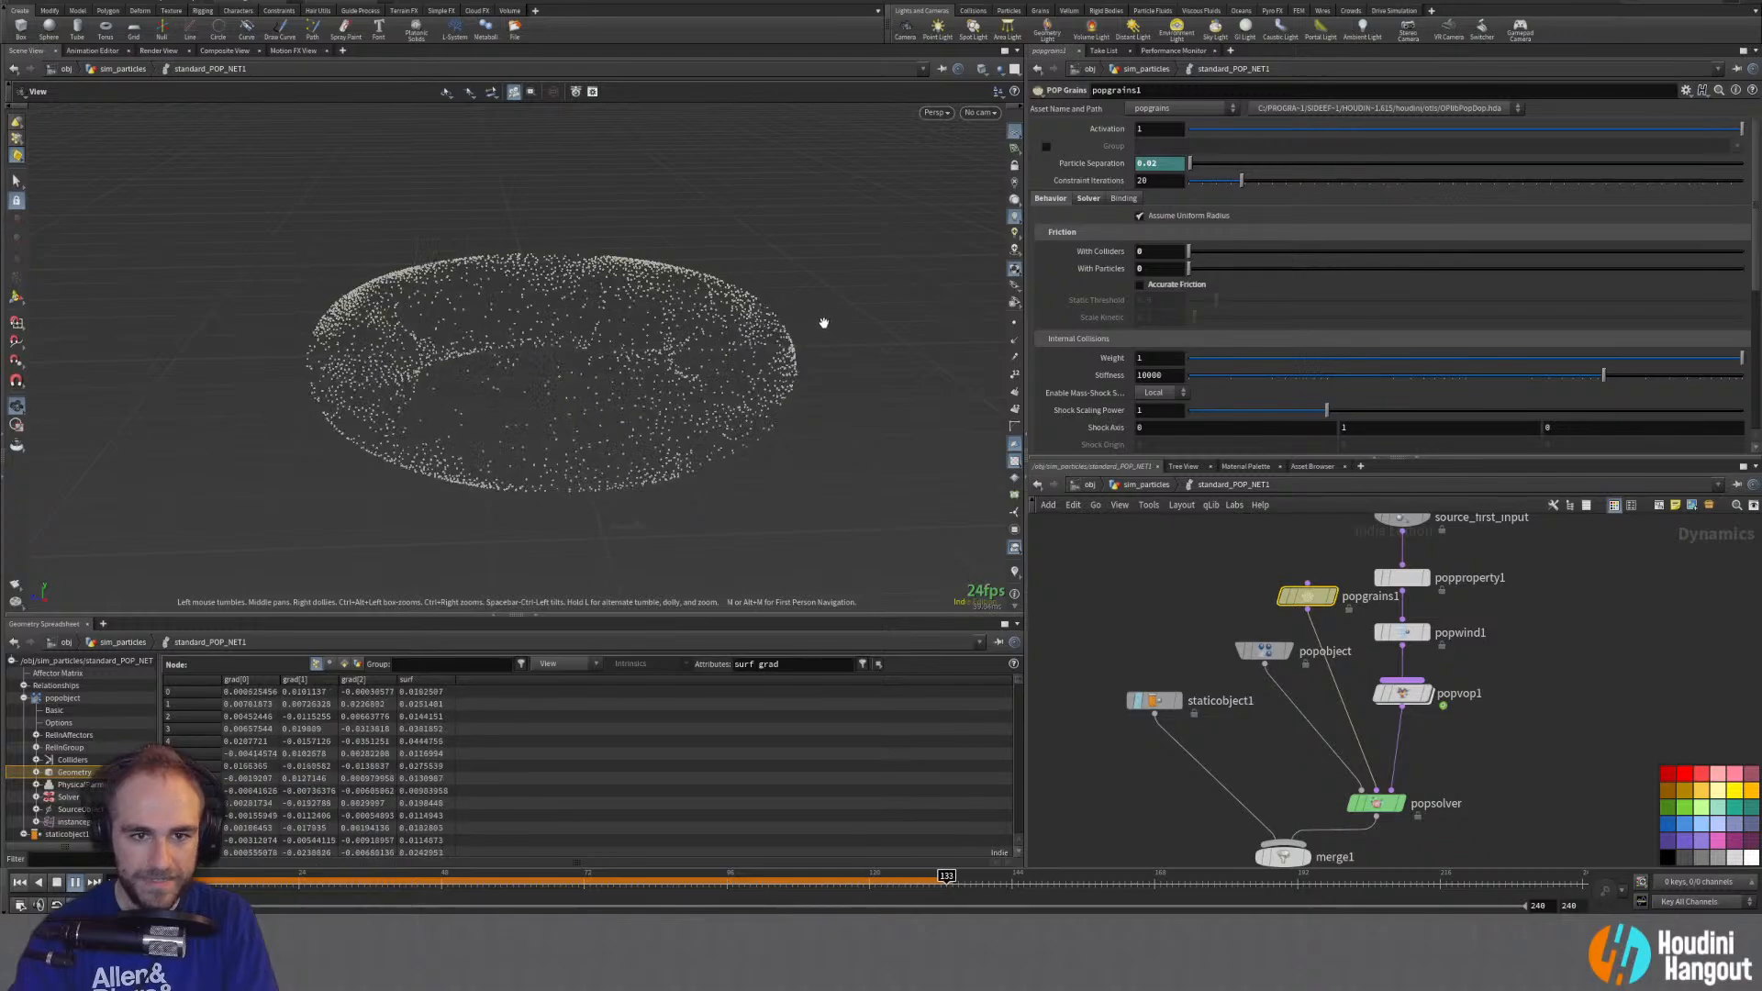
pyautogui.moveTo(603, 383); pyautogui.dragTo(446, 414)
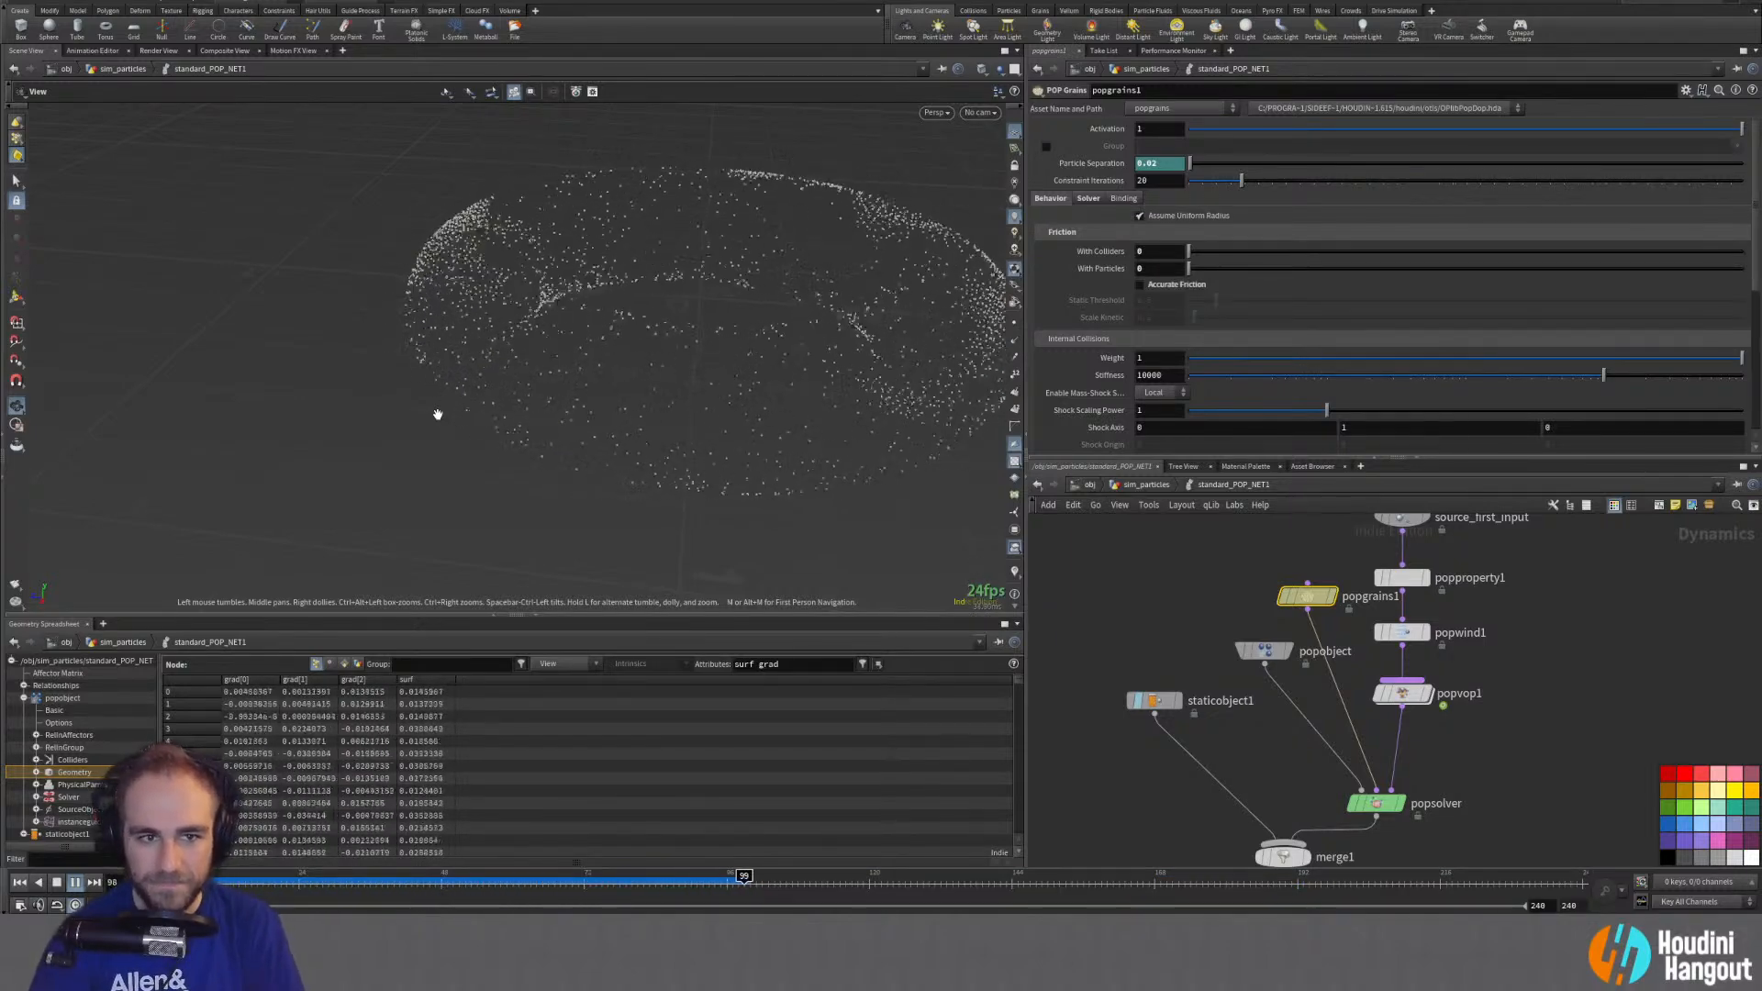
# Step: Try Accurate Friction on popgrains1, replay the simulation, and turn the option off again
pyautogui.click(1140, 285)
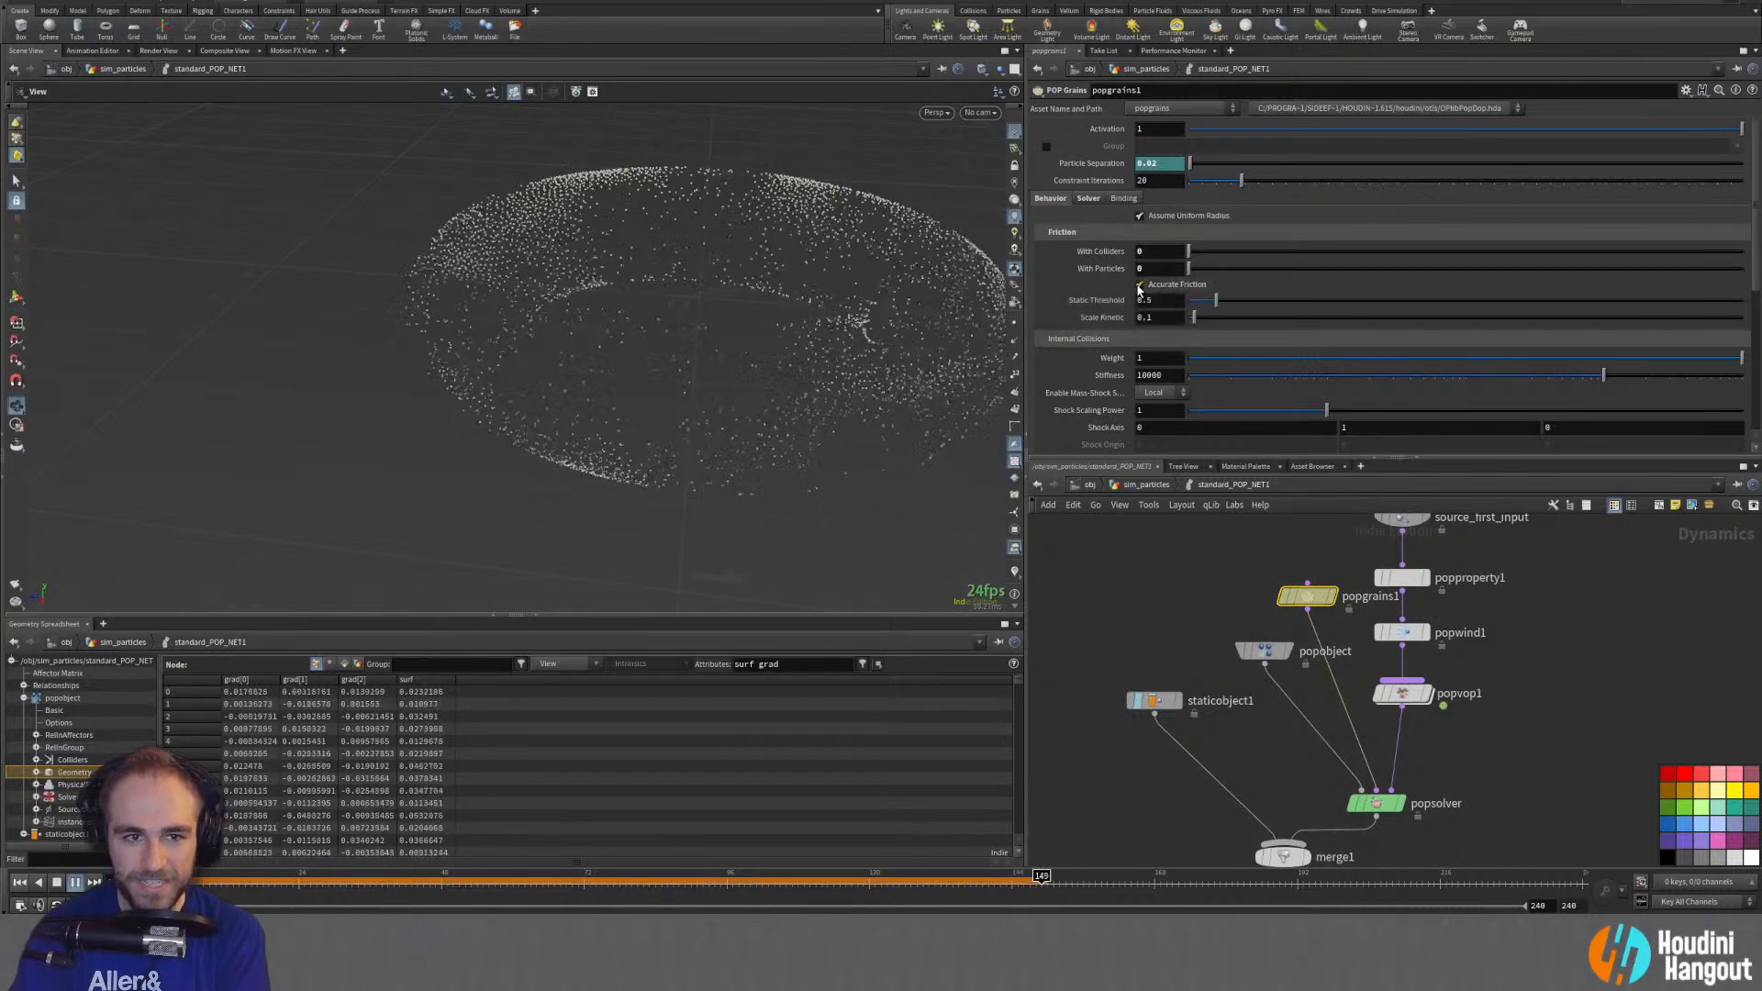
pyautogui.click(28, 882)
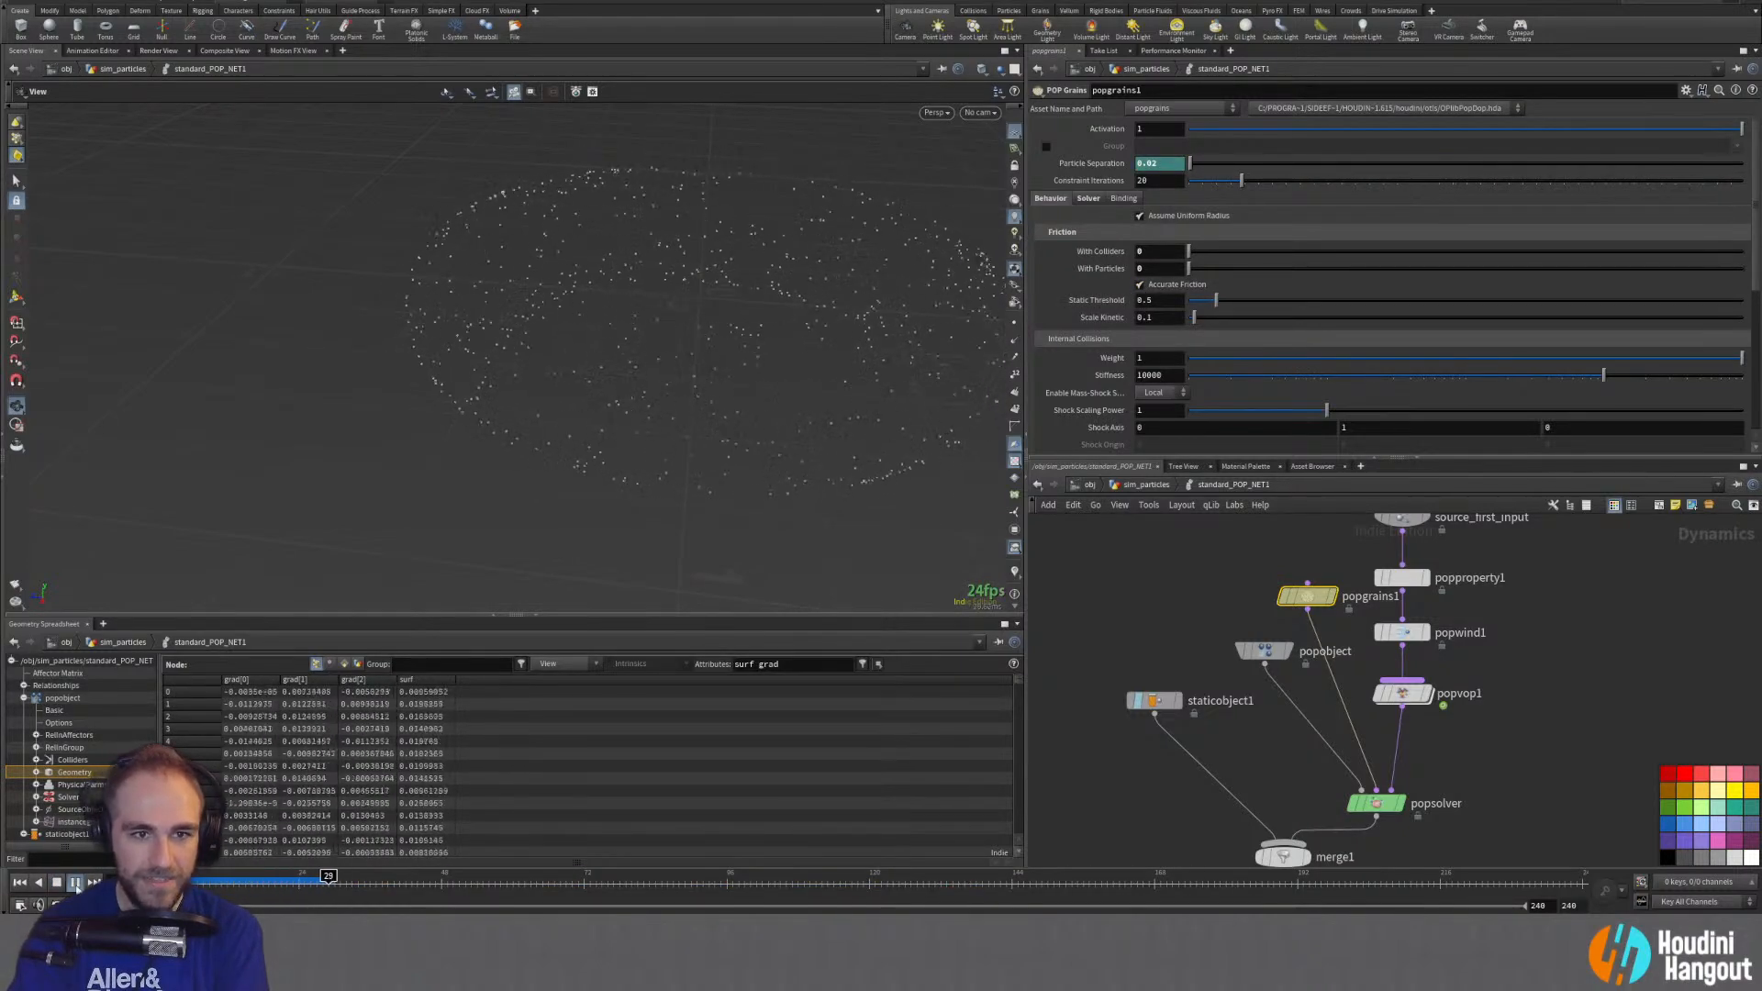
pyautogui.click(1140, 285)
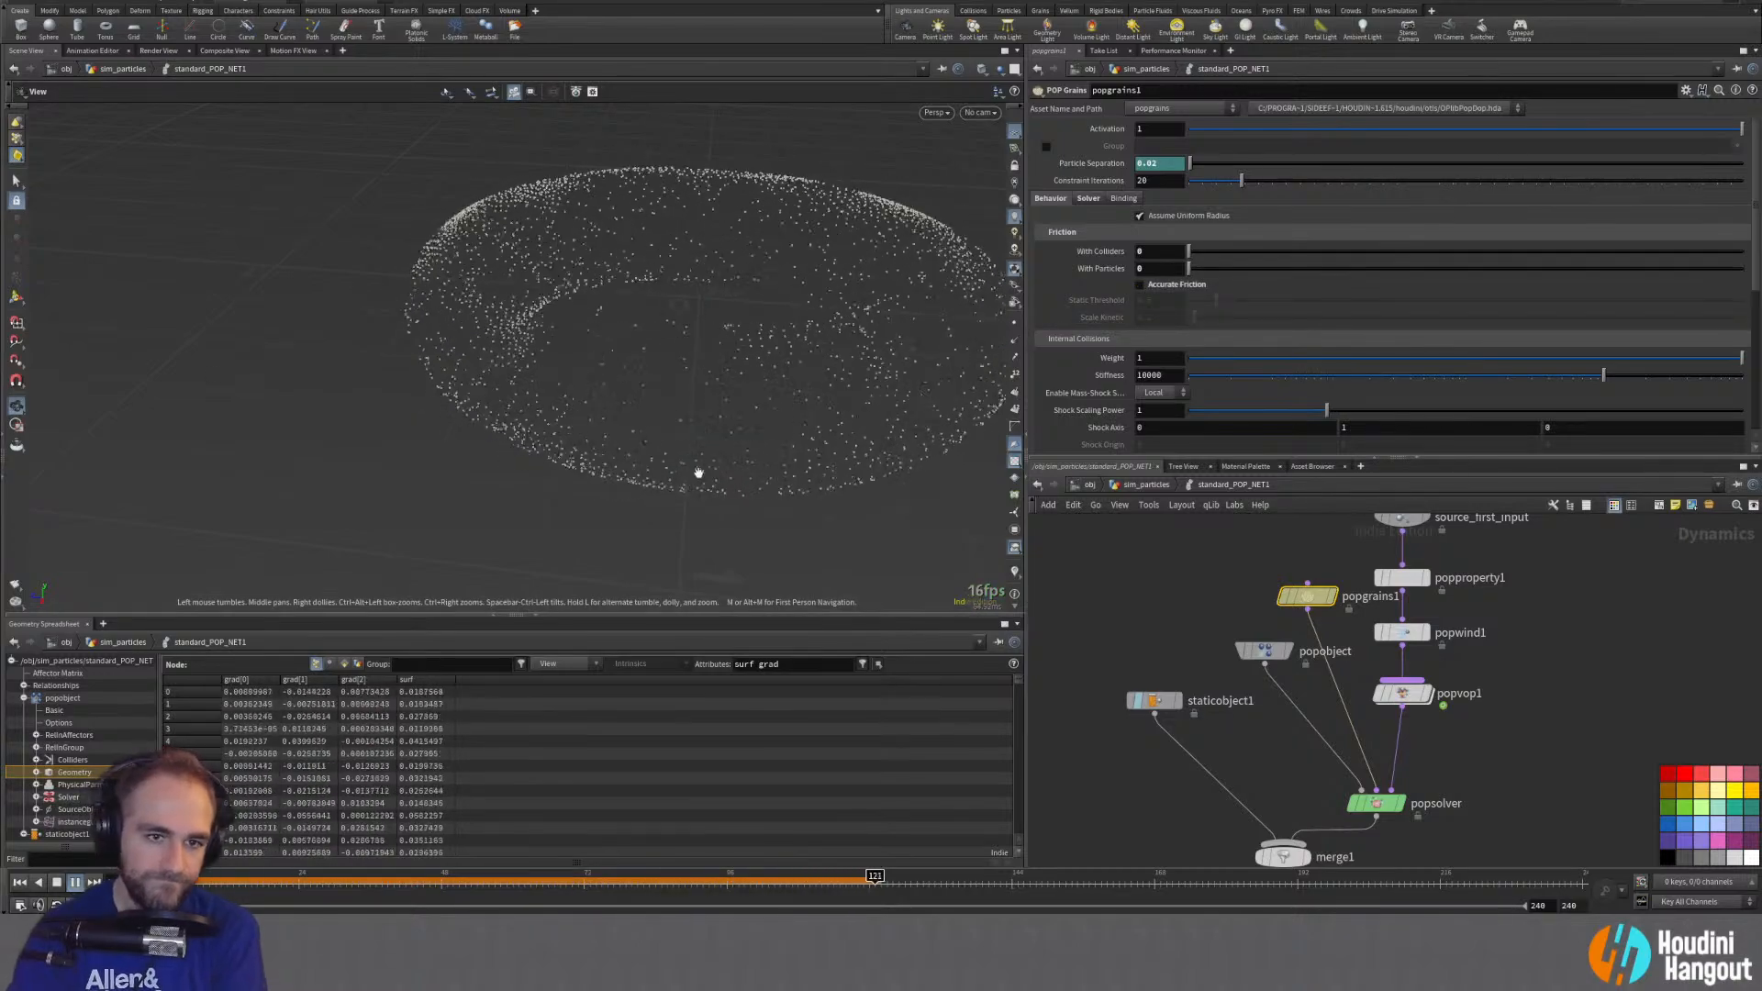
# Step: Try a With Colliders friction of 0.01 on popgrains1 and replay the simulation from the first frame
pyautogui.click(1151, 253)
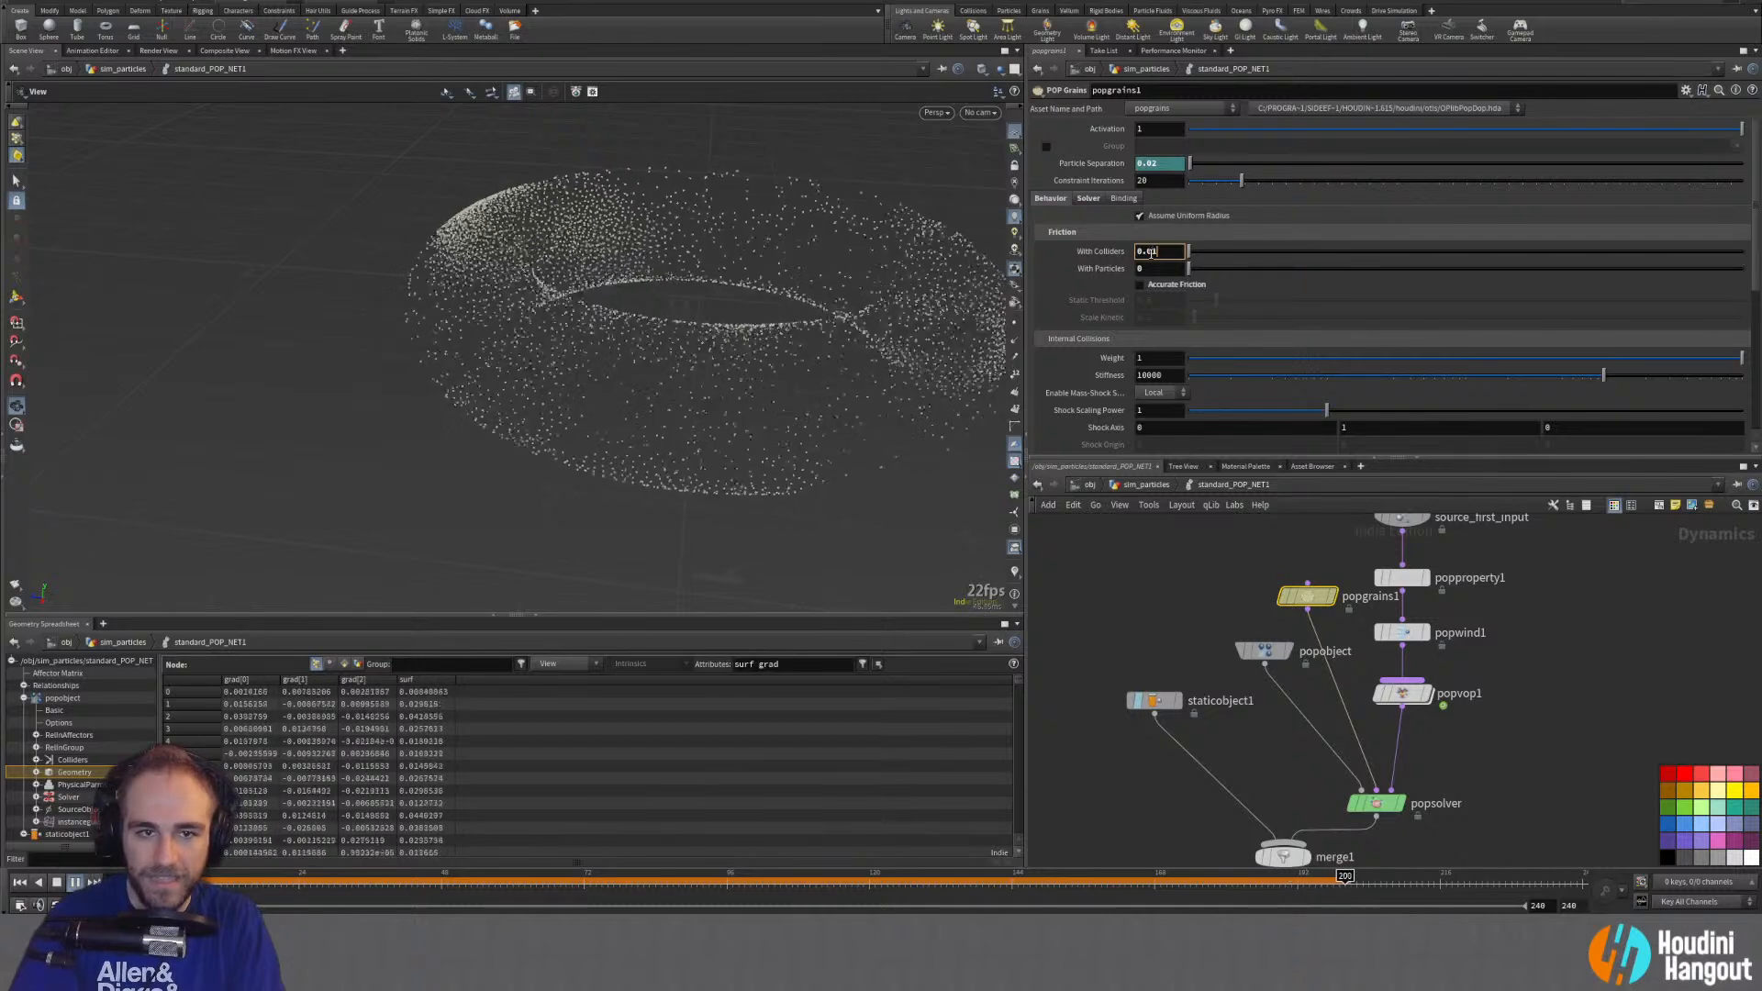
pyautogui.write('.01')
pyautogui.press('Return')
pyautogui.click(20, 882)
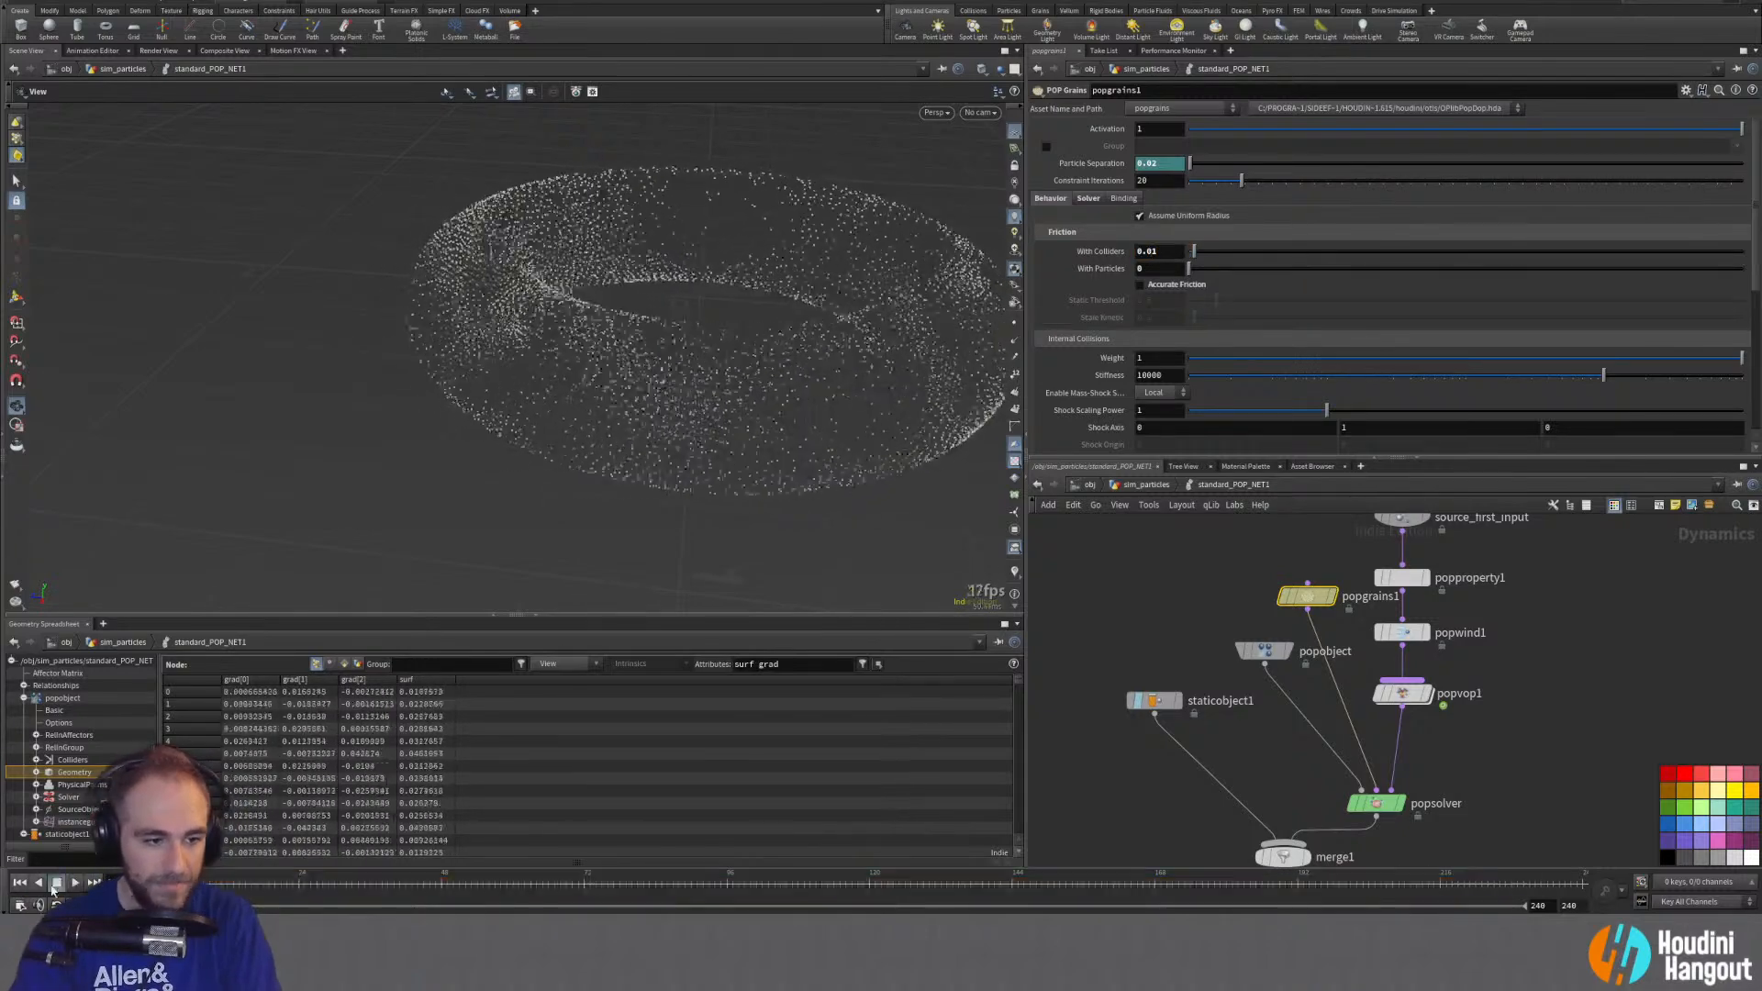
pyautogui.click(73, 884)
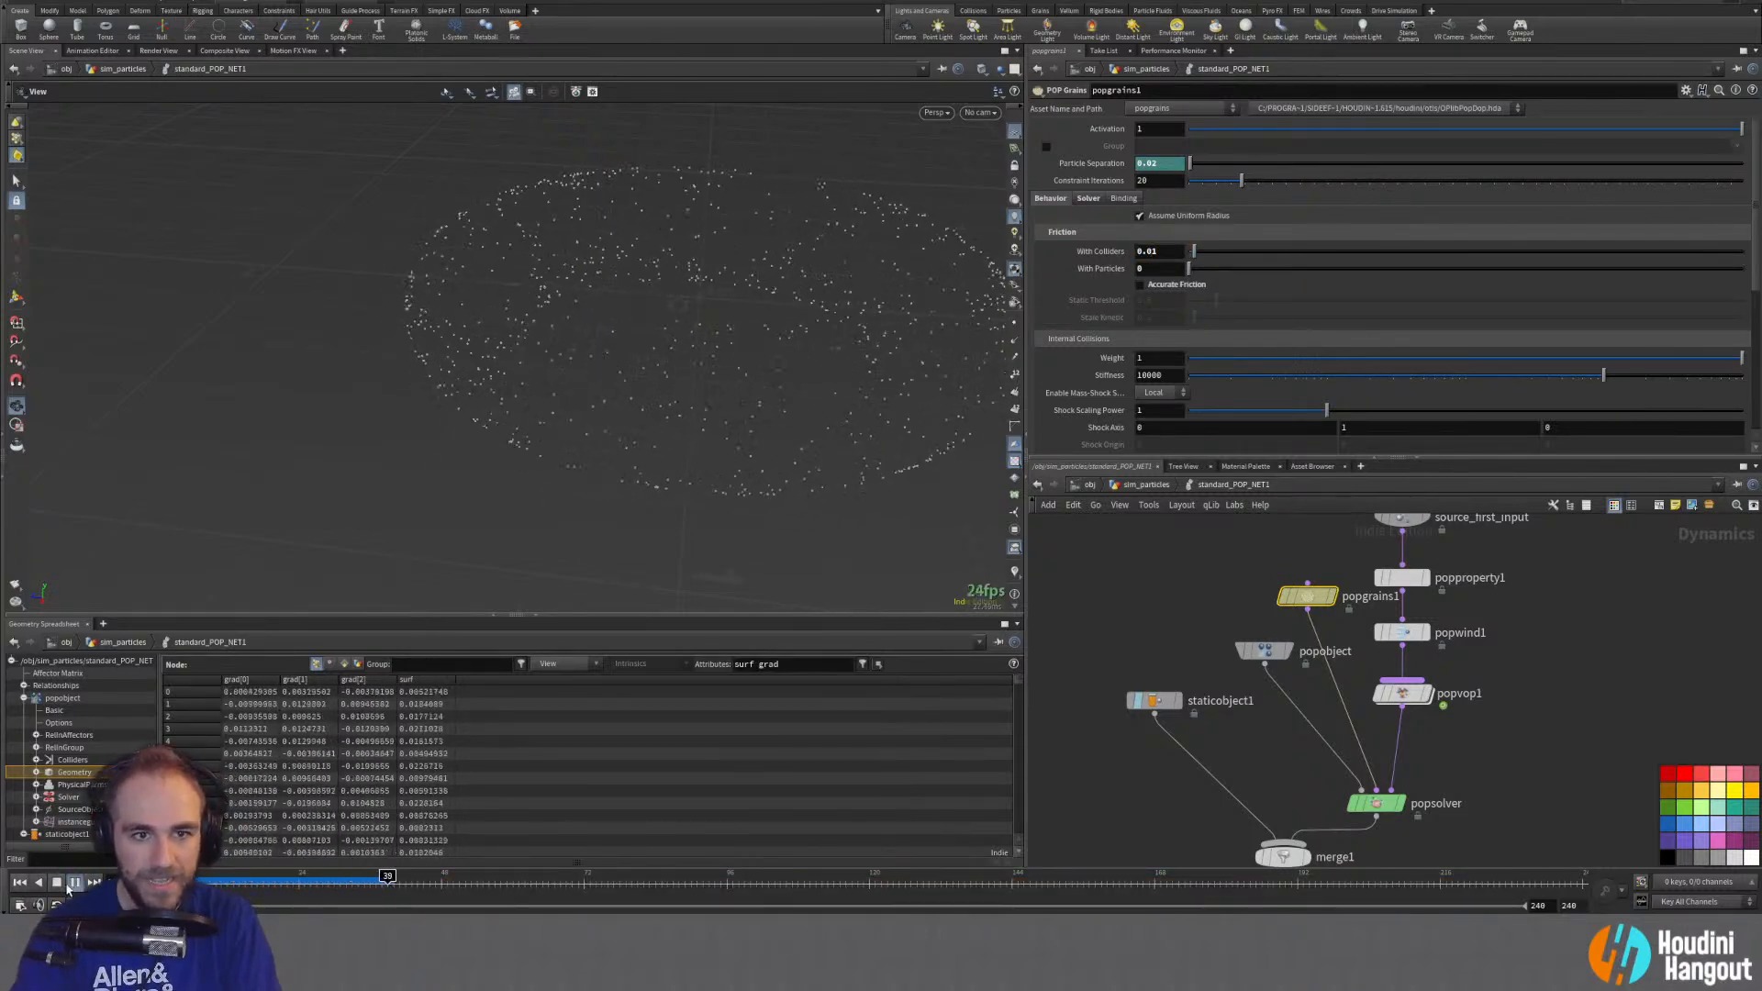
# Step: Set popgrains1's With Colliders friction to 0 and replay the simulation from the first frame
pyautogui.moveTo(1177, 253); pyautogui.dragTo(861, 267)
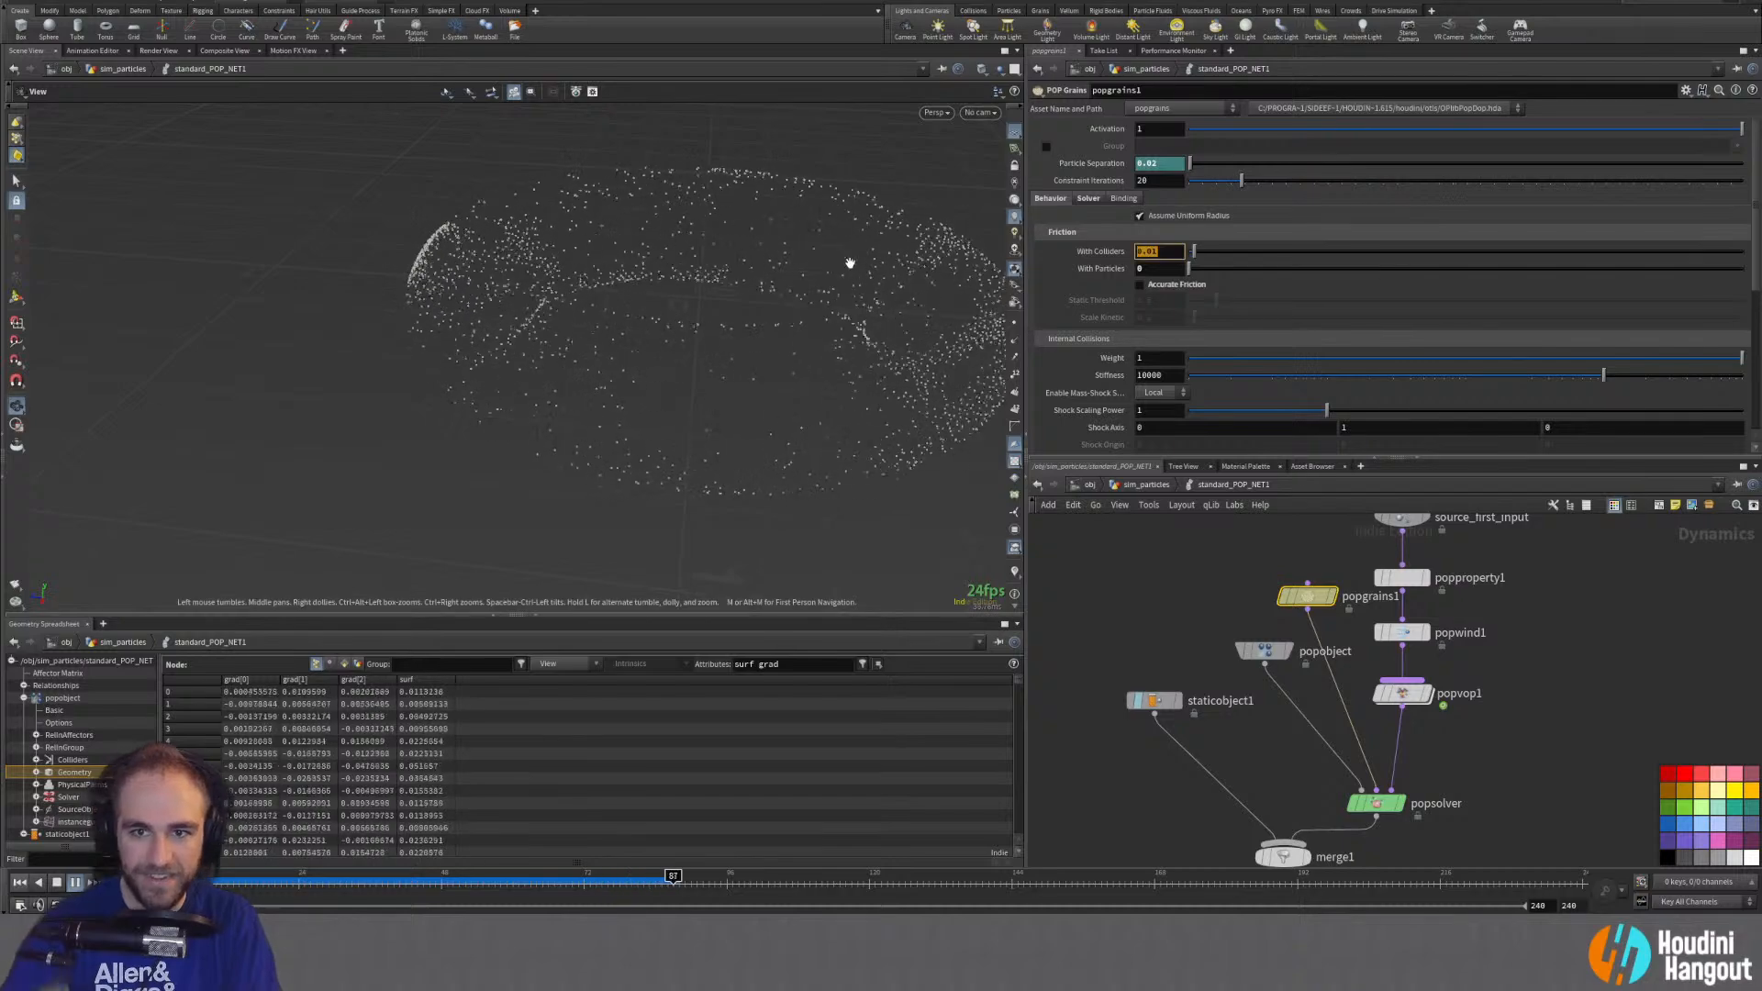
pyautogui.write('0')
pyautogui.press('Return')
pyautogui.click(20, 883)
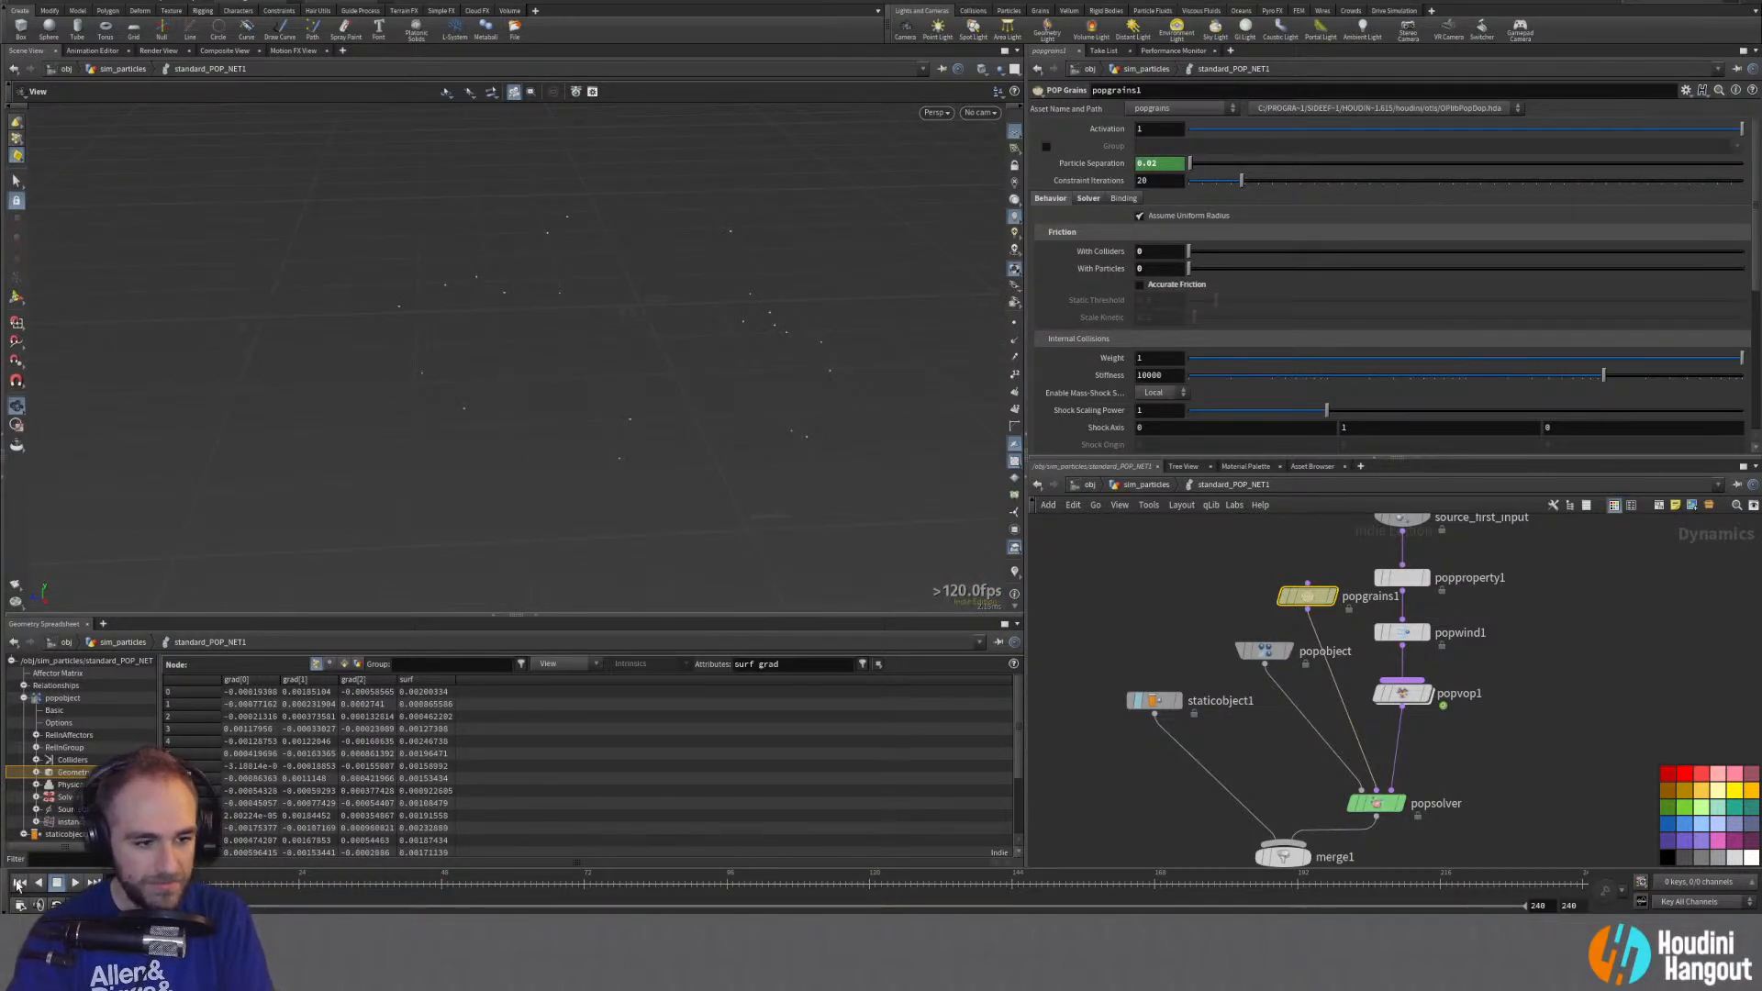
pyautogui.click(77, 883)
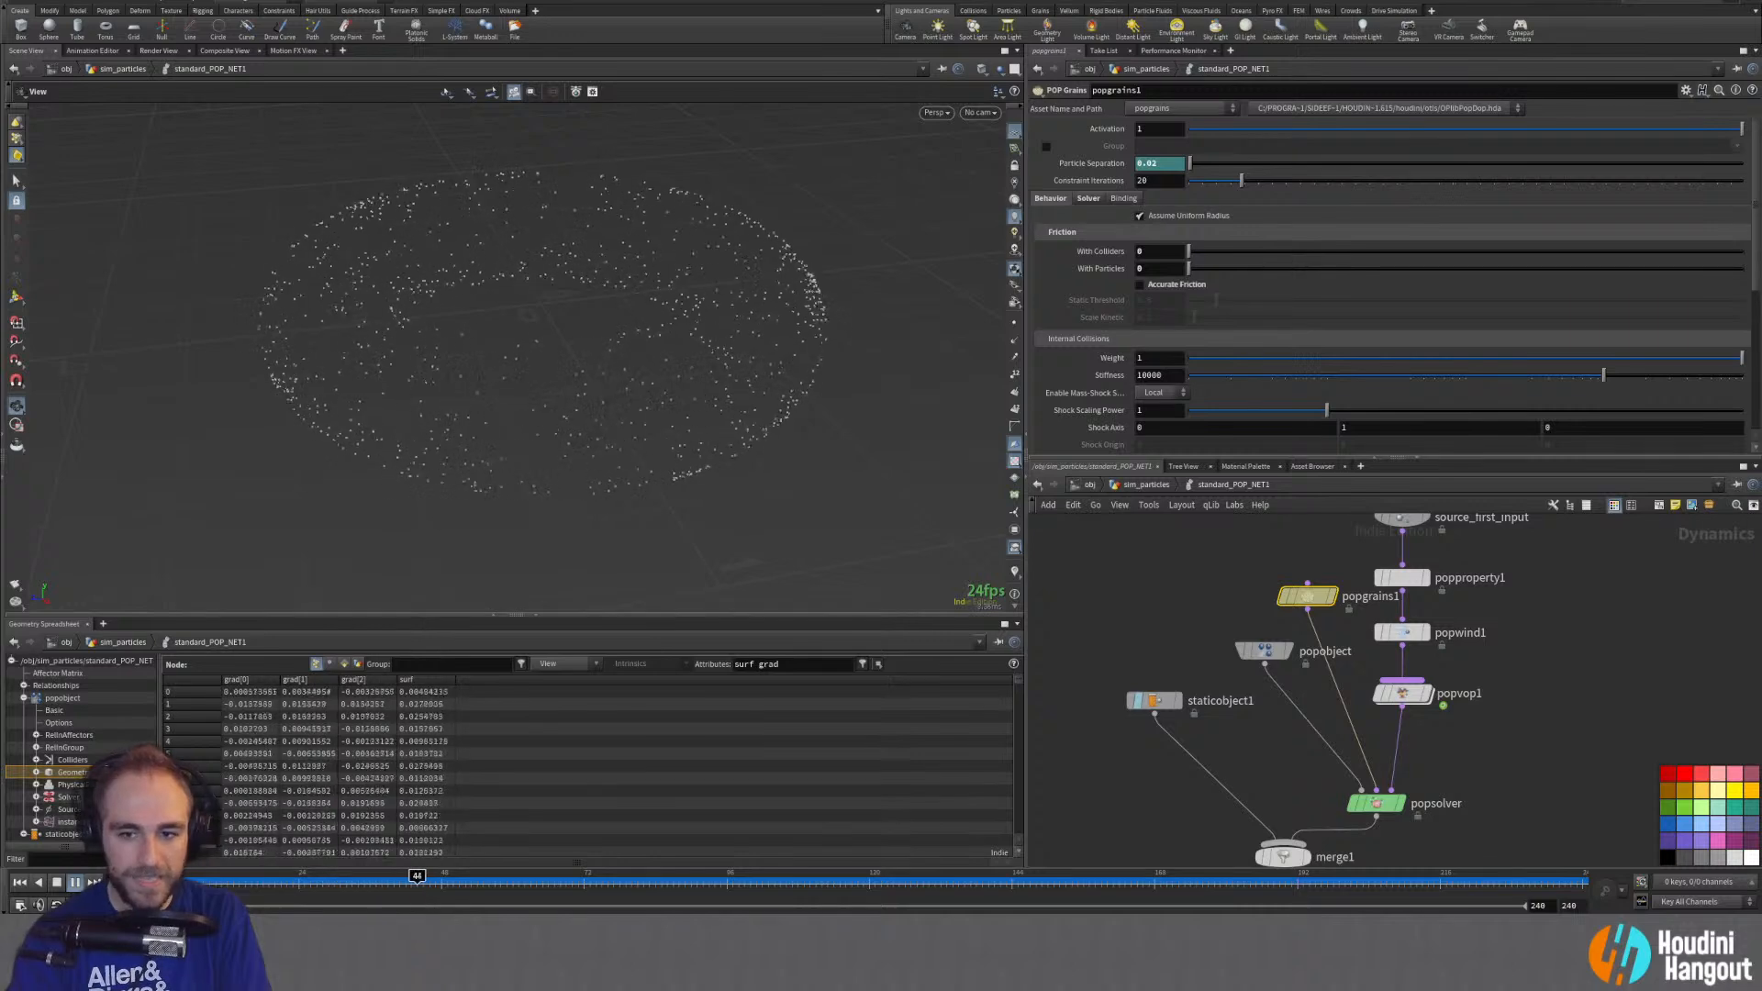
# Step: Reset the simulation to the first frame and set the Uniform Scale of popproperty1 to 0.02
pyautogui.click(20, 882)
pyautogui.moveTo(1563, 588); pyautogui.dragTo(1542, 654, button='middle')
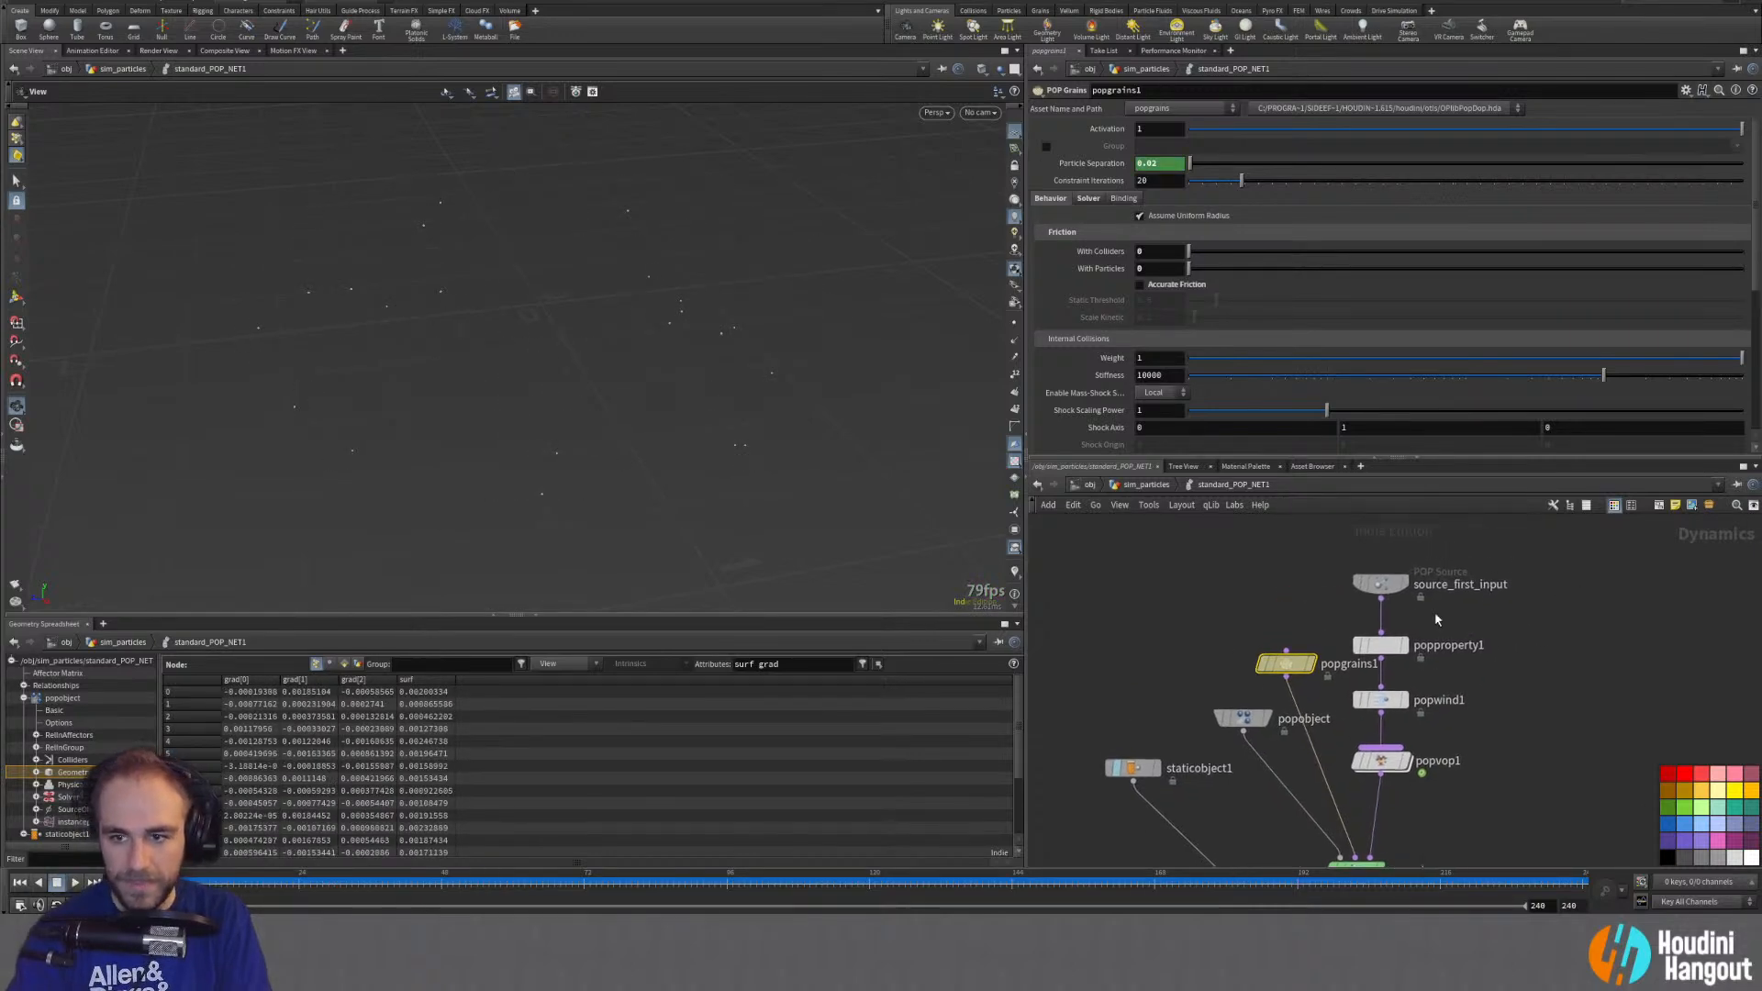
pyautogui.click(1380, 584)
pyautogui.click(1390, 649)
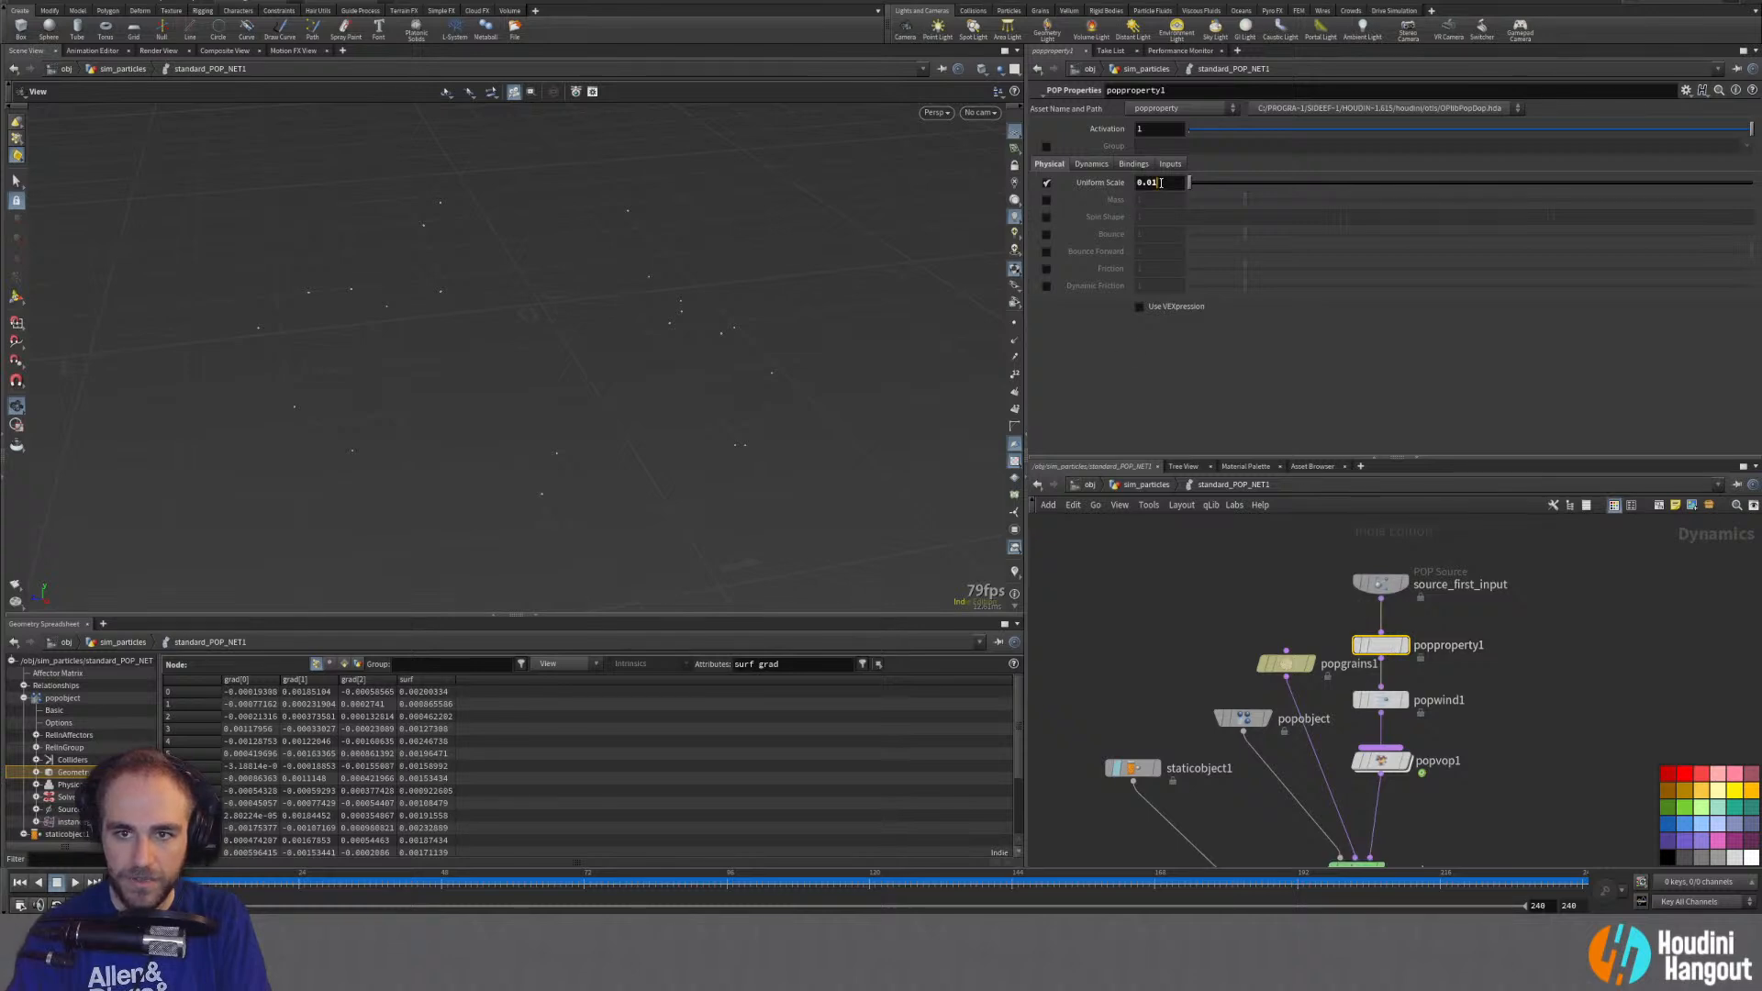
pyautogui.write('0.02')
pyautogui.press('Return')
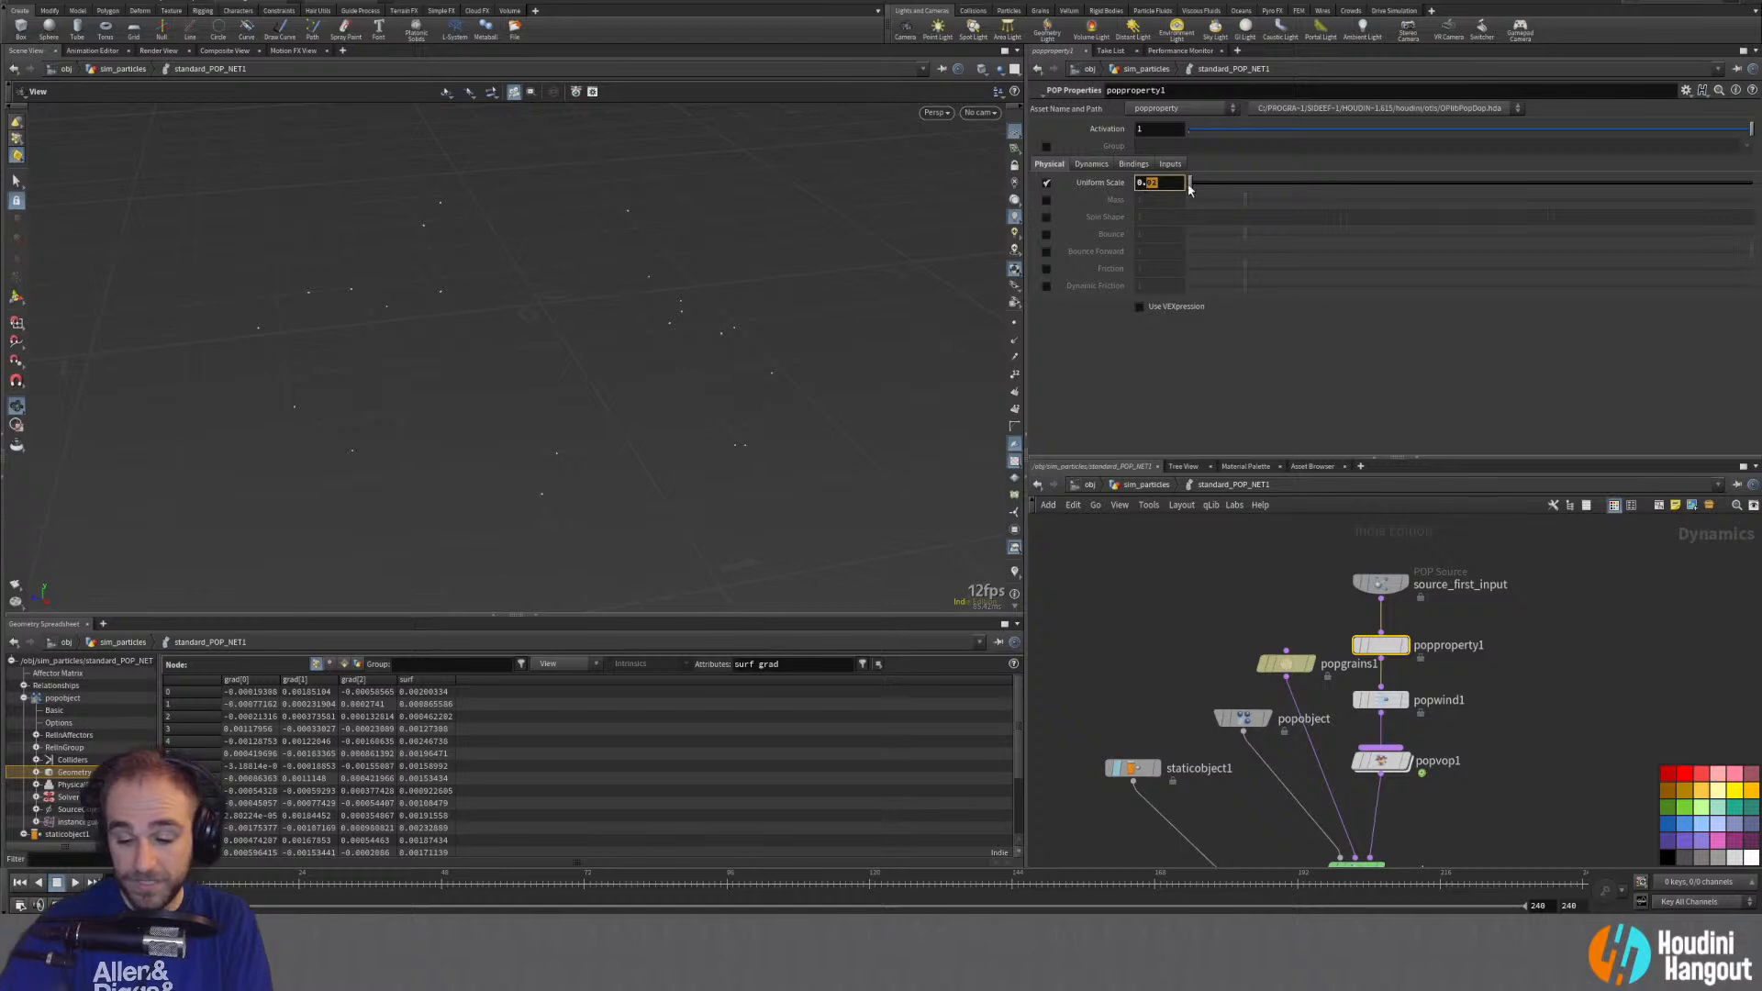
# Step: Try a Uniform Scale of 0.1 on popproperty1 and play the simulation
pyautogui.write('1')
pyautogui.press('Return')
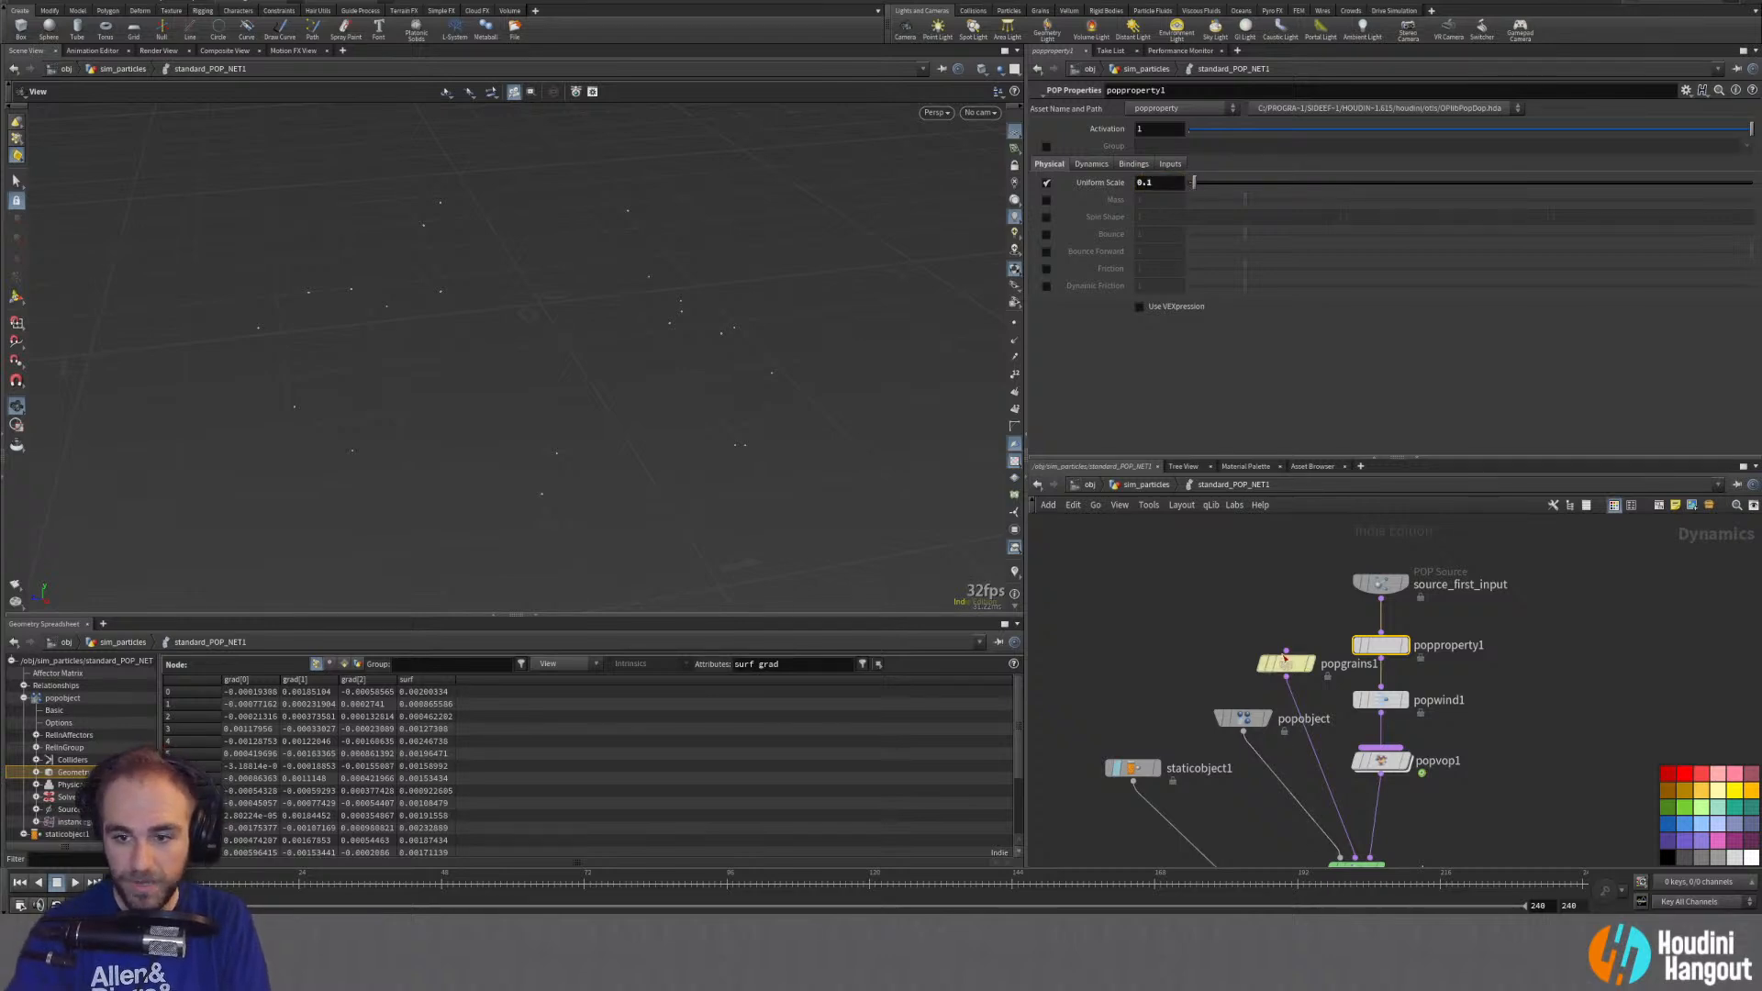
pyautogui.click(74, 883)
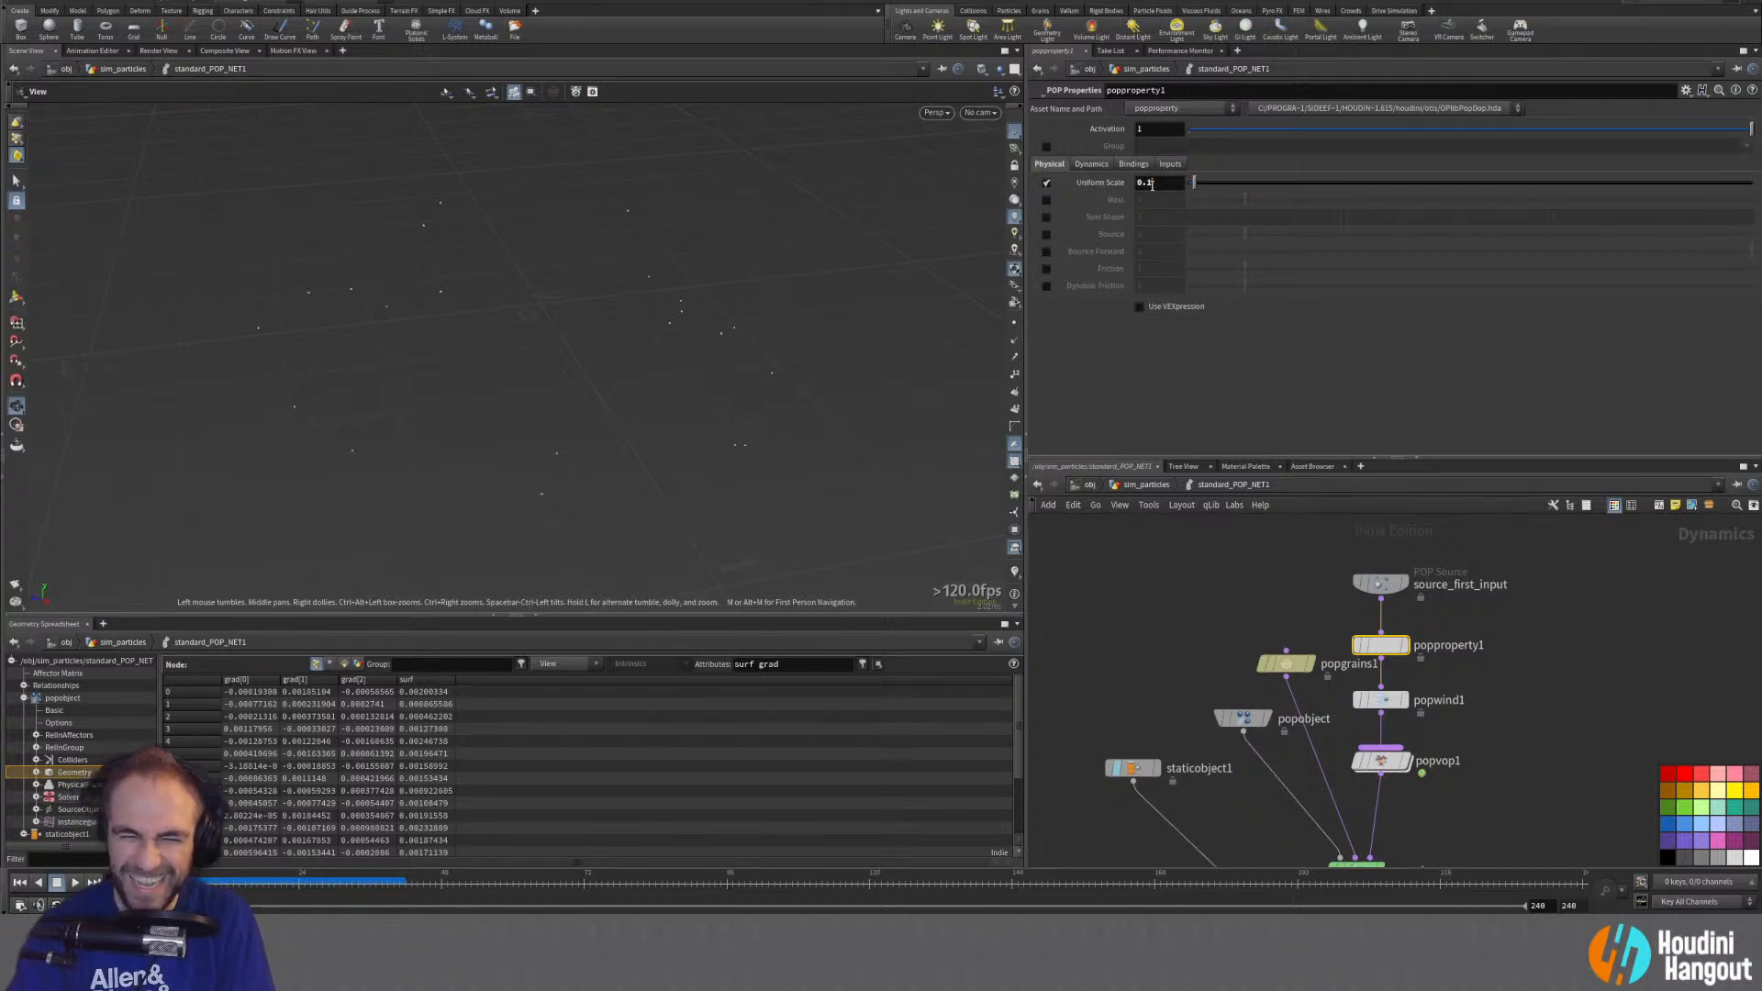
# Step: Change popproperty1's Uniform Scale to 0.02 and play the simulation while examining the torus particles from several angles
pyautogui.doubleClick(1152, 184)
pyautogui.write('02')
pyautogui.press('Return')
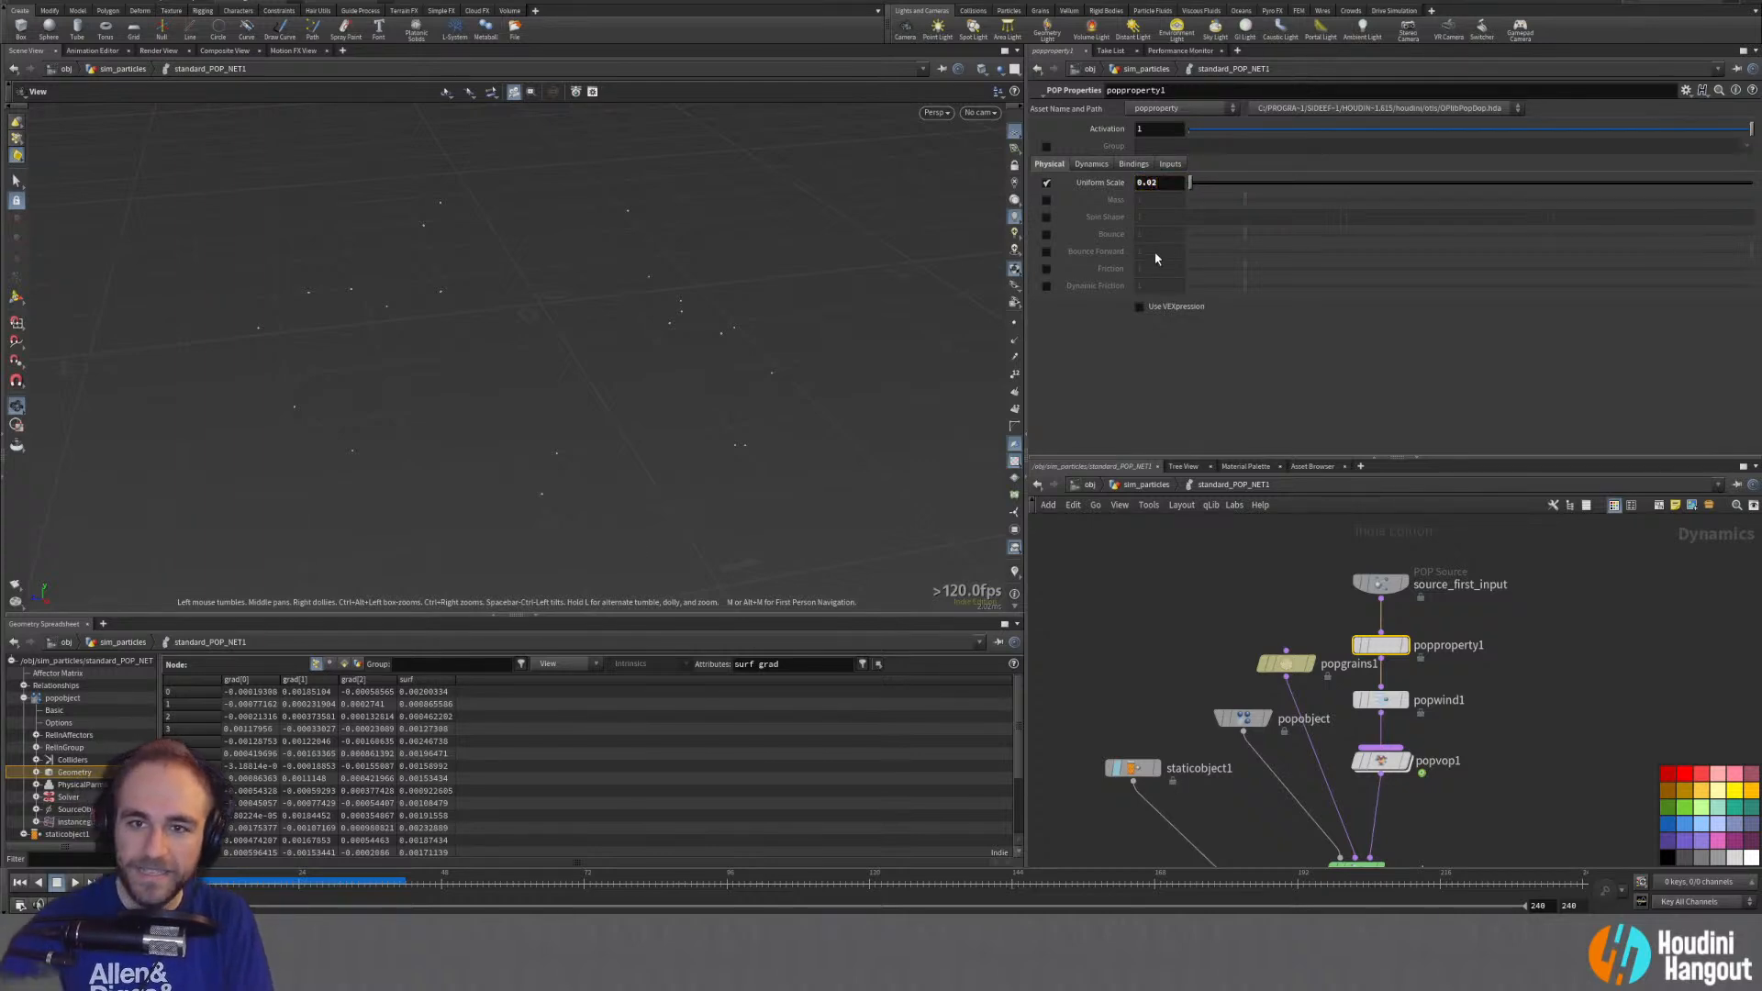
pyautogui.click(75, 883)
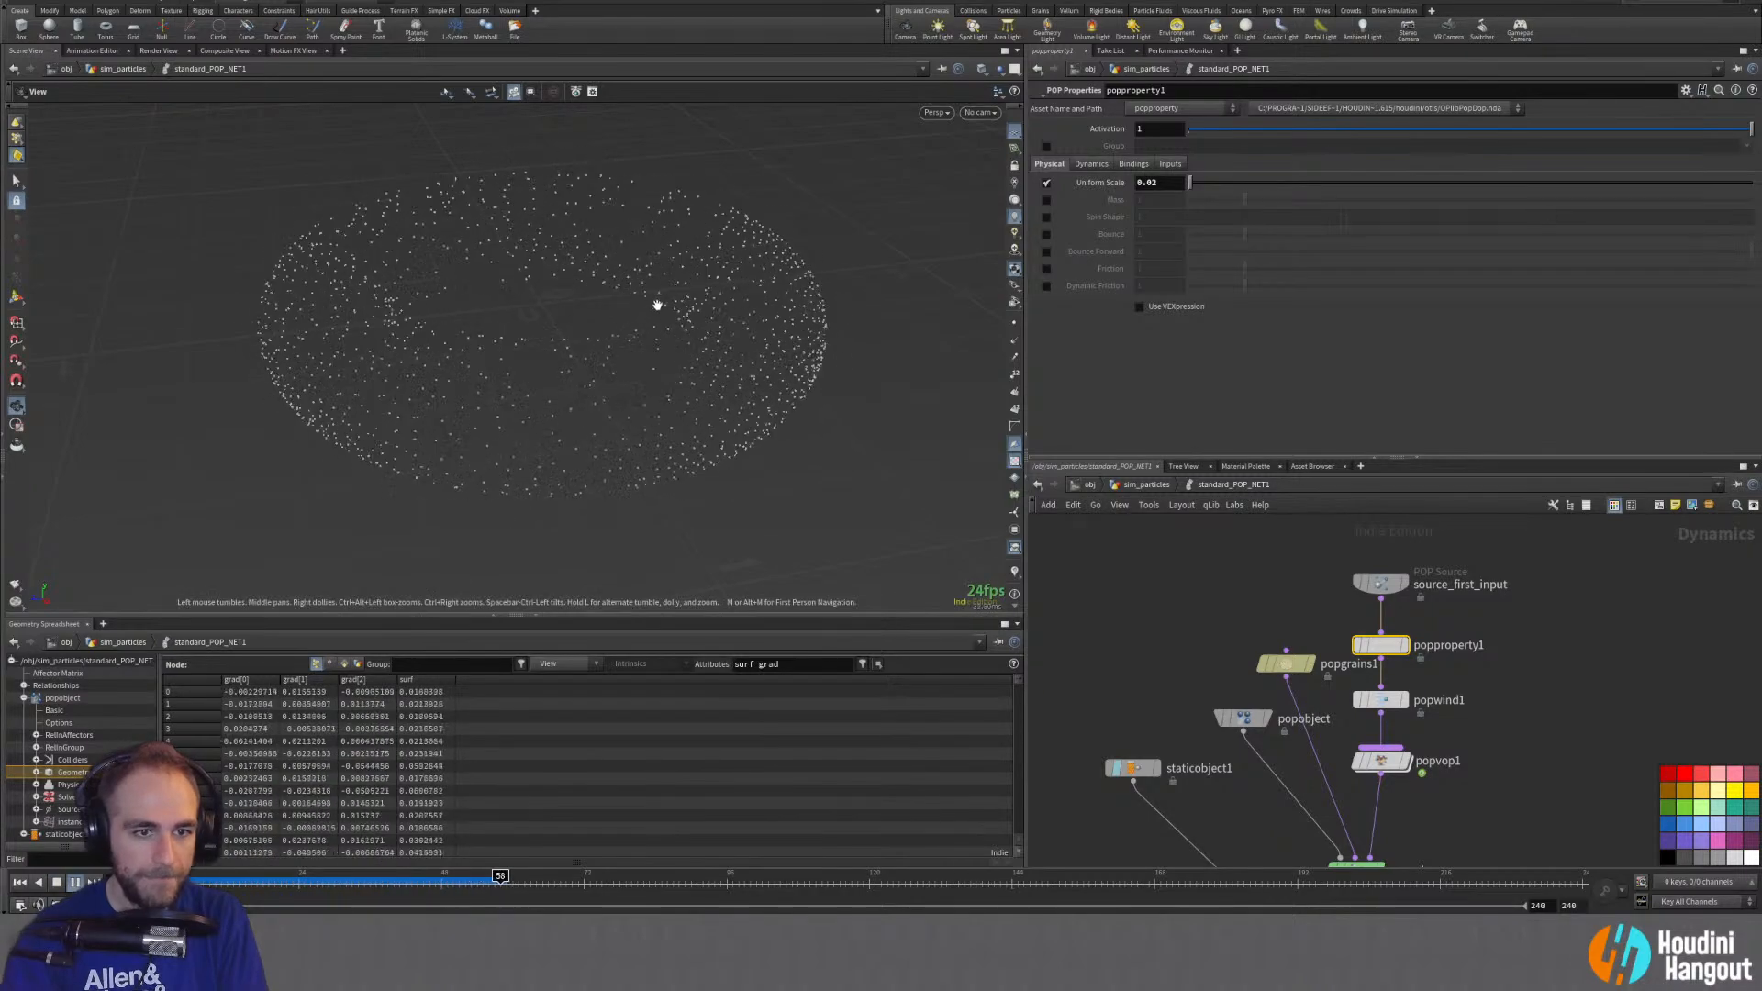
pyautogui.moveTo(649, 399); pyautogui.dragTo(771, 444)
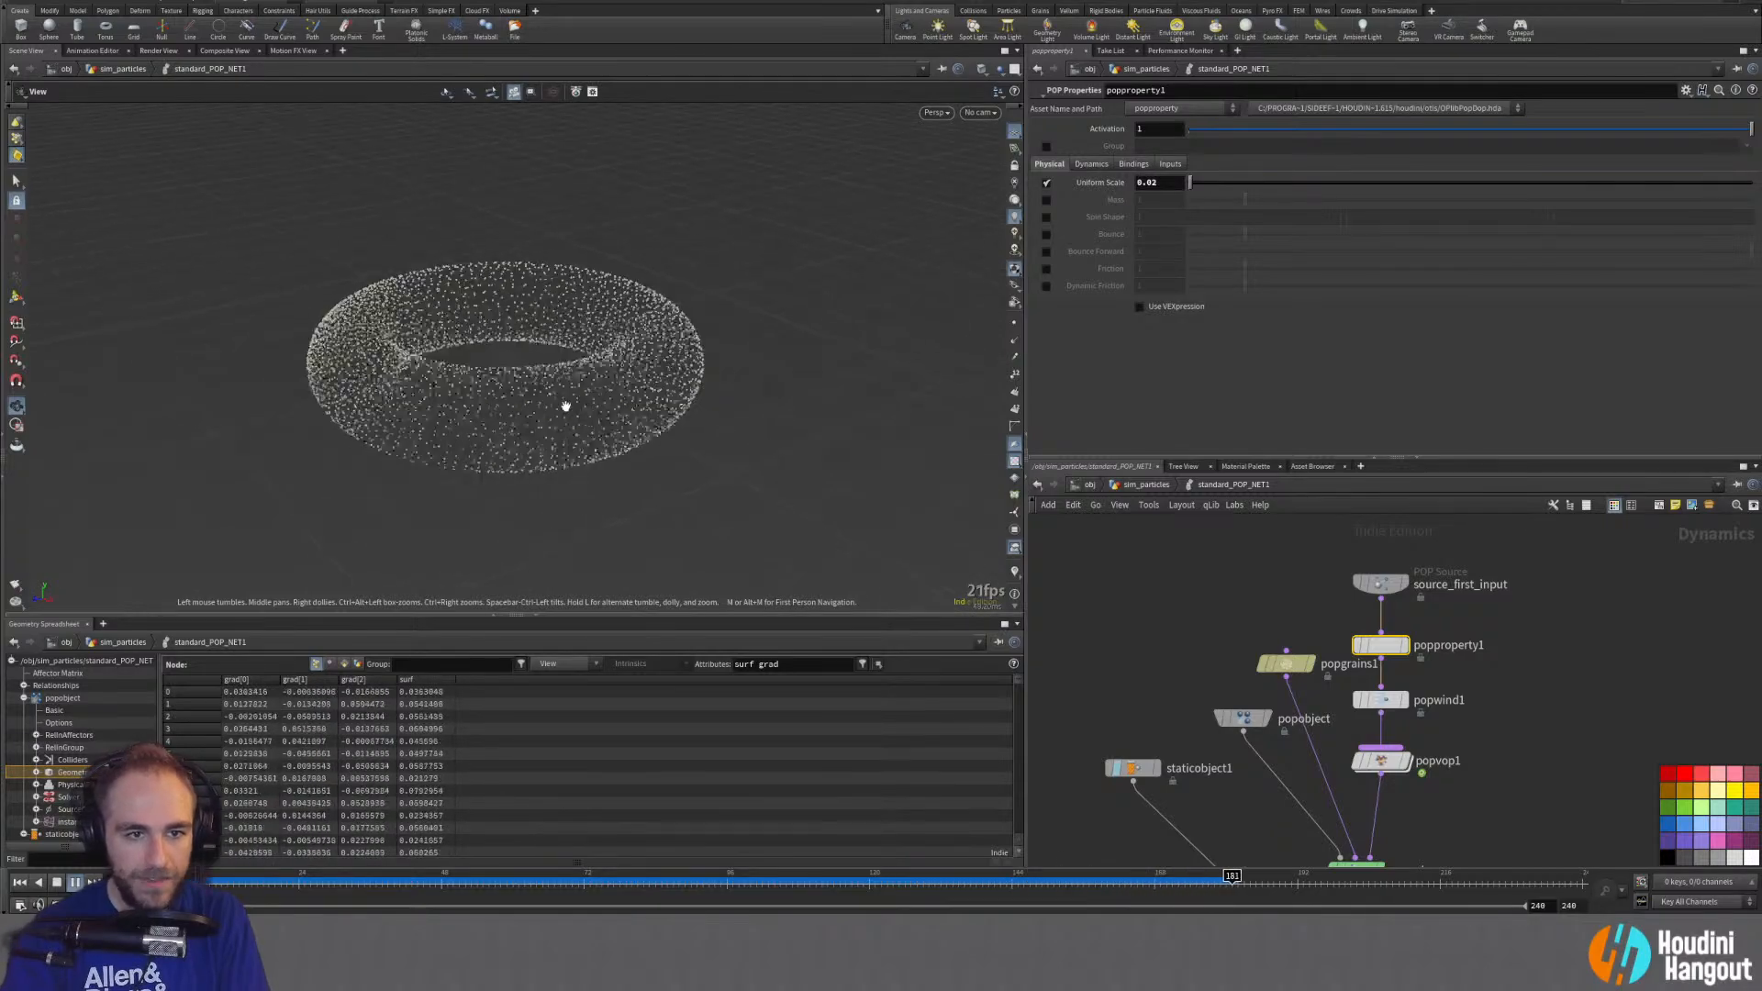
pyautogui.moveTo(569, 430)
pyautogui.mouseDown()
pyautogui.moveTo(594, 440)
pyautogui.moveTo(559, 449)
pyautogui.mouseUp()
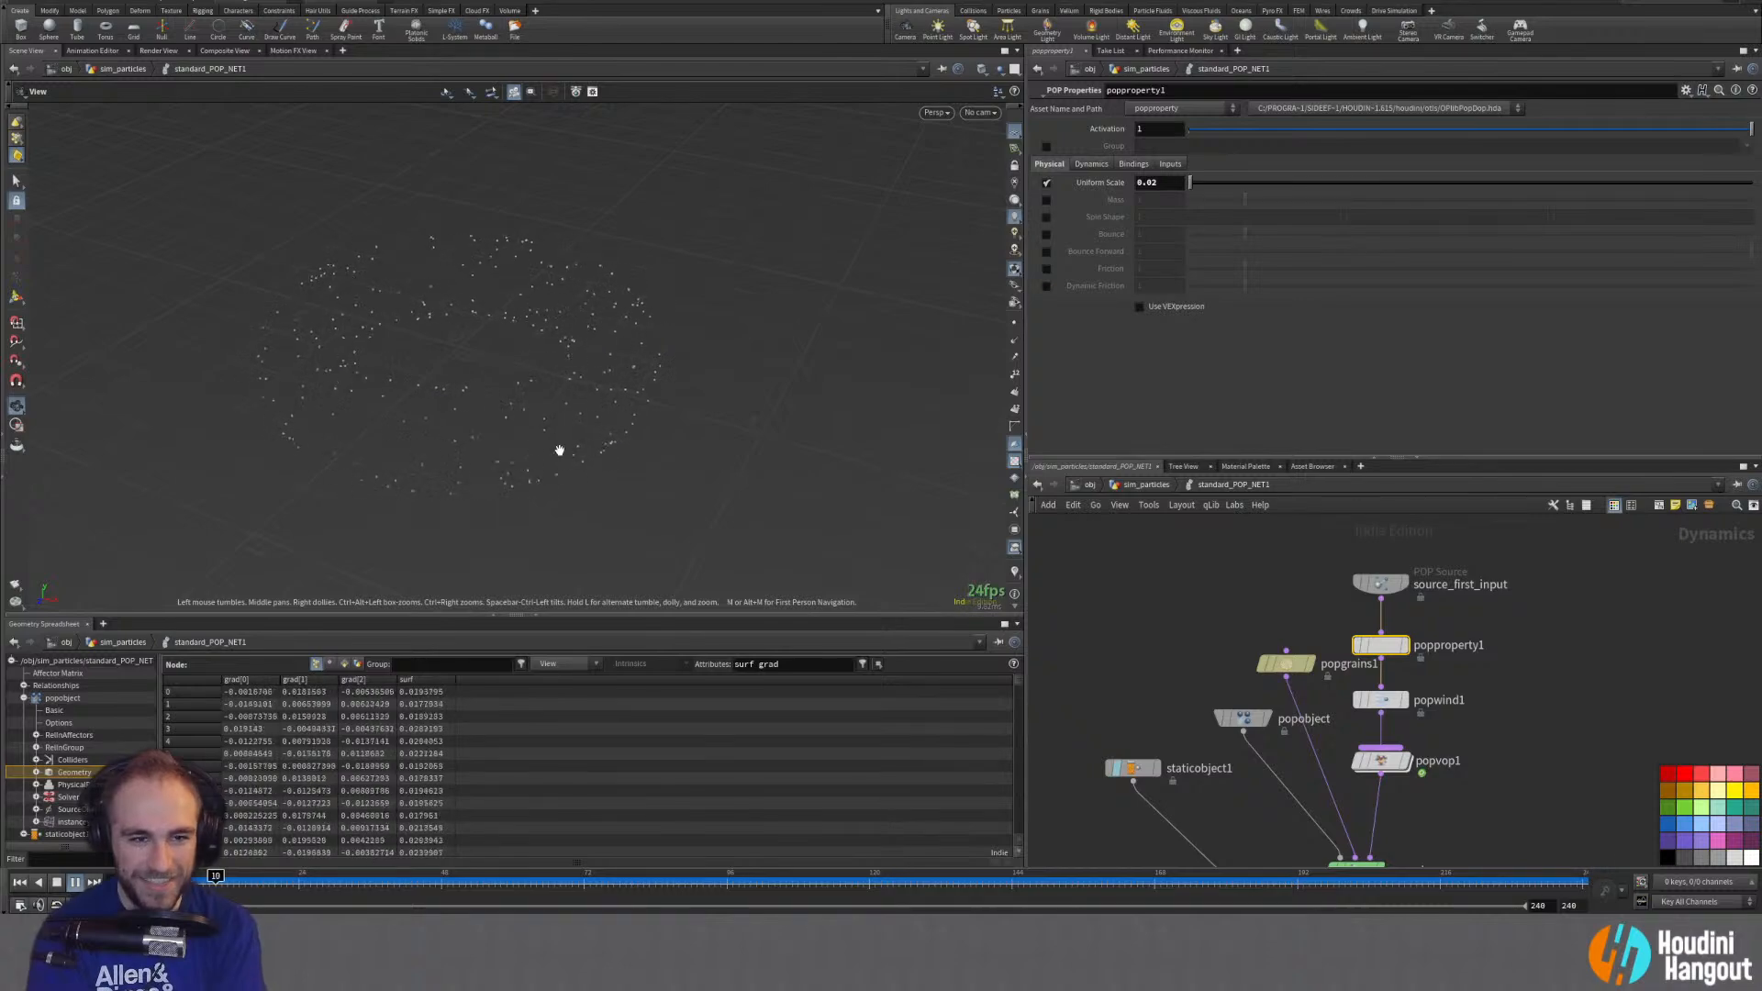
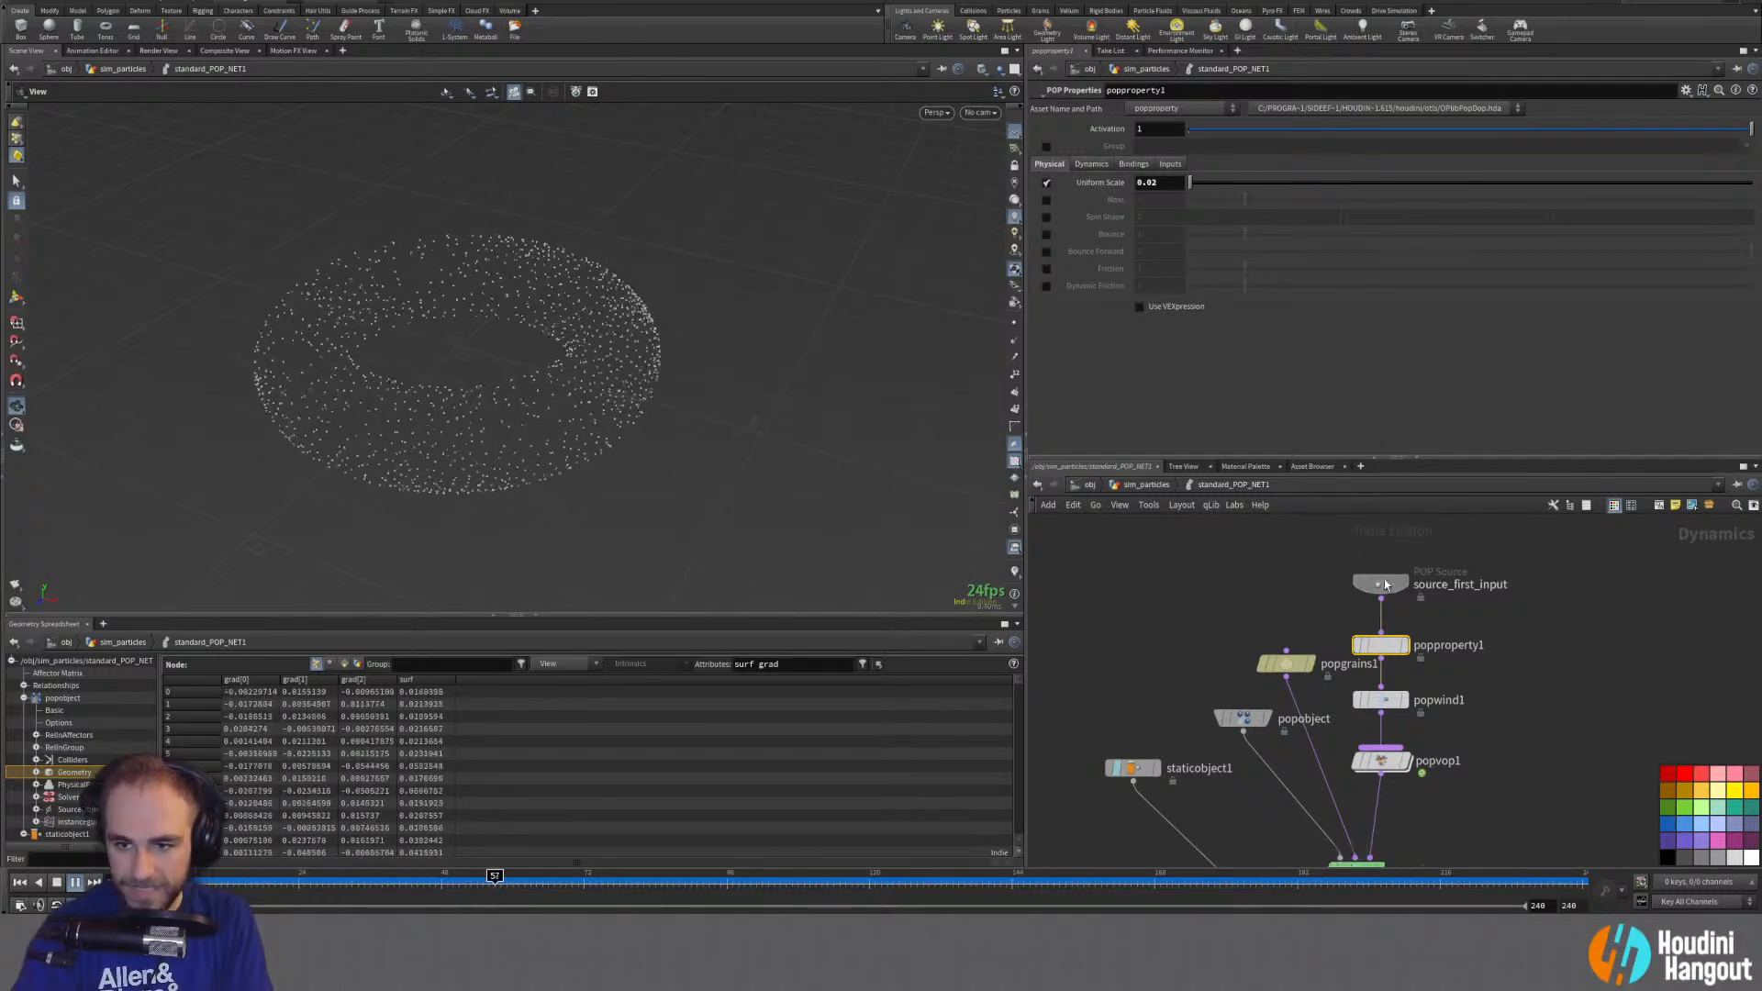
# Step: Space out source_first_input and popproperty1, bypass popproperty1 while keeping the source enabled, and reset the simulation to the first frame
pyautogui.moveTo(1380, 584); pyautogui.dragTo(1380, 559)
pyautogui.moveTo(1380, 645); pyautogui.dragTo(1380, 626)
pyautogui.click(1357, 559)
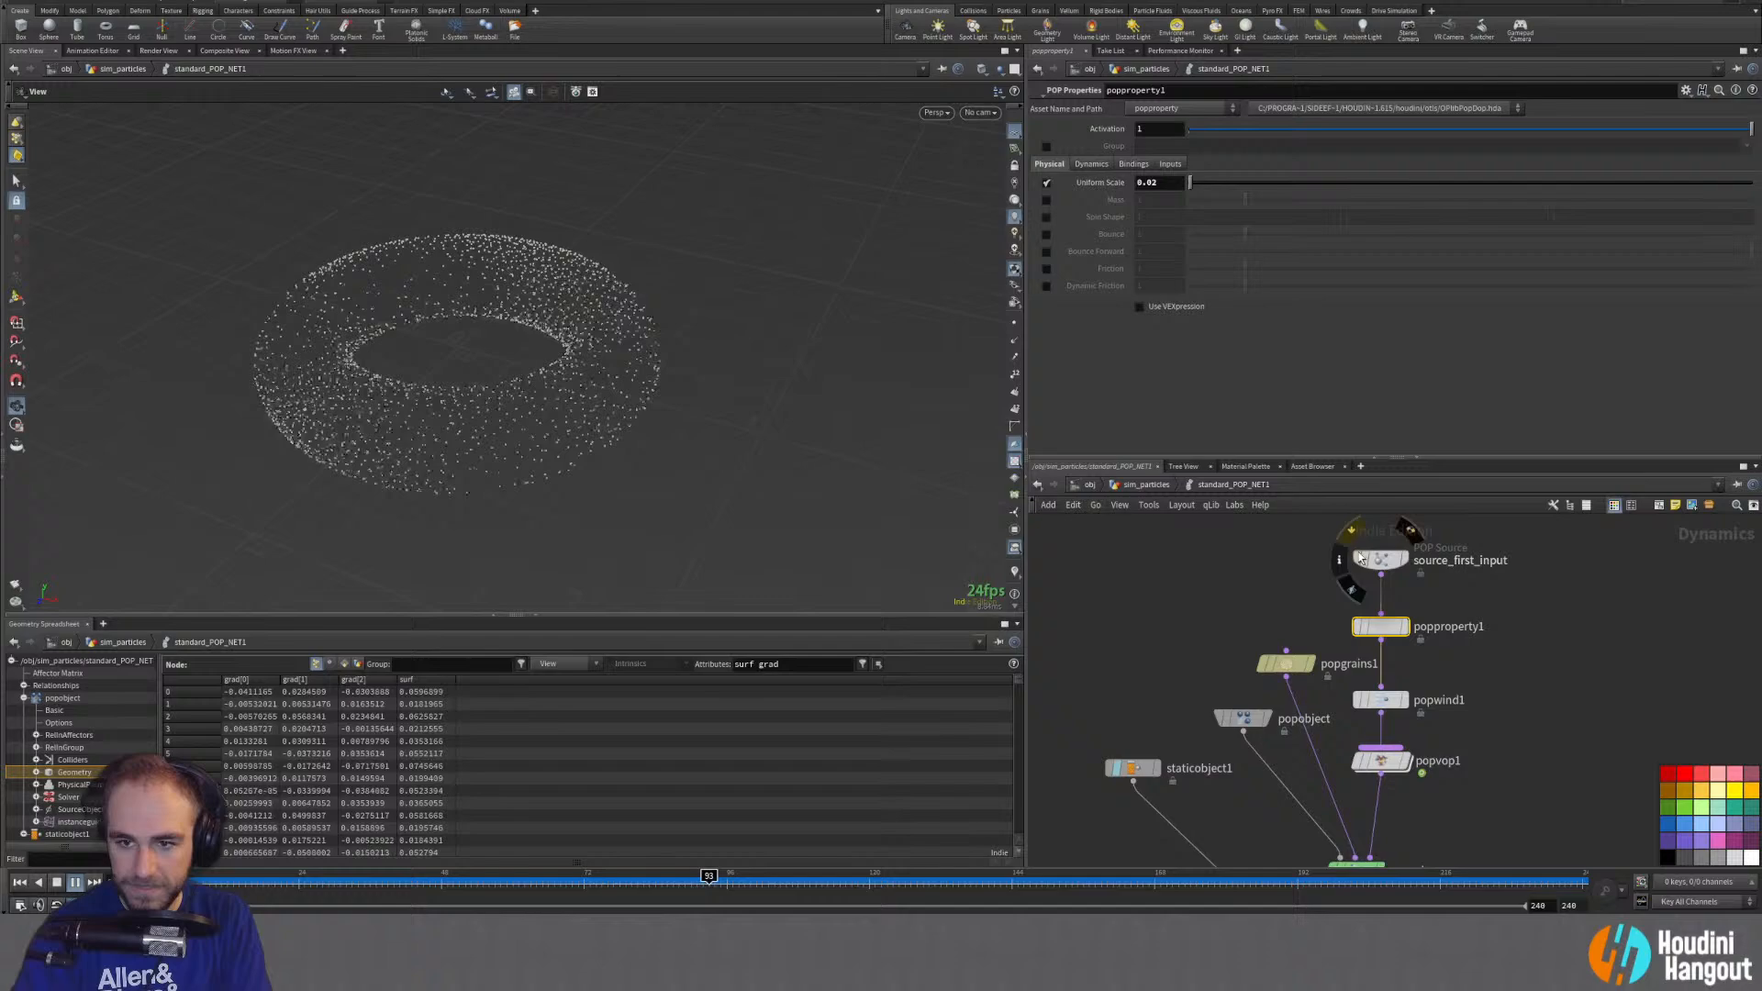
pyautogui.click(1357, 627)
pyautogui.click(19, 882)
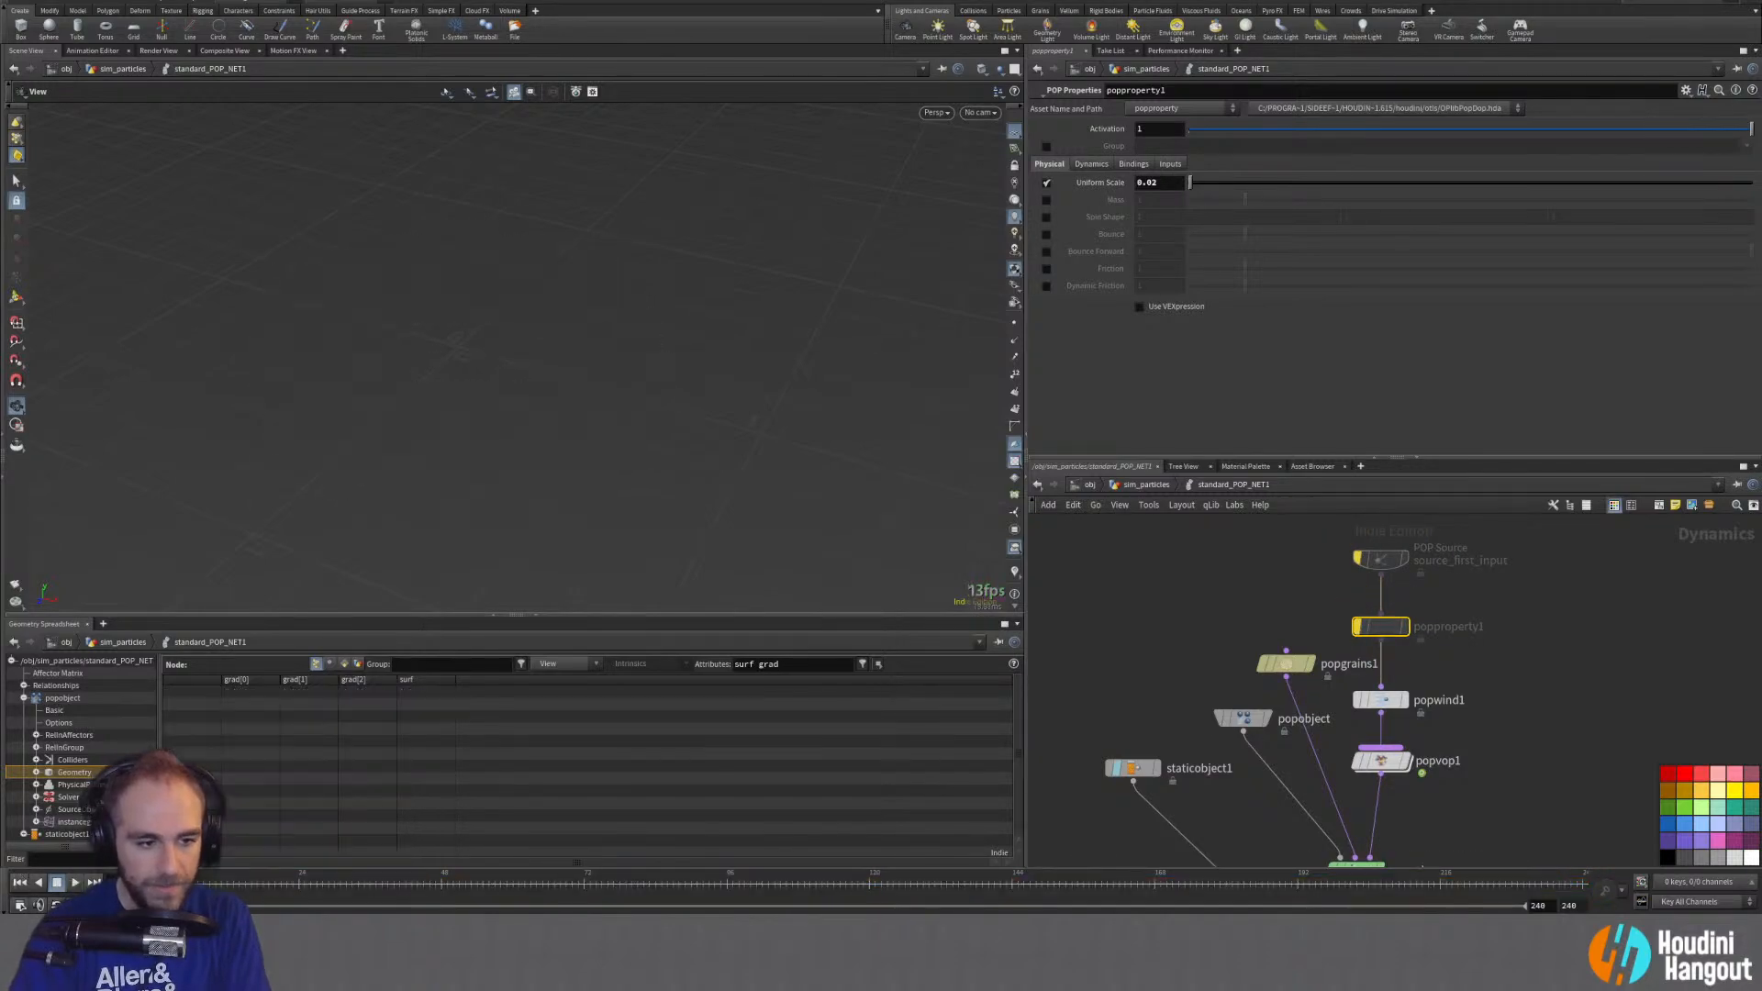
pyautogui.click(1381, 558)
pyautogui.press('b')
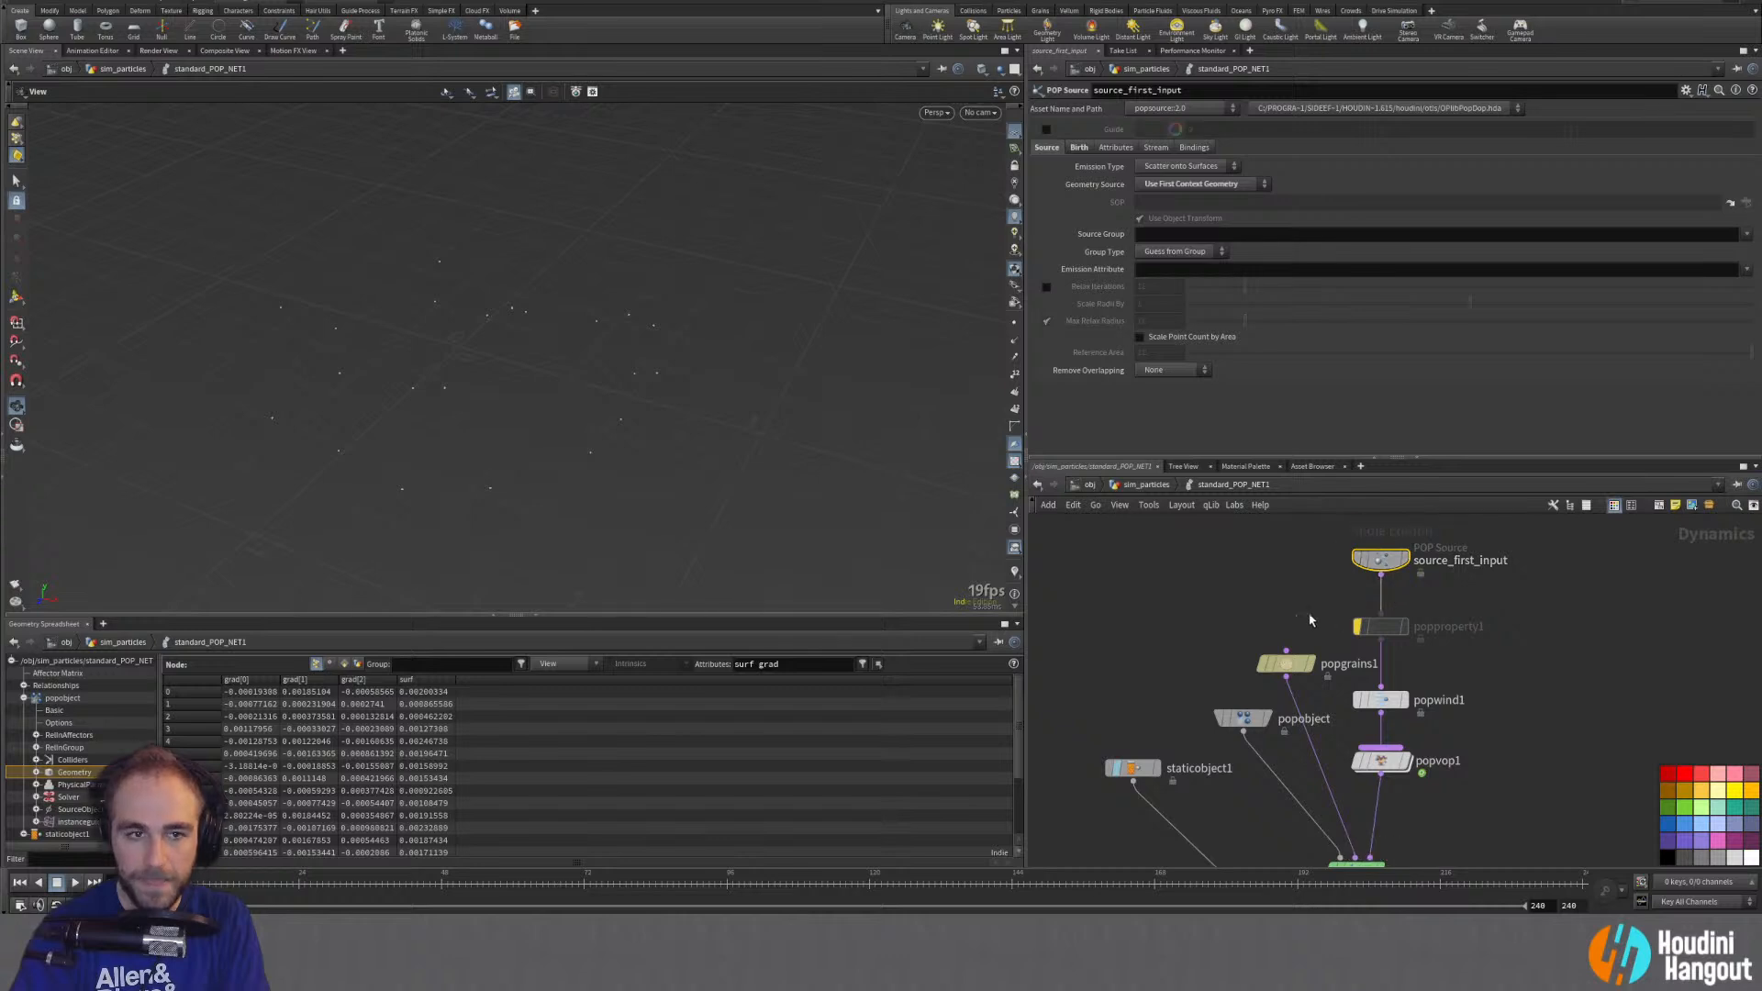
# Step: In the sim_particles network, insert a Scatter node on the wire between SOURCE and standard_POP_NET1
pyautogui.press('u')
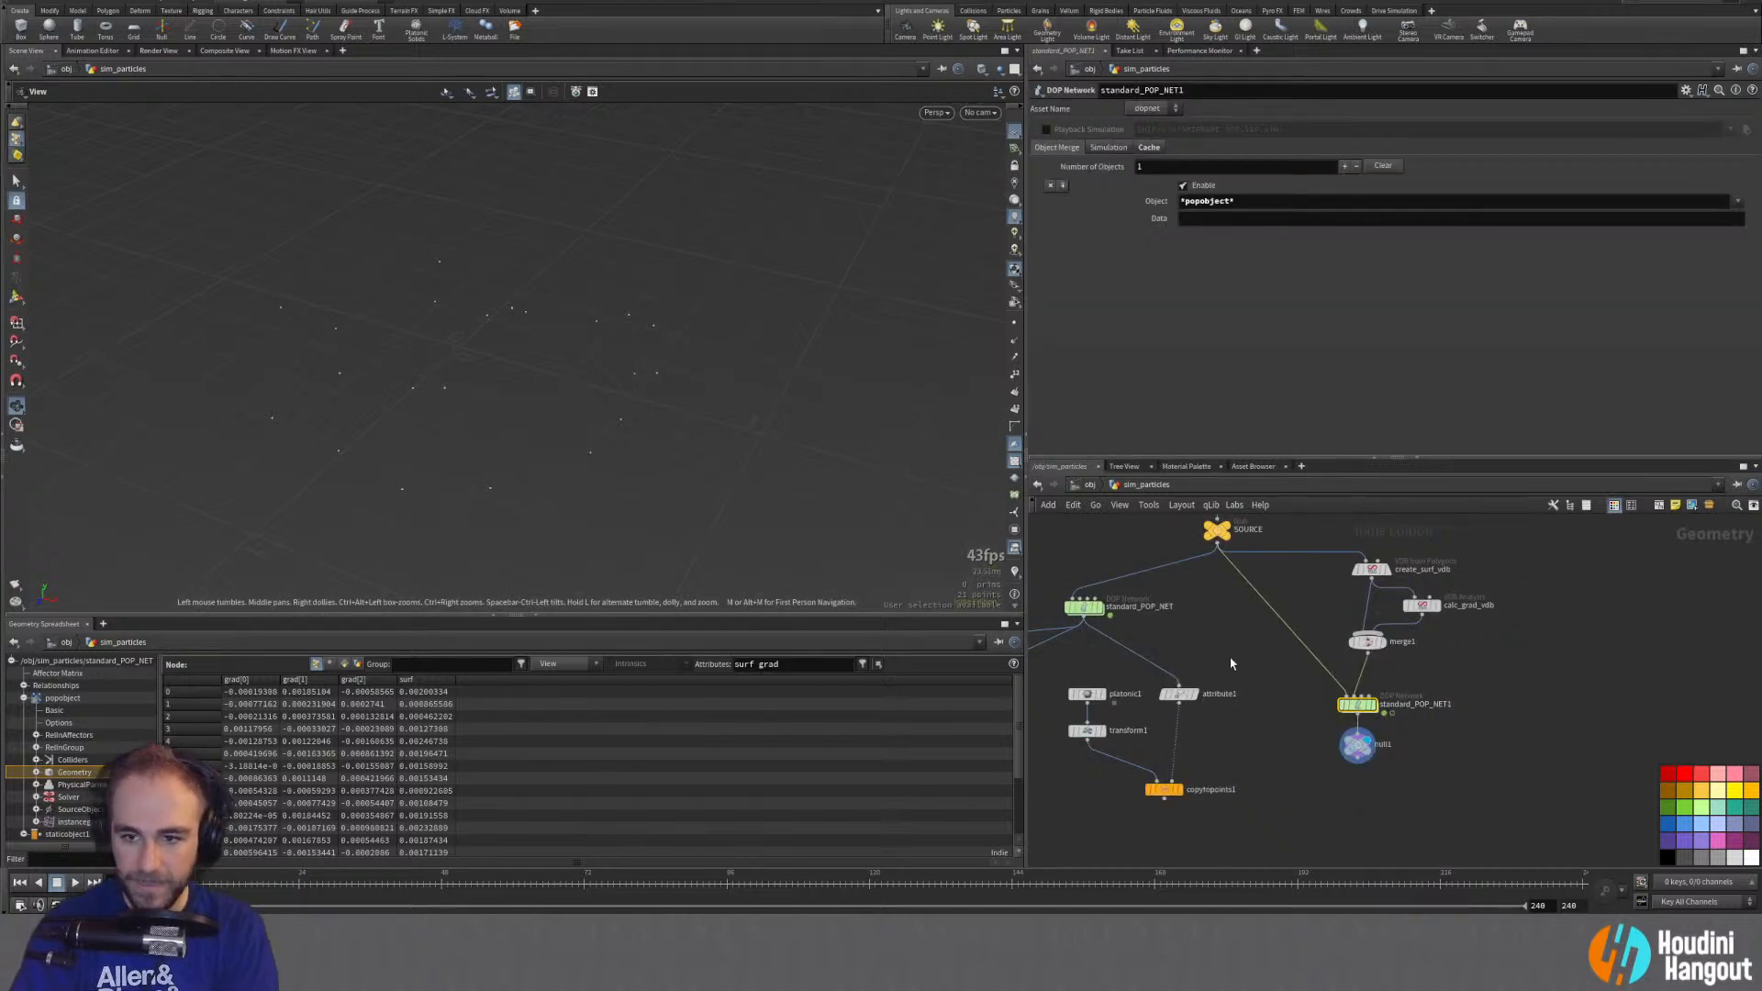
pyautogui.press('r')
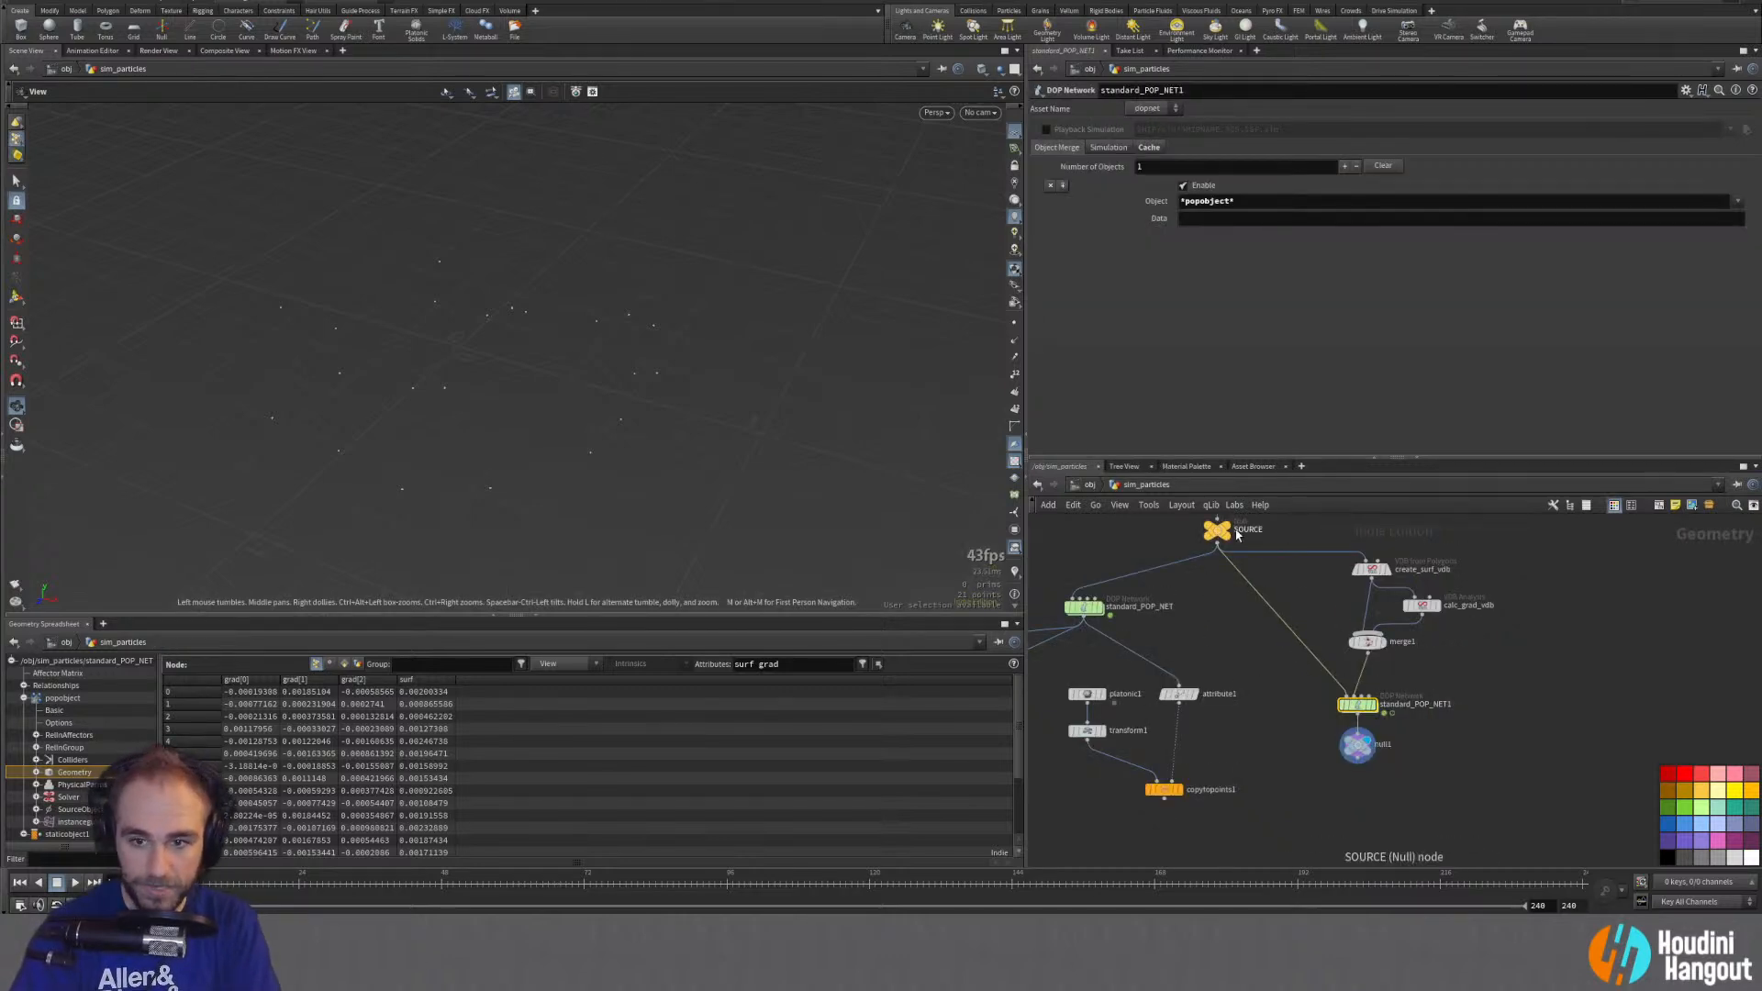
pyautogui.click(1226, 533)
pyautogui.click(1221, 533)
pyautogui.press('Tab')
pyautogui.write('scat')
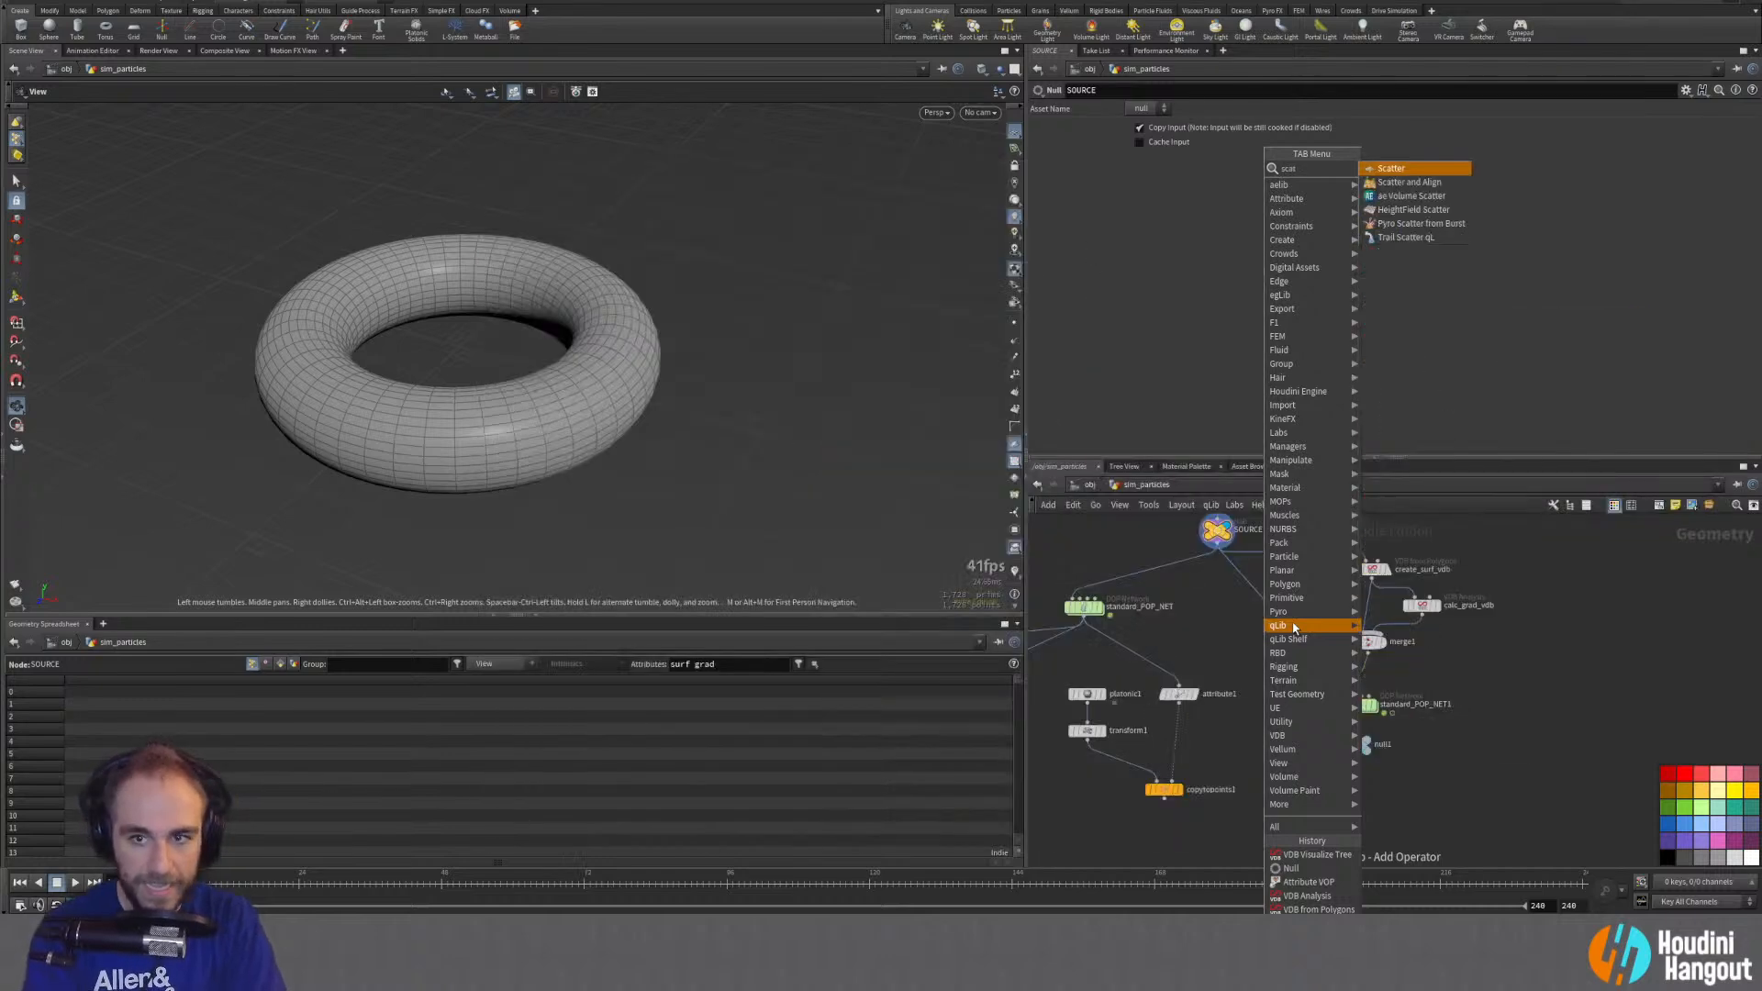
pyautogui.press('Return')
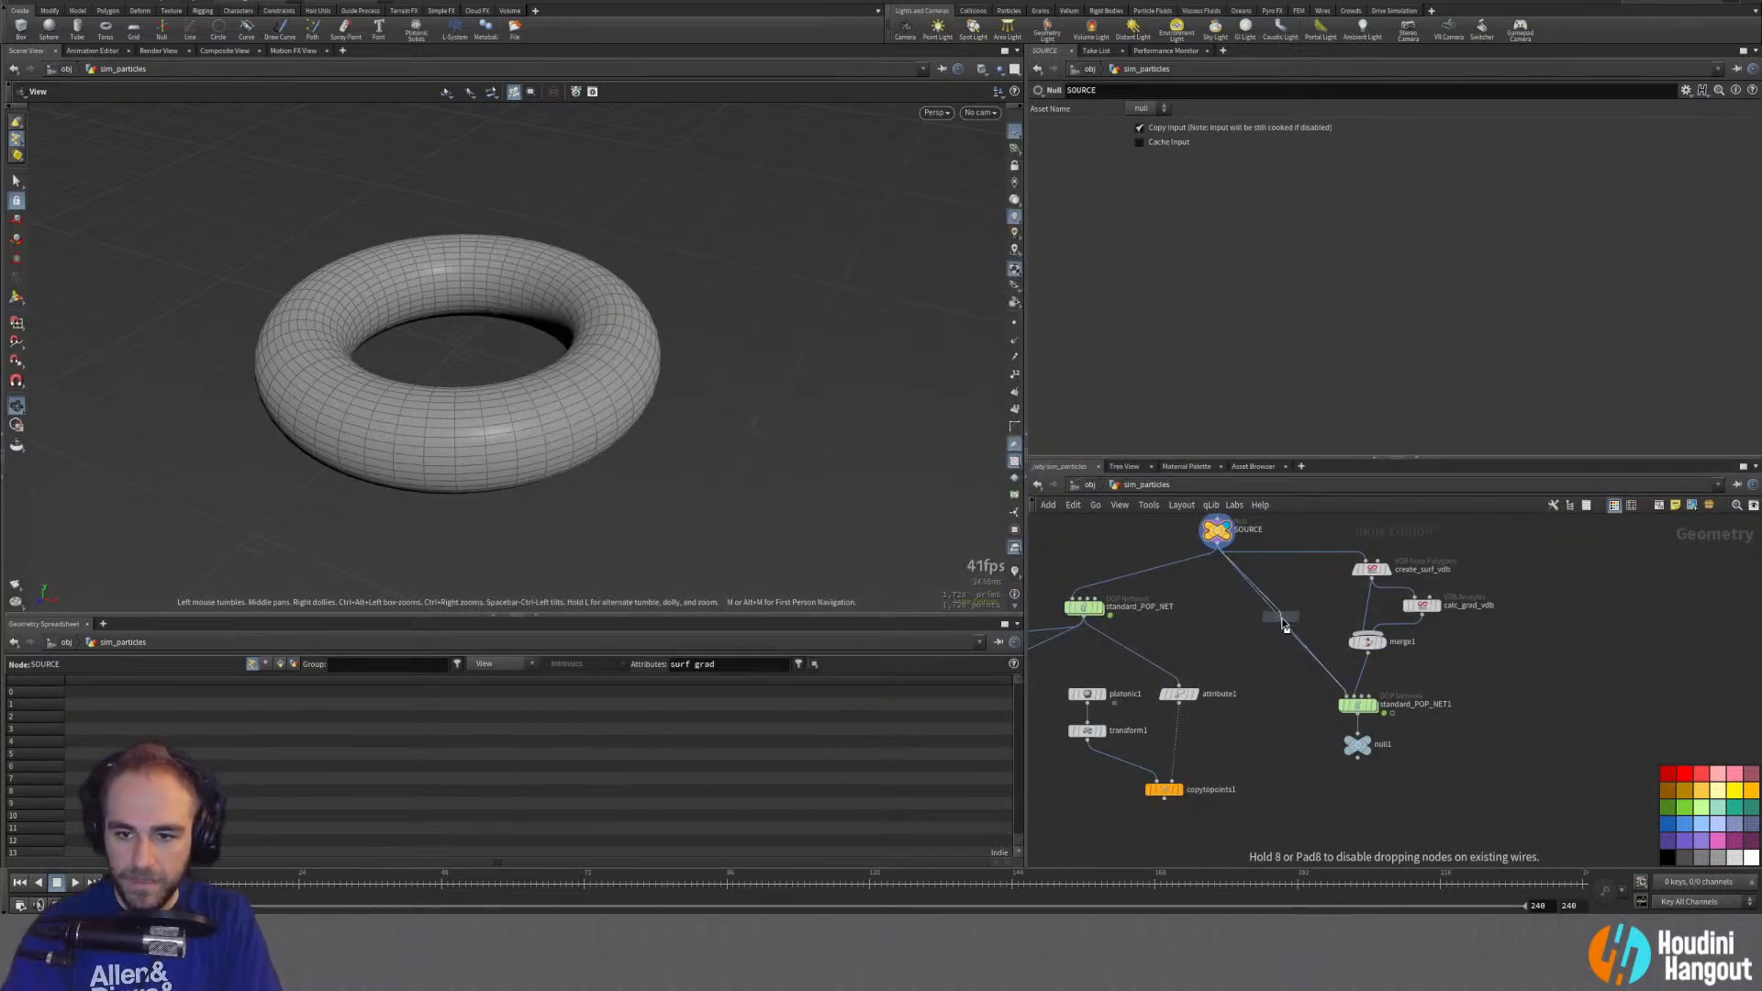
pyautogui.click(1282, 623)
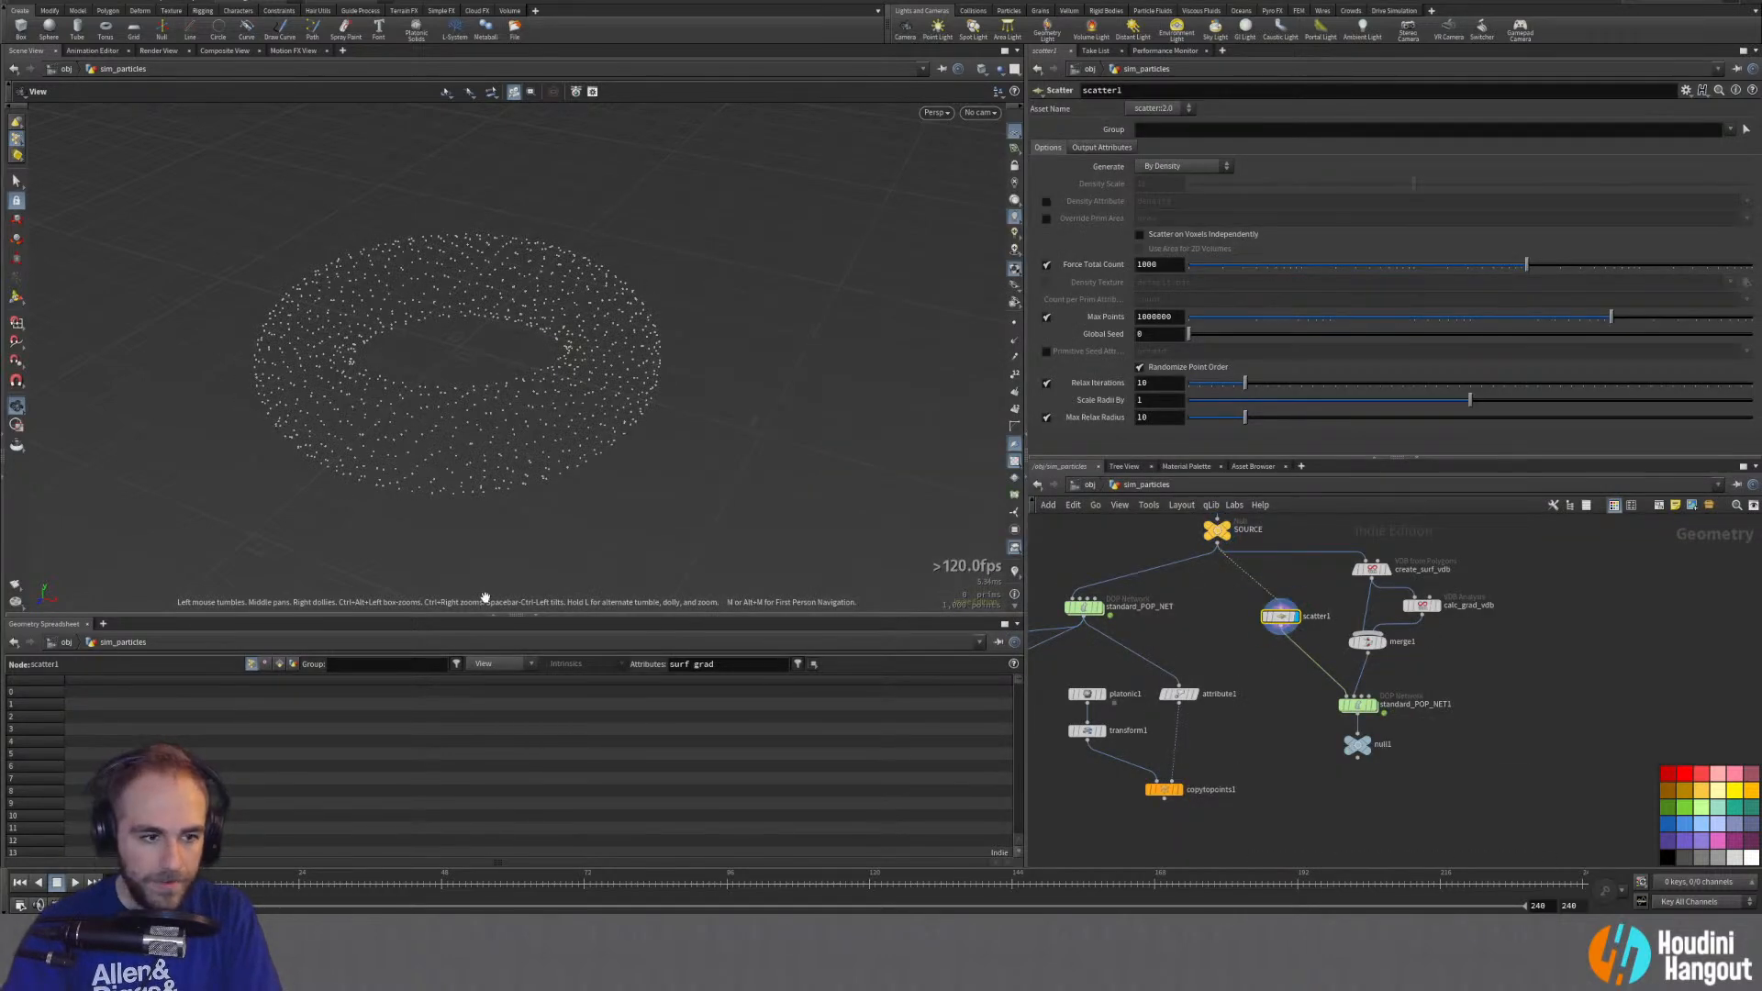
# Step: Enable the pscale output radius attribute on scatter1 and clear the spreadsheet's attribute filter to inspect the point values
pyautogui.moveTo(468, 429); pyautogui.dragTo(422, 447)
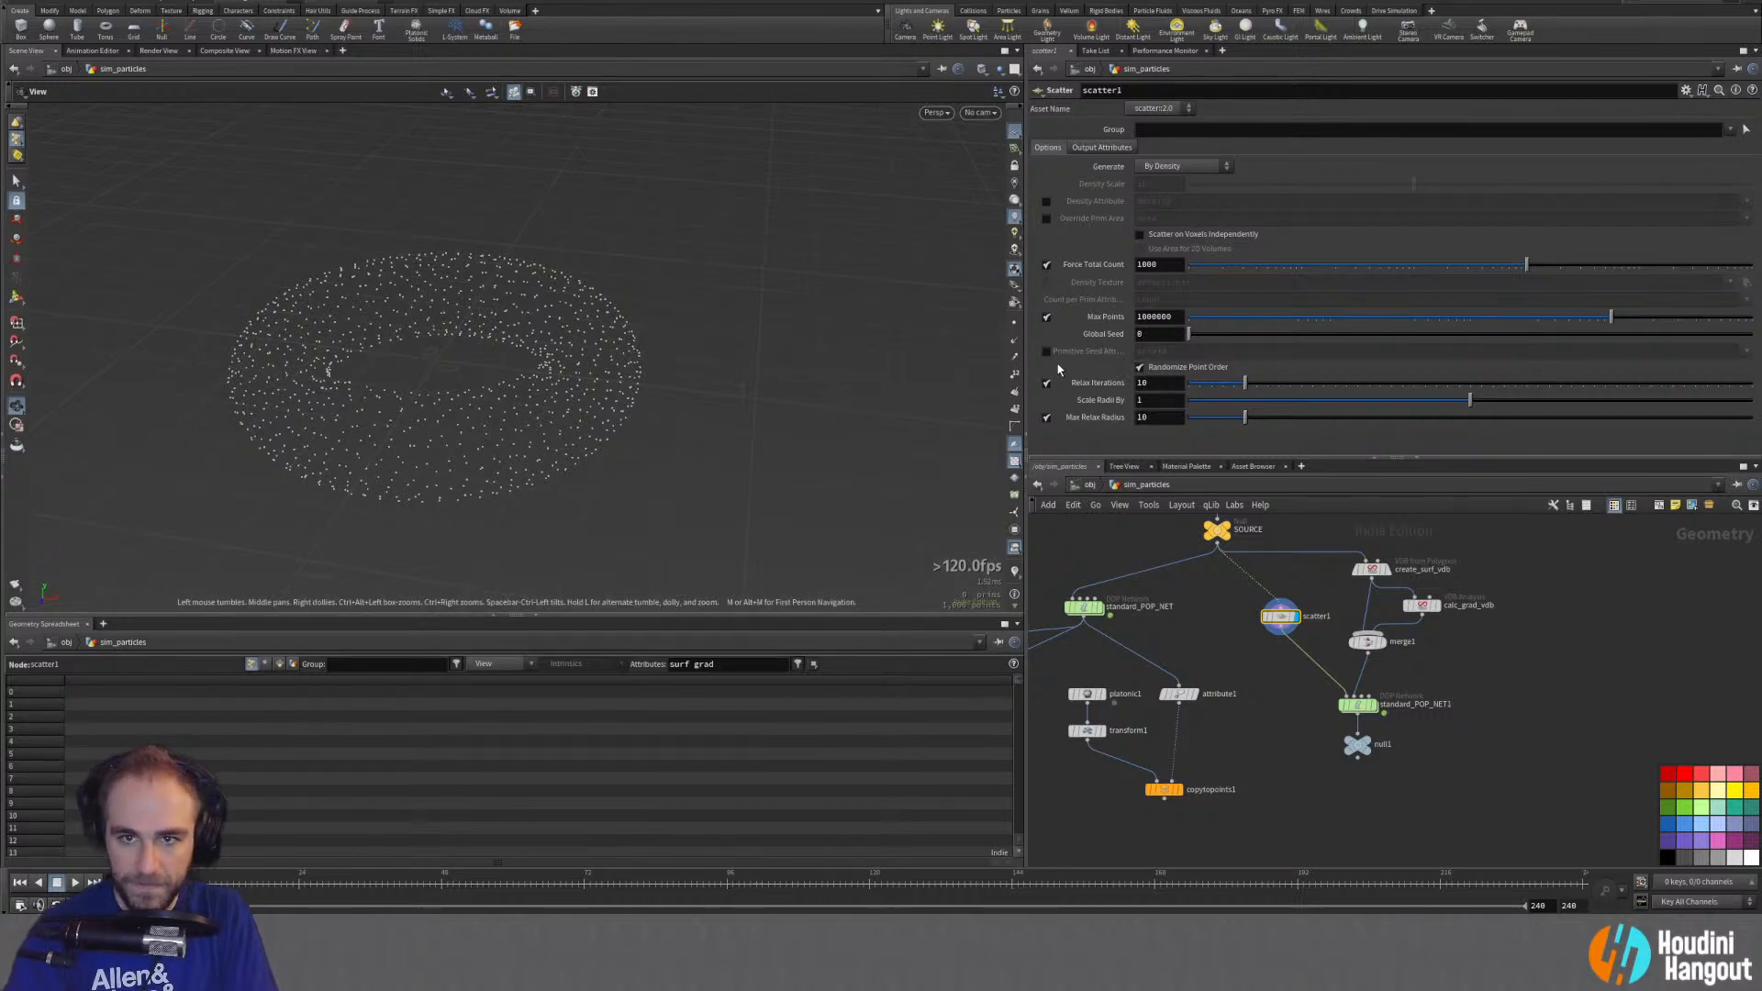
pyautogui.click(1090, 148)
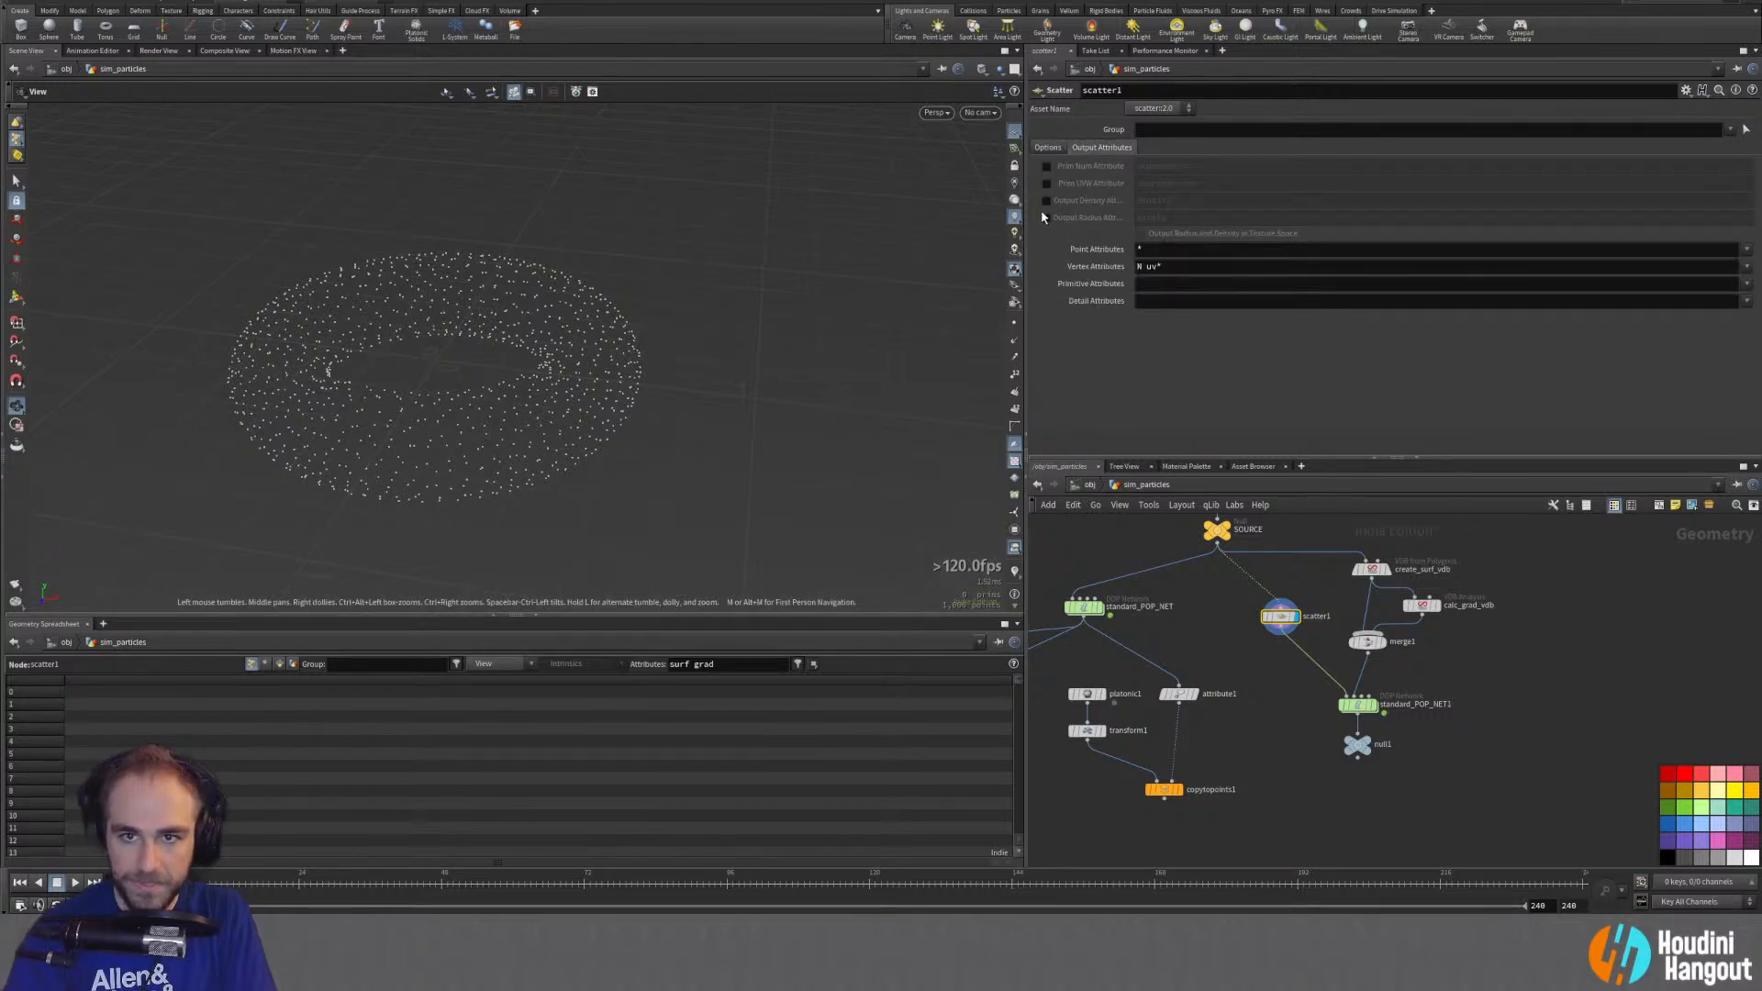
pyautogui.click(1046, 218)
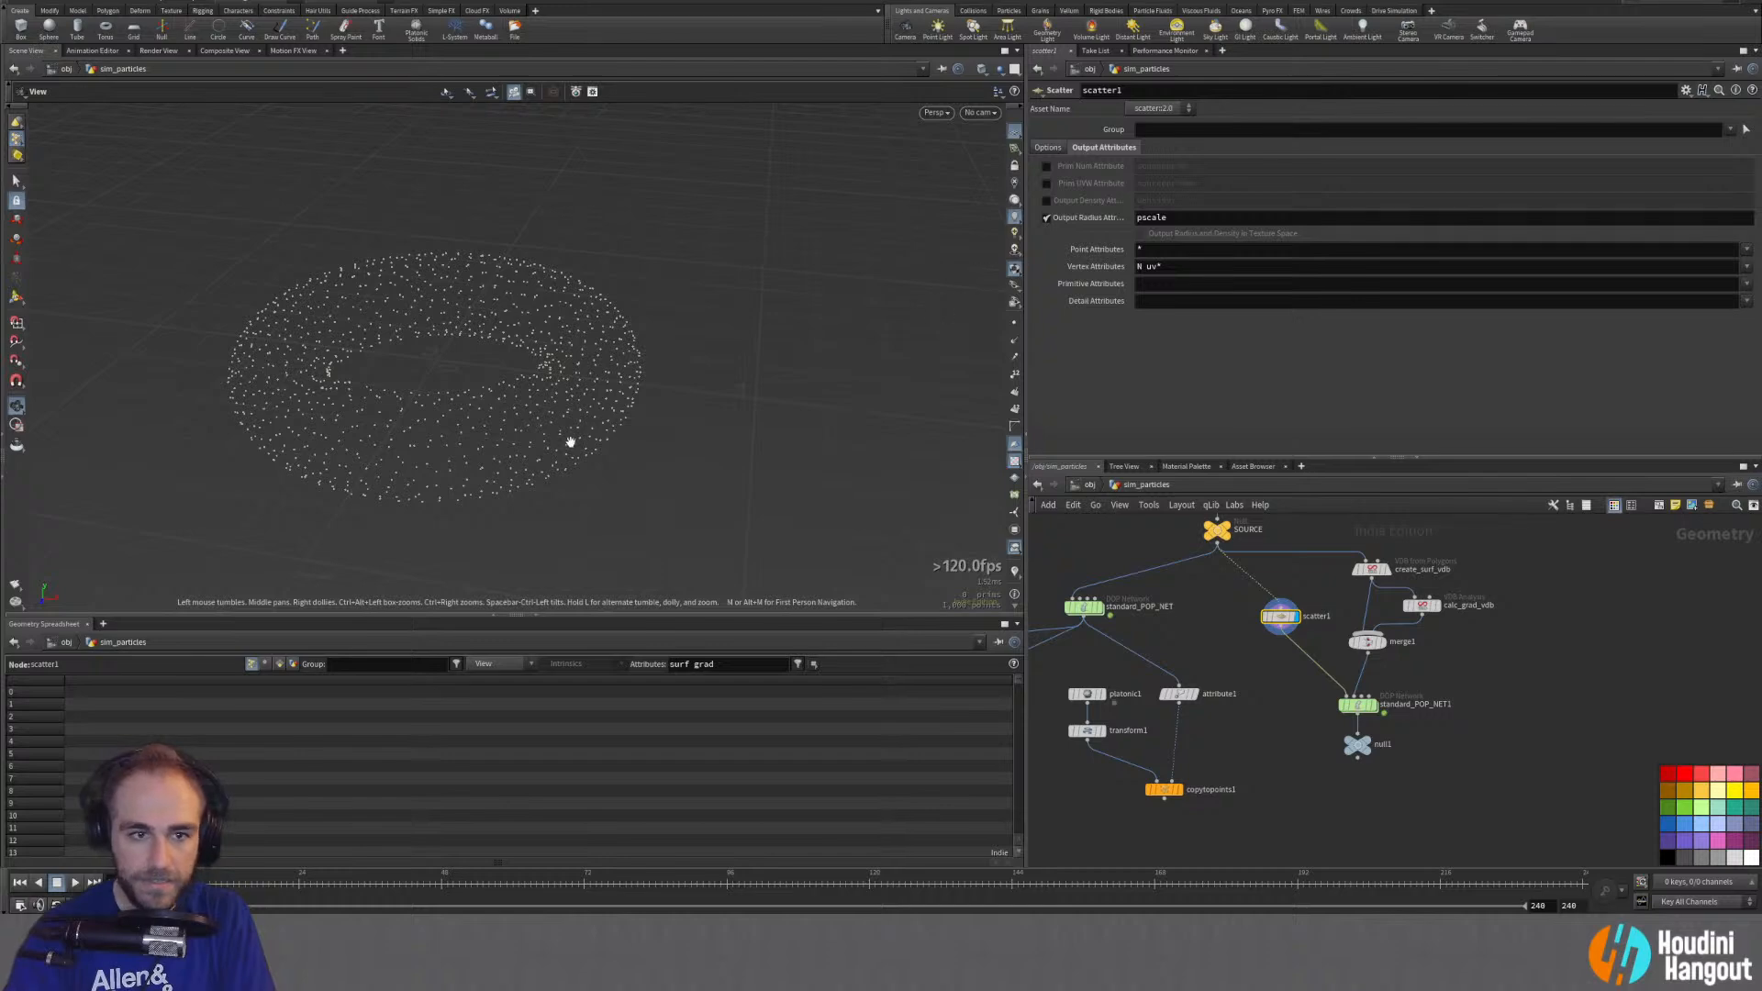
pyautogui.tripleClick(751, 662)
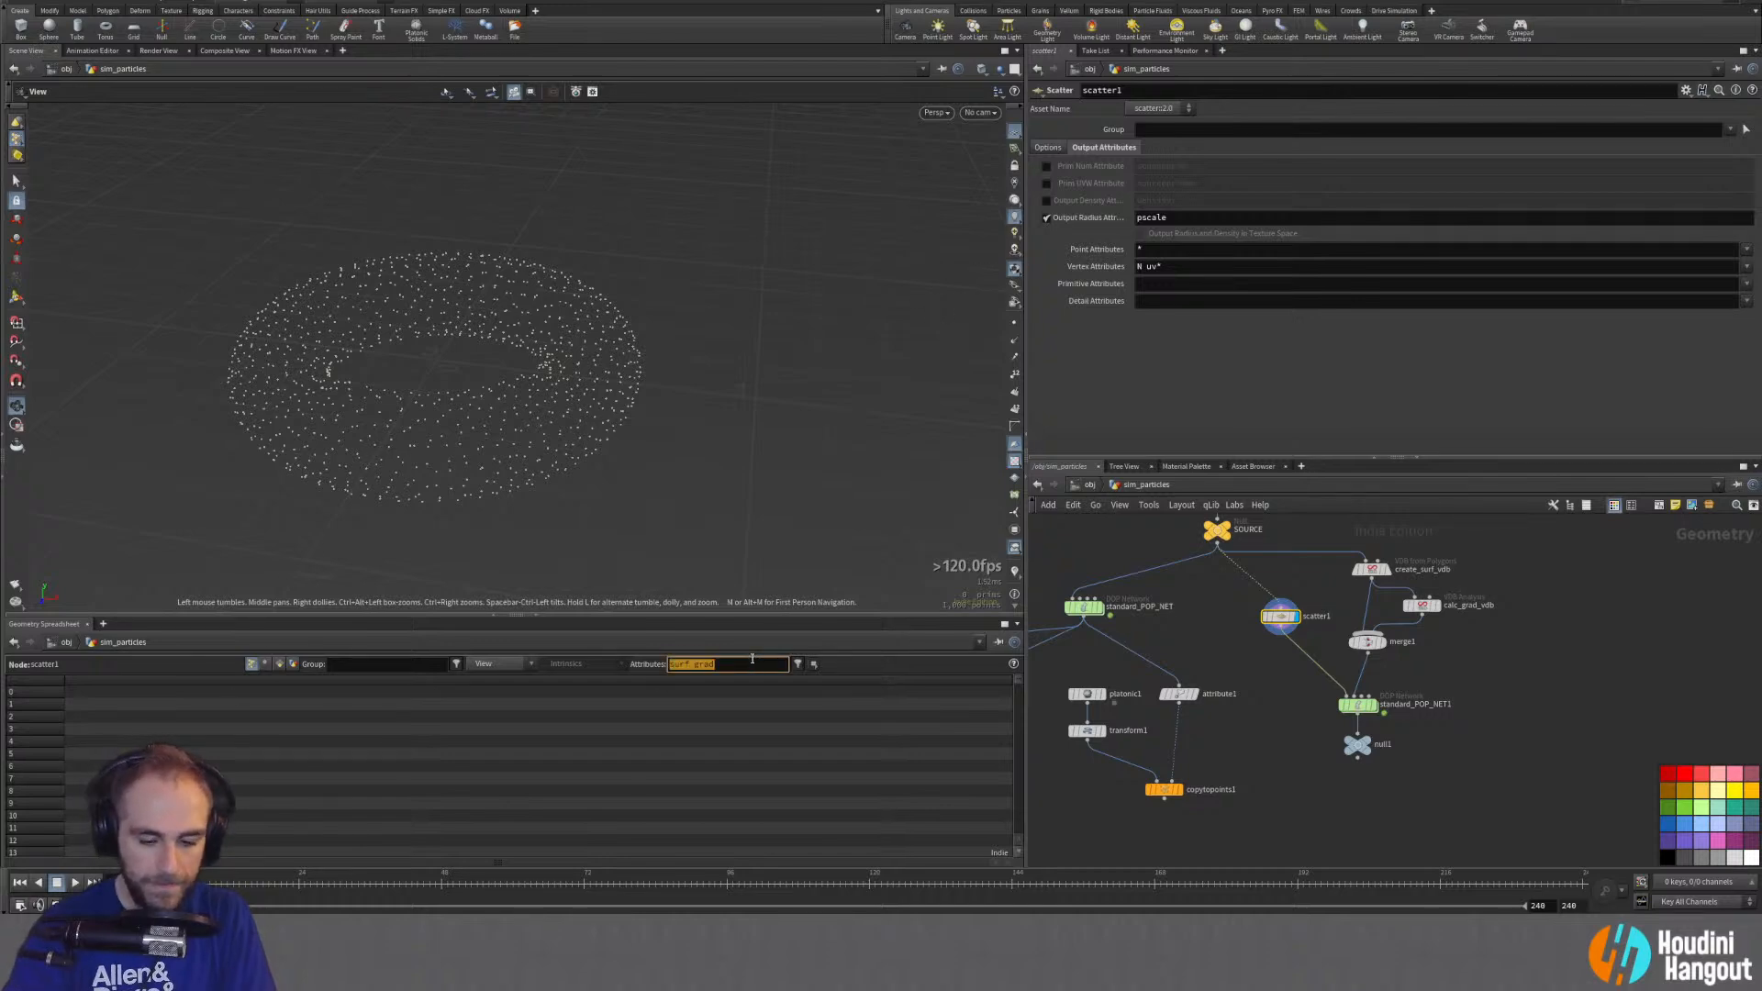
pyautogui.press('BackSpace')
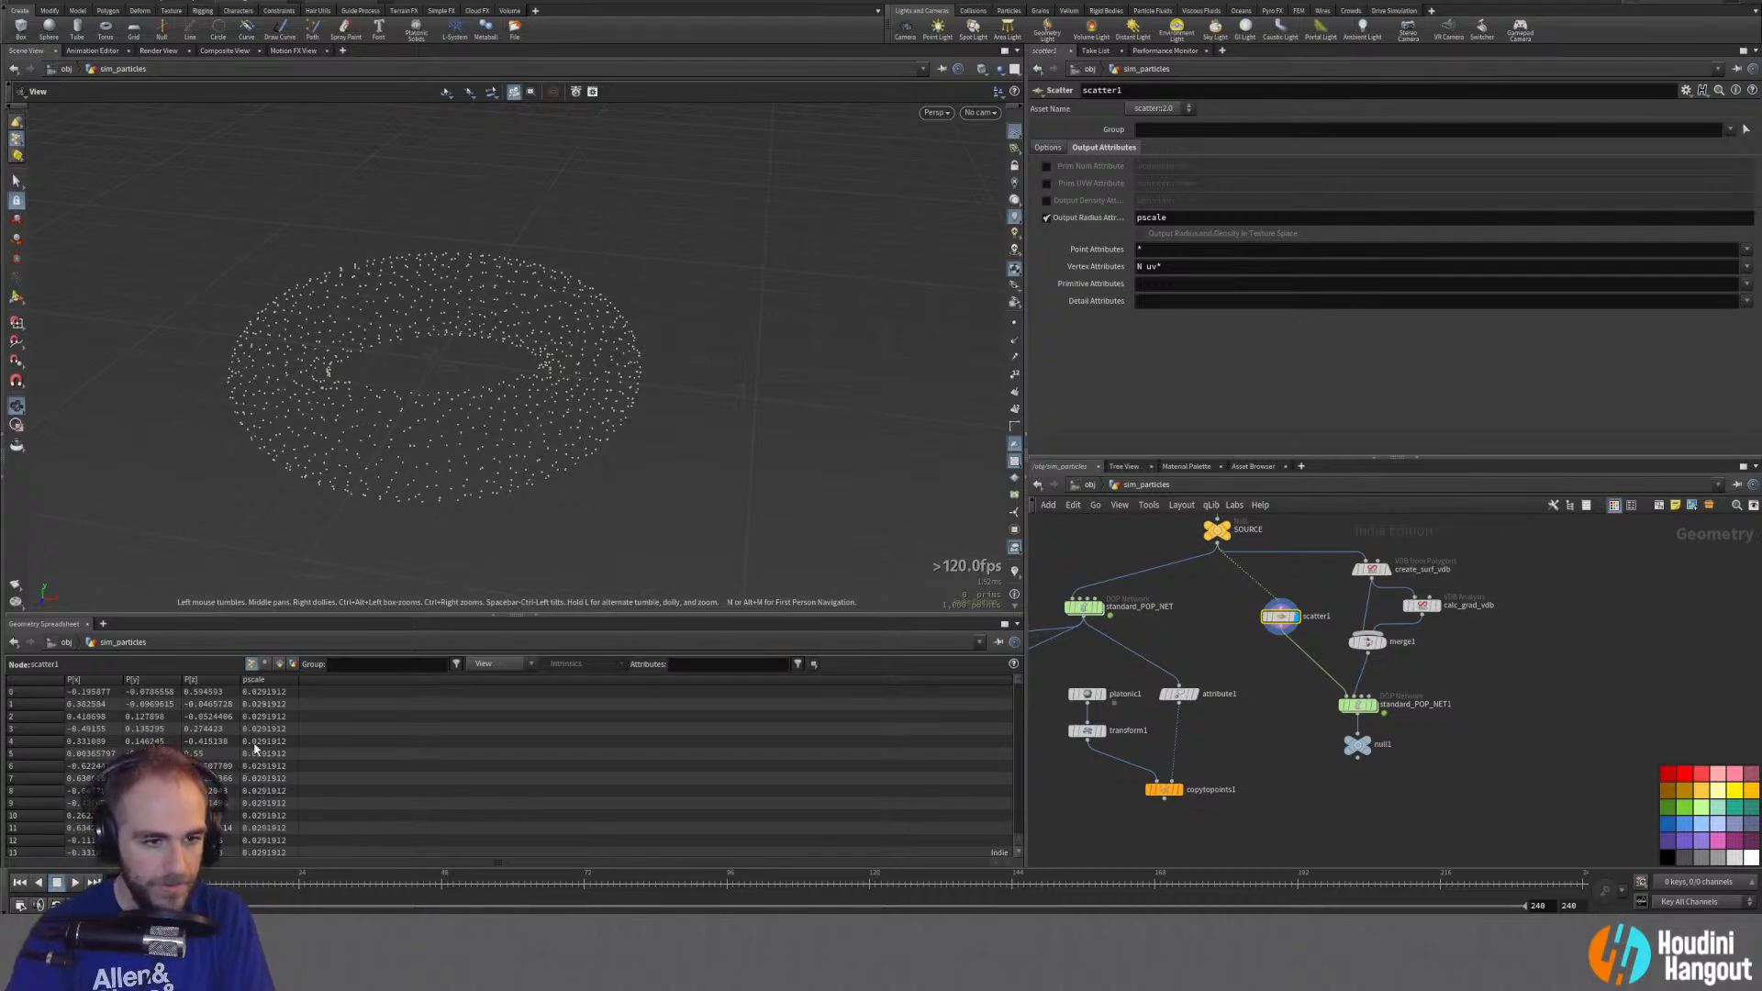
pyautogui.moveTo(293, 477); pyautogui.dragTo(688, 453)
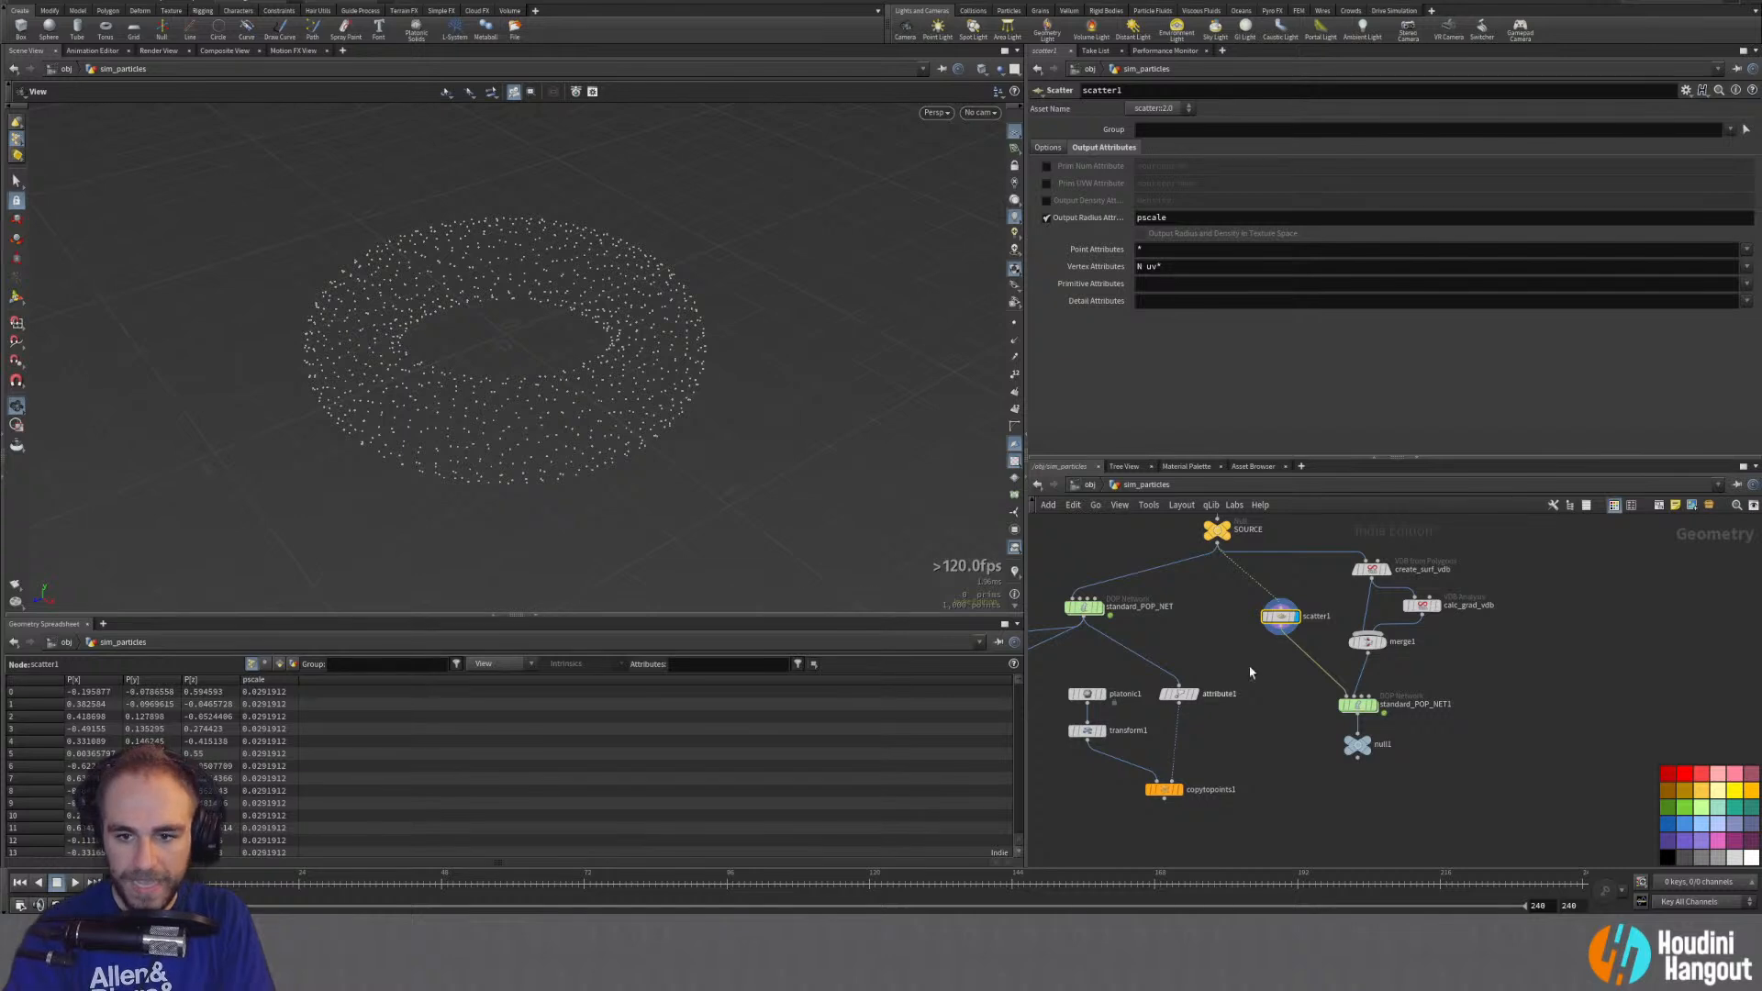
# Step: Set scatter1's Force Total Count to 5000 and examine the denser torus points with their pscale values
pyautogui.click(1047, 147)
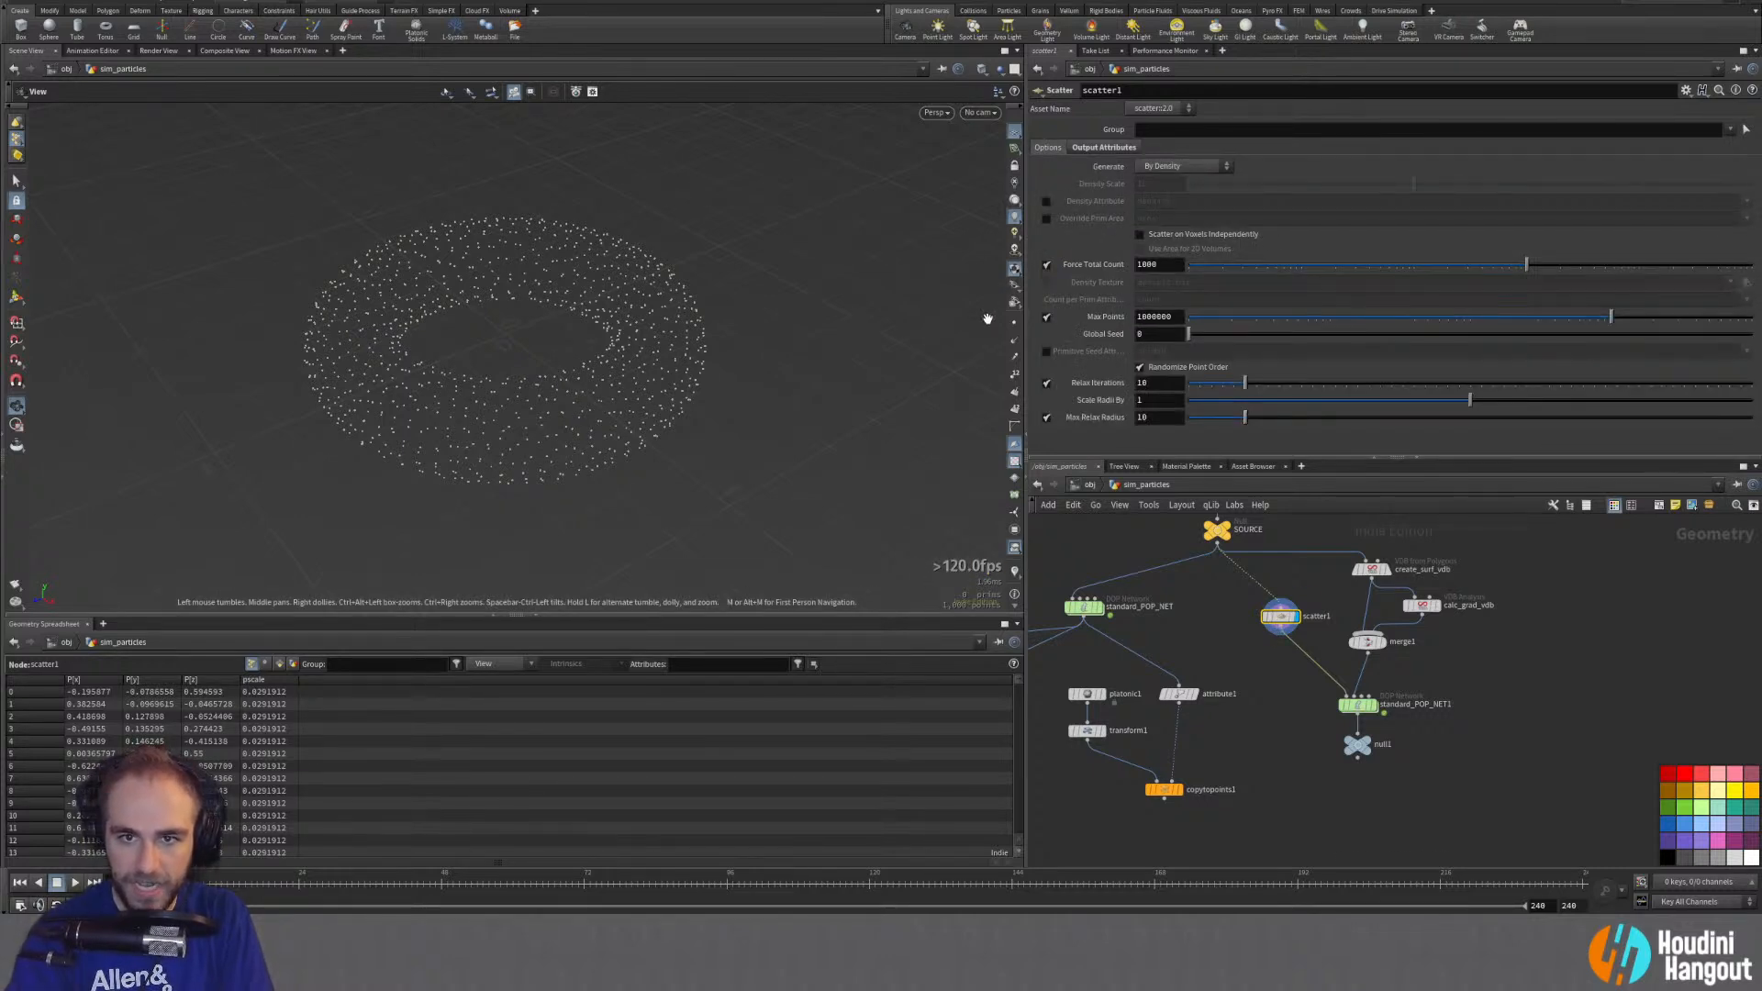
pyautogui.click(1163, 264)
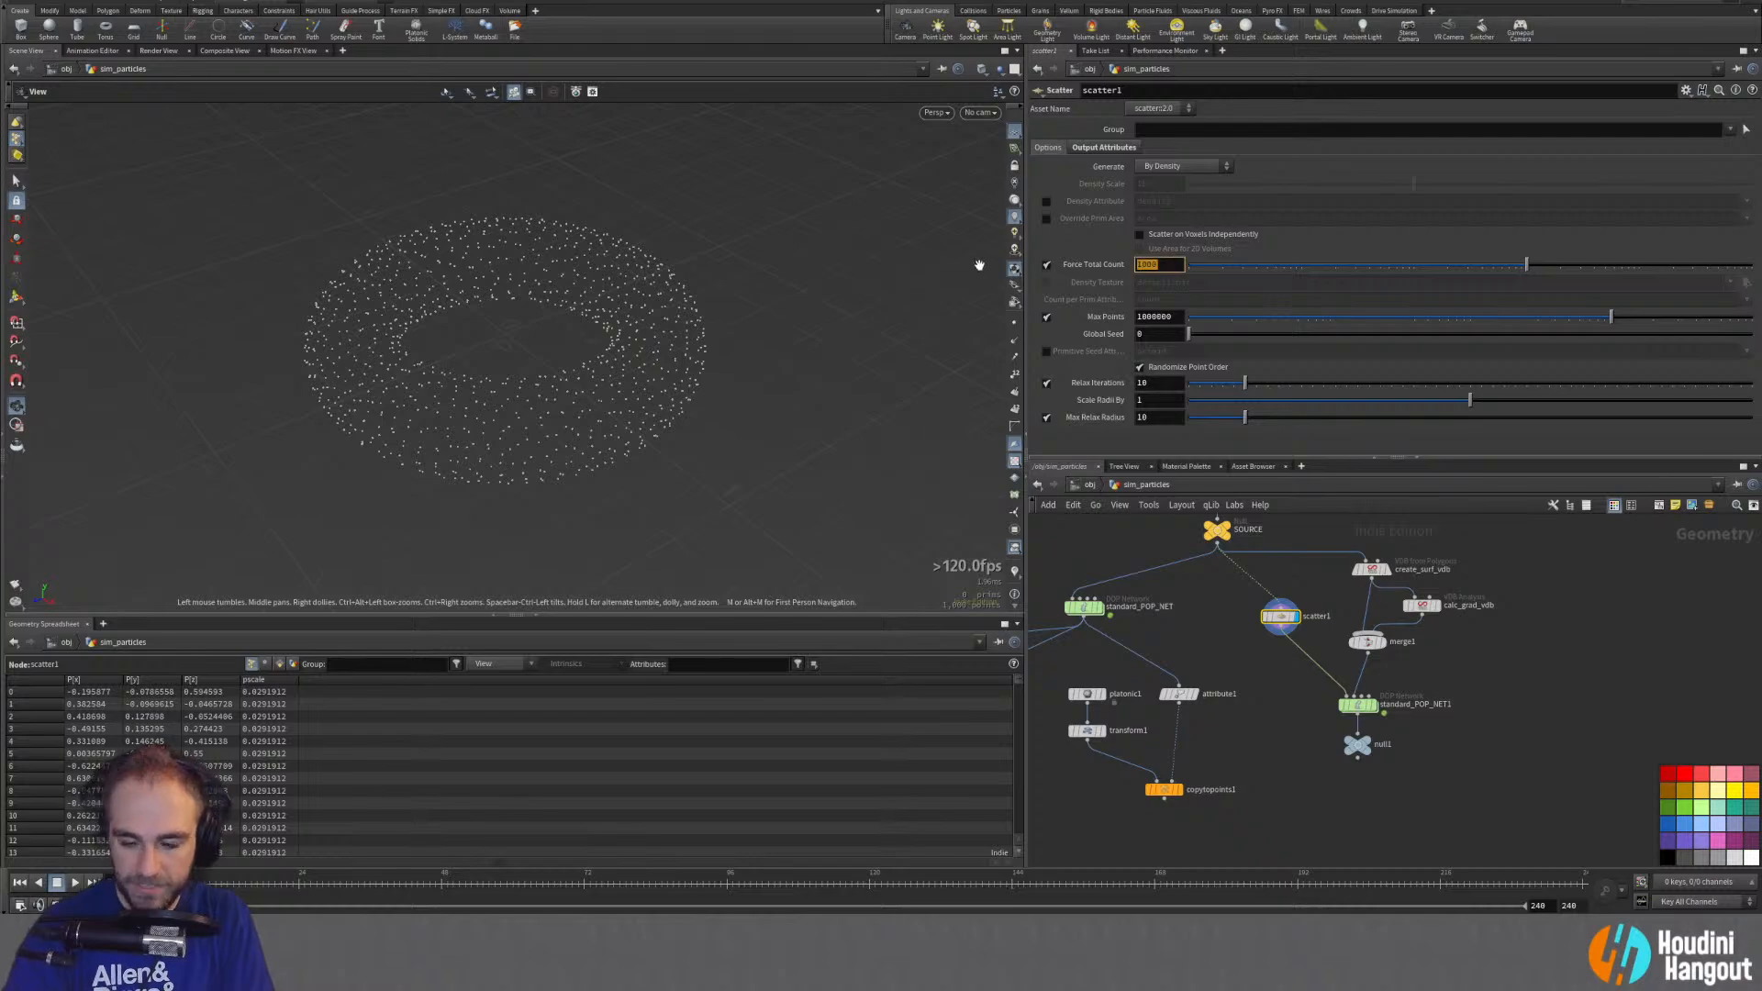
pyautogui.write('5000')
pyautogui.press('Return')
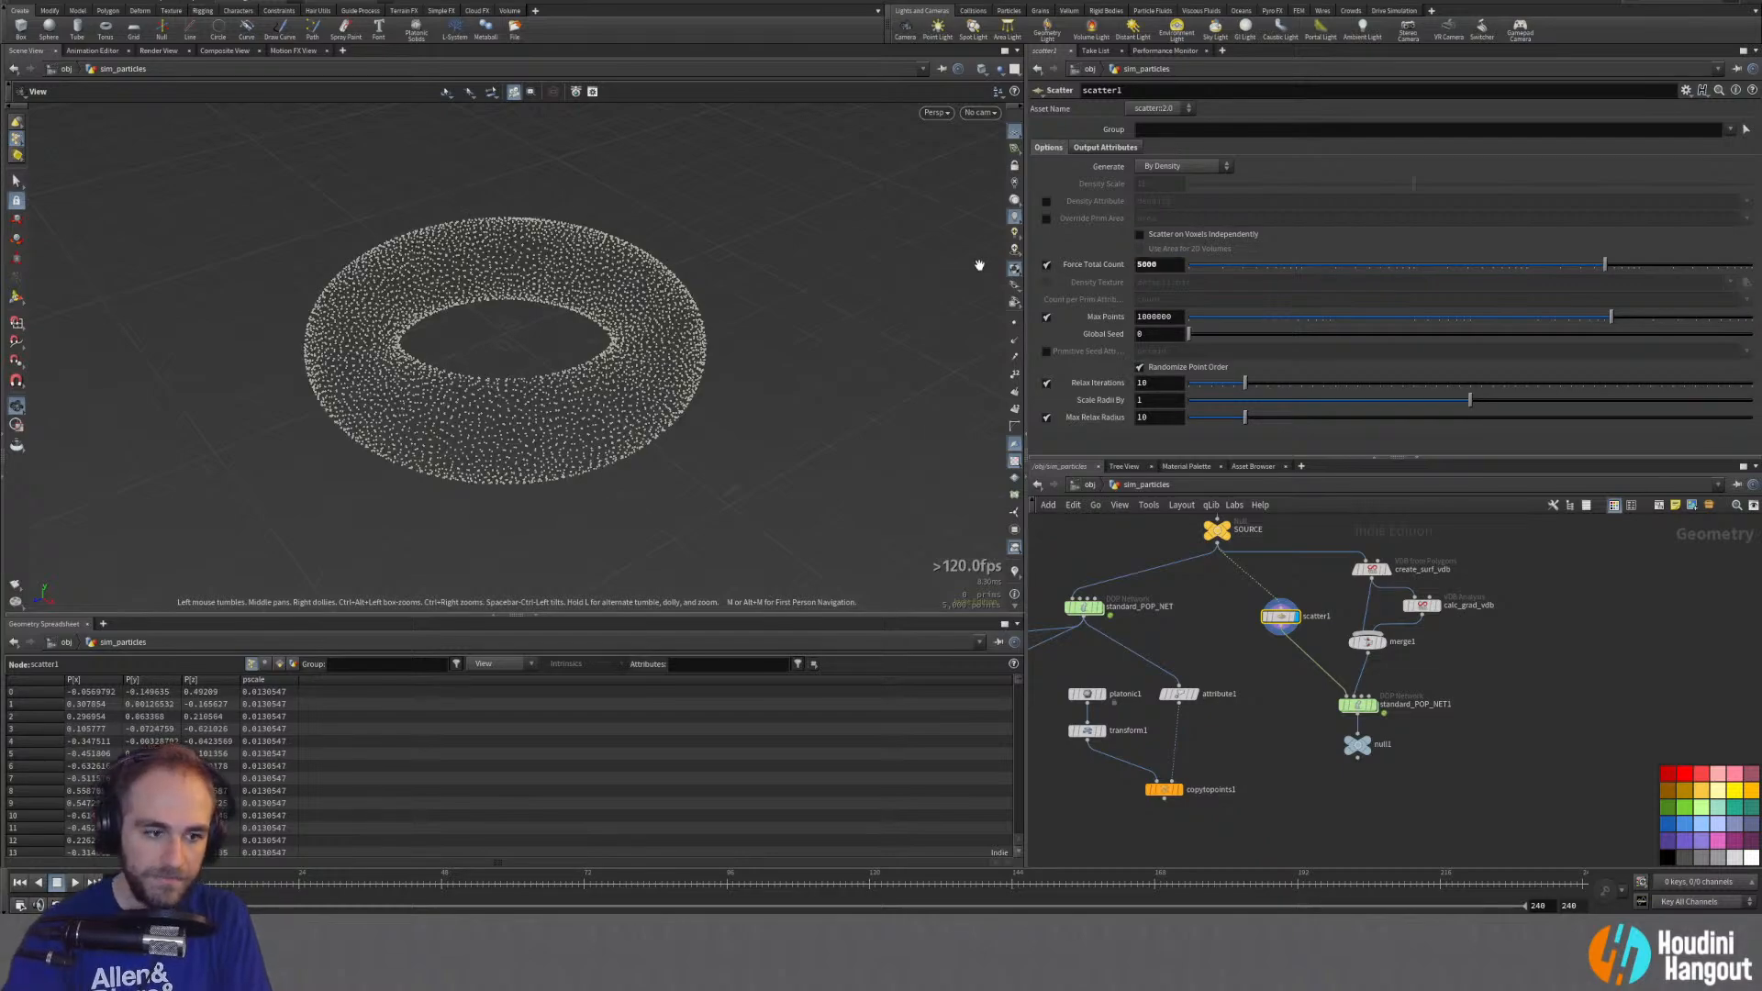
pyautogui.moveTo(543, 435); pyautogui.dragTo(611, 441)
pyautogui.scroll(5, 596, 411)
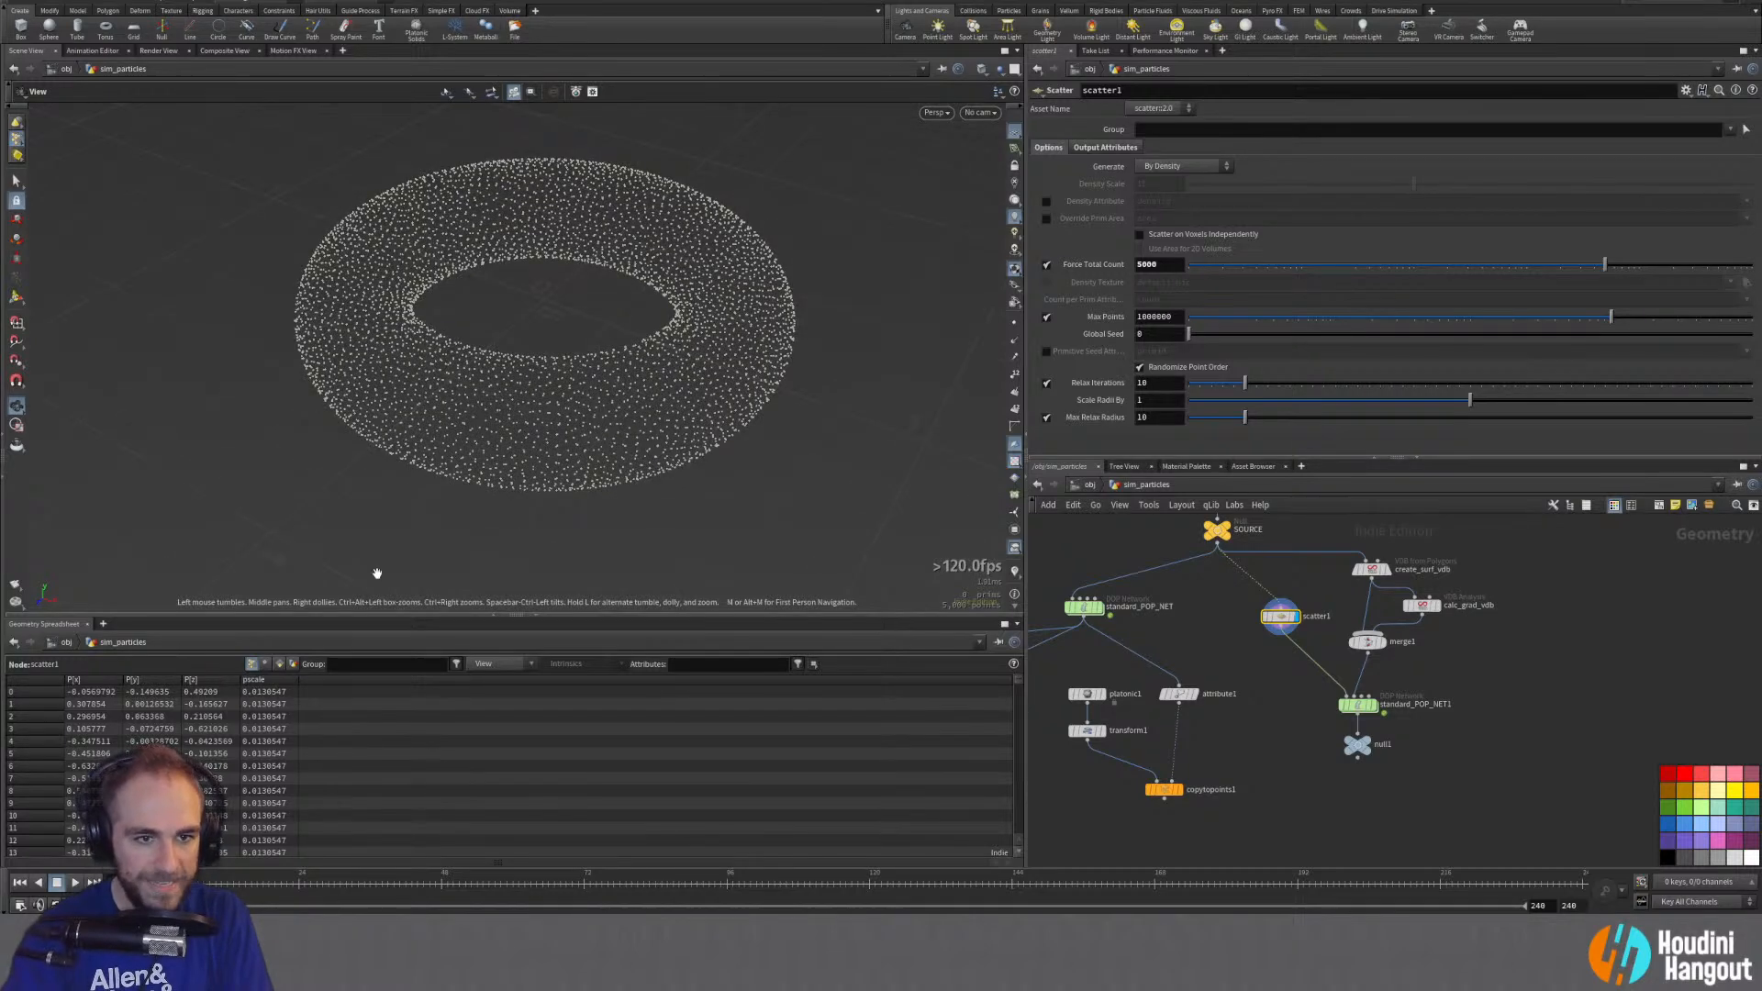
pyautogui.scroll(5, 588, 371)
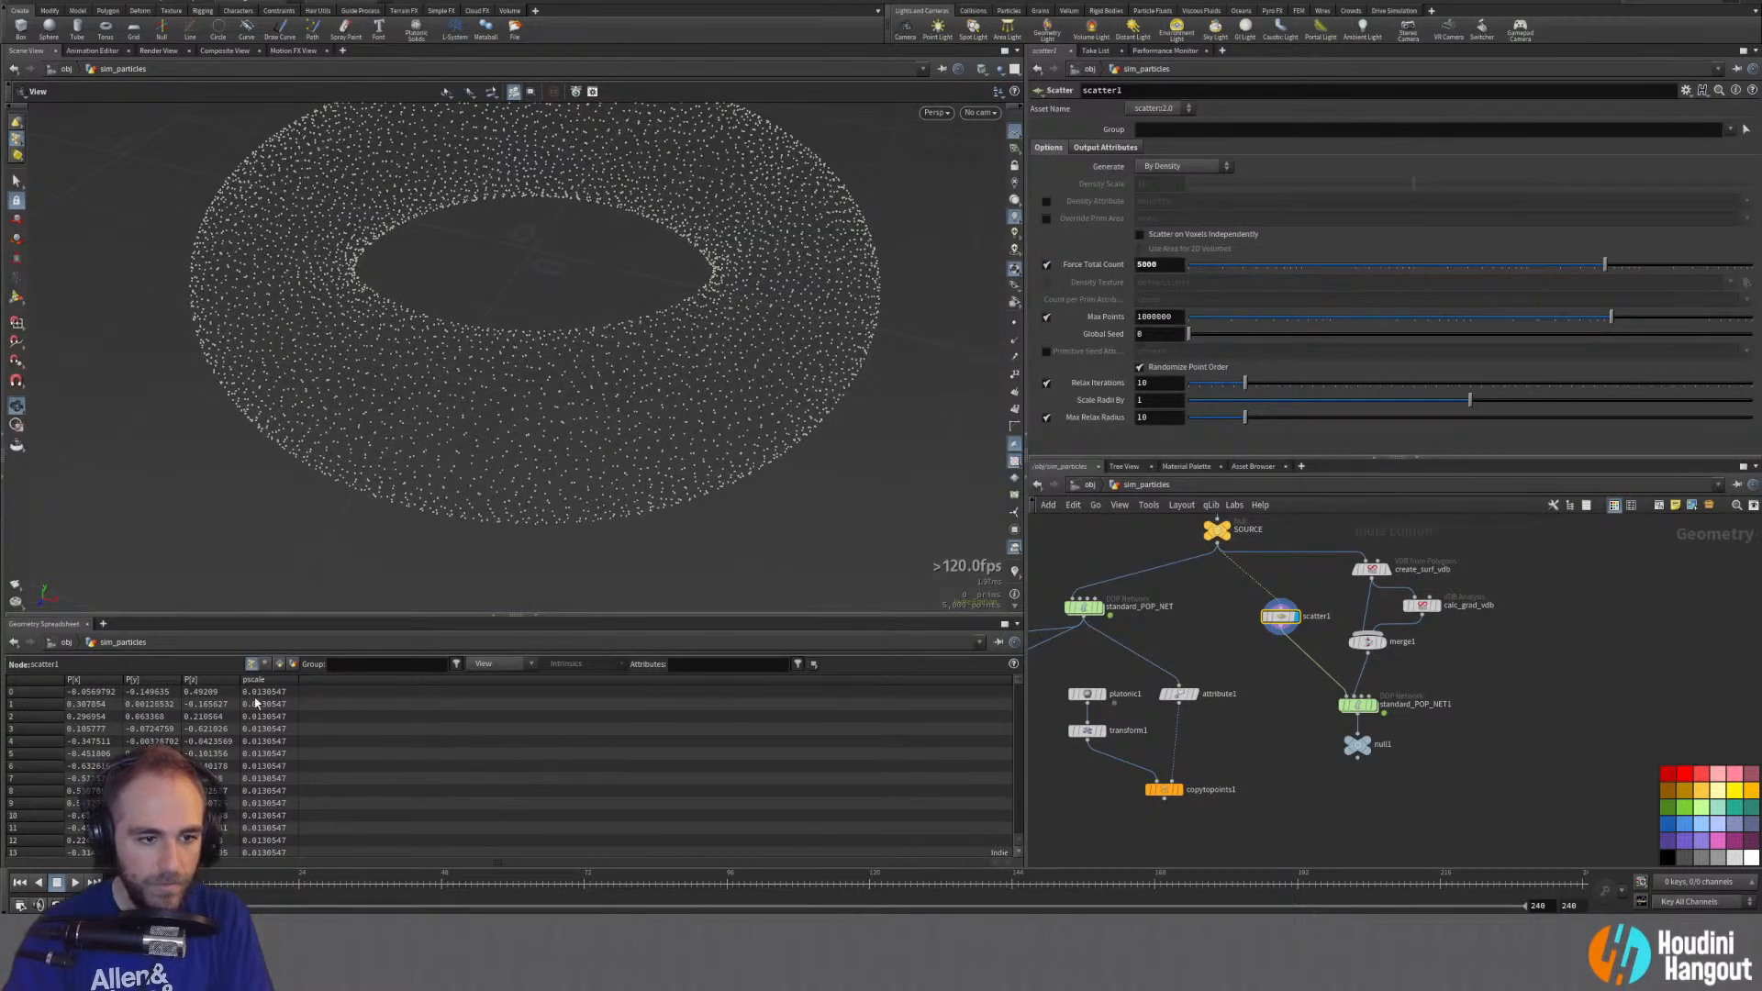
pyautogui.moveTo(1280, 616); pyautogui.dragTo(1261, 604)
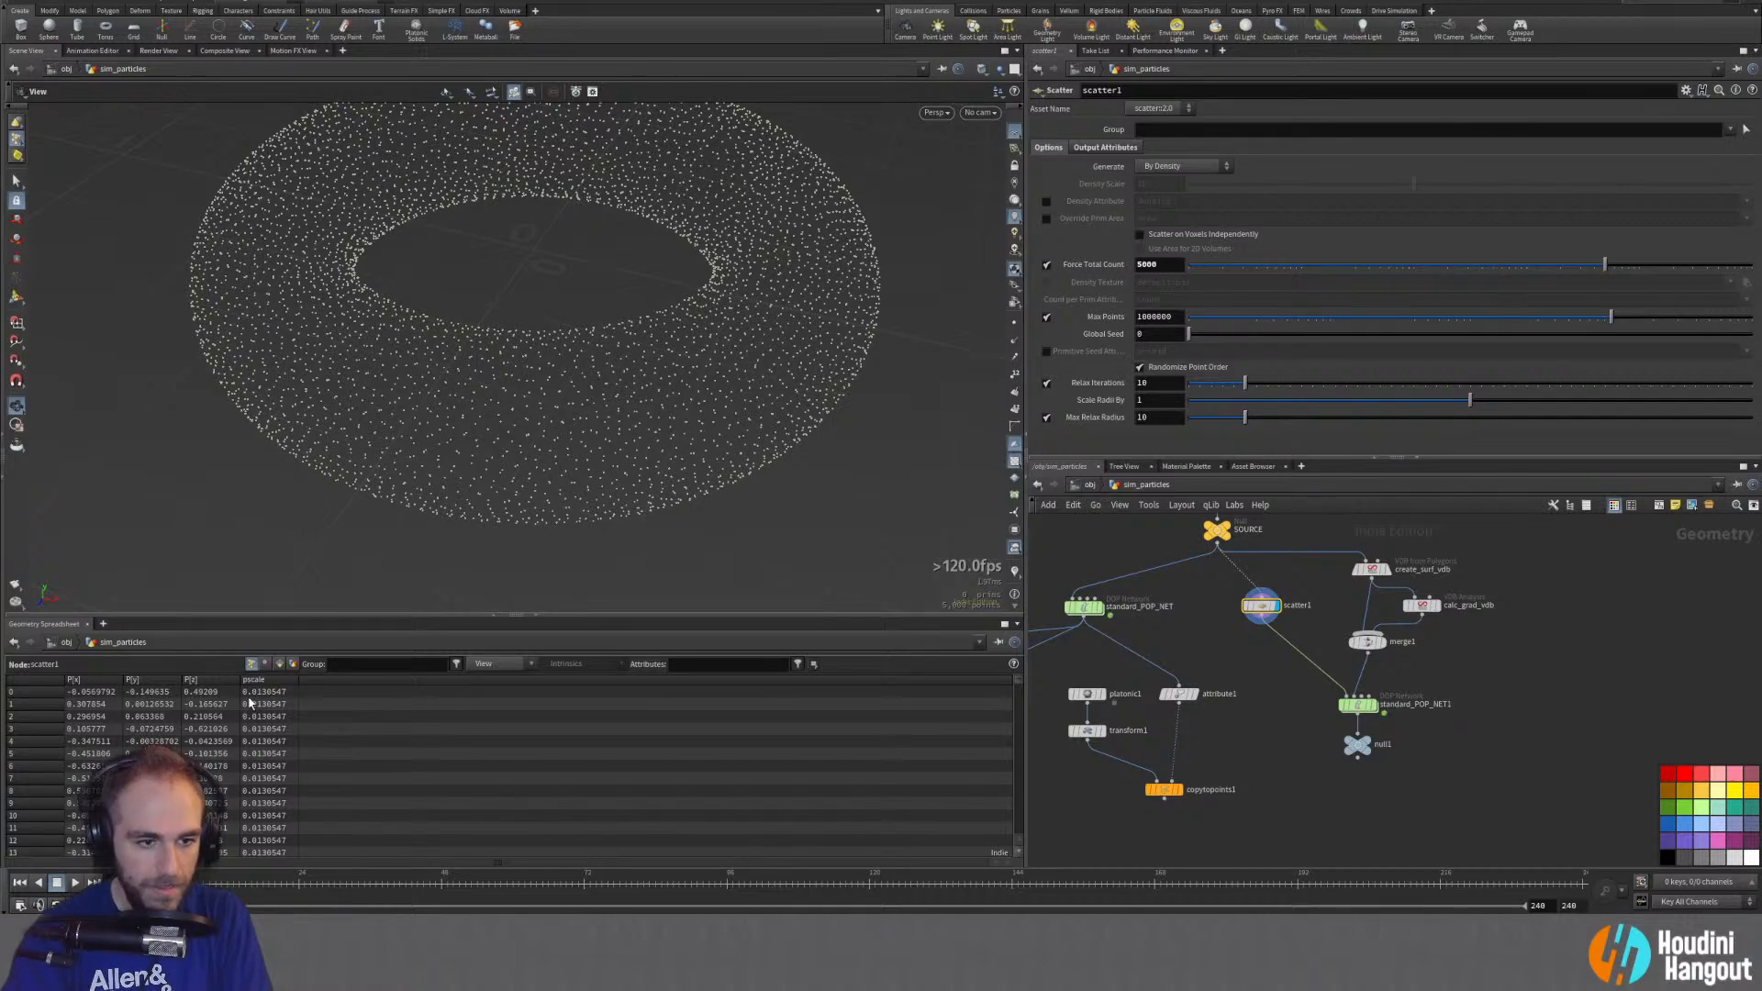
pyautogui.moveTo(609, 393); pyautogui.dragTo(613, 315)
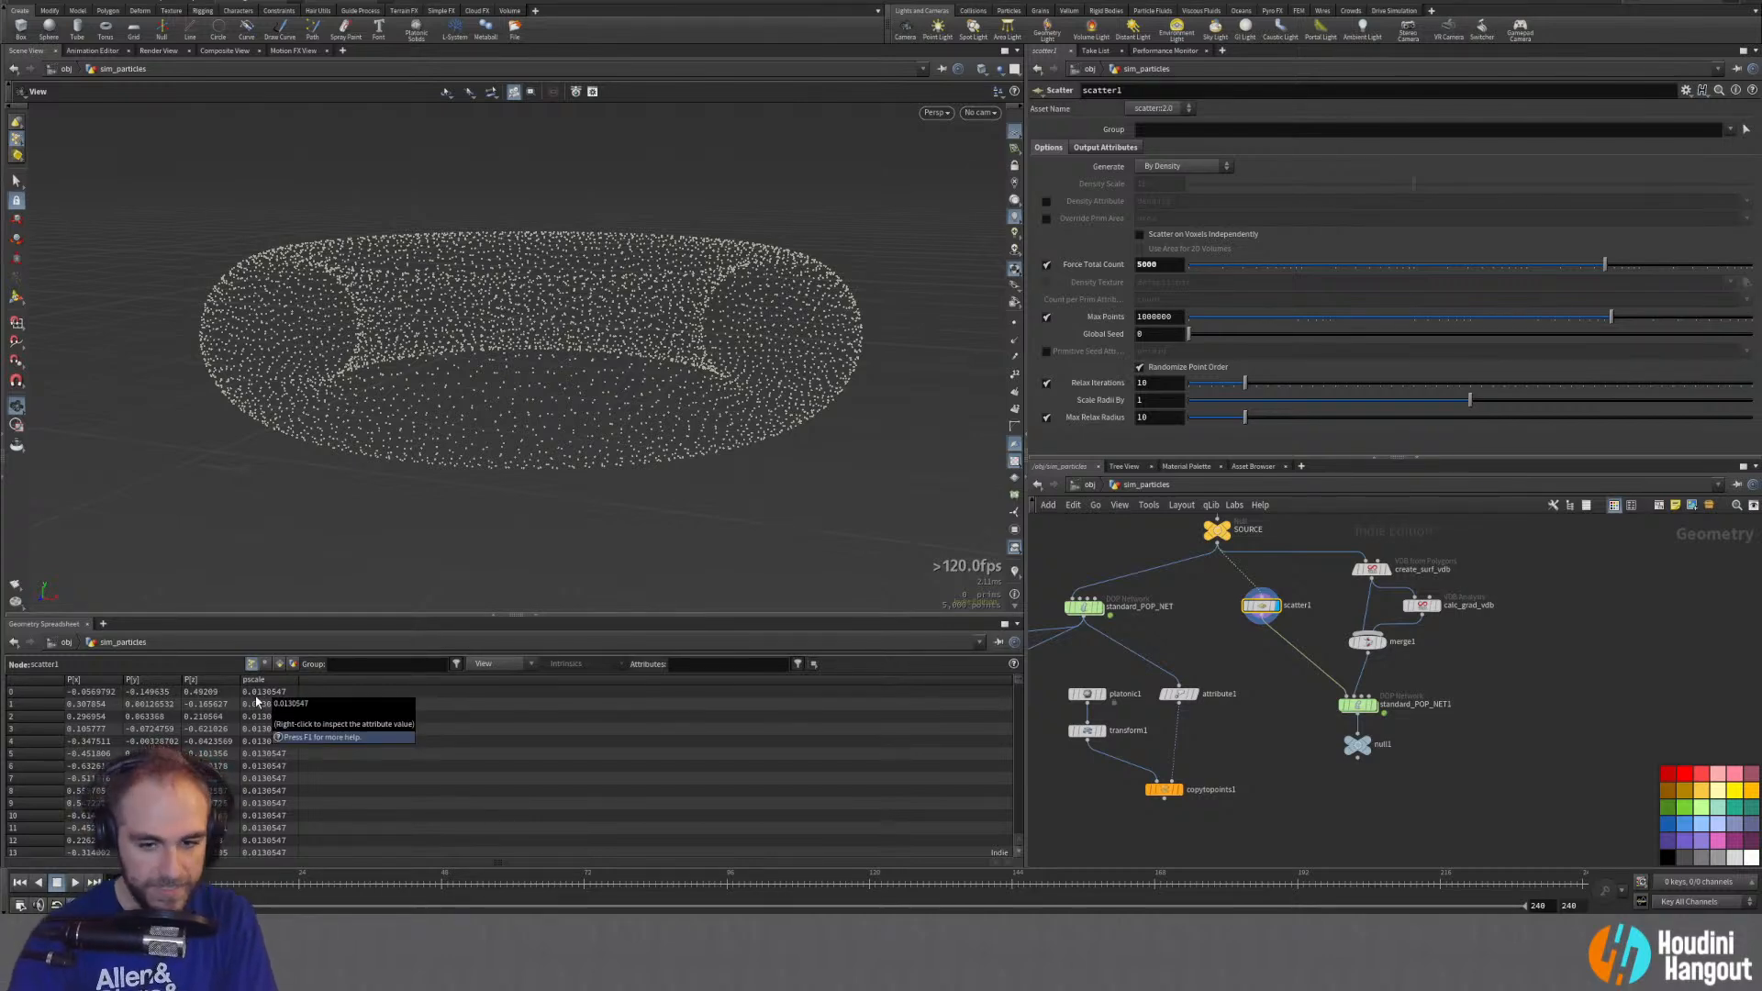
pyautogui.moveTo(400, 406); pyautogui.dragTo(414, 349)
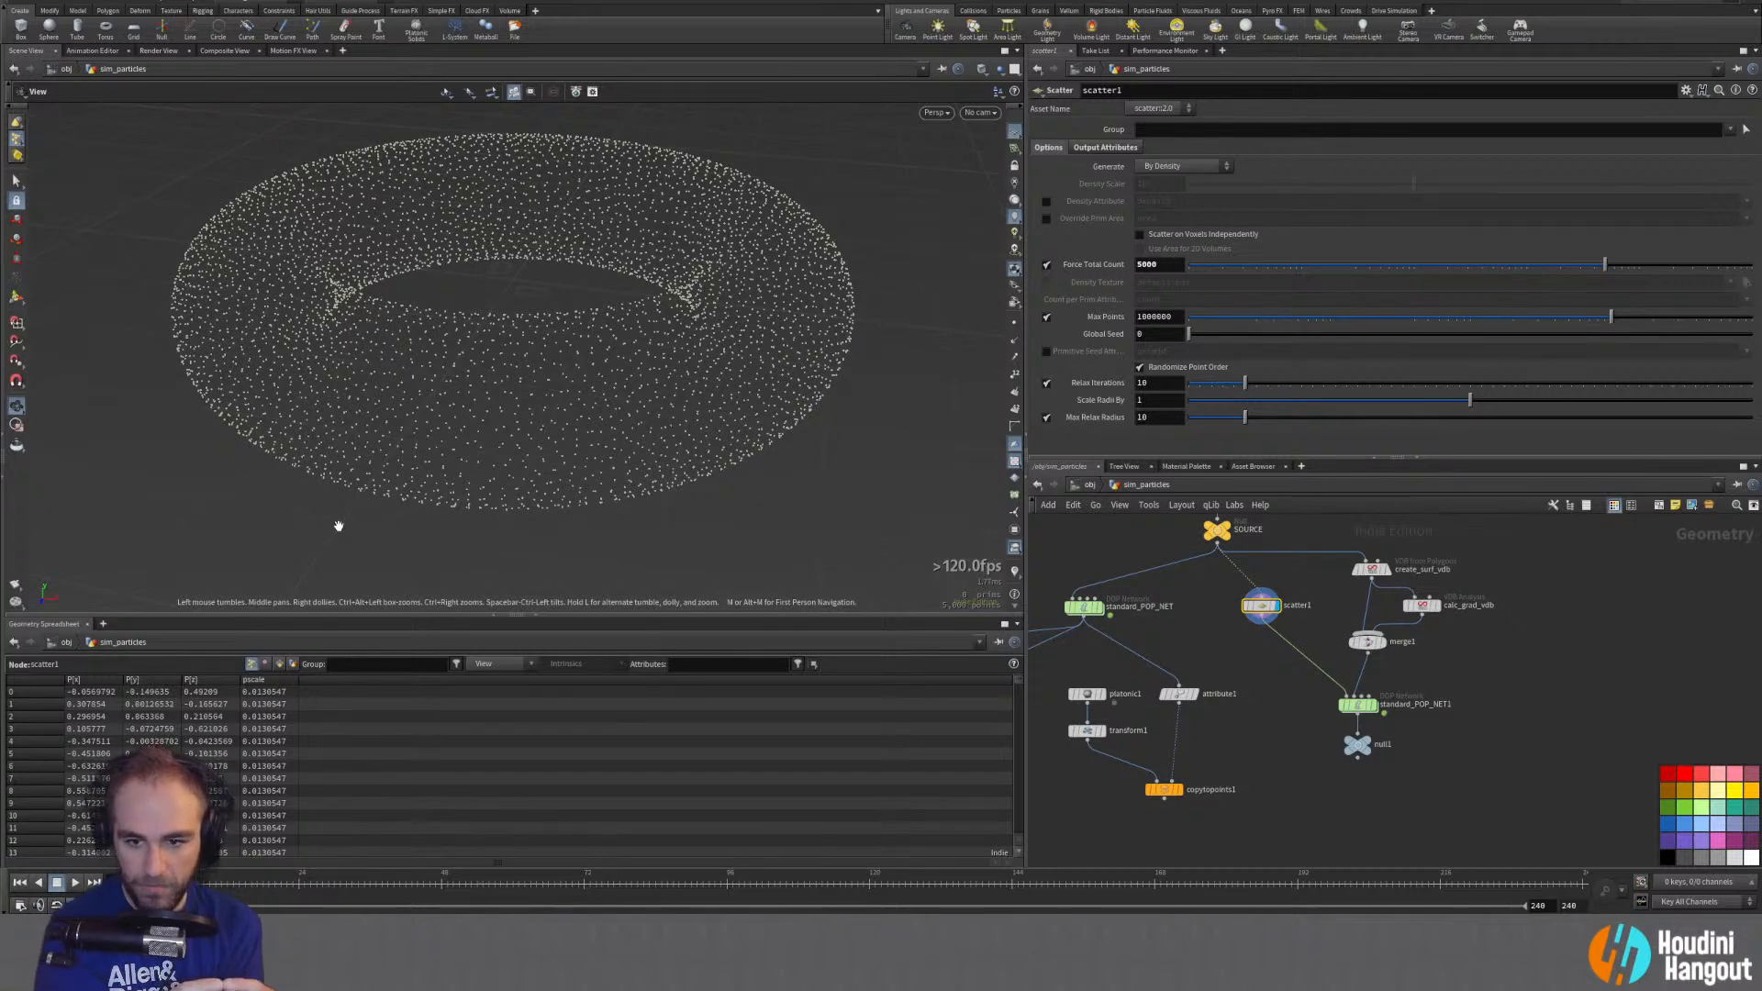
# Step: Duplicate the platonic, transform, attribute rename and copy-to-points nodes and place the copies below null1, feeding the attribute rename from null1
pyautogui.moveTo(1090, 682); pyautogui.dragTo(1193, 807)
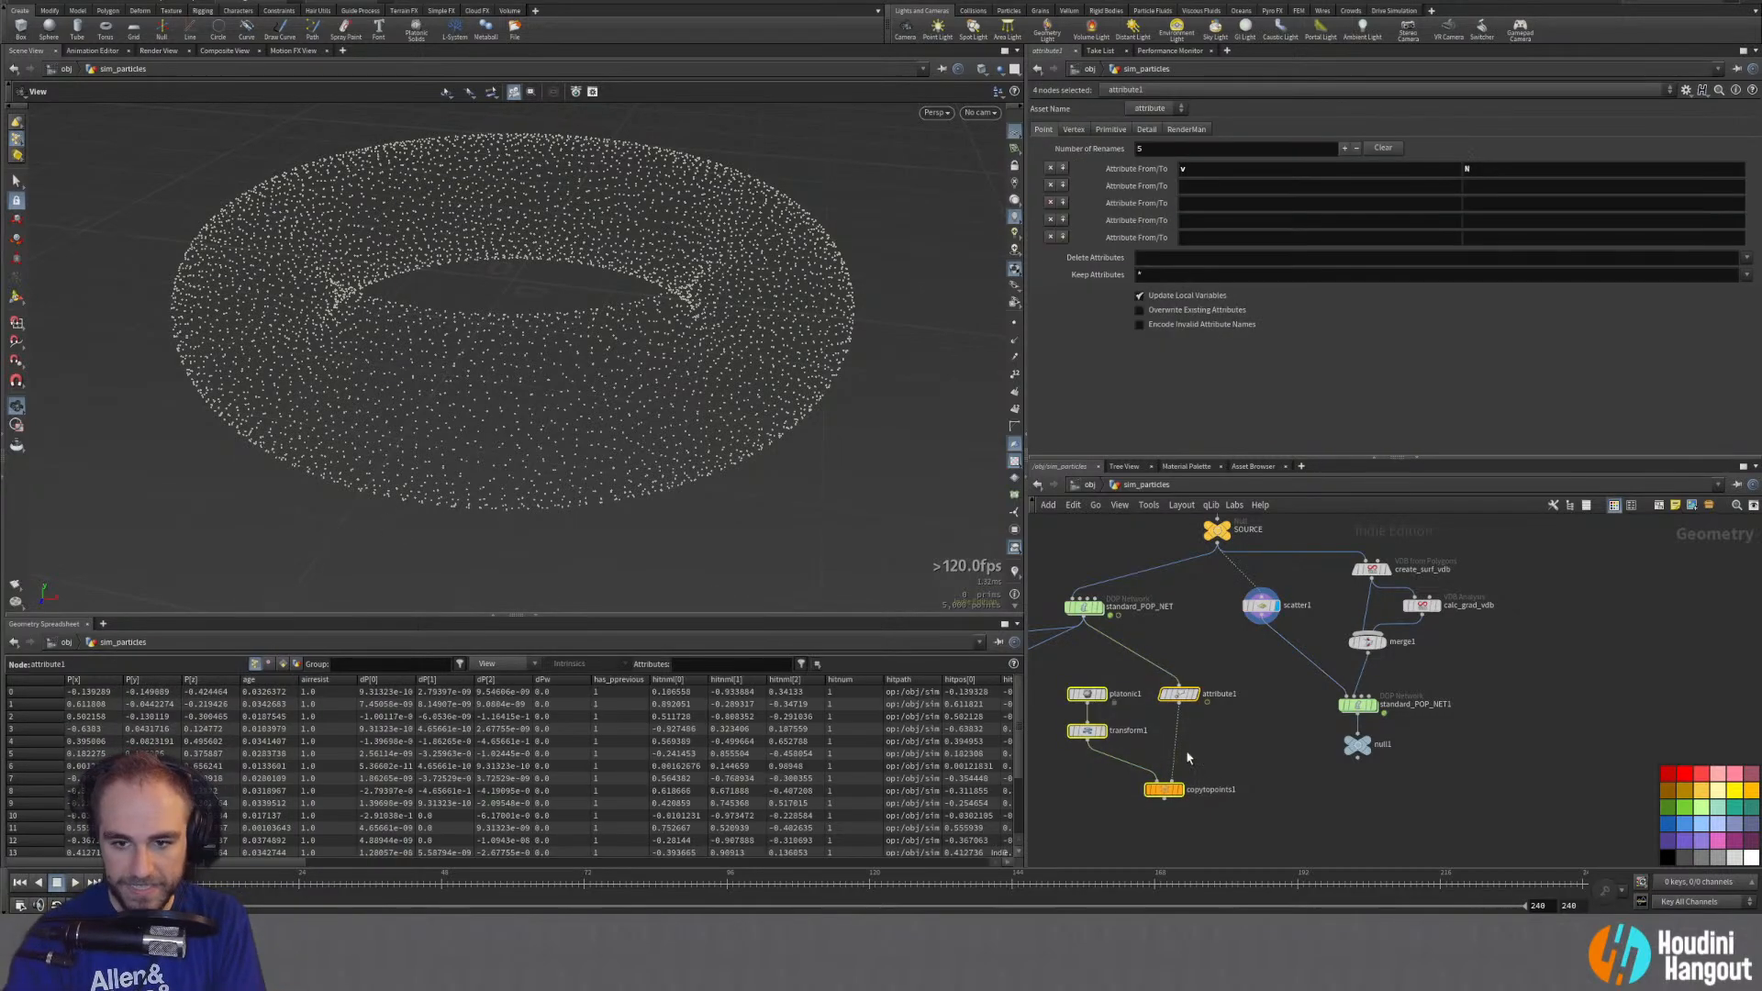
pyautogui.moveTo(1182, 694); pyautogui.dragTo(1358, 758)
pyautogui.click(1352, 813)
pyautogui.moveTo(1365, 797); pyautogui.dragTo(1363, 710, button='middle')
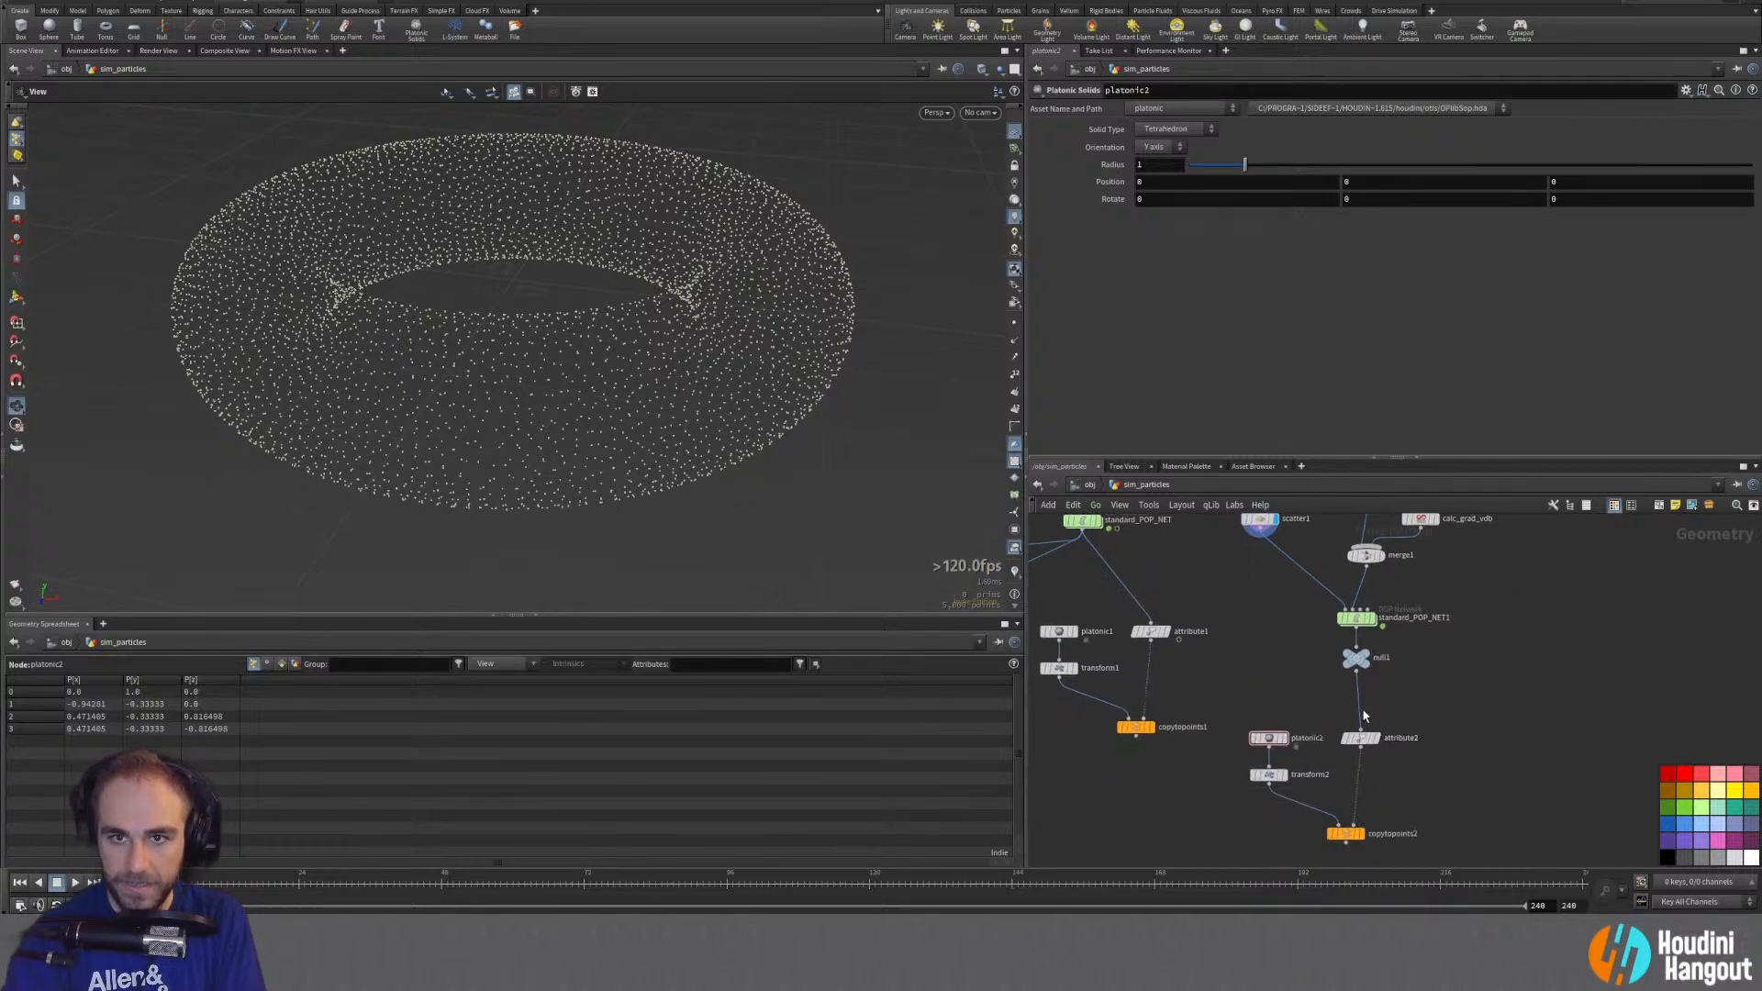
# Step: Display the duplicated copytopoints2 node, bypass attribute2 above it, and tidy the node's placement
pyautogui.click(1361, 740)
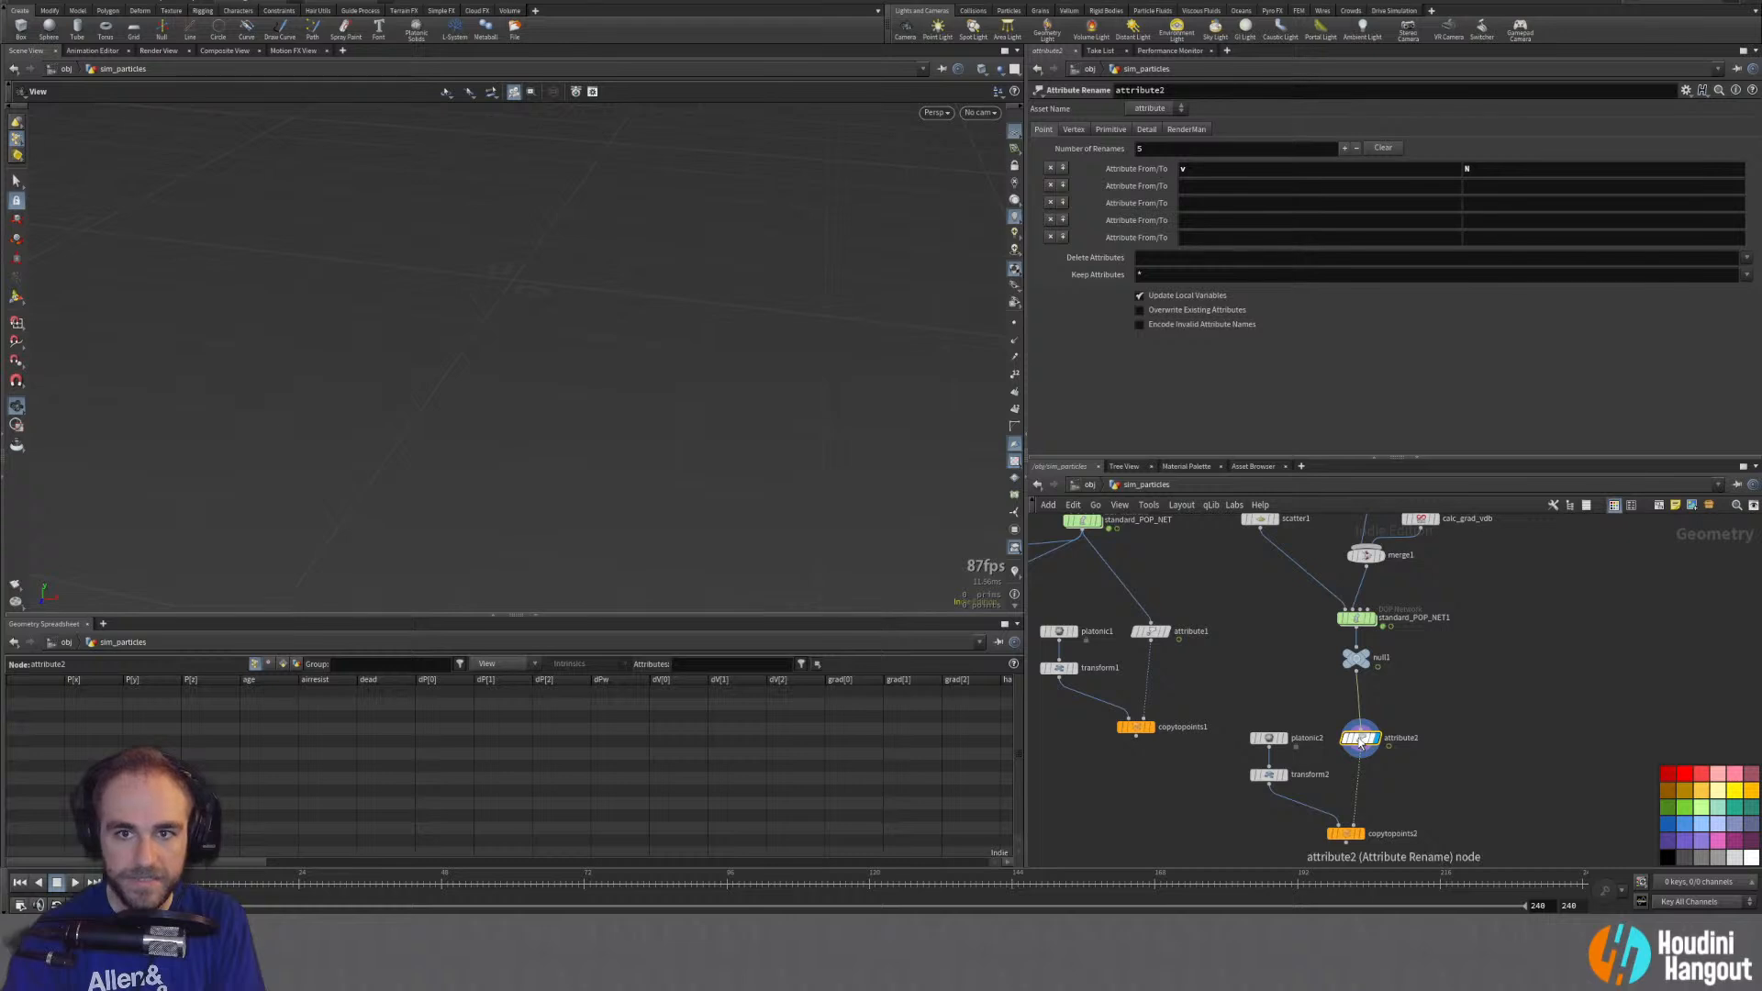
pyautogui.click(1347, 834)
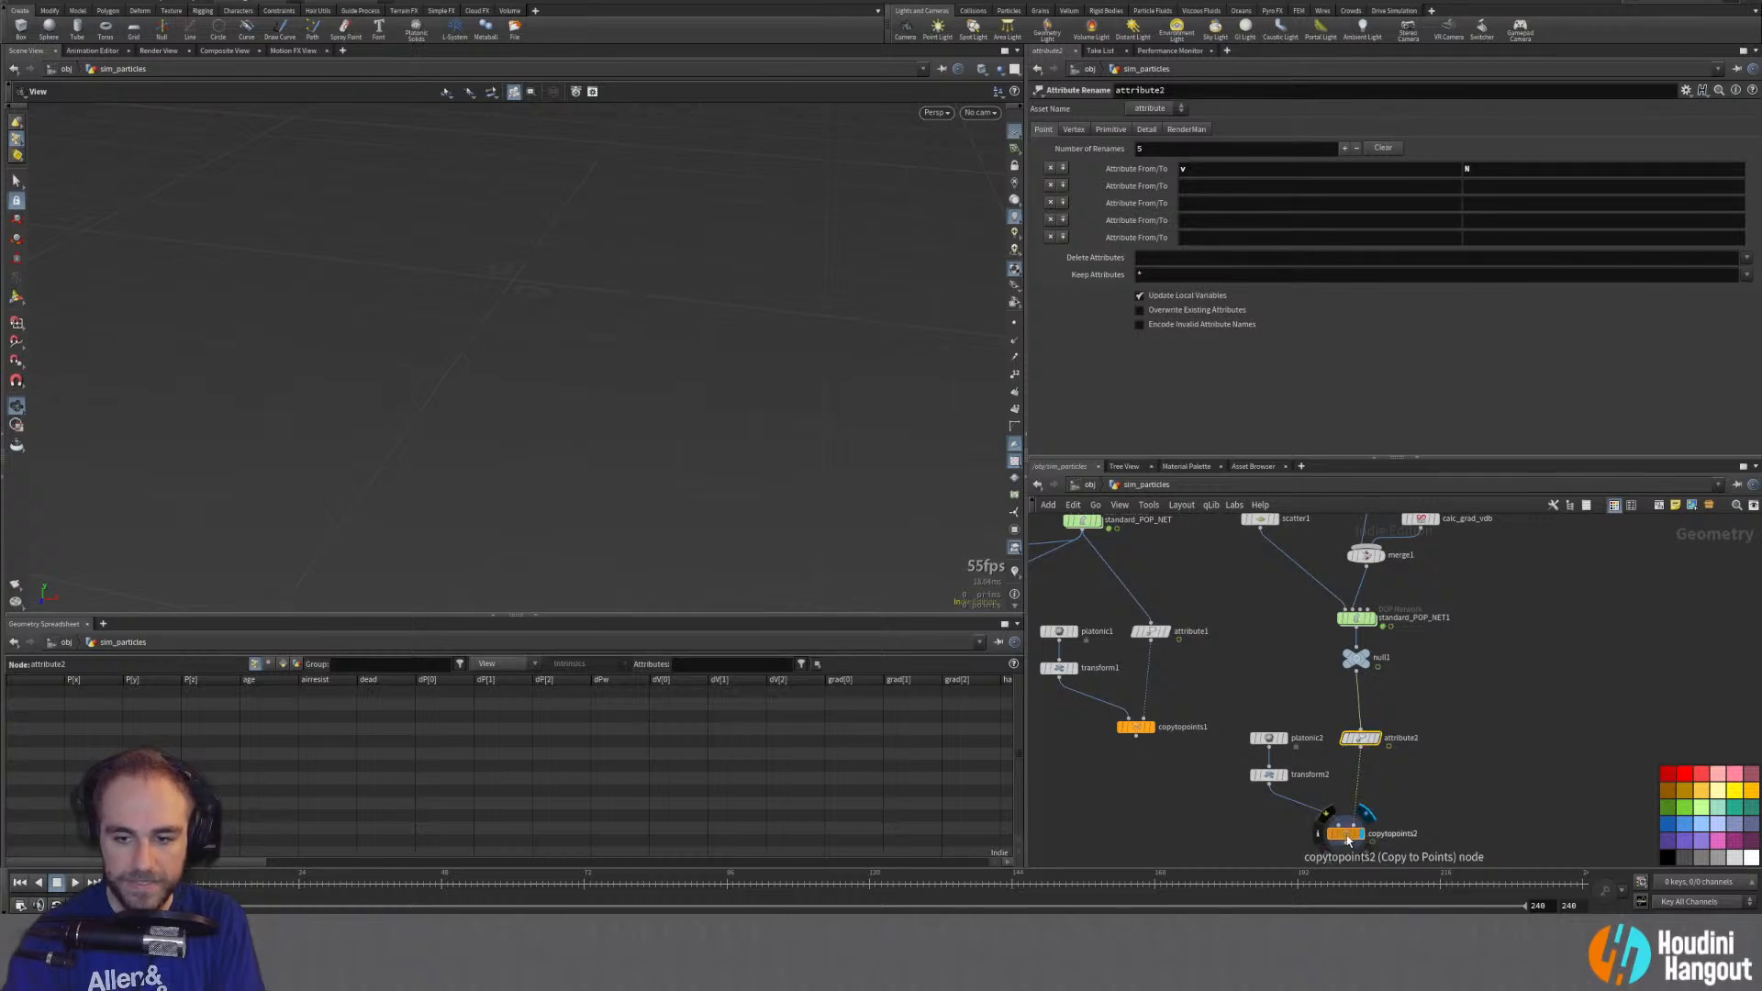
pyautogui.click(1346, 741)
pyautogui.moveTo(1345, 834); pyautogui.dragTo(1345, 821)
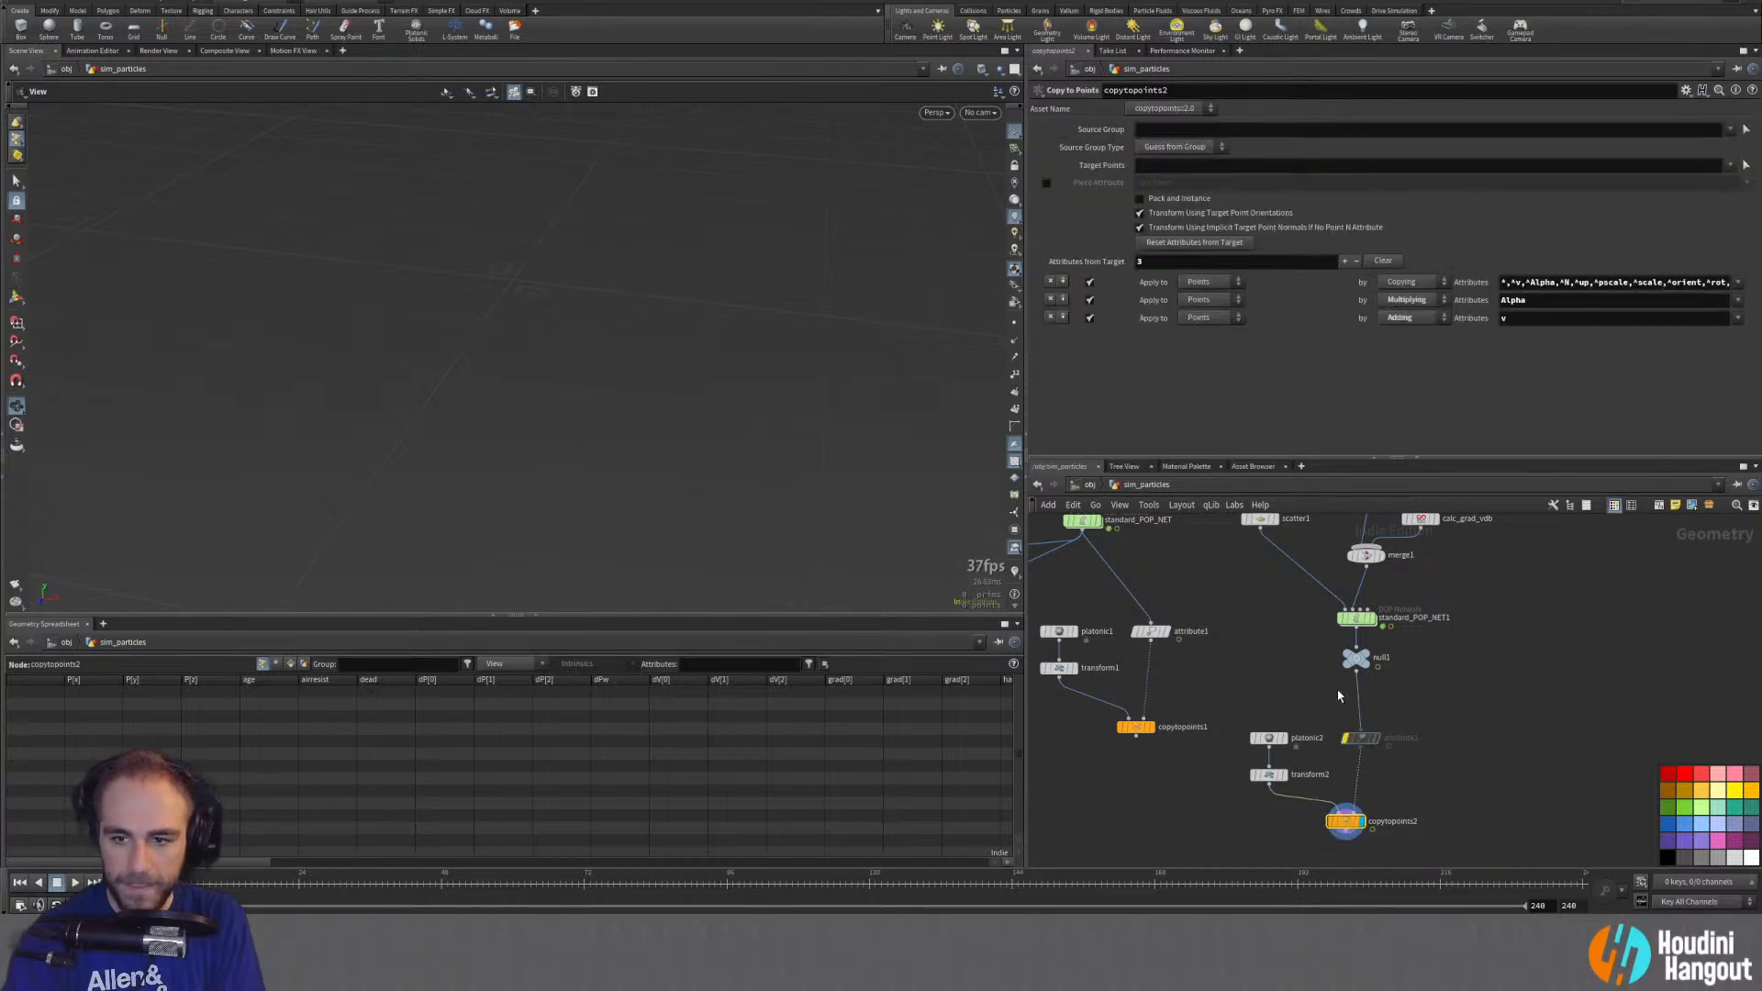
# Step: Inside standard_POP_NET1, set the Emission Type of source_first_input to All Points
pyautogui.moveTo(1277, 632); pyautogui.dragTo(1261, 708, button='middle')
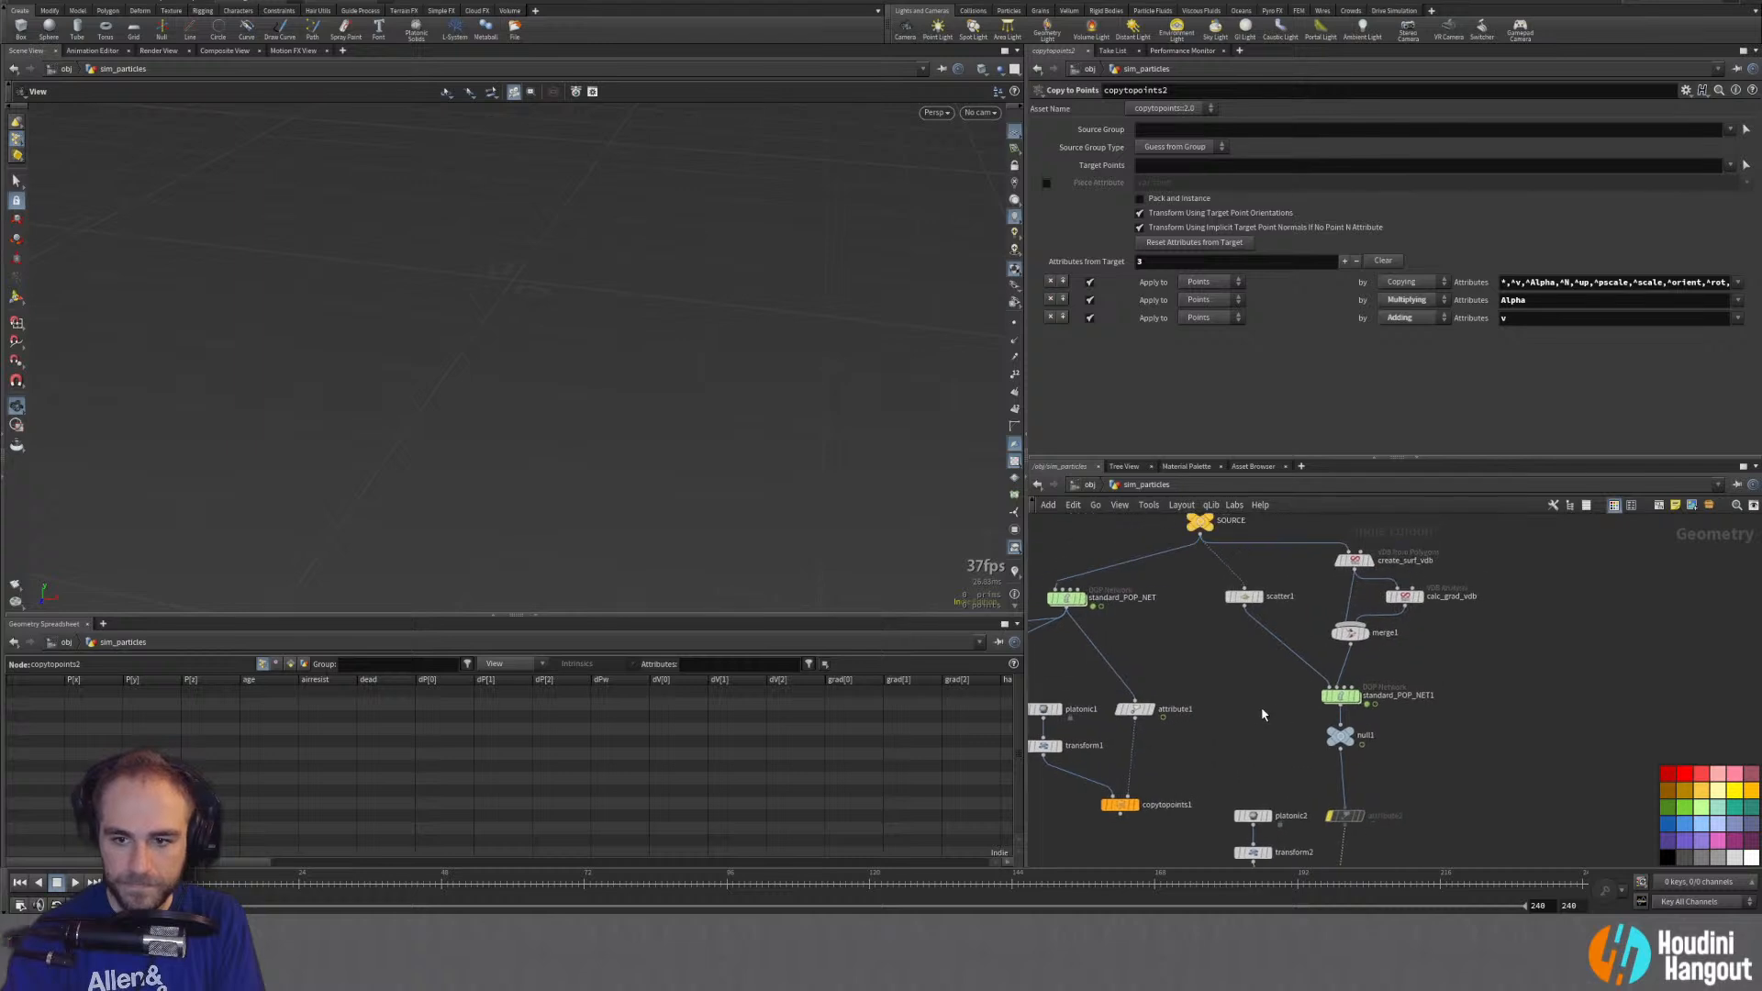
pyautogui.doubleClick(1340, 695)
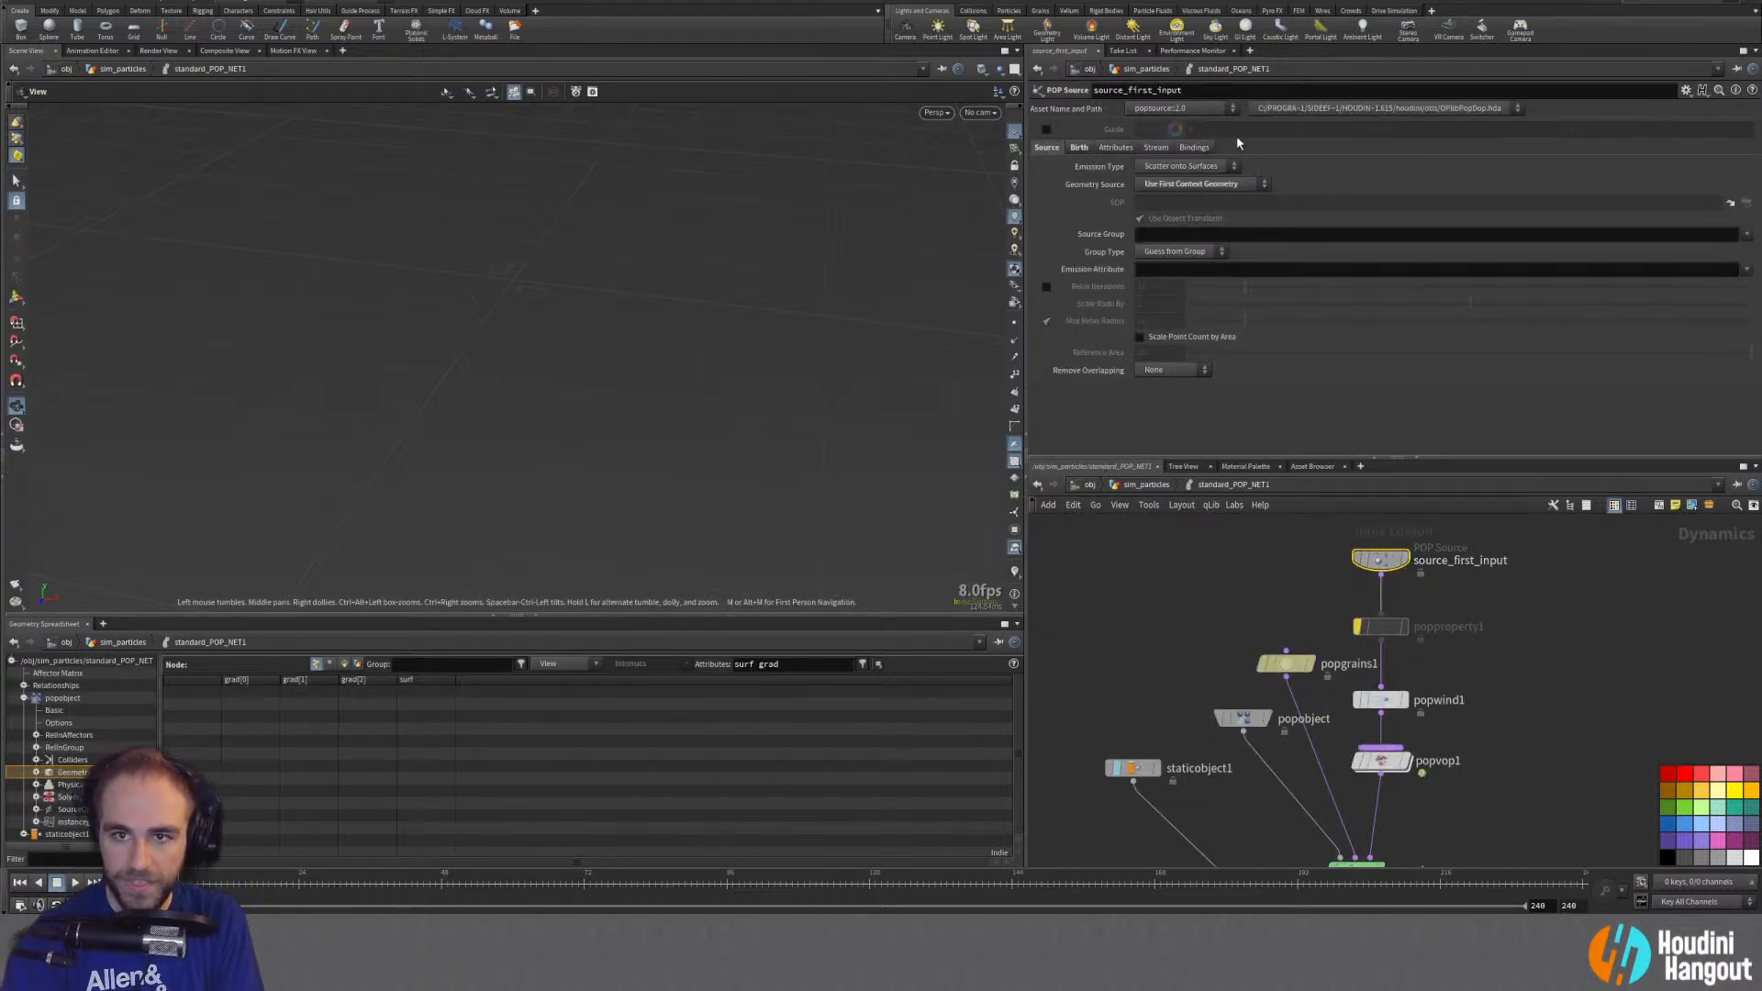
pyautogui.click(1180, 167)
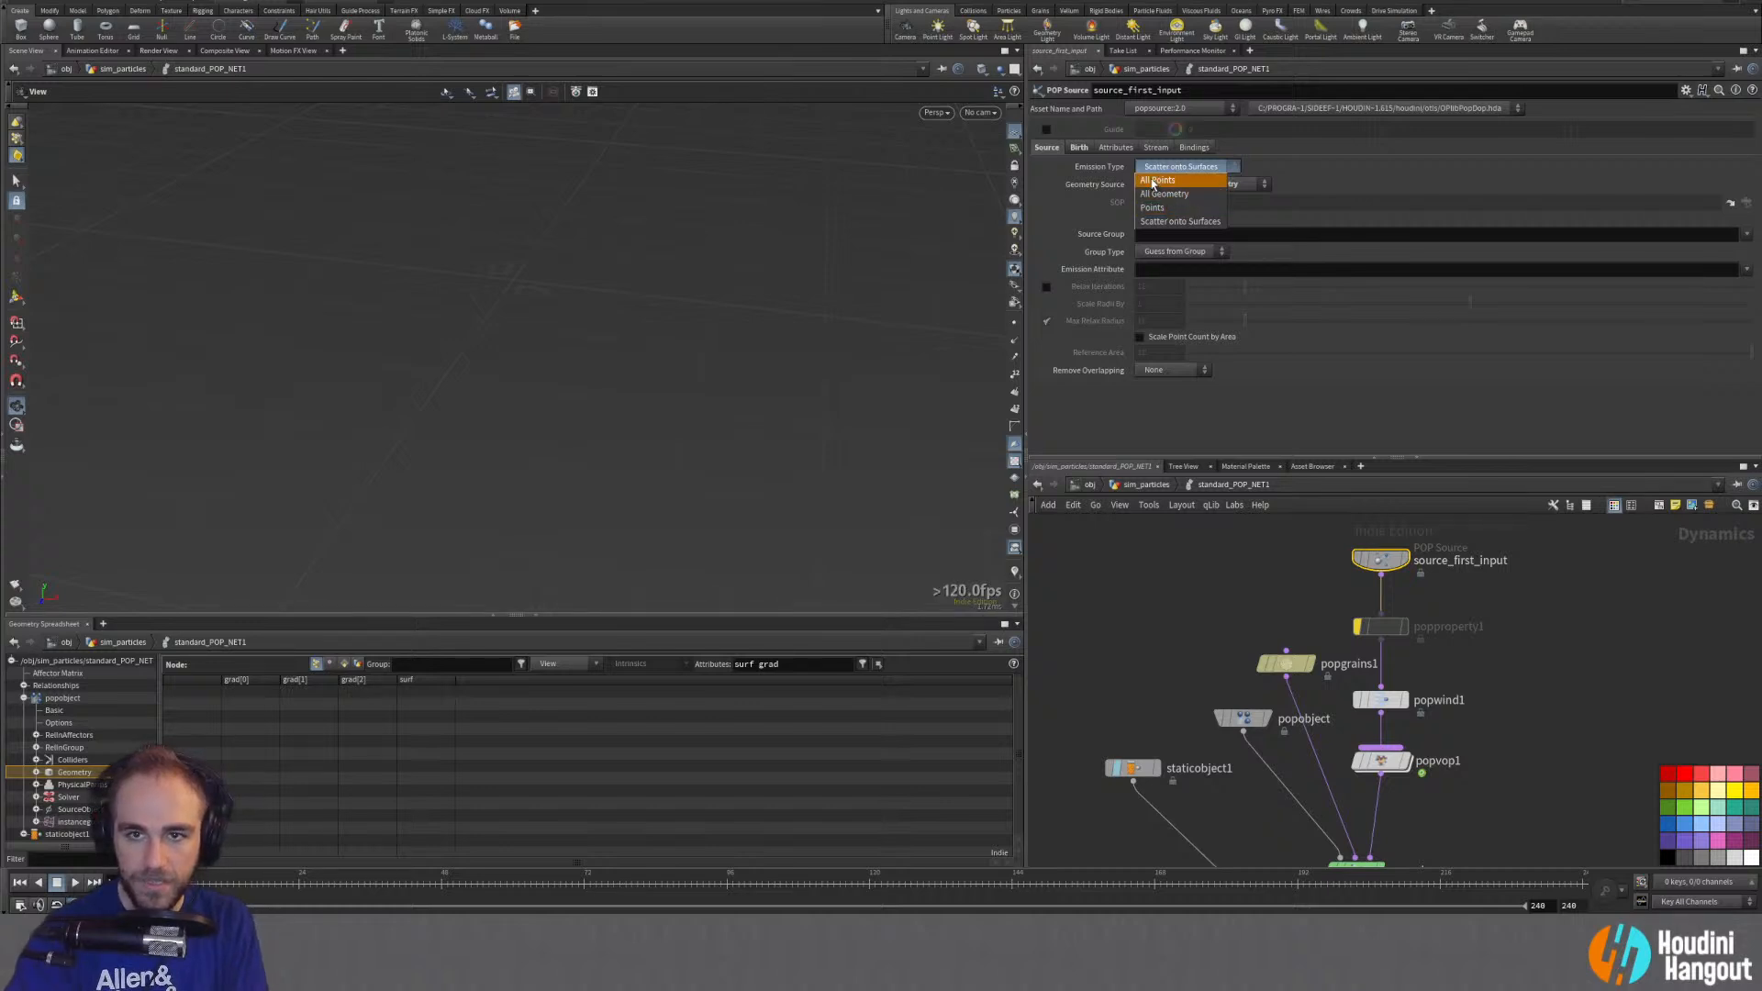
pyautogui.click(1156, 181)
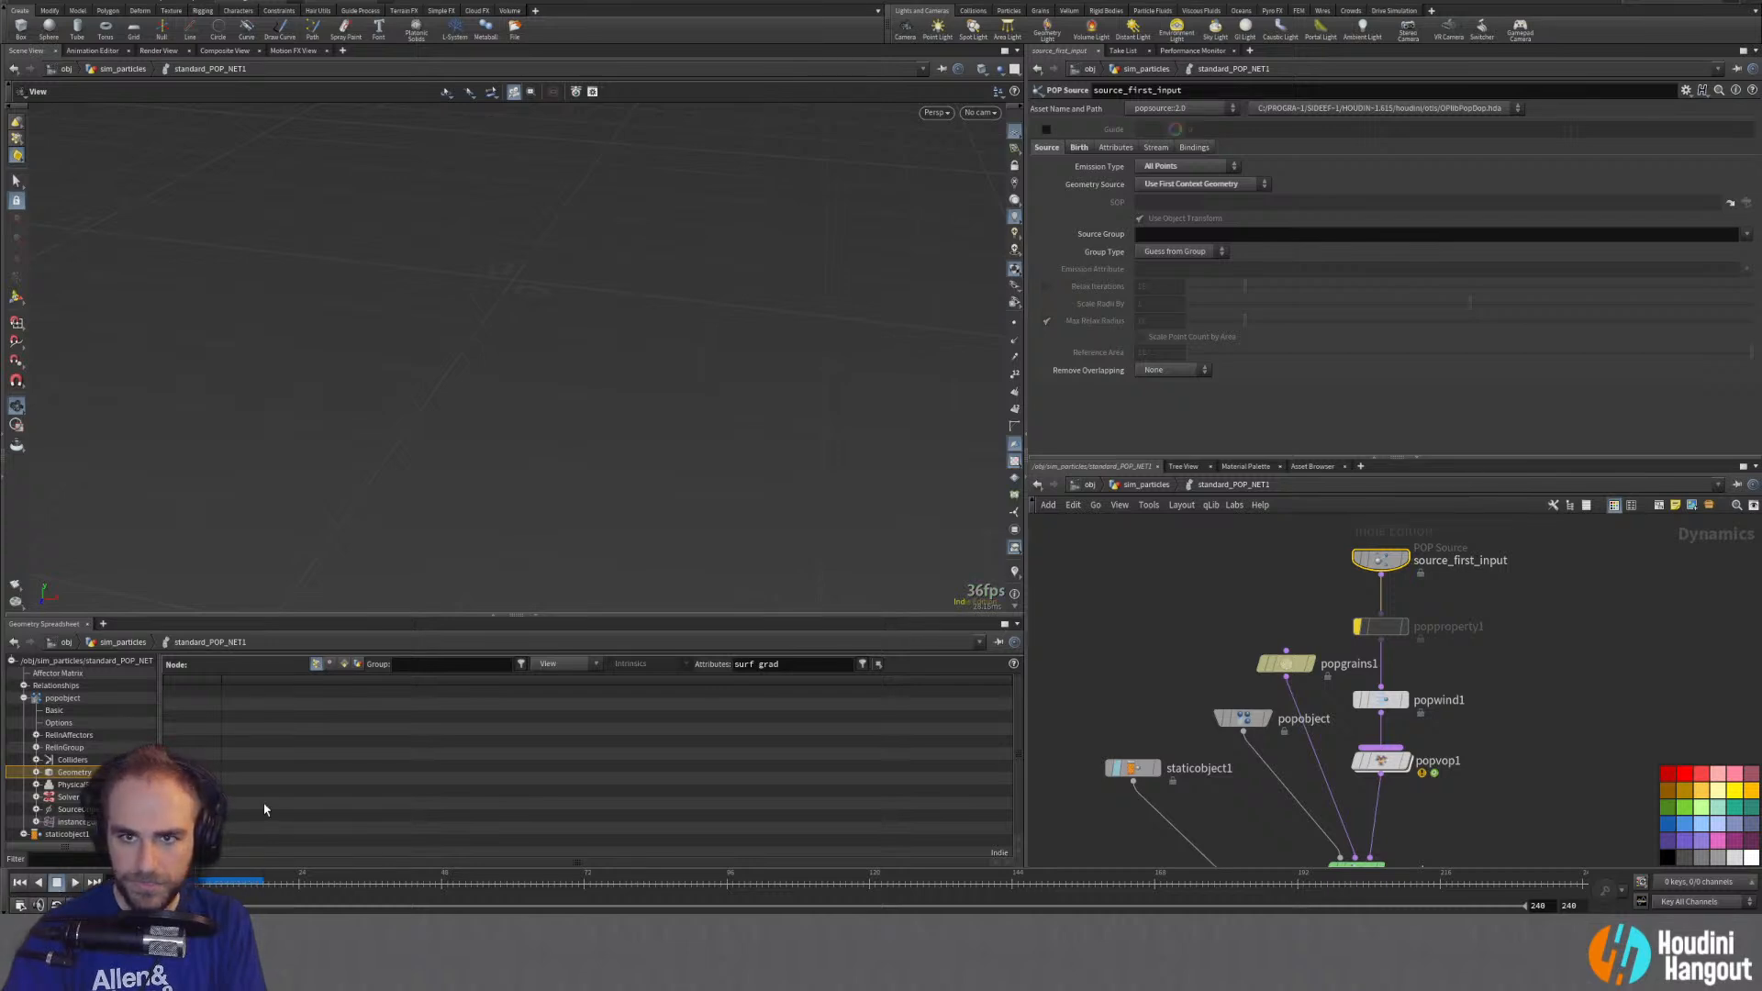
# Step: Check the popproperty1 and source_first_input settings, play the simulation to test the emission, and reset it to the first frame
pyautogui.click(1380, 701)
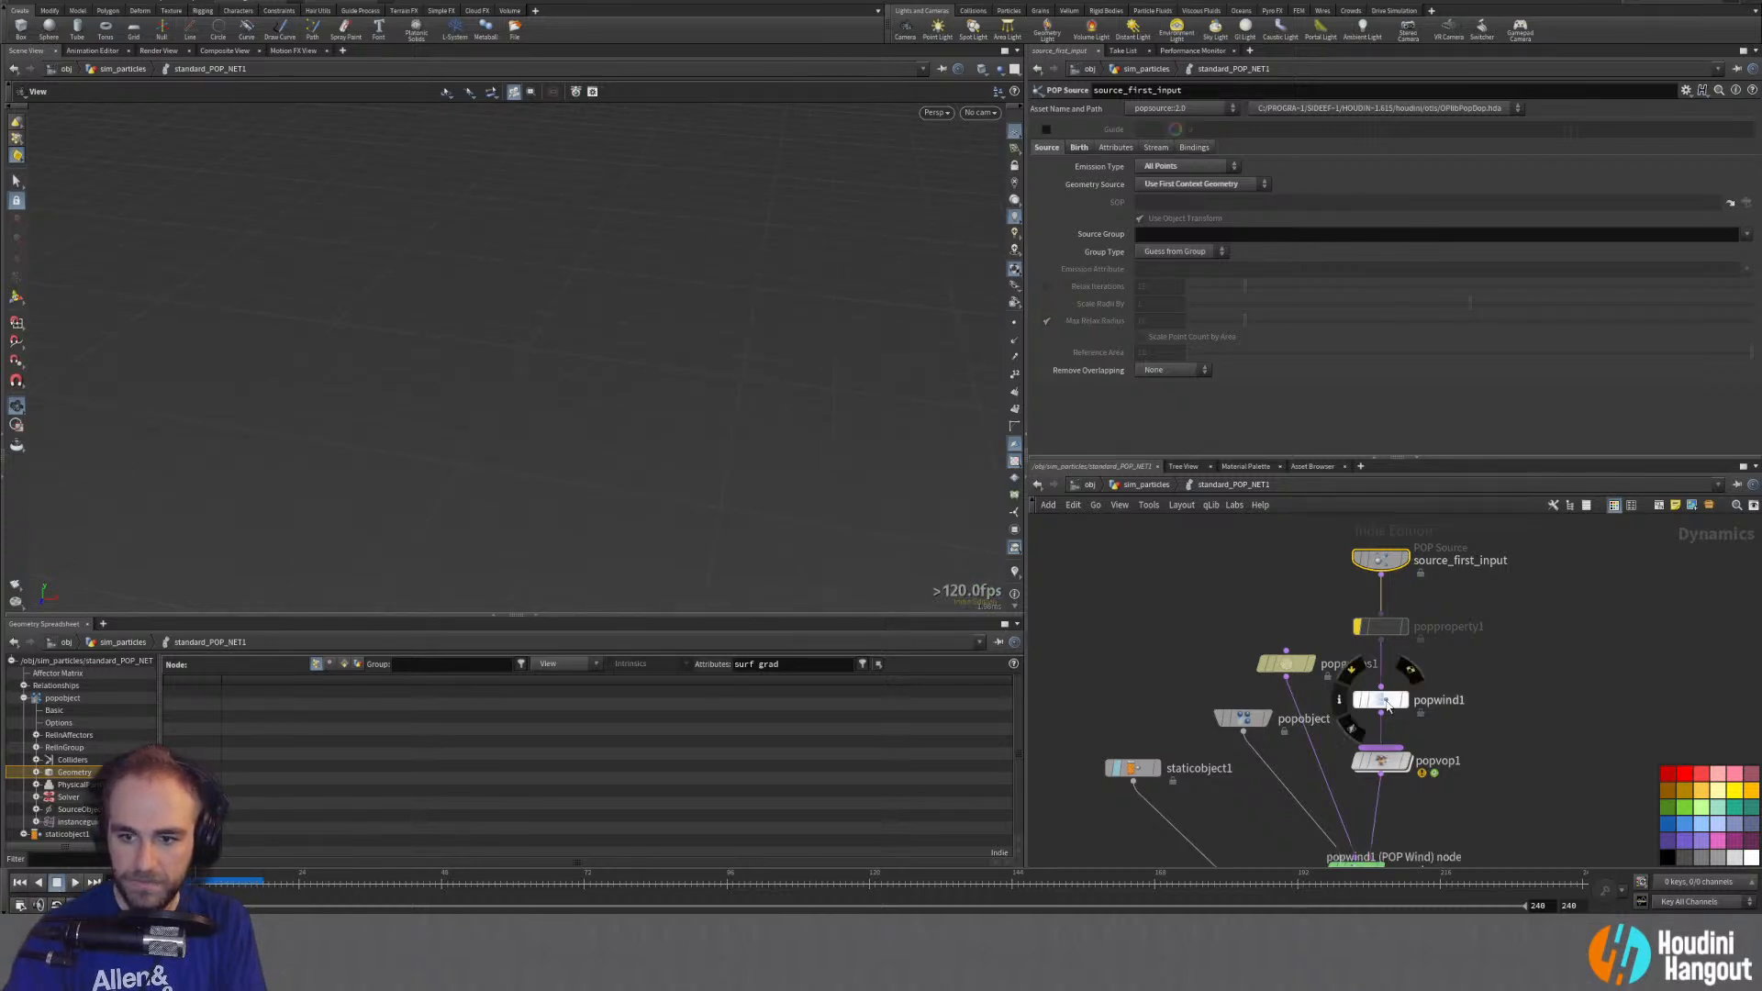
pyautogui.click(1382, 627)
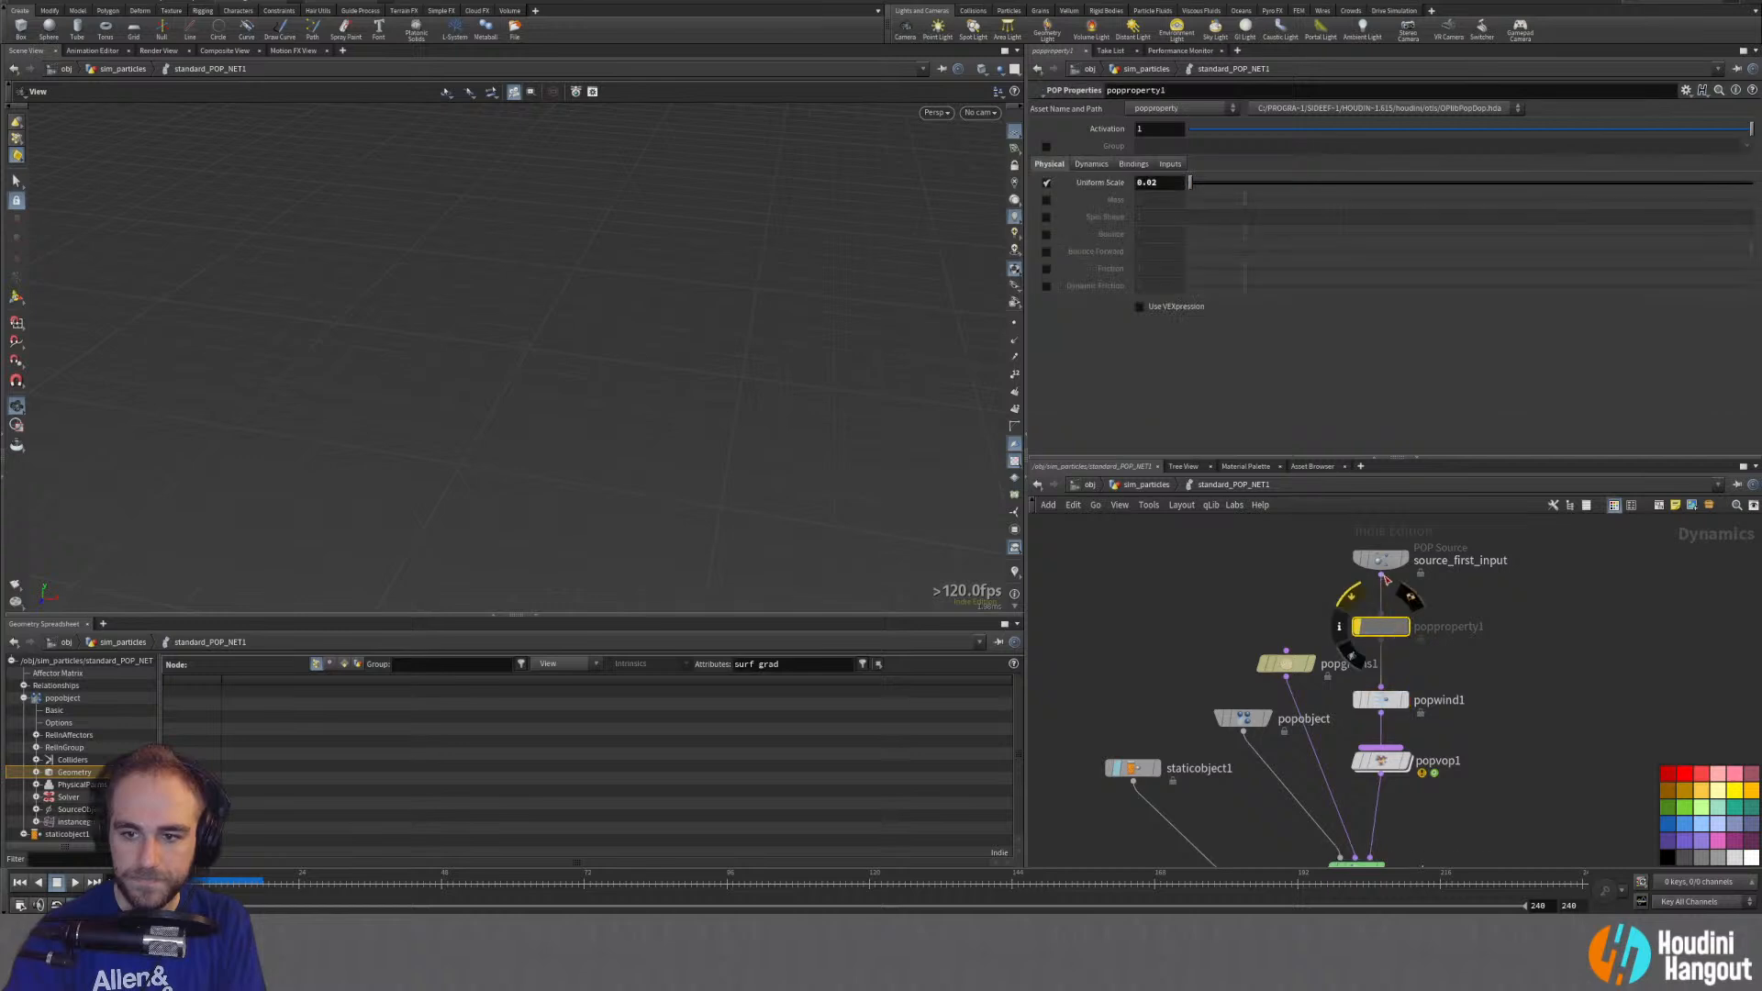
pyautogui.click(1386, 562)
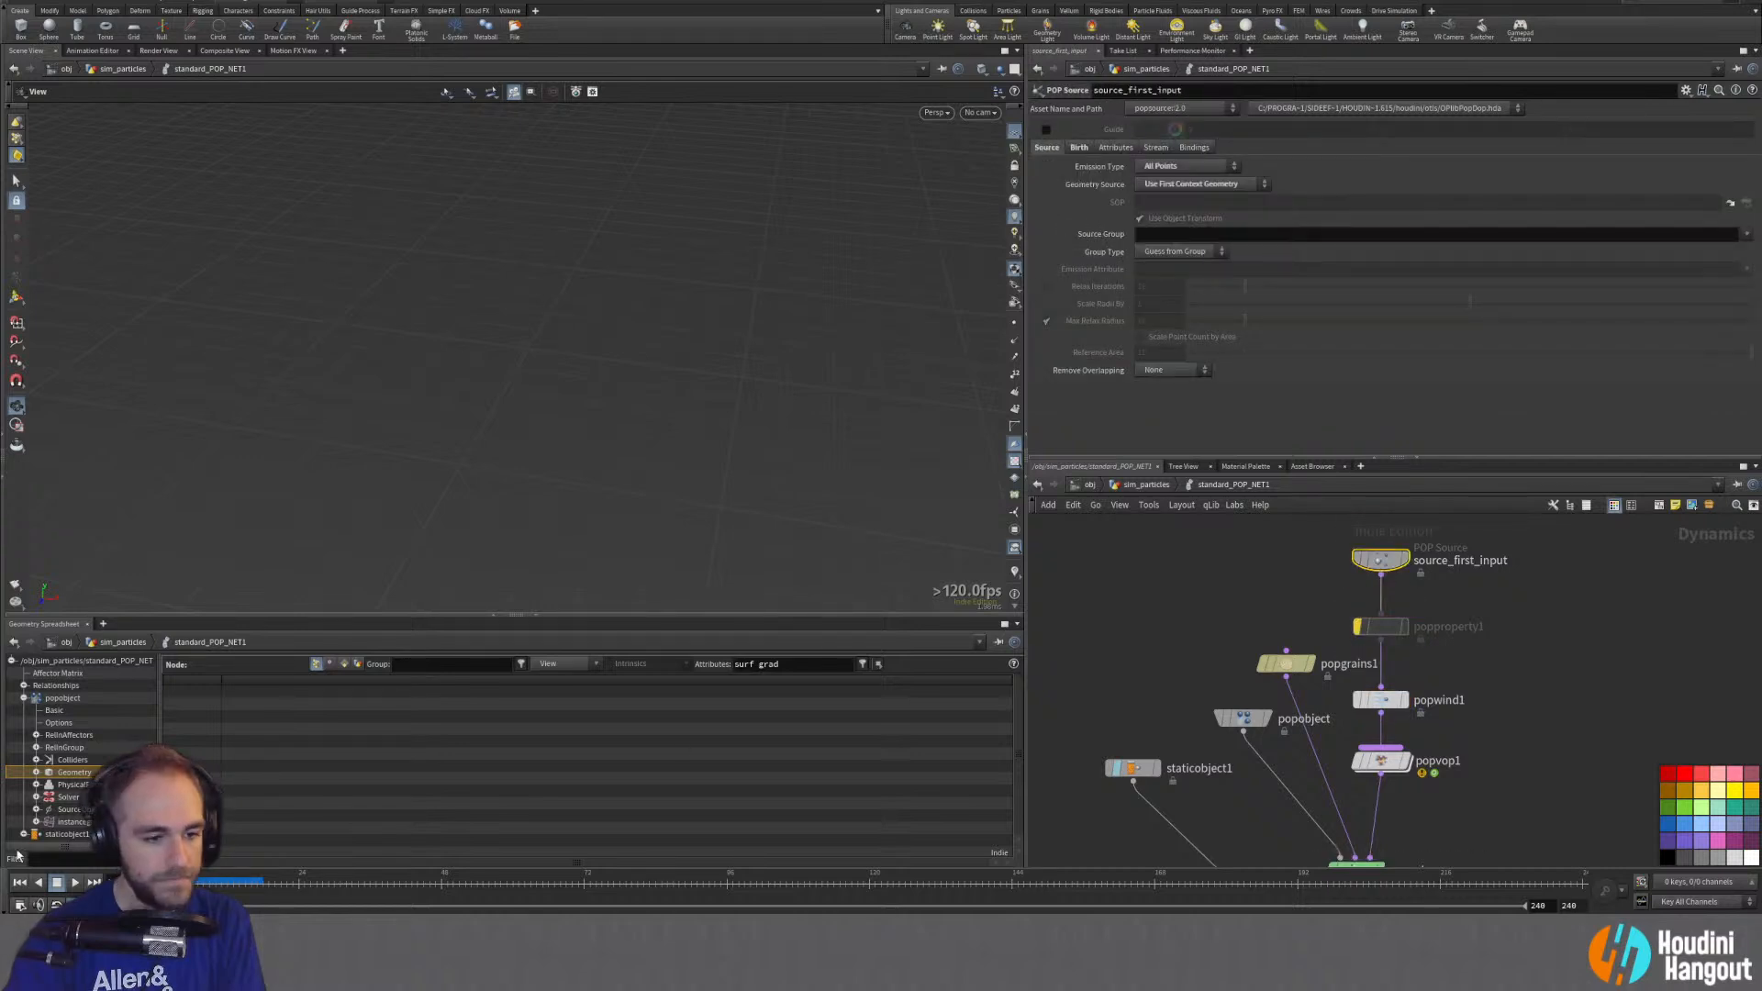
pyautogui.click(75, 882)
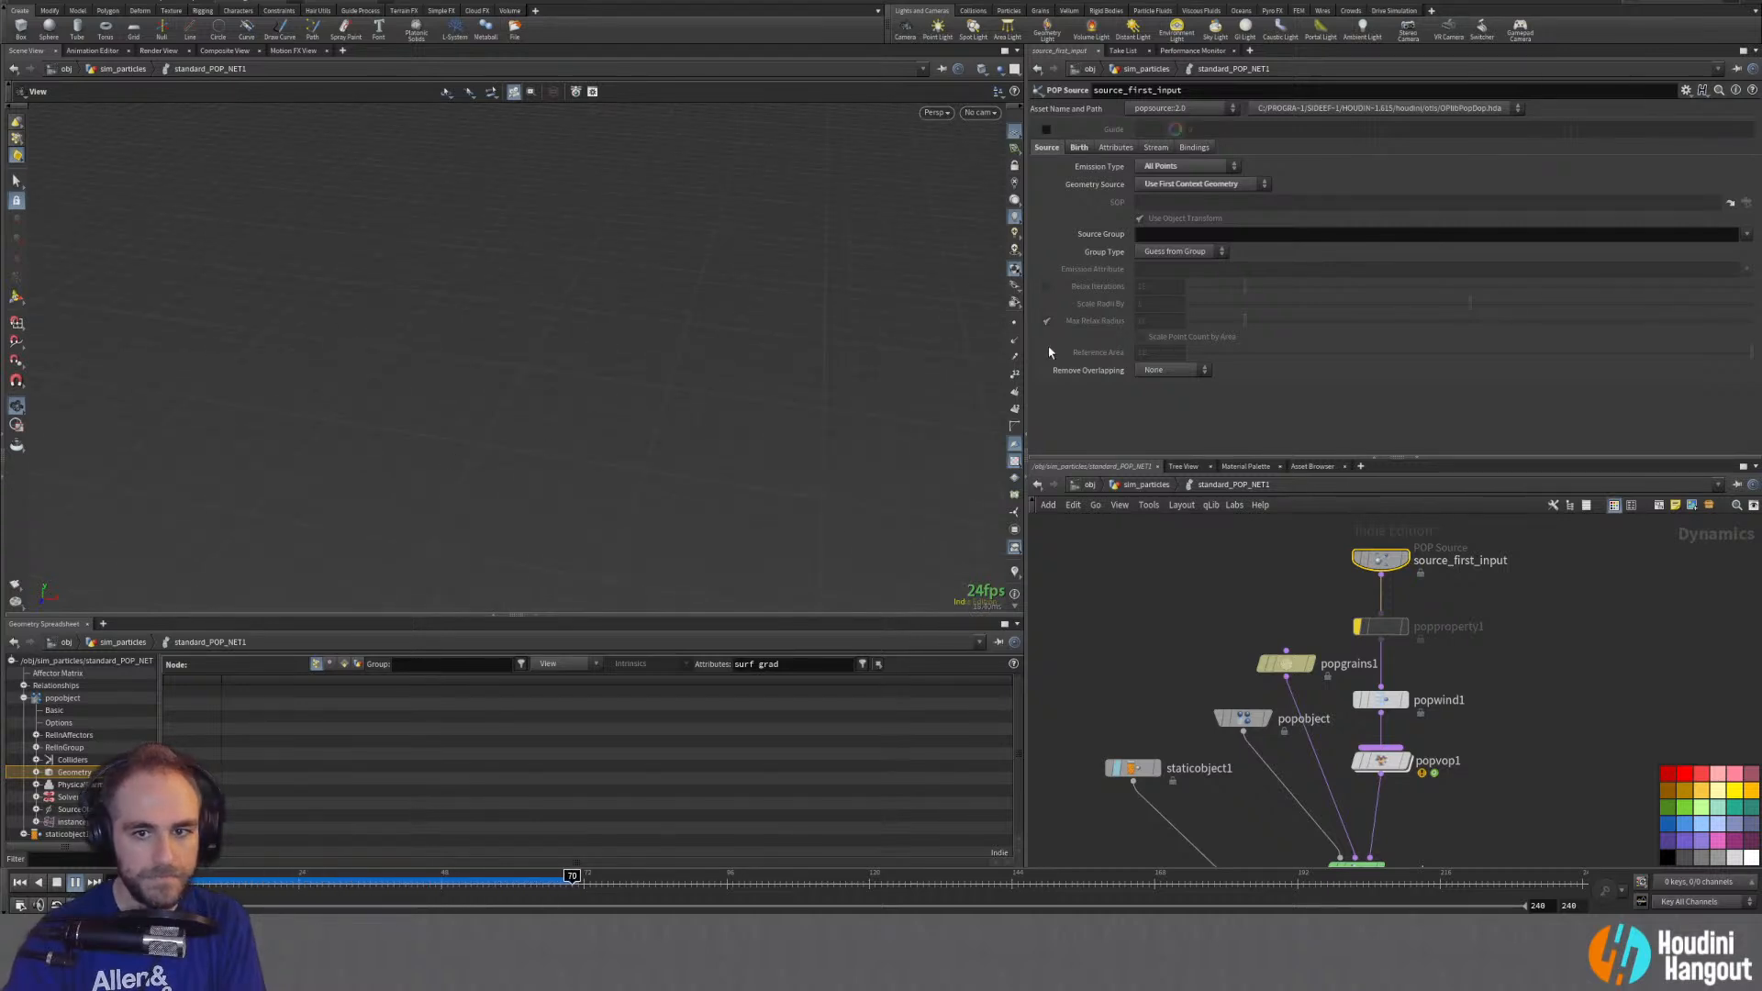
pyautogui.click(1013, 329)
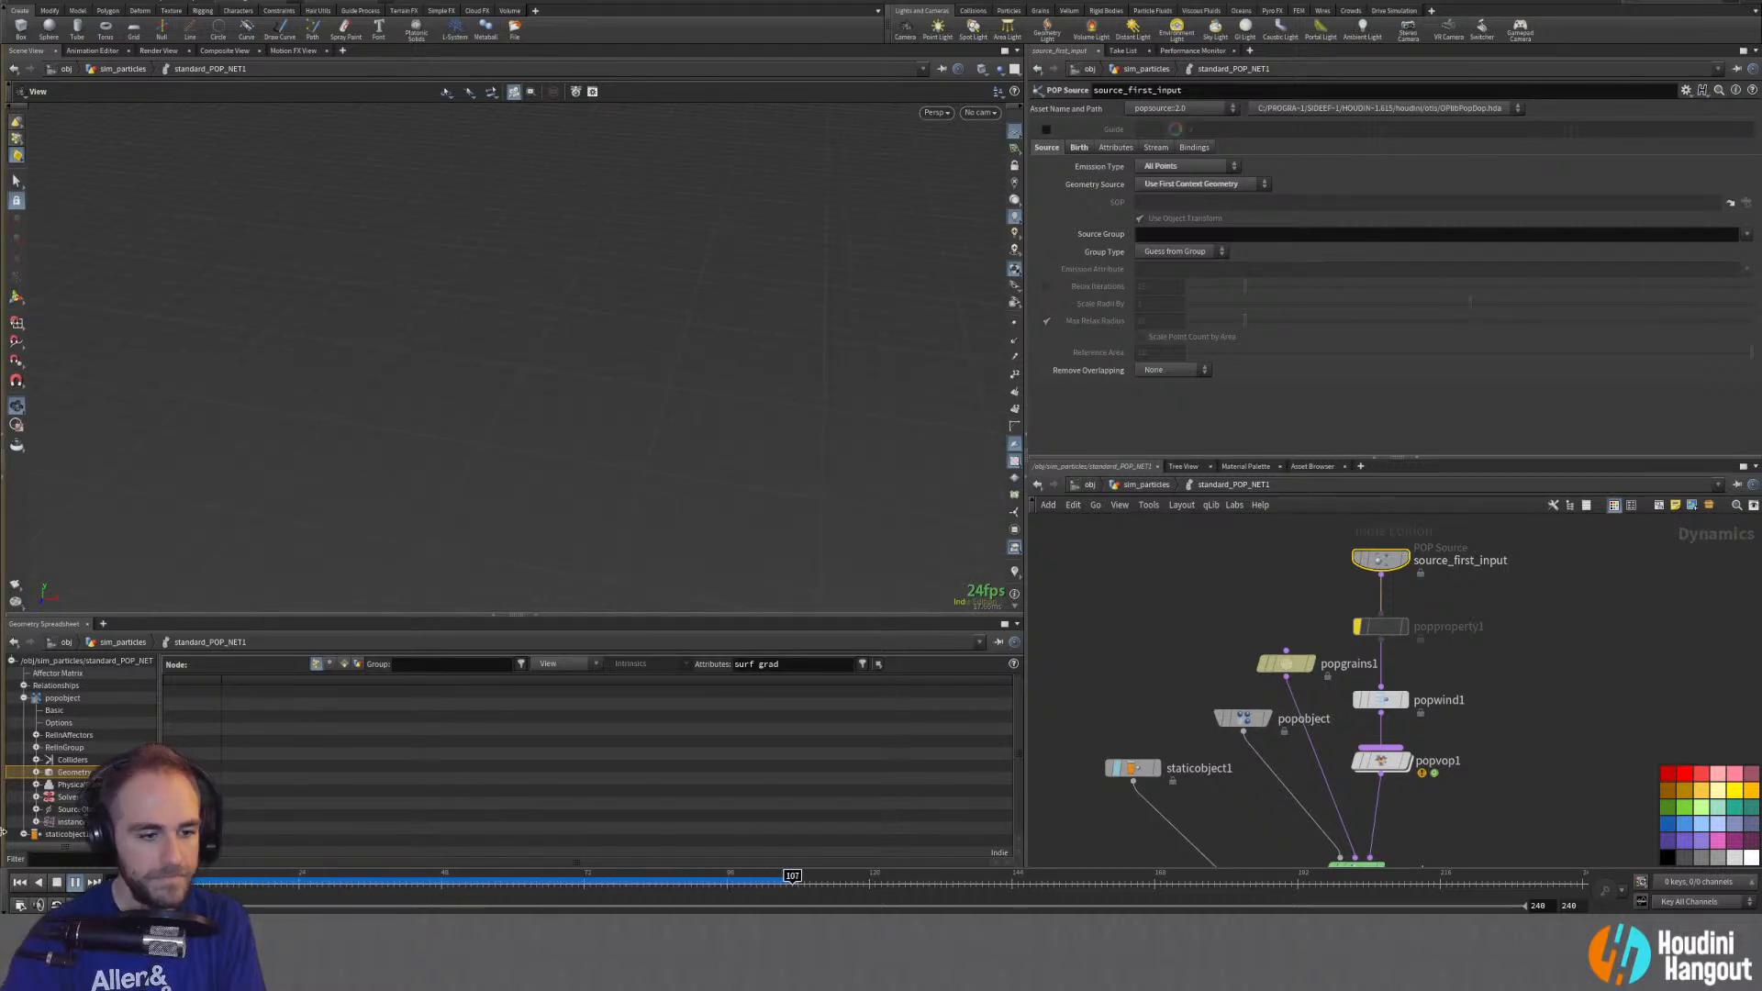
pyautogui.click(22, 883)
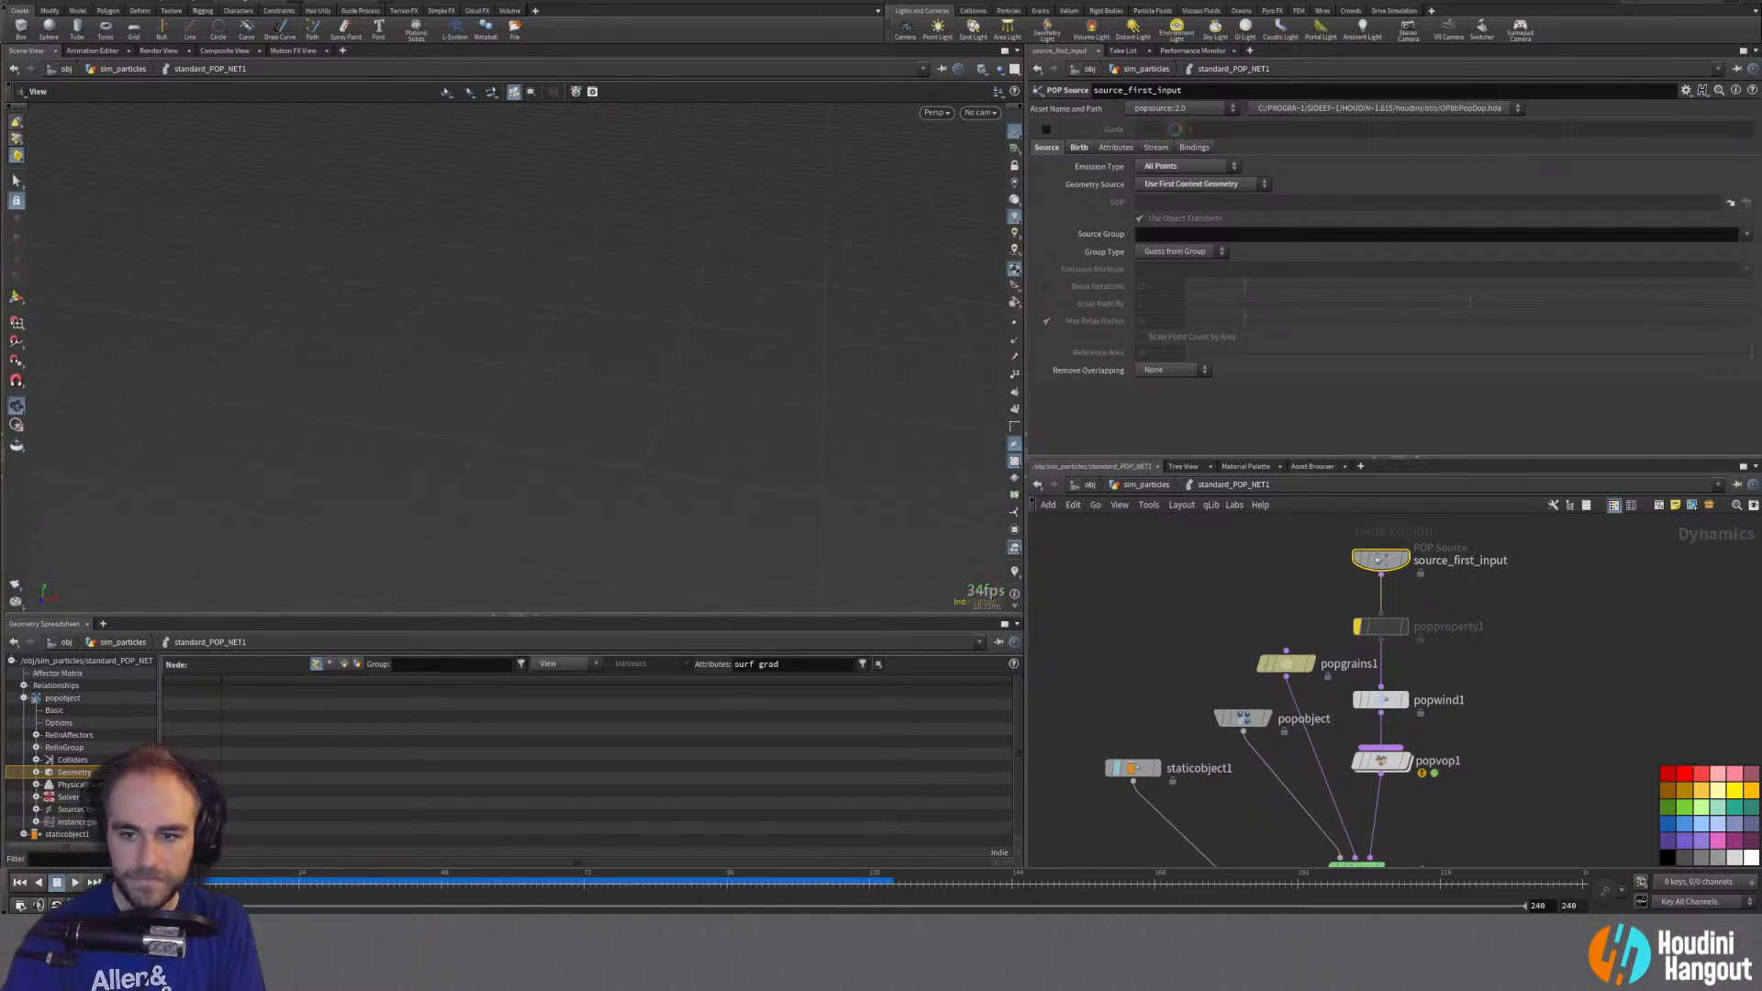
# Step: Set the Impulse Activation of source_first_input to 1, play the simulation to test the emission, and reset it to the first frame
pyautogui.click(1079, 148)
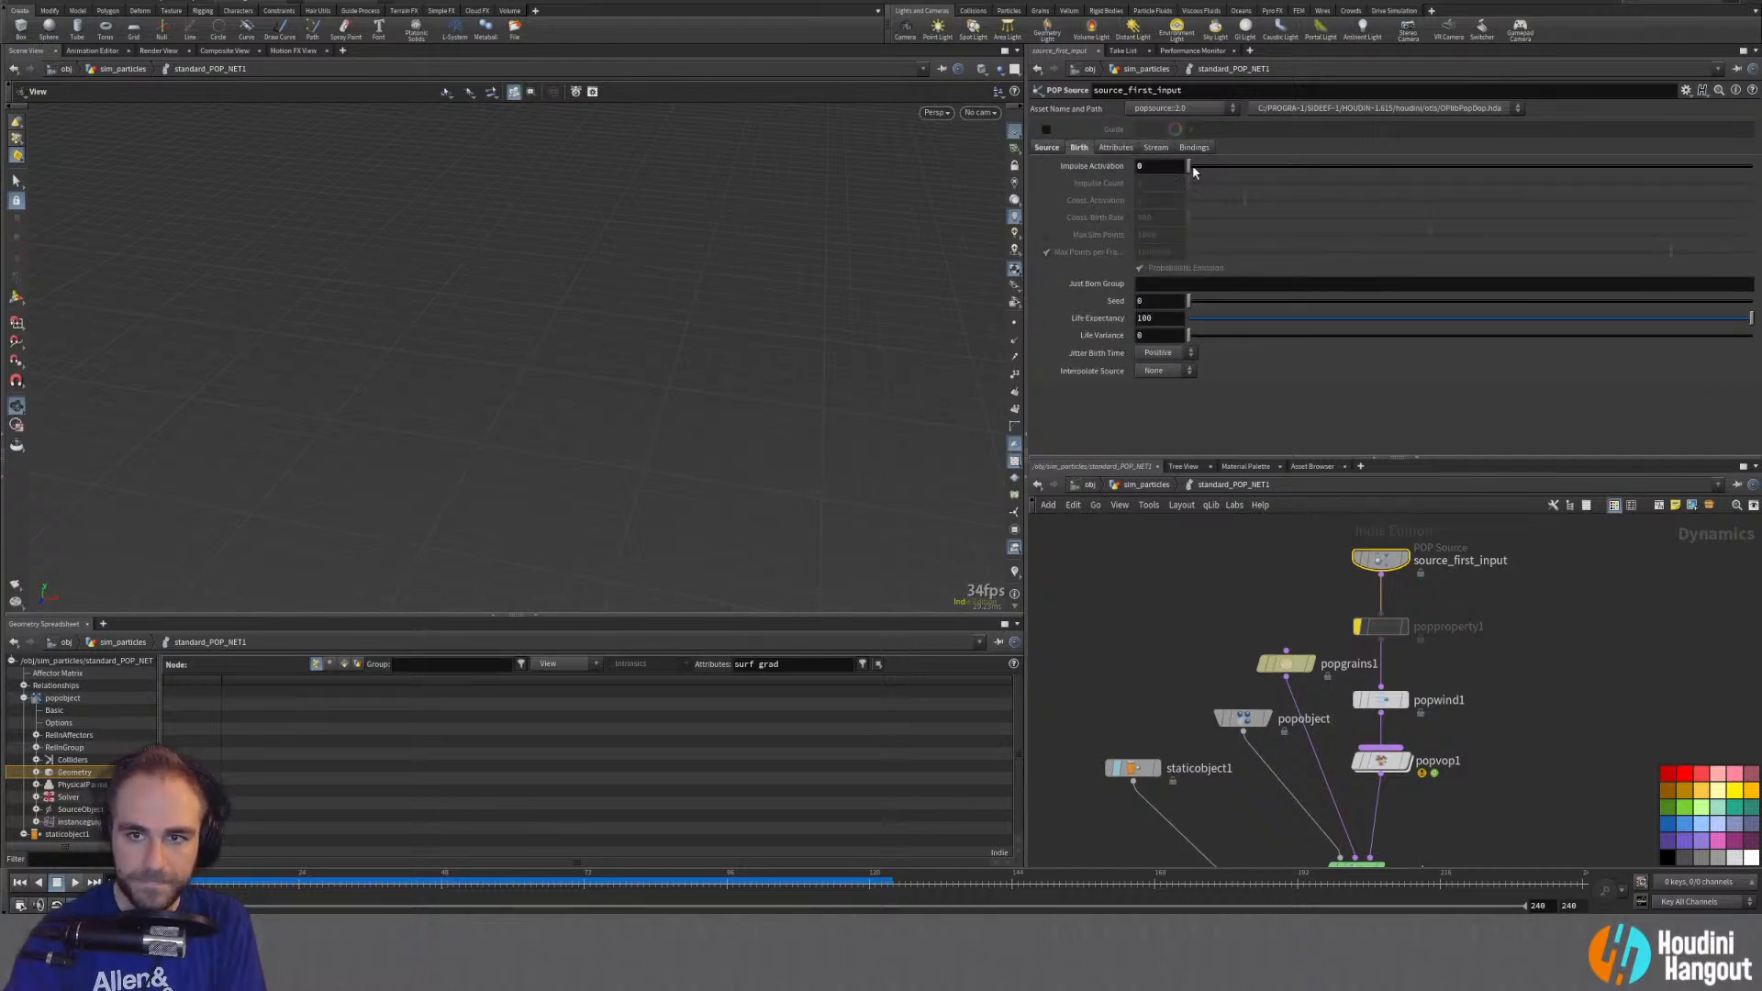
pyautogui.click(1060, 150)
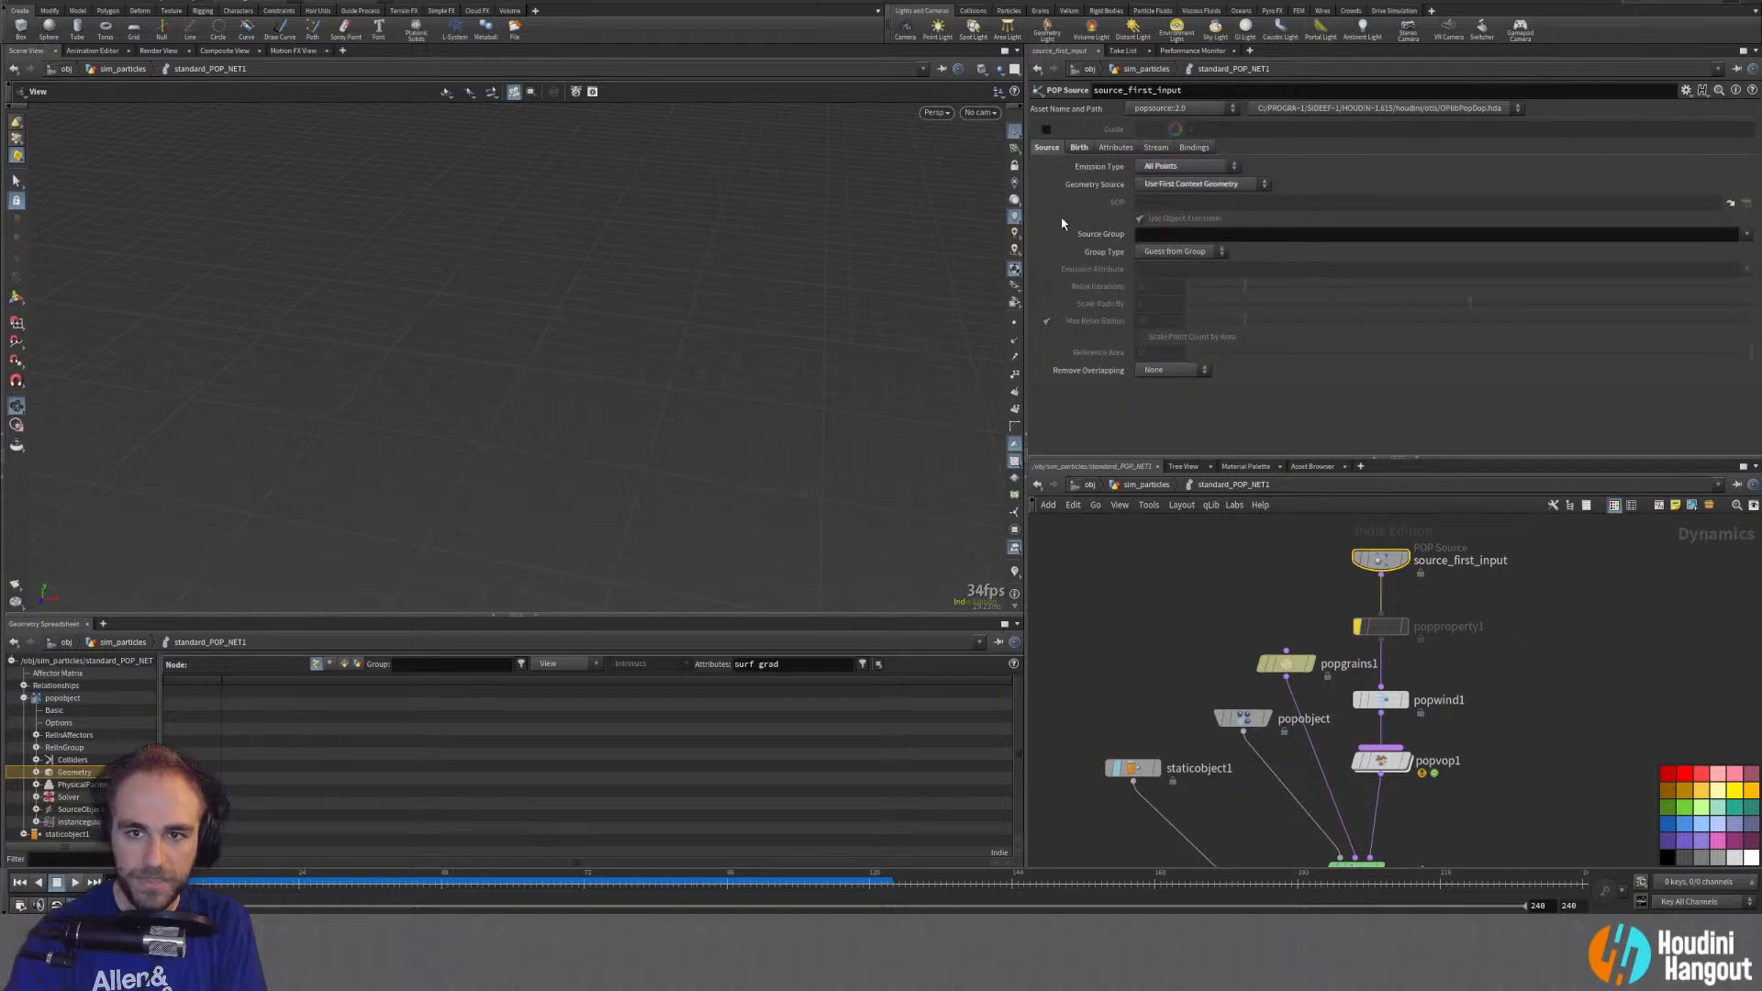
pyautogui.click(1080, 147)
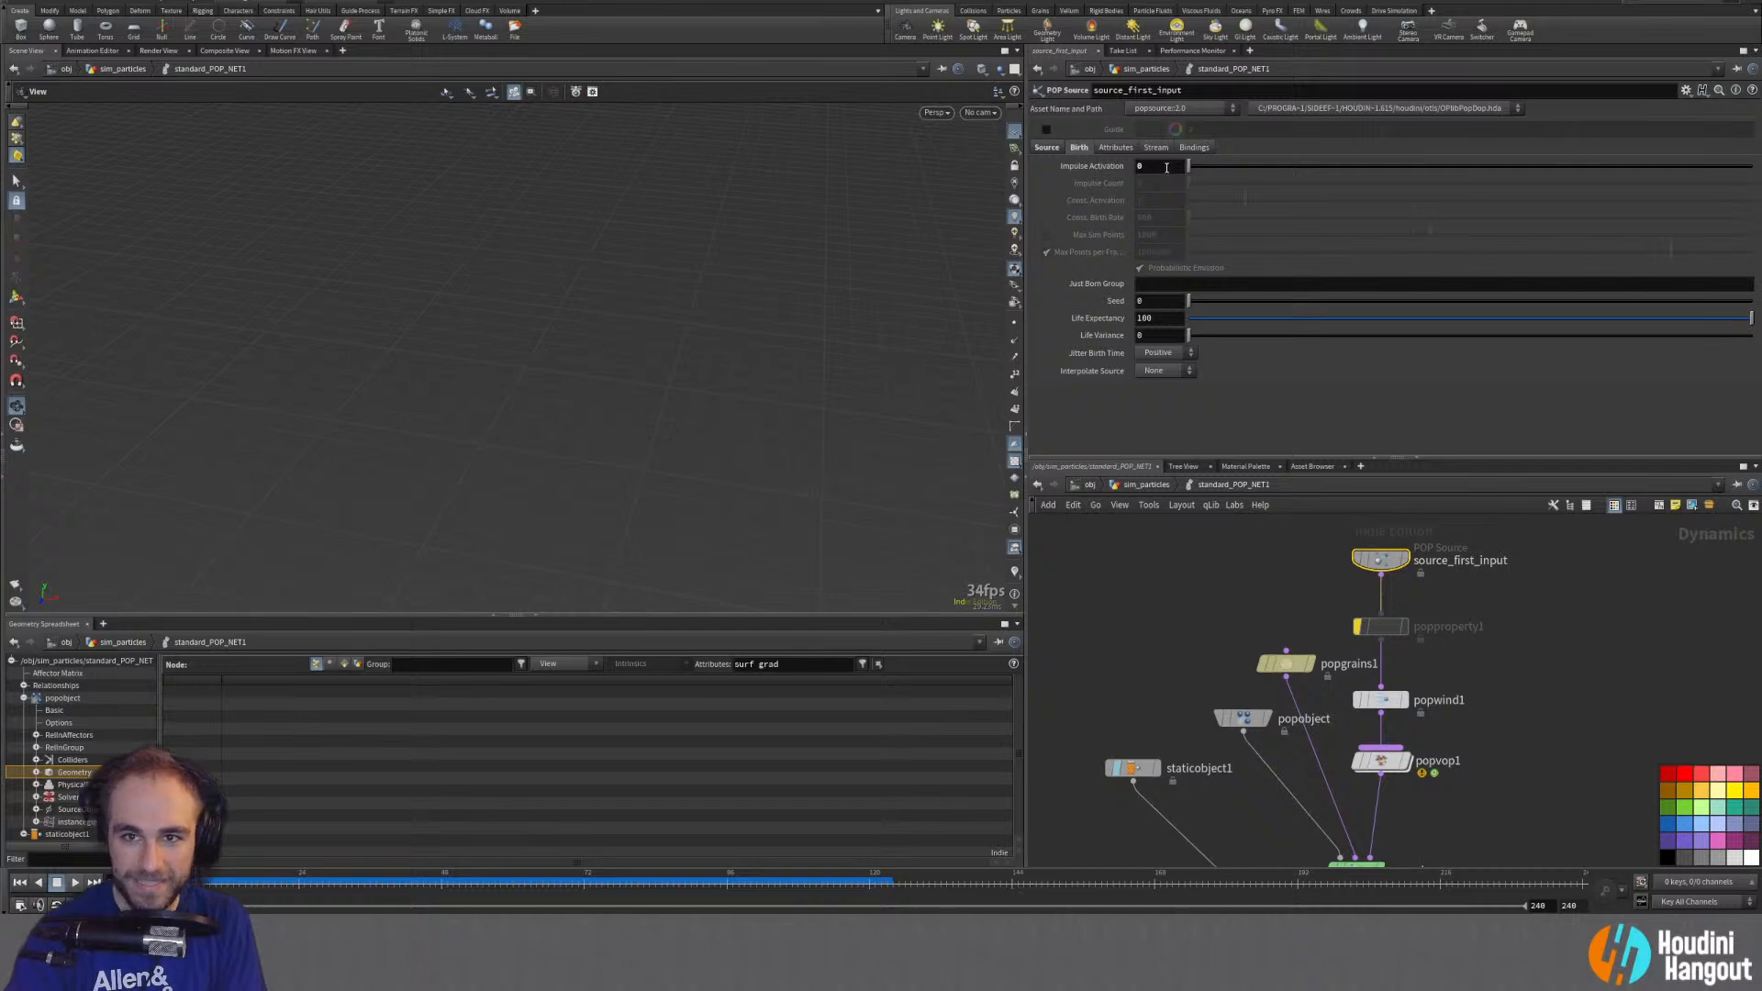
pyautogui.moveTo(1191, 167)
pyautogui.mouseDown()
pyautogui.moveTo(1532, 174)
pyautogui.moveTo(1184, 170)
pyautogui.mouseUp()
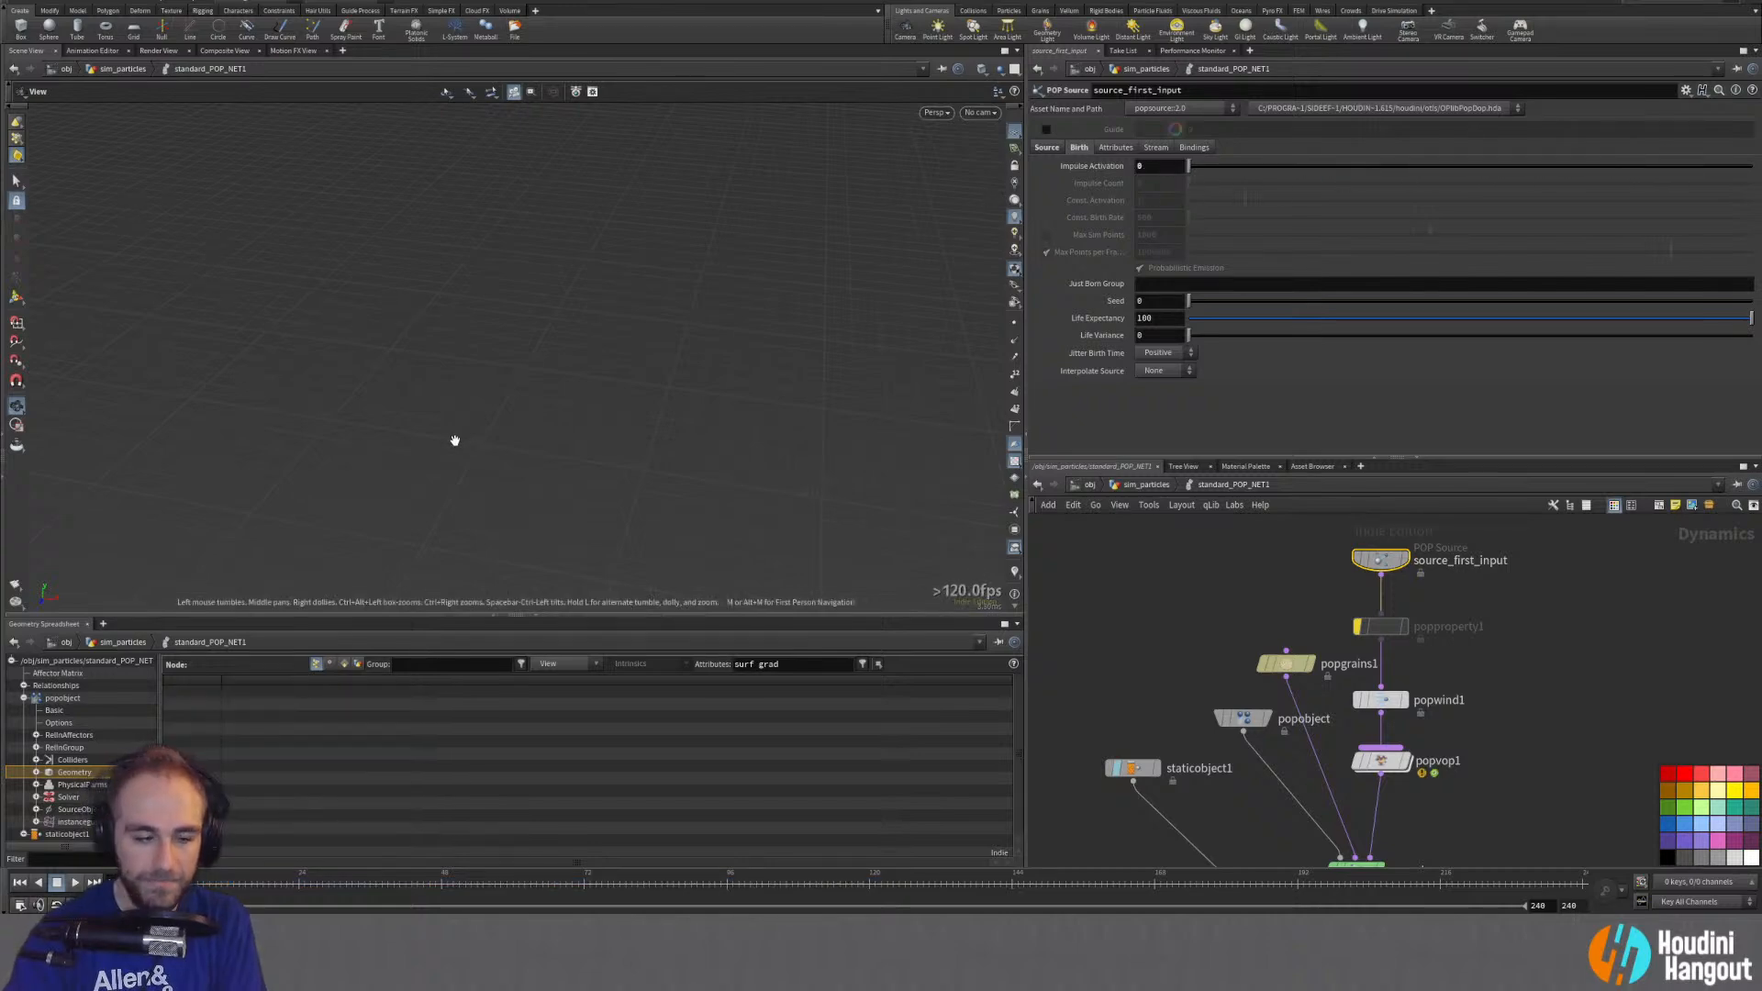
pyautogui.write('1')
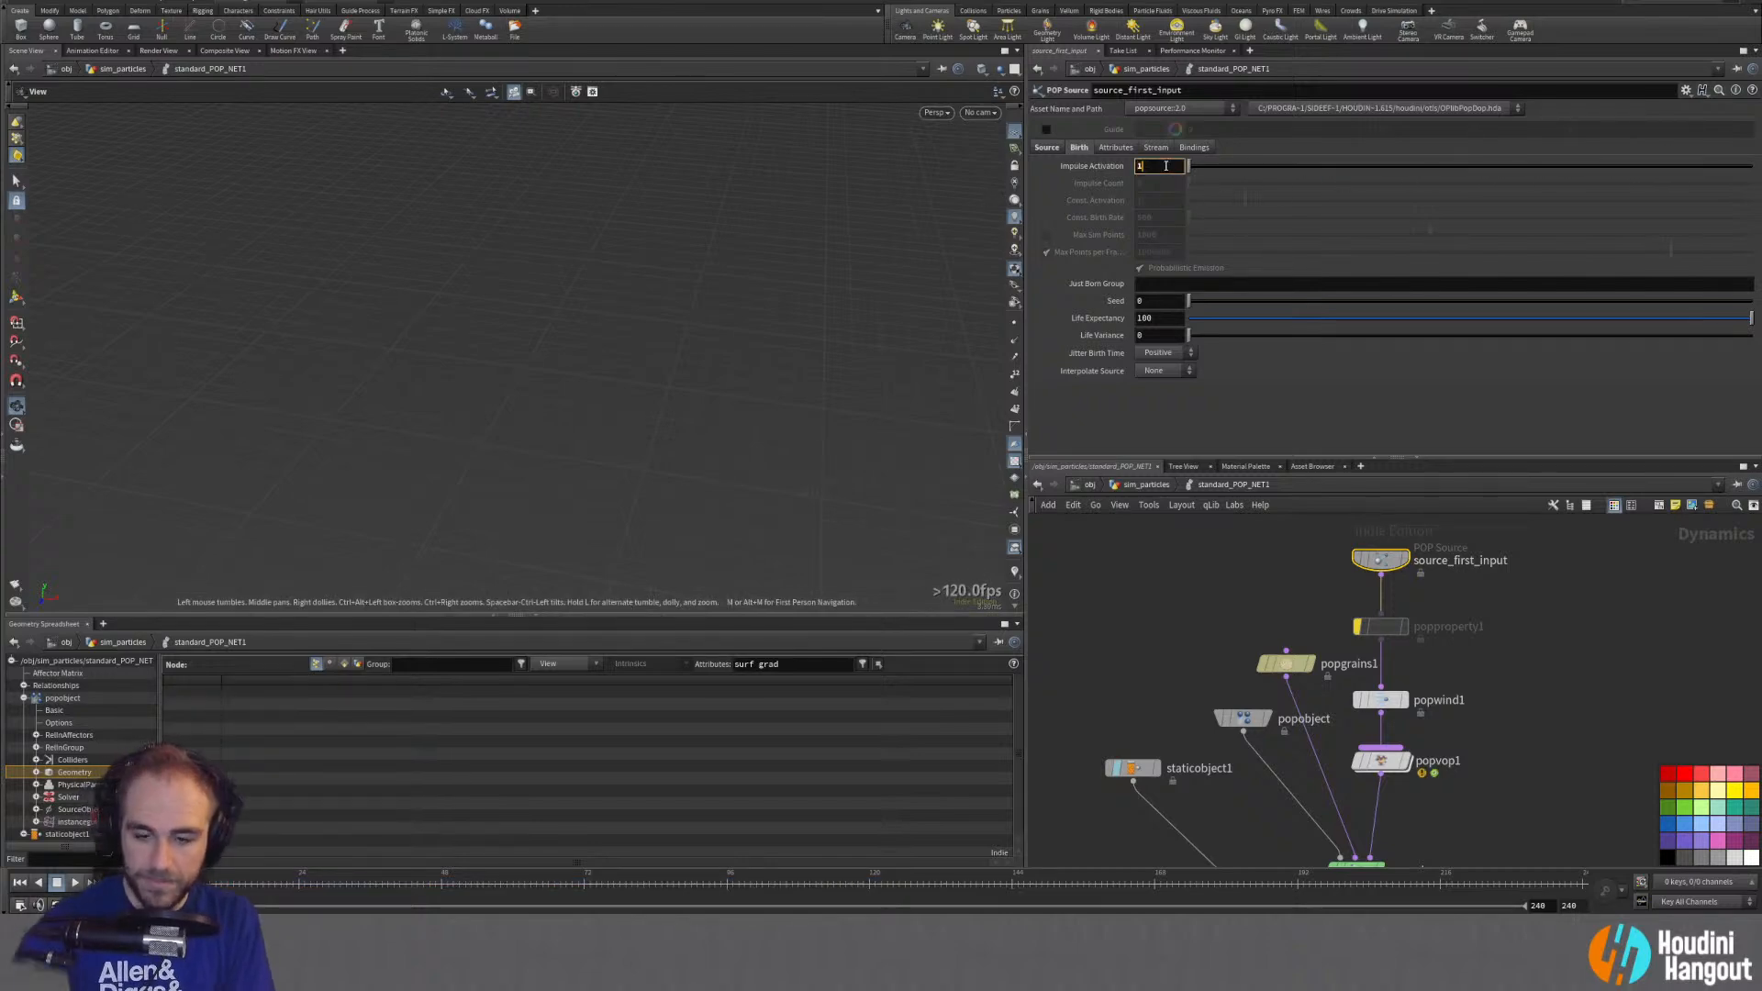
pyautogui.press('Return')
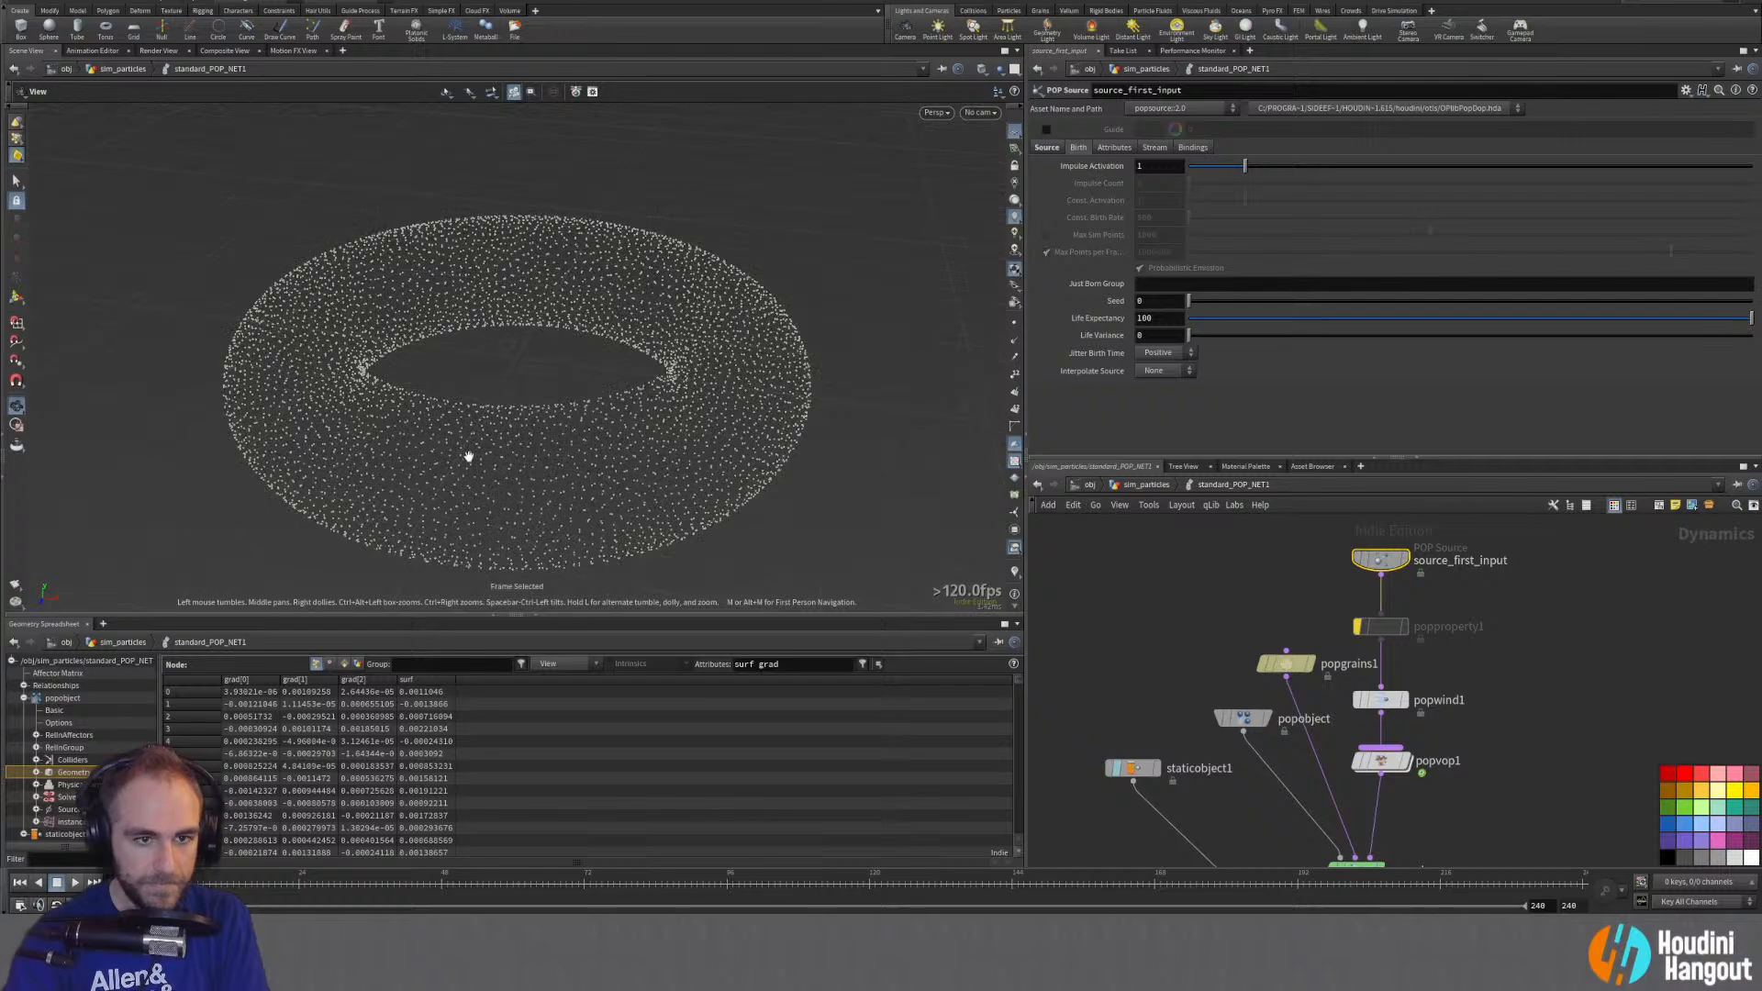
pyautogui.moveTo(465, 461); pyautogui.dragTo(559, 425)
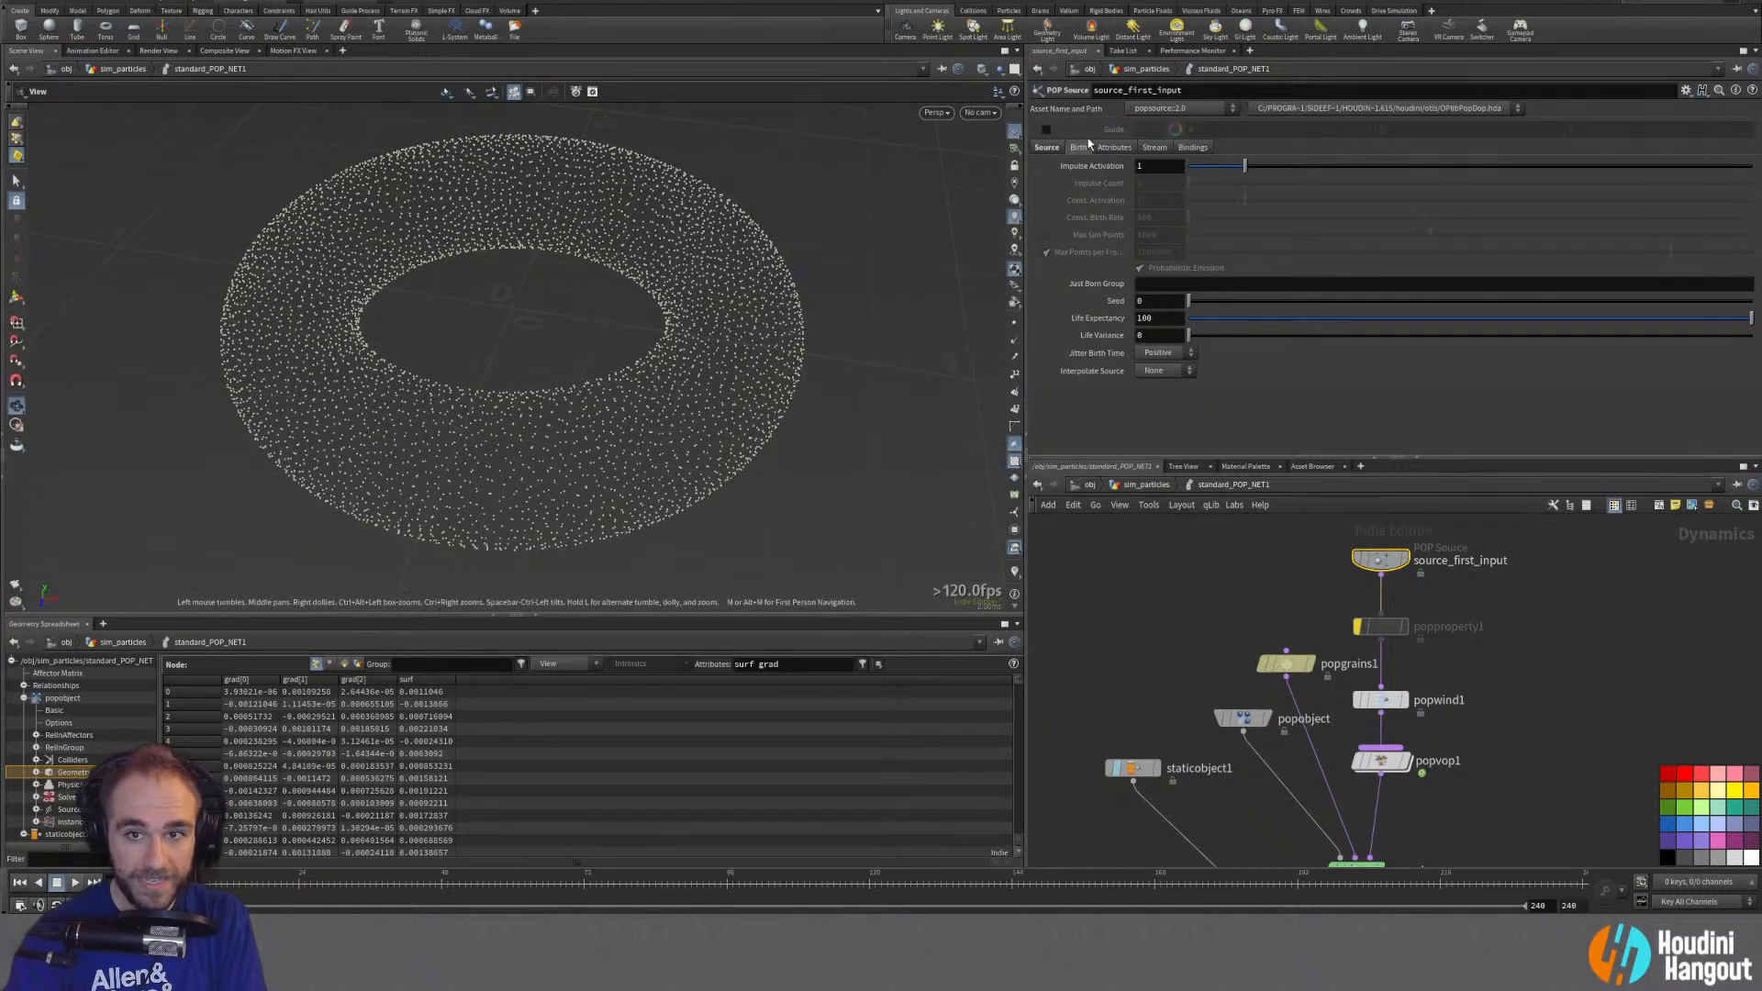
pyautogui.click(75, 883)
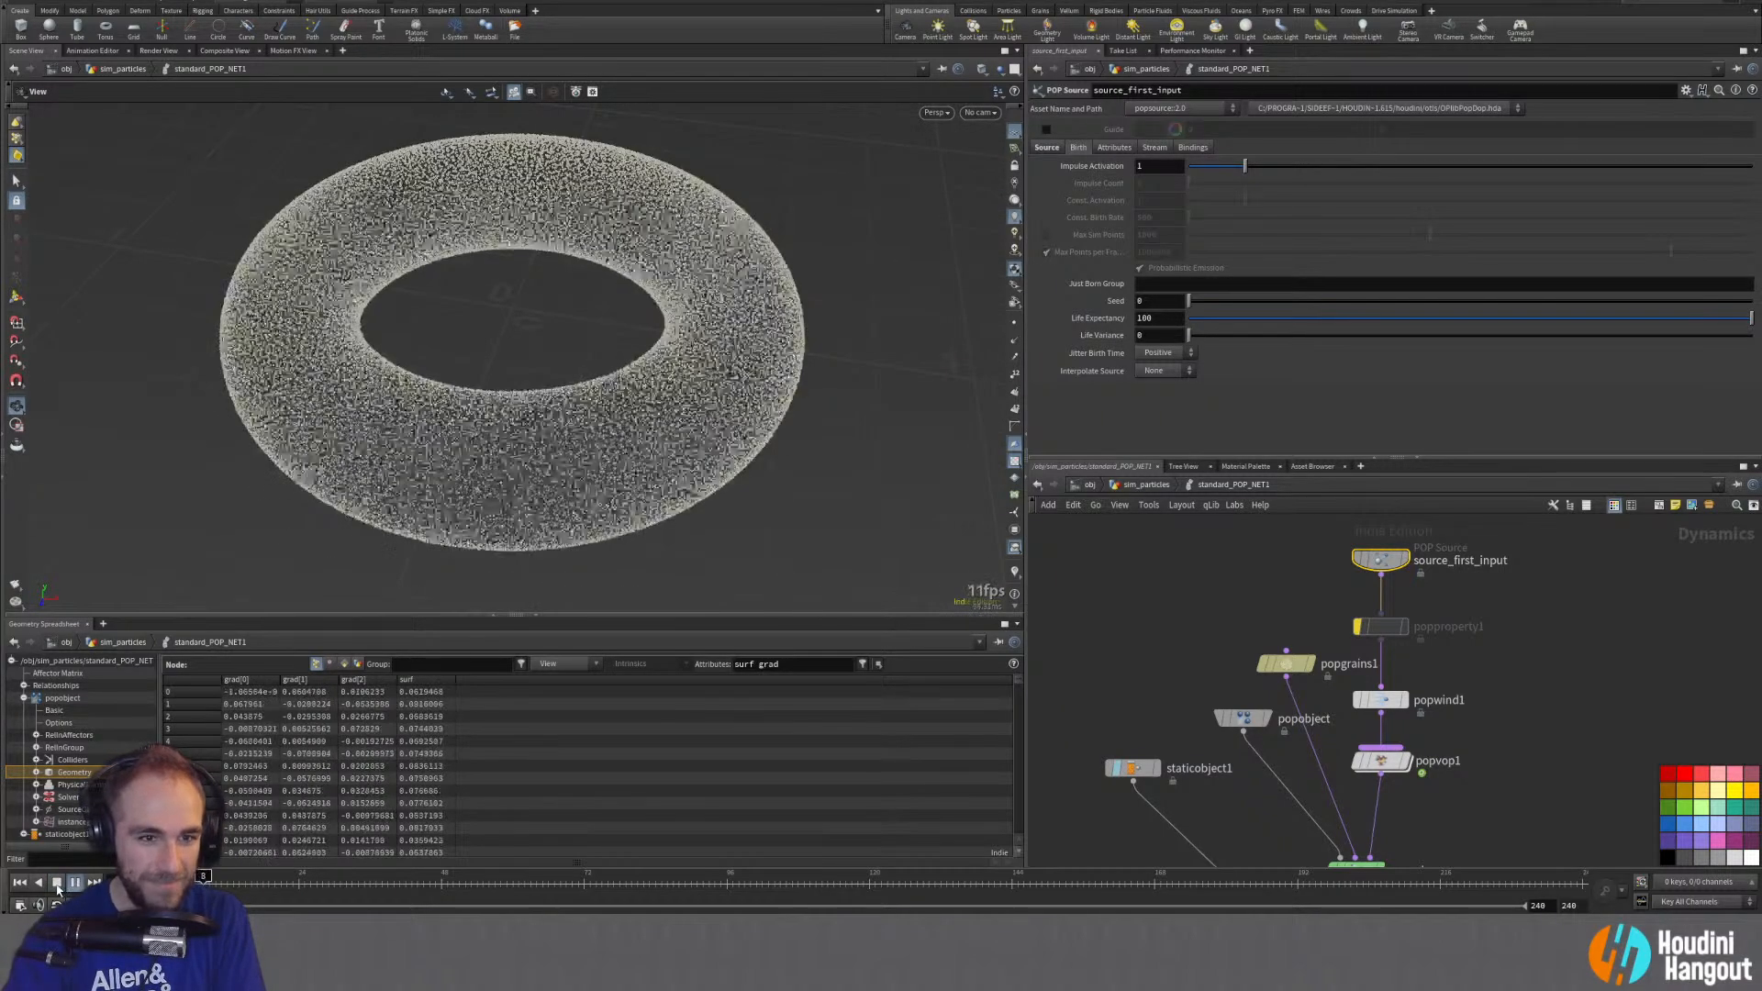
pyautogui.click(19, 883)
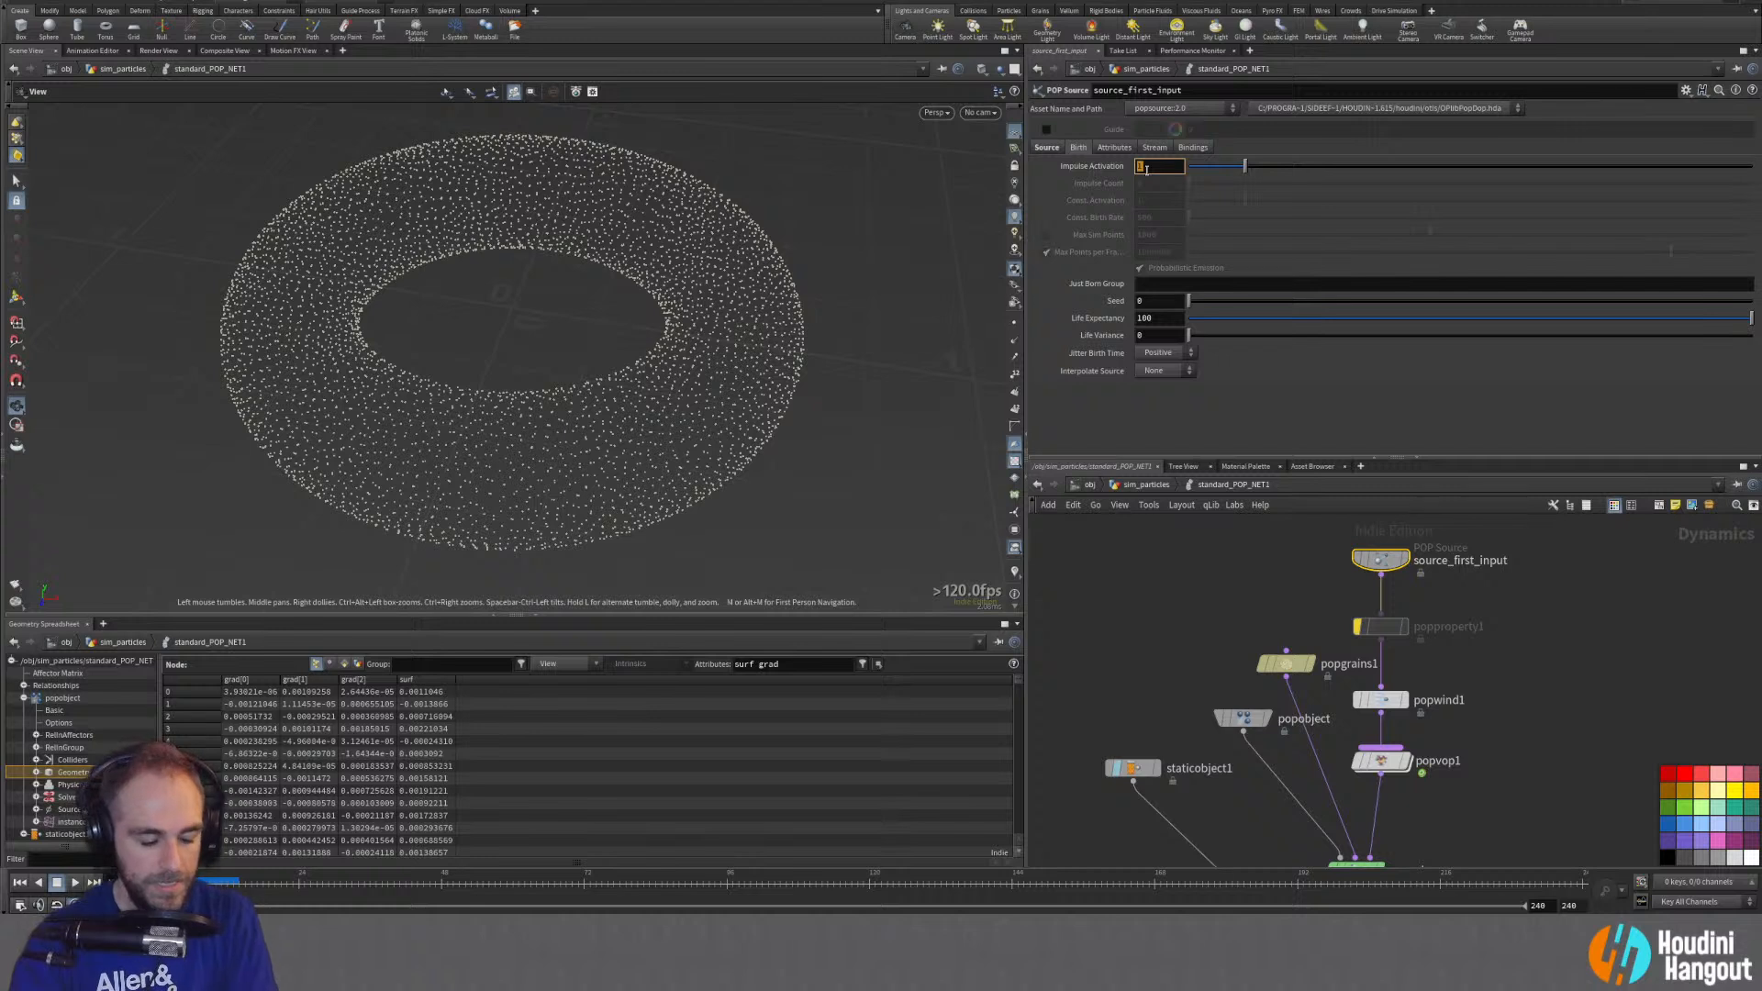
# Step: Limit source_first_input's Impulse Activation with the expression $F==1, play the simulation to check the emission, and return to the first frame
pyautogui.write('$')
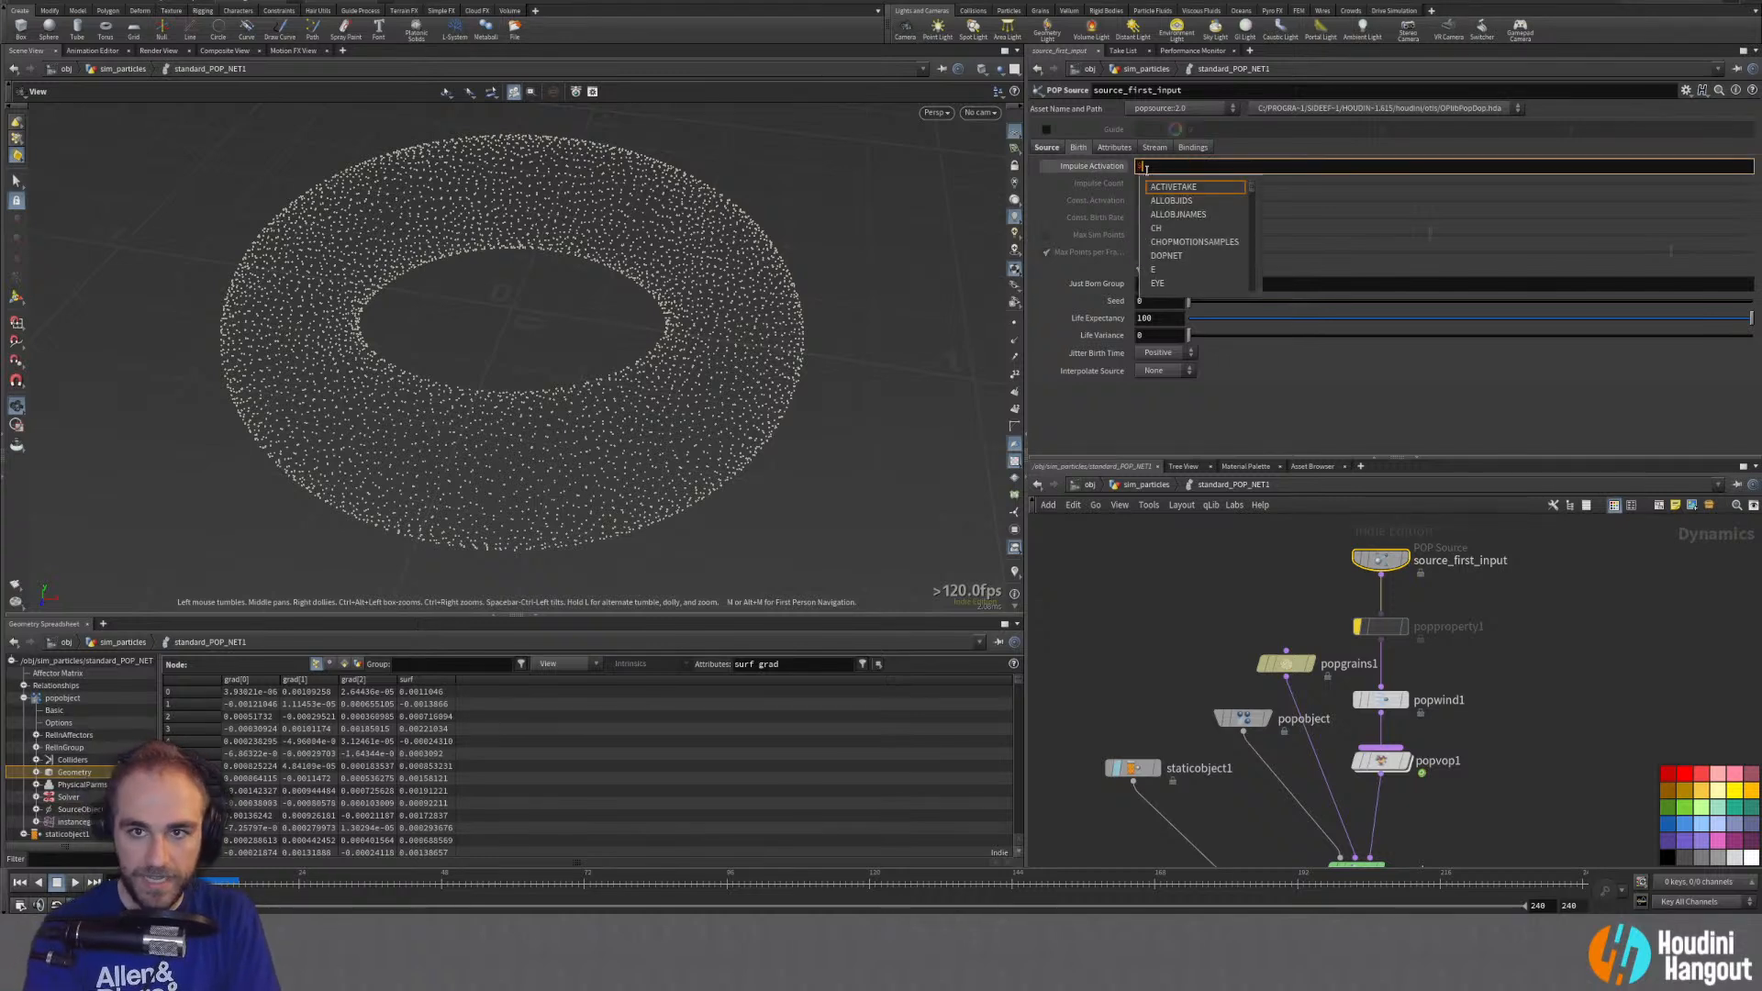
pyautogui.write('F==')
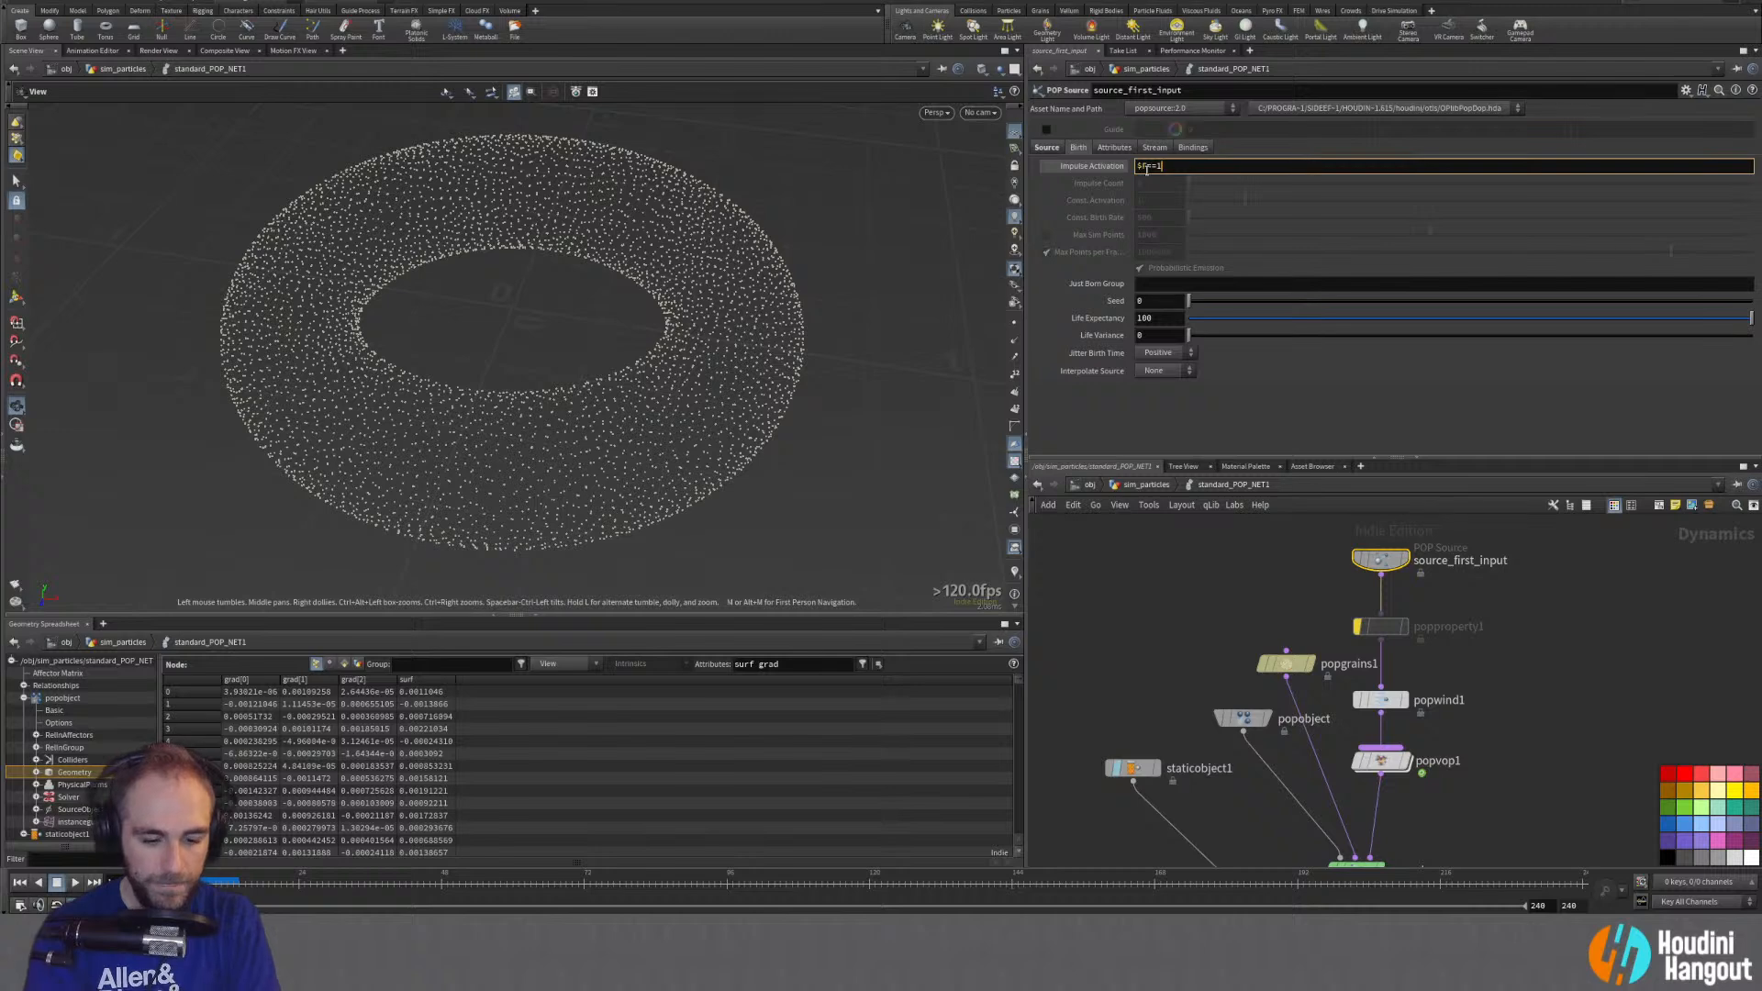
pyautogui.write('1')
pyautogui.press('Return')
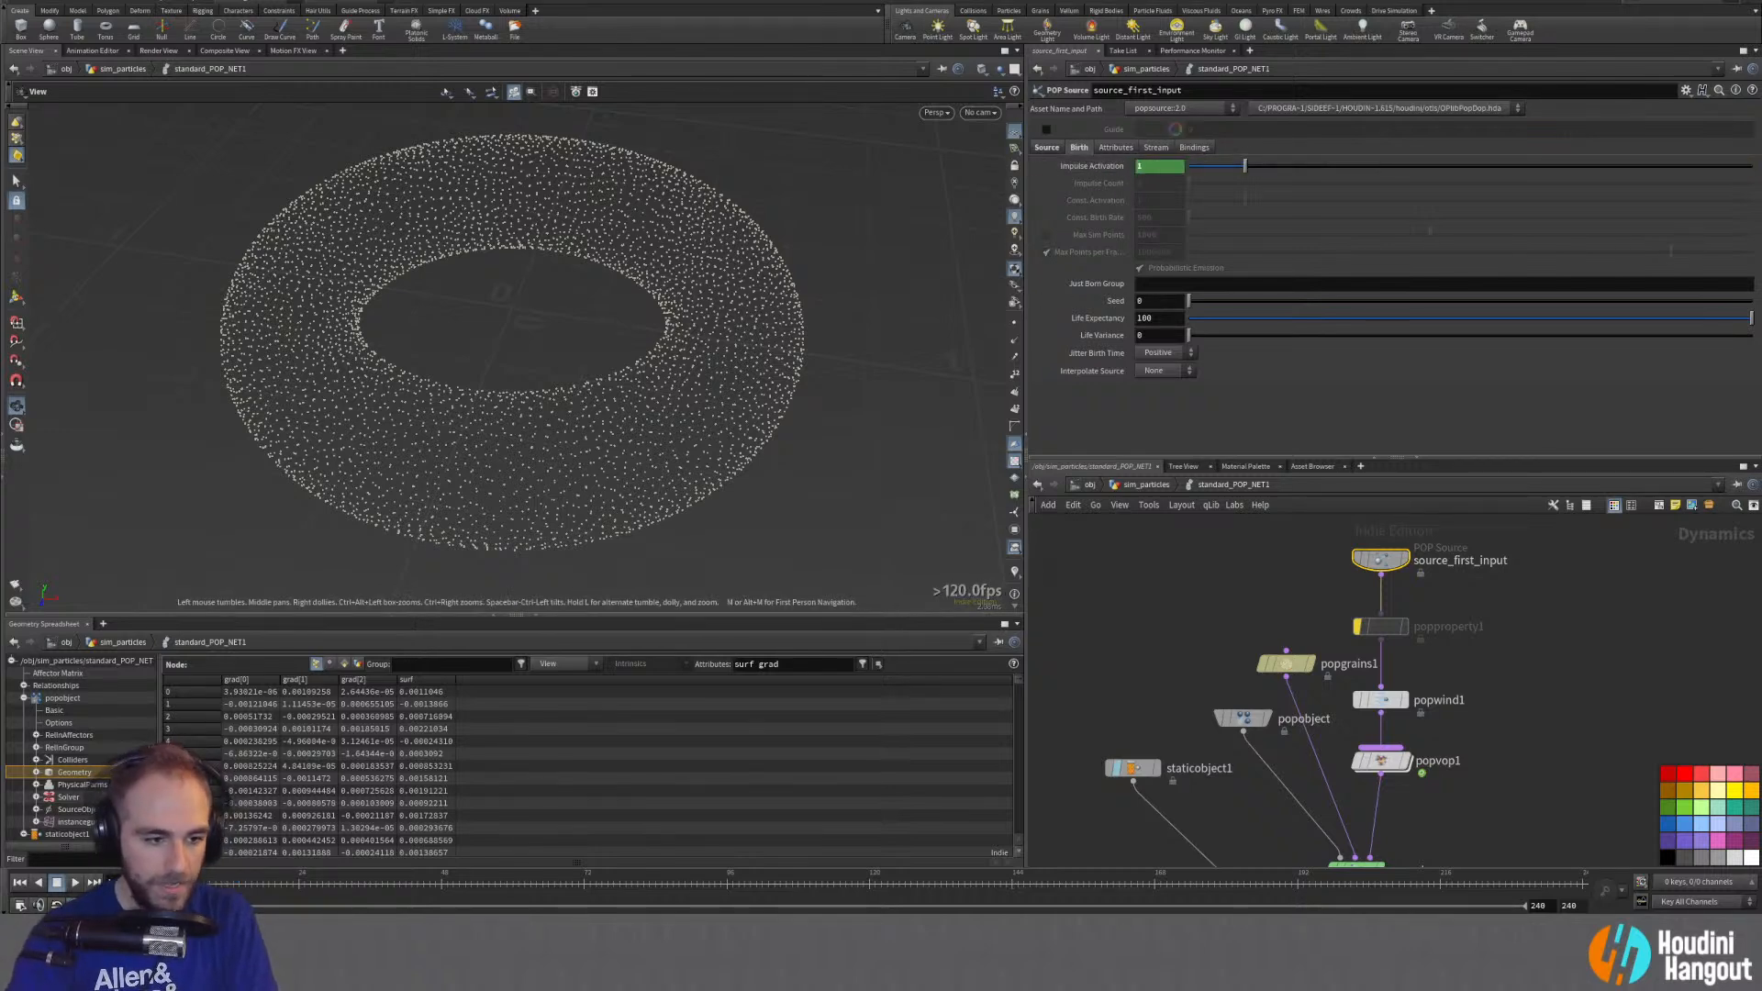
pyautogui.press('Right')
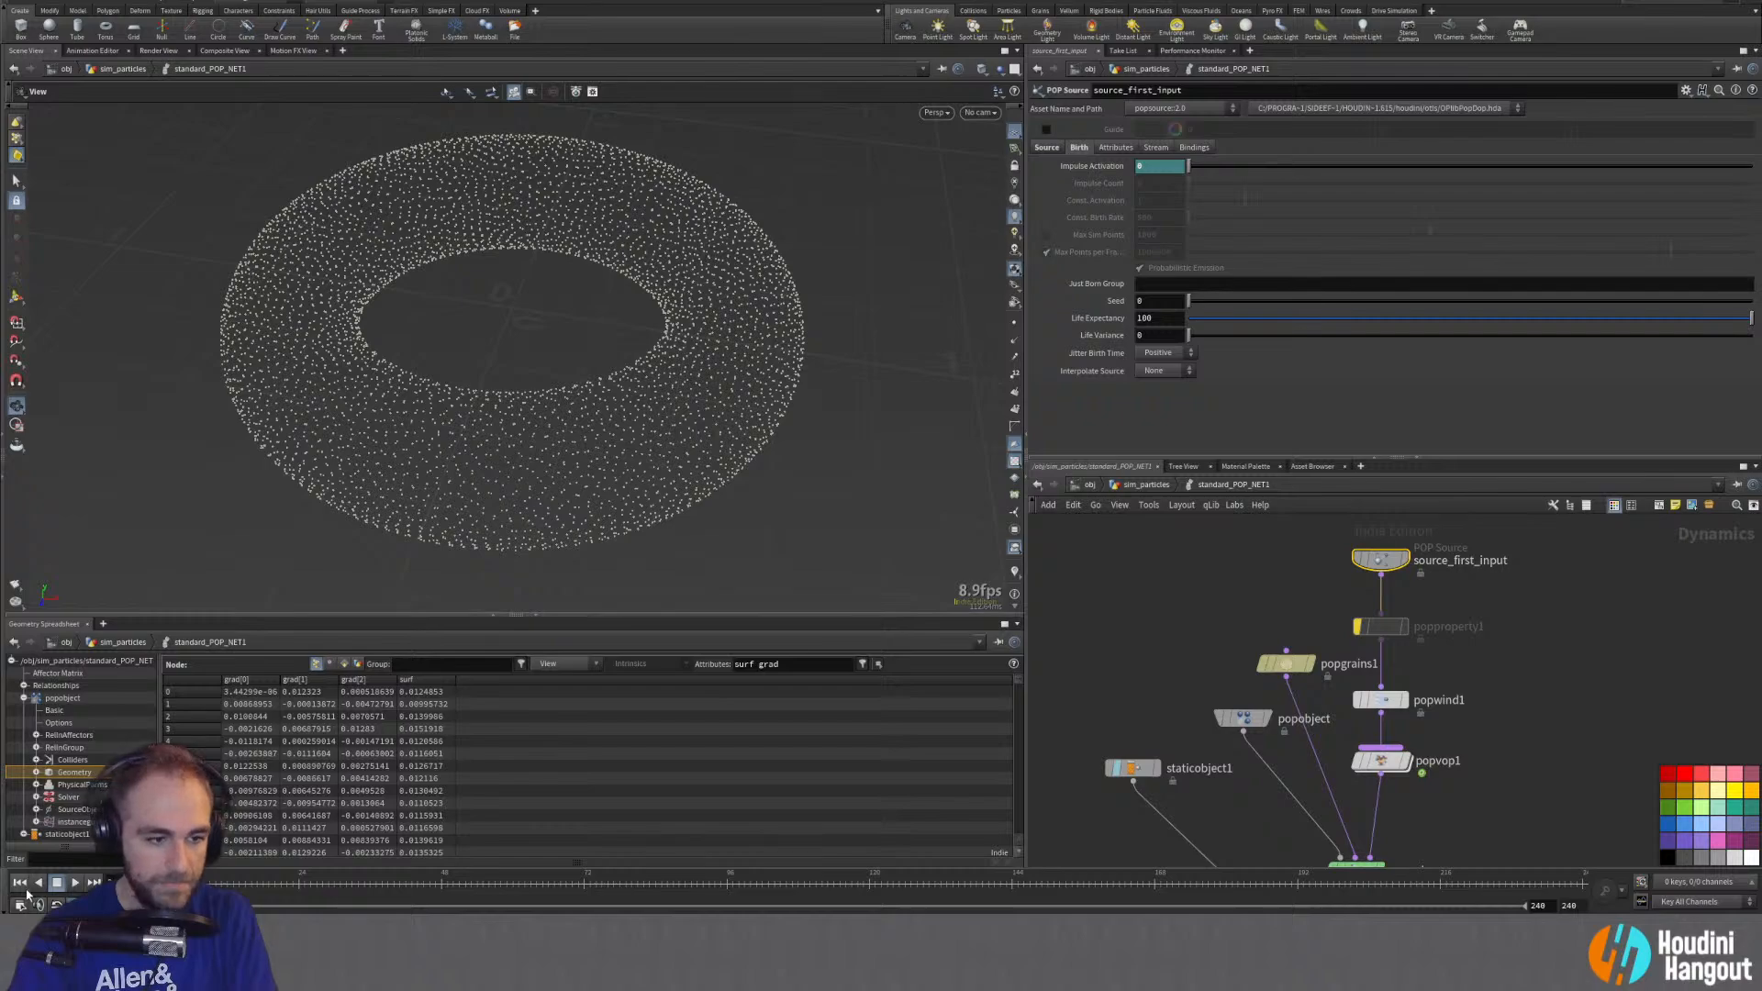
pyautogui.click(75, 882)
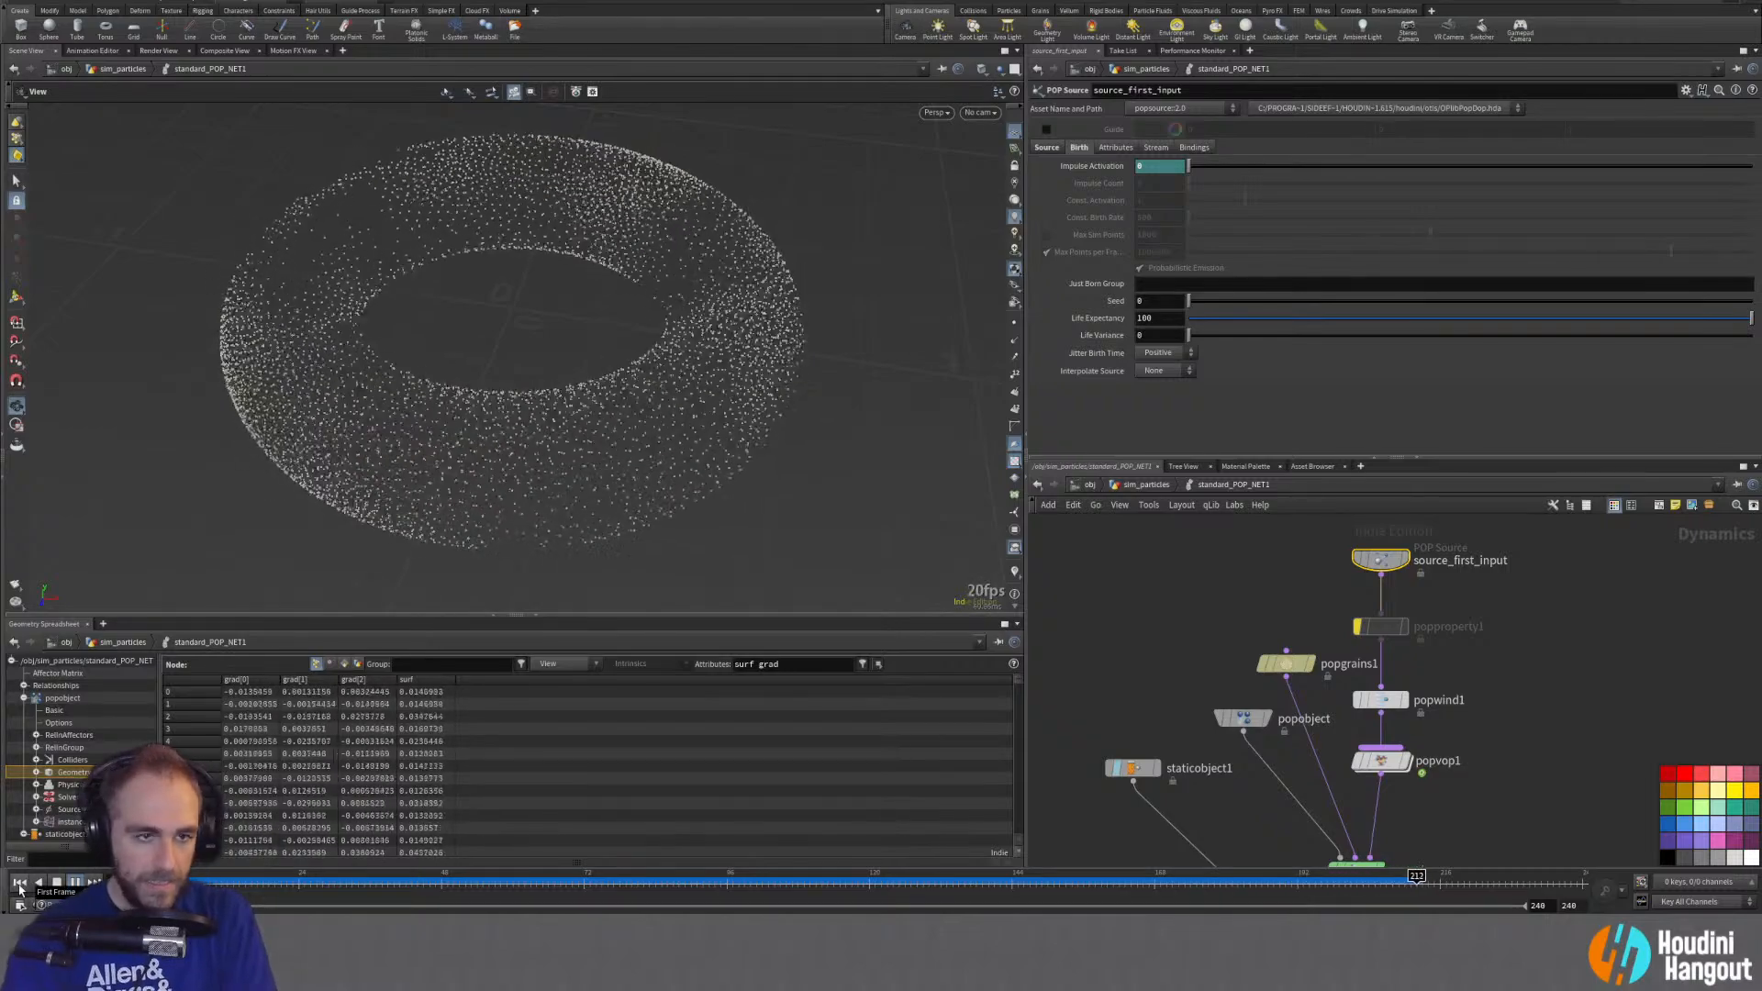
pyautogui.click(19, 882)
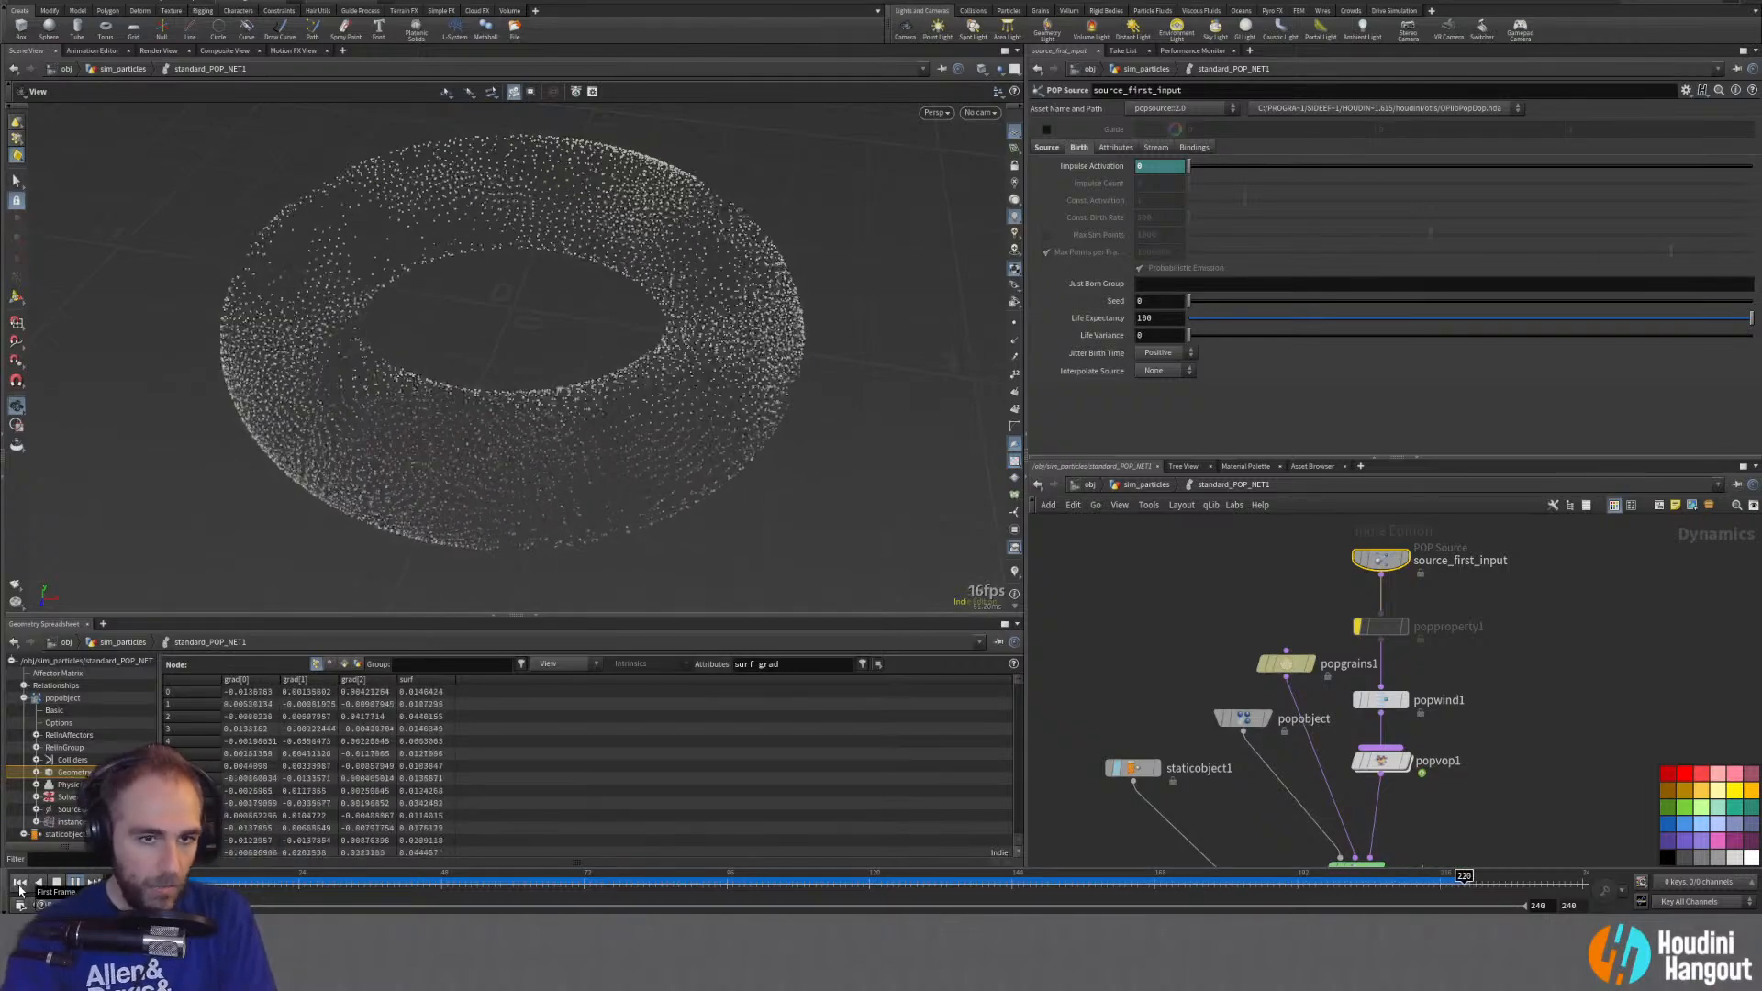
# Step: Remove the expression from popgrains1's Particle Separation, set the value to 0.1, and play the simulation
pyautogui.click(1286, 661)
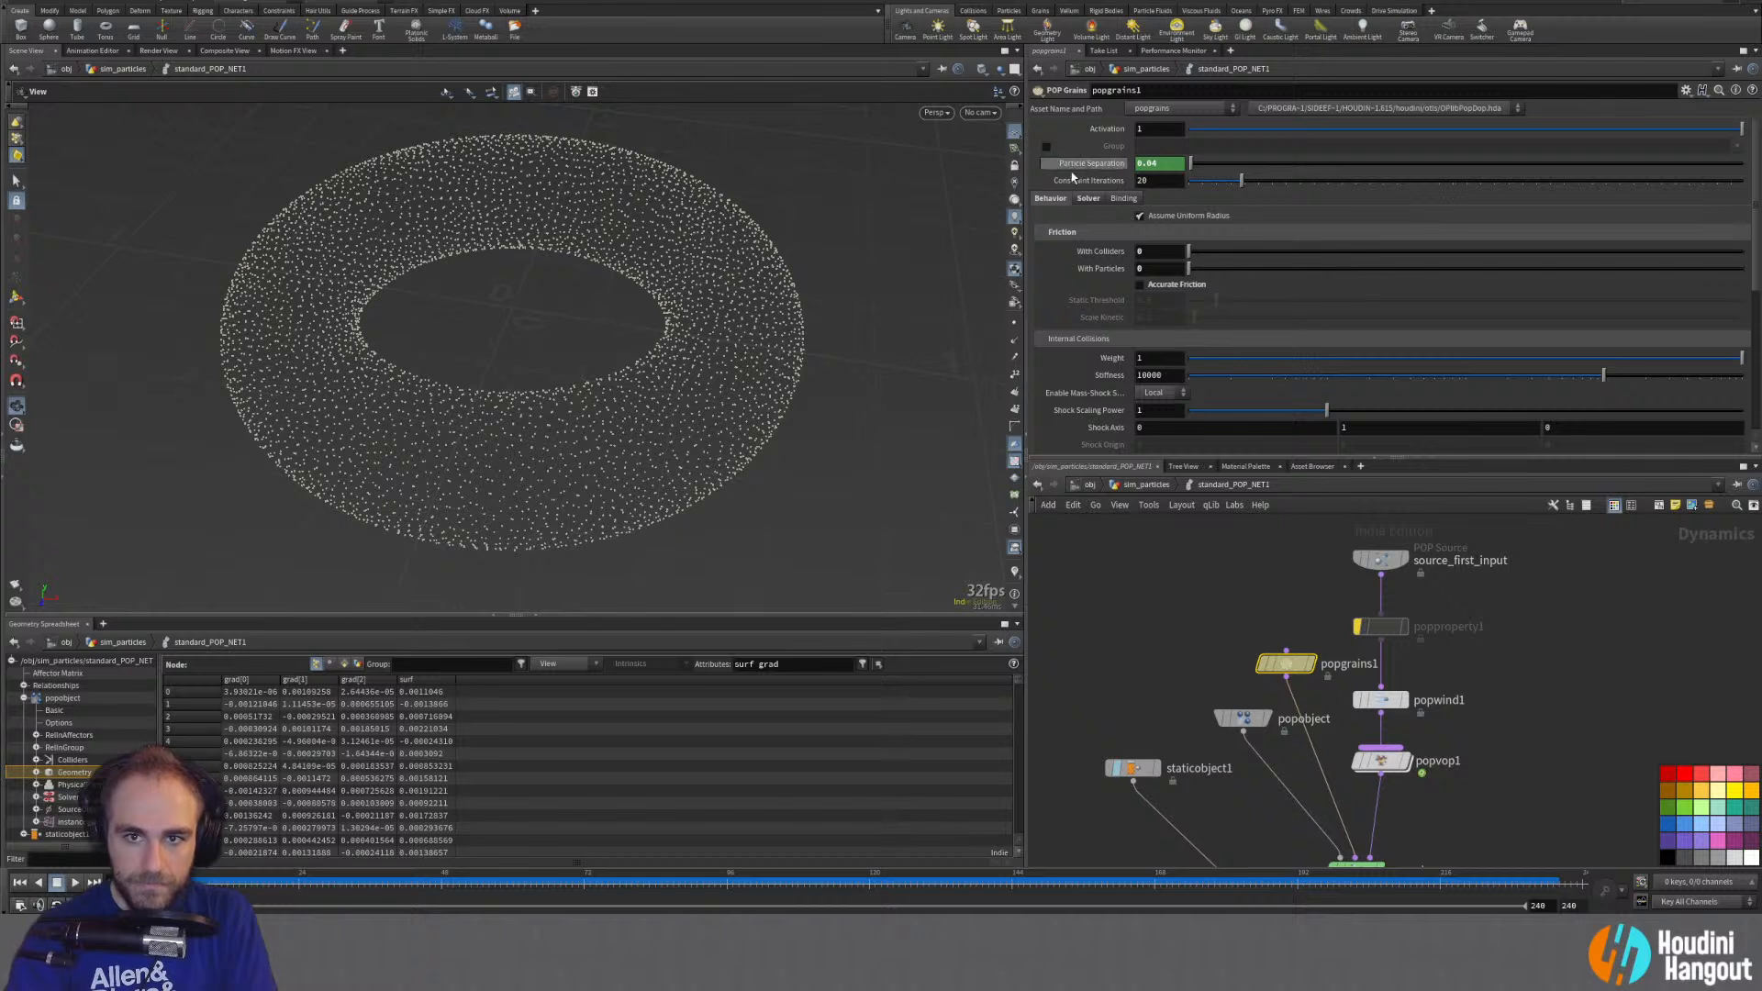
pyautogui.click(1386, 631)
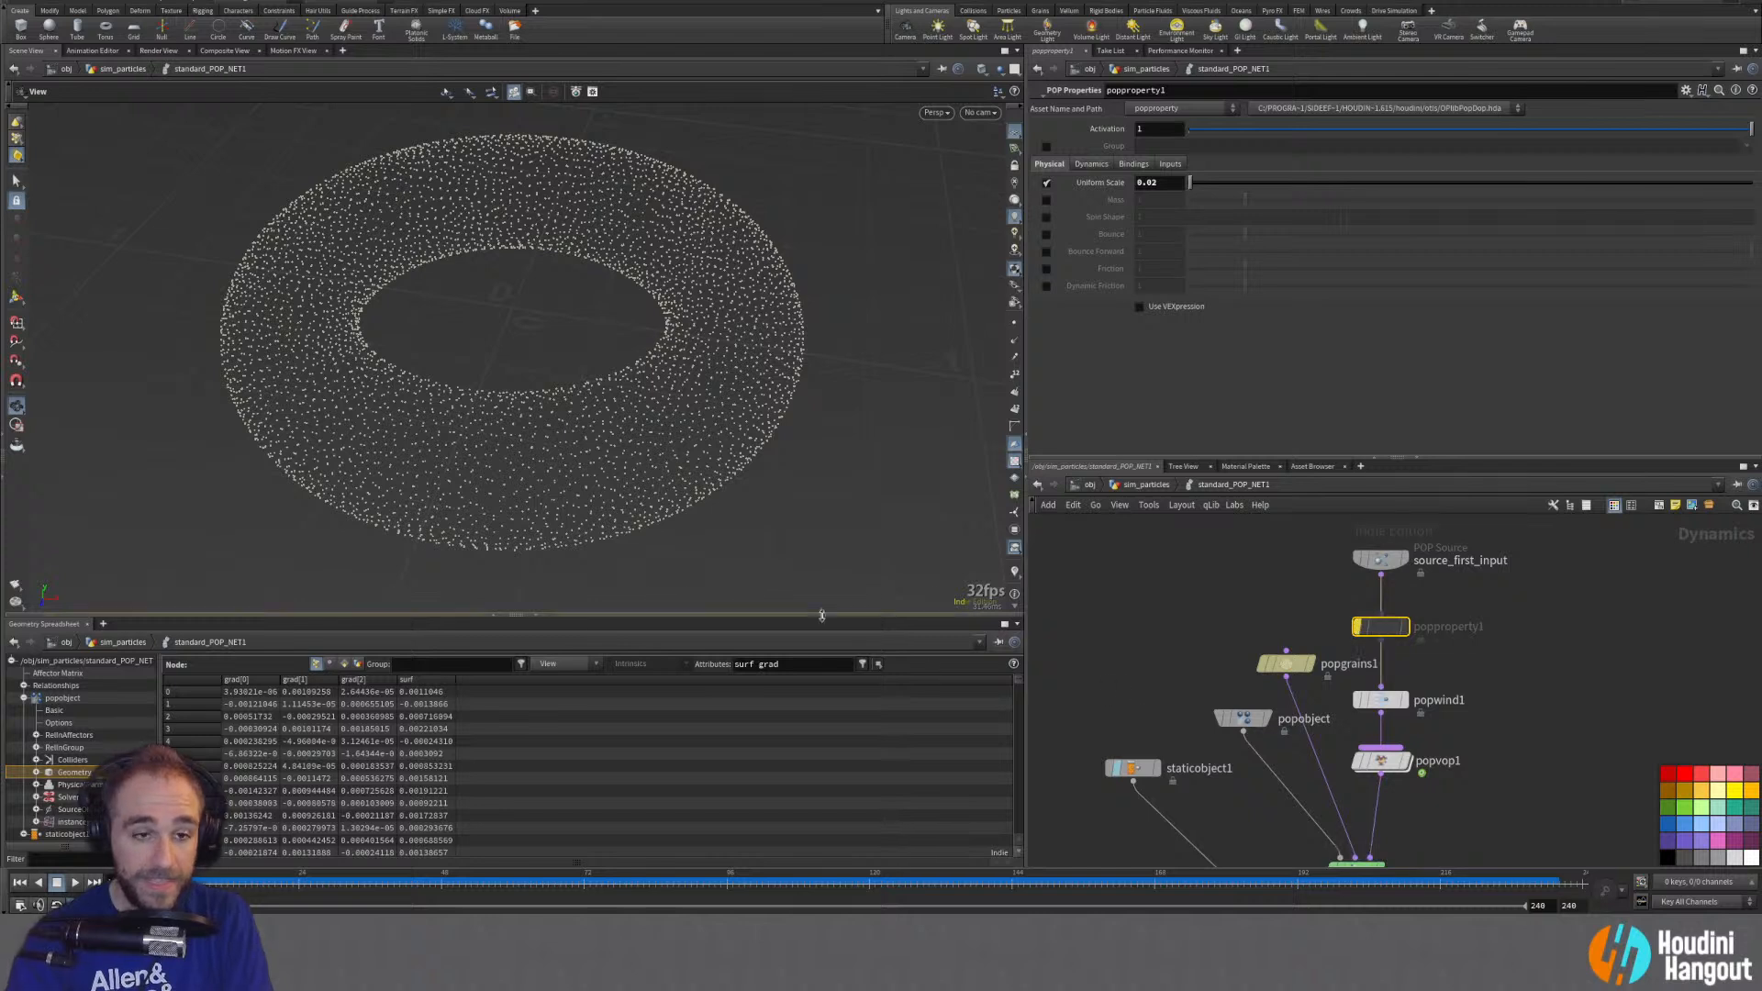
pyautogui.click(1285, 662)
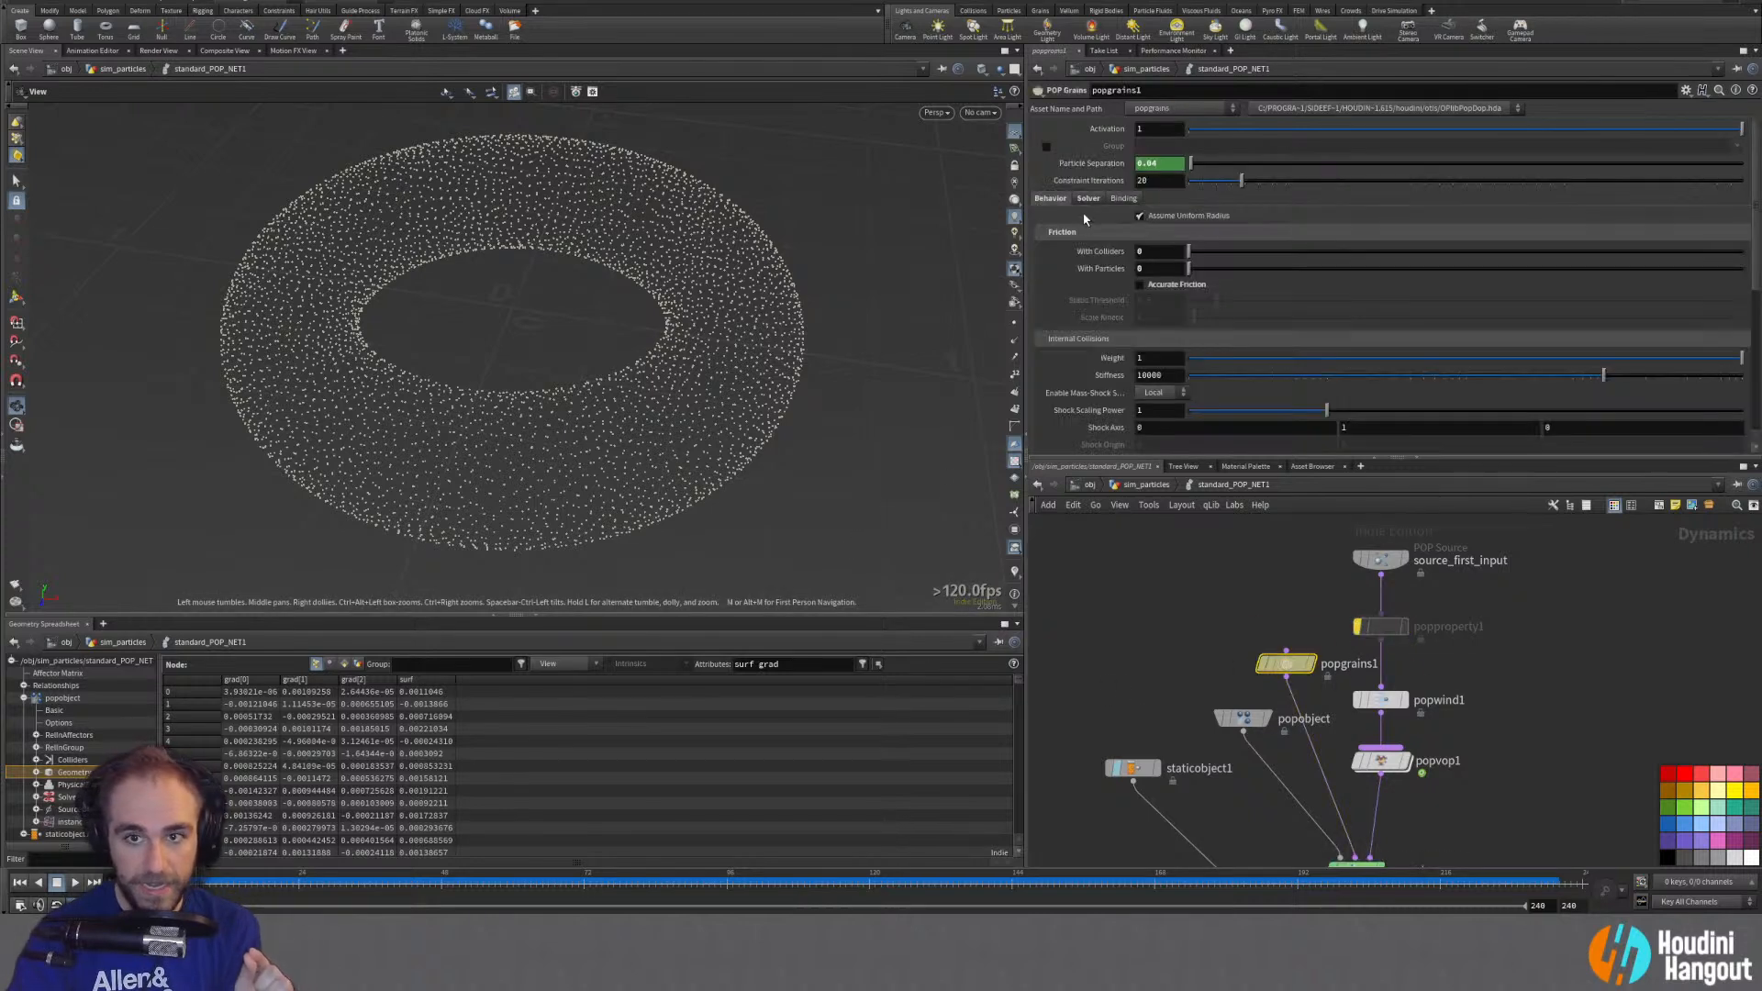
pyautogui.rightClick(1086, 166)
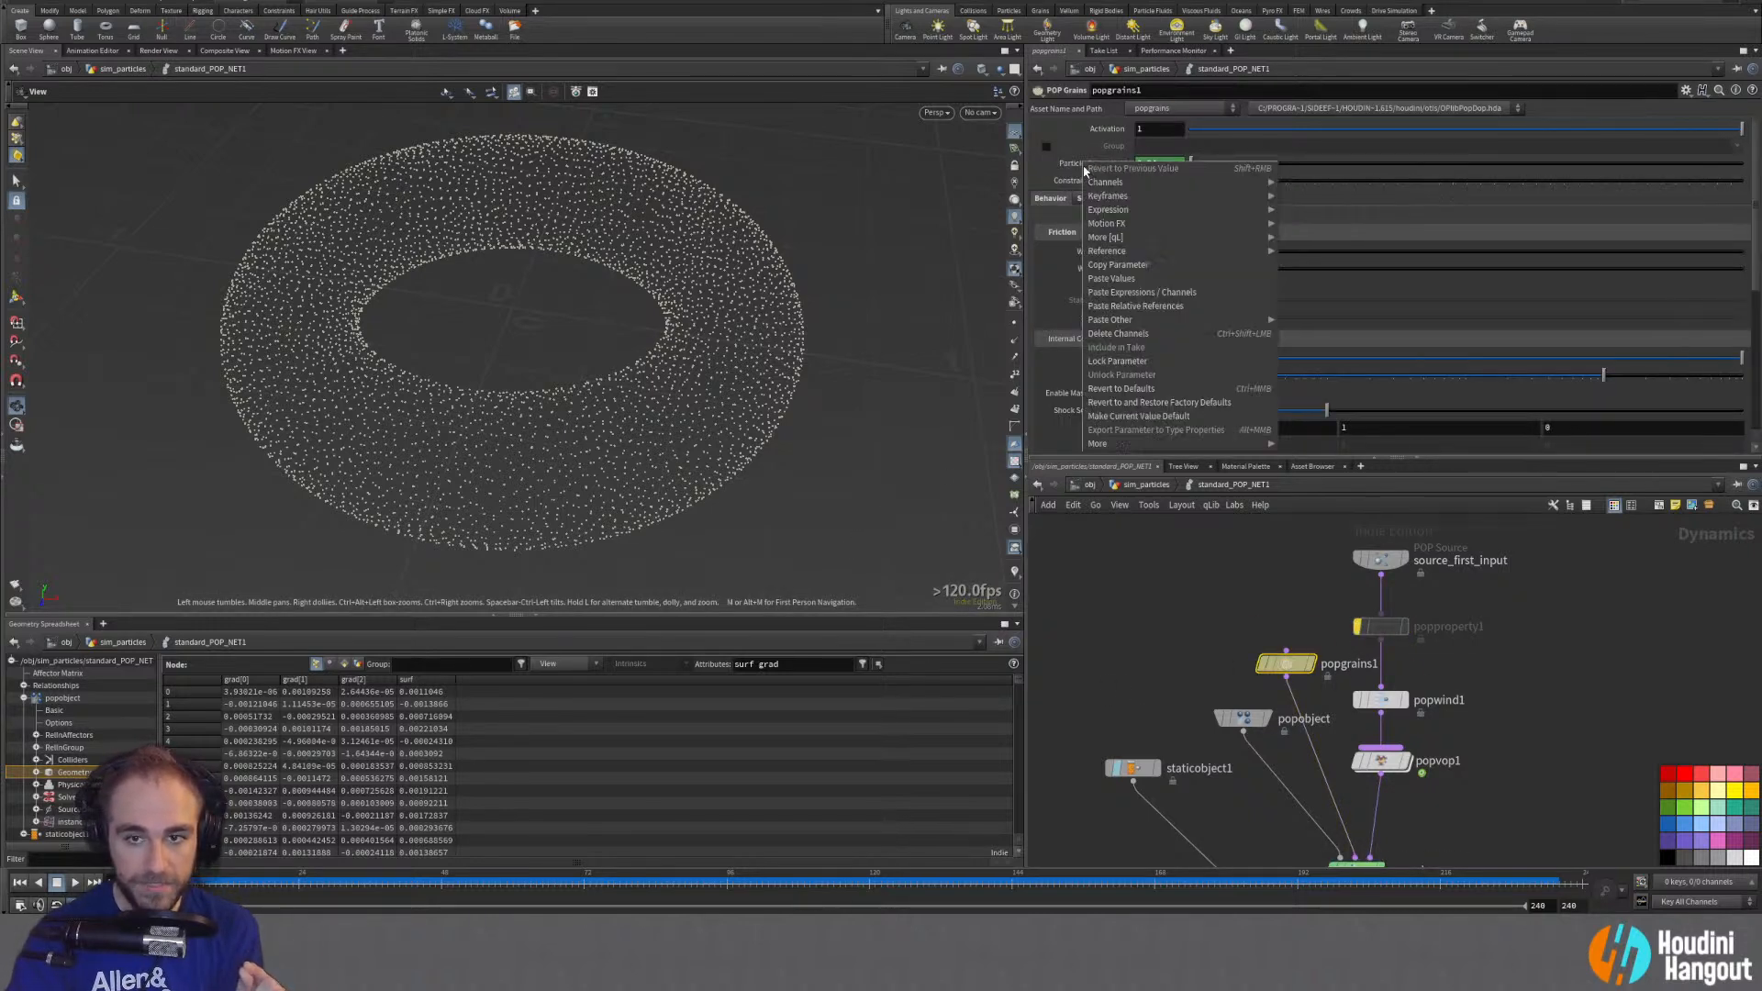
pyautogui.click(1118, 333)
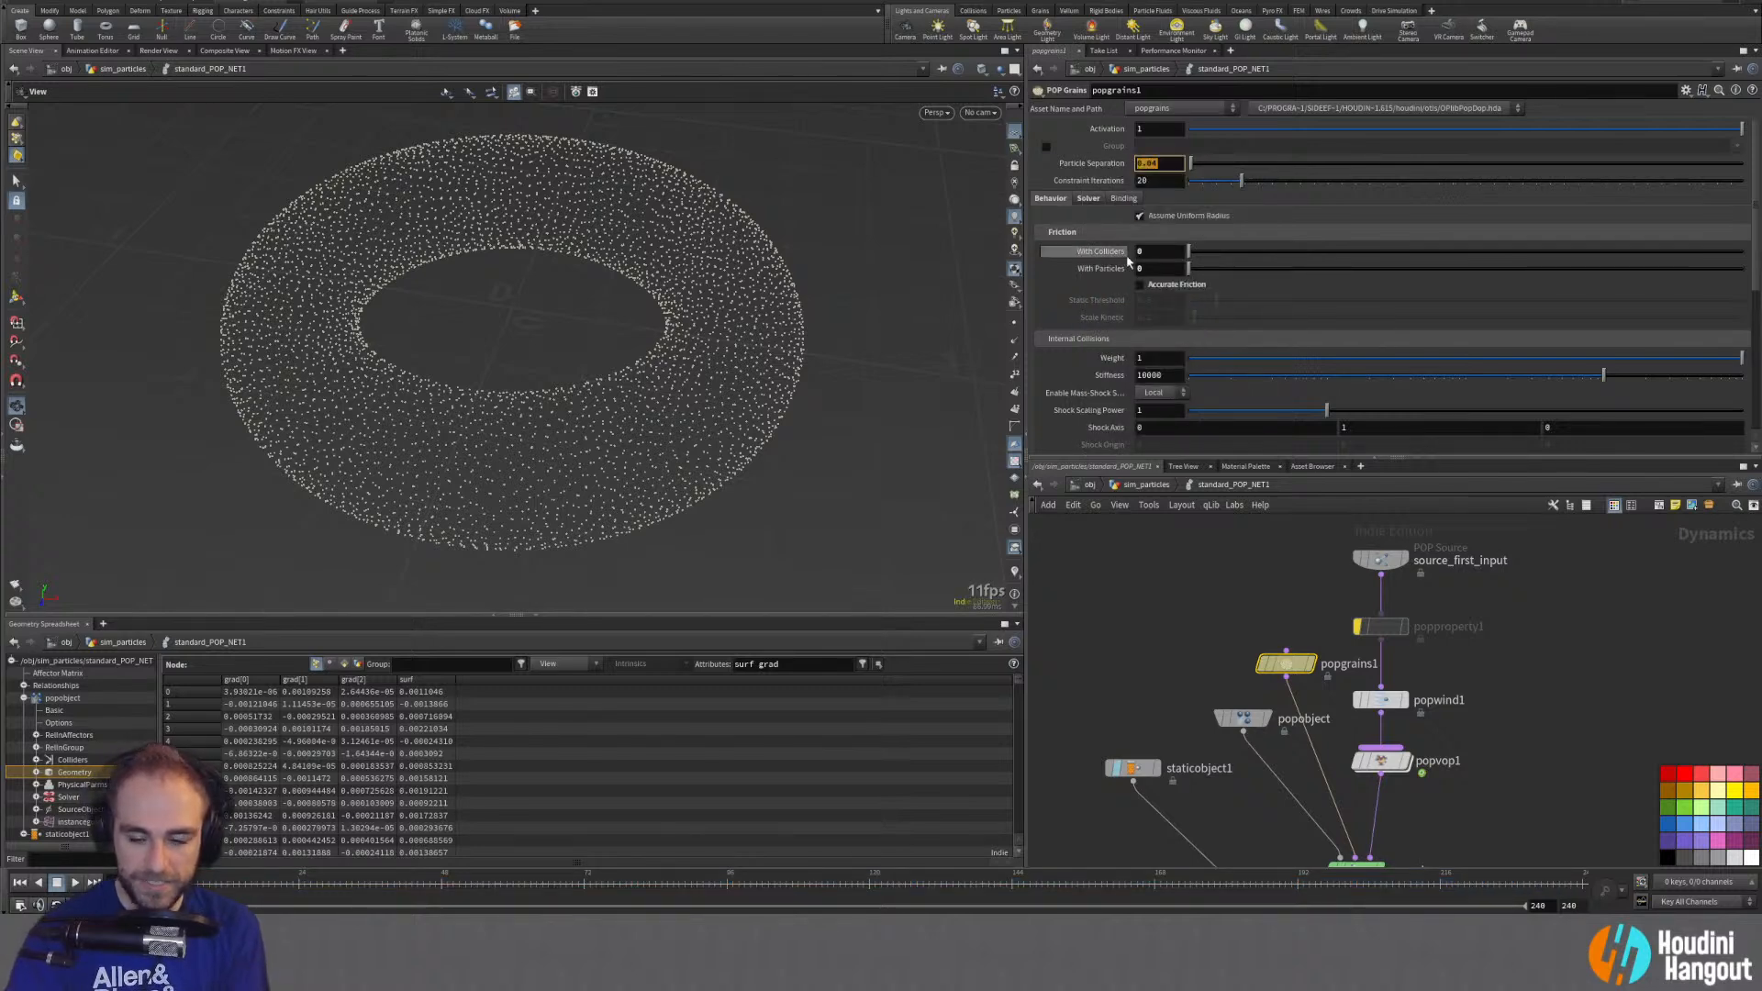
pyautogui.moveTo(1128, 262)
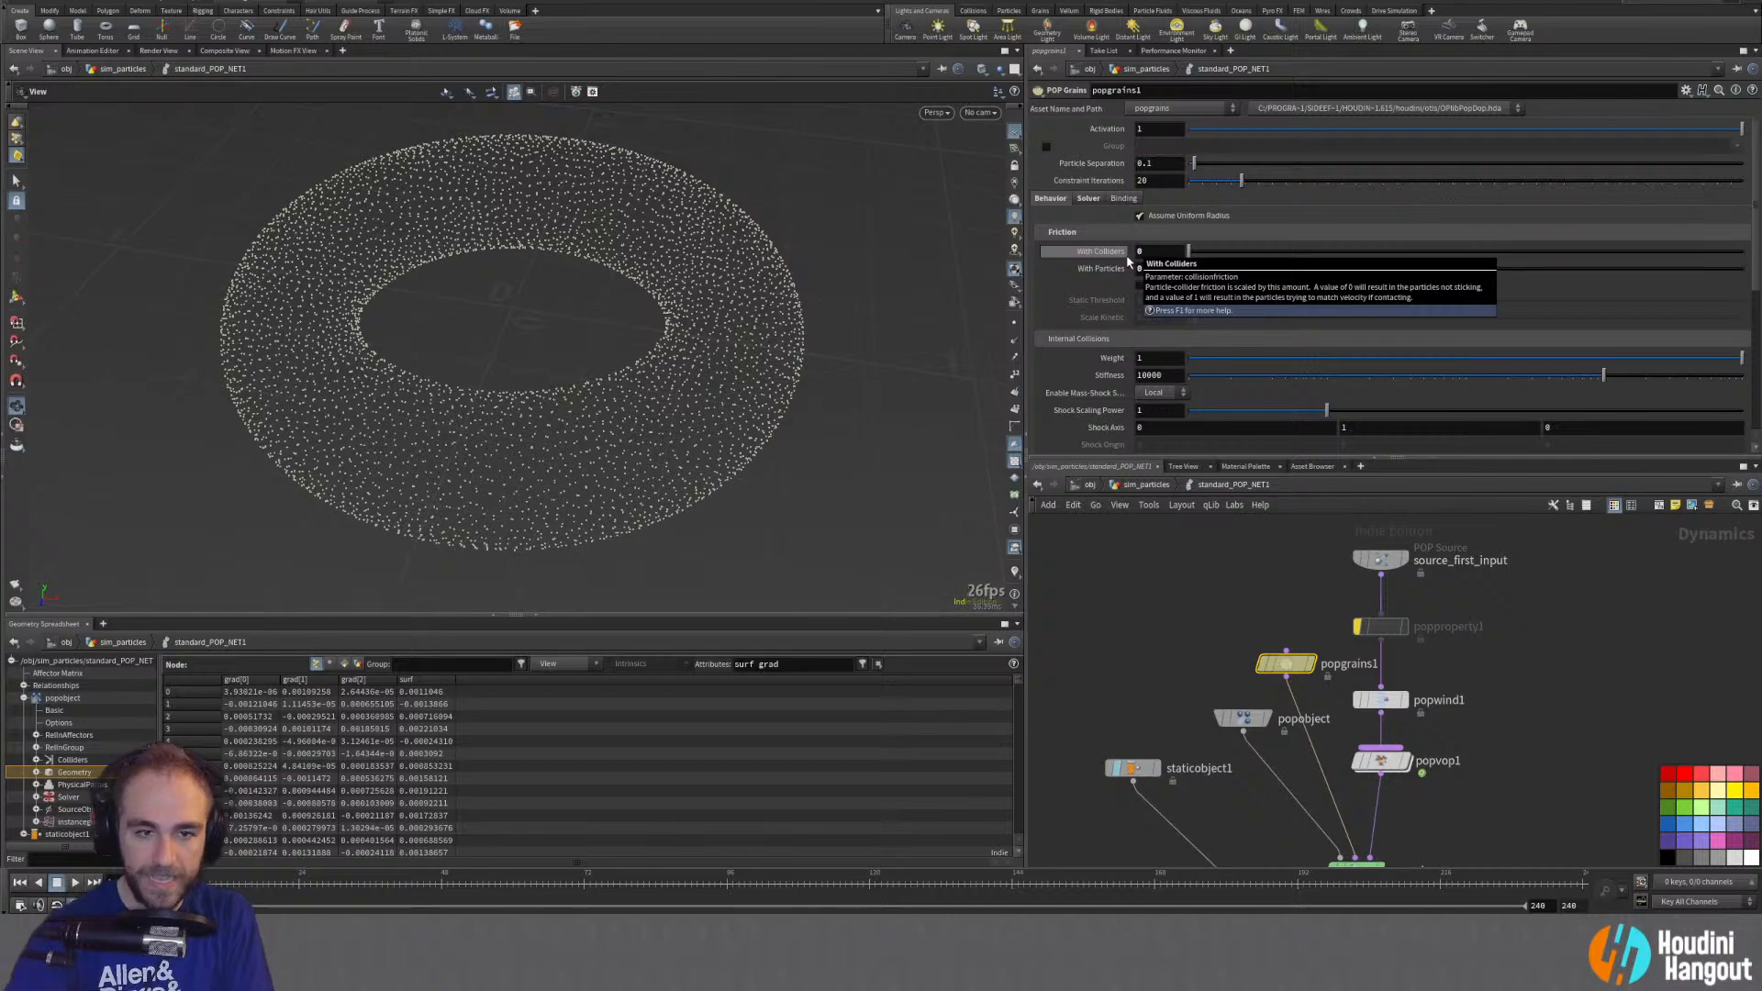
pyautogui.click(77, 881)
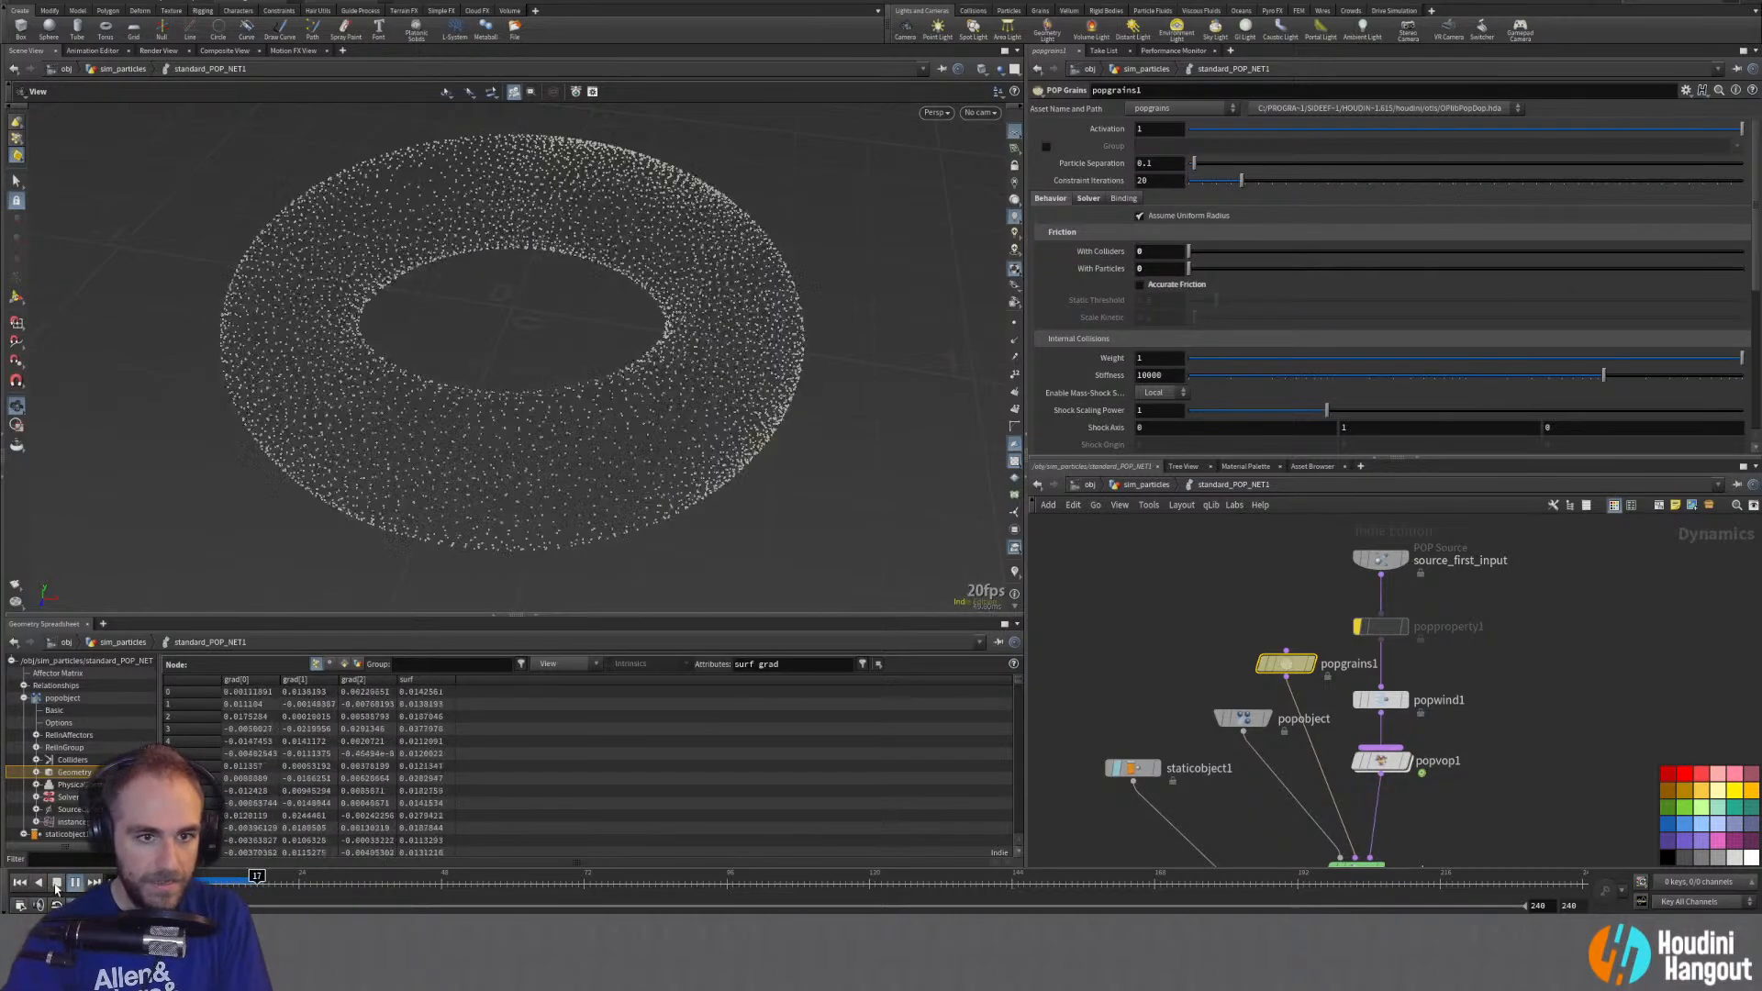
# Step: Try a Particle Separation of 1 on popgrains1, play the simulation, and reset it to the first frame
pyautogui.moveTo(565, 283); pyautogui.dragTo(417, 376)
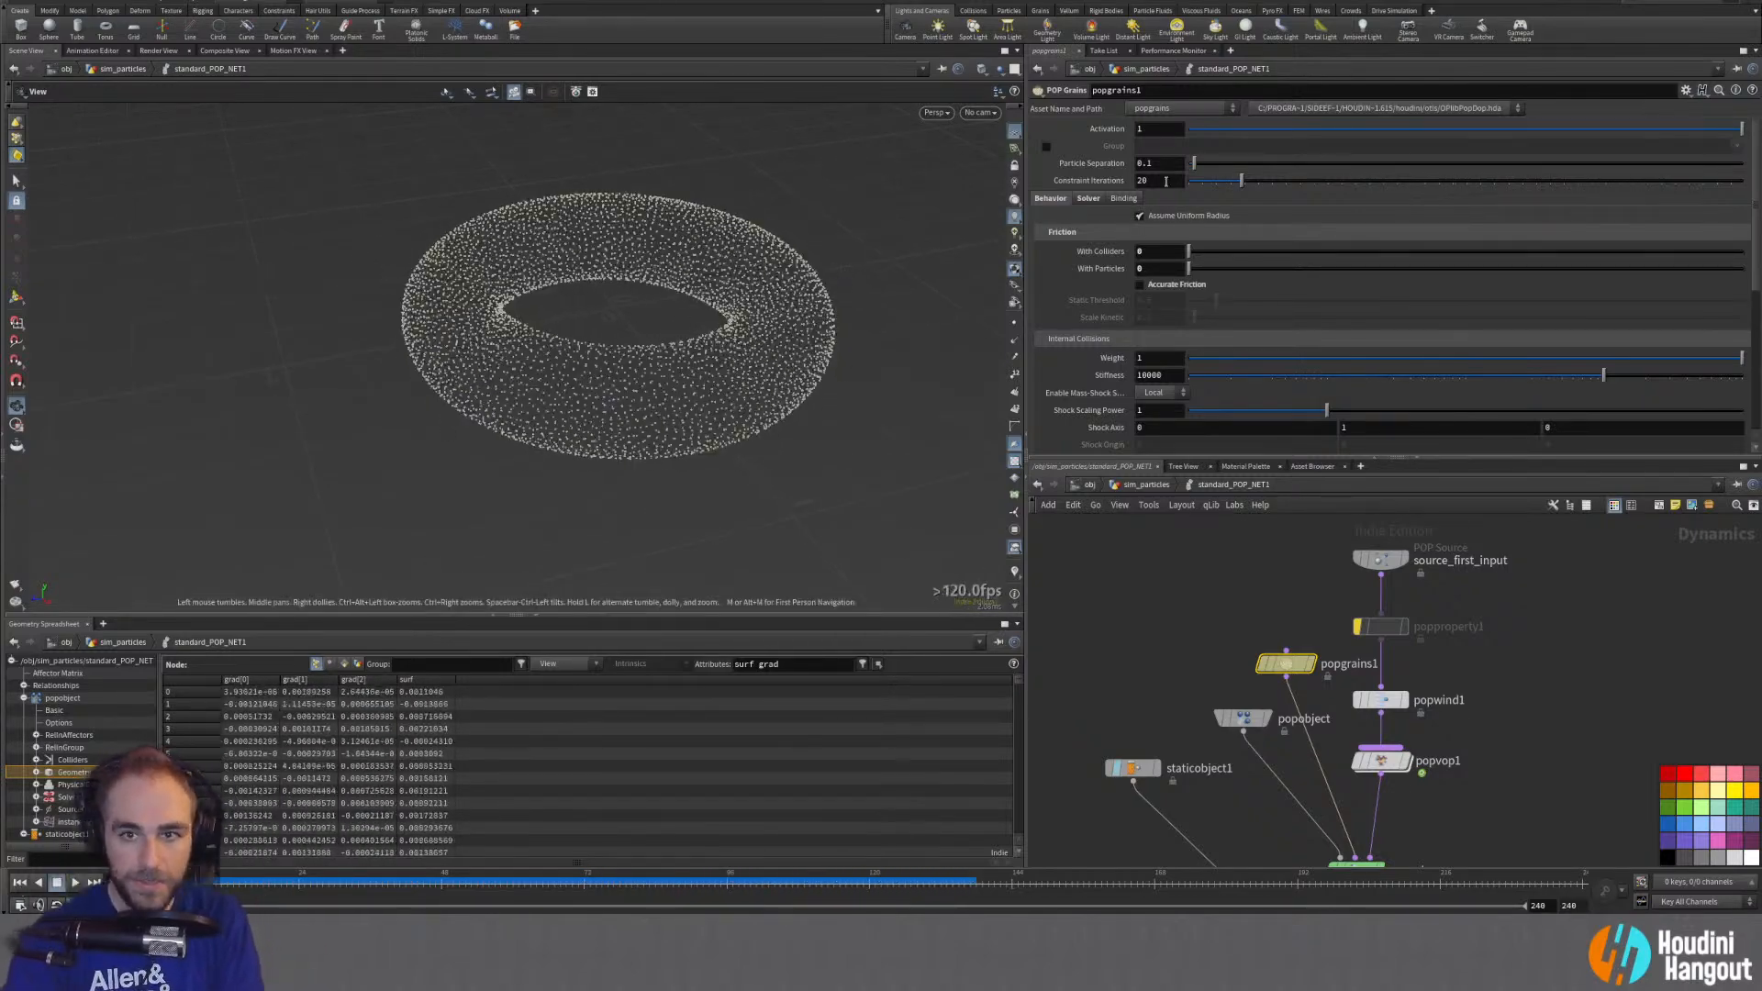
pyautogui.press('Return')
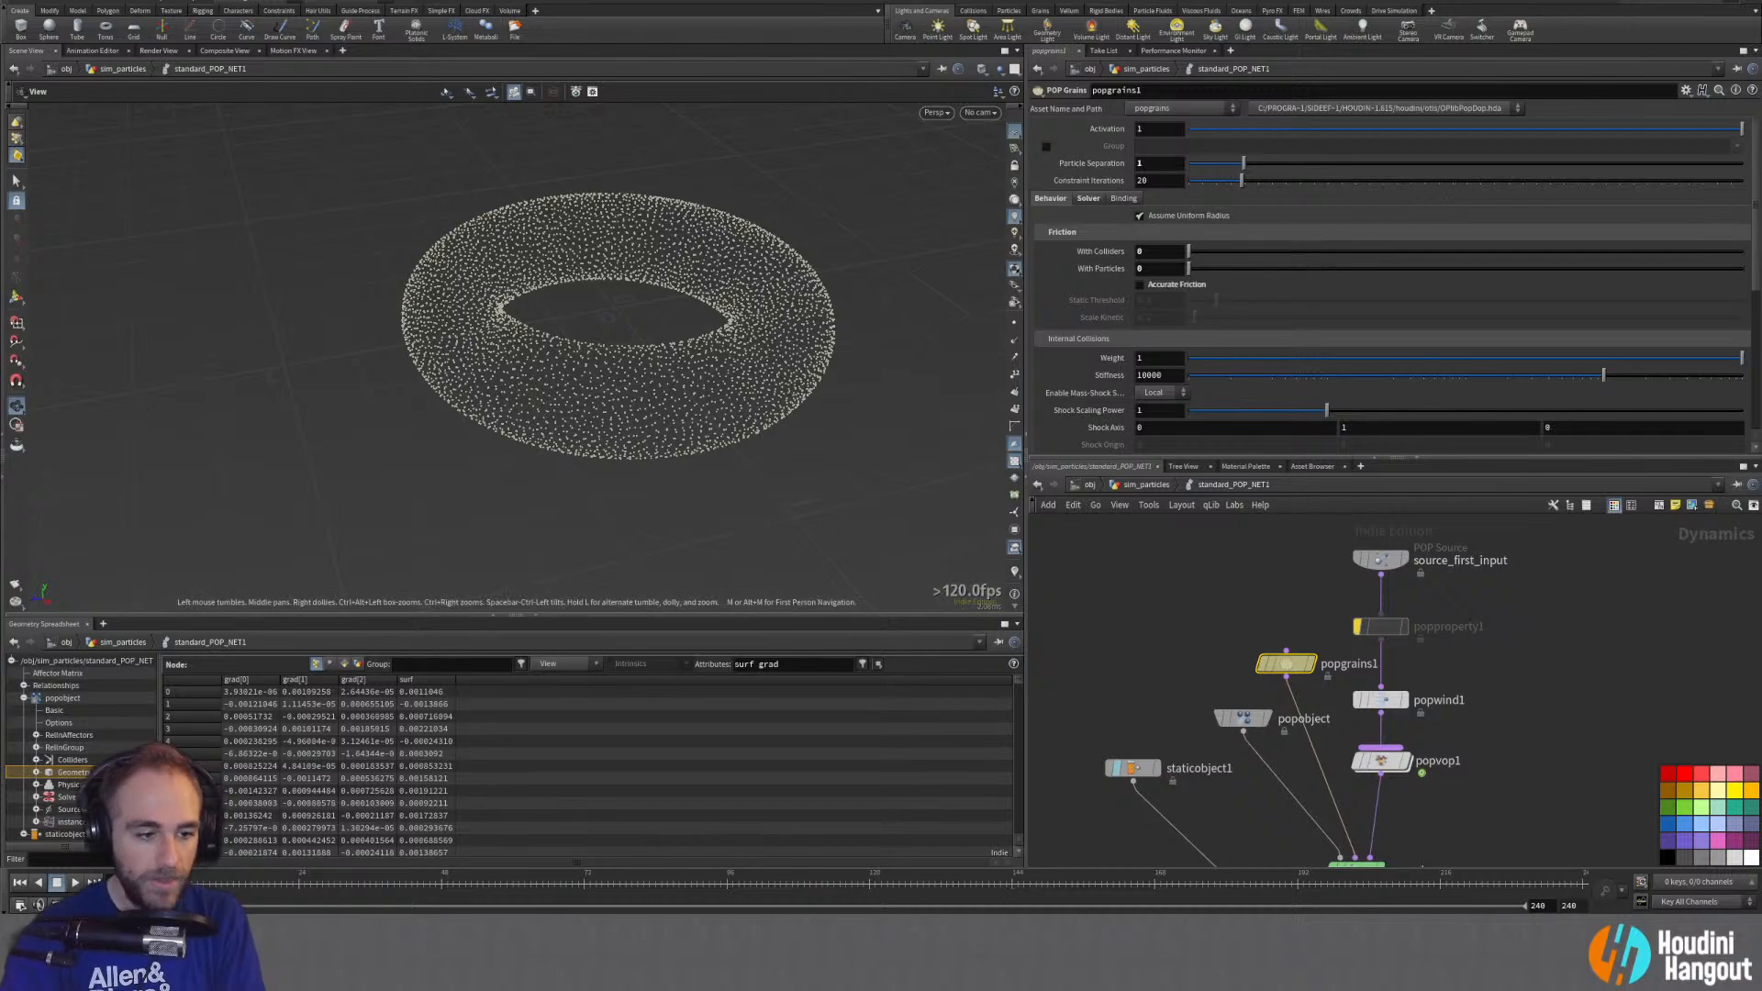
pyautogui.click(77, 882)
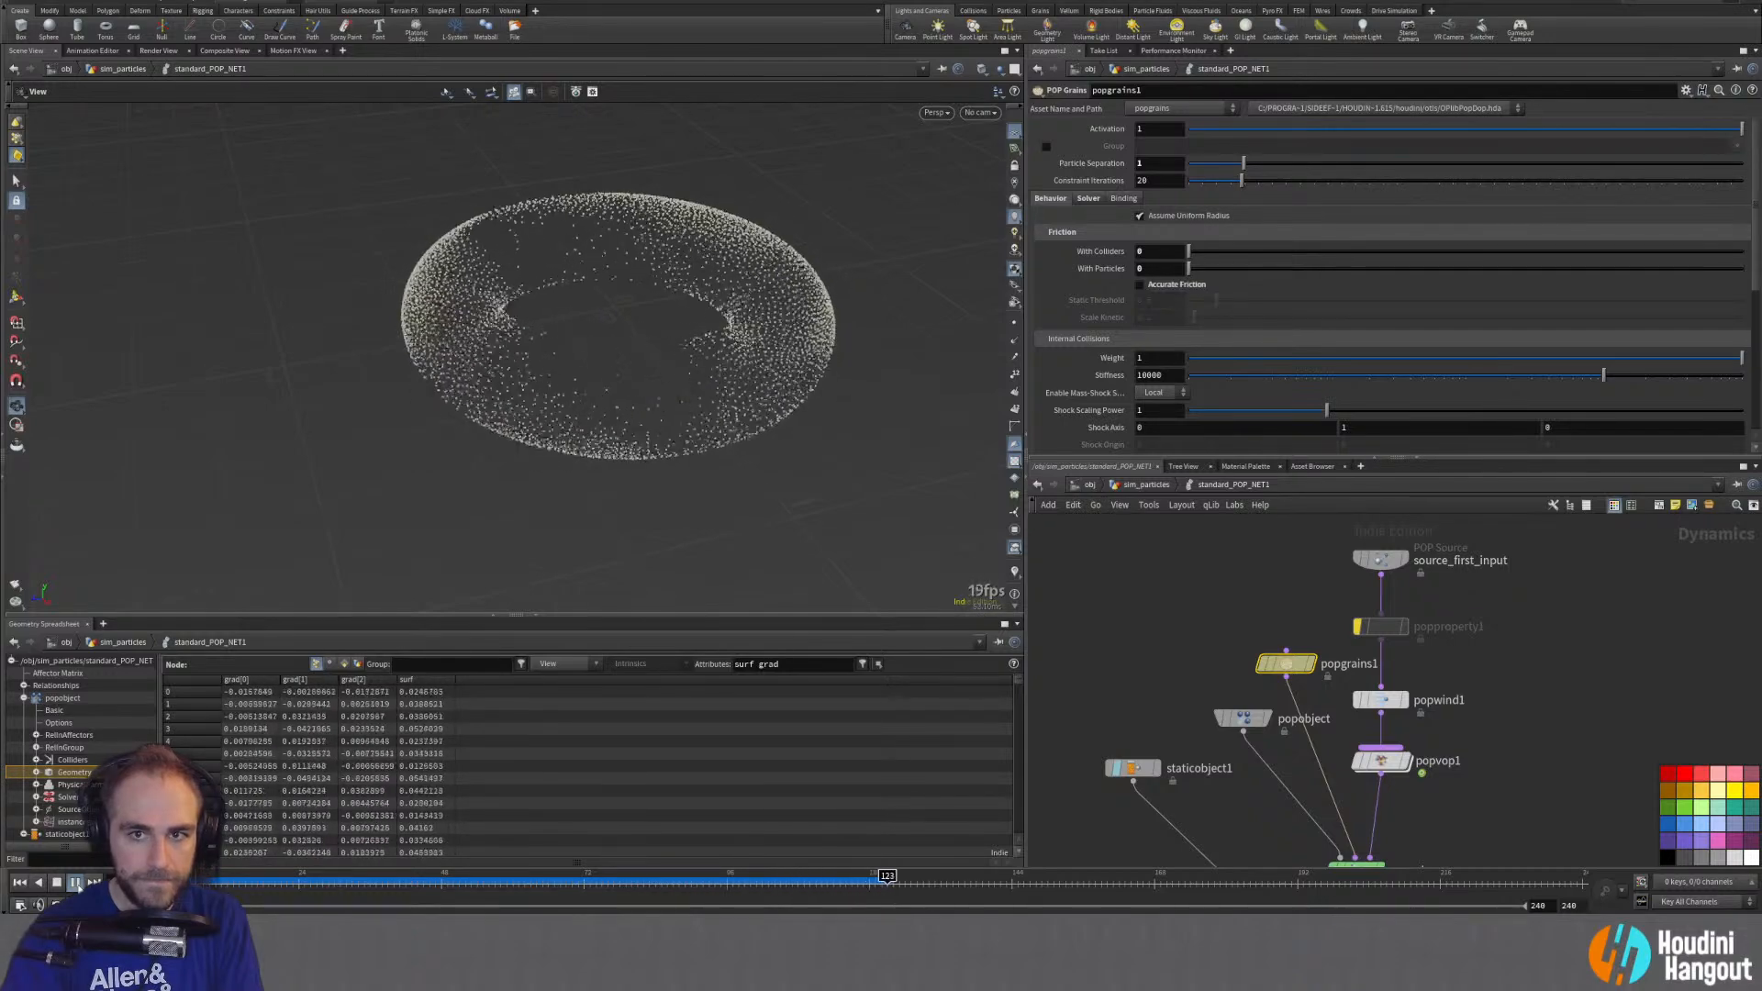
pyautogui.click(21, 883)
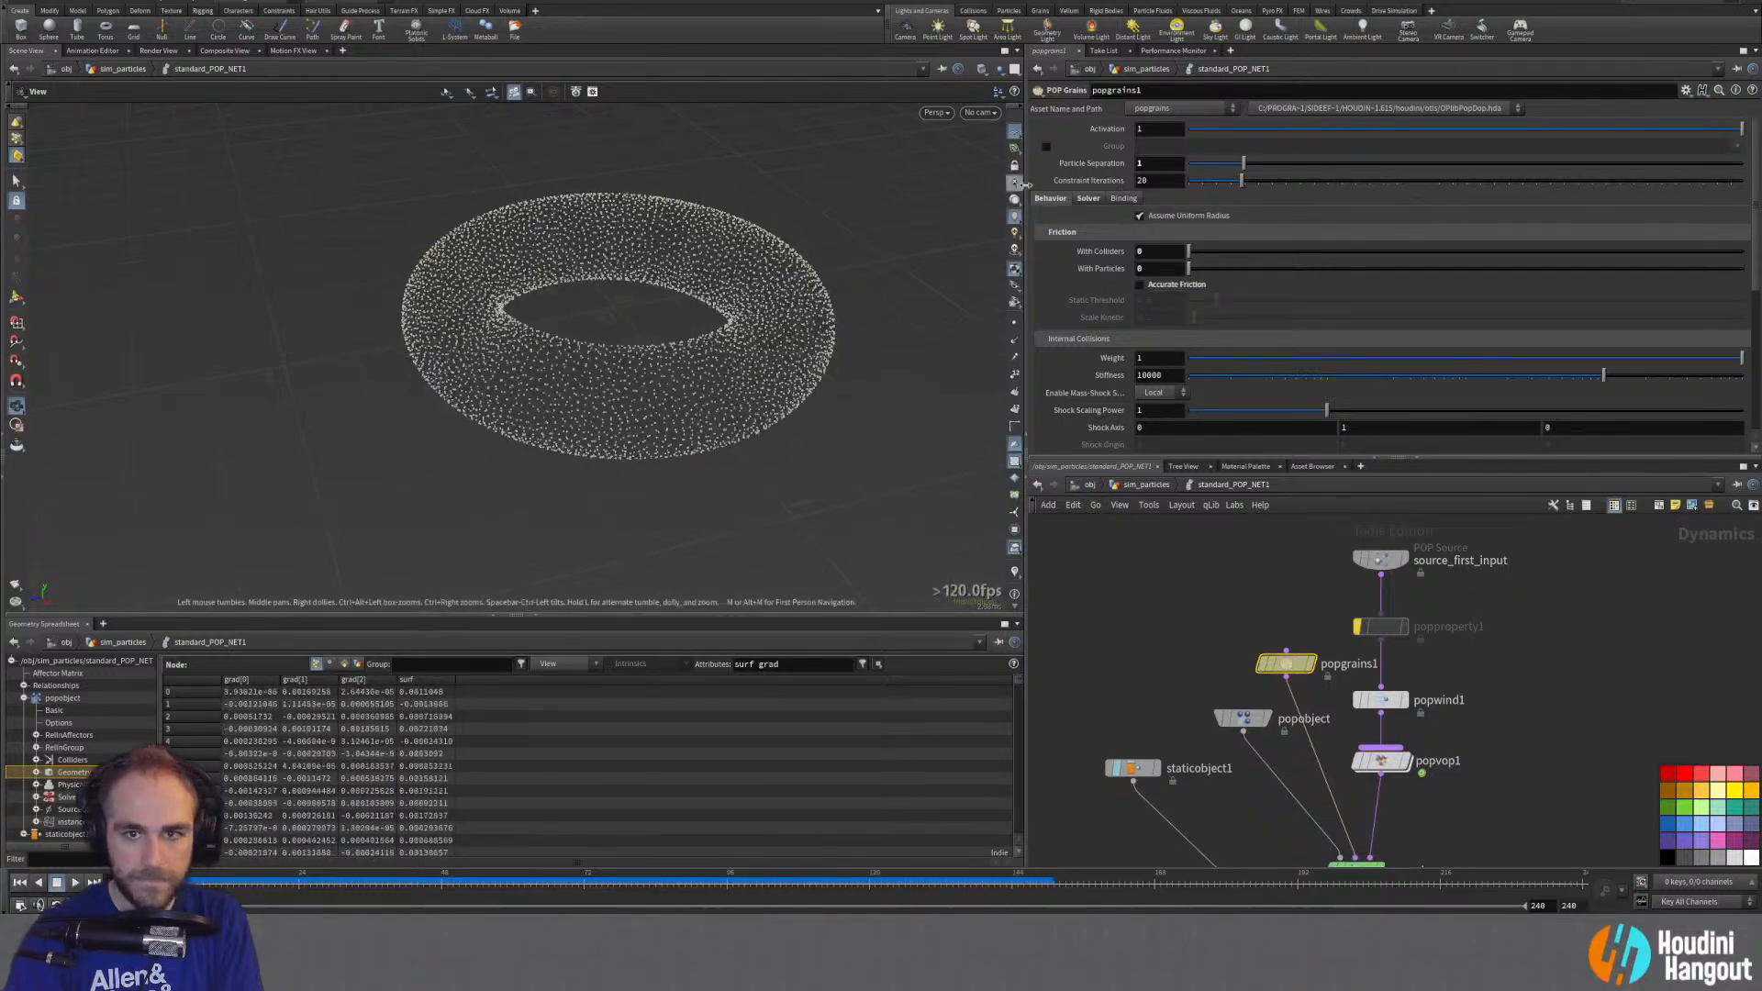
# Step: Set popgrains1's Particle Separation to 10, then play and stop the simulation to compare the particle spacing
pyautogui.write('0')
pyautogui.press('Return')
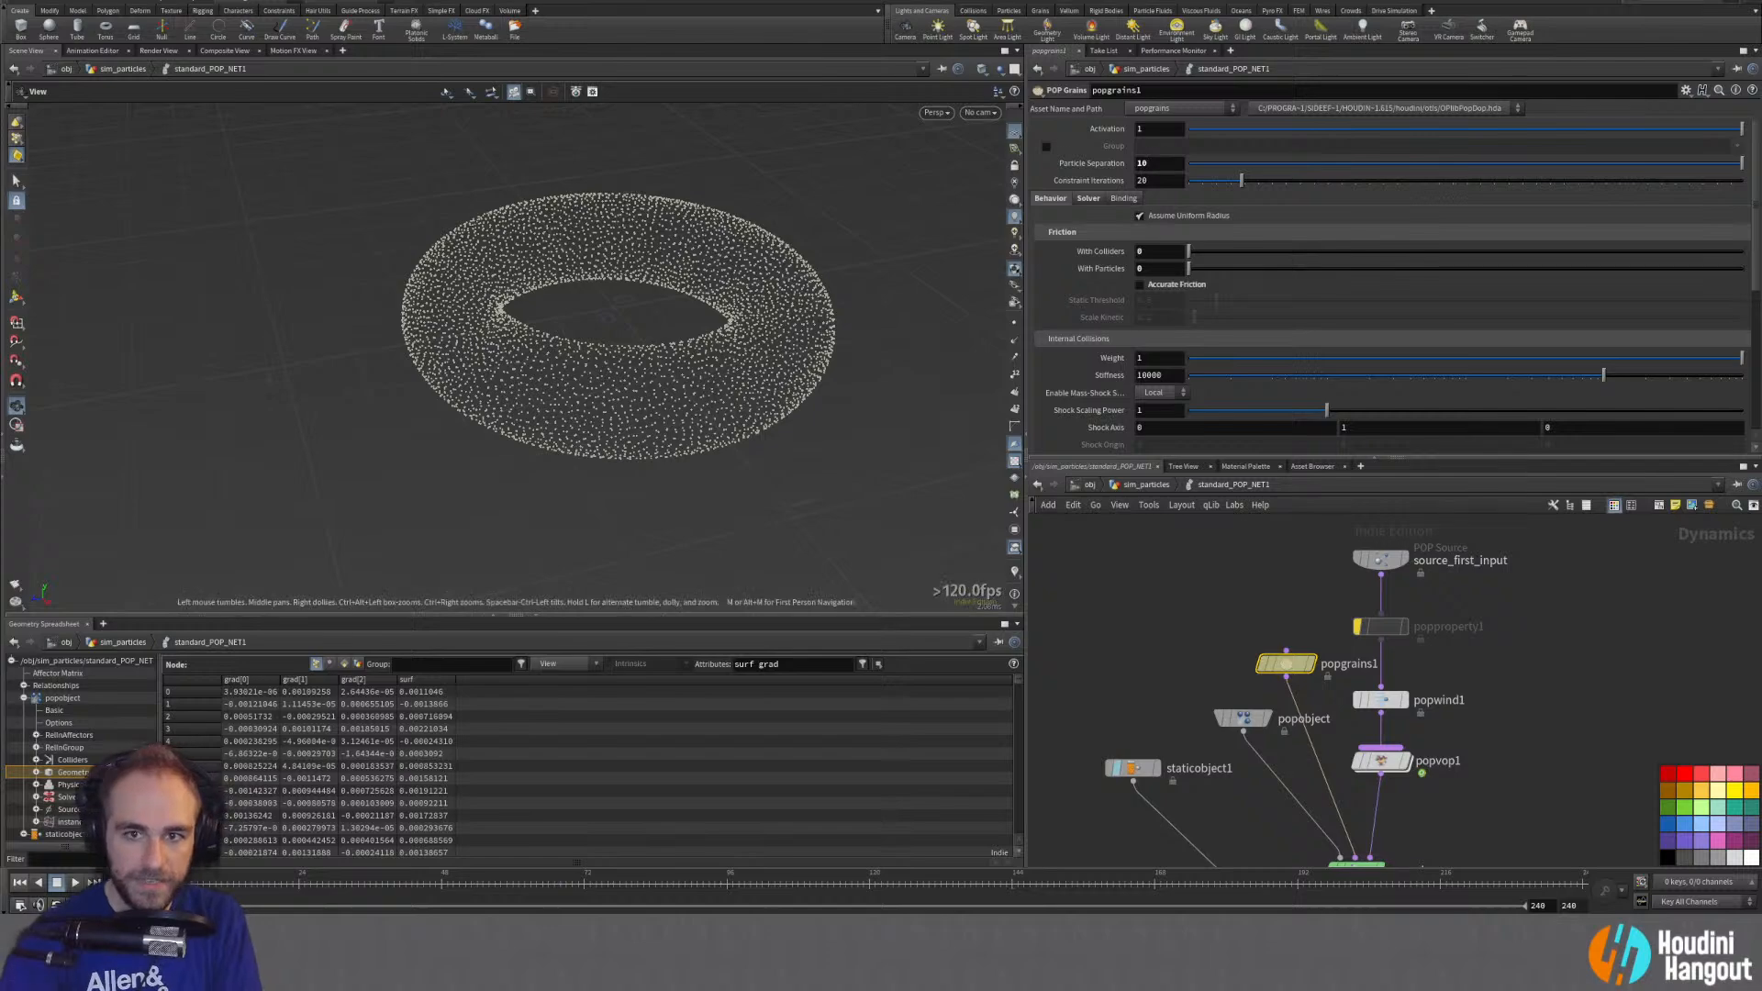
pyautogui.click(75, 882)
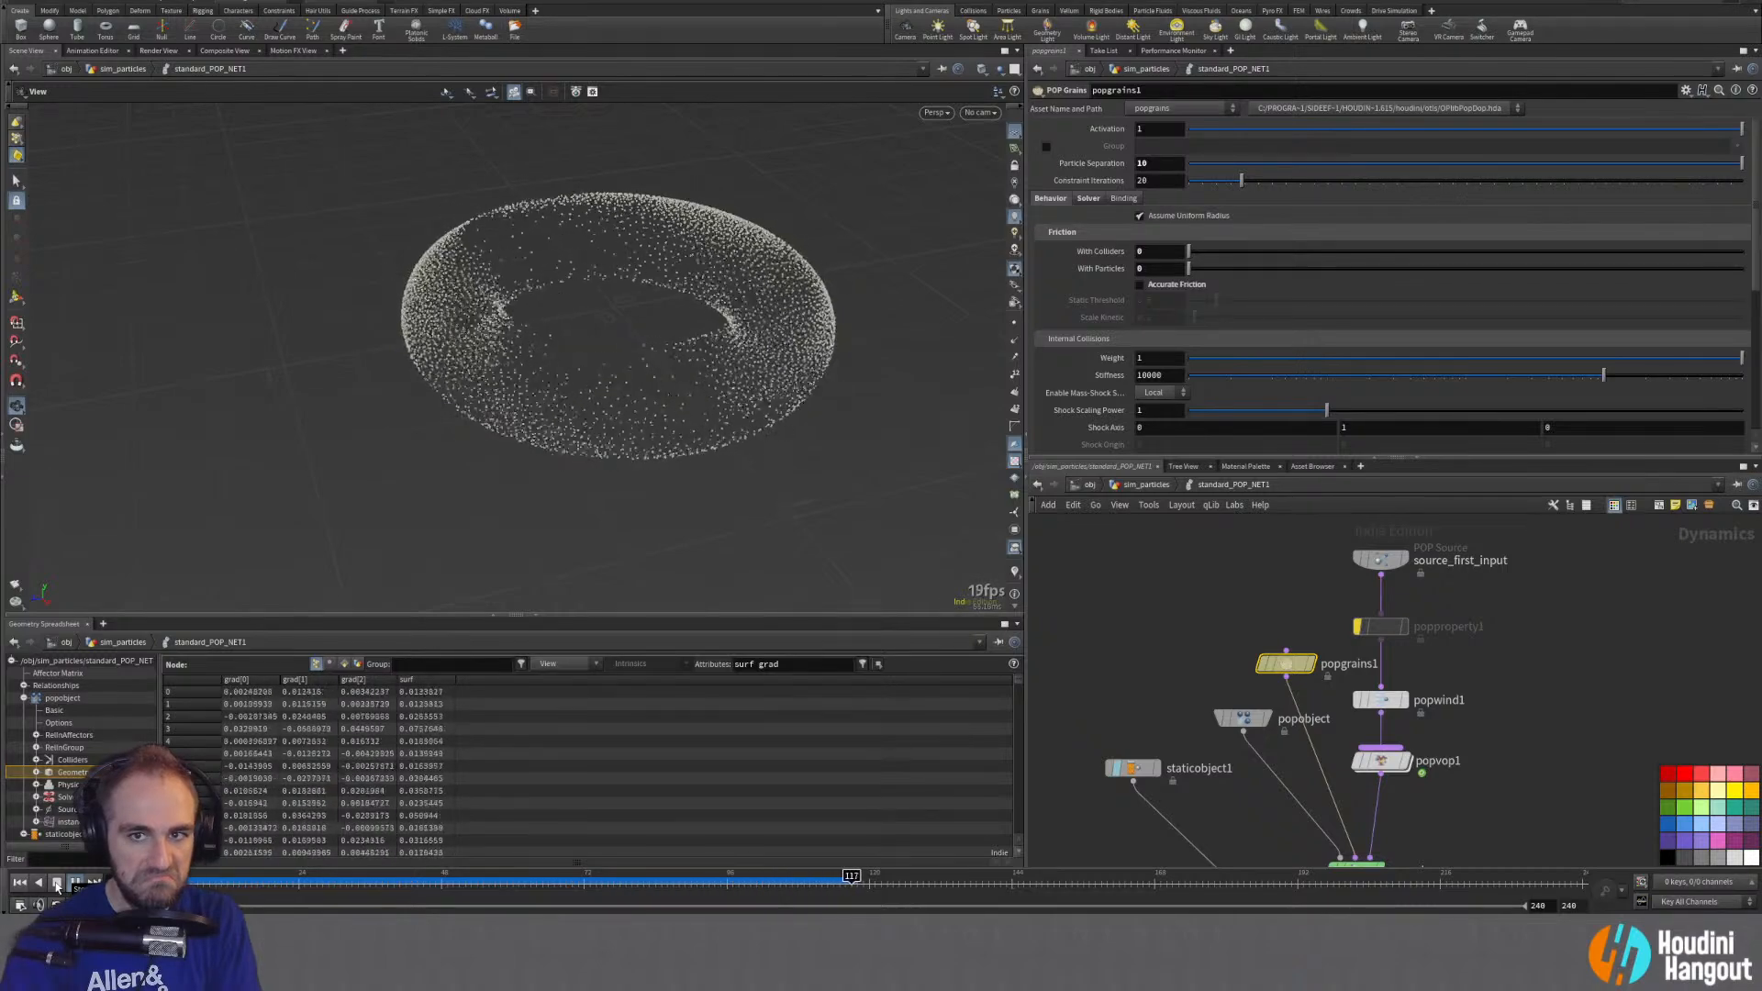
pyautogui.click(56, 882)
# Step: Review popgrains1's solver and behavior settings, turn Assume Uniform Radius off, reset to the first frame, and turn the option back on
pyautogui.click(1088, 198)
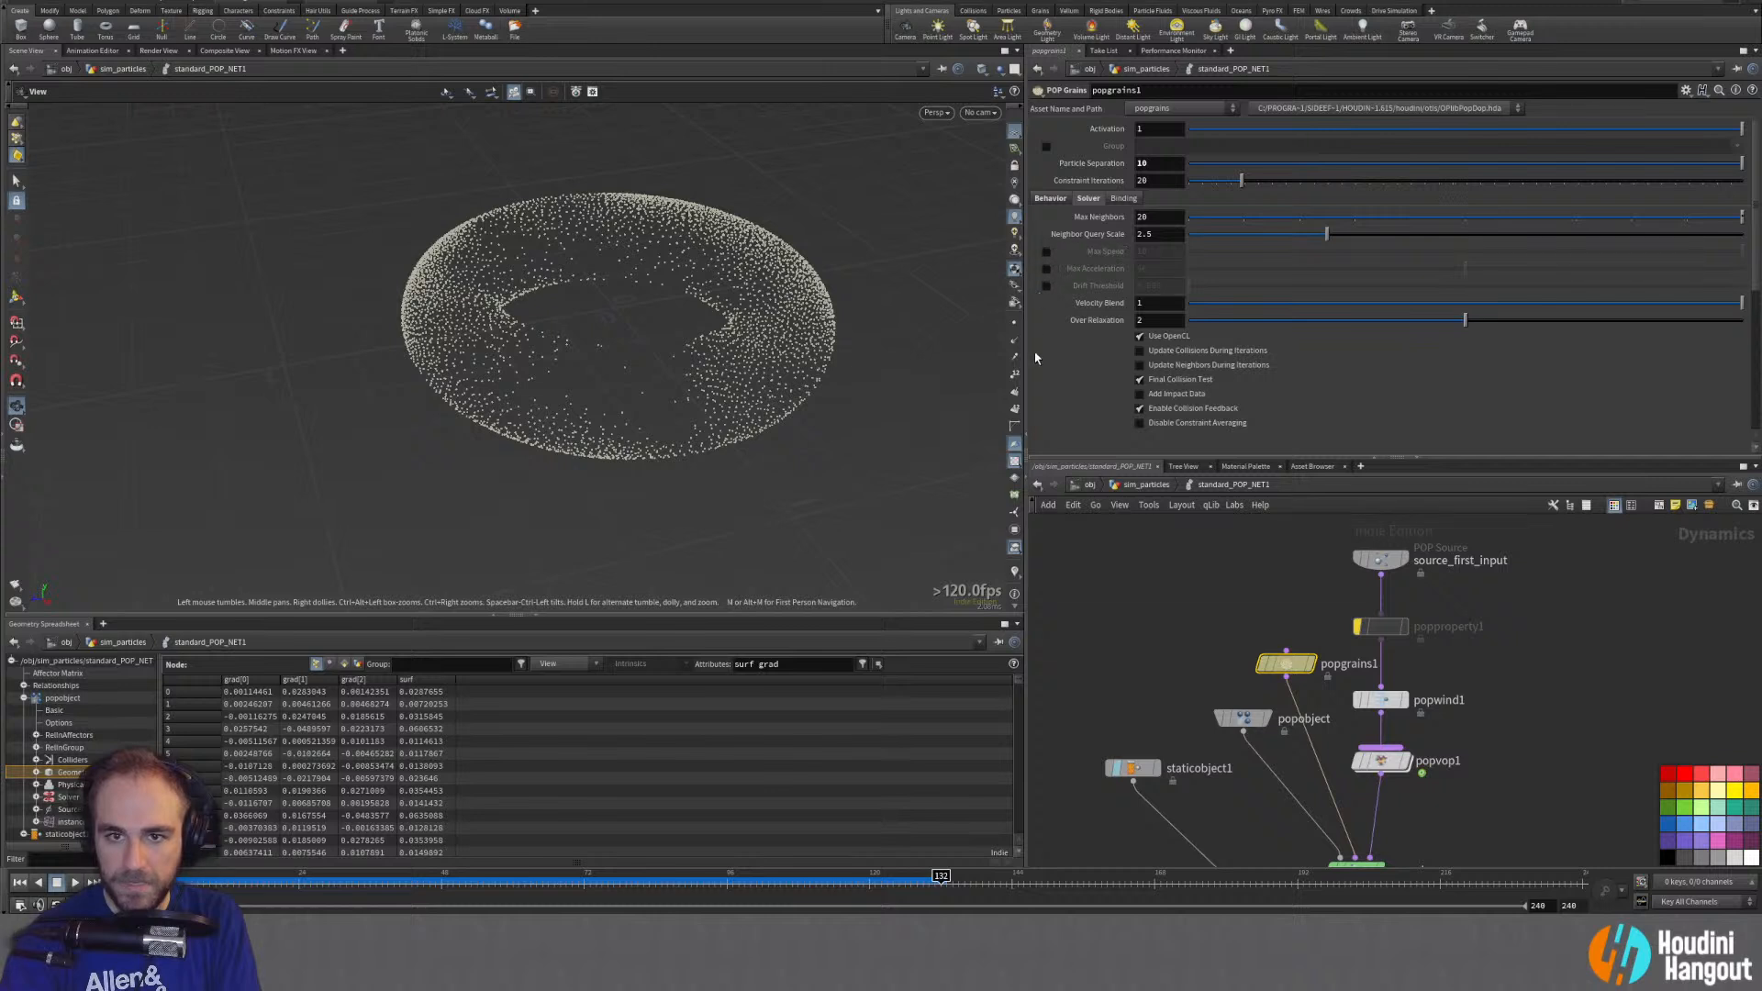
pyautogui.click(1050, 199)
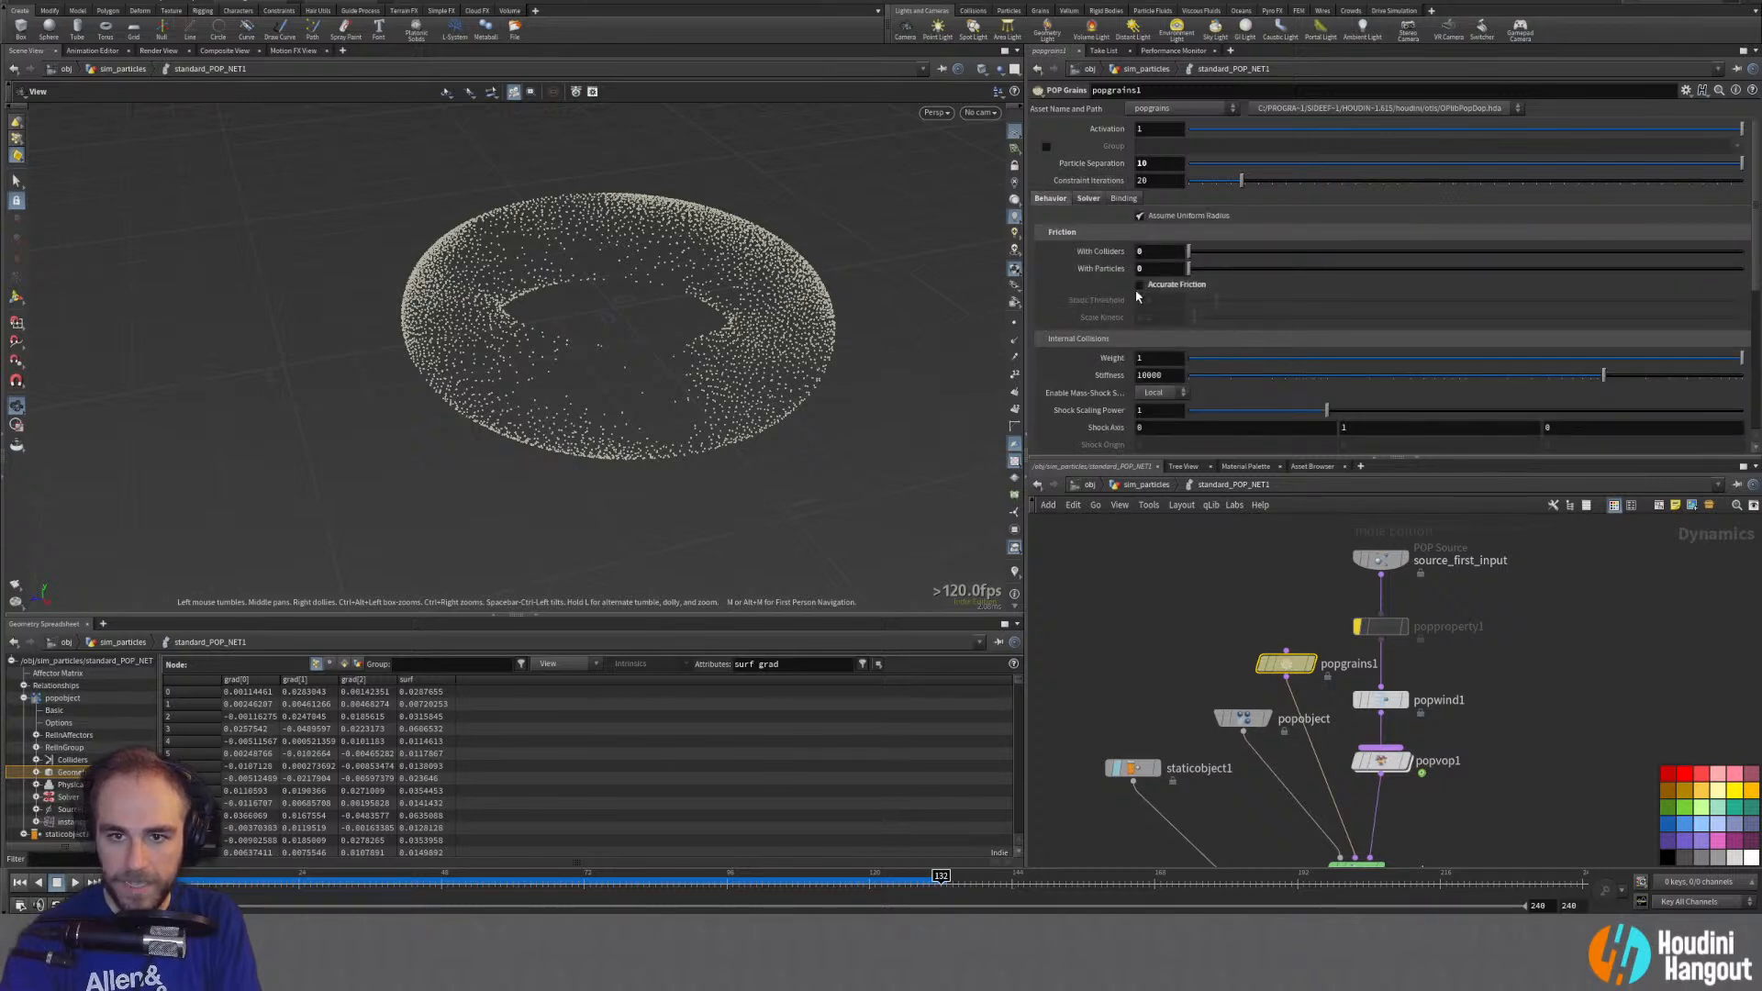
pyautogui.scroll(-5, 1075, 358)
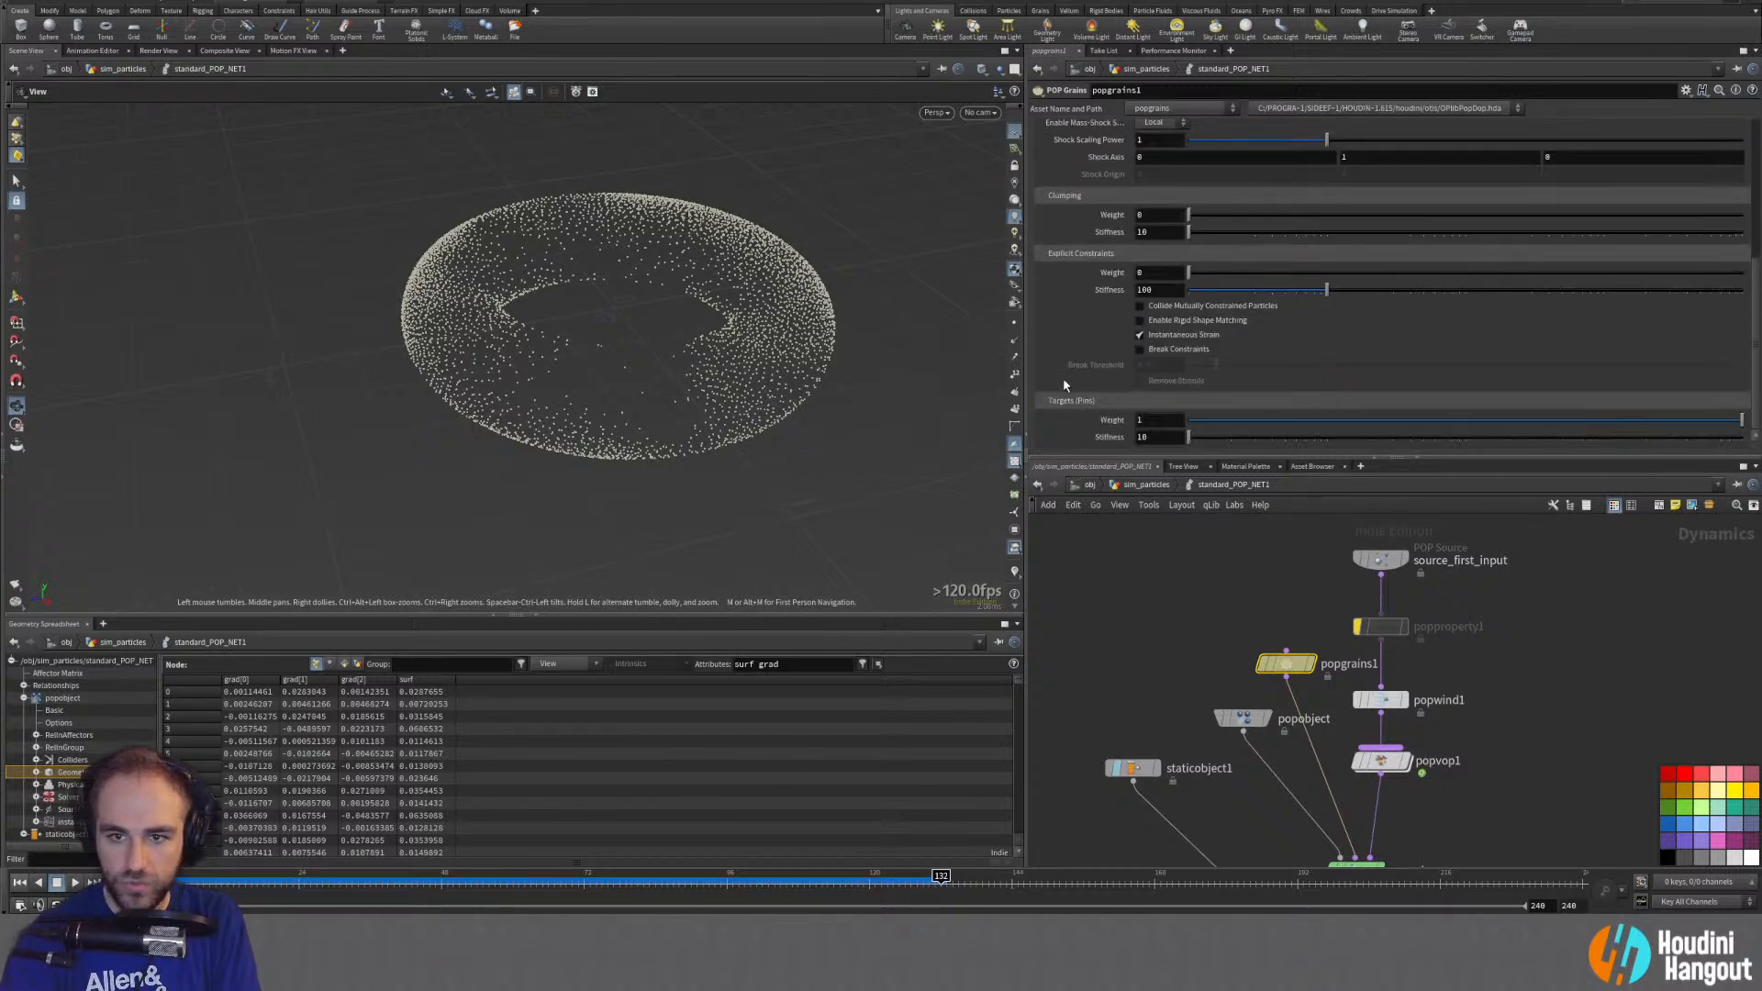
pyautogui.scroll(5, 1064, 386)
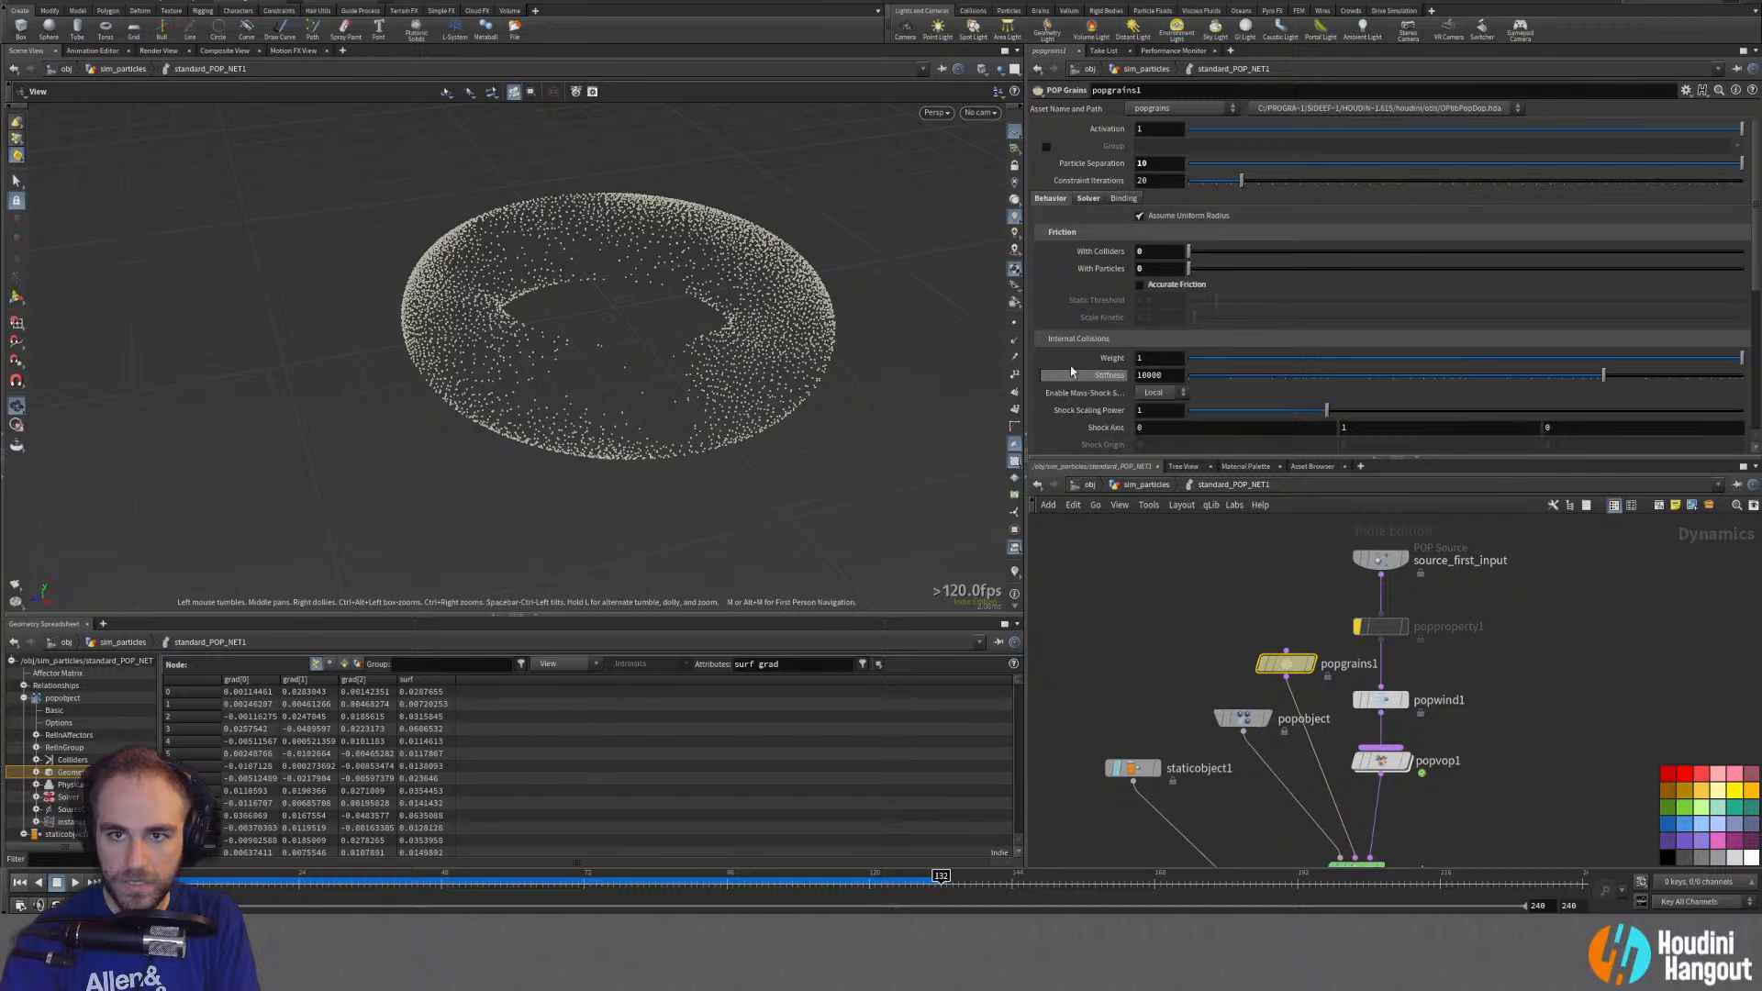
pyautogui.click(1141, 217)
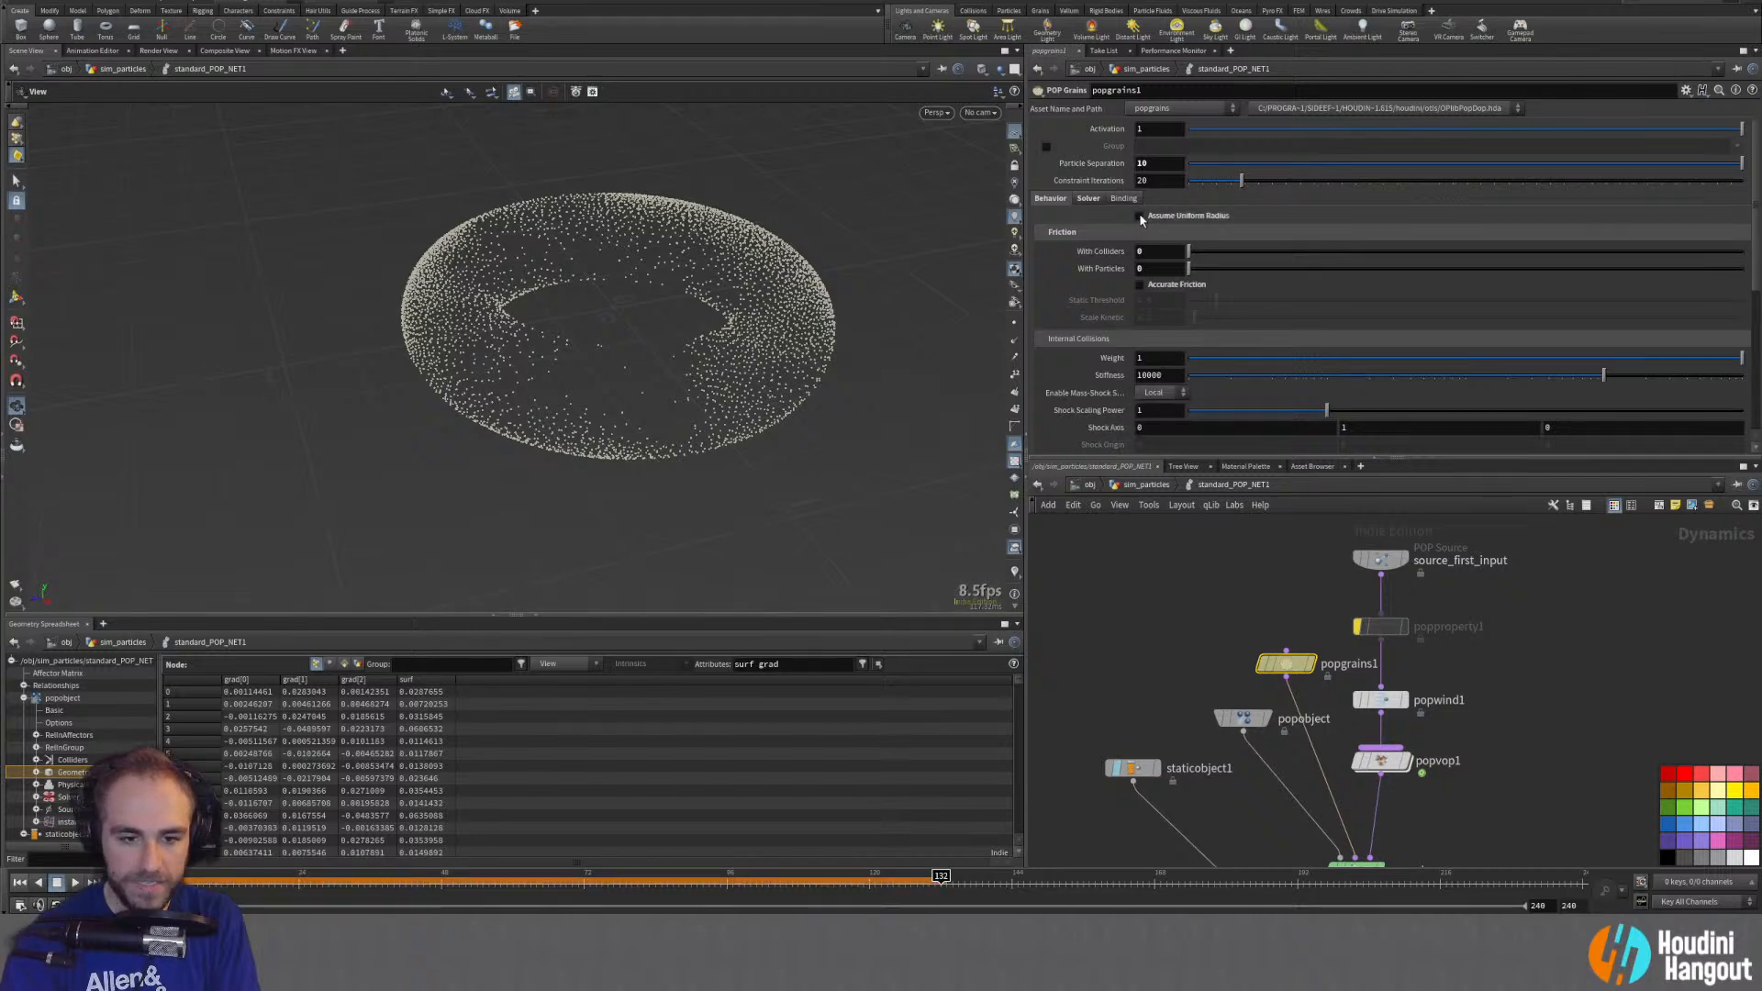
pyautogui.click(19, 883)
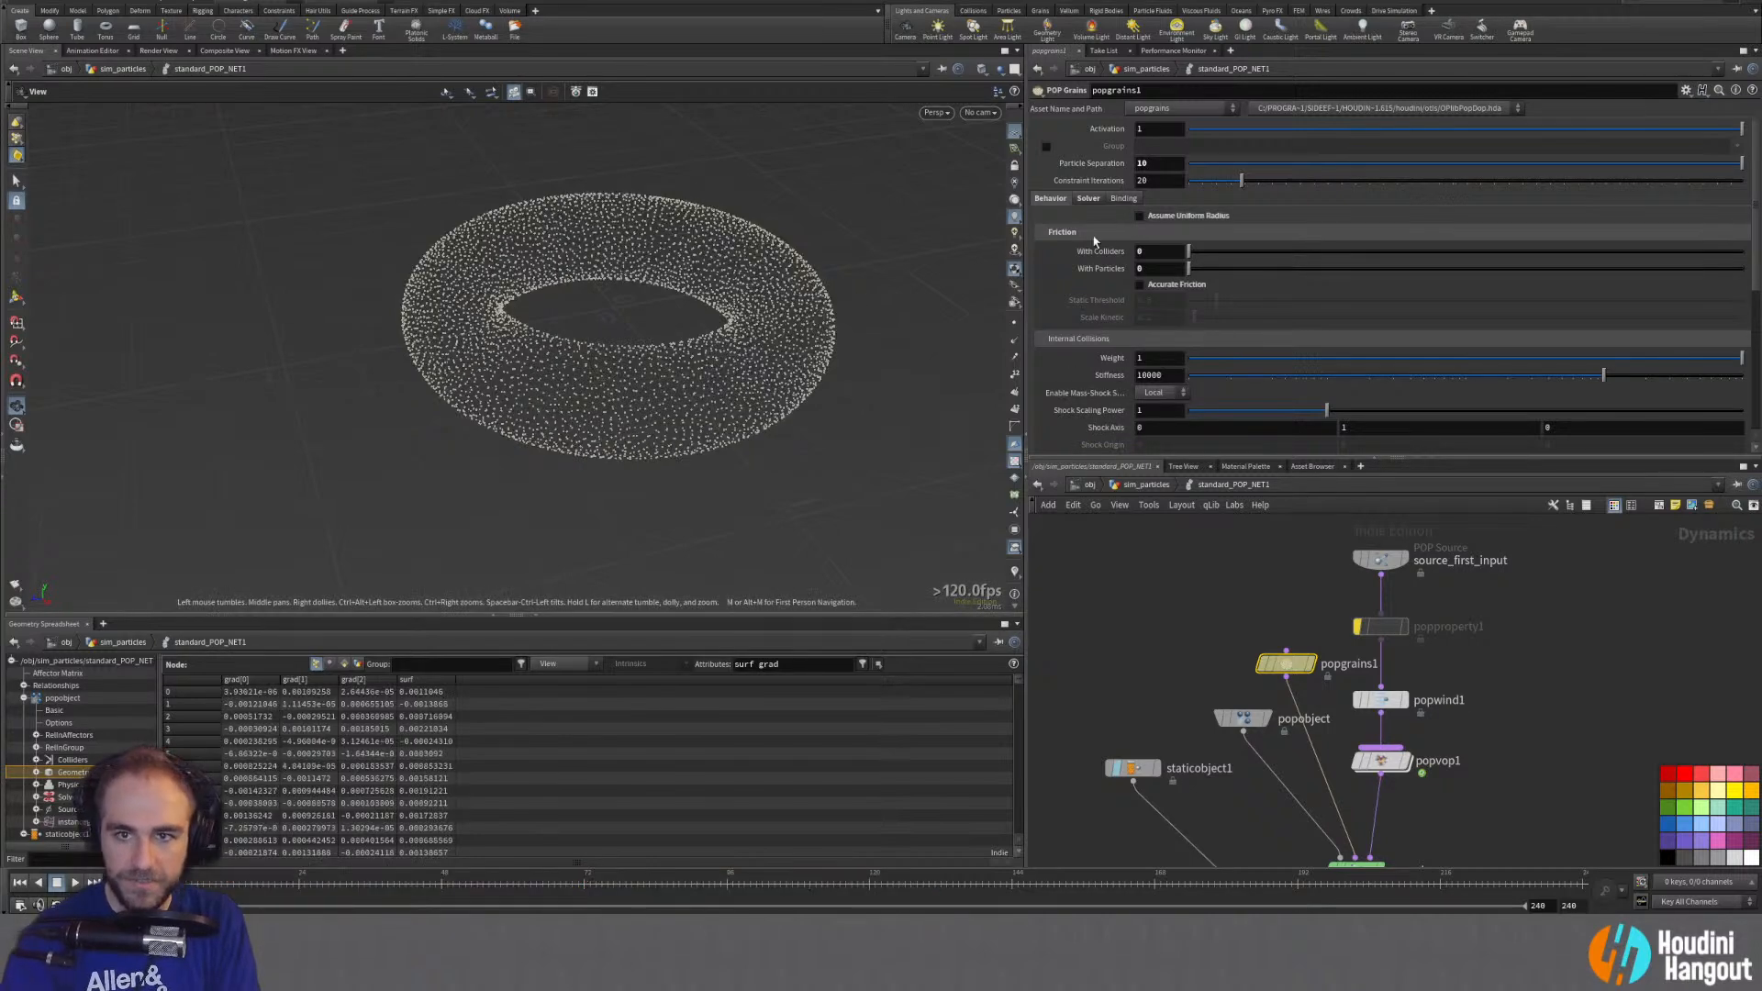
pyautogui.click(1138, 216)
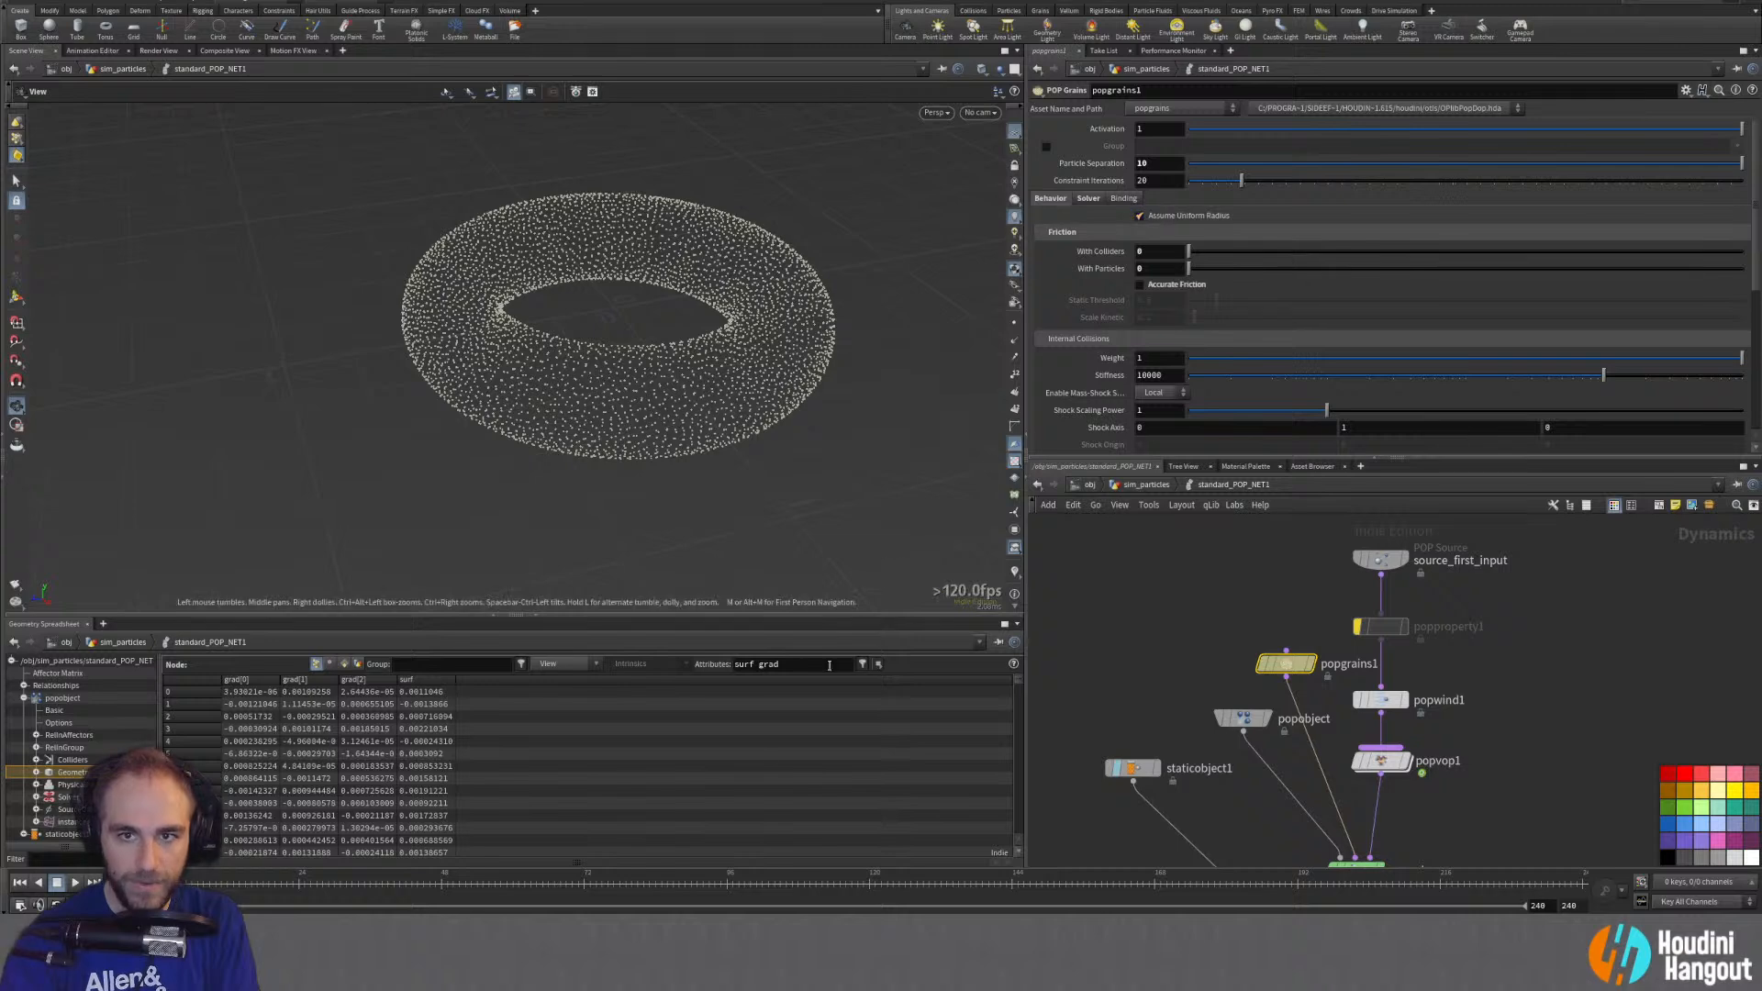
# Step: Revert popgrains1's Particle Separation to its default, play the simulation, and reset it to the first frame
pyautogui.rightClick(1091, 163)
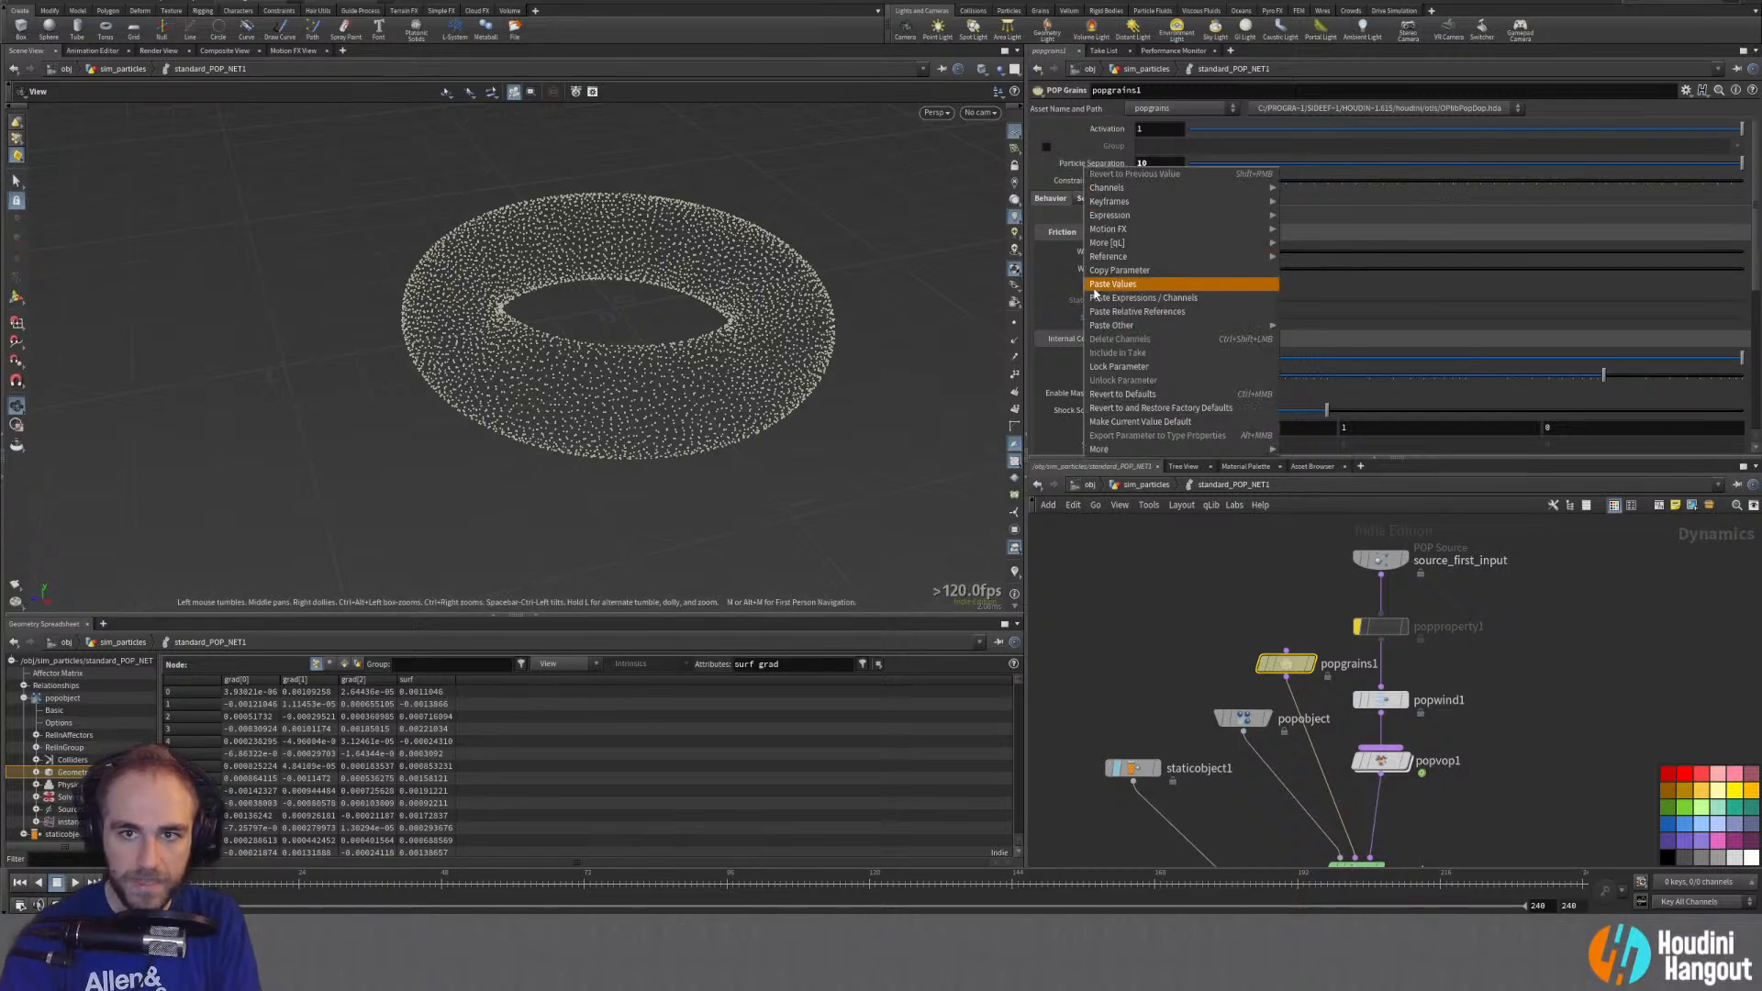
pyautogui.click(1105, 395)
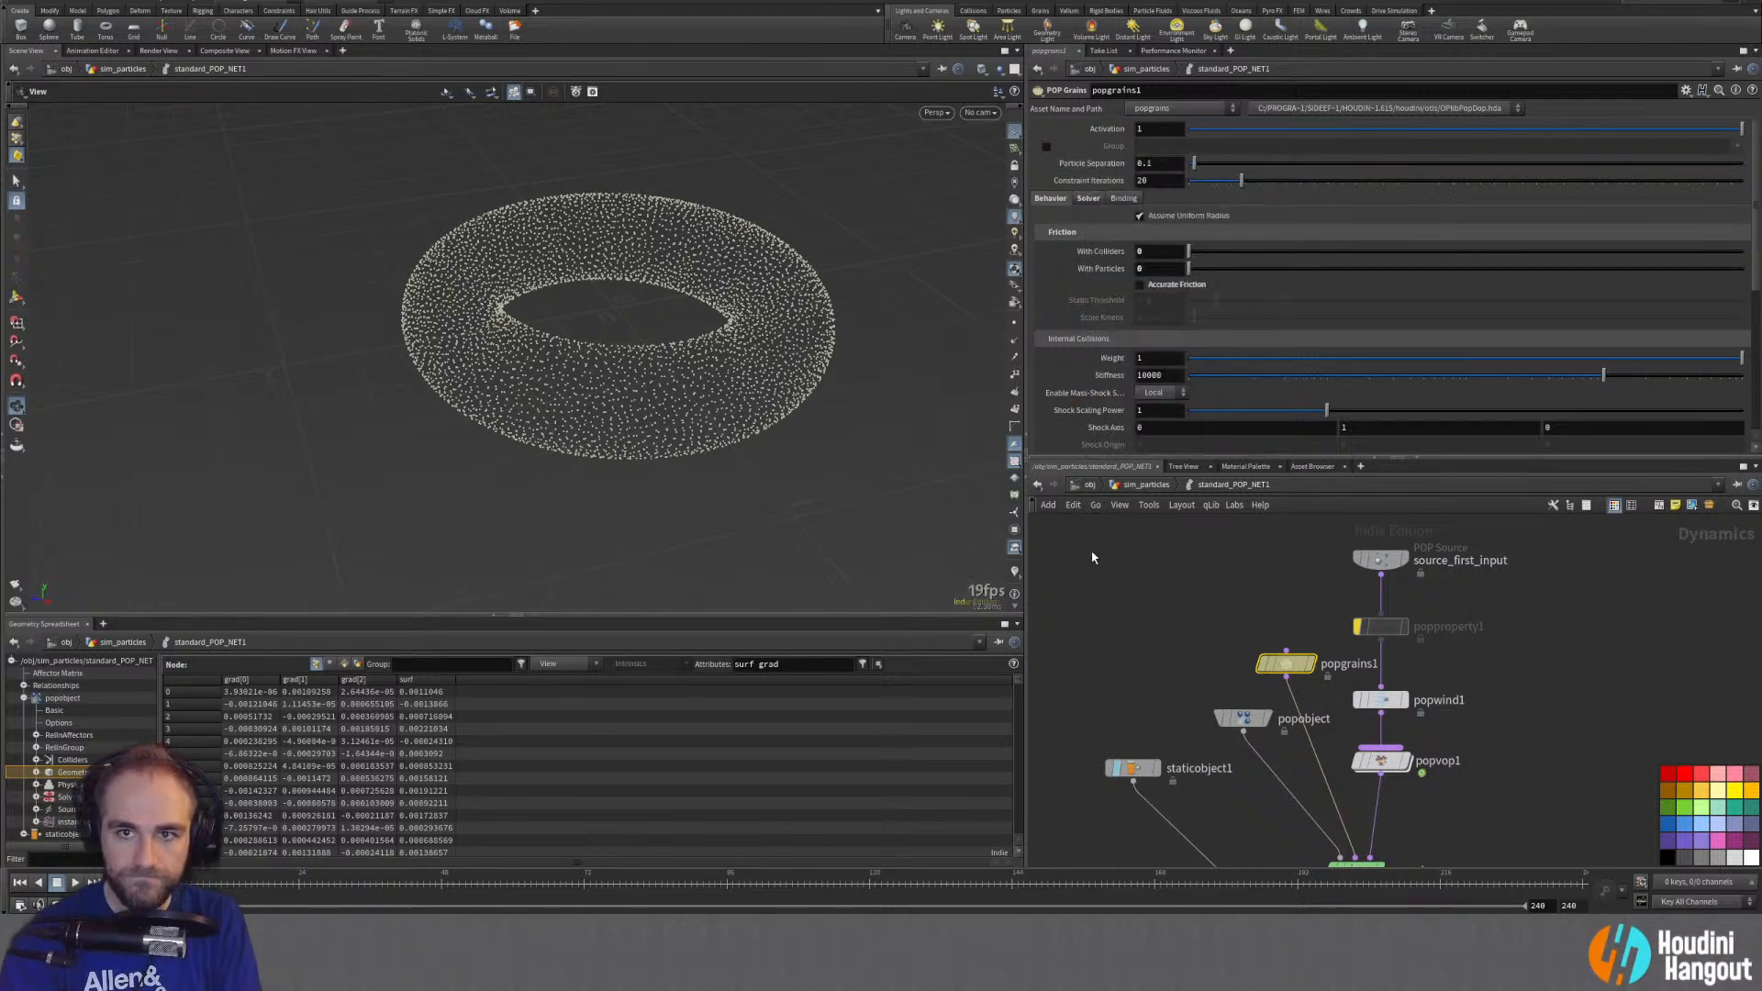
pyautogui.click(75, 882)
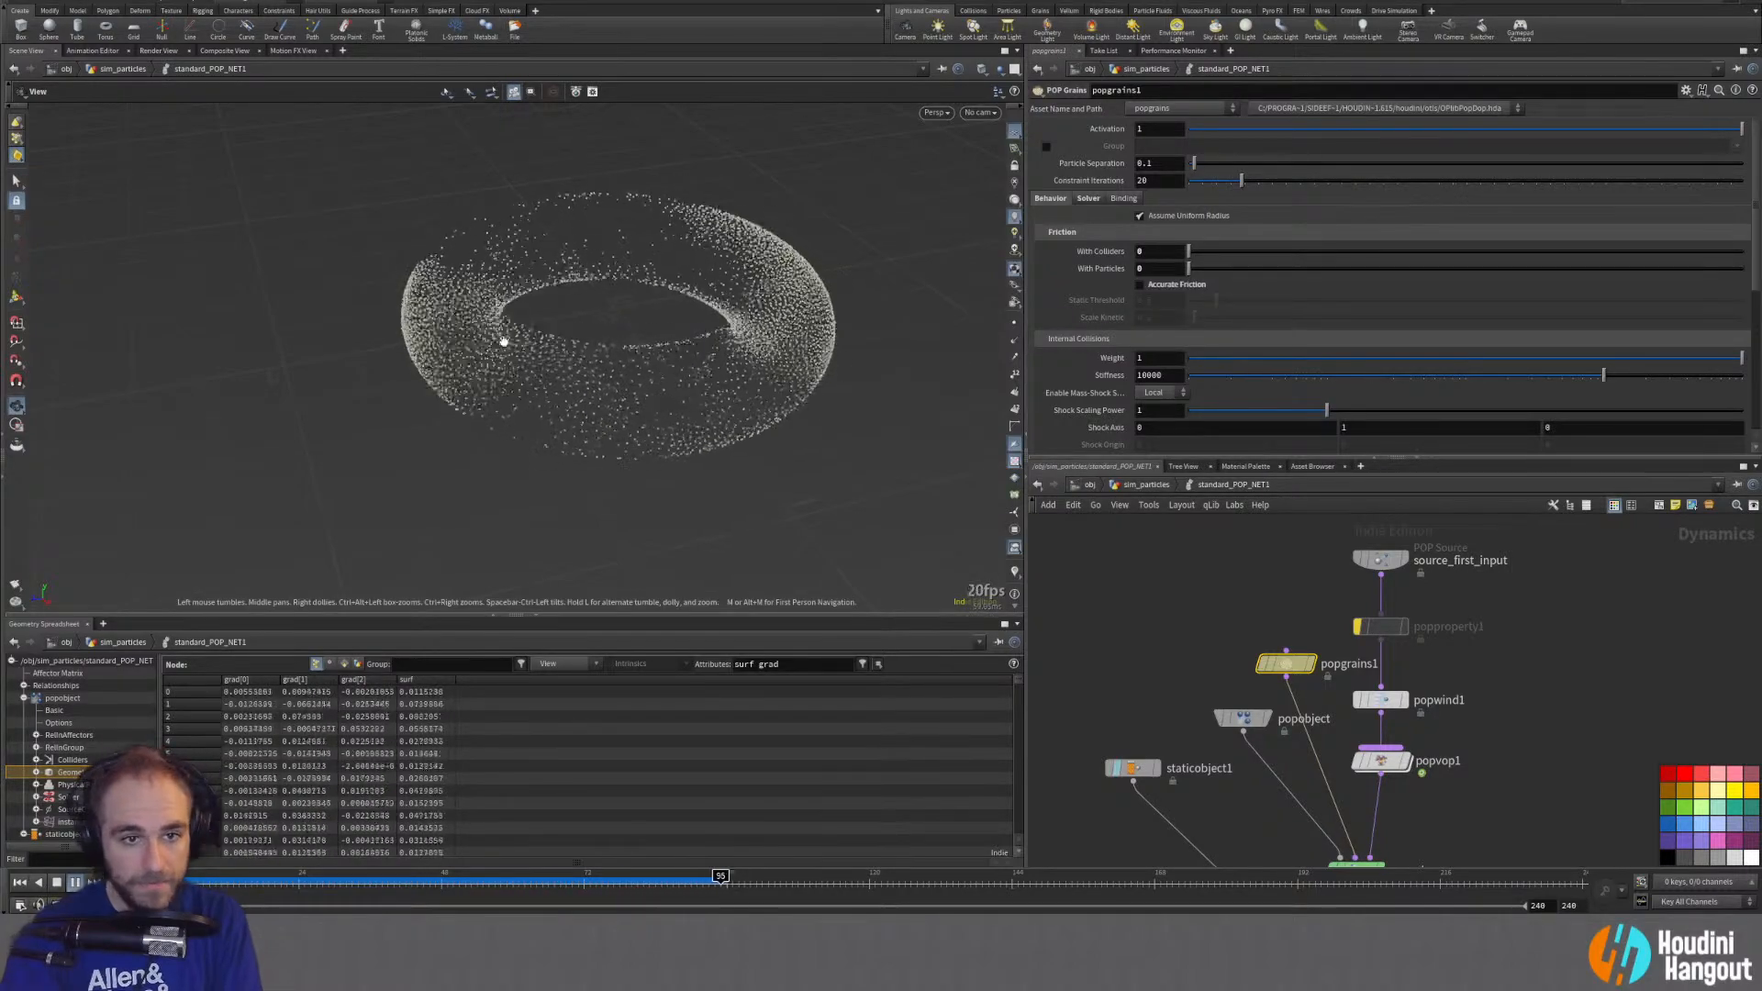
pyautogui.click(19, 883)
# Step: Go back up to the sim_particles network and examine how the copied shapes are oriented on the torus
pyautogui.press('u')
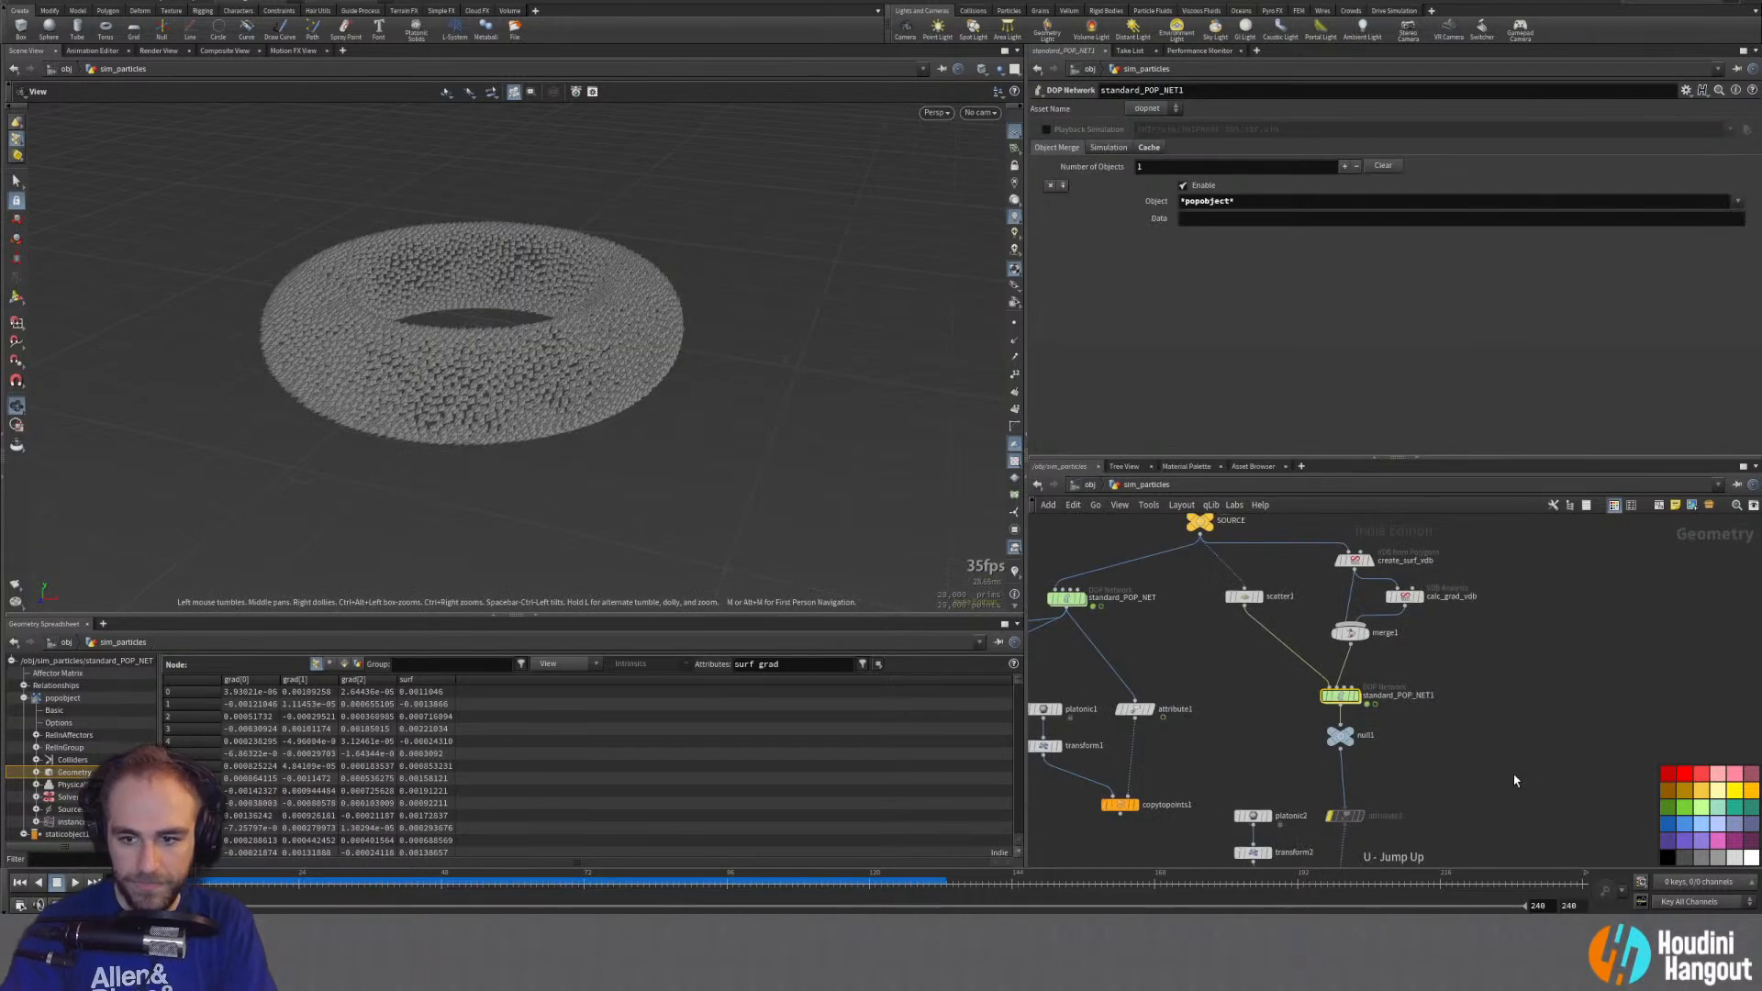
pyautogui.moveTo(537, 366); pyautogui.dragTo(598, 382)
pyautogui.moveTo(597, 382); pyautogui.dragTo(771, 264, button='right')
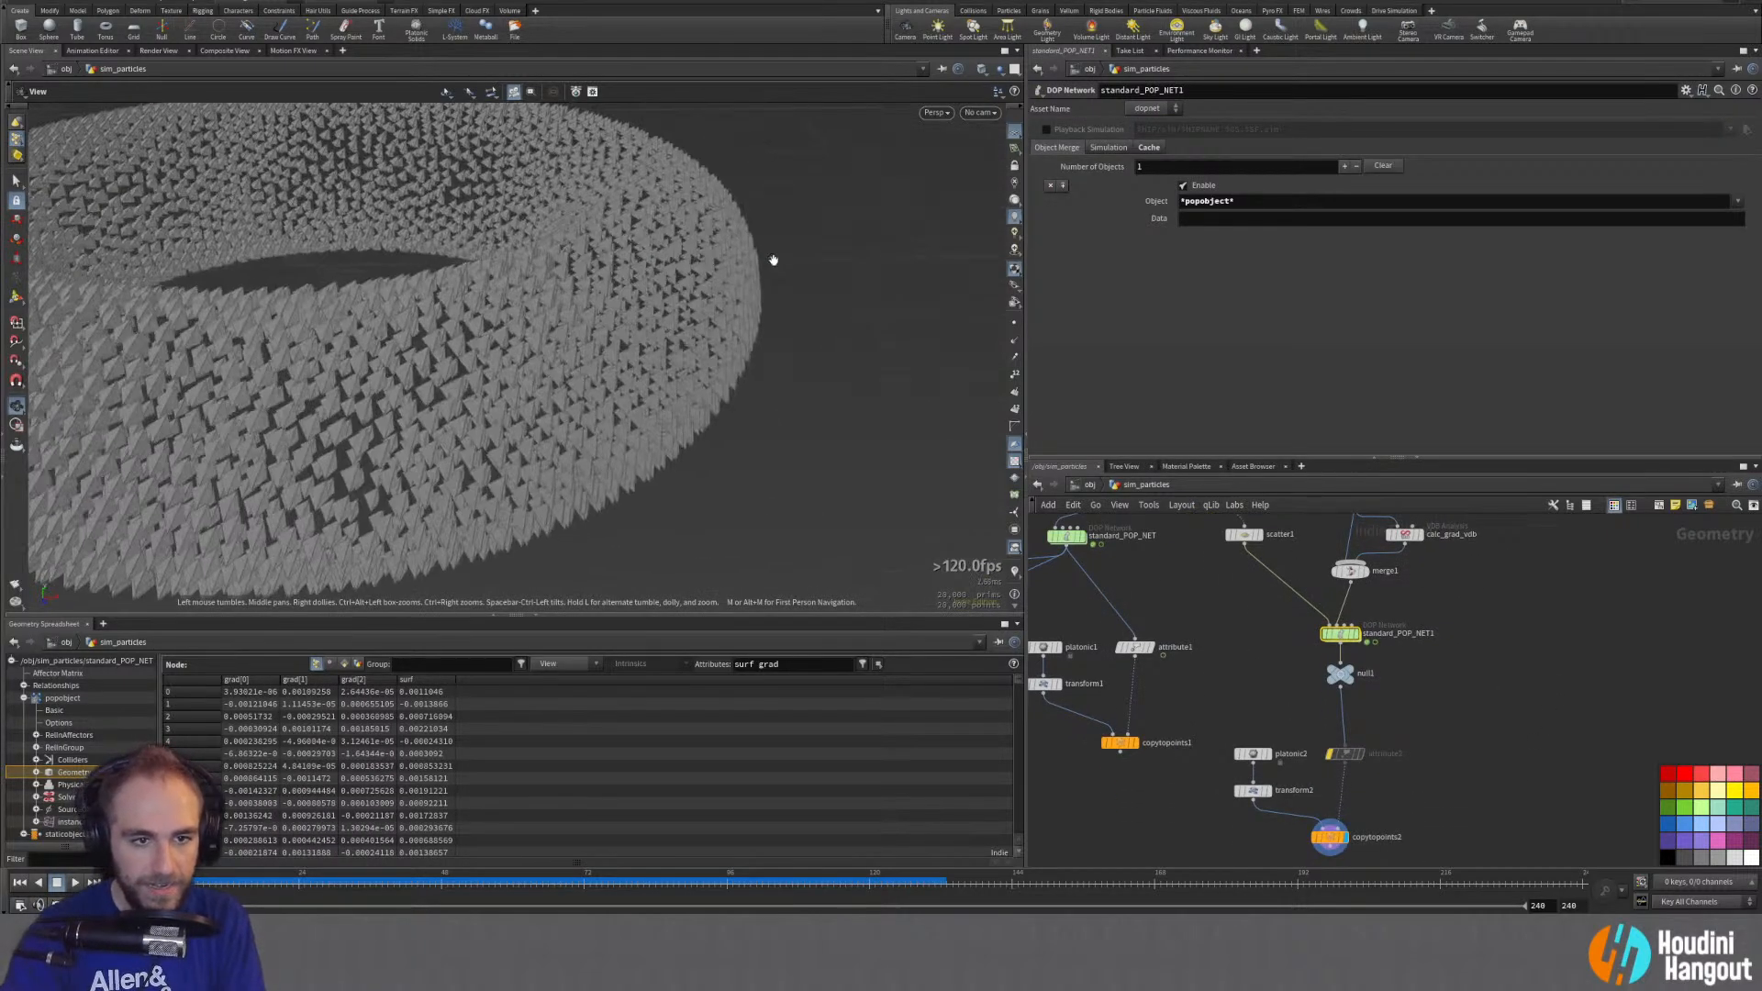
pyautogui.moveTo(771, 263); pyautogui.dragTo(407, 325)
pyautogui.moveTo(407, 326); pyautogui.dragTo(435, 321, button='right')
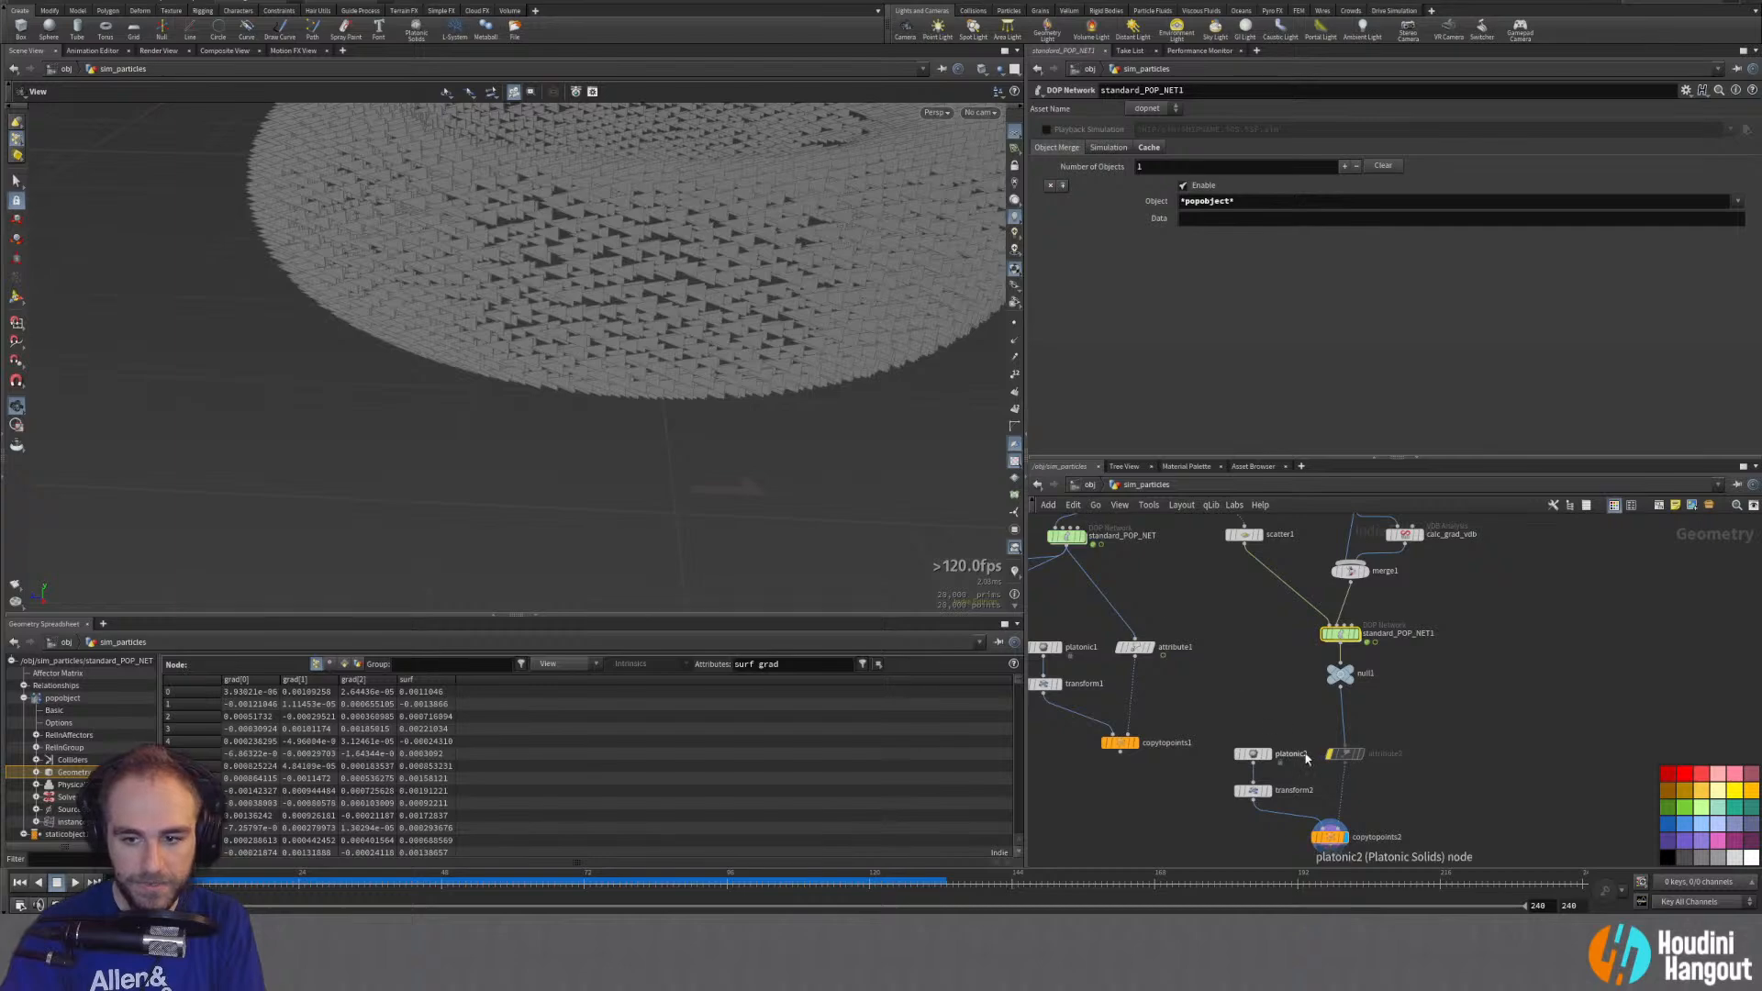
pyautogui.moveTo(509, 365); pyautogui.dragTo(413, 345)
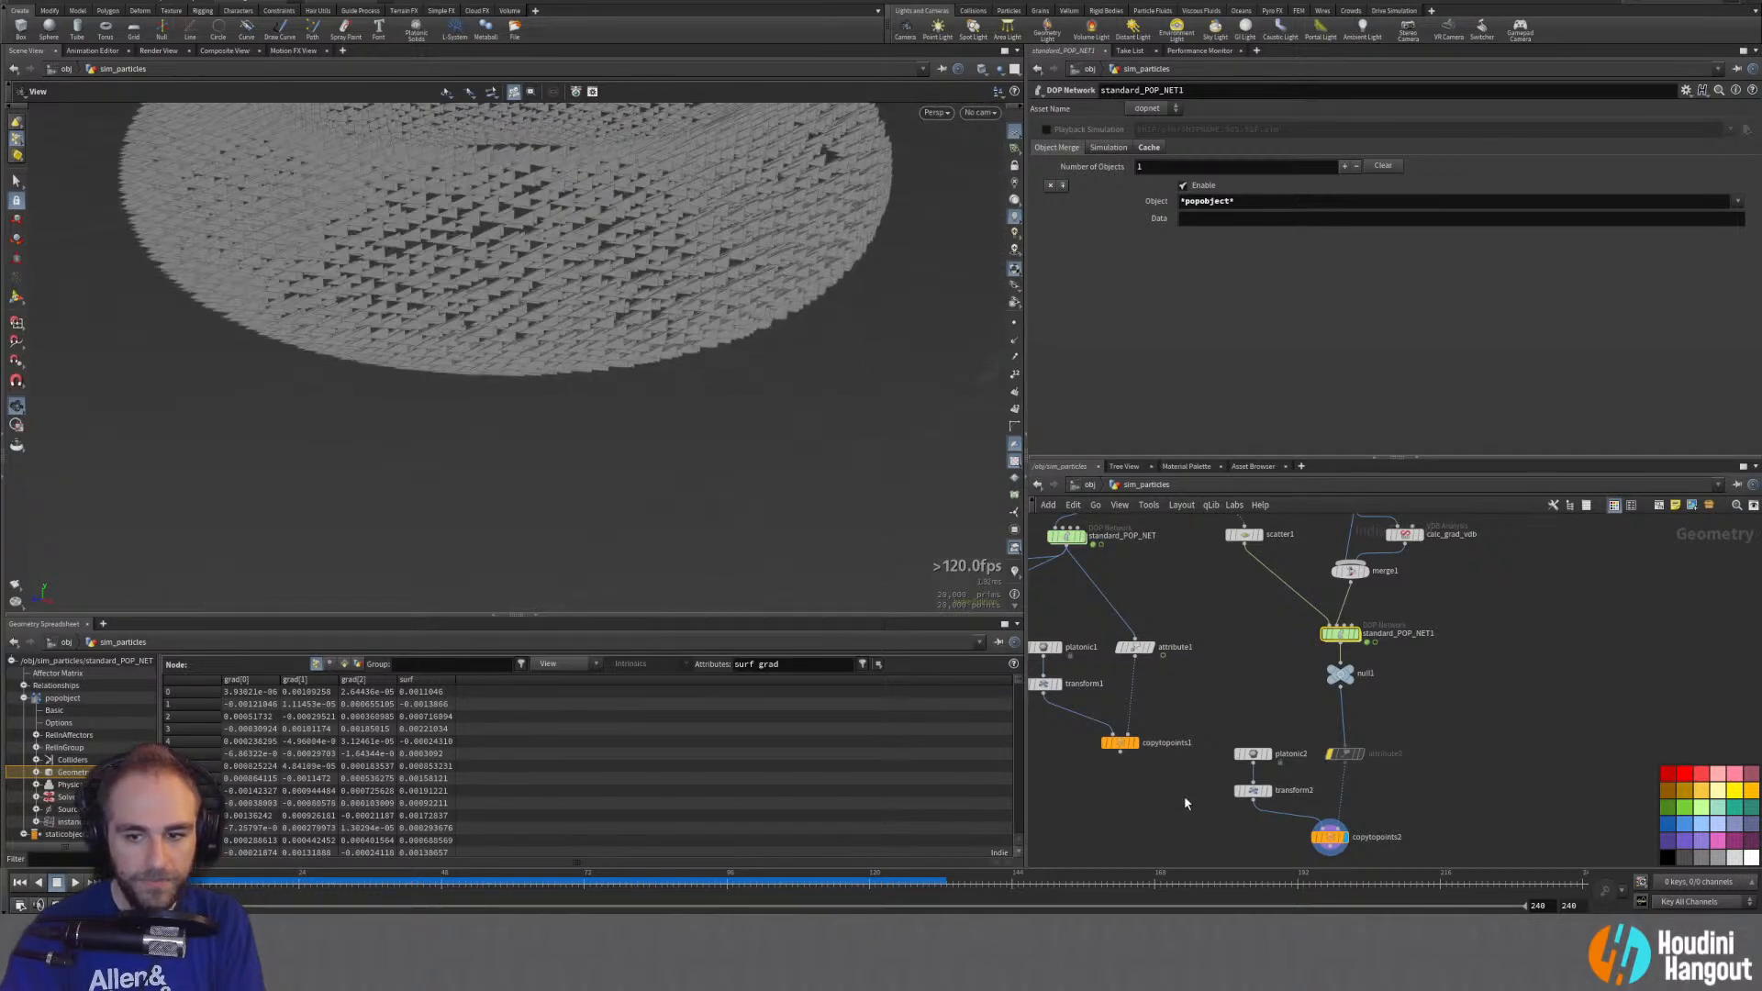
# Step: Try other X rotations on transform2, ending with 0, to compare how the copied shapes stand on the torus
pyautogui.click(1250, 793)
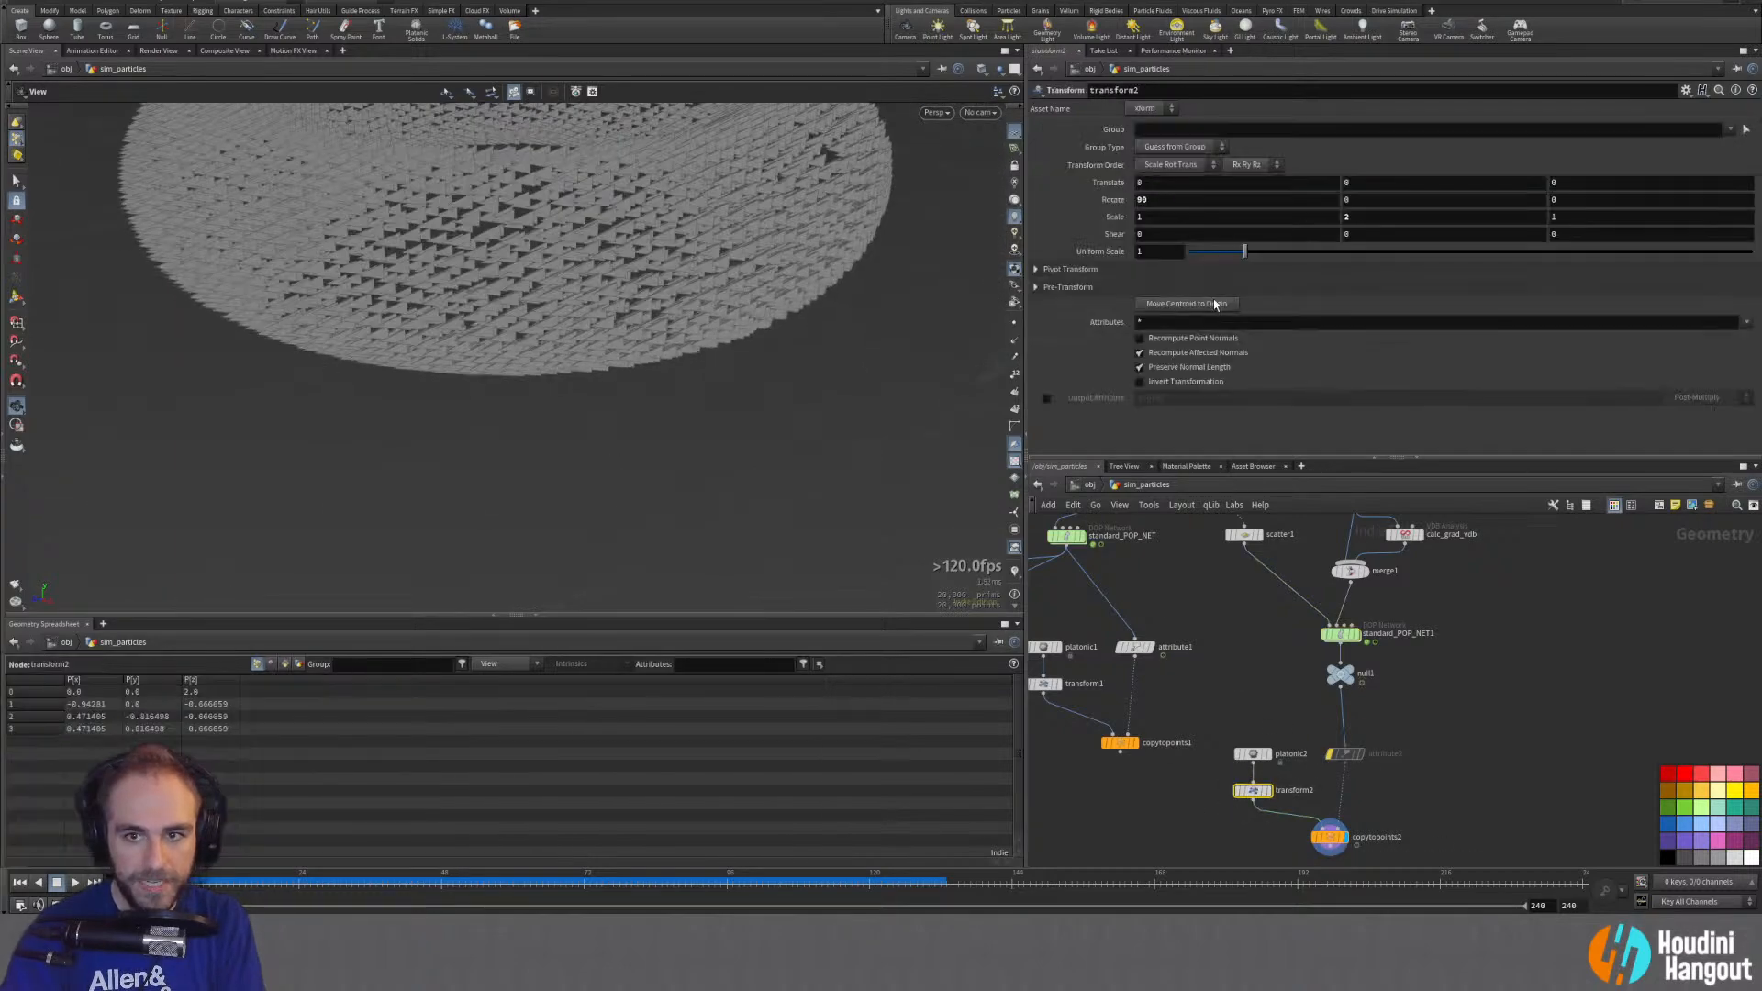
pyautogui.moveTo(1168, 199); pyautogui.dragTo(963, 214, button='middle')
pyautogui.click(1190, 203)
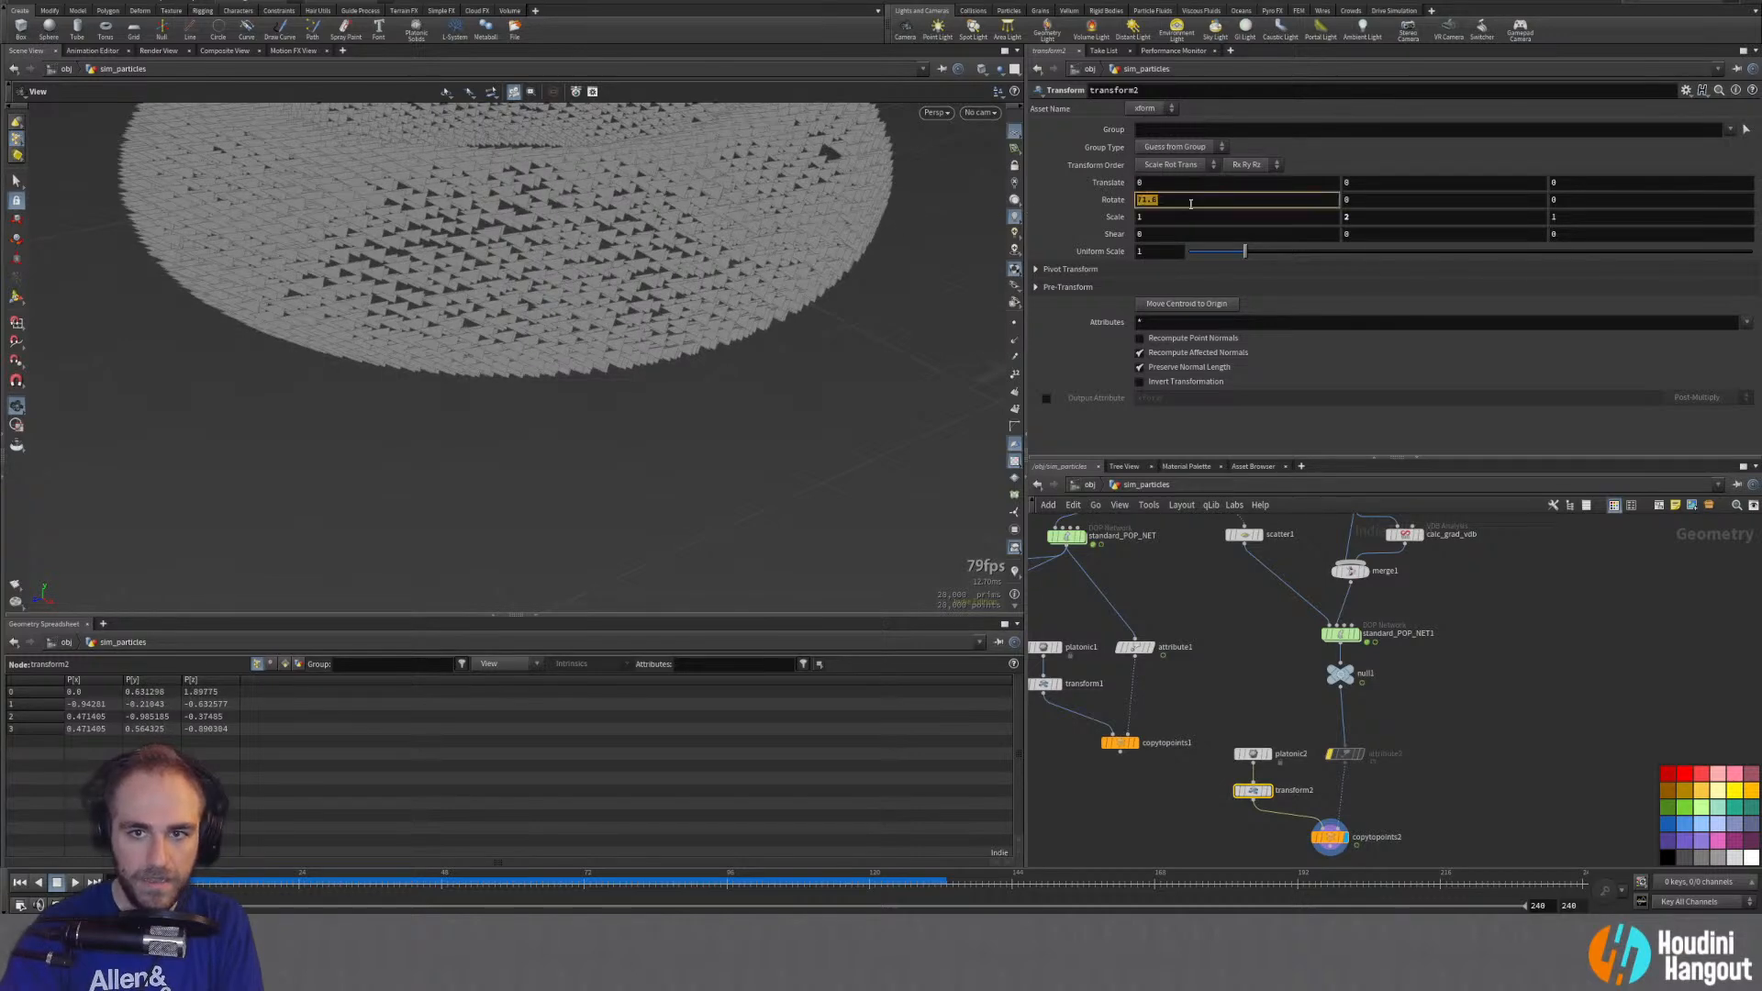
pyautogui.write('0')
pyautogui.press('Return')
pyautogui.moveTo(904, 301); pyautogui.dragTo(698, 432)
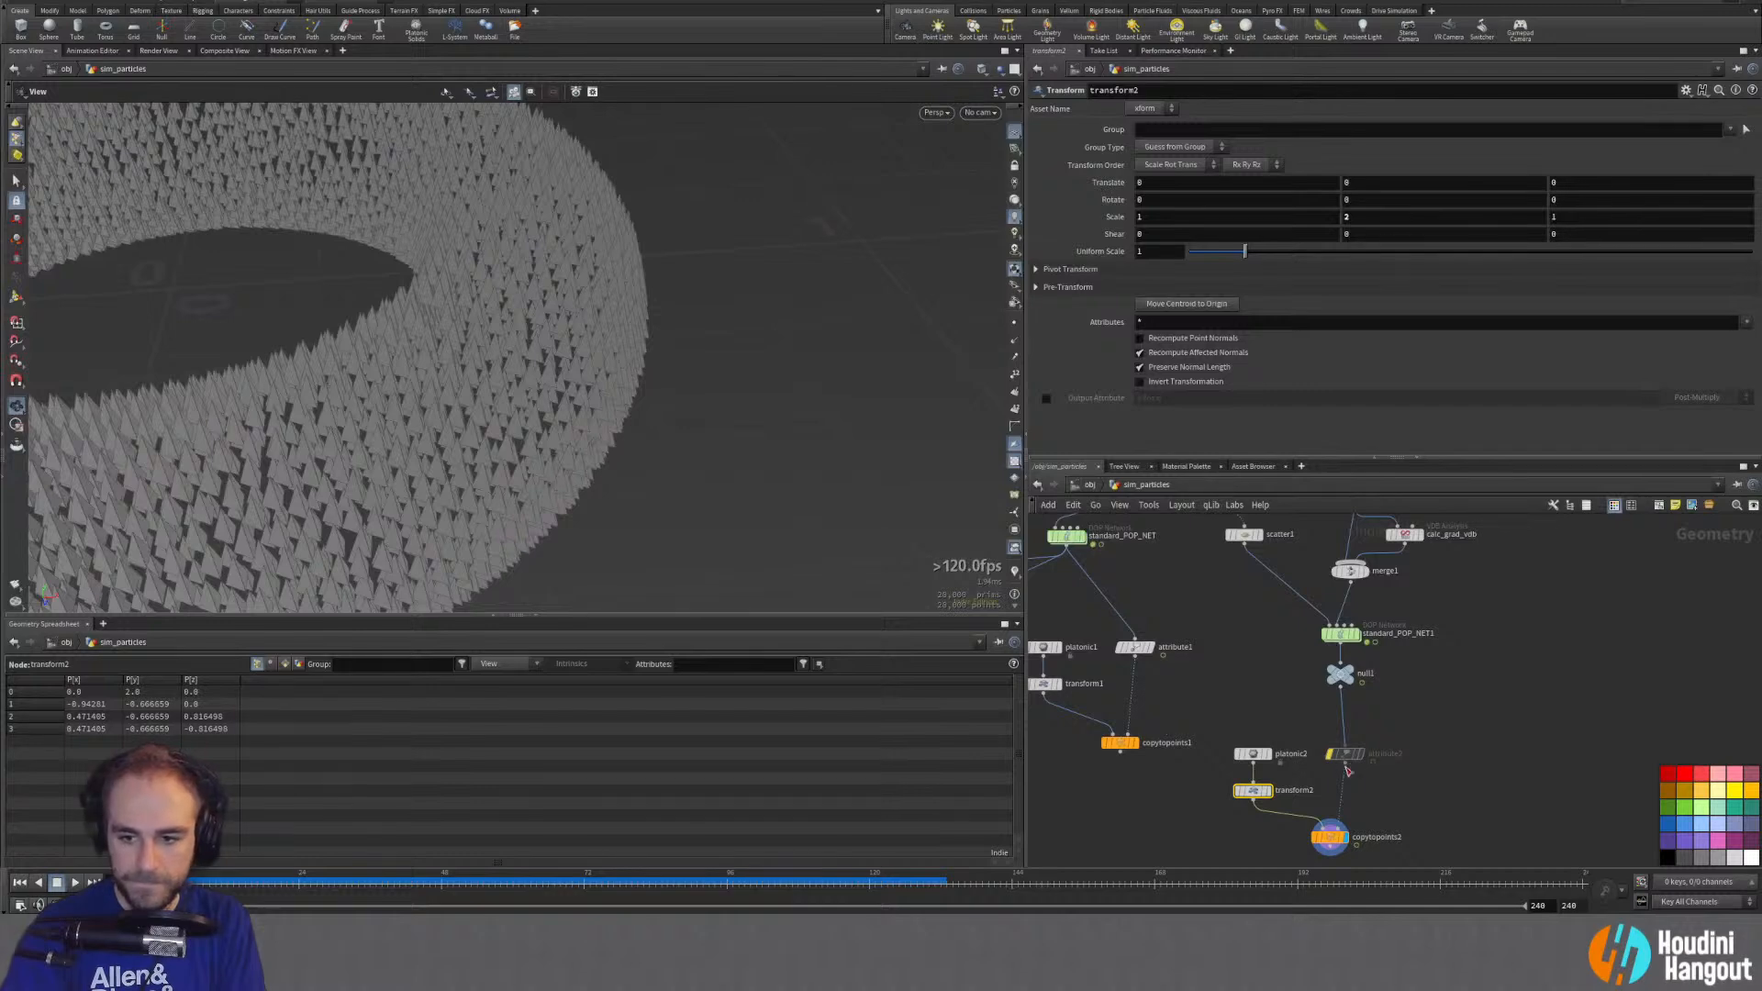
# Step: Display null1 and check the point attributes coming out of the particle simulation
pyautogui.click(1350, 675)
pyautogui.click(1341, 675)
pyautogui.middleClick(1341, 675)
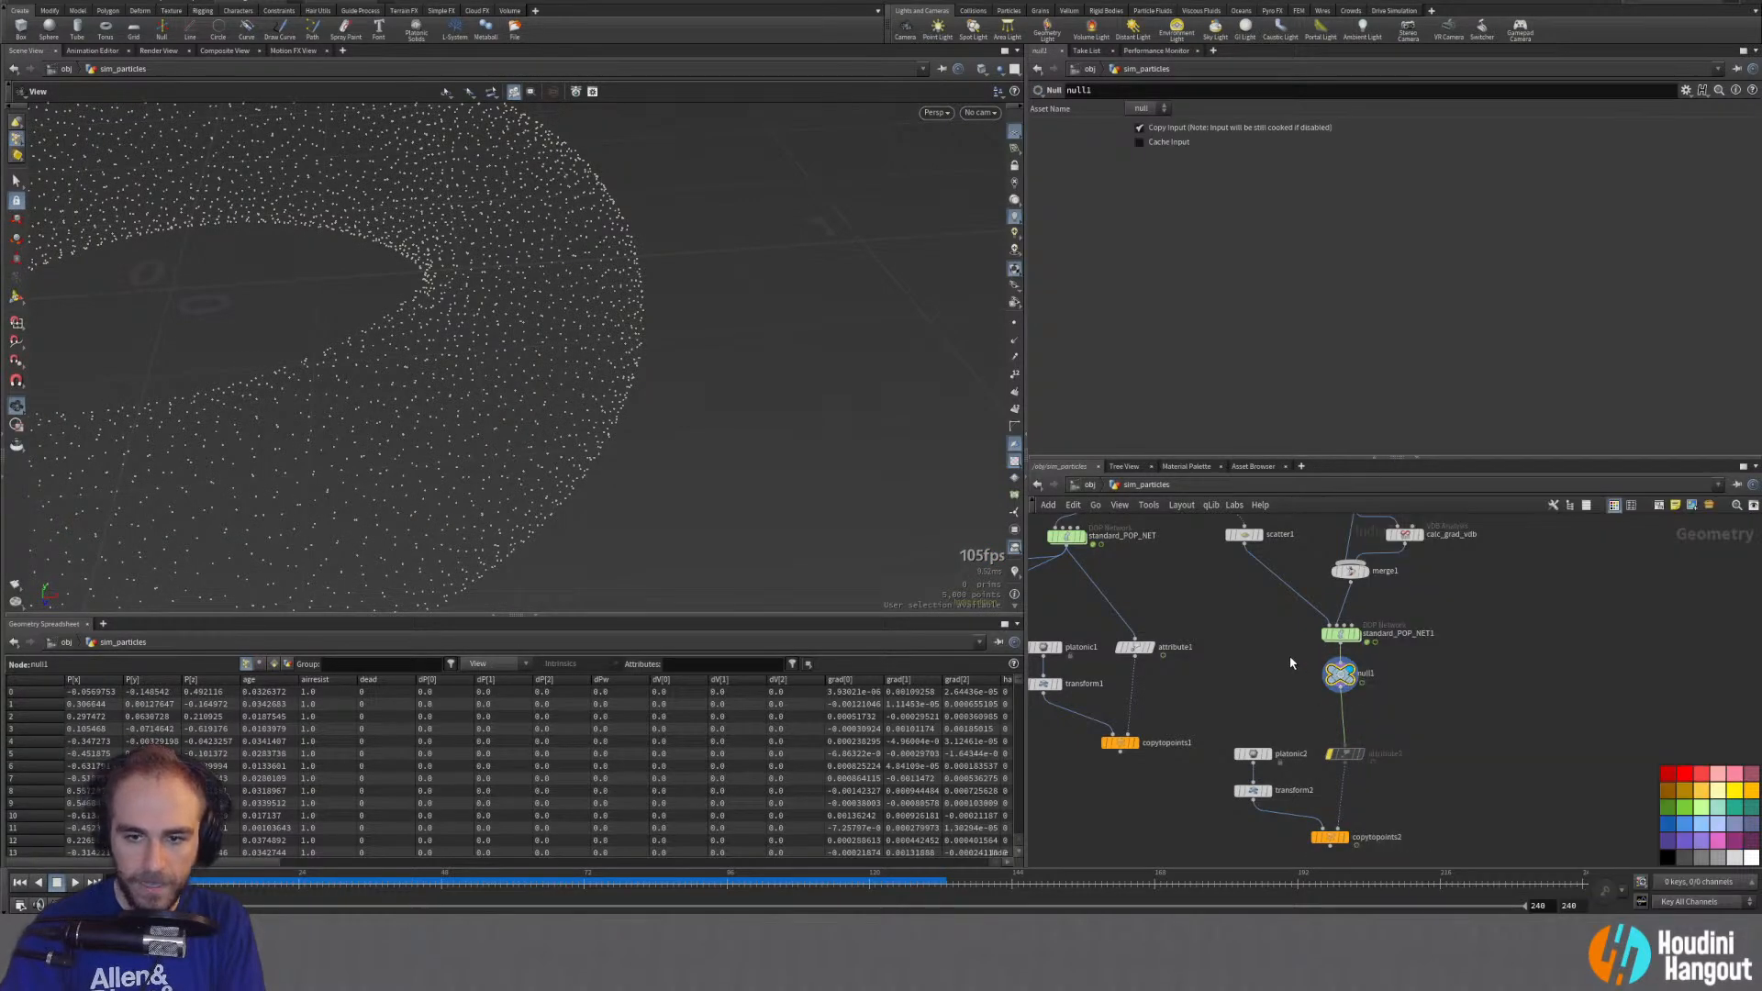
# Step: Insert a Normal node between SOURCE and scatter1, and have it add normals to Points
pyautogui.moveTo(1290, 660); pyautogui.dragTo(1298, 774, button='middle')
pyautogui.click(1250, 650)
pyautogui.click(1208, 573)
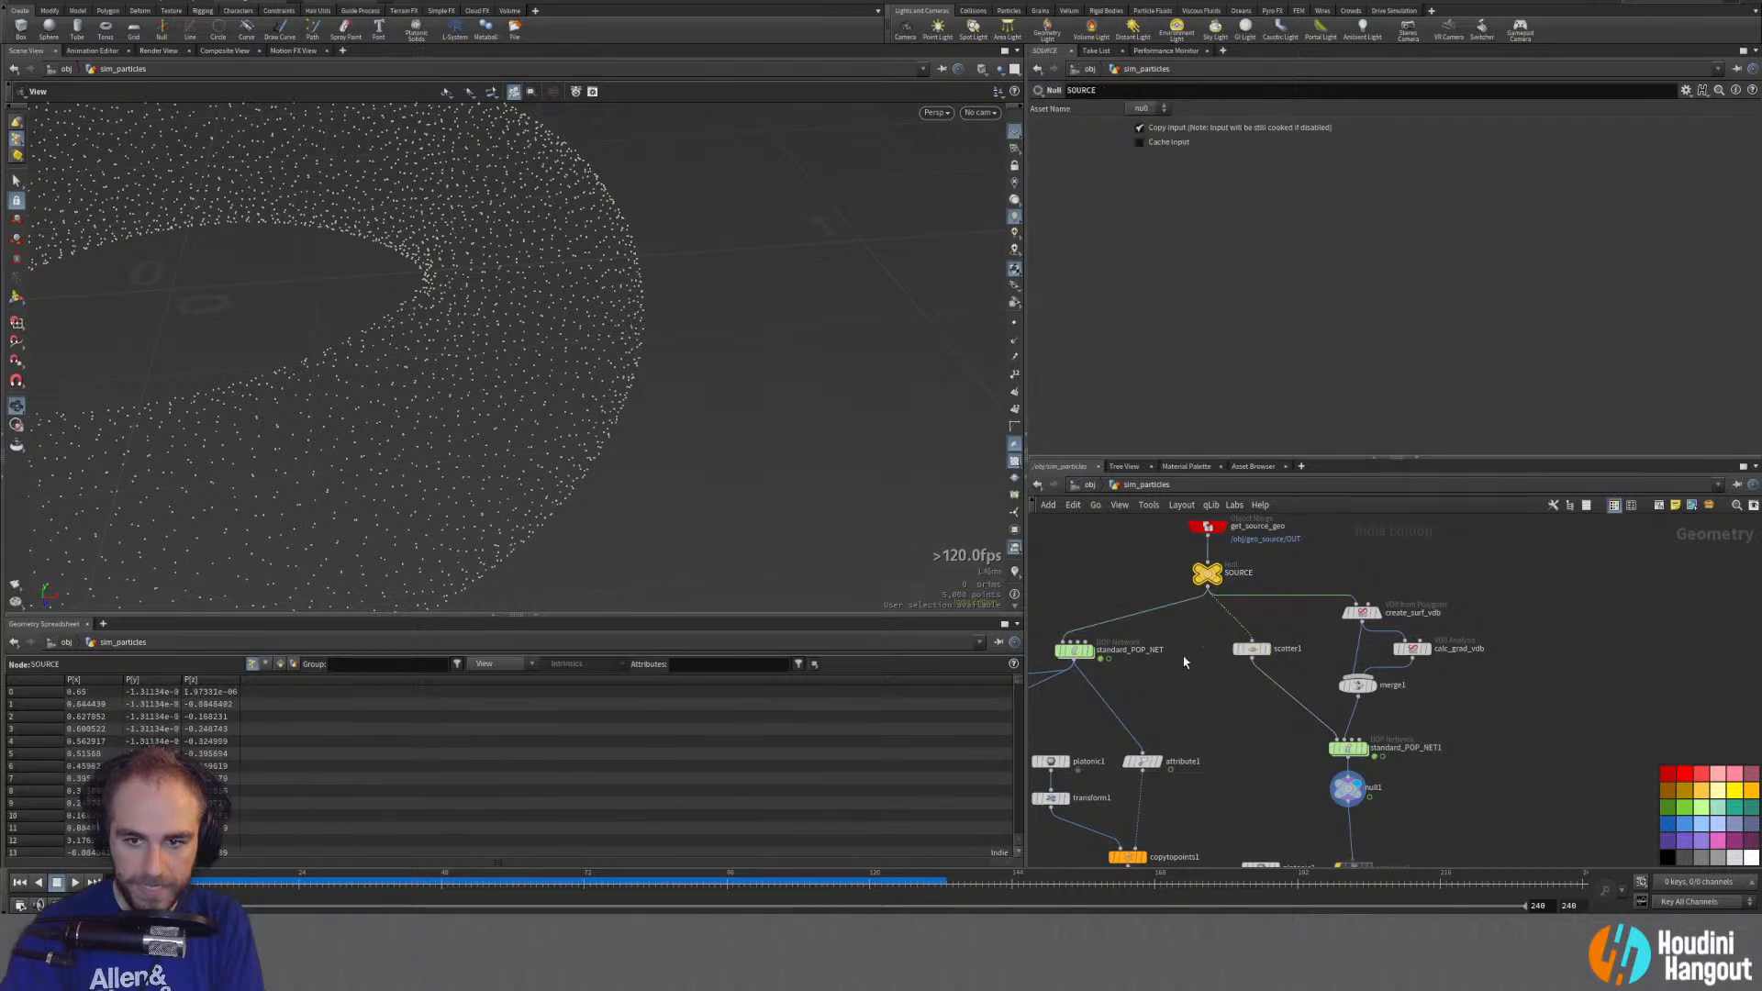
pyautogui.press('Tab')
pyautogui.write('nor')
pyautogui.press('Return')
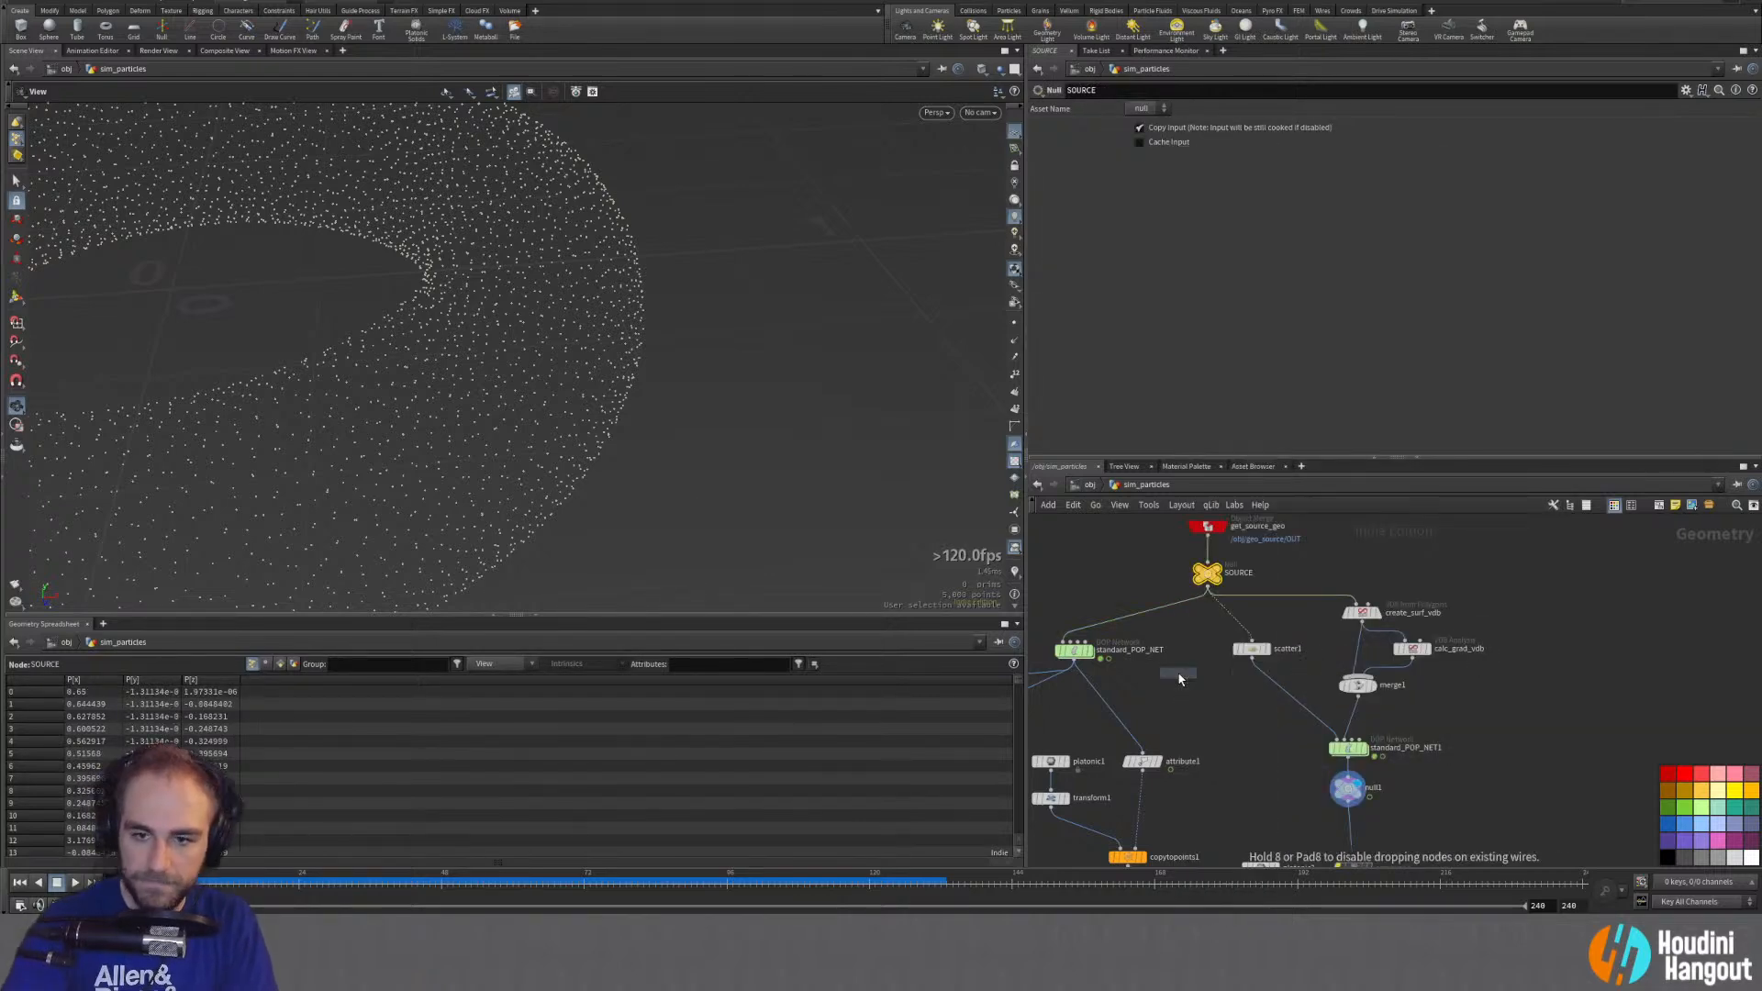
pyautogui.click(1235, 621)
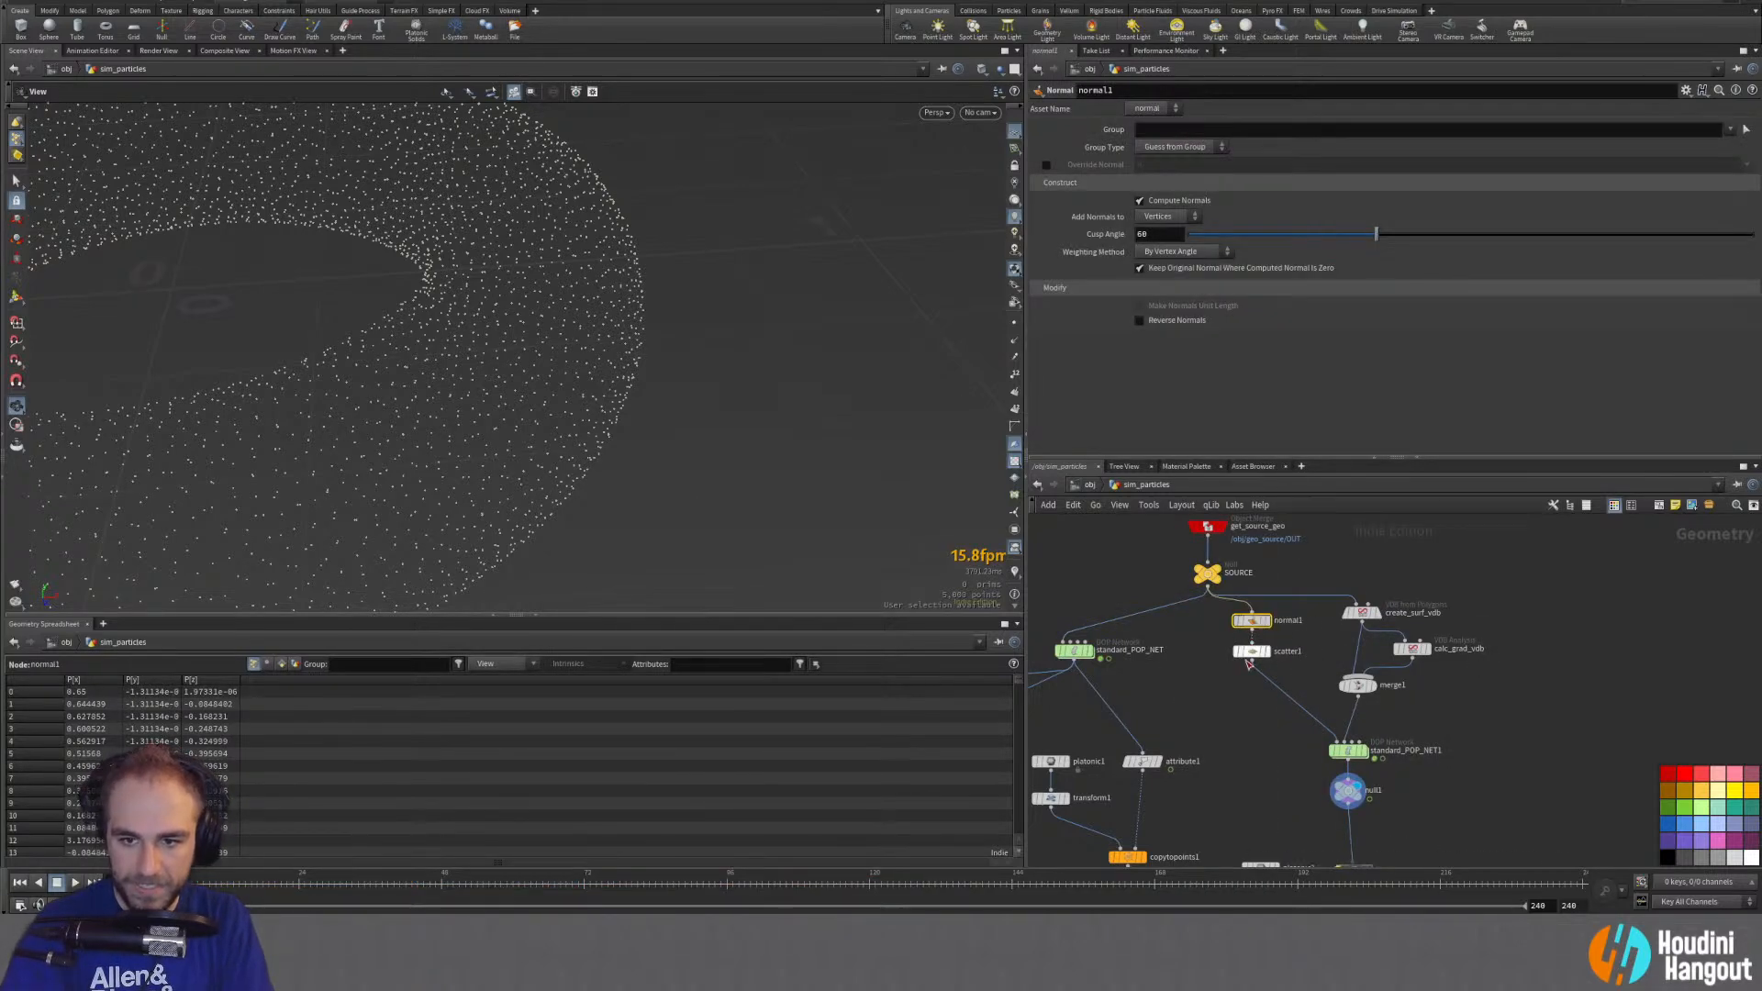
pyautogui.click(1164, 217)
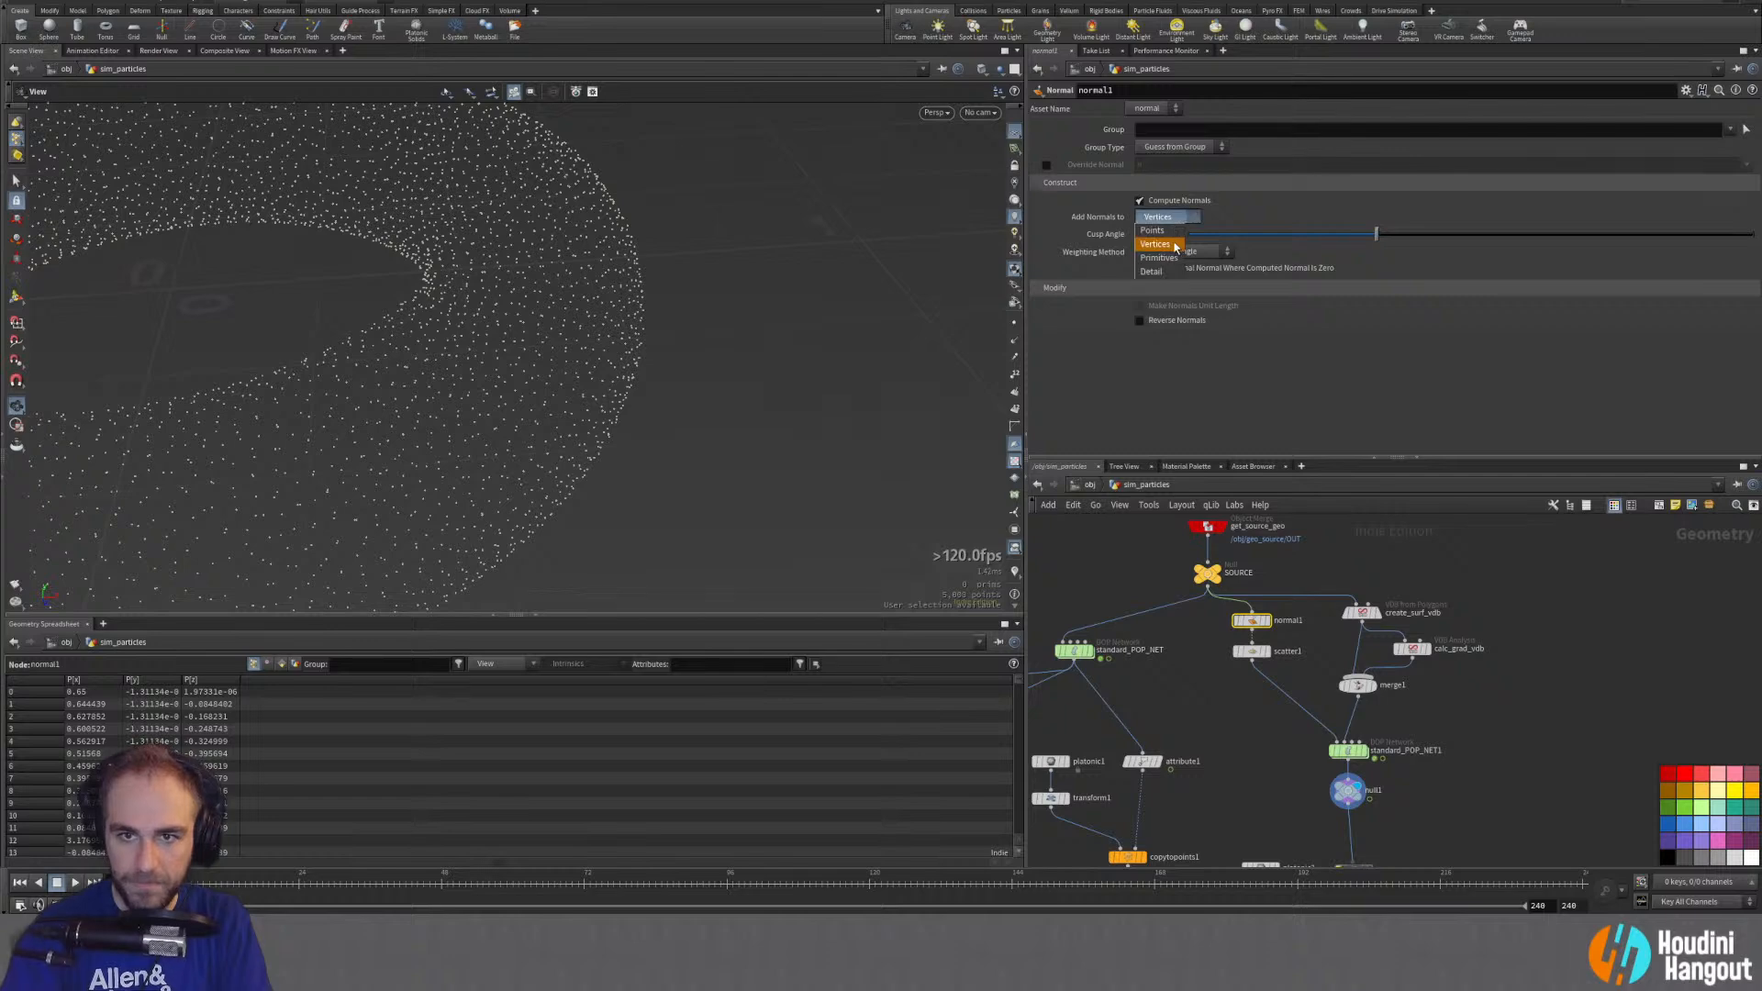
pyautogui.click(1161, 232)
# Step: Display scatter1, standard_POP_NET1 and null1 in turn, clear the surf grad attribute filter, and check null1's points for the N attribute
pyautogui.click(1268, 650)
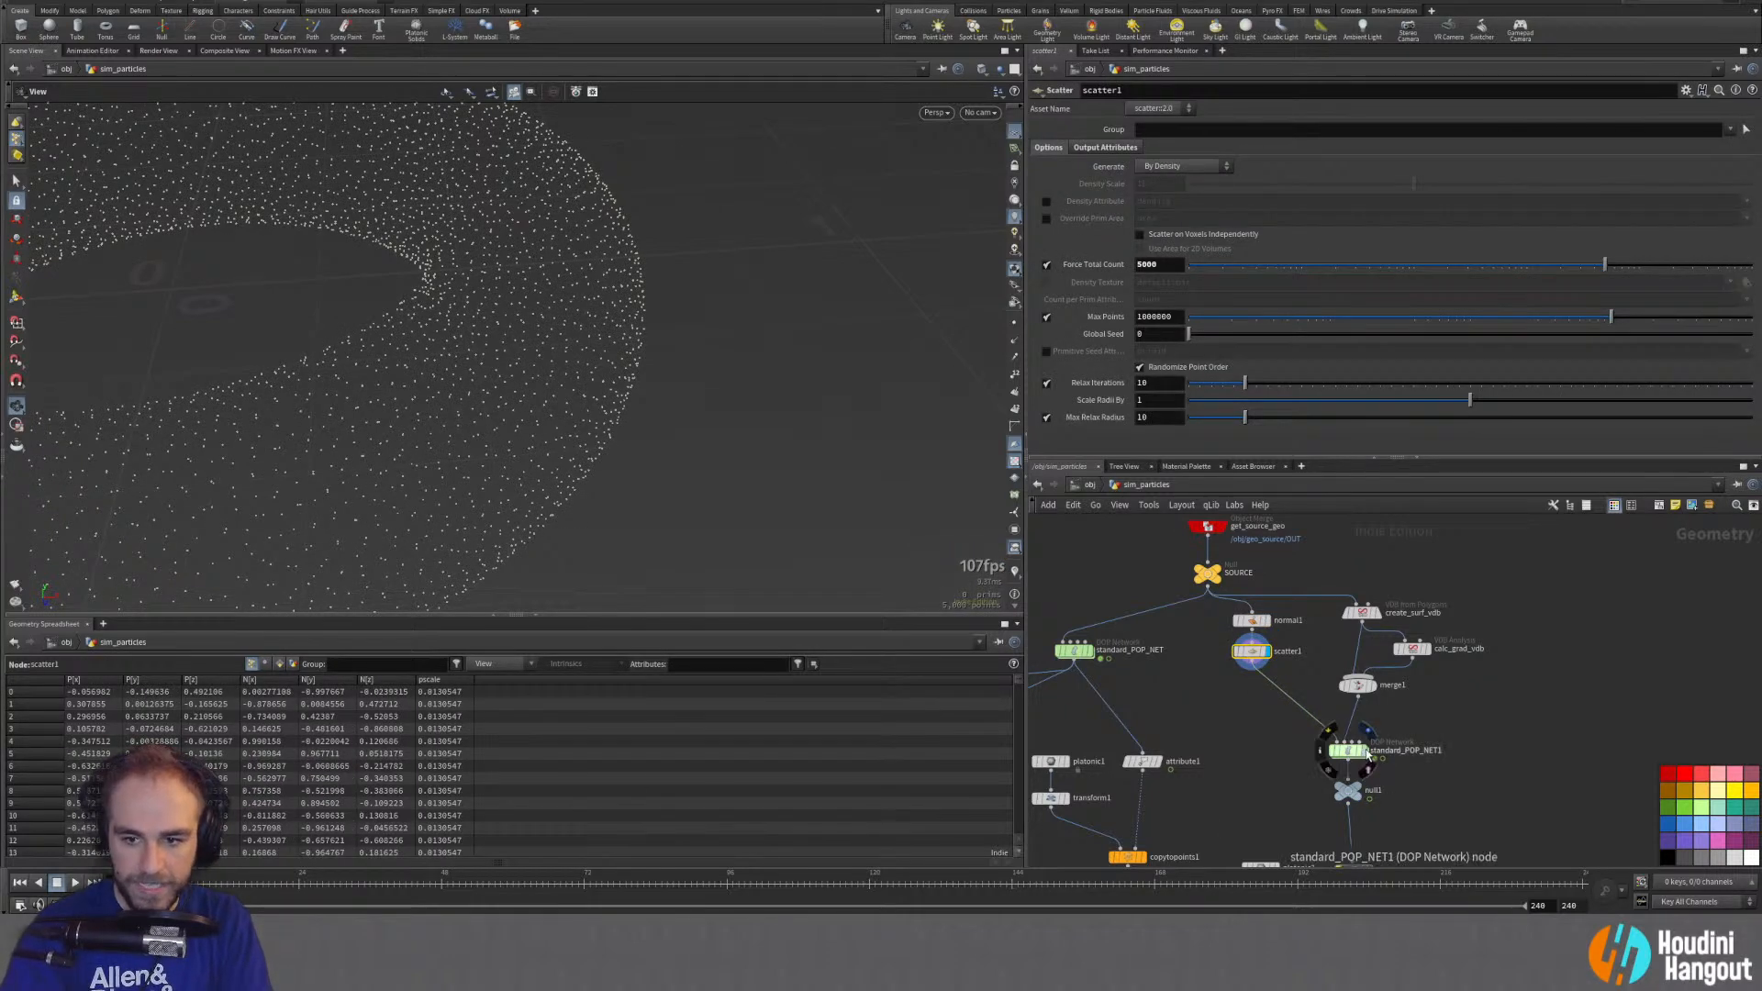
pyautogui.click(1360, 752)
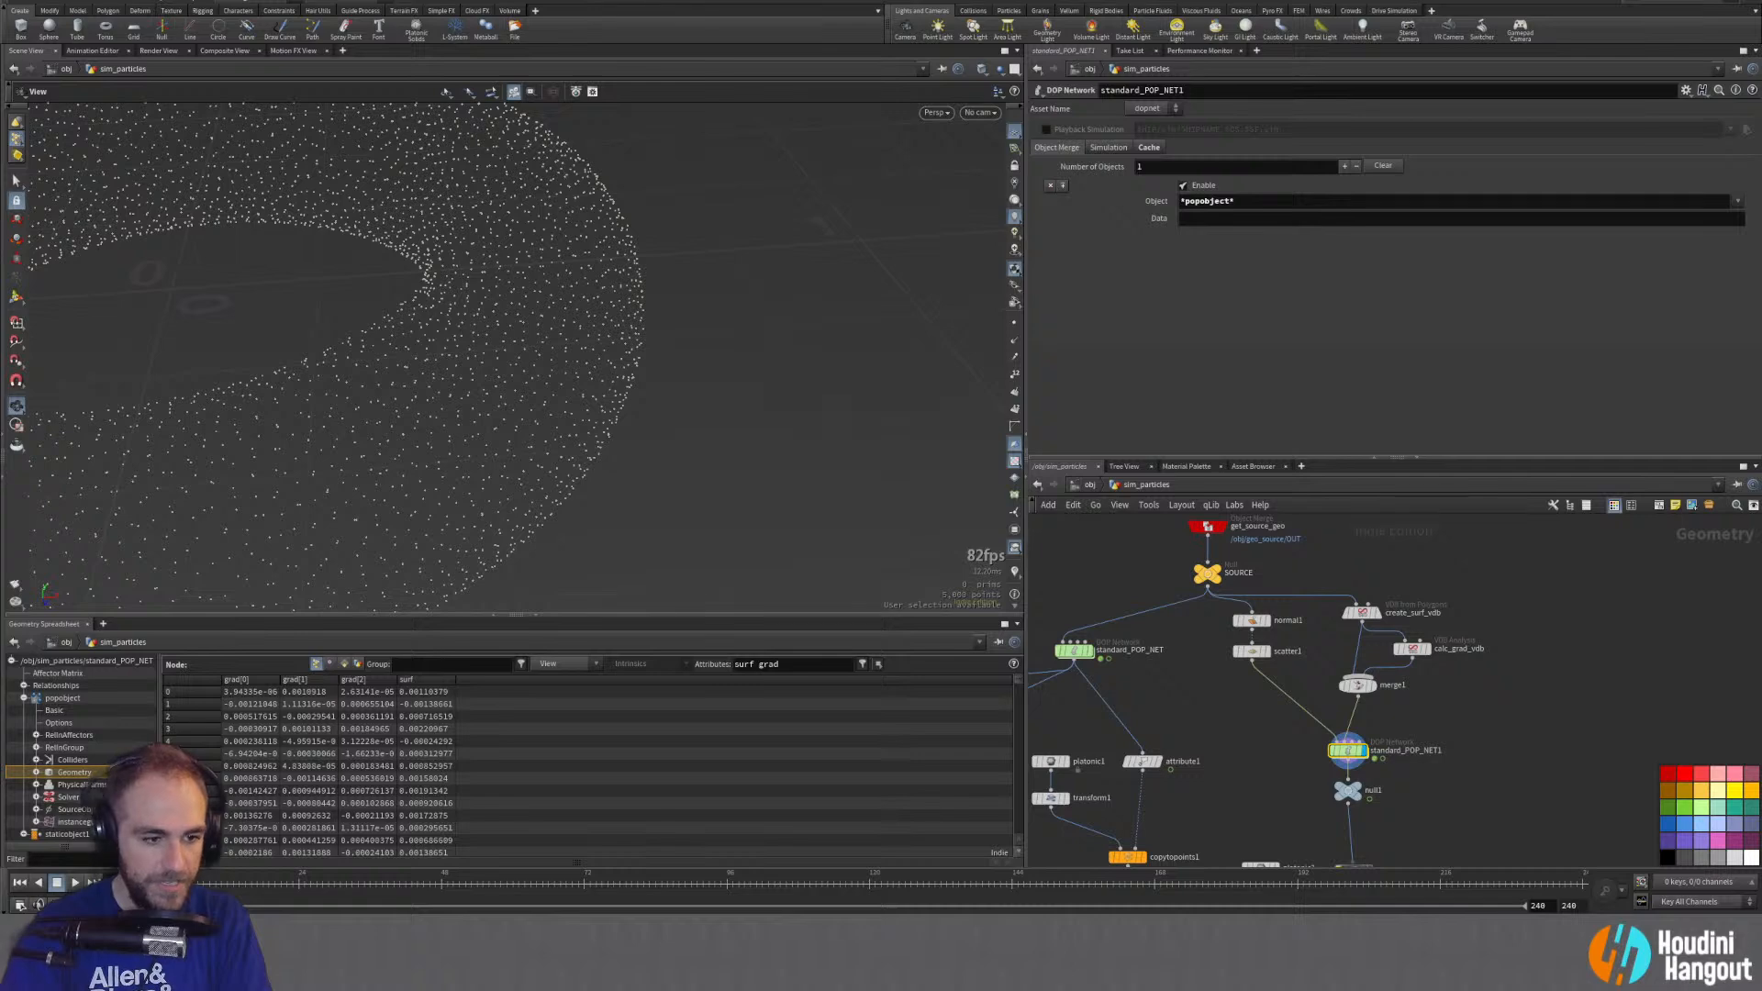
pyautogui.tripleClick(788, 665)
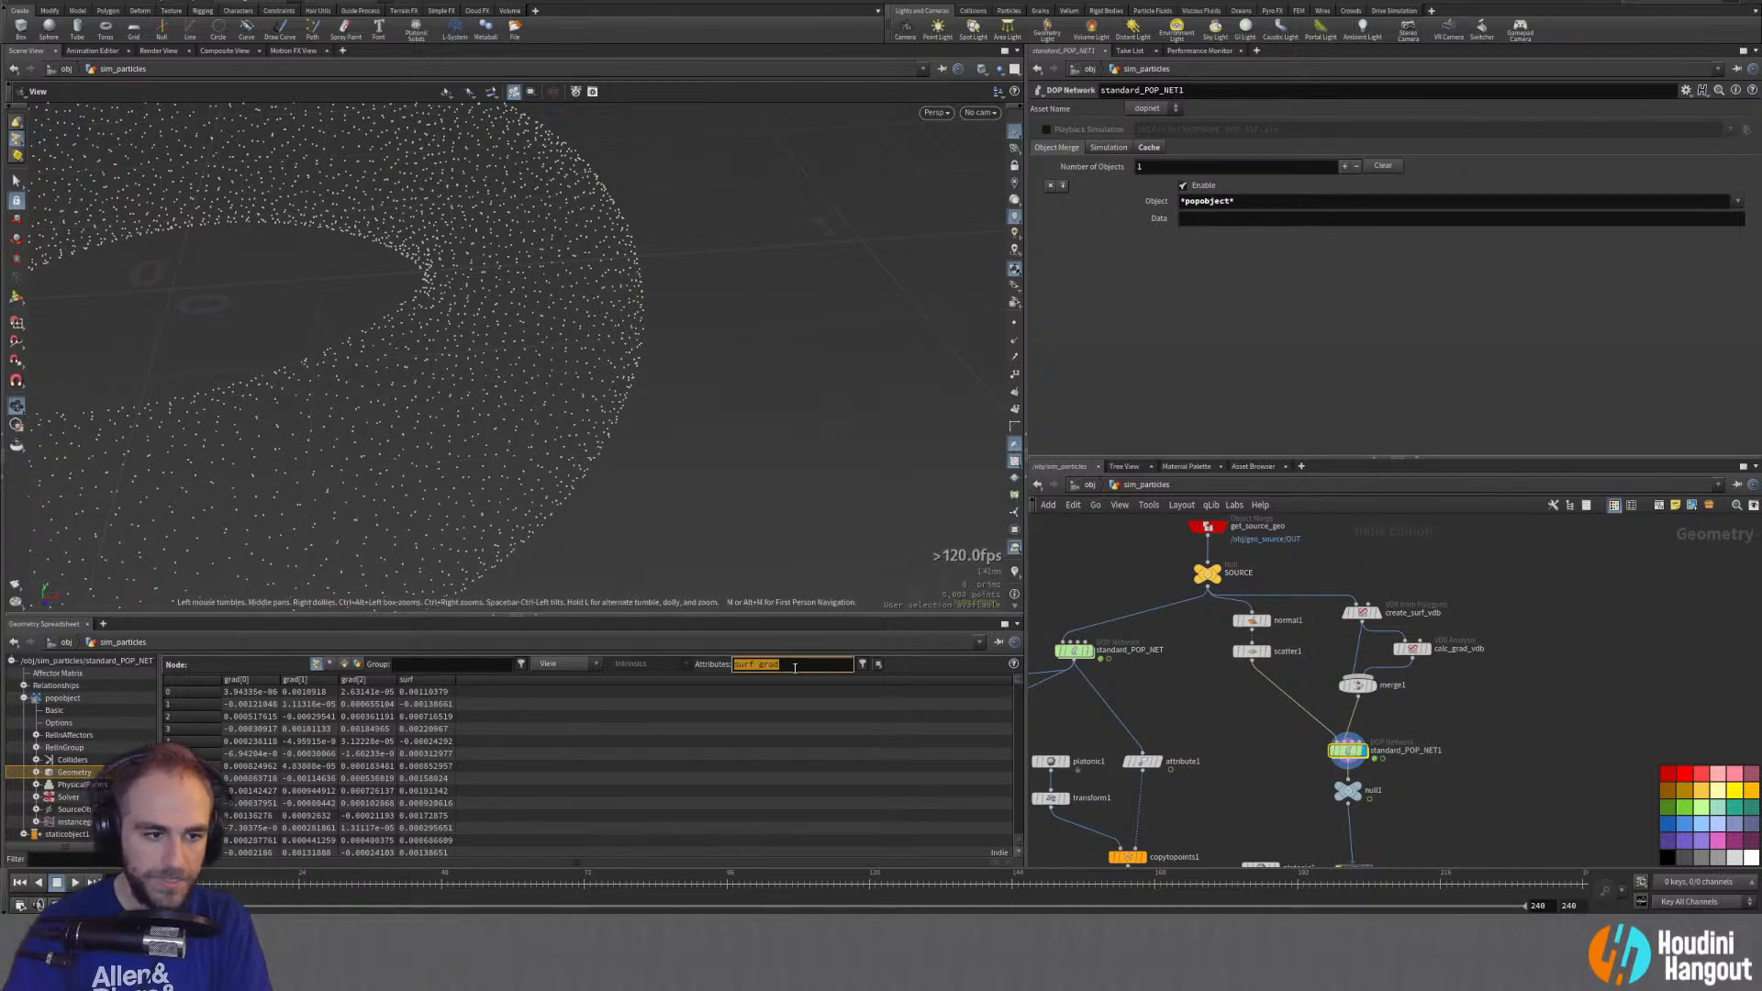
pyautogui.press('BackSpace')
pyautogui.click(1348, 791)
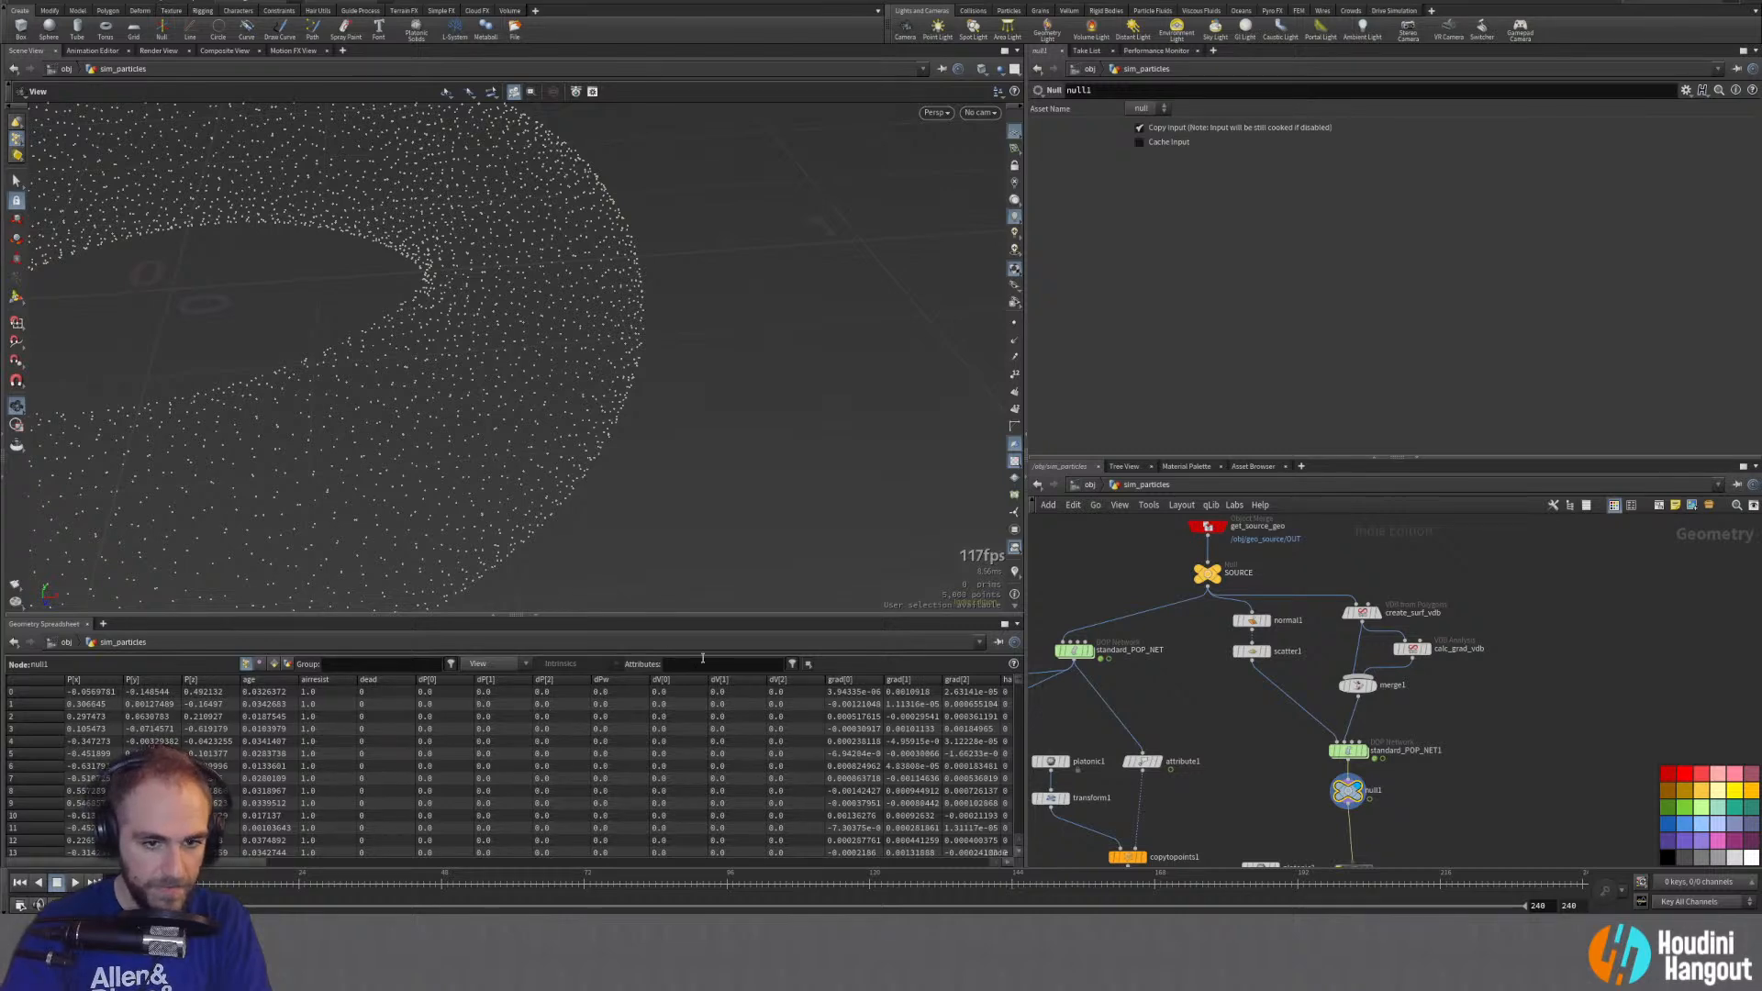
pyautogui.write('N')
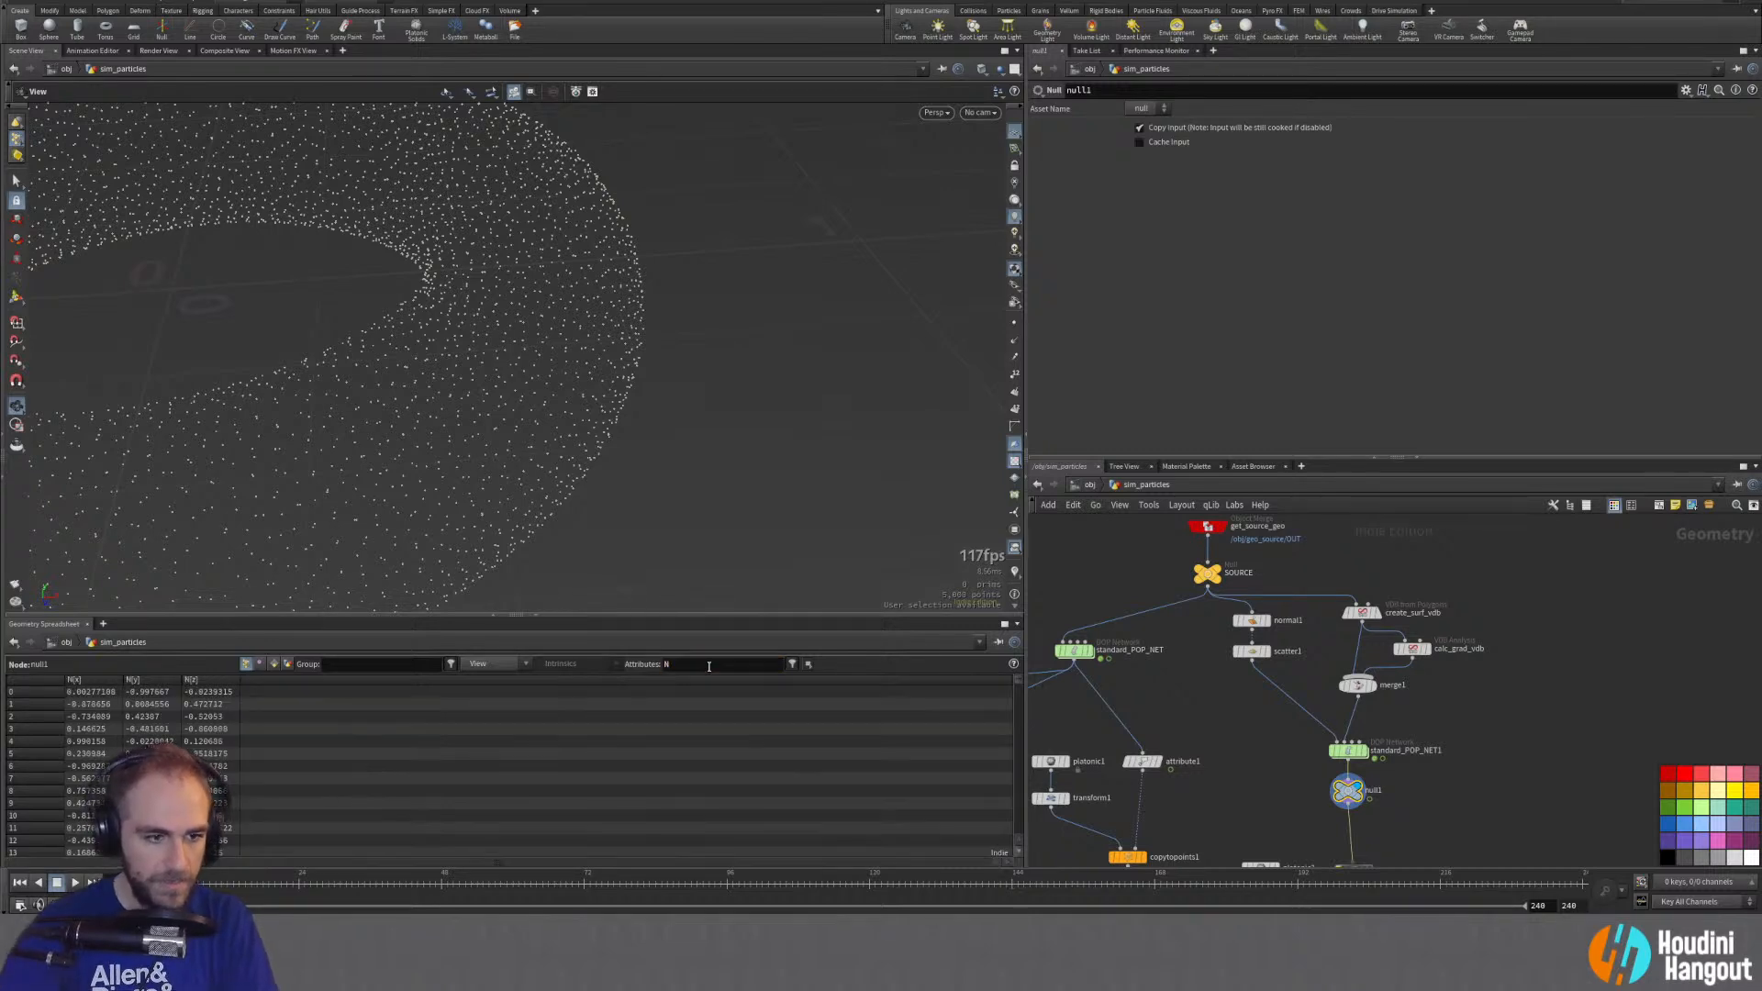
pyautogui.press('Return')
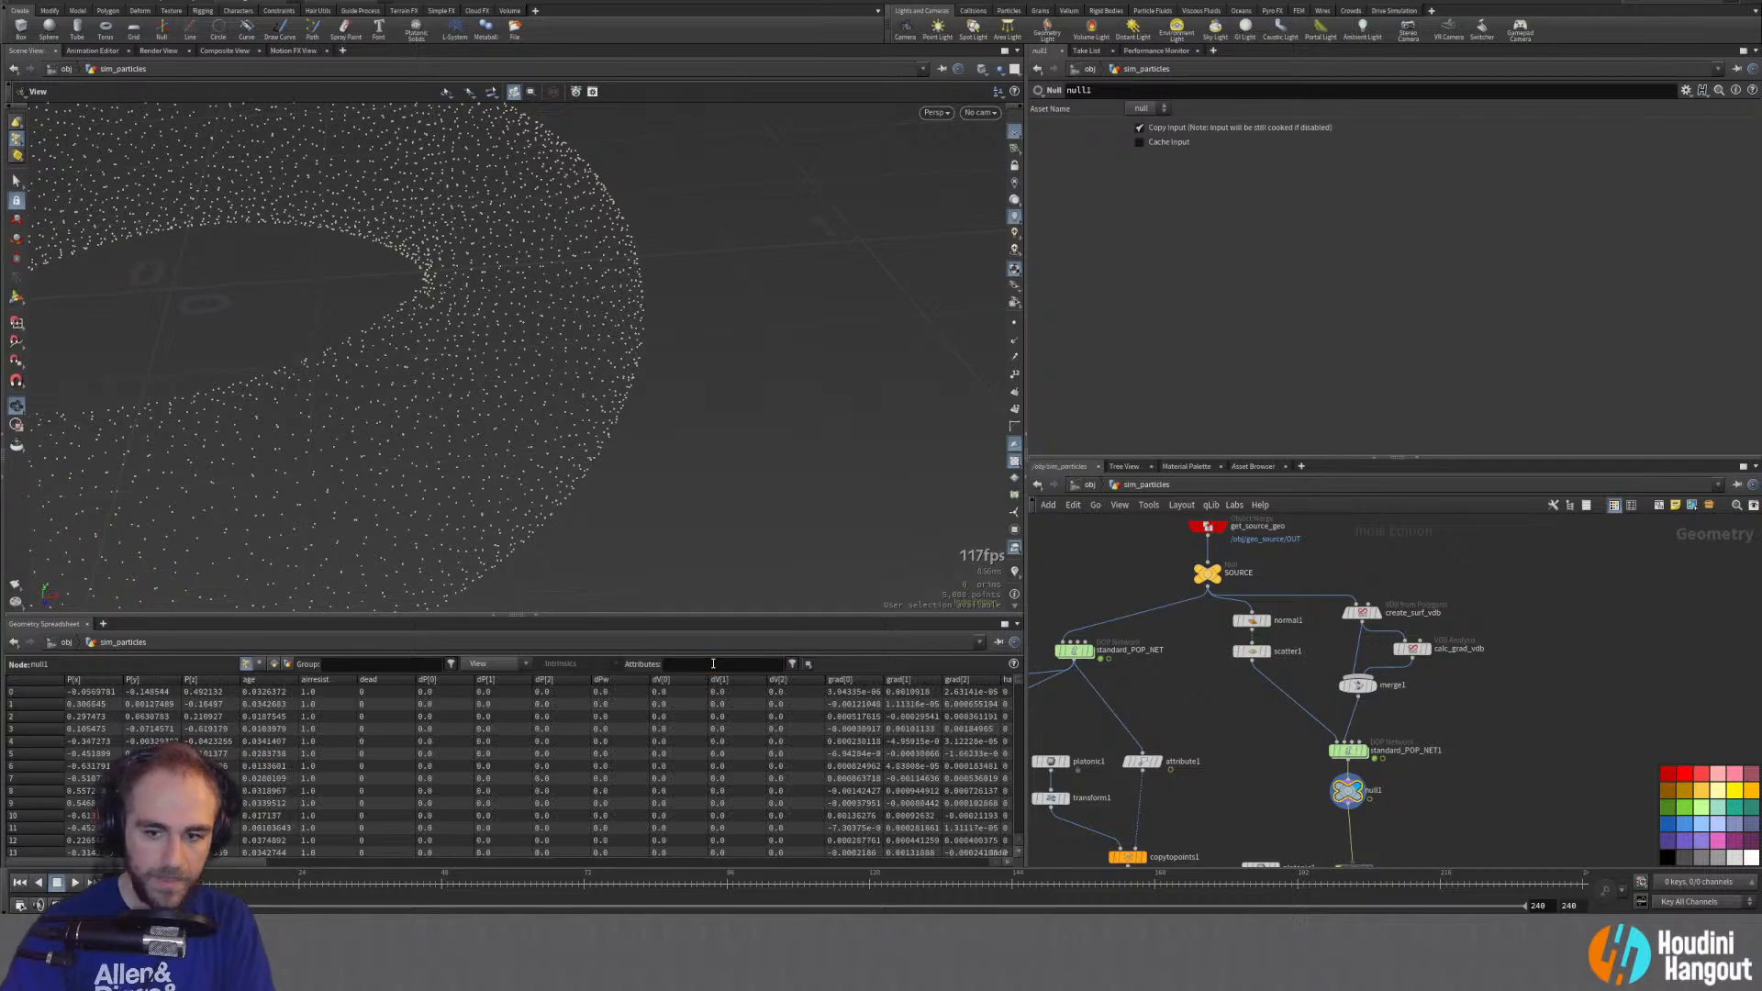
# Step: Display copytopoints2 and set transform2's X rotation to 90 so the copied shapes align with the surface normals
pyautogui.moveTo(1255, 793); pyautogui.dragTo(1298, 569, button='middle')
pyautogui.click(1396, 732)
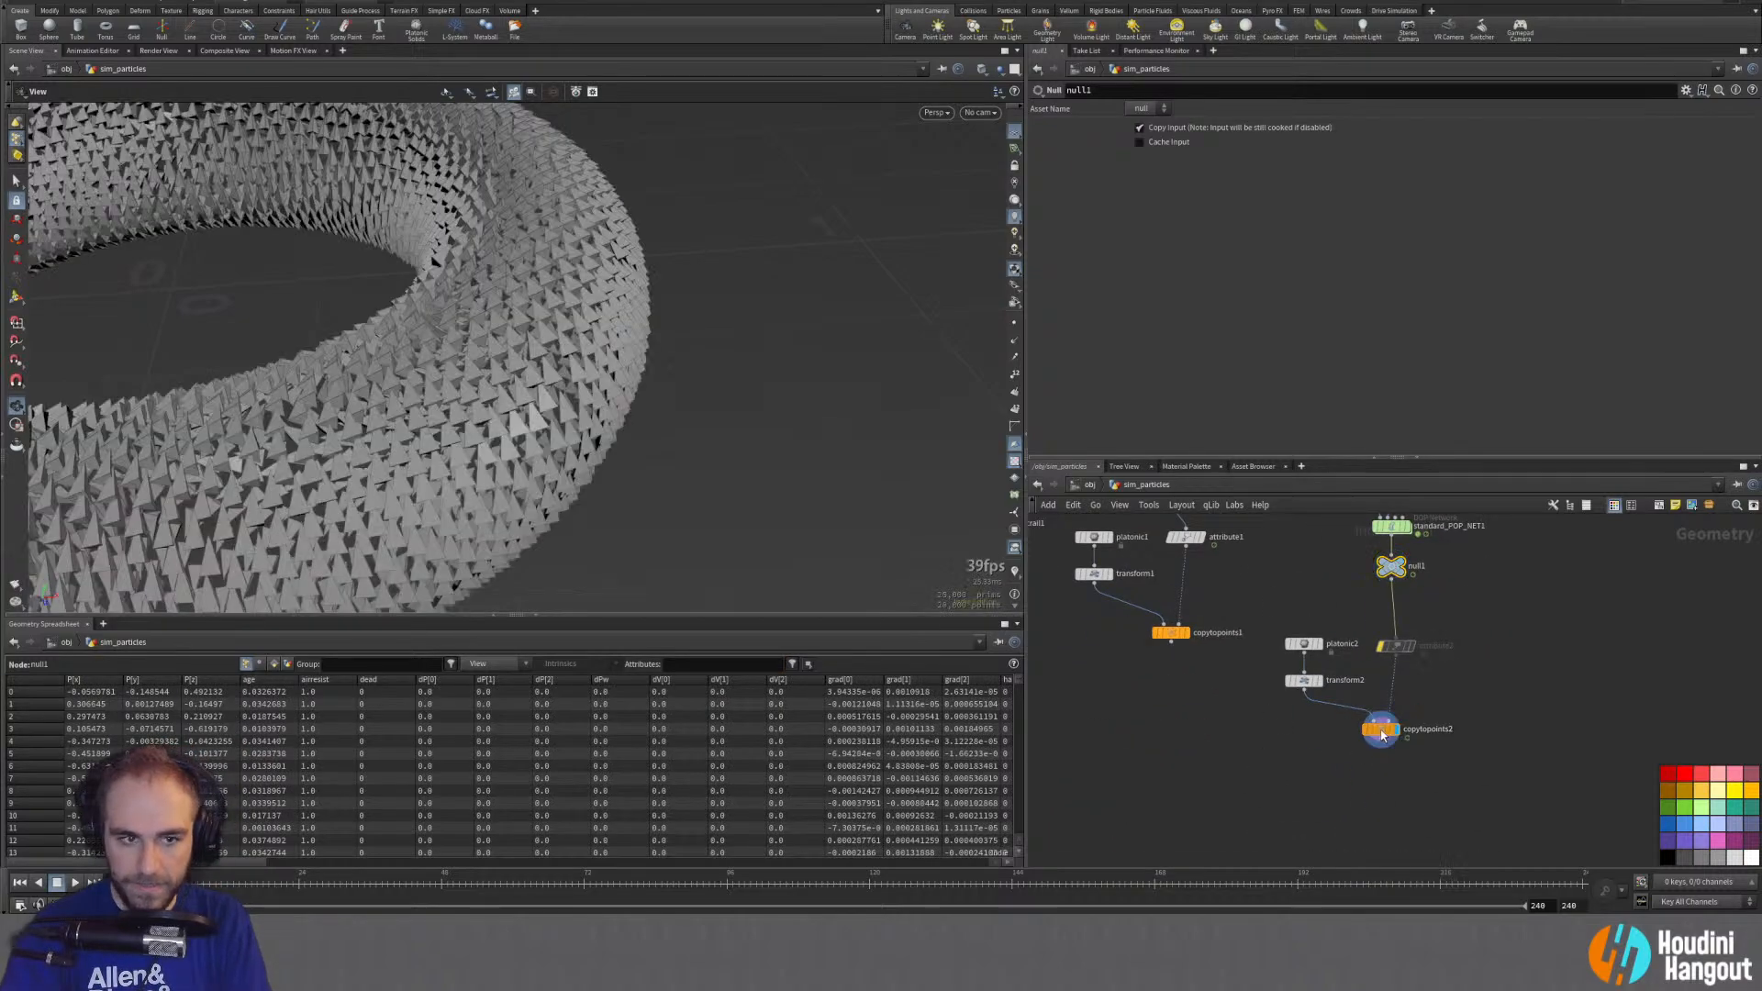
pyautogui.click(1382, 729)
pyautogui.moveTo(413, 395); pyautogui.dragTo(376, 429)
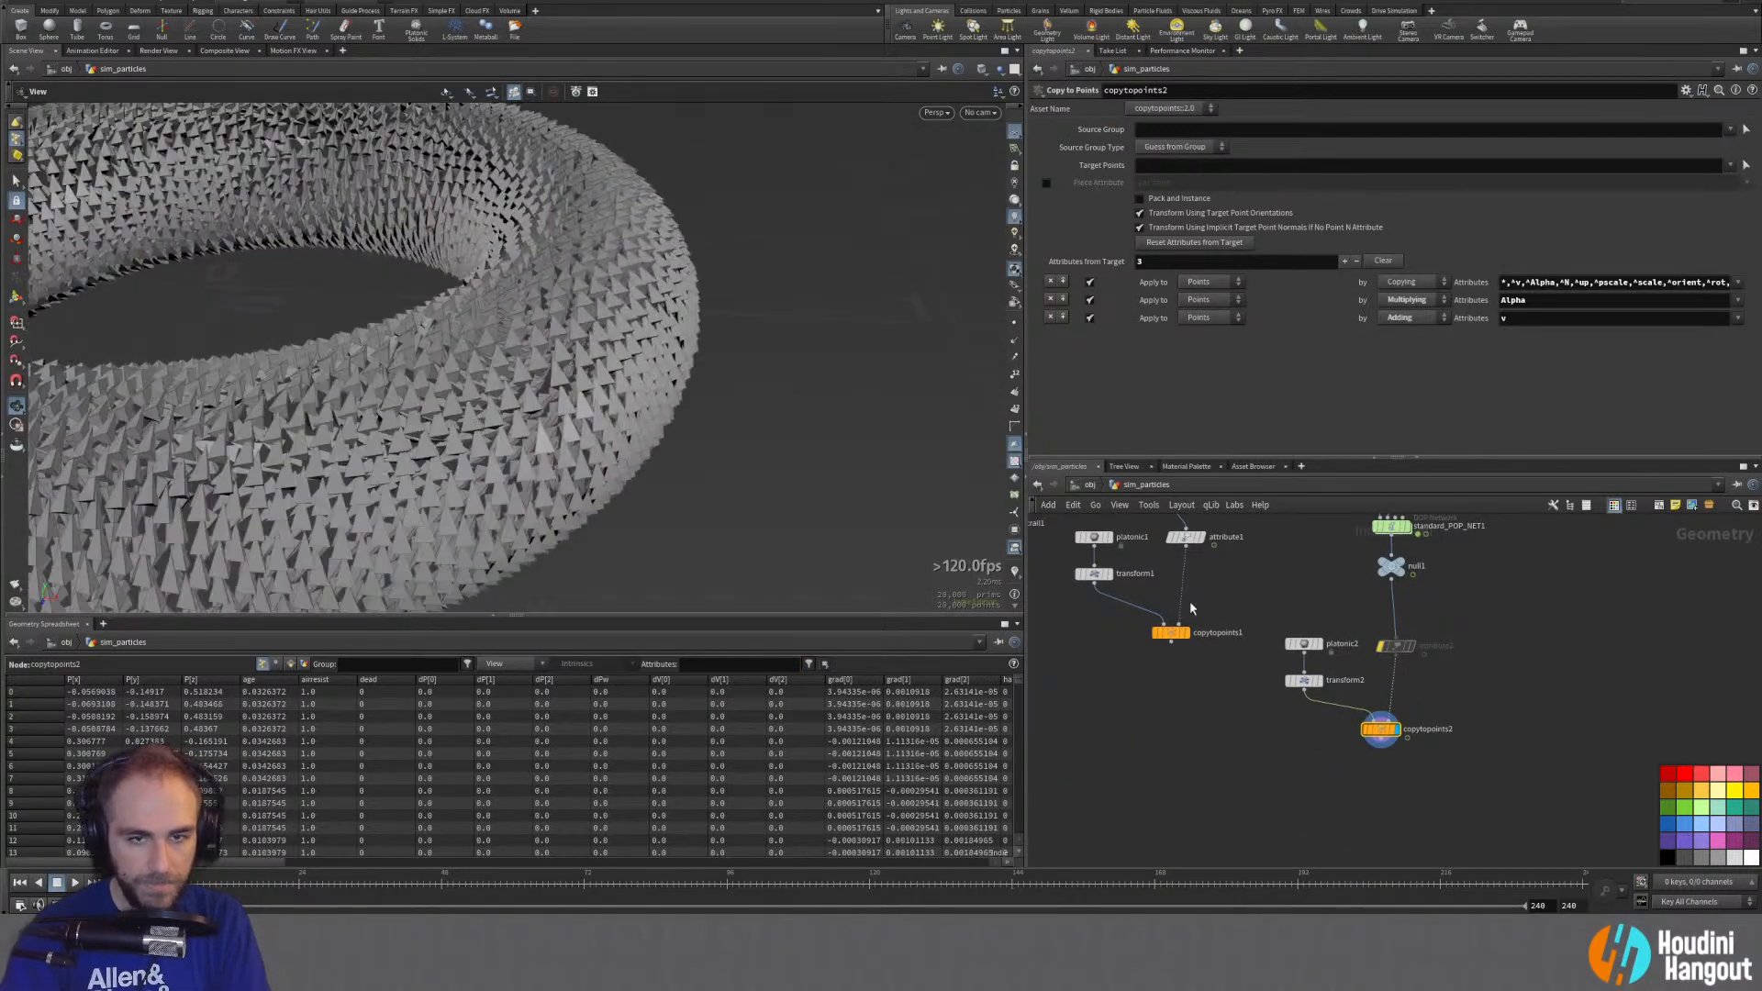
pyautogui.click(1304, 680)
pyautogui.click(1186, 199)
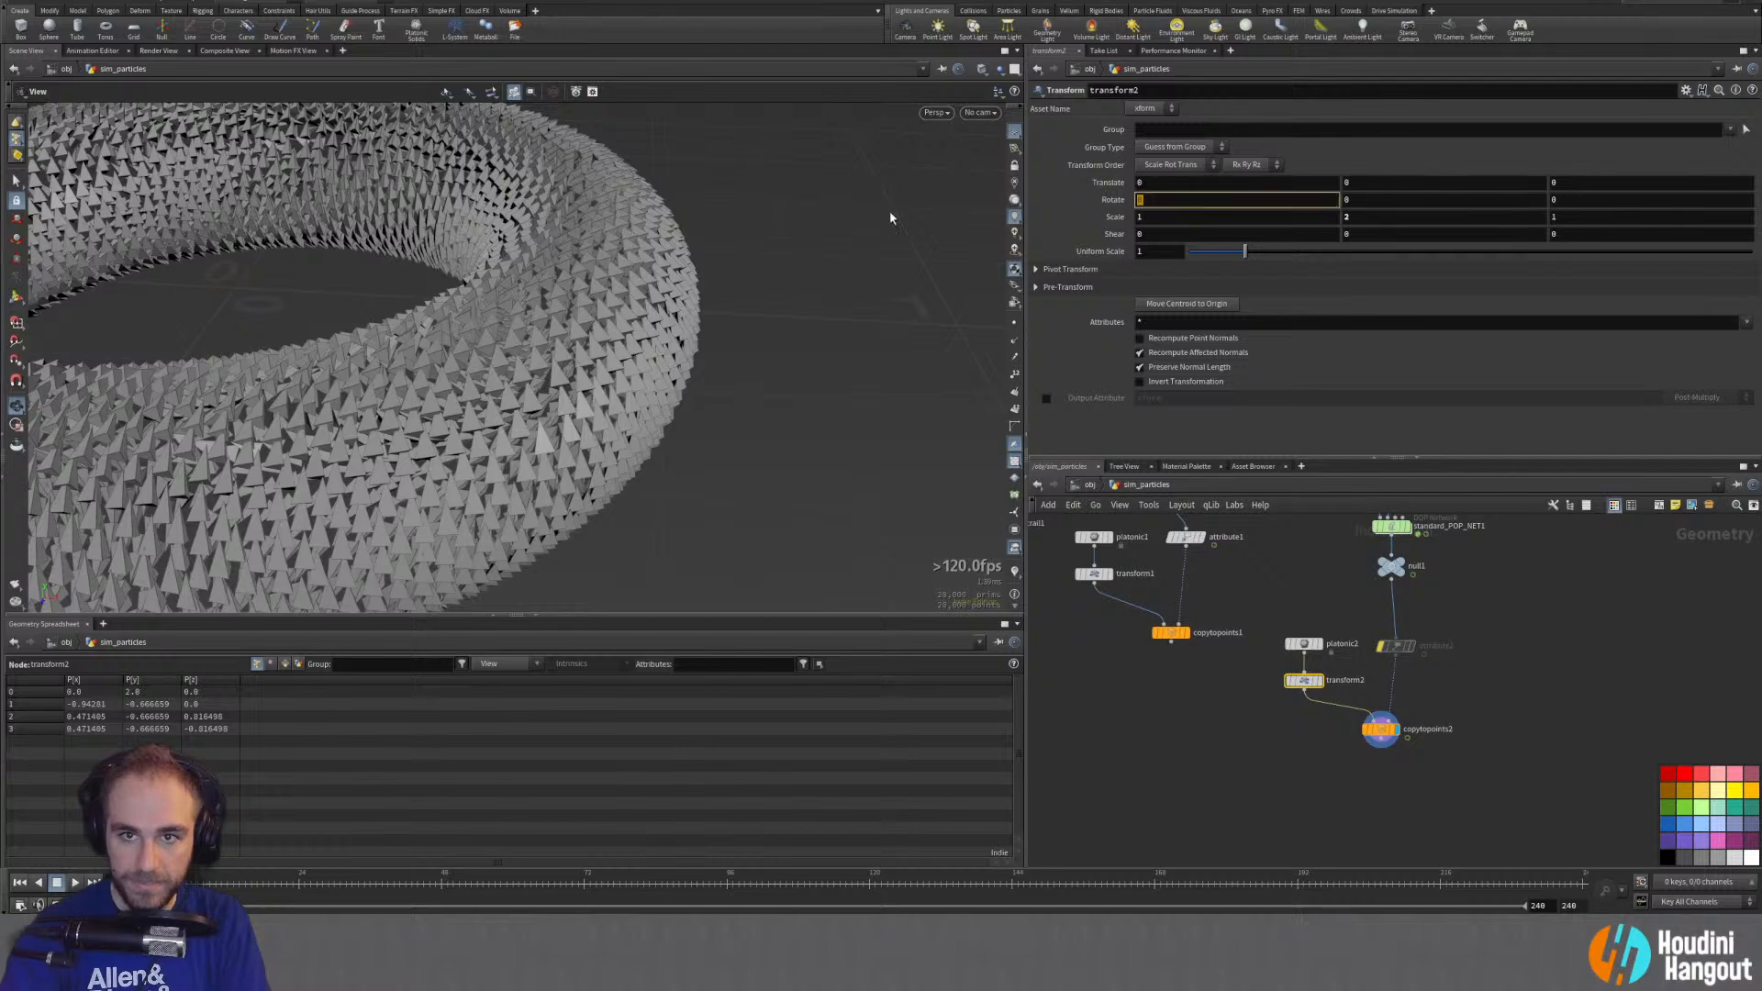
pyautogui.write('90')
pyautogui.press('Return')
# Step: Play the simulation and examine the copied shapes from several angles as they move over the torus
pyautogui.moveTo(508, 304); pyautogui.dragTo(295, 156)
pyautogui.moveTo(295, 157); pyautogui.dragTo(546, 223, button='right')
pyautogui.moveTo(546, 223); pyautogui.dragTo(382, 515)
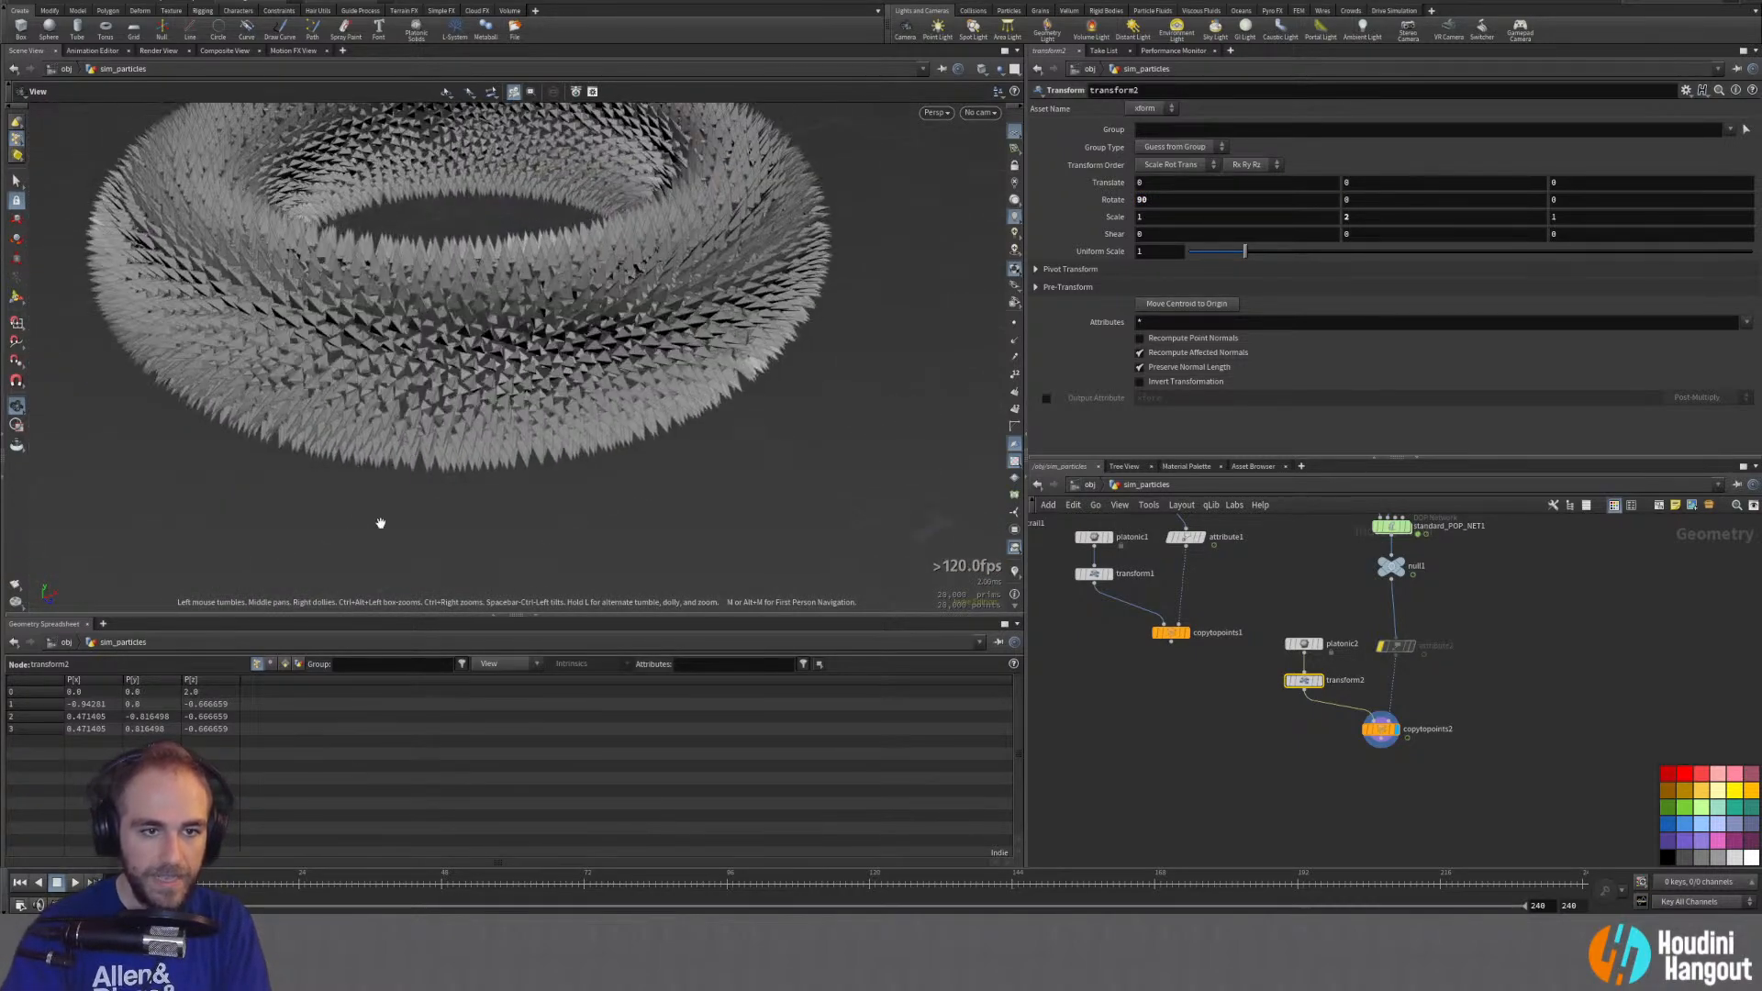
pyautogui.click(80, 882)
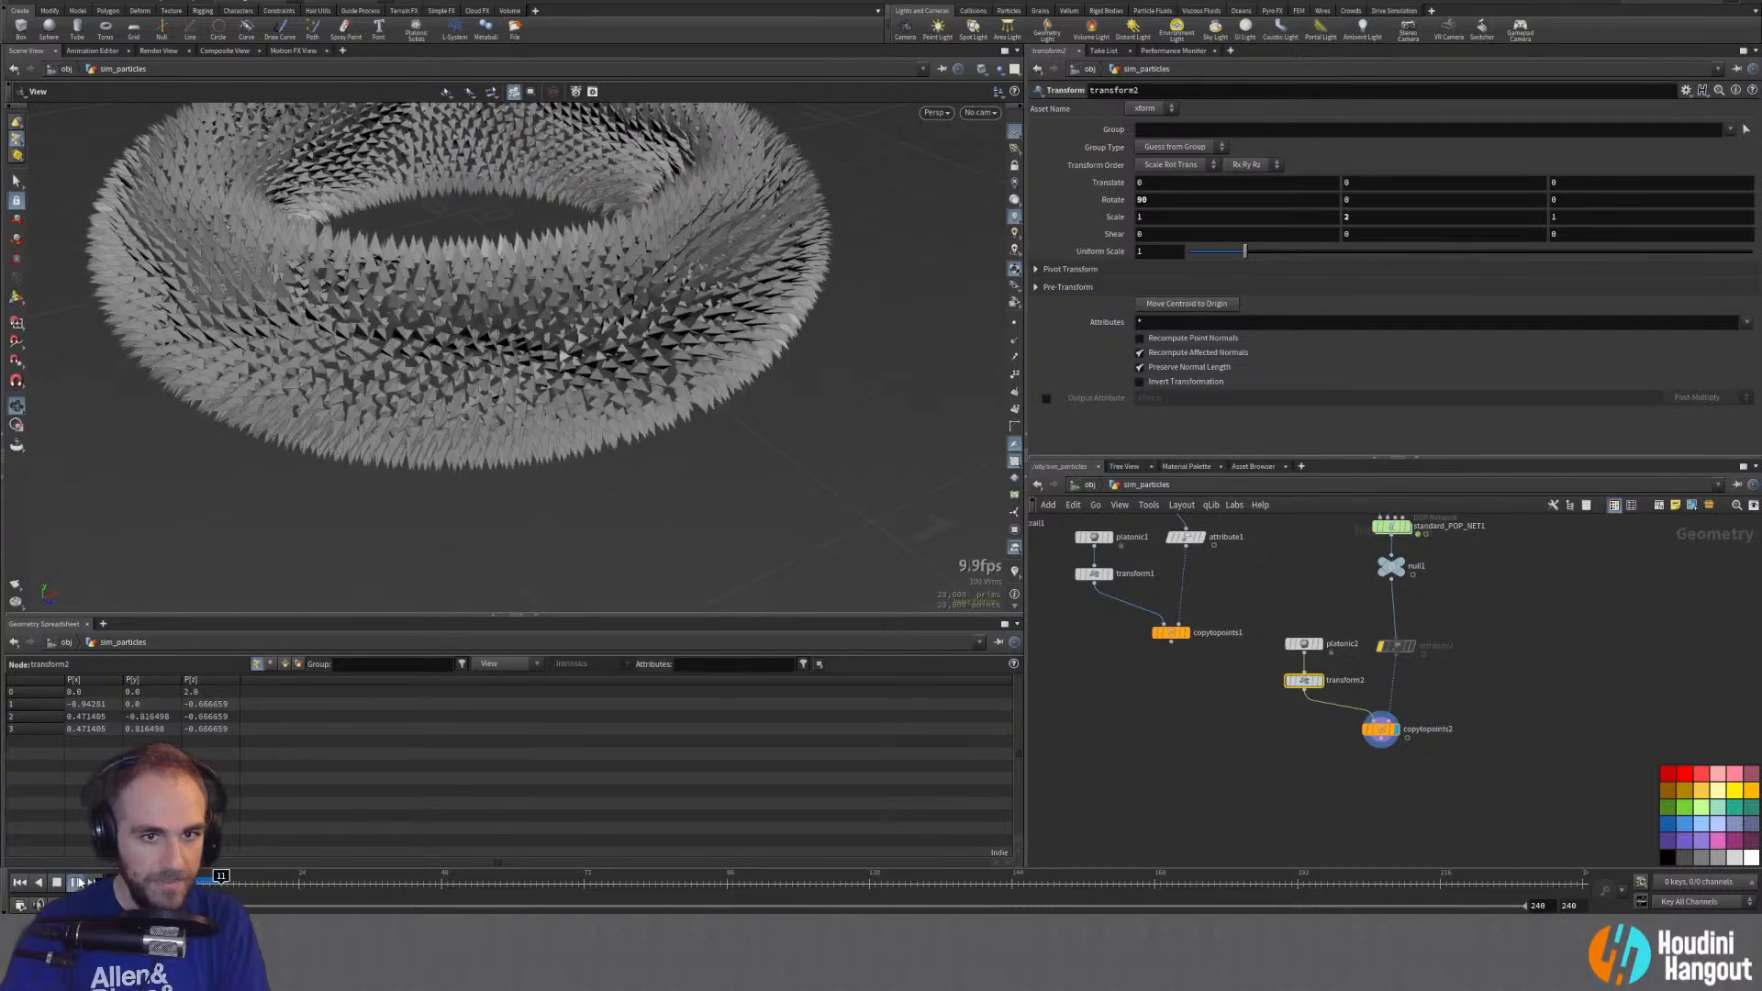
pyautogui.moveTo(511, 328); pyautogui.dragTo(476, 340)
pyautogui.moveTo(476, 340); pyautogui.dragTo(601, 342, button='right')
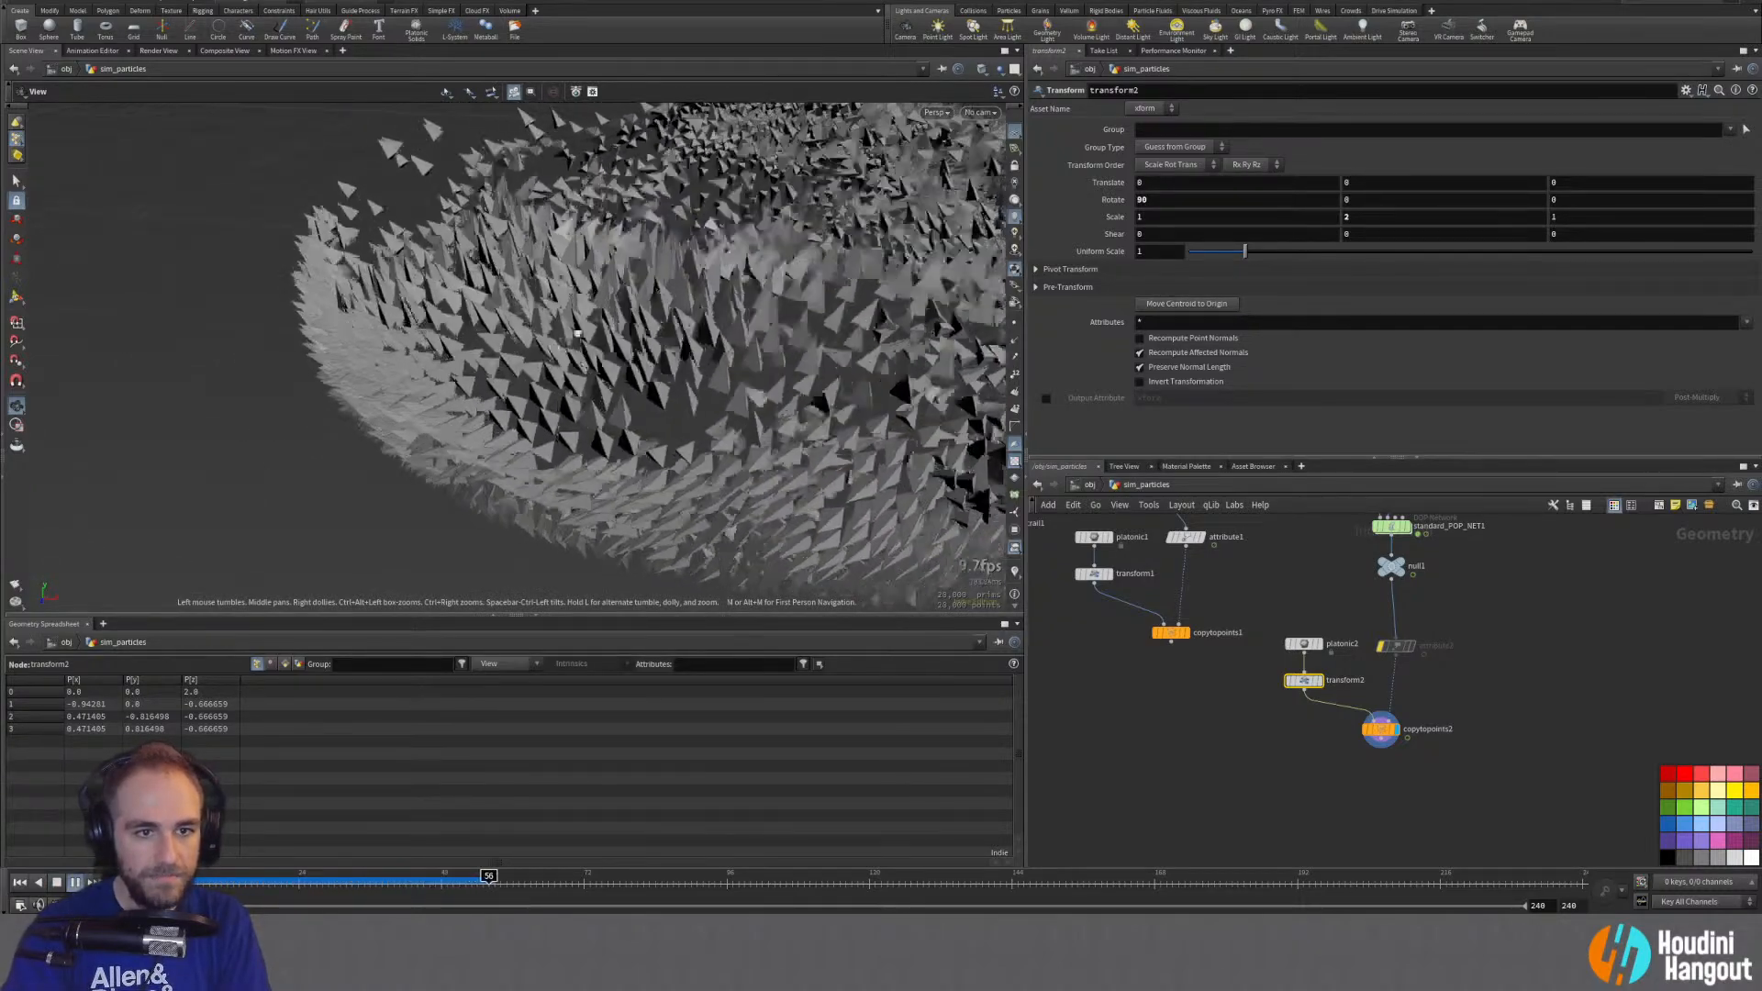
pyautogui.moveTo(601, 341); pyautogui.dragTo(681, 279)
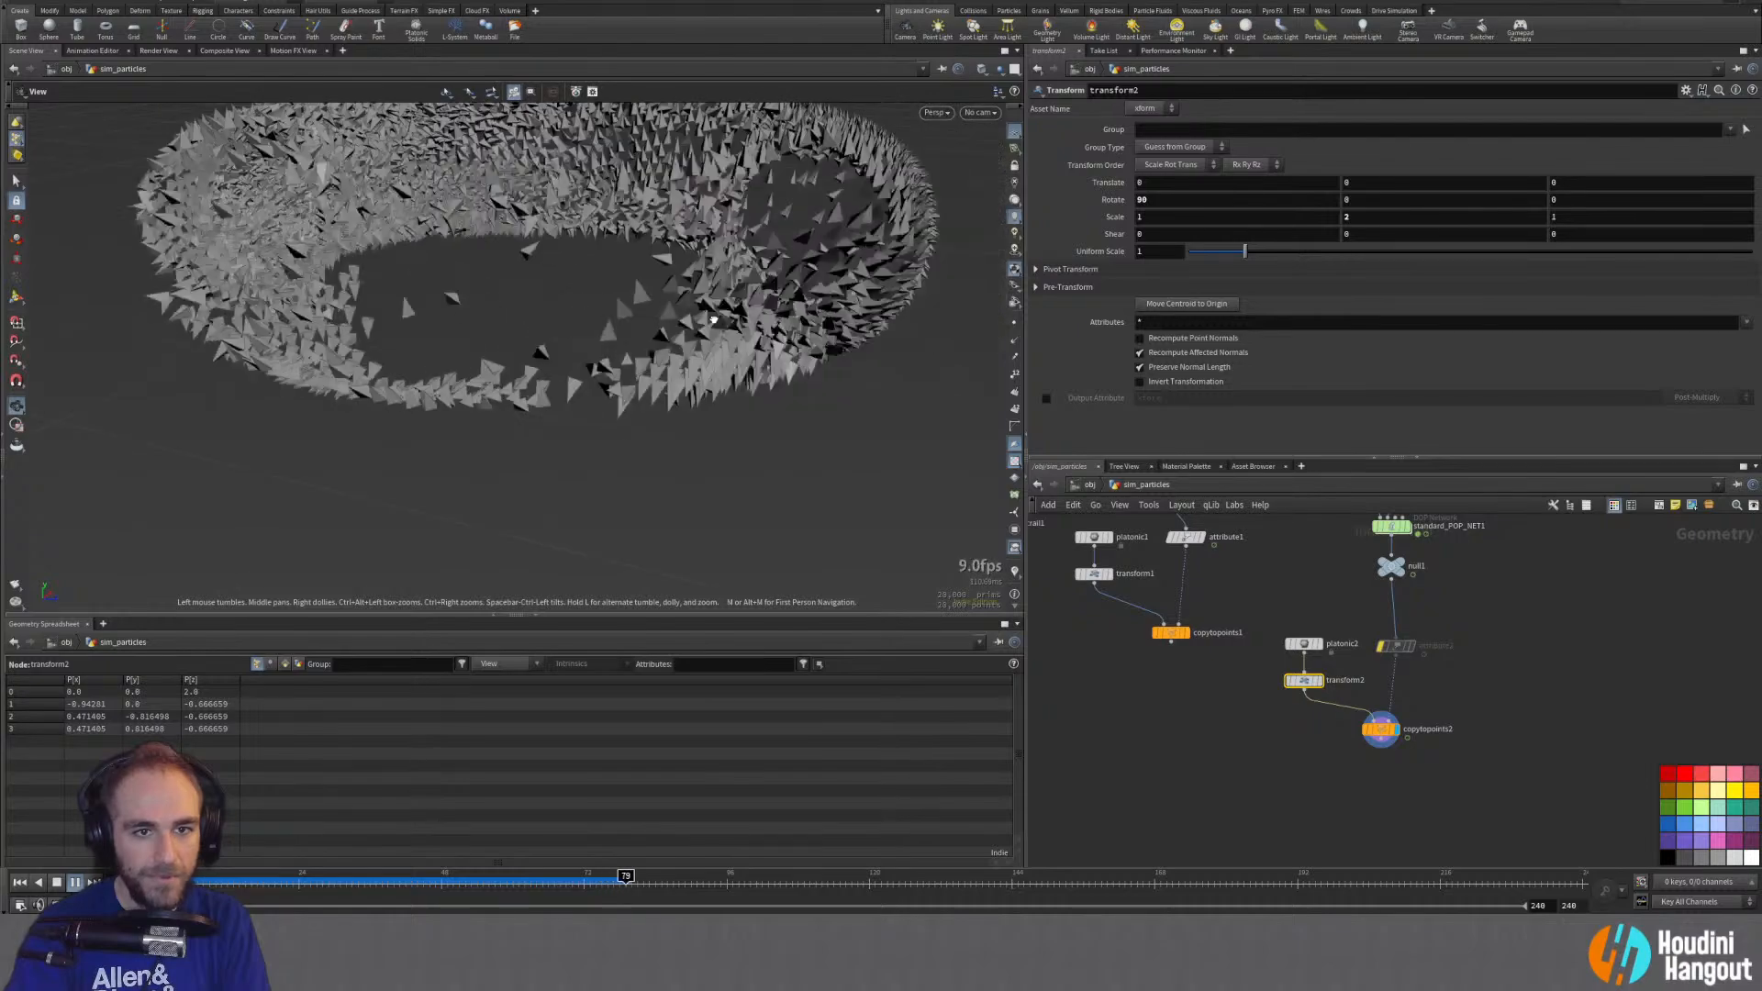
# Step: Examine the playing spike simulation on the torus from a distance and close up, and stop the playback
pyautogui.moveTo(683, 275); pyautogui.dragTo(555, 385, button='middle')
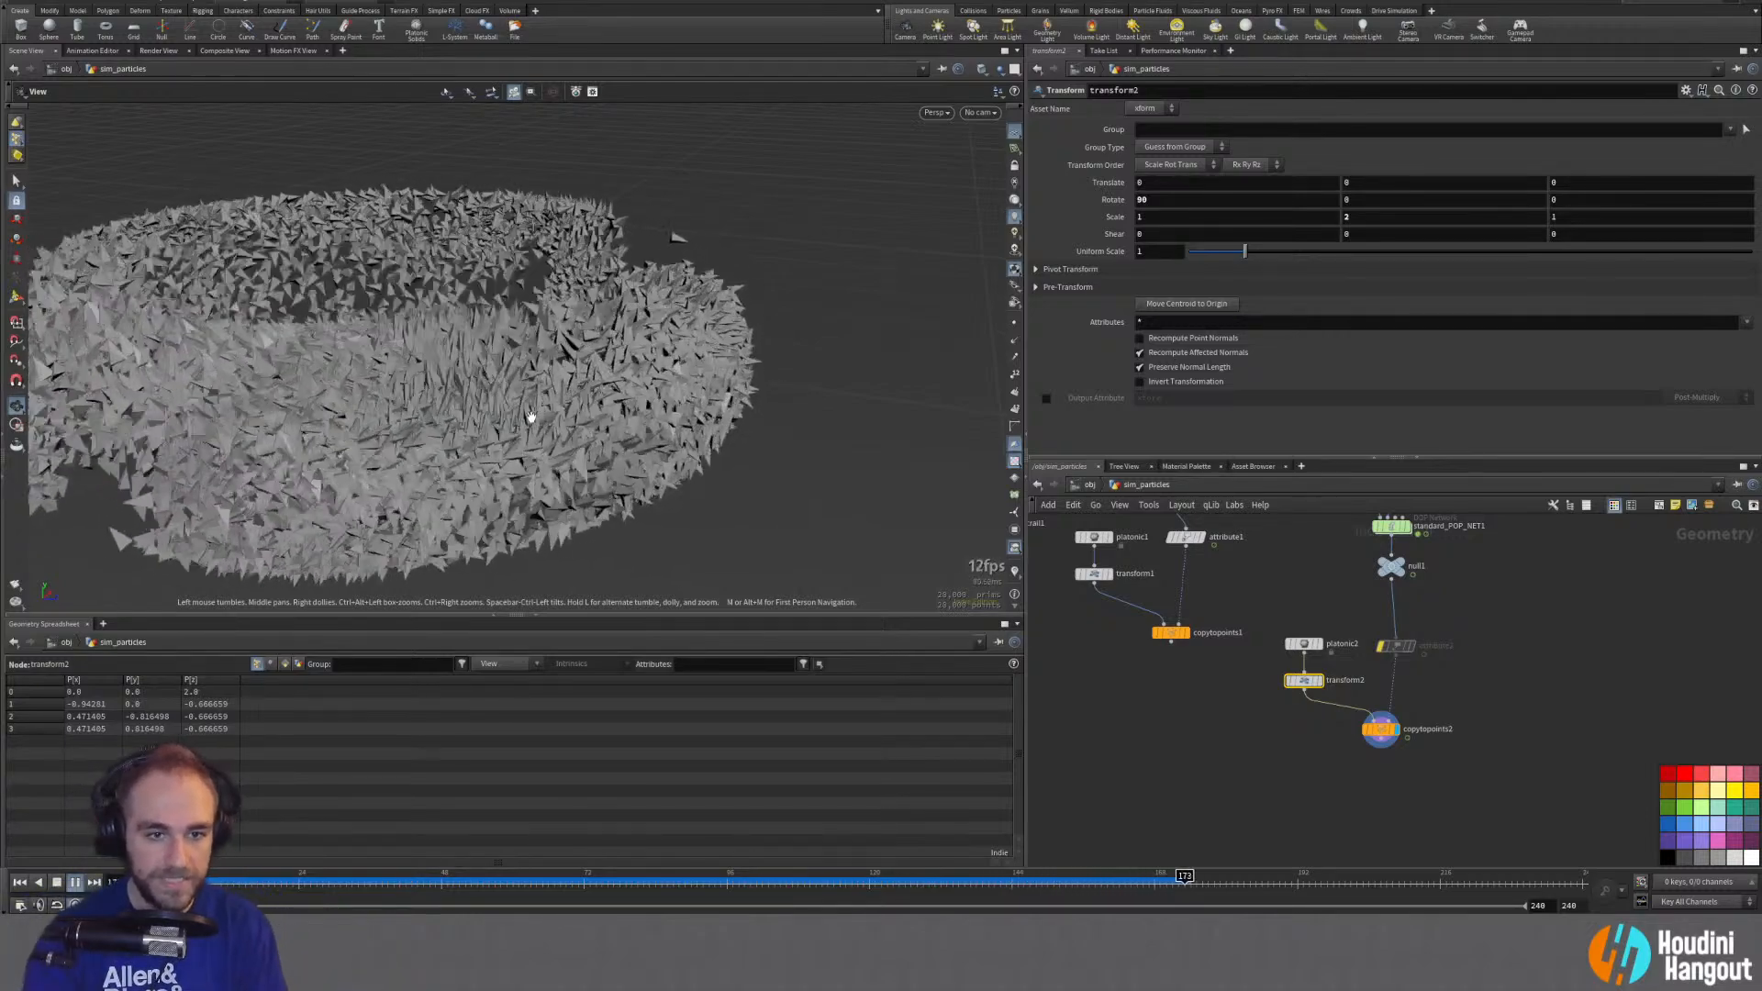
pyautogui.scroll(4, 632, 390)
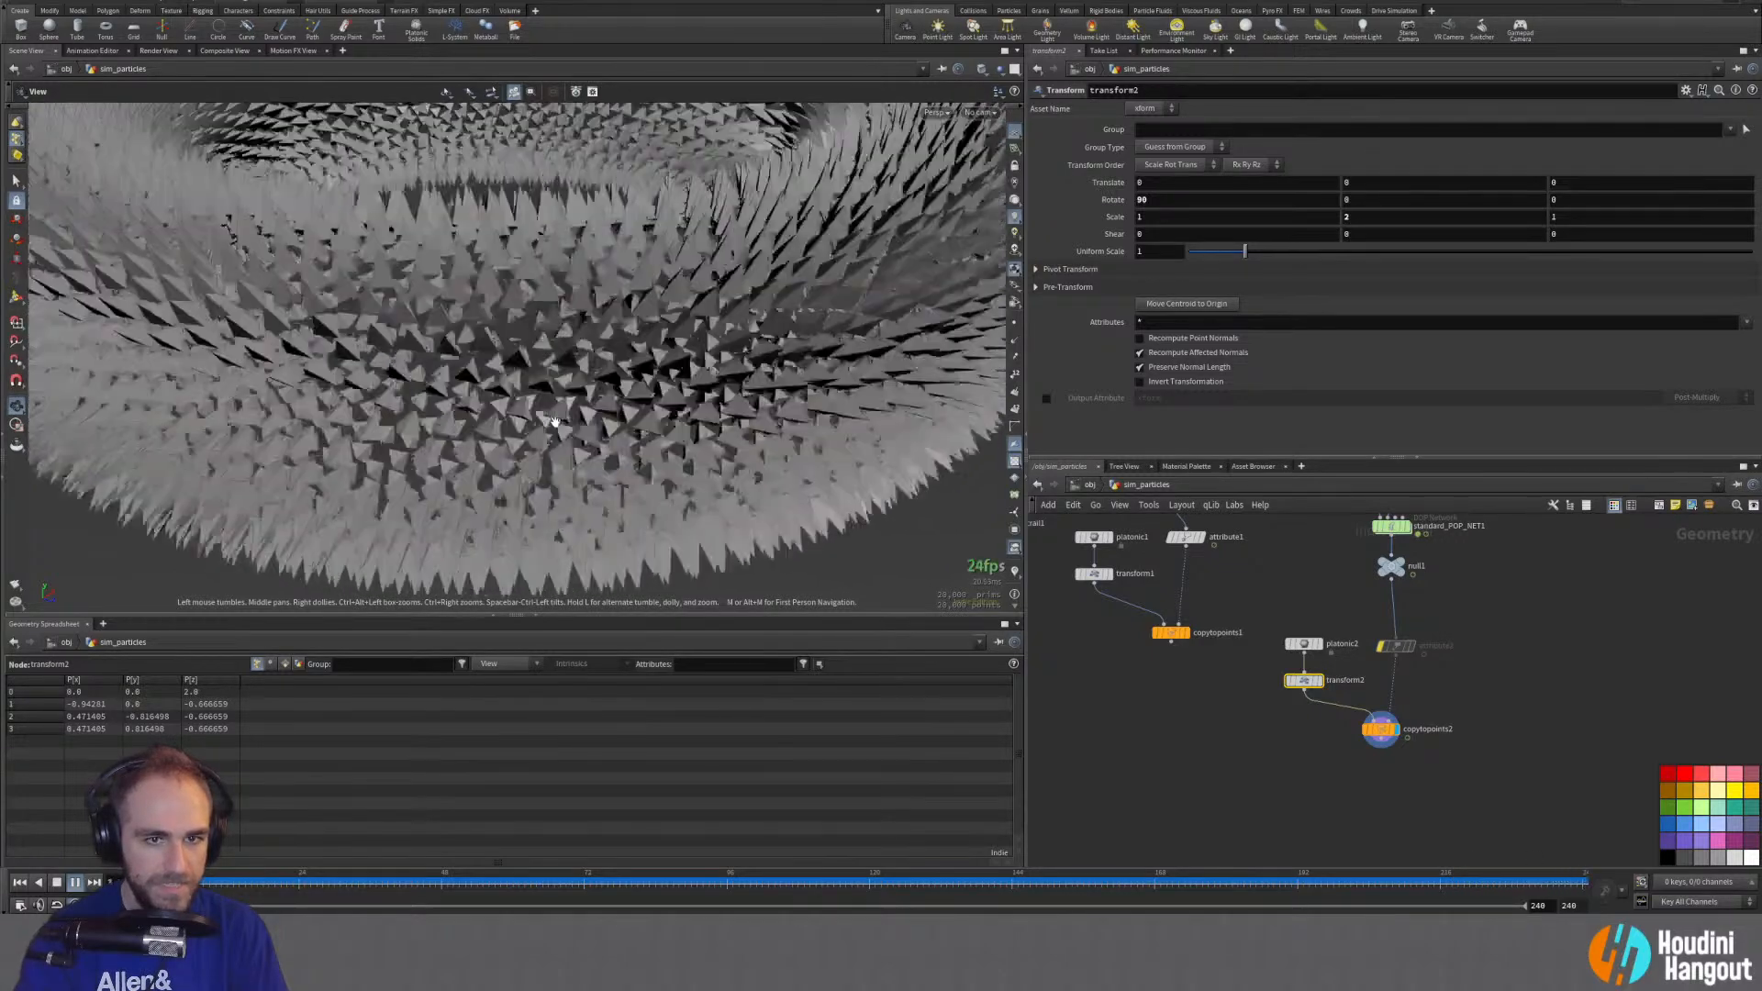
pyautogui.scroll(-5, 494, 433)
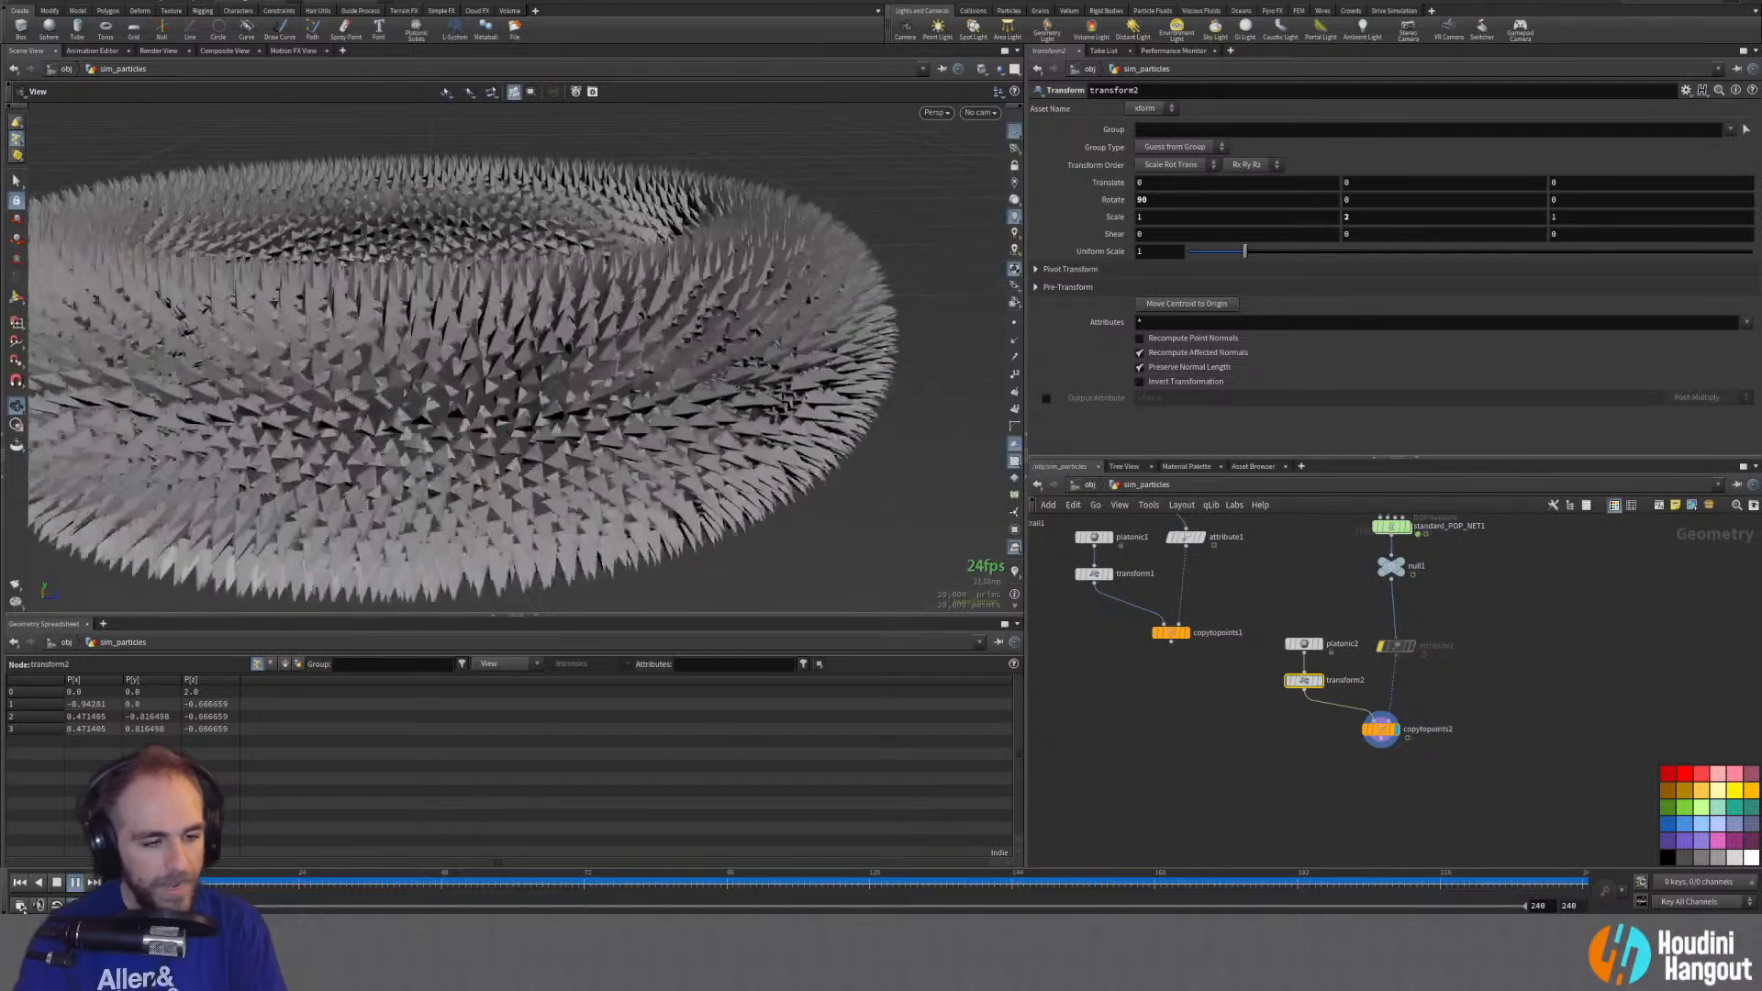
pyautogui.click(56, 882)
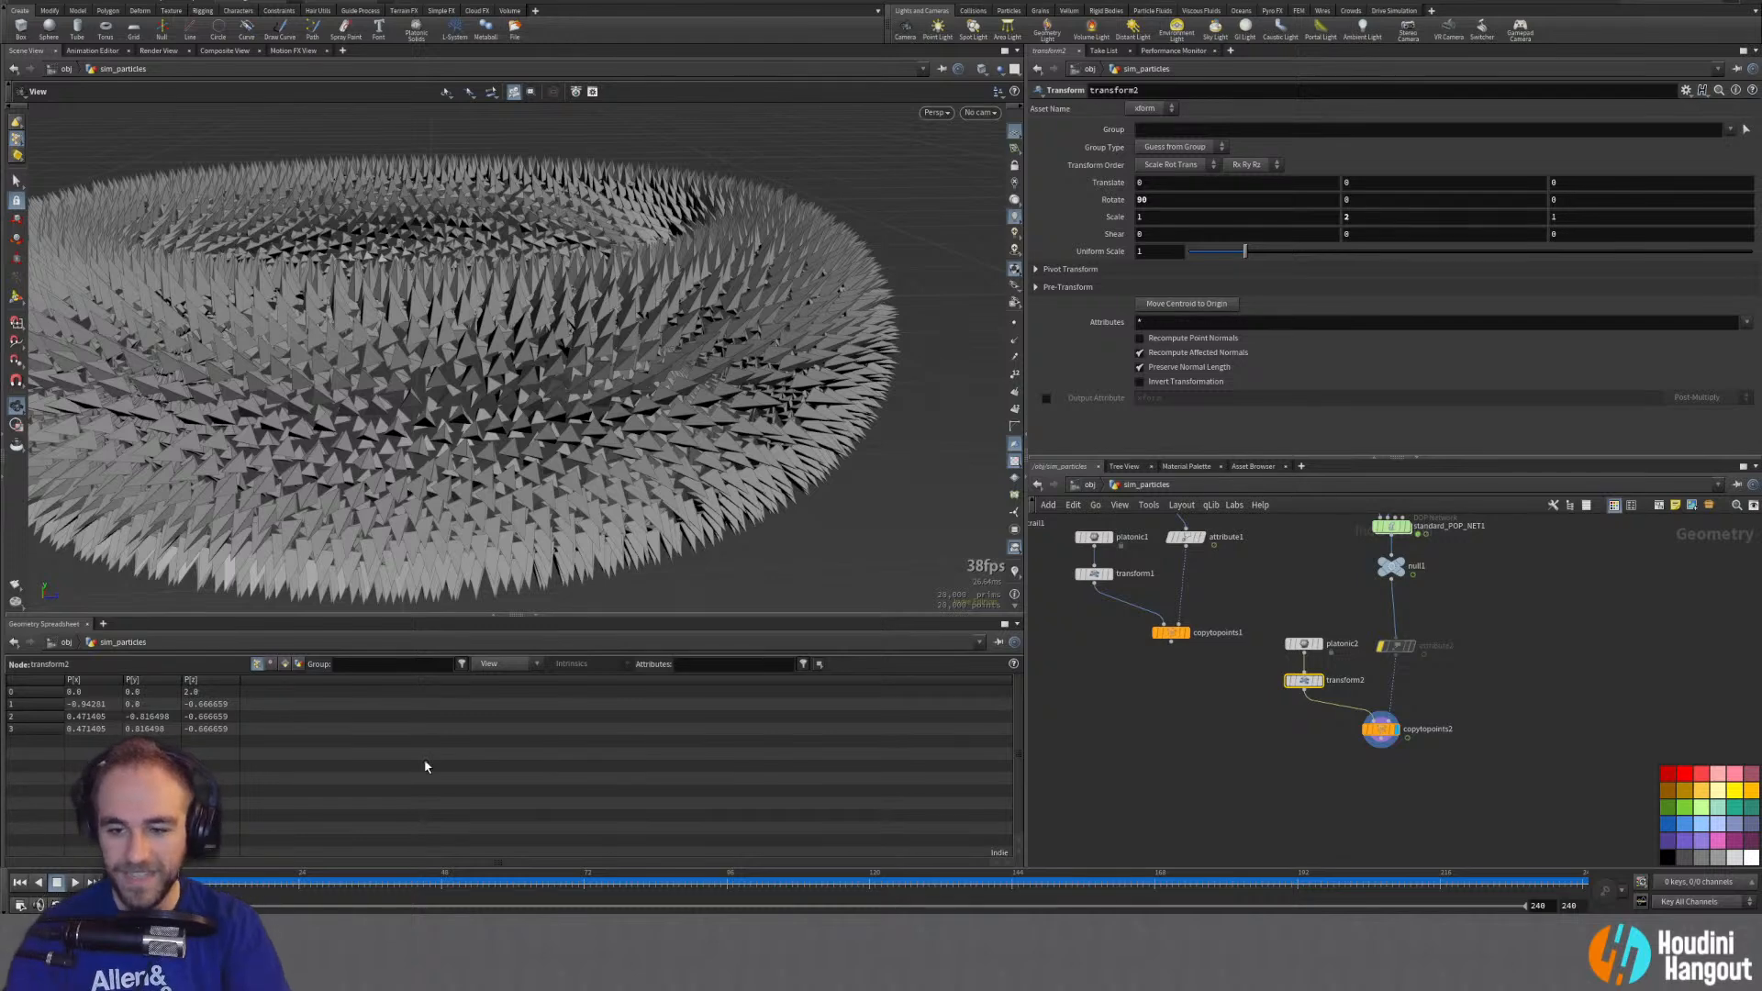
# Step: Delete the normal1 node above scatter1 and move scatter1 up into the freed space
pyautogui.moveTo(1298, 568); pyautogui.dragTo(1264, 725, button='middle')
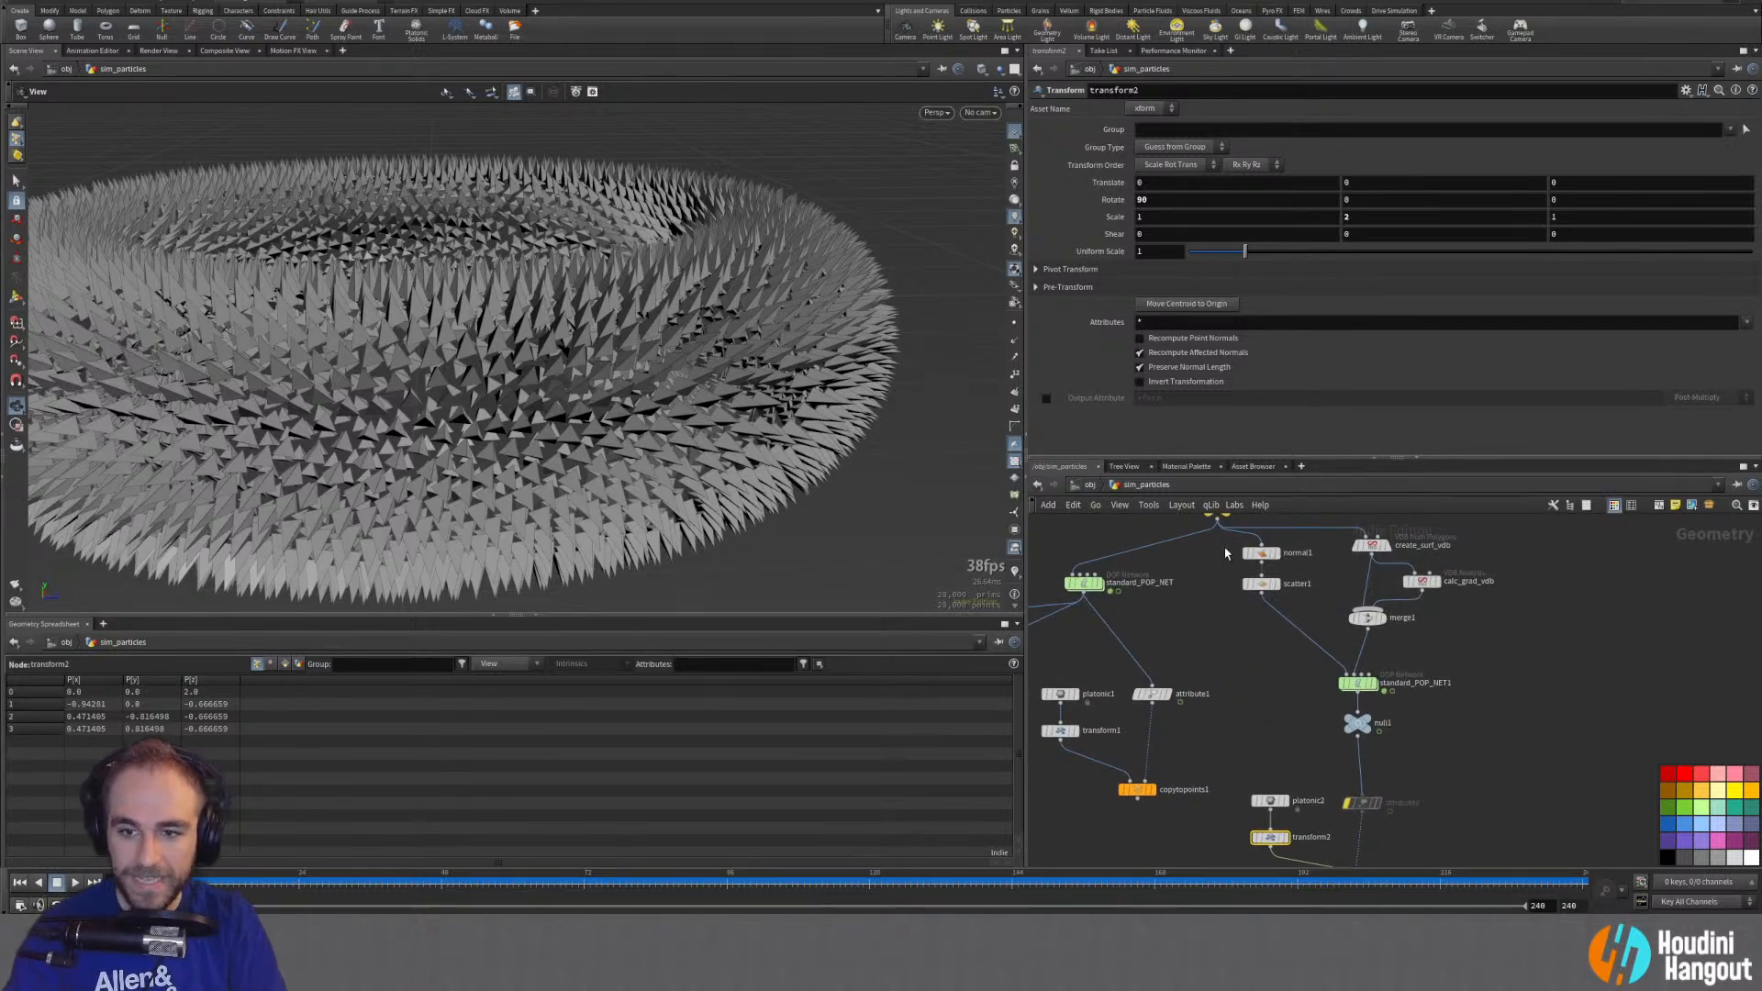
pyautogui.moveTo(1261, 554); pyautogui.dragTo(1282, 593)
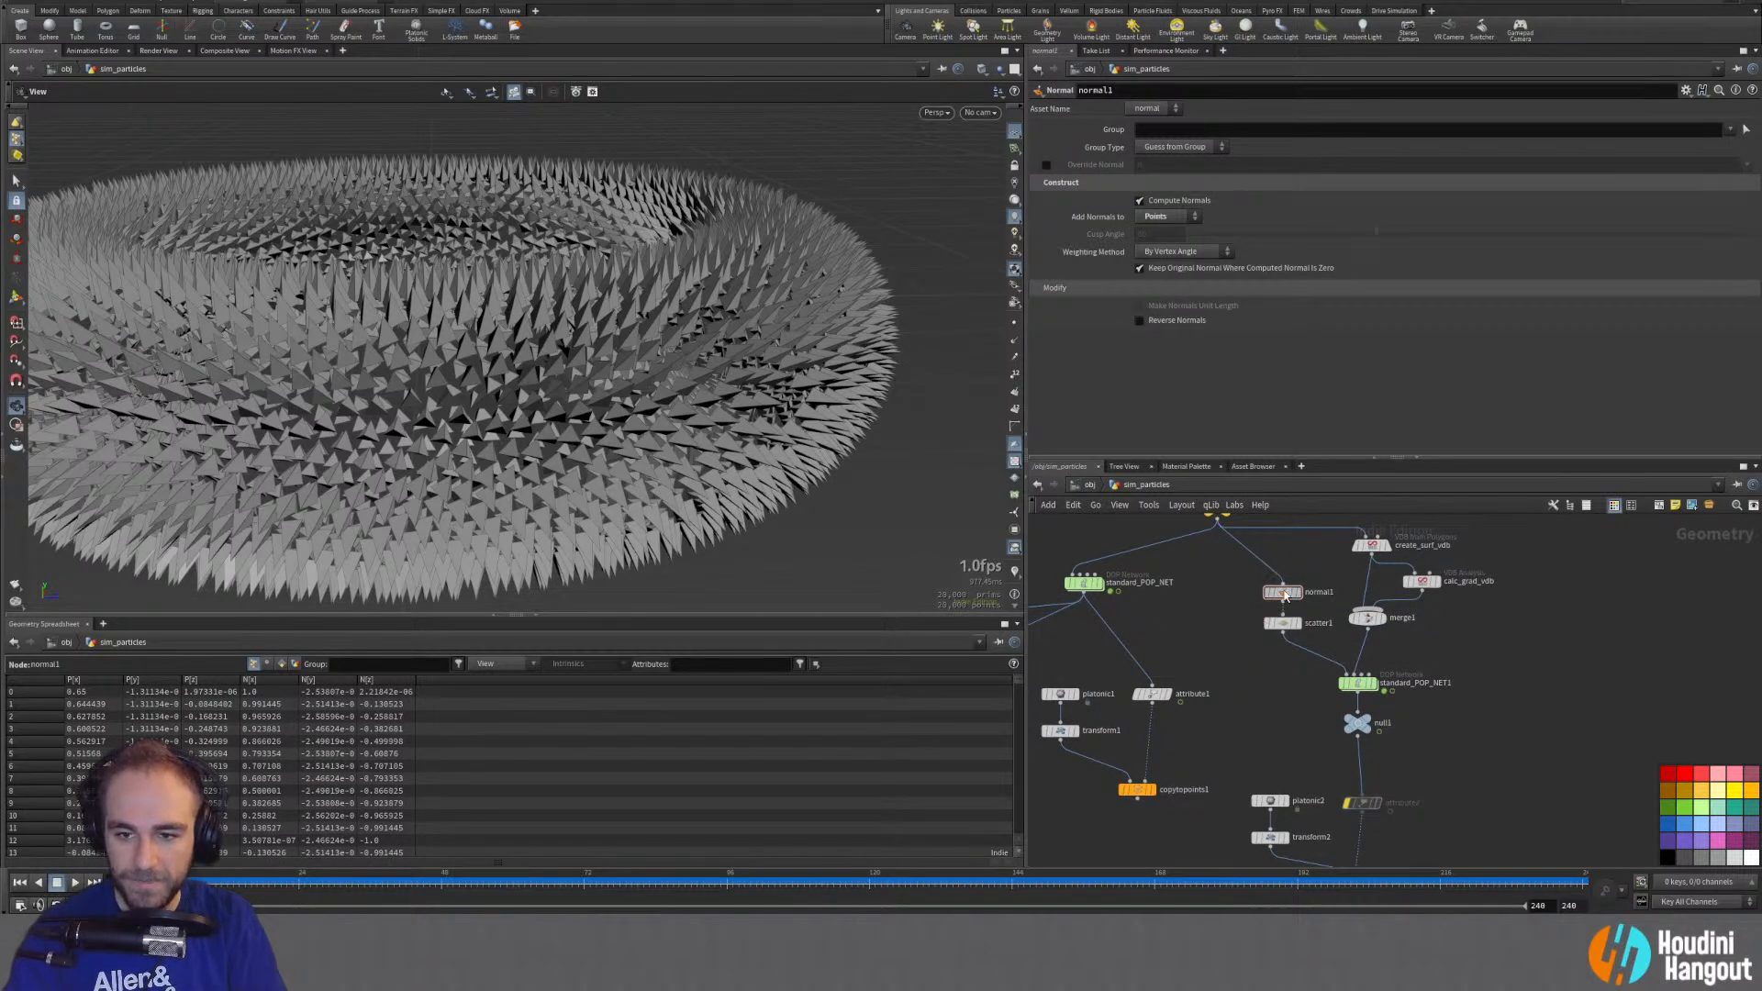
pyautogui.press('Delete')
pyautogui.click(1284, 624)
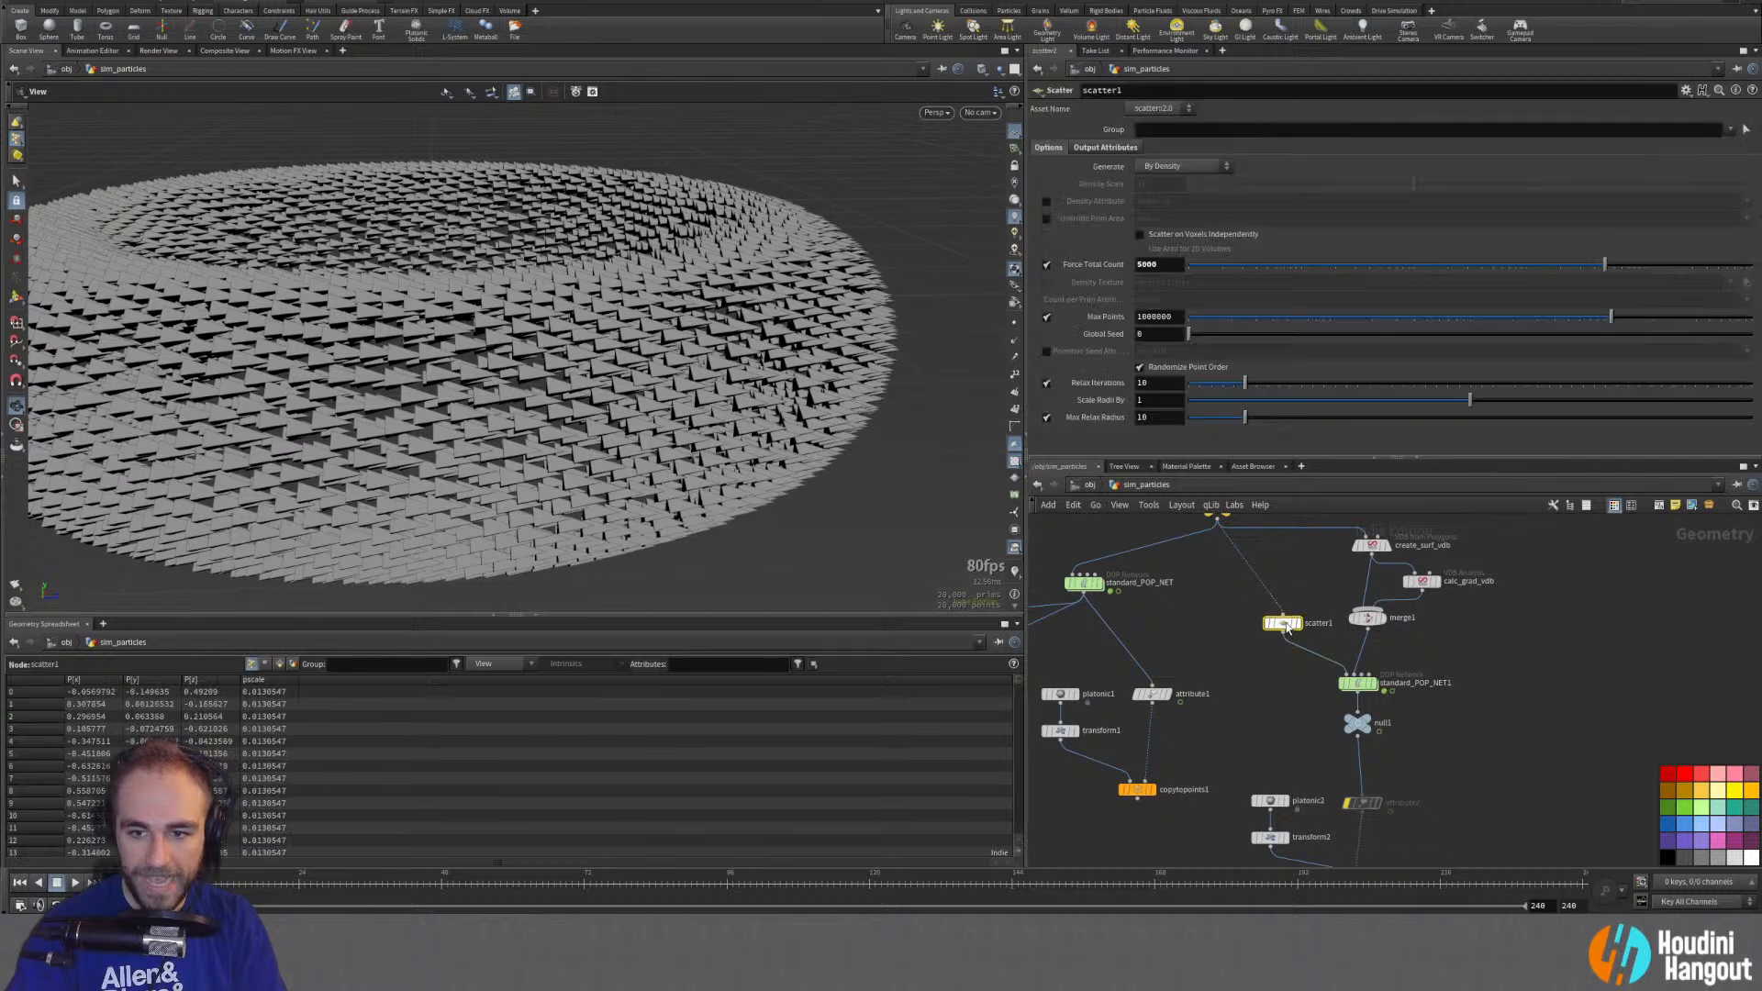
pyautogui.moveTo(1284, 626); pyautogui.dragTo(1288, 584)
pyautogui.moveTo(1280, 759); pyautogui.dragTo(1281, 706, button='middle')
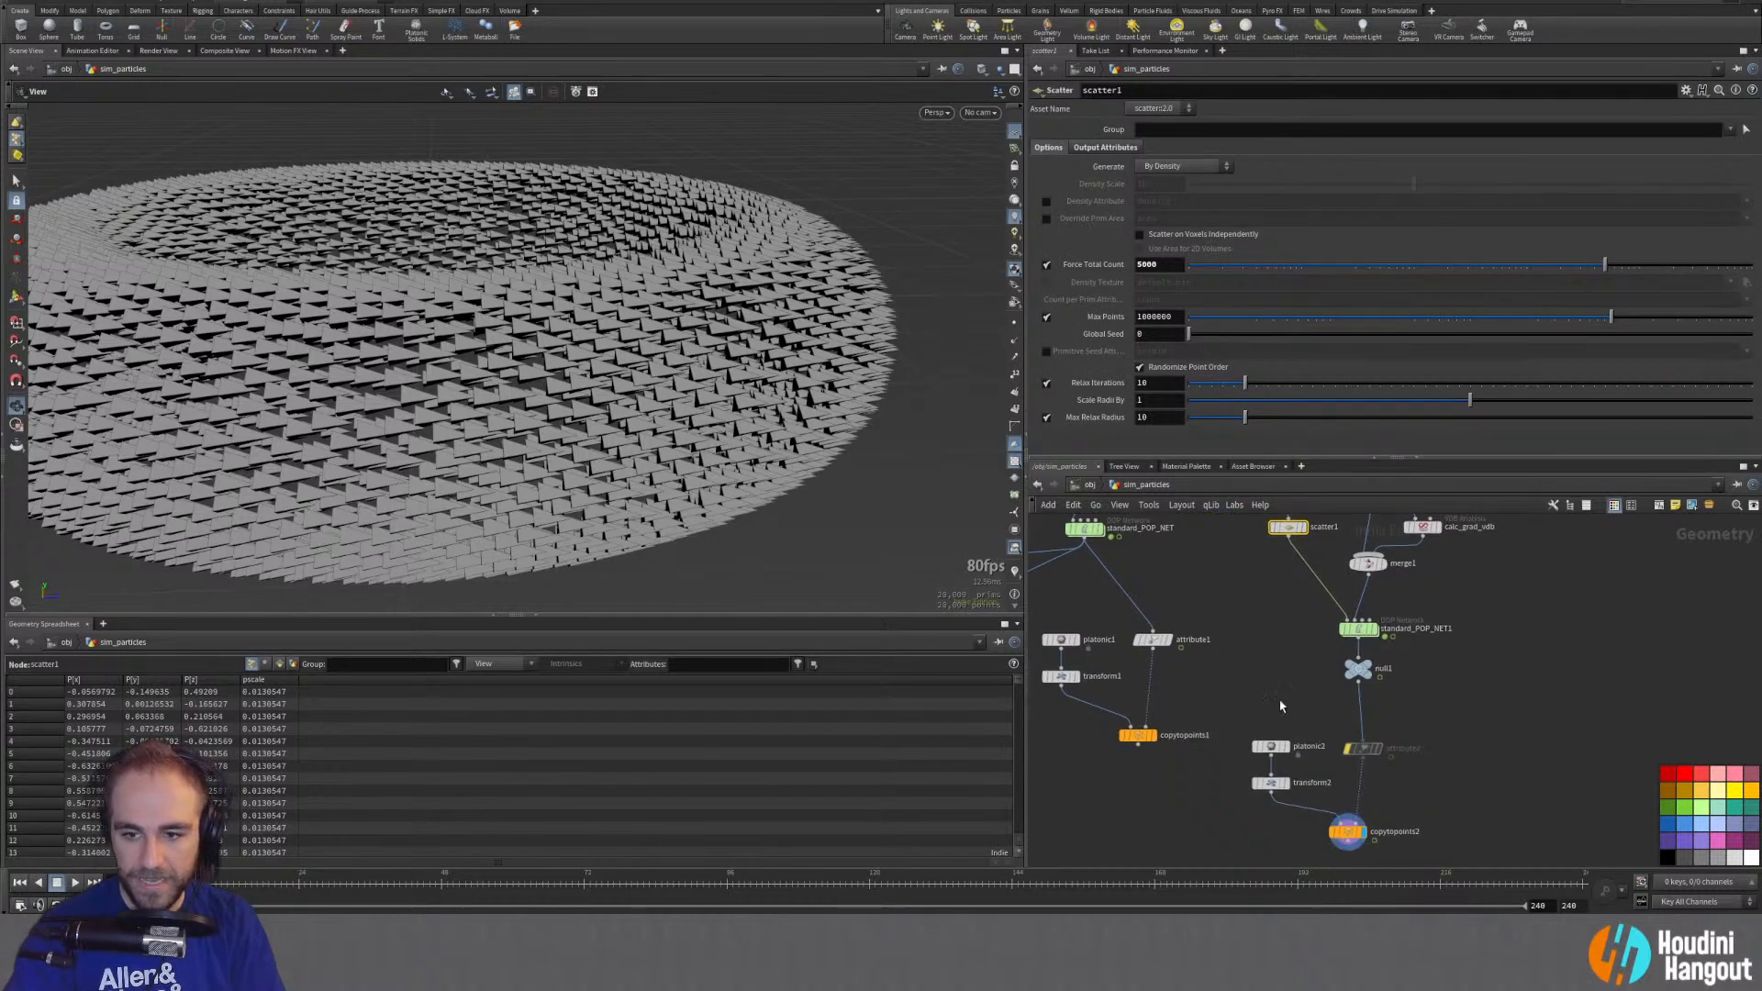
# Step: Add an Attribute Transfer node fed by null1 and SOURCE, display it, and disable its Primitives attributes
pyautogui.press('Tab')
pyautogui.write('att')
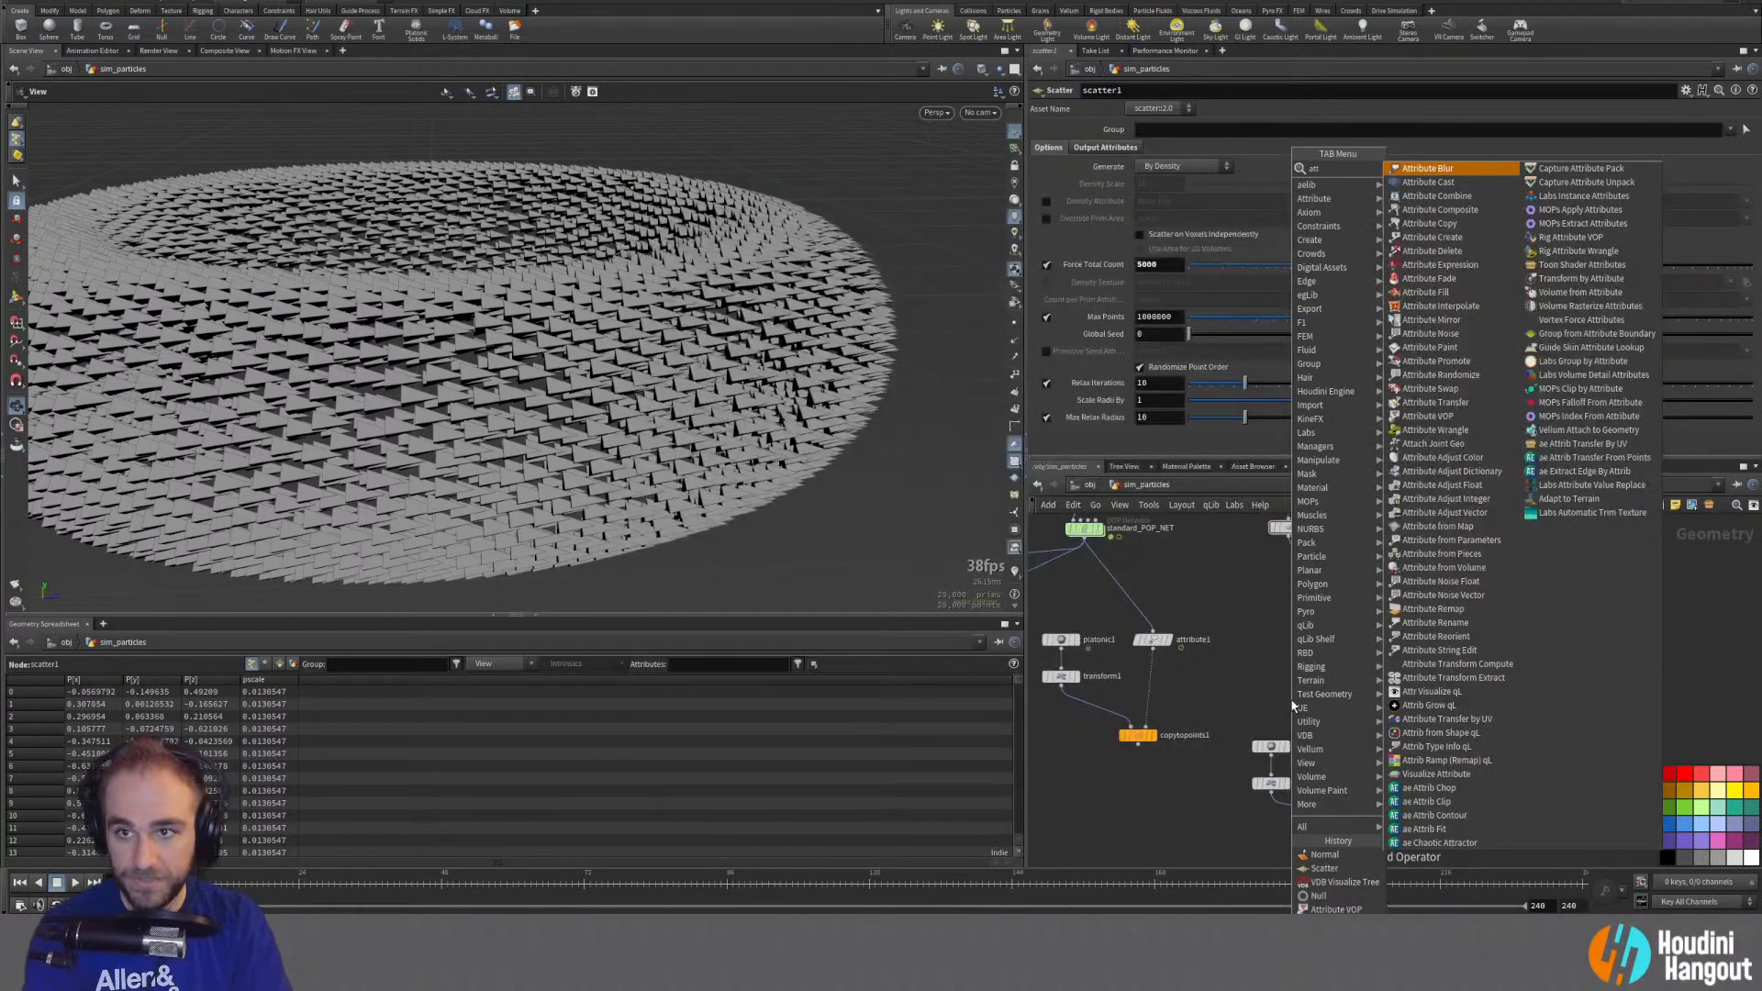
pyautogui.press('Return')
pyautogui.click(1289, 705)
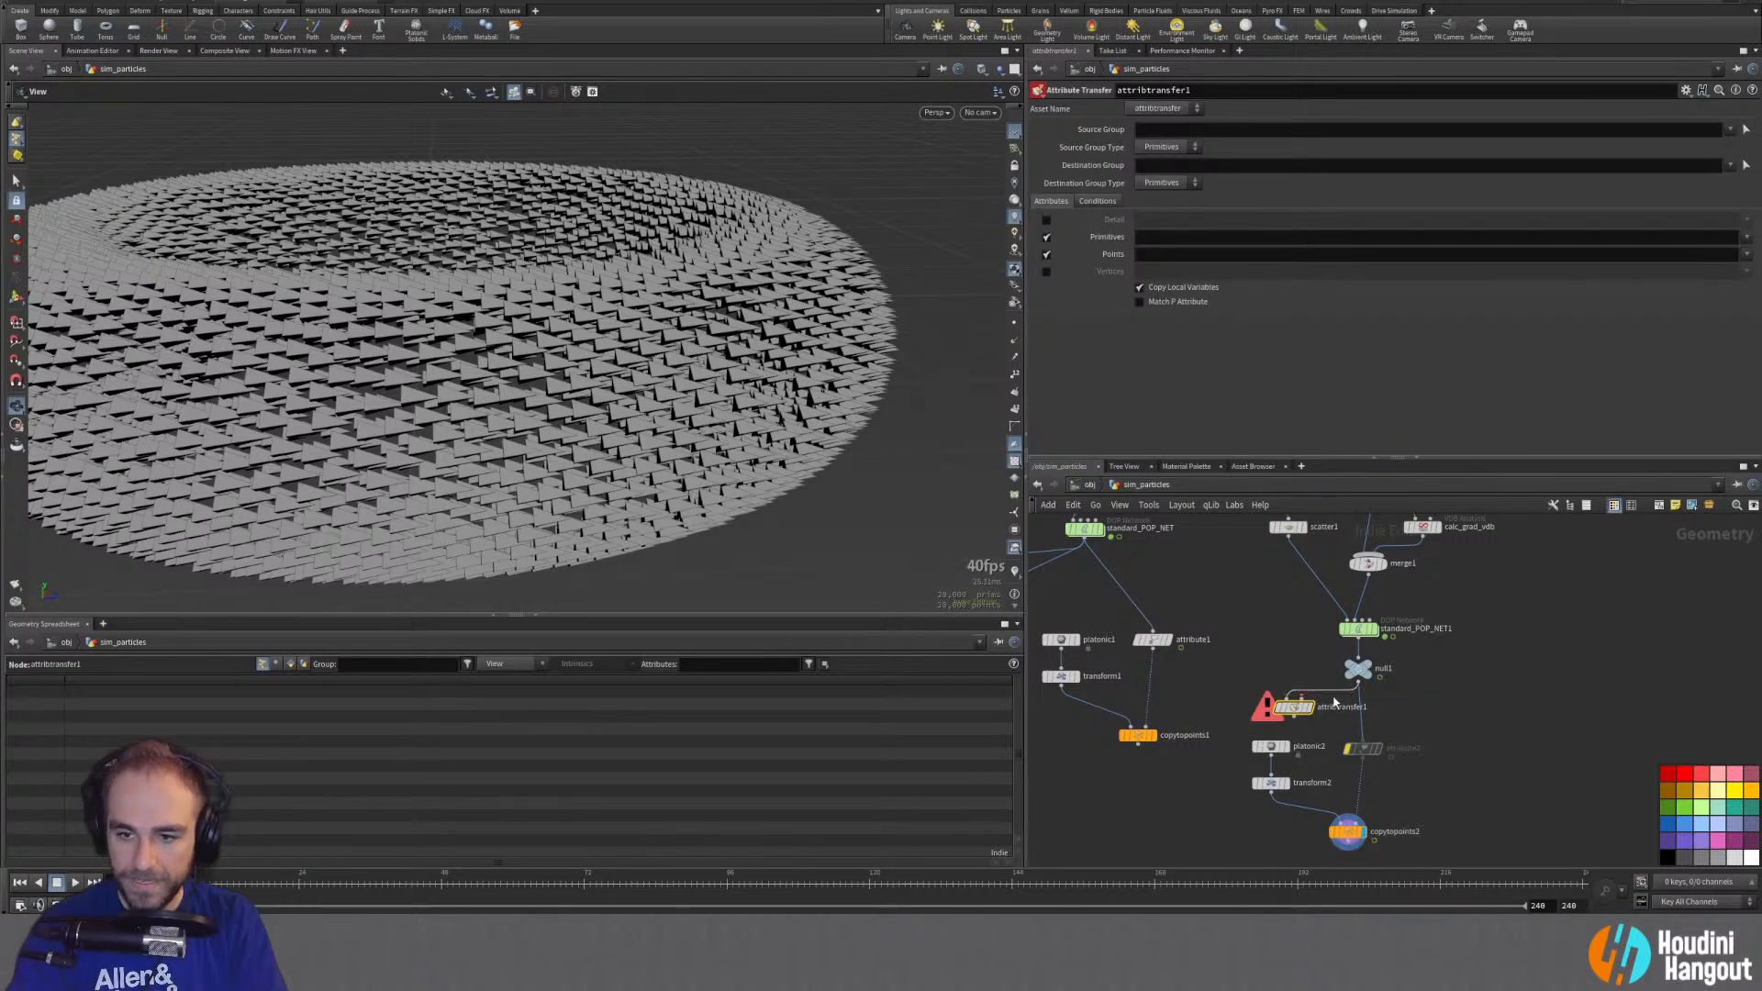
pyautogui.moveTo(1288, 703); pyautogui.dragTo(1233, 528)
pyautogui.click(1366, 795)
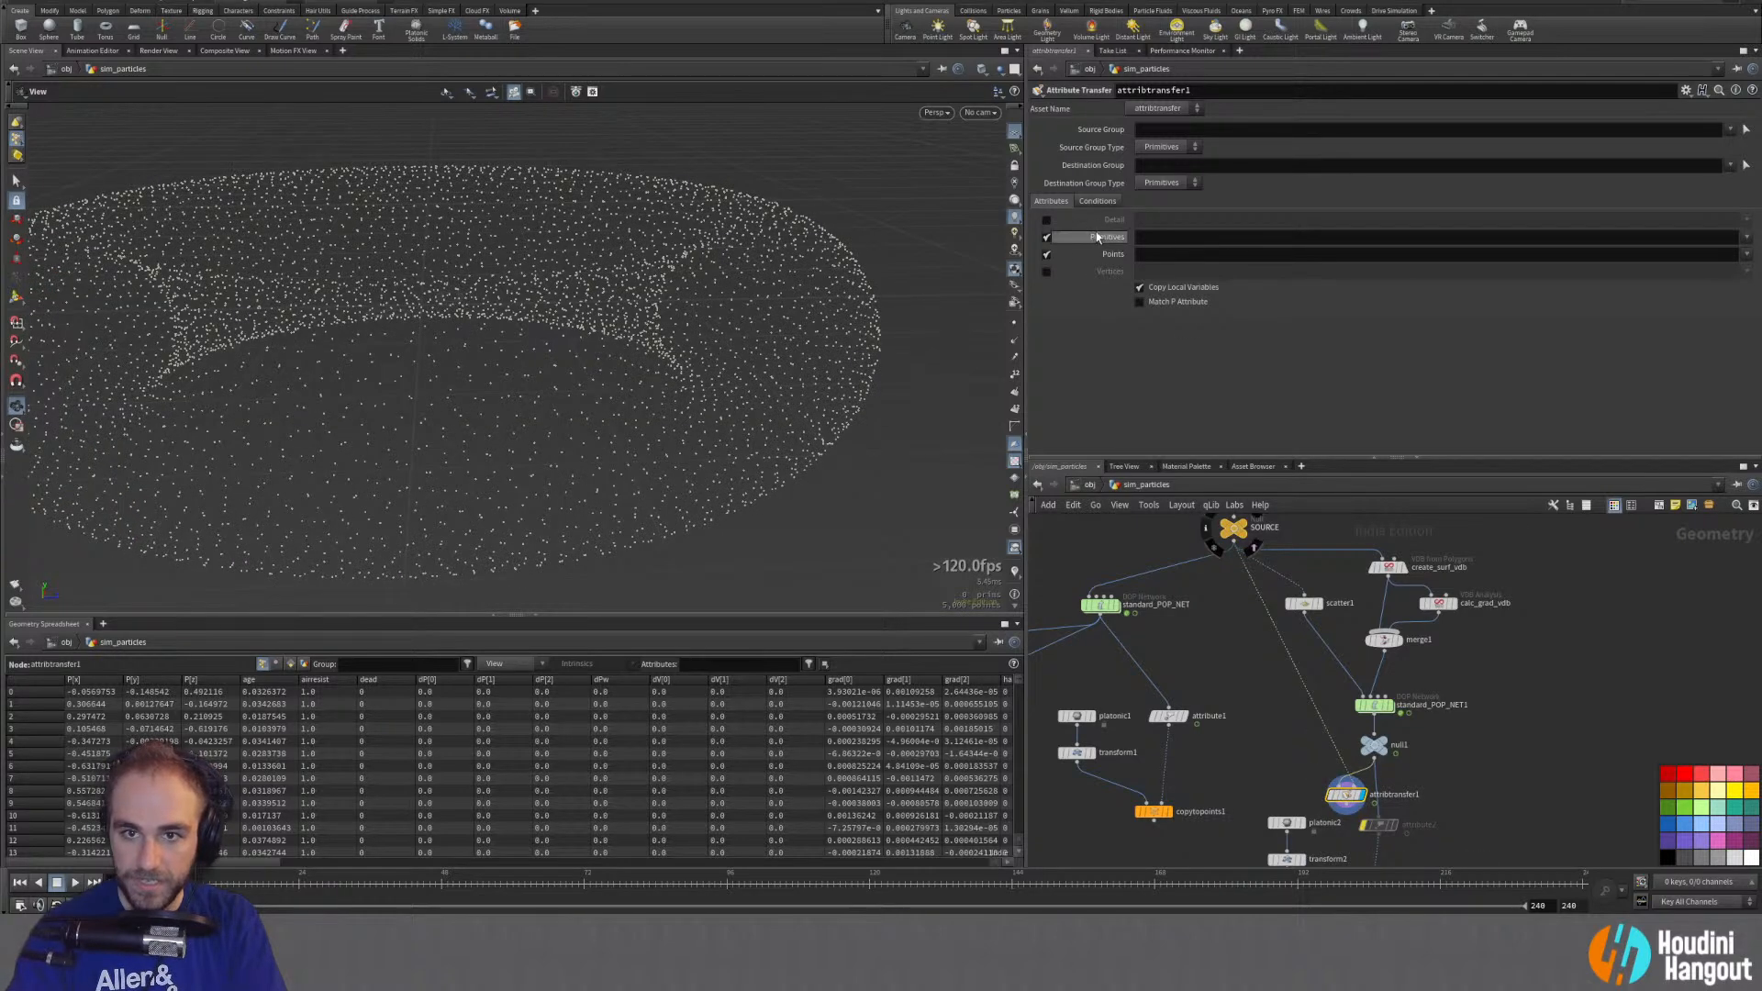
pyautogui.click(1045, 237)
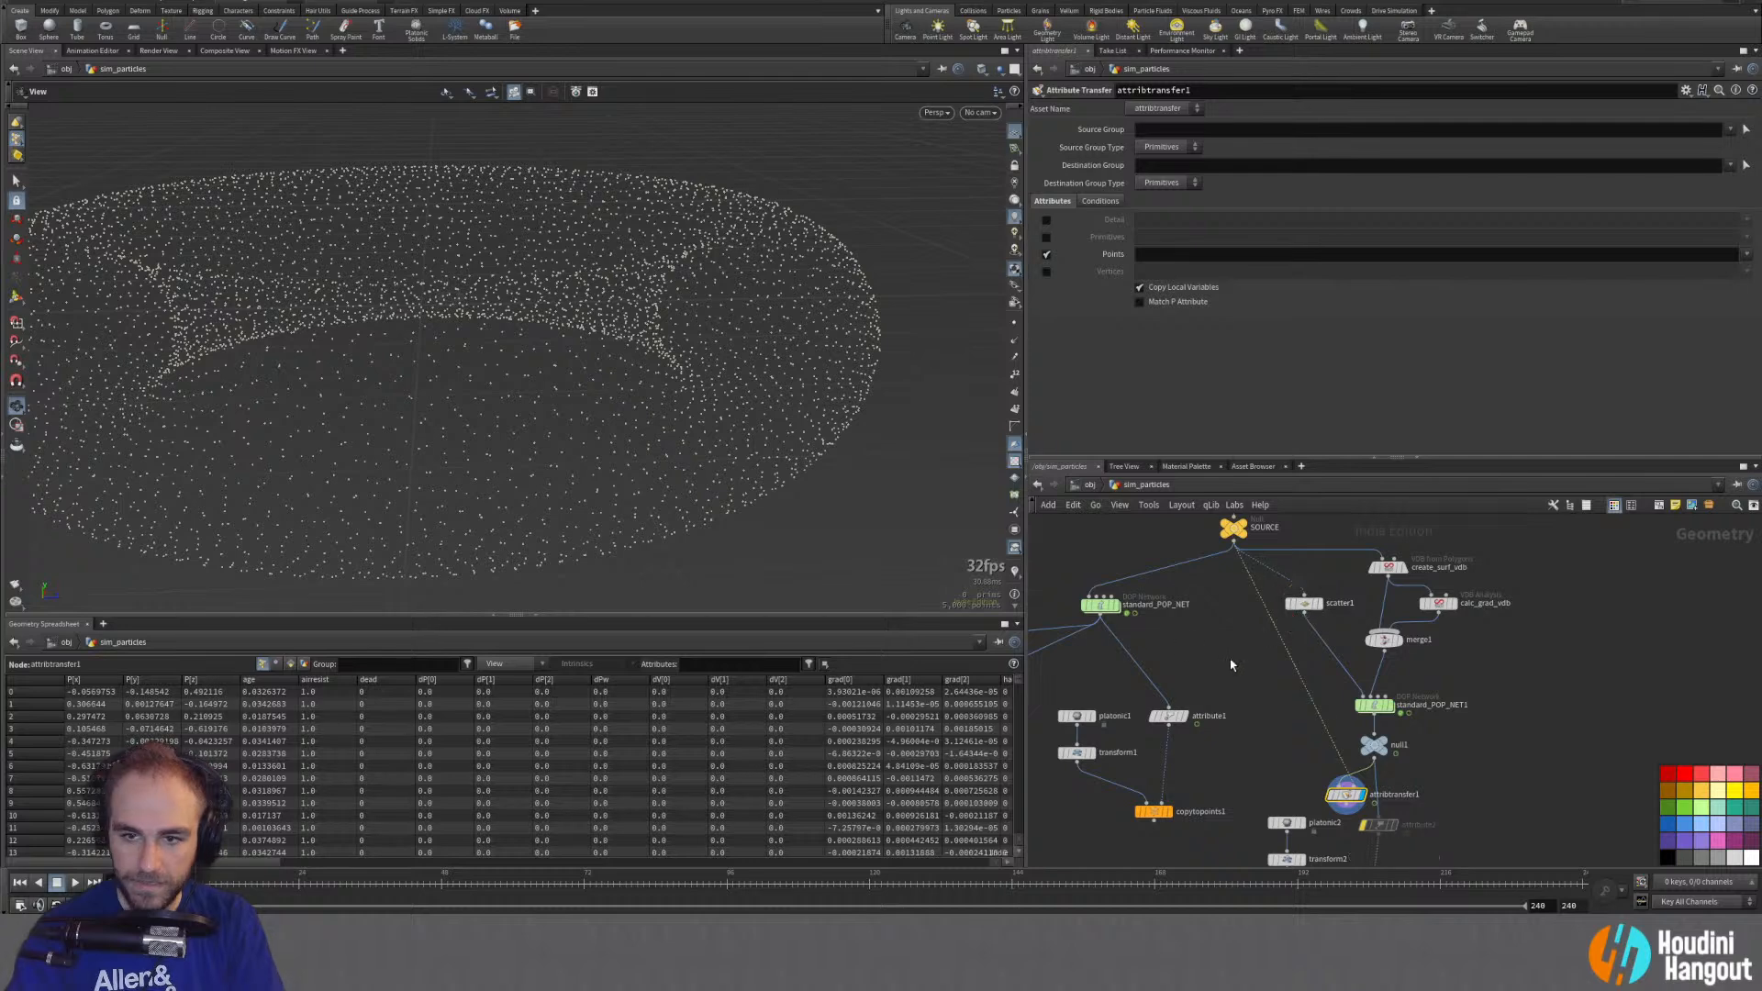
# Step: Insert a Normal node between SOURCE and attribtransfer1, with Add Normals to set to Points
pyautogui.press('Tab')
pyautogui.write('color')
pyautogui.press('Return')
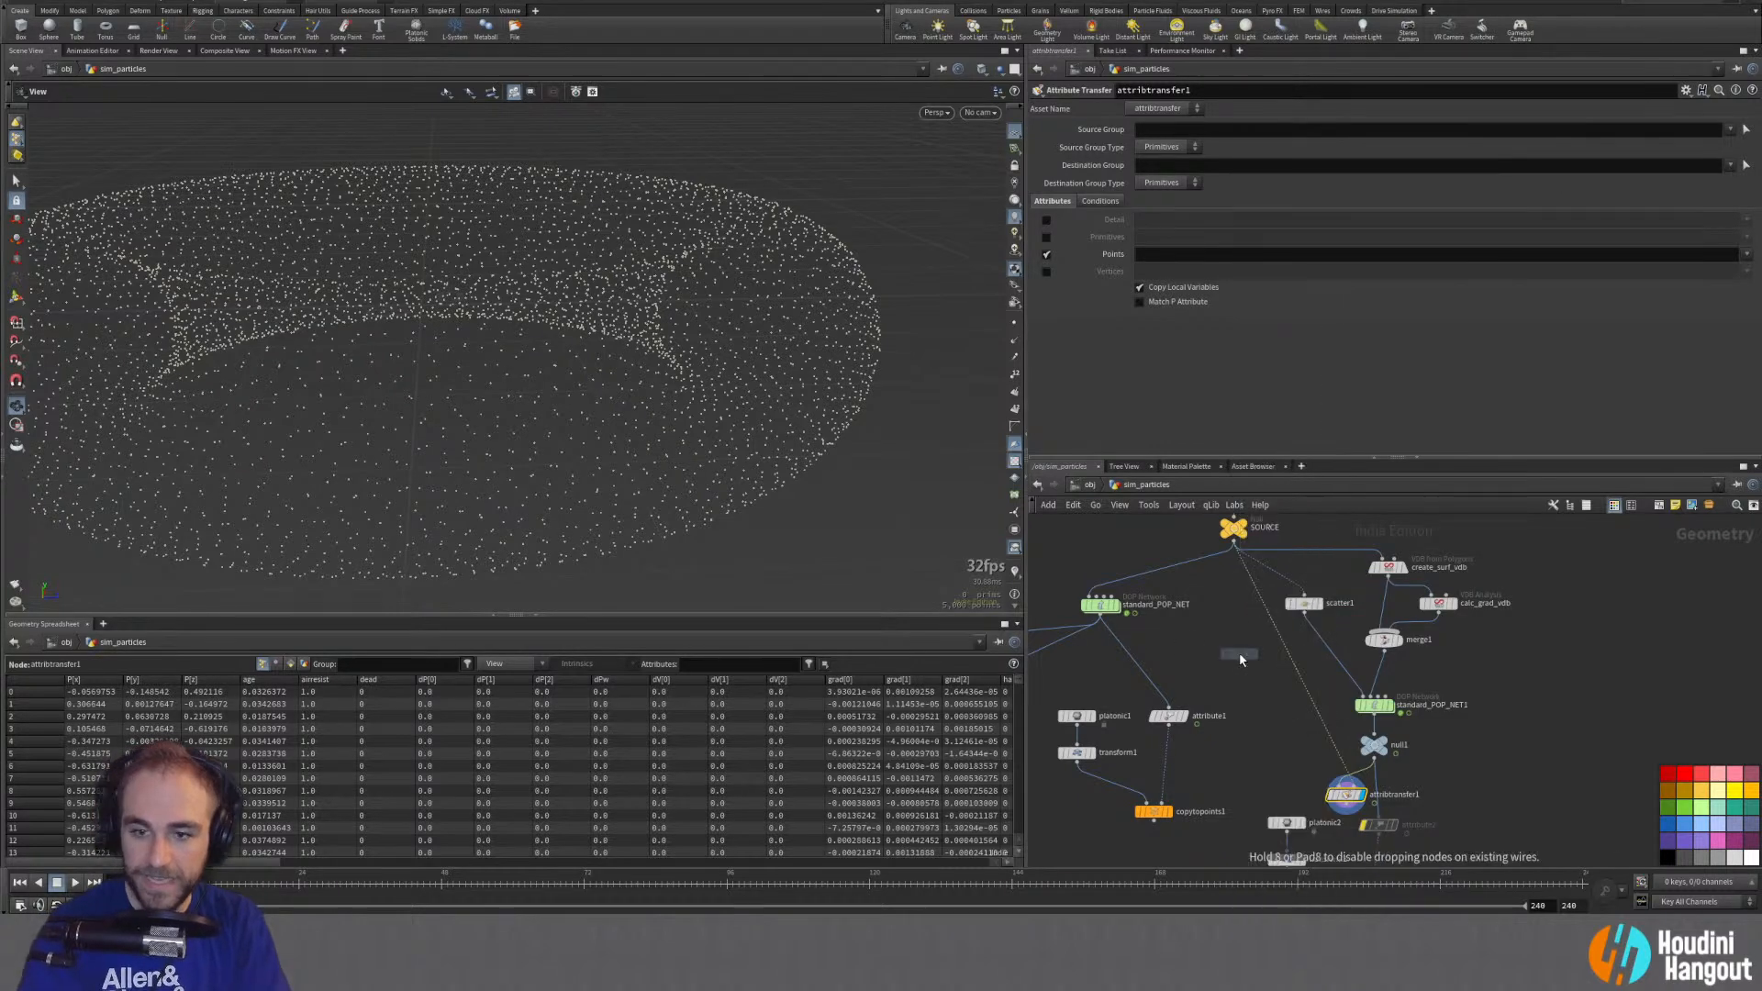
pyautogui.click(1258, 602)
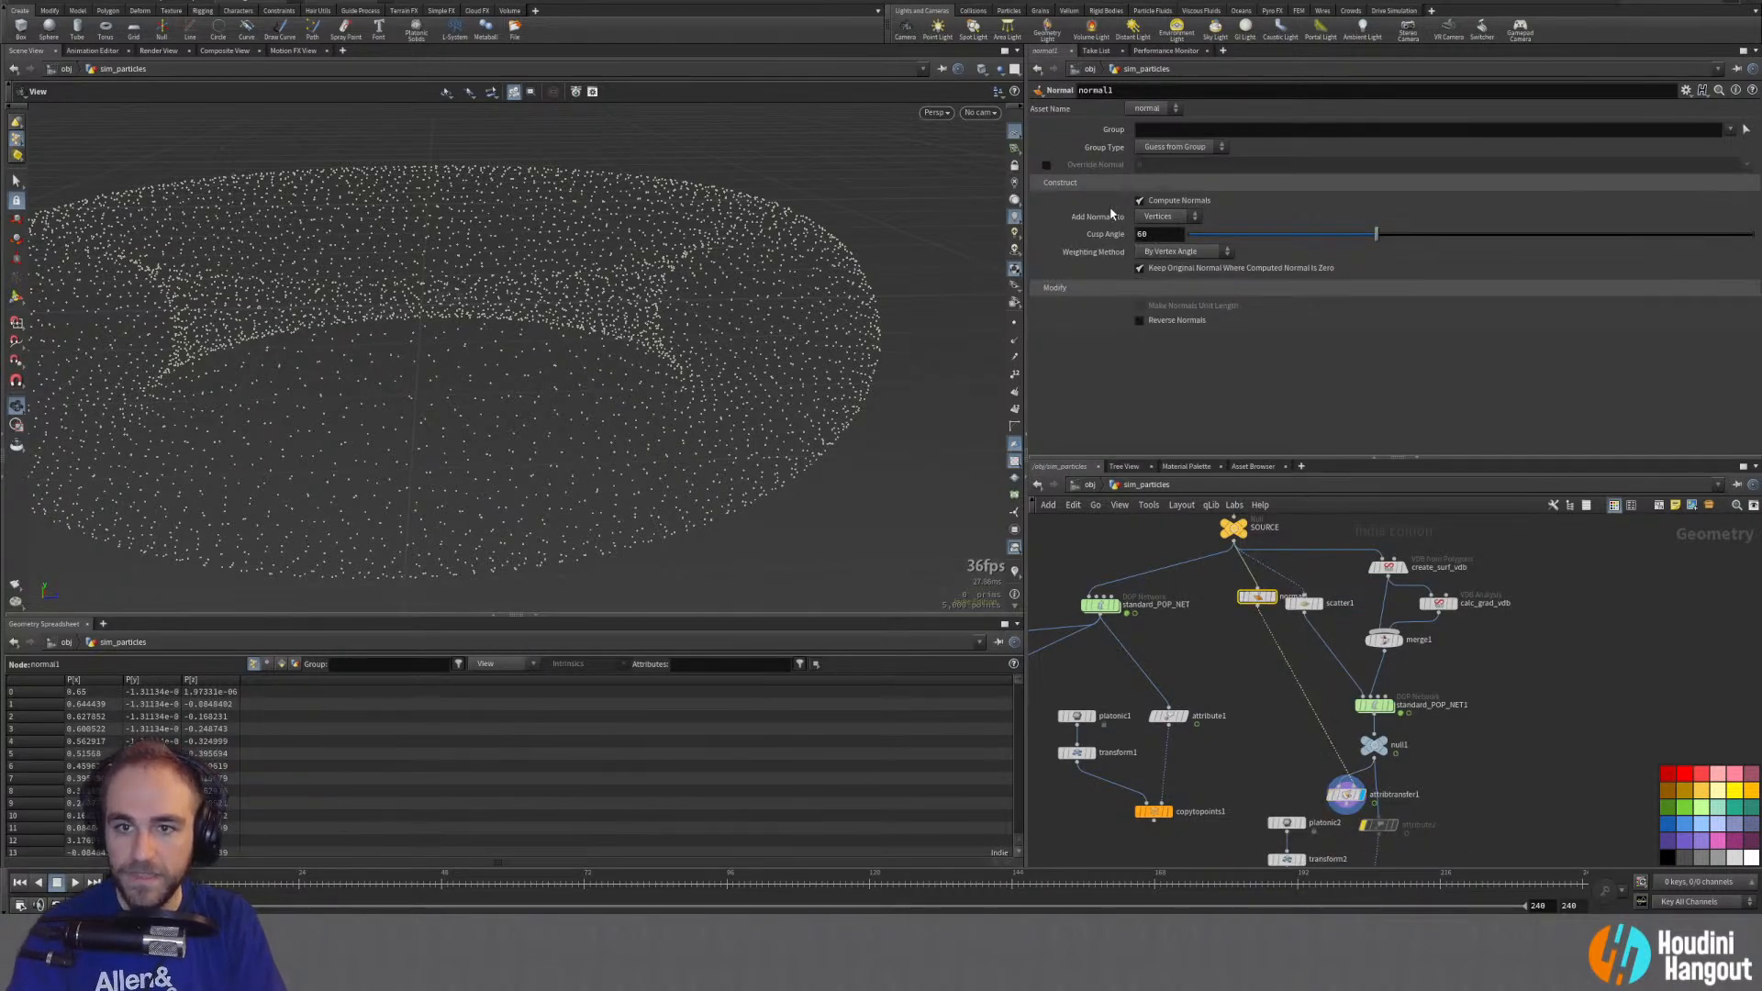
pyautogui.click(1151, 230)
# Step: Place normal1 next to null1, and replace the bypassed node above copytopoints2 with attribtransfer1
pyautogui.moveTo(1262, 602); pyautogui.dragTo(1251, 597)
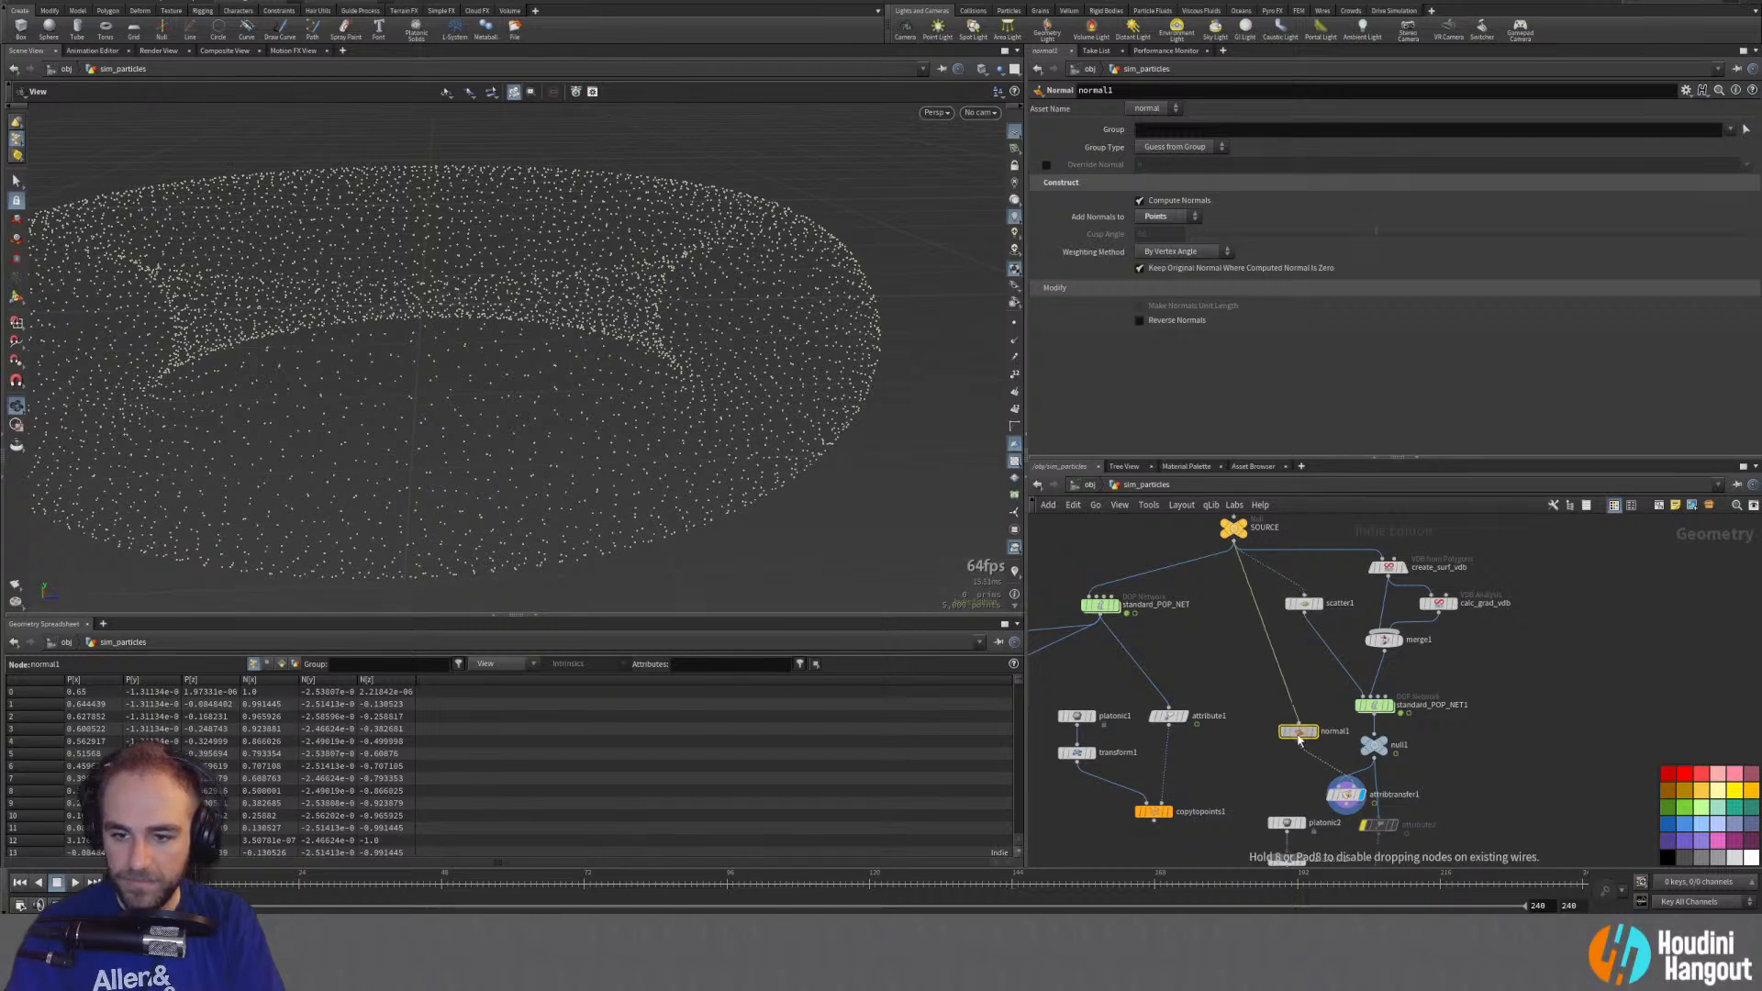
pyautogui.moveTo(1299, 740); pyautogui.dragTo(1304, 739)
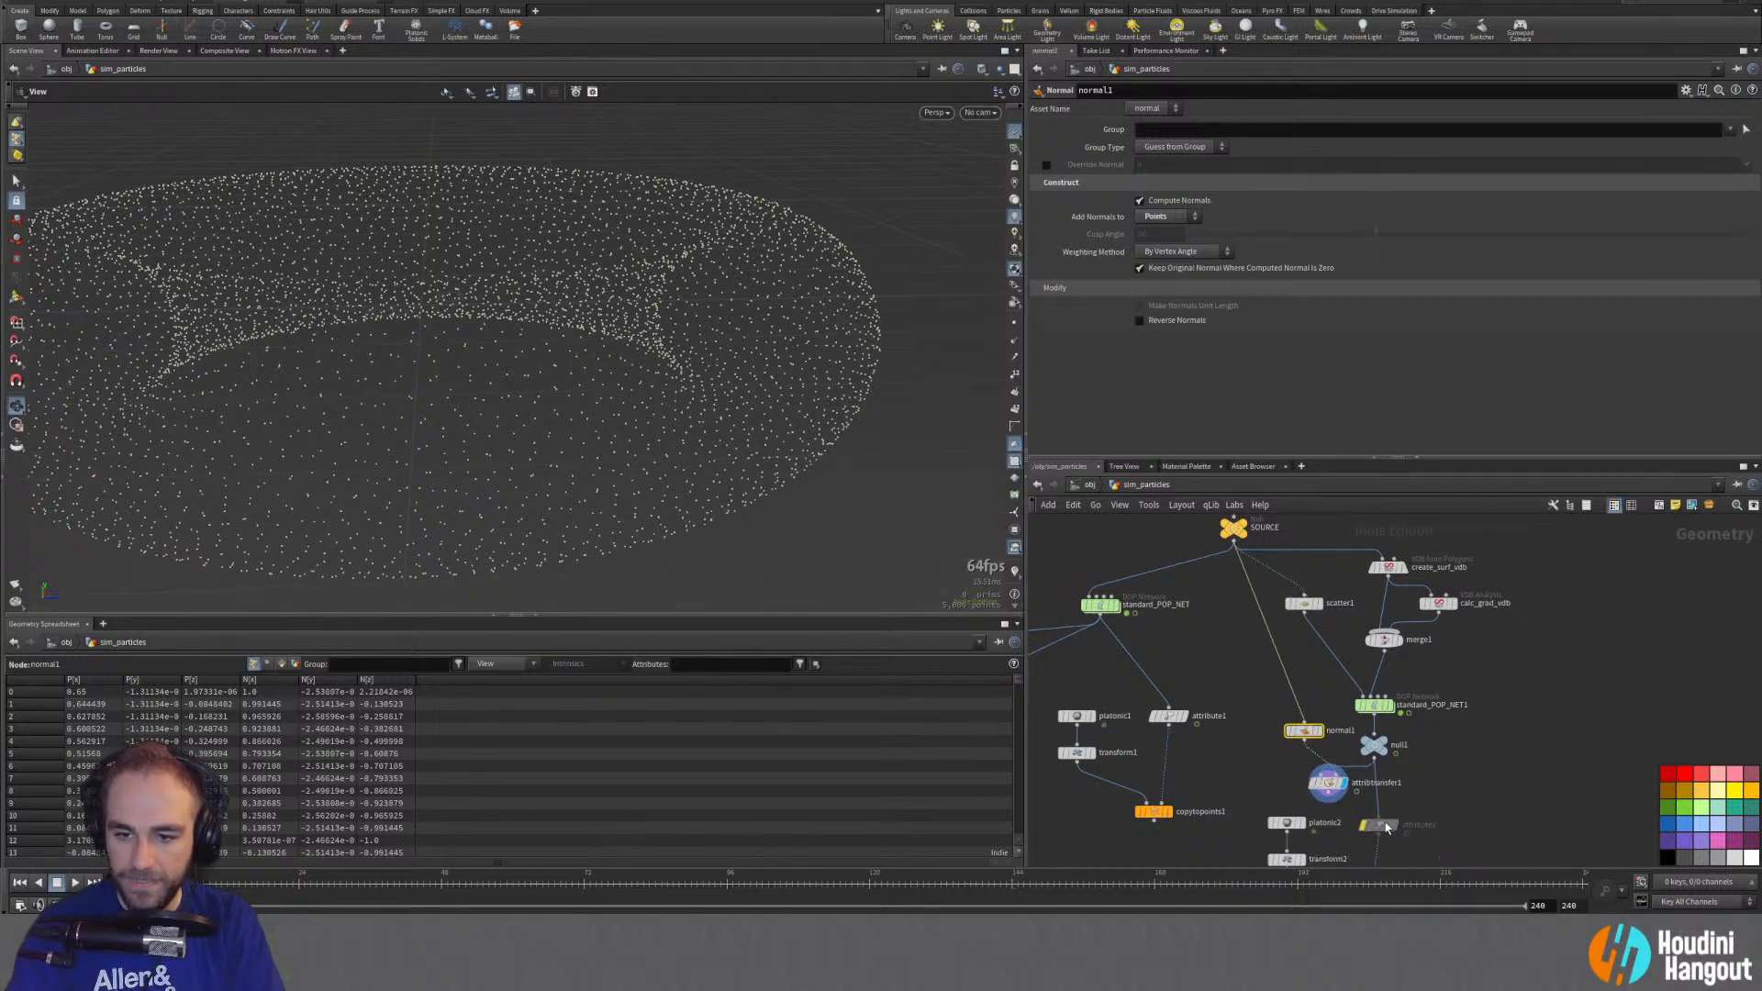
pyautogui.click(1387, 829)
pyautogui.moveTo(1332, 782); pyautogui.dragTo(1361, 800)
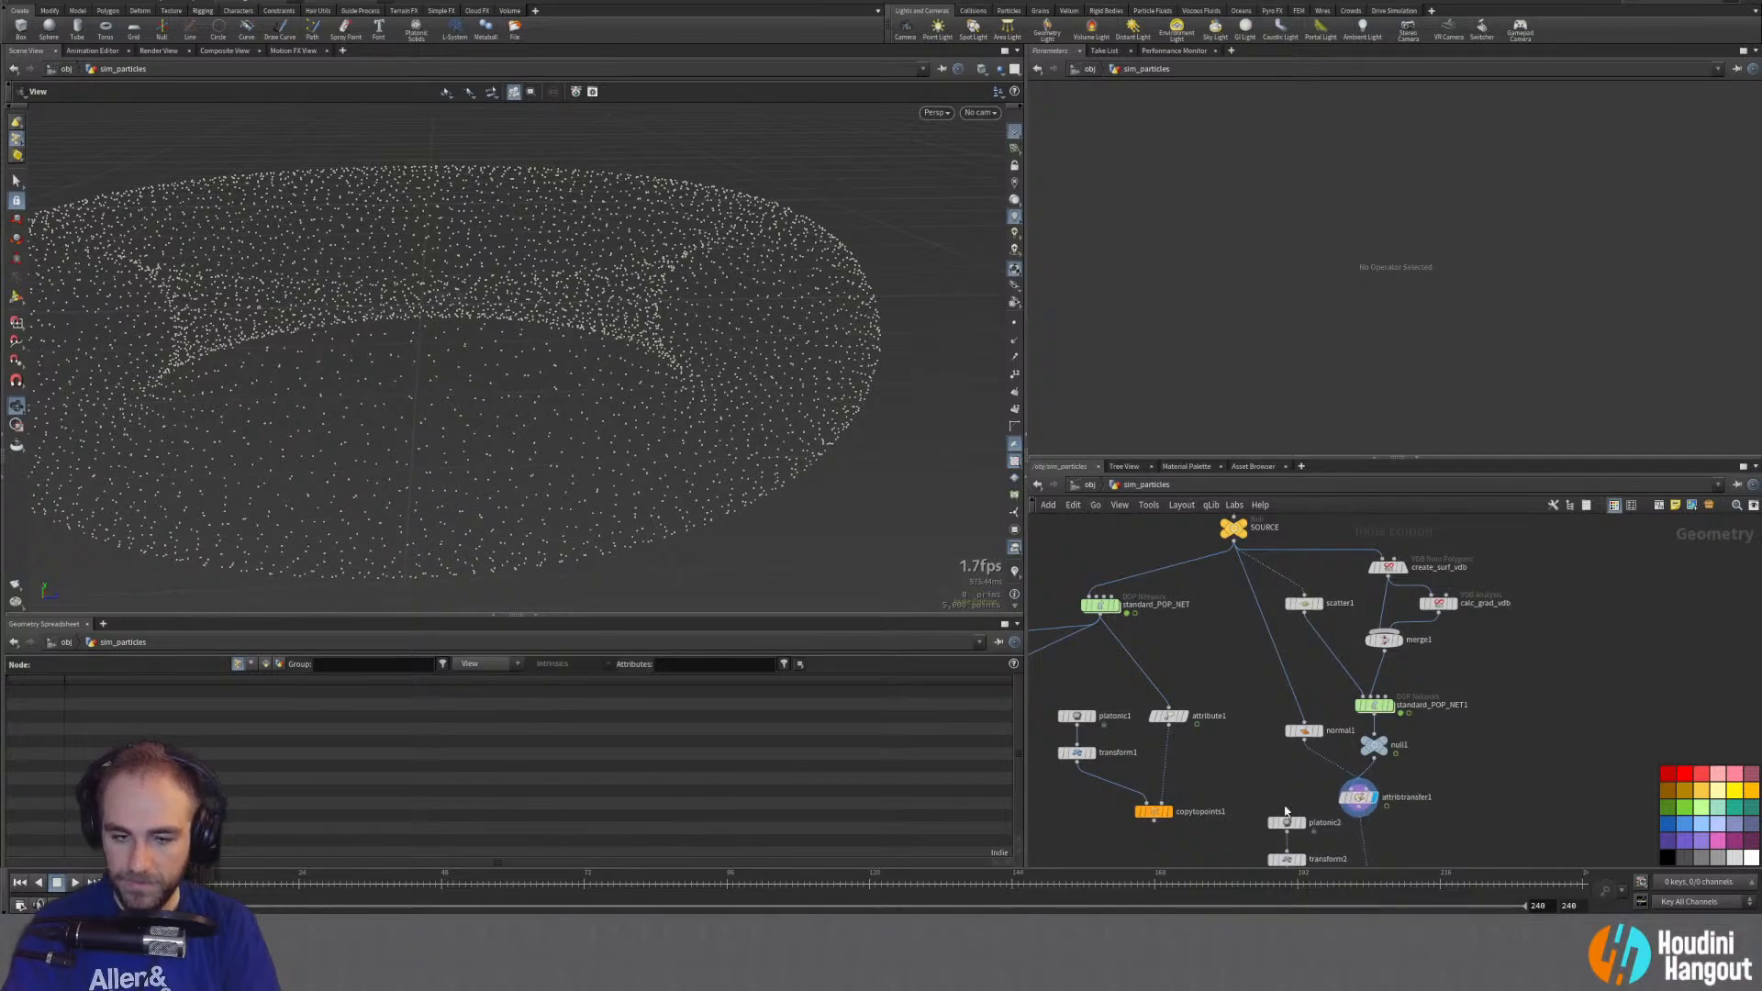
# Step: Show the point normals of attribtransfer1 and play the simulation from the start to examine their directions
pyautogui.scroll(-3, 464, 460)
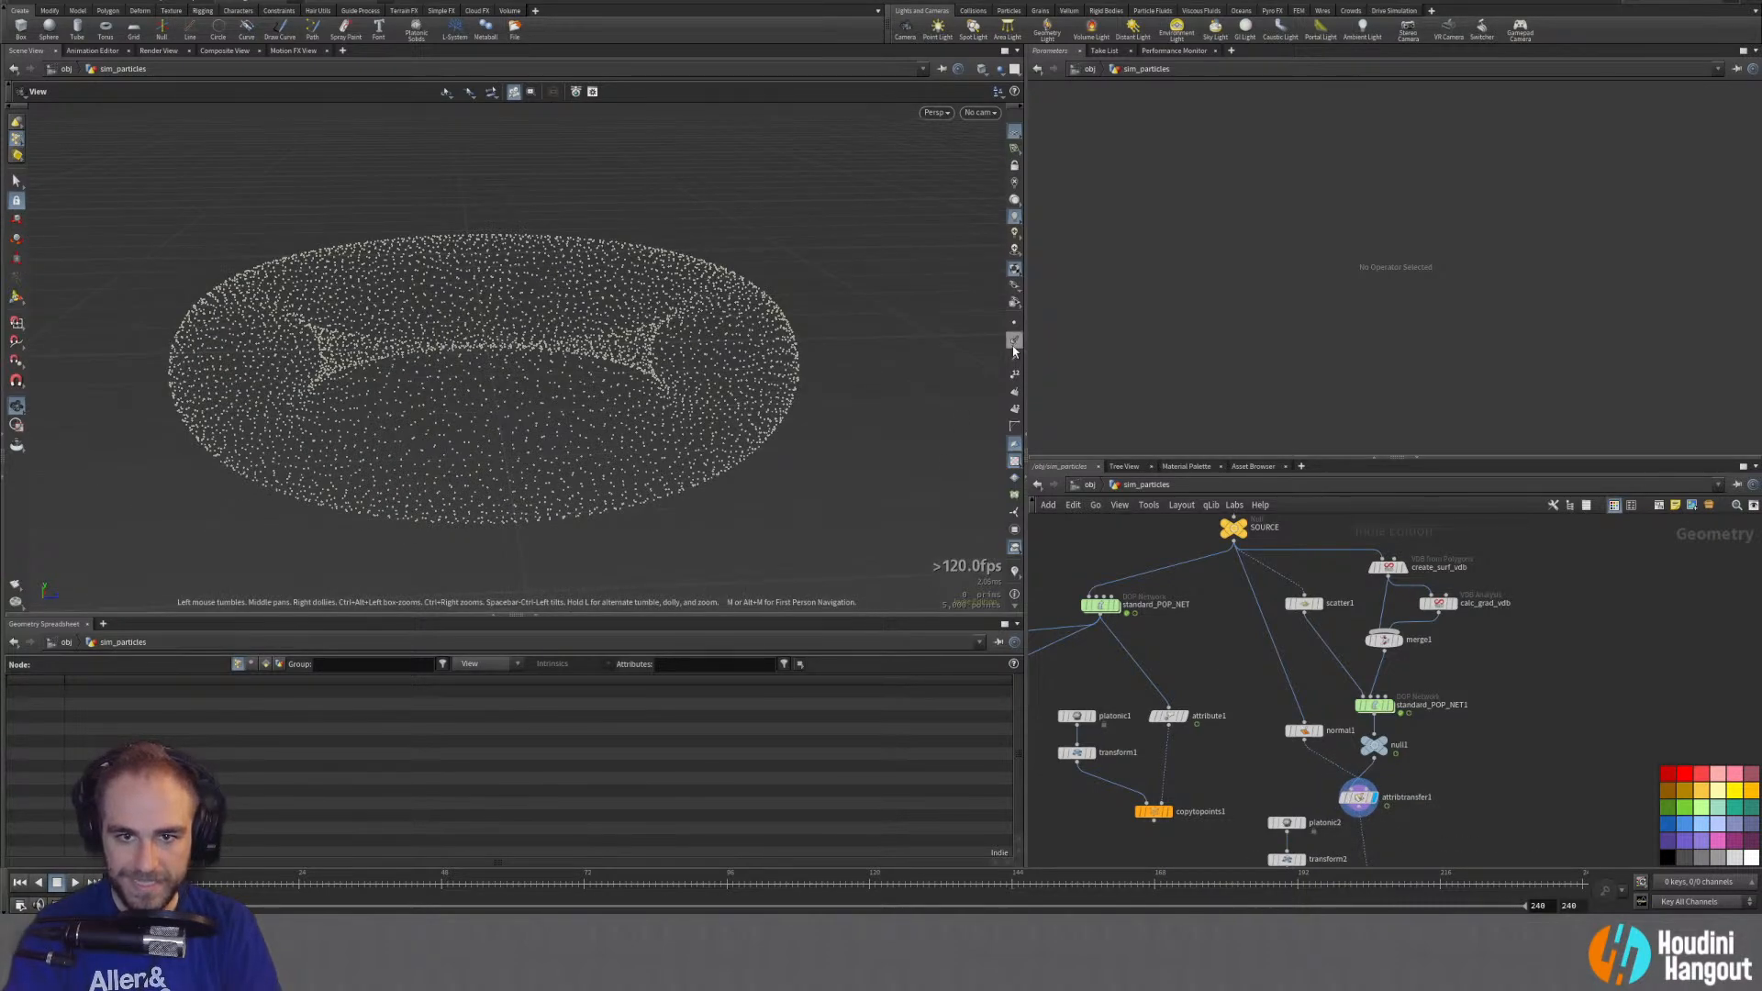
pyautogui.click(1013, 347)
pyautogui.moveTo(562, 425); pyautogui.dragTo(642, 450)
pyautogui.scroll(-5, 588, 450)
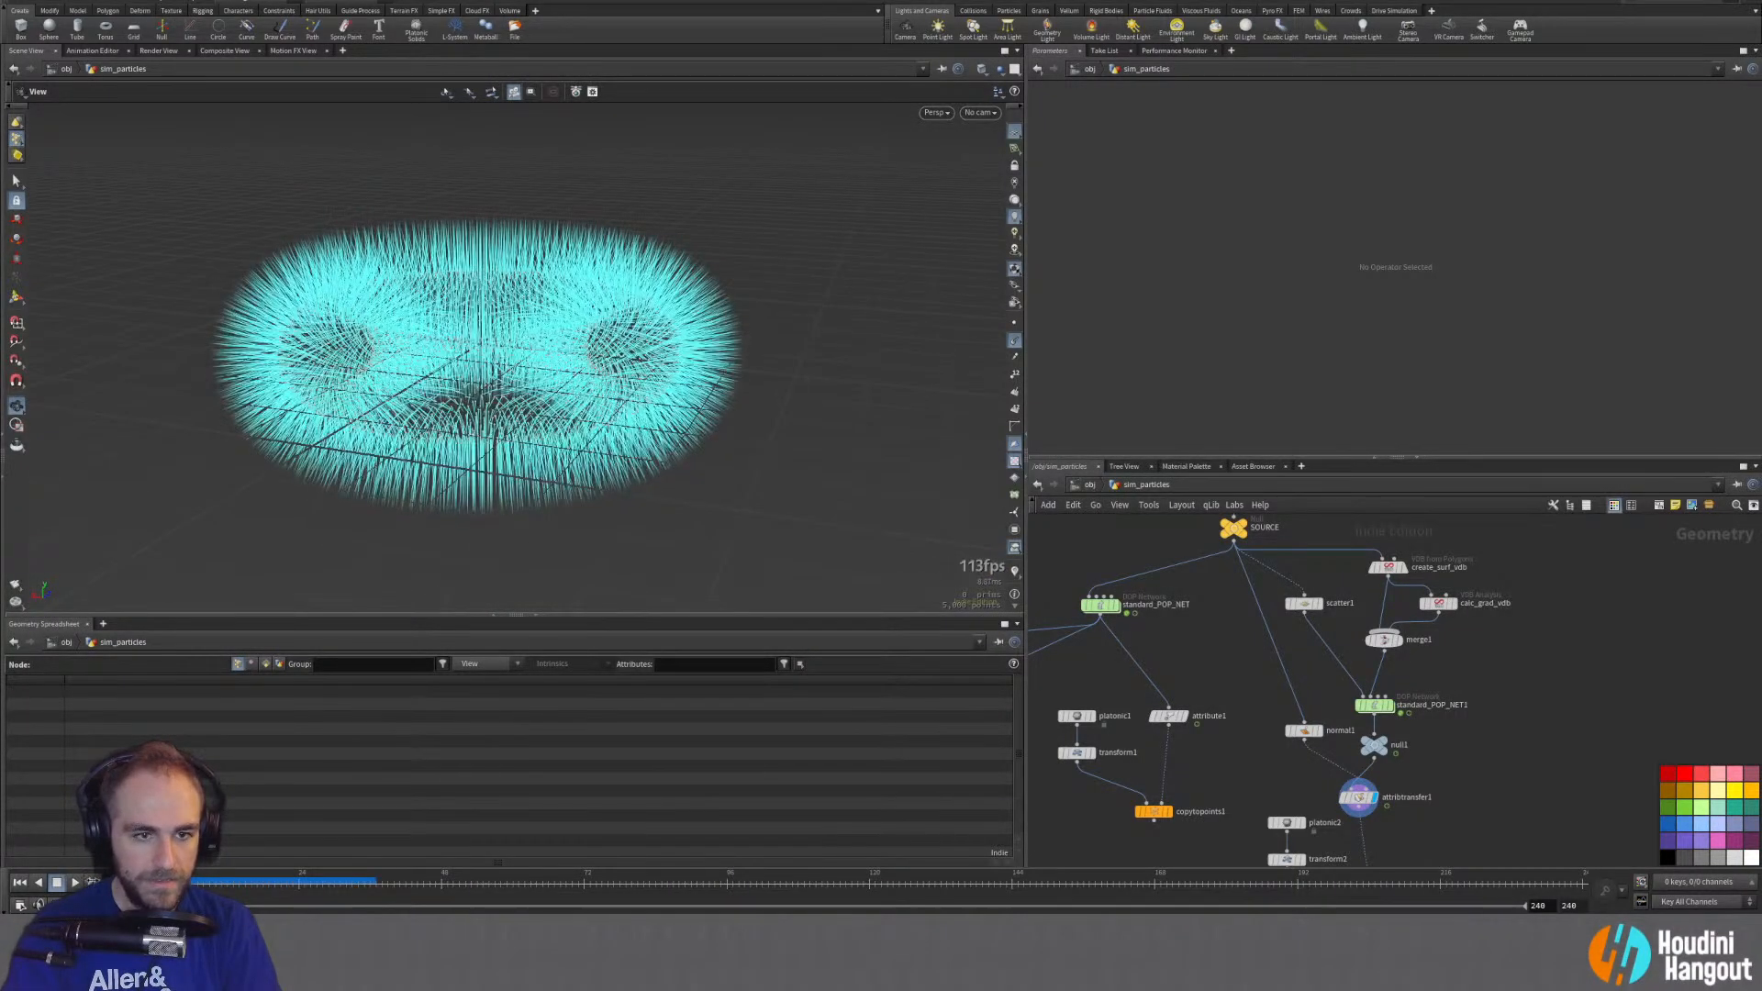
pyautogui.moveTo(571, 275); pyautogui.dragTo(554, 358)
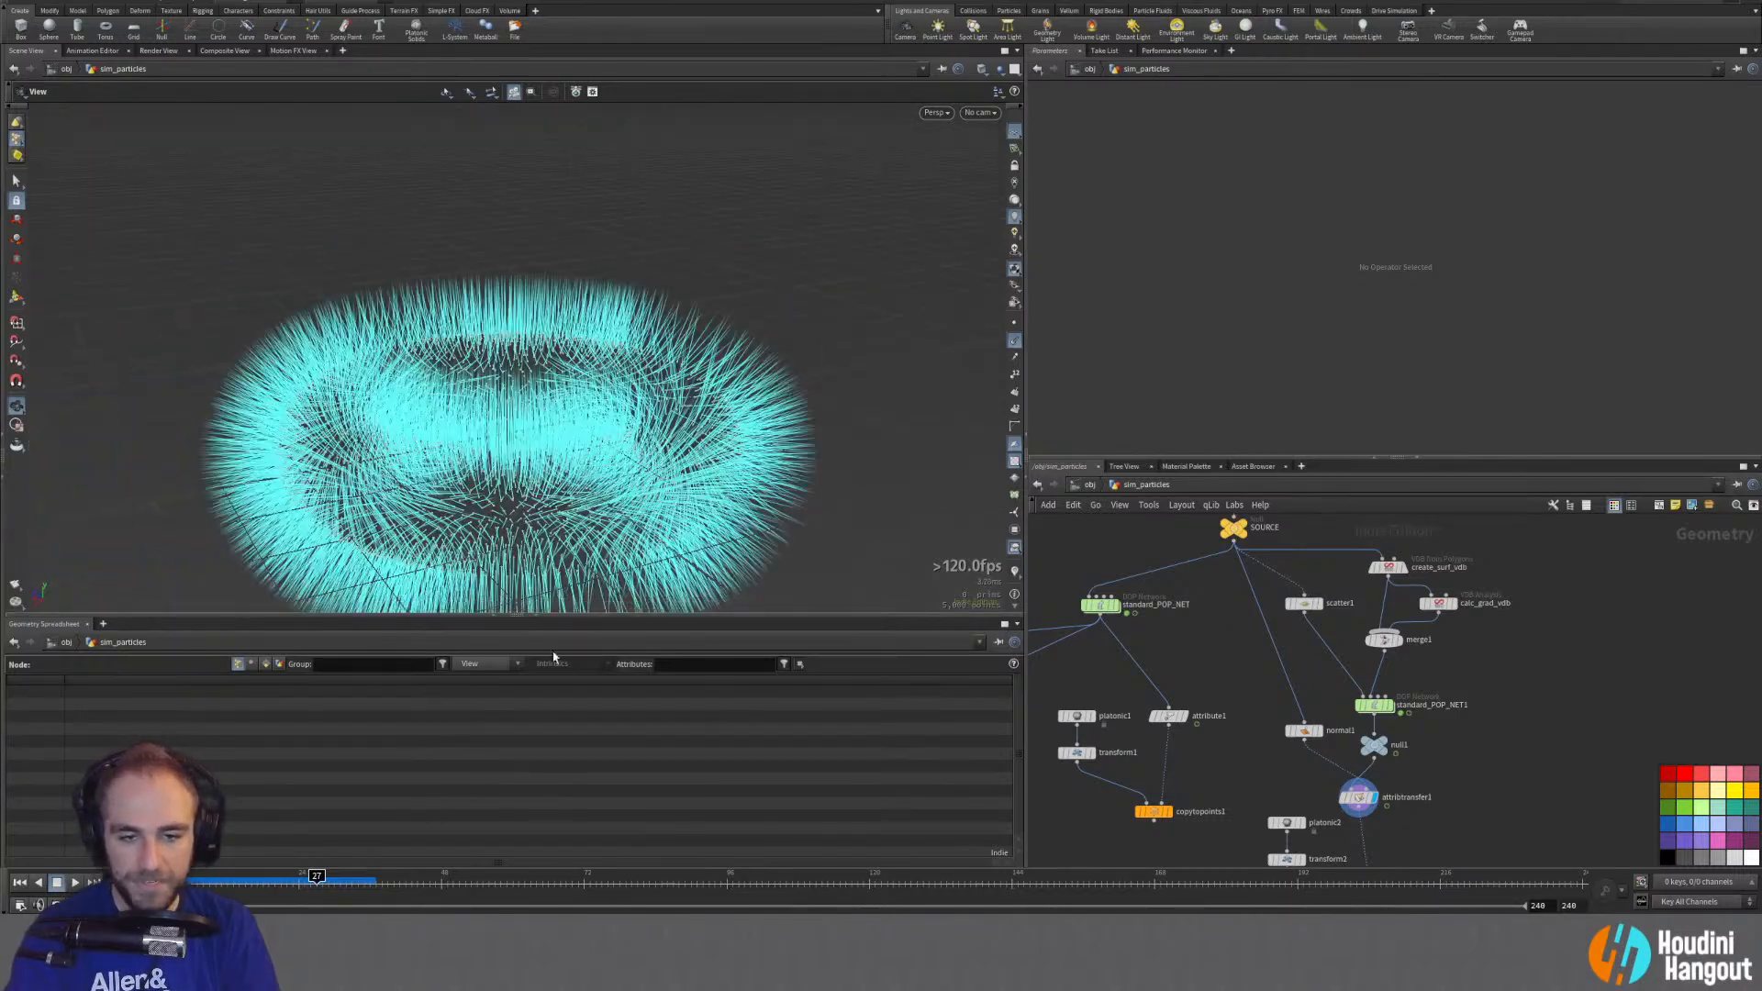
pyautogui.click(19, 882)
pyautogui.click(75, 882)
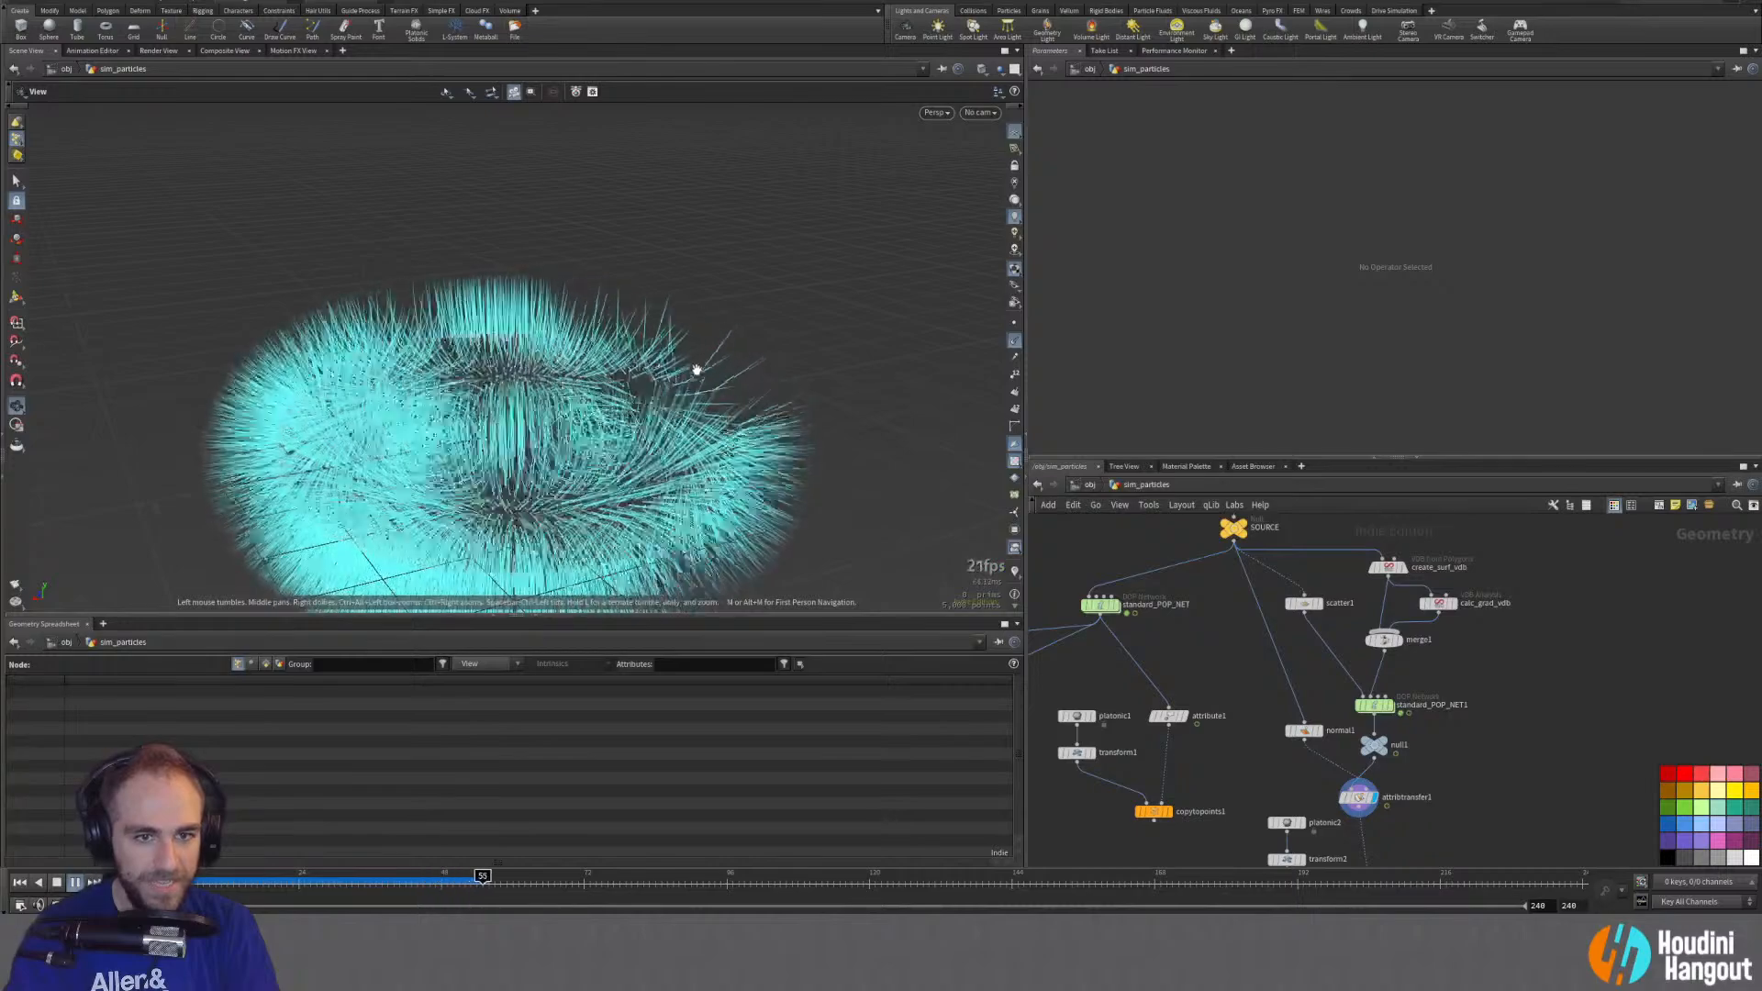
pyautogui.moveTo(688, 448); pyautogui.dragTo(464, 464)
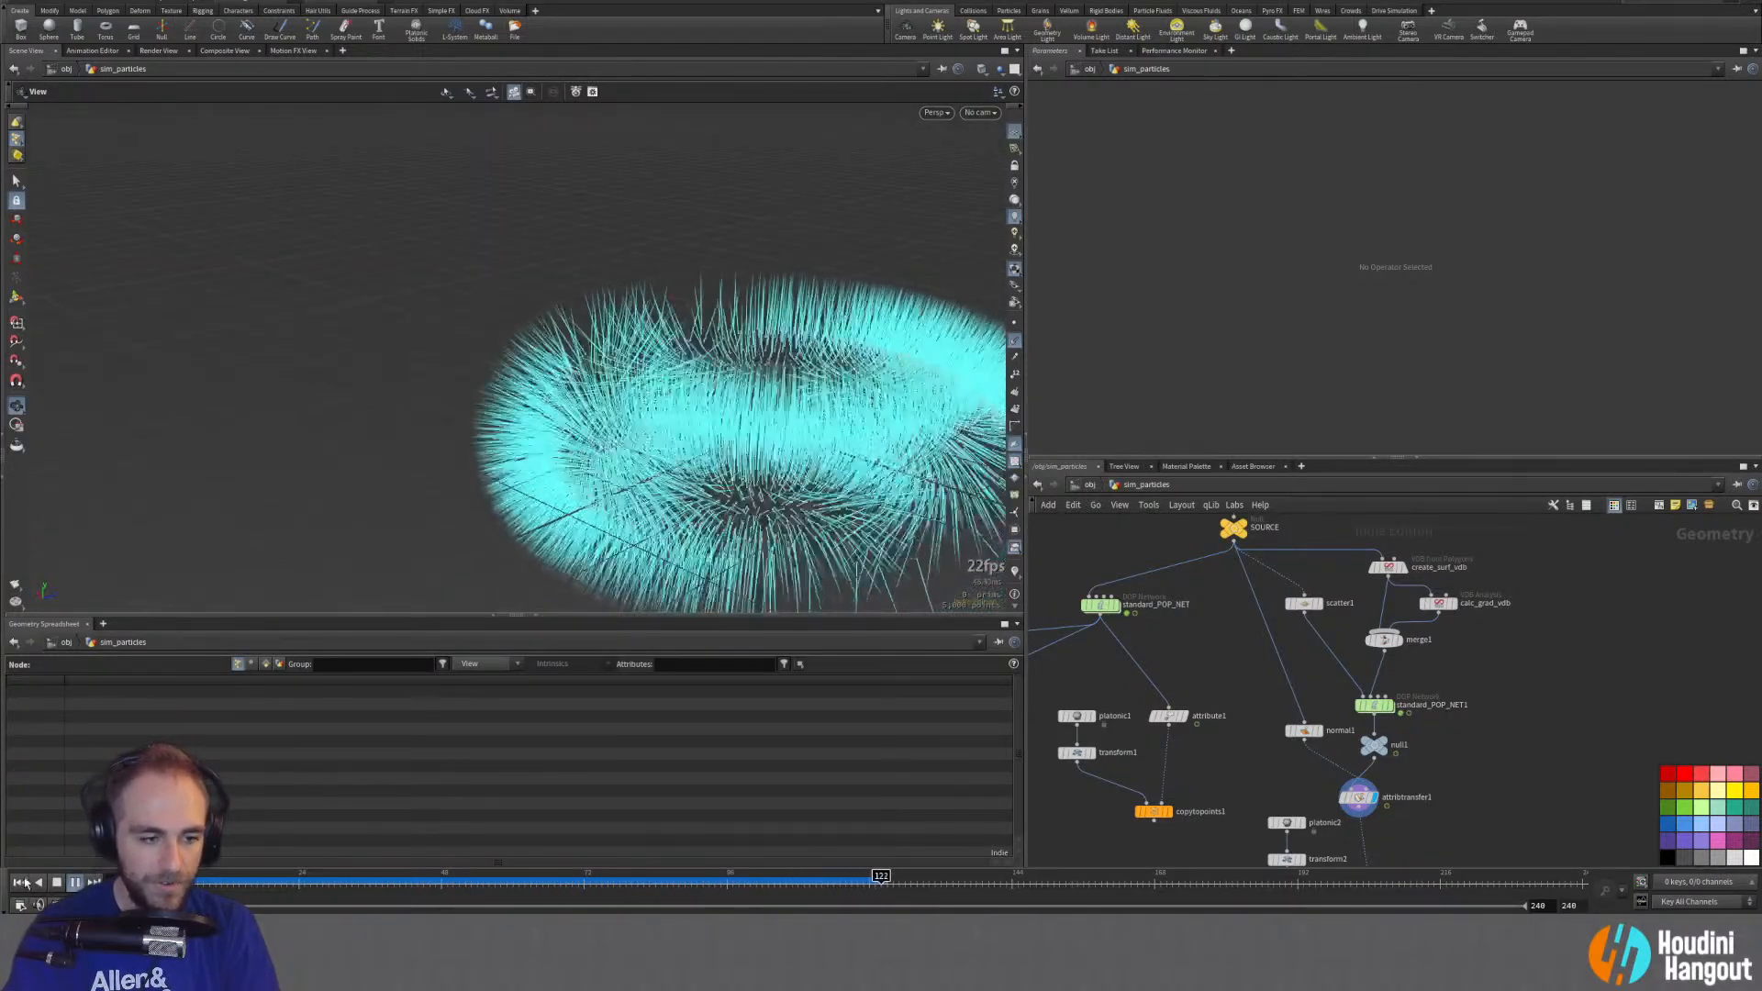
# Step: Display the copytopoints2 result, hide the point normals, and centre the torus in the view
pyautogui.scroll(-3, 1469, 803)
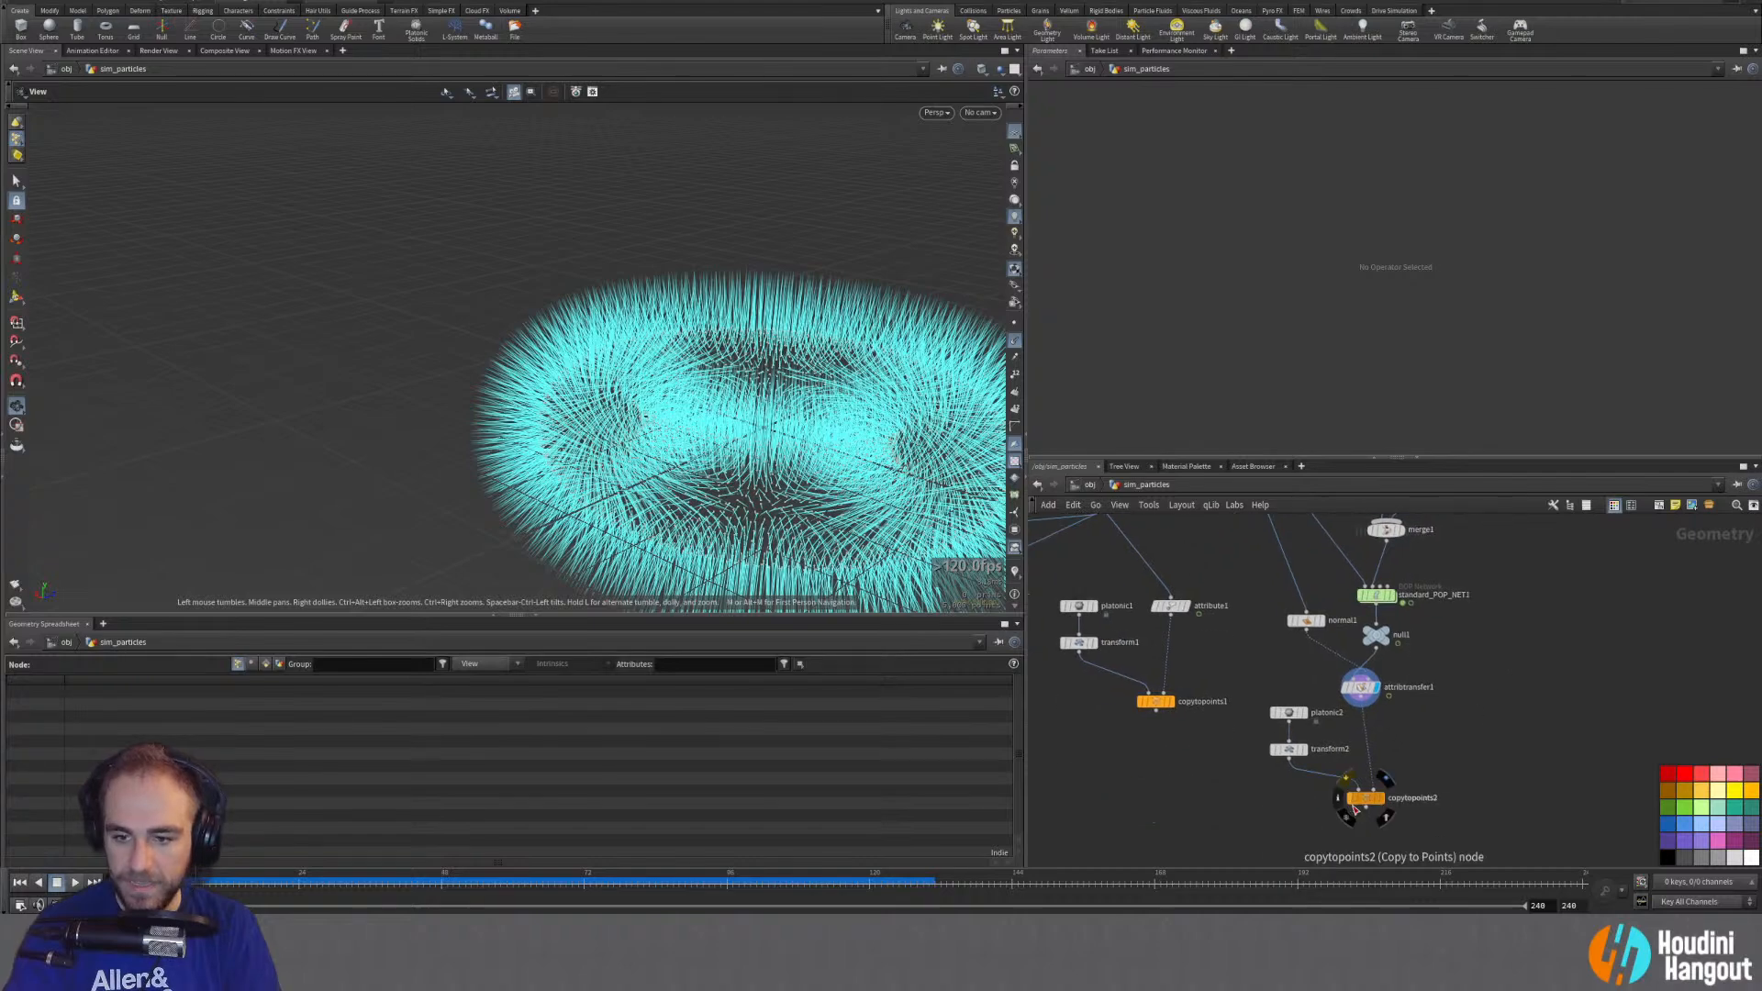
pyautogui.click(1384, 806)
pyautogui.click(1015, 343)
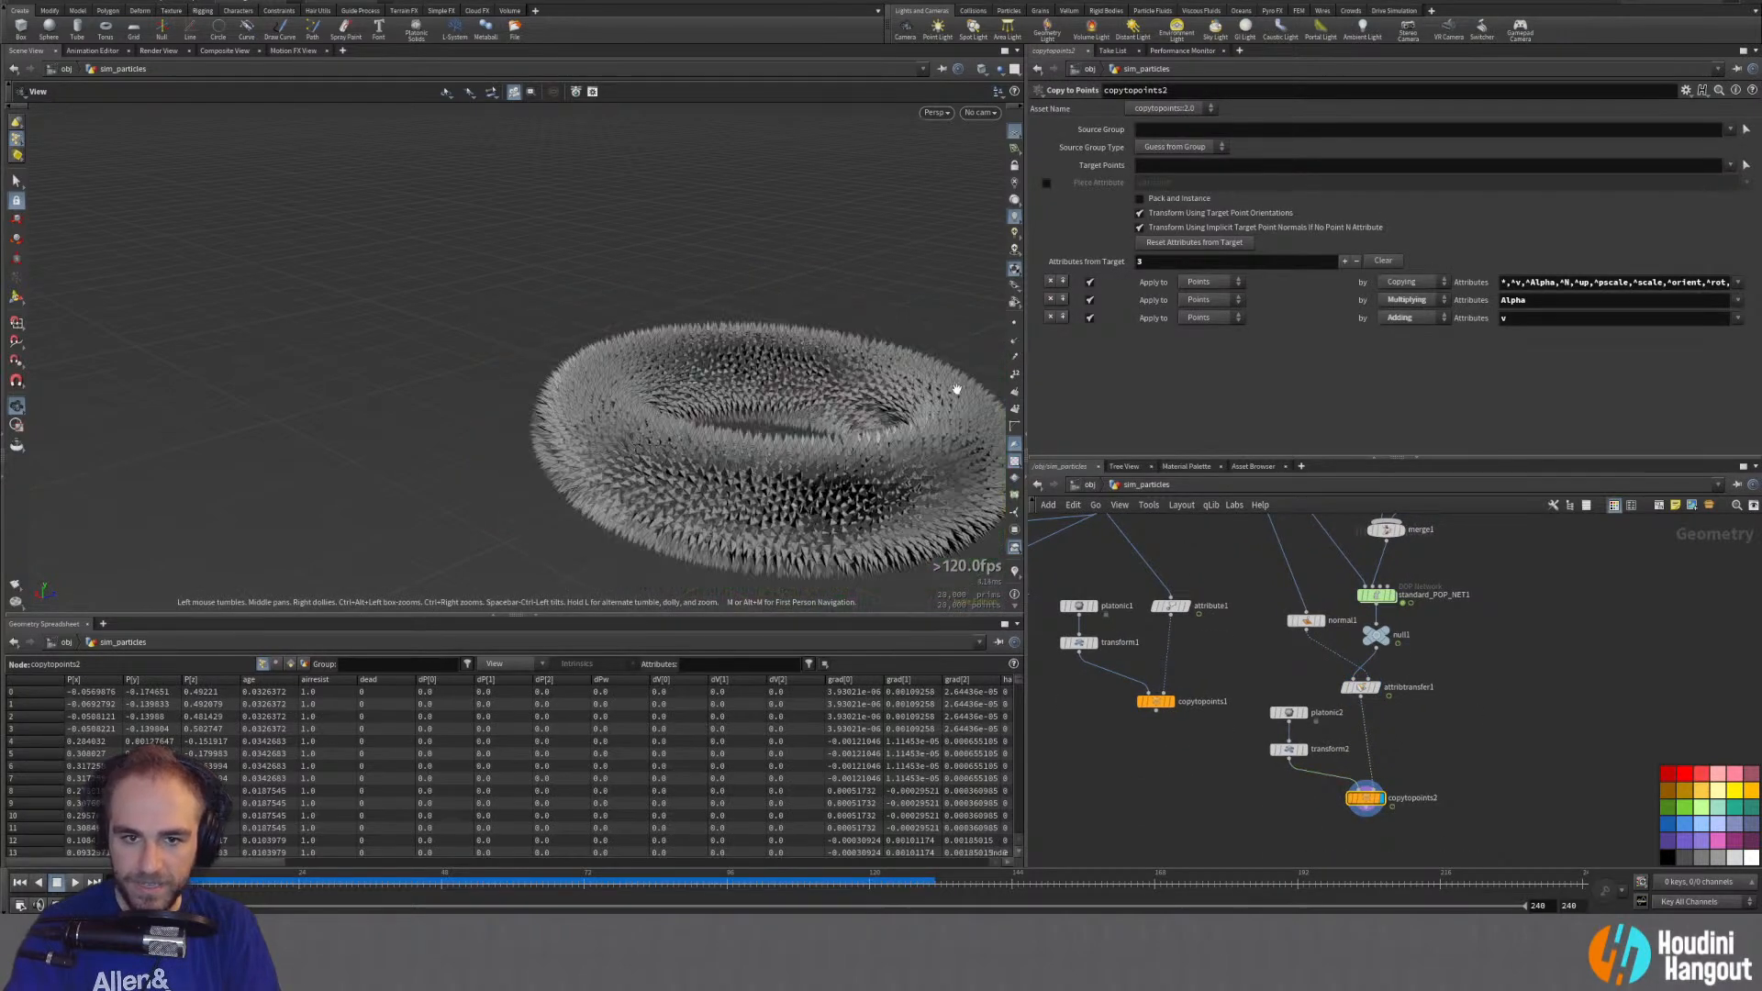
pyautogui.moveTo(854, 459); pyautogui.dragTo(598, 416, button='middle')
# Step: Play the simulation, examine the copied spikes from the side and close up, and return to the first frame
pyautogui.press('Up')
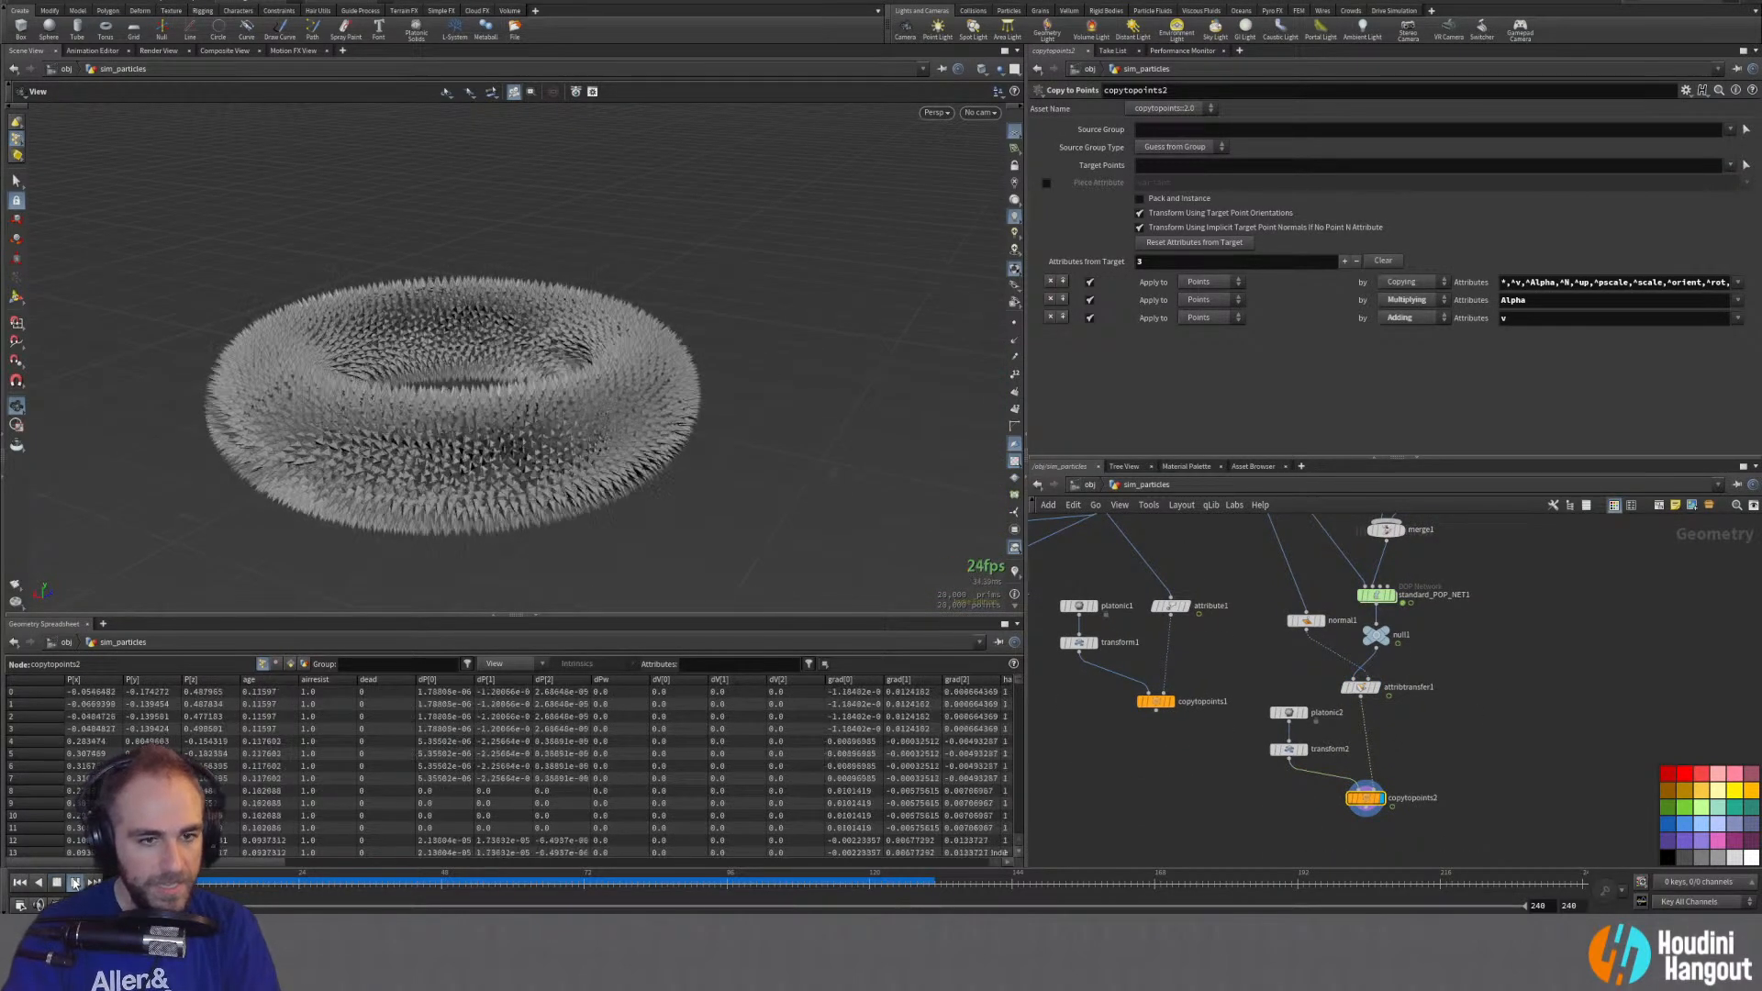
pyautogui.moveTo(275, 495); pyautogui.dragTo(781, 381)
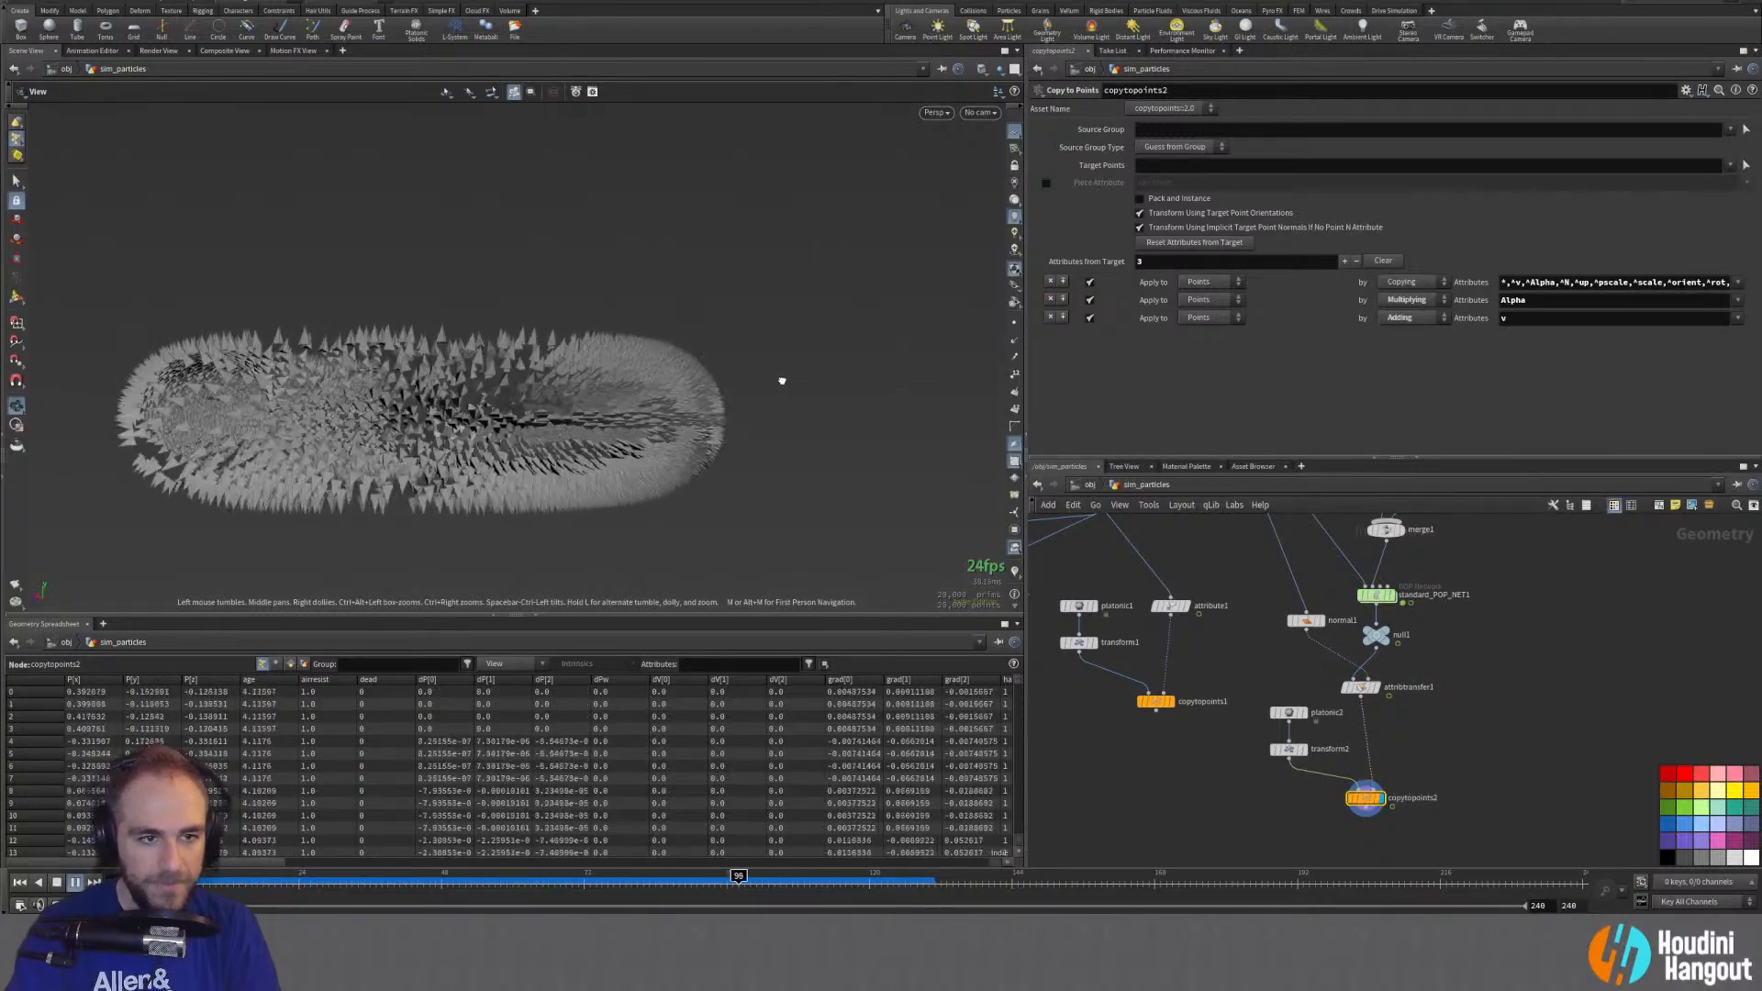
pyautogui.scroll(6, 472, 437)
pyautogui.moveTo(473, 438); pyautogui.dragTo(647, 455)
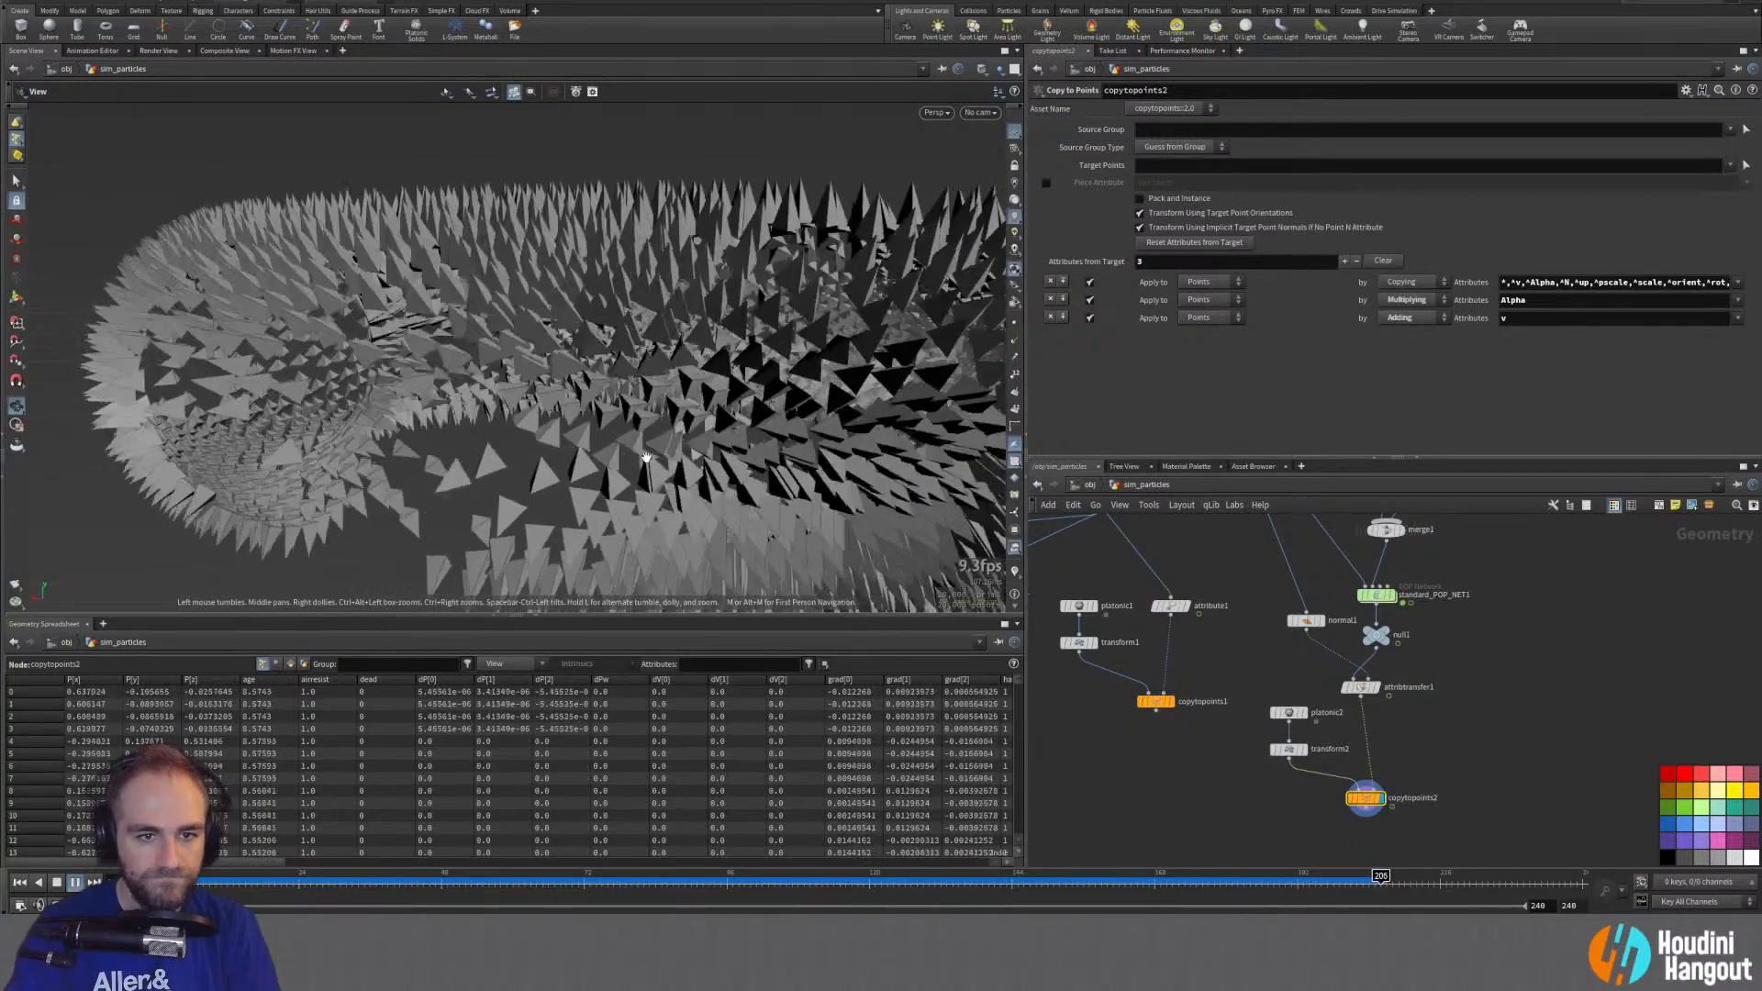
pyautogui.click(18, 883)
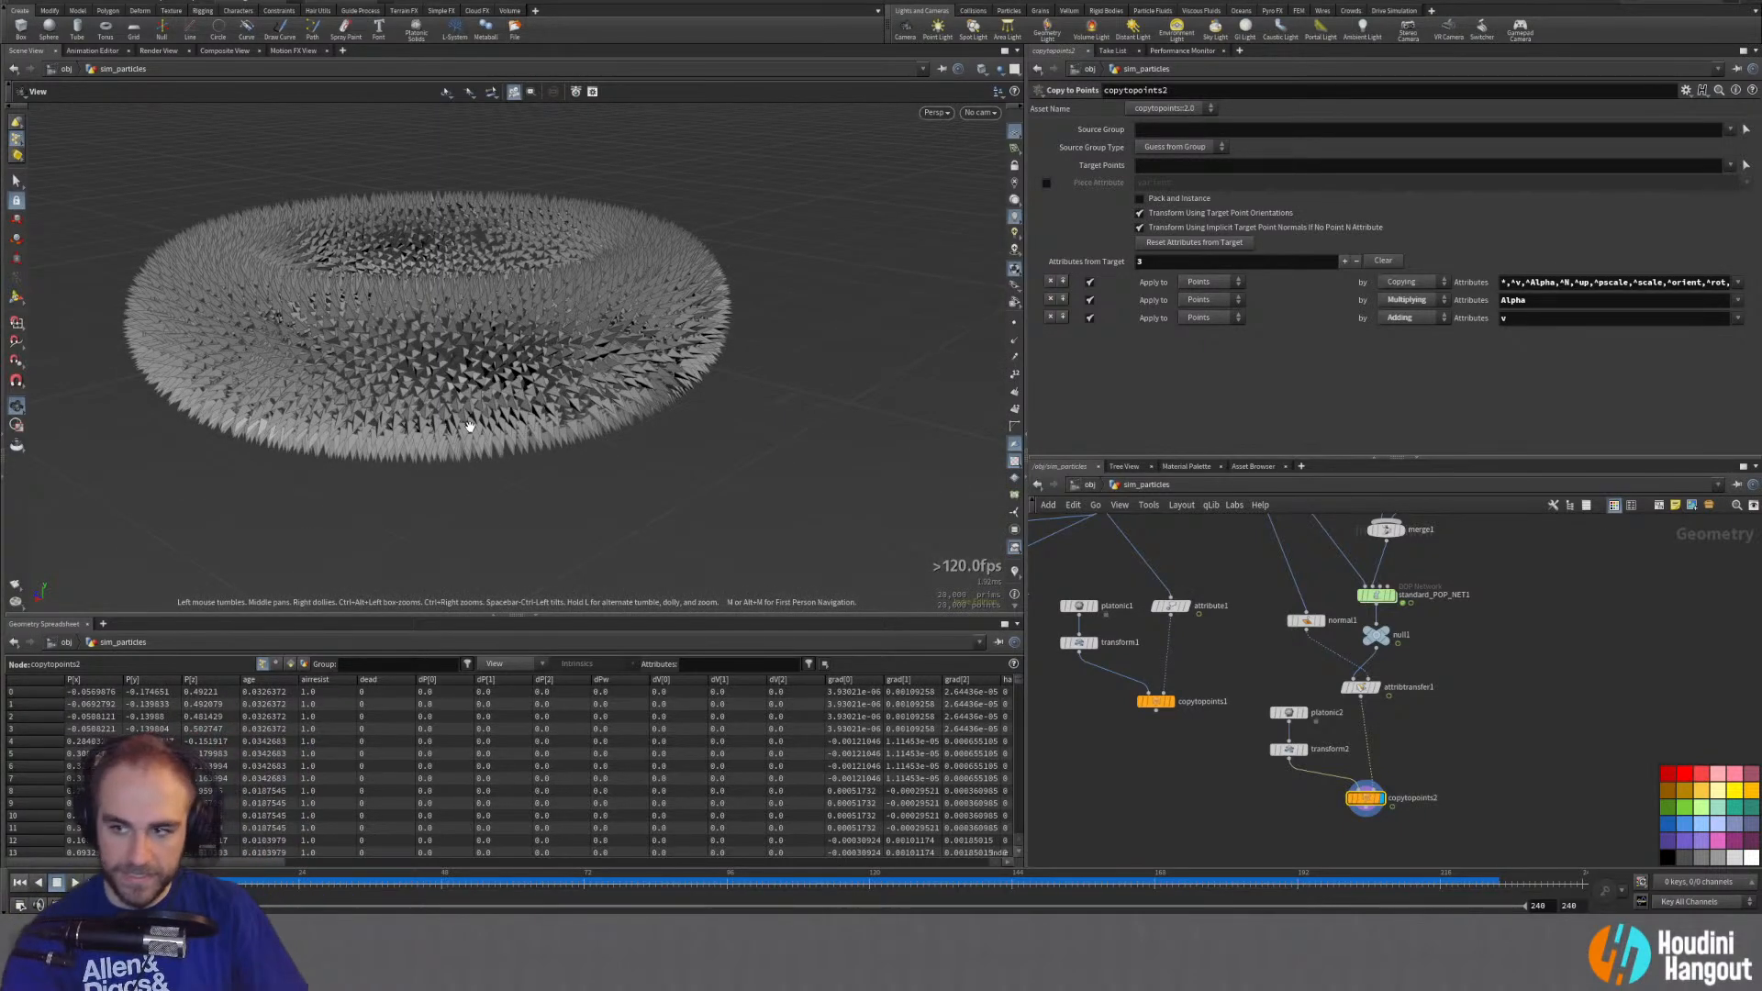
# Step: Inside standard_POP_NET1, enable the bypassed popproperty1 node and replay the particle simulation from different angles
pyautogui.doubleClick(1383, 598)
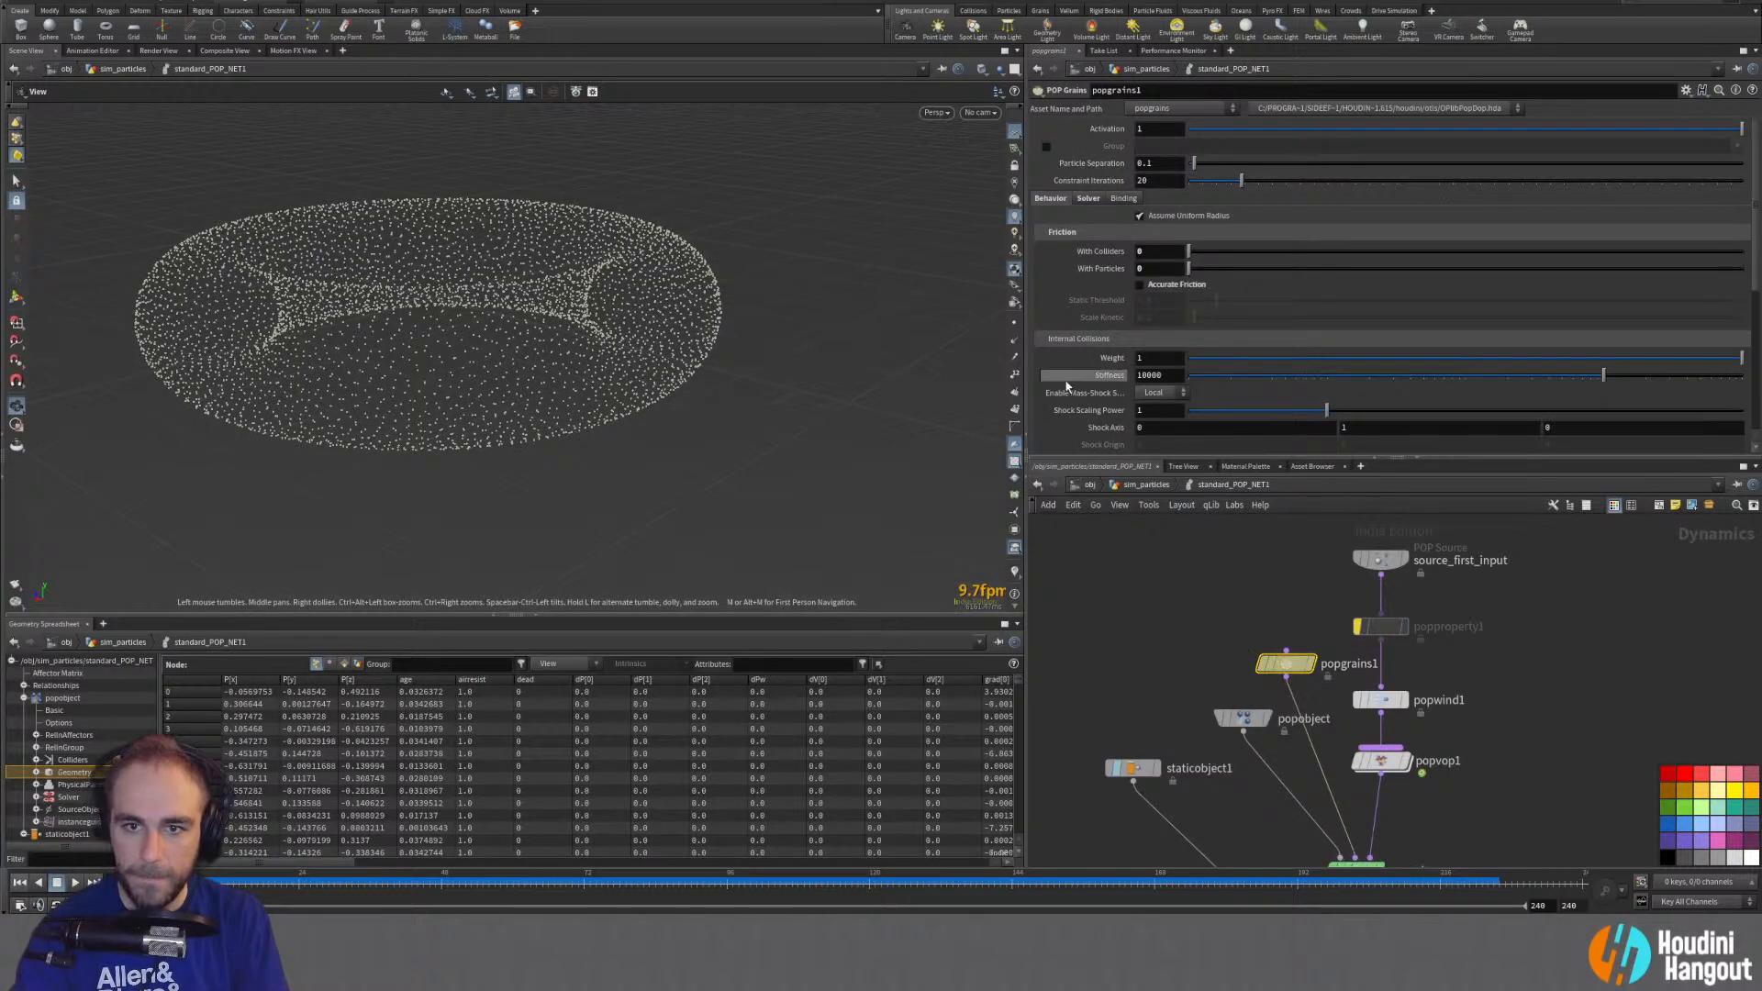
pyautogui.scroll(-3, 1068, 379)
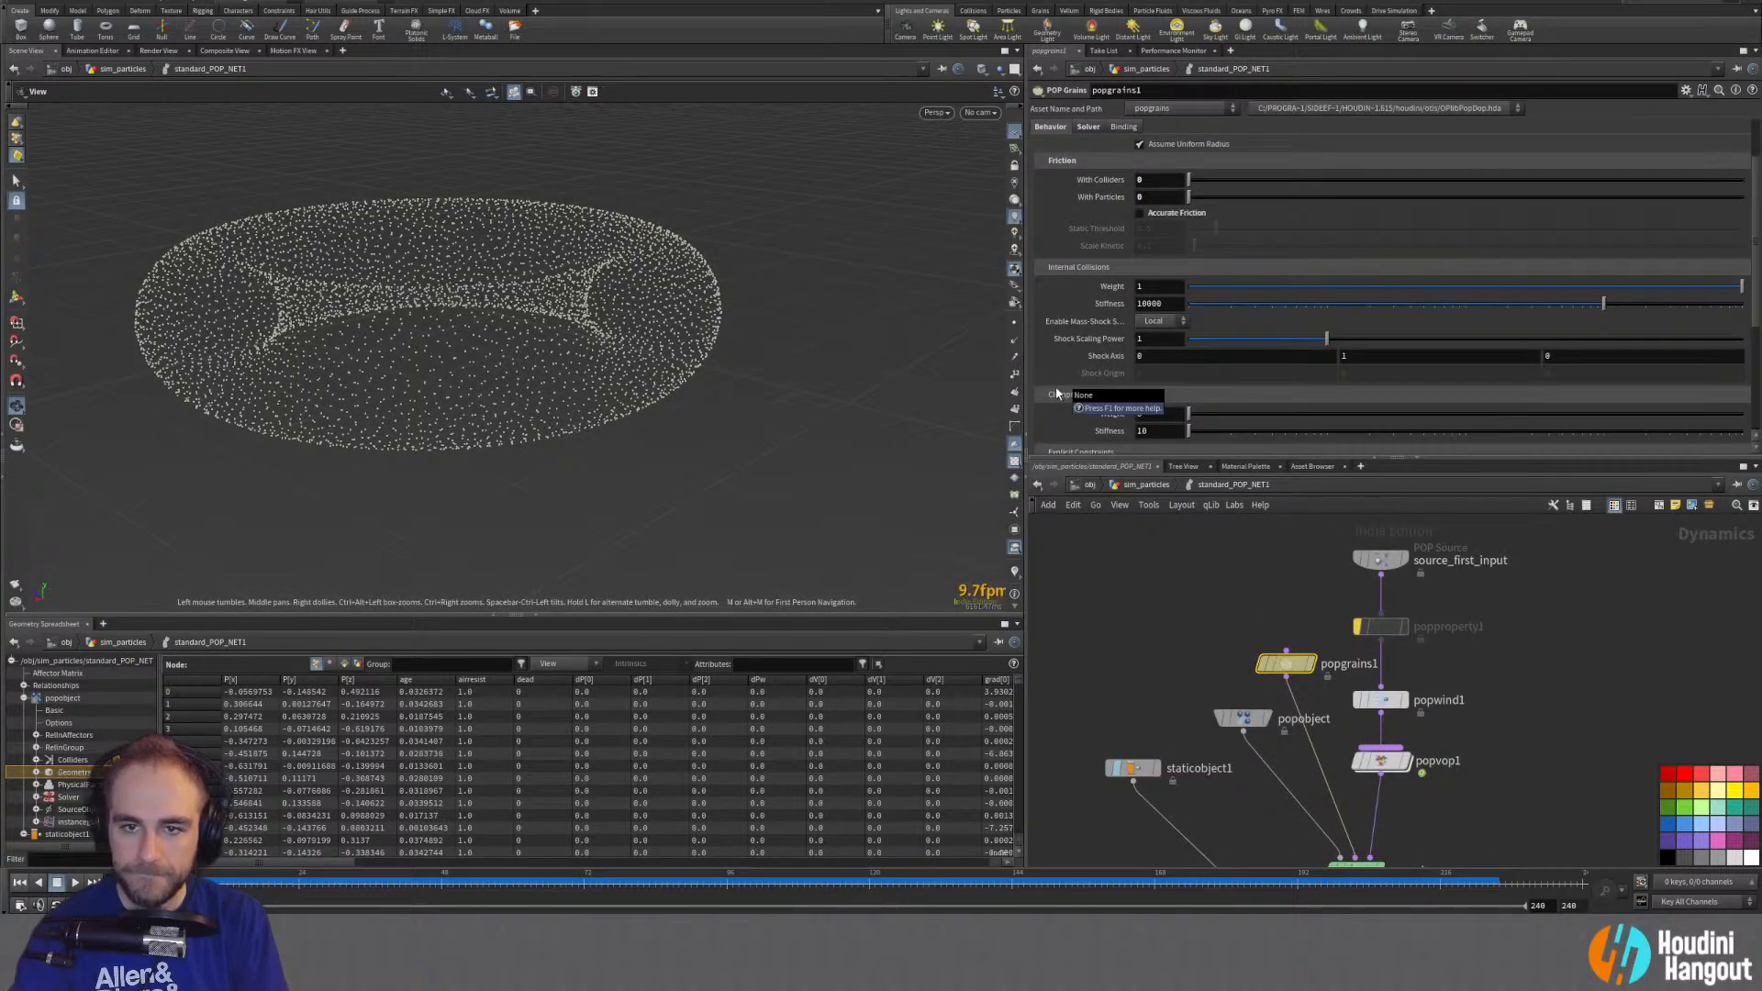
pyautogui.scroll(3, 1061, 383)
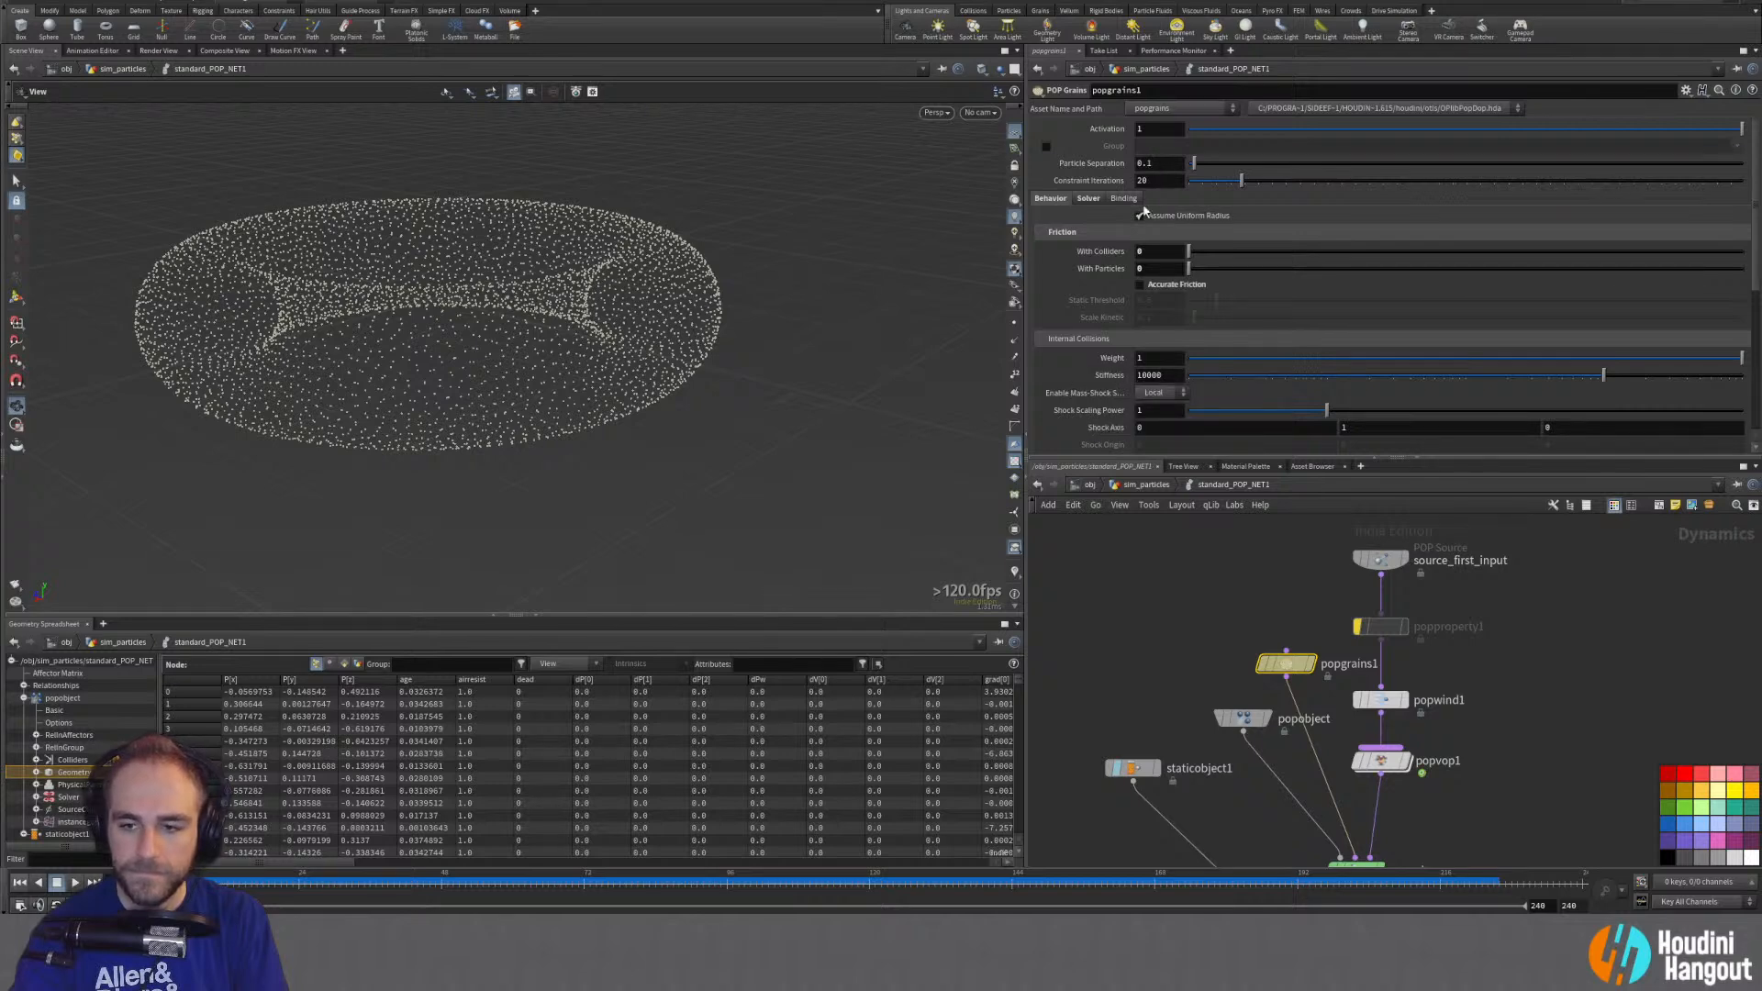
pyautogui.click(1372, 627)
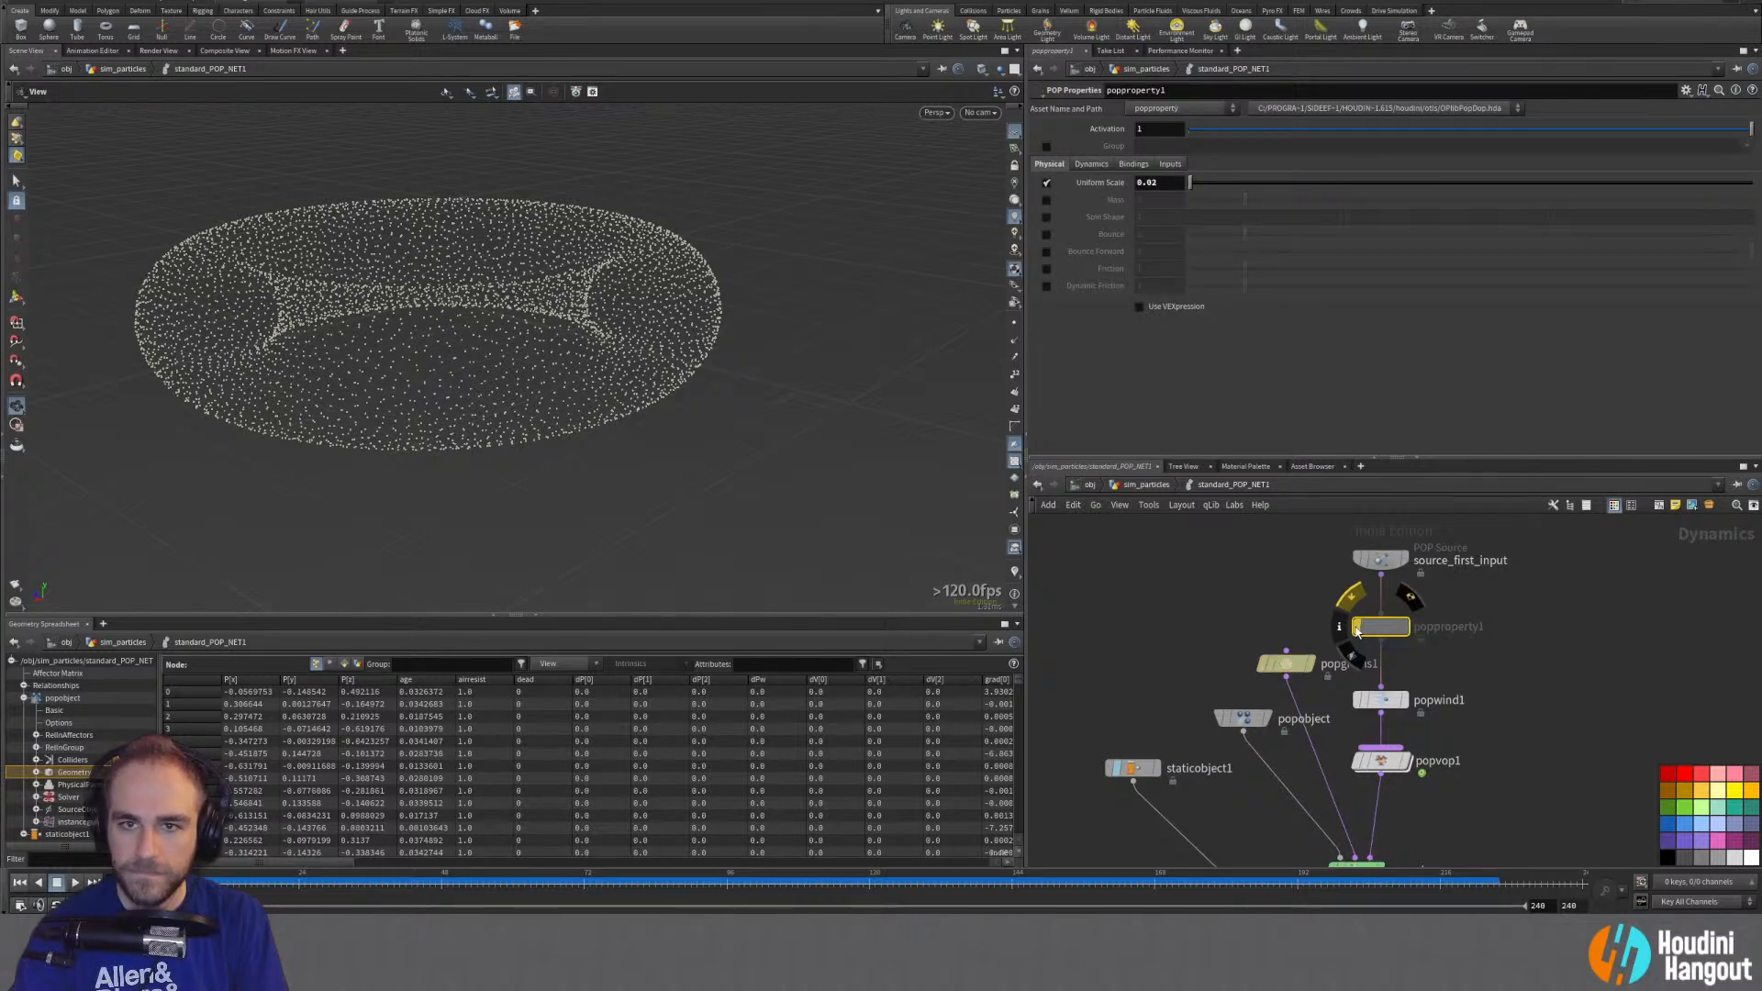
pyautogui.click(1357, 626)
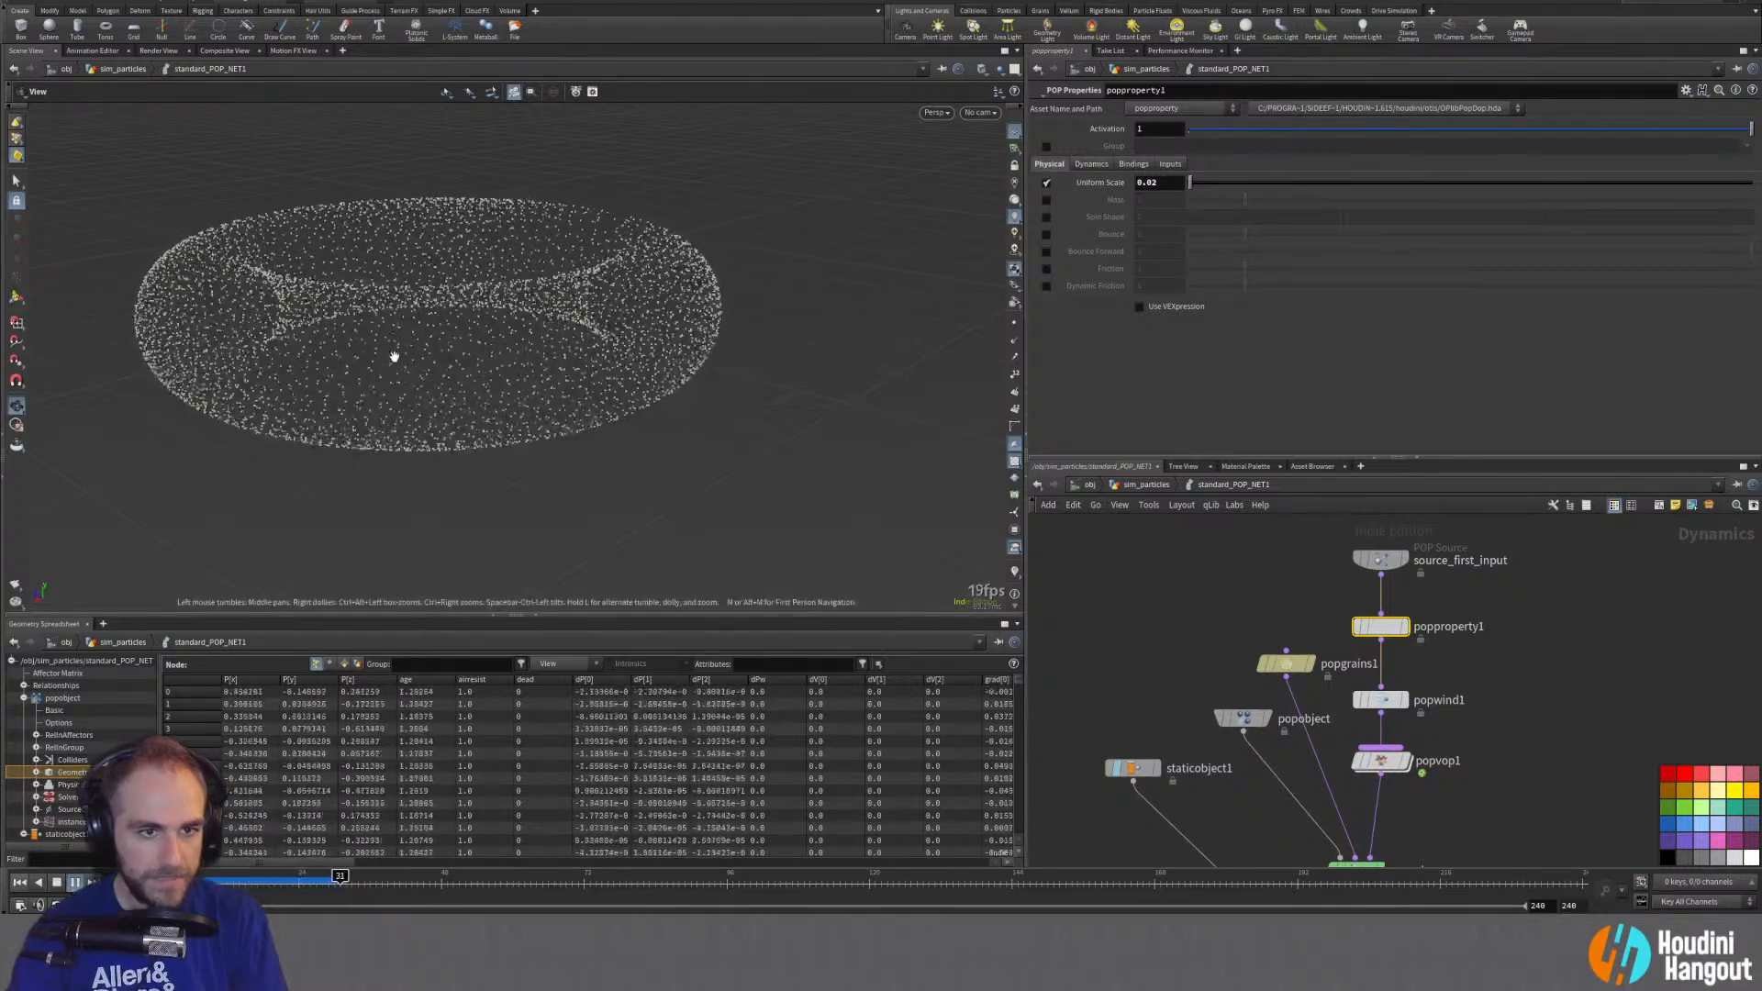
pyautogui.moveTo(393, 356); pyautogui.dragTo(436, 472)
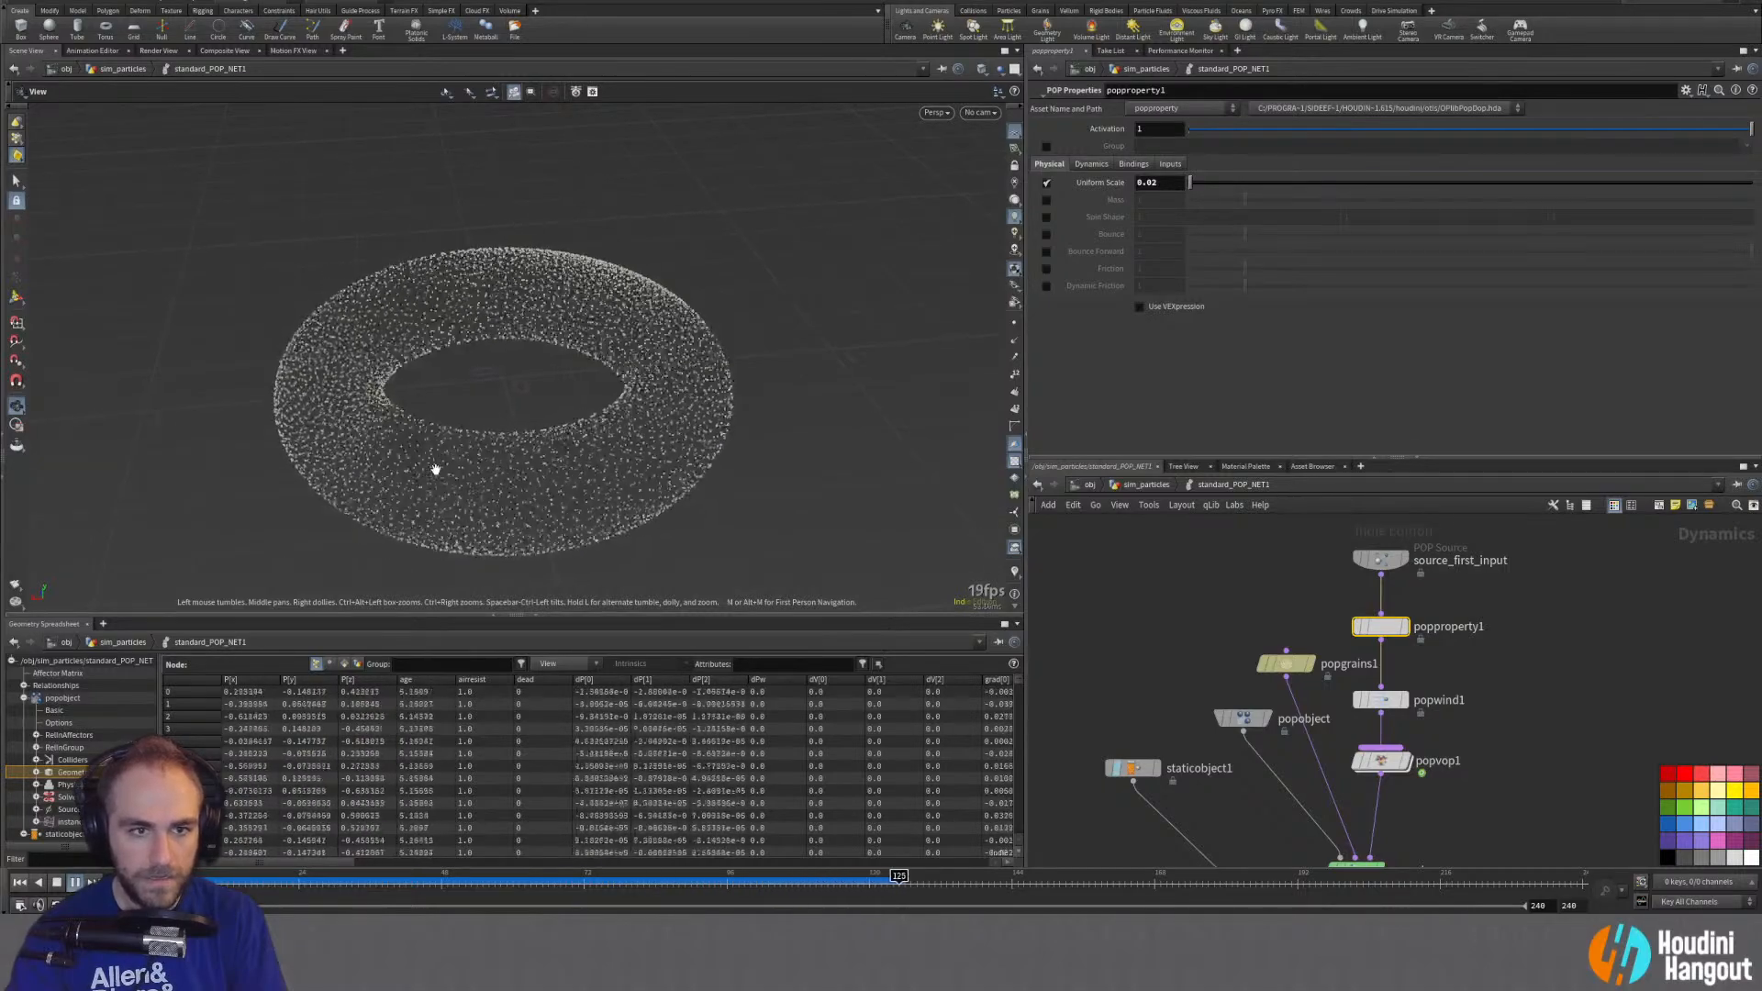
pyautogui.moveTo(413, 471); pyautogui.dragTo(453, 375)
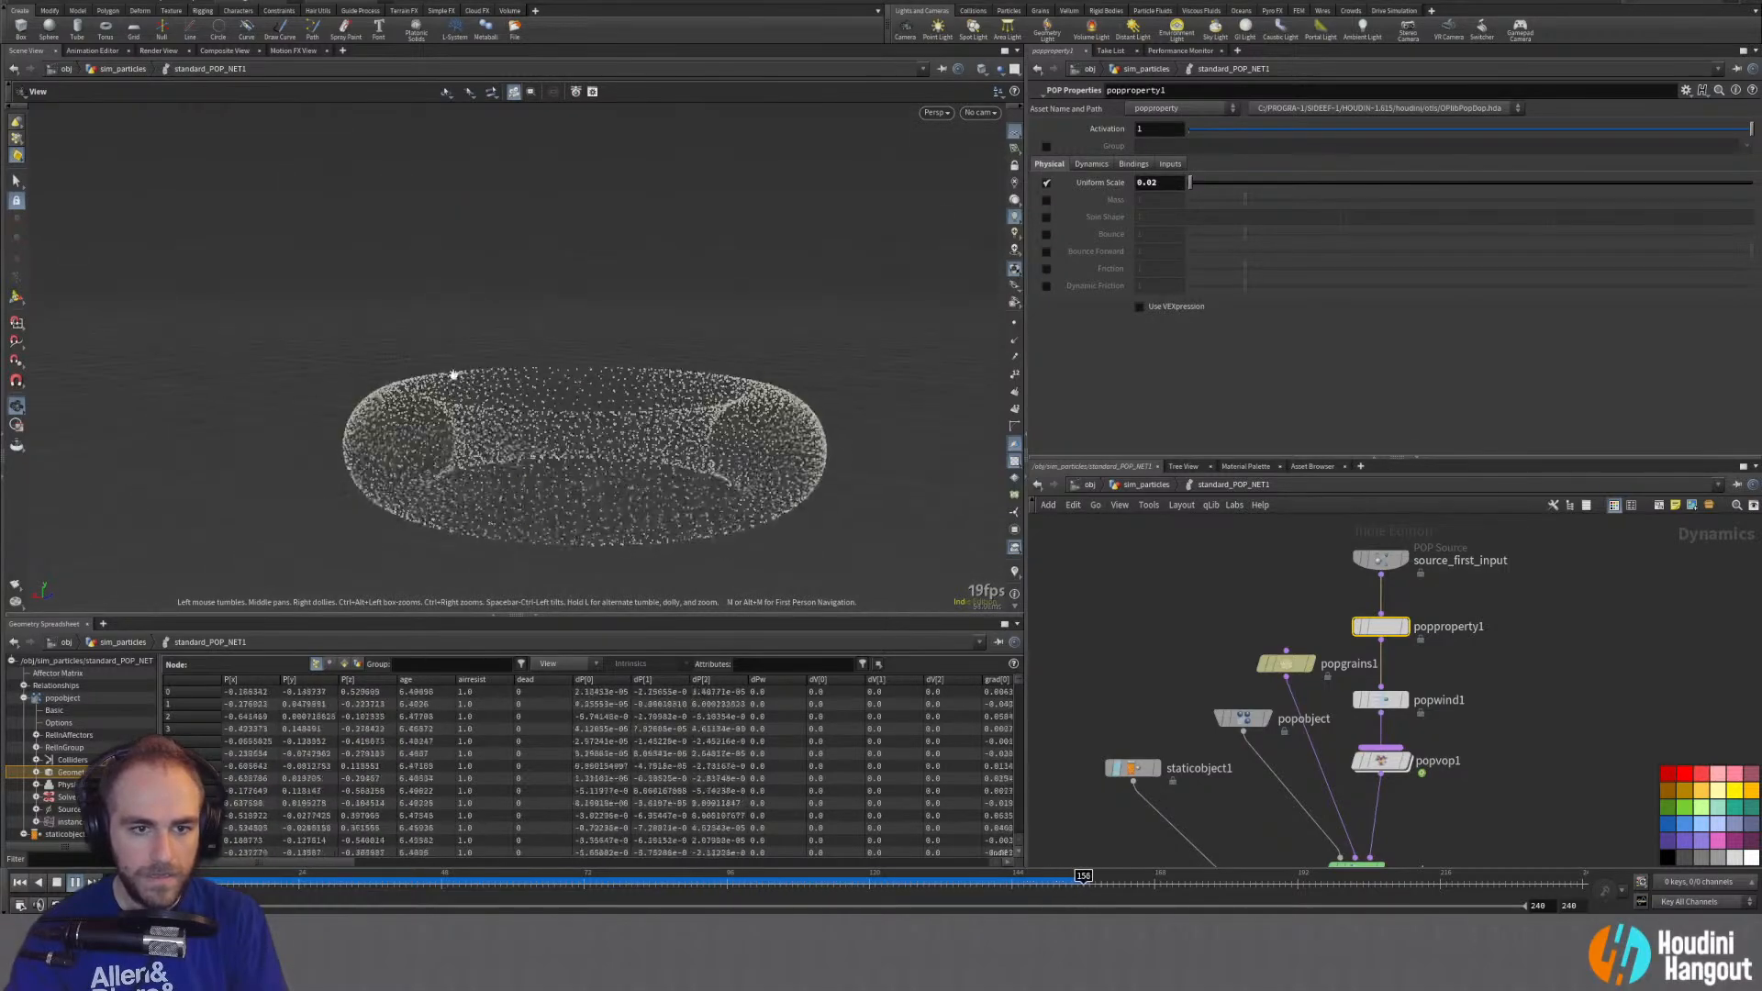
# Step: Set popproperty1's uniform scale to 0.01, replay the particle simulation from a tilted angle, and return to the first frame
pyautogui.click(1159, 183)
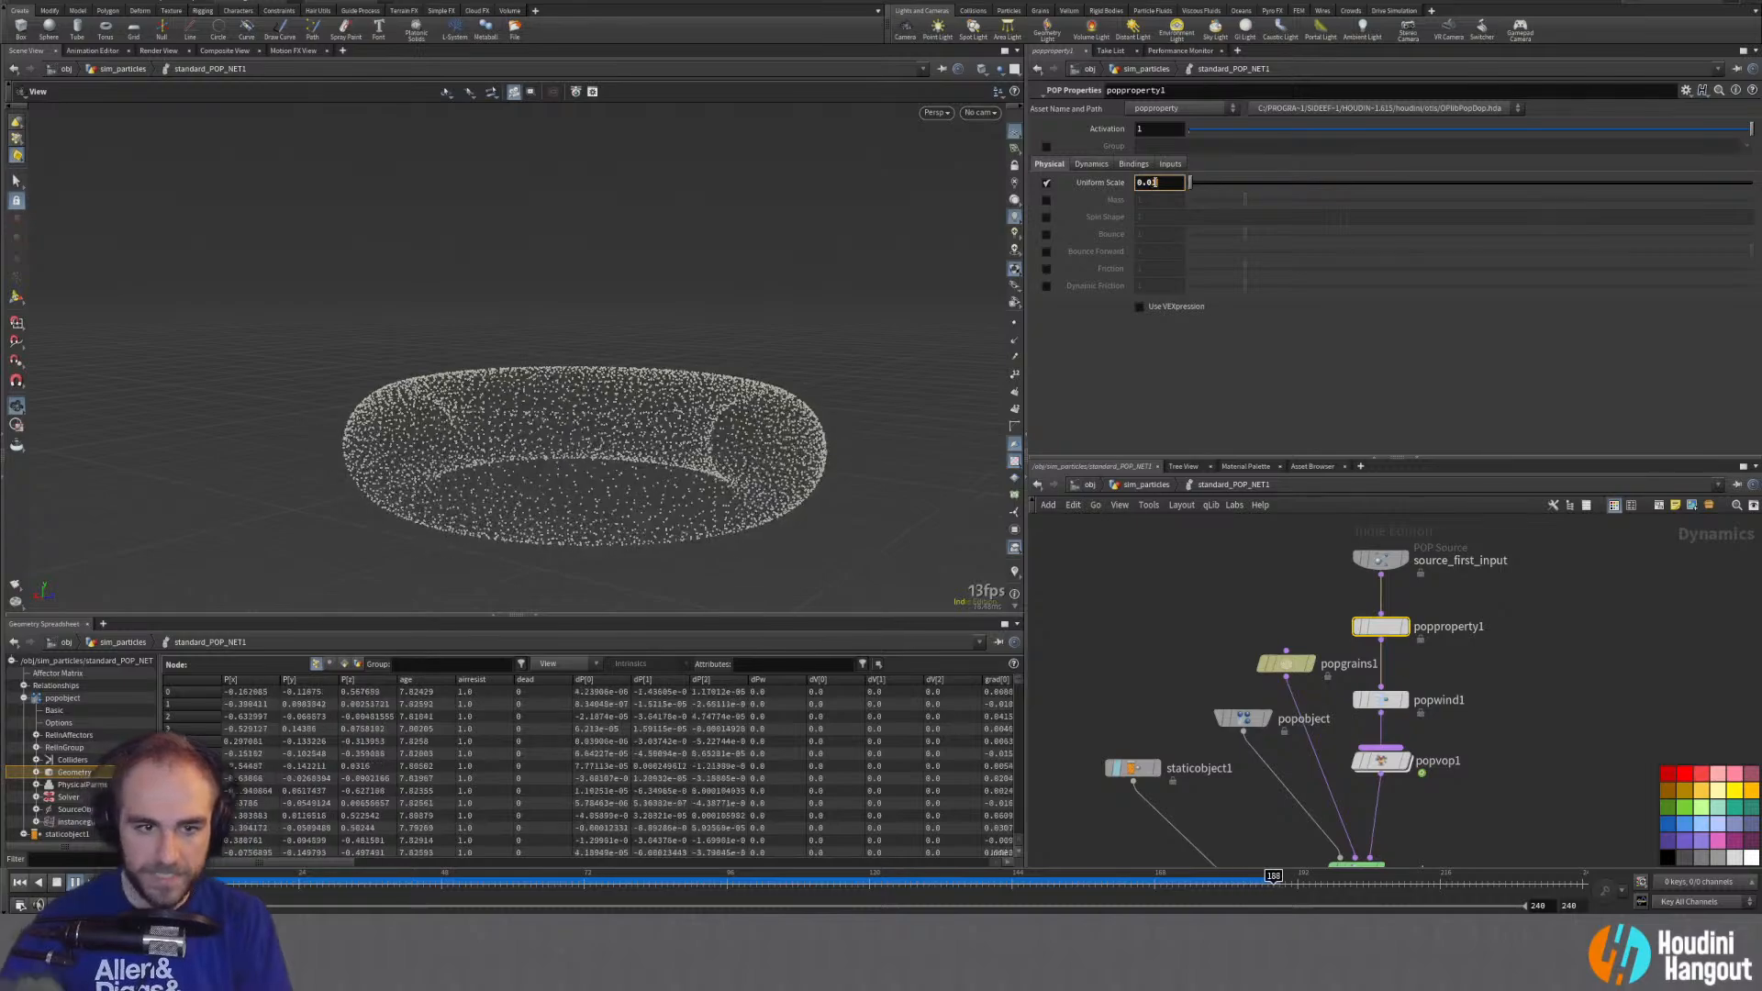
pyautogui.write('1')
pyautogui.press('Return')
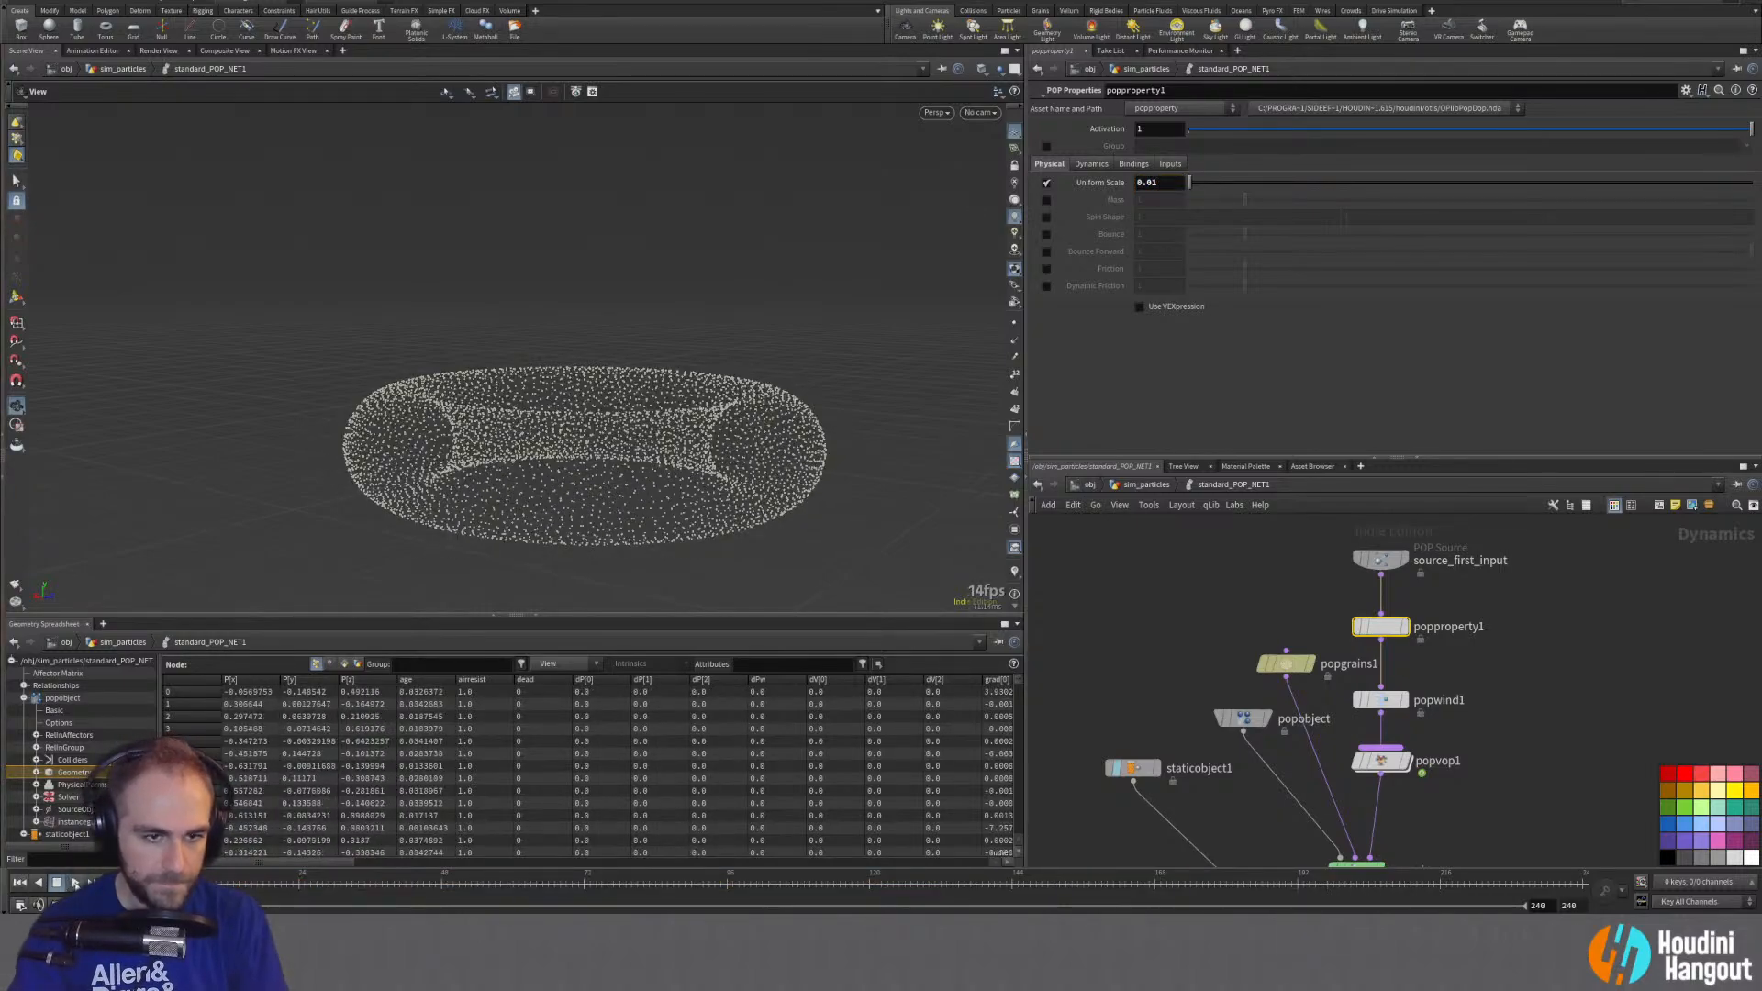
pyautogui.moveTo(381, 510); pyautogui.dragTo(548, 531)
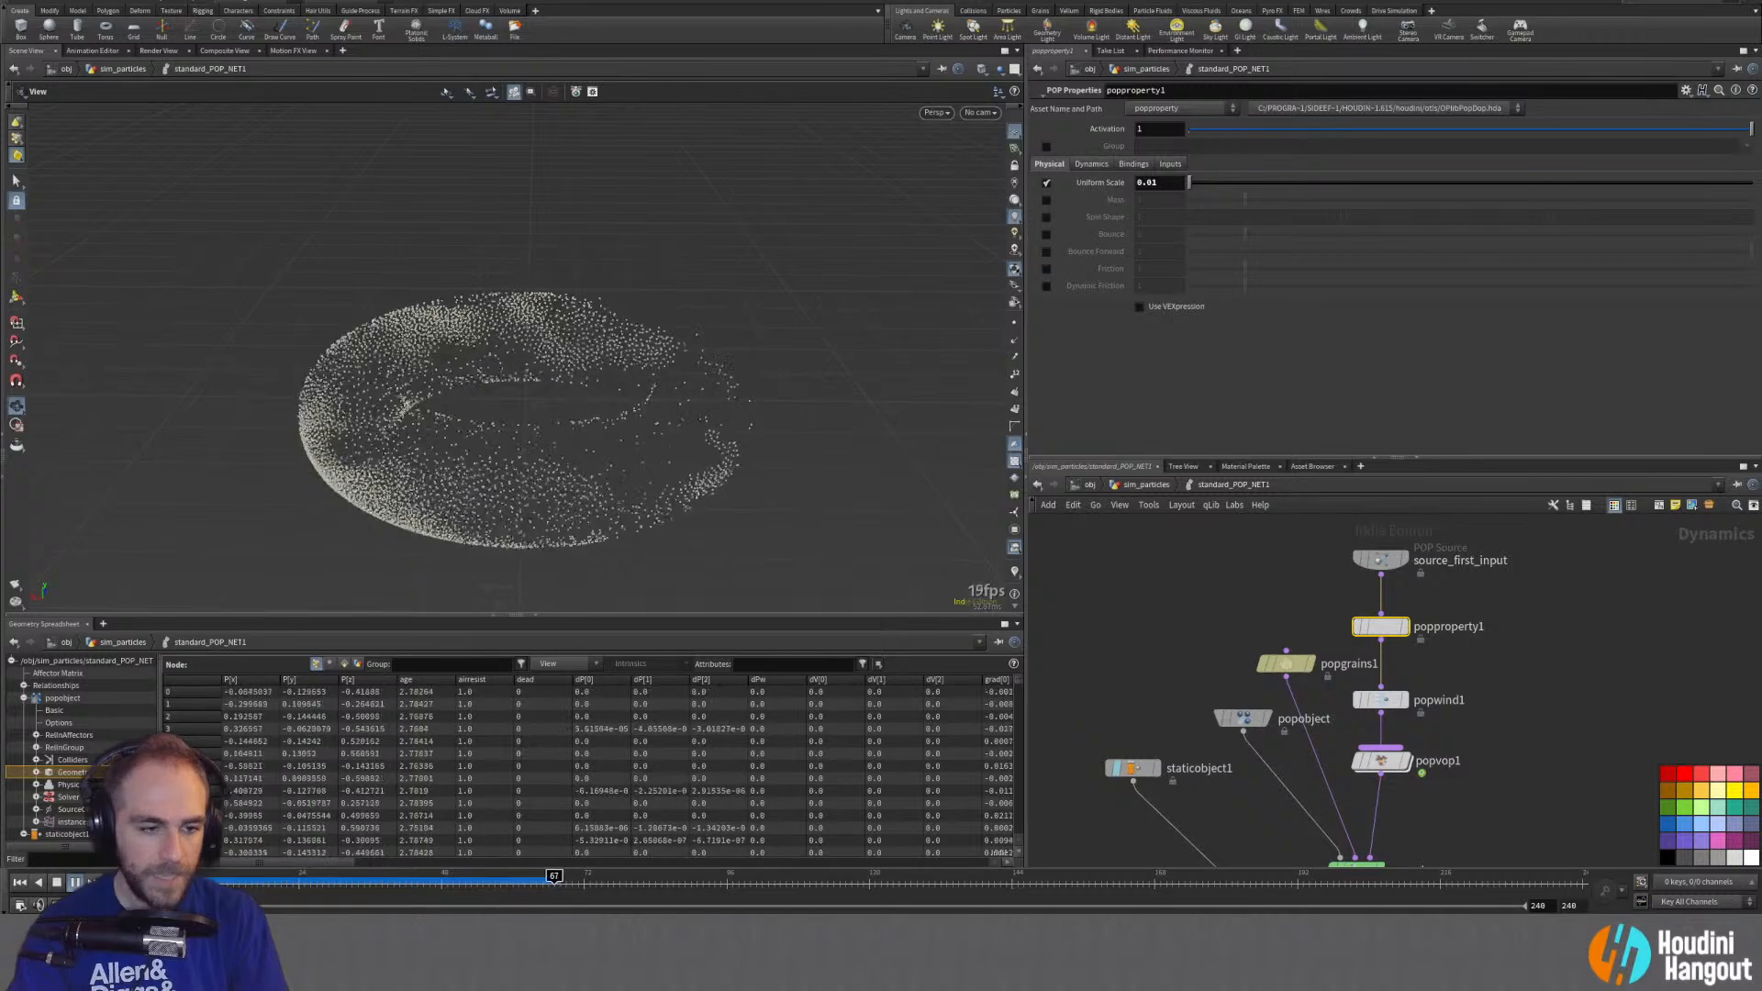
pyautogui.hotkey('ctrl', 'Up')
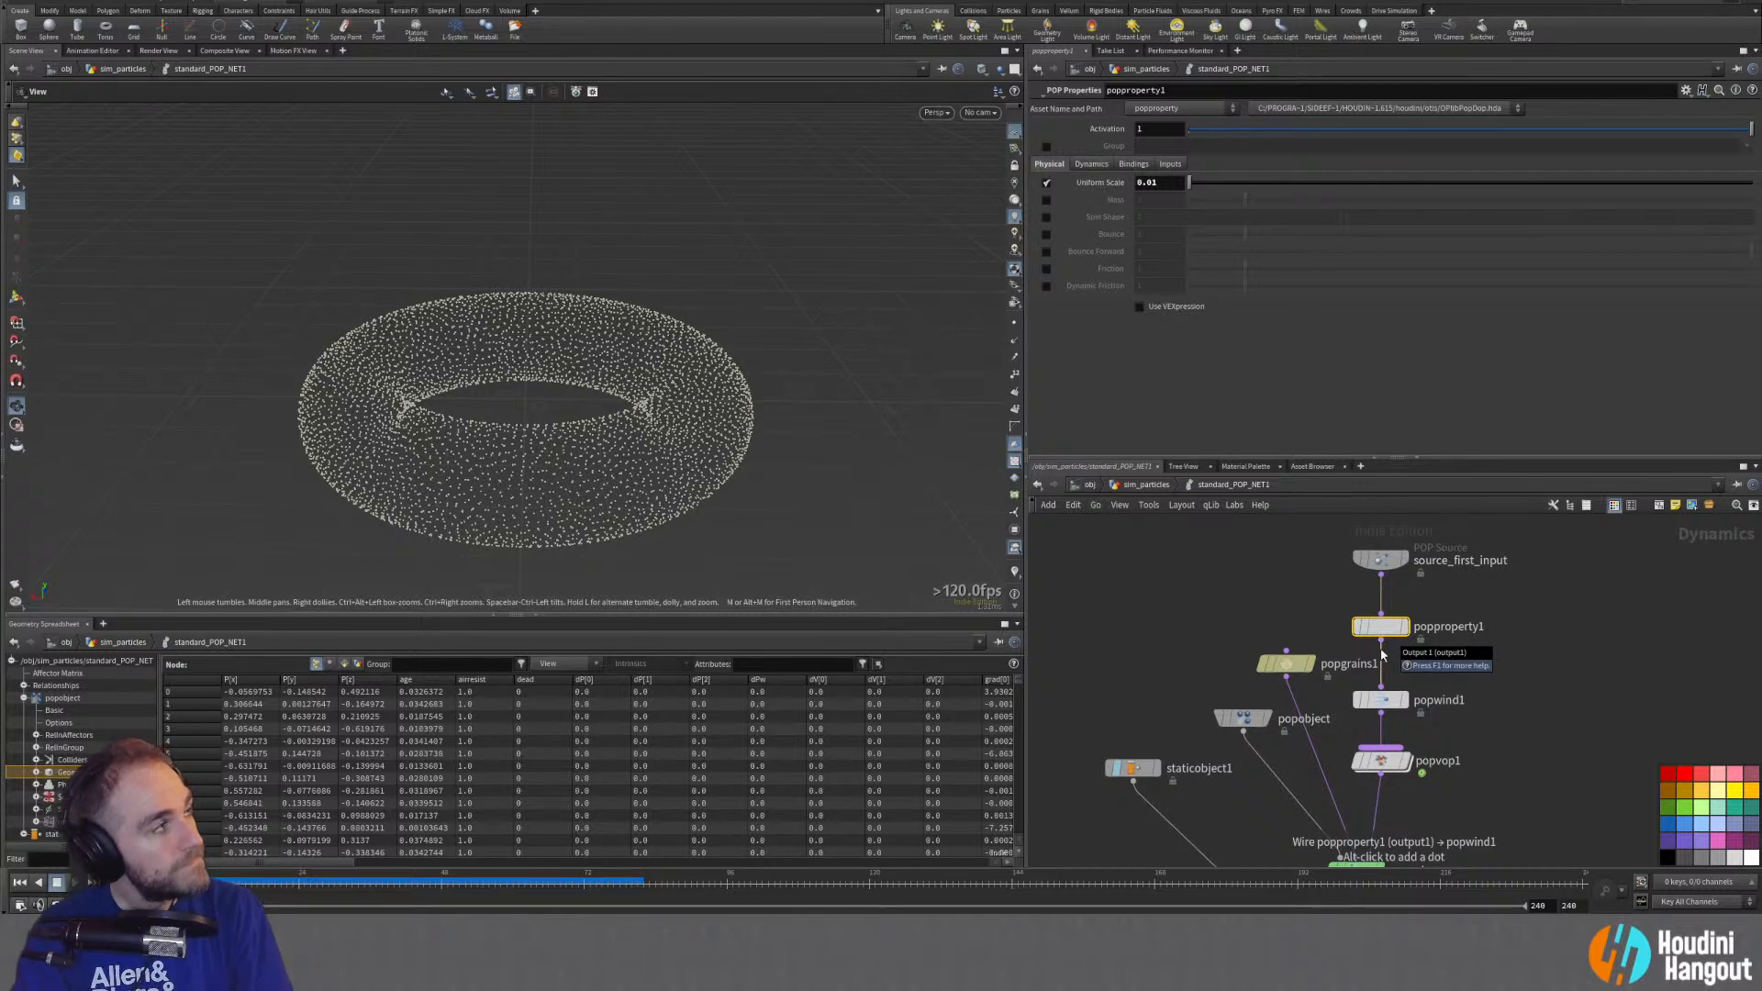
# Step: Go back up to the sim_particles network, display platonic2, and set its tetrahedron radius to 0.5
pyautogui.moveTo(1341, 625)
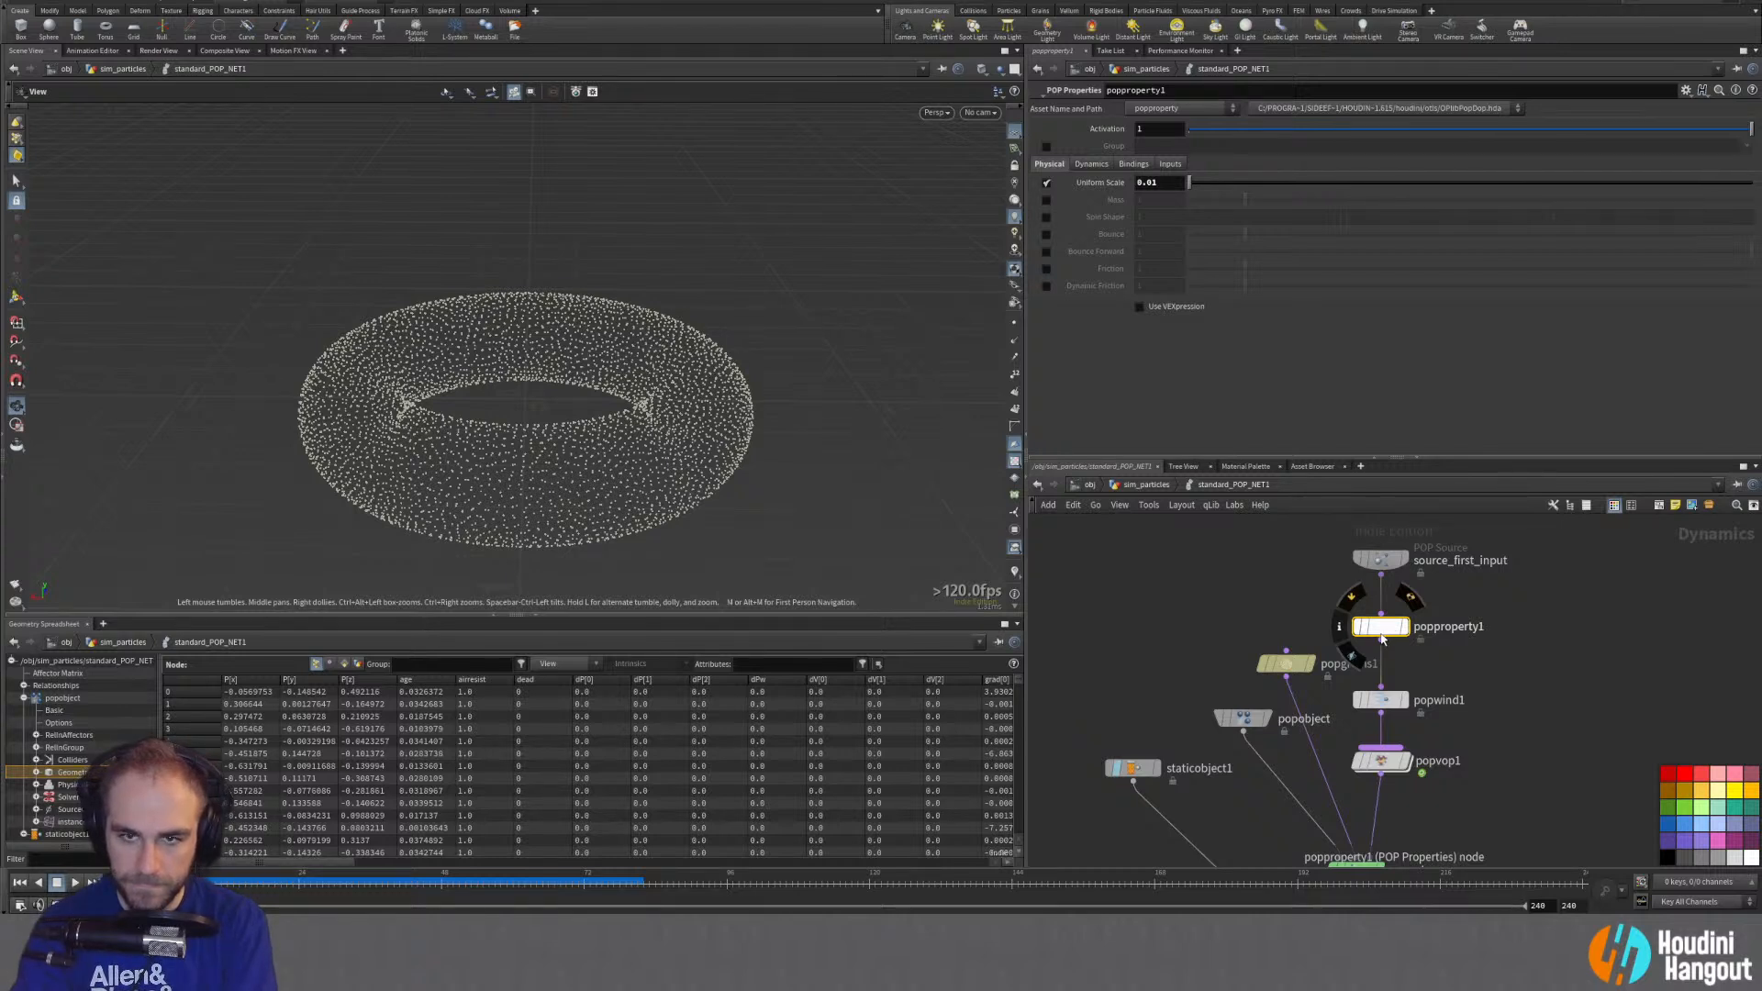
pyautogui.moveTo(1254, 650); pyautogui.dragTo(1271, 591, button='middle')
pyautogui.scroll(-1, 1198, 623)
pyautogui.moveTo(1199, 708); pyautogui.dragTo(1207, 681, button='middle')
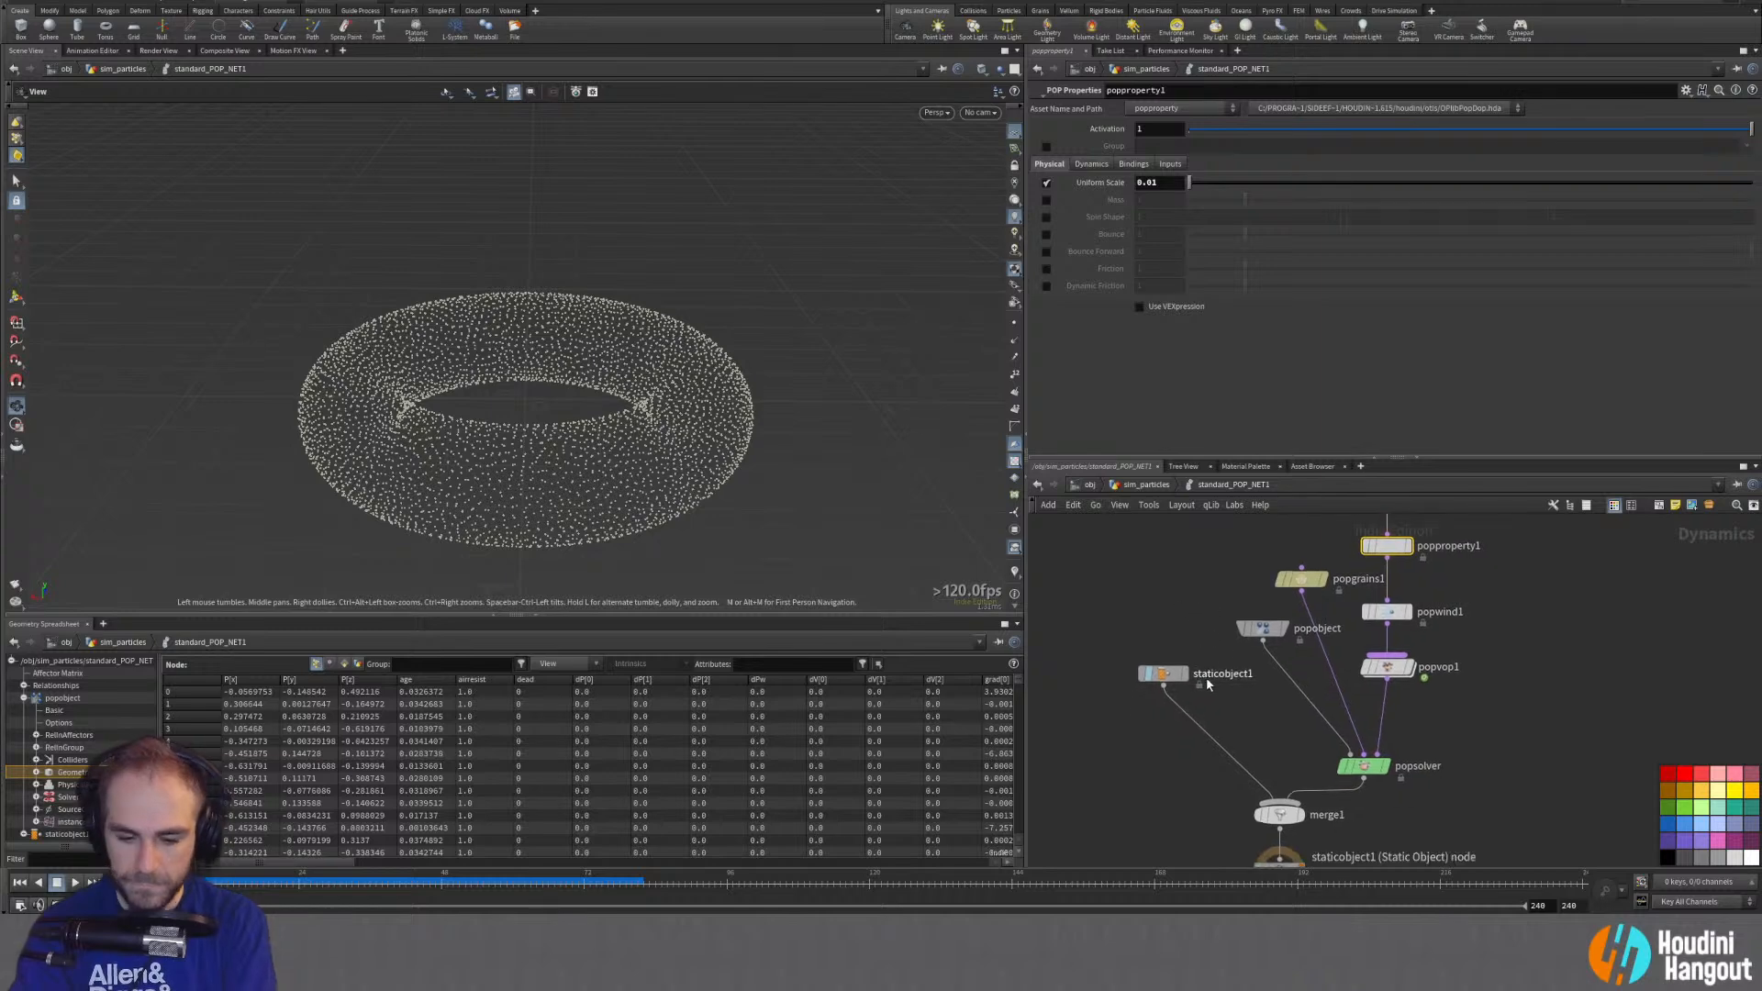
pyautogui.press('u')
pyautogui.click(1288, 750)
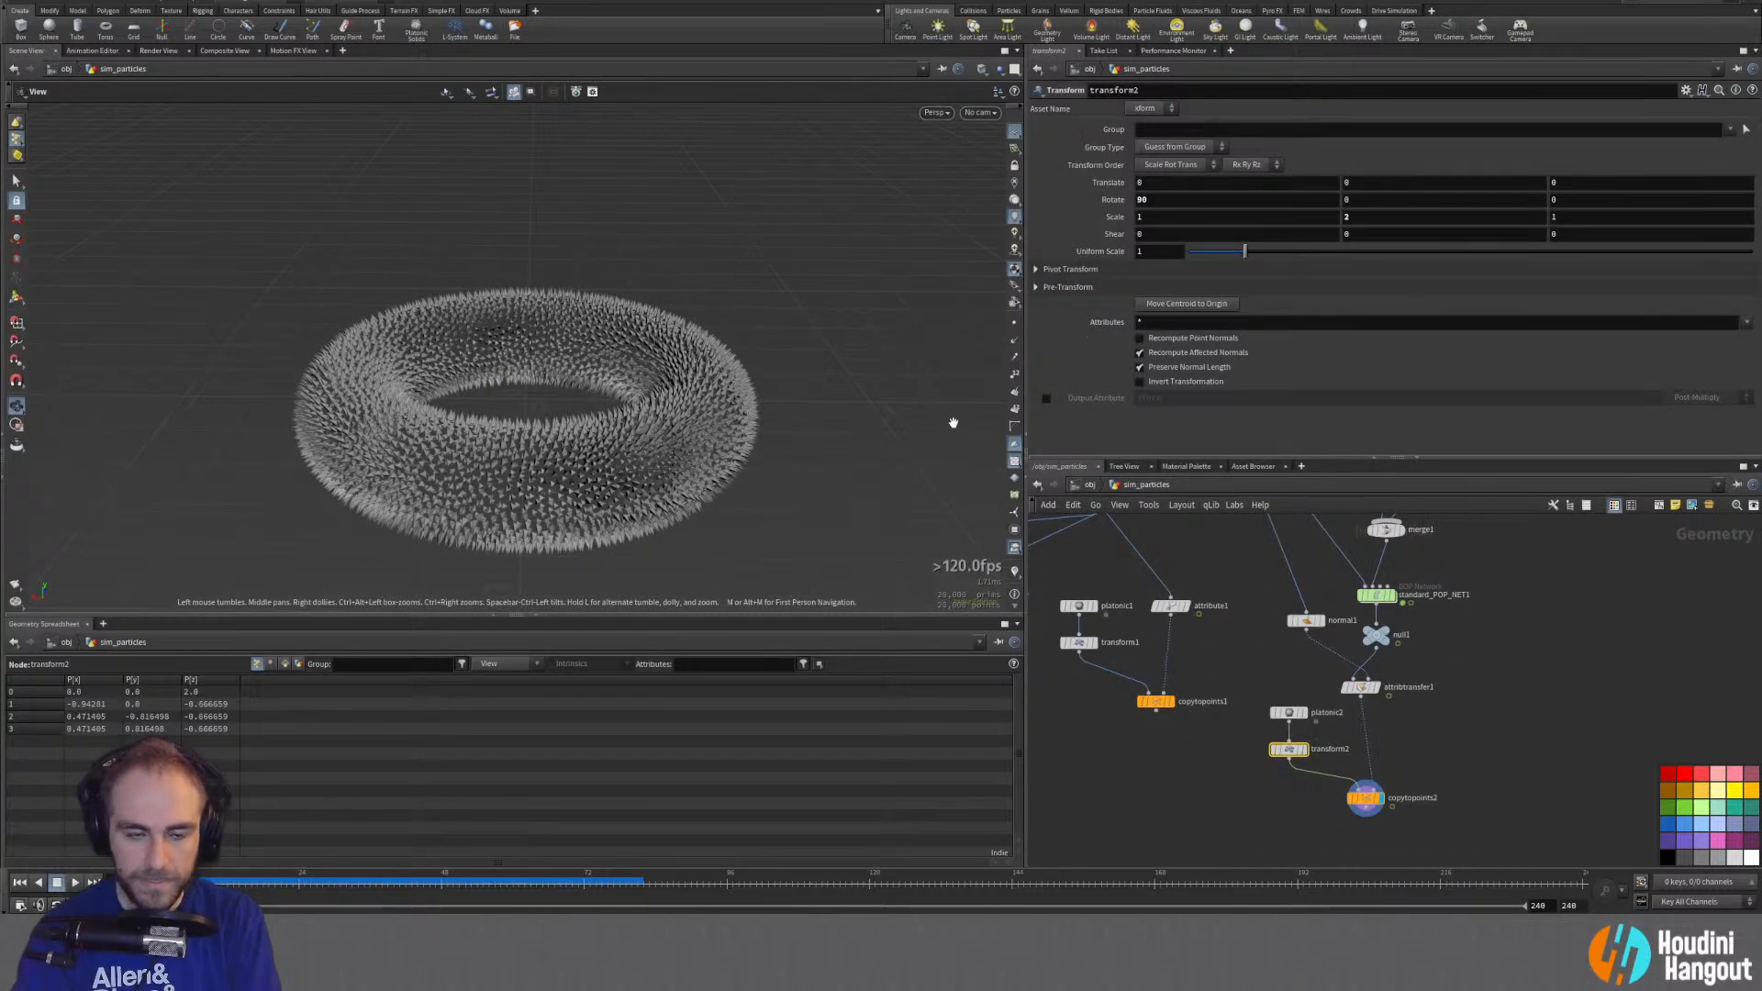
pyautogui.click(1305, 719)
pyautogui.click(1288, 720)
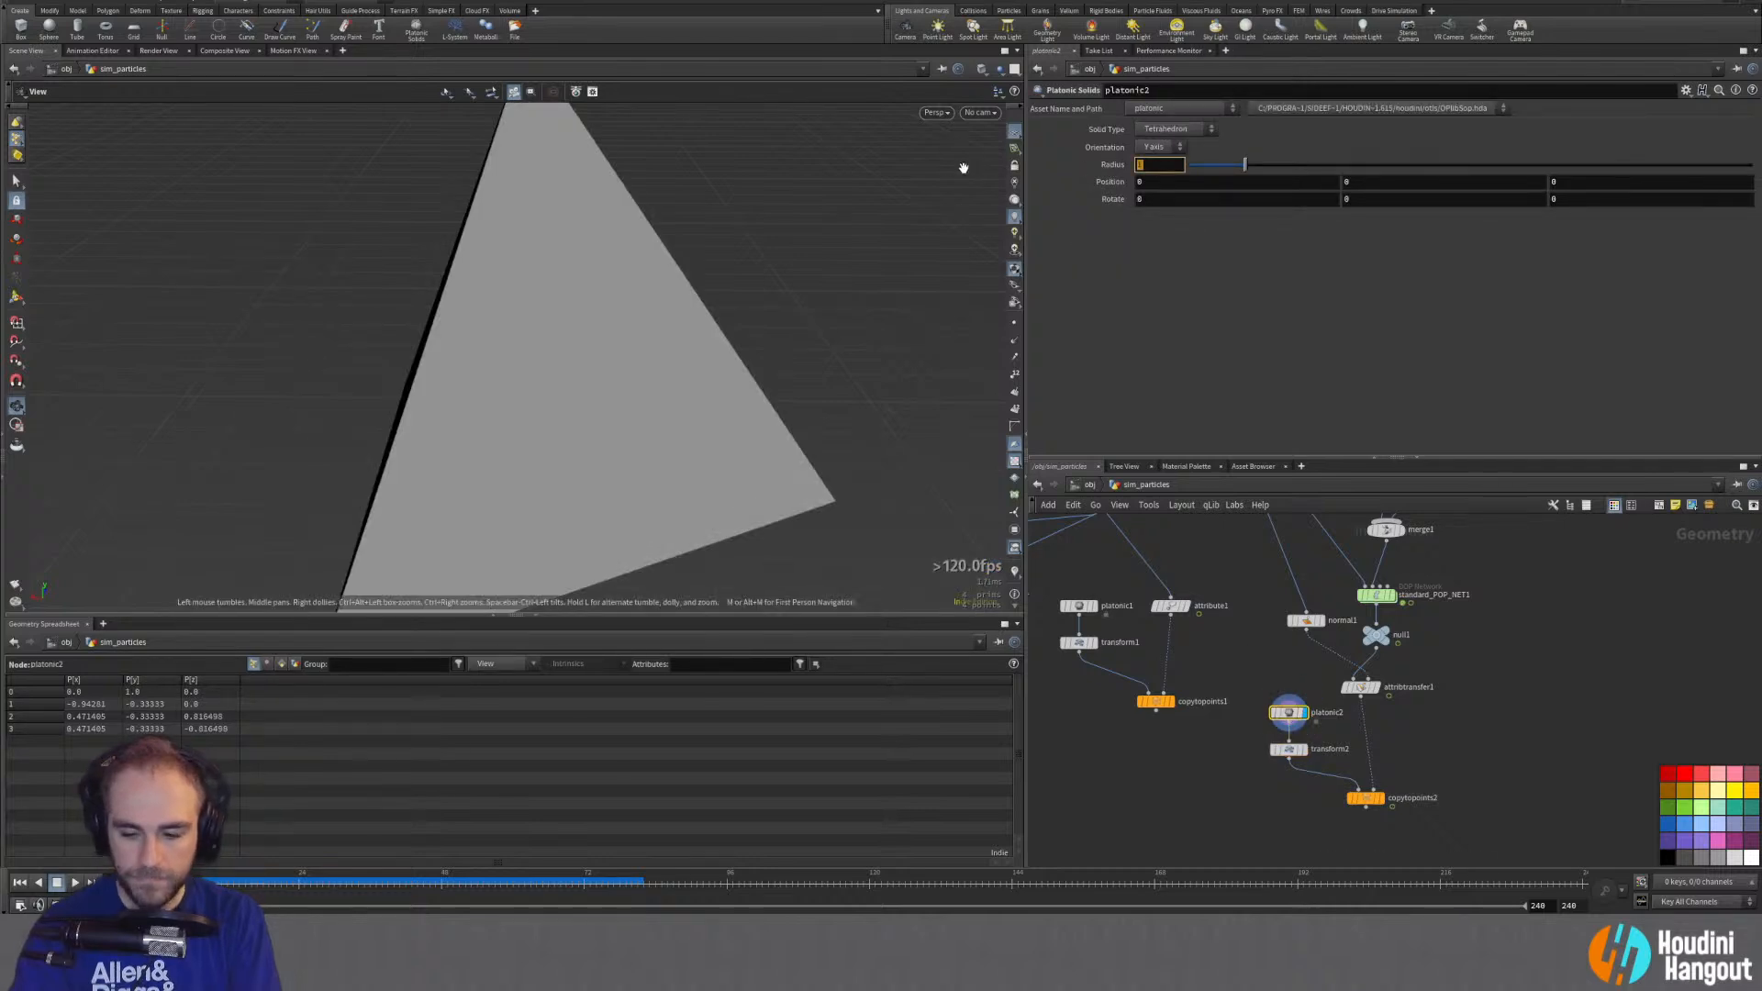
pyautogui.write('0.5')
pyautogui.press('Return')
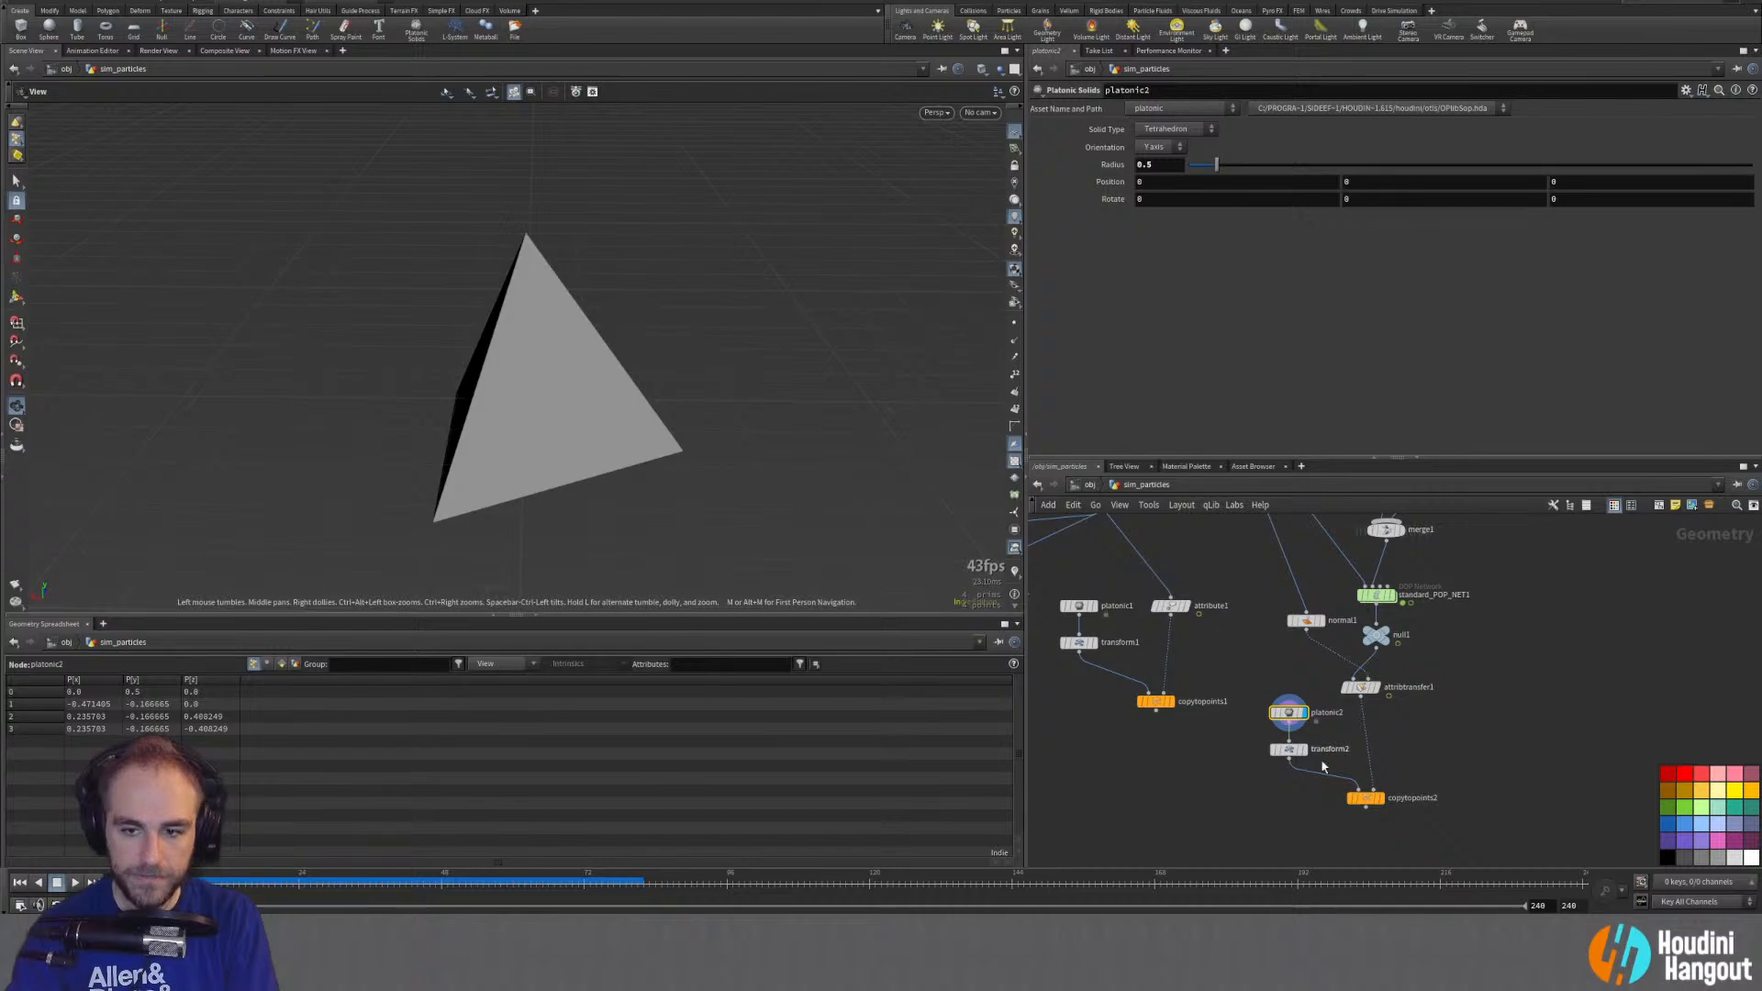
# Step: Display copytopoints2, scrub the timeline to examine the smaller spikes around frame 36, and return to the first frame
pyautogui.click(1375, 800)
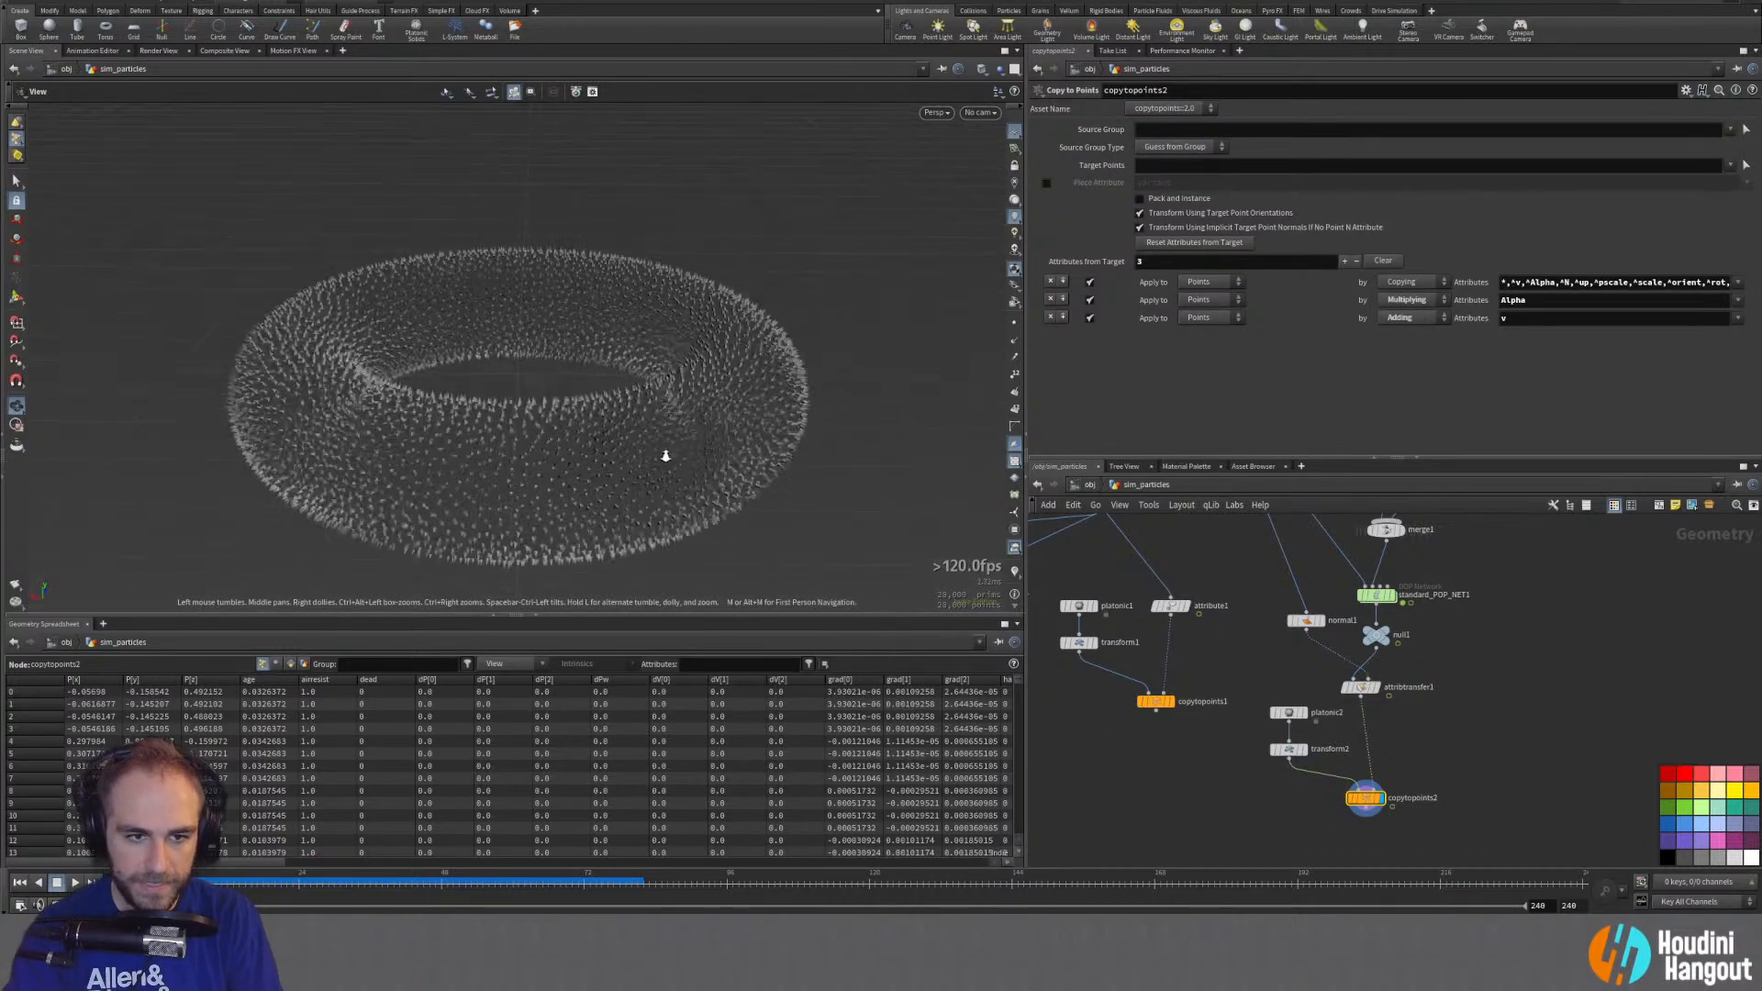
pyautogui.moveTo(467, 874); pyautogui.dragTo(370, 879)
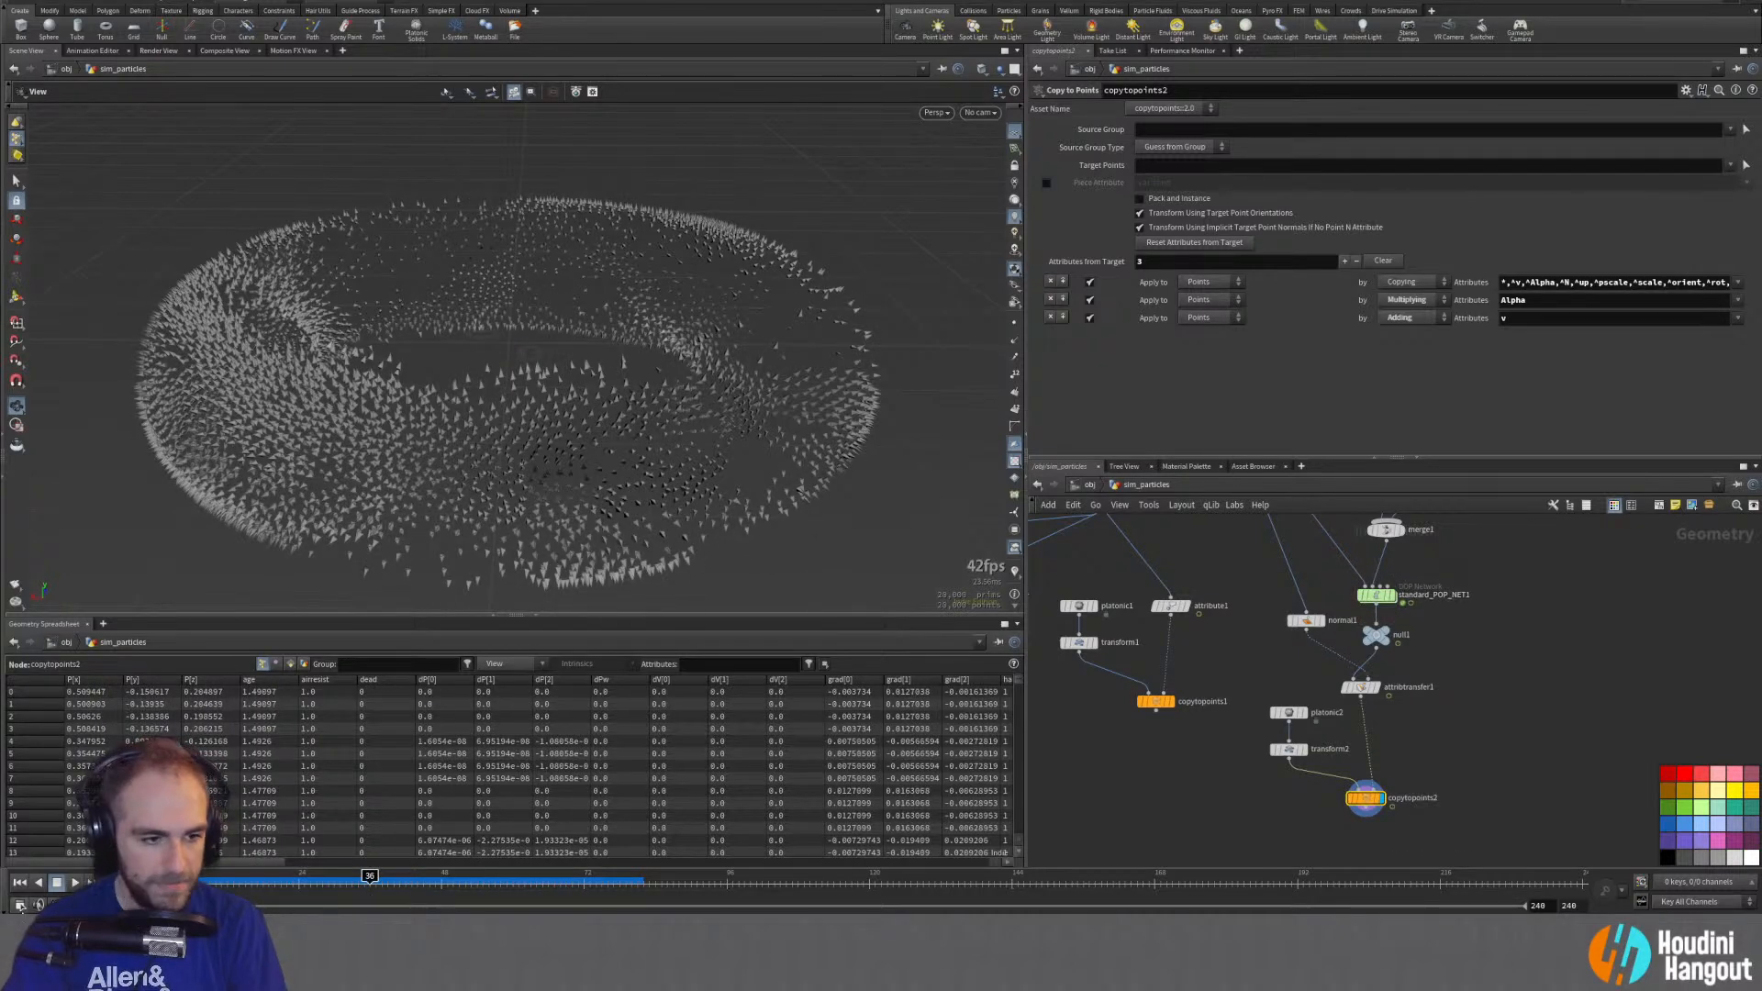
pyautogui.click(19, 882)
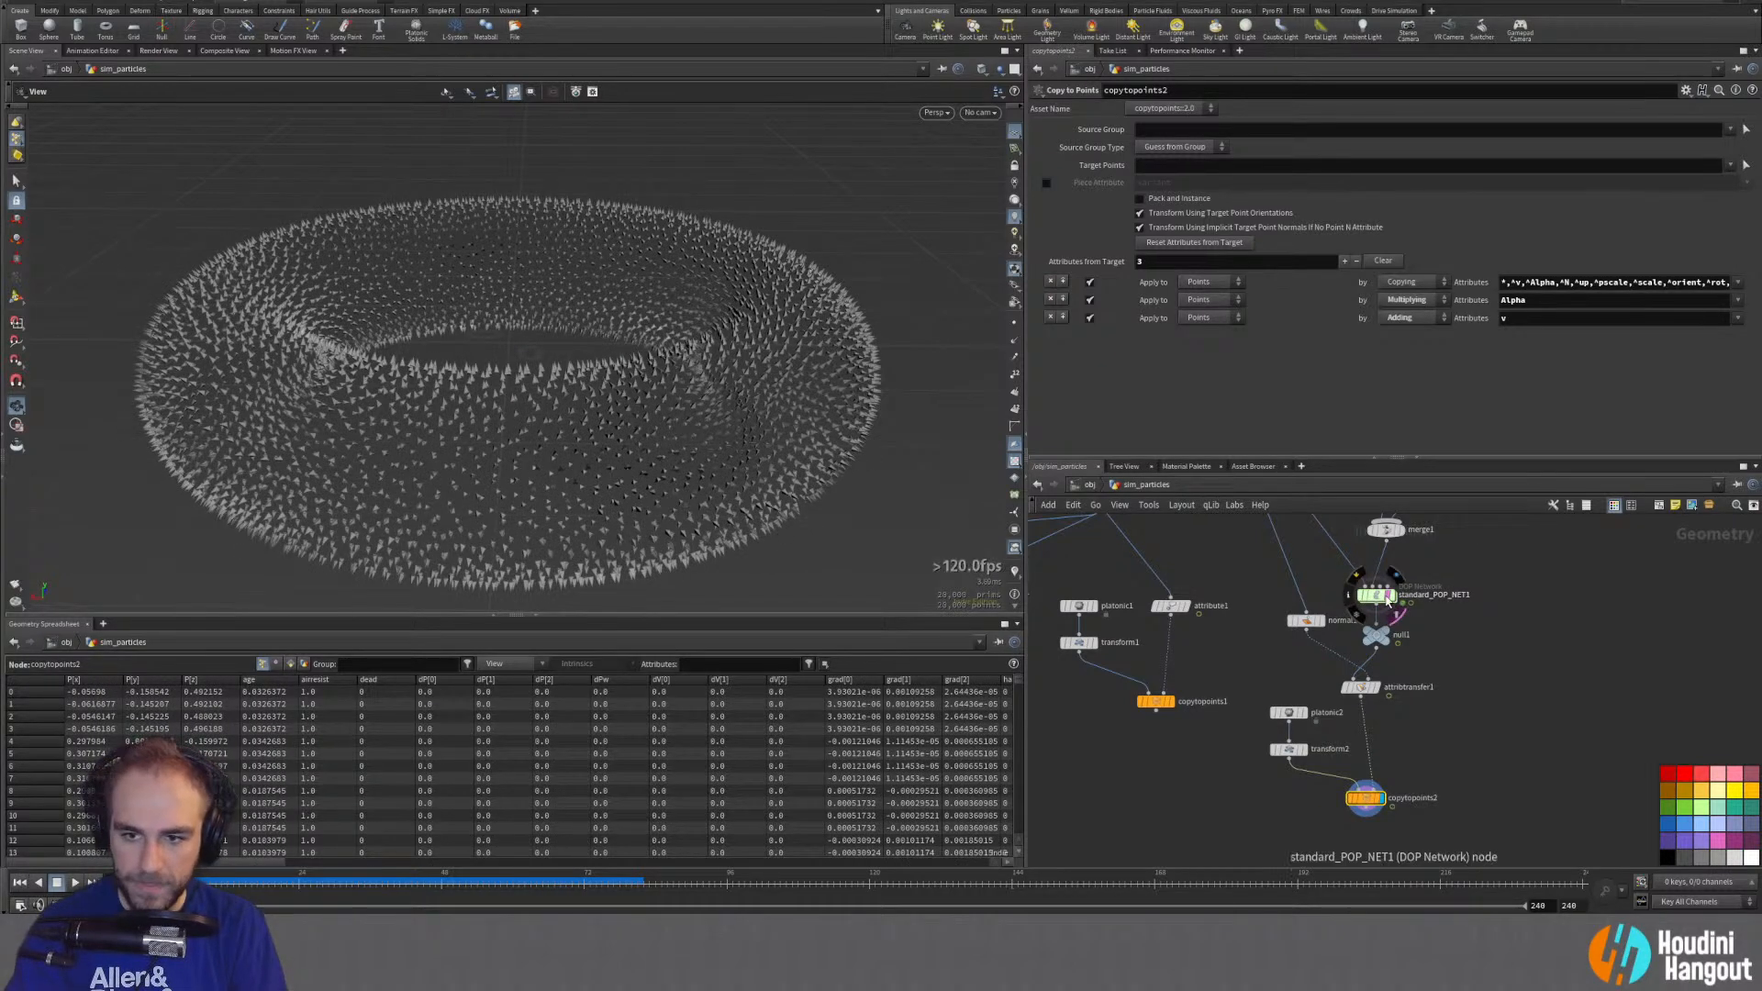
# Step: Inside standard_POP_NET1, set the uniform scale of popproperty1 to 0.02
pyautogui.doubleClick(1387, 598)
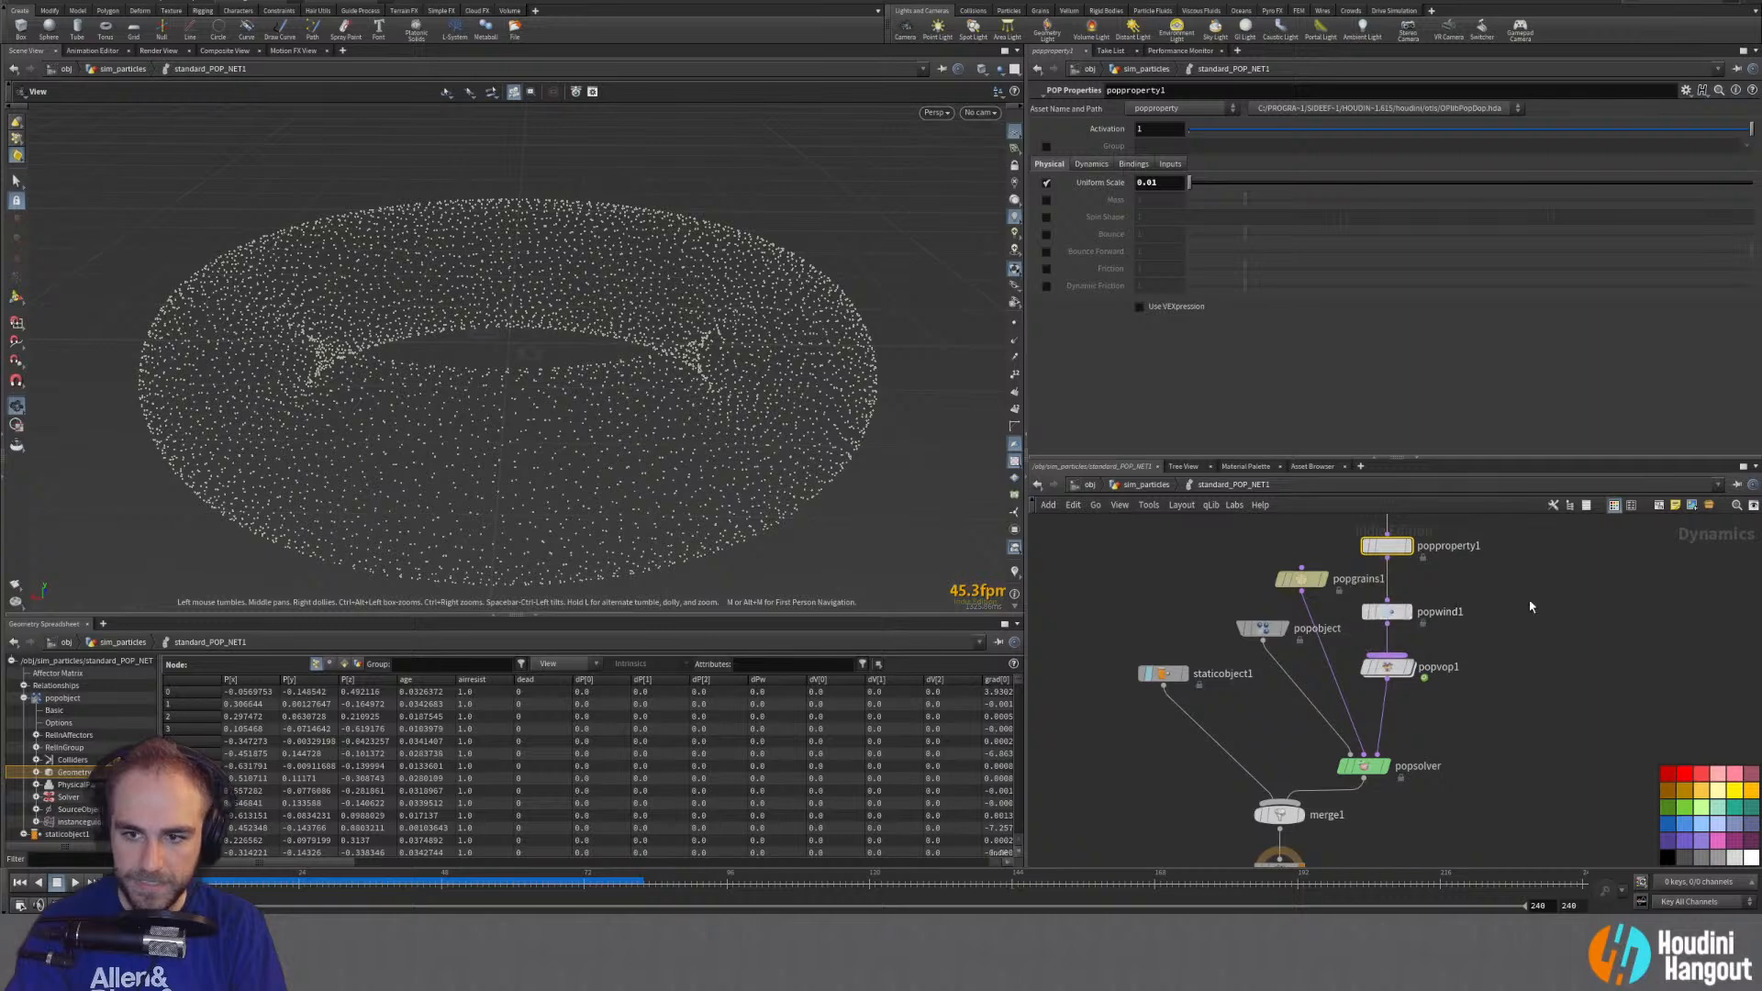
pyautogui.moveTo(1530, 607); pyautogui.dragTo(1470, 755, button='middle')
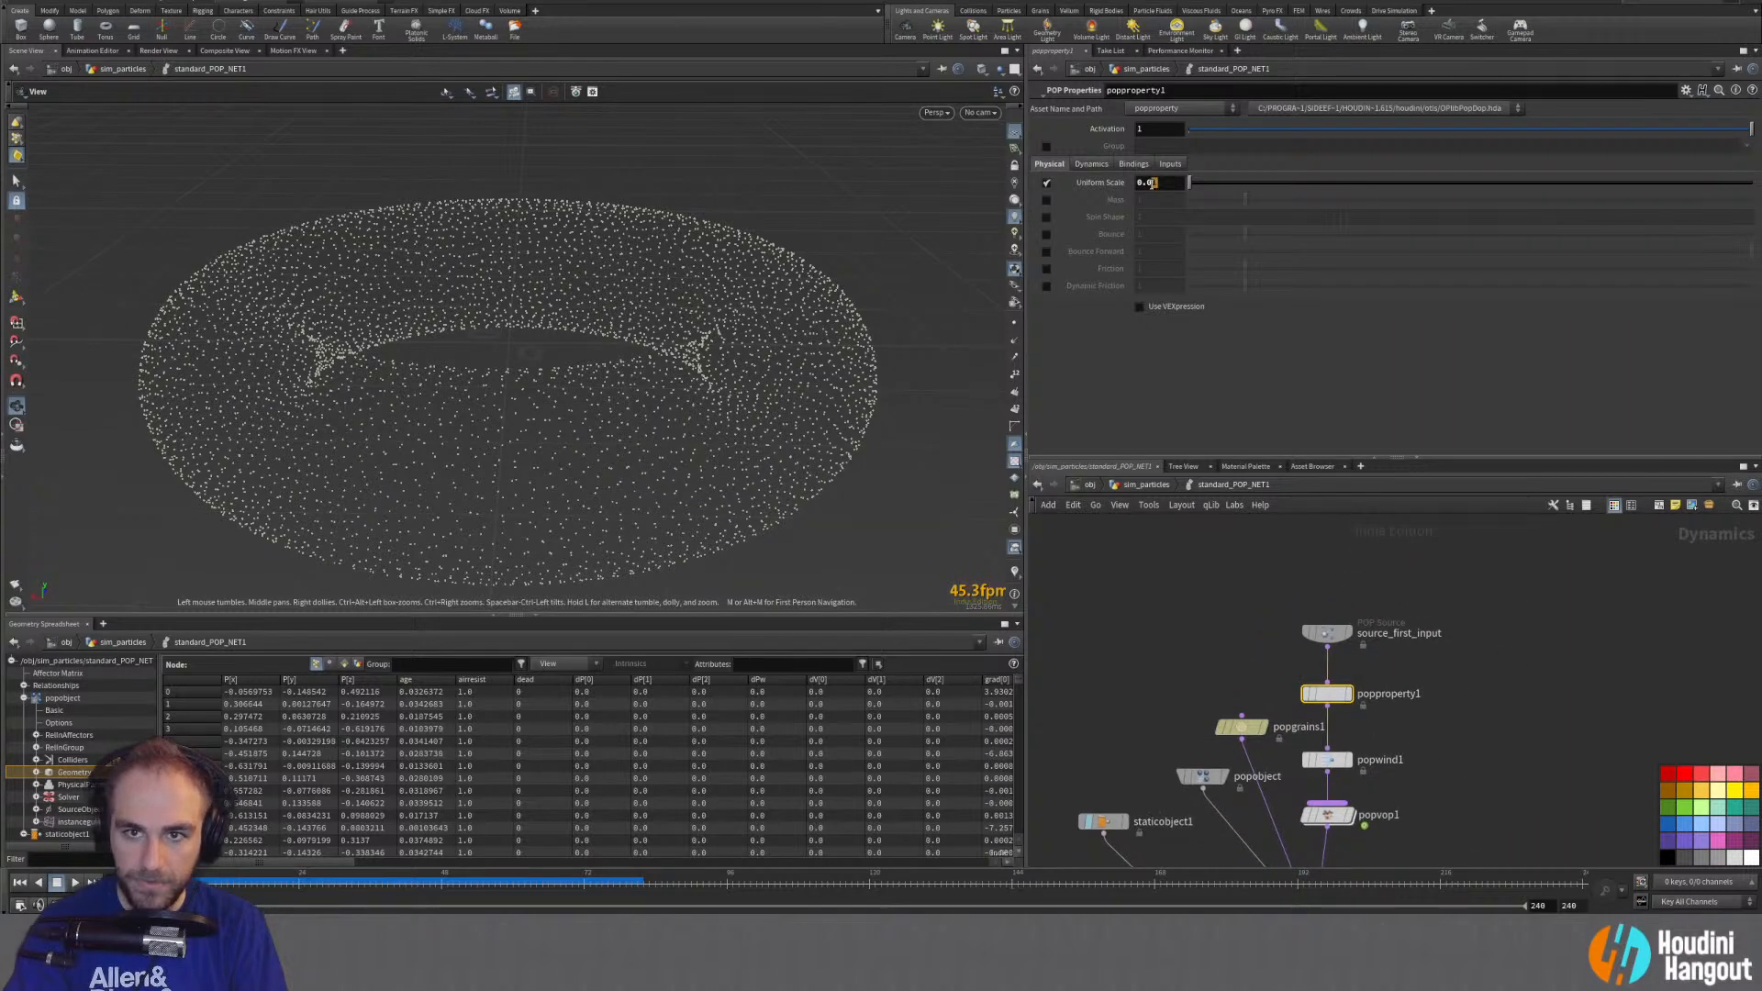
pyautogui.click(1186, 181)
pyautogui.write('0.02')
pyautogui.press('Return')
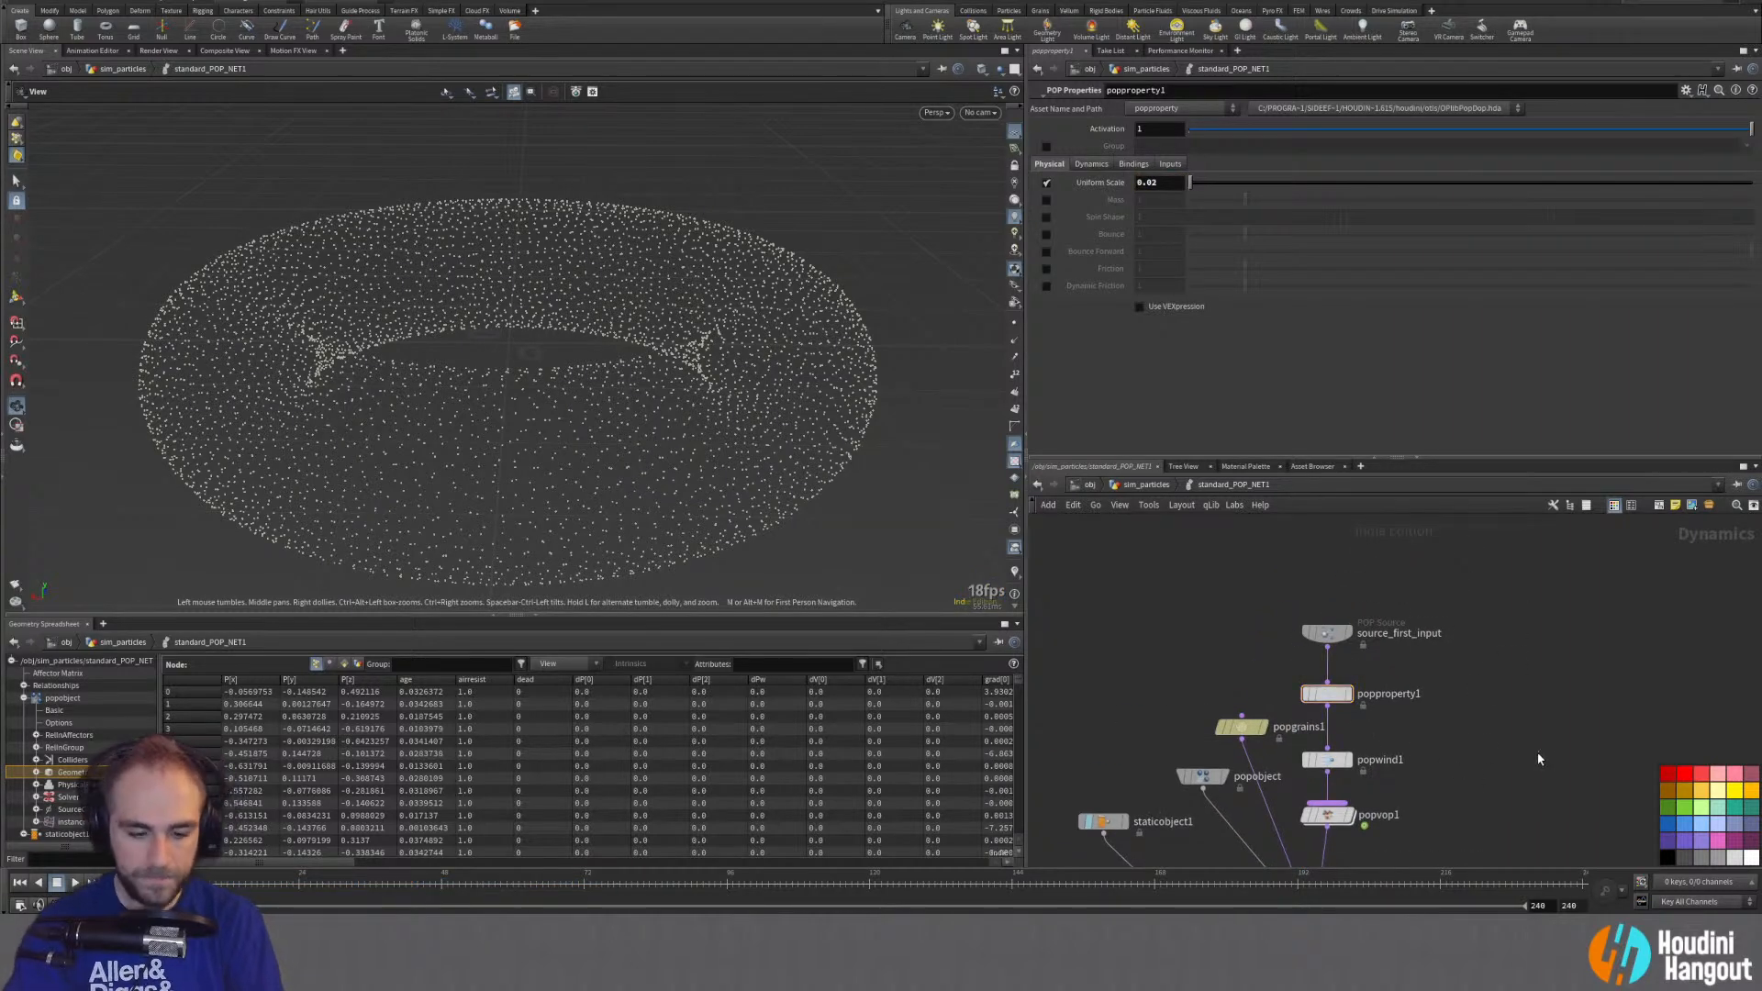
# Step: Return to sim_particles, play the simulation to frame 45 with copytopoints2 displayed, and examine the spikes' spacing close up
pyautogui.press('u')
pyautogui.click(1366, 798)
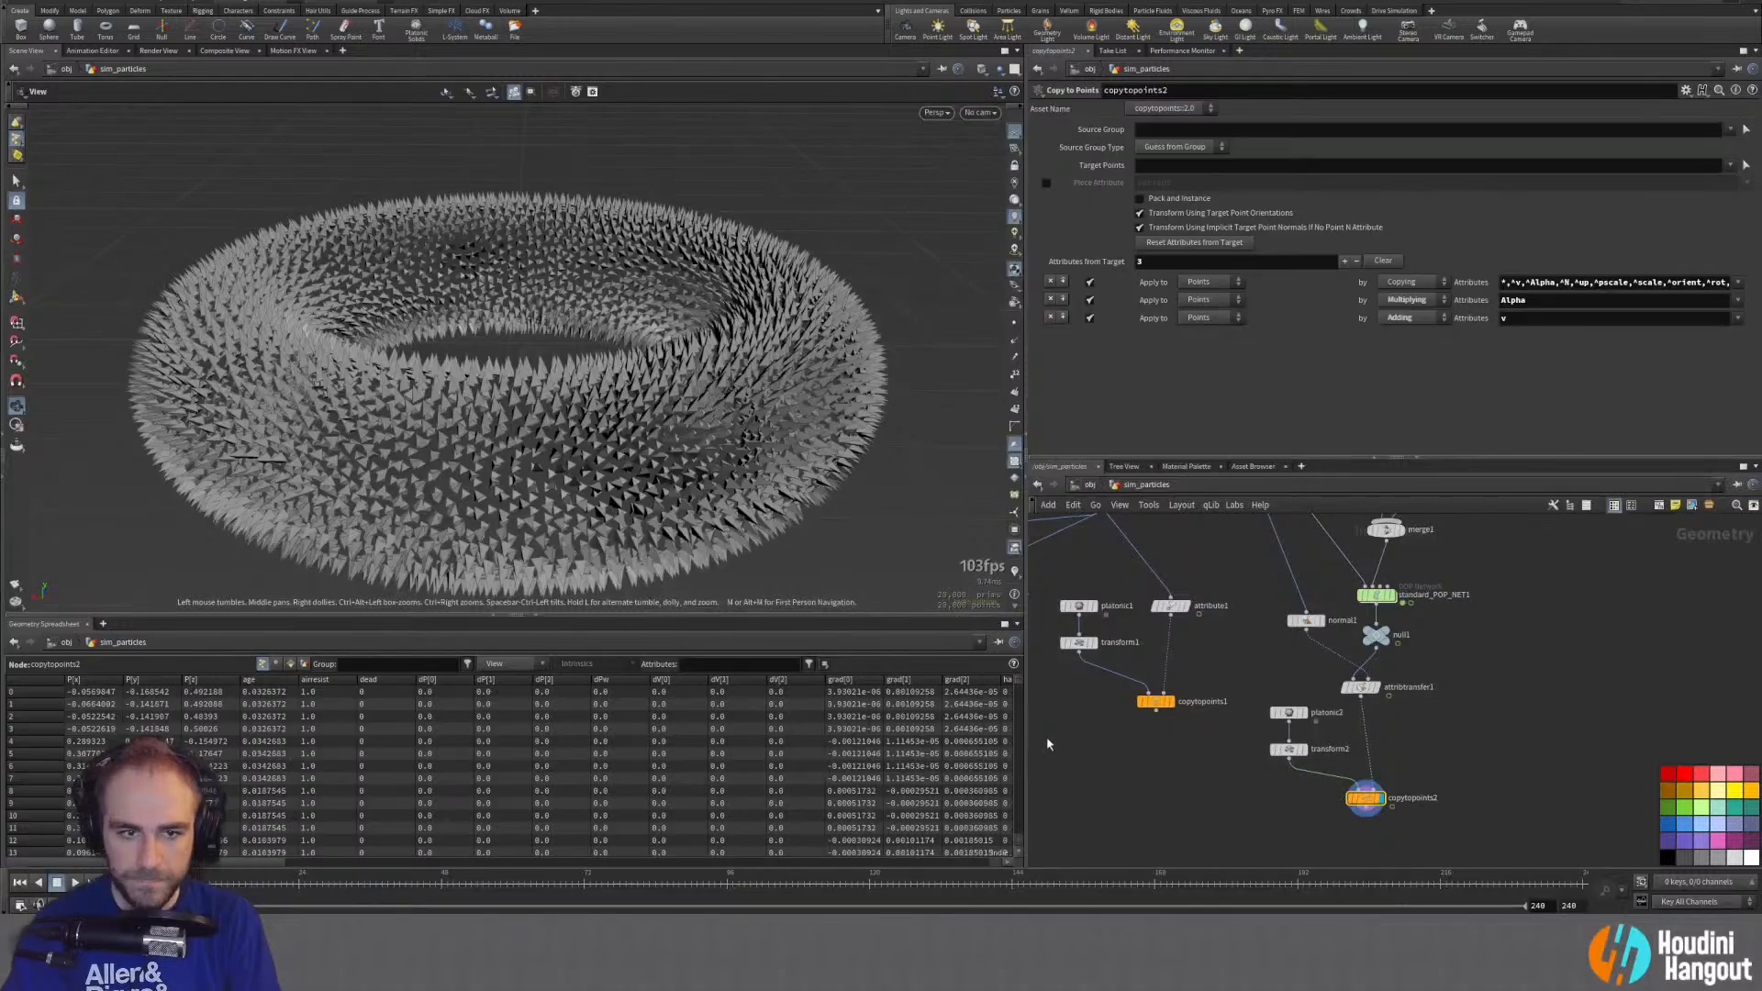
pyautogui.moveTo(546, 433); pyautogui.dragTo(567, 292)
pyautogui.click(73, 882)
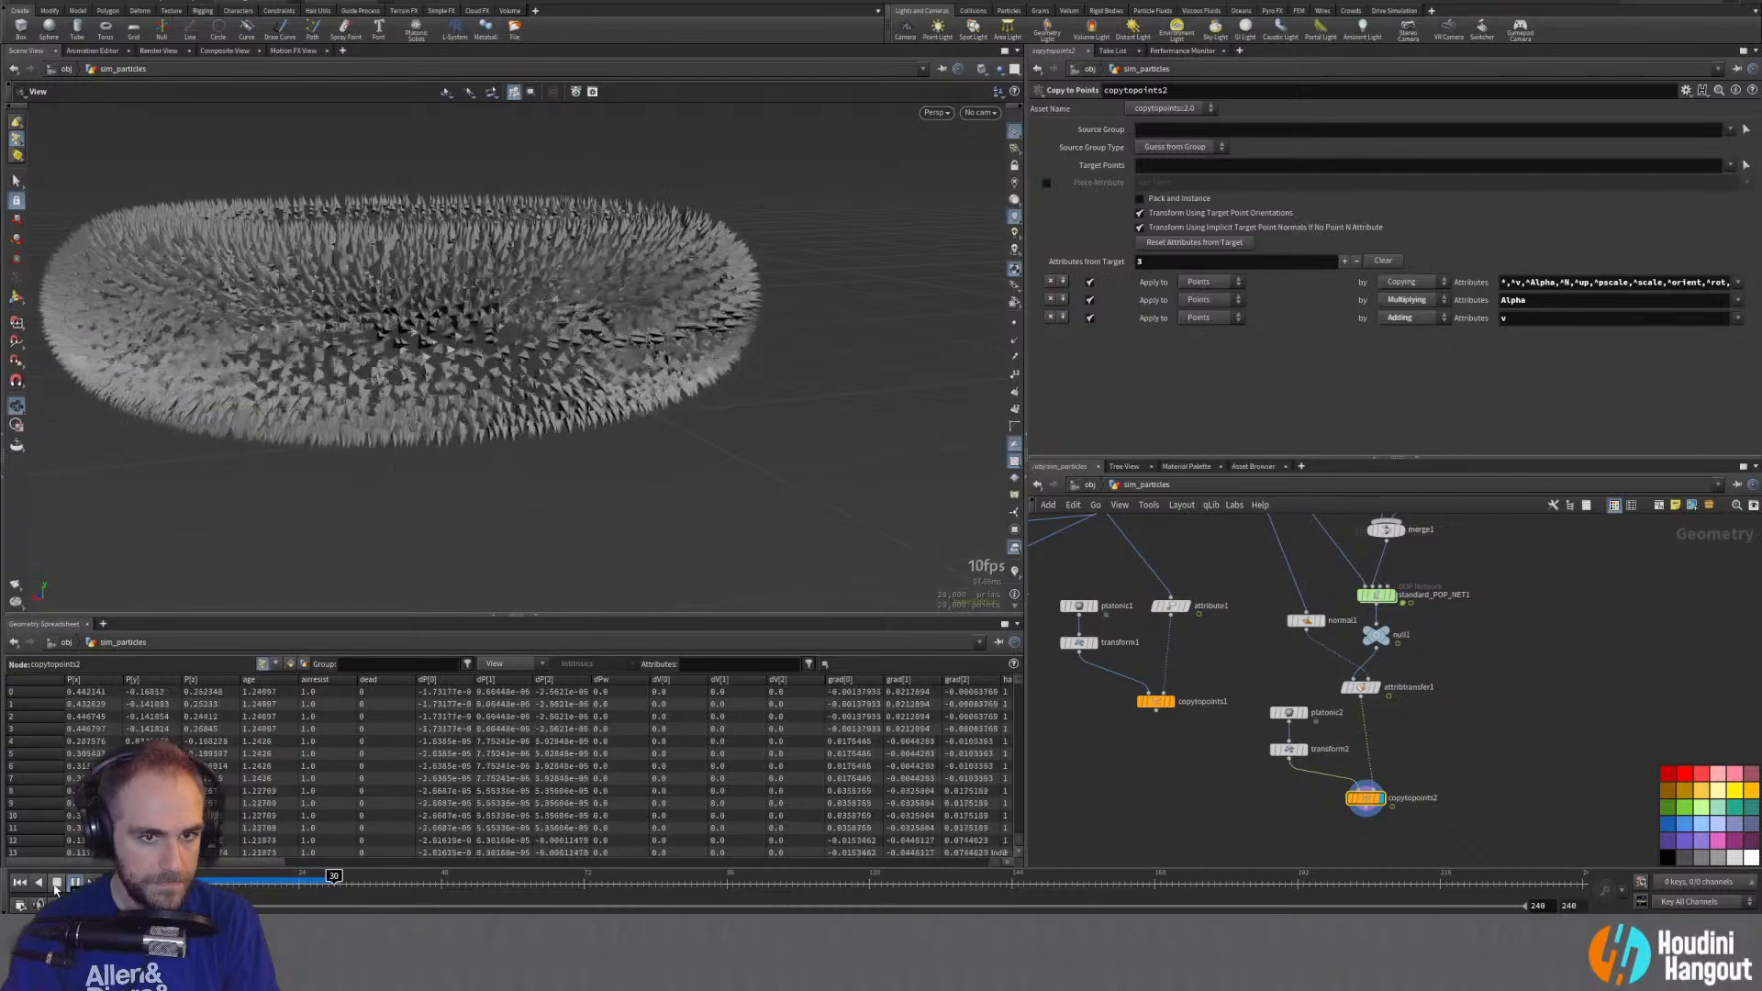
pyautogui.click(55, 886)
pyautogui.moveTo(563, 337); pyautogui.dragTo(515, 331)
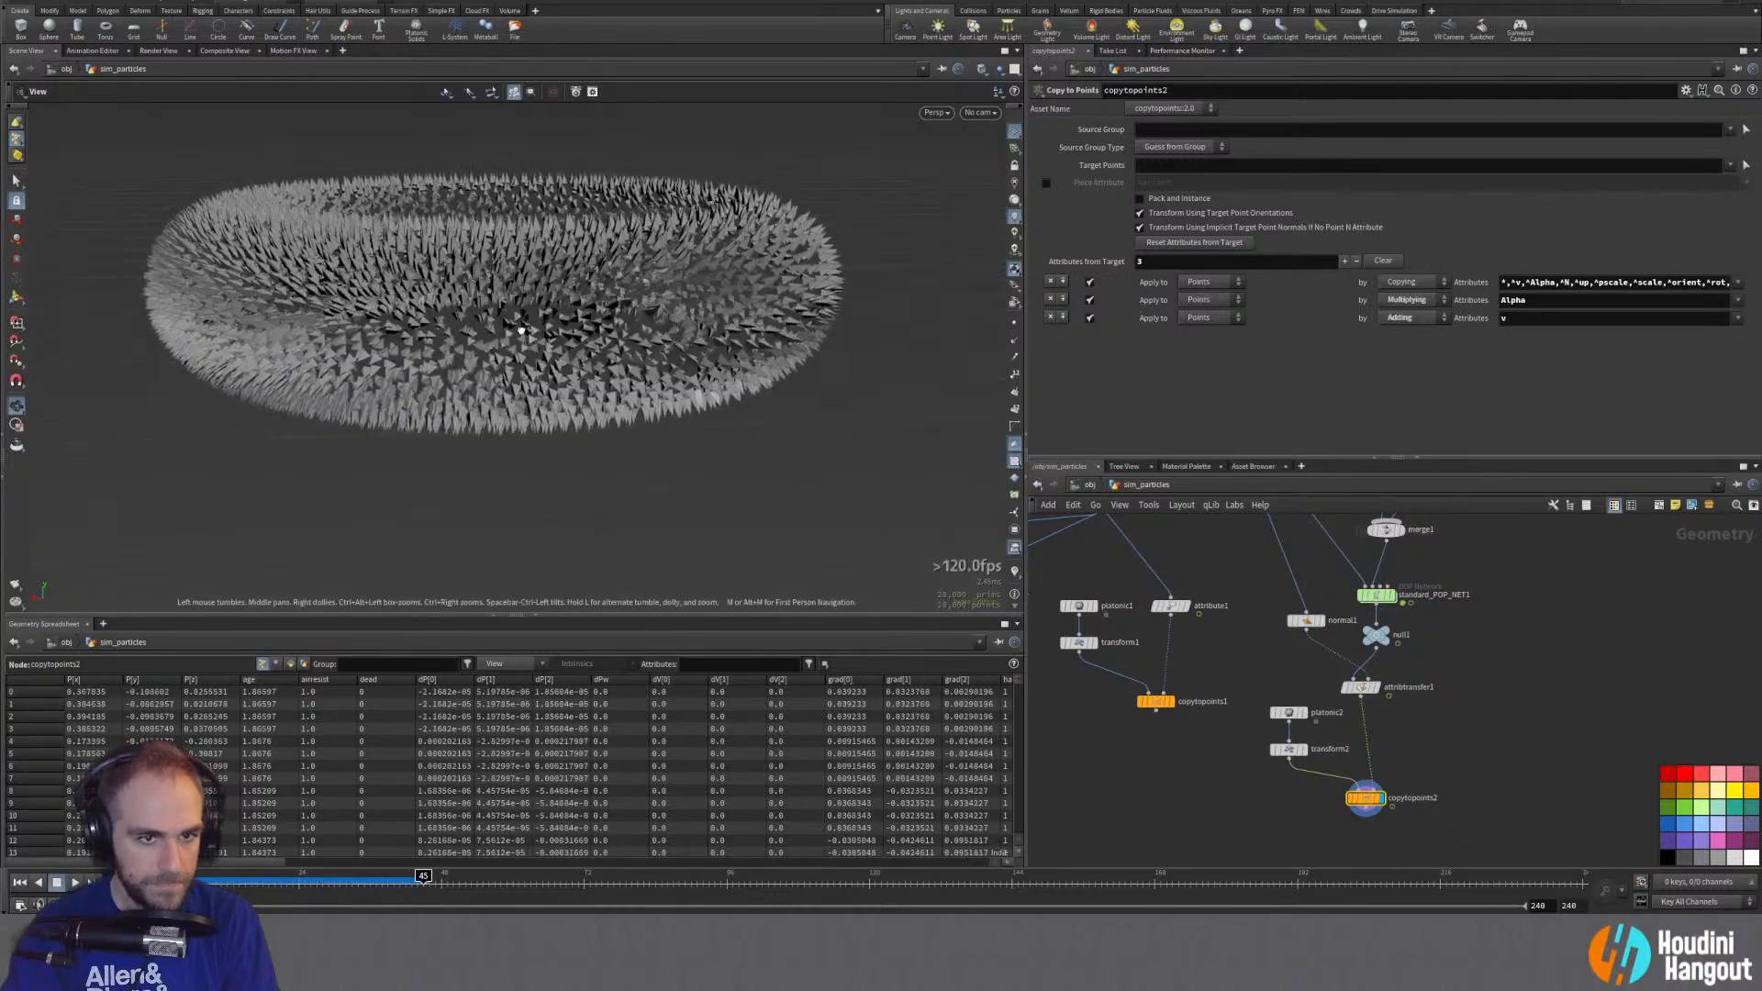
pyautogui.moveTo(515, 330); pyautogui.dragTo(834, 240, button='right')
pyautogui.moveTo(833, 240); pyautogui.dragTo(697, 364)
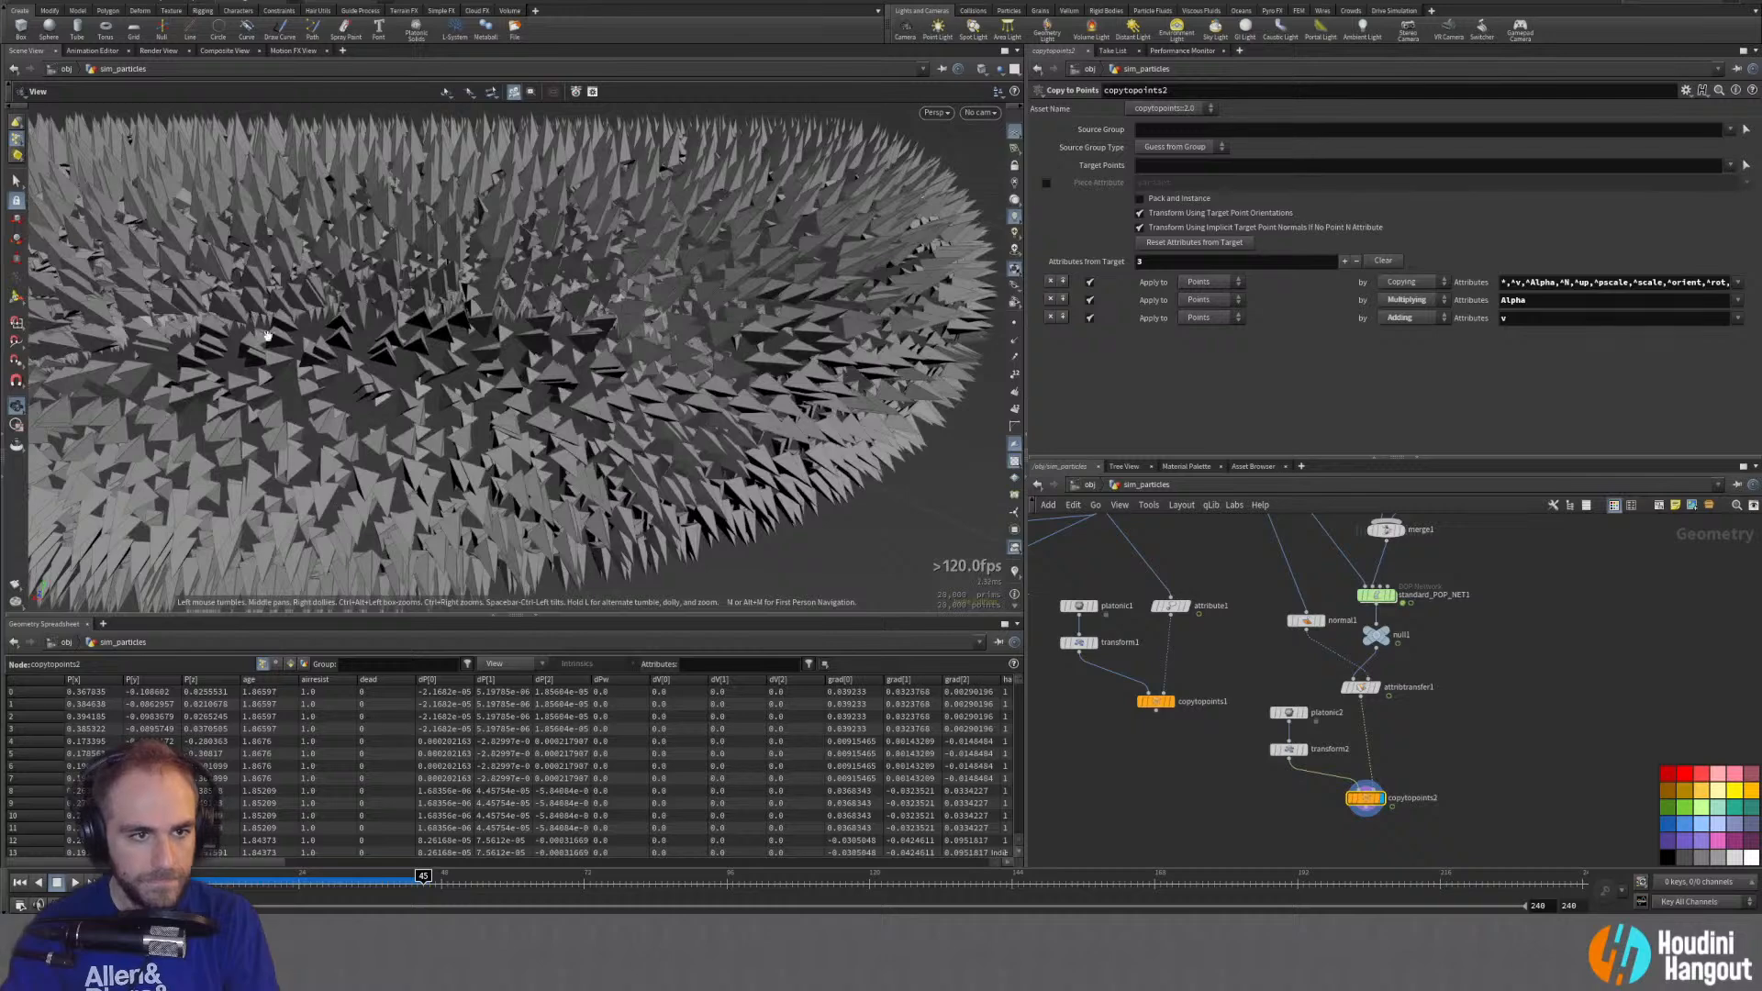
pyautogui.moveTo(267, 336); pyautogui.dragTo(272, 330)
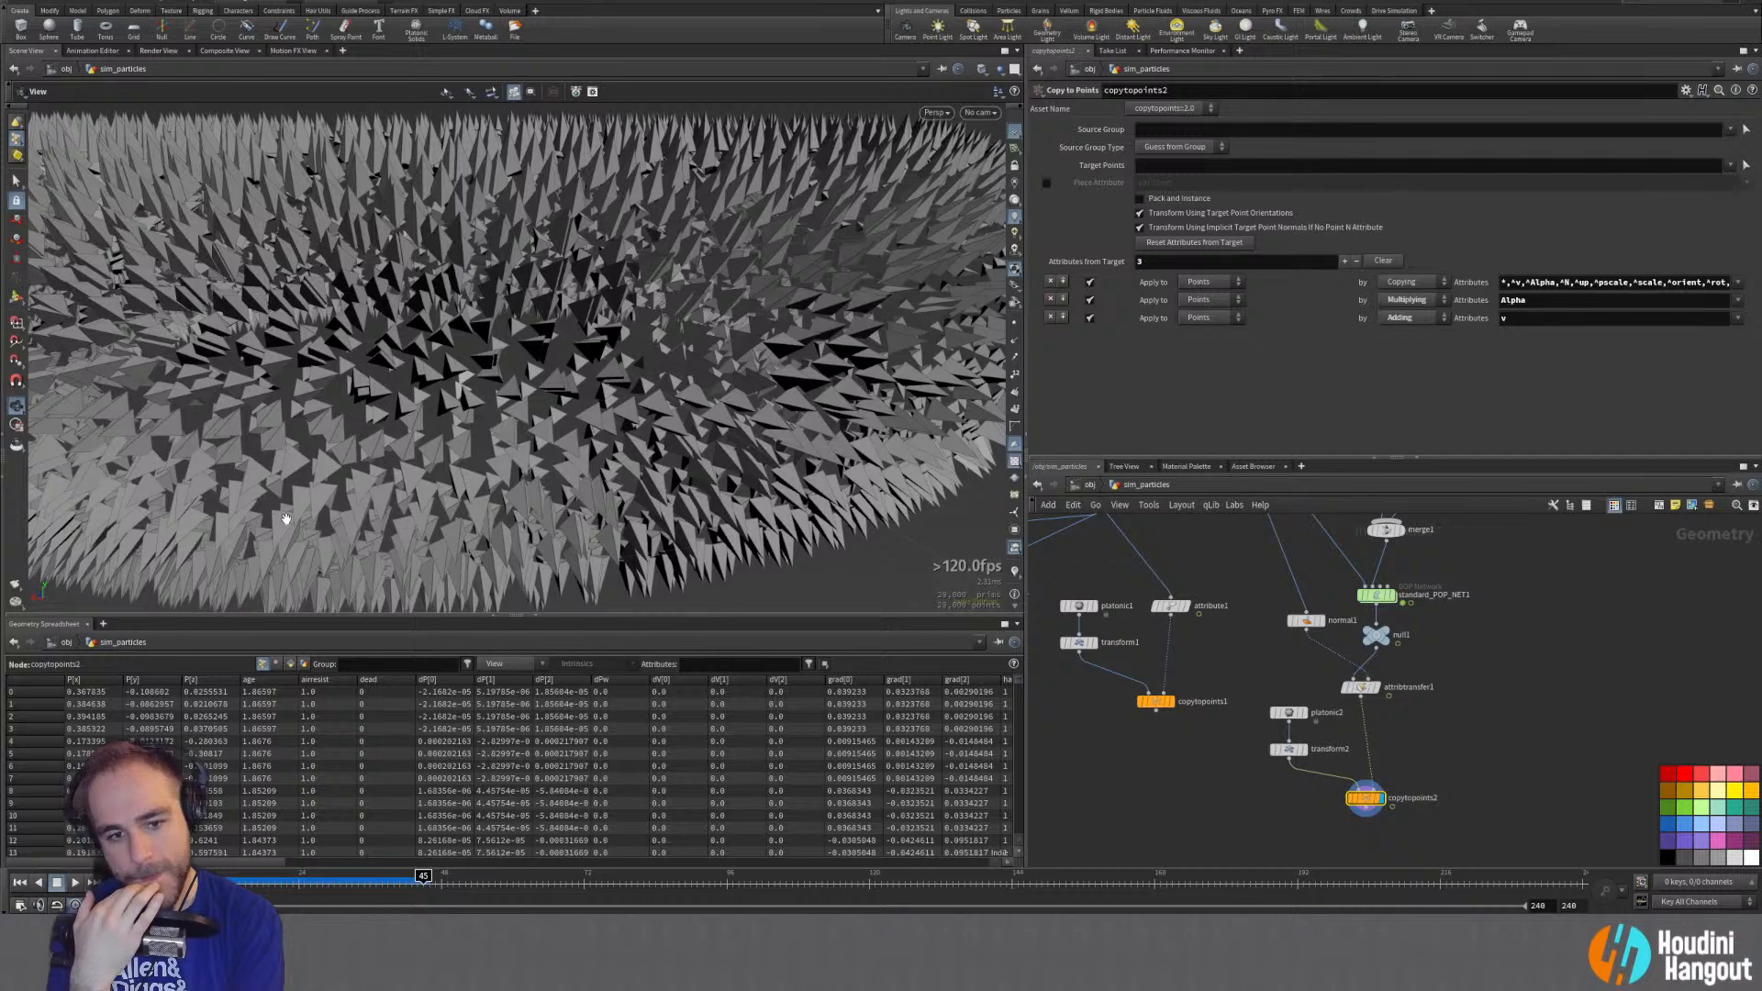
# Step: Inside standard_POP_NET1, show the popgrains1 parameters, replay the particle simulation from the start, and return to the first frame
pyautogui.moveTo(1240, 587); pyautogui.dragTo(1229, 658, button='middle')
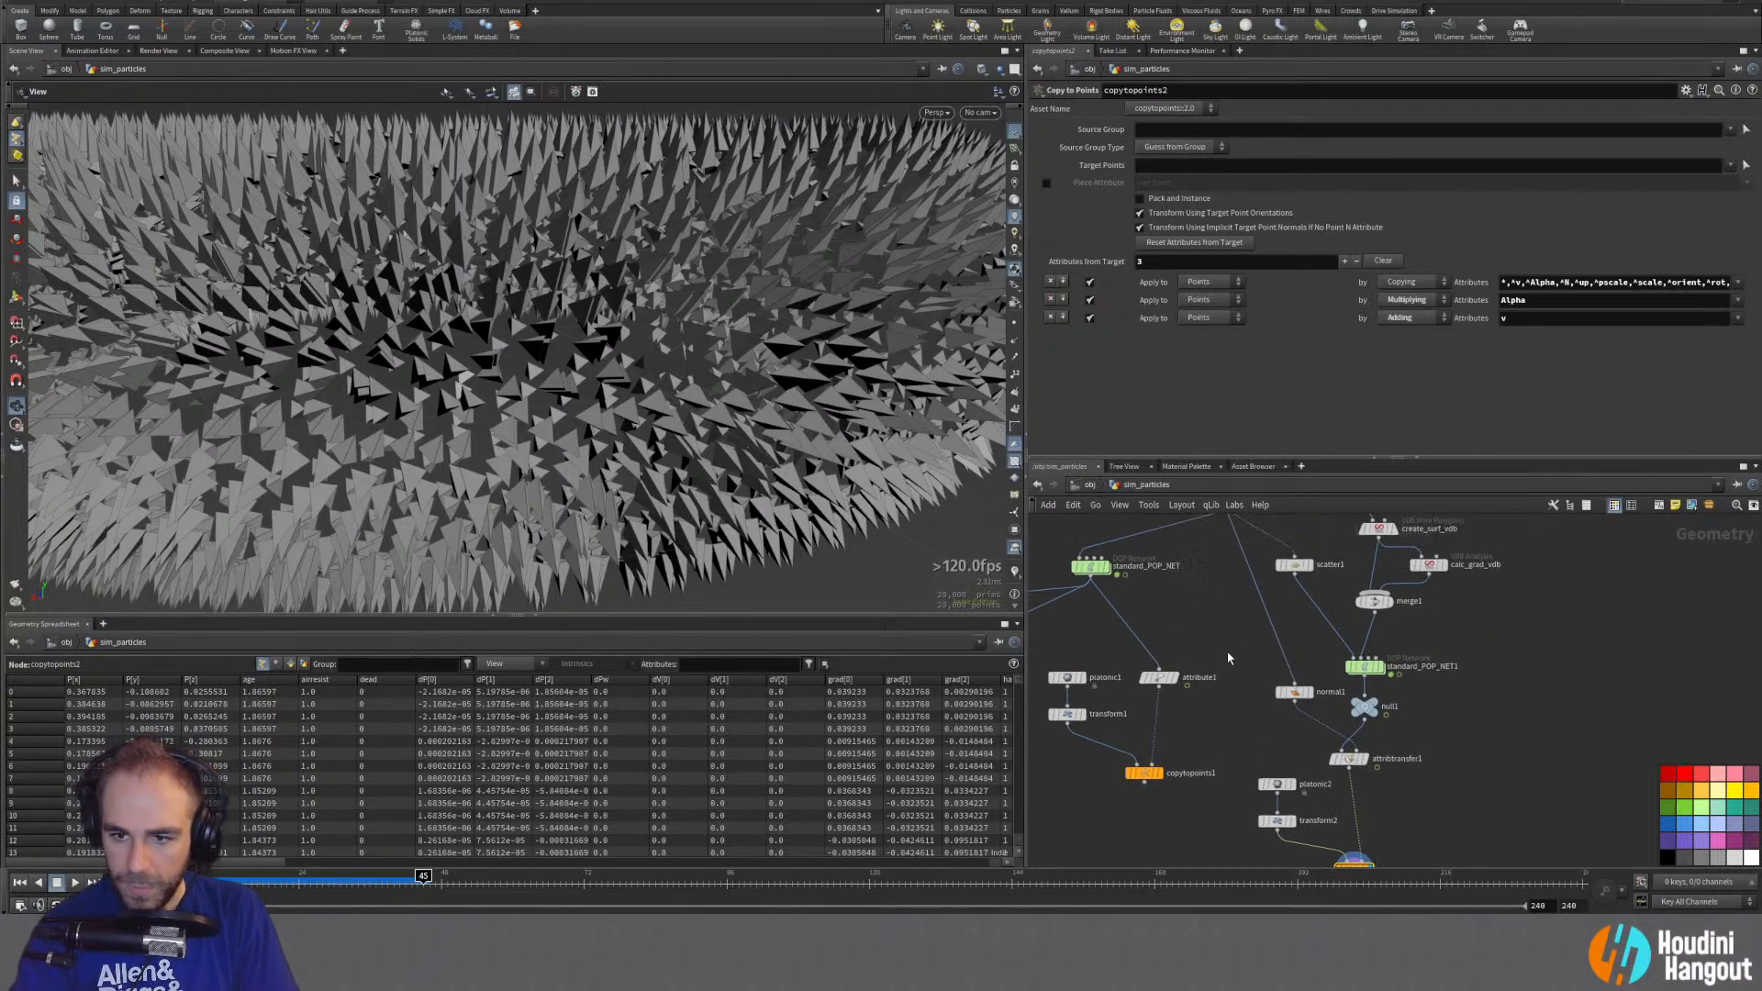
pyautogui.doubleClick(1362, 666)
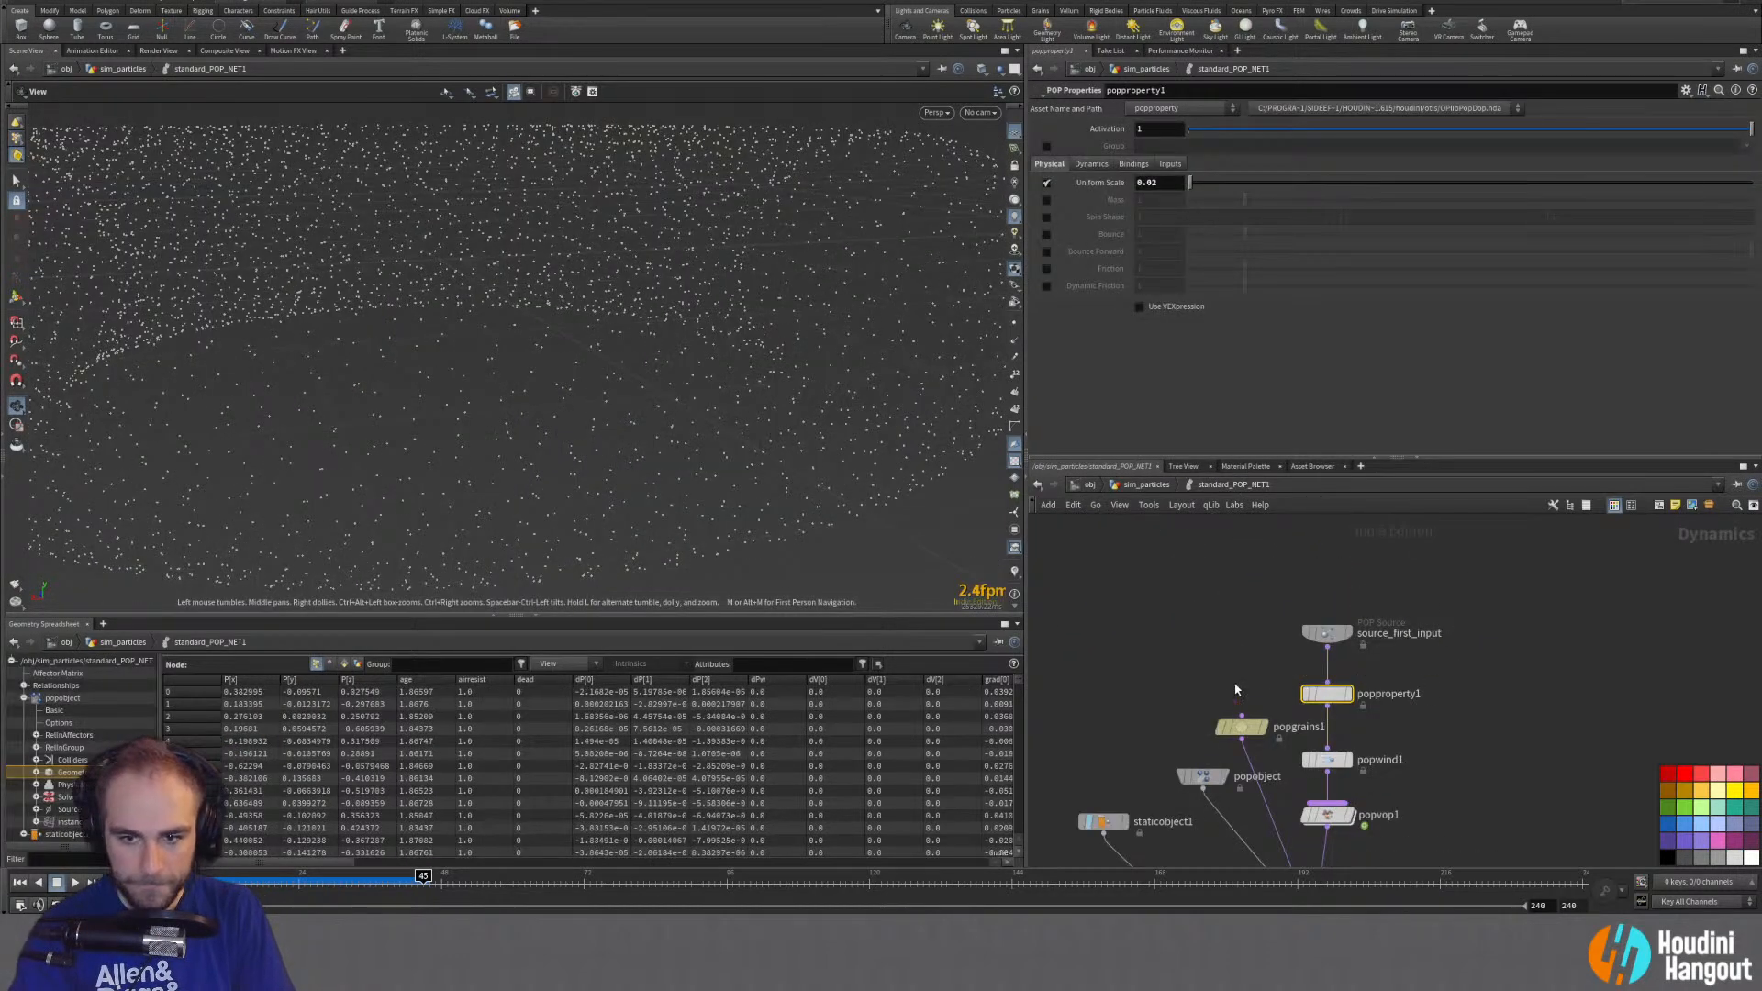
pyautogui.click(1241, 727)
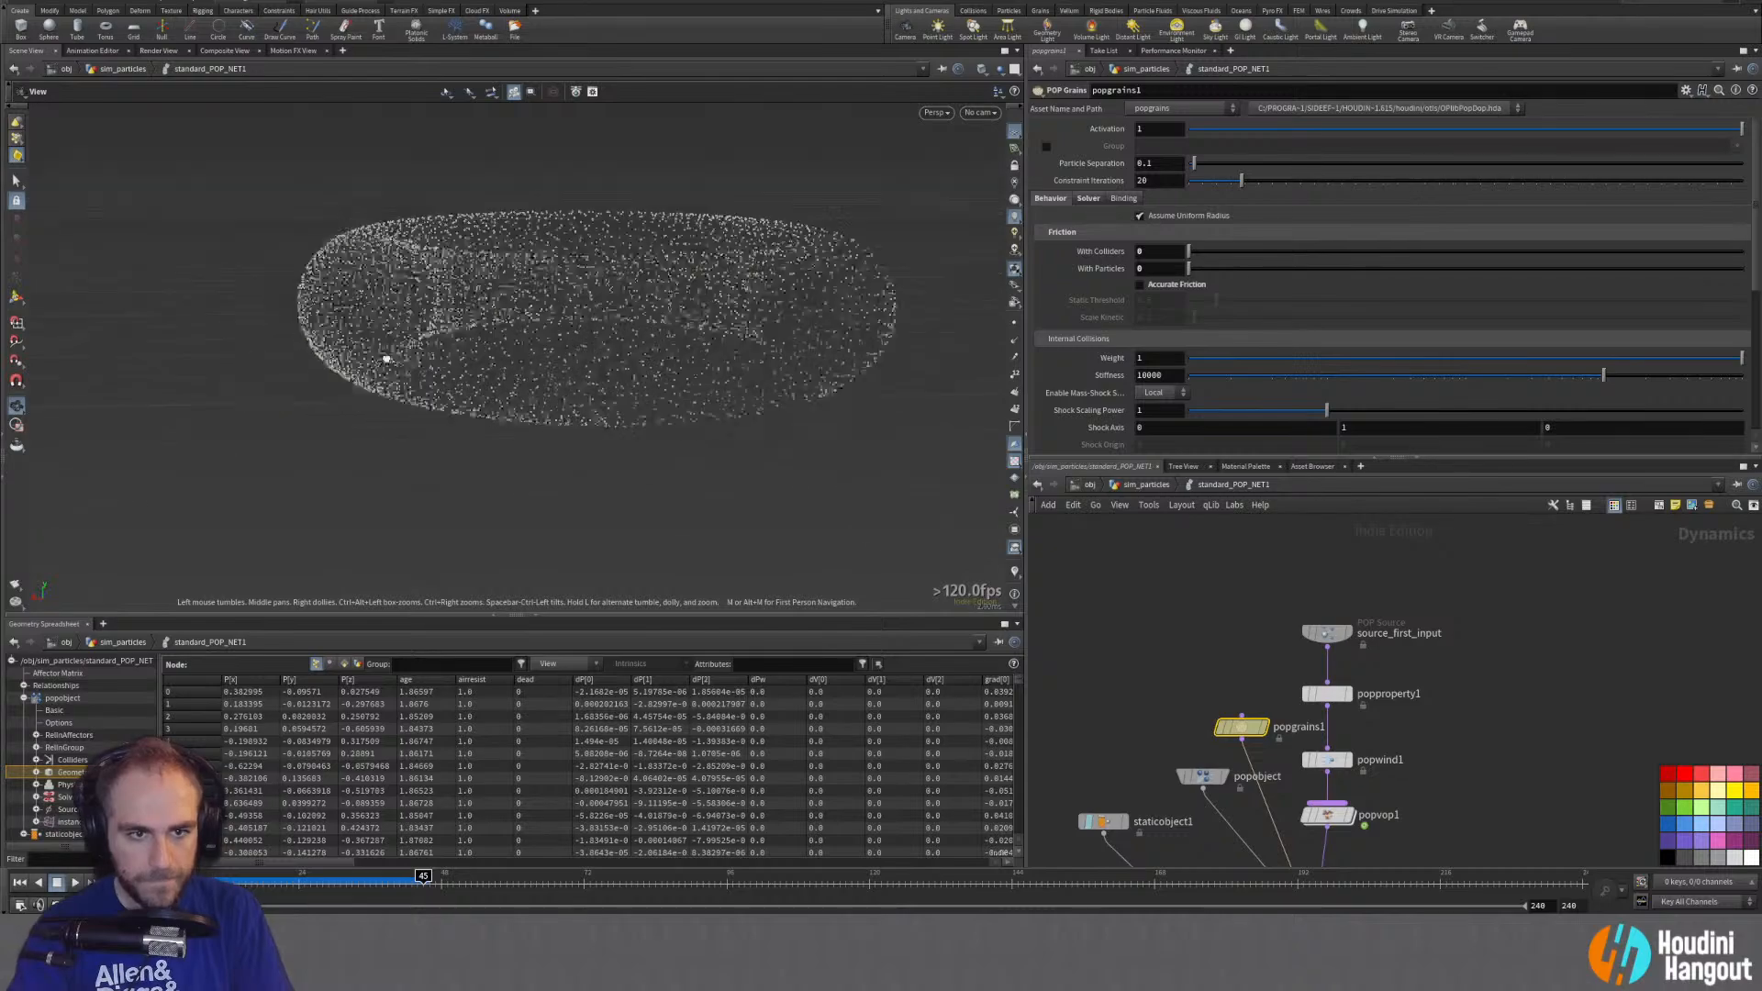
pyautogui.hotkey('ctrl', 'Up')
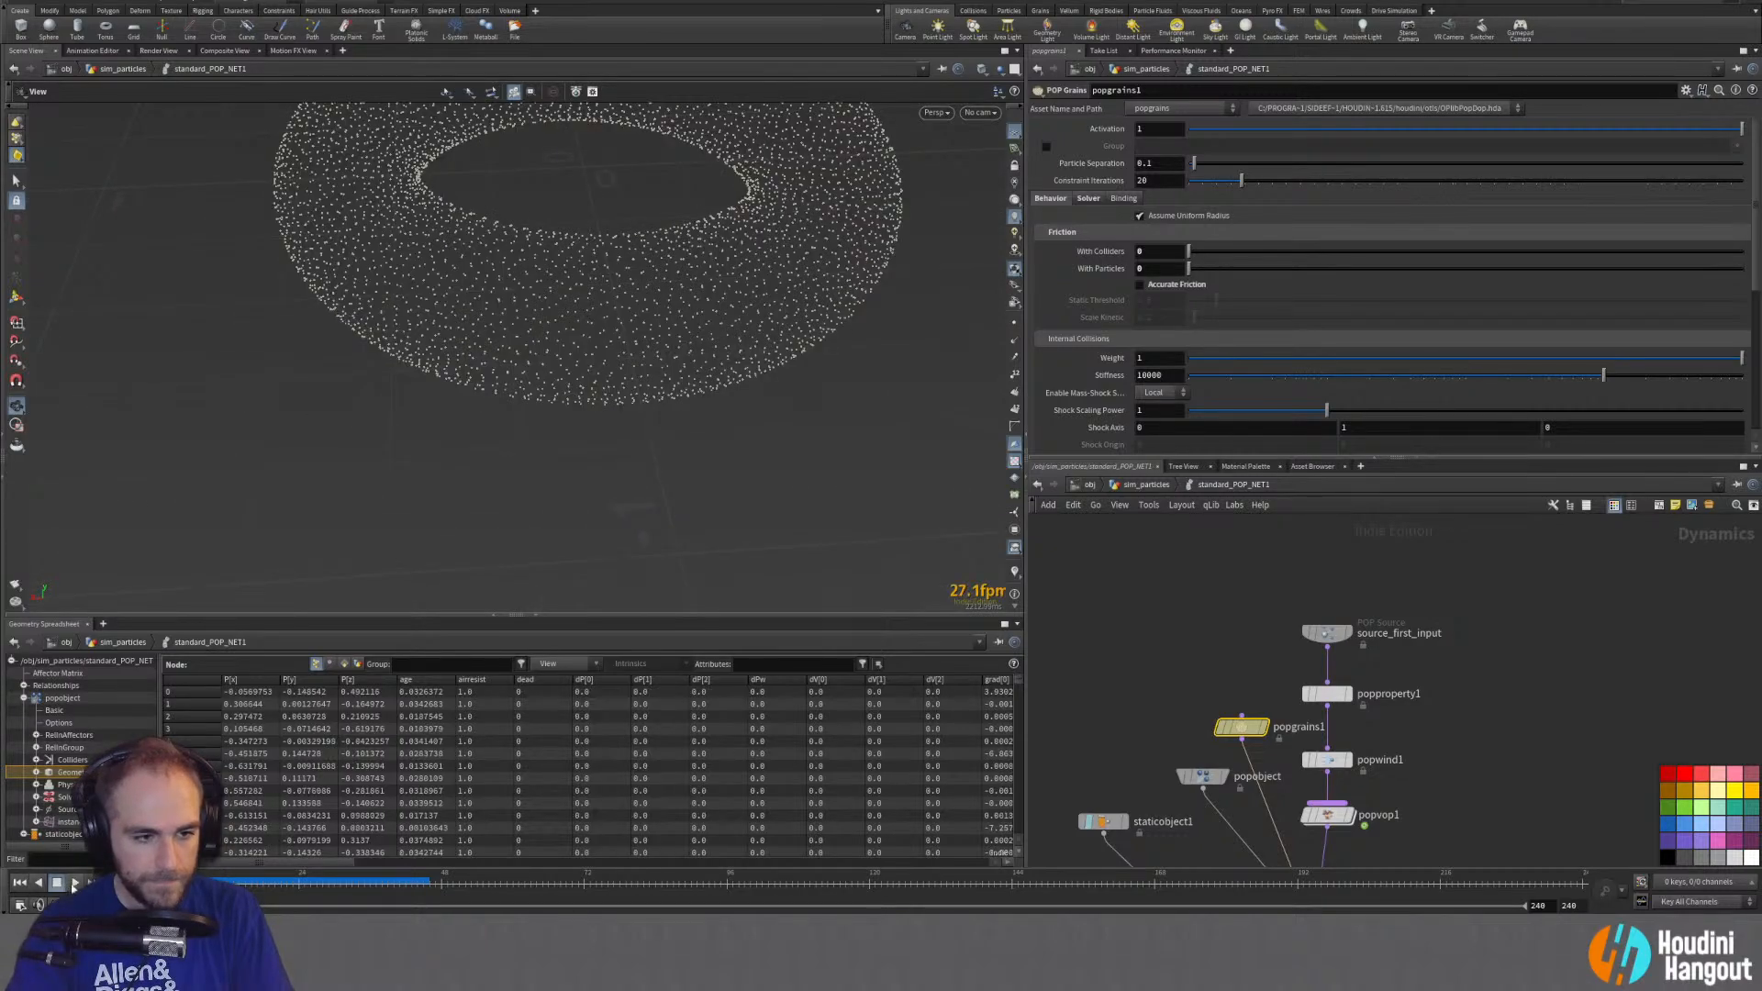
pyautogui.click(75, 883)
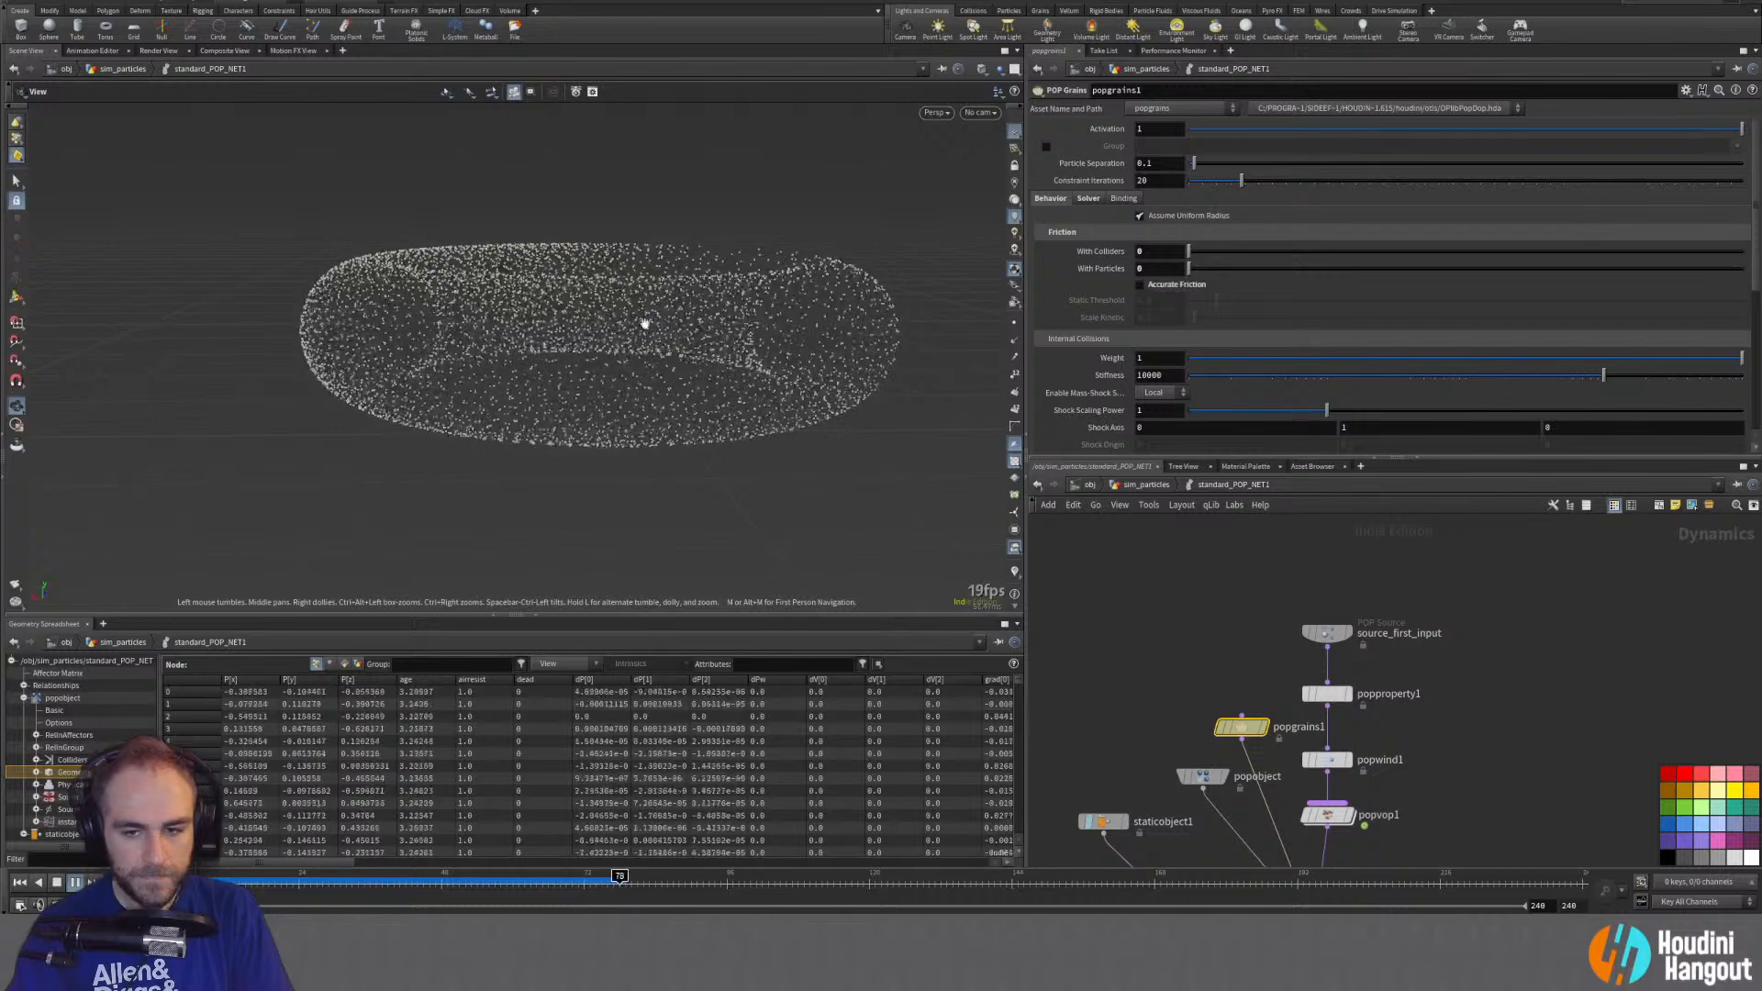
pyautogui.hotkey('ctrl', 'Up')
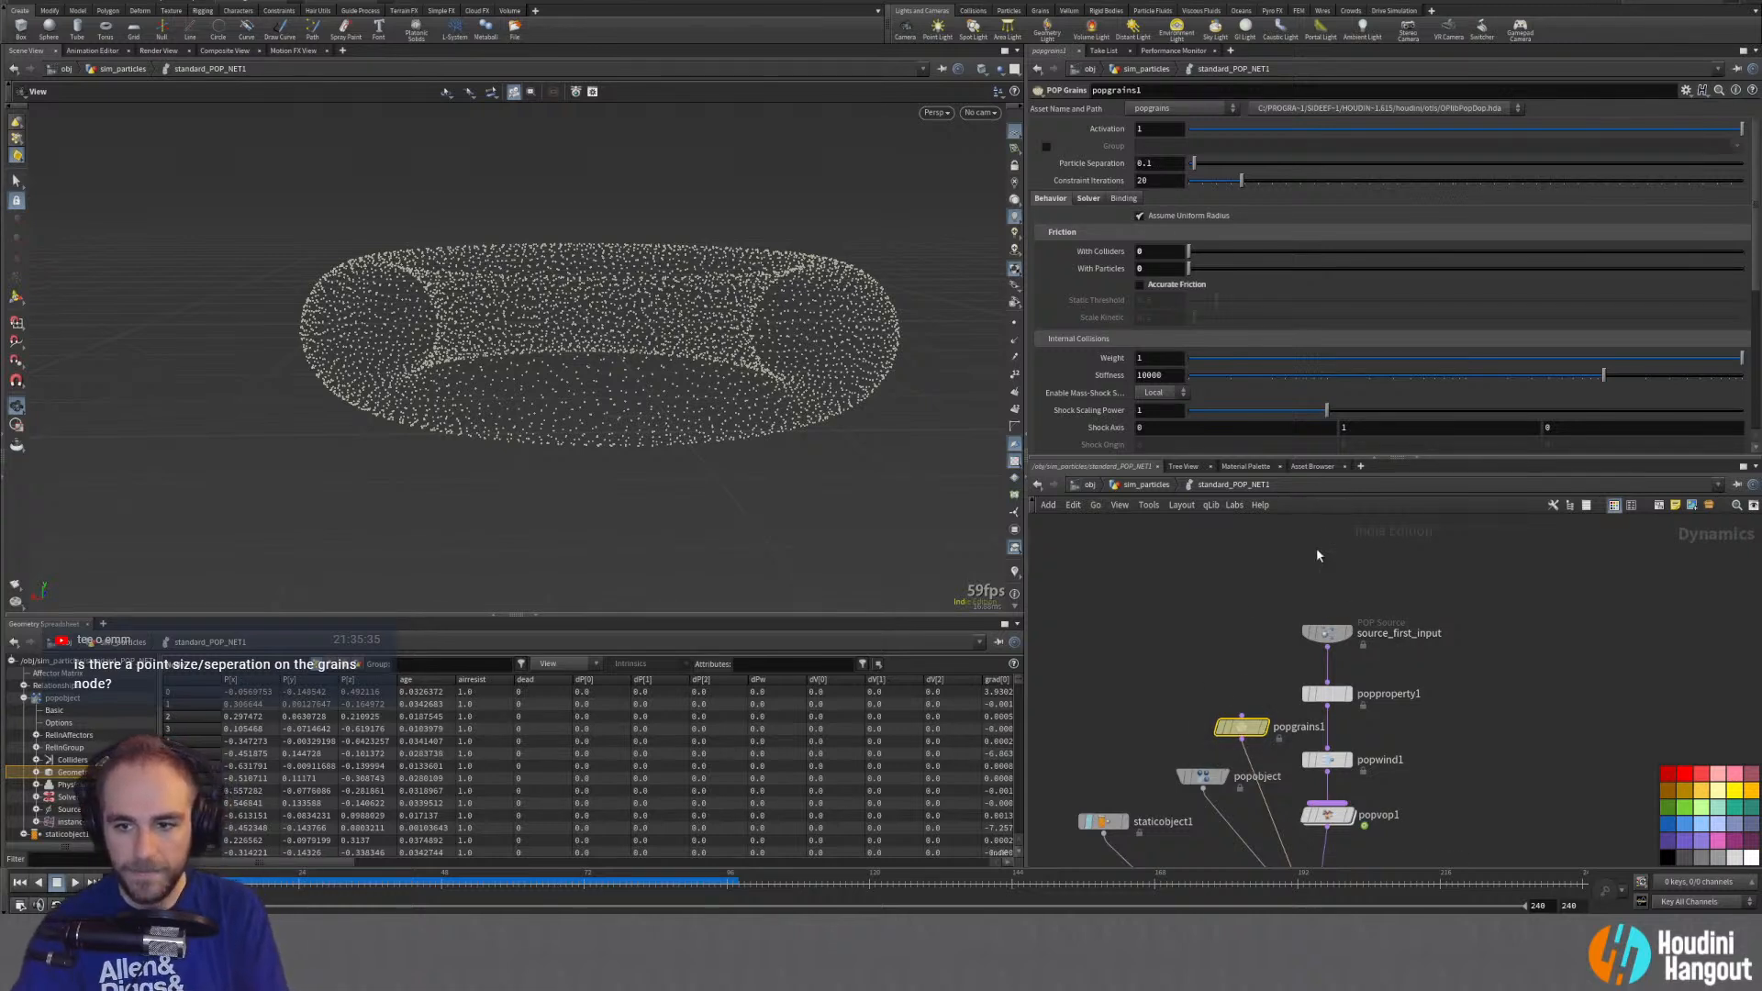
# Step: Reference popproperty1's uniform scale in popgrains1's particle separation and double it with the expression ch("../popproperty1/pscale")*2
pyautogui.click(1325, 696)
pyautogui.rightClick(1095, 183)
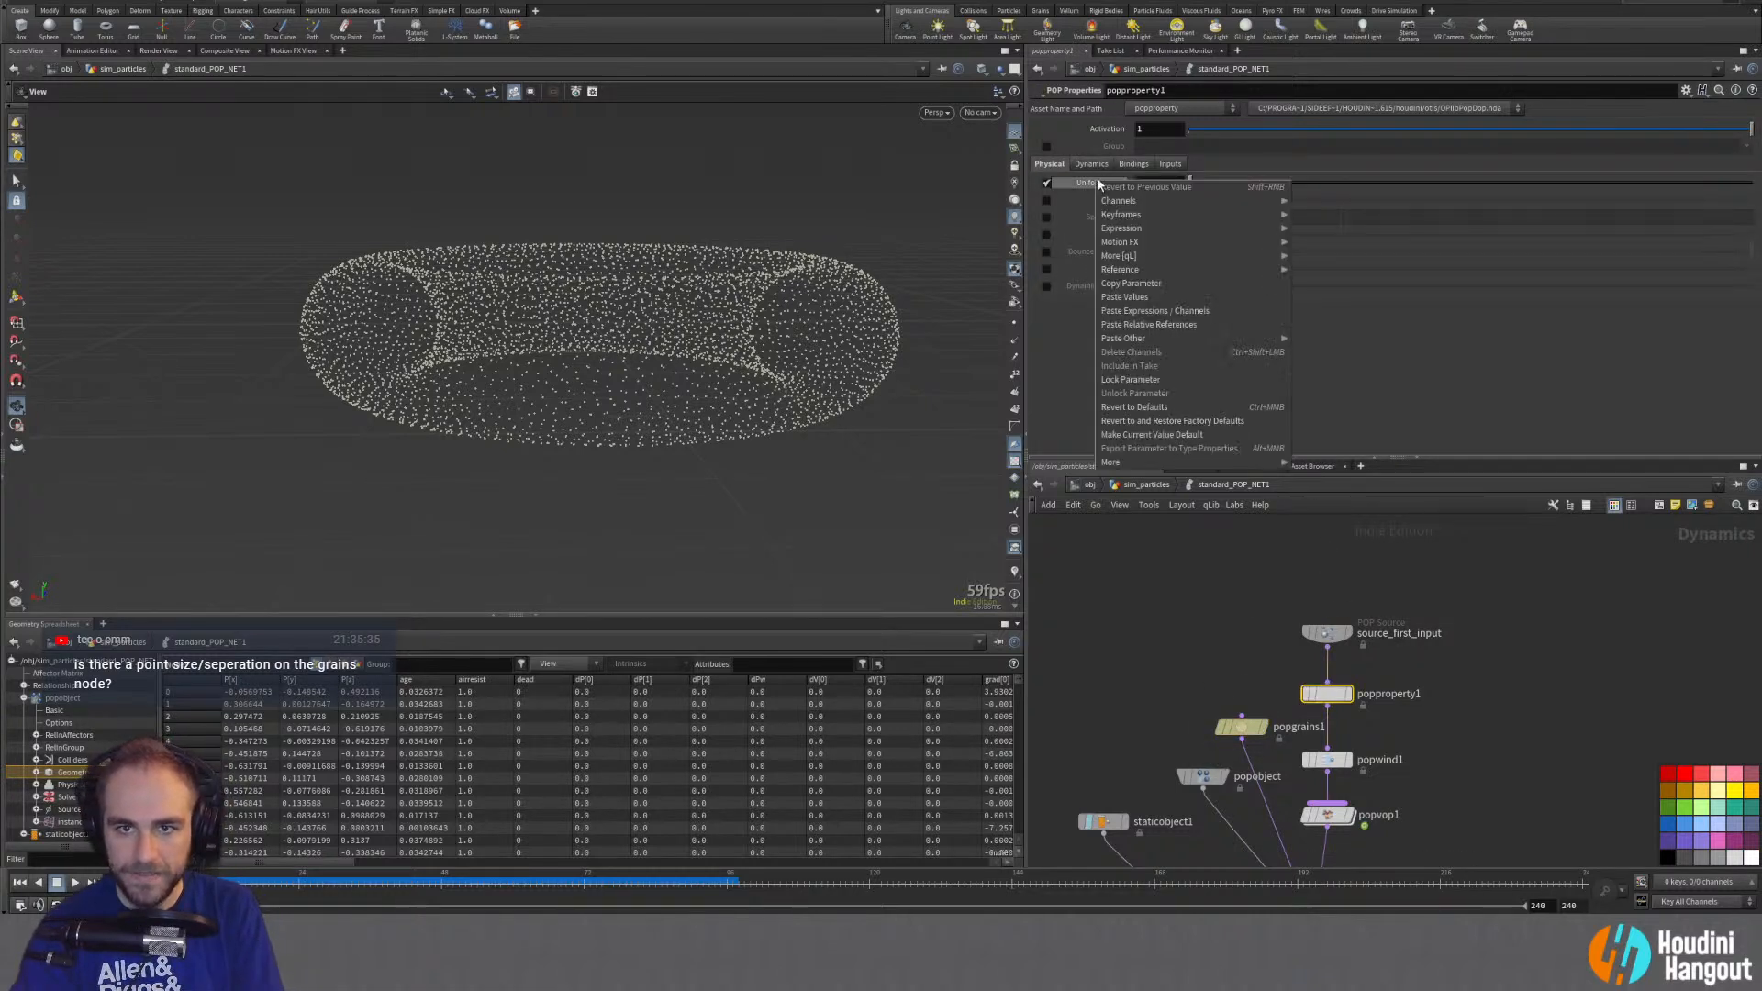
pyautogui.click(1125, 284)
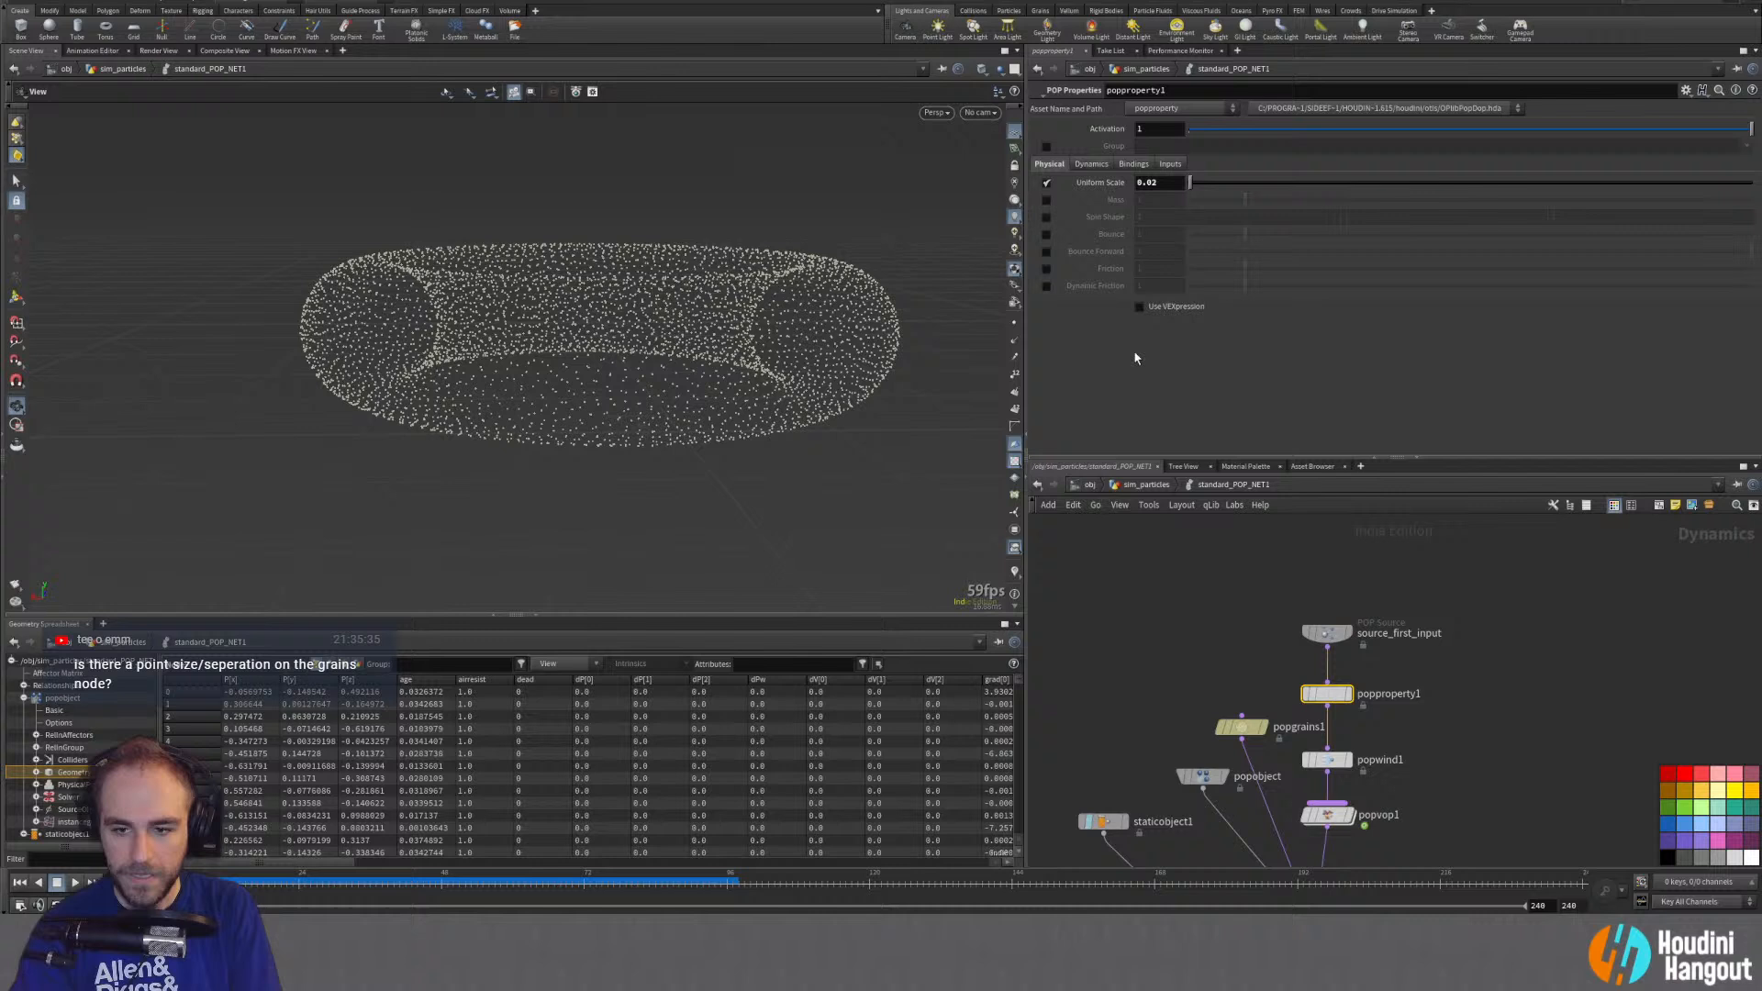
pyautogui.click(1246, 728)
pyautogui.rightClick(1107, 162)
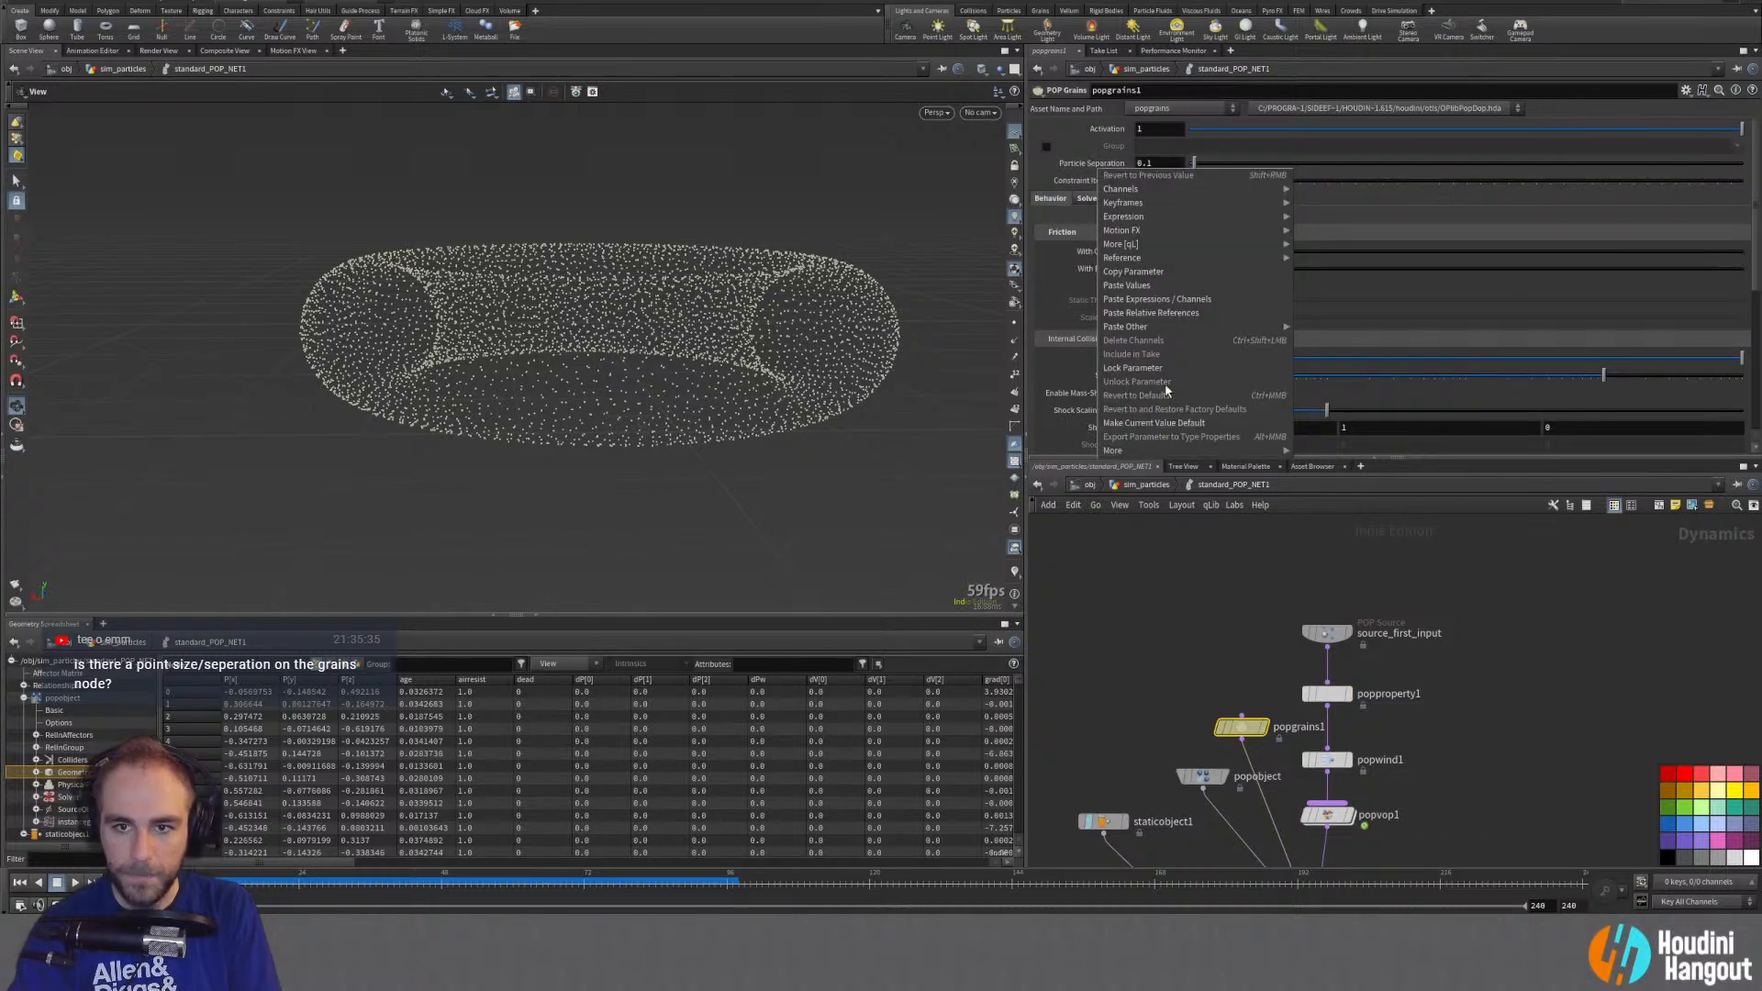
pyautogui.click(1155, 311)
pyautogui.click(1275, 164)
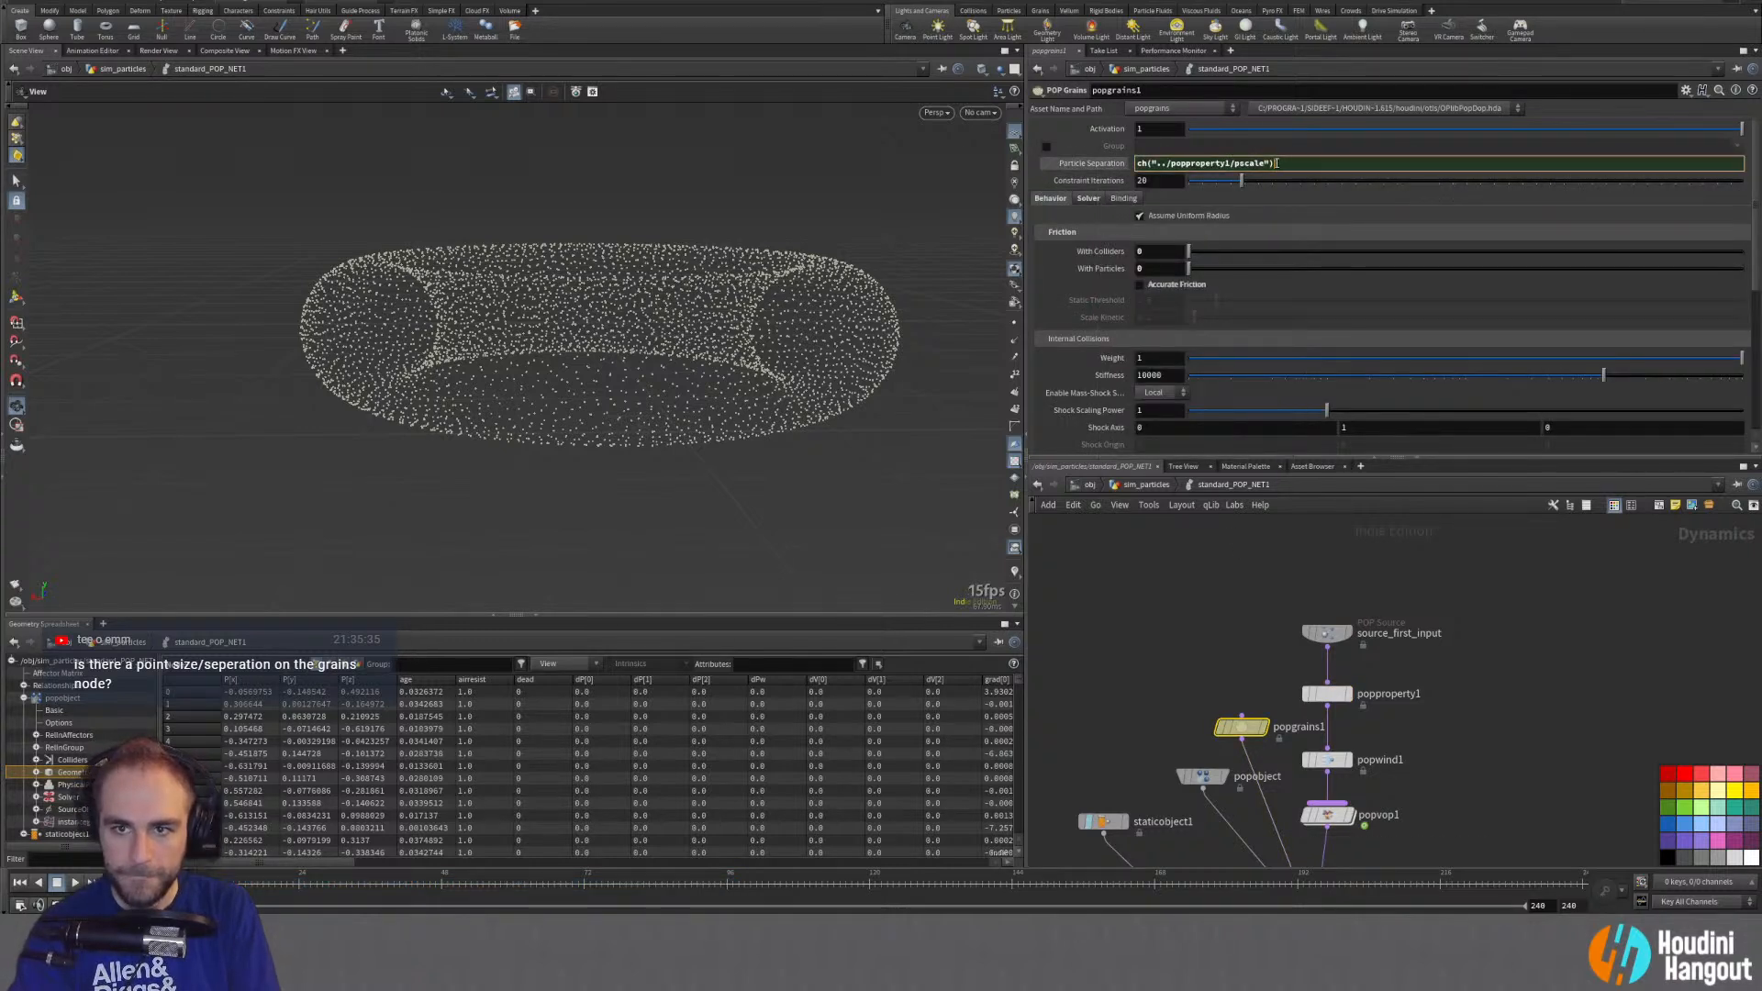
pyautogui.write('*2')
pyautogui.press('Return')
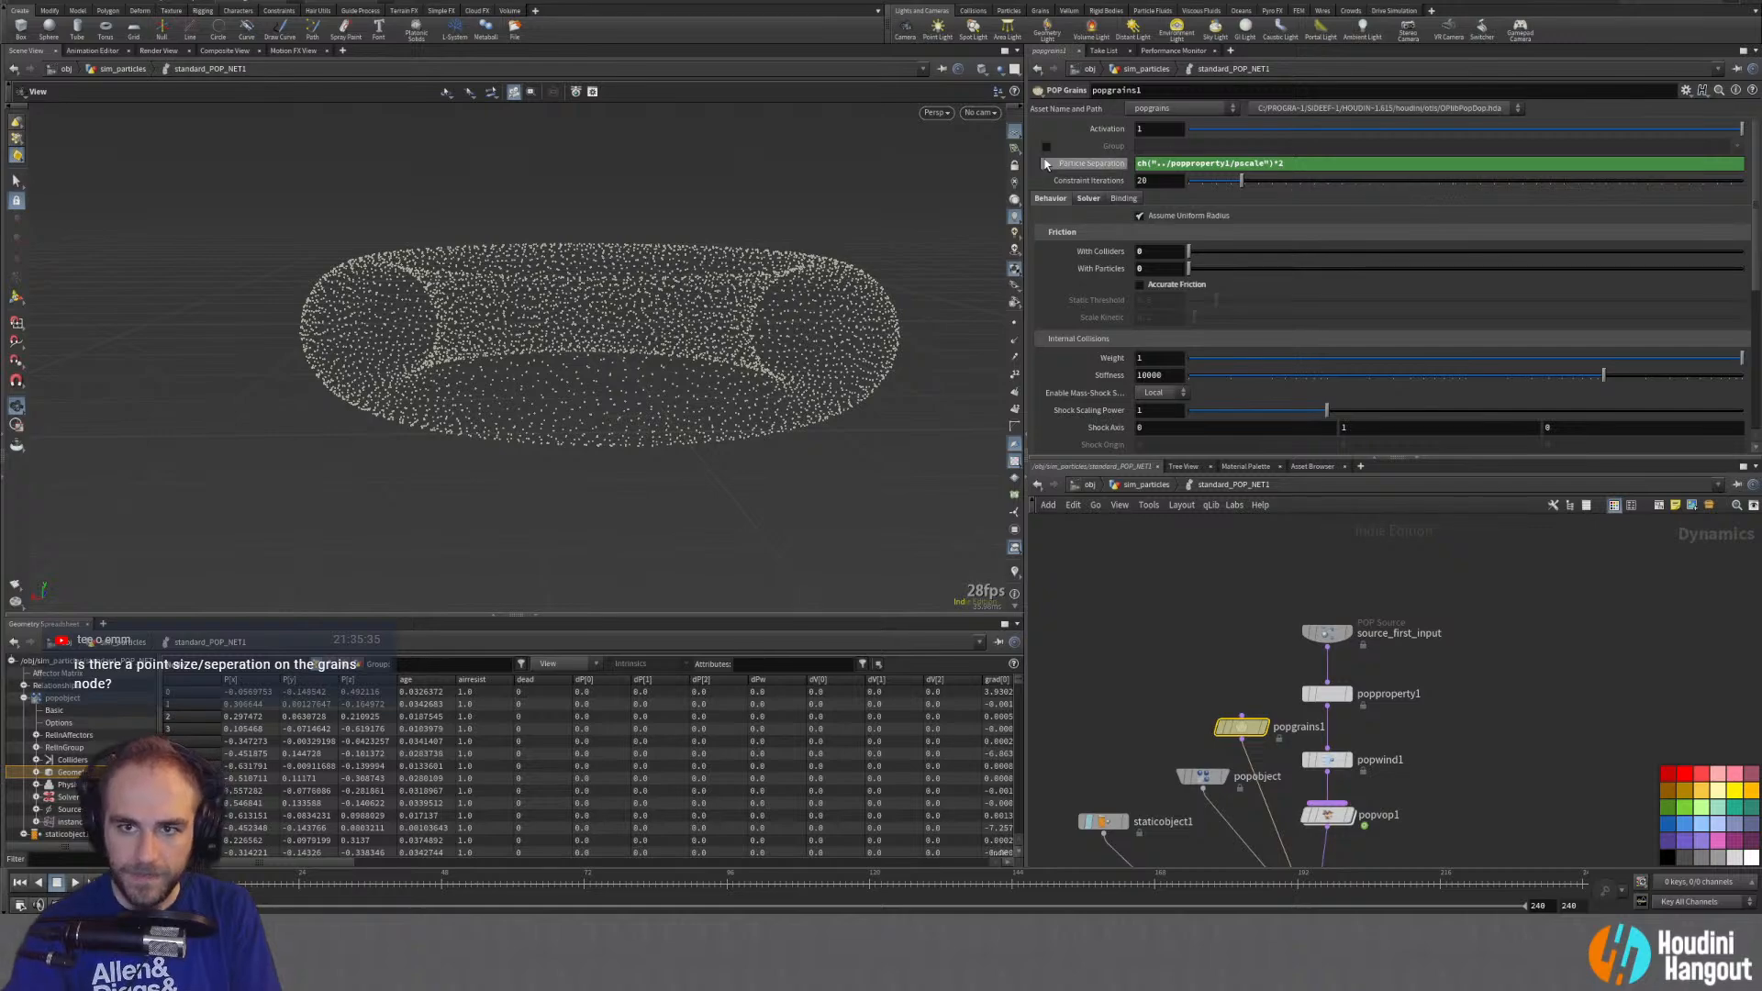
pyautogui.click(1080, 164)
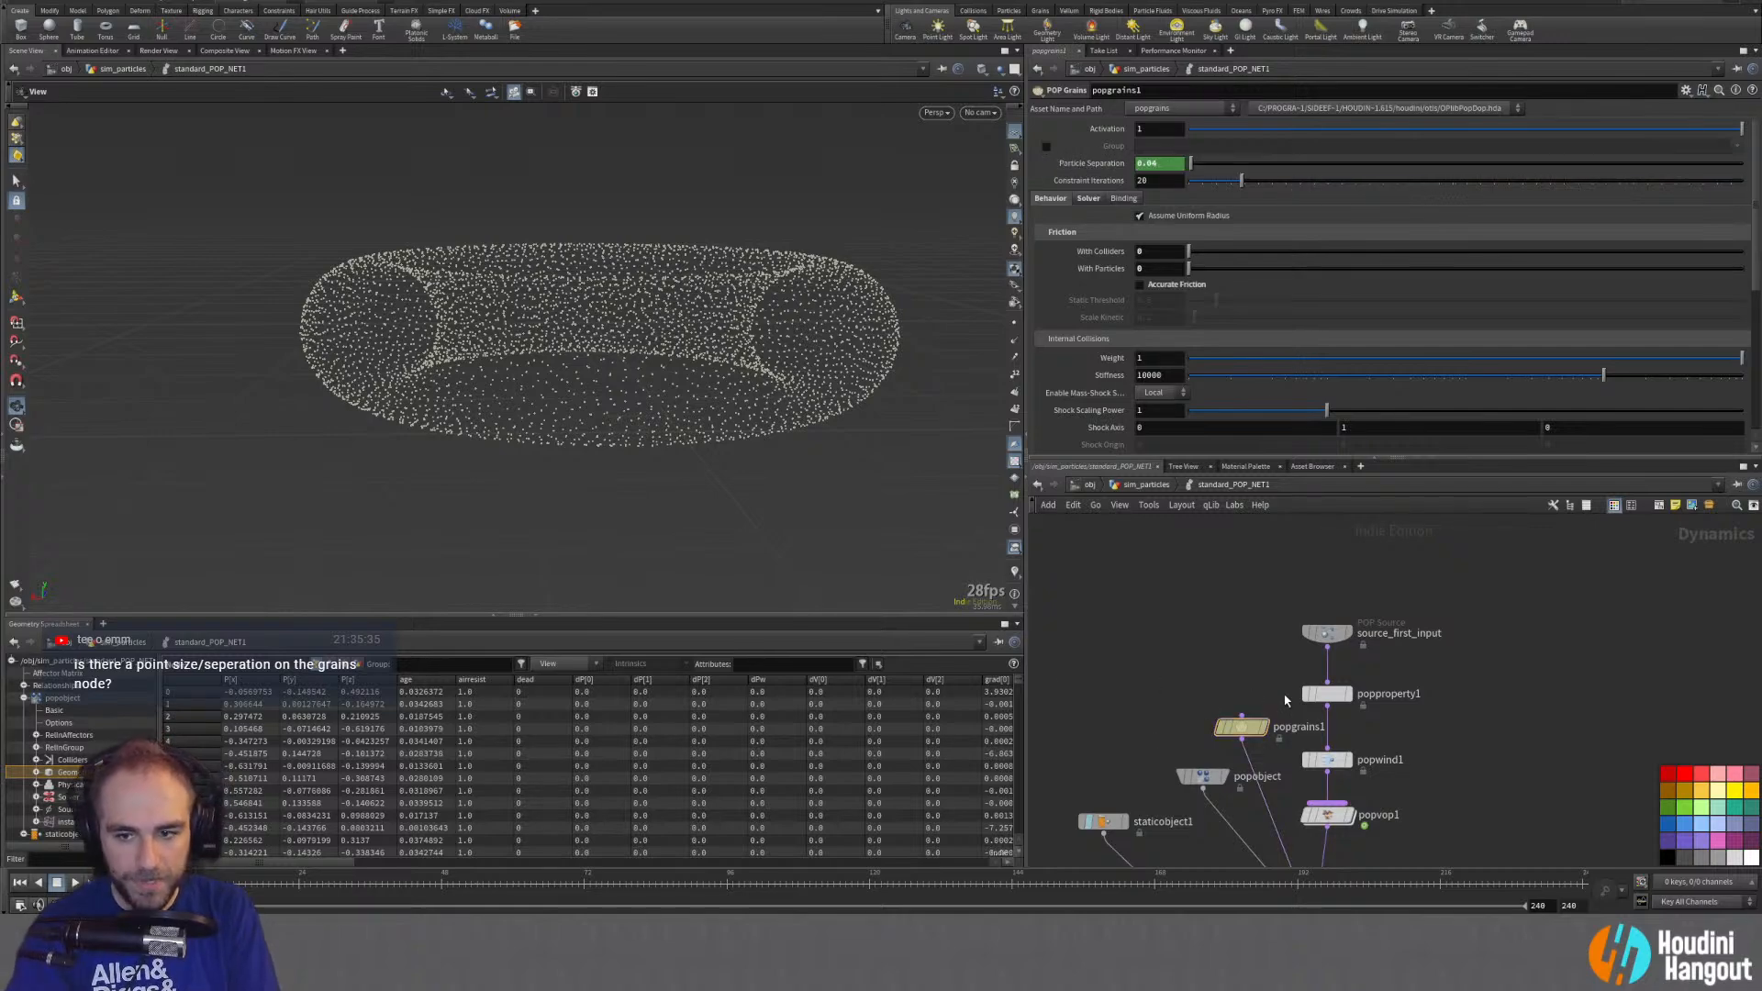
# Step: Replay the particle simulation from the start and examine the particle distribution at frame 113
pyautogui.click(75, 882)
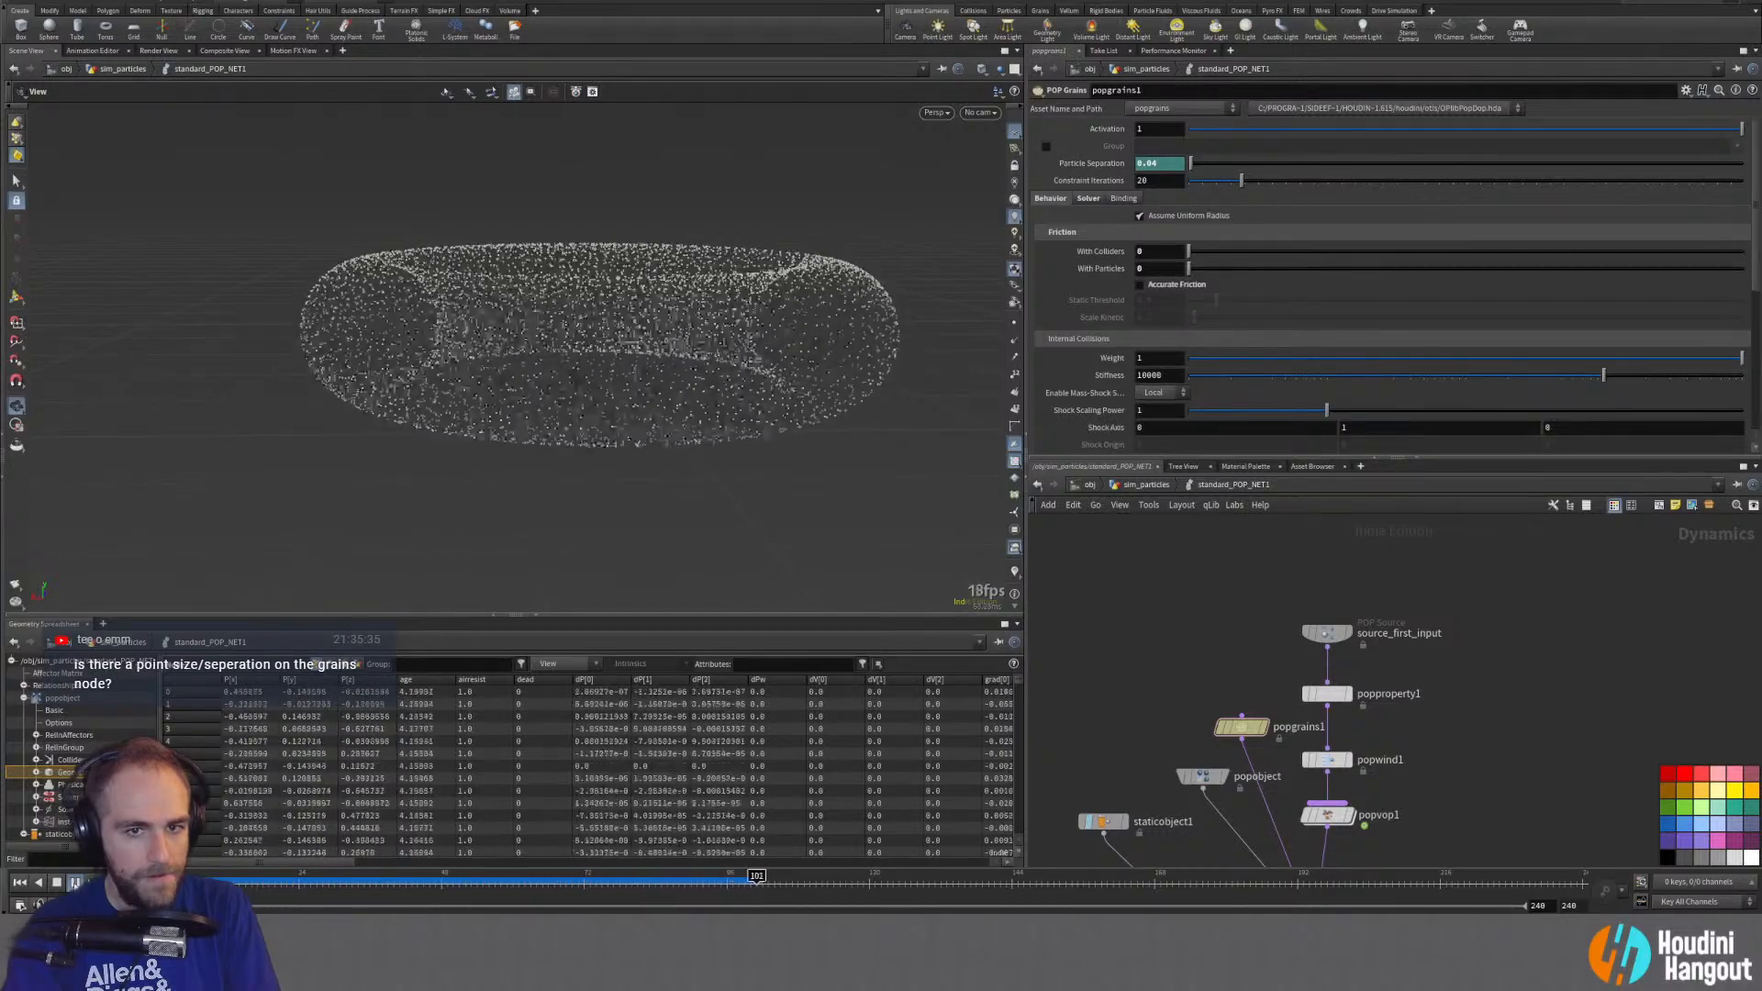
pyautogui.click(19, 882)
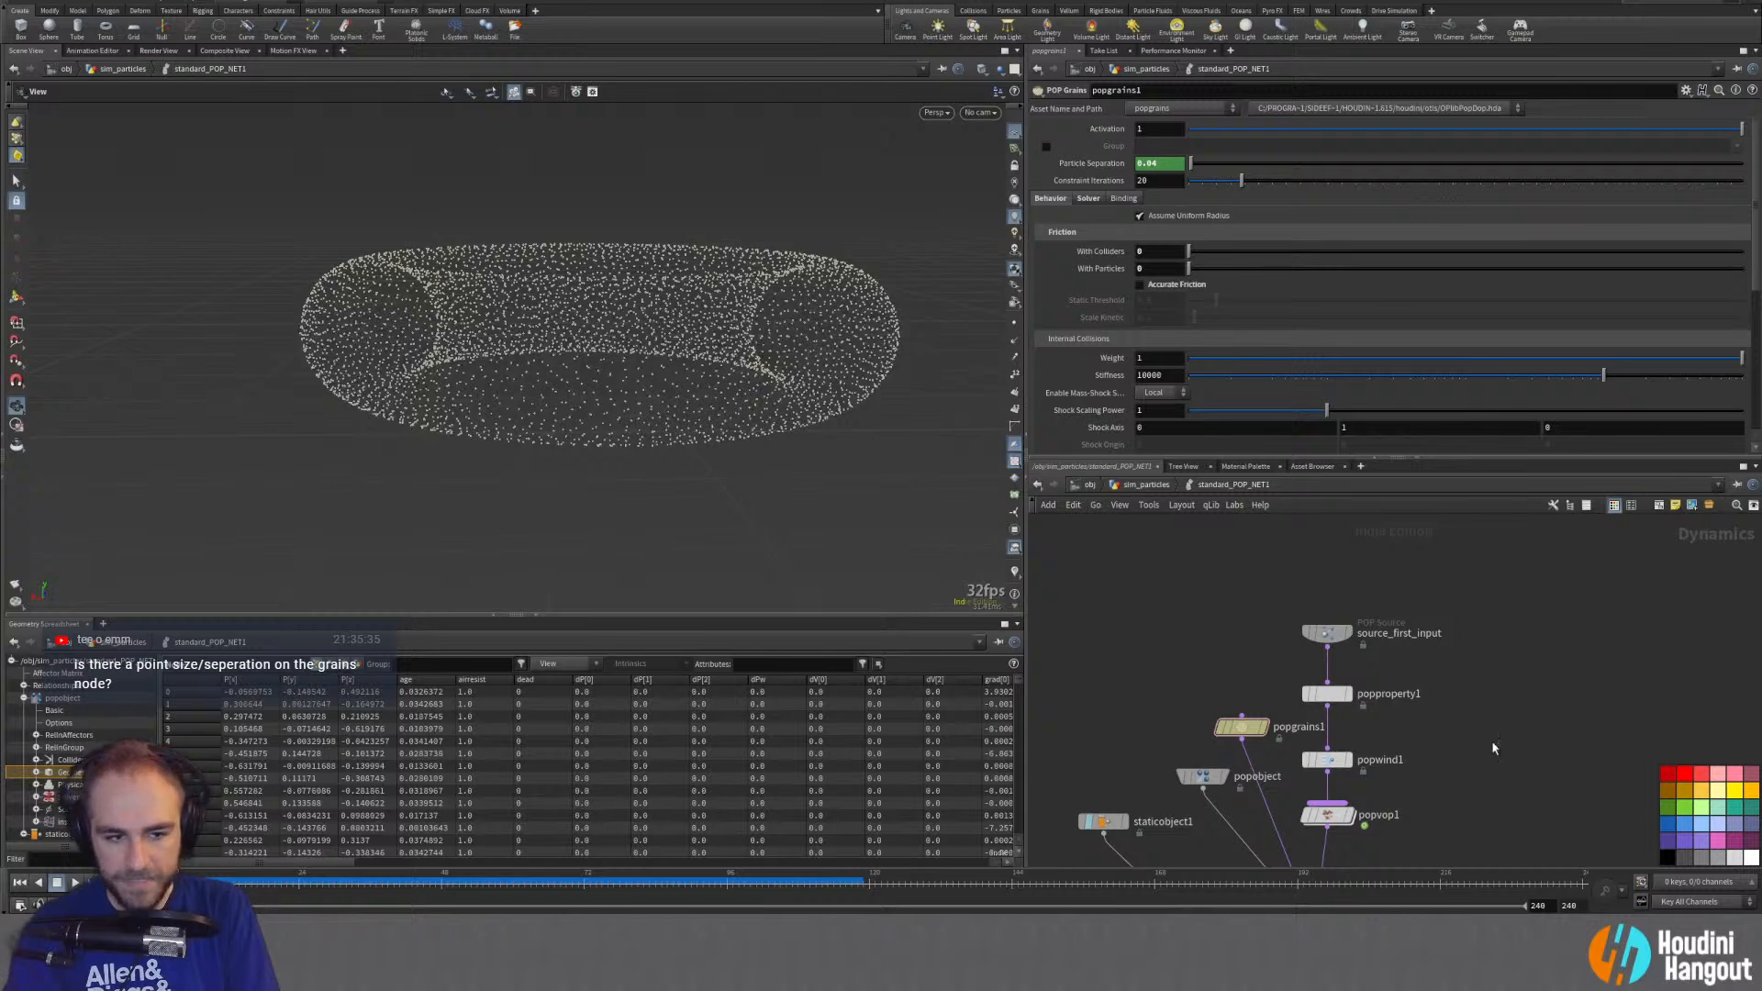
pyautogui.click(827, 884)
pyautogui.moveTo(1530, 740); pyautogui.dragTo(1525, 651, button='middle')
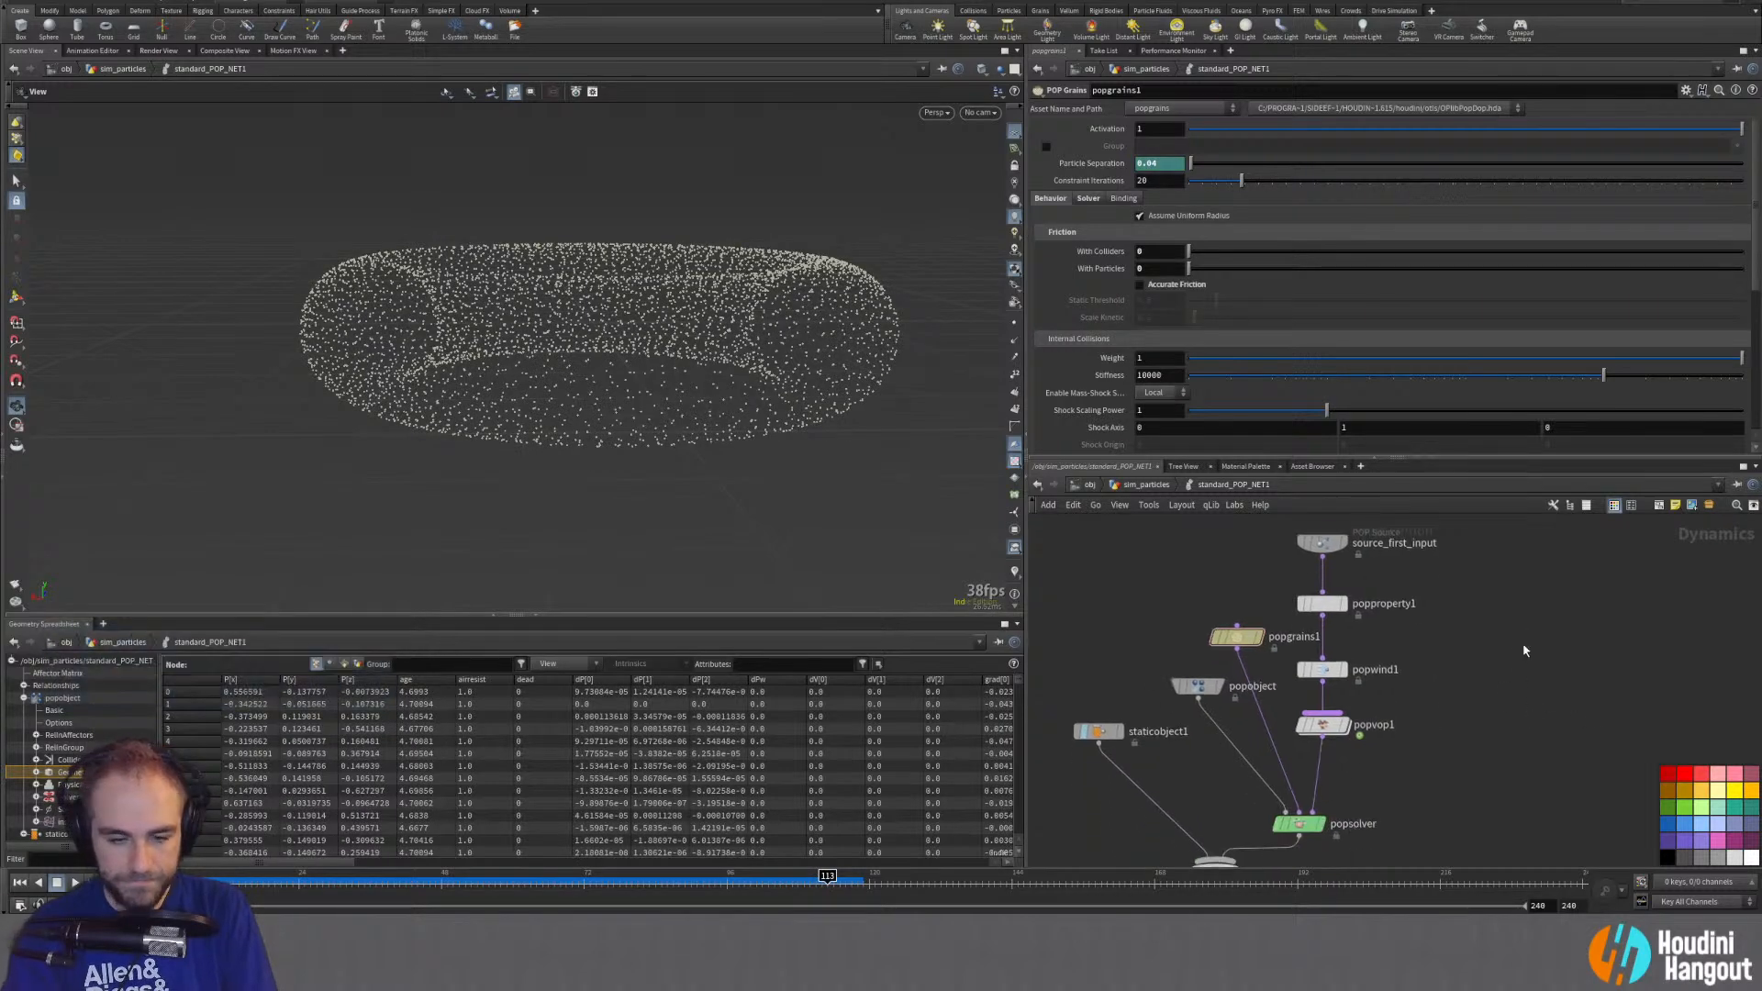
# Step: Return to sim_particles, merge the SOURCE torus with copytopoints2's spikes in a new merge node, and inspect the combined result close up
pyautogui.press('u')
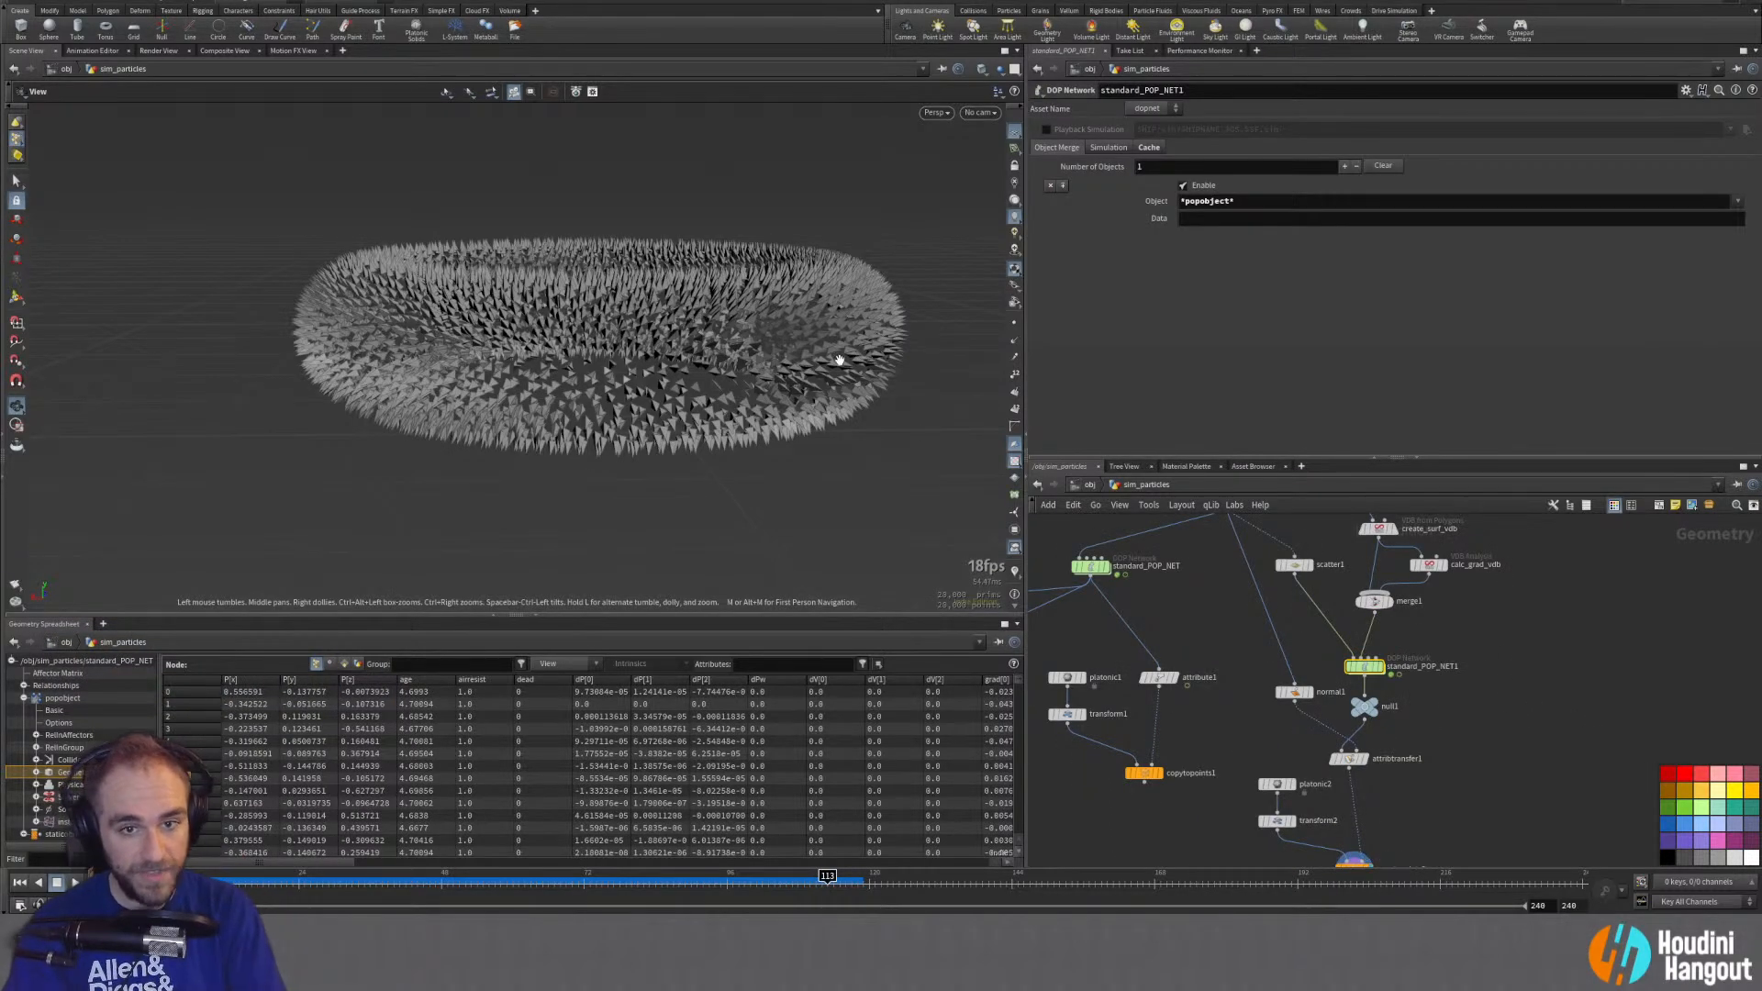
pyautogui.moveTo(790, 339); pyautogui.dragTo(757, 404)
pyautogui.scroll(-5, 1220, 802)
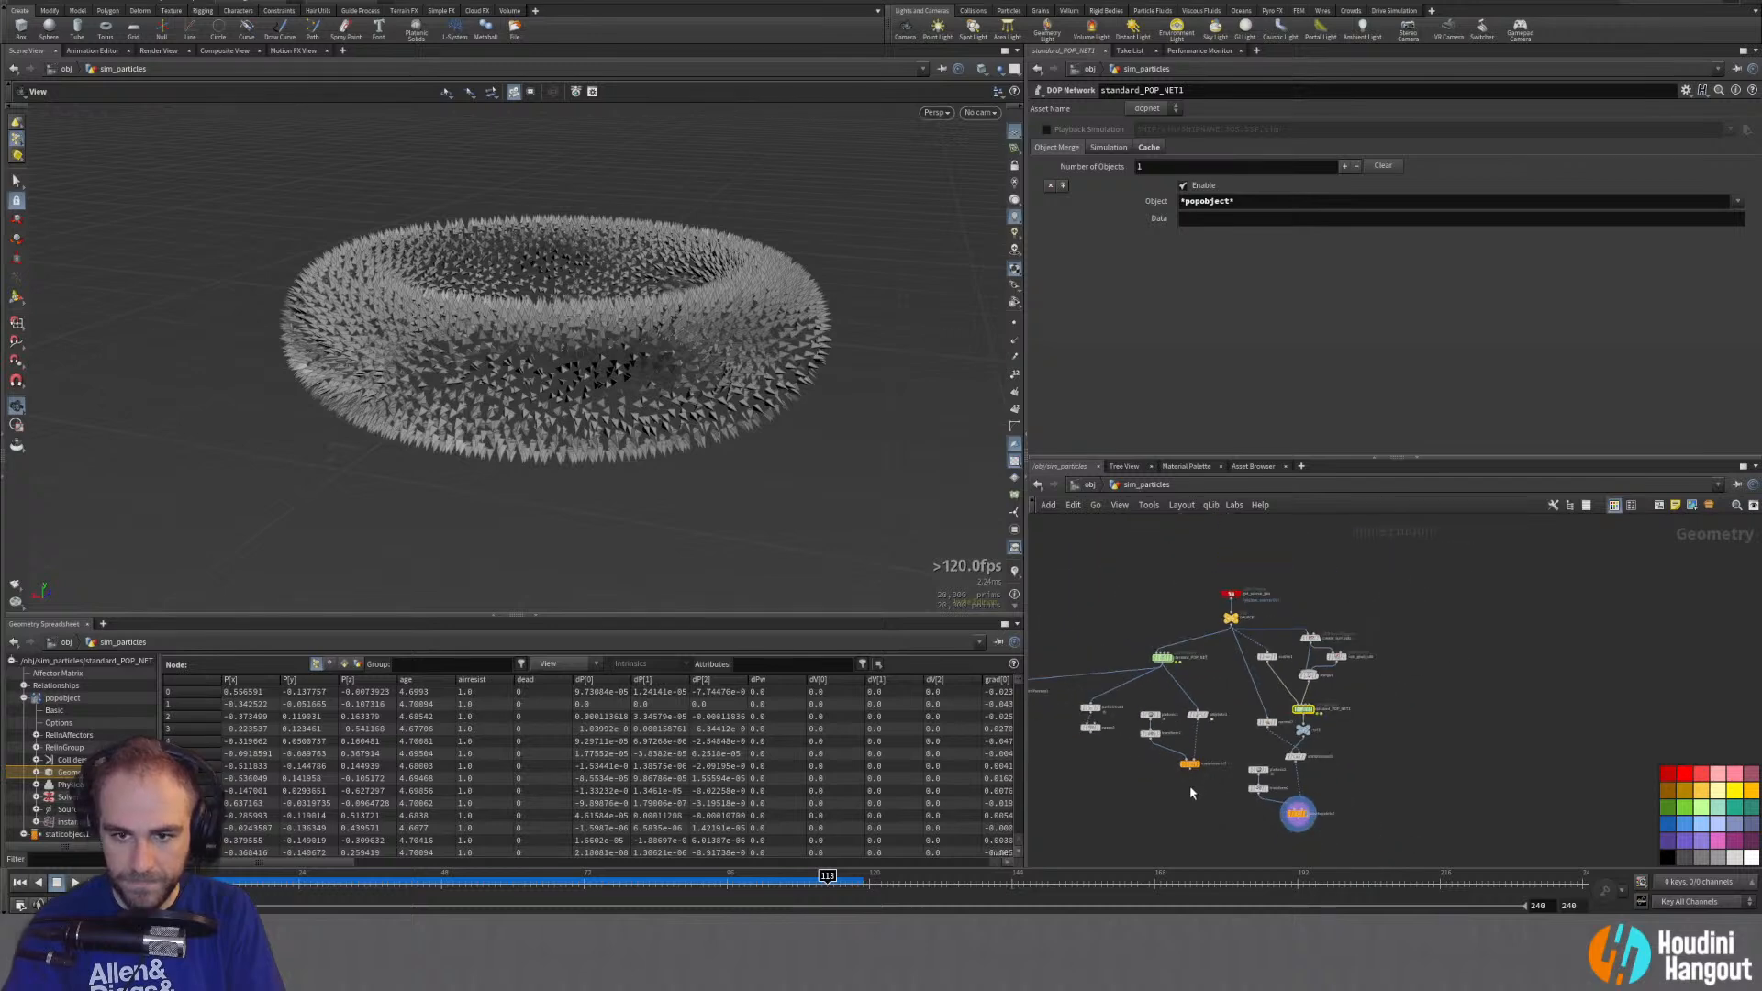
pyautogui.moveTo(1233, 624)
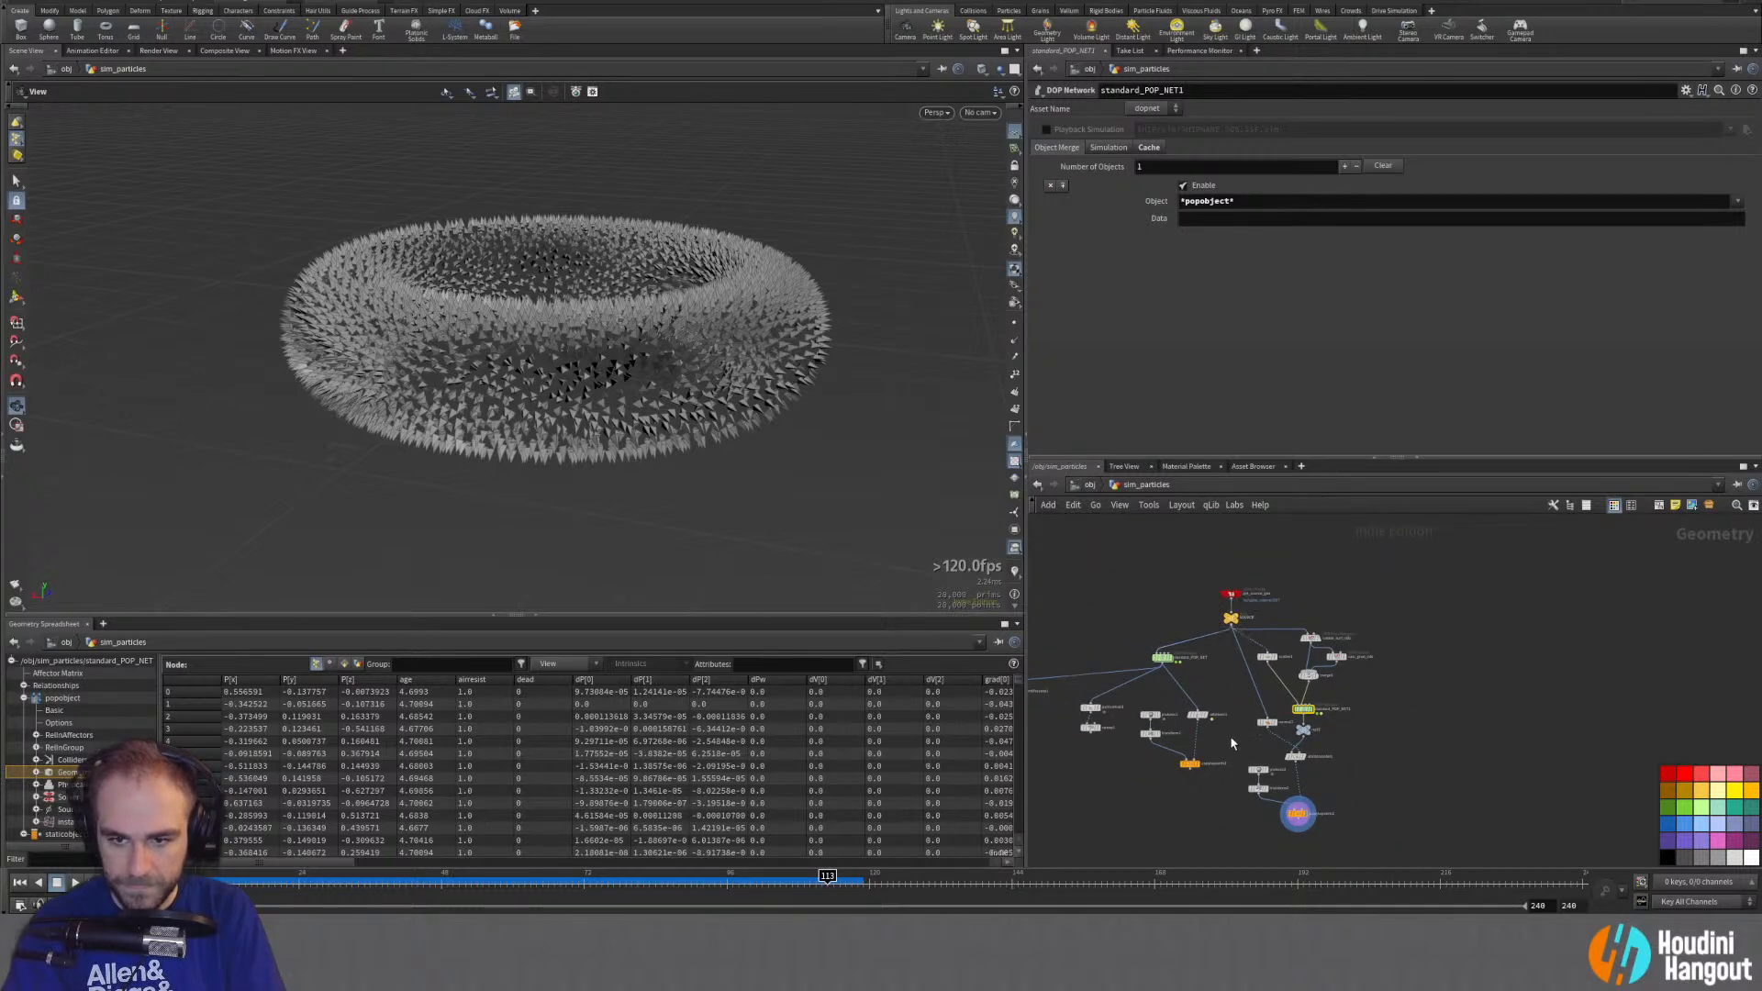
pyautogui.moveTo(1234, 757); pyautogui.dragTo(1231, 698, button='middle')
pyautogui.click(1231, 570)
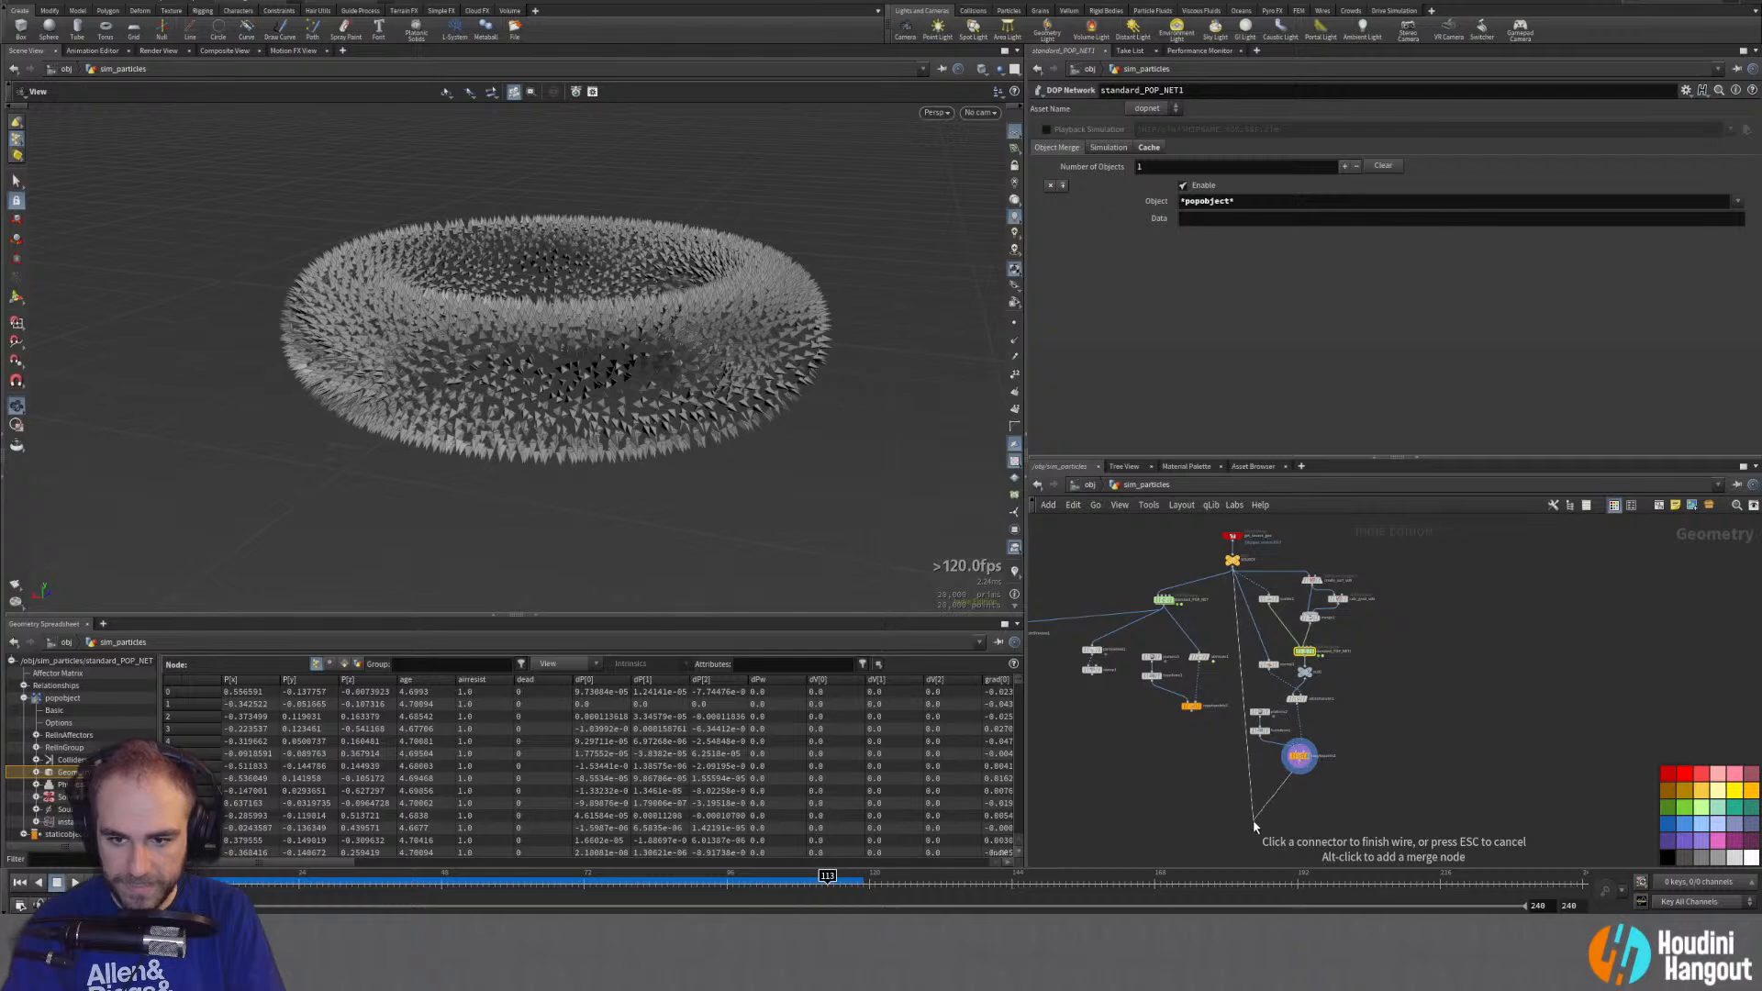
pyautogui.keyDown('alt'); pyautogui.click(1253, 827); pyautogui.keyUp('alt')
pyautogui.moveTo(550, 431); pyautogui.dragTo(396, 488)
pyautogui.scroll(3, 540, 404)
pyautogui.scroll(6, 503, 428)
pyautogui.scroll(-10, 666, 381)
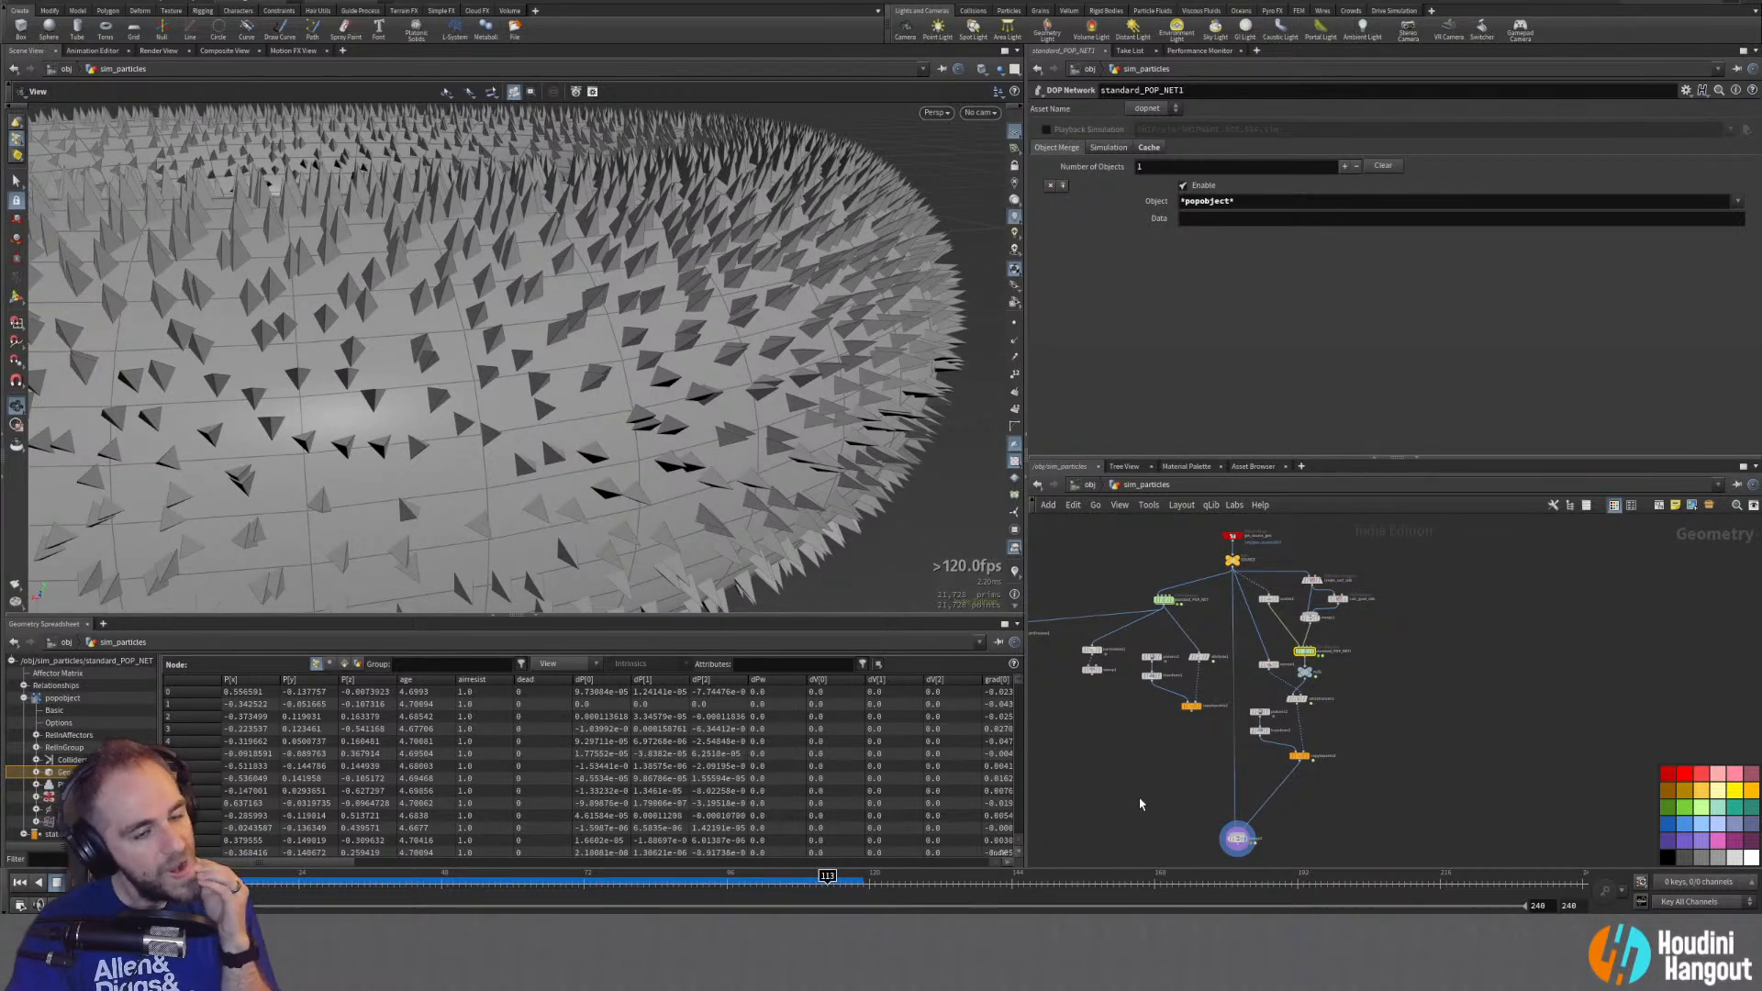
# Step: Display transform2's single spike and insert a Match Size node between transform2 and copytopoints2
pyautogui.scroll(3, 1246, 754)
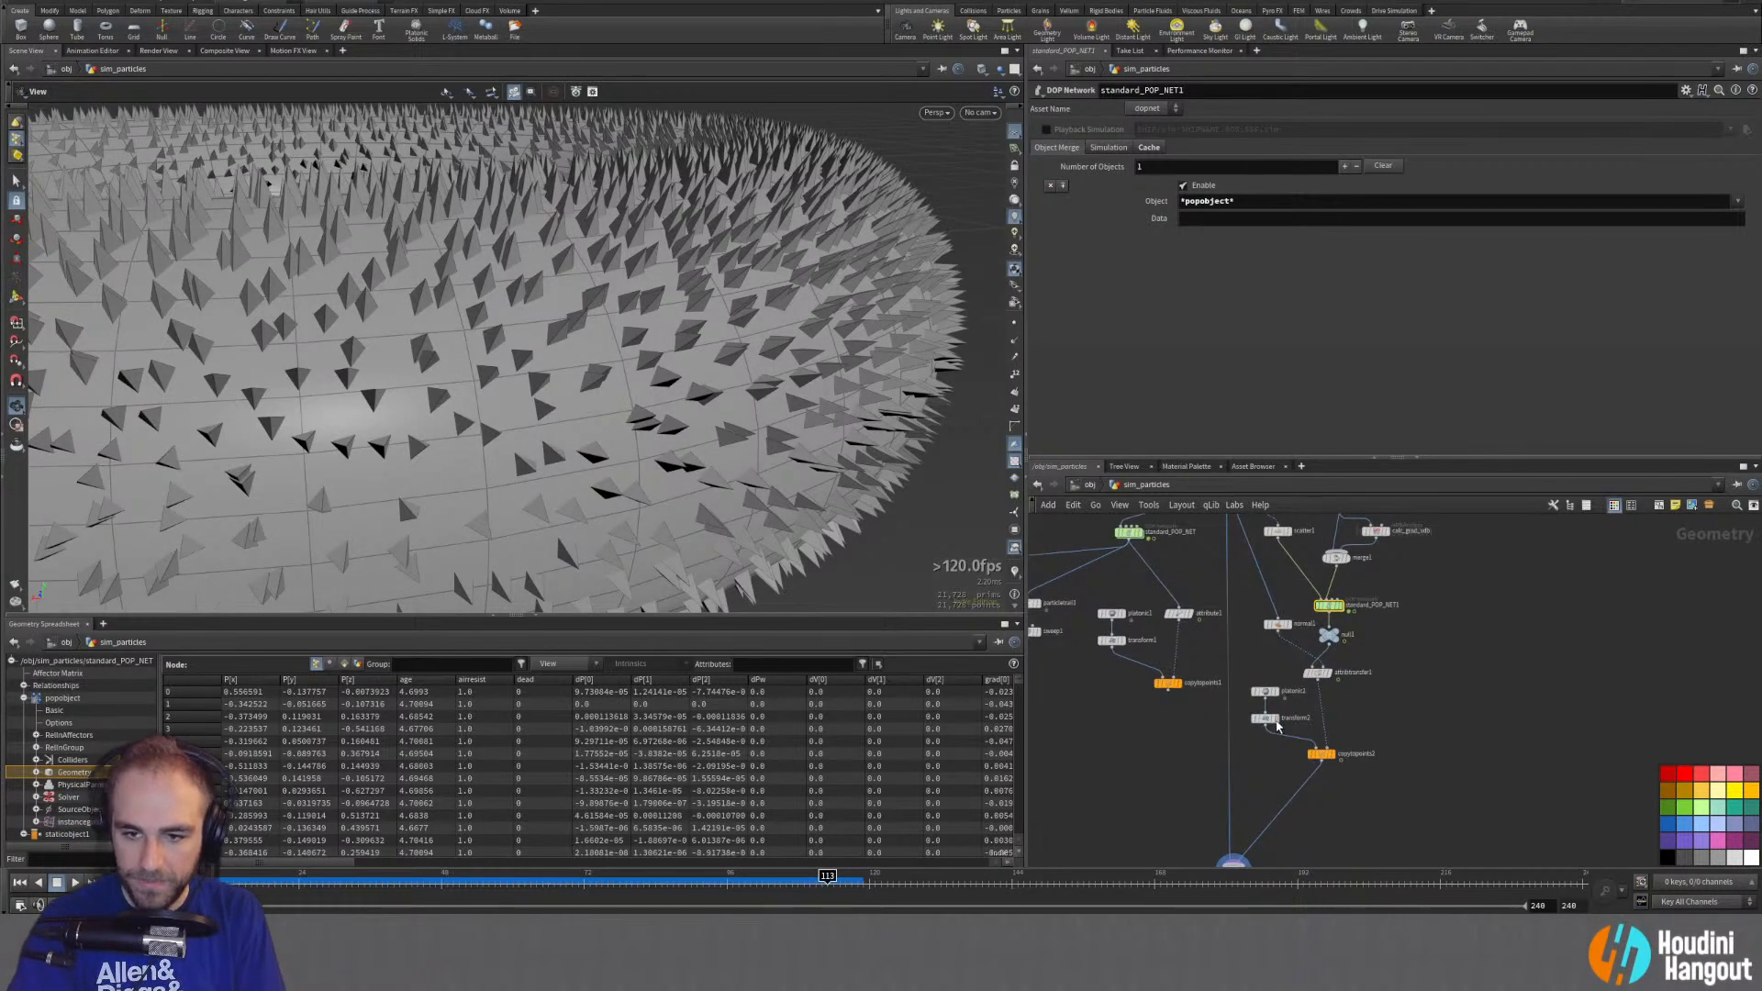
pyautogui.click(1276, 721)
pyautogui.press('h')
pyautogui.moveTo(382, 354); pyautogui.dragTo(409, 382, button='right')
pyautogui.moveTo(409, 382); pyautogui.dragTo(386, 492)
pyautogui.press('Tab')
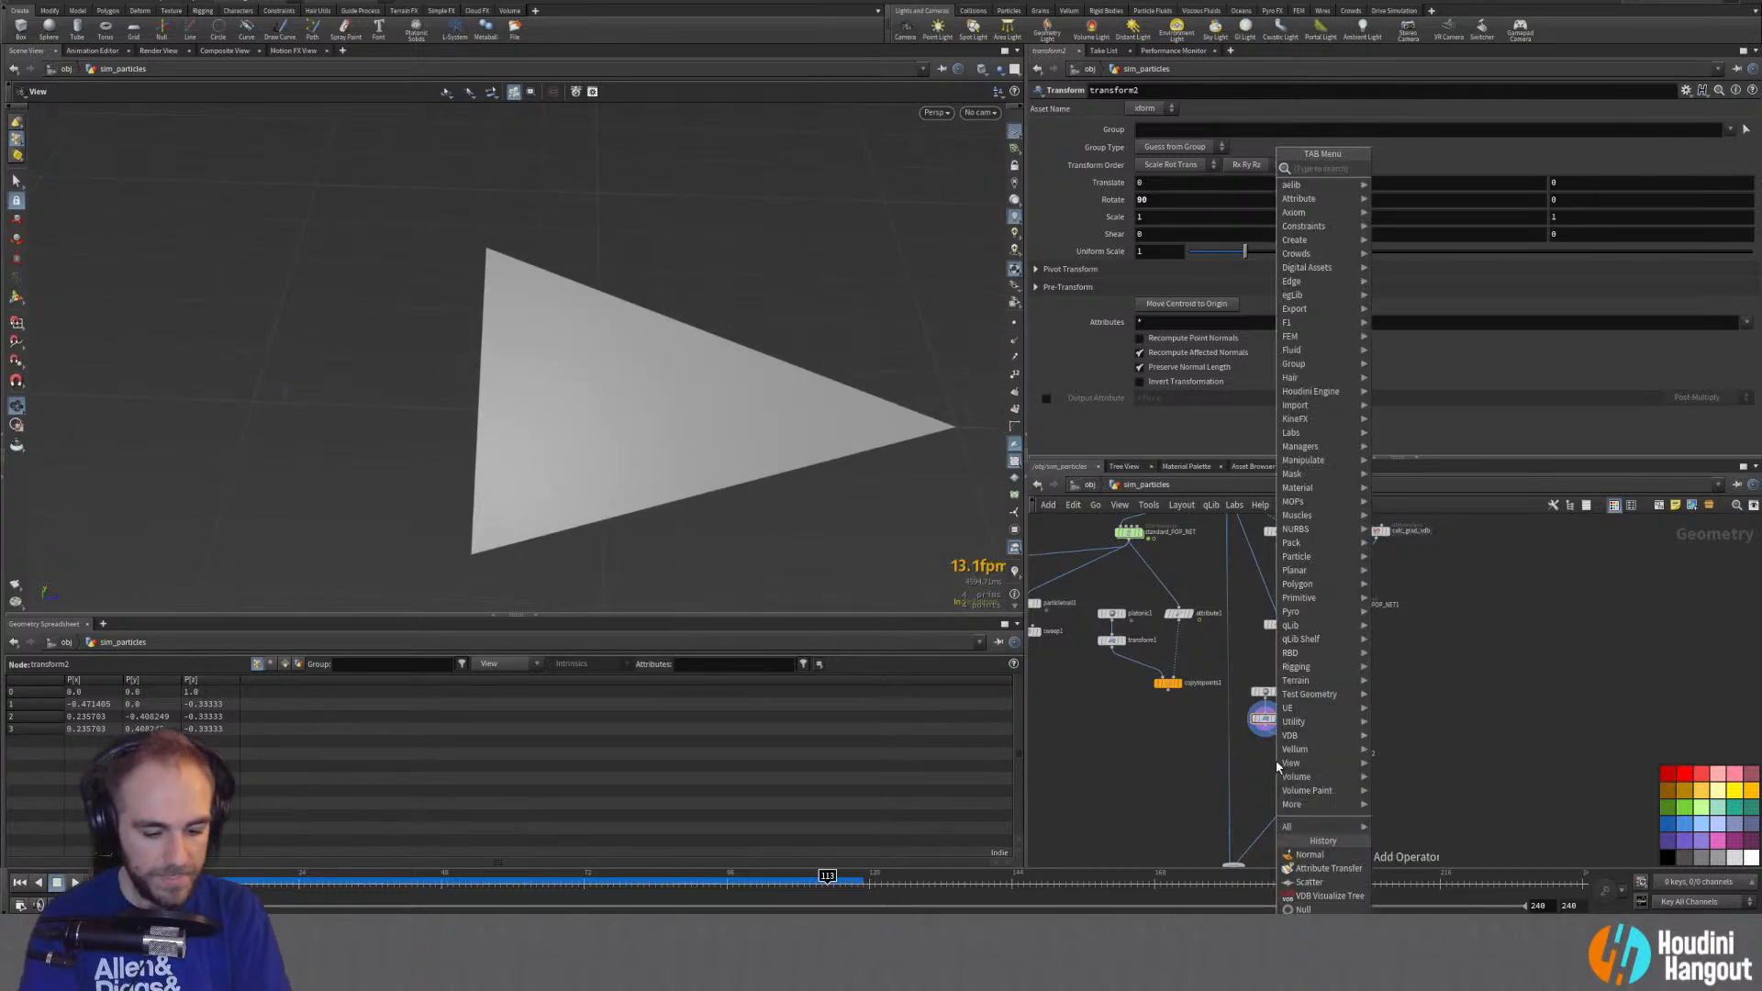
pyautogui.write('match')
pyautogui.press('Return')
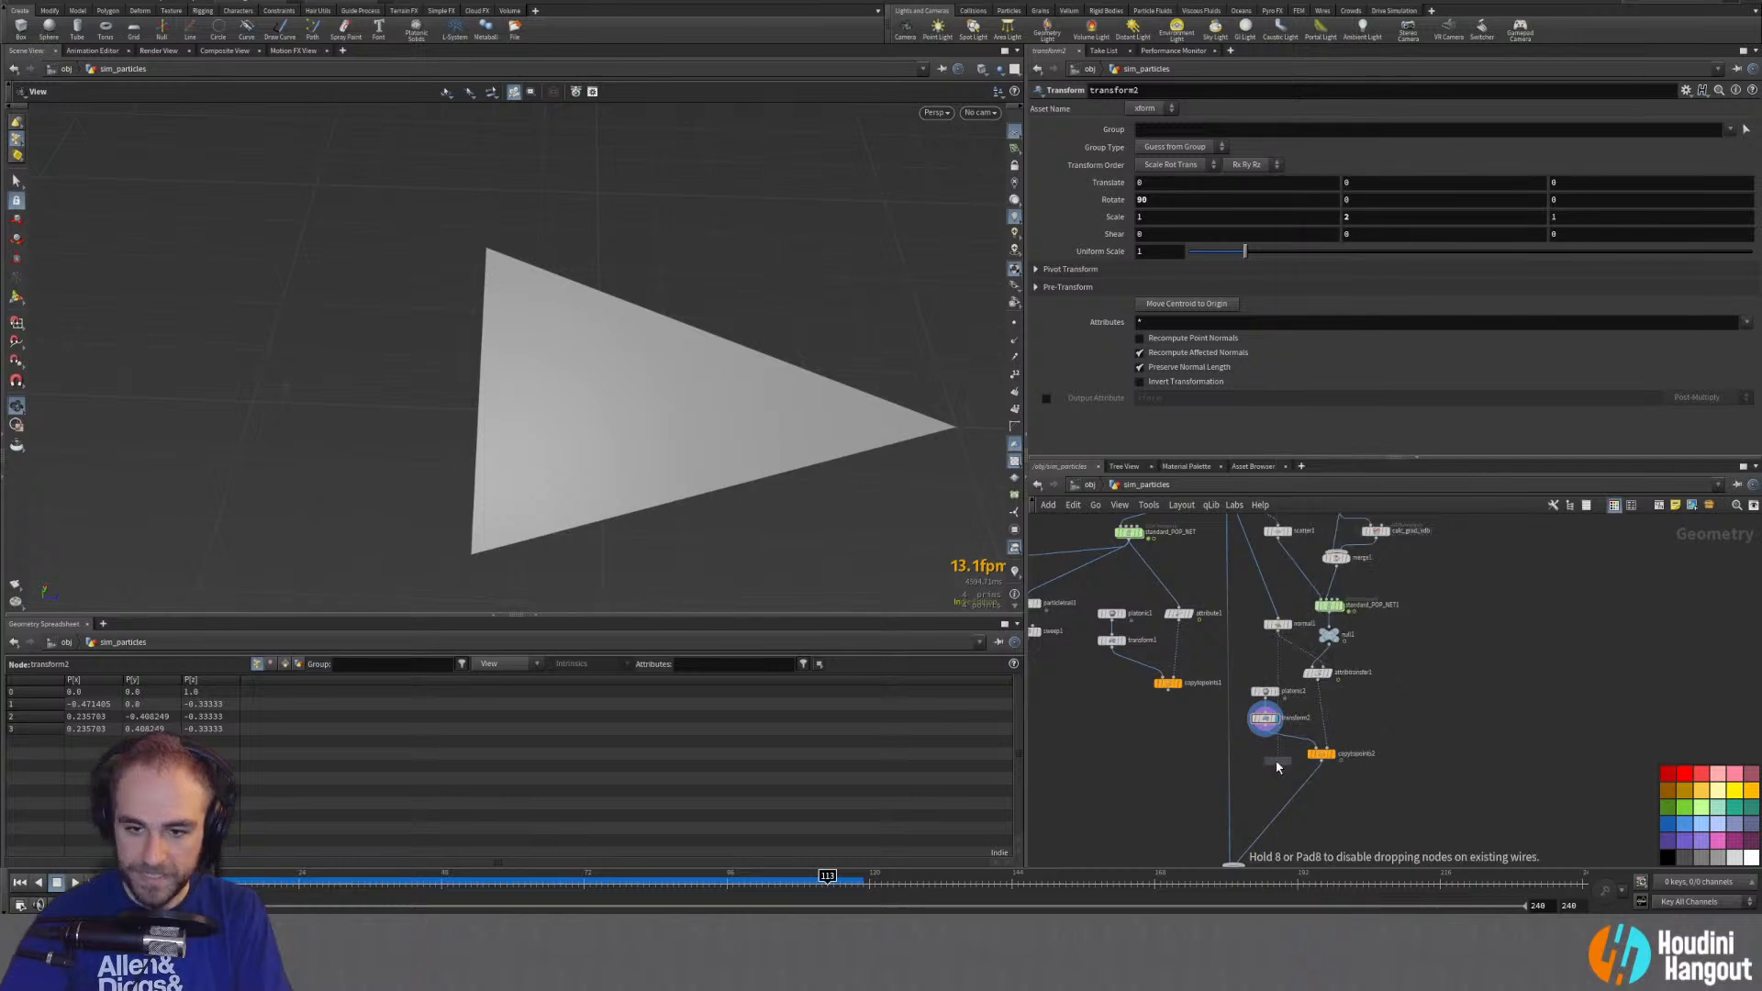
pyautogui.click(1284, 747)
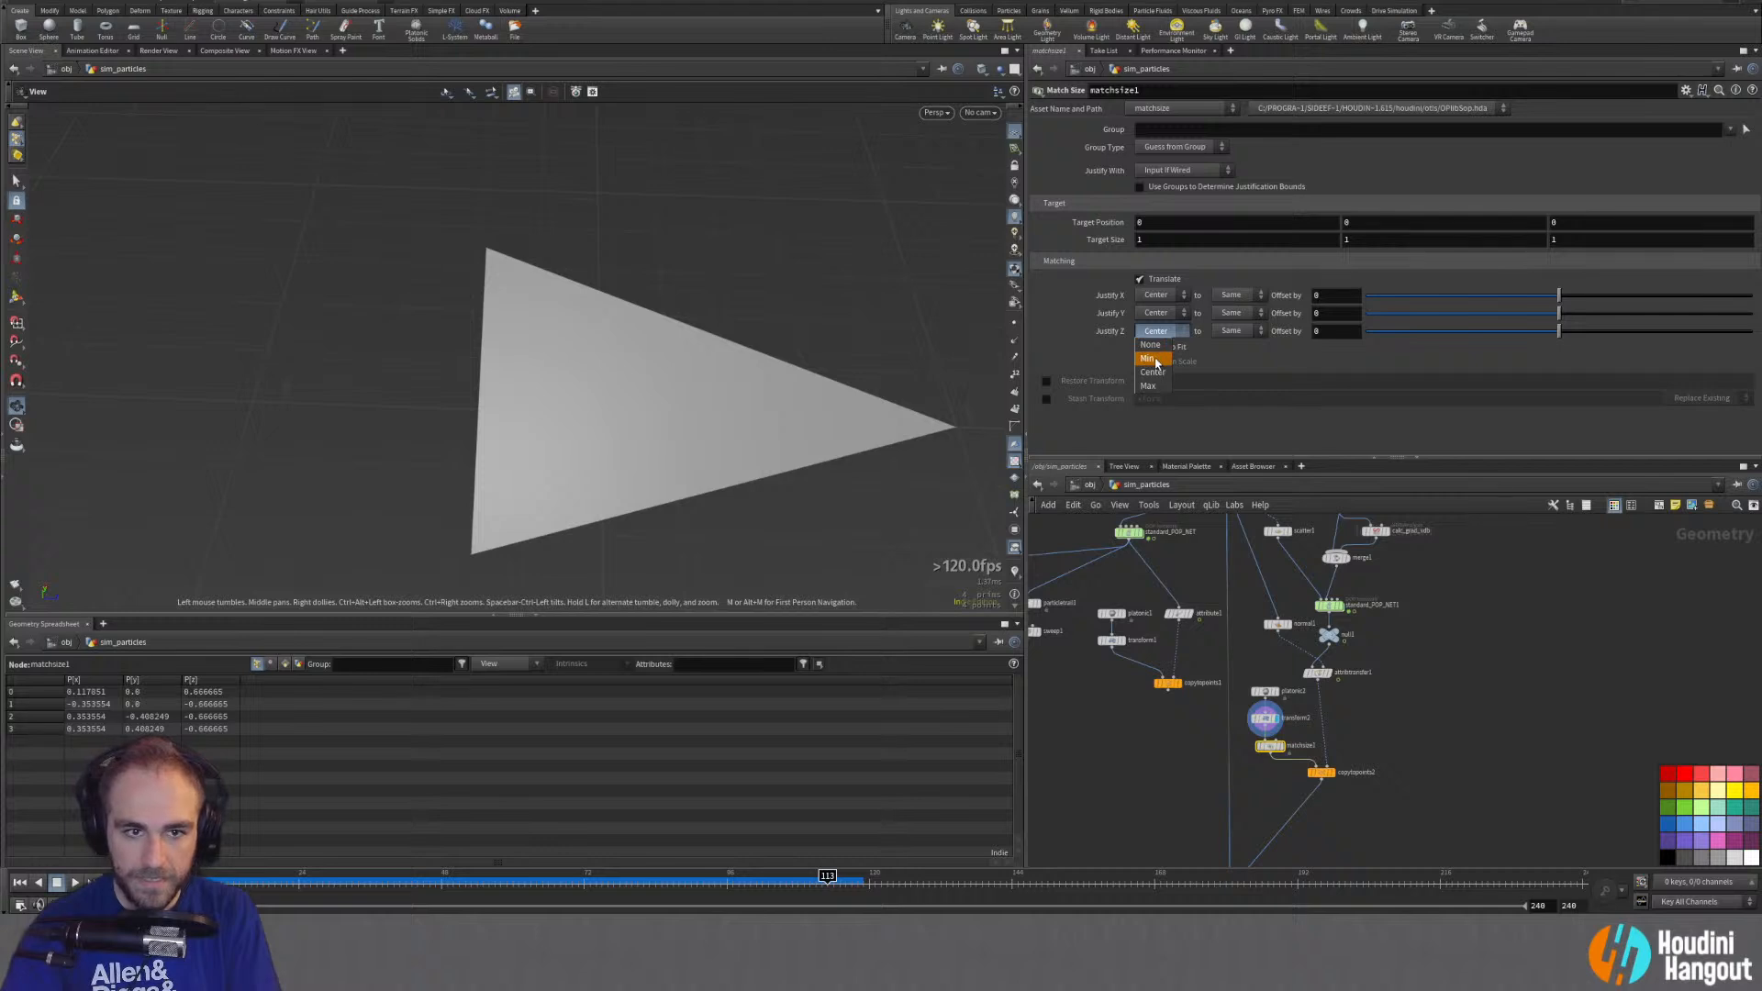
# Step: Set matchsize1's Justify Z to Min, line the node up under transform2, and display its result
pyautogui.scroll(-5, 511, 460)
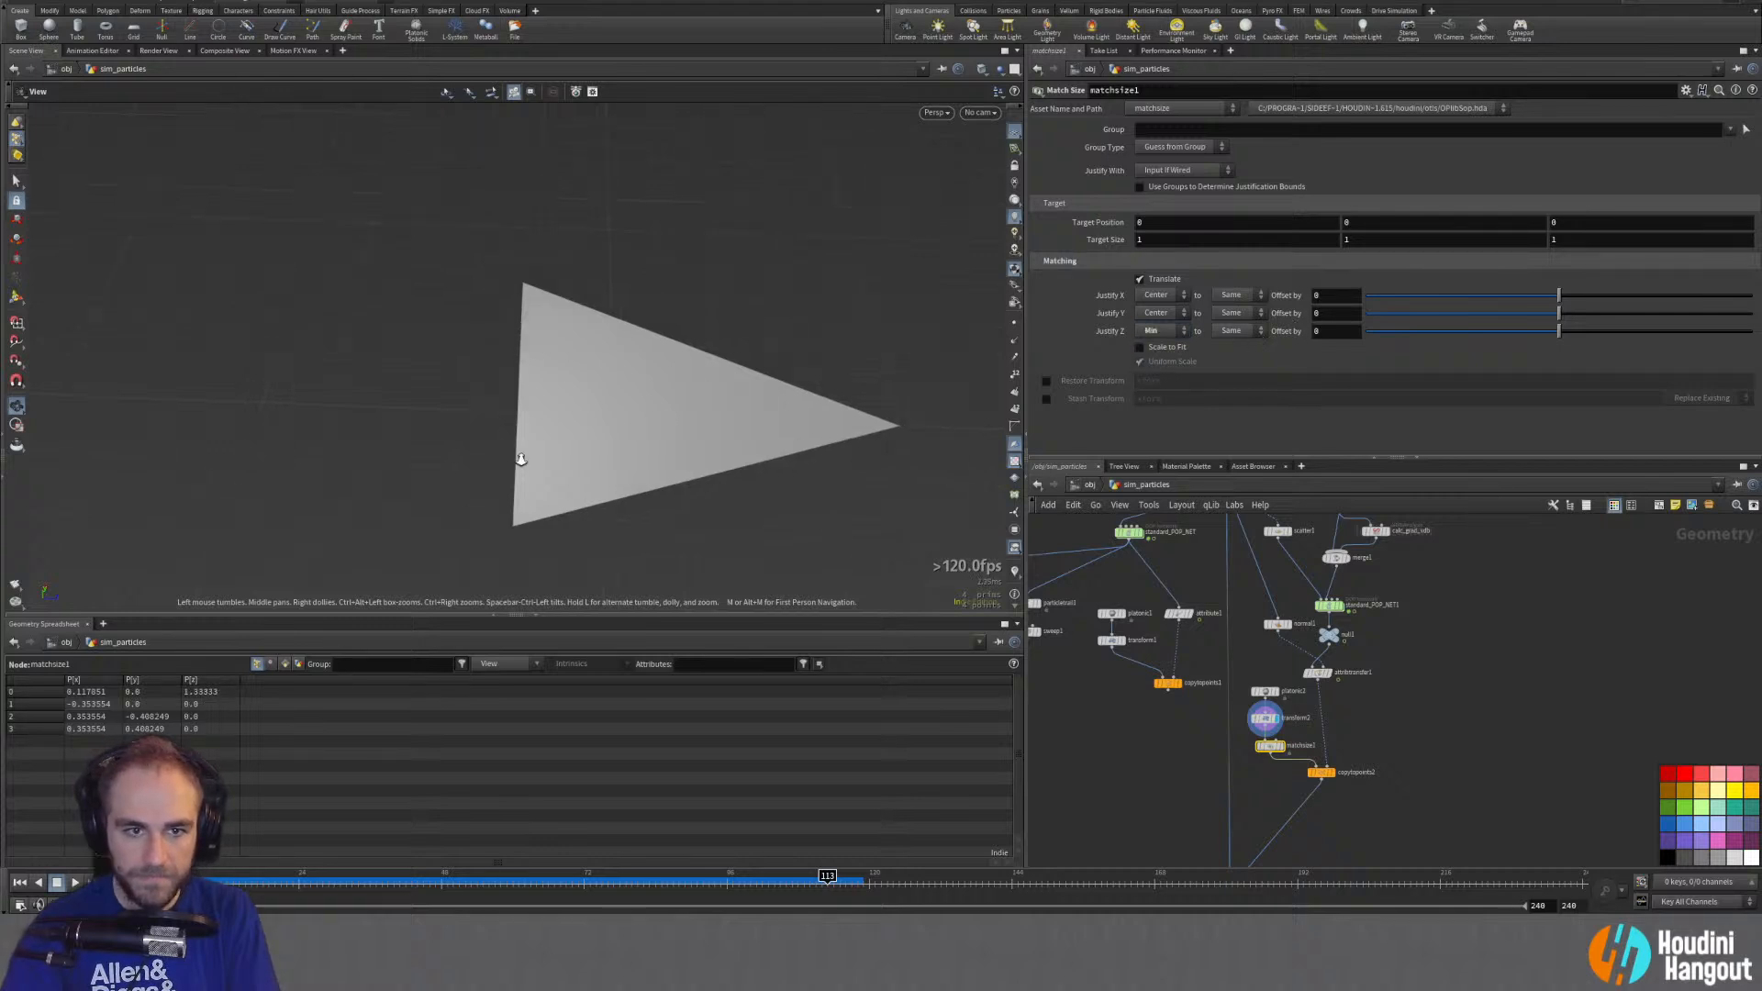
pyautogui.click(1276, 745)
pyautogui.moveTo(1273, 750); pyautogui.dragTo(1266, 744)
pyautogui.moveTo(639, 421); pyautogui.dragTo(614, 362)
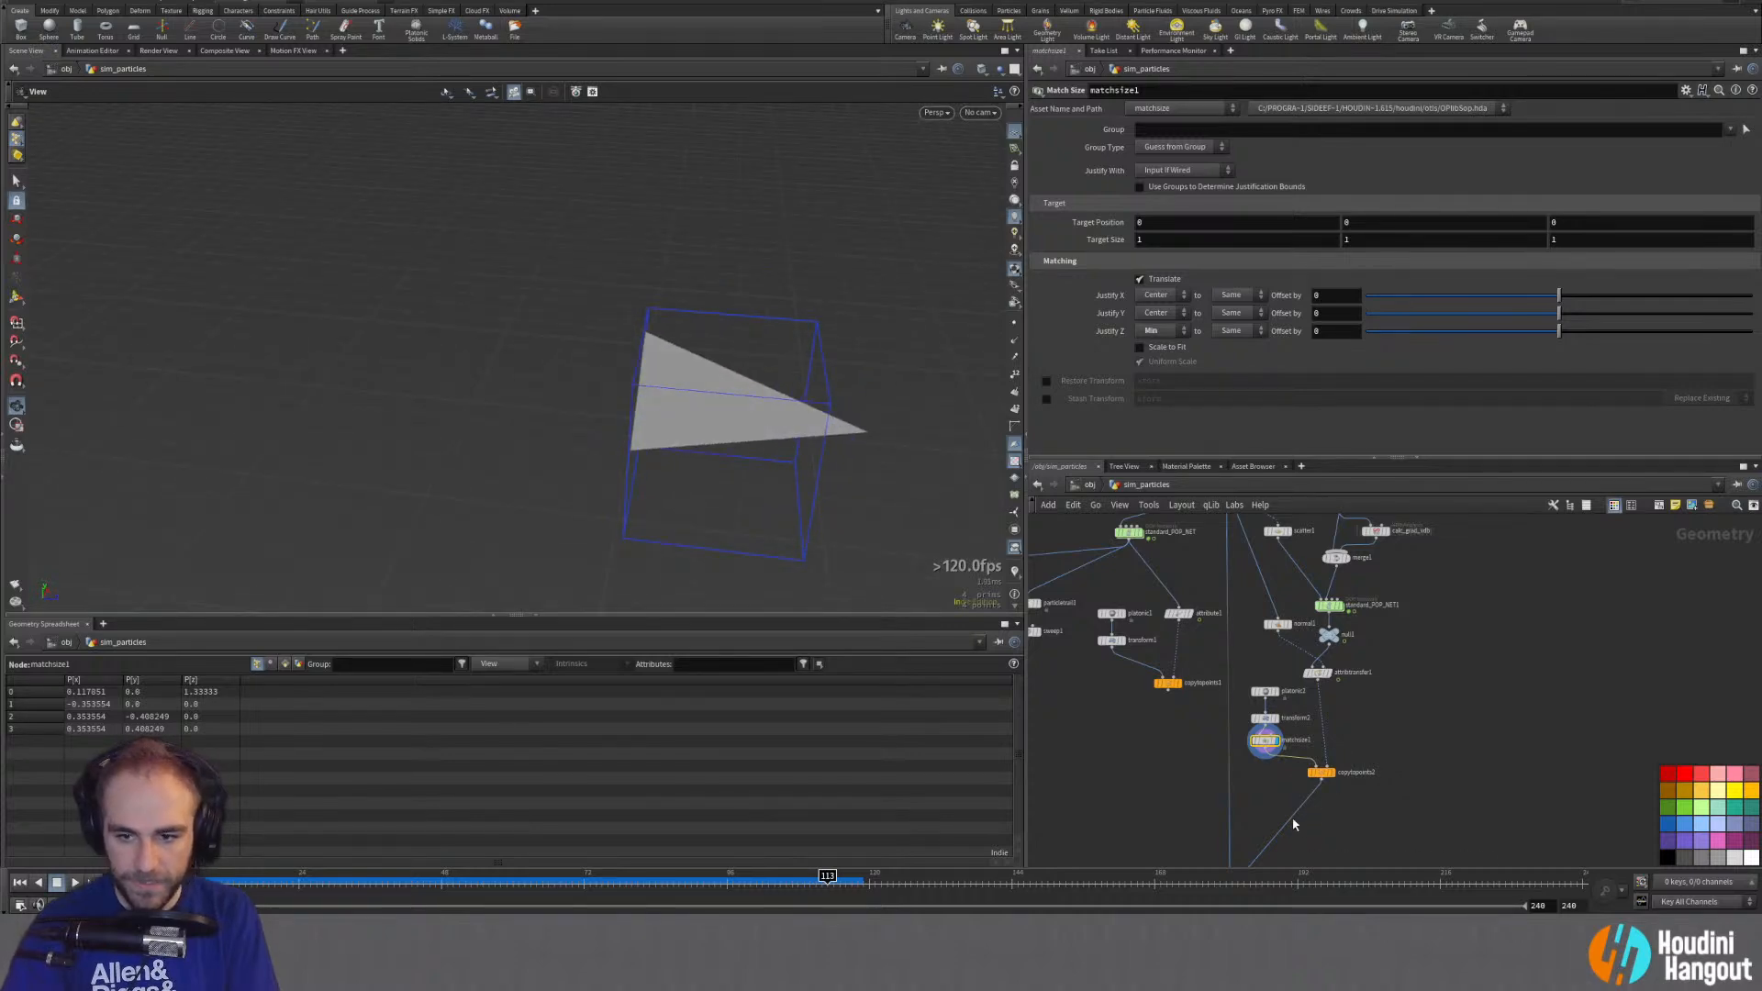
# Step: Display merge2 and play the simulation to frame 176, examining how the spikes sit on the torus surface
pyautogui.moveTo(1294, 825); pyautogui.dragTo(1317, 698, button='middle')
pyautogui.click(1271, 752)
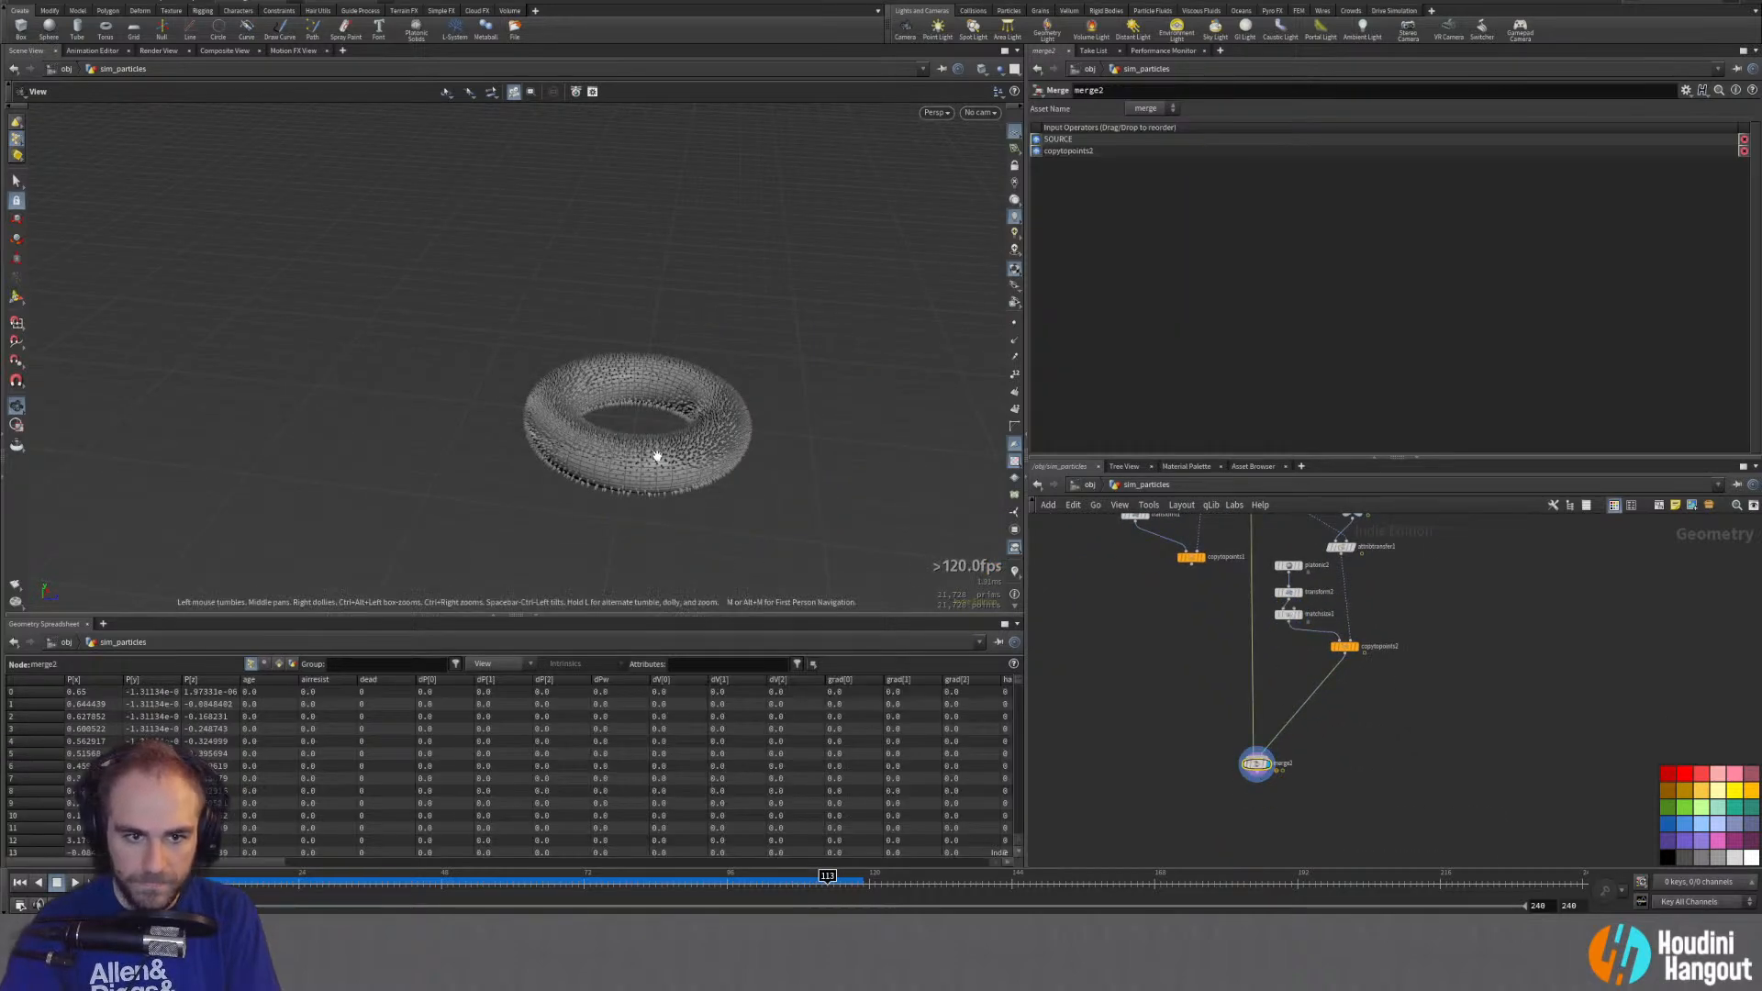
pyautogui.scroll(10, 658, 456)
pyautogui.moveTo(658, 459); pyautogui.dragTo(473, 401)
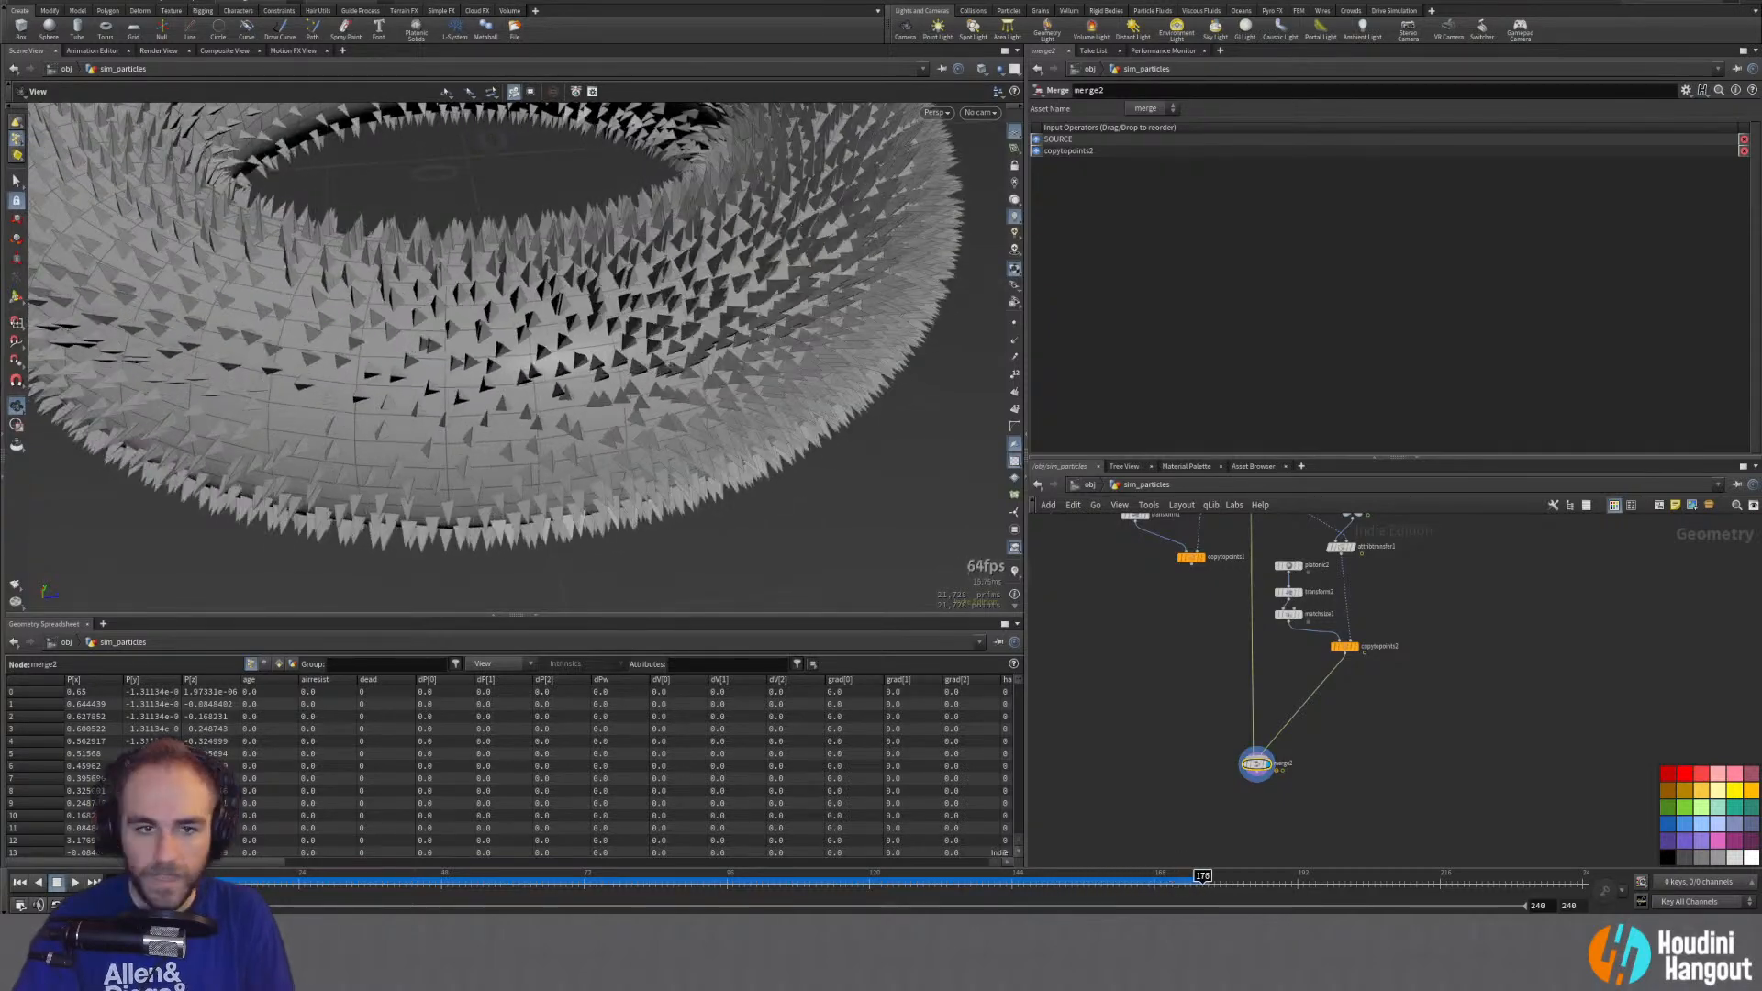
# Step: Inside standard_POP_NET1, delete the expression on popgrains1's particle separation and revert the parameter to its default of 0.1
pyautogui.moveTo(1395, 524); pyautogui.dragTo(1376, 668, button='middle')
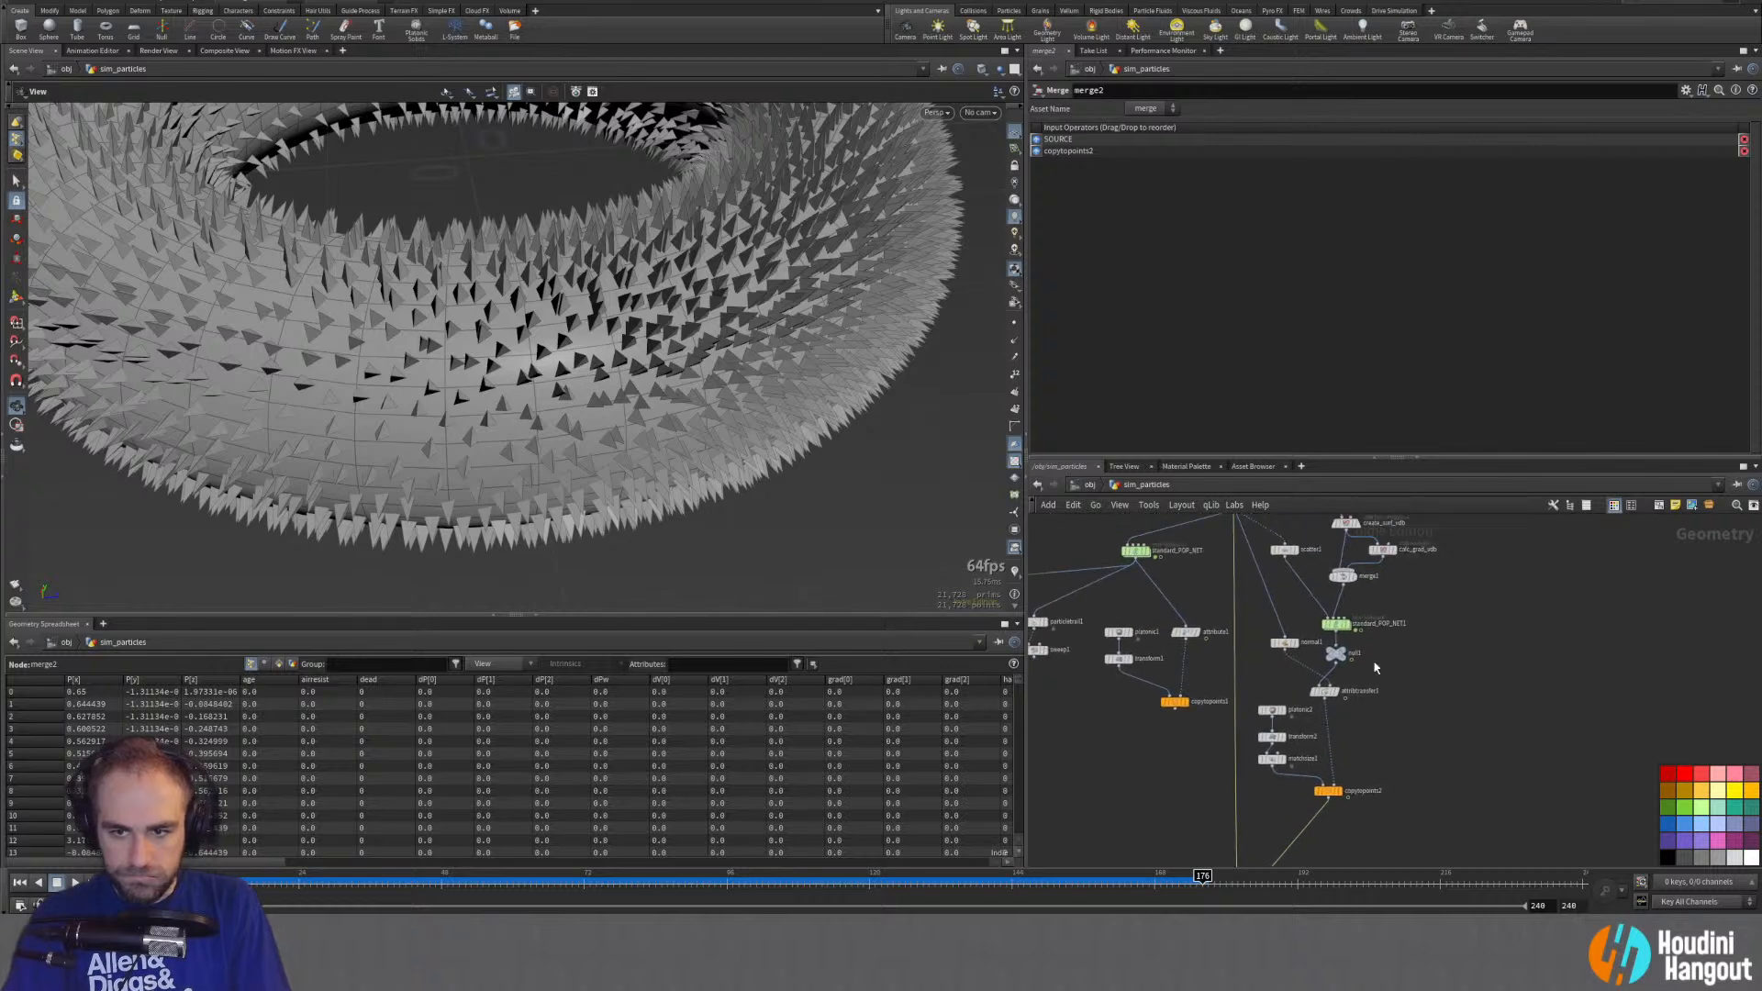
pyautogui.doubleClick(1336, 626)
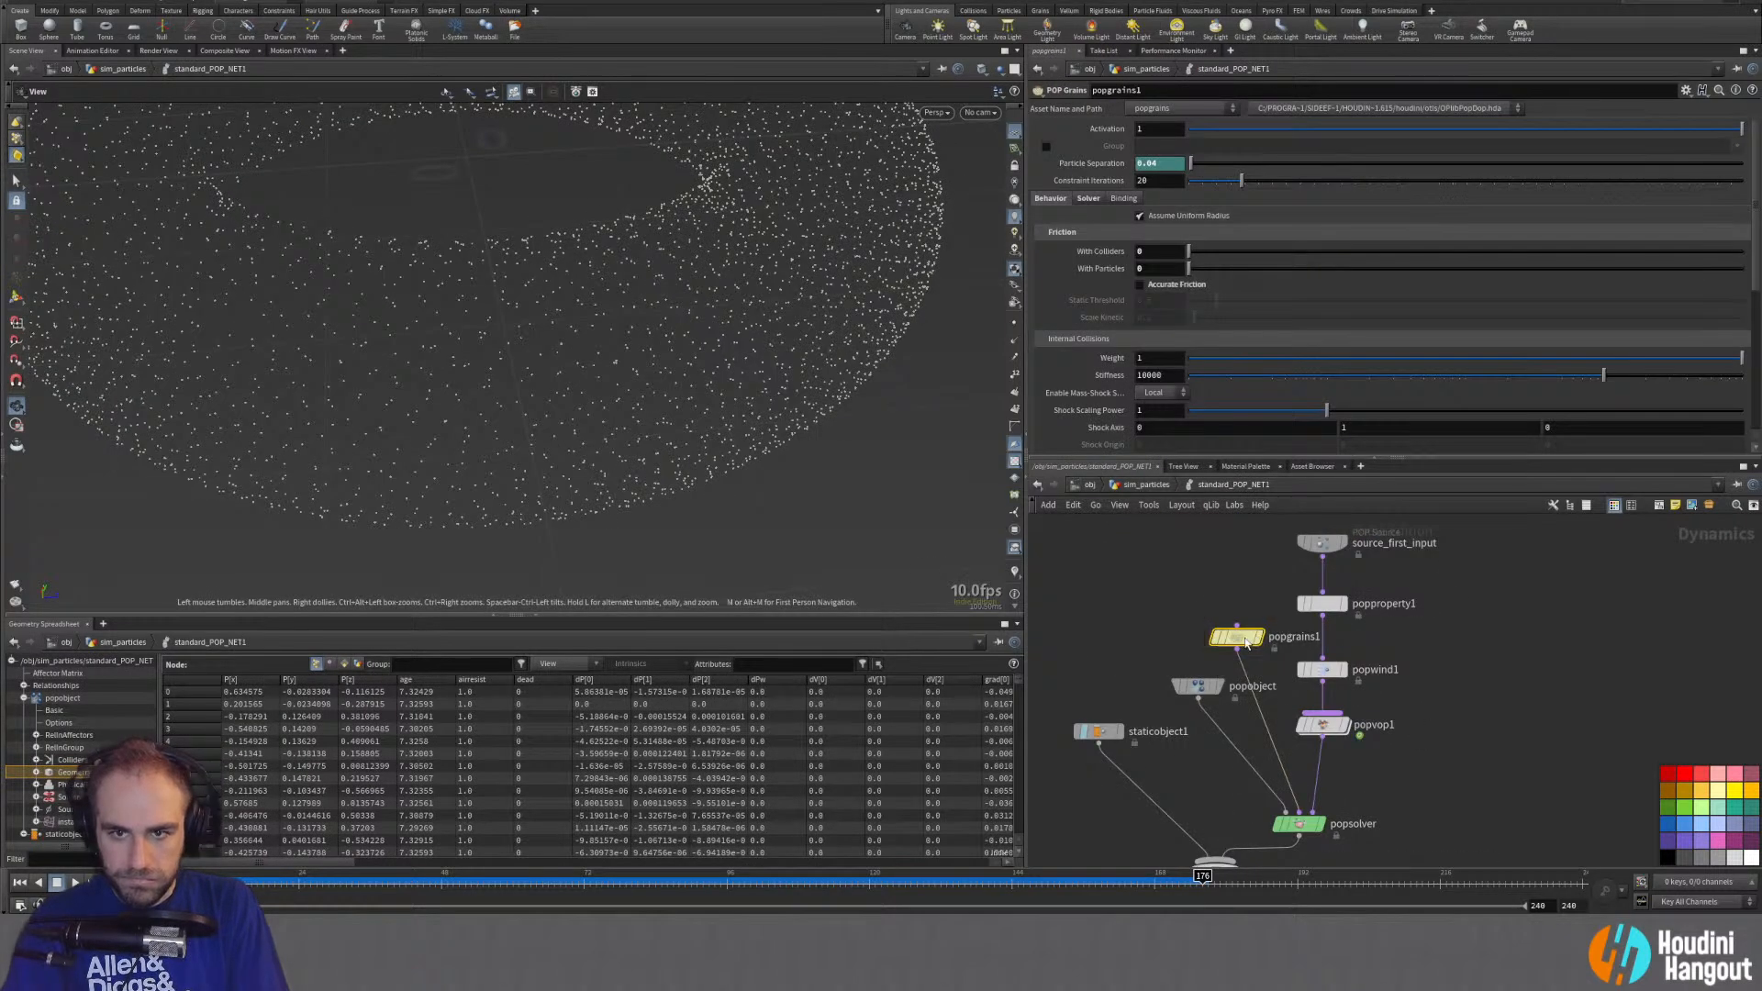
pyautogui.rightClick(1096, 164)
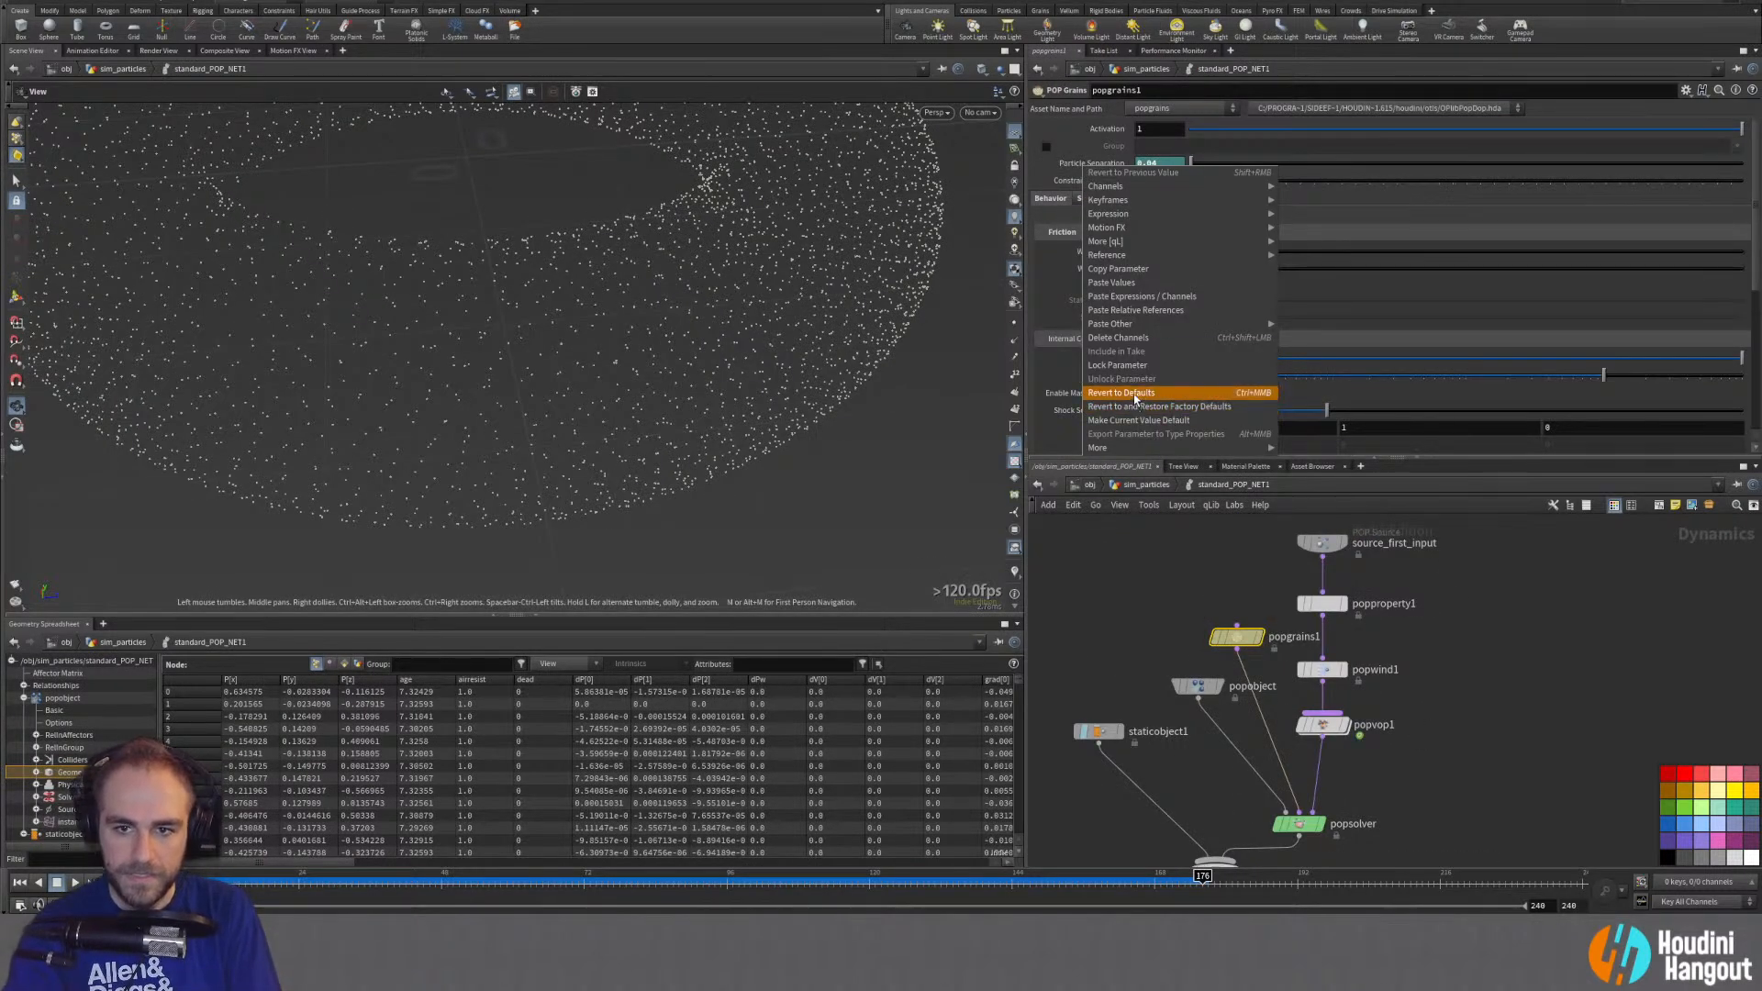
pyautogui.click(1179, 401)
pyautogui.rightClick(1107, 163)
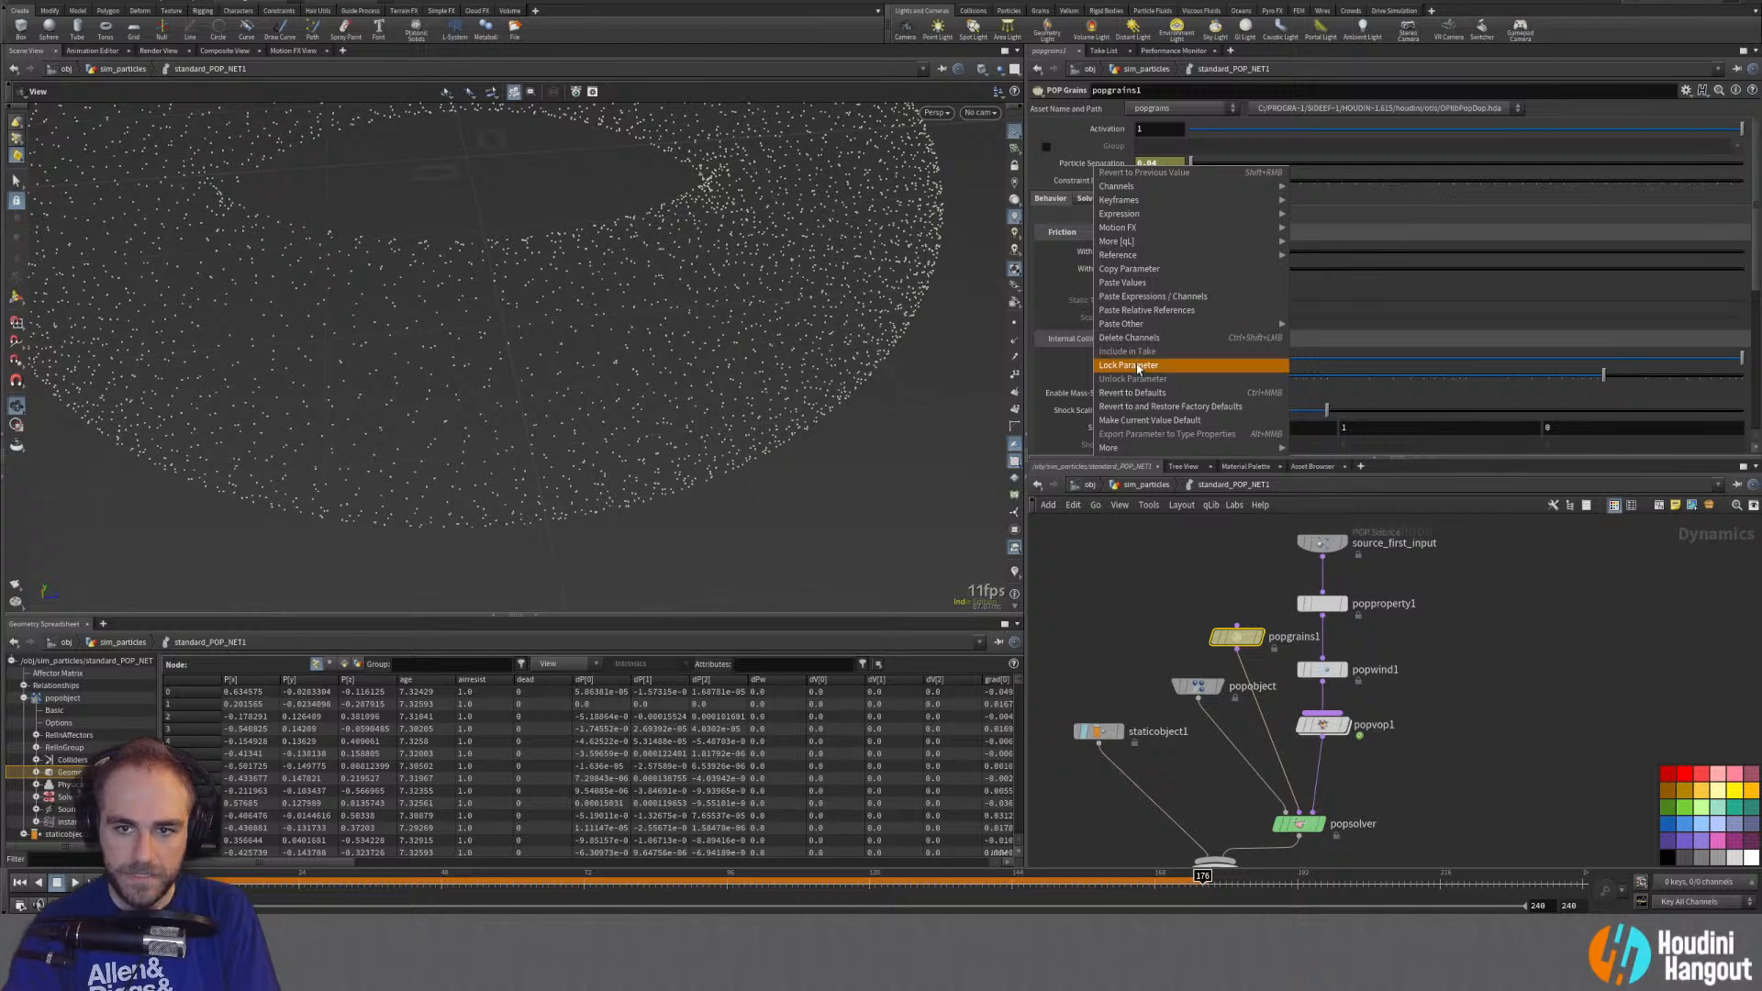
pyautogui.click(1157, 331)
pyautogui.rightClick(1080, 165)
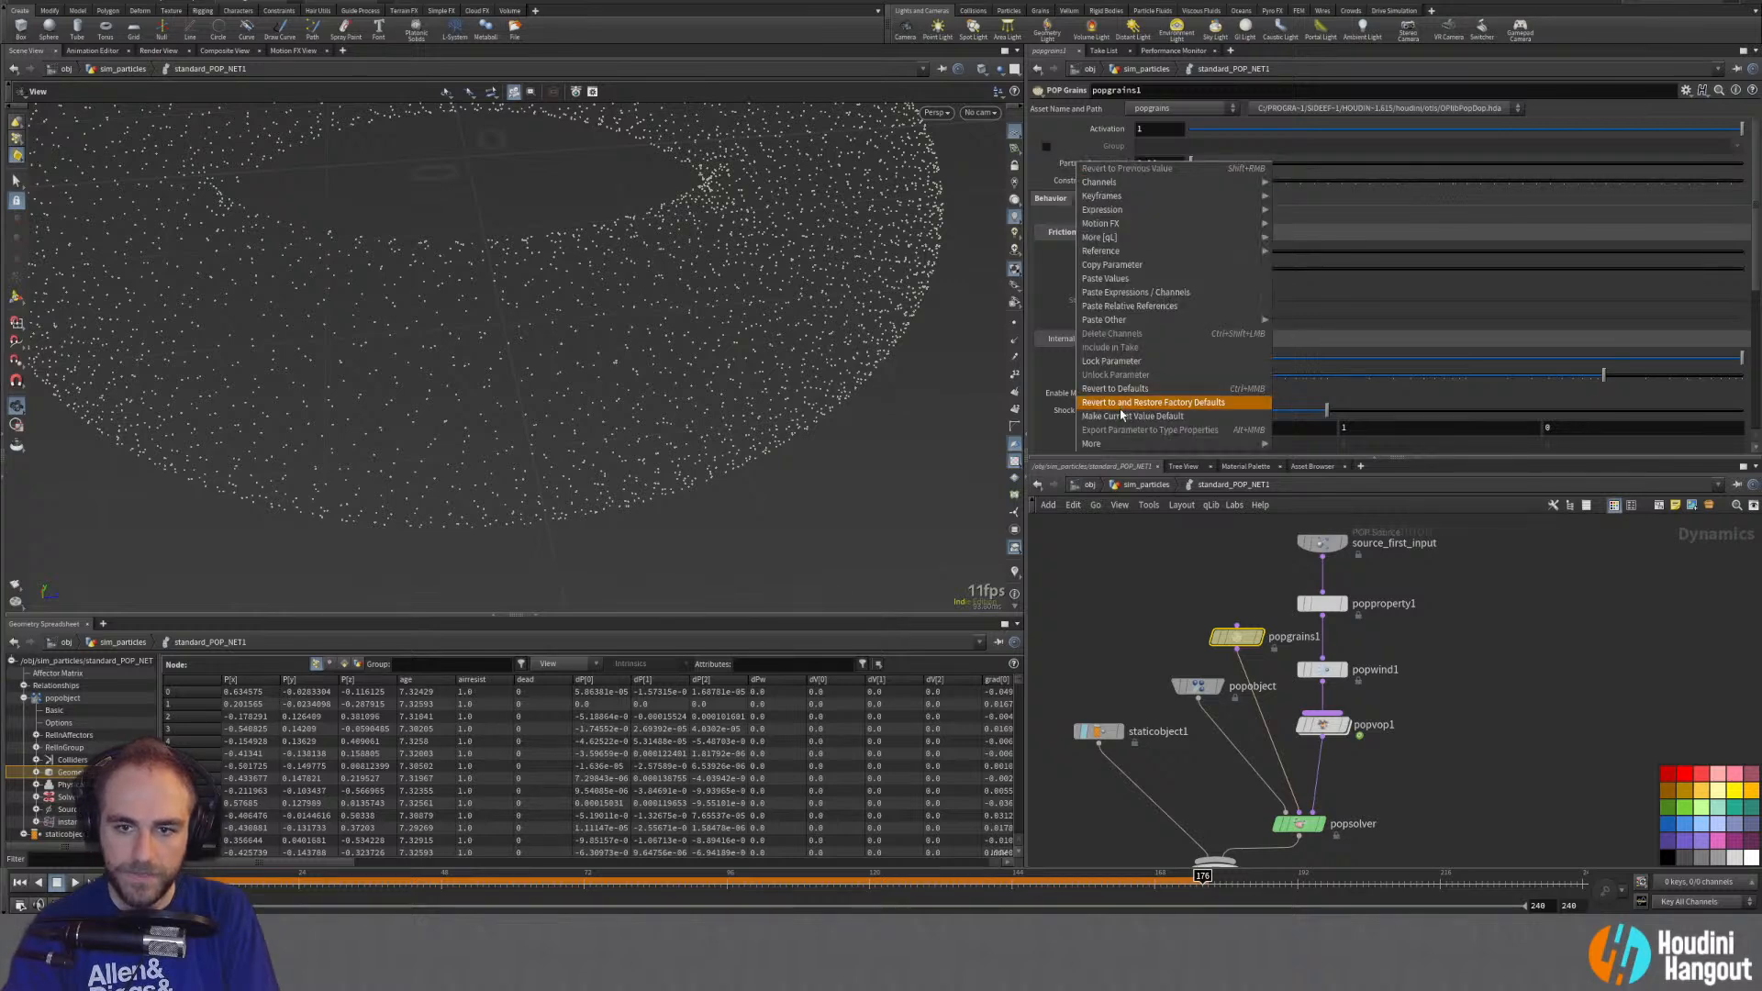
pyautogui.click(1121, 387)
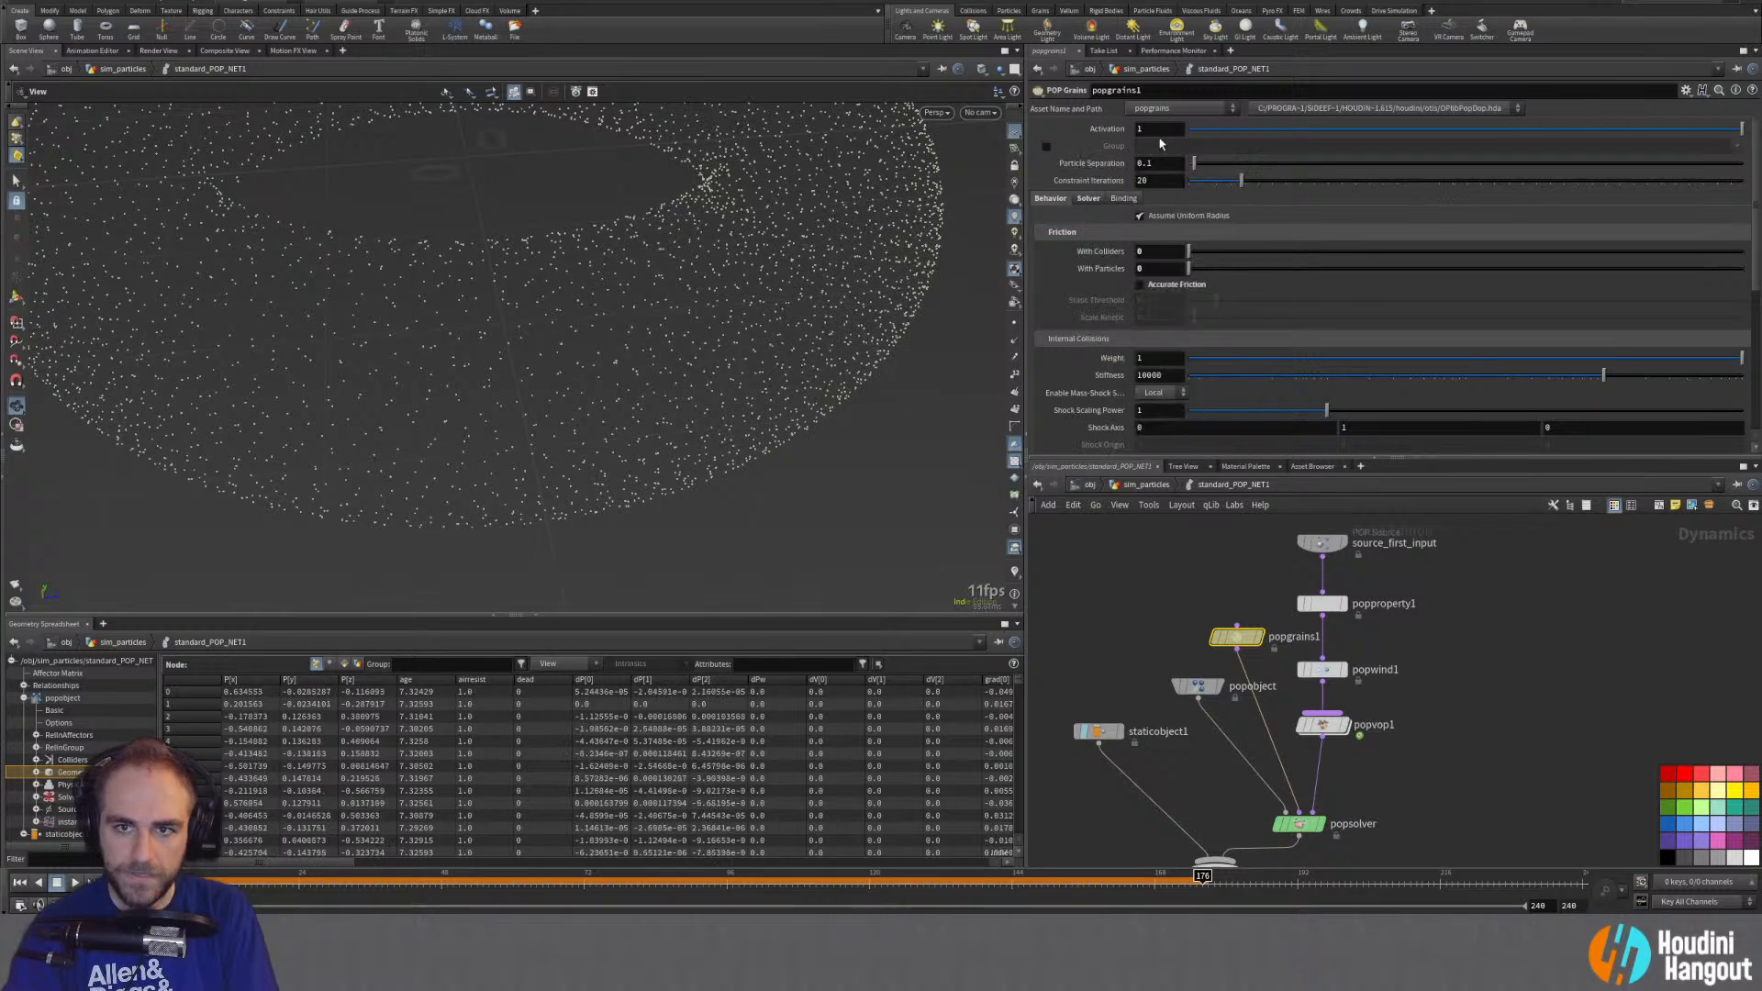
# Step: Replay the particle simulation from the first frame and examine the distribution around the torus with the default particle separation
pyautogui.click(20, 882)
pyautogui.click(75, 882)
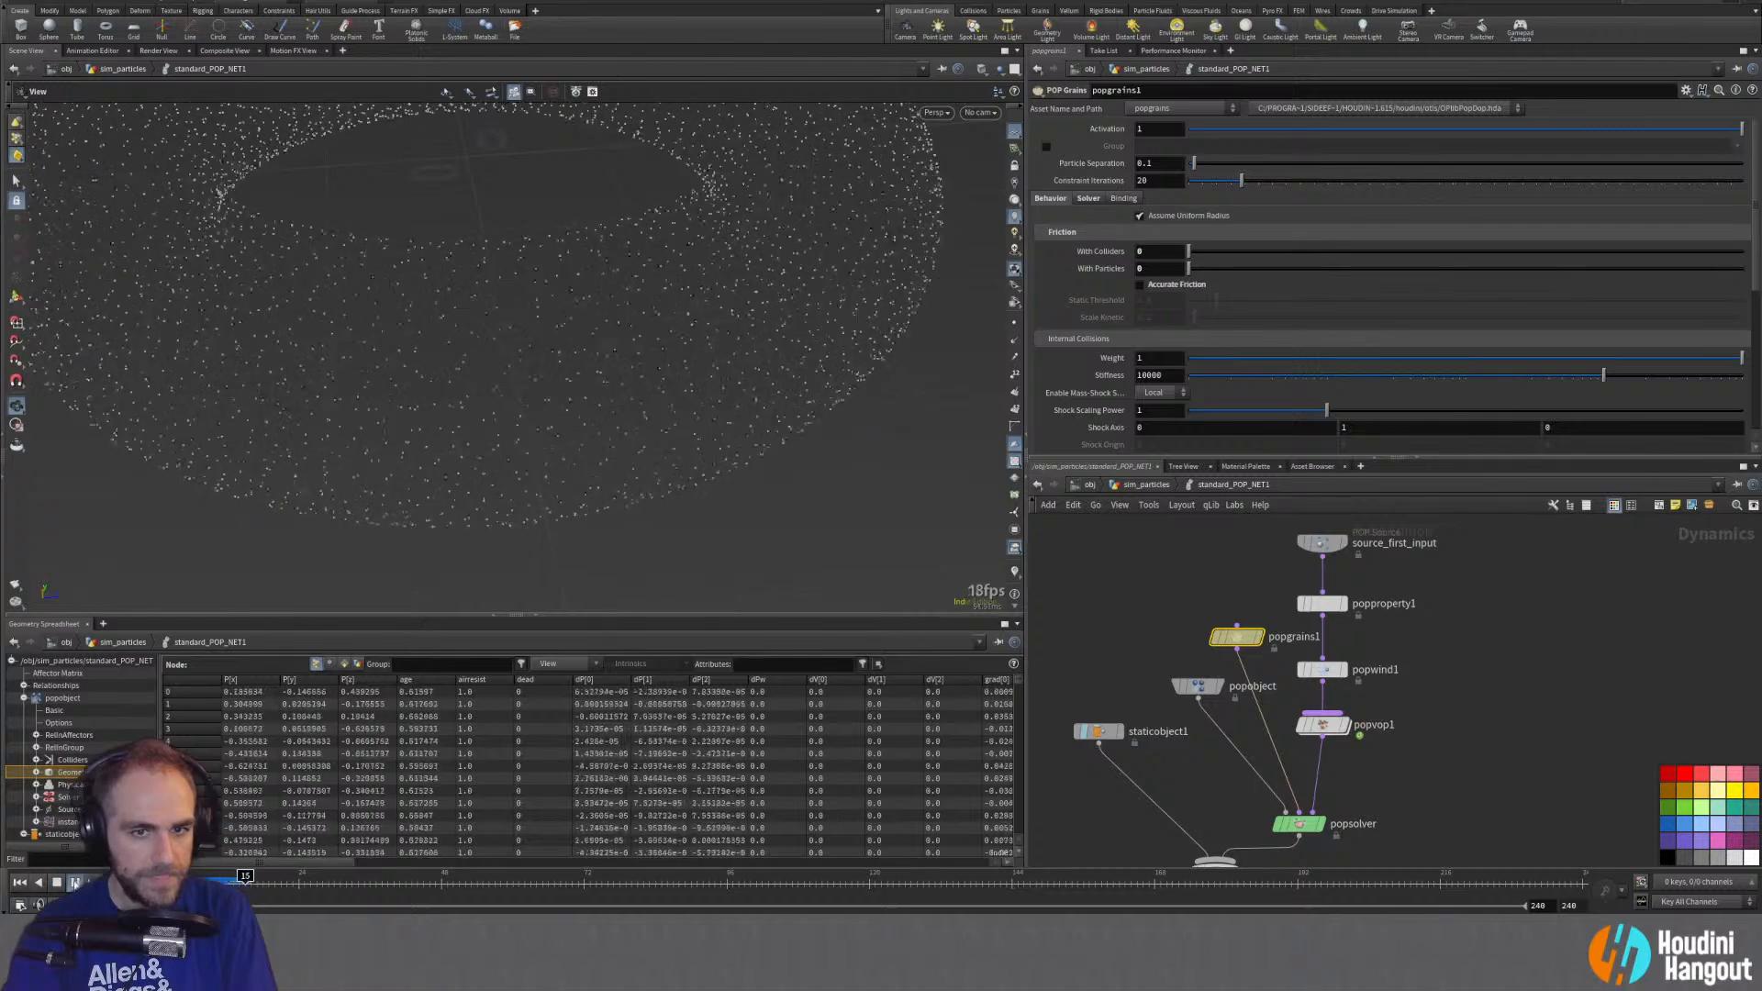
pyautogui.moveTo(567, 359); pyautogui.dragTo(197, 324)
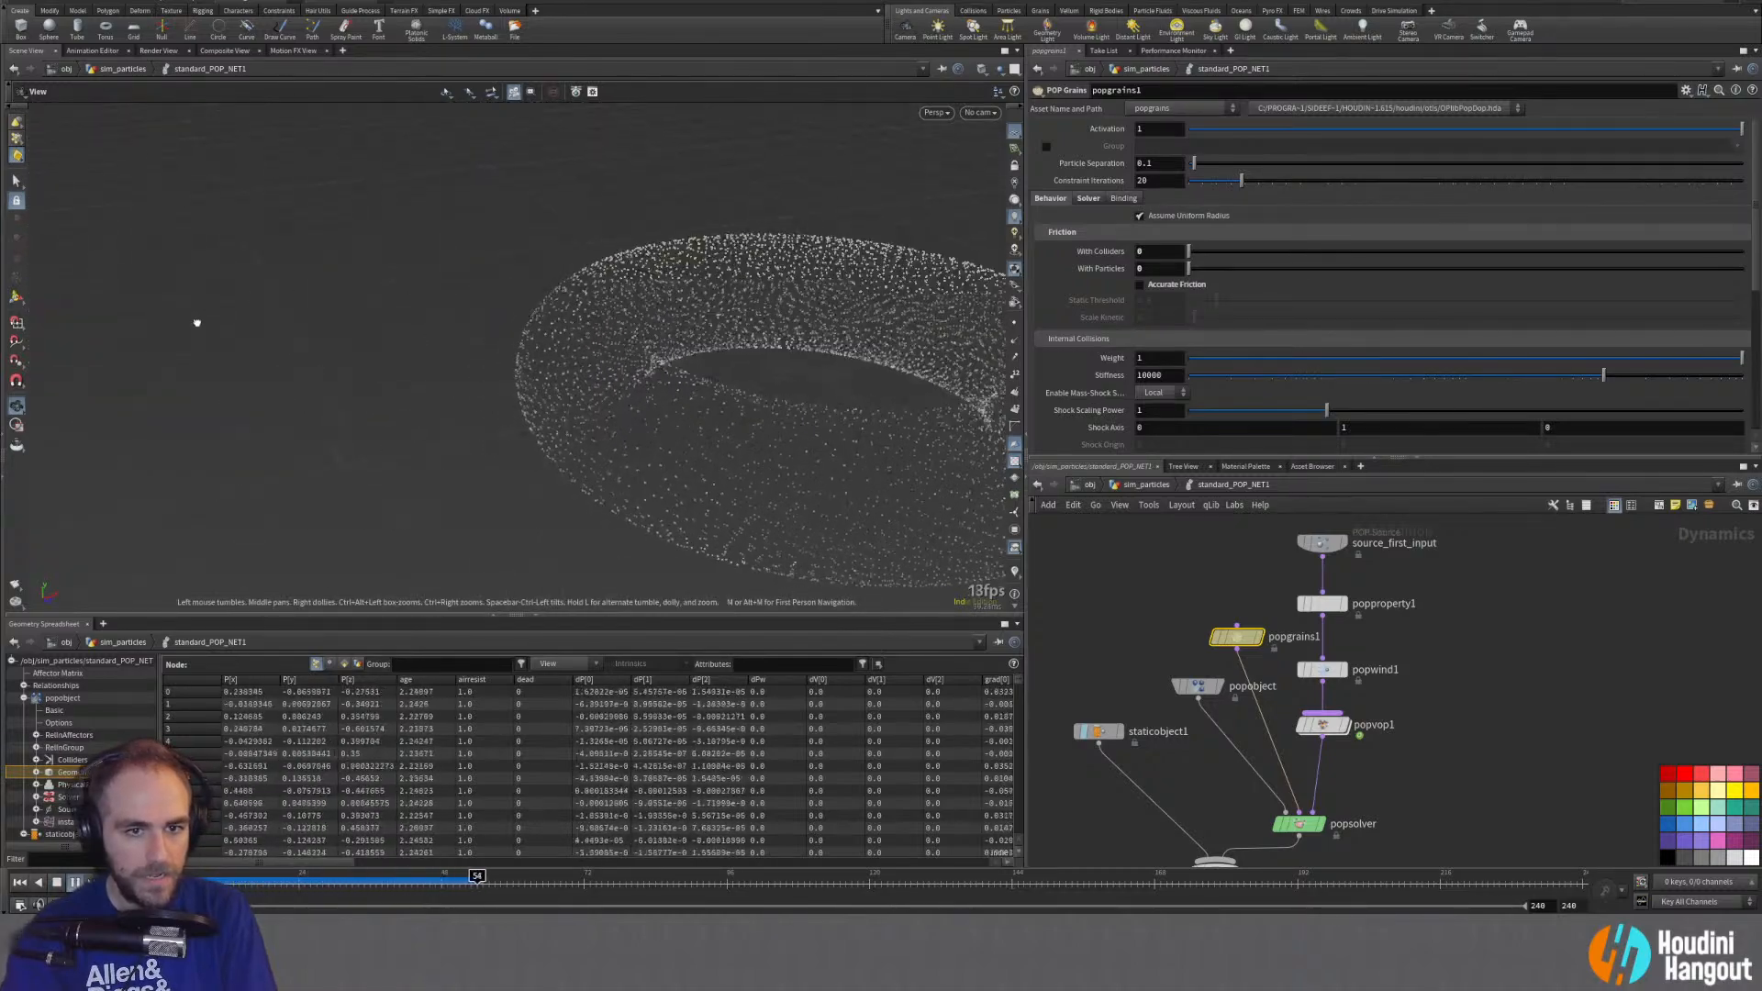
# Step: Set popgrains1's particle separation to 1 and replay the simulation from the first frame, checking the particles from above
pyautogui.doubleClick(1145, 164)
pyautogui.write('1')
pyautogui.press('Return')
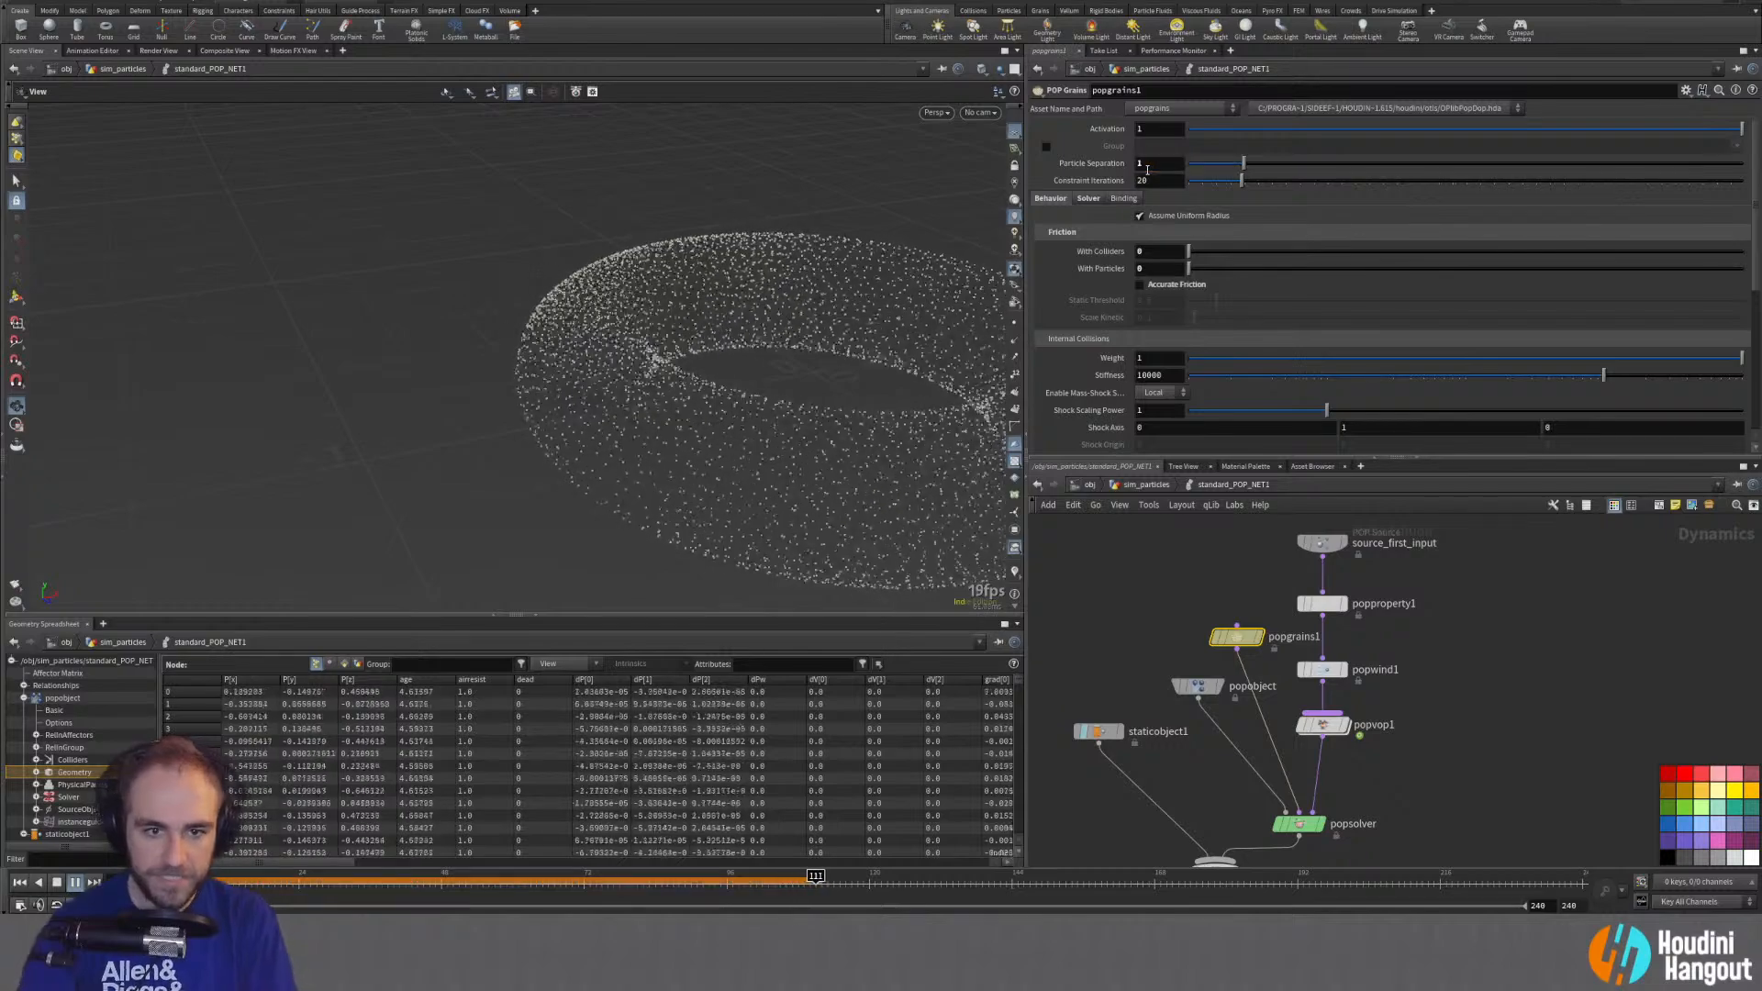
pyautogui.click(20, 882)
pyautogui.click(73, 884)
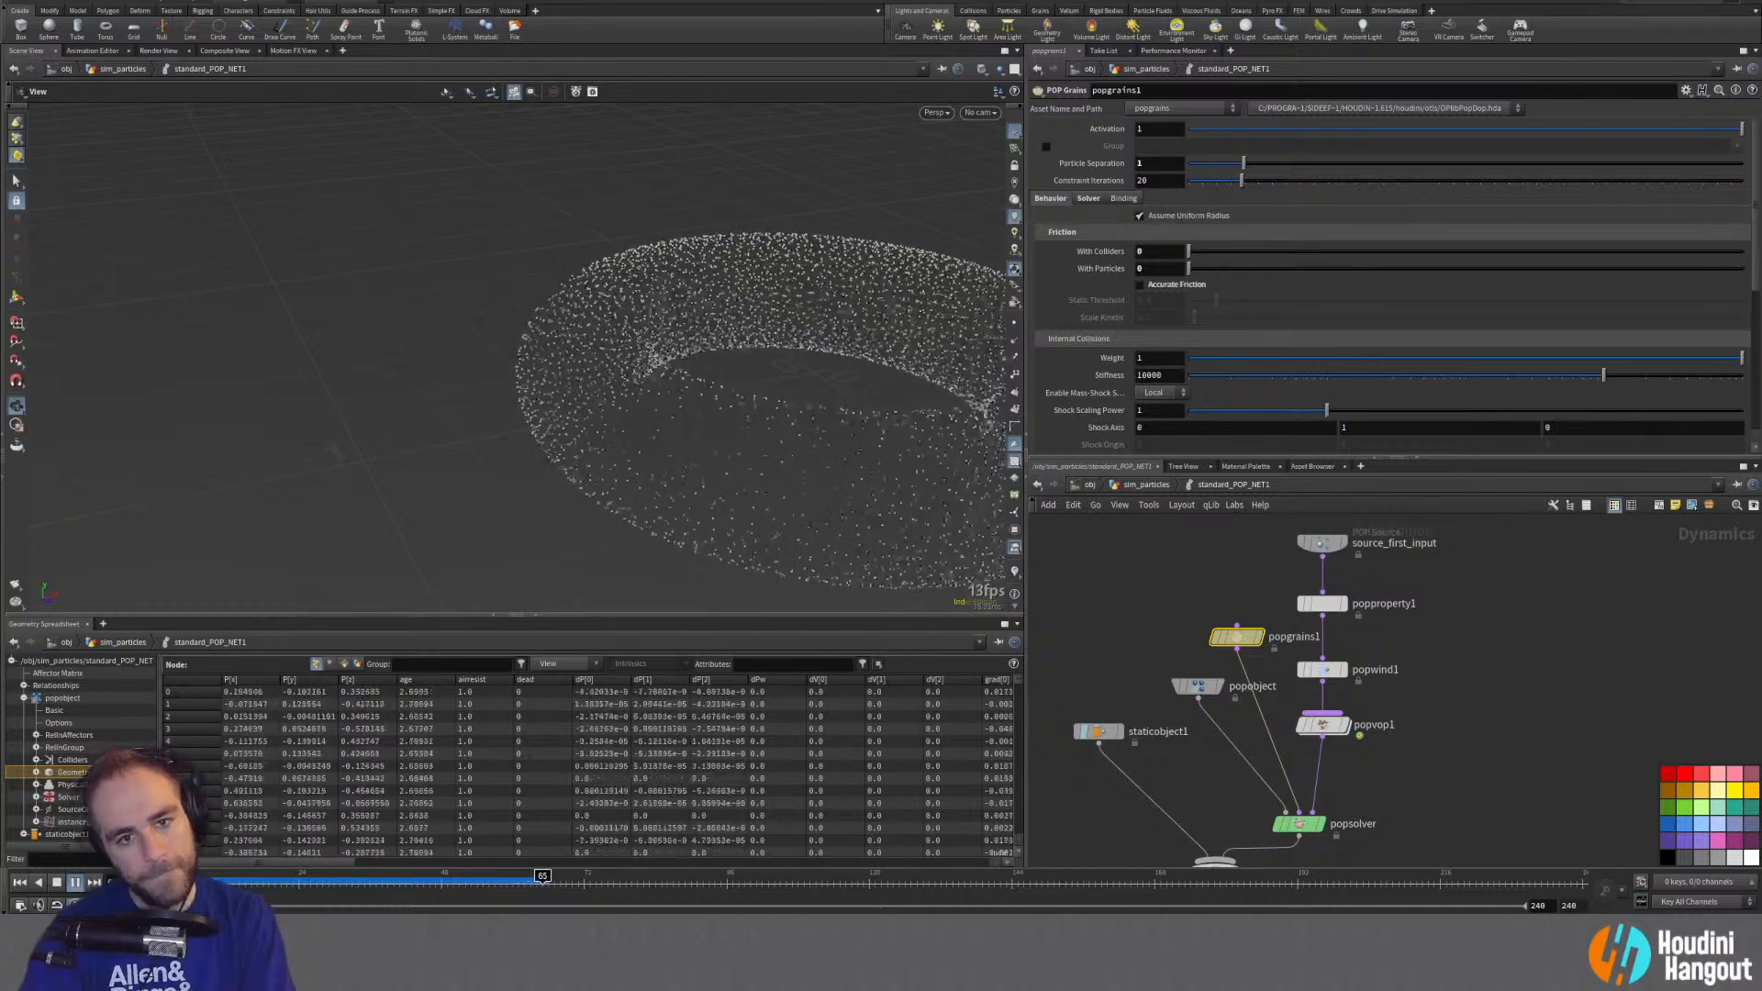
pyautogui.moveTo(762, 414); pyautogui.dragTo(904, 466)
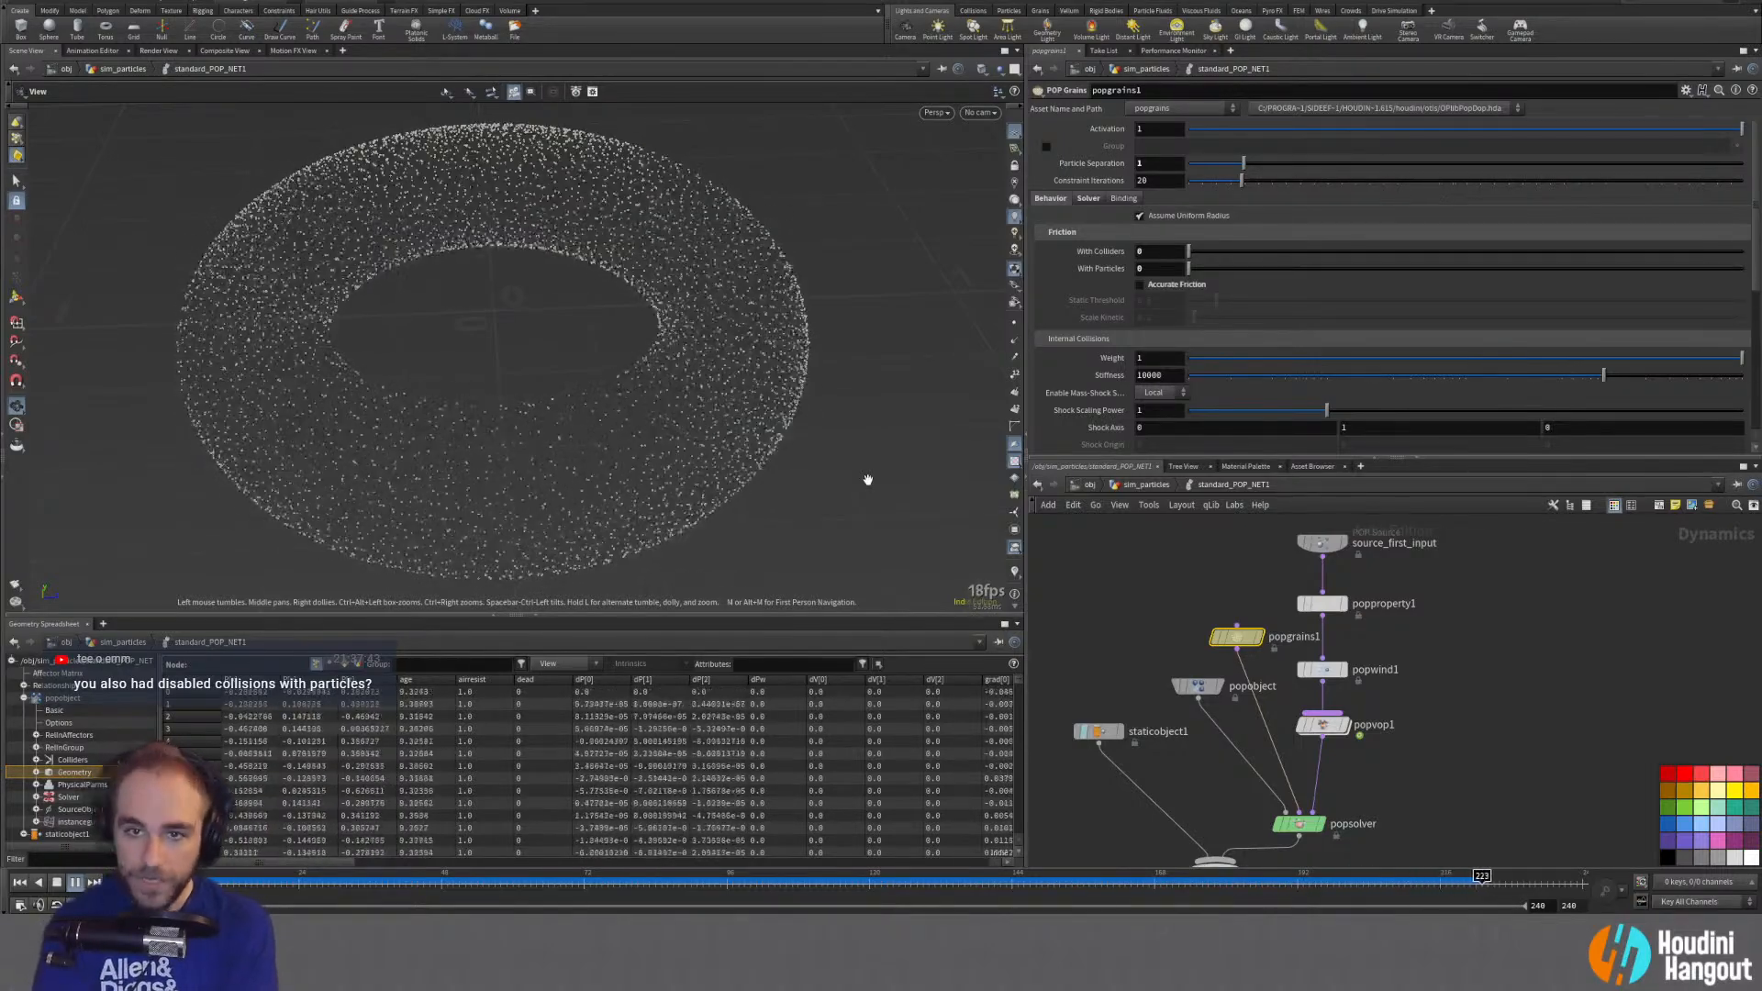
# Step: Rewind to the first frame, set popgrains1's friction with particles to 1, and play the simulation again
pyautogui.click(21, 883)
pyautogui.click(1155, 267)
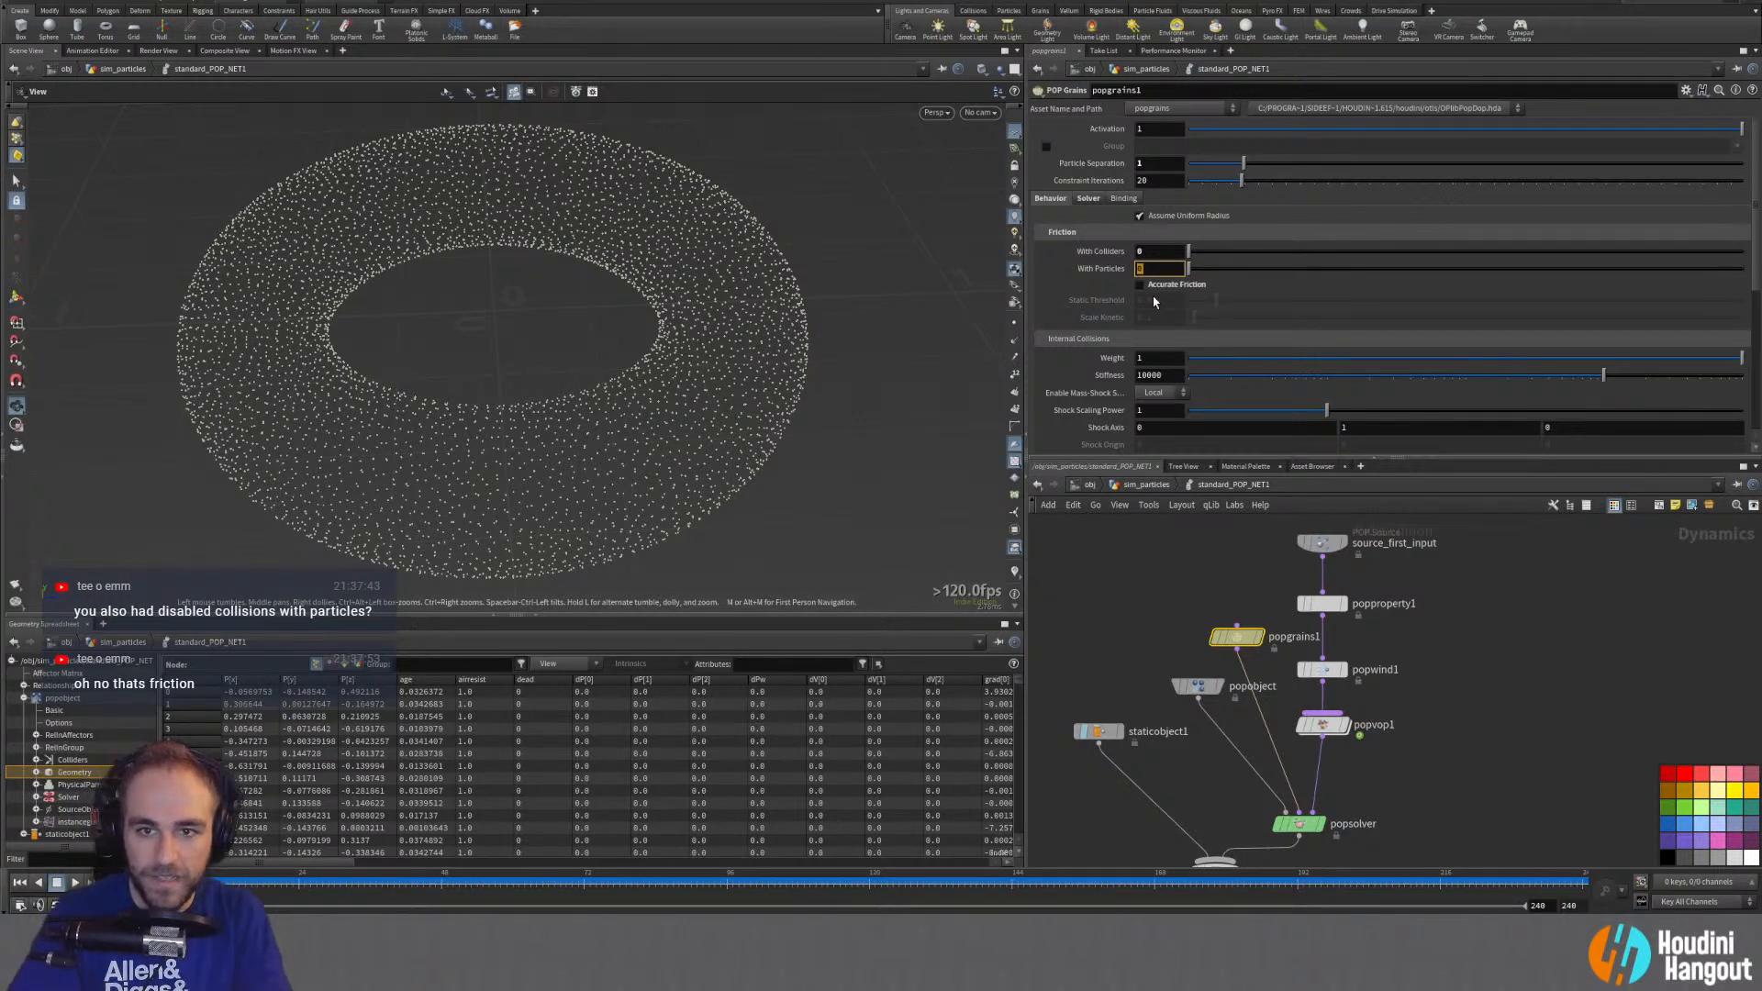
pyautogui.write('1')
pyautogui.press('Return')
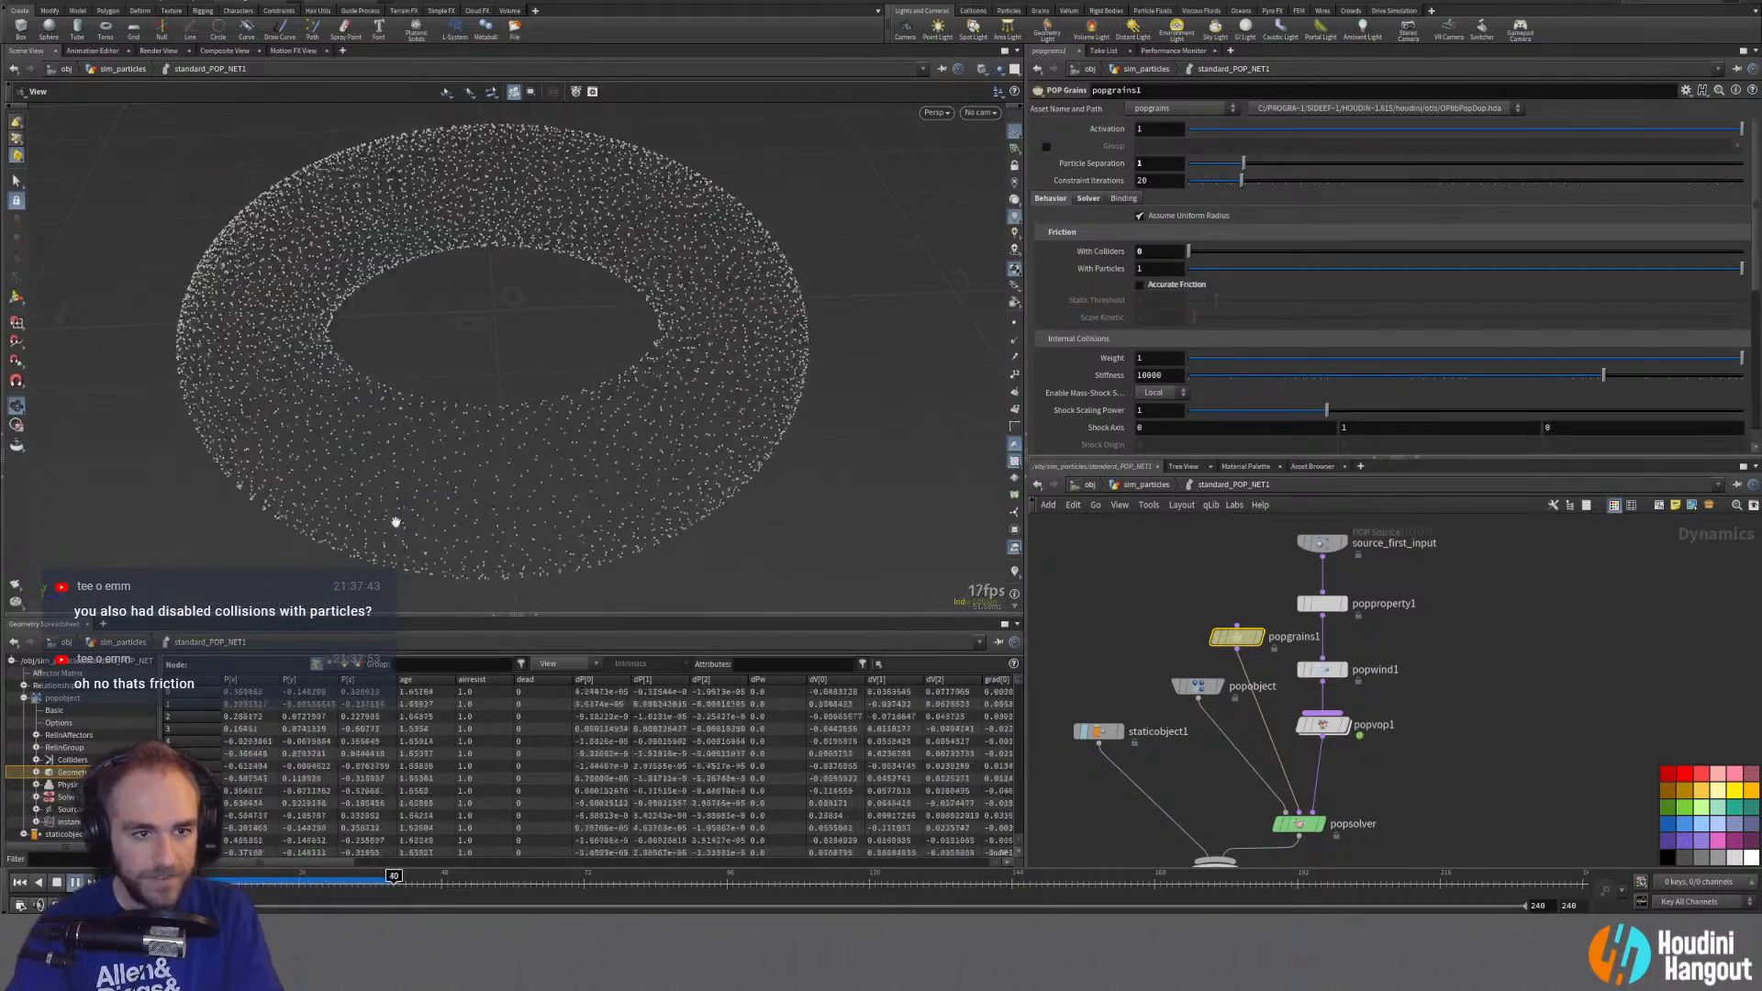
pyautogui.moveTo(393, 515); pyautogui.dragTo(389, 334)
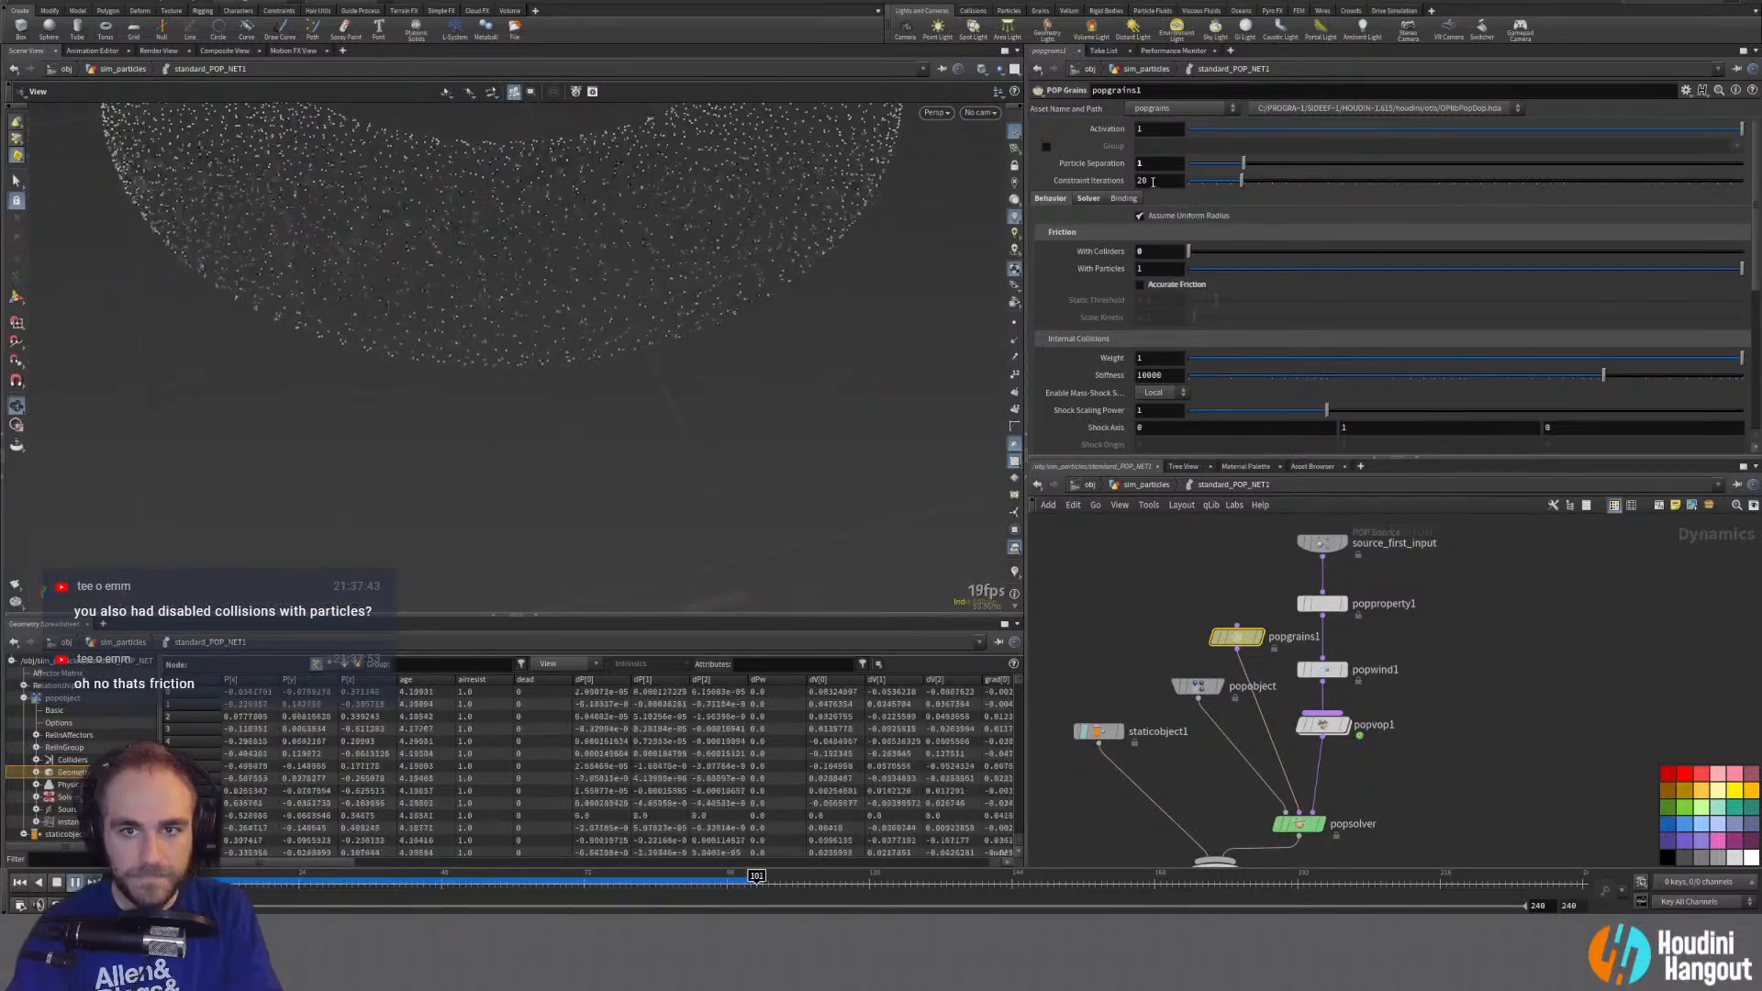
# Step: Examine popgrains1's remaining behavior parameters and popsolver's collision, response, sleeping, bindings, distribution and update settings
pyautogui.scroll(-5, 1046, 303)
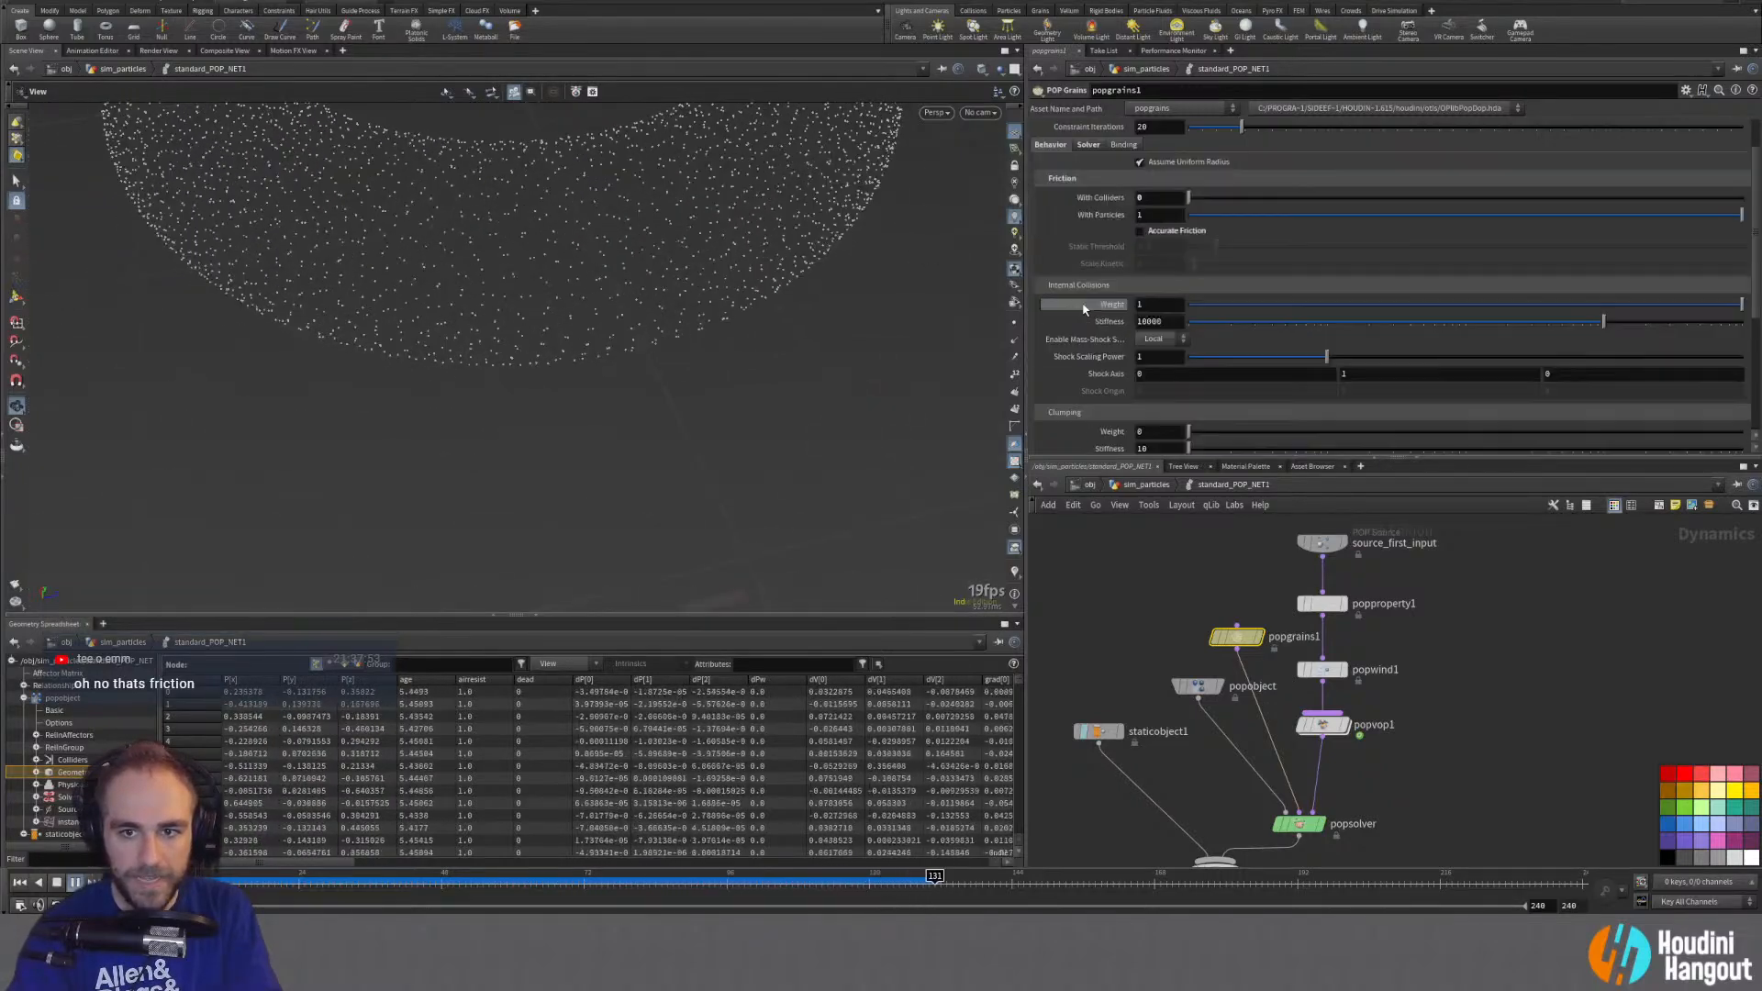
pyautogui.scroll(-2, 1055, 388)
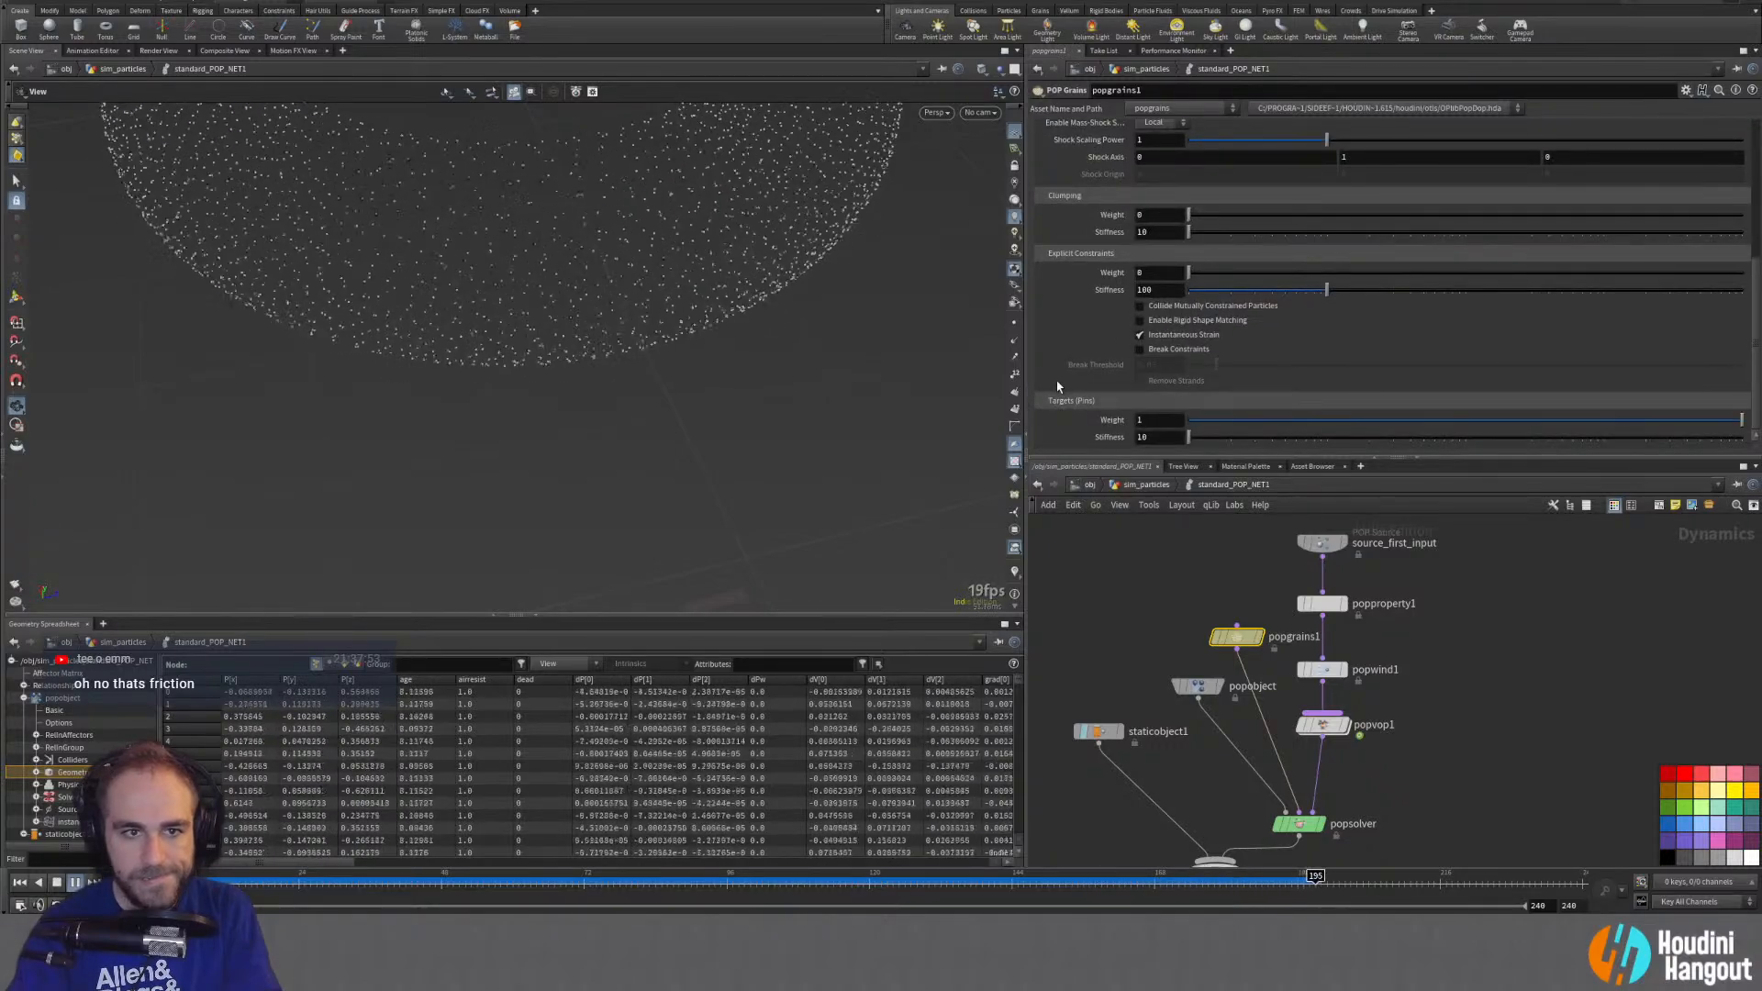
pyautogui.click(1310, 825)
pyautogui.click(1088, 131)
pyautogui.click(1136, 130)
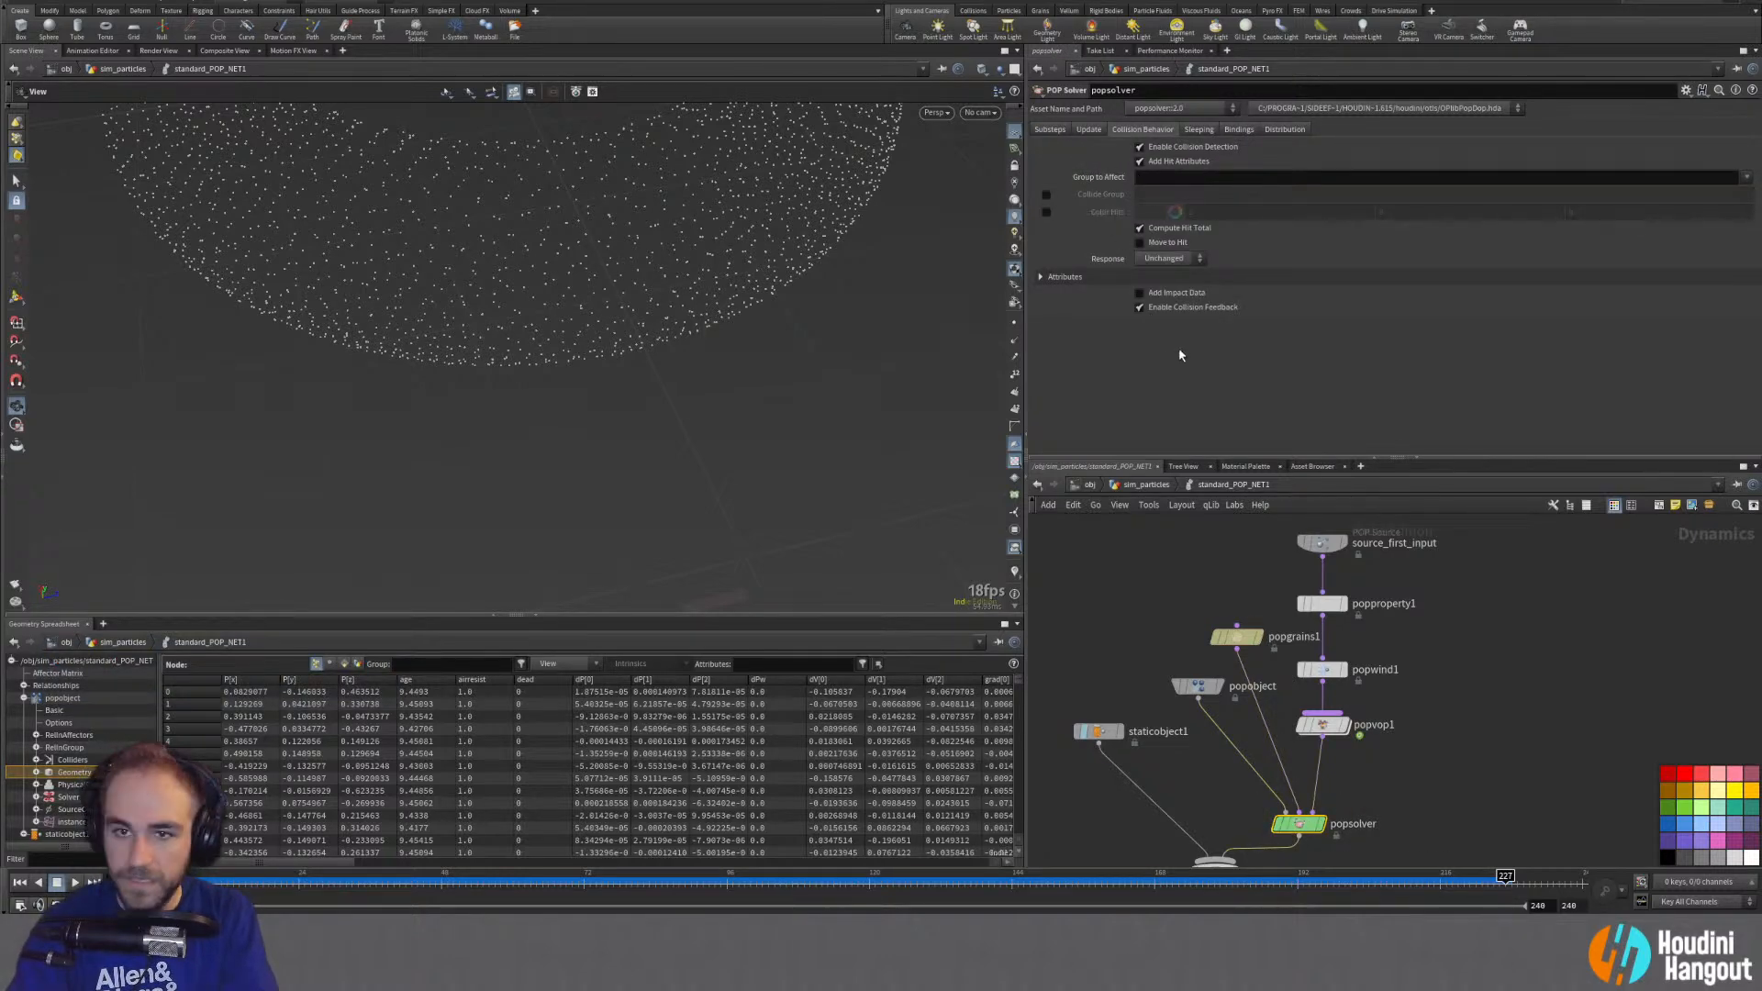
pyautogui.click(1165, 258)
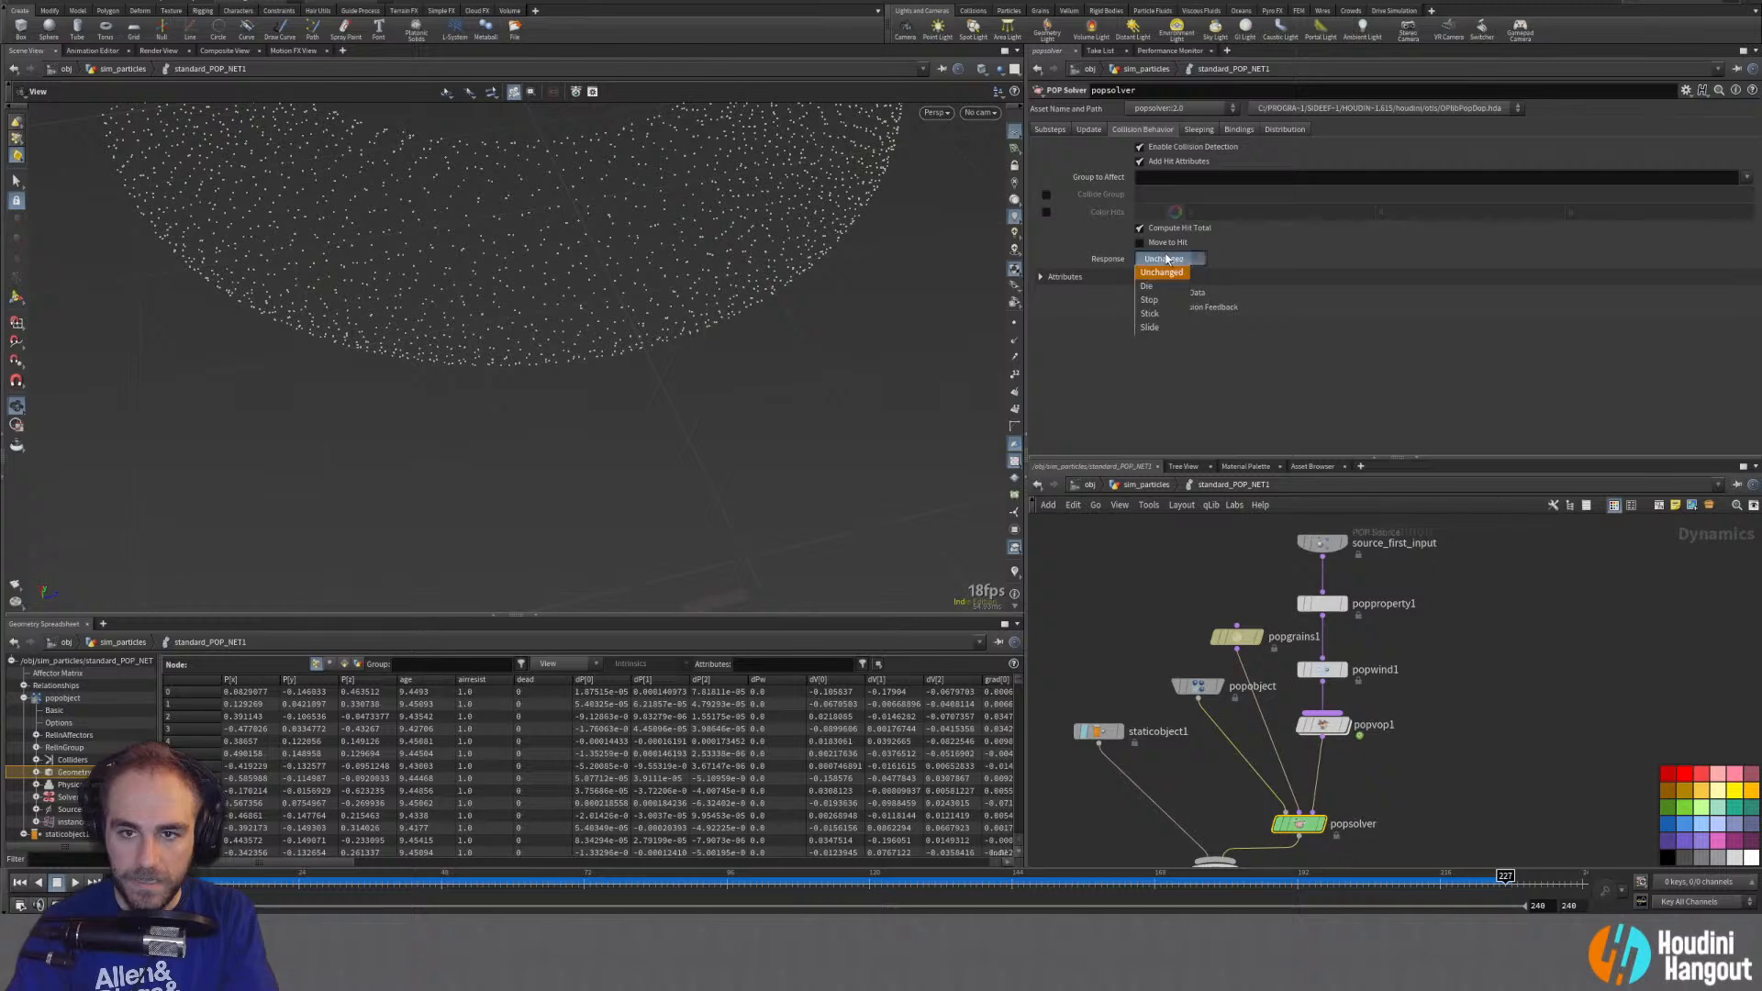
pyautogui.click(1424, 264)
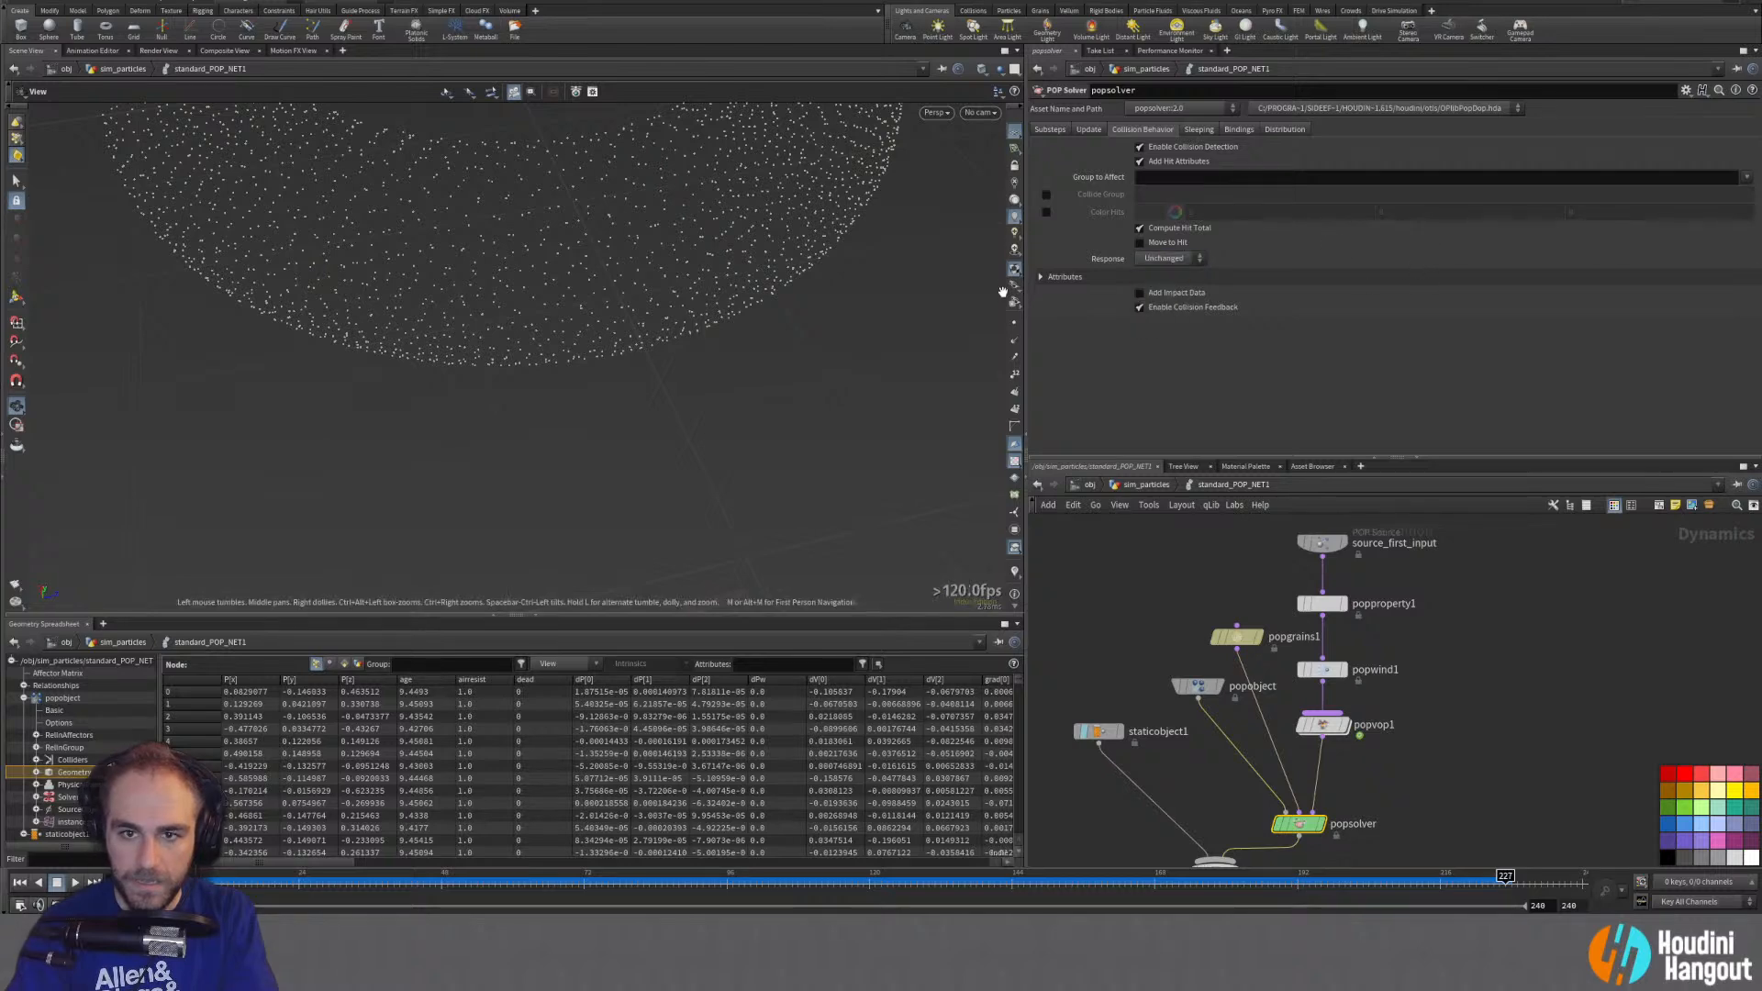
pyautogui.click(1042, 277)
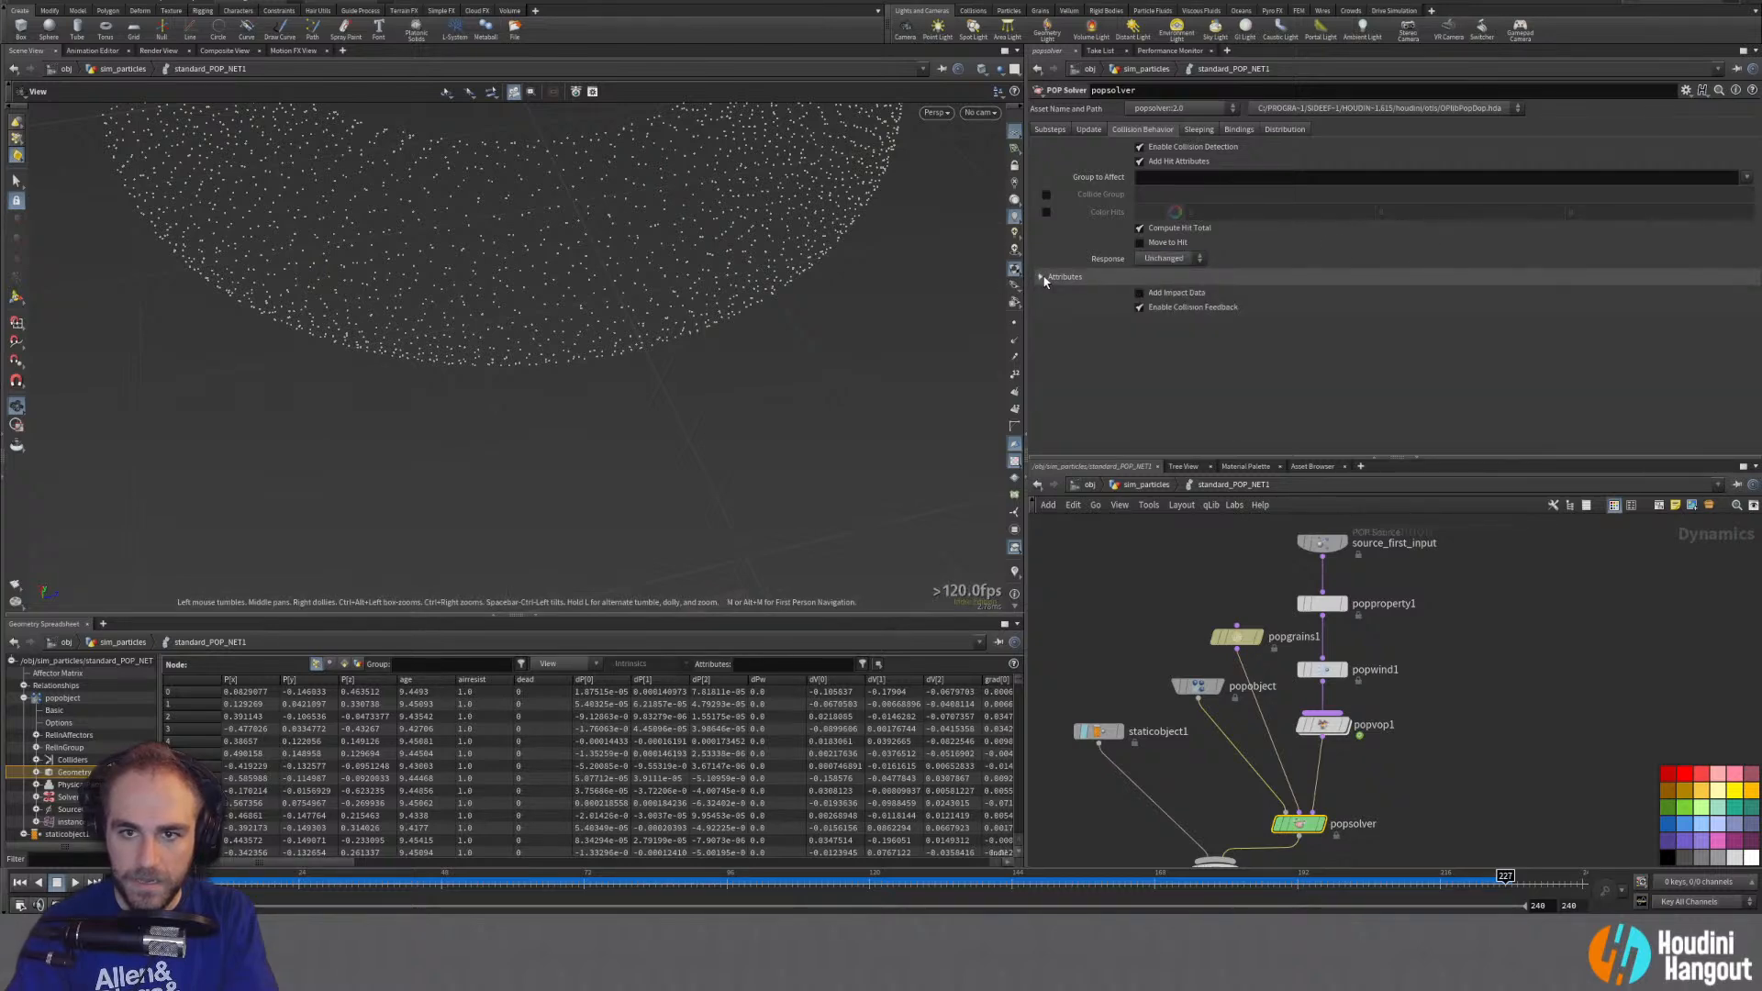
pyautogui.click(1201, 130)
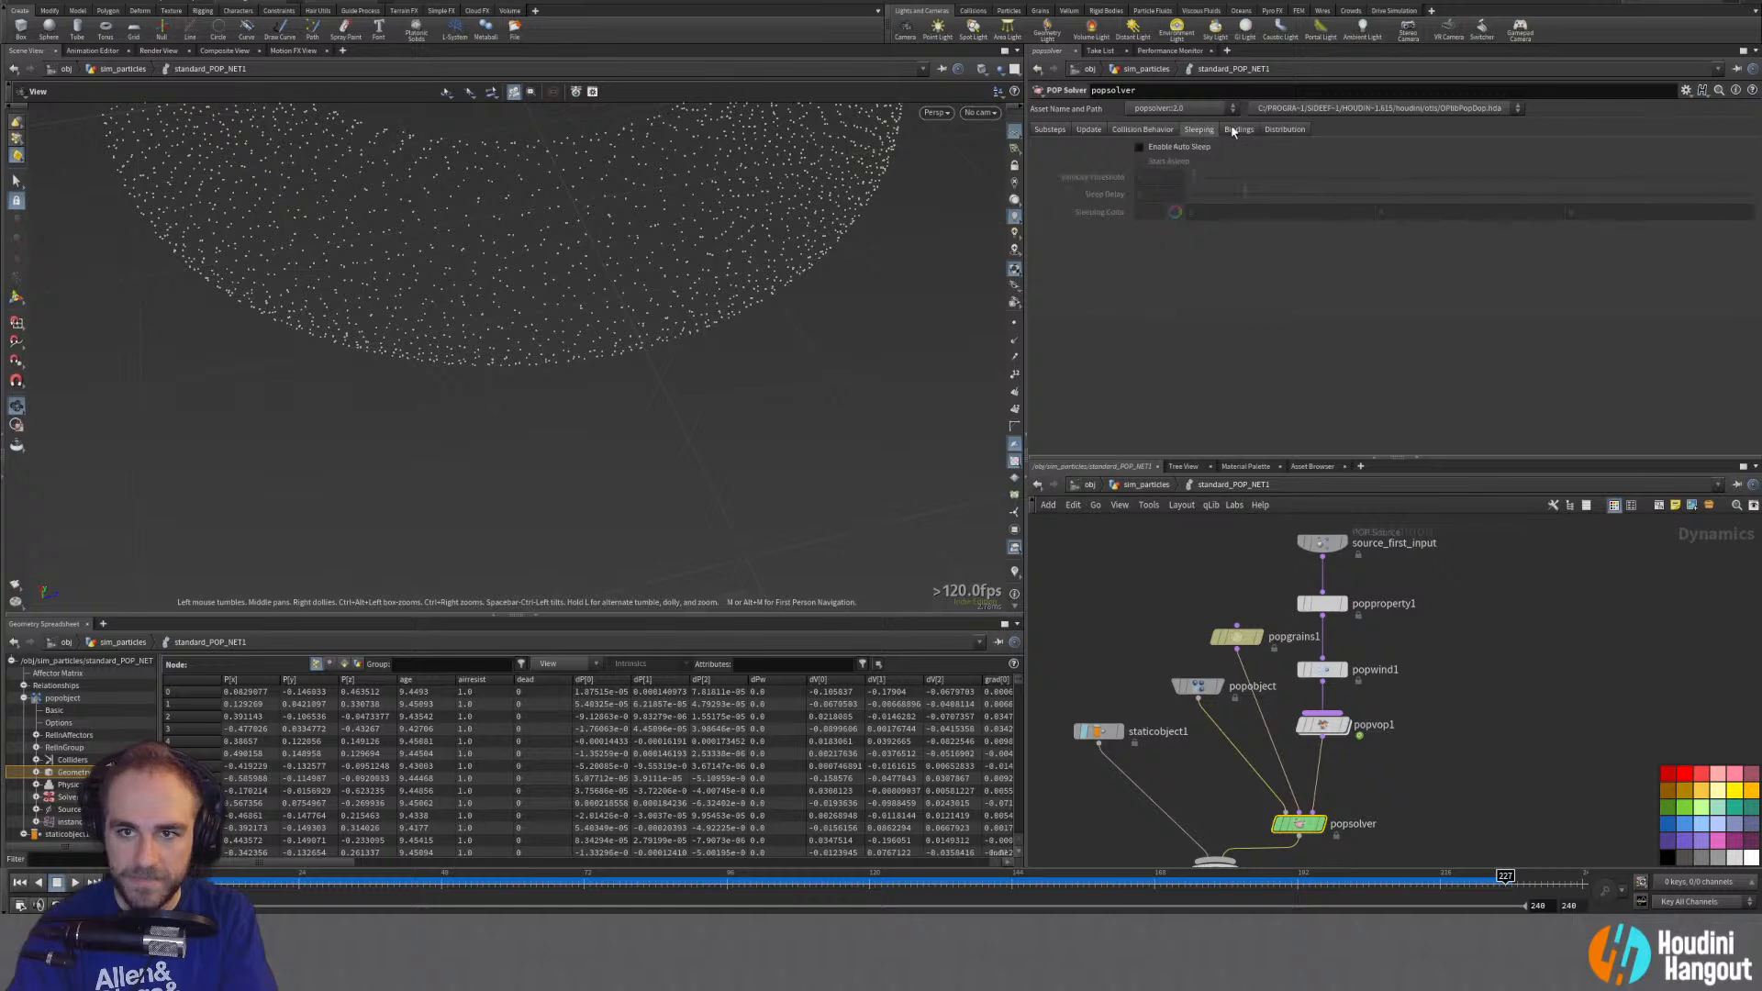
pyautogui.click(1239, 129)
pyautogui.click(1281, 129)
pyautogui.click(1088, 130)
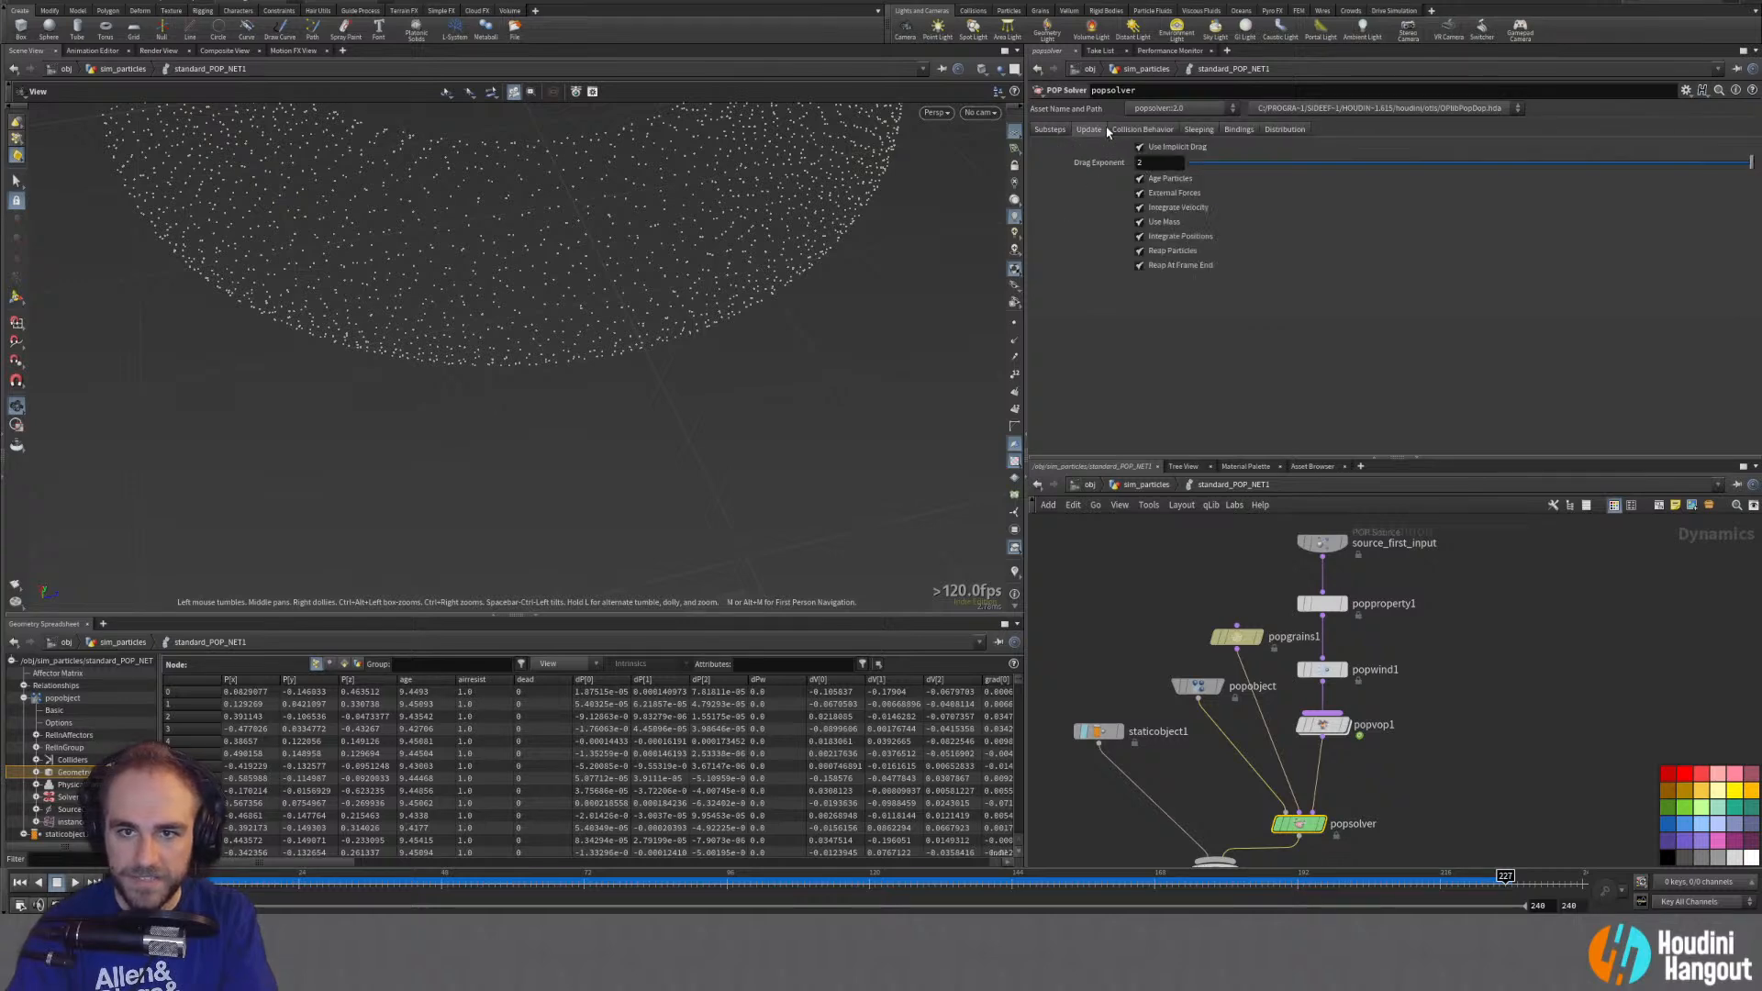
# Step: Check popsolver's substeps and collision behavior, and set popobject's physical bounce to 0
pyautogui.click(1050, 131)
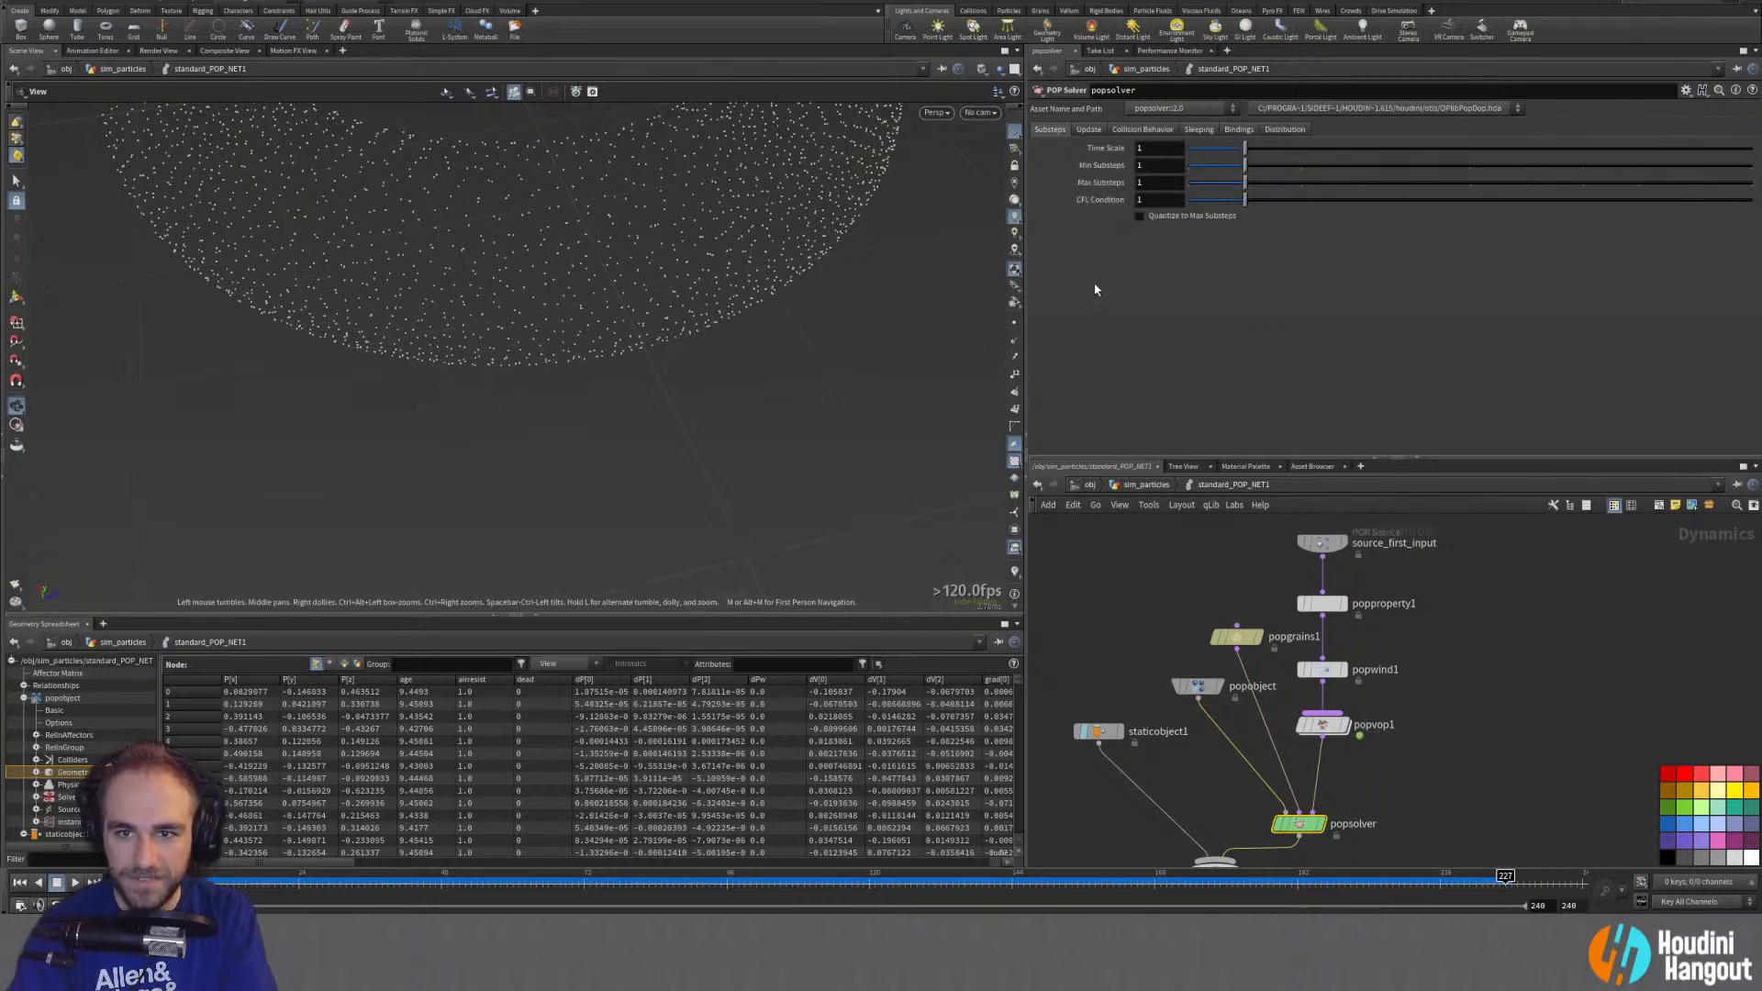
pyautogui.click(1140, 129)
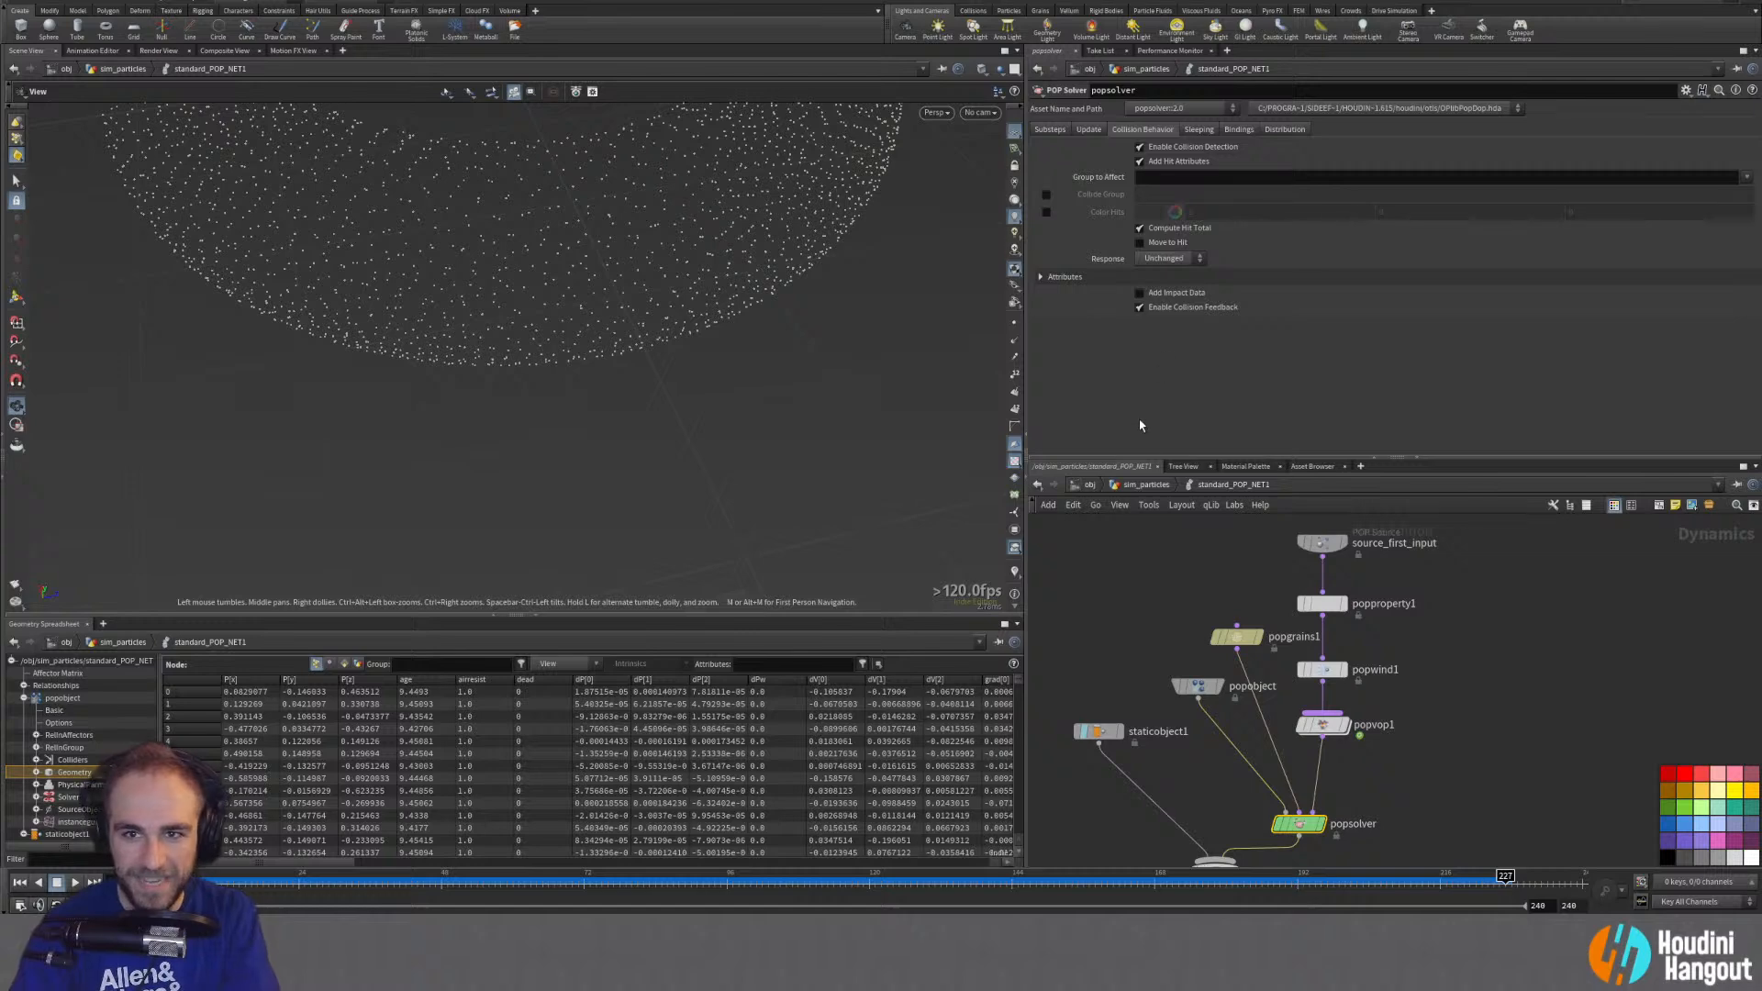
pyautogui.moveTo(1473, 750); pyautogui.dragTo(1496, 628, button='middle')
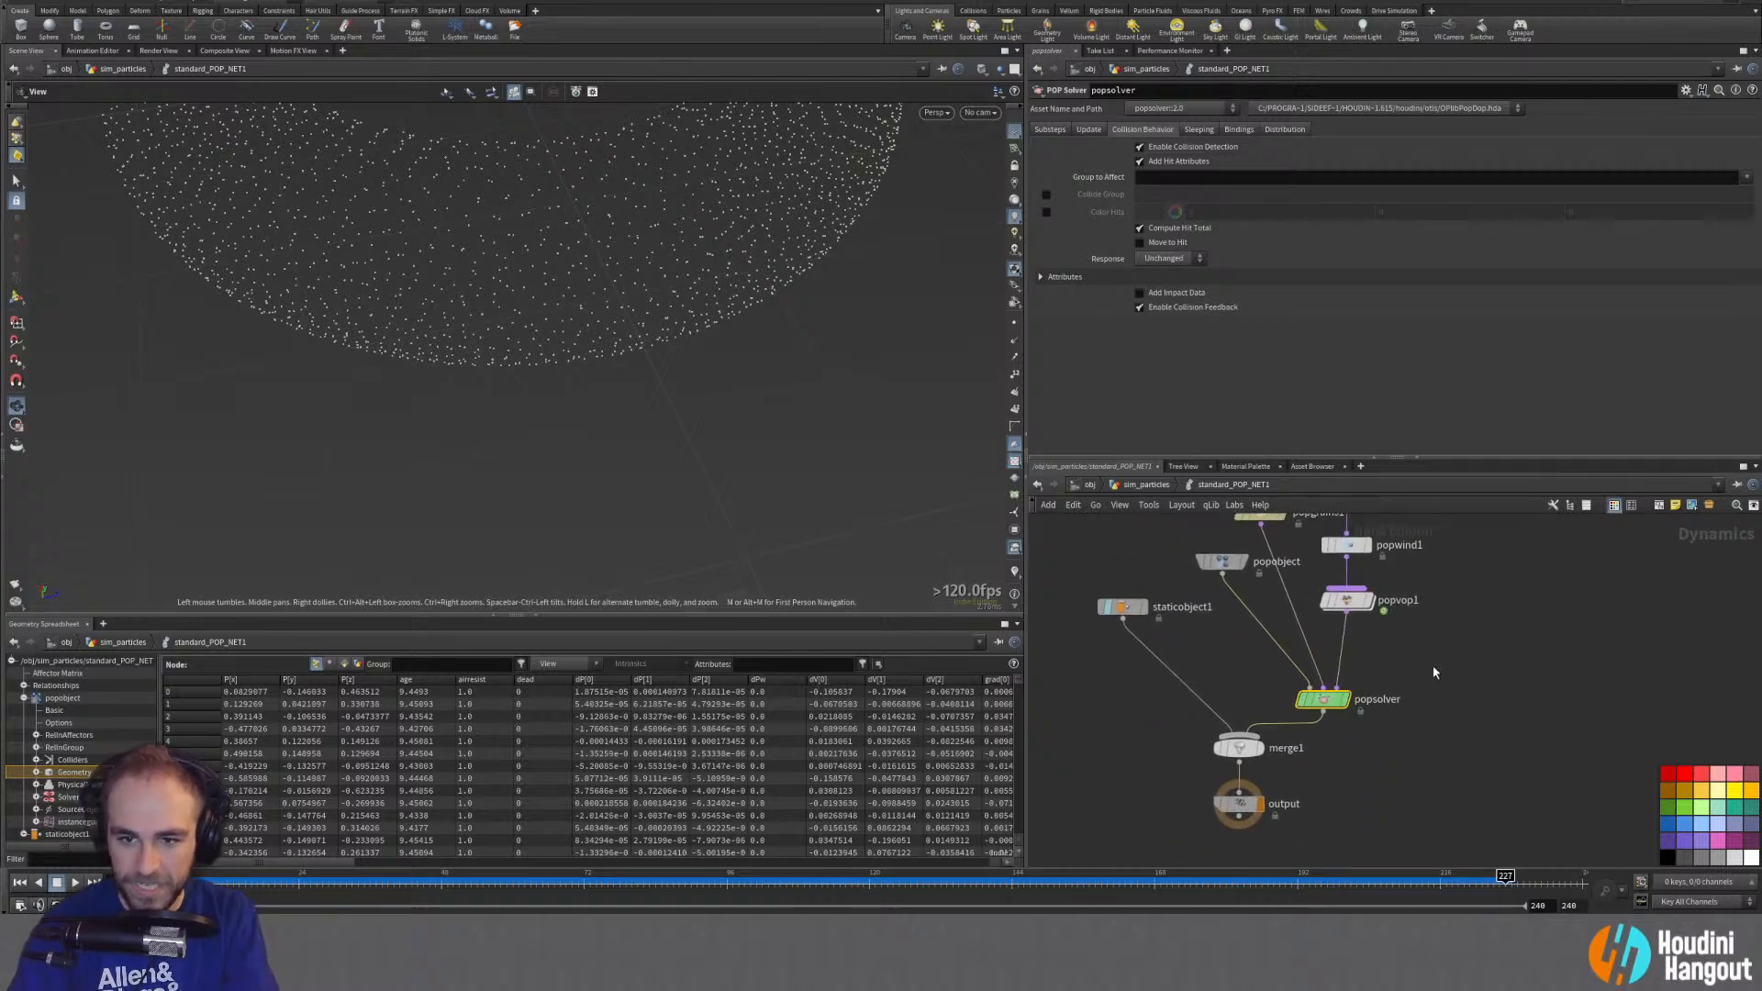
pyautogui.click(1208, 563)
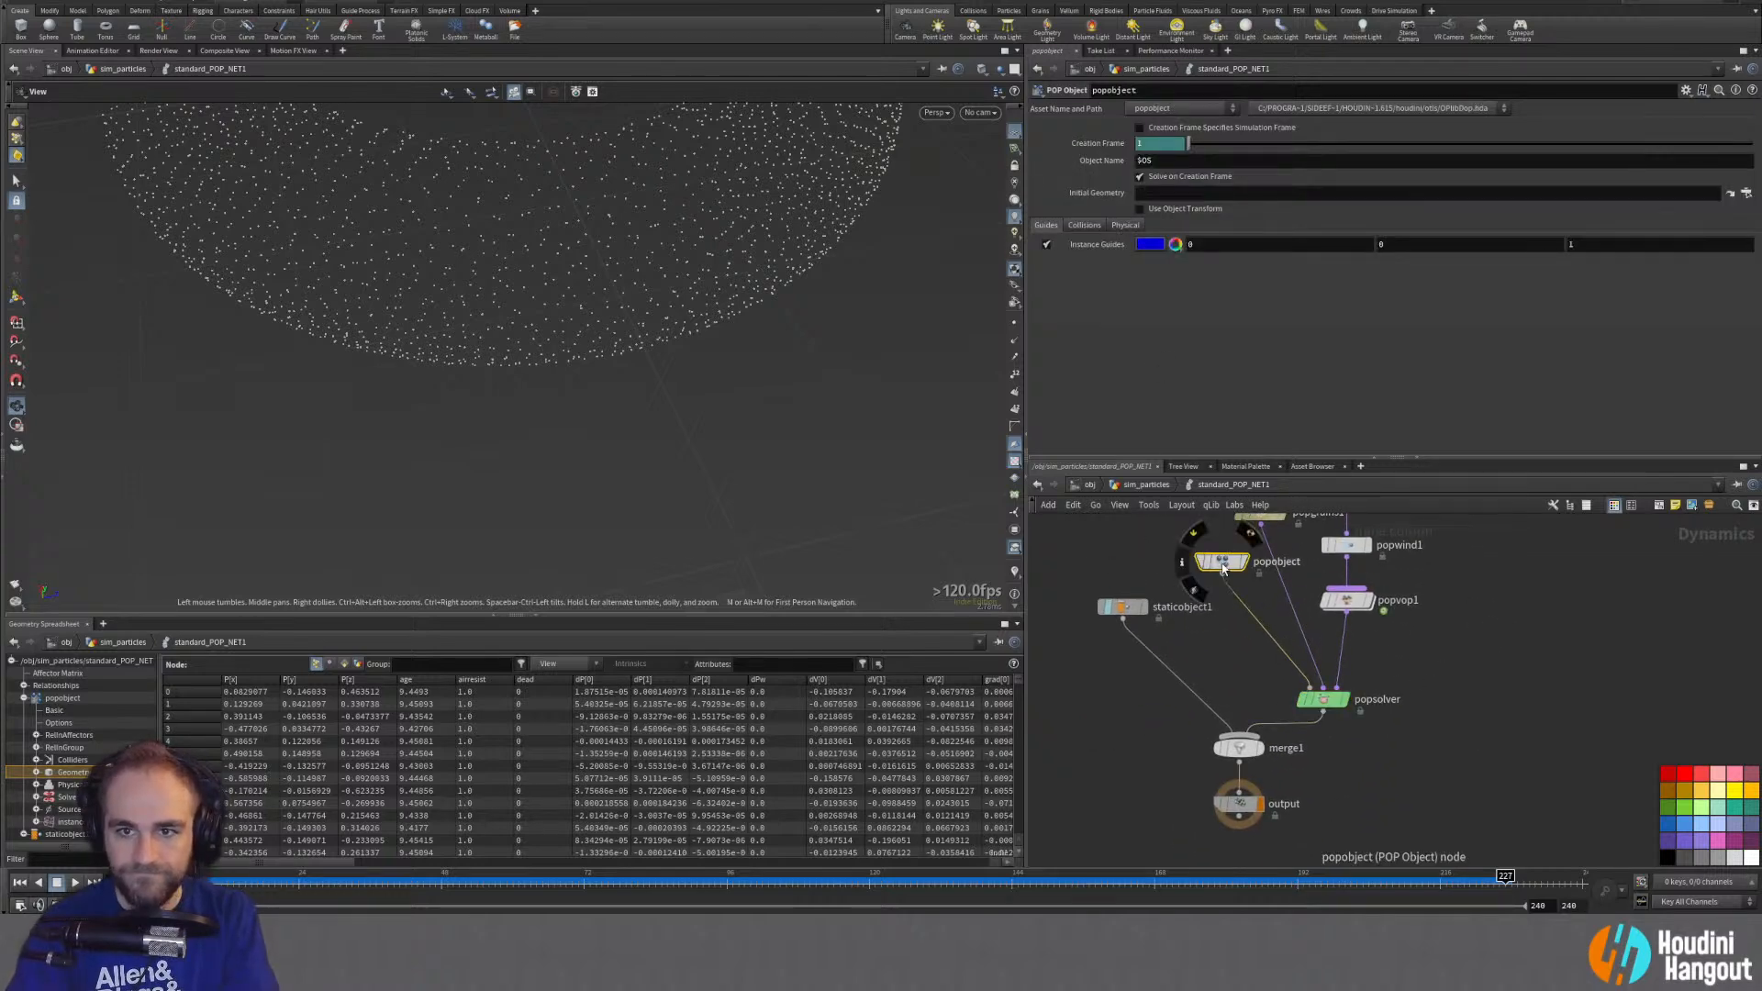
pyautogui.click(1084, 226)
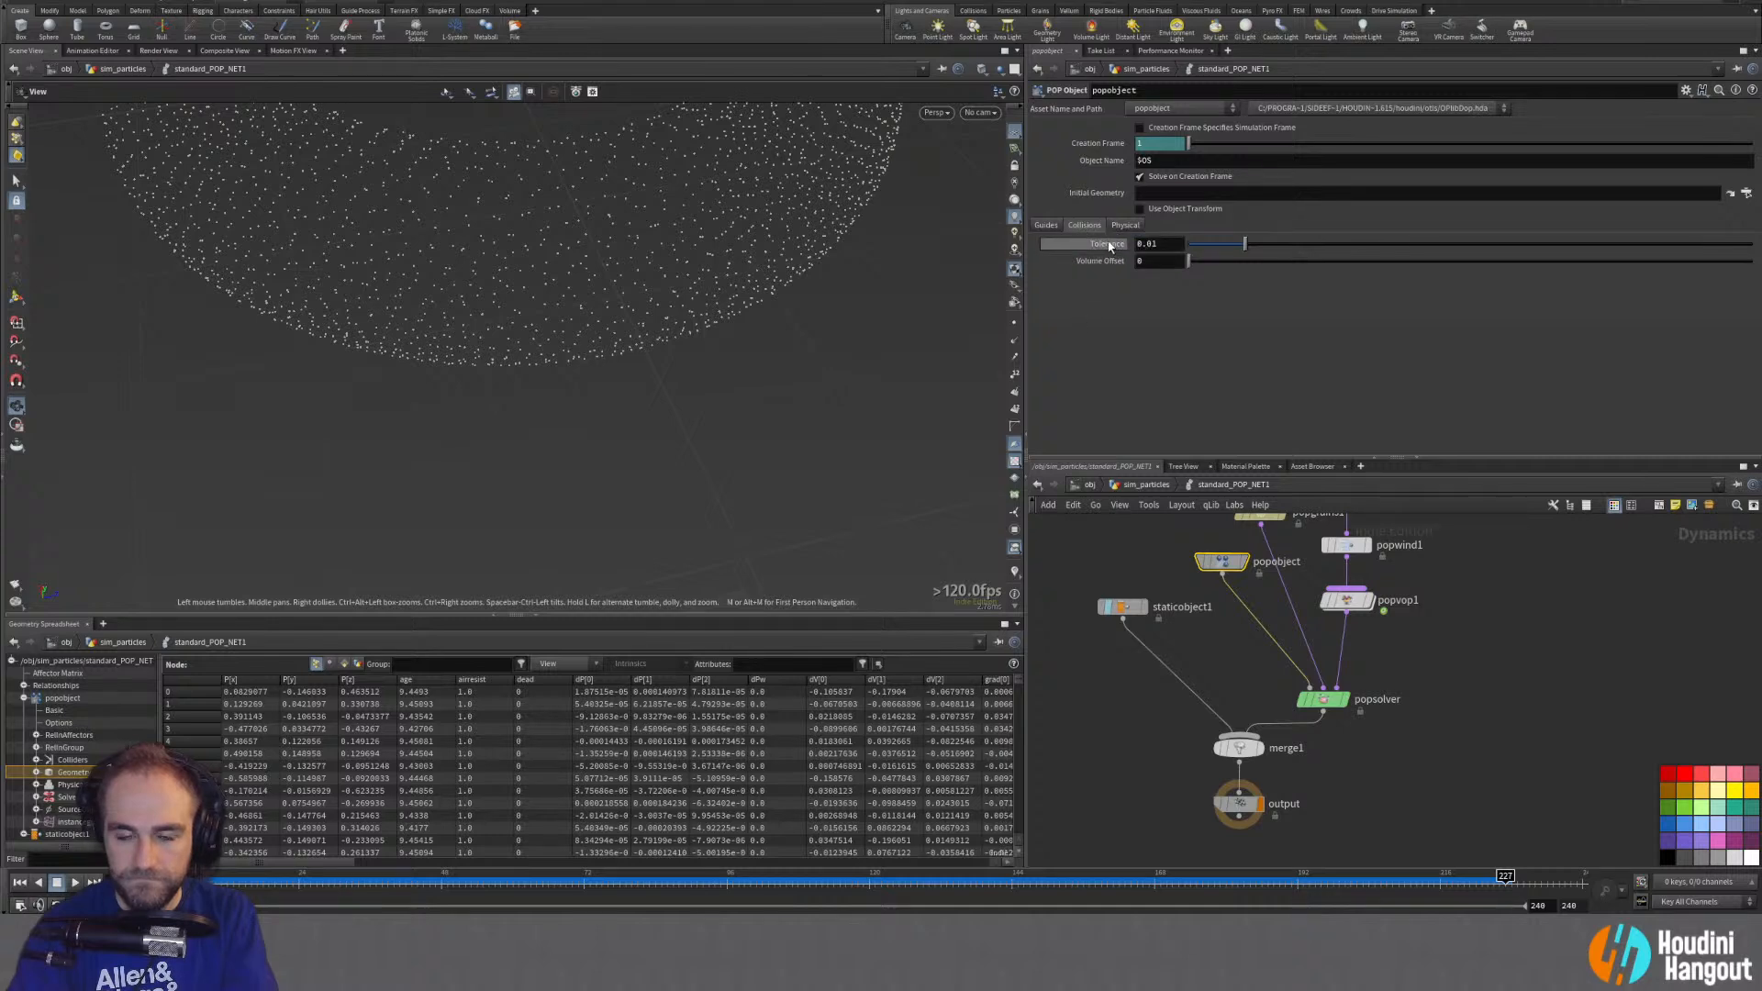
pyautogui.moveTo(1109, 246)
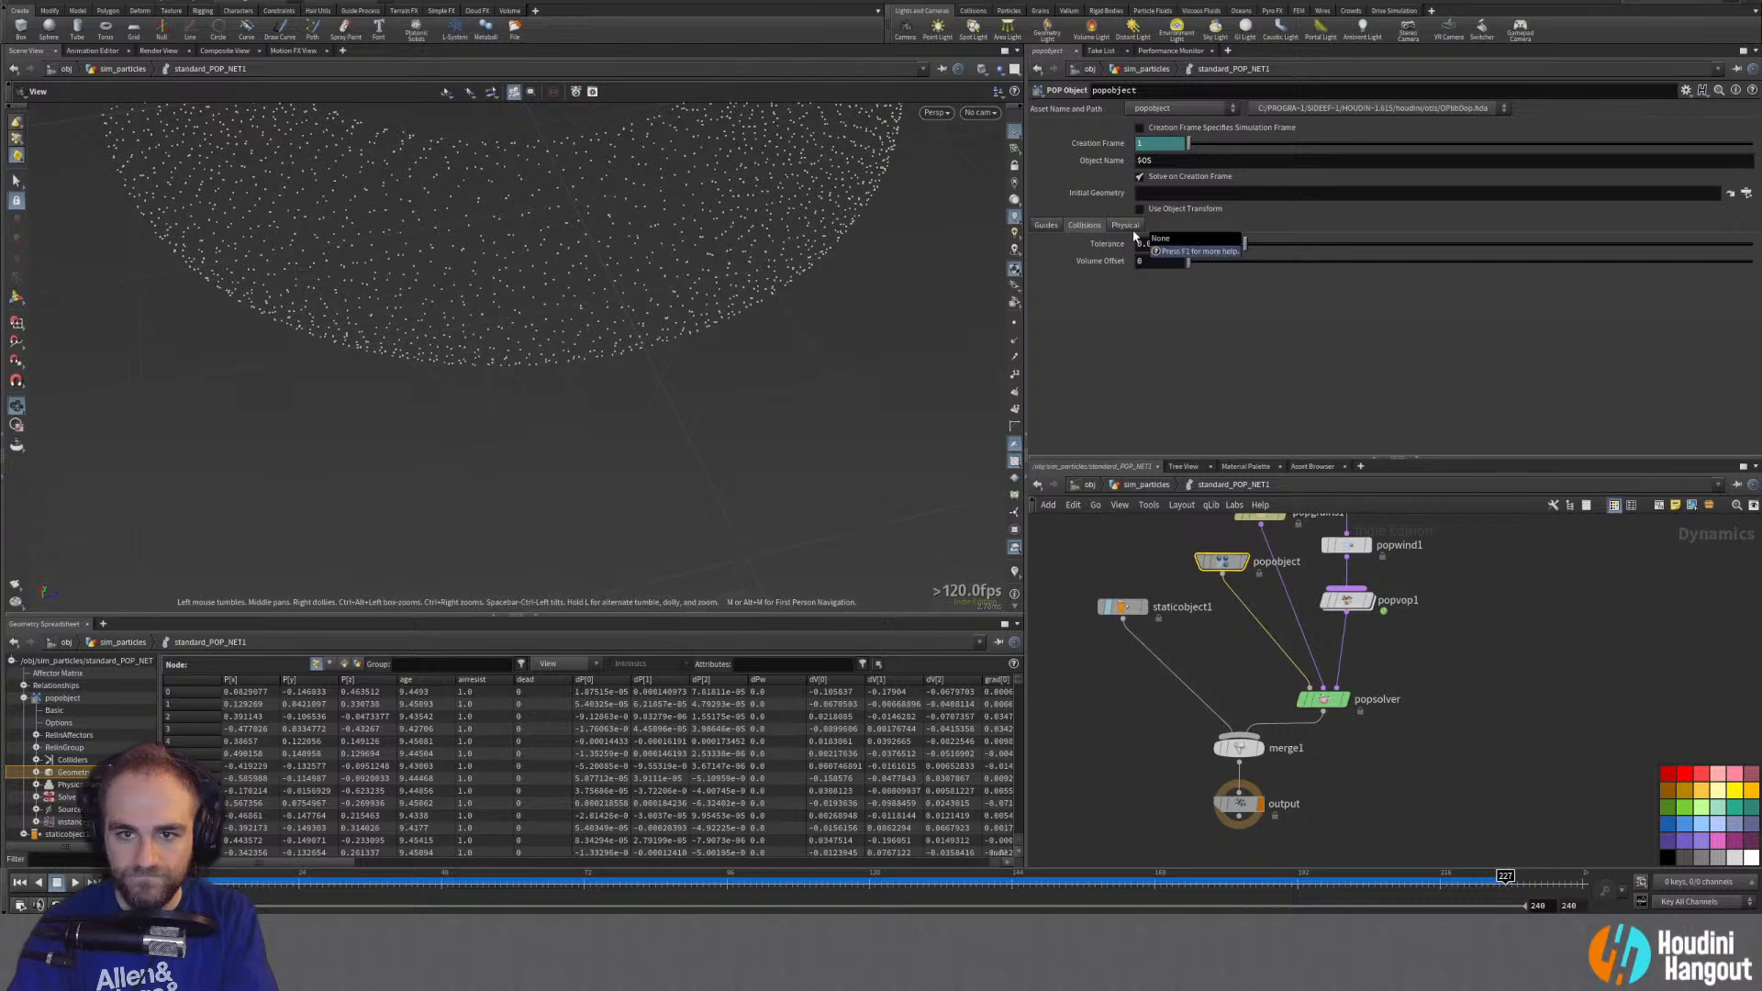
pyautogui.click(1128, 226)
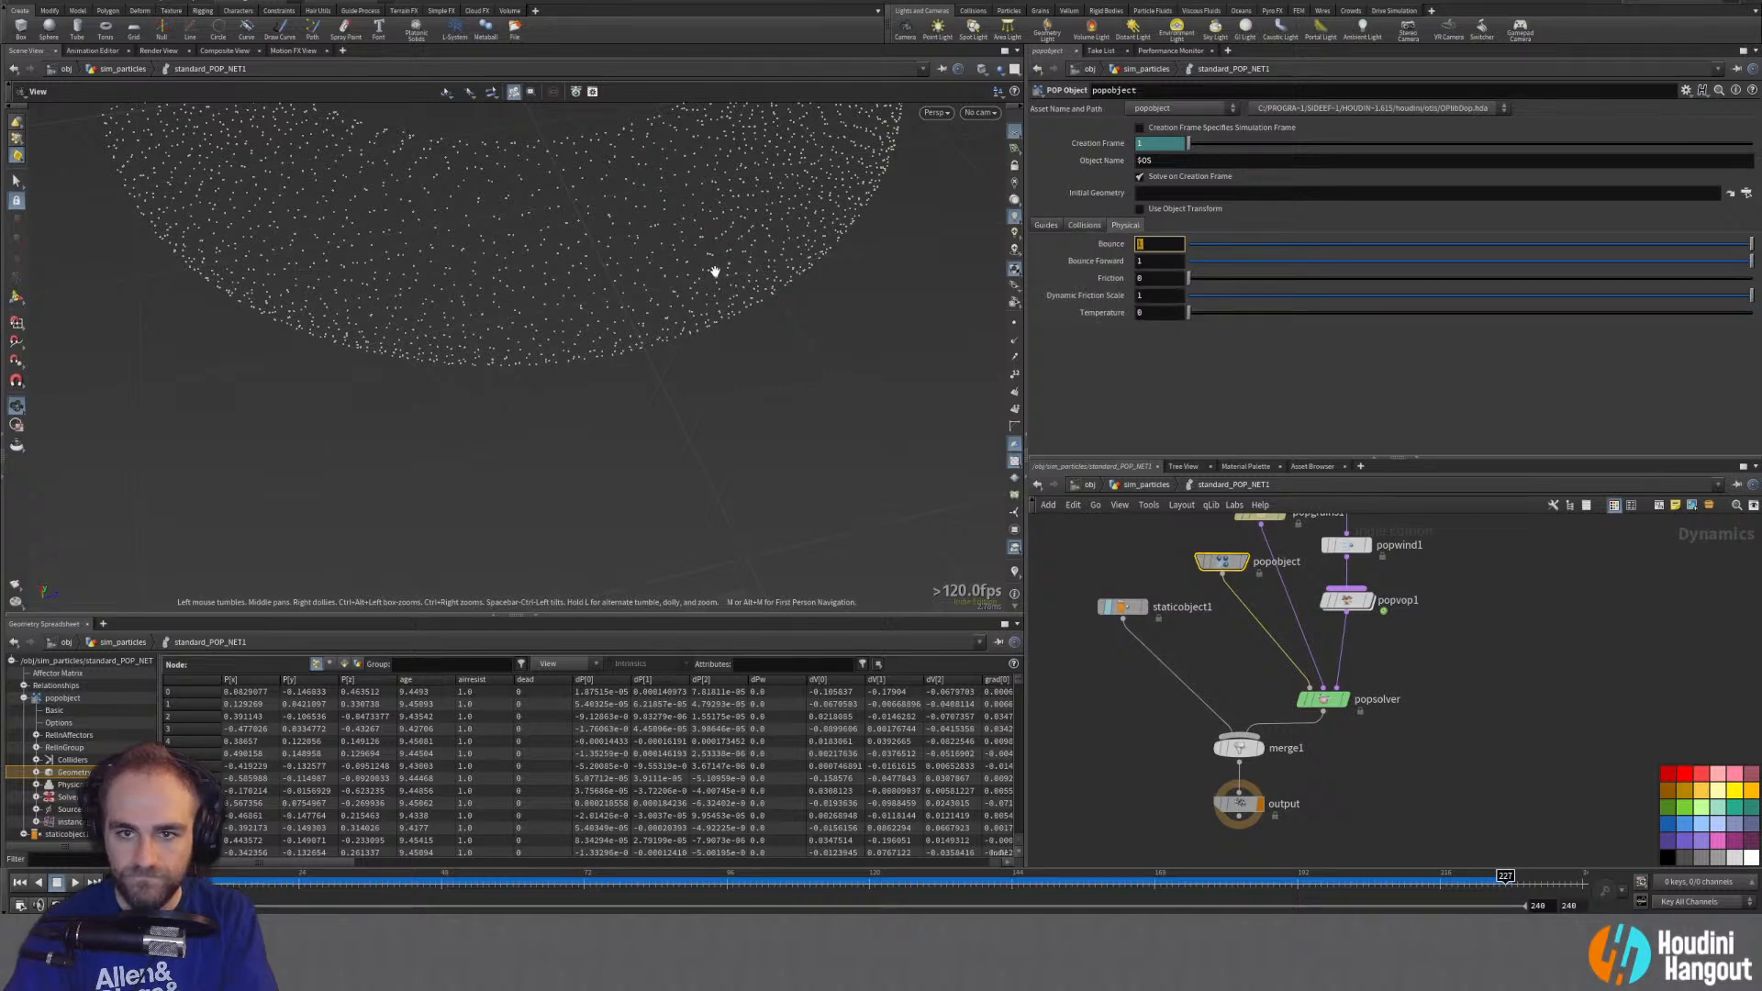
pyautogui.write('0')
pyautogui.press('Return')
pyautogui.moveTo(1123, 608)
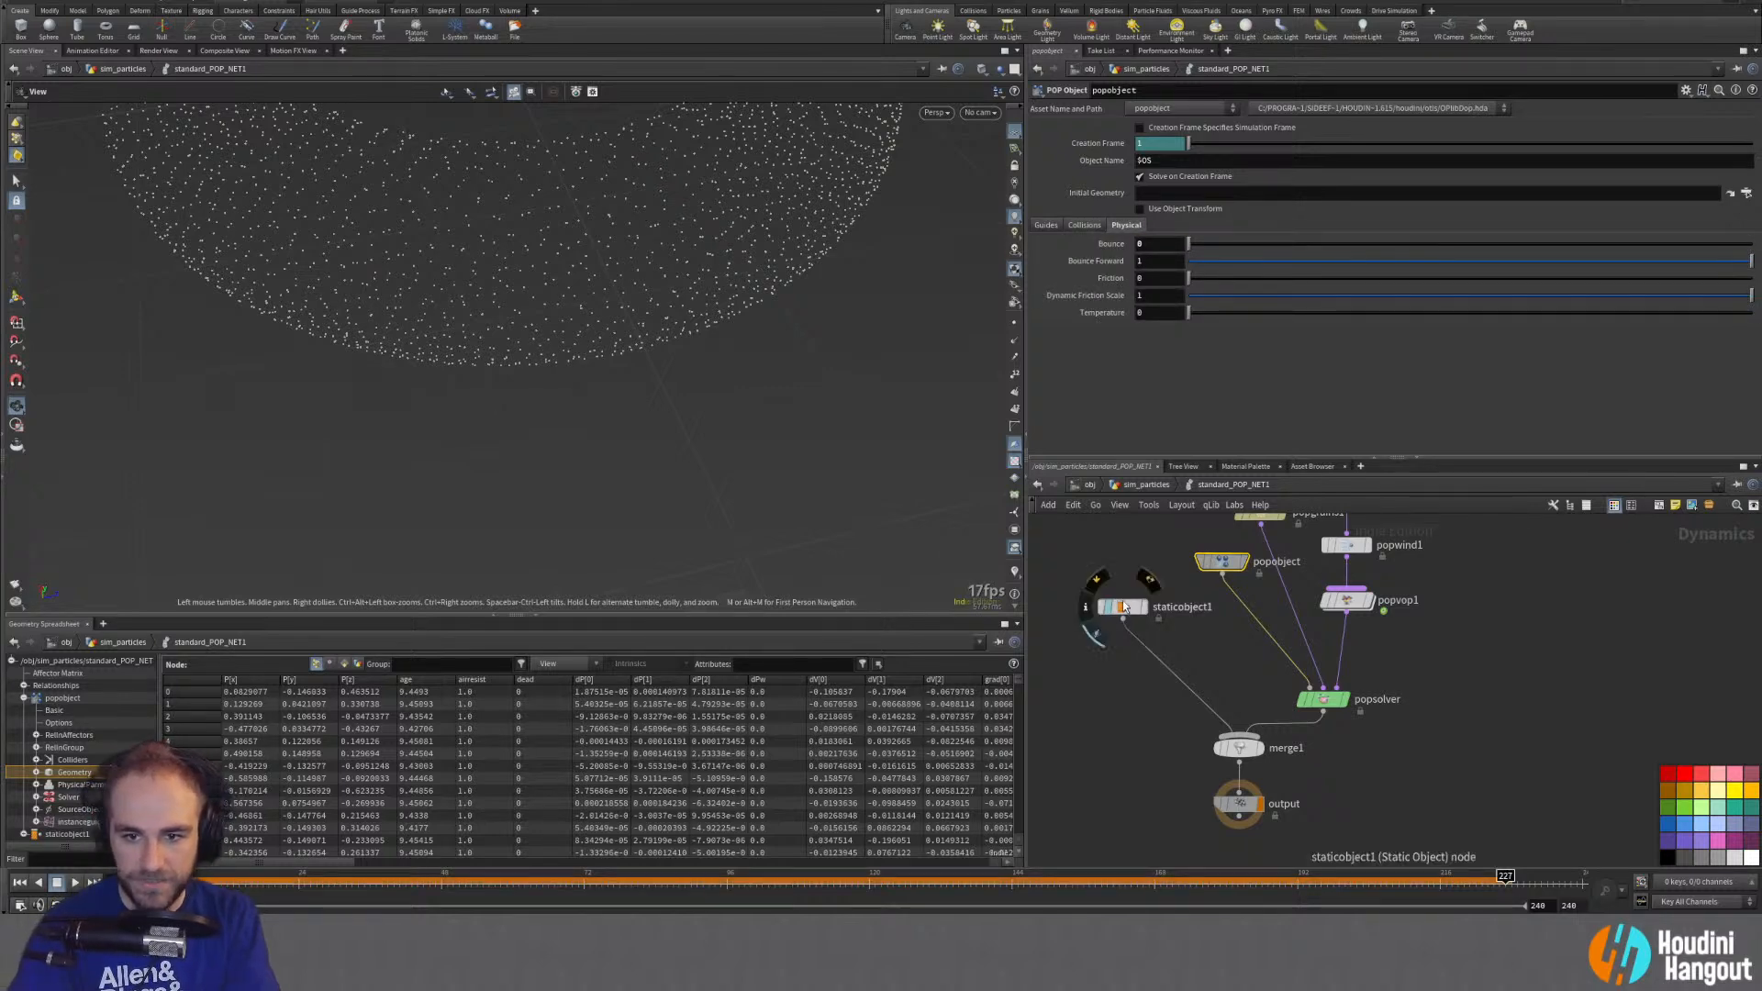
# Step: Return to the sim_particles level, play the spike animation from the first frame to check its spacing, and rewind it
pyautogui.click(20, 883)
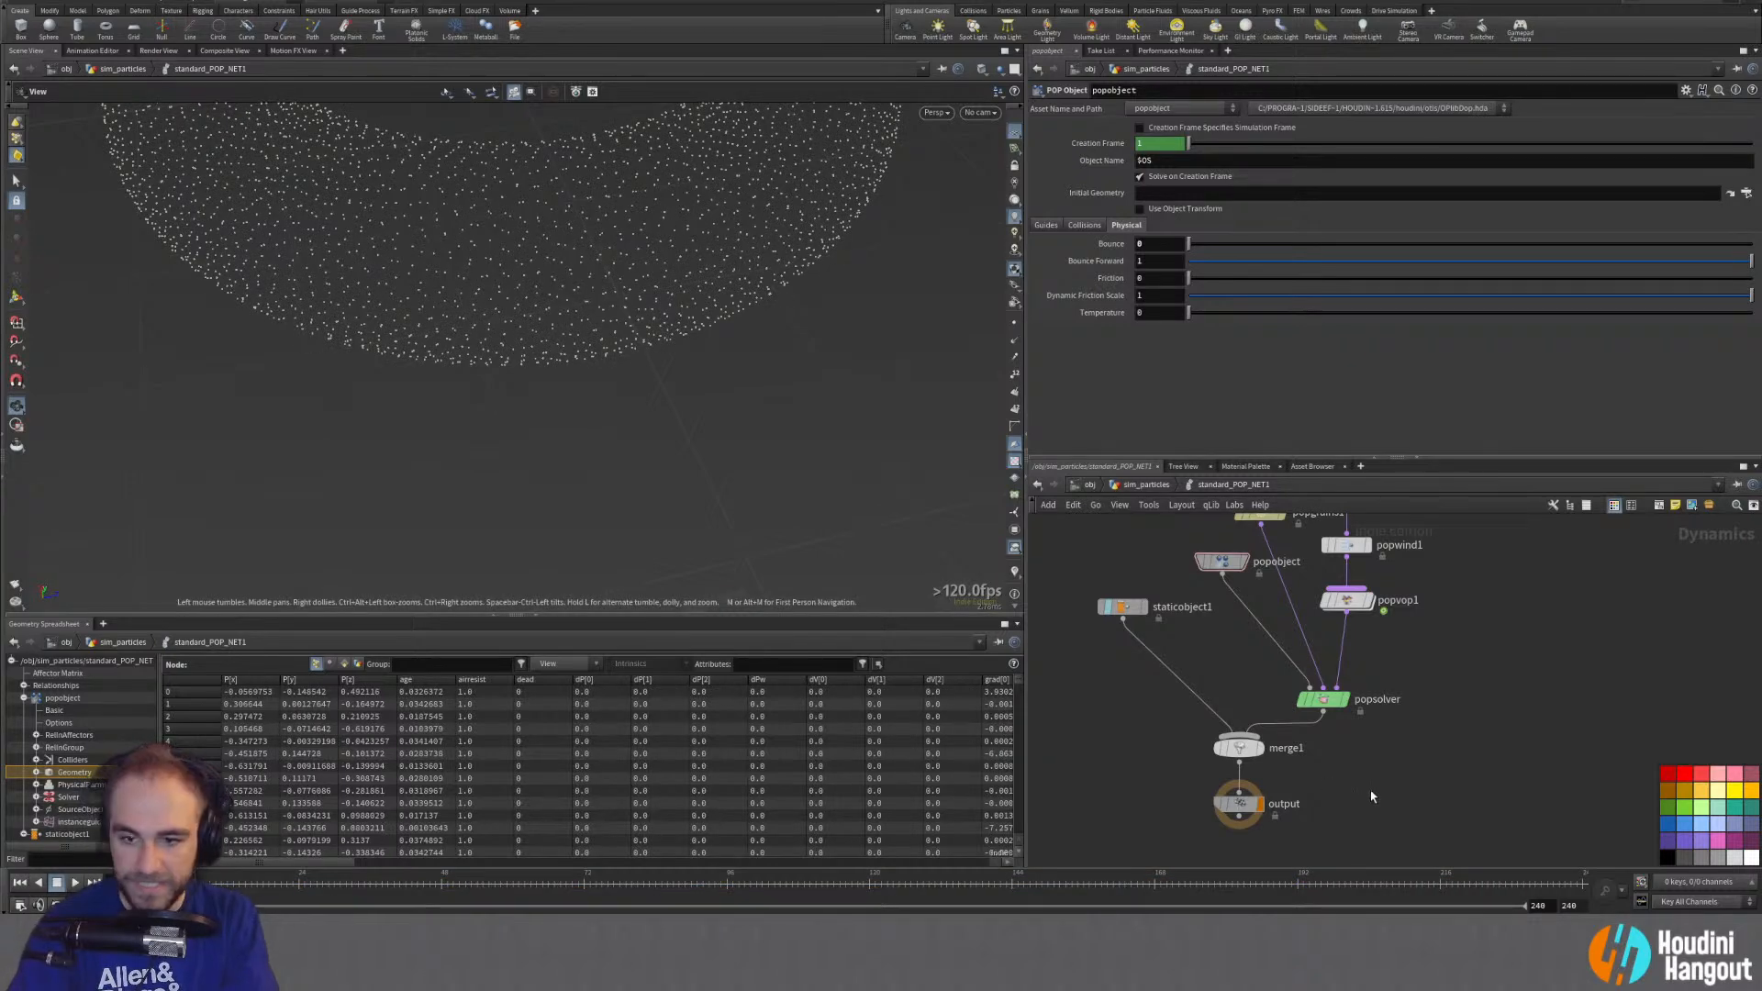
pyautogui.press('u')
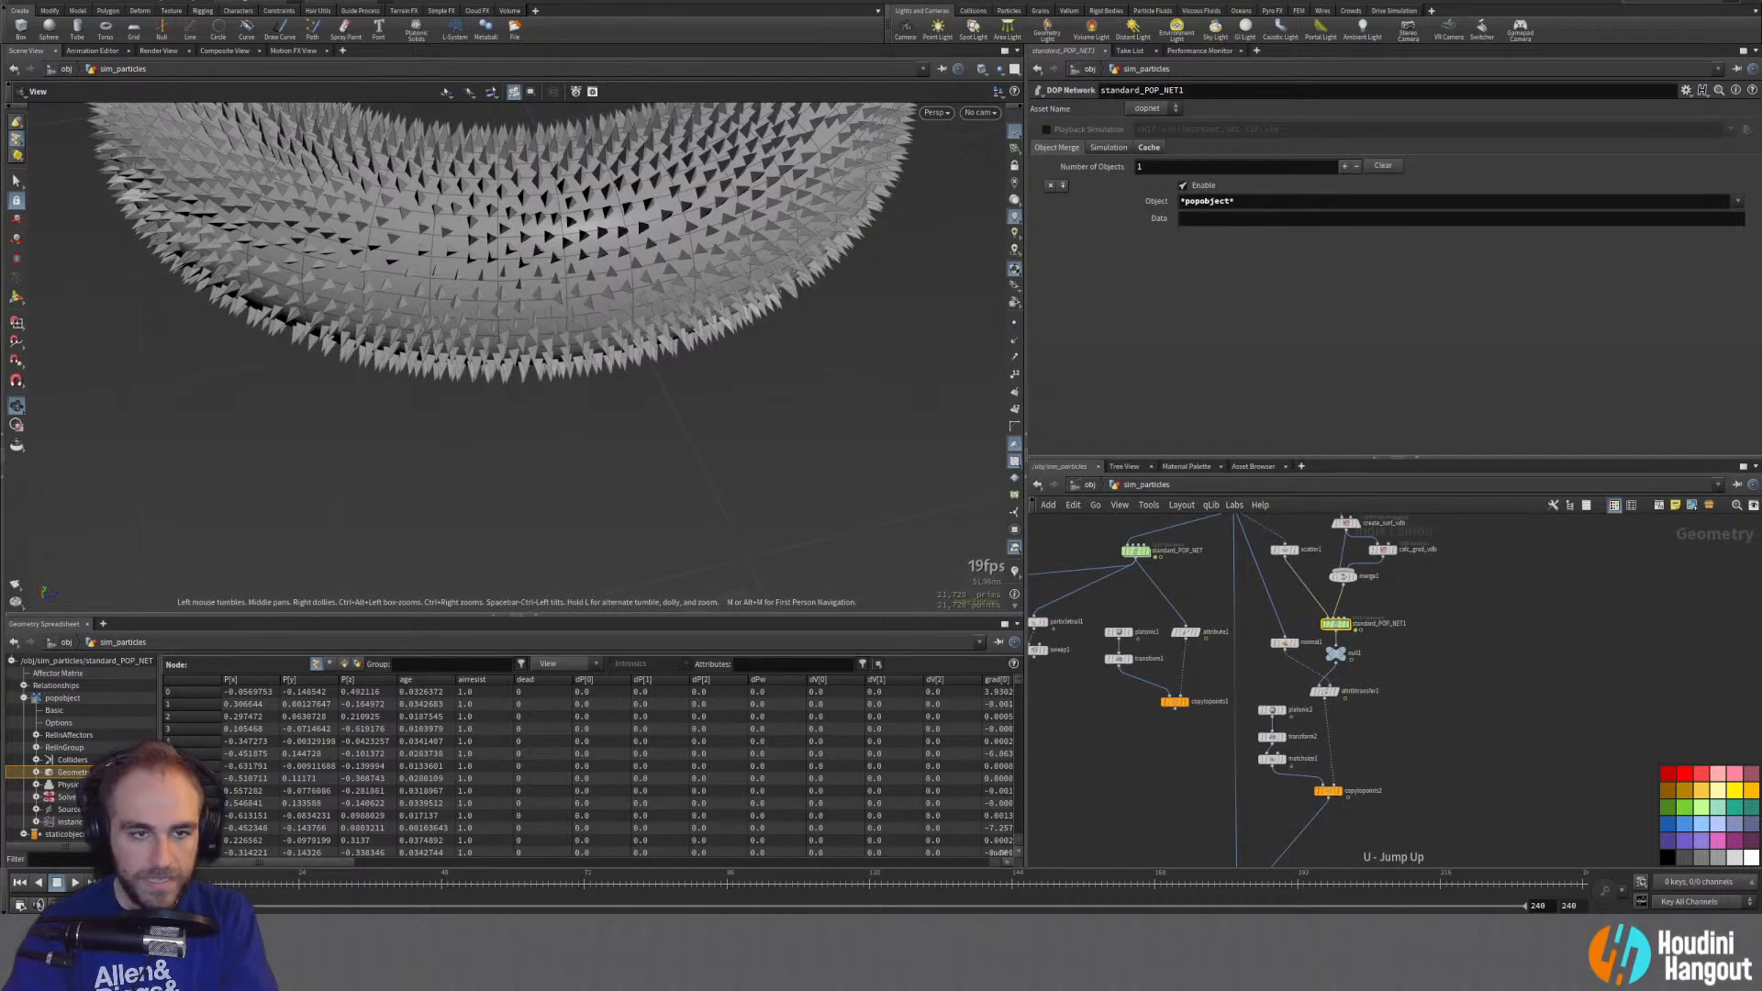
pyautogui.click(73, 883)
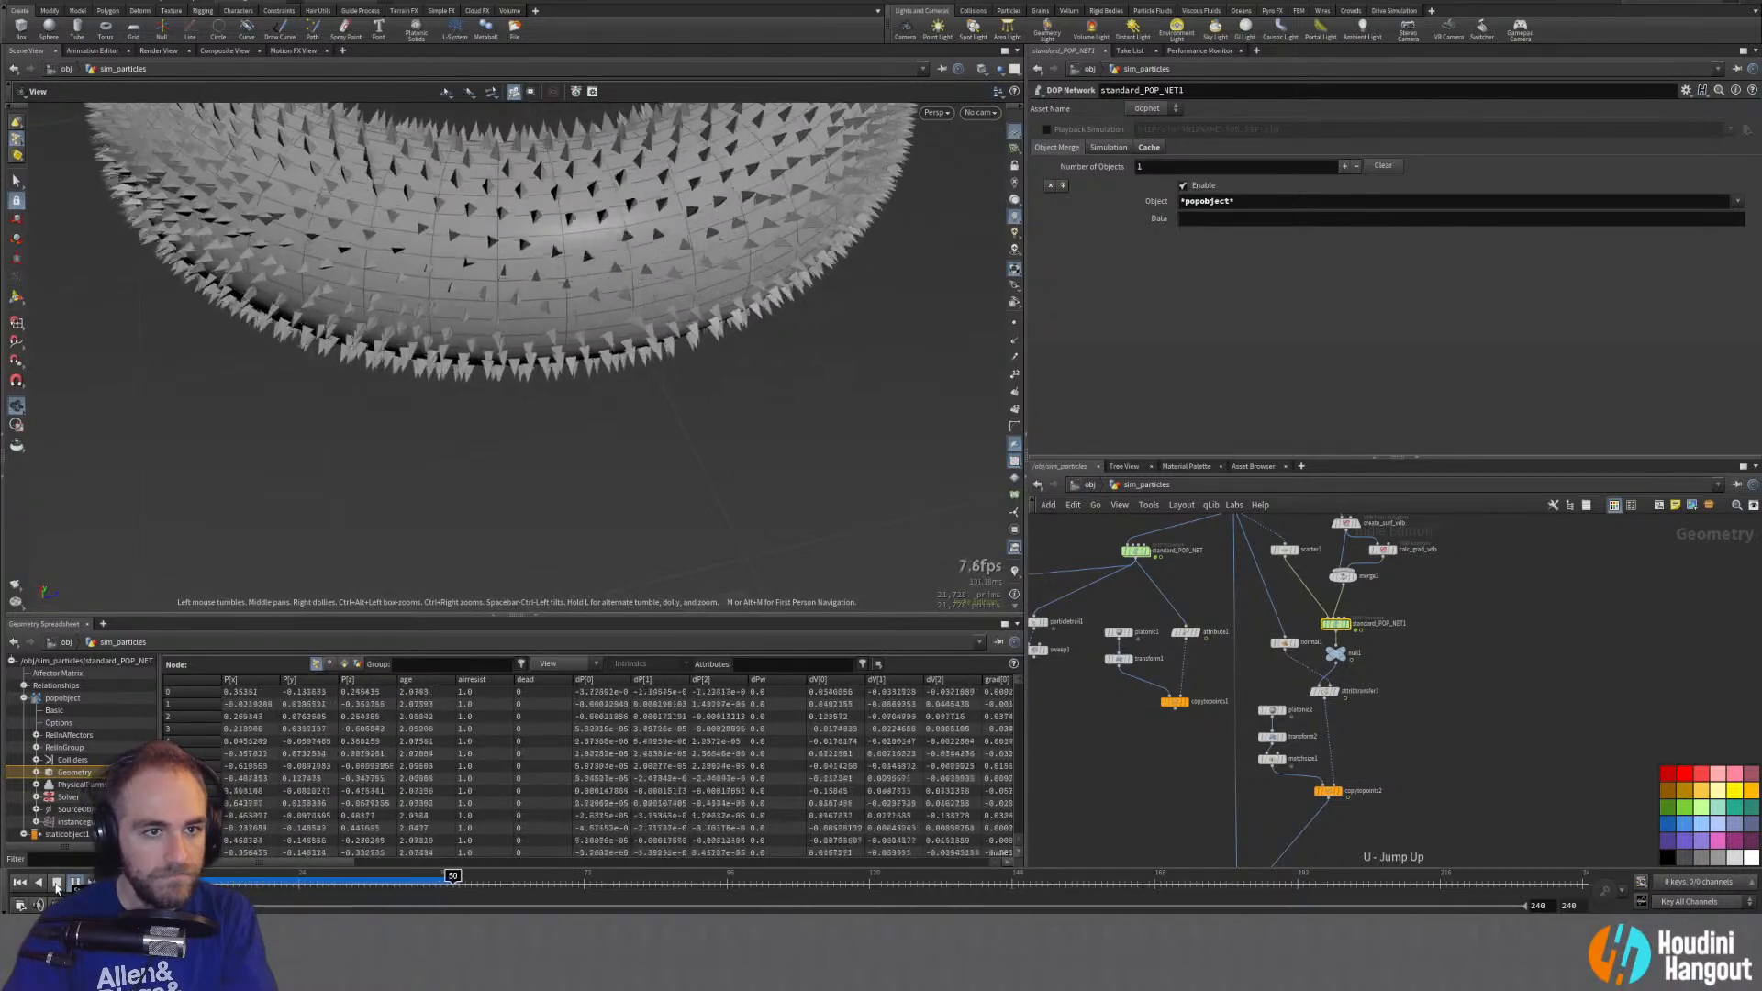
pyautogui.click(56, 882)
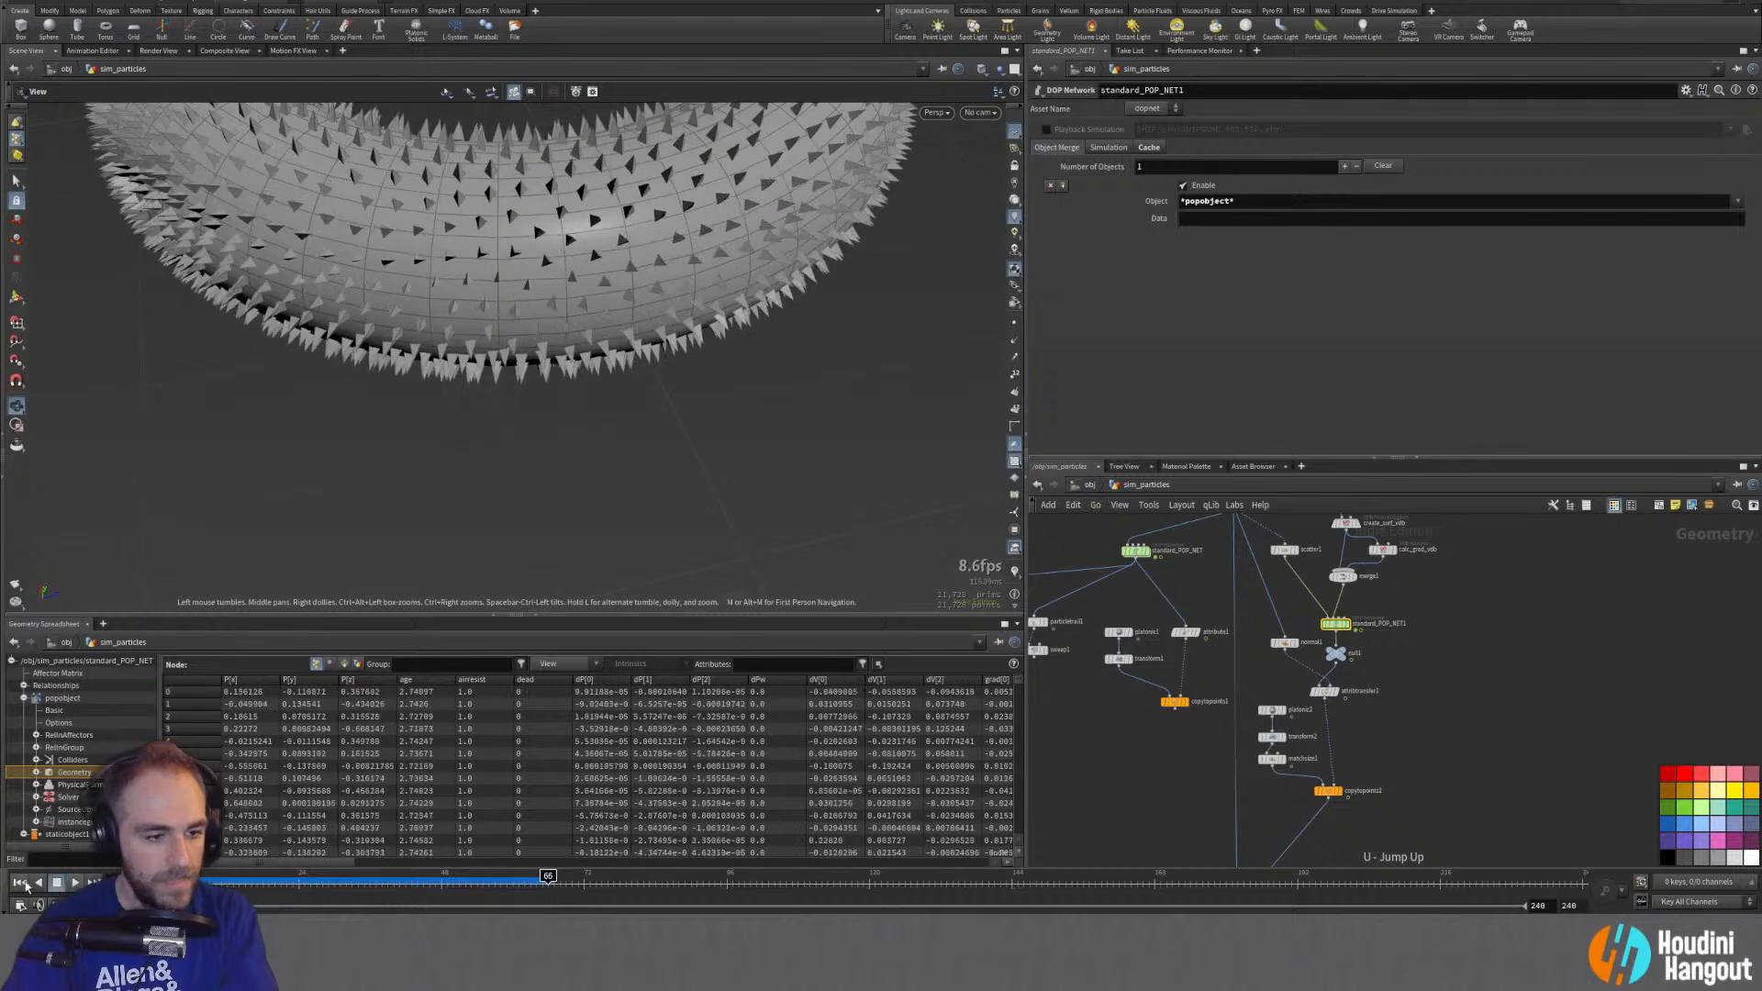
pyautogui.click(19, 882)
# Step: Inside standard_POP_NET1, set popwind1's noise amplitude to 0.5
pyautogui.doubleClick(1336, 625)
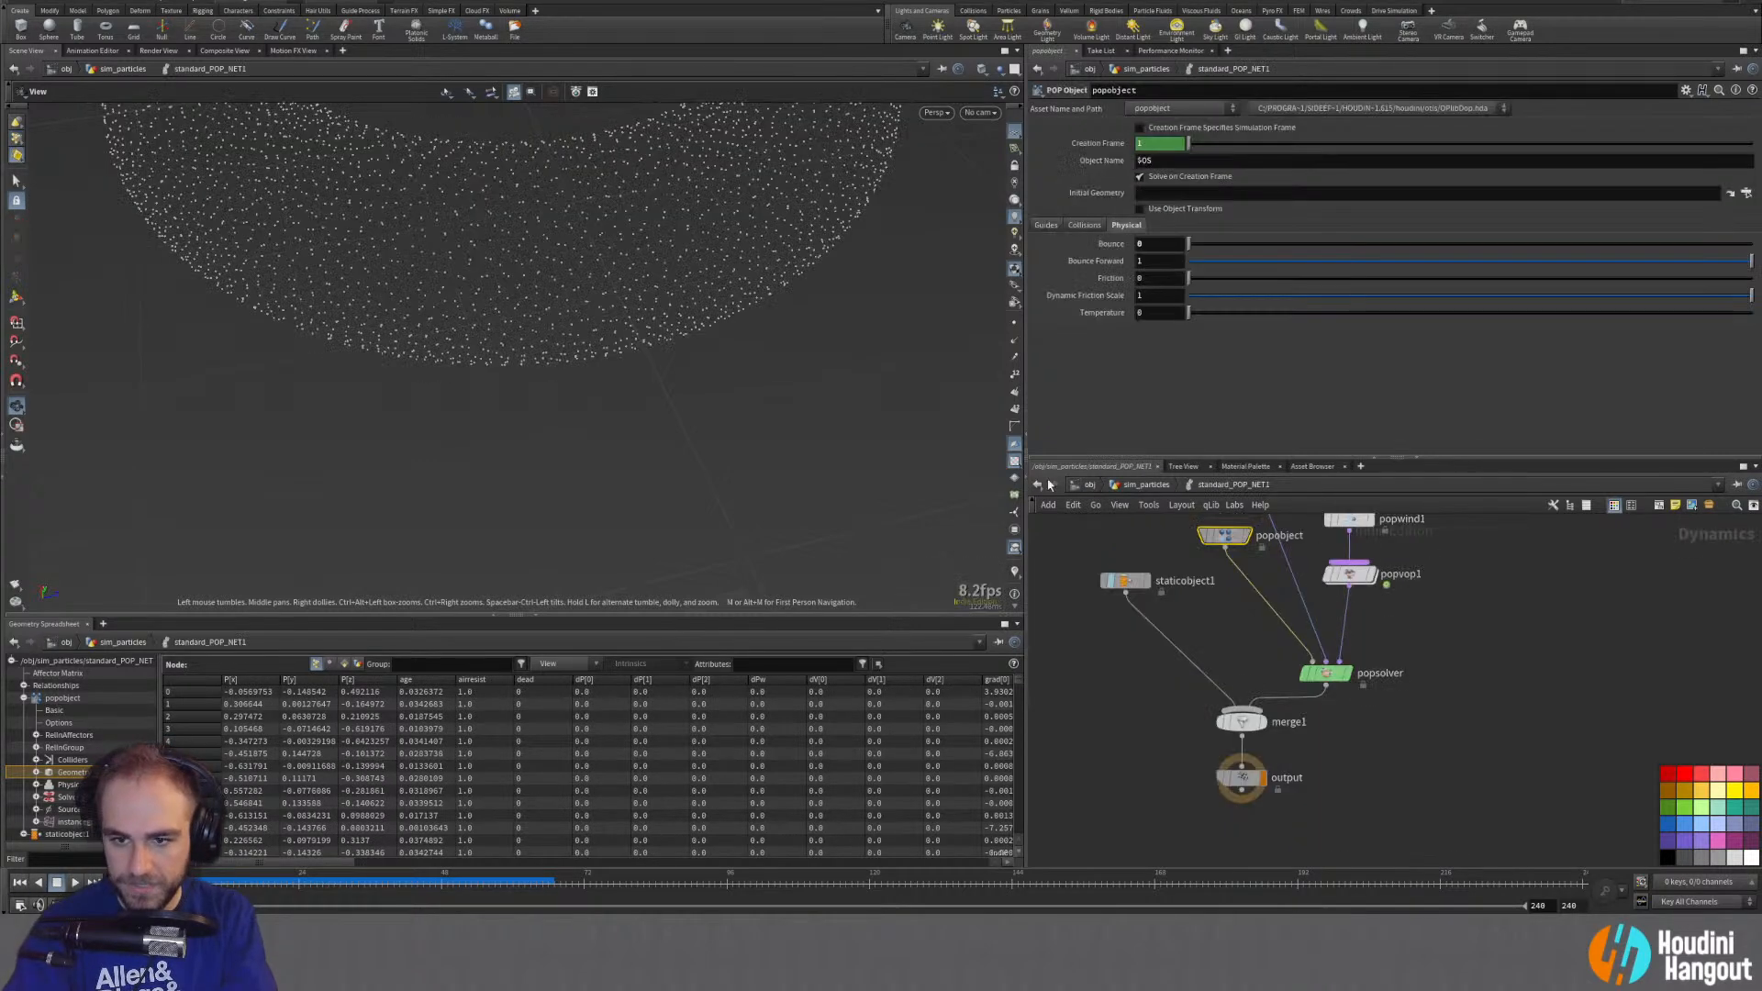
pyautogui.click(1317, 724)
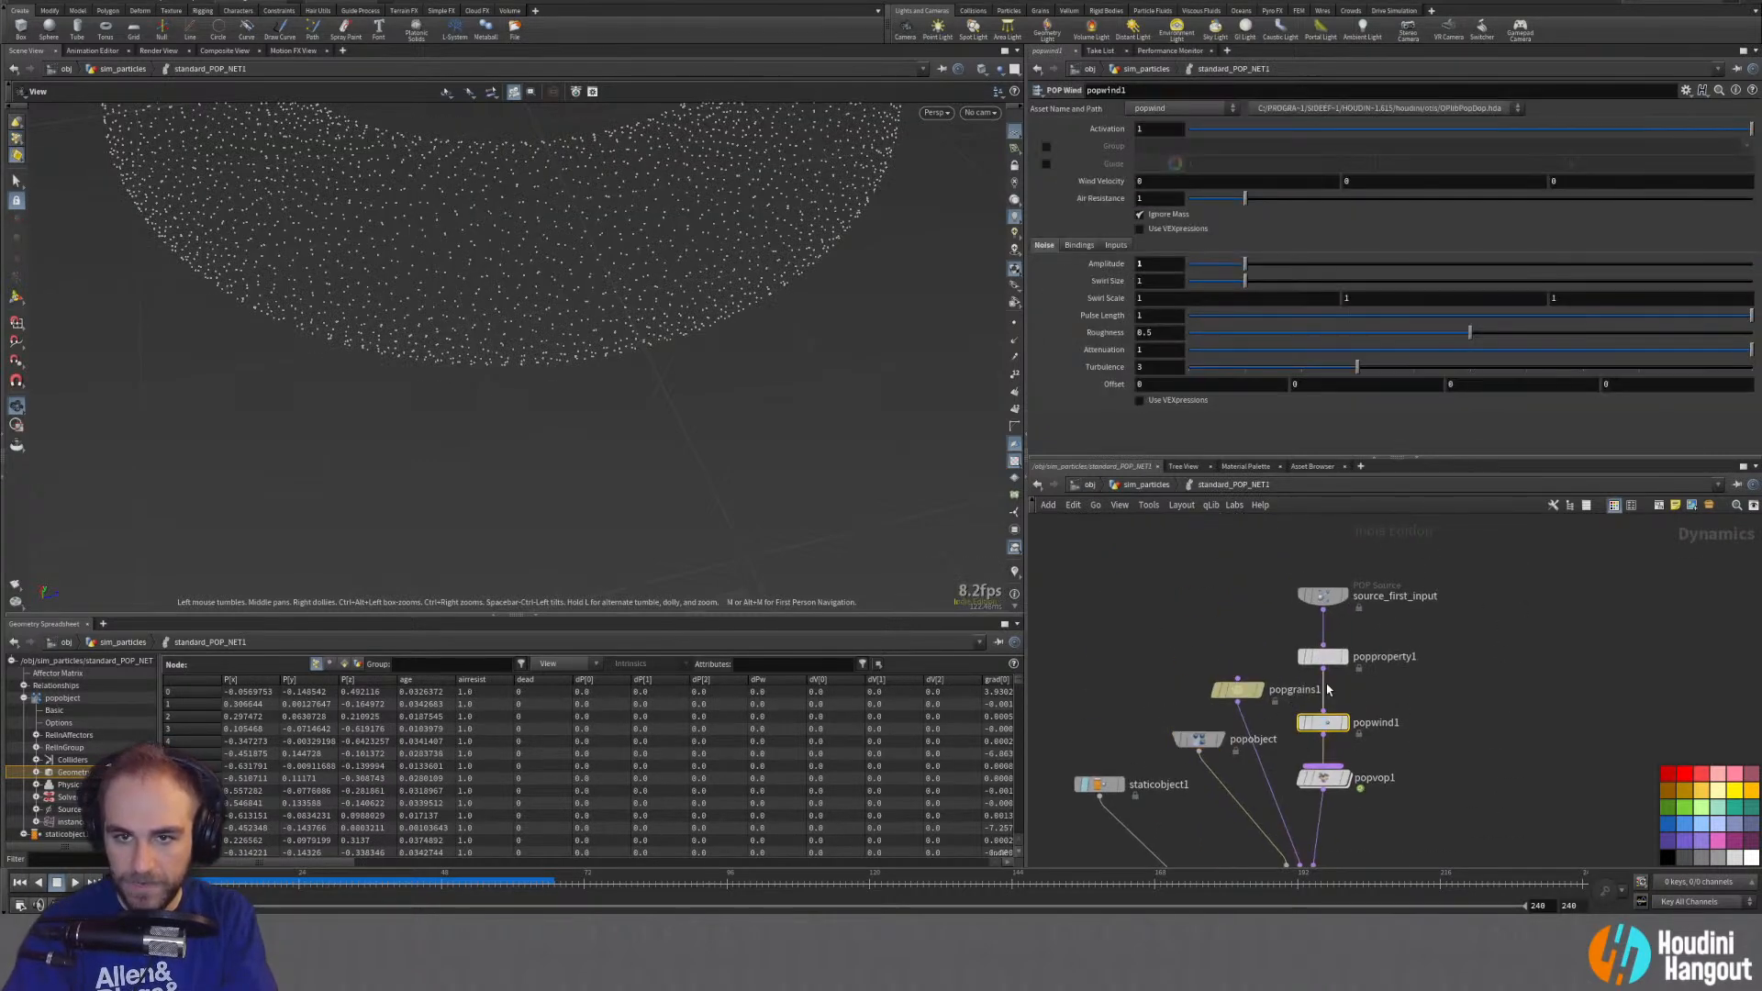
pyautogui.click(1173, 270)
pyautogui.write('0.5')
pyautogui.press('Return')
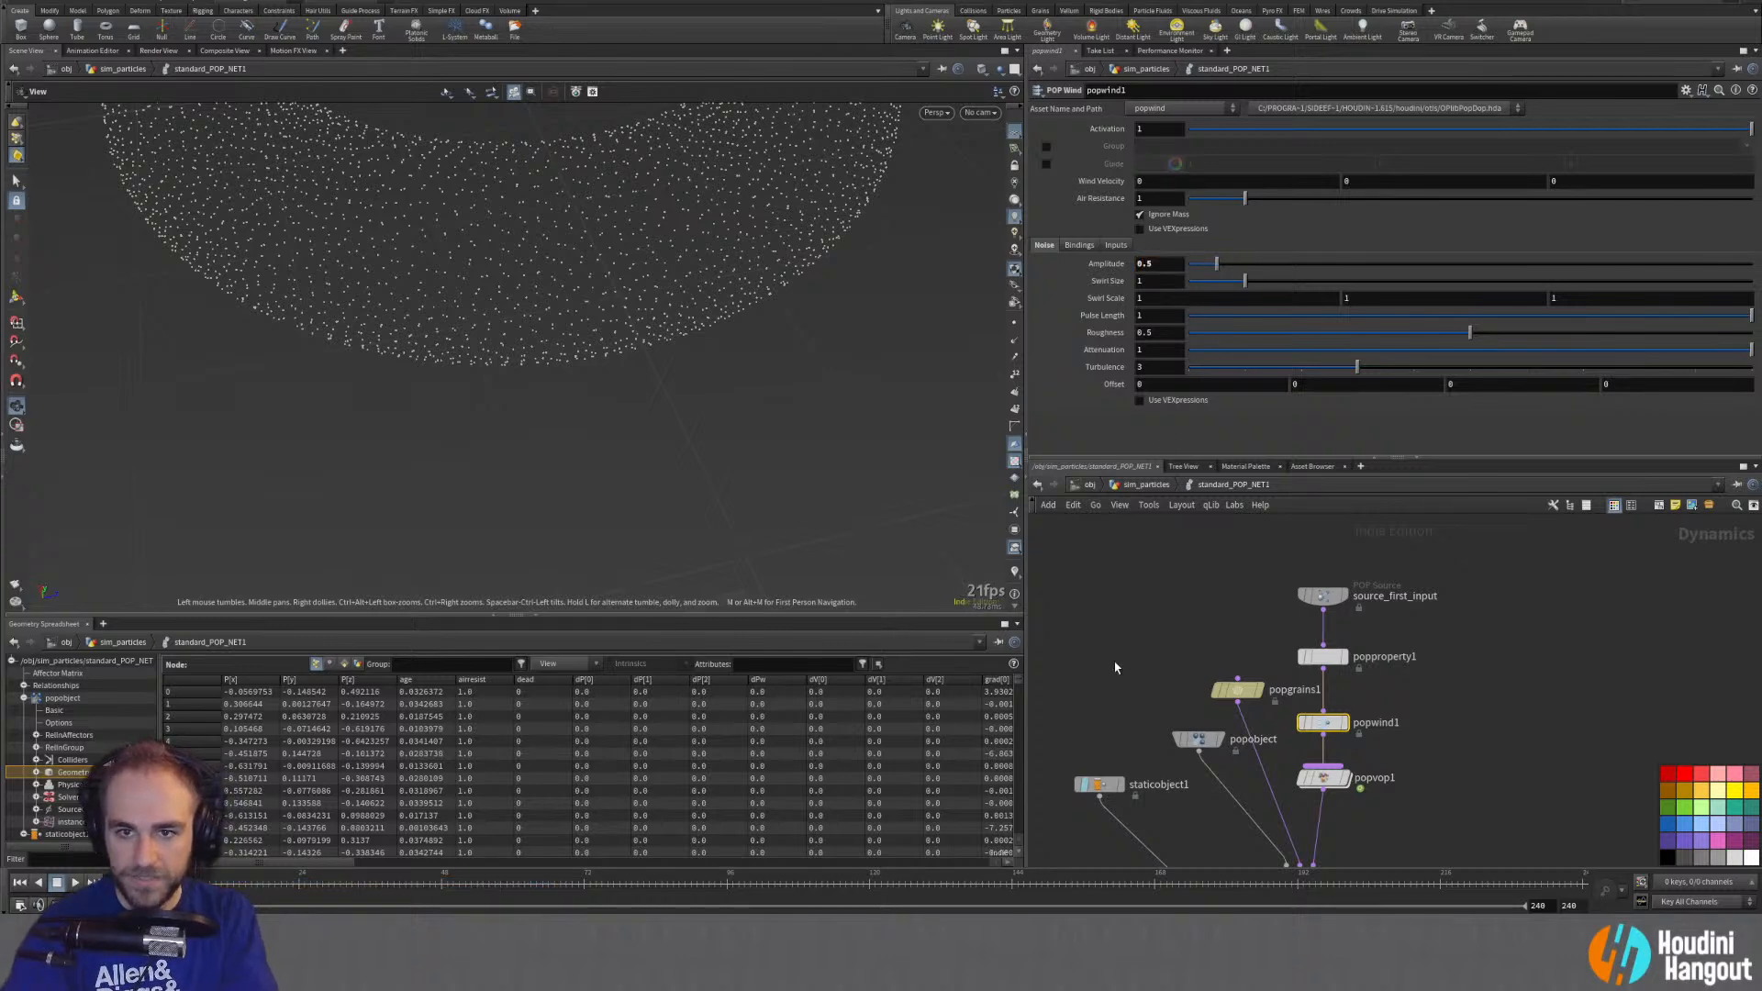
# Step: Replay the simulation at the sim_particles level and inspect the spikes' spacing around the whole torus
pyautogui.moveTo(1516, 734); pyautogui.dragTo(1490, 725, button='middle')
pyautogui.press('u')
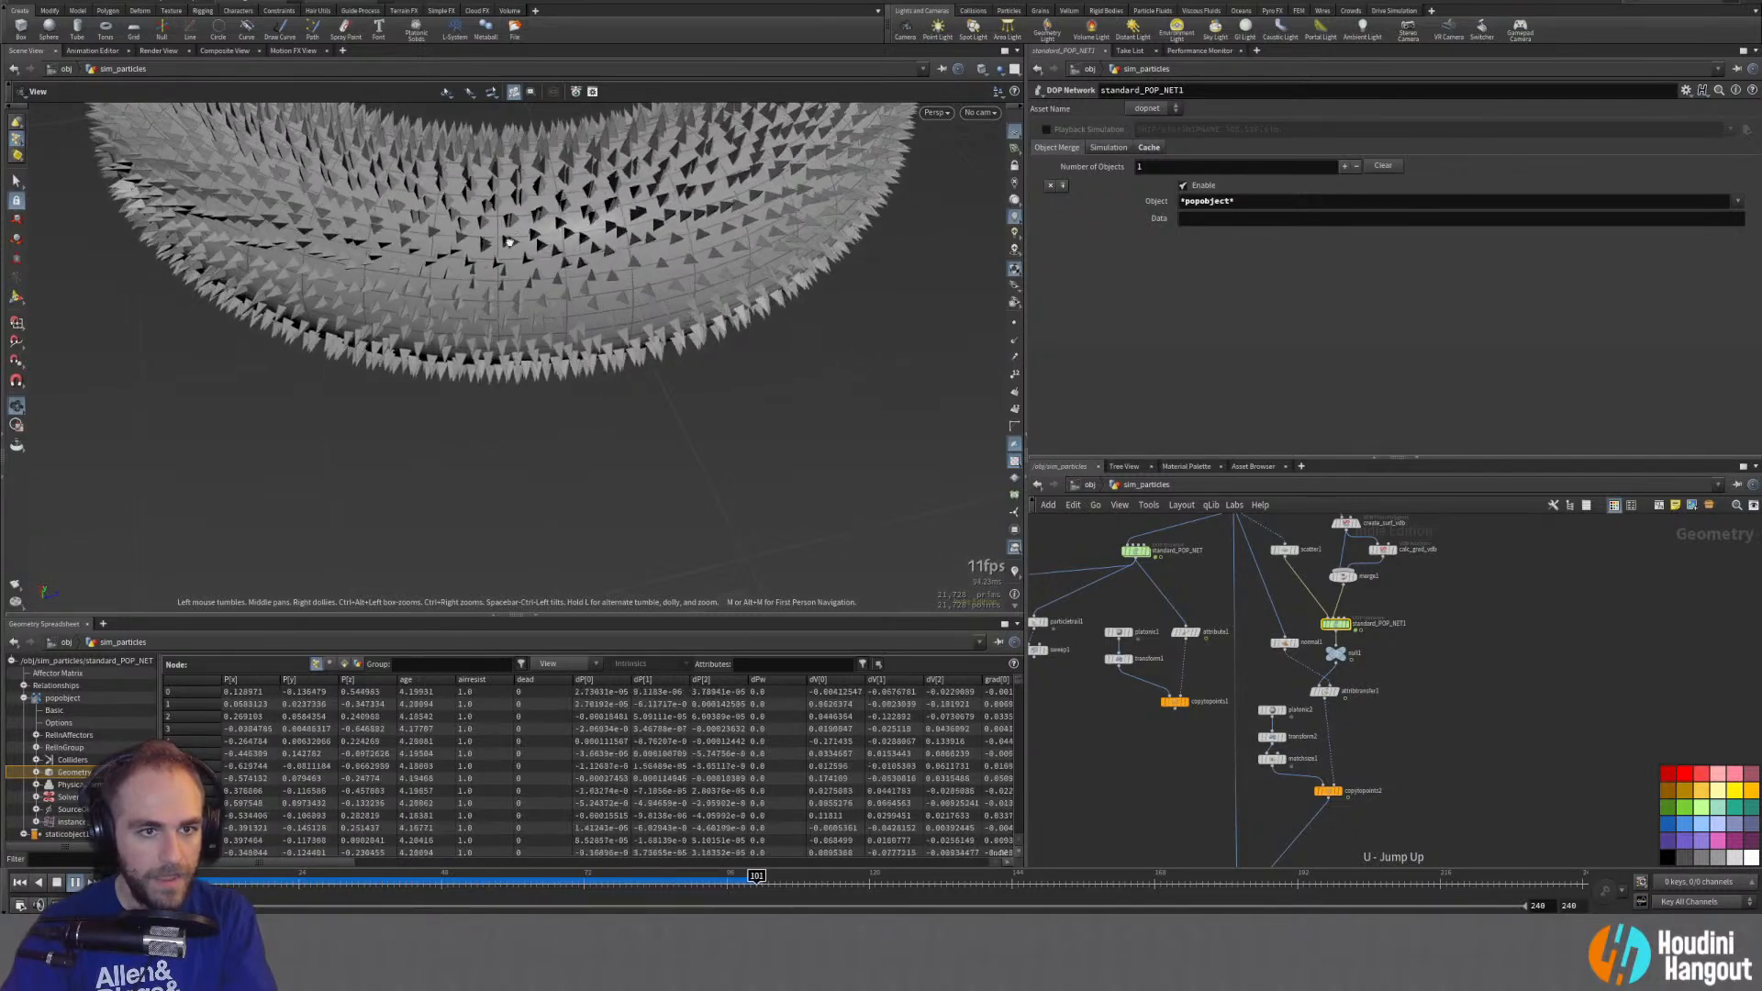
pyautogui.moveTo(527, 226); pyautogui.dragTo(454, 431)
pyautogui.moveTo(454, 431); pyautogui.dragTo(476, 421, button='middle')
pyautogui.moveTo(476, 421); pyautogui.dragTo(515, 389)
pyautogui.moveTo(515, 389); pyautogui.dragTo(344, 495, button='right')
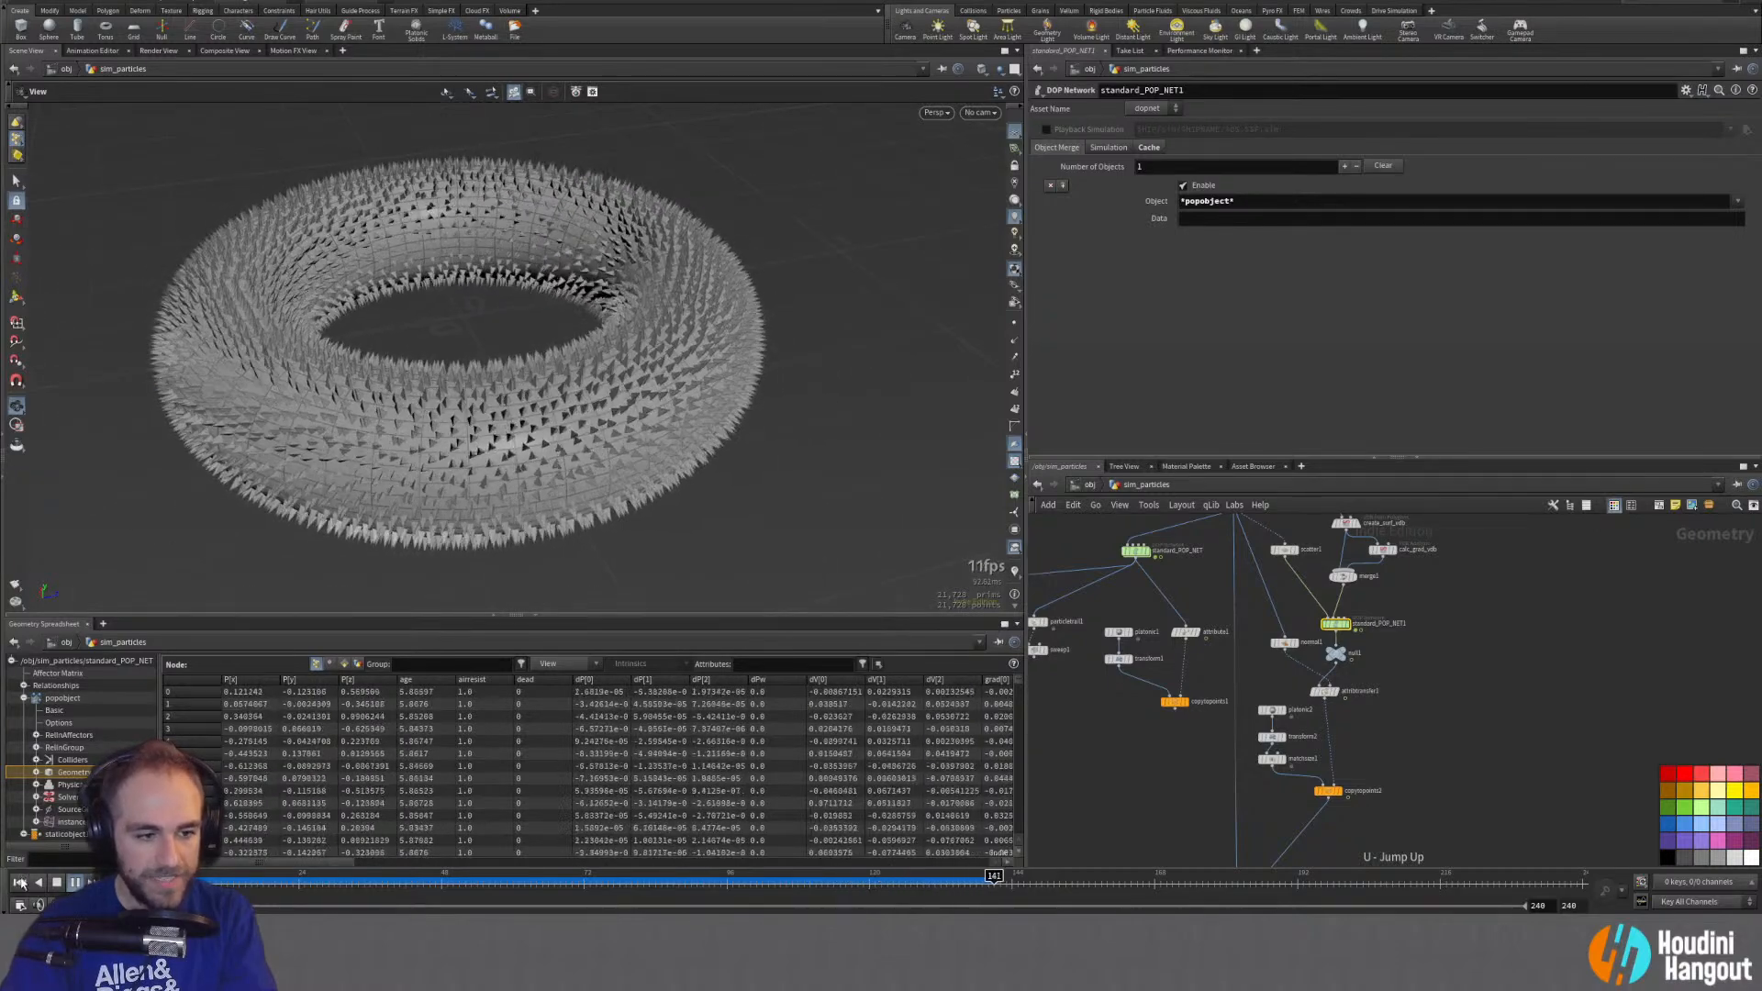
pyautogui.hotkey('ctrl', 'Up')
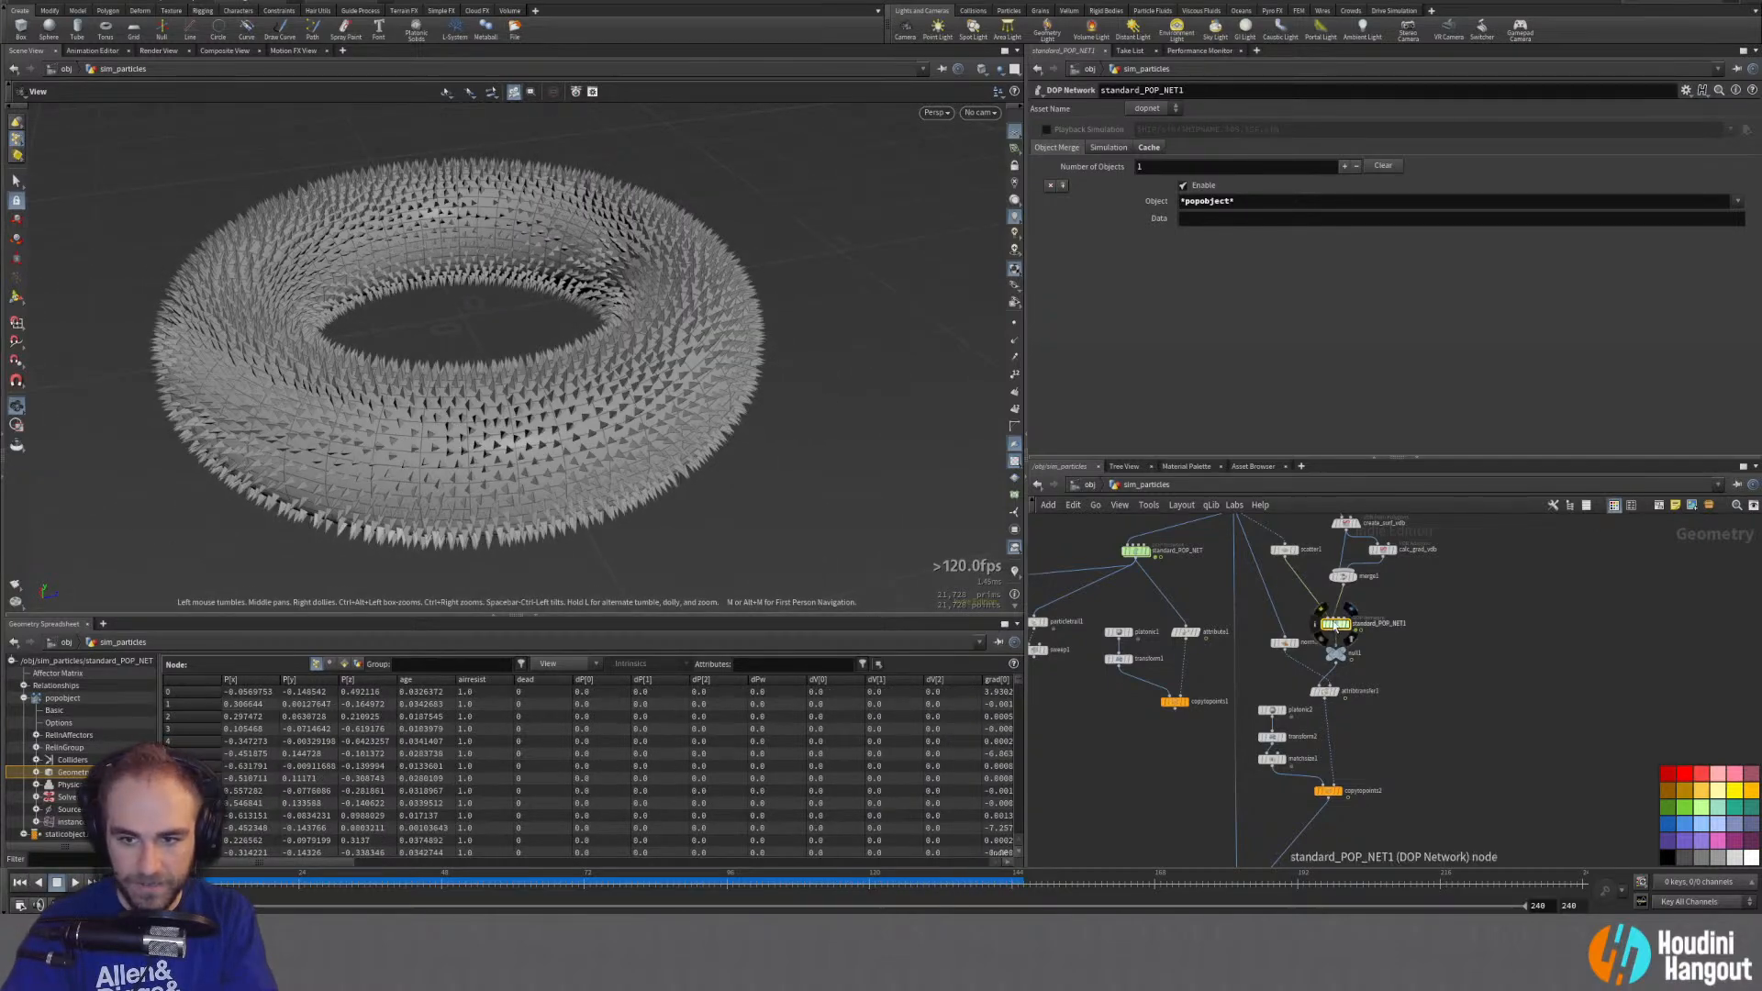
pyautogui.click(75, 884)
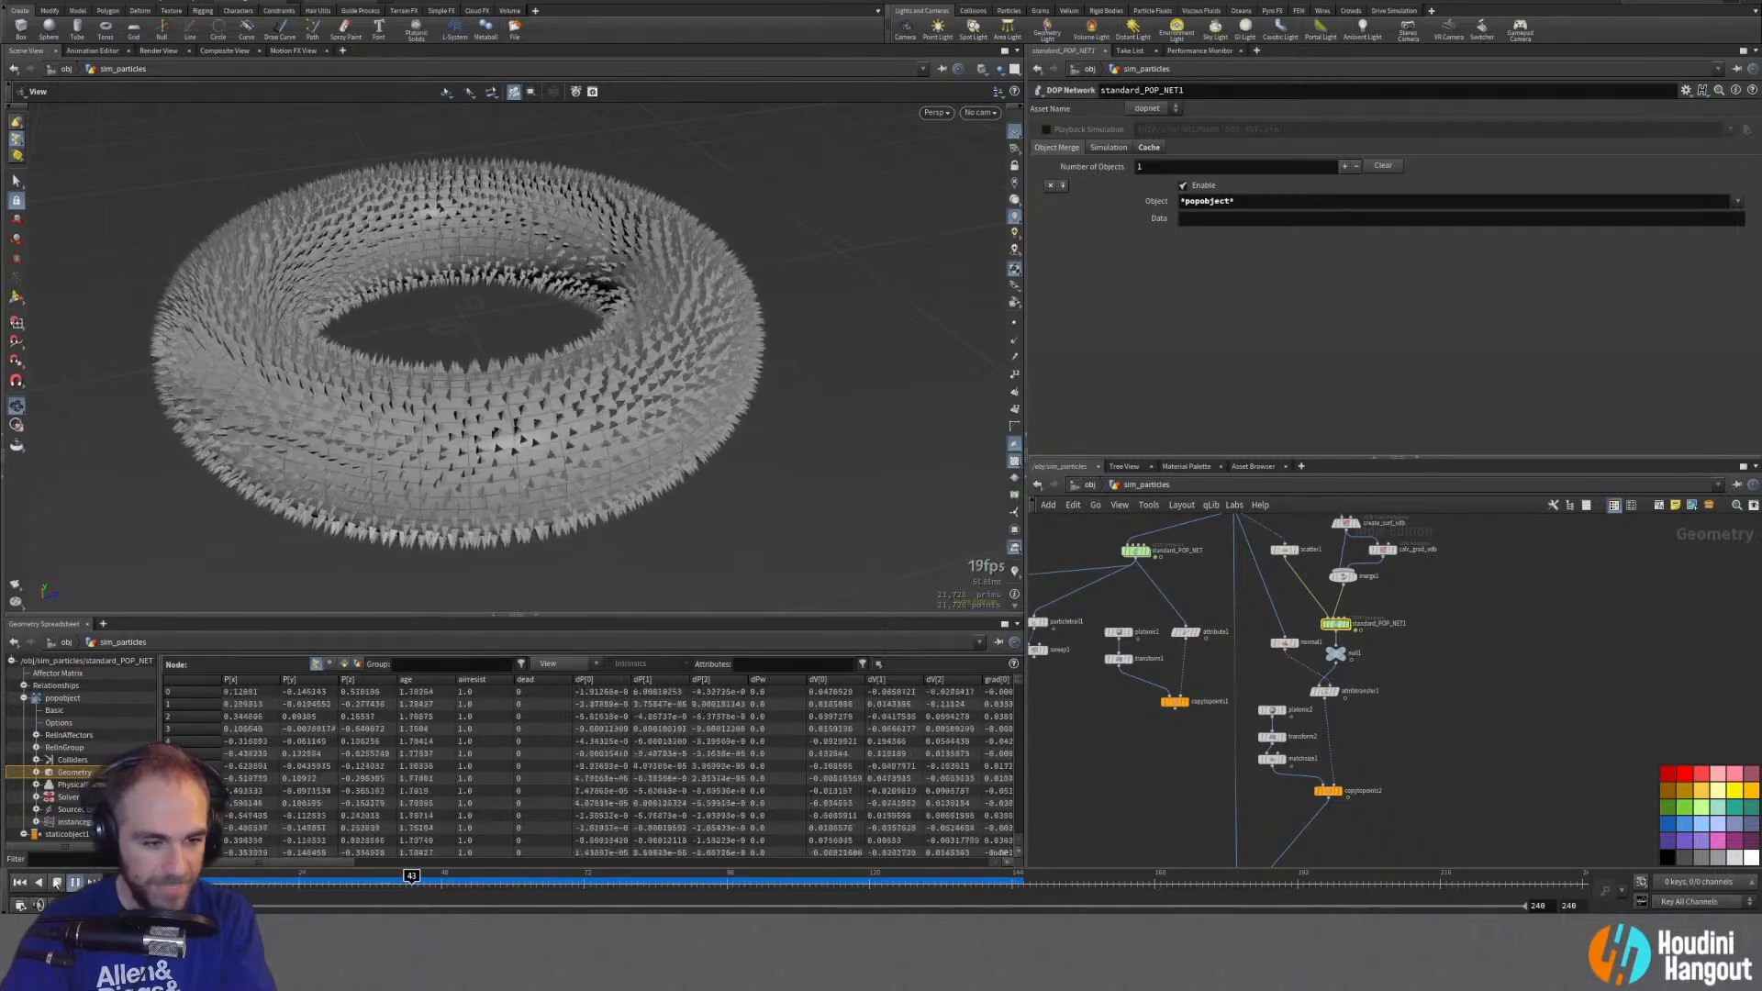
pyautogui.press('Up')
# Step: Link popgrains1's particle separation to popproperty1's uniform scale with the relative reference ch("../popproperty1/pscale")
pyautogui.doubleClick(1338, 628)
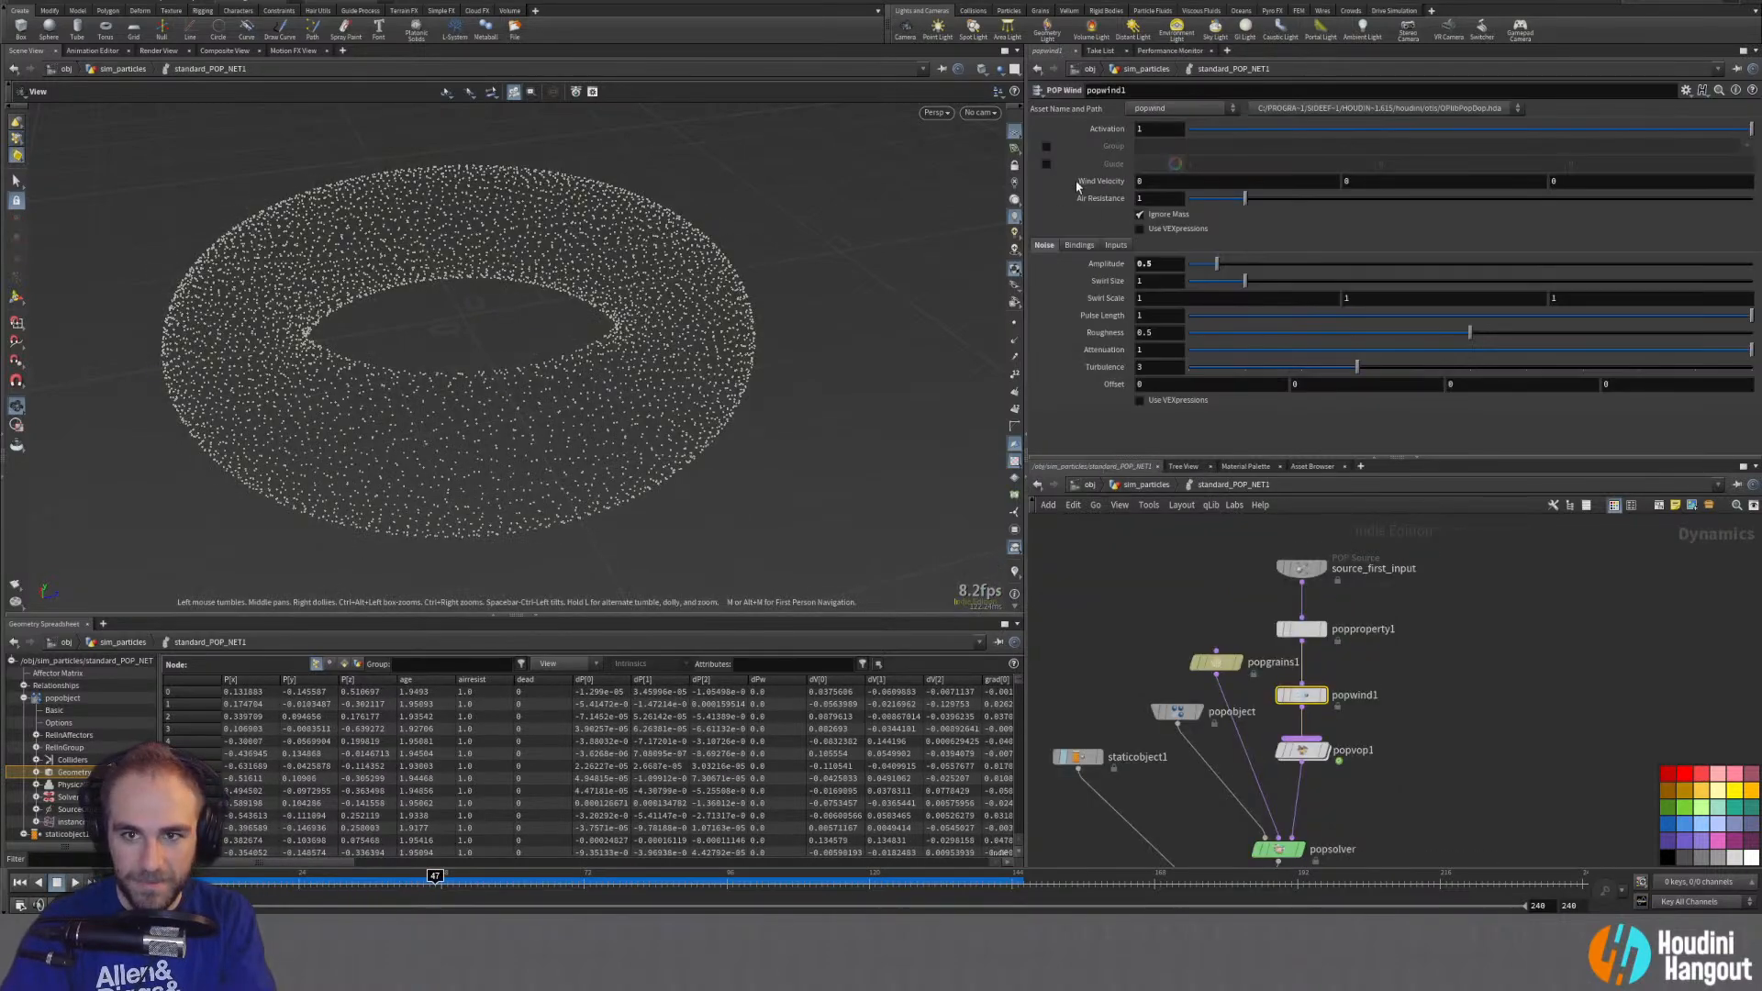
pyautogui.click(1216, 662)
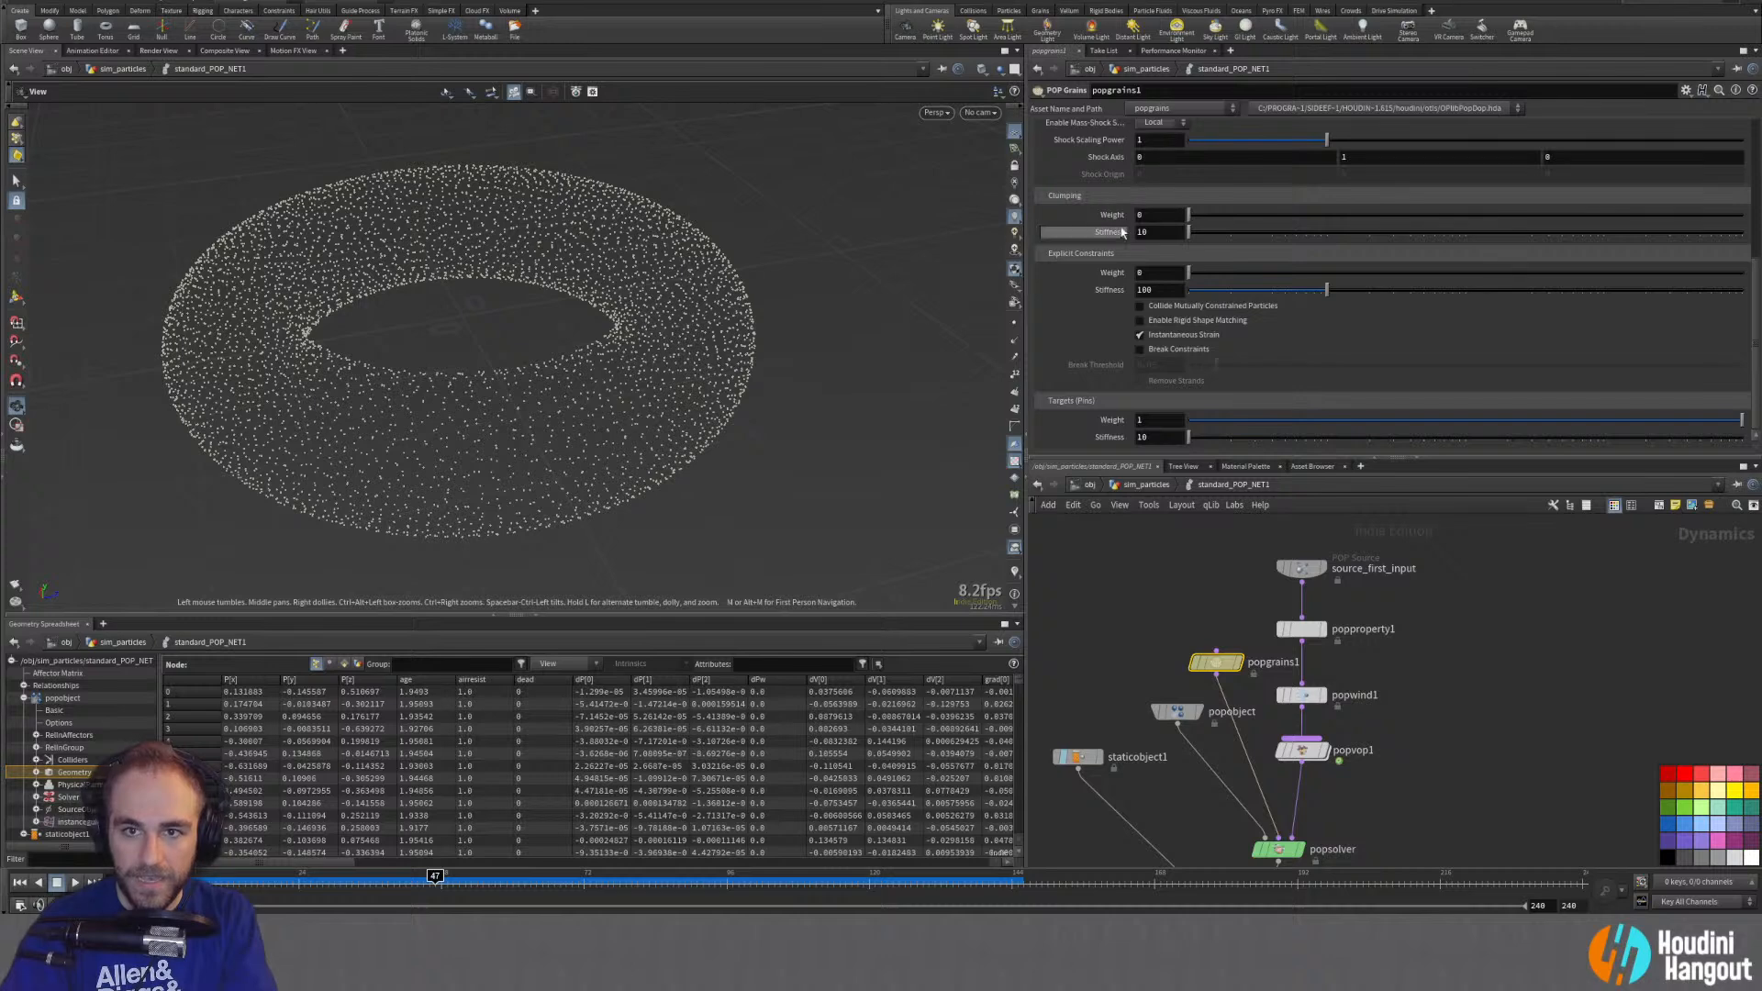
pyautogui.scroll(5, 1080, 240)
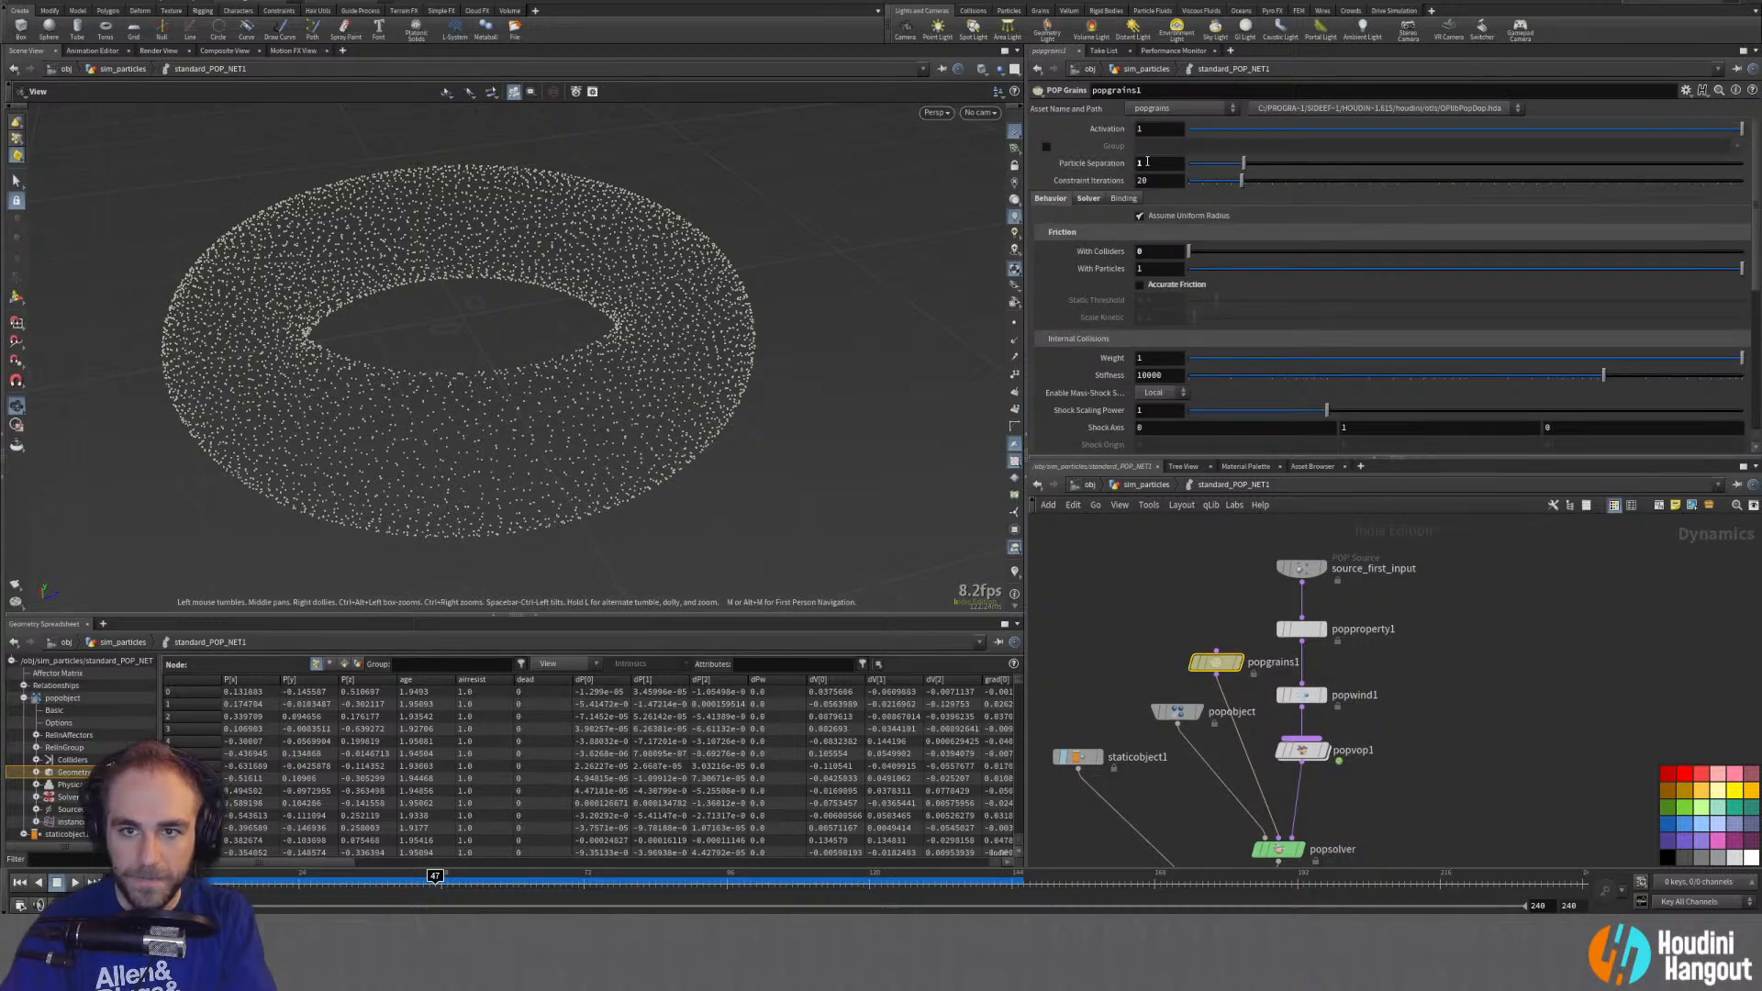
pyautogui.rightClick(1160, 165)
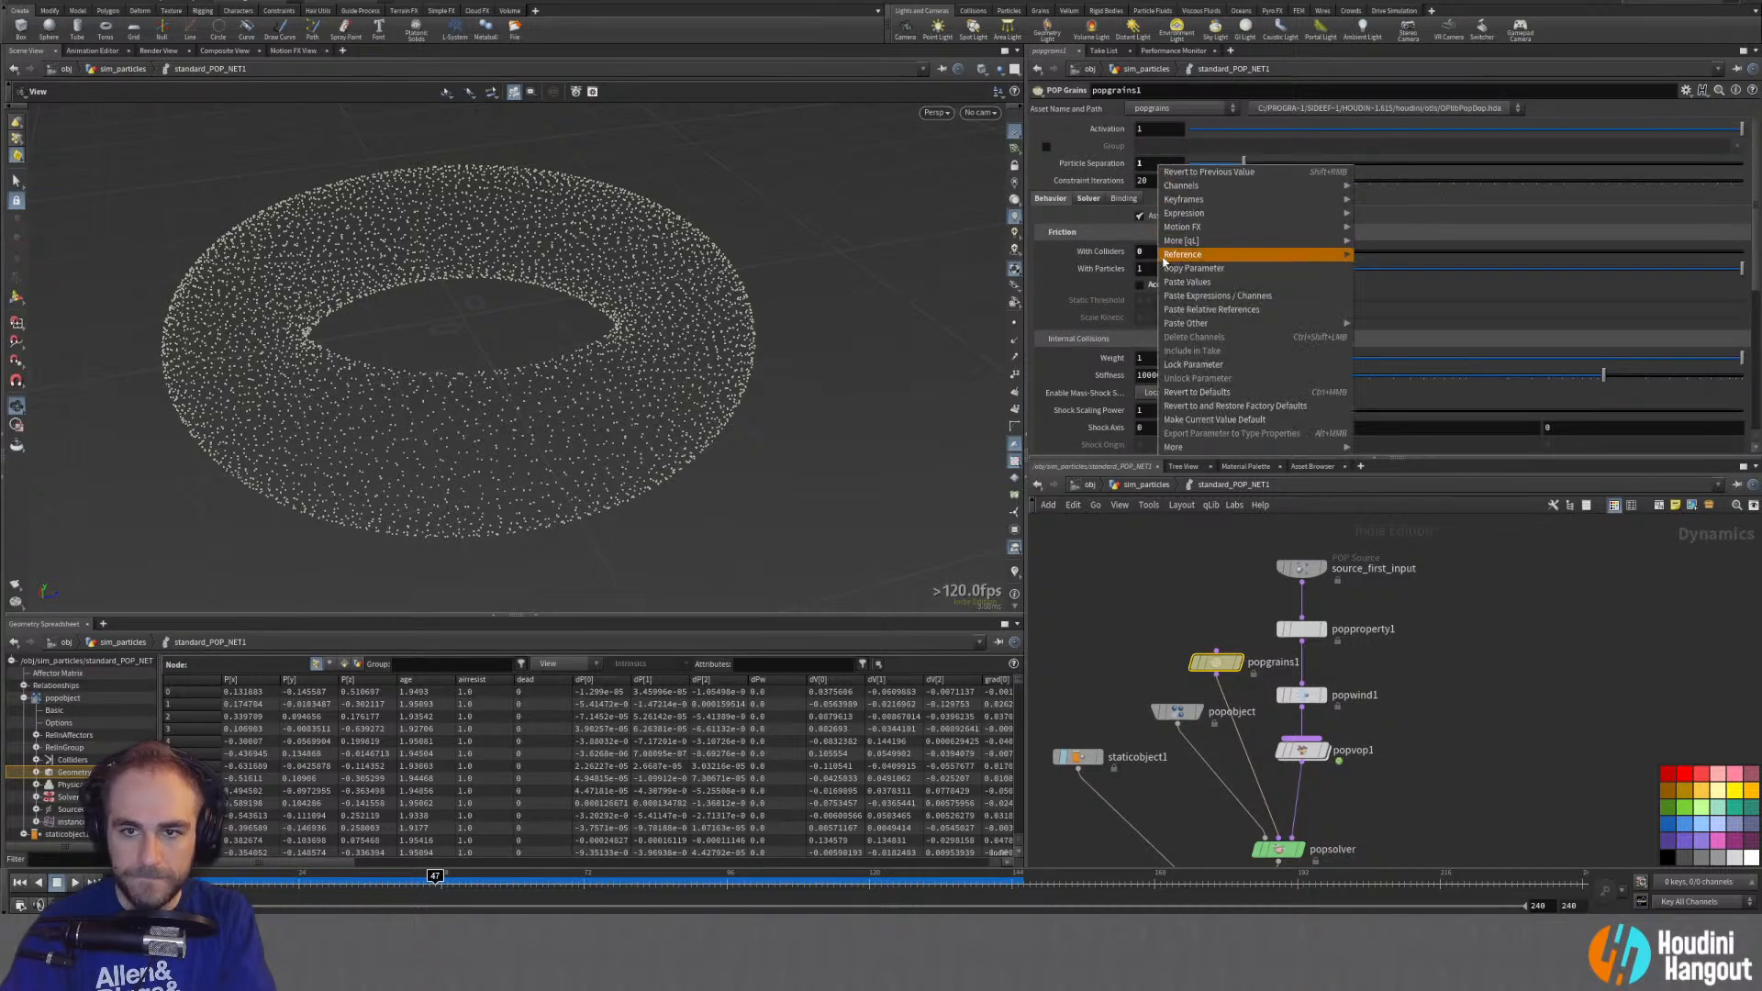
pyautogui.click(1193, 309)
pyautogui.click(1285, 163)
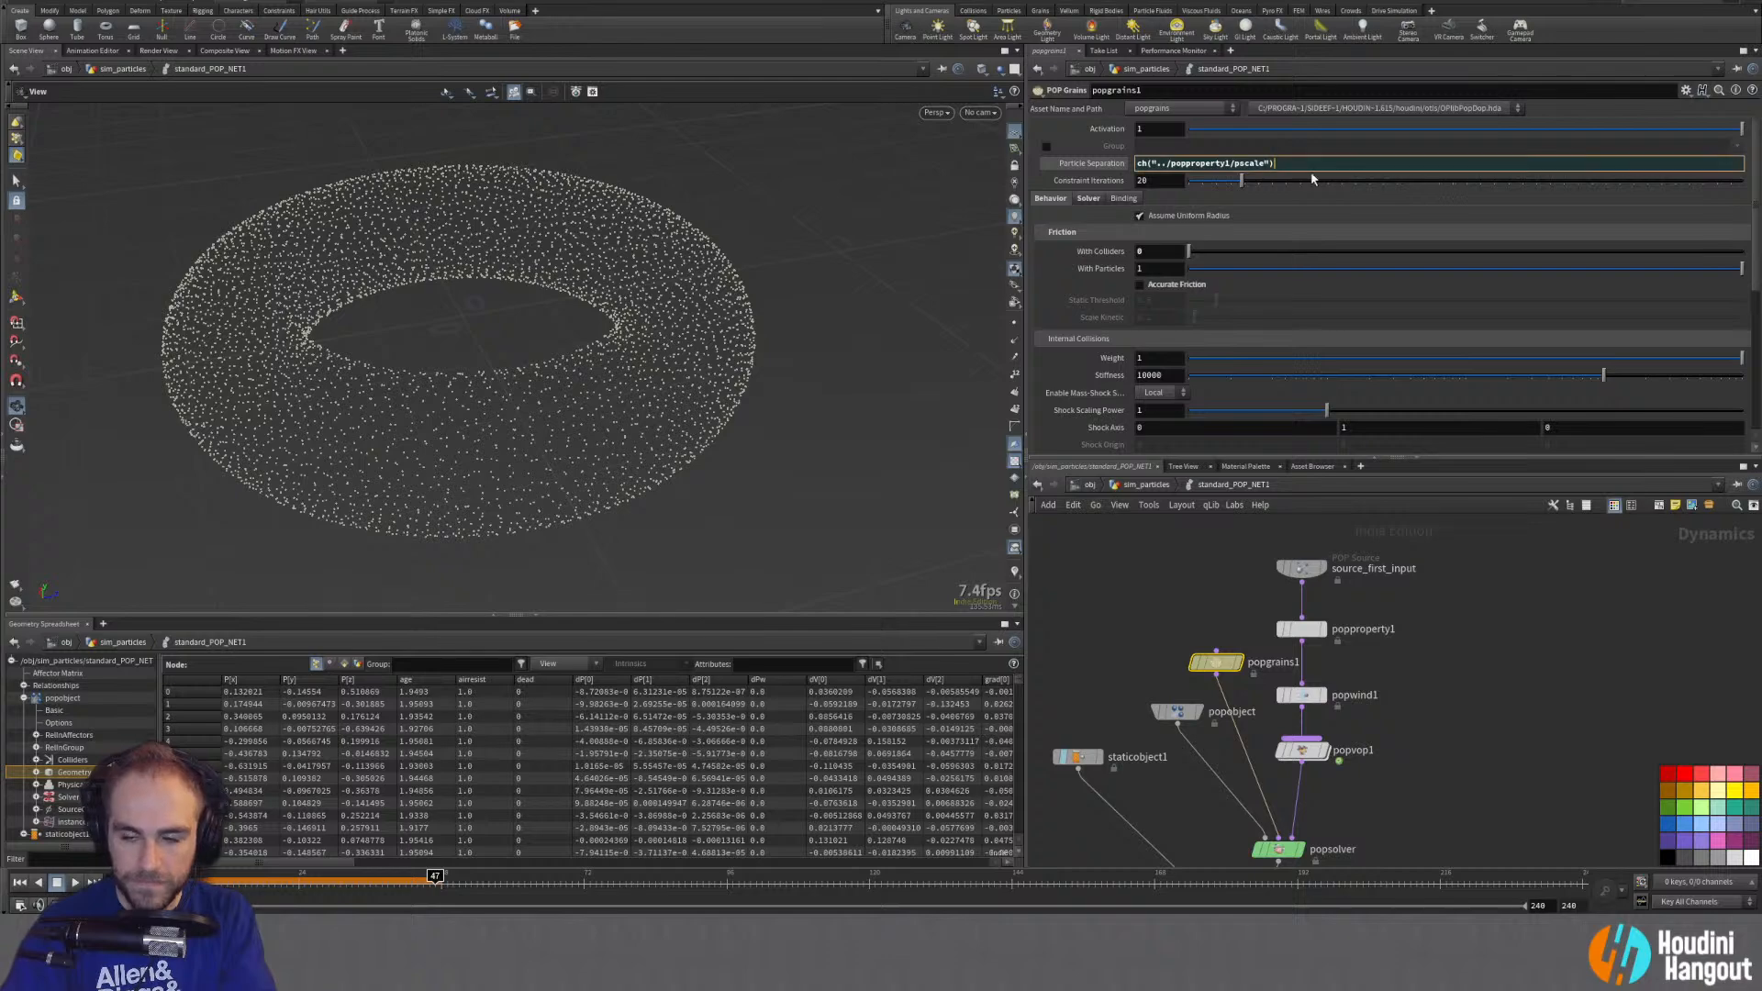
pyautogui.click(1074, 163)
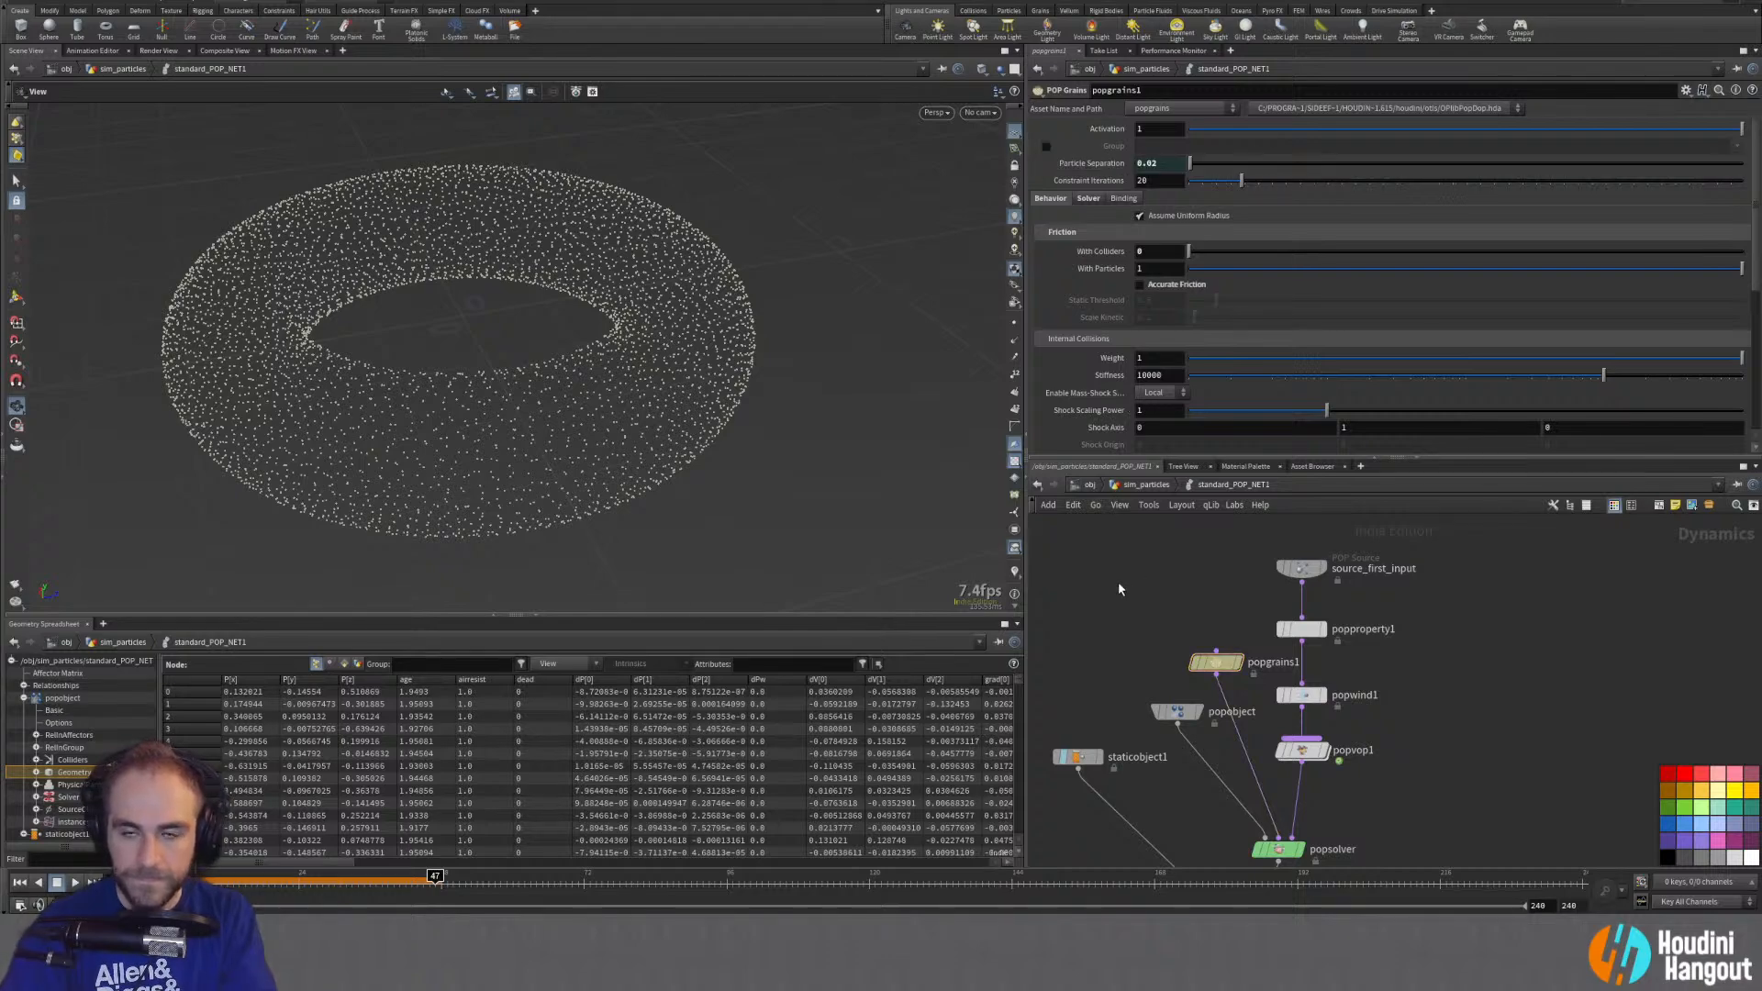
# Step: Play the simulation with the linked particle separation, stop it, and rewind to the first frame
pyautogui.click(74, 882)
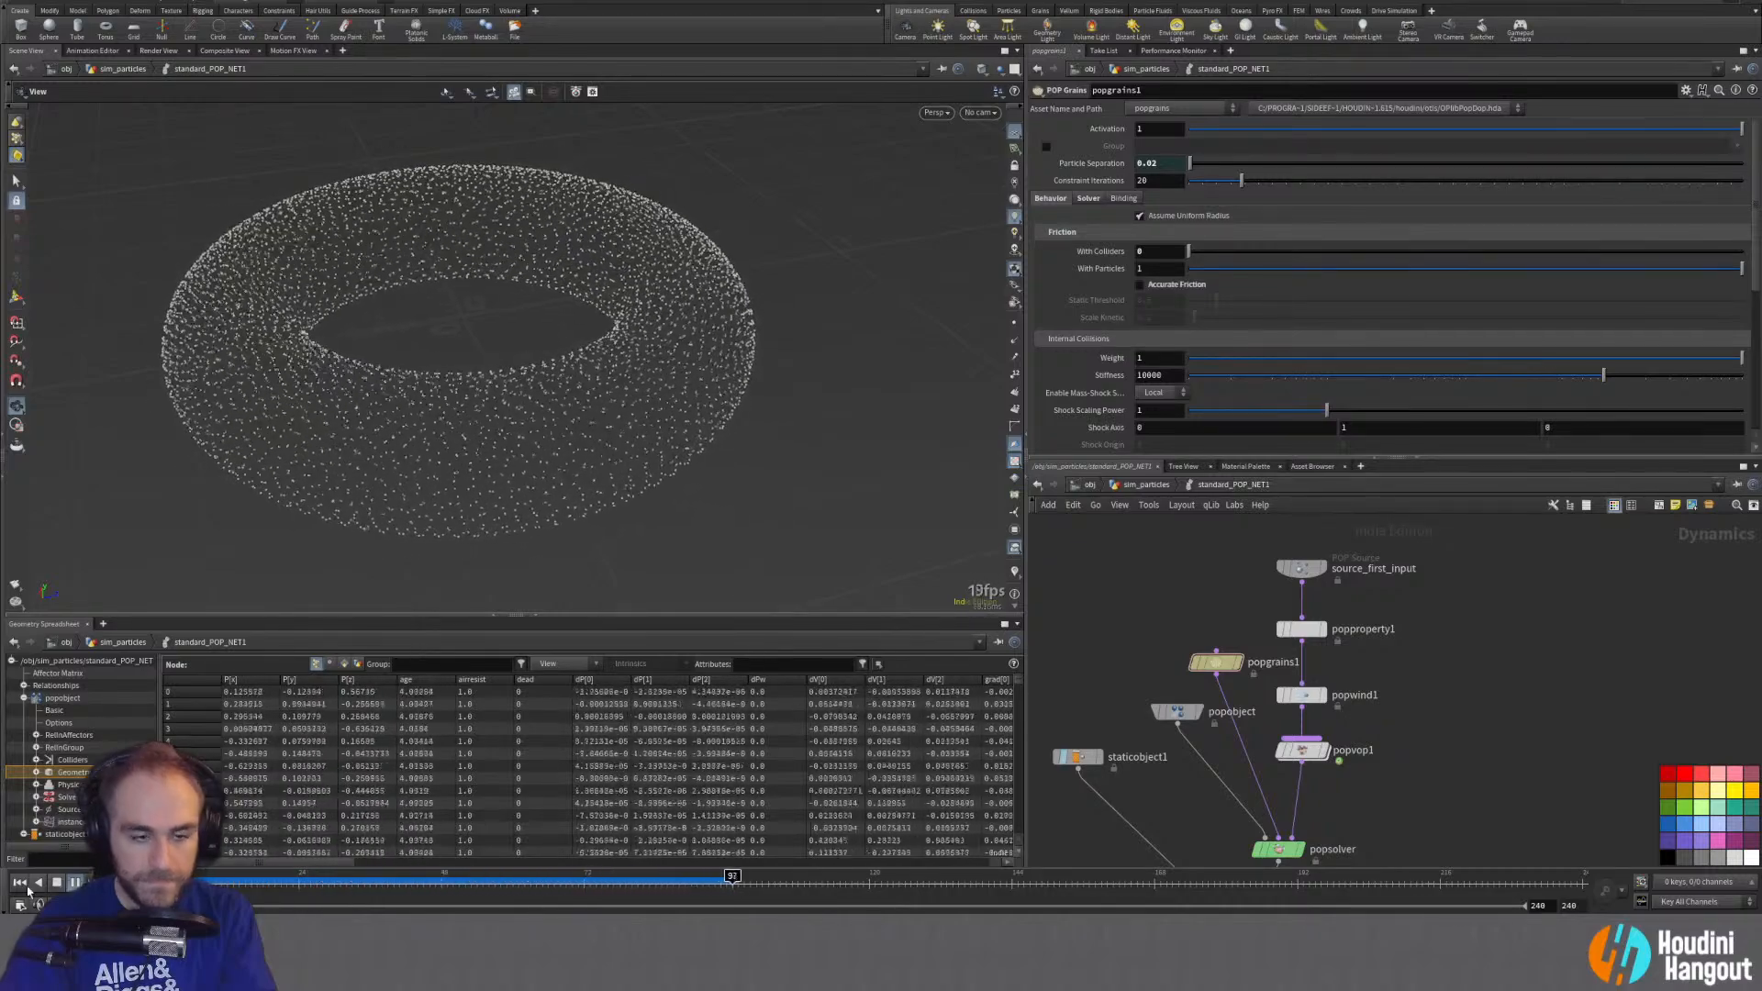
pyautogui.click(56, 882)
pyautogui.click(19, 881)
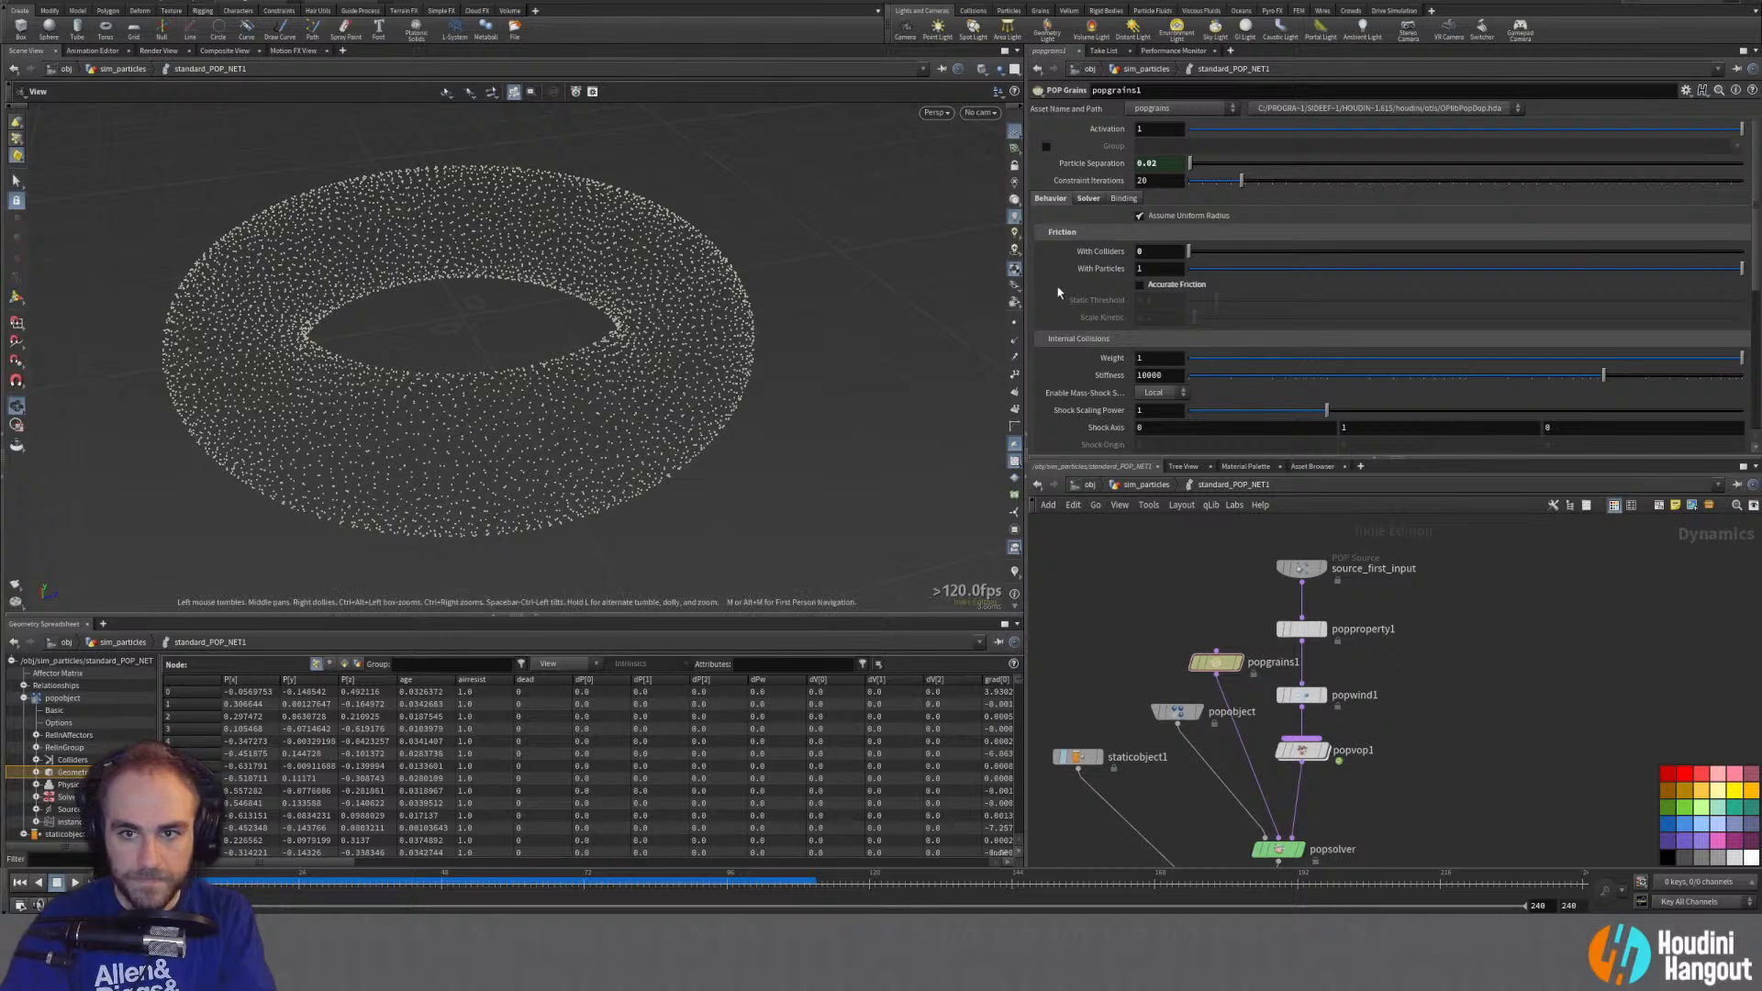
# Step: Set popgrains1's friction with particles to 0 and replay the simulation briefly before rewinding it
pyautogui.rightClick(1101, 269)
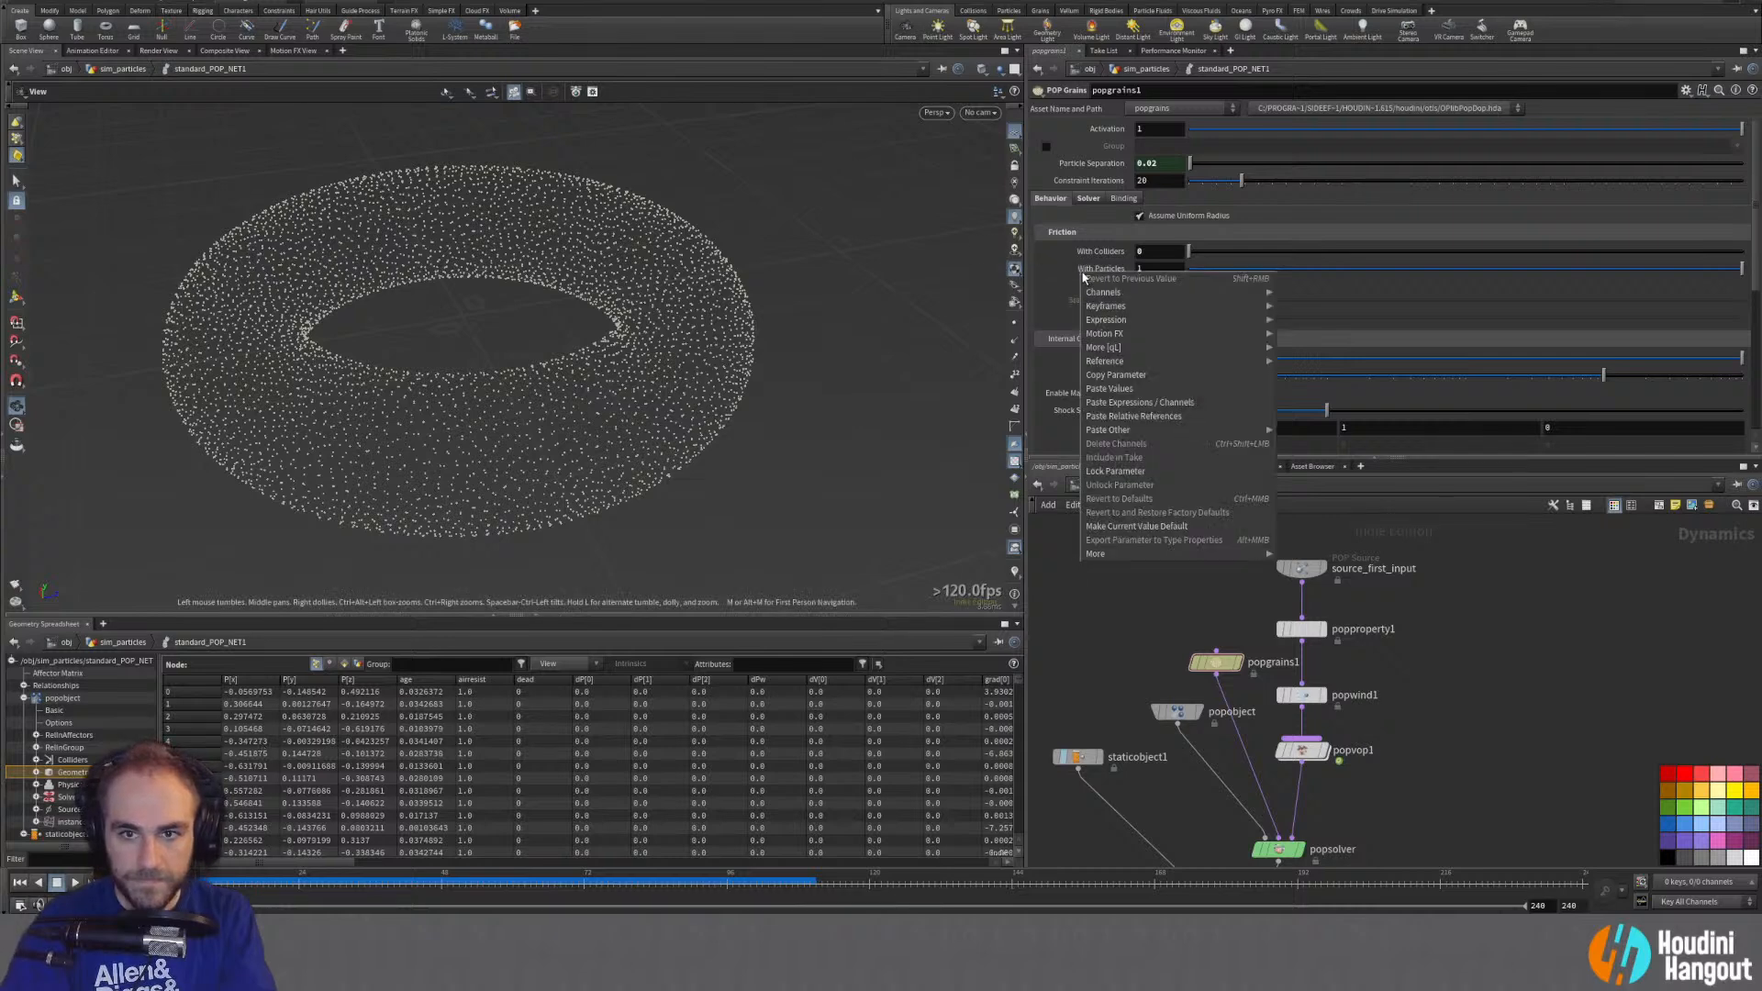
pyautogui.click(1046, 322)
pyautogui.press('Return')
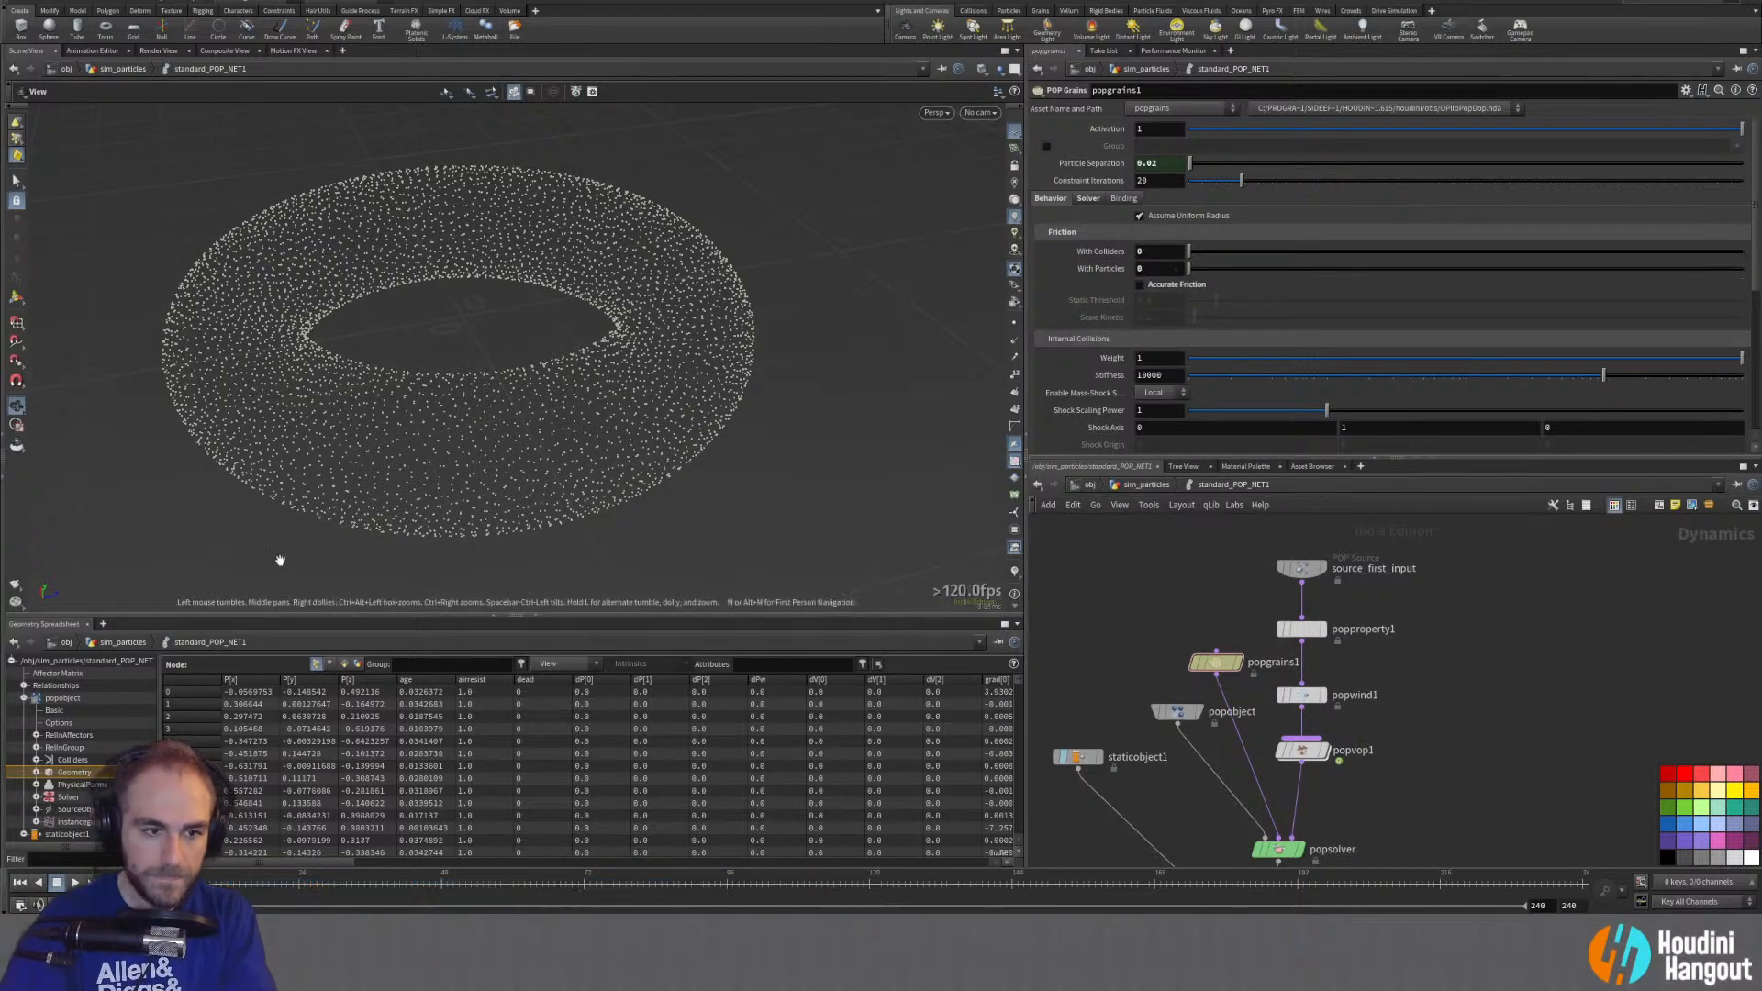
pyautogui.click(77, 881)
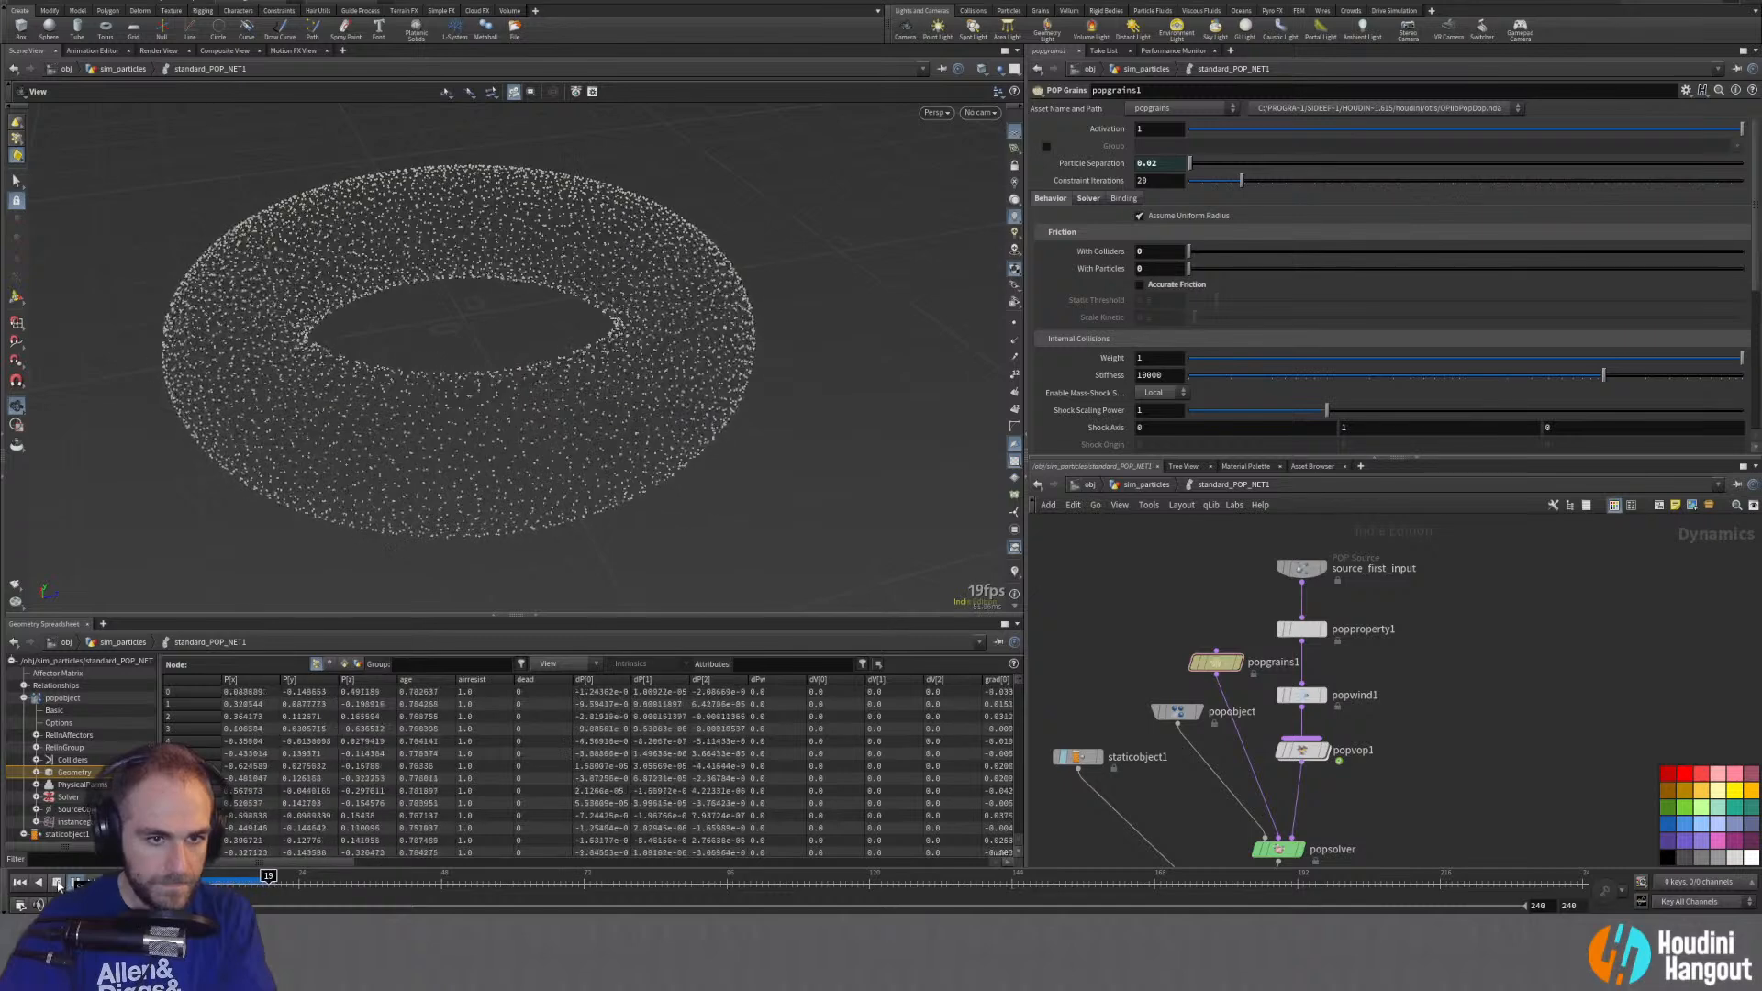
pyautogui.click(57, 883)
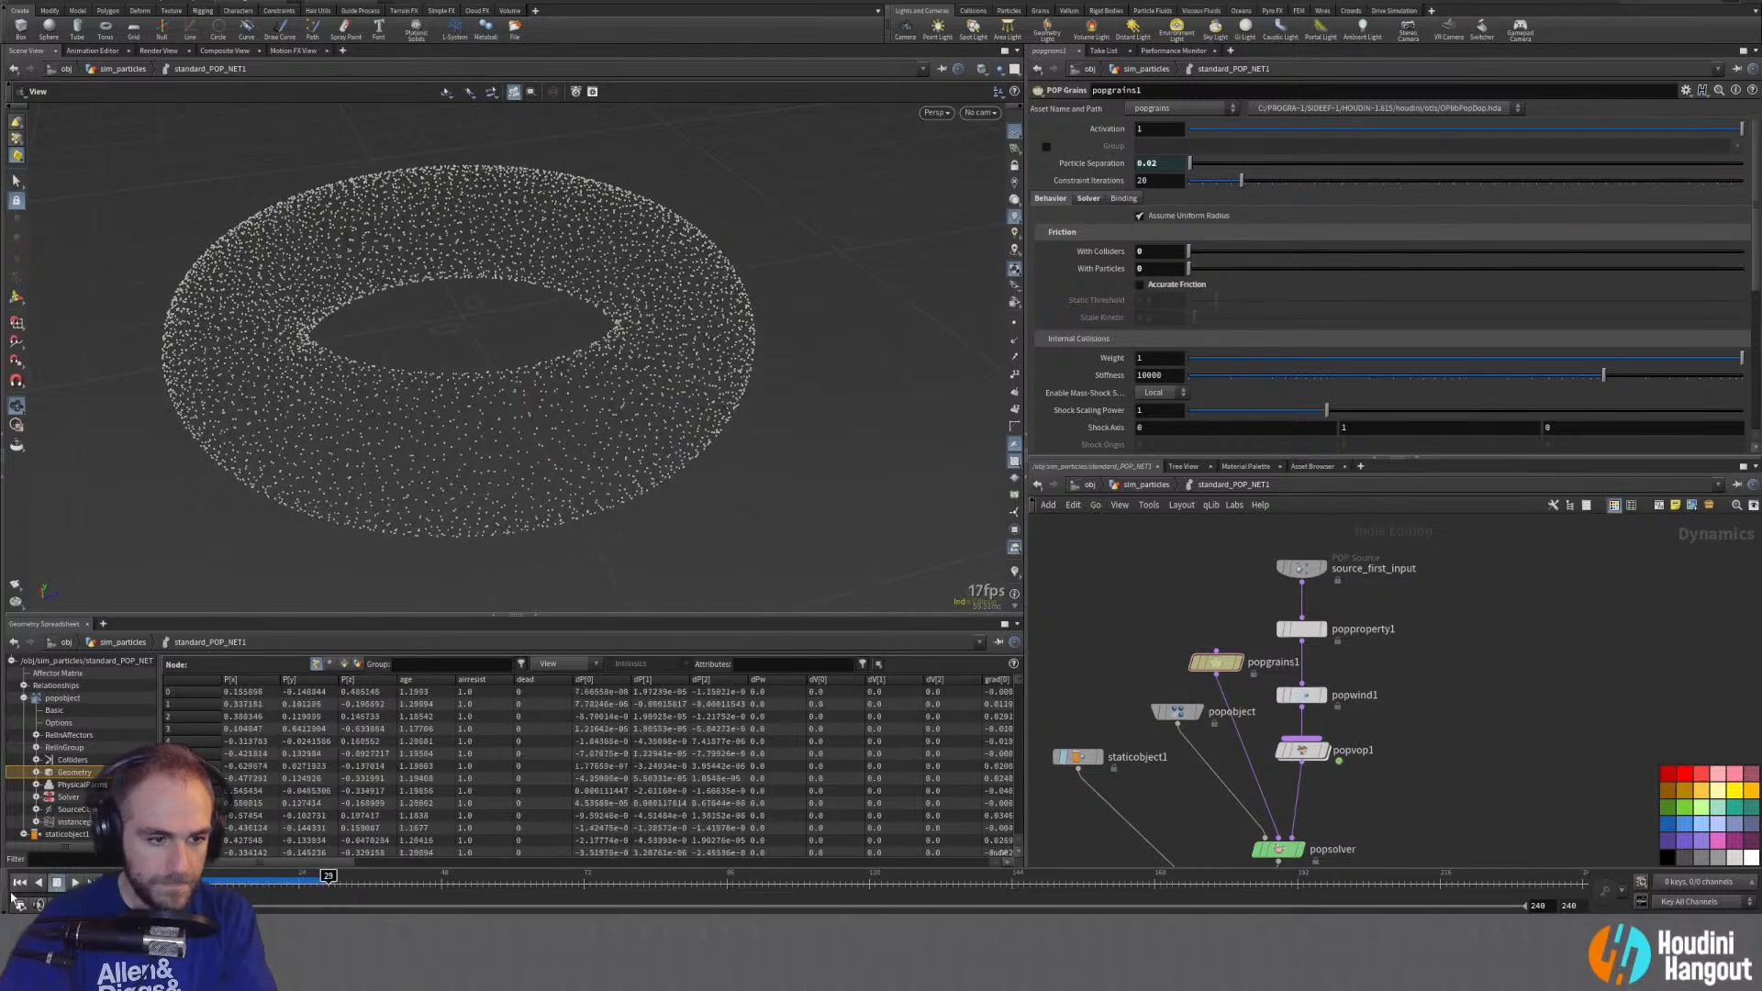
pyautogui.rightClick(1105, 166)
pyautogui.click(1334, 590)
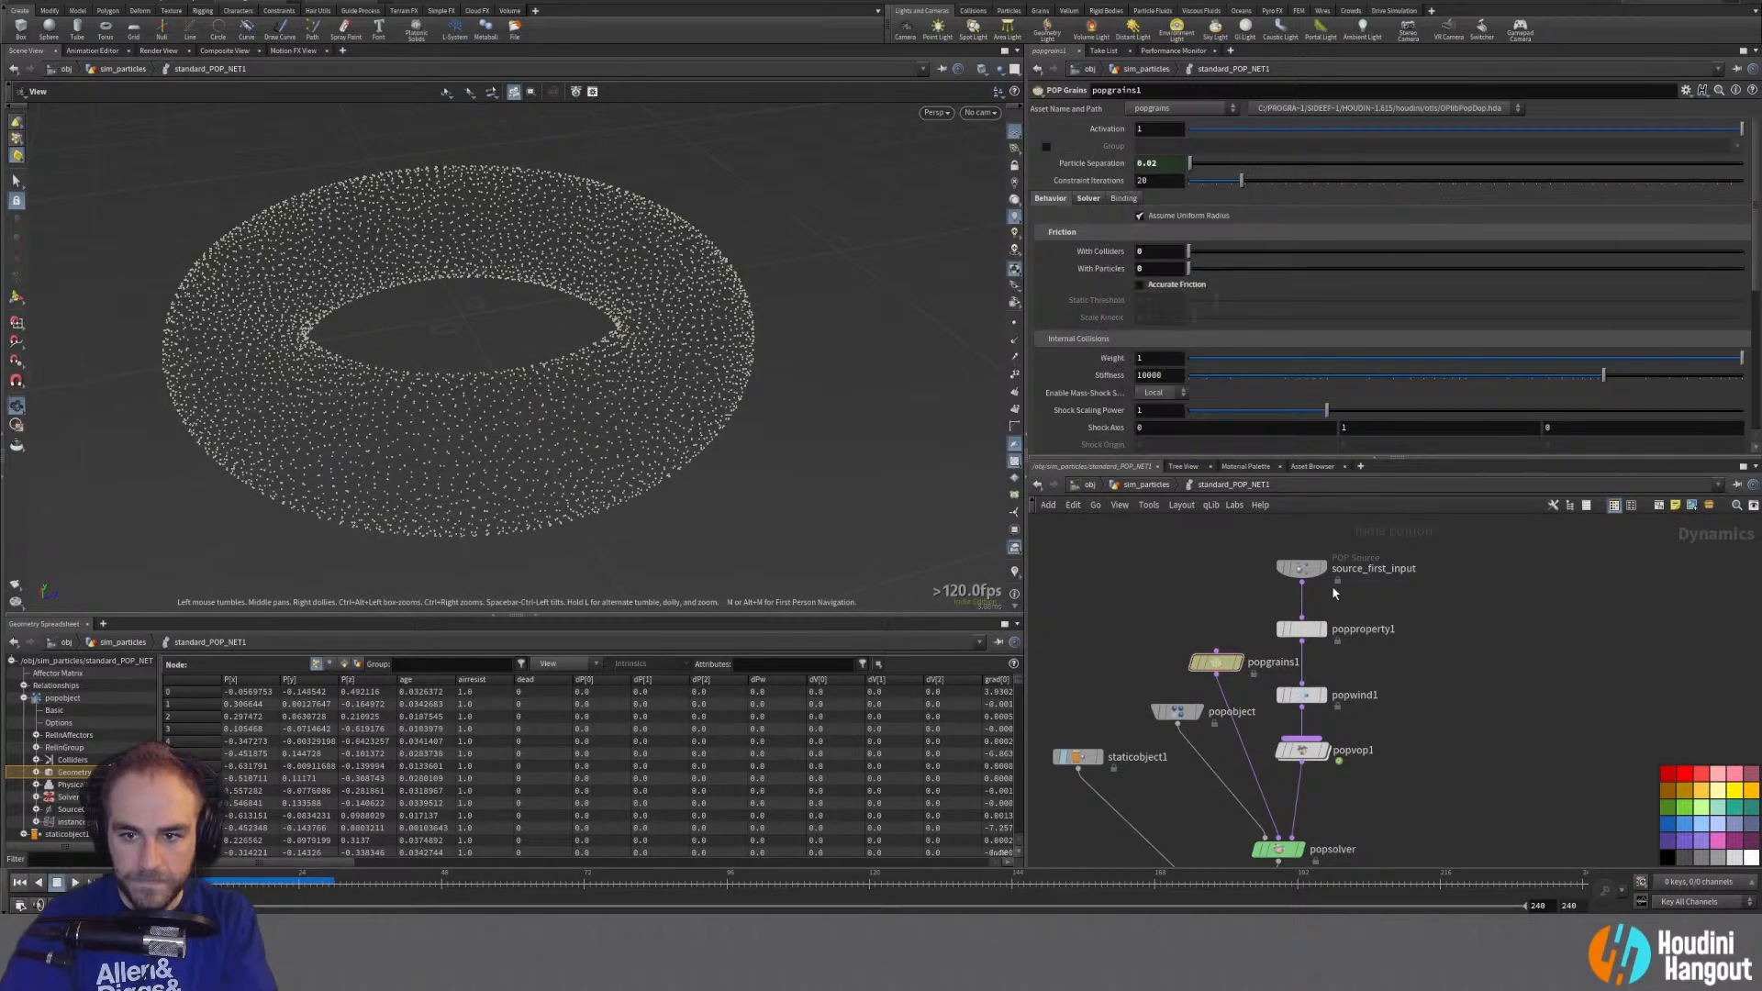
# Step: Set popproperty1's uniform scale to 0.01, play the simulation, and bring up popgrains1's parameters
pyautogui.click(1311, 631)
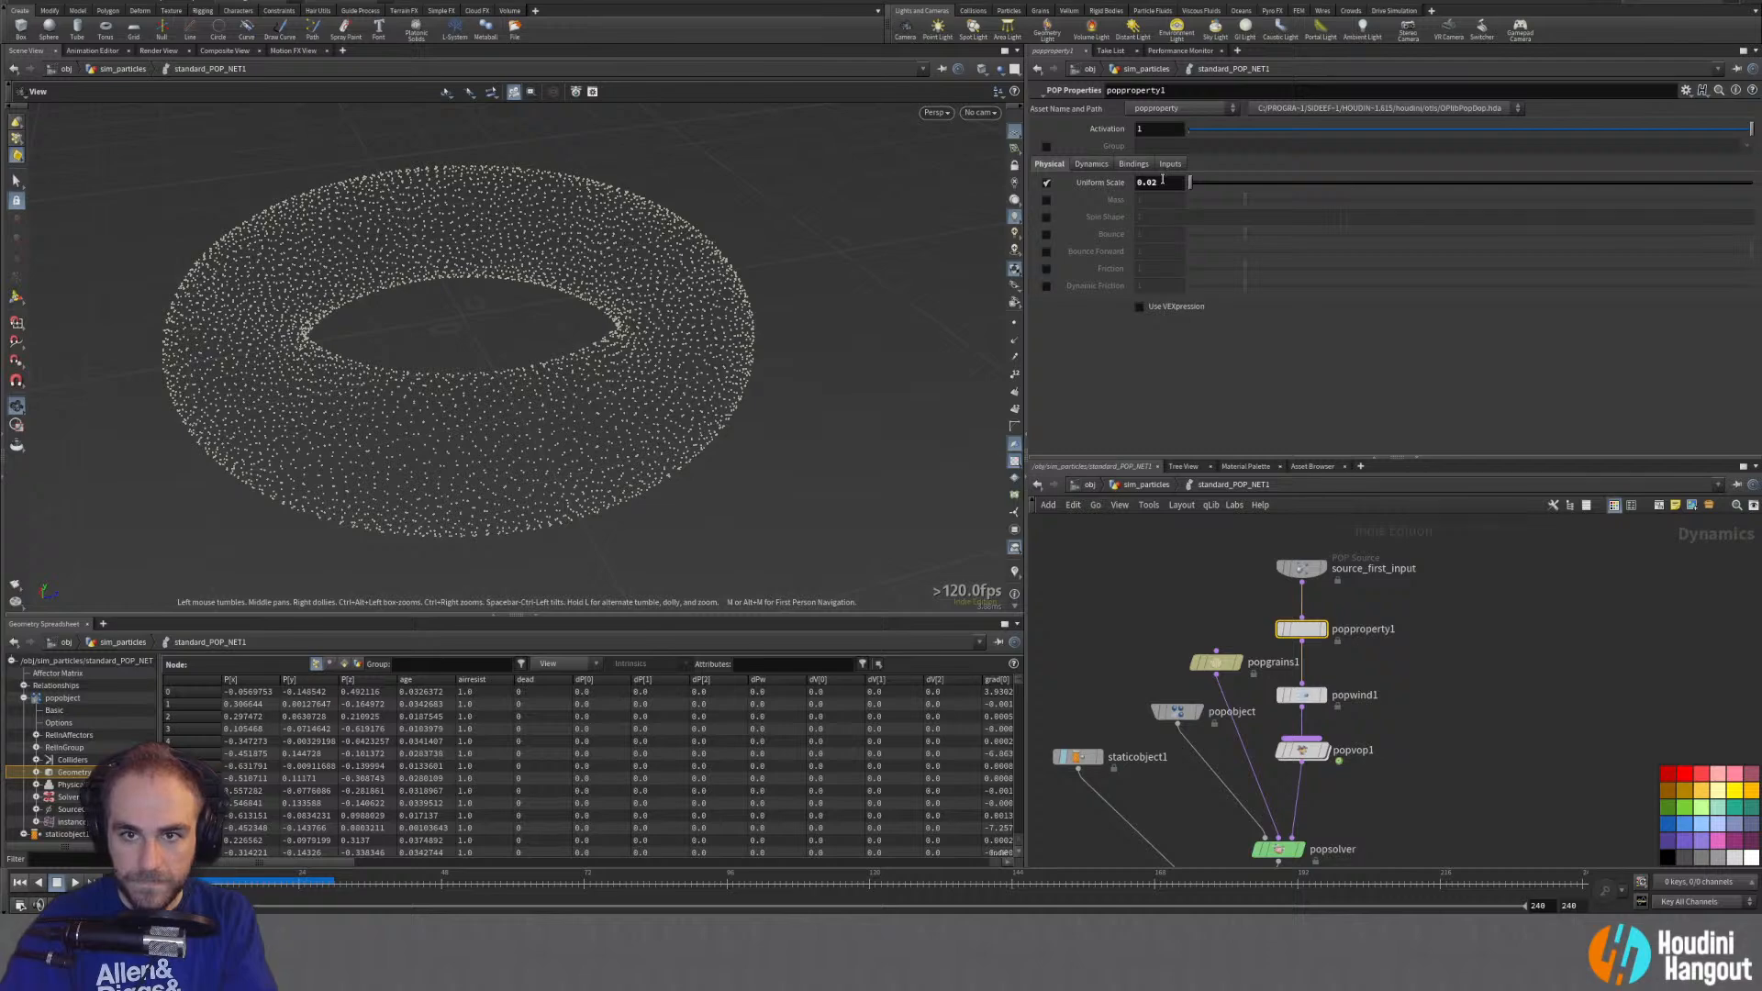
pyautogui.write('1')
pyautogui.press('Return')
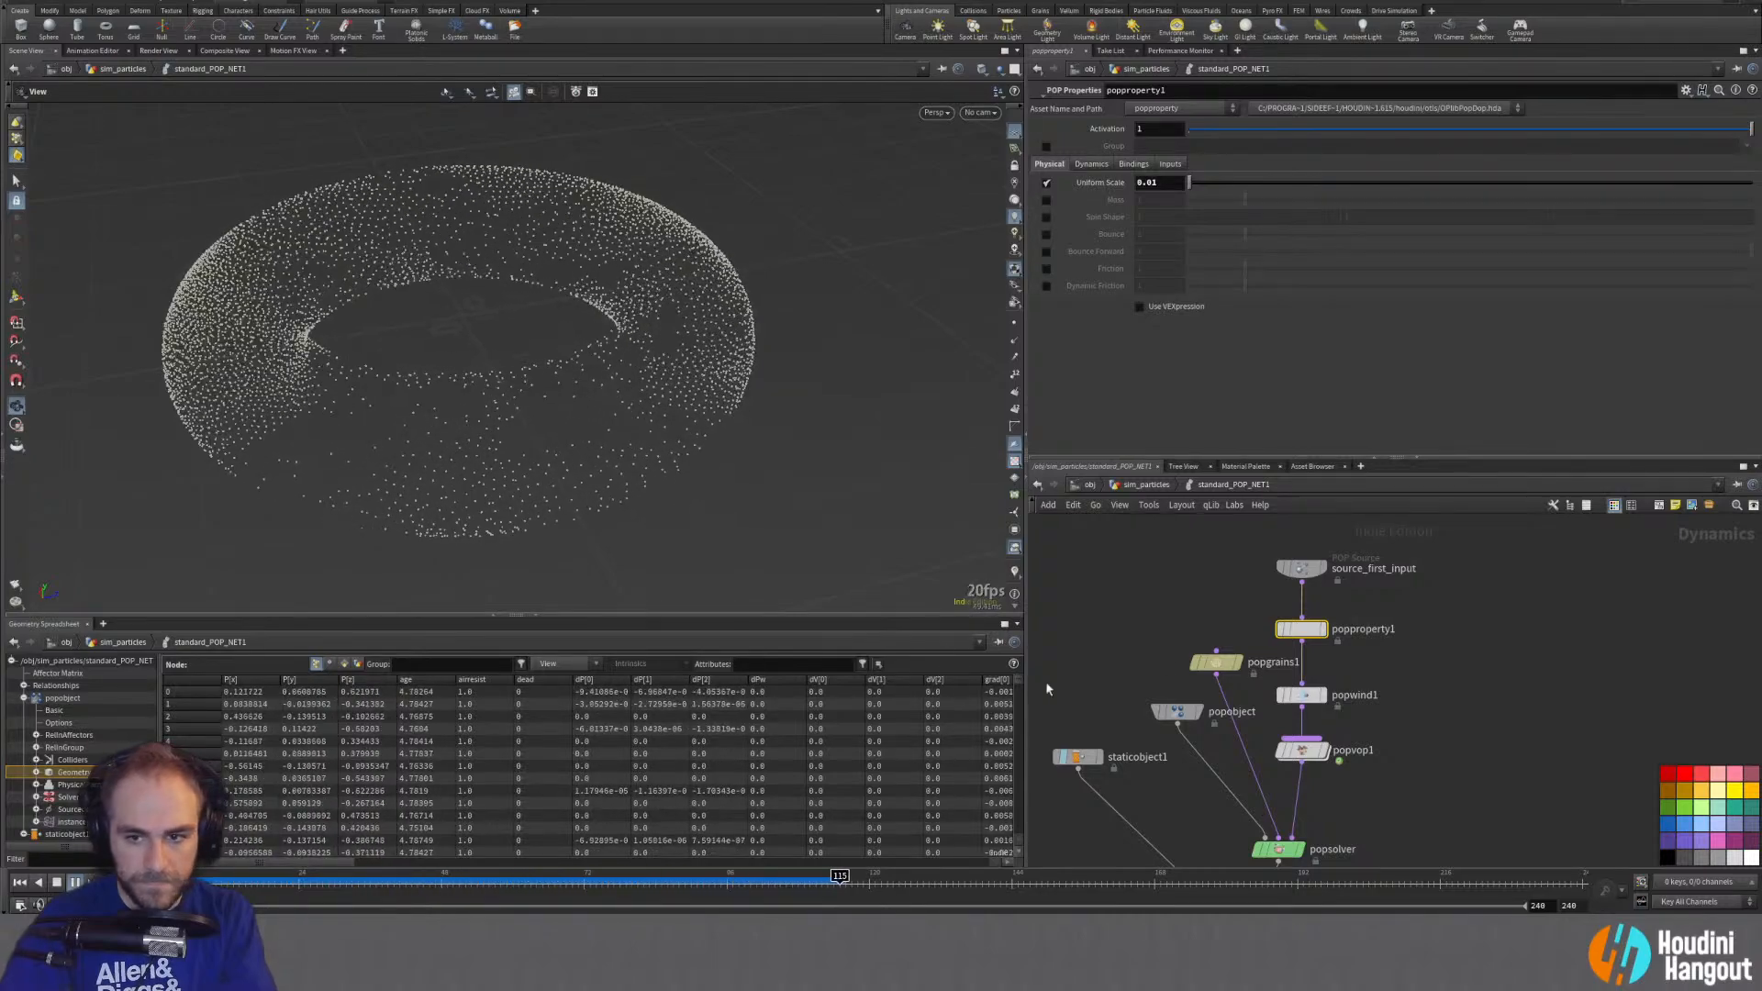
pyautogui.click(1216, 661)
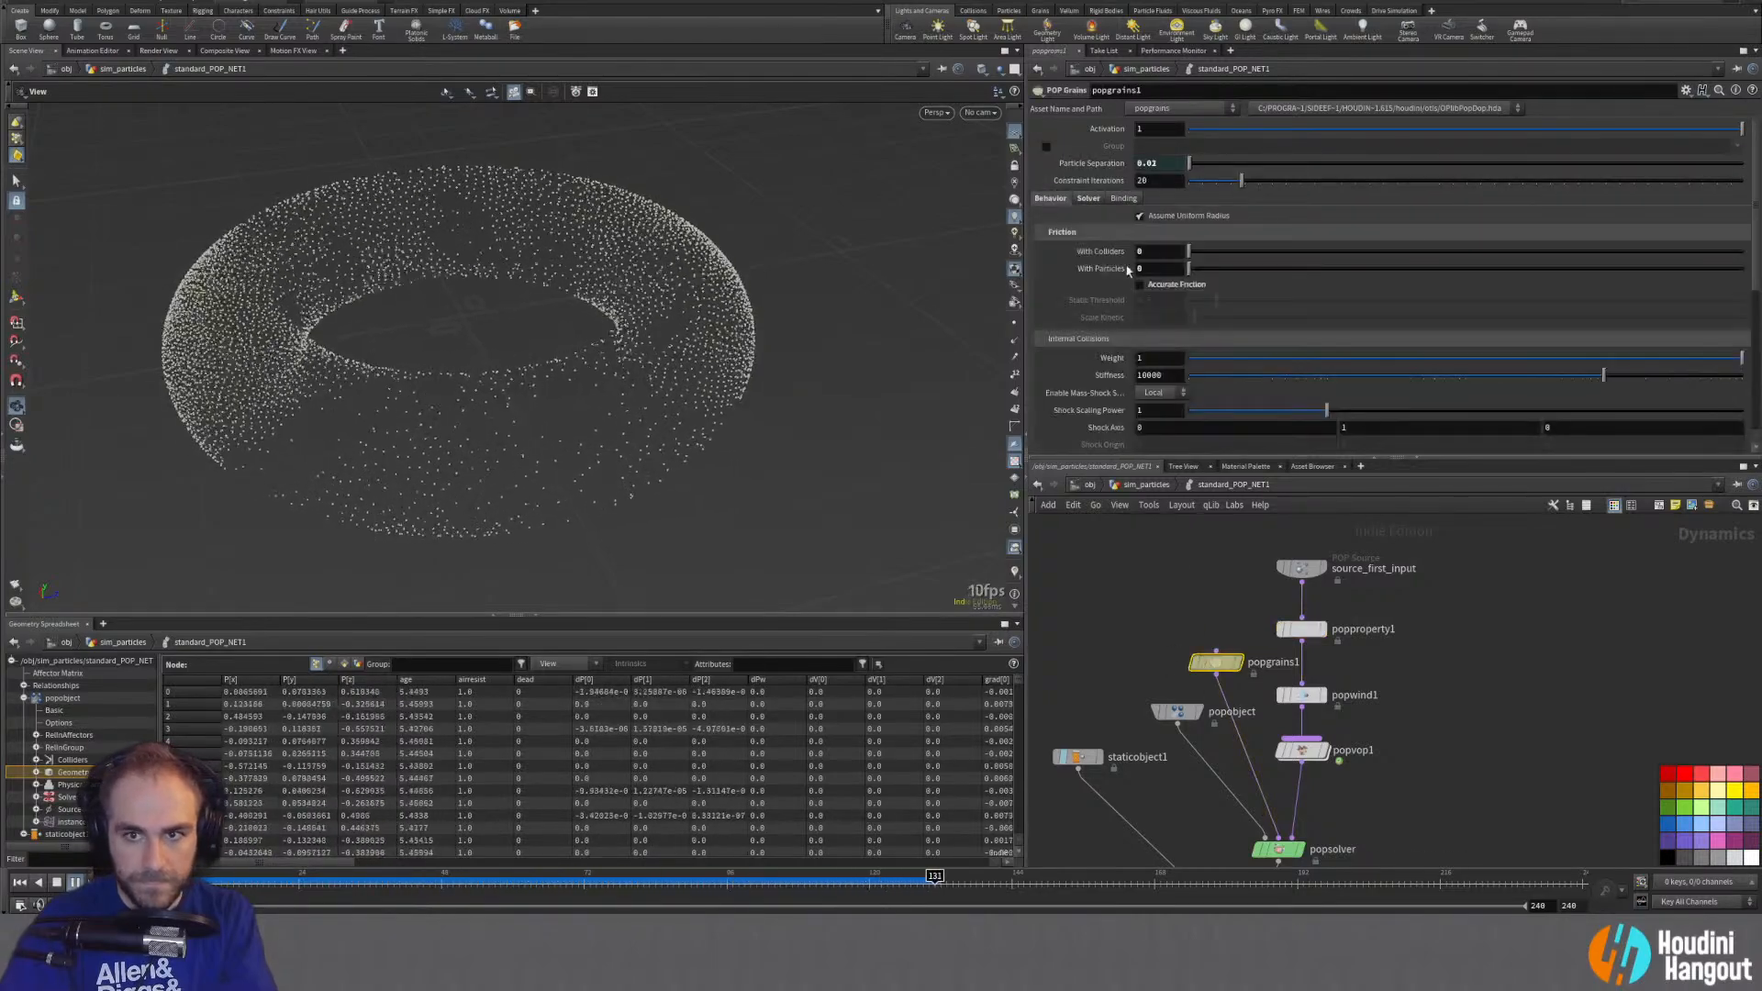
# Step: Multiply popgrains1's particle separation expression by 4, giving ch("../popproperty1/pscale")*4, and replay the simulation from the first frame
pyautogui.click(1108, 163)
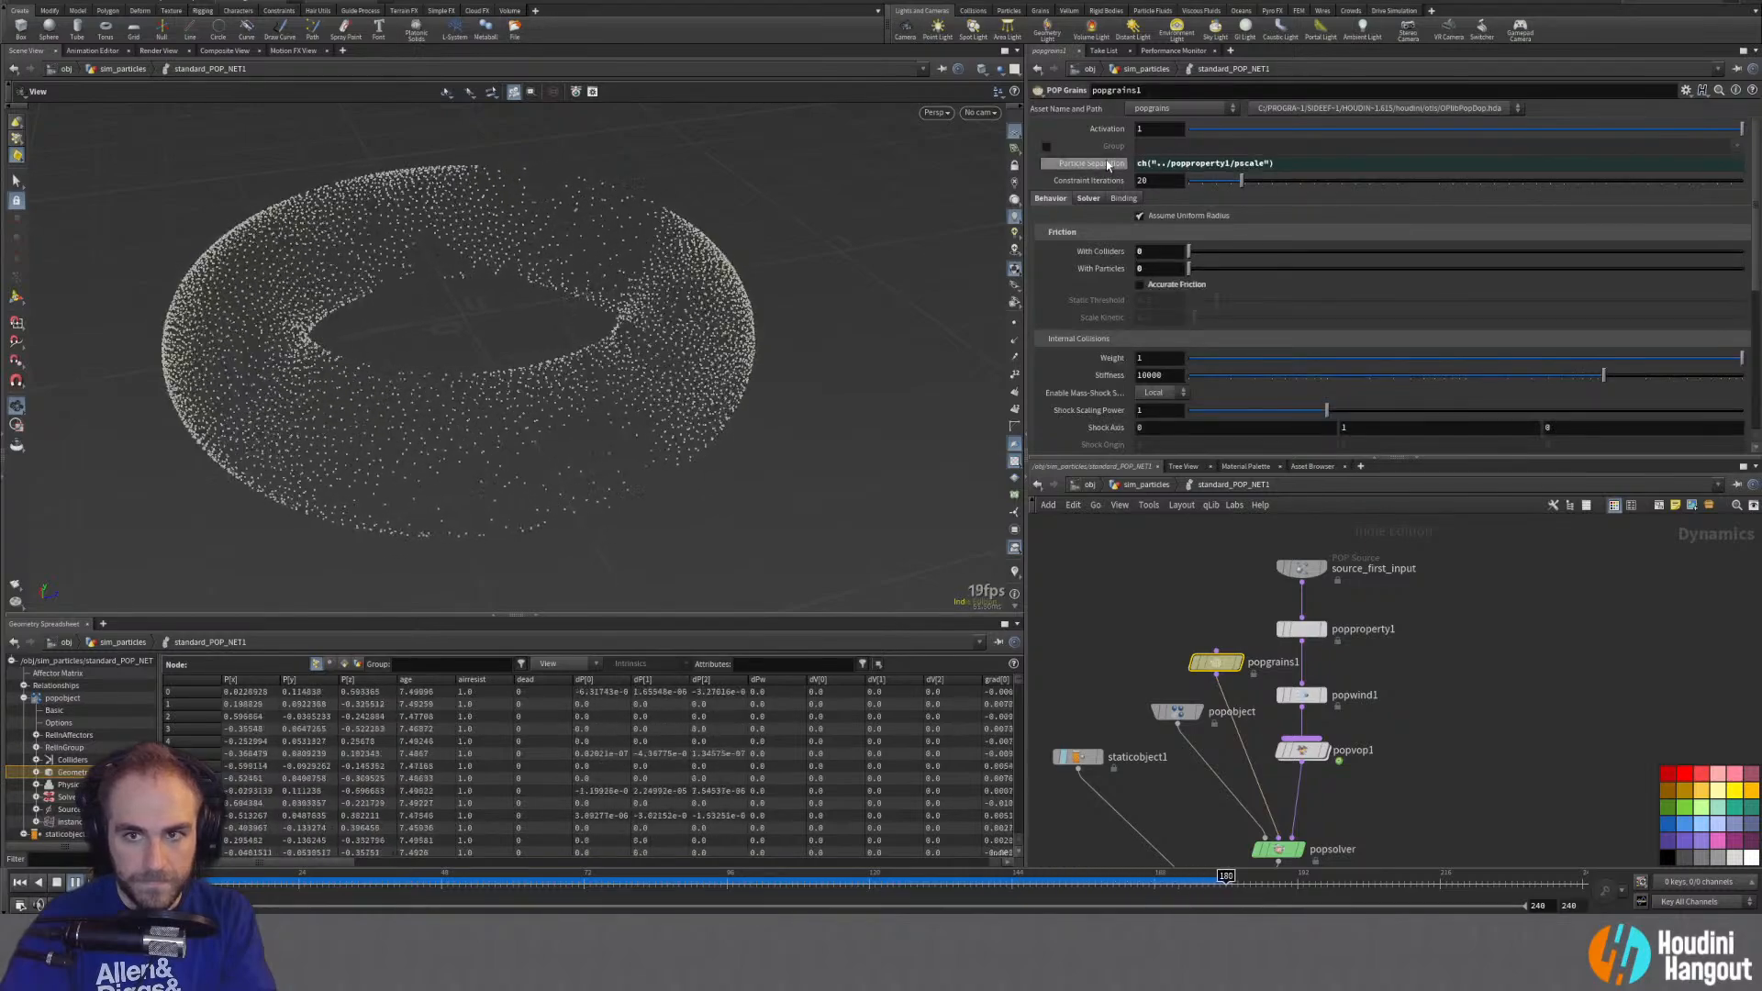
pyautogui.click(1321, 167)
pyautogui.write('*4')
pyautogui.press('Return')
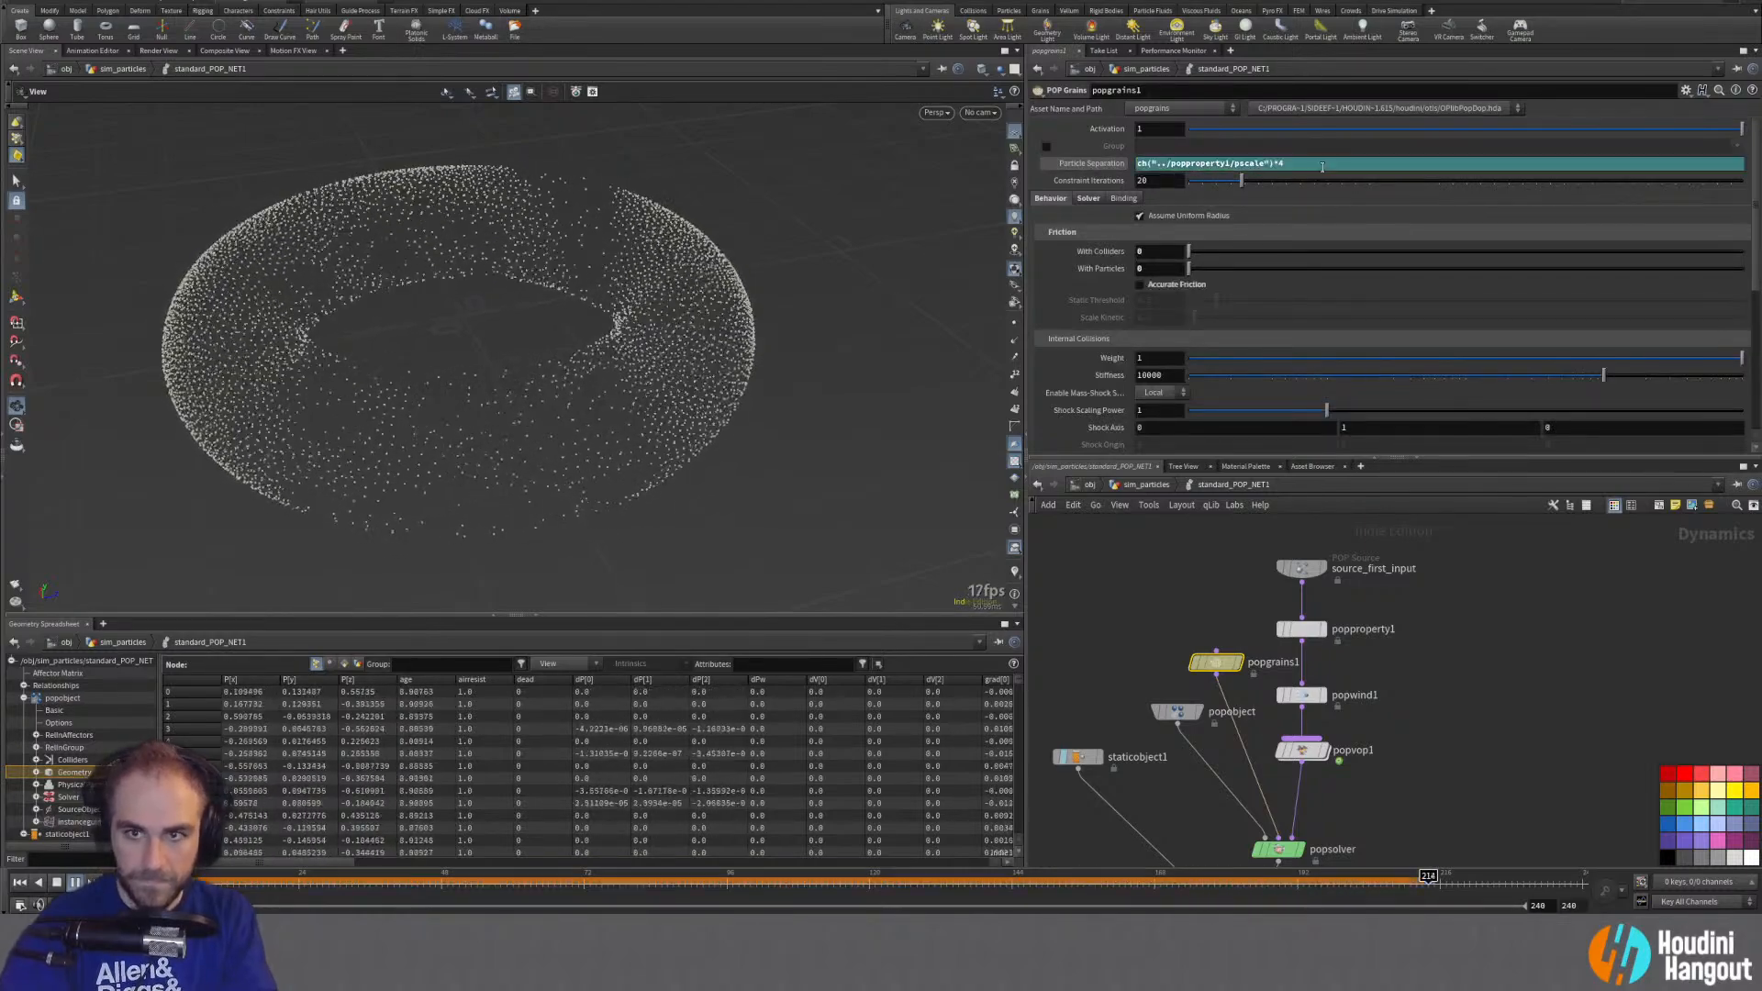
pyautogui.click(1092, 163)
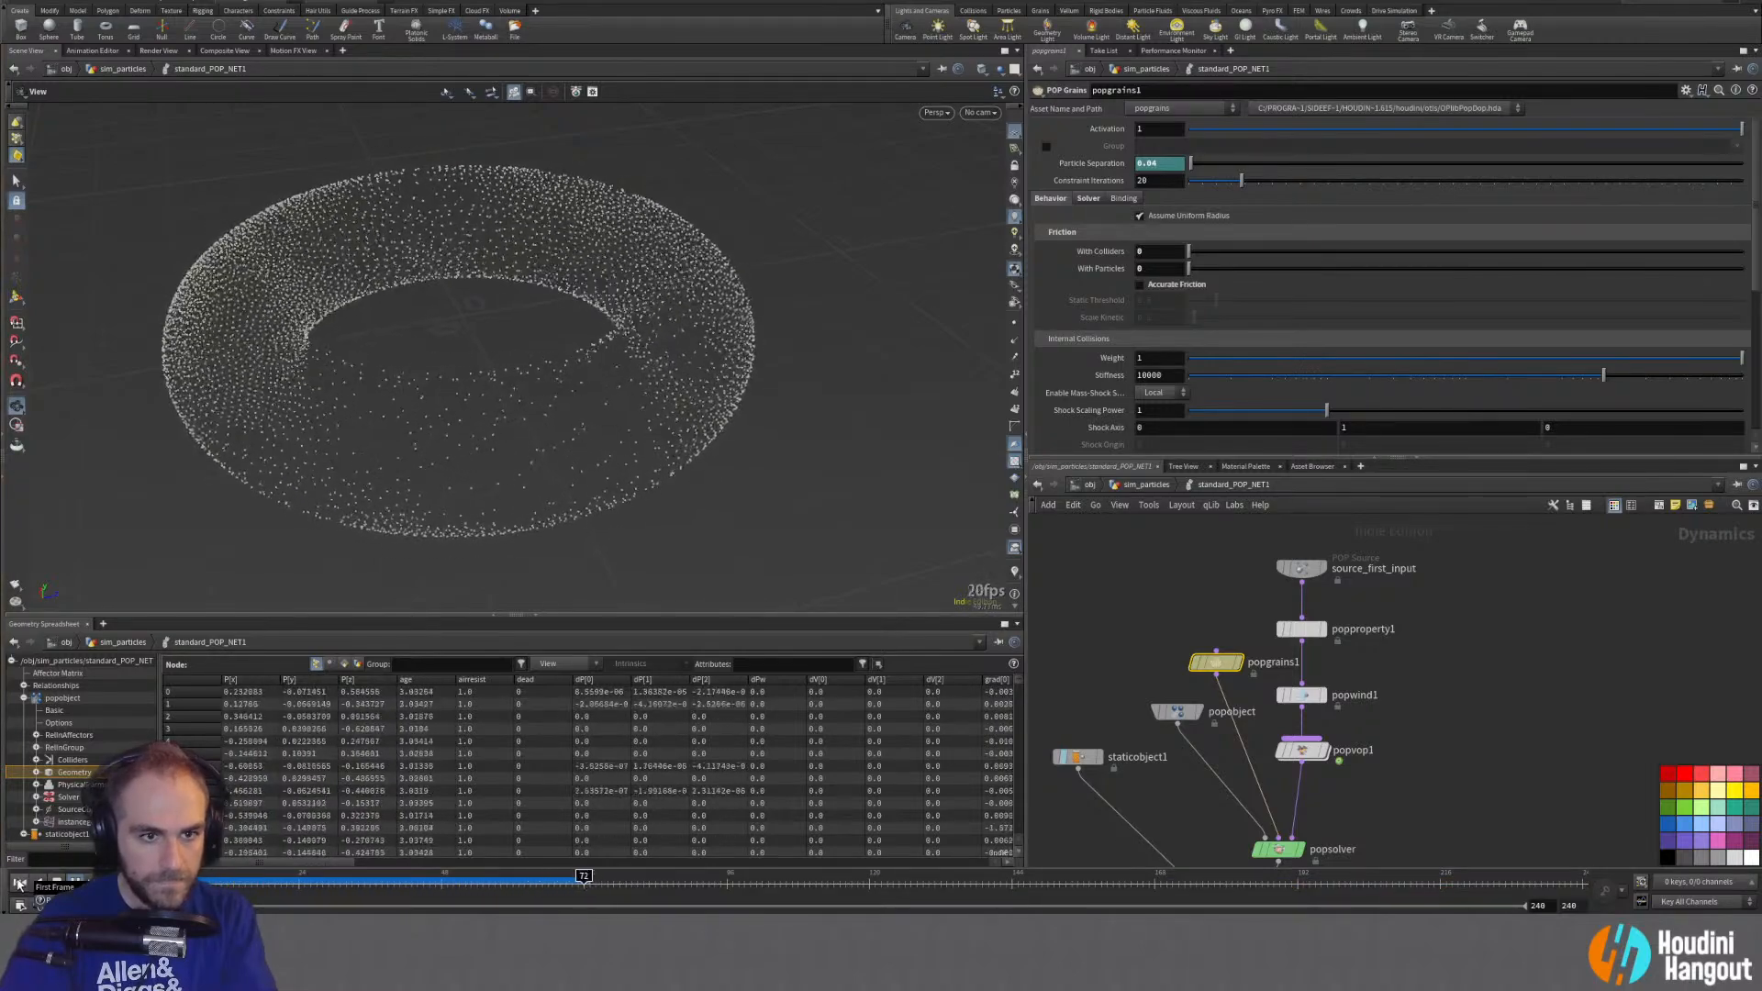
# Step: Go up to the sim_particles network and examine the distribution of the copied spikes on the torus surface up close
pyautogui.press('u')
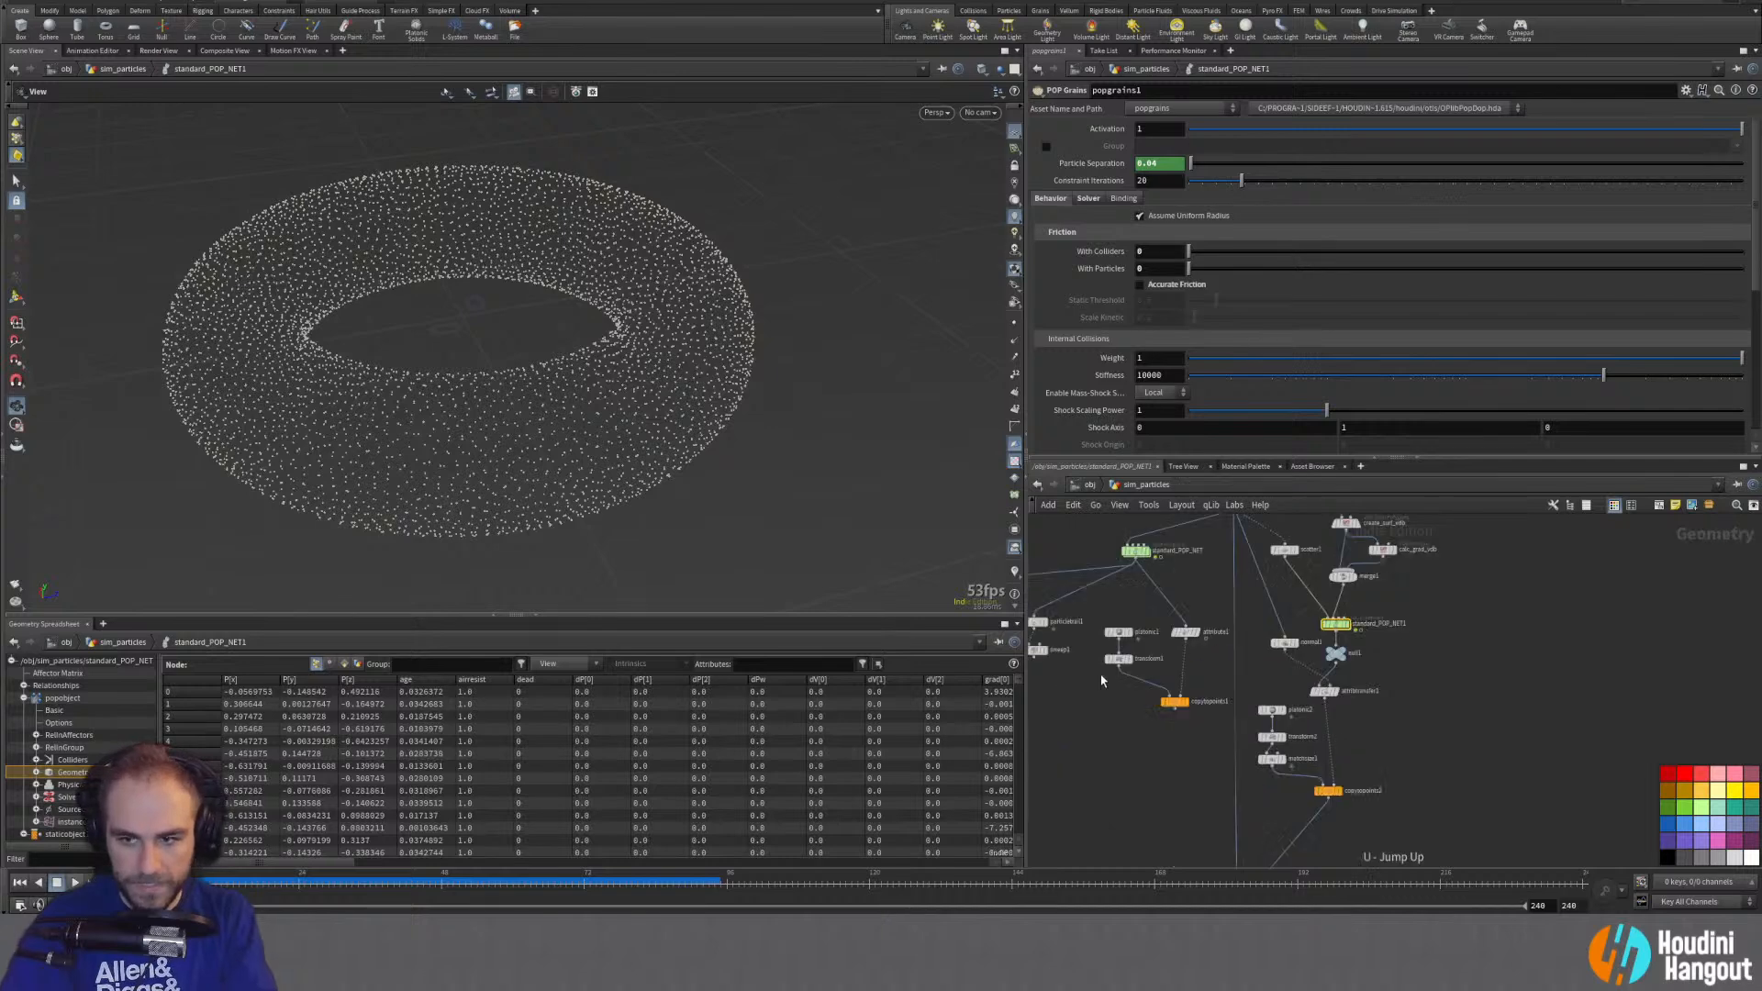
pyautogui.moveTo(1567, 724); pyautogui.dragTo(1533, 528, button='middle')
pyautogui.moveTo(1435, 712); pyautogui.dragTo(1454, 649, button='middle')
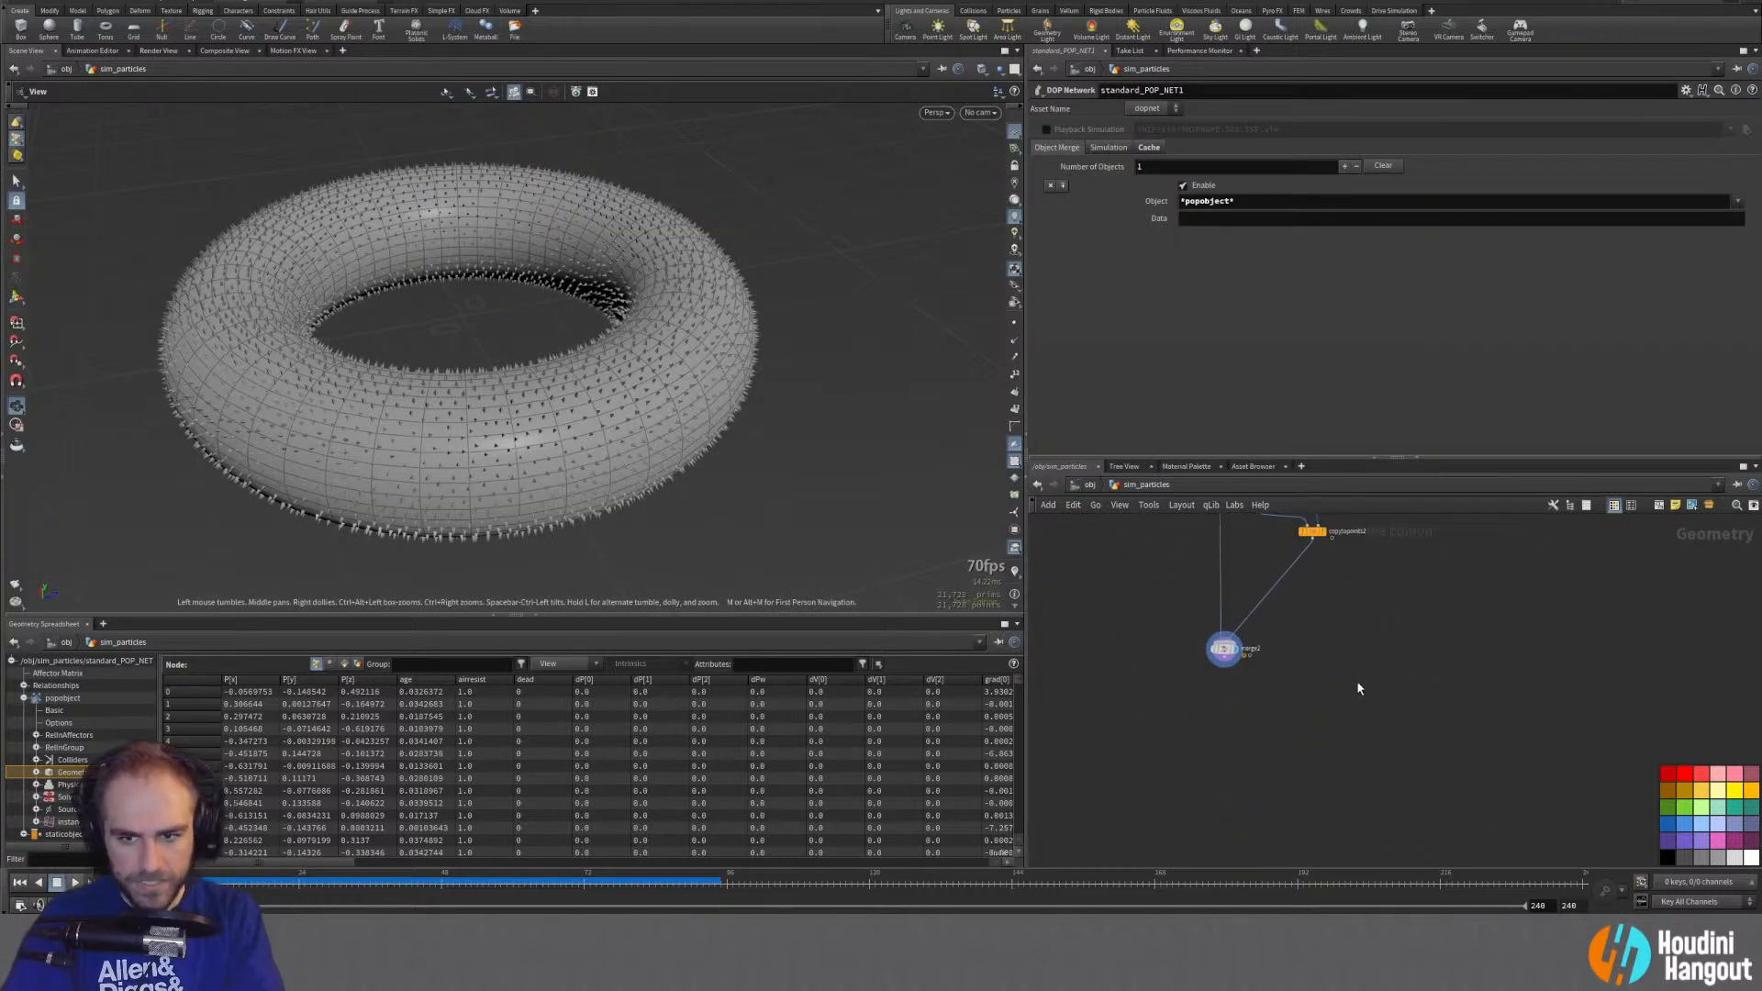
pyautogui.moveTo(447, 438); pyautogui.dragTo(566, 405, button='right')
pyautogui.moveTo(566, 404); pyautogui.dragTo(519, 432, button='middle')
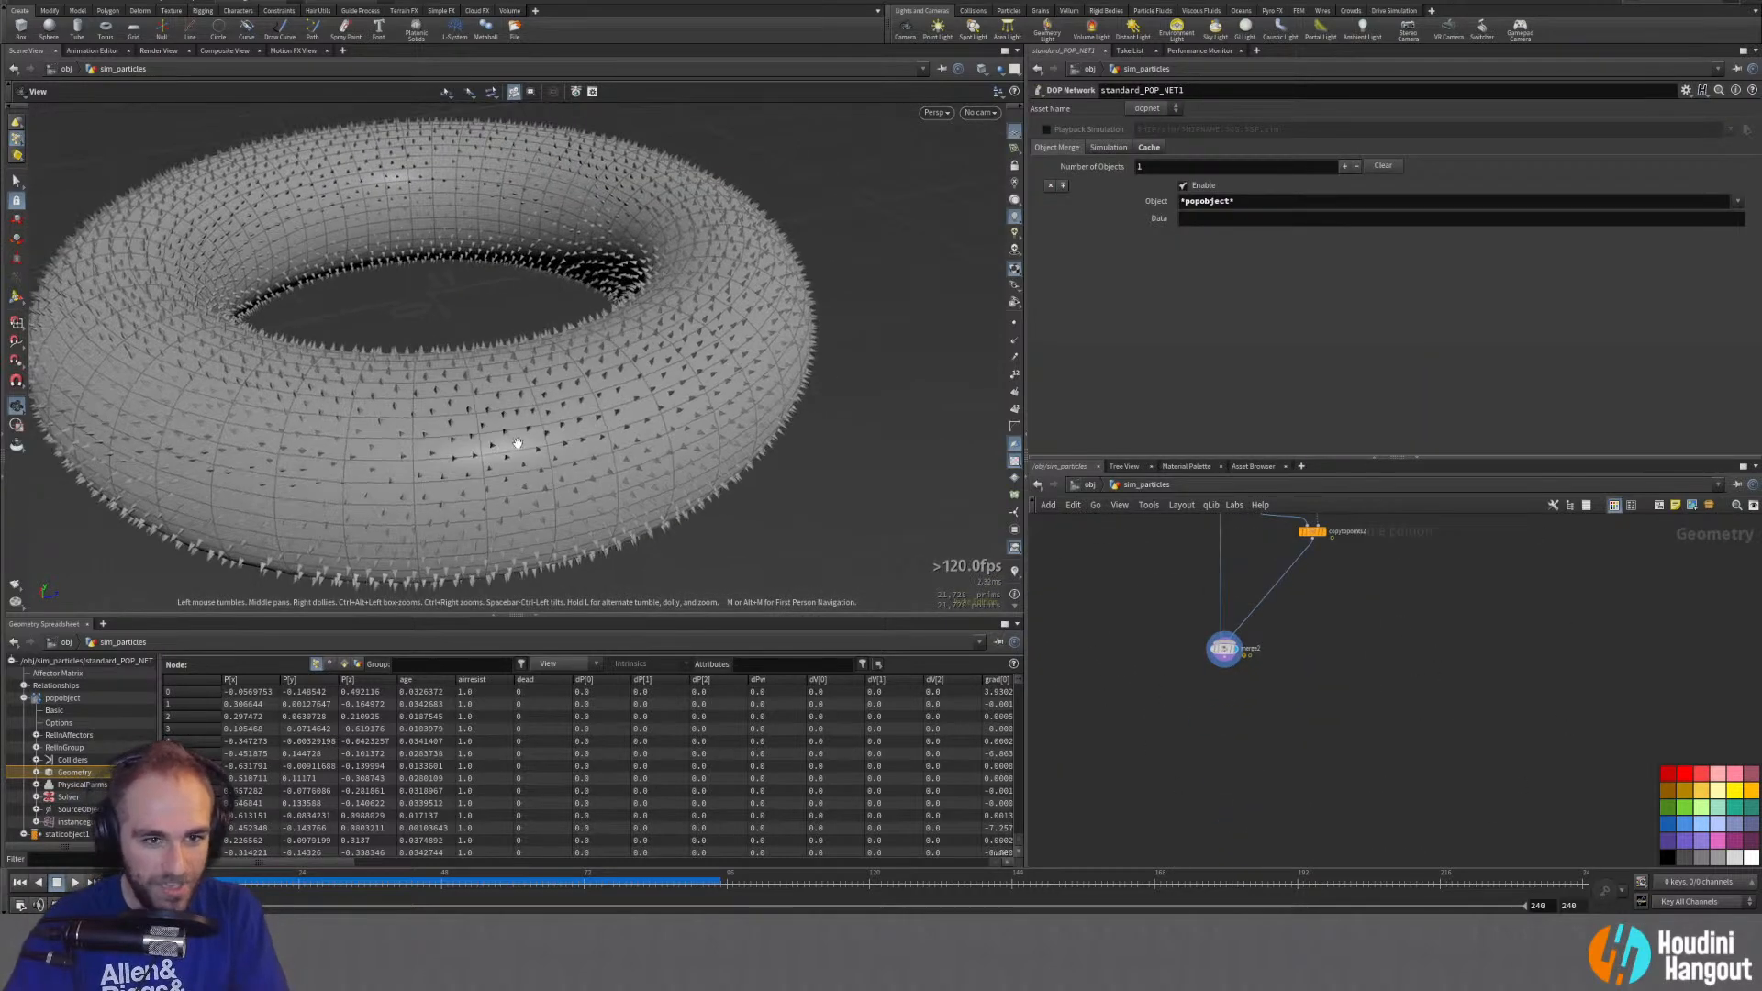
pyautogui.moveTo(519, 432); pyautogui.dragTo(551, 433, button='right')
pyautogui.moveTo(550, 433); pyautogui.dragTo(488, 397)
pyautogui.moveTo(488, 396); pyautogui.dragTo(554, 389, button='middle')
pyautogui.moveTo(555, 389); pyautogui.dragTo(621, 377)
pyautogui.moveTo(621, 377); pyautogui.dragTo(394, 413, button='middle')
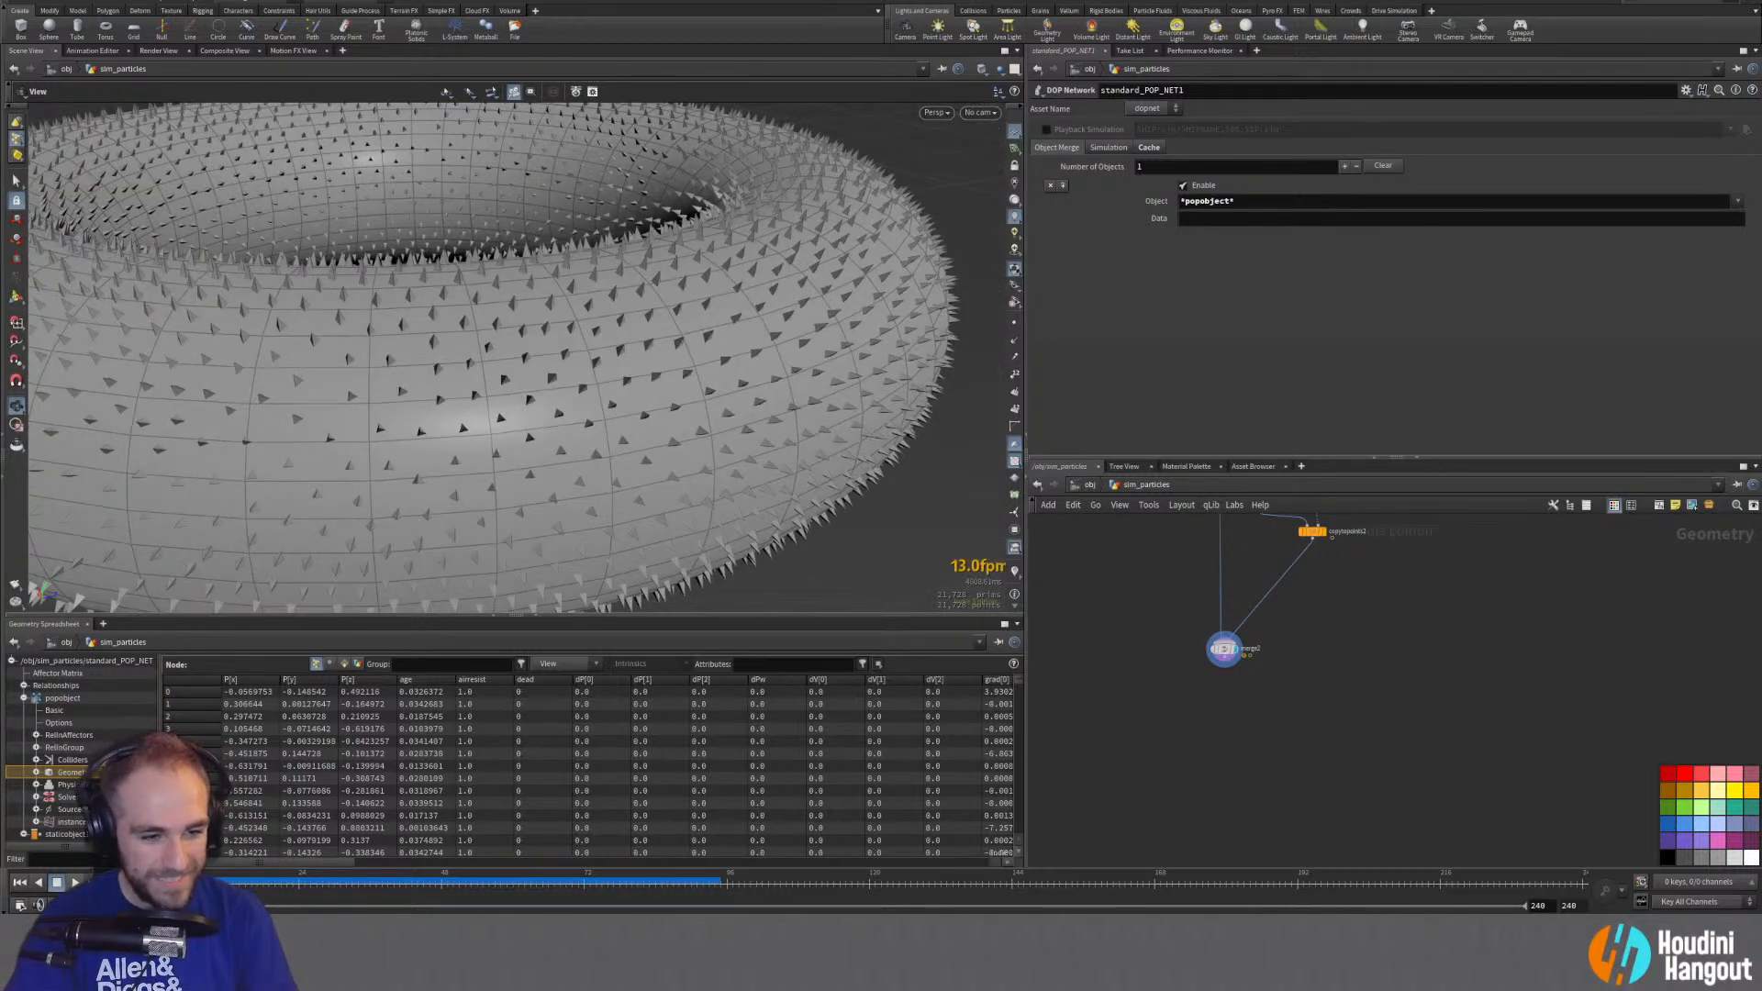
# Step: Run the simulation to about frame 155, check the spacing of the moving spikes from another angle, and play it again
pyautogui.moveTo(171, 881)
pyautogui.mouseDown()
pyautogui.moveTo(551, 876)
pyautogui.moveTo(1083, 812)
pyautogui.mouseUp()
pyautogui.moveTo(359, 337); pyautogui.dragTo(611, 366)
pyautogui.moveTo(611, 366); pyautogui.dragTo(656, 440, button='right')
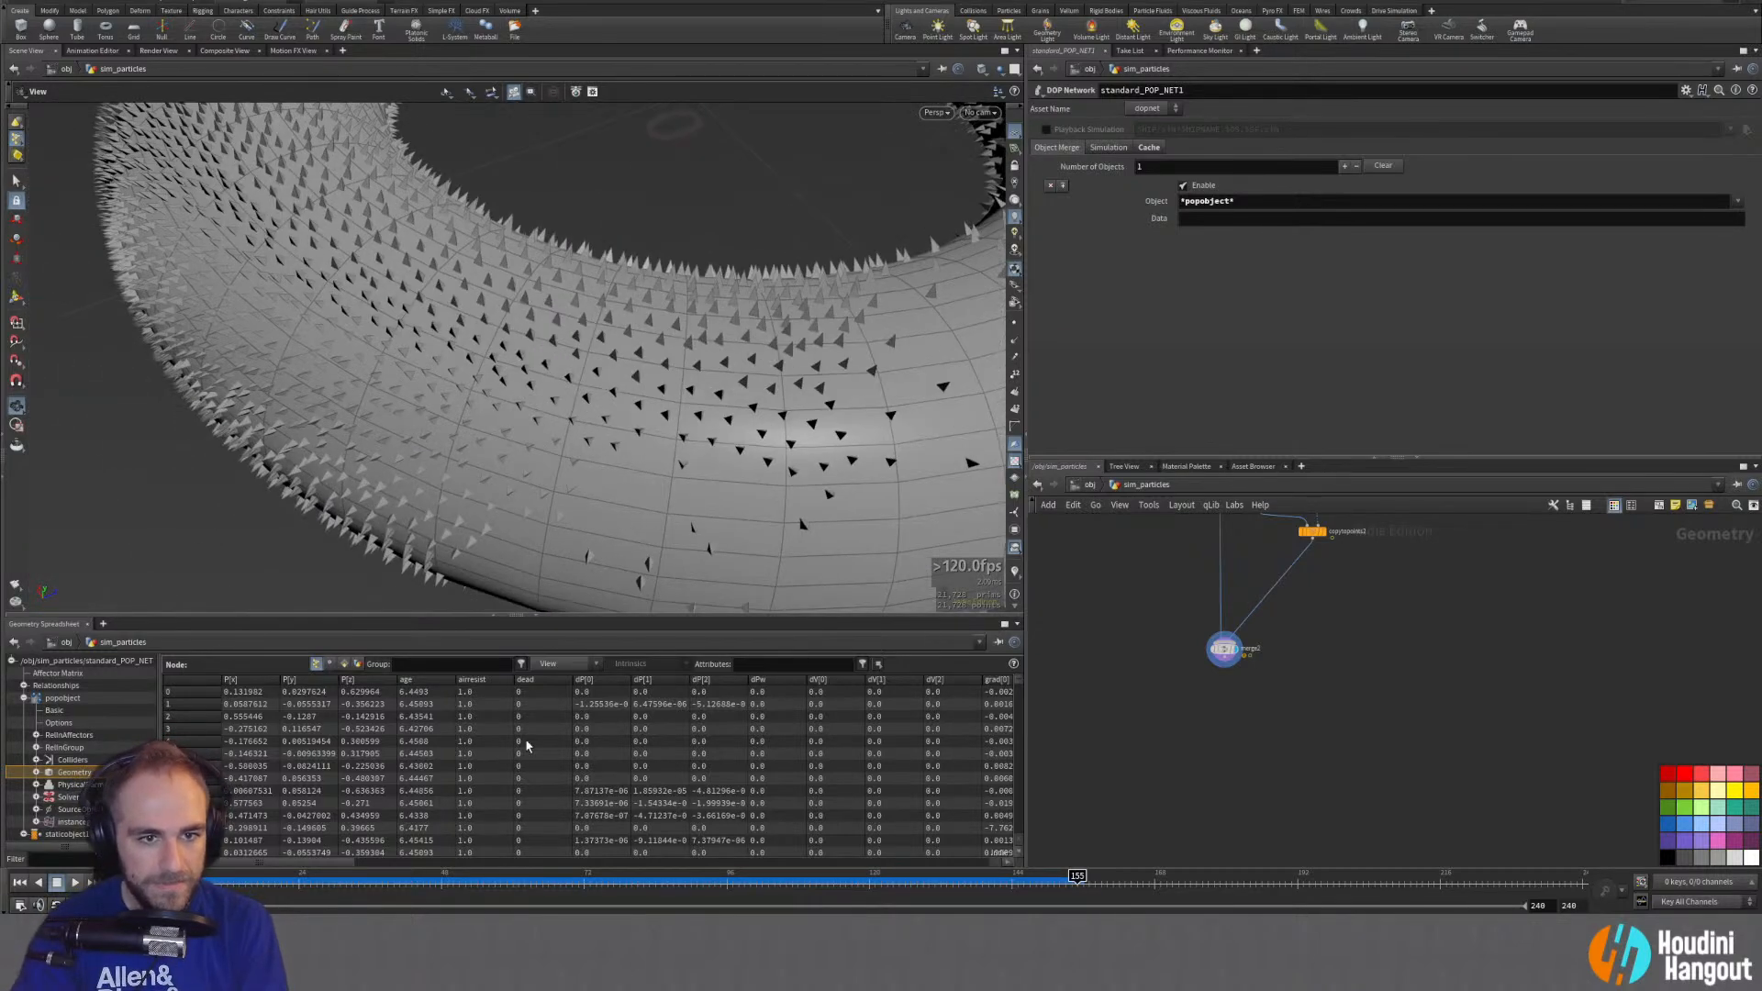
pyautogui.moveTo(1079, 877)
pyautogui.mouseDown()
pyautogui.moveTo(1269, 870)
pyautogui.moveTo(81, 889)
pyautogui.mouseUp()
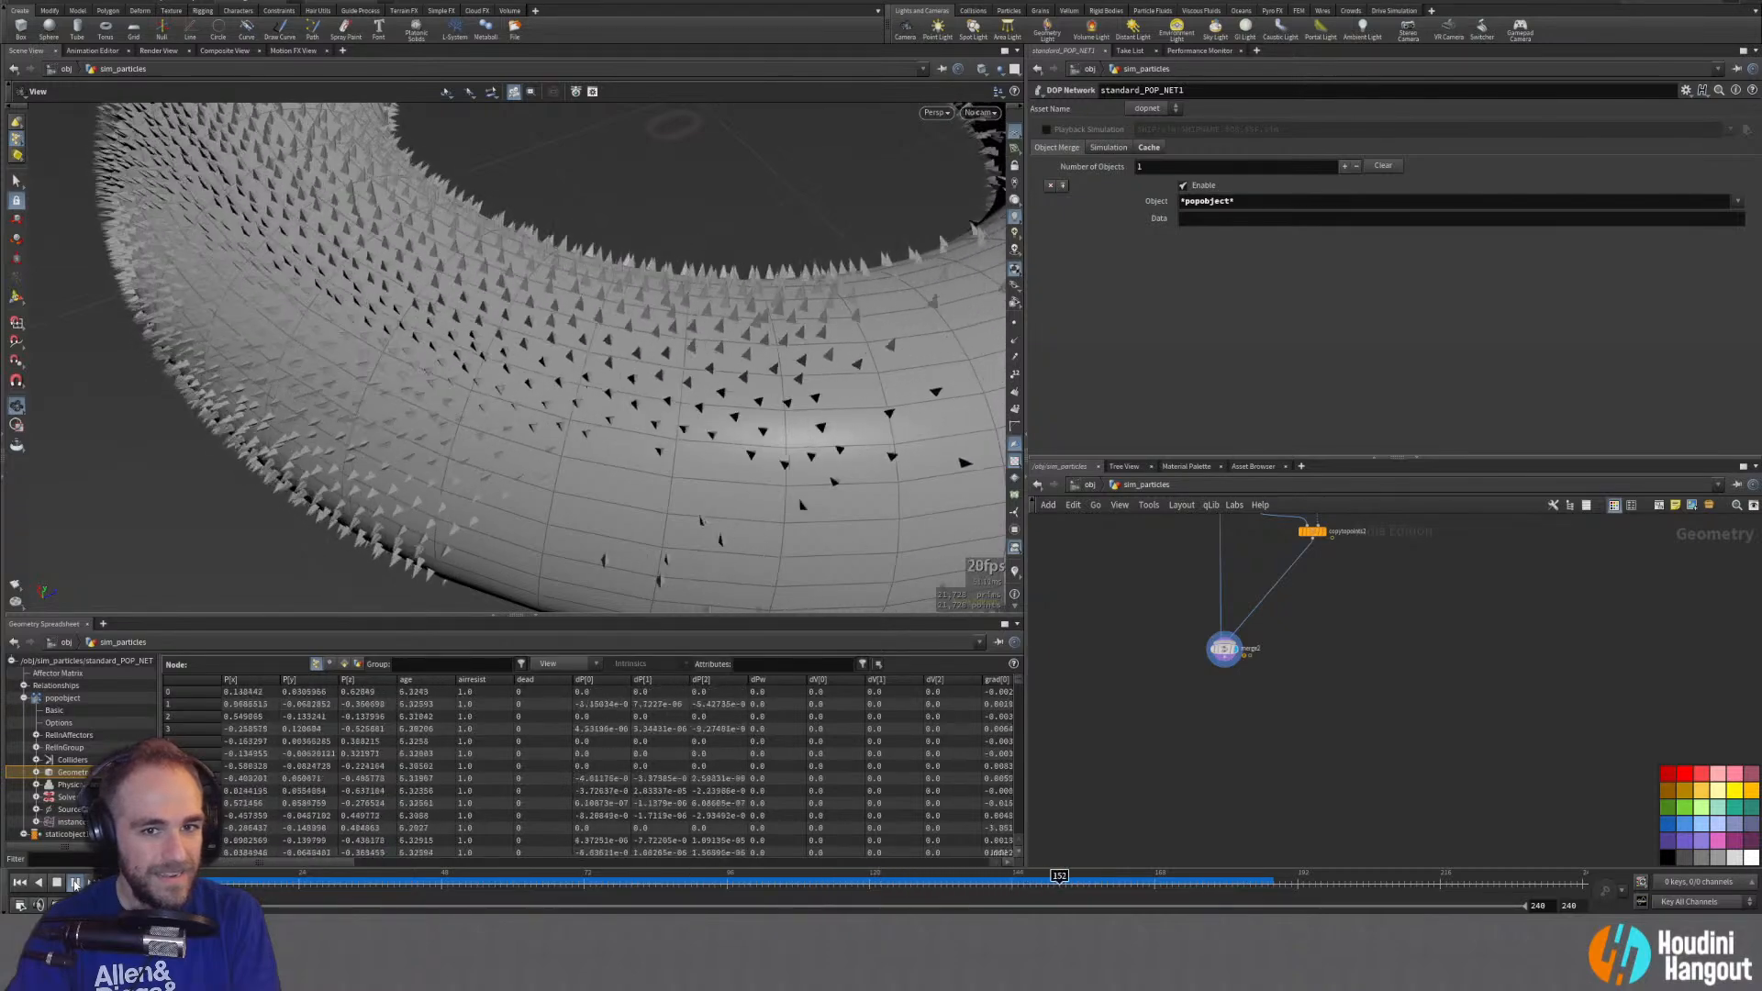
# Step: Set popproperty1's uniform scale to 0.015 inside standard_POP_NET1, play the spikes in sim_particles, and rewind to the first frame
pyautogui.scroll(-5, 1373, 641)
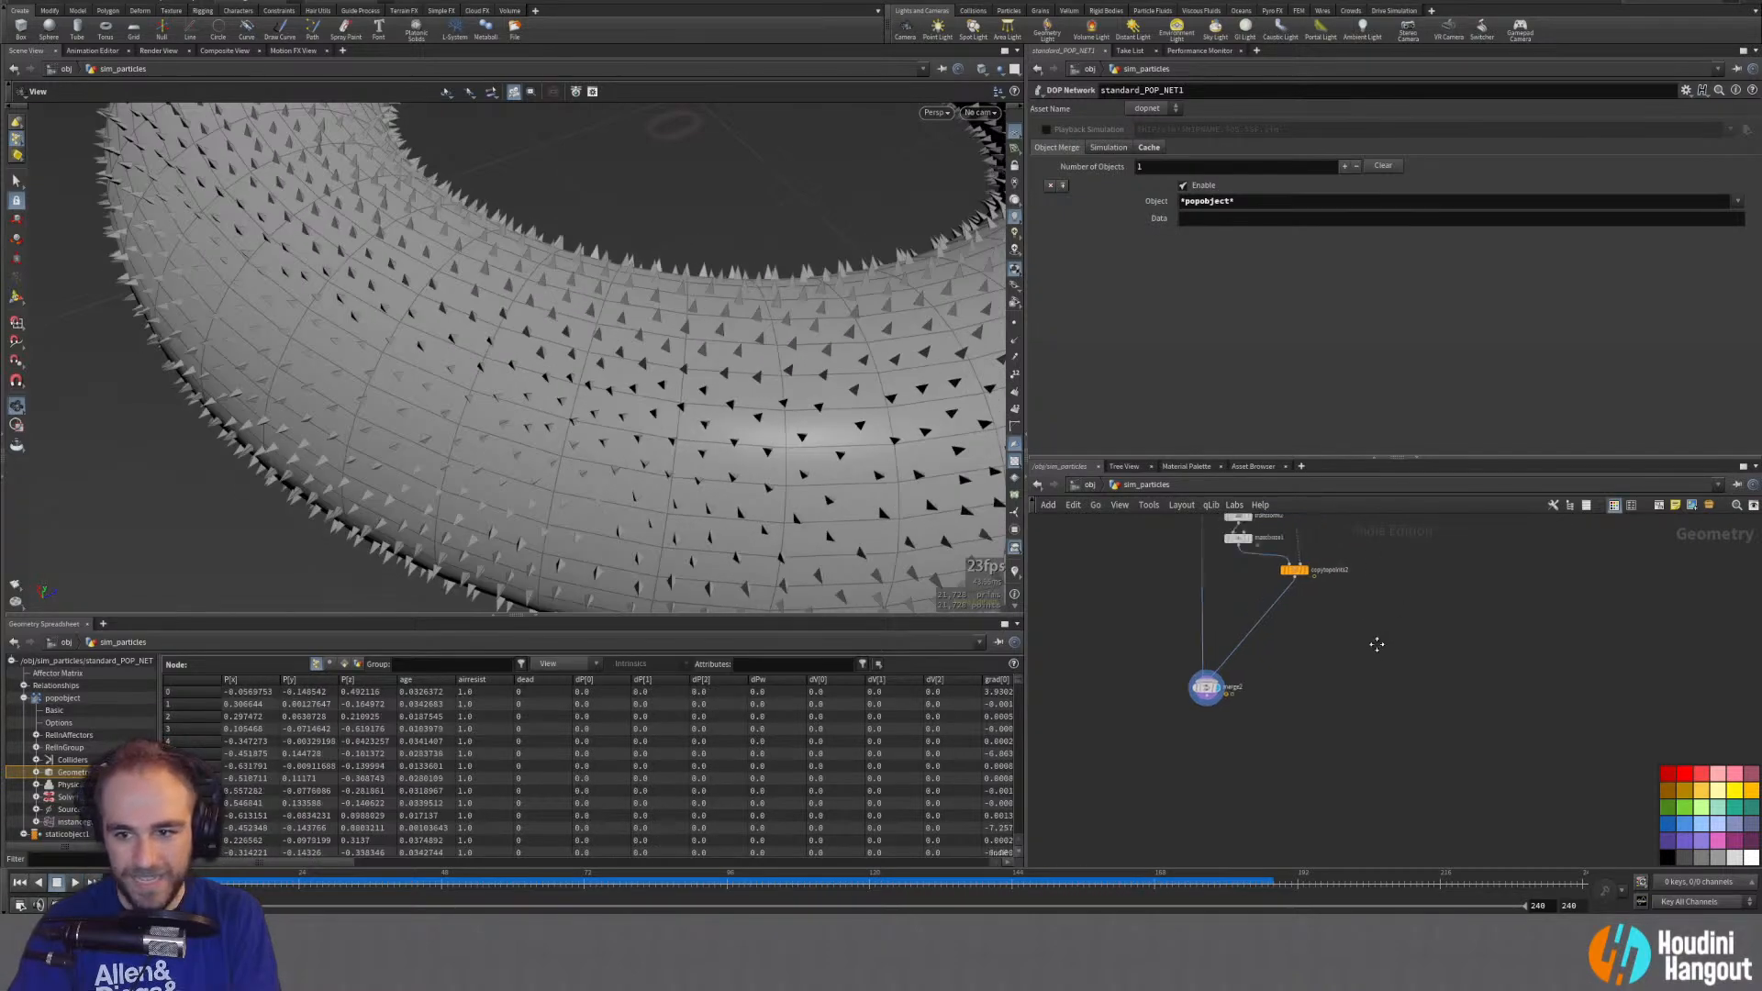
pyautogui.doubleClick(1256, 574)
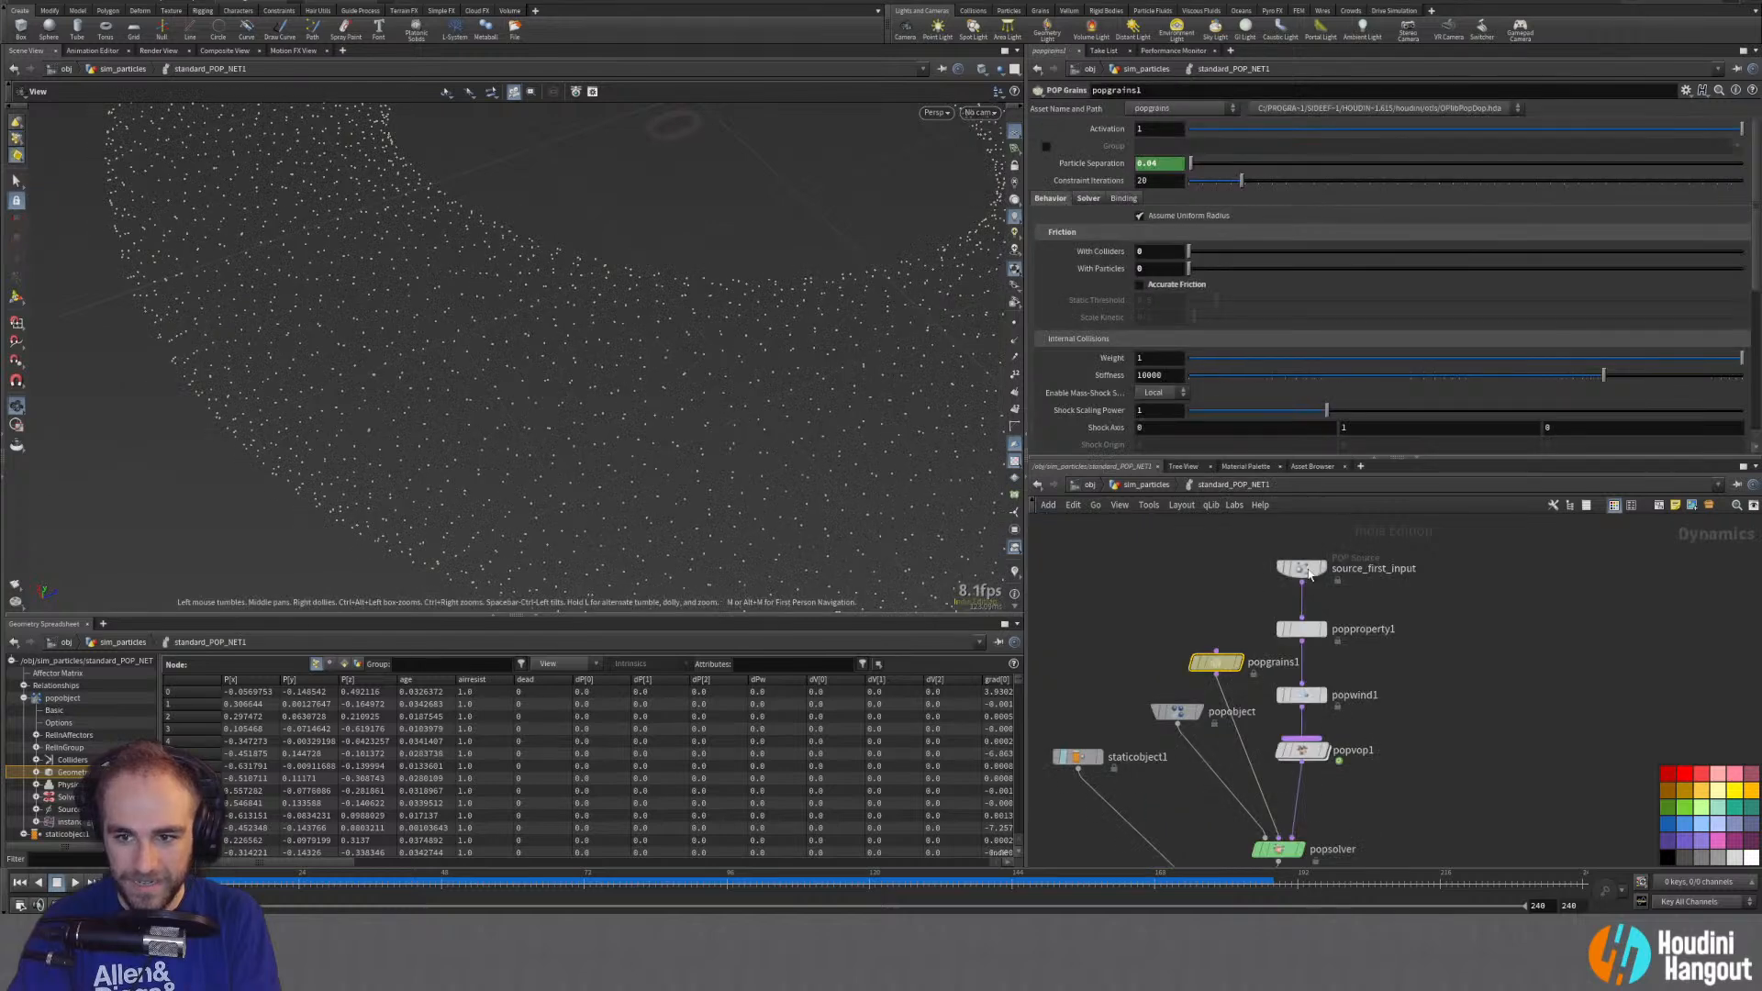
pyautogui.click(1301, 629)
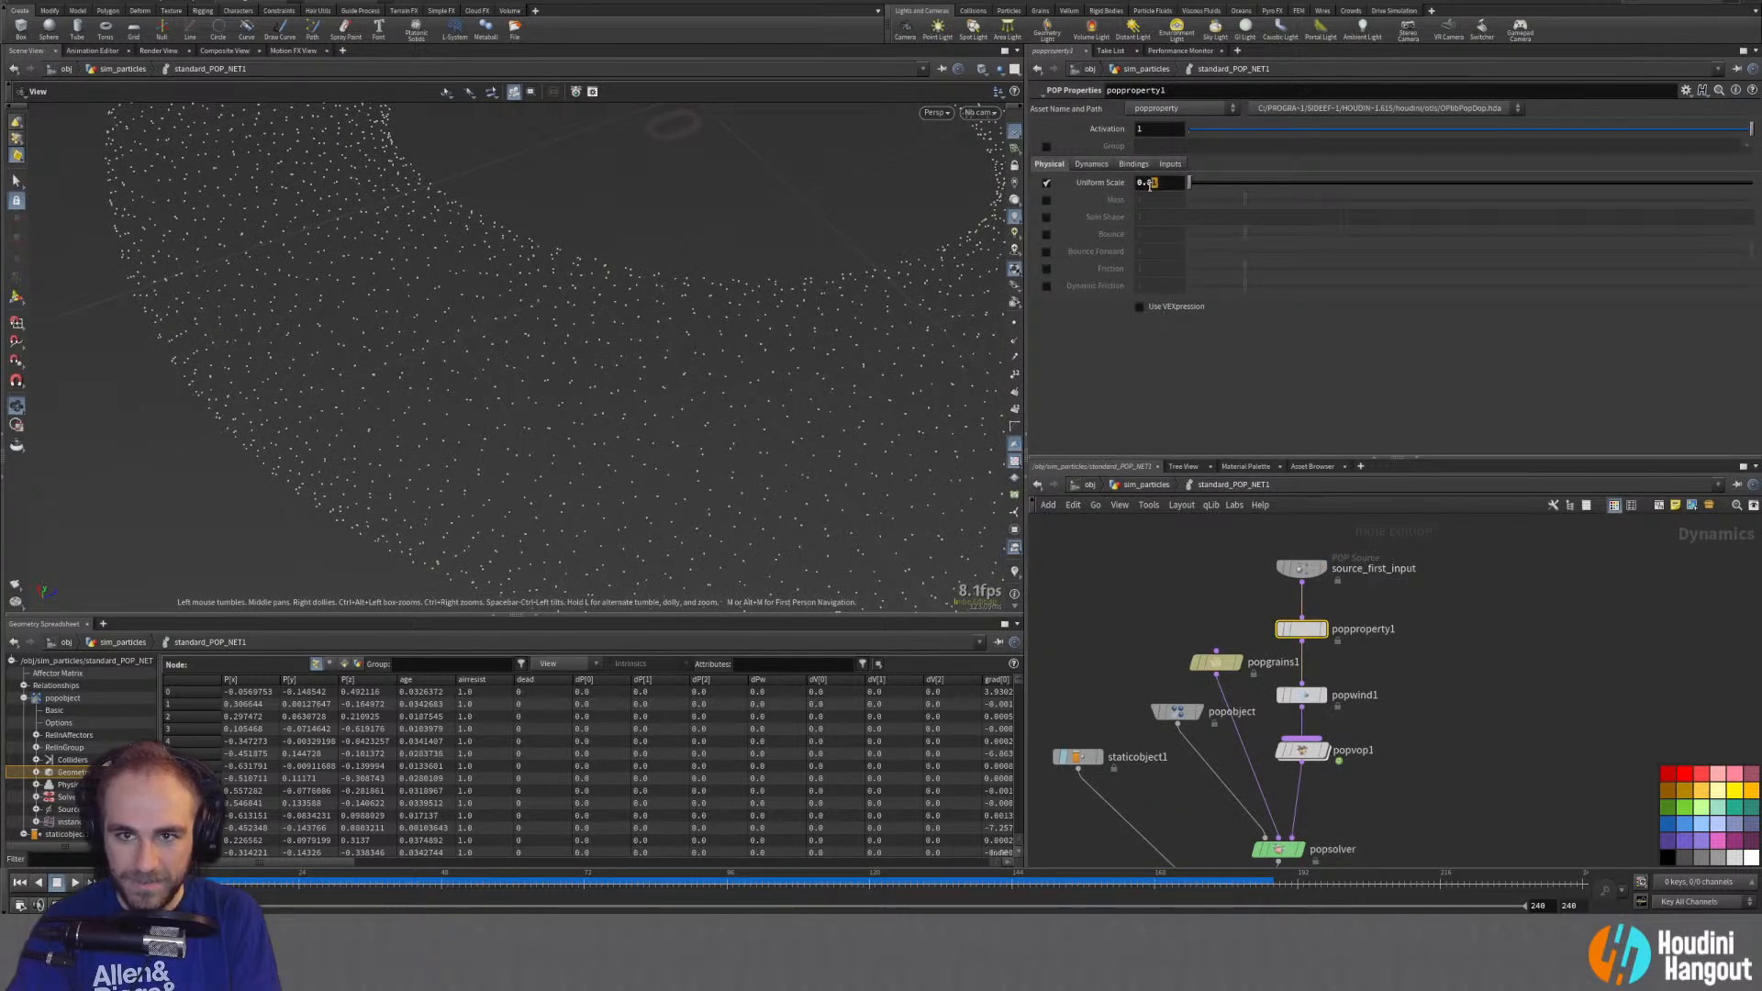
pyautogui.write('5')
pyautogui.press('Return')
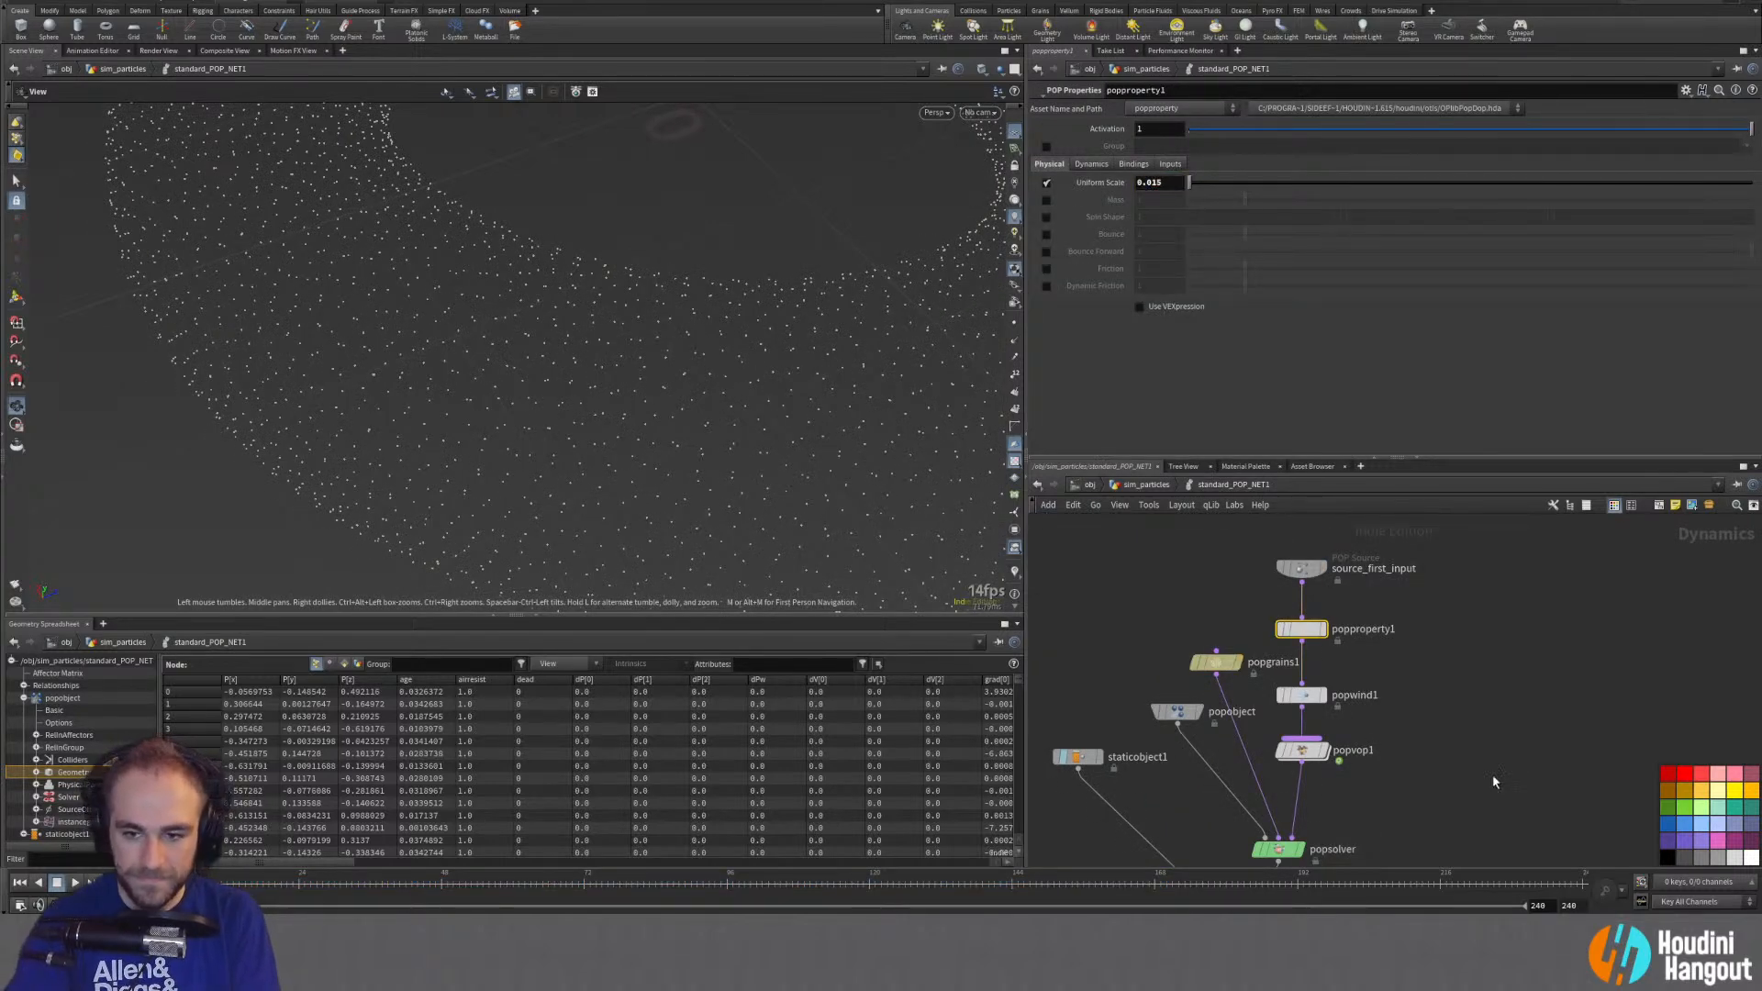
pyautogui.press('u')
pyautogui.click(74, 884)
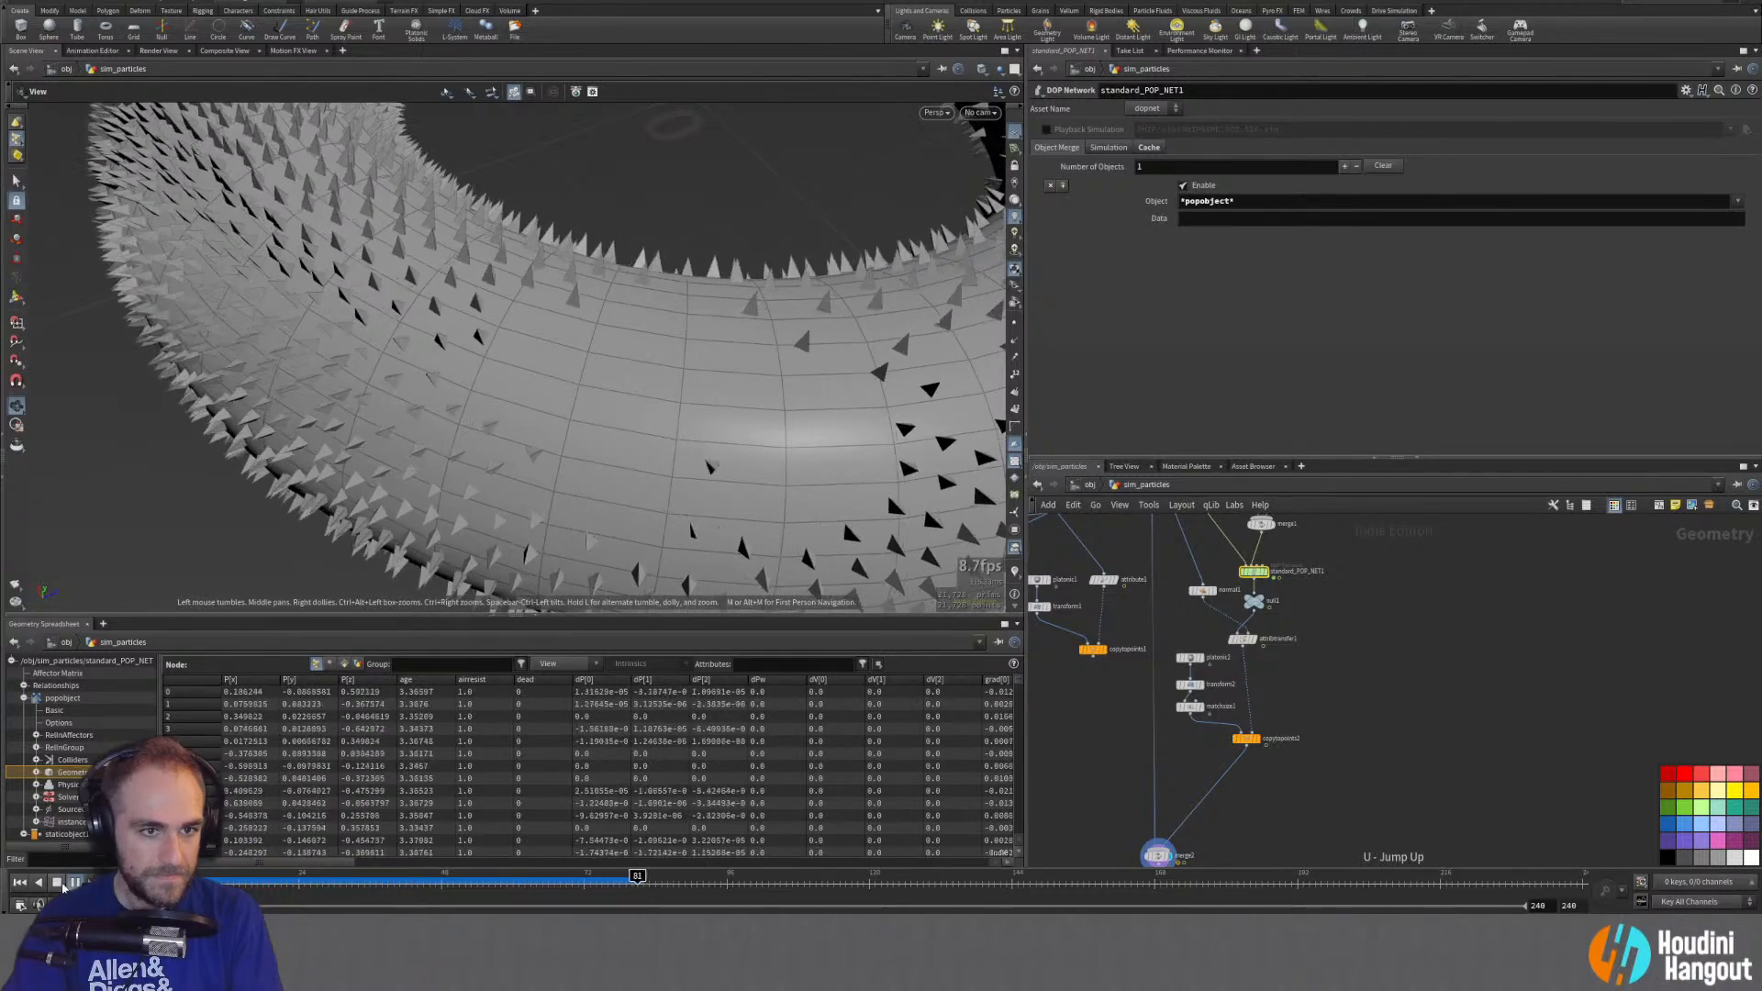
pyautogui.click(20, 883)
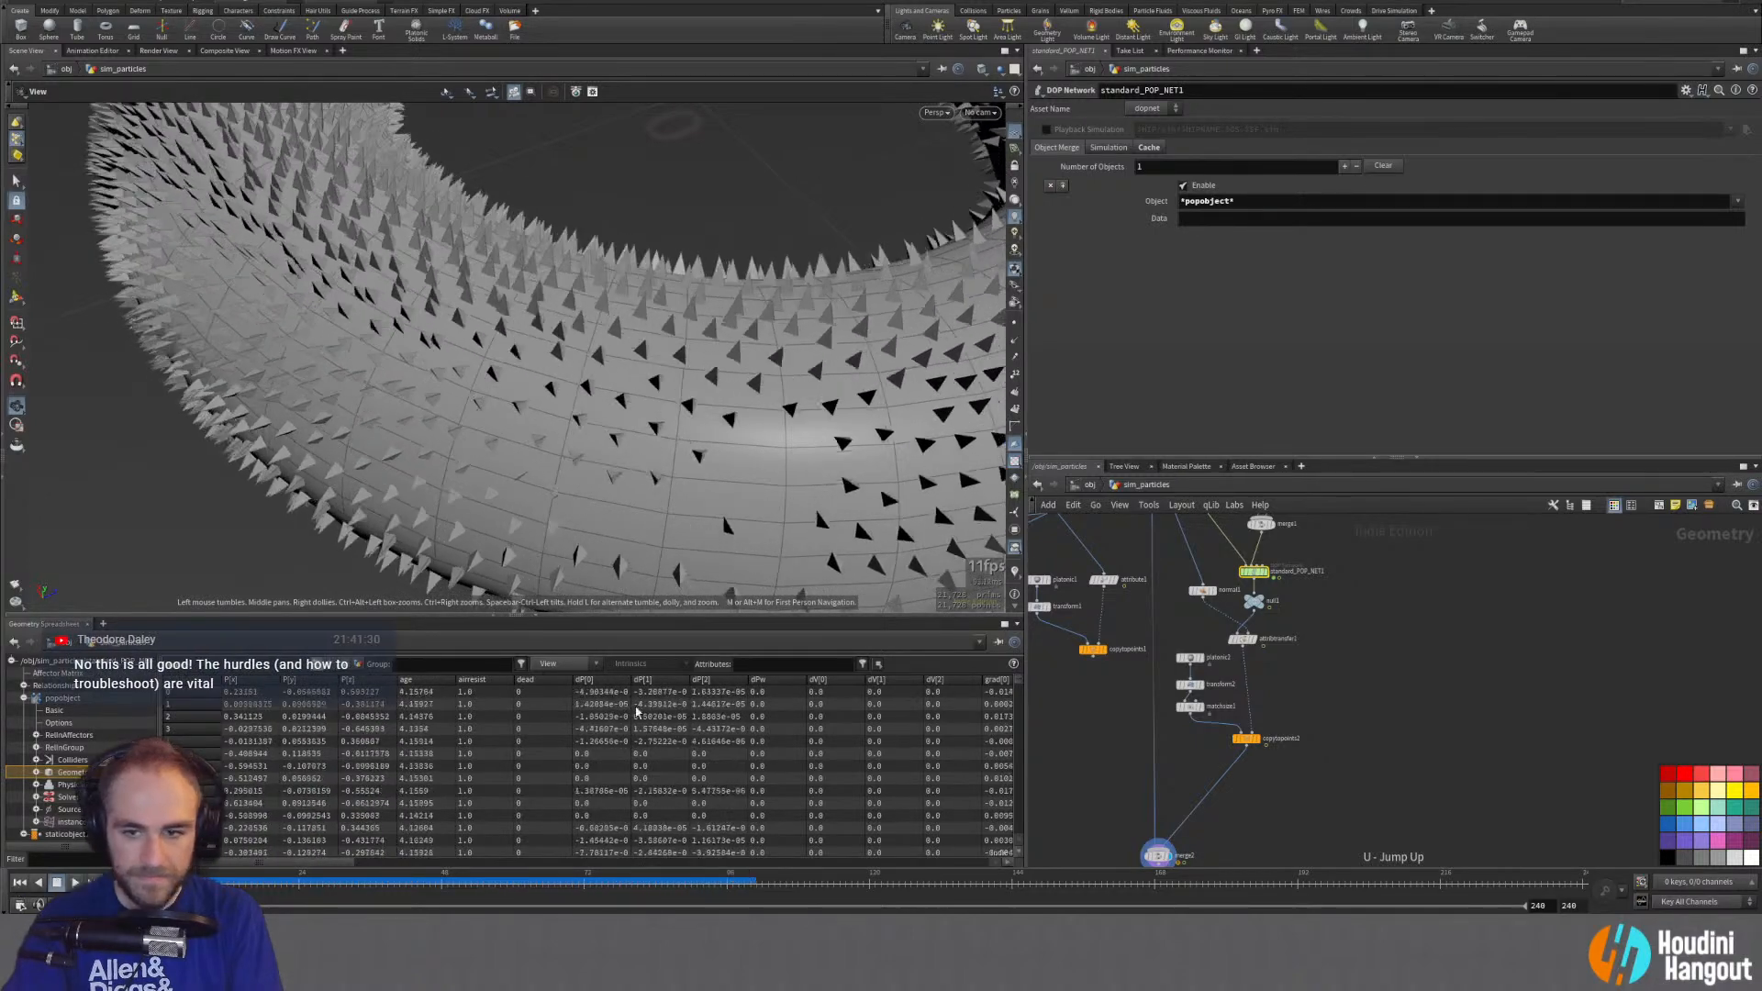
# Step: Set popproperty1's uniform scale to 0.0125 and play the simulation again with the spikes displayed in sim_particles
pyautogui.doubleClick(1256, 571)
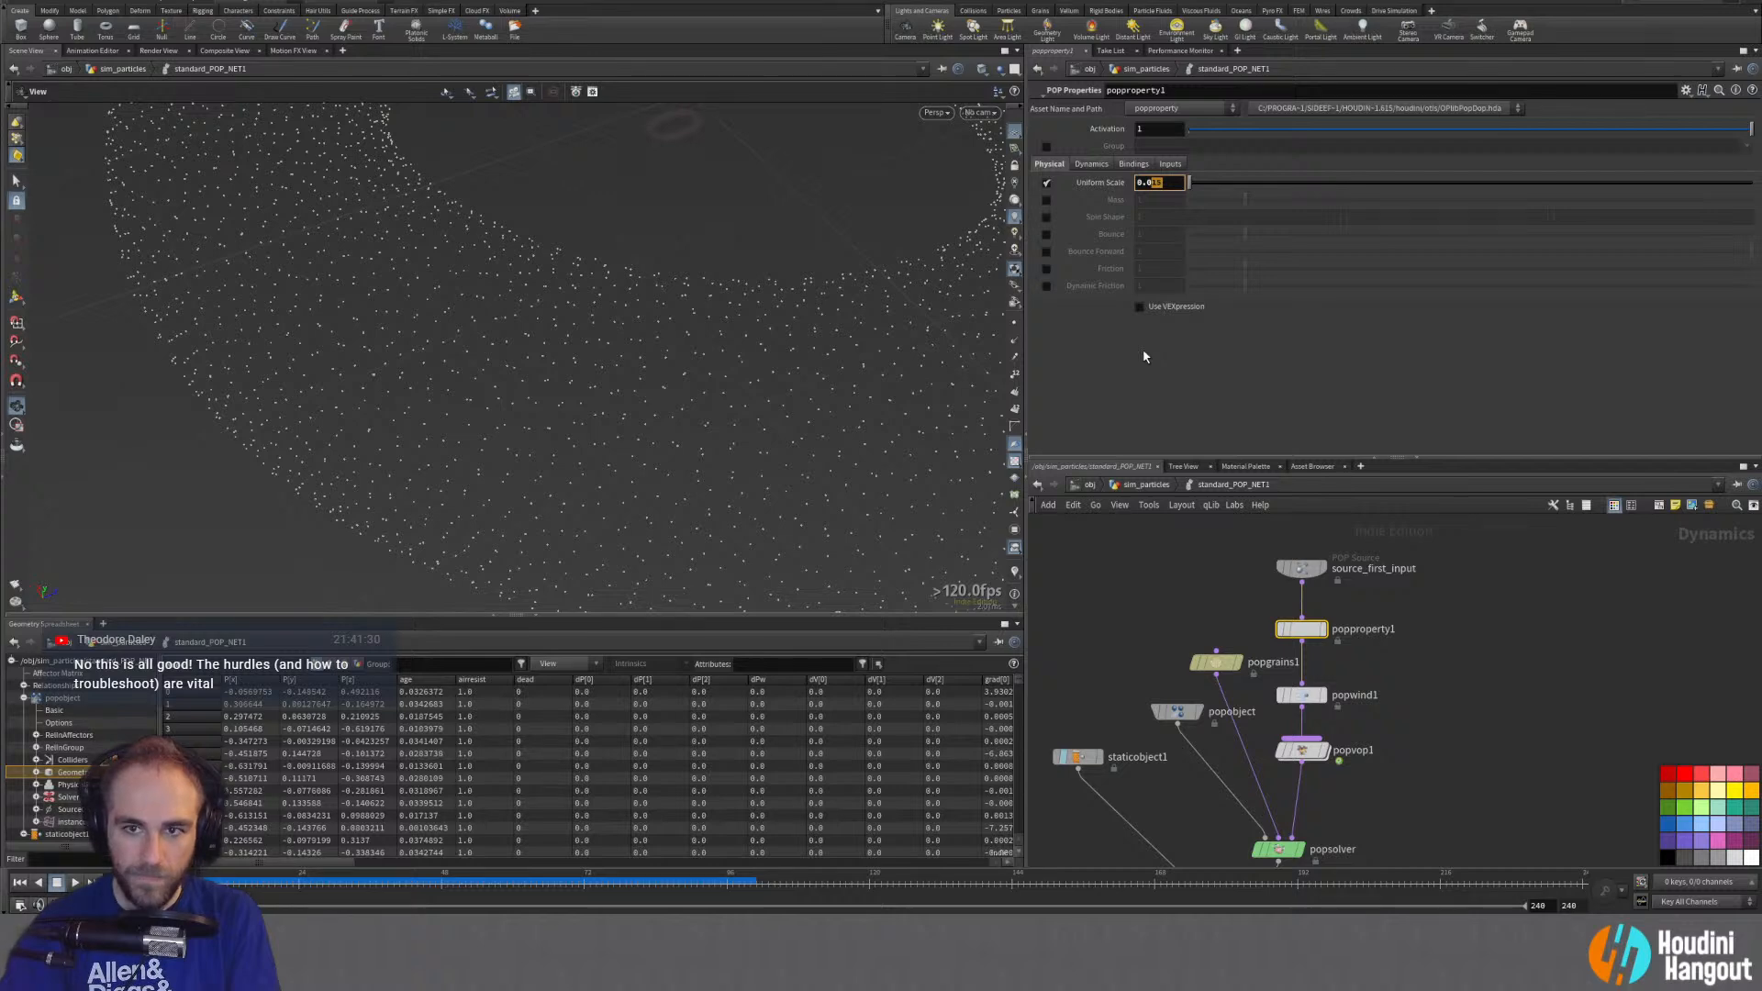
pyautogui.write('1252')
pyautogui.press('BackSpace')
pyautogui.press('Return')
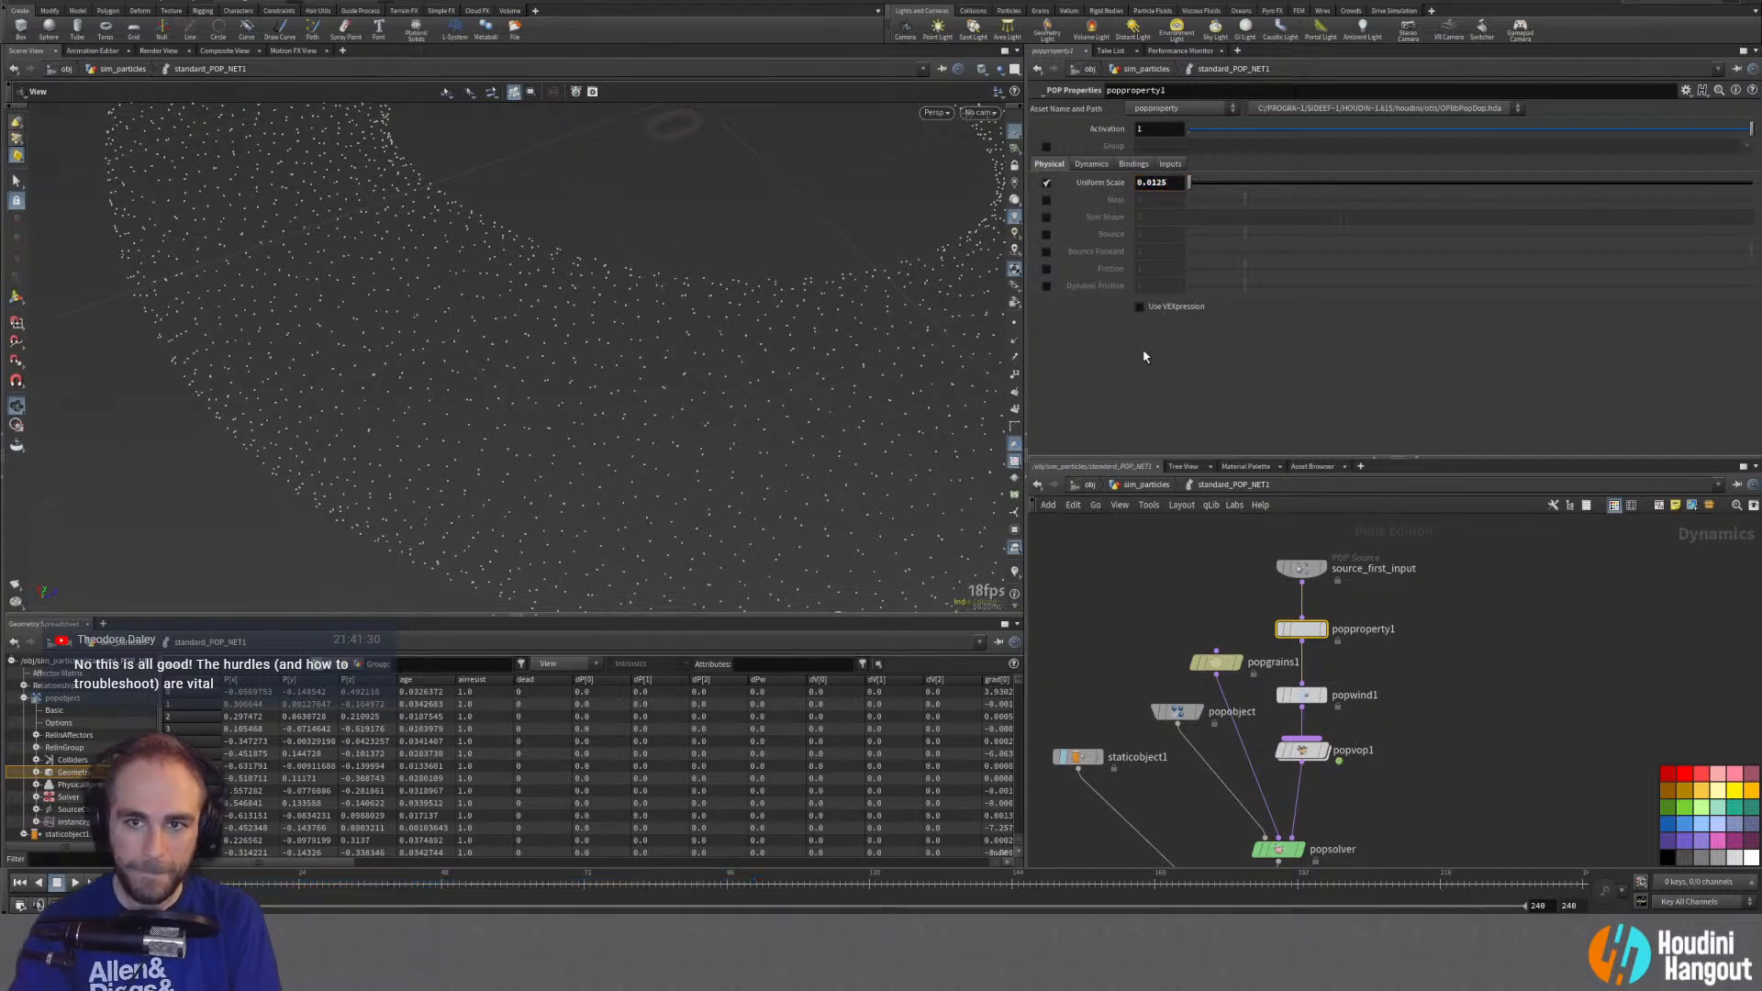
pyautogui.press('u')
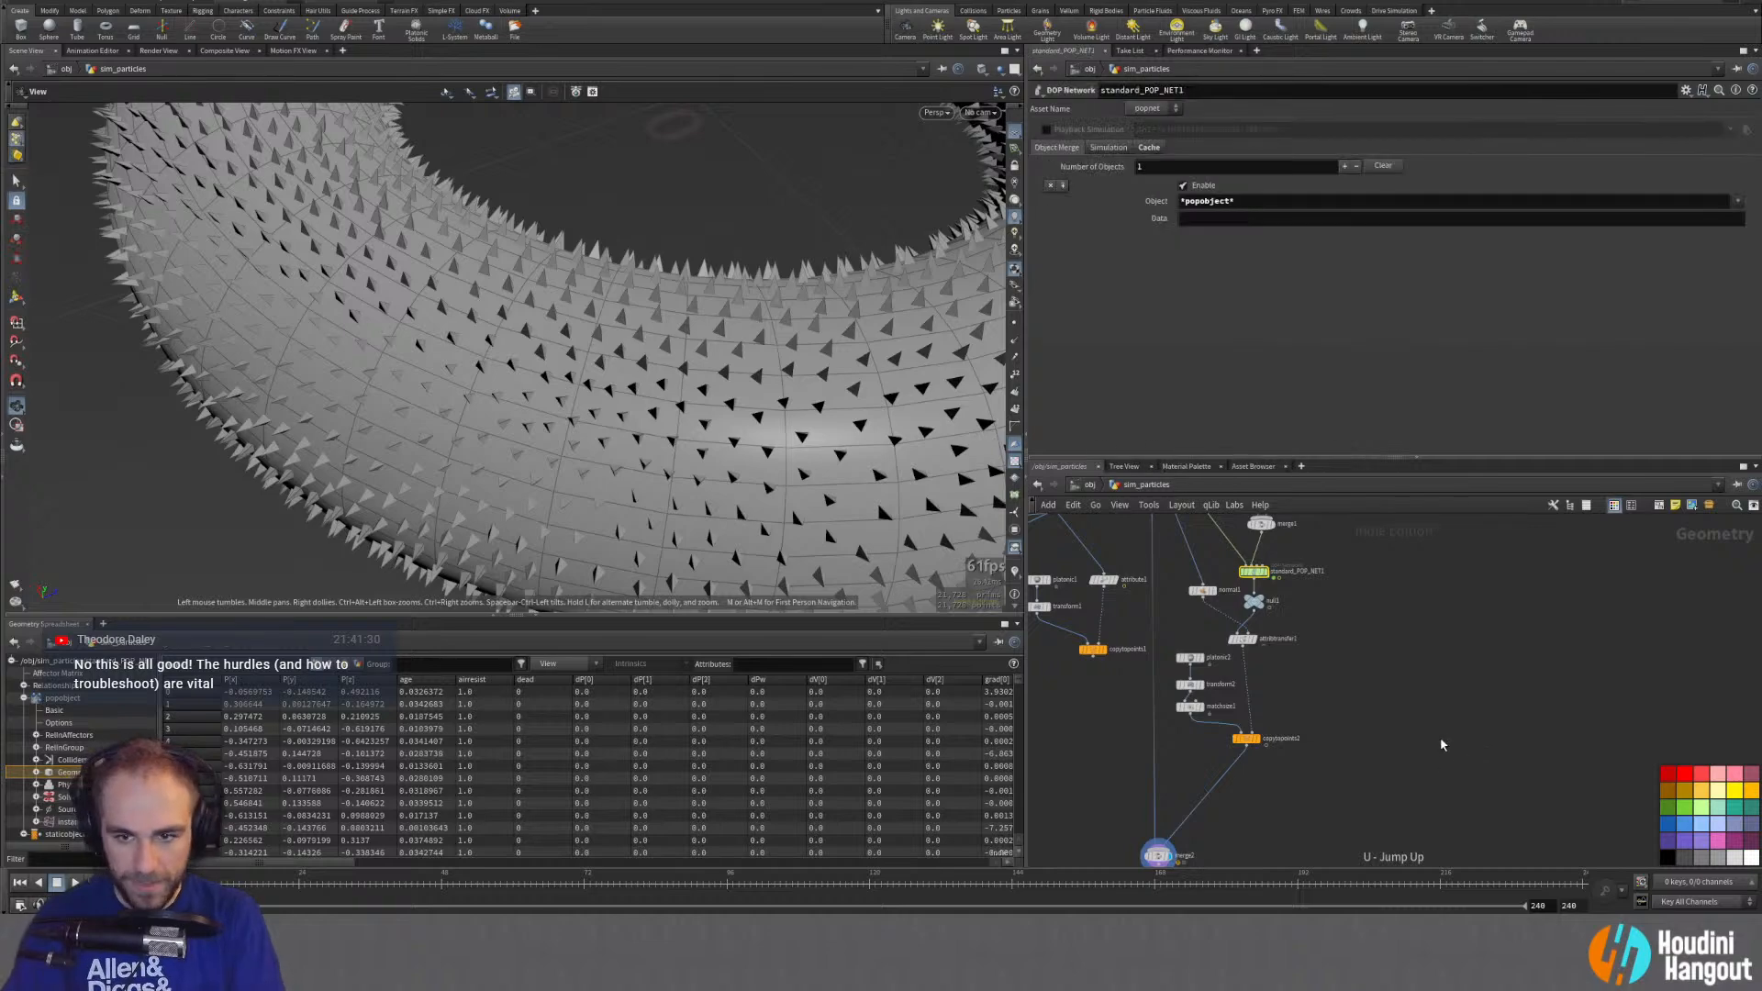
pyautogui.press('Up')
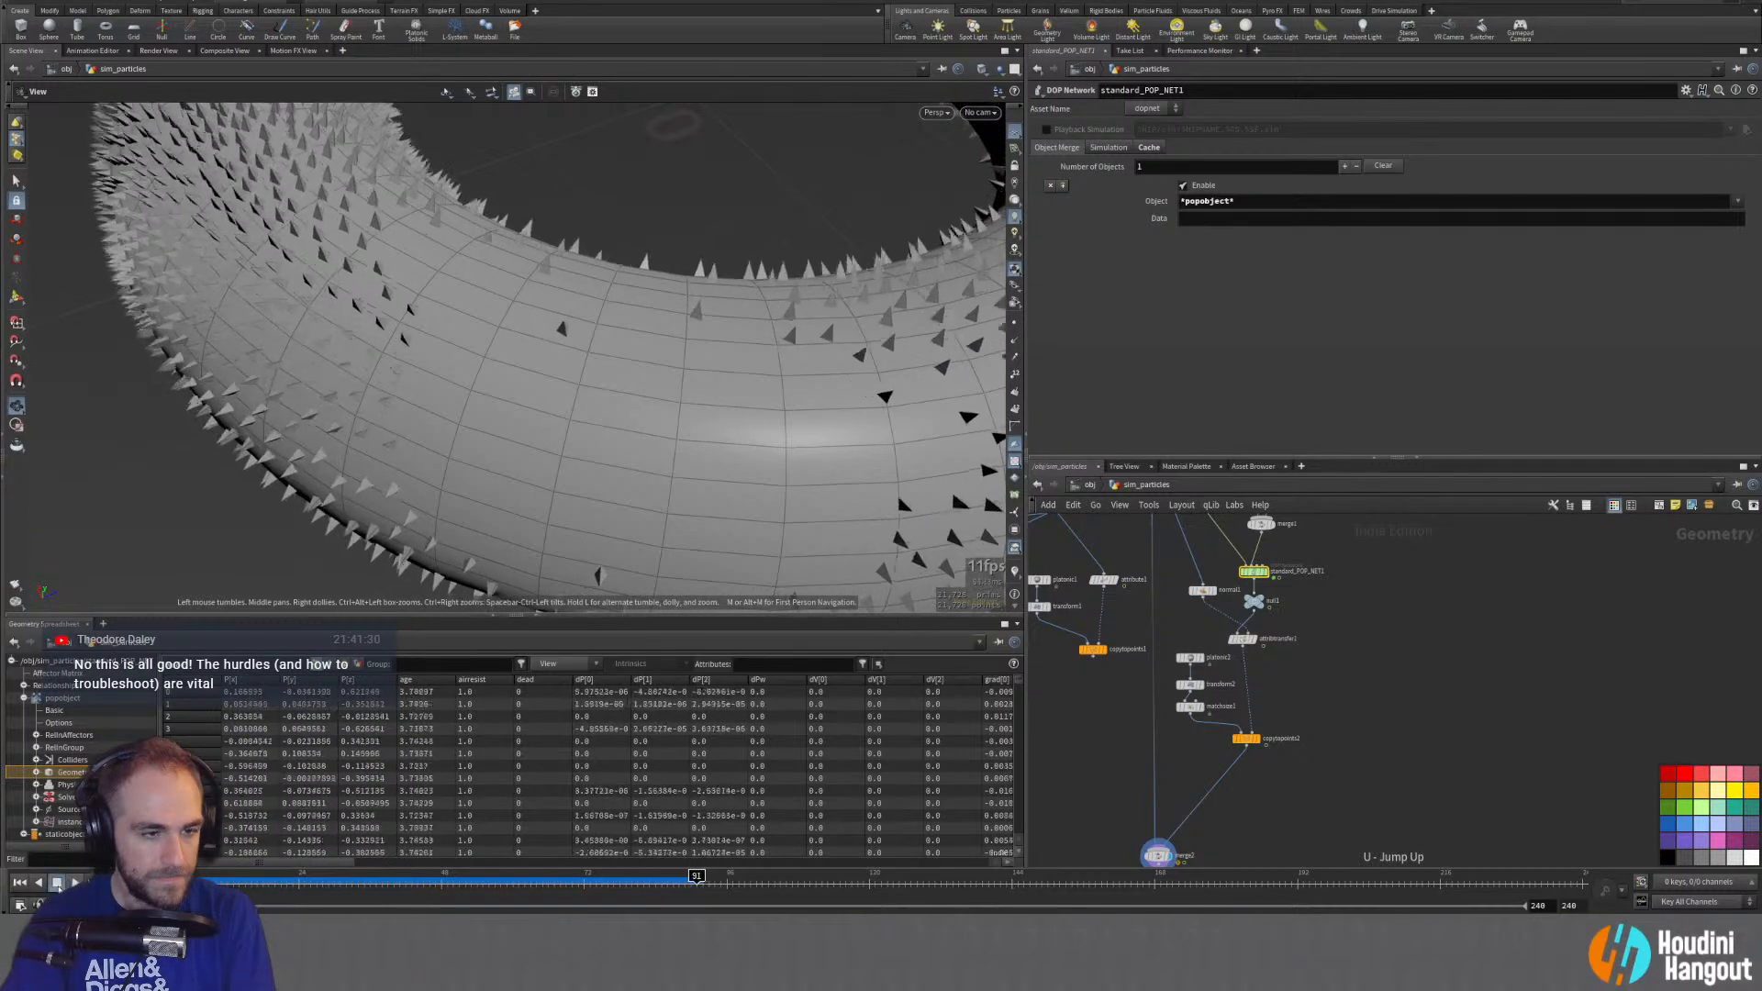
# Step: Review the parameters of source_first_input, popproperty1, popwind1 and popvop1 in standard_POP_NET1, including the VOP network inside popvop1
pyautogui.doubleClick(1256, 573)
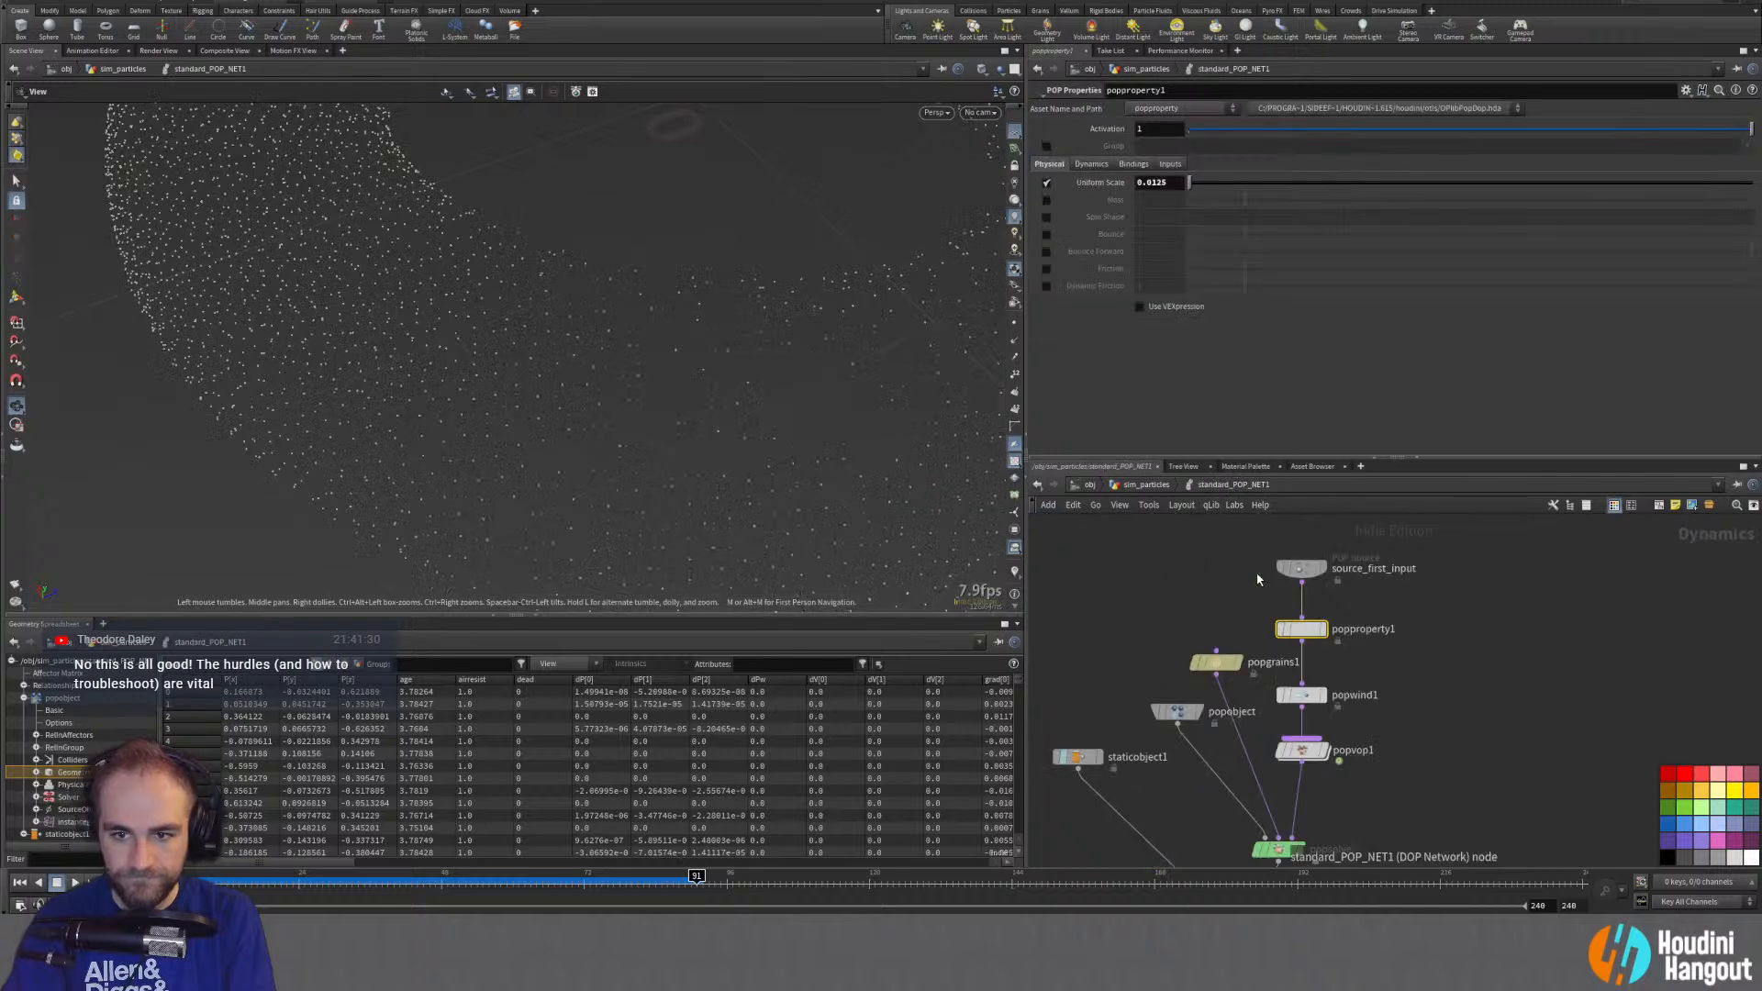
pyautogui.click(1301, 569)
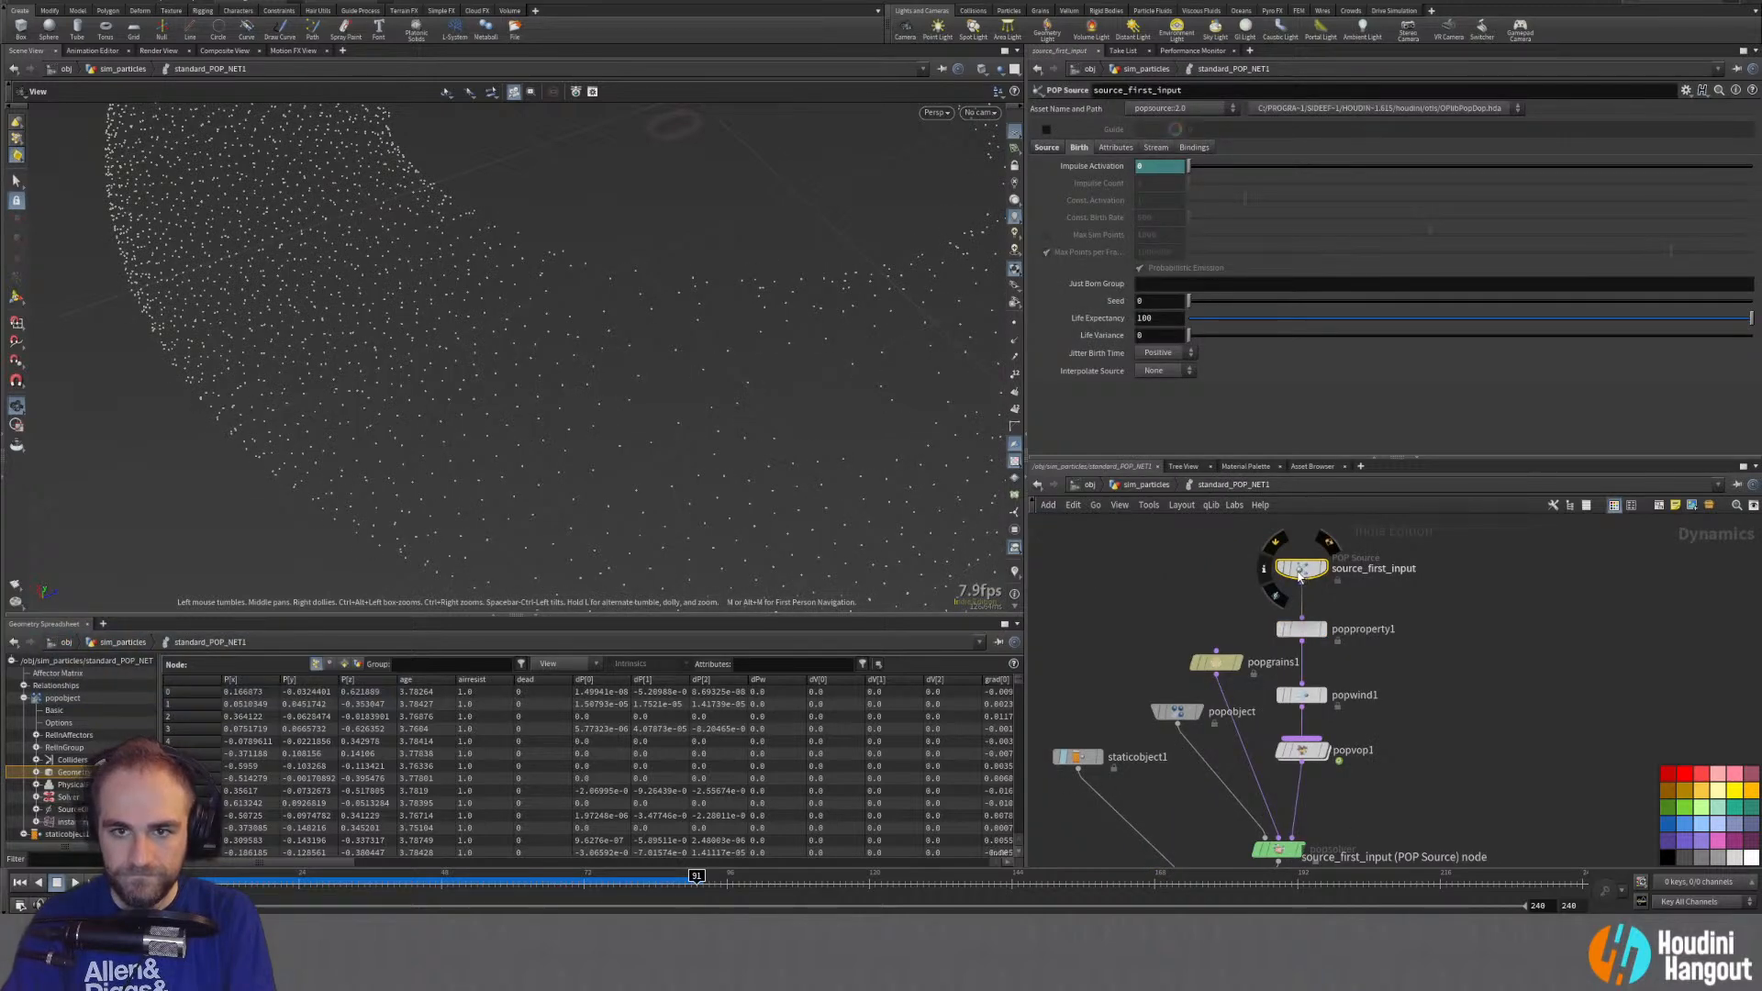
pyautogui.click(1302, 630)
pyautogui.click(1304, 695)
pyautogui.click(1302, 751)
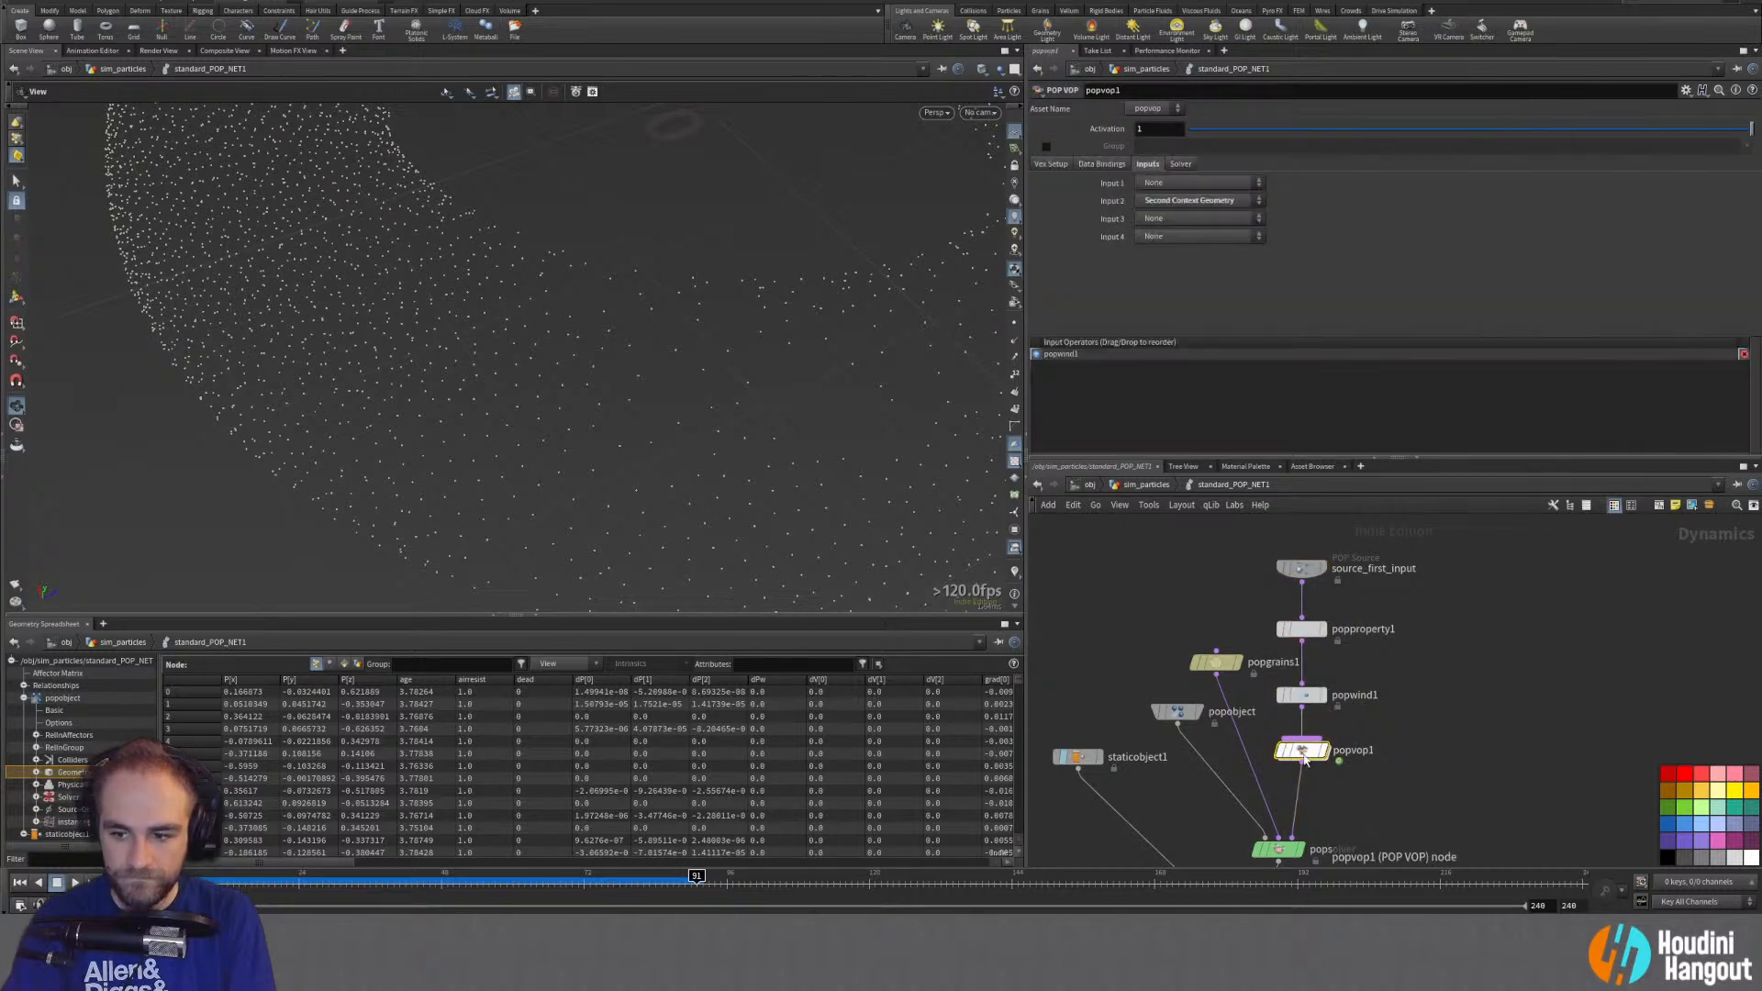
pyautogui.doubleClick(1302, 751)
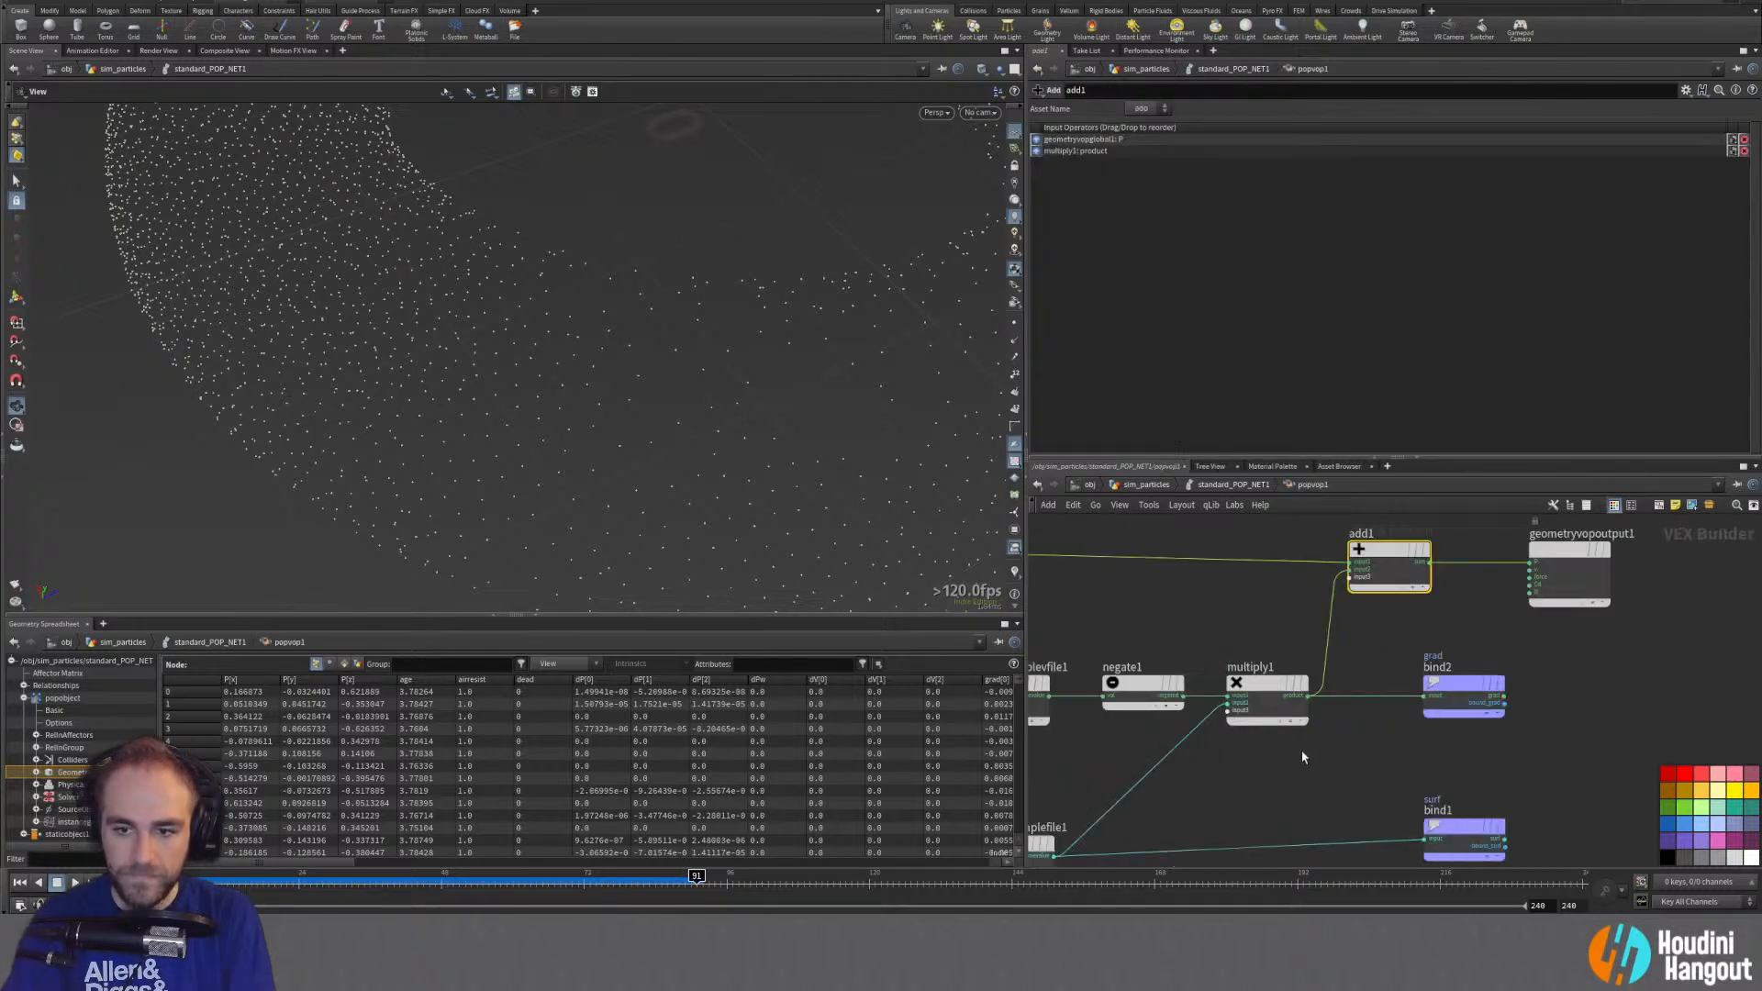
pyautogui.press('u')
pyautogui.click(1302, 696)
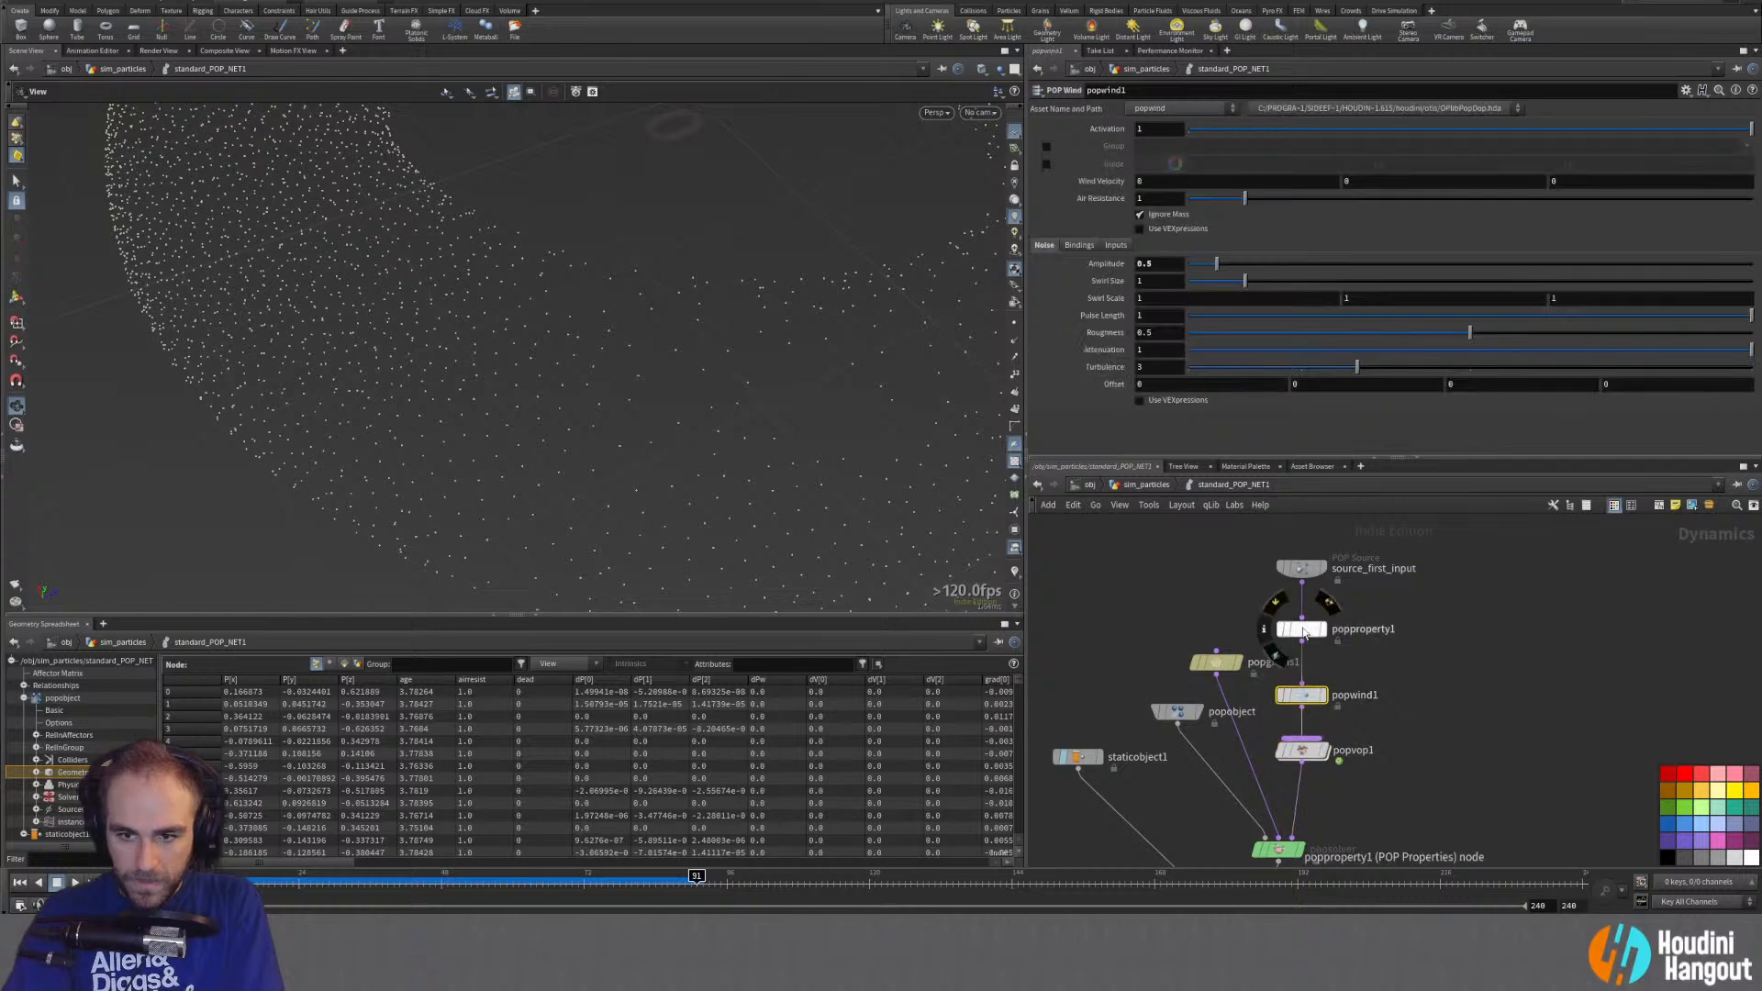
# Step: Set popproperty1's uniform scale to 0.02 and replay the simulation from the first frame
pyautogui.click(1304, 630)
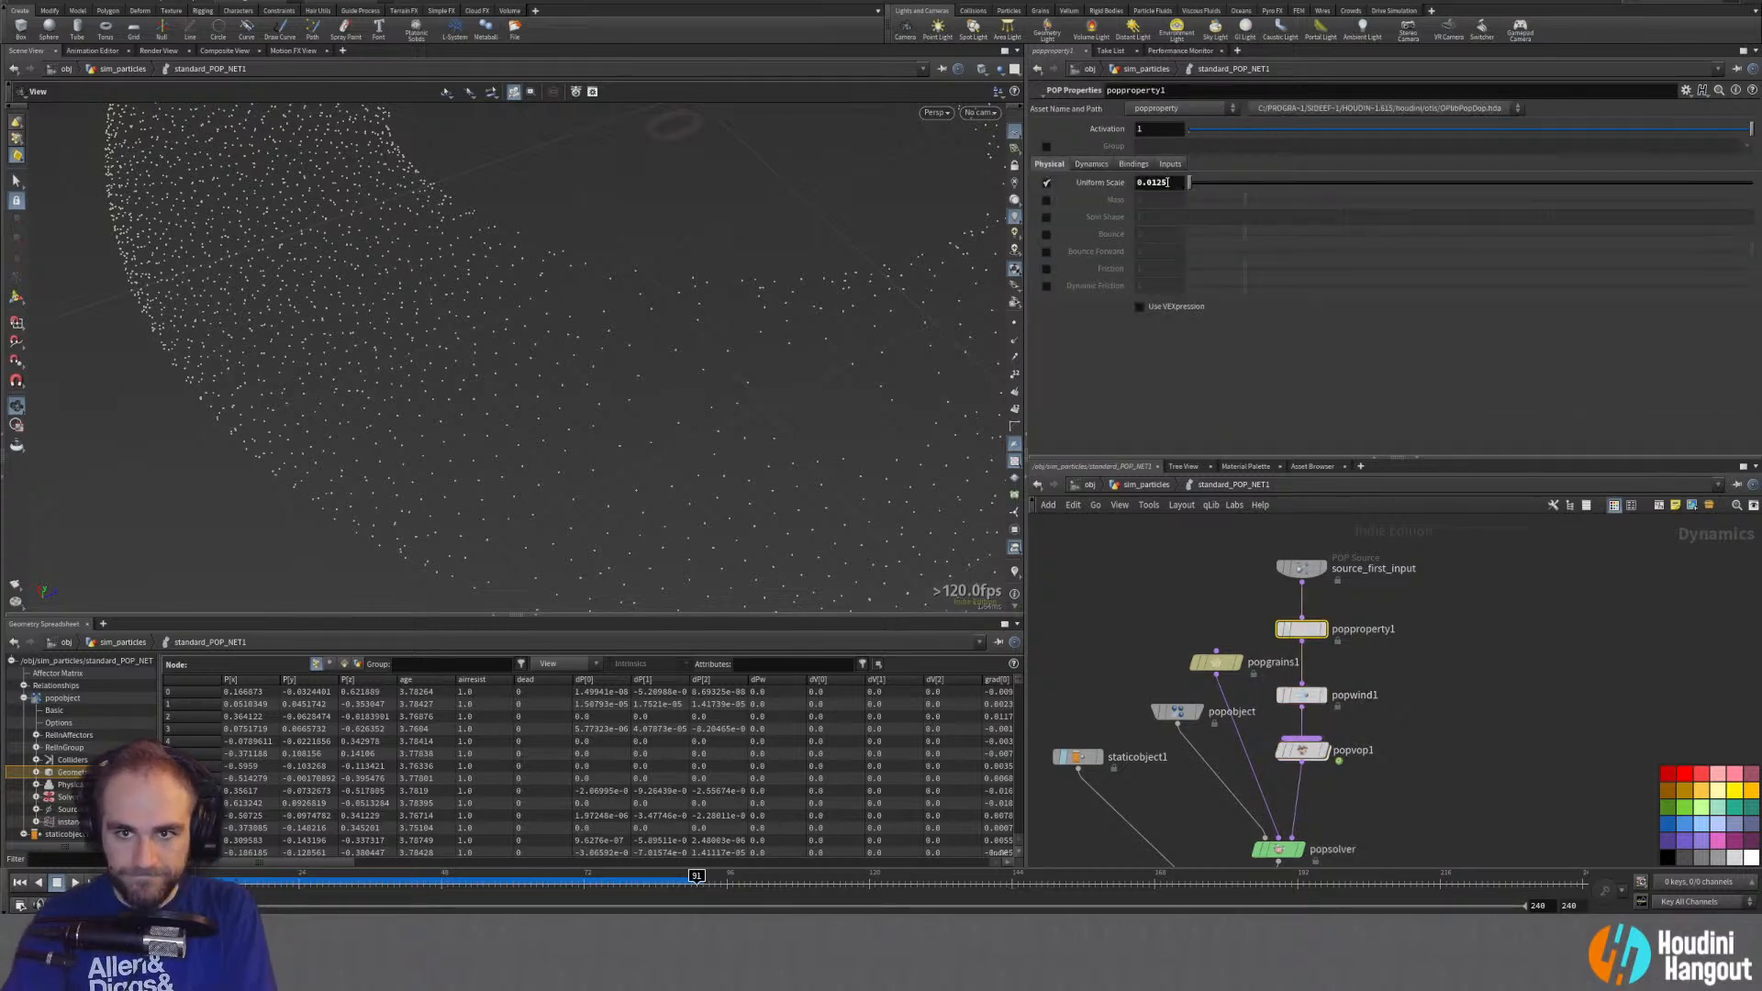
pyautogui.moveTo(1168, 183); pyautogui.dragTo(1152, 182)
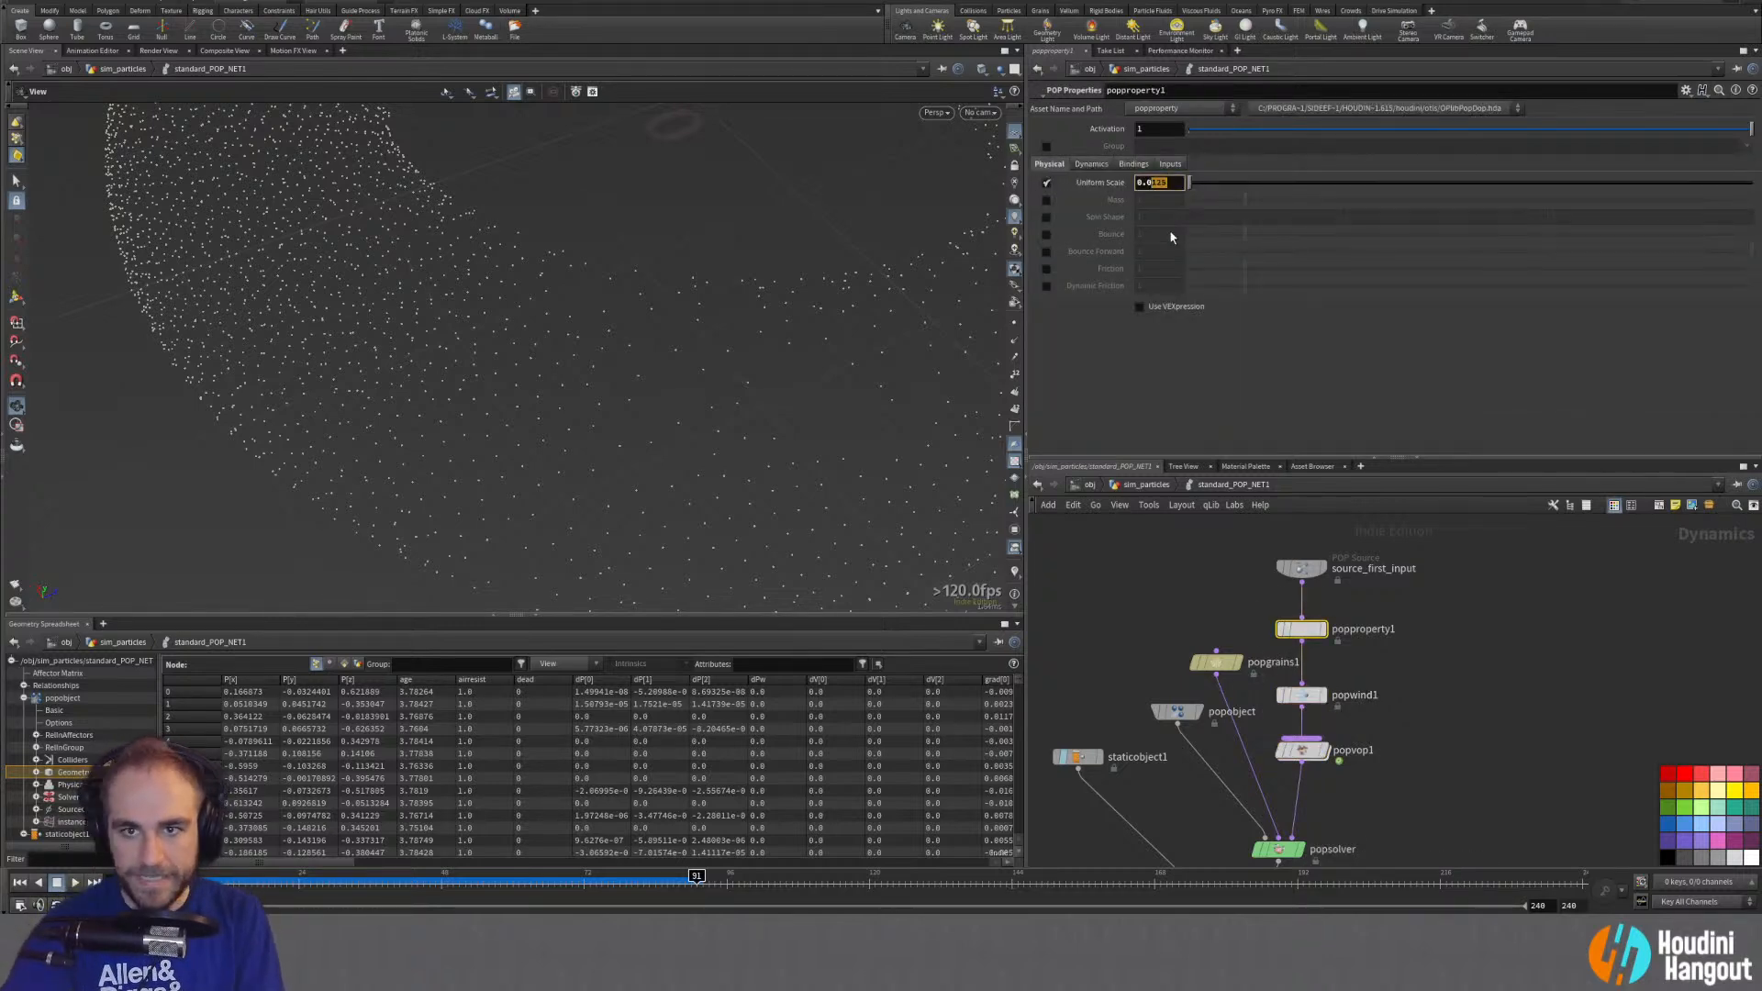
pyautogui.press('Return')
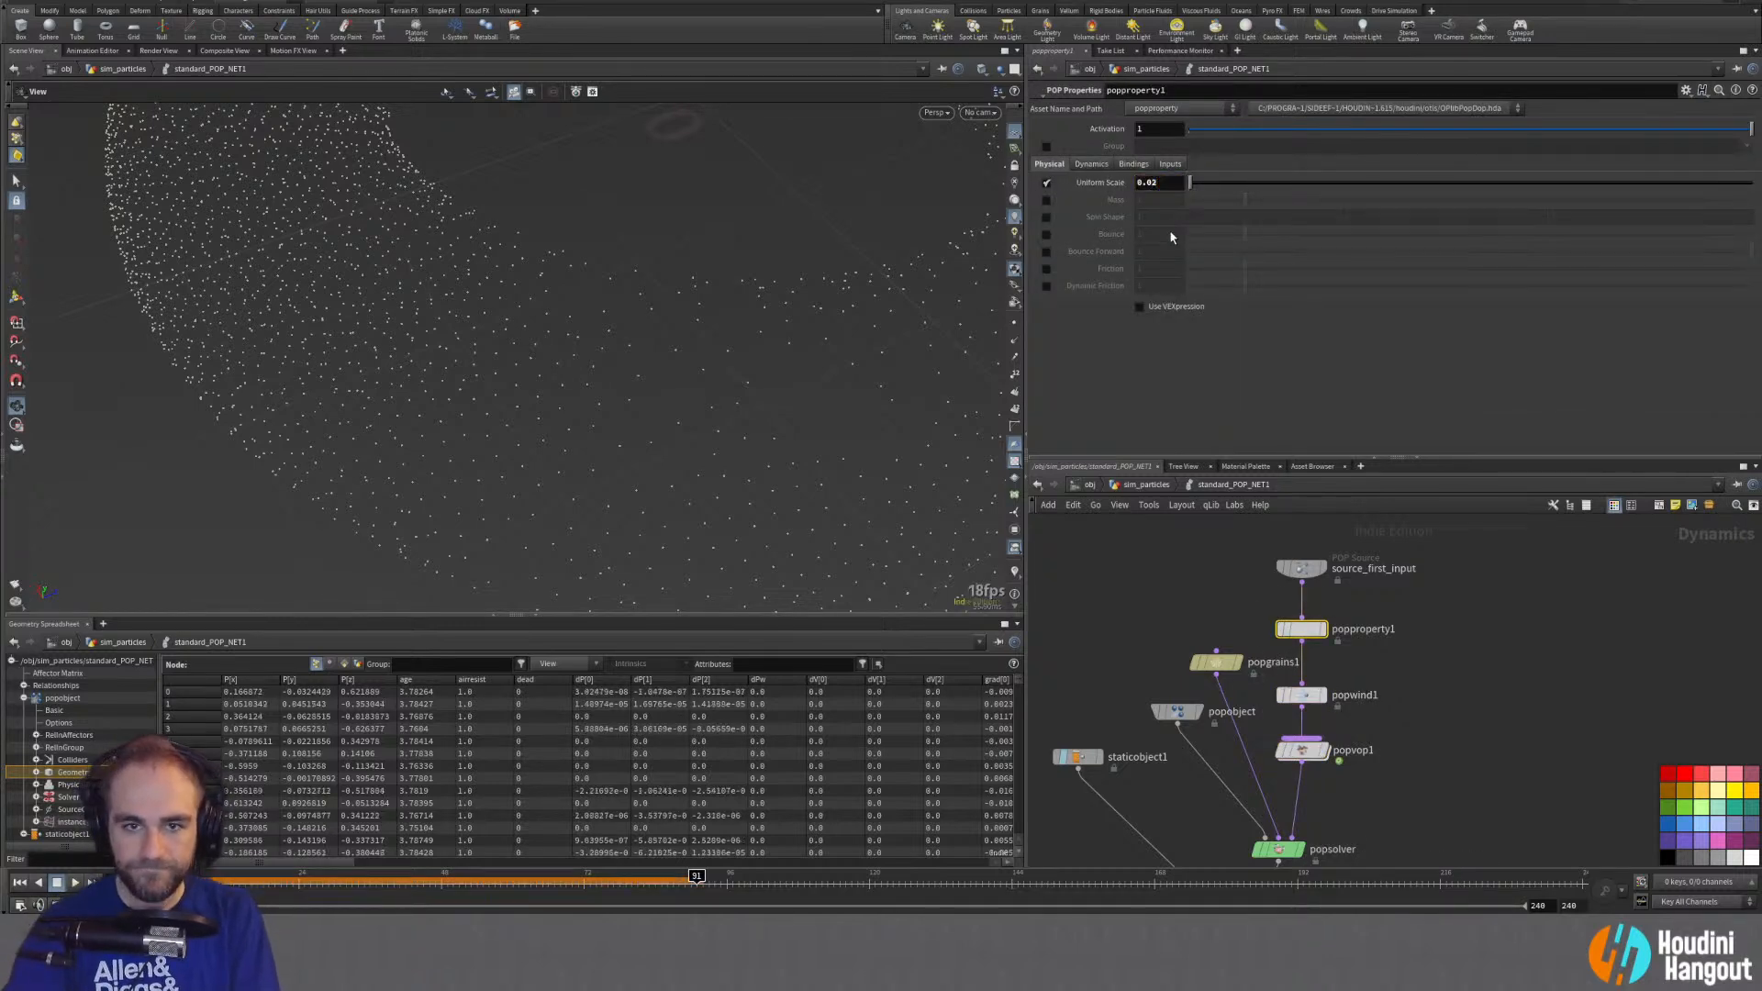
pyautogui.click(20, 883)
pyautogui.click(76, 882)
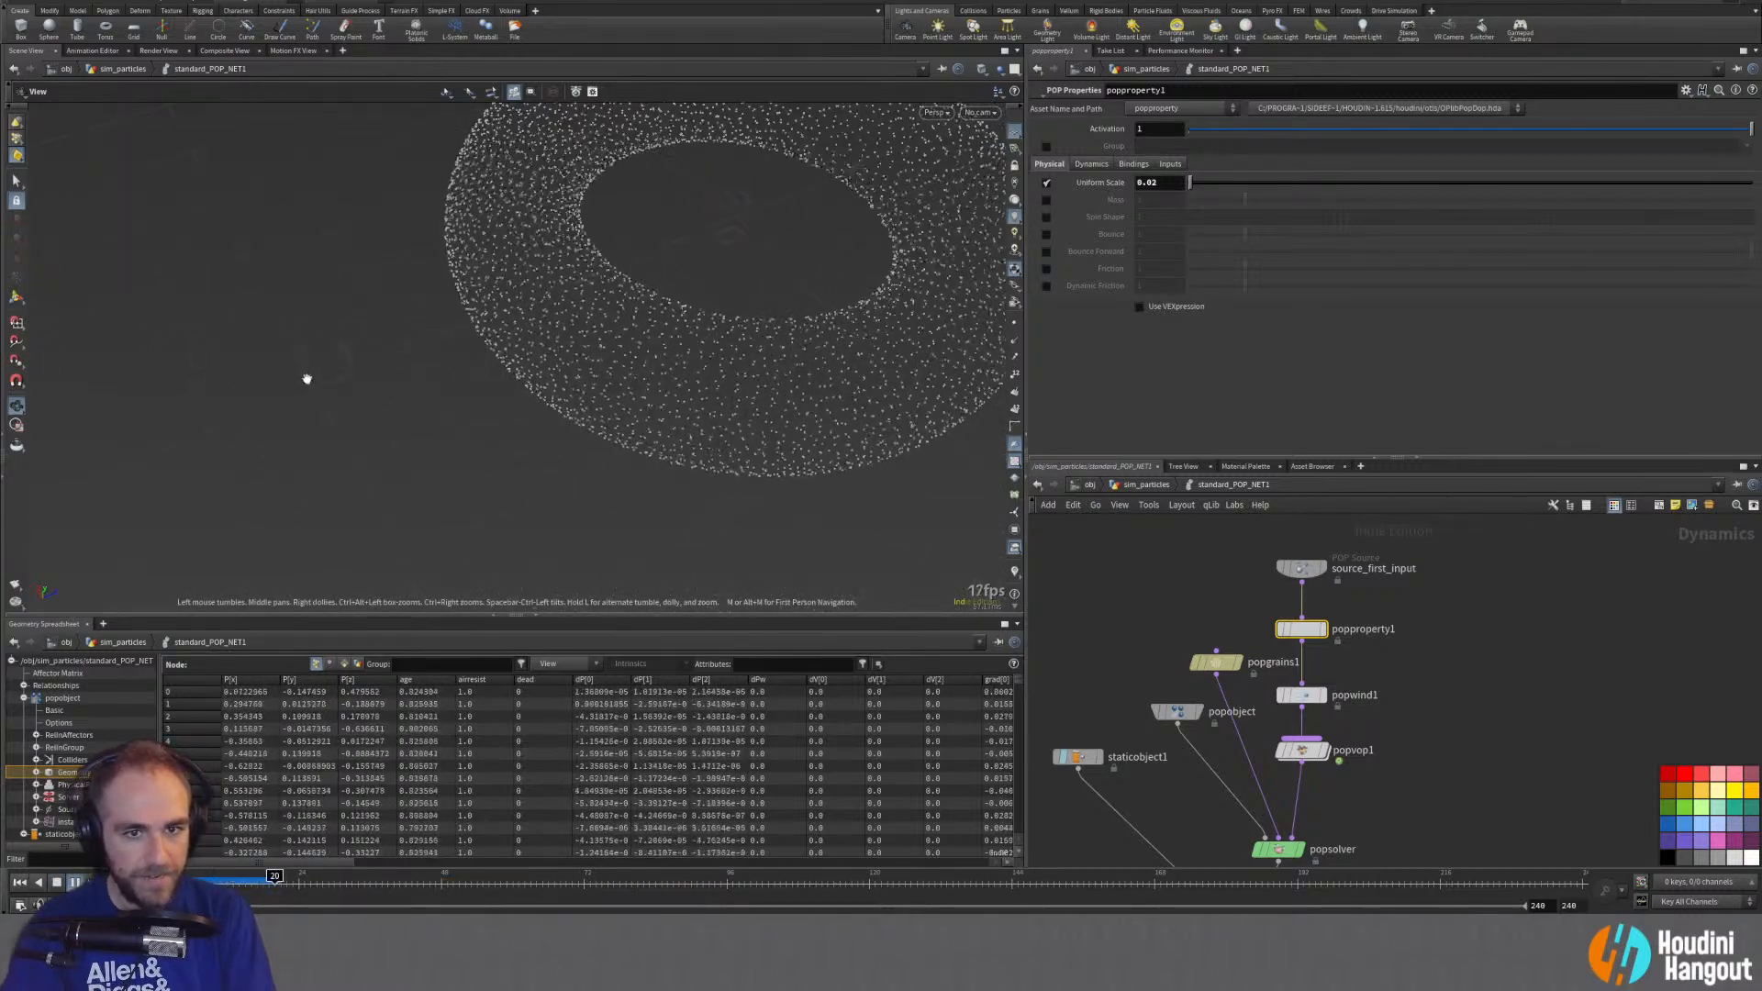
# Step: Set popproperty1's uniform scale to 0.01, rewind to the first frame, and play the simulation
pyautogui.click(1169, 186)
pyautogui.press('BackSpace')
pyautogui.write('1')
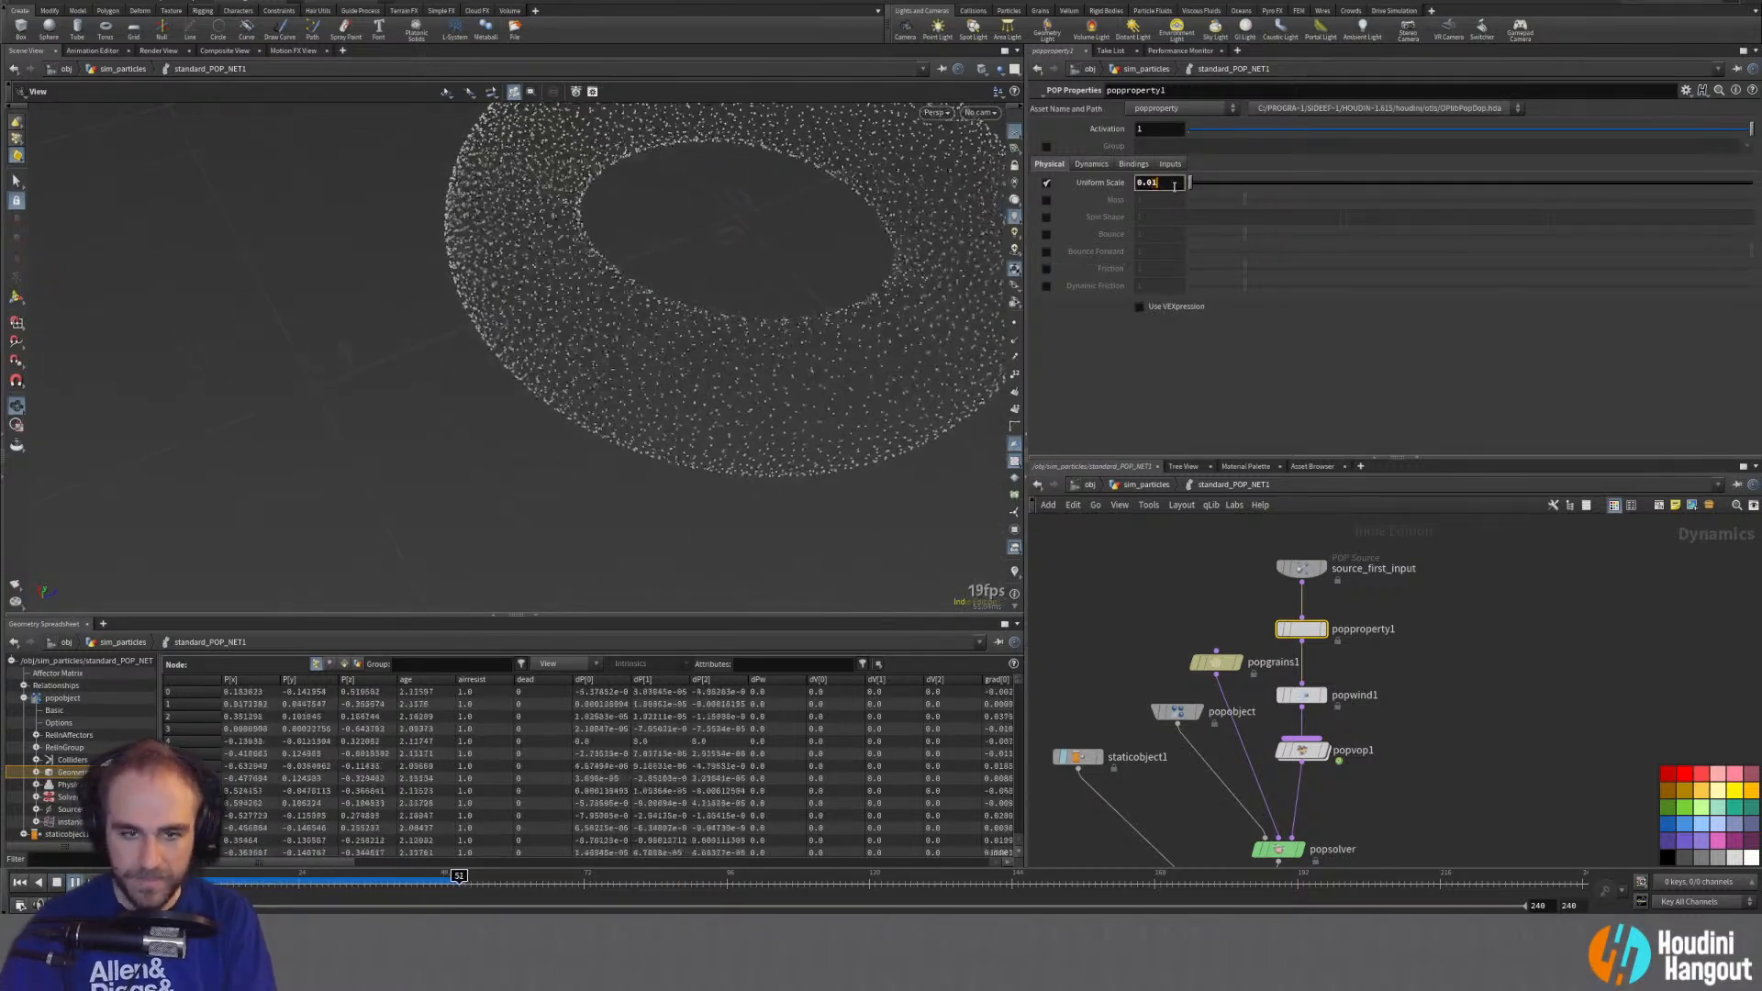
pyautogui.press('Return')
pyautogui.click(19, 886)
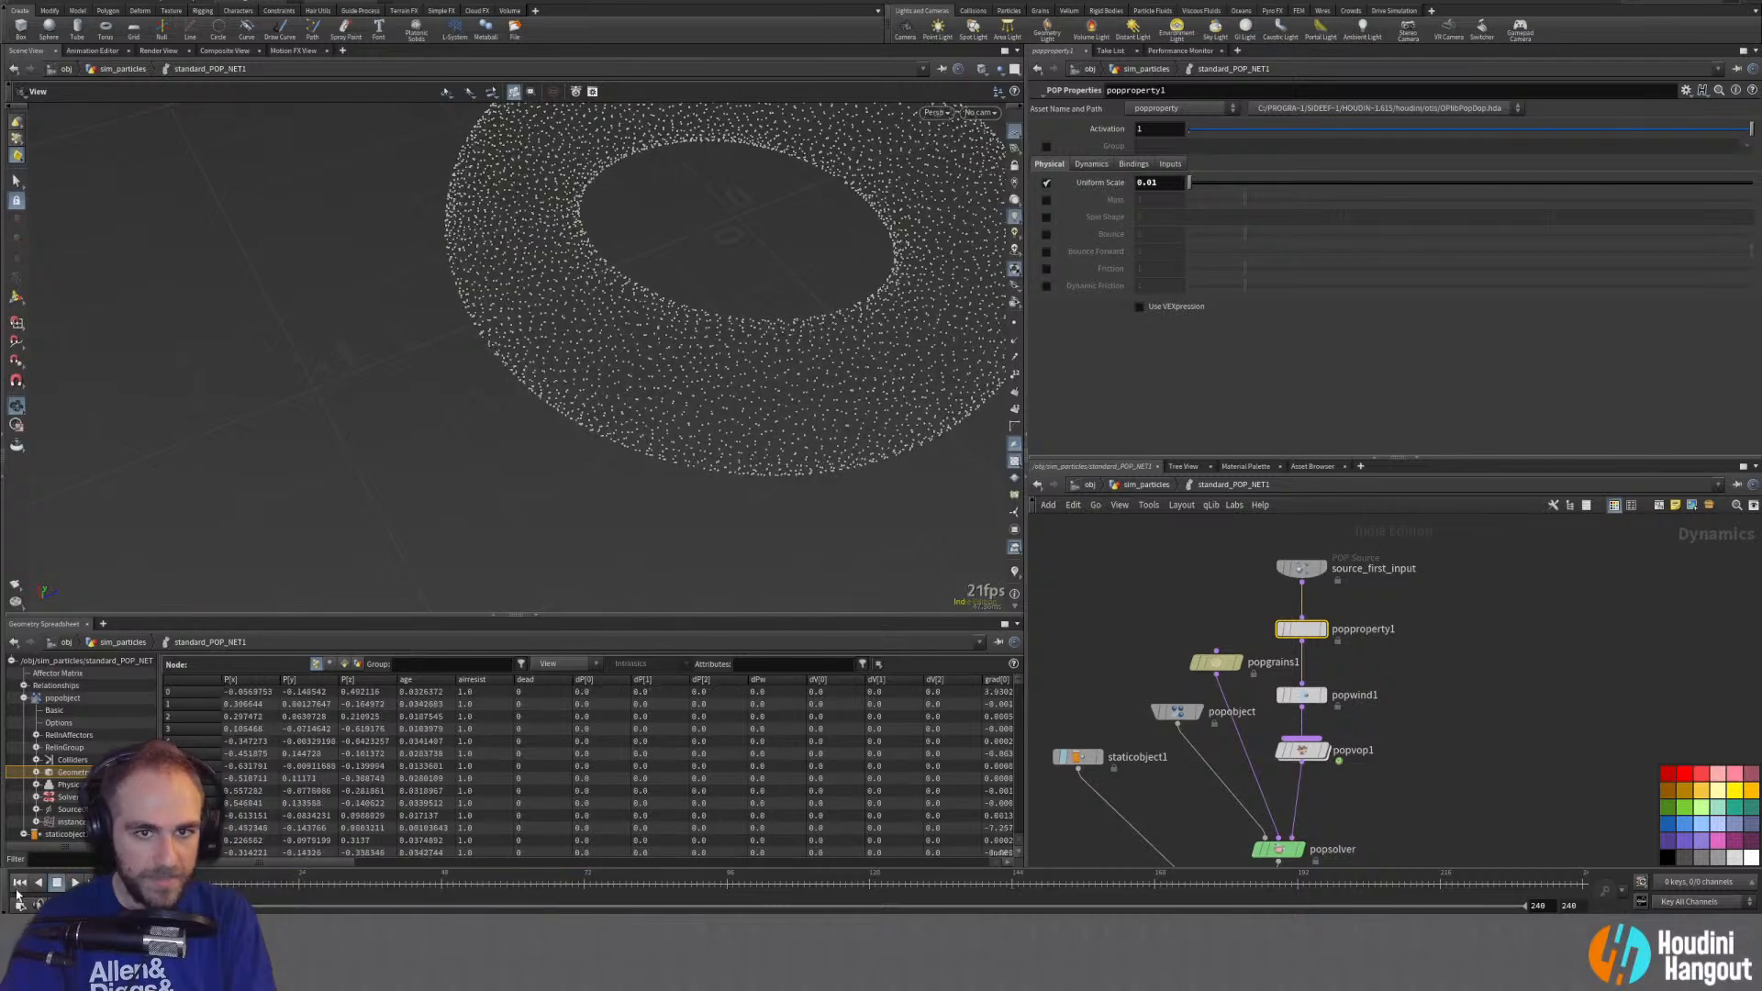
pyautogui.click(76, 882)
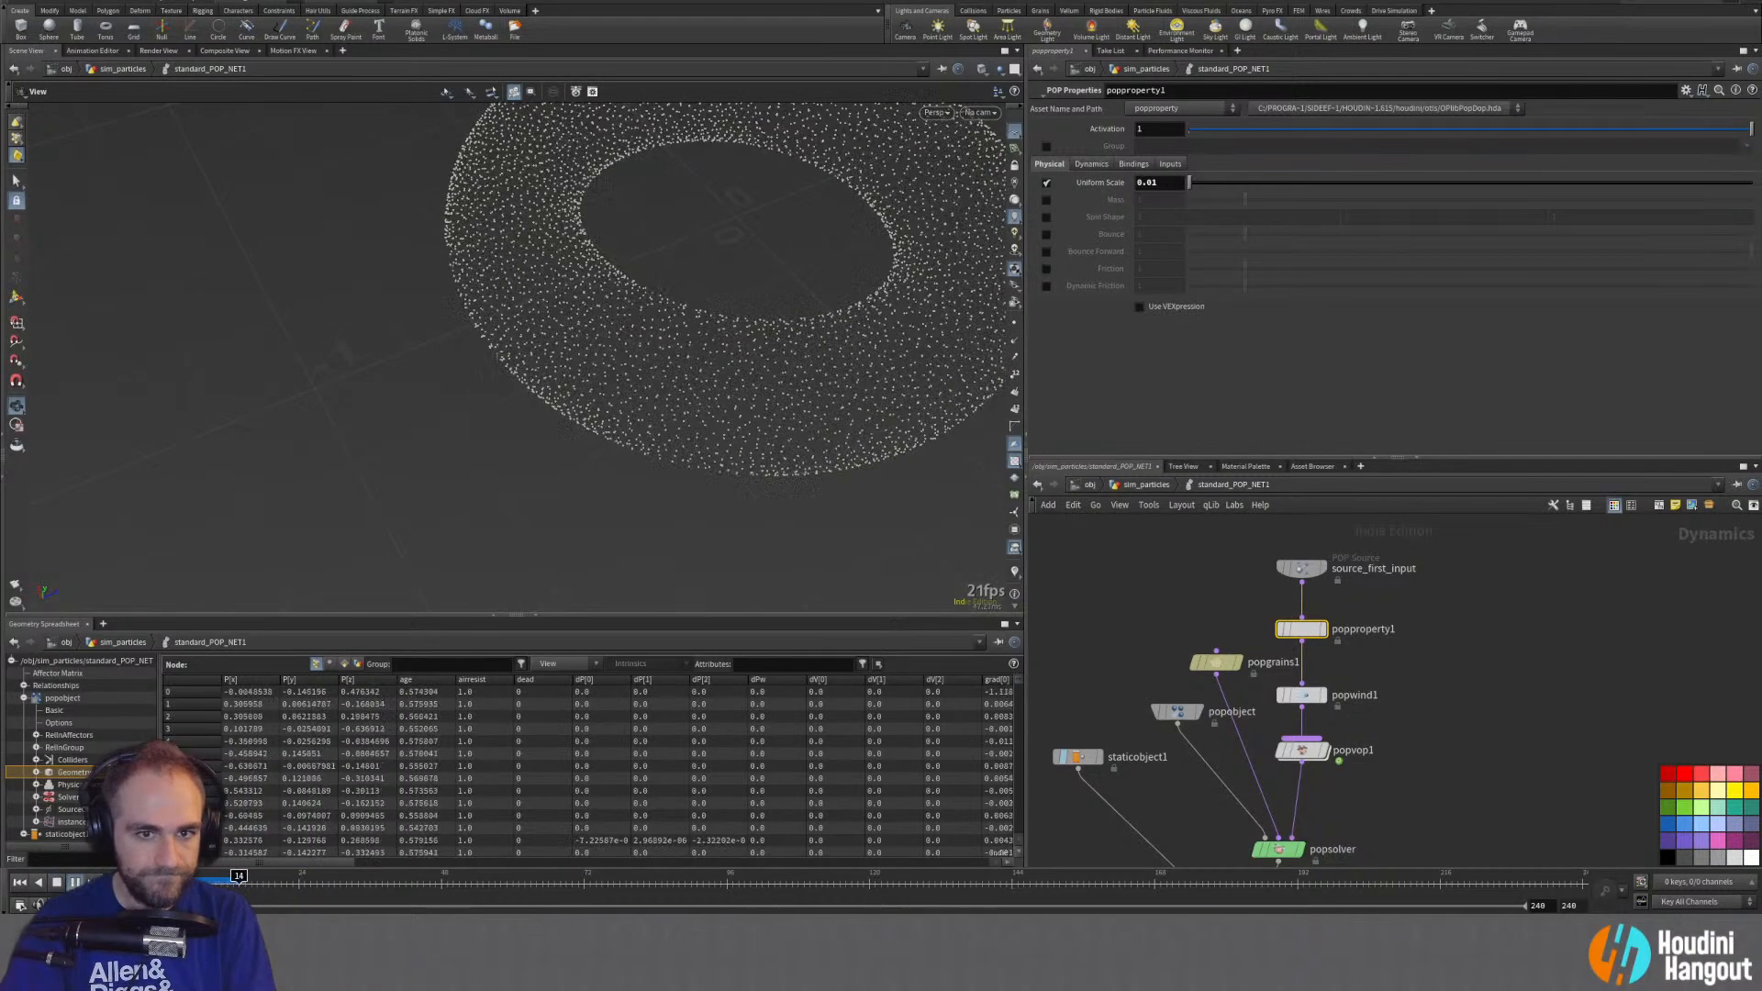
# Step: Set the radius of the platonic2 tetrahedron in sim_particles to 1 and check the enlarged spikes on the torus
pyautogui.press('u')
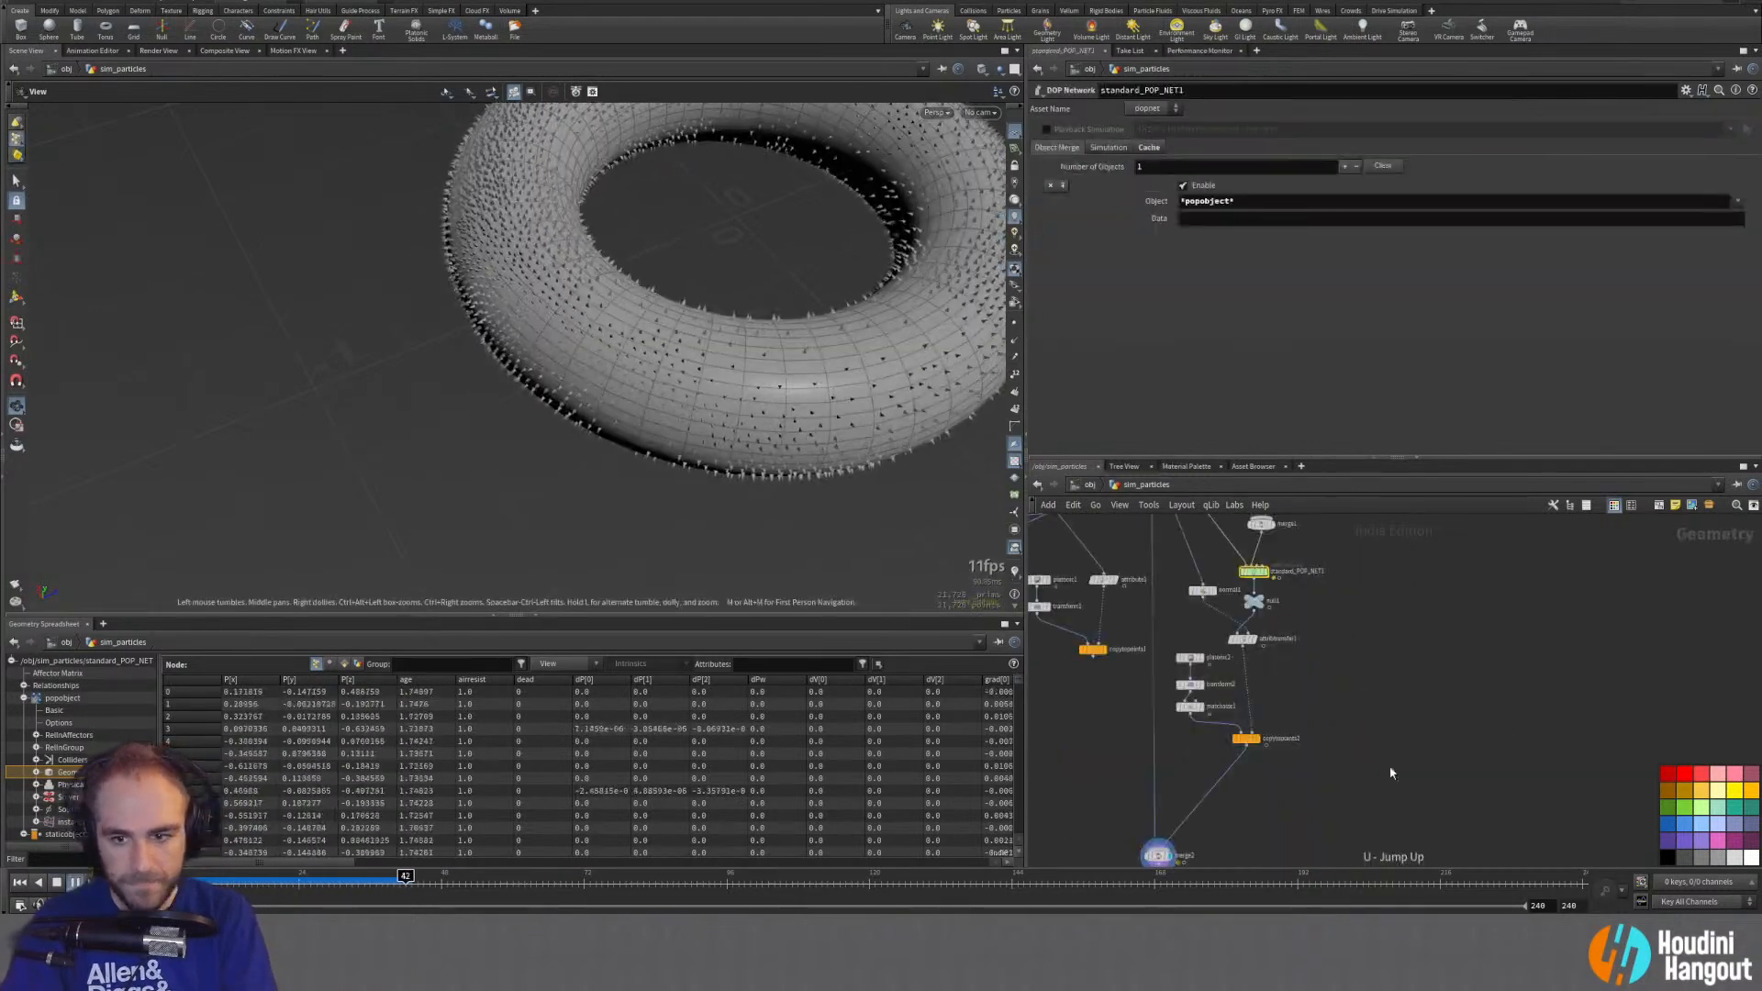
pyautogui.click(1189, 658)
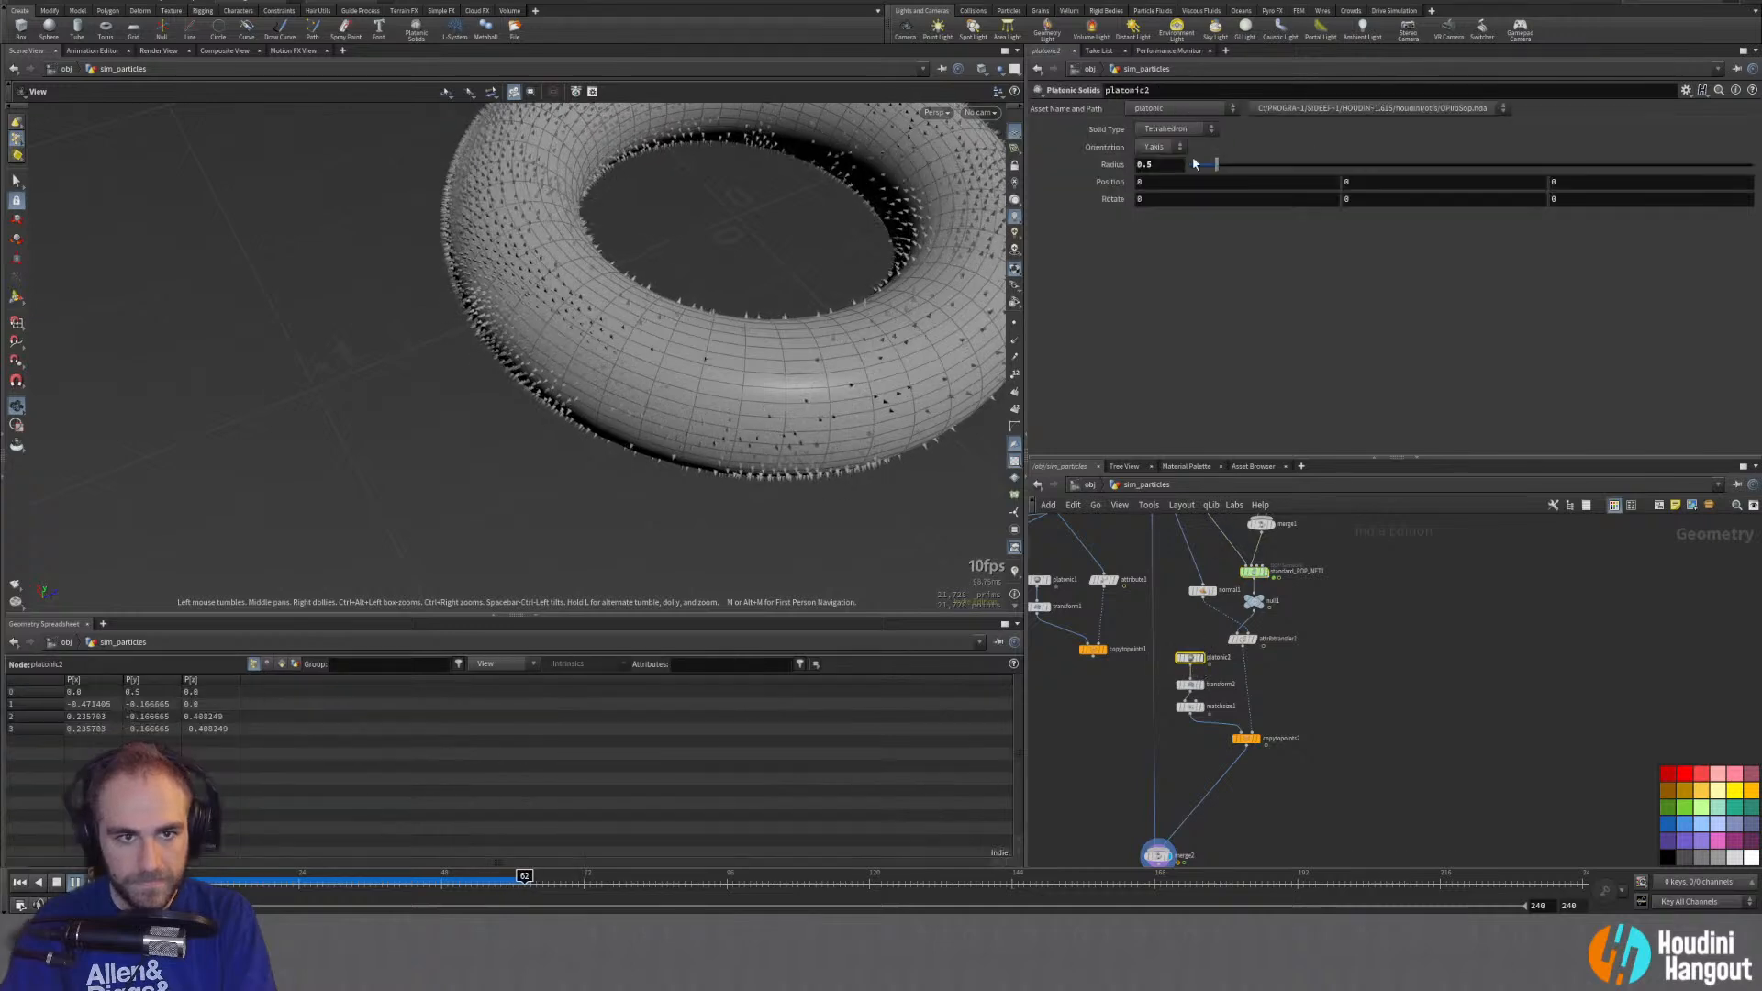
pyautogui.moveTo(1156, 164); pyautogui.dragTo(1097, 163)
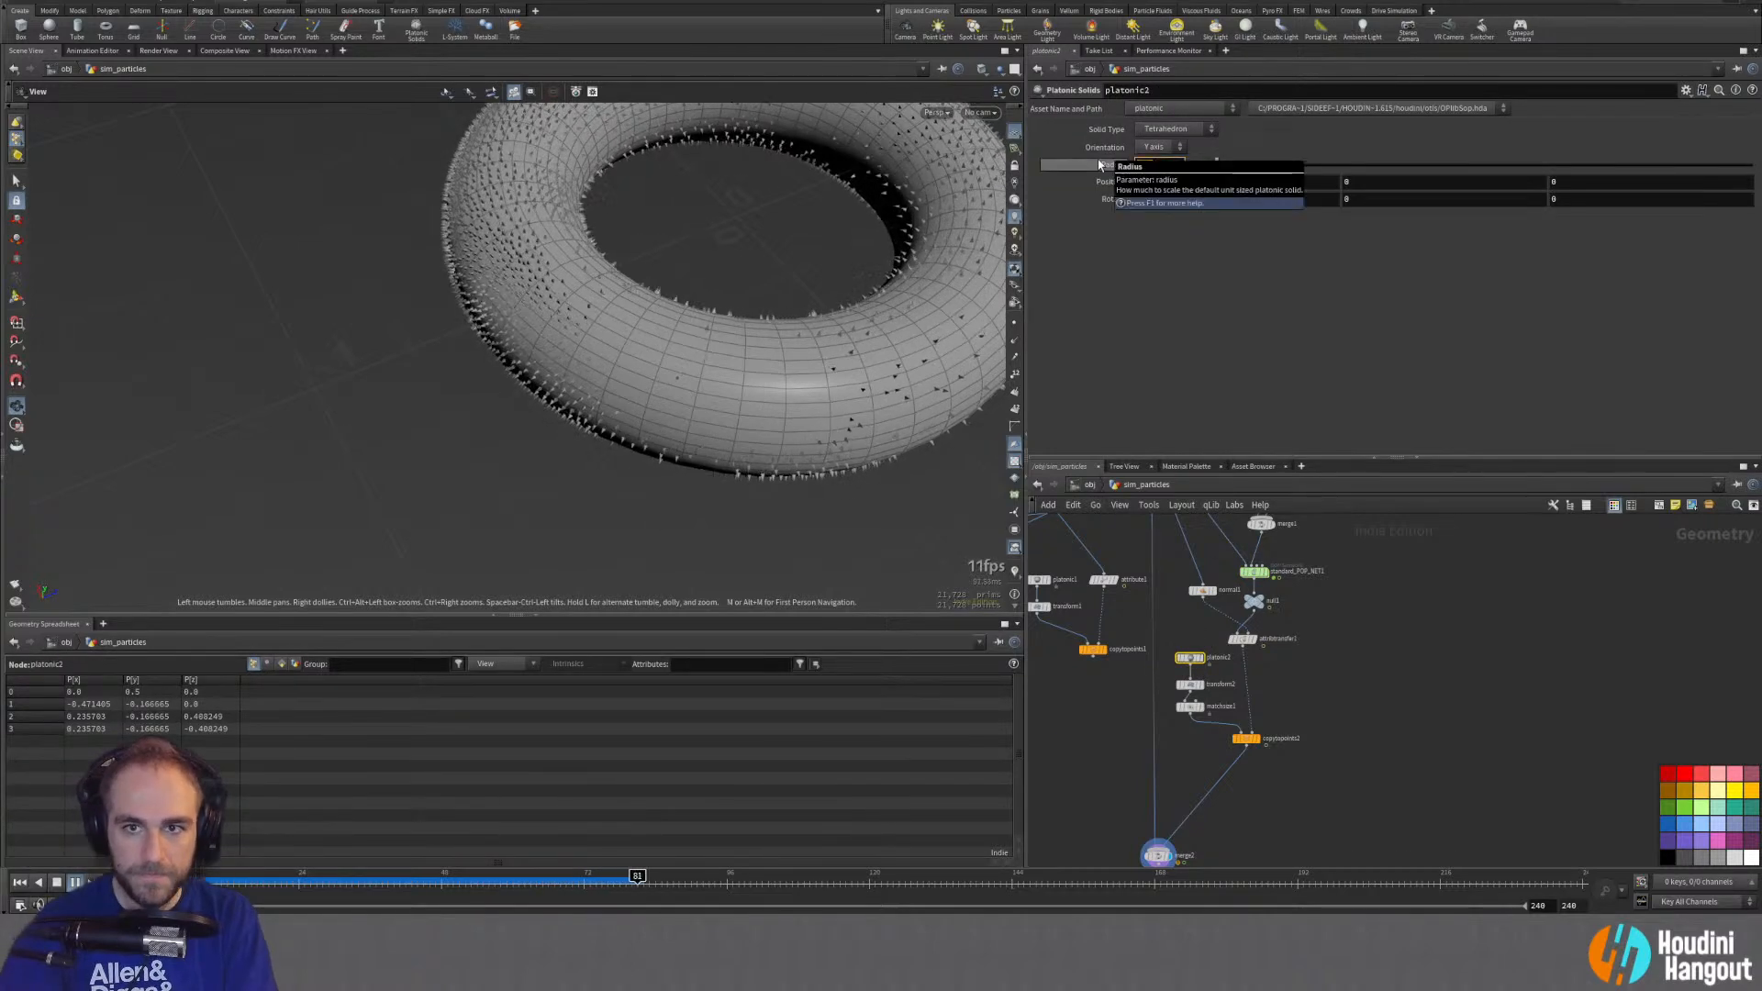
pyautogui.write('1')
pyautogui.press('Return')
pyautogui.moveTo(500, 273); pyautogui.dragTo(599, 255)
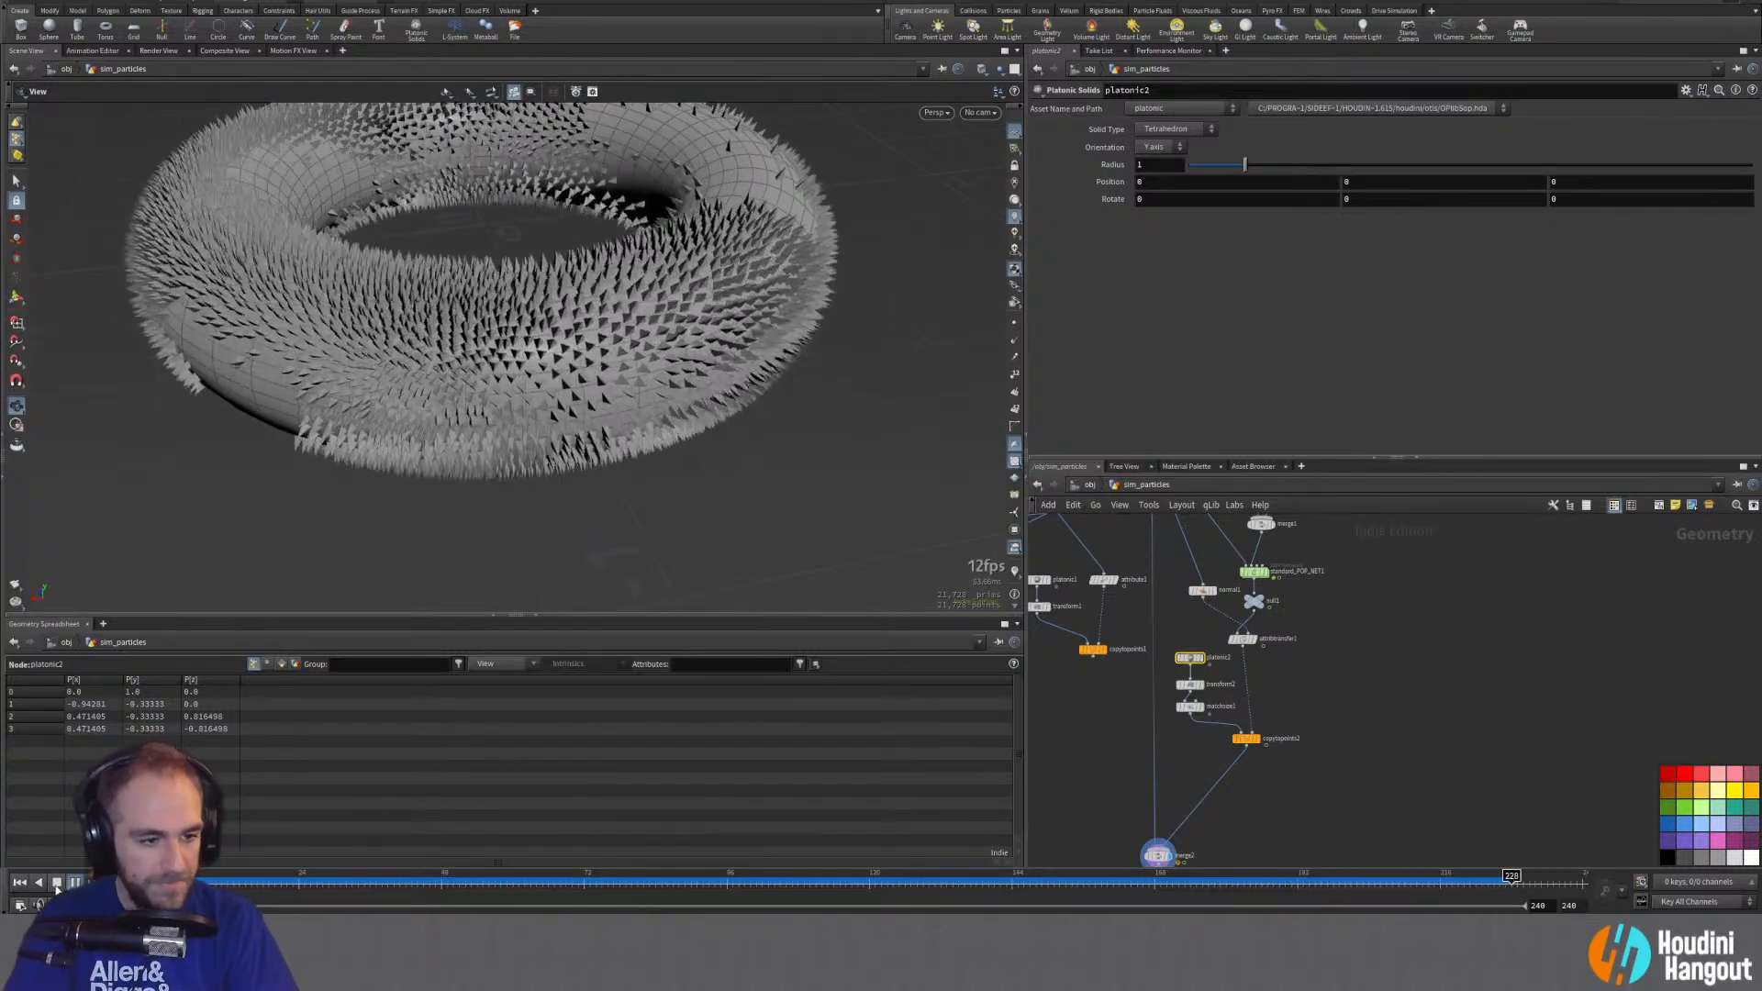
# Step: Go up to the object level and hide both the sim_particles and geo_source objects
pyautogui.scroll(-2, 327, 386)
pyautogui.moveTo(434, 359); pyautogui.dragTo(421, 449)
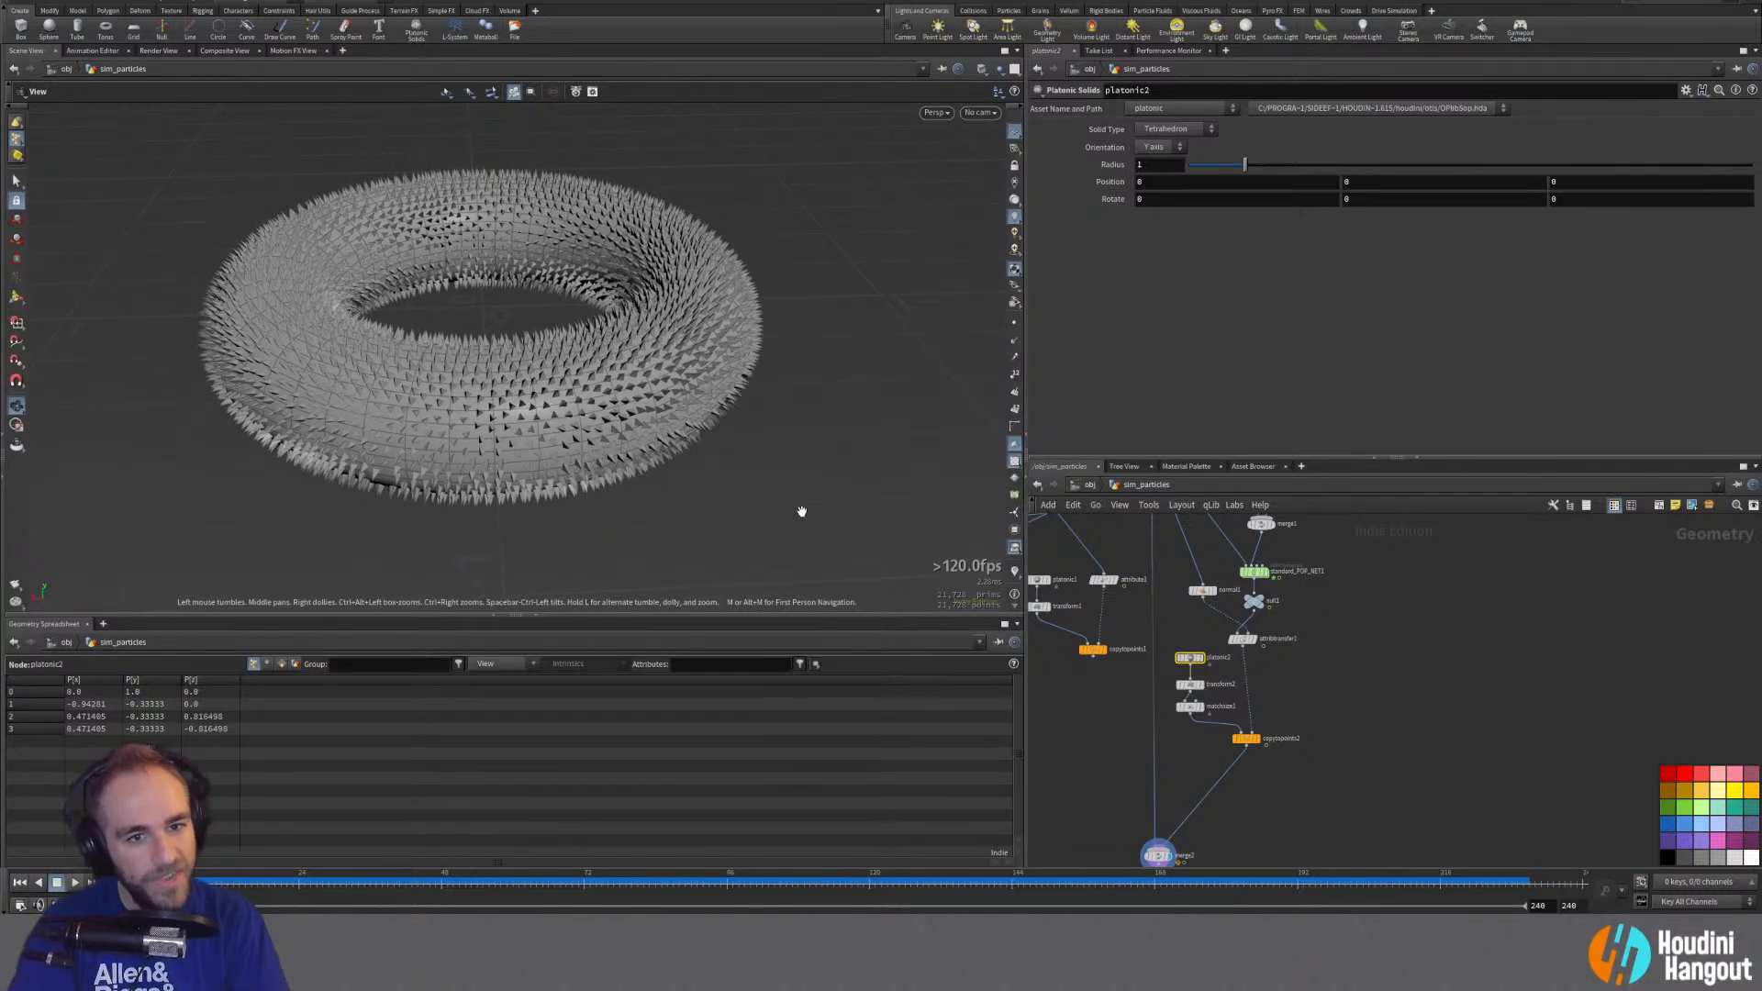
pyautogui.click(1430, 635)
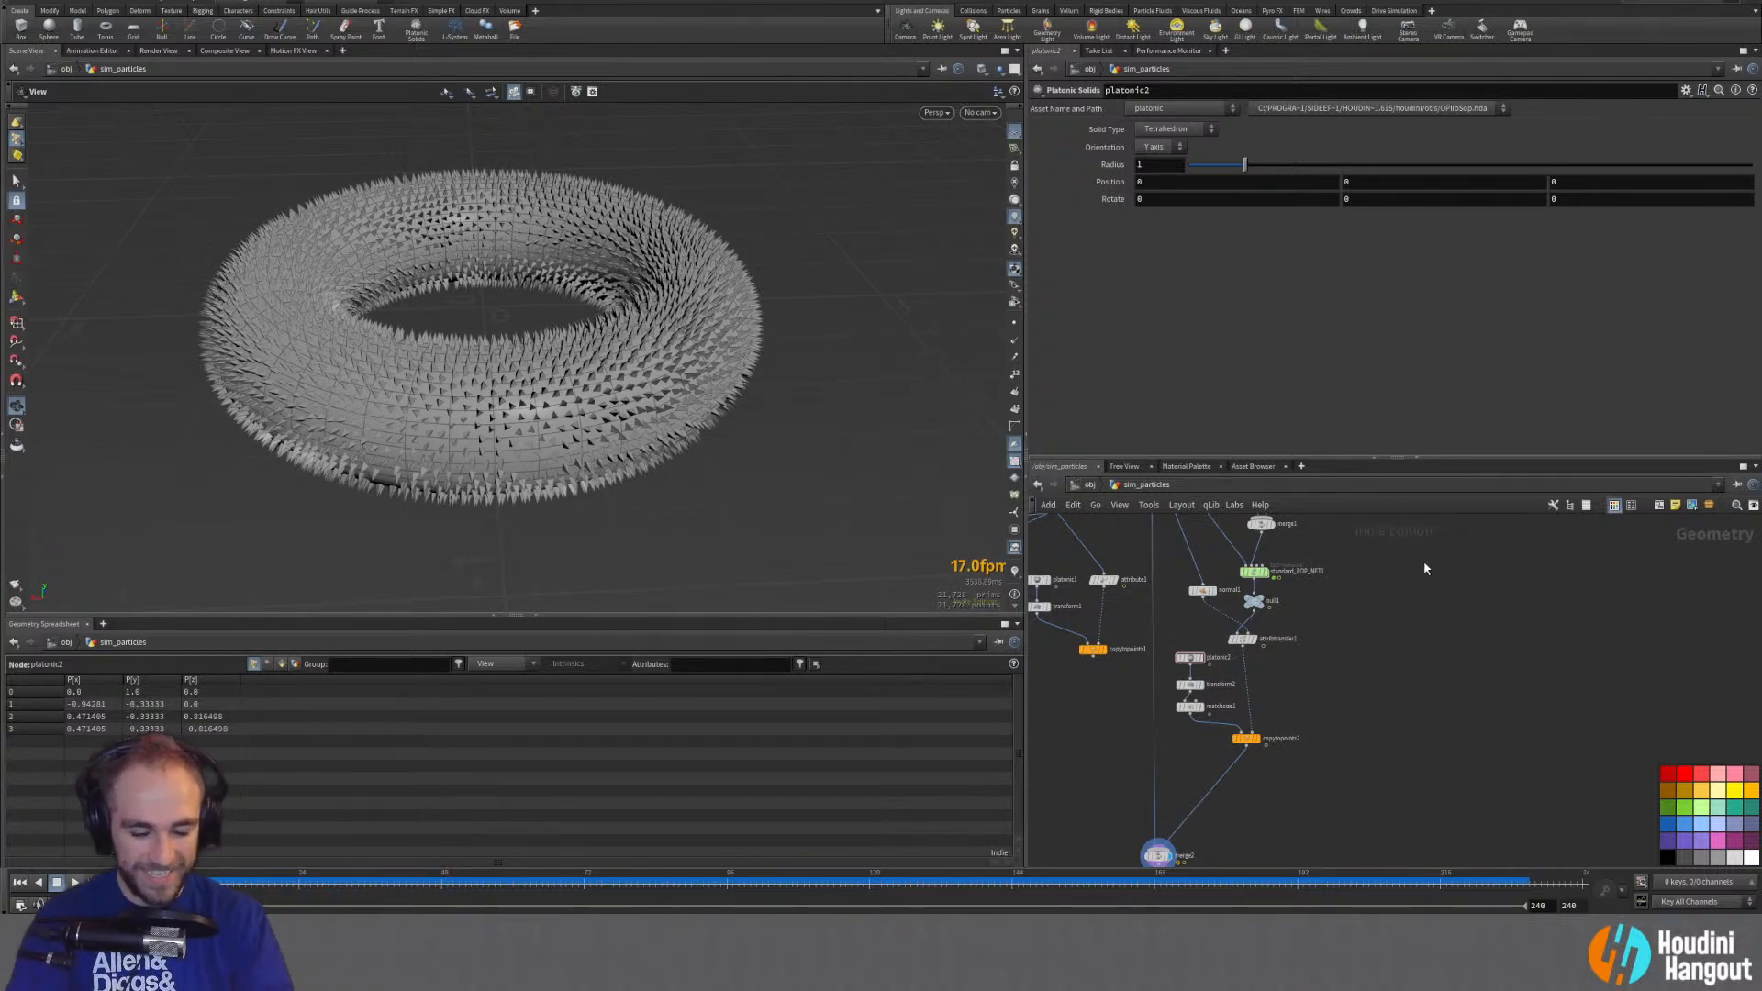
pyautogui.press('u')
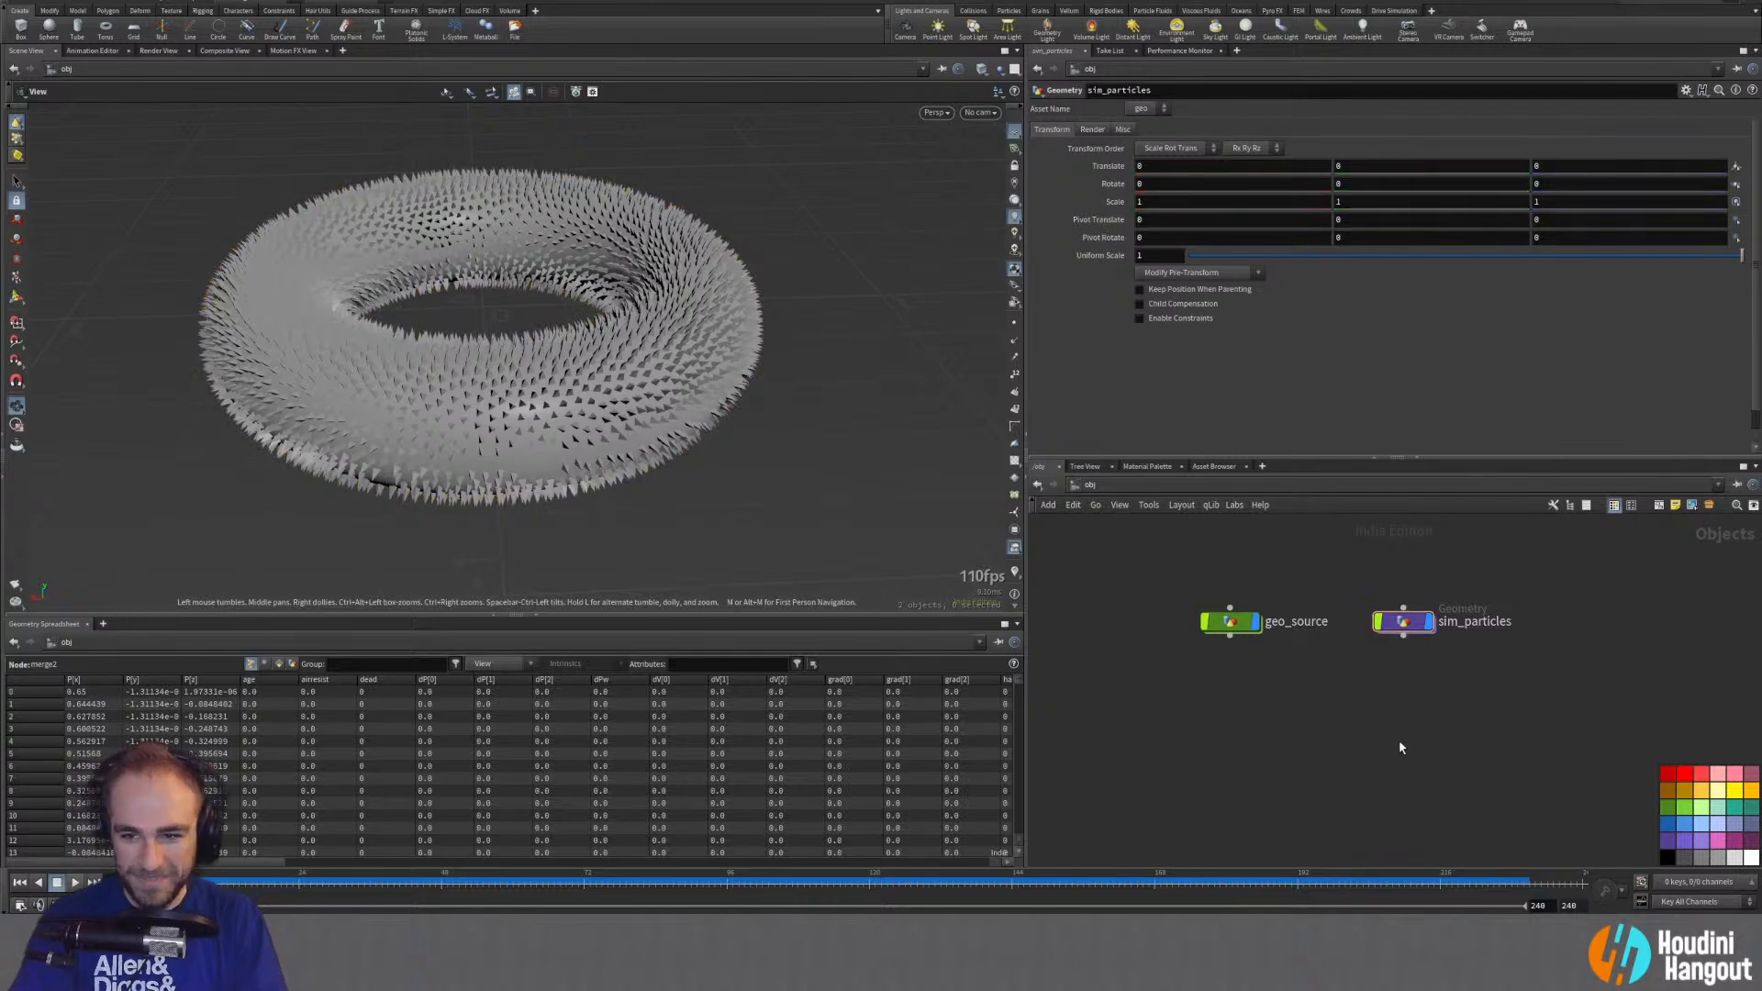
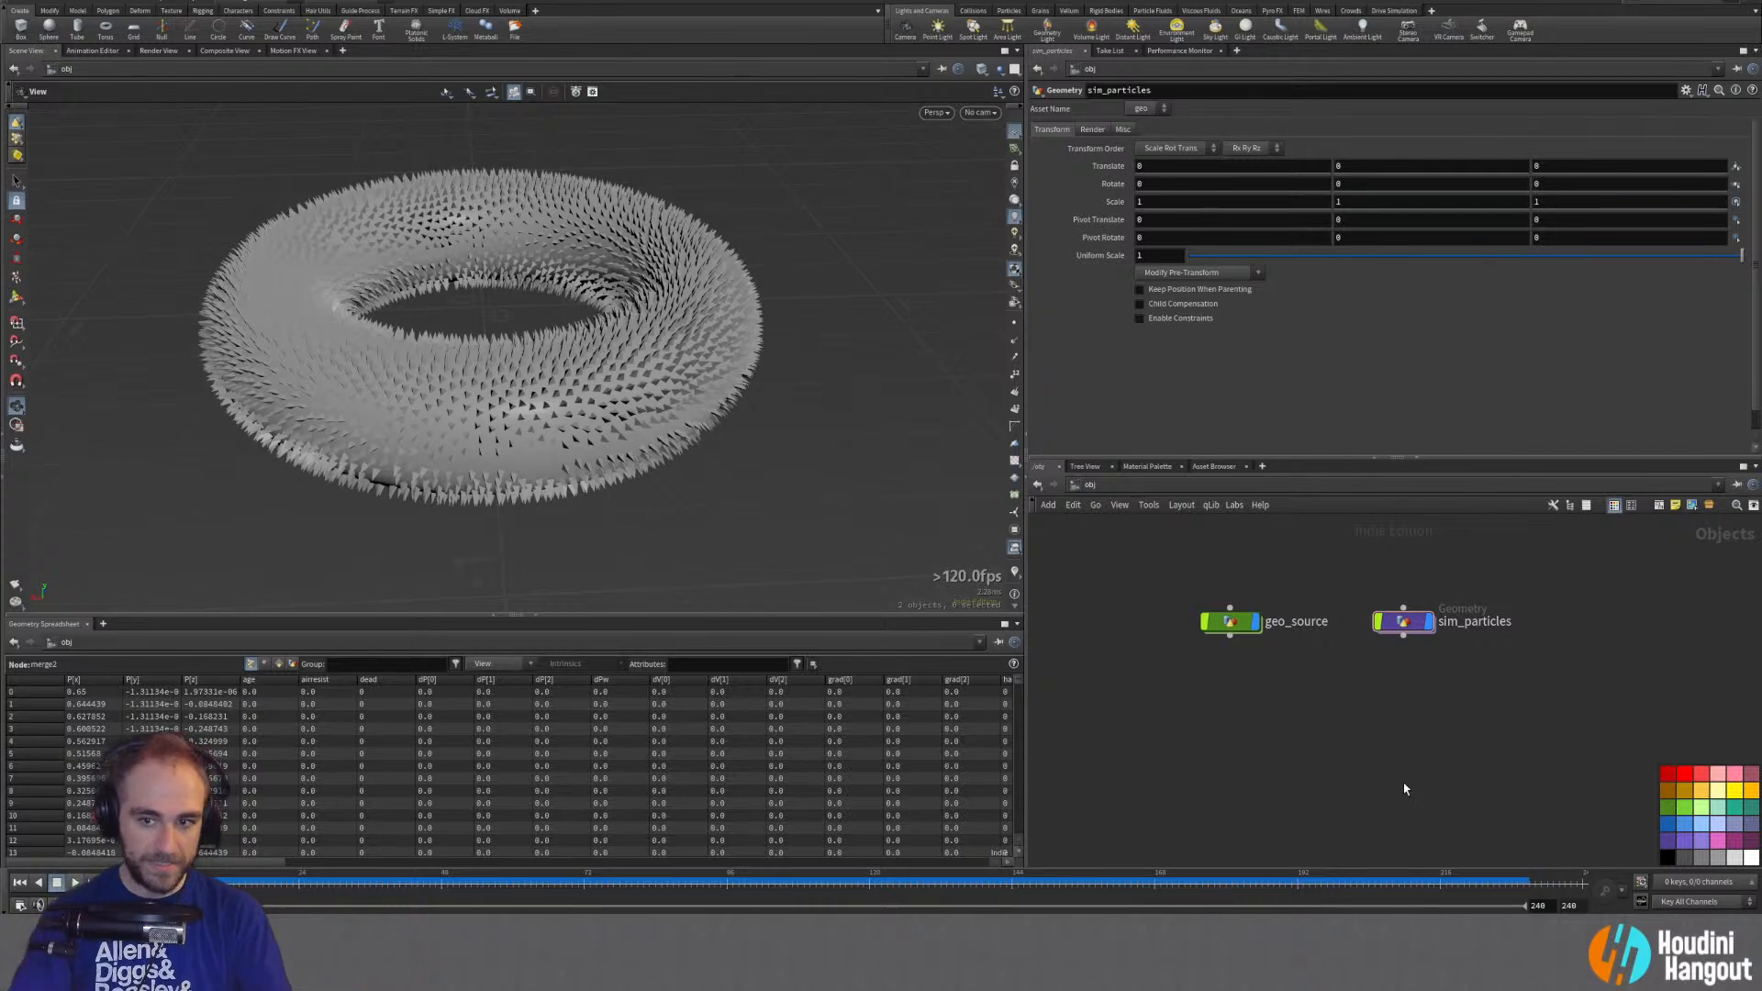
pyautogui.click(1430, 621)
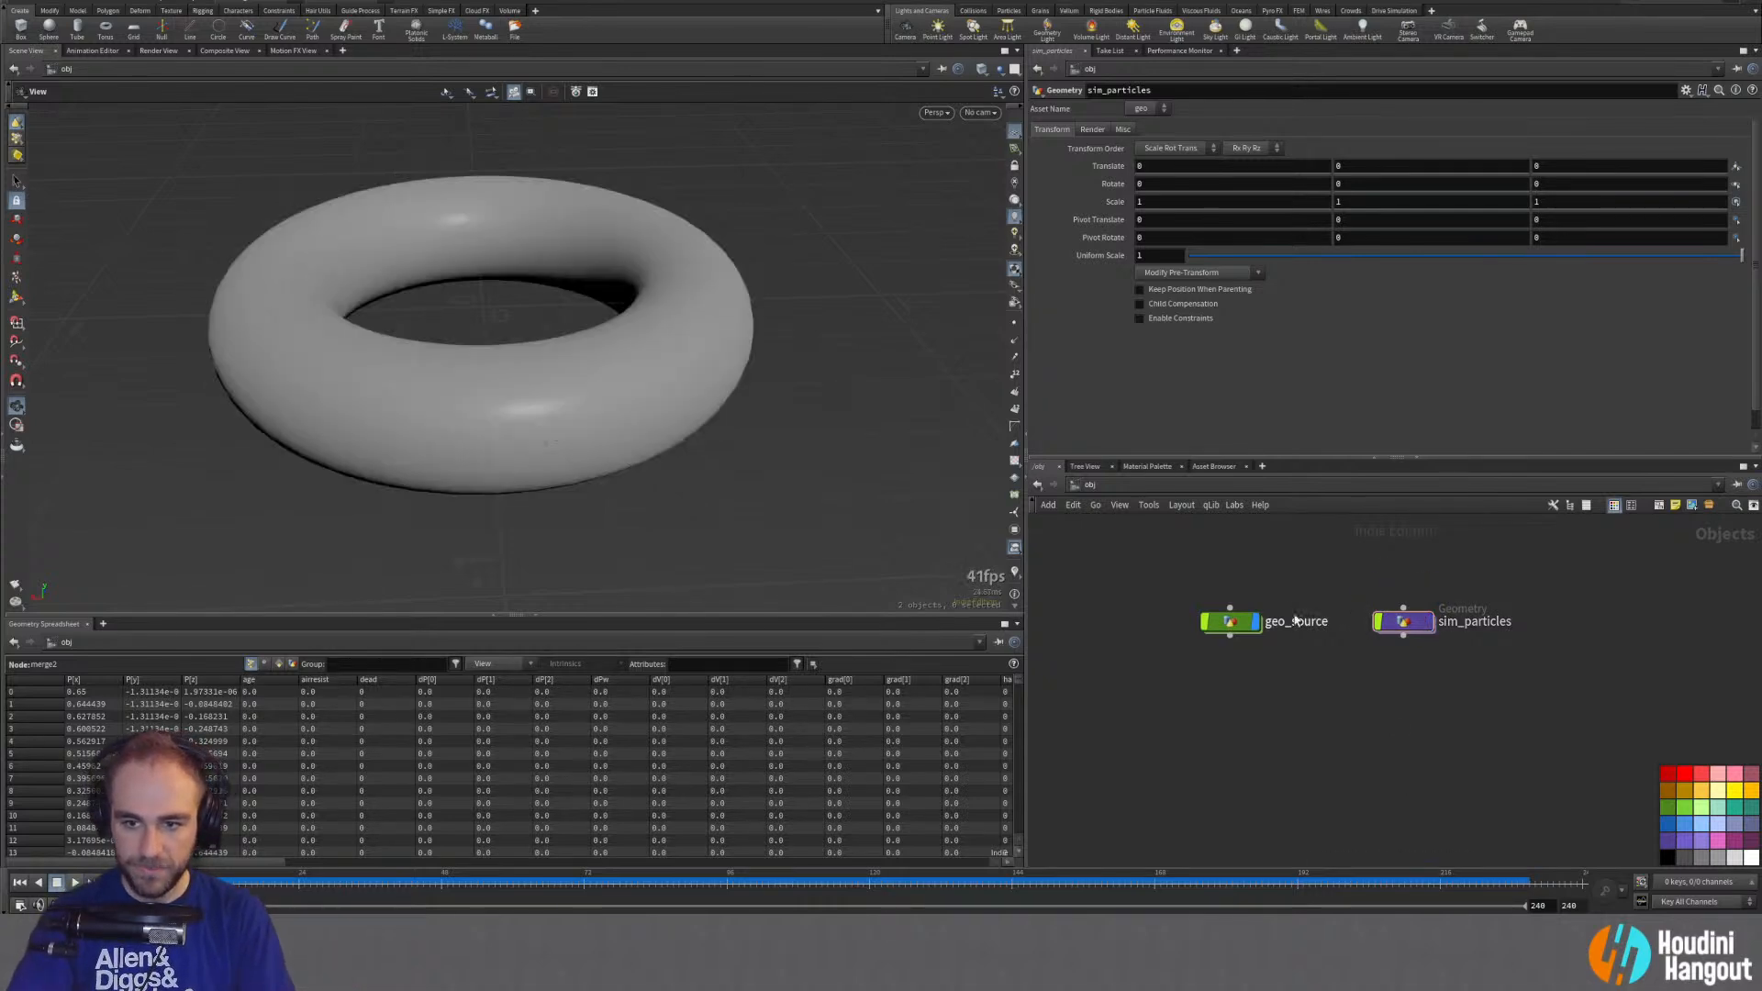
pyautogui.click(1264, 626)
pyautogui.click(1255, 621)
# Step: Add a new Geometry object below geo_source and name it MOPS_setup
pyautogui.press('Tab')
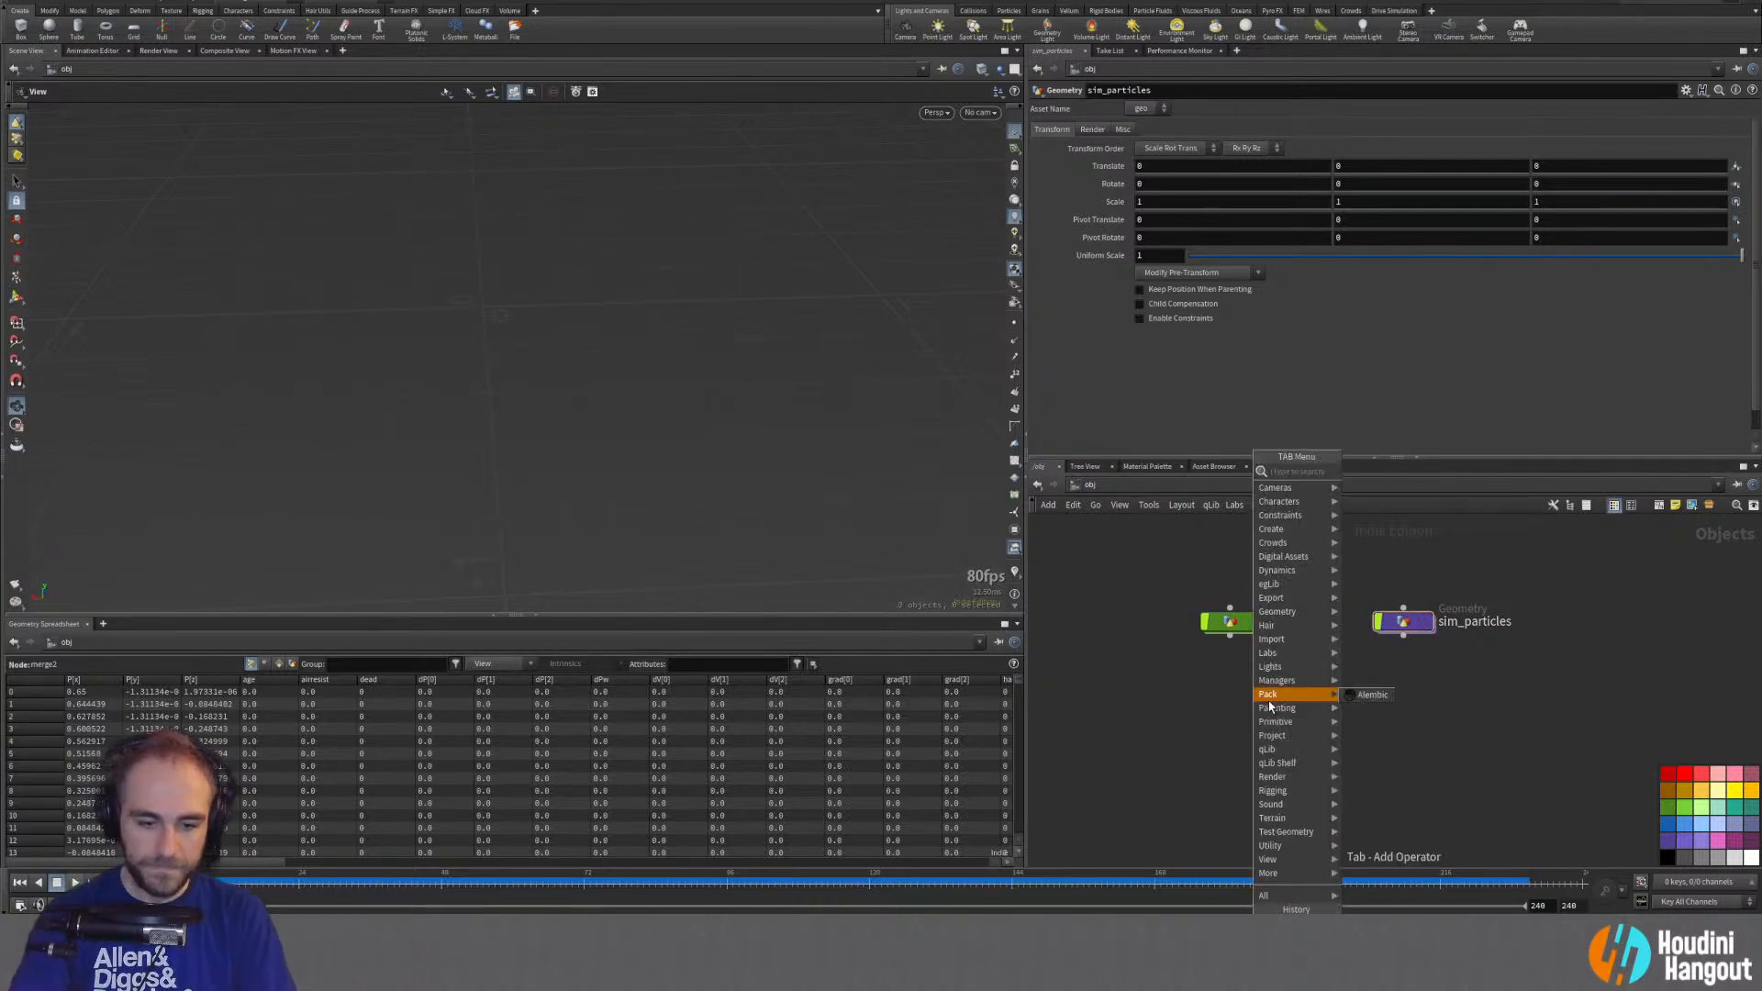
pyautogui.write('g')
pyautogui.press('Return')
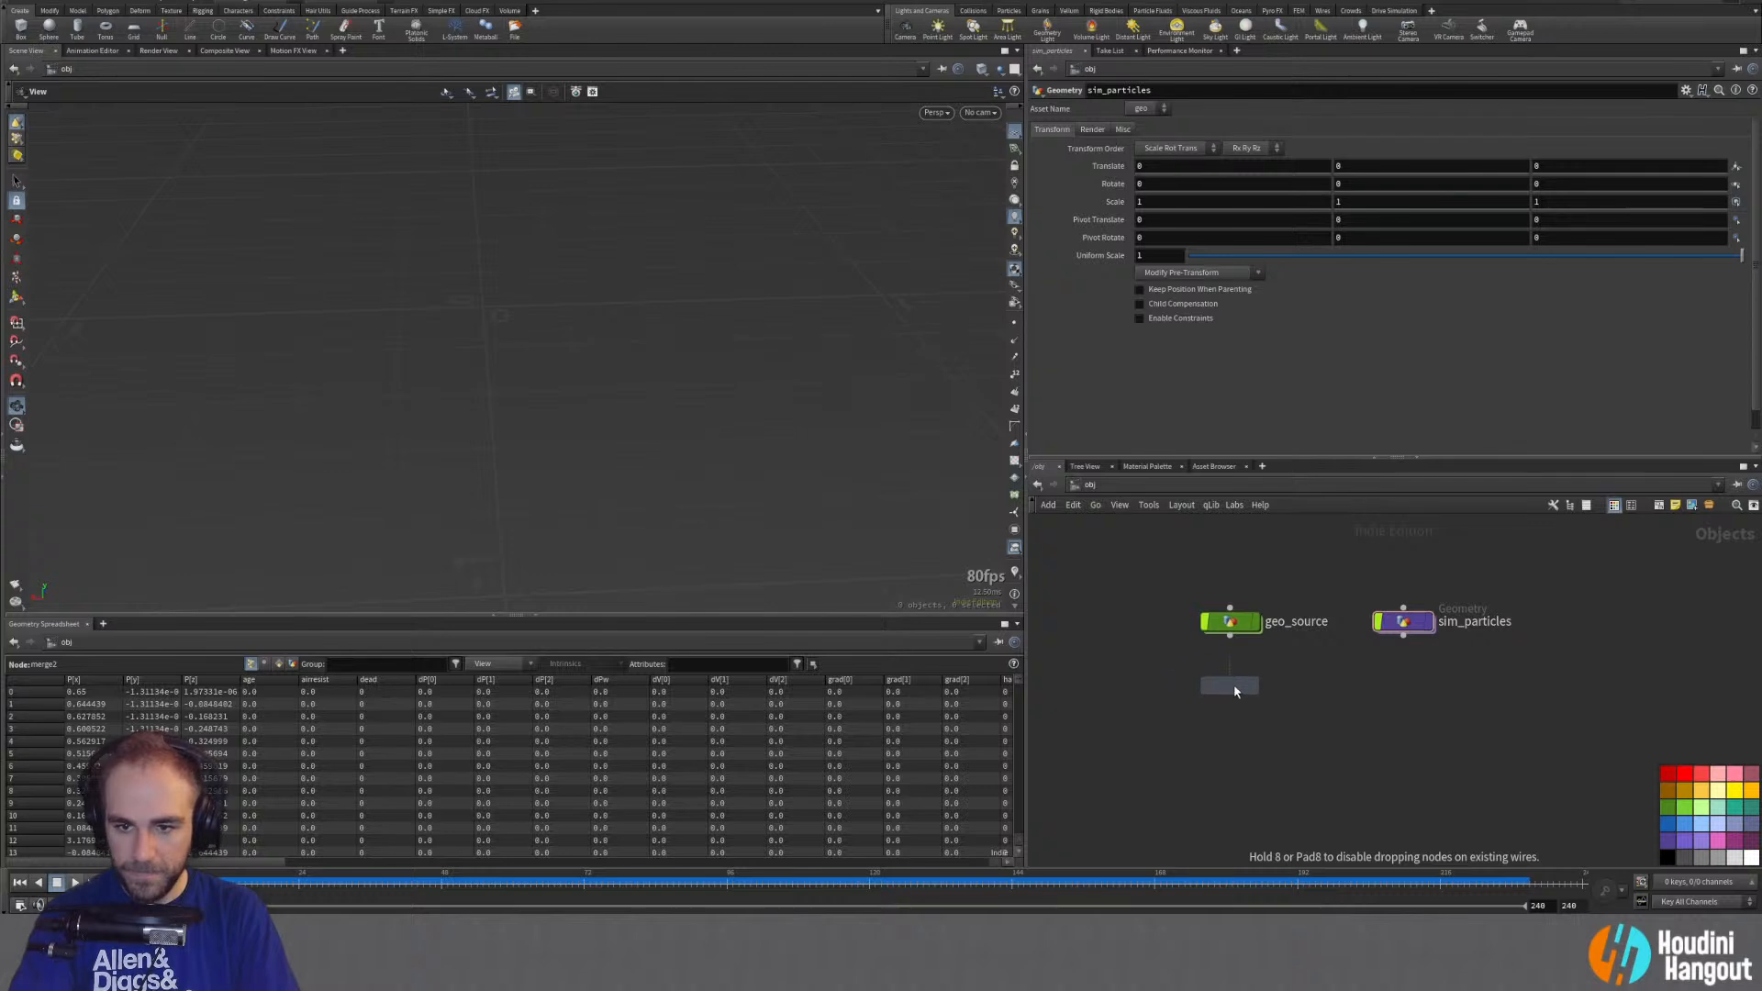
pyautogui.click(1232, 686)
pyautogui.click(1271, 688)
pyautogui.write('MOPS')
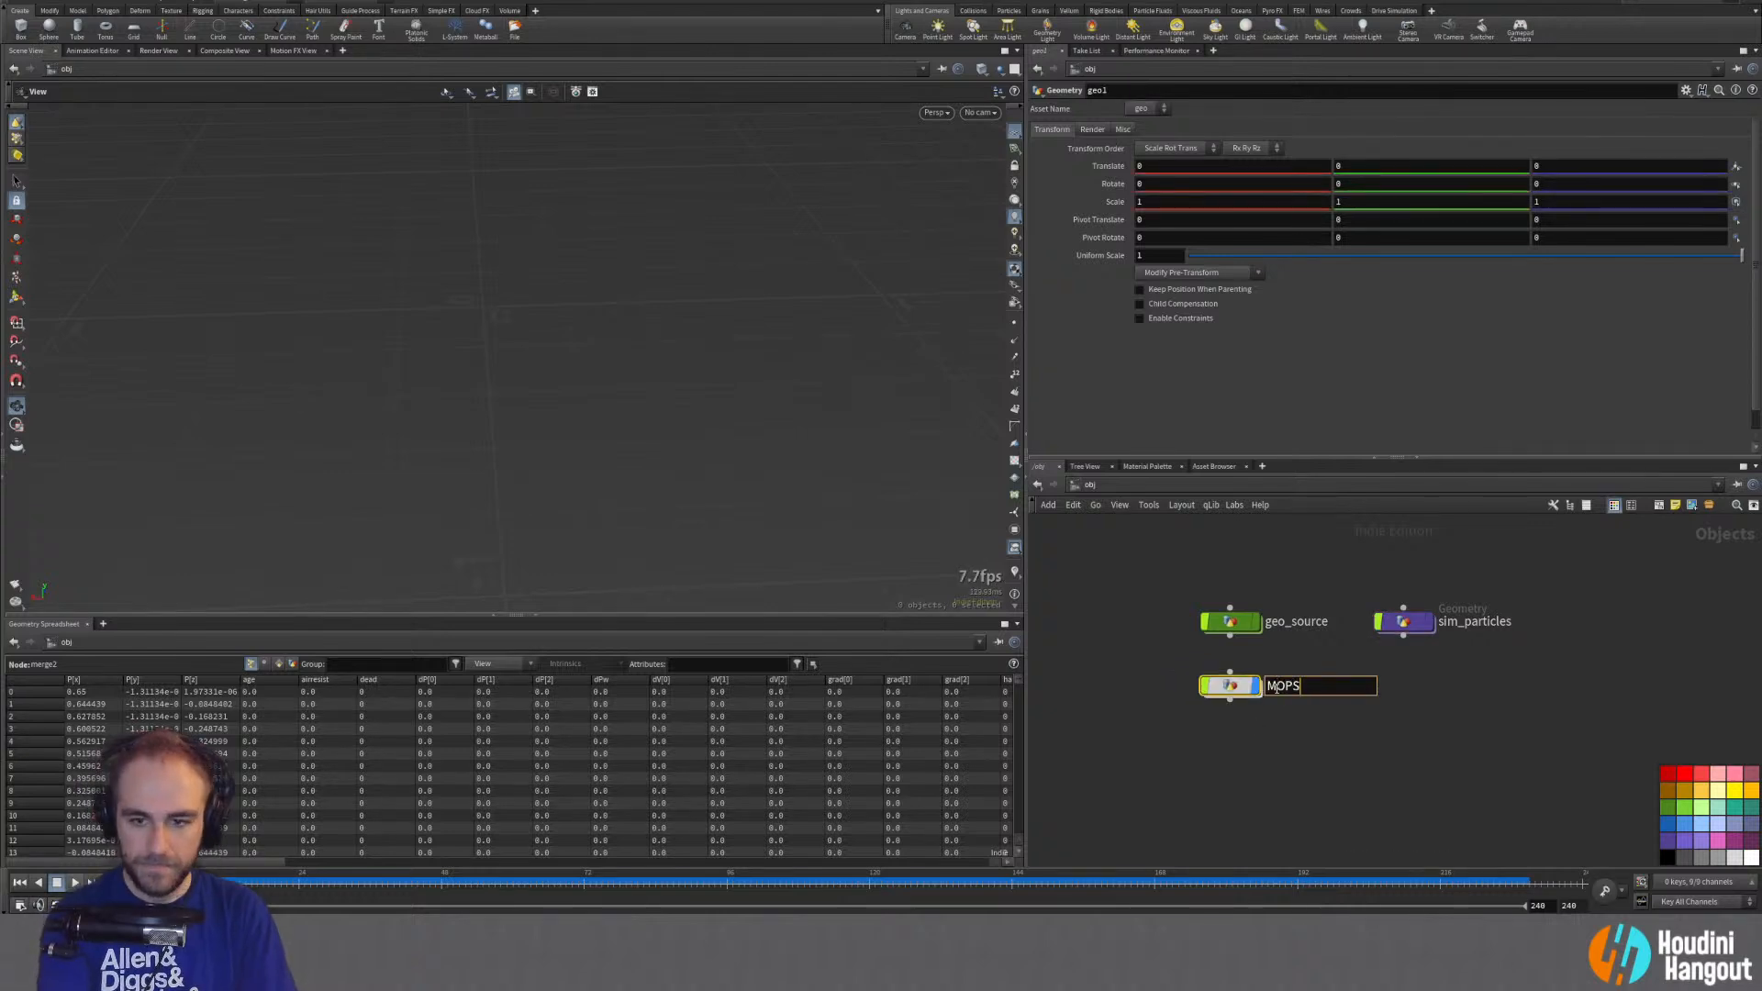
pyautogui.write('_setup')
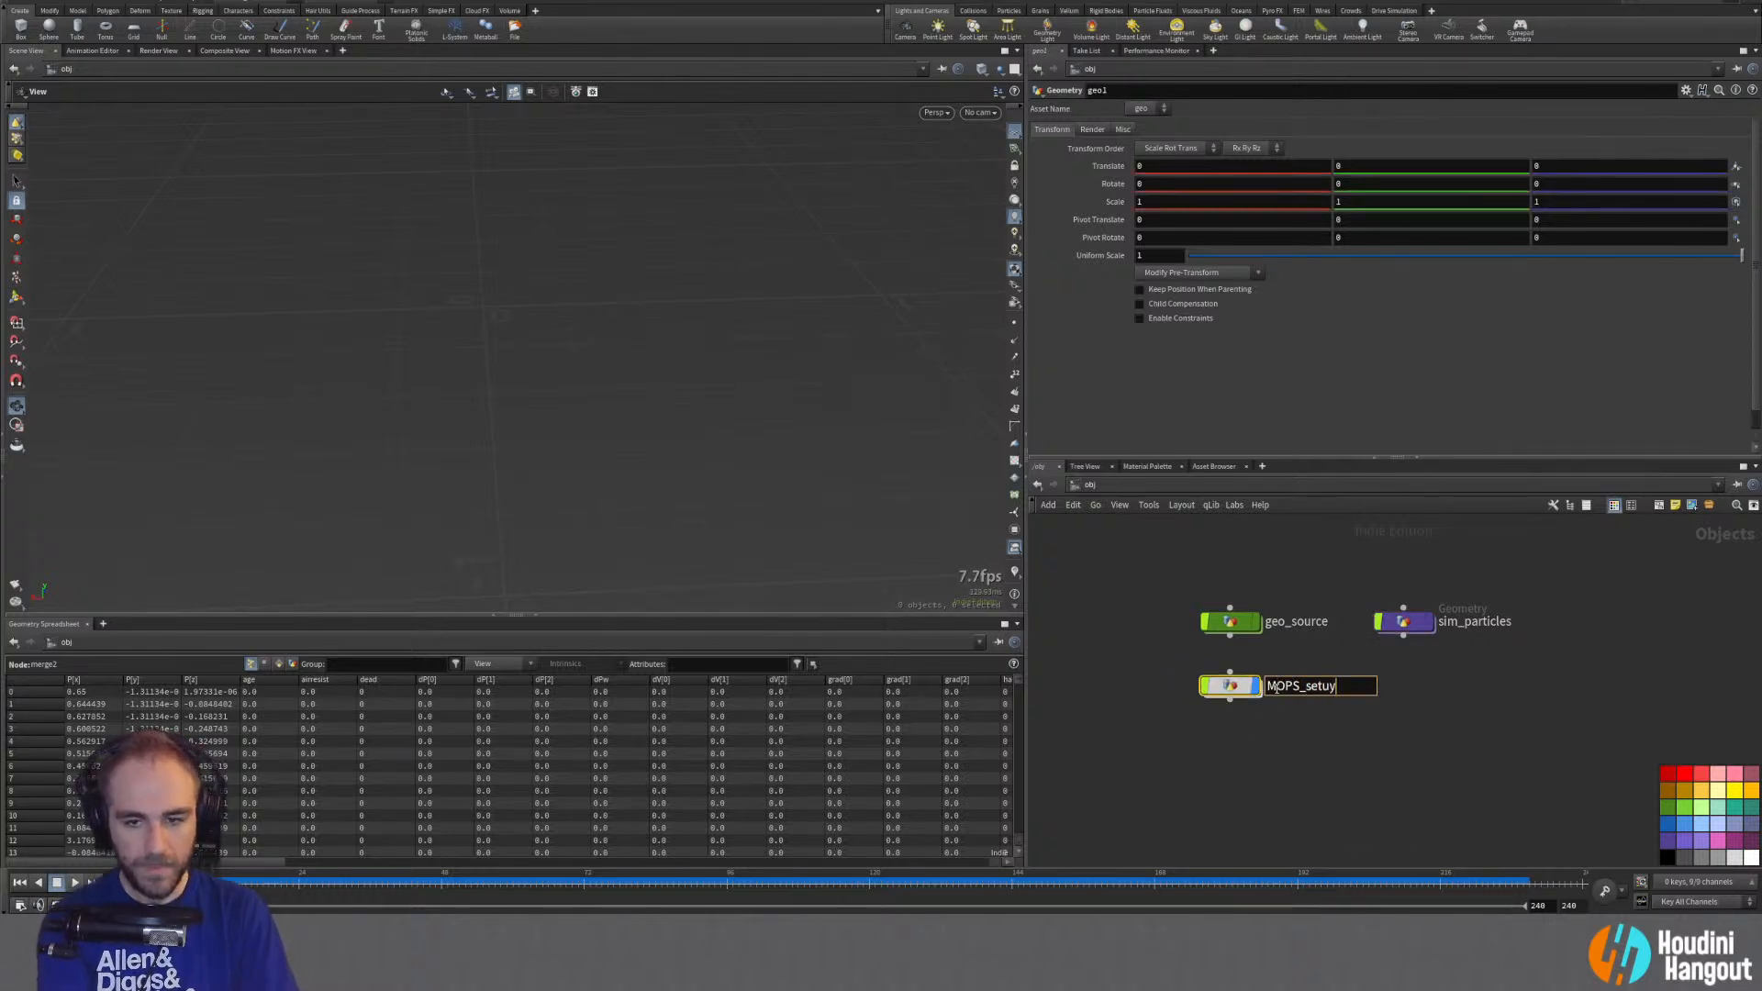
pyautogui.press('Return')
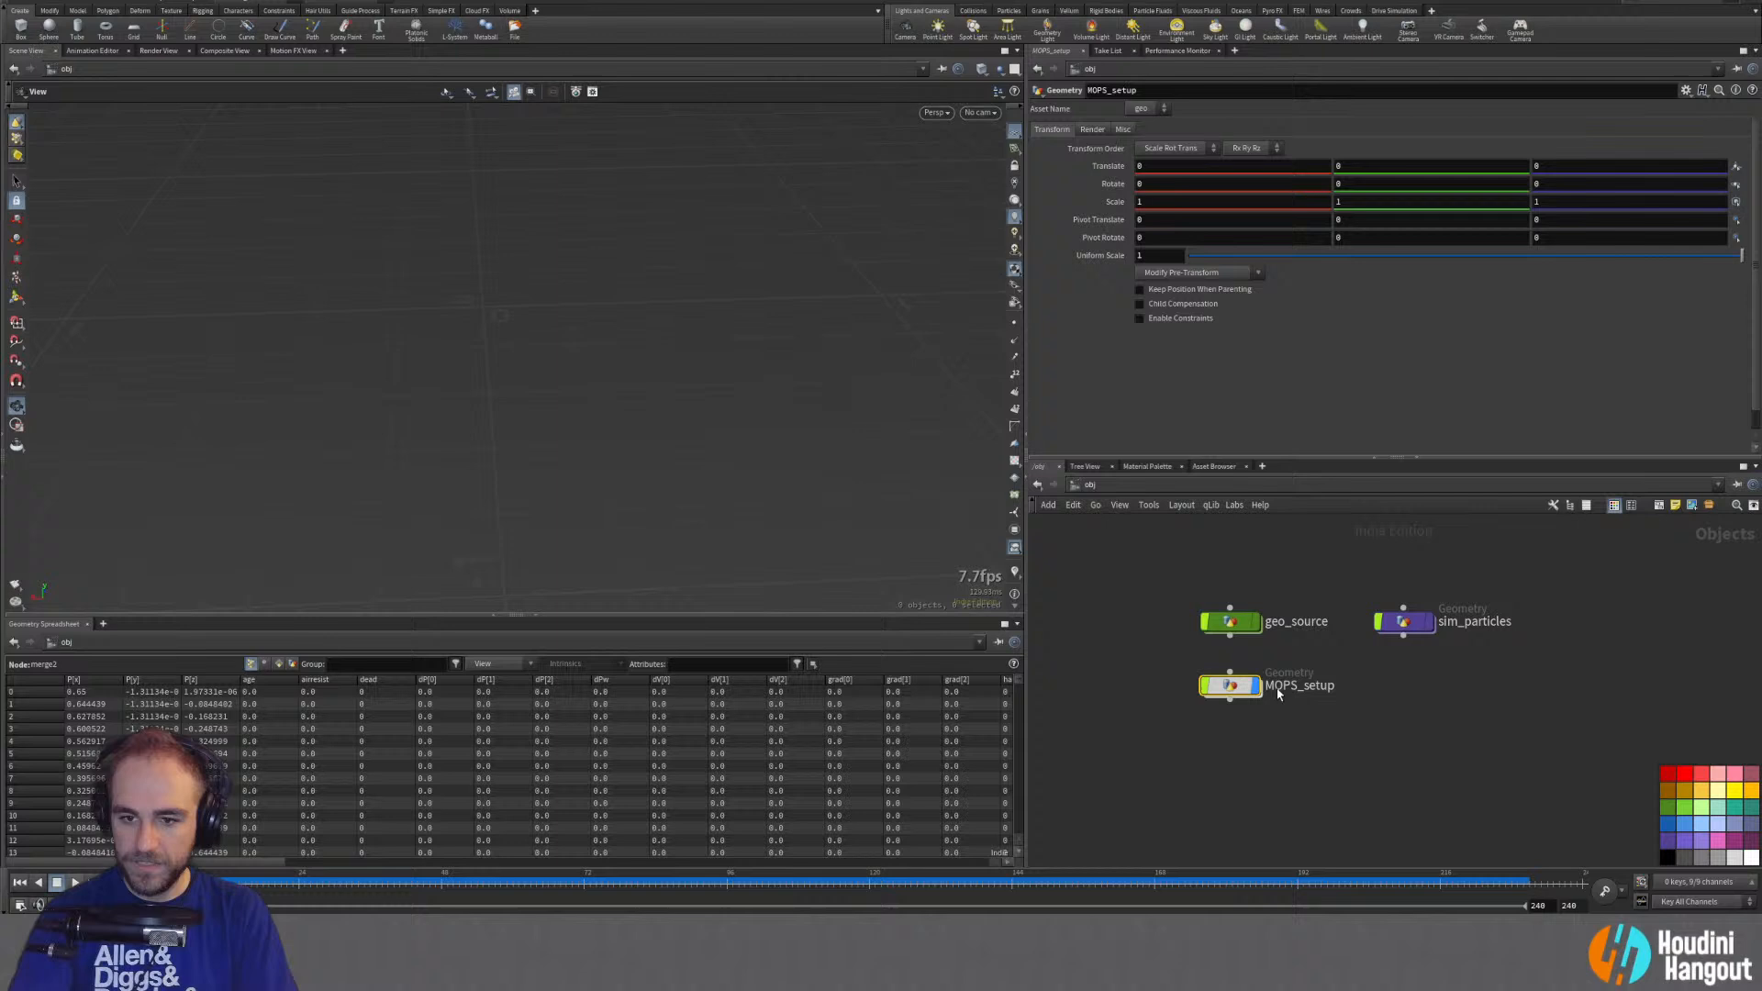
# Step: Enter the MOPS_setup object and add a MOPs Instancer node to its empty network
pyautogui.doubleClick(1228, 686)
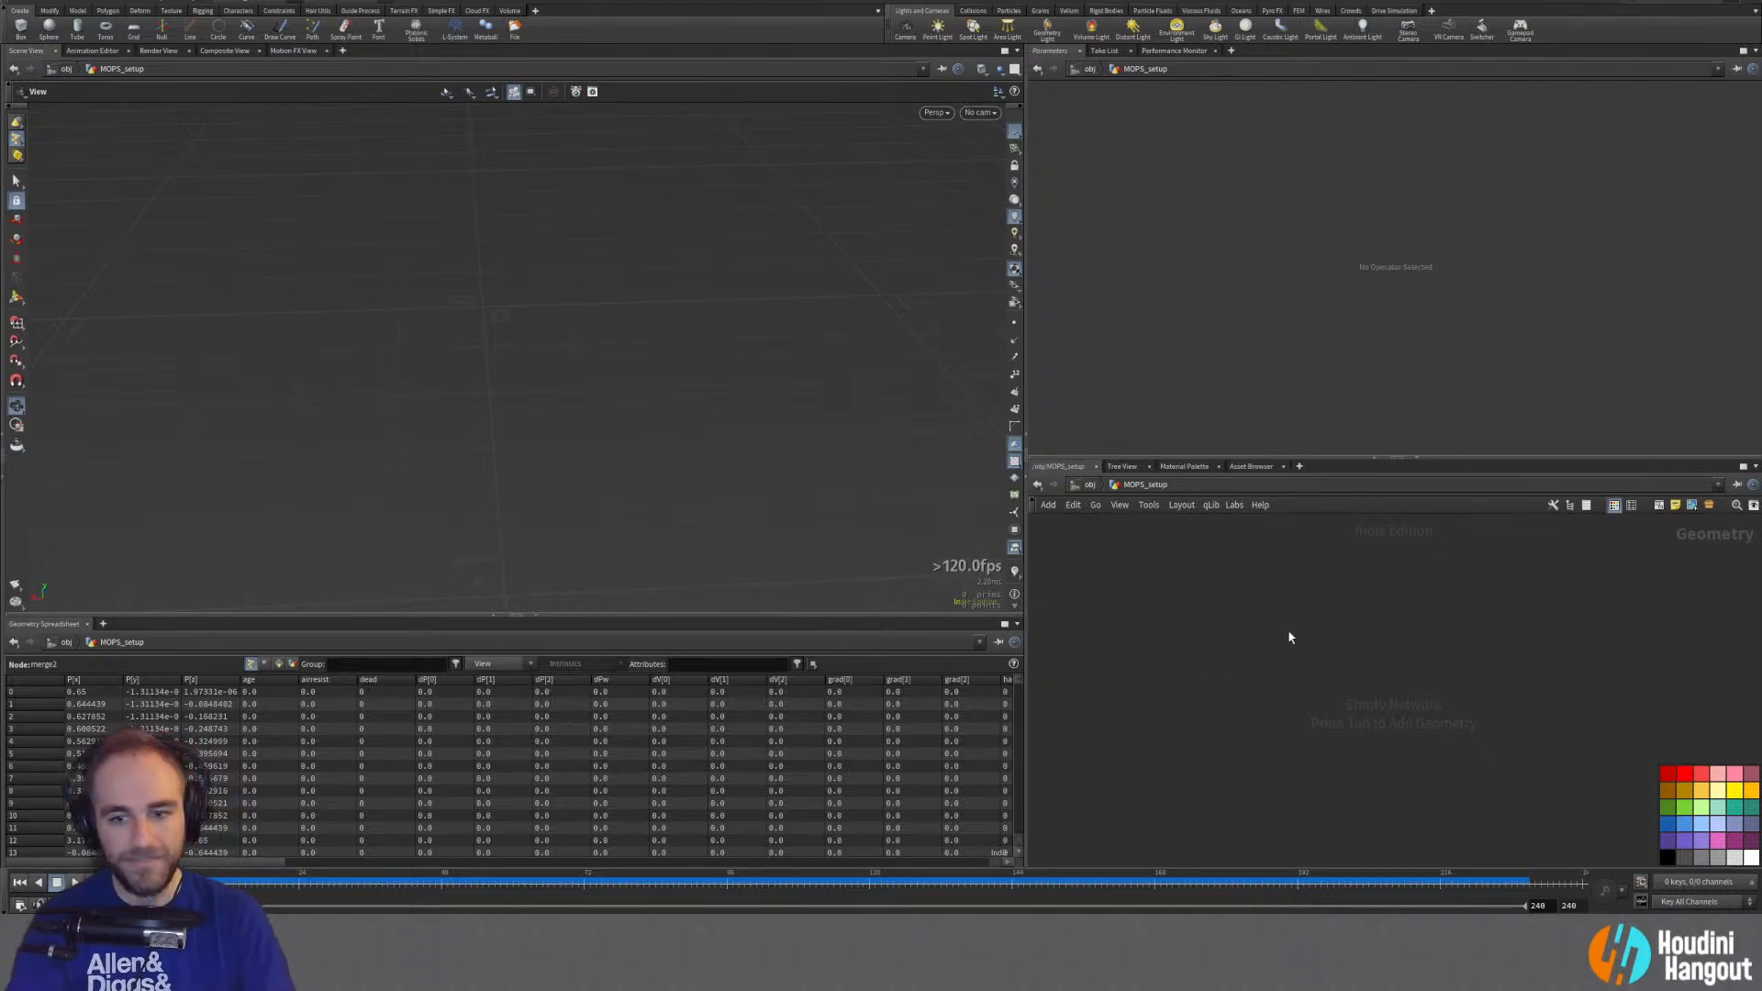
pyautogui.press('Tab')
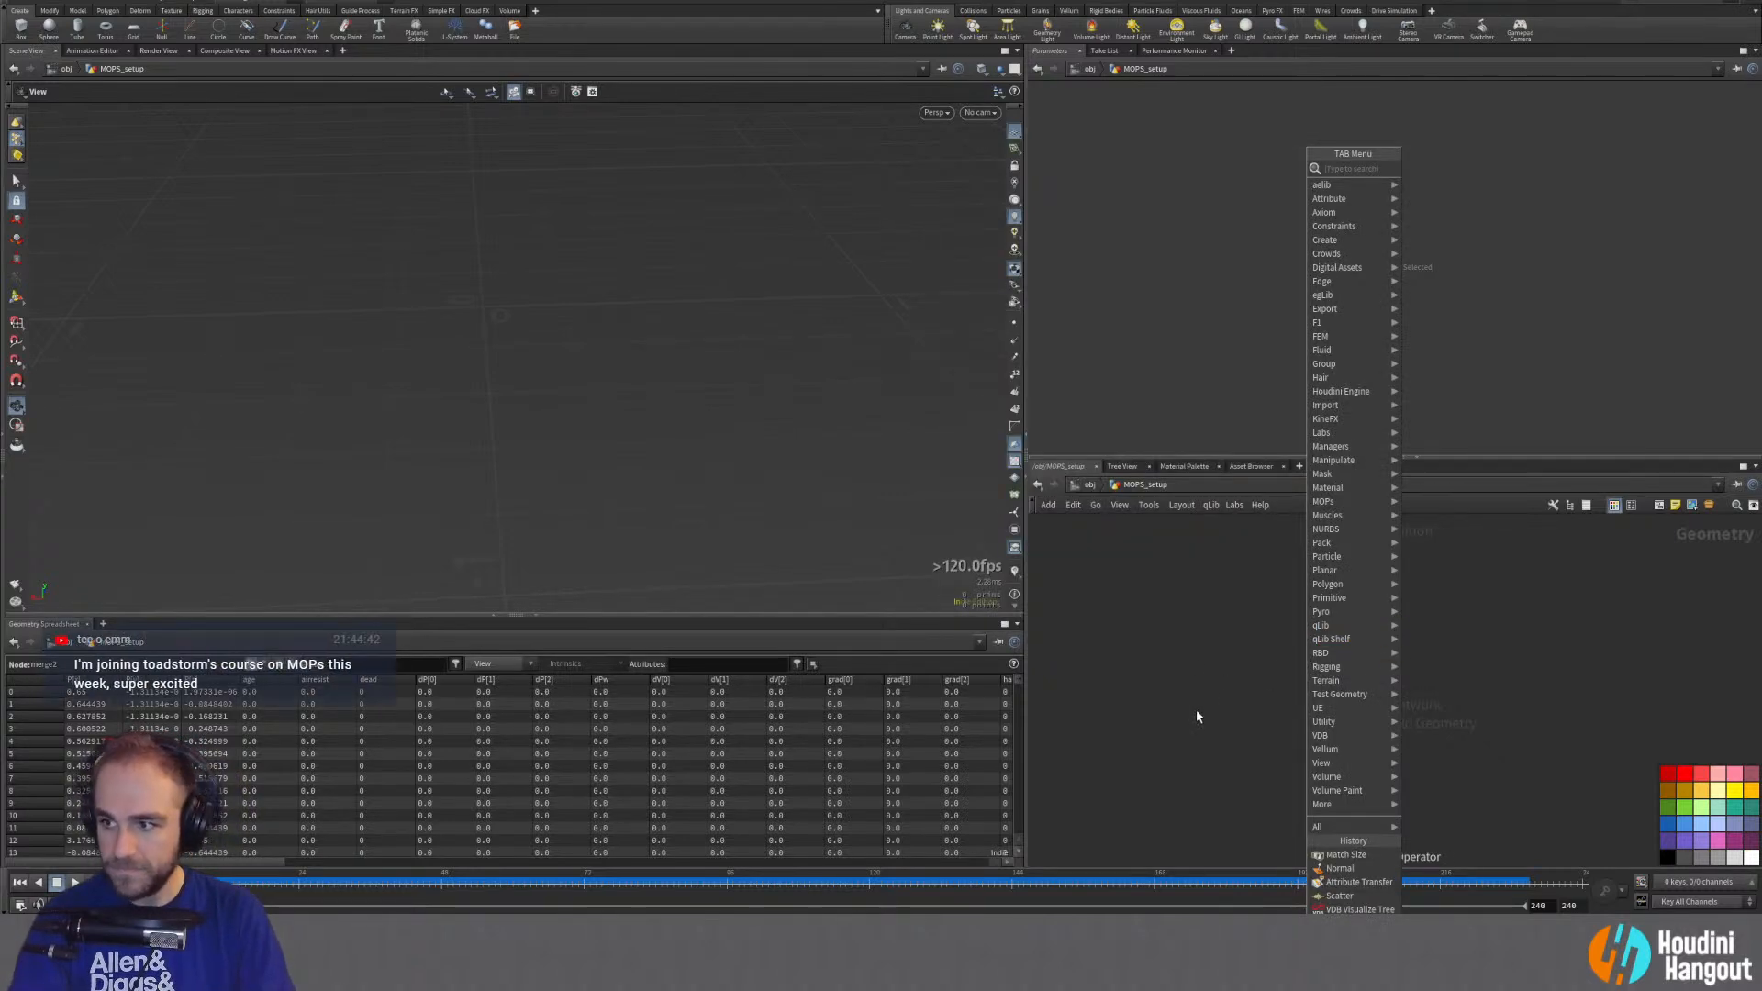
pyautogui.press('Escape')
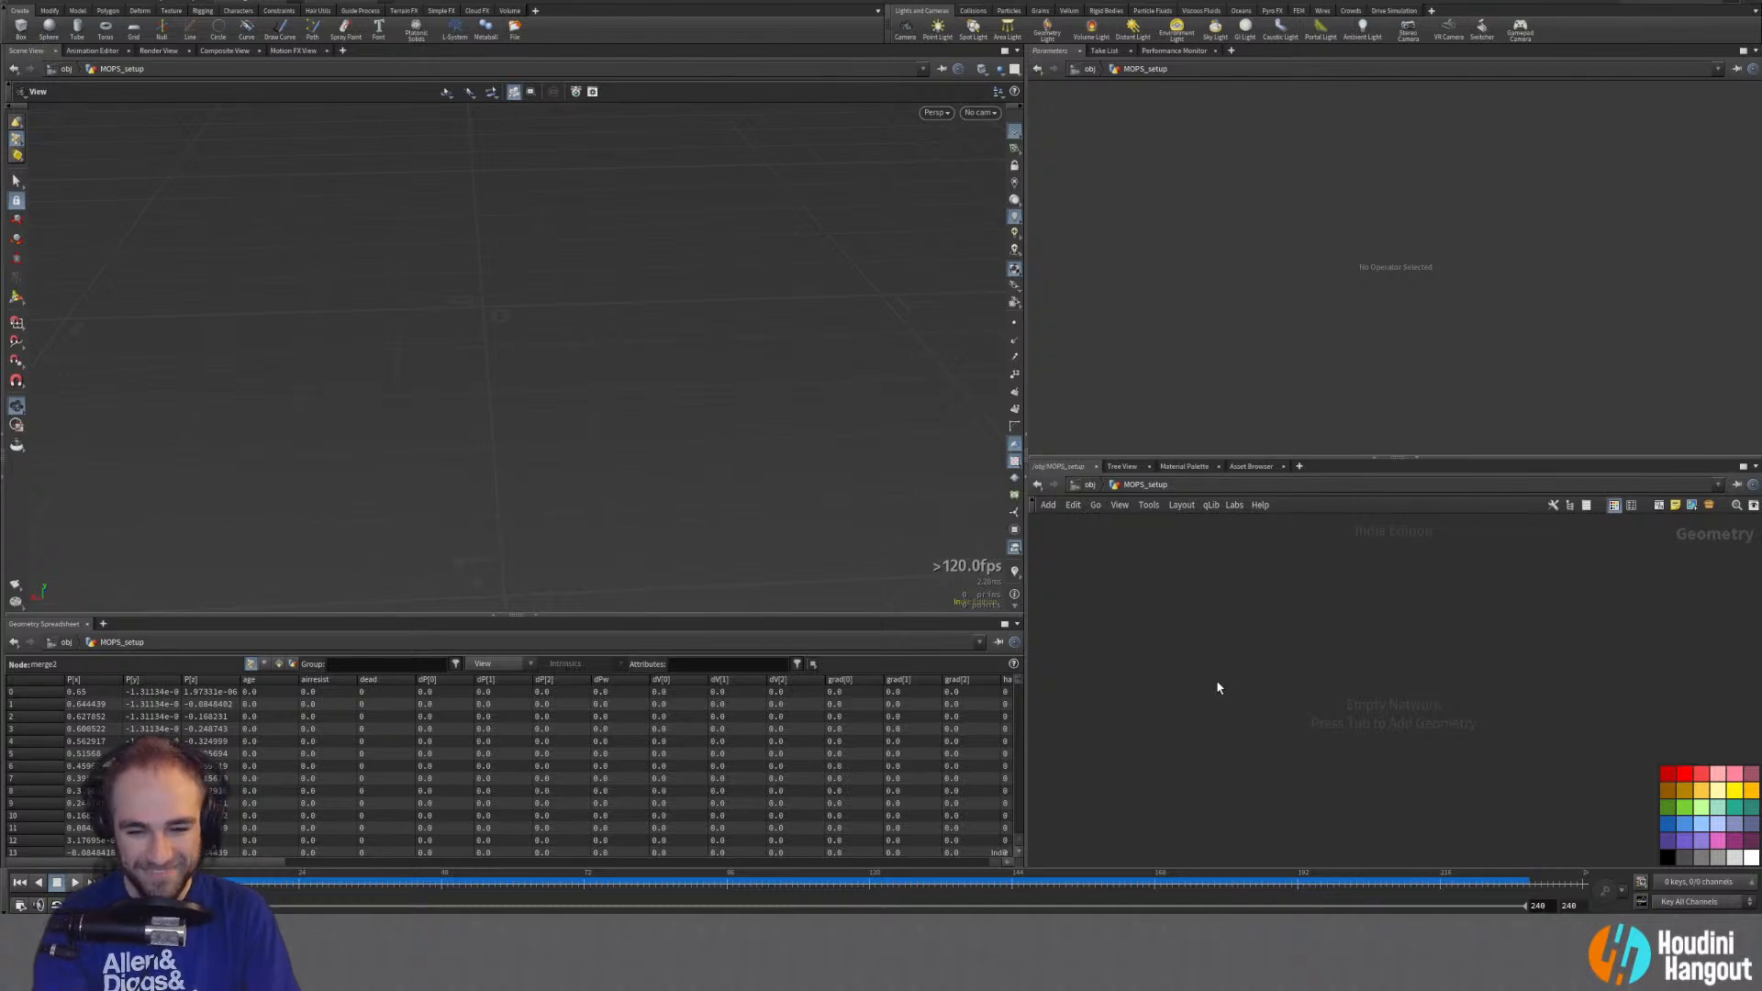
pyautogui.press('Tab')
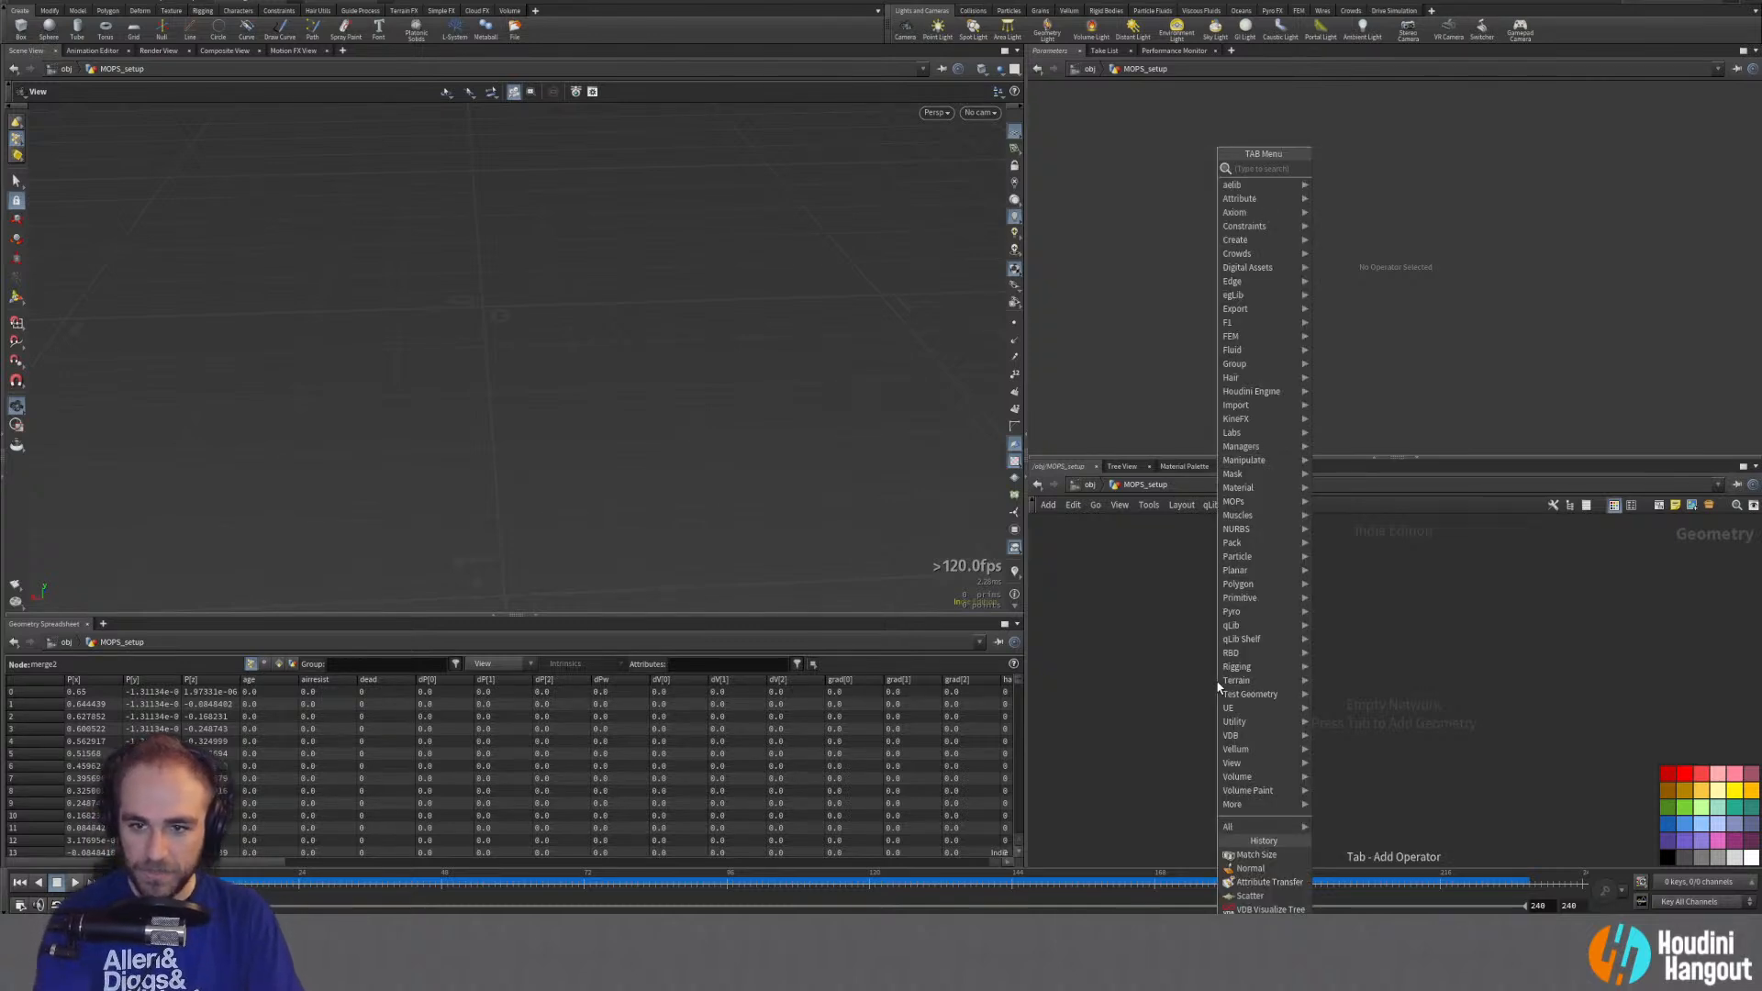
pyautogui.moveTo(1235, 501)
pyautogui.moveTo(1354, 514)
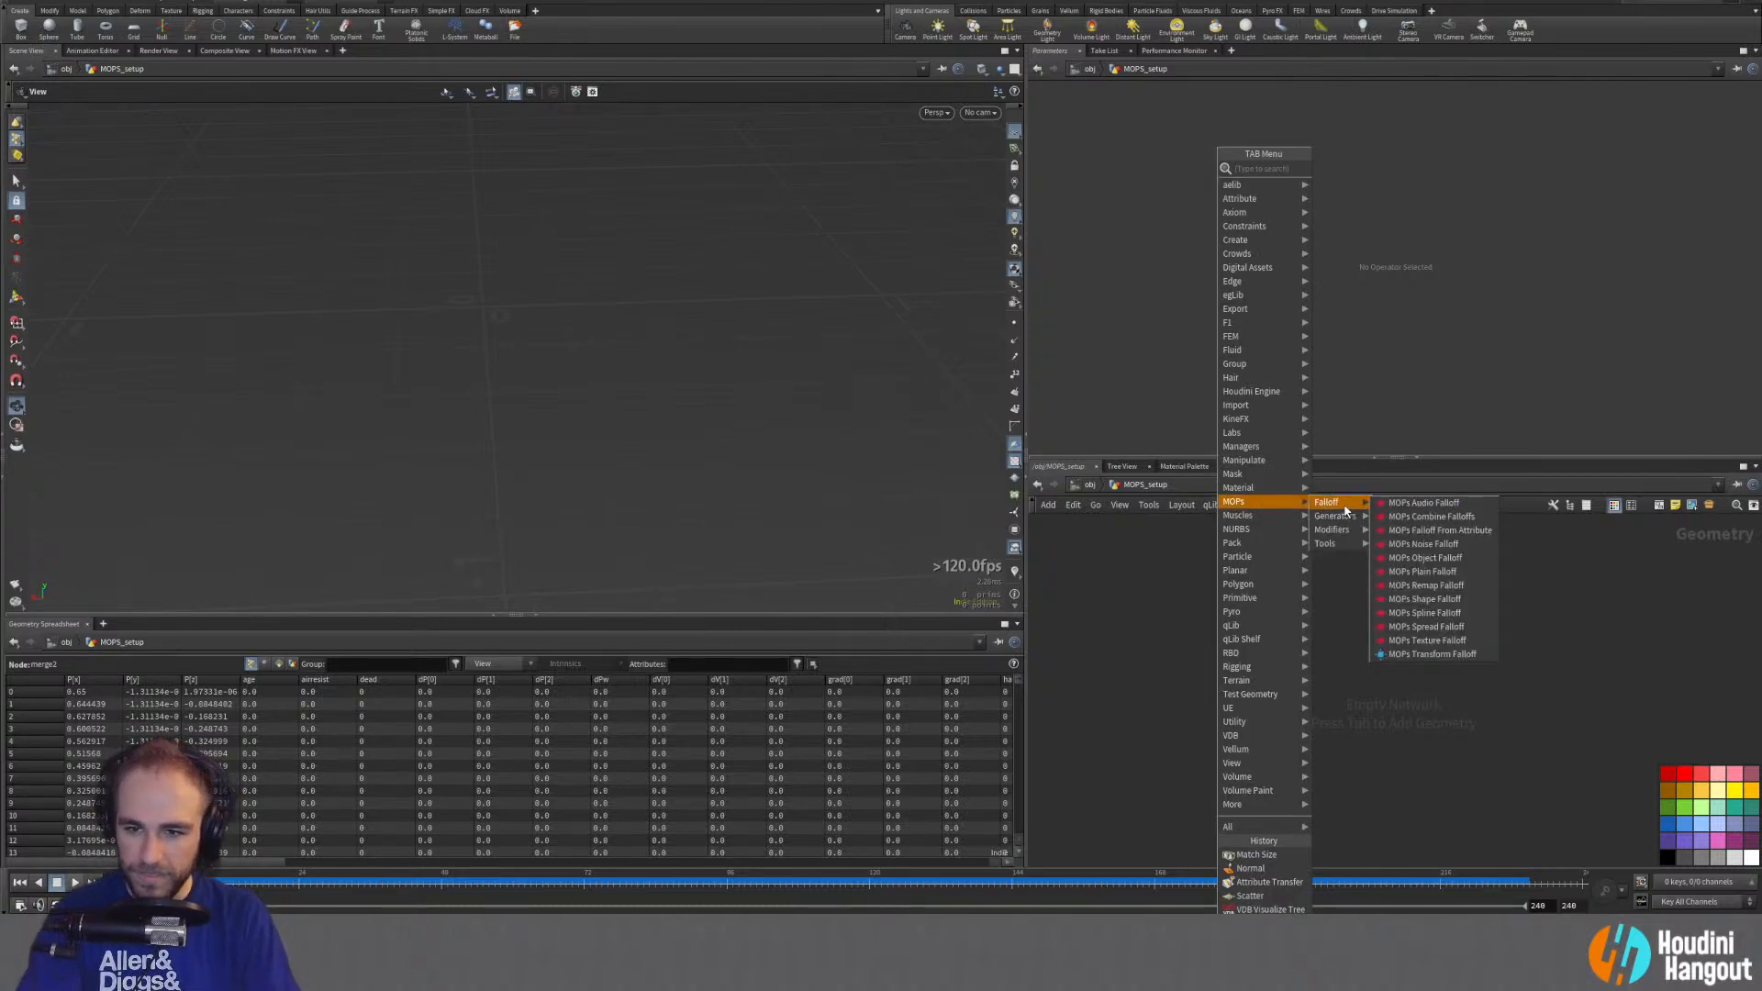
pyautogui.click(1423, 543)
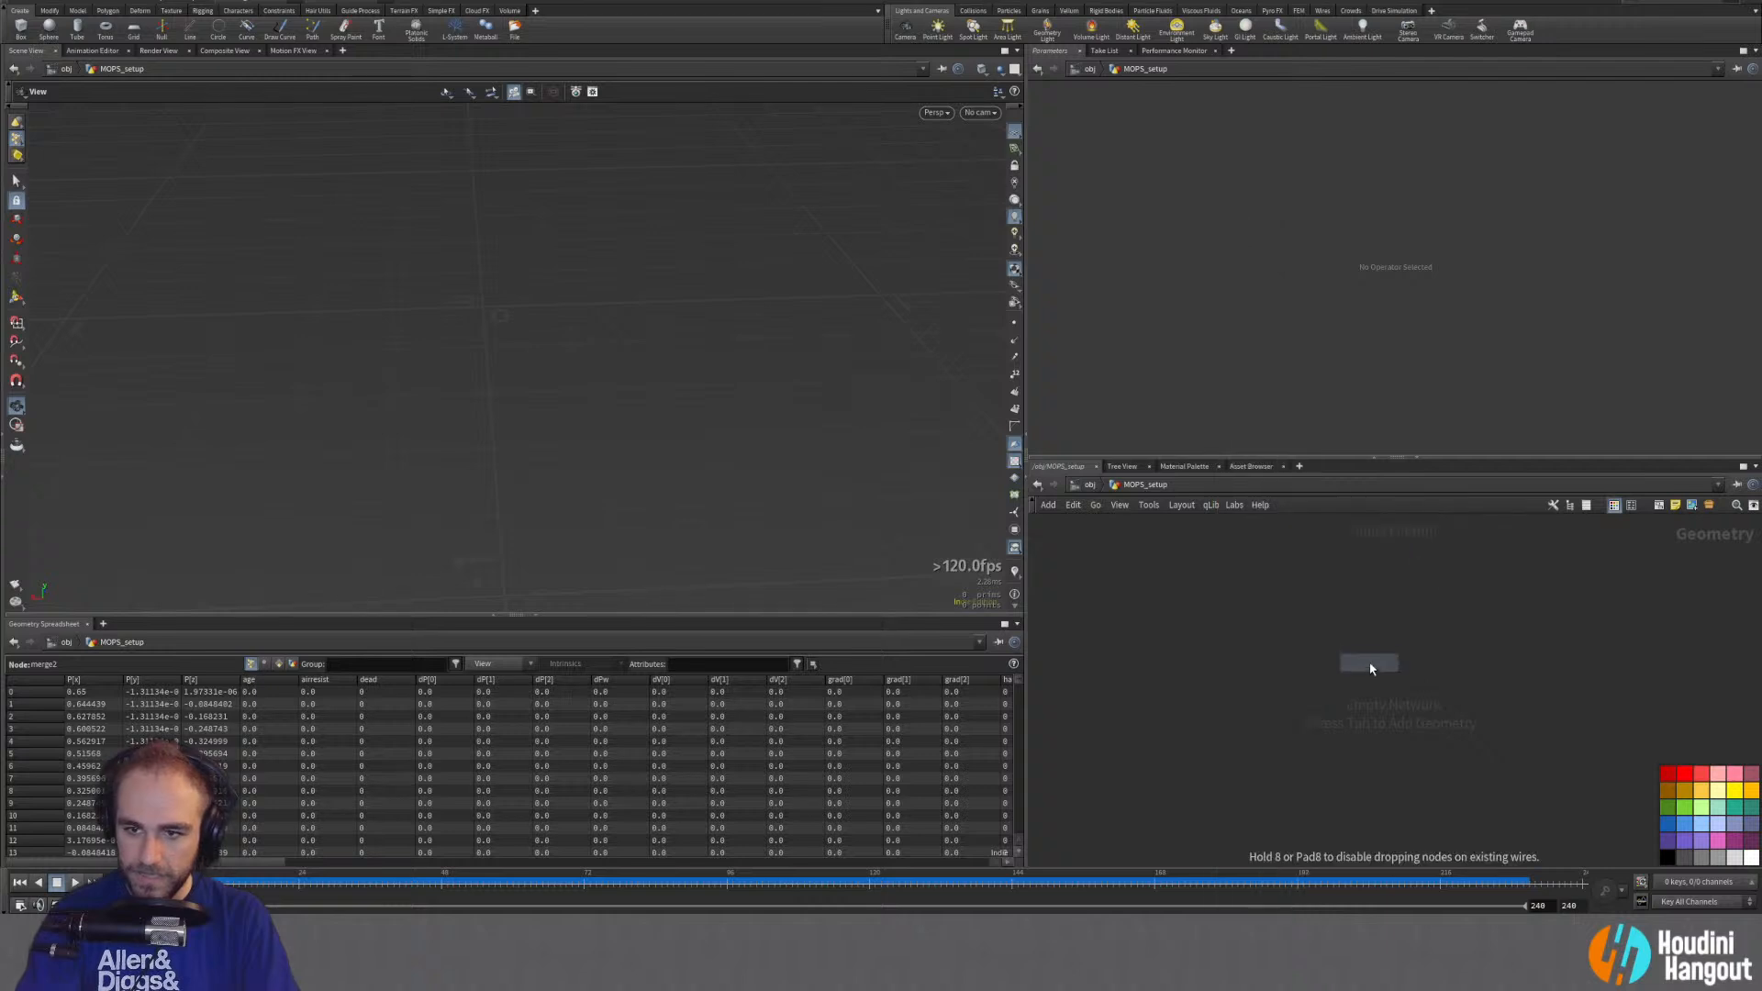
pyautogui.click(1347, 792)
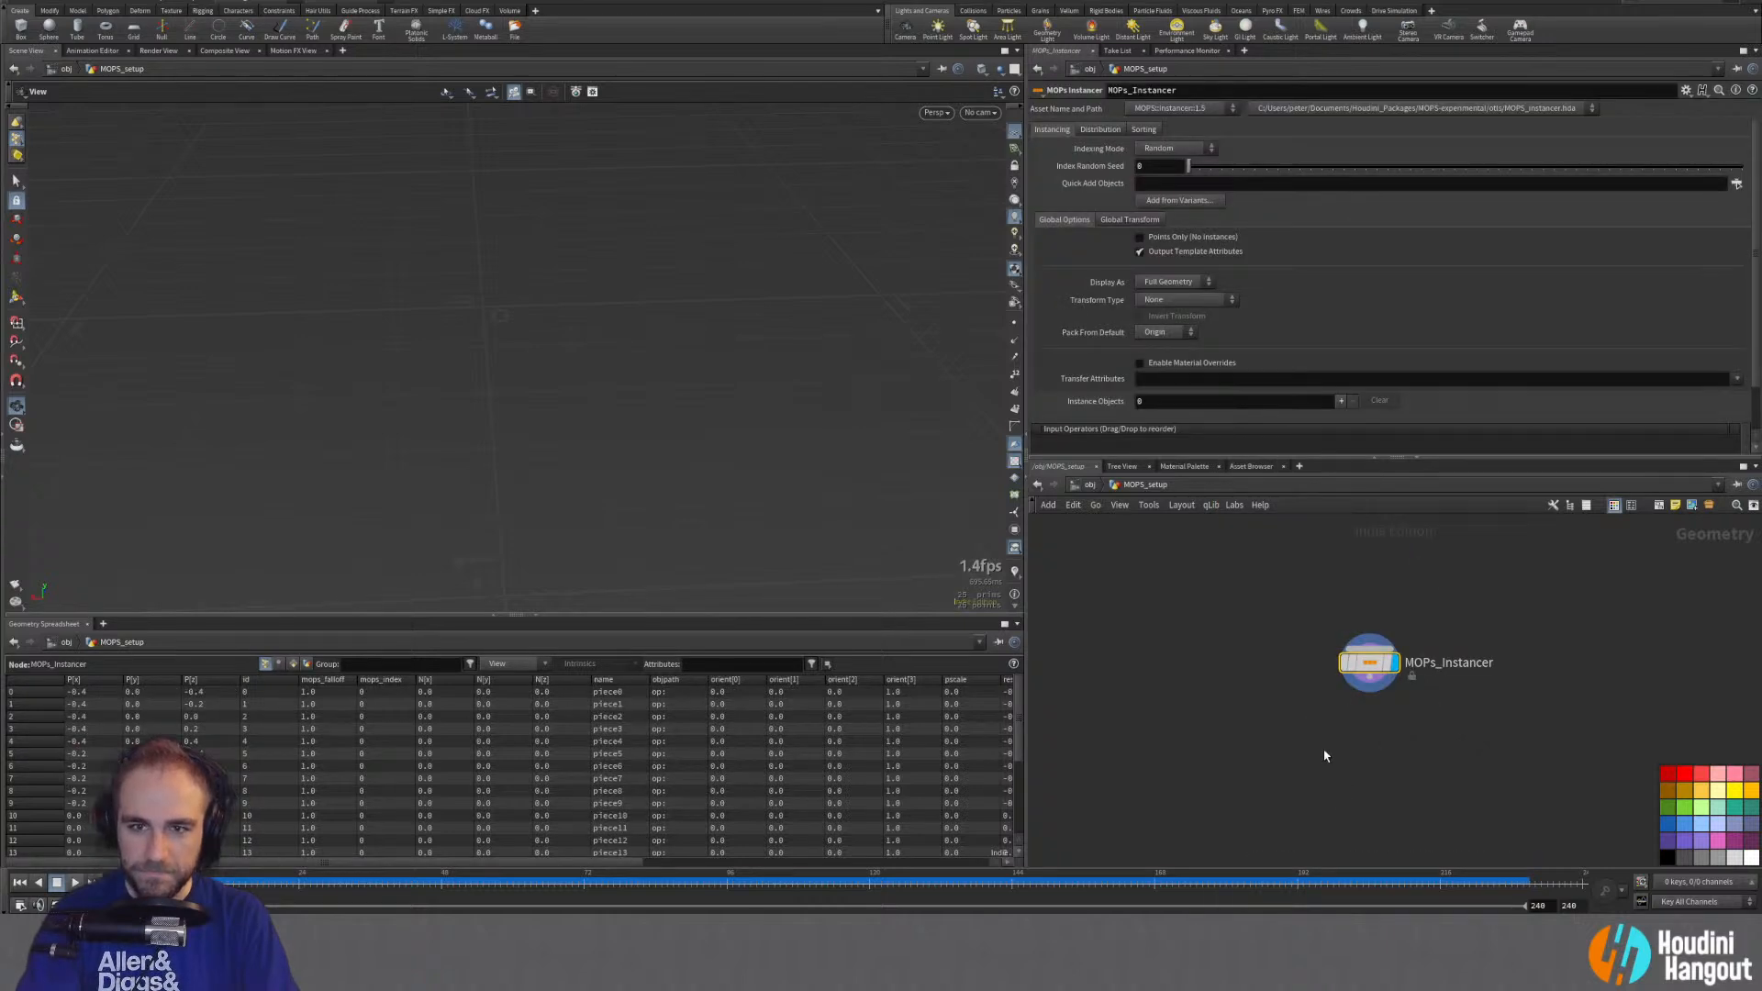
pyautogui.moveTo(1366, 655)
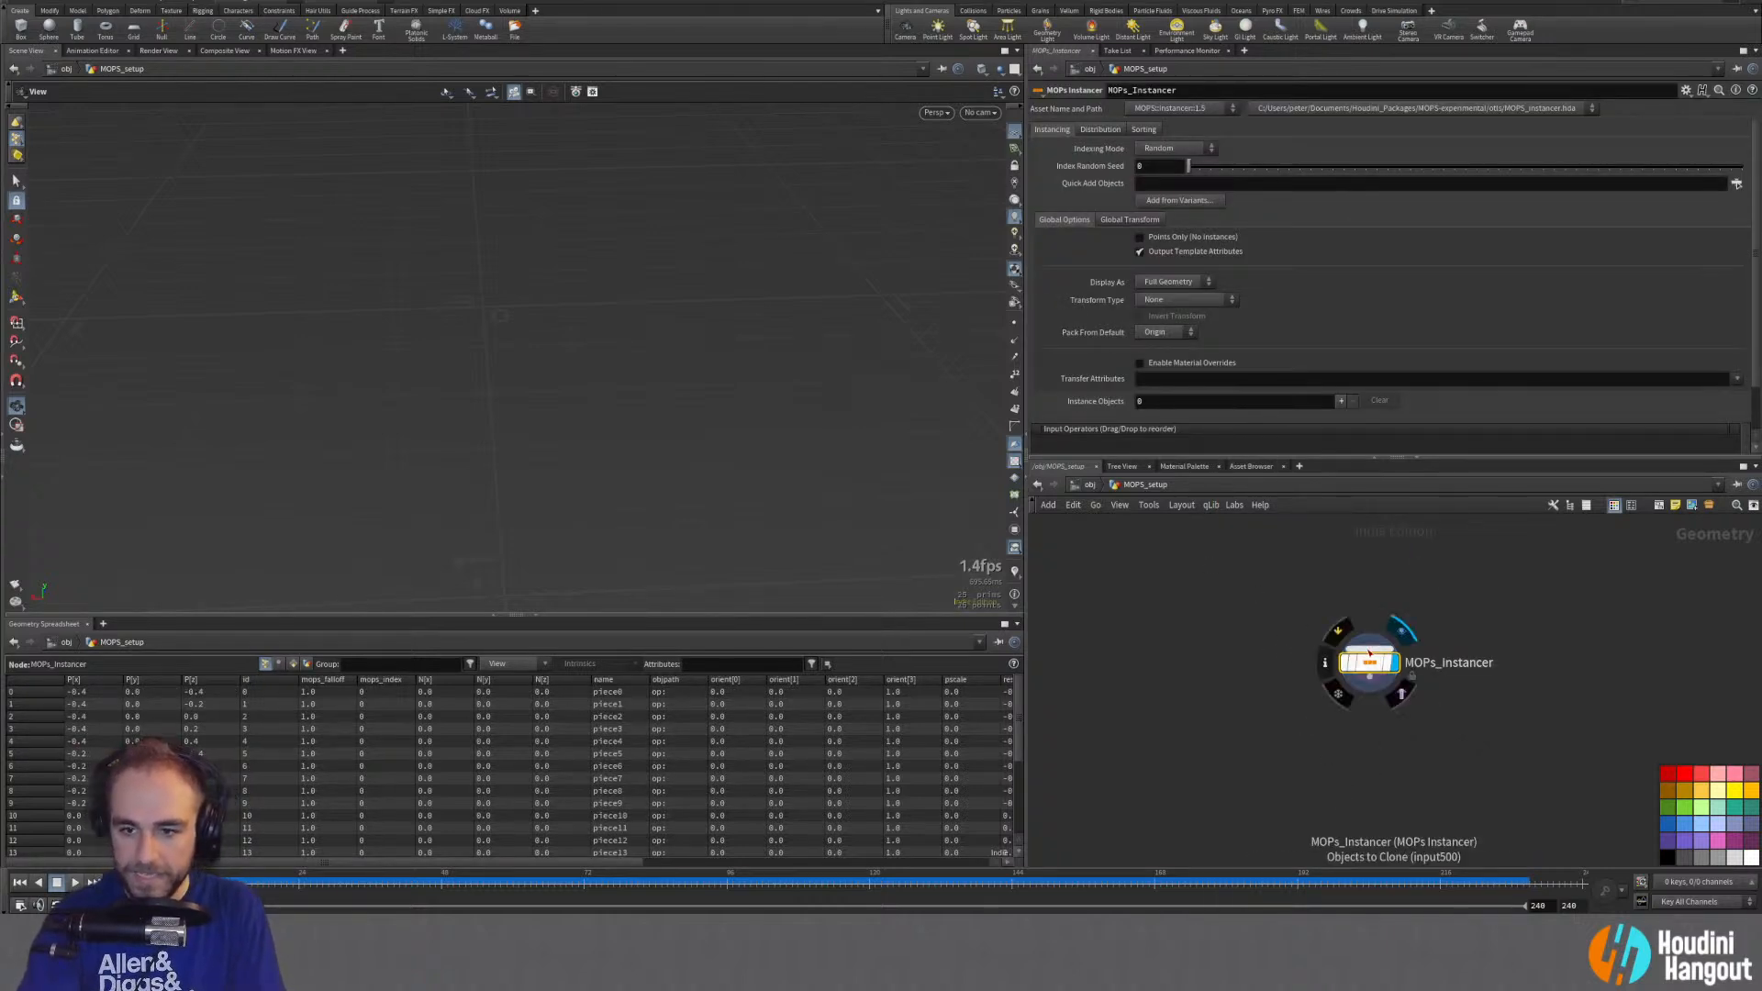
# Step: Add a Rubber Toy test geometry node above the MOPs Instancer and move the instancer lower in the network
pyautogui.press('Tab')
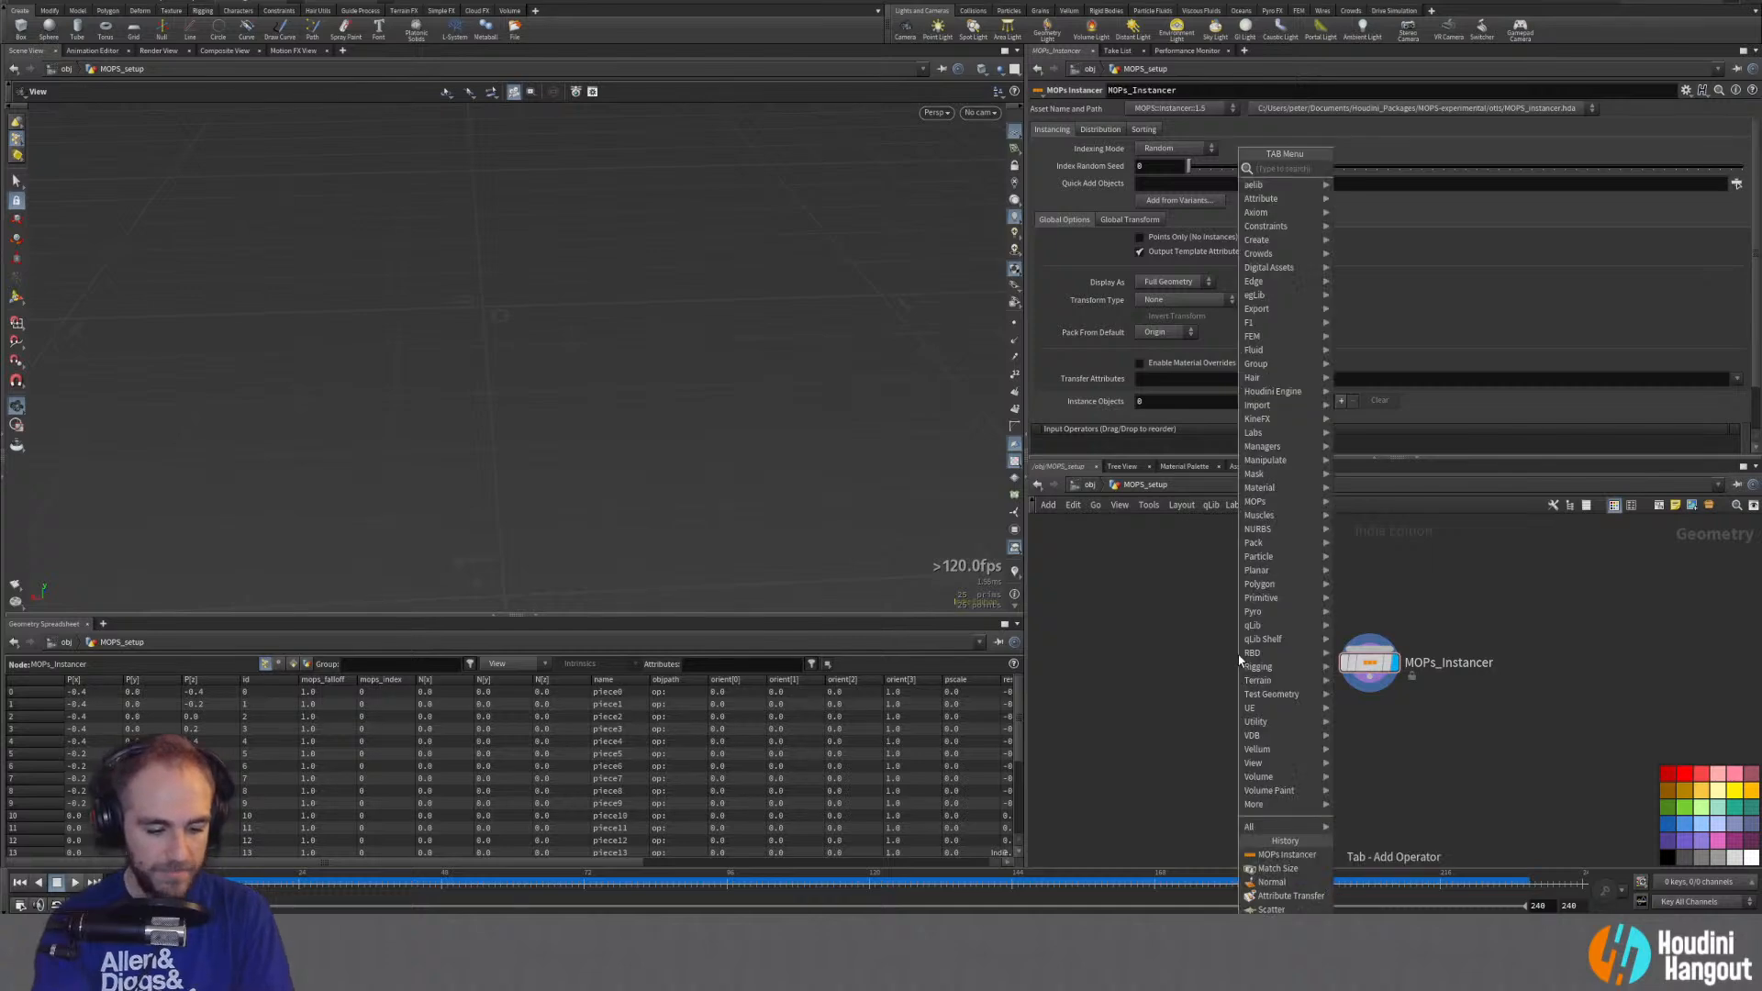
pyautogui.write('test')
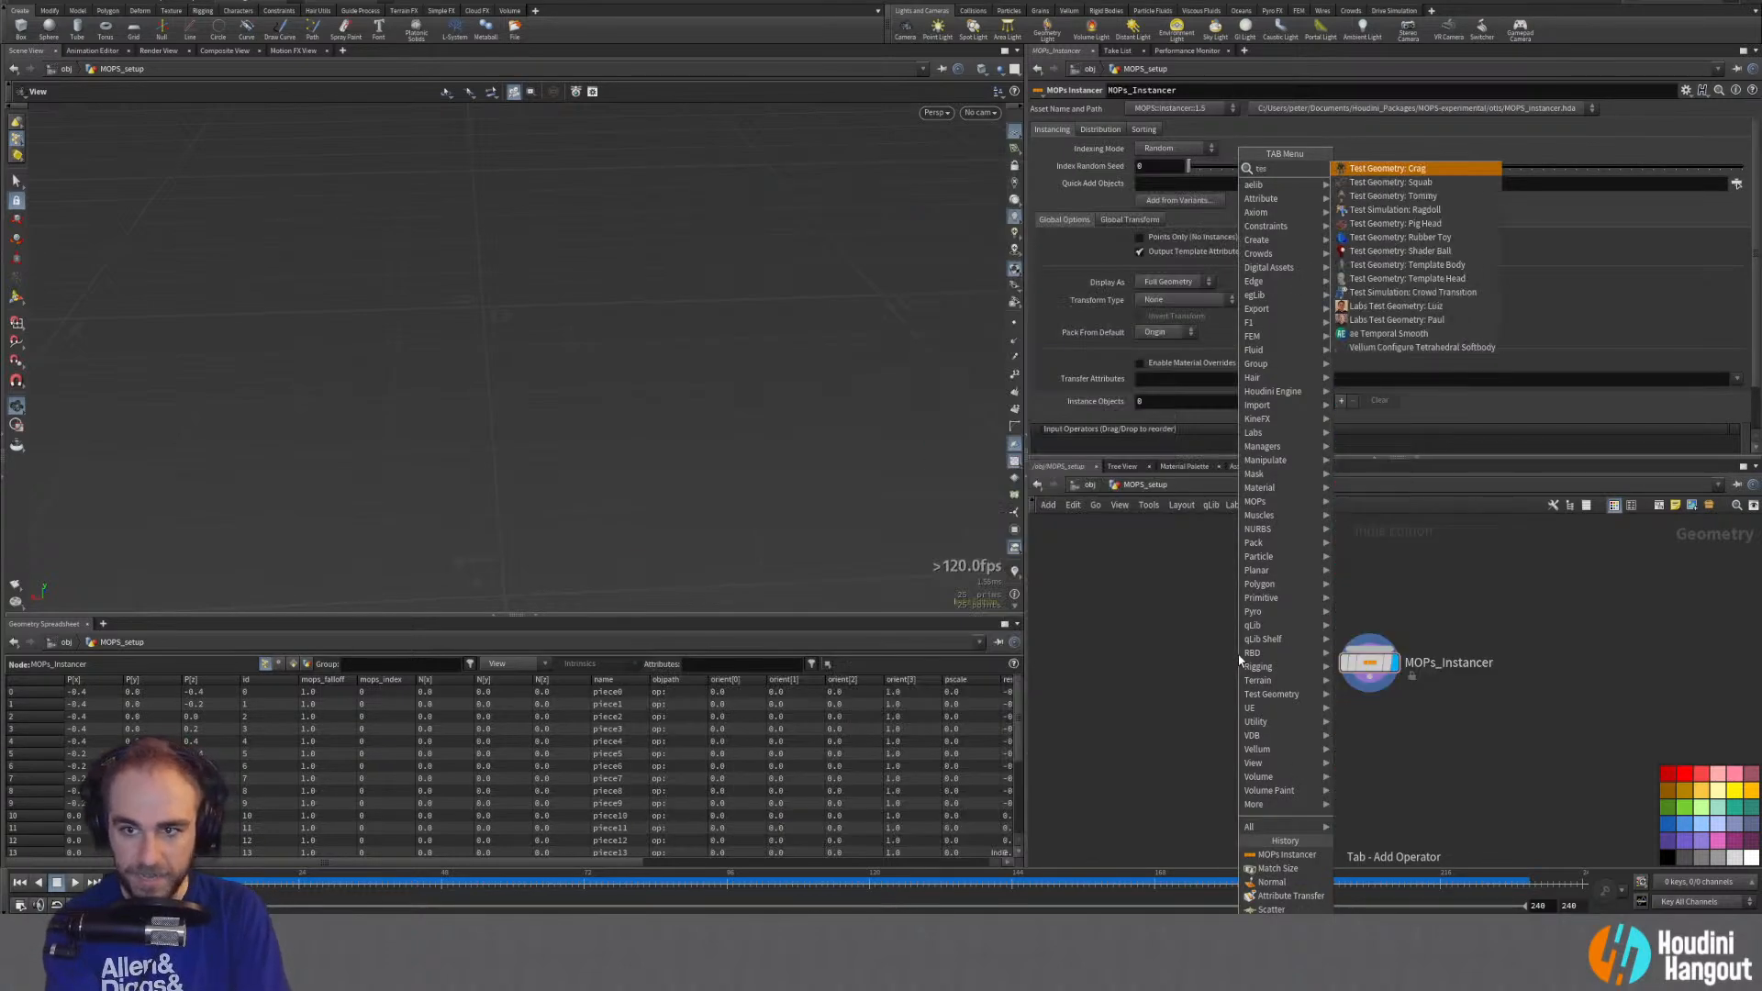
pyautogui.press('Down')
pyautogui.press('Down')
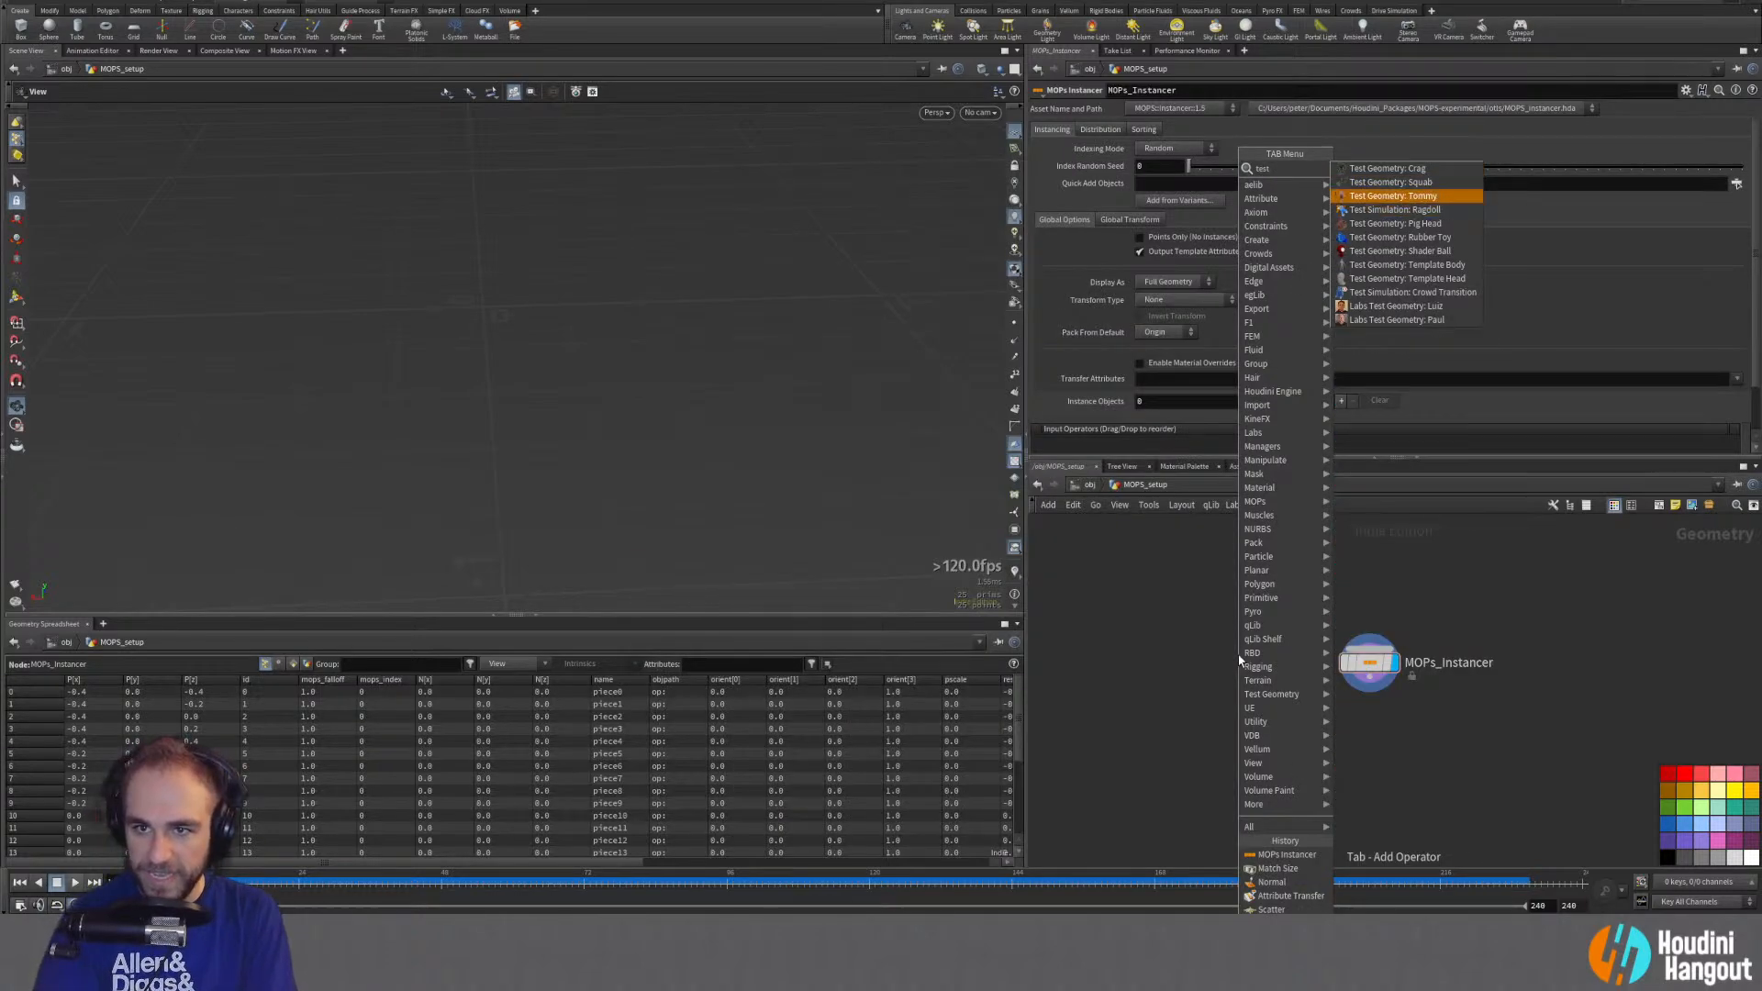
pyautogui.press('Down')
pyautogui.press('Down')
pyautogui.press('Down')
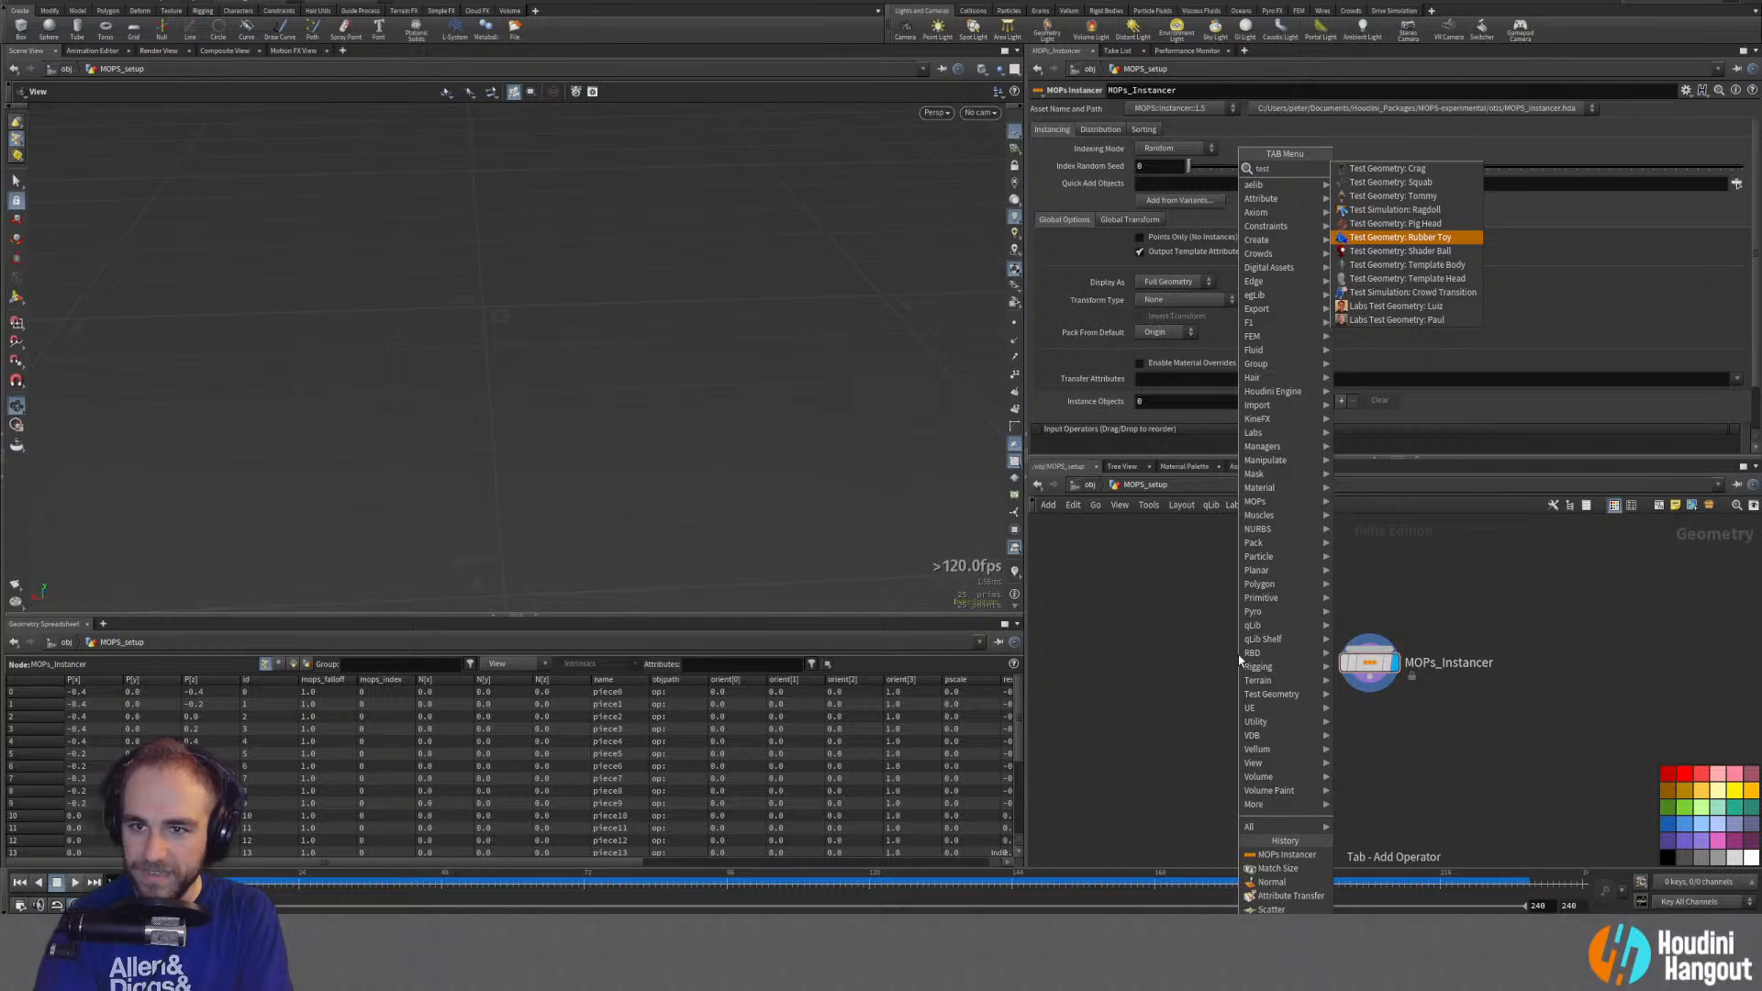
pyautogui.press('Return')
pyautogui.click(1196, 568)
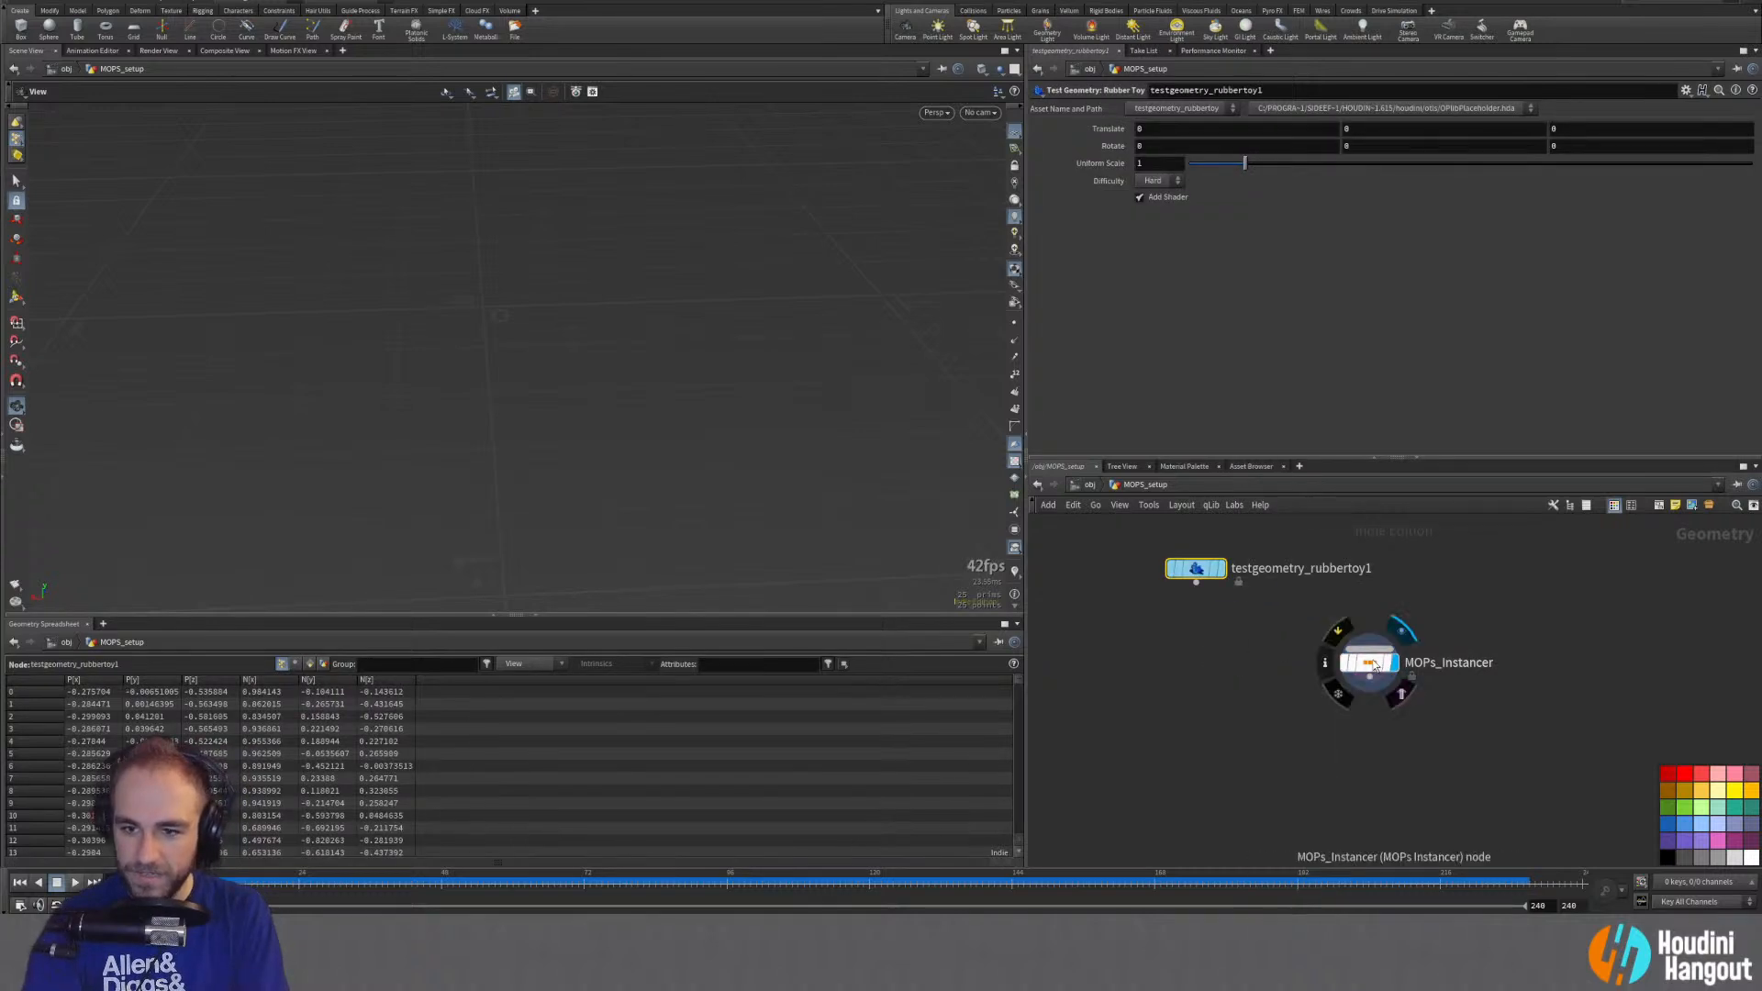
pyautogui.moveTo(1374, 664); pyautogui.dragTo(1371, 730)
# Step: Add a Pig Head test geometry node and line it up beside the rubber toy above the MOPs Instancer
pyautogui.press('Tab')
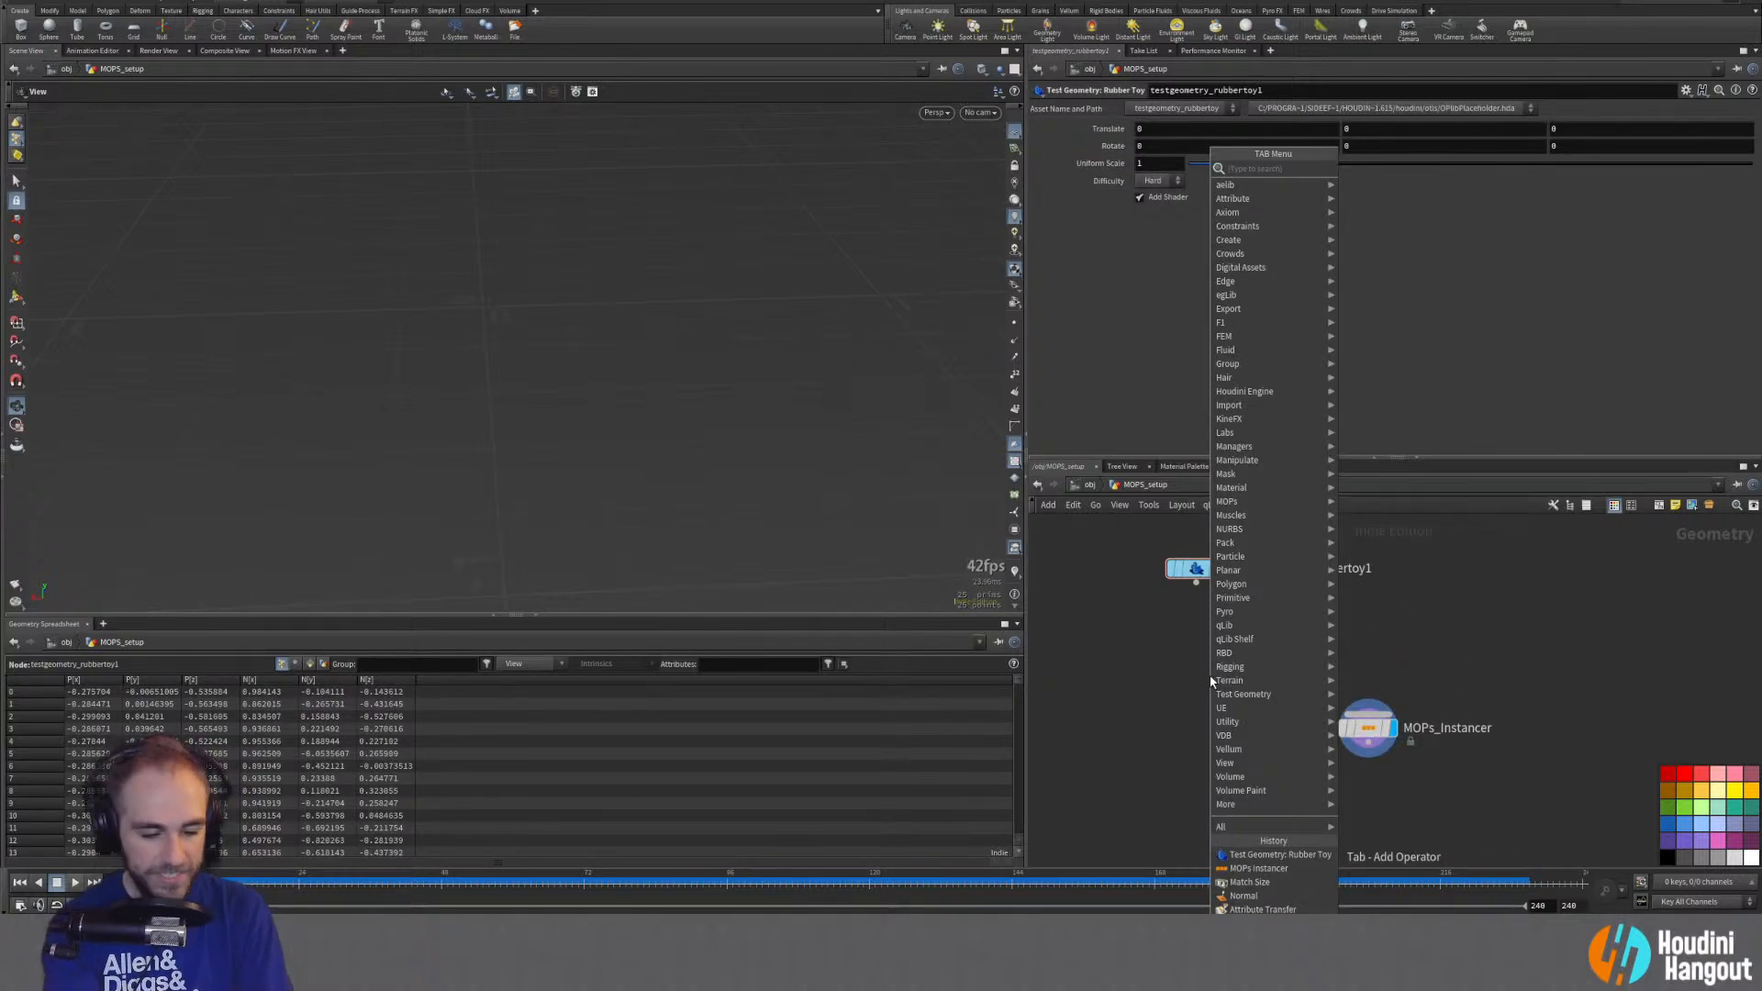
pyautogui.write('pig')
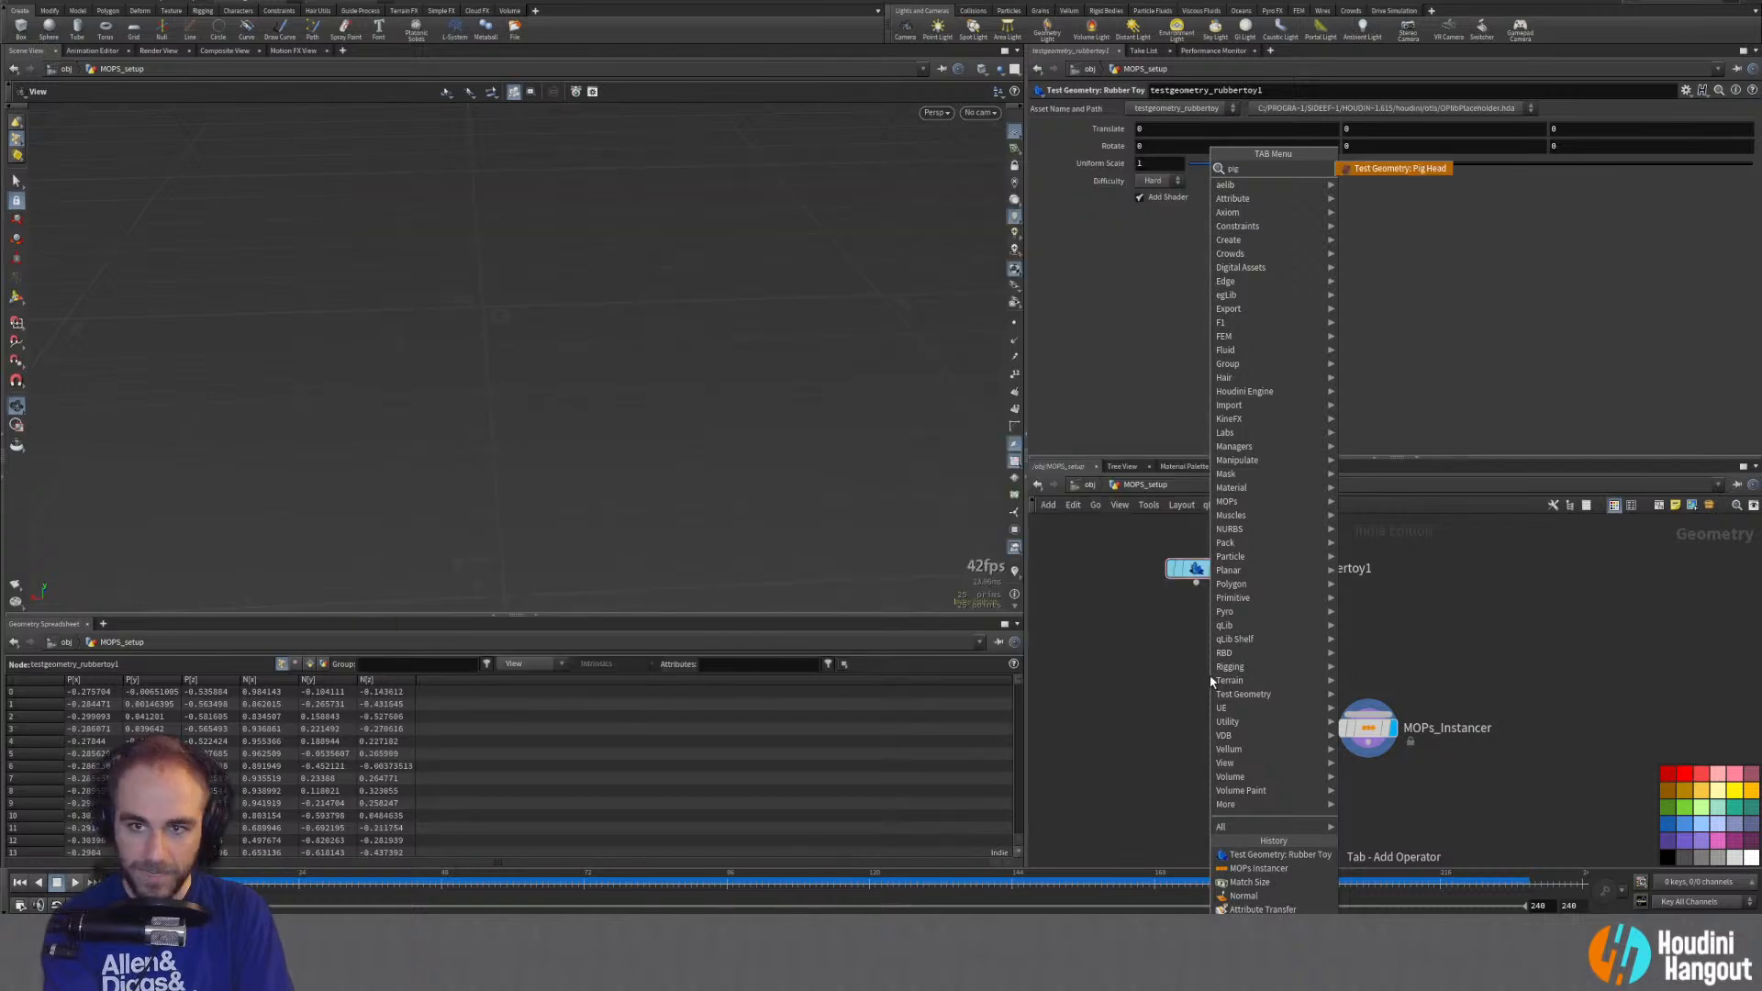
pyautogui.press('Return')
pyautogui.click(1306, 608)
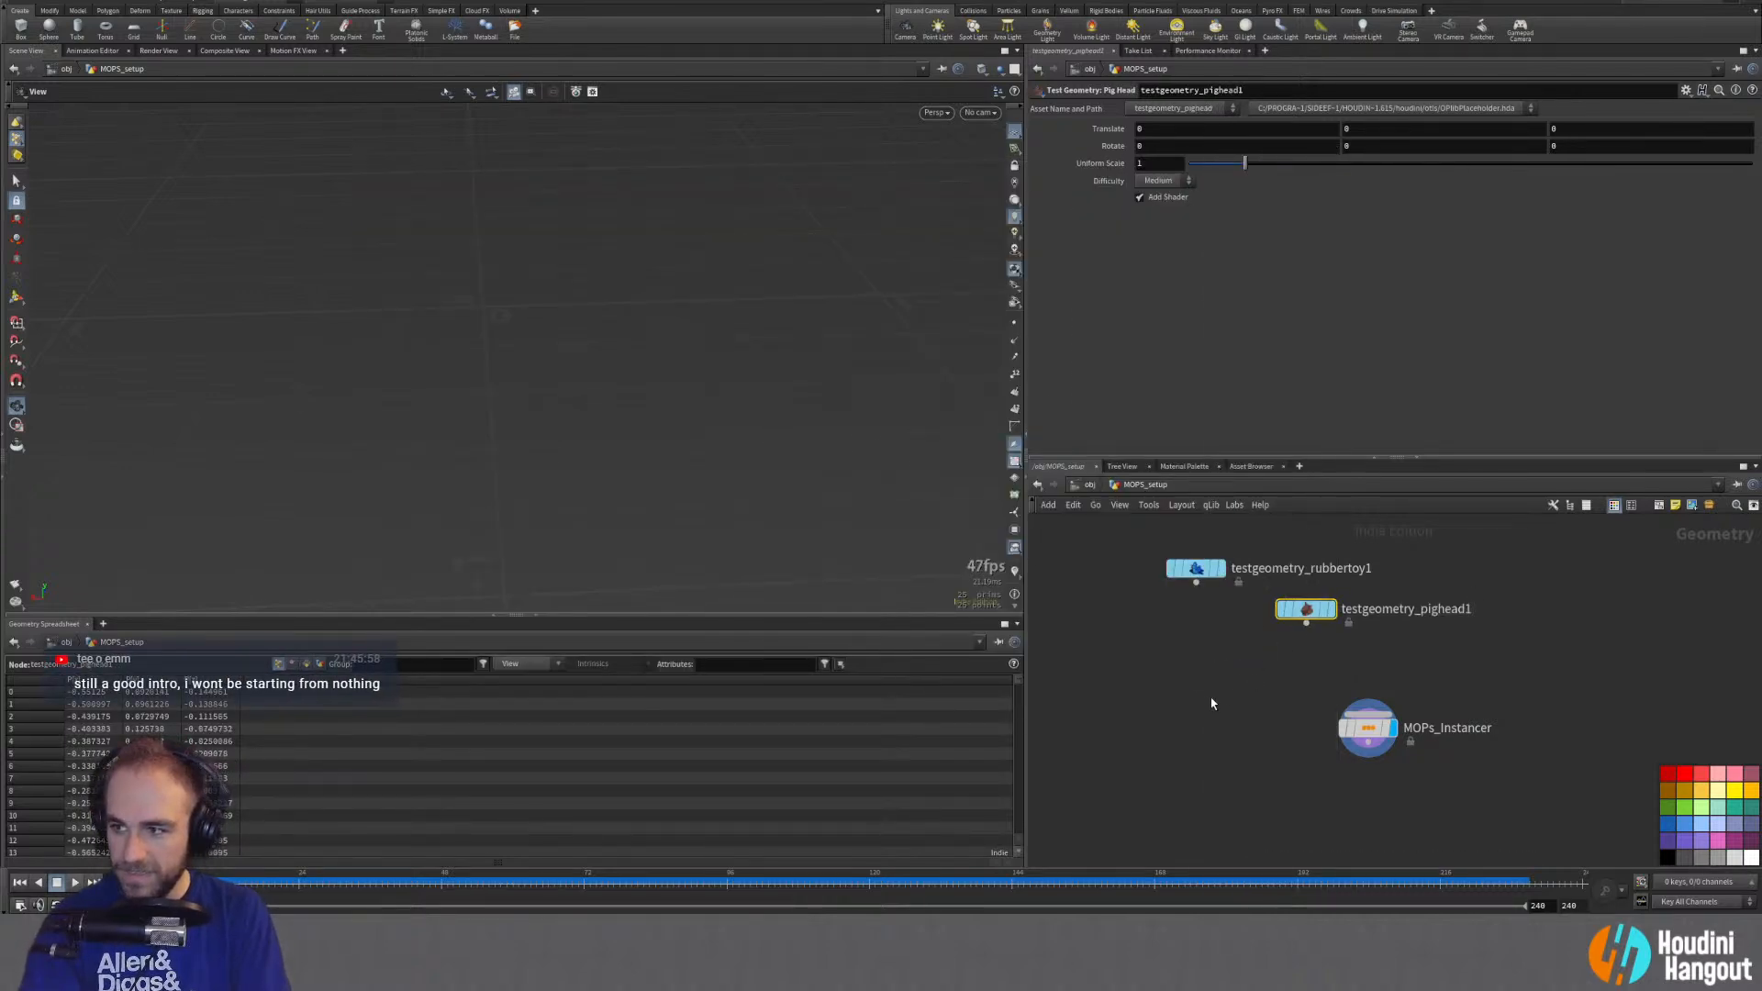
pyautogui.moveTo(1294, 612); pyautogui.dragTo(1392, 572)
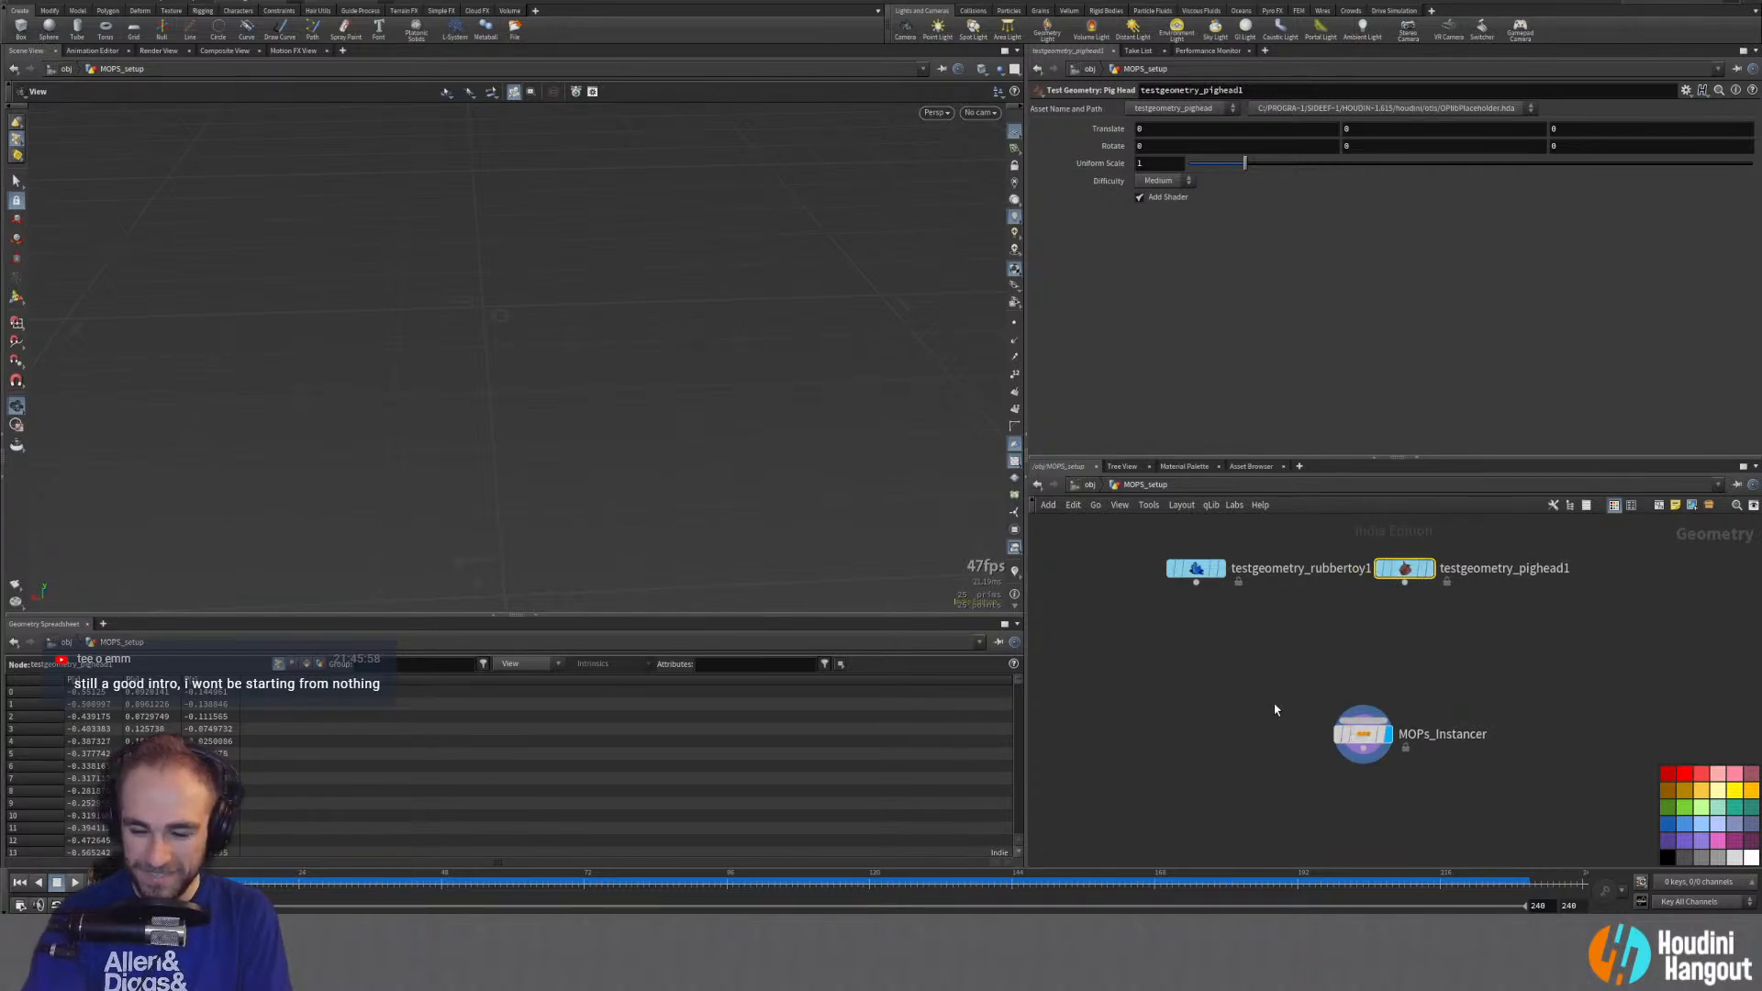
pyautogui.moveTo(1199, 571); pyautogui.dragTo(1184, 571)
pyautogui.moveTo(1404, 573); pyautogui.dragTo(1411, 572)
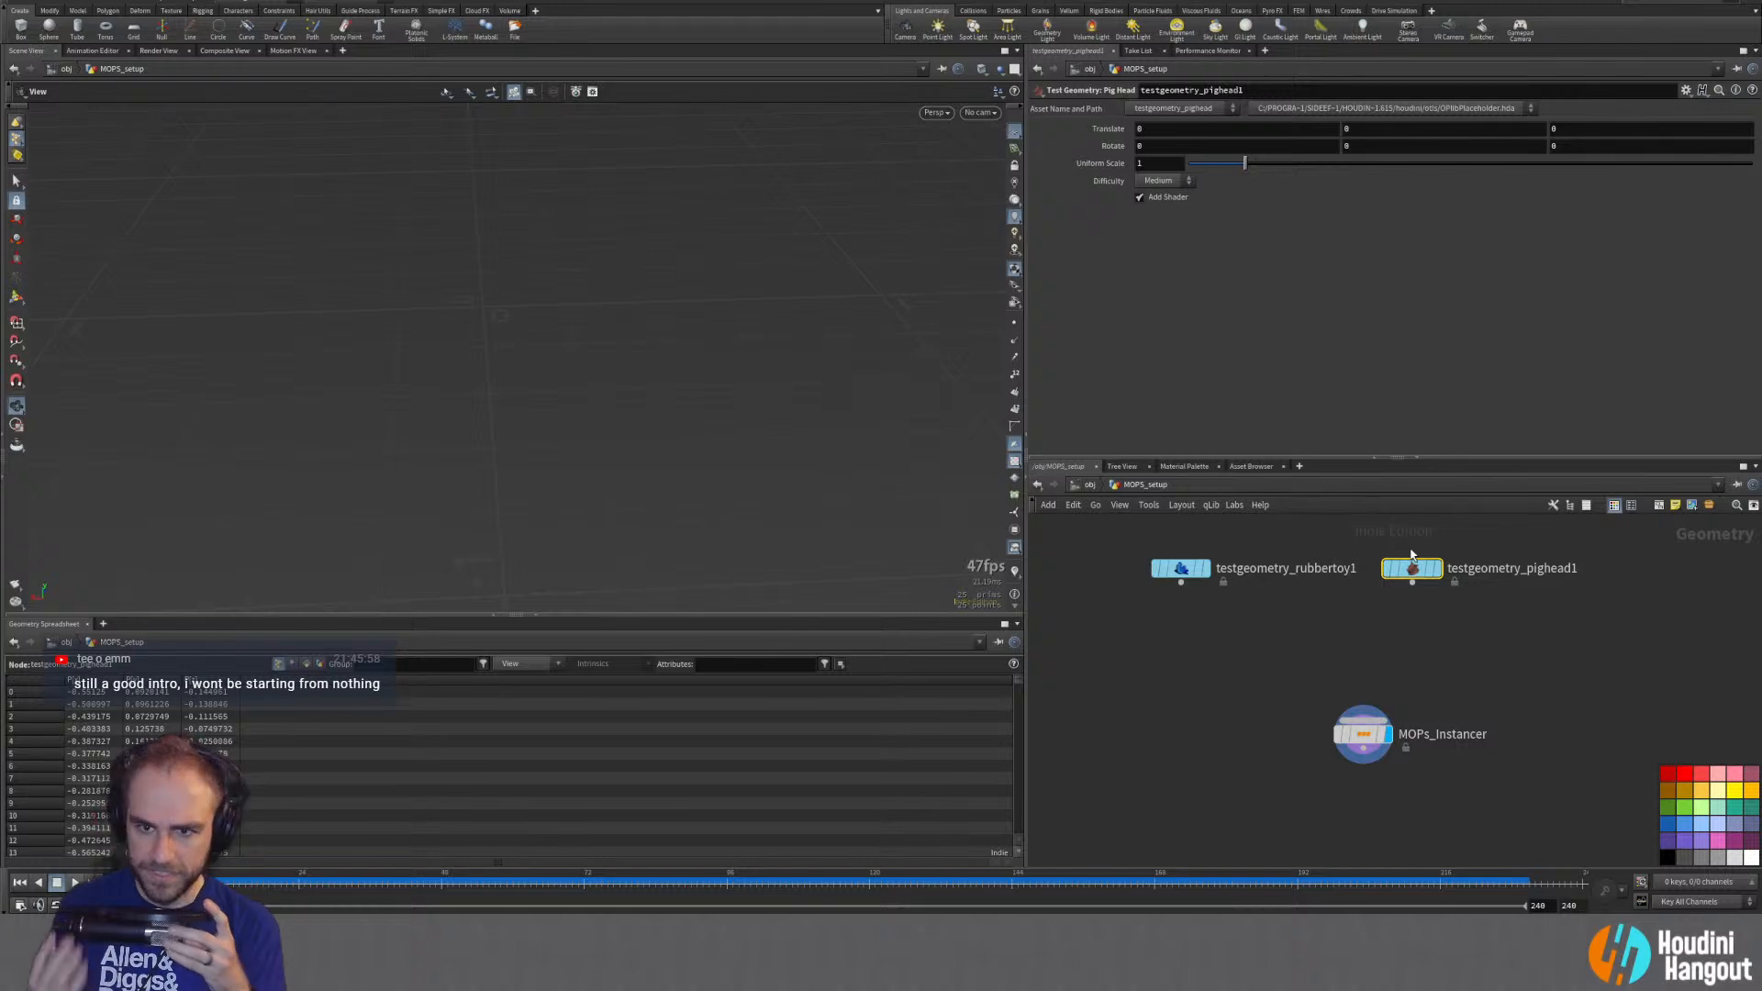
# Step: Search the operators available inside standard_POP_NET1 for "mop", and return to the MOPS_setup network
pyautogui.click(1248, 663)
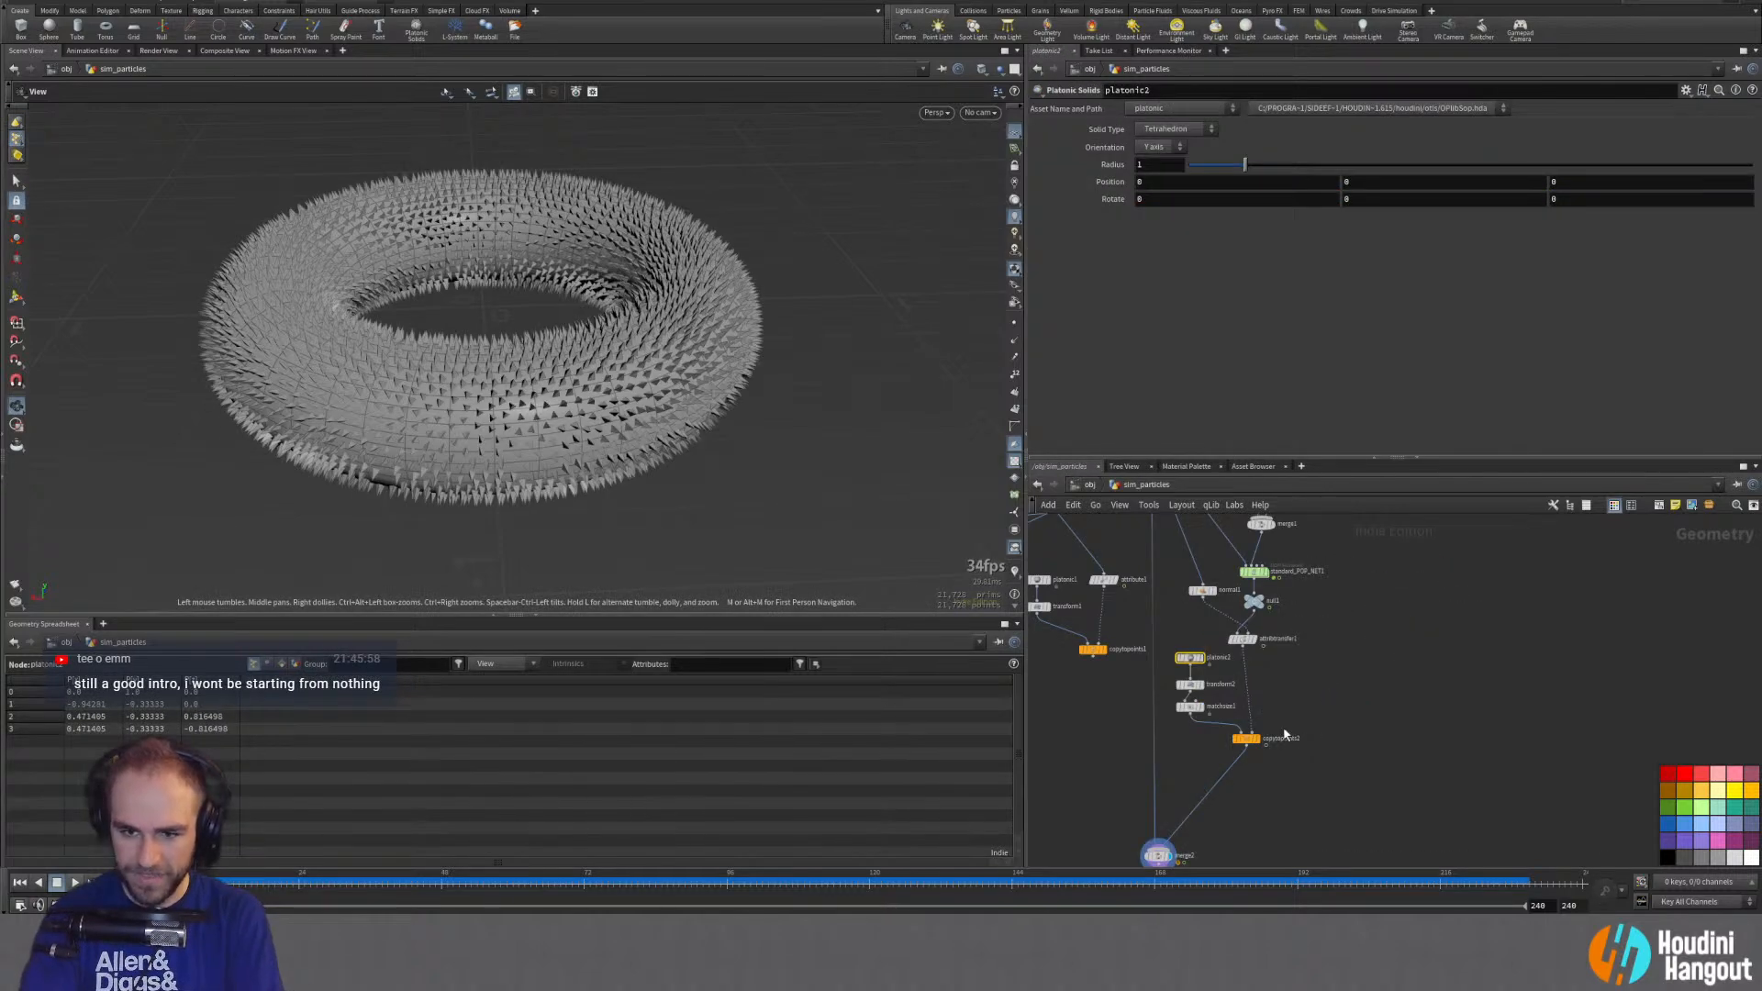
pyautogui.doubleClick(1258, 573)
pyautogui.press('Tab')
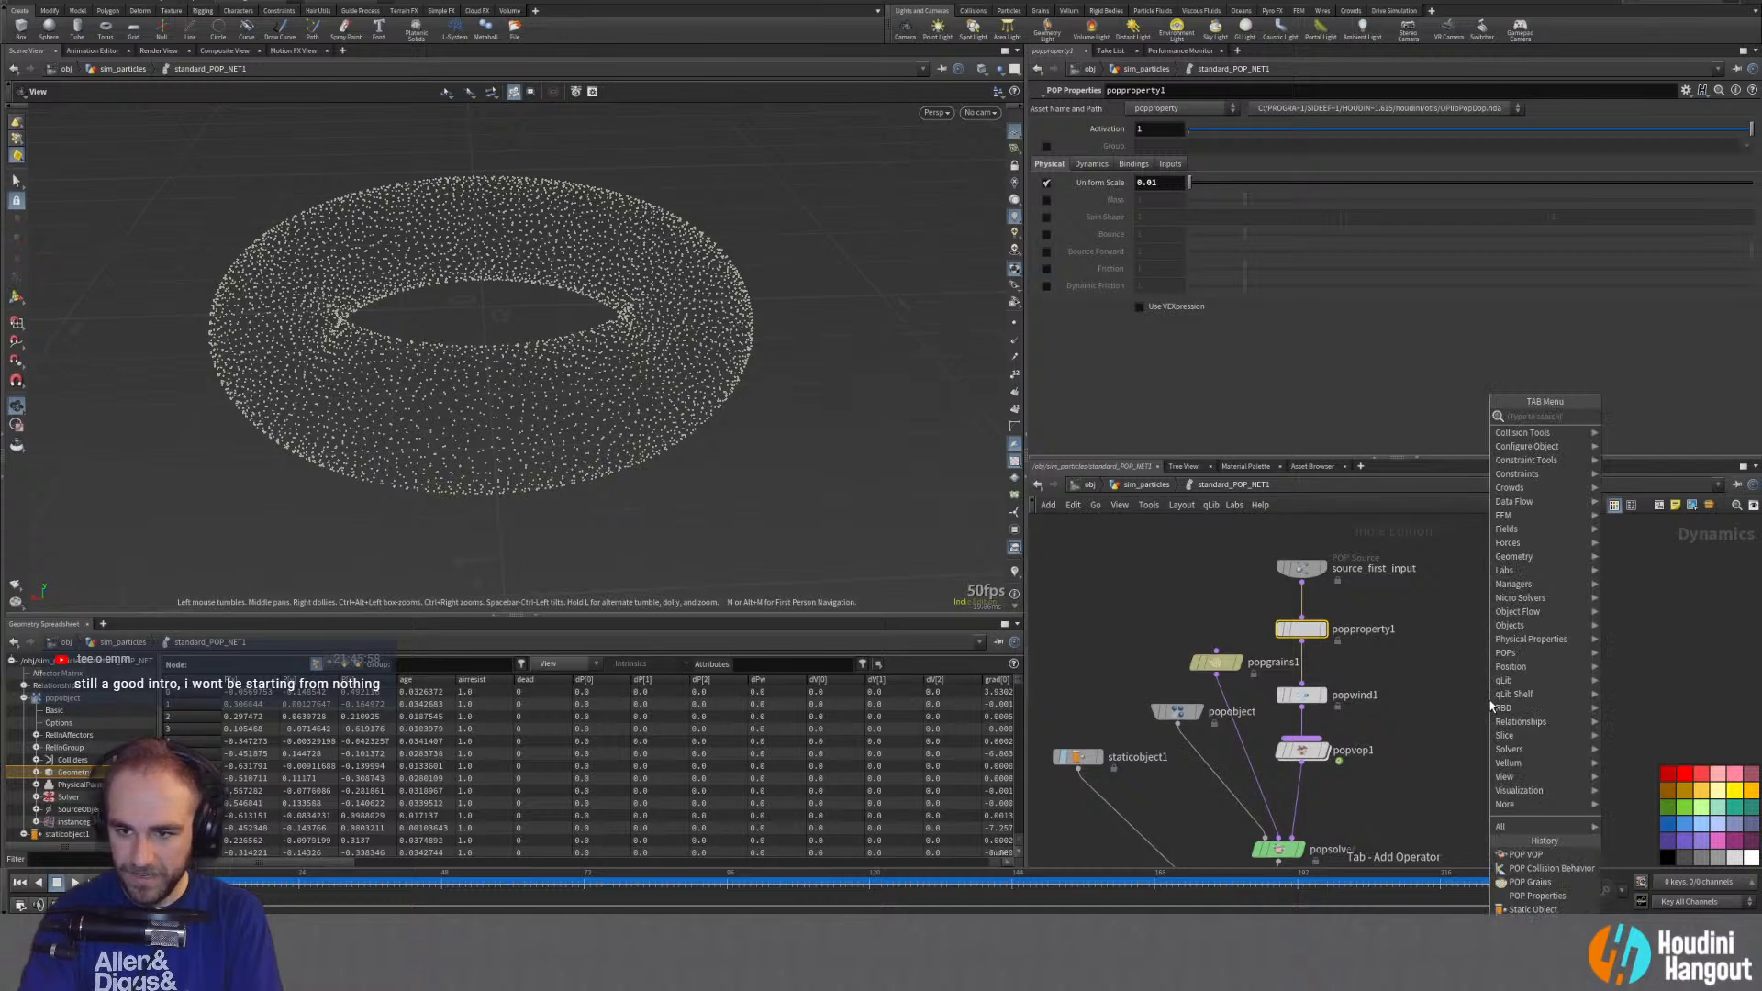
pyautogui.moveTo(1507, 655)
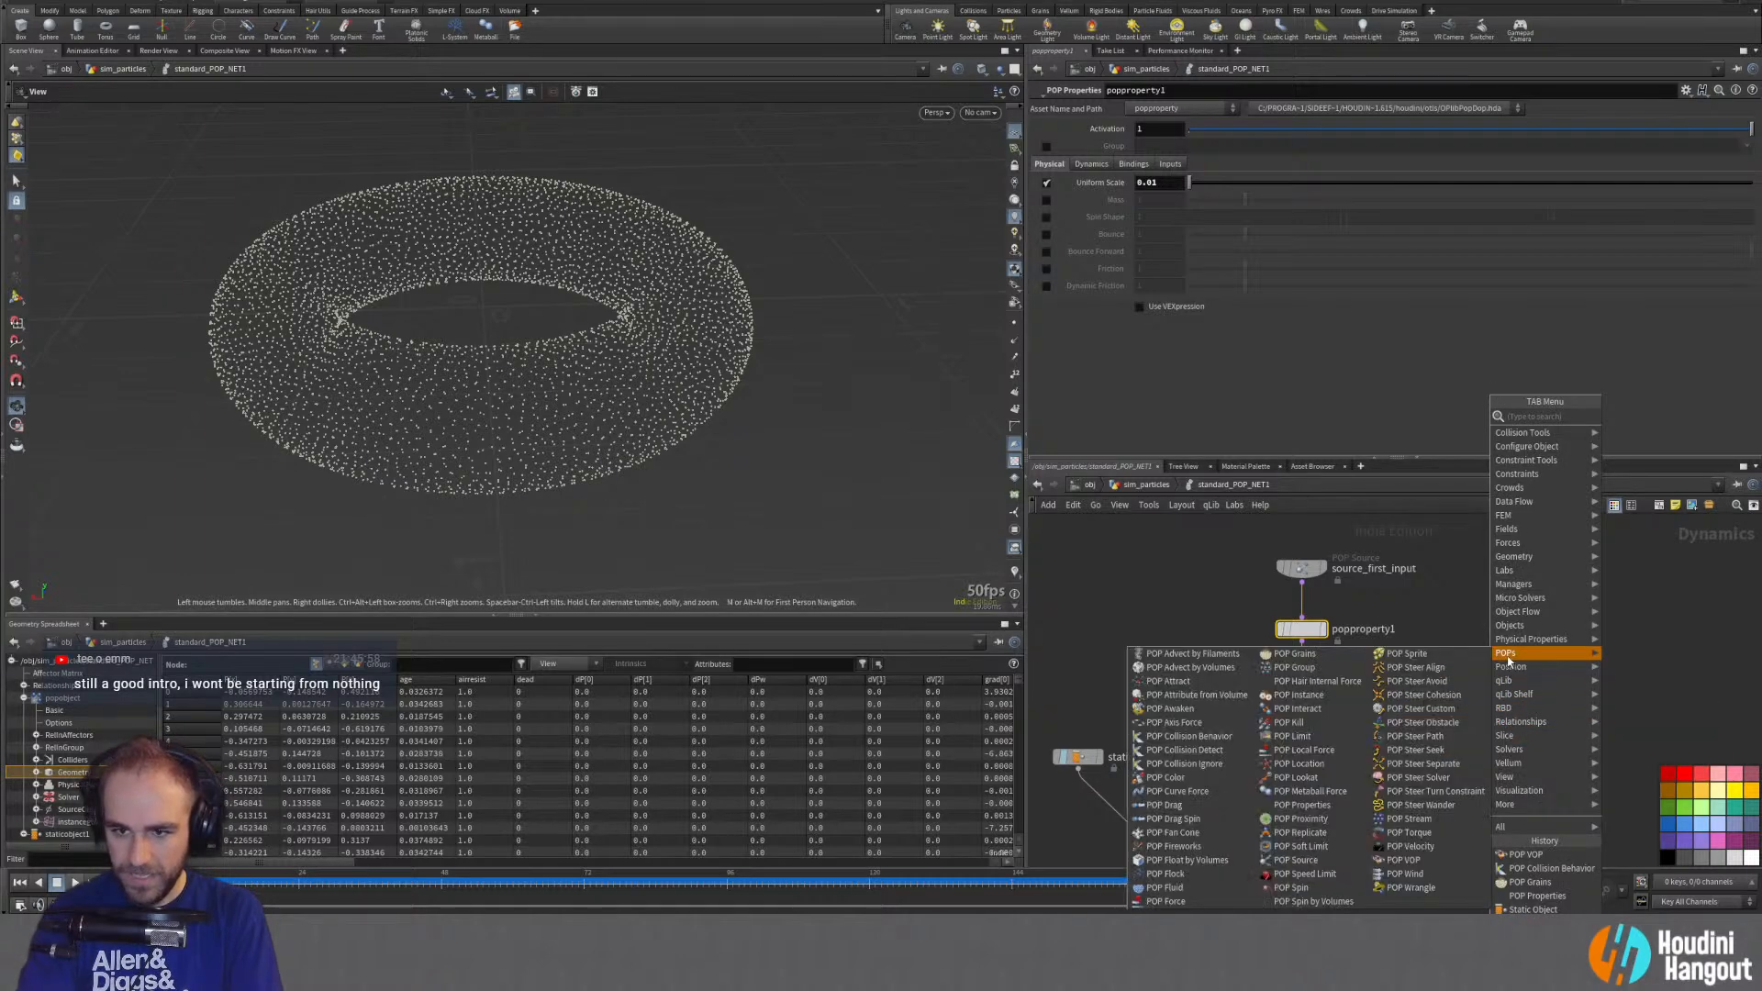
pyautogui.write('mop')
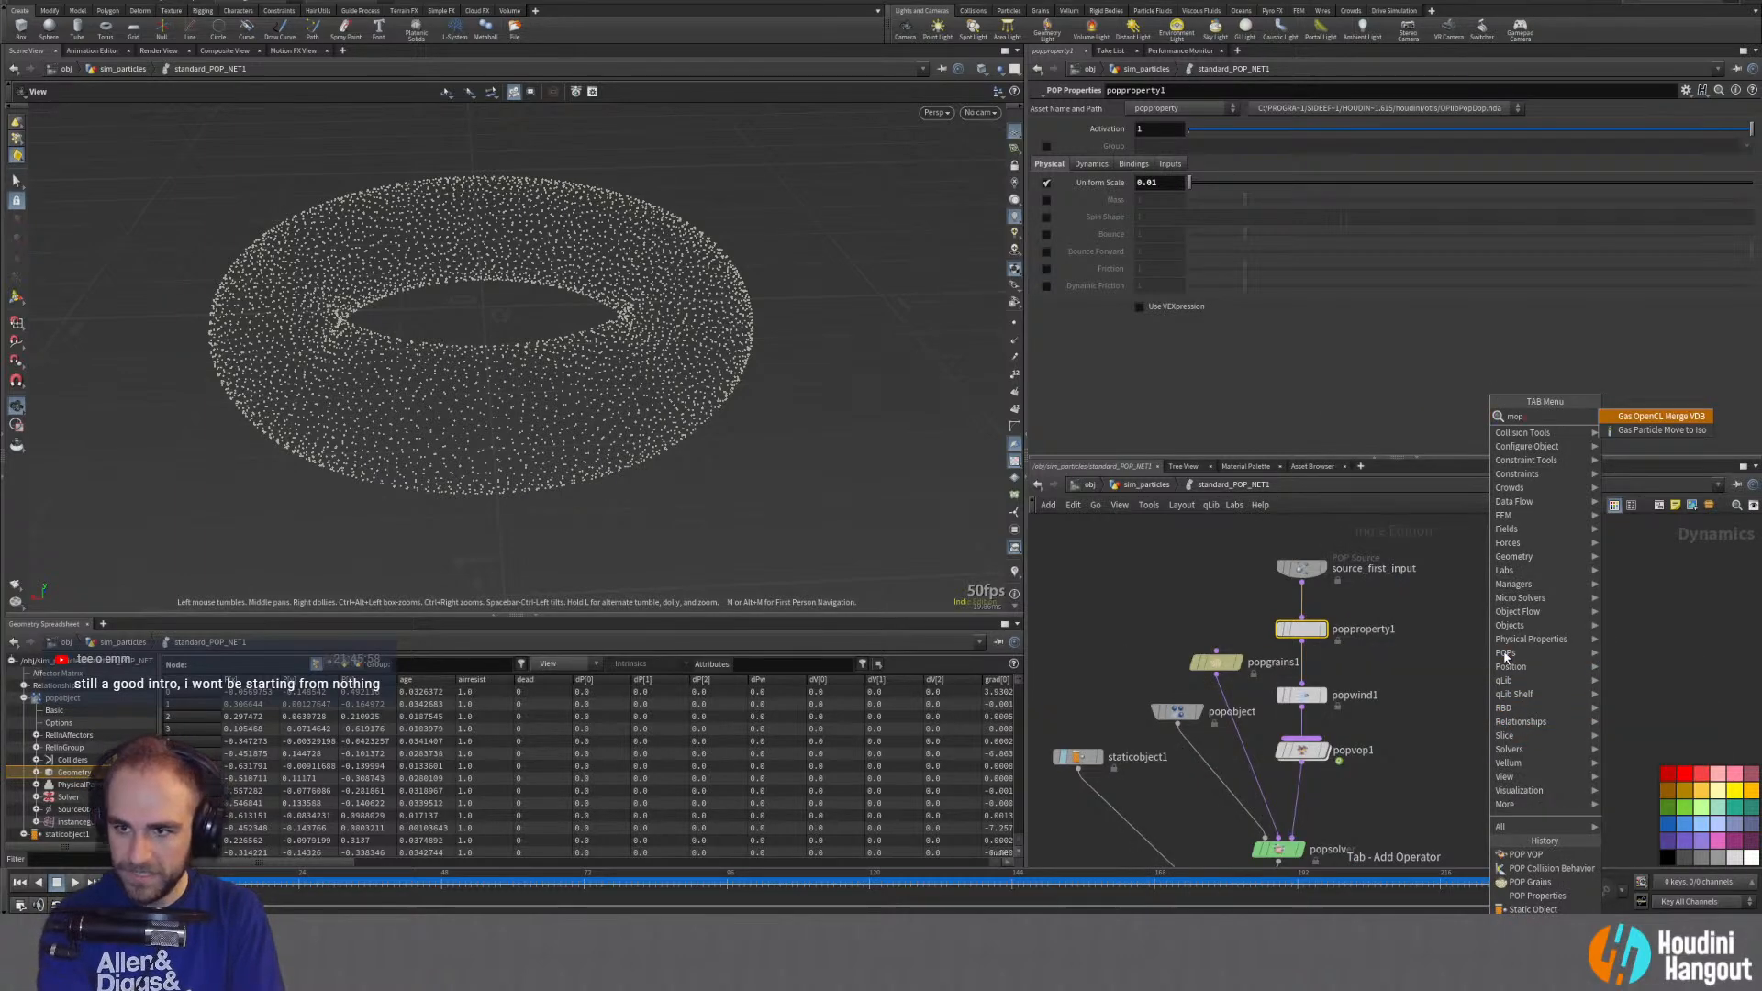
pyautogui.press('Escape')
pyautogui.press('u')
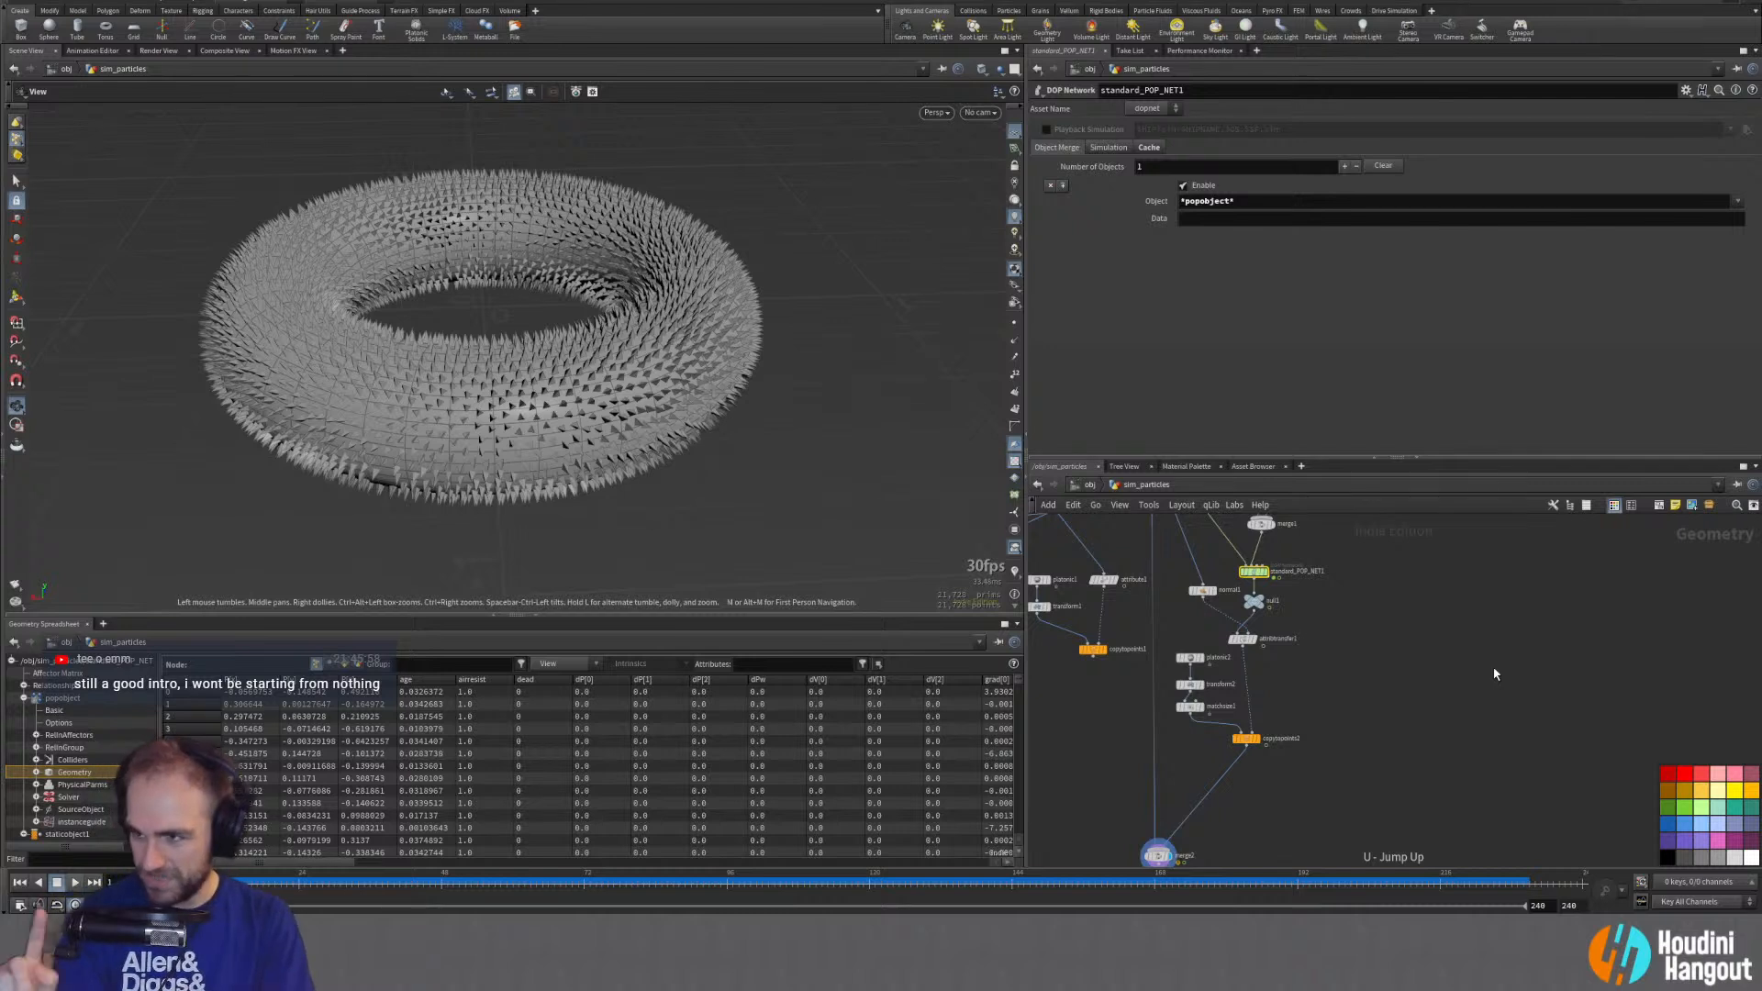
pyautogui.press('u')
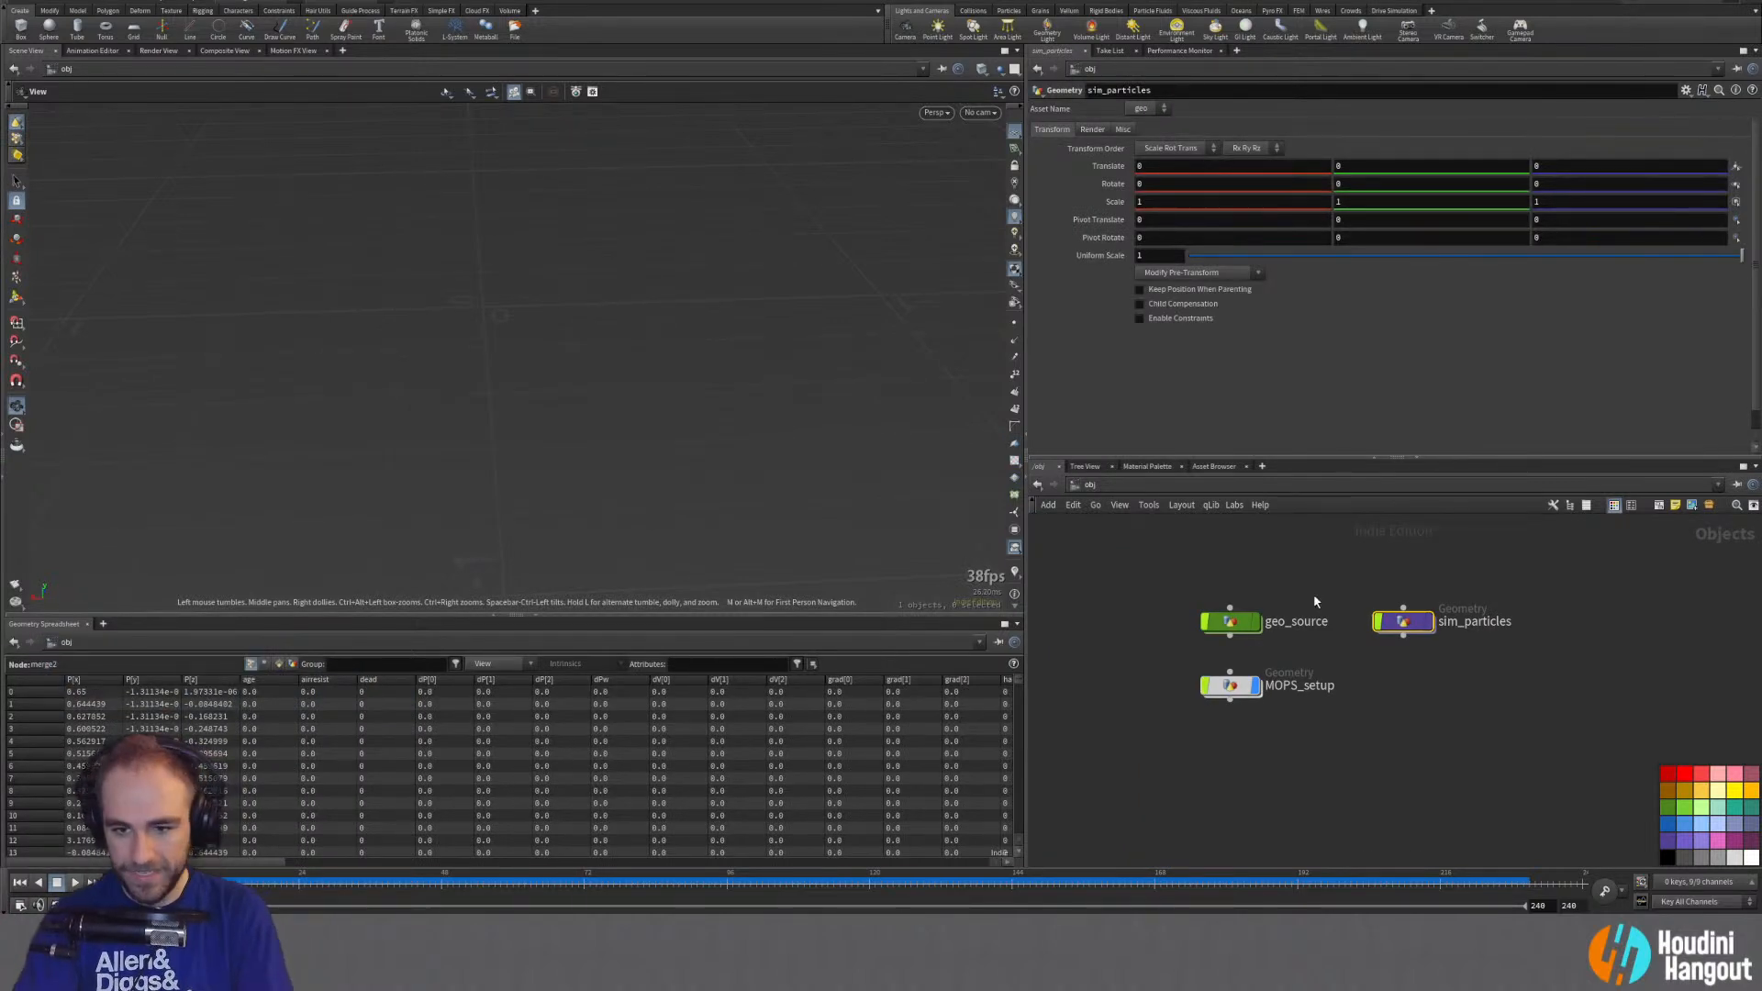
pyautogui.doubleClick(1231, 695)
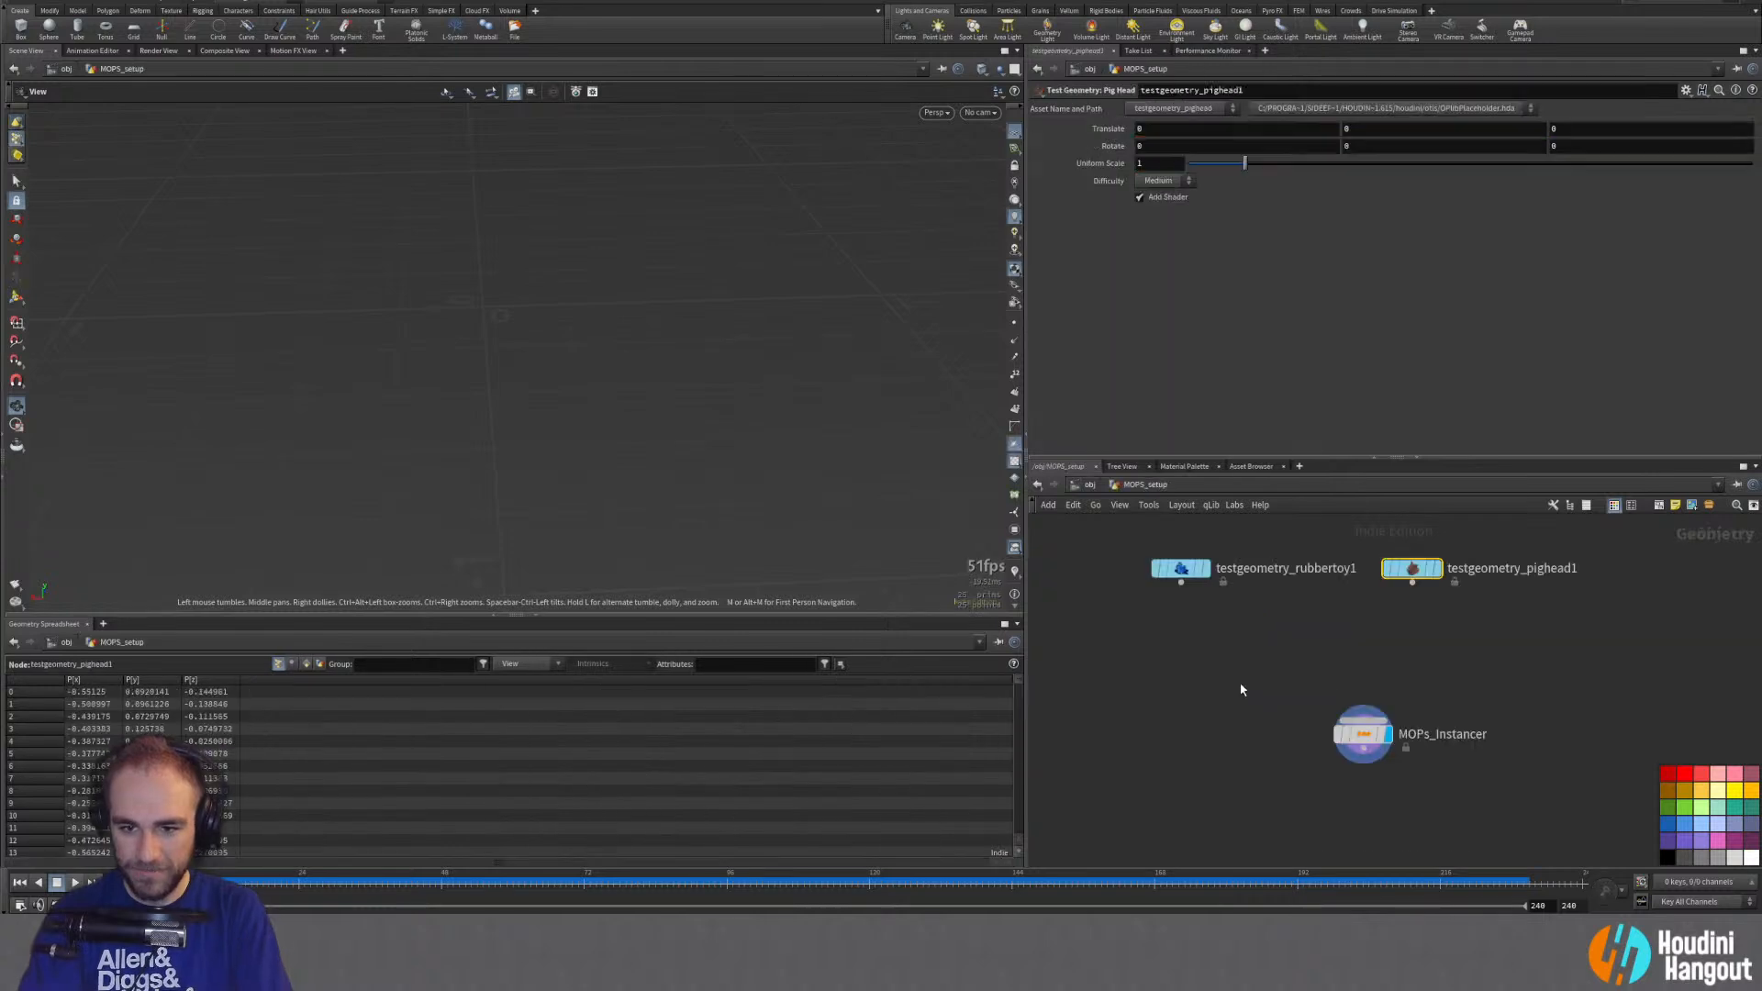
# Step: Add a Tommy test geometry node beside the pig head, with the MOPs Instancer moved slightly lower in the network
pyautogui.moveTo(1358, 737); pyautogui.dragTo(1338, 747)
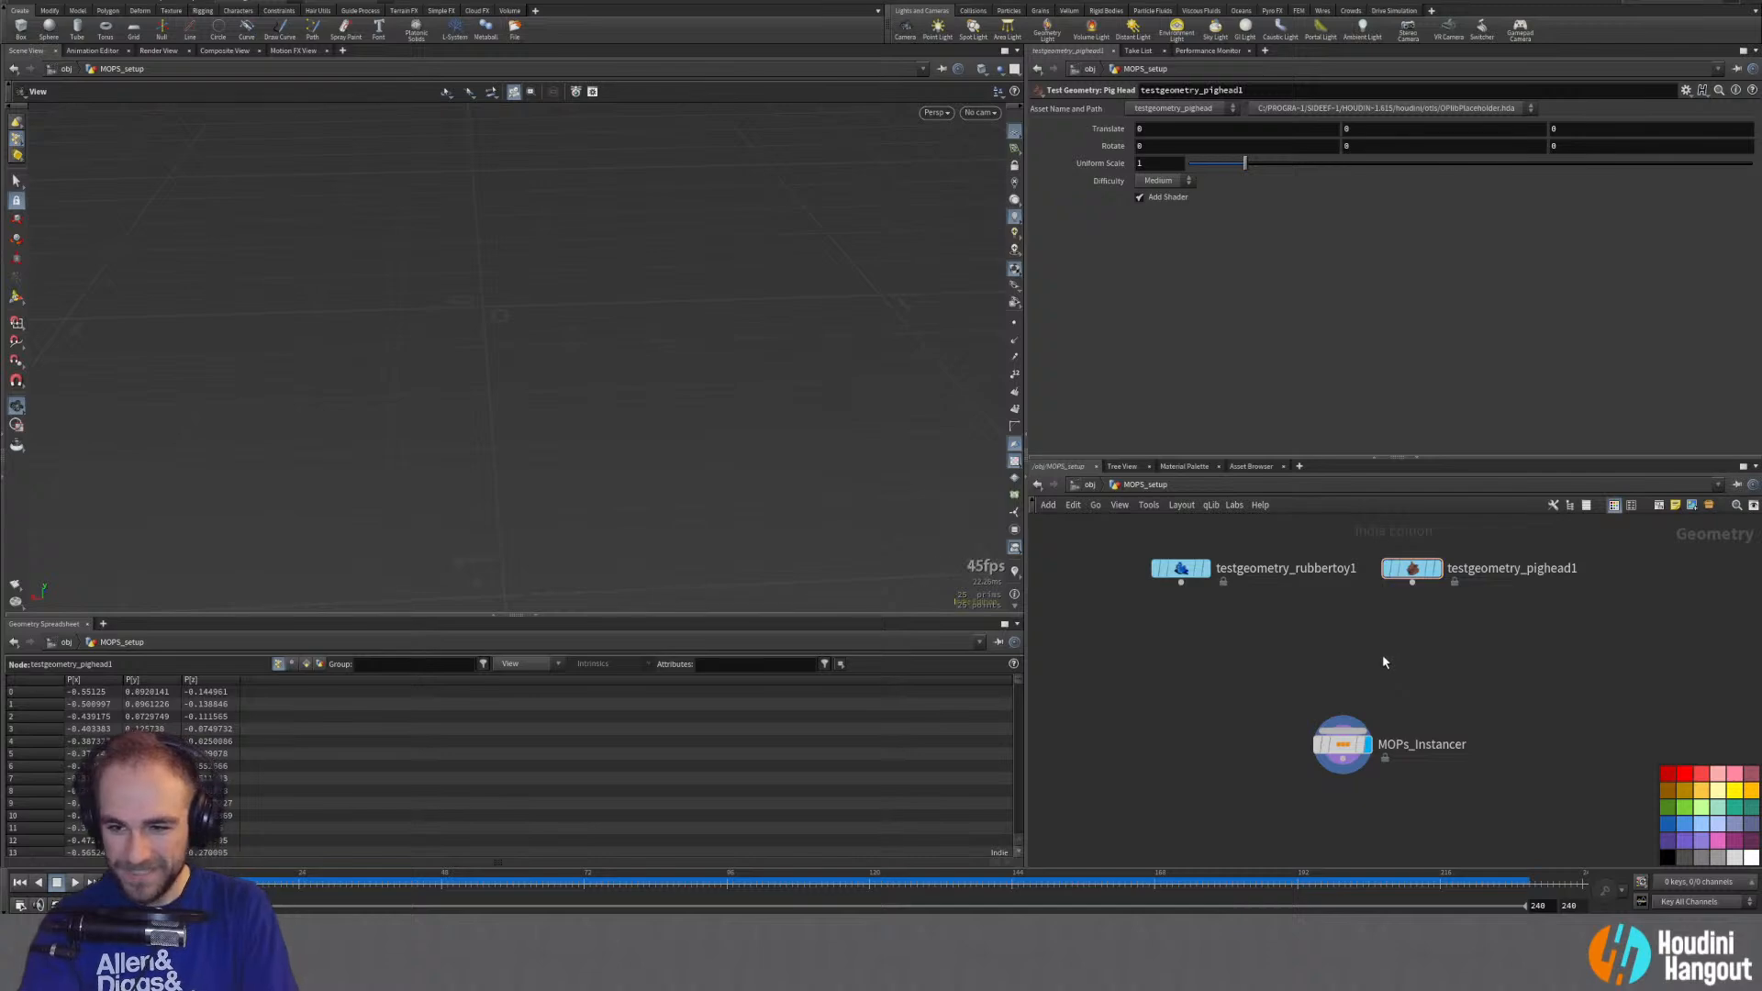
pyautogui.press('Tab')
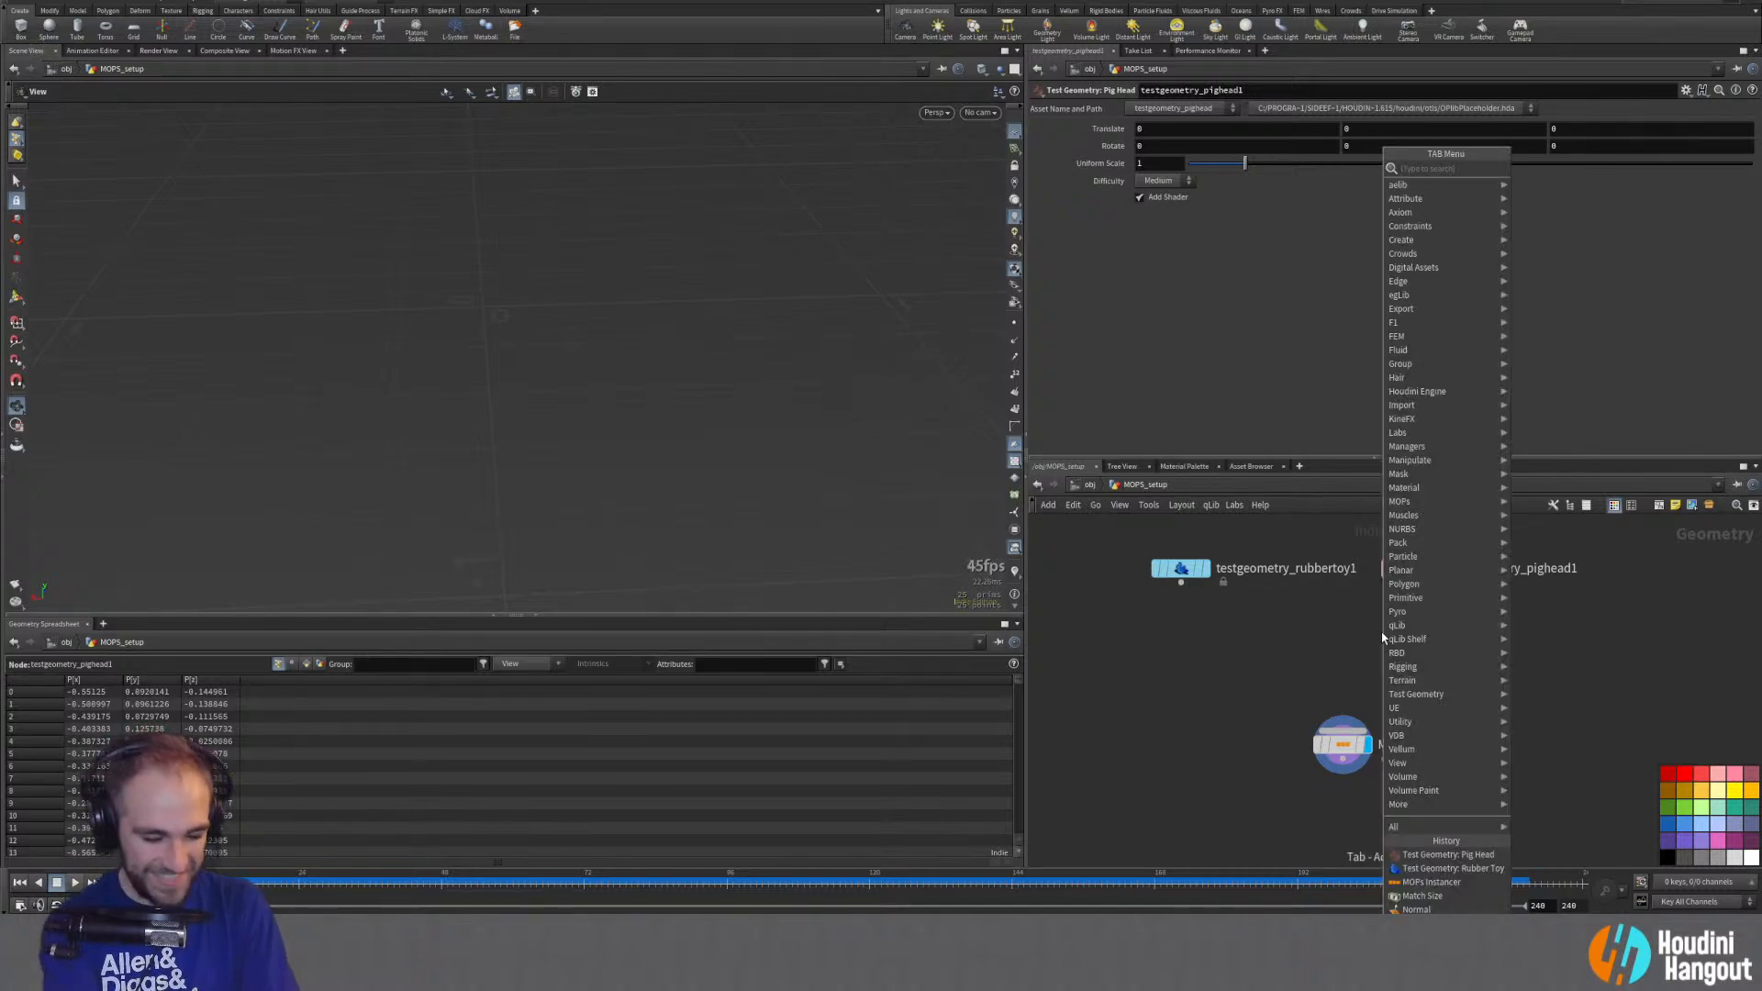
pyautogui.write('test')
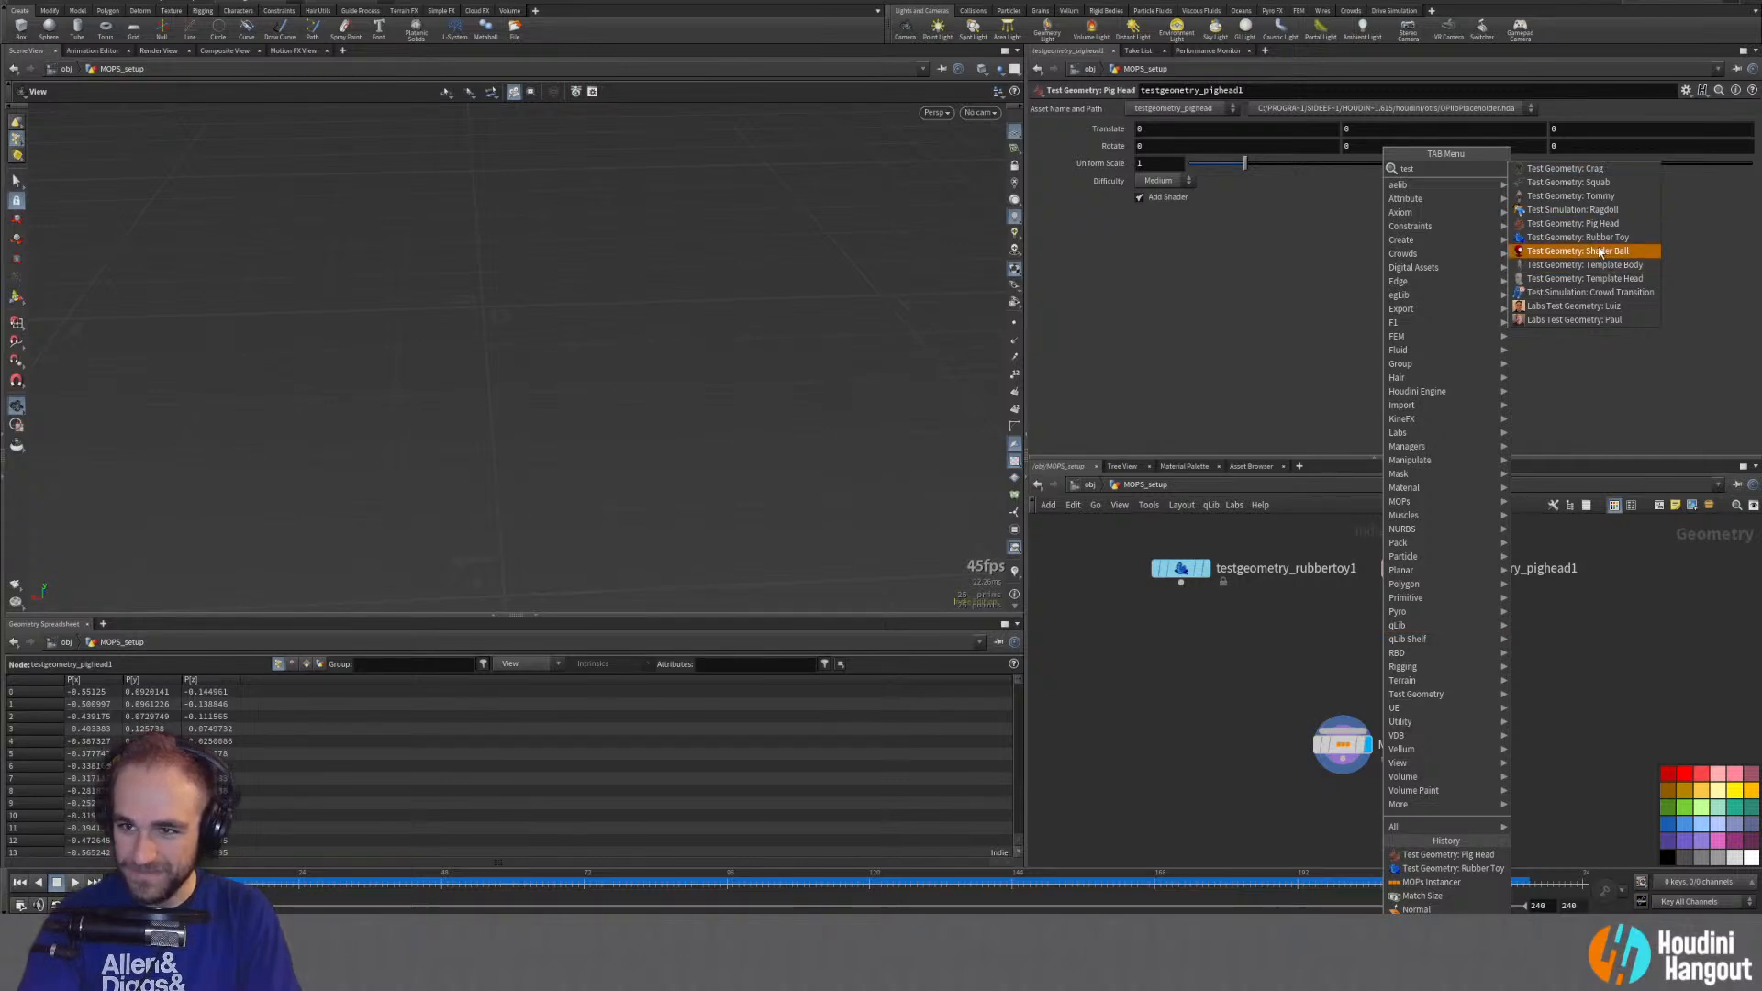
pyautogui.click(1571, 195)
pyautogui.click(1629, 568)
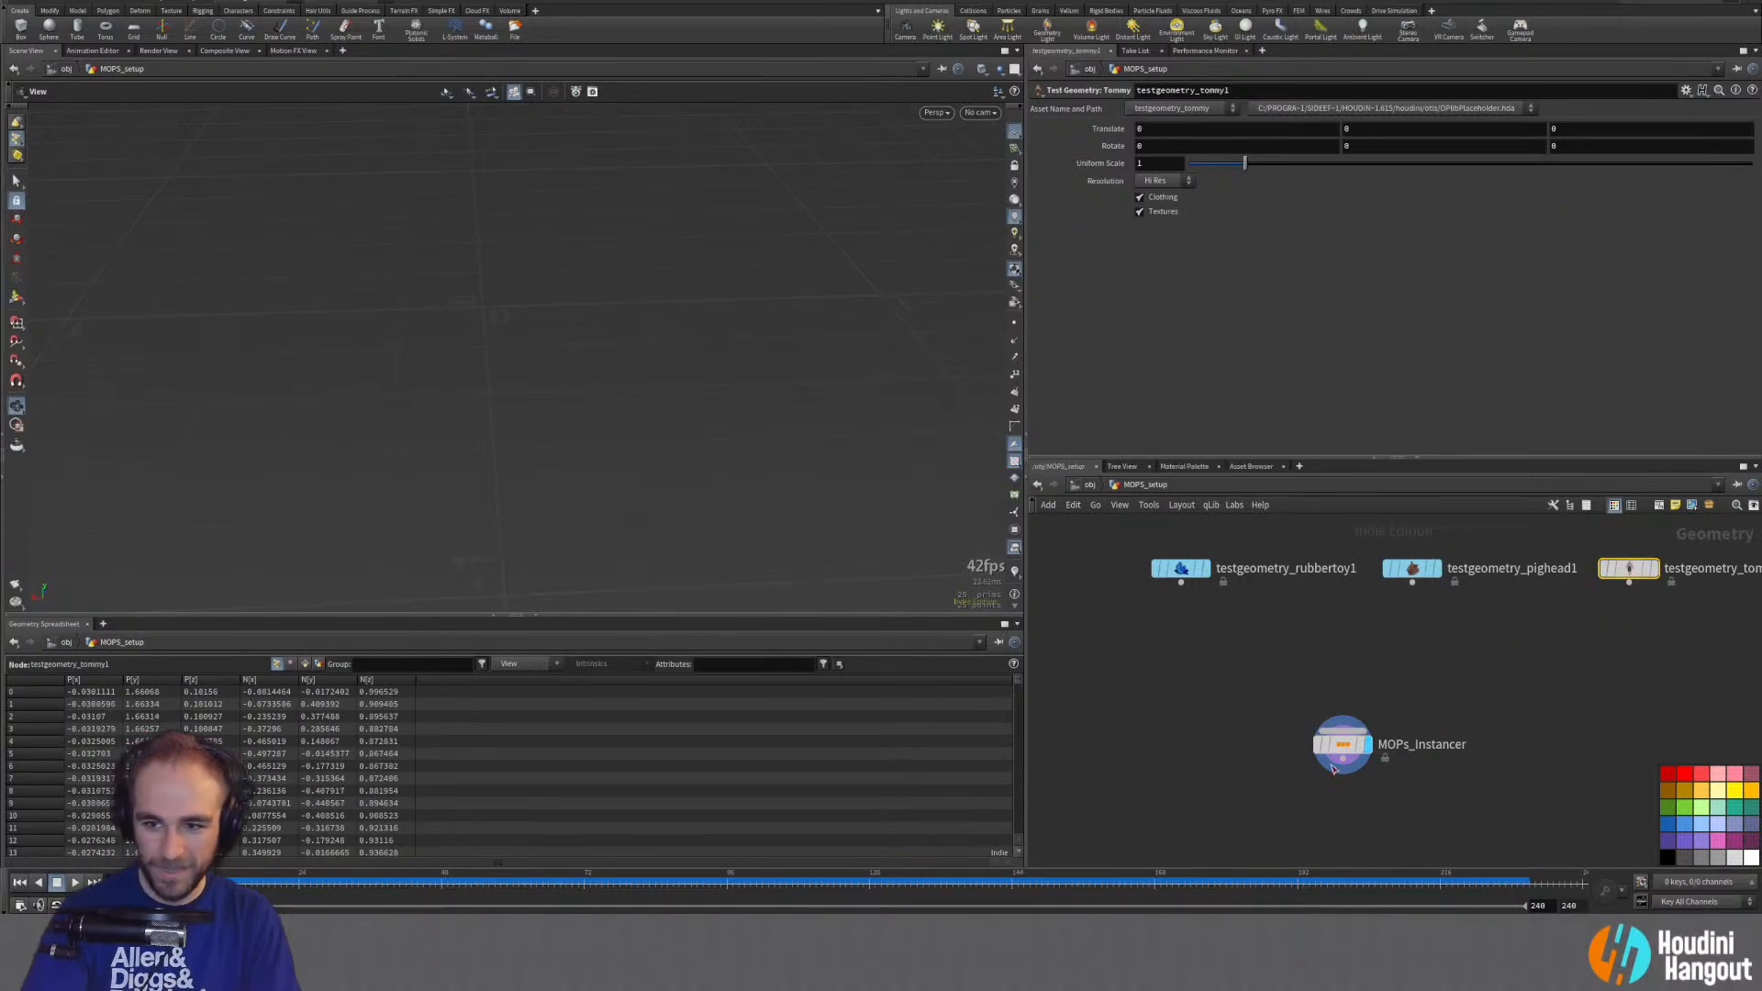
# Step: Wire the rubber toy, pig head and Tommy nodes into the MOPs Instancer and tidy the spacing of the source nodes
pyautogui.click(1181, 582)
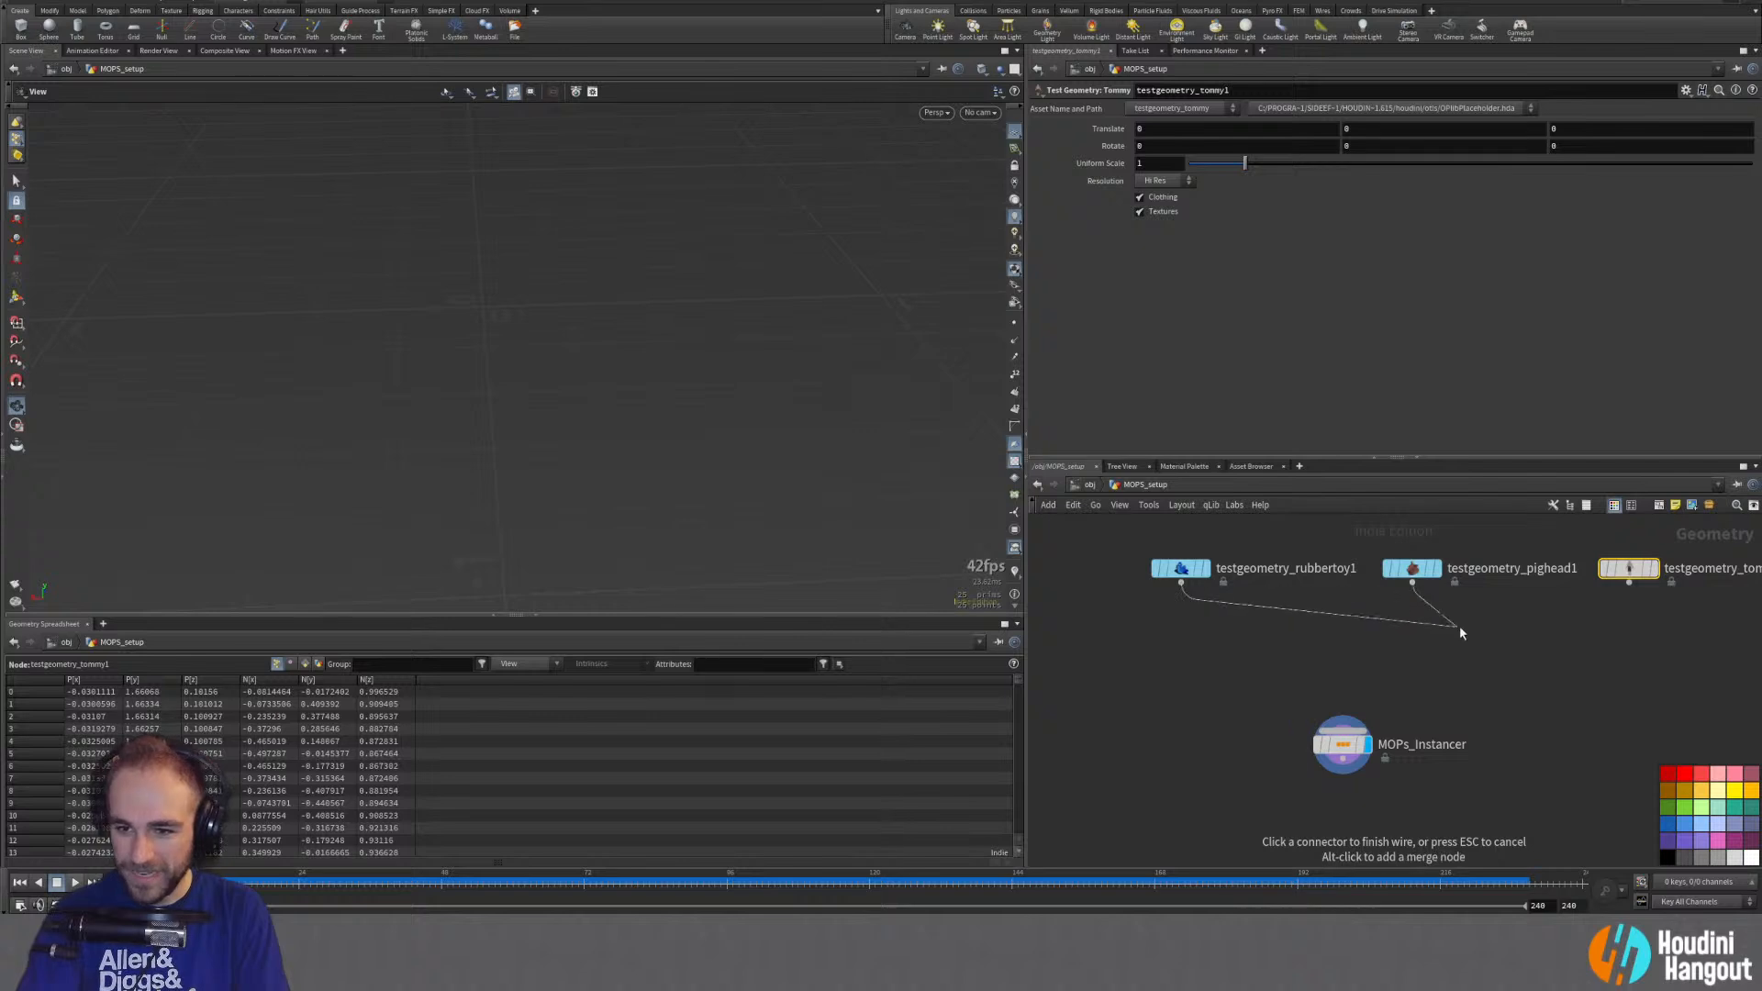
pyautogui.keyDown('shift'); pyautogui.click(1412, 582); pyautogui.keyUp('shift')
pyautogui.keyDown('shift'); pyautogui.click(1629, 582); pyautogui.keyUp('shift')
pyautogui.click(1416, 731)
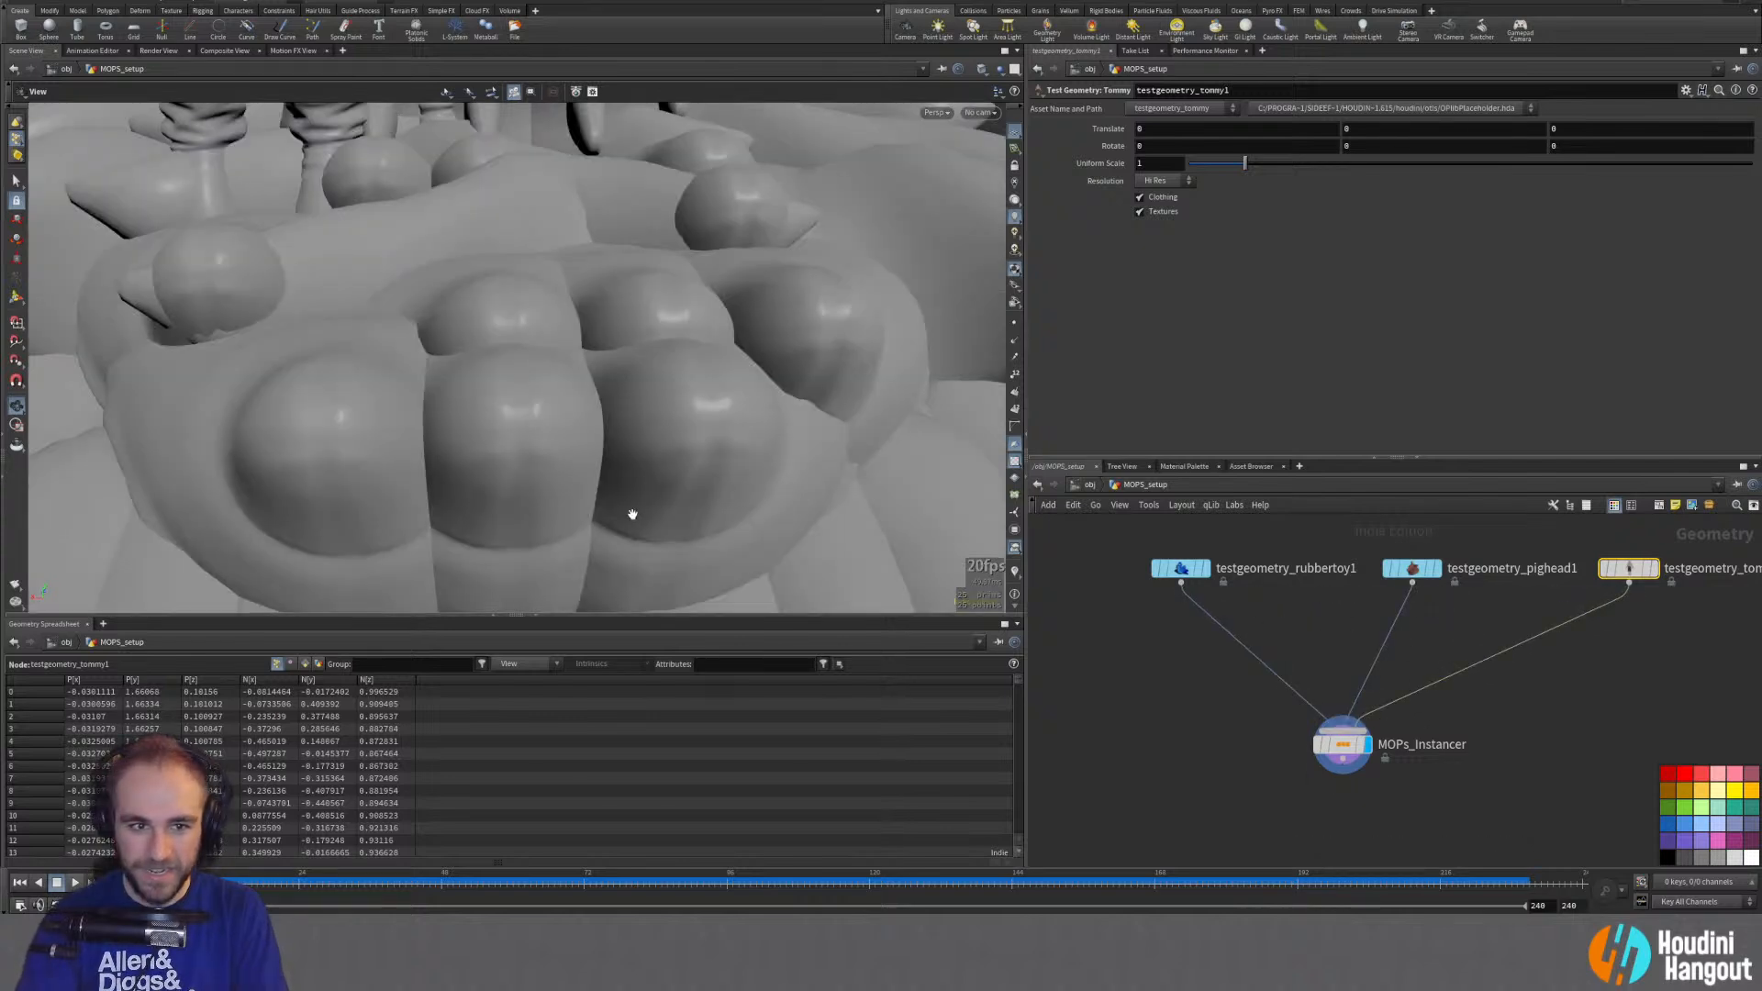
pyautogui.scroll(-5, 587, 386)
pyautogui.moveTo(569, 355); pyautogui.dragTo(624, 413)
pyautogui.click(1341, 744)
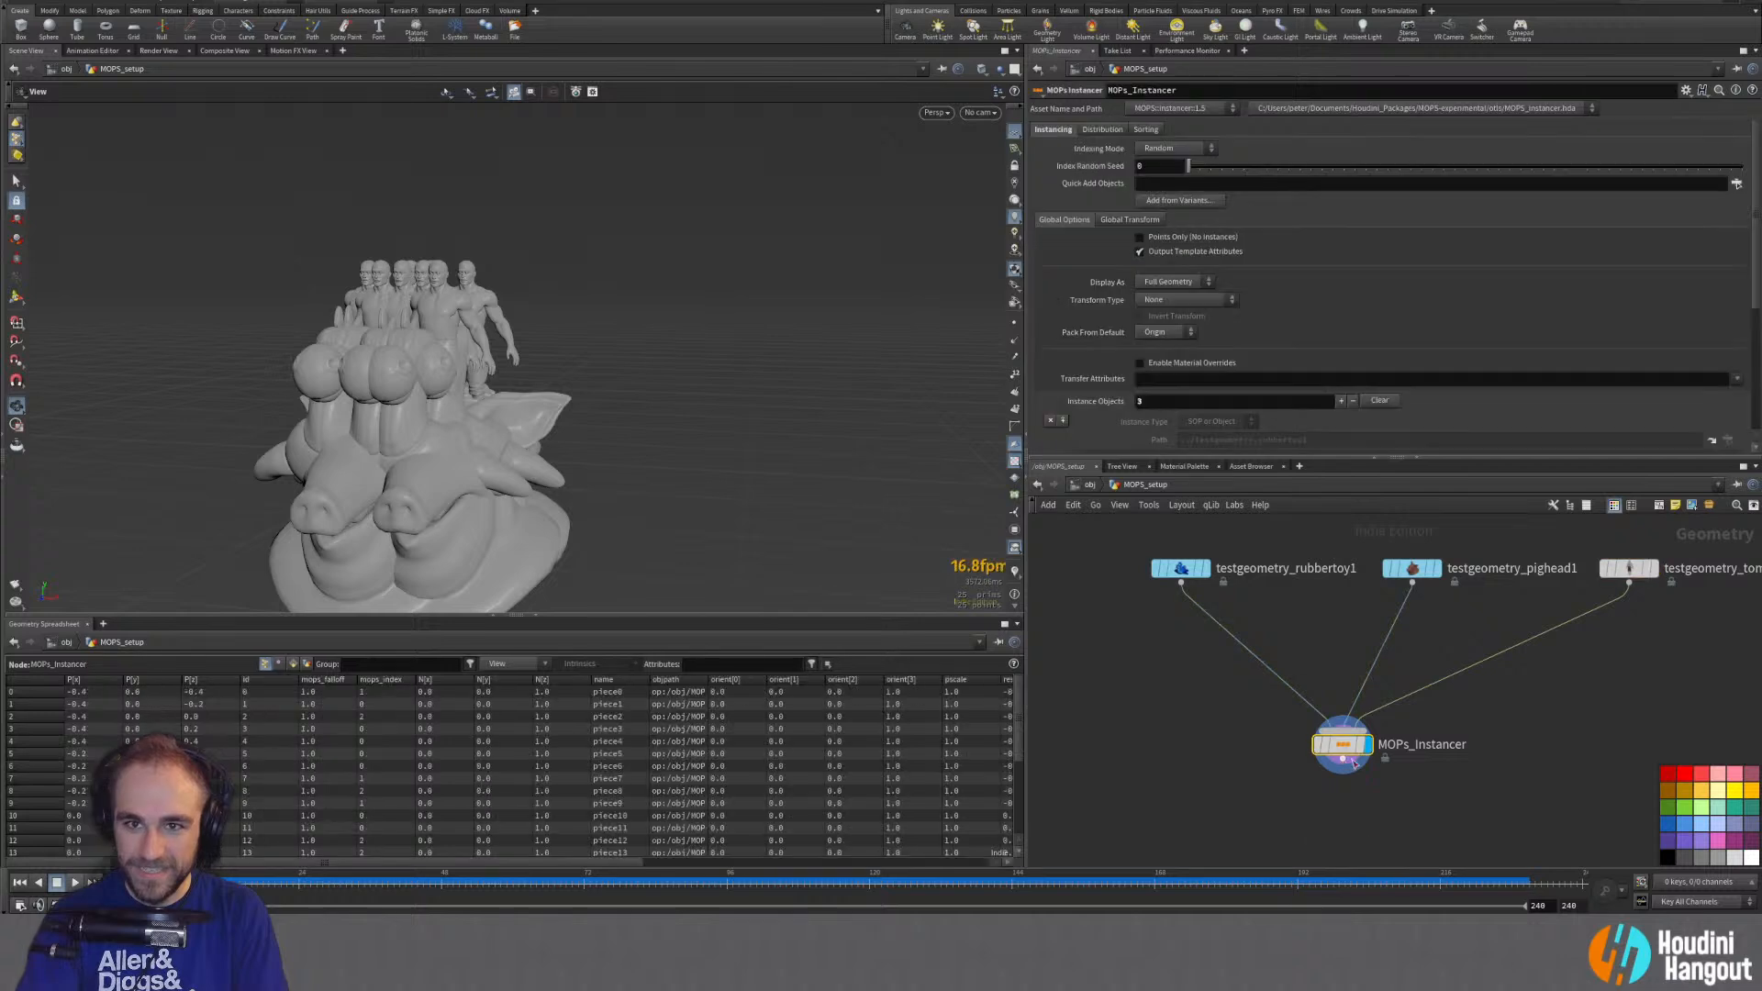
pyautogui.moveTo(1410, 571); pyautogui.dragTo(1403, 576)
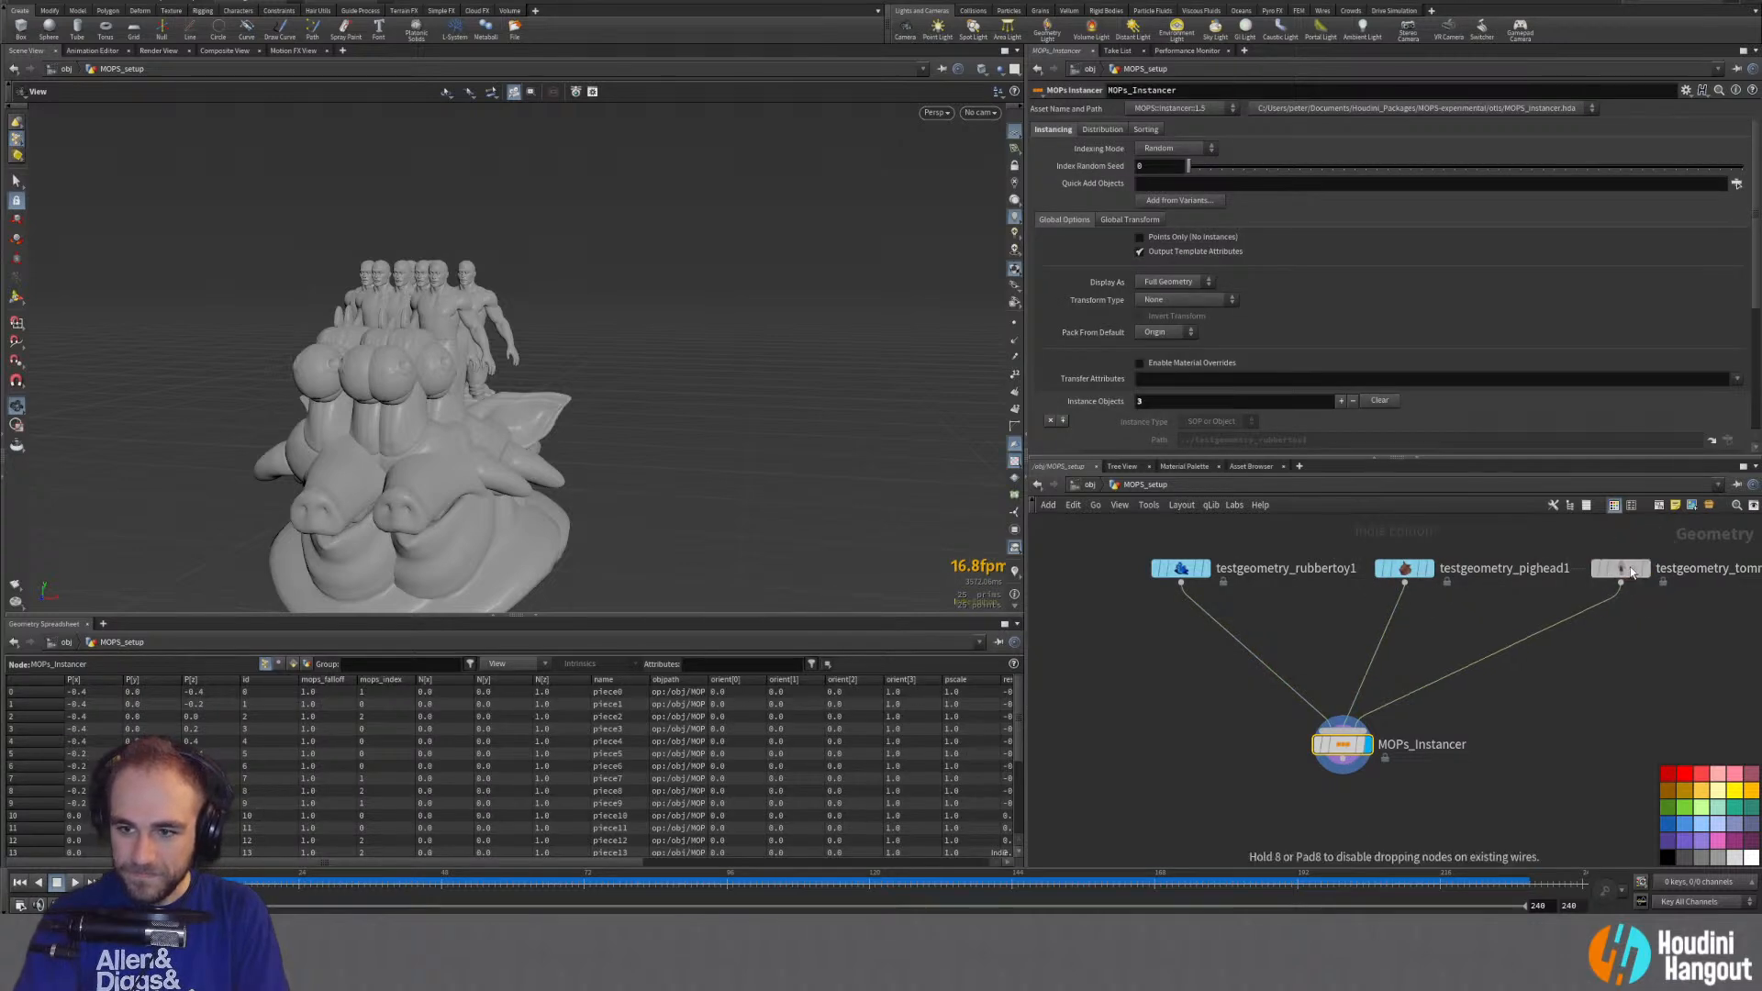
pyautogui.moveTo(1629, 569); pyautogui.dragTo(1621, 569)
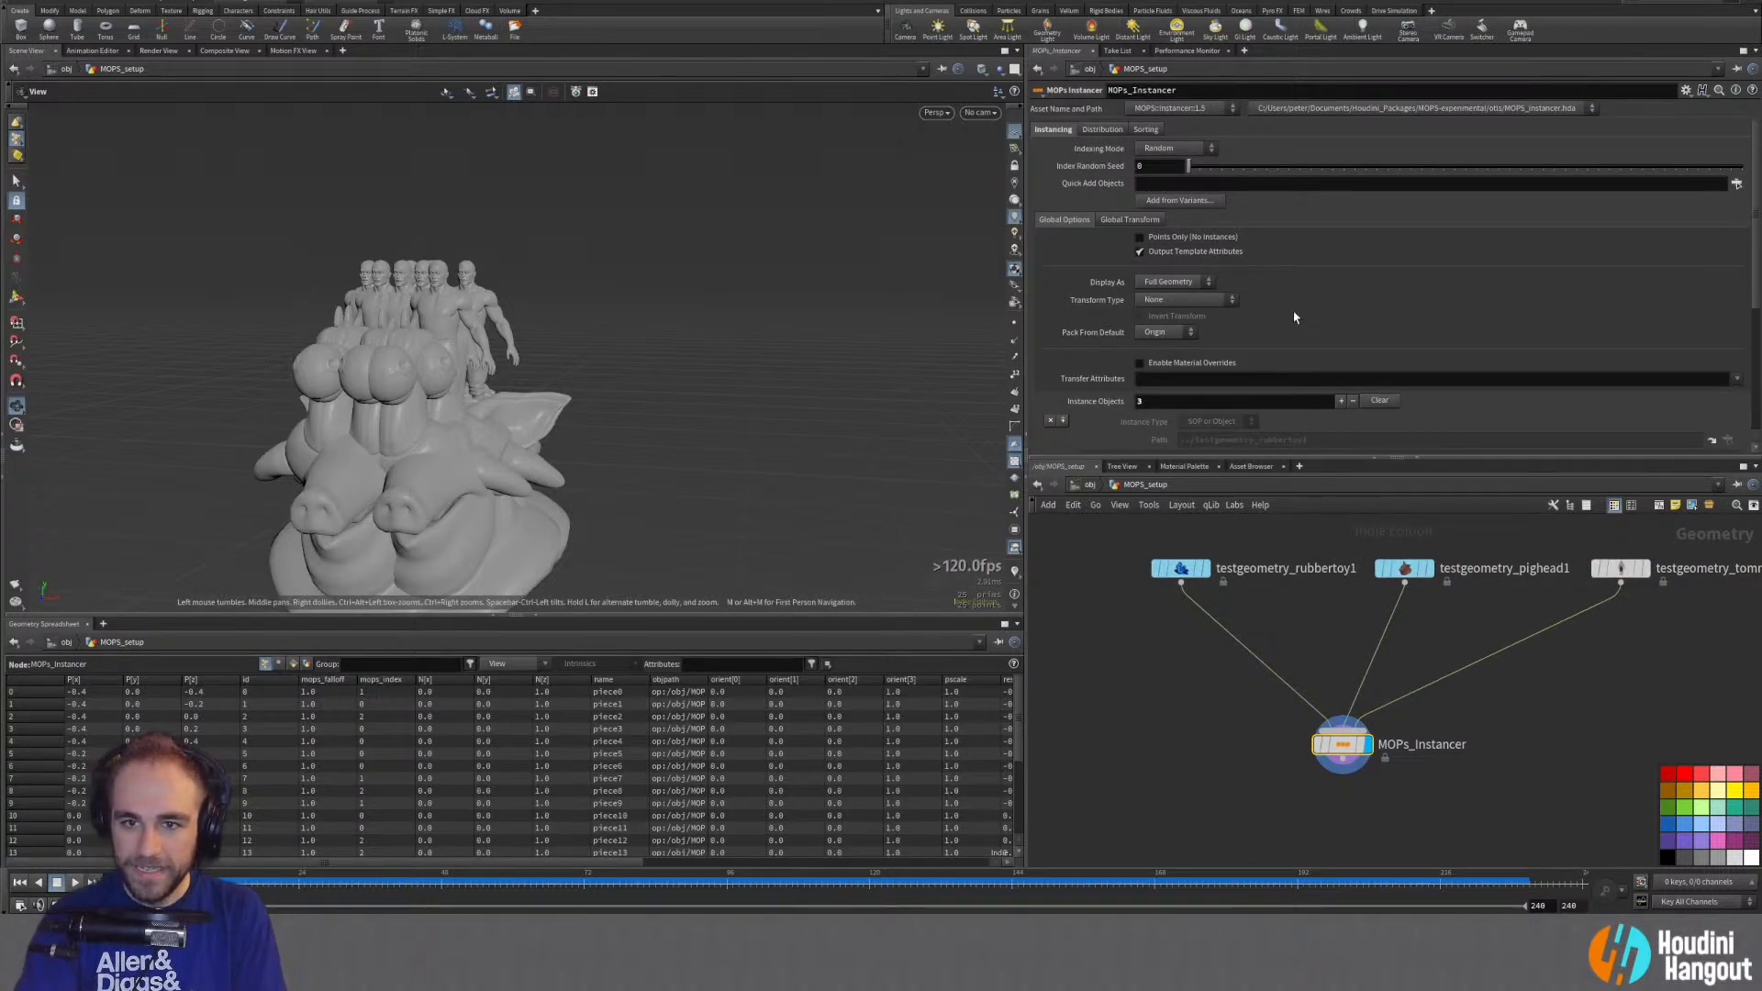
# Step: Review the MOPs Instancer's indexing modes and its list of instance objects
pyautogui.click(1170, 149)
pyautogui.click(1273, 151)
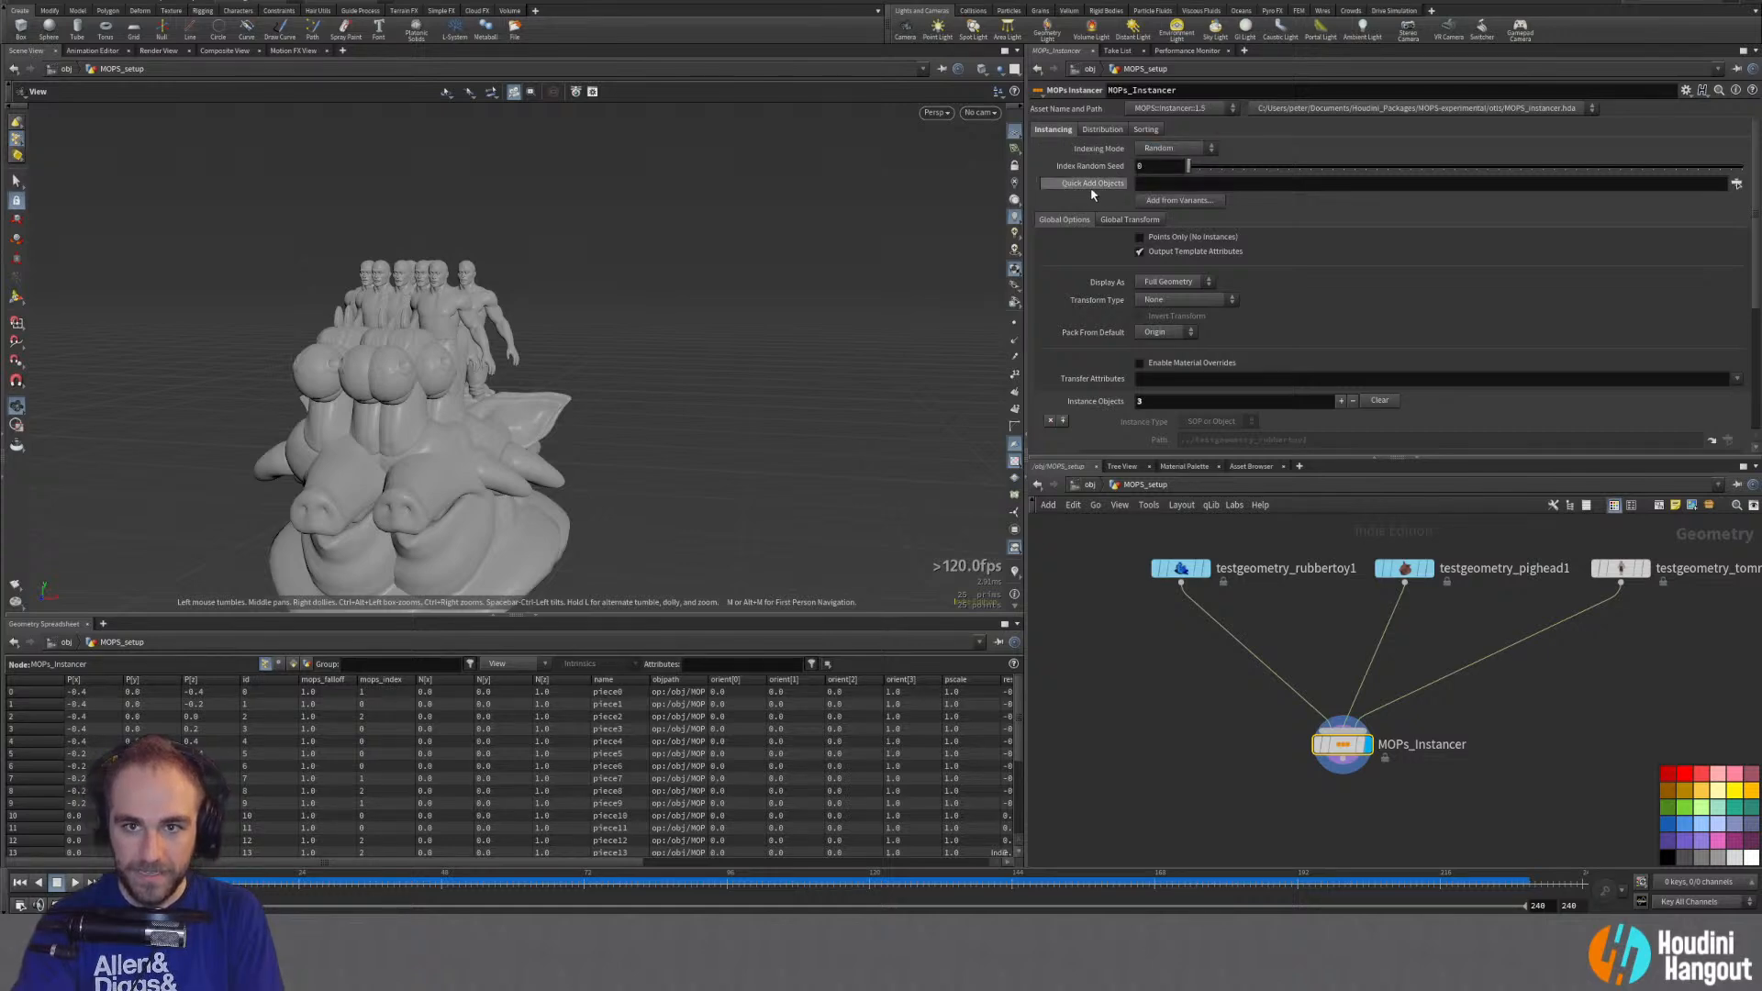
pyautogui.scroll(-1, 1070, 292)
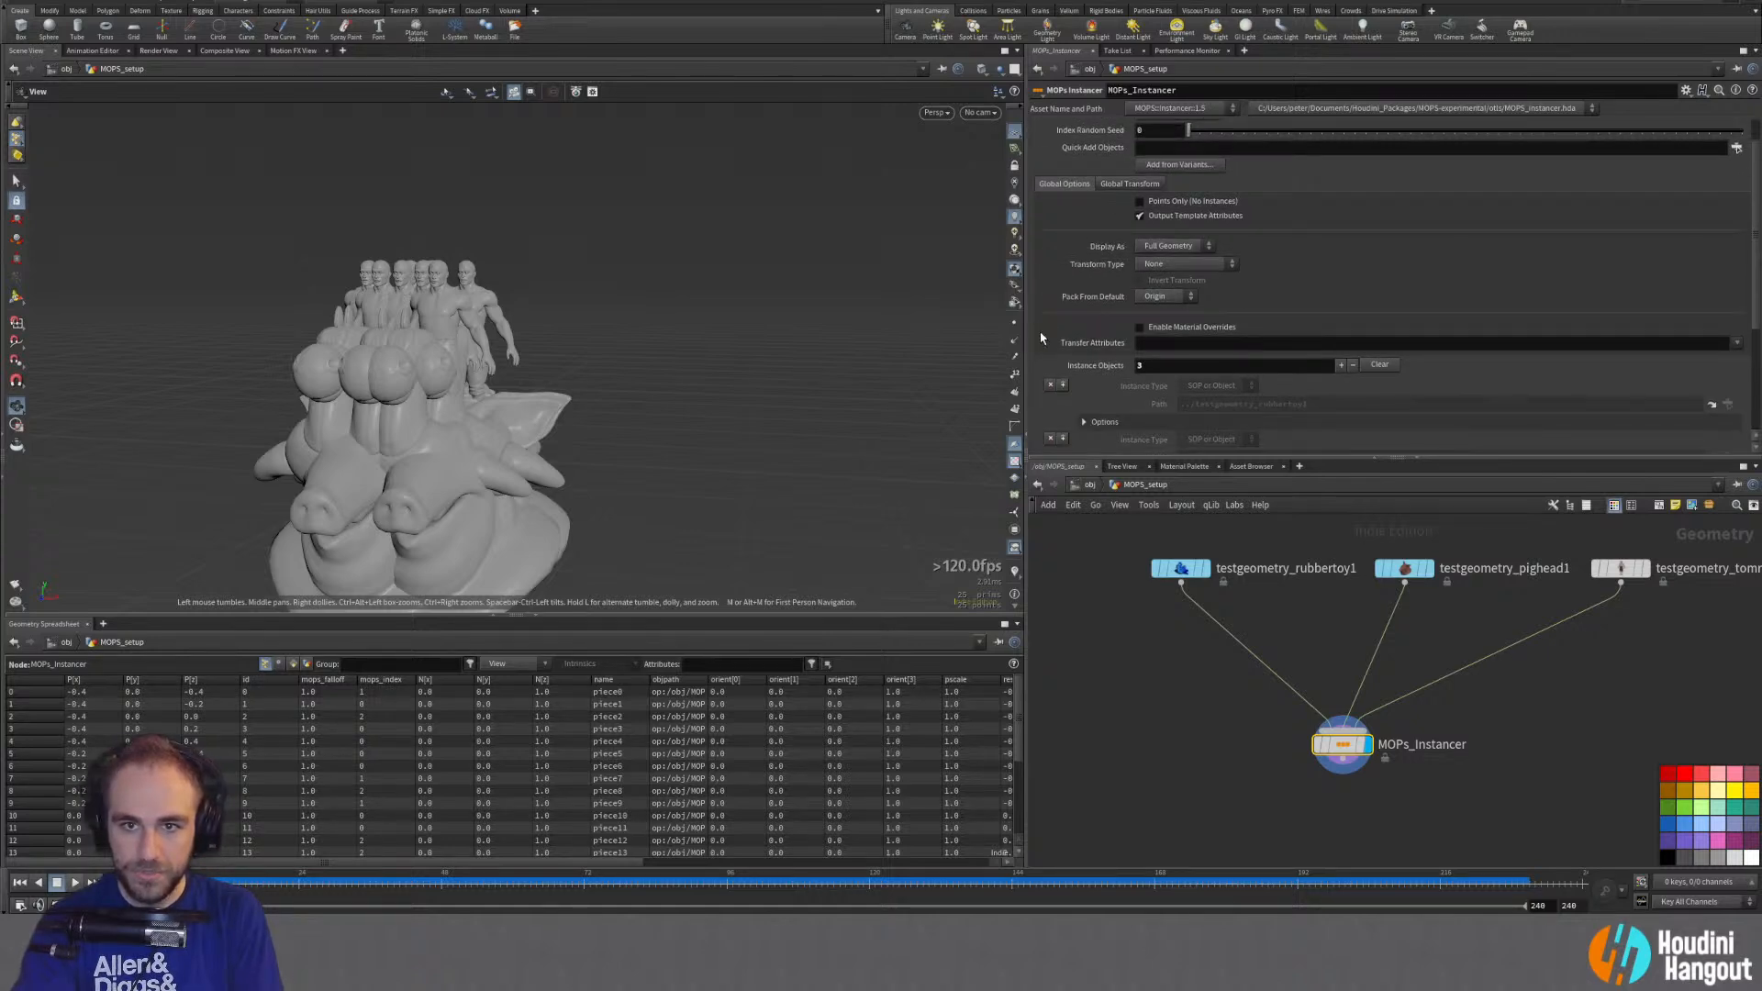
pyautogui.scroll(-5, 1070, 321)
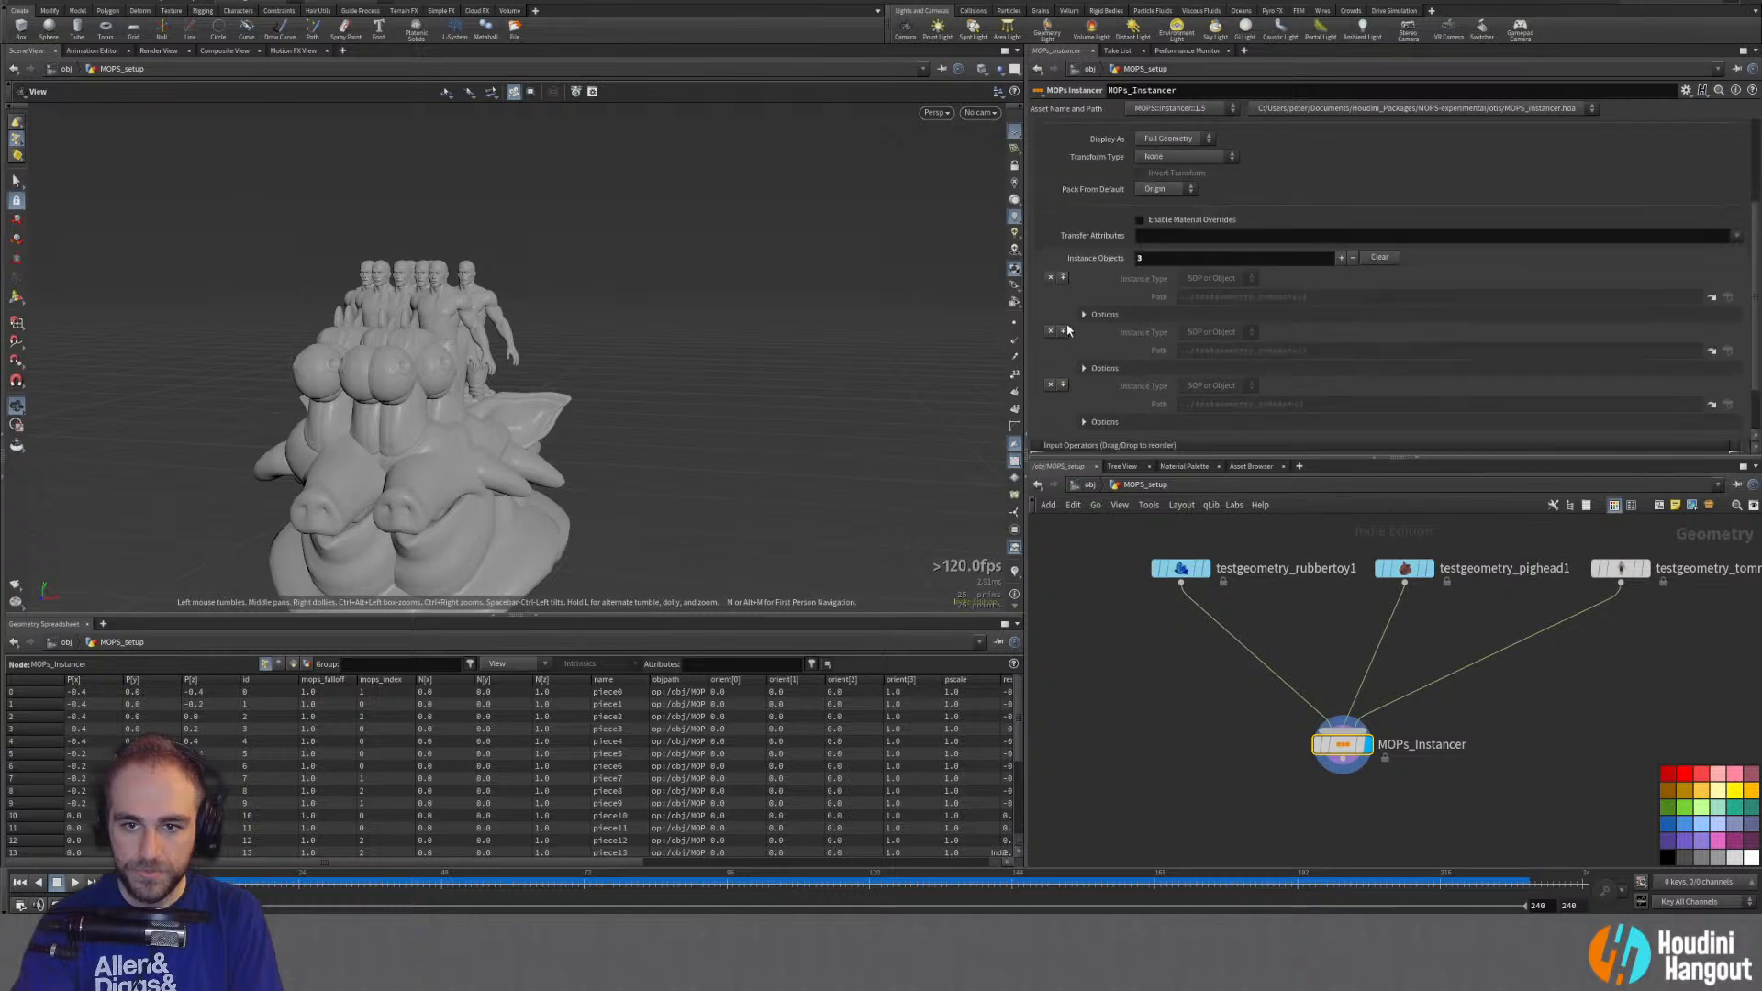
pyautogui.scroll(6, 1069, 331)
# Step: Try the Linear distribution type on the MOPs Instancer and inspect the instances from the side
pyautogui.click(1101, 129)
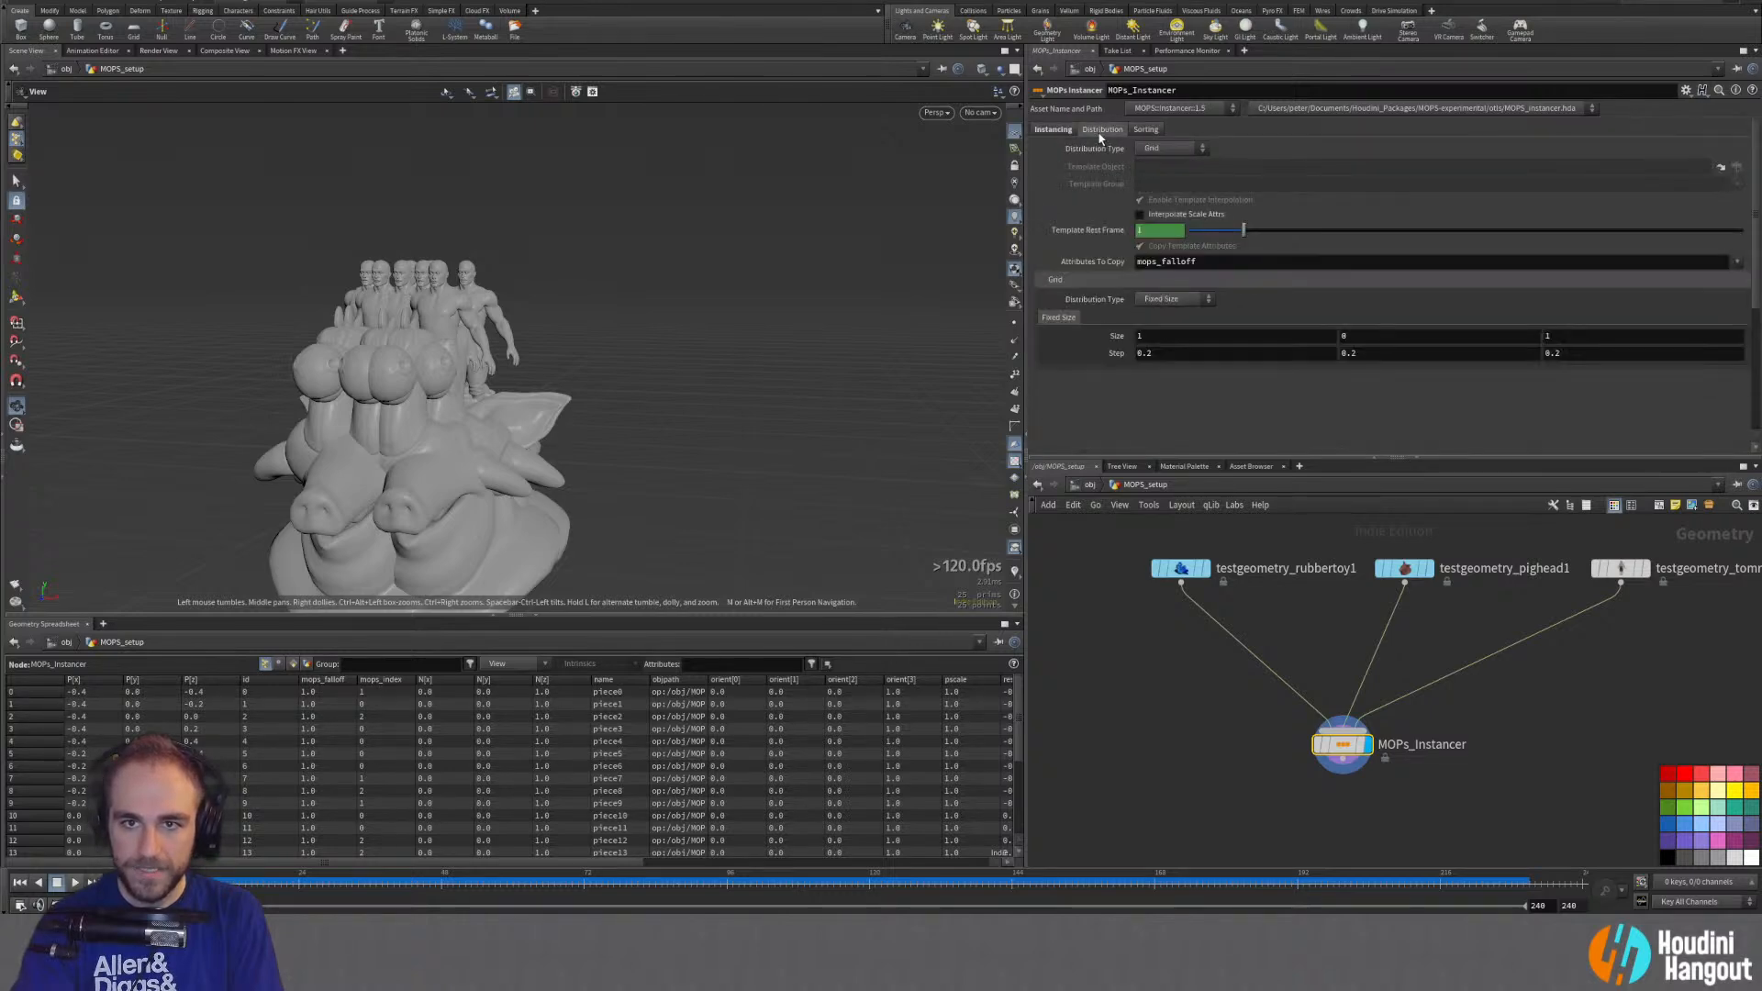
pyautogui.moveTo(317, 441); pyautogui.dragTo(468, 464)
pyautogui.click(1170, 148)
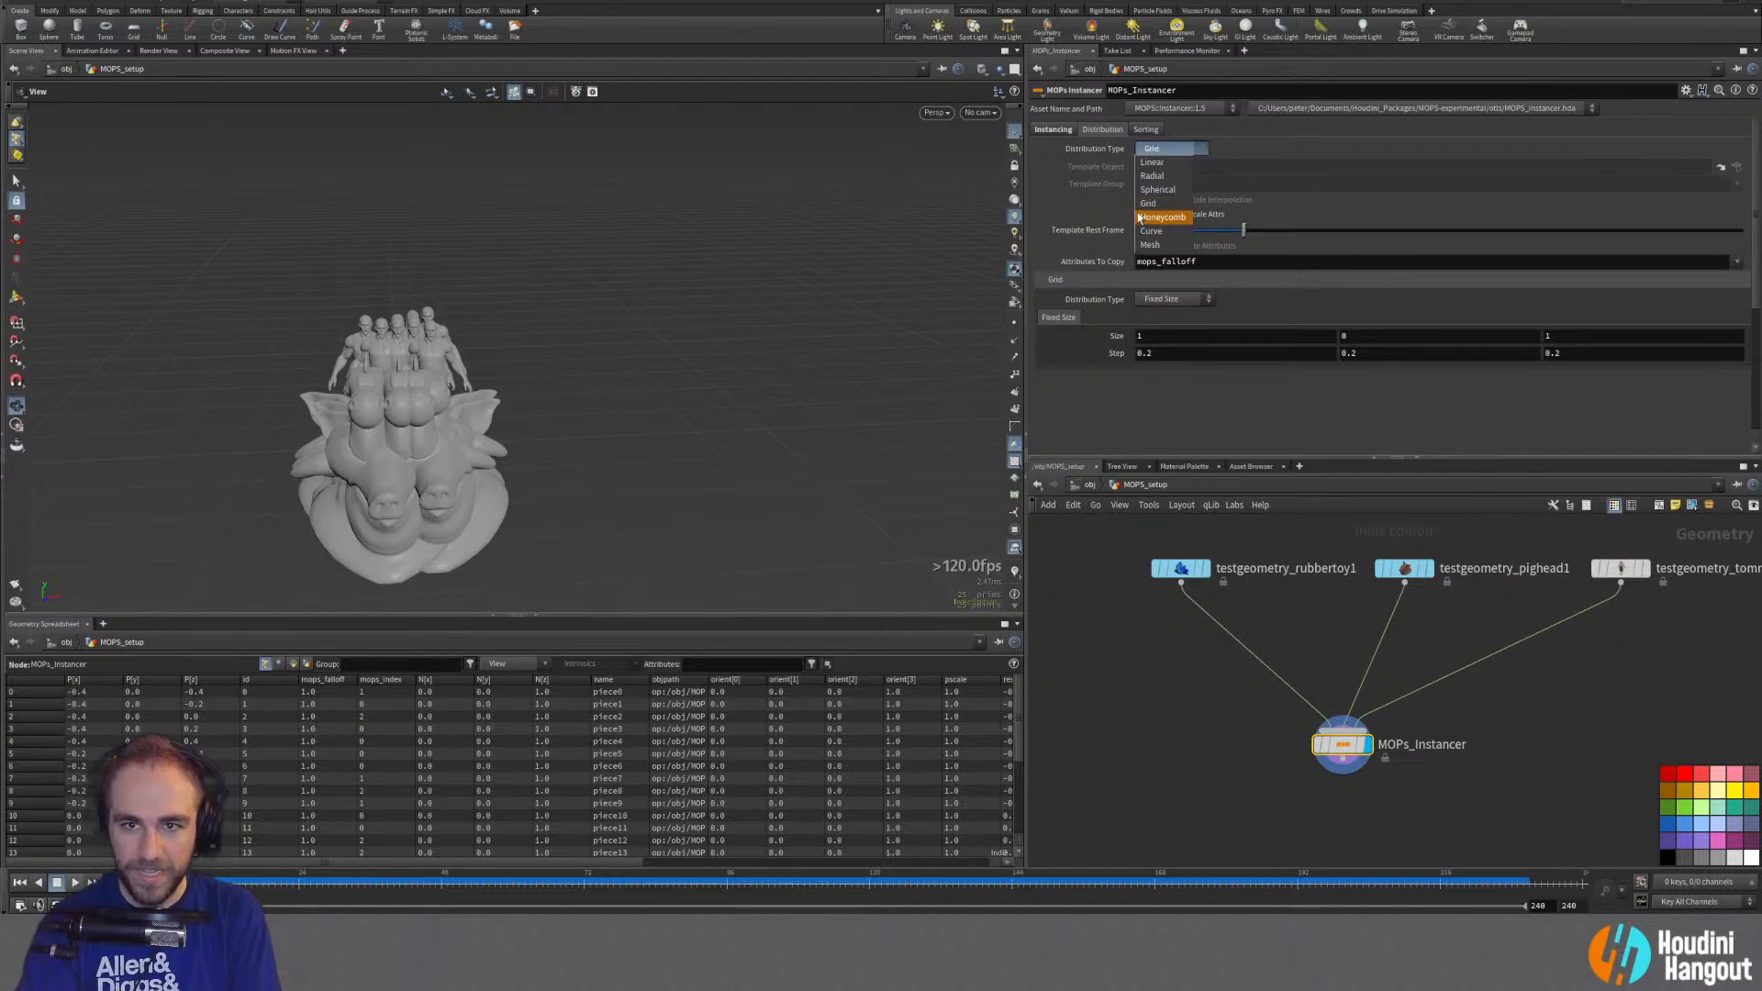
pyautogui.click(1151, 161)
pyautogui.moveTo(282, 479); pyautogui.dragTo(689, 442)
pyautogui.moveTo(327, 495); pyautogui.dragTo(391, 460, button='right')
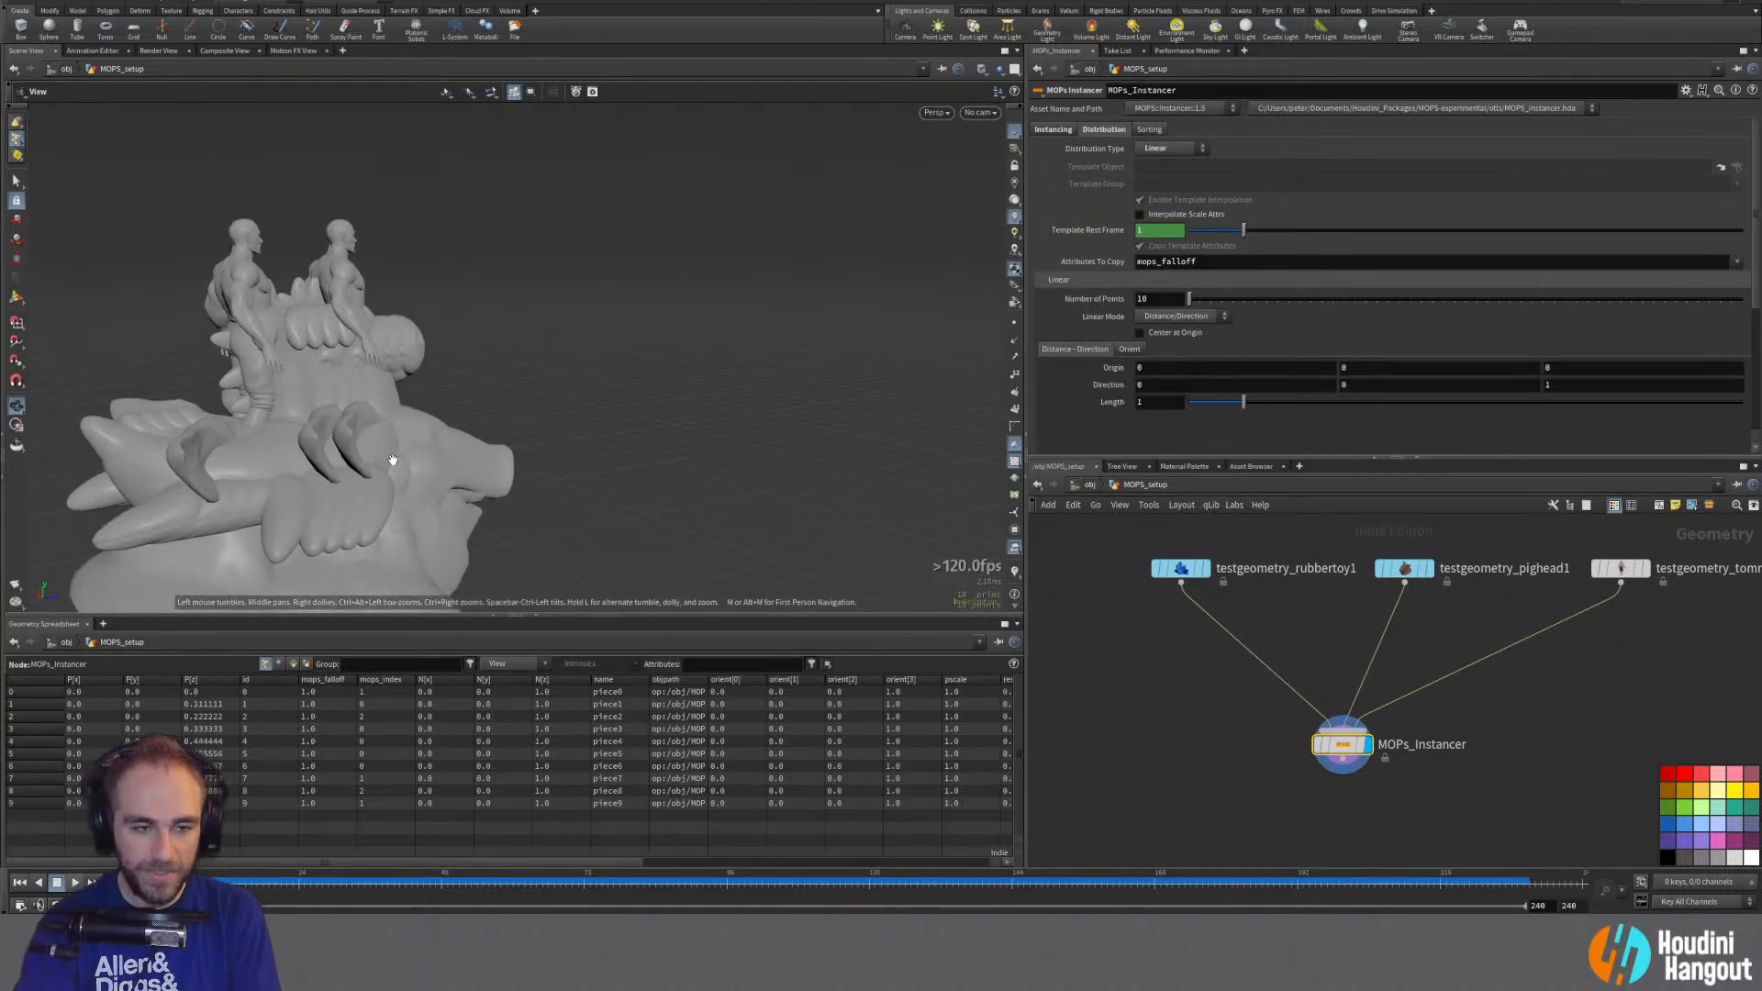
pyautogui.moveTo(391, 461); pyautogui.dragTo(314, 414)
# Step: Try the Radial distribution type on the MOPs Instancer with a uniform scale of about 6.9
pyautogui.click(1170, 147)
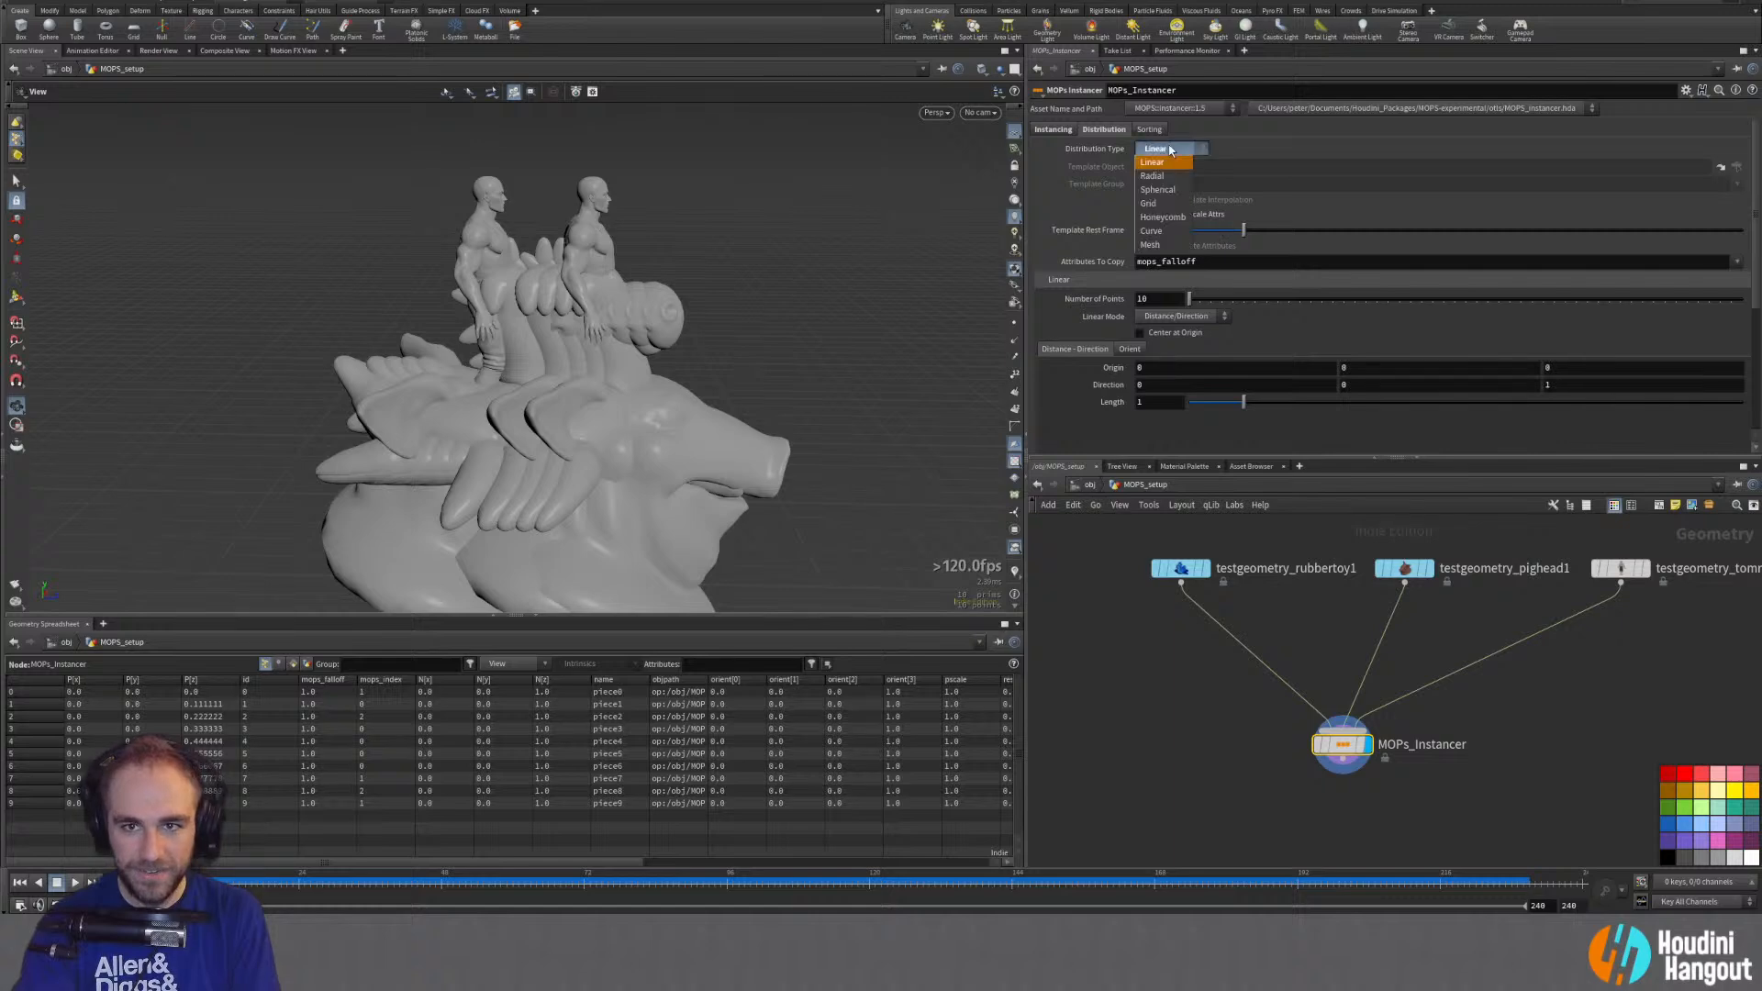
pyautogui.click(1166, 176)
pyautogui.moveTo(613, 429); pyautogui.dragTo(472, 463)
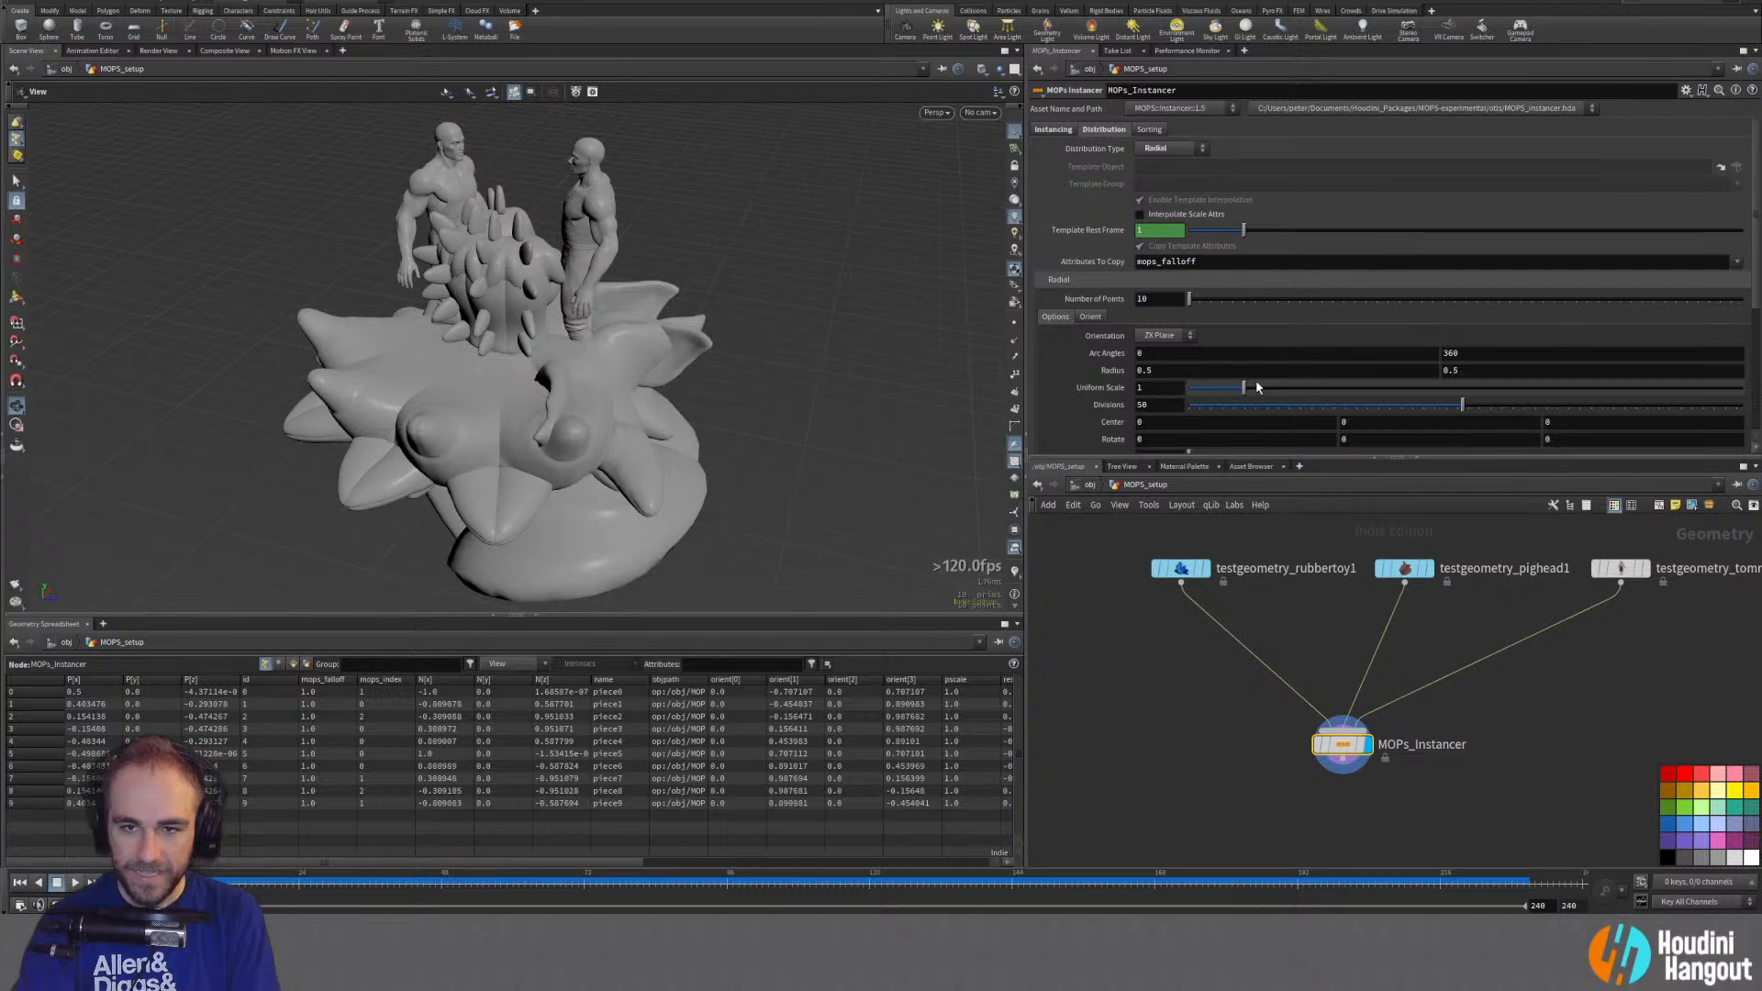
pyautogui.moveTo(1257, 387); pyautogui.dragTo(1571, 388)
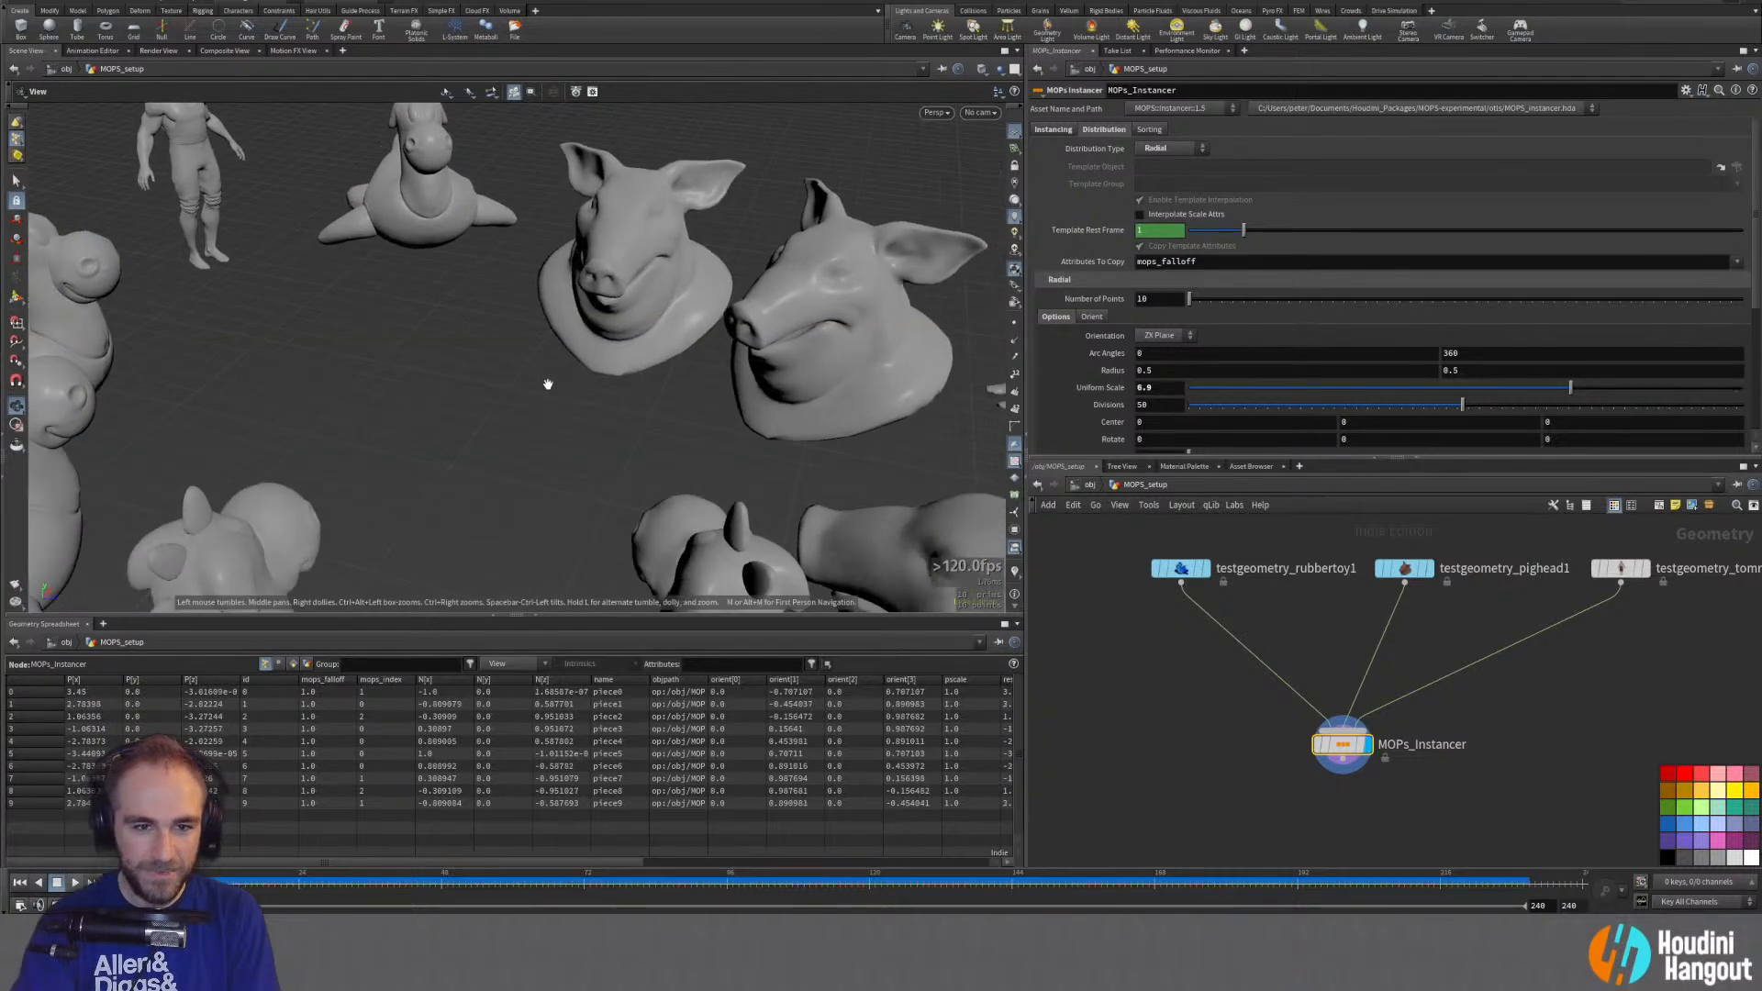
pyautogui.scroll(-5, 548, 384)
# Step: Try the Linear distribution type again, stretching the line of instances to a length of about 9.08
pyautogui.click(1170, 148)
pyautogui.click(1146, 177)
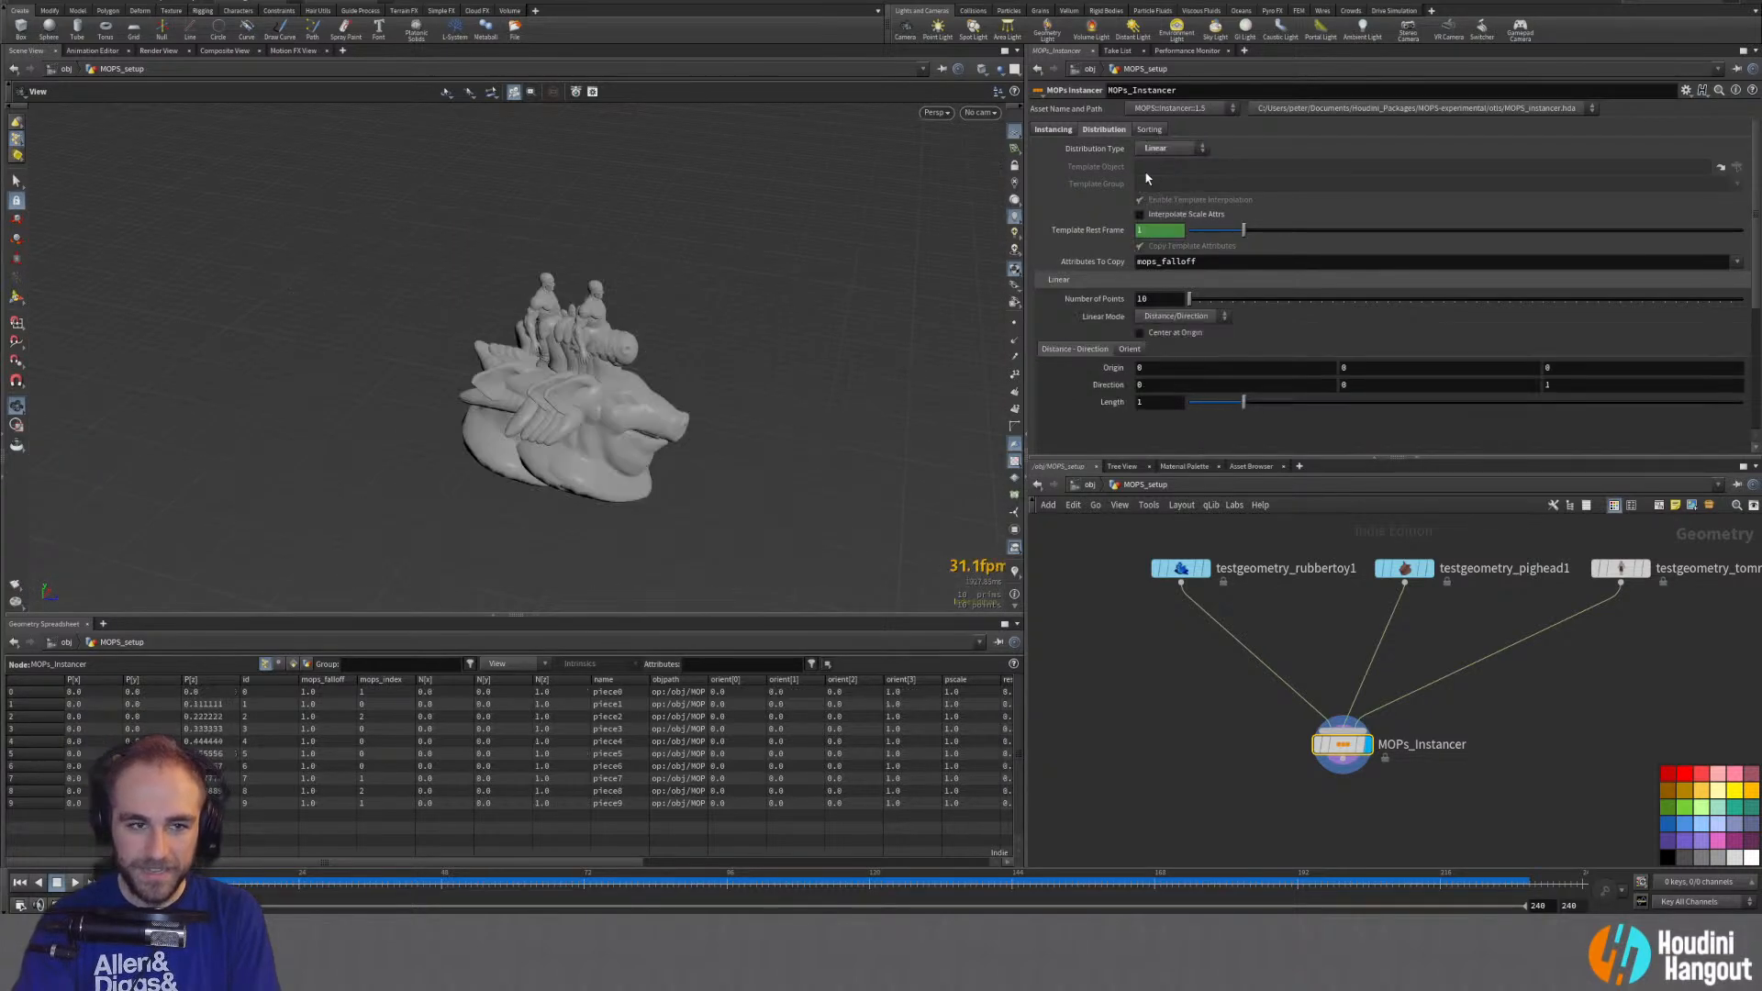
pyautogui.moveTo(1244, 402); pyautogui.dragTo(1693, 405)
# Step: Try the Spherical distribution type on the MOPs Instancer with the sphere radius raised to 2.1
pyautogui.click(1170, 148)
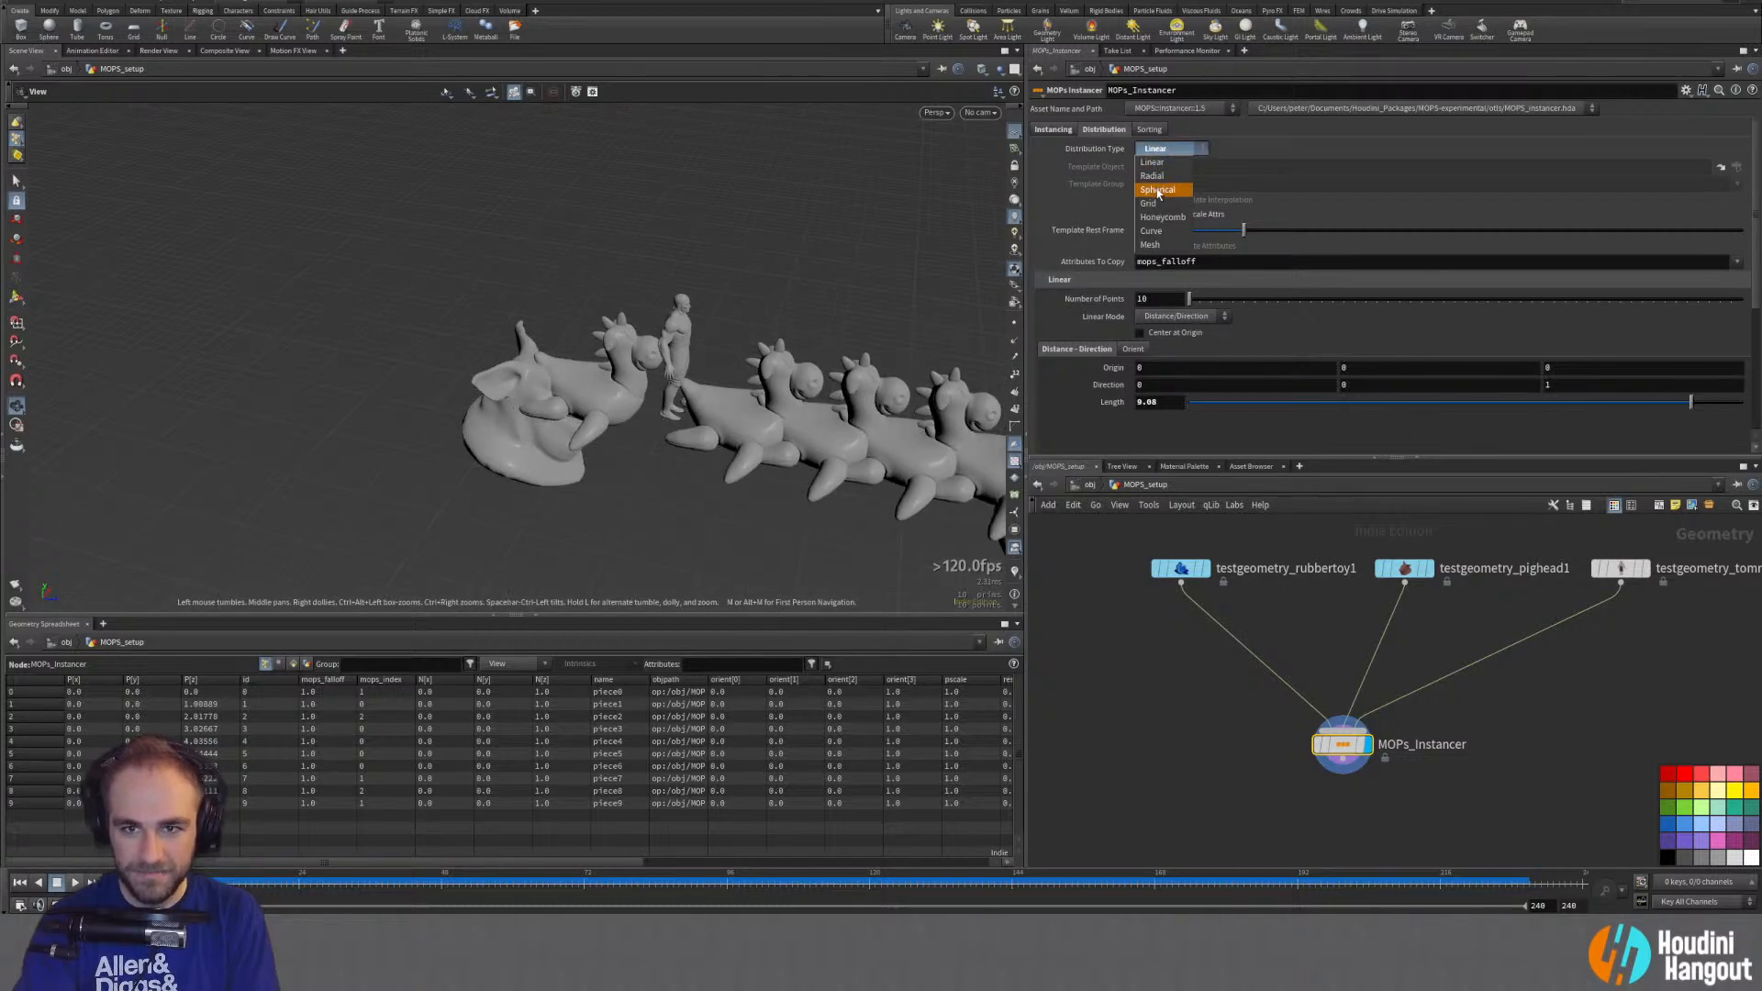
pyautogui.click(1158, 190)
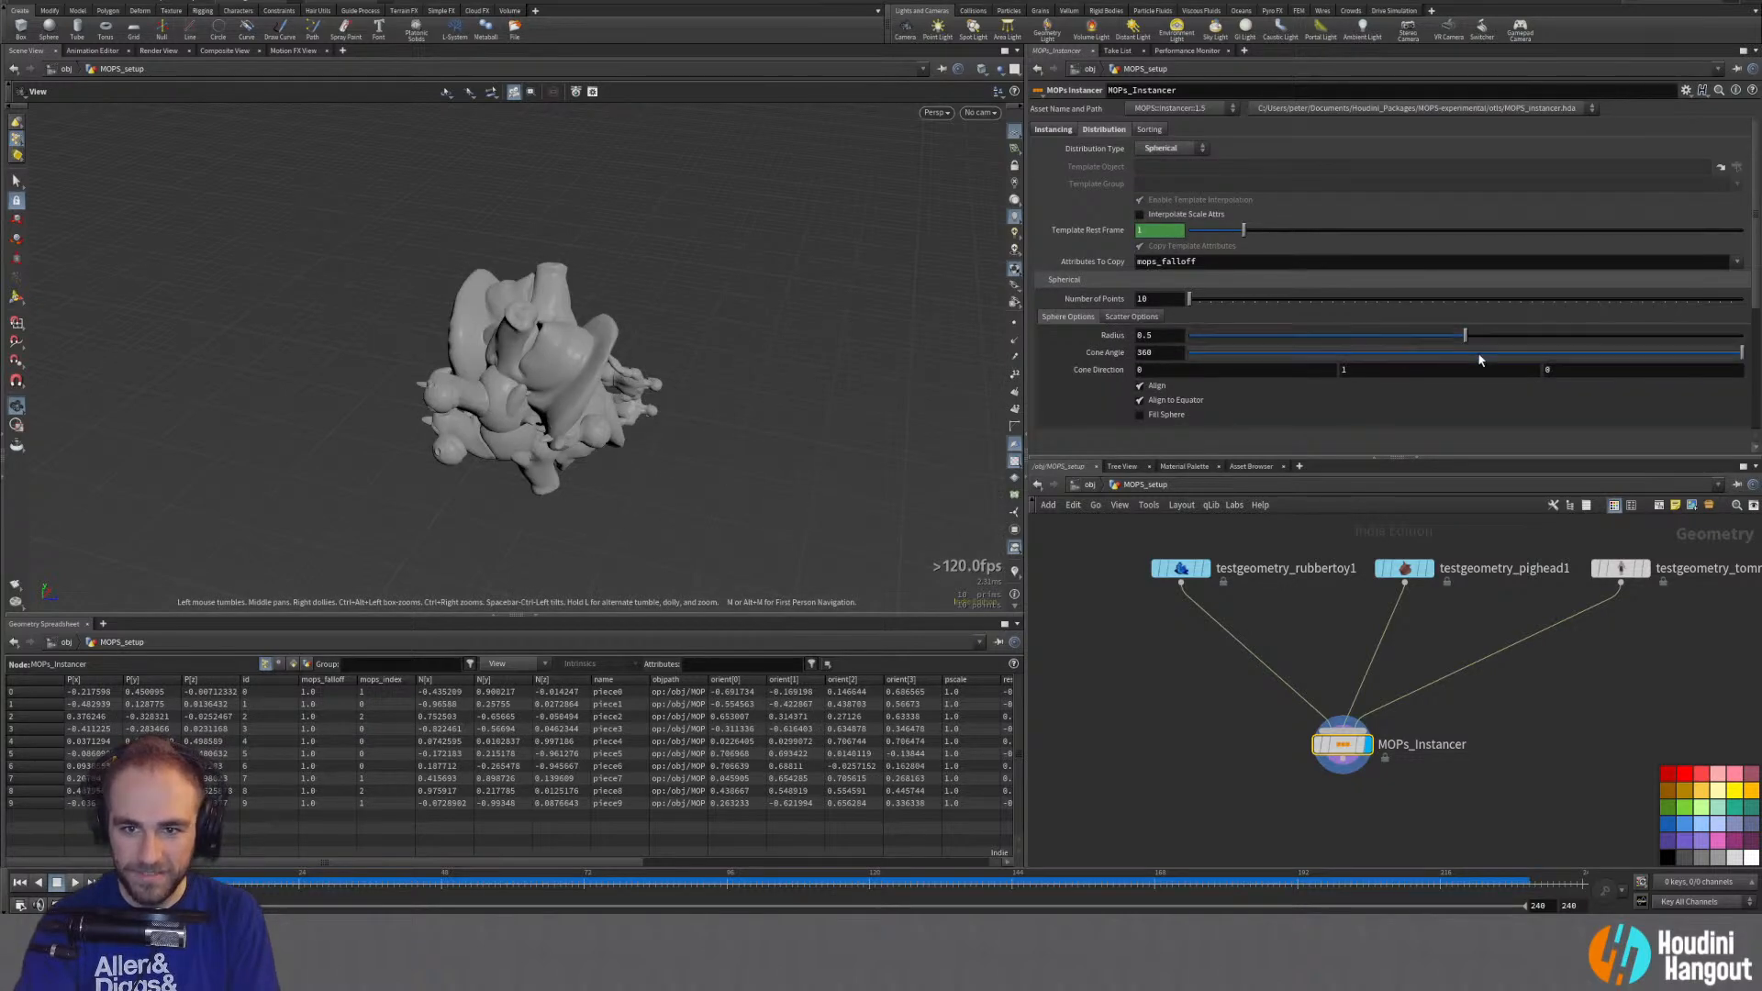
pyautogui.moveTo(1465, 336); pyautogui.dragTo(1725, 336)
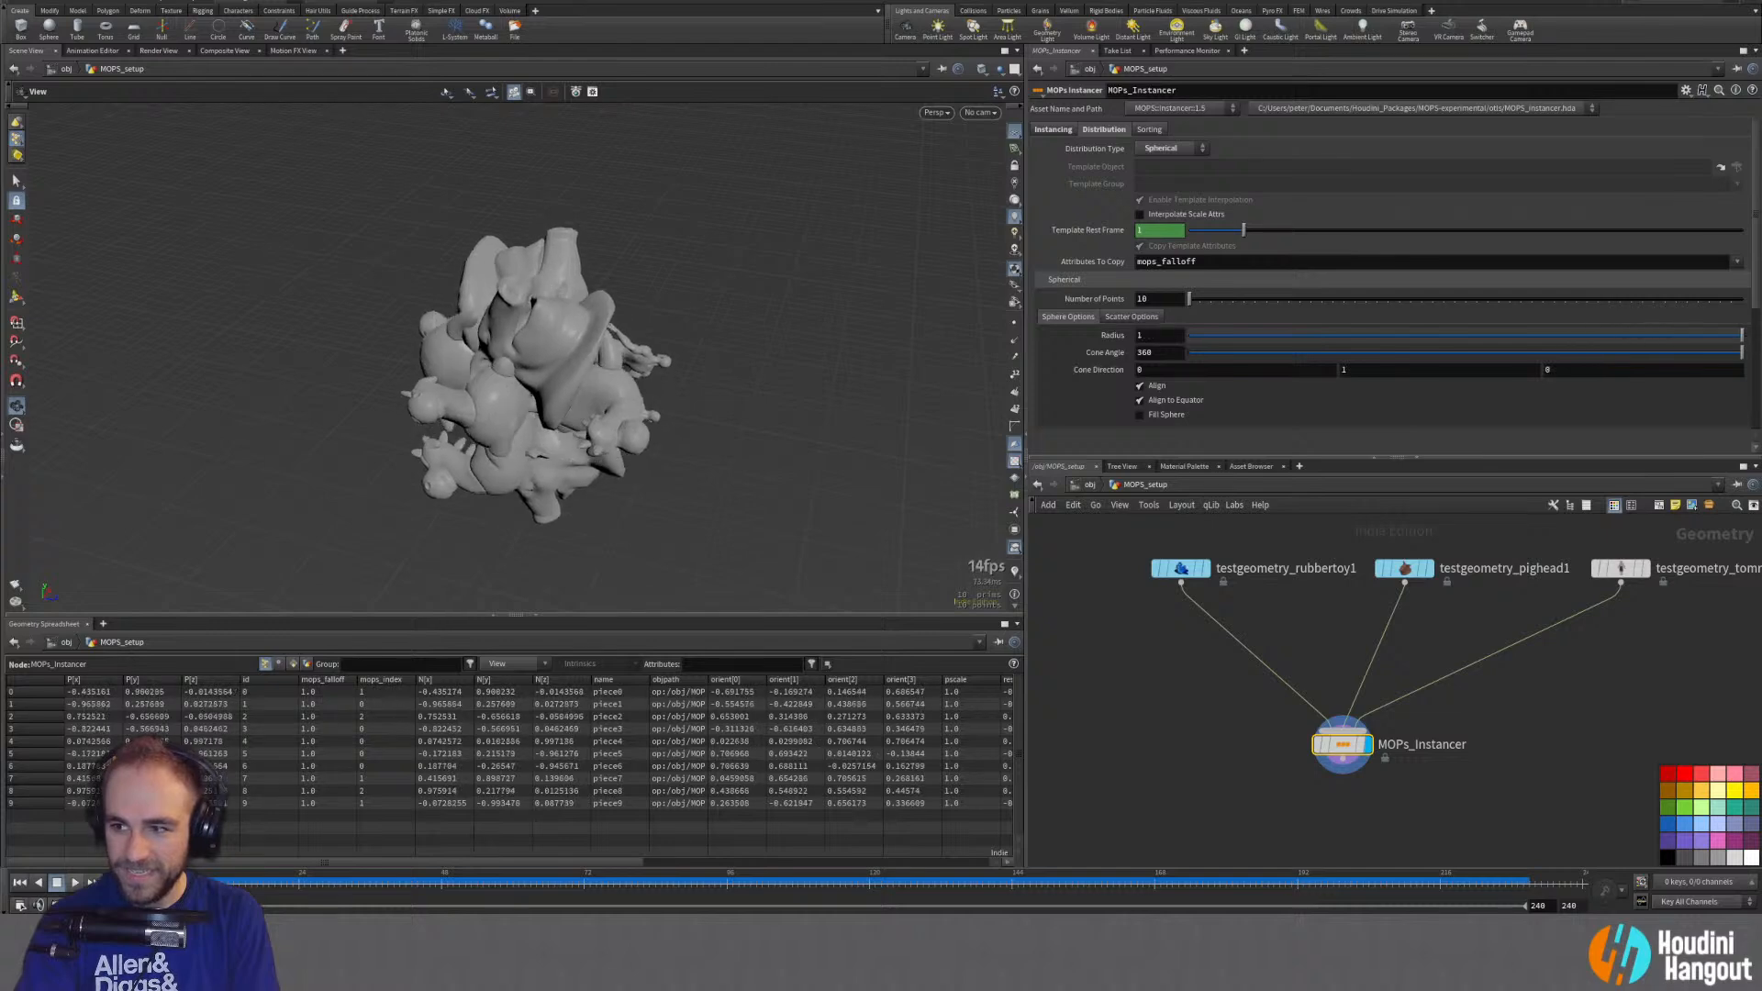
pyautogui.moveTo(1143, 337); pyautogui.dragTo(1236, 336, button='middle')
pyautogui.moveTo(514, 237)
pyautogui.mouseDown()
pyautogui.moveTo(272, 275)
pyautogui.moveTo(511, 246)
pyautogui.mouseUp()
# Step: Try the Mesh distribution type briefly and set the MOPs Instancer's distribution to Grid
pyautogui.click(1172, 148)
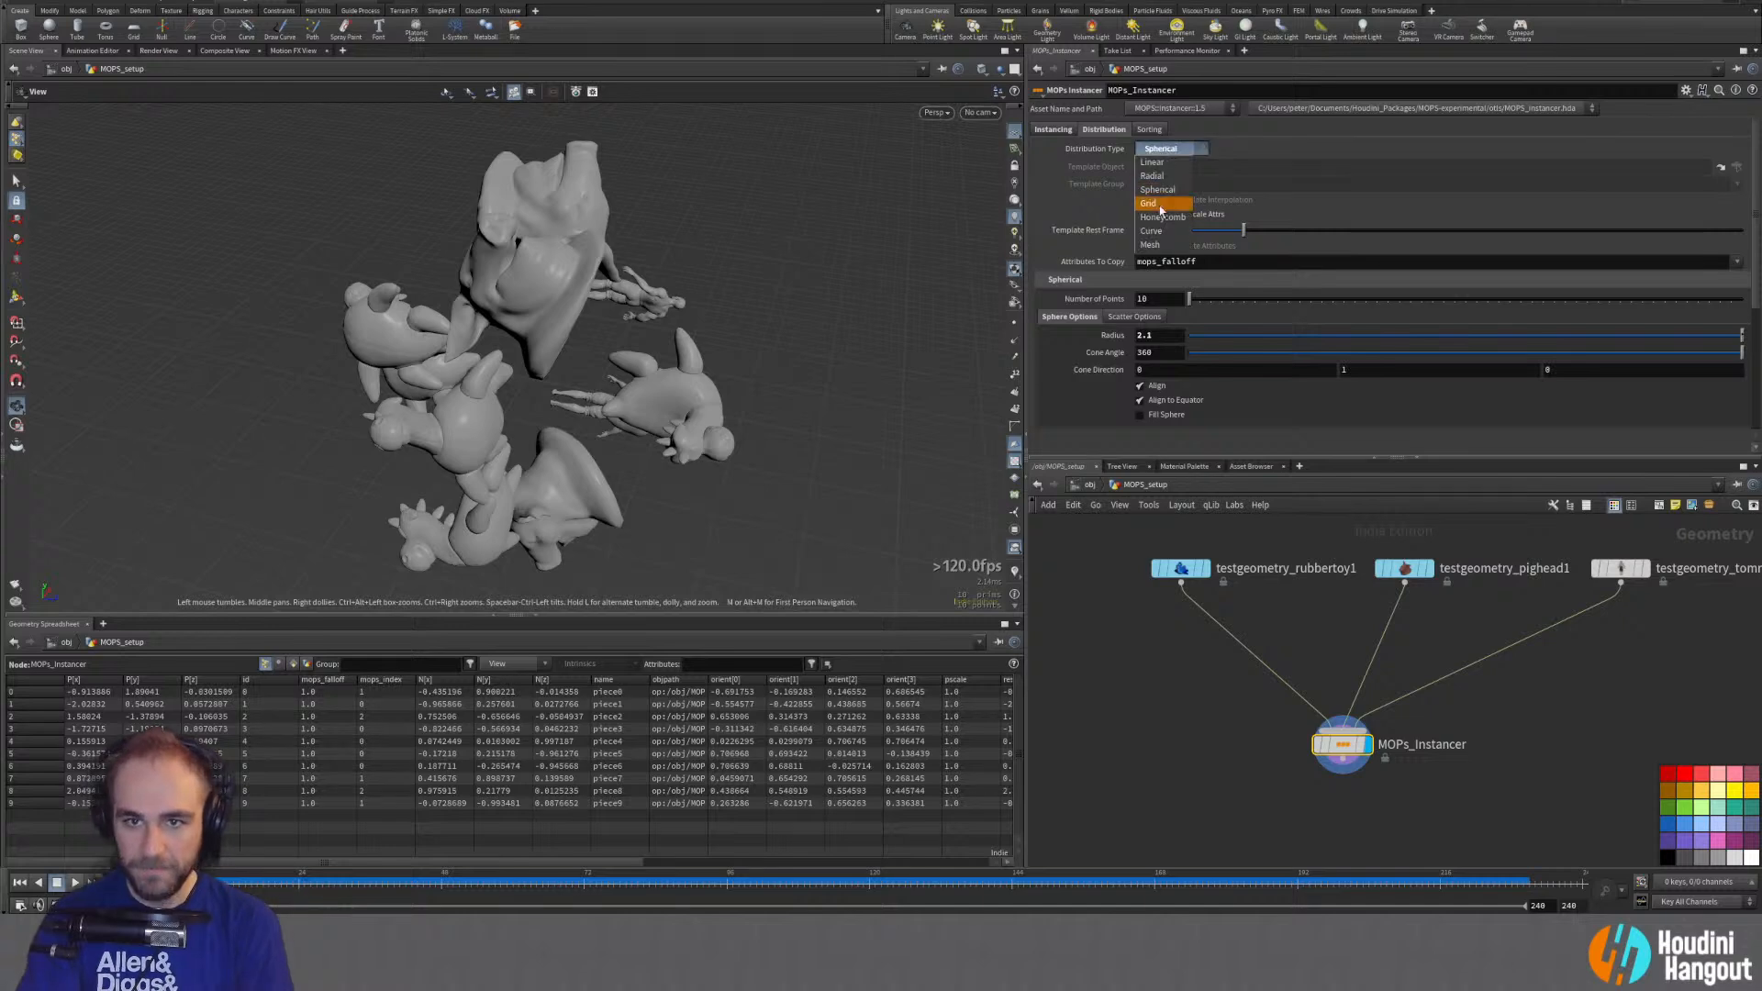
pyautogui.click(1160, 234)
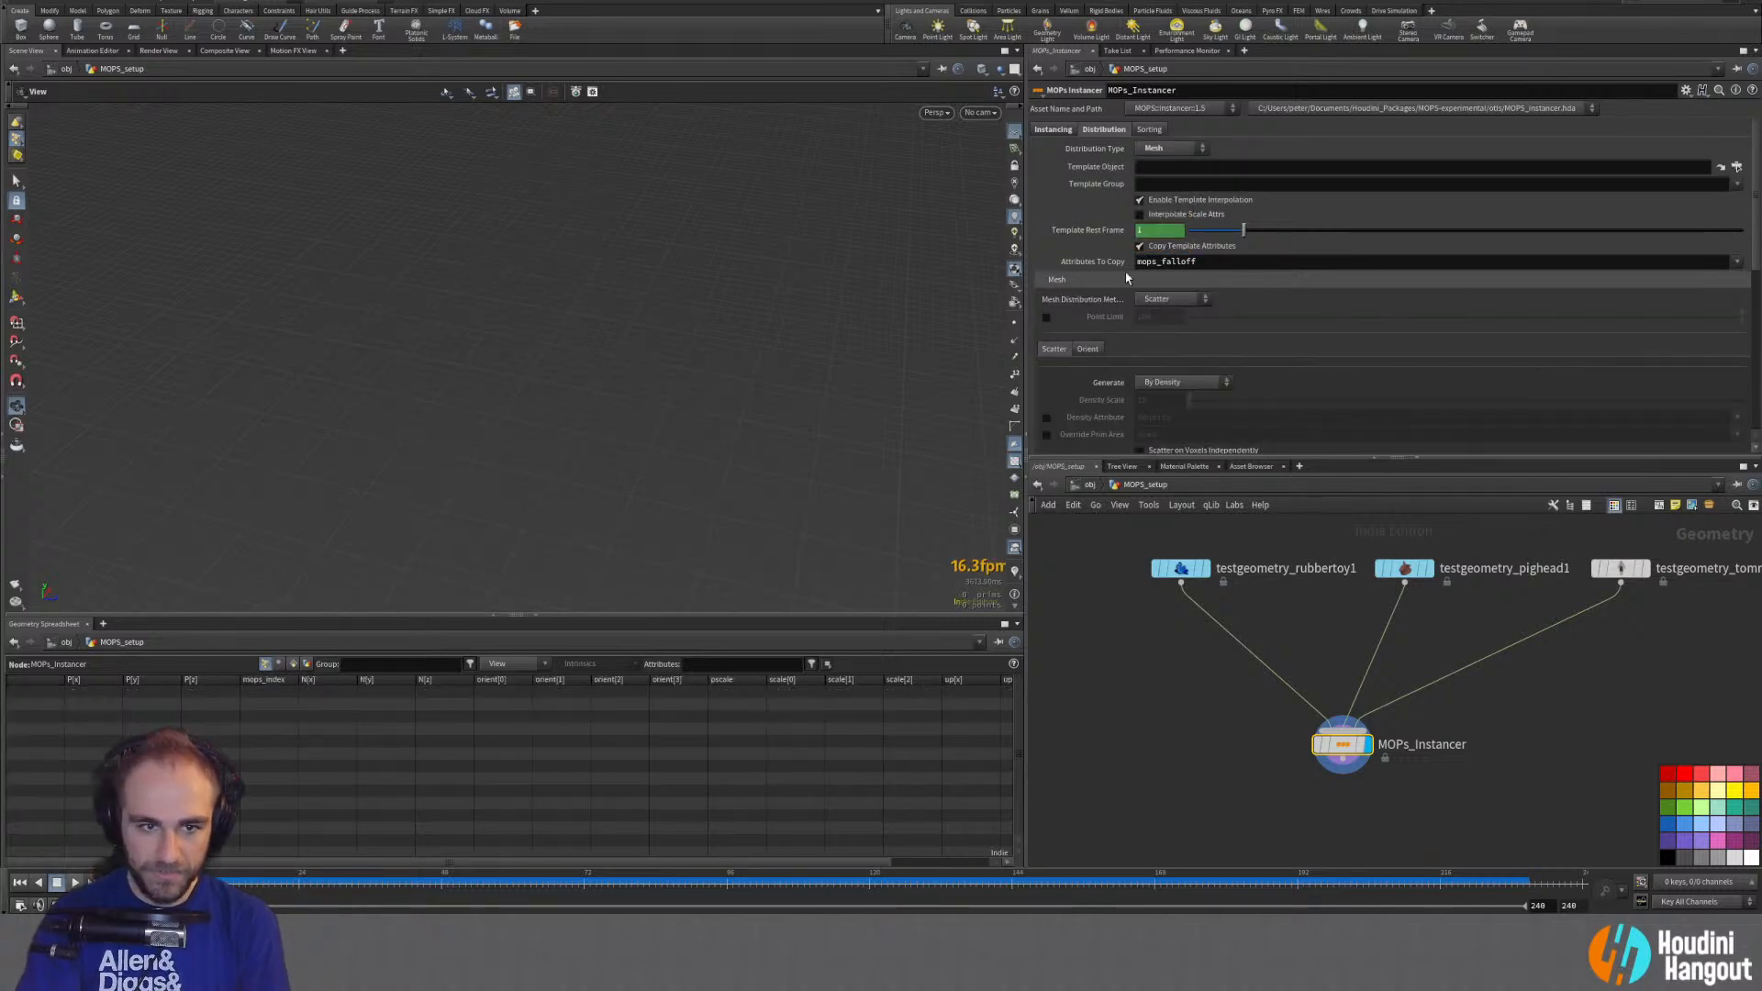
pyautogui.click(1170, 149)
pyautogui.click(1161, 211)
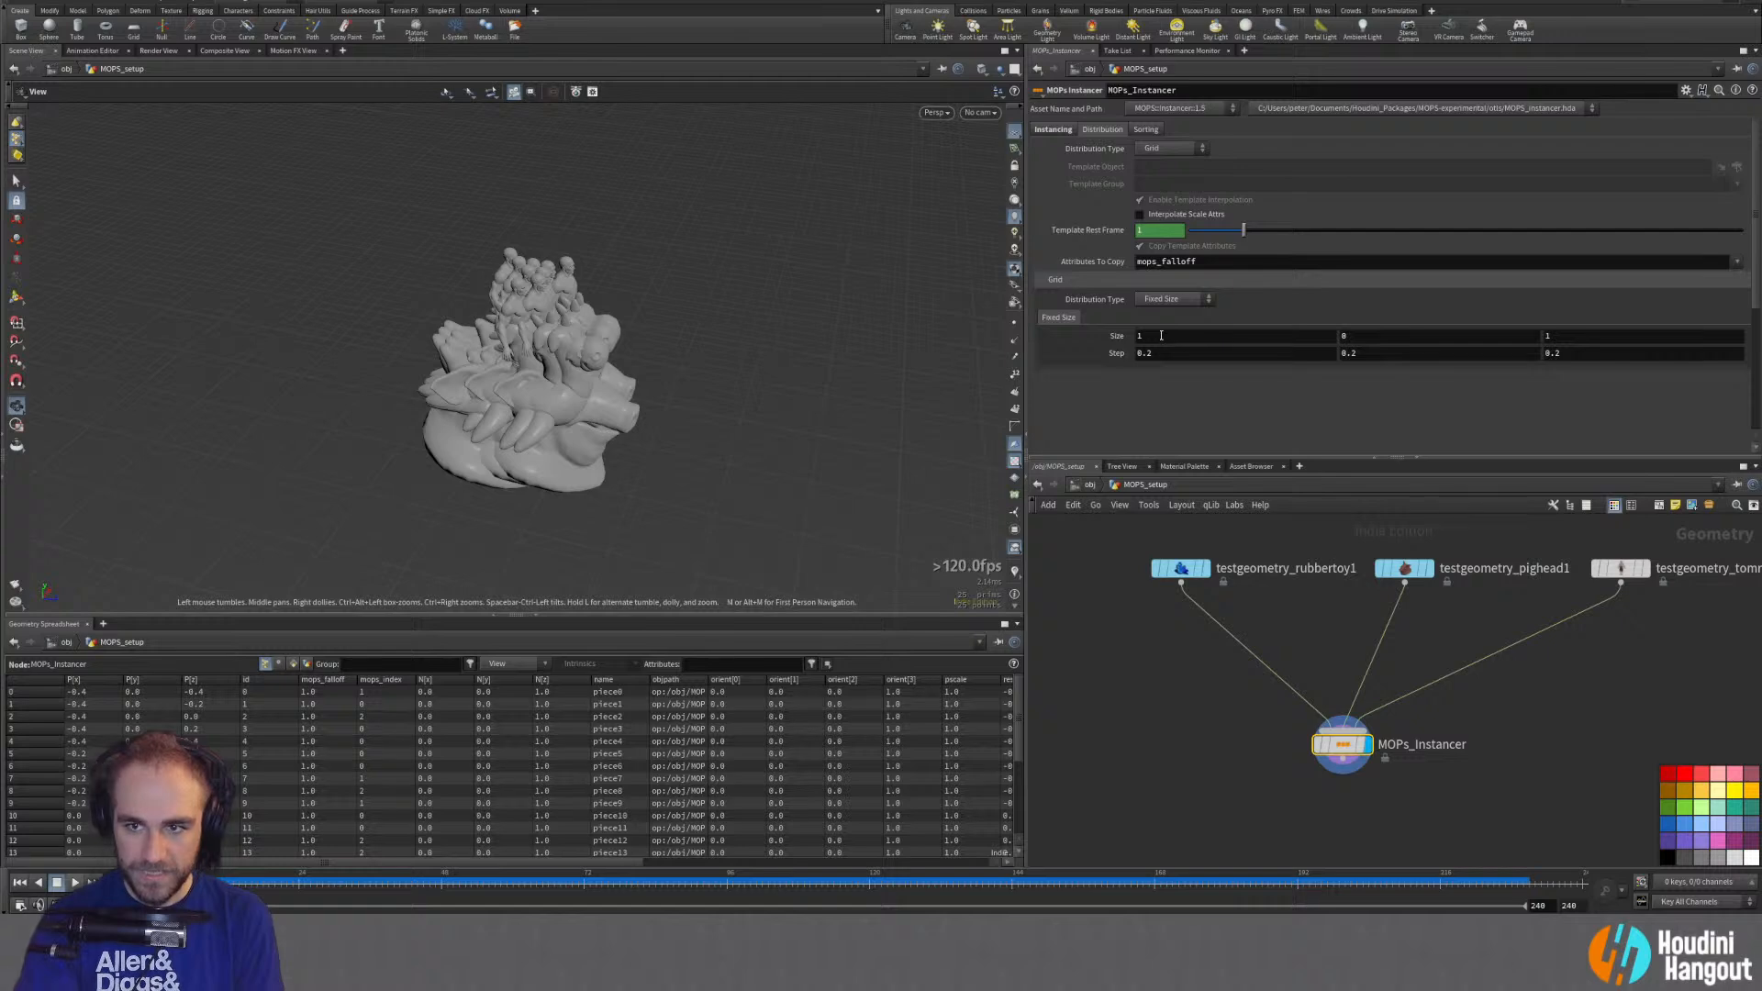
# Step: Widen the instance grid to about 3.7 in X and set its X step to 1
pyautogui.moveTo(1161, 335)
pyautogui.mouseDown(button='middle')
pyautogui.moveTo(1180, 338)
pyautogui.moveTo(1163, 341)
pyautogui.mouseUp(button='middle')
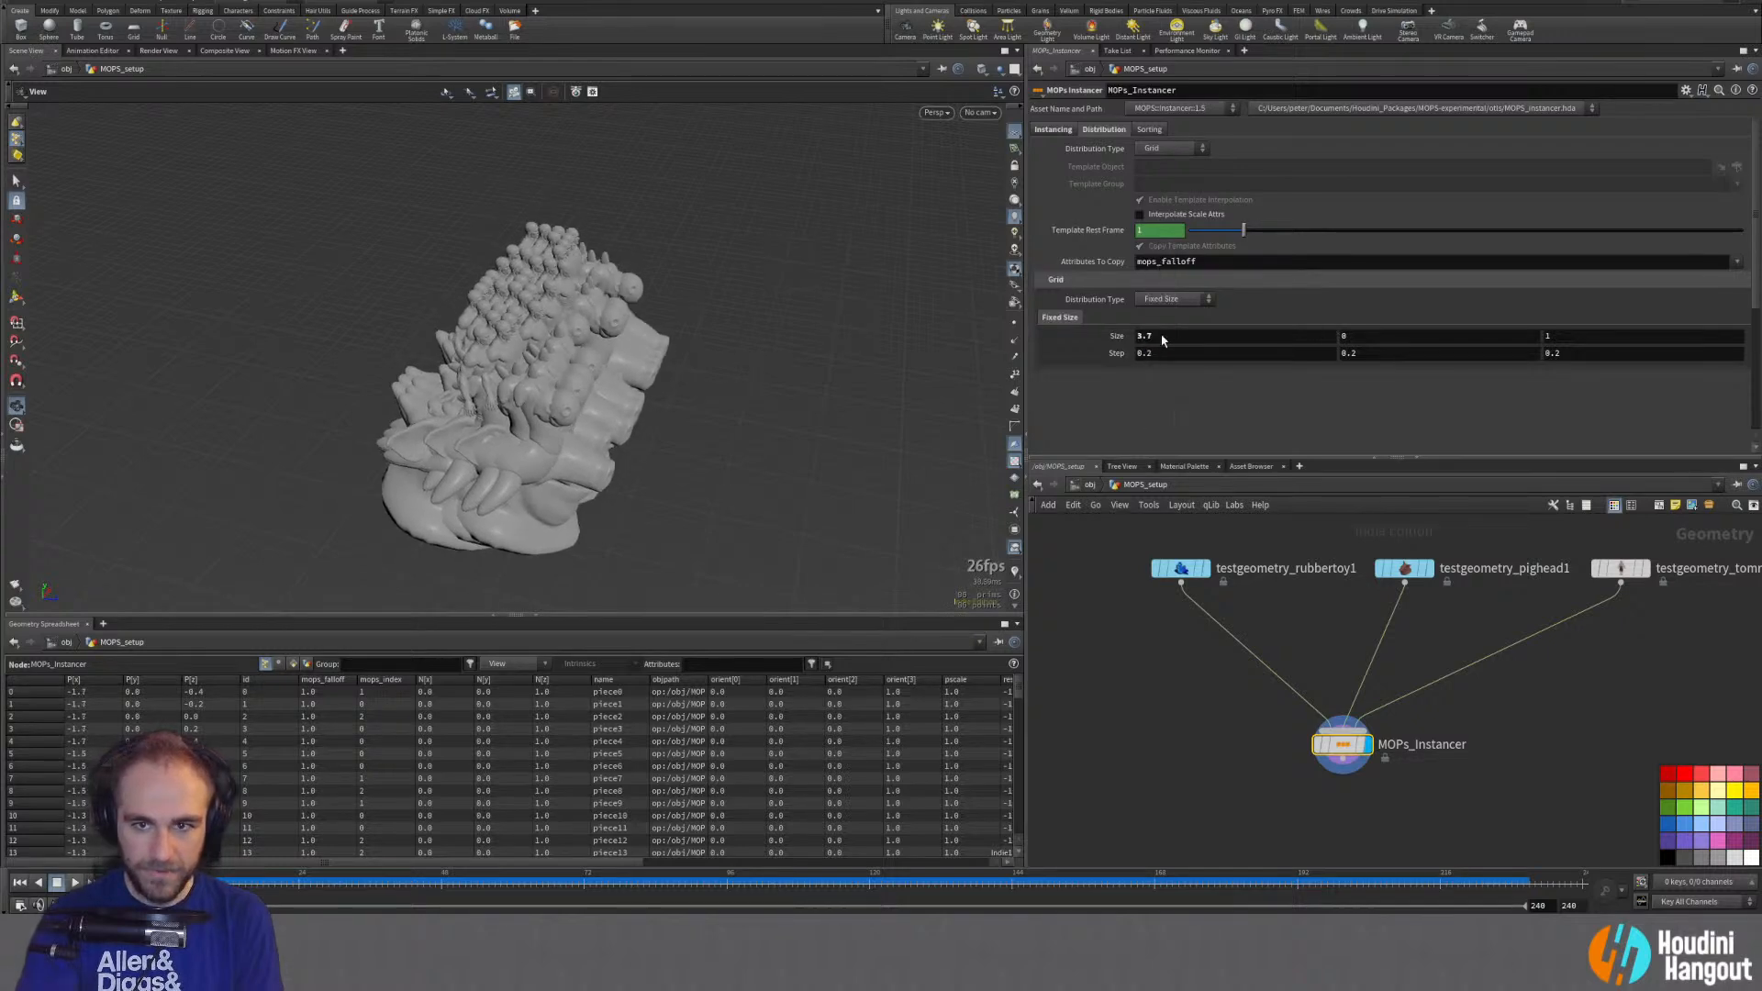
pyautogui.click(1150, 336)
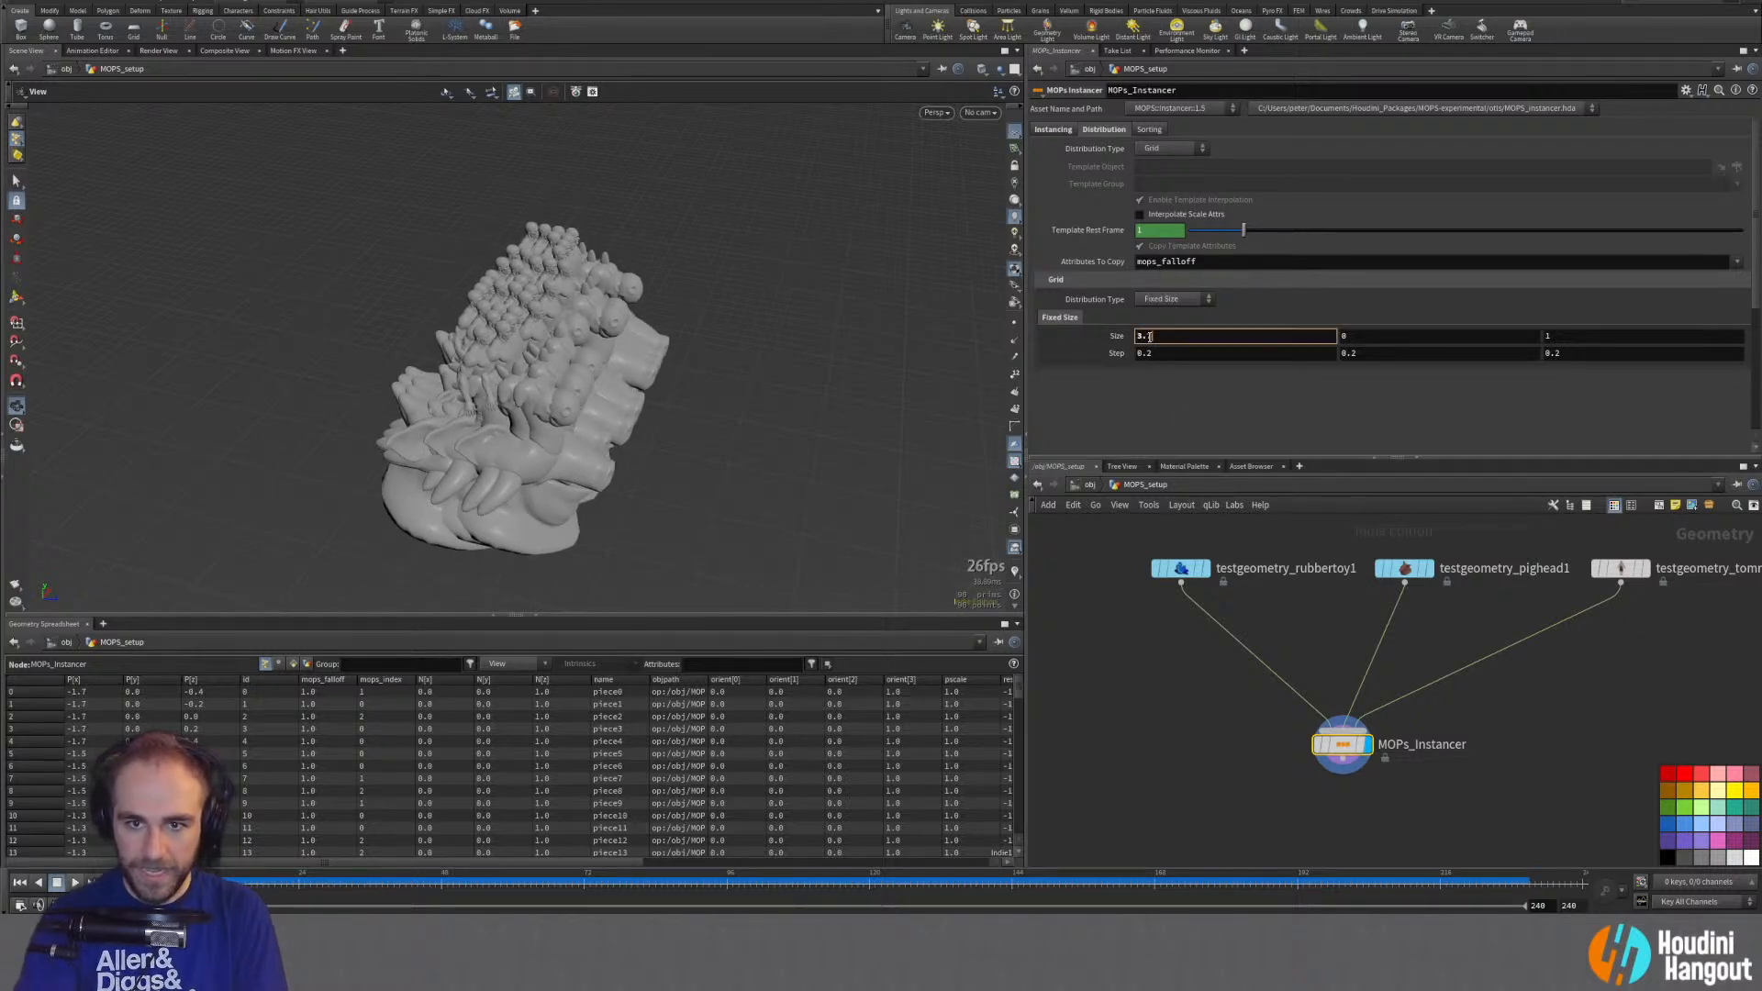
pyautogui.click(1158, 353)
pyautogui.write('1')
pyautogui.press('Return')
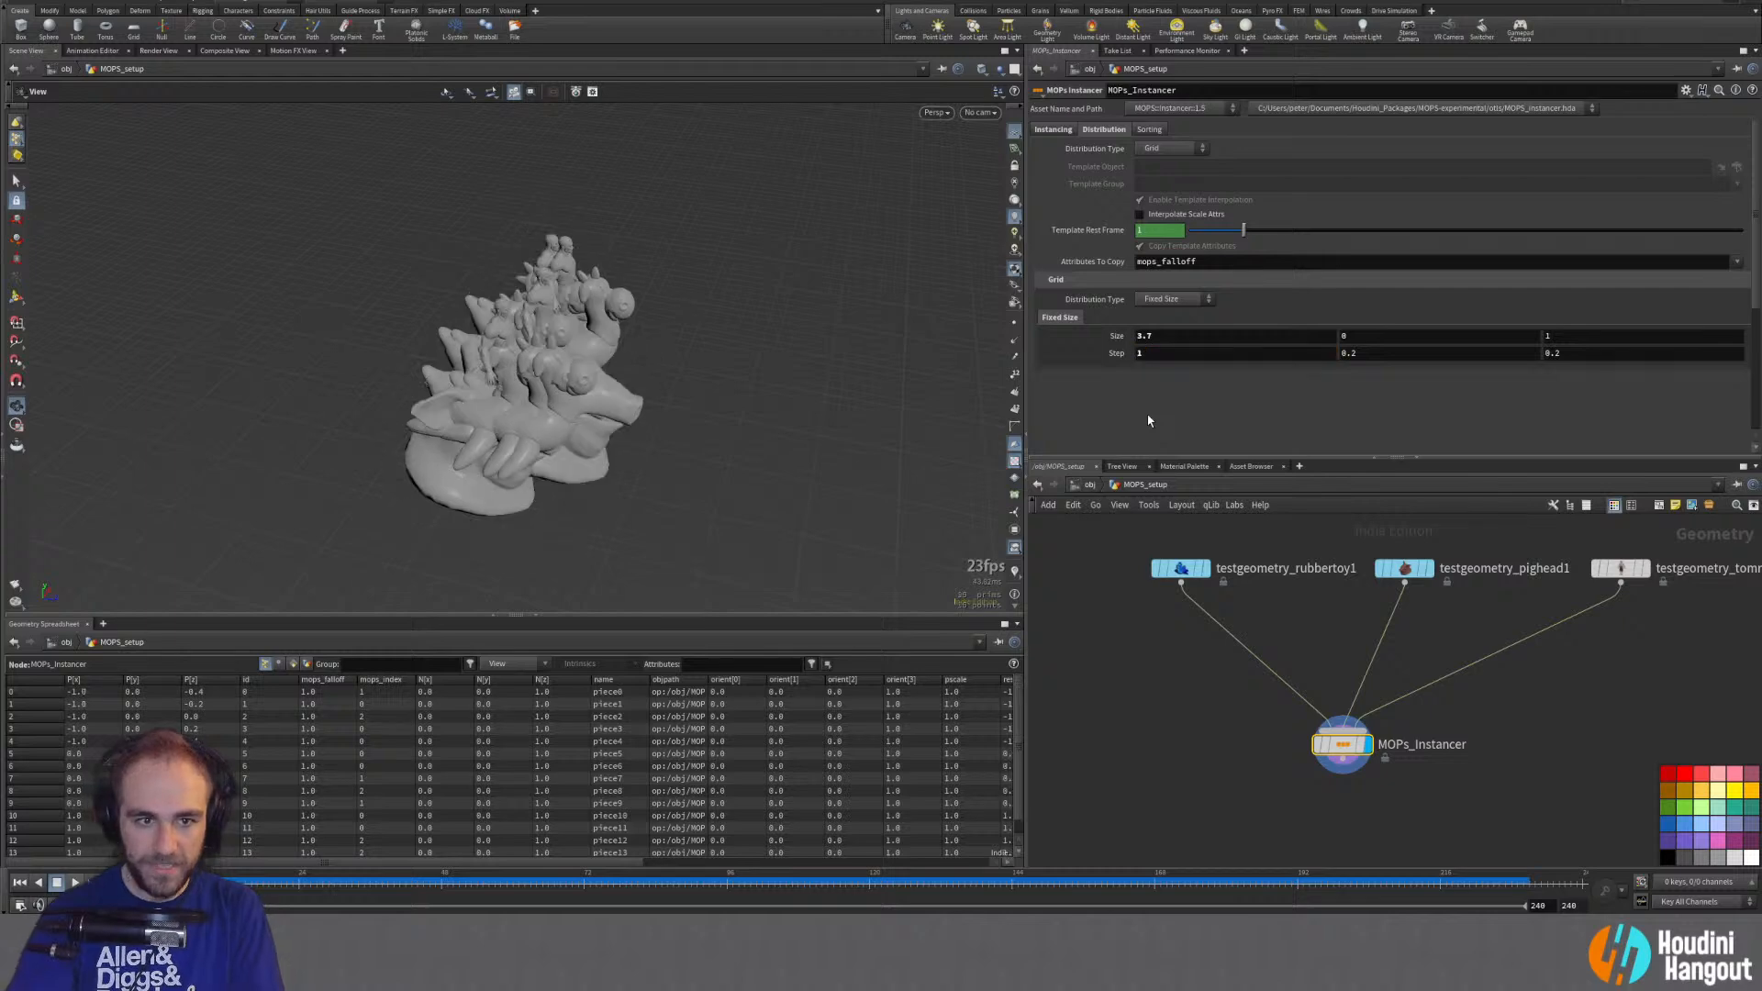
# Step: Set the grid's X size to 5 and then 10, and its Z size to 10
pyautogui.click(1169, 338)
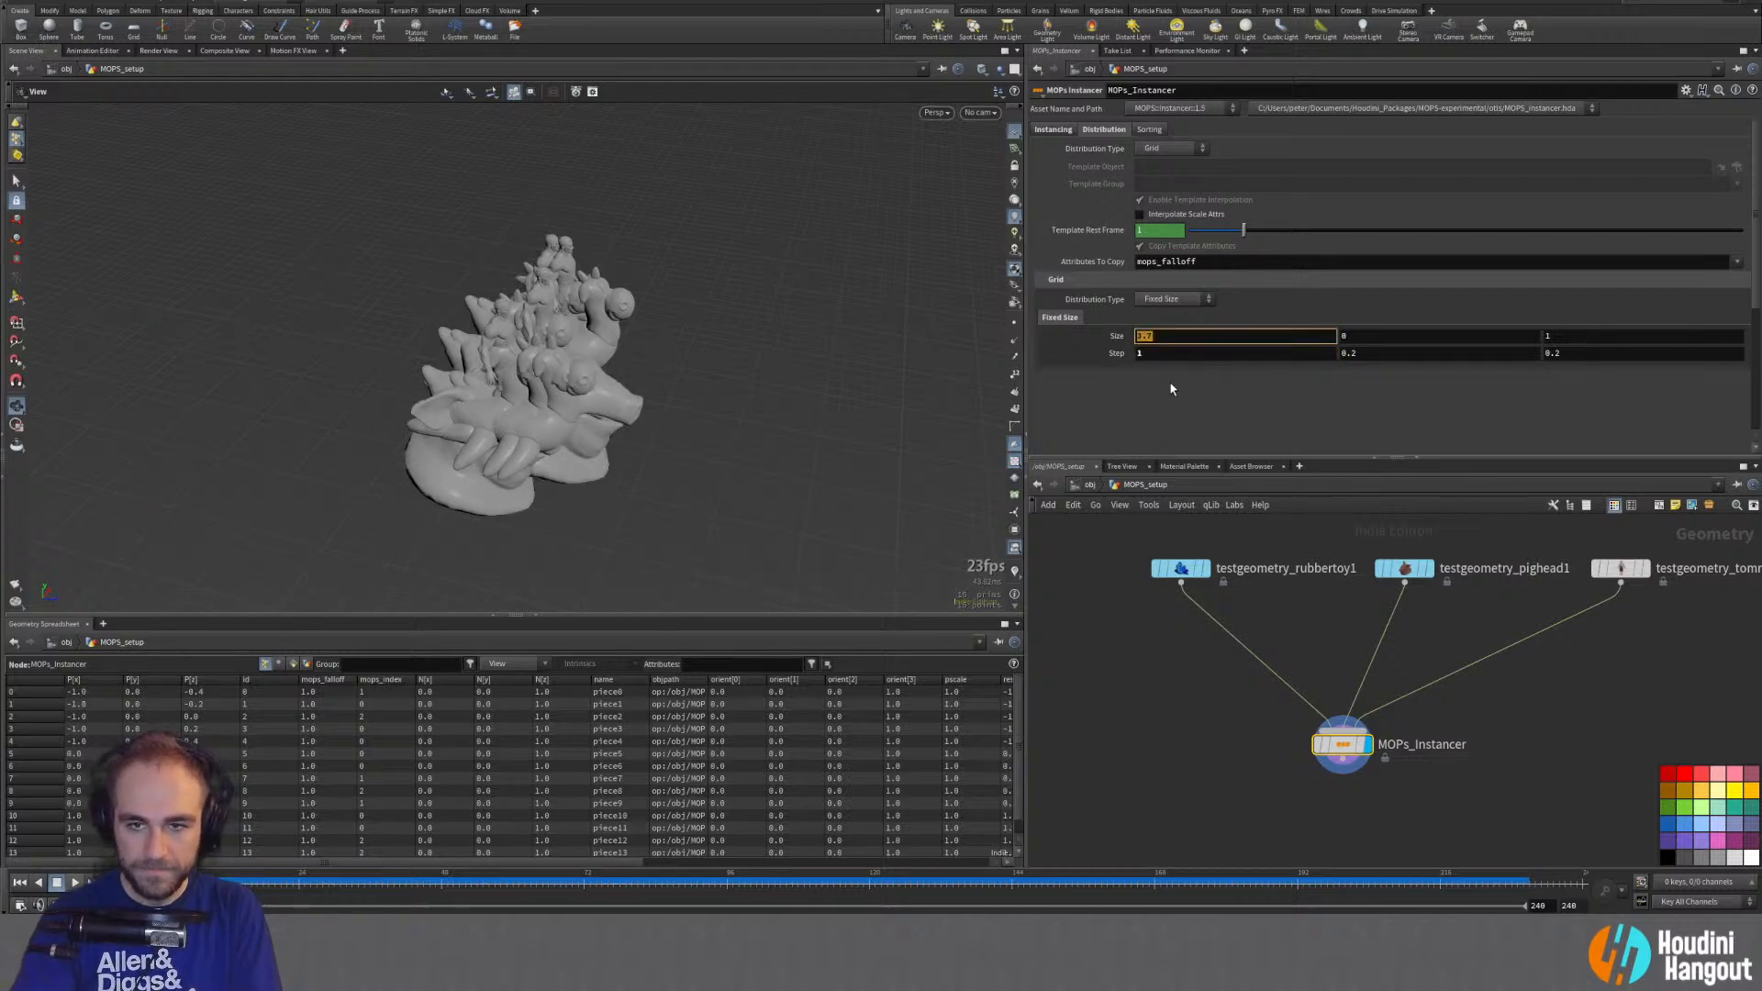
pyautogui.write('5')
pyautogui.press('Return')
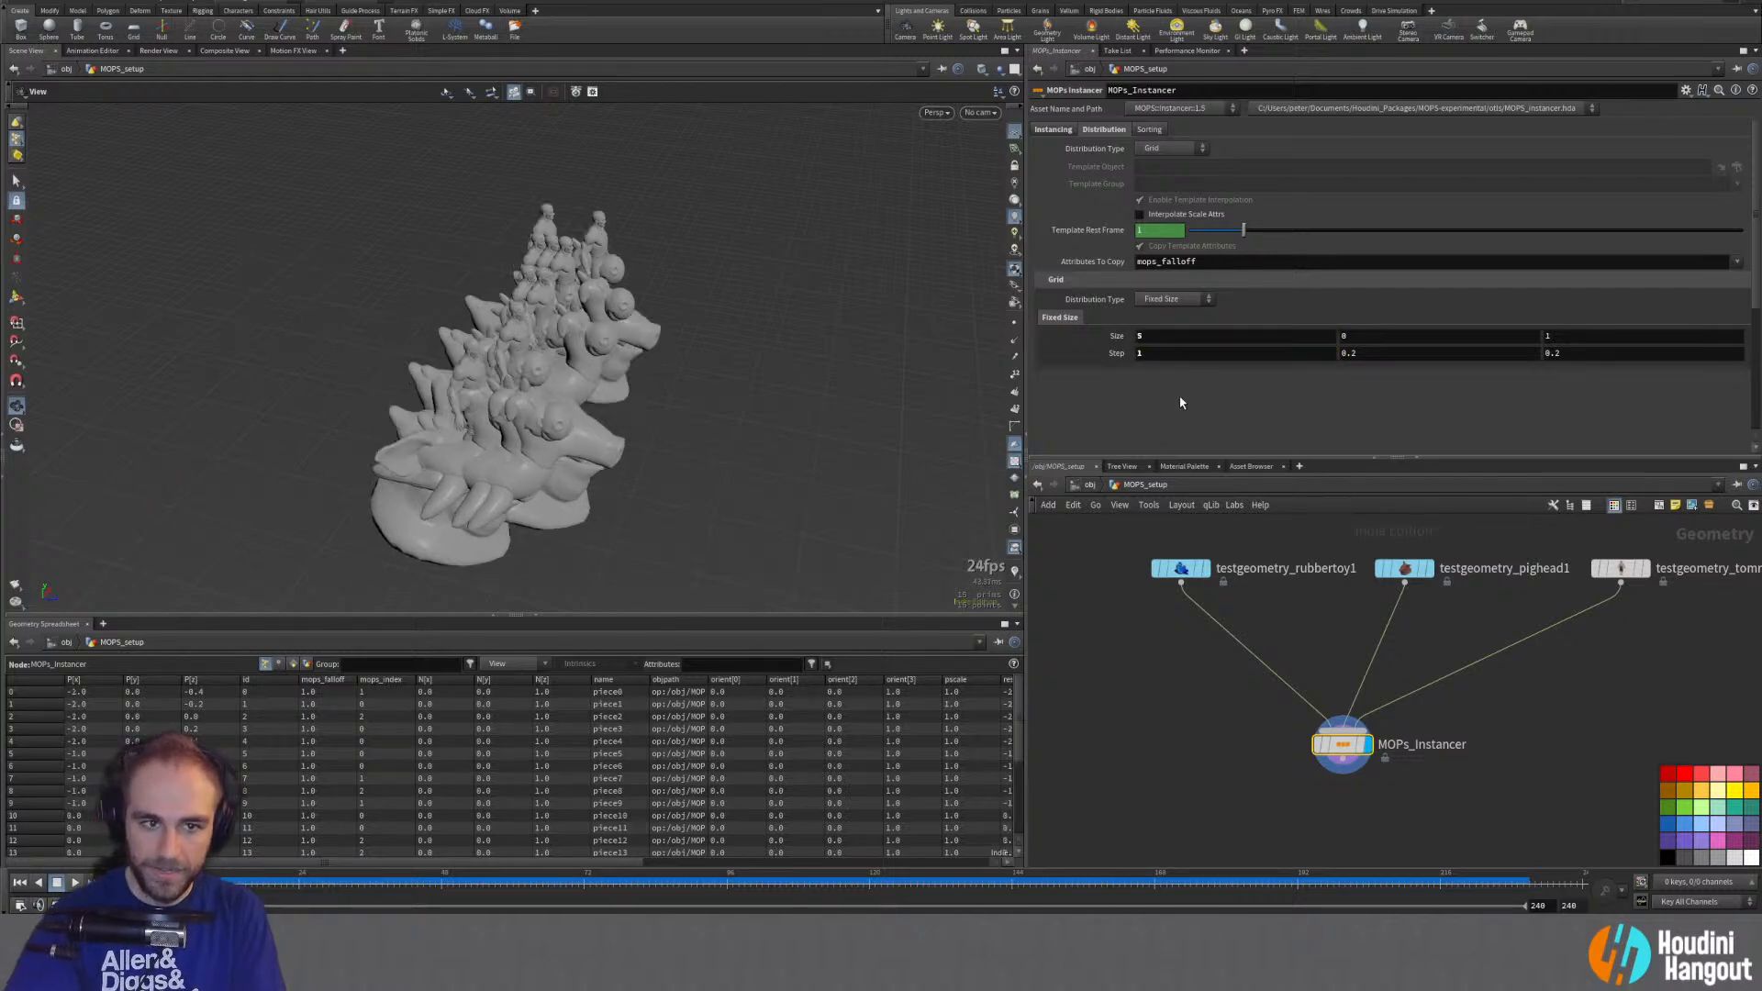
pyautogui.click(1591, 335)
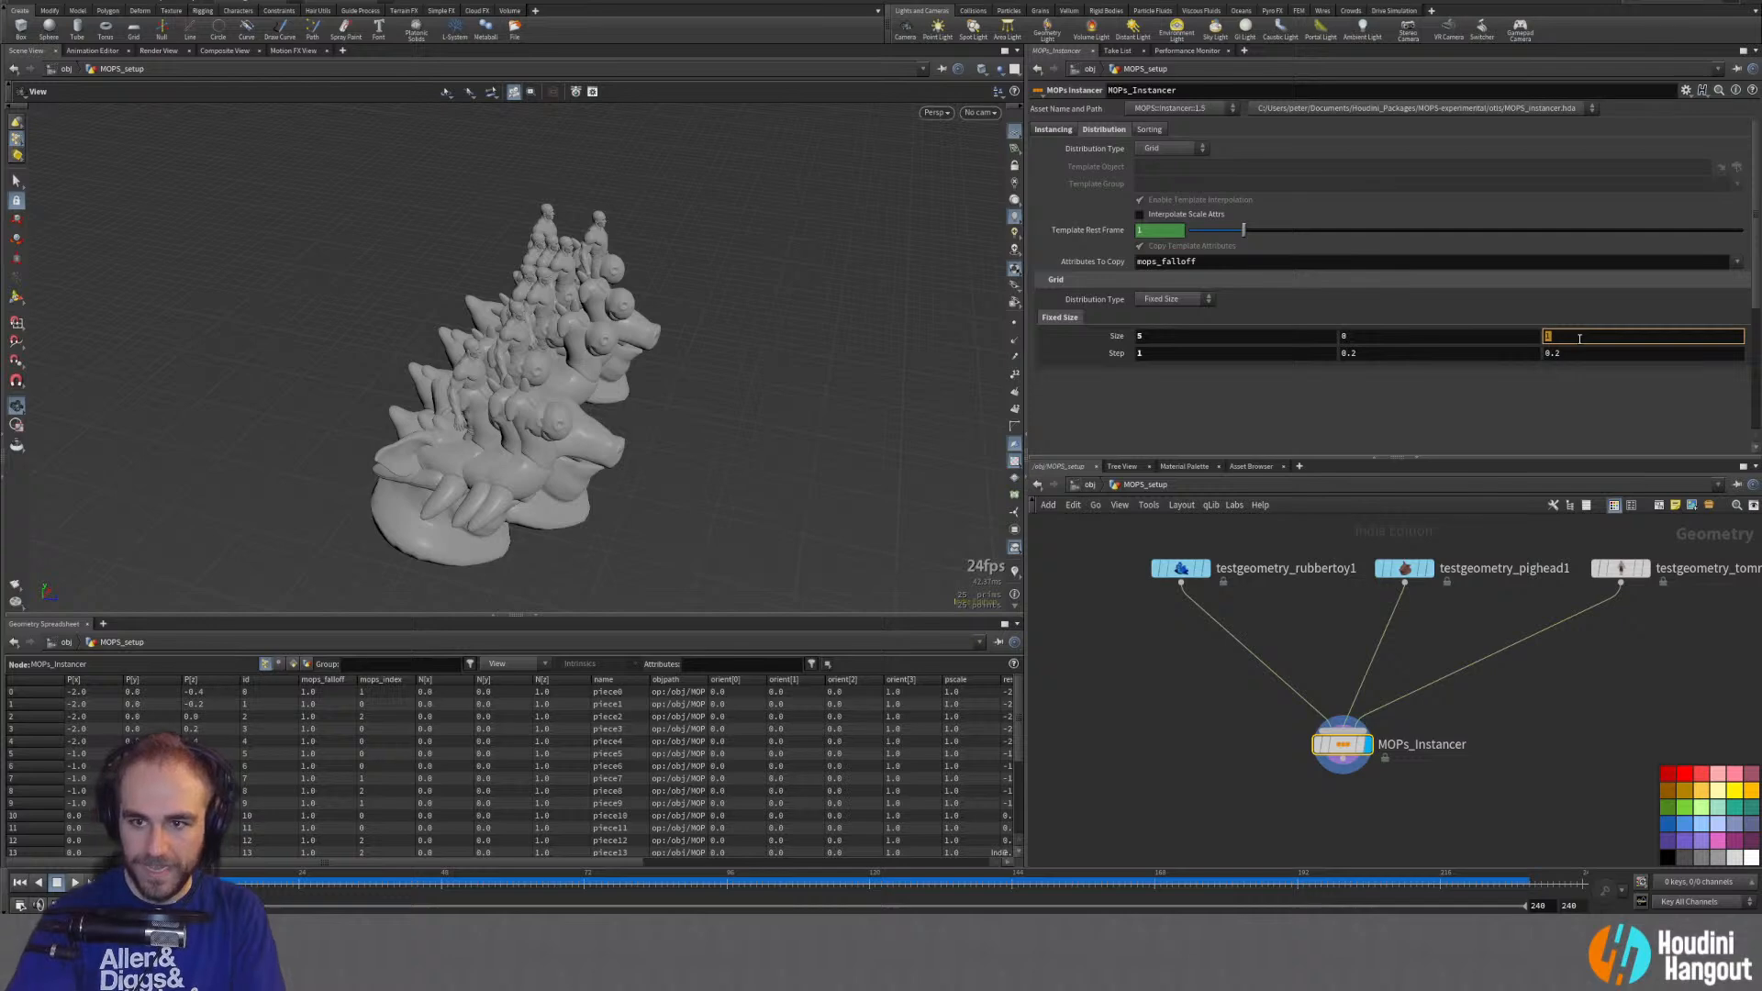
pyautogui.press('Tab')
pyautogui.write('10')
pyautogui.click(1546, 336)
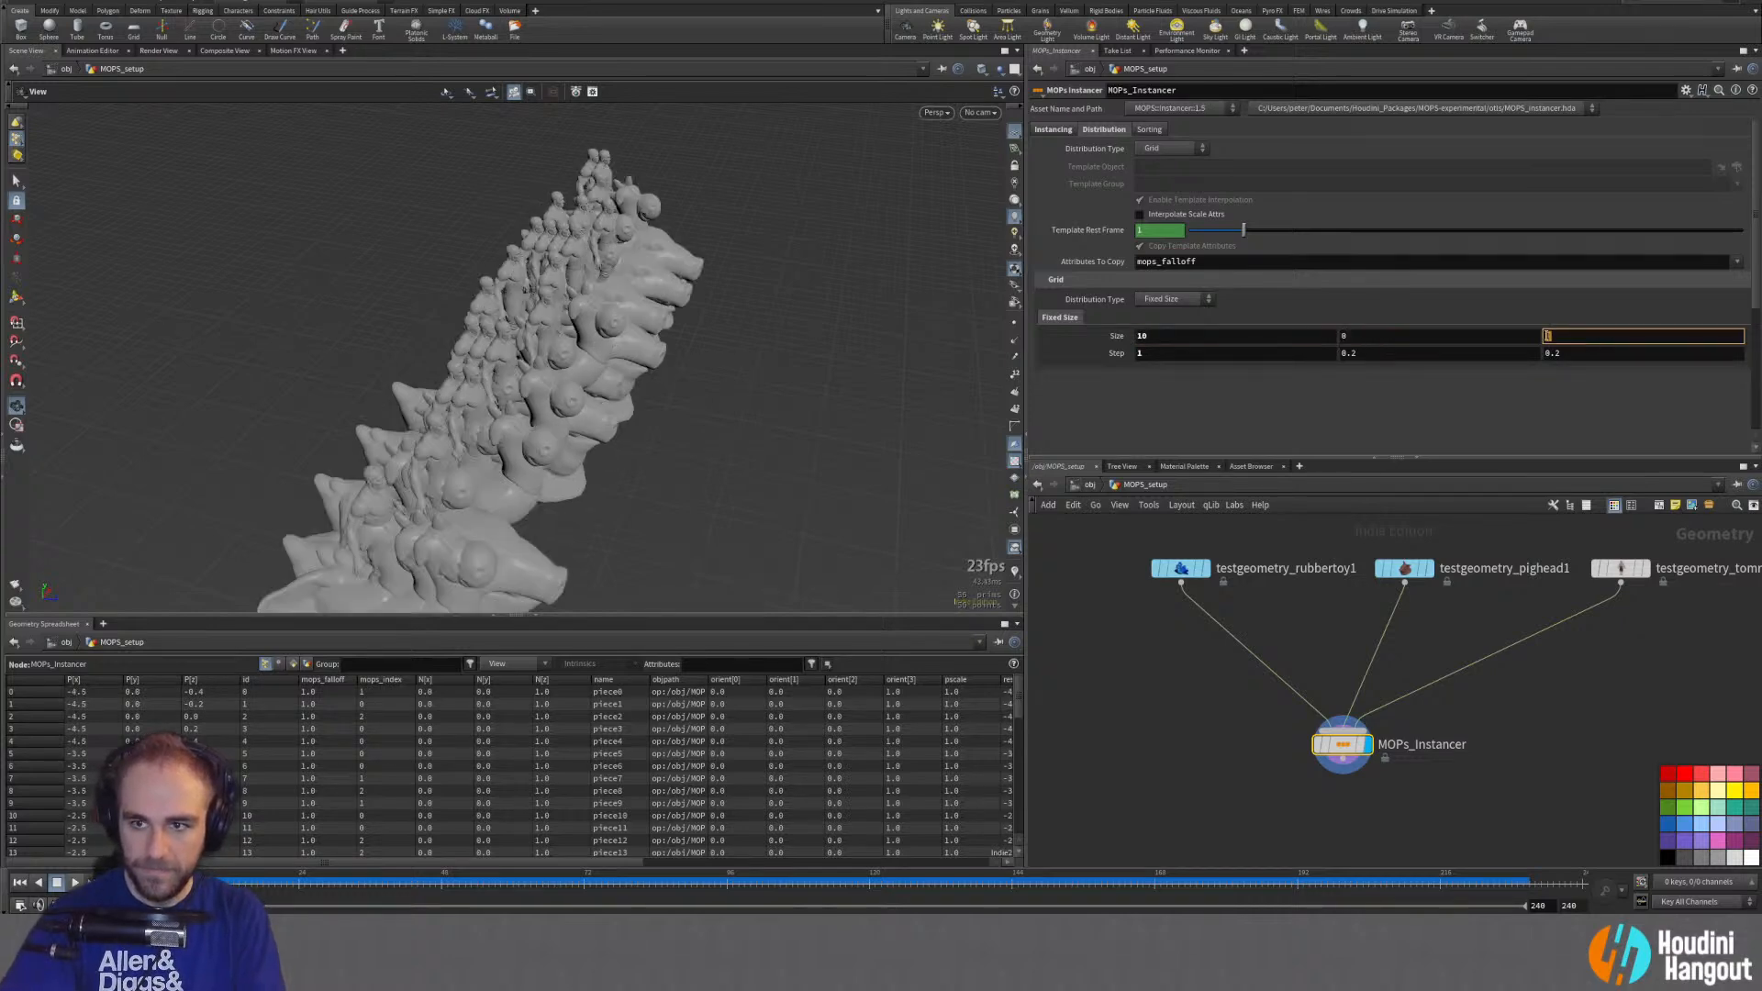
pyautogui.write('10')
pyautogui.press('Return')
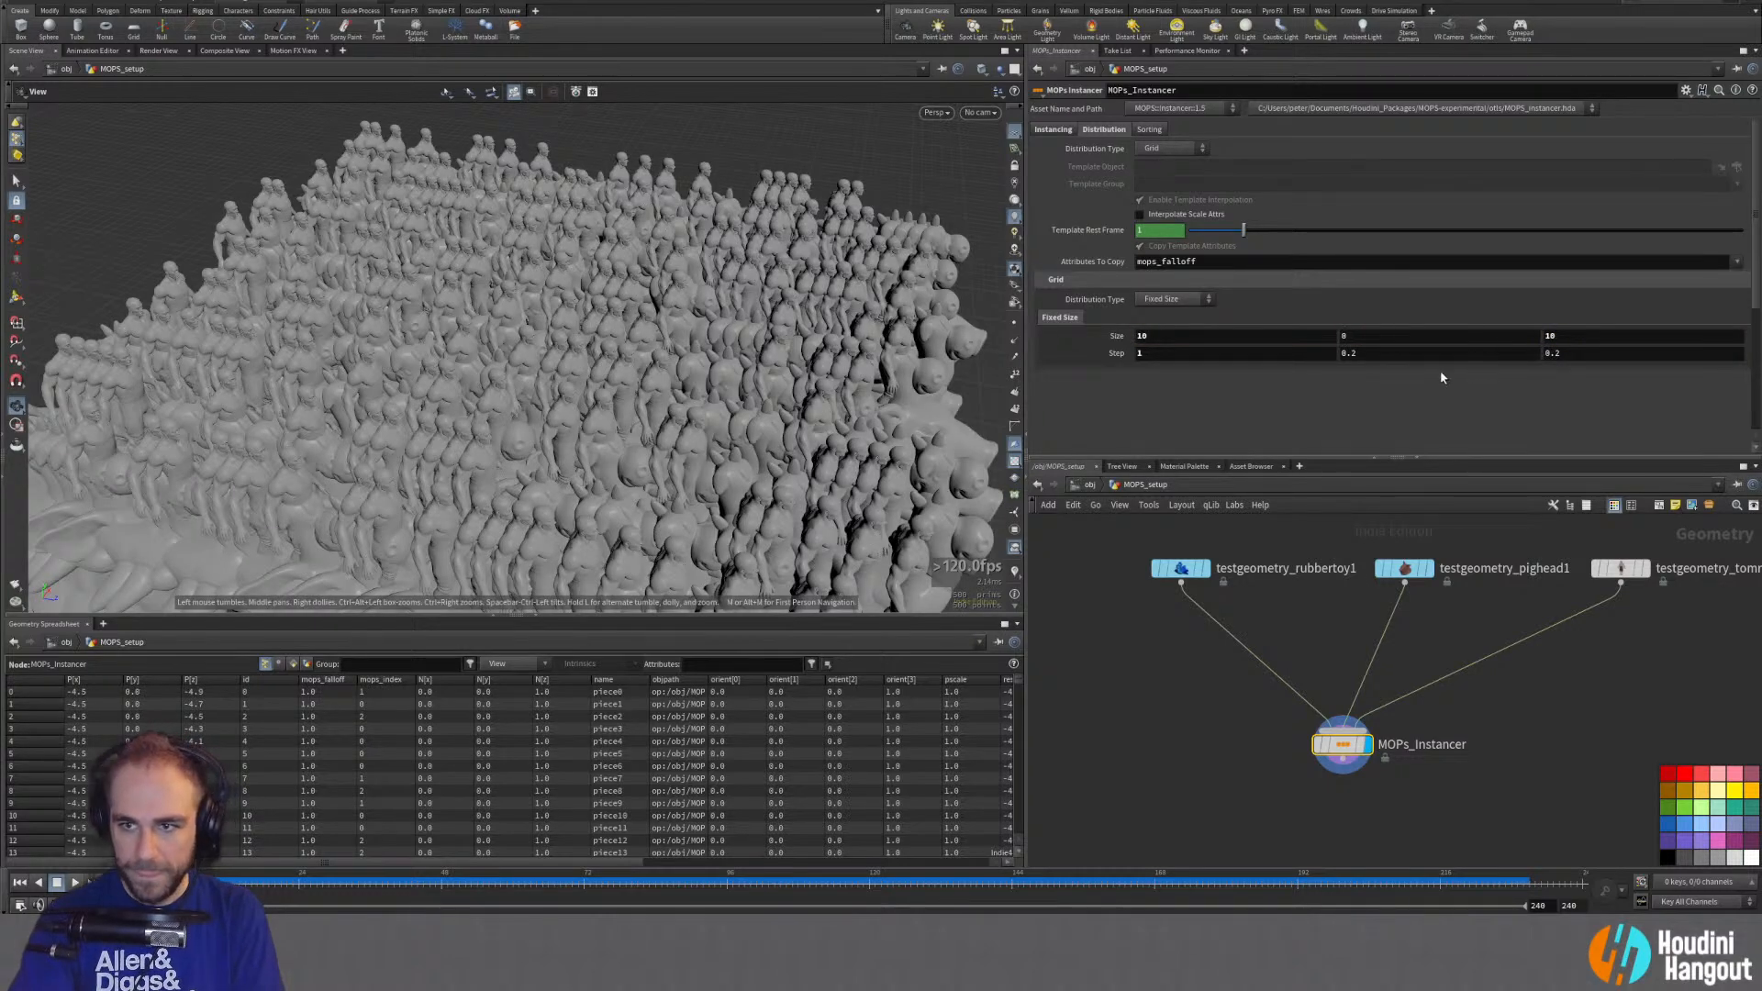
# Step: Set the grid's Z step to 1
pyautogui.press('Tab')
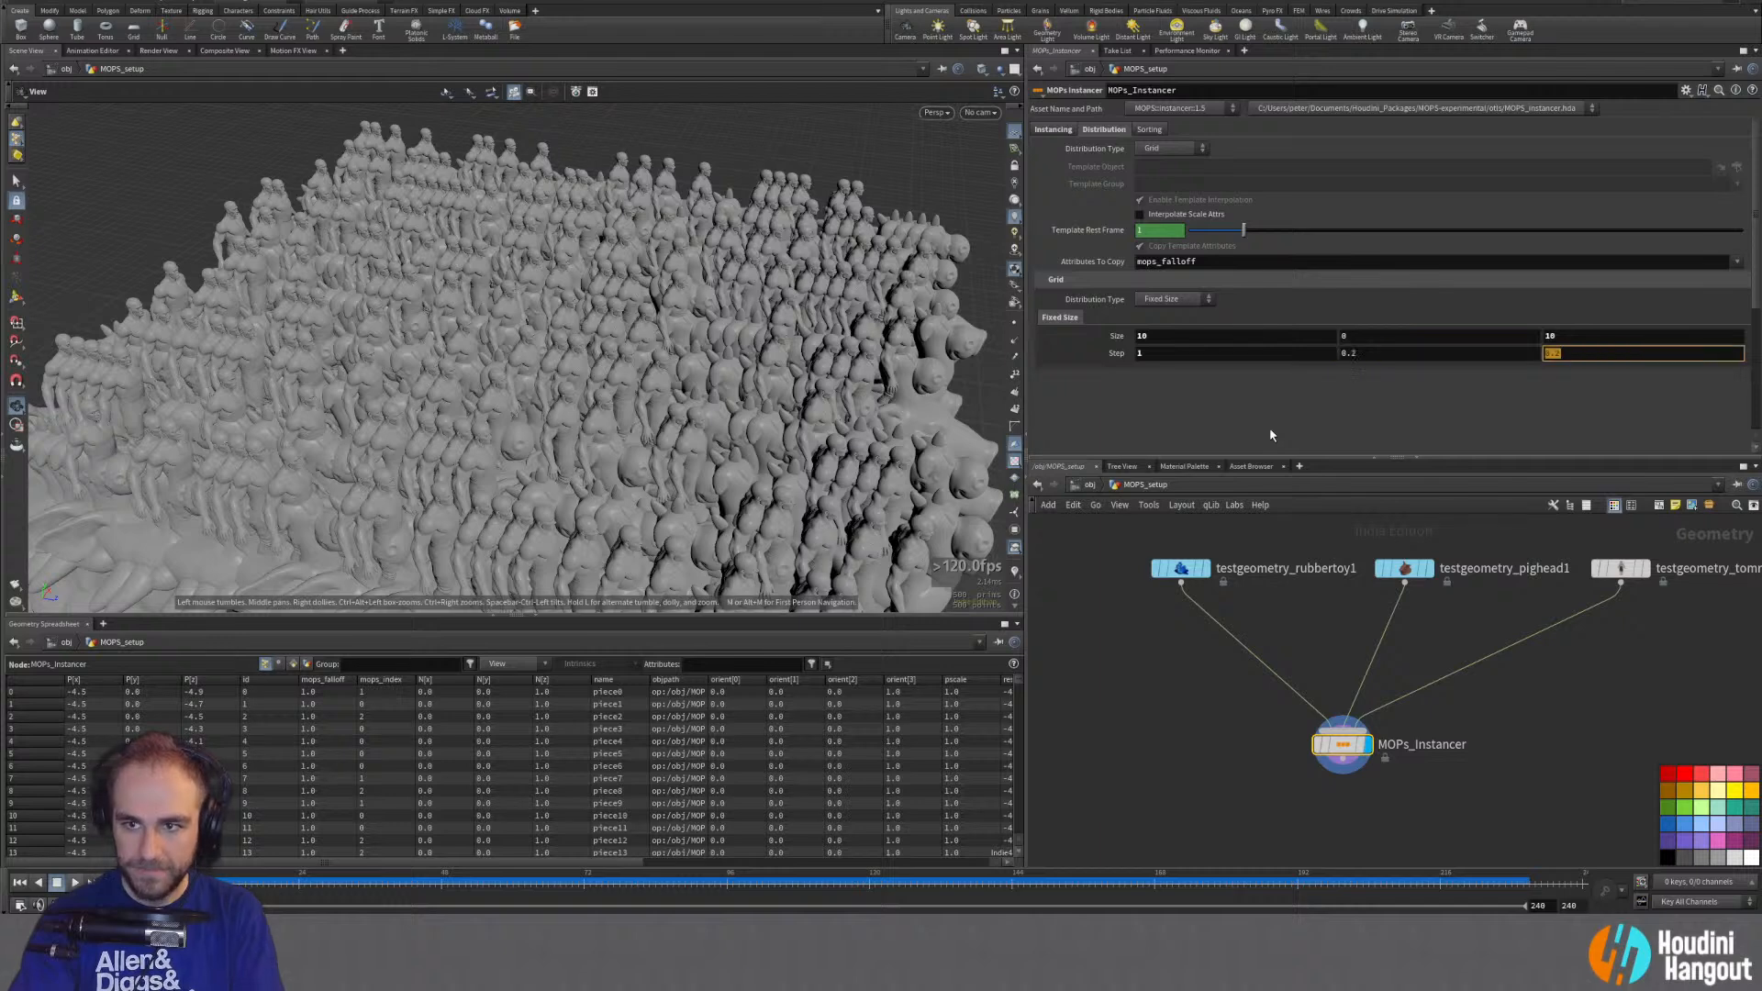
pyautogui.write('1')
pyautogui.press('Return')
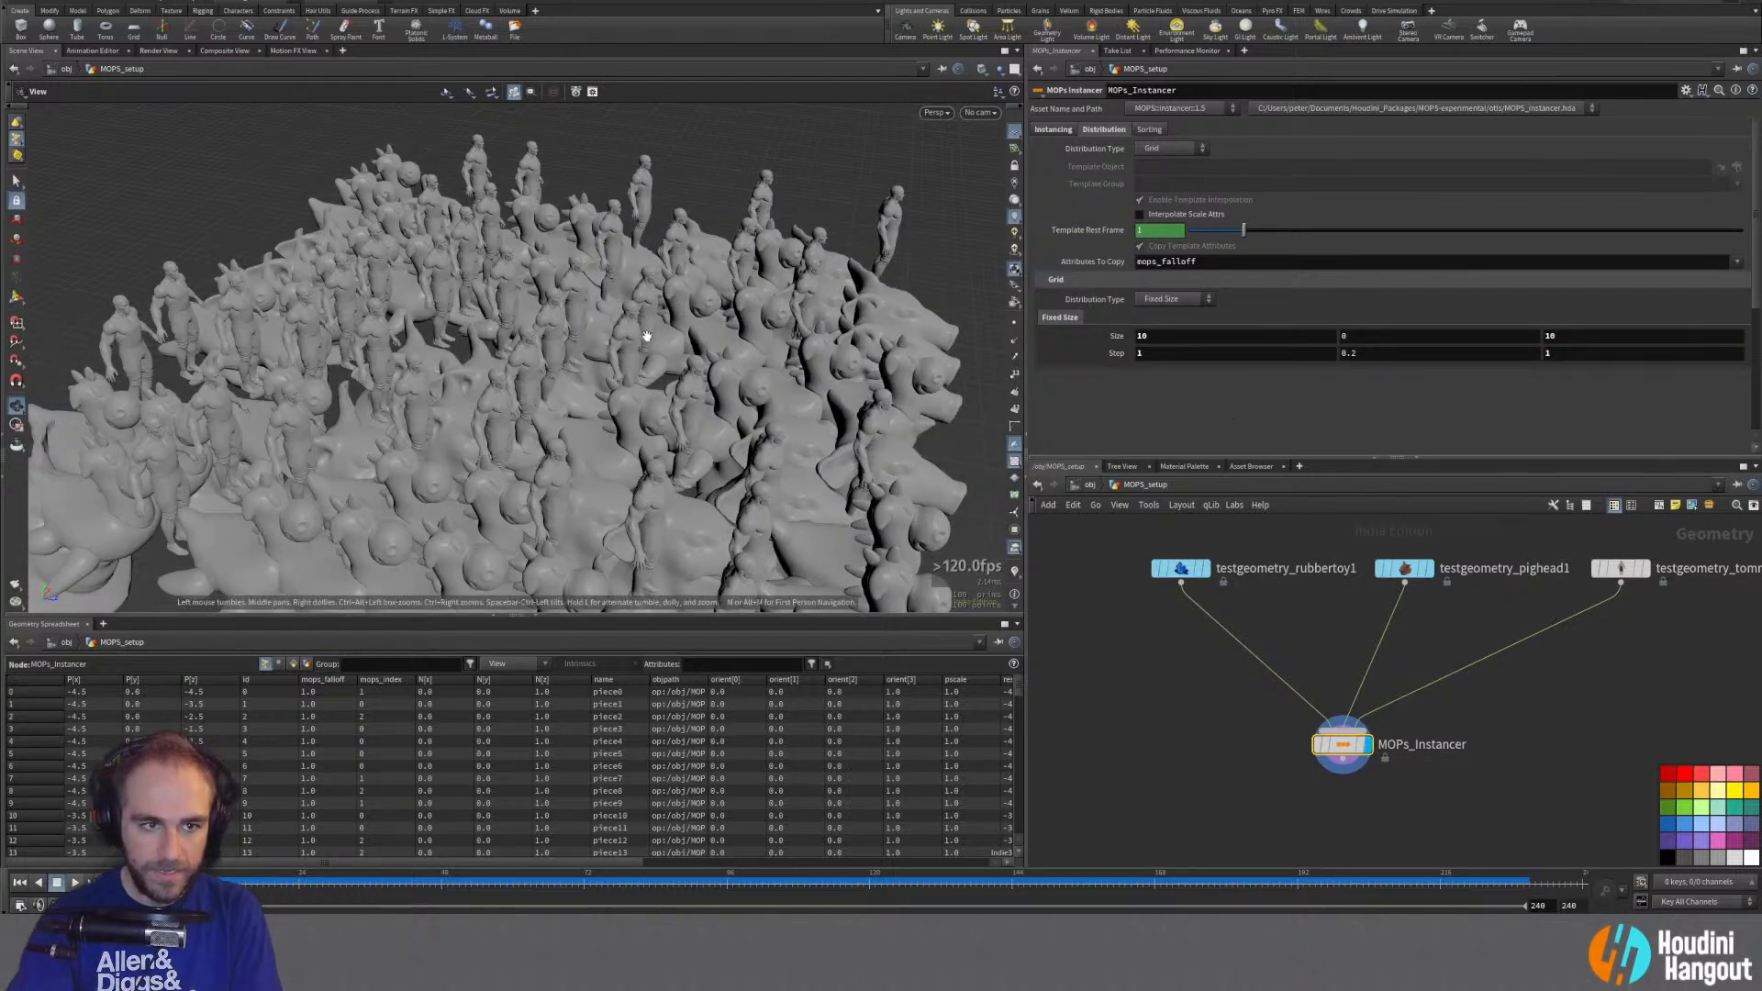
# Step: Insert a Match Size node between the rubber toy and the MOPs Instancer
pyautogui.moveTo(537, 397); pyautogui.dragTo(508, 335)
pyautogui.moveTo(613, 408); pyautogui.dragTo(549, 356)
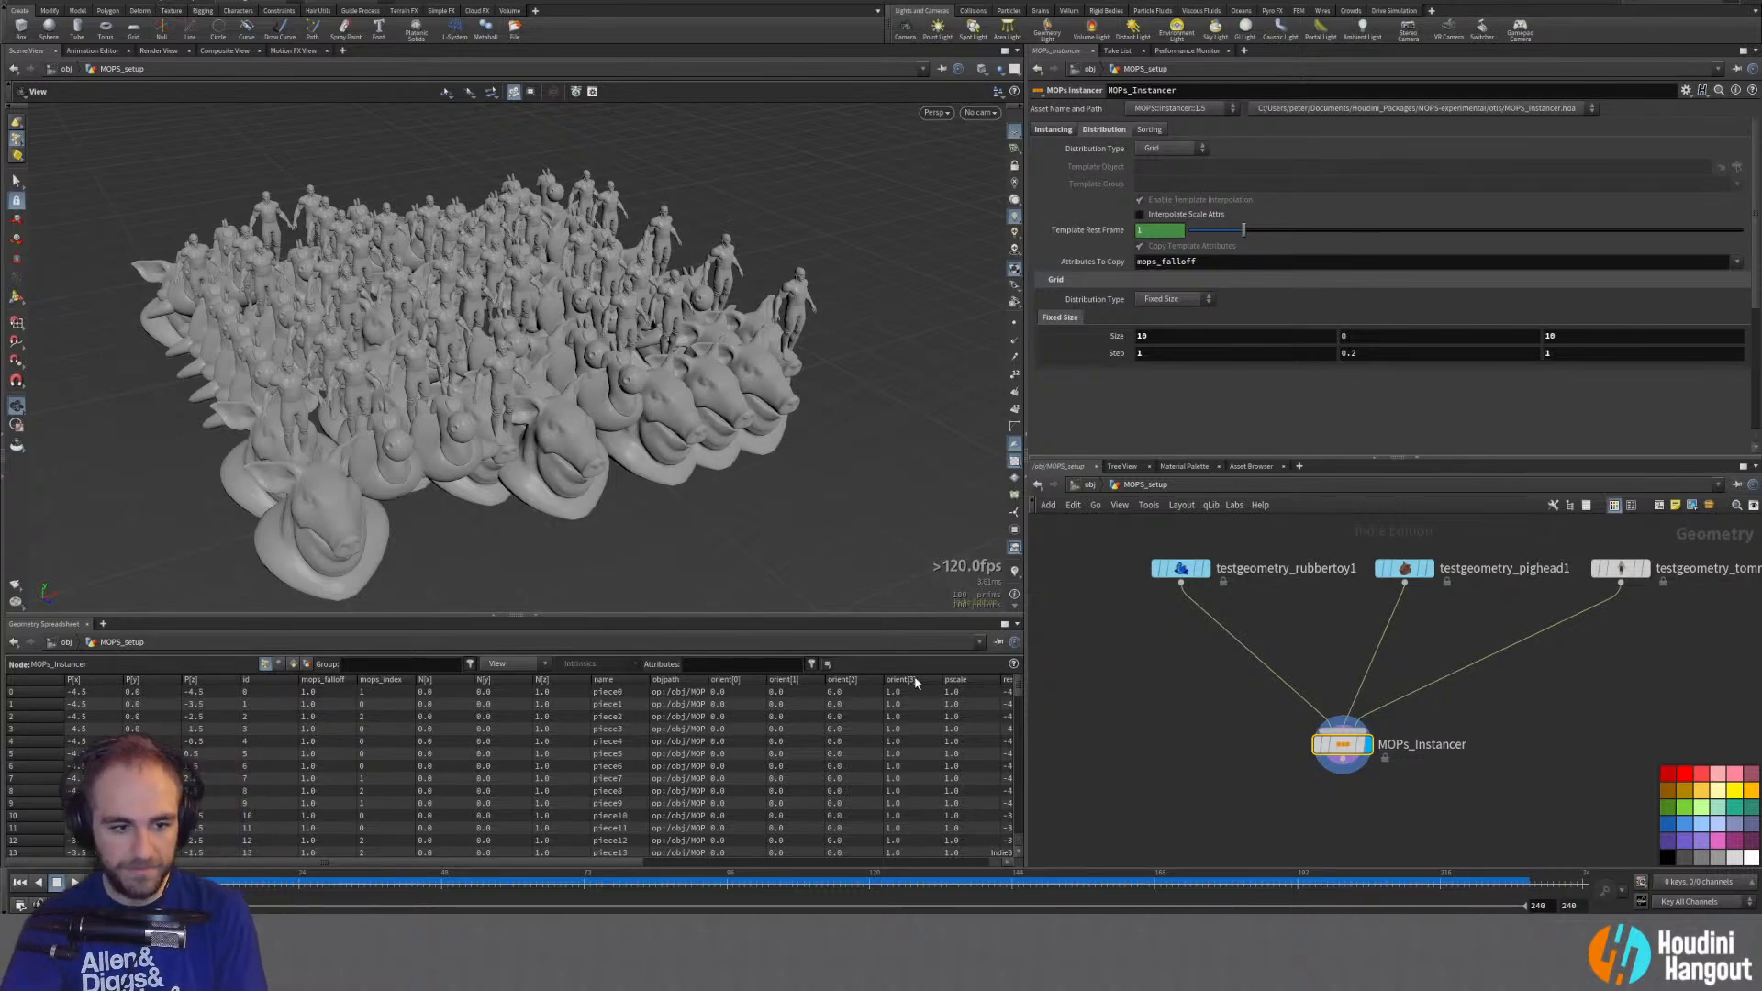
pyautogui.click(1181, 570)
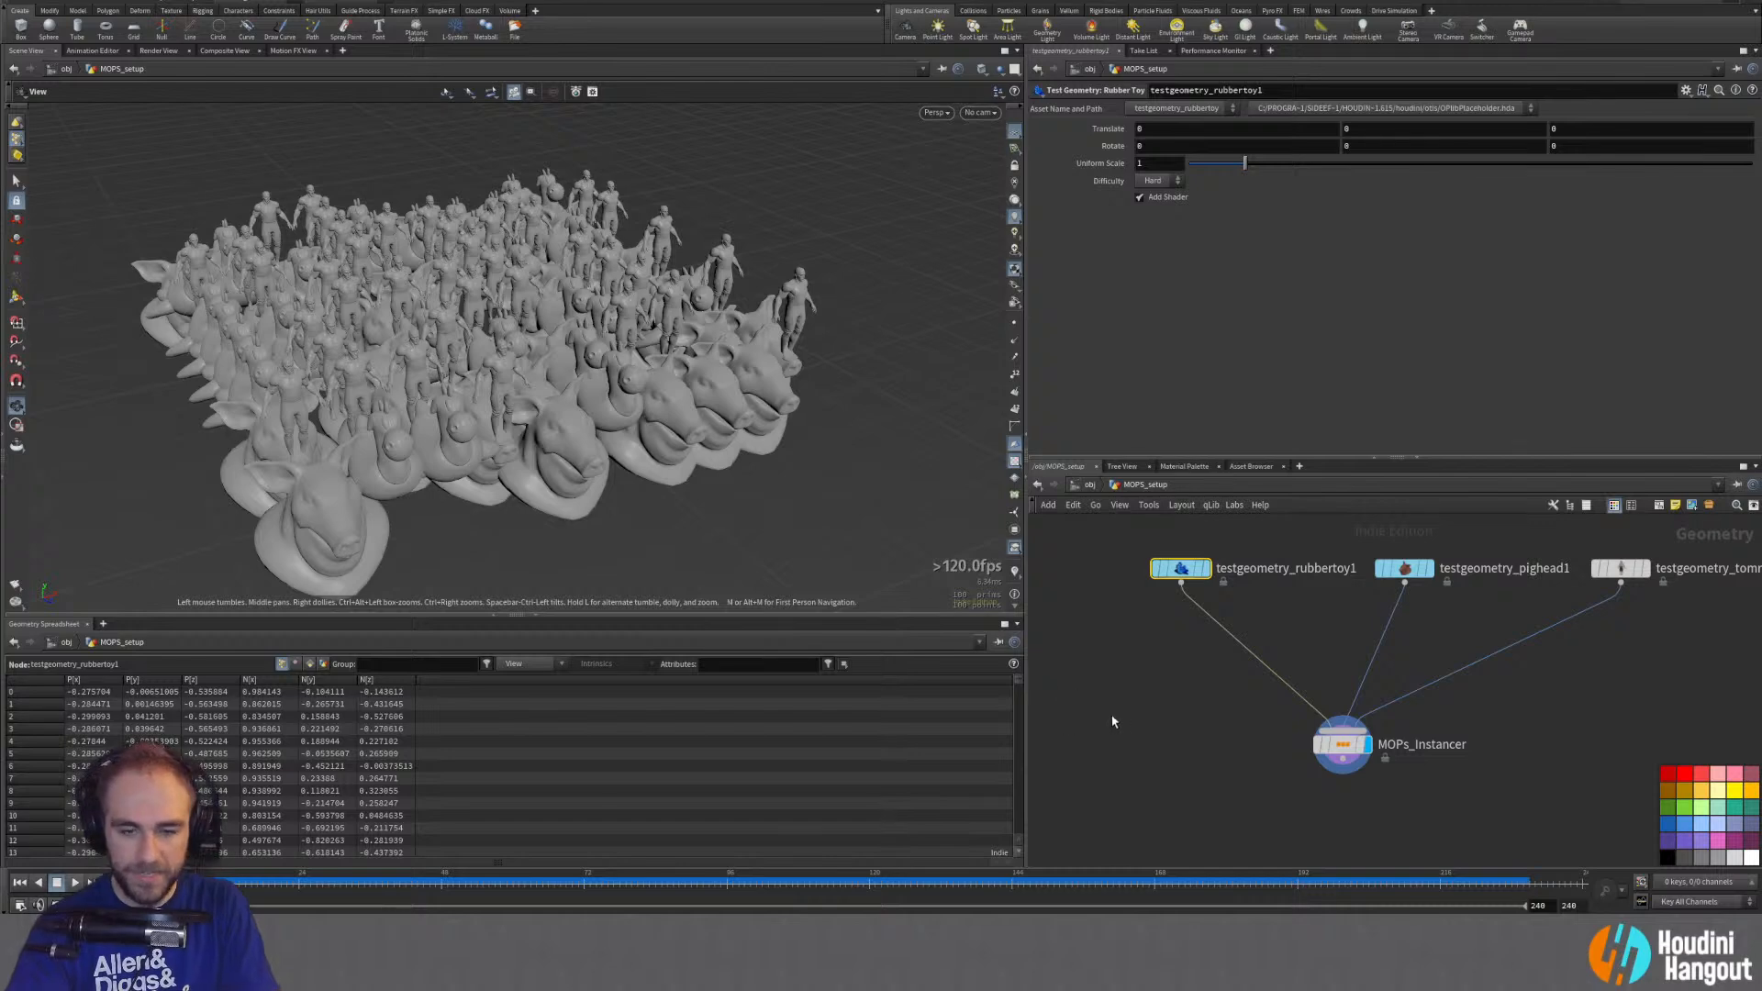
pyautogui.press('Tab')
pyautogui.write('match')
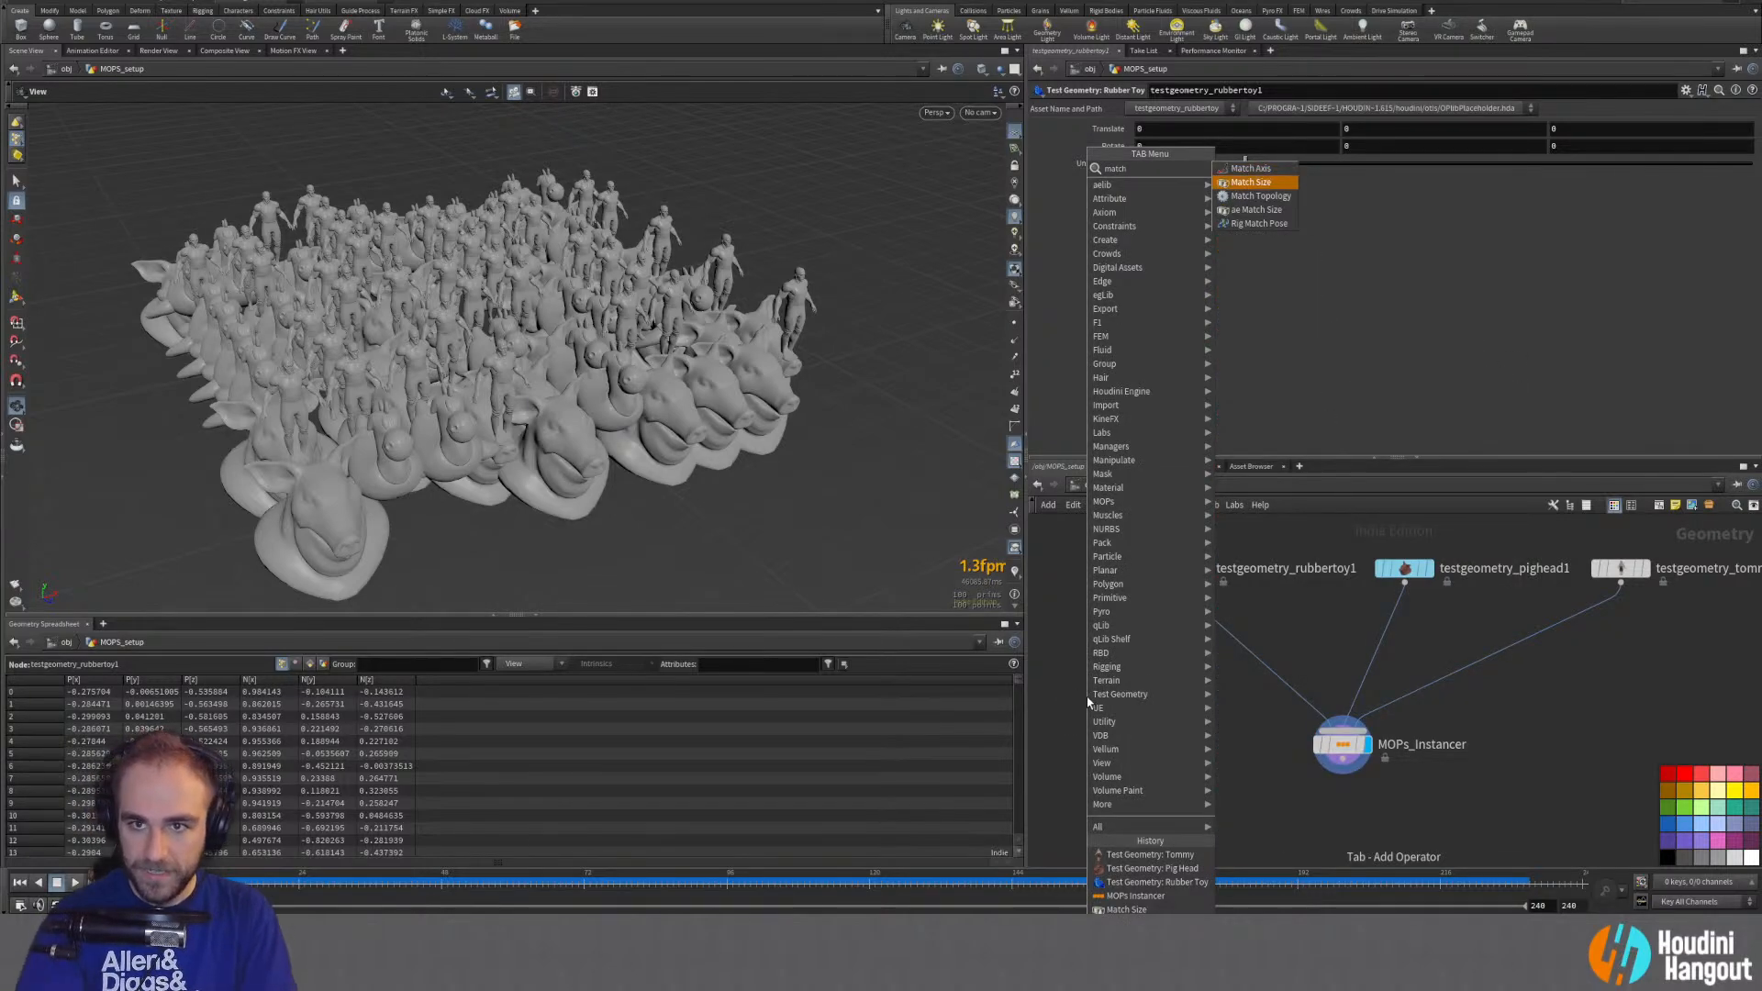
pyautogui.press('Return')
pyautogui.click(1231, 631)
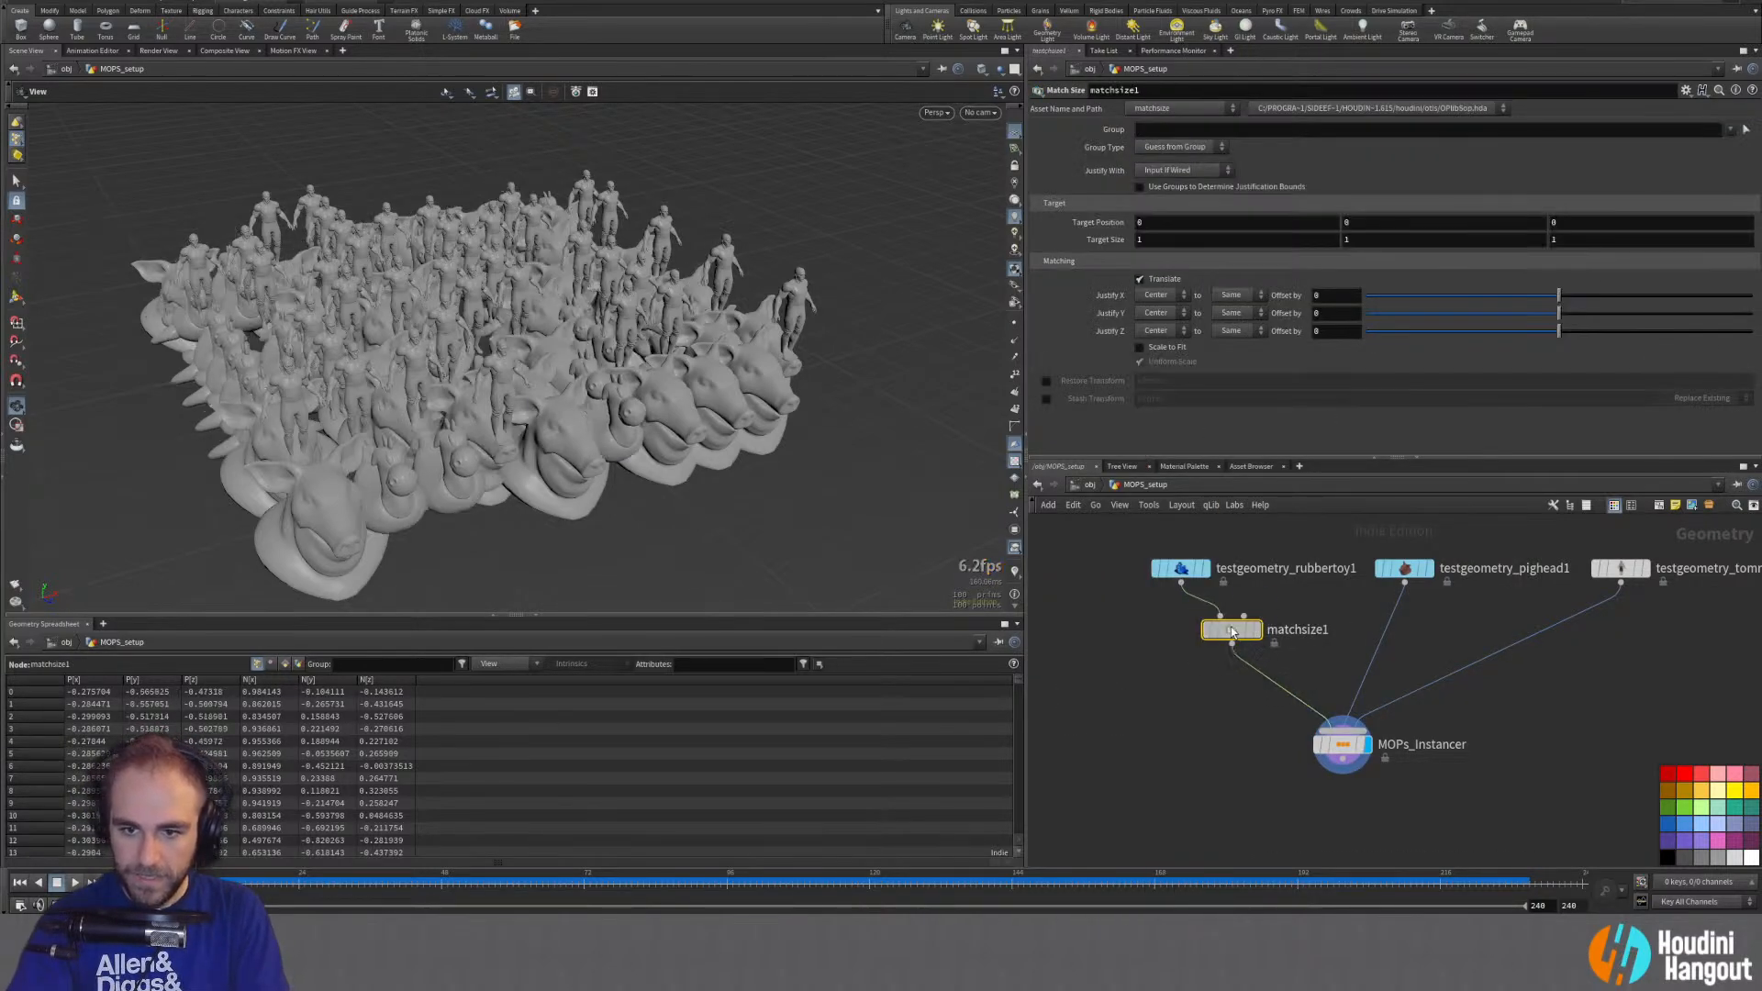
# Step: Enable Scale to Fit on the rubber toy's Match Size node and insert copies of it after the pig head and Tommy nodes
pyautogui.moveTo(1231, 630); pyautogui.dragTo(1189, 628)
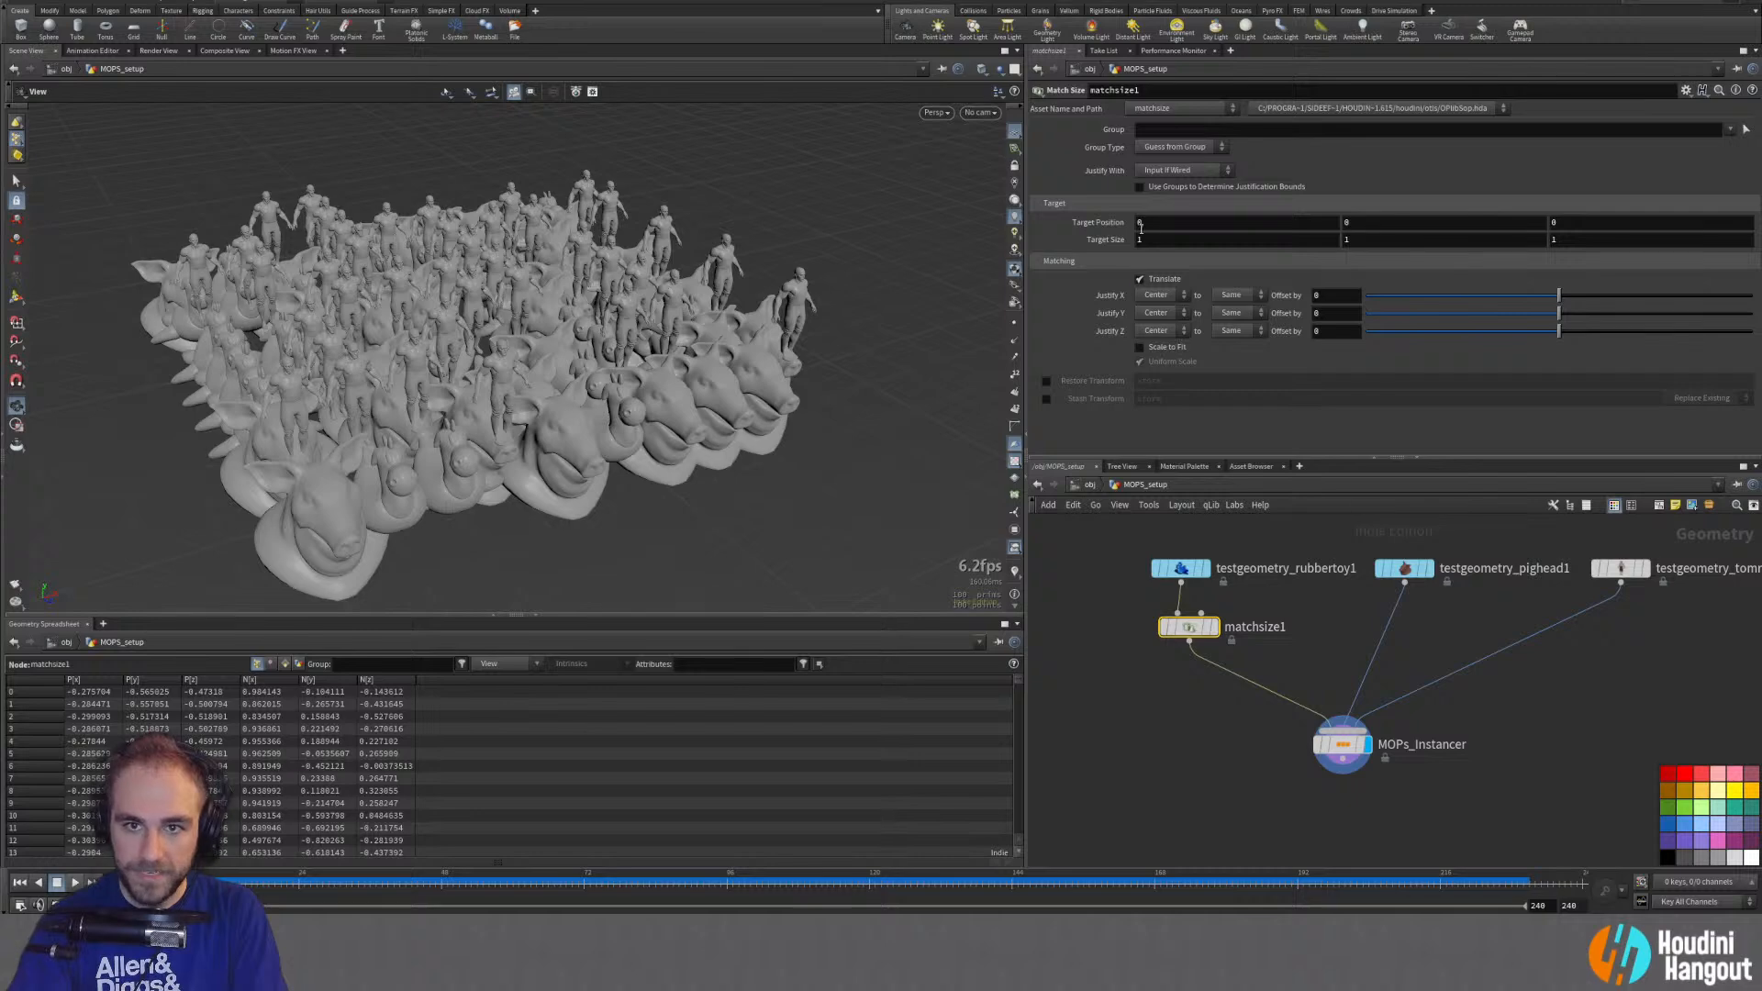
pyautogui.moveTo(1190, 628); pyautogui.dragTo(1181, 620)
pyautogui.click(1141, 348)
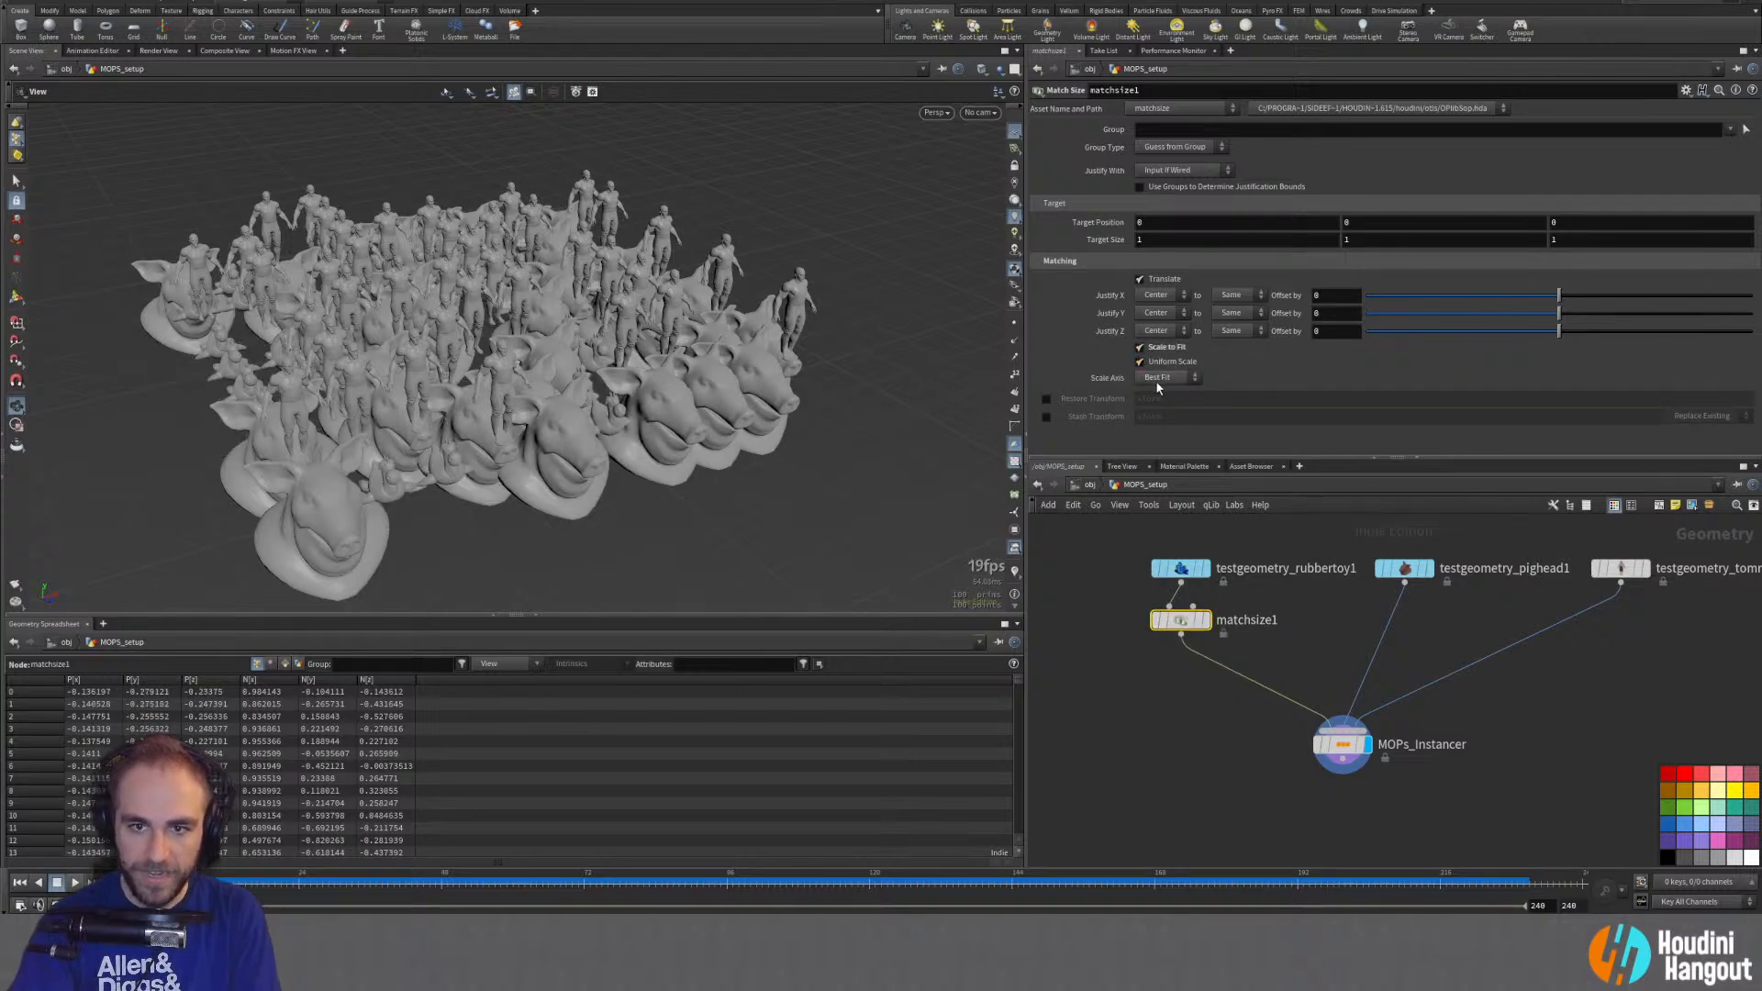
pyautogui.keyDown('alt'); pyautogui.moveTo(1181, 621); pyautogui.dragTo(1624, 629); pyautogui.keyUp('alt')
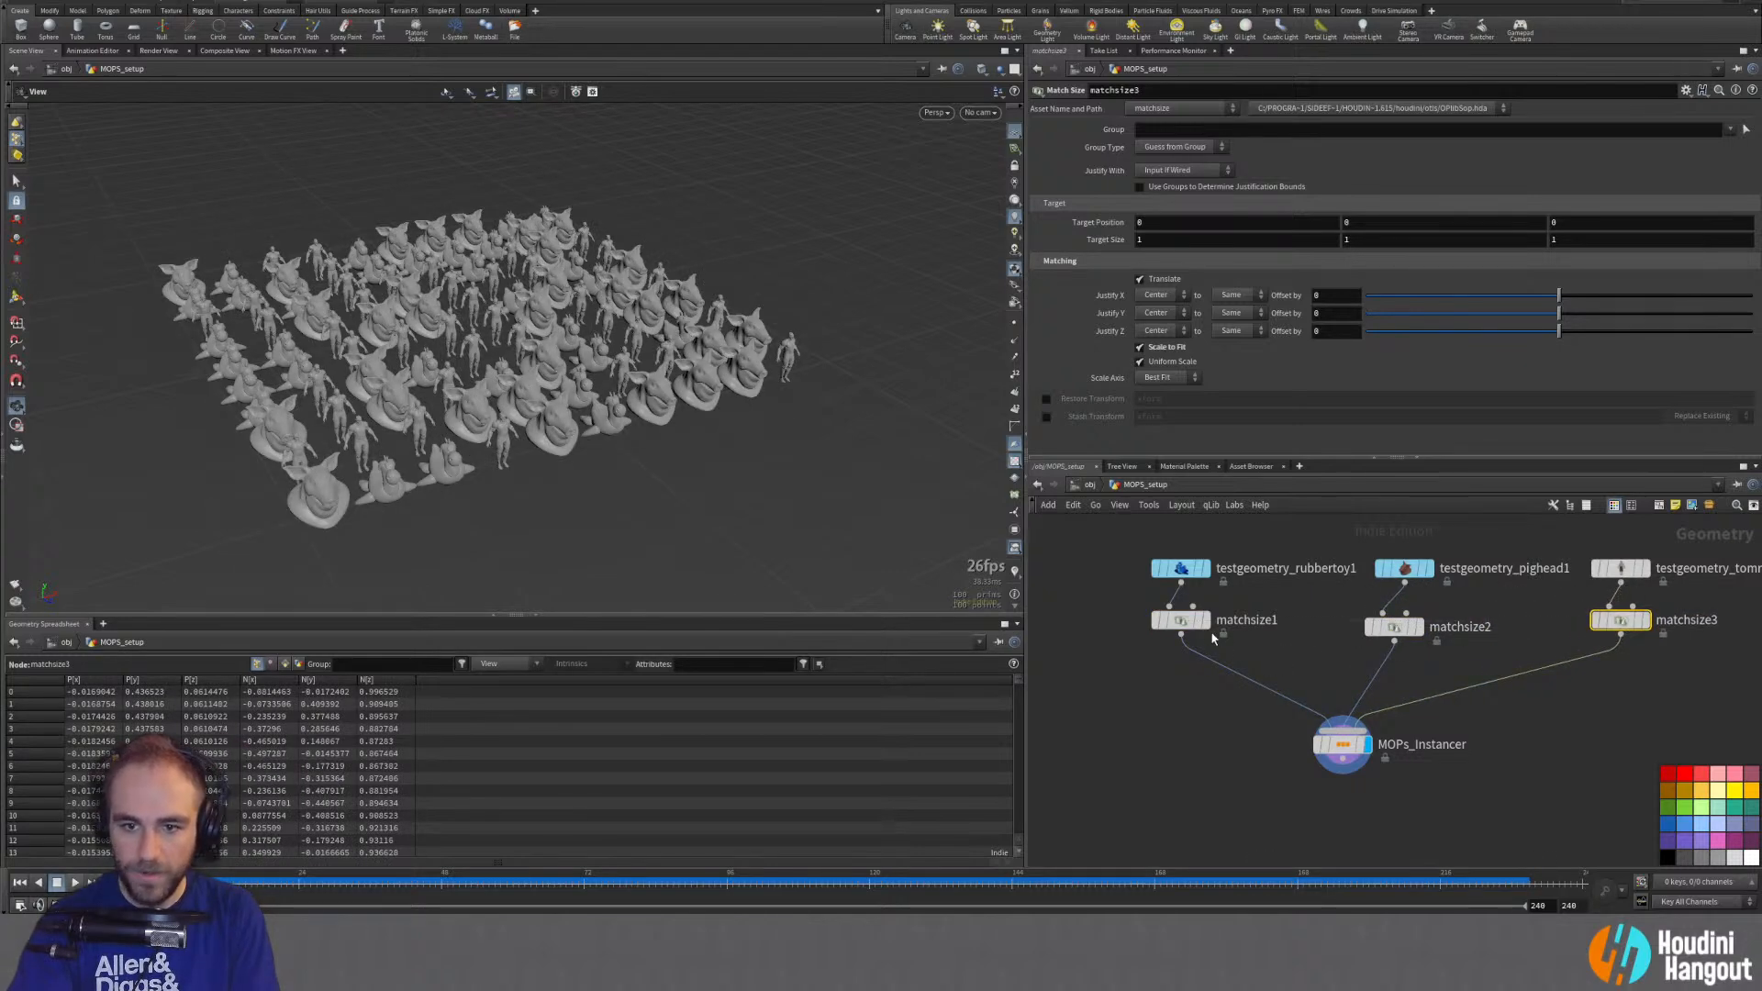
# Step: Display the rubber toy's Match Size result and compare it with Scale to Fit off and on
pyautogui.click(1208, 627)
pyautogui.click(1204, 621)
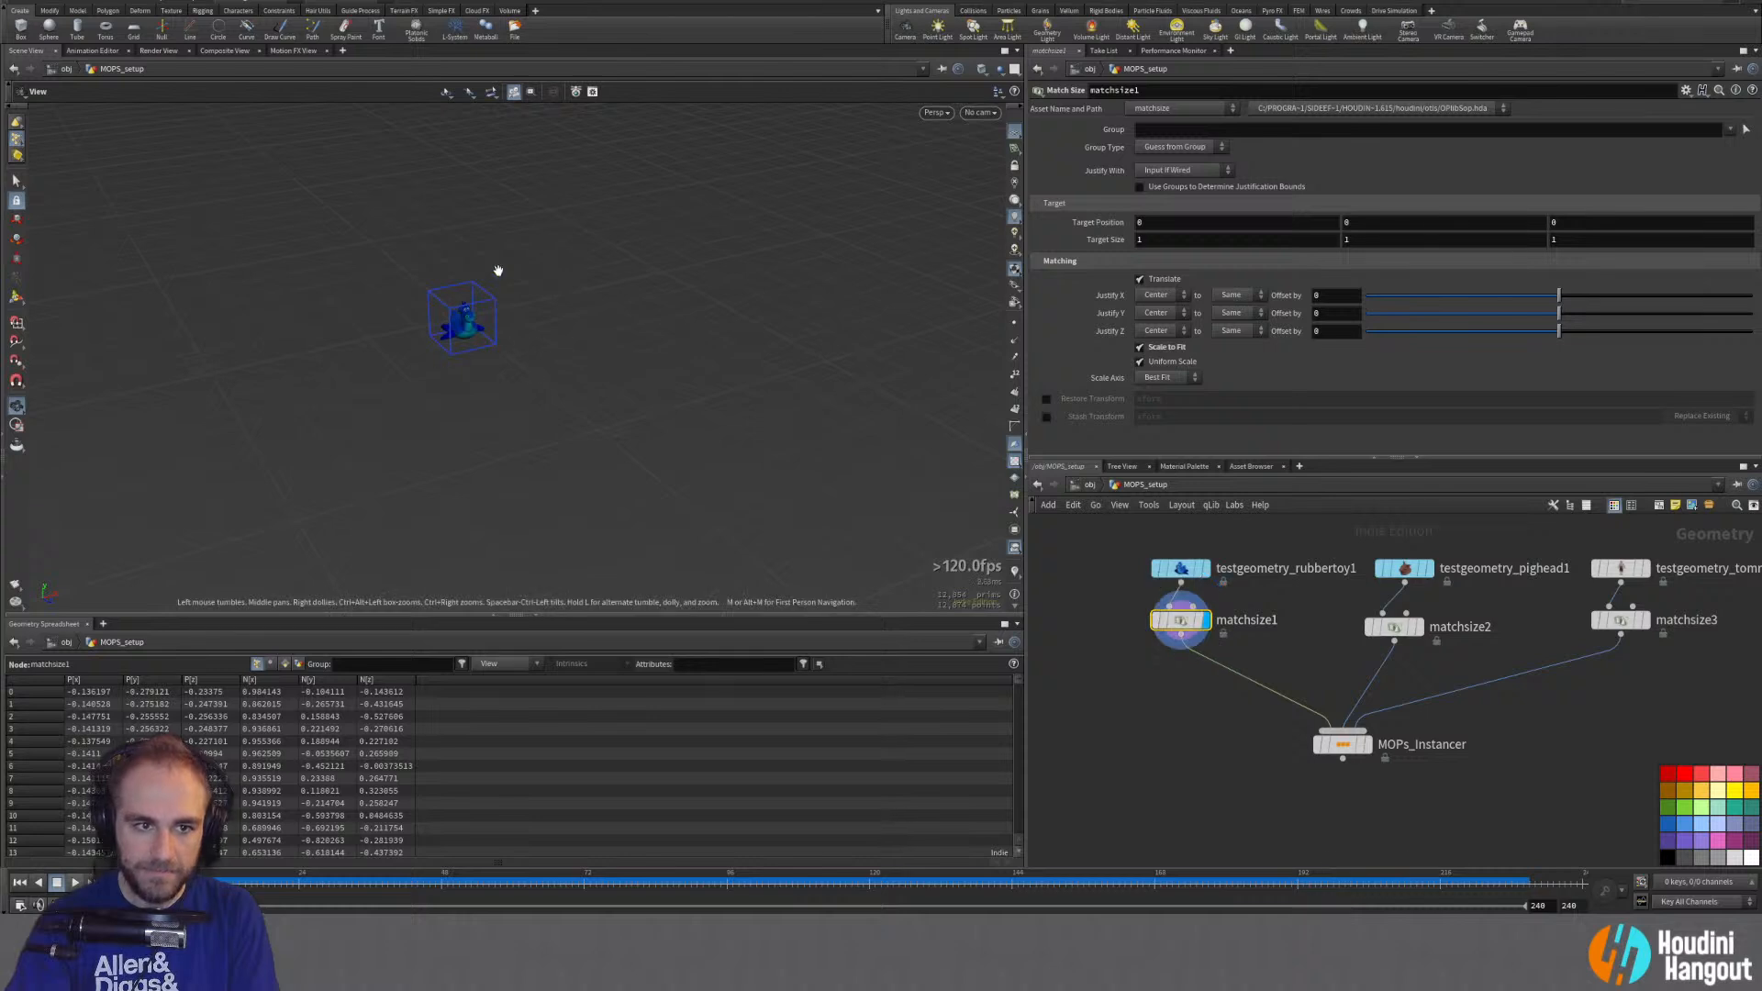
pyautogui.click(1140, 347)
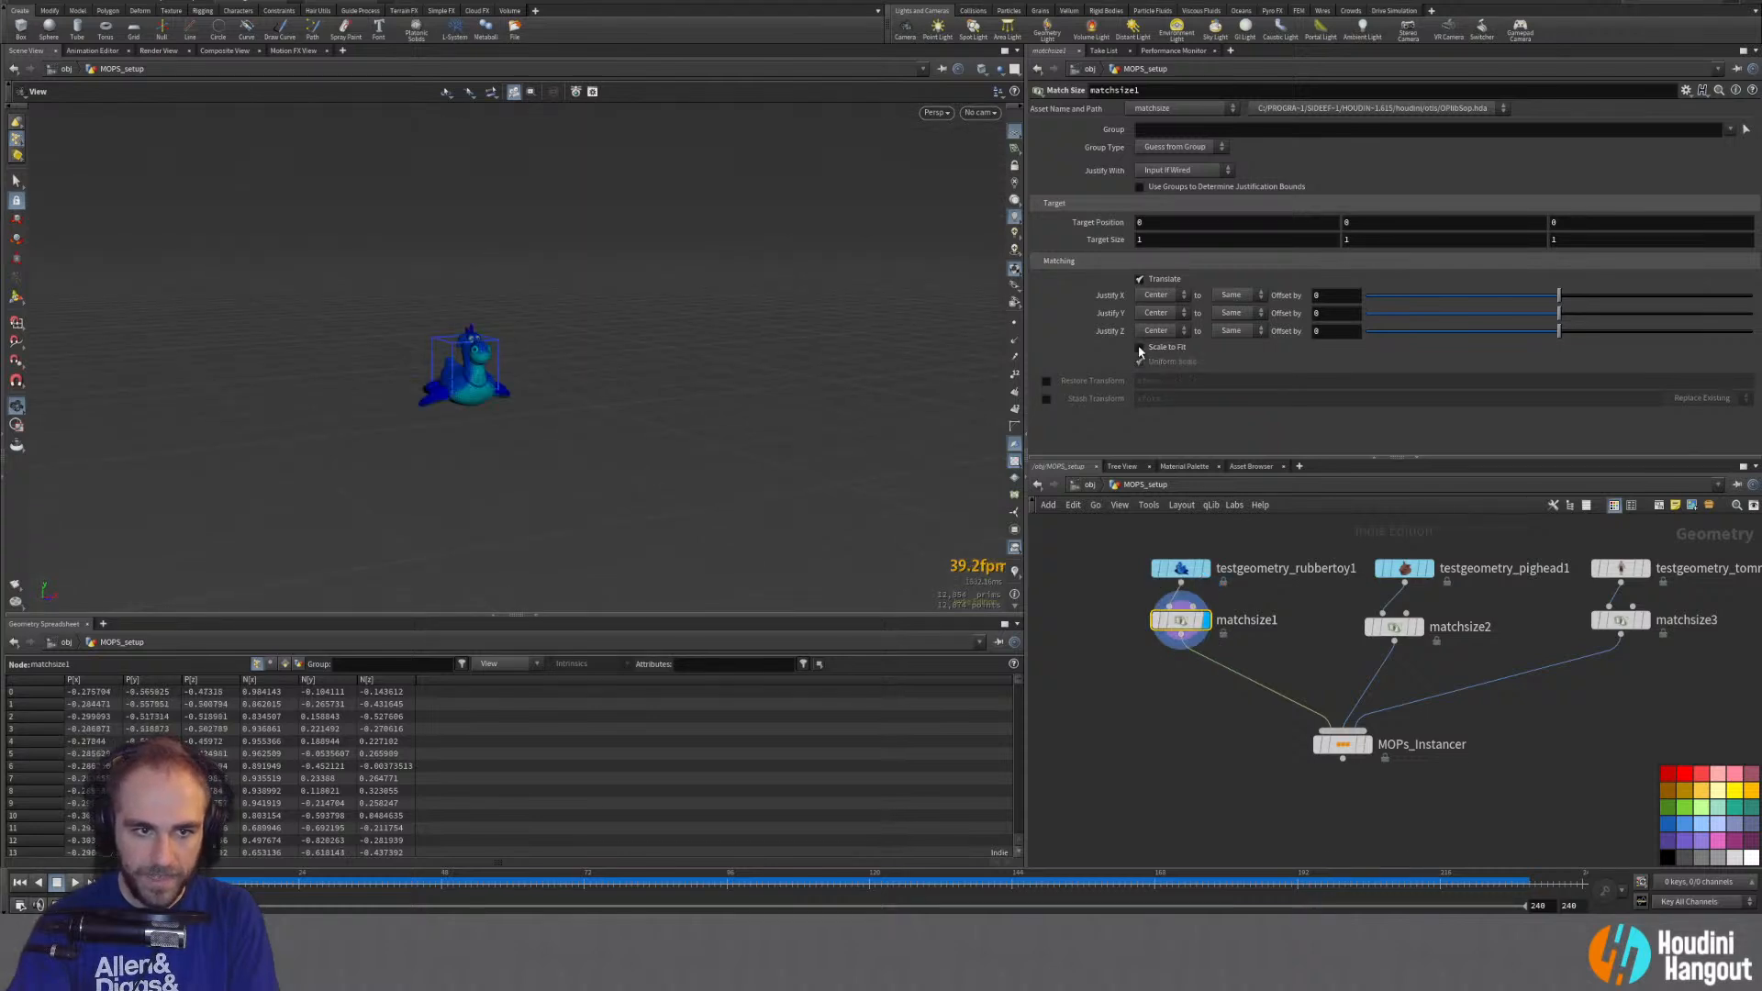
pyautogui.click(1140, 347)
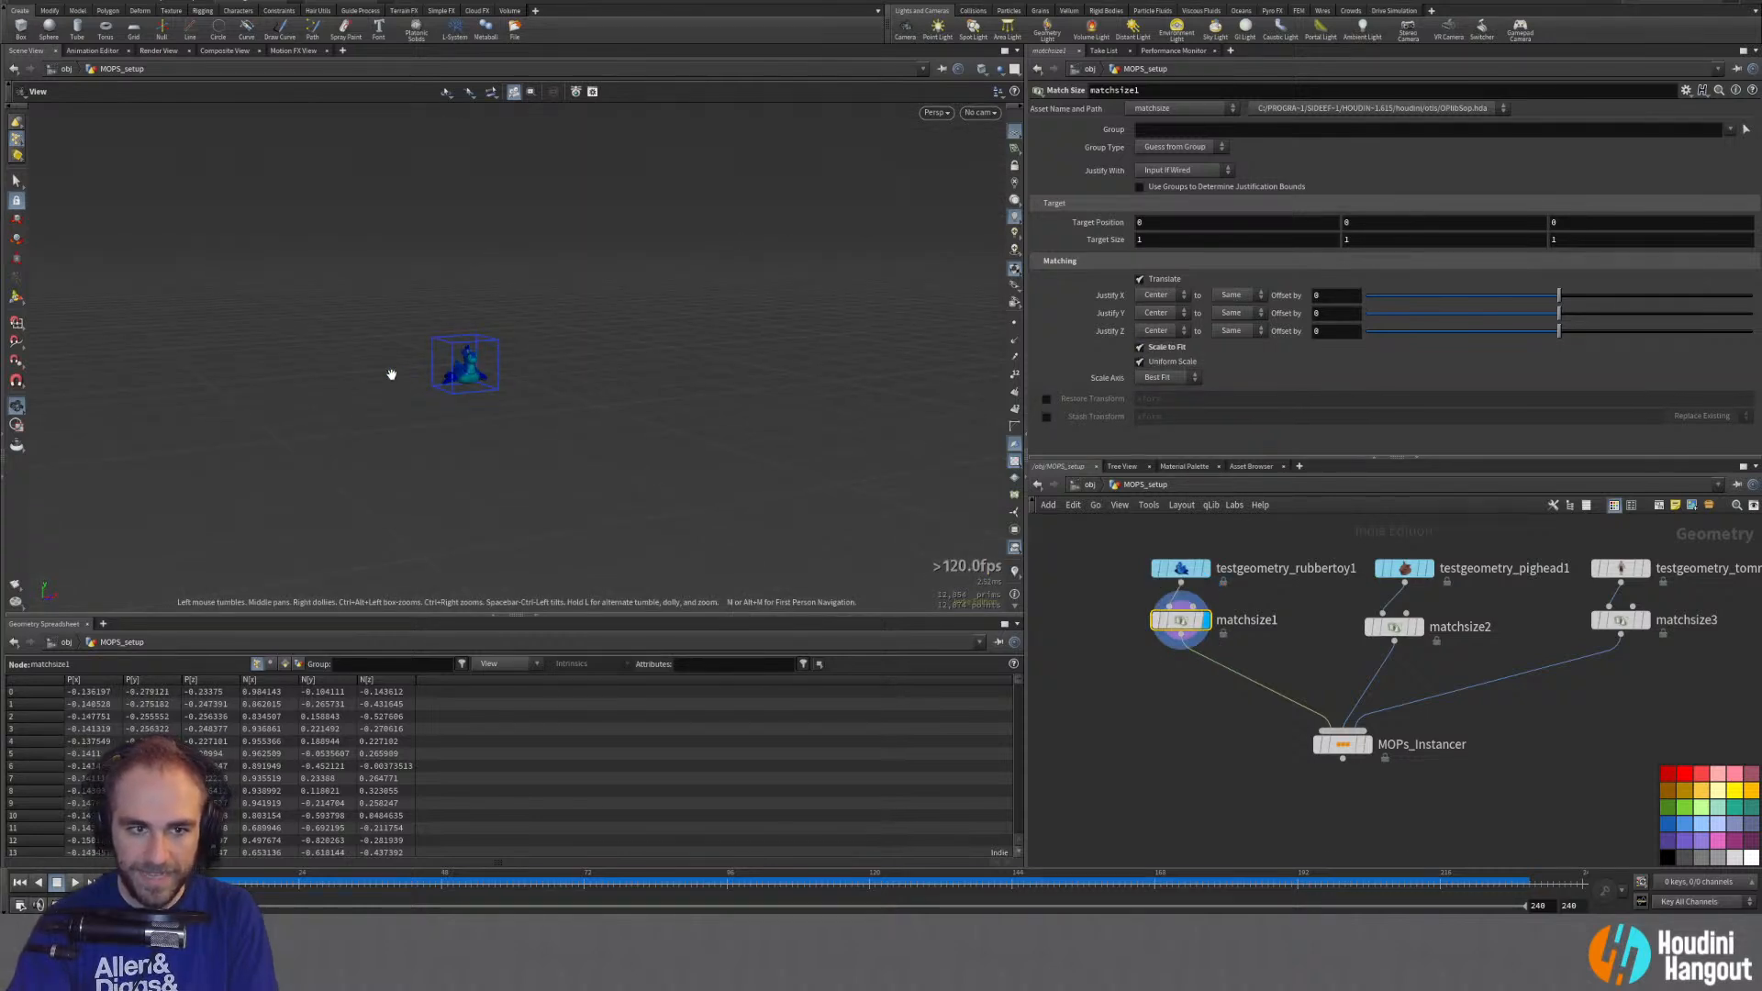
pyautogui.moveTo(391, 373); pyautogui.dragTo(252, 407)
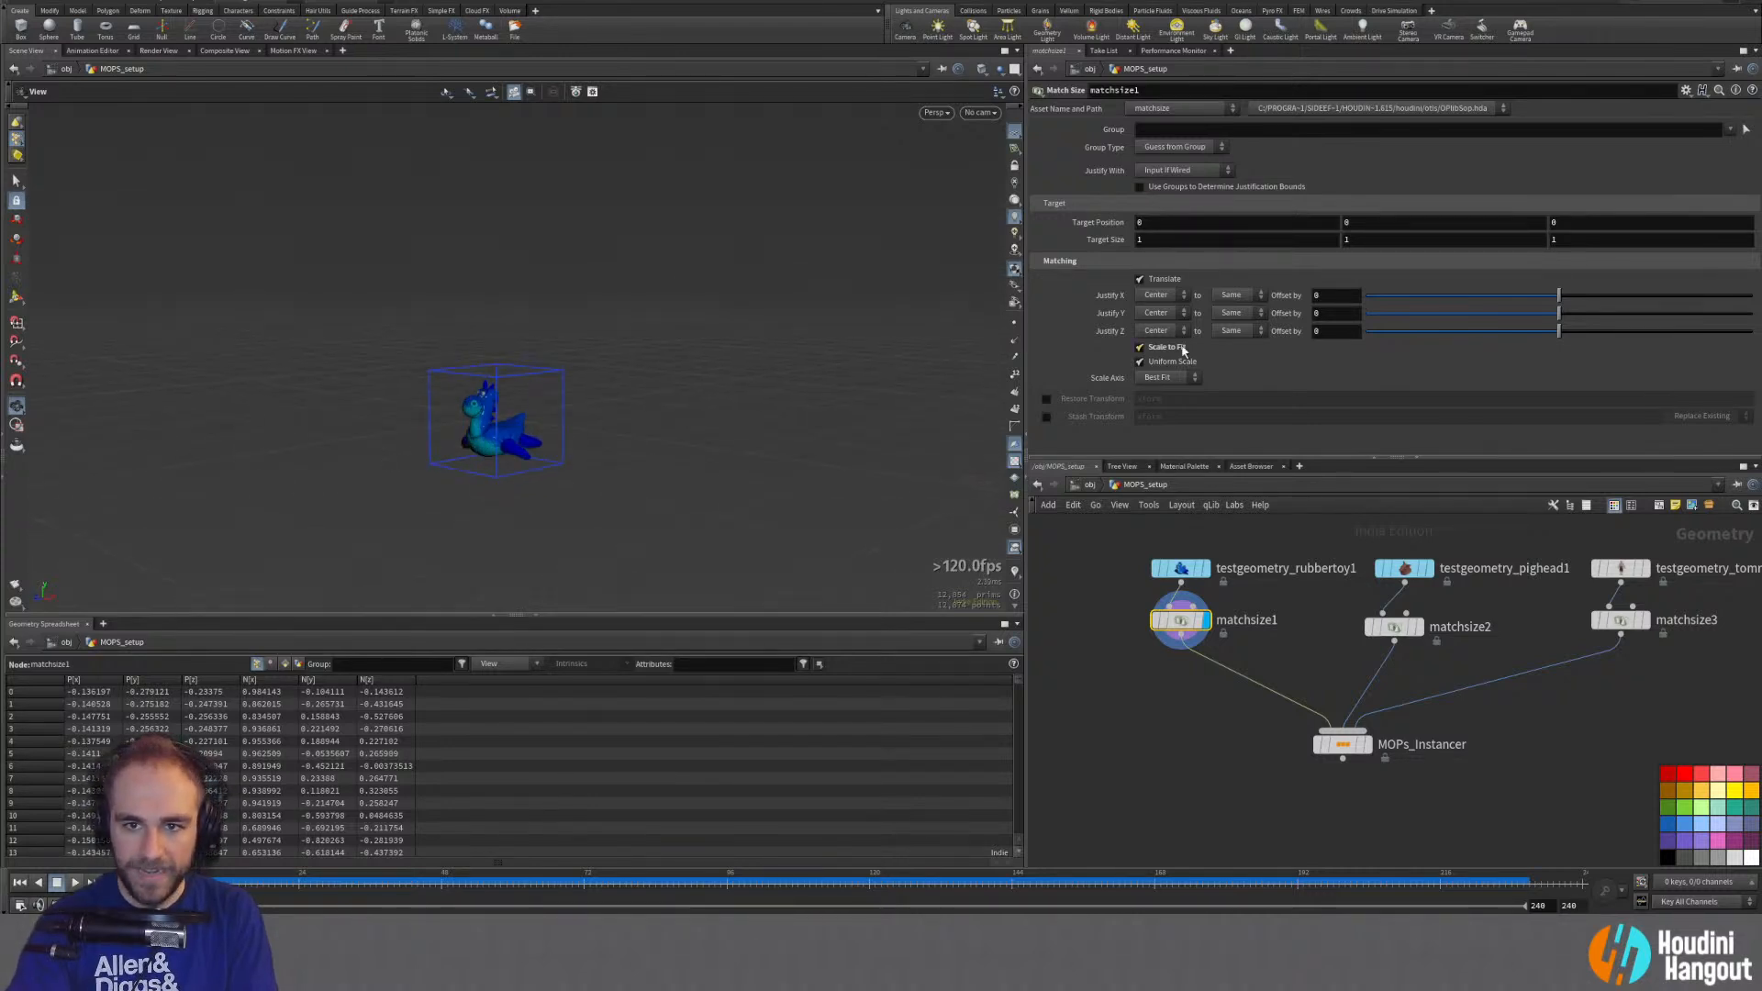
# Step: Set Justify Y to Min on all three Match Size nodes, editing the pig head's and Tommy's together
pyautogui.click(1157, 311)
pyautogui.click(1155, 319)
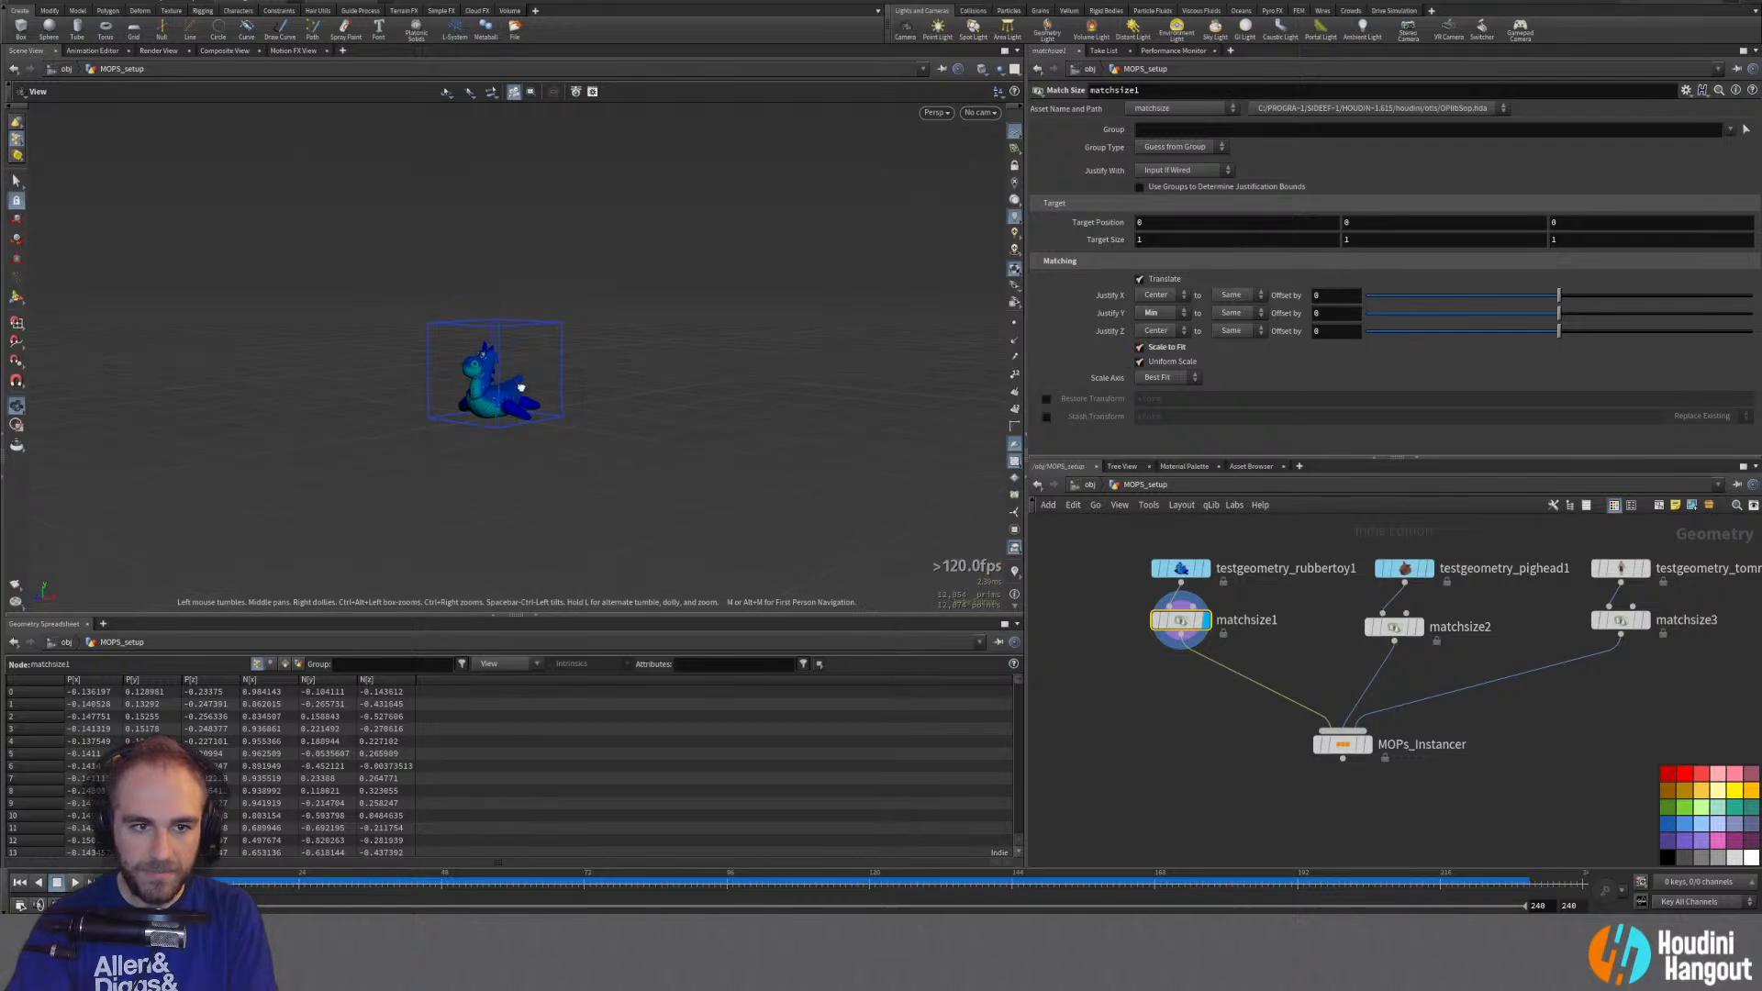
pyautogui.moveTo(697, 431); pyautogui.dragTo(659, 425)
pyautogui.moveTo(1323, 631); pyautogui.dragTo(1679, 611)
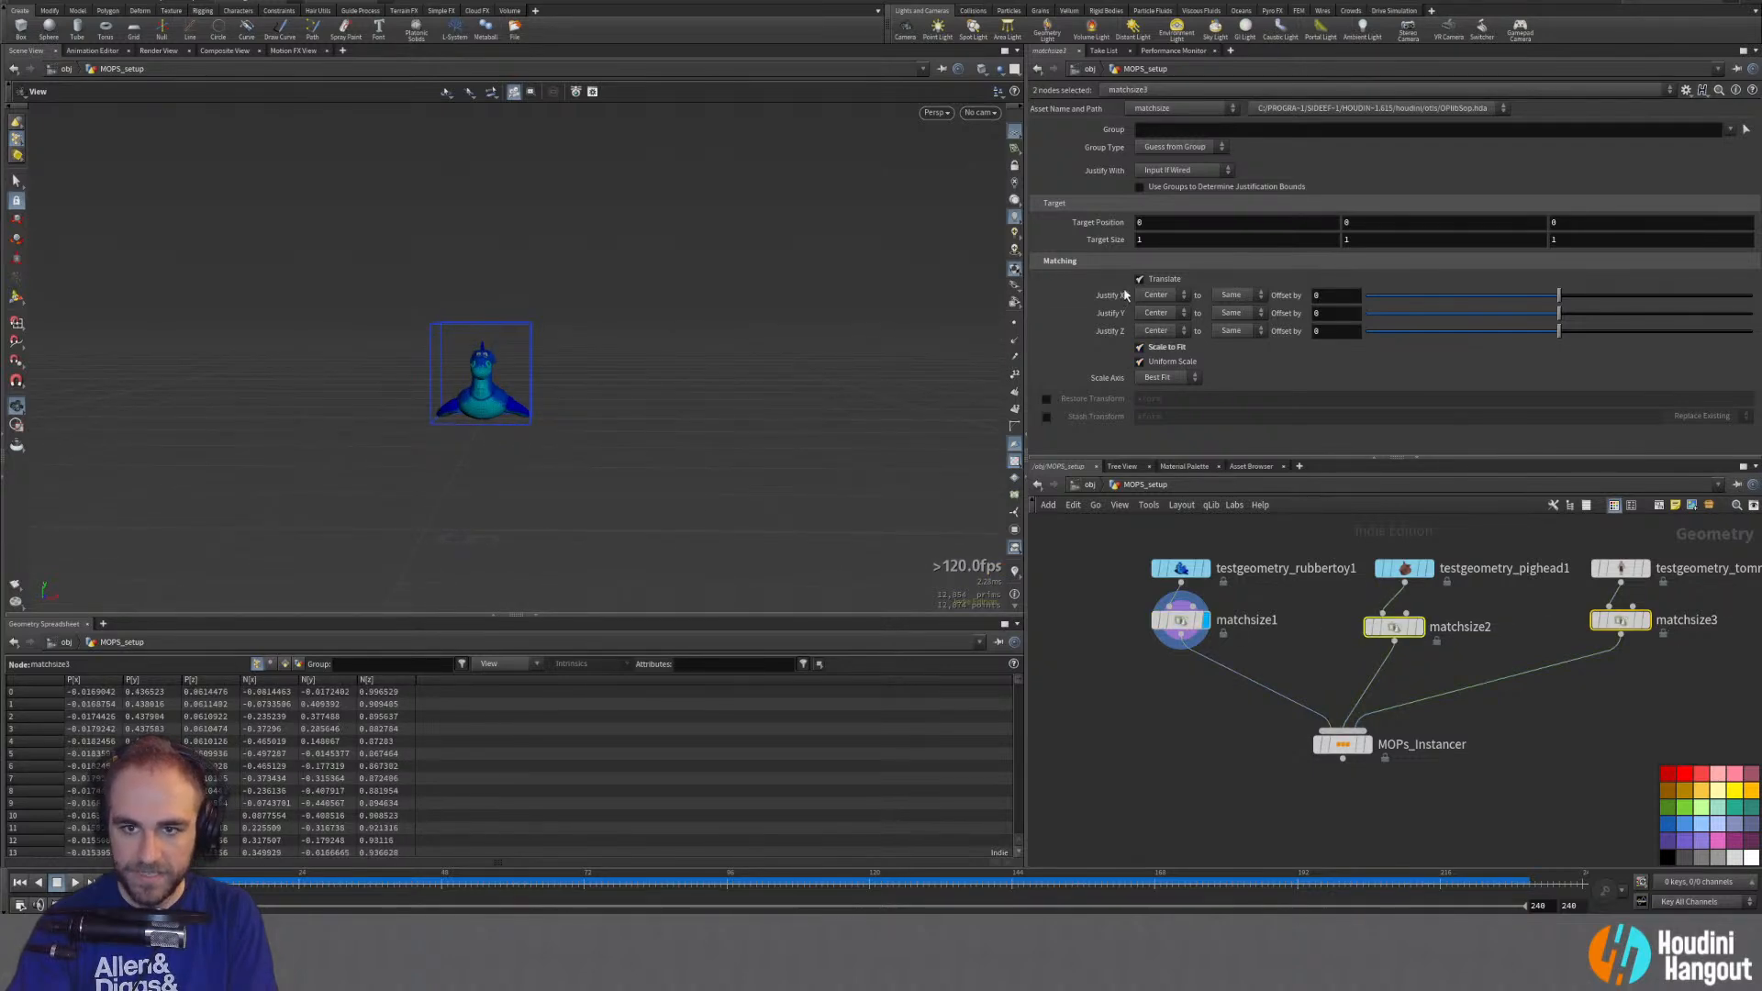
pyautogui.click(1156, 313)
pyautogui.click(1148, 341)
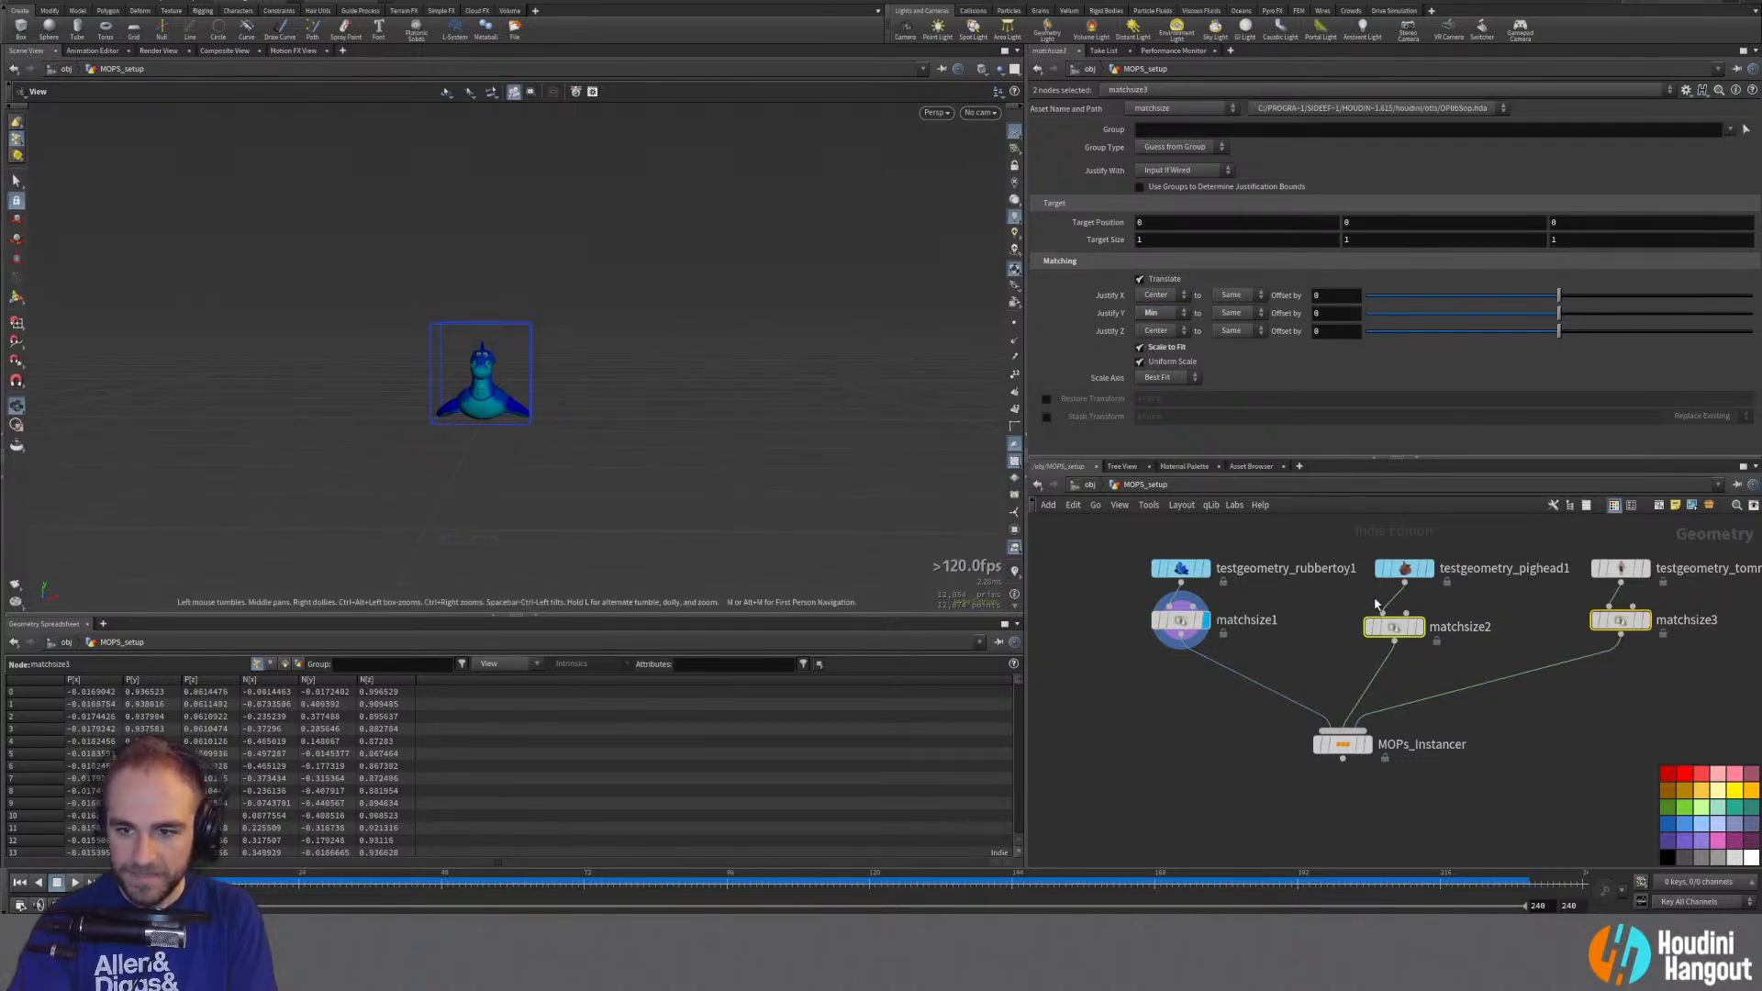
# Step: Align the pig head's Match Size node beneath its source and display the pig head and Tommy results in turn
pyautogui.click(1396, 628)
pyautogui.click(1420, 628)
pyautogui.moveTo(1405, 633); pyautogui.dragTo(1416, 627)
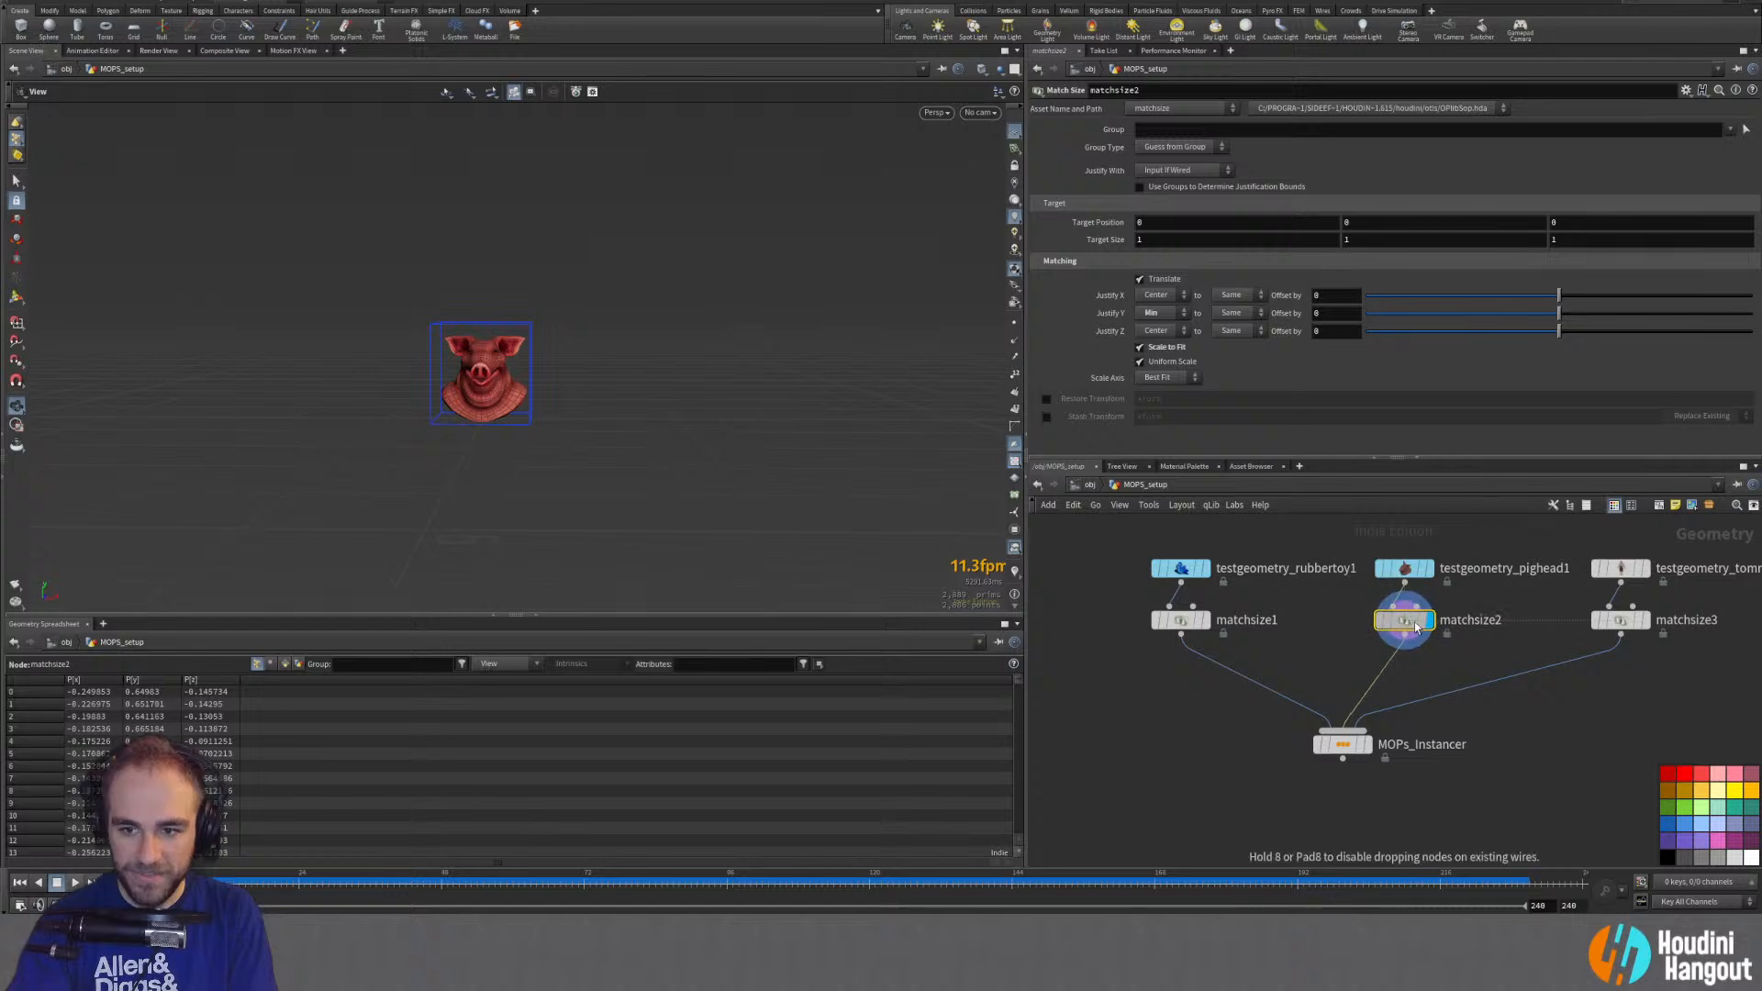
pyautogui.click(1621, 621)
pyautogui.click(1645, 621)
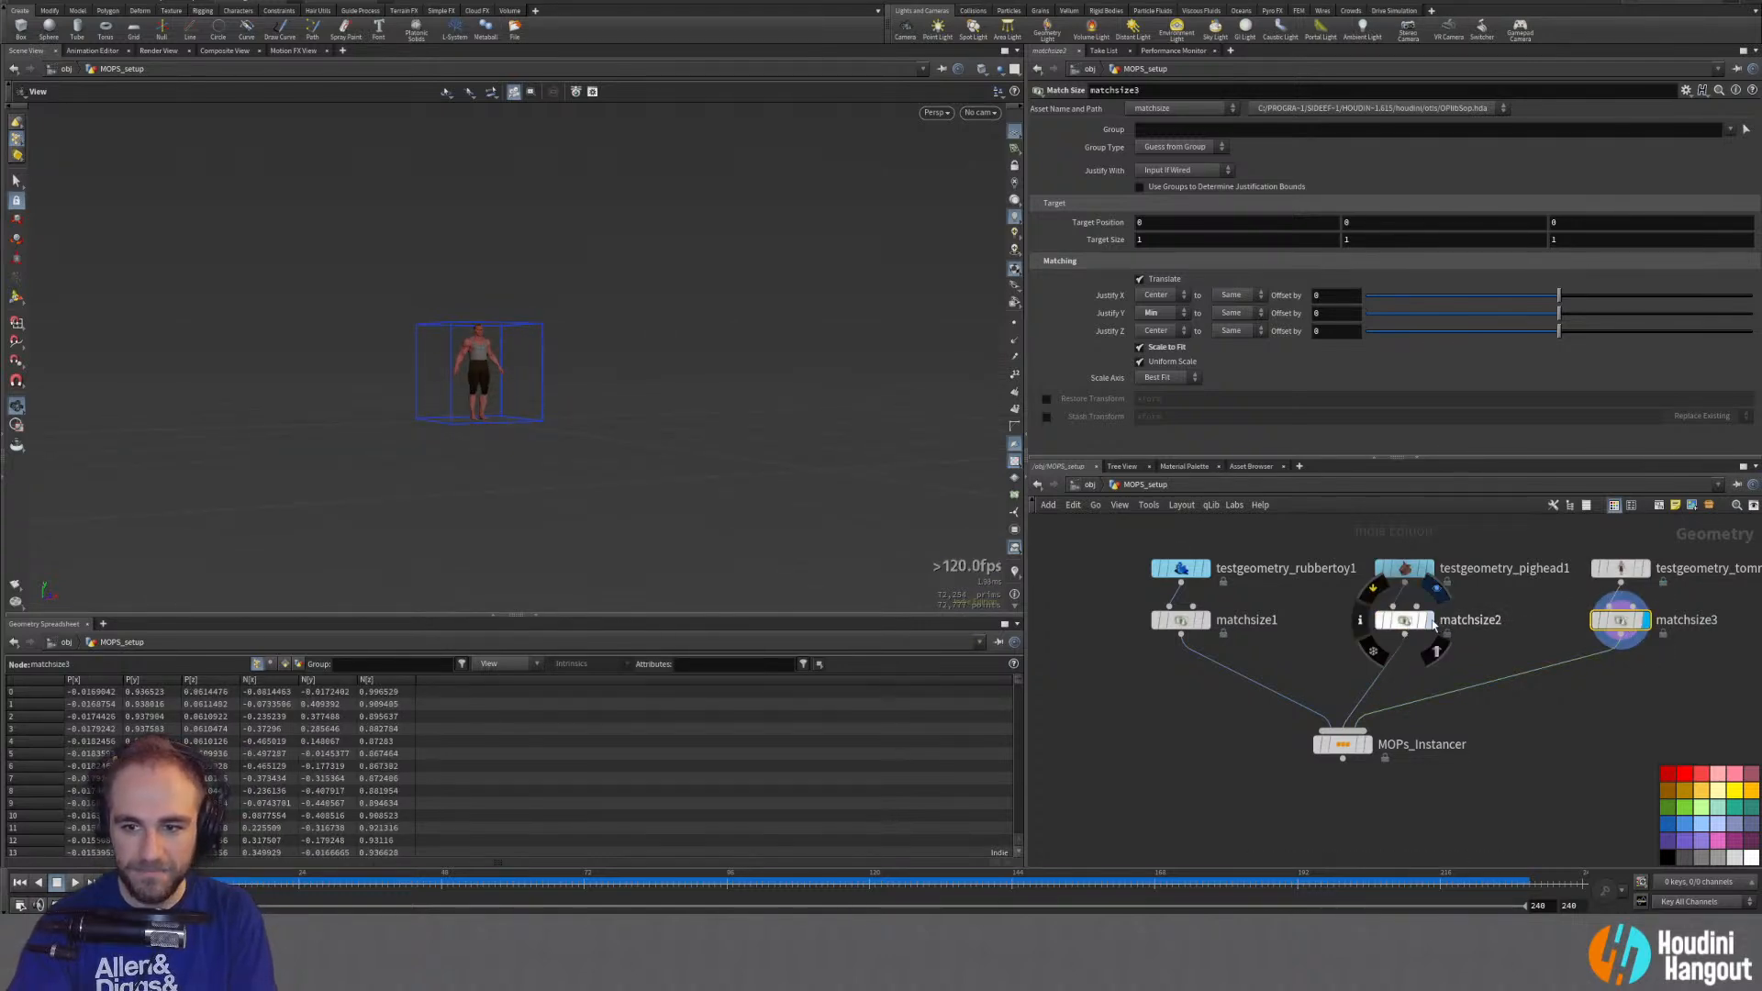
pyautogui.click(1434, 624)
pyautogui.click(1404, 621)
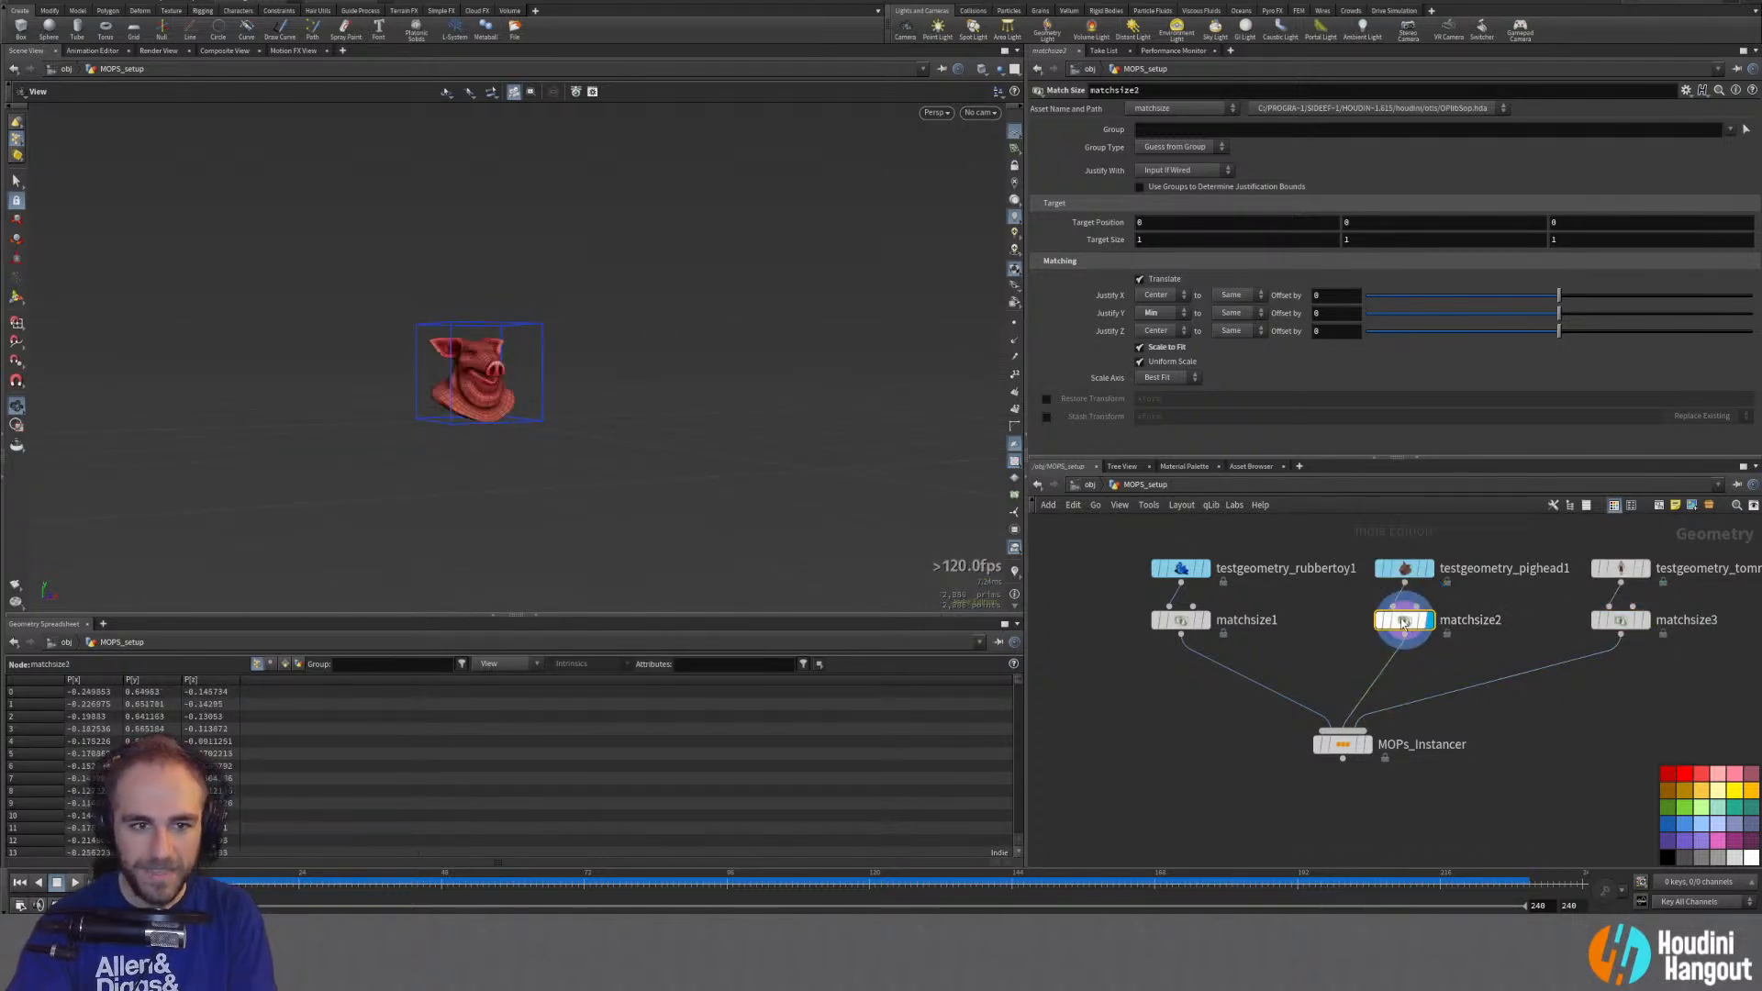
# Step: Display the MOPs Instancer's output and align its node beneath the pig head's Match Size node
pyautogui.click(1368, 747)
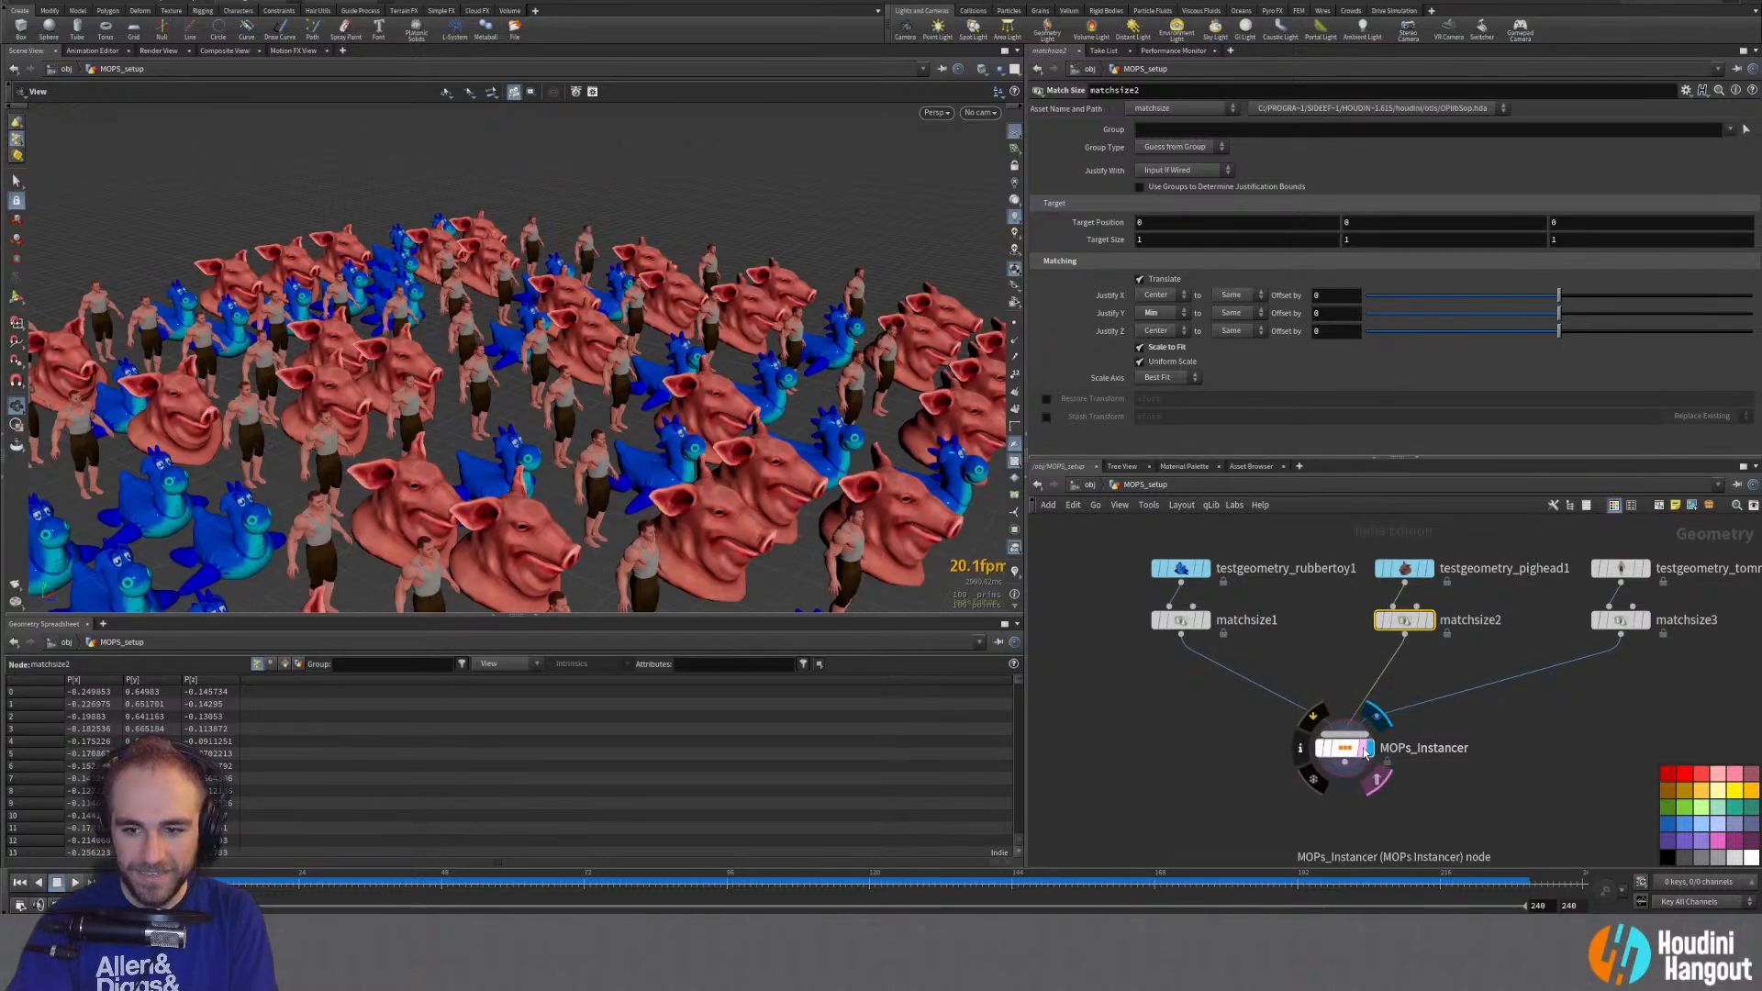
pyautogui.moveTo(1367, 751); pyautogui.dragTo(1412, 751)
pyautogui.scroll(-3, 736, 471)
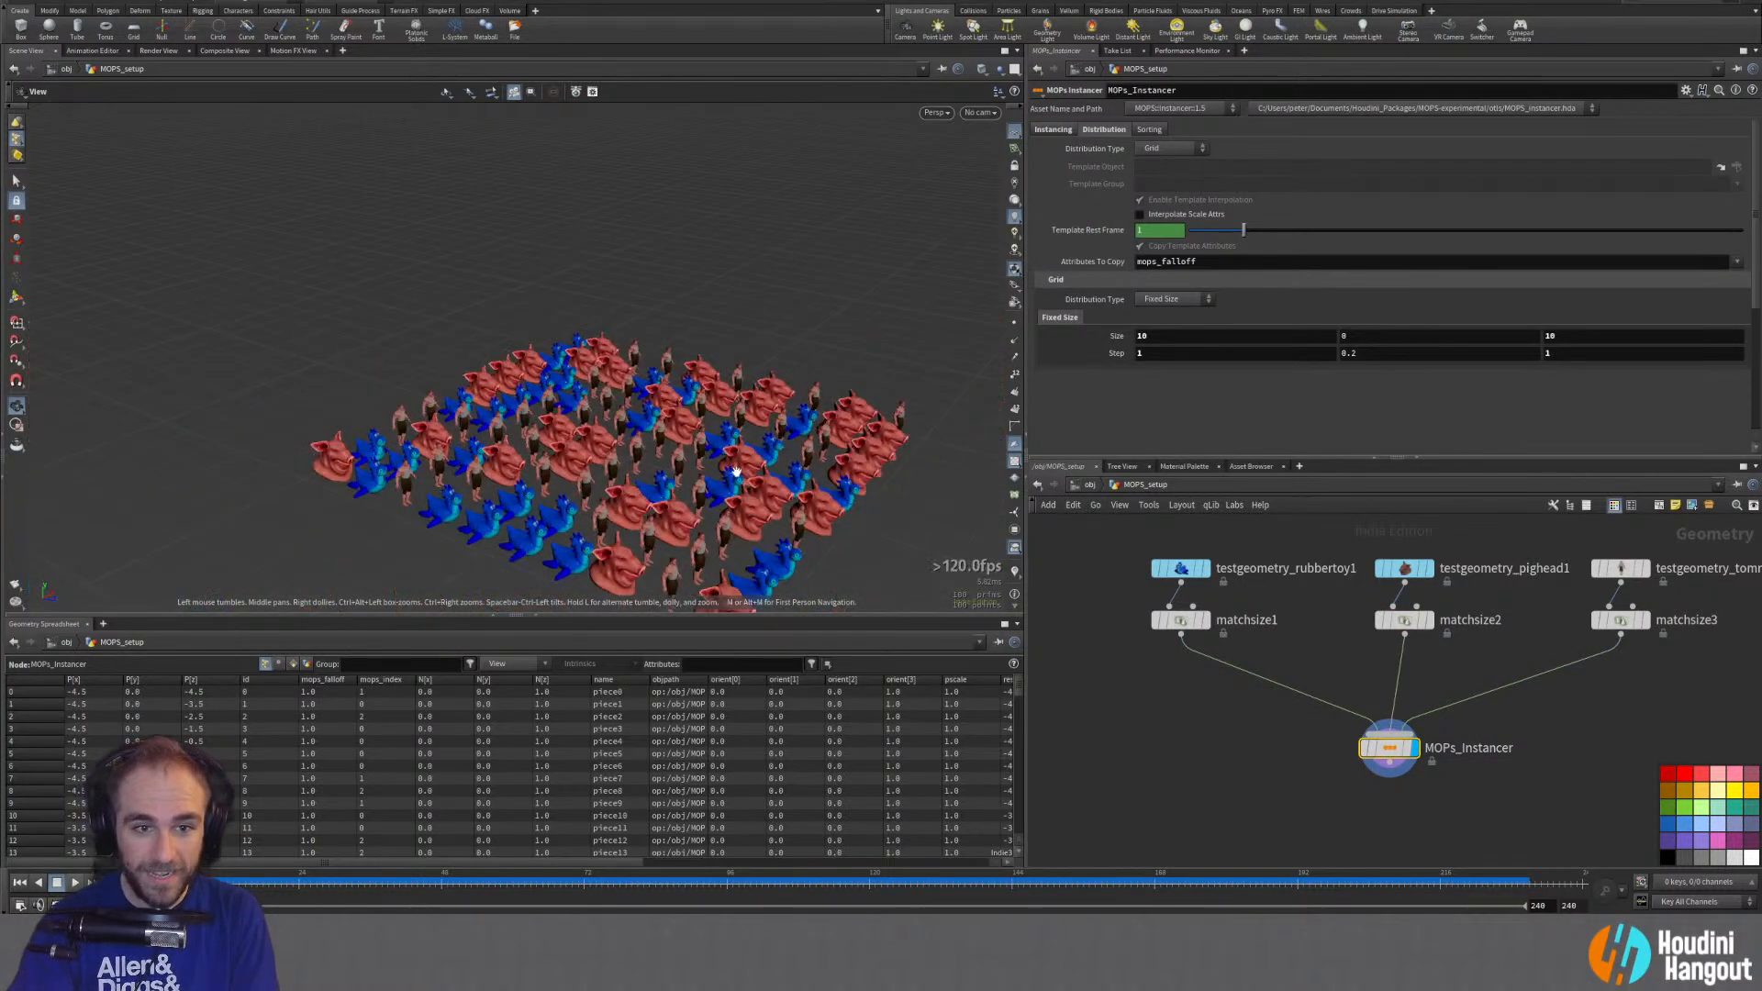
pyautogui.moveTo(736, 471); pyautogui.dragTo(596, 459)
pyautogui.moveTo(1388, 765)
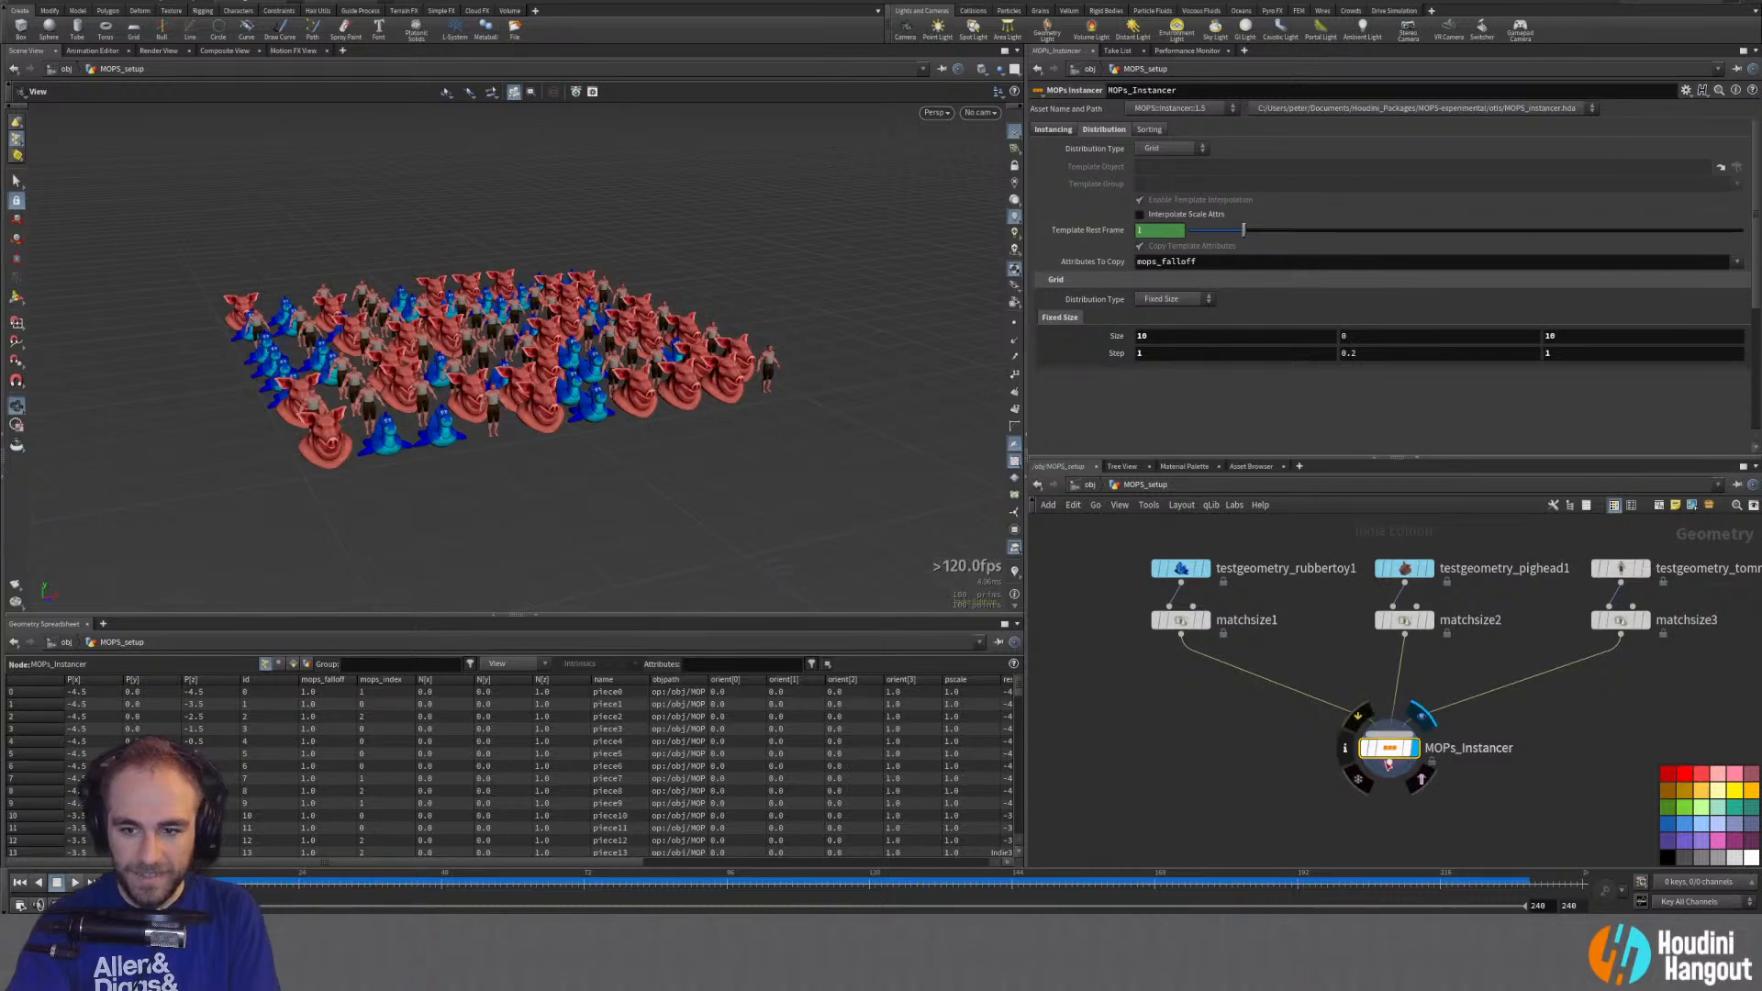
pyautogui.moveTo(1388, 753); pyautogui.dragTo(1404, 750)
pyautogui.moveTo(669, 346); pyautogui.dragTo(431, 336, button='right')
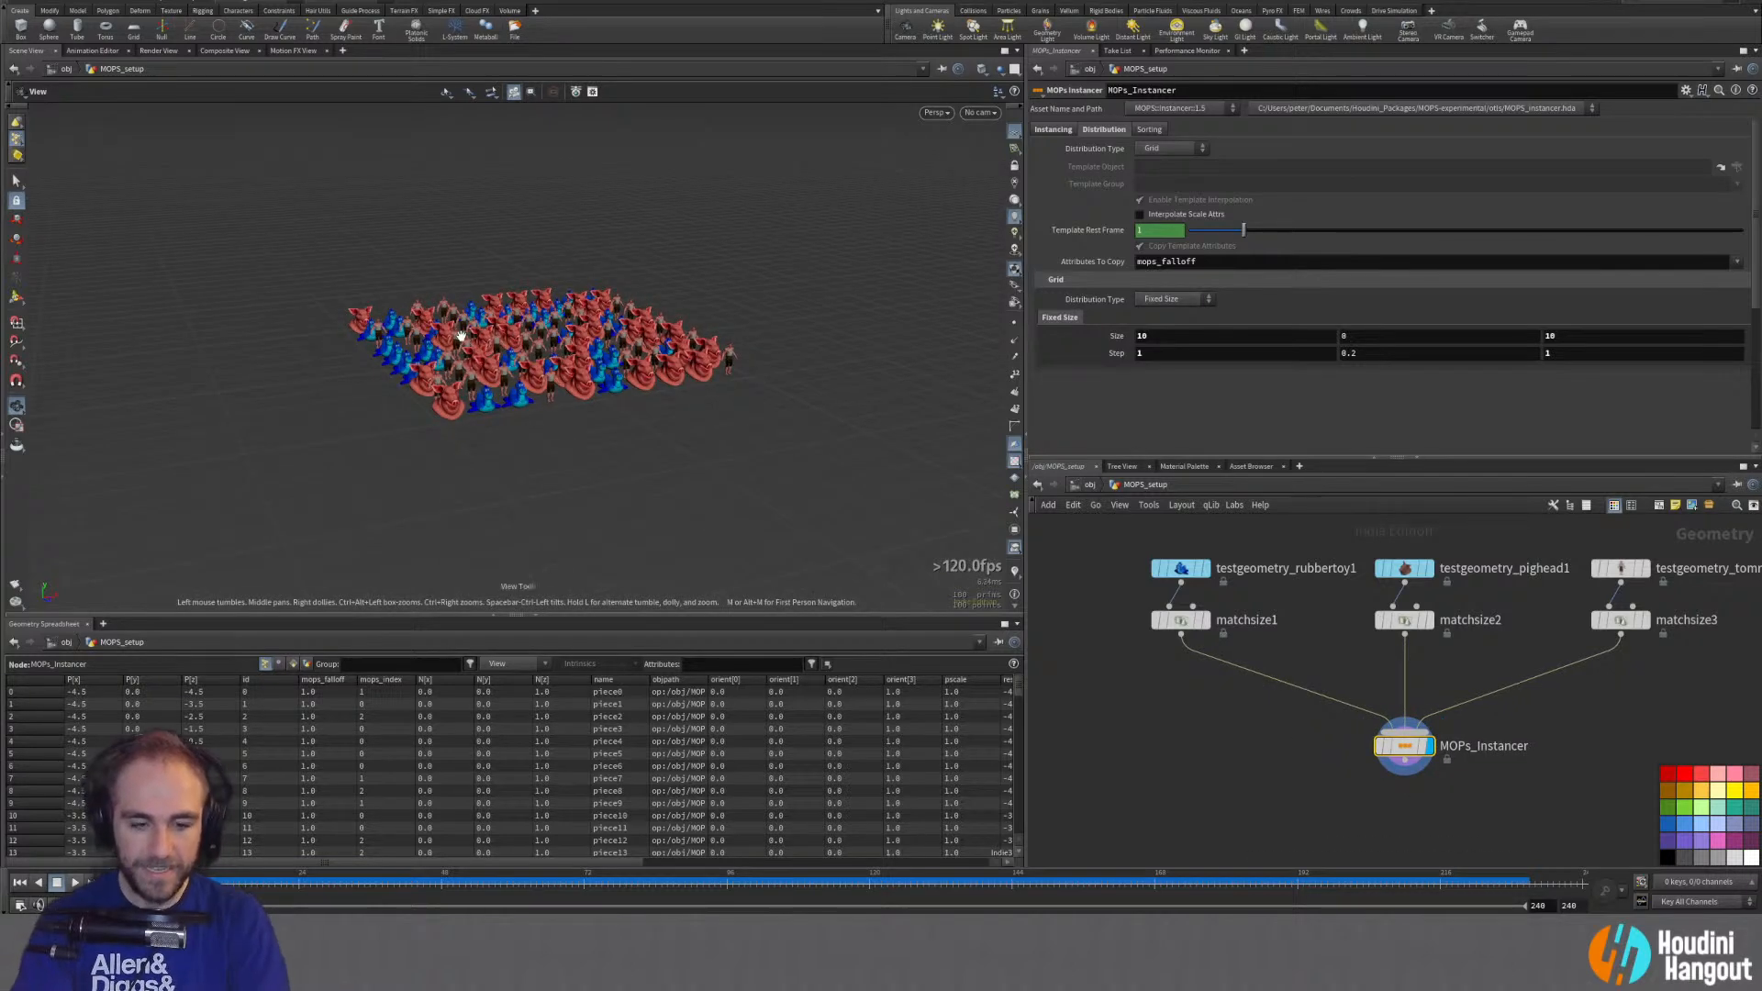
pyautogui.moveTo(461, 336)
pyautogui.mouseDown()
pyautogui.moveTo(638, 323)
pyautogui.moveTo(587, 353)
pyautogui.moveTo(567, 413)
pyautogui.moveTo(402, 510)
pyautogui.moveTo(354, 481)
pyautogui.moveTo(478, 326)
pyautogui.mouseUp()
pyautogui.scroll(5, 577, 362)
pyautogui.scroll(-5, 567, 413)
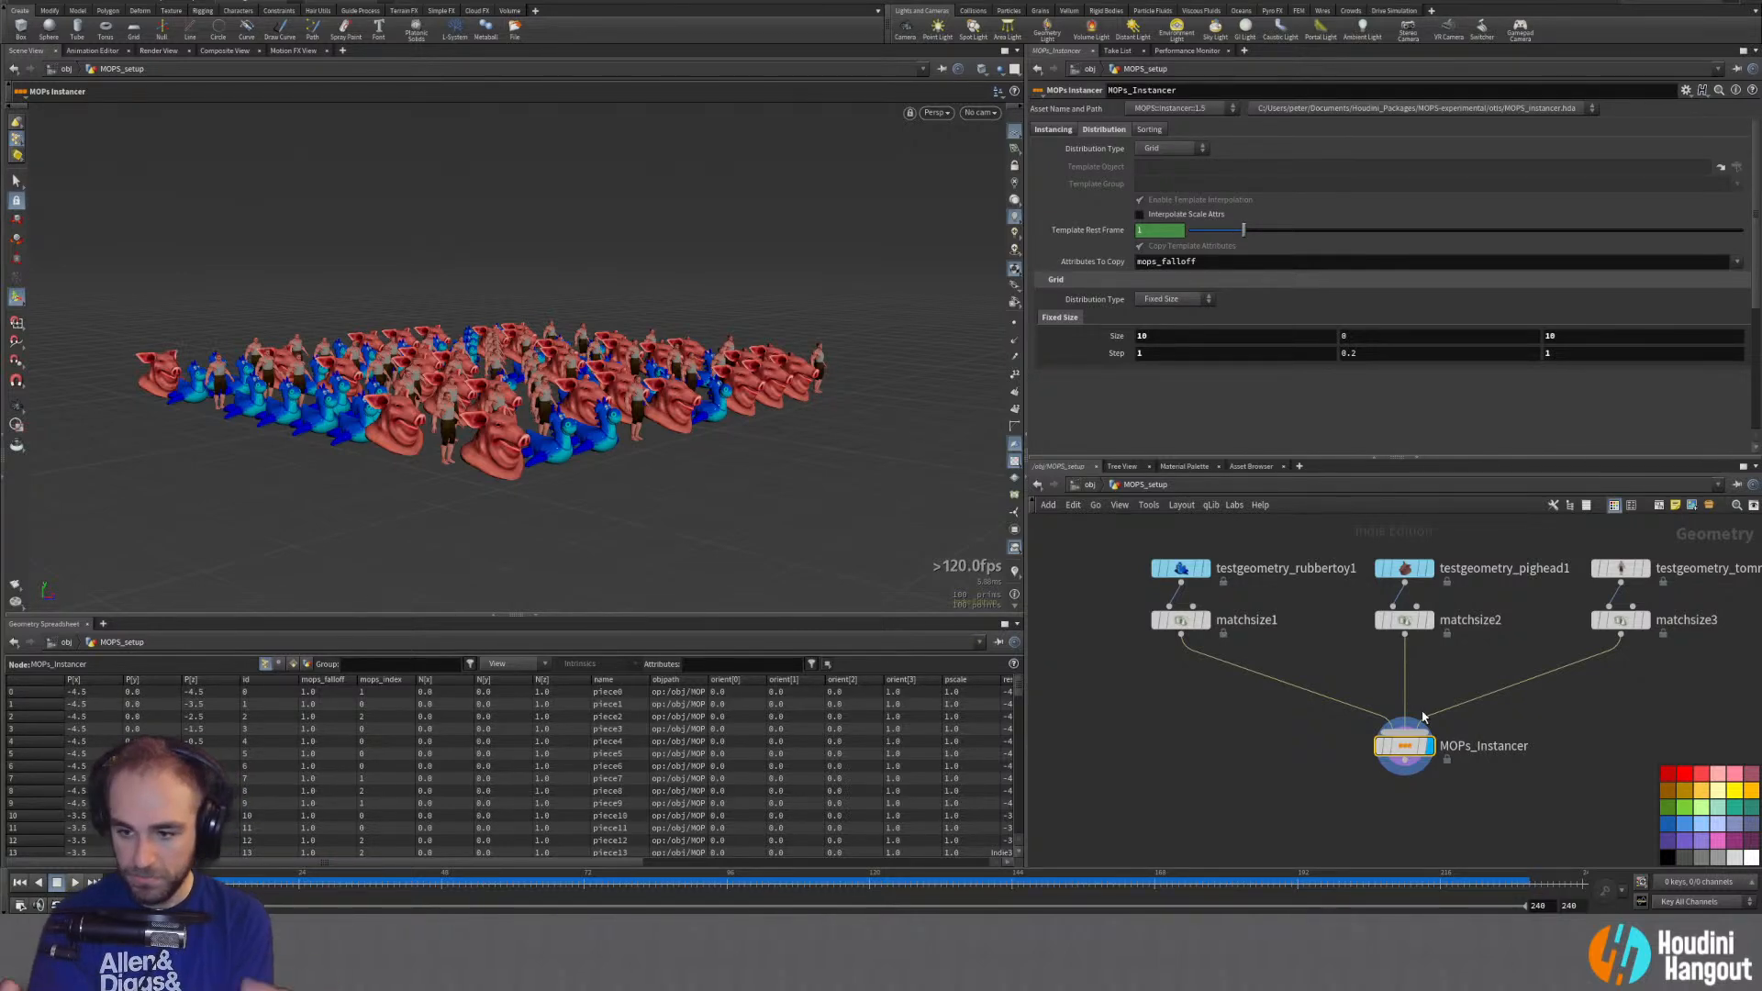
pyautogui.moveTo(597, 347); pyautogui.dragTo(470, 458)
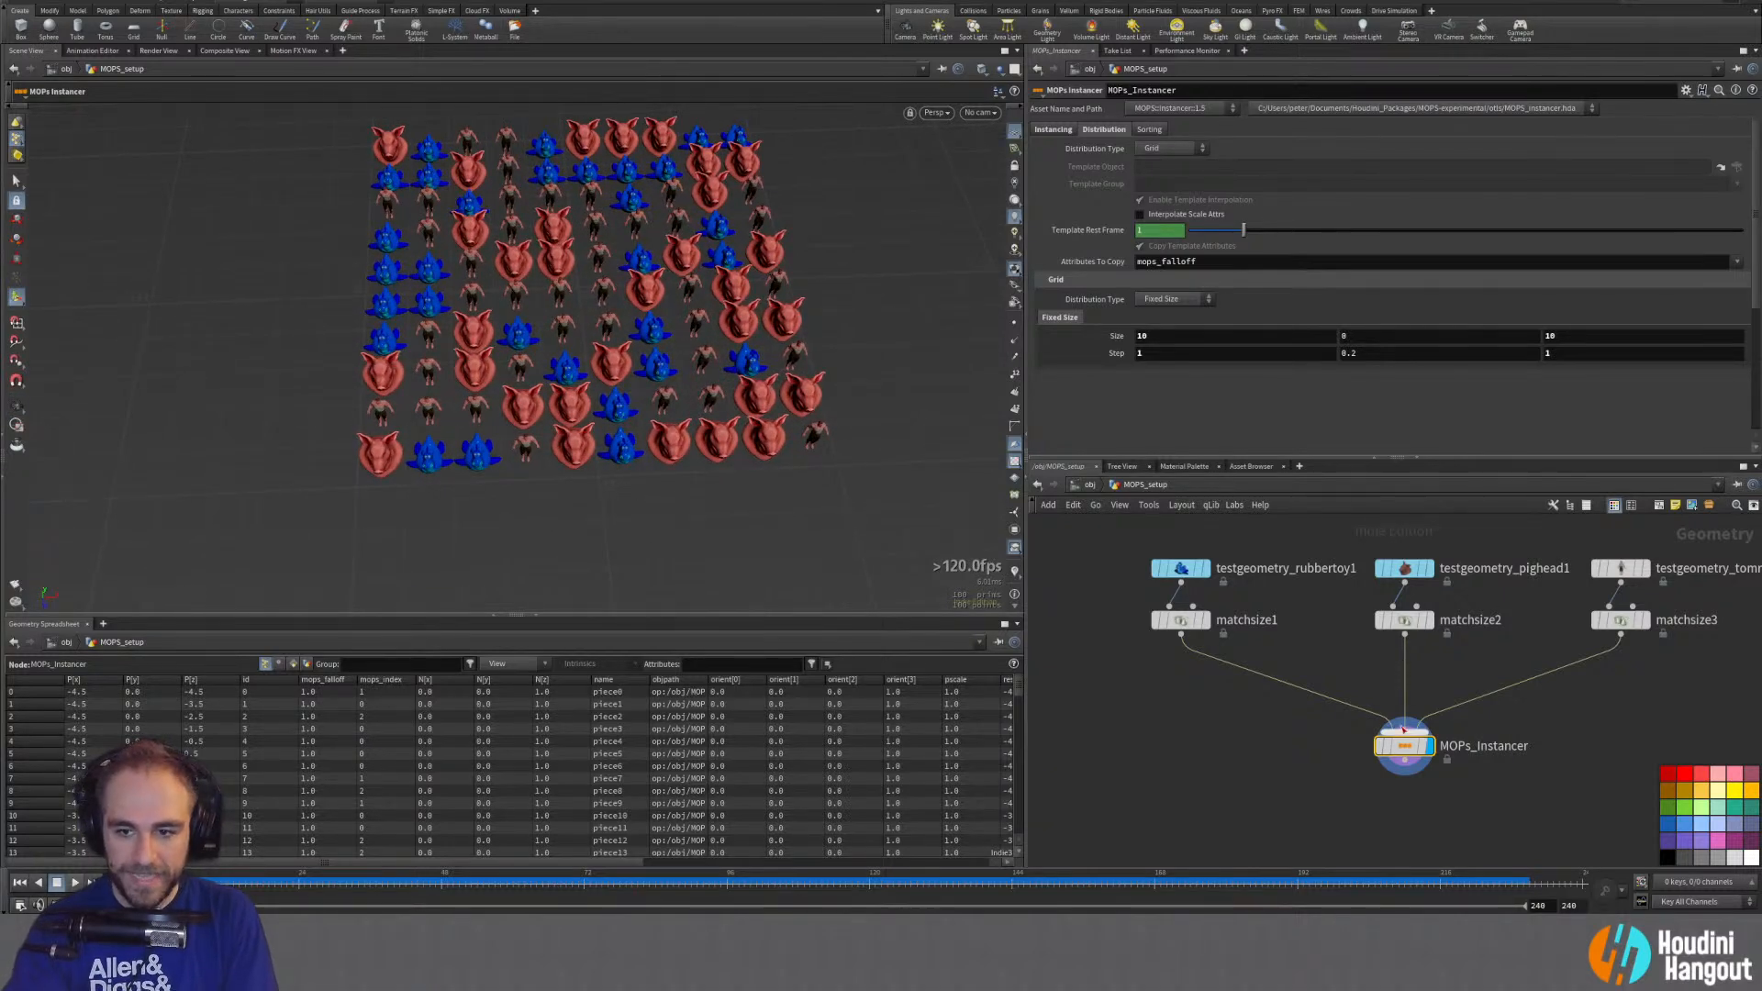
# Step: Try the Ordered indexing mode on the MOPs Instancer and inspect the resulting instance pattern
pyautogui.click(1062, 130)
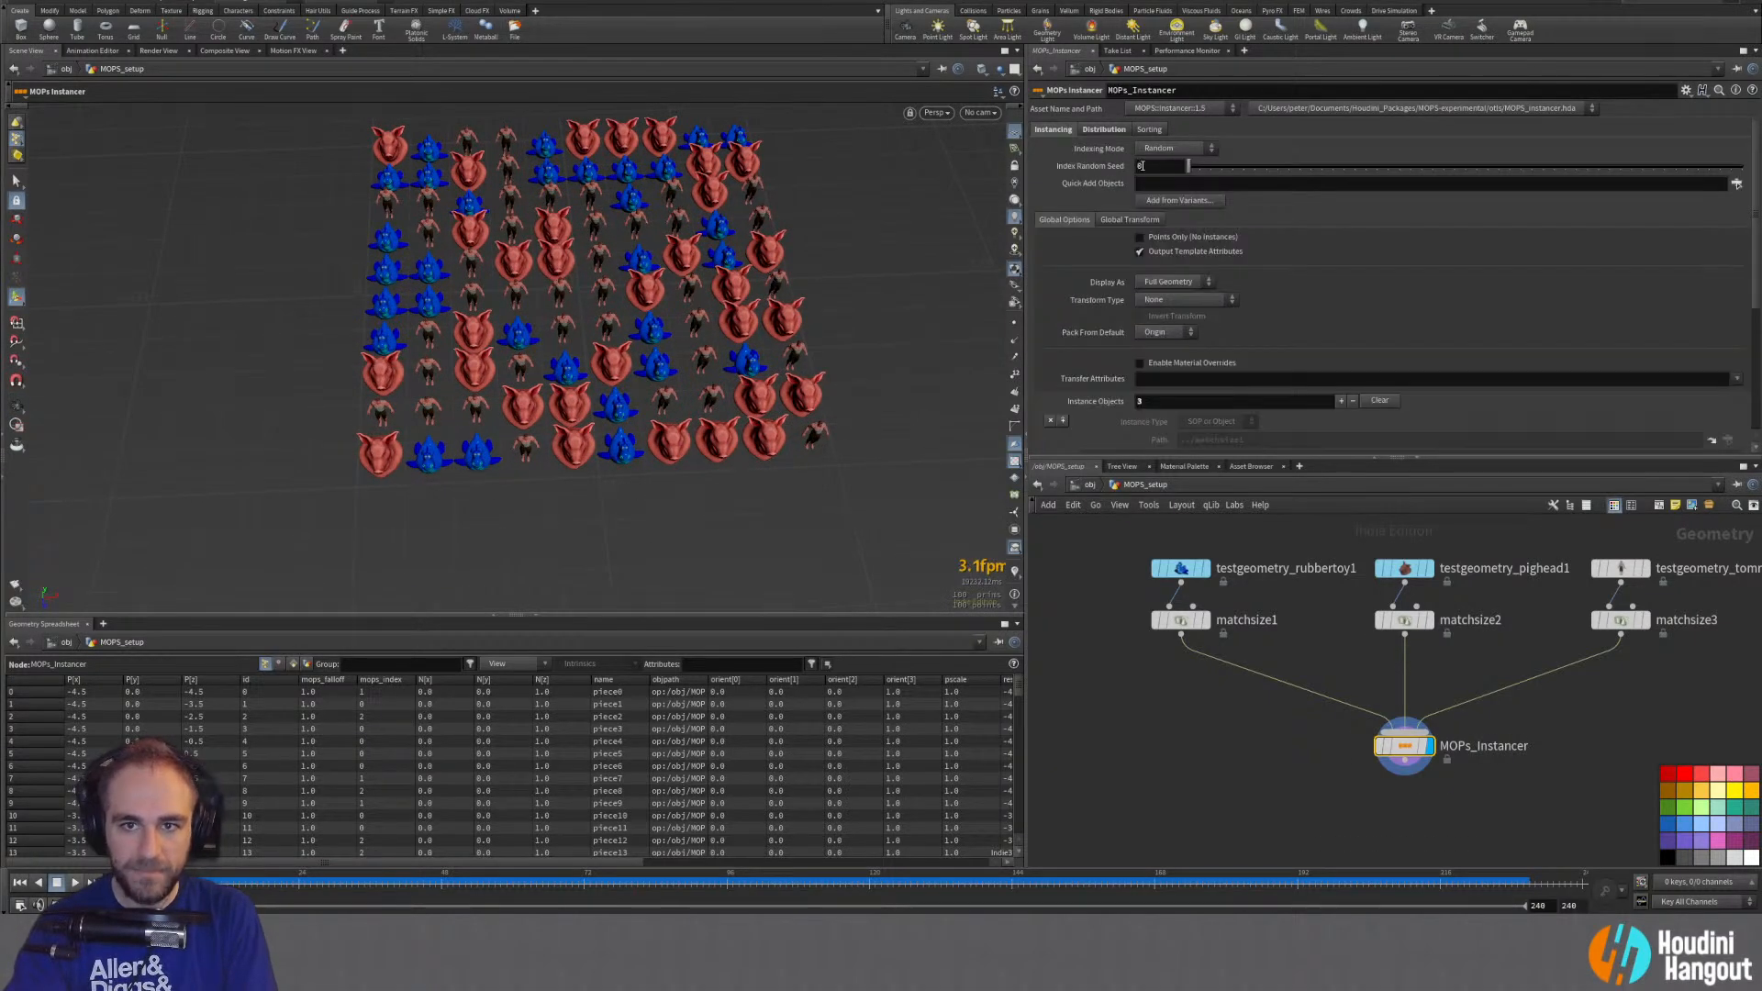
pyautogui.moveTo(1191, 166)
pyautogui.mouseDown()
pyautogui.moveTo(1228, 168)
pyautogui.moveTo(1213, 180)
pyautogui.mouseUp()
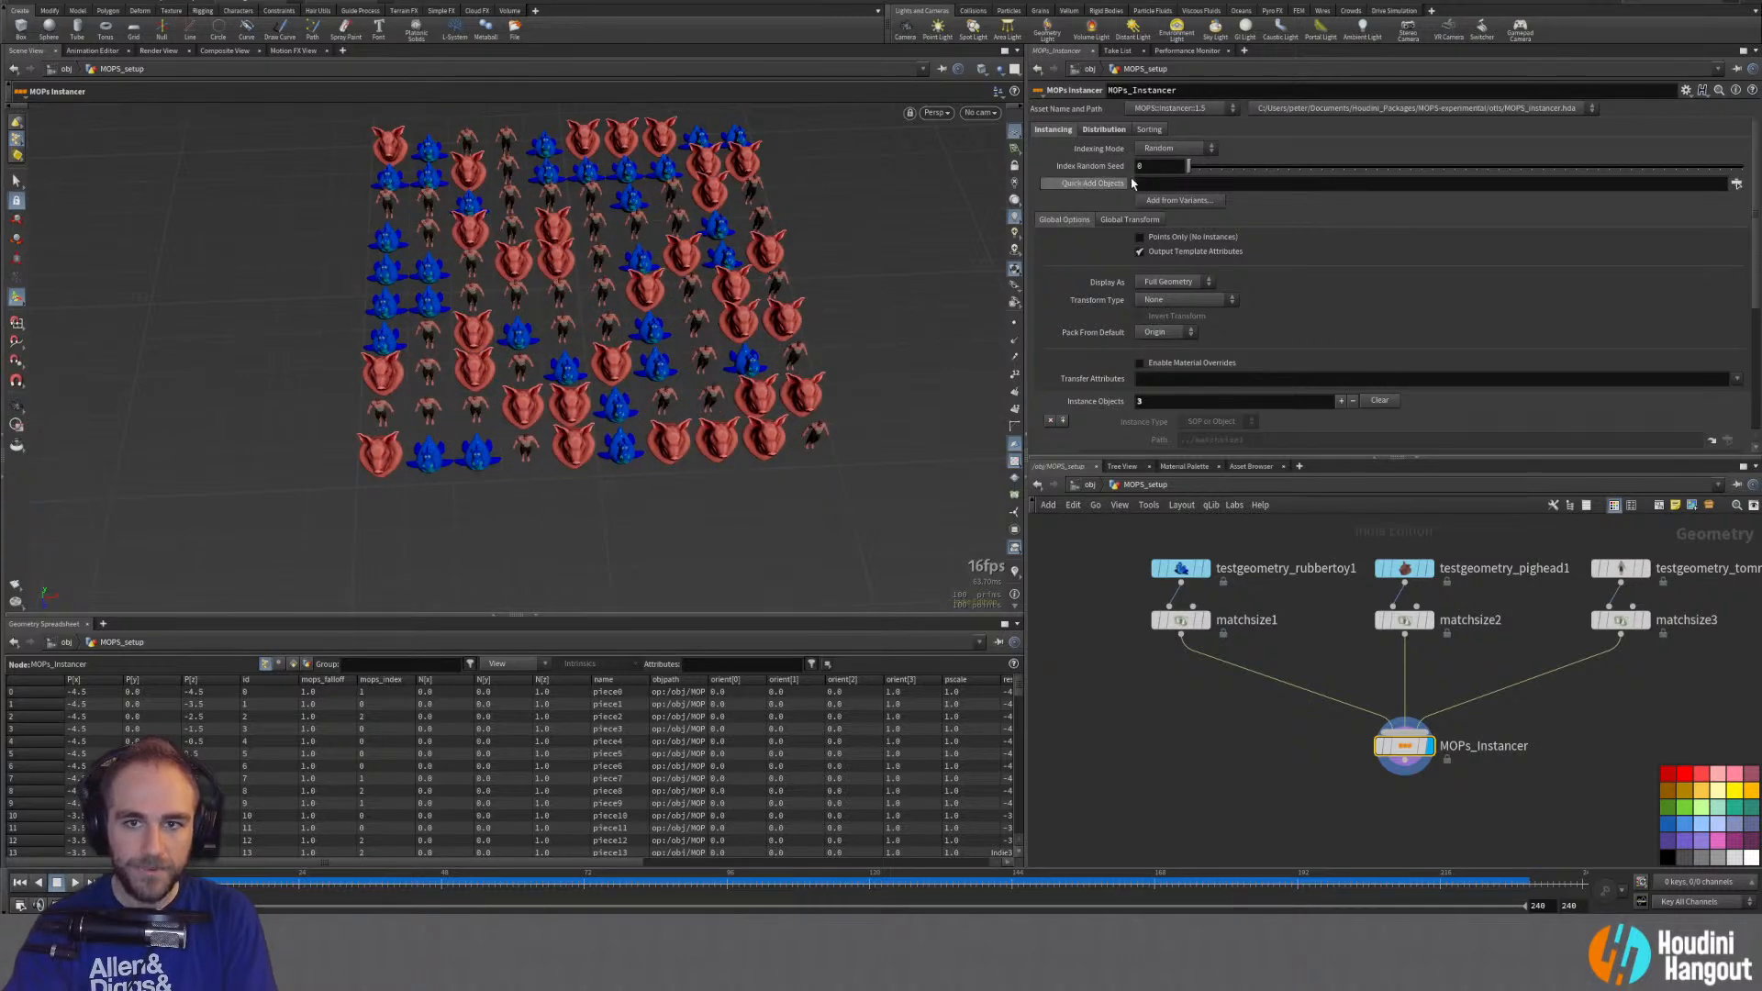
pyautogui.click(1165, 150)
pyautogui.click(1158, 175)
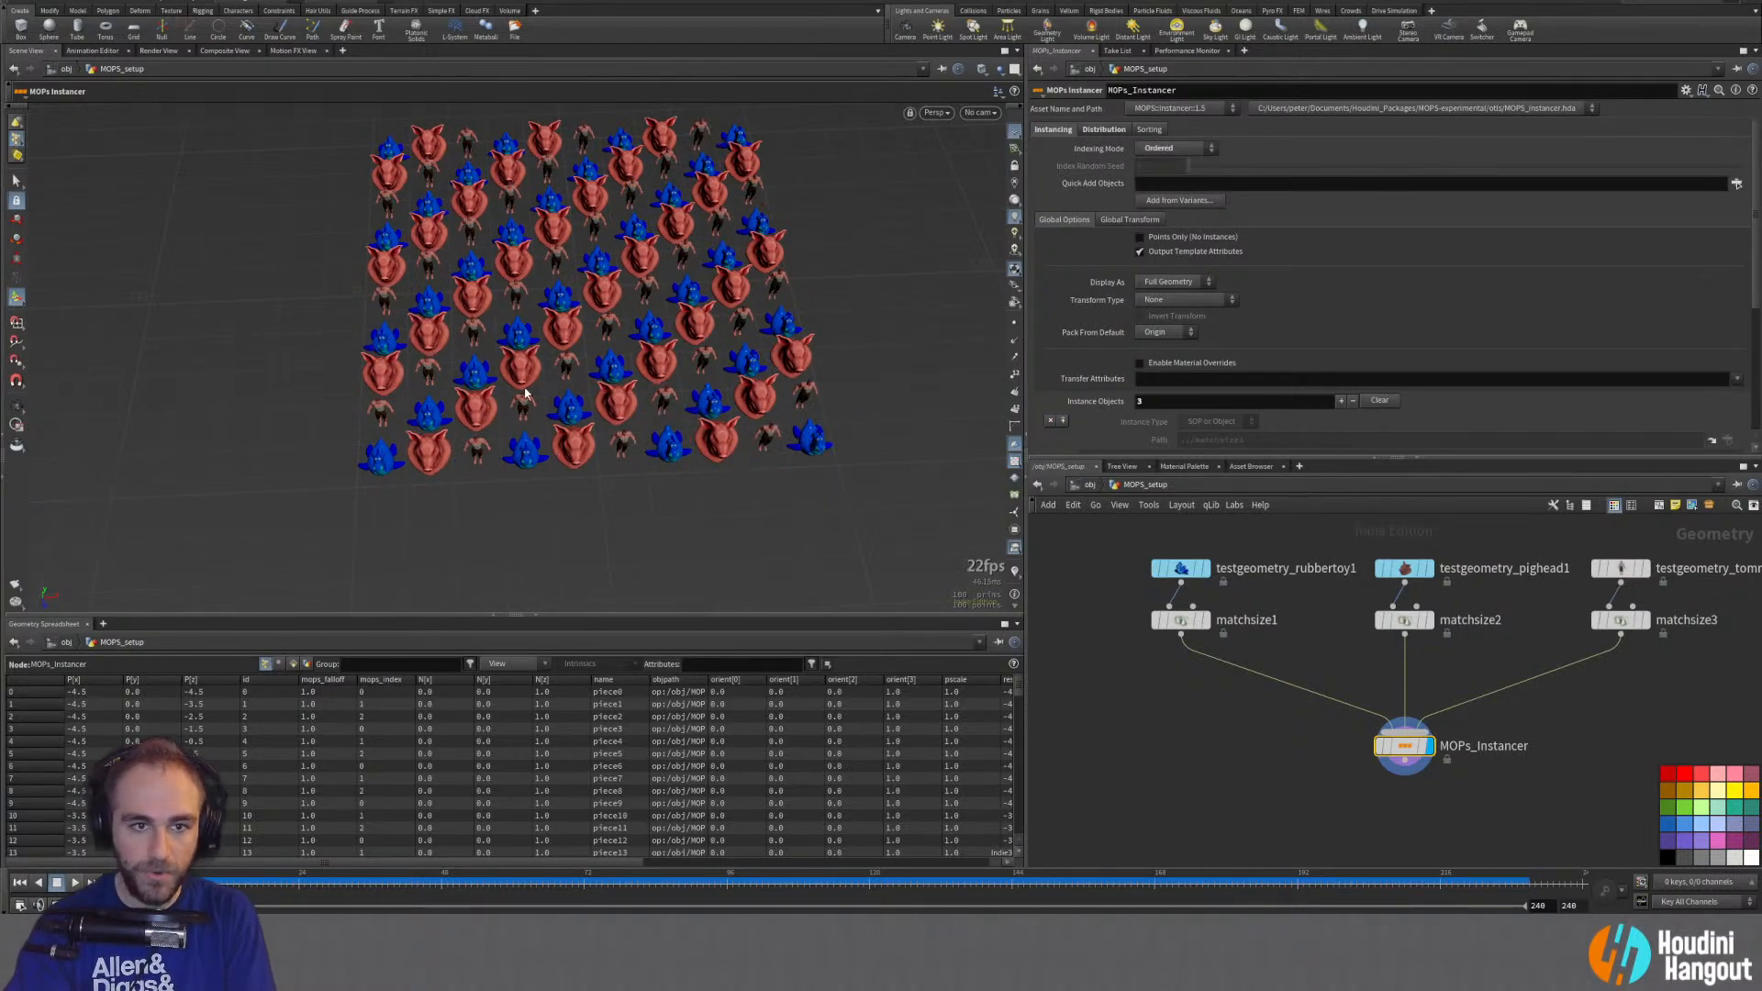
pyautogui.keyDown('alt'); pyautogui.moveTo(537, 332); pyautogui.dragTo(542, 295); pyautogui.keyUp('alt')
pyautogui.keyDown('alt'); pyautogui.moveTo(542, 294); pyautogui.dragTo(514, 335, button='right'); pyautogui.keyUp('alt')
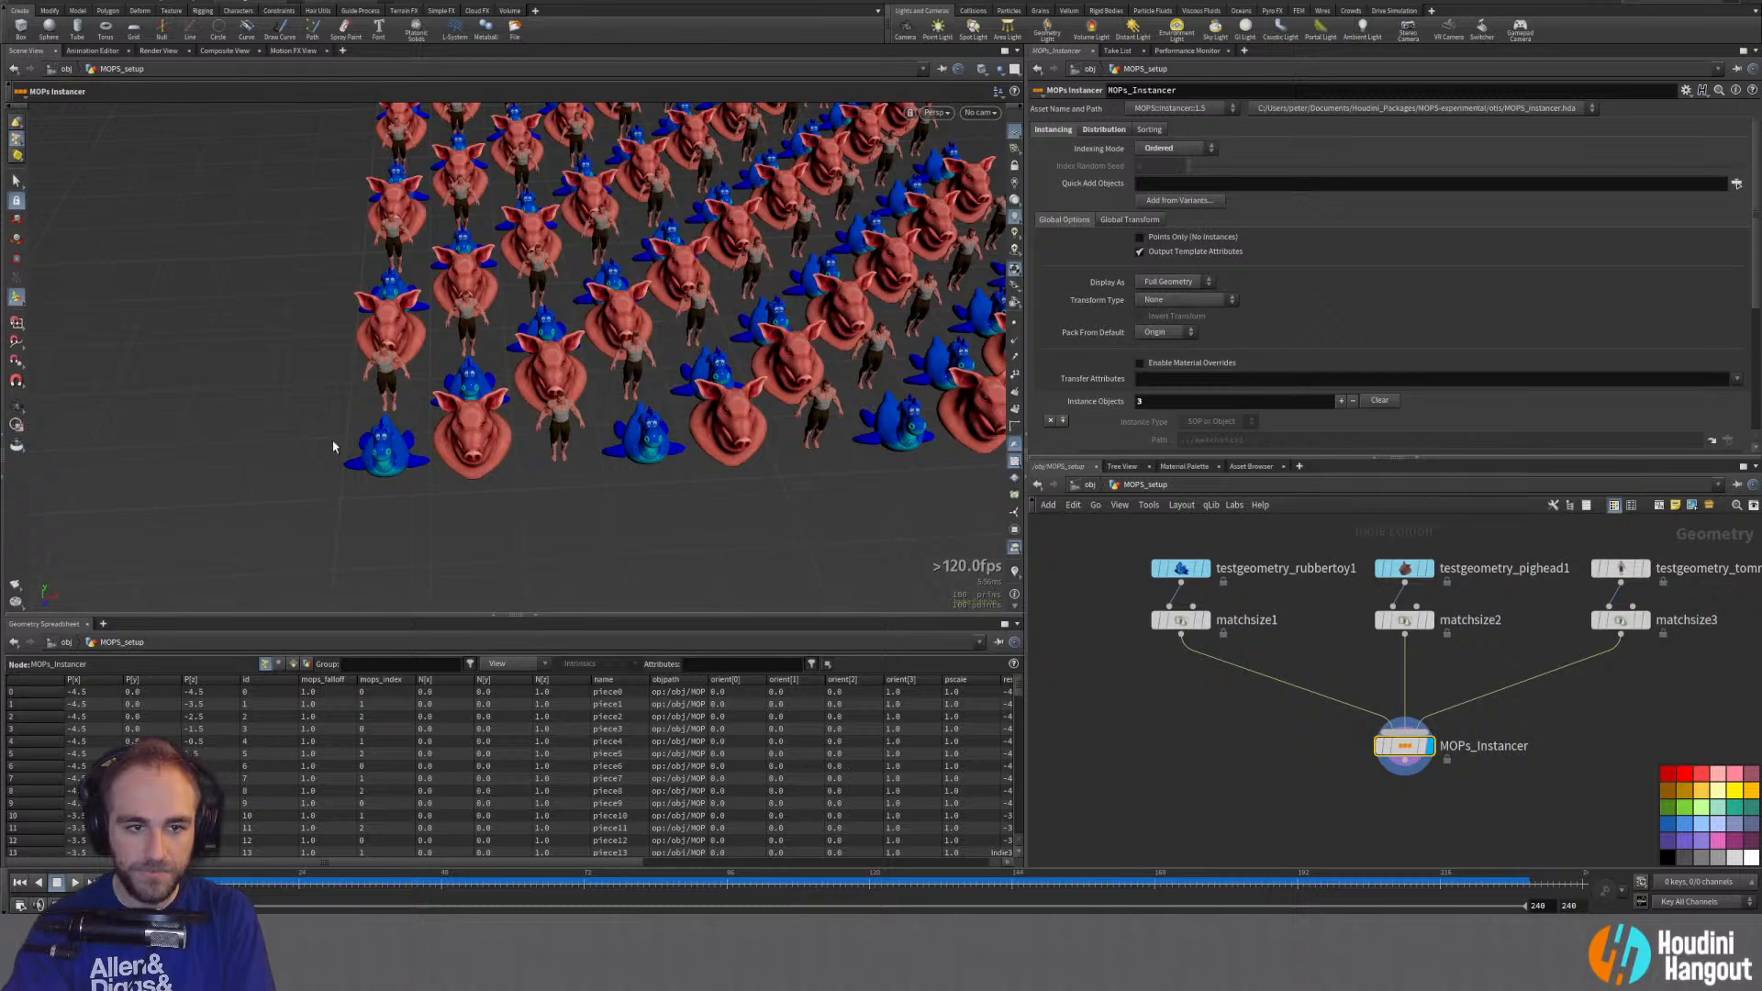
pyautogui.moveTo(1170, 555)
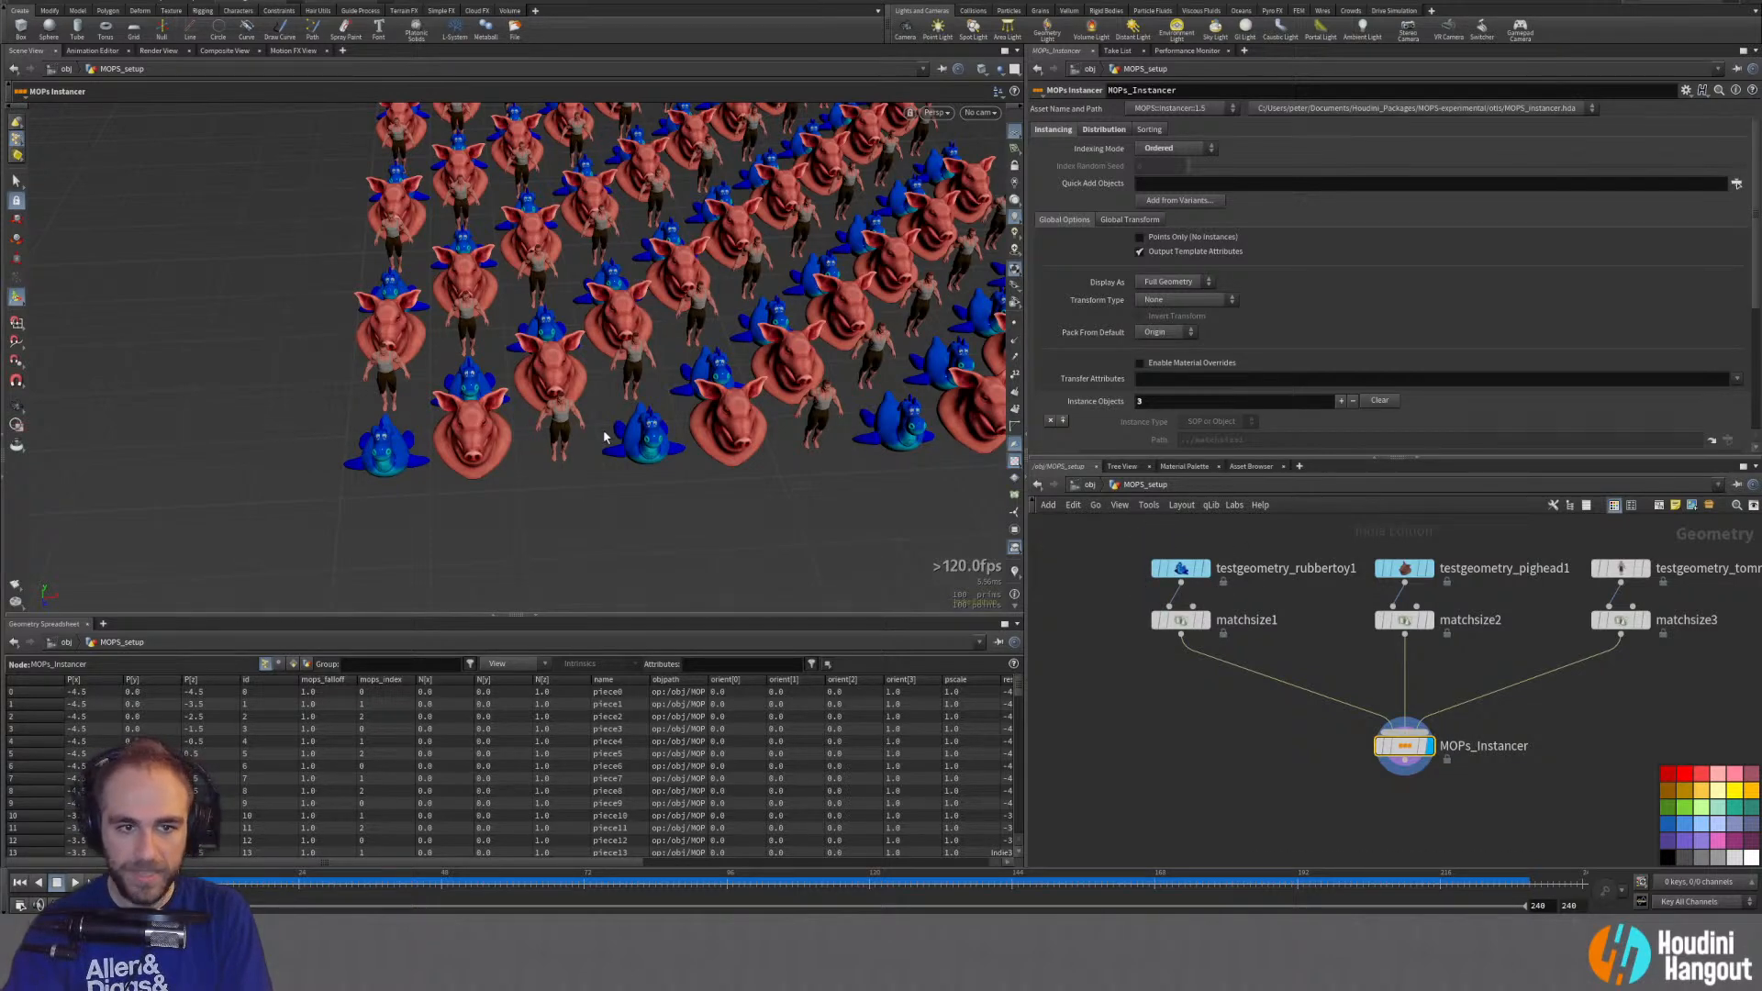
pyautogui.scroll(-6, 561, 416)
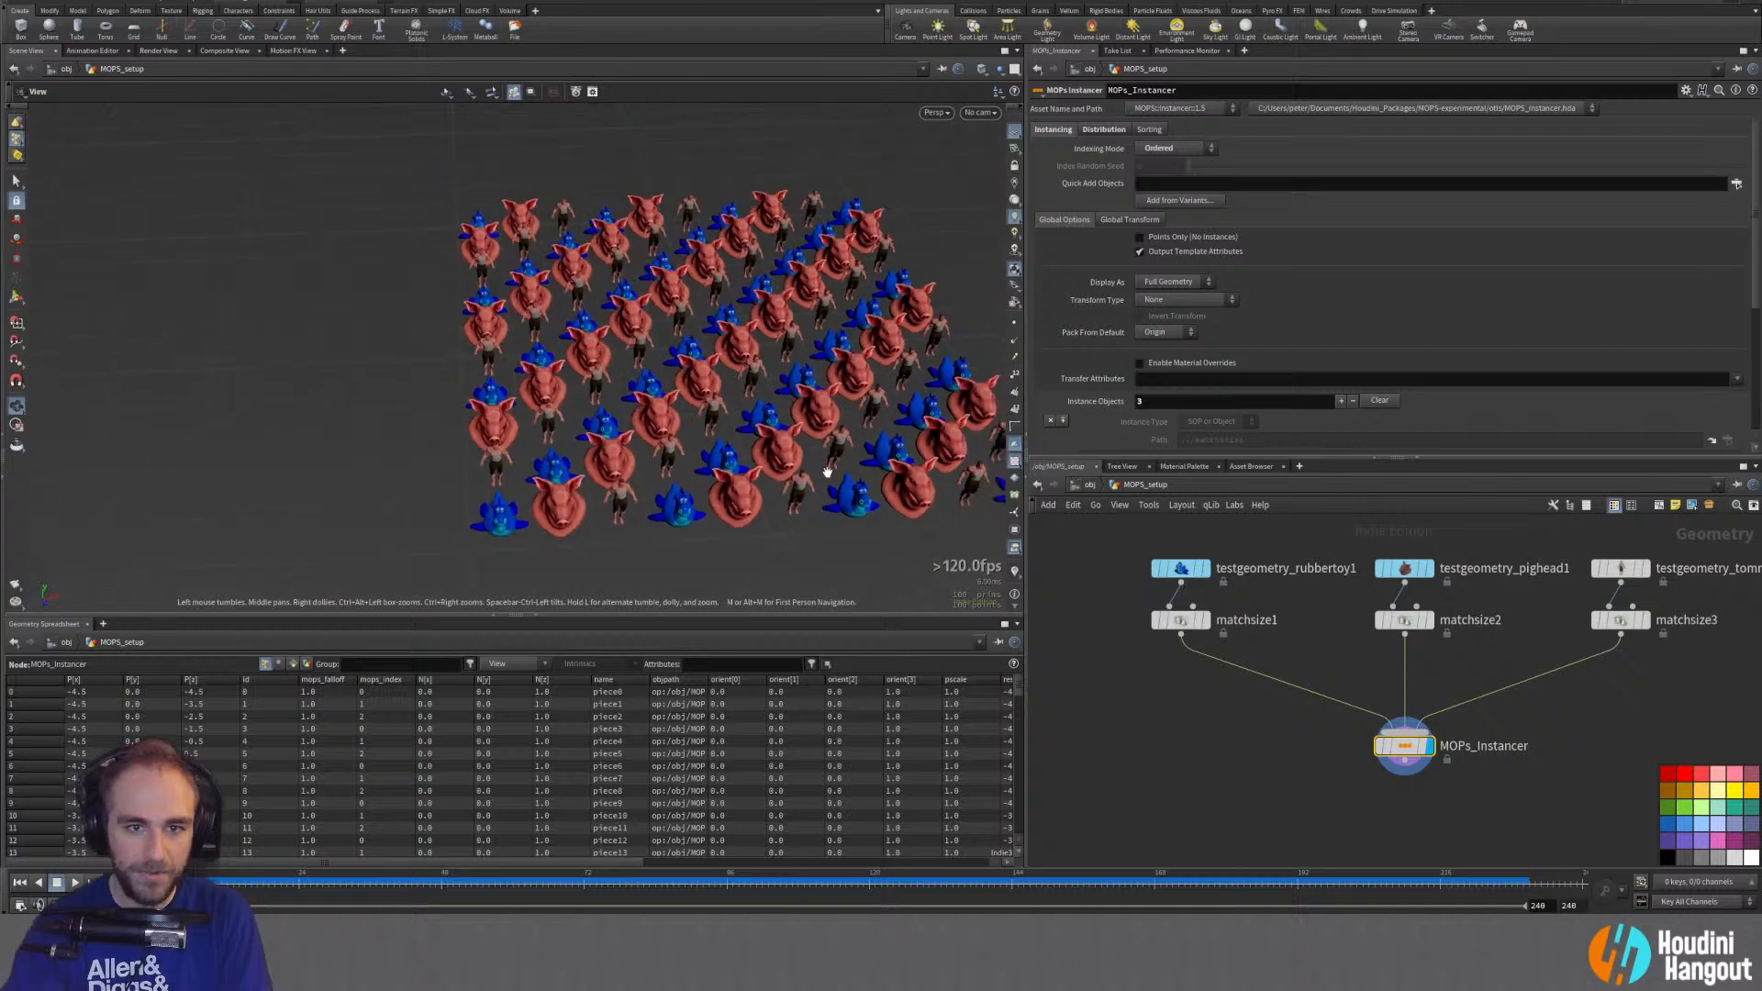
# Step: Set the MOPs Instancer's Indexing Mode to Point Attribute and check its primitive and point attributes in the Geometry Spreadsheet
pyautogui.click(1164, 149)
pyautogui.click(1172, 190)
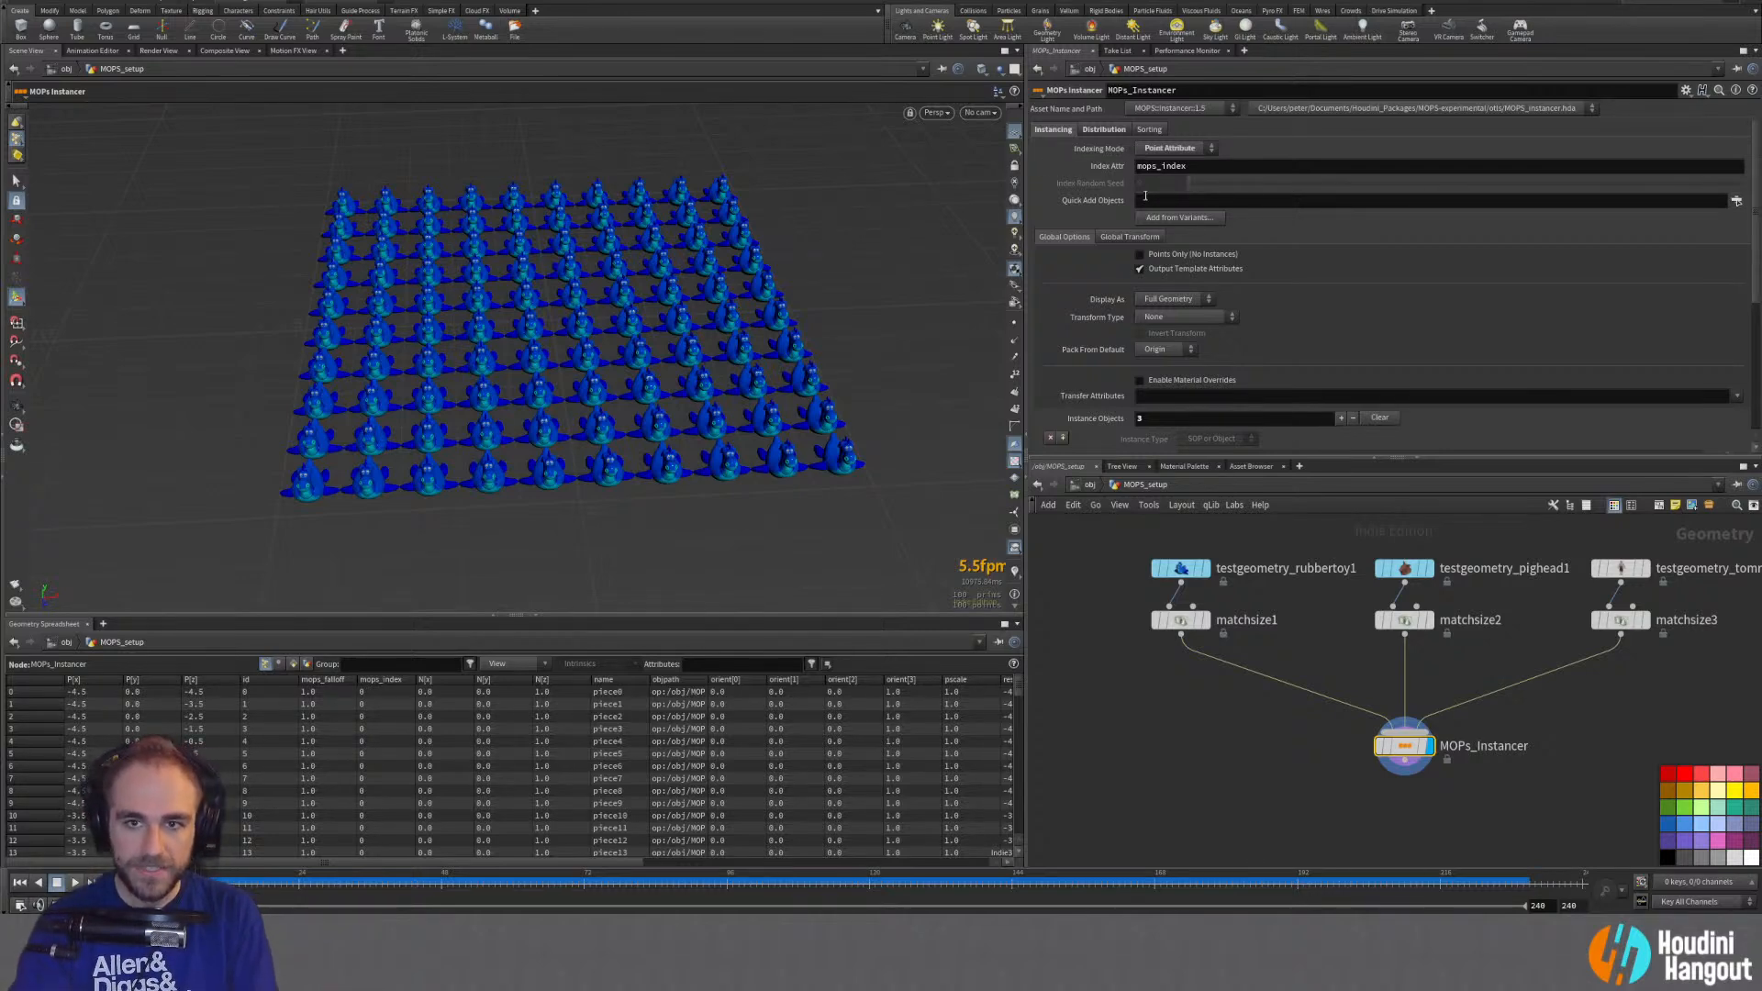
pyautogui.scroll(-3, 1193, 757)
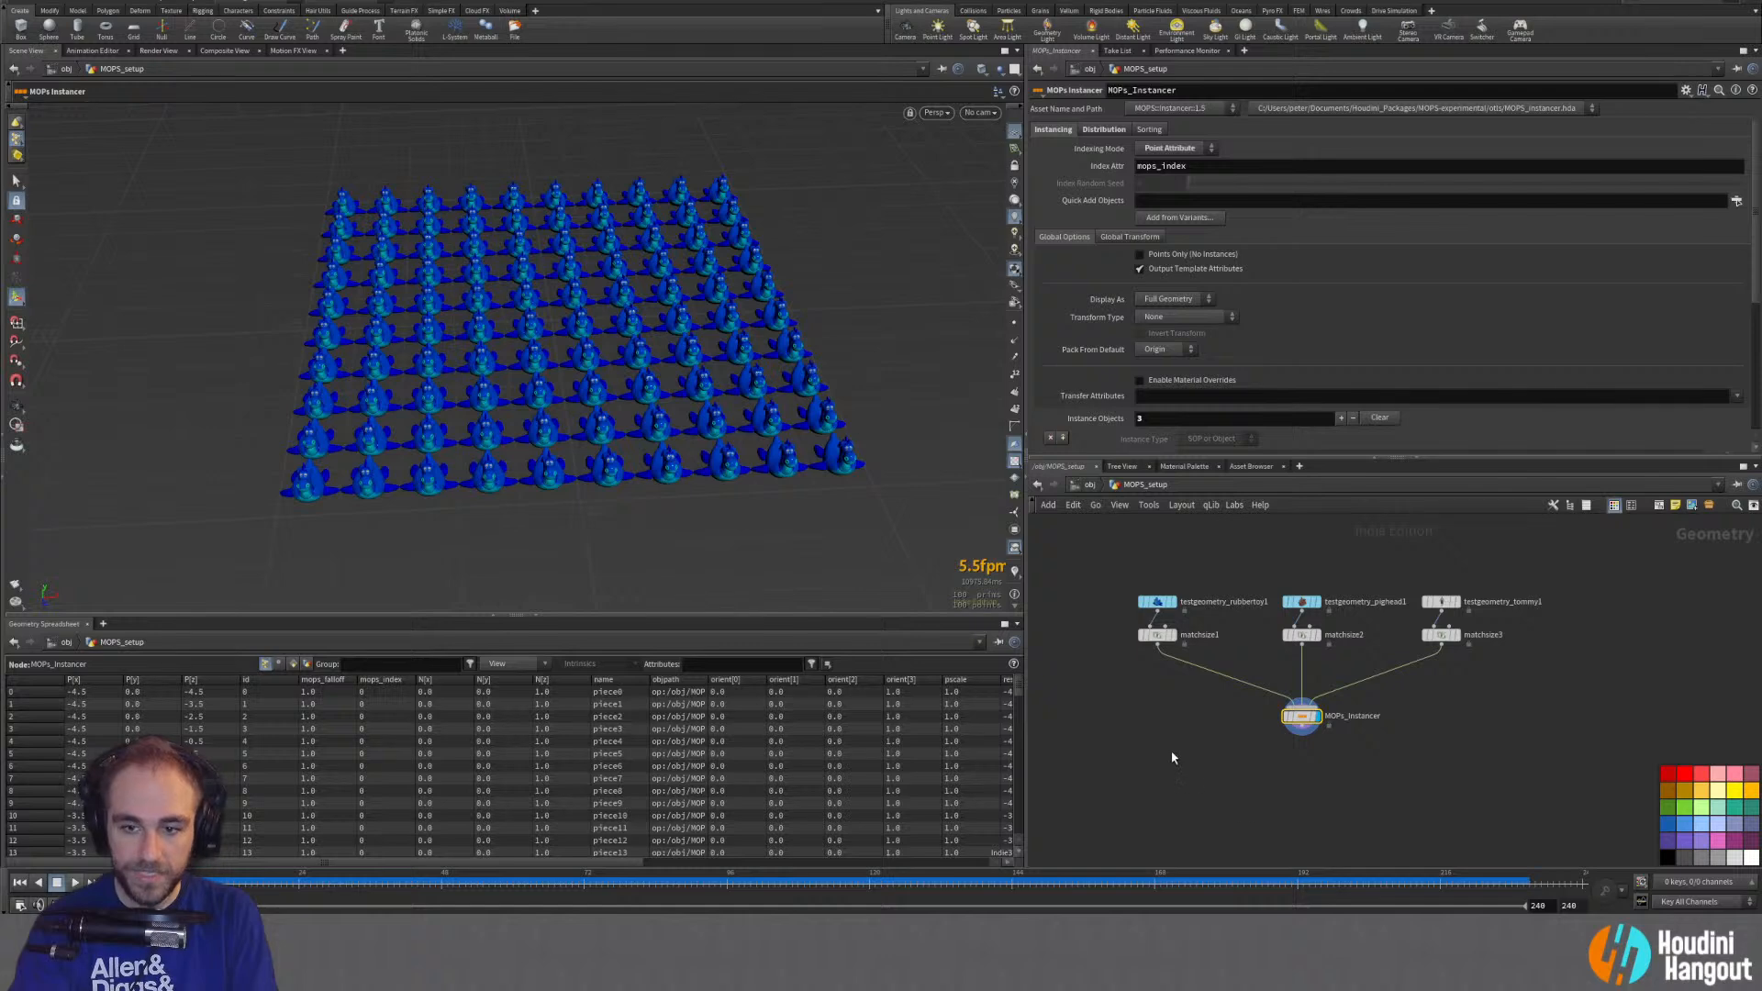
pyautogui.click(293, 665)
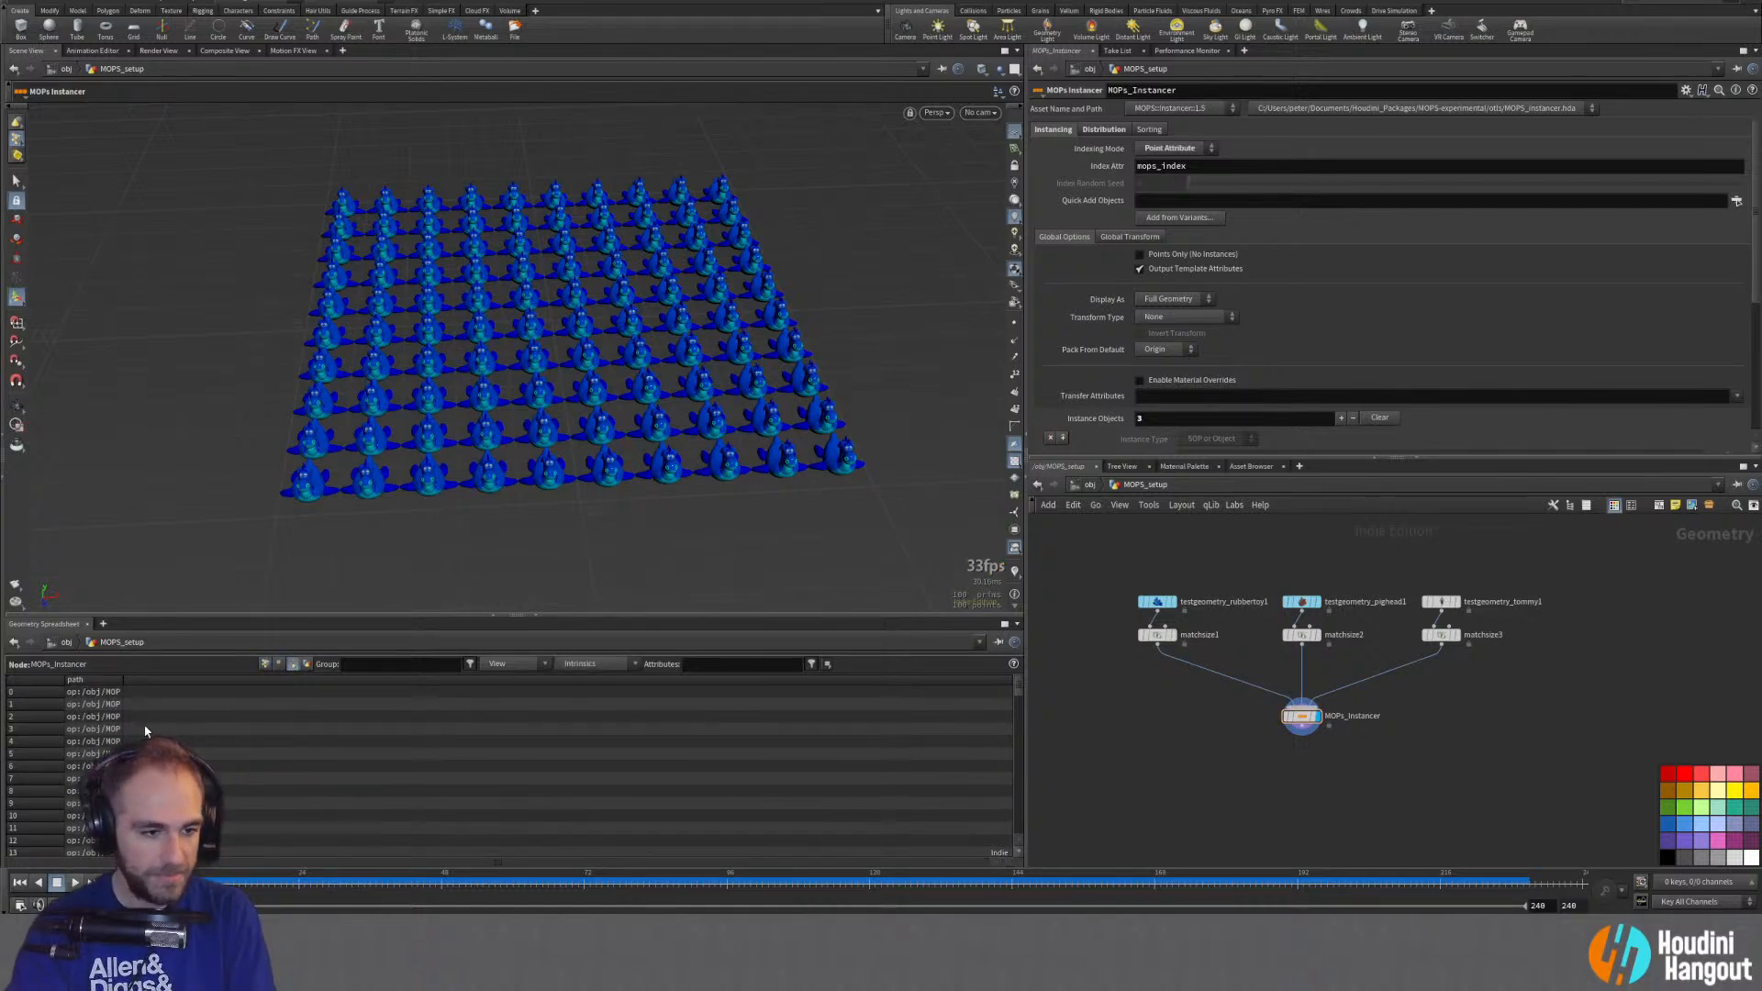
pyautogui.click(265, 663)
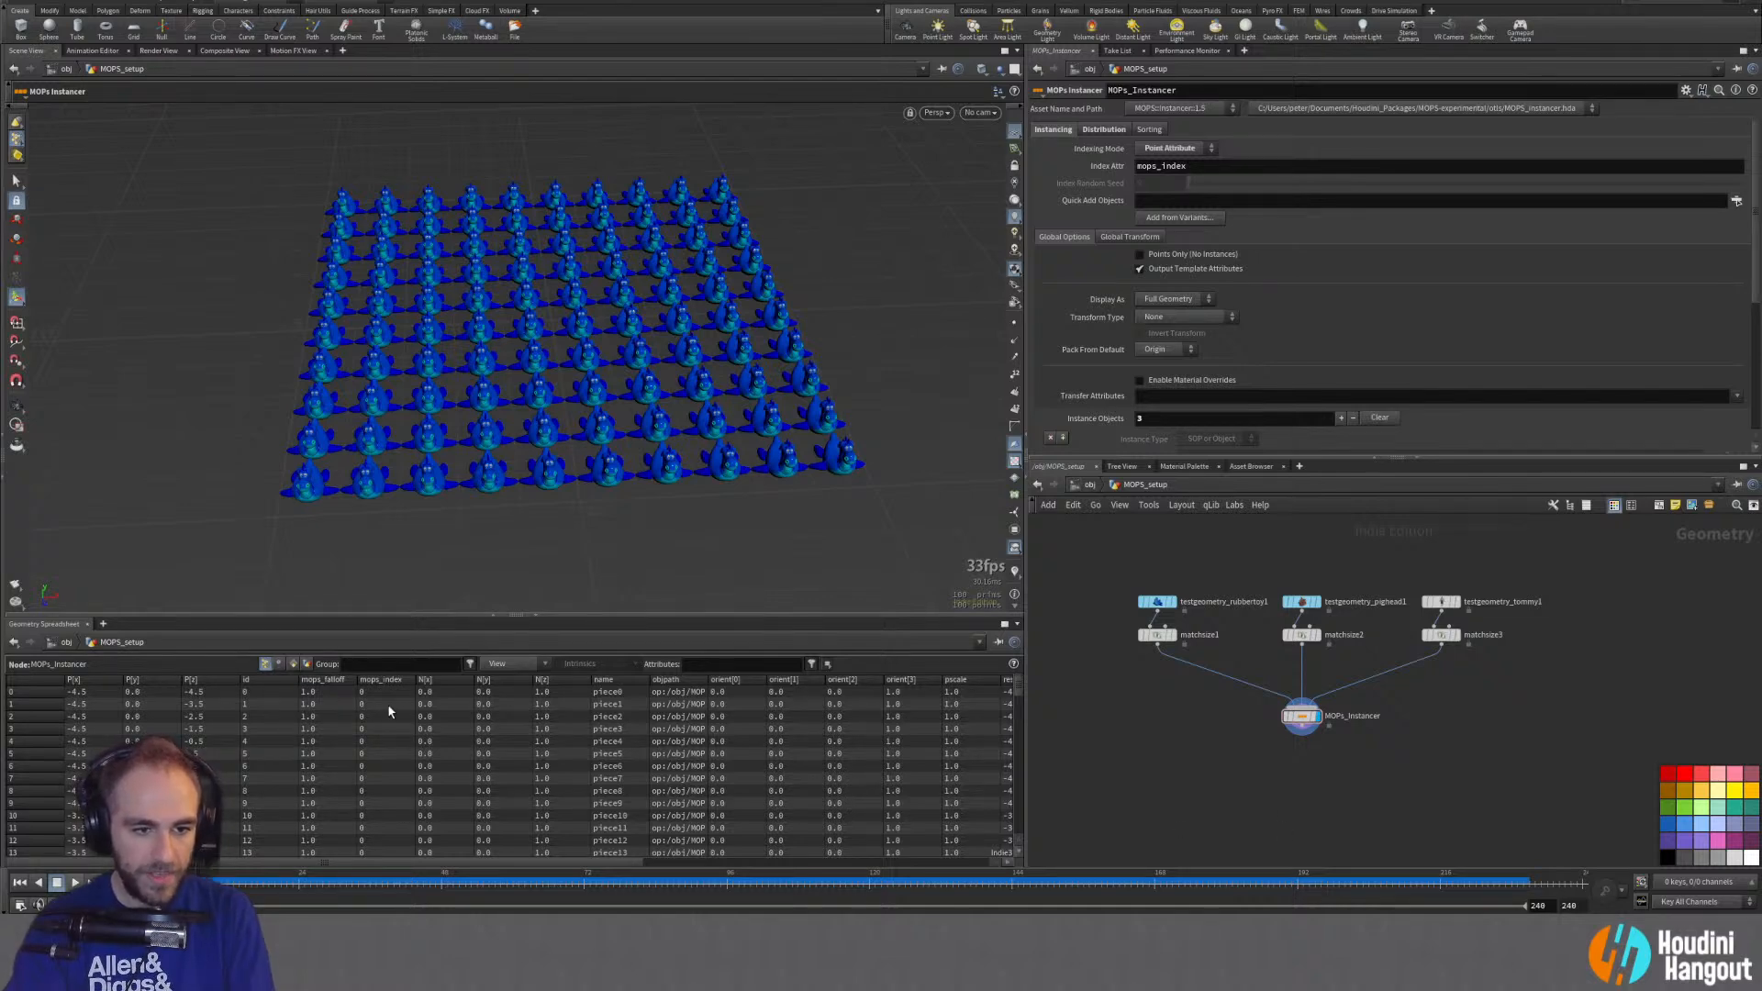
pyautogui.press('h')
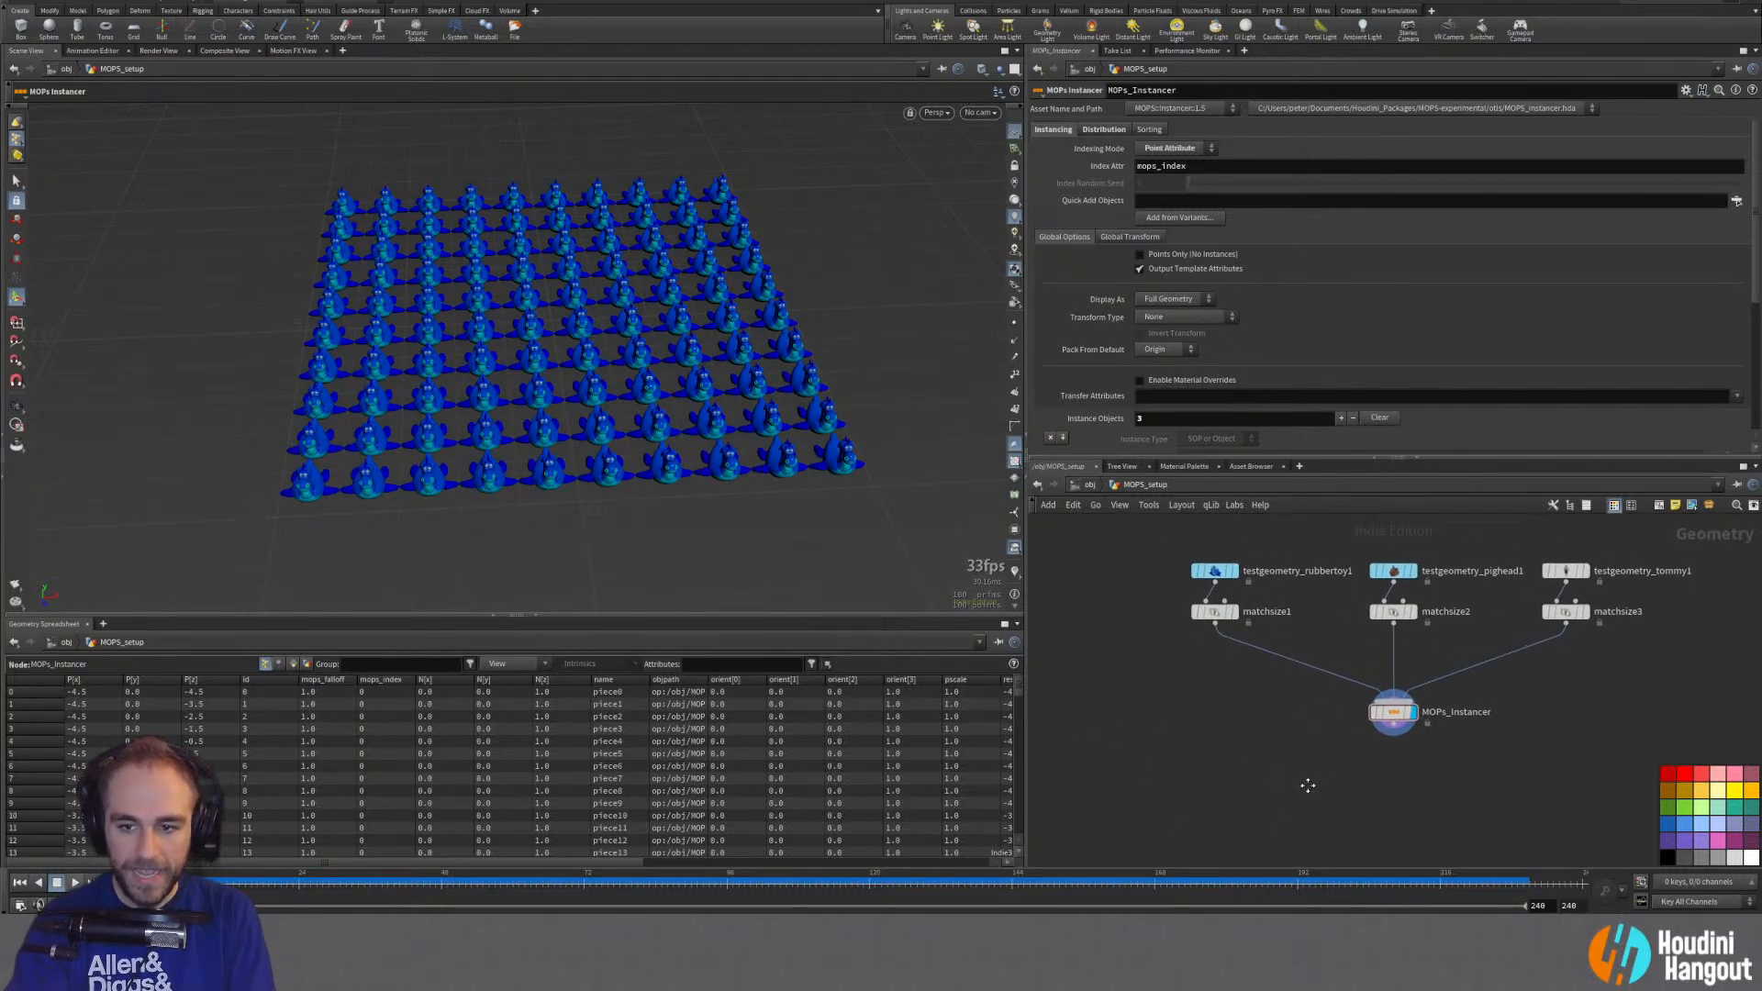
# Step: Set the MOPs Instancer's Distribution Type to Mesh
pyautogui.click(1105, 130)
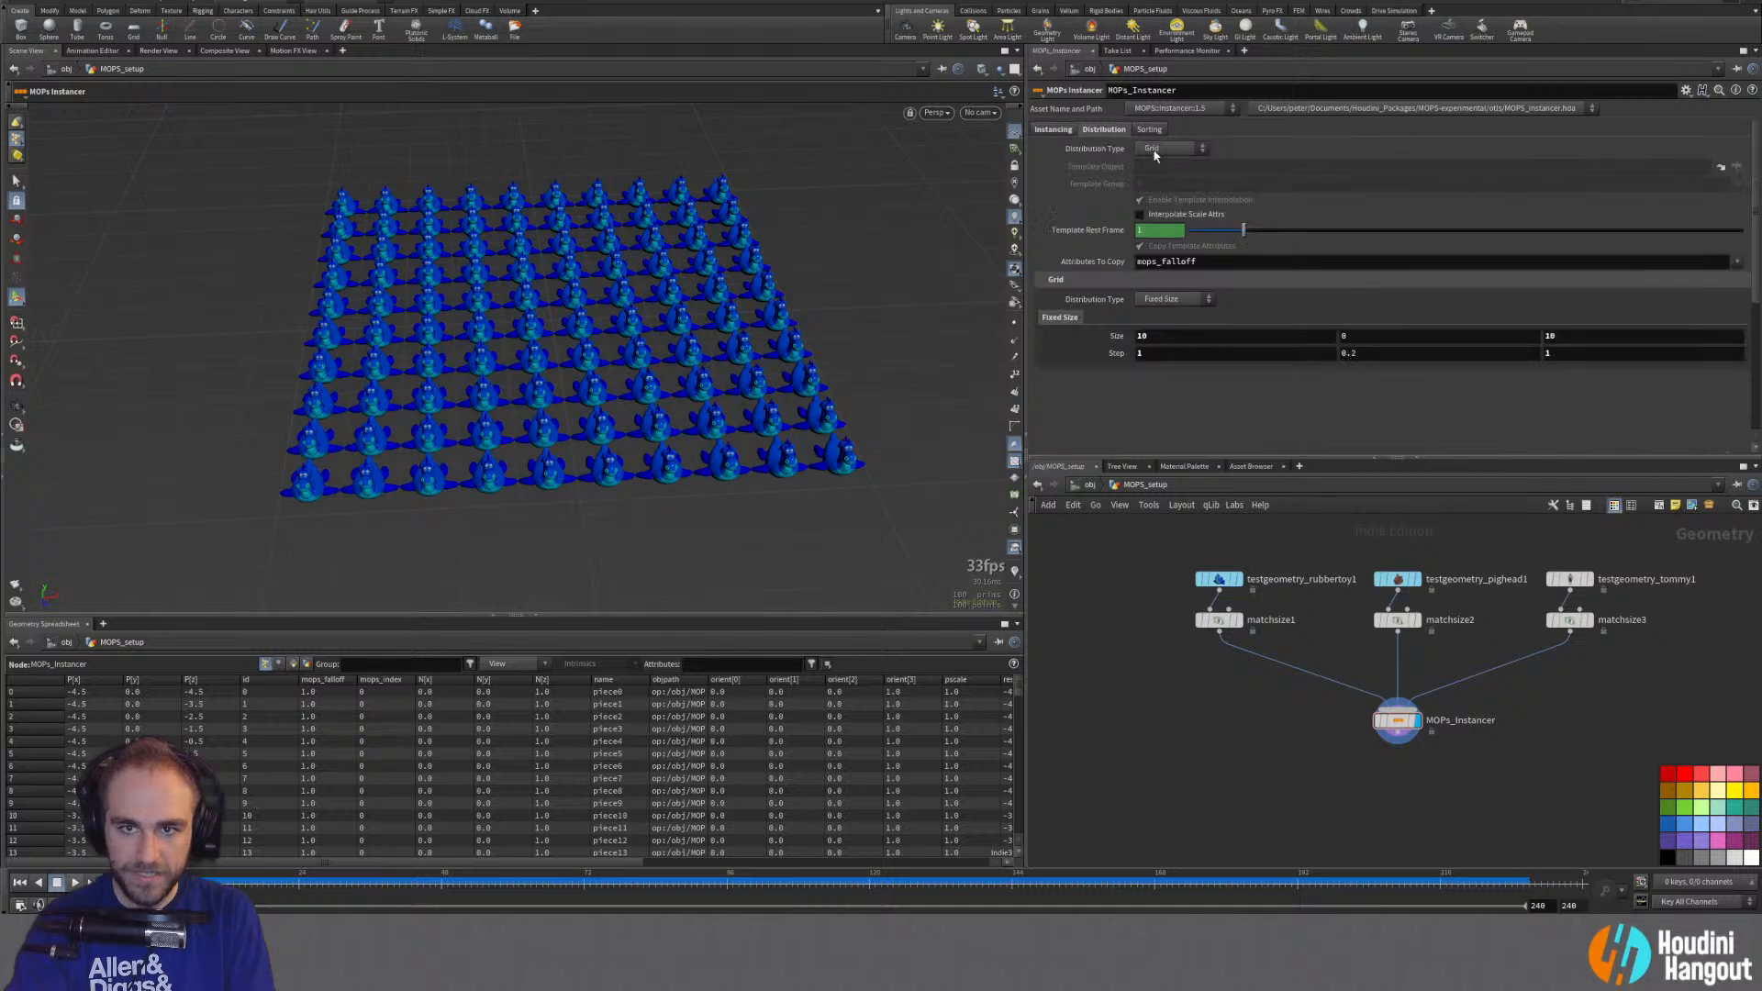
pyautogui.click(1156, 149)
pyautogui.click(1150, 245)
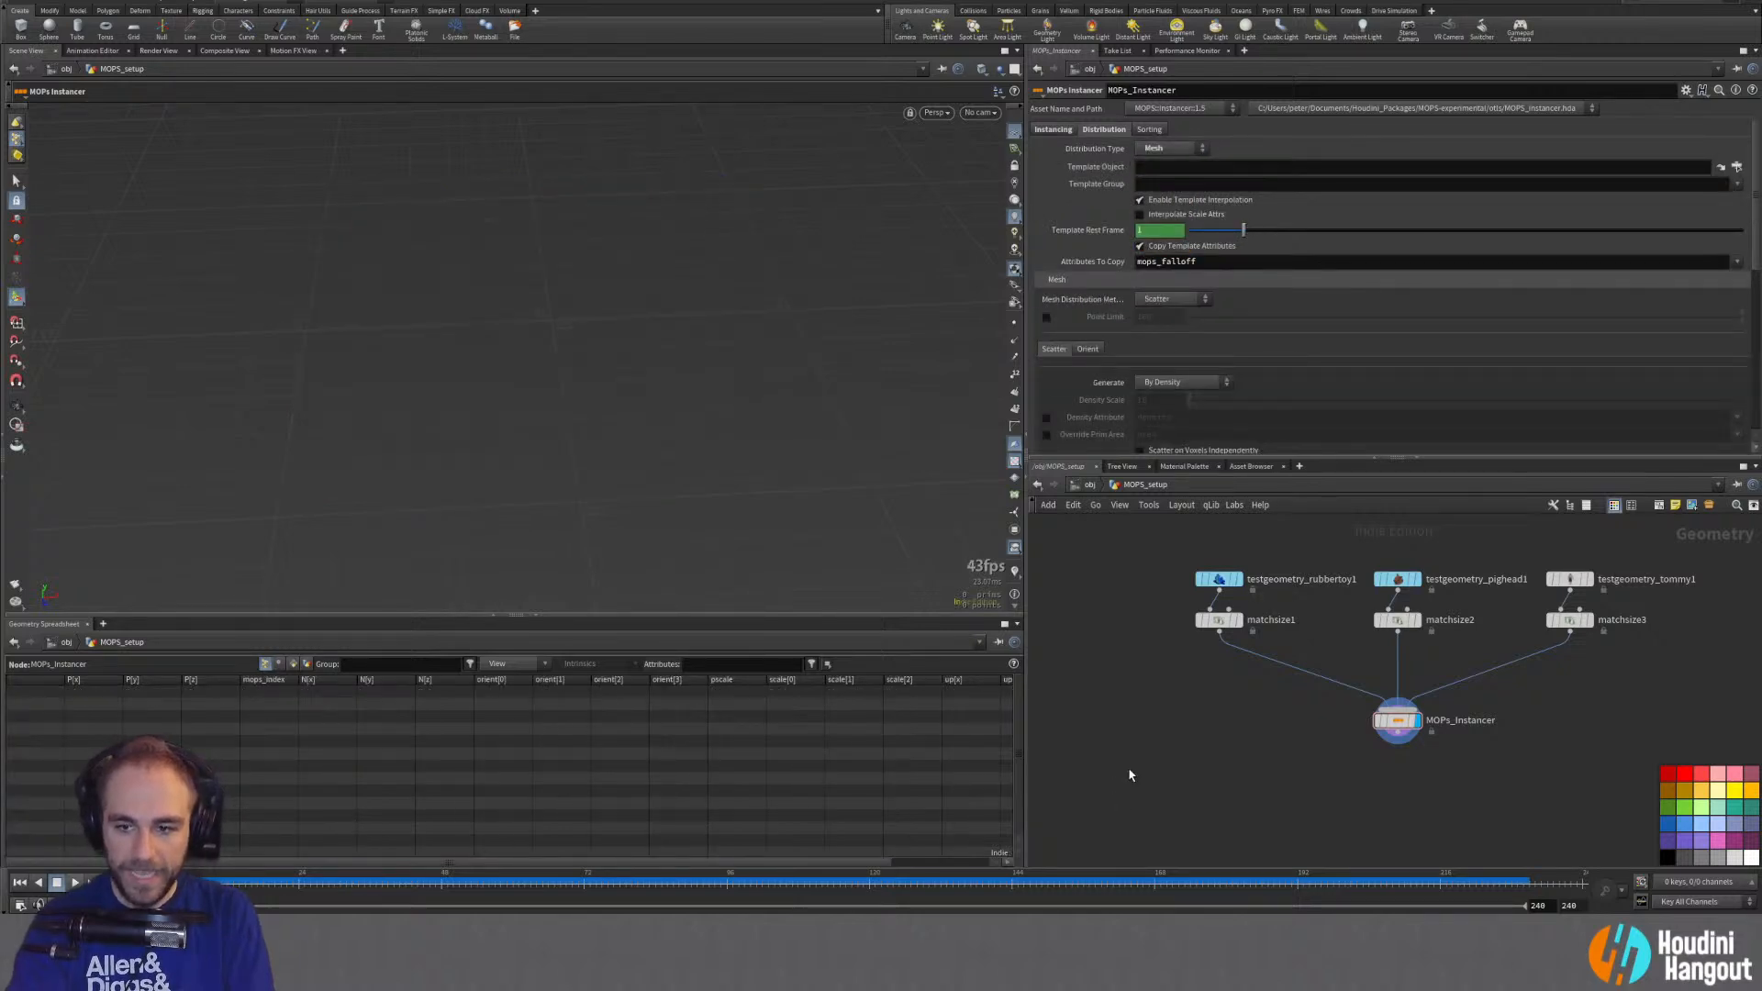
# Step: Add a Grid node to the network beside the three test geometry branches
pyautogui.scroll(-3, 1202, 780)
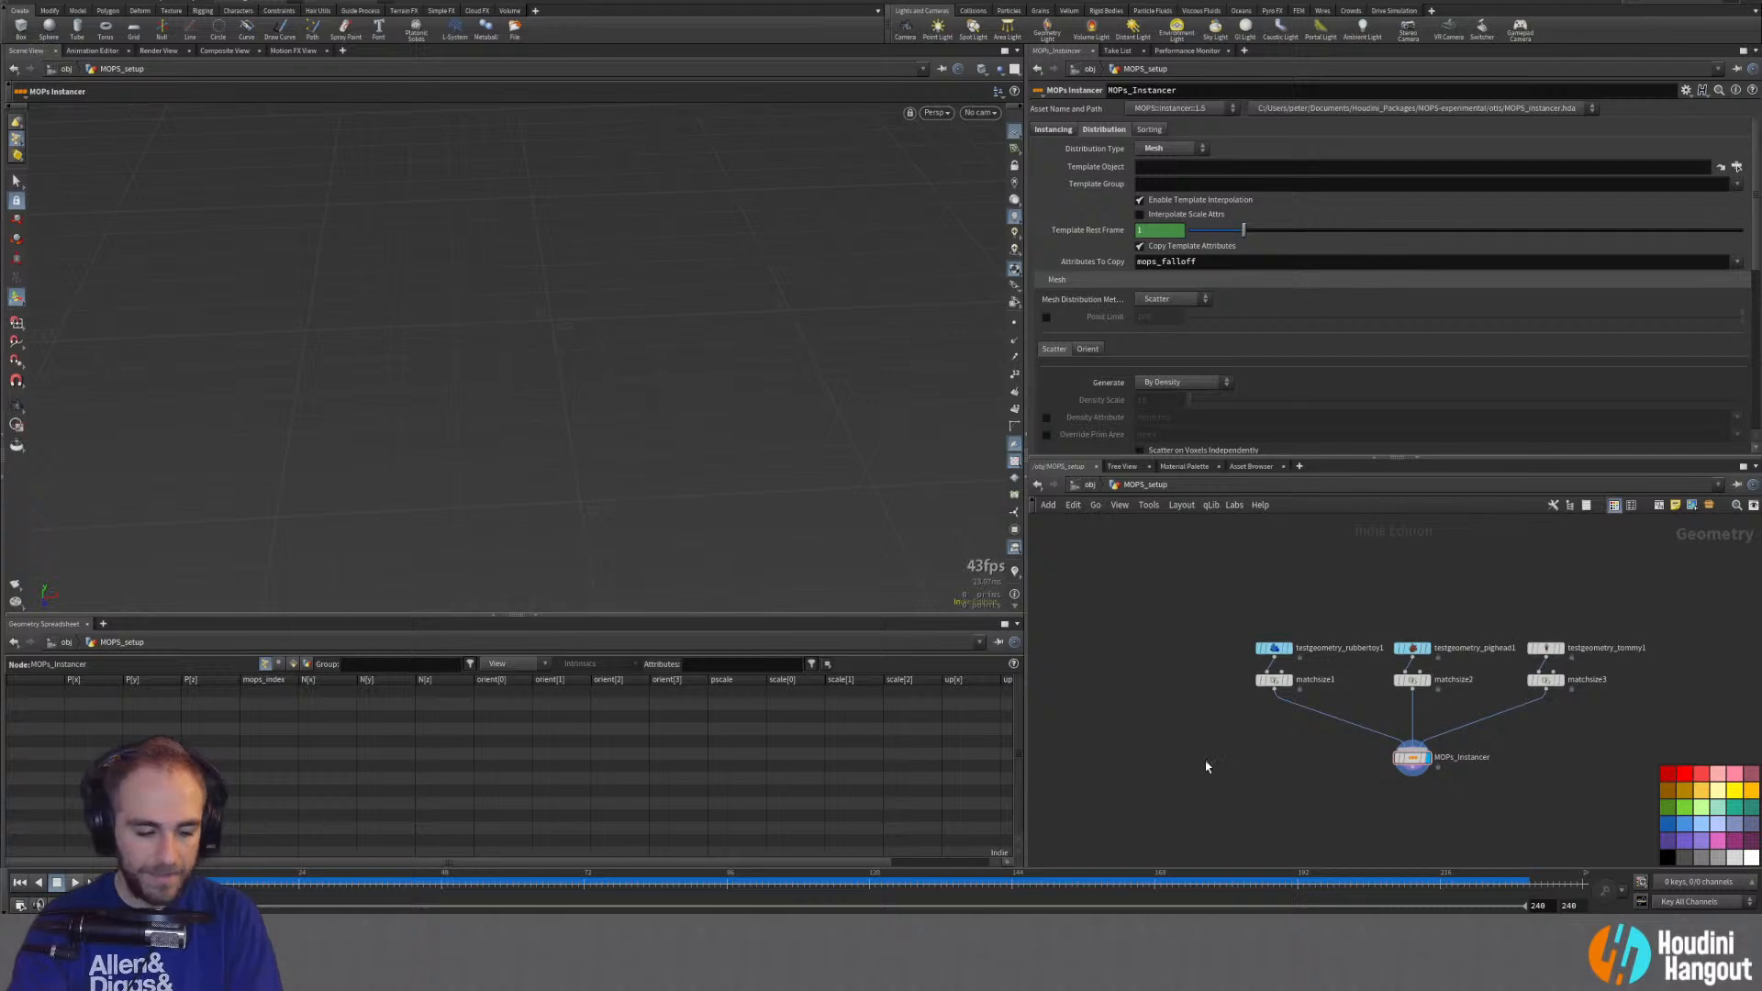
pyautogui.press('Tab')
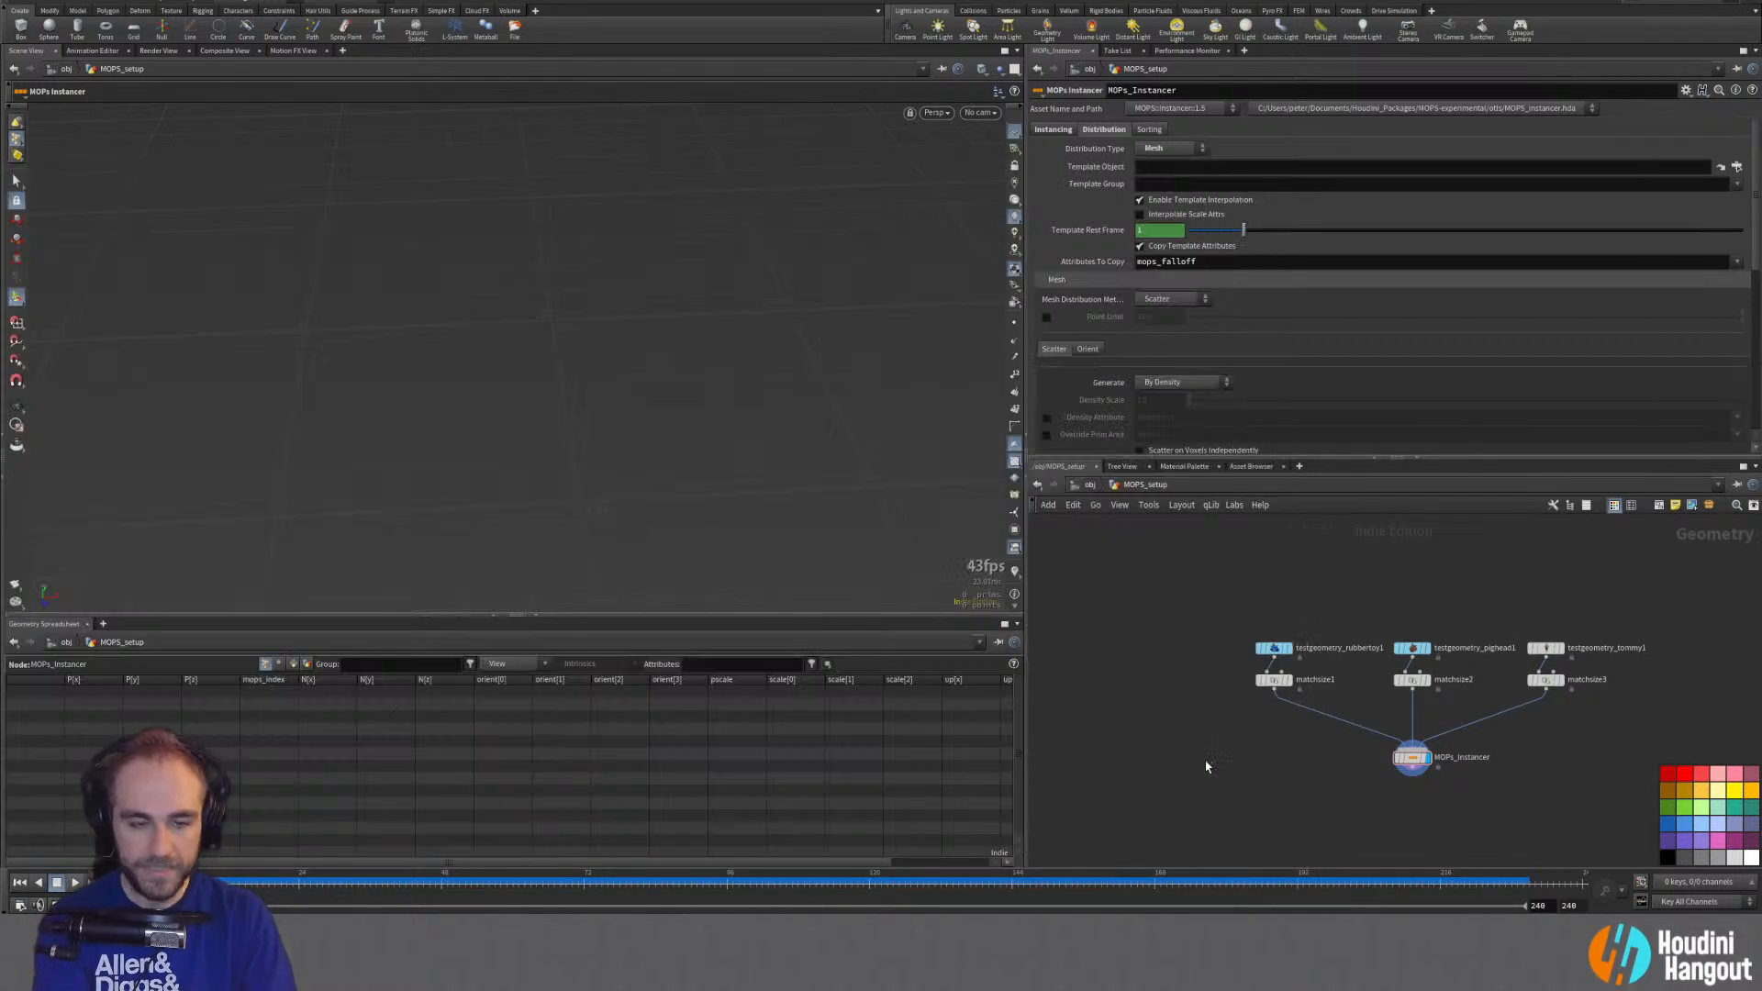
pyautogui.write('grid')
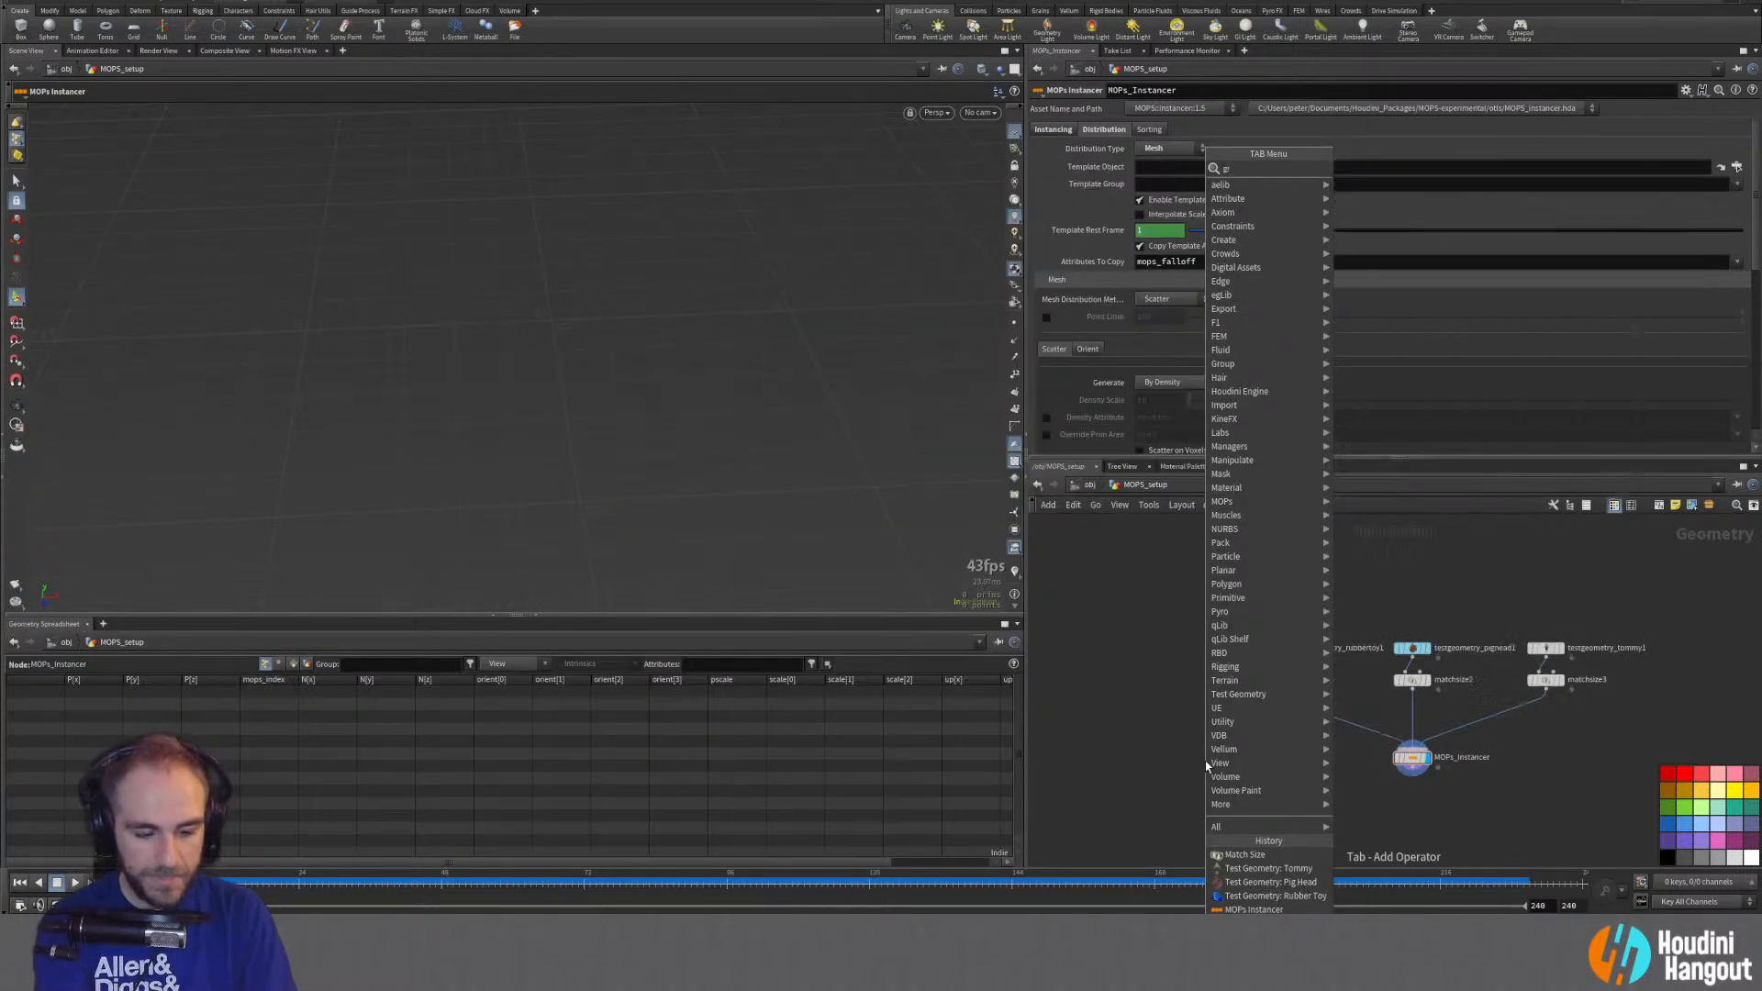
pyautogui.press('Return')
pyautogui.click(1074, 666)
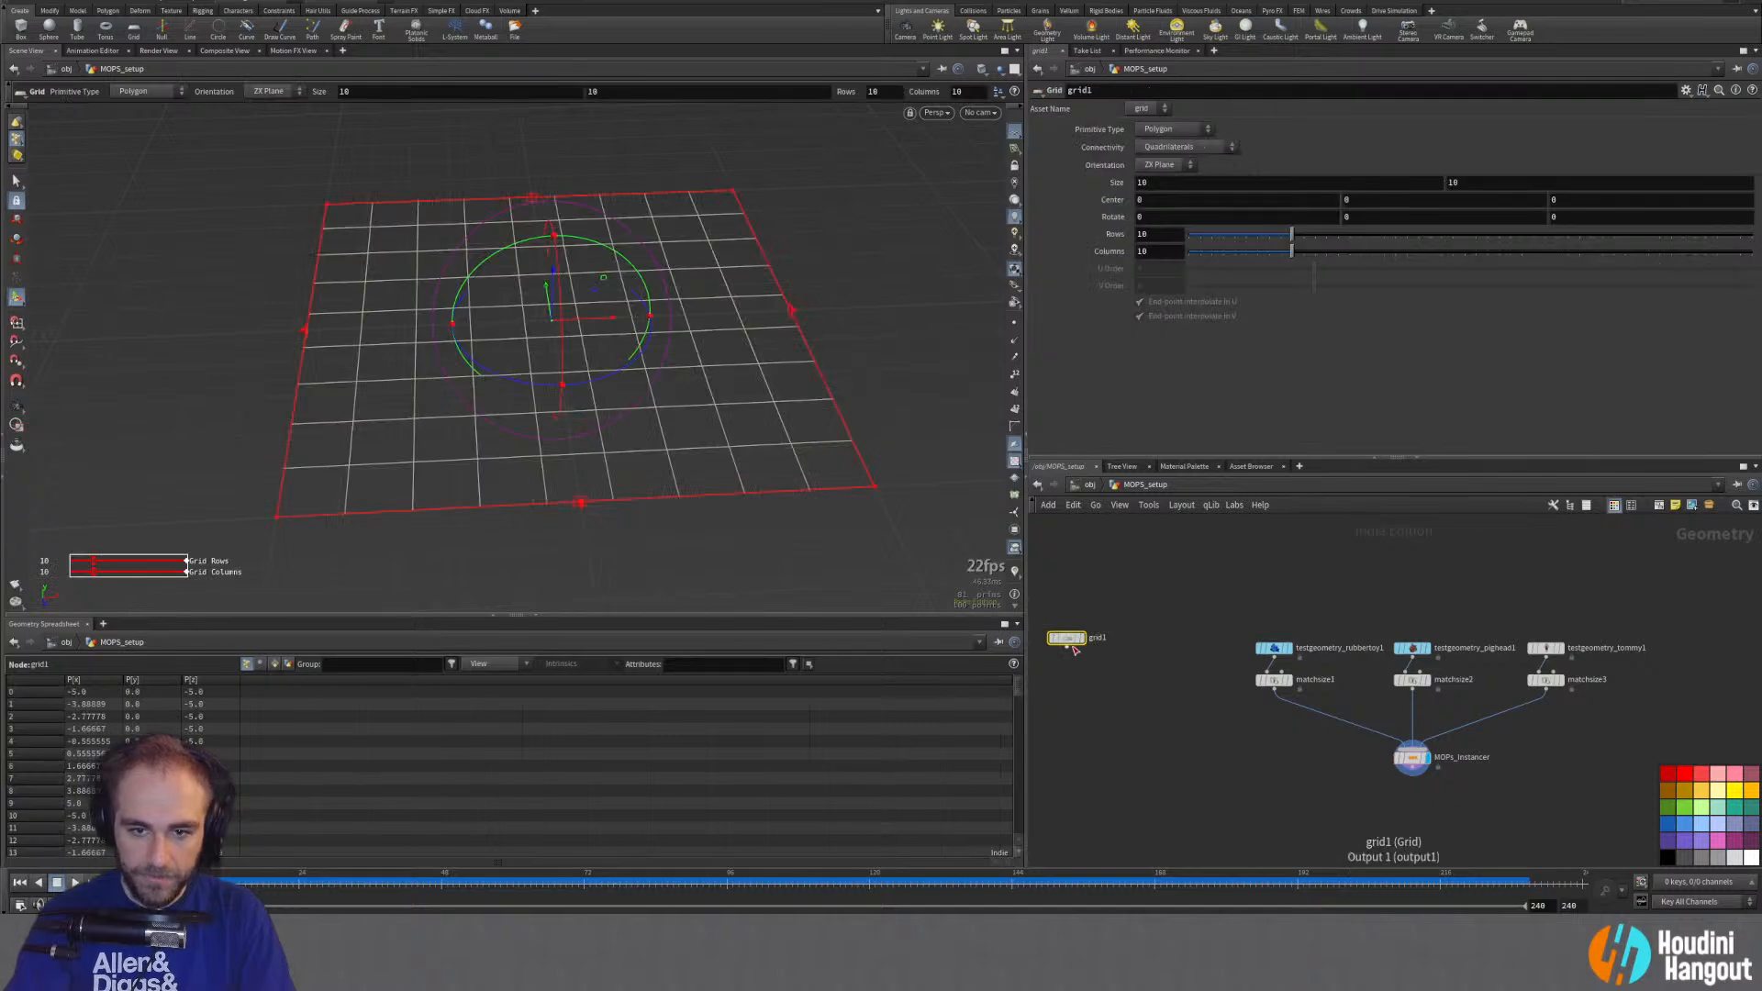
# Step: Connect a Scatter node beneath the grid and display its scattered points
pyautogui.press('Tab')
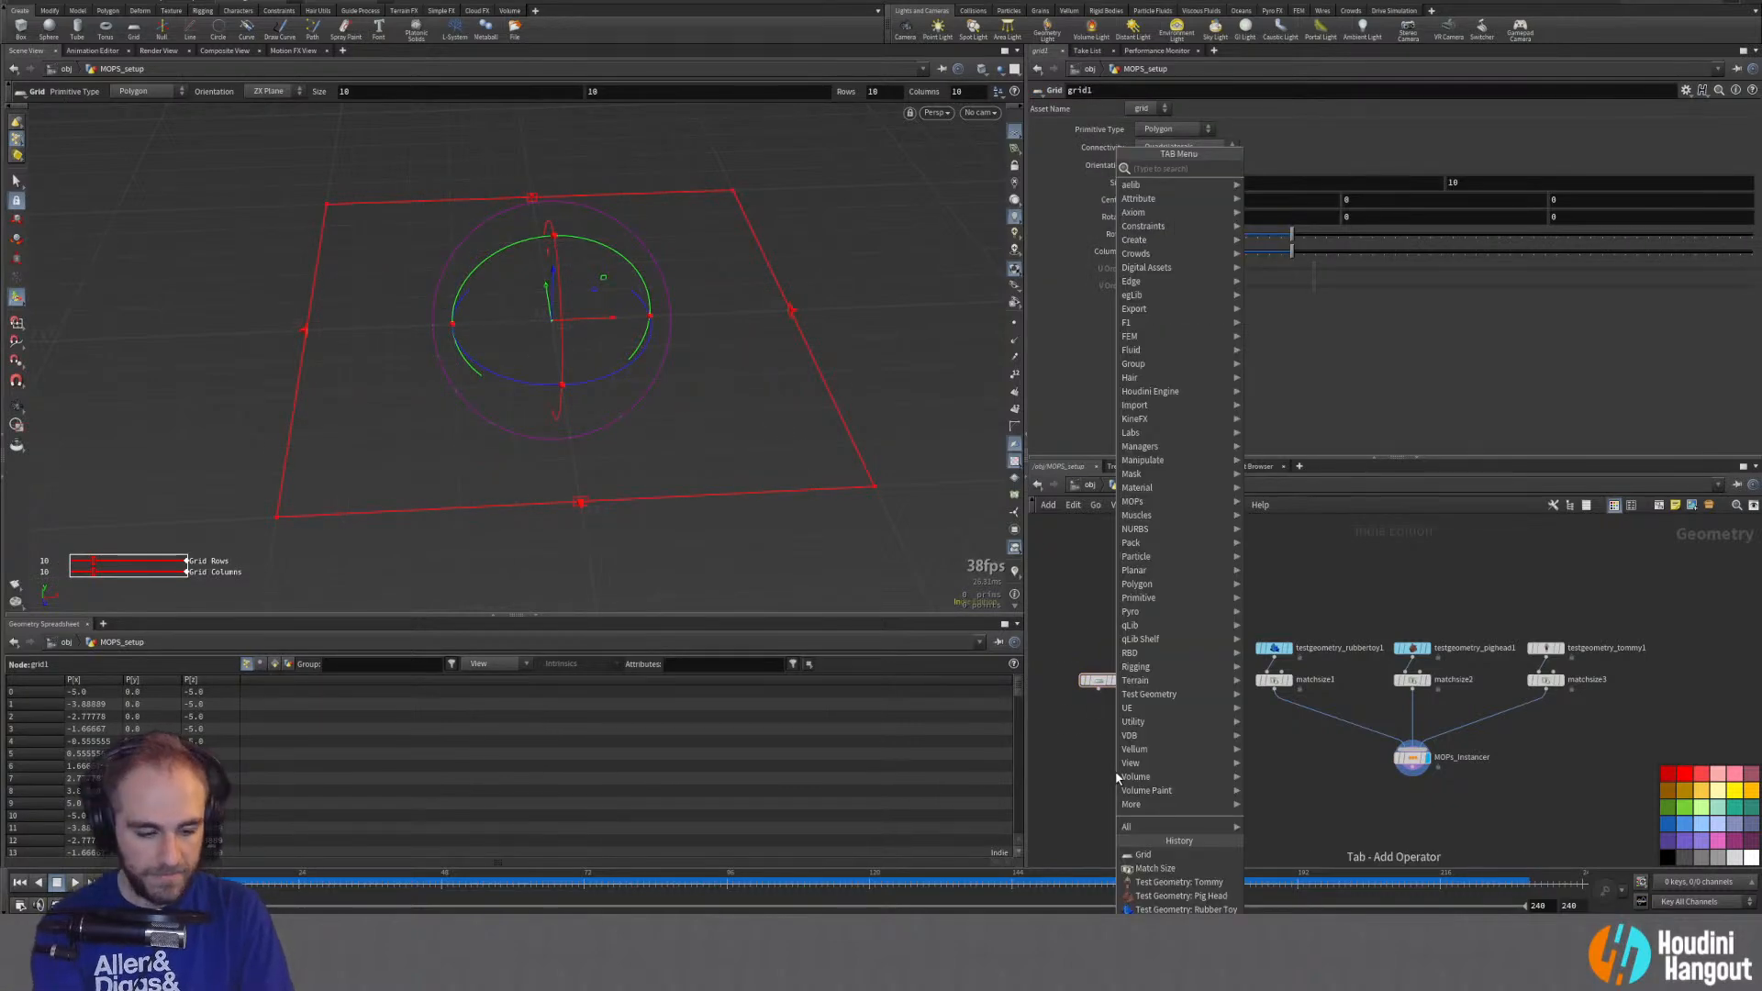
pyautogui.press('Escape')
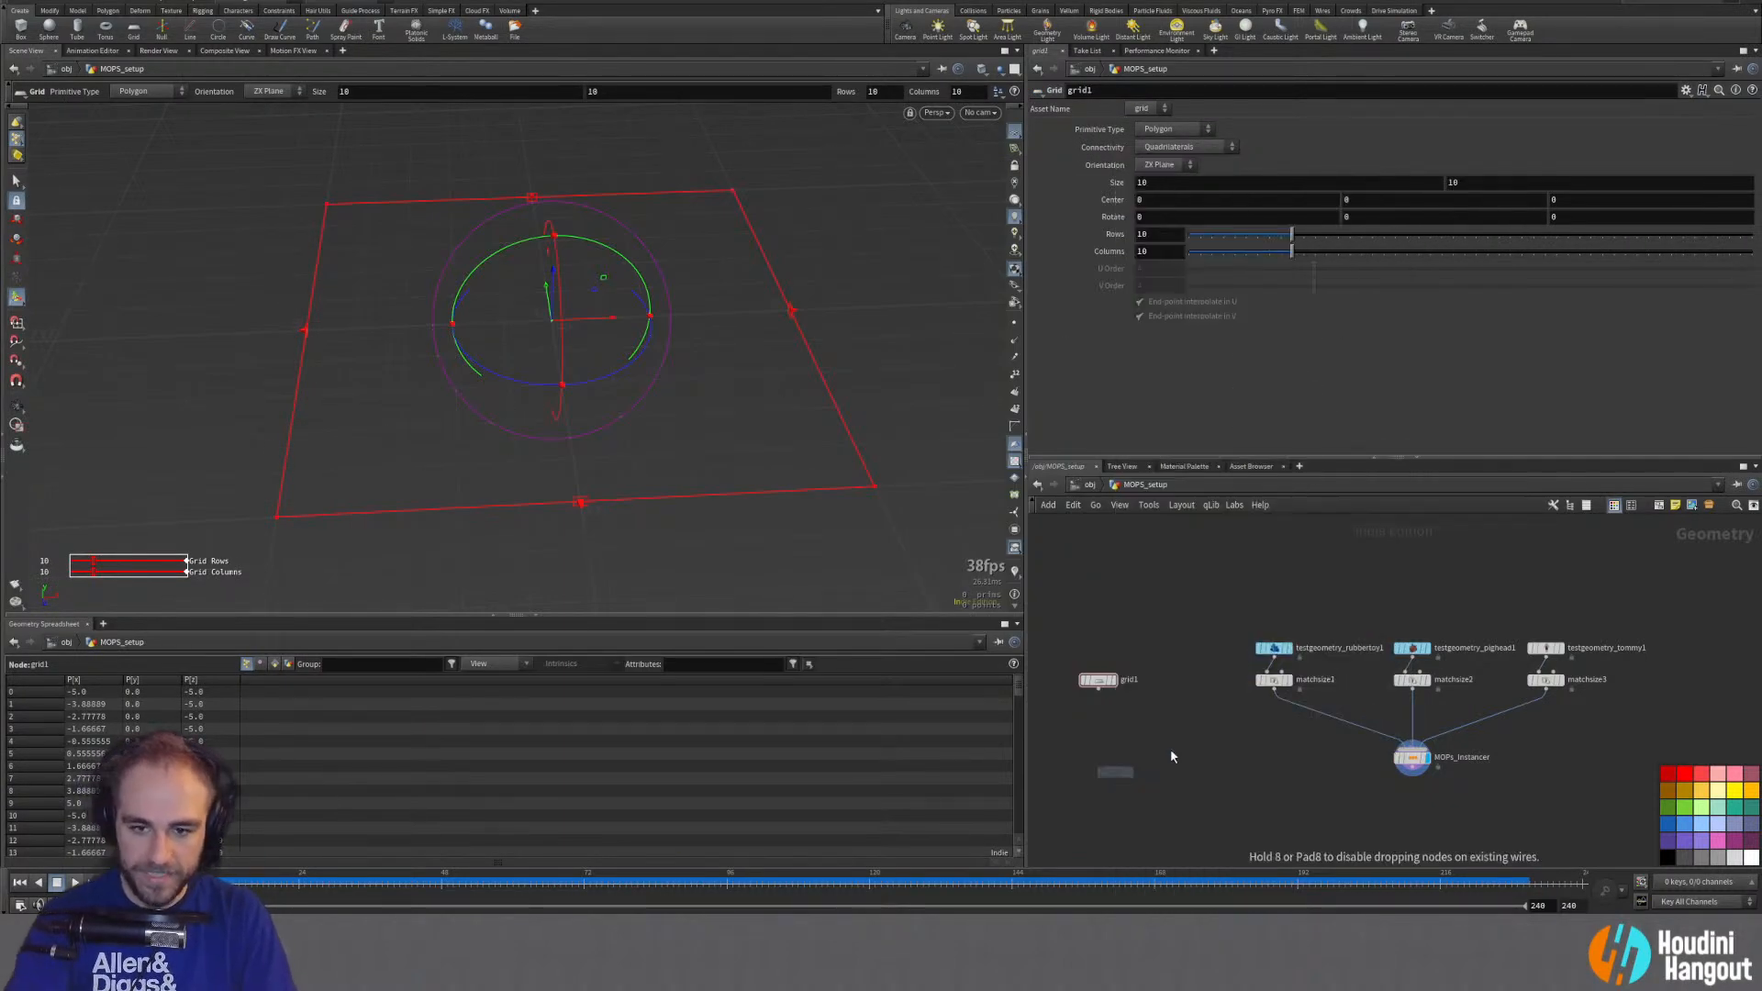
pyautogui.click(1098, 694)
pyautogui.click(1112, 719)
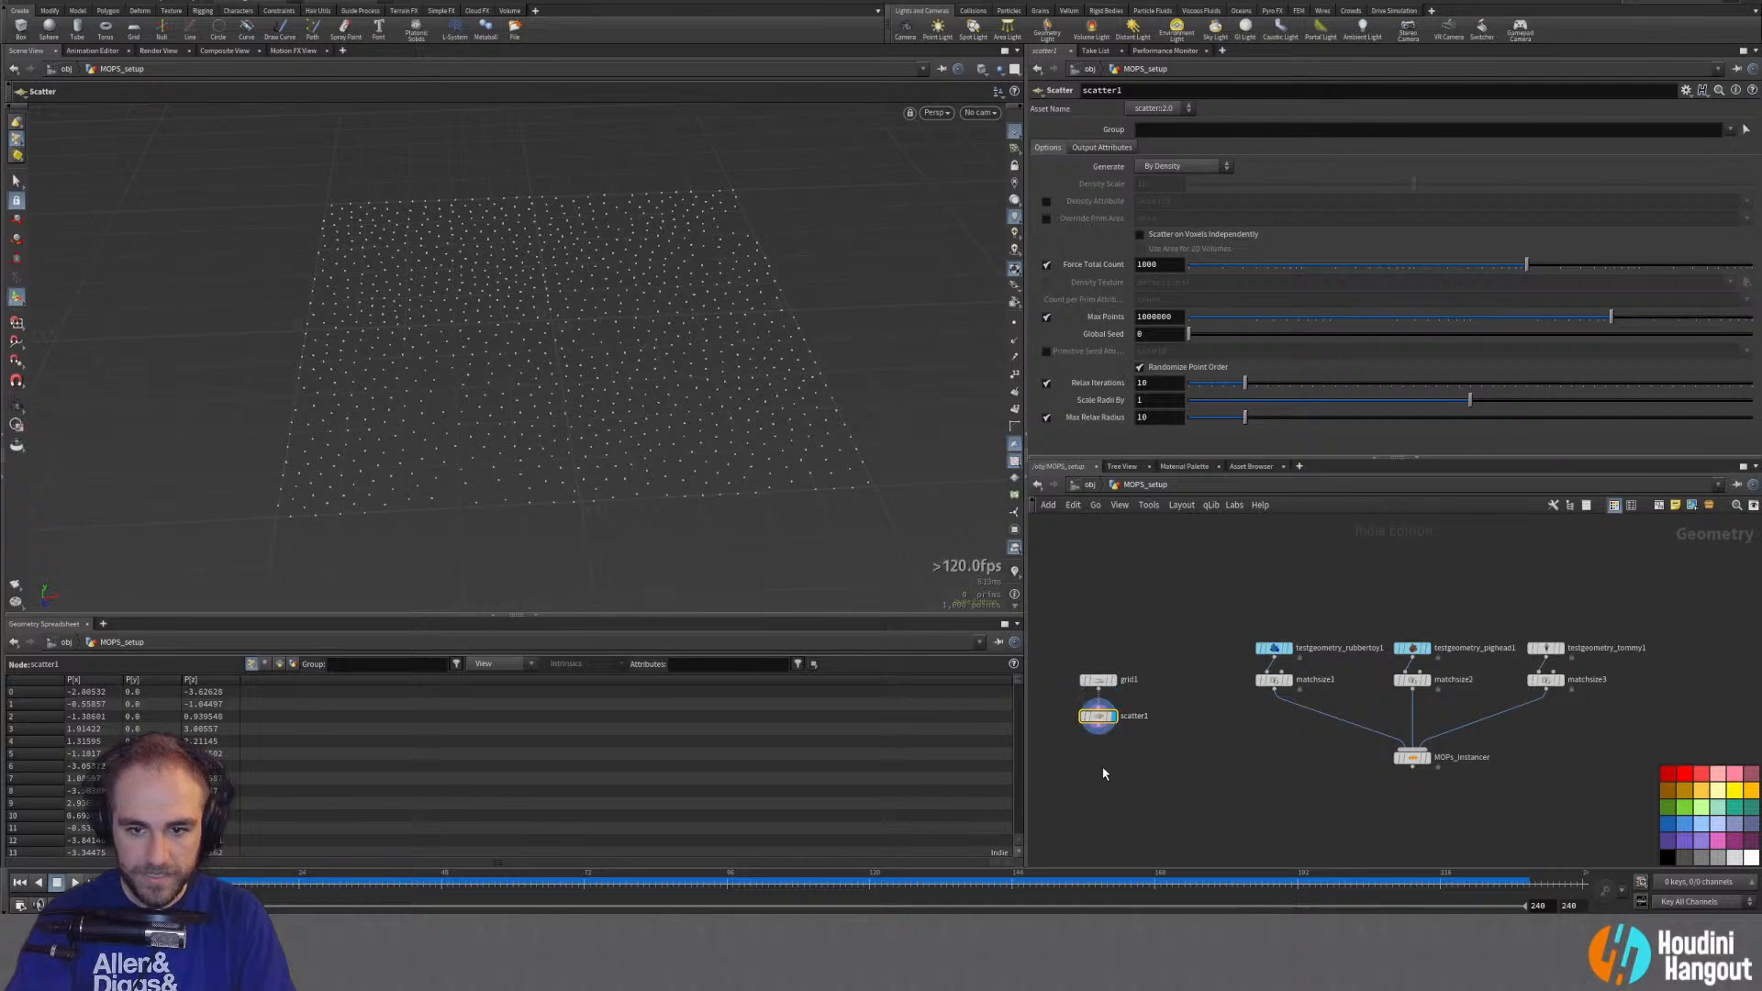
# Step: Connect a Null node beneath the Scatter node and rename it SOURCE
pyautogui.press('capslock')
pyautogui.press('Tab')
pyautogui.press('Escape')
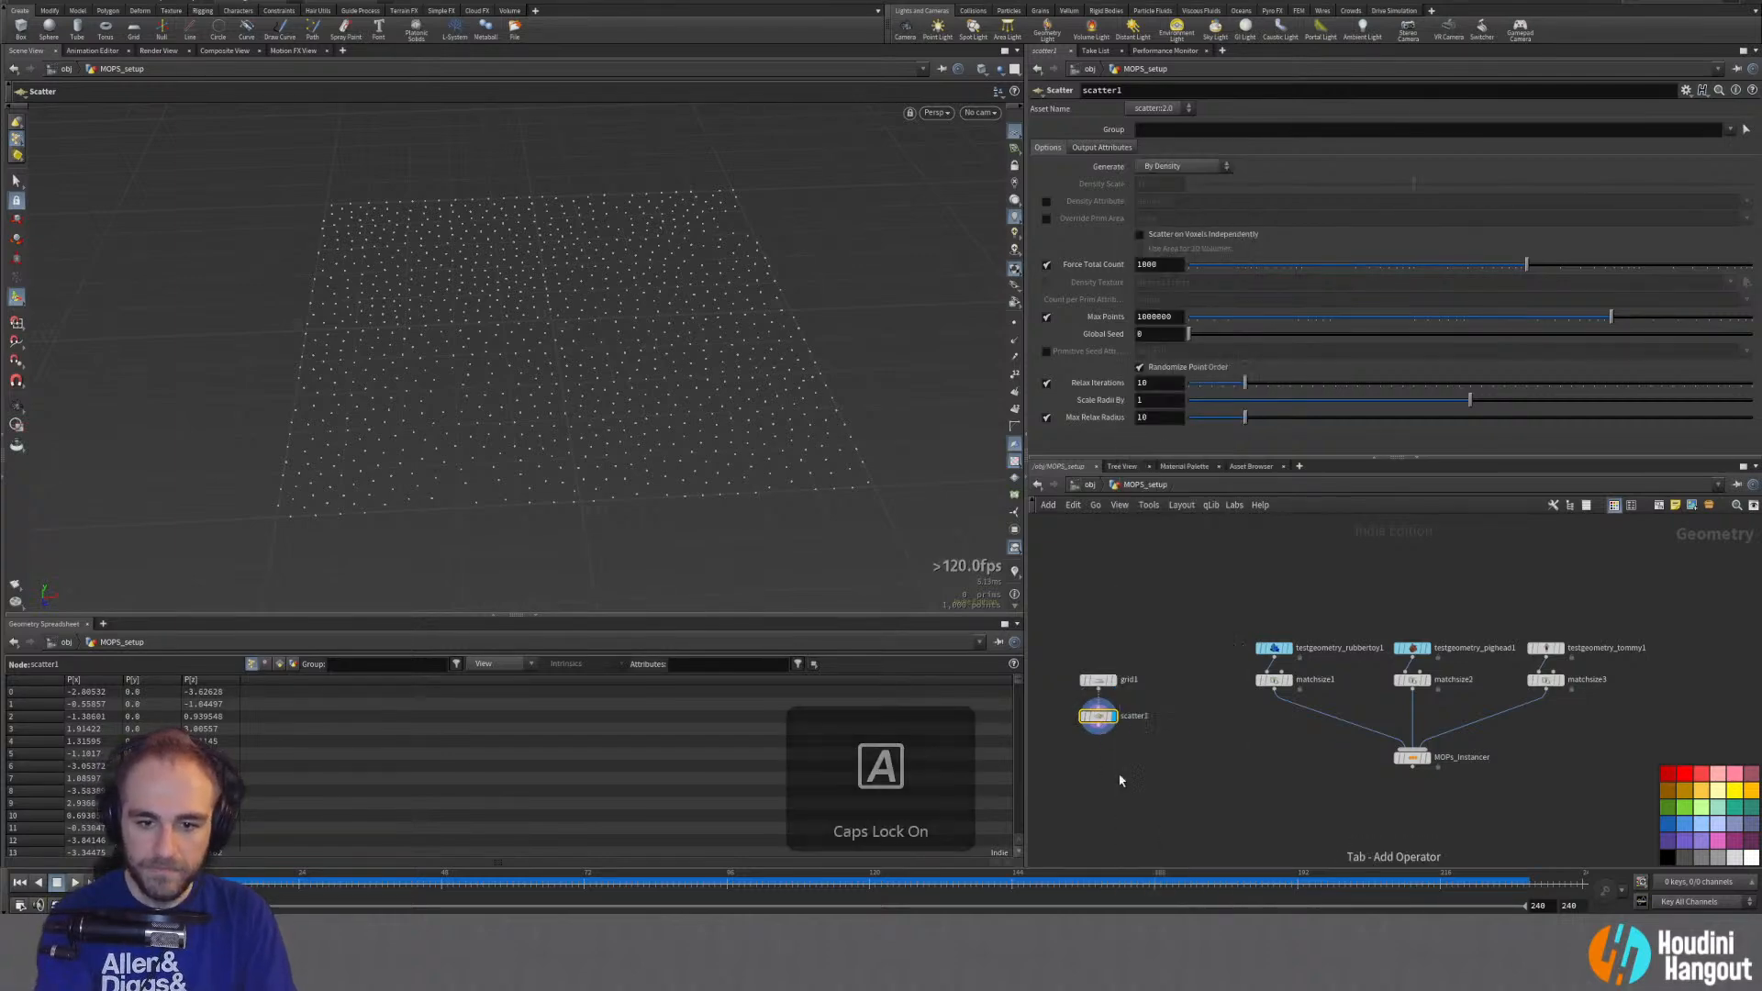
pyautogui.press('capslock')
pyautogui.press('Tab')
pyautogui.write('null')
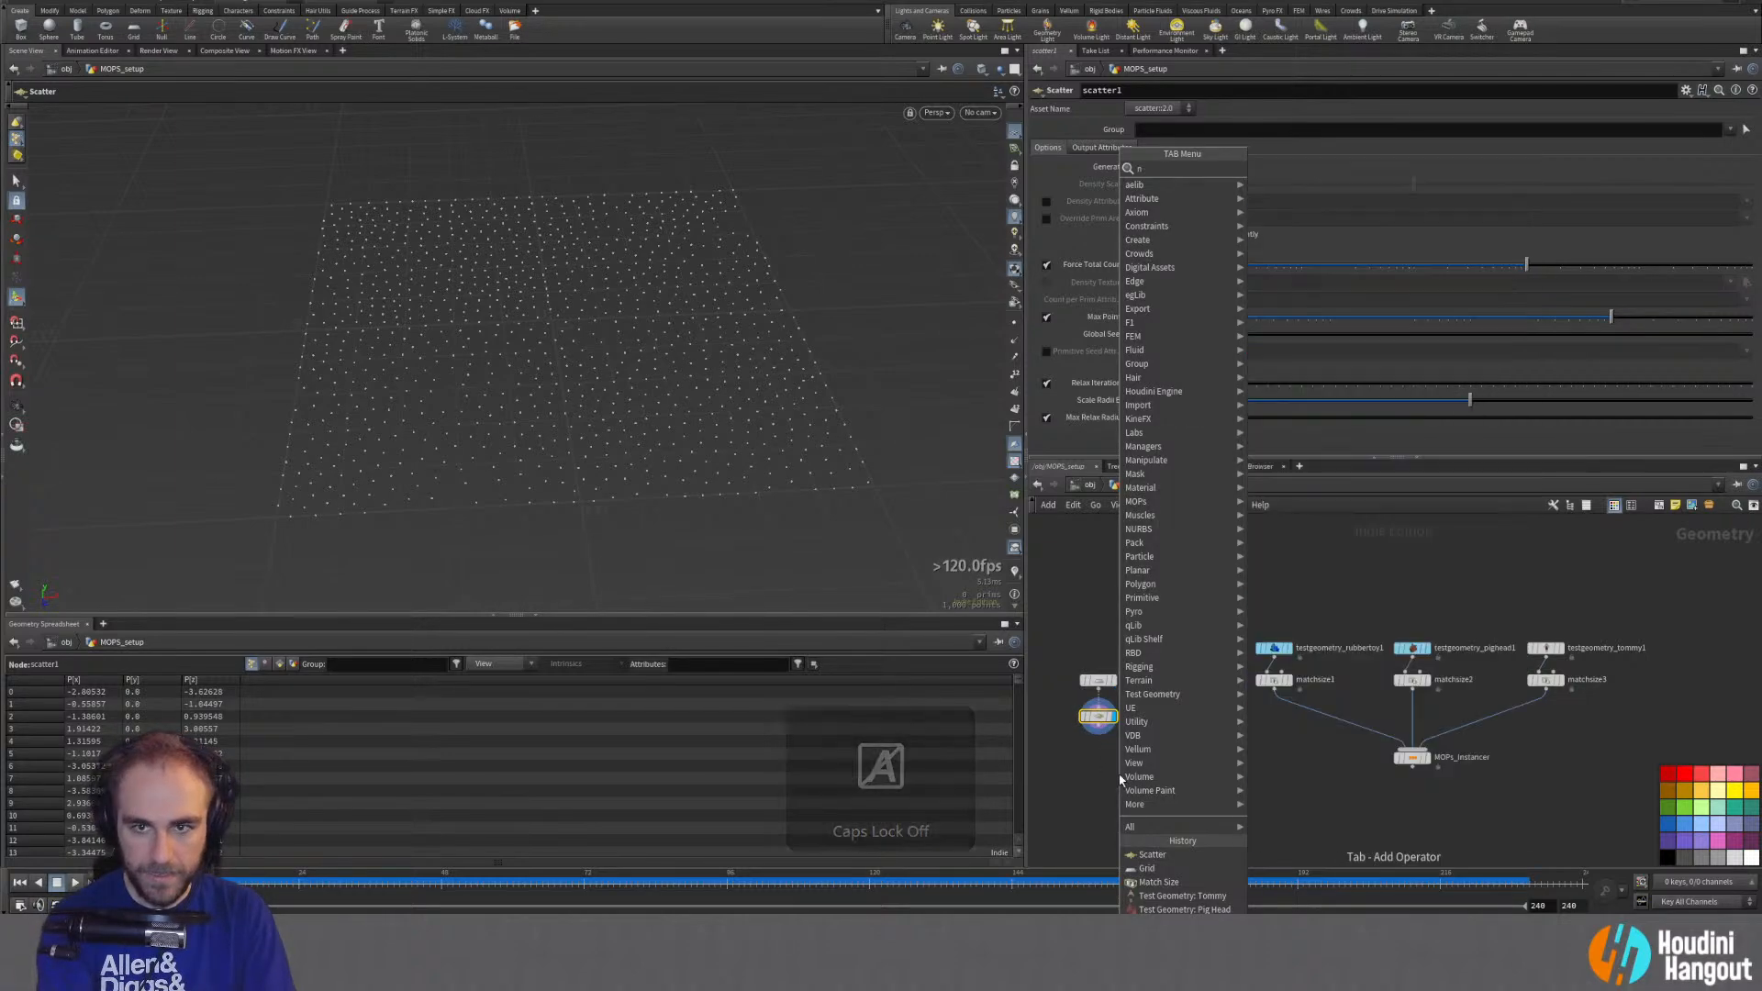
pyautogui.press('Return')
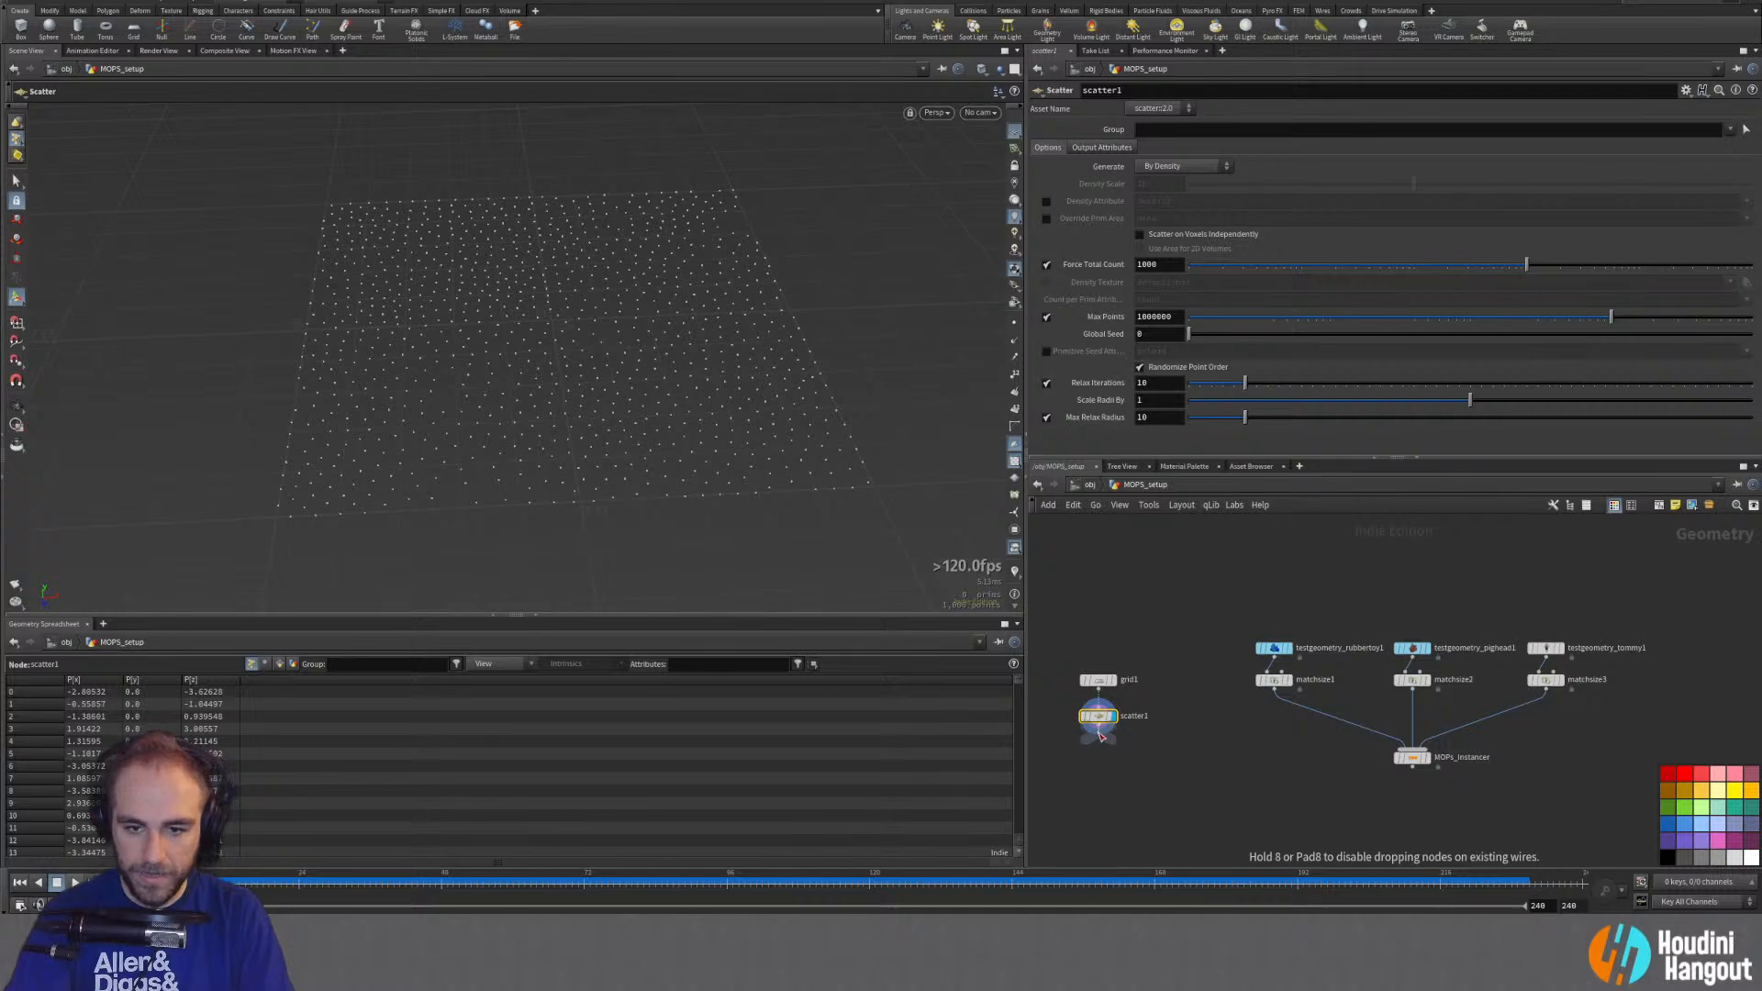
pyautogui.click(1100, 758)
pyautogui.doubleClick(1127, 756)
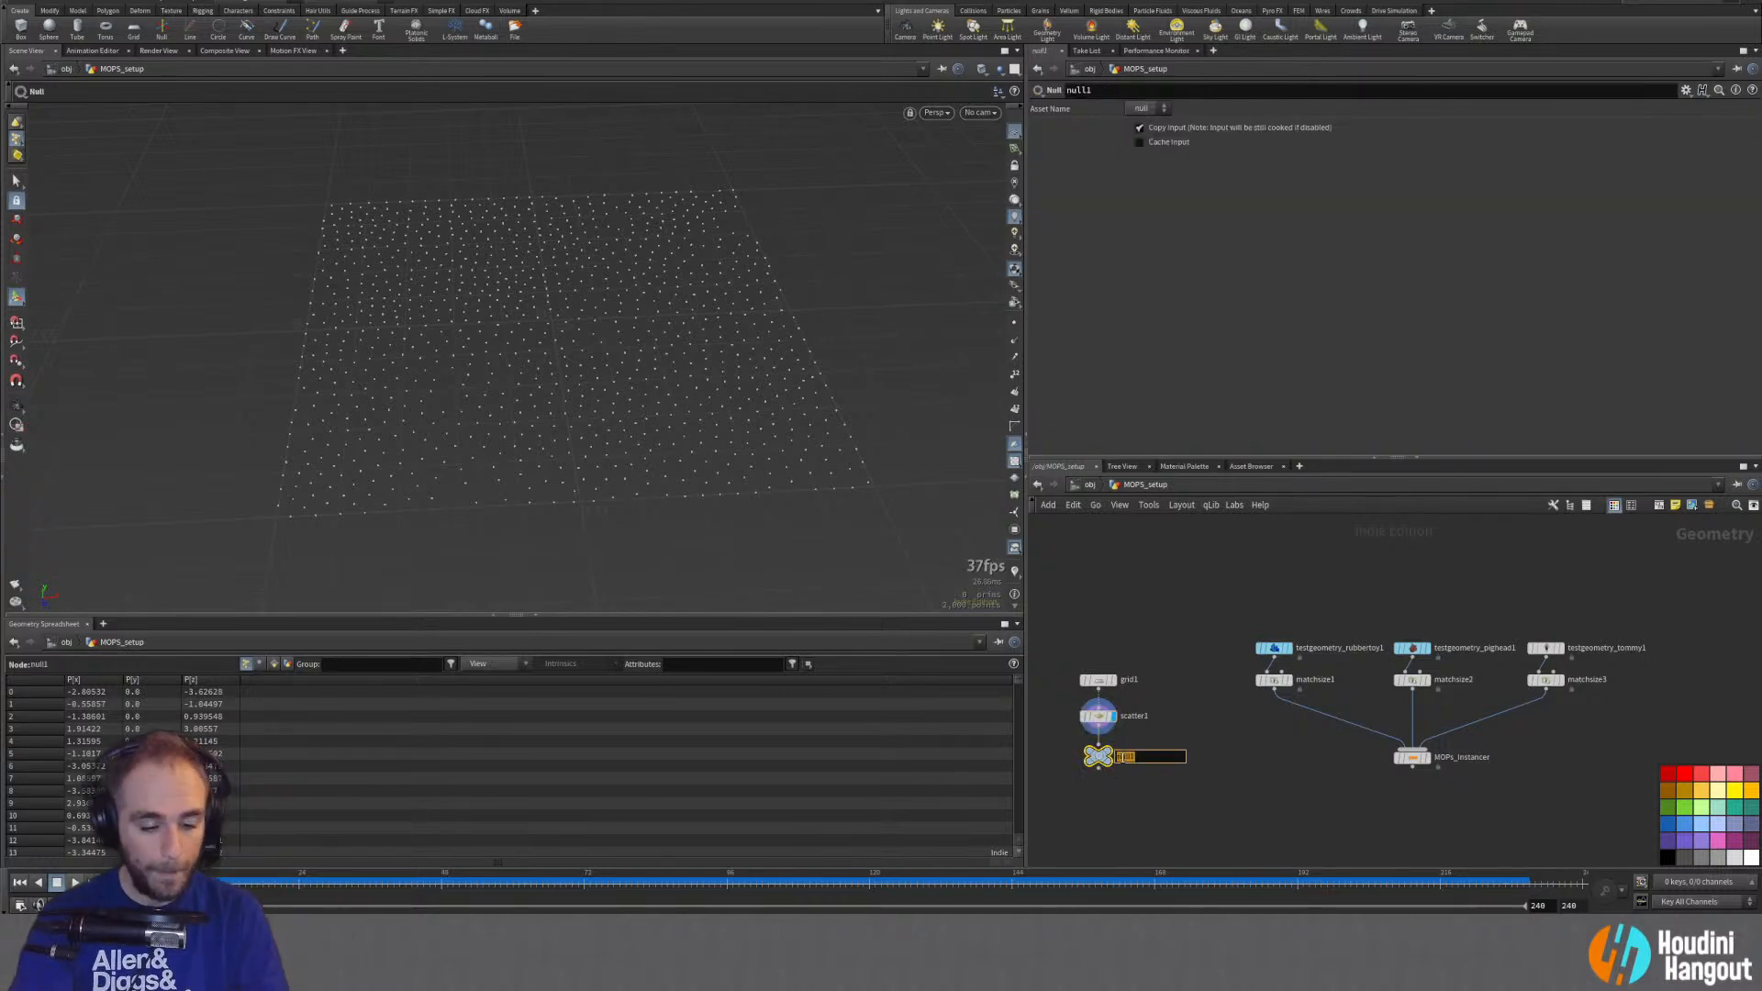
pyautogui.write('SOURCE')
pyautogui.press('Return')
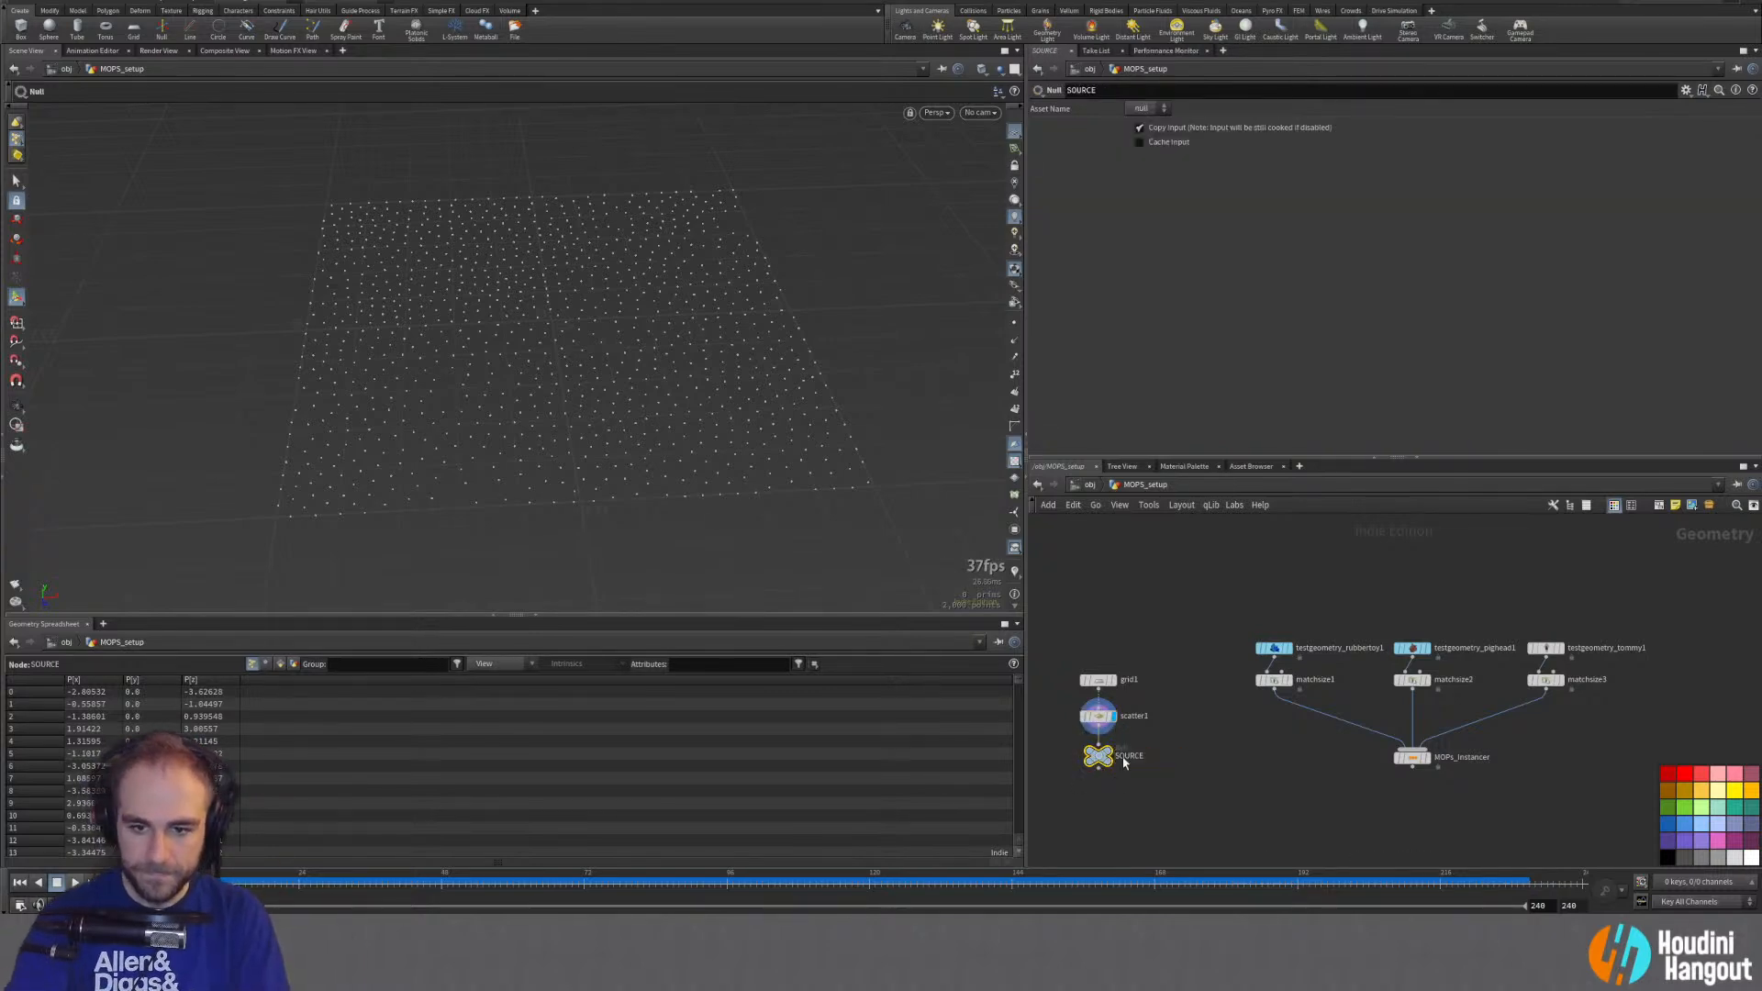
# Step: Assign the SOURCE null as the MOPs Instancer's Template Object, display the instancer's output and review the distribution types
pyautogui.click(1412, 757)
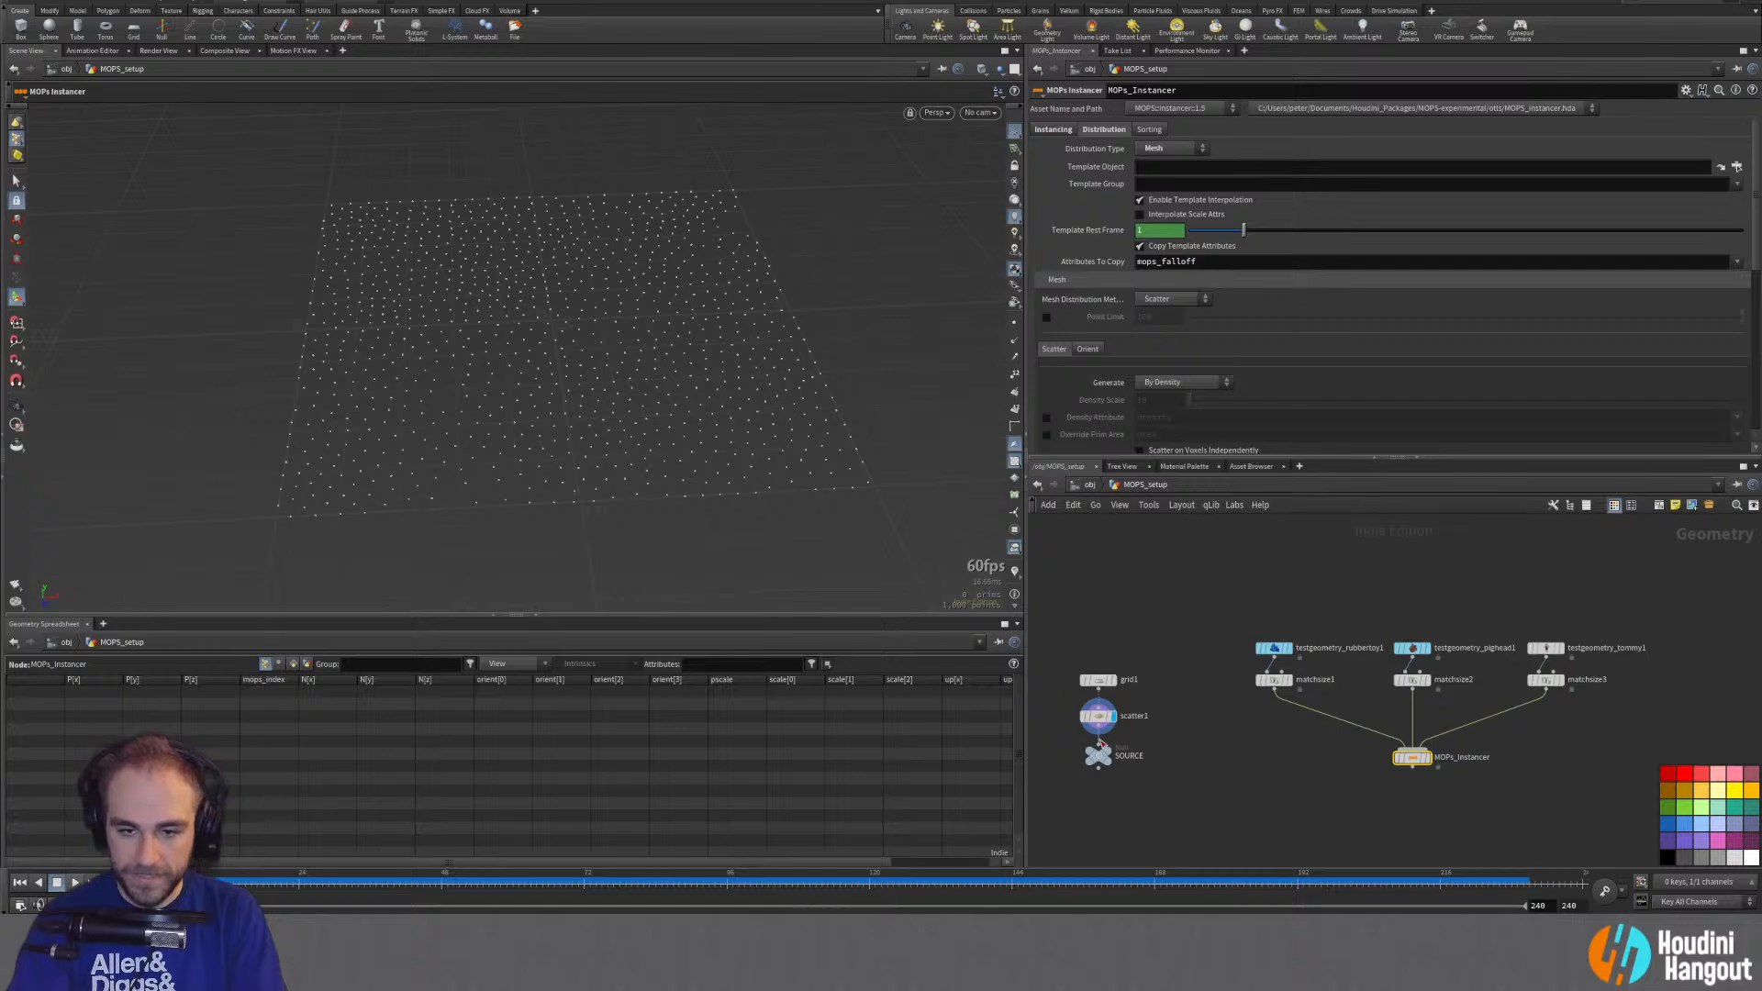
pyautogui.moveTo(1100, 741); pyautogui.dragTo(1098, 746)
pyautogui.moveTo(1170, 171); pyautogui.dragTo(1170, 168)
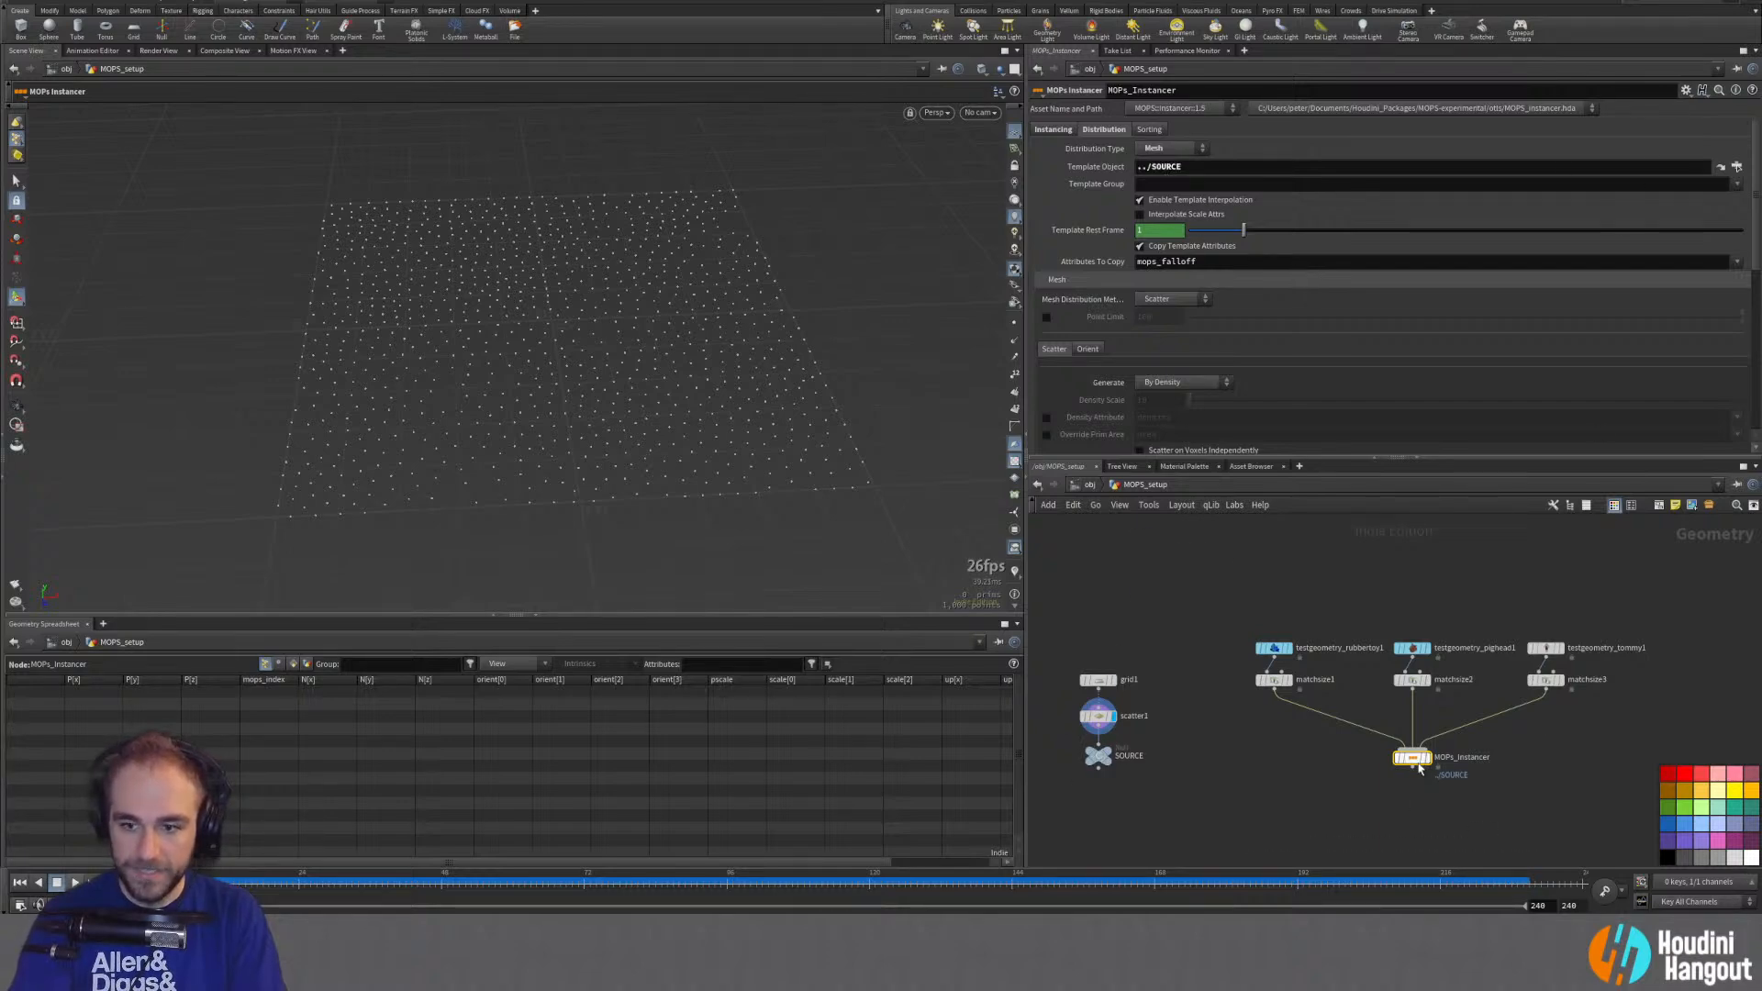
pyautogui.press('r')
pyautogui.moveTo(1411, 763)
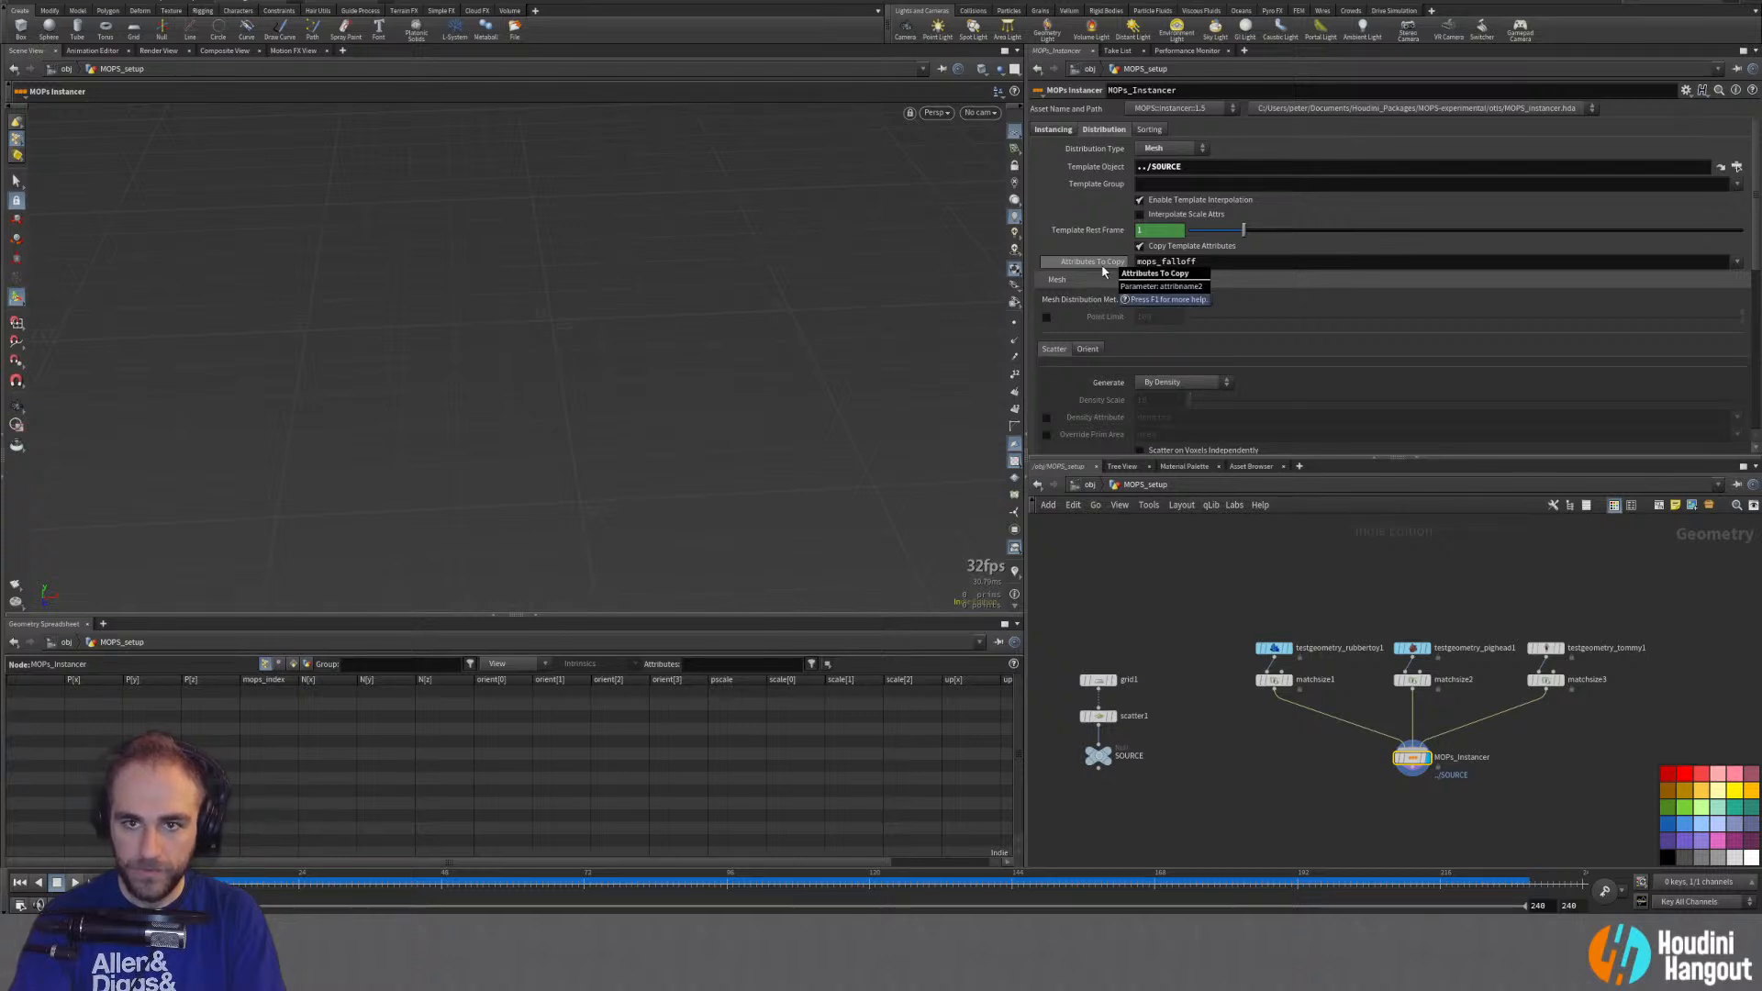
pyautogui.click(1155, 149)
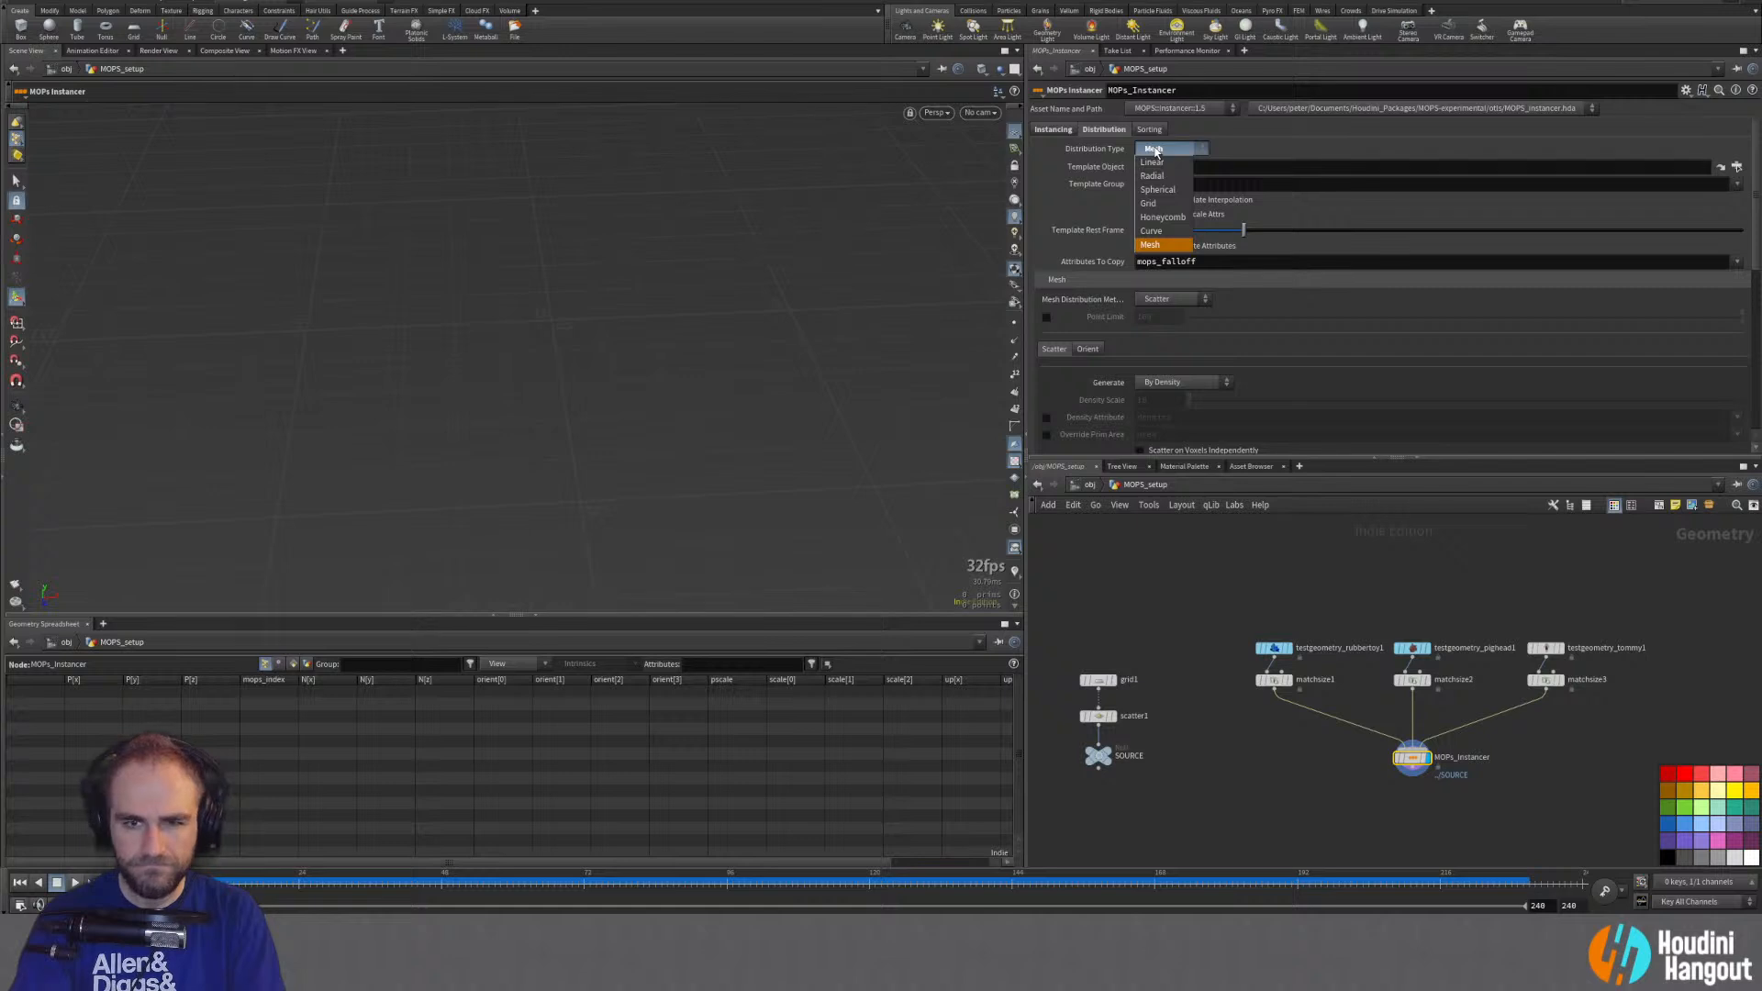
pyautogui.click(1155, 150)
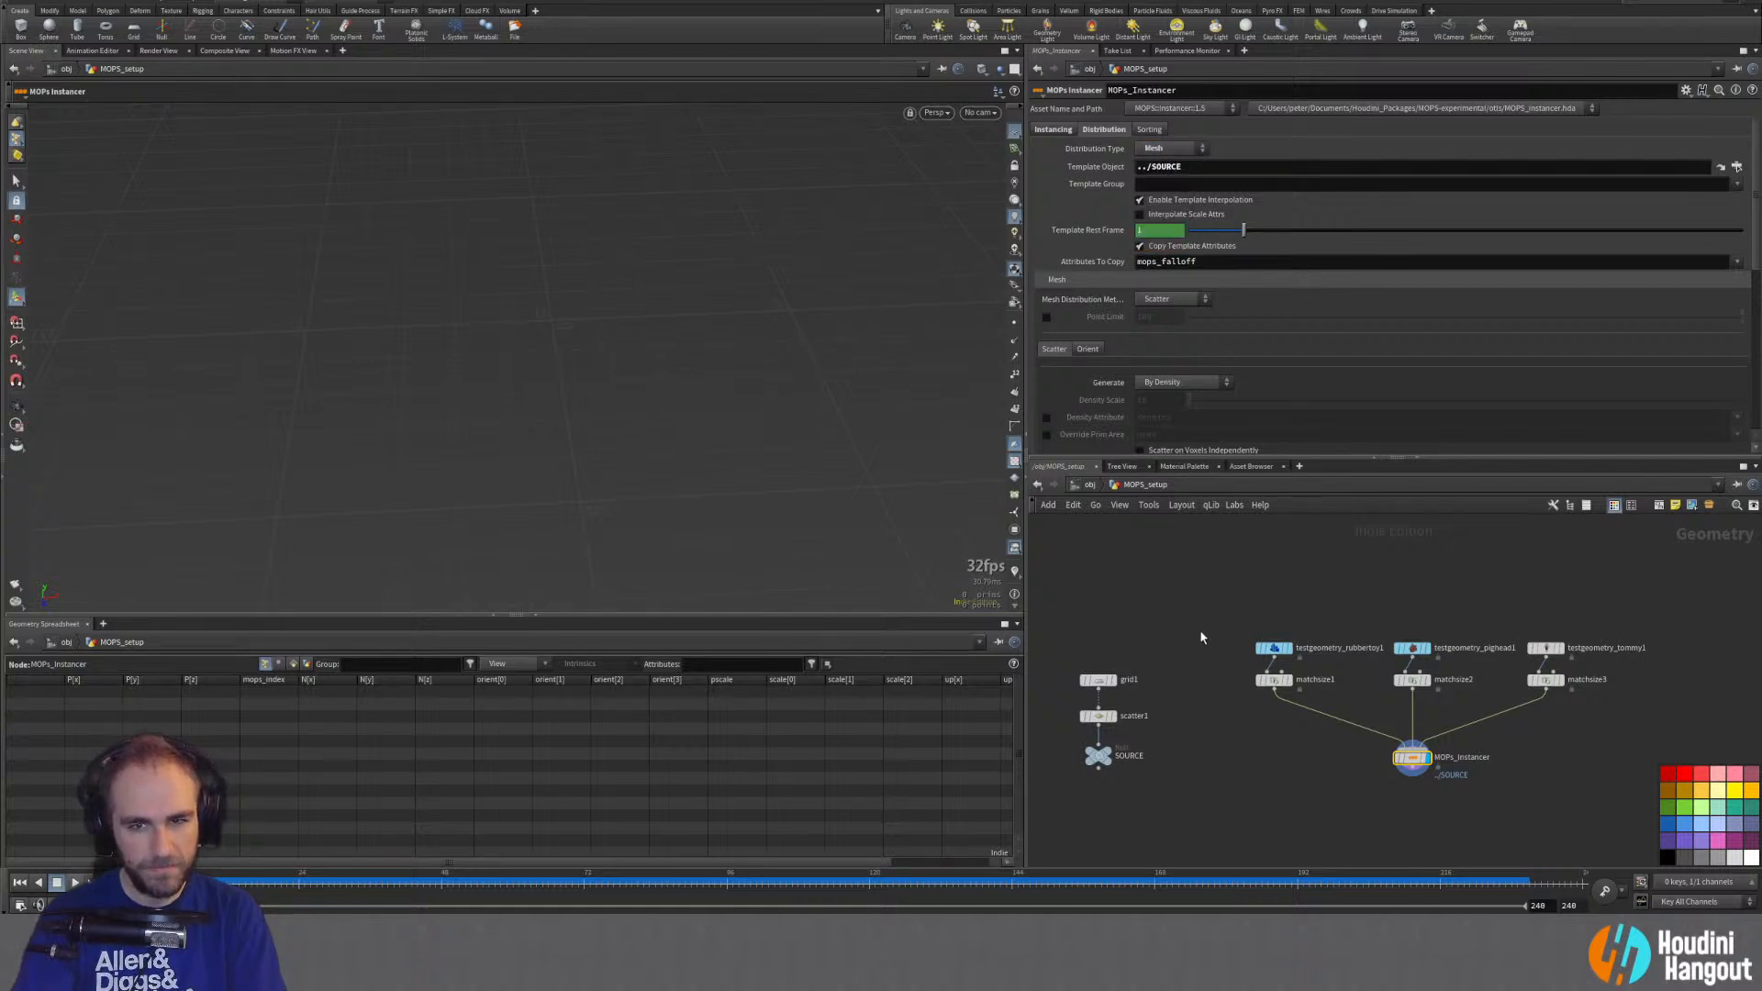
# Step: Delete the Scatter node so the grid feeds SOURCE directly, move SOURCE up beneath it and display the MOPs Instancer again
pyautogui.click(1099, 717)
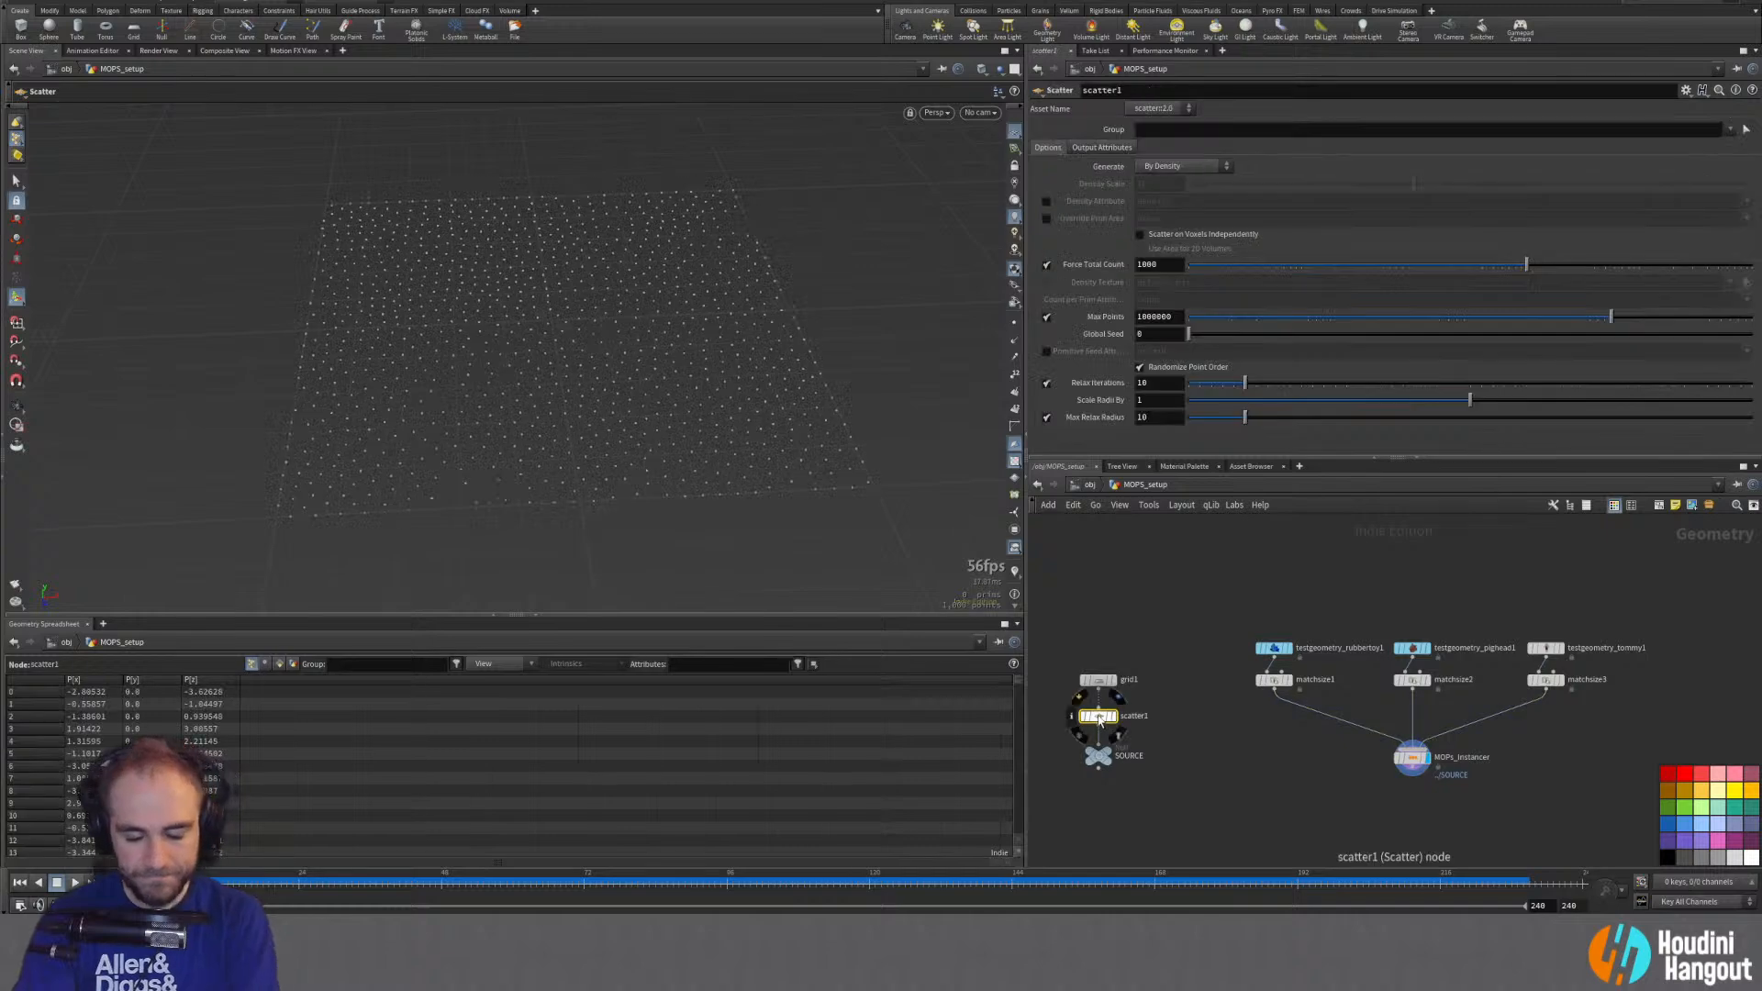
pyautogui.press('Delete')
pyautogui.moveTo(1098, 755); pyautogui.dragTo(1101, 721)
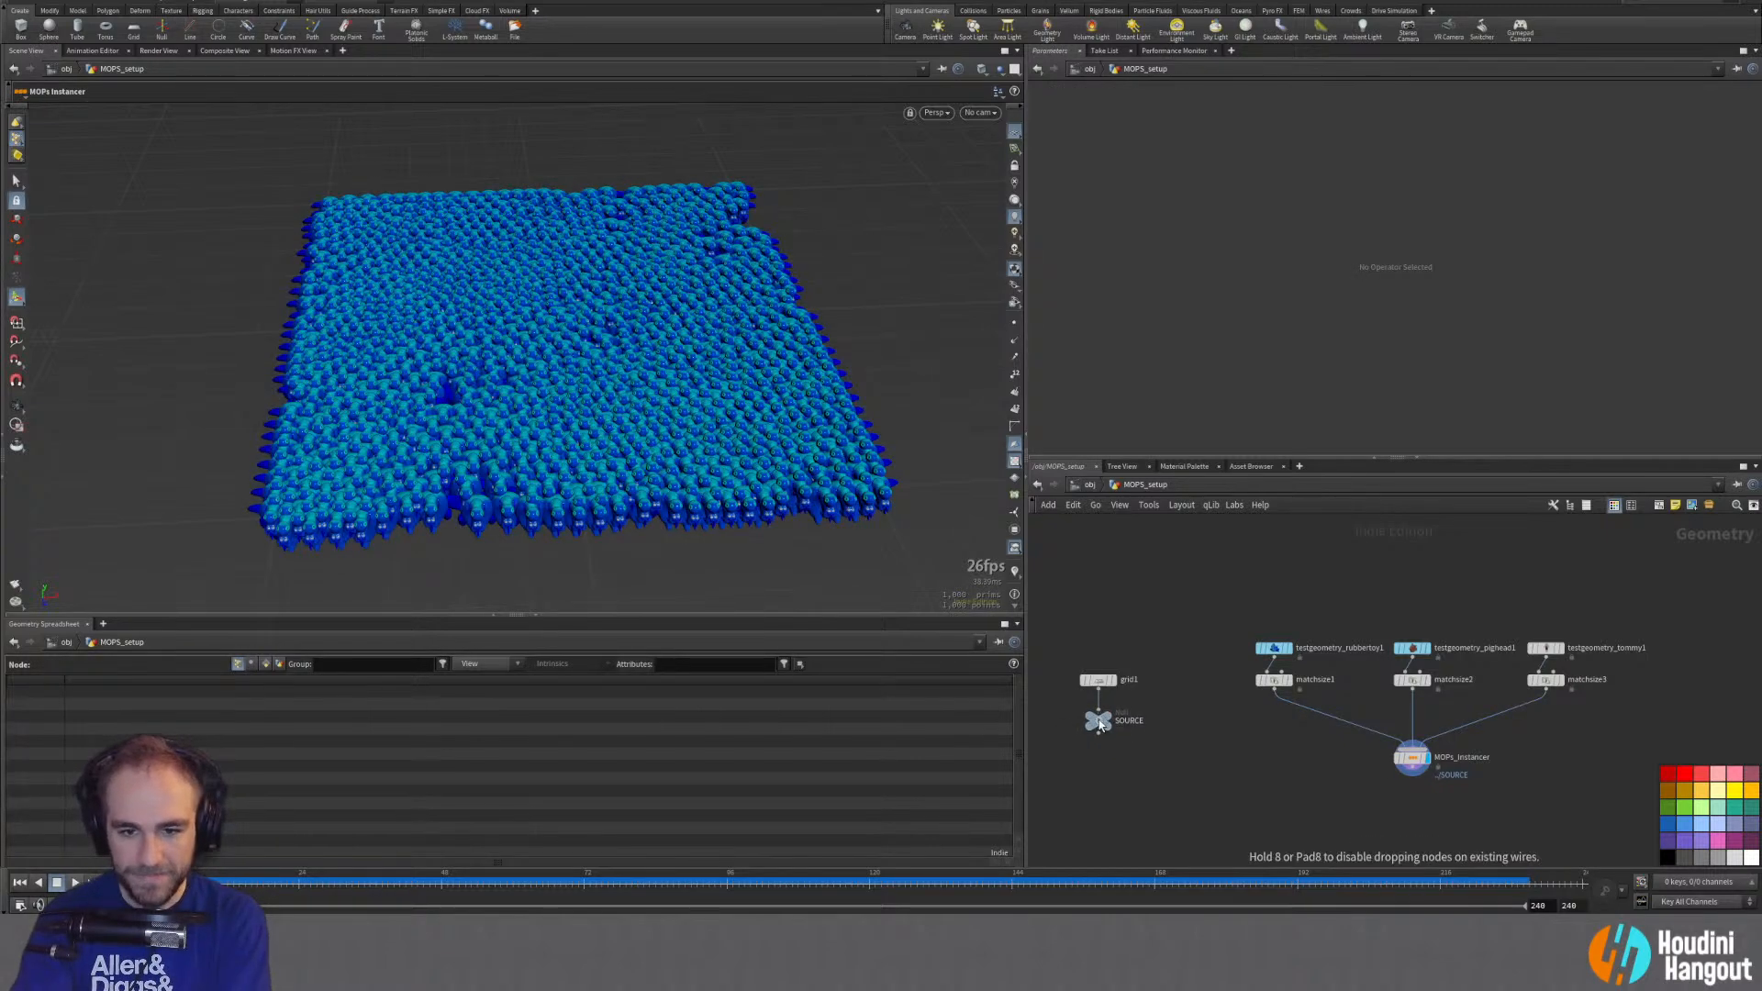
pyautogui.click(1101, 720)
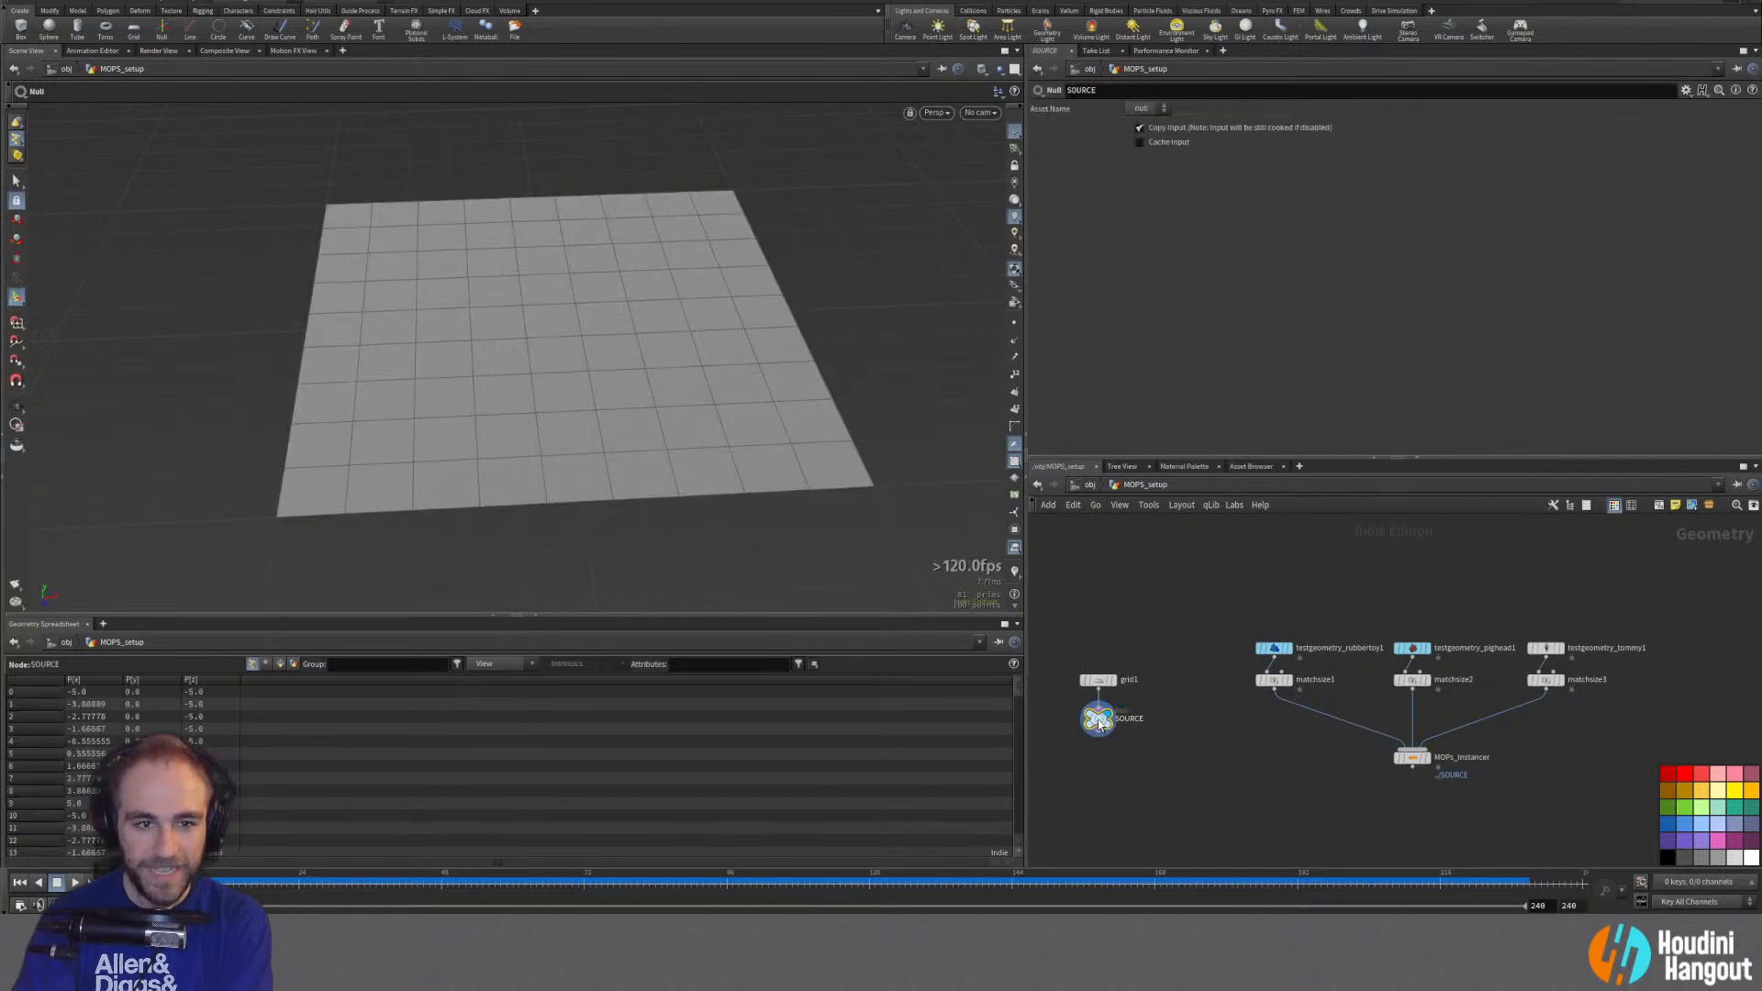
pyautogui.click(1432, 751)
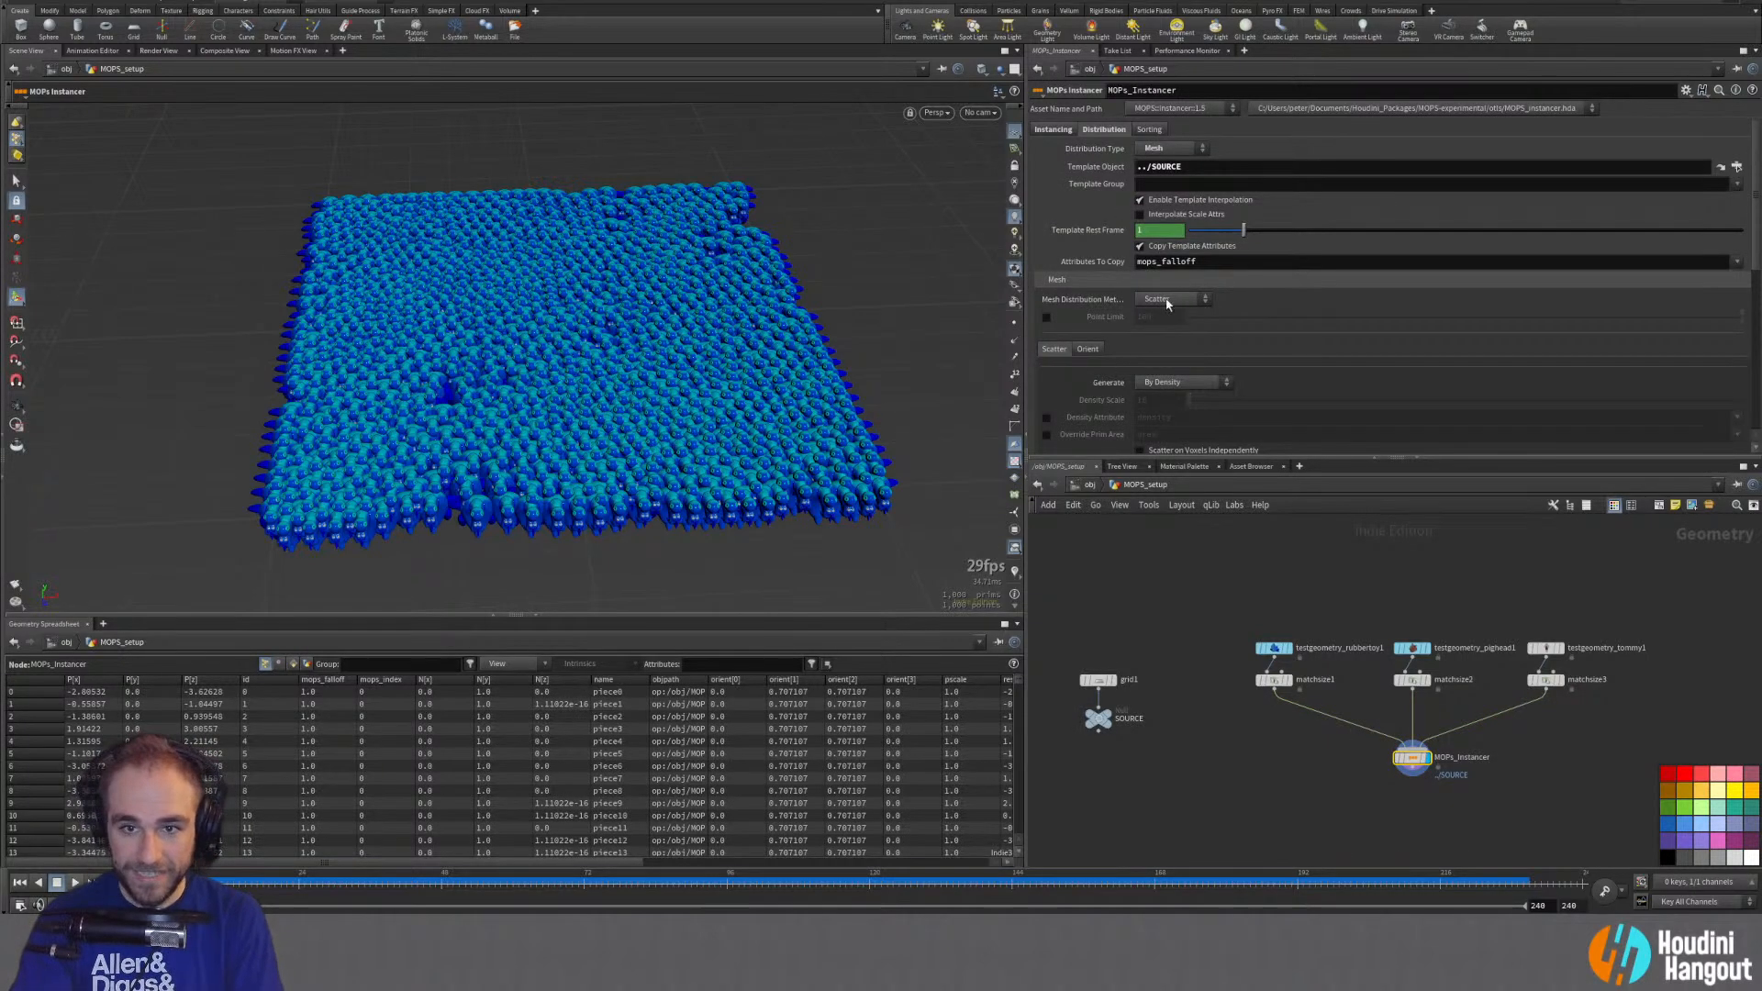
# Step: Enable the Point Limit for the MOPs Instancer's mesh scatter, try 10 and set it to 35
pyautogui.click(1046, 317)
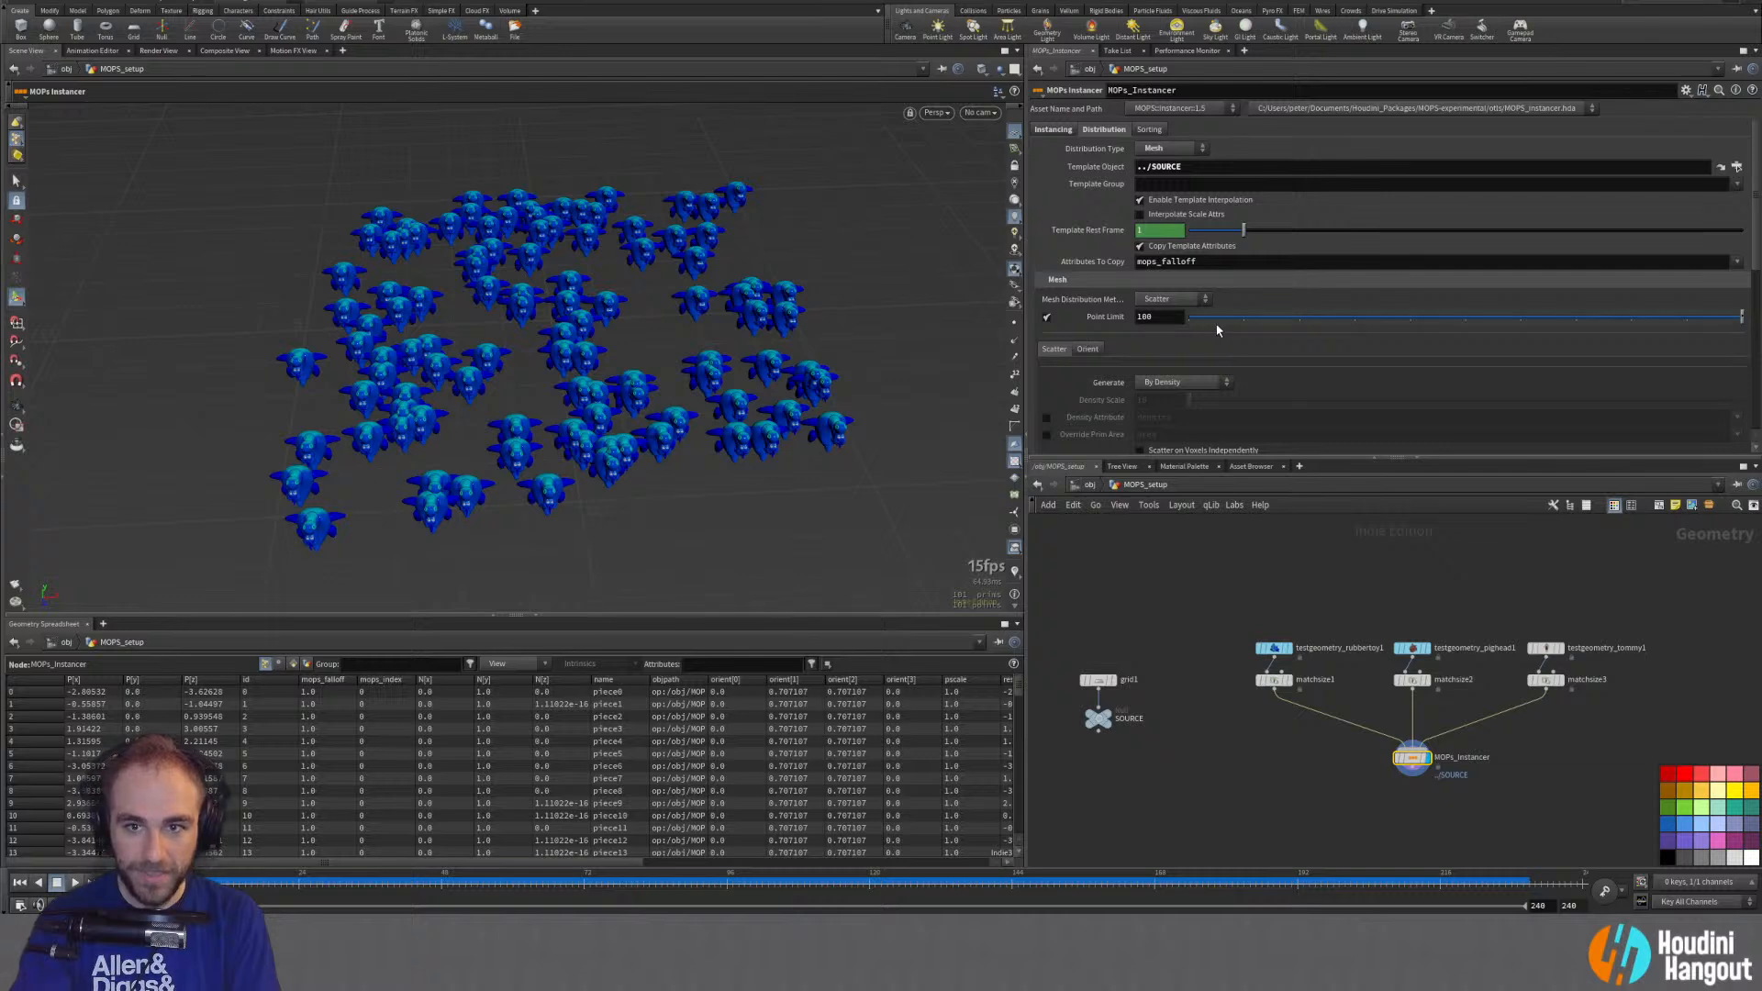
pyautogui.moveTo(1218, 330); pyautogui.dragTo(1413, 317)
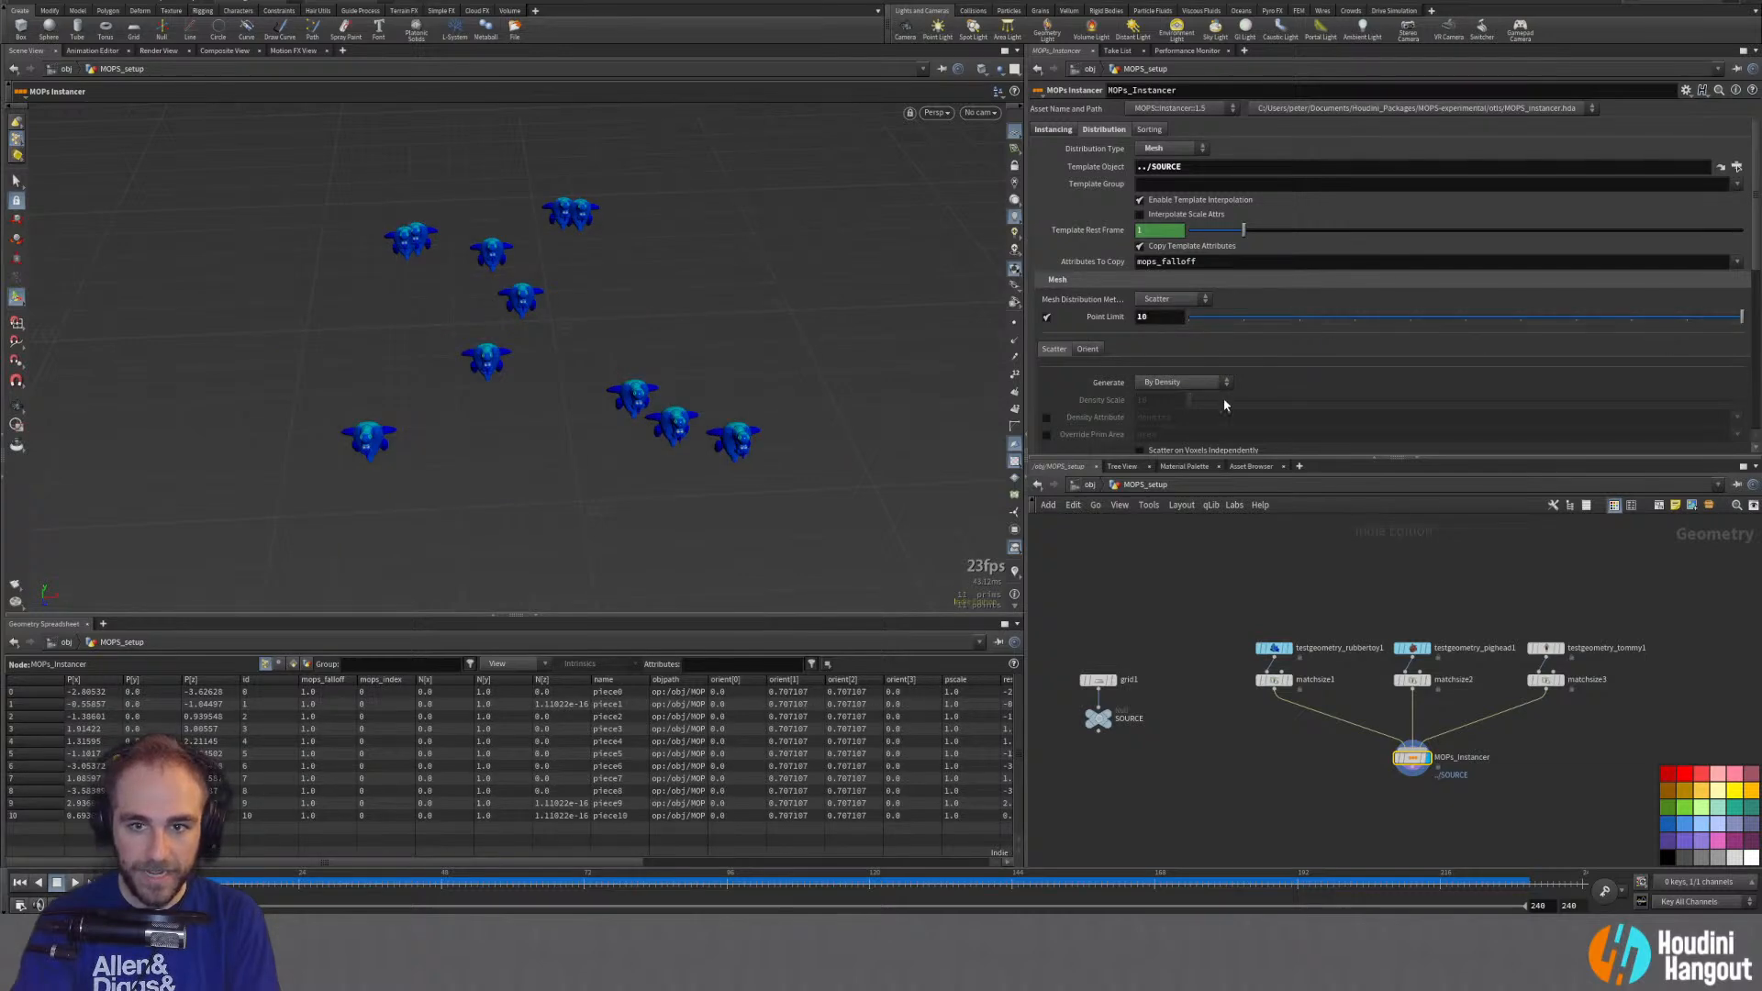
pyautogui.scroll(-3, 1055, 390)
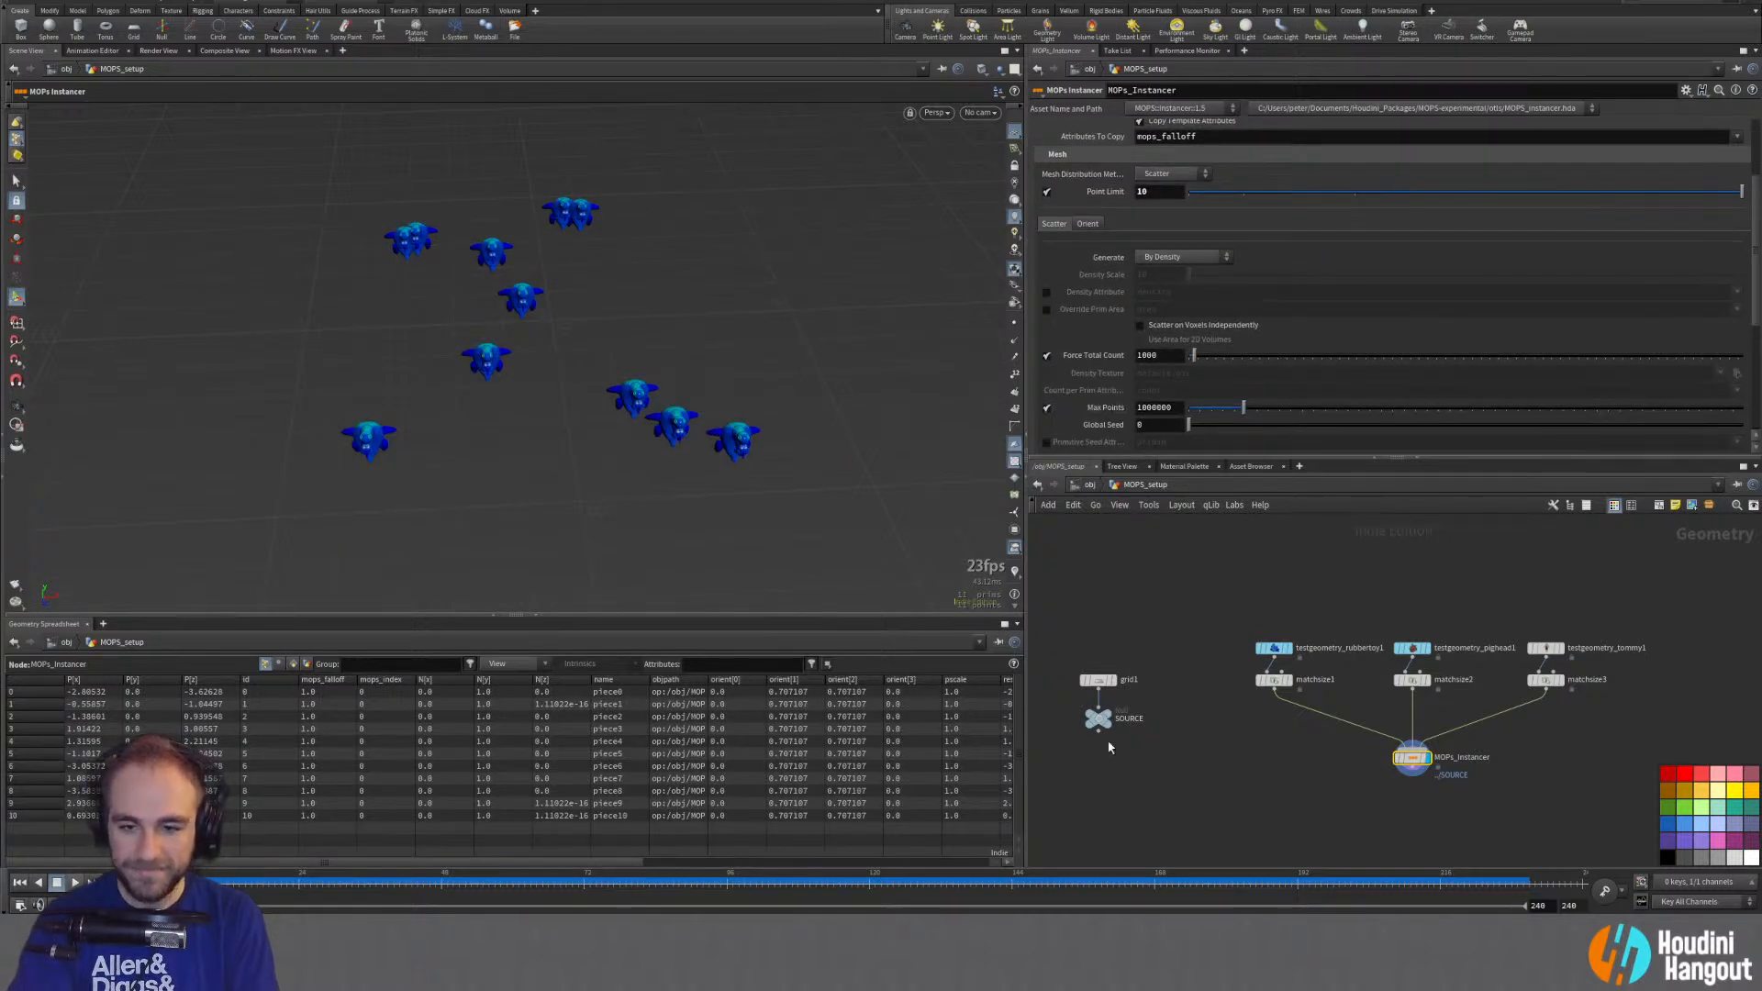
pyautogui.scroll(-2, 1055, 336)
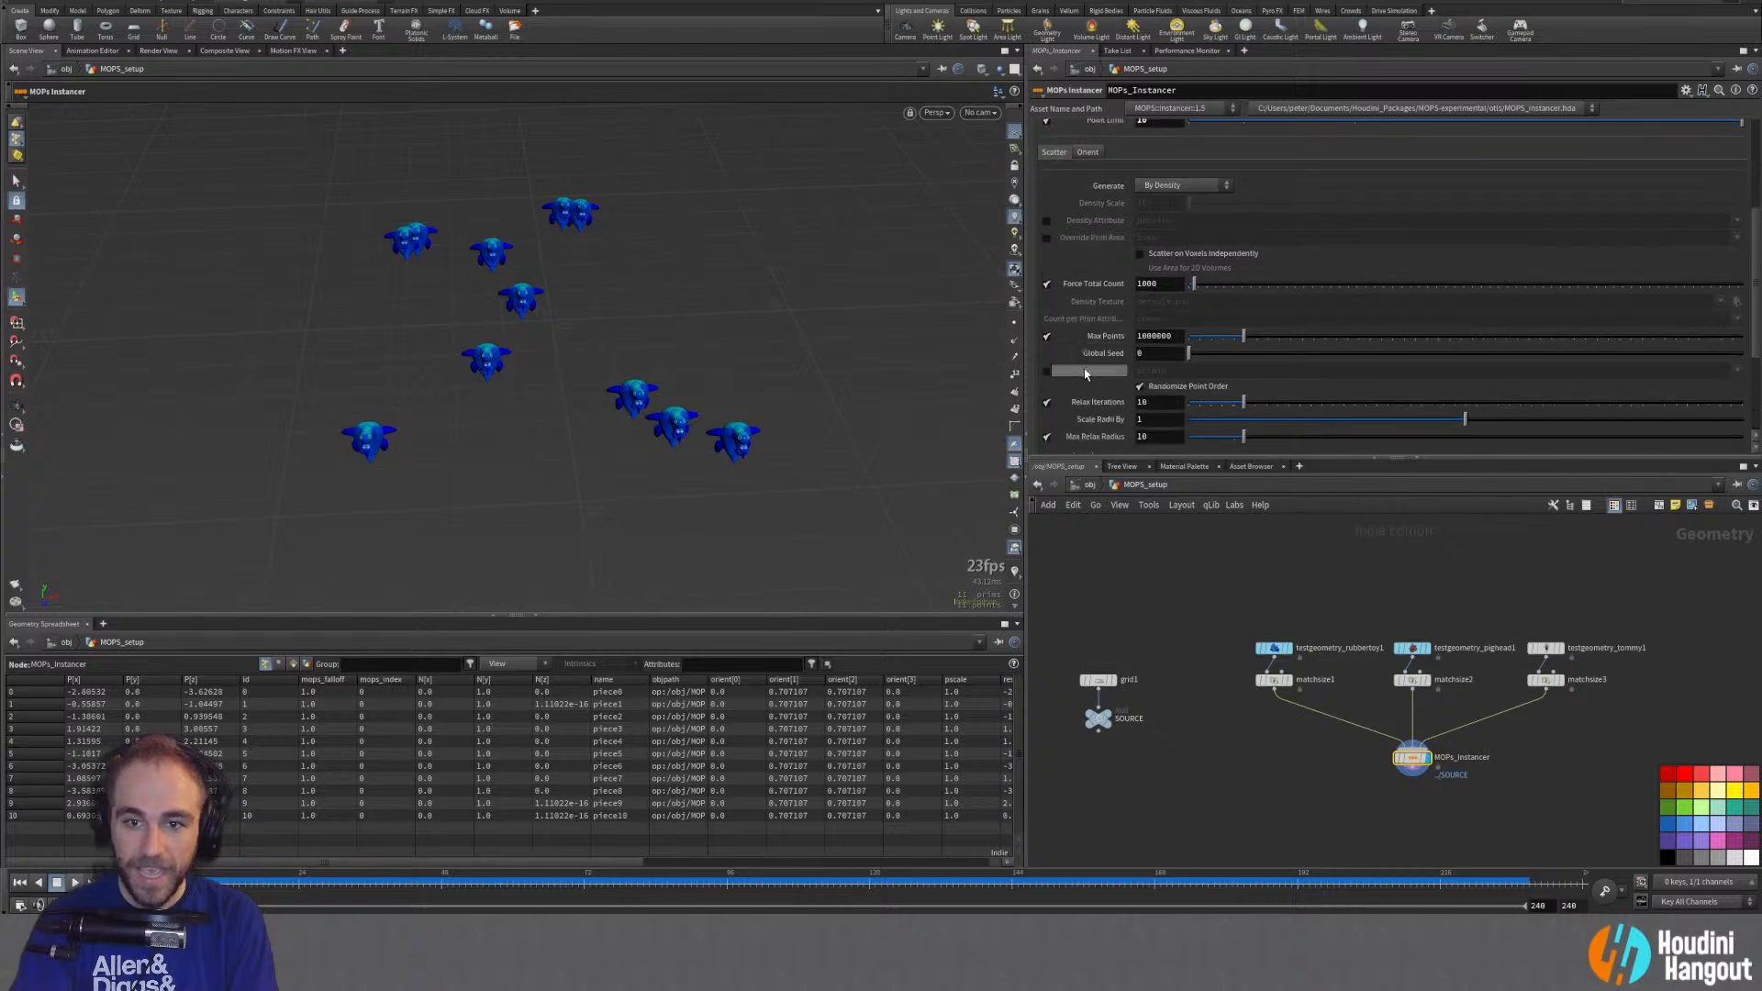
pyautogui.scroll(3, 1093, 378)
pyautogui.scroll(1, 1101, 294)
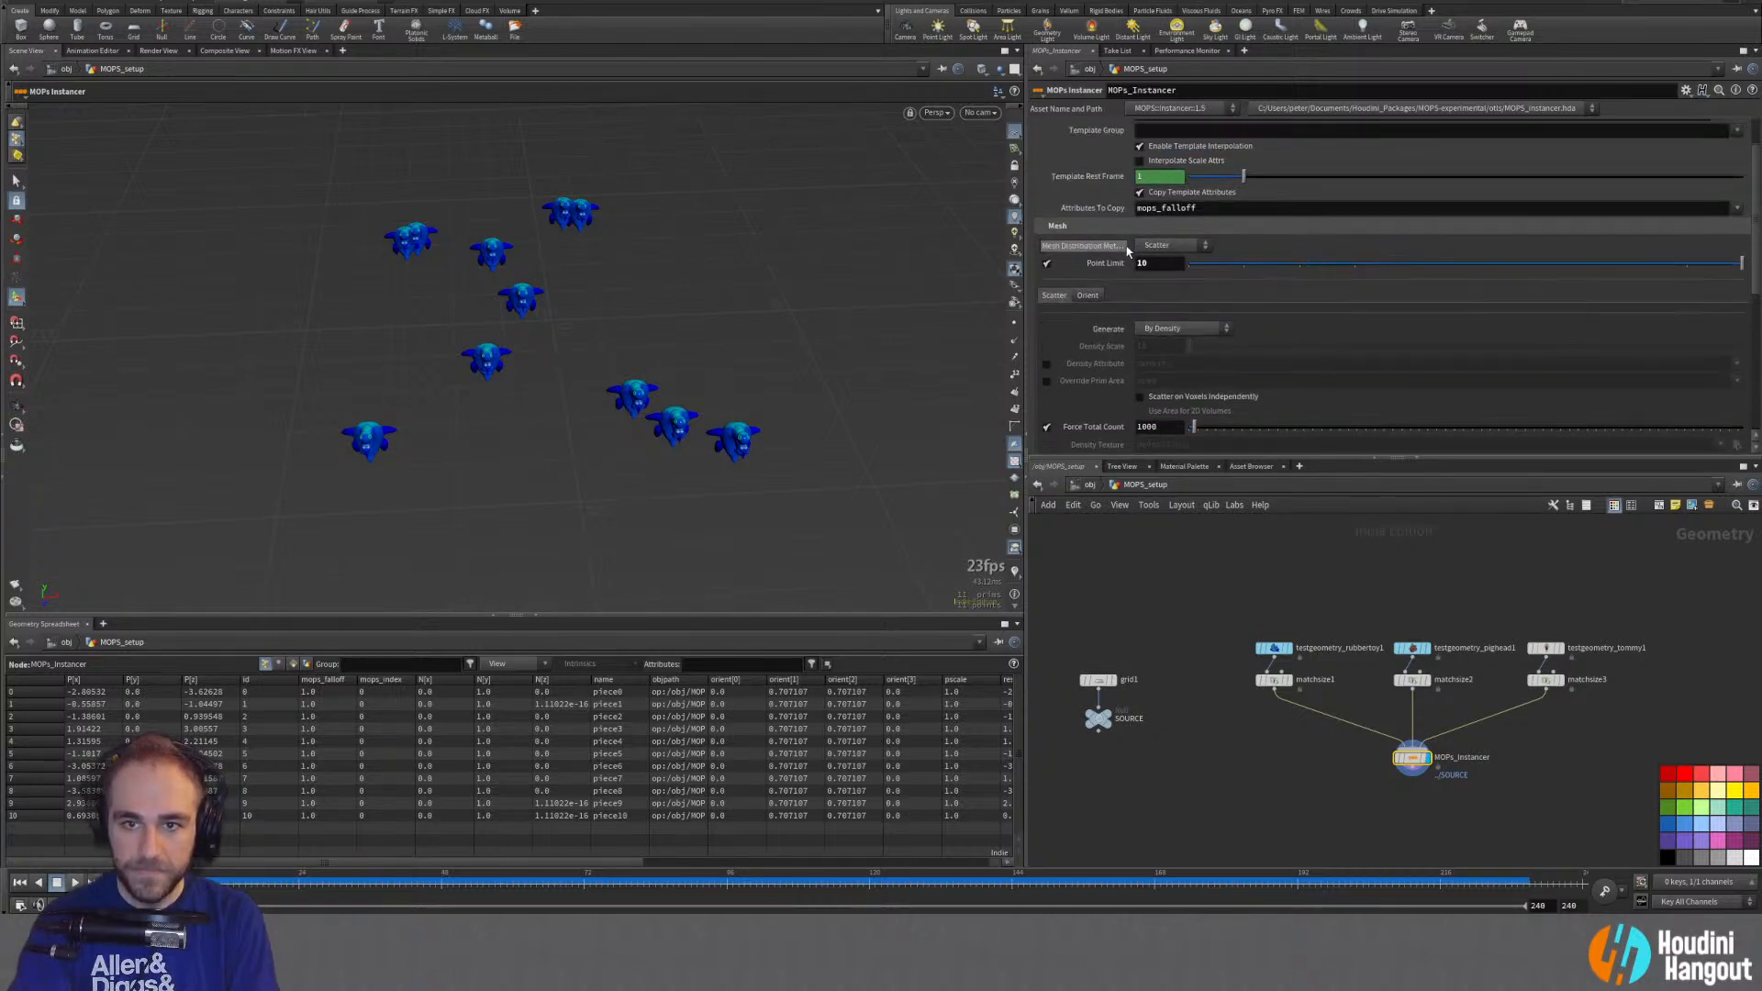
pyautogui.moveTo(1150, 264); pyautogui.dragTo(1283, 272, button='middle')
pyautogui.keyDown('alt'); pyautogui.moveTo(288, 381); pyautogui.dragTo(343, 323); pyautogui.keyUp('alt')
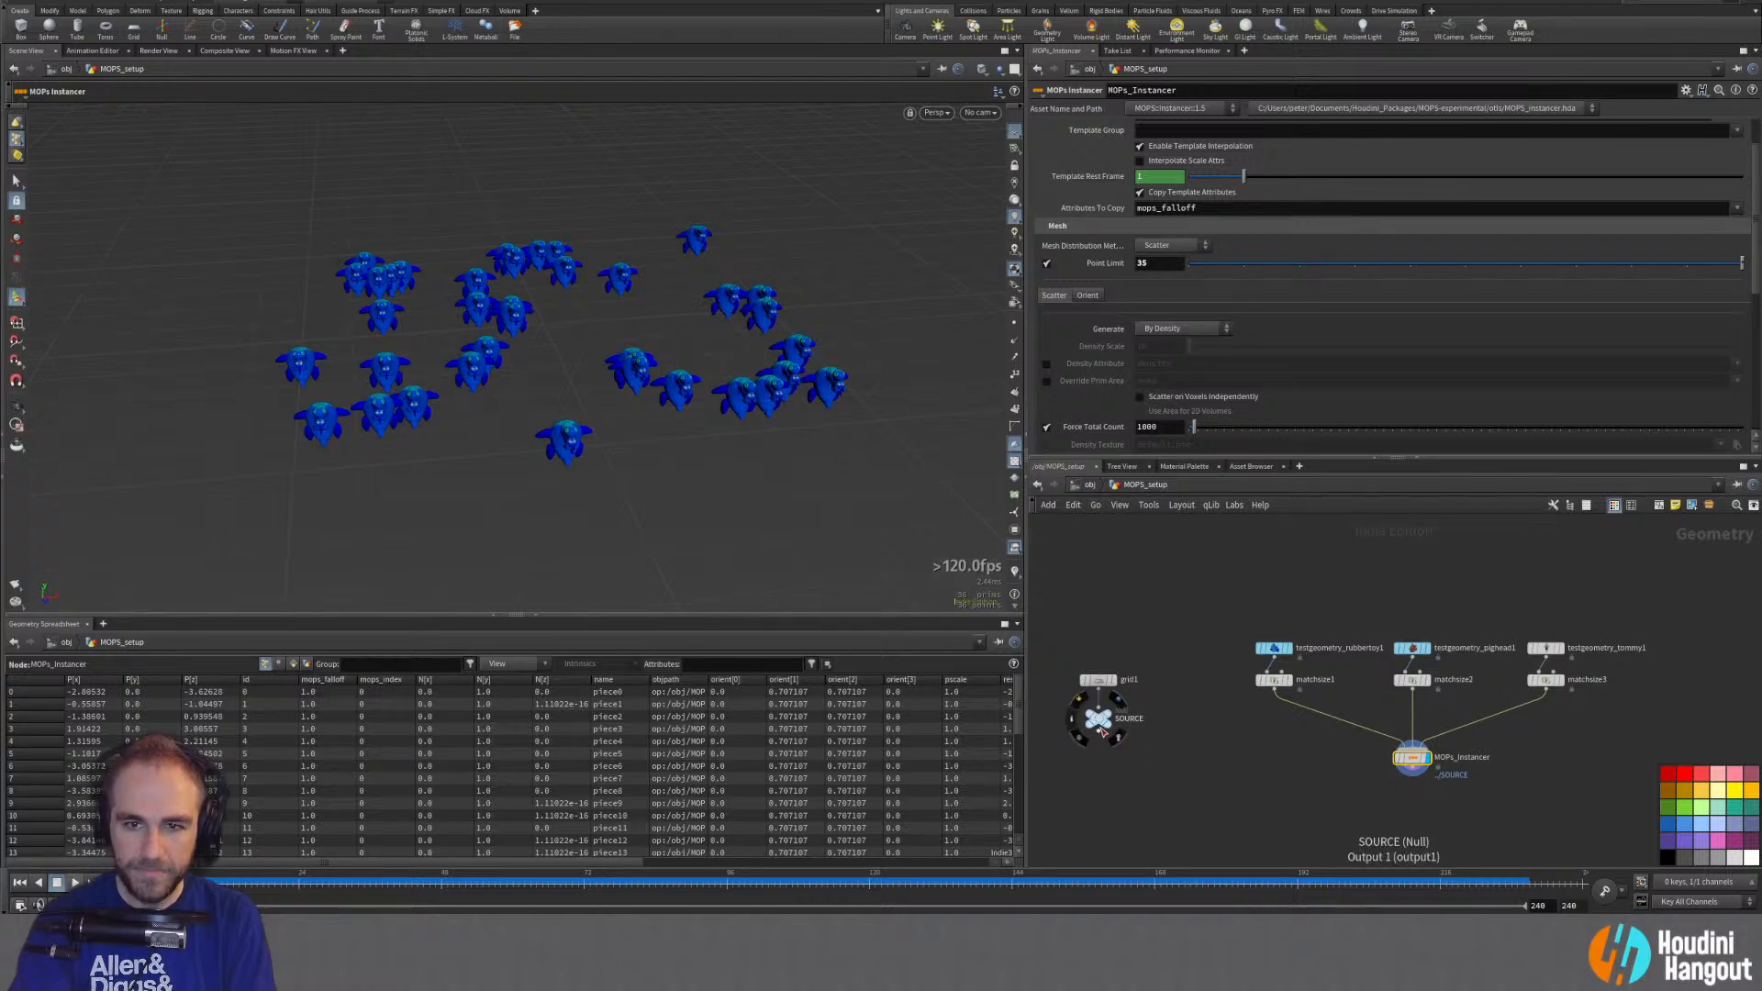
# Step: Review the scatter options, return the MOPs Instancer's Distribution Type to Grid and bring up its Instancing settings
pyautogui.scroll(-4, 1100, 422)
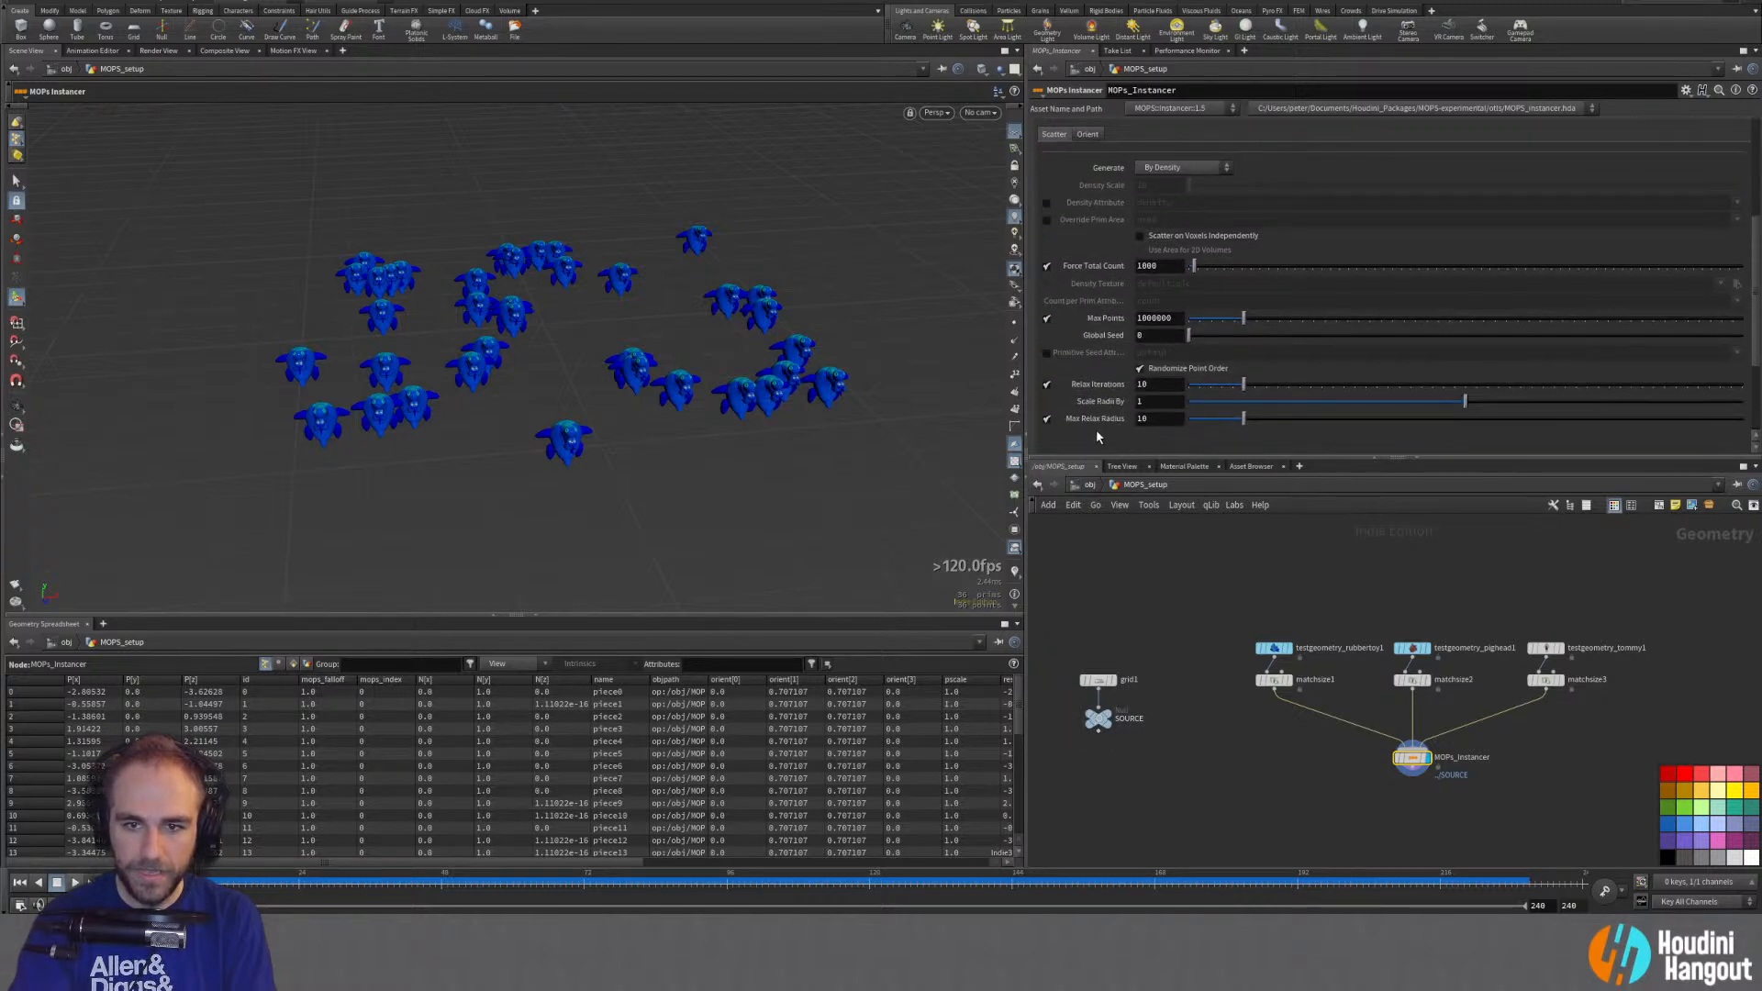
pyautogui.scroll(2, 1096, 432)
pyautogui.scroll(2, 1088, 404)
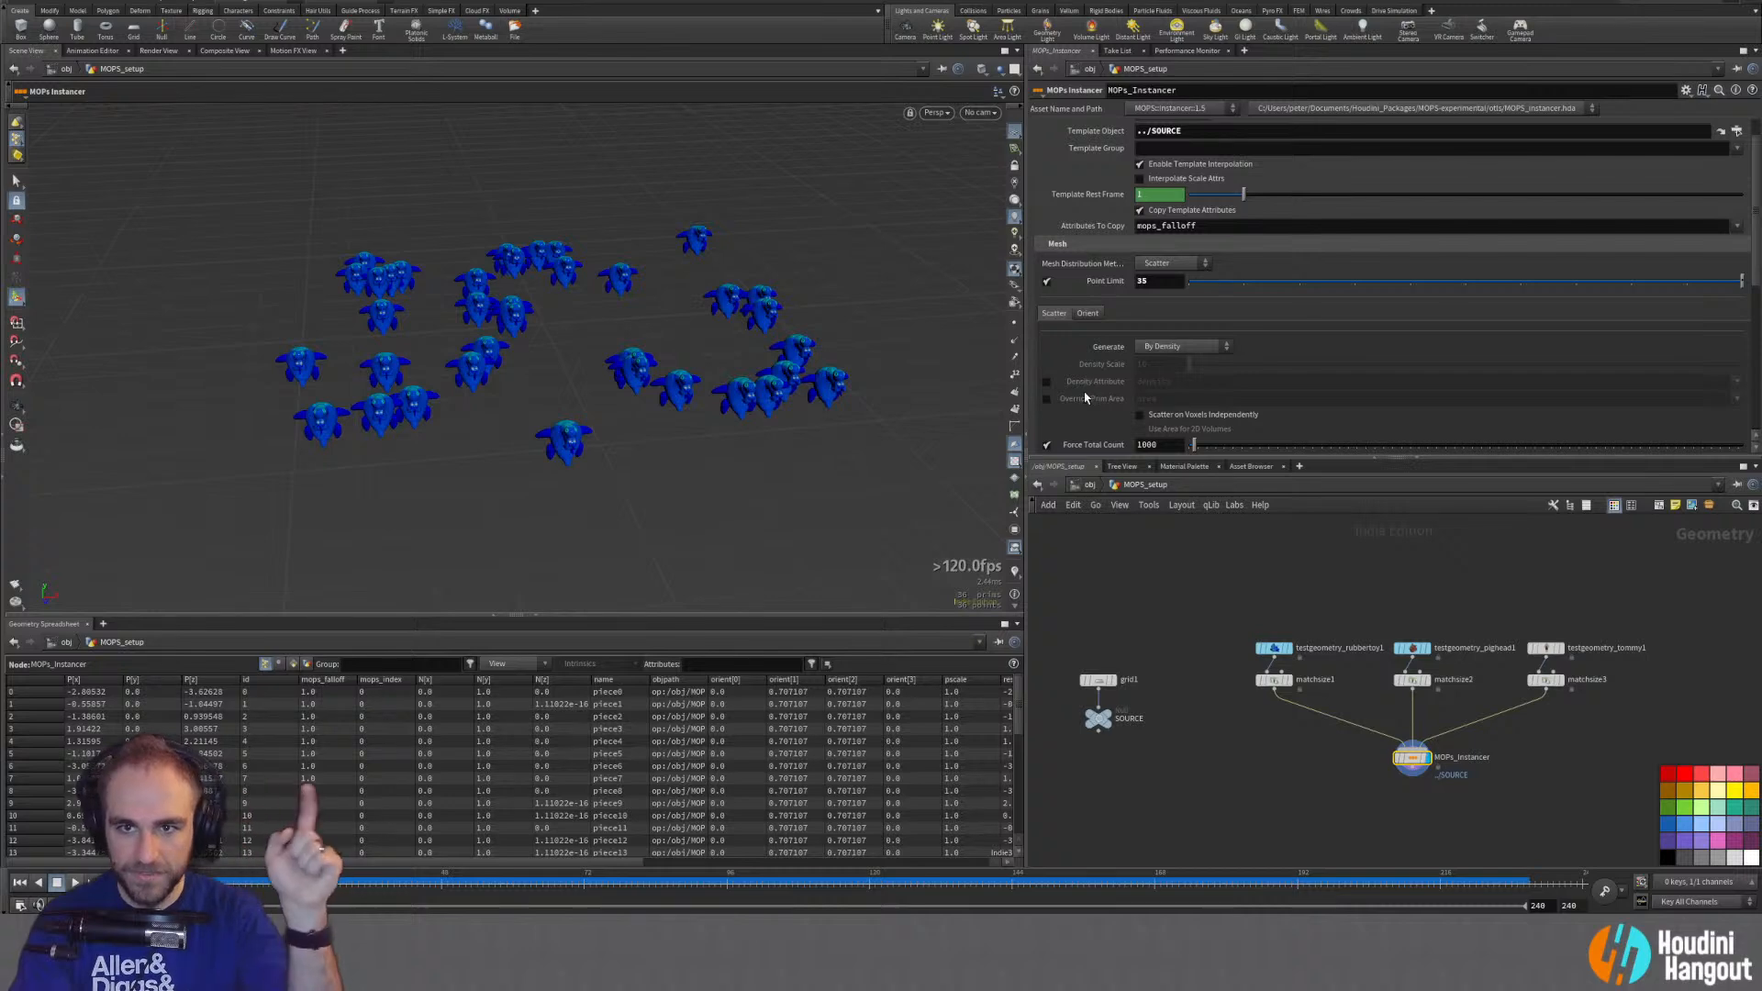
pyautogui.scroll(1, 1086, 396)
pyautogui.click(1171, 147)
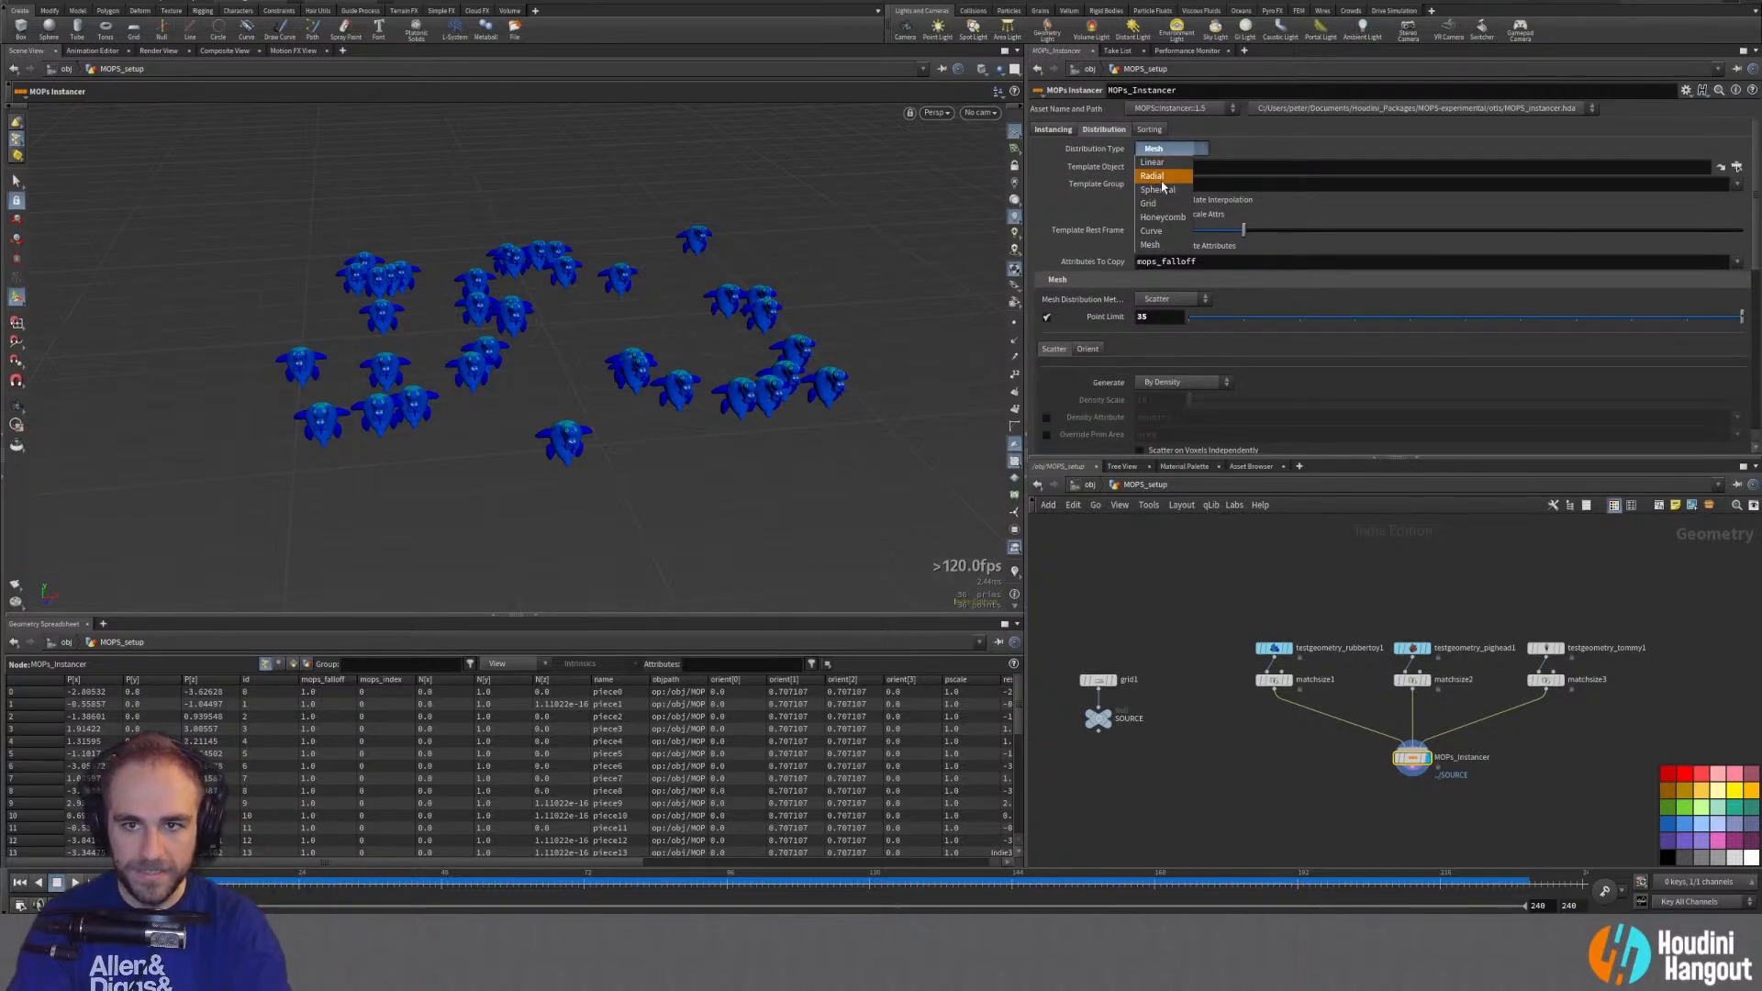
pyautogui.click(1149, 203)
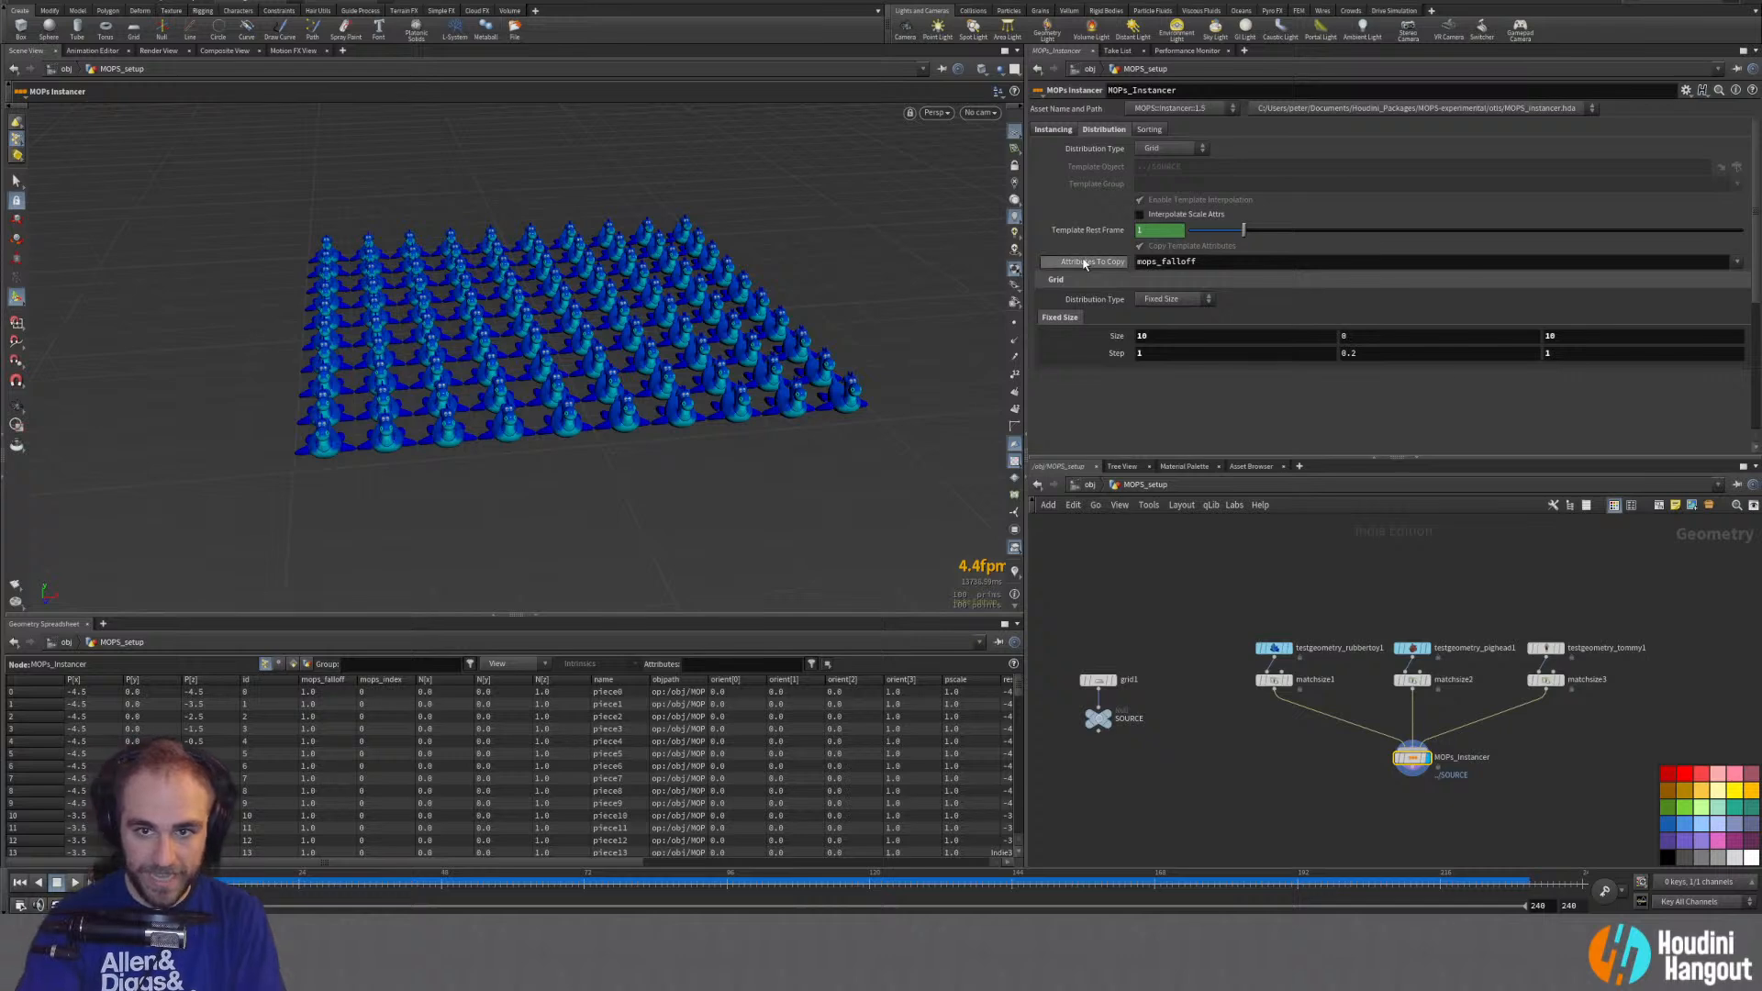
pyautogui.moveTo(555, 349); pyautogui.dragTo(587, 404)
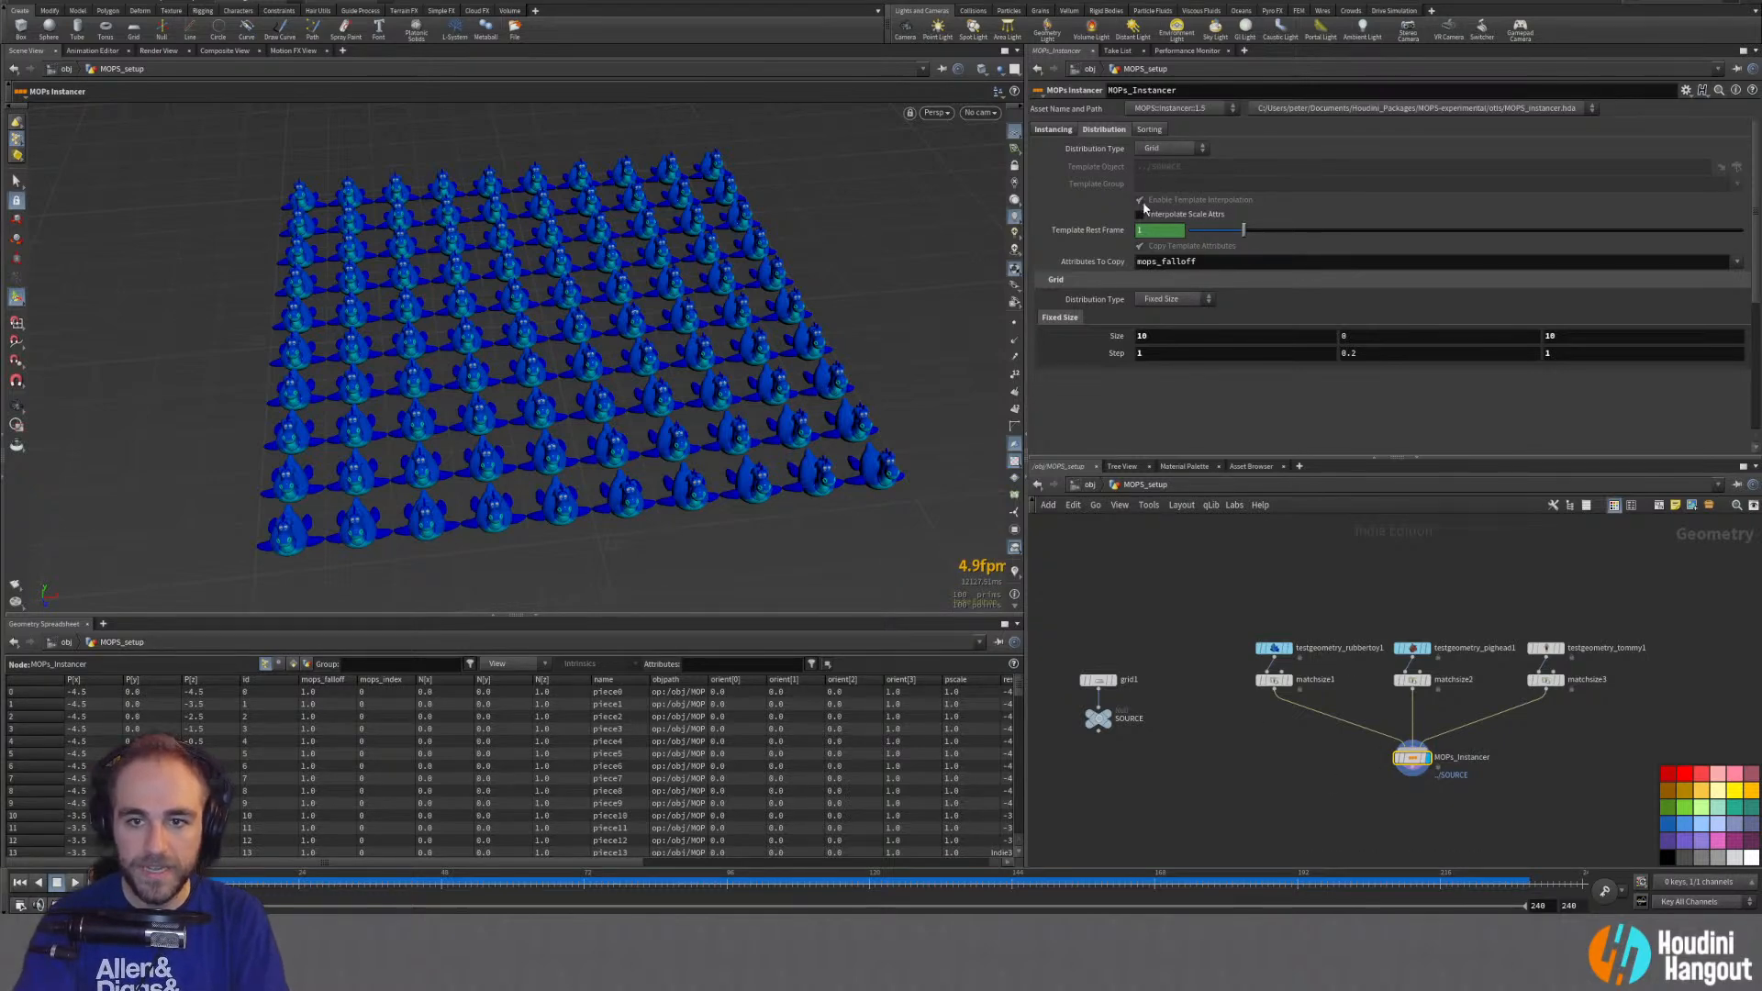
pyautogui.click(1055, 130)
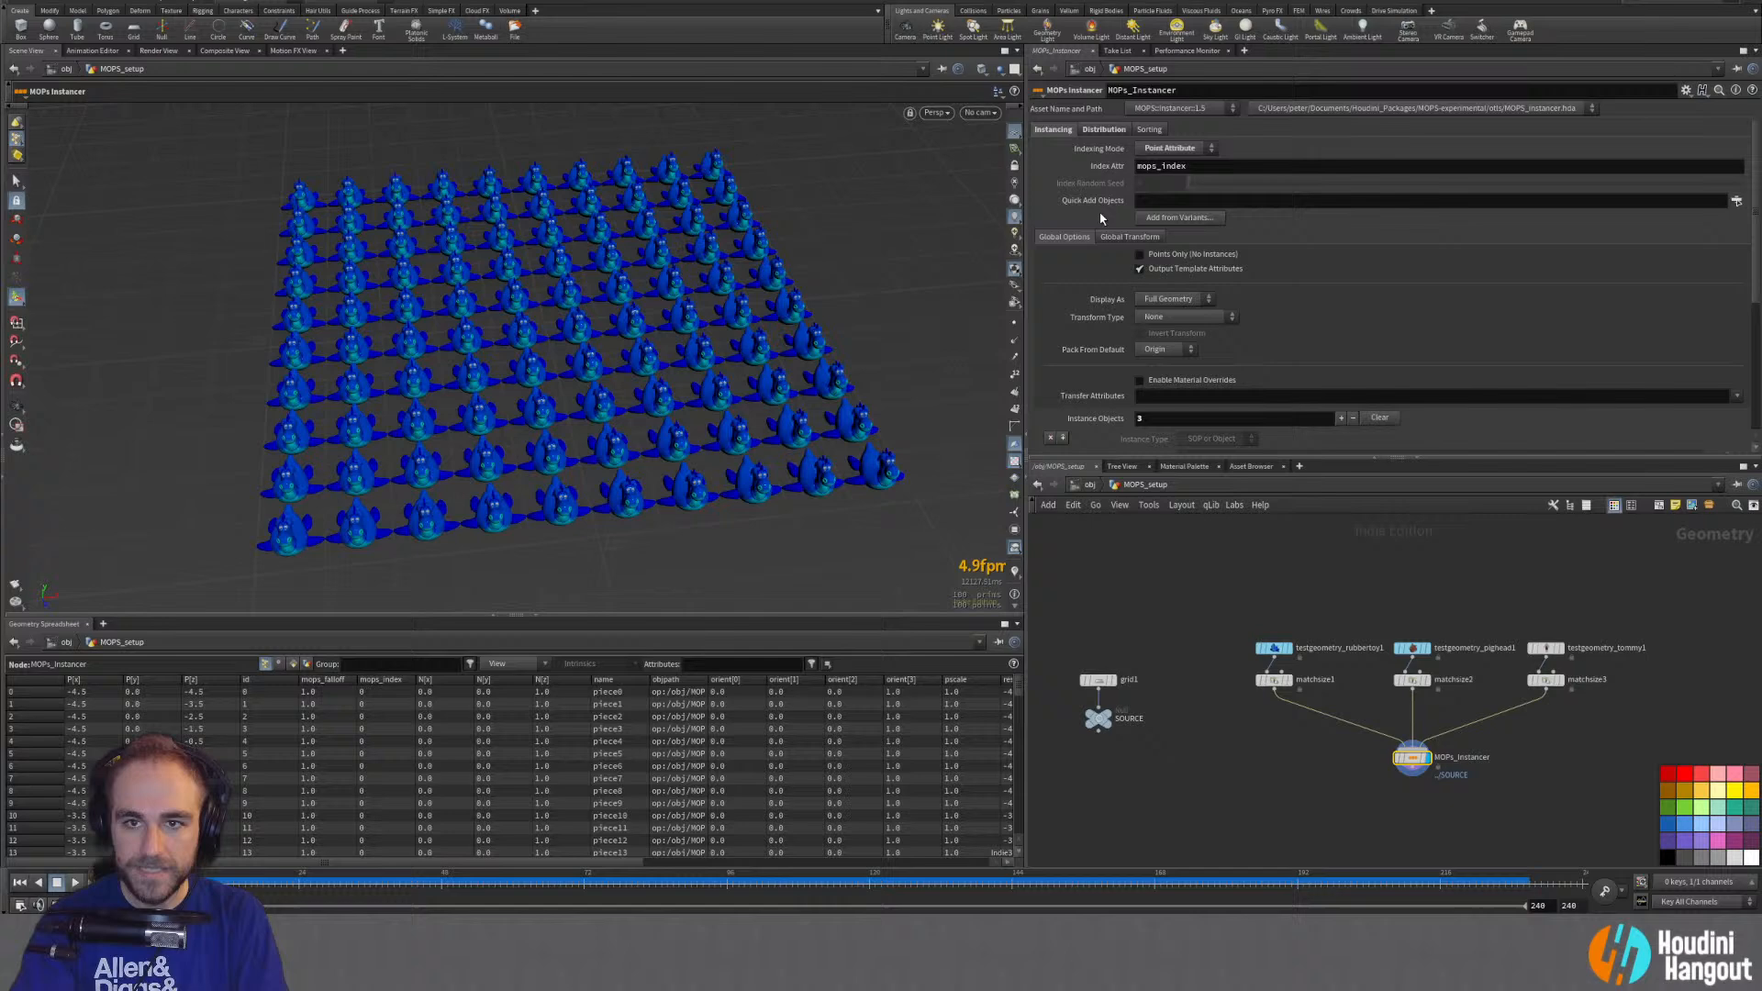
# Step: Set the MOPs Instancer's Indexing Mode to Random and inspect the mixed grid of instances
pyautogui.click(1150, 147)
pyautogui.click(1155, 181)
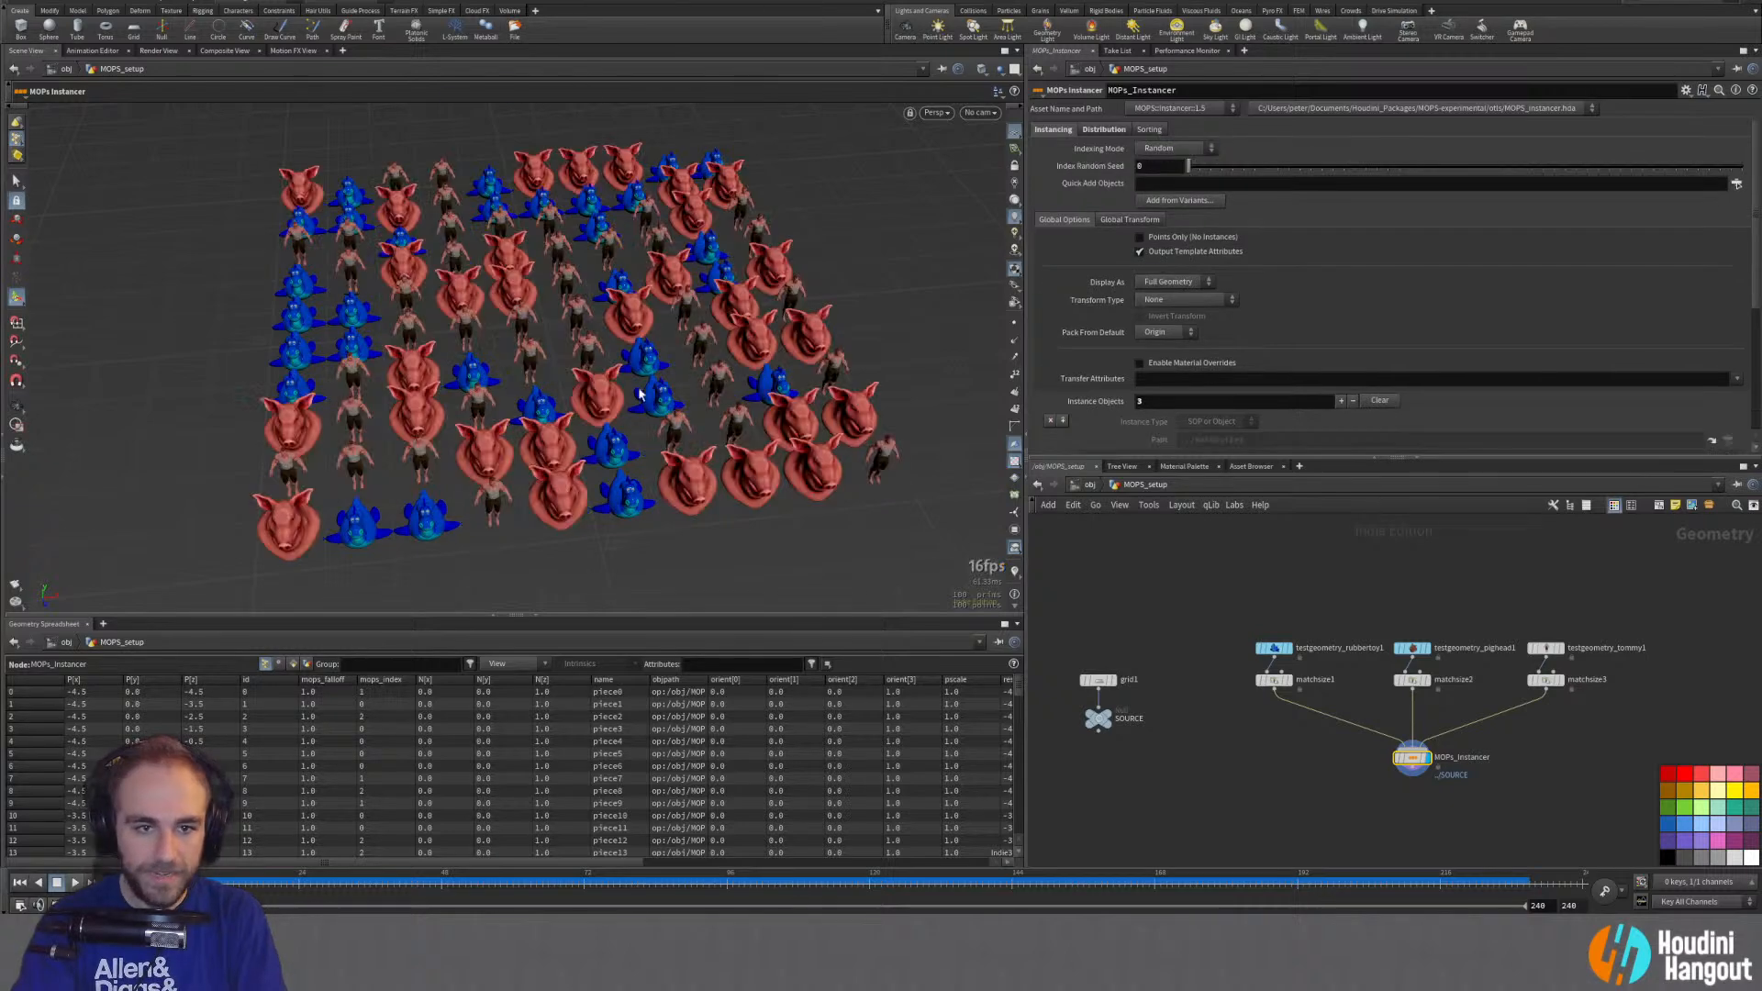
pyautogui.keyDown('alt'); pyautogui.moveTo(641, 393); pyautogui.dragTo(838, 559); pyautogui.keyUp('alt')
# Step: Add a MOPs Shape Falloff node beneath the MOPs Instancer, wire it to the instancer's output and display it
pyautogui.moveTo(1345, 784); pyautogui.dragTo(1299, 686, button='middle')
pyautogui.moveTo(1300, 686); pyautogui.dragTo(1355, 707, button='right')
pyautogui.press('Tab')
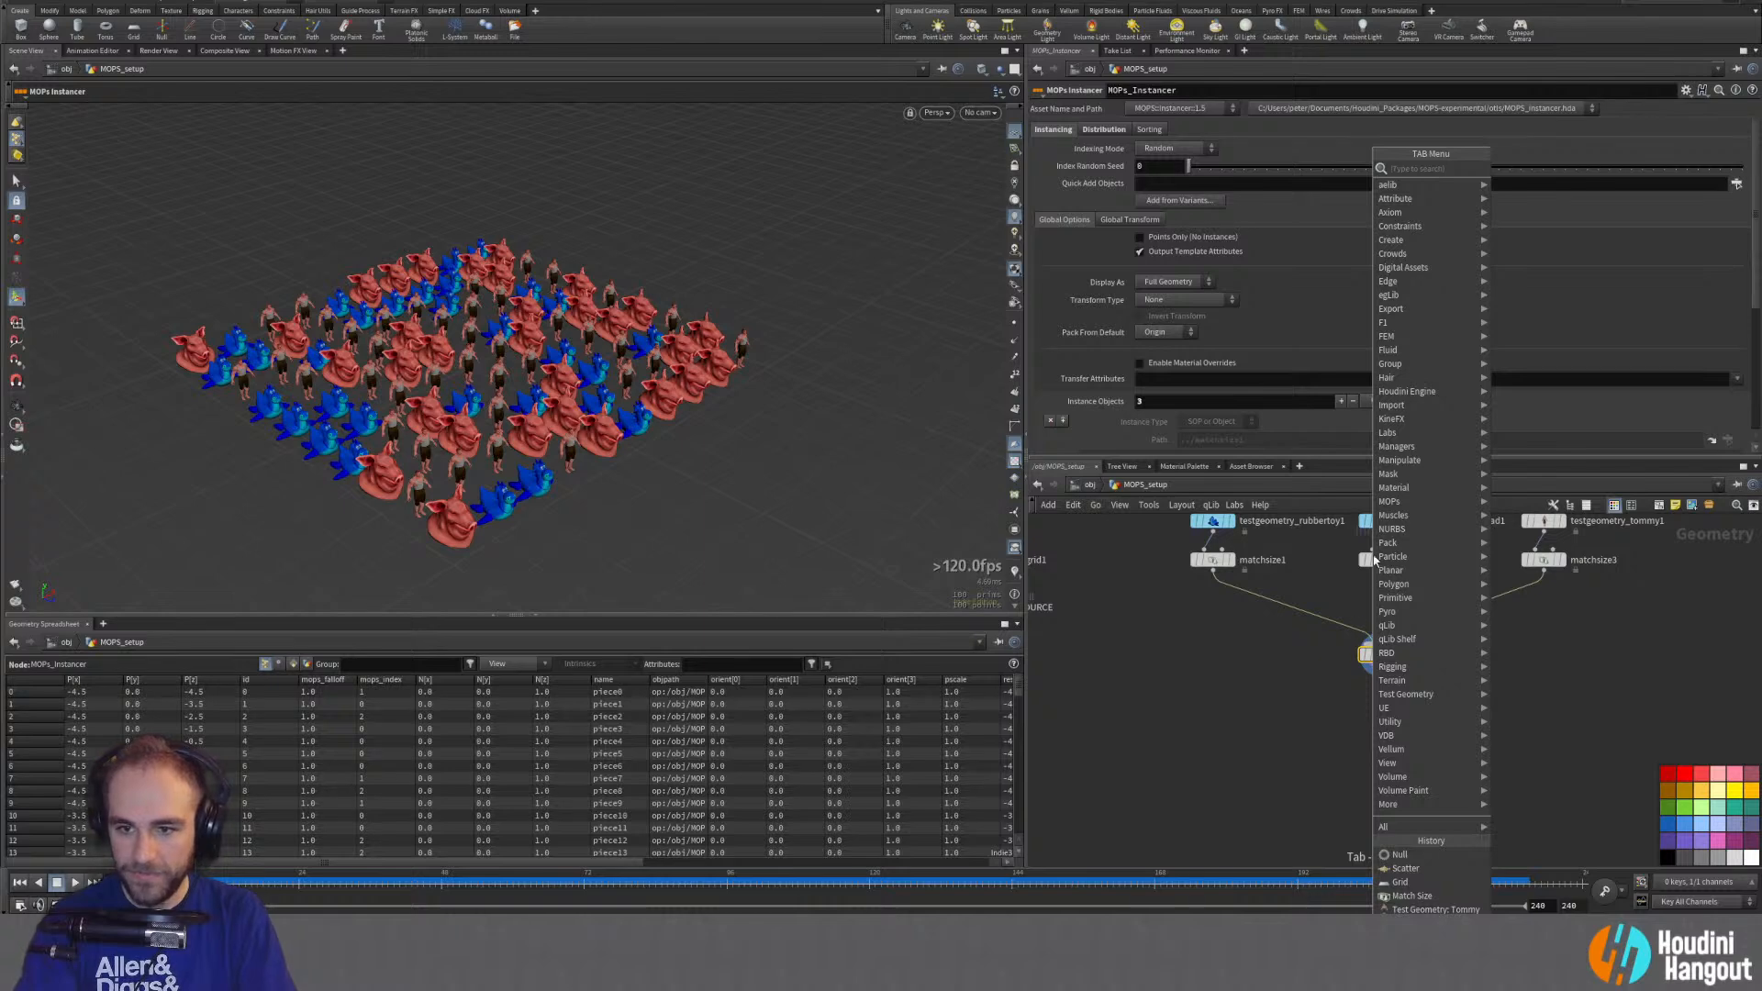
pyautogui.moveTo(1395, 502)
pyautogui.moveTo(1530, 519)
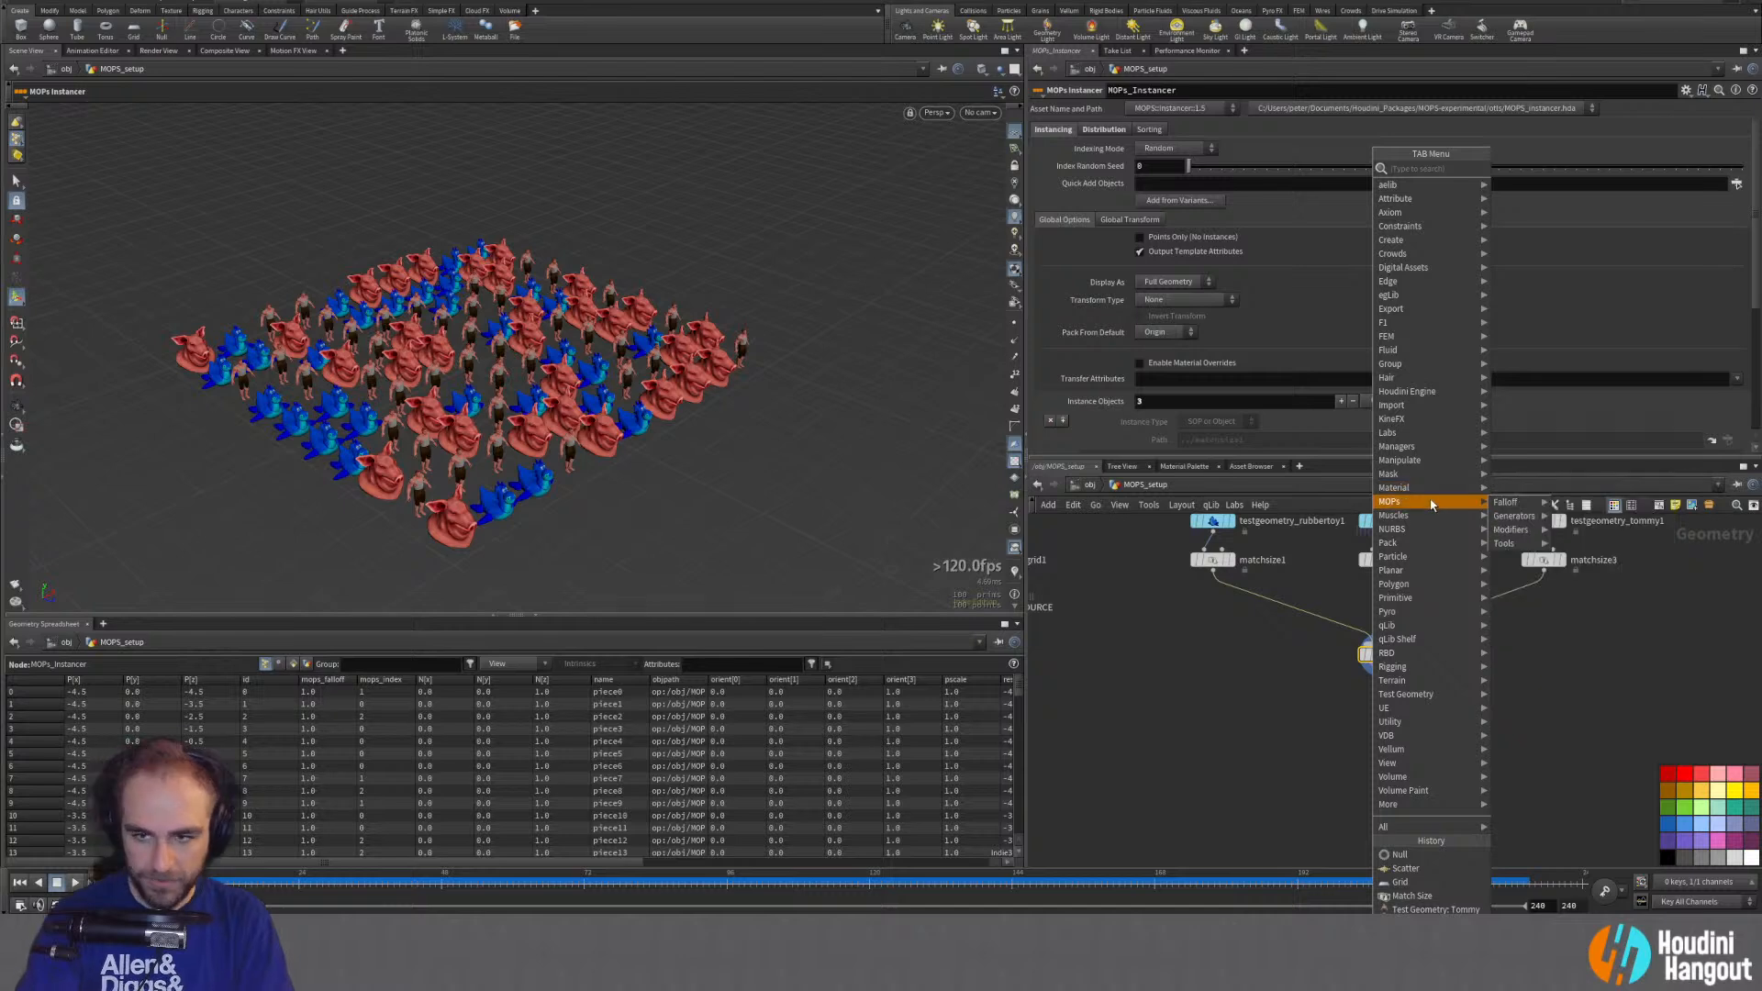
pyautogui.moveTo(1468, 515)
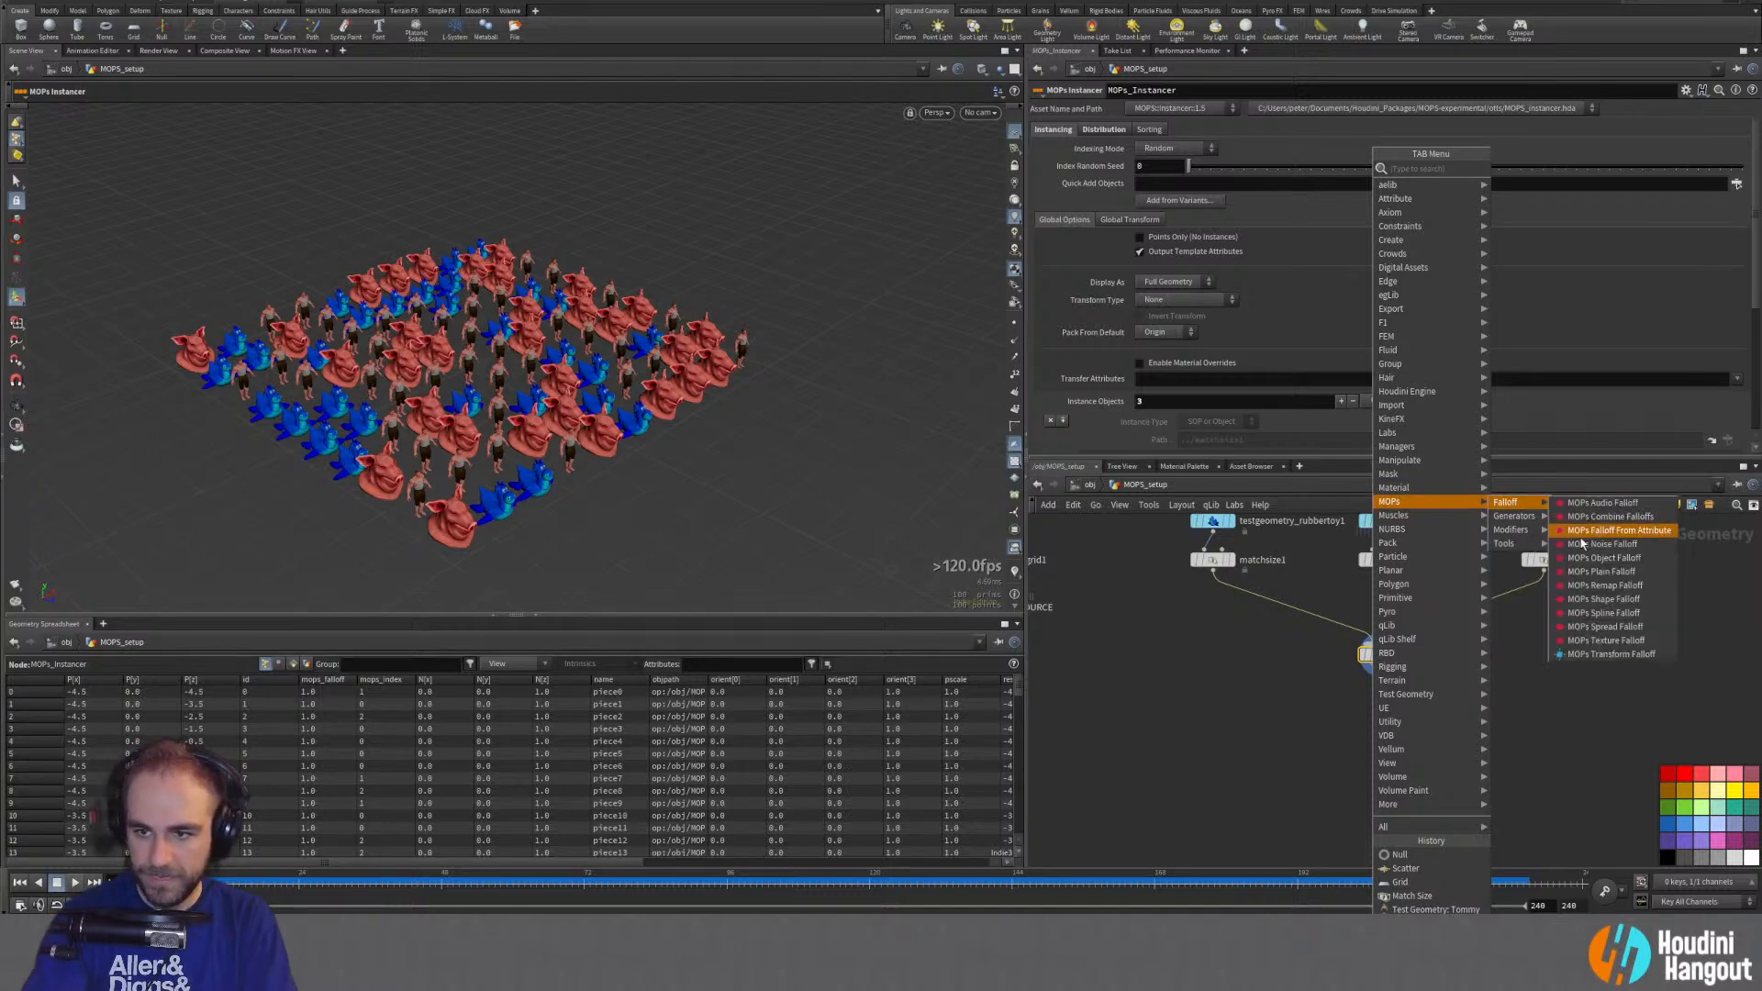
pyautogui.click(1592, 585)
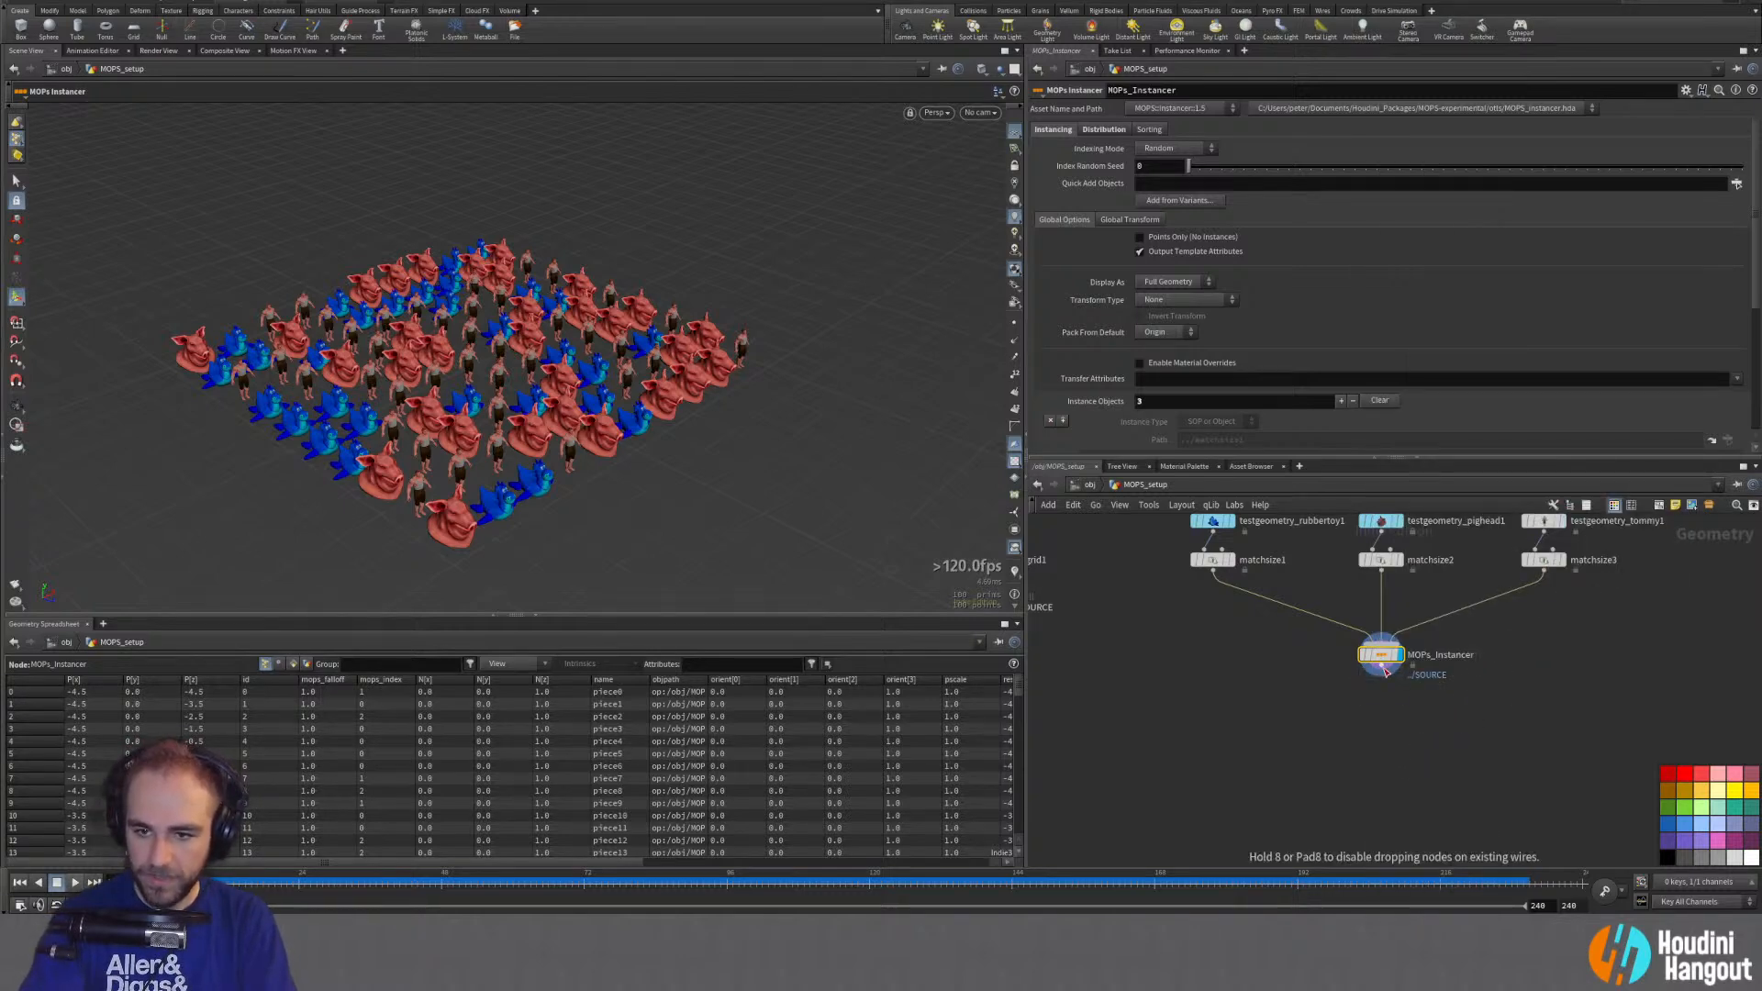
pyautogui.click(1395, 717)
pyautogui.click(1399, 699)
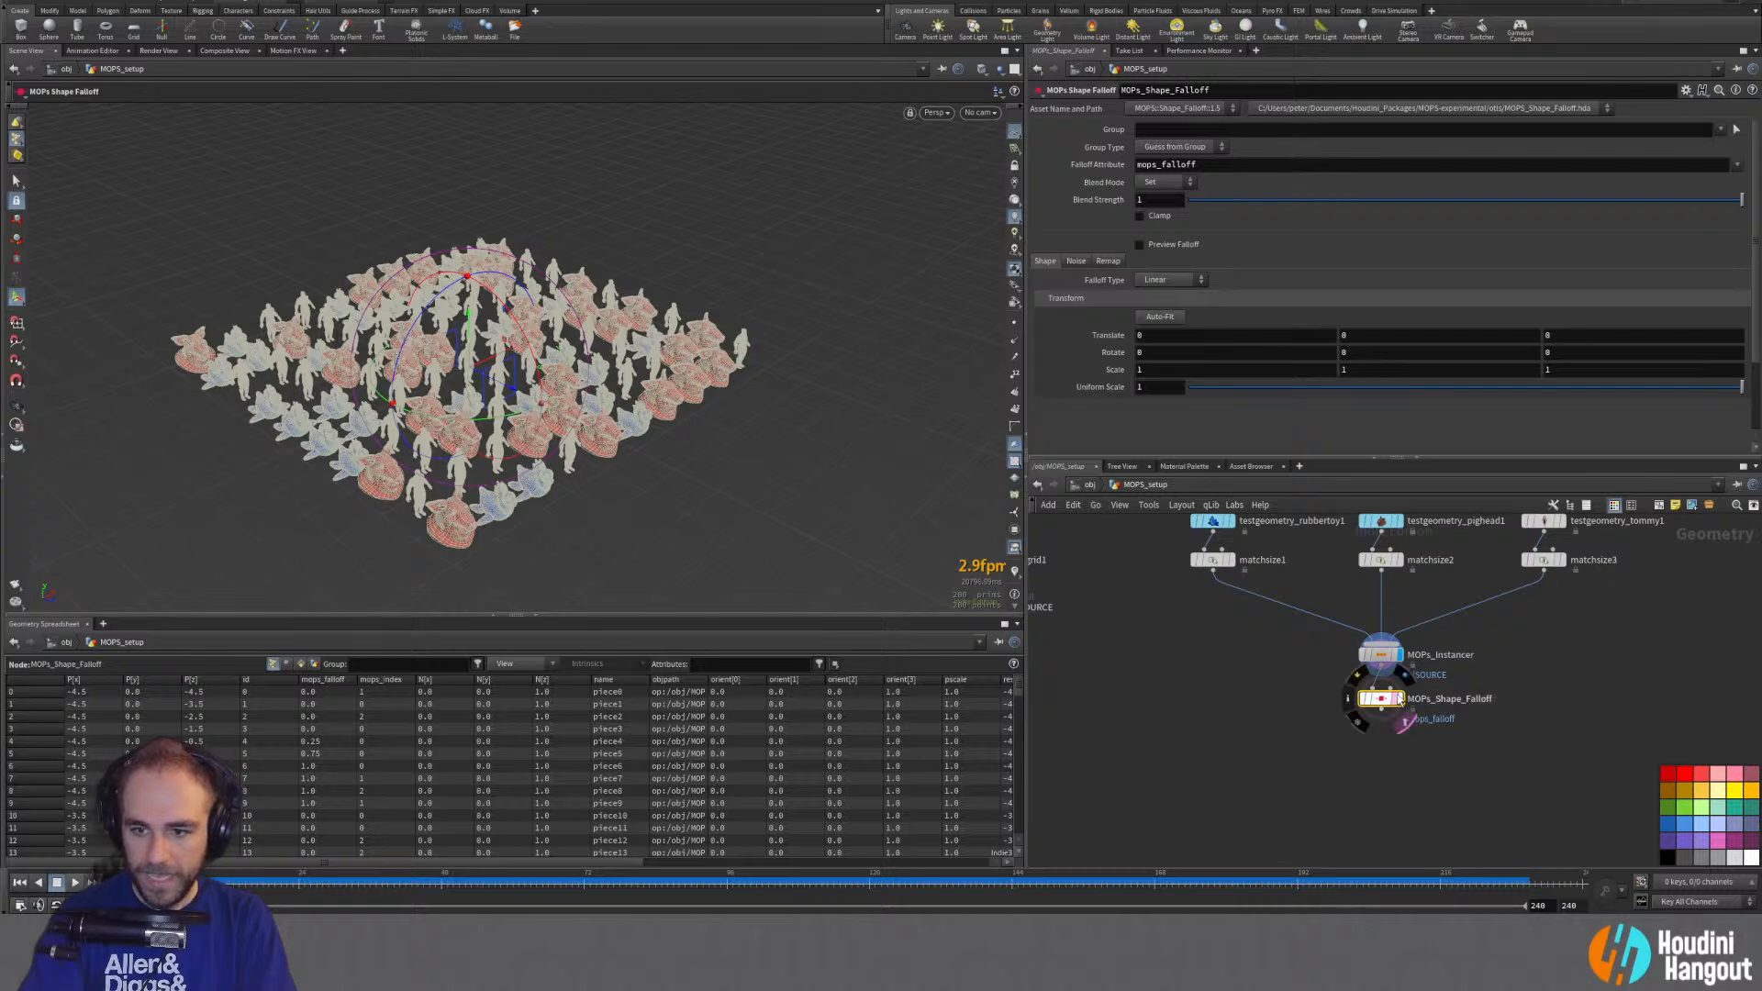
# Step: Move the linear falloff shape along Z past the edge of the grid and enable Preview Falloff
pyautogui.keyDown('alt'); pyautogui.moveTo(546, 428); pyautogui.dragTo(433, 420, button='right'); pyautogui.keyUp('alt')
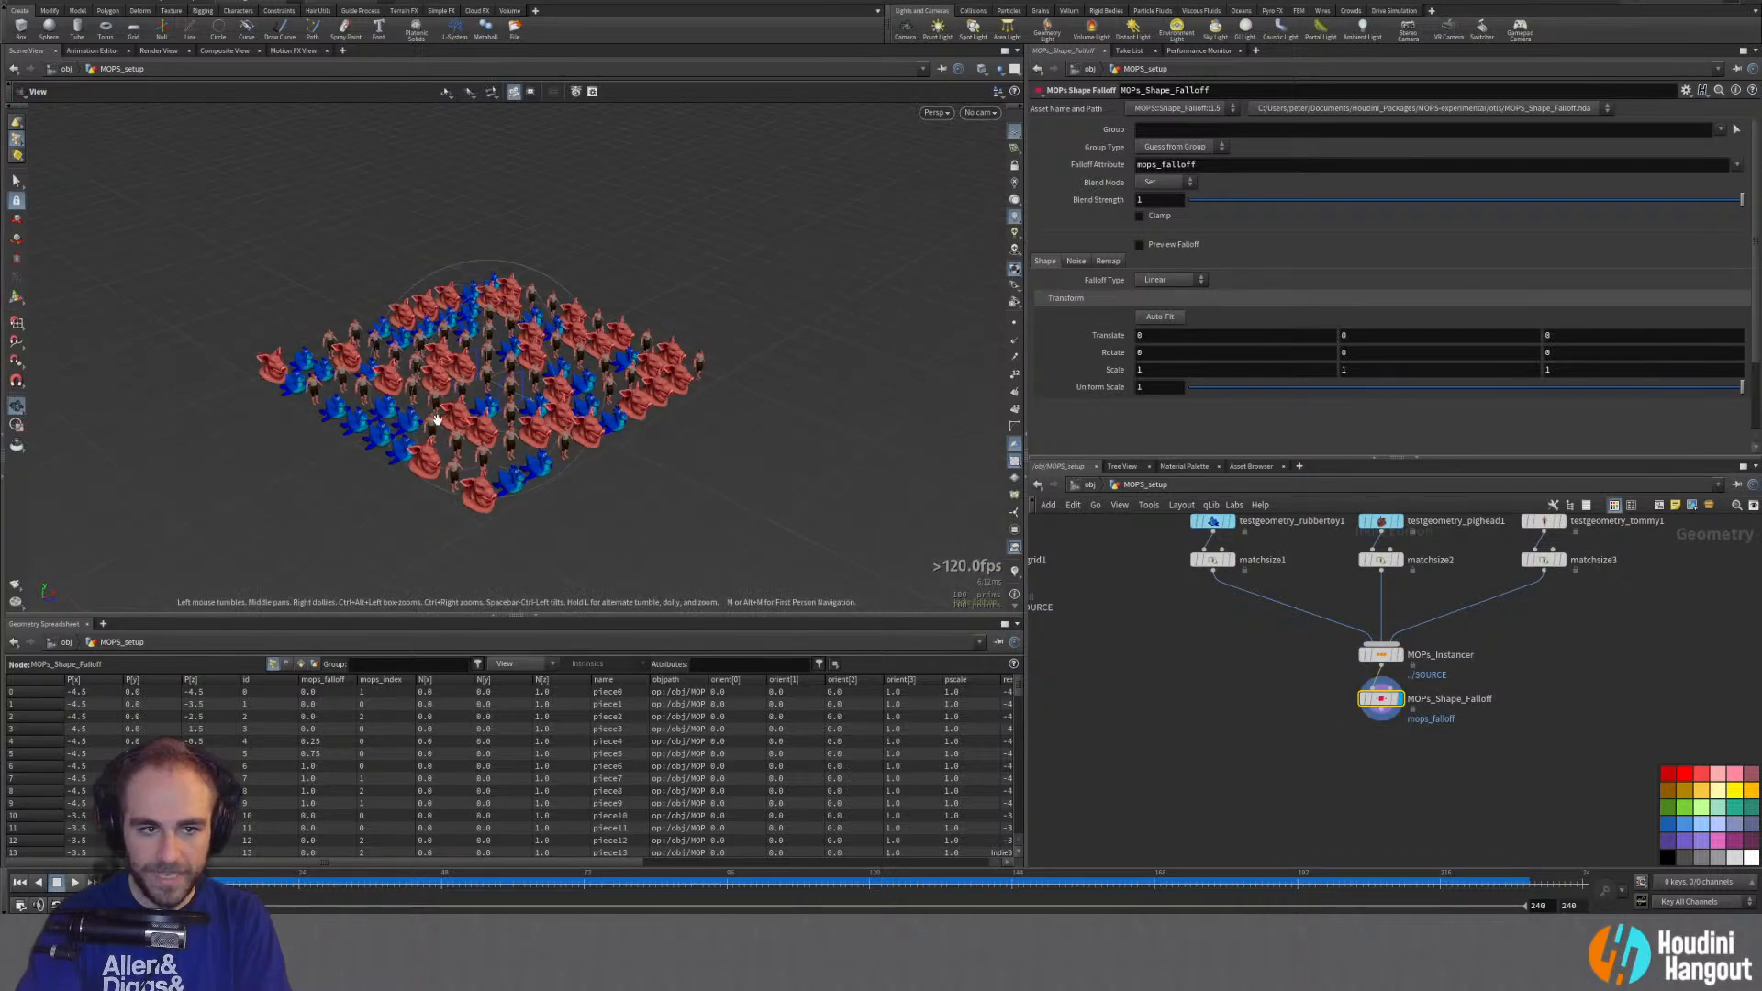
pyautogui.keyDown('alt'); pyautogui.moveTo(433, 420); pyautogui.dragTo(421, 432); pyautogui.keyUp('alt')
pyautogui.keyDown('alt'); pyautogui.moveTo(421, 432); pyautogui.dragTo(492, 382, button='right'); pyautogui.keyUp('alt')
pyautogui.keyDown('alt'); pyautogui.moveTo(492, 381); pyautogui.dragTo(514, 397); pyautogui.keyUp('alt')
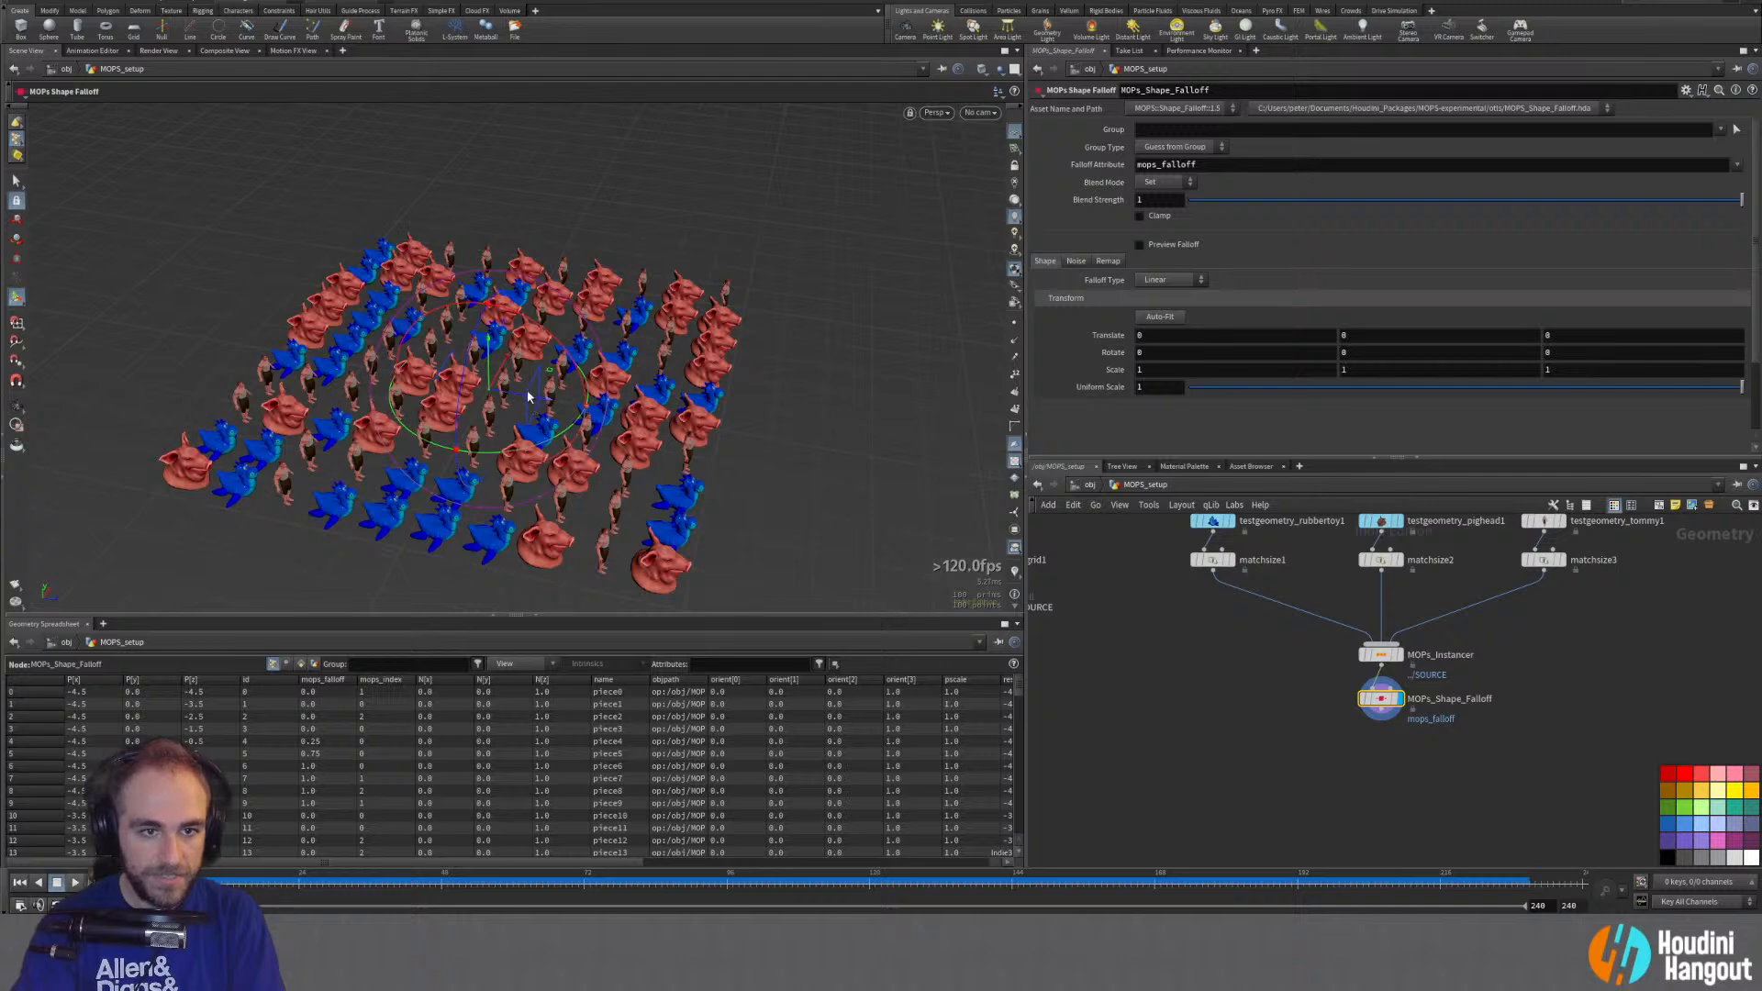
pyautogui.moveTo(529, 396); pyautogui.dragTo(844, 457)
pyautogui.click(1140, 244)
pyautogui.keyDown('alt'); pyautogui.moveTo(725, 424); pyautogui.dragTo(614, 405, button='right'); pyautogui.keyUp('alt')
pyautogui.keyDown('alt'); pyautogui.moveTo(614, 405); pyautogui.dragTo(605, 354, button='middle'); pyautogui.keyUp('alt')
pyautogui.keyDown('alt'); pyautogui.moveTo(605, 354); pyautogui.dragTo(585, 341); pyautogui.keyUp('alt')
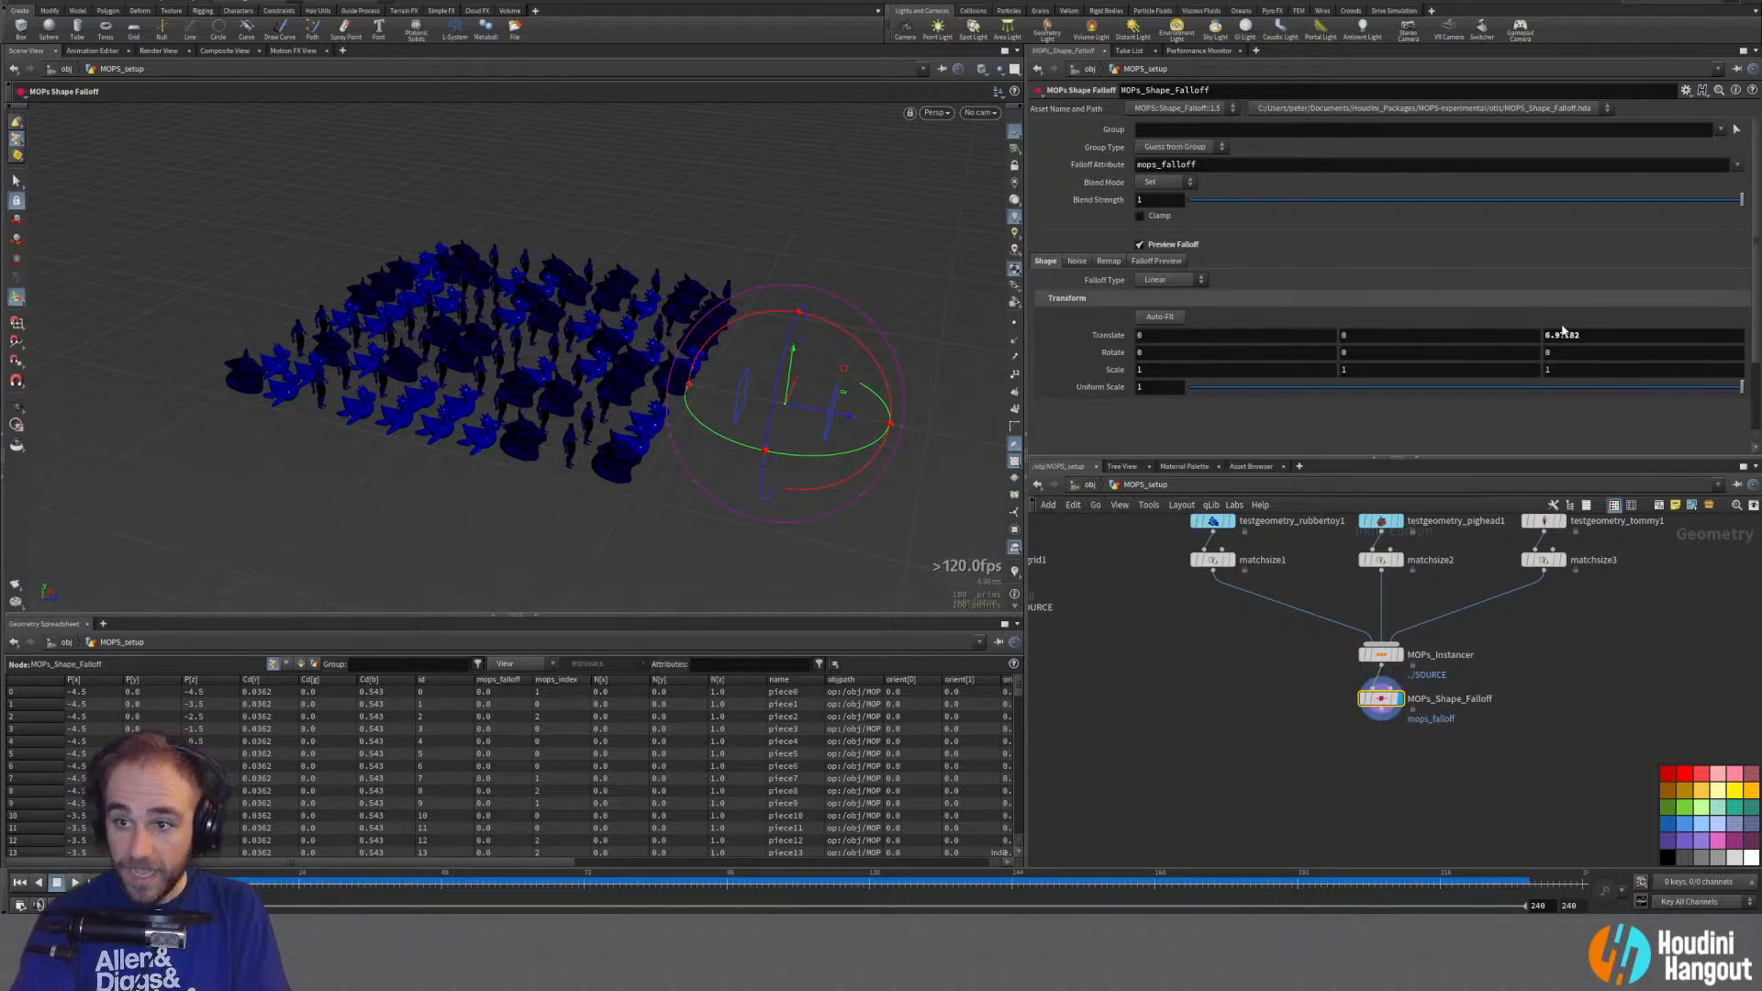
# Step: Set the Shape Falloff's Z translation to 7 and reduce it to 6
pyautogui.moveTo(1476, 346); pyautogui.dragTo(1464, 350)
pyautogui.write('7')
pyautogui.press('Return')
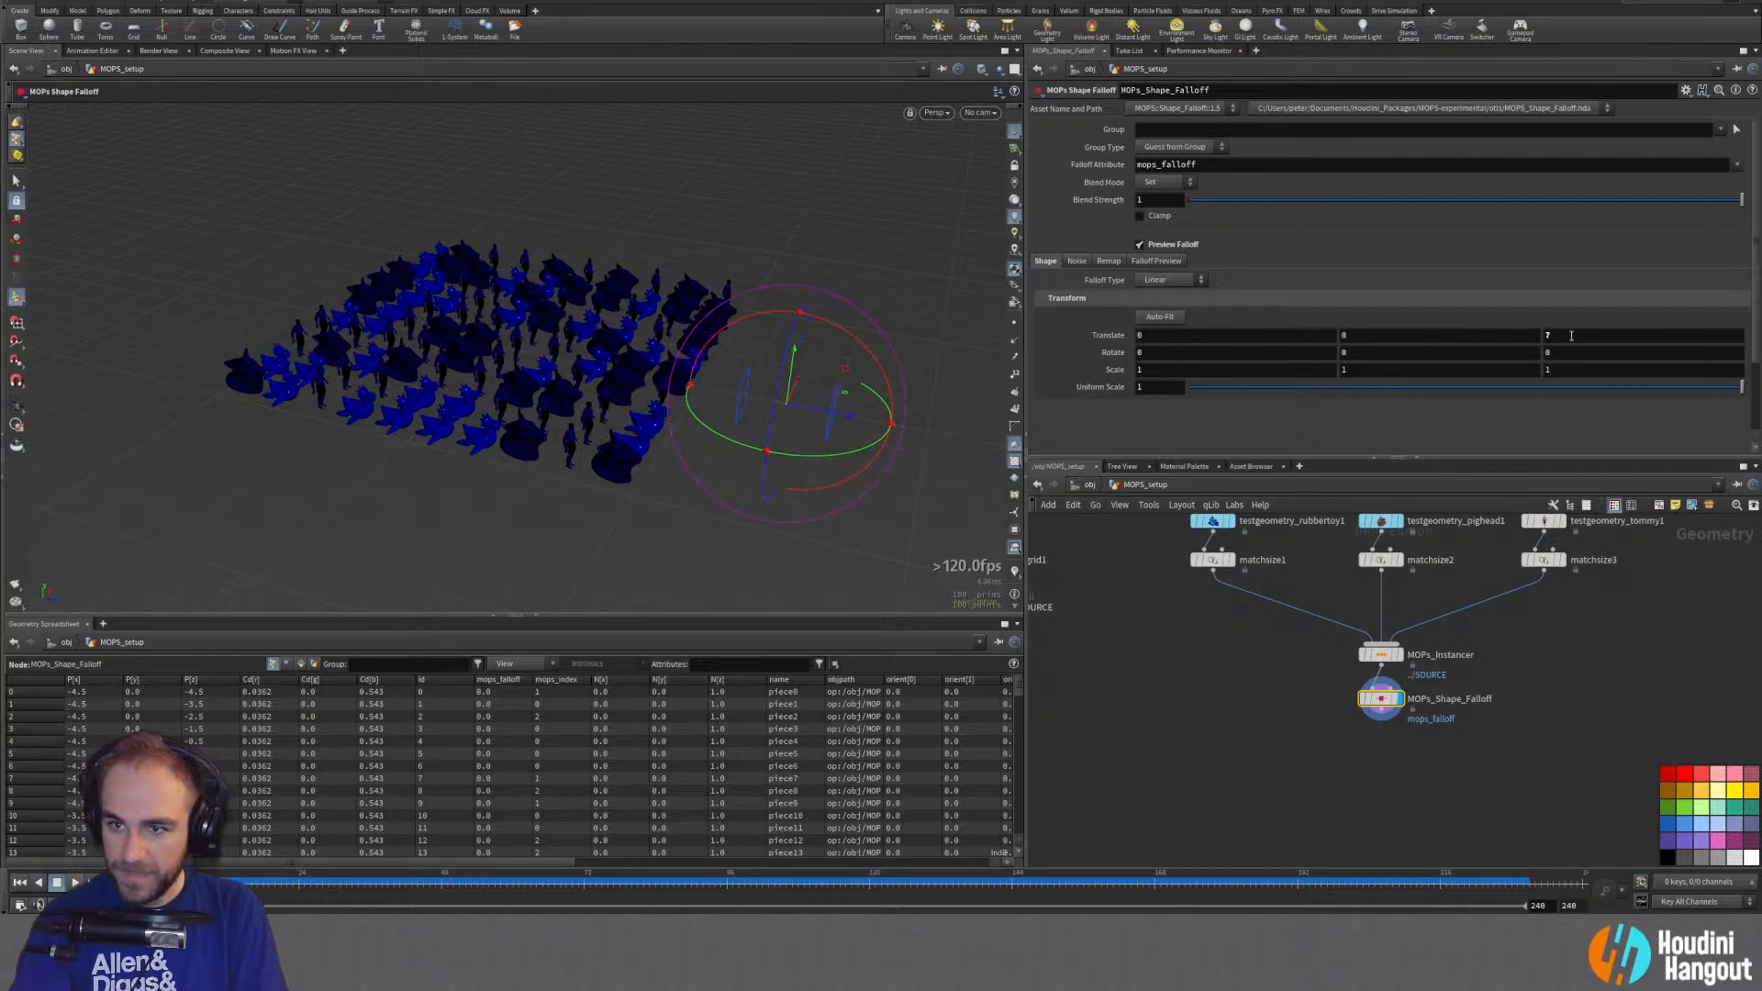
pyautogui.press('Return')
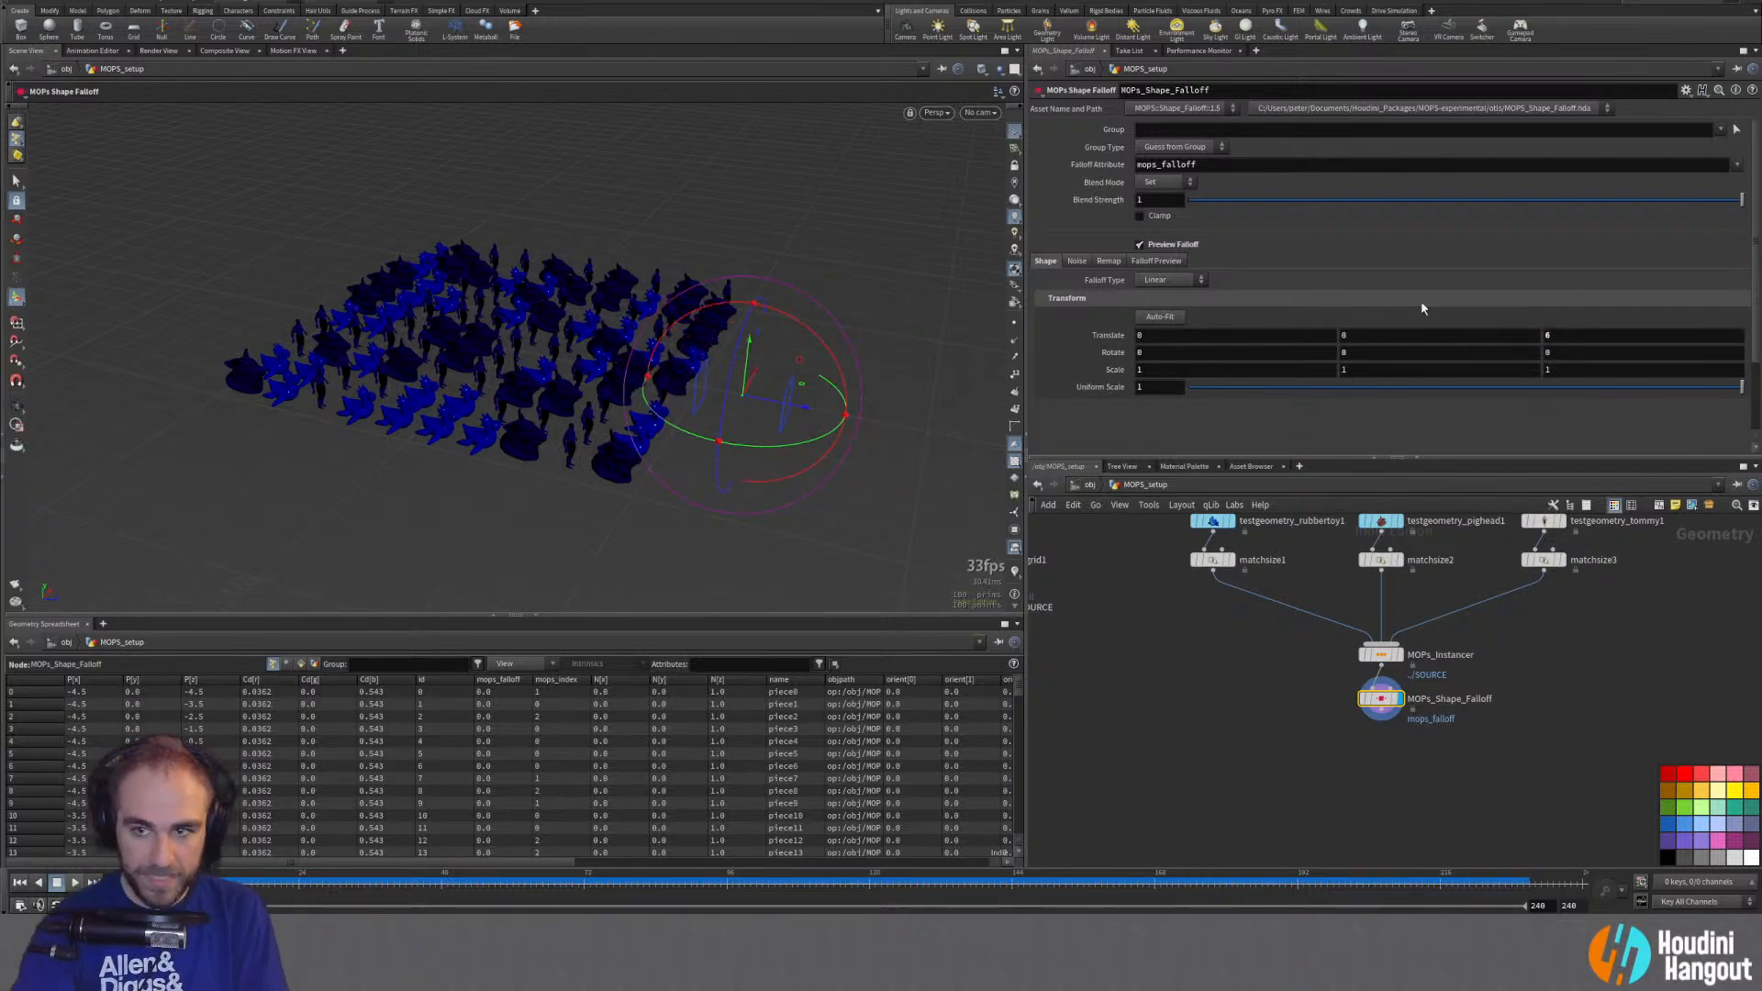
# Step: Keyframe the Shape Falloff's Z translation, starting from 6 and reaching -6 at frame 120
pyautogui.keyDown('alt'); pyautogui.click(1578, 334); pyautogui.keyUp('alt')
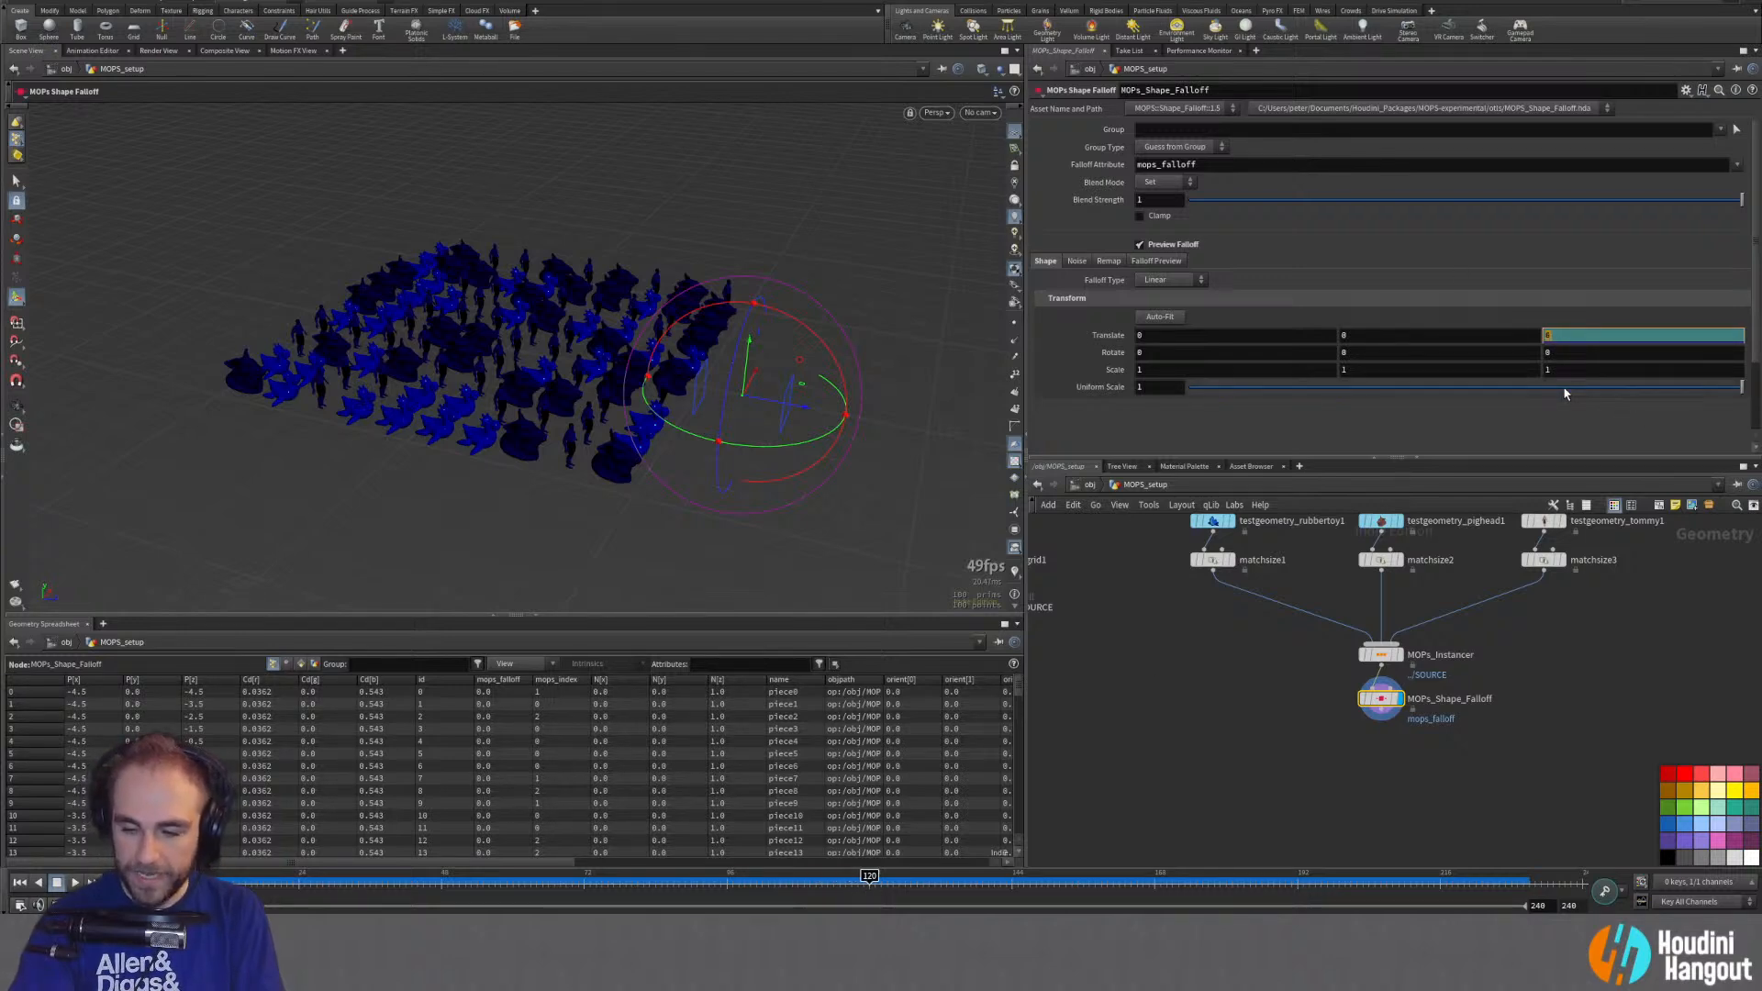
pyautogui.write('-6')
pyautogui.press('Return')
pyautogui.moveTo(982, 308); pyautogui.dragTo(552, 491)
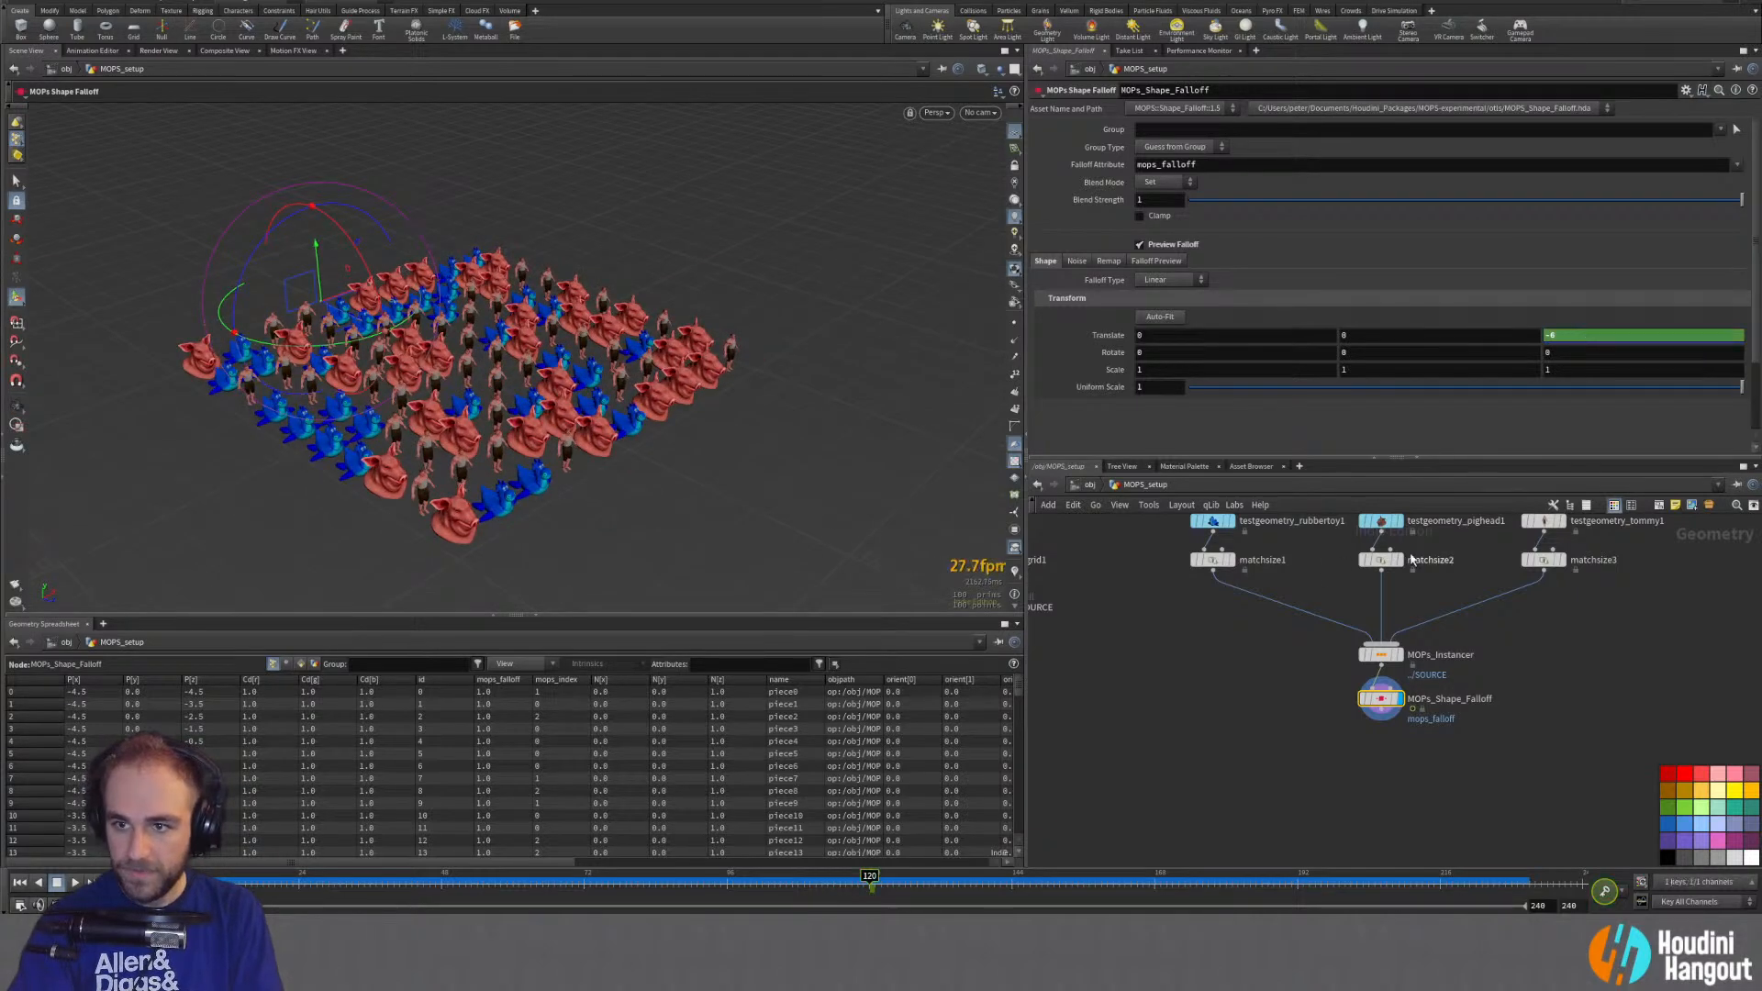
# Step: Scrub through the animation to examine how the linear falloff colors sweep across the instances
pyautogui.moveTo(477, 895); pyautogui.dragTo(602, 887)
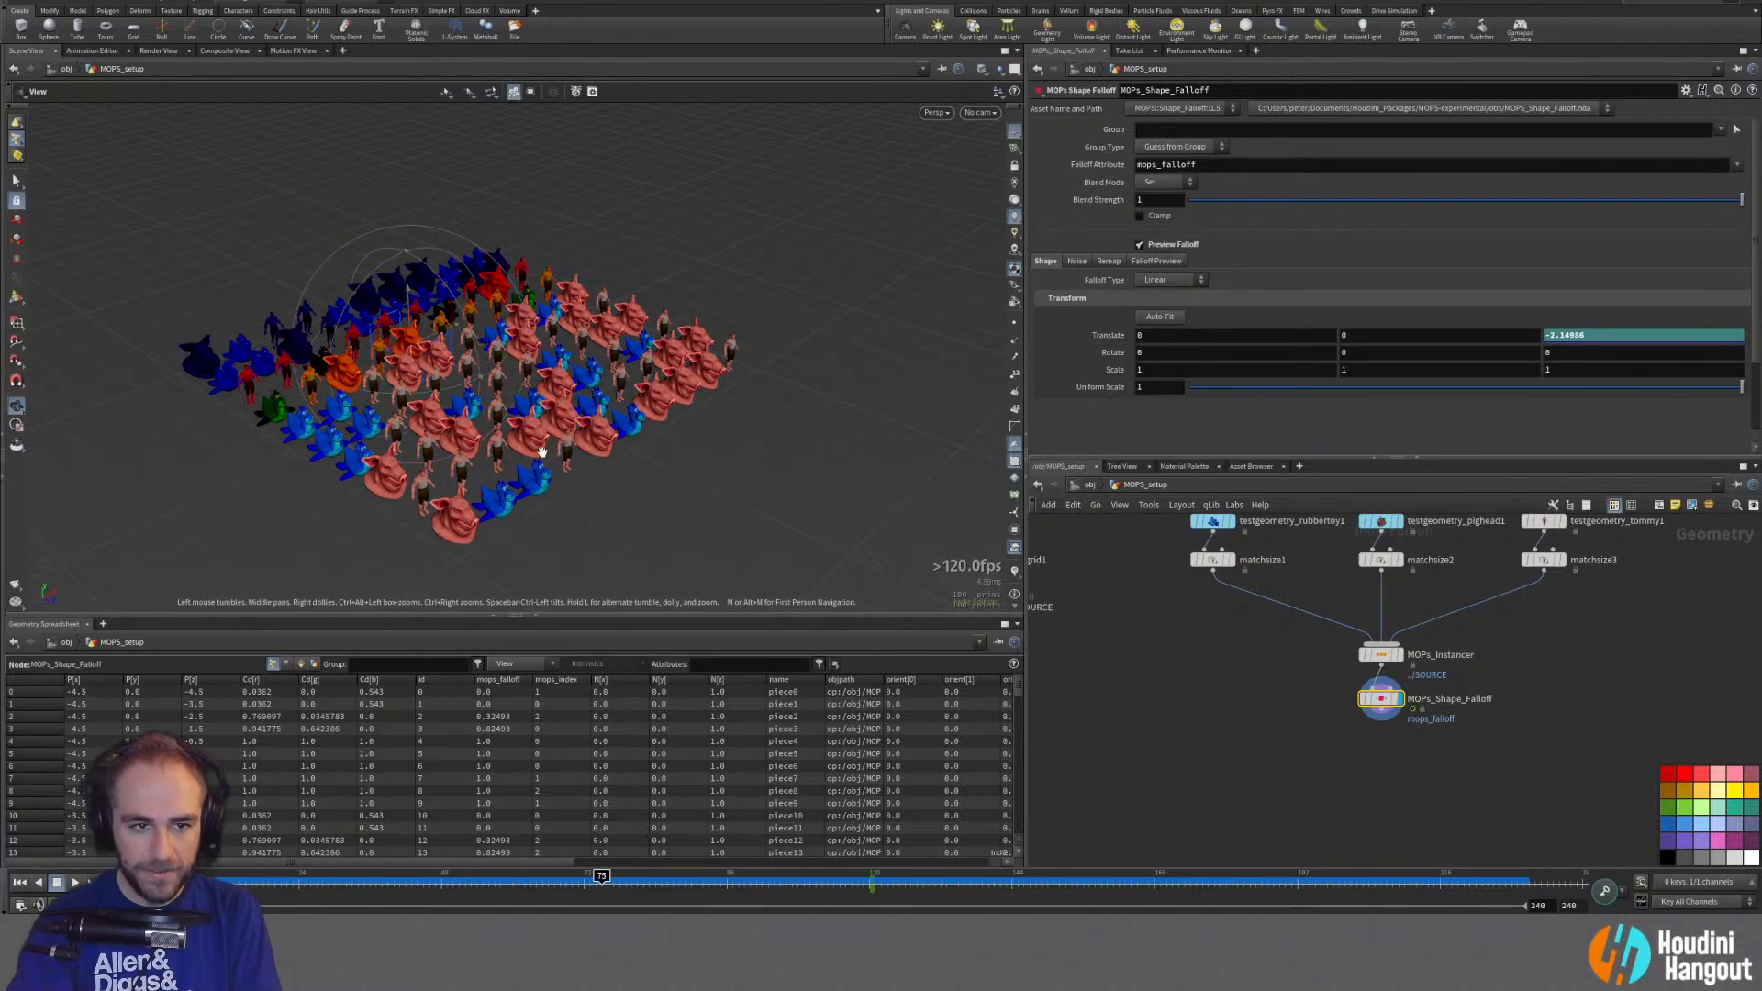
pyautogui.keyDown('alt'); pyautogui.moveTo(542, 452); pyautogui.dragTo(606, 481); pyautogui.keyUp('alt')
pyautogui.scroll(3, 409, 407)
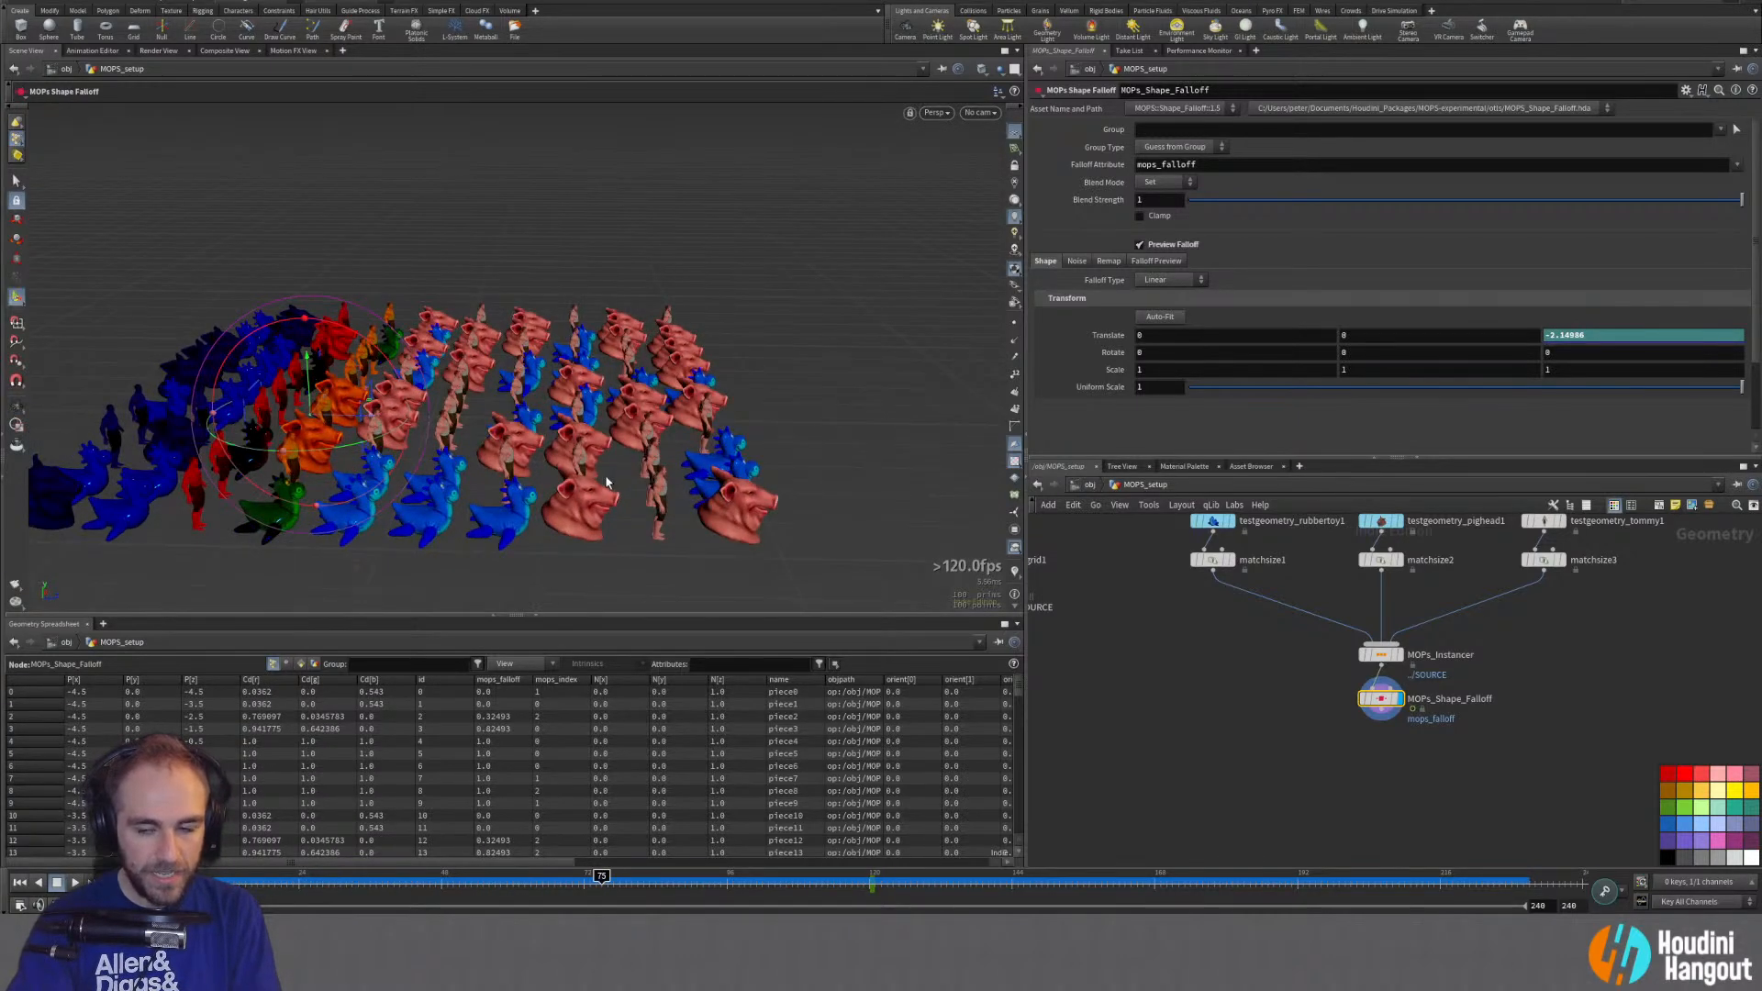
pyautogui.moveTo(309, 888); pyautogui.dragTo(483, 900)
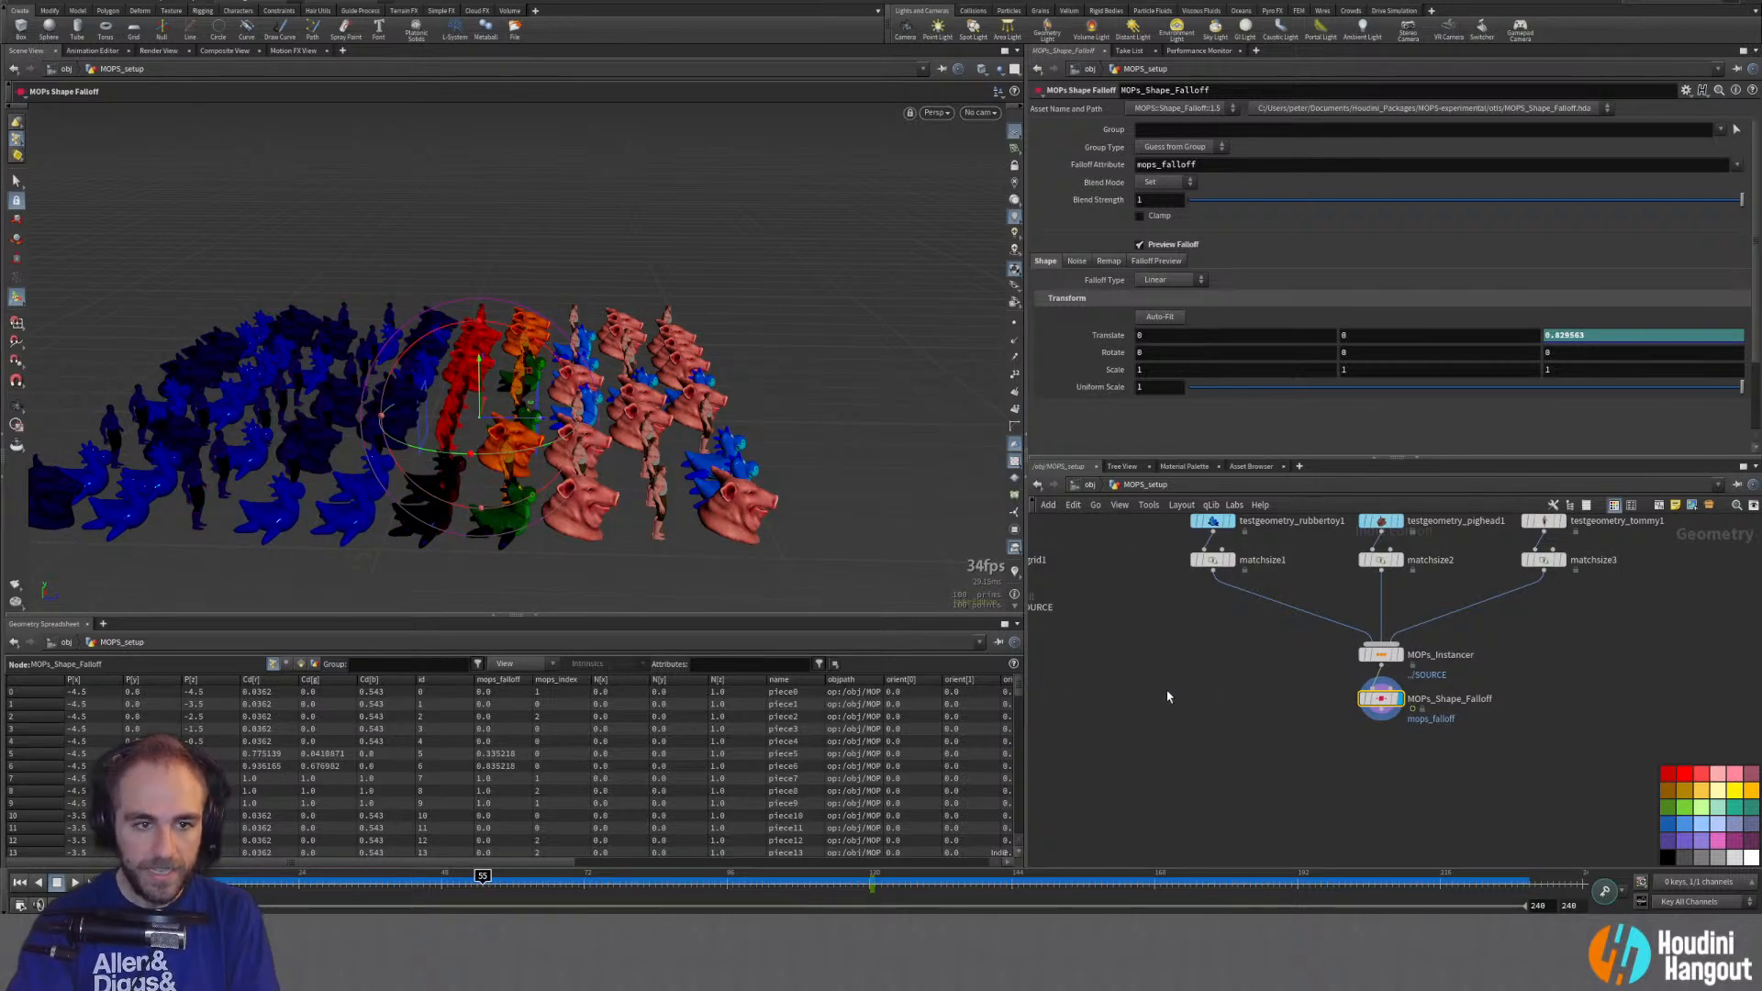
# Step: Turn off Add Shader on the rubber toy and pig head and disable Textures on the Tommy test geometry
pyautogui.click(1210, 523)
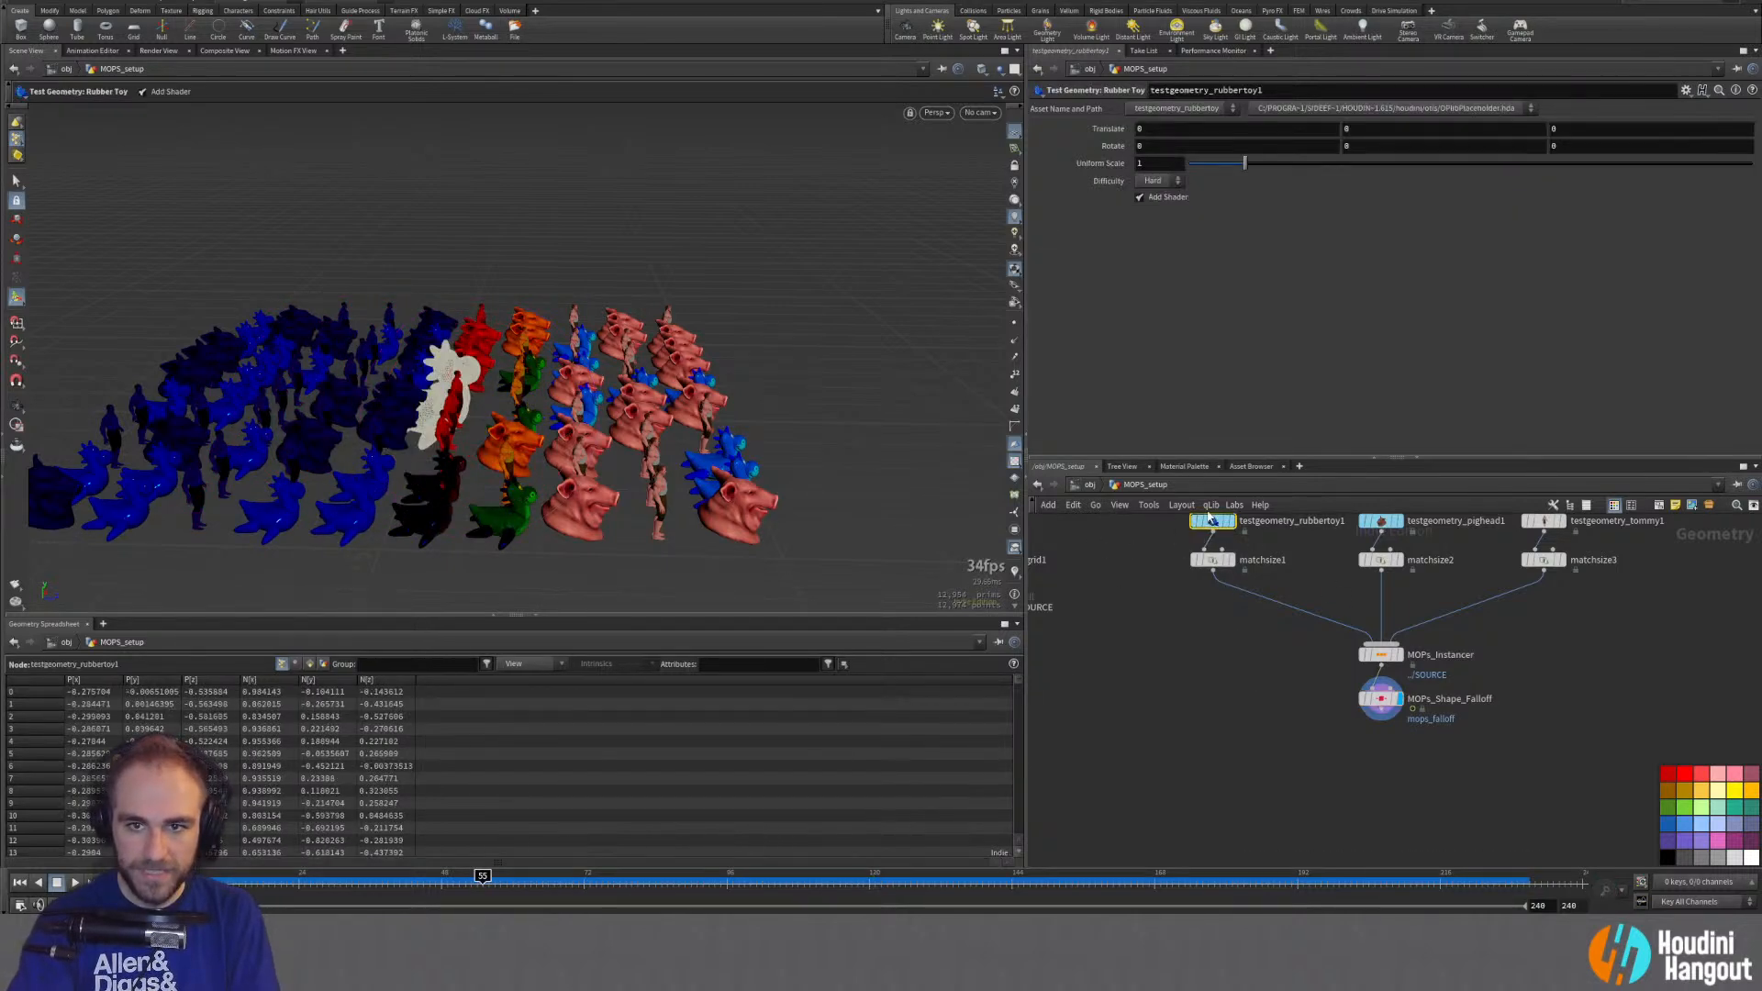
pyautogui.click(1139, 198)
pyautogui.moveTo(396, 899); pyautogui.dragTo(931, 915)
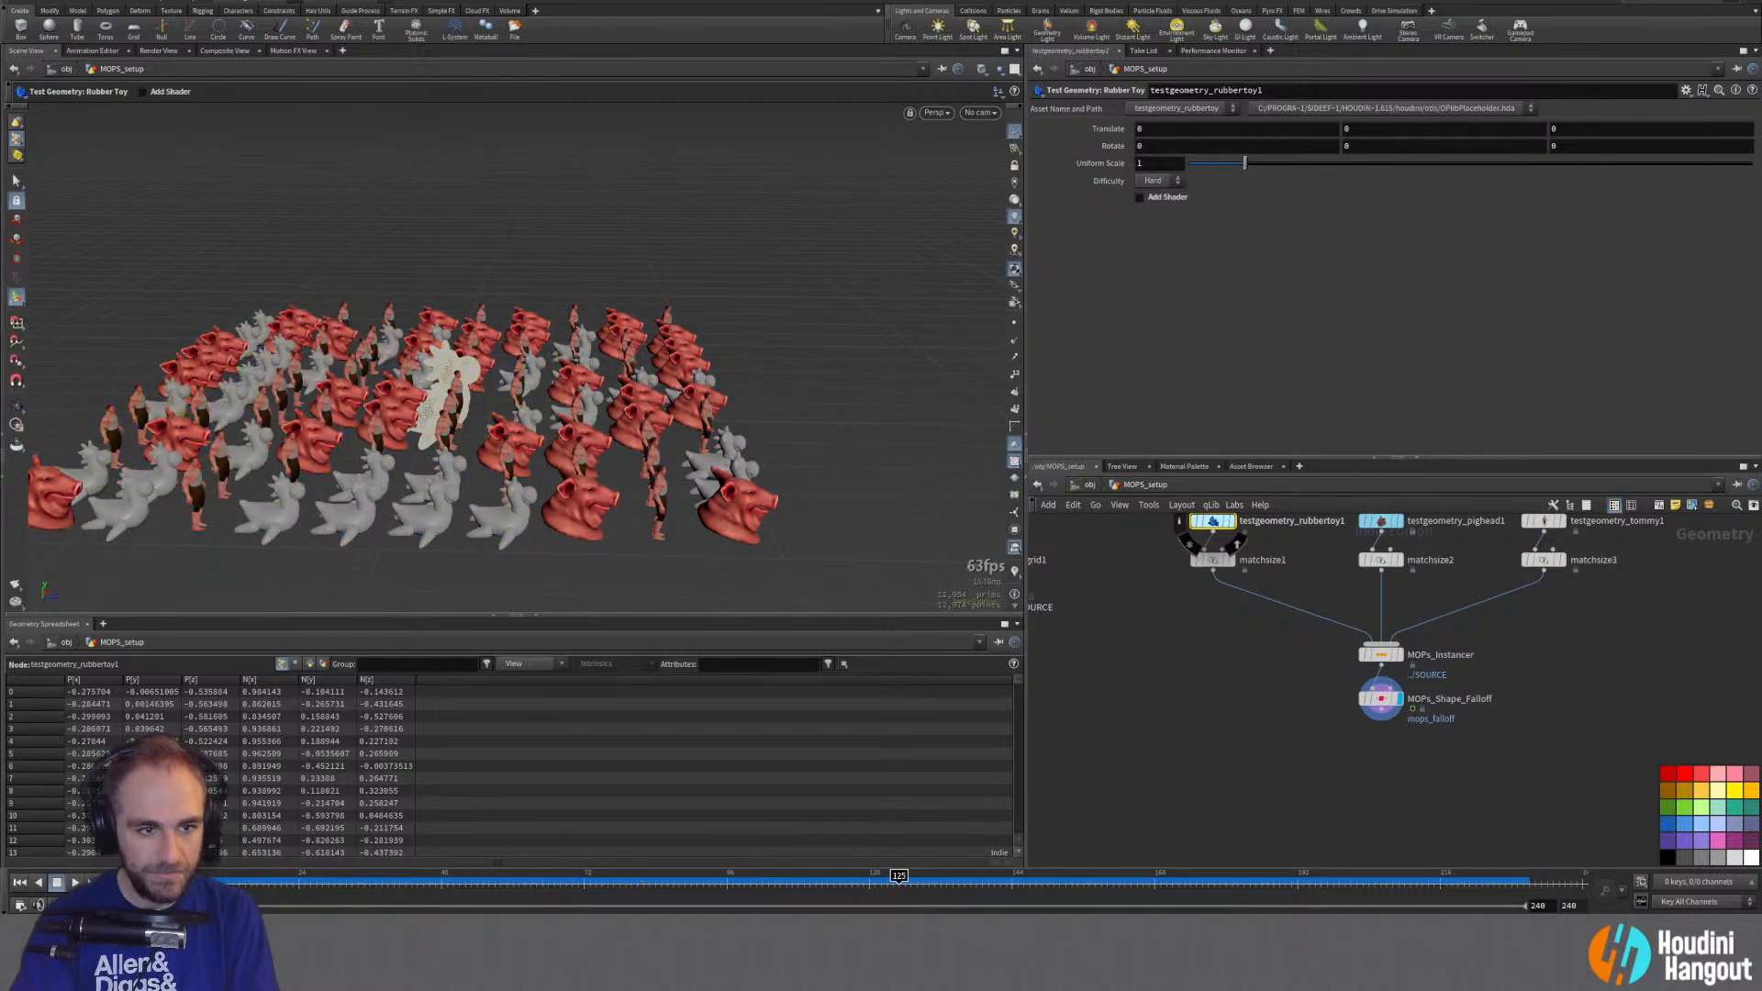
pyautogui.moveTo(822, 879); pyautogui.dragTo(245, 879)
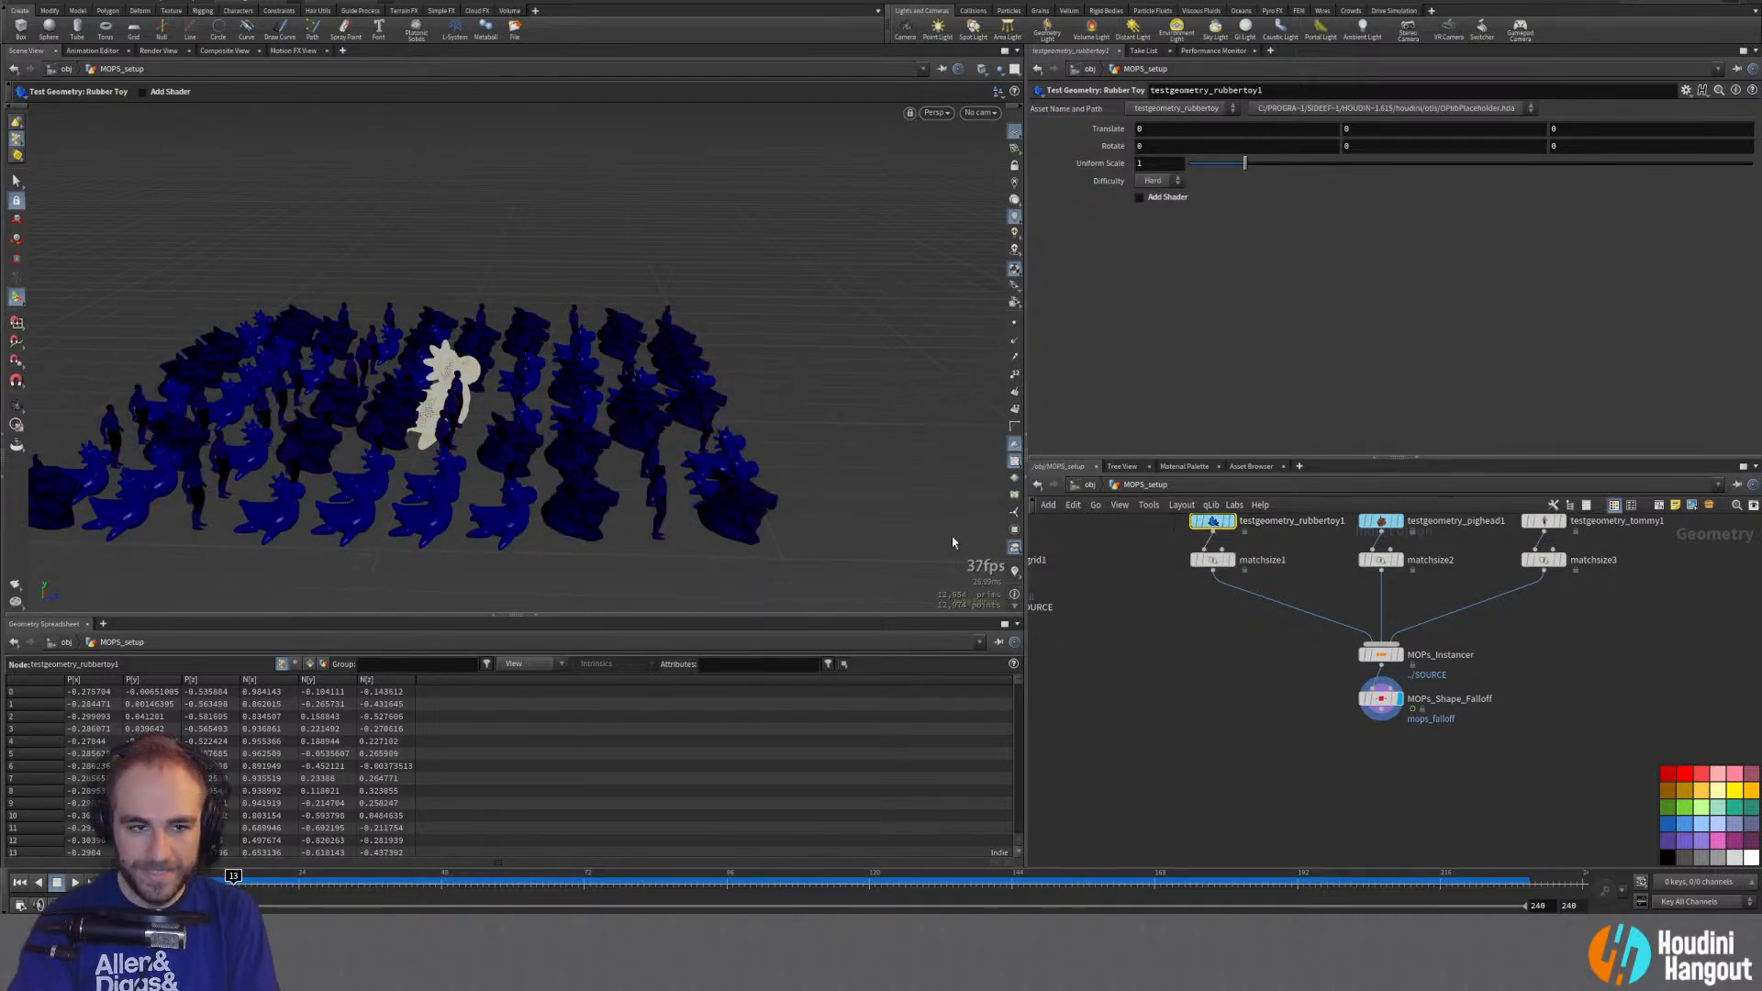
pyautogui.click(1381, 521)
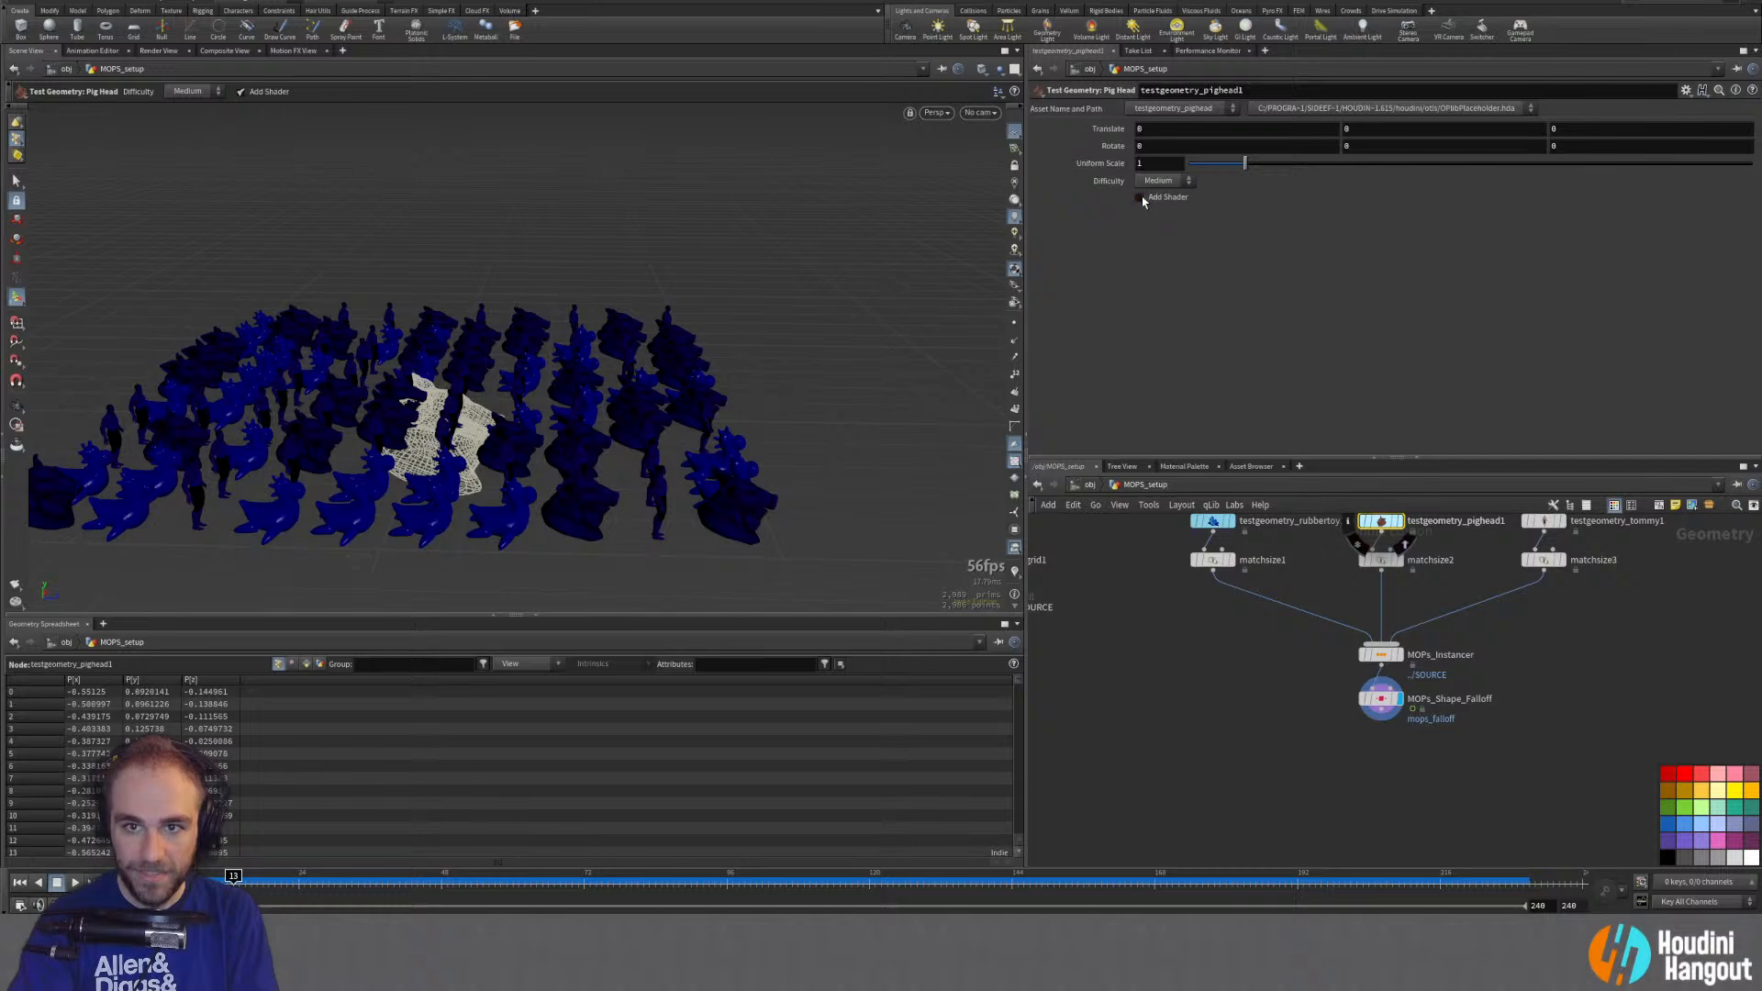
pyautogui.click(1543, 521)
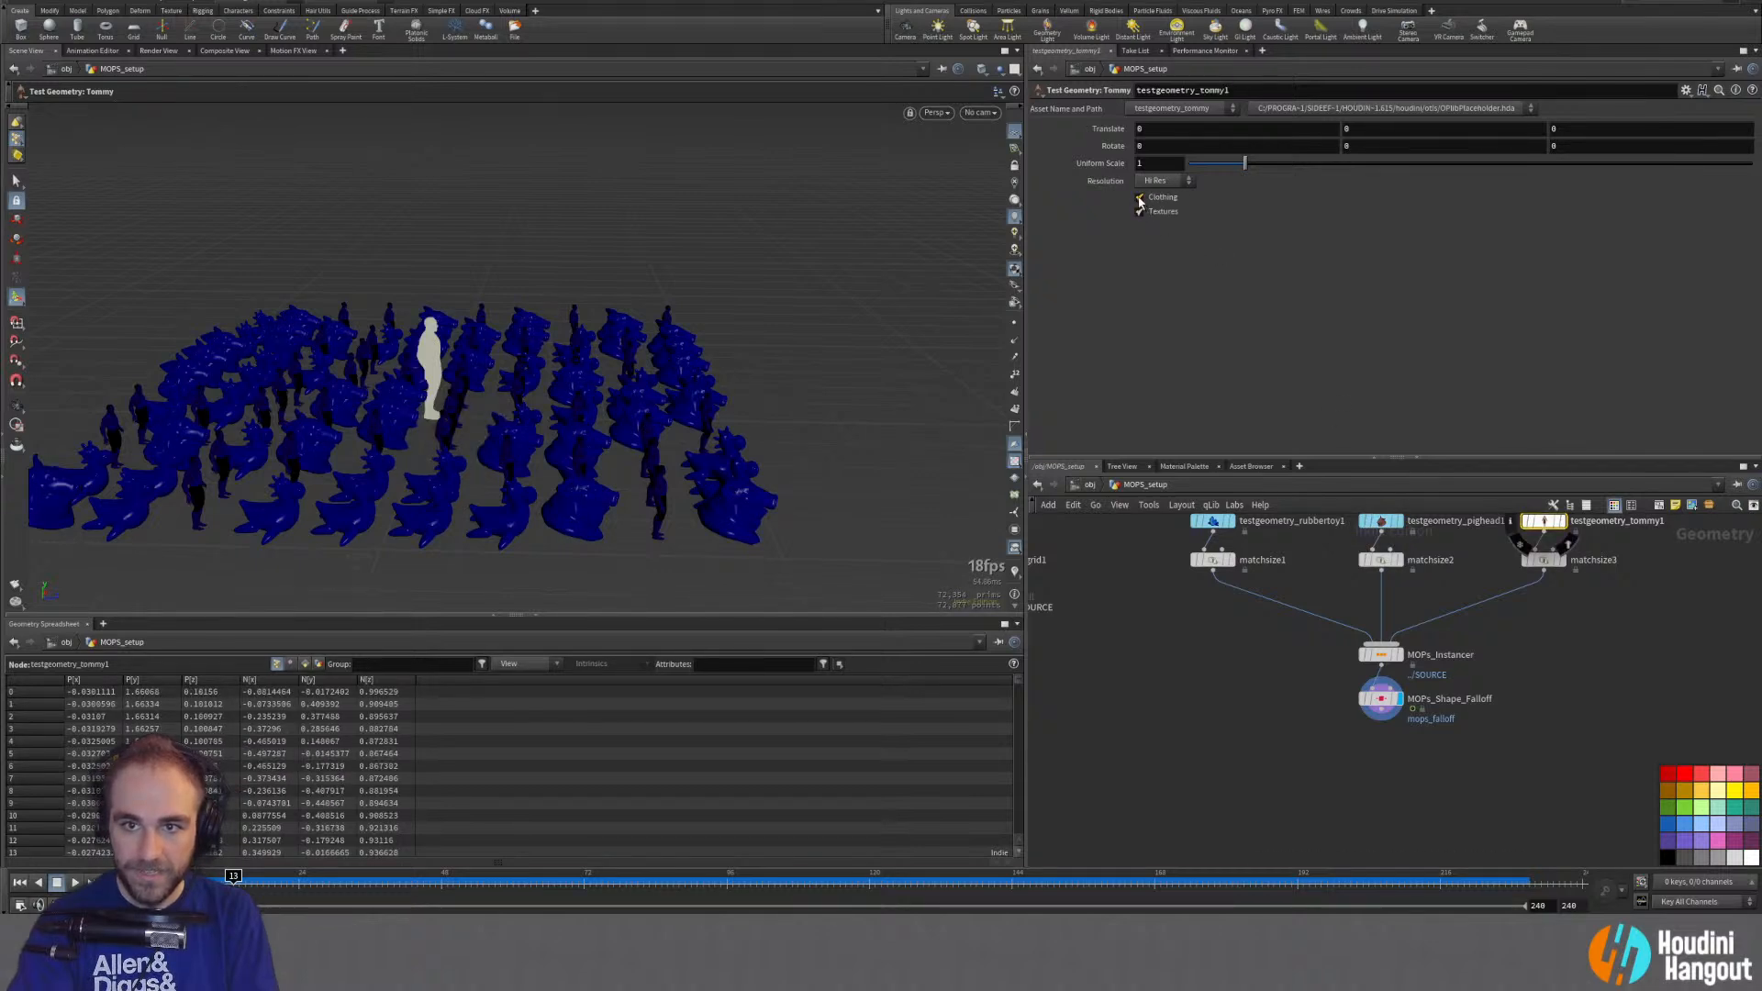
pyautogui.click(1139, 212)
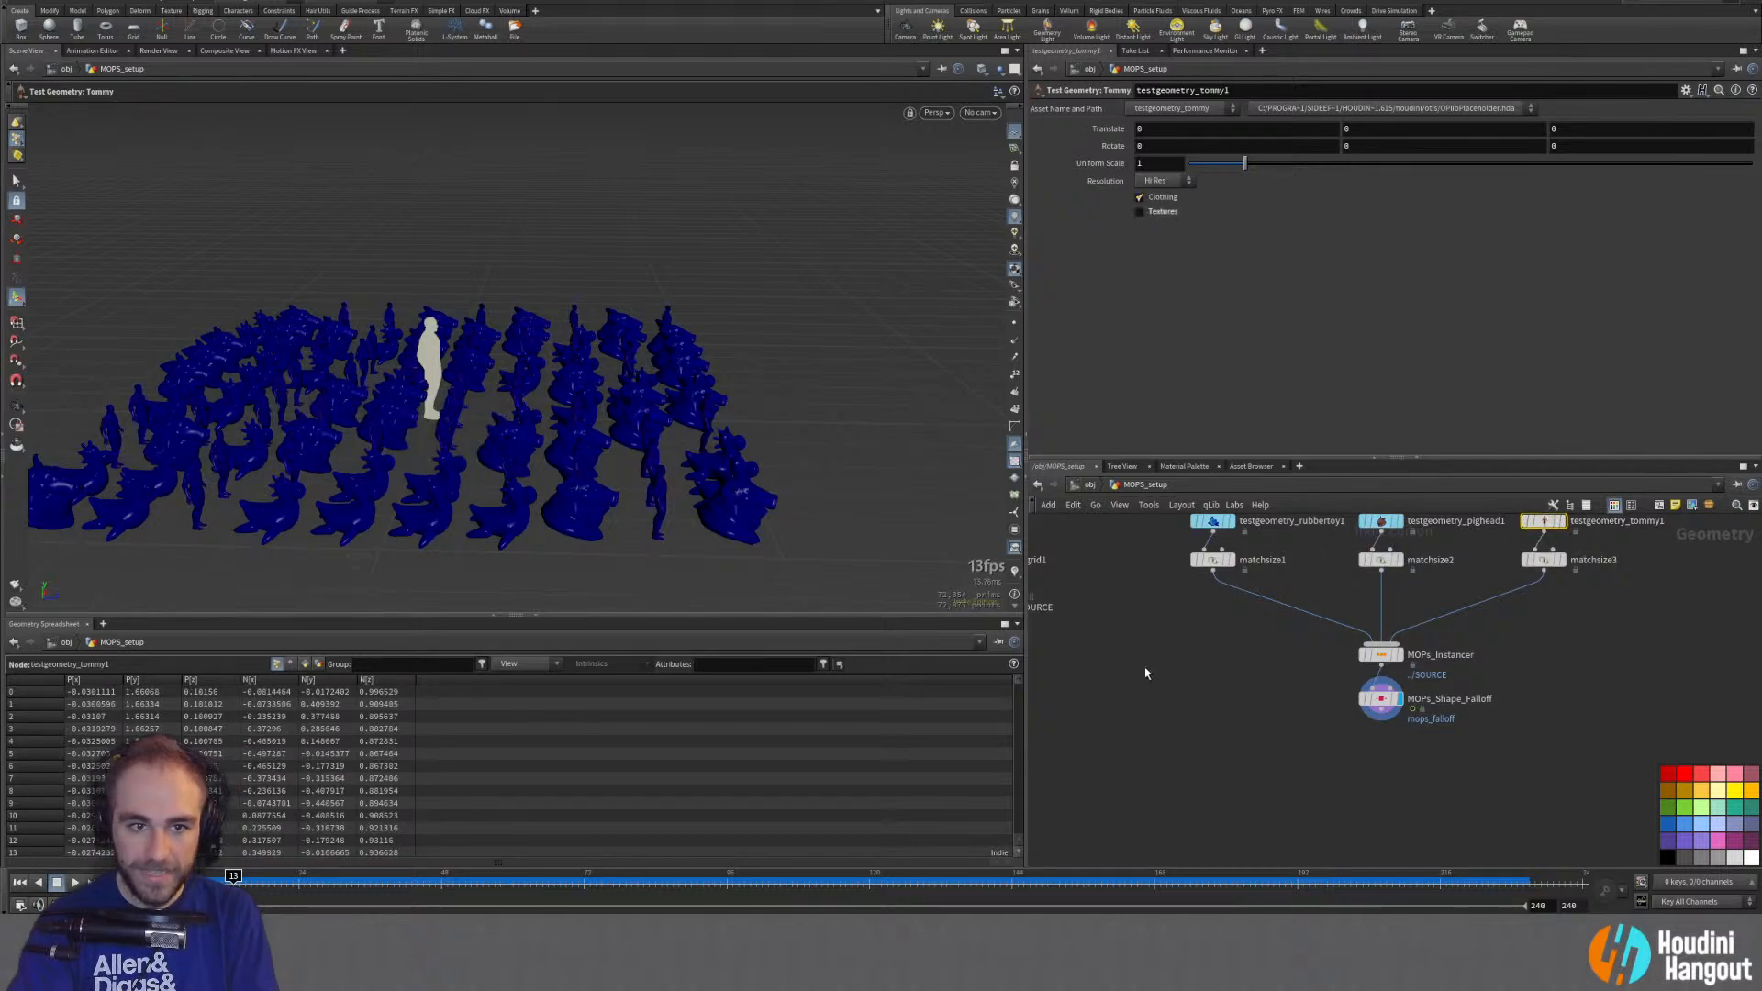
# Step: Compare the displayed MOPs Instancer with the Shape Falloff output, scrubbing the falloff across the untextured instances
pyautogui.click(1388, 657)
pyautogui.click(1388, 659)
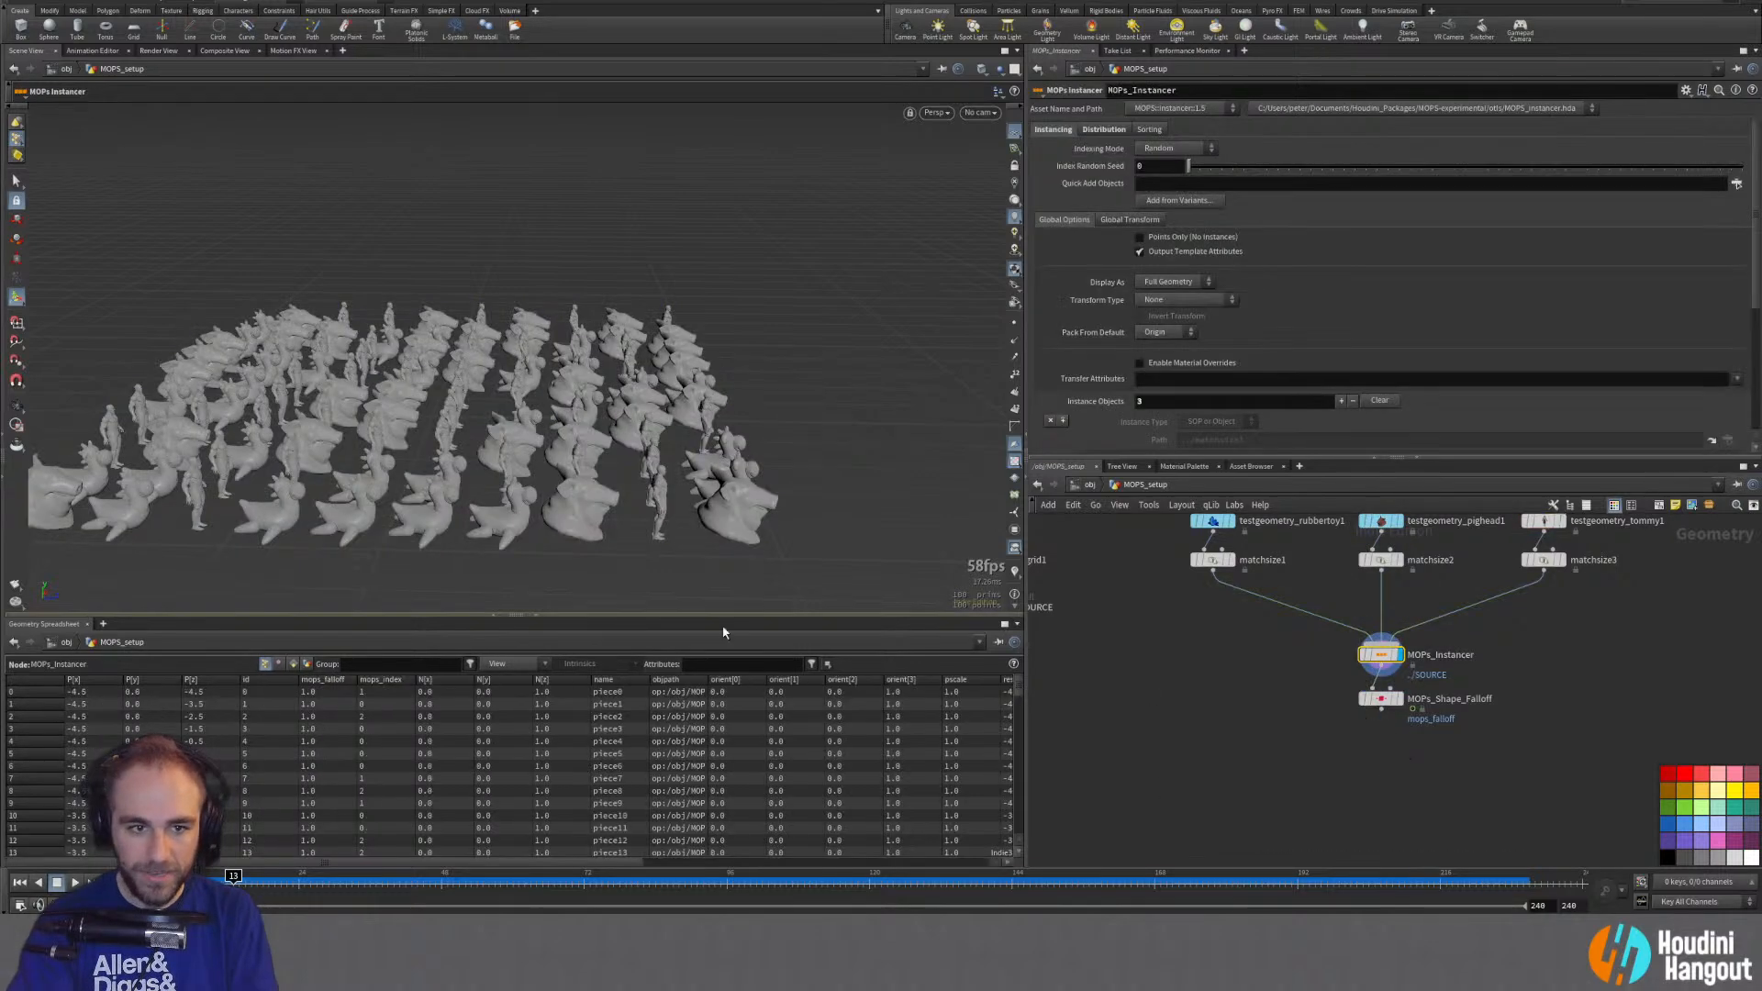
pyautogui.click(1378, 701)
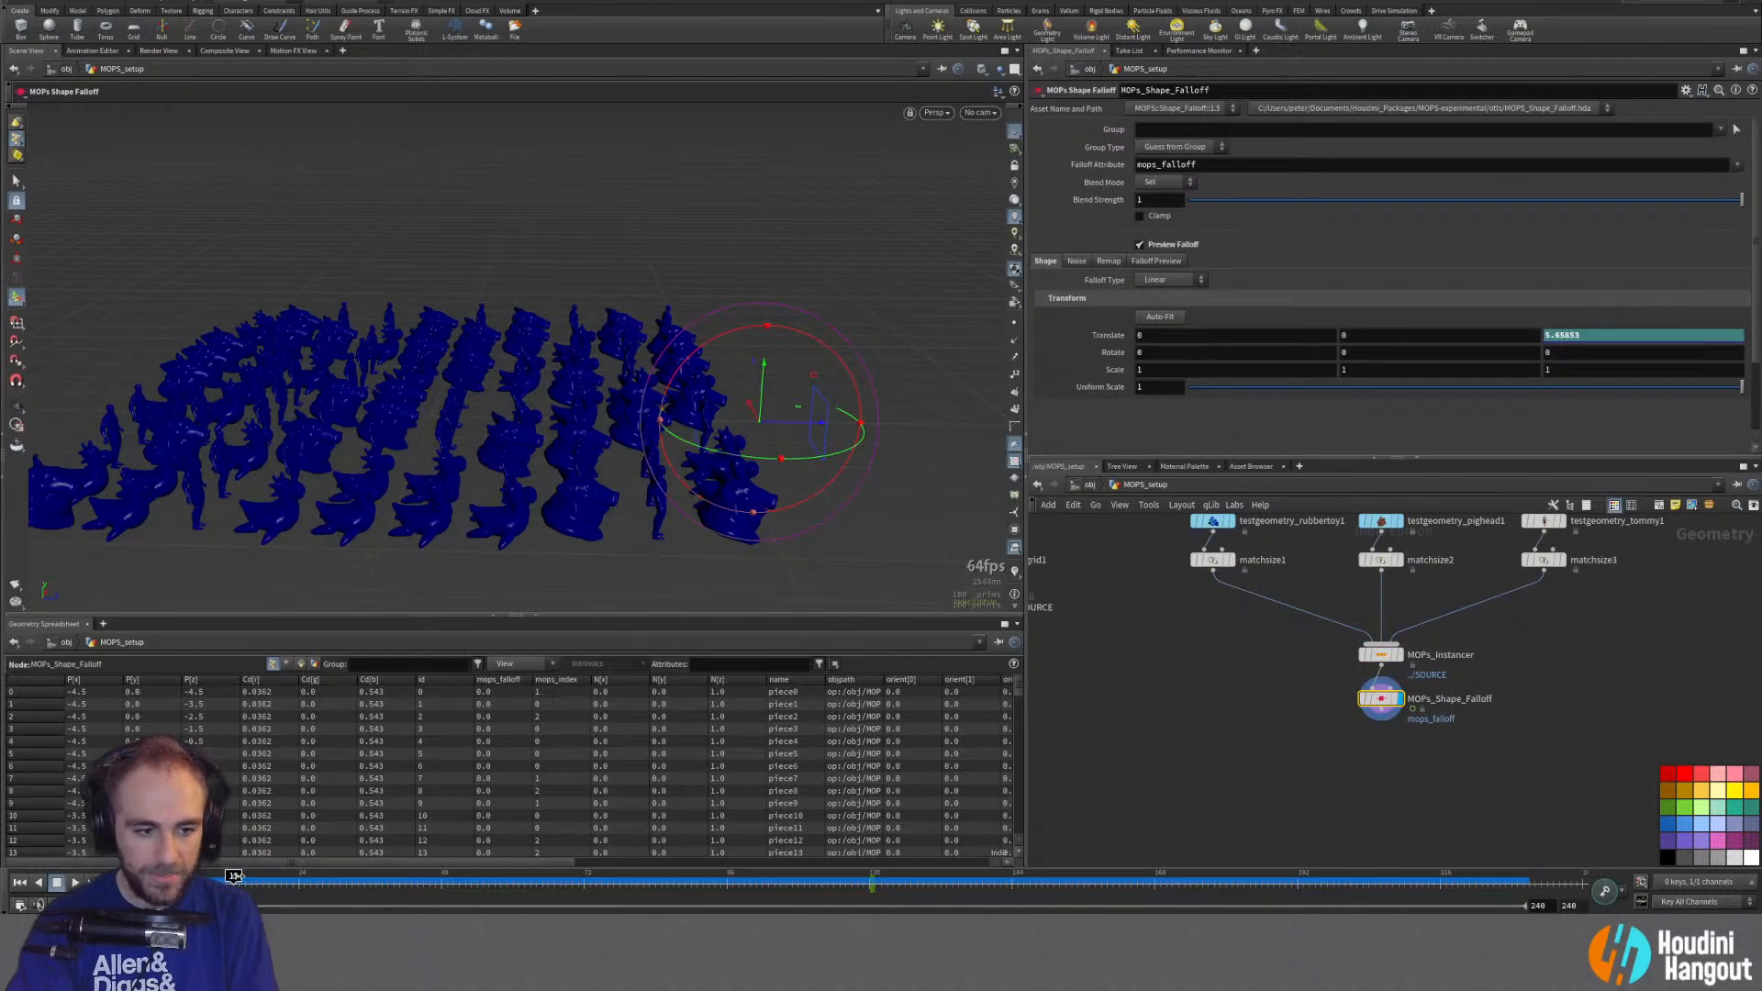
pyautogui.moveTo(240, 886); pyautogui.dragTo(175, 889)
pyautogui.moveTo(1059, 886); pyautogui.dragTo(827, 887)
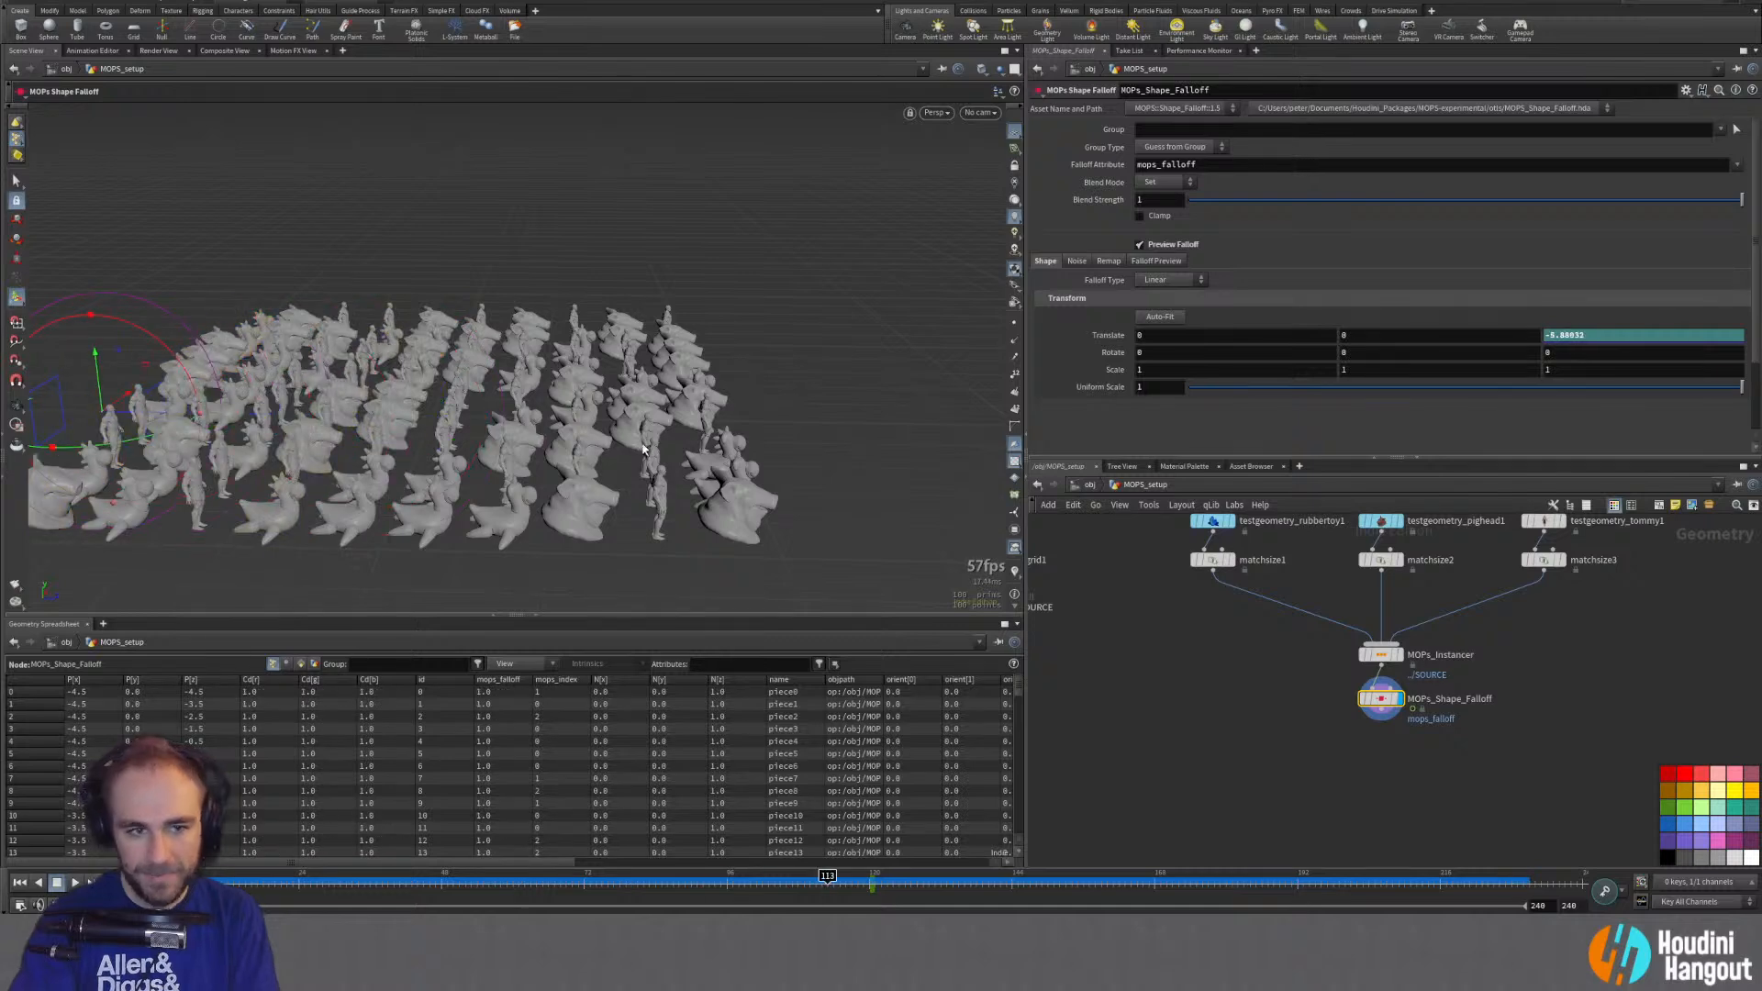
pyautogui.keyDown('alt'); pyautogui.moveTo(624, 477); pyautogui.dragTo(411, 494); pyautogui.keyUp('alt')
pyautogui.keyDown('alt'); pyautogui.moveTo(550, 459); pyautogui.dragTo(337, 396, button='middle'); pyautogui.keyUp('alt')
pyautogui.keyDown('alt'); pyautogui.moveTo(338, 397); pyautogui.dragTo(507, 394); pyautogui.keyUp('alt')
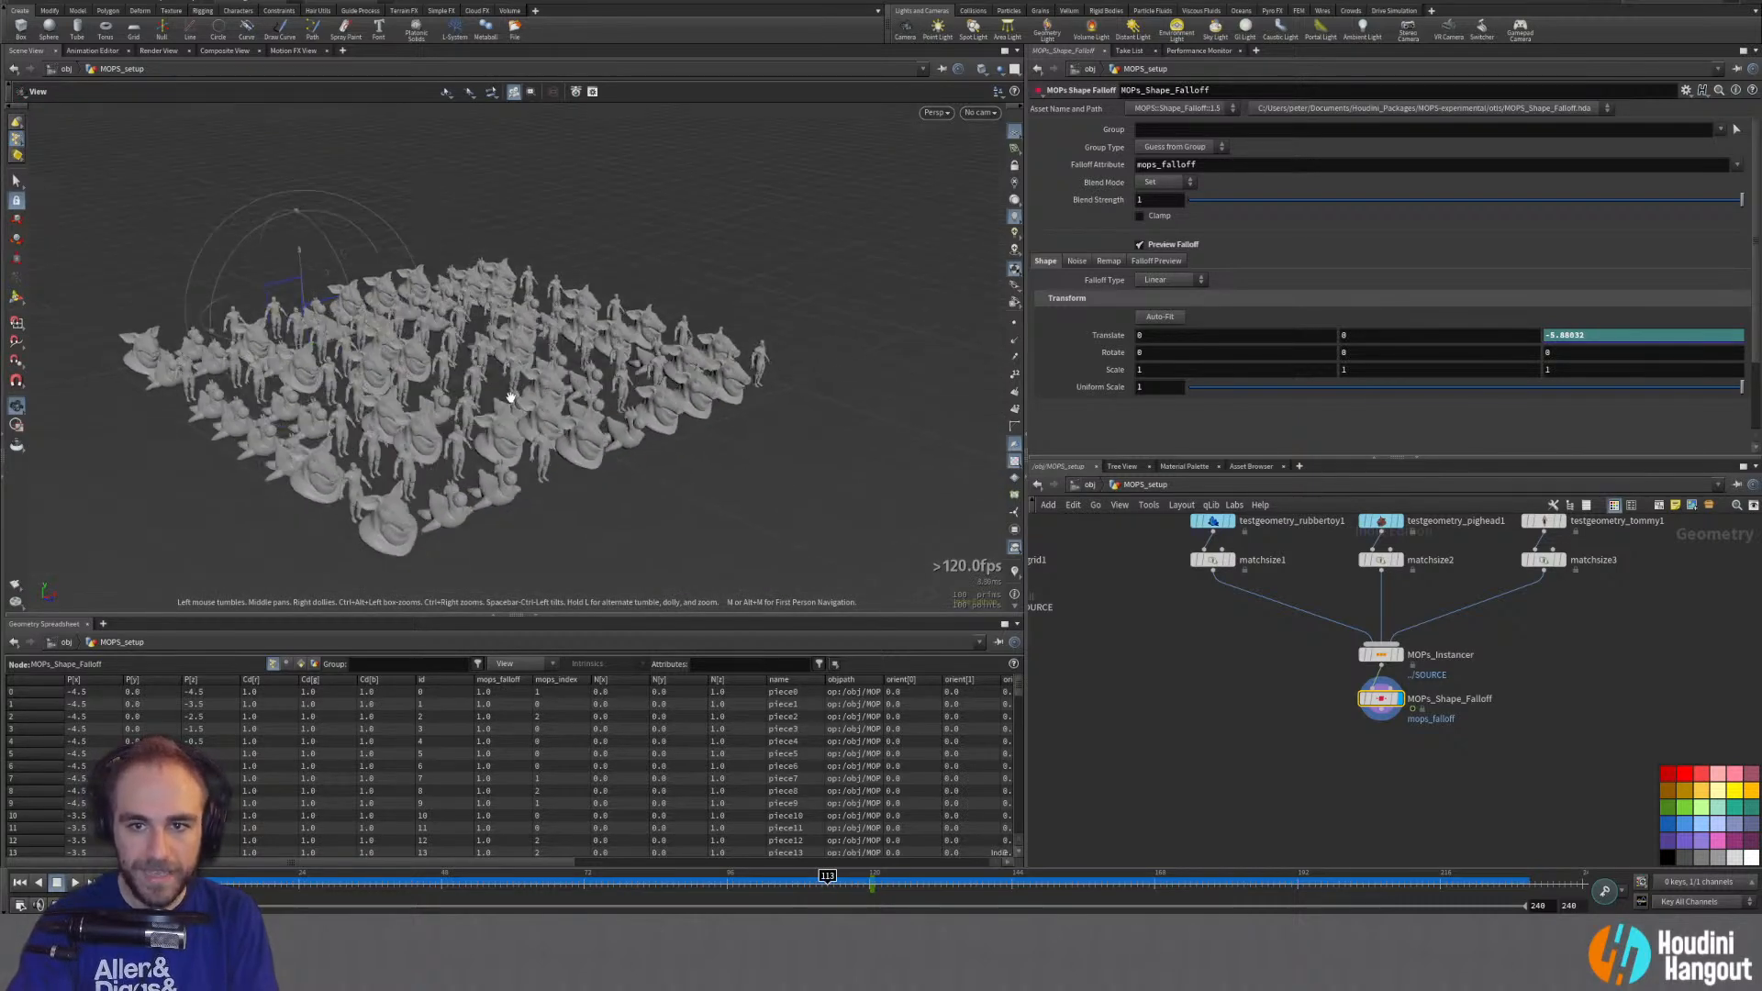
# Step: Try the Spherical and Box falloff types along the animation, return the Falloff Type to Linear and scrub to frame 199
pyautogui.click(1170, 280)
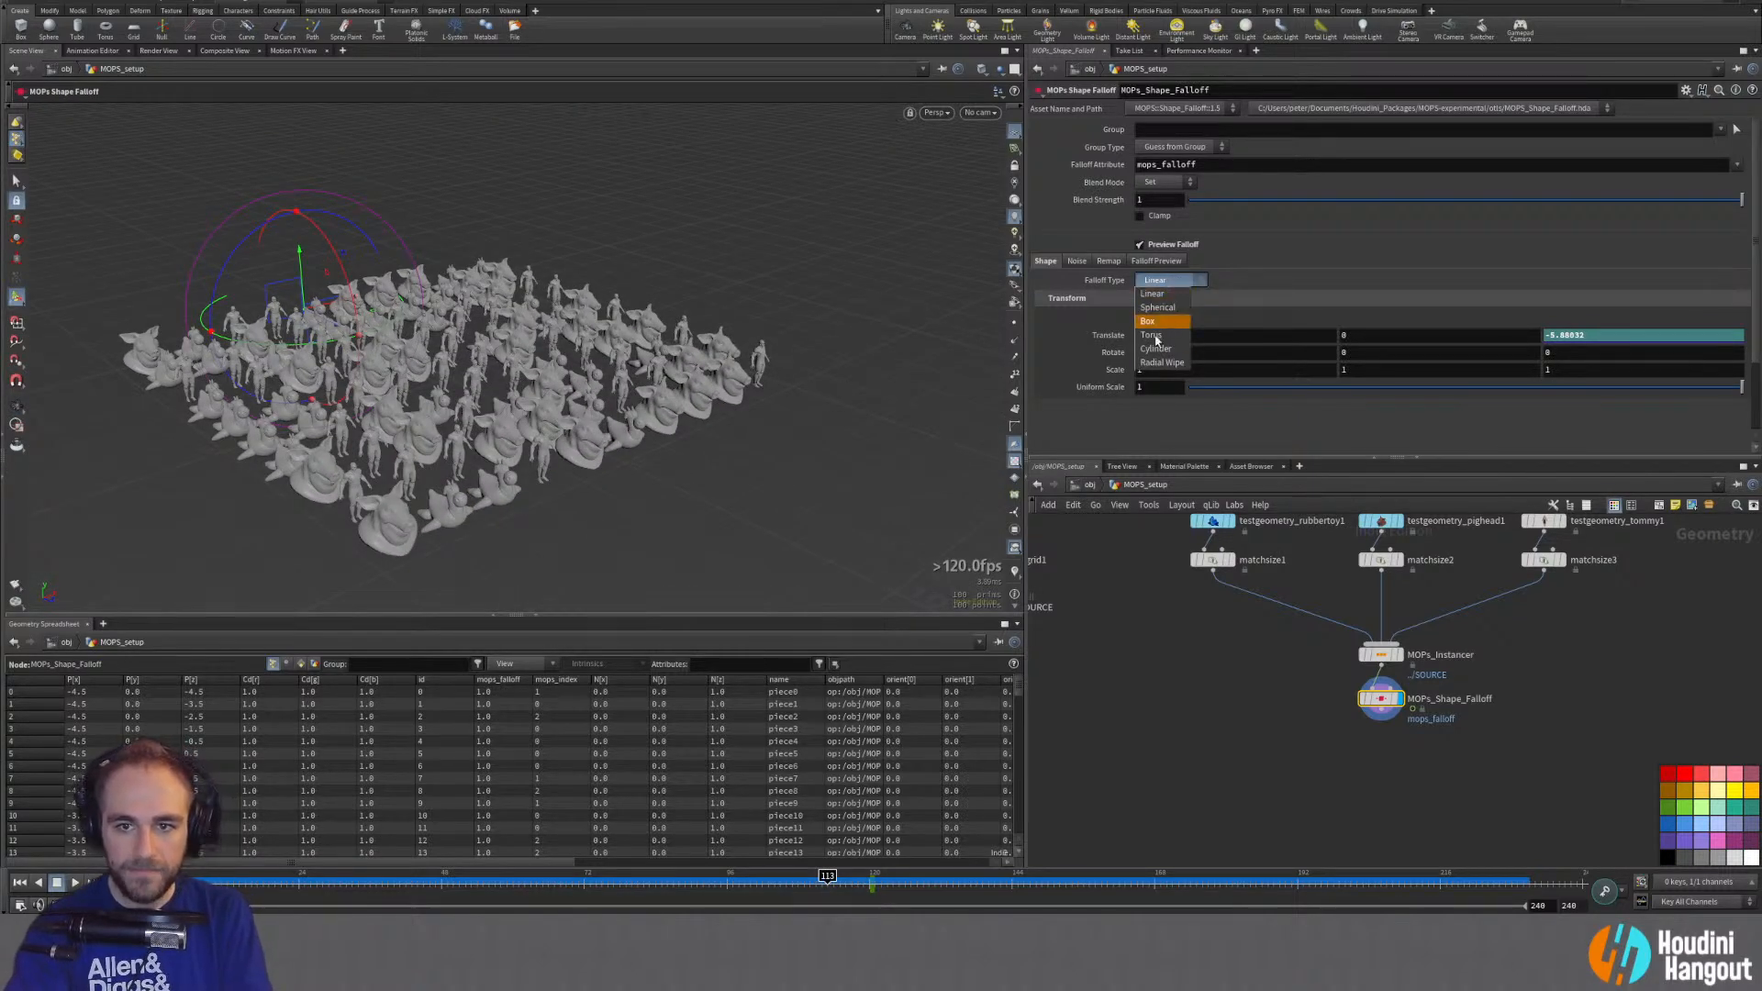
pyautogui.click(1158, 309)
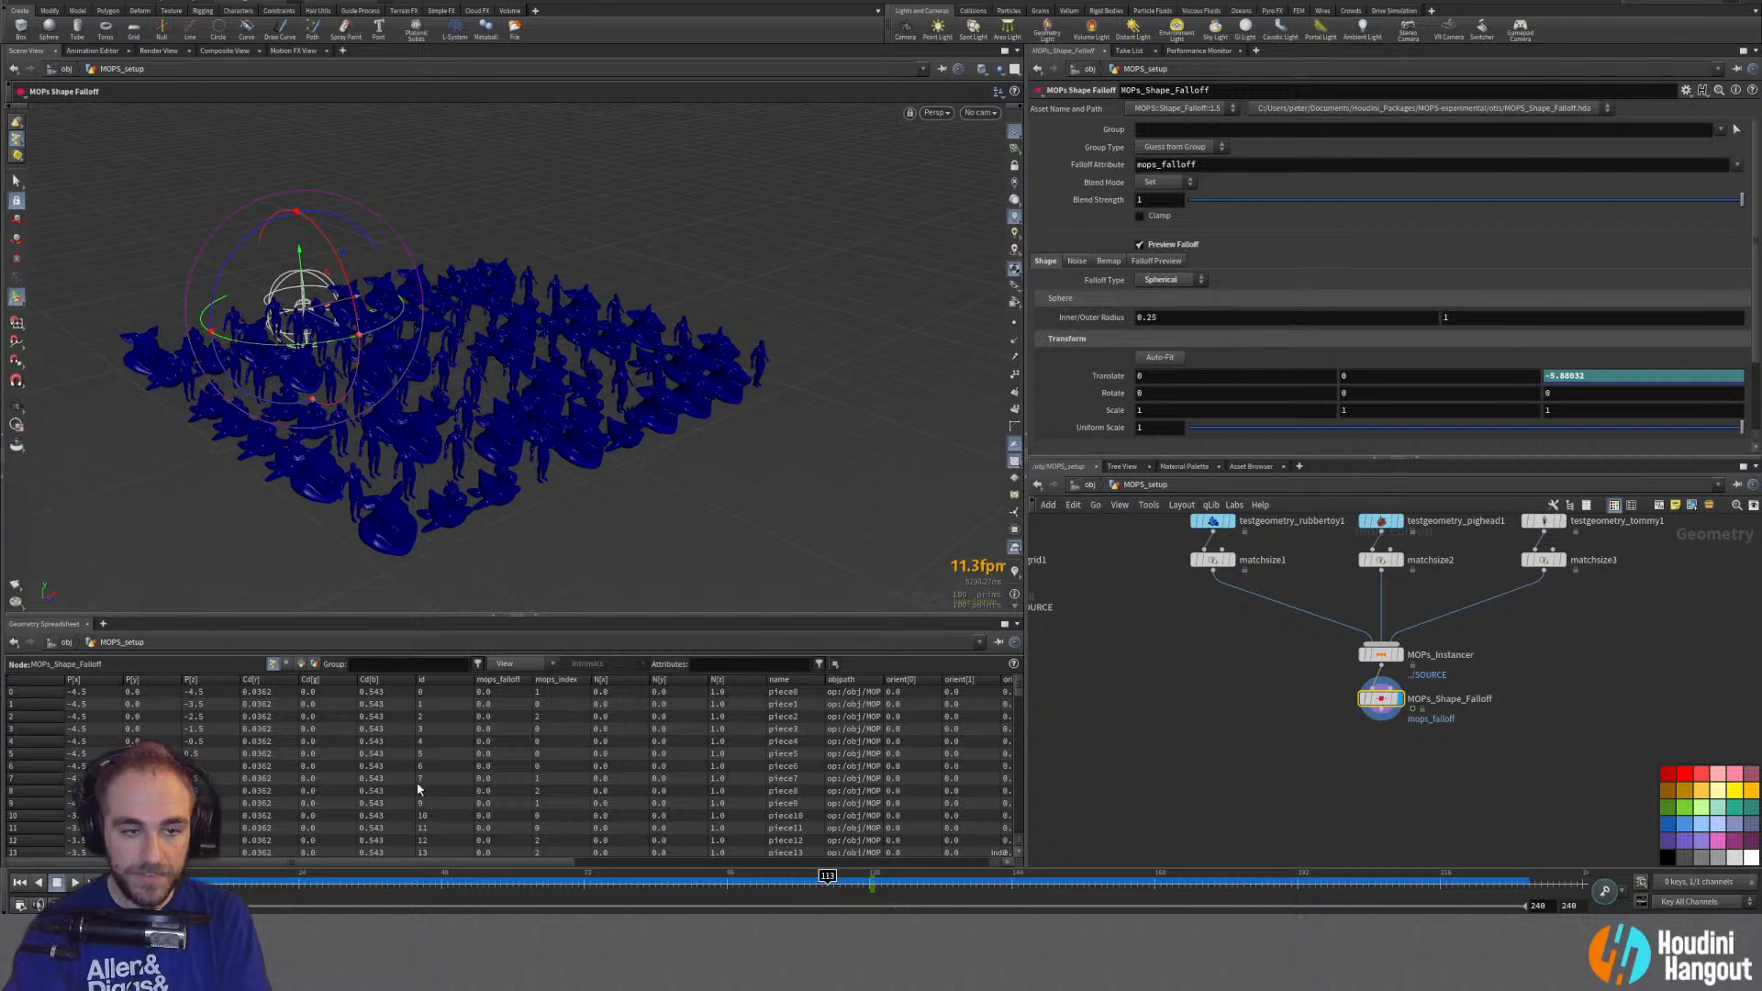
pyautogui.moveTo(321, 879); pyautogui.dragTo(435, 898)
pyautogui.click(1161, 280)
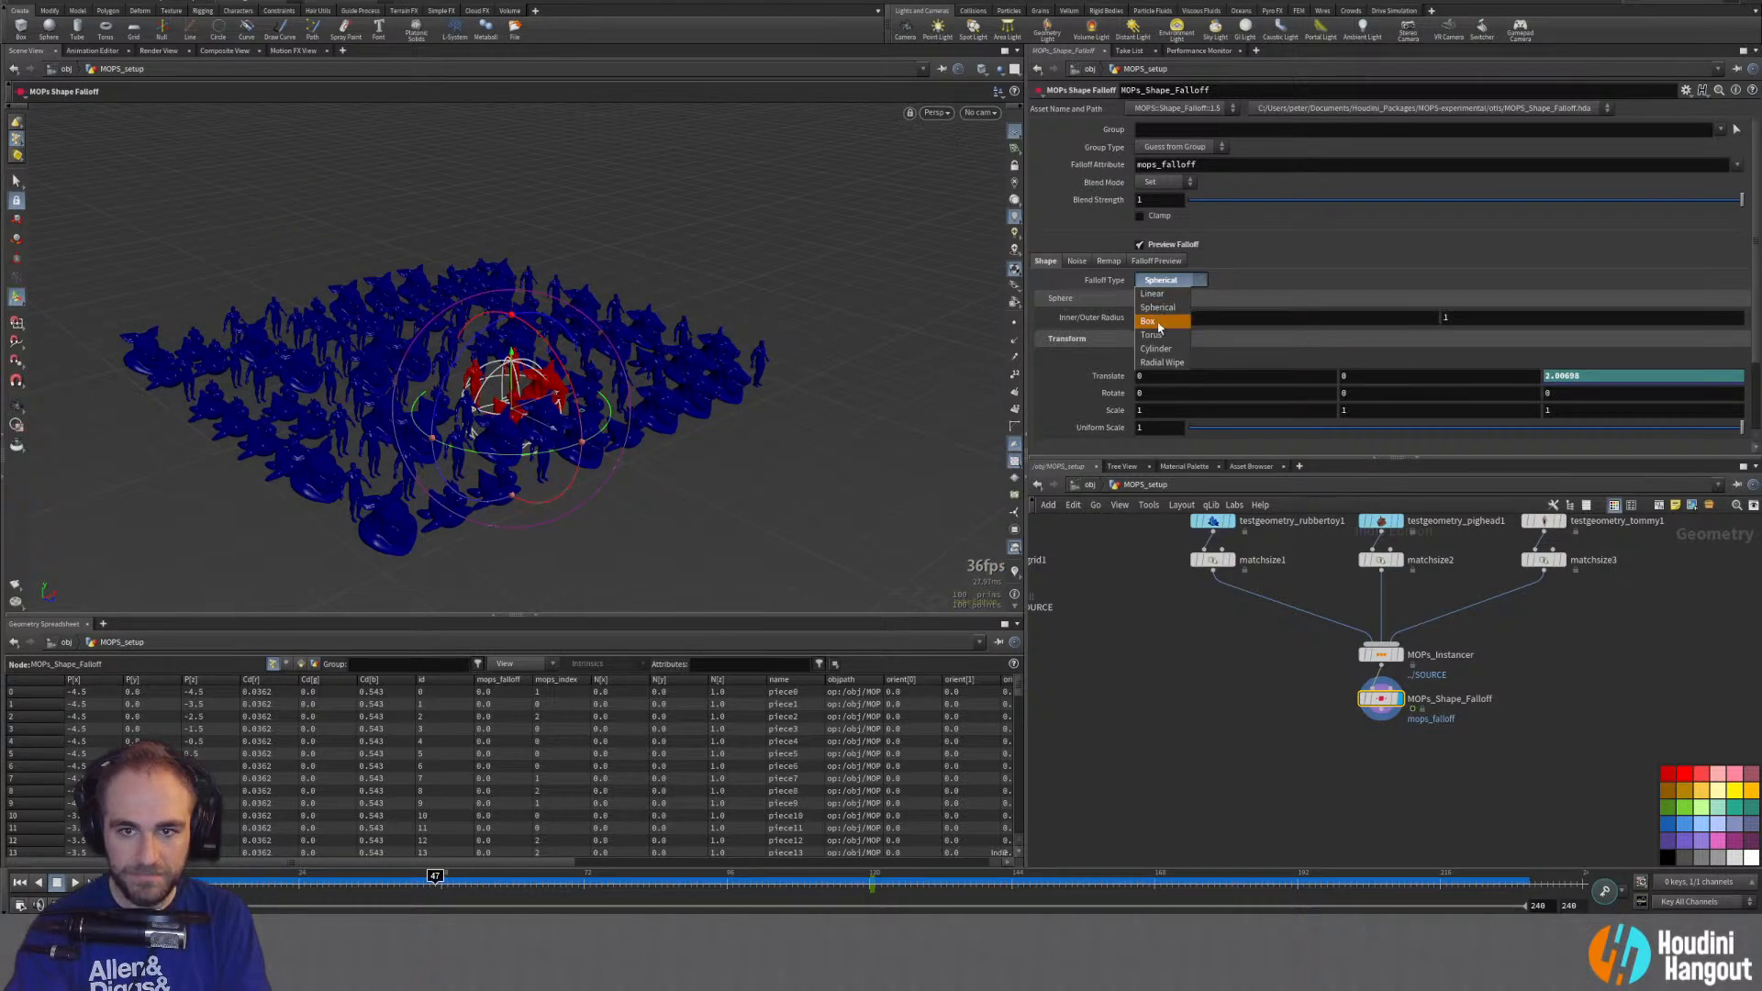
pyautogui.click(1160, 317)
pyautogui.moveTo(473, 879); pyautogui.dragTo(872, 881)
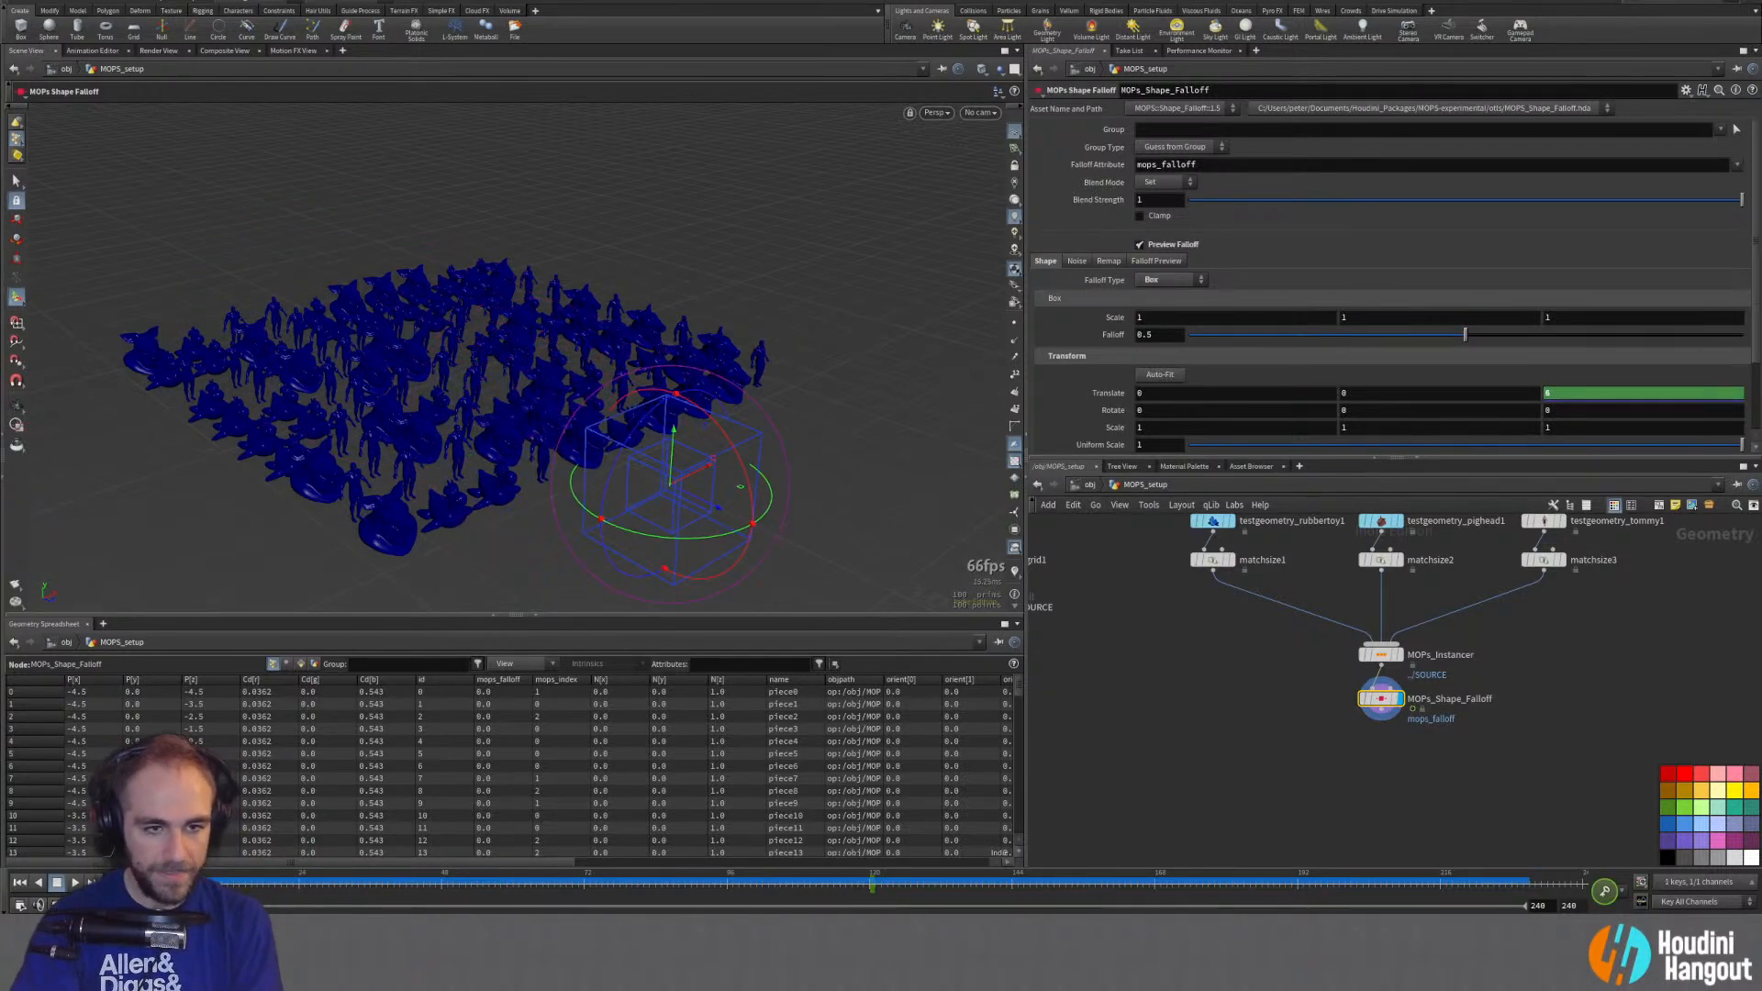
pyautogui.click(1167, 280)
pyautogui.click(1170, 294)
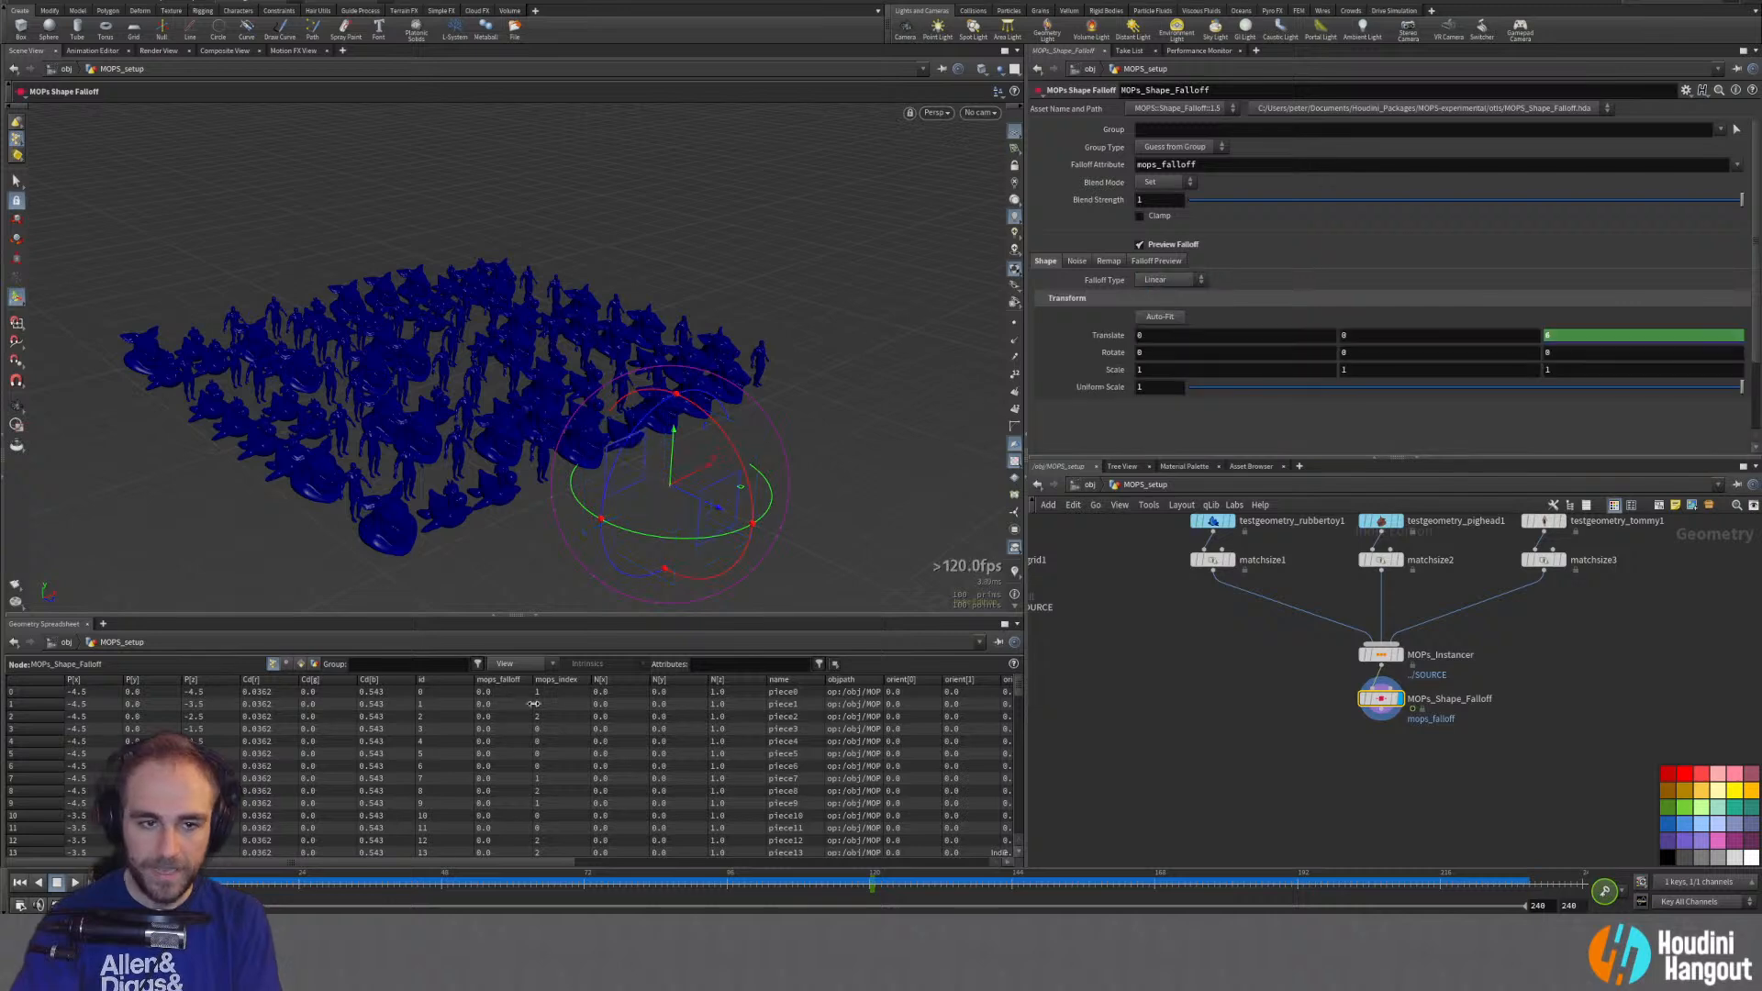
pyautogui.moveTo(861, 885); pyautogui.dragTo(1012, 885)
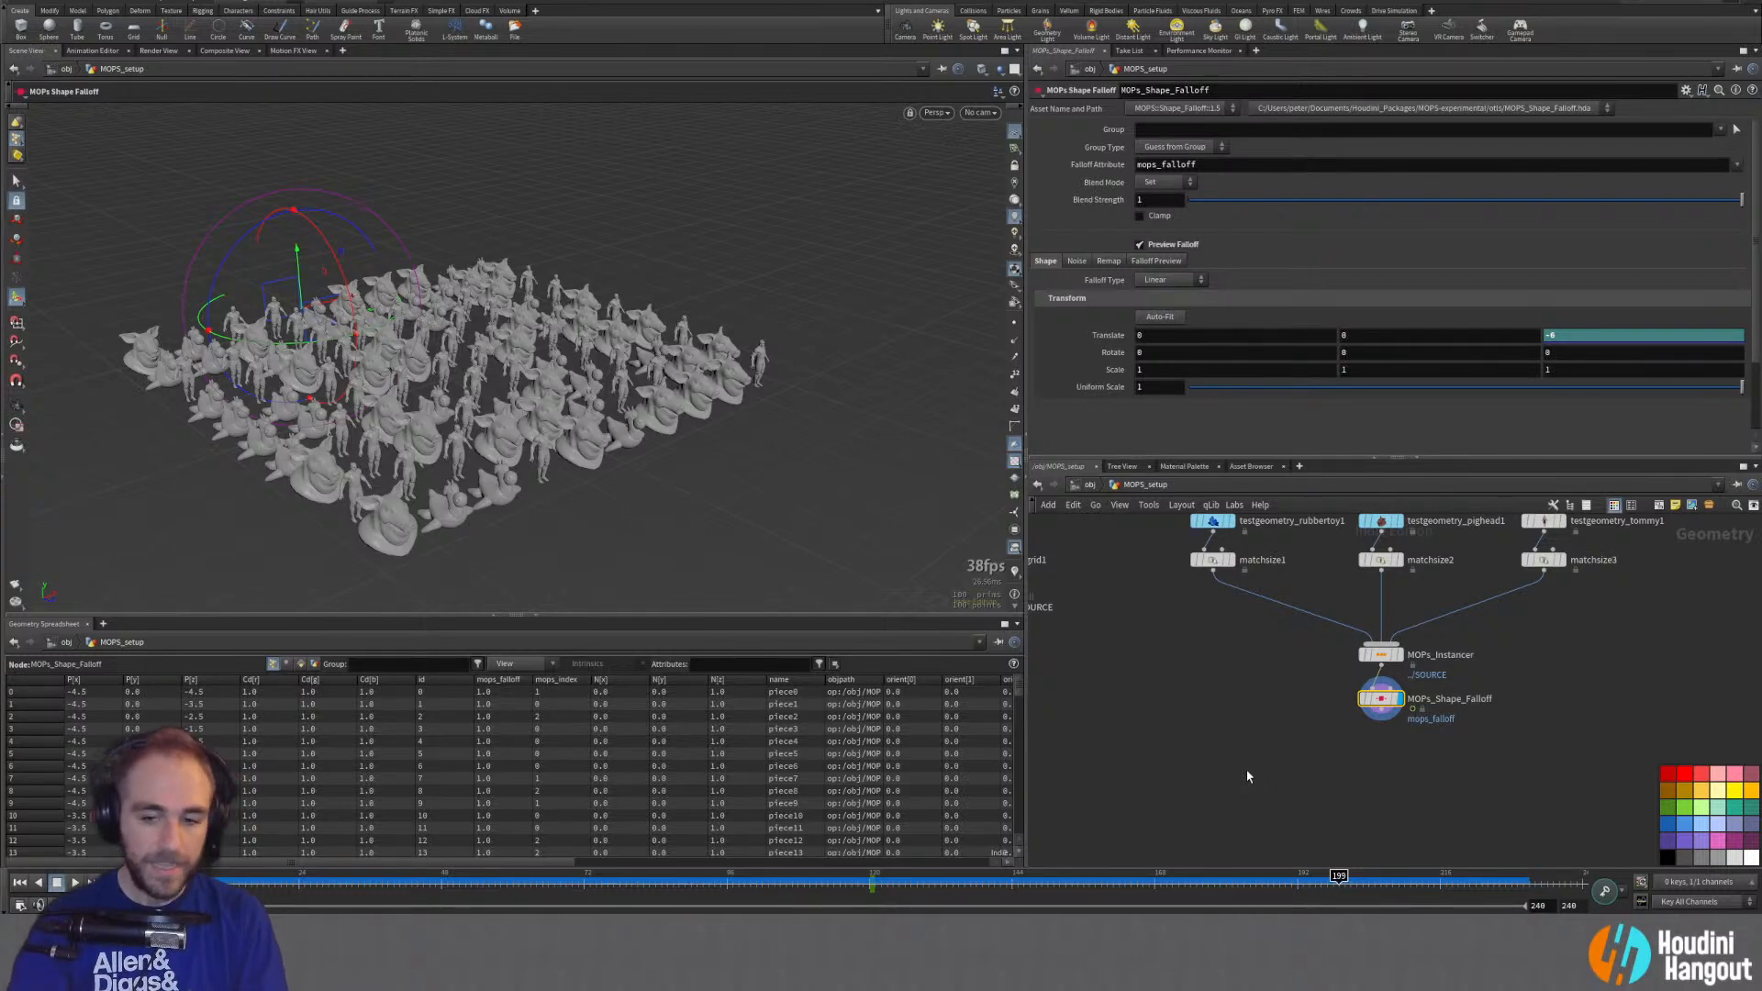
# Step: Add a MOPs Transform Modifier node below the Shape Falloff and display its output
pyautogui.press('Tab')
pyautogui.moveTo(1277, 503)
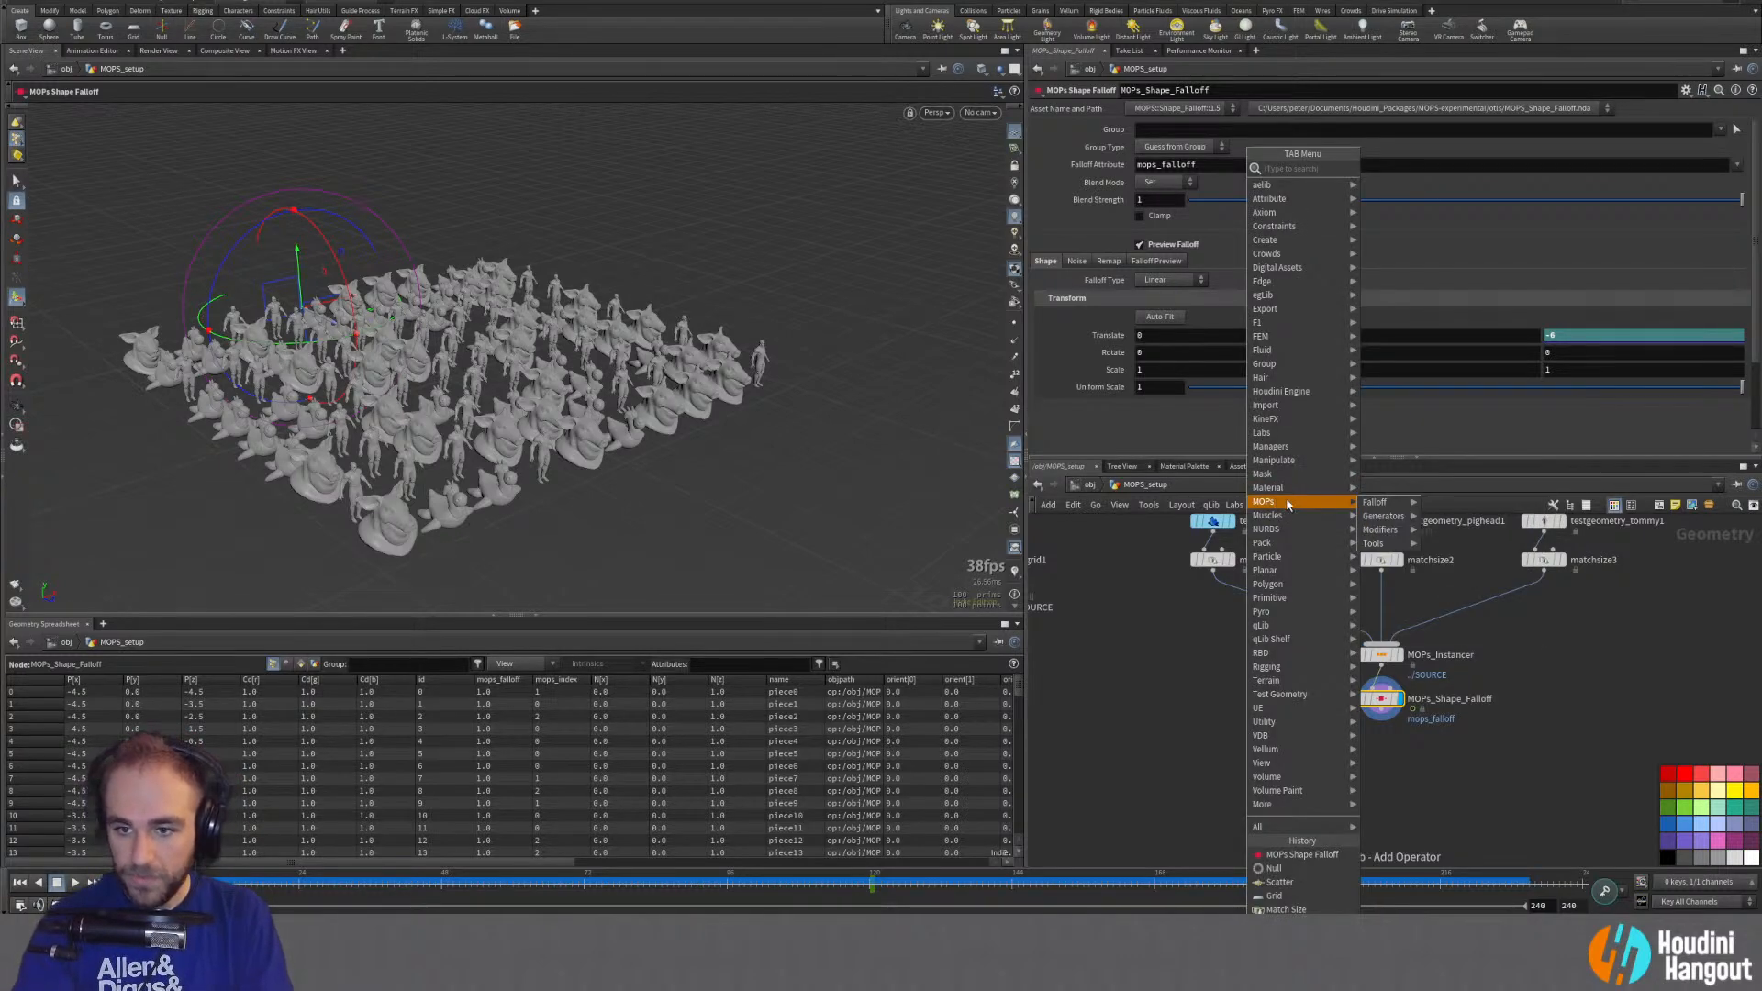
pyautogui.moveTo(1380, 532)
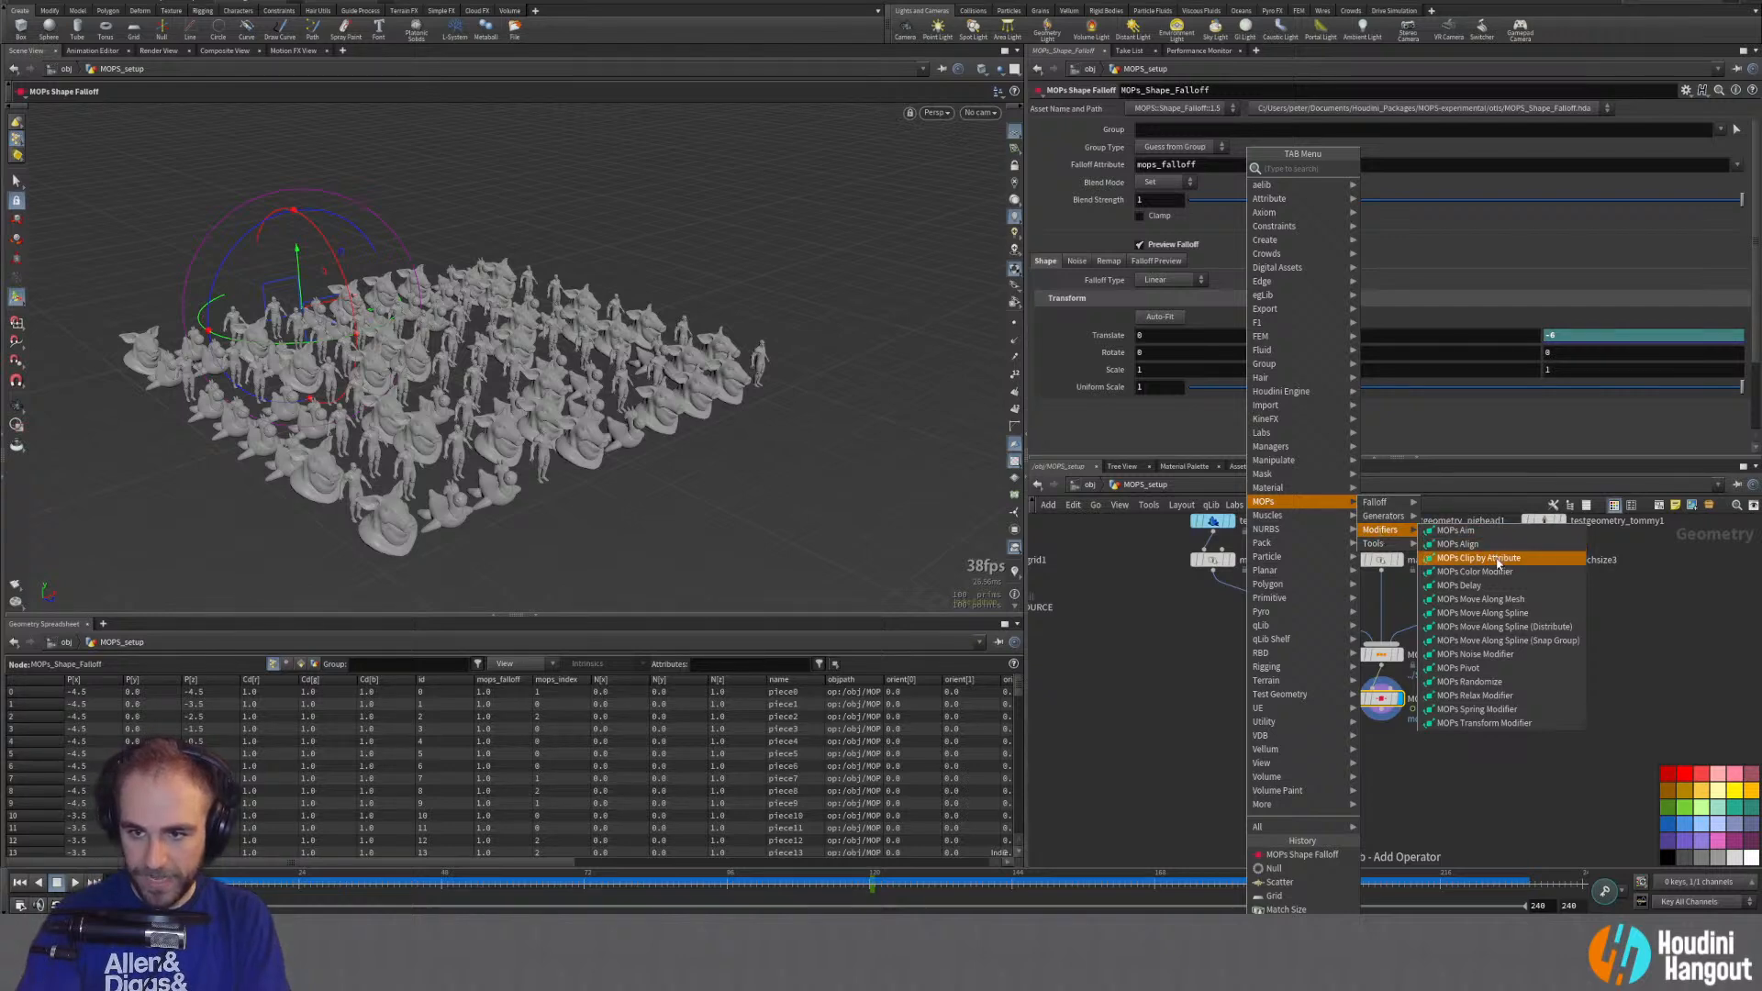
pyautogui.click(1500, 724)
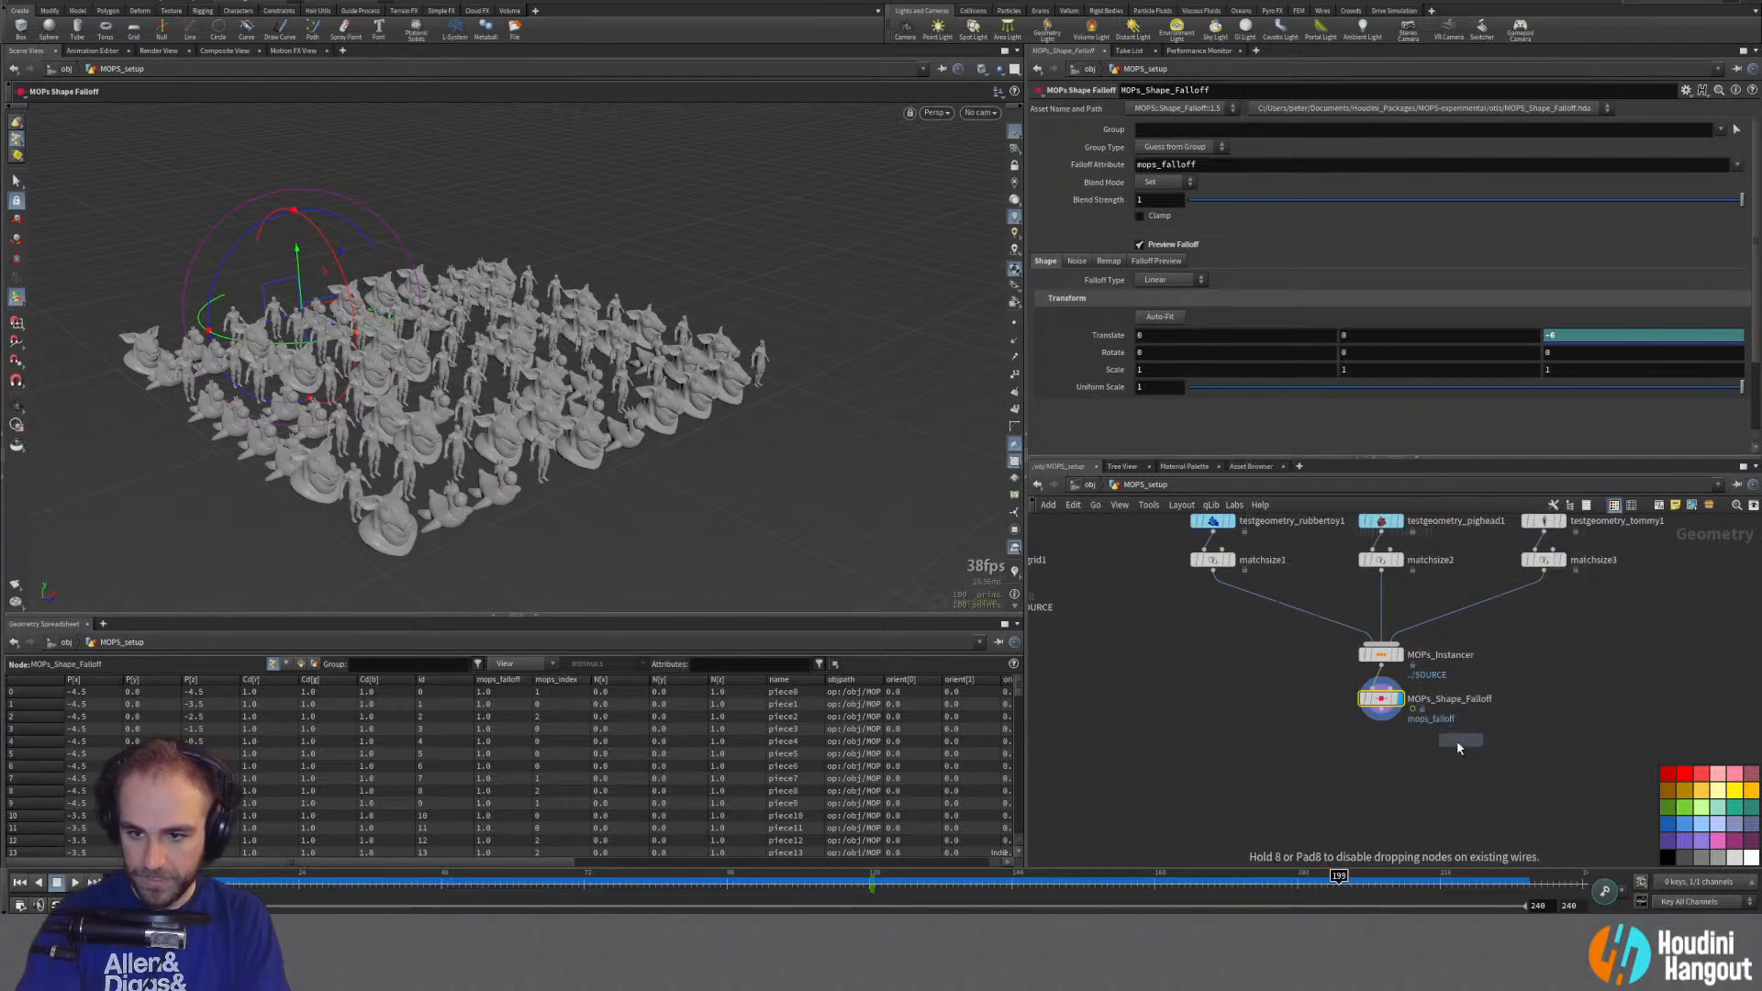
pyautogui.click(1386, 737)
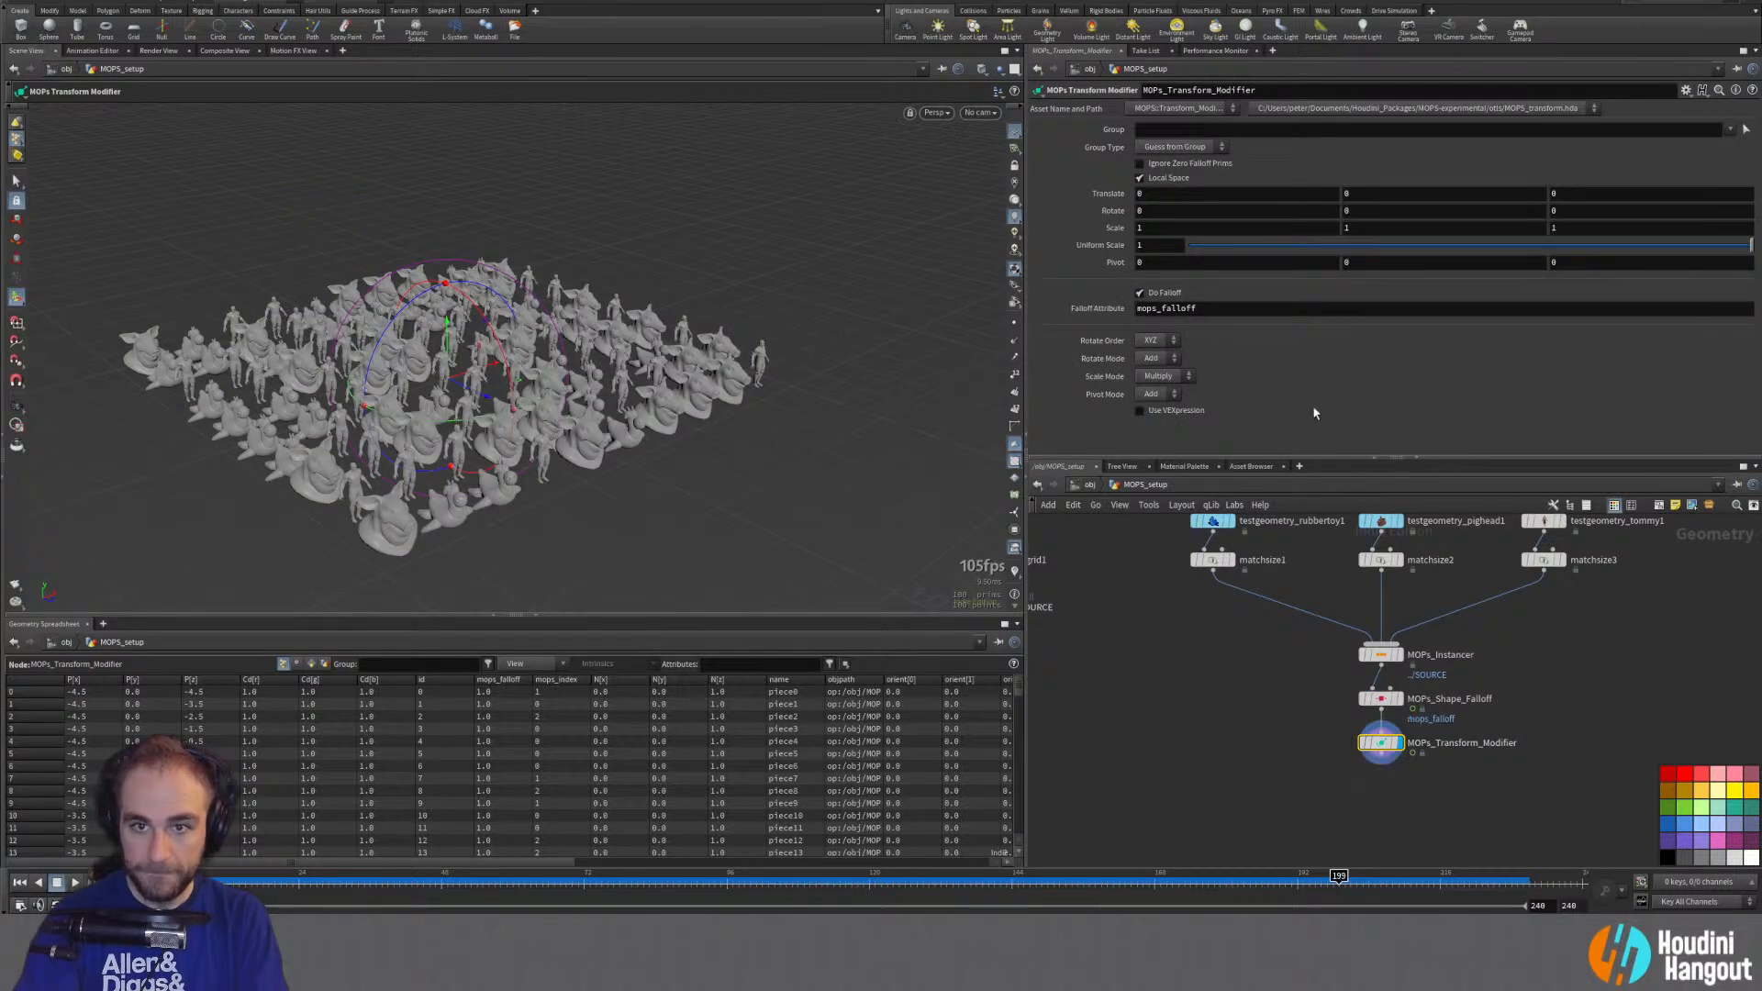
# Step: Set the Transform Modifier's Y Translate to 2
pyautogui.middleClick(1357, 197)
pyautogui.moveTo(1357, 196); pyautogui.dragTo(1496, 192, button='middle')
pyautogui.doubleClick(1368, 193)
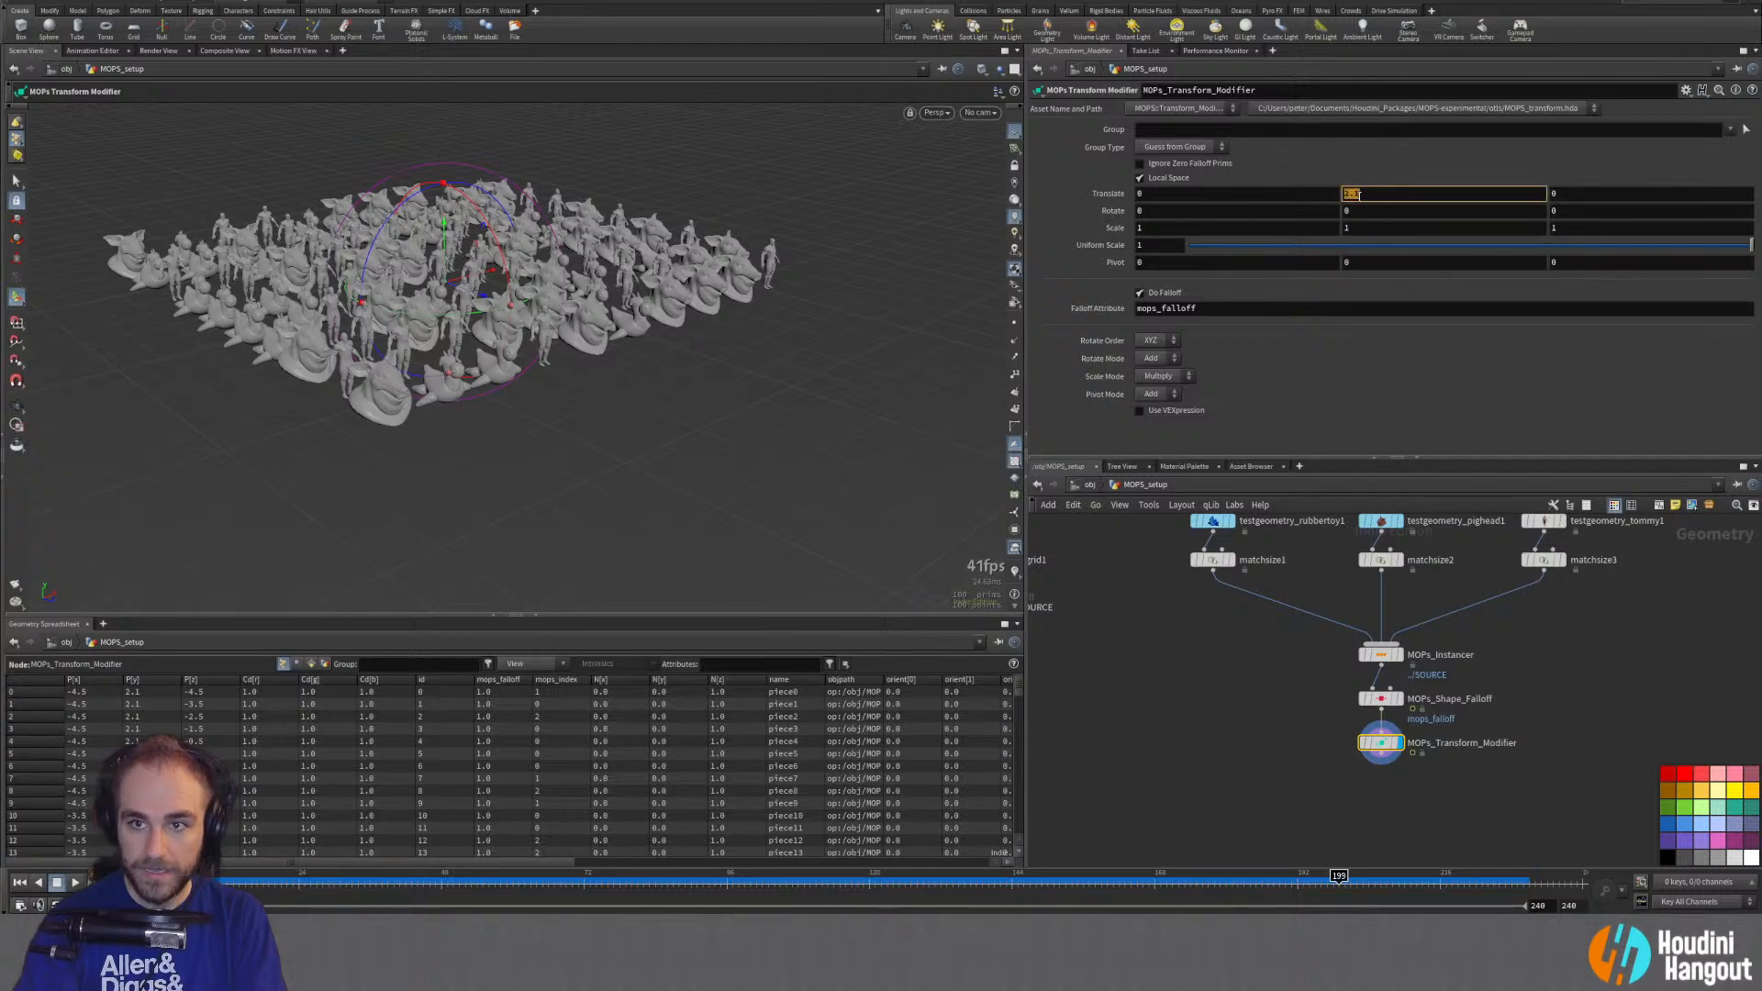
pyautogui.write('2')
pyautogui.press('Return')
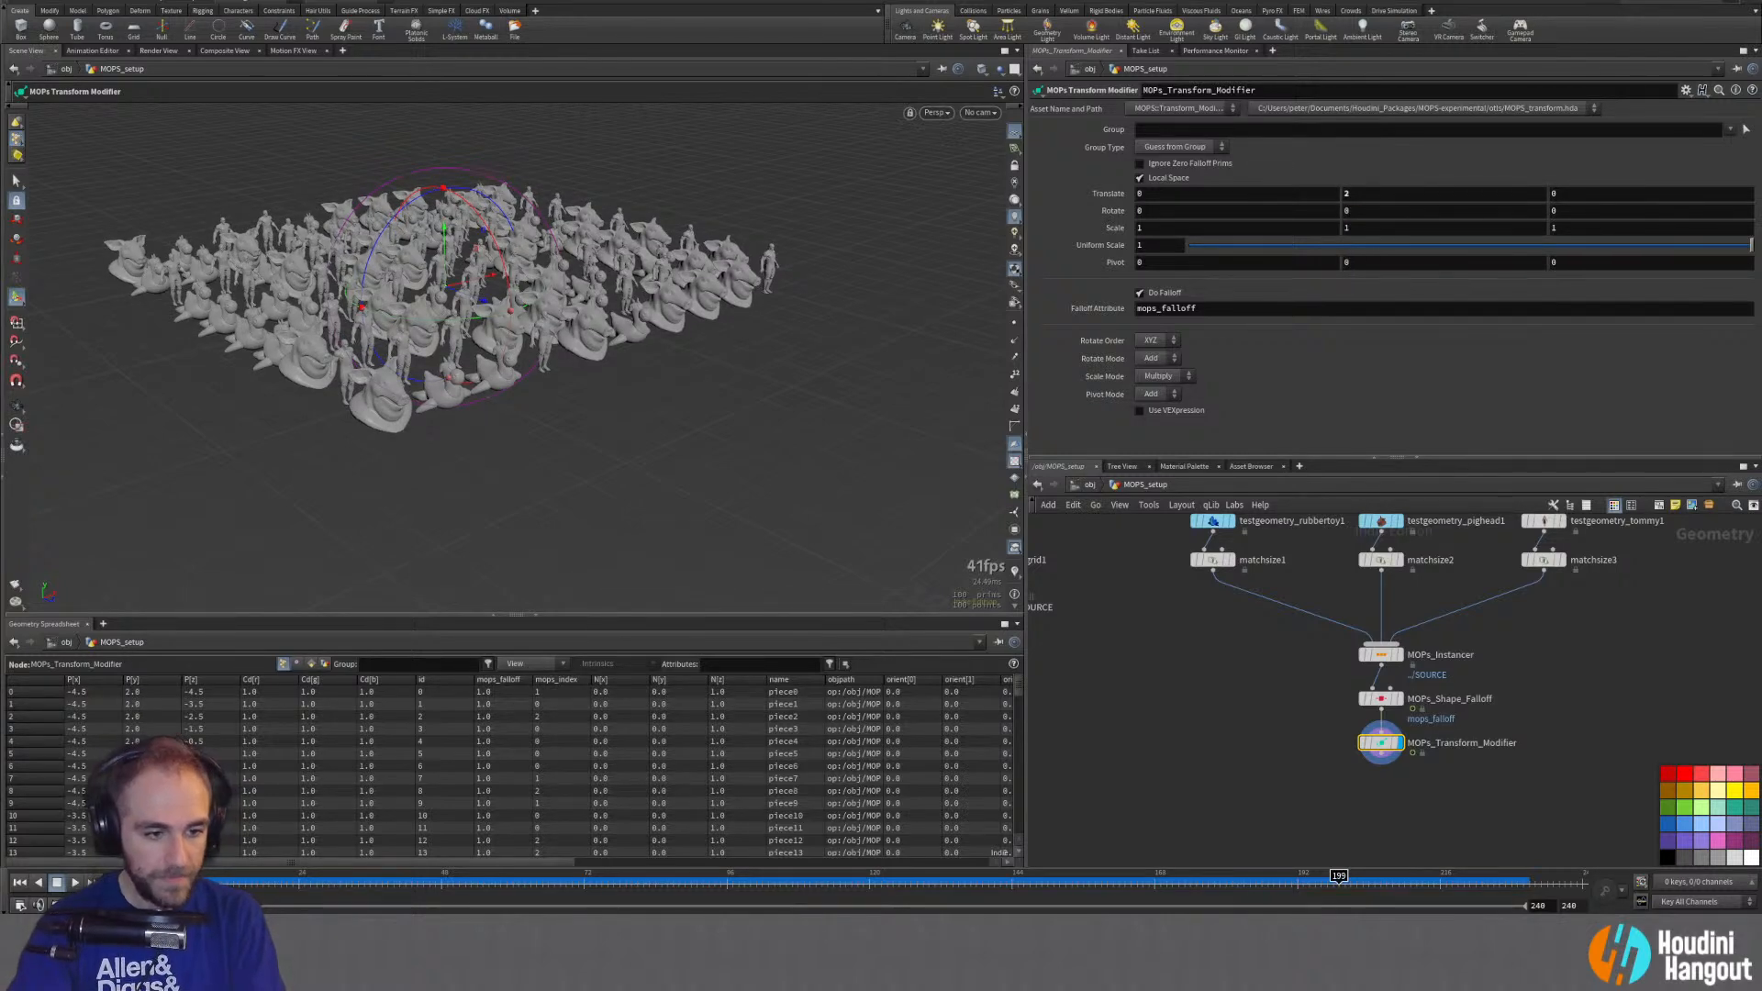
# Step: Scrub the animation up to frame 115 to examine how the falloff lifts the instances row by row
pyautogui.click(268, 881)
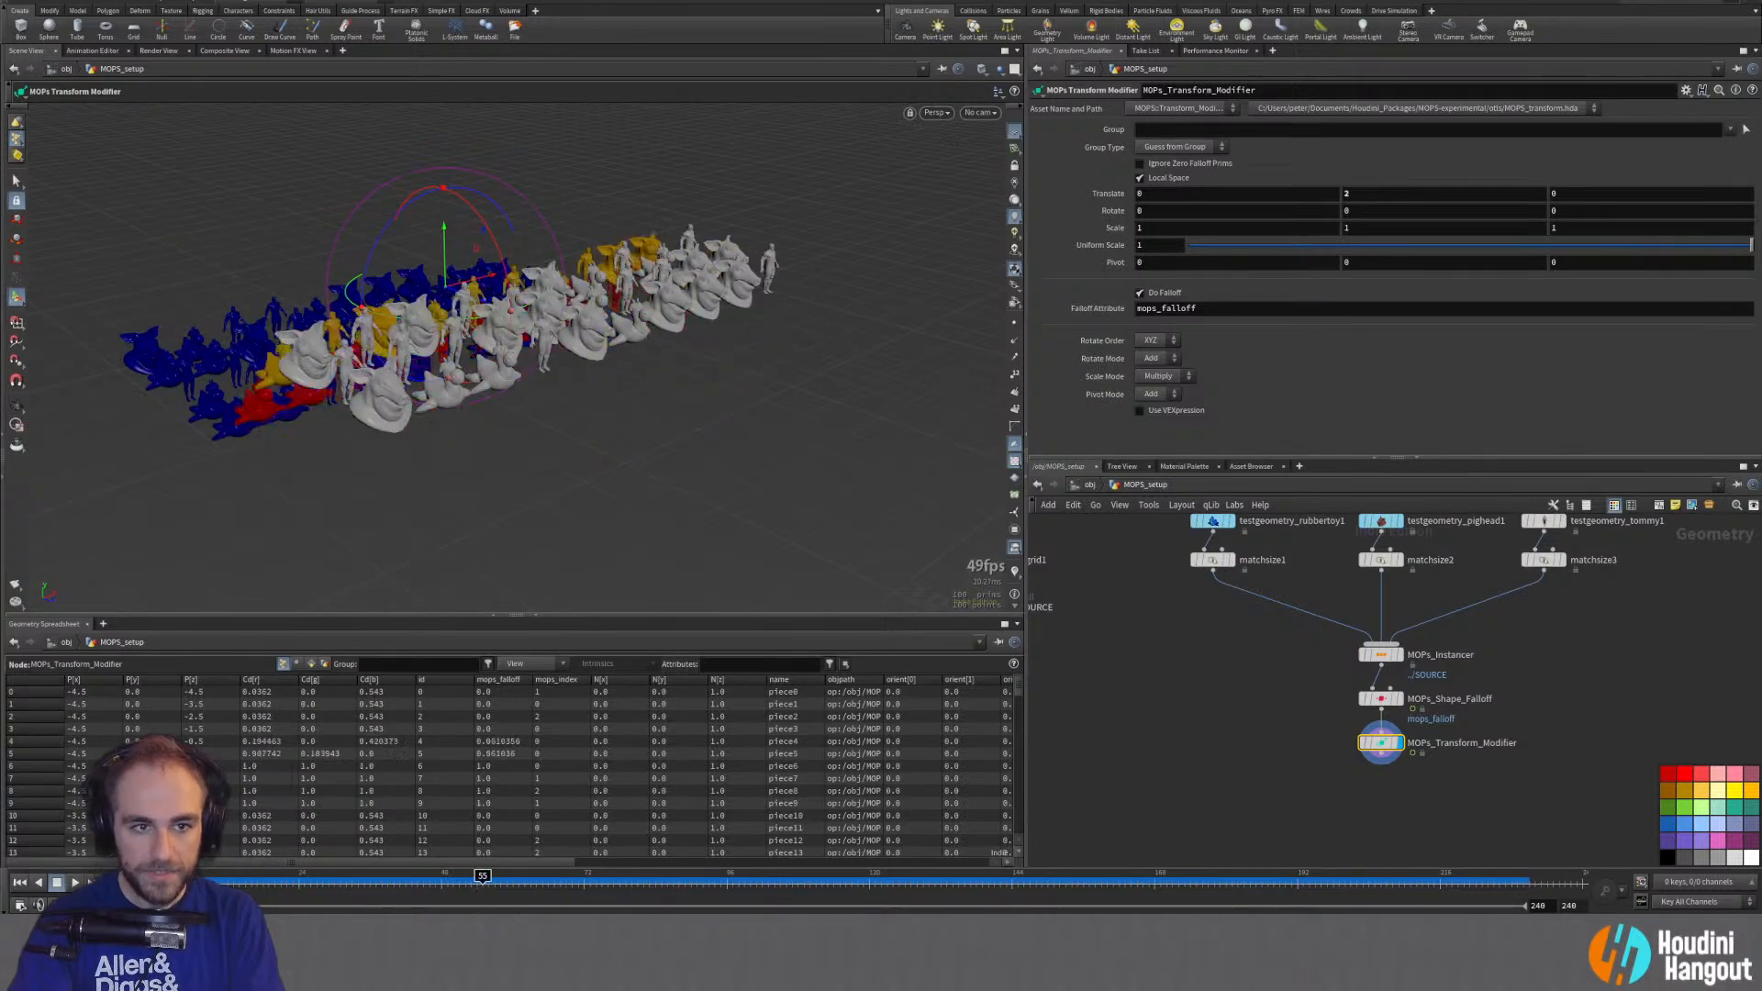
pyautogui.moveTo(188, 881); pyautogui.dragTo(429, 881)
pyautogui.keyDown('alt'); pyautogui.moveTo(496, 353); pyautogui.dragTo(615, 331); pyautogui.keyUp('alt')
pyautogui.moveTo(399, 387)
pyautogui.keyDown('alt'); pyautogui.mouseDown()
pyautogui.moveTo(514, 385)
pyautogui.moveTo(474, 386)
pyautogui.mouseUp(); pyautogui.keyUp('alt')
pyautogui.moveTo(365, 881); pyautogui.dragTo(840, 887)
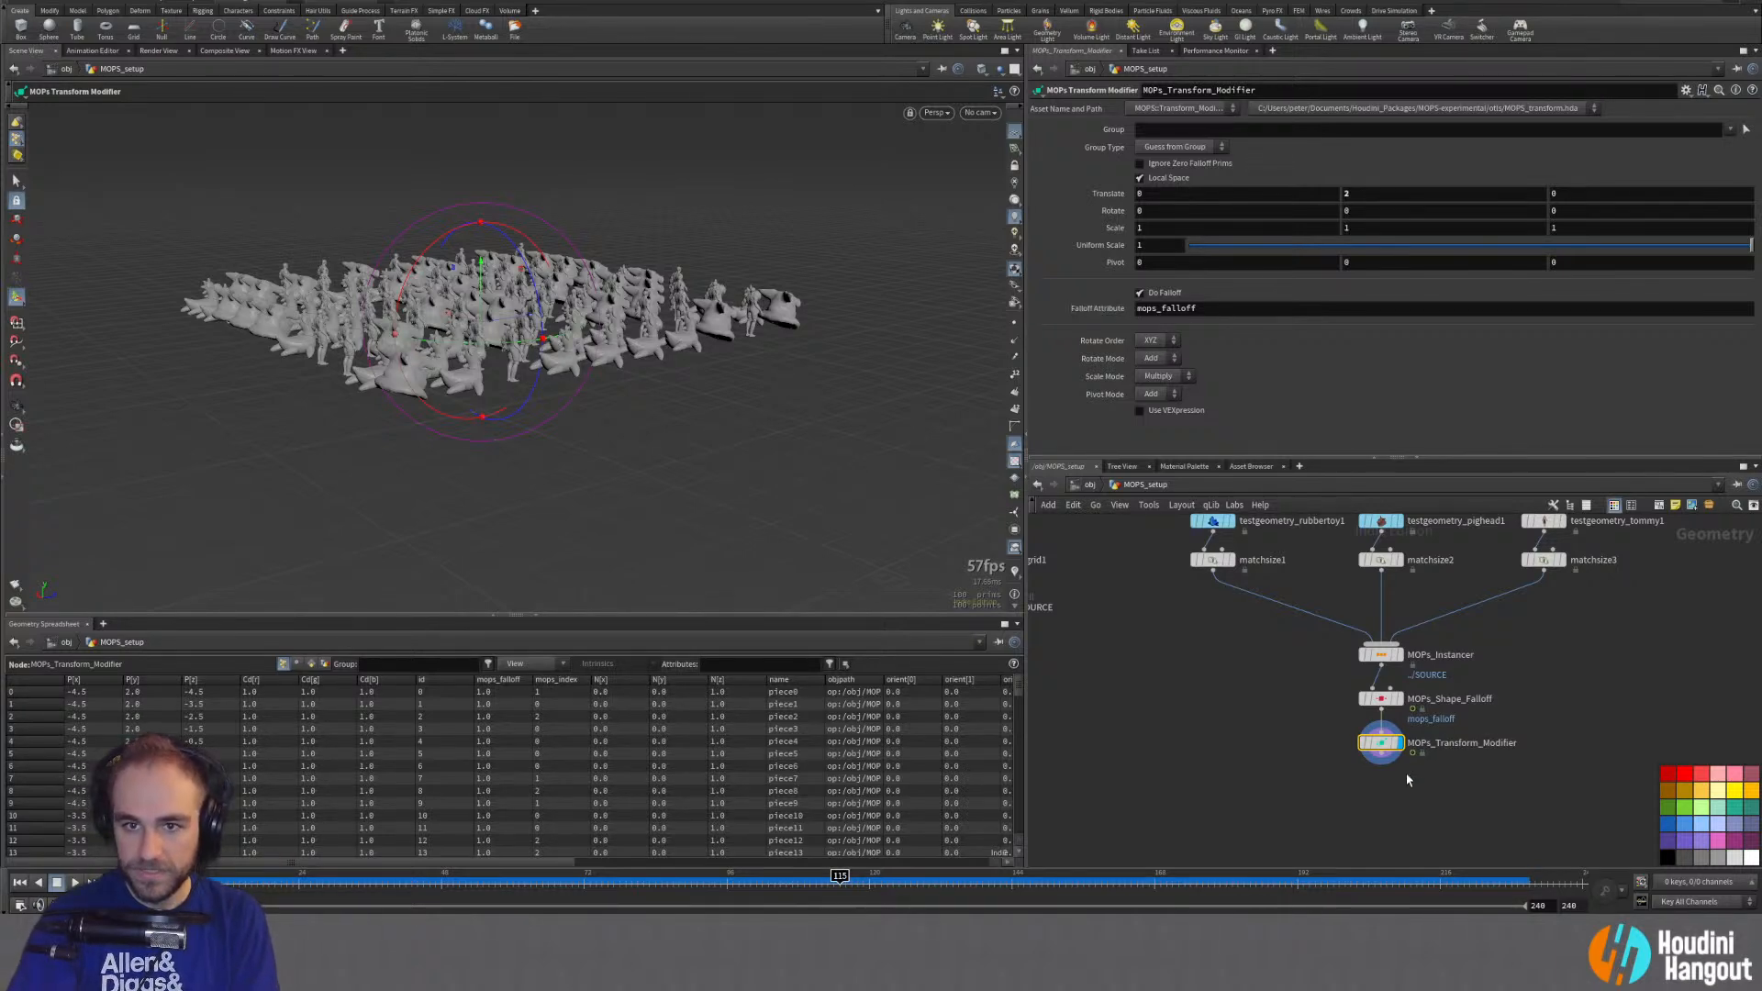
# Step: Review the Shape Falloff node and the MOPs Instancer's Instancing, Distribution and Sorting parameters, including its instance object inputs
pyautogui.click(1384, 699)
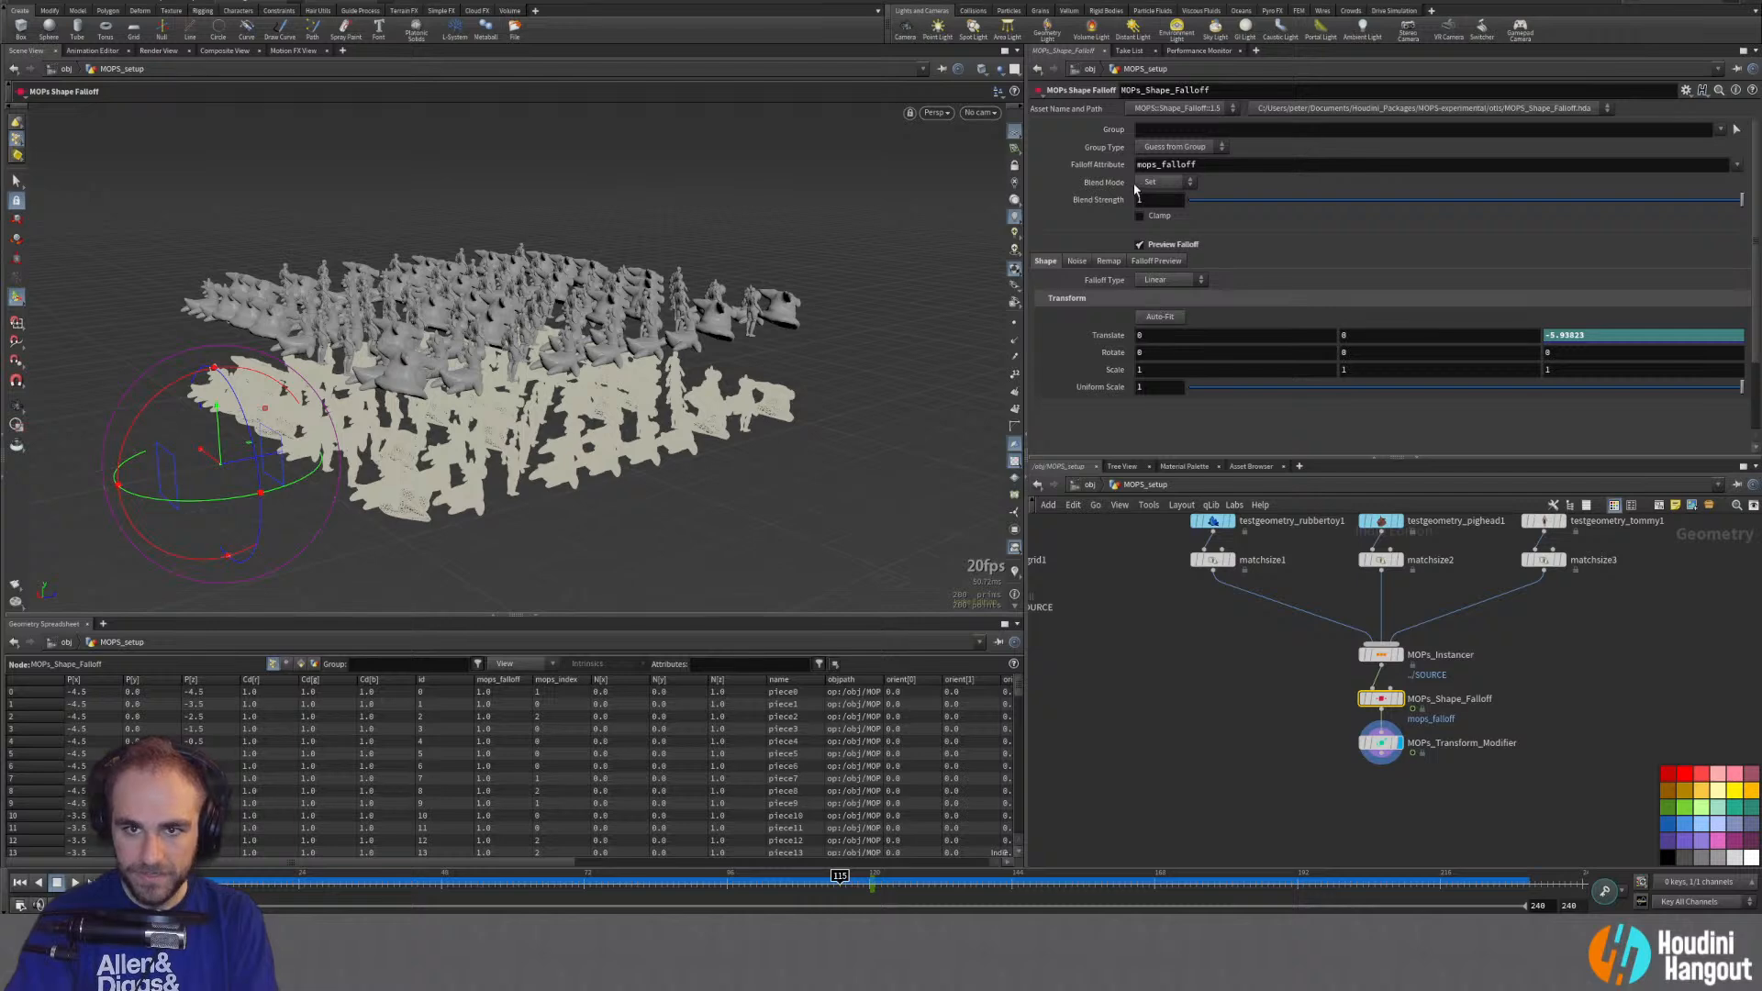
pyautogui.click(1376, 654)
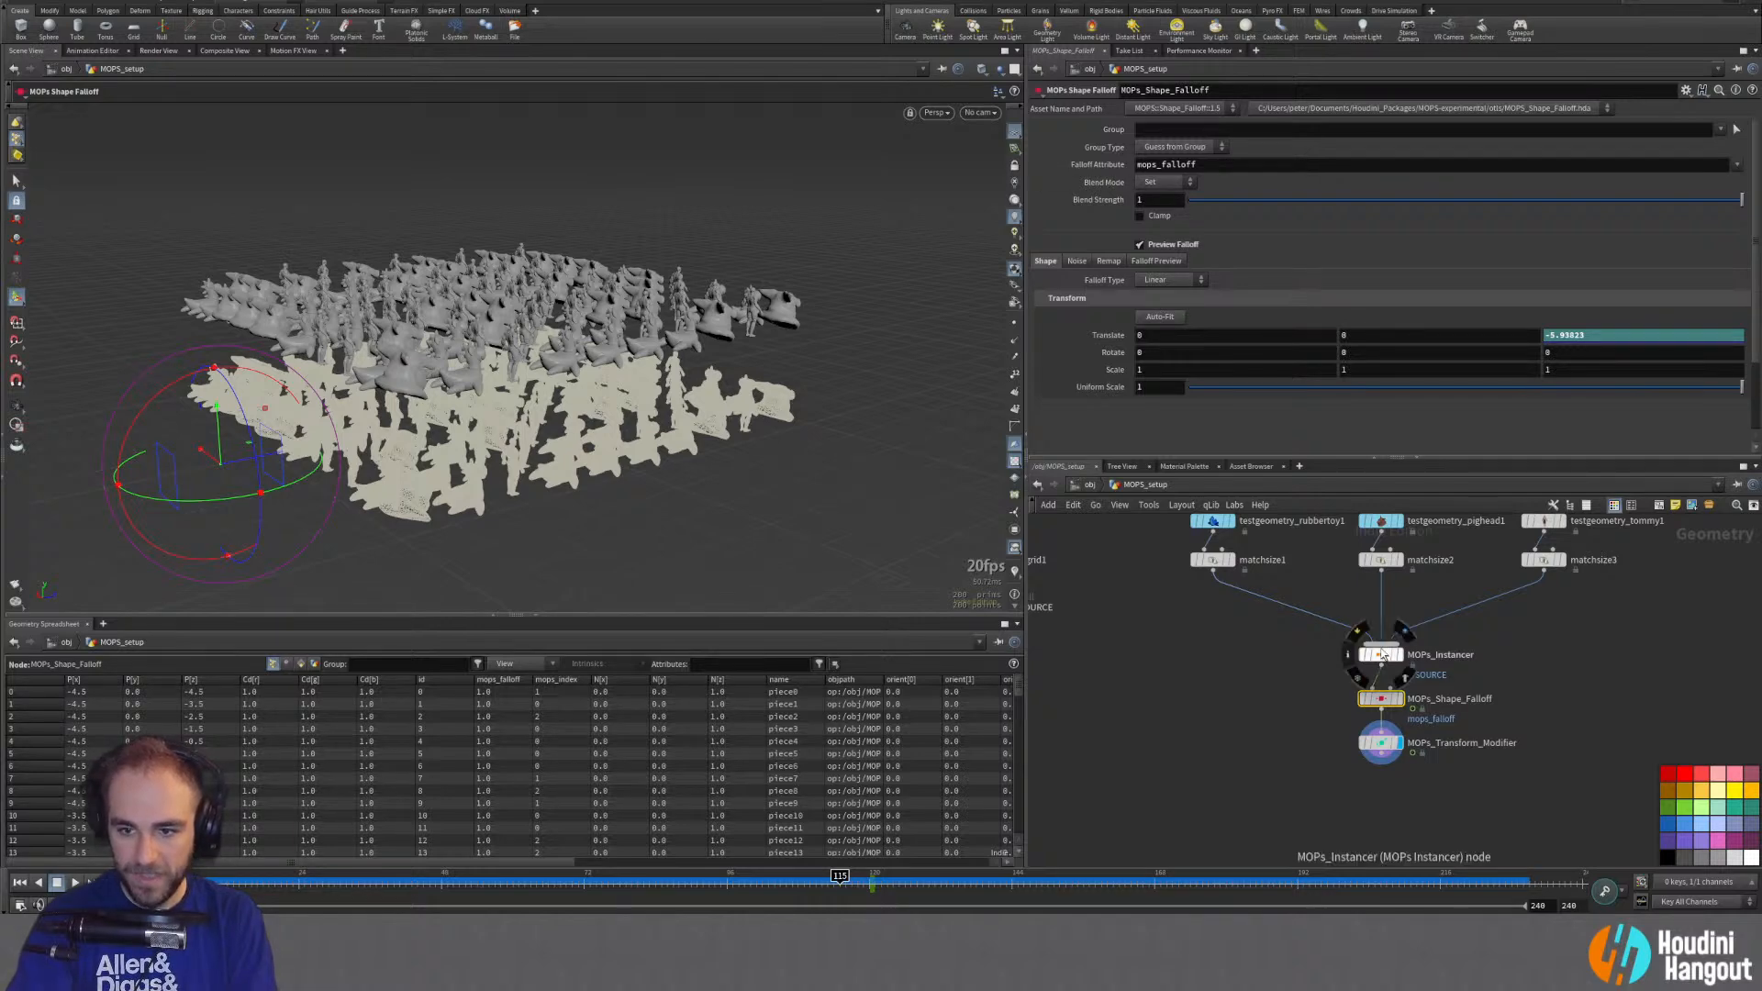
pyautogui.scroll(-5, 1049, 313)
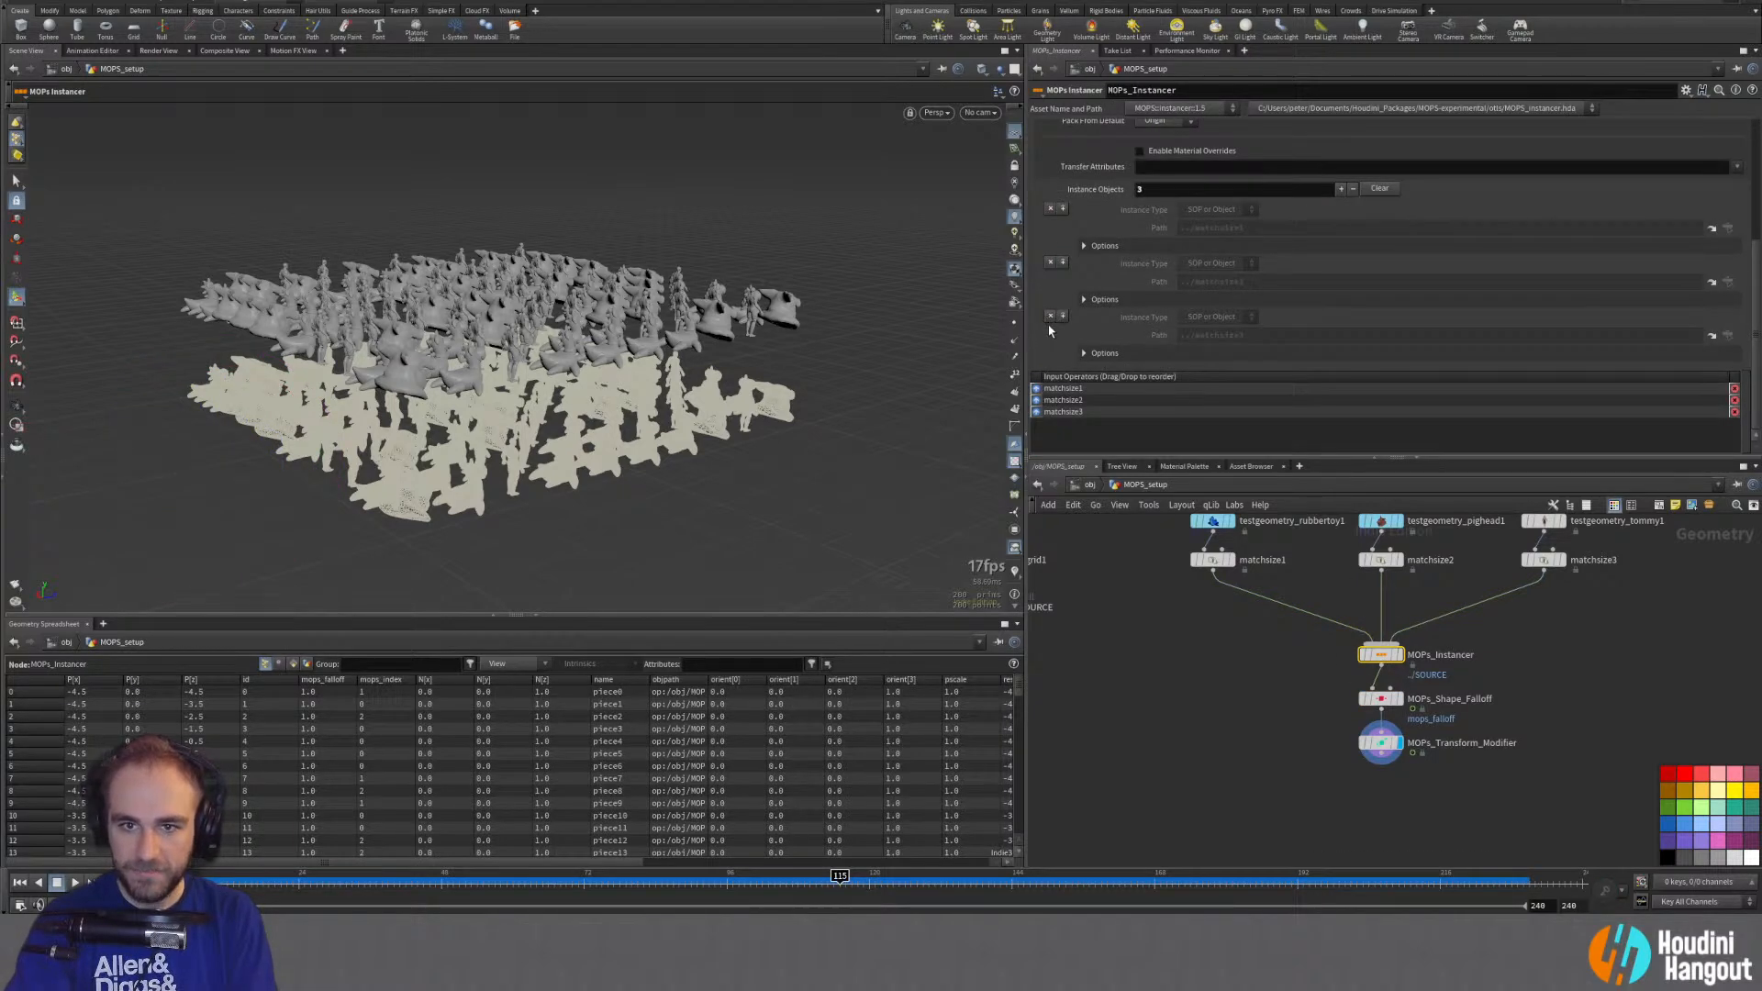
pyautogui.scroll(5, 1049, 317)
pyautogui.click(1150, 130)
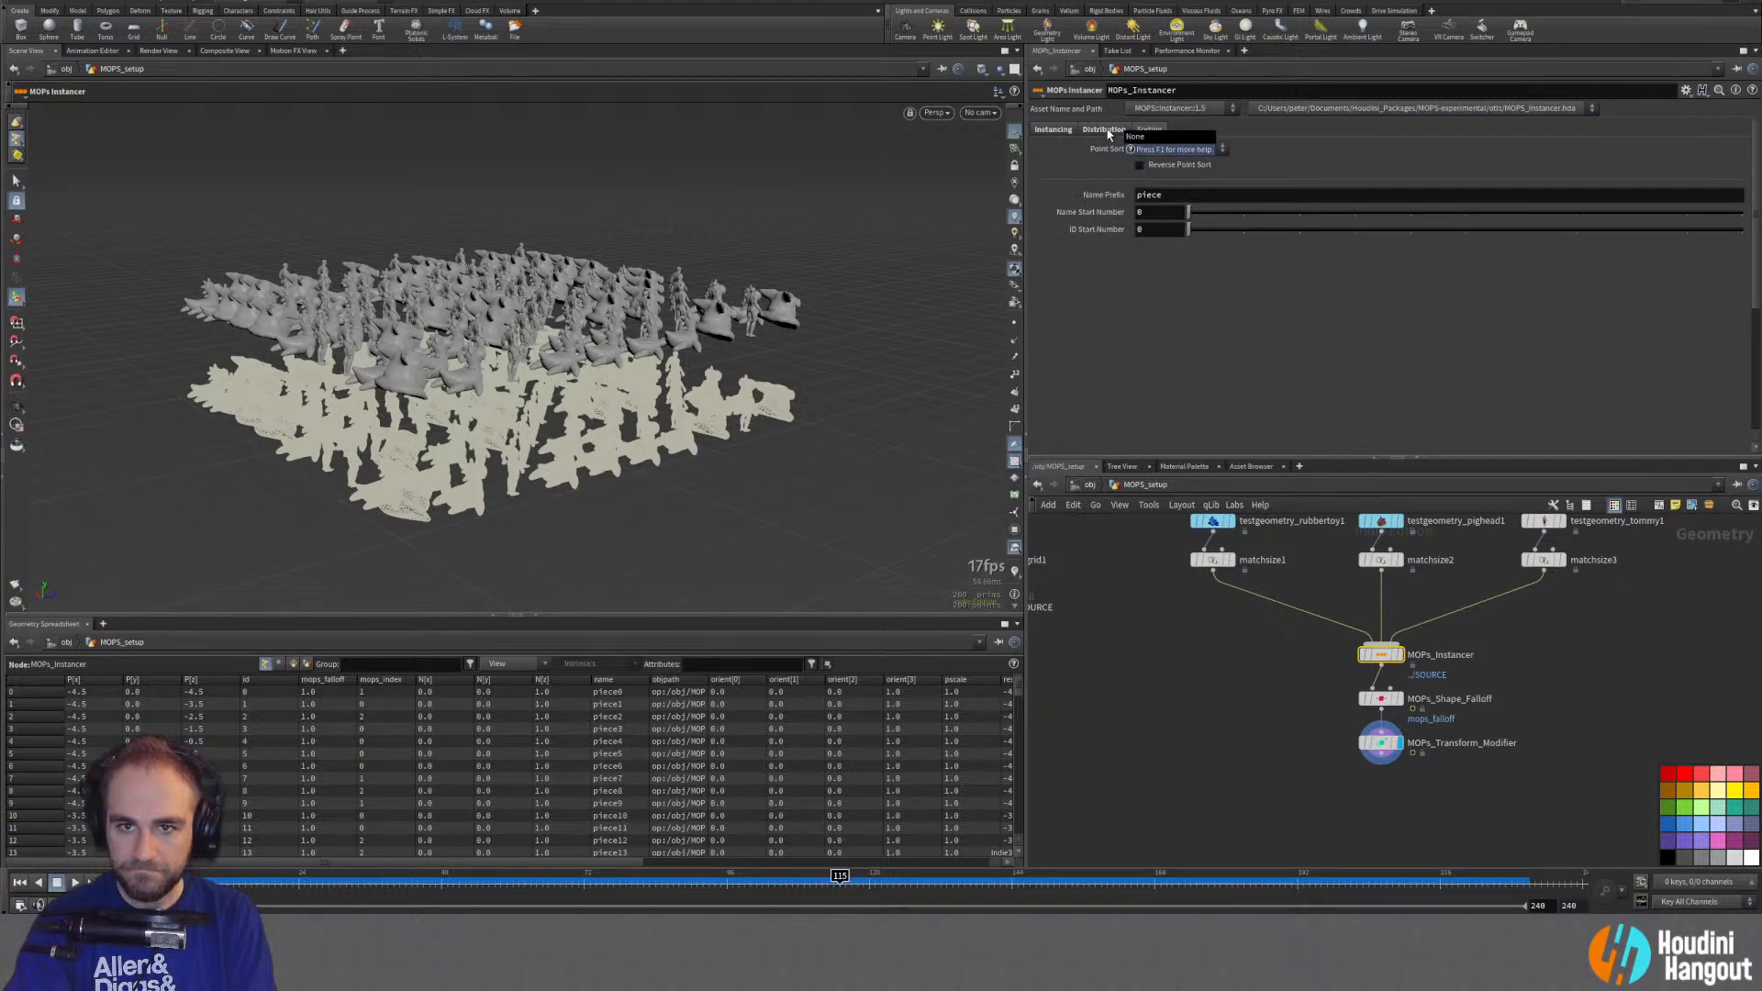
pyautogui.click(1104, 129)
pyautogui.click(1053, 130)
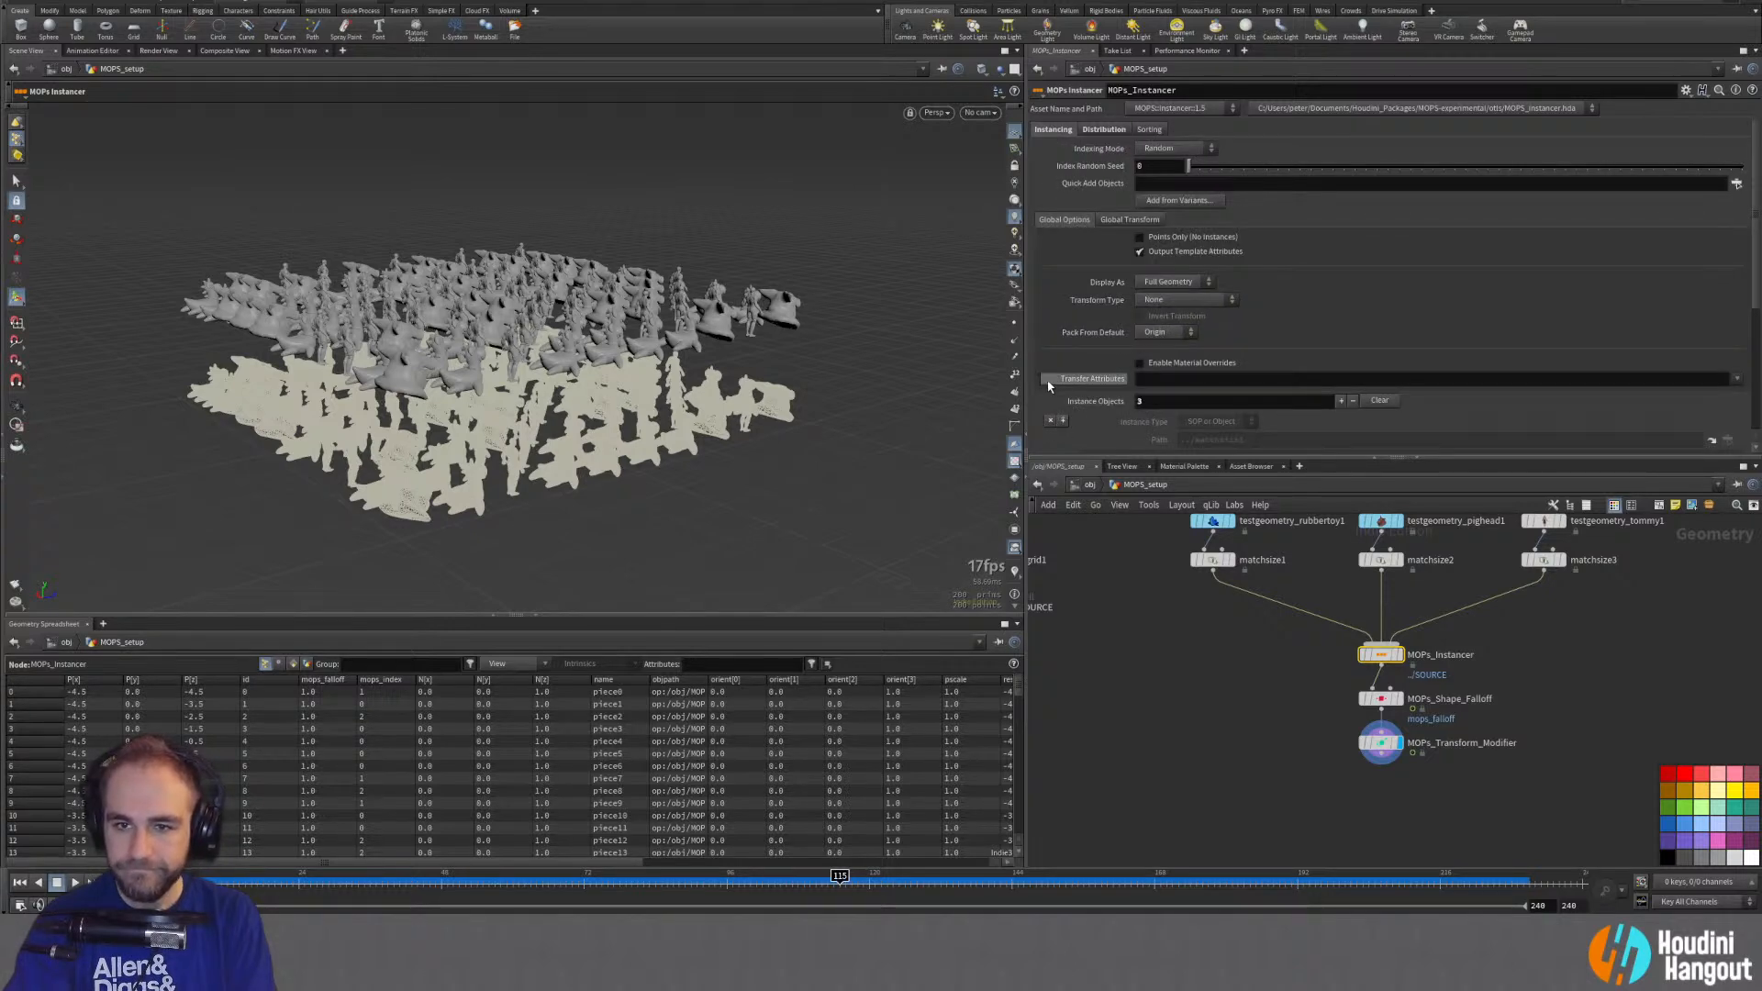
pyautogui.scroll(-5, 1064, 339)
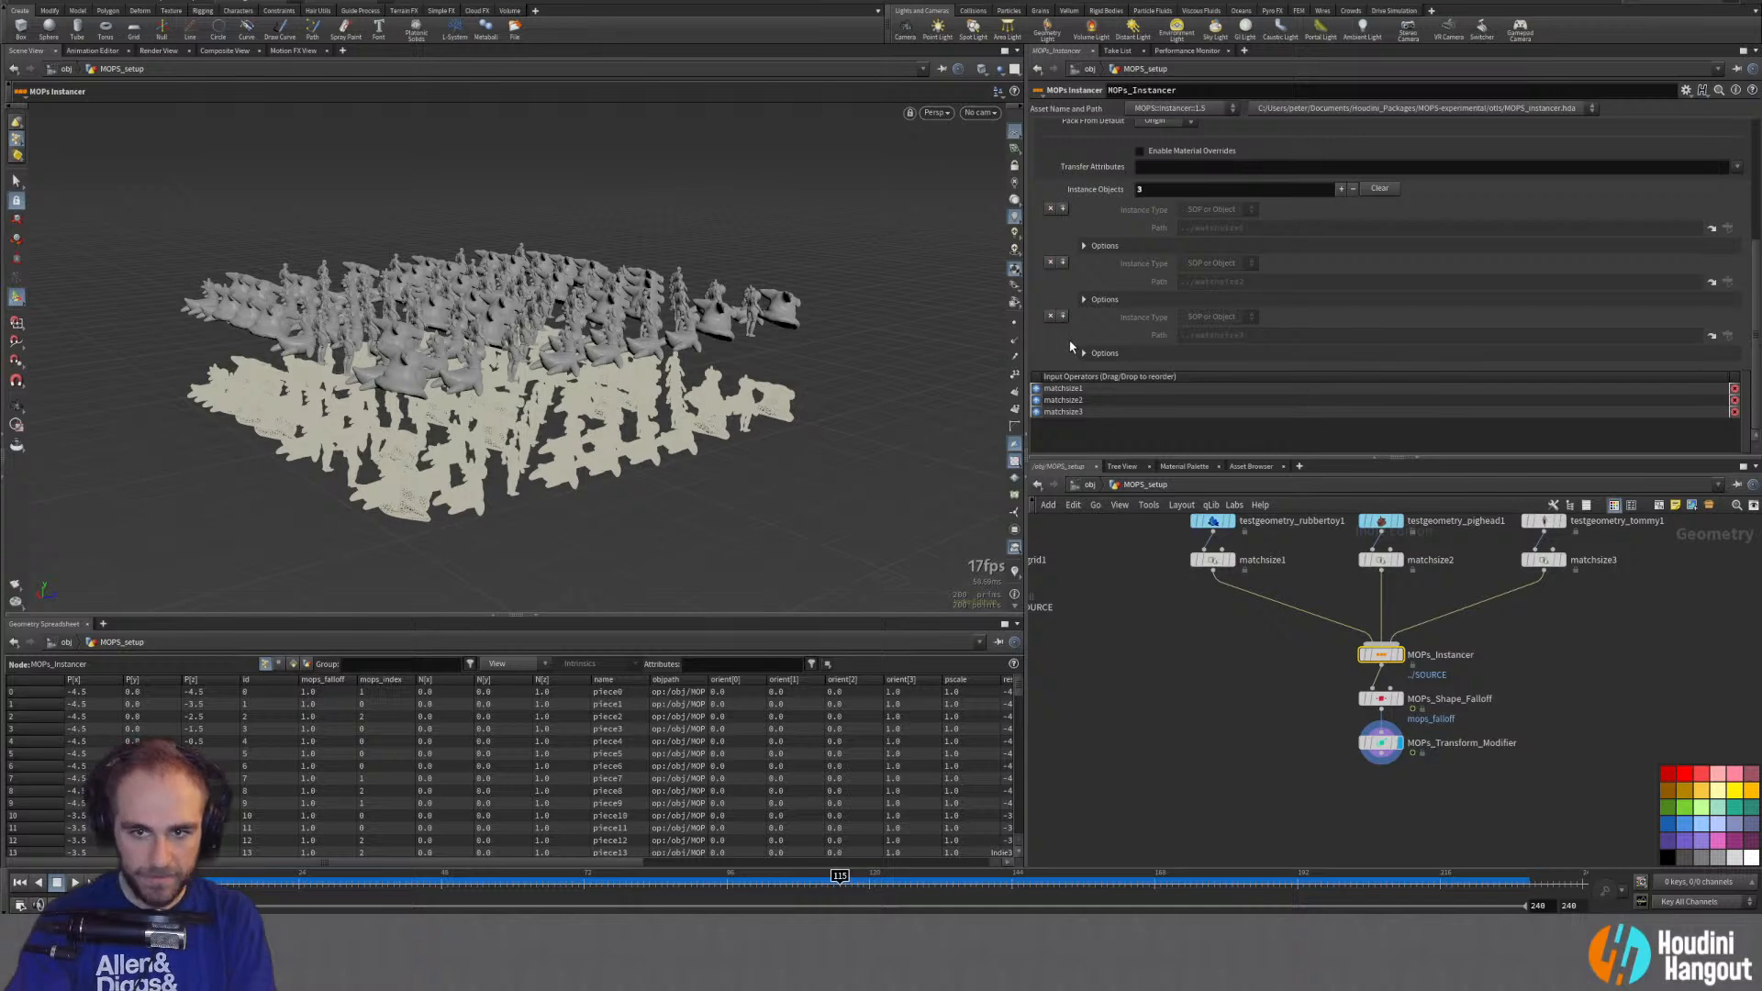
pyautogui.scroll(3, 1086, 321)
pyautogui.scroll(3, 1086, 322)
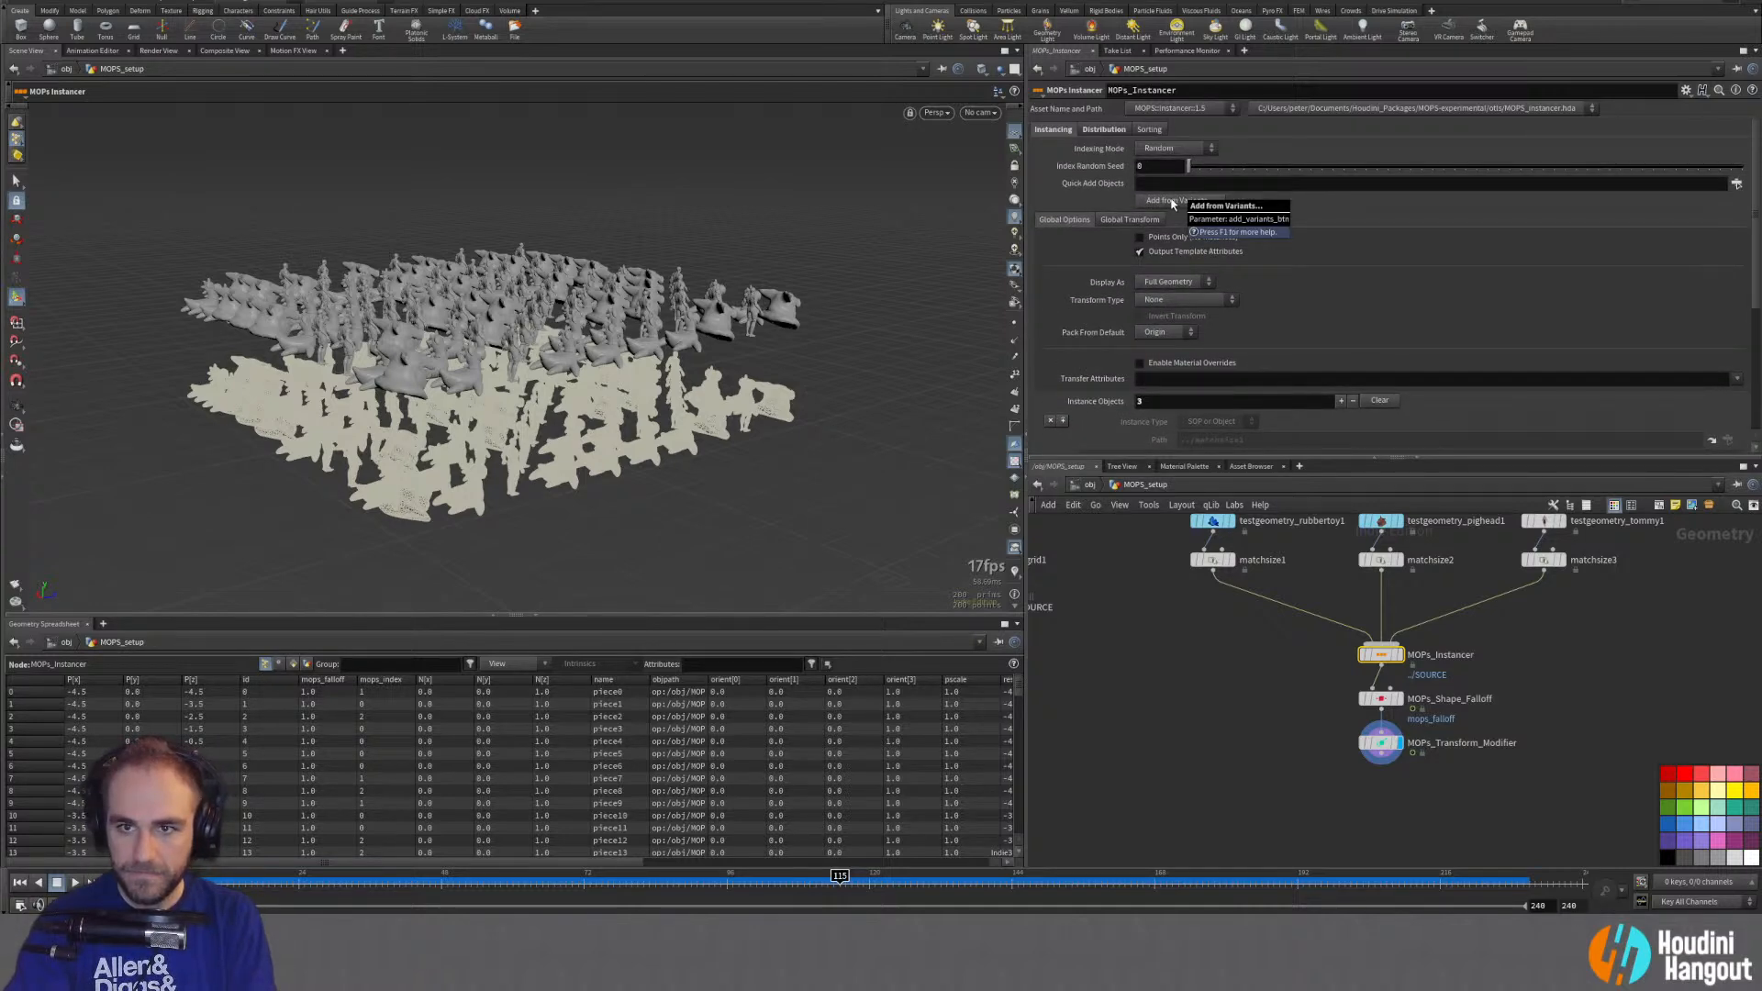
# Step: Try a Y Rotate of 720 on the MOPs Transform Modifier and scrub back to the start of the animation
pyautogui.click(1381, 743)
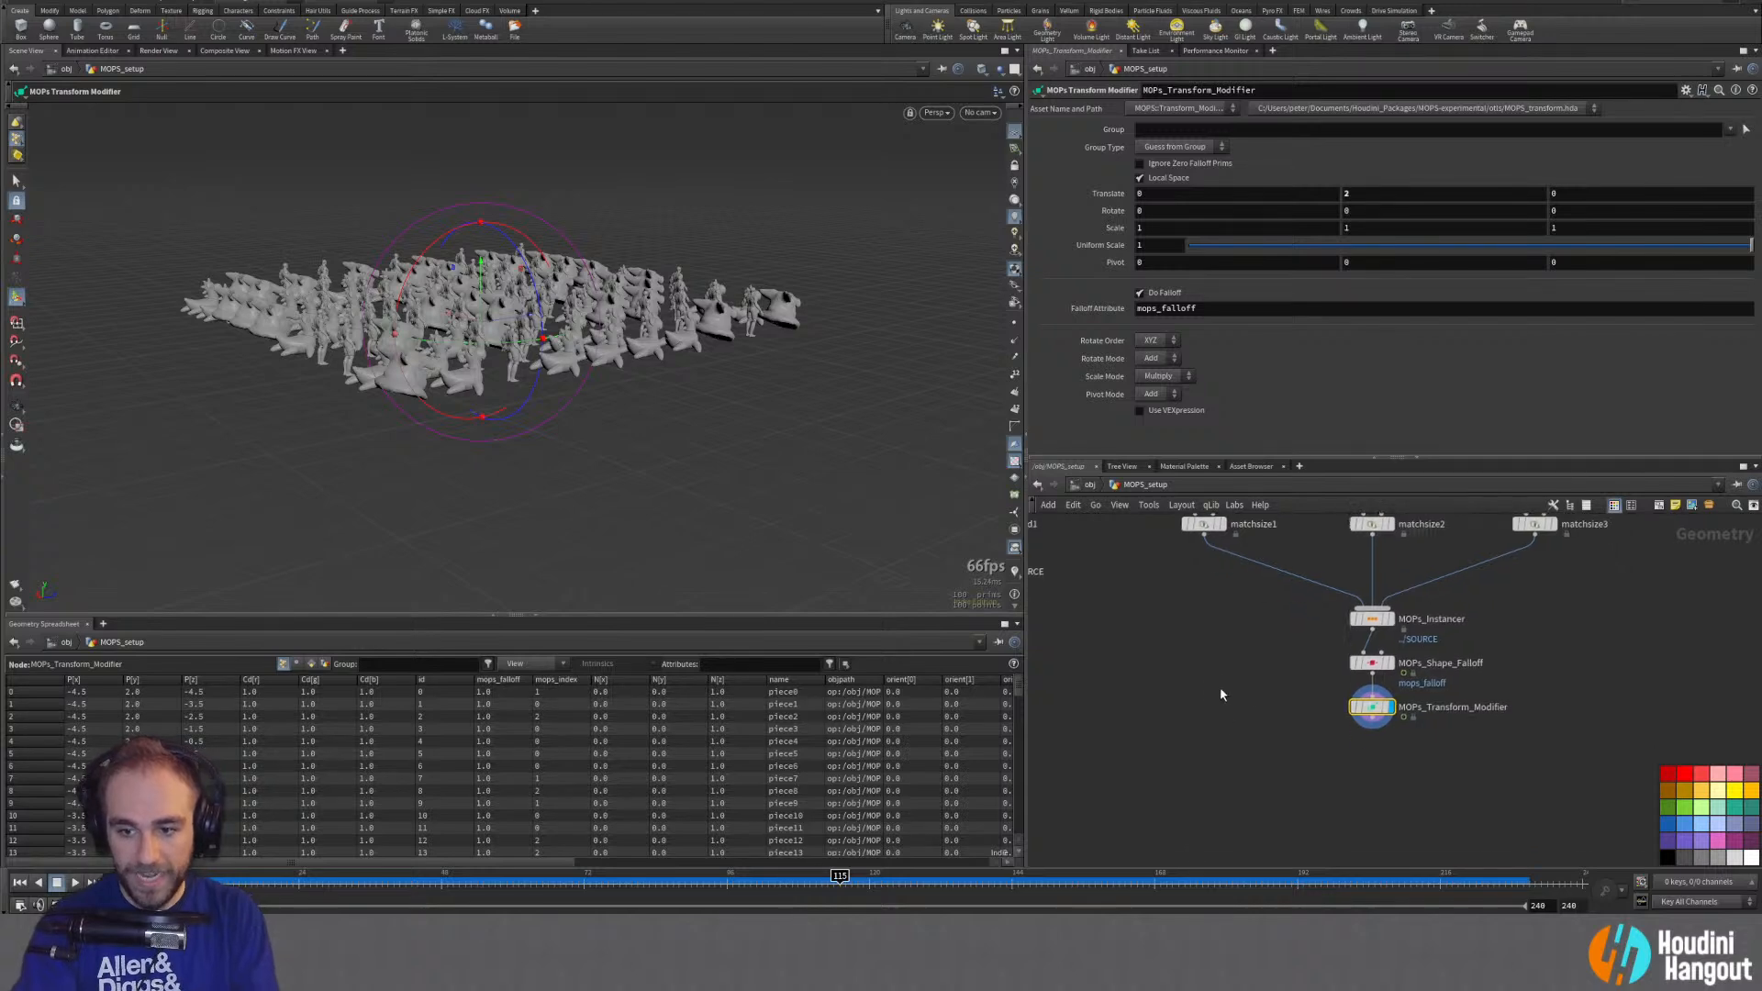
pyautogui.scroll(-3, 1216, 725)
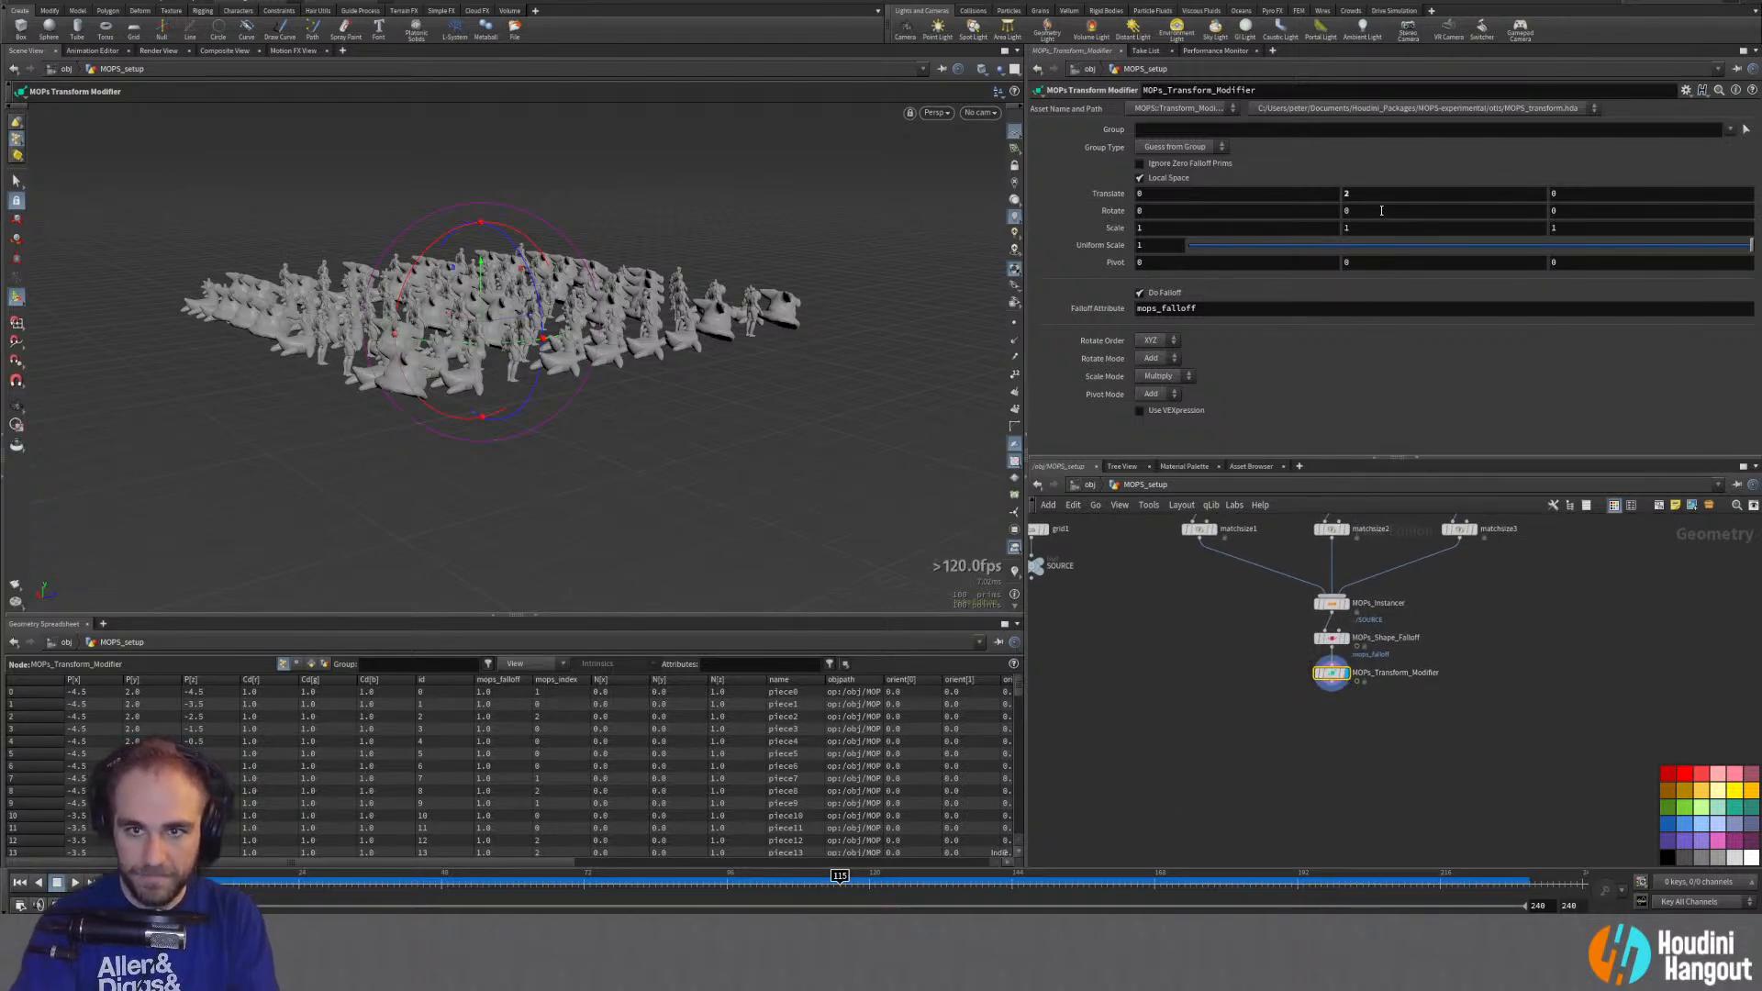
pyautogui.moveTo(1359, 210); pyautogui.dragTo(1377, 210, button='middle')
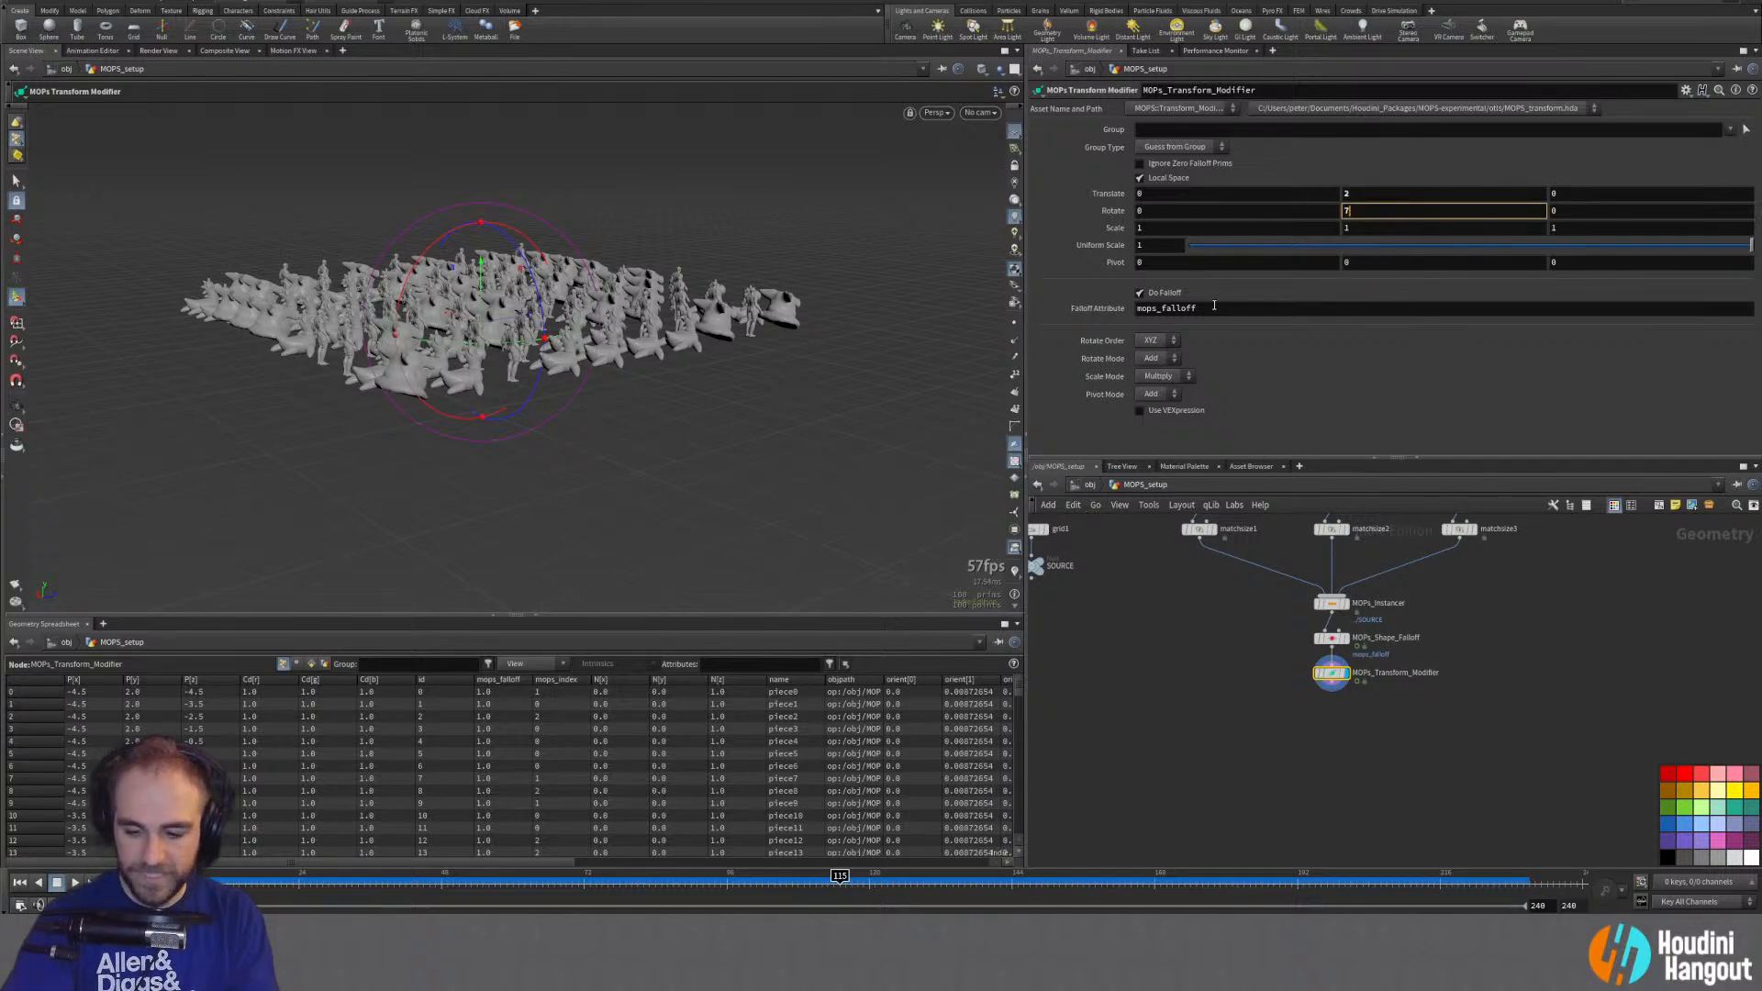
pyautogui.write('20')
pyautogui.press('Return')
pyautogui.moveTo(216, 898)
pyautogui.mouseDown()
pyautogui.moveTo(465, 898)
pyautogui.moveTo(188, 897)
pyautogui.mouseUp()
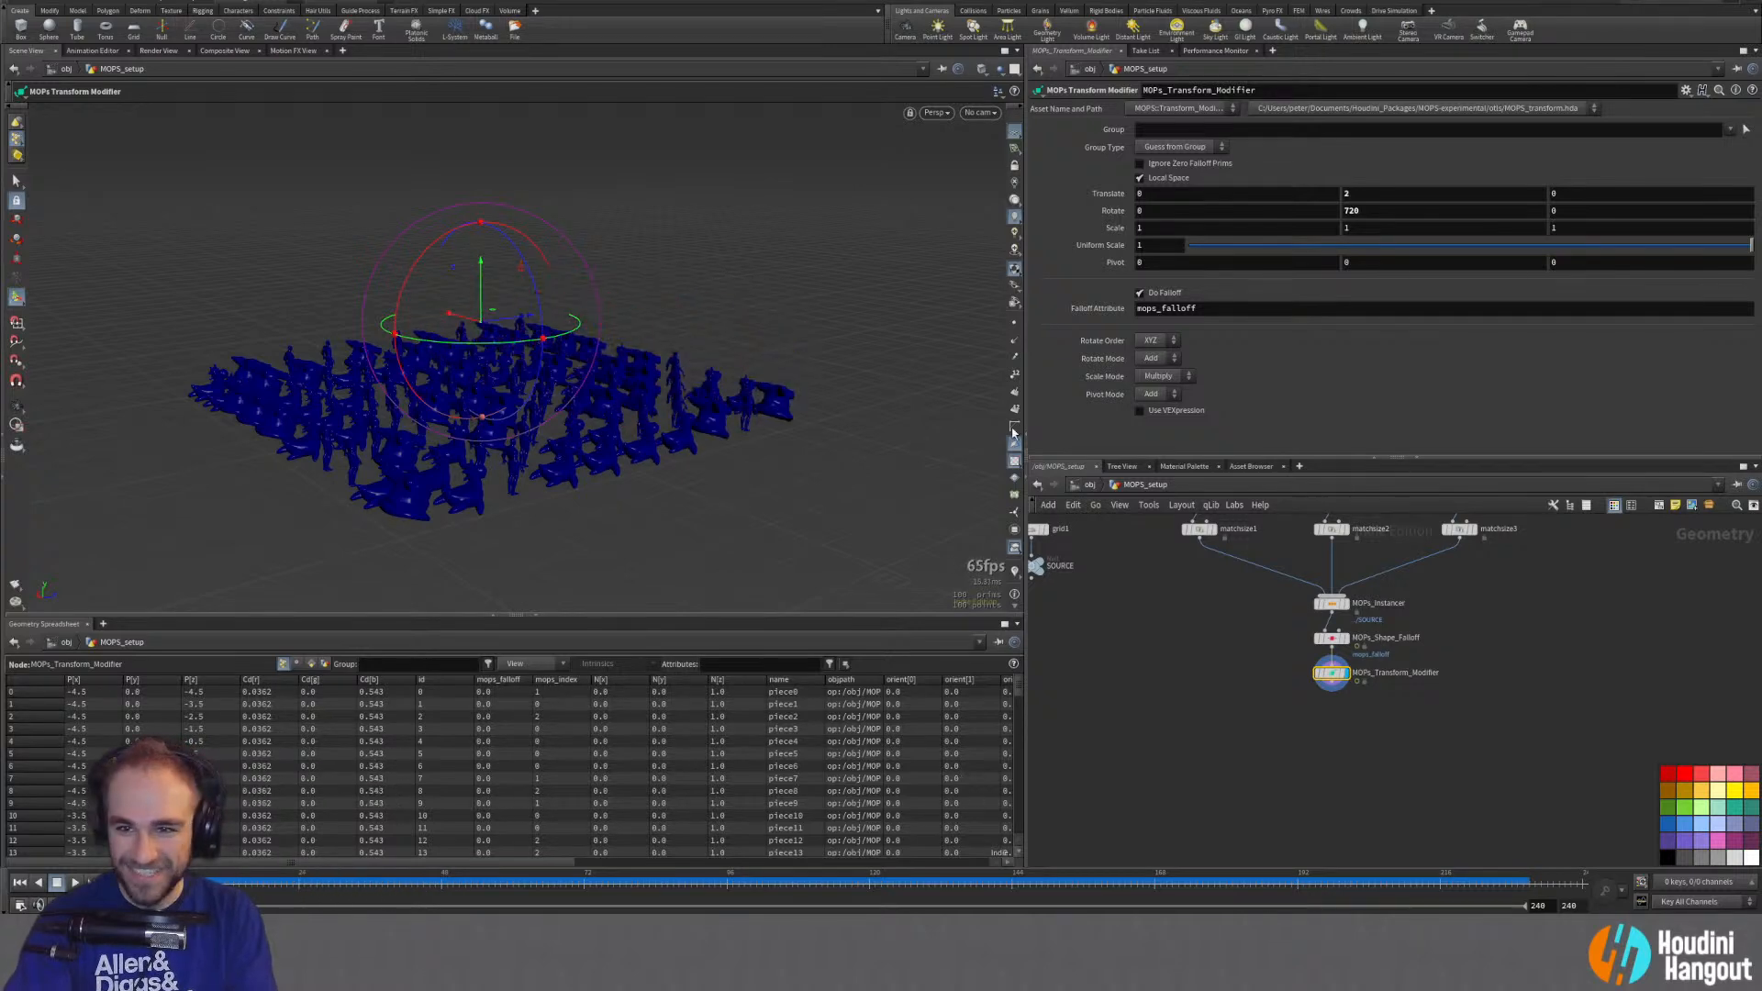
# Step: Set the Transform Modifier's Y Rotate to 0 and X Rotate to 720, then scrub to frame 38 to check the tumbling
pyautogui.doubleClick(1360, 211)
pyautogui.write('0')
pyautogui.hotkey('shift', 'Tab')
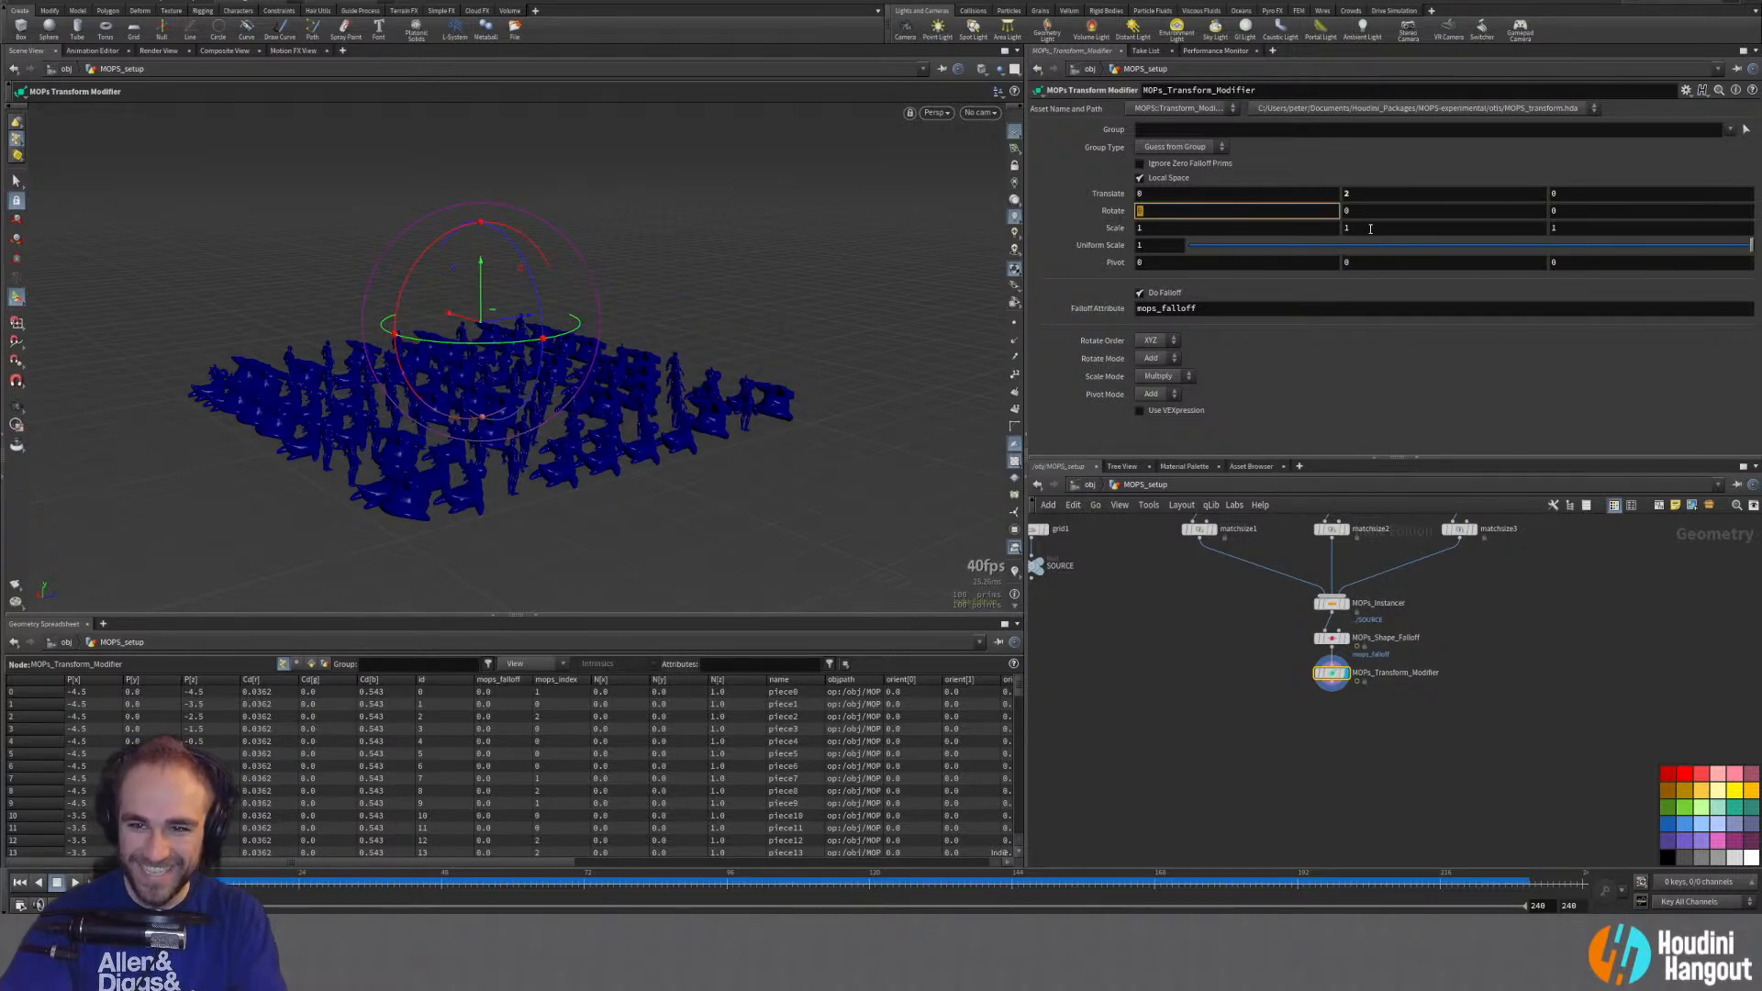
pyautogui.write('720')
pyautogui.press('Return')
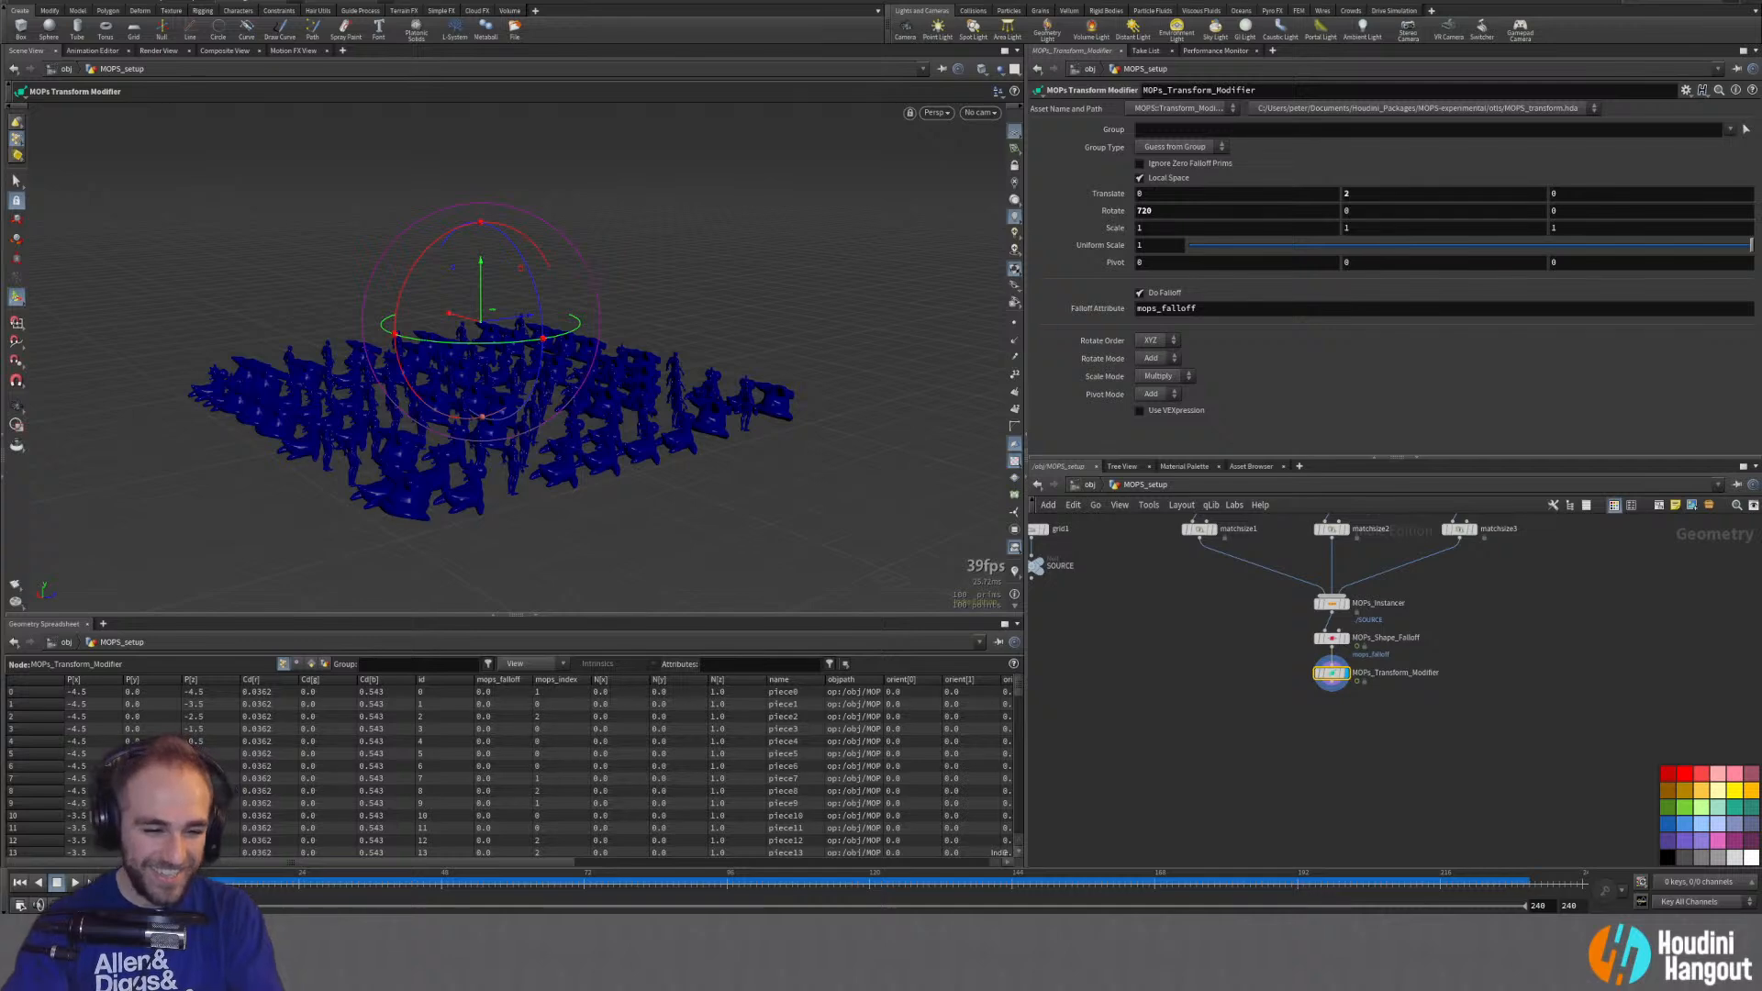
pyautogui.moveTo(193, 882); pyautogui.dragTo(382, 874)
# Step: Browse the MOPs modifier nodes that can be added to the network
pyautogui.press('Tab')
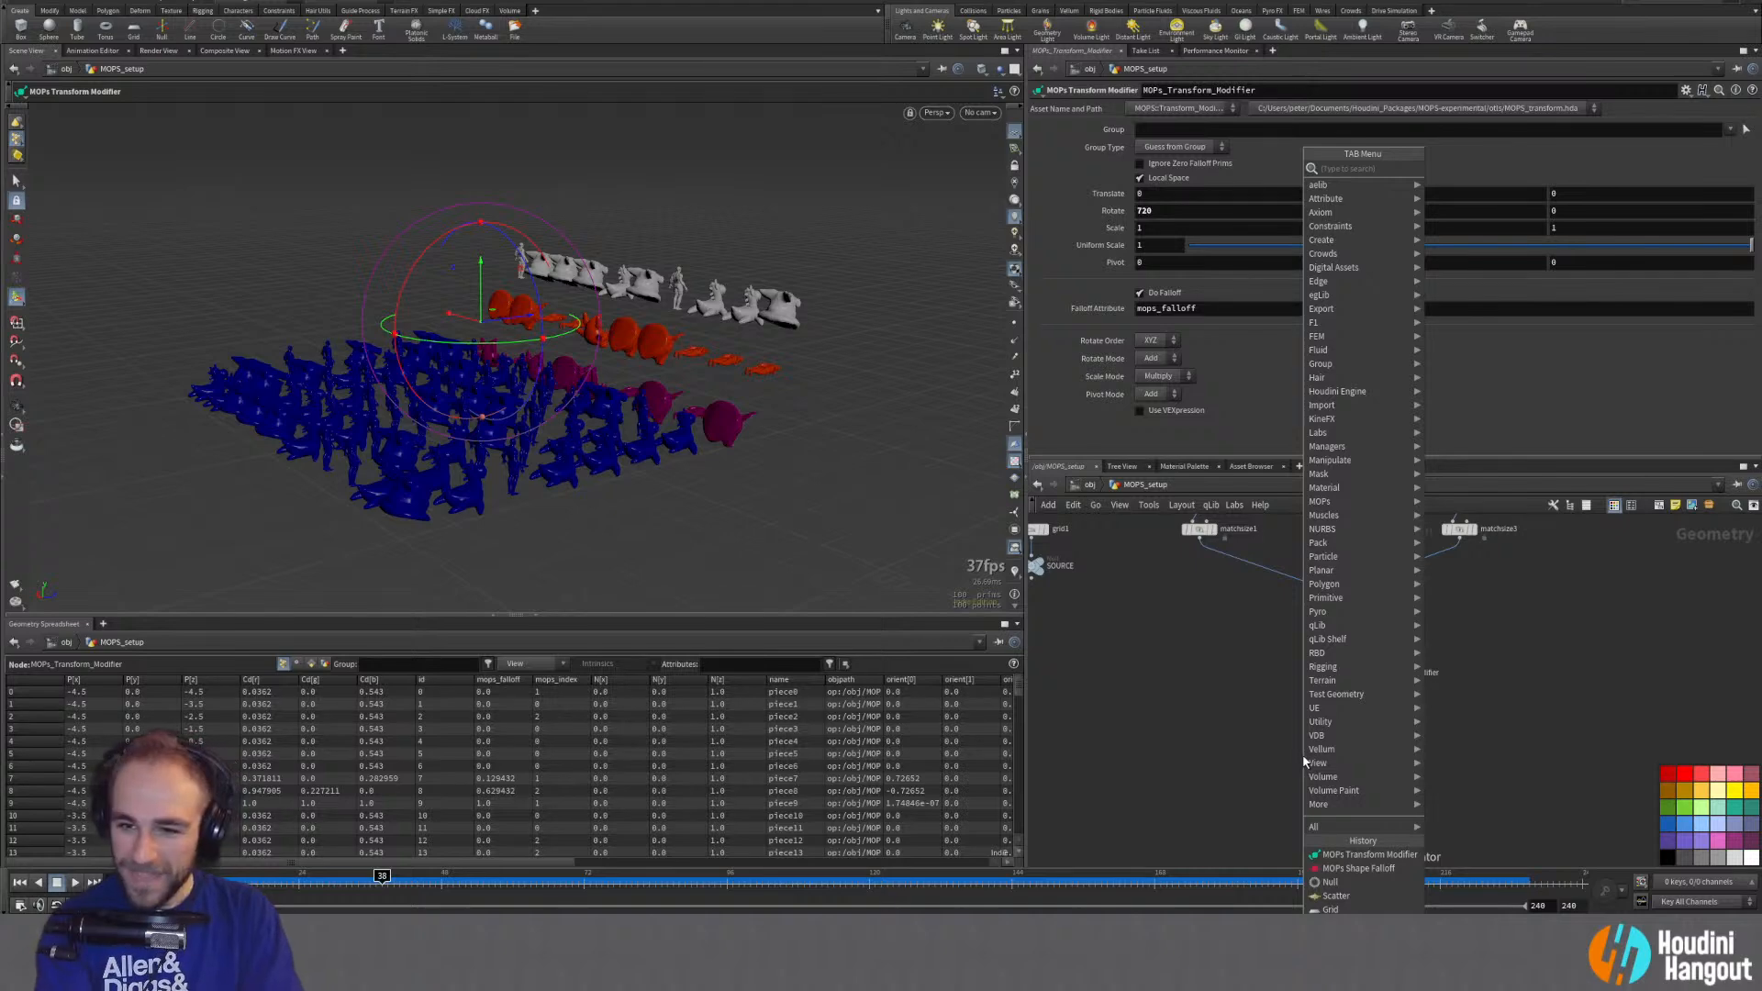
pyautogui.moveTo(1318, 501)
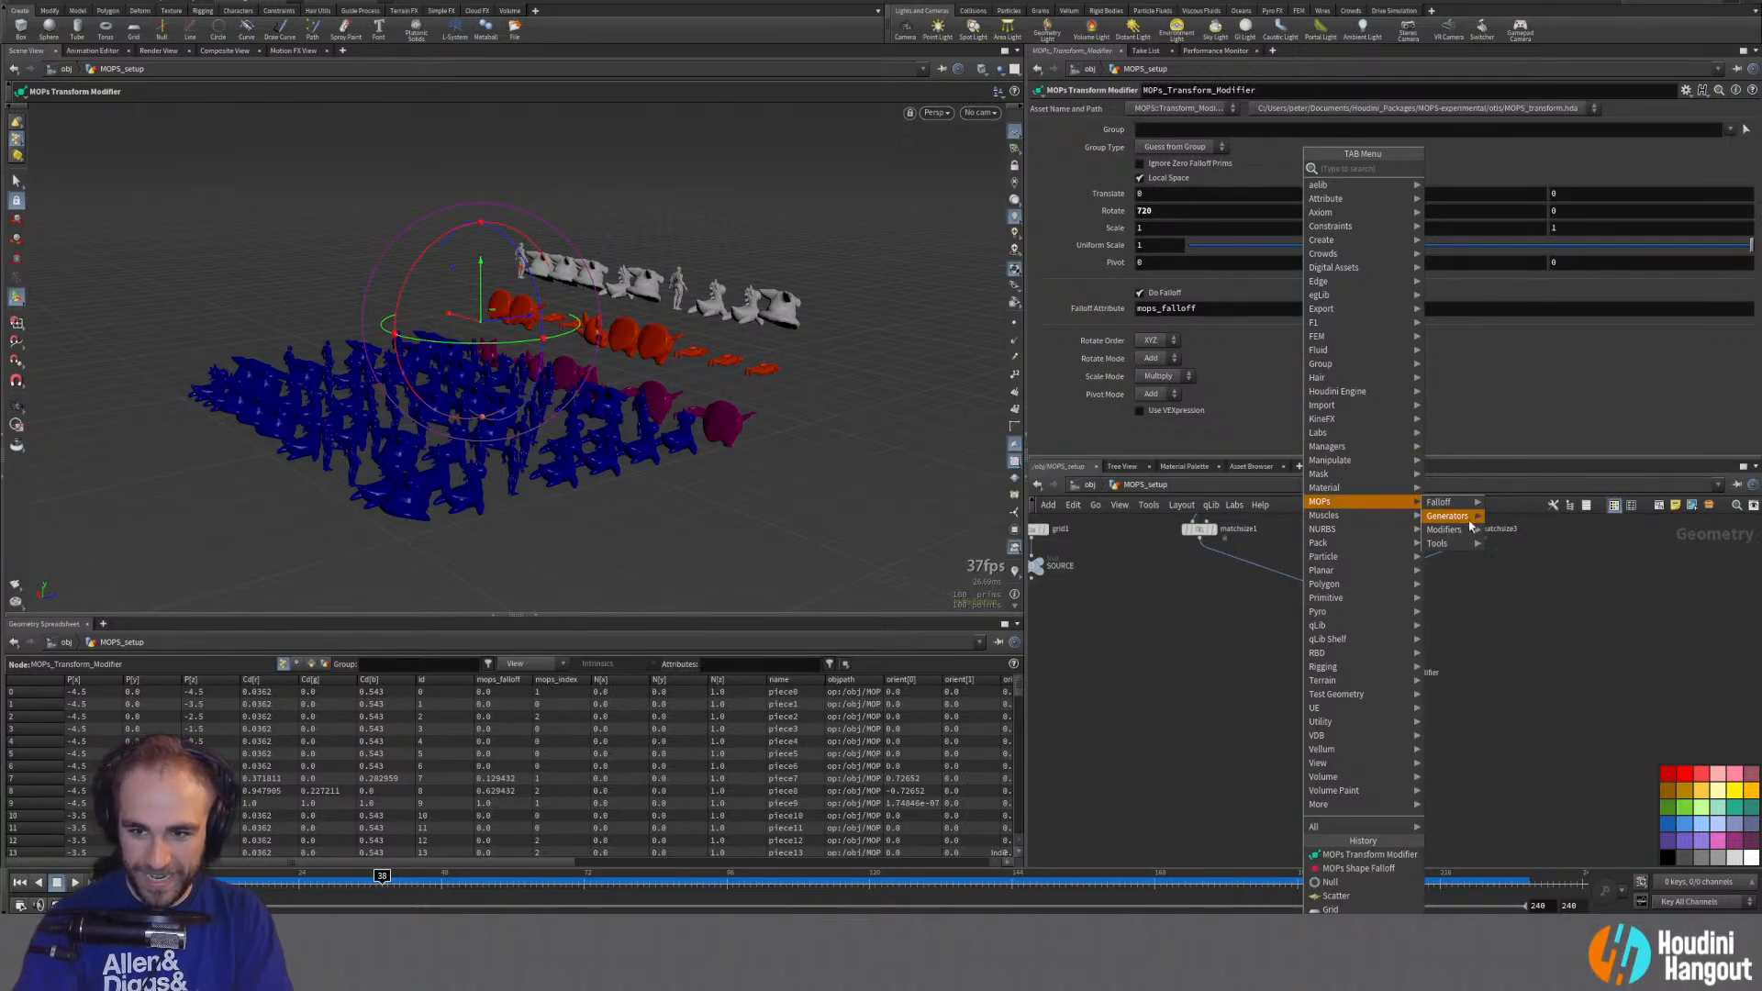
pyautogui.moveTo(1443, 530)
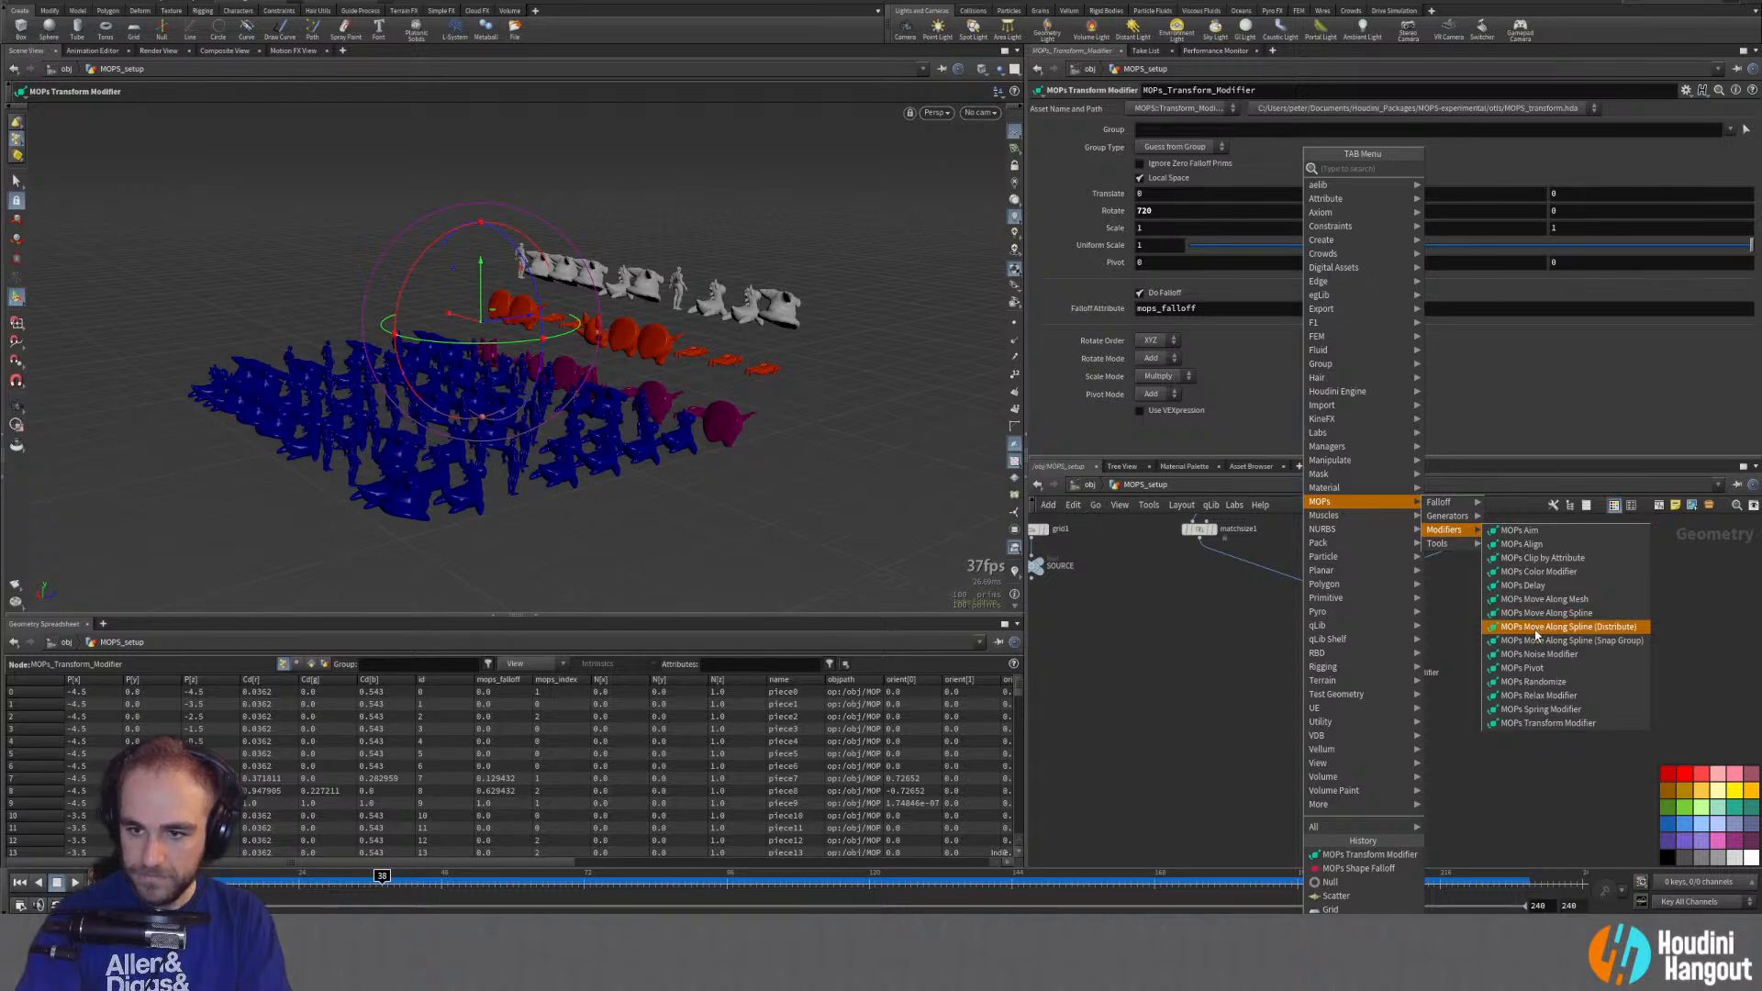
# Step: Add a MOPs Spring Modifier after the transform modifier and scrub the timeline to frame 20
pyautogui.click(1547, 722)
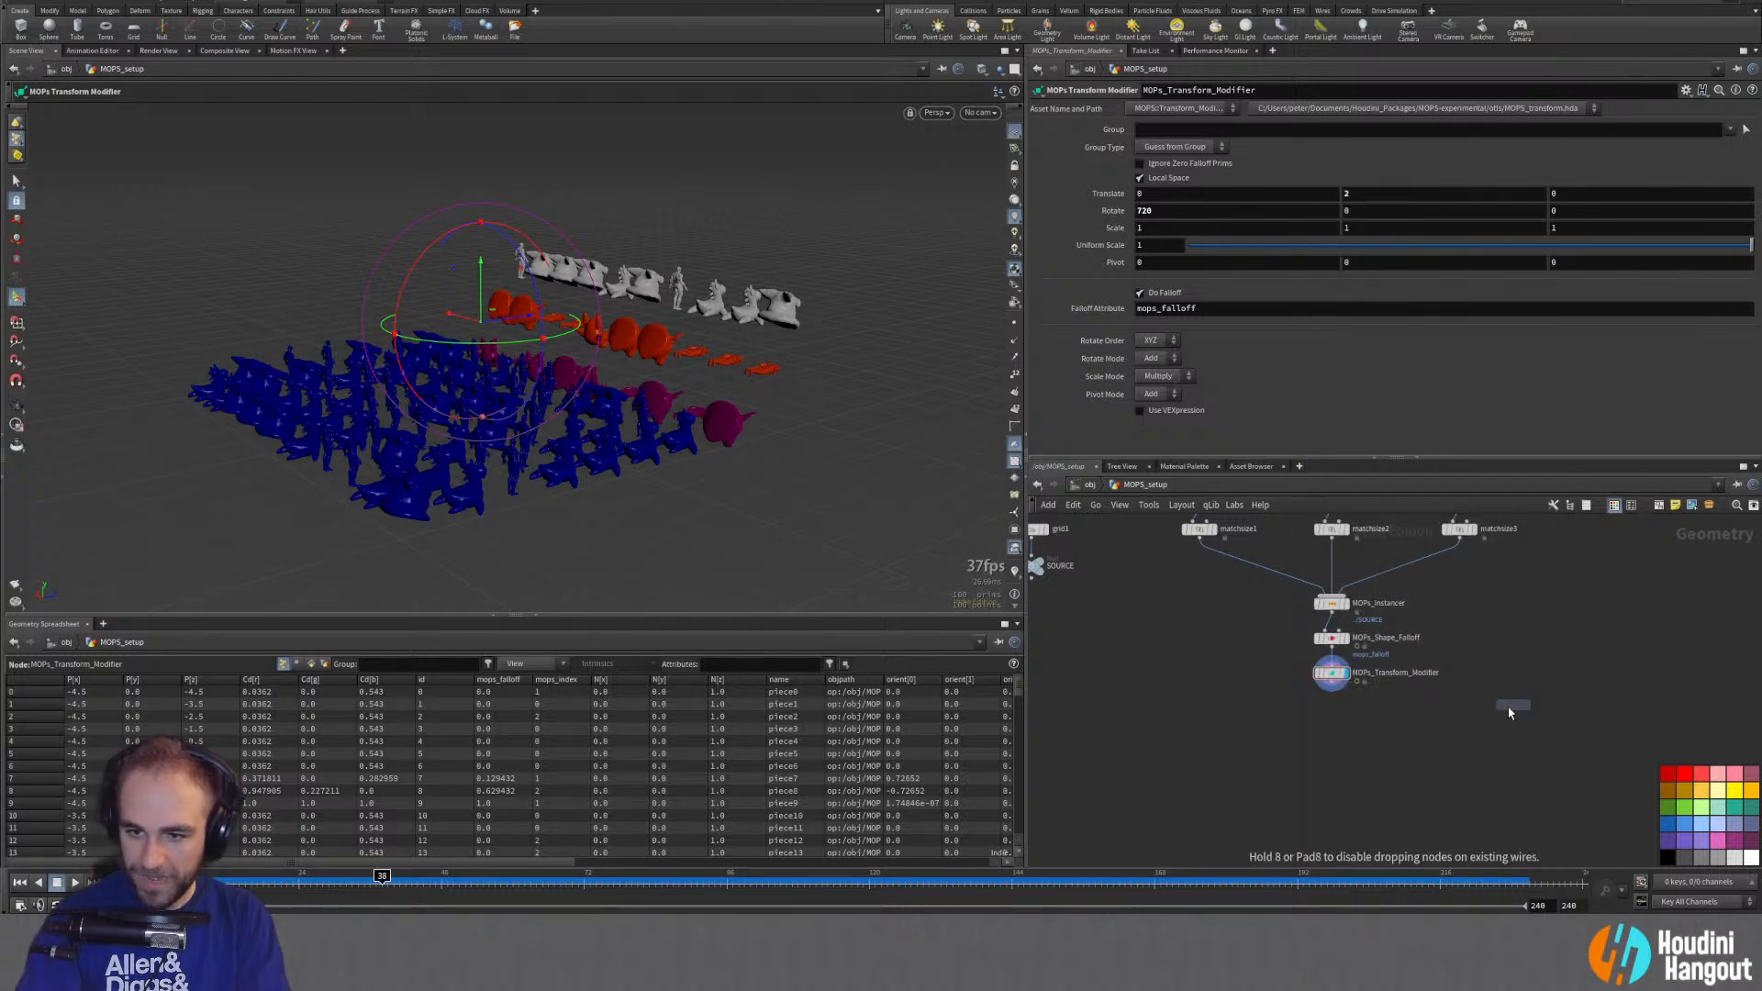
pyautogui.click(1349, 711)
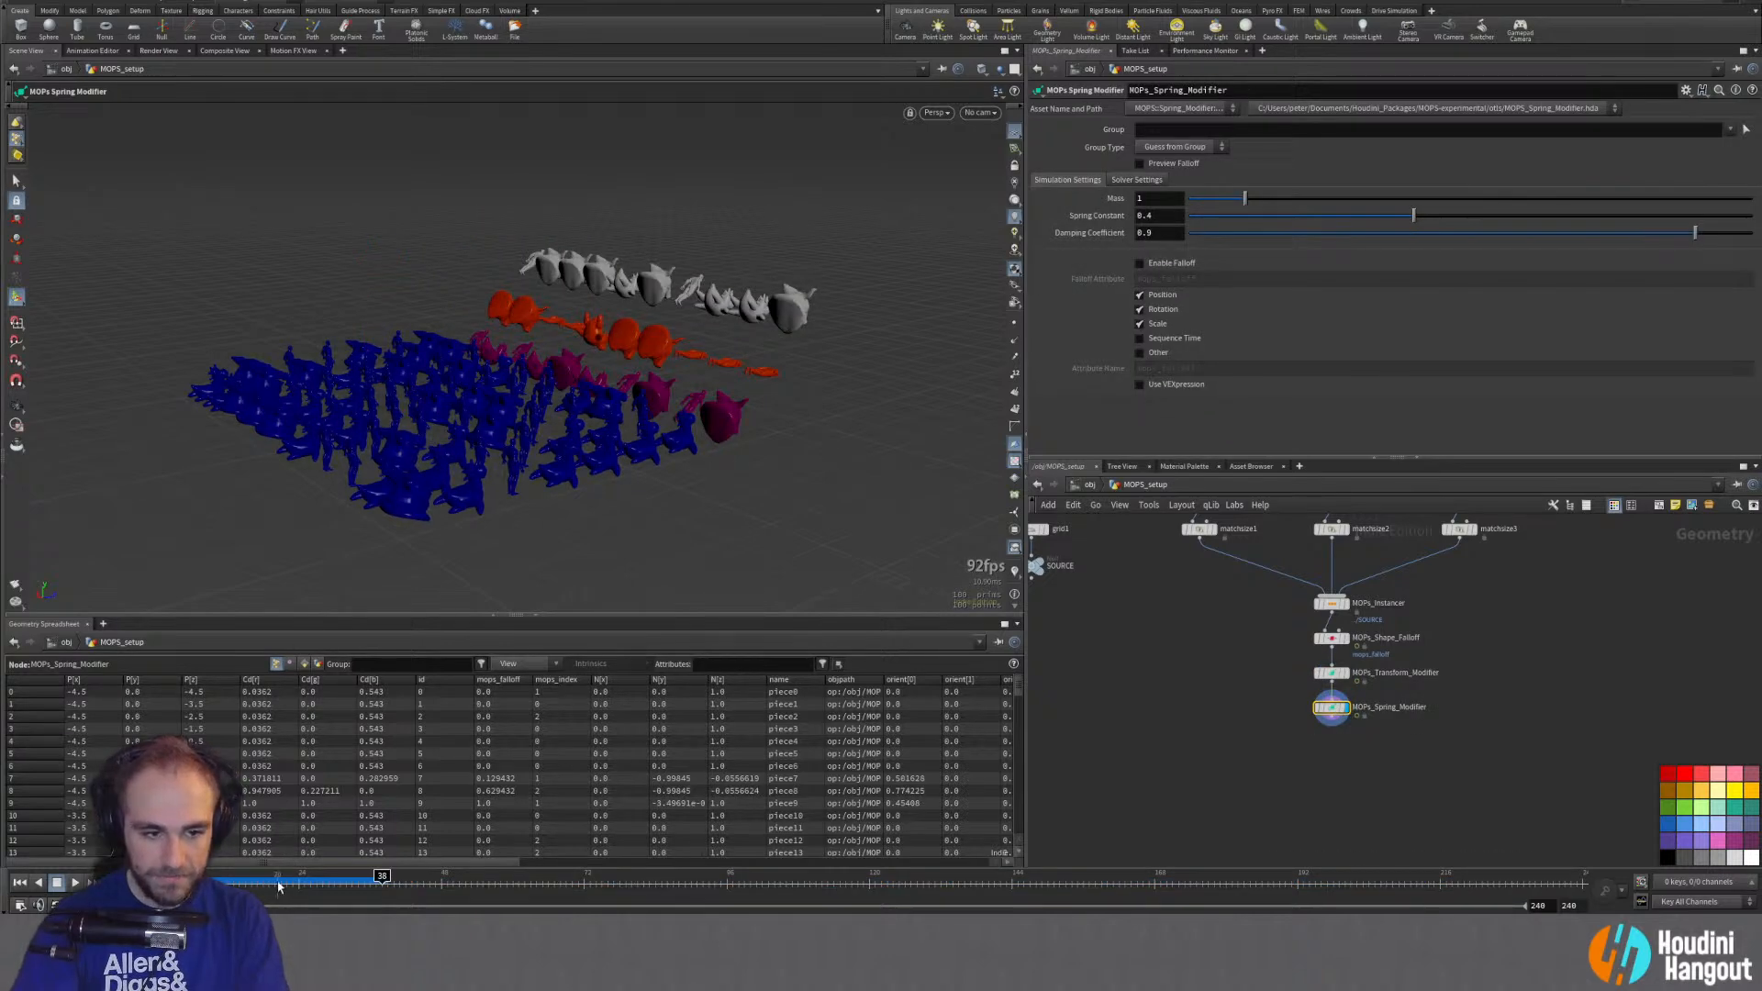
pyautogui.moveTo(175, 901); pyautogui.dragTo(275, 912)
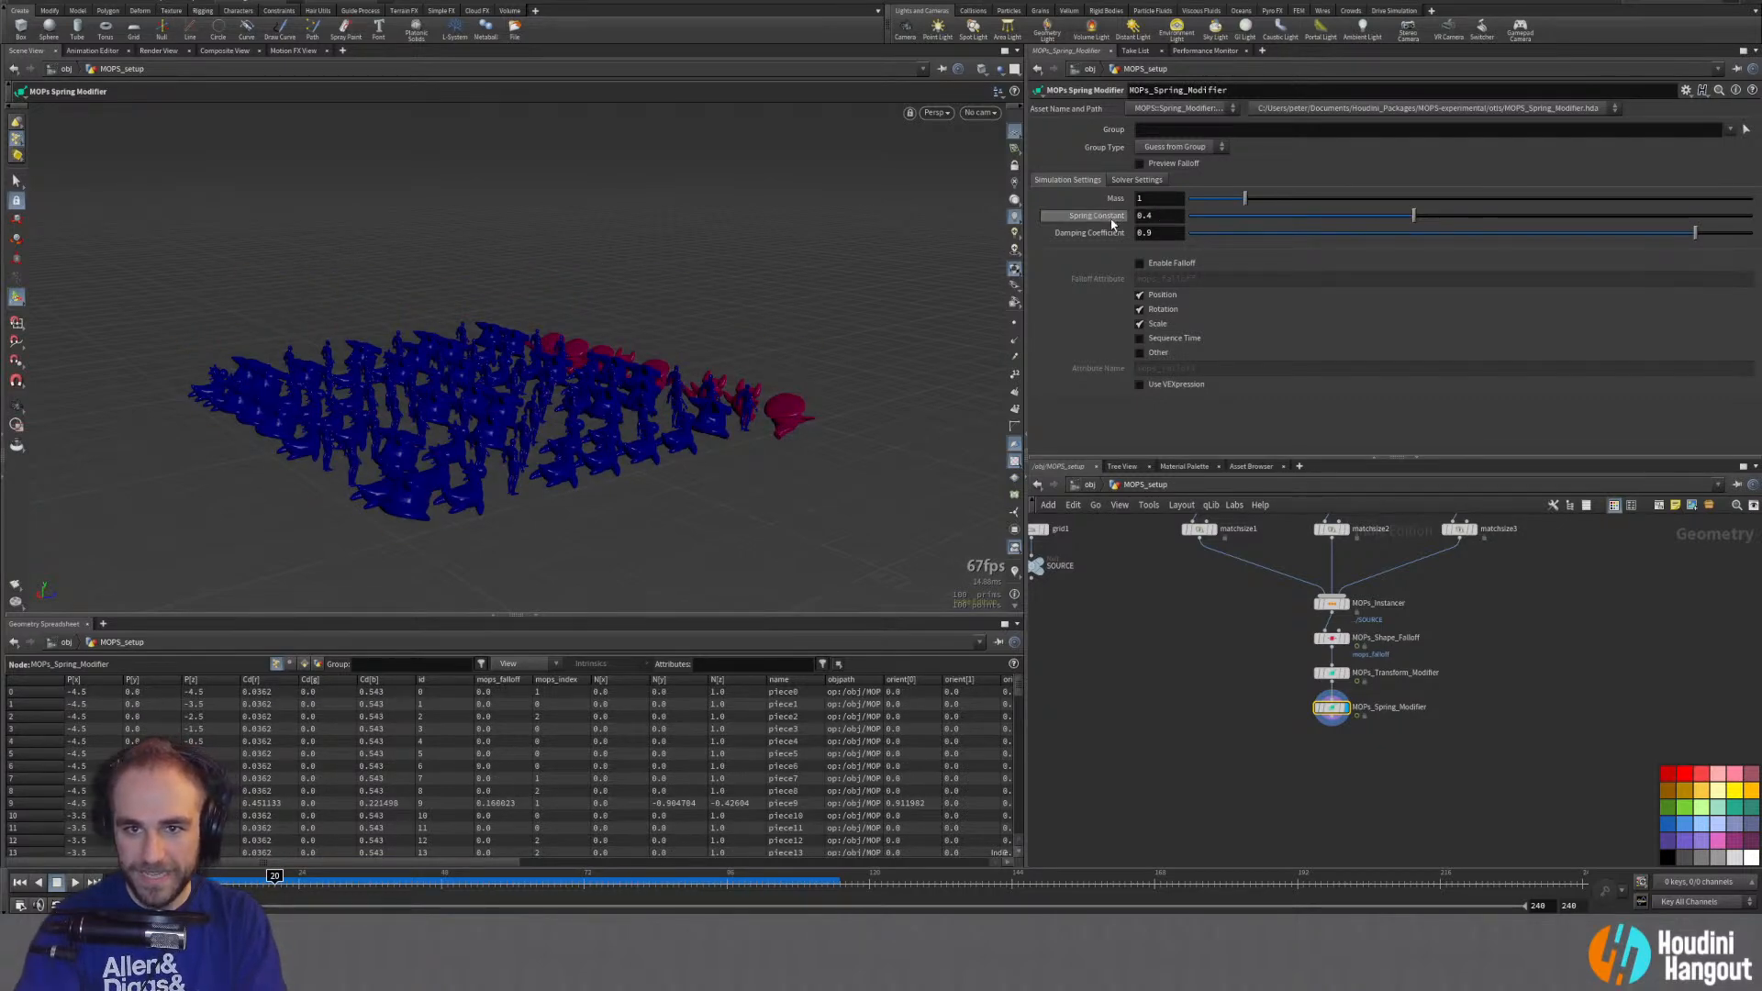
# Step: Set the spring modifier's spring constant to 0.3 and its damping coefficient to 0.75
pyautogui.moveTo(1116, 200)
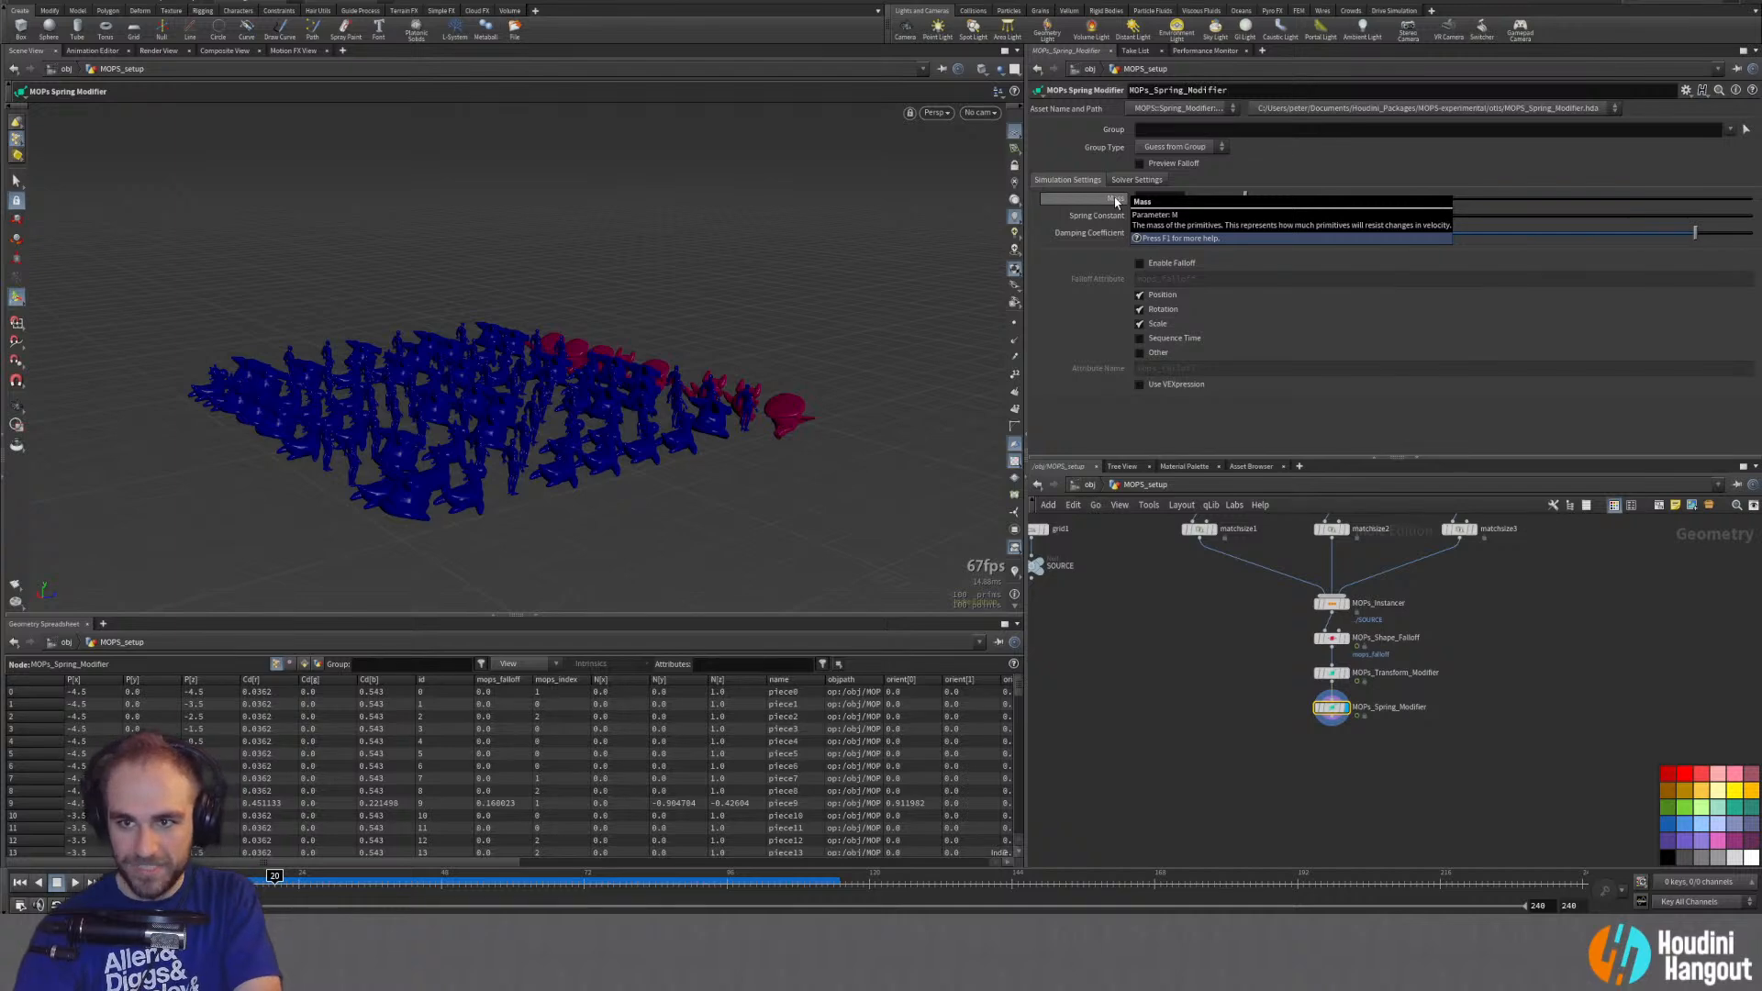
pyautogui.moveTo(1091, 228)
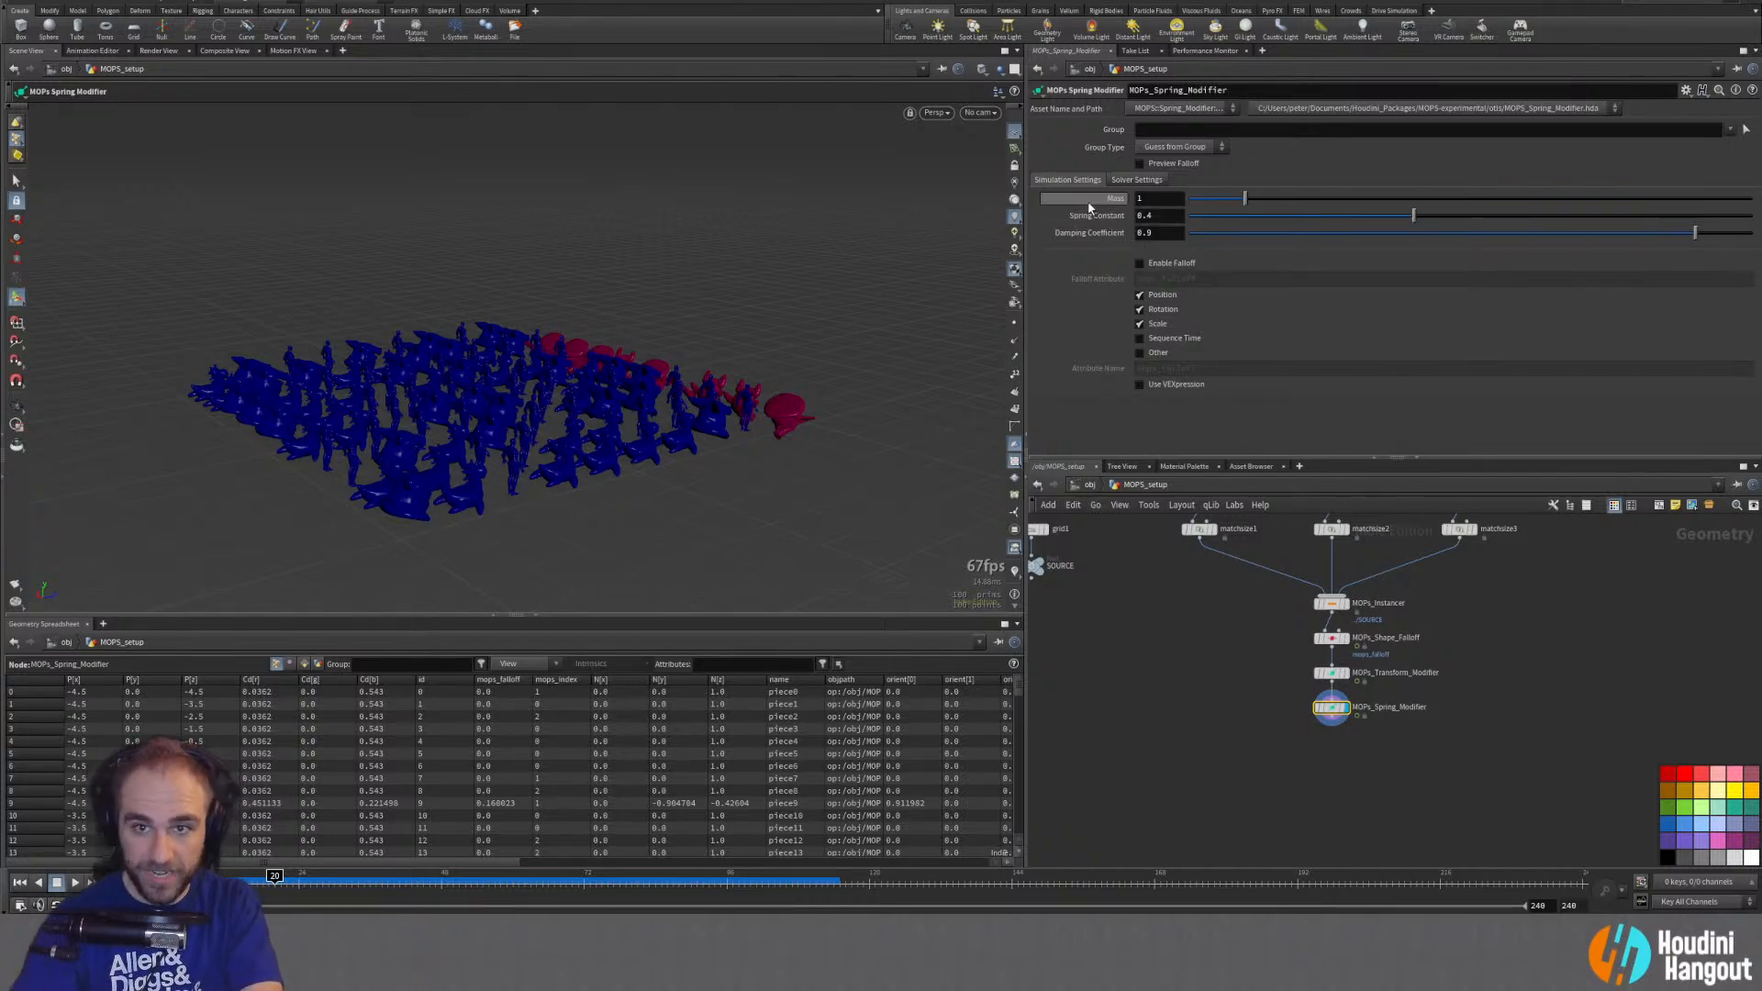
pyautogui.doubleClick(1149, 216)
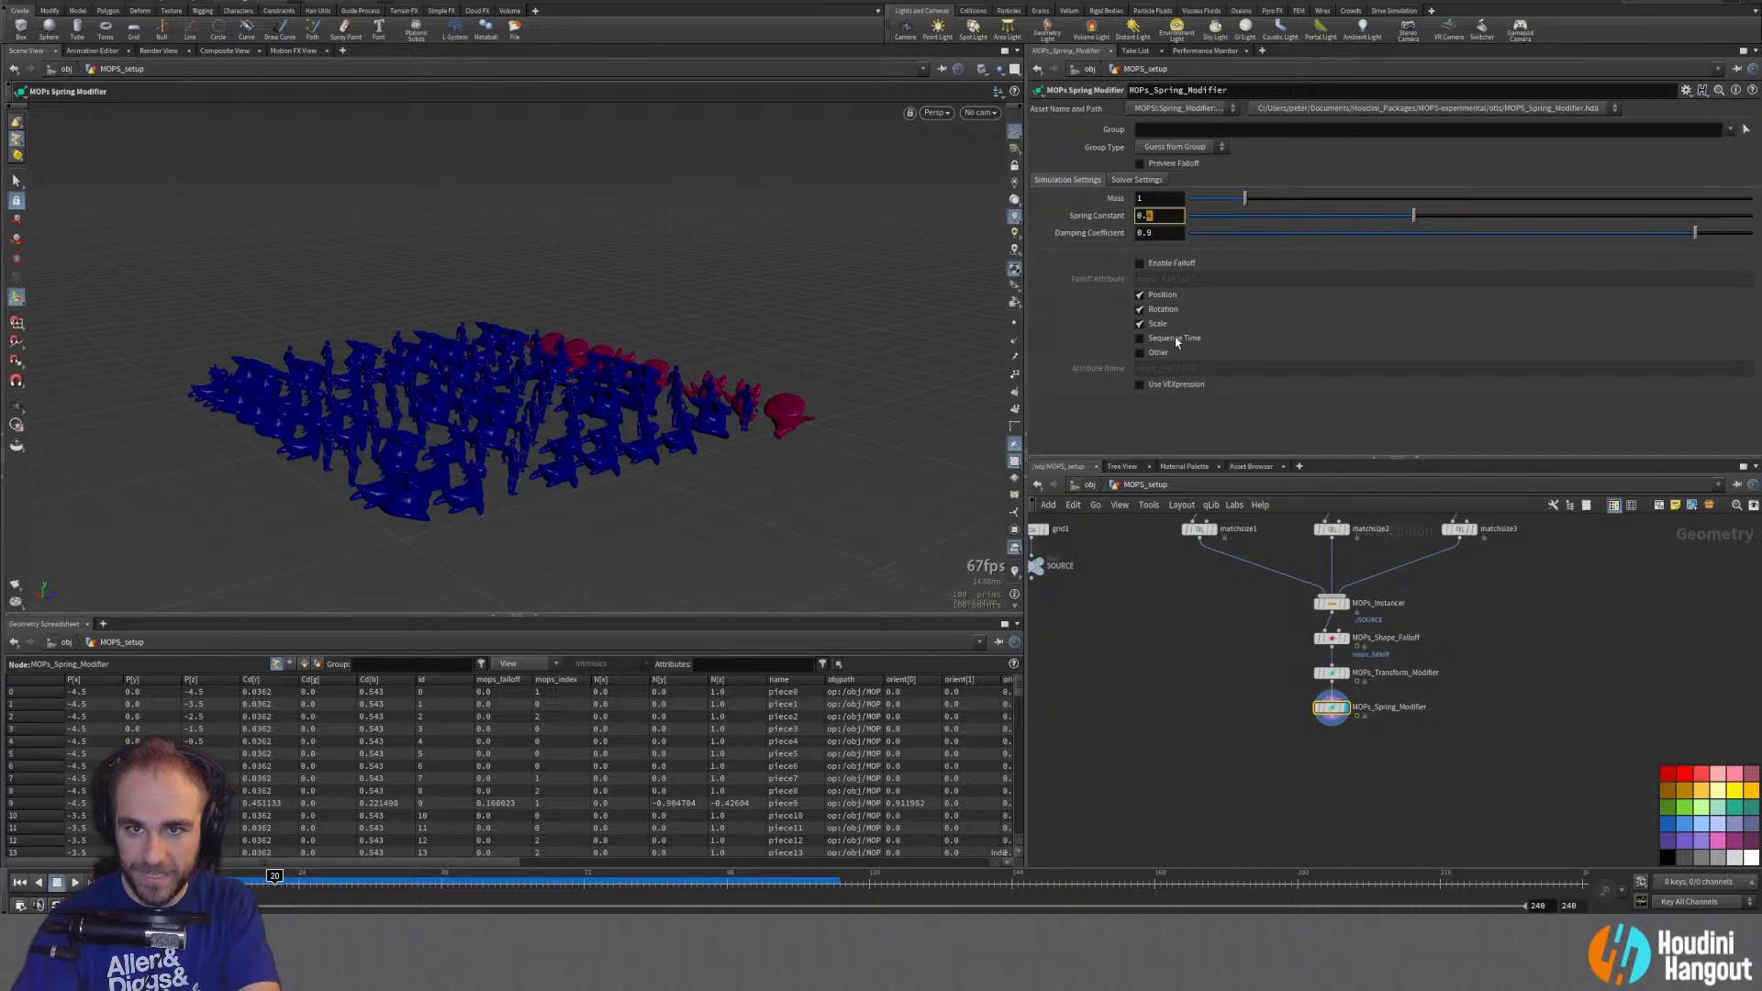
pyautogui.write('3')
pyautogui.press('Return')
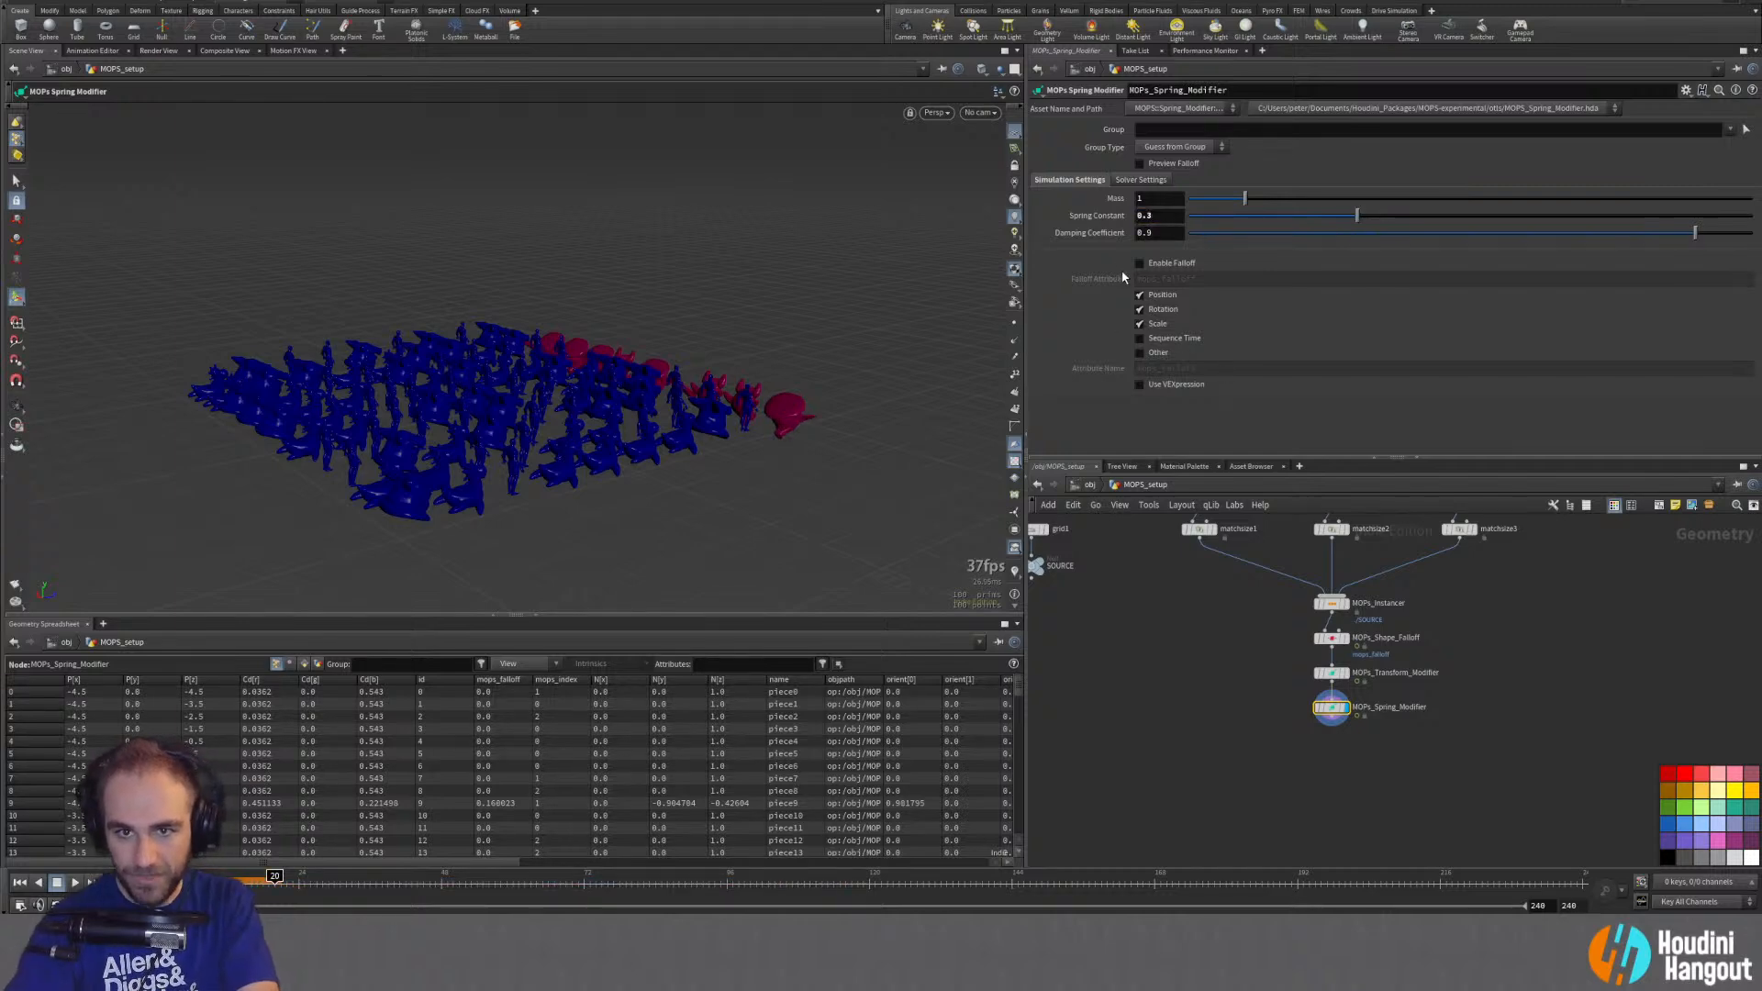
pyautogui.moveTo(1093, 240)
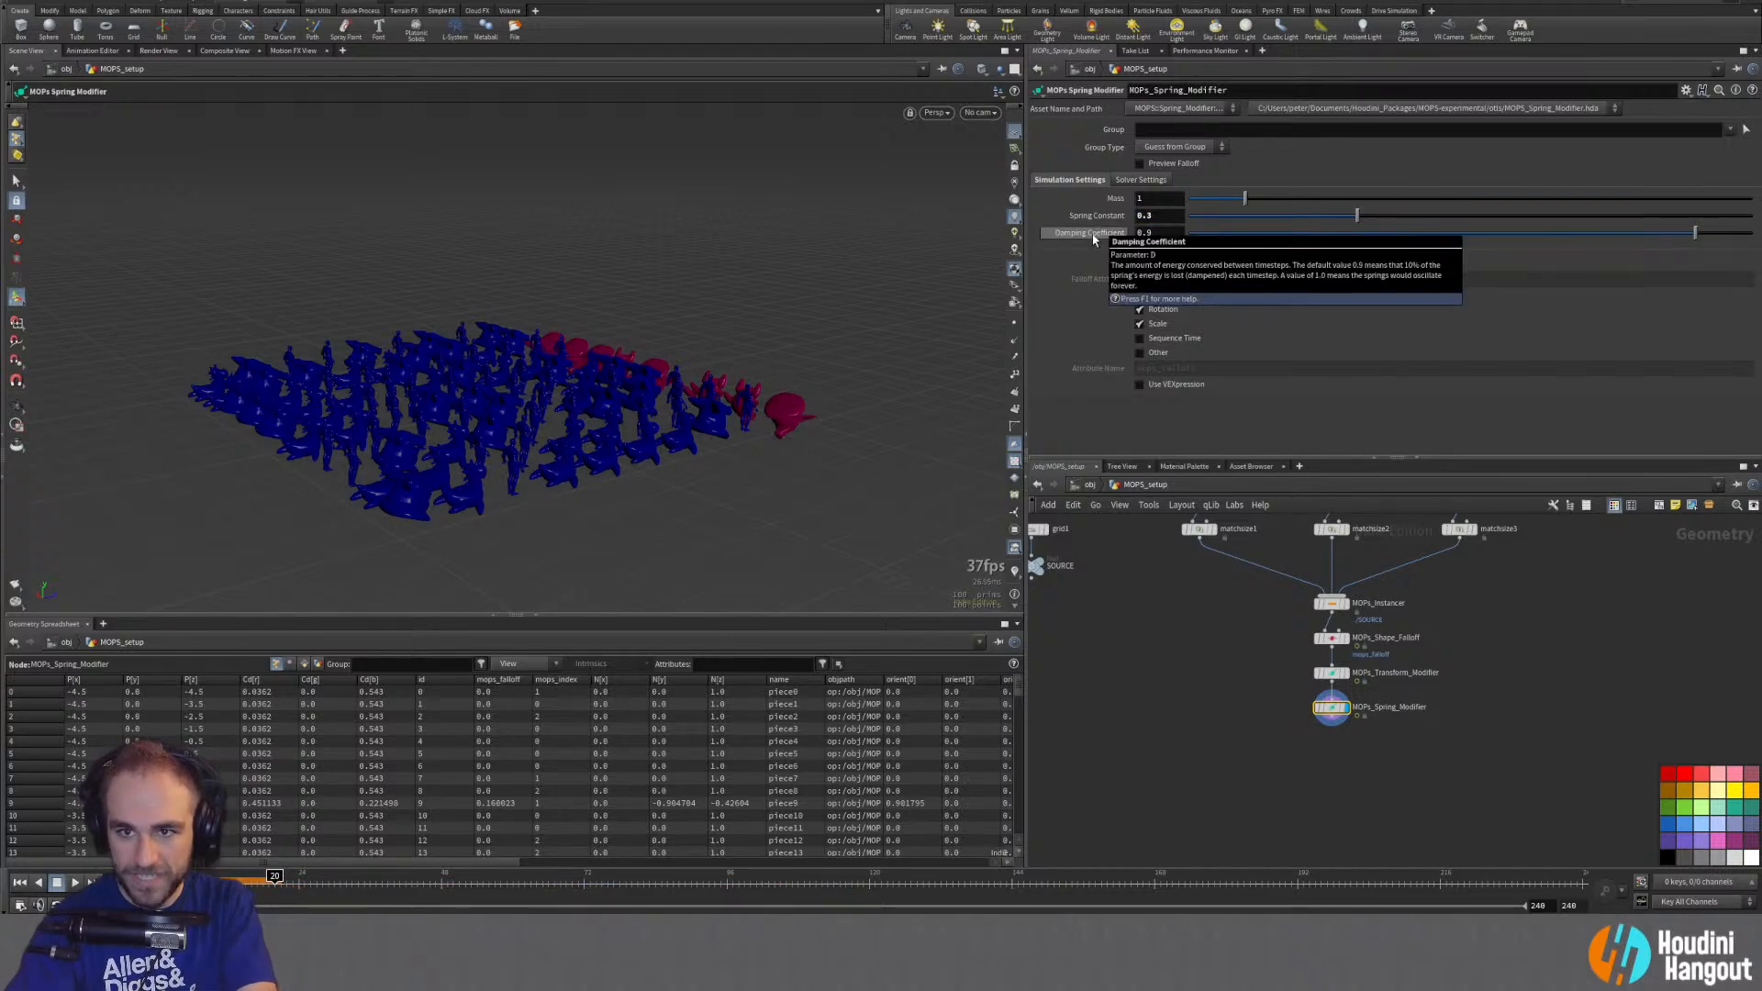
pyautogui.doubleClick(1145, 231)
pyautogui.write('75')
pyautogui.press('Return')
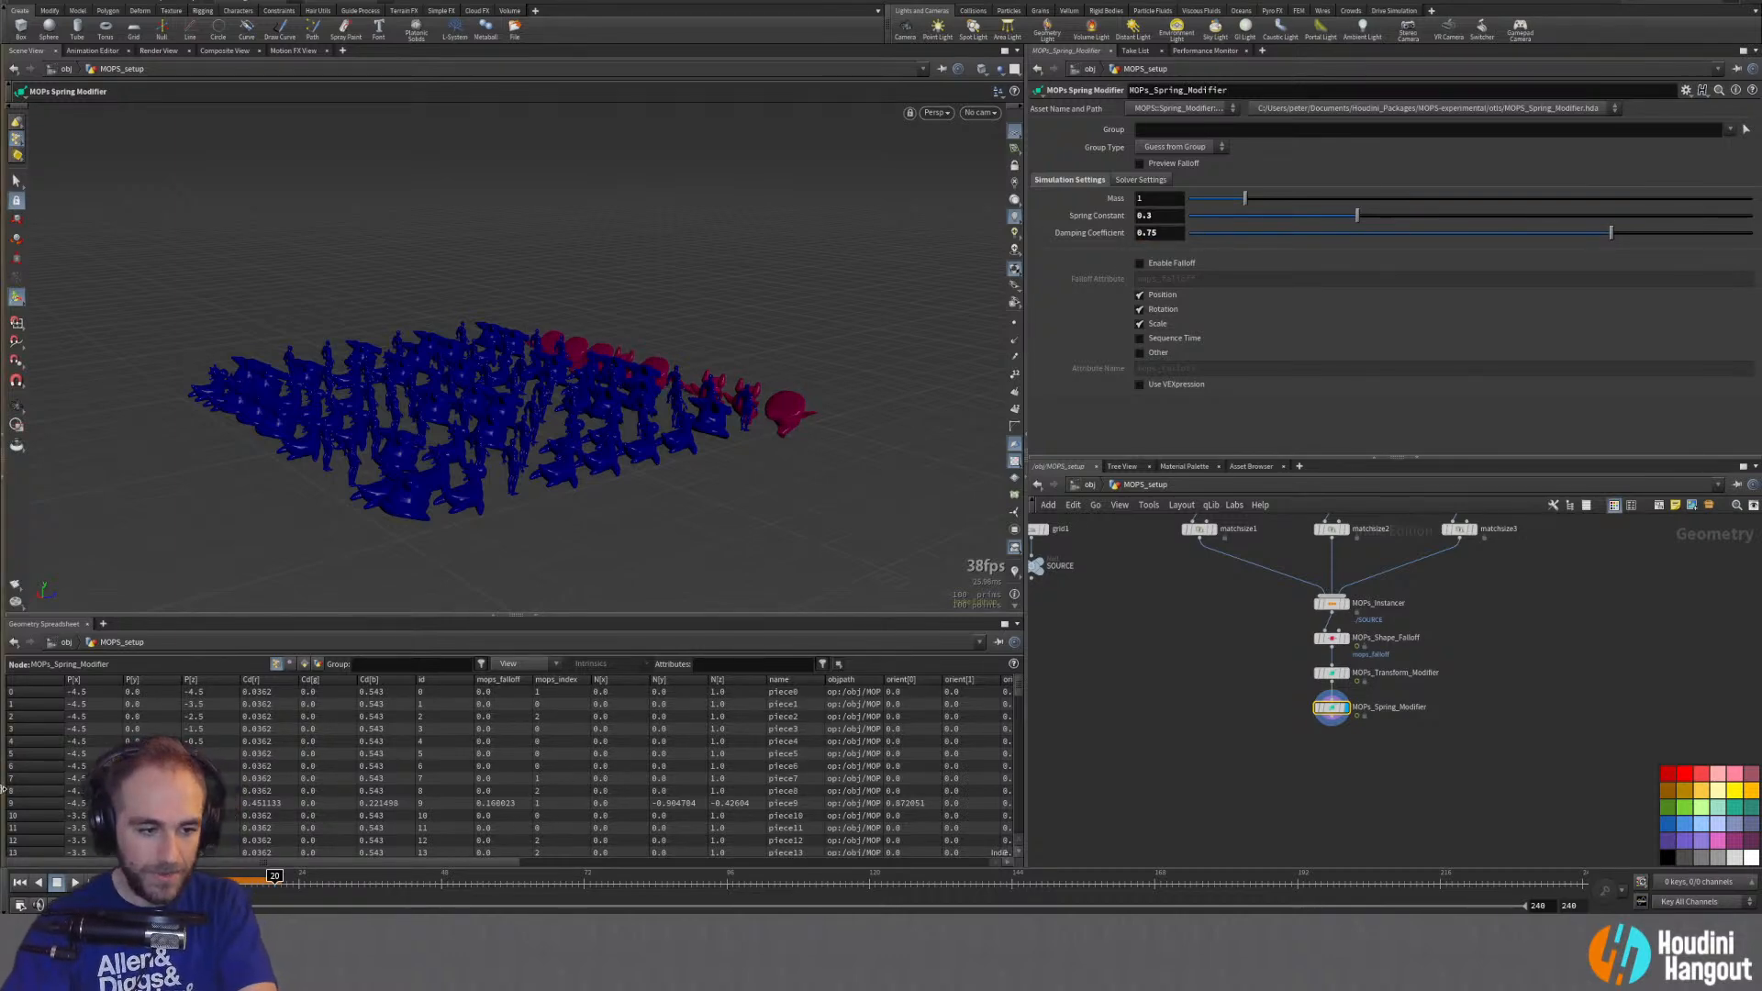
# Step: Play the spring animation from the first frame, inspect the instances from several angles, and return to the start
pyautogui.click(20, 883)
pyautogui.click(74, 884)
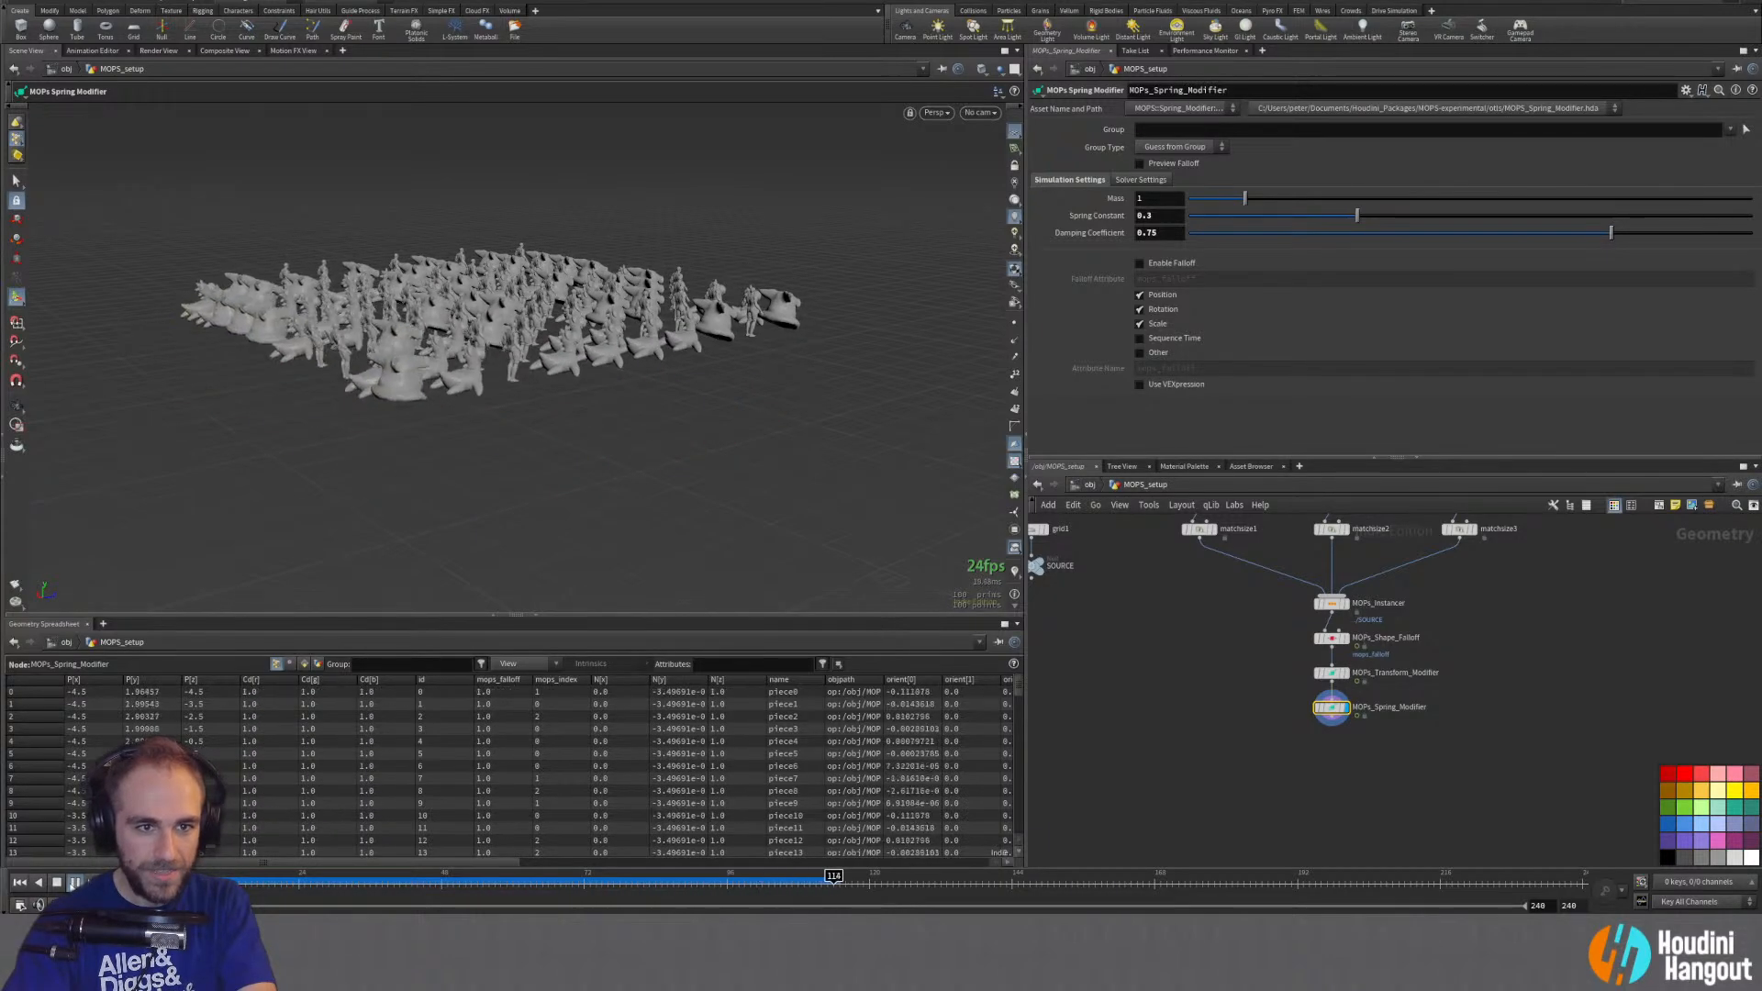
pyautogui.keyDown('alt'); pyautogui.moveTo(492, 306); pyautogui.dragTo(501, 240, button='right'); pyautogui.keyUp('alt')
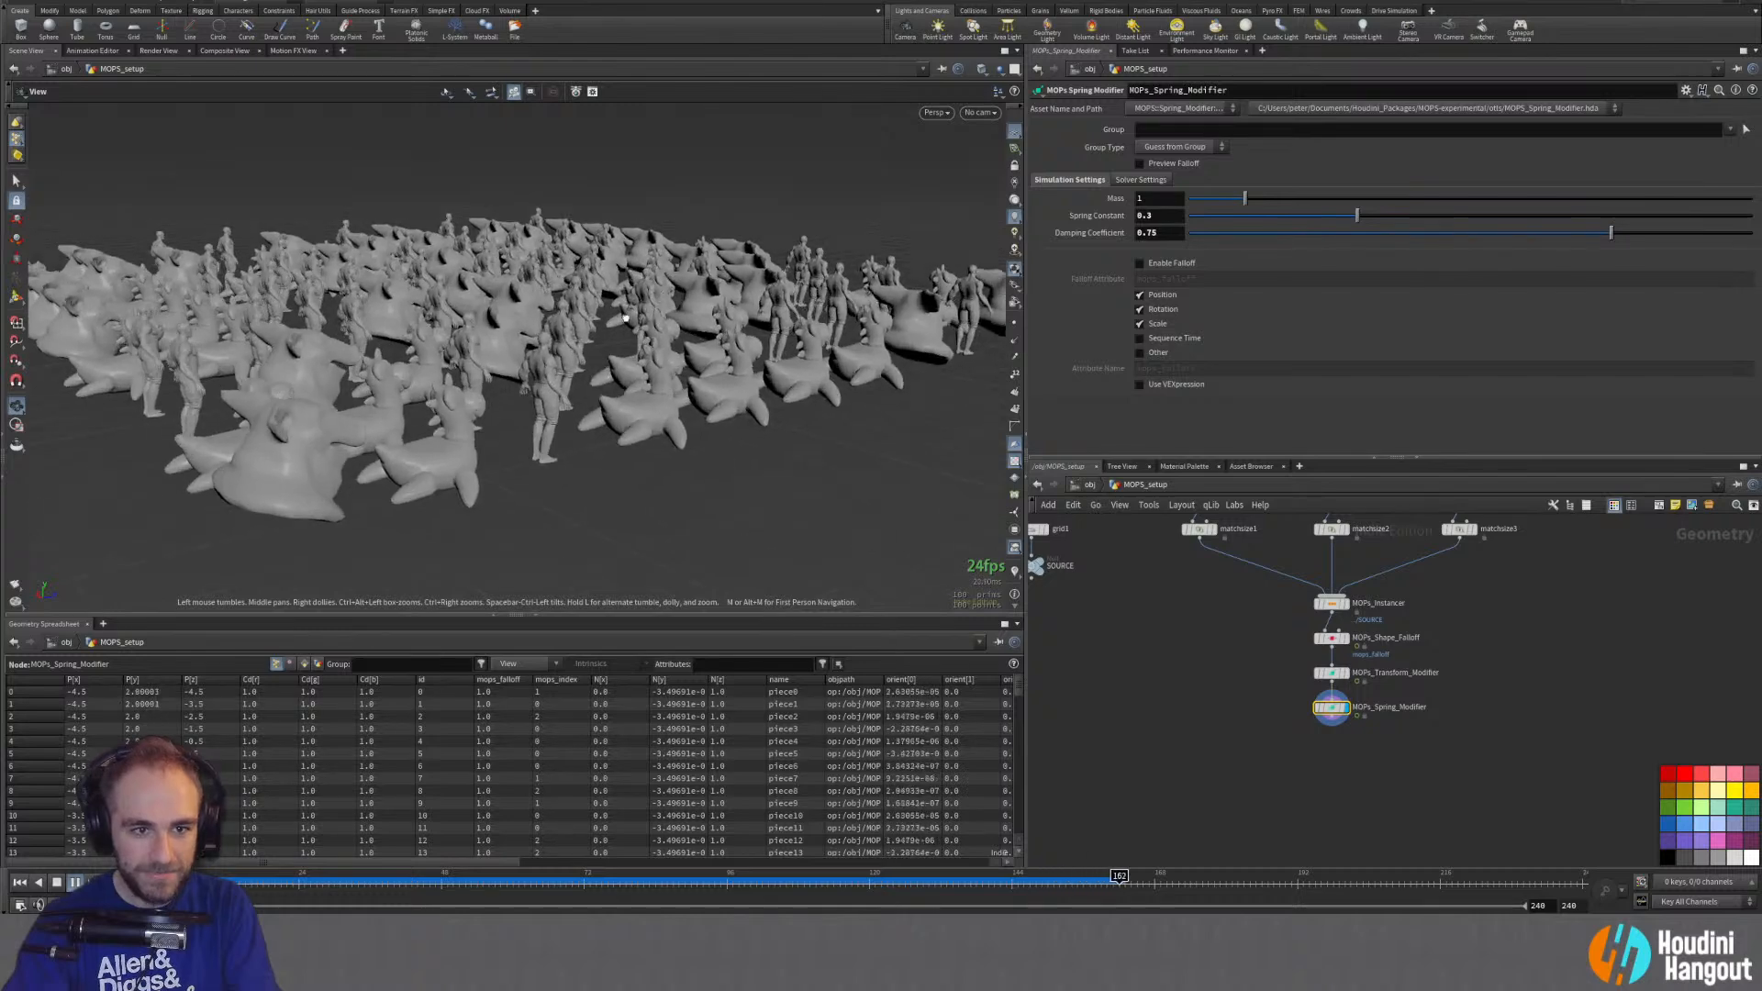
pyautogui.keyDown('alt'); pyautogui.moveTo(500, 240); pyautogui.dragTo(597, 316); pyautogui.keyUp('alt')
pyautogui.keyDown('alt'); pyautogui.moveTo(596, 317); pyautogui.dragTo(588, 330, button='right'); pyautogui.keyUp('alt')
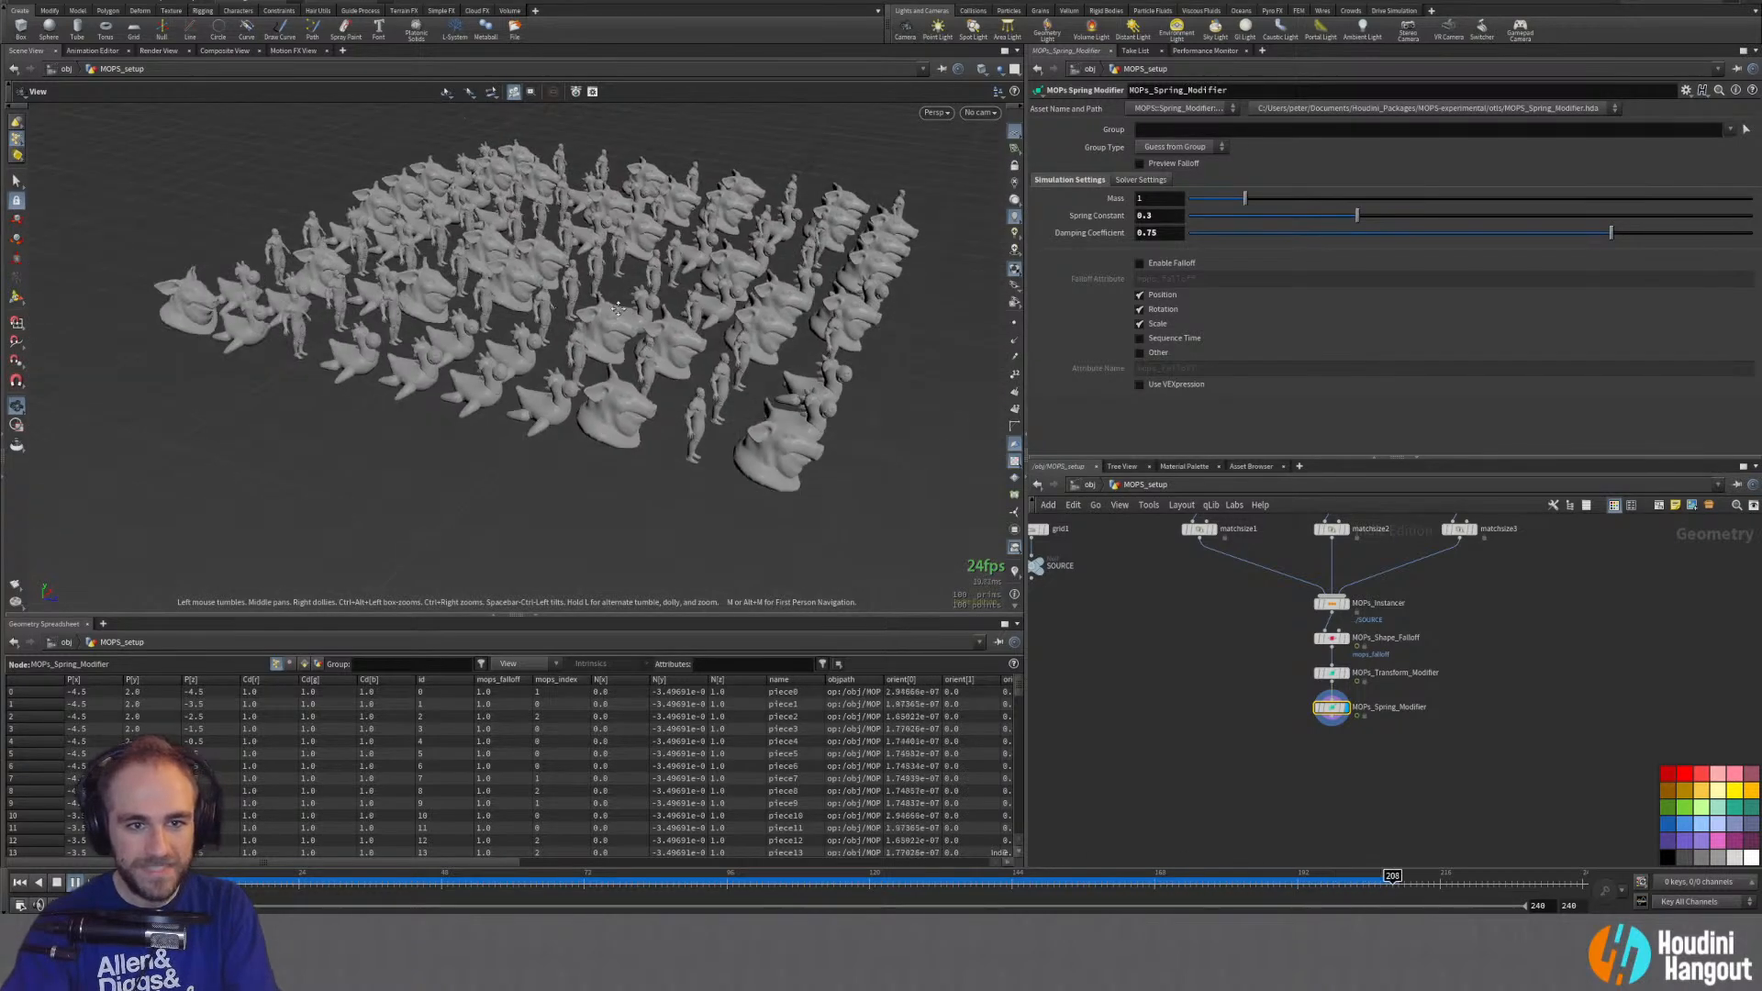
pyautogui.keyDown('alt'); pyautogui.moveTo(587, 331); pyautogui.dragTo(592, 338); pyautogui.keyUp('alt')
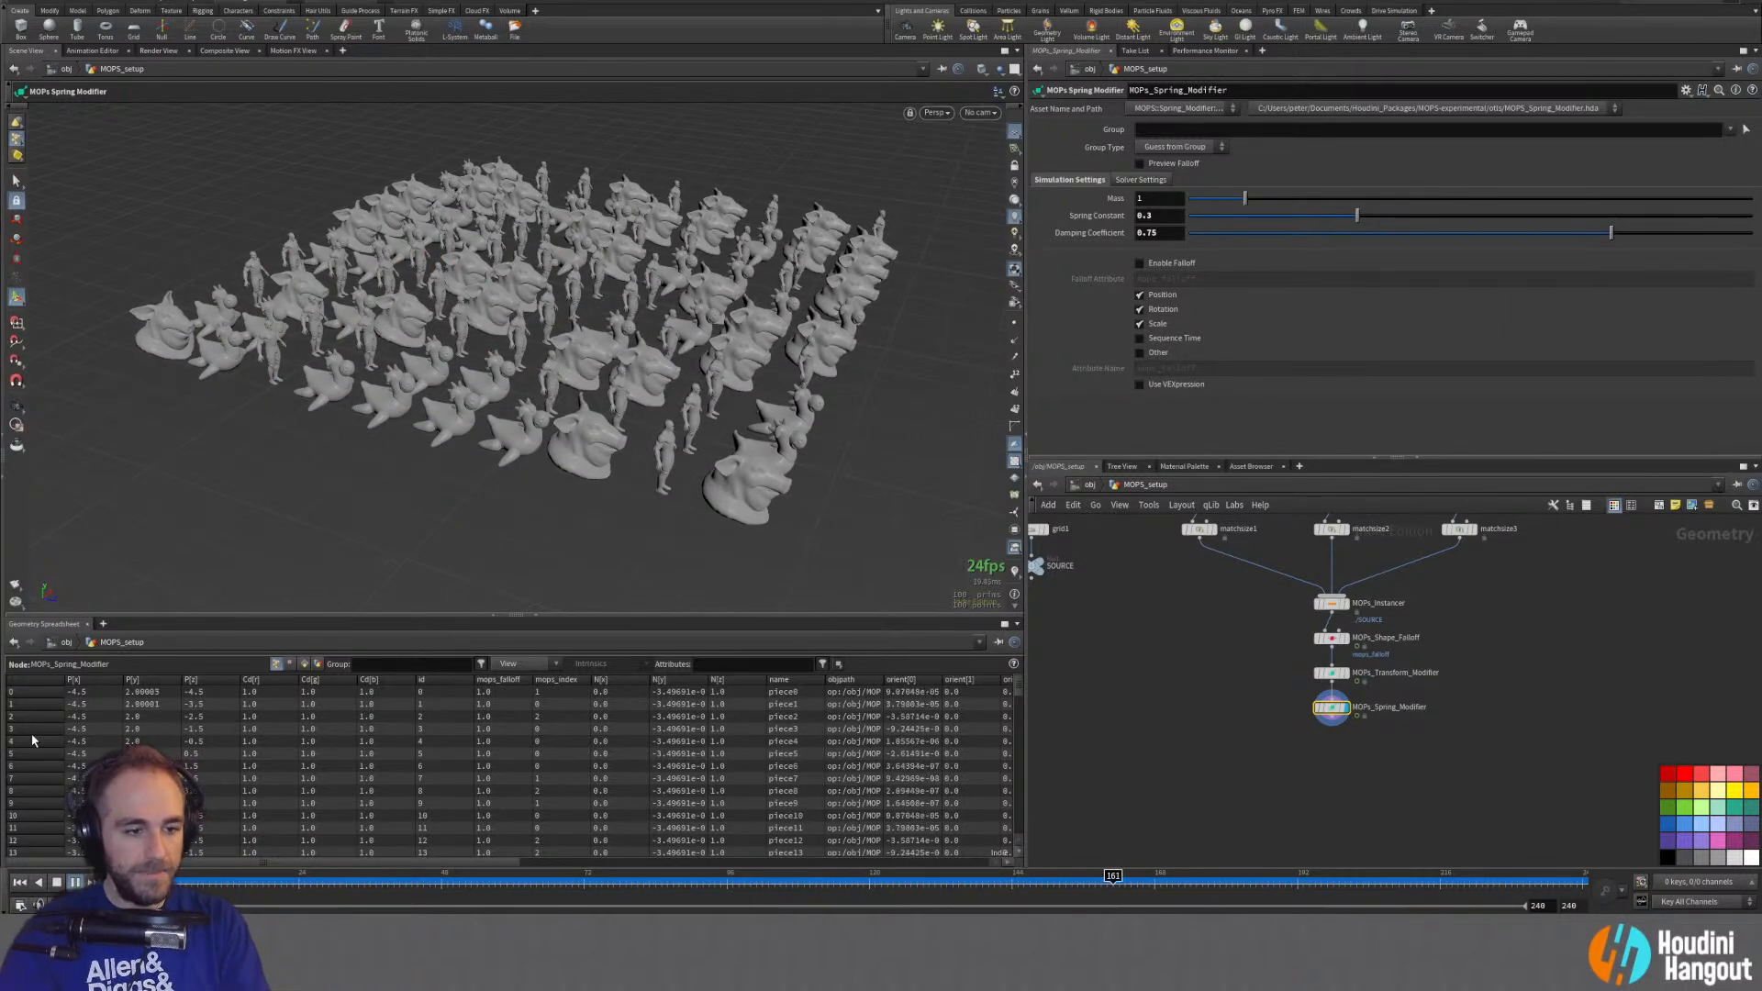
pyautogui.click(20, 883)
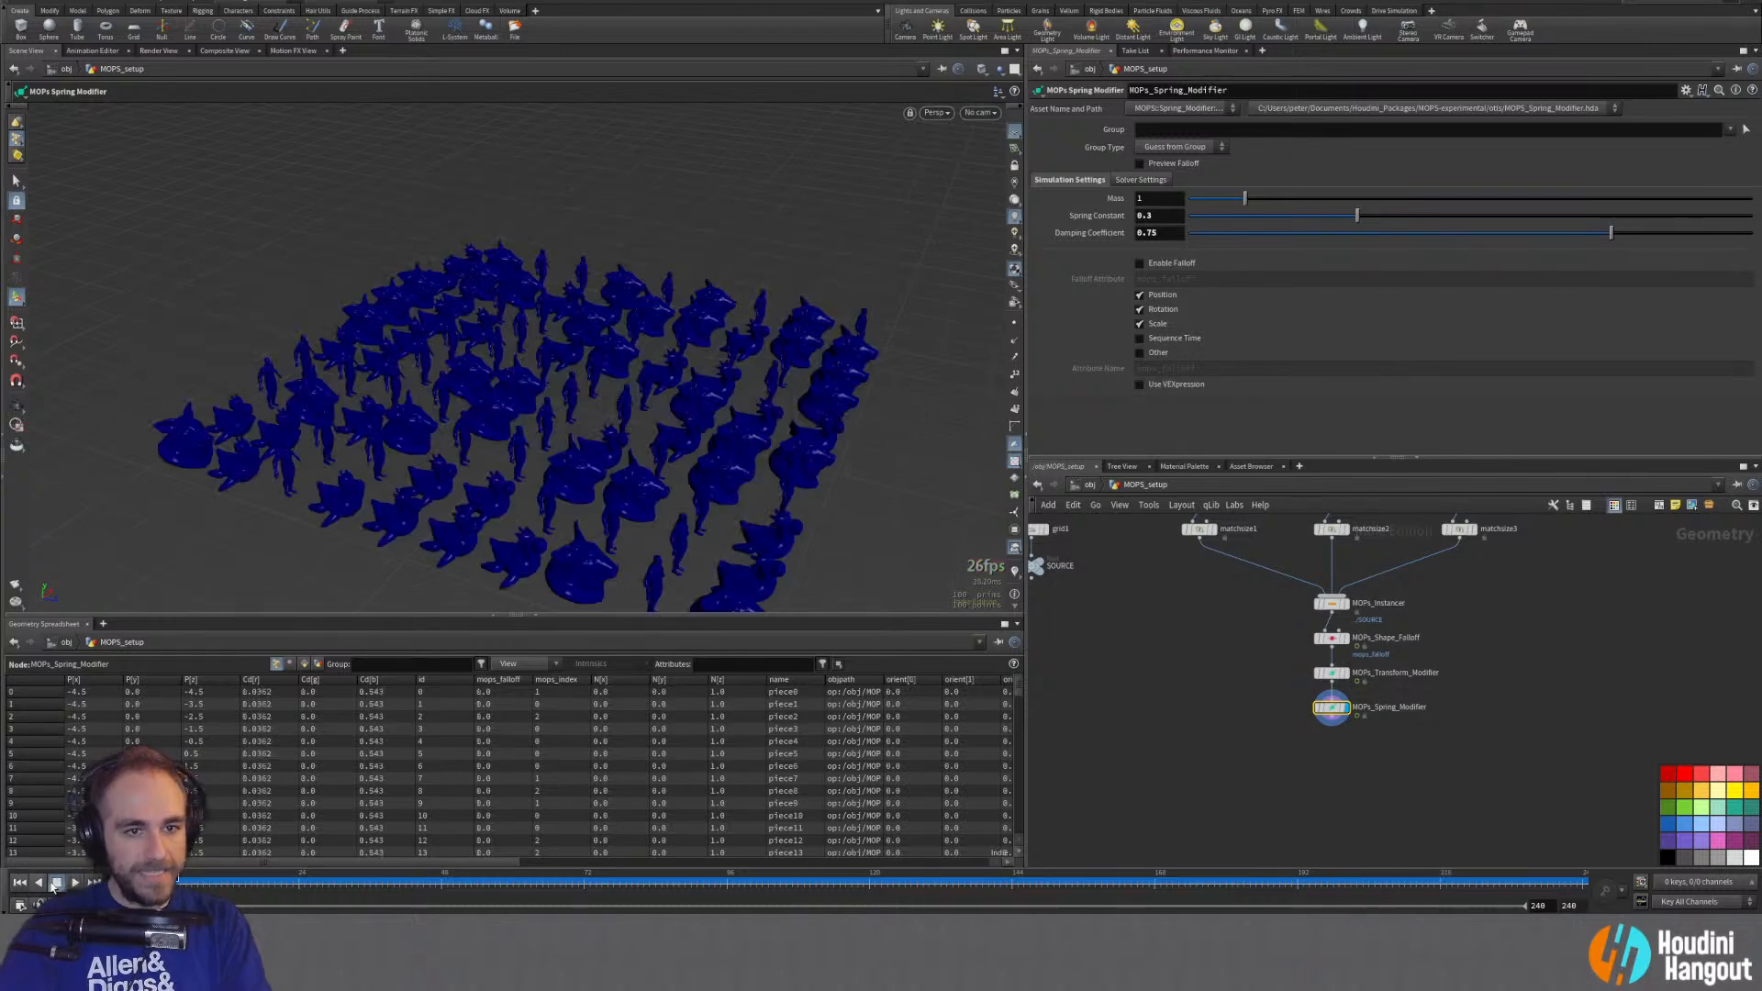
# Step: Insert a MOPs Noise Falloff between the shape falloff and the transform modifier and display it
pyautogui.click(1332, 676)
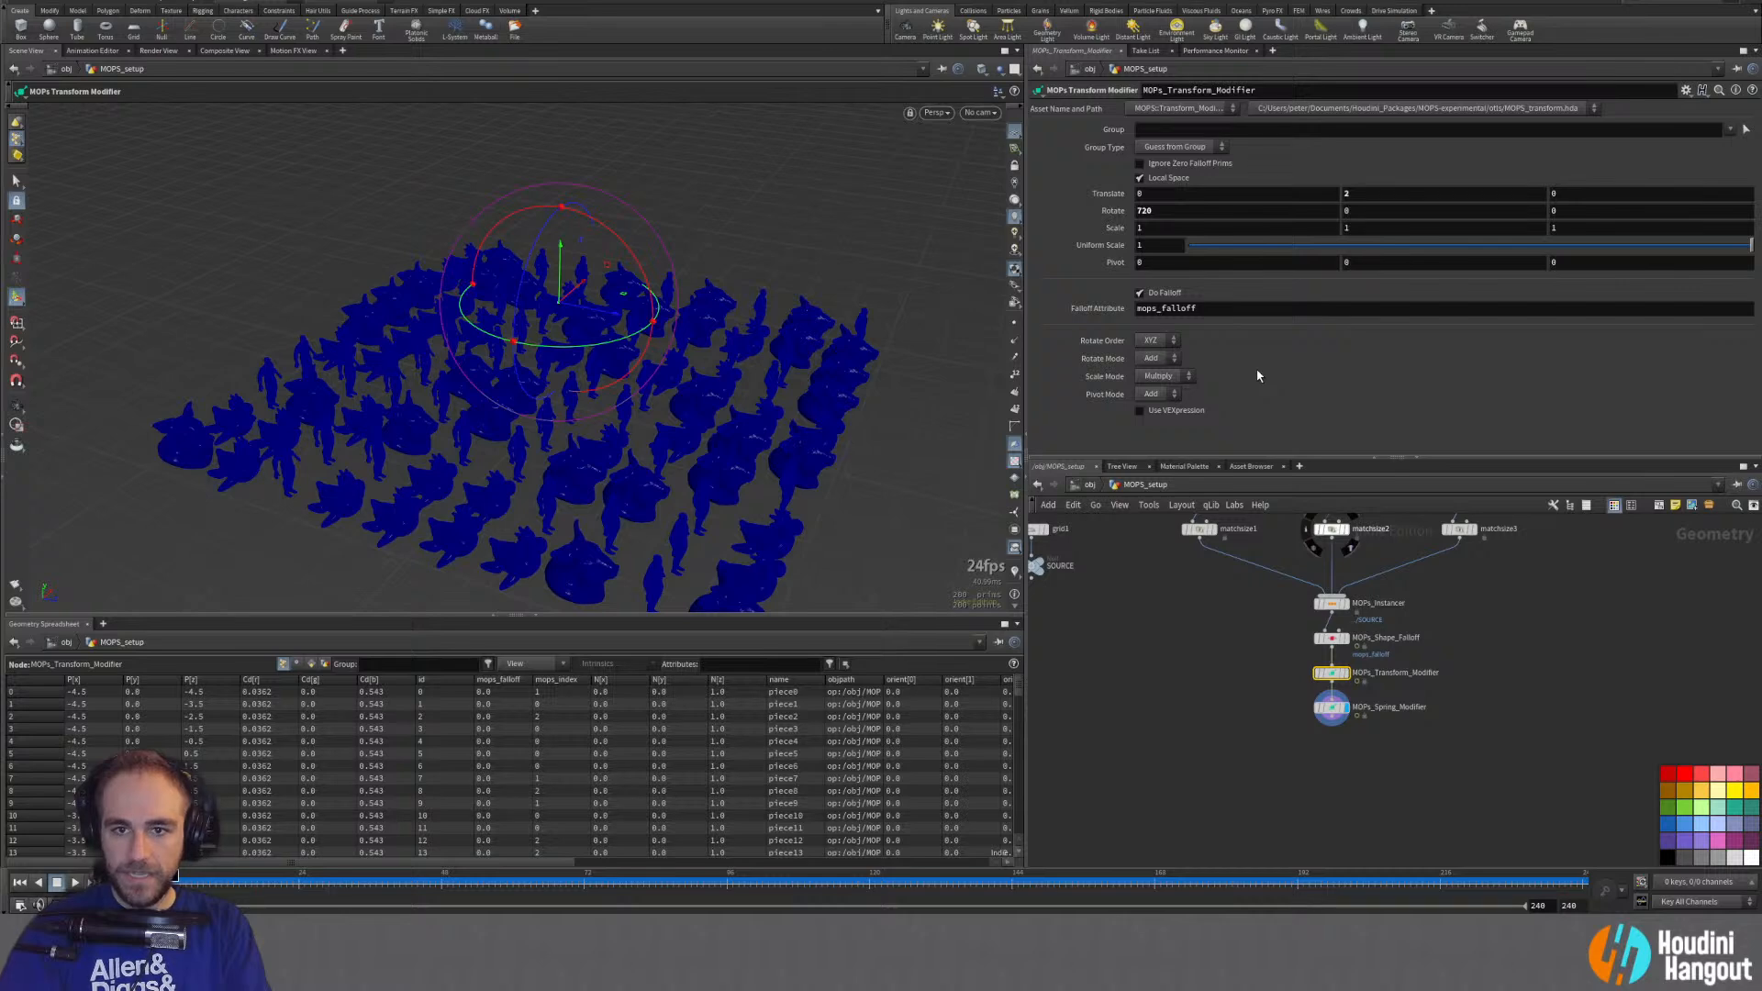
pyautogui.press('Tab')
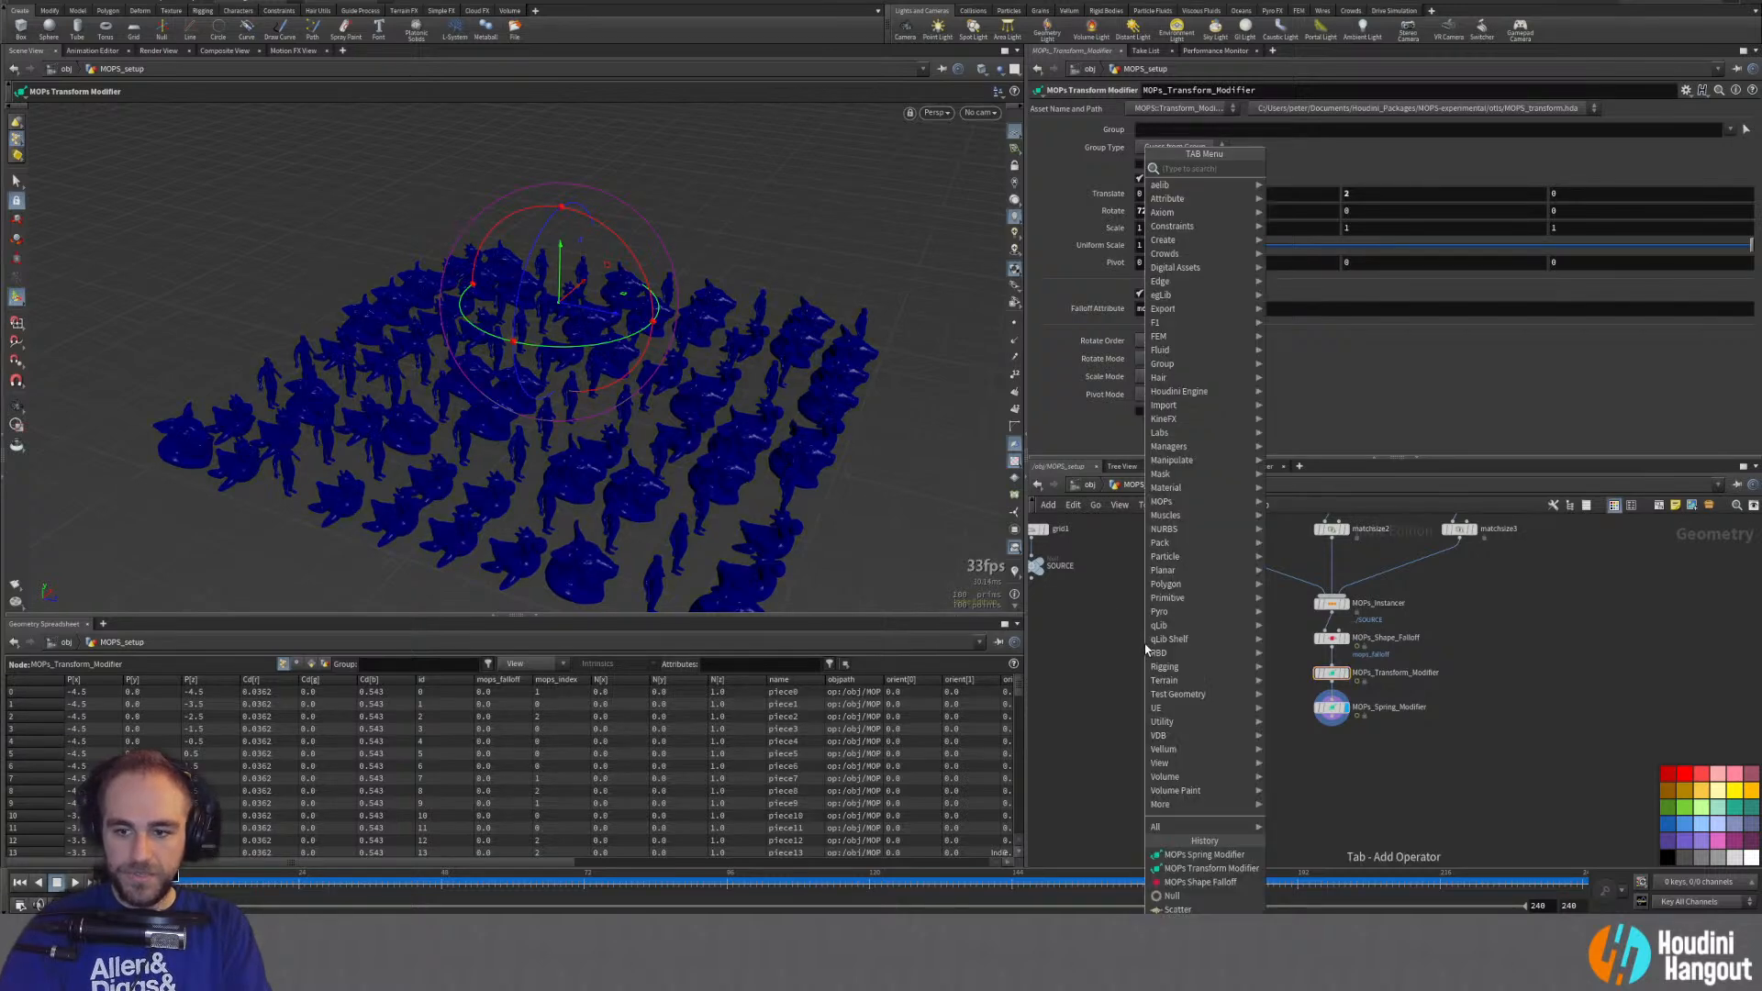
pyautogui.moveTo(1173, 503)
pyautogui.moveTo(1283, 508)
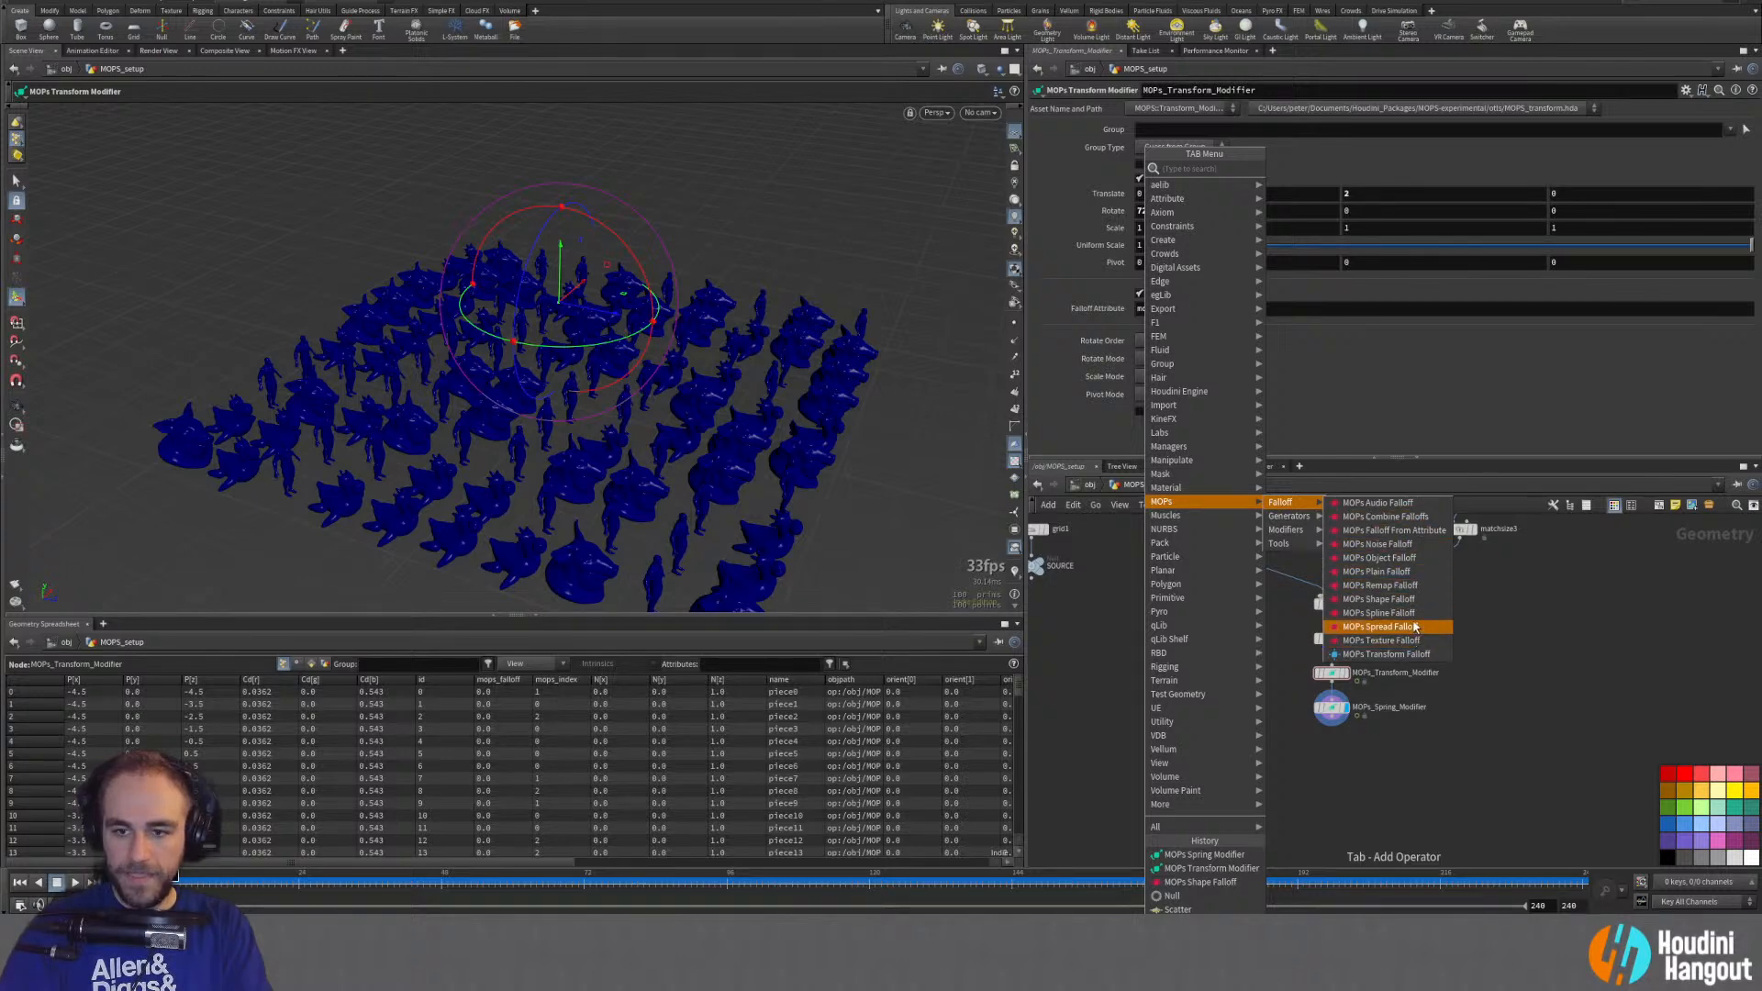
pyautogui.click(1420, 547)
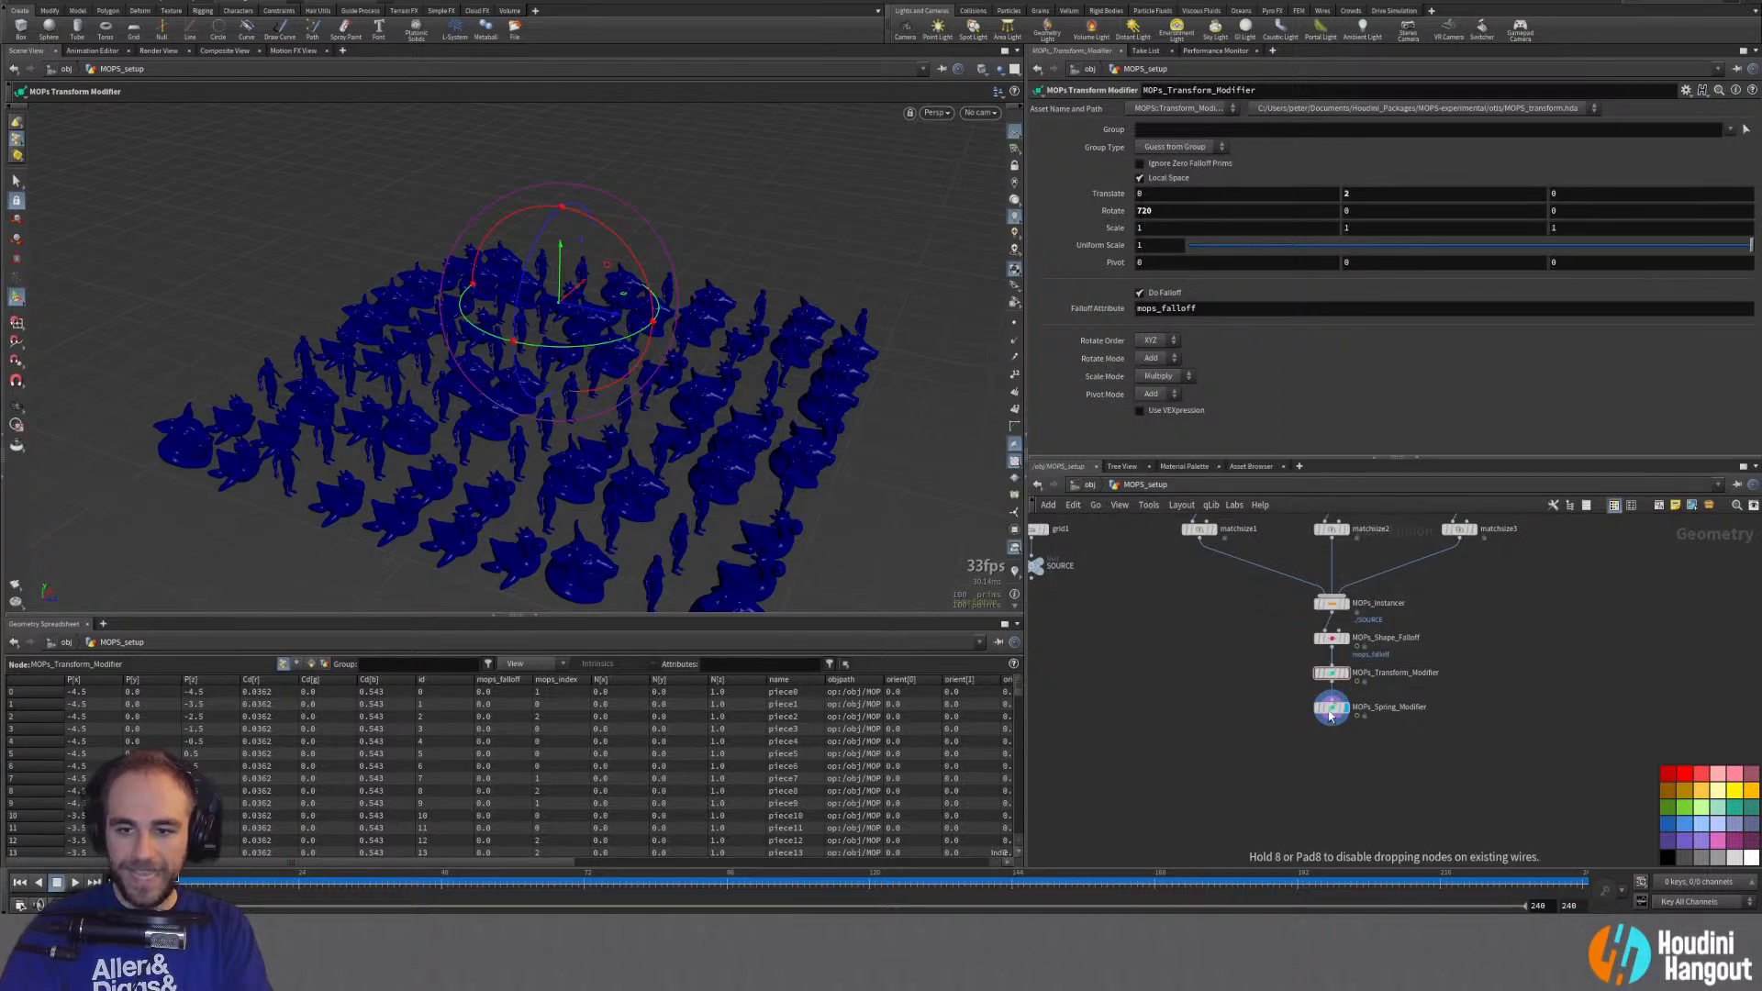
pyautogui.click(1331, 676)
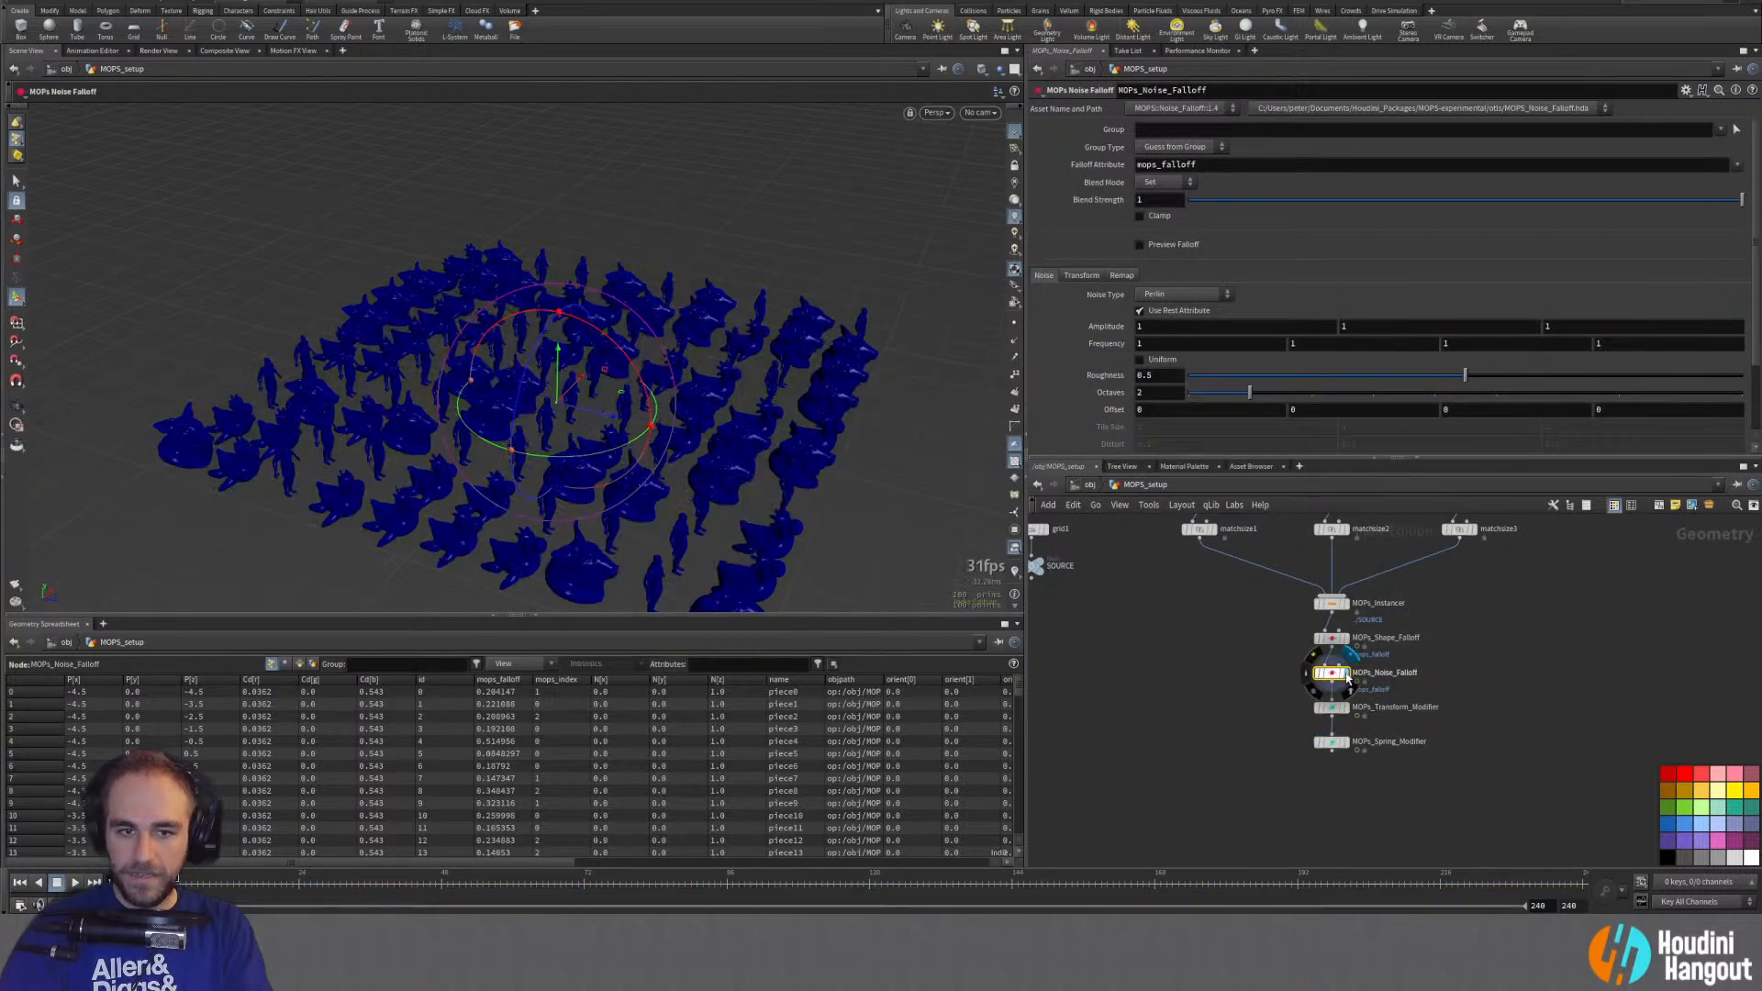
# Step: Try the Multiply blend mode on the noise falloff and check it at frame 61
pyautogui.click(1151, 185)
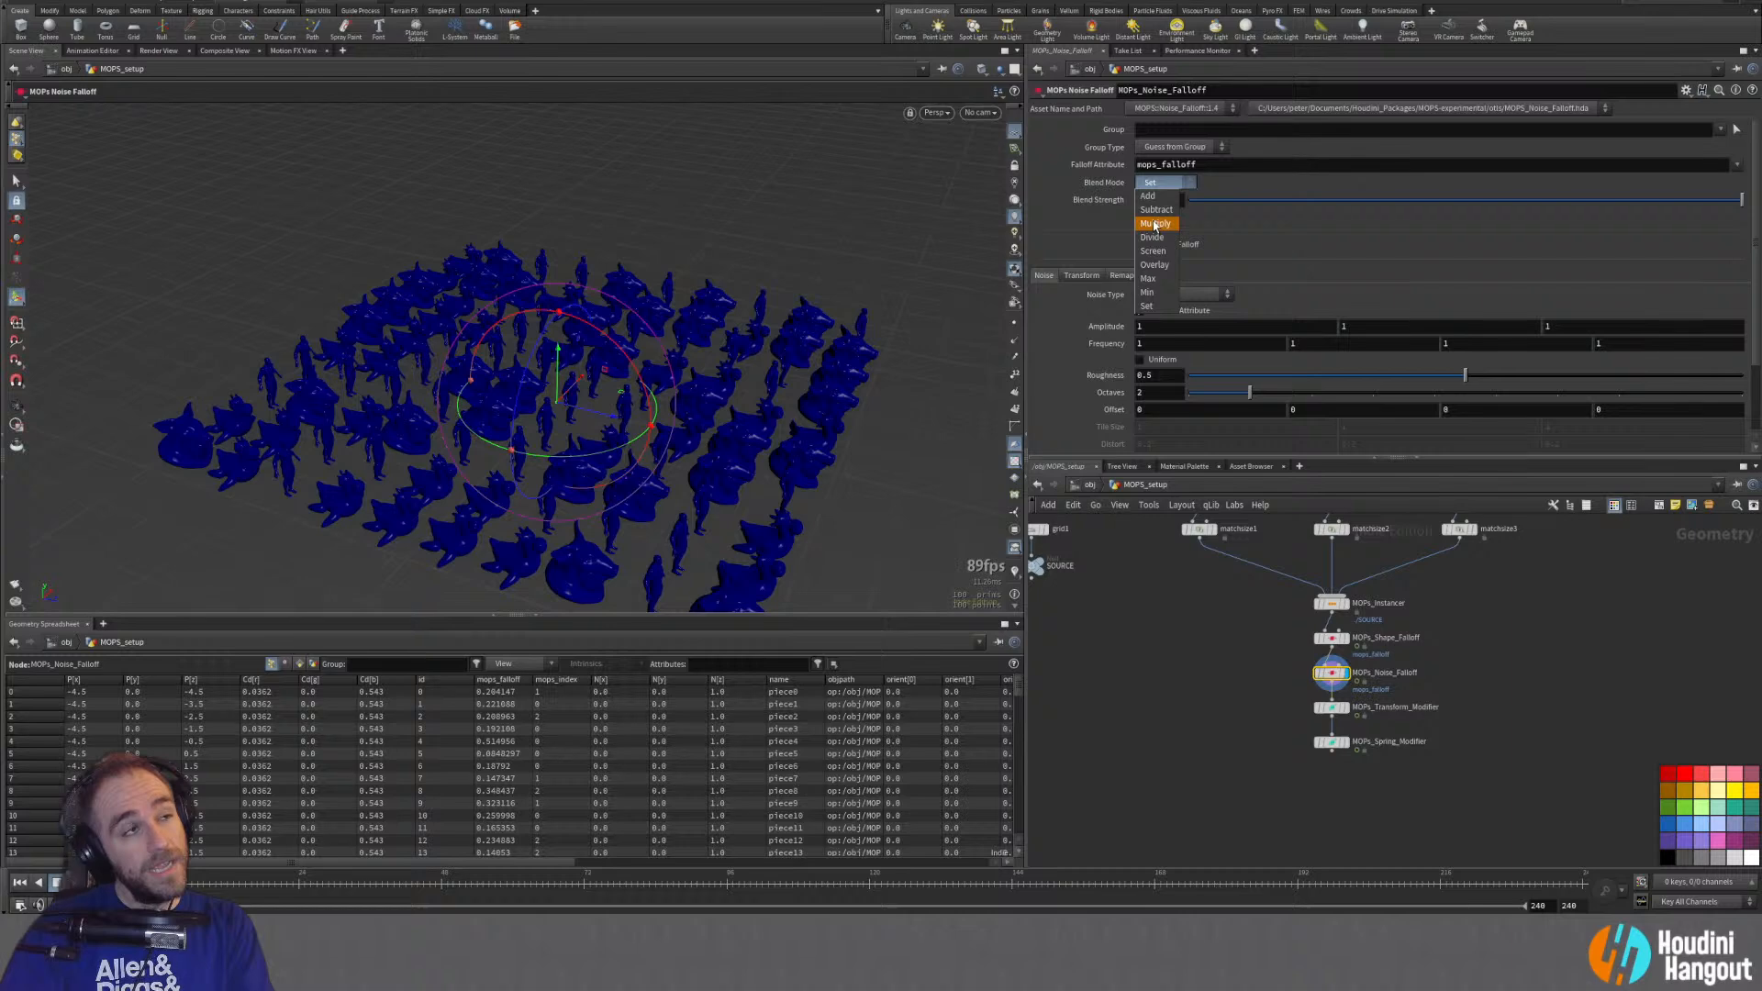
pyautogui.click(1154, 224)
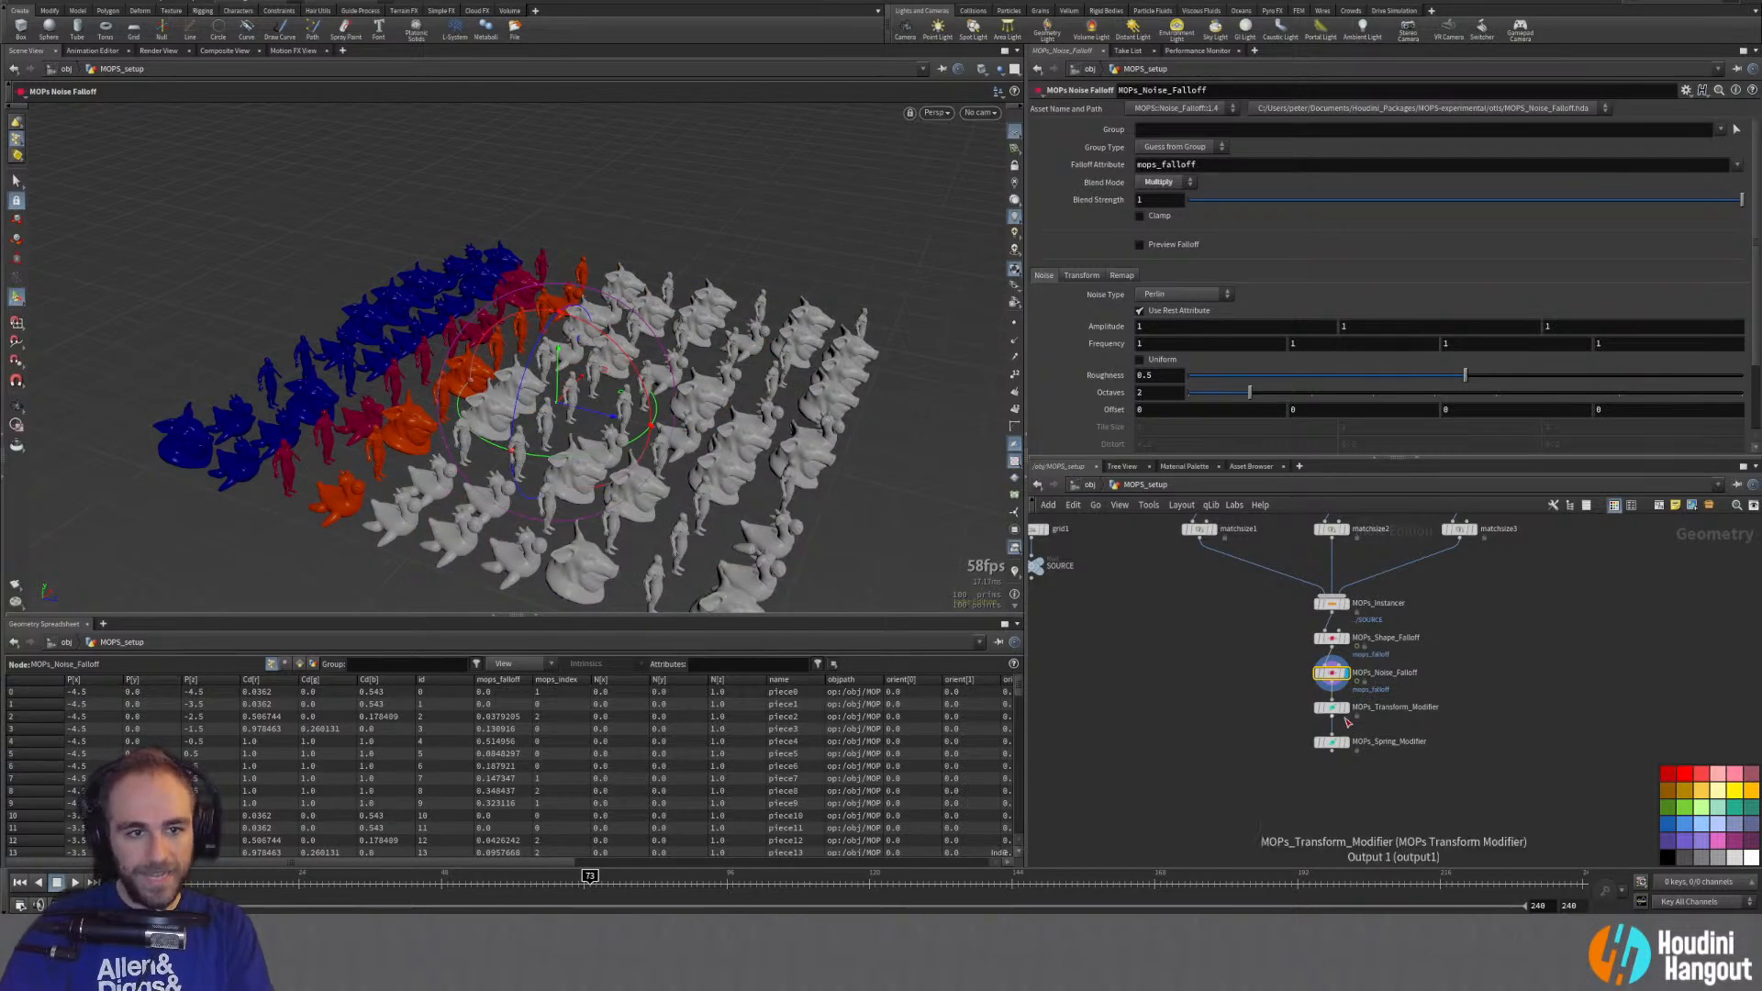
pyautogui.click(517, 881)
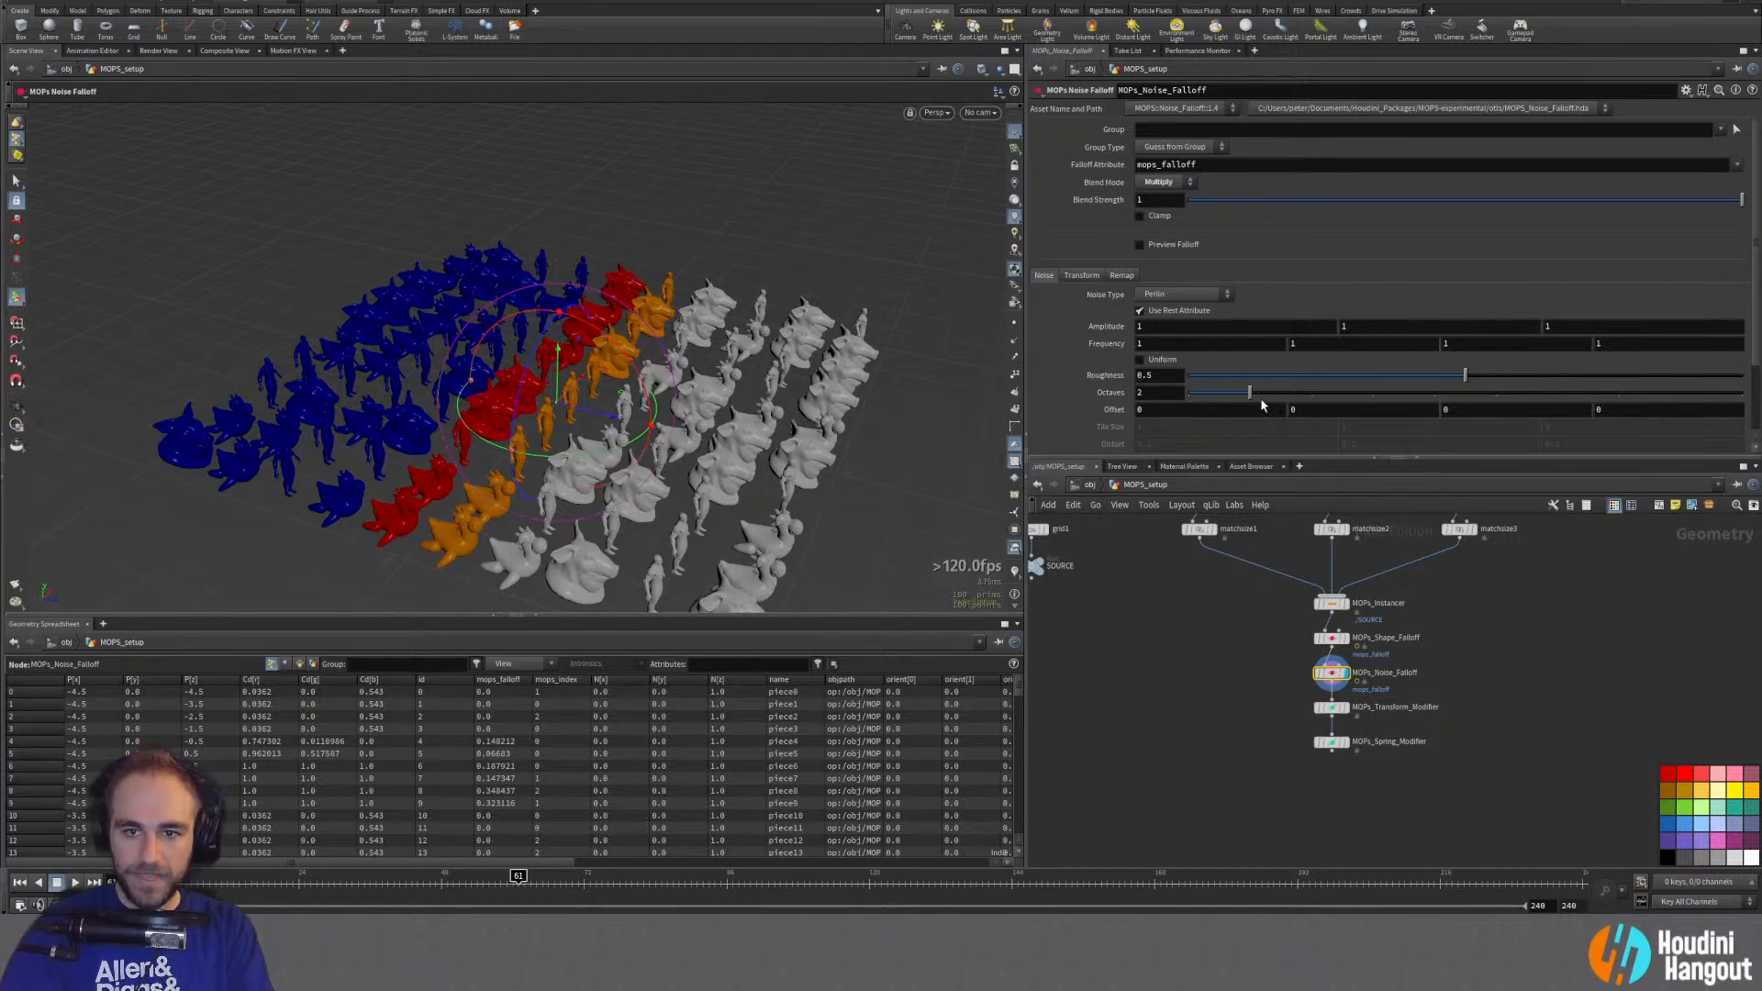
pyautogui.moveTo(1110, 328)
pyautogui.mouseDown(button='middle')
pyautogui.moveTo(1153, 325)
pyautogui.moveTo(1034, 343)
pyautogui.moveTo(1108, 344)
pyautogui.mouseUp(button='middle')
pyautogui.keyDown('ctrl'); pyautogui.middleClick(1108, 344); pyautogui.keyUp('ctrl')
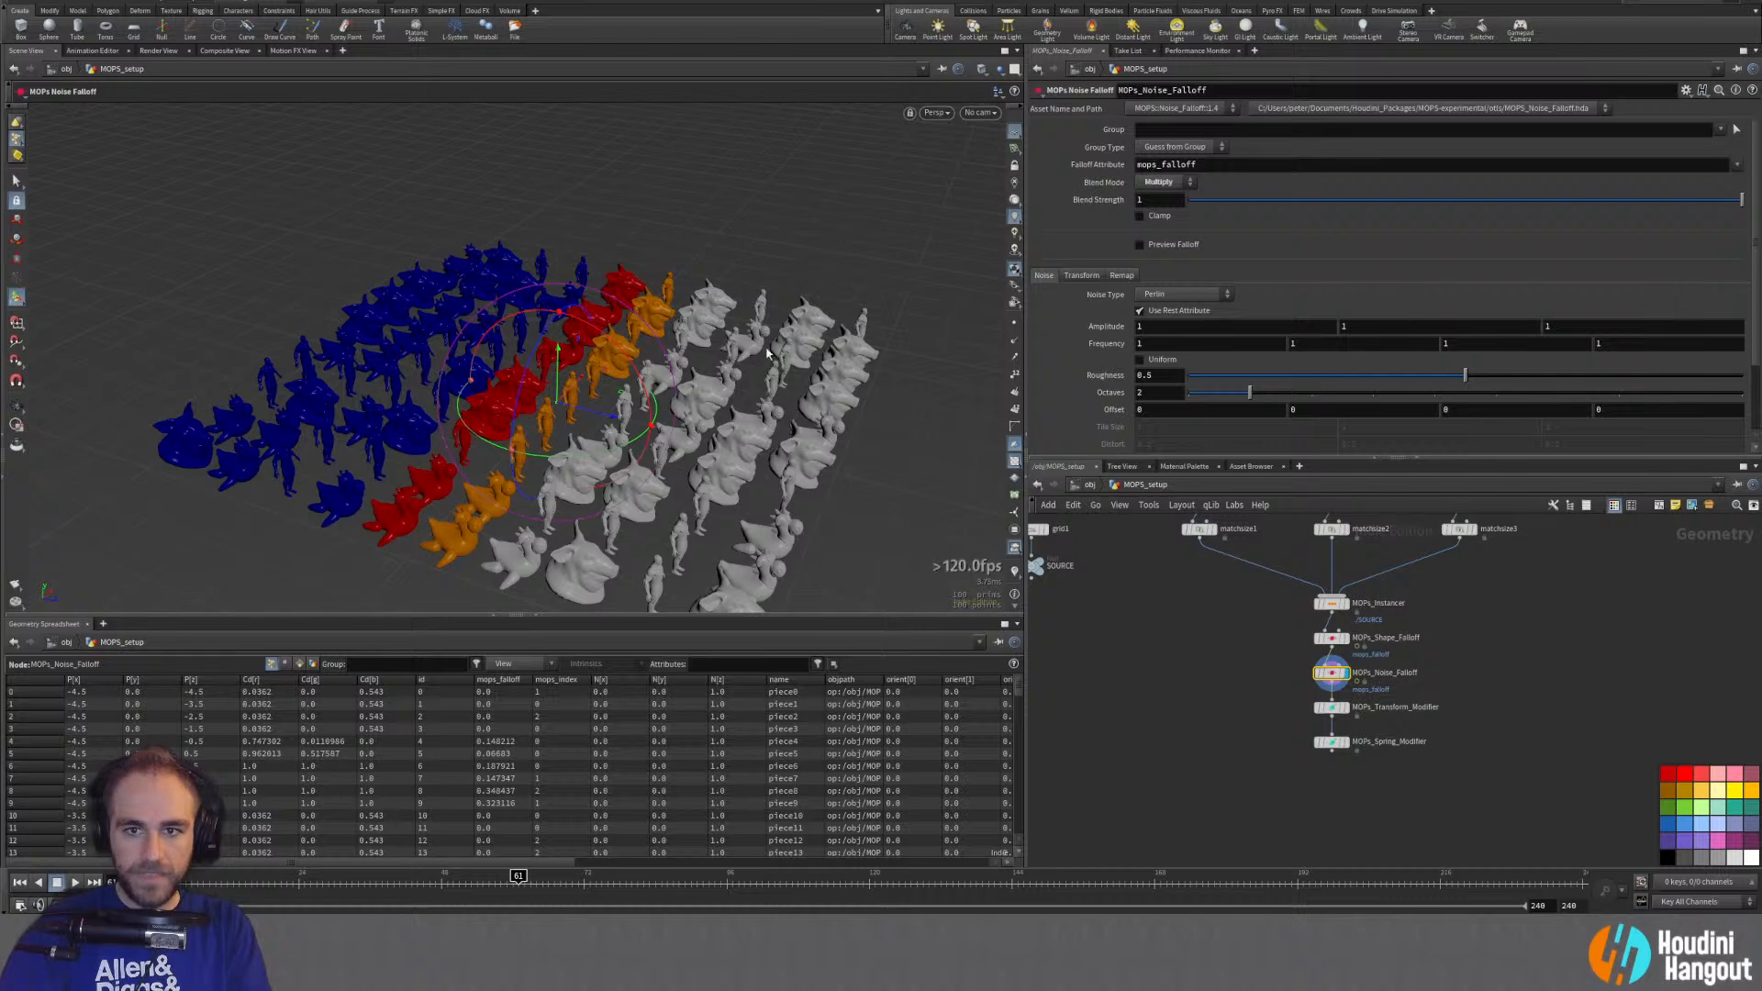
# Step: Enable the noise falloff's preview, set its blend mode to Overlay, and scrub to check the falloff's movement
pyautogui.click(1141, 245)
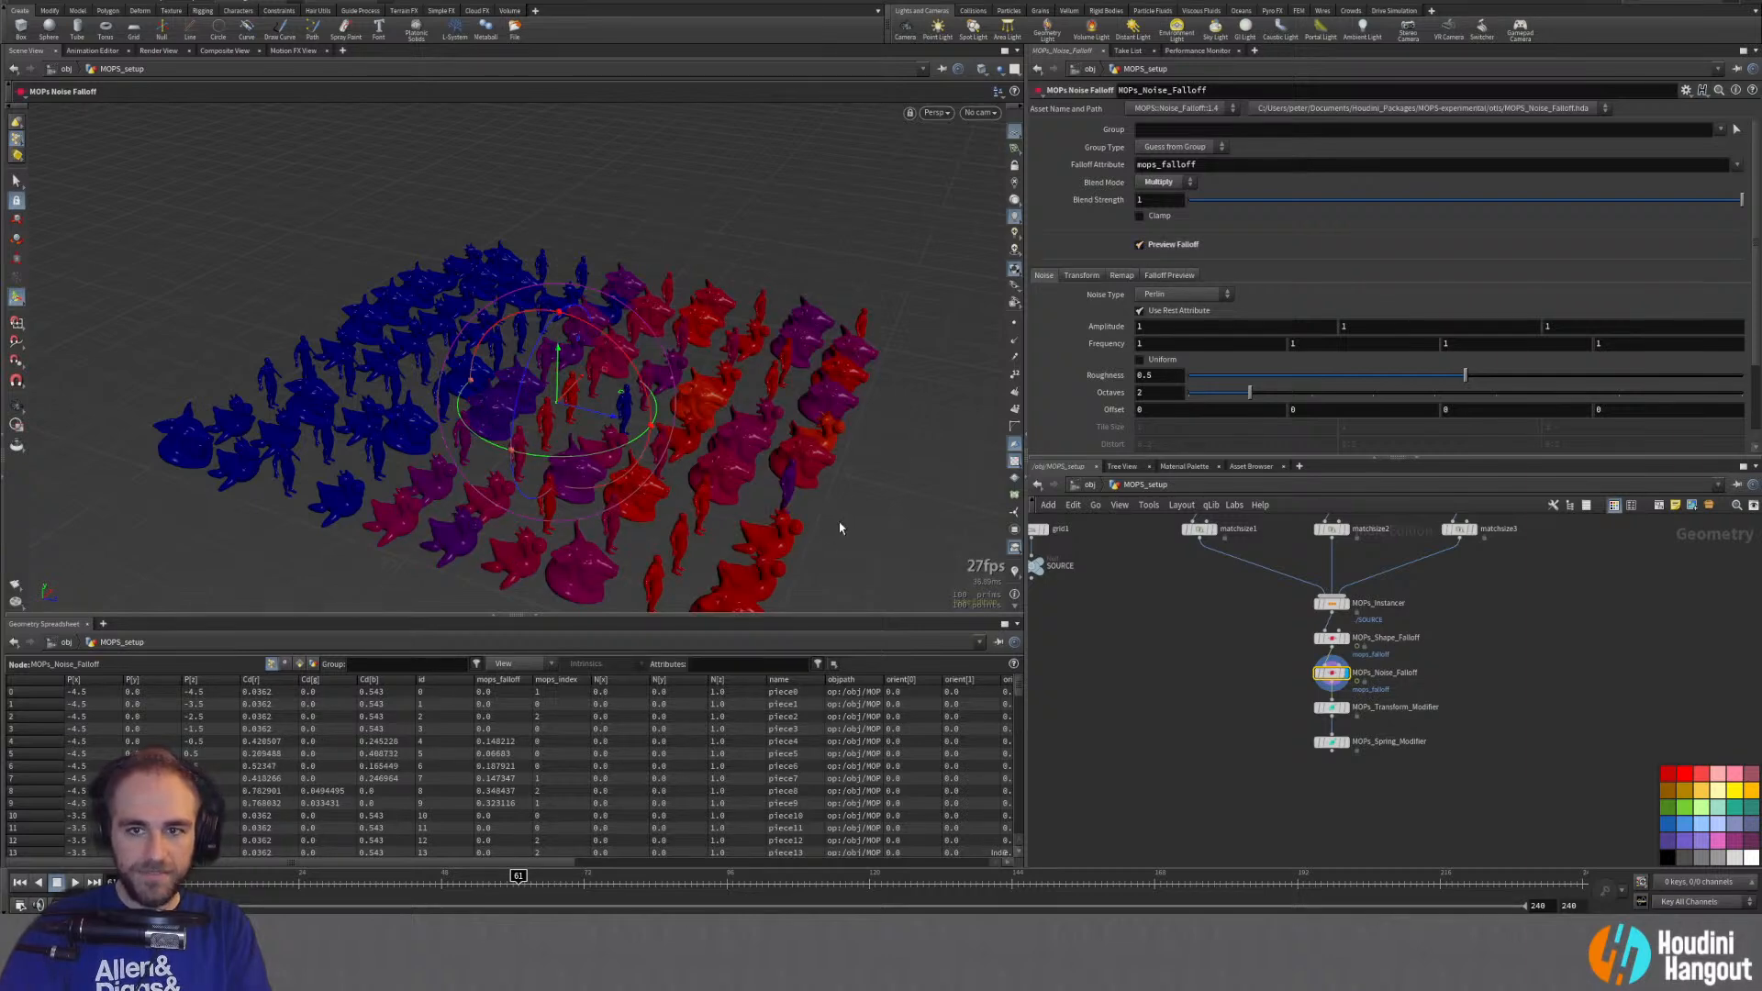
pyautogui.moveTo(474, 891); pyautogui.dragTo(525, 910)
pyautogui.click(1158, 182)
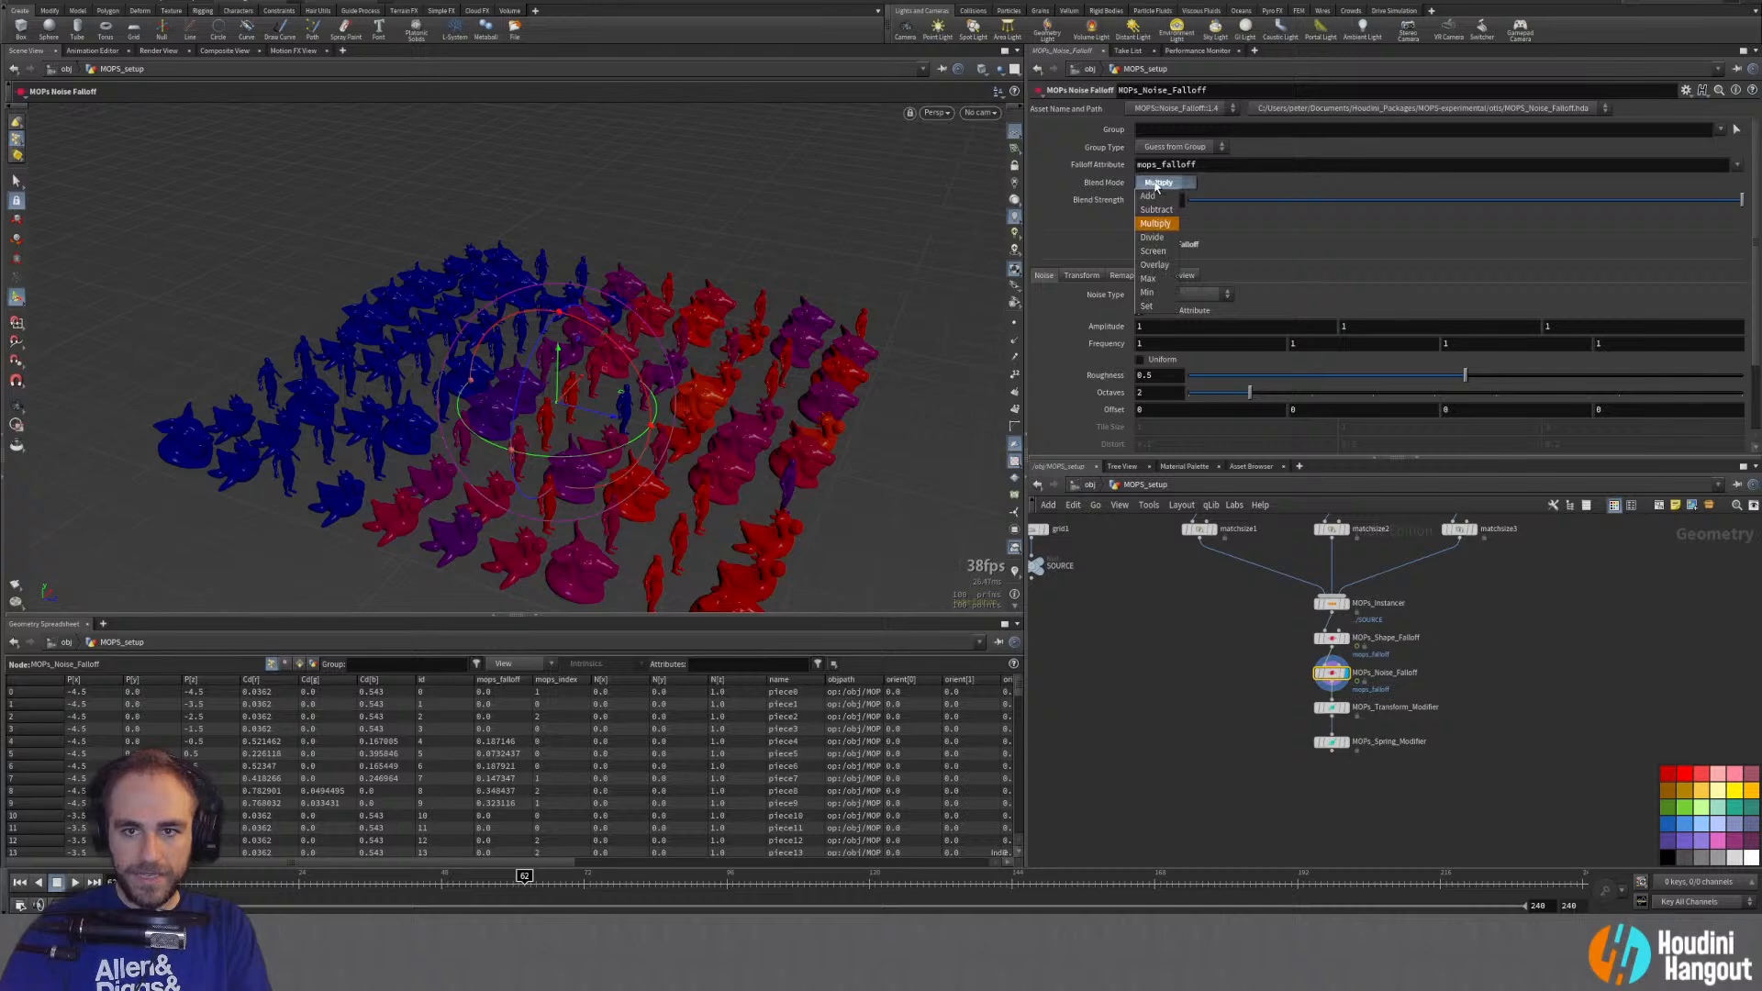
pyautogui.click(1153, 265)
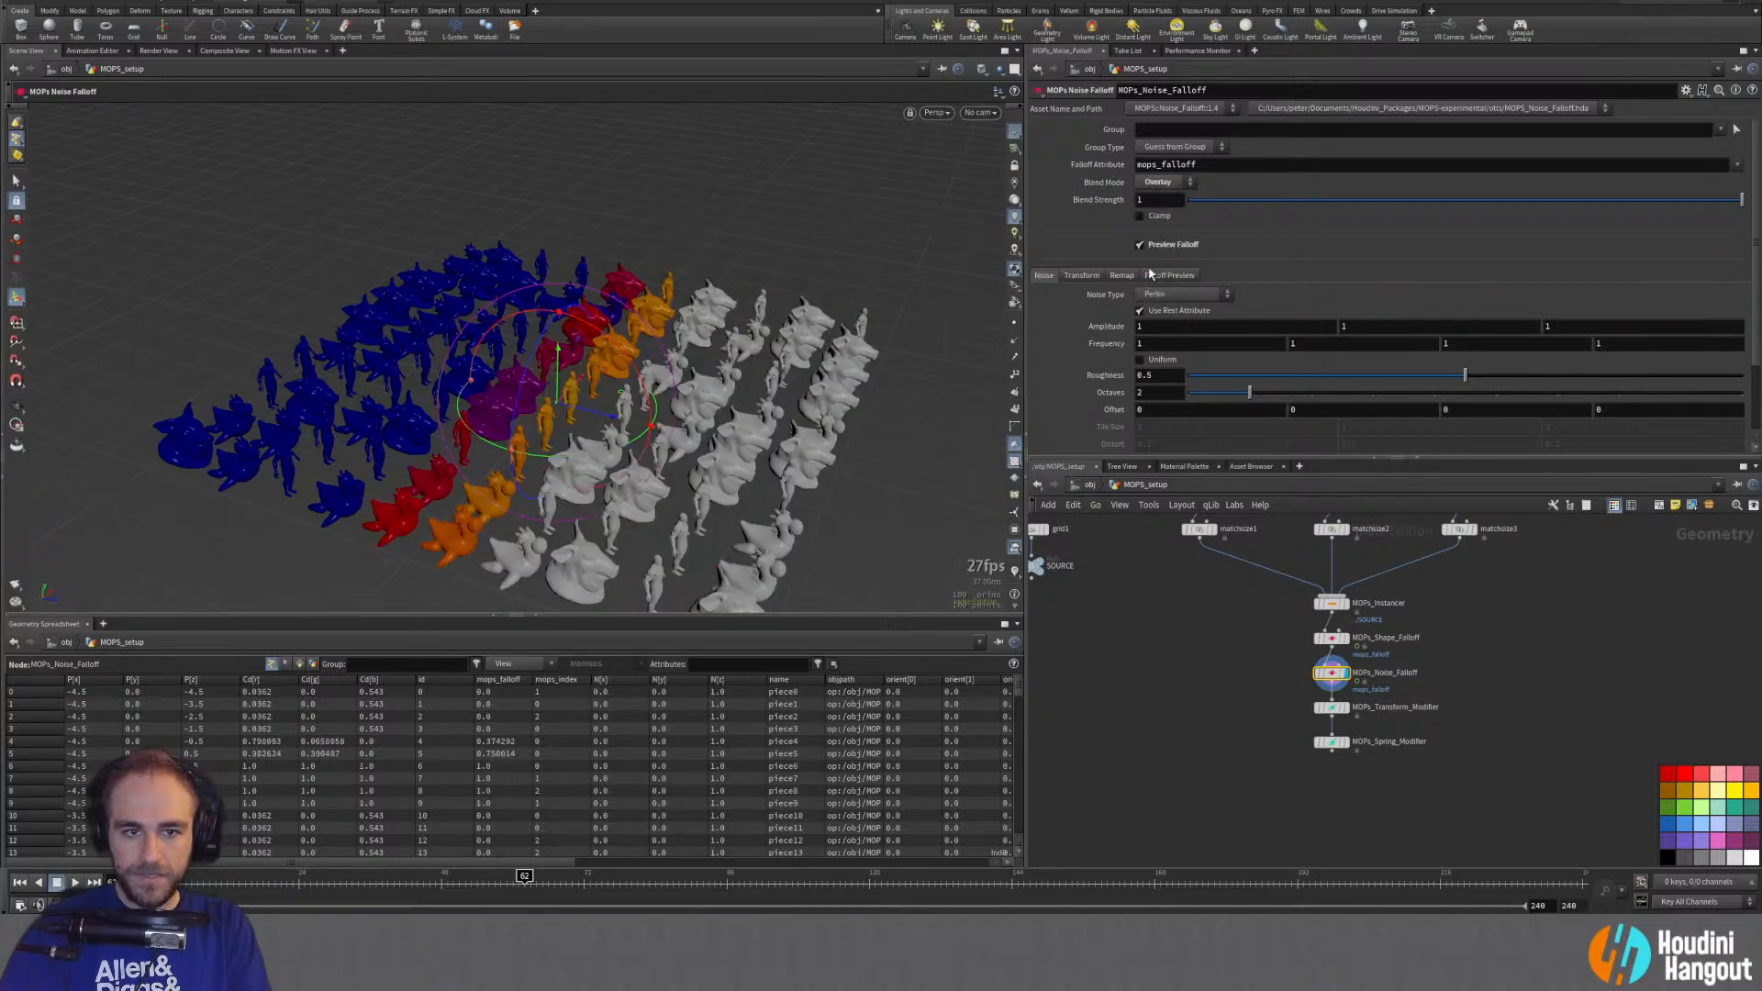
pyautogui.moveTo(463, 883); pyautogui.dragTo(571, 878)
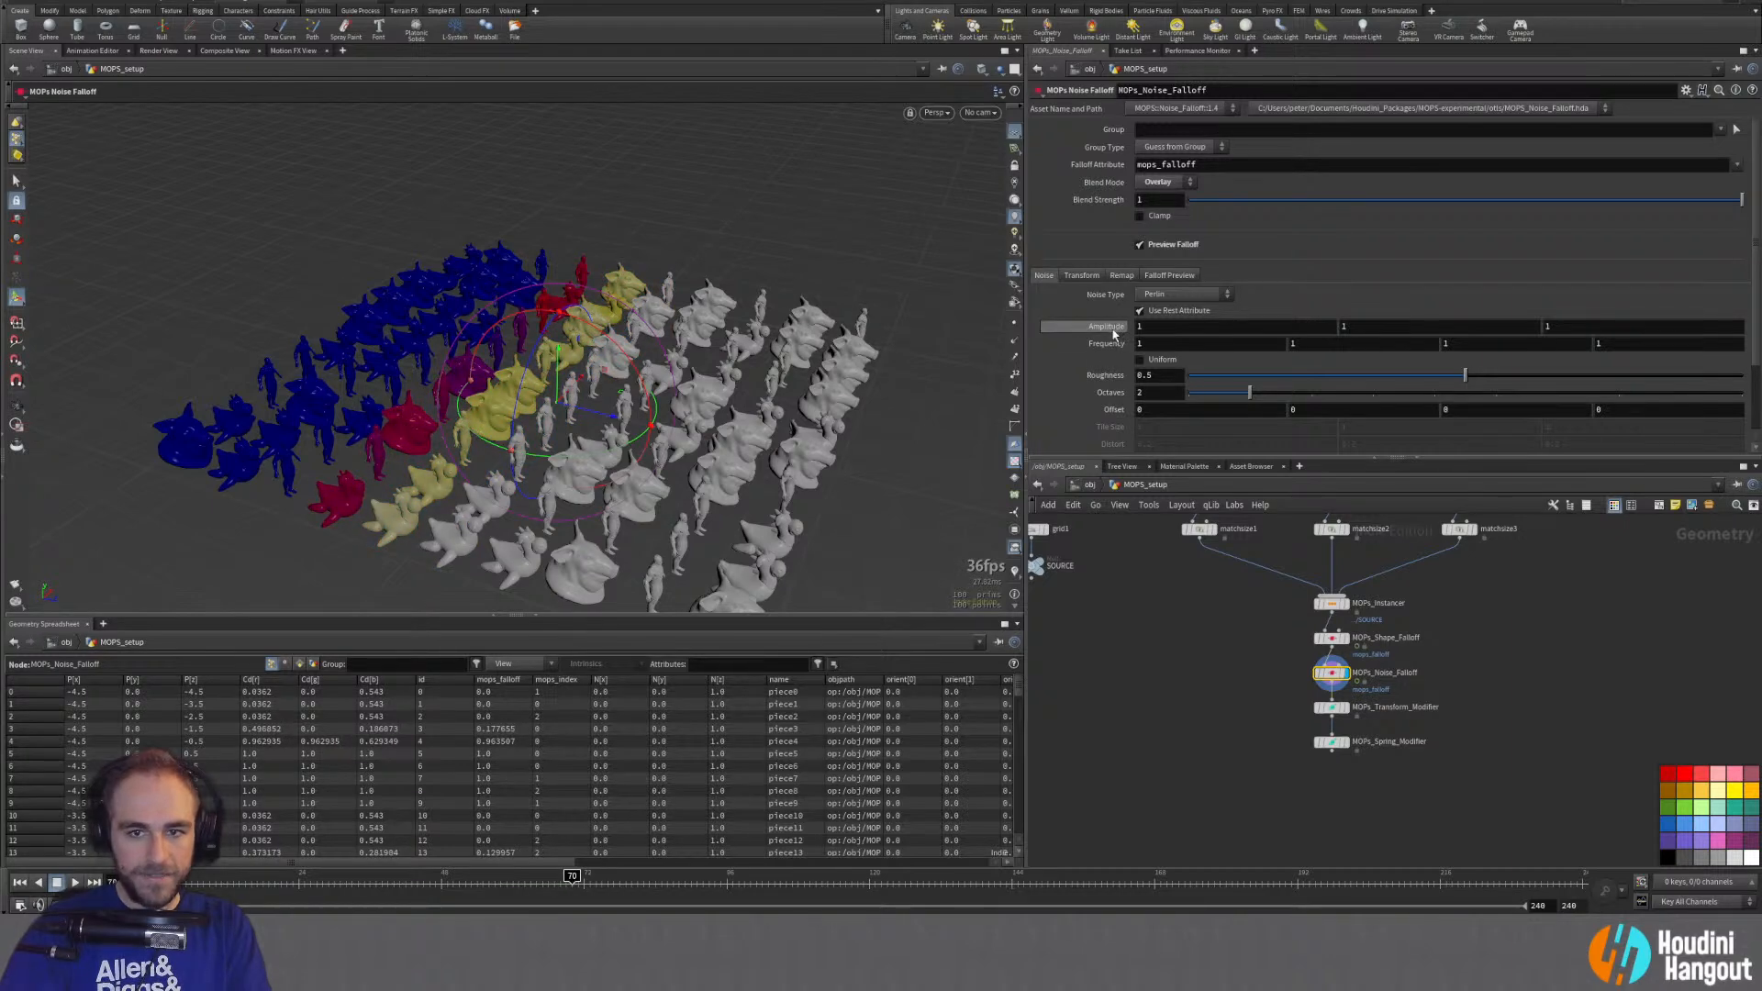
# Step: Set all the noise falloff's frequency components to 1.7 and display the spring modifier's result from the first frame
pyautogui.moveTo(1112, 344); pyautogui.dragTo(1164, 345, button='middle')
pyautogui.moveTo(574, 884); pyautogui.dragTo(384, 887)
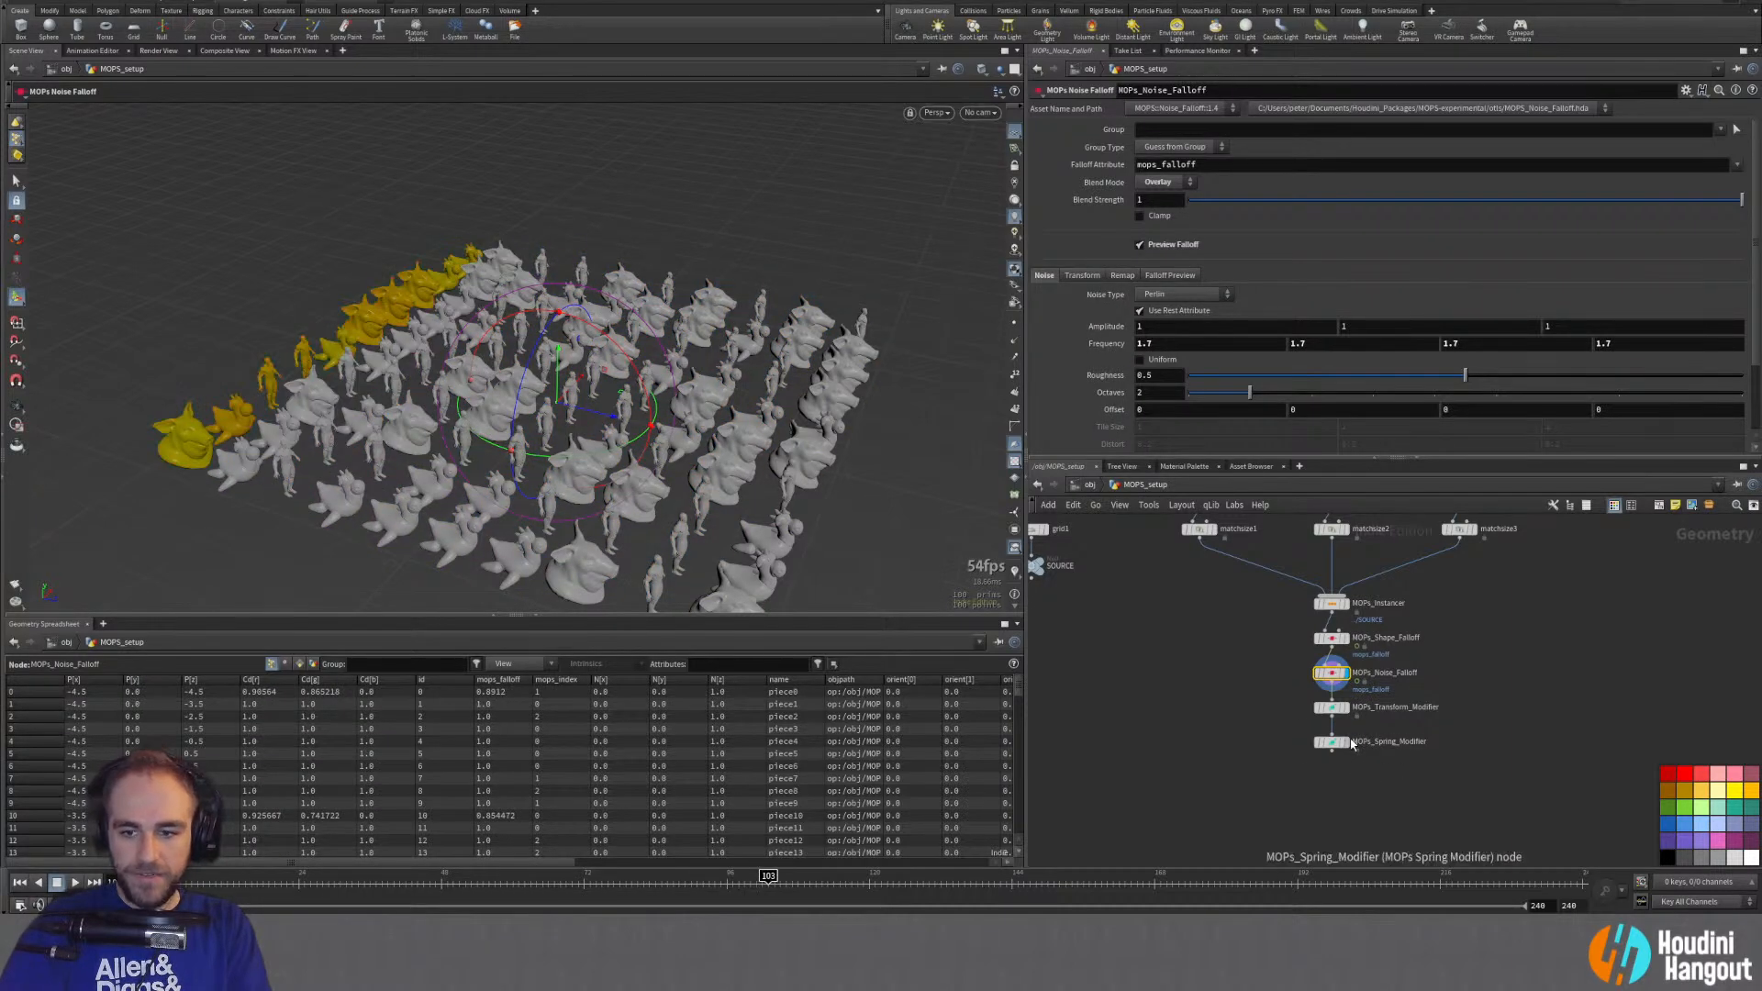
pyautogui.click(19, 882)
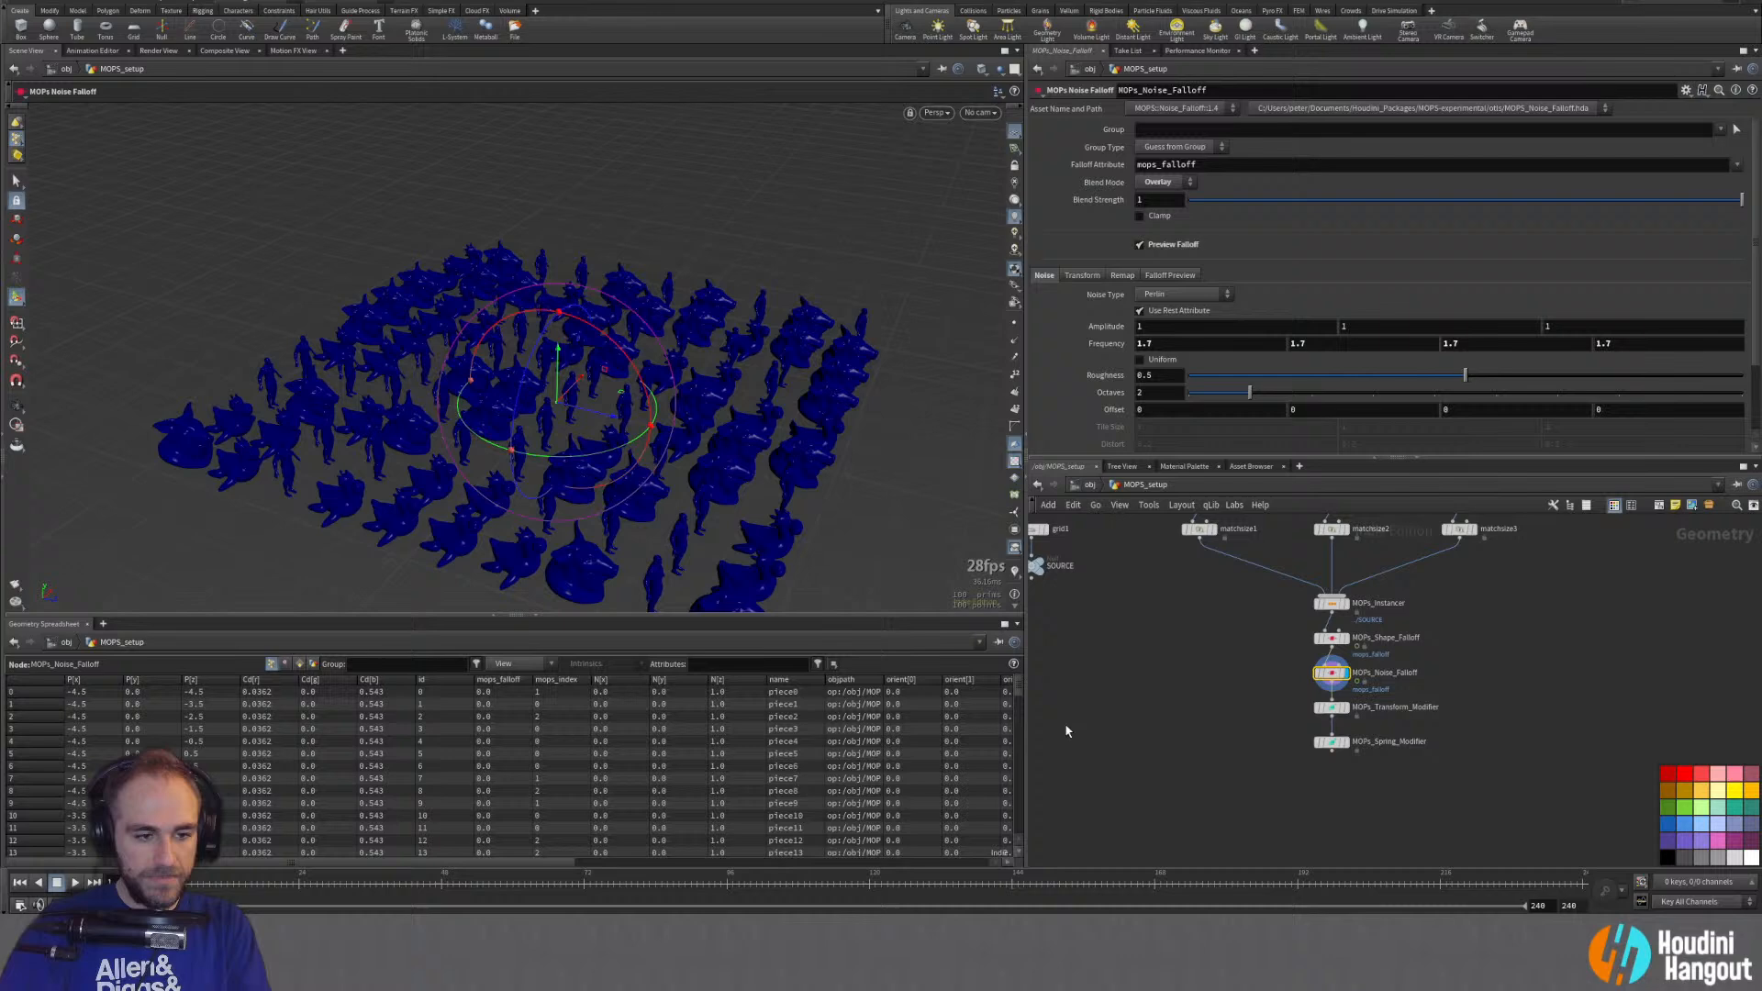
pyautogui.click(1331, 741)
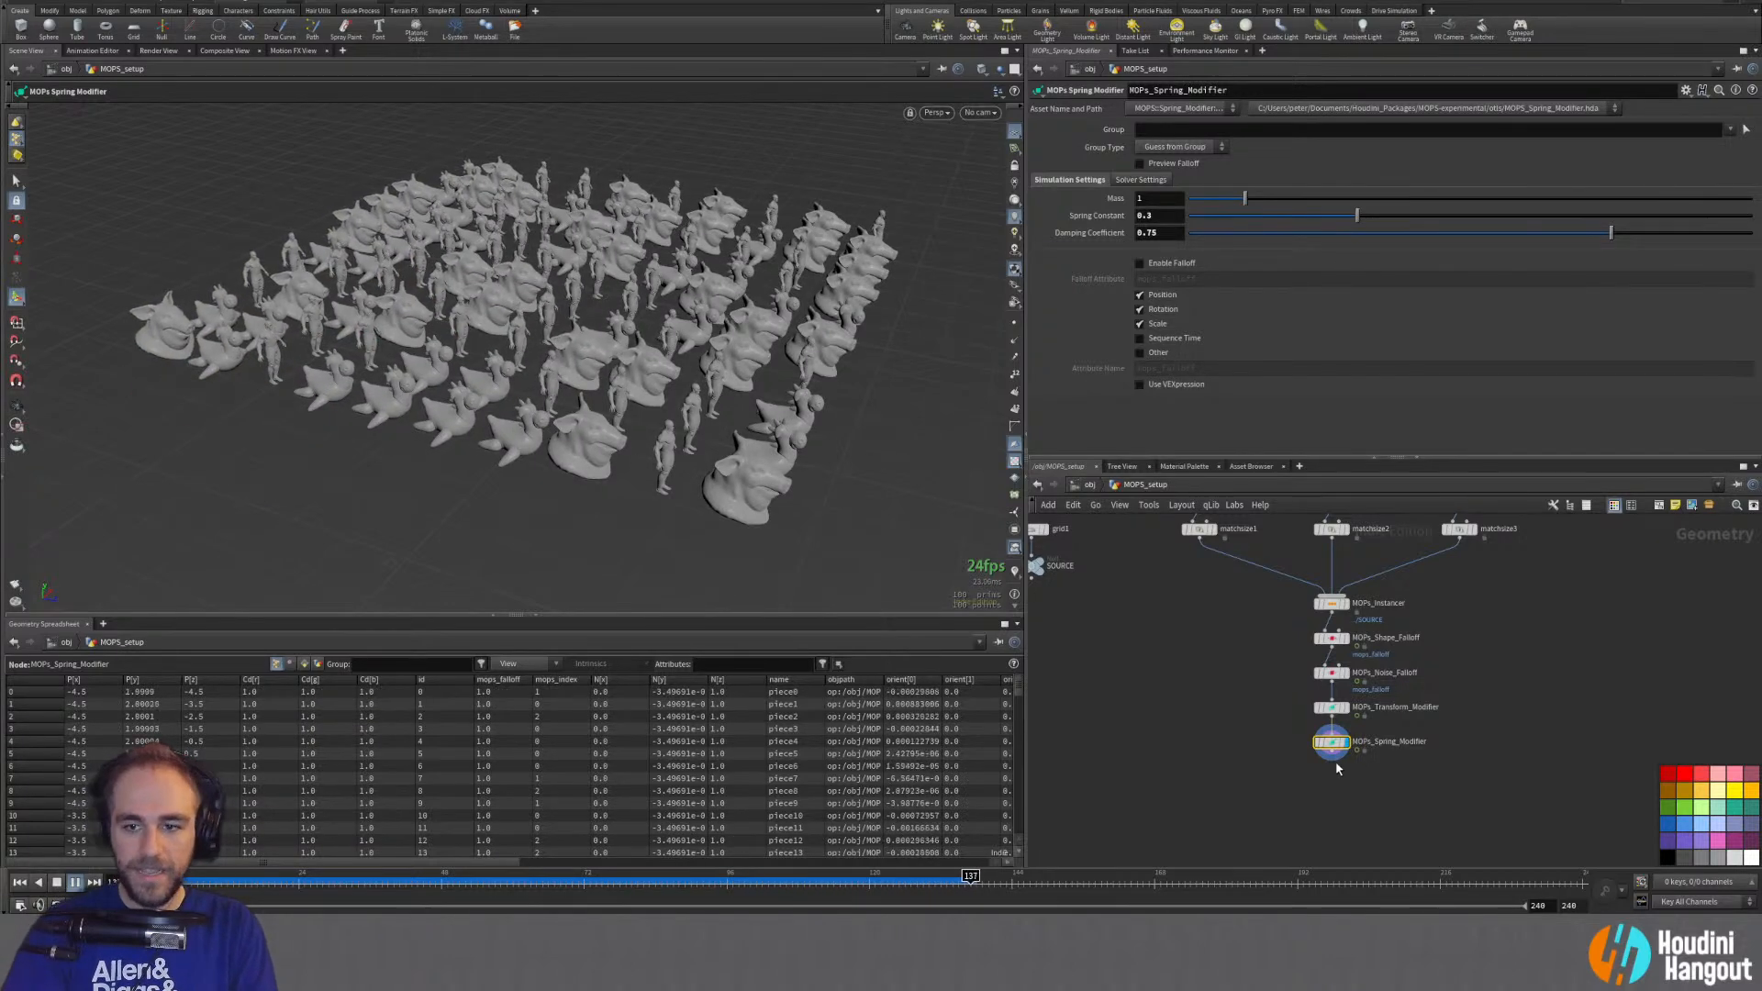
# Step: Set the shape falloff's uniform scale to 2 at the start of the animation
pyautogui.click(1338, 640)
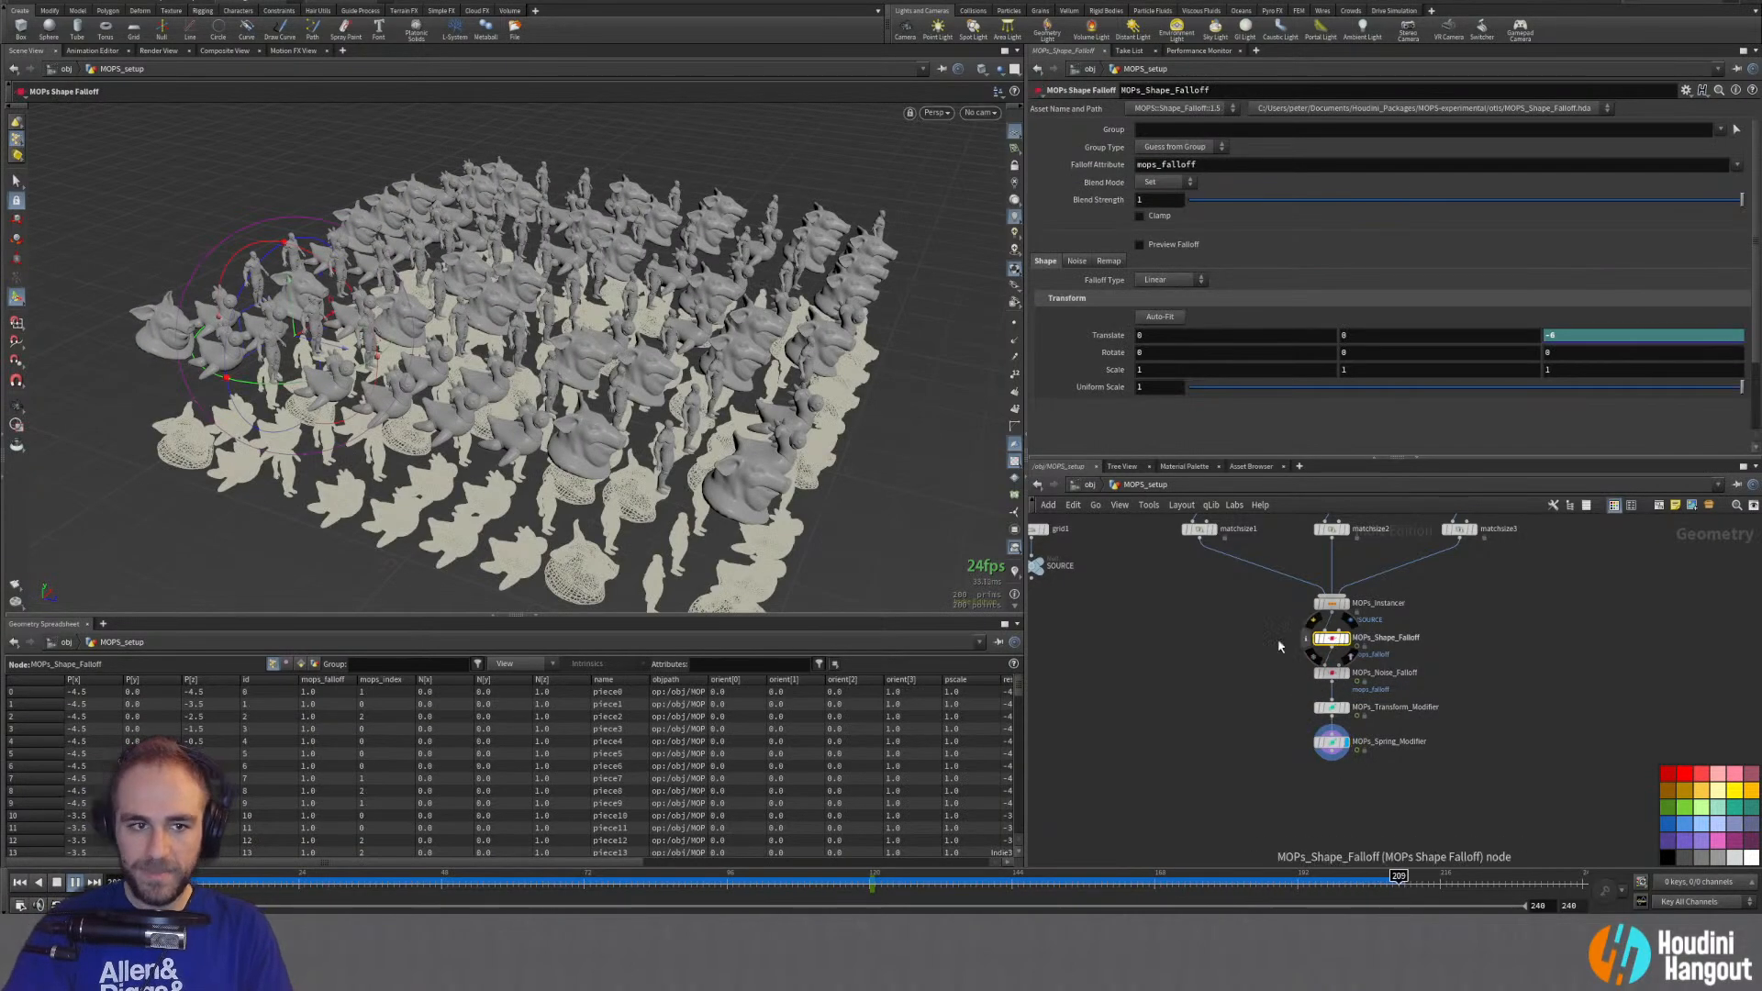
pyautogui.click(18, 883)
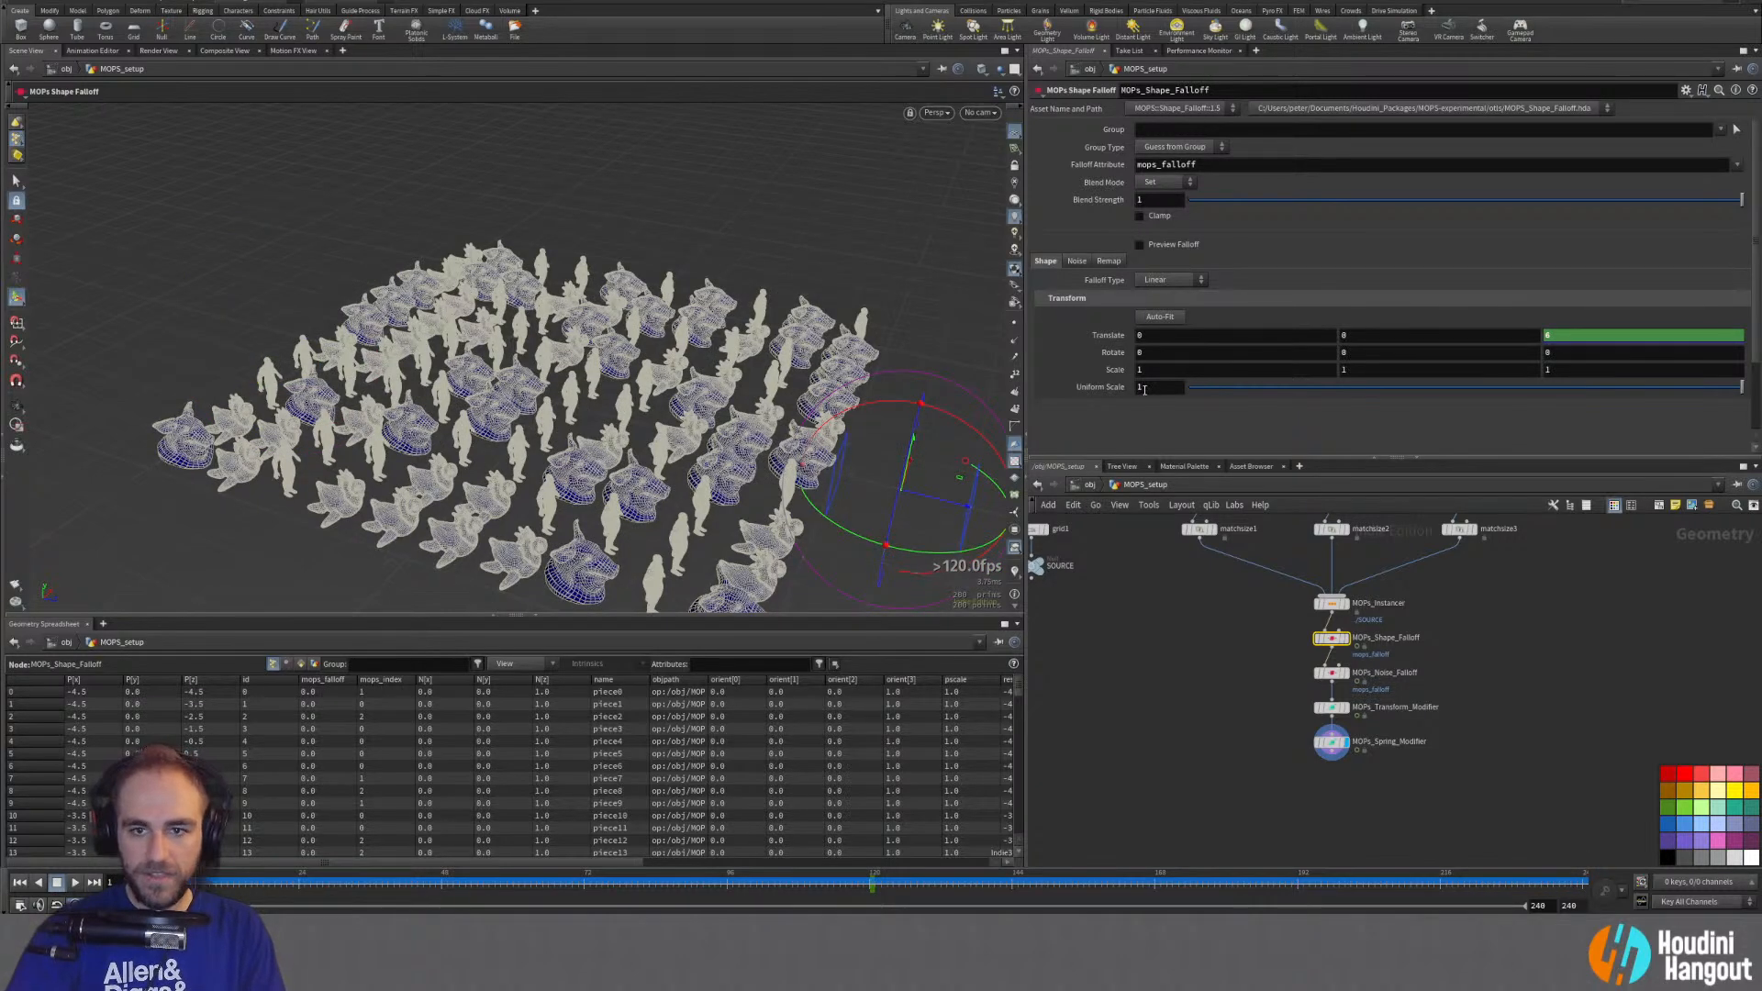
pyautogui.write('2')
pyautogui.press('Return')
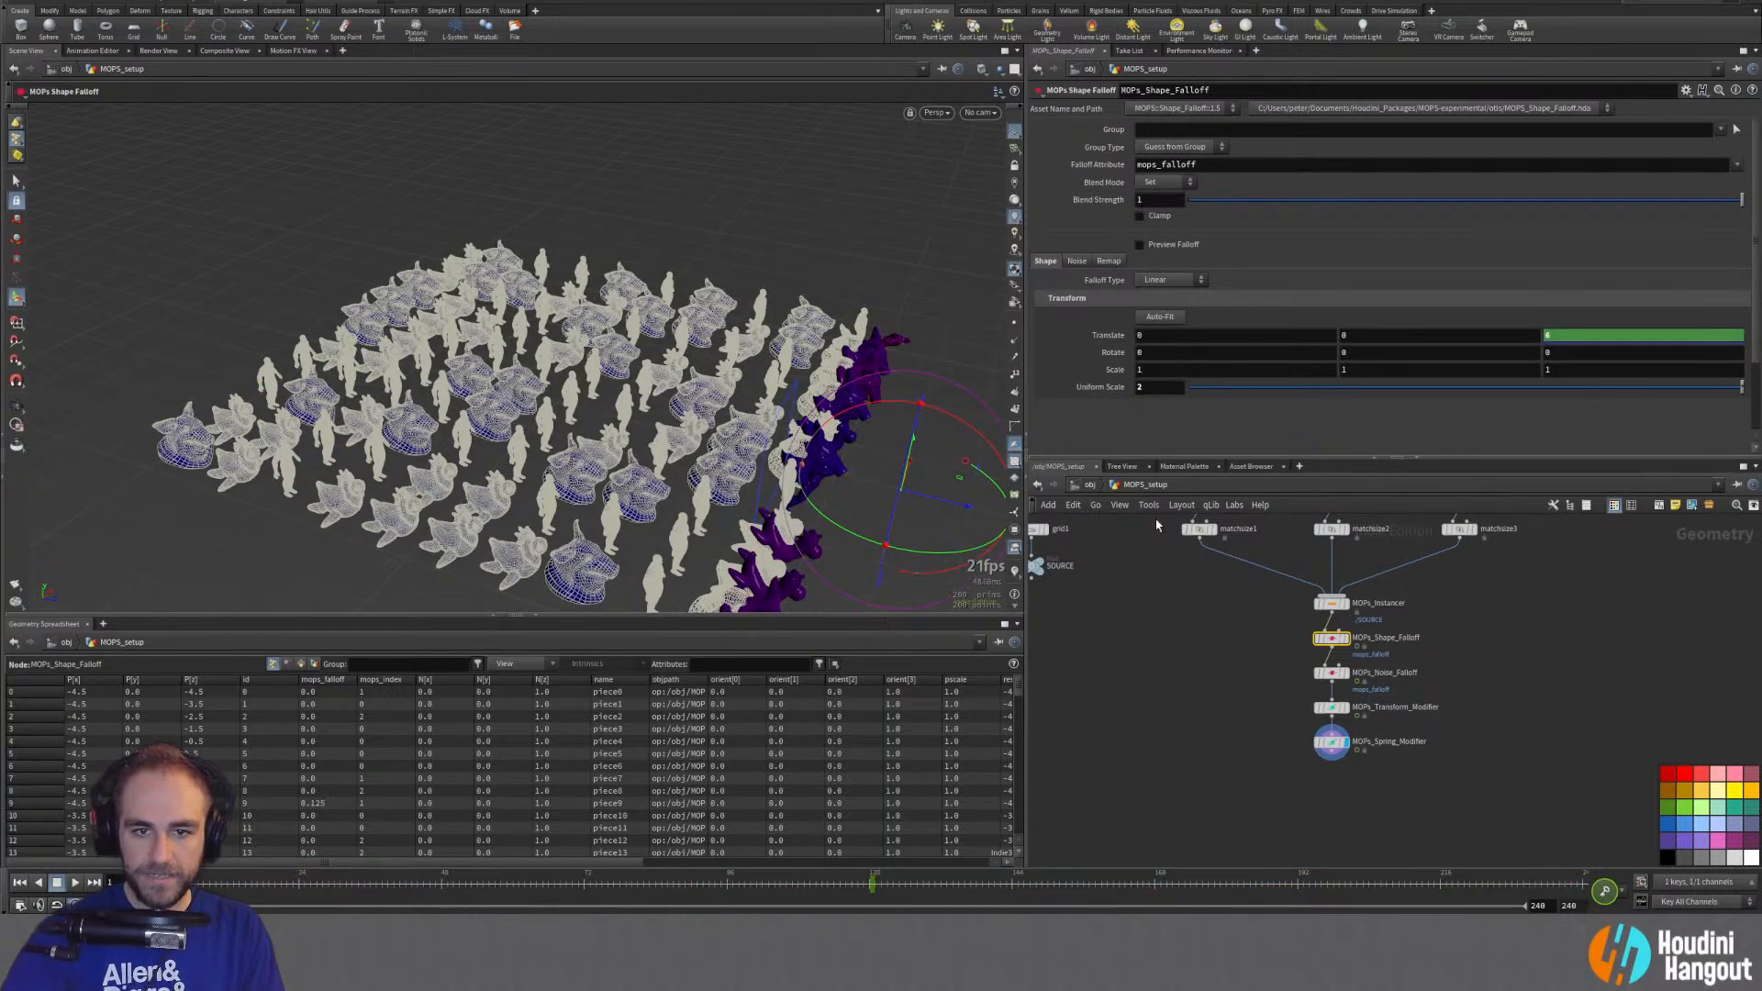
# Step: Adjust the shape falloff's animated Z translation, setting it to -7 at frame 120
pyautogui.moveTo(1557, 335); pyautogui.dragTo(1634, 332, button='middle')
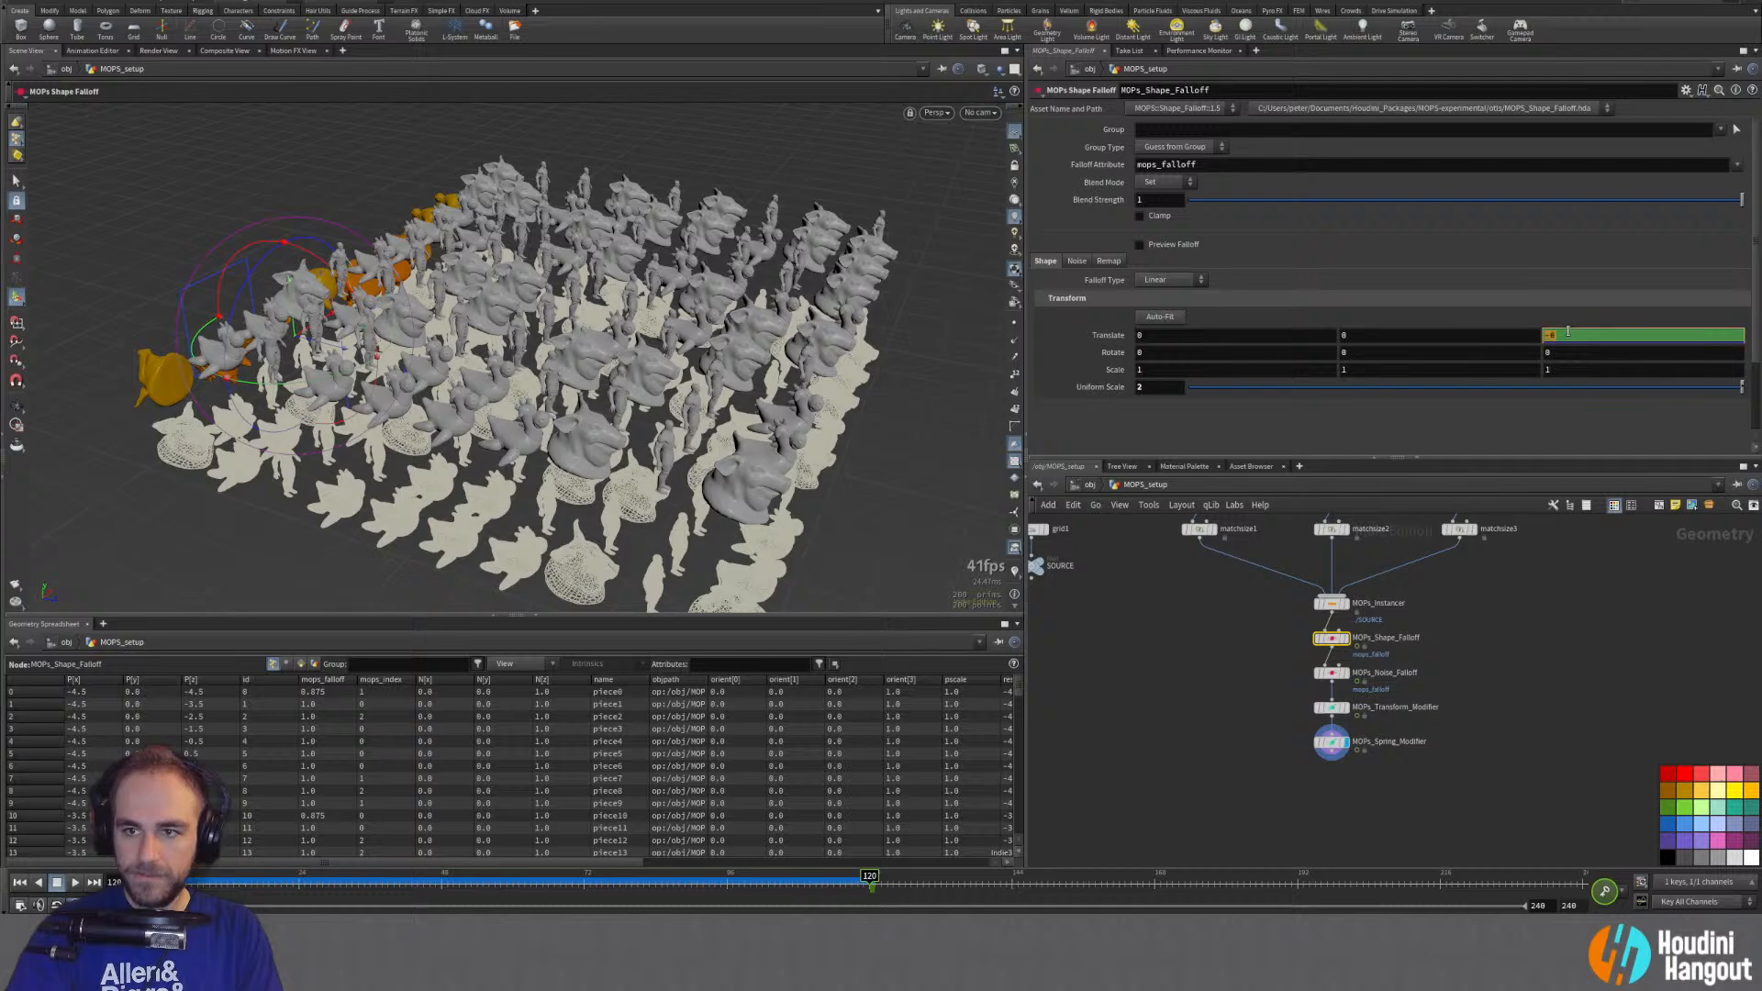
pyautogui.write('7')
pyautogui.press('Return')
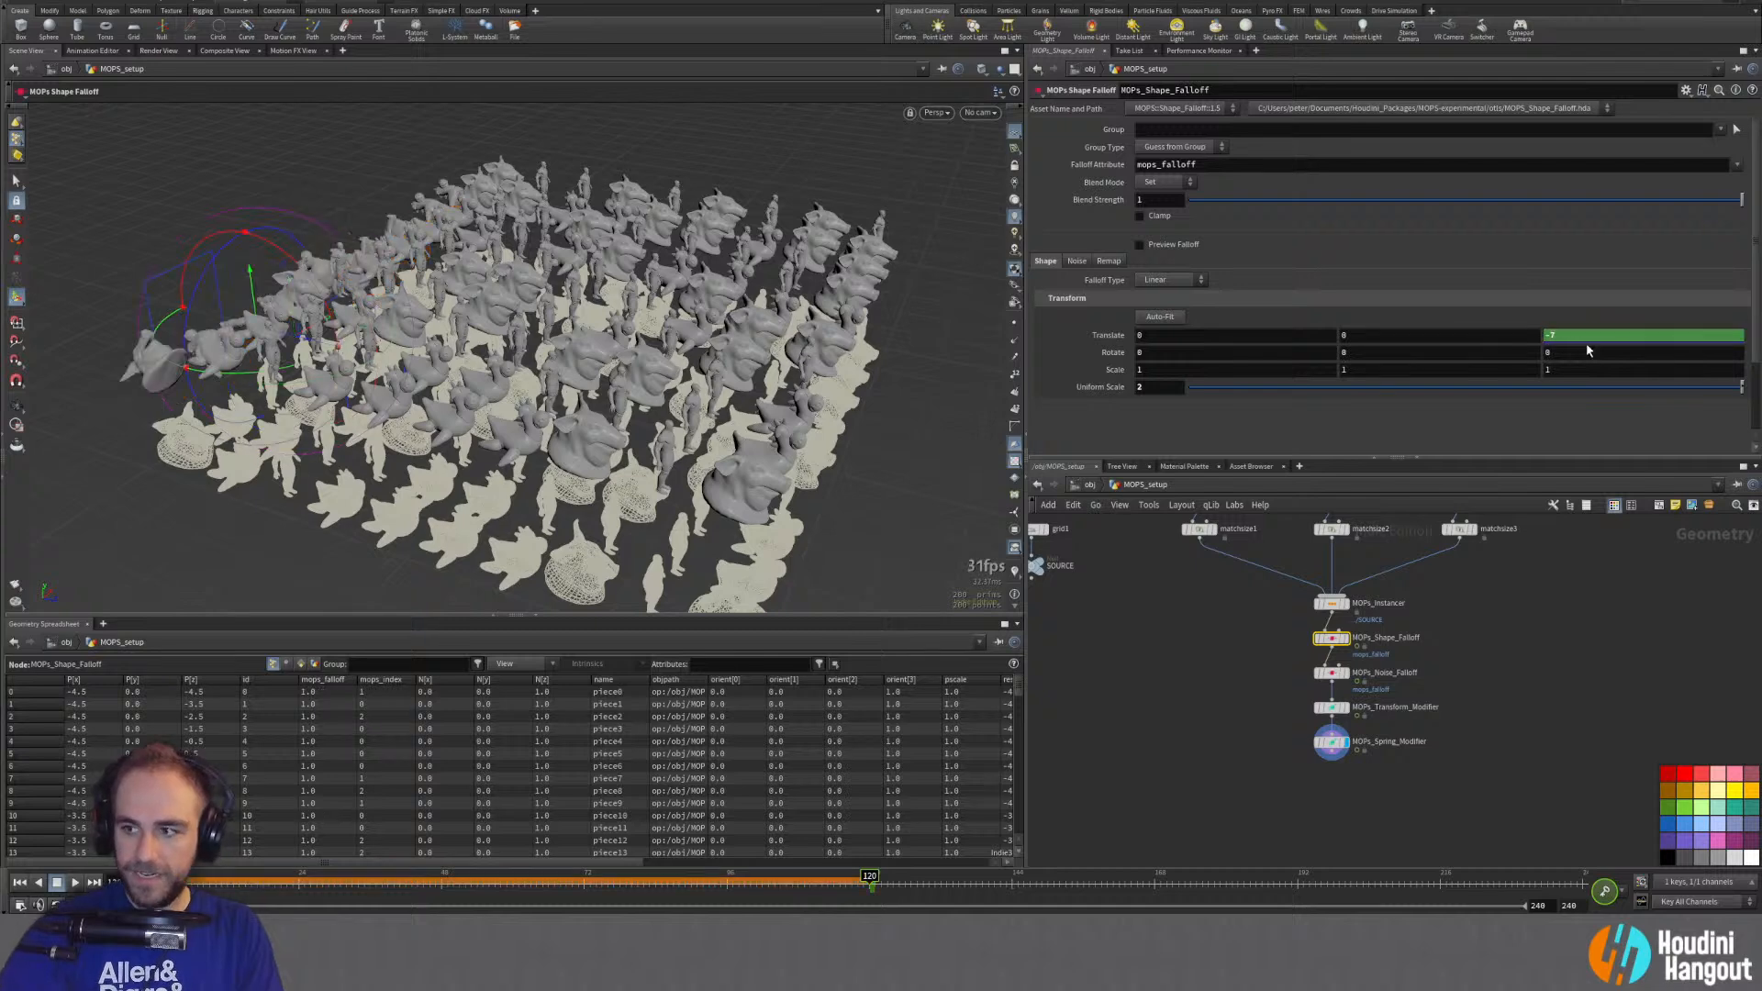
# Step: Set all the noise falloff's frequency components to 3 and its amplitude components to 1.5
pyautogui.click(312, 874)
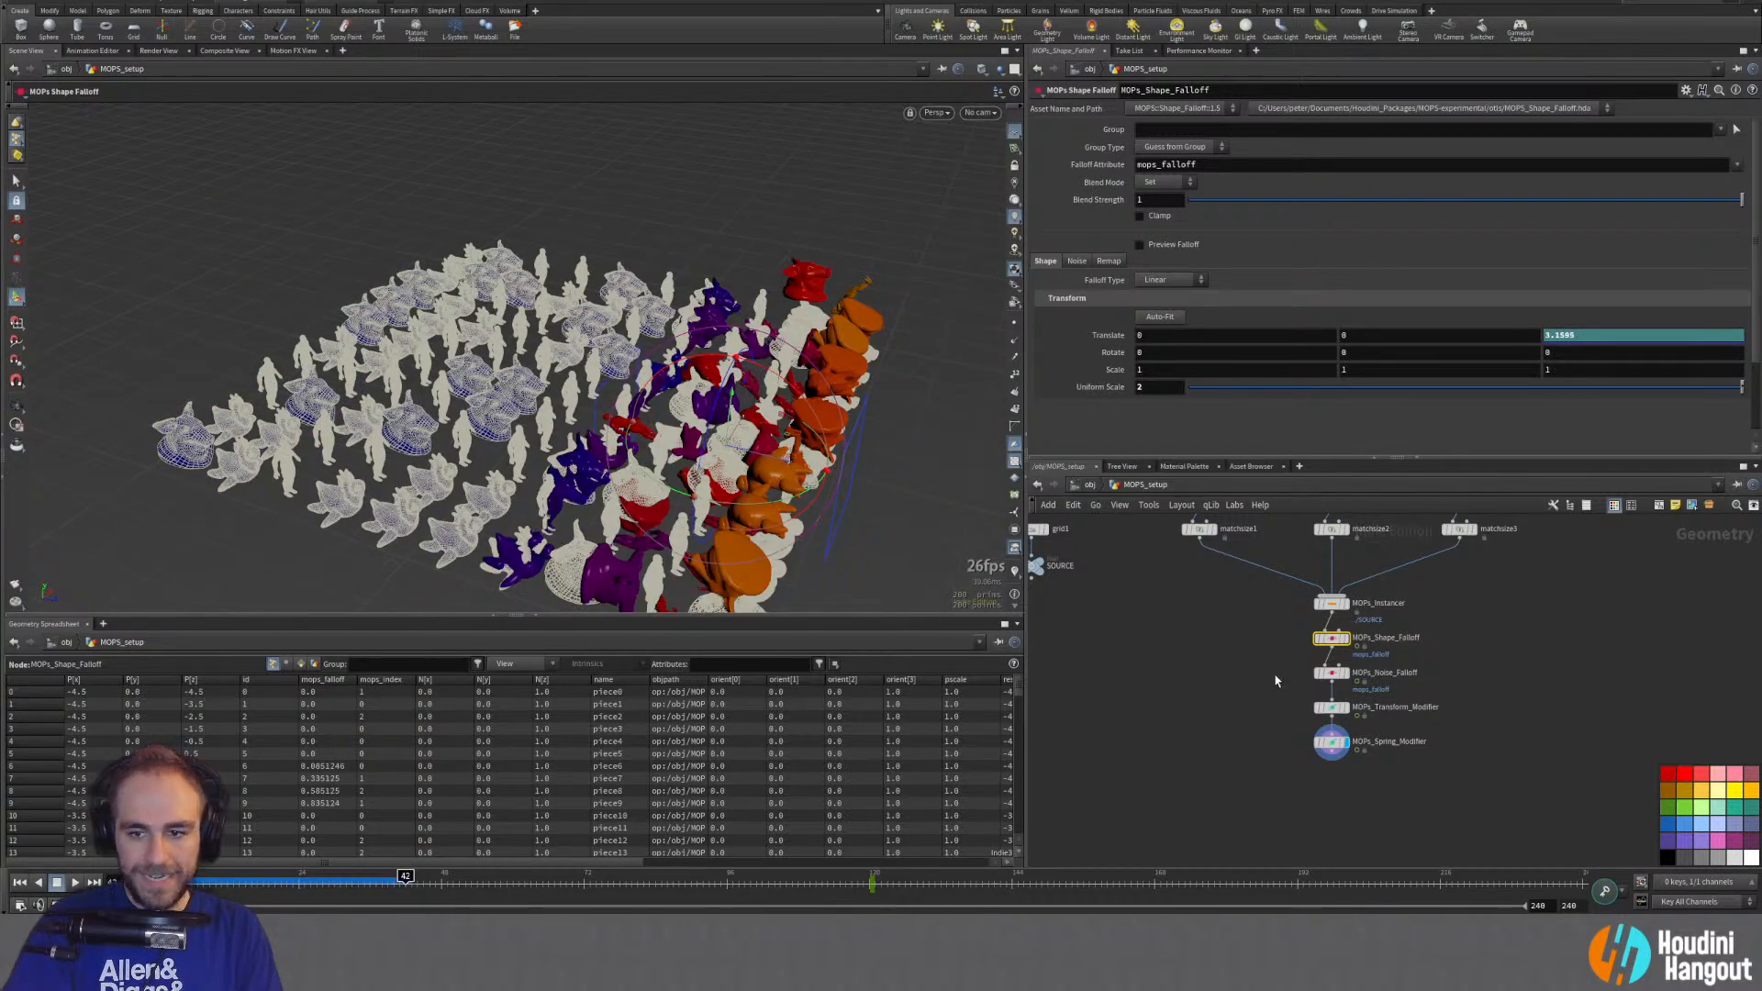
pyautogui.click(1330, 741)
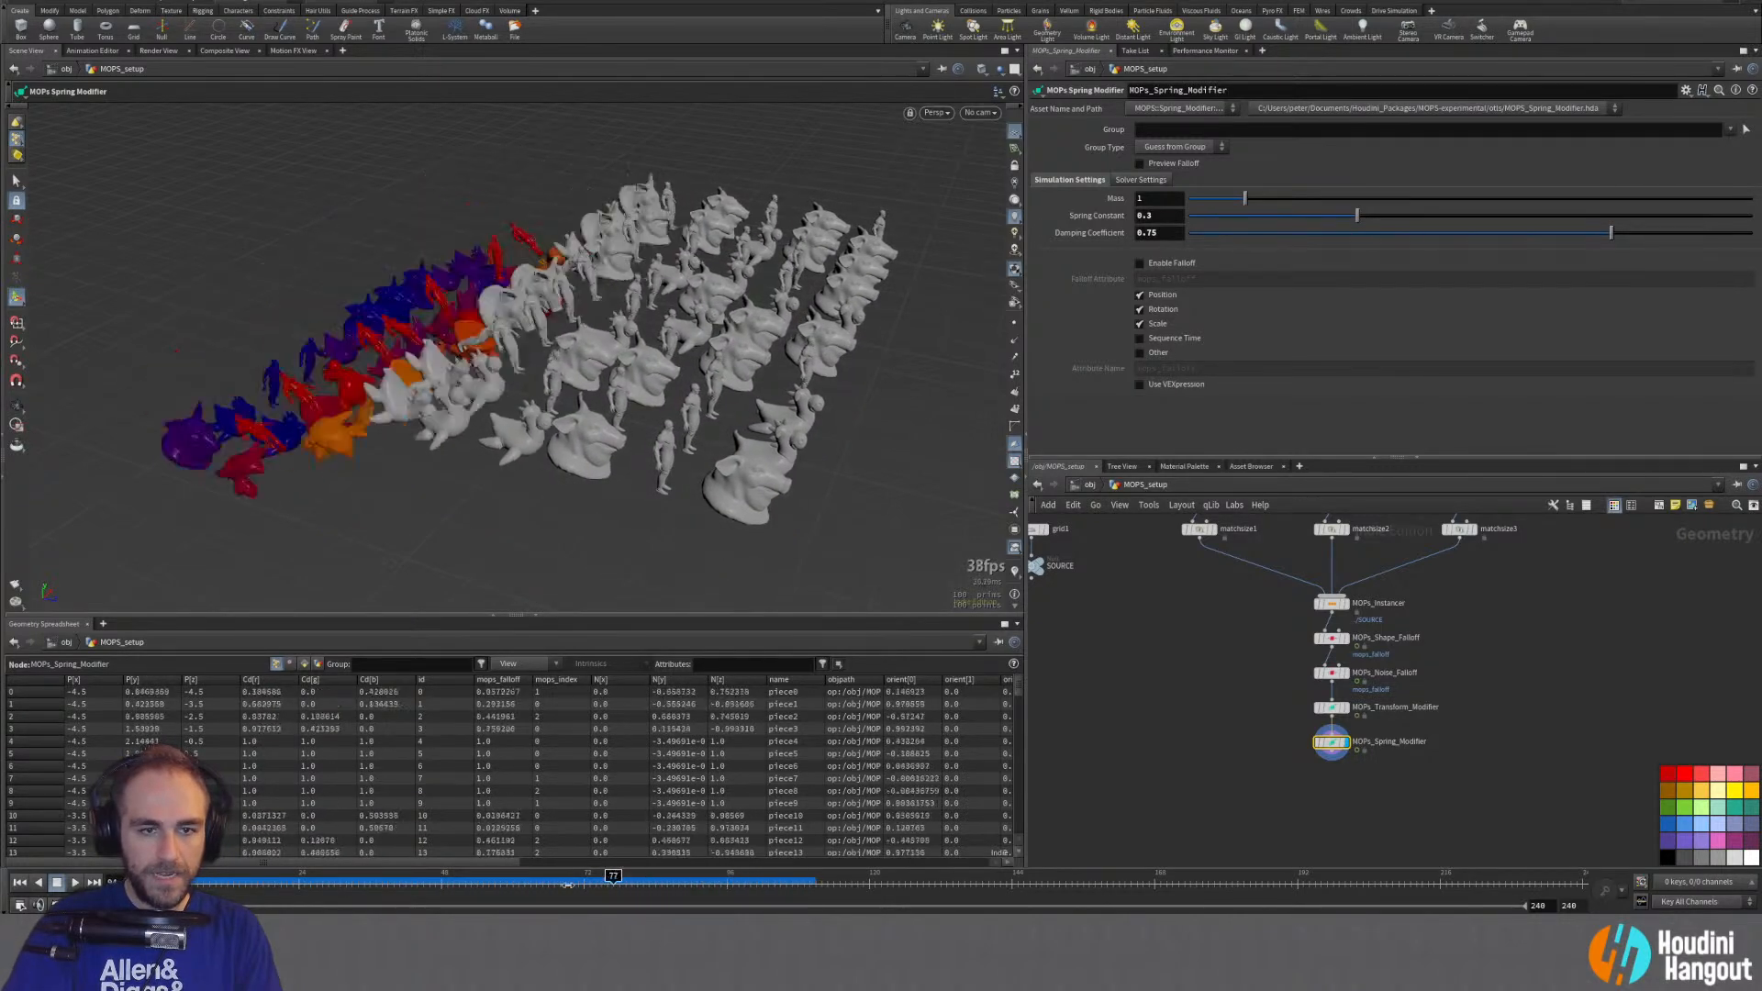
pyautogui.click(1344, 674)
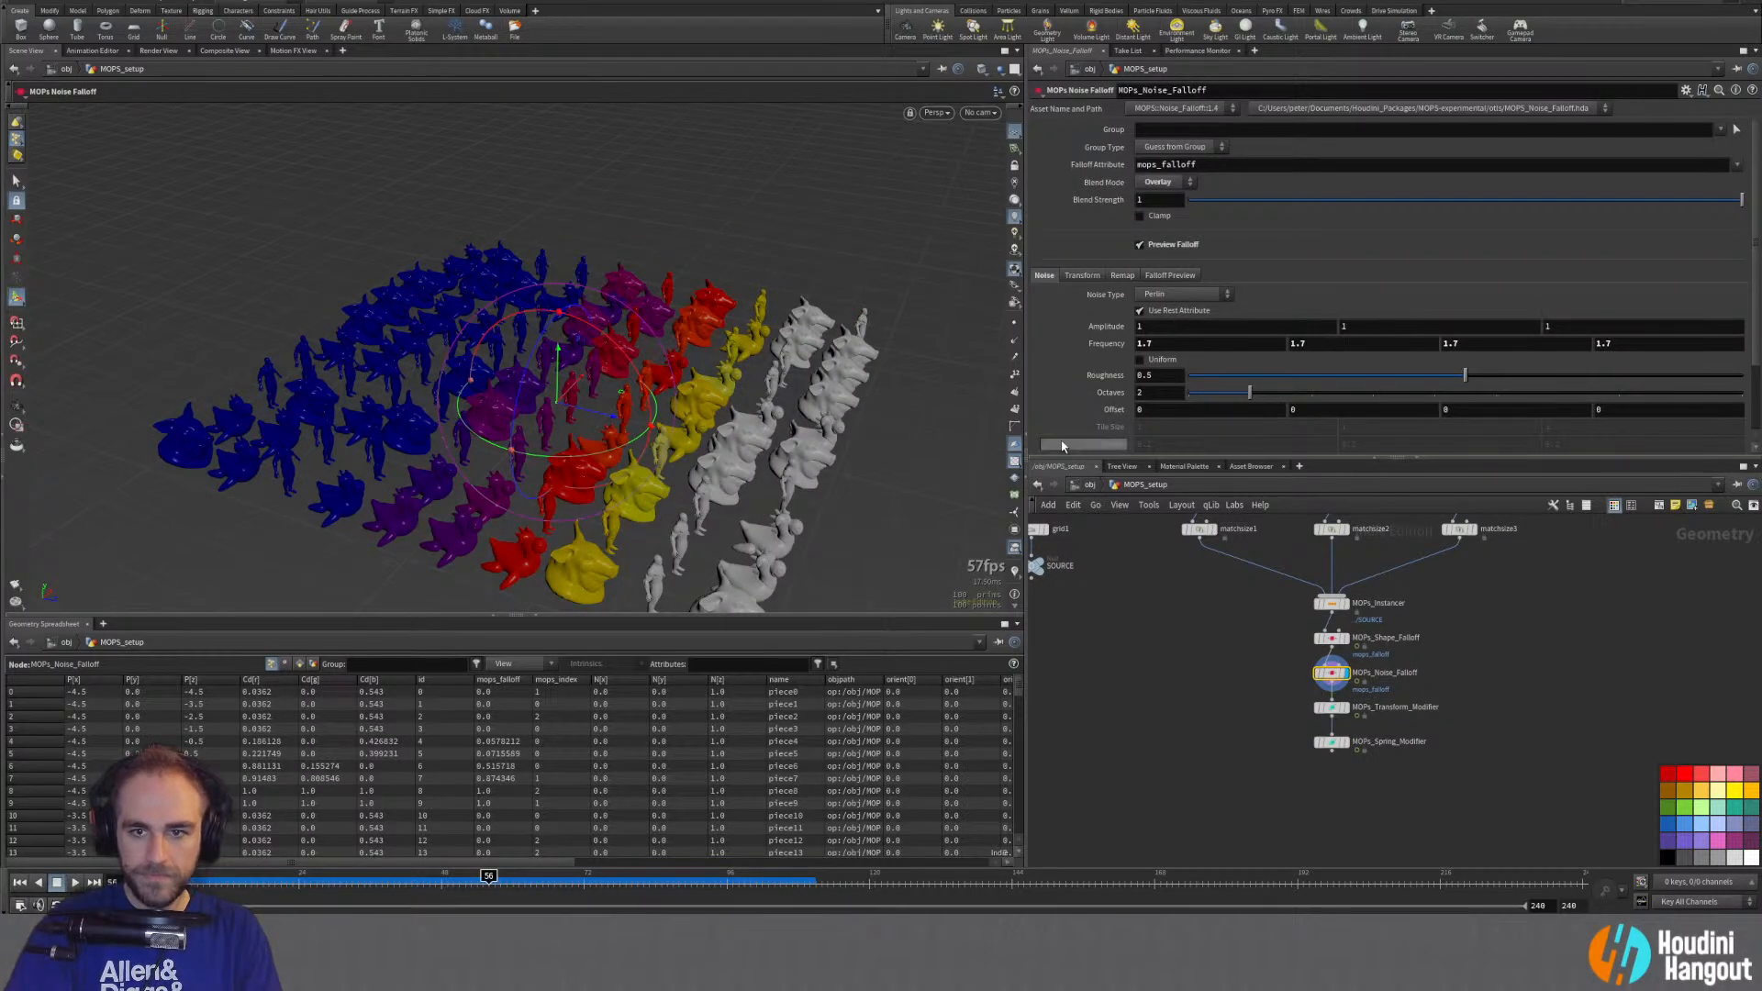
pyautogui.moveTo(1121, 348); pyautogui.dragTo(1208, 353, button='middle')
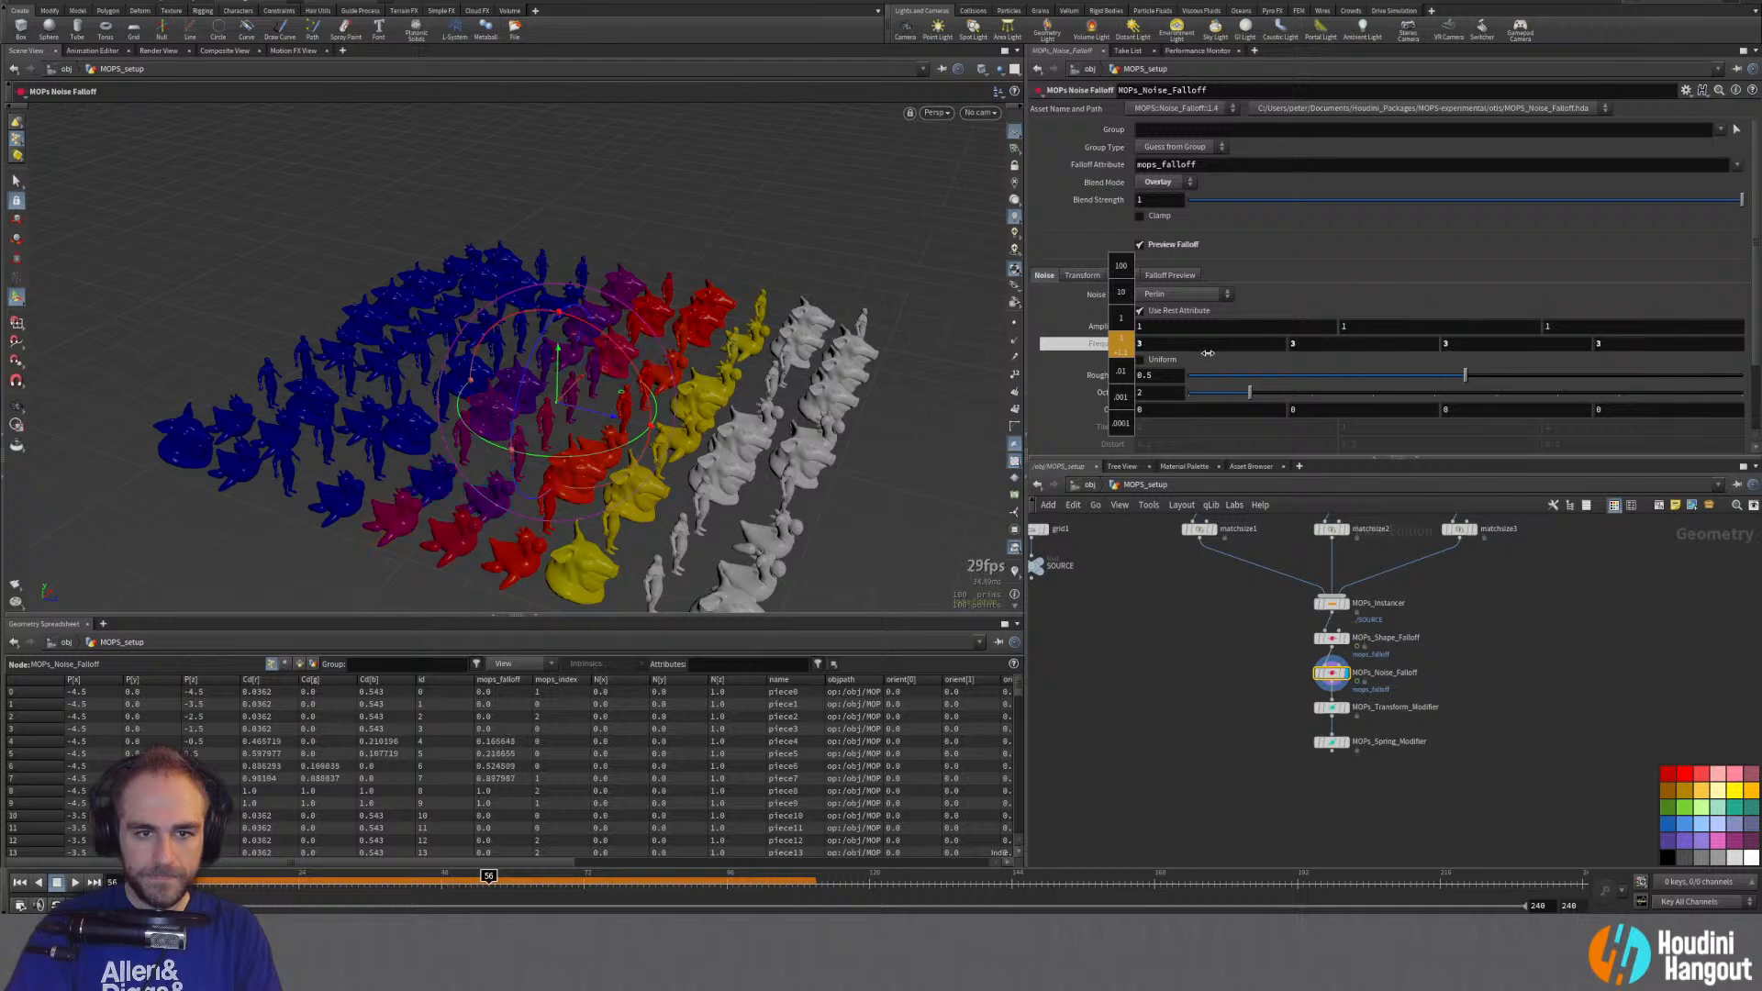
pyautogui.moveTo(1105, 327); pyautogui.dragTo(1145, 328, button='middle')
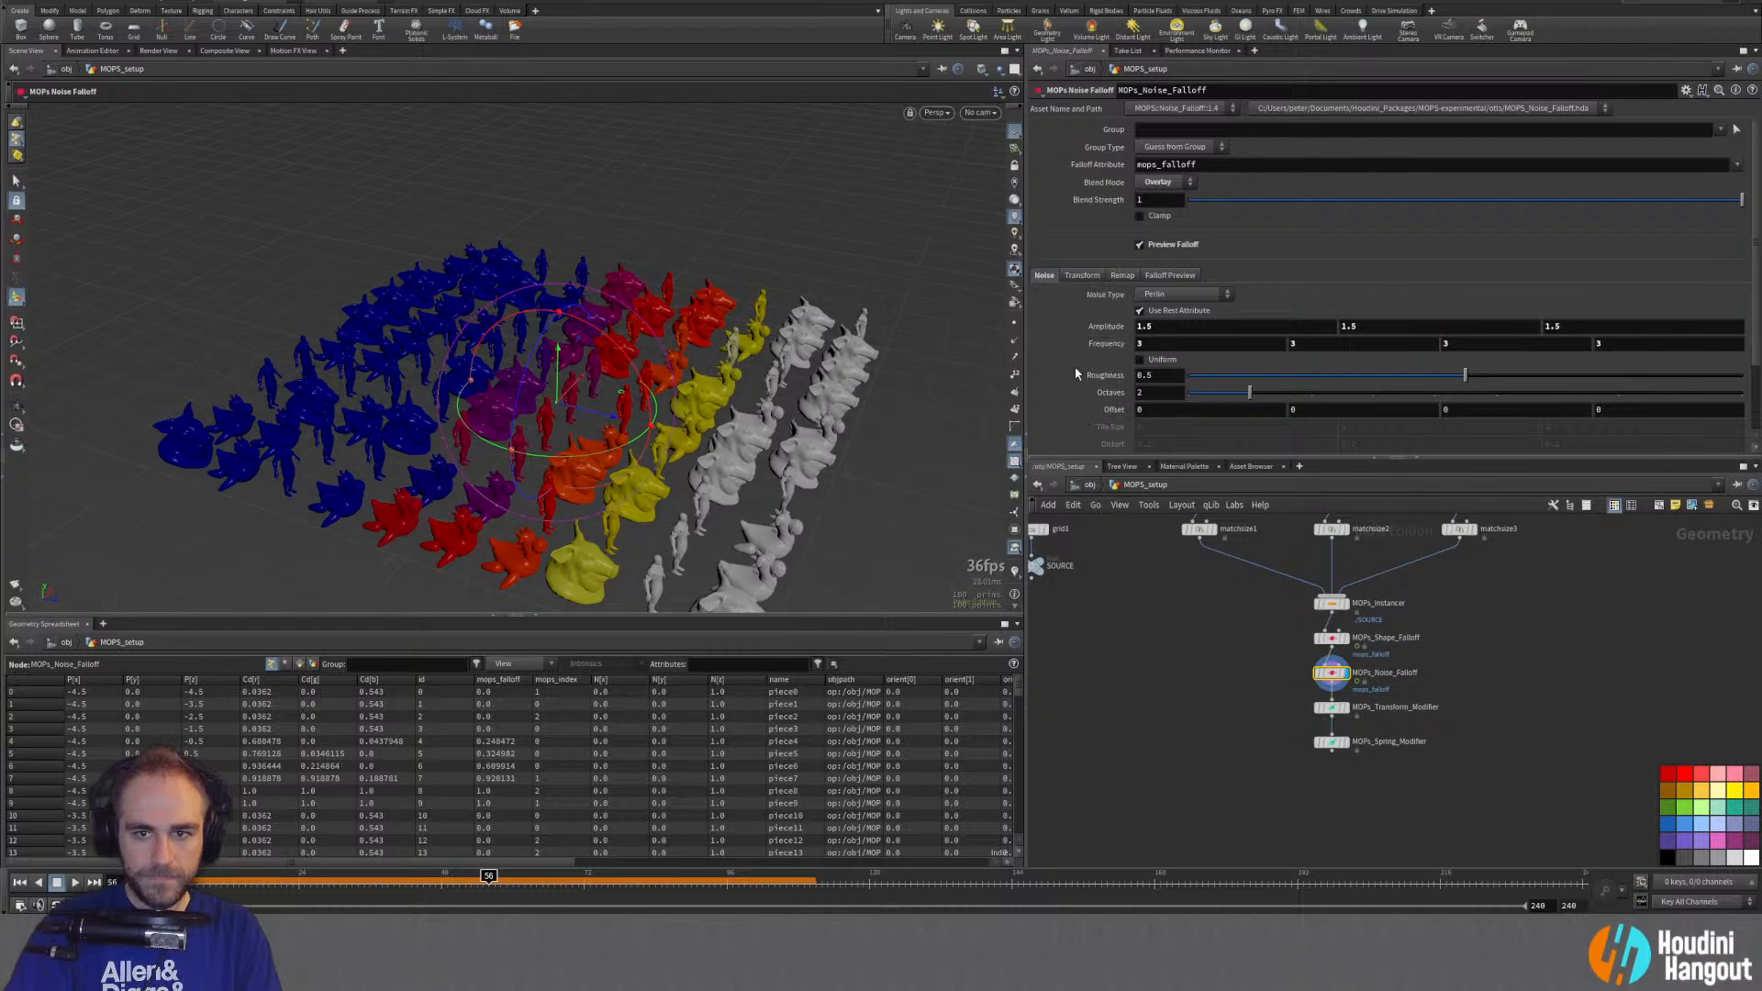
# Step: Play the spring modifier's animation from the first frame and scrub through its early frames
pyautogui.moveTo(407, 881); pyautogui.dragTo(161, 882)
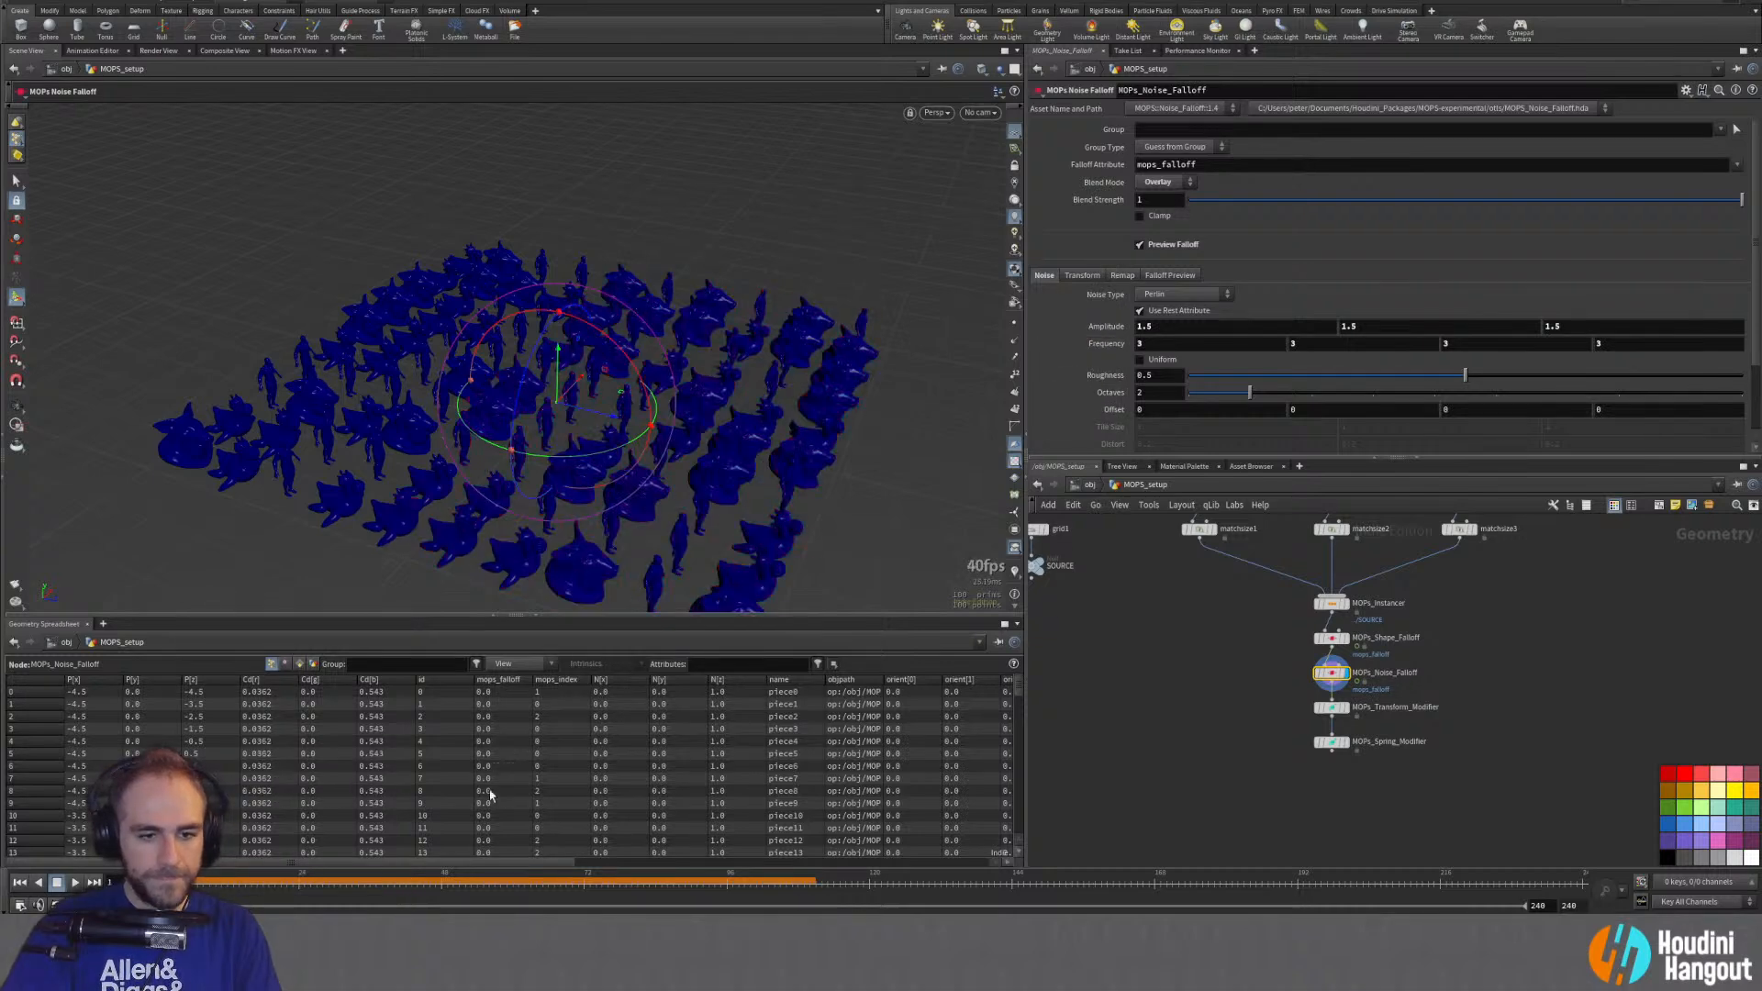
pyautogui.click(1336, 744)
pyautogui.click(1333, 742)
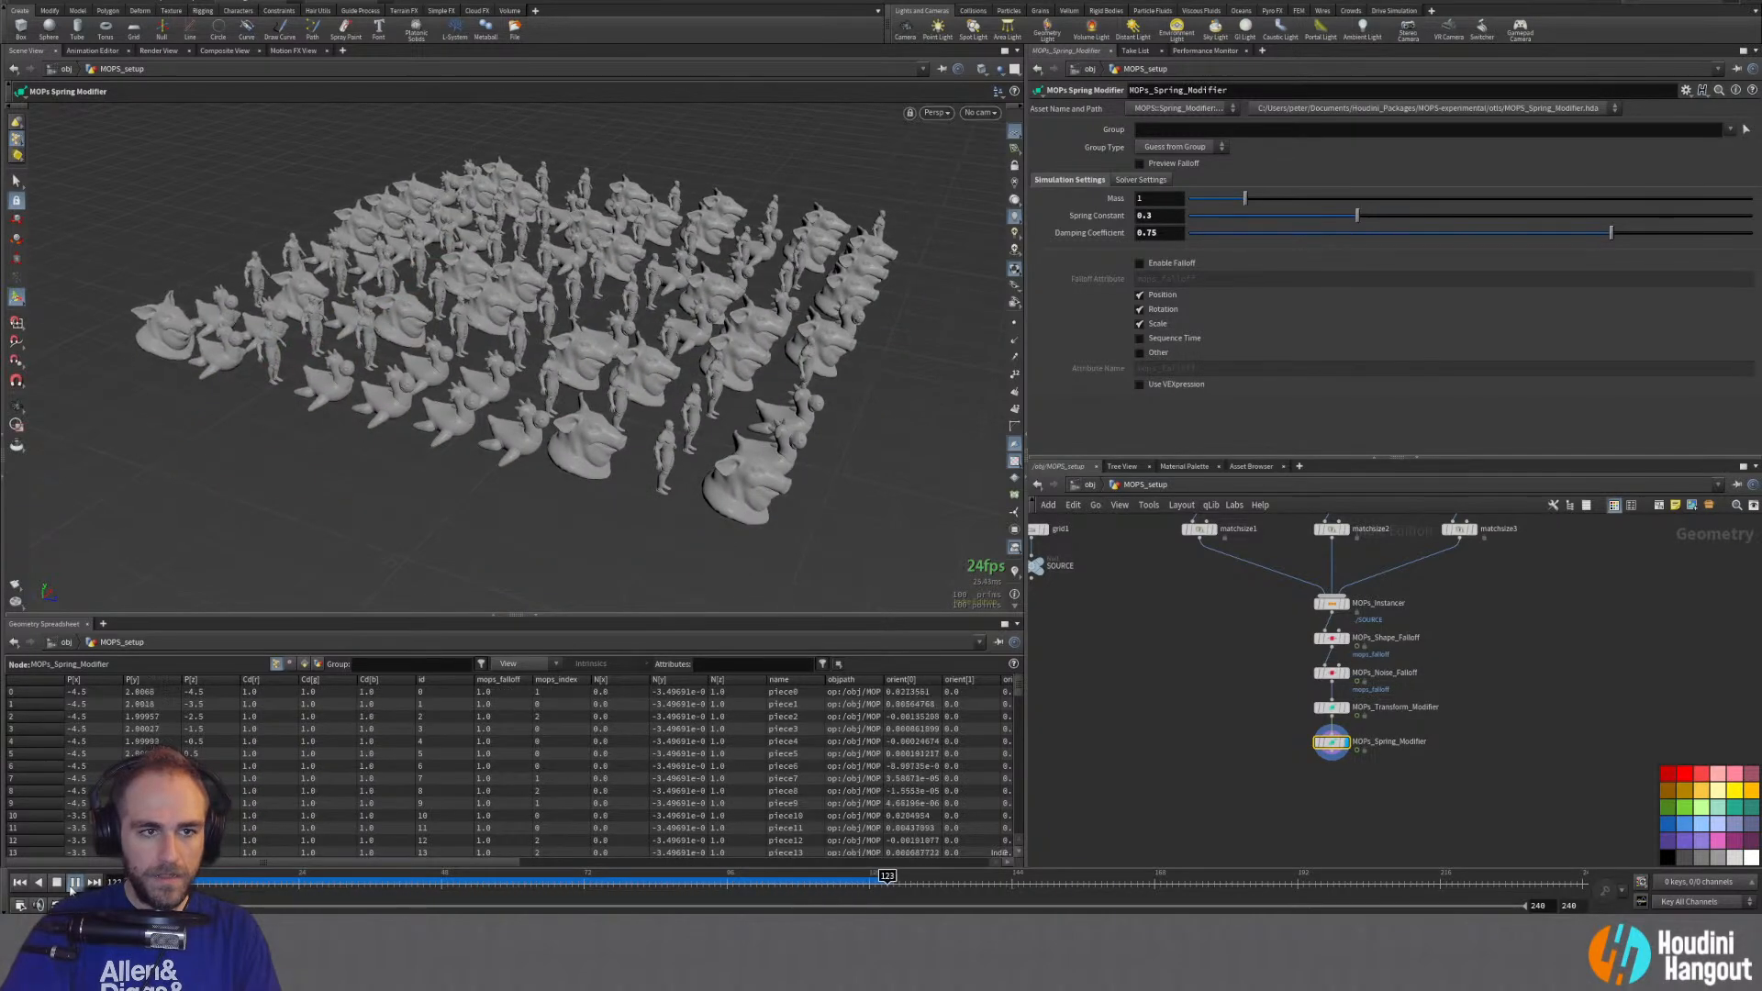
pyautogui.click(354, 877)
pyautogui.moveTo(354, 876); pyautogui.dragTo(233, 881)
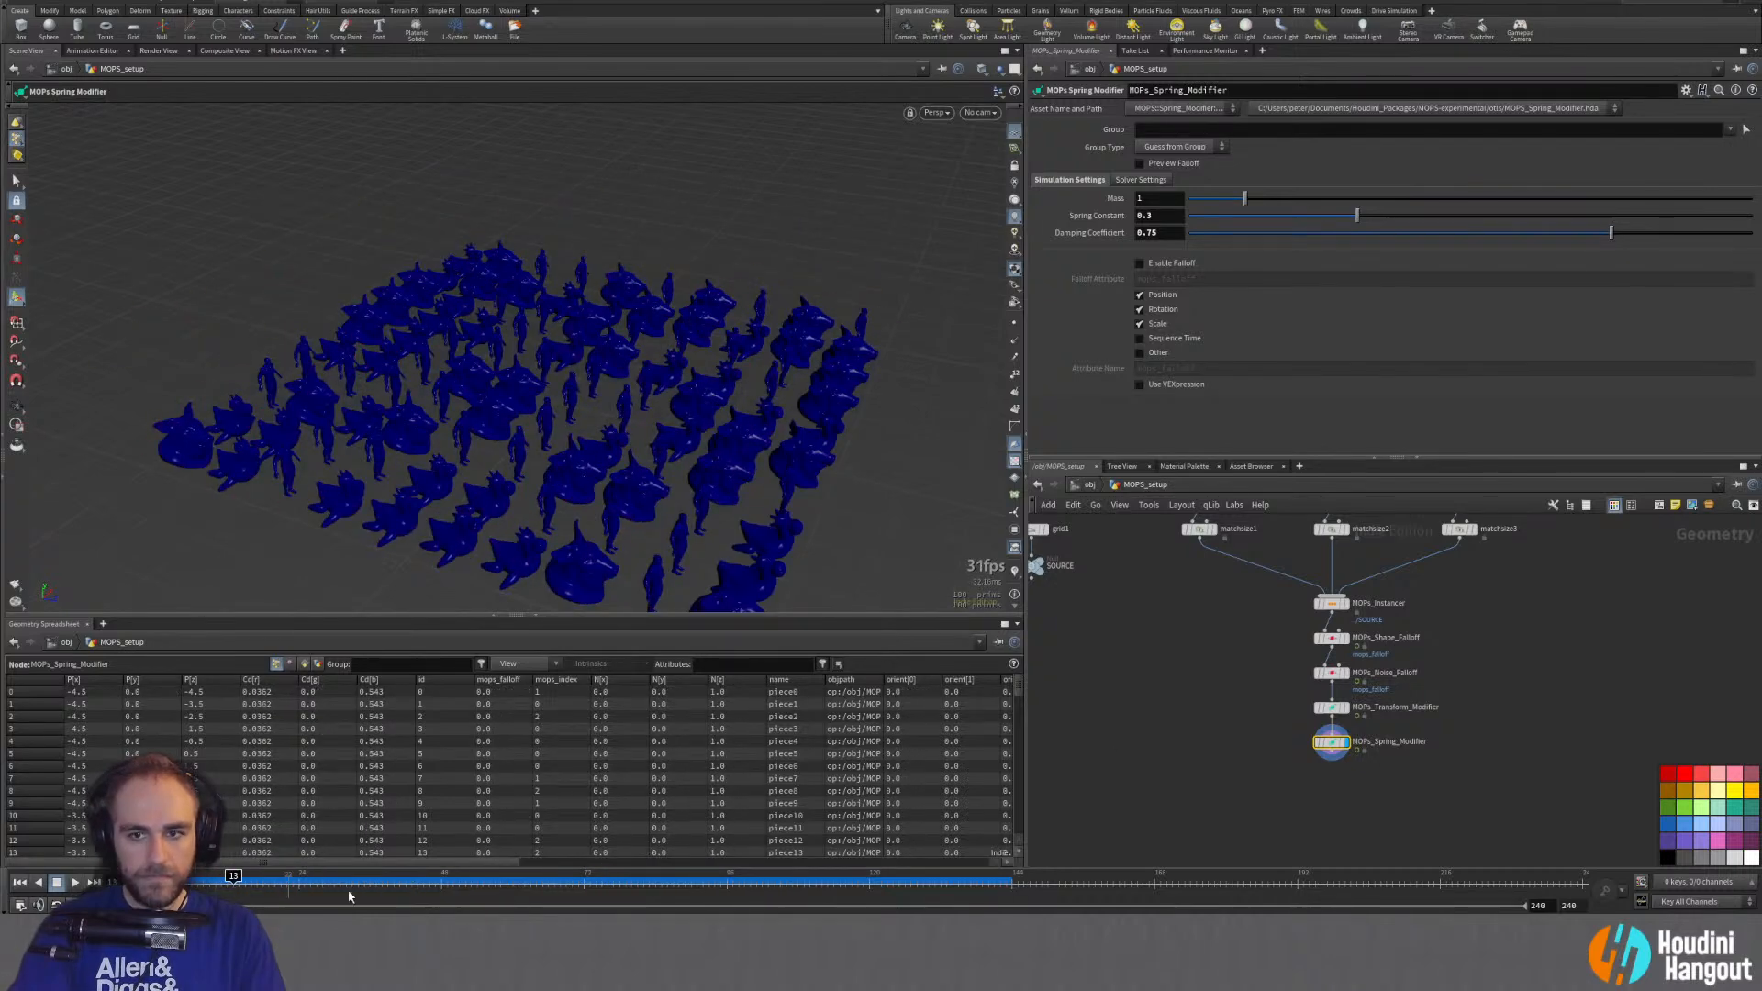
# Step: Try the Add blend mode on the noise falloff and play the spring modifier's animation from the start
pyautogui.click(1329, 676)
pyautogui.click(1163, 182)
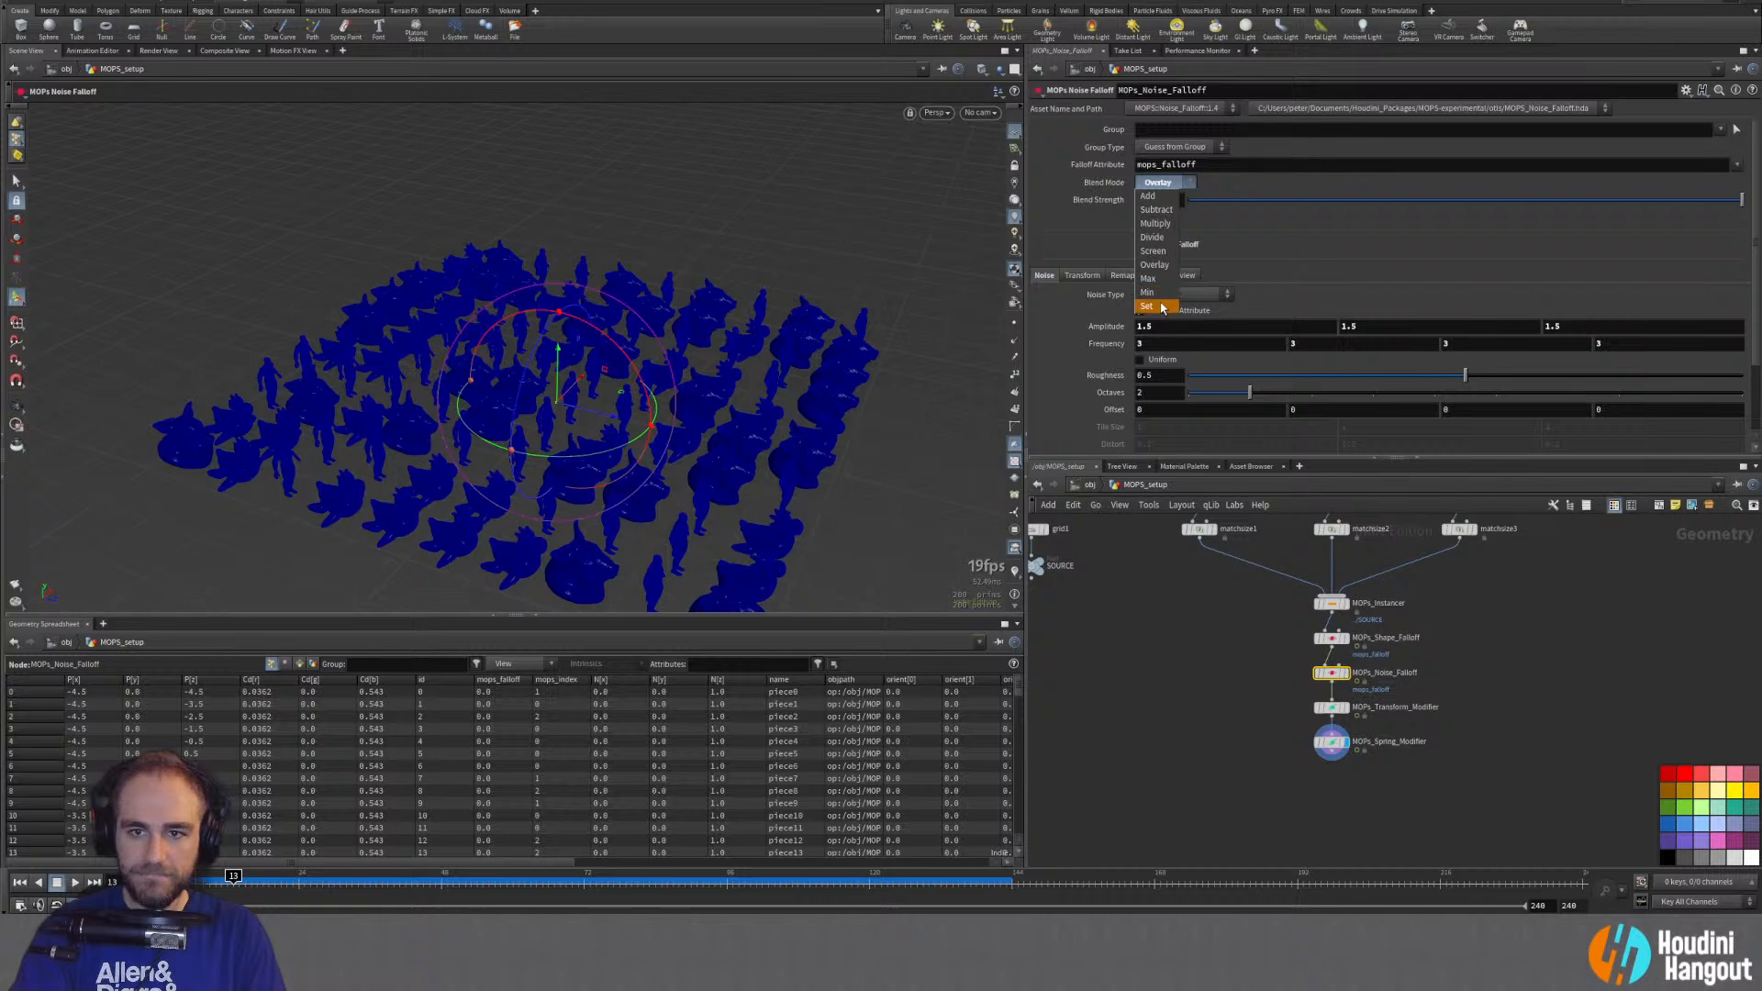
pyautogui.click(1158, 197)
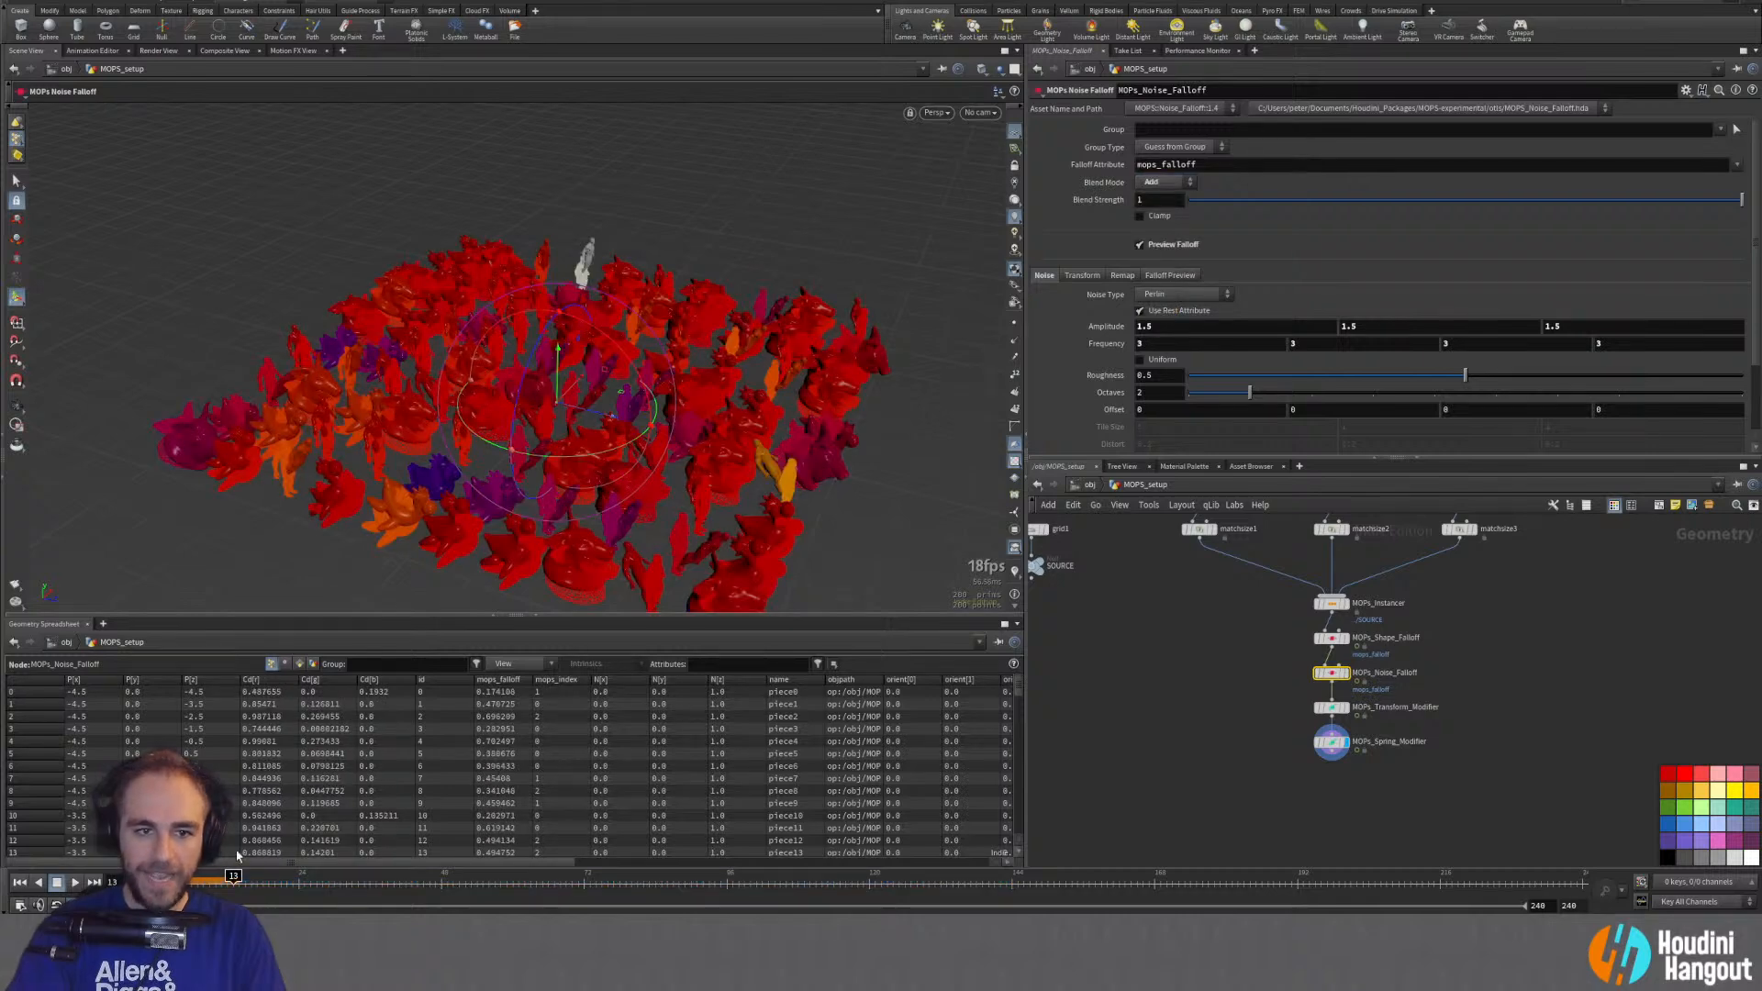
pyautogui.click(25, 882)
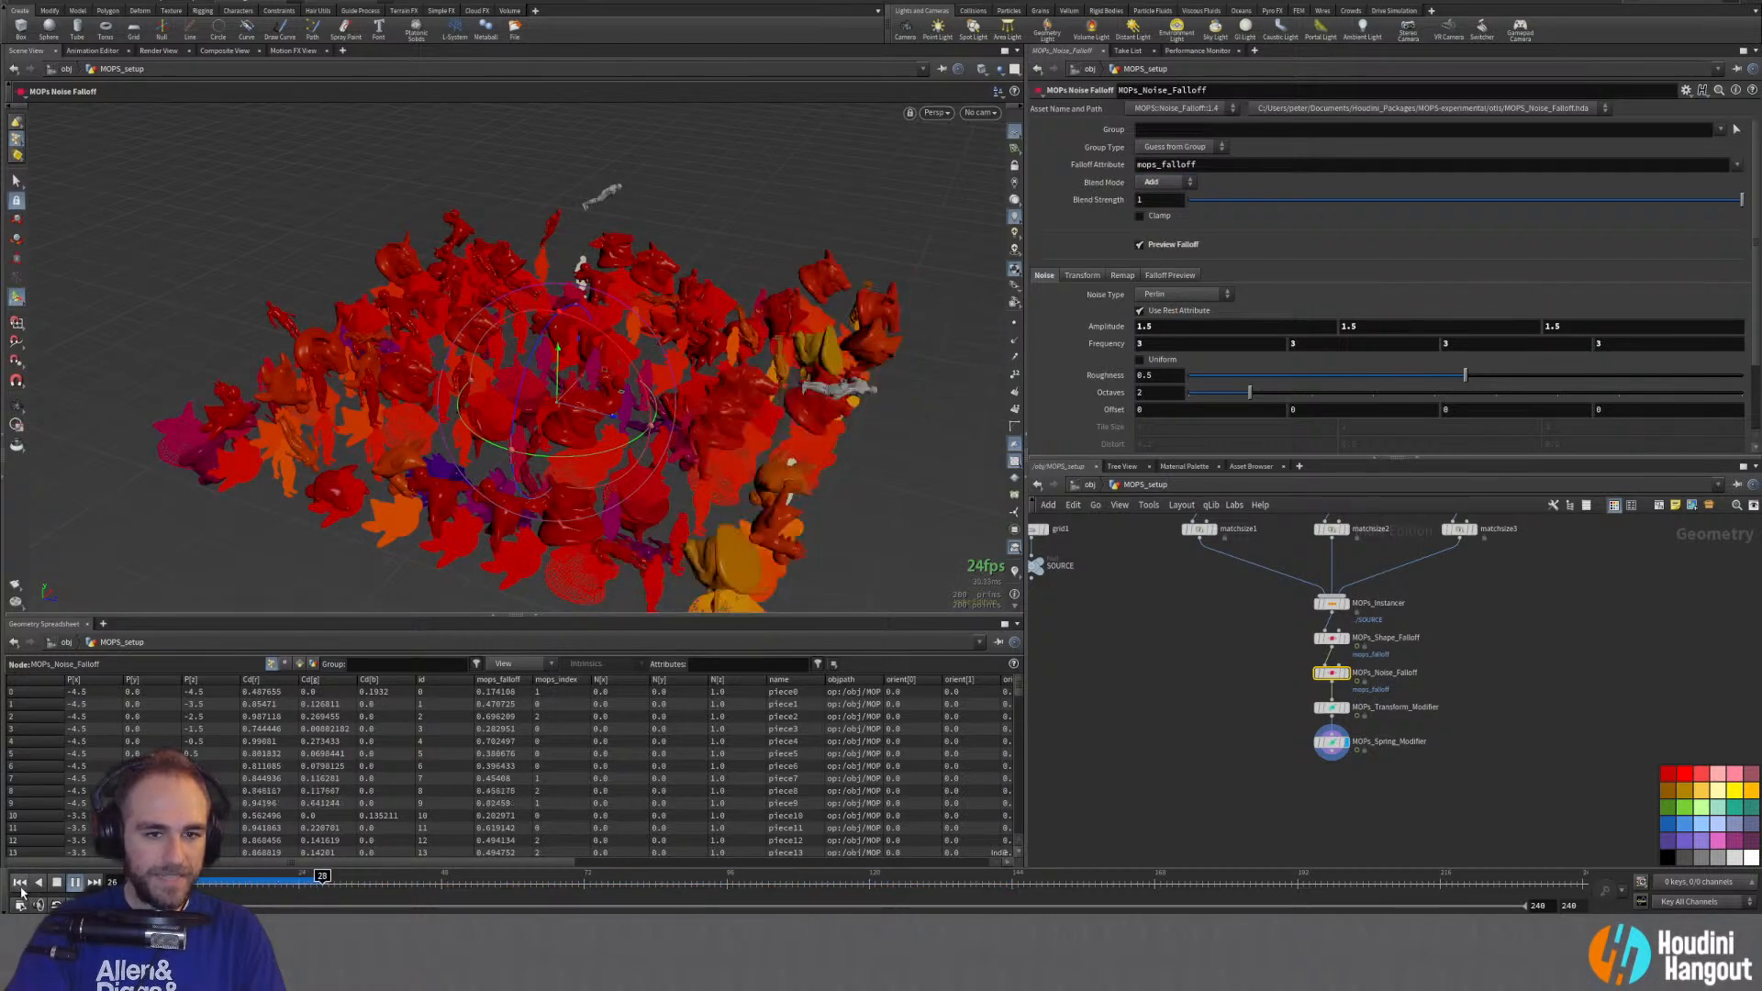
pyautogui.click(56, 882)
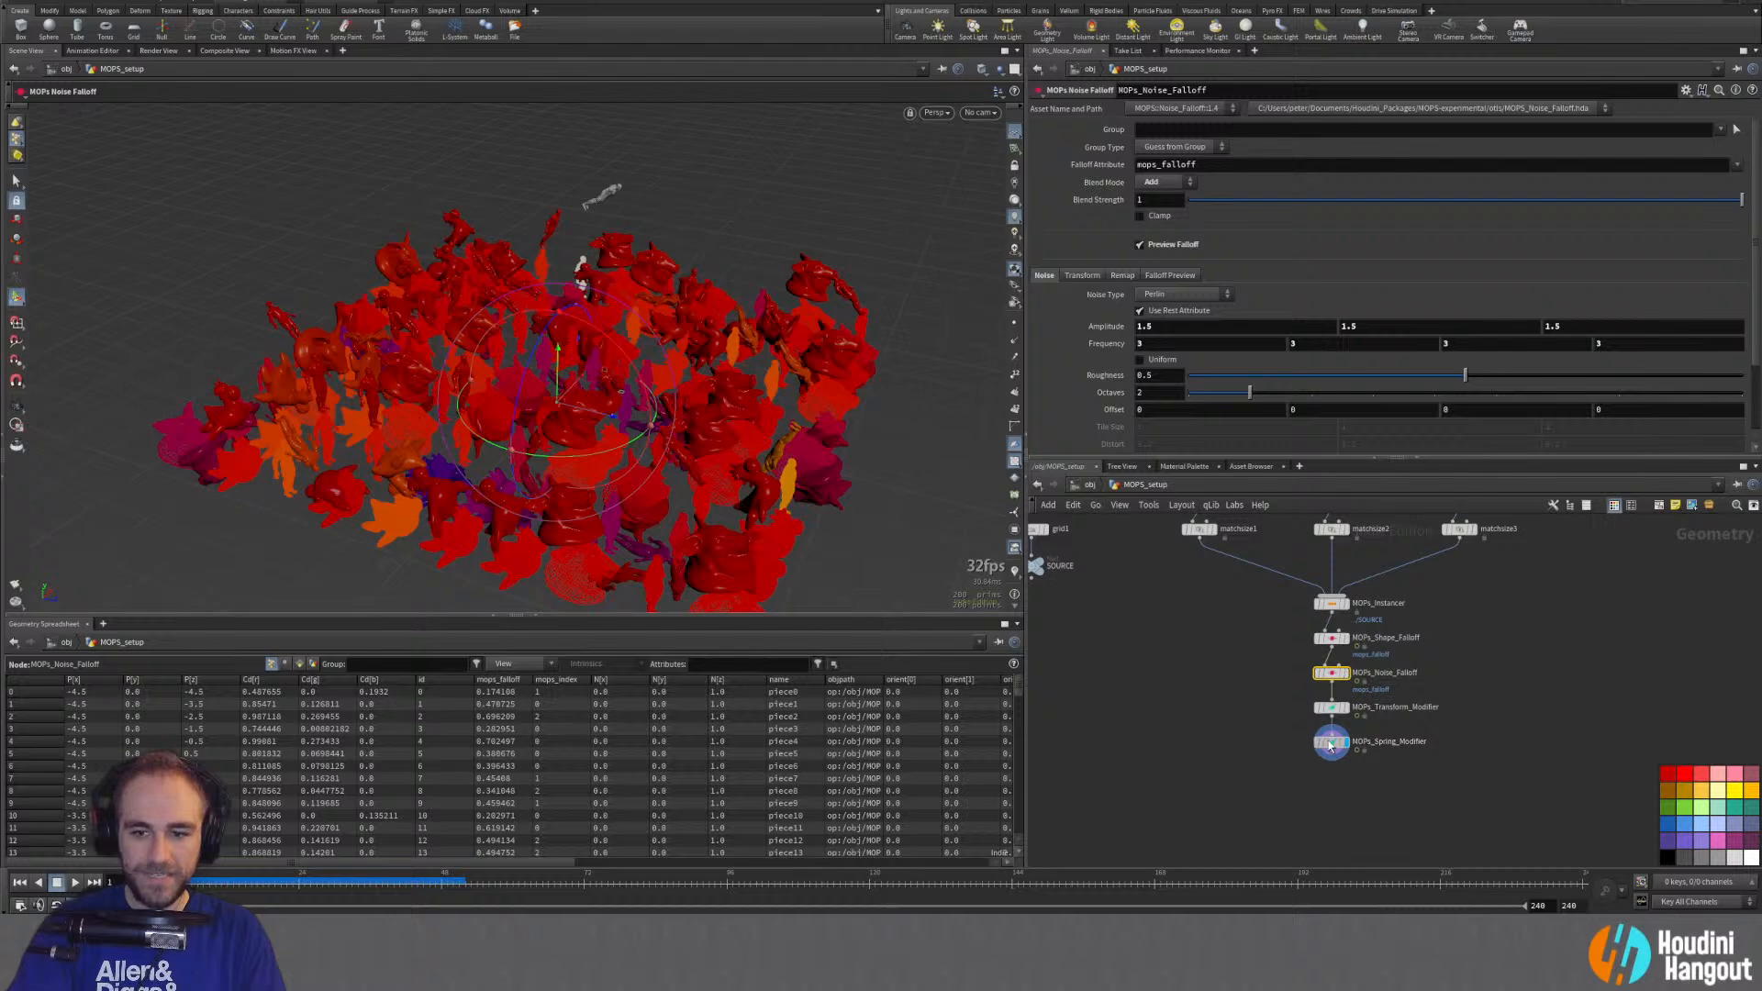
pyautogui.click(1335, 742)
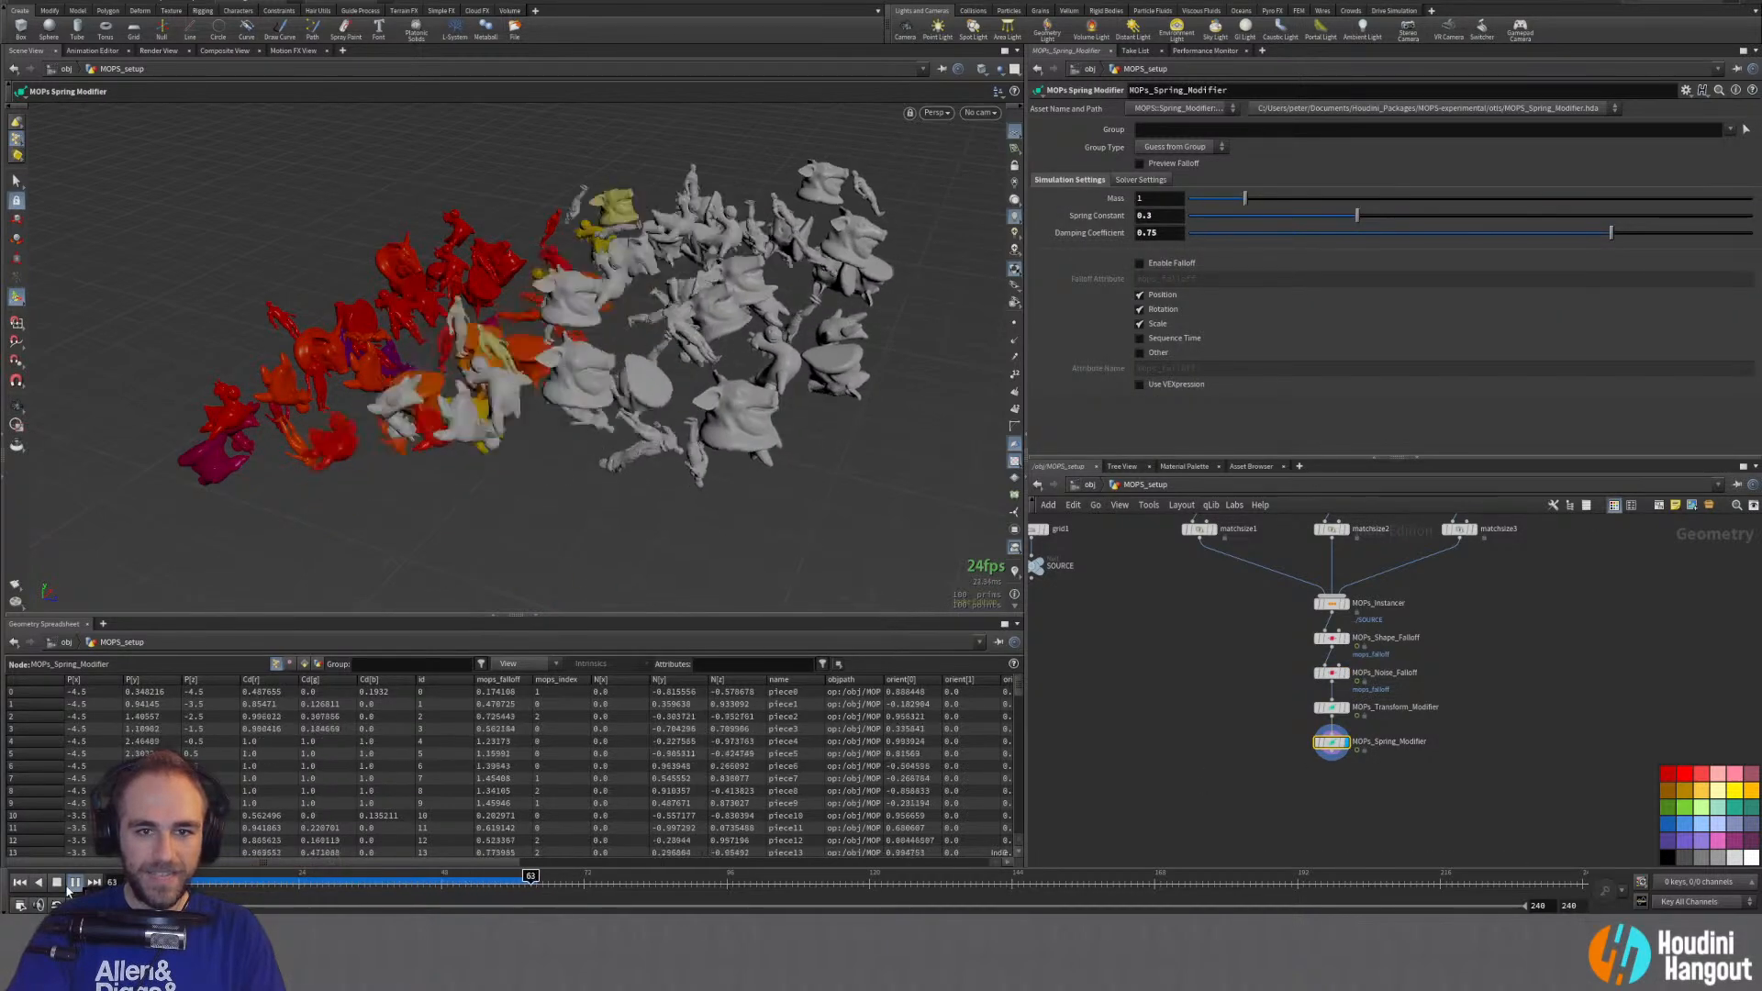
pyautogui.click(56, 882)
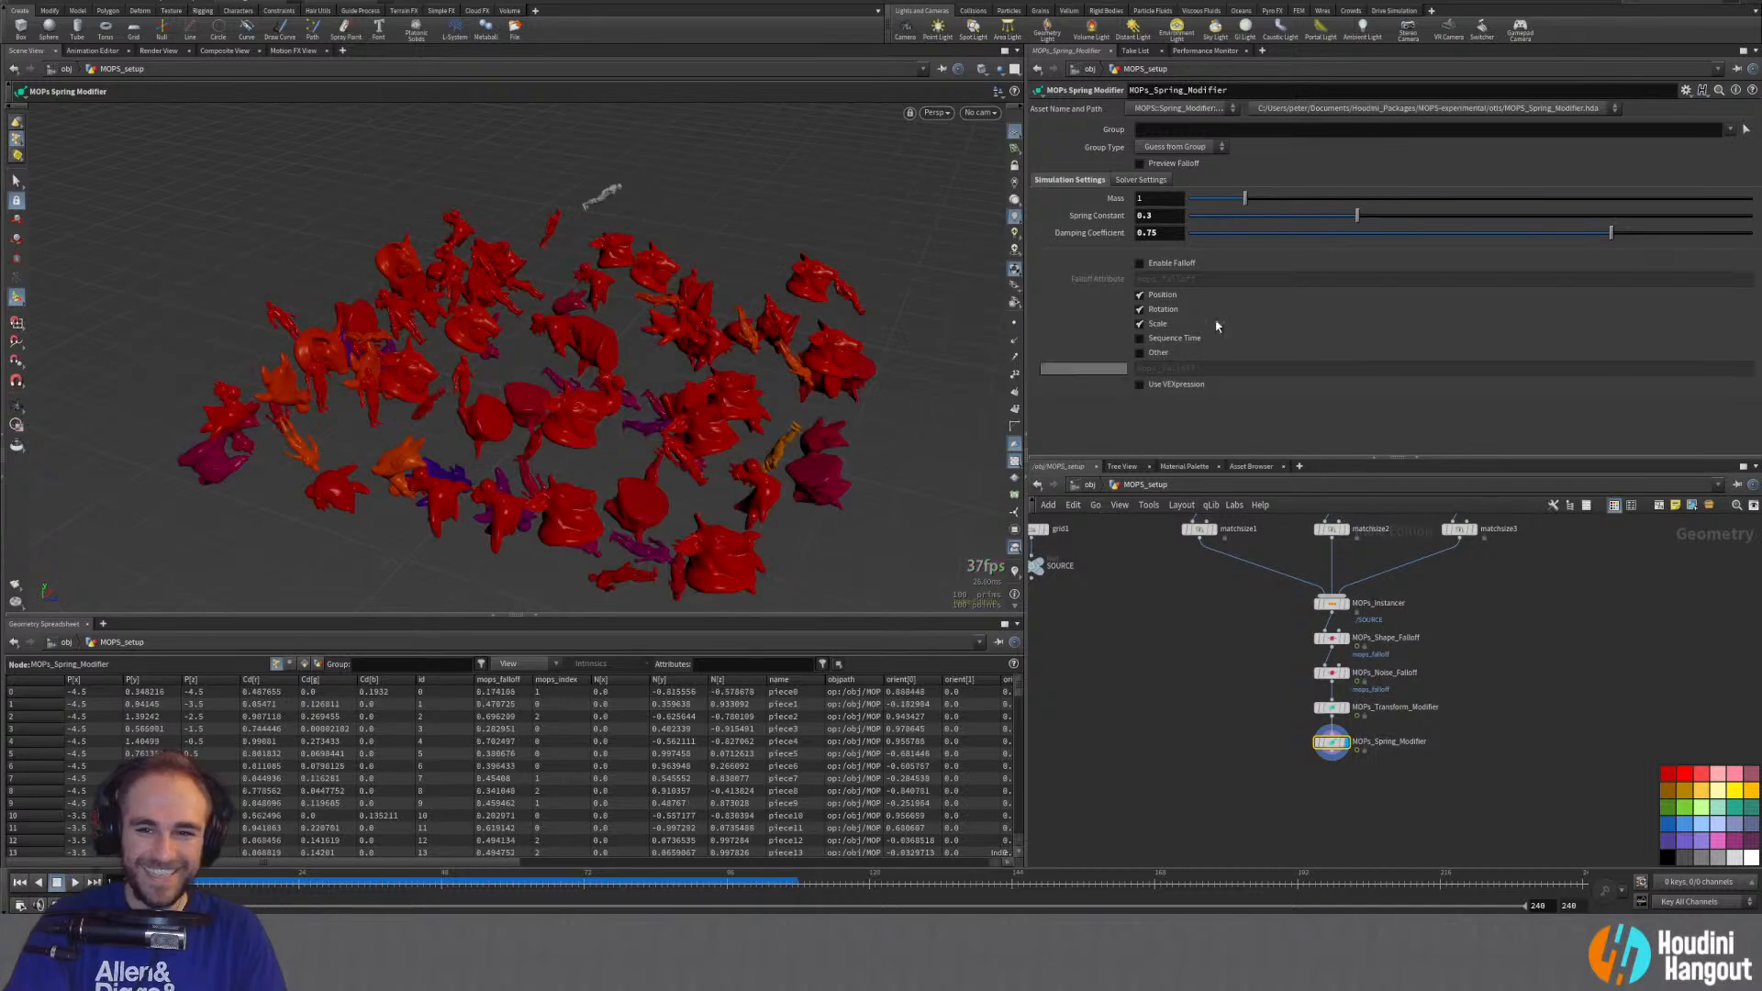
# Step: Try the Multiply blend mode on the noise falloff and replay the spring modifier's animation
pyautogui.click(1330, 673)
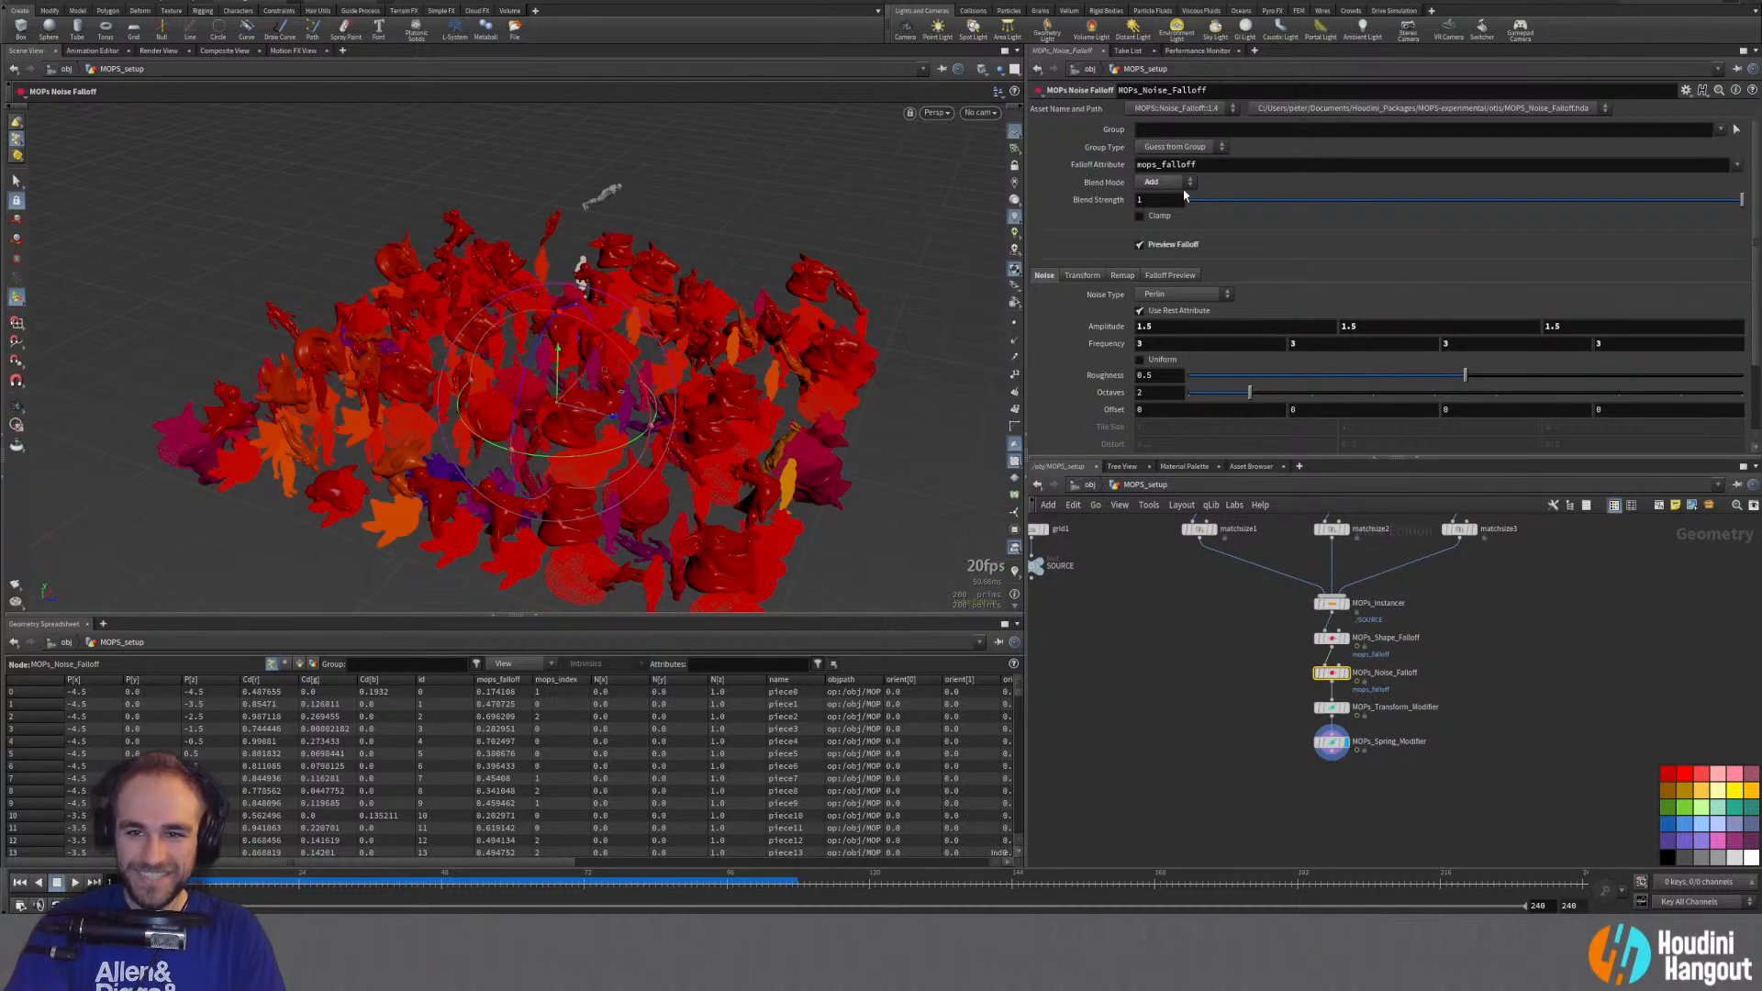
pyautogui.click(1166, 183)
pyautogui.click(1158, 223)
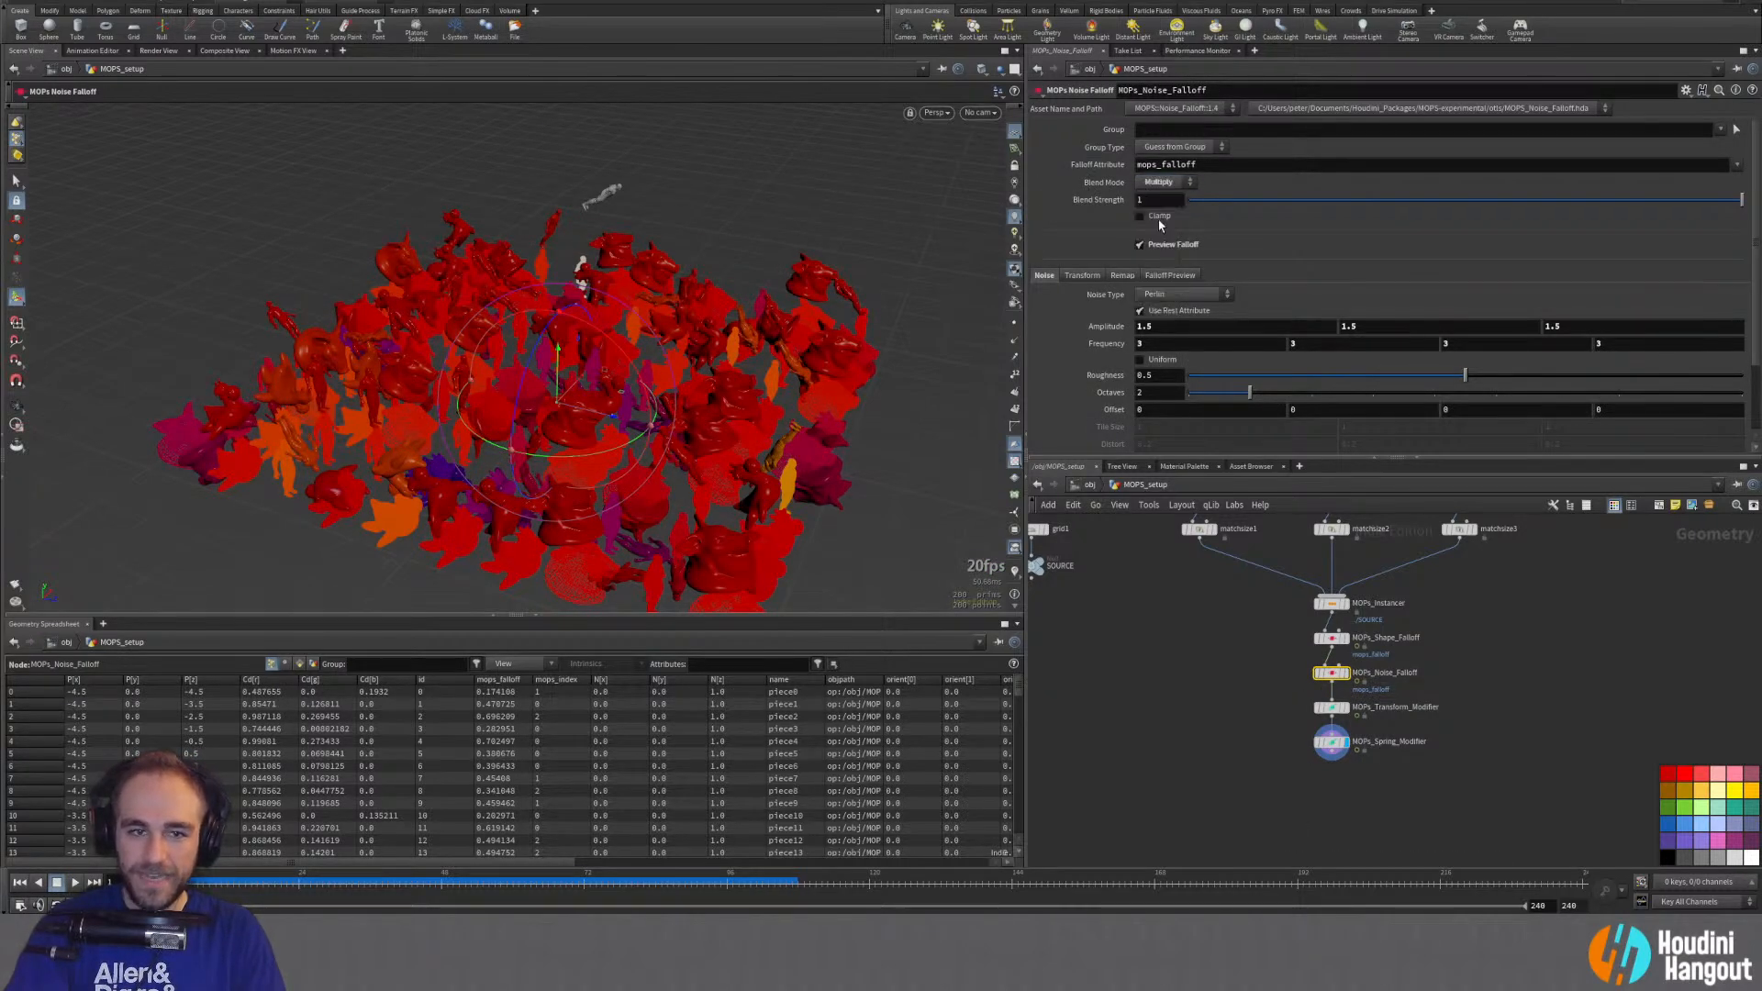
pyautogui.click(1331, 743)
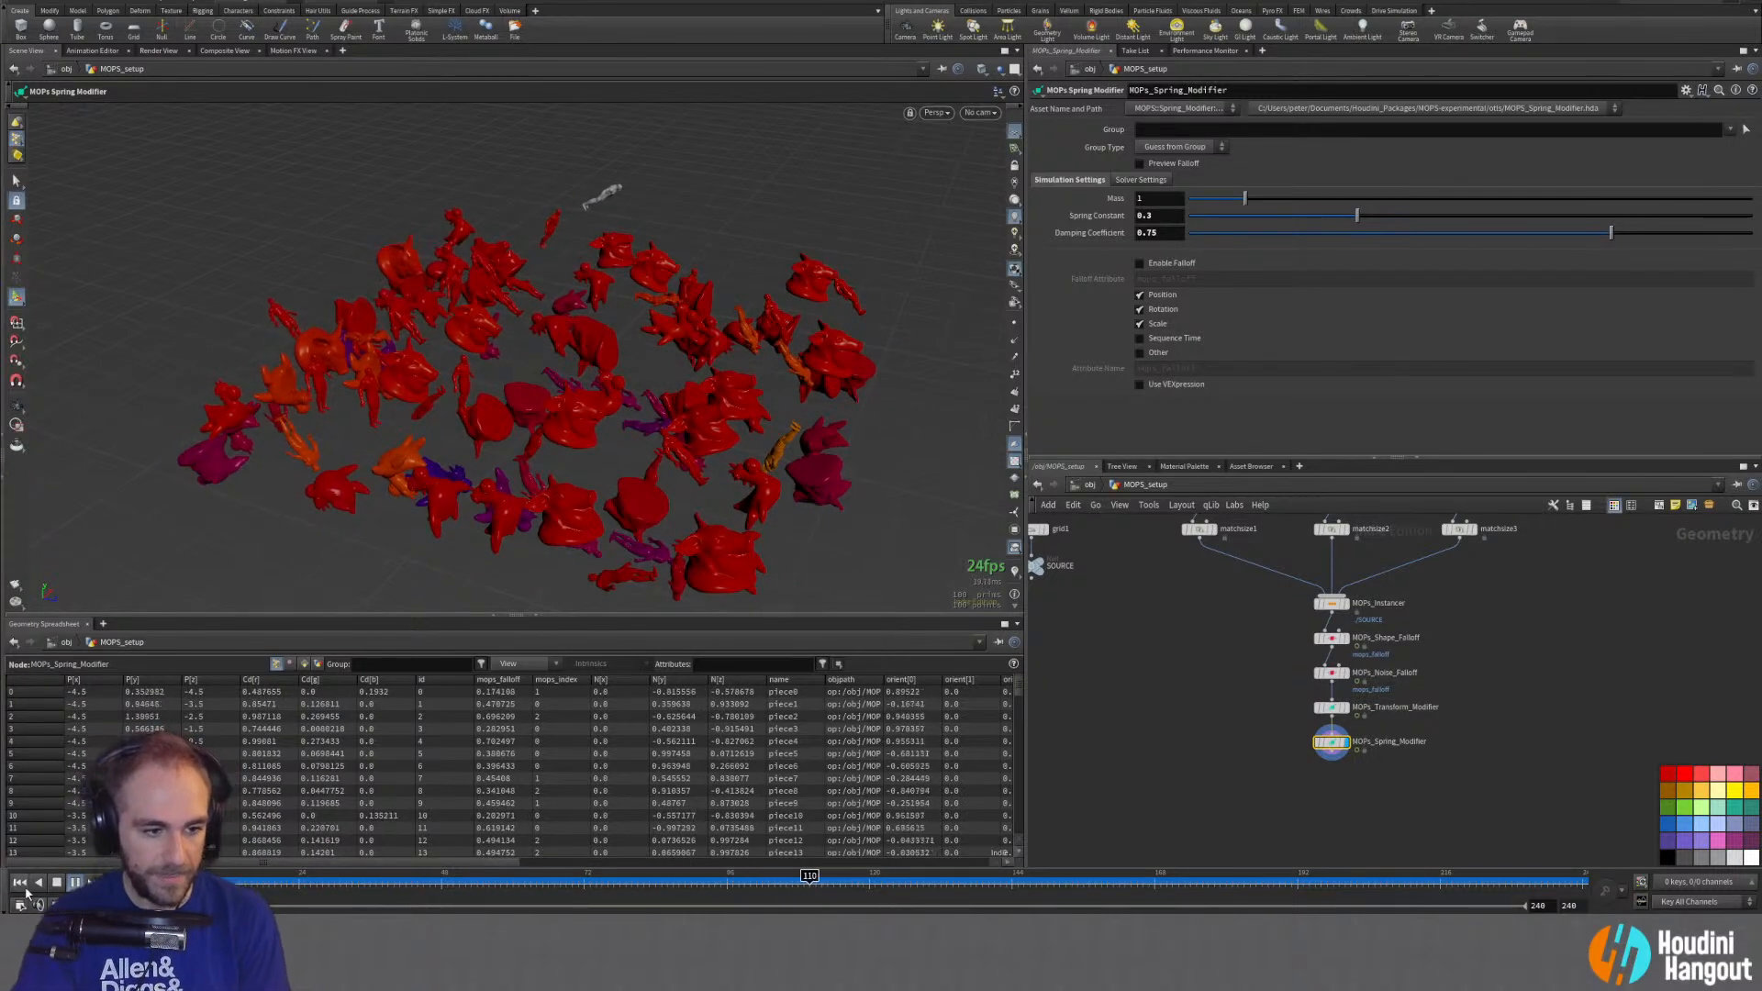
pyautogui.hotkey('ctrl', 'Up')
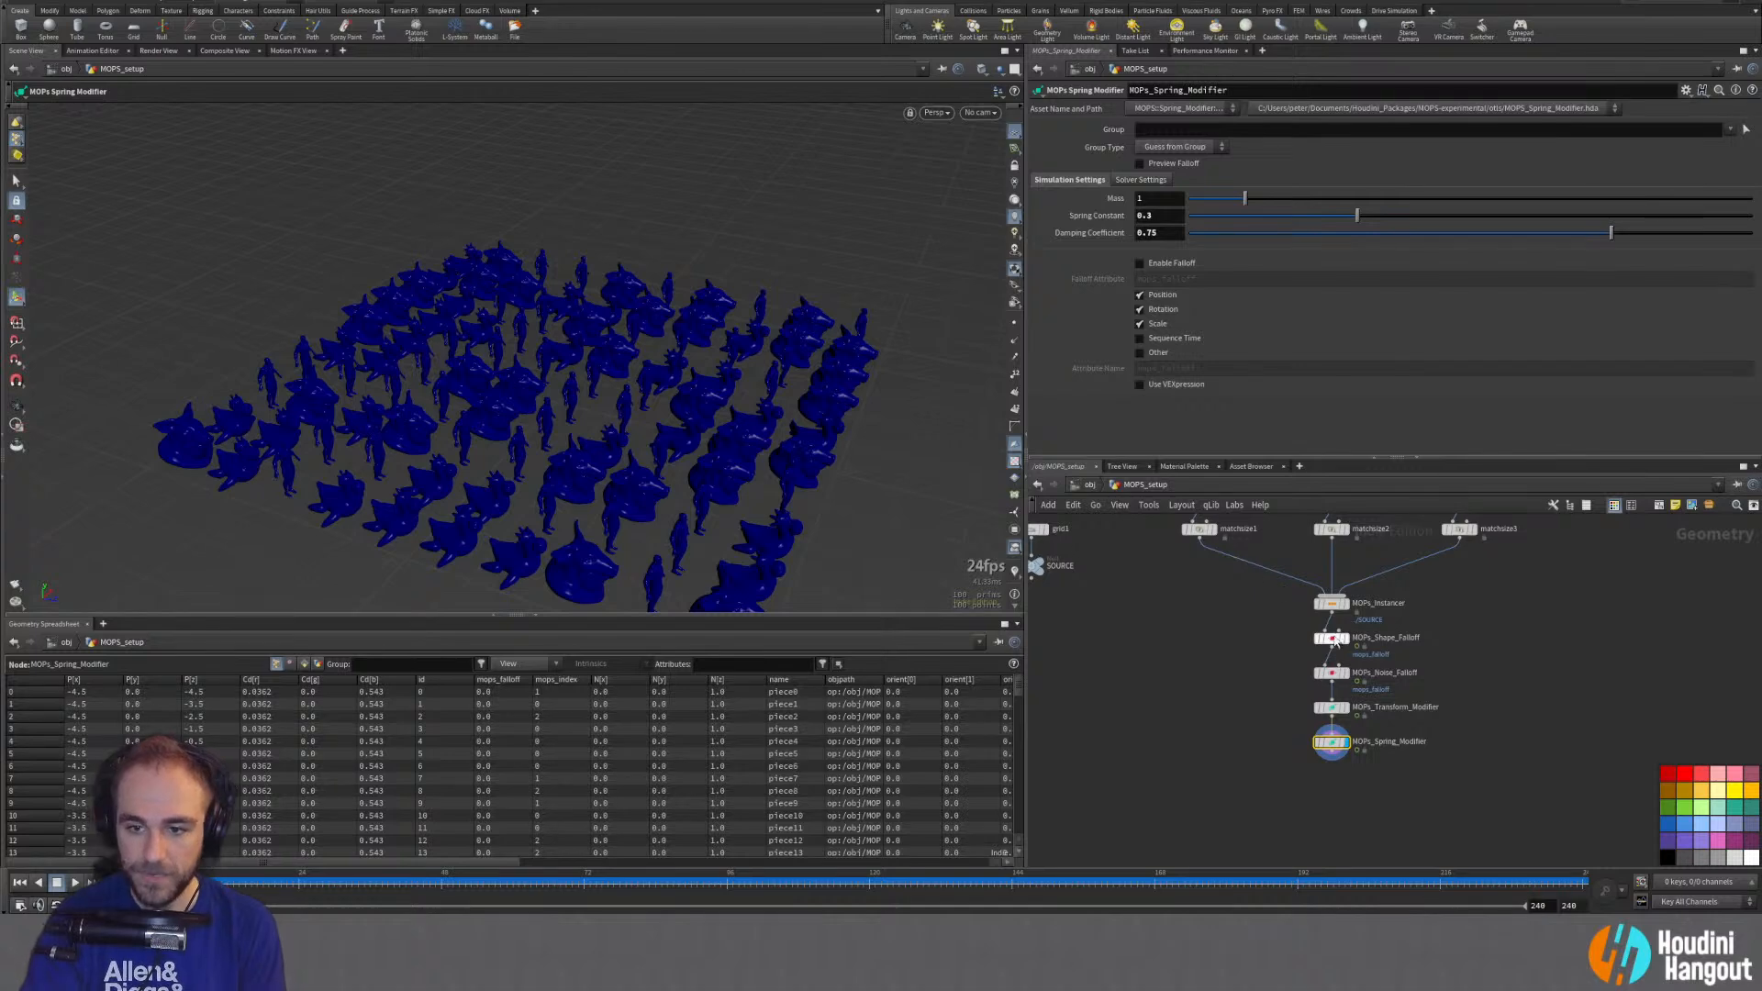
# Step: Try the Screen blend mode on the noise falloff
pyautogui.click(1331, 673)
pyautogui.click(1160, 183)
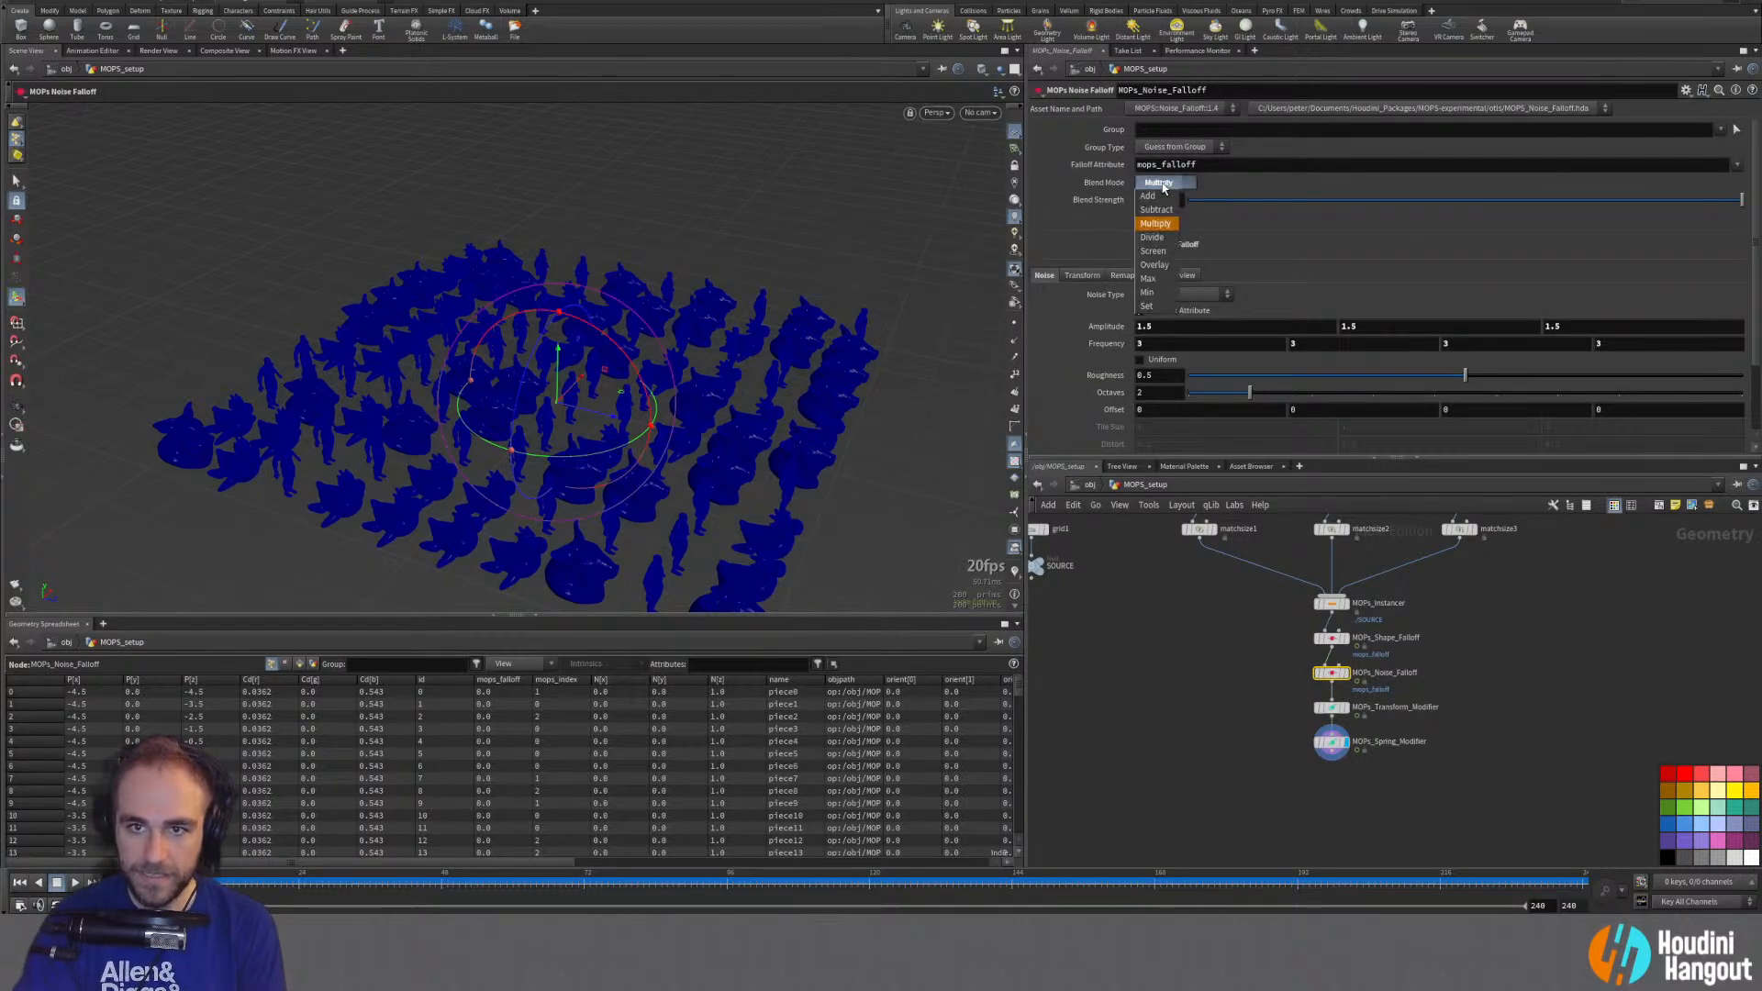
pyautogui.click(1158, 252)
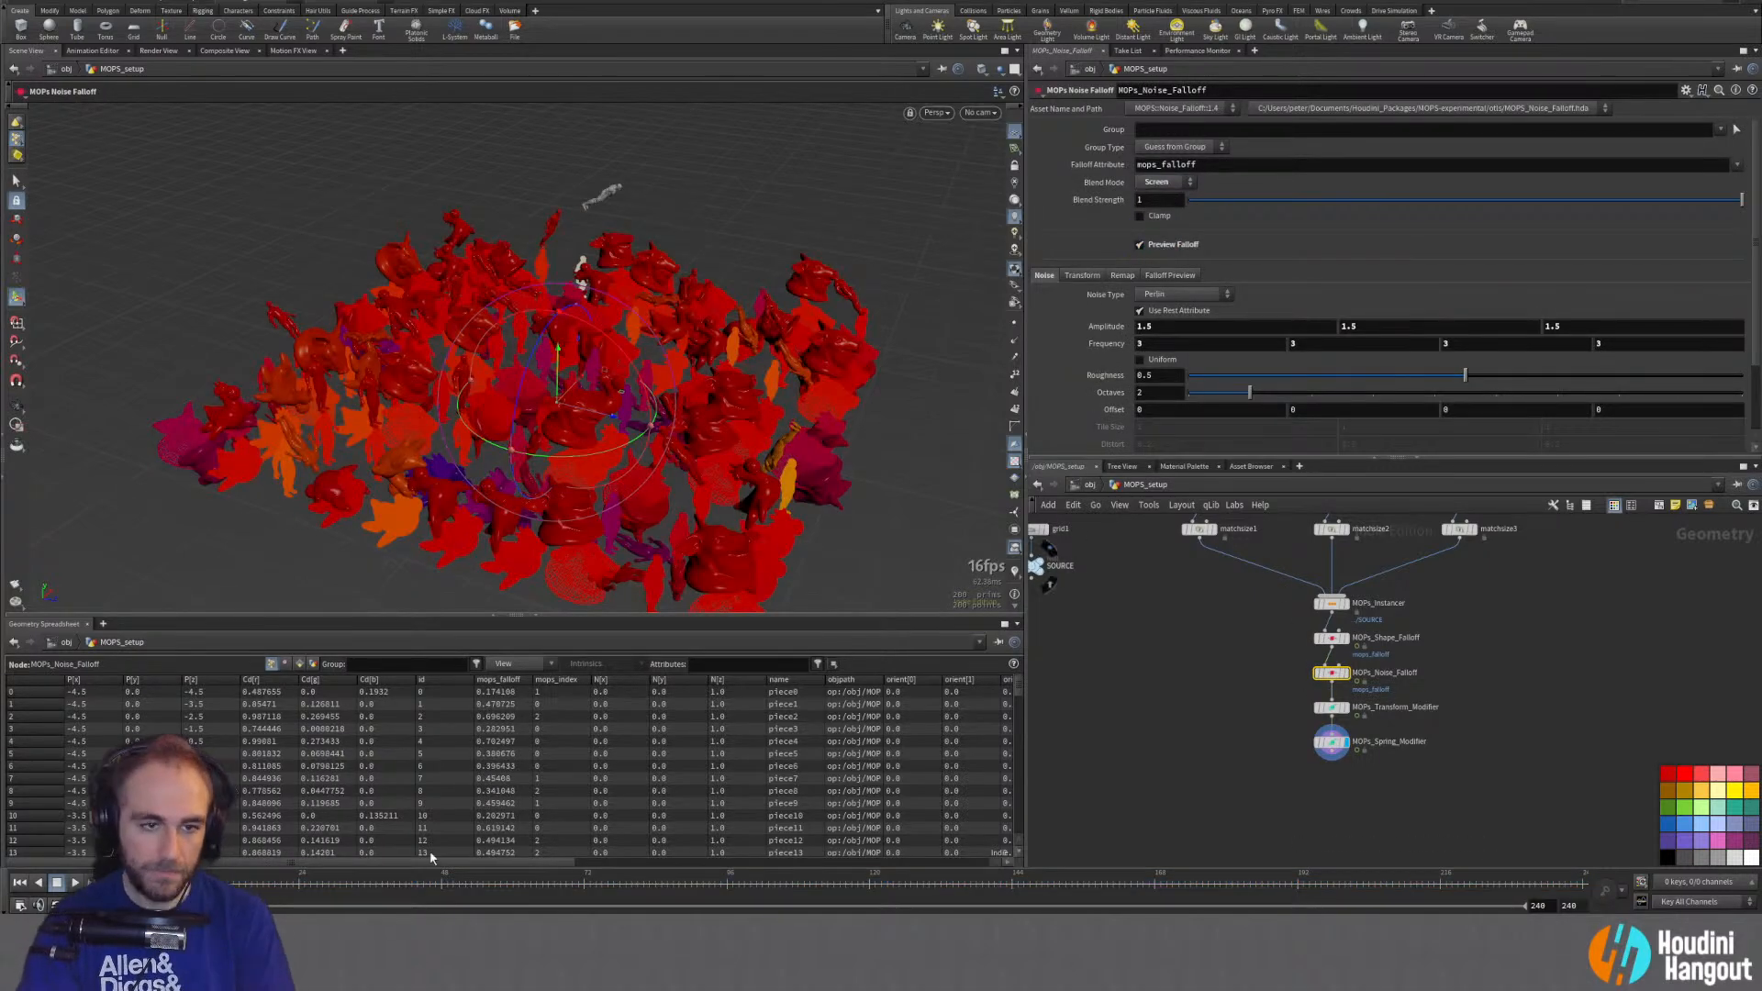
# Step: Set the noise falloff's blend mode to Overlay and replay the spring animation from the first frame
pyautogui.click(1185, 180)
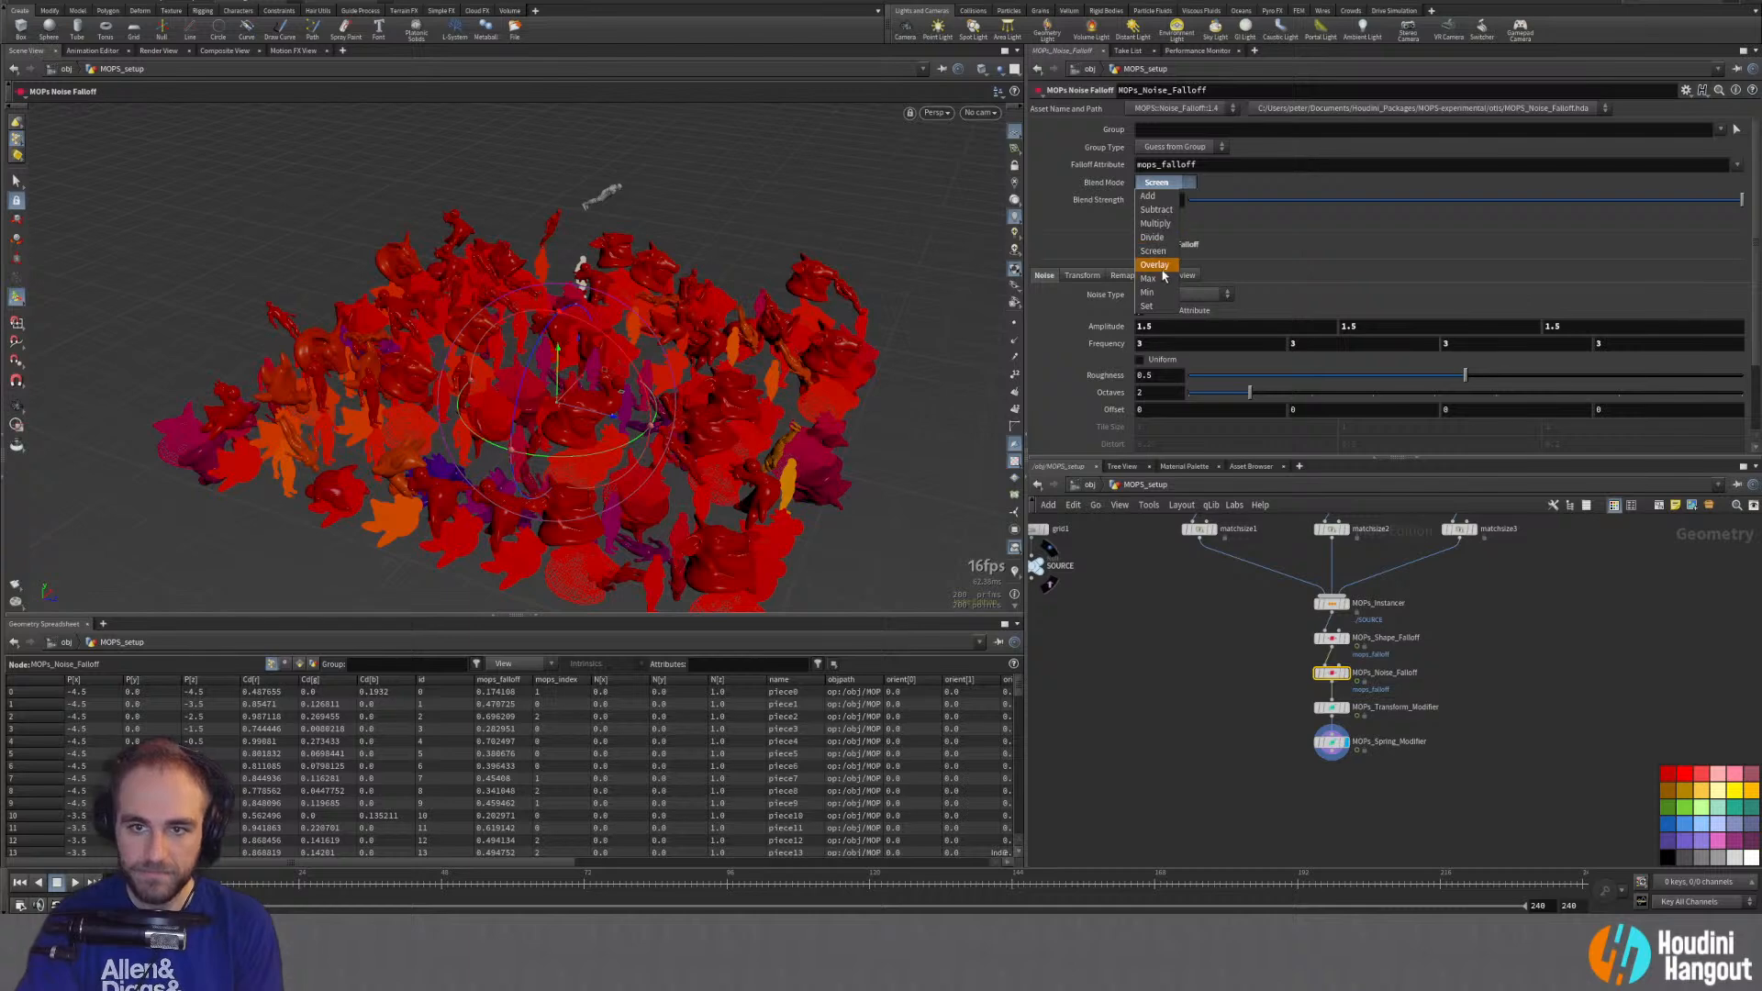
pyautogui.click(1164, 272)
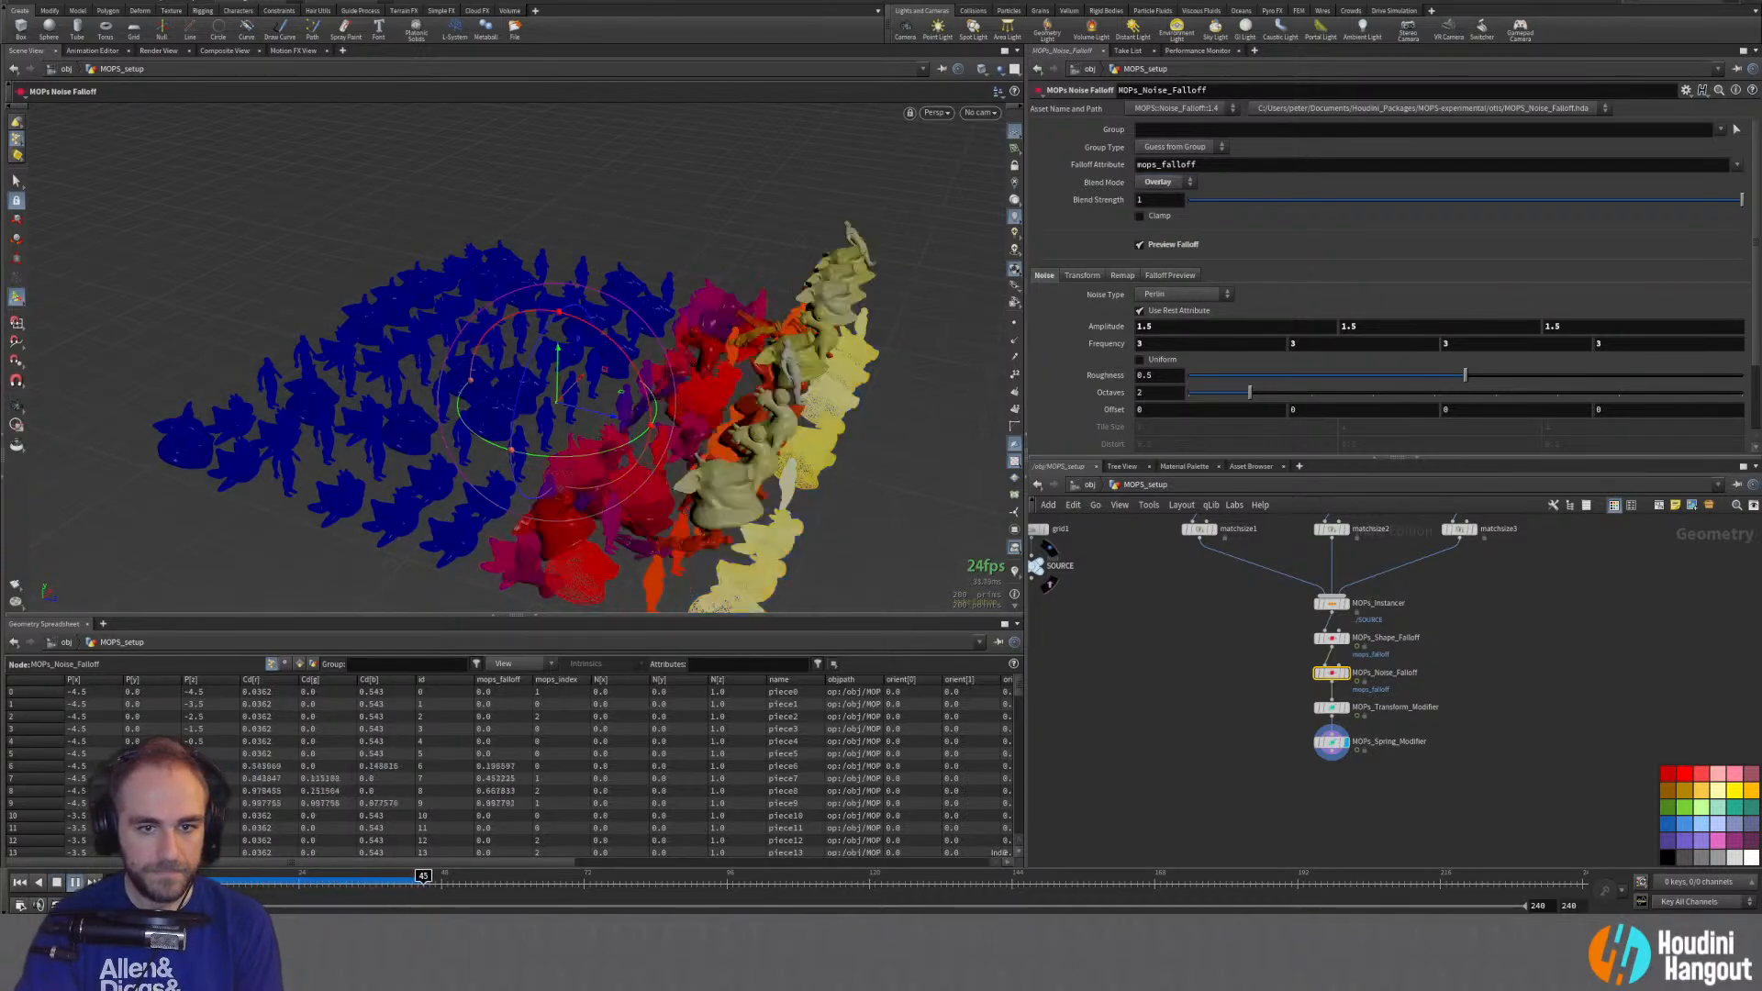
pyautogui.click(20, 882)
pyautogui.click(1331, 742)
pyautogui.moveTo(1201, 785); pyautogui.dragTo(1203, 743, button='middle')
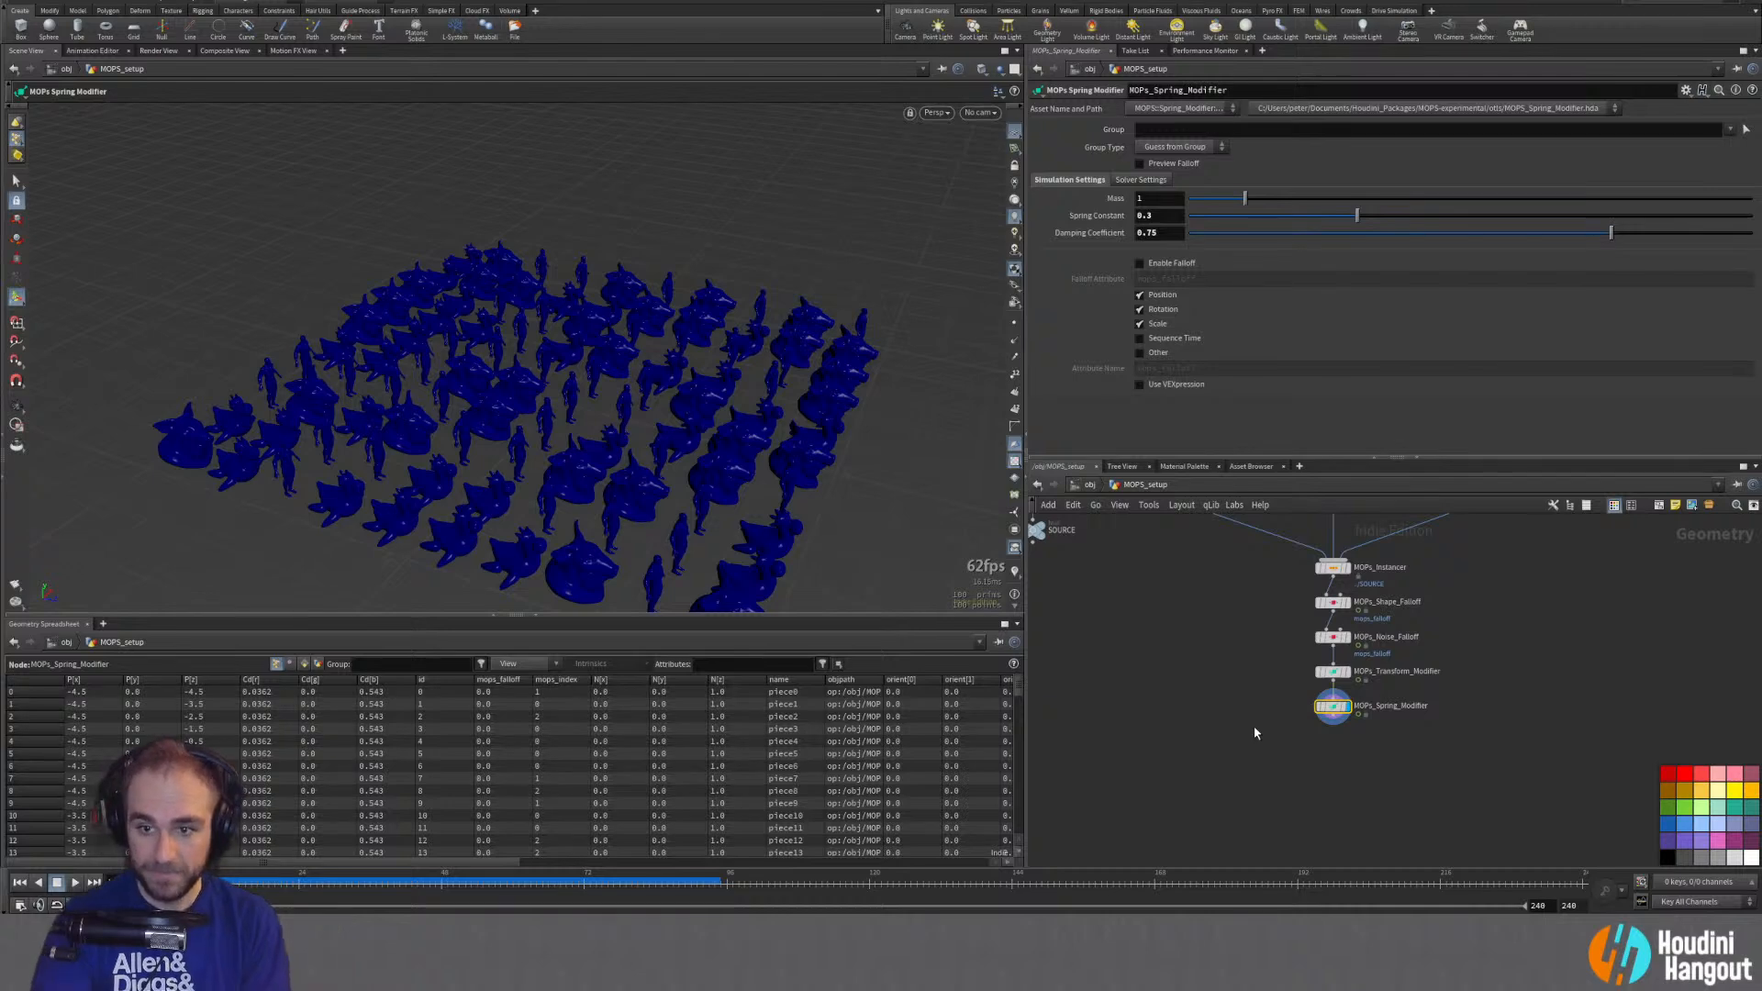
# Step: Examine the node network inside the MOPs Instancer, then return to the MOPS_setup network
pyautogui.doubleClick(1340, 568)
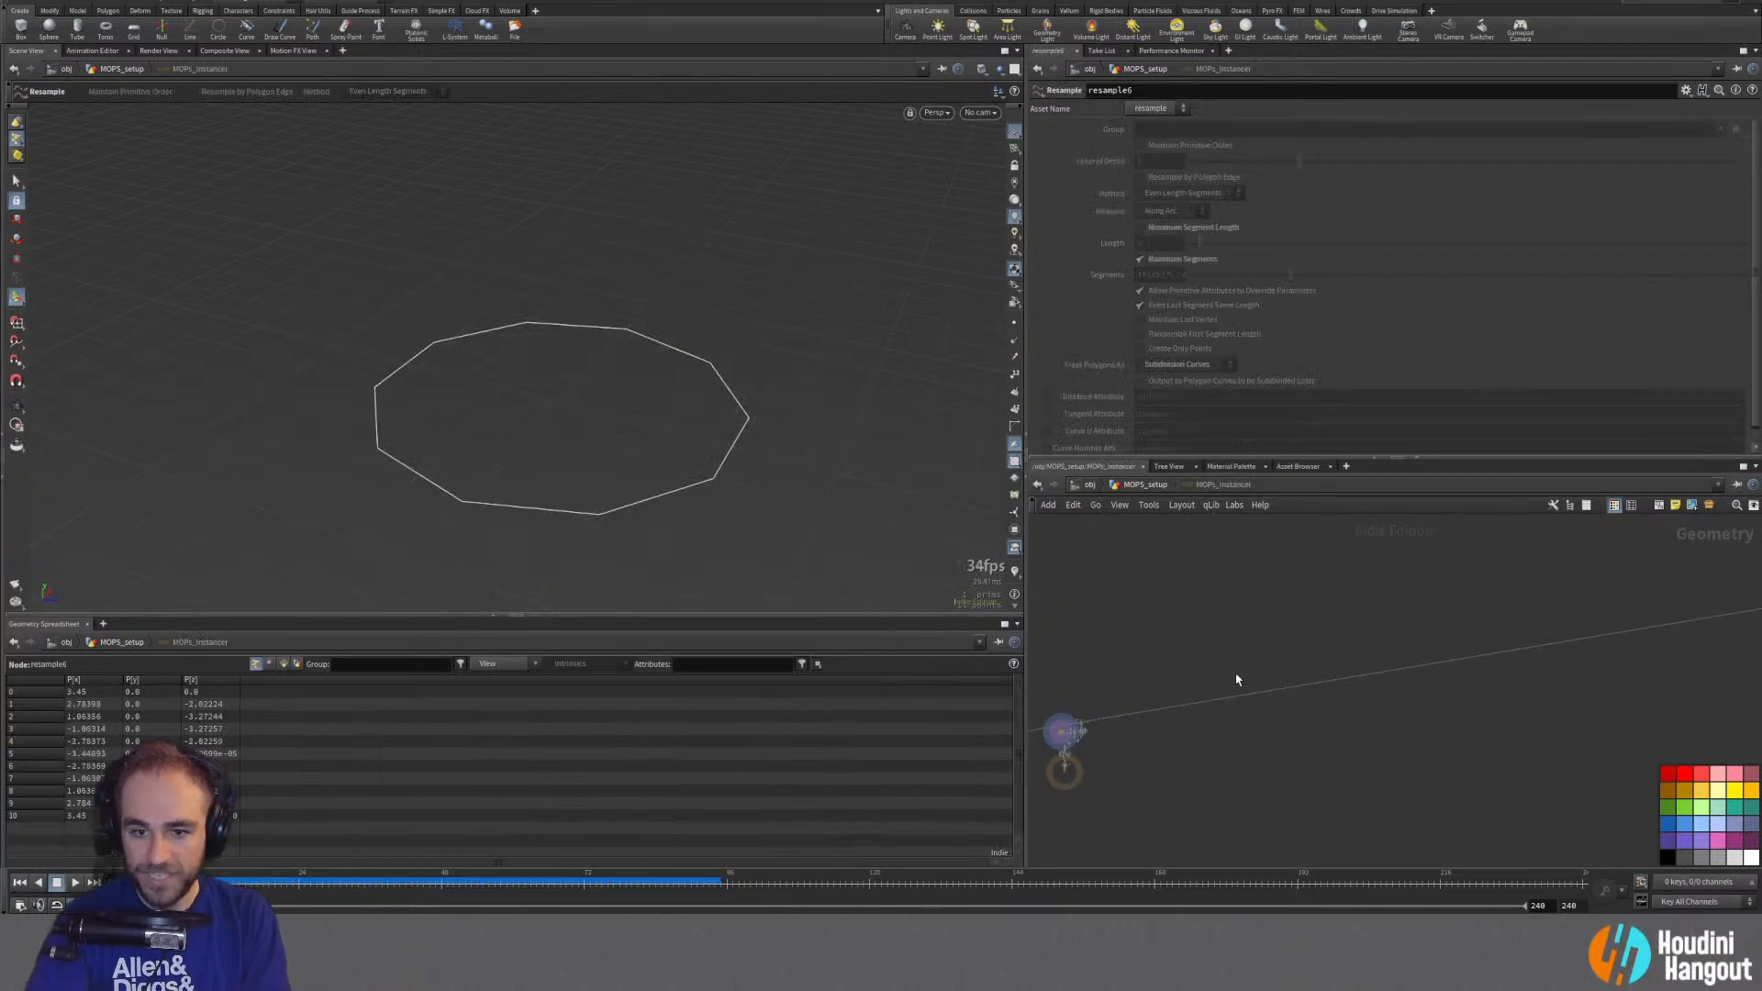
pyautogui.moveTo(1191, 816); pyautogui.dragTo(1208, 774, button='right')
pyautogui.moveTo(1202, 752); pyautogui.dragTo(1499, 719, button='middle')
pyautogui.moveTo(1282, 694); pyautogui.dragTo(1338, 691, button='right')
pyautogui.moveTo(1342, 677); pyautogui.dragTo(1405, 759, button='middle')
pyautogui.moveTo(1404, 759); pyautogui.dragTo(1298, 791, button='right')
pyautogui.moveTo(1530, 737); pyautogui.dragTo(1257, 780, button='middle')
pyautogui.press('u')
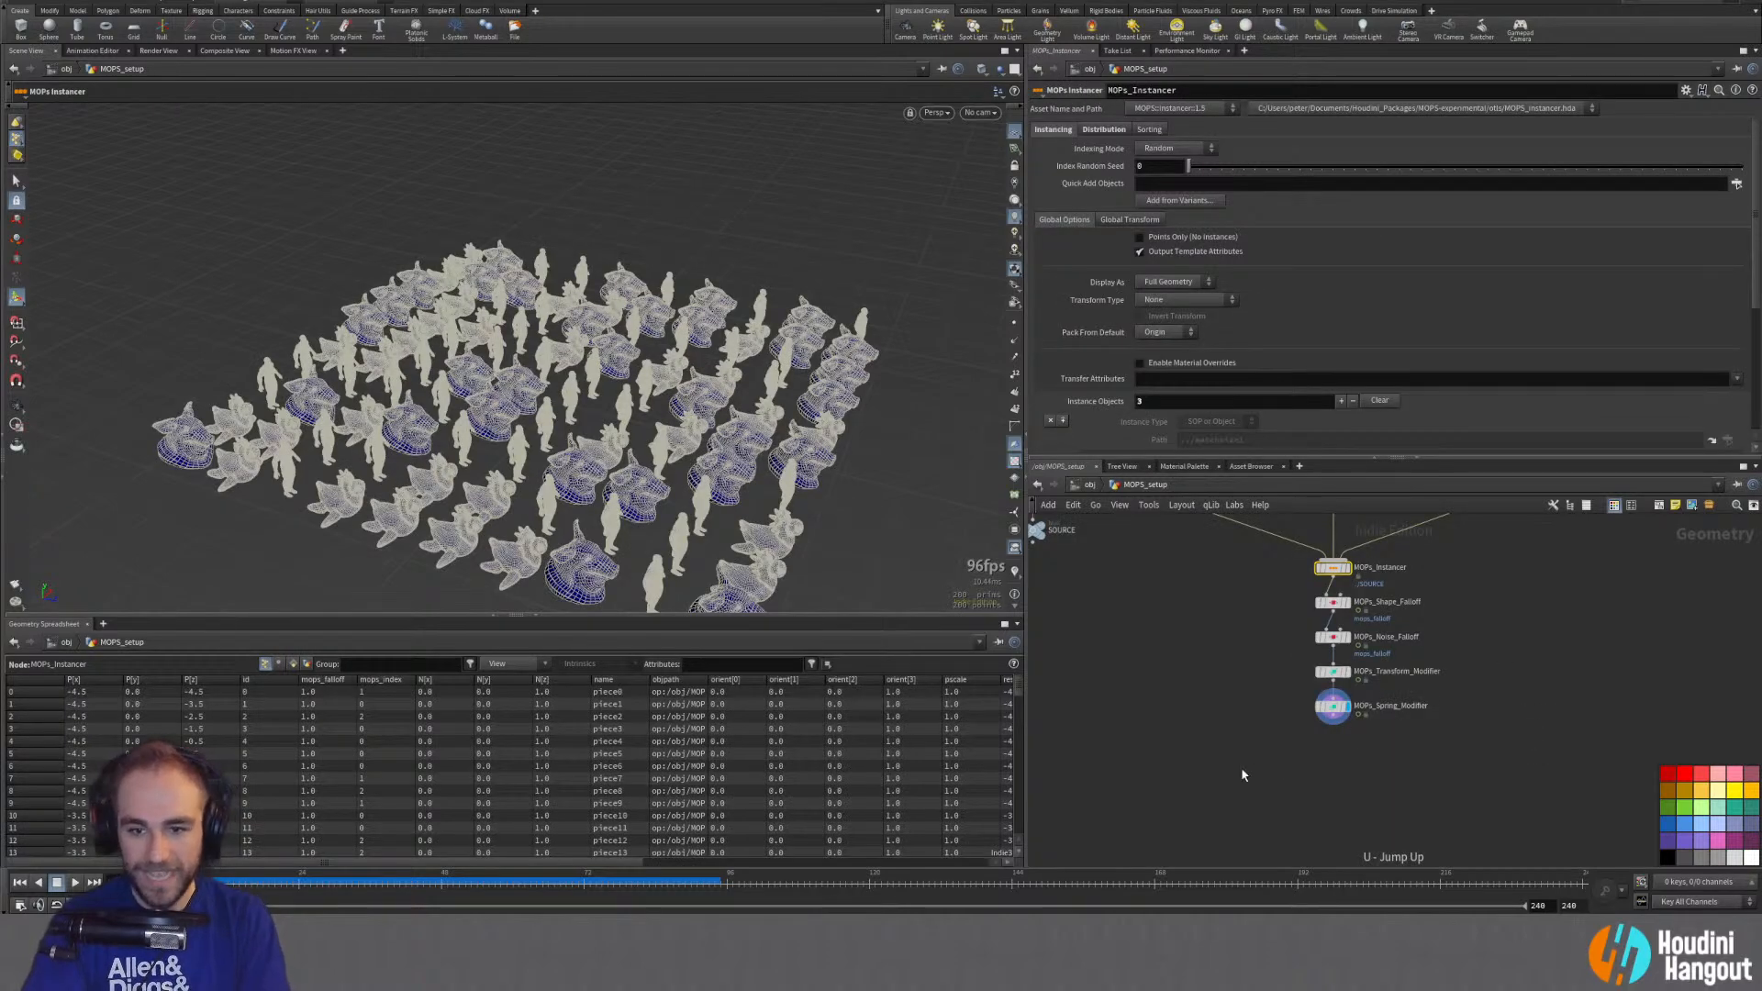
# Step: Examine the internal networks of the transform modifier and the spring modifier, returning to the MOPS_setup network
pyautogui.doubleClick(1333, 677)
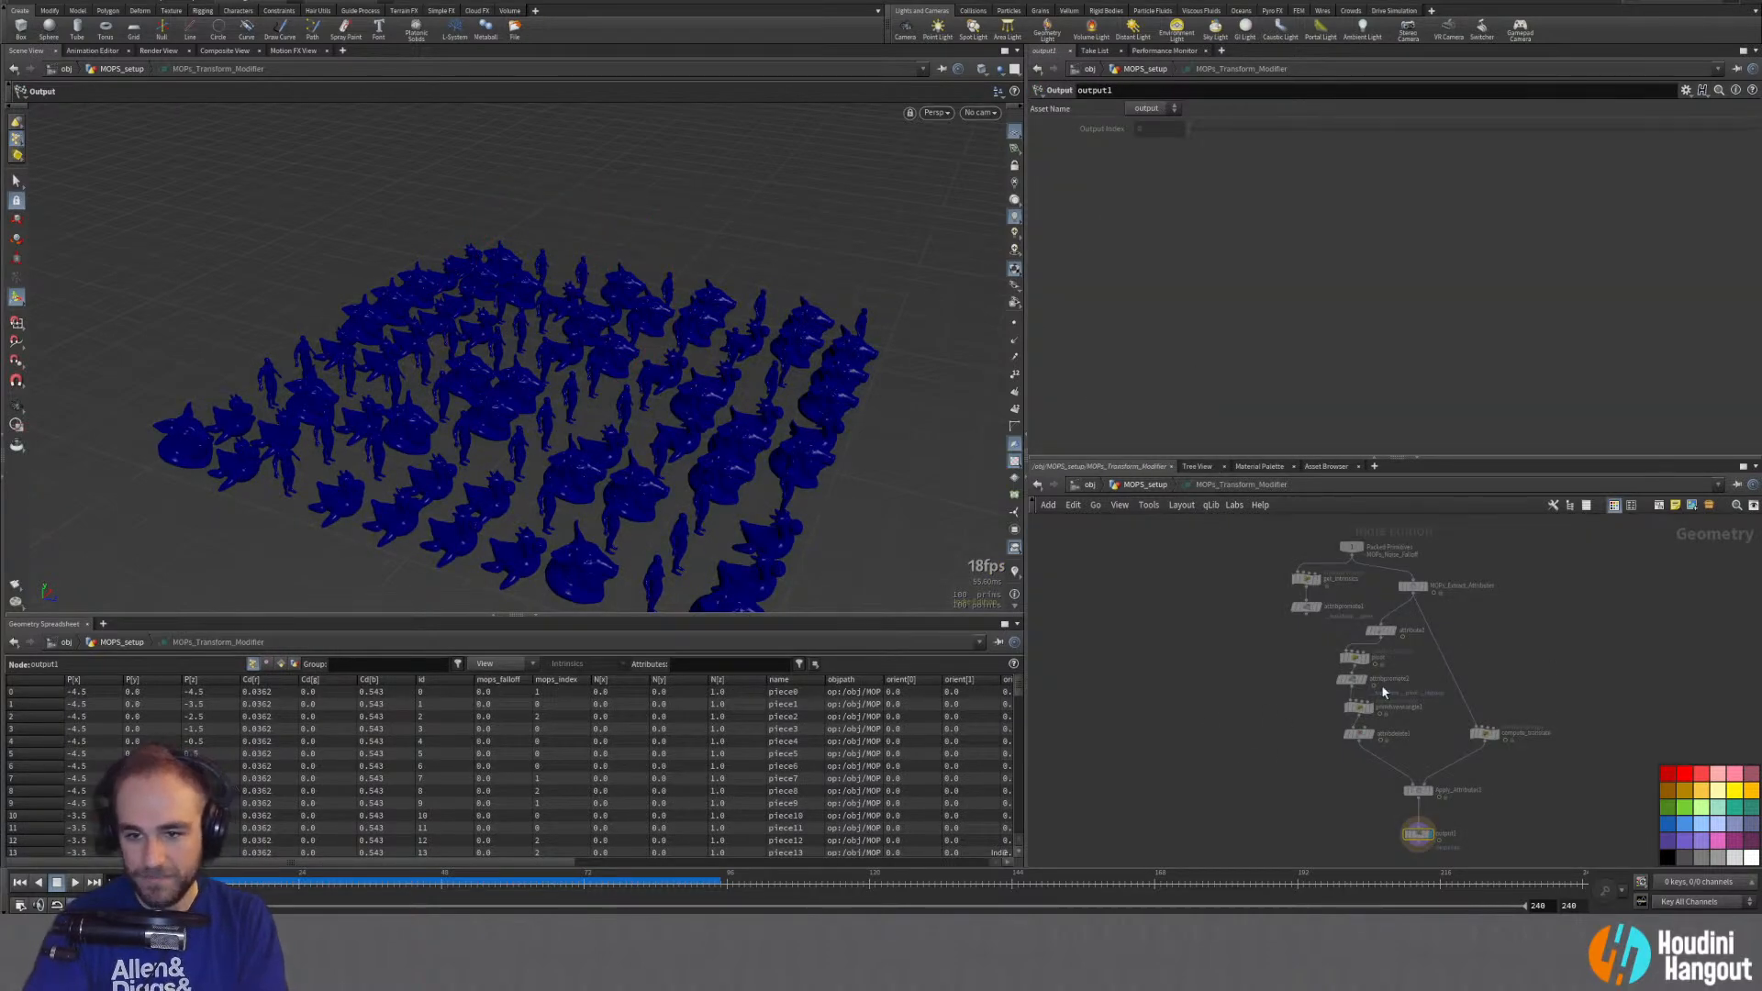
pyautogui.press('u')
pyautogui.doubleClick(1340, 812)
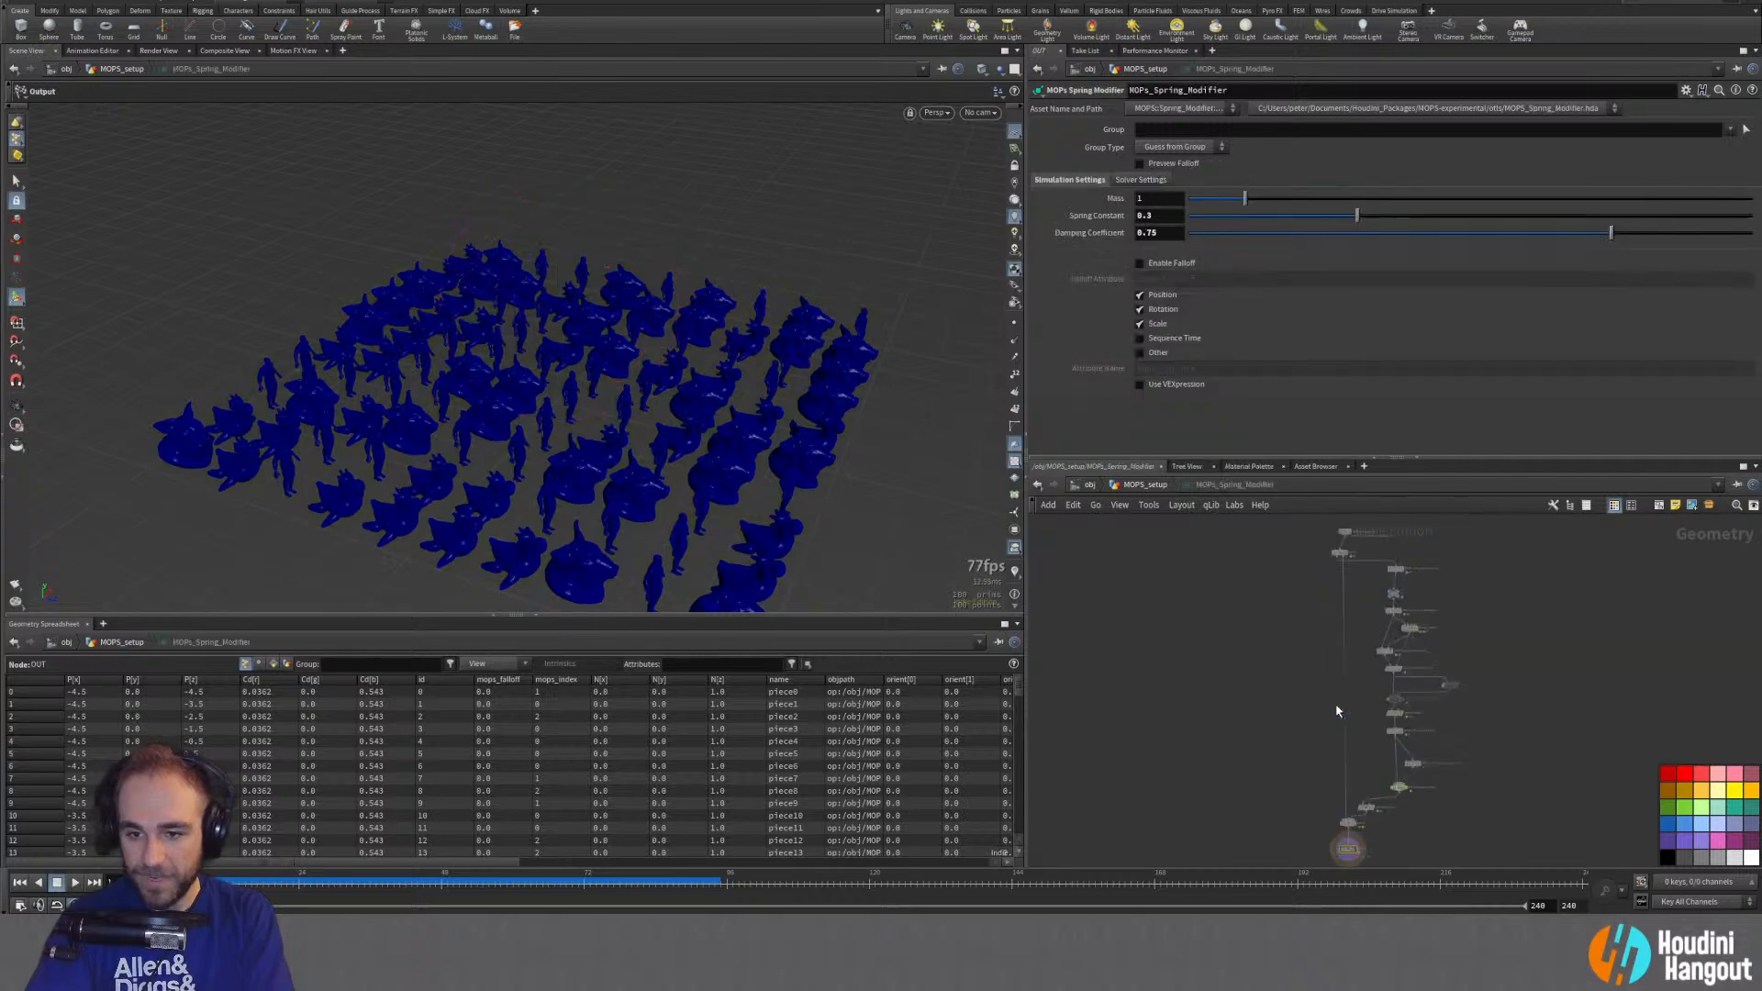
pyautogui.press('u')
# Step: Turn off the noise falloff's preview so the instances lose their falloff colours
pyautogui.click(1333, 602)
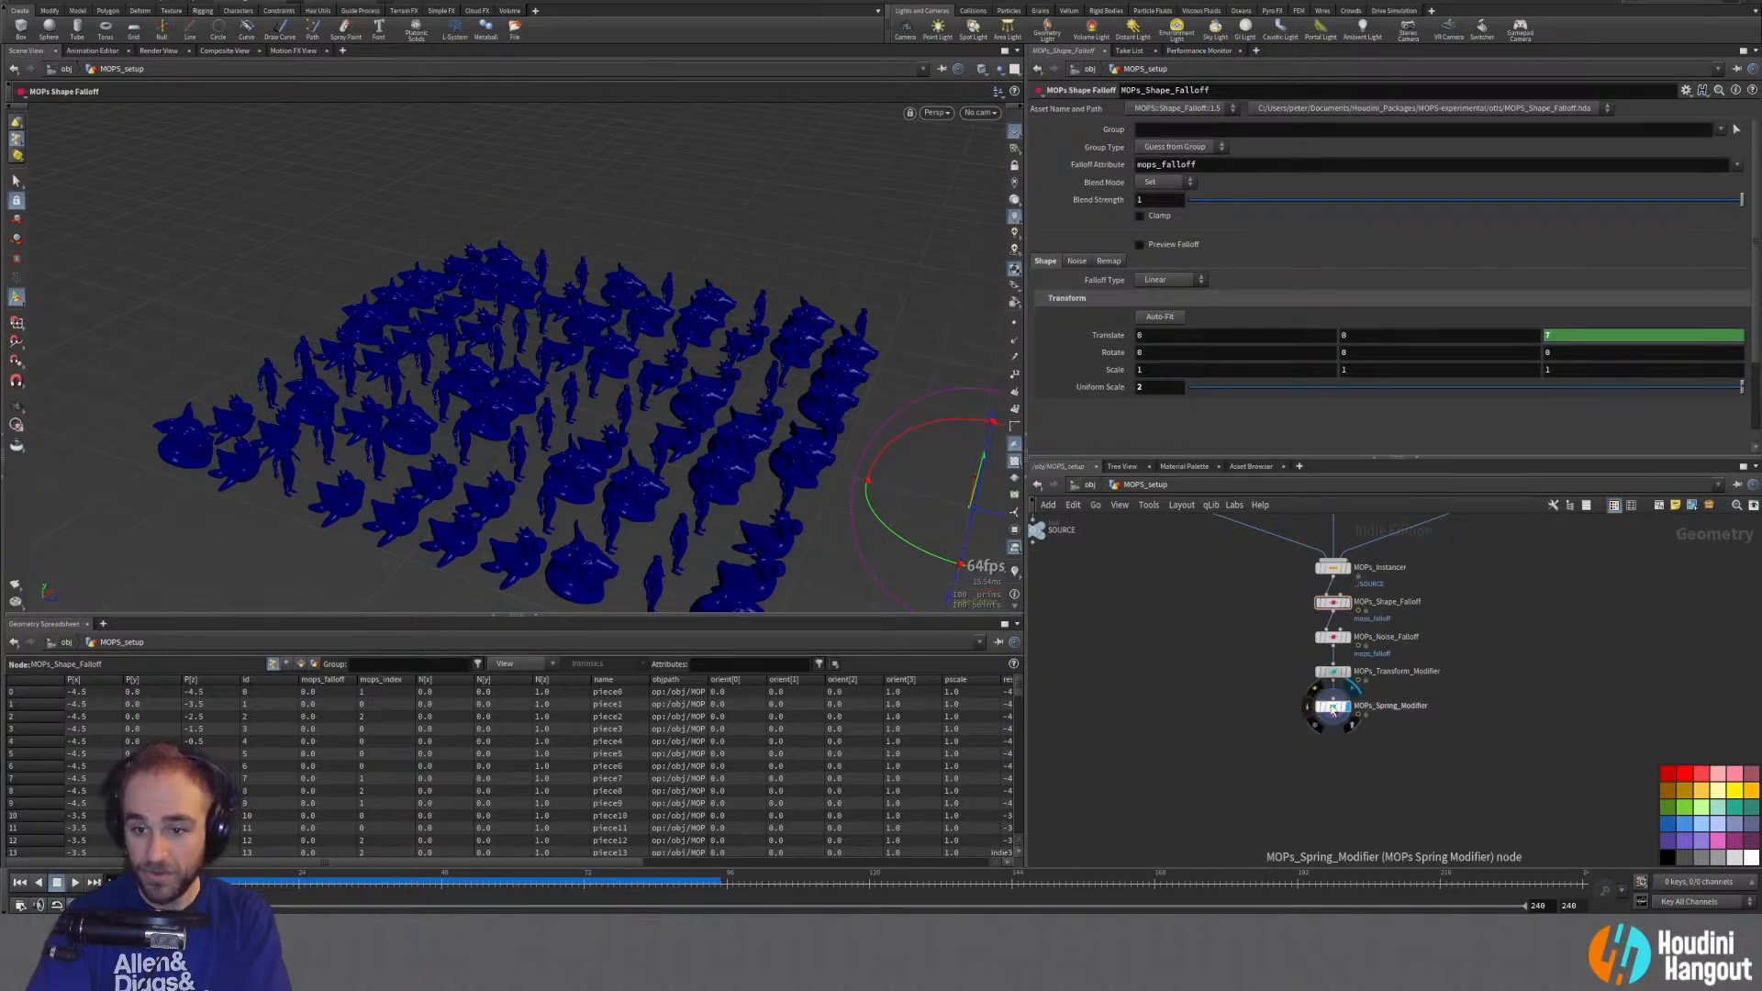
pyautogui.click(1336, 708)
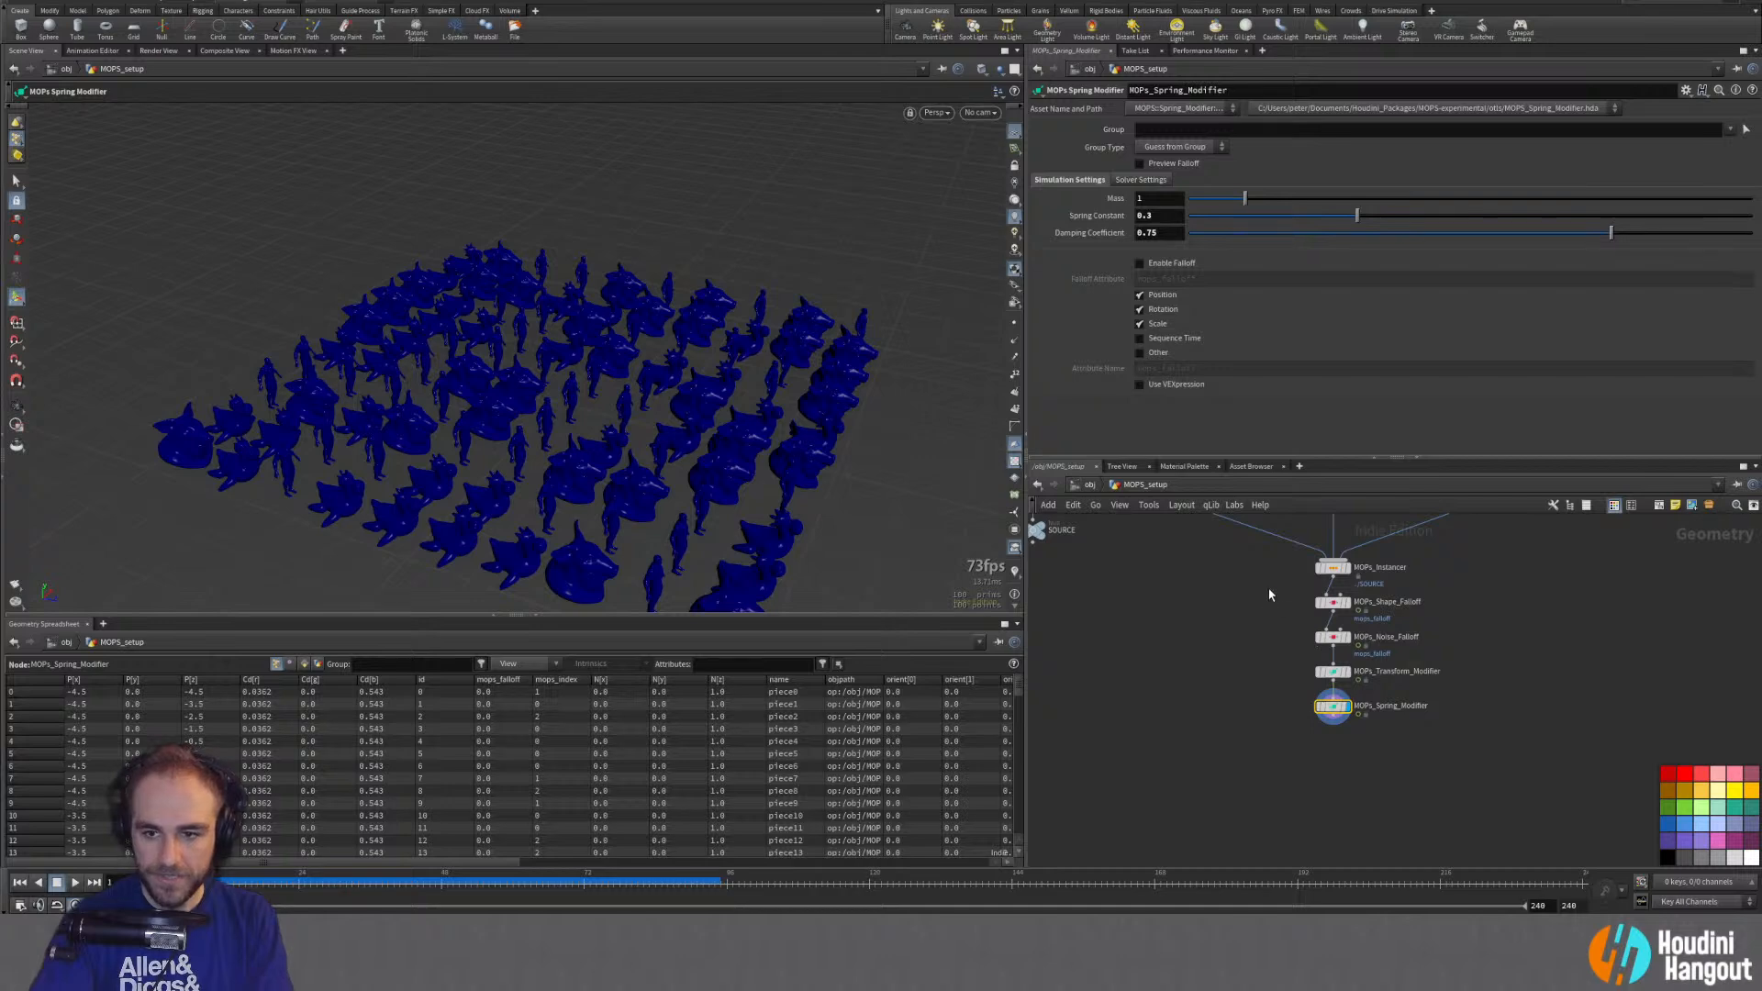
pyautogui.moveTo(1269, 595); pyautogui.dragTo(1374, 658)
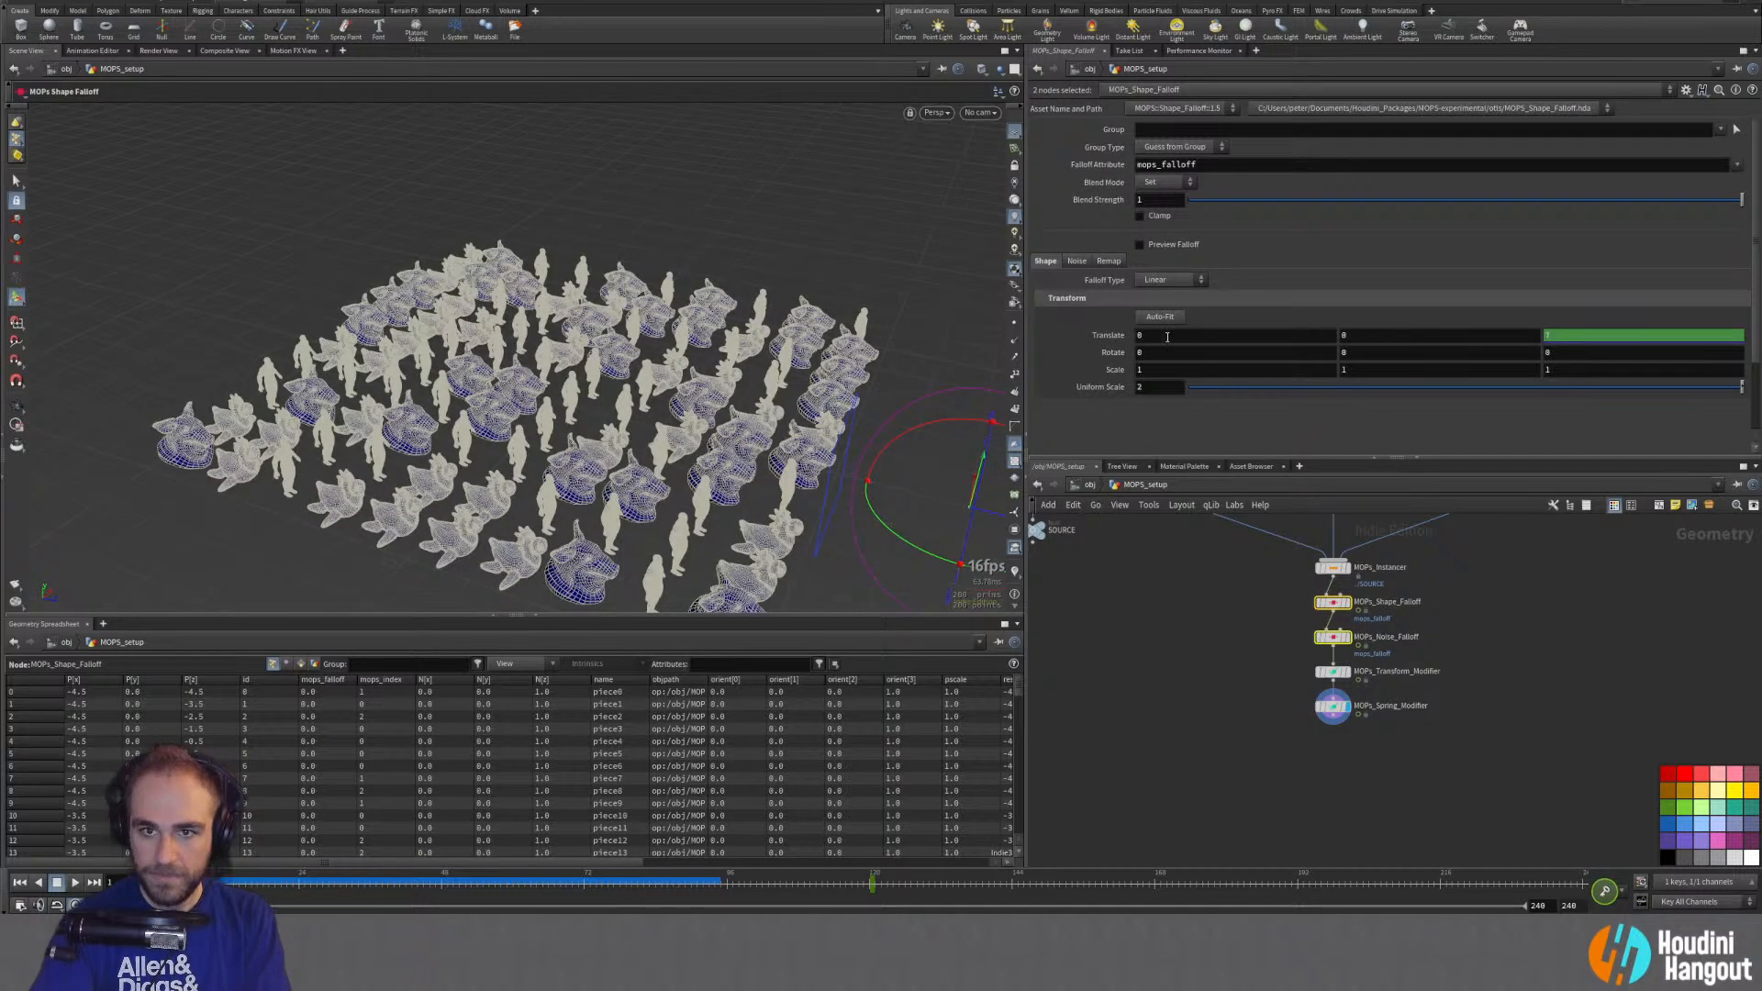
pyautogui.click(1323, 644)
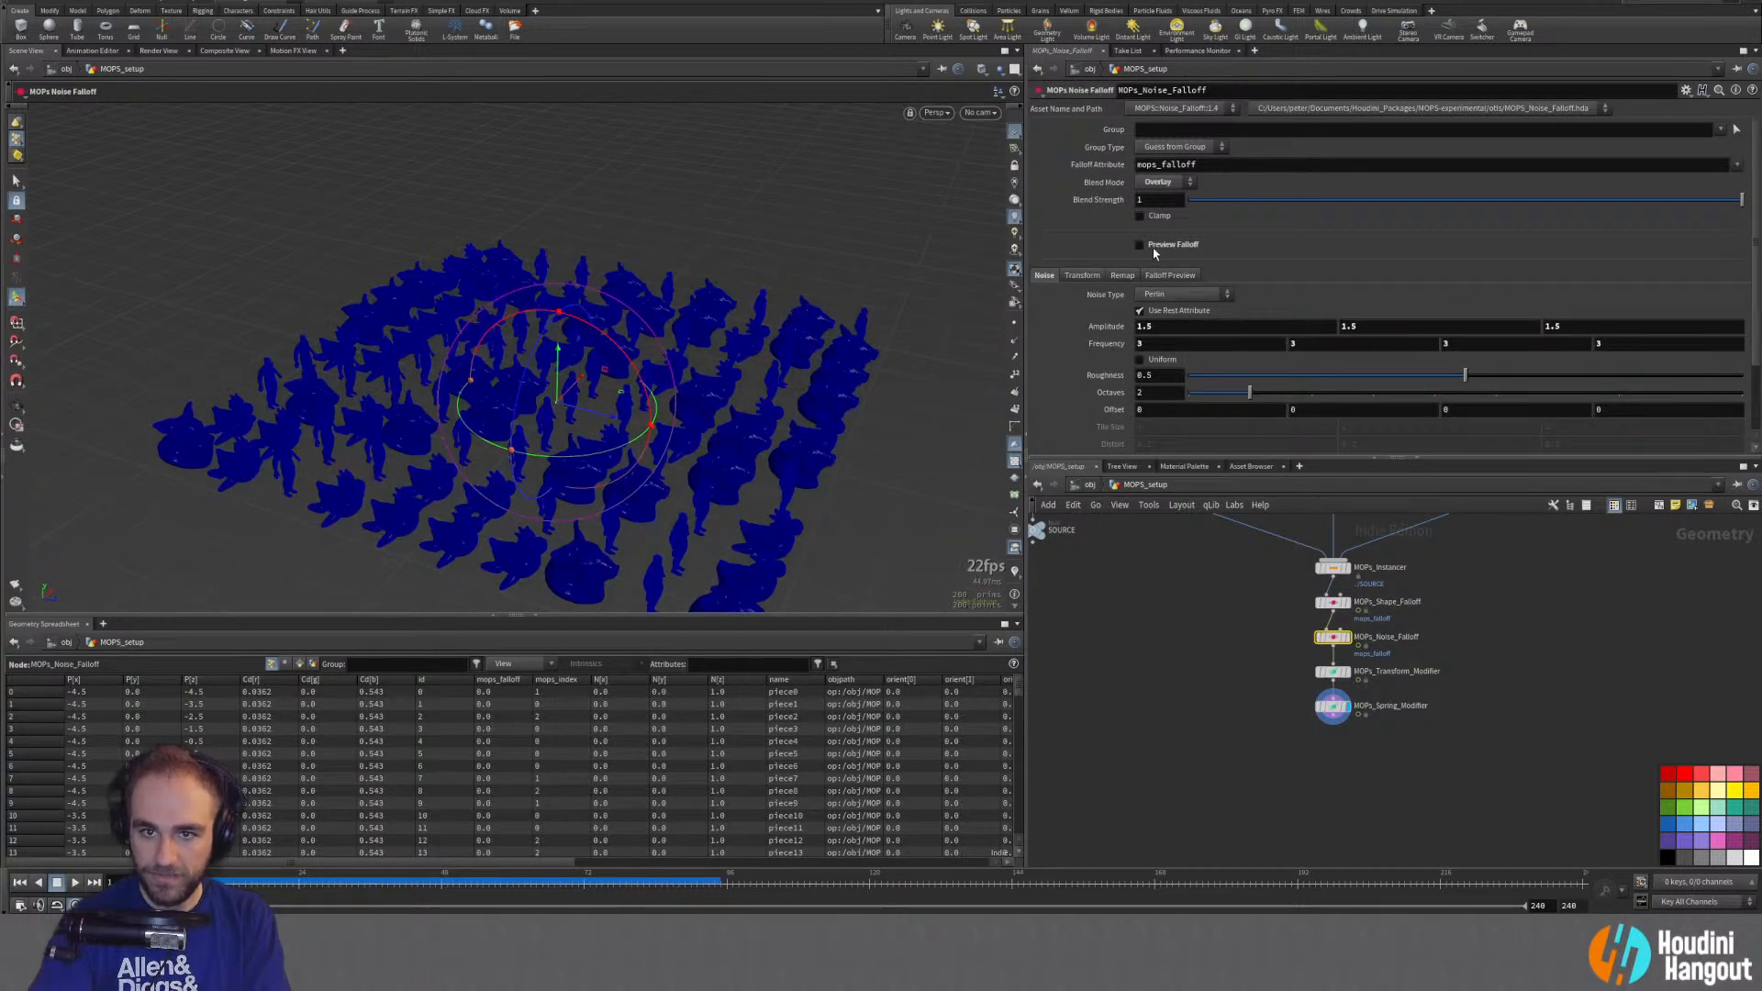
pyautogui.click(1332, 602)
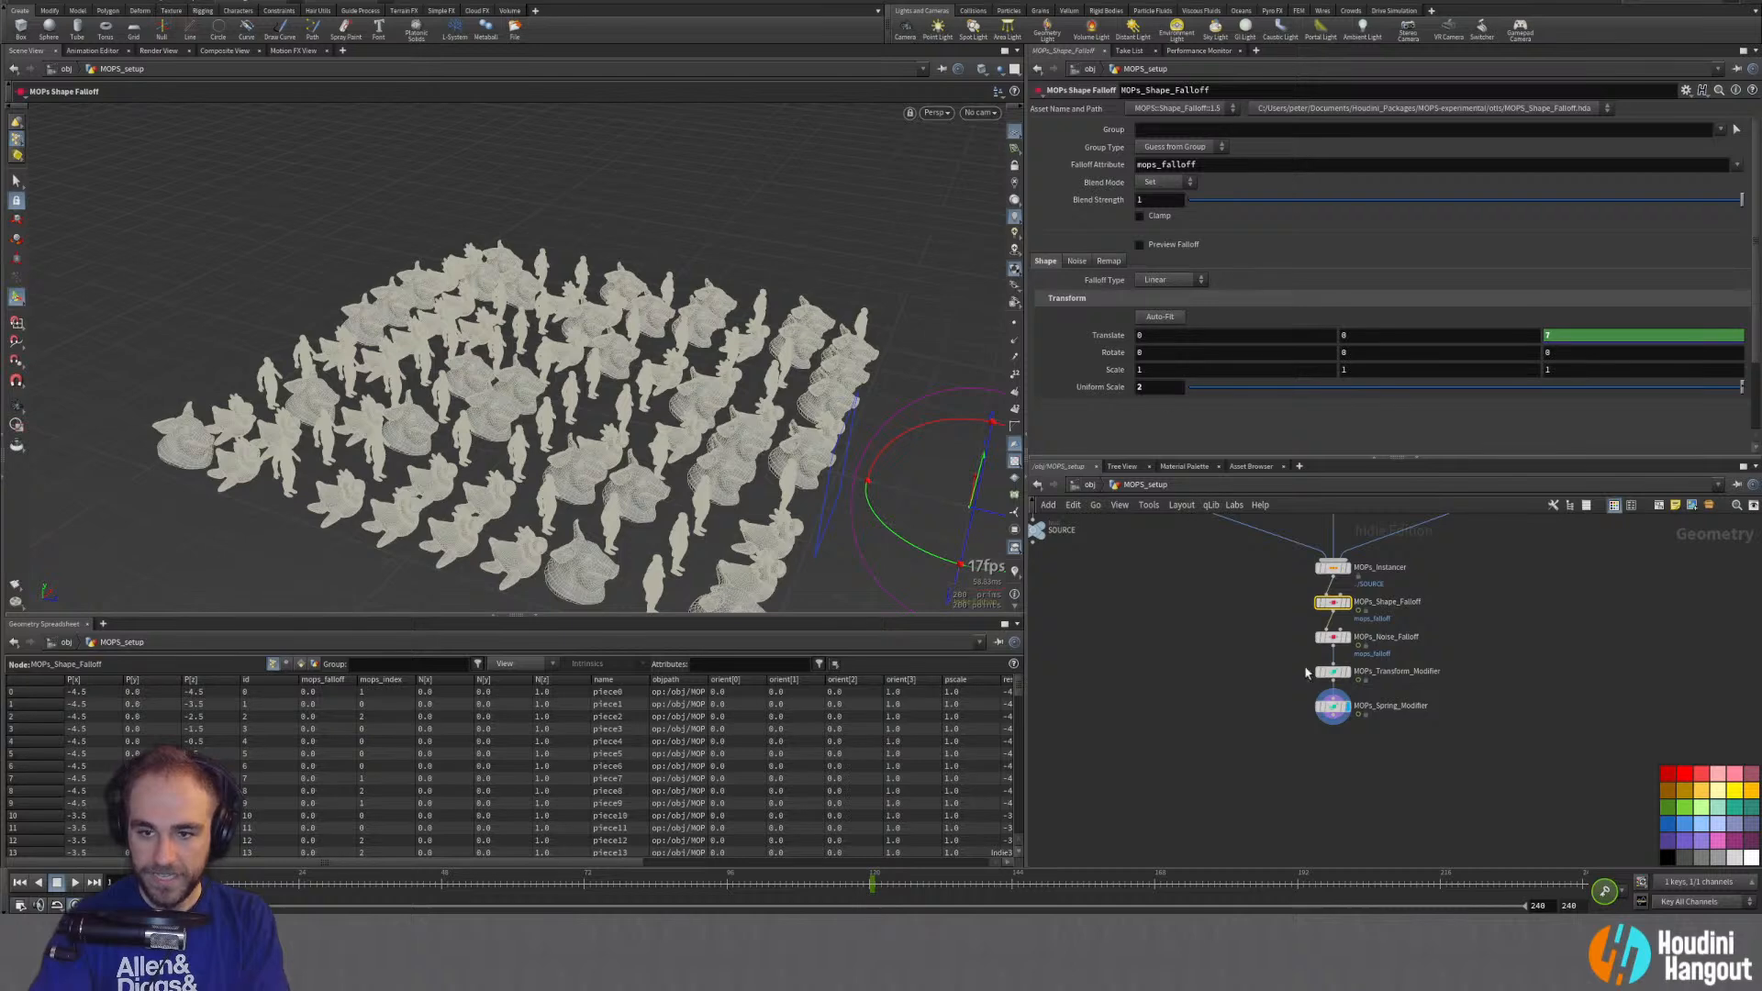
pyautogui.click(1236, 706)
# Step: Enable Add Shader on the rubber toy and pig head test geometries, and Textures on the Tommy test geometry
pyautogui.moveTo(1232, 609); pyautogui.dragTo(1239, 766, button='middle')
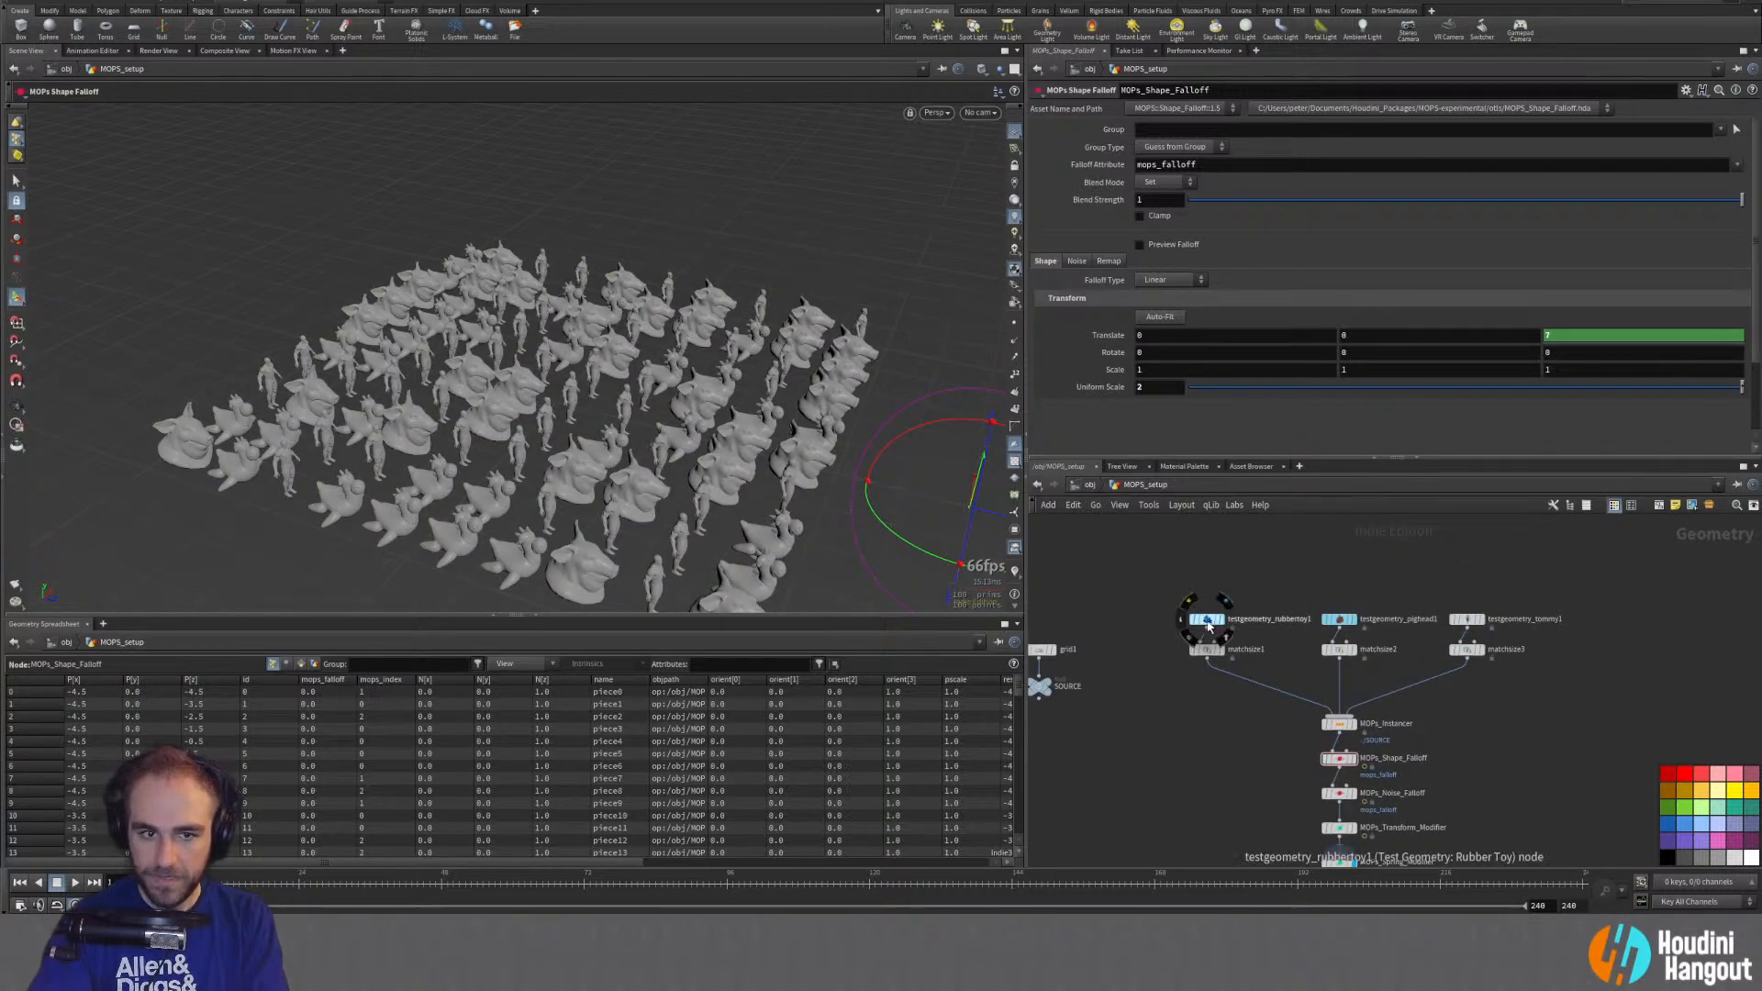
pyautogui.click(1207, 621)
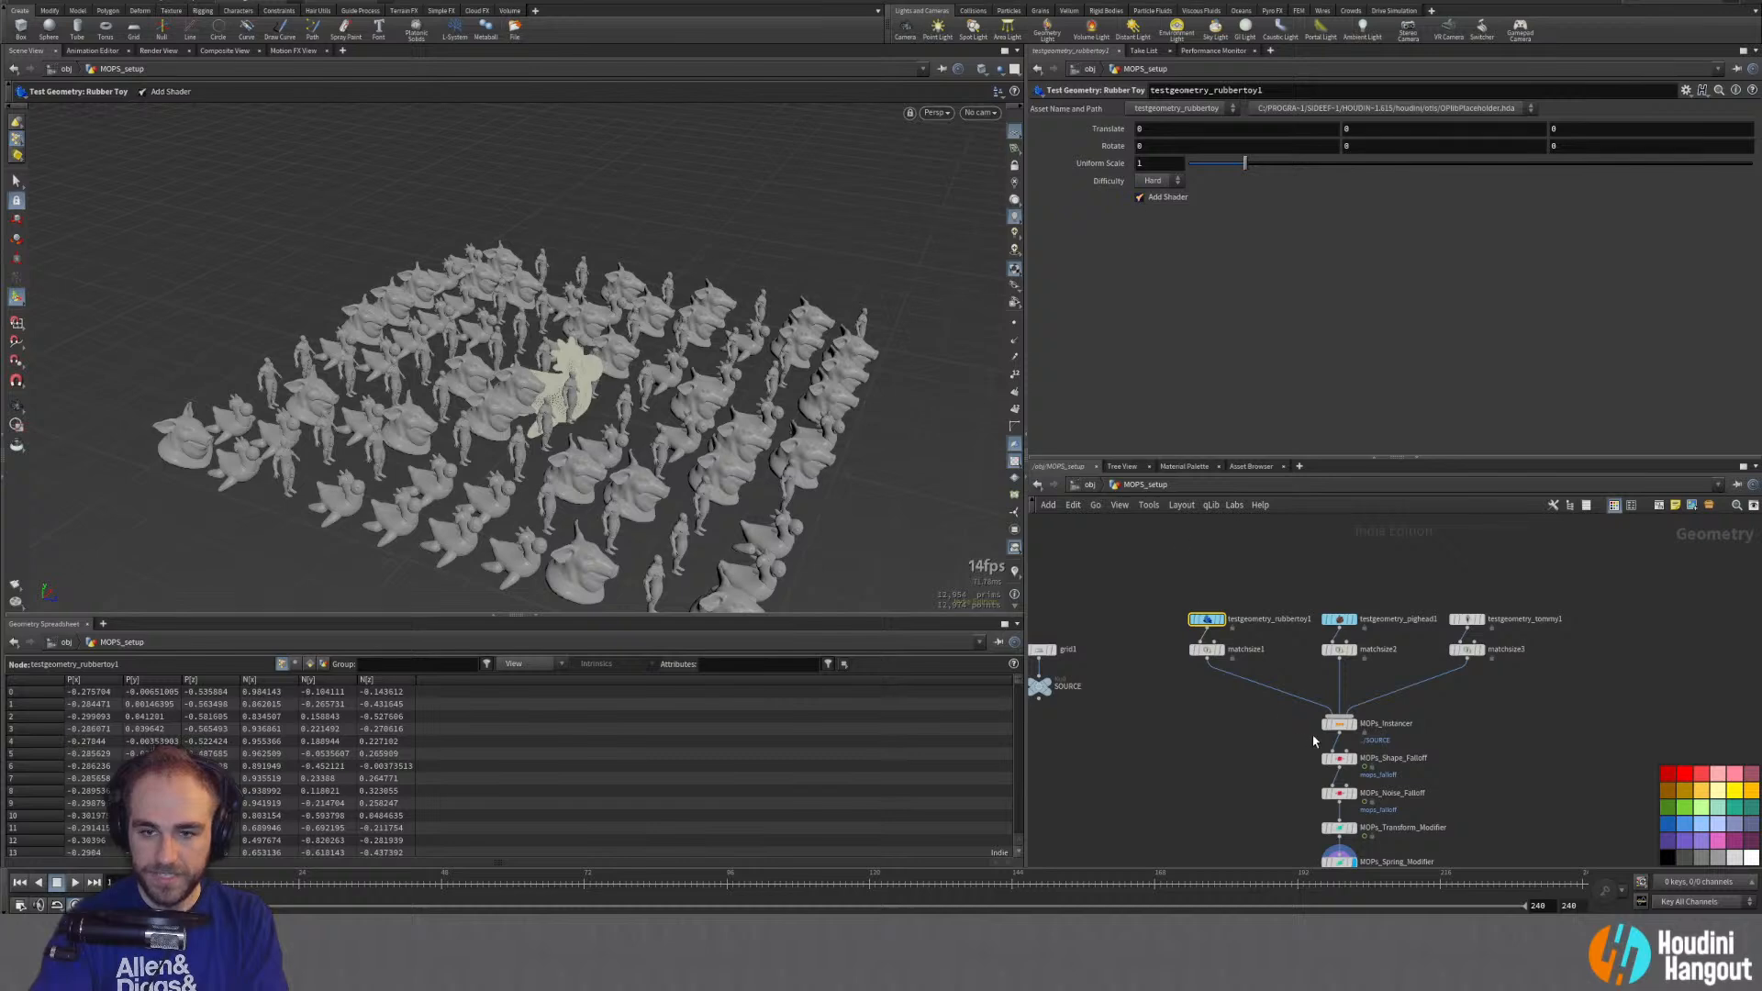
pyautogui.click(1339, 620)
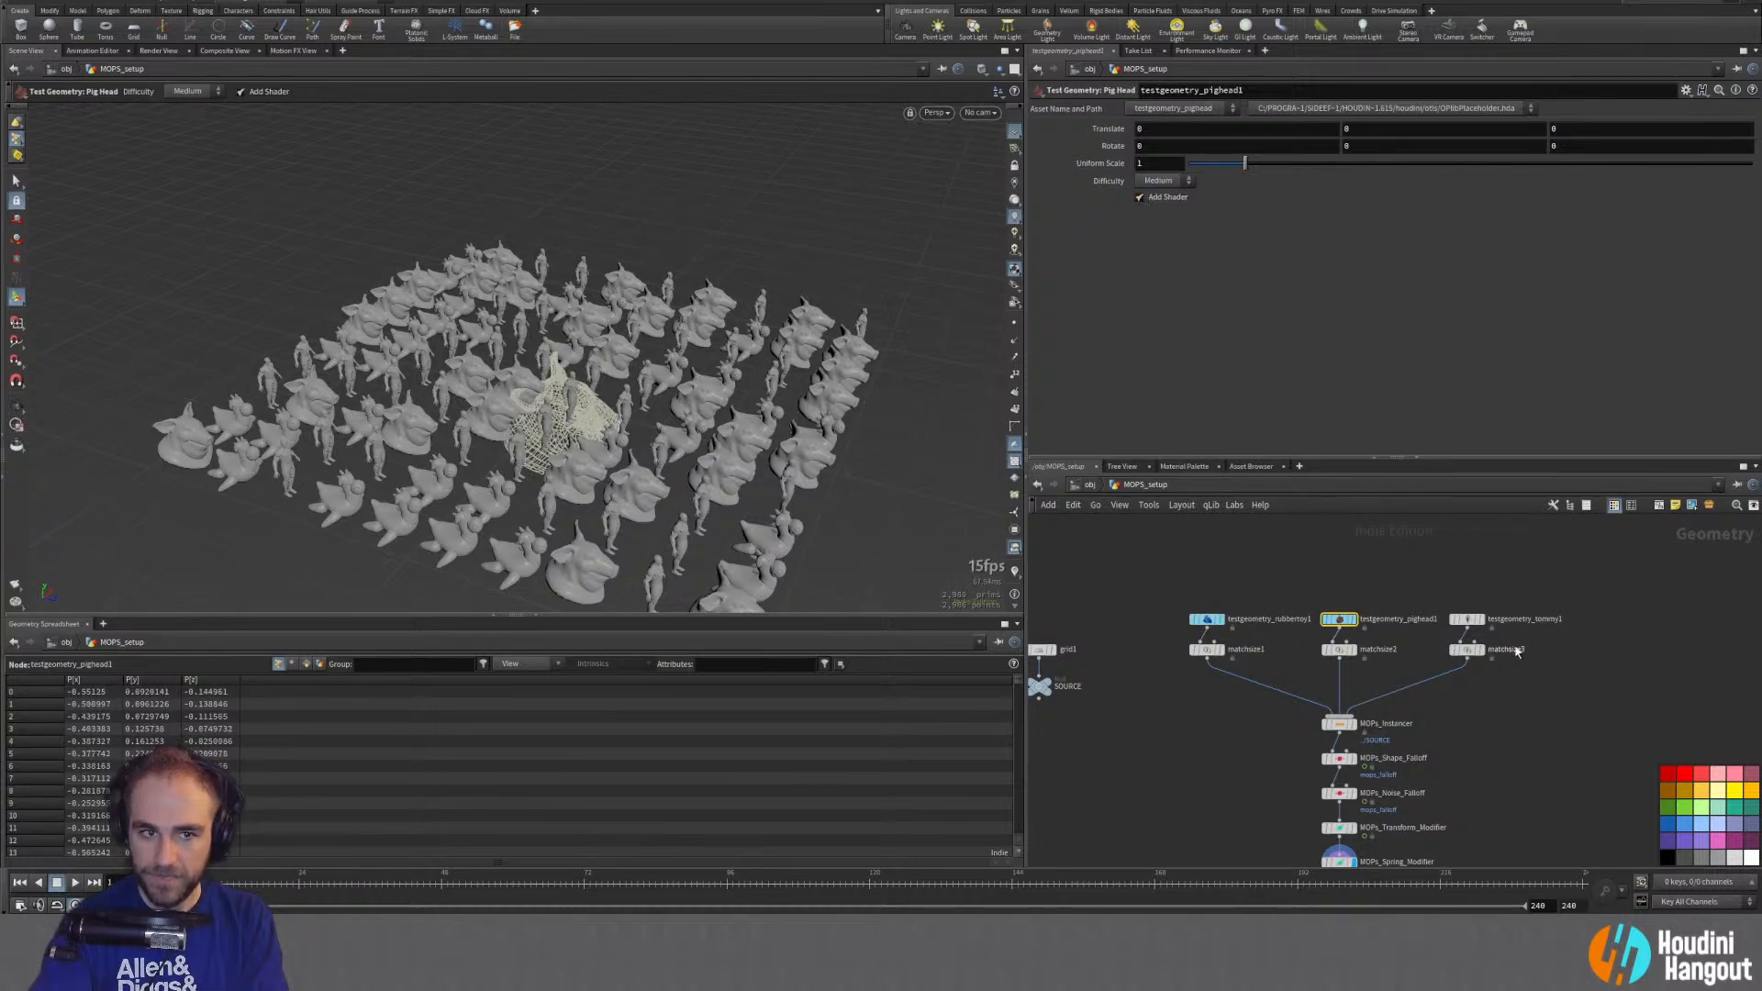
pyautogui.click(1467, 621)
pyautogui.click(1141, 212)
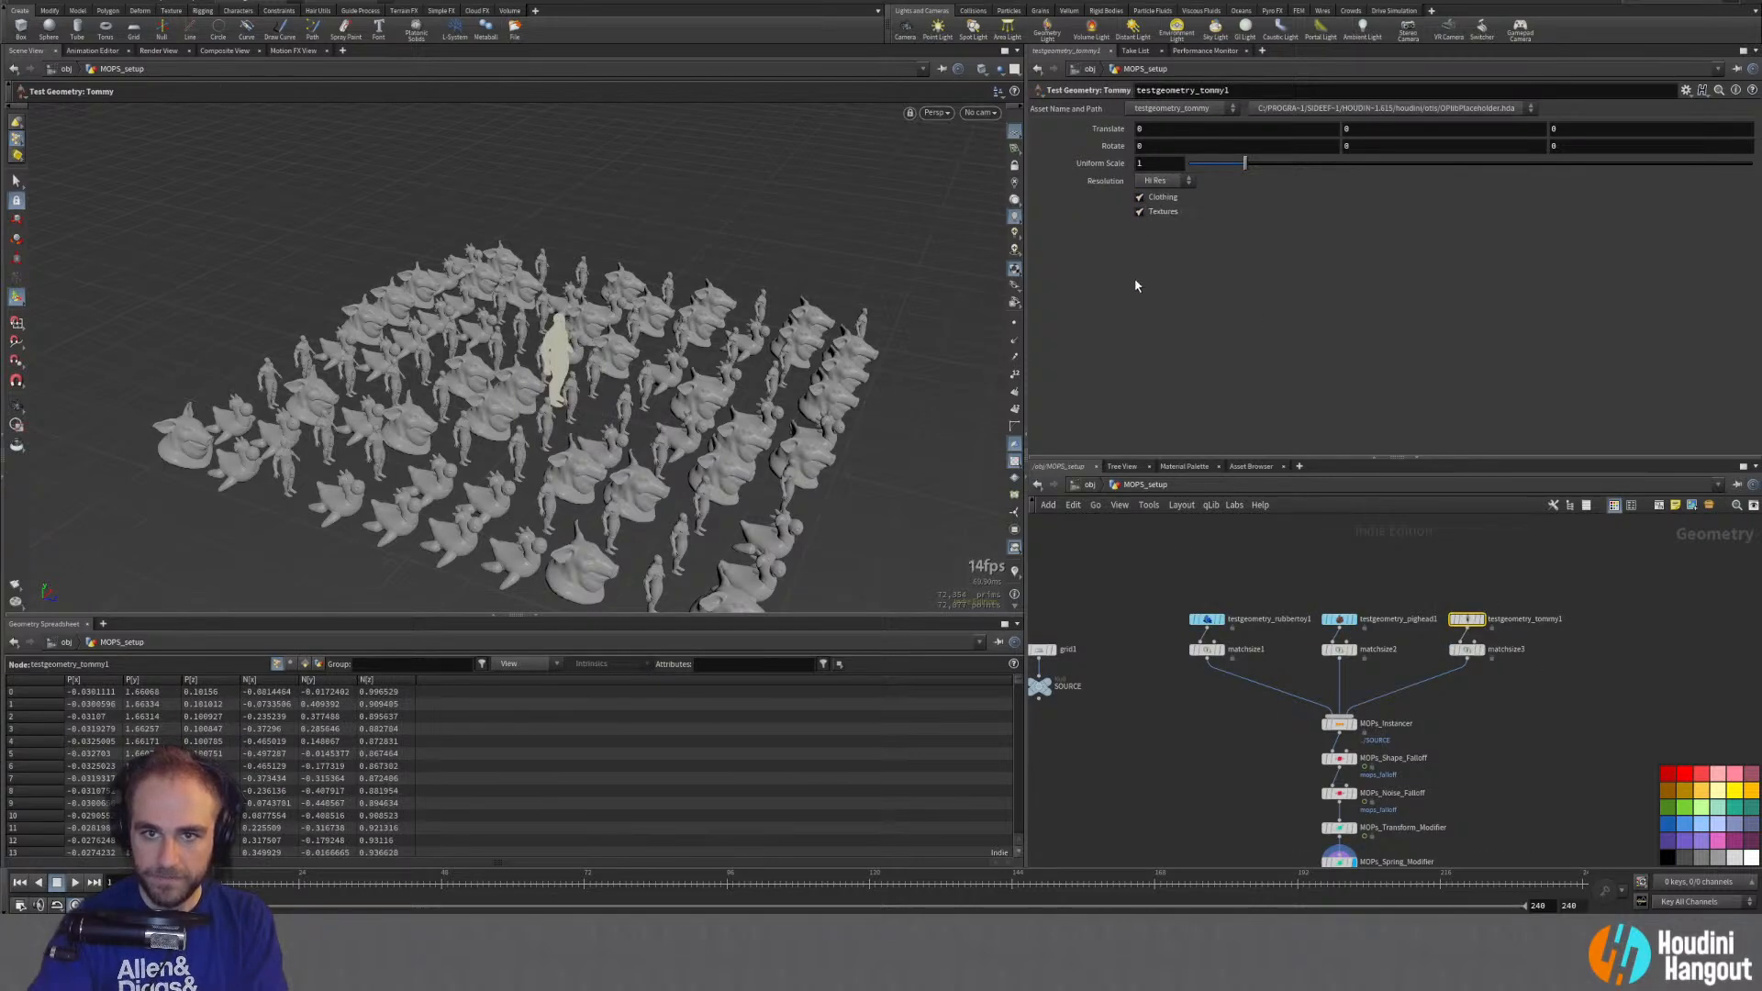
# Step: Display the MOPs Instancer's output to check the shaded instances
pyautogui.moveTo(1192, 770); pyautogui.dragTo(1178, 707, button='middle')
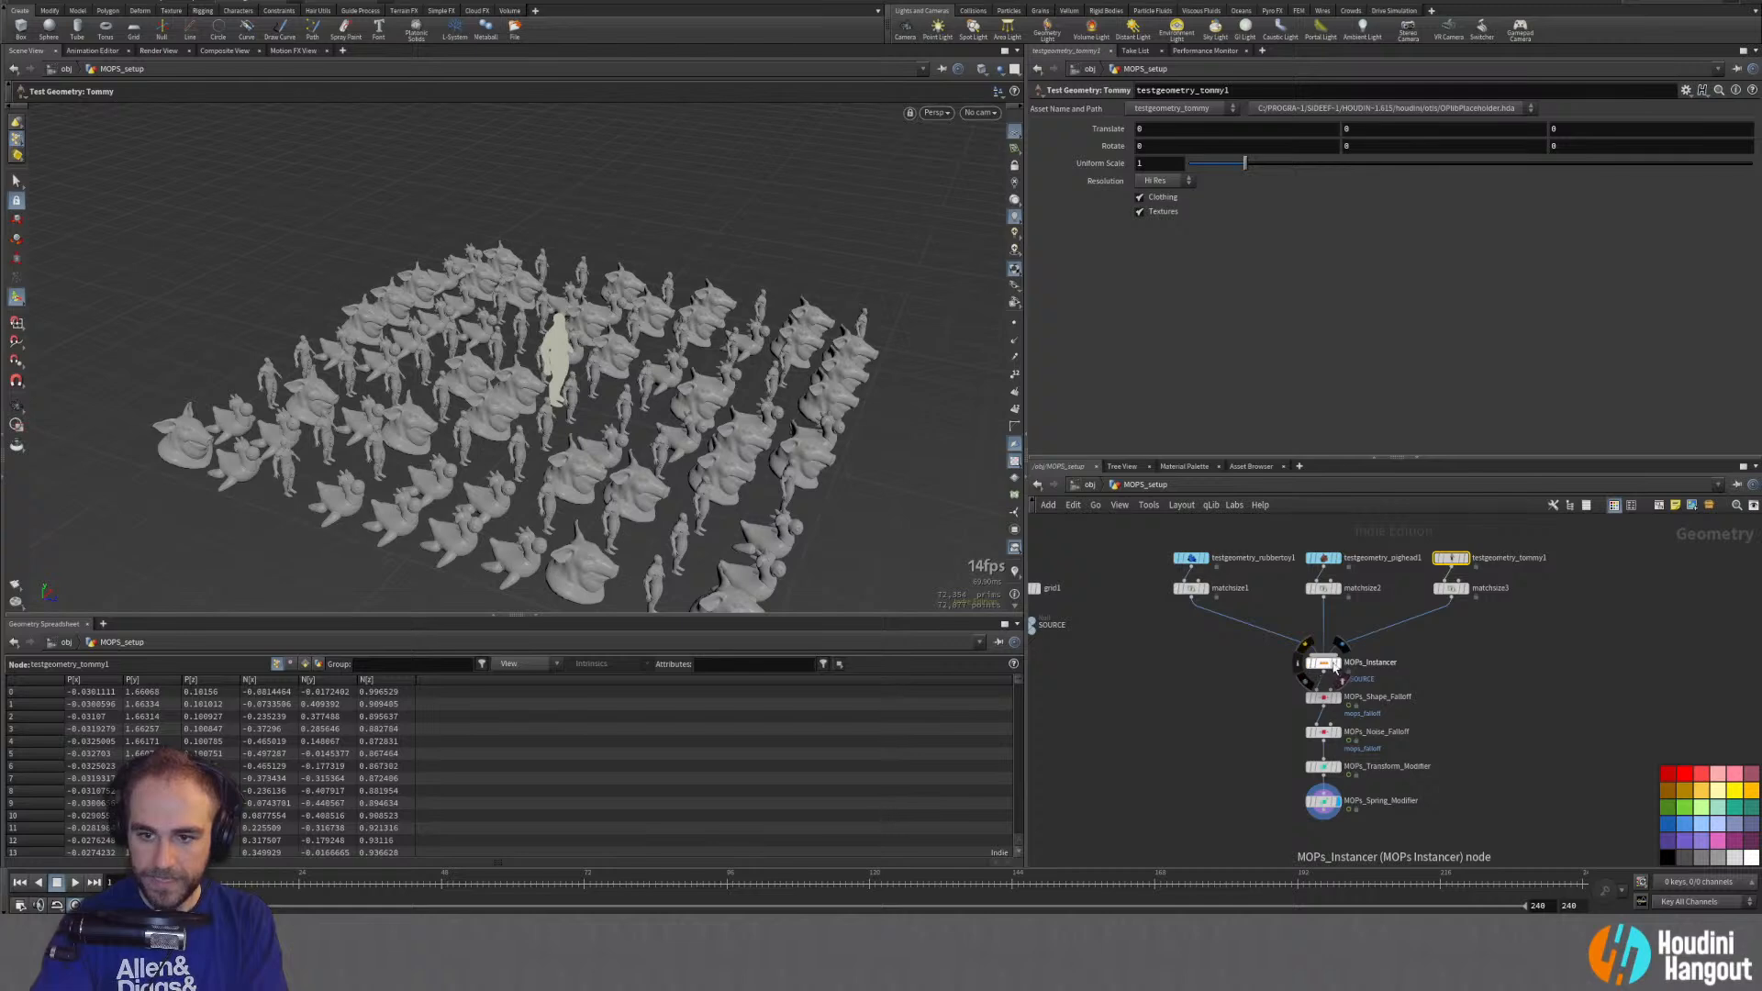
pyautogui.click(1341, 644)
pyautogui.click(1322, 662)
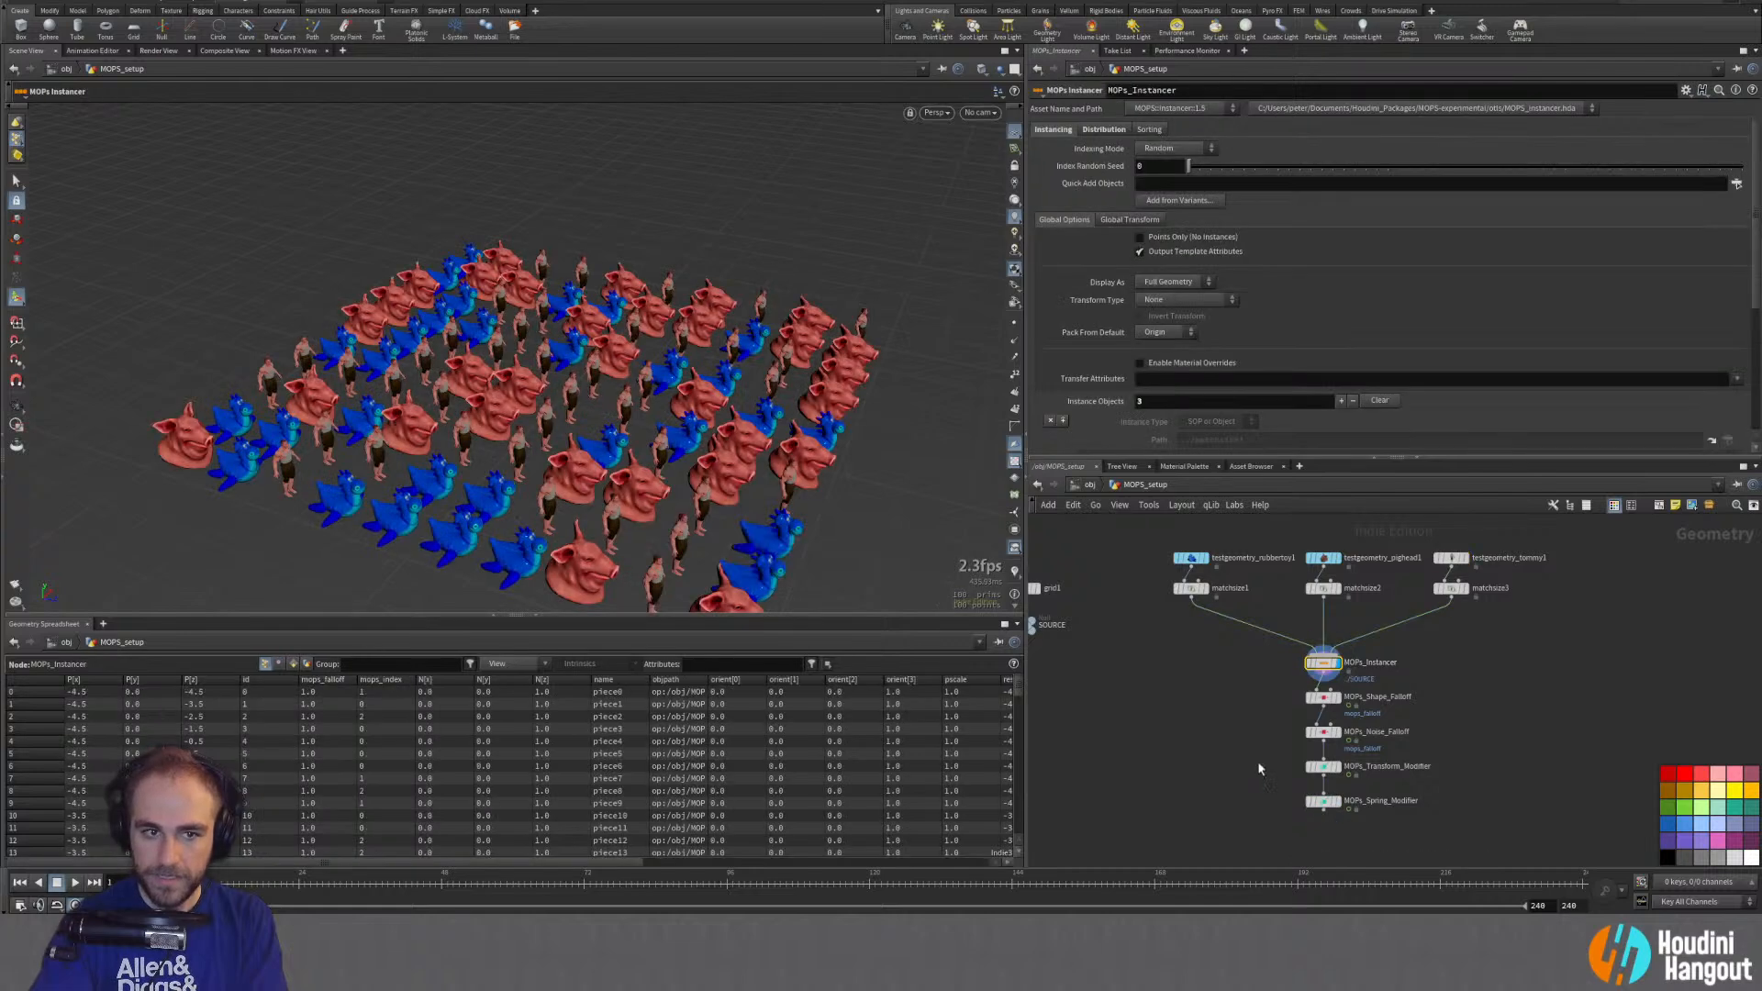
# Step: Display the MOPs Spring Modifier again and play the animation from the first frame, stopping at frame 135
pyautogui.click(1338, 801)
pyautogui.click(1322, 801)
pyautogui.moveTo(337, 884); pyautogui.dragTo(163, 881)
pyautogui.click(75, 883)
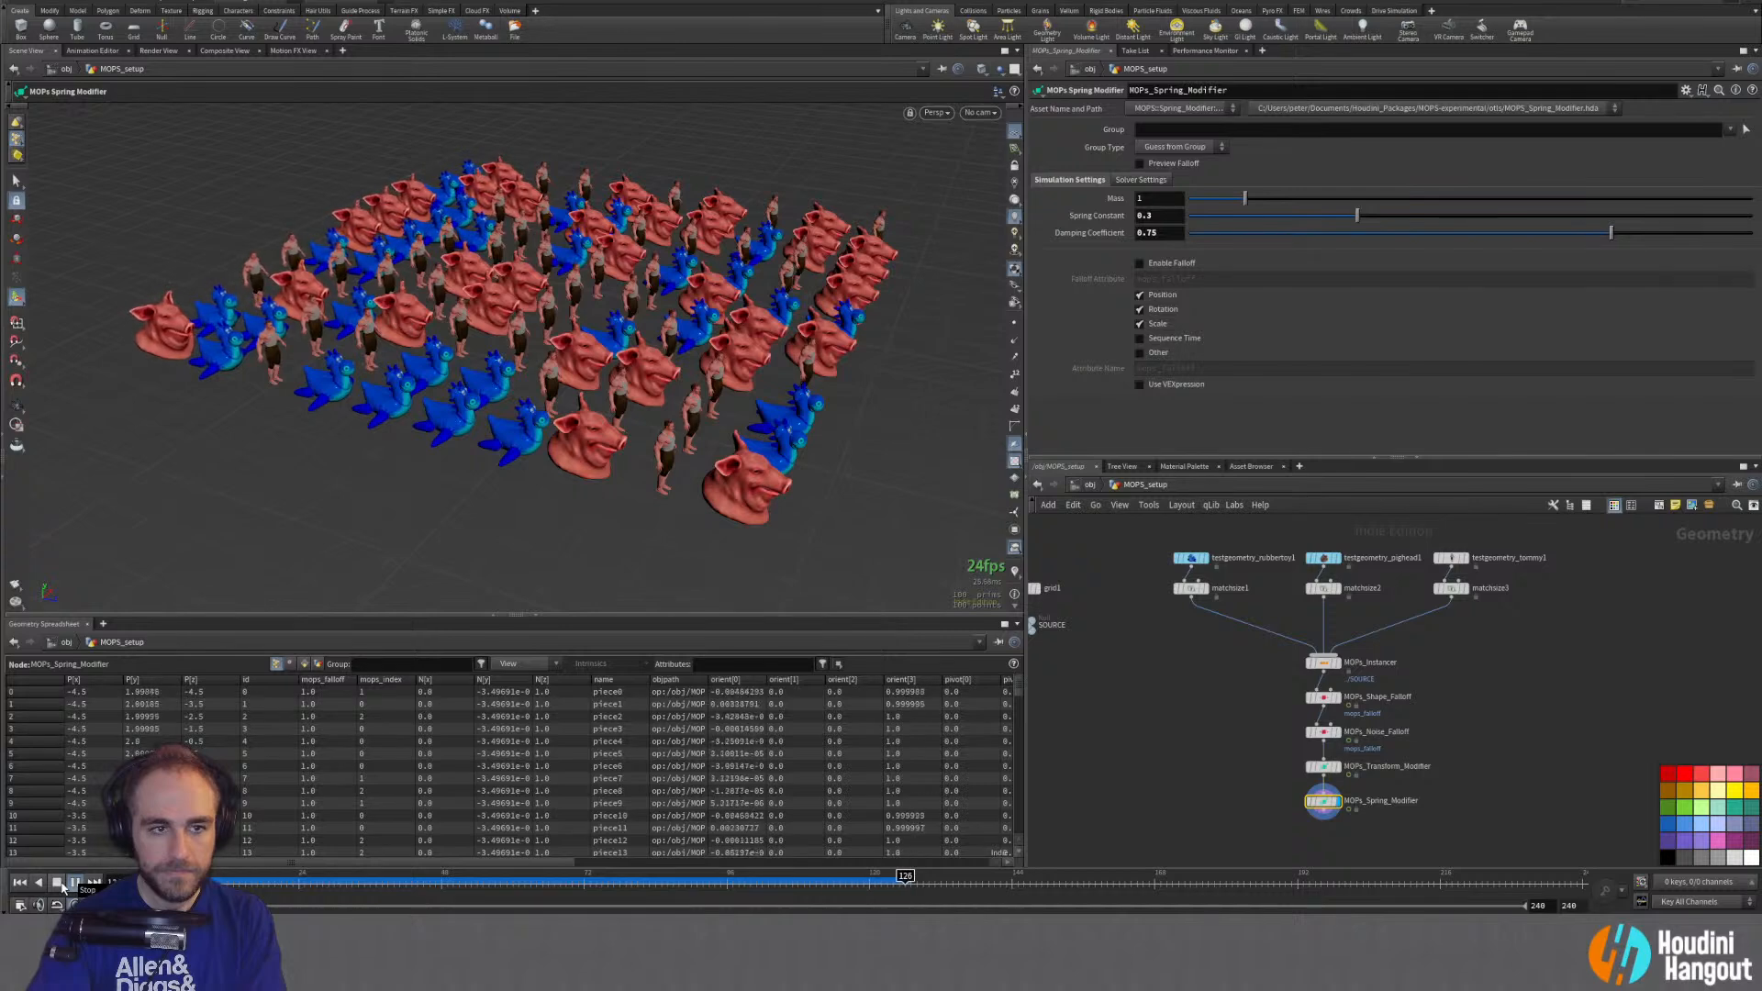
pyautogui.click(59, 884)
# Step: Examine the MOPs Spring Modifier's node information for its point, primitive and packed geometry details, then close it
pyautogui.middleClick(1323, 804)
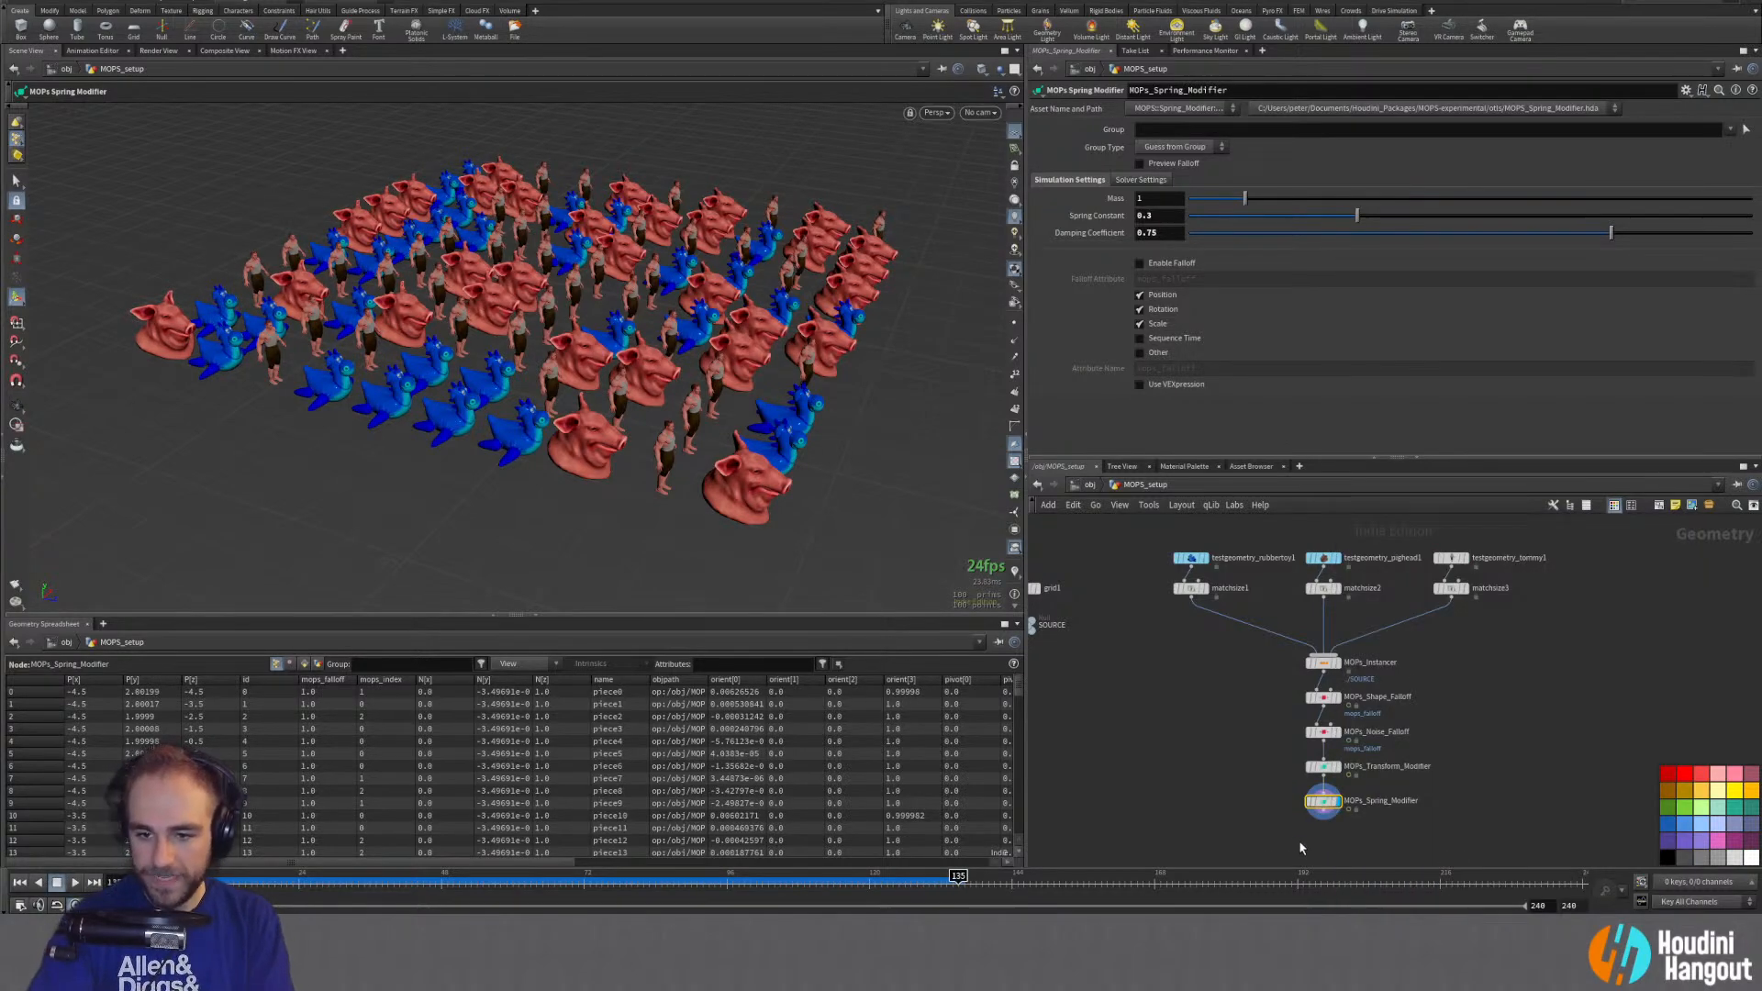
pyautogui.moveTo(1298, 840); pyautogui.dragTo(1261, 802, button='middle')
pyautogui.middleClick(1287, 768)
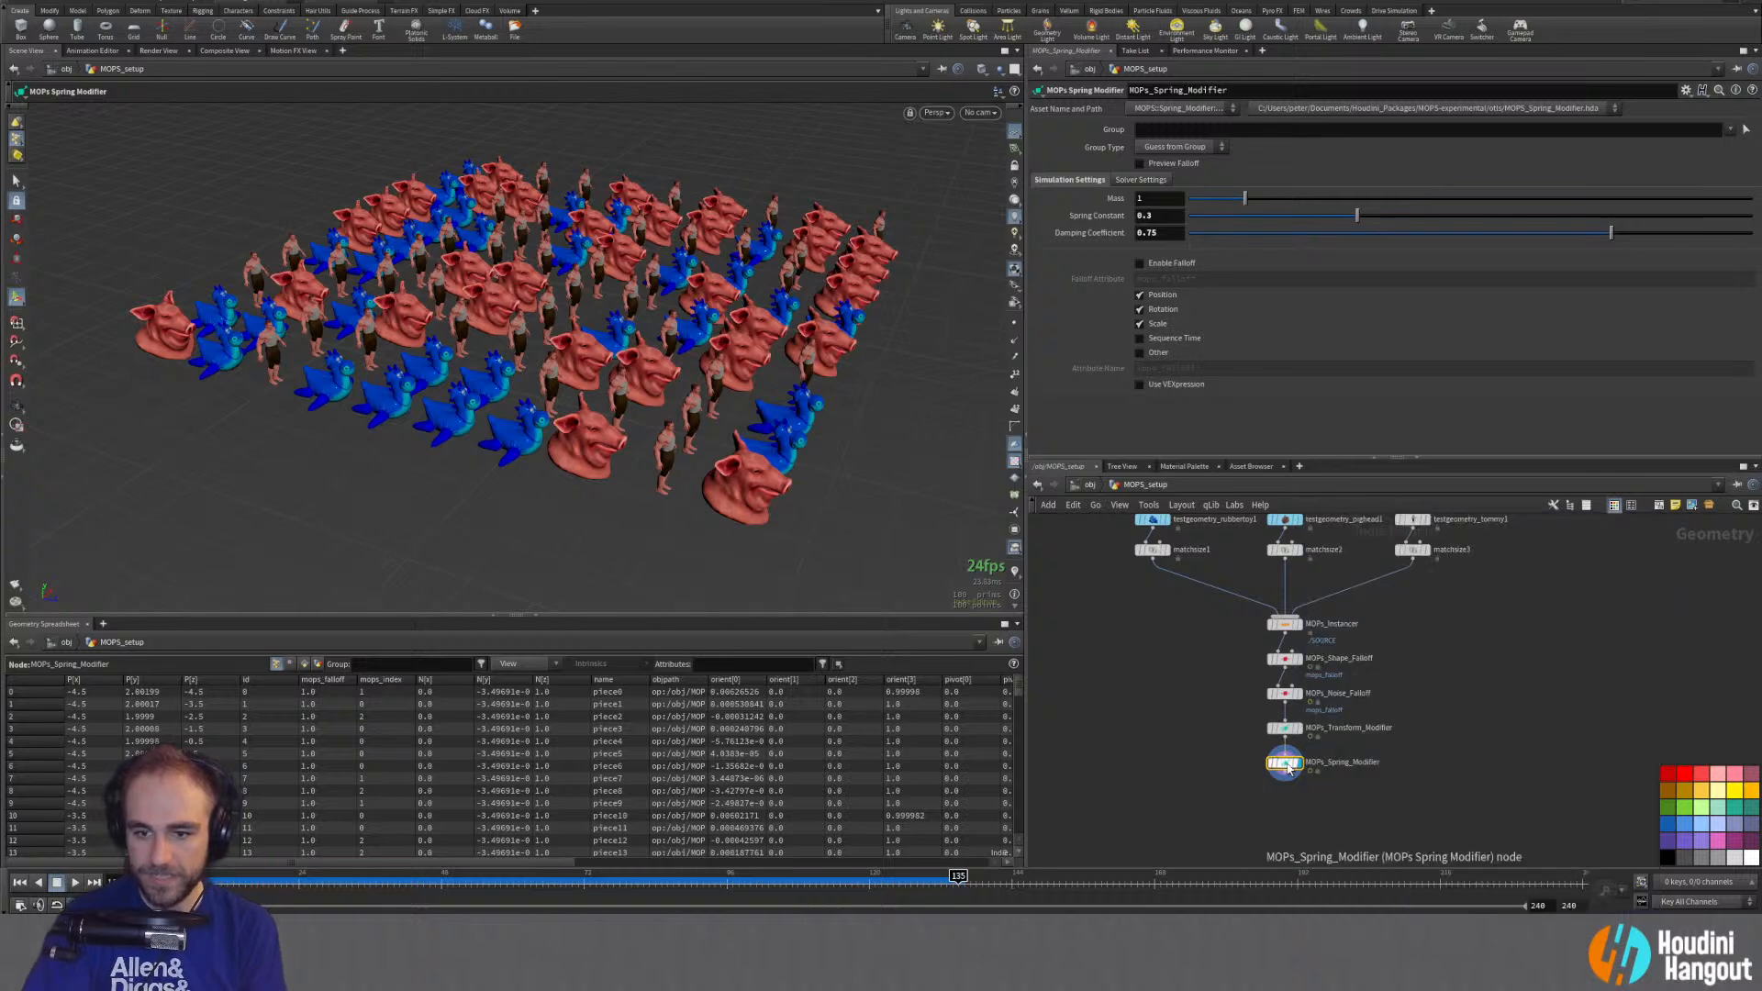
pyautogui.middleClick(1263, 774)
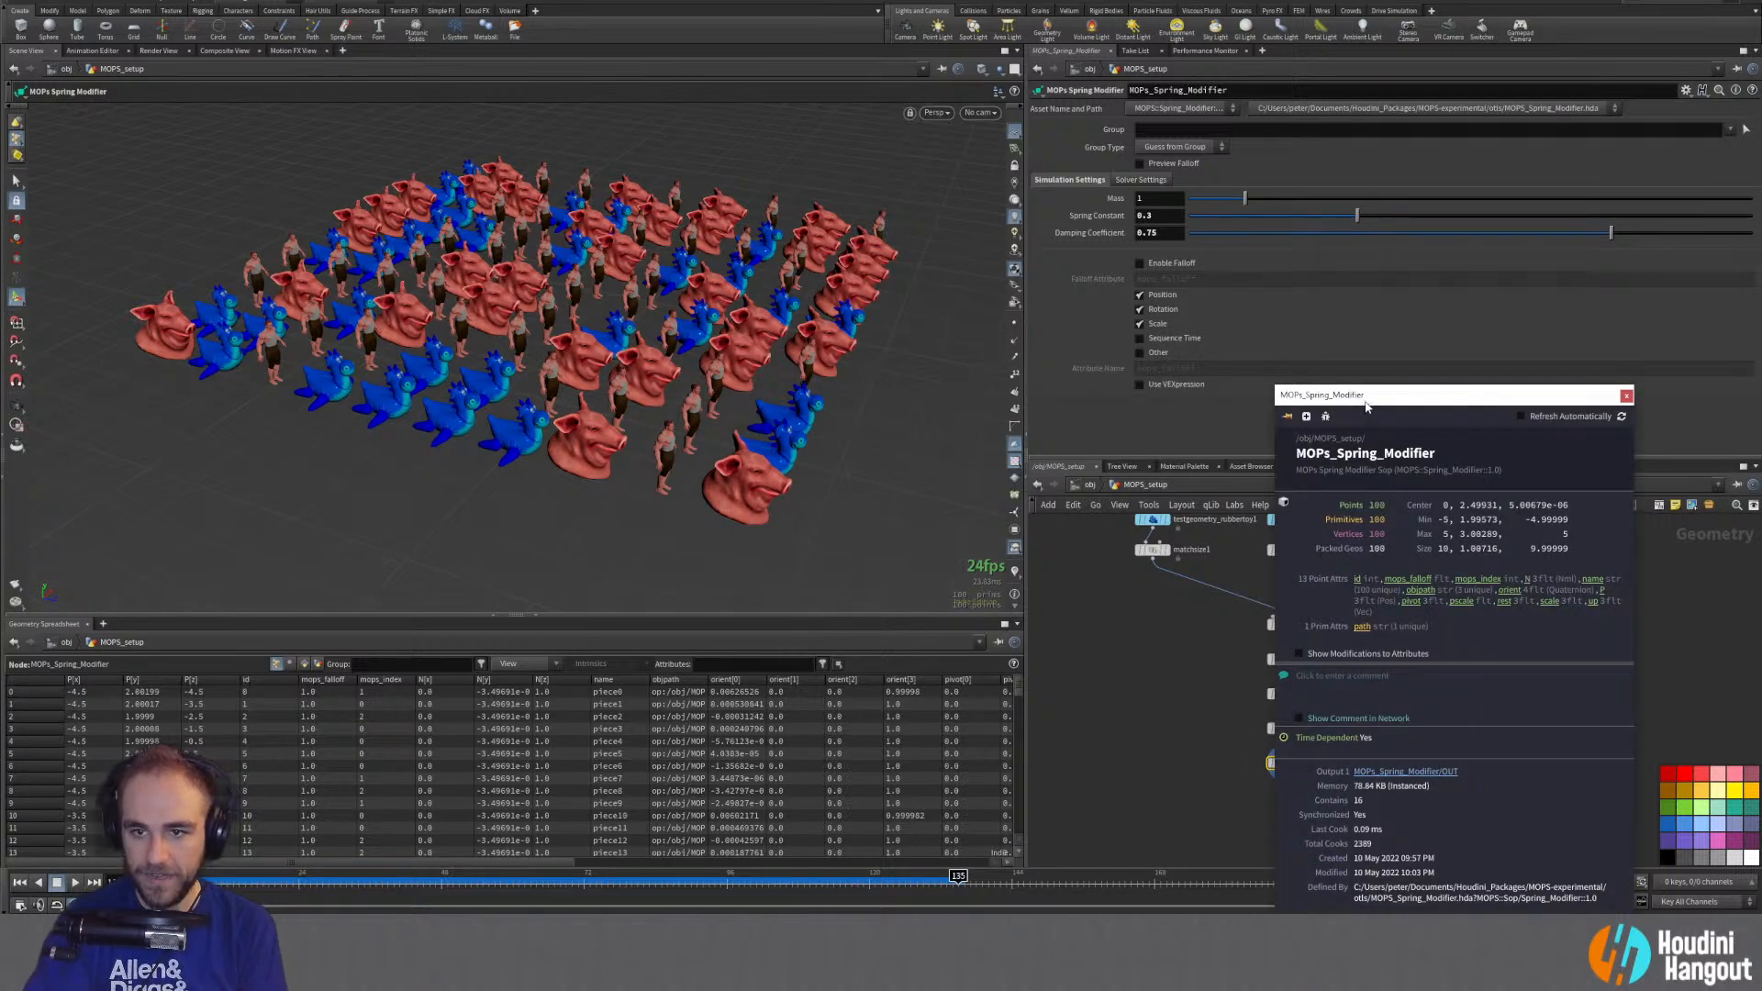
pyautogui.moveTo(1320, 547); pyautogui.dragTo(754, 351)
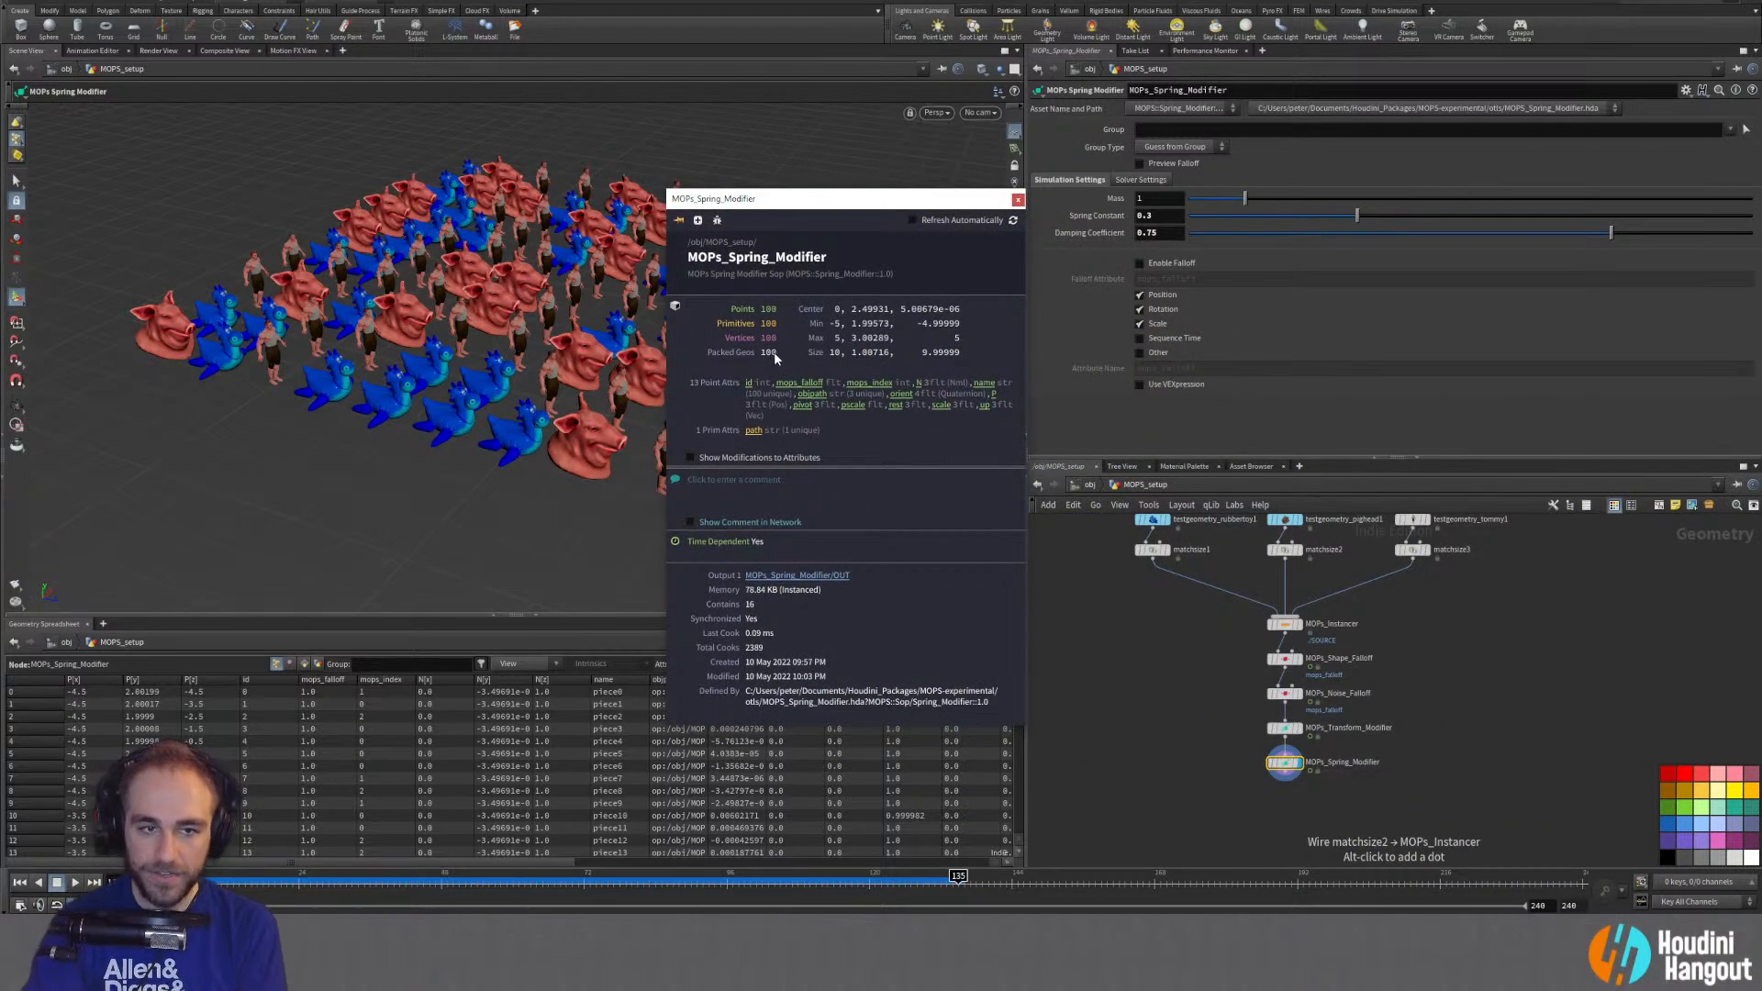
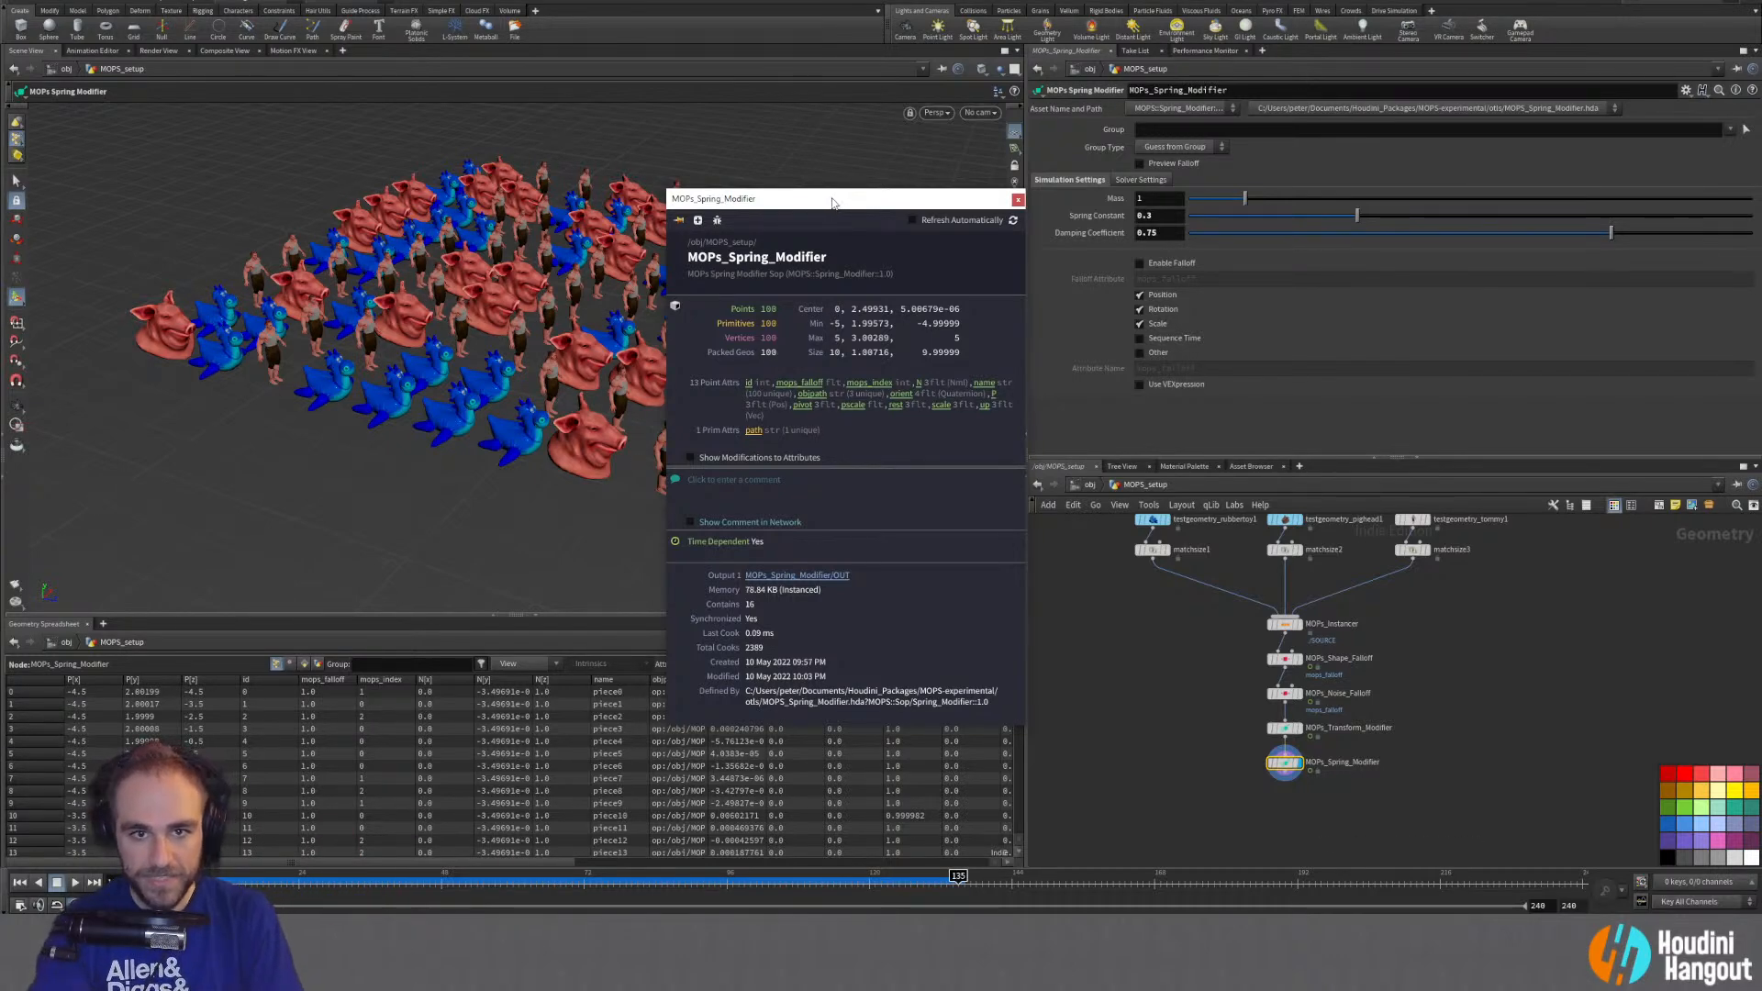
pyautogui.moveTo(833, 202); pyautogui.dragTo(934, 155)
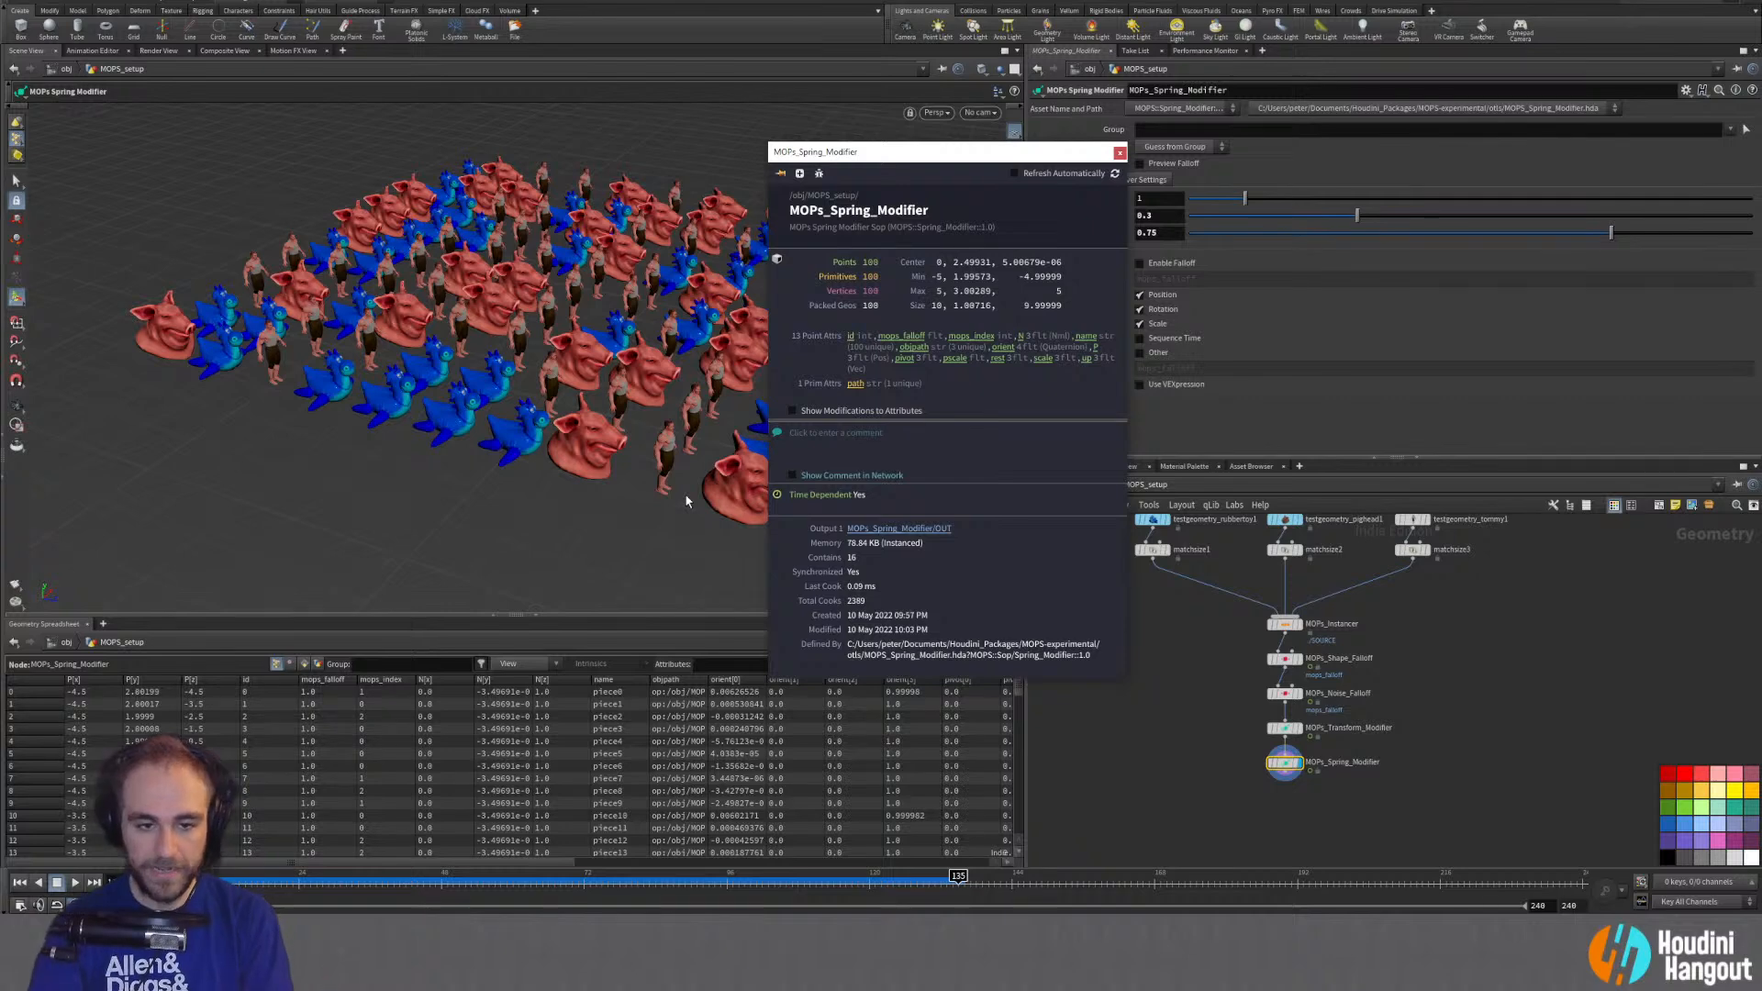
pyautogui.click(1104, 757)
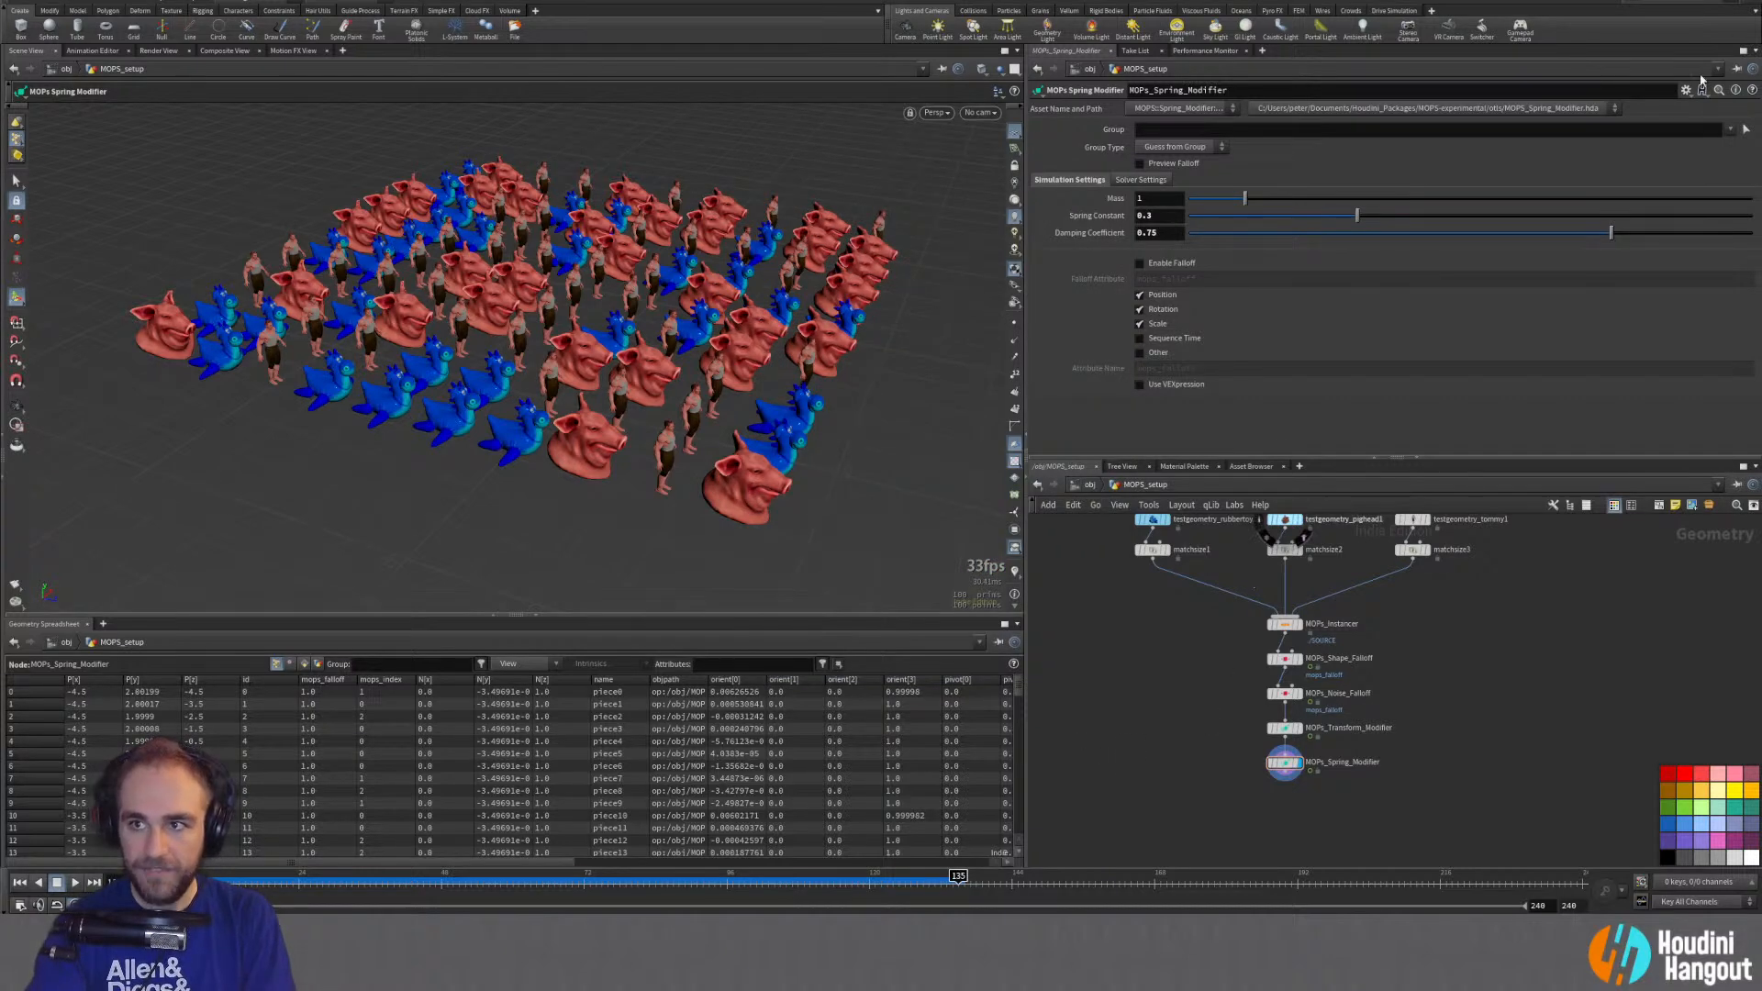
# Step: Open the spring modifier's help, search the documentation for "packed prim", and open the Packed primitives page
pyautogui.click(1751, 90)
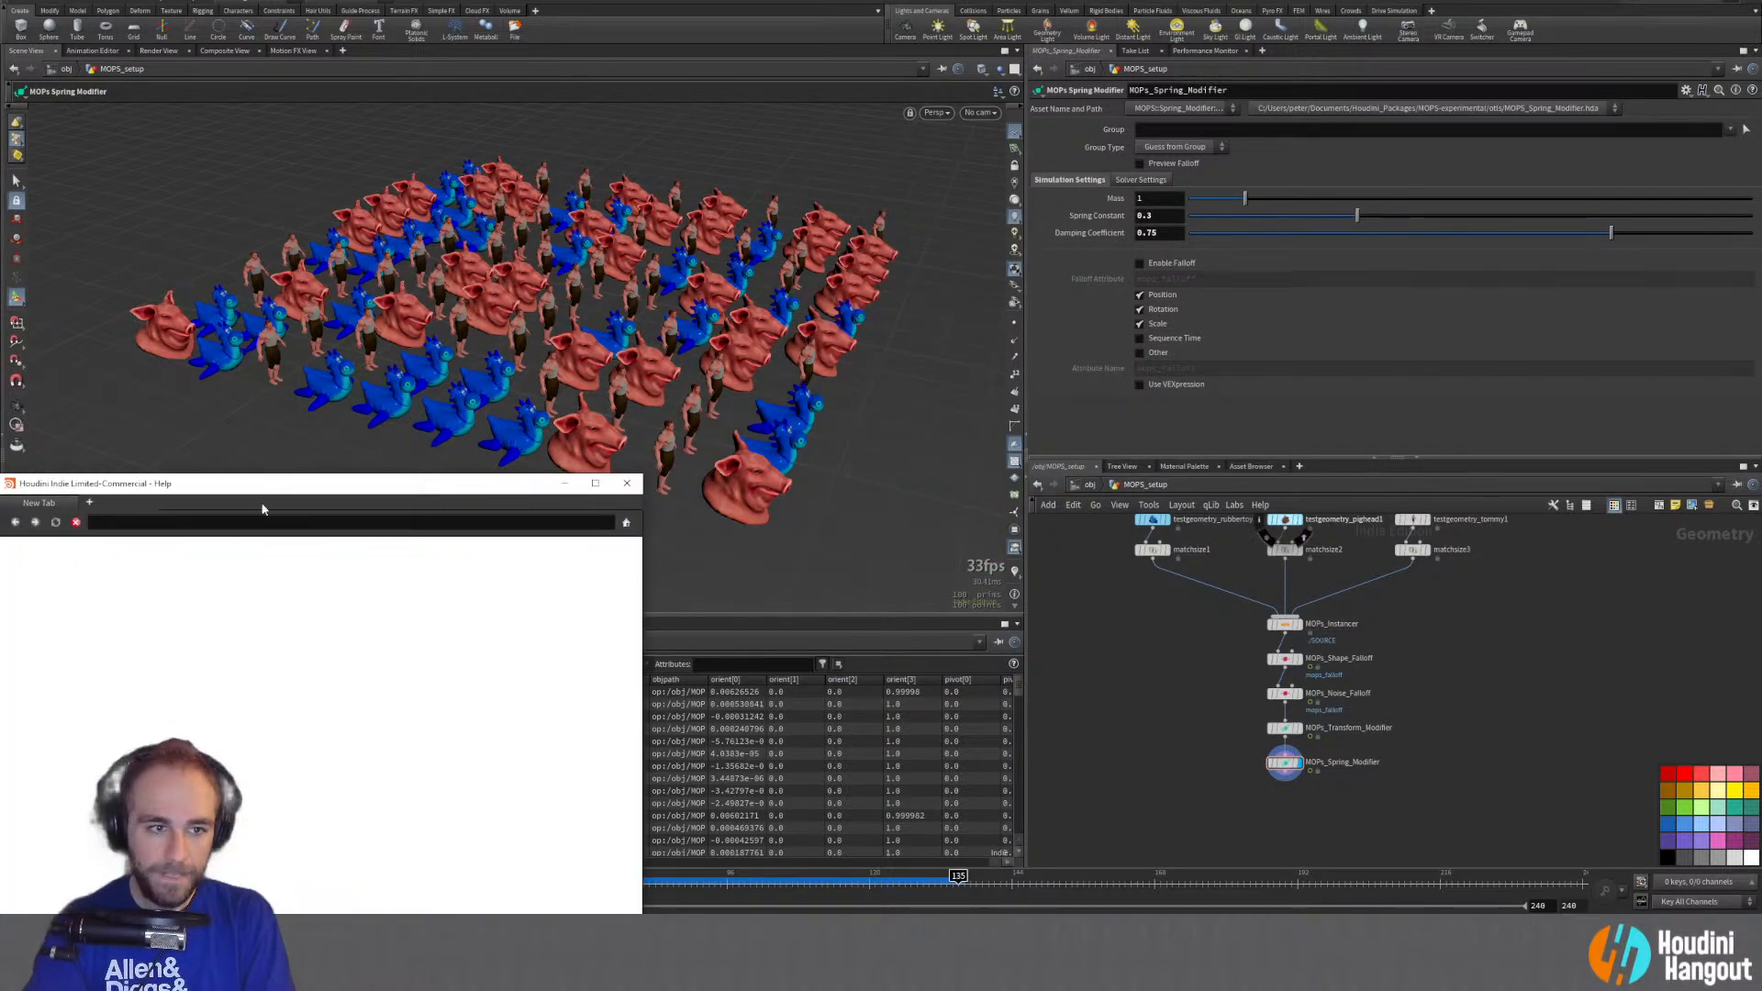
pyautogui.moveTo(262, 486); pyautogui.dragTo(1, 239)
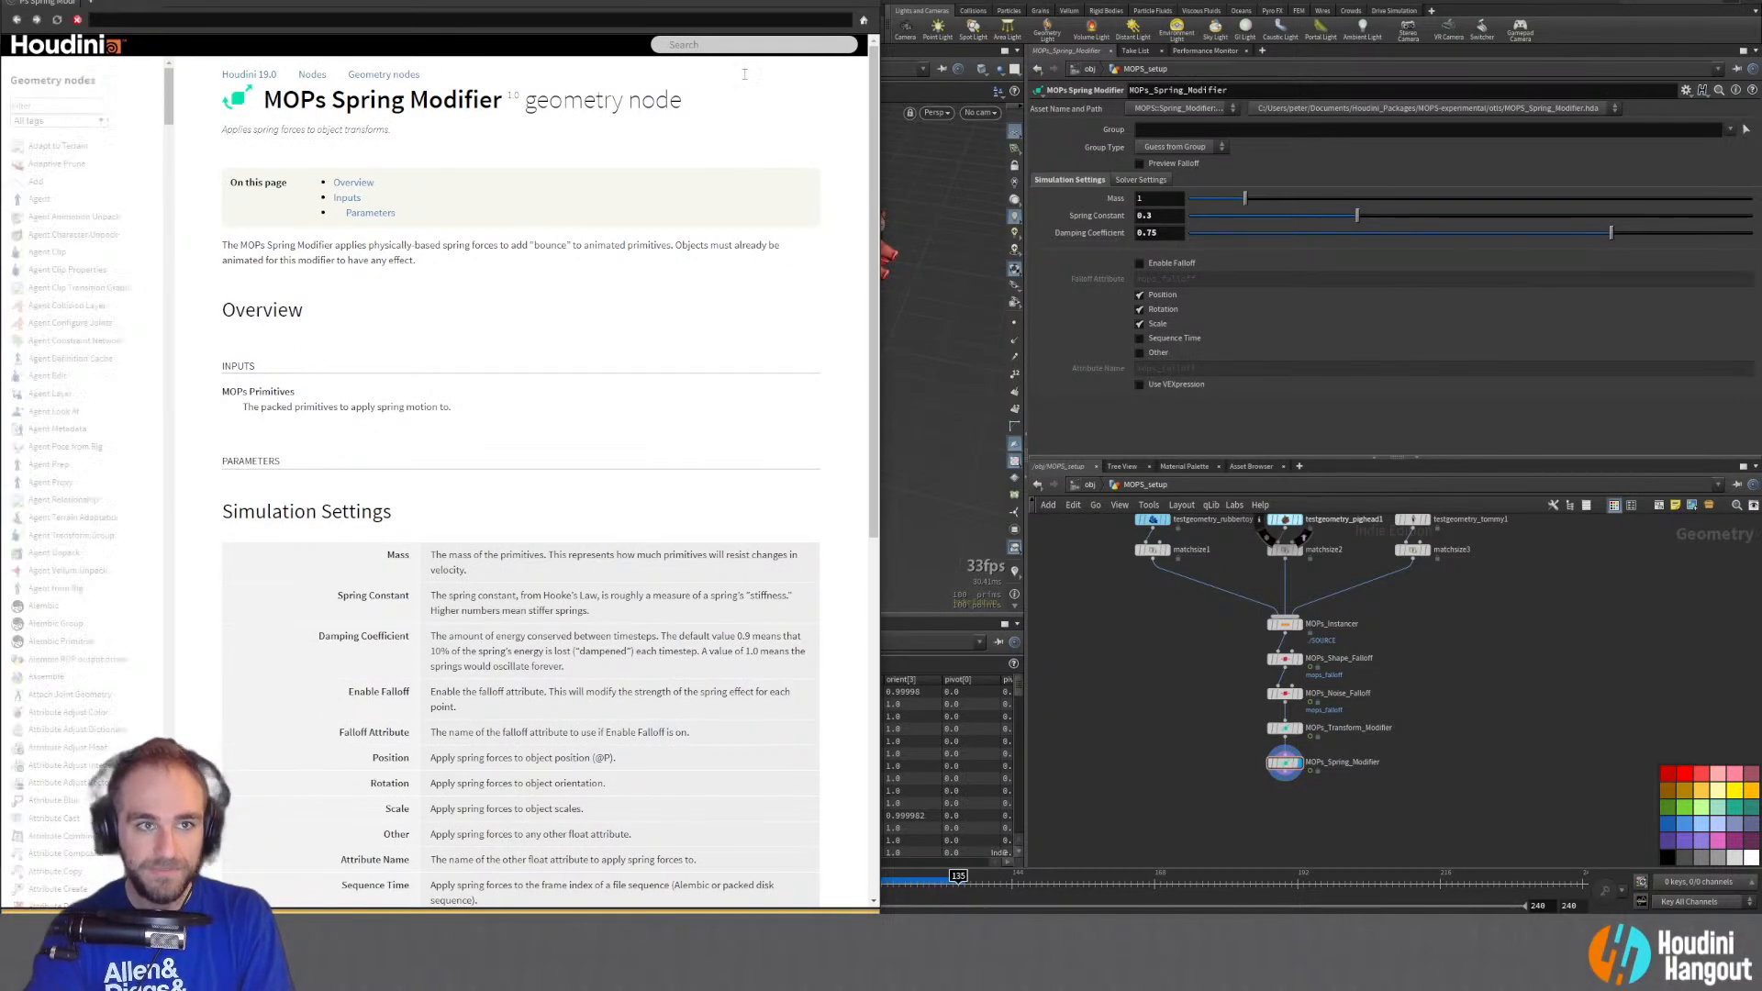
pyautogui.click(728, 45)
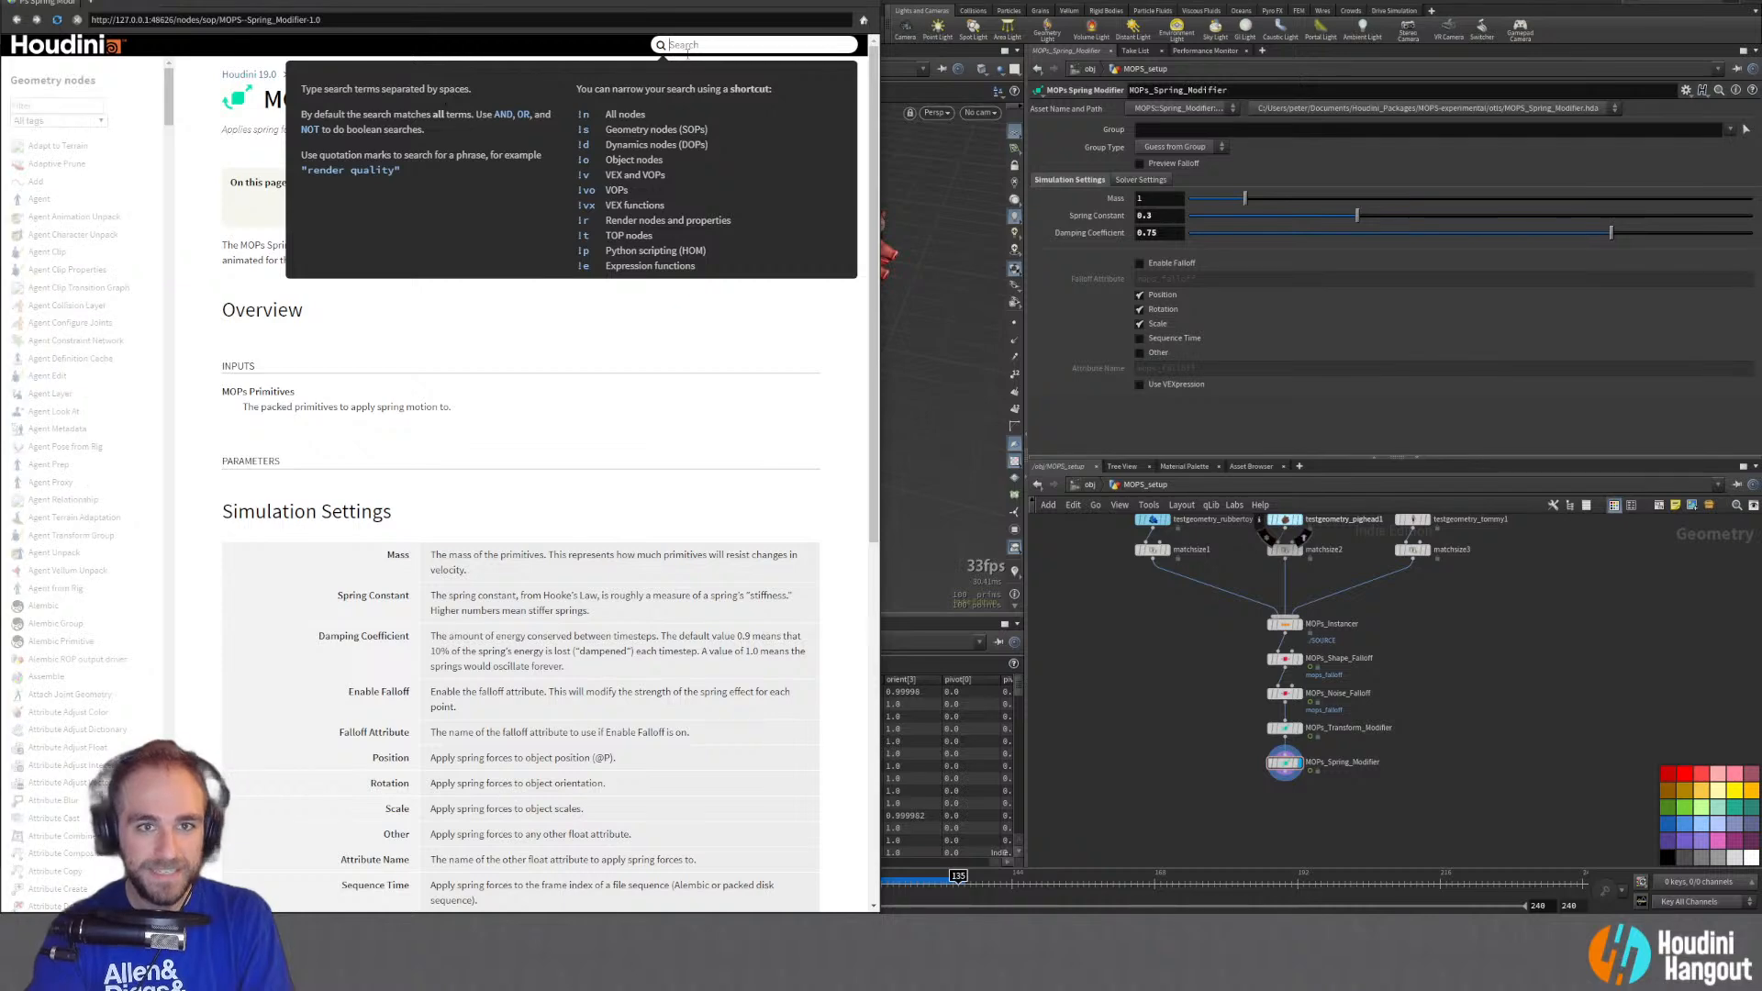
pyautogui.write('packed p')
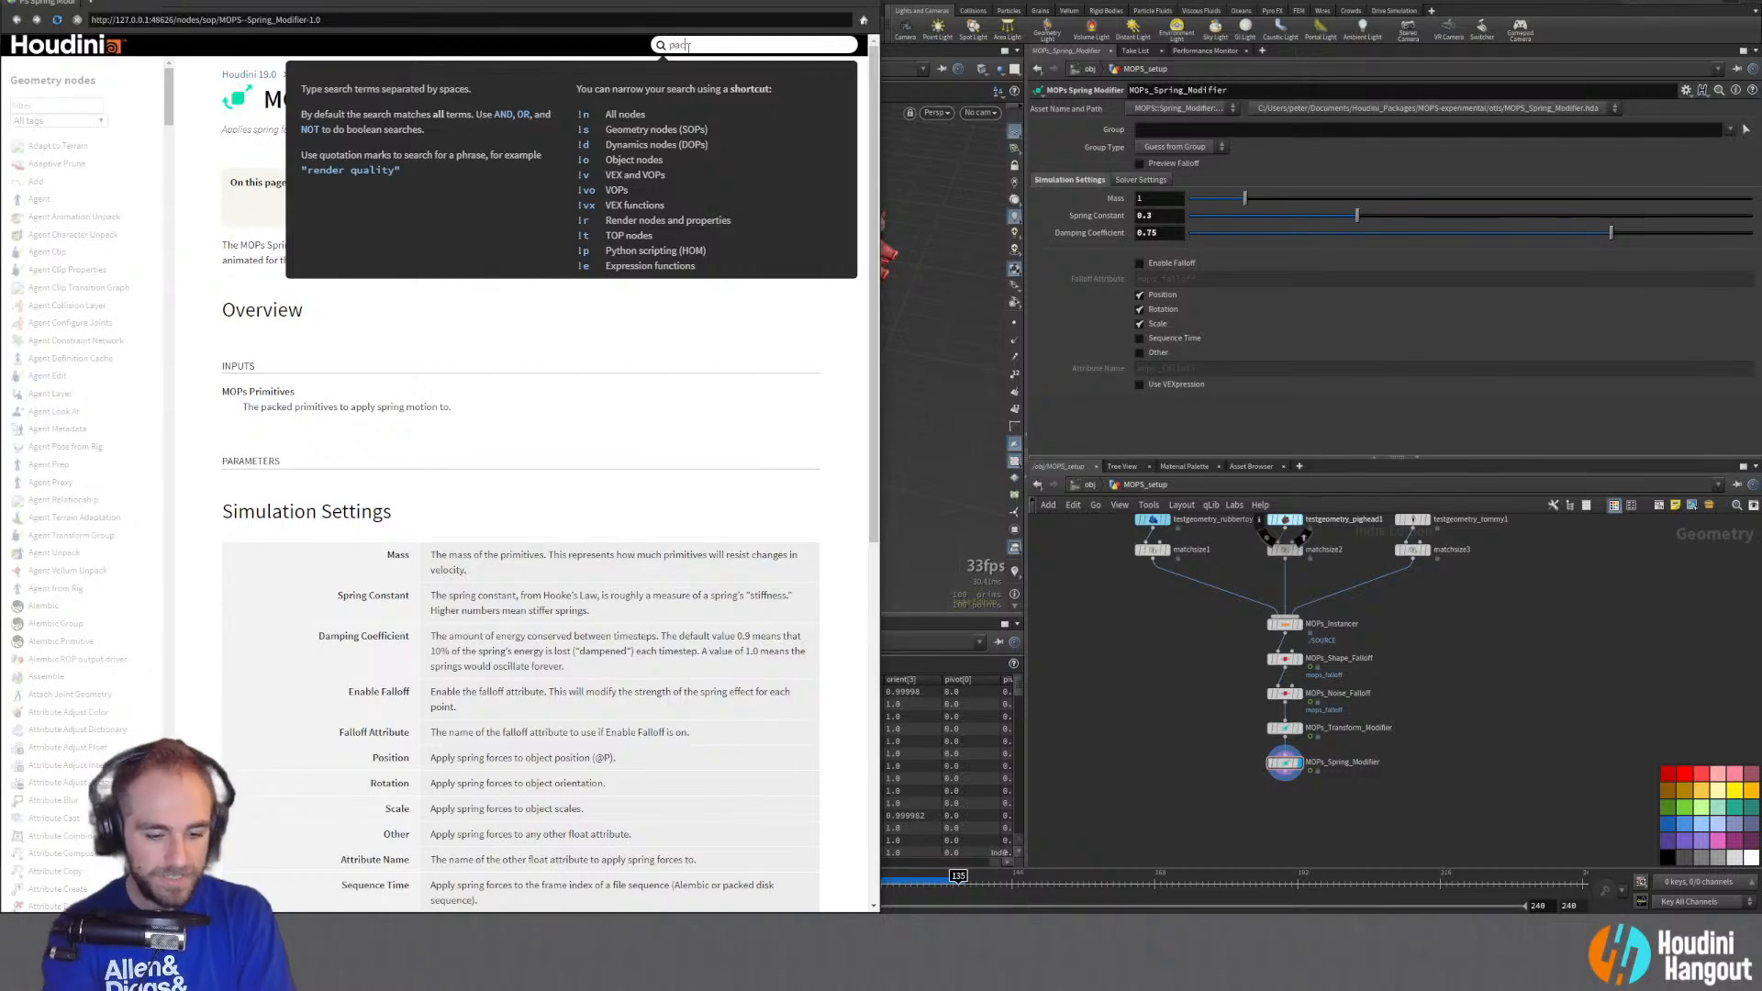
pyautogui.write('rim')
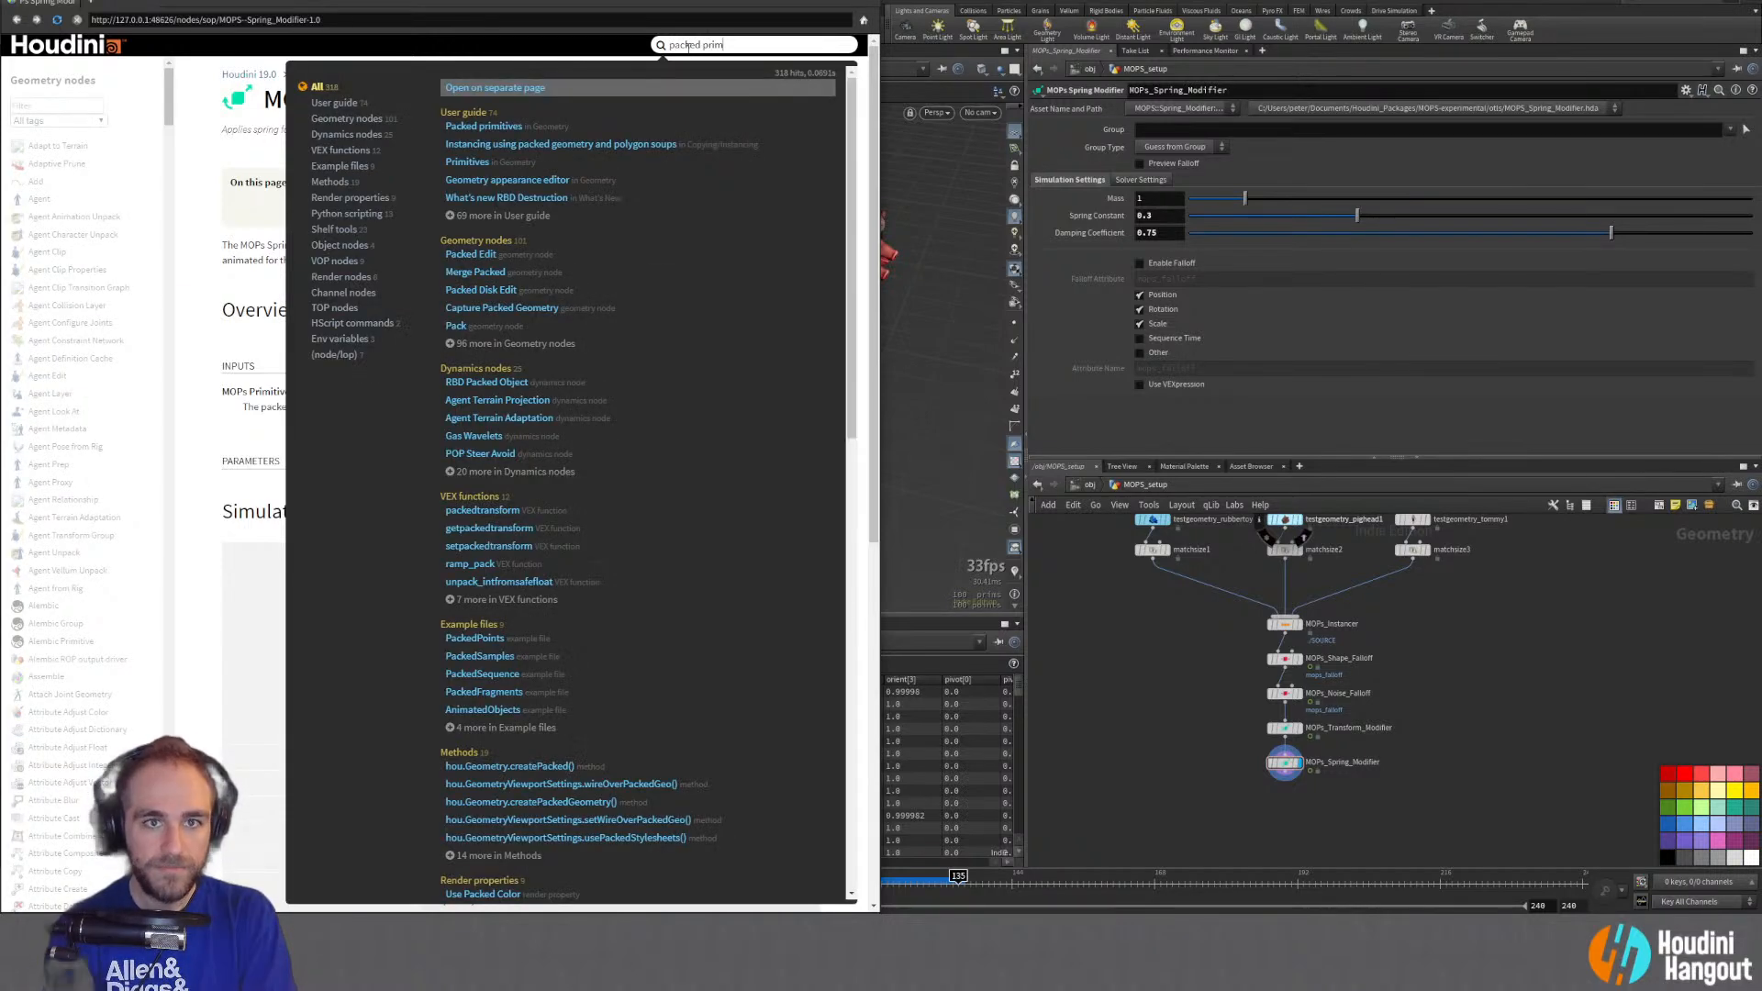
pyautogui.press('Down')
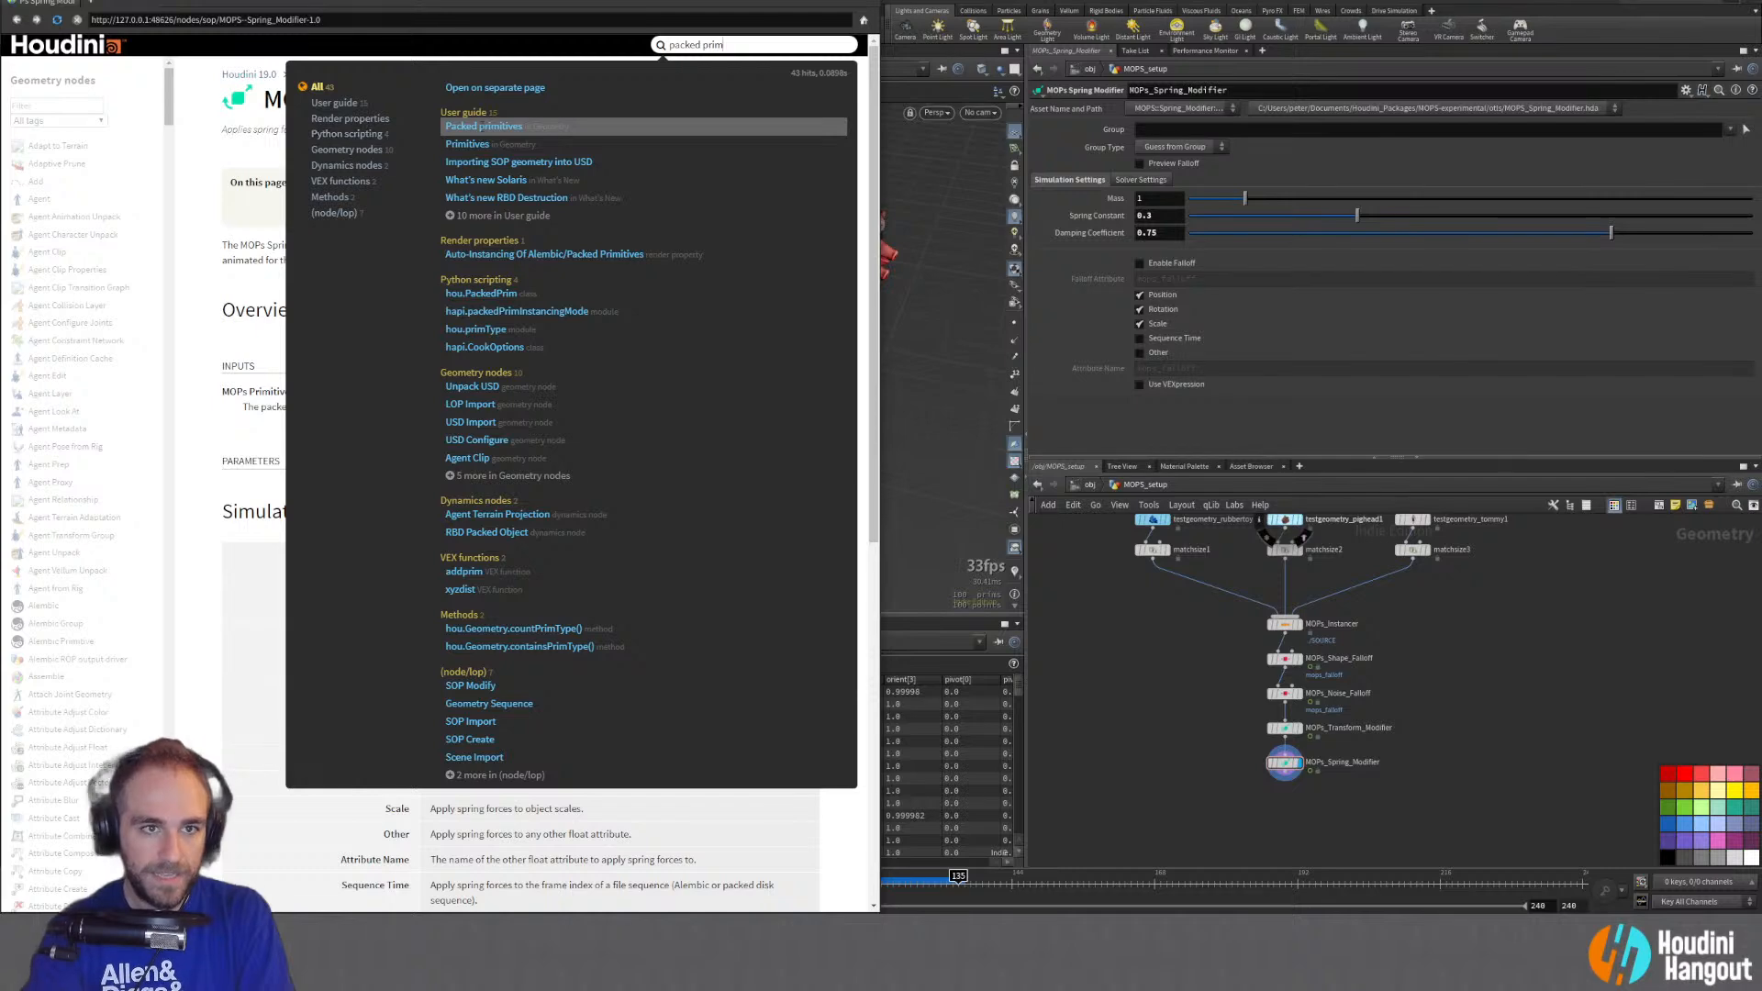
pyautogui.click(483, 126)
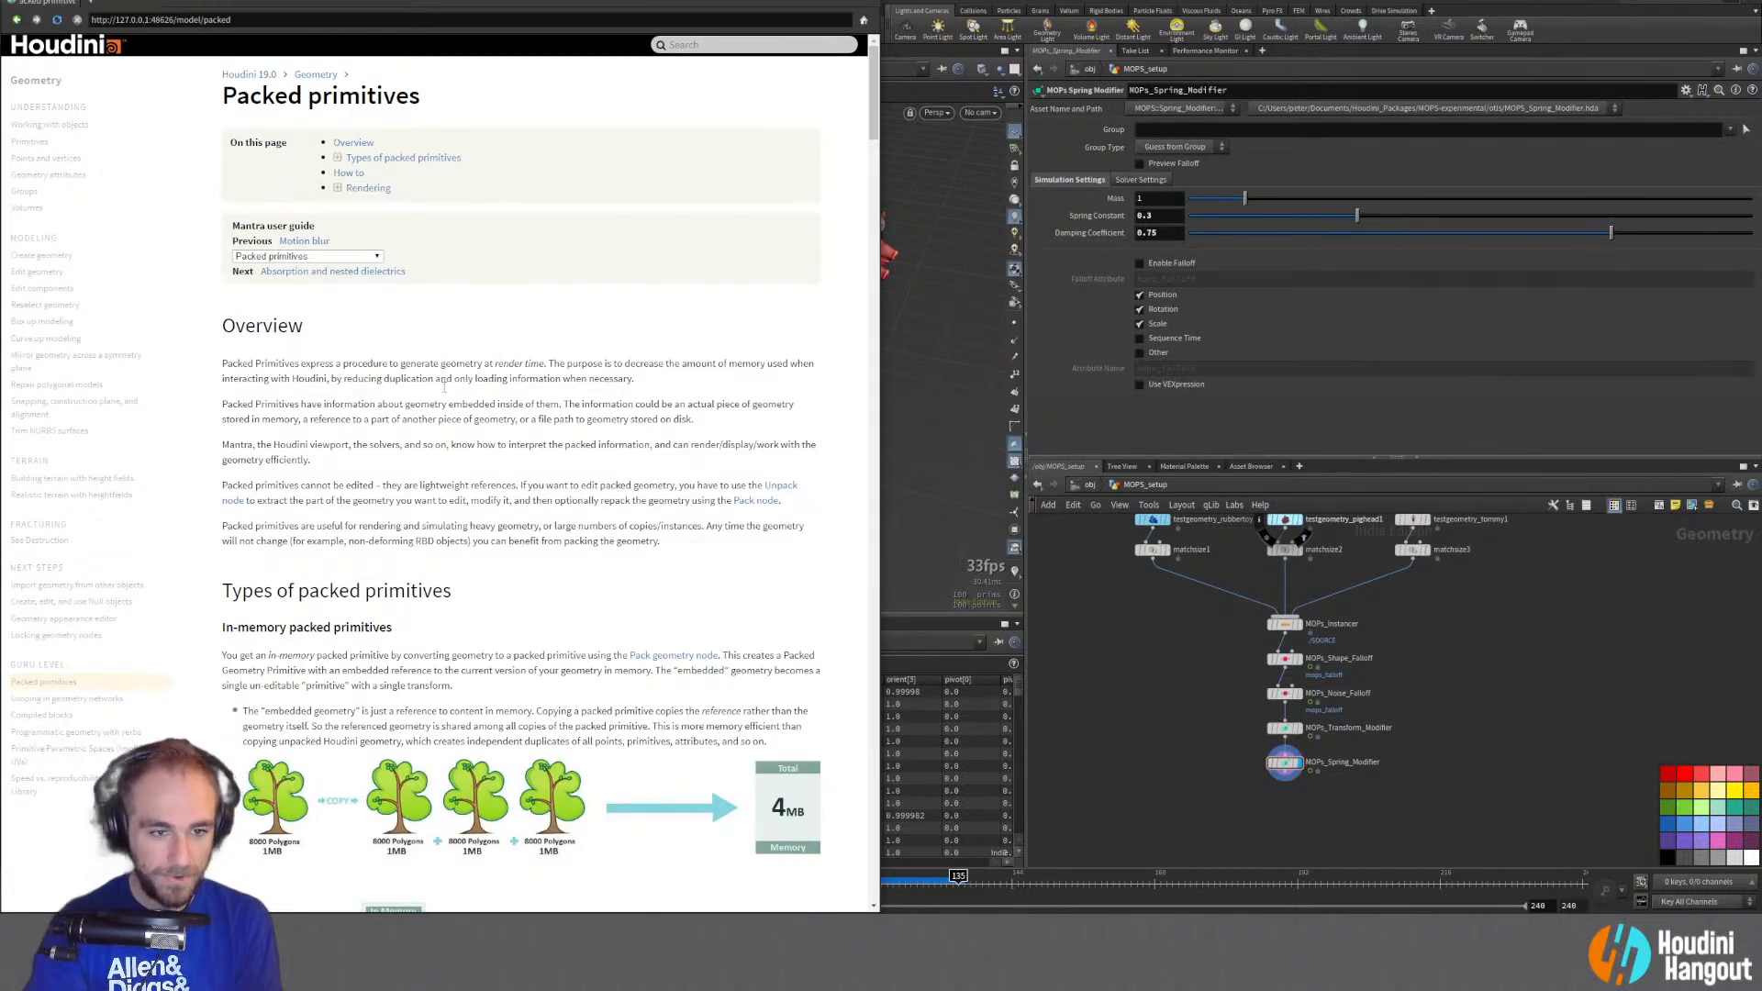
# Step: Read through the Packed primitives page, including its memory diagrams and packed fragments section, then close the help window
pyautogui.scroll(-3, 444, 387)
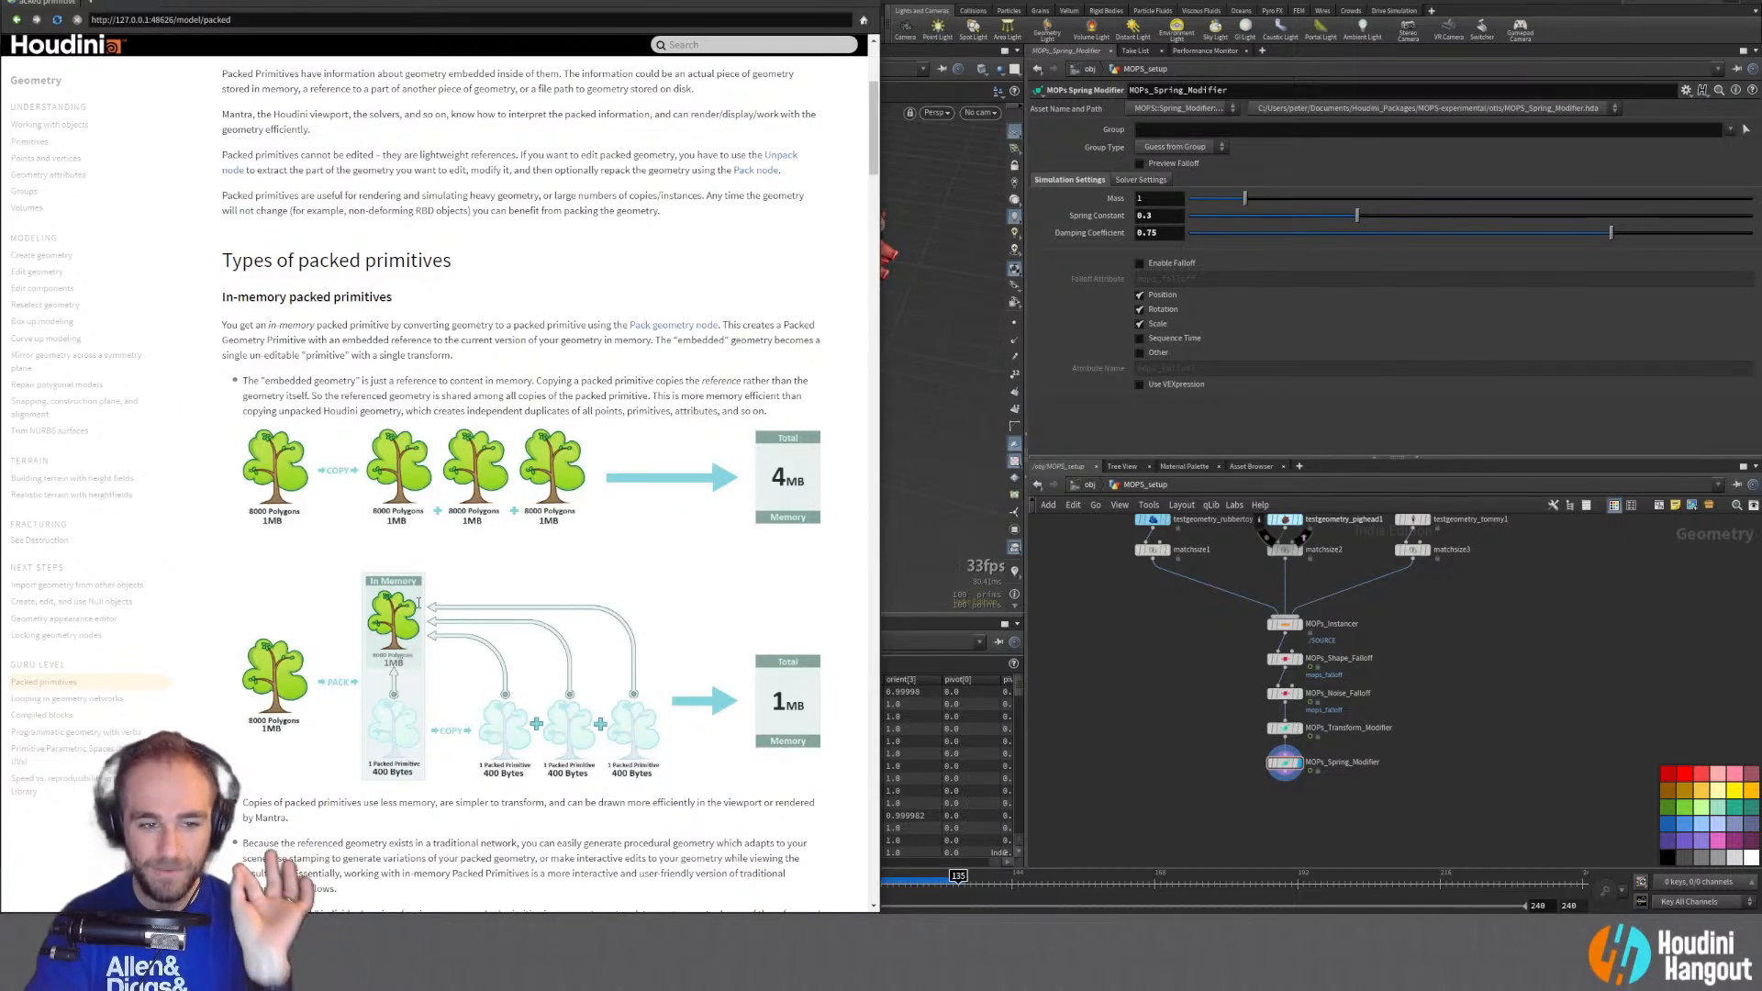
pyautogui.scroll(-3, 418, 603)
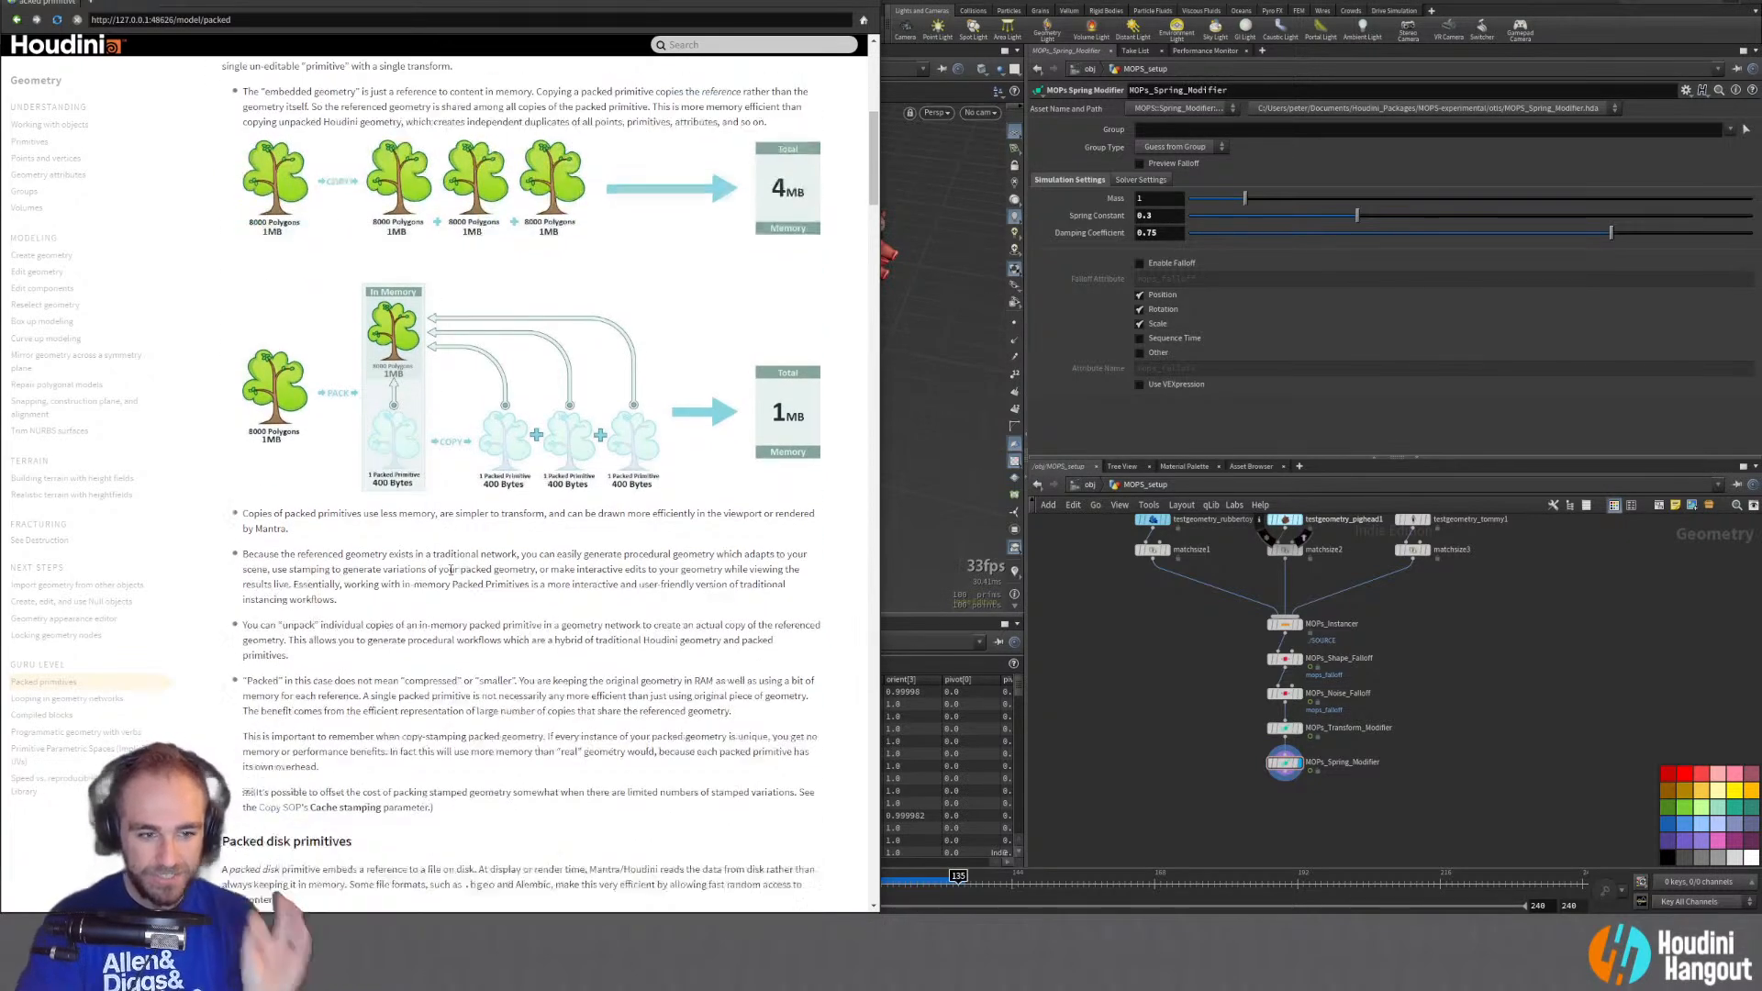
pyautogui.scroll(-5, 452, 569)
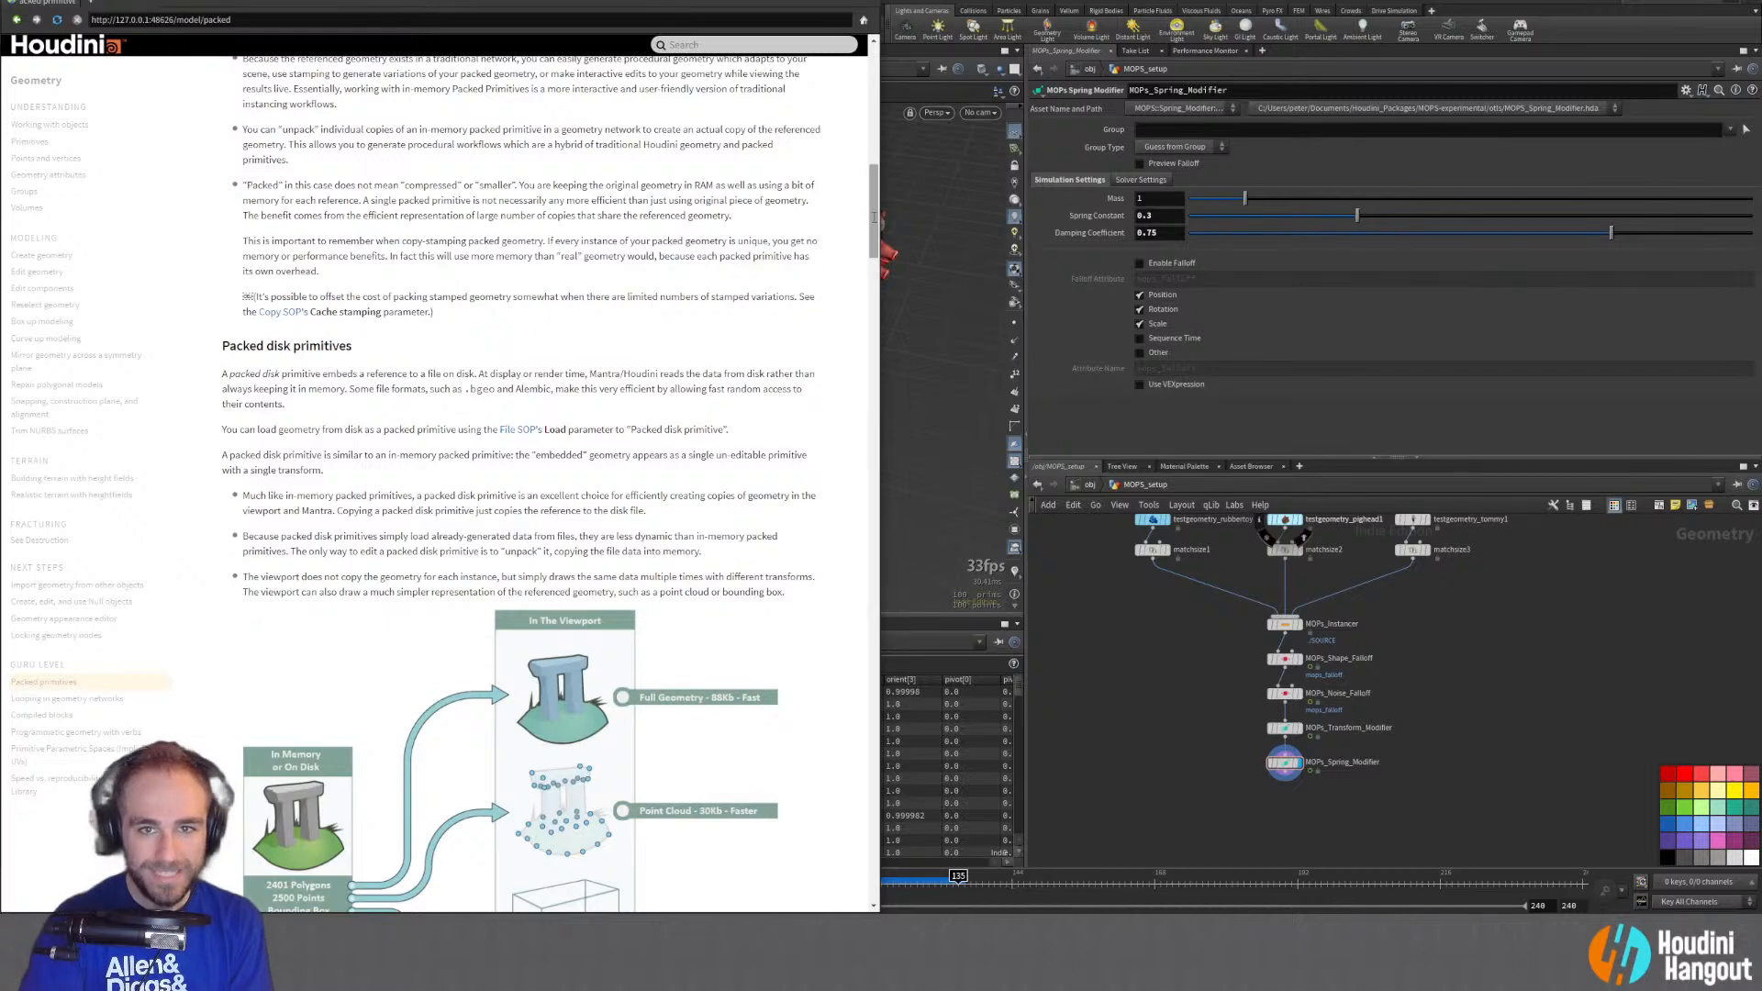
pyautogui.moveTo(873, 214); pyautogui.dragTo(825, 522)
pyautogui.scroll(-3, 825, 521)
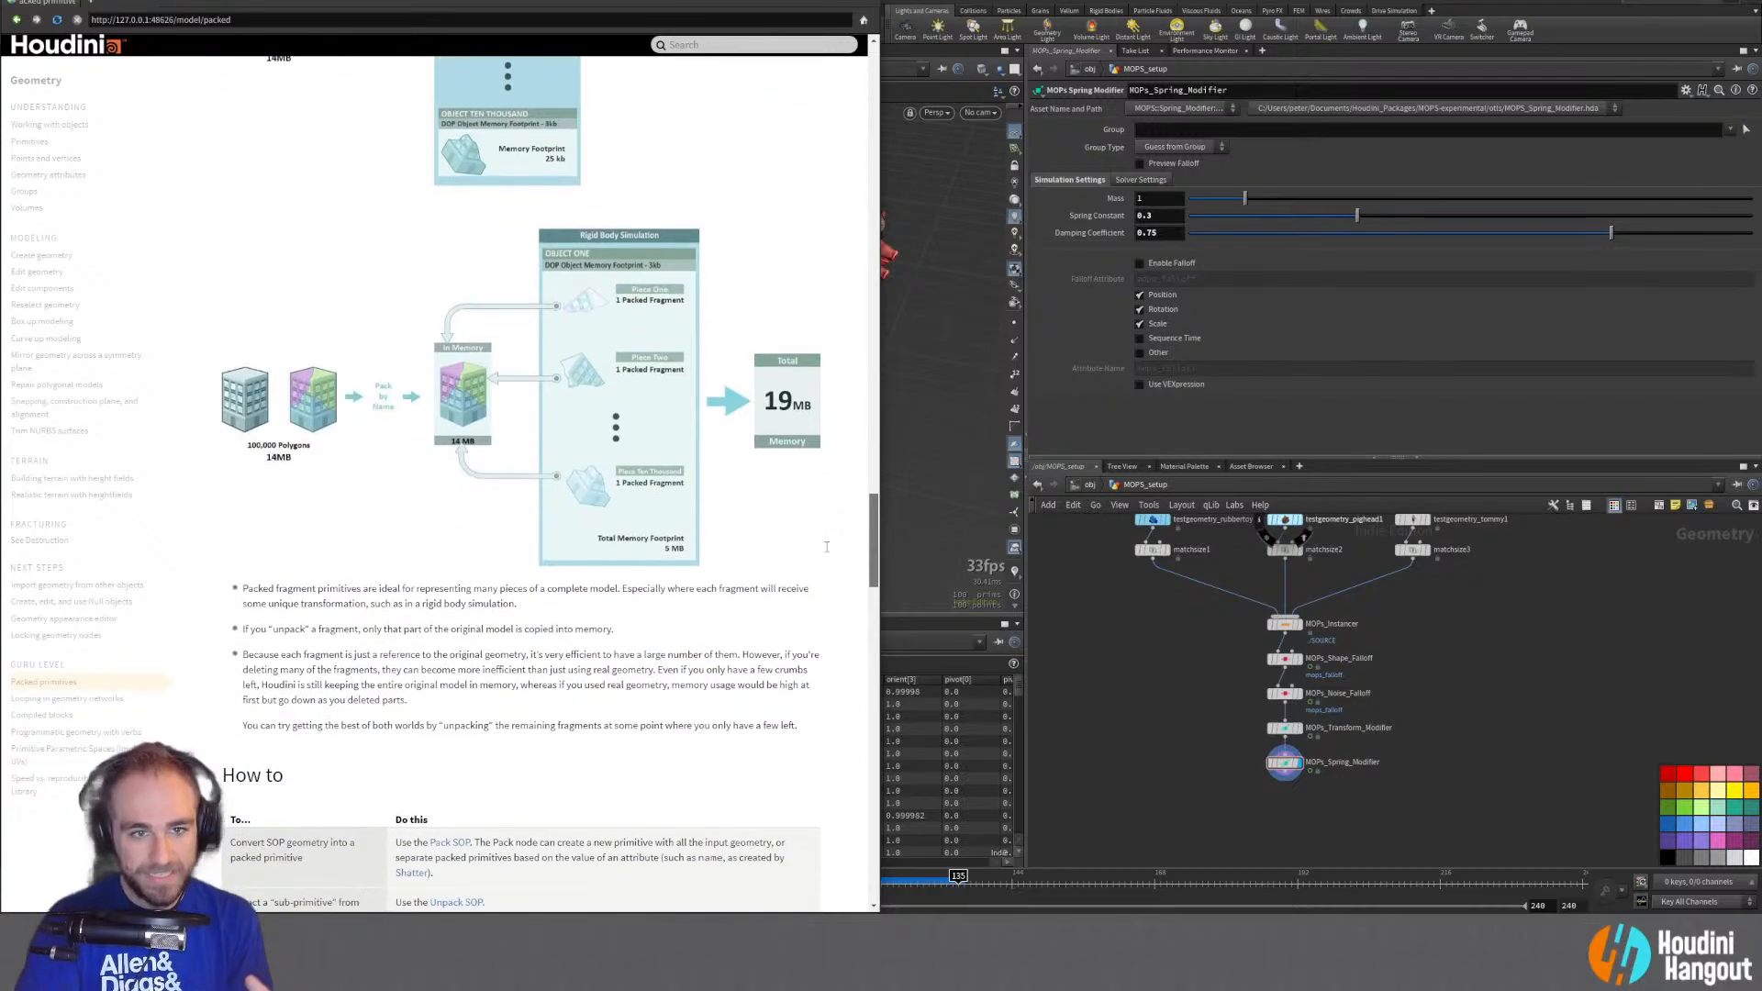
pyautogui.moveTo(866, 556); pyautogui.dragTo(842, 83)
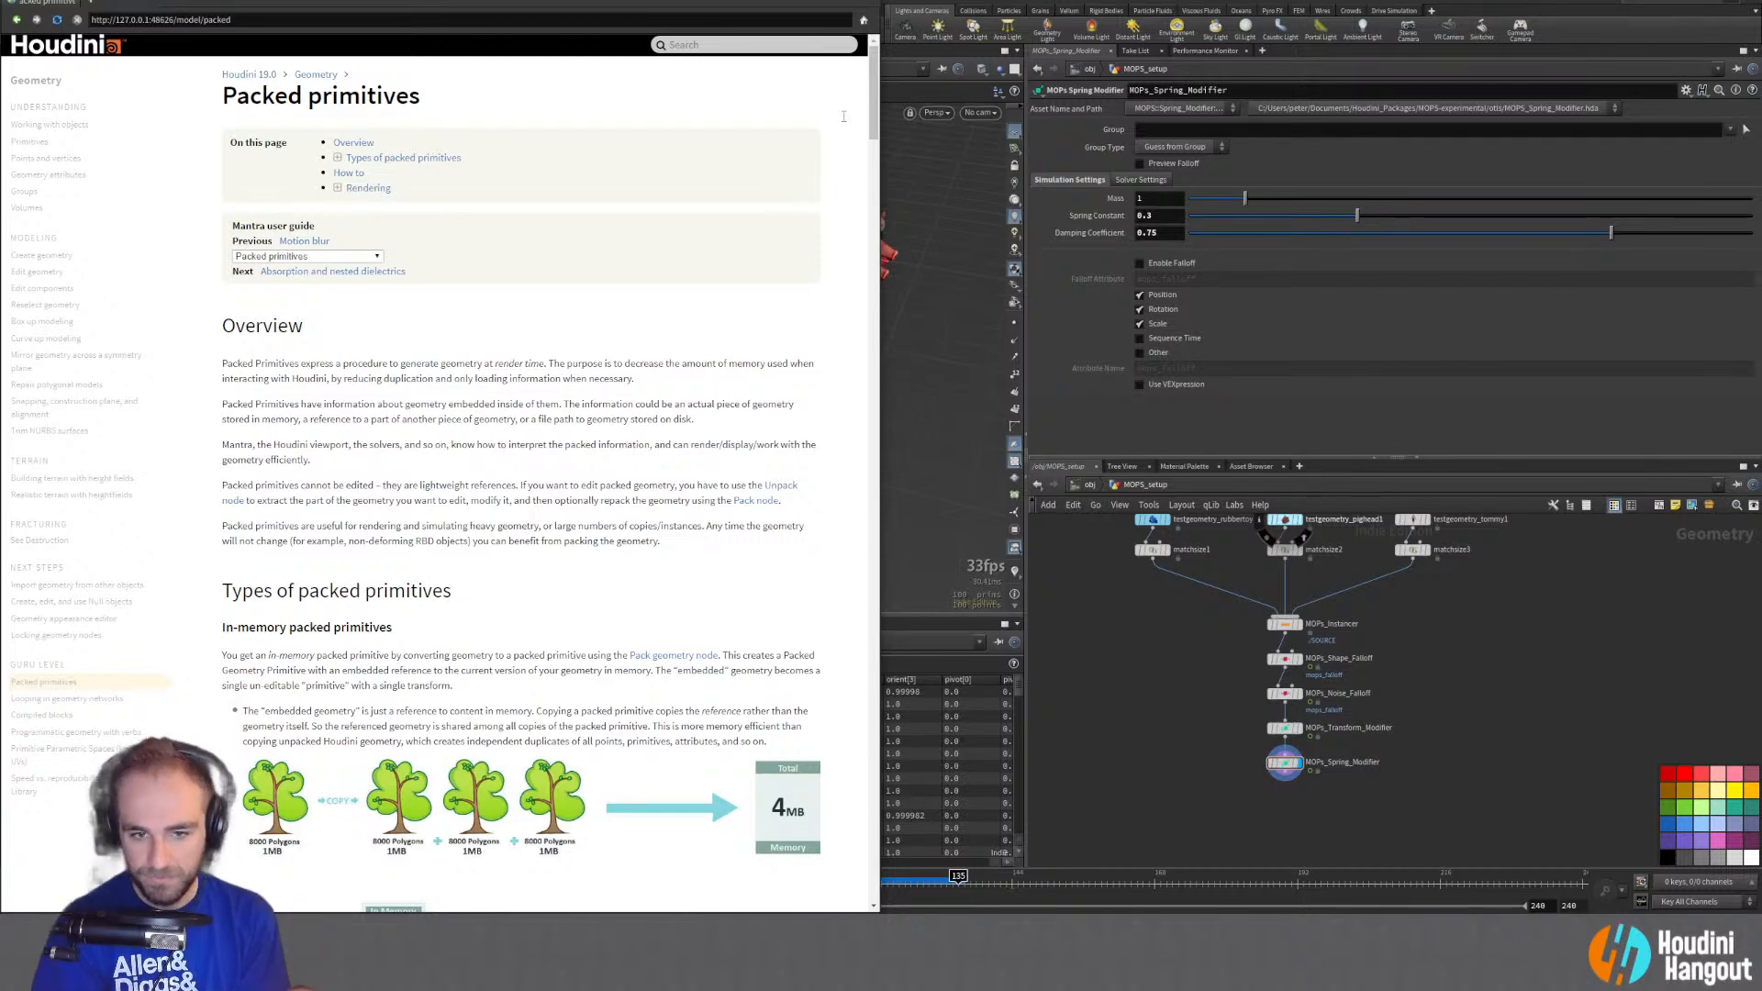
pyautogui.press('super+Down')
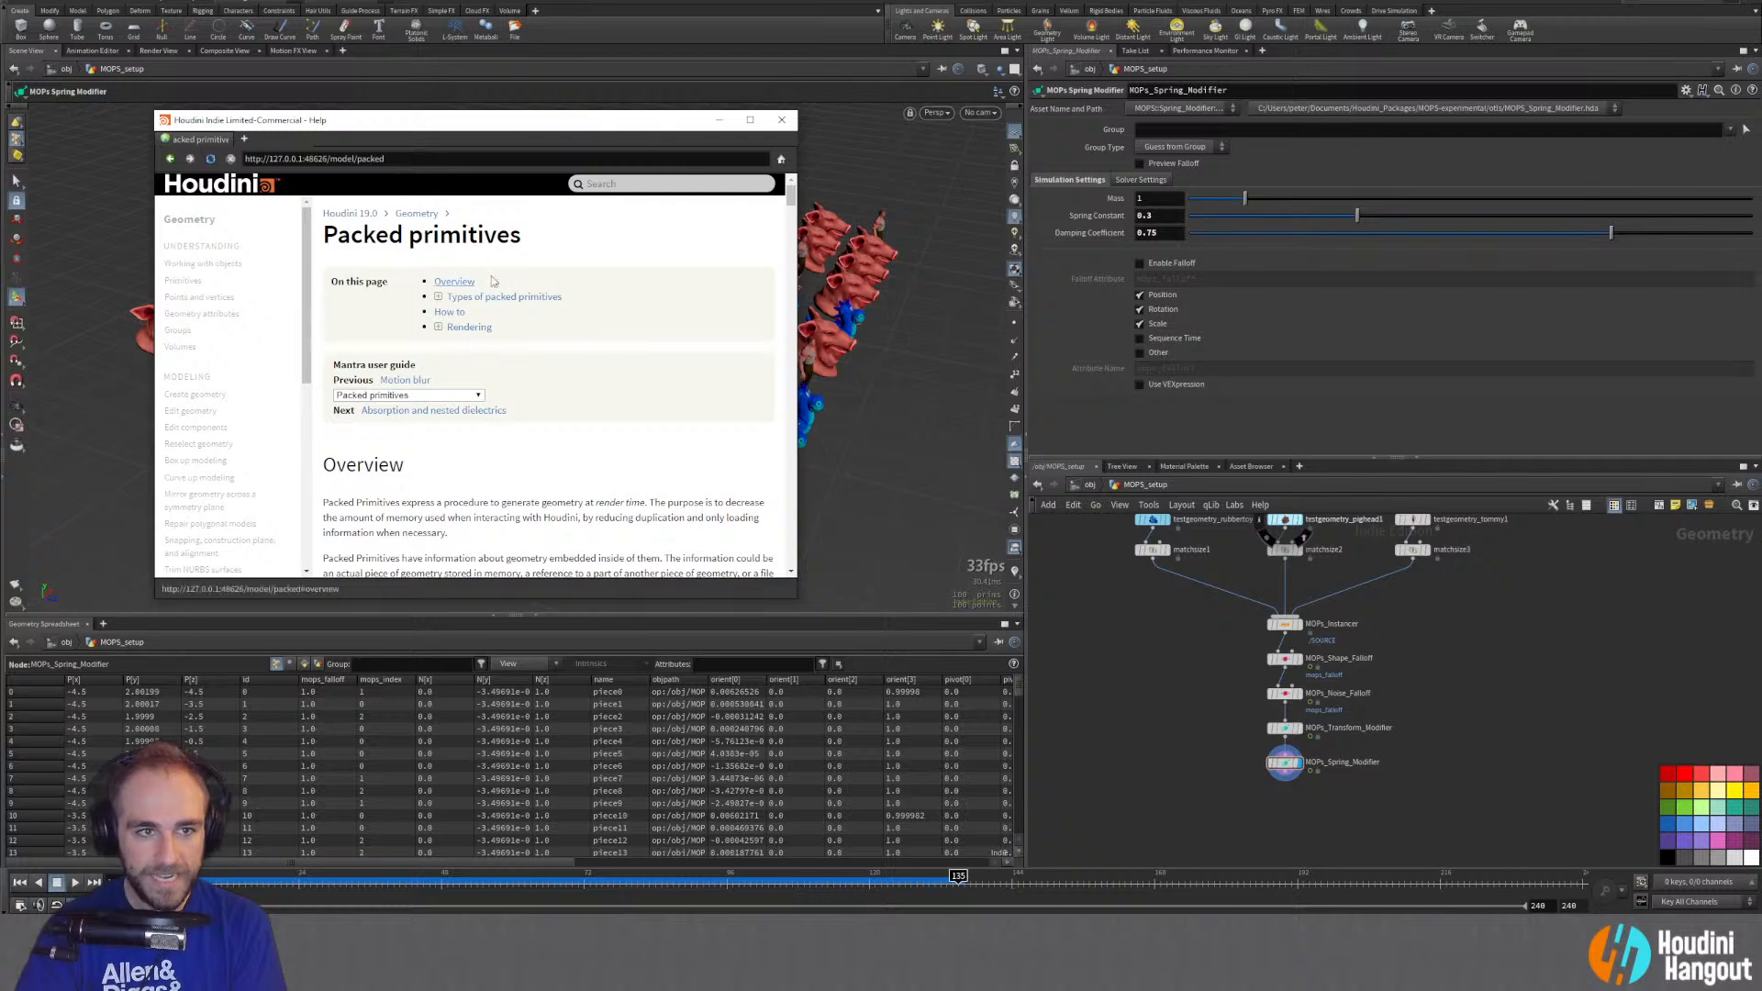
pyautogui.click(781, 120)
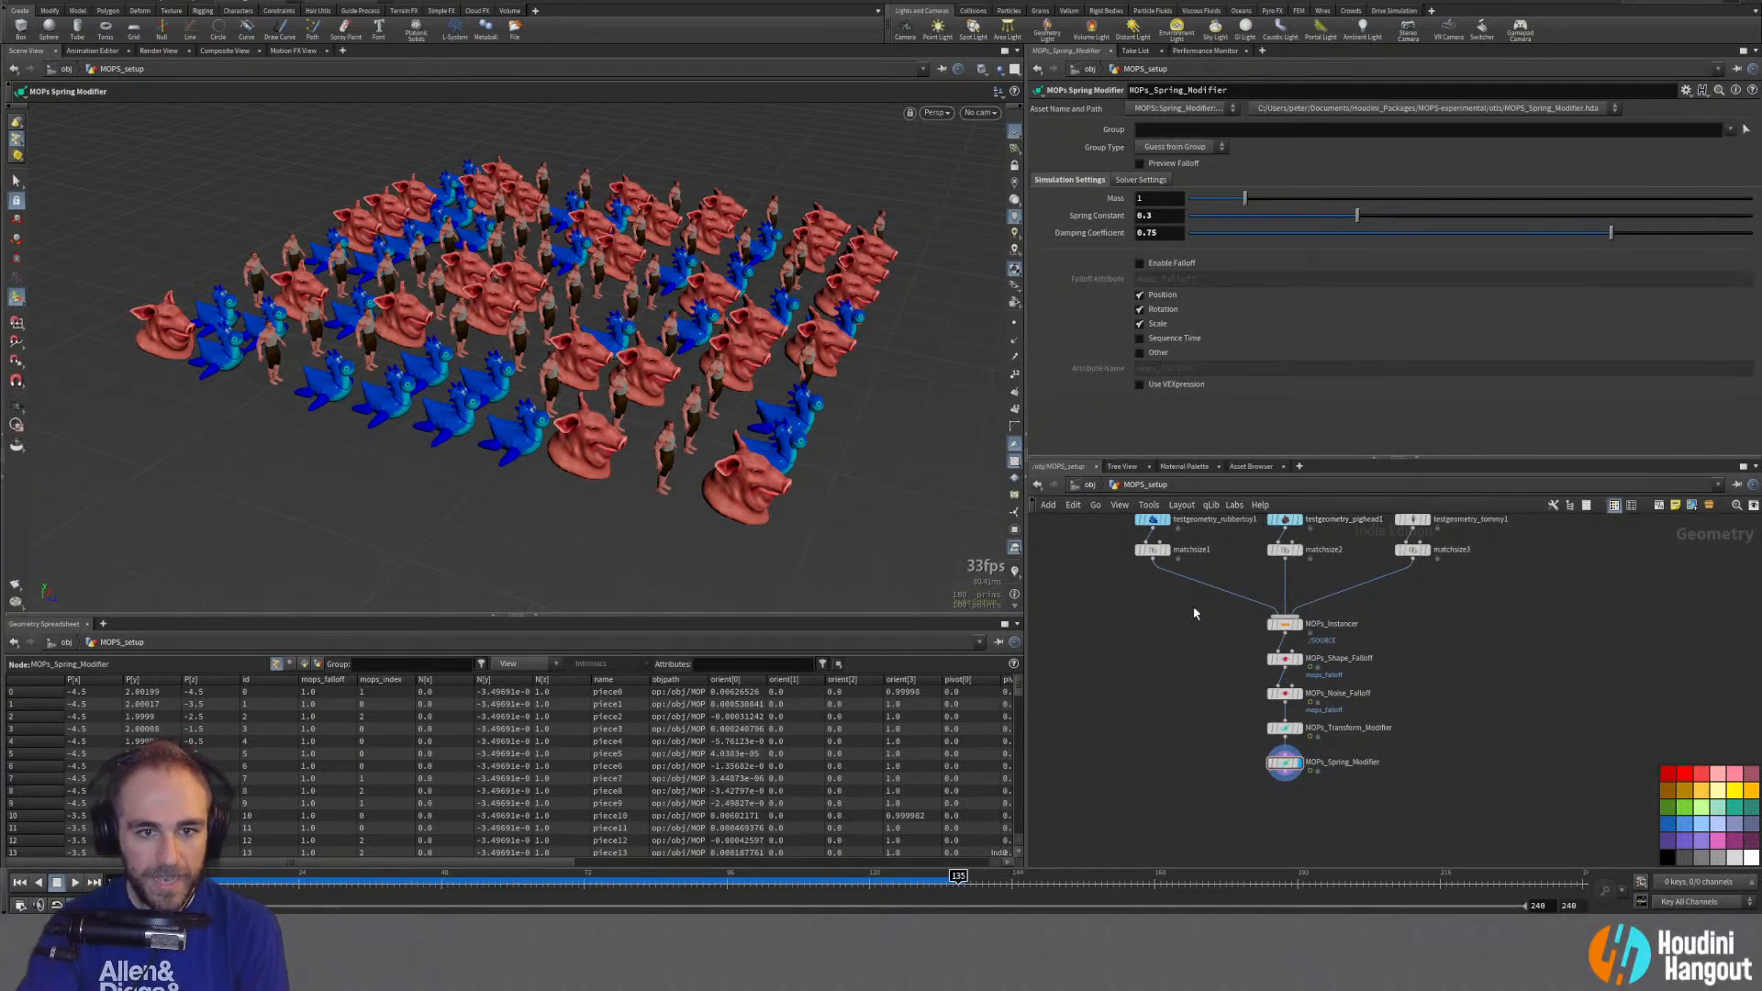
# Step: Append an Add node below the MOPs Spring Modifier and display its output
pyautogui.scroll(-1, 1136, 767)
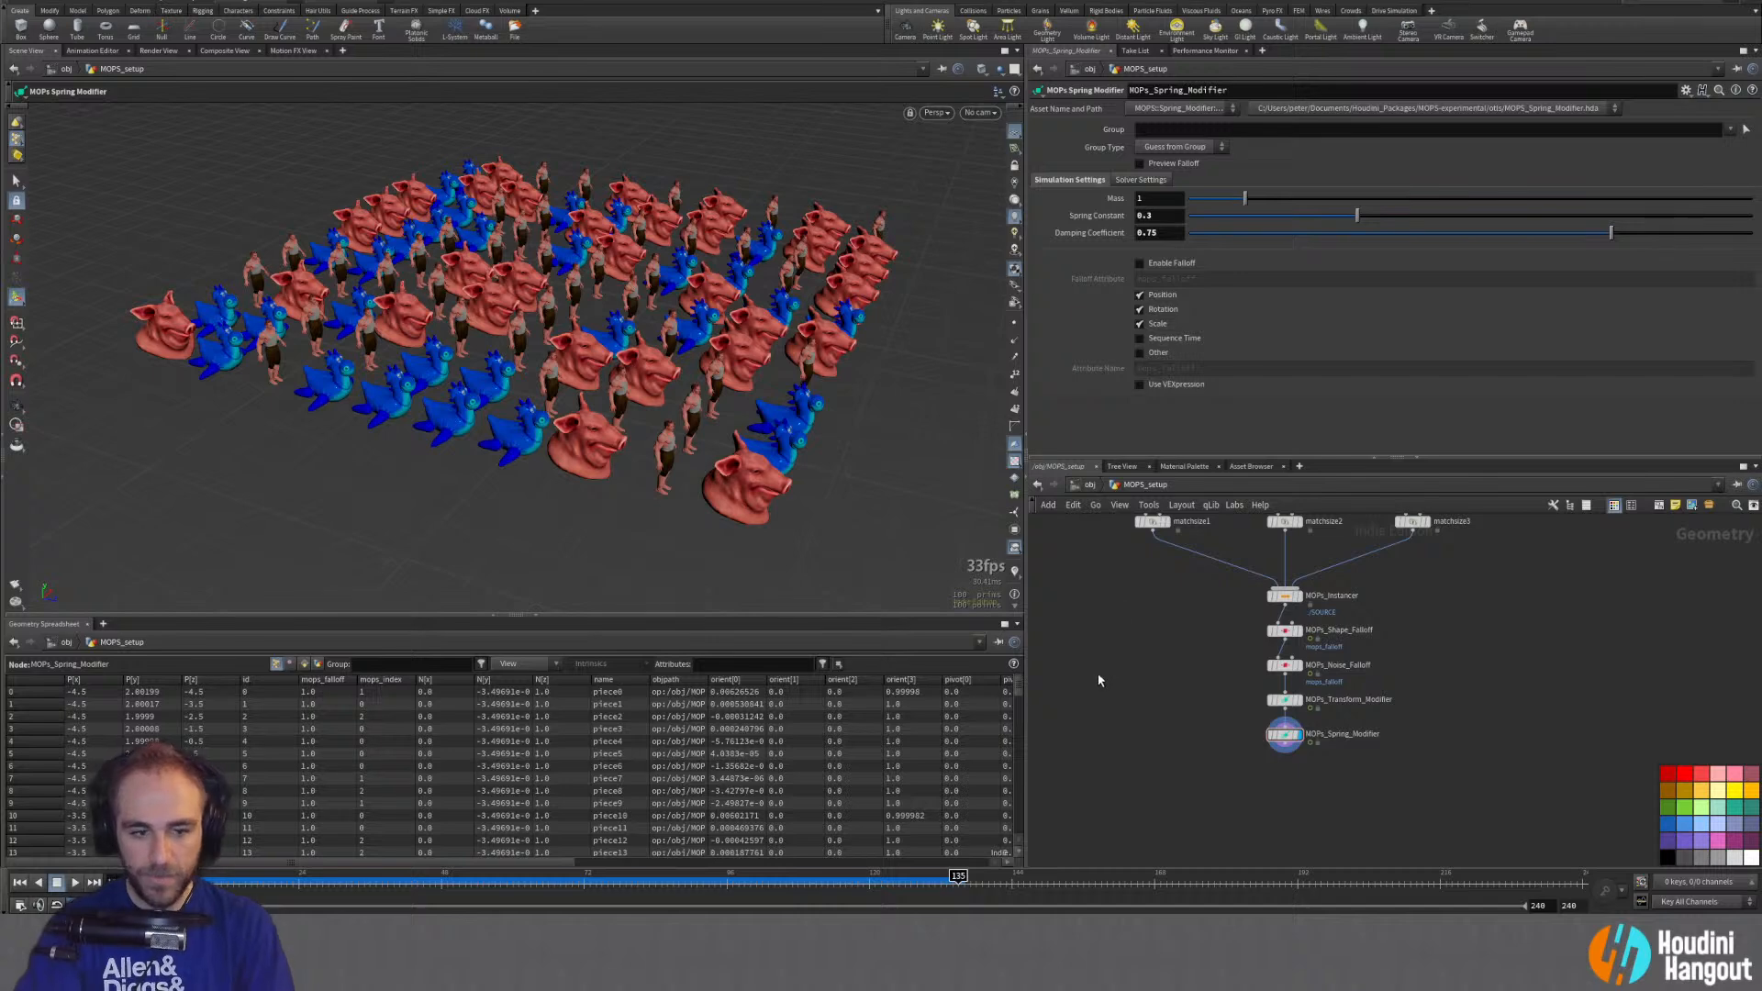
pyautogui.press('Tab')
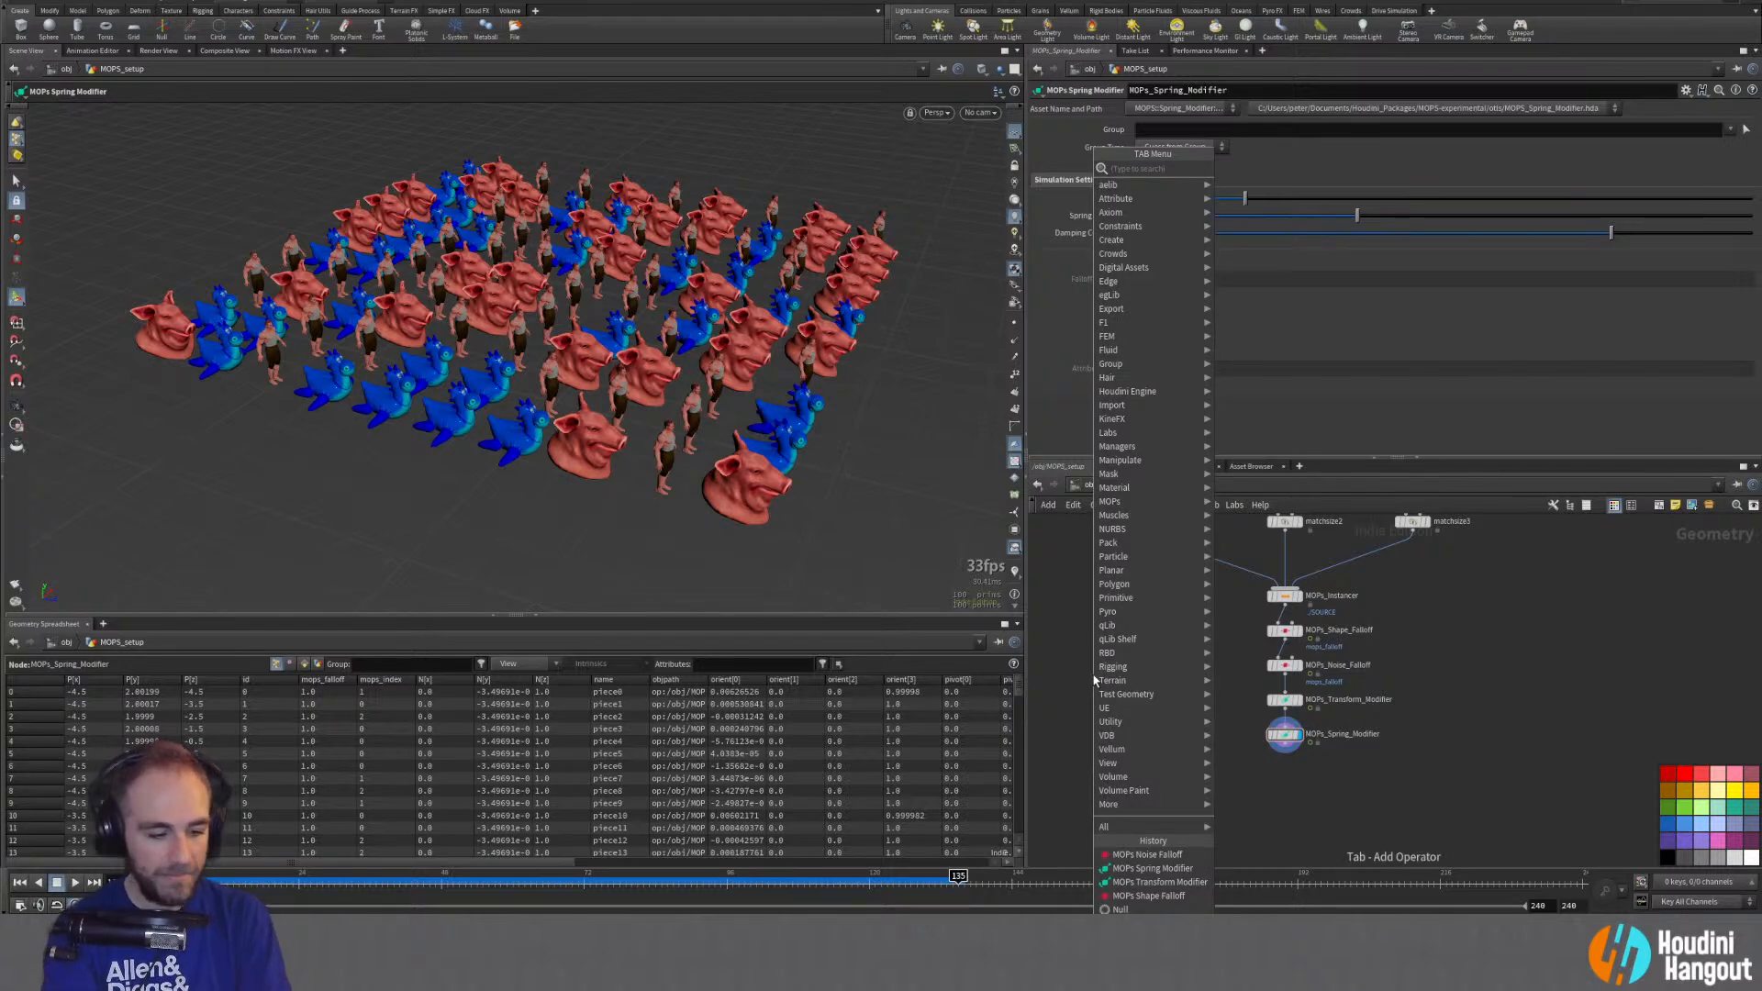
pyautogui.write('null')
pyautogui.press('Return')
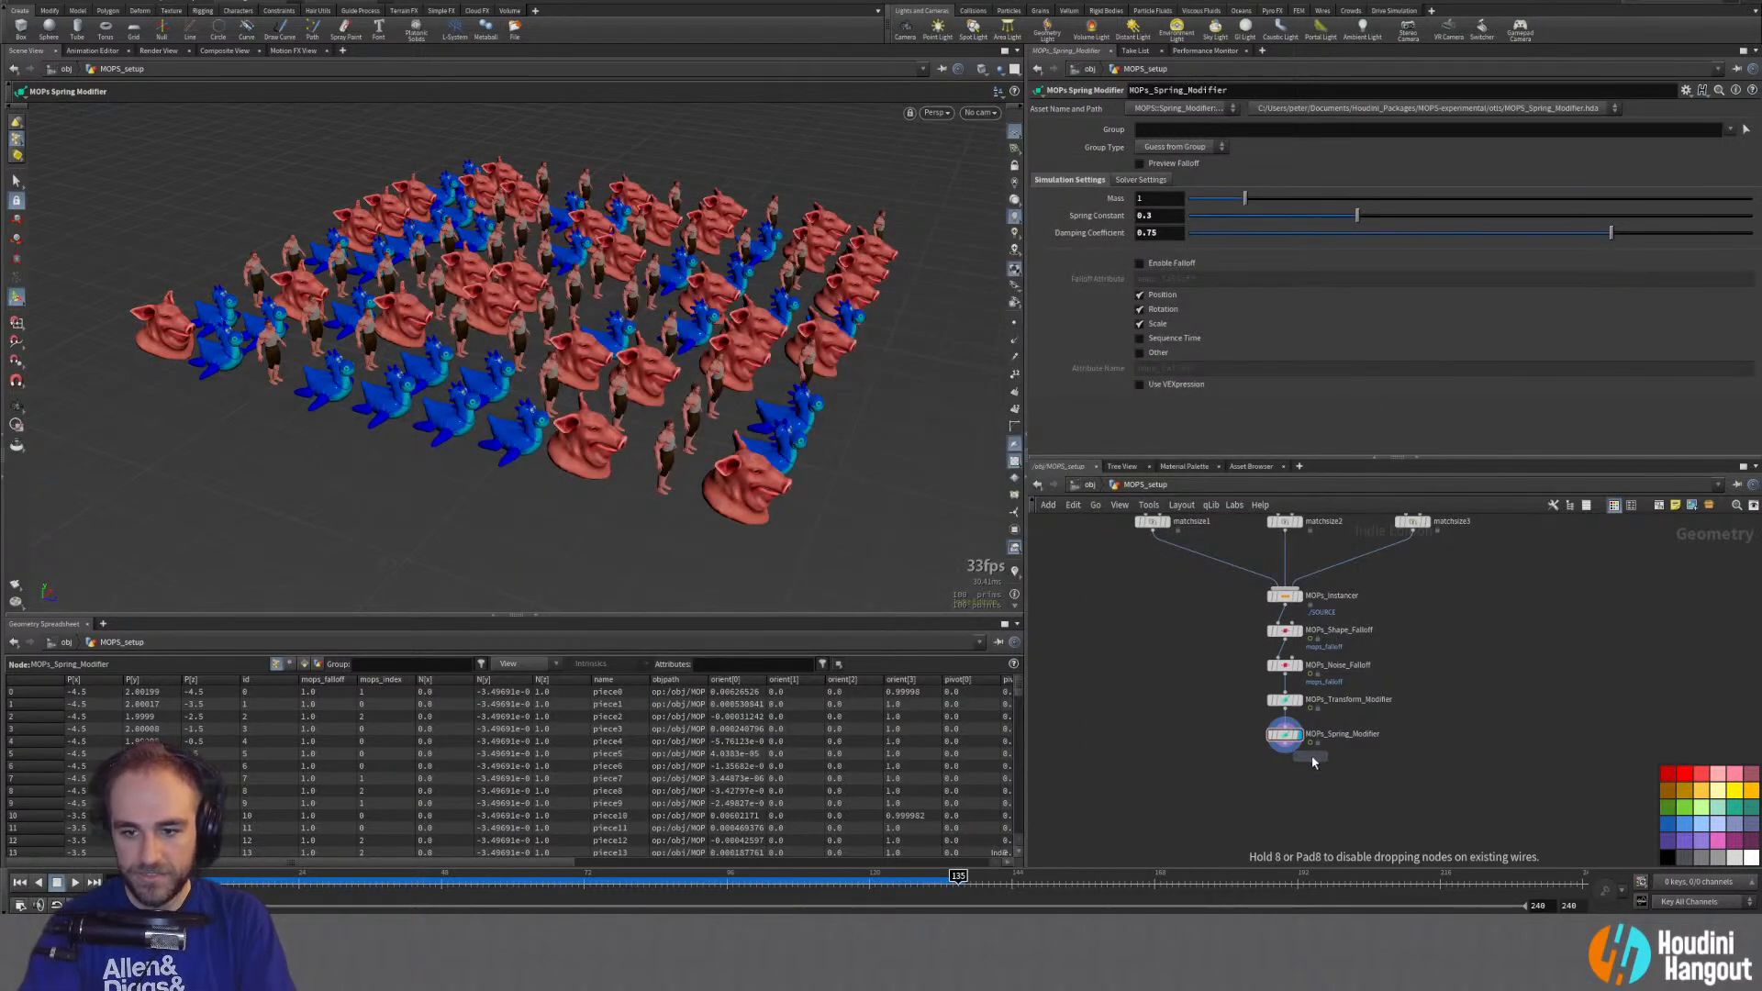
pyautogui.click(1285, 764)
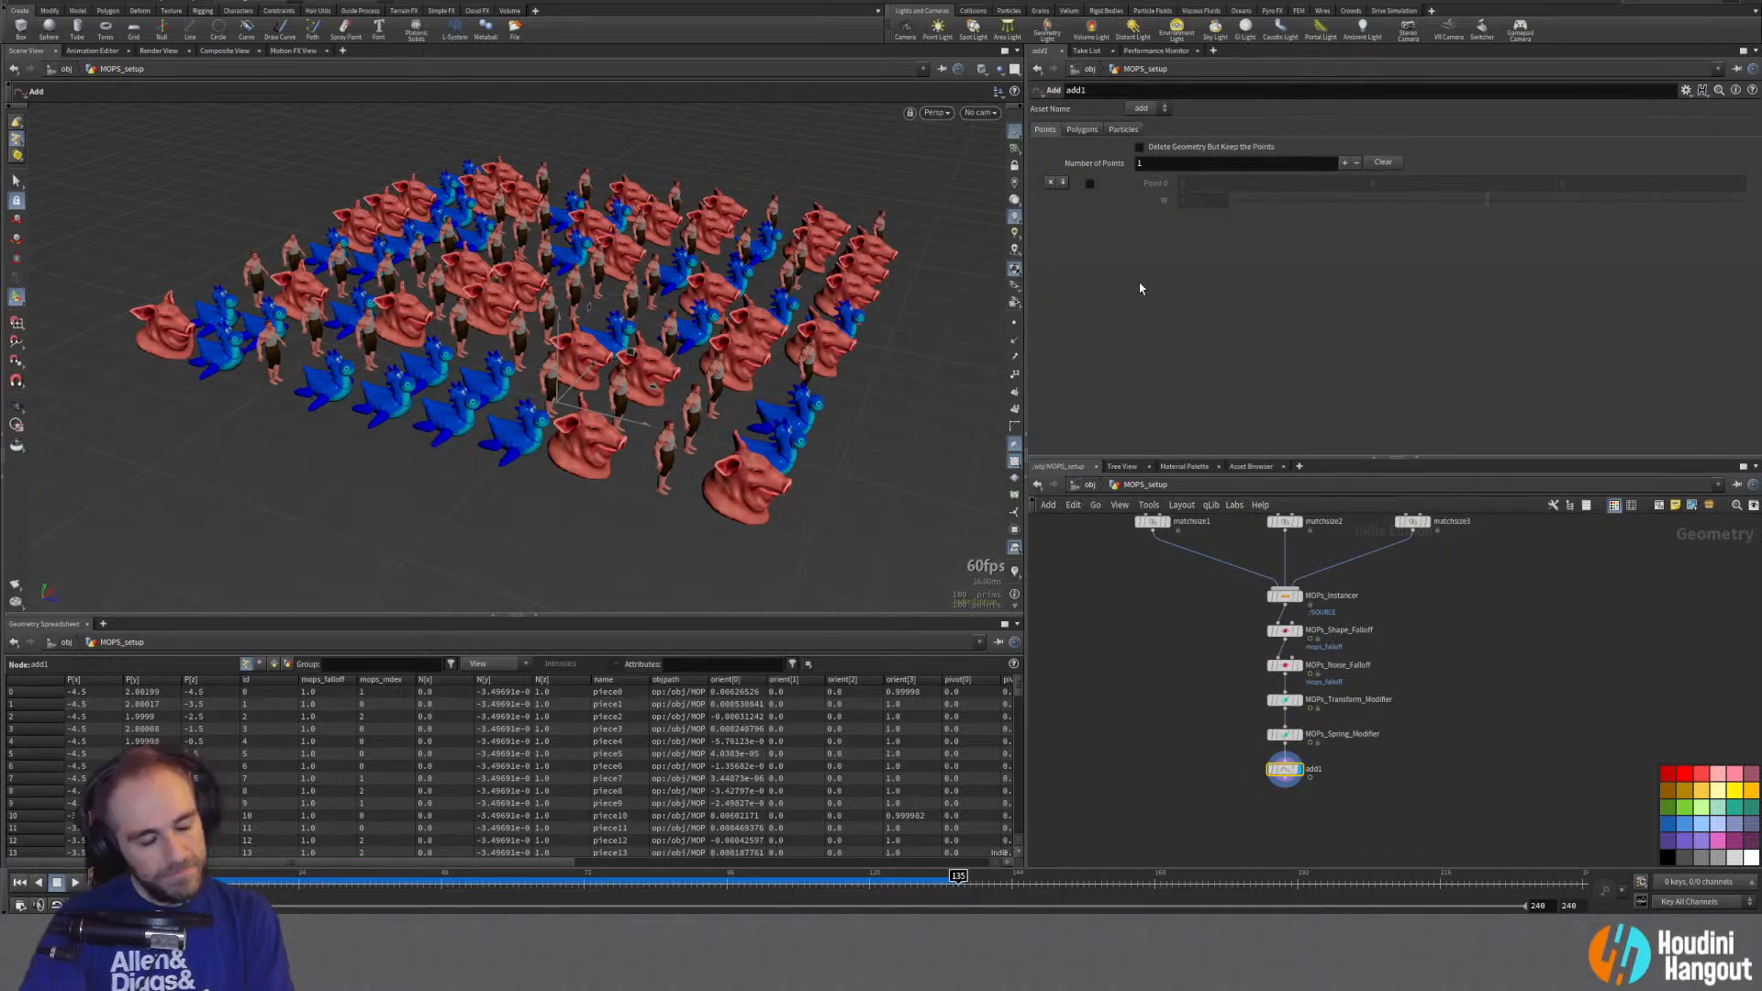
# Step: Set the Add node to delete geometry but keep the points, then scrub the animation to frame 57
pyautogui.click(1140, 148)
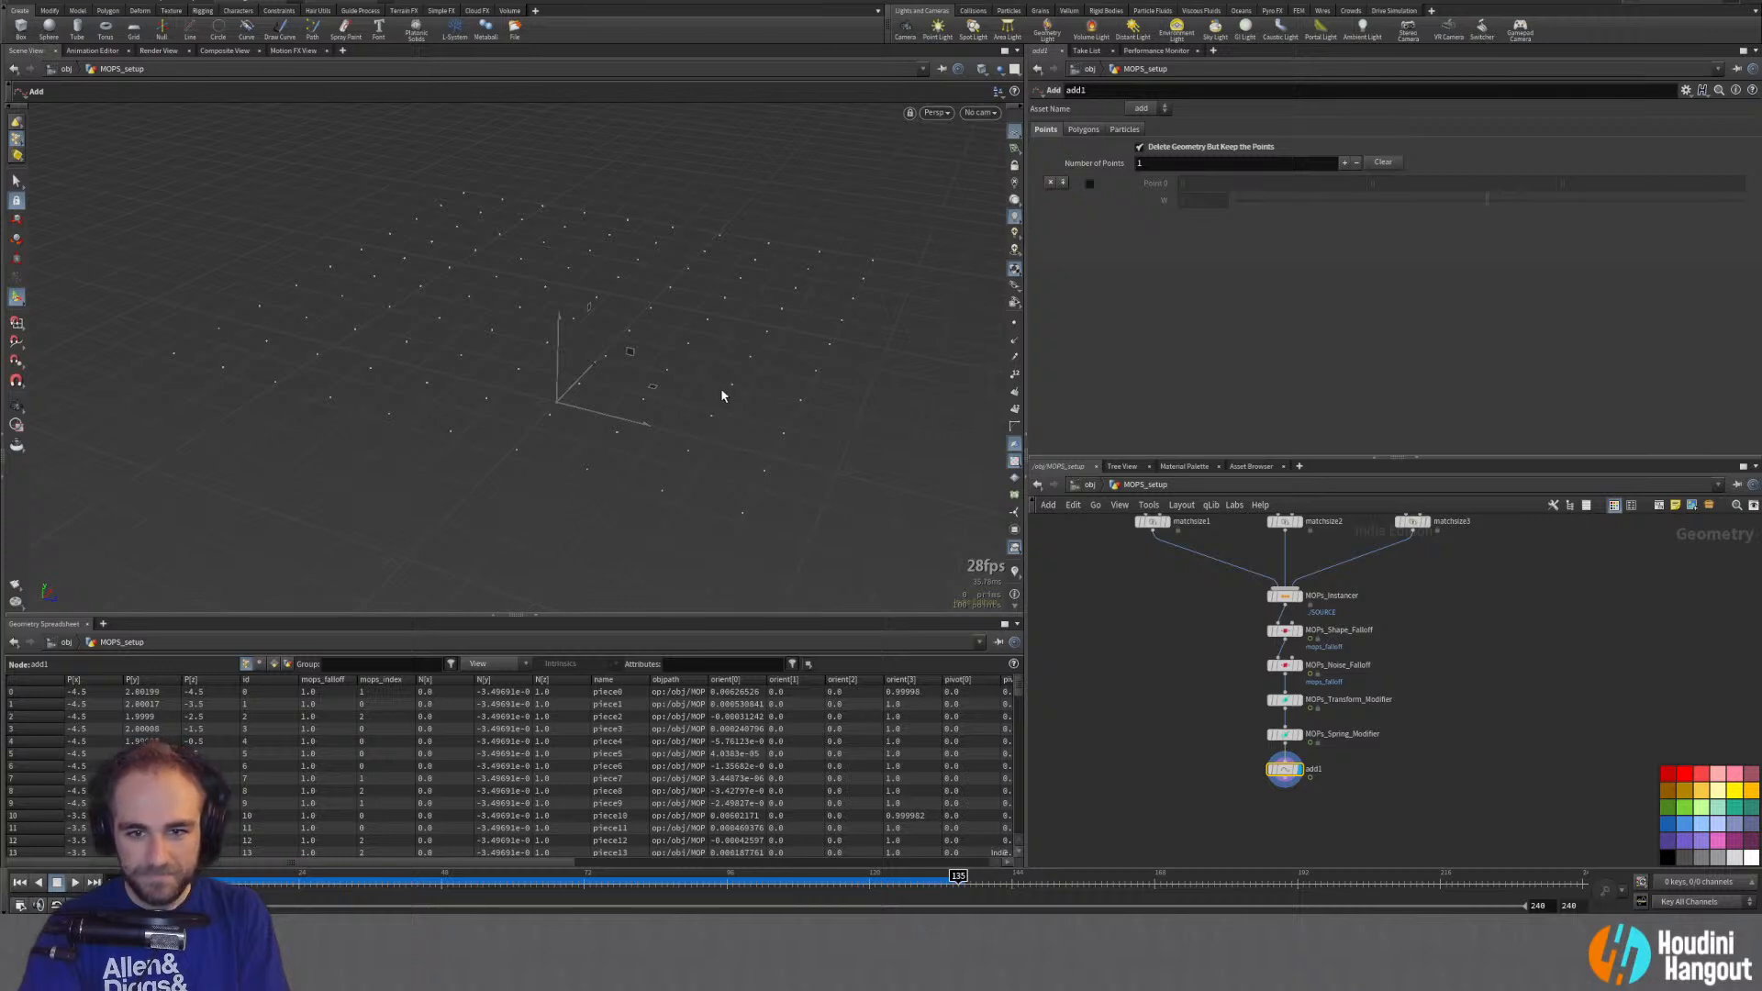
pyautogui.moveTo(721, 394); pyautogui.dragTo(587, 386)
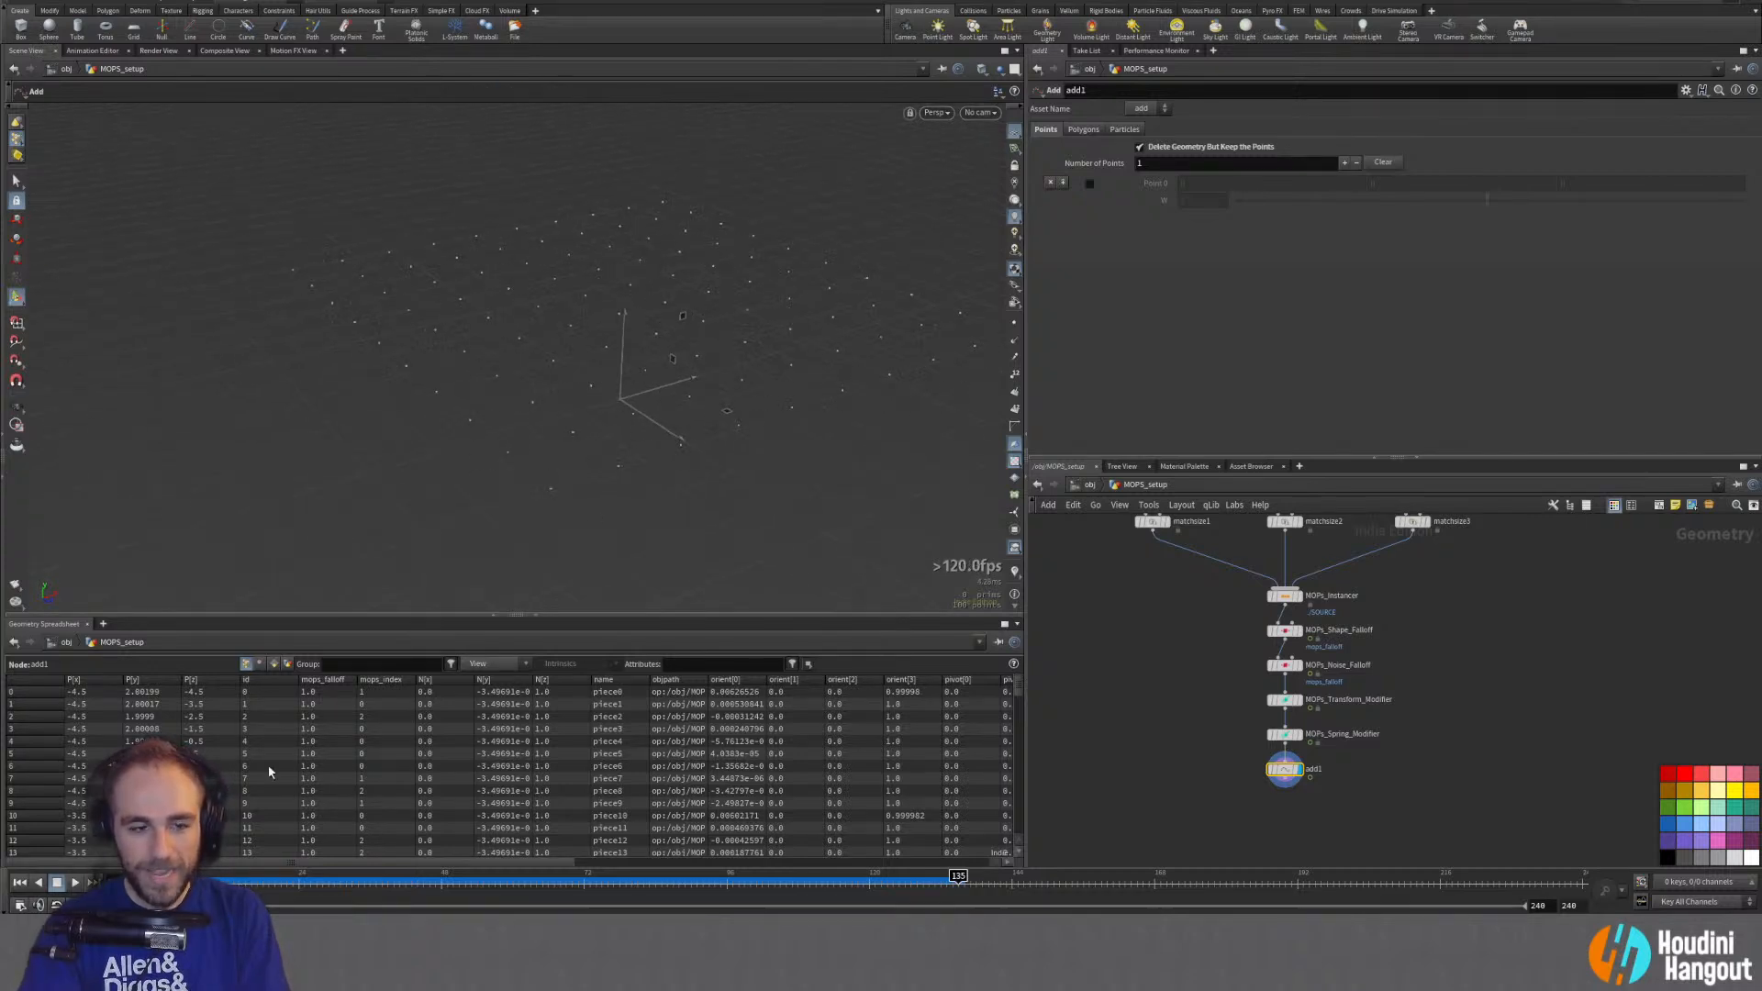
pyautogui.moveTo(170, 883); pyautogui.dragTo(551, 907)
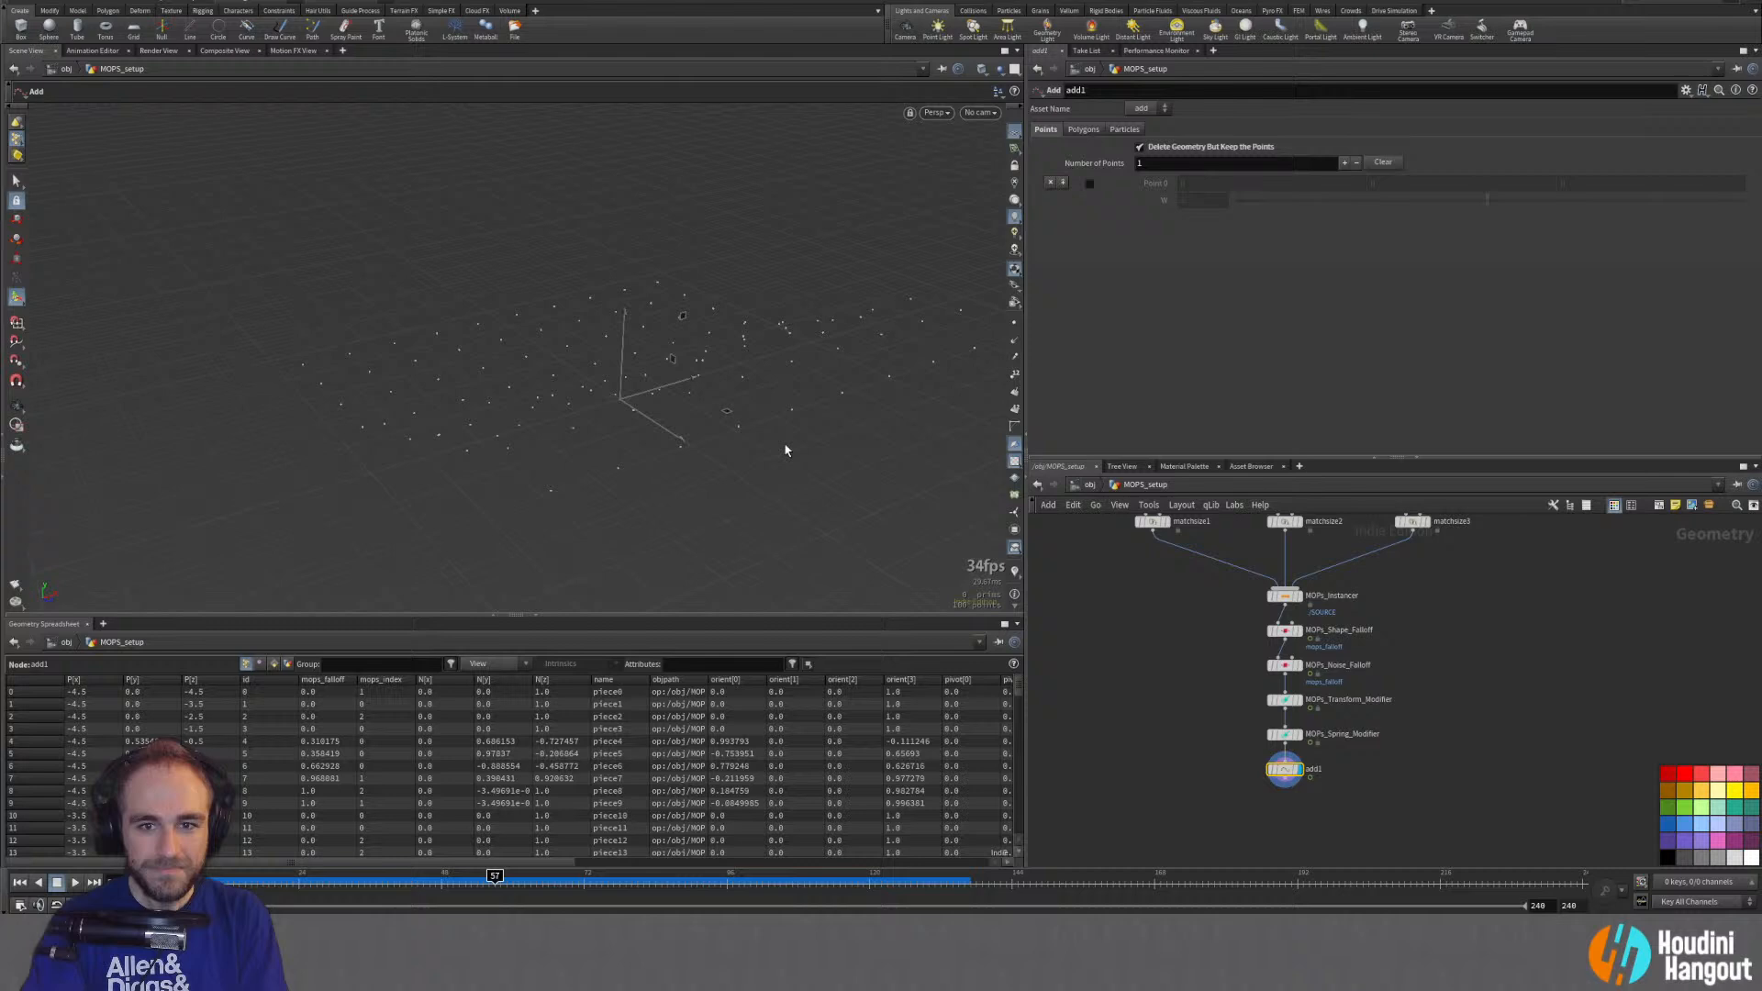
# Step: Show the orientation axes of the points in the viewport, play the animation, and return to the first frame
pyautogui.click(1016, 515)
pyautogui.moveTo(922, 482); pyautogui.dragTo(609, 346)
pyautogui.moveTo(301, 887); pyautogui.dragTo(151, 888)
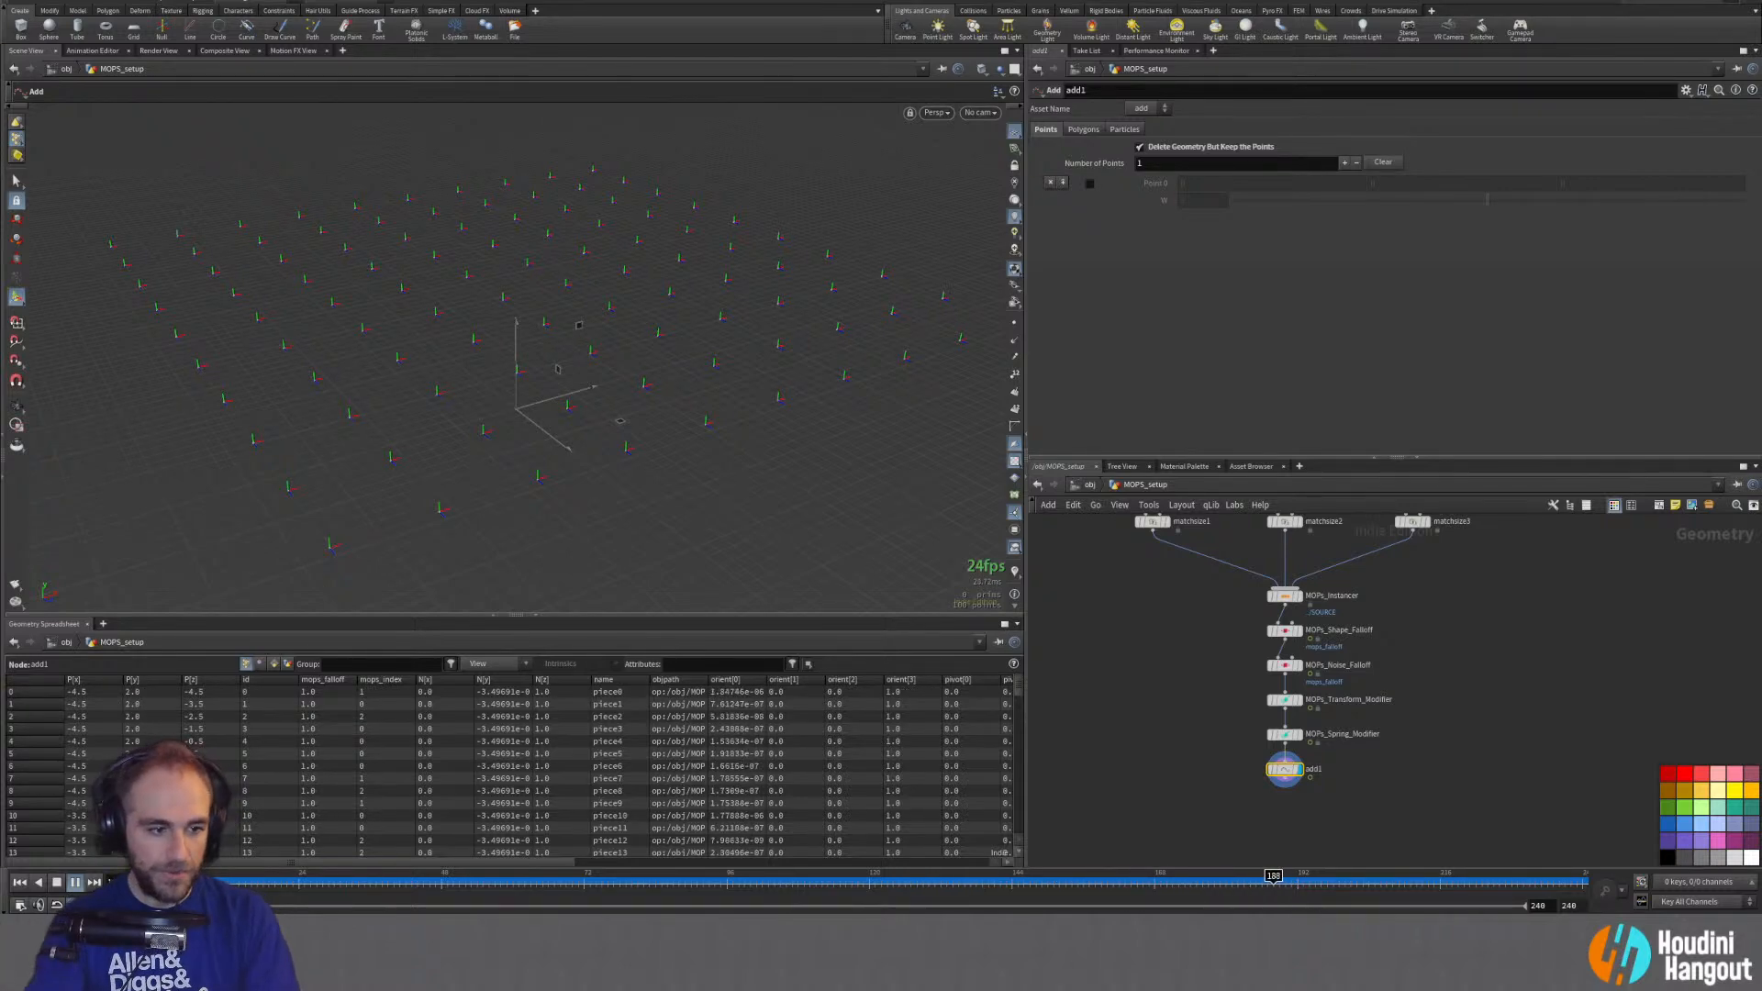
pyautogui.click(19, 883)
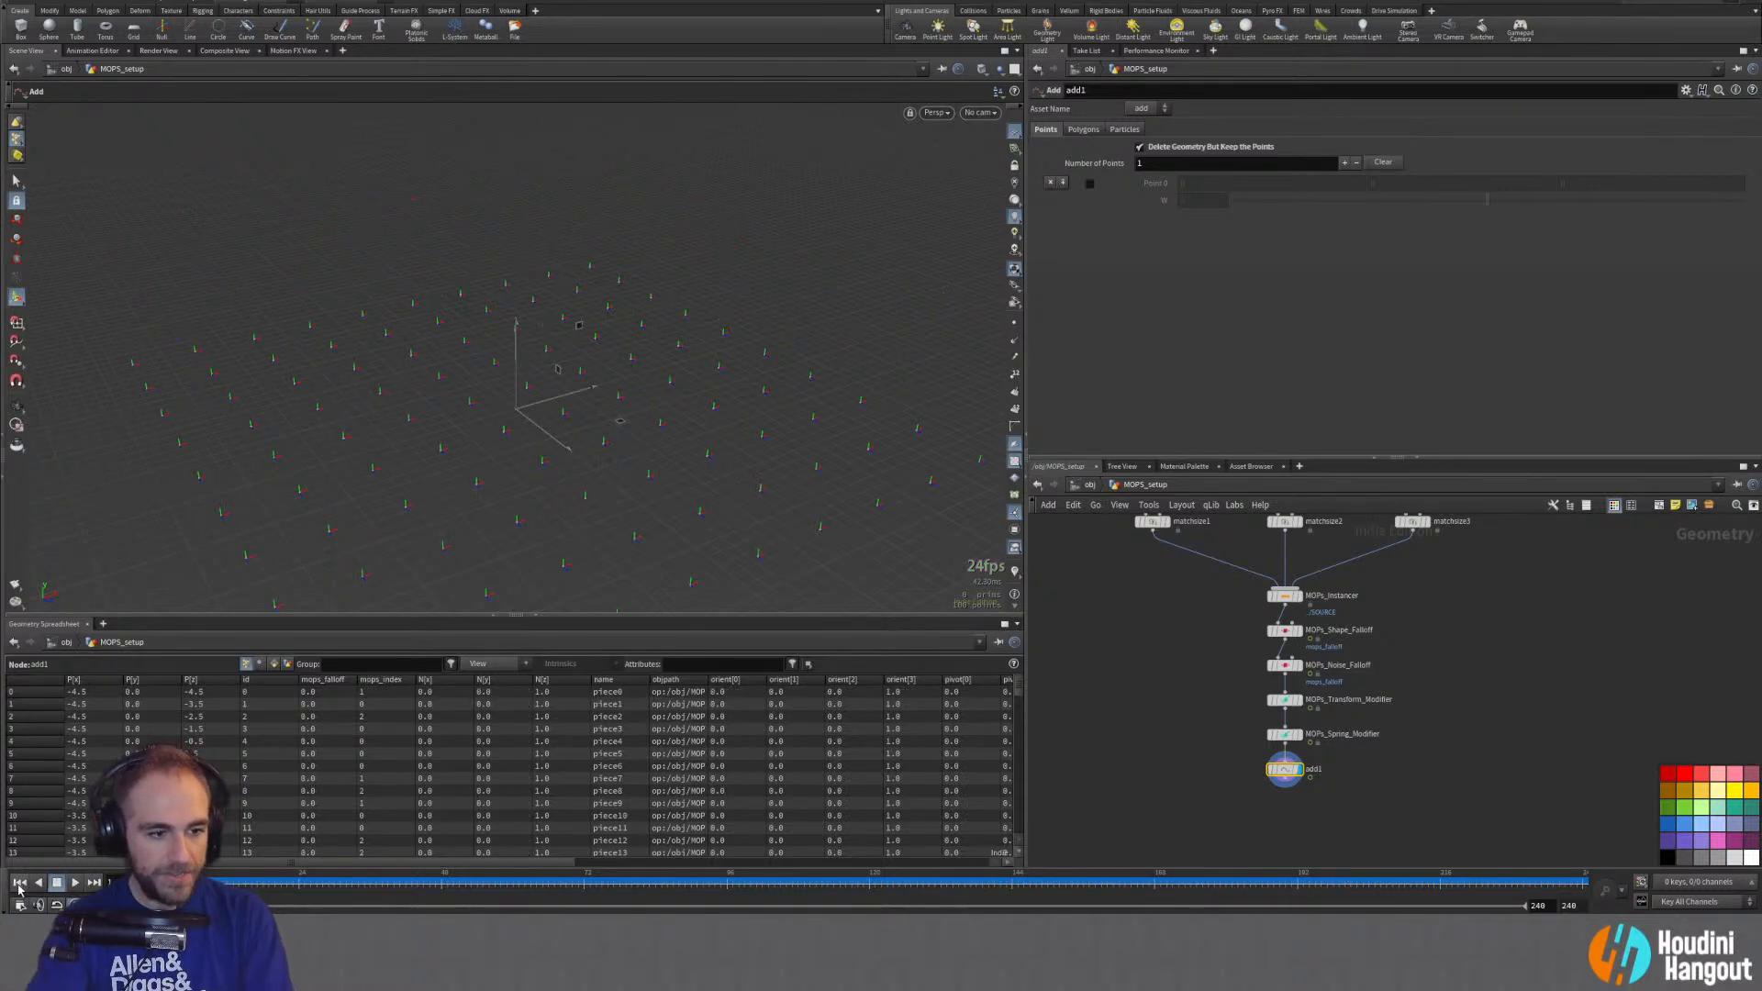
# Step: Move the Add node aside, display the MOPs Spring Modifier, and branch a displayed Point Jitter node off below it
pyautogui.moveTo(1282, 770); pyautogui.dragTo(1215, 806)
pyautogui.click(1287, 737)
pyautogui.click(1285, 736)
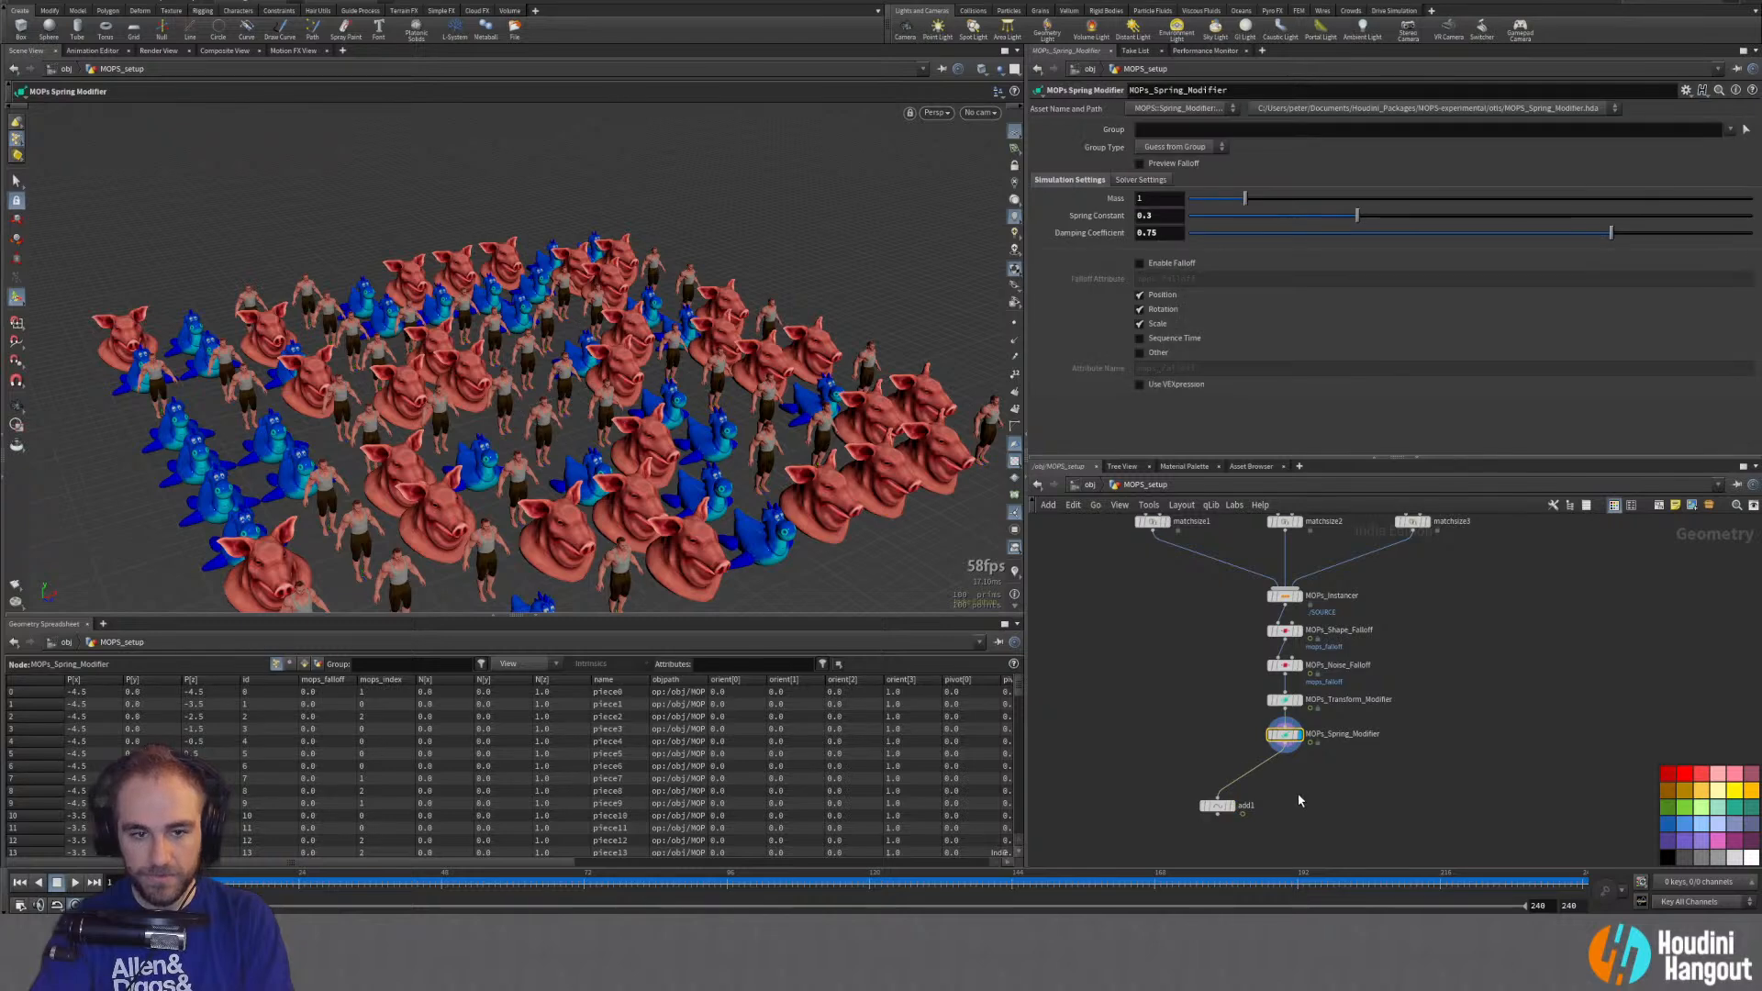
pyautogui.press('Tab')
pyautogui.write('time')
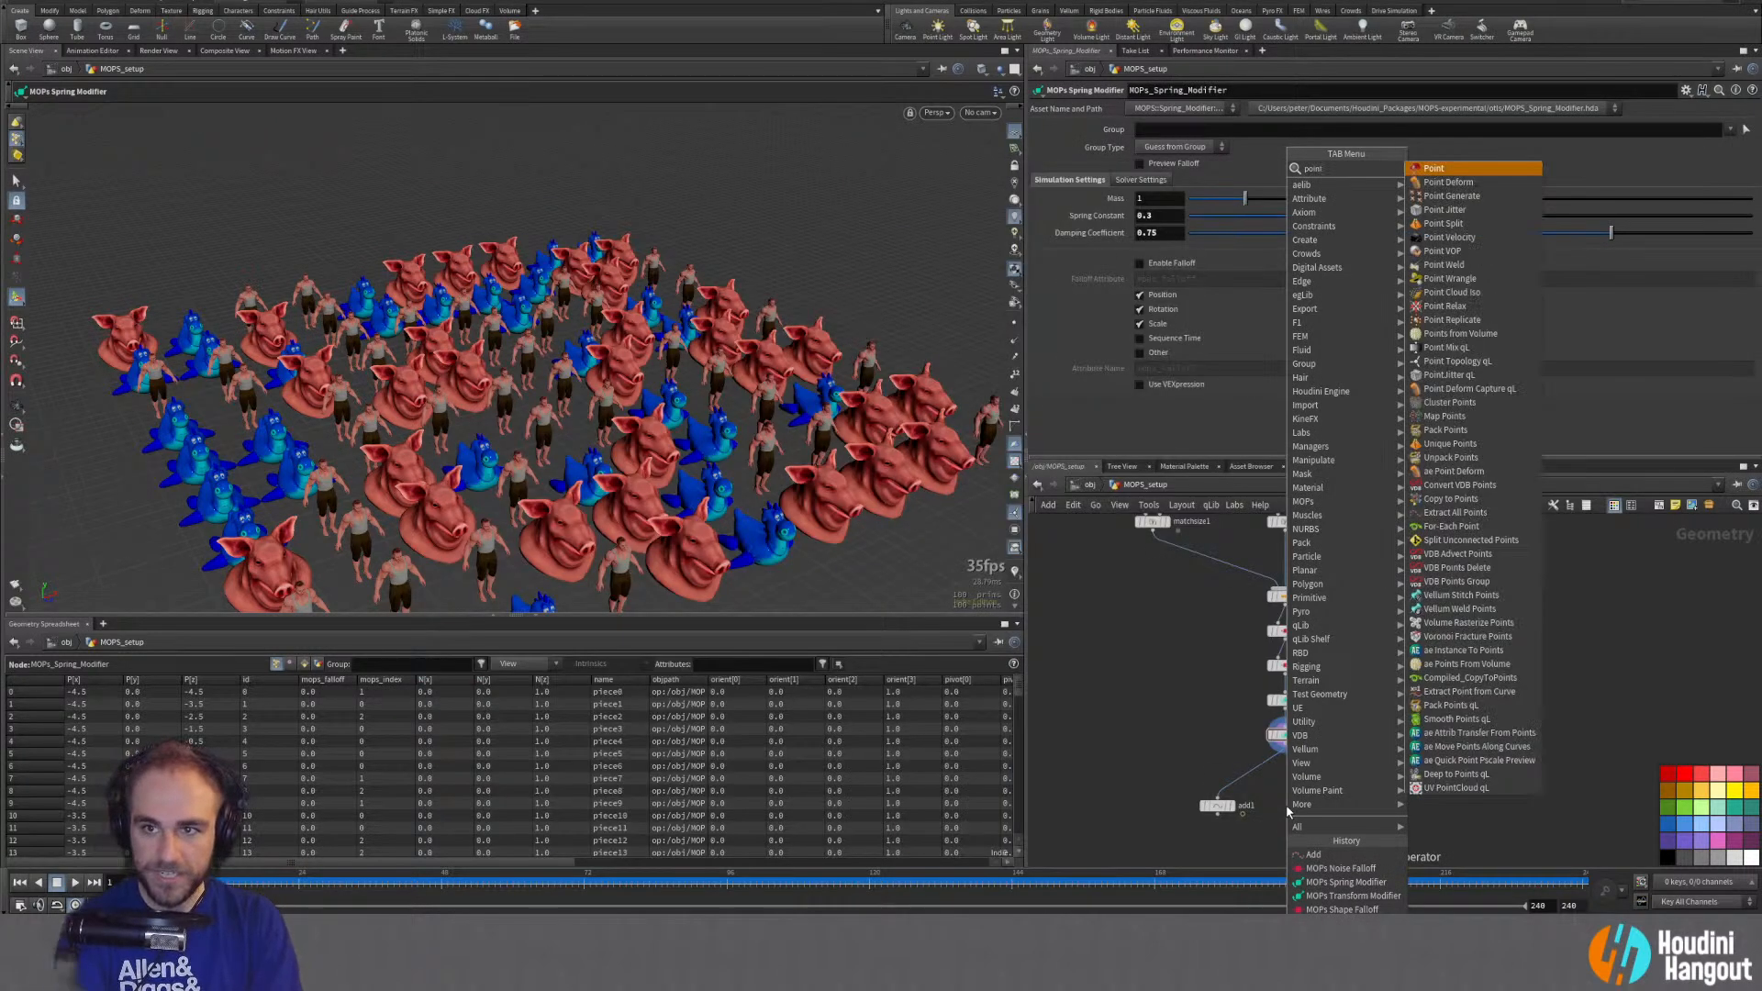
pyautogui.press('Return')
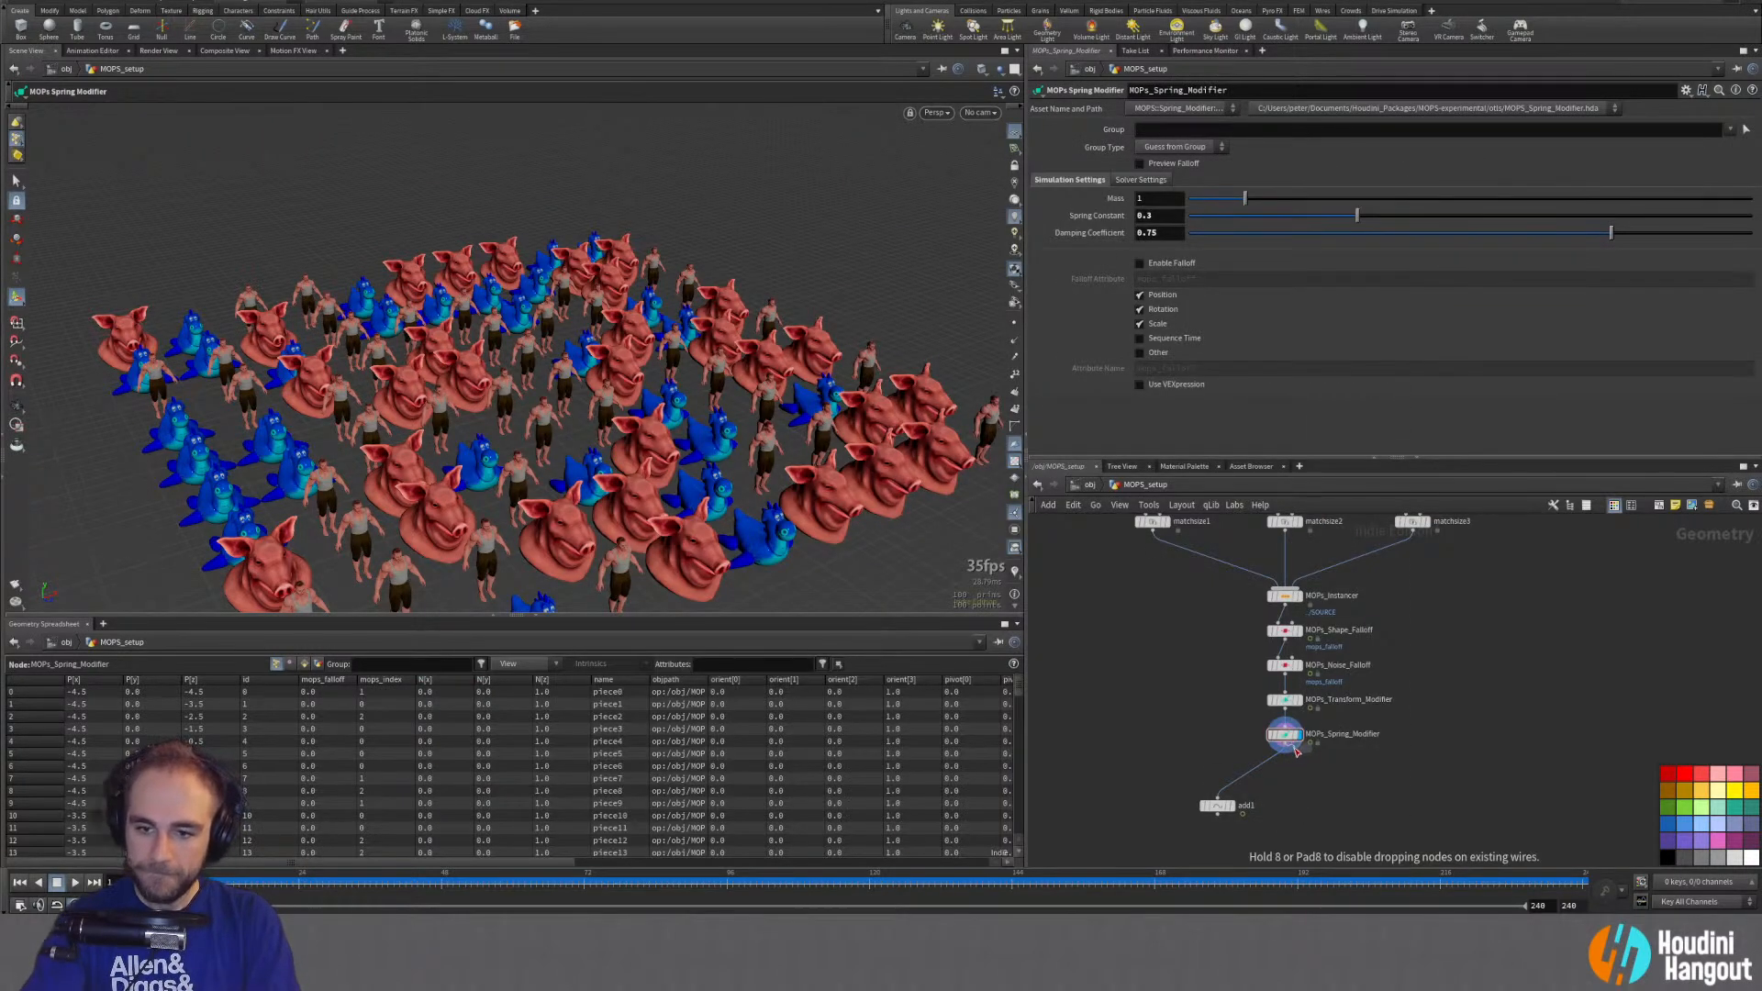
pyautogui.click(1289, 774)
pyautogui.click(1300, 771)
pyautogui.moveTo(1287, 771); pyautogui.dragTo(1293, 796)
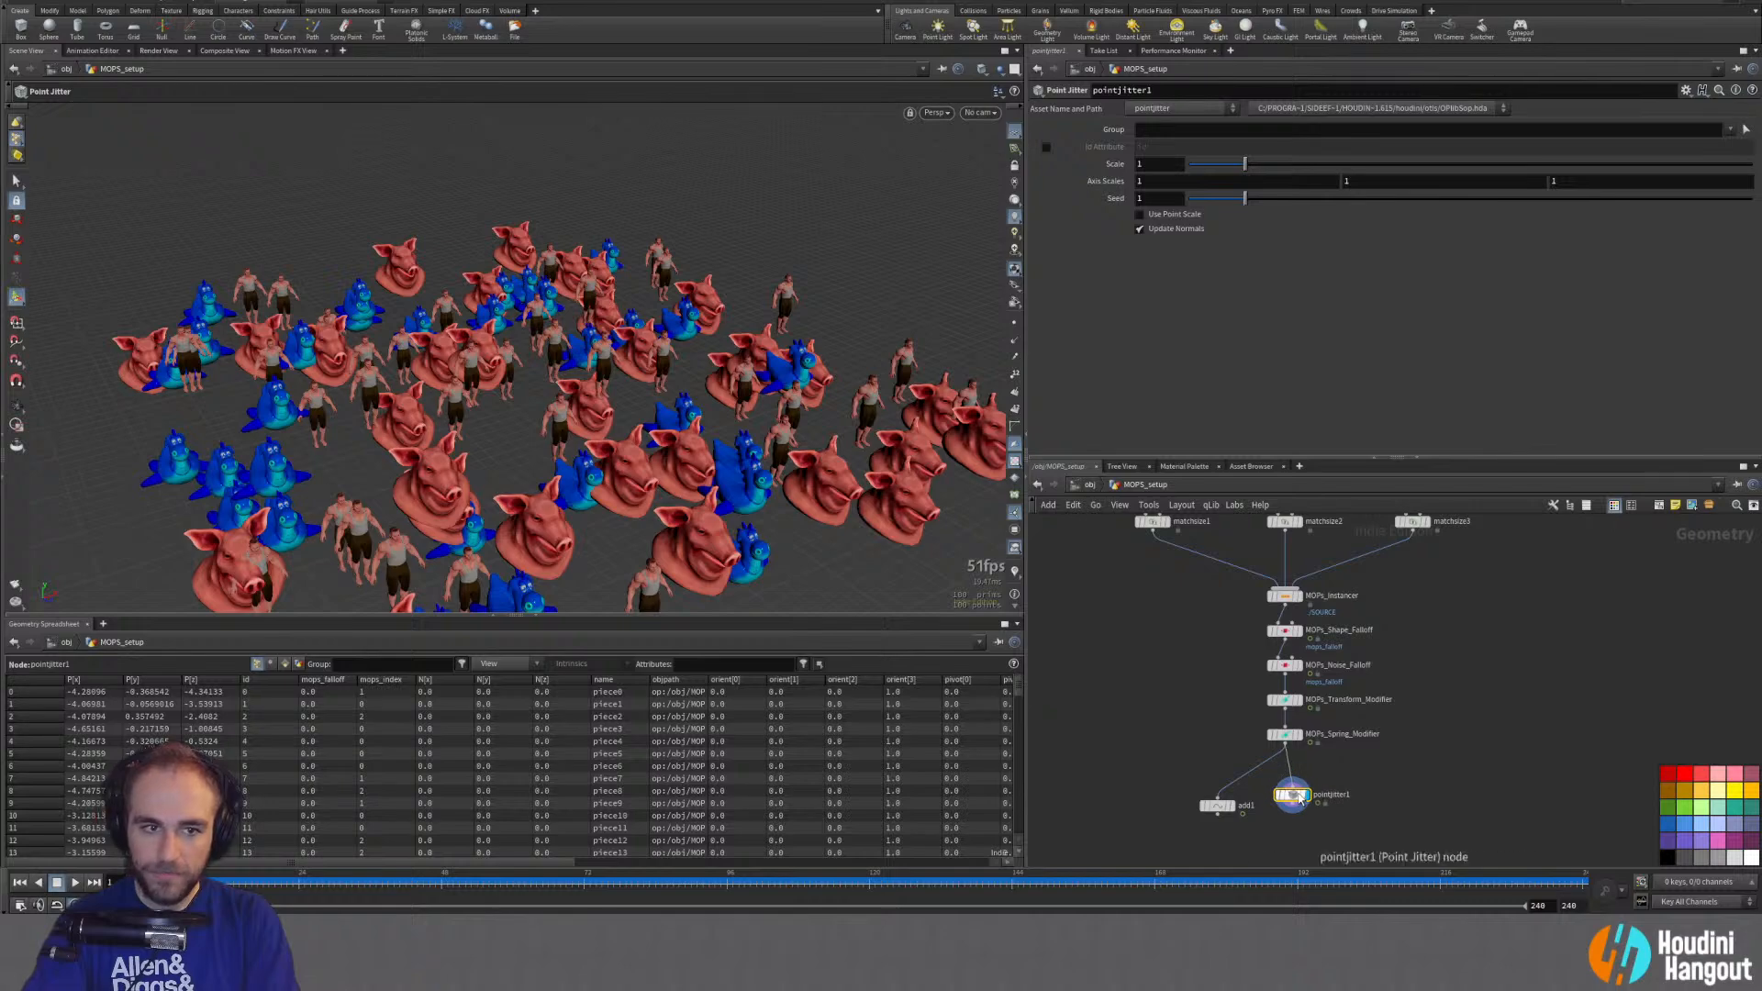
# Step: Raise the Point Jitter scale to 4.17, look over the scattered instances, and check the node's info
pyautogui.keyDown('alt'); pyautogui.moveTo(649, 399); pyautogui.dragTo(537, 401); pyautogui.keyUp('alt')
pyautogui.press('Return')
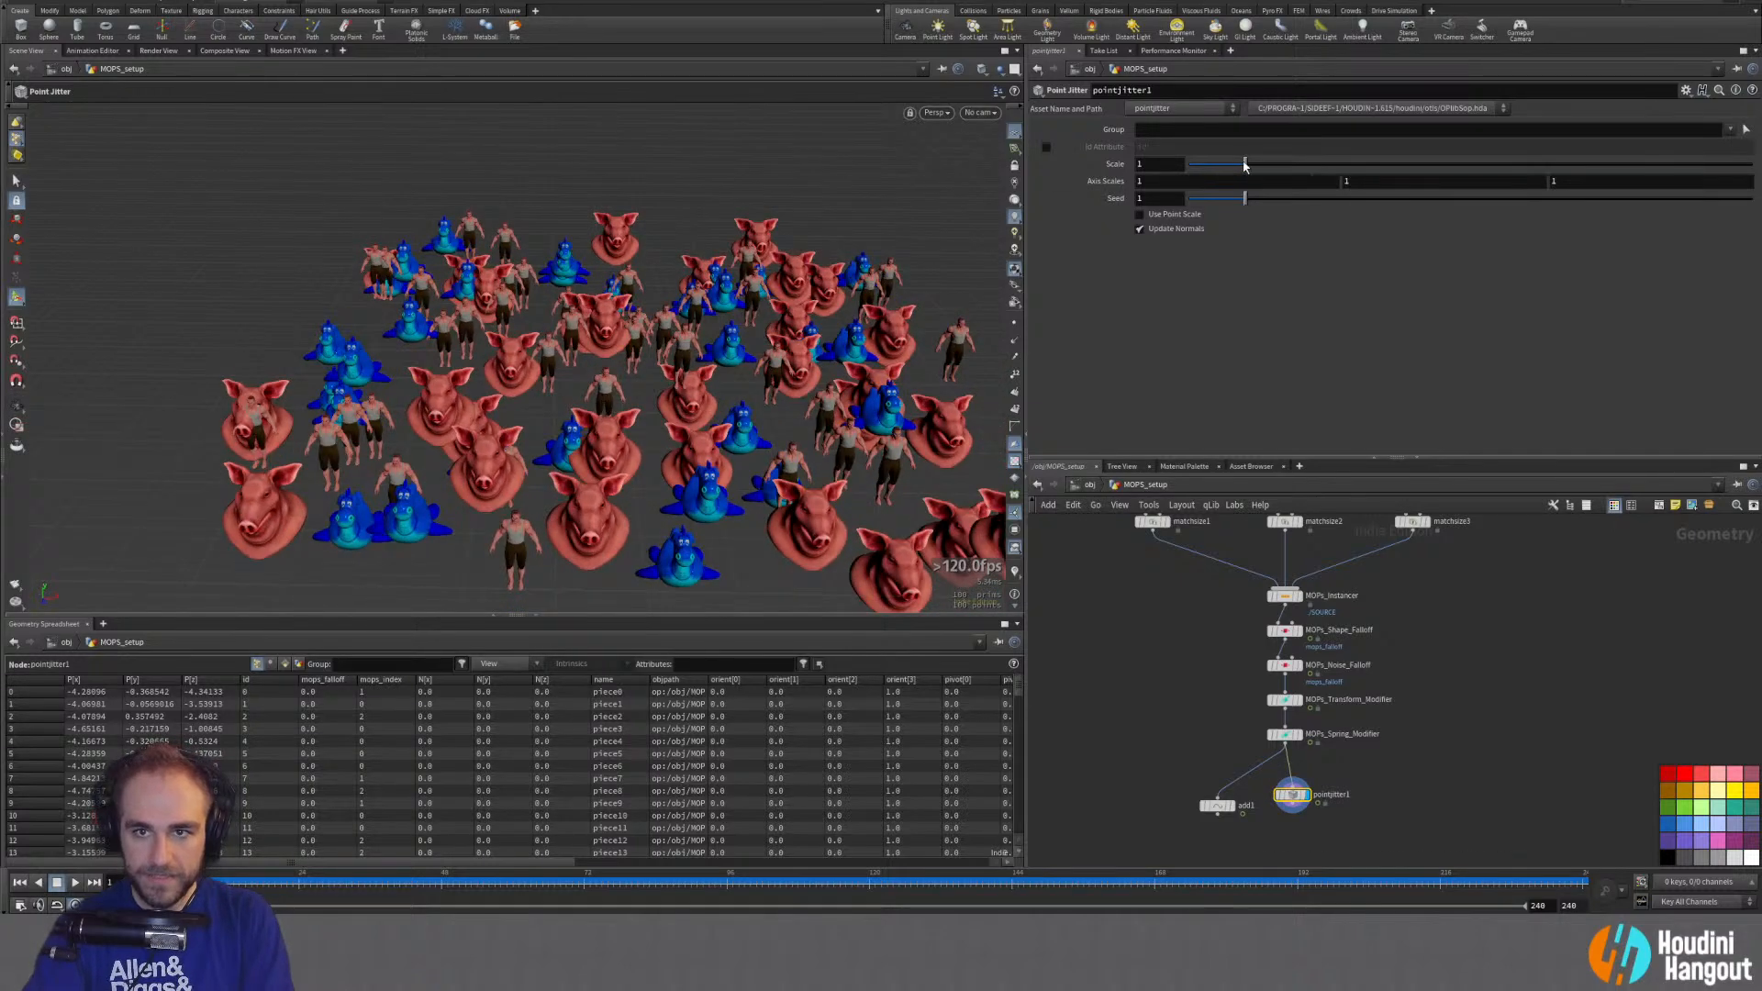
pyautogui.moveTo(1244, 166); pyautogui.dragTo(1423, 193)
pyautogui.moveTo(633, 358); pyautogui.dragTo(458, 410)
pyautogui.scroll(-4, 532, 400)
pyautogui.press('Return')
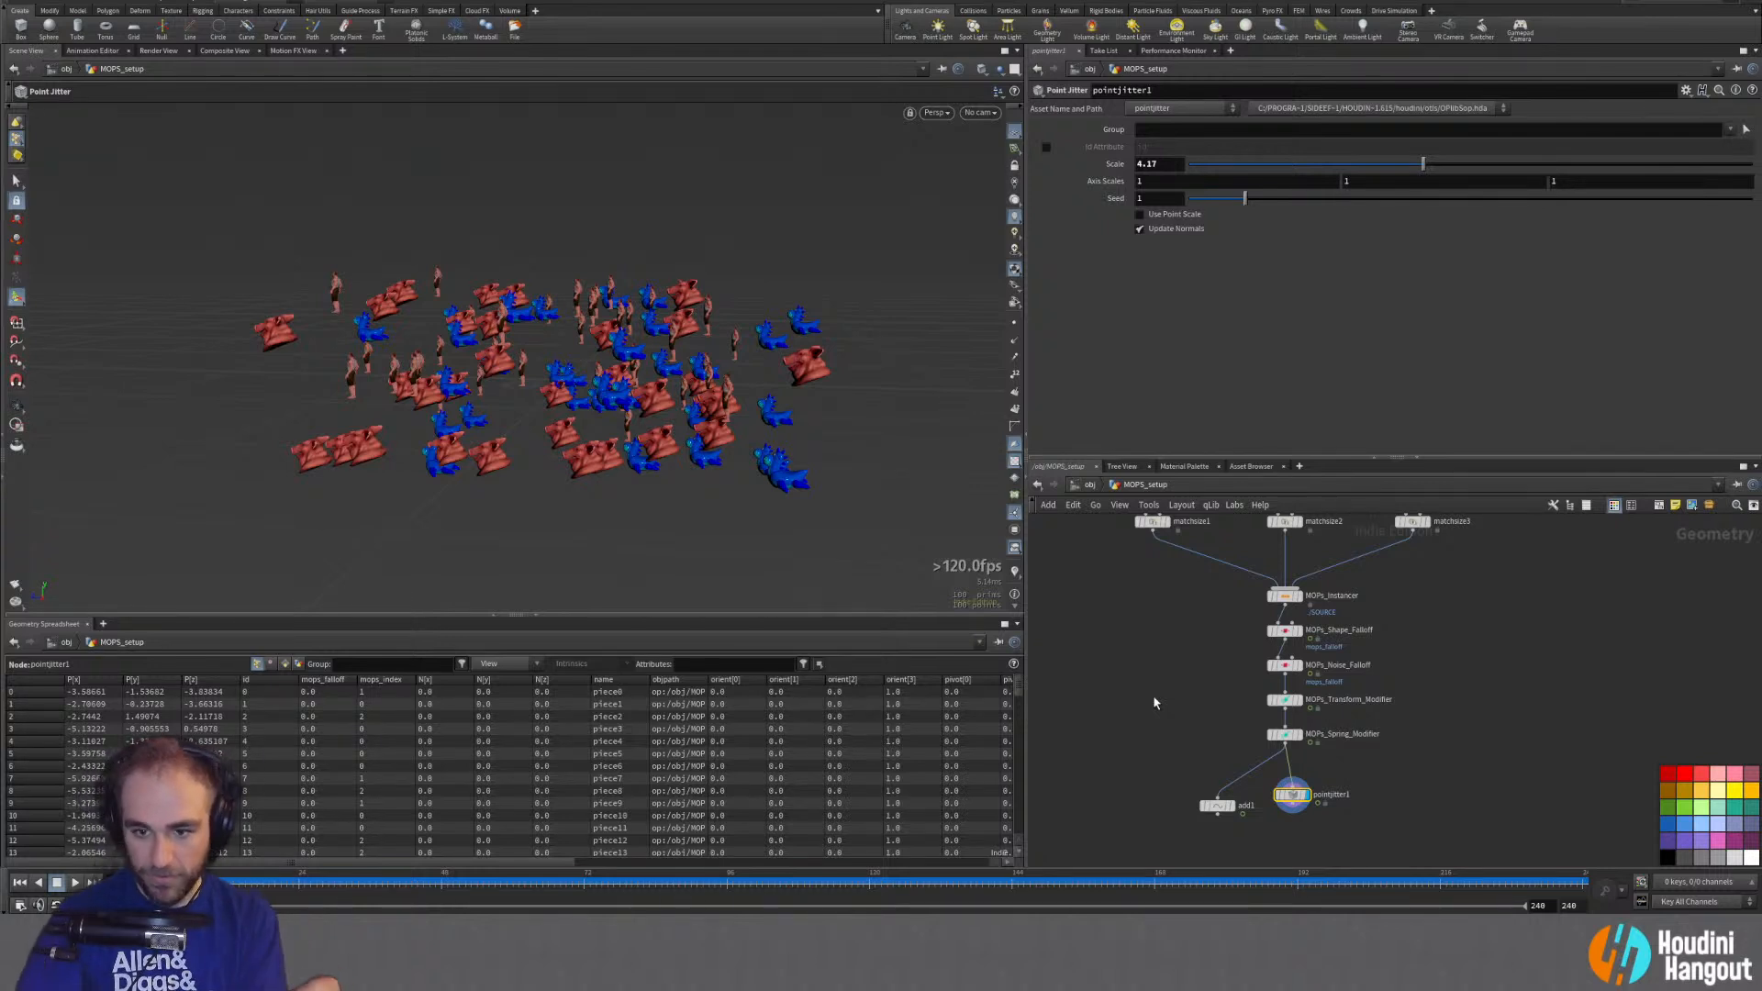
pyautogui.middleClick(1294, 801)
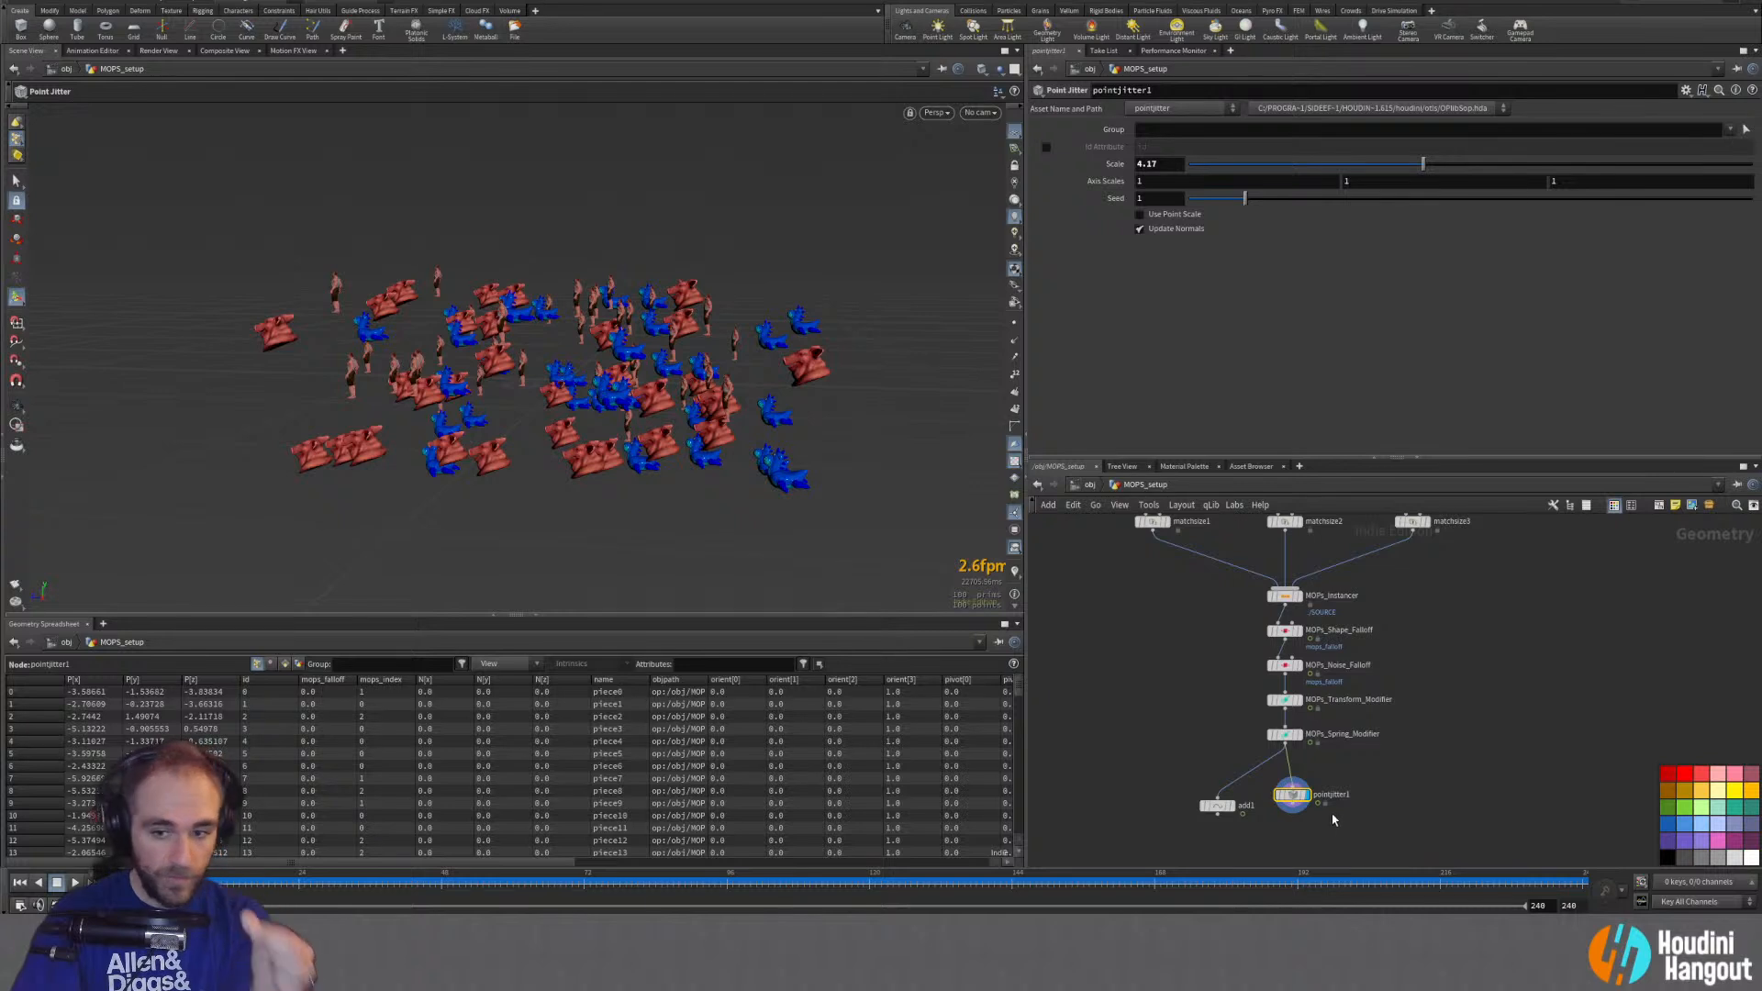
# Step: Delete the Point Jitter node, then place the Add node back under the MOPs Spring Modifier and display it
pyautogui.press('Delete')
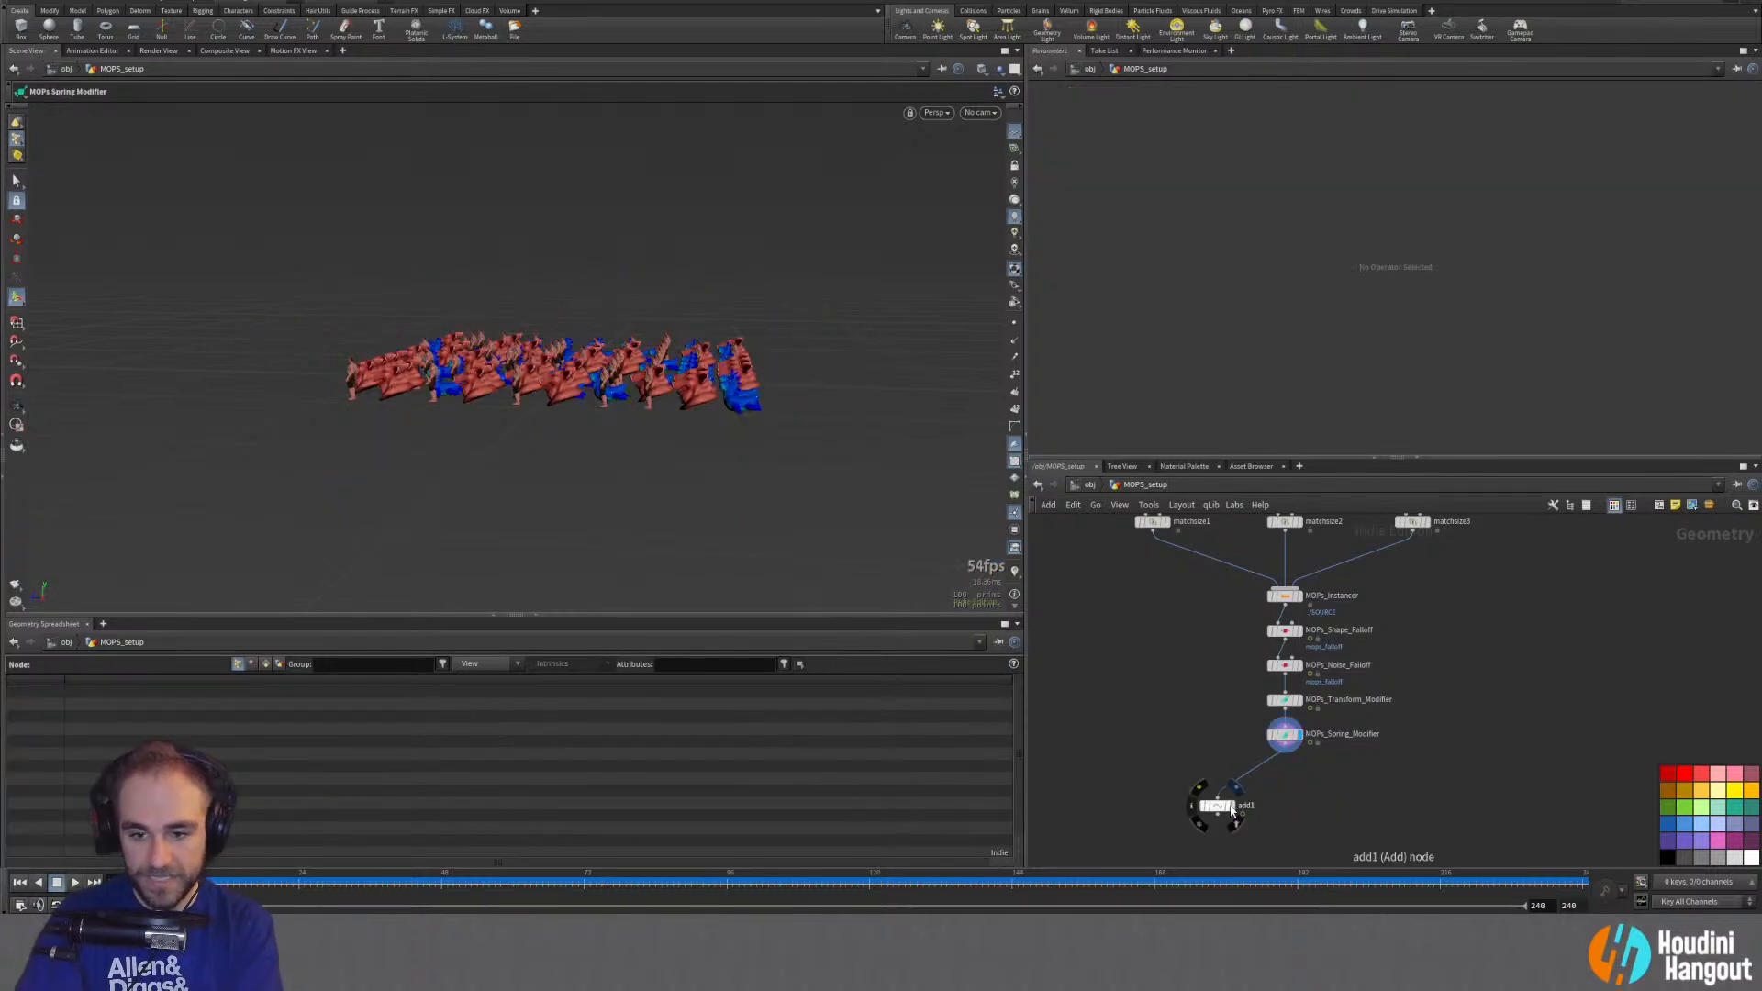
pyautogui.moveTo(1230, 809); pyautogui.dragTo(1293, 792)
pyautogui.click(1297, 797)
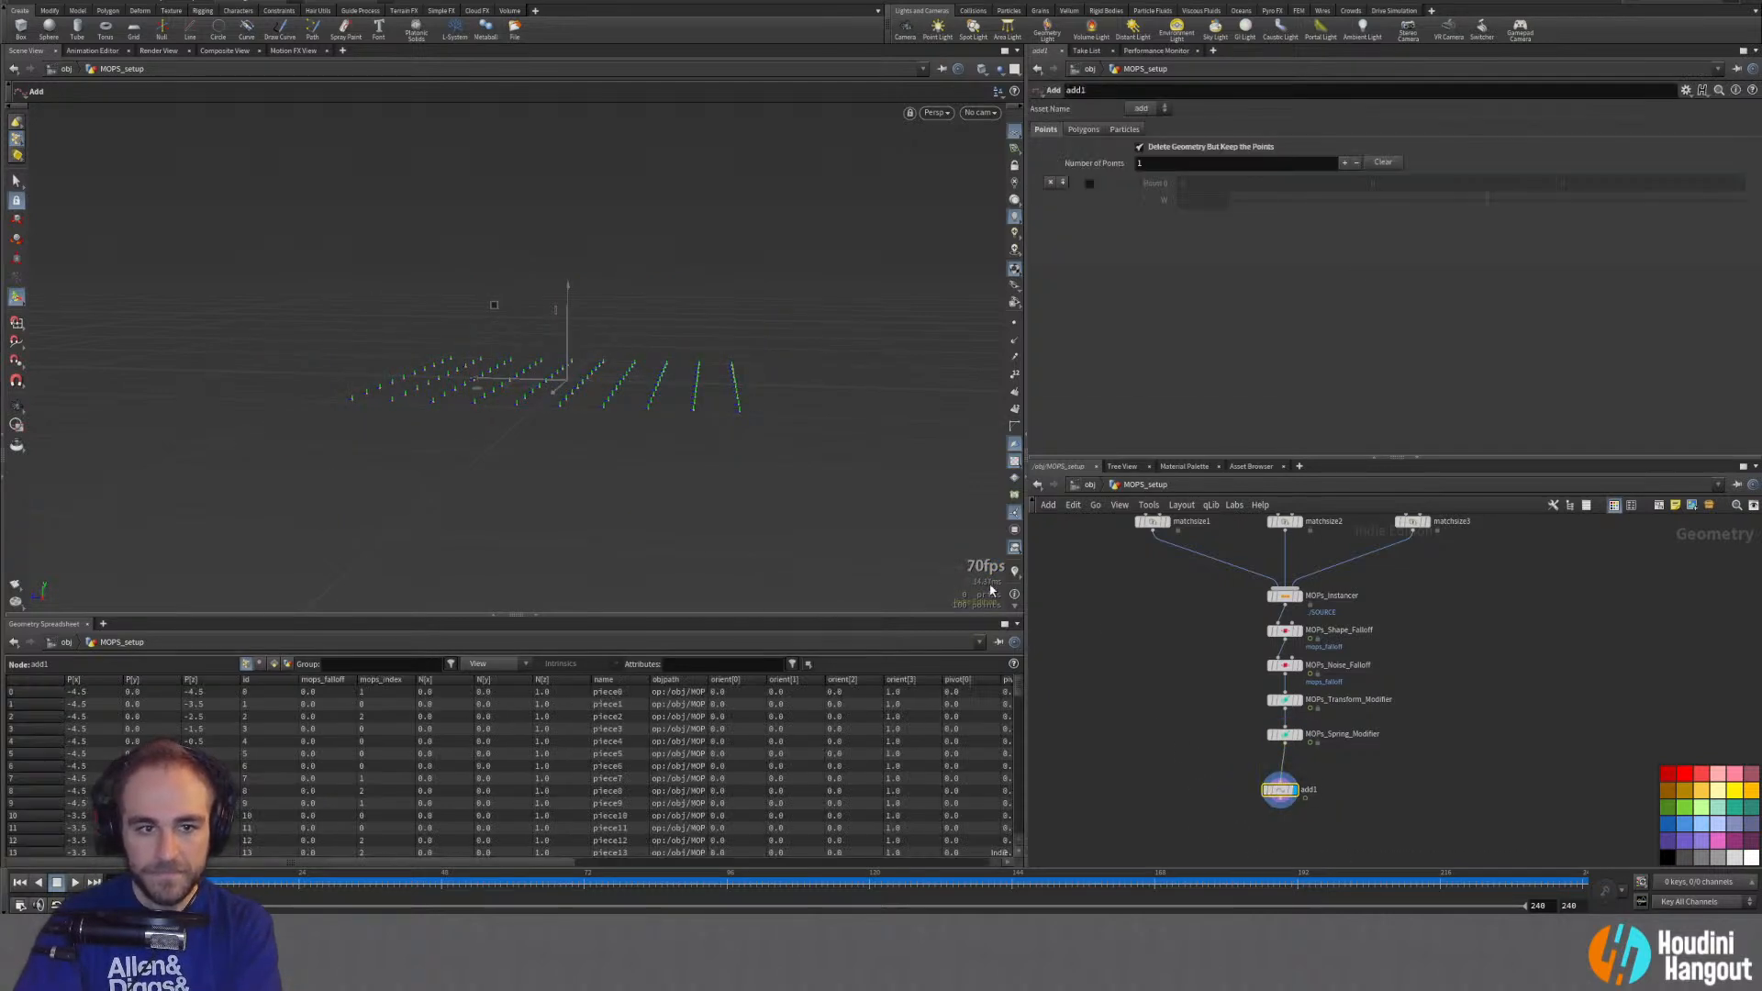
# Step: Add a Box node beside the MOPs Spring Modifier
pyautogui.press('Tab')
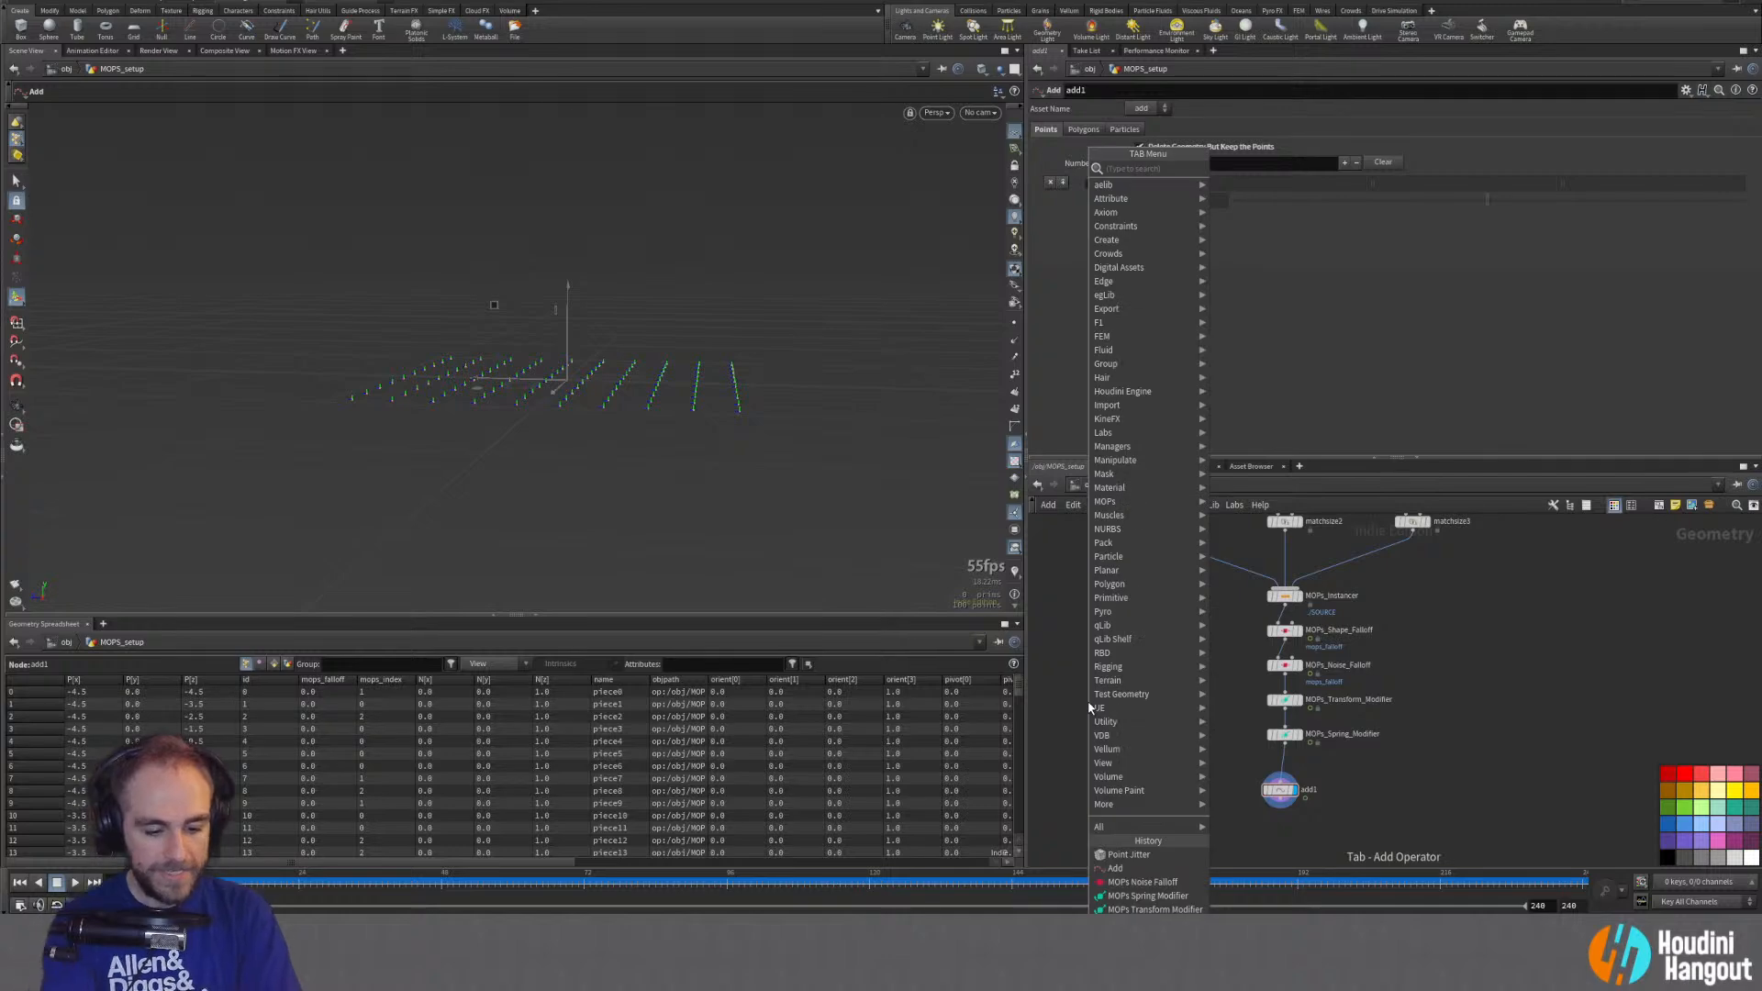
pyautogui.write('squ')
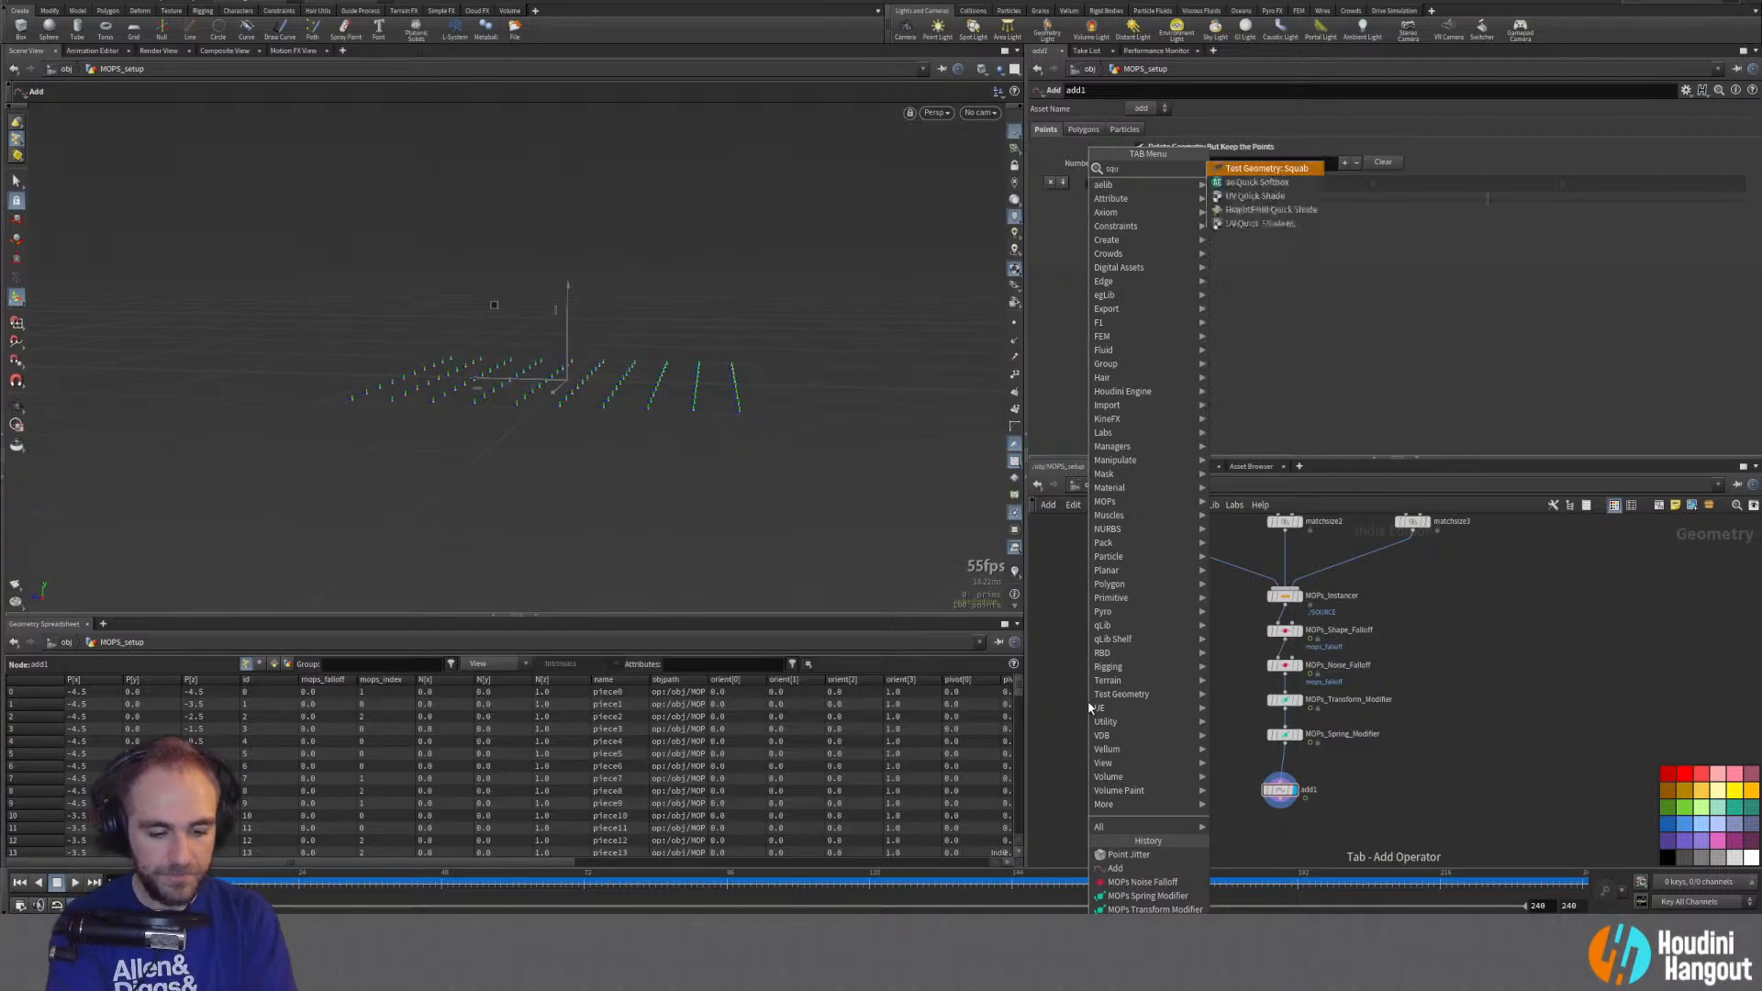
pyautogui.press('BackSpace')
pyautogui.press('BackSpace')
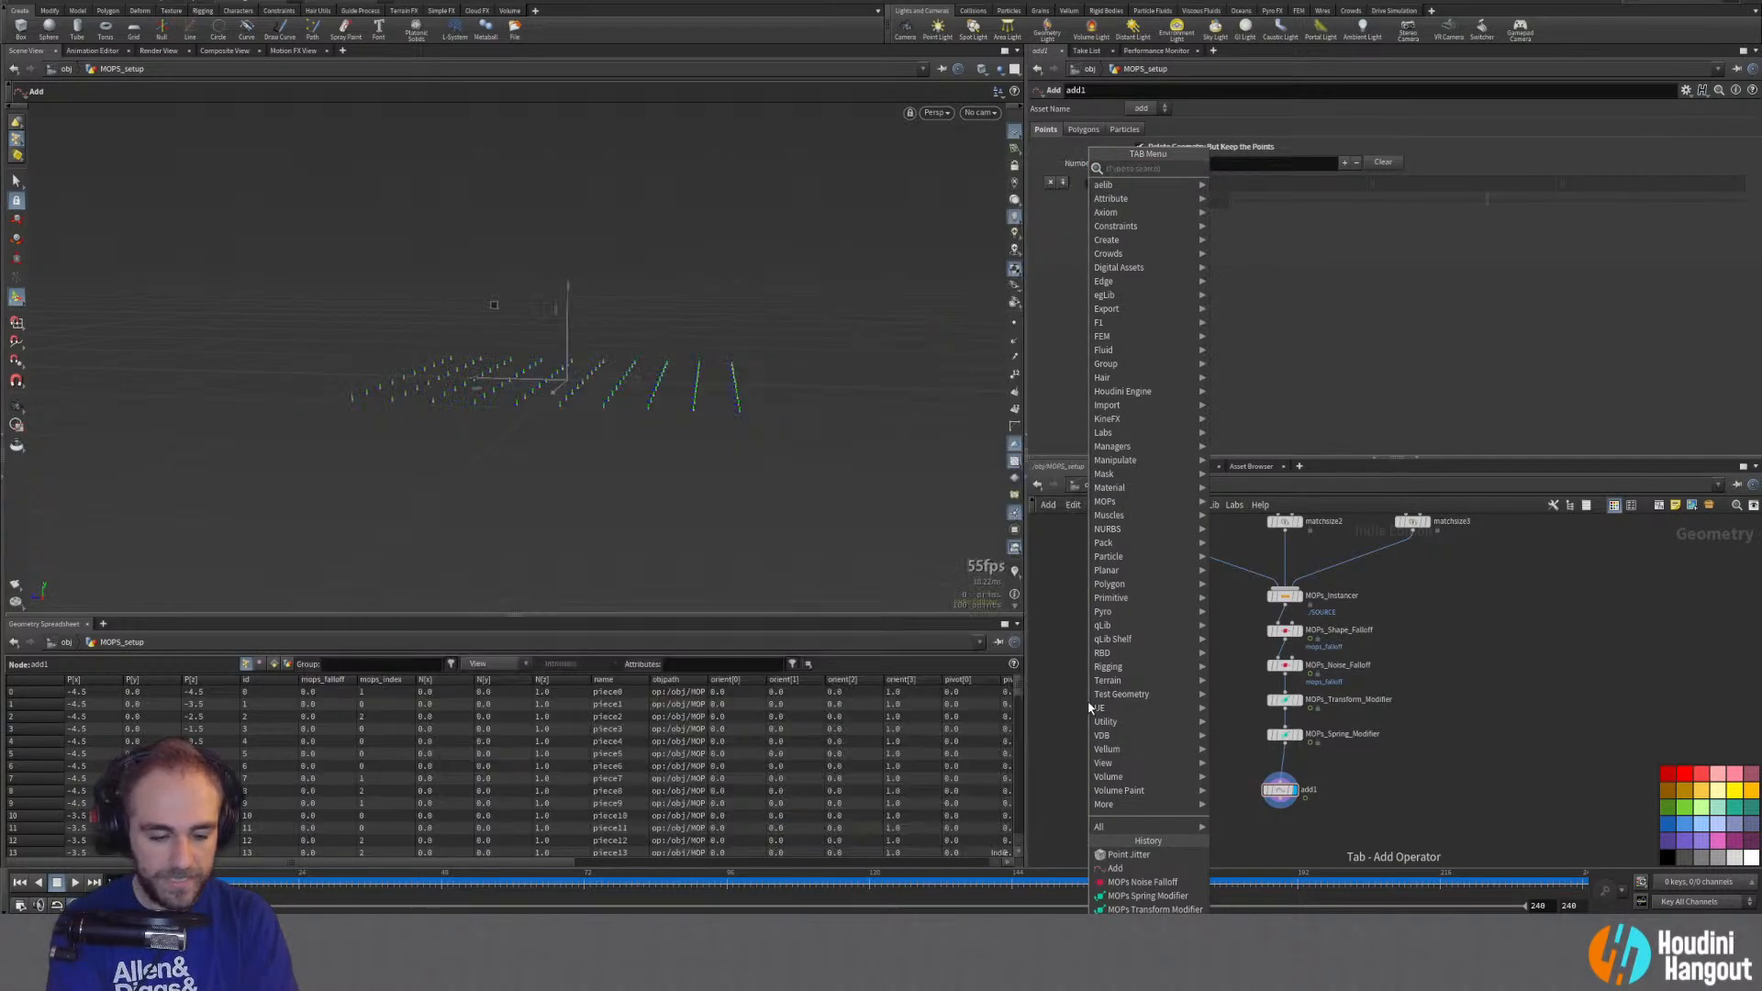
pyautogui.write('grid')
pyautogui.press('Return')
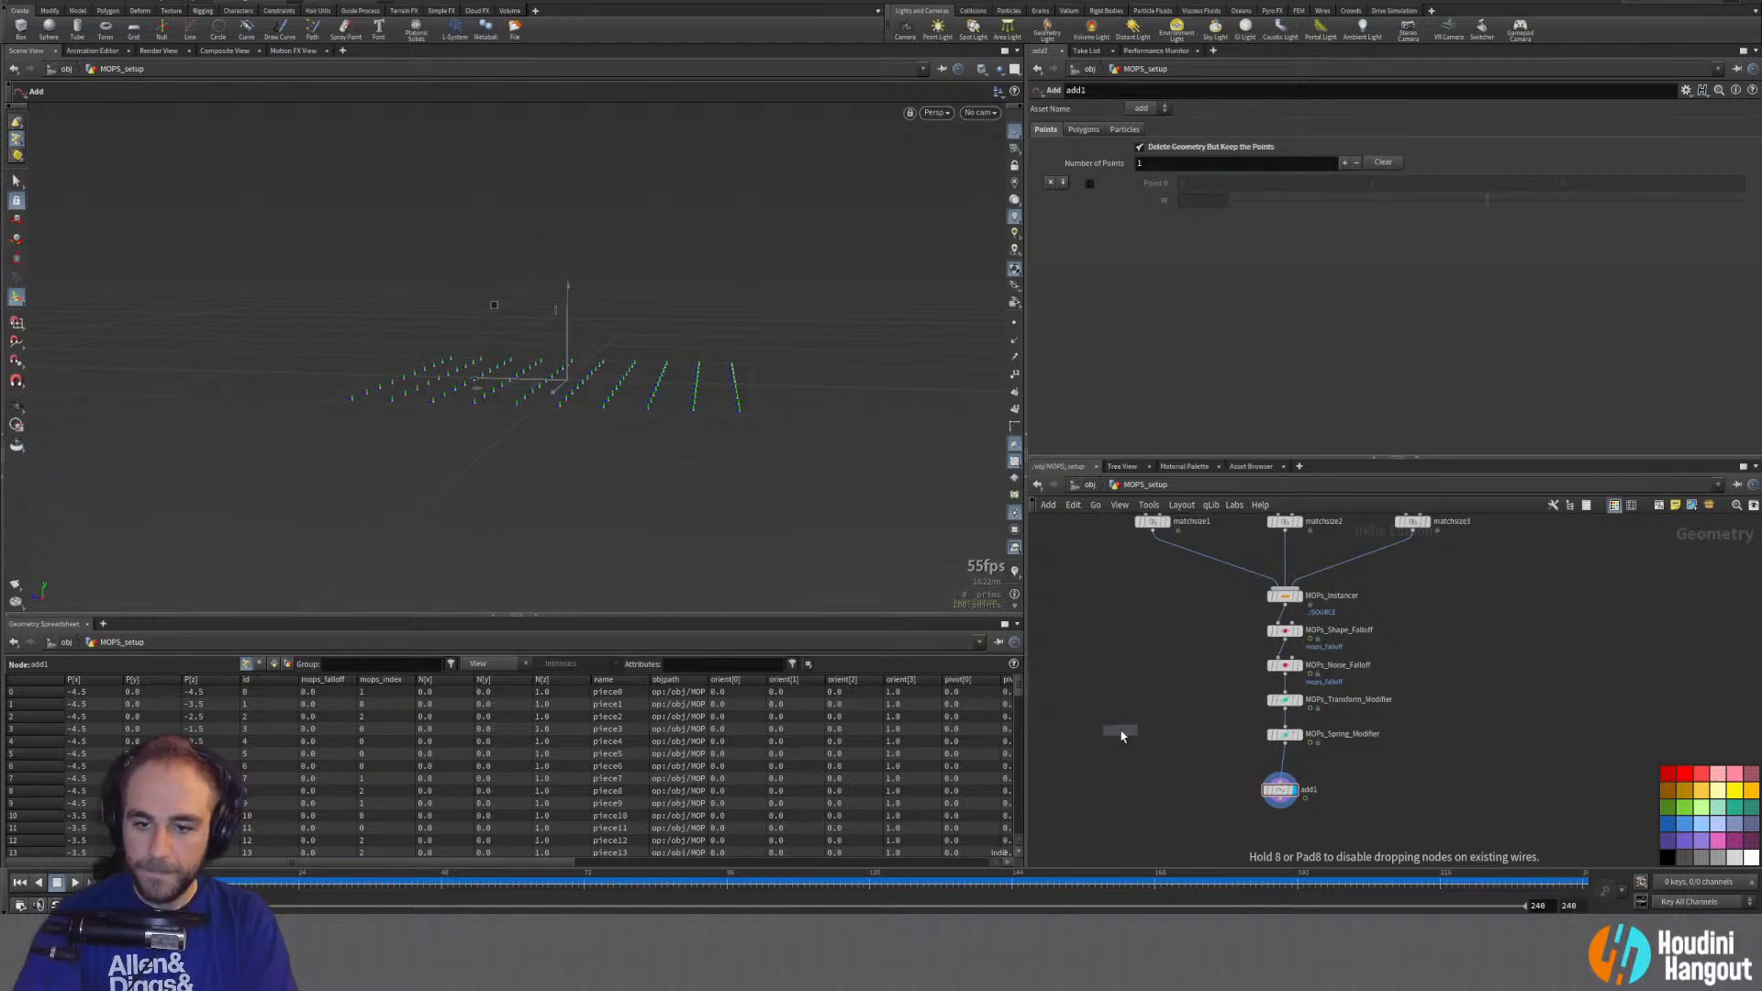
pyautogui.click(1118, 734)
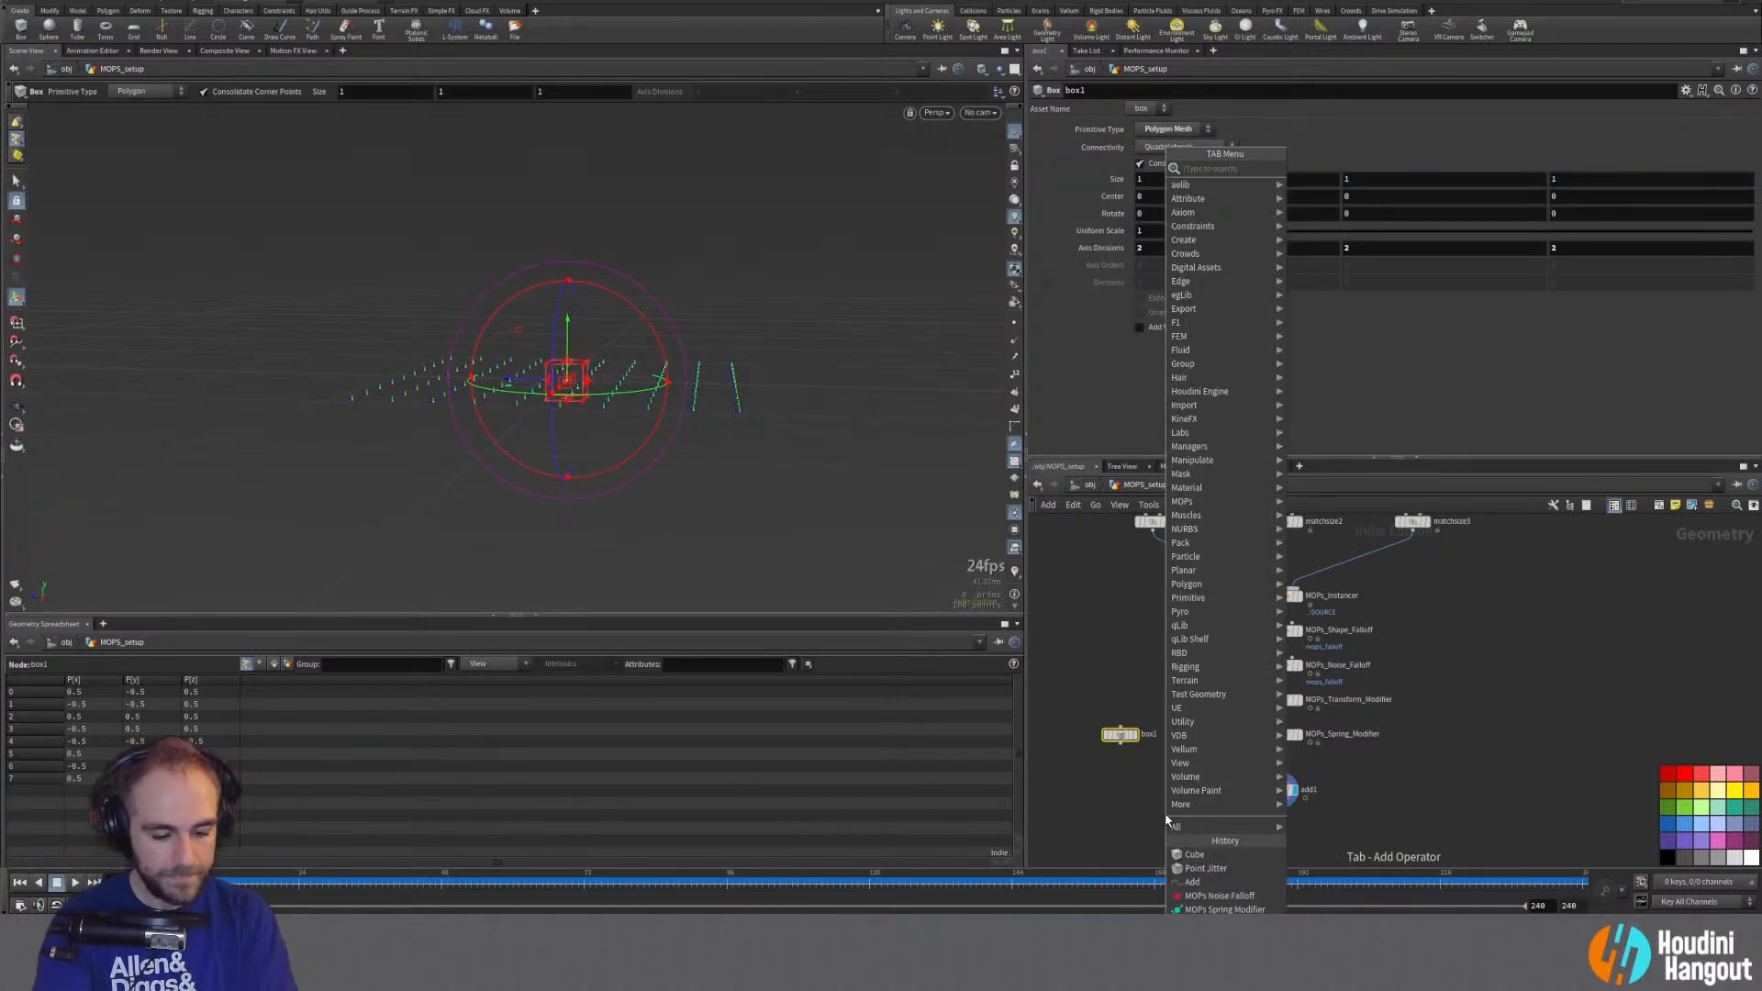
# Step: Add a Copy to Points node below the Box and Add nodes
pyautogui.press('Tab')
pyautogui.write('copy to')
pyautogui.press('Down')
pyautogui.press('Return')
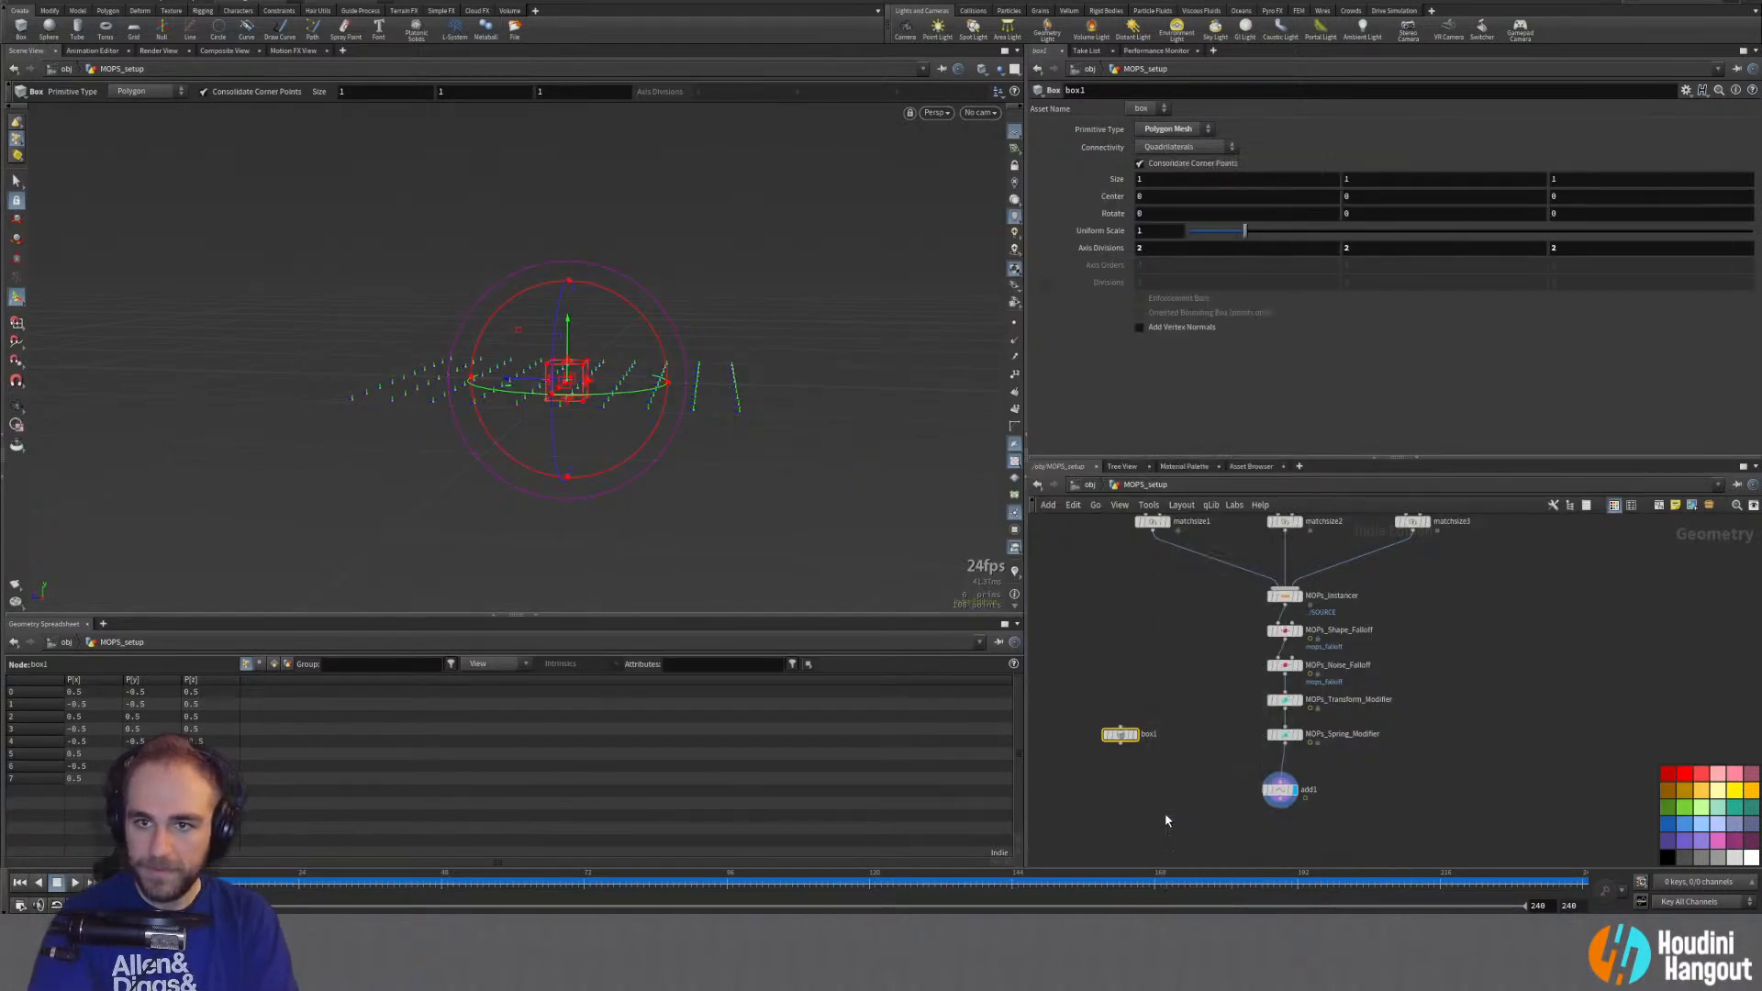
pyautogui.click(1200, 745)
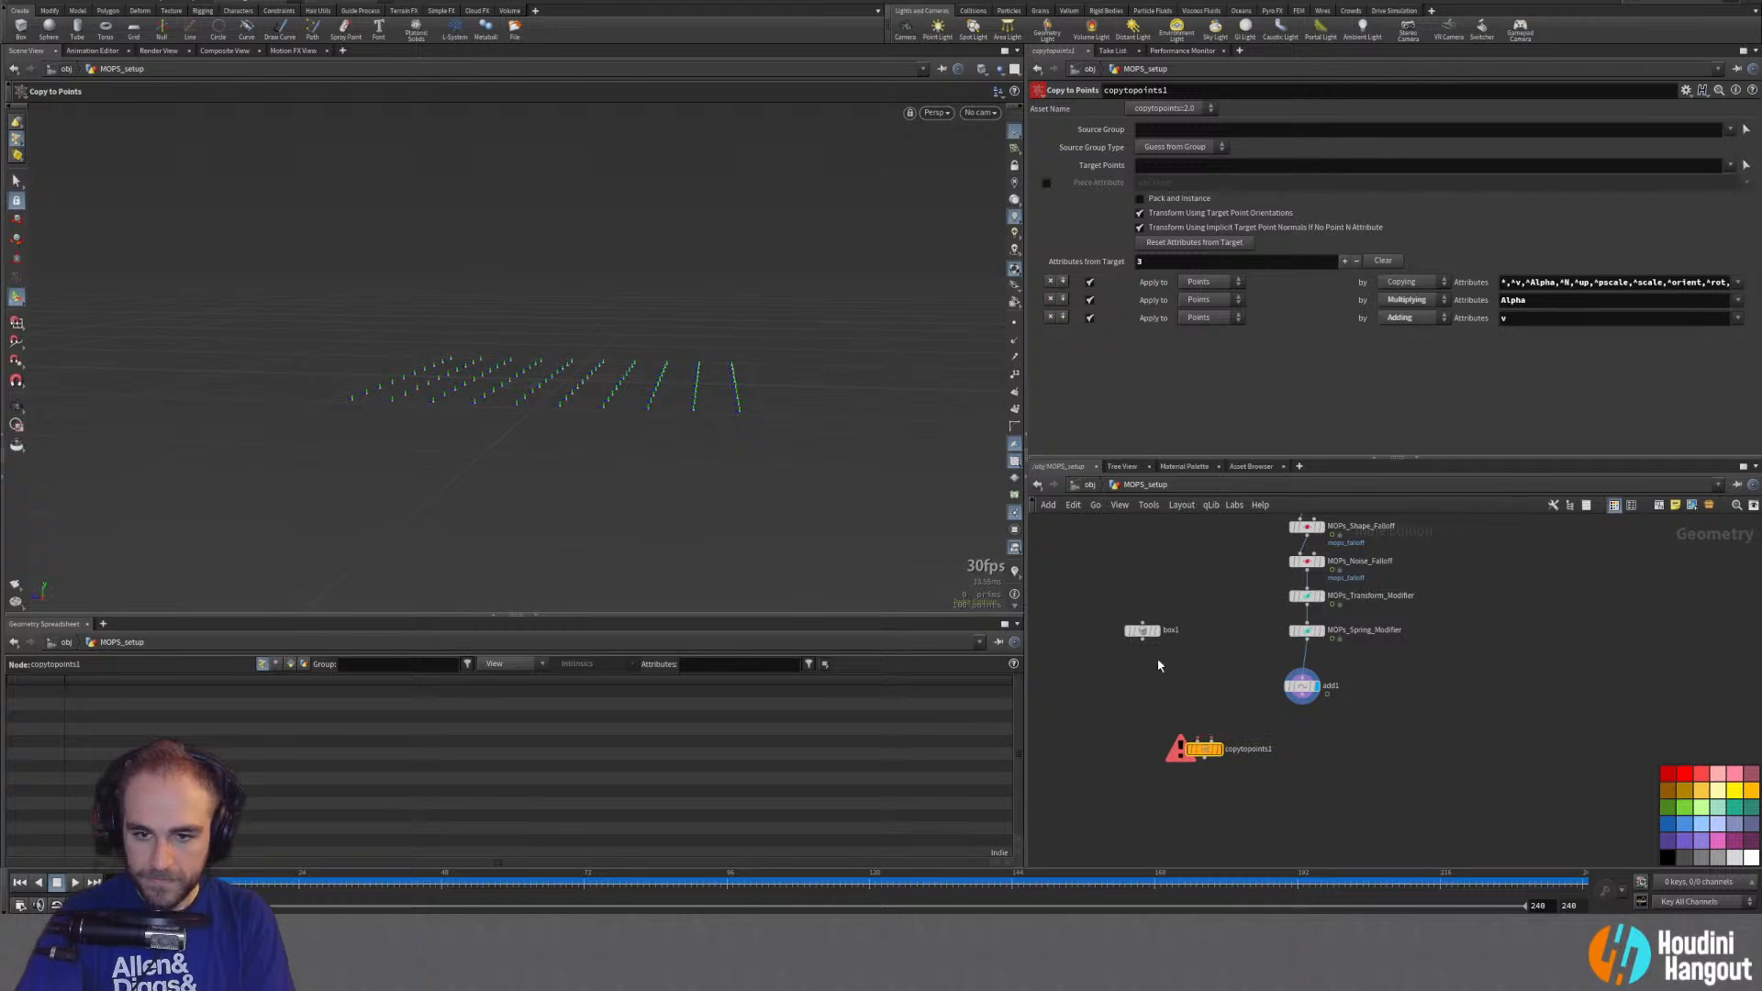
# Step: Examine the Add node's orient attributes in the geometry spreadsheet and view the point orientations at frame 86
pyautogui.click(1301, 687)
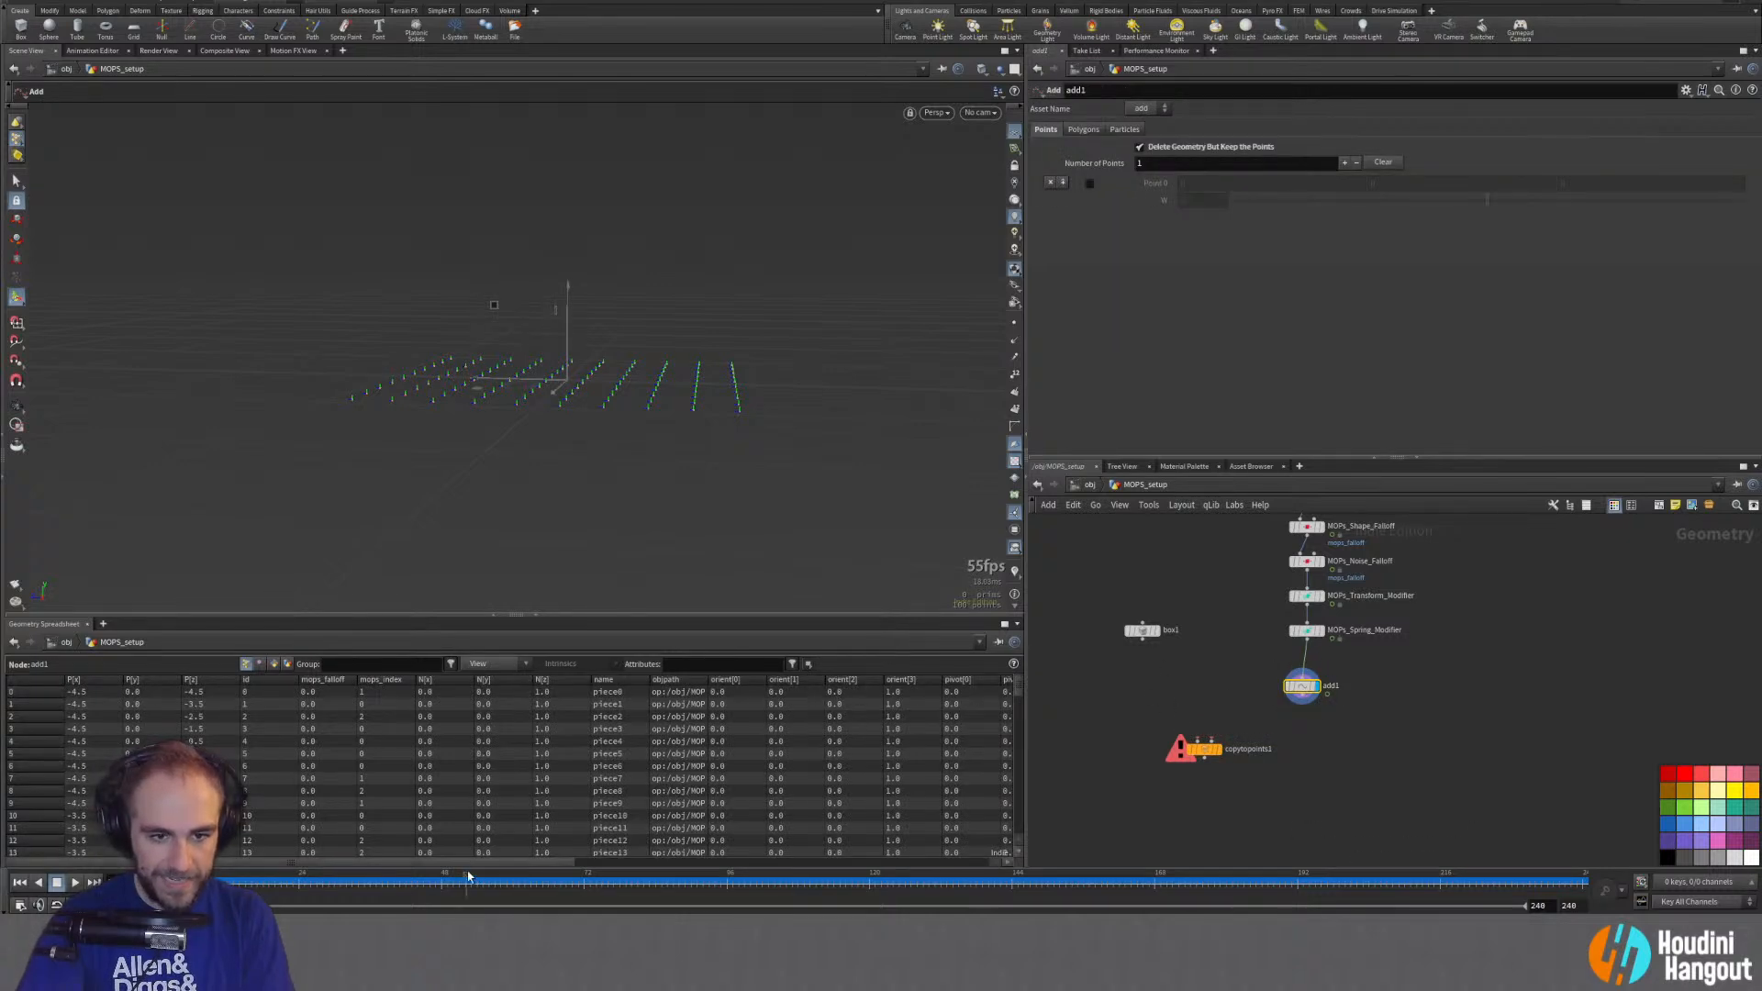
pyautogui.moveTo(477, 860); pyautogui.dragTo(507, 861)
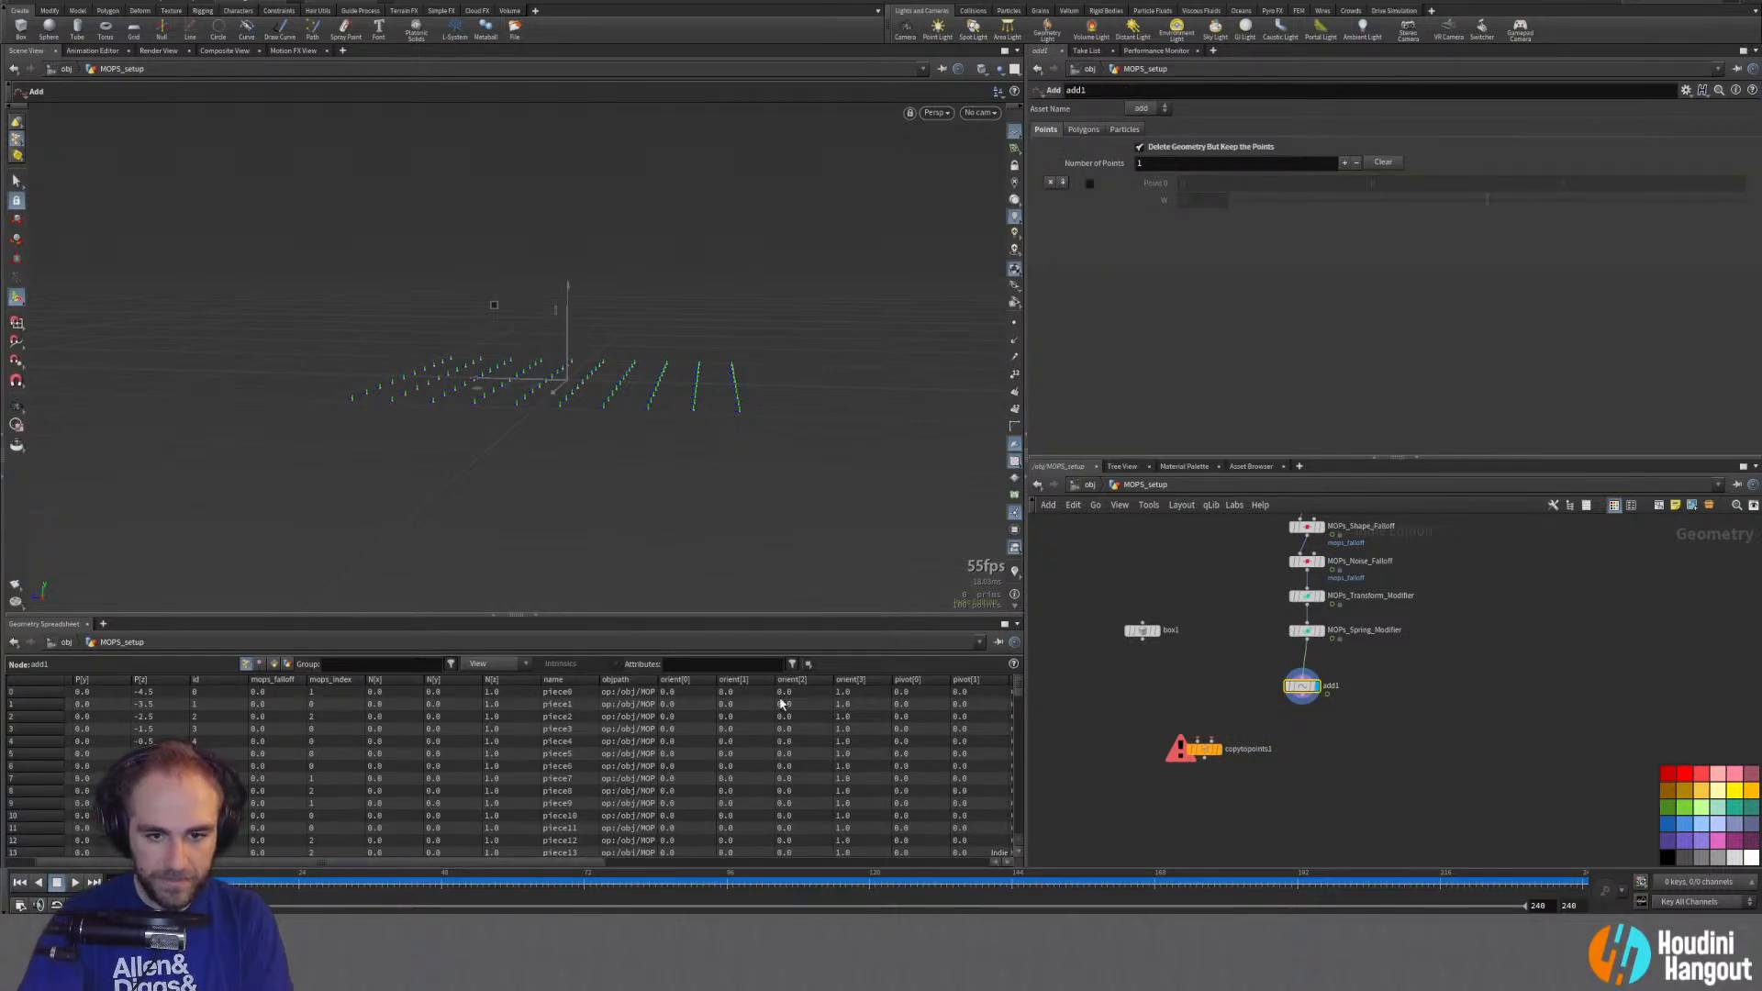
pyautogui.moveTo(319, 888); pyautogui.dragTo(668, 884)
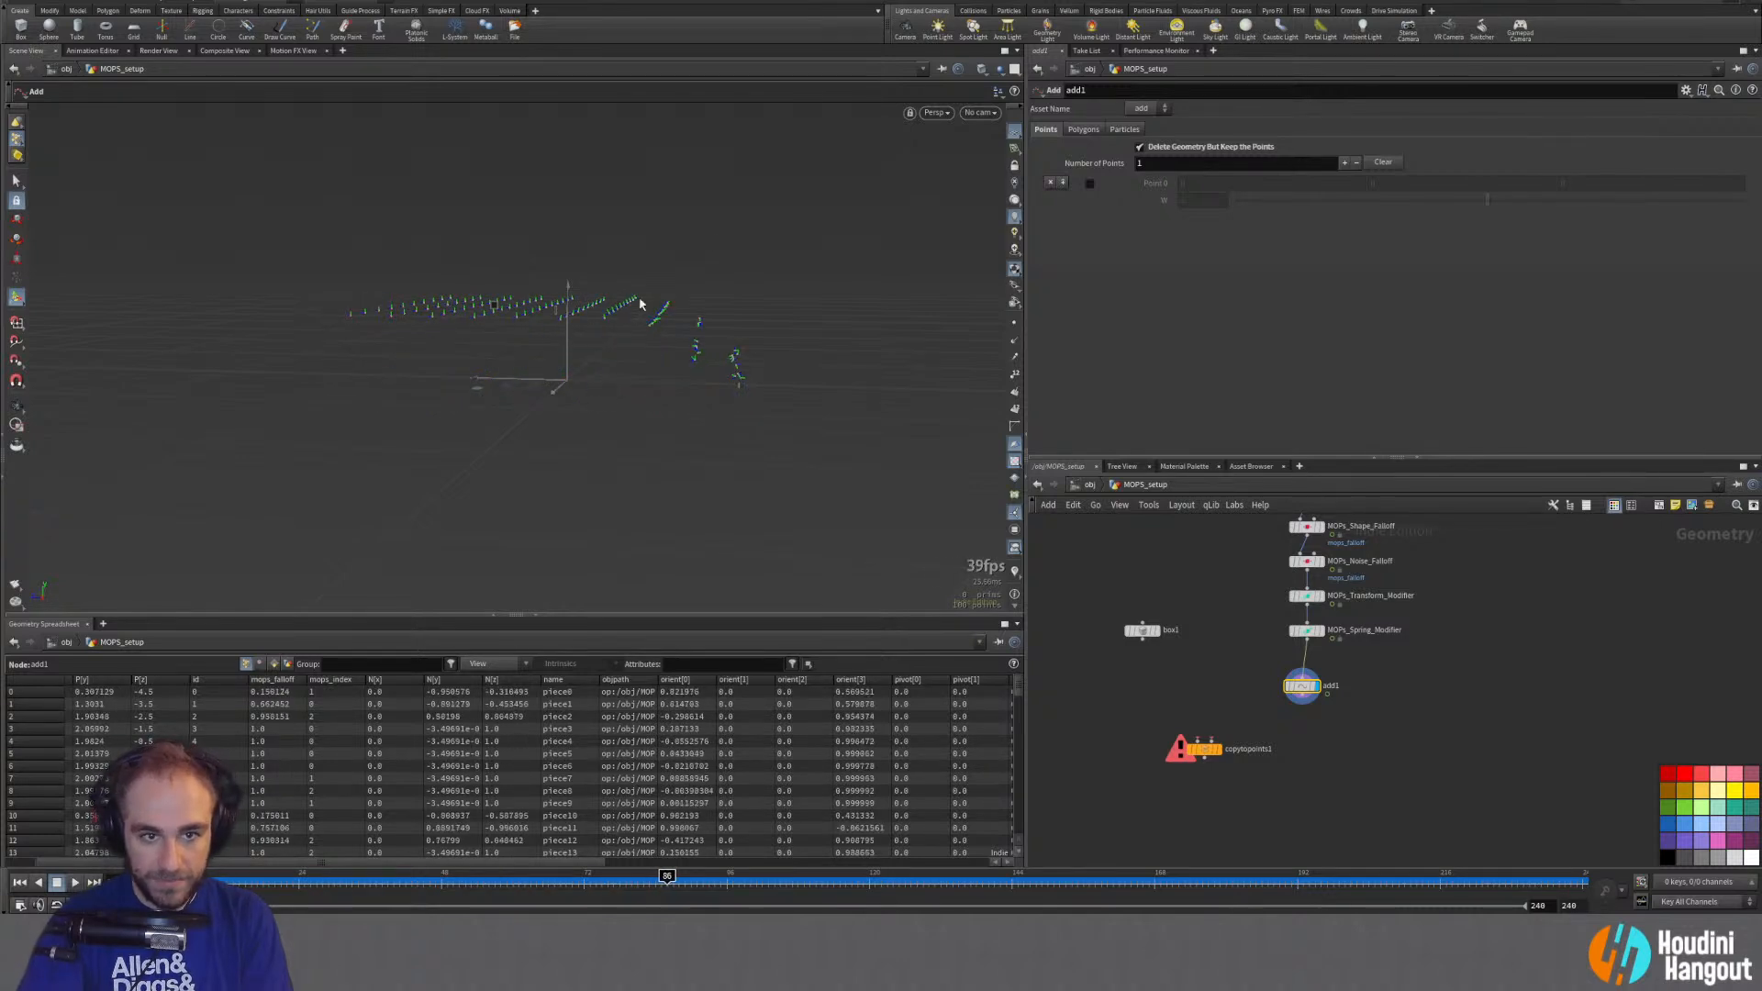
pyautogui.keyDown('alt'); pyautogui.moveTo(641, 303); pyautogui.dragTo(766, 228, button='right'); pyautogui.keyUp('alt')
pyautogui.keyDown('alt'); pyautogui.moveTo(714, 299); pyautogui.dragTo(653, 398); pyautogui.keyUp('alt')
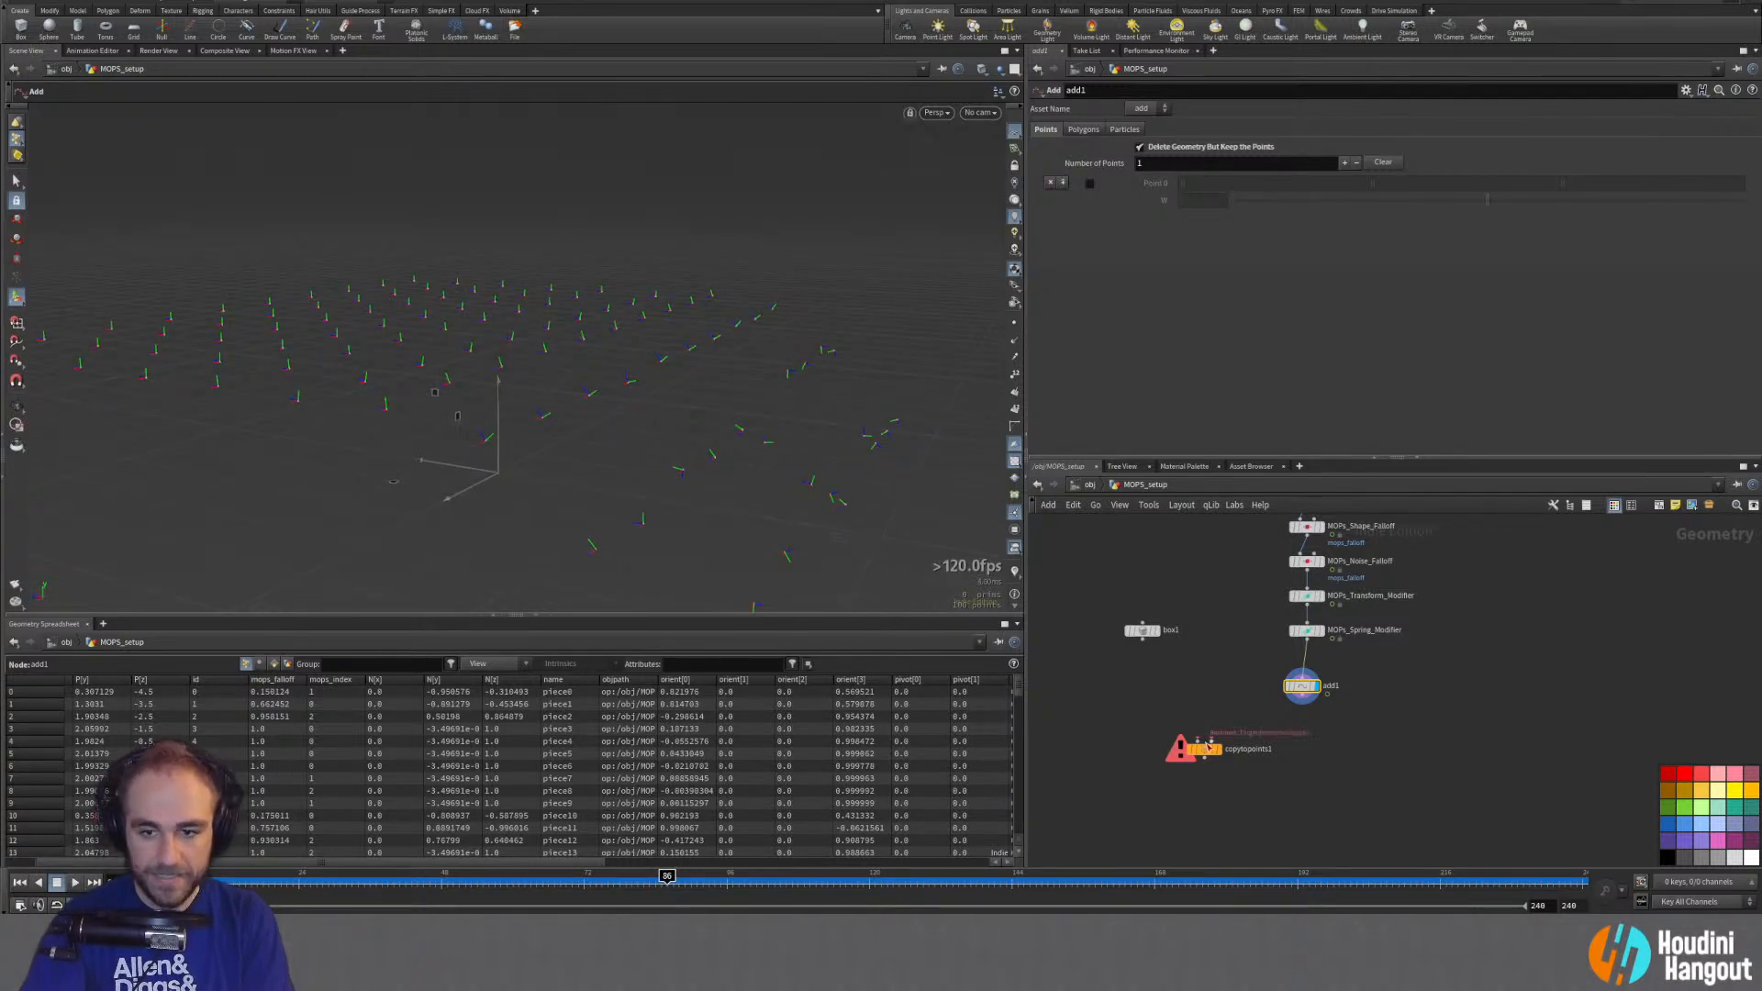
# Step: Wire the Box as source geometry and the Add node as target points into Copy to Points, and display it
pyautogui.moveTo(1202, 750); pyautogui.dragTo(1225, 762)
pyautogui.click(1234, 752)
pyautogui.click(1301, 703)
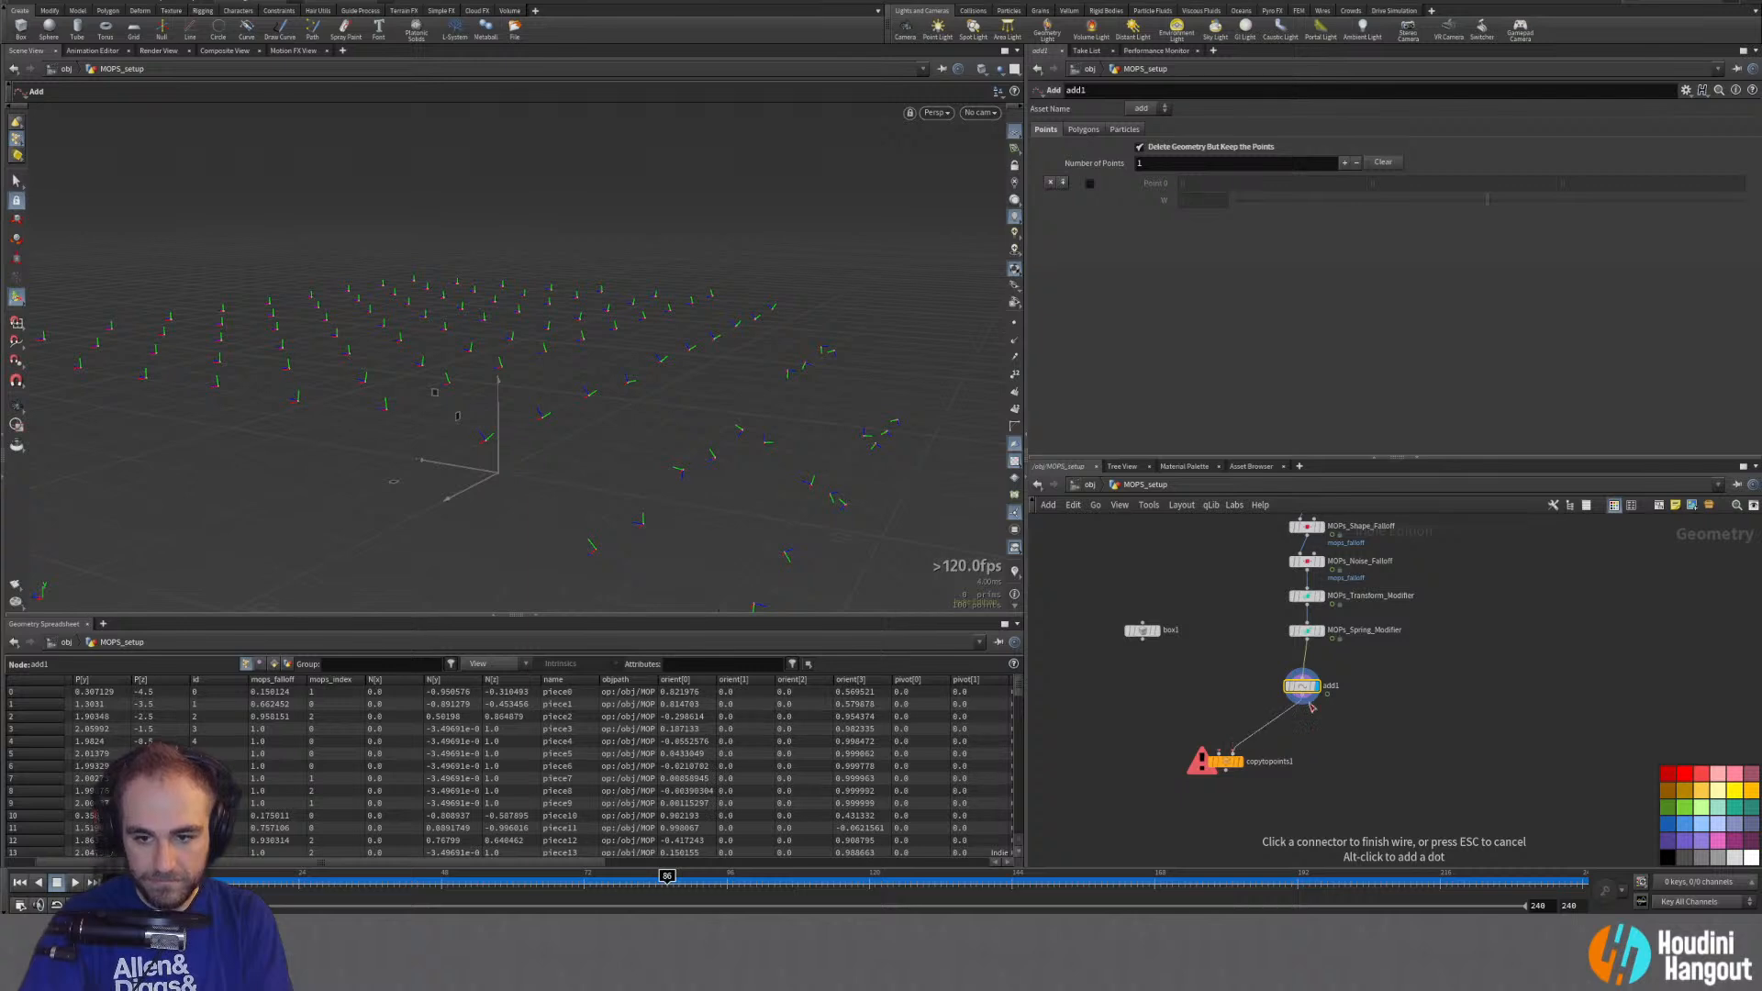
pyautogui.moveTo(1143, 640); pyautogui.dragTo(1221, 754)
pyautogui.click(1240, 762)
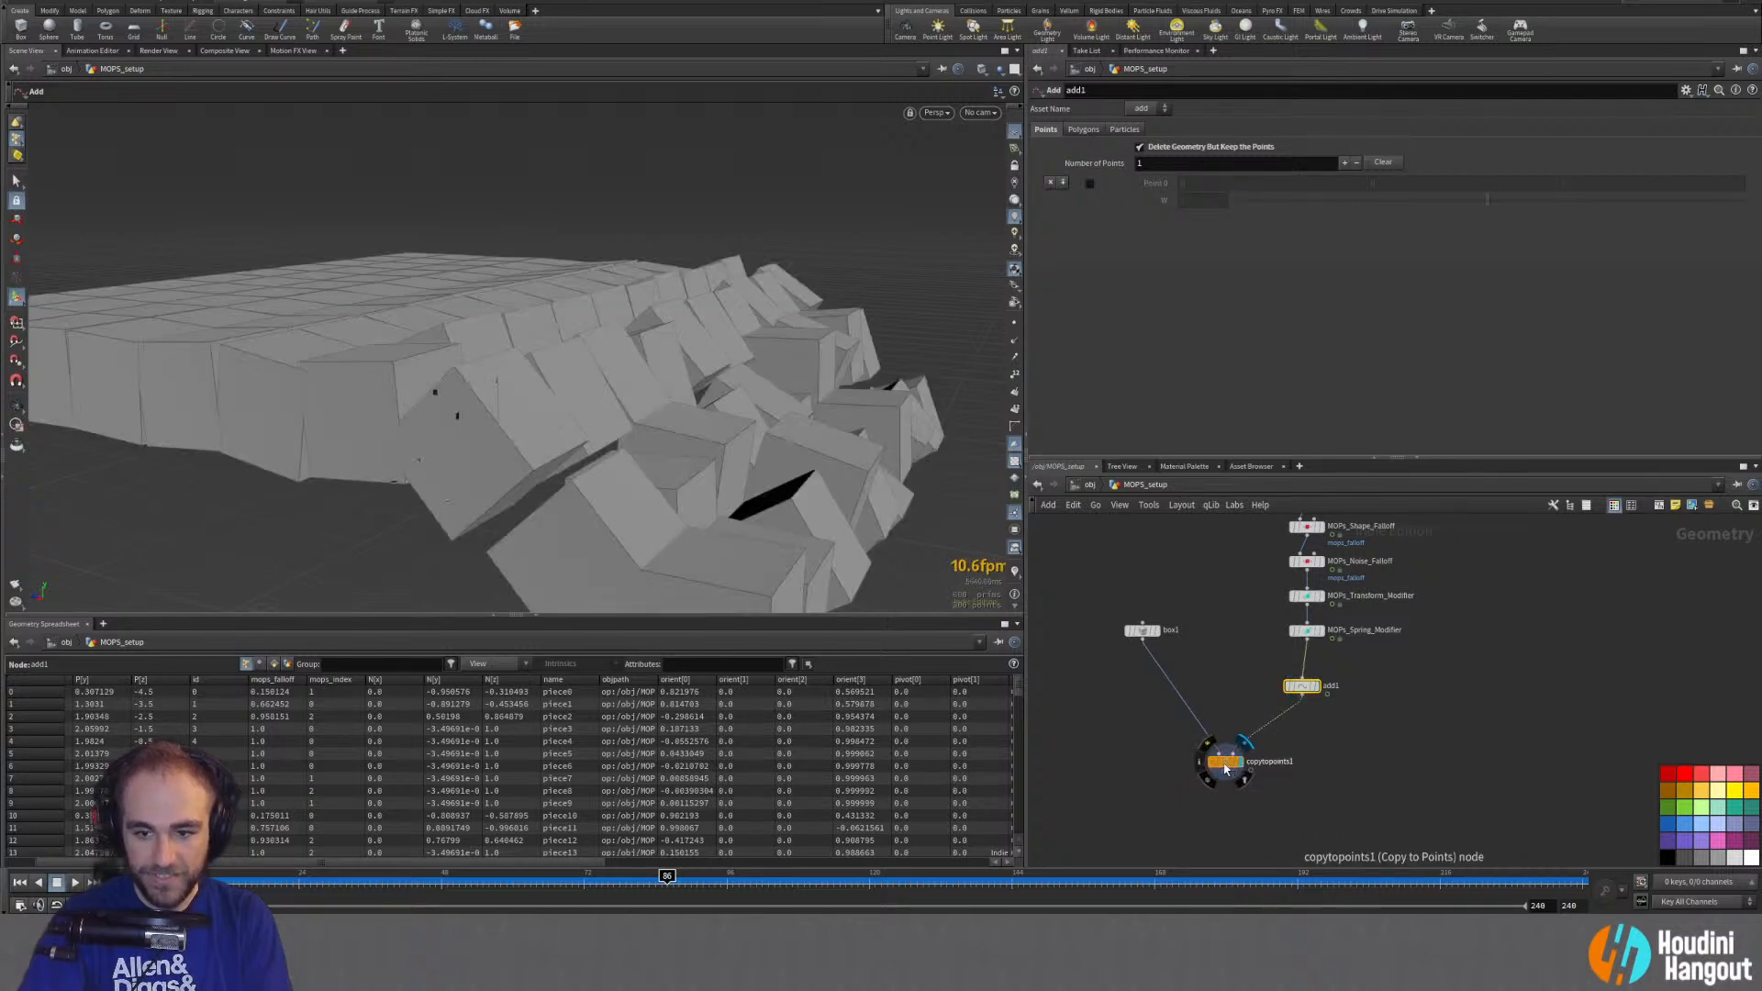
# Step: Select the Copy to Points node and scrub the copied boxes' animation to frame 24
pyautogui.click(1227, 763)
pyautogui.keyDown('alt'); pyautogui.moveTo(648, 492); pyautogui.dragTo(432, 499, button='right'); pyautogui.keyUp('alt')
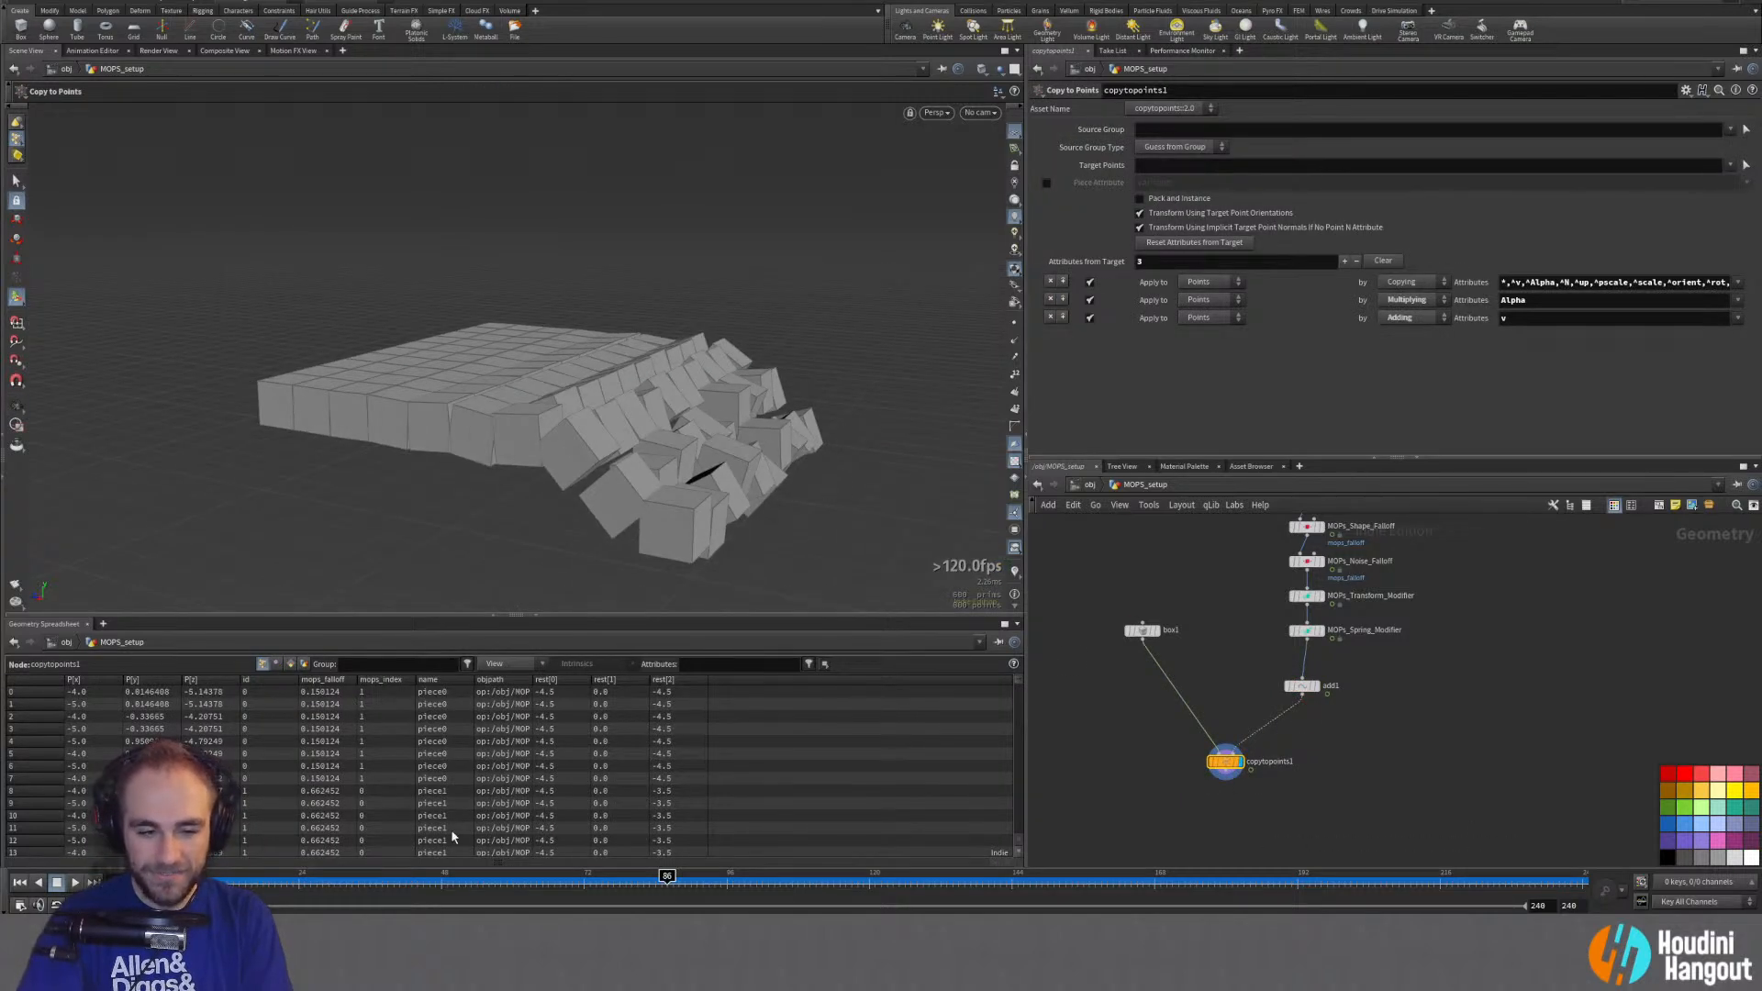
pyautogui.moveTo(246, 884)
pyautogui.mouseDown()
pyautogui.moveTo(228, 884)
pyautogui.moveTo(914, 904)
pyautogui.moveTo(275, 898)
pyautogui.moveTo(804, 899)
pyautogui.moveTo(291, 912)
pyautogui.mouseUp()
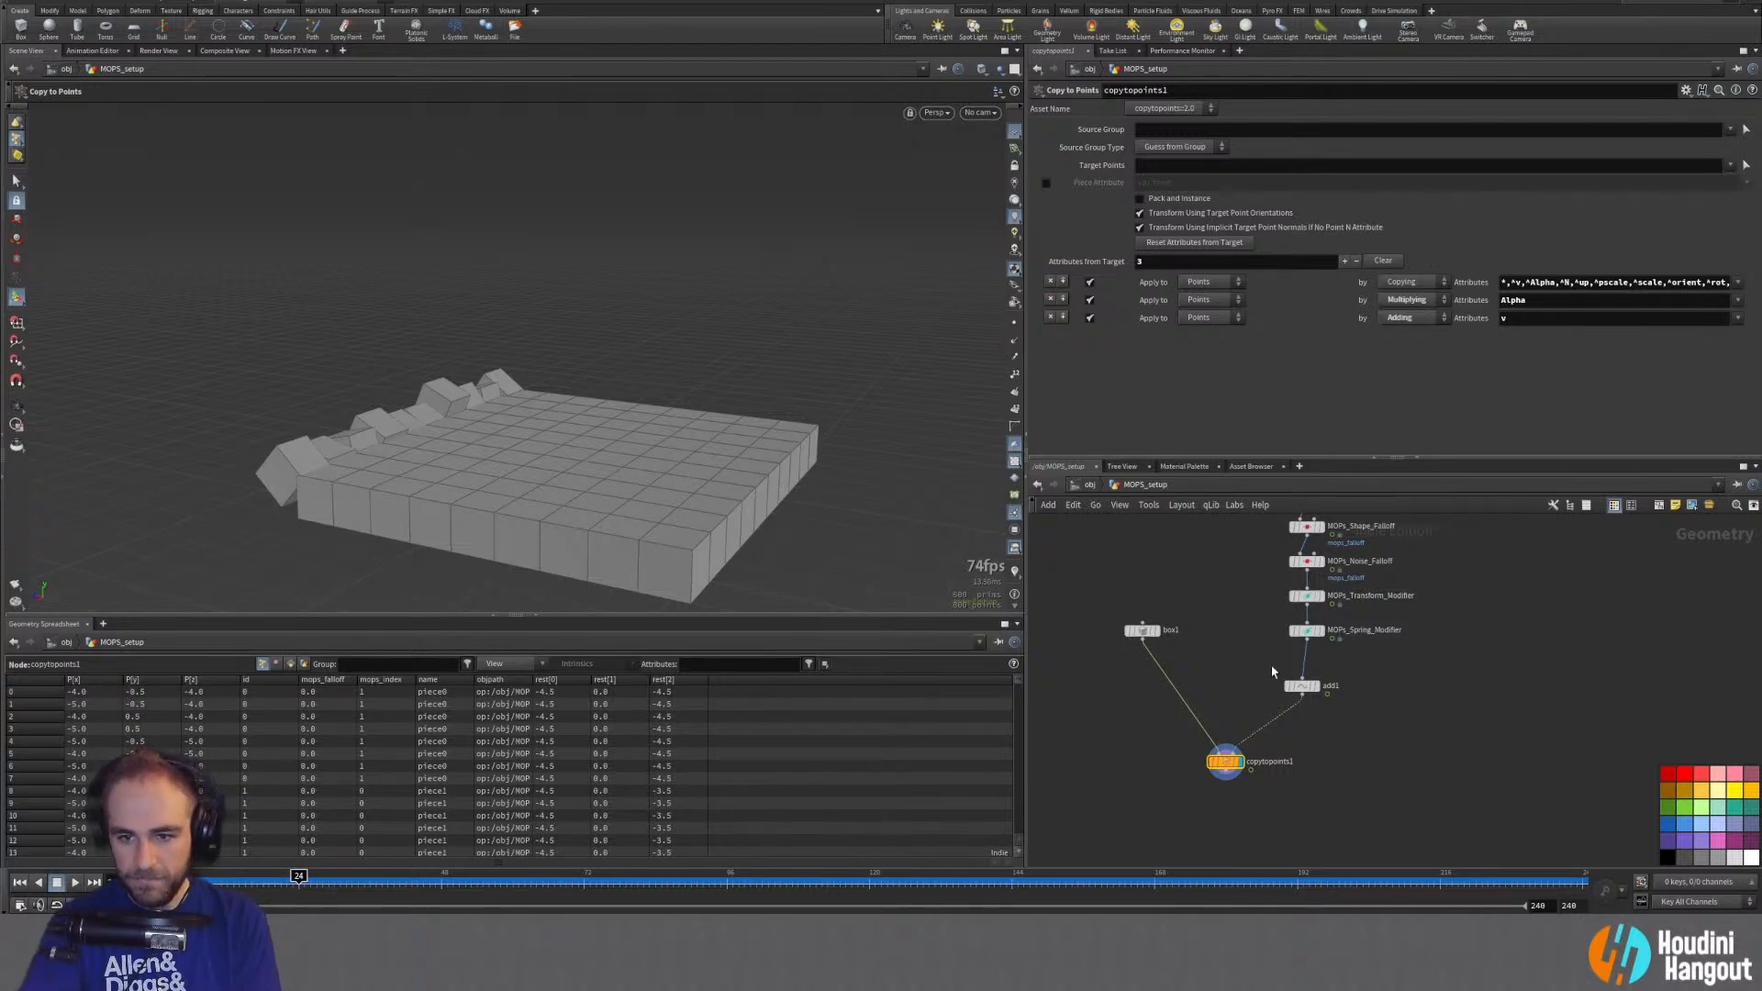
# Step: Display the rubber toy test geometry and check the node info of both it and the MOPs Instancer
pyautogui.moveTo(1272, 672); pyautogui.dragTo(1262, 854, button='middle')
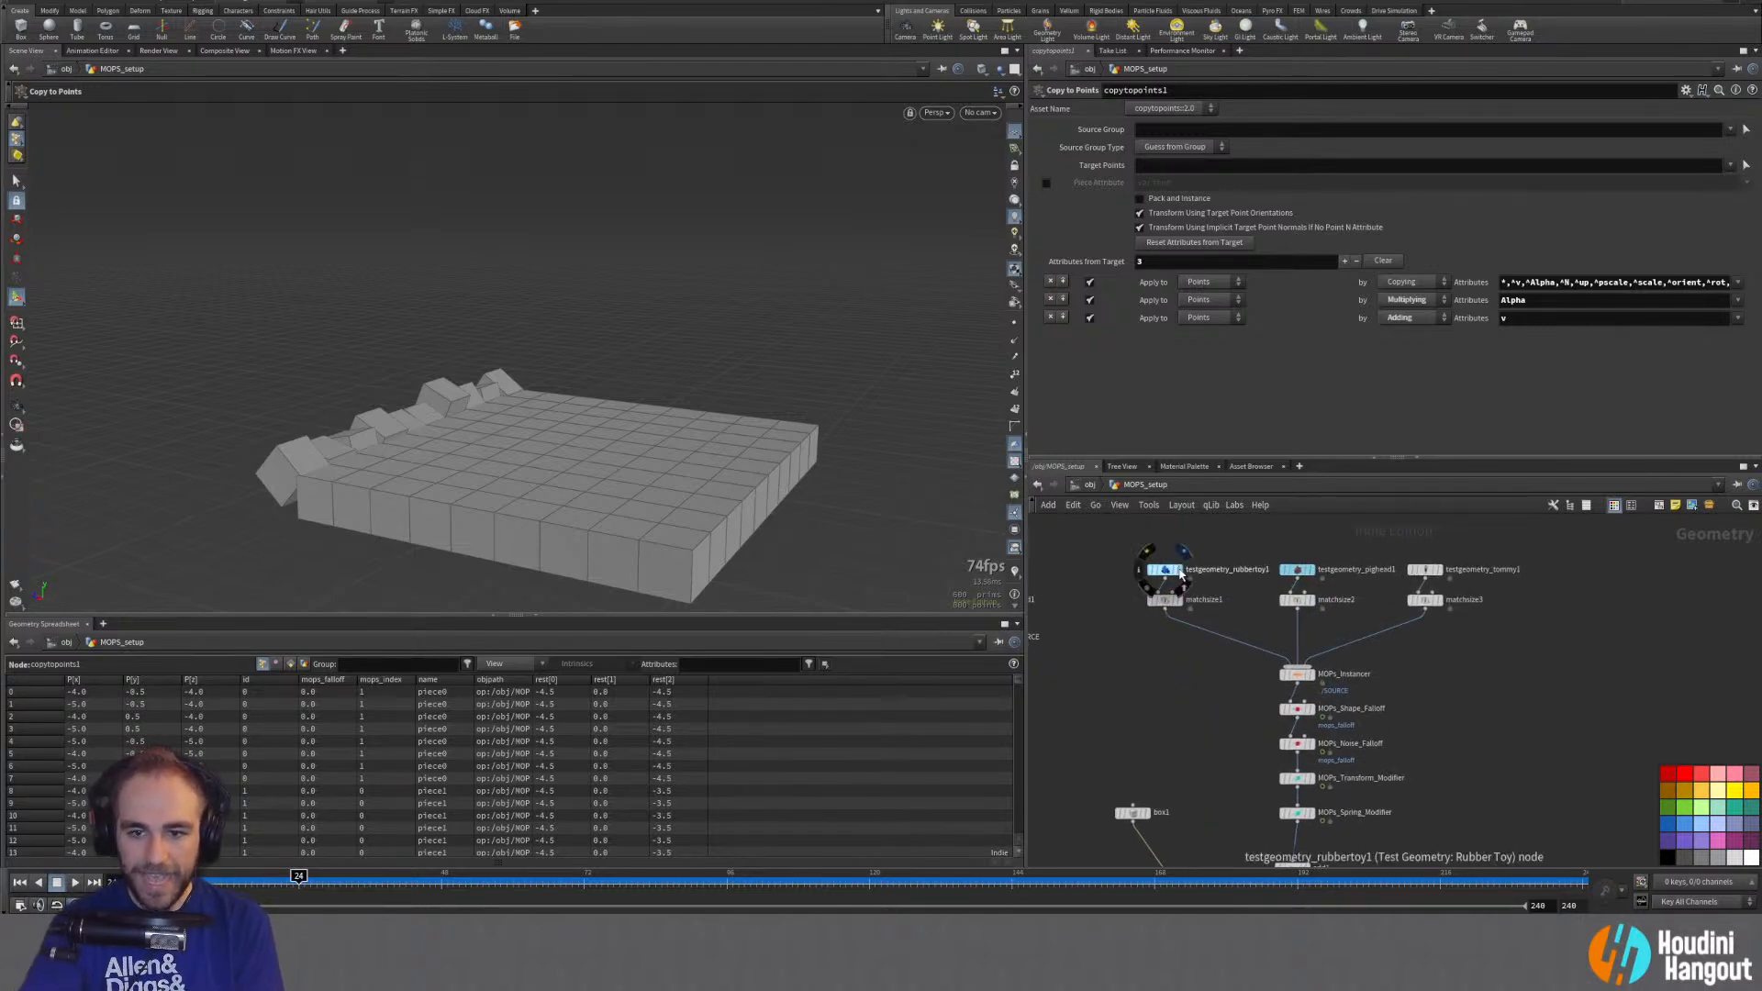
pyautogui.click(1162, 570)
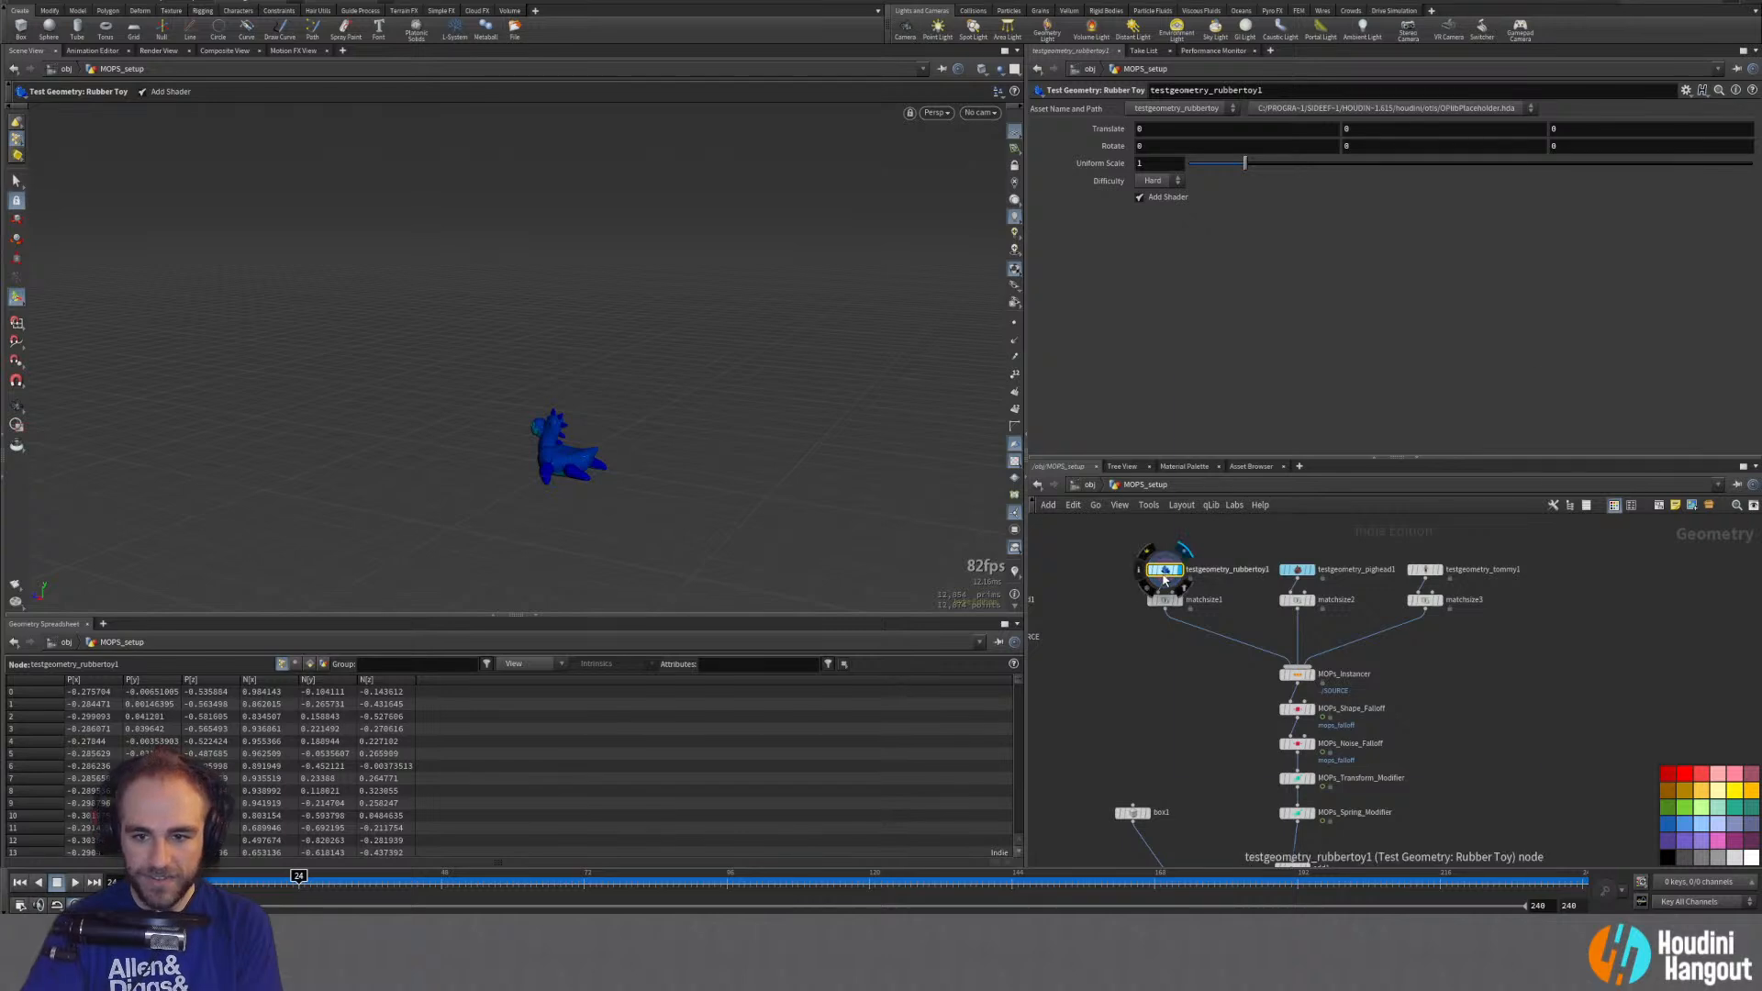
pyautogui.middleClick(1161, 577)
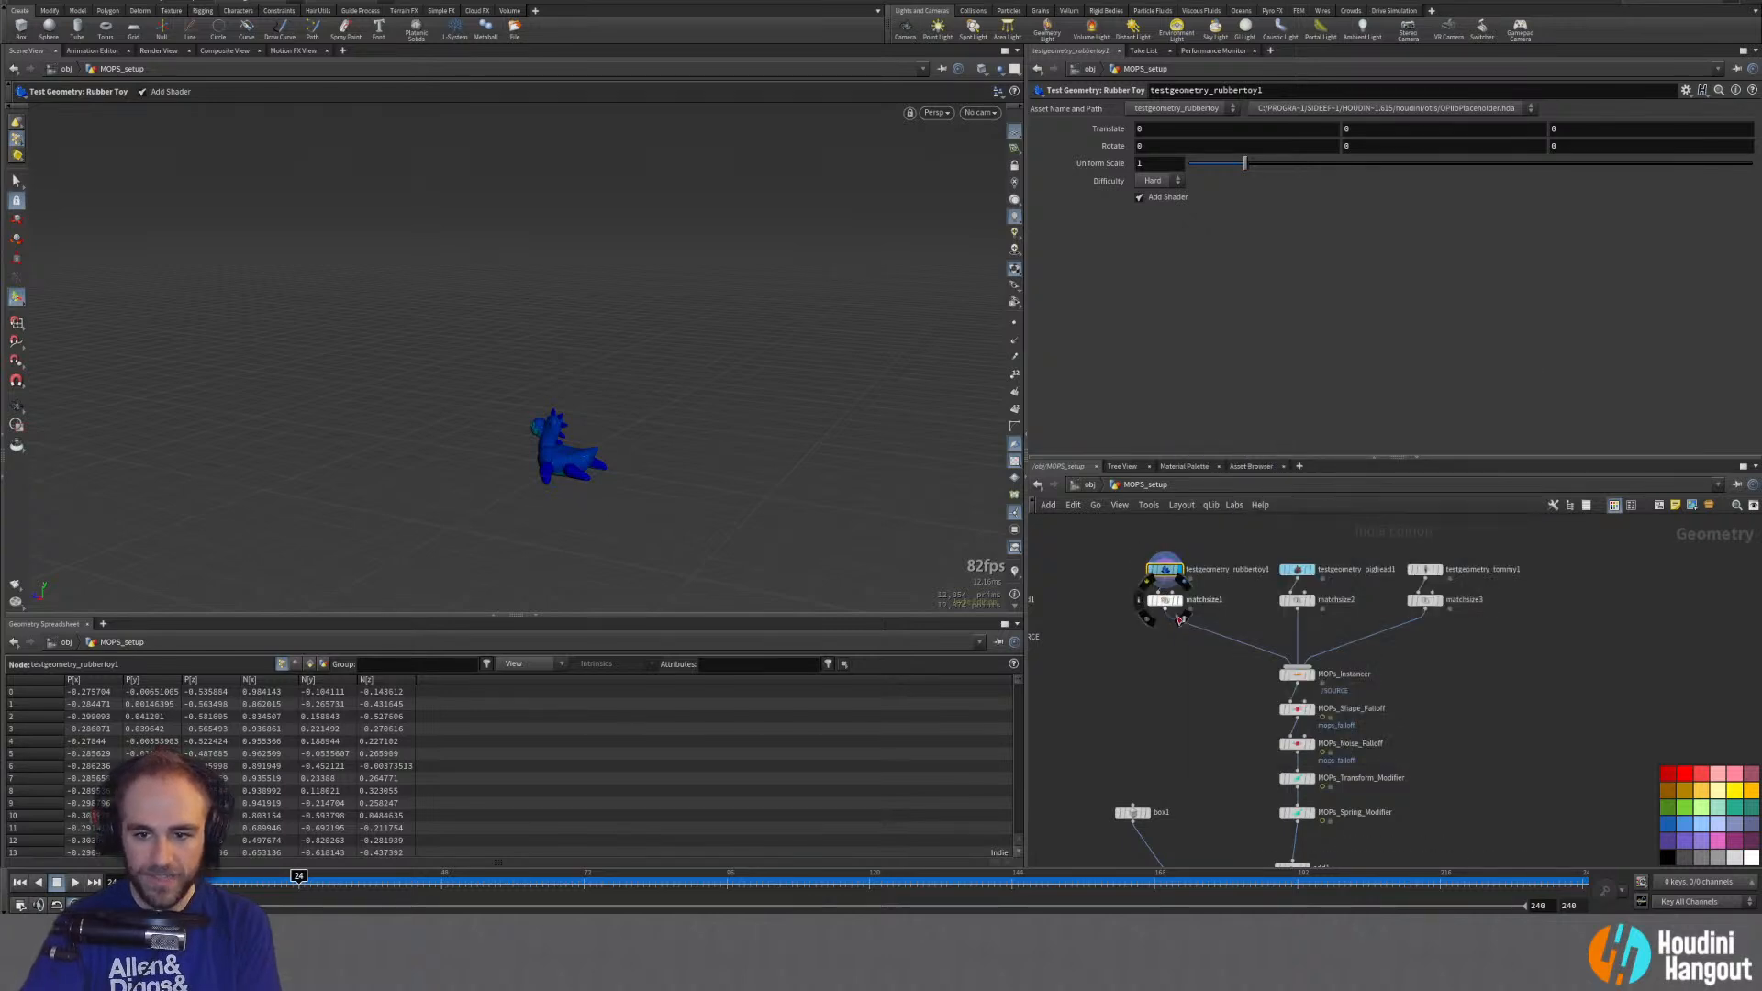
pyautogui.click(1297, 675)
pyautogui.middleClick(1299, 678)
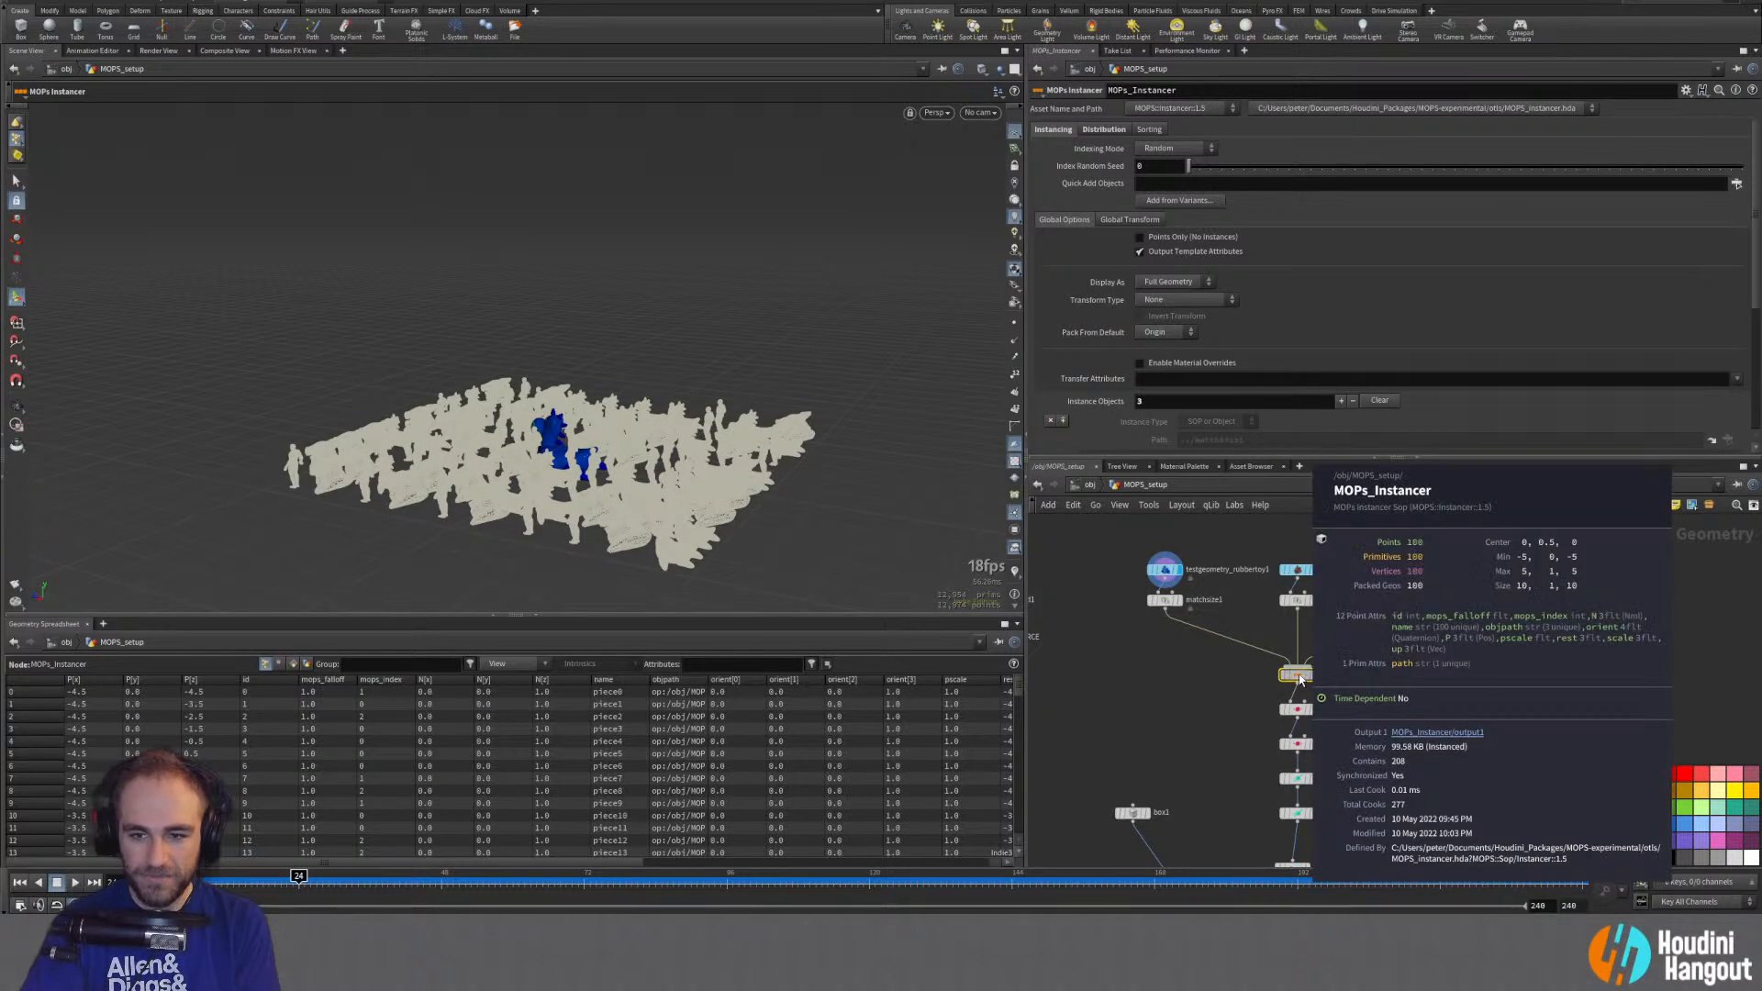
# Step: Select the Copy to Points node, check its geometry counts and memory use, and nudge it into place in the network
pyautogui.moveTo(1192, 735); pyautogui.dragTo(1233, 636, button='middle')
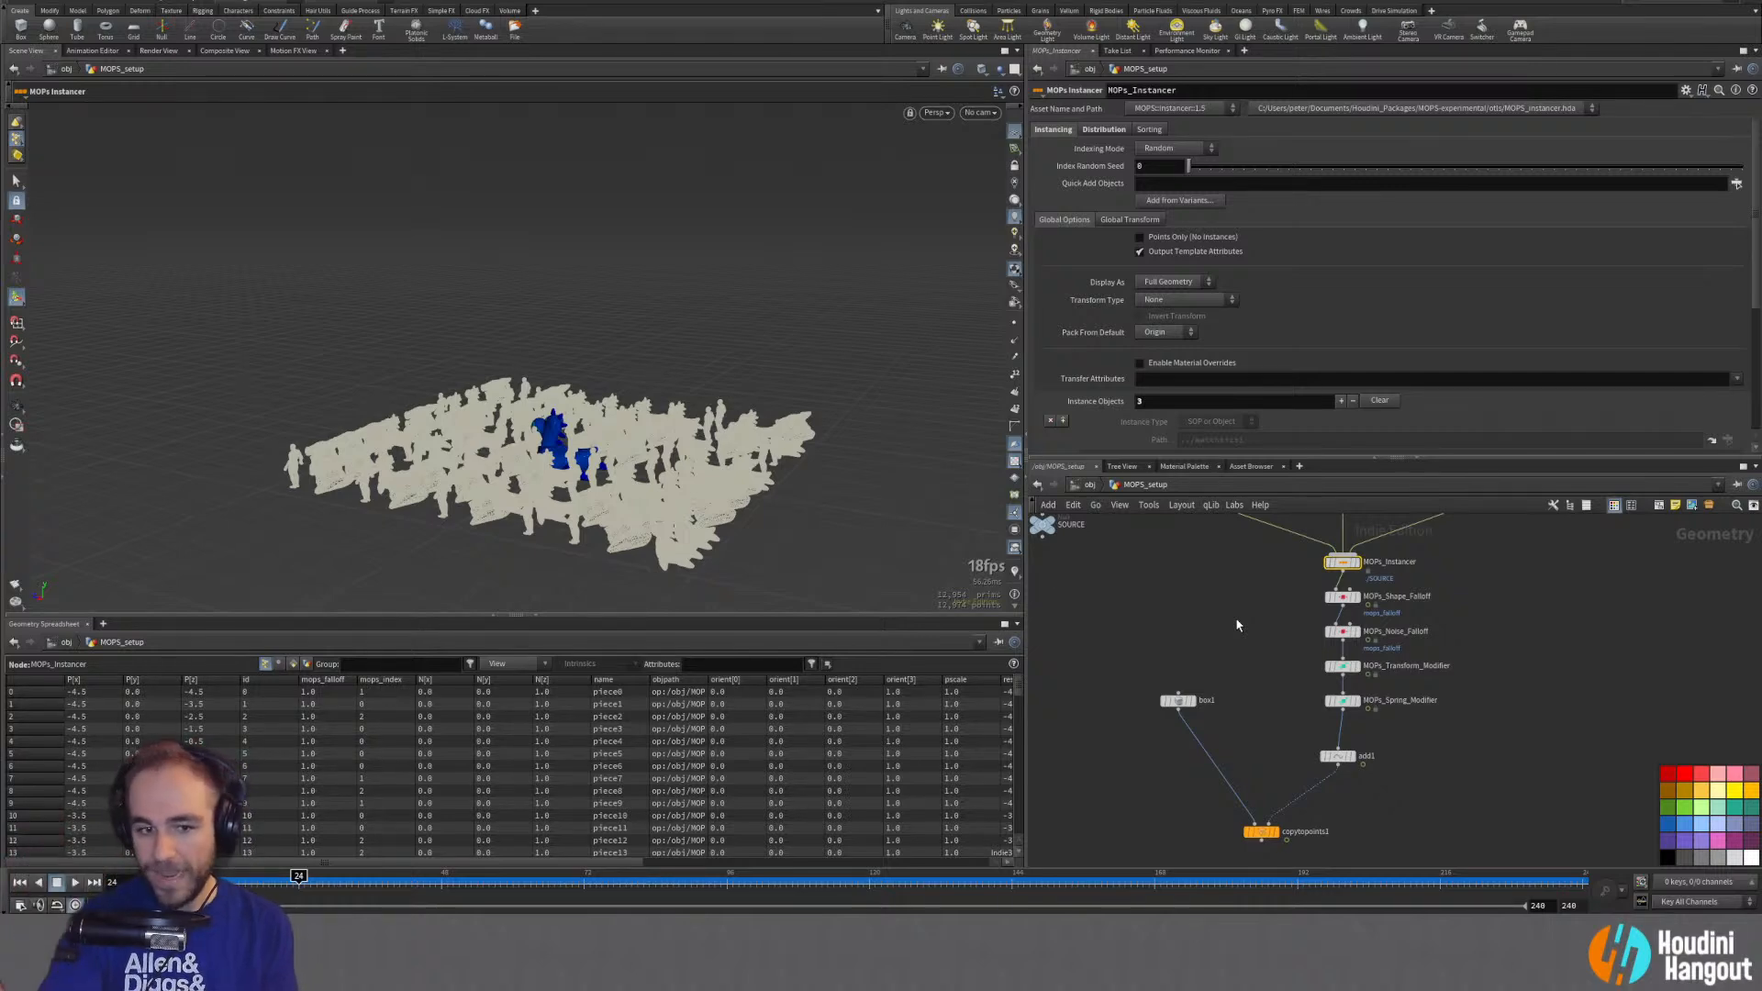
pyautogui.click(1248, 703)
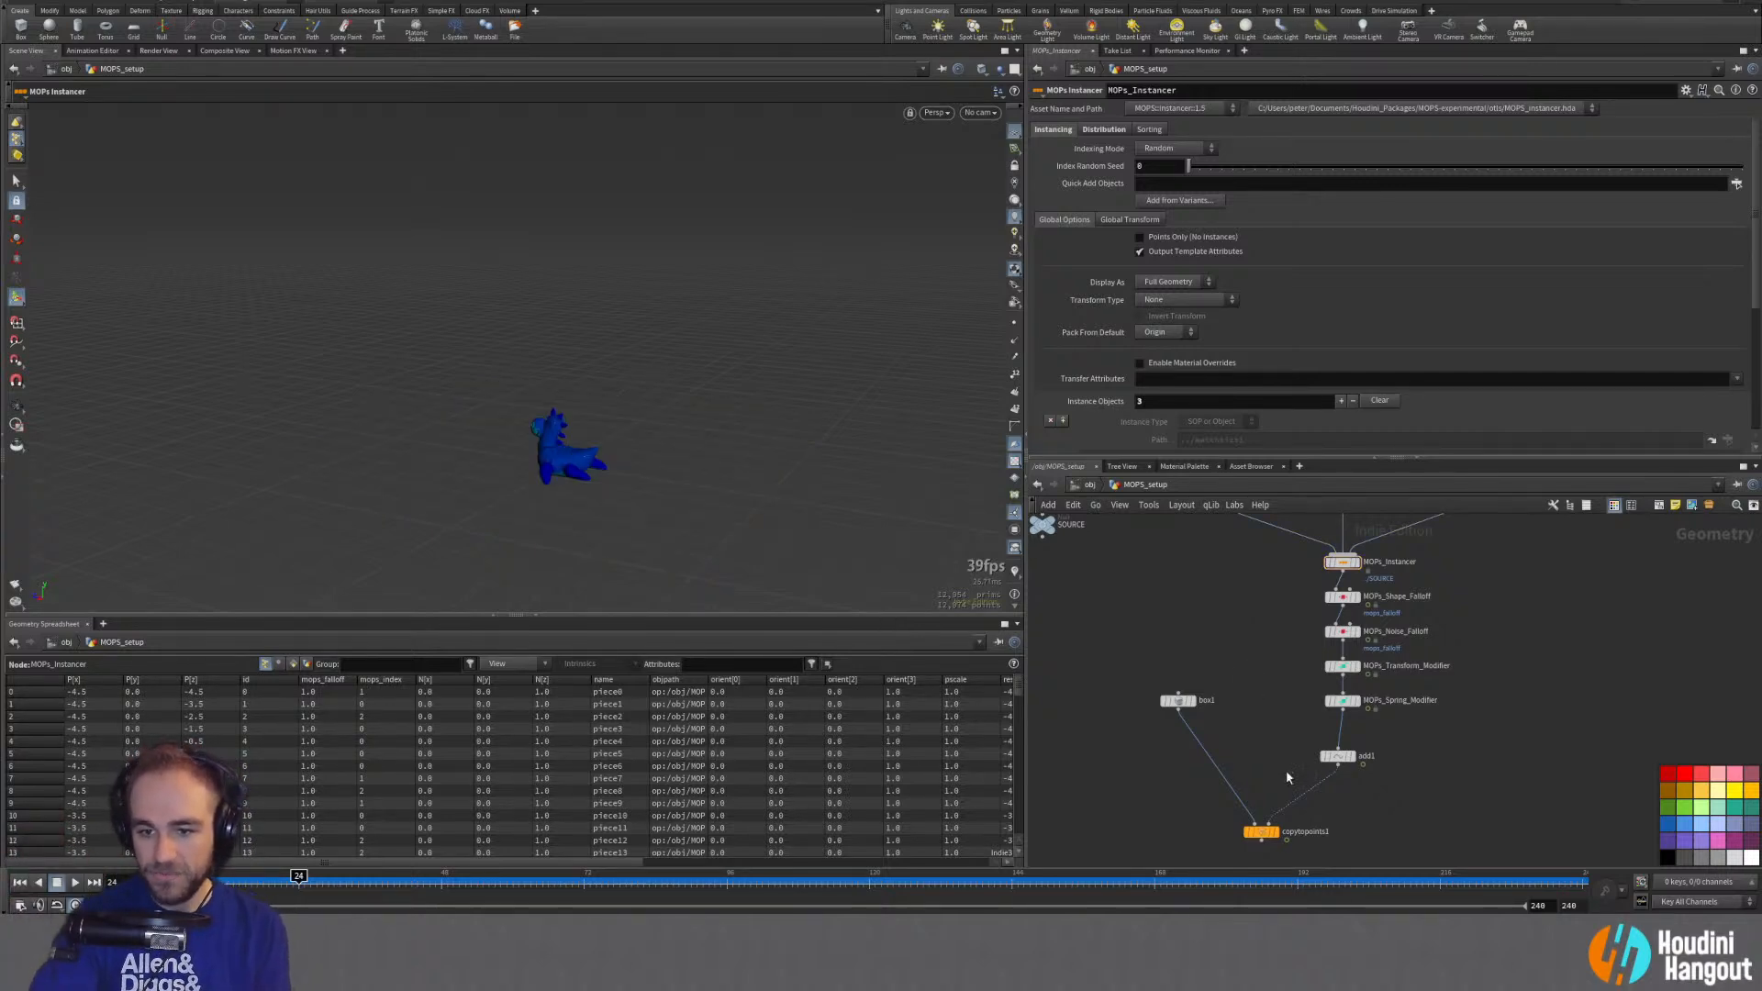
pyautogui.moveTo(1270, 747); pyautogui.dragTo(1268, 723, button='middle')
pyautogui.scroll(5, 1270, 728)
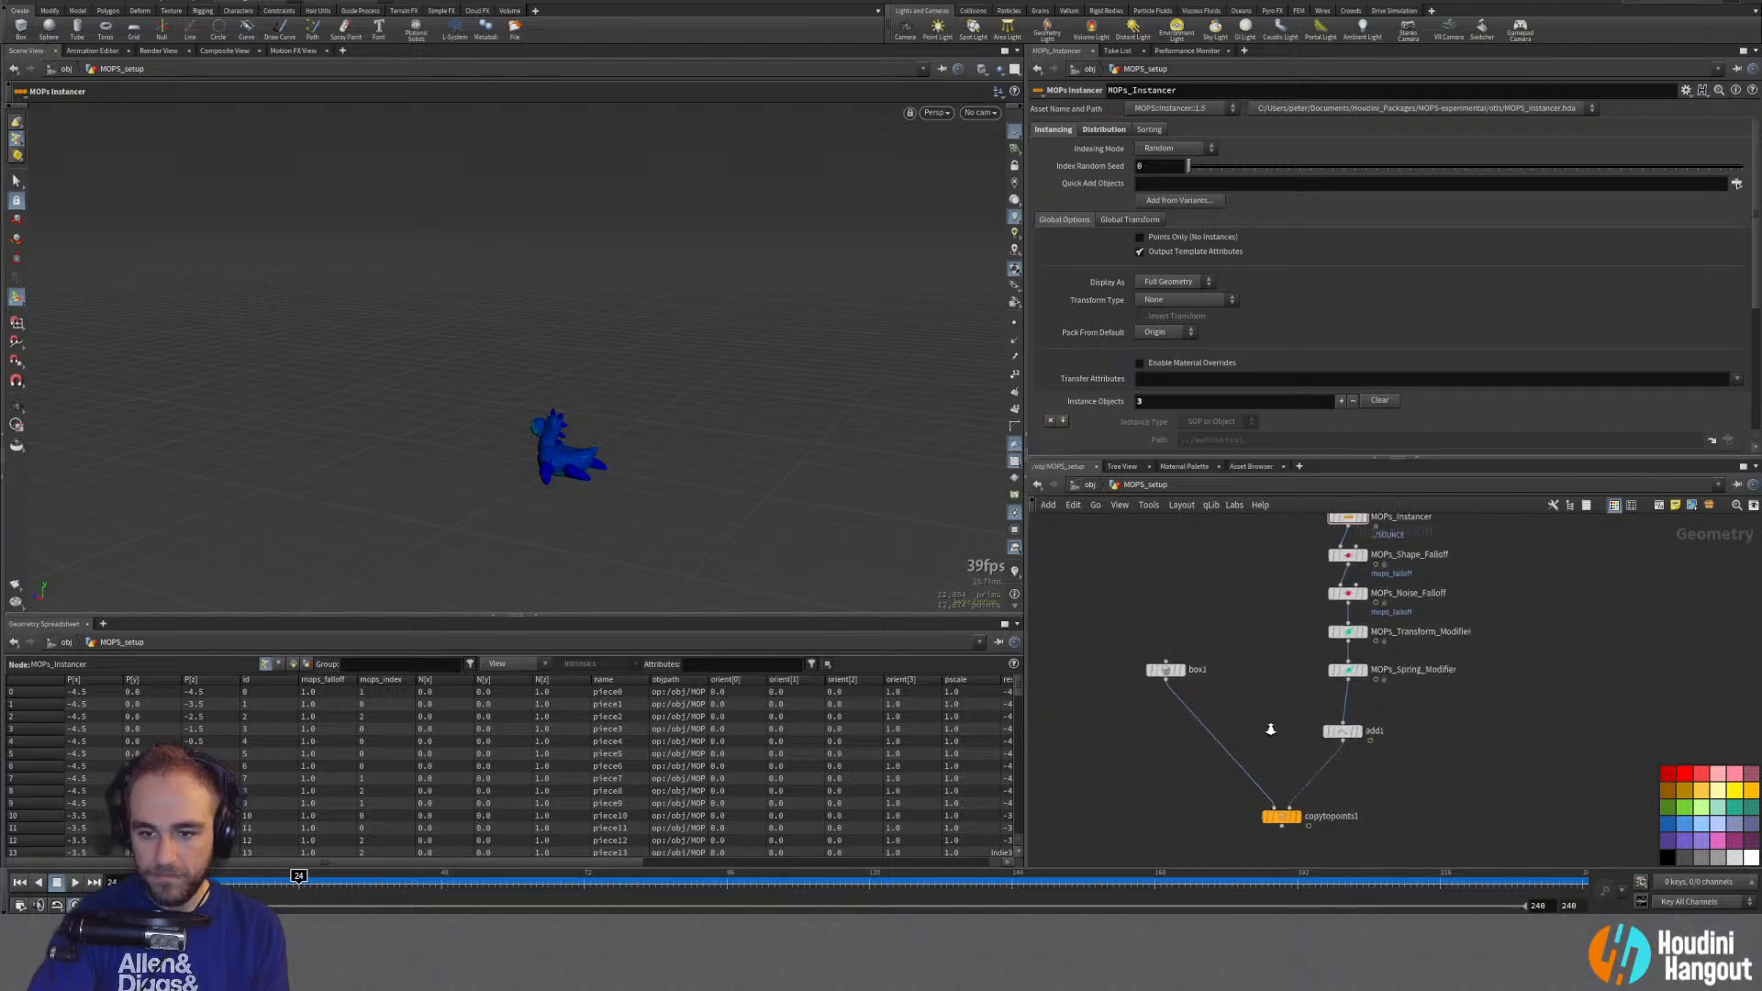
pyautogui.click(1289, 854)
pyautogui.middleClick(1288, 854)
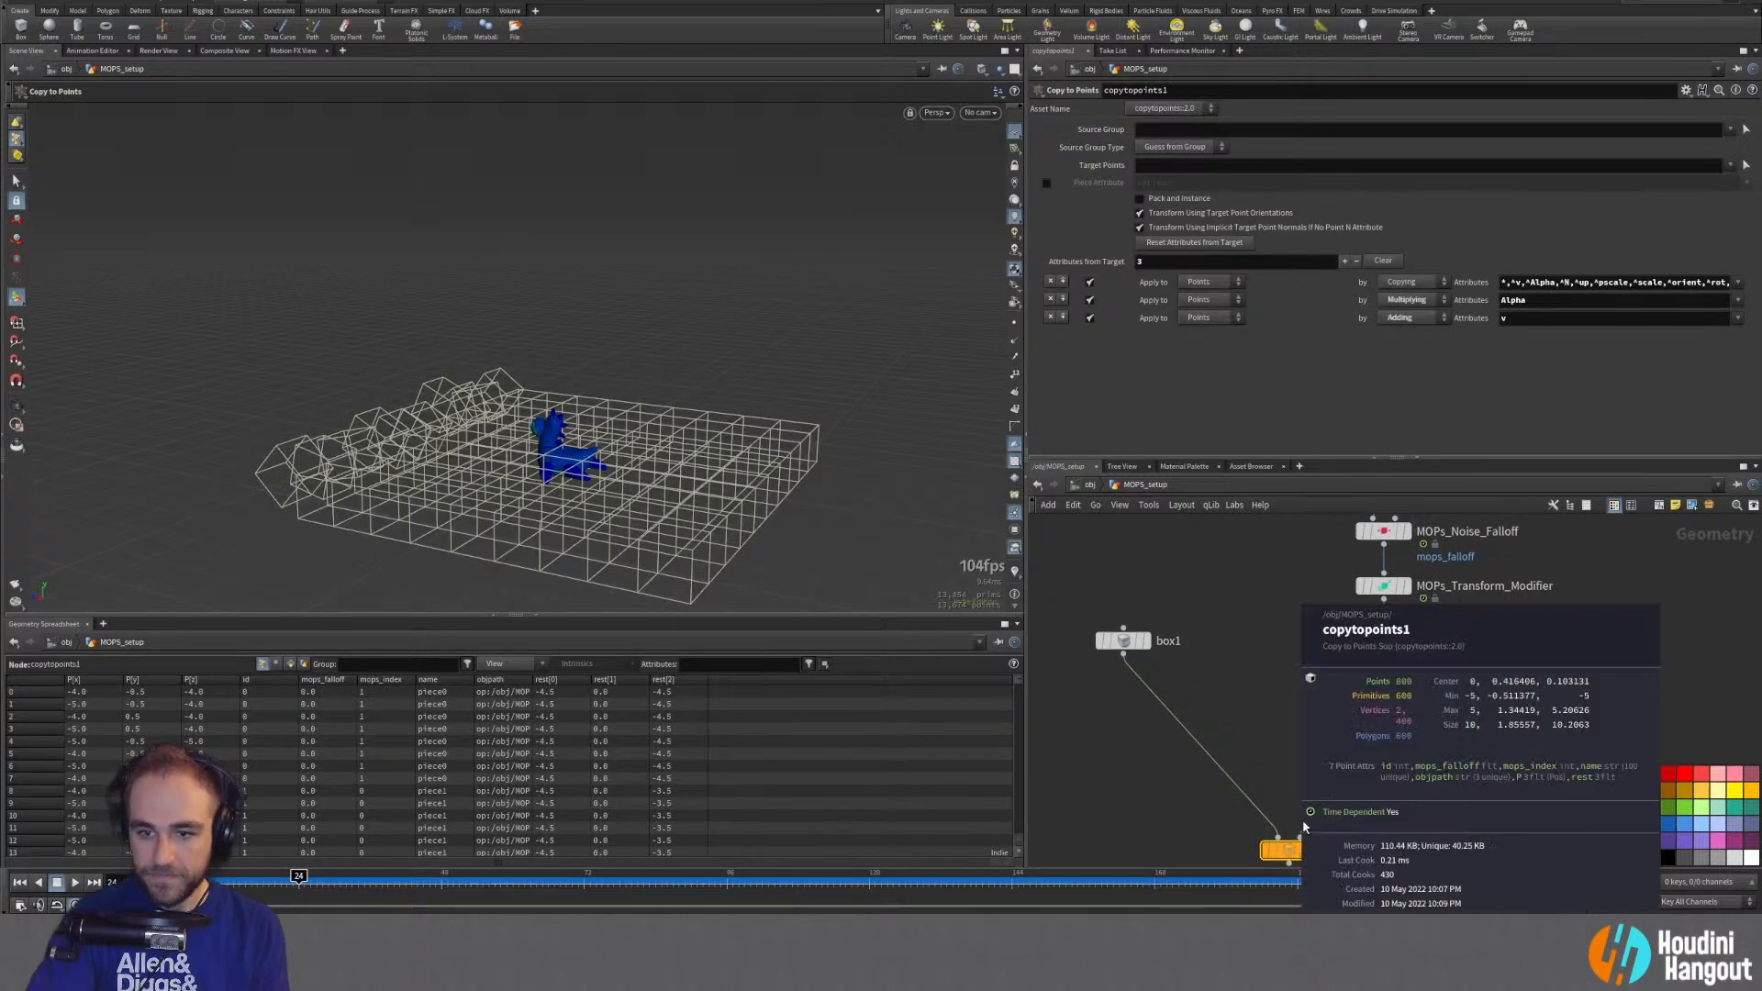
pyautogui.moveTo(1289, 854); pyautogui.dragTo(1304, 837)
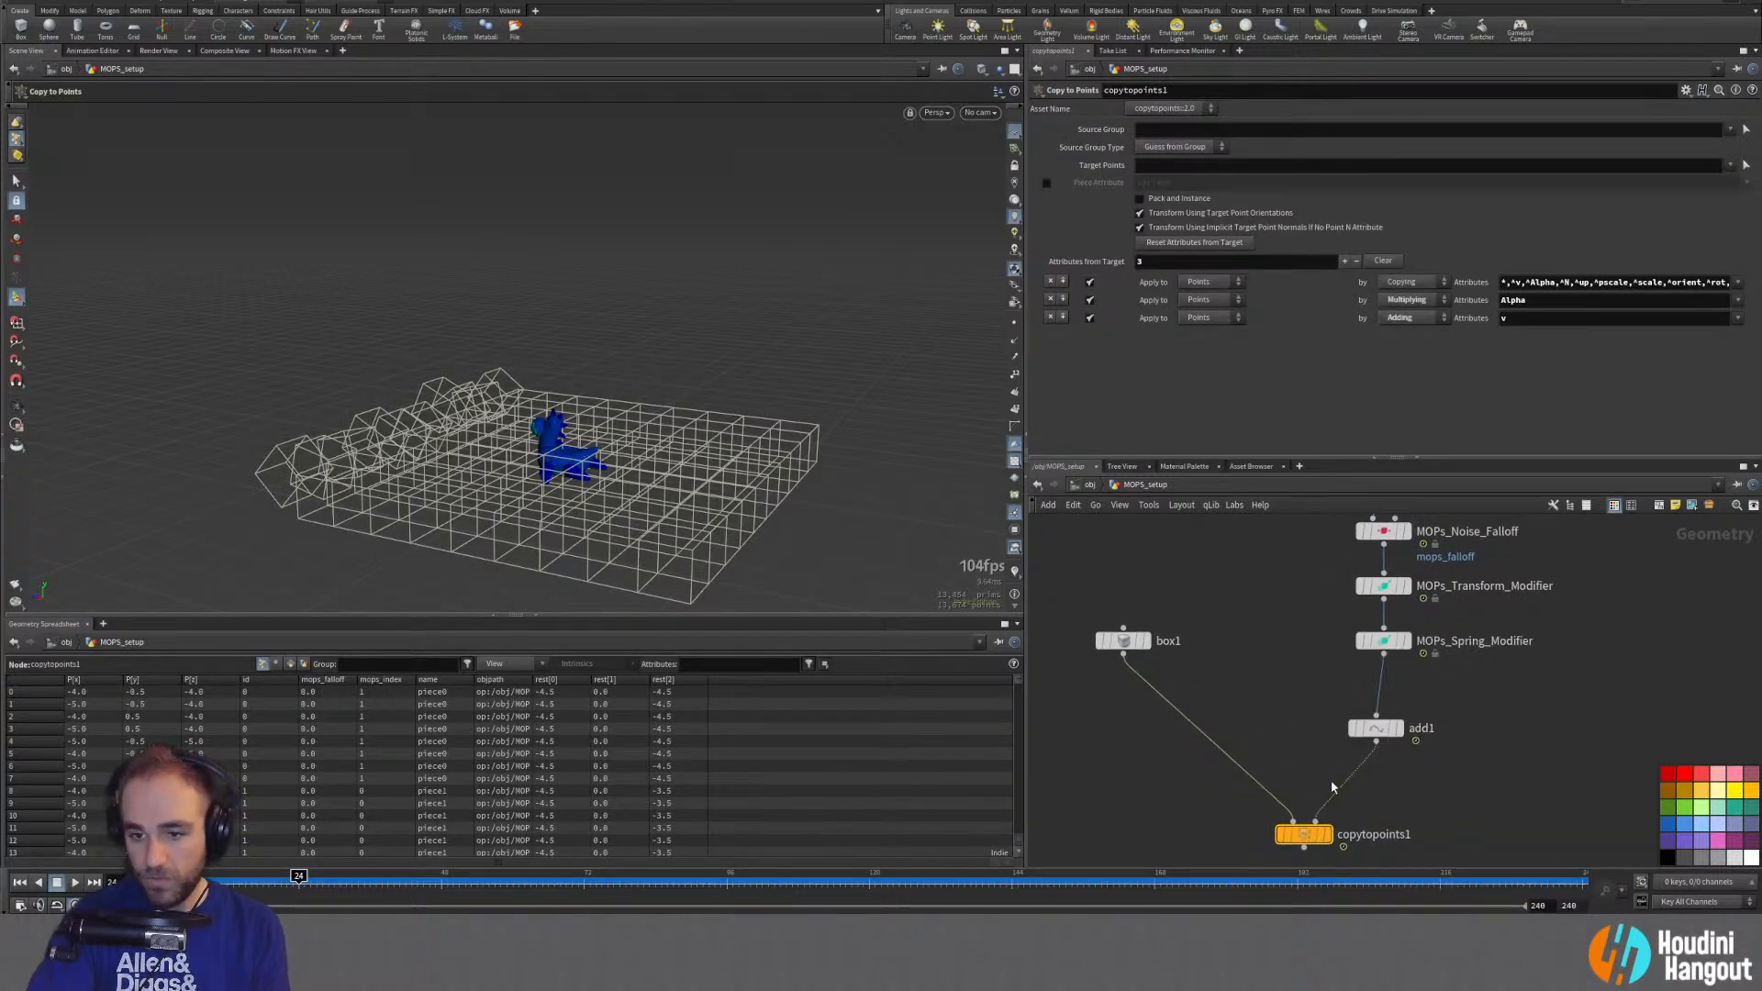
# Step: Align the Add node under the MOPs Spring Modifier, display its plain points and check its node info
pyautogui.moveTo(1376, 728); pyautogui.dragTo(1384, 706)
pyautogui.click(1405, 705)
pyautogui.click(1387, 711)
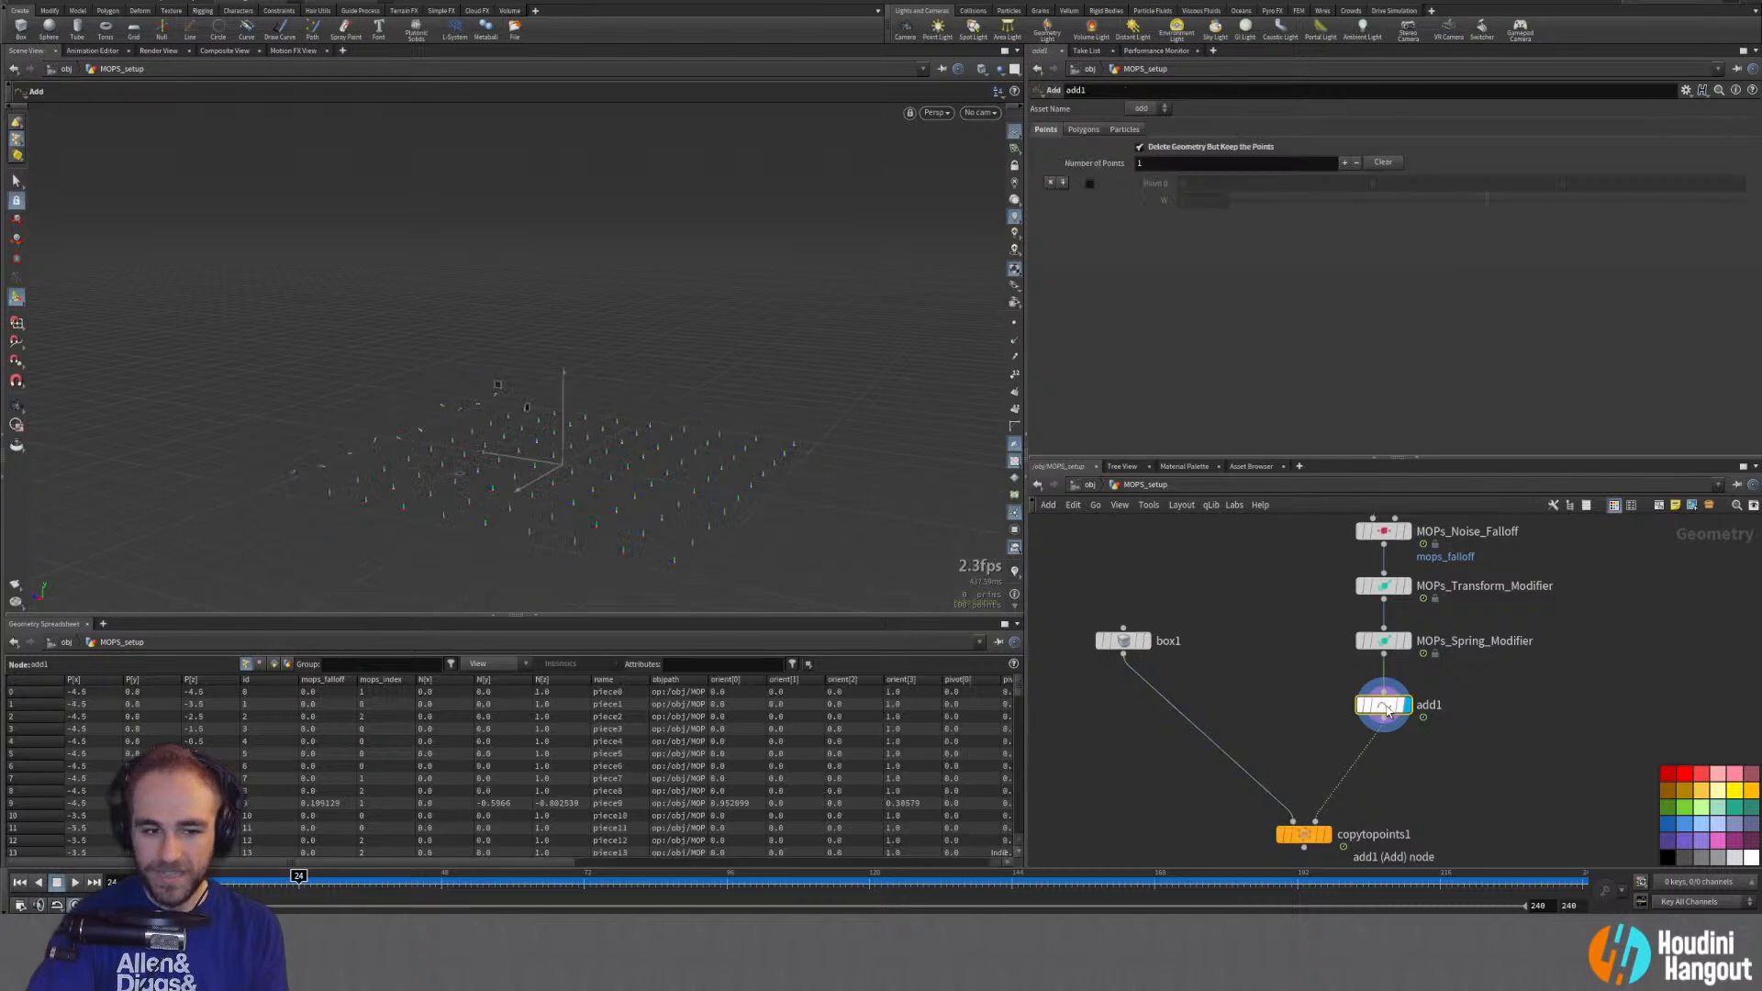
pyautogui.middleClick(1388, 711)
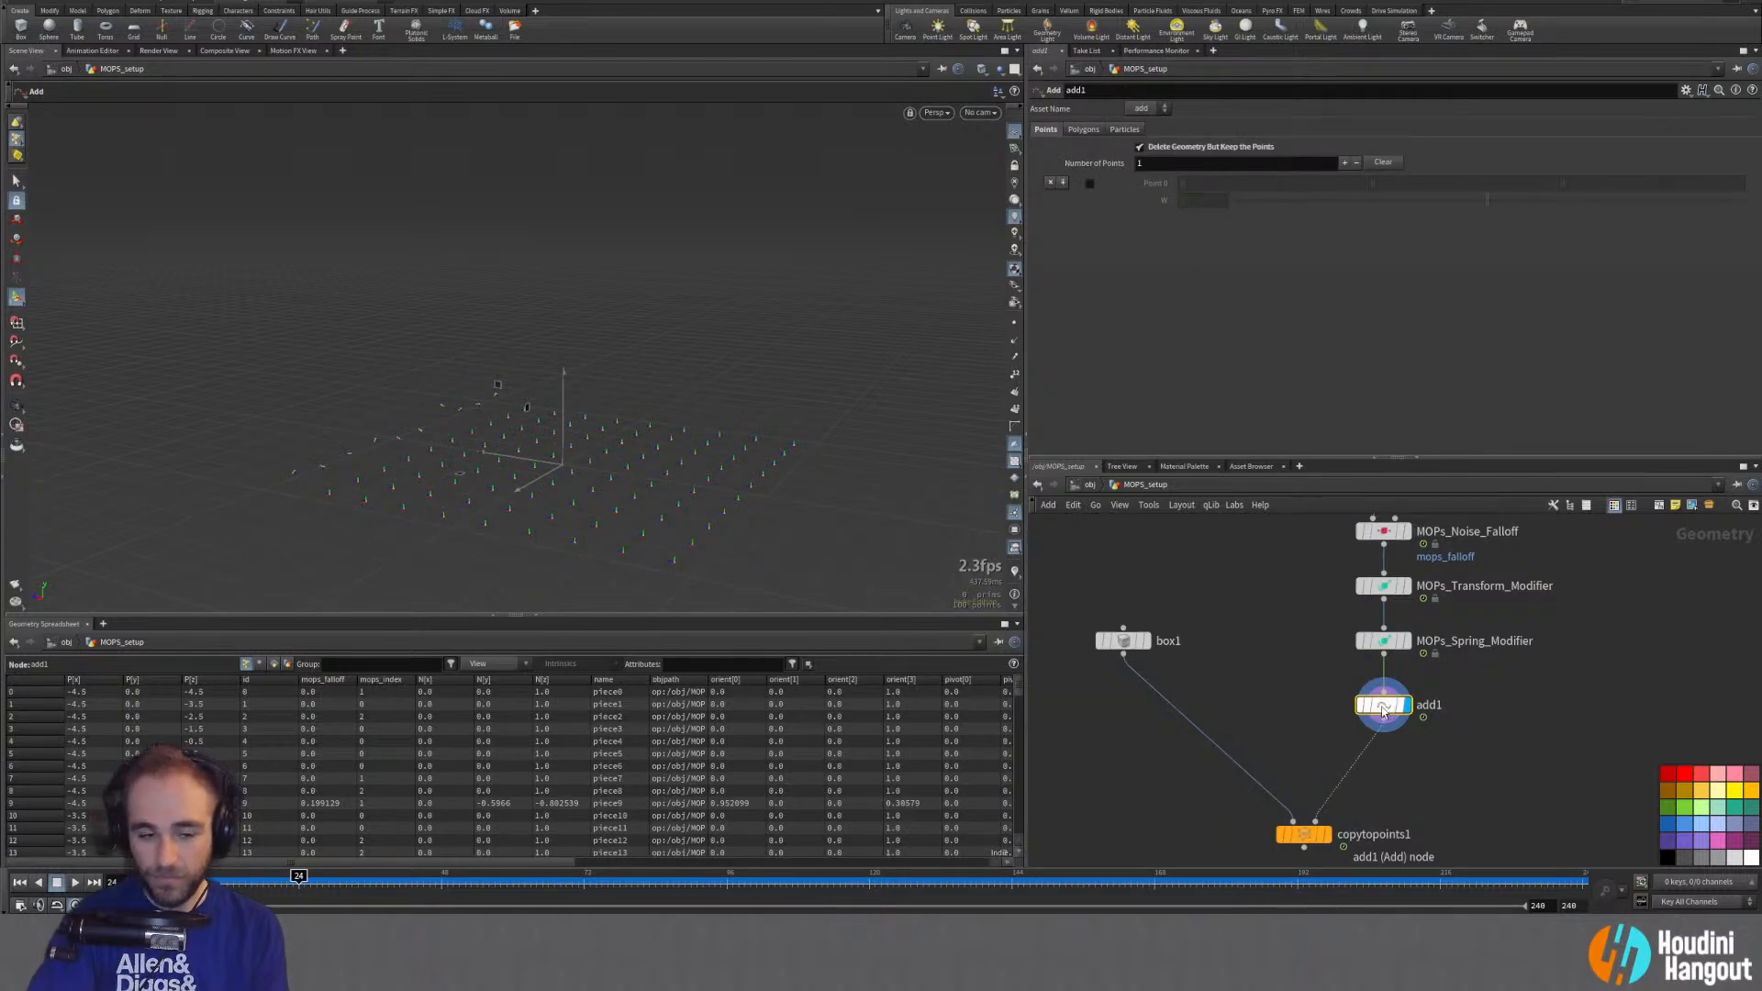
pyautogui.moveTo(1384, 712)
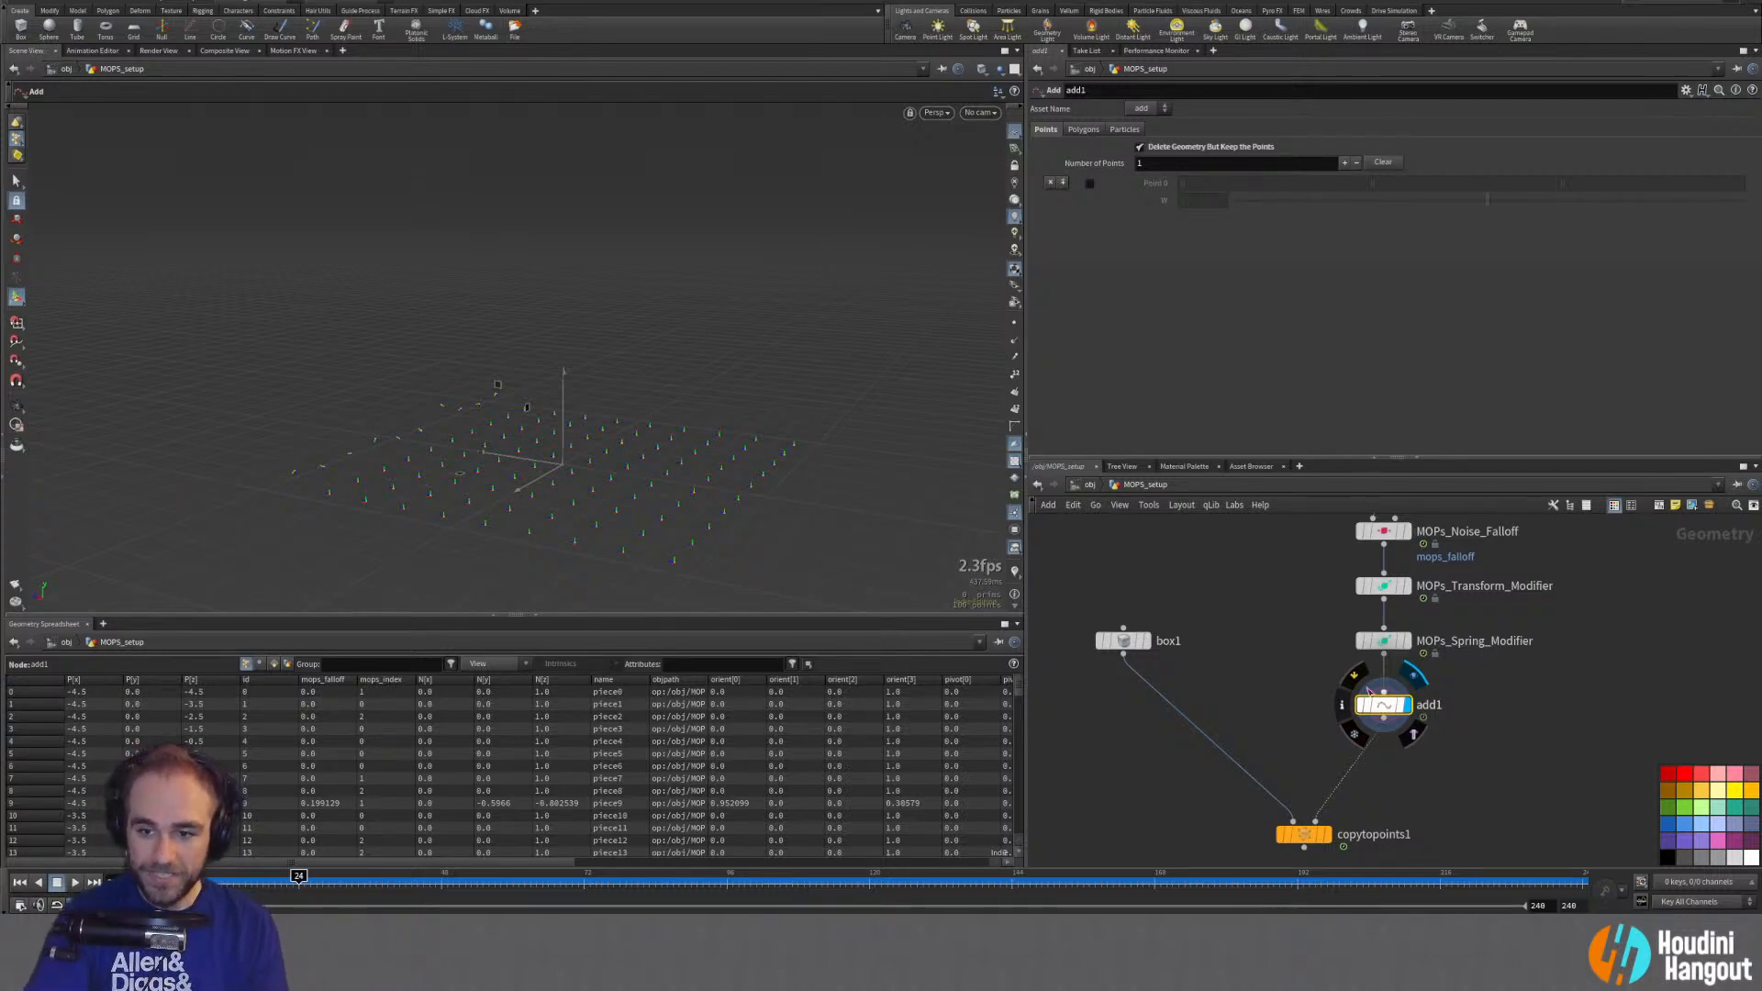
pyautogui.middleClick(1382, 711)
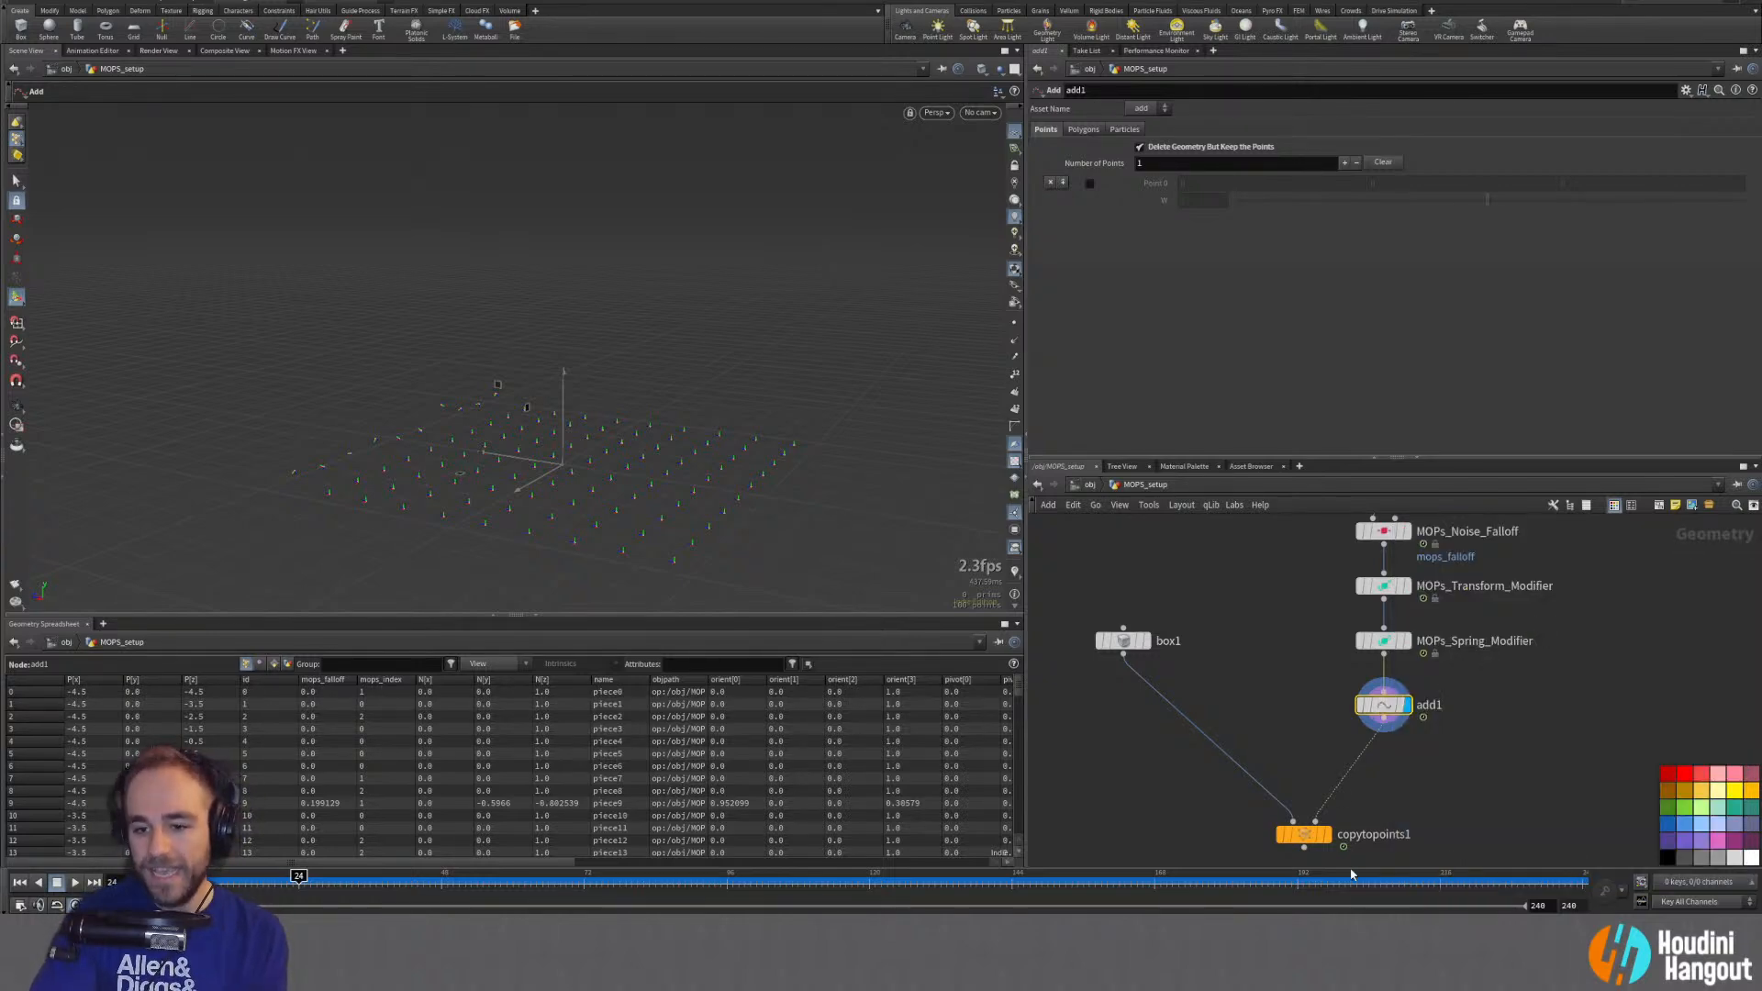
# Step: Display Copy to Points, enable Pack and Instance, and compare its node info before and after the change
pyautogui.click(1313, 837)
pyautogui.middleClick(1312, 837)
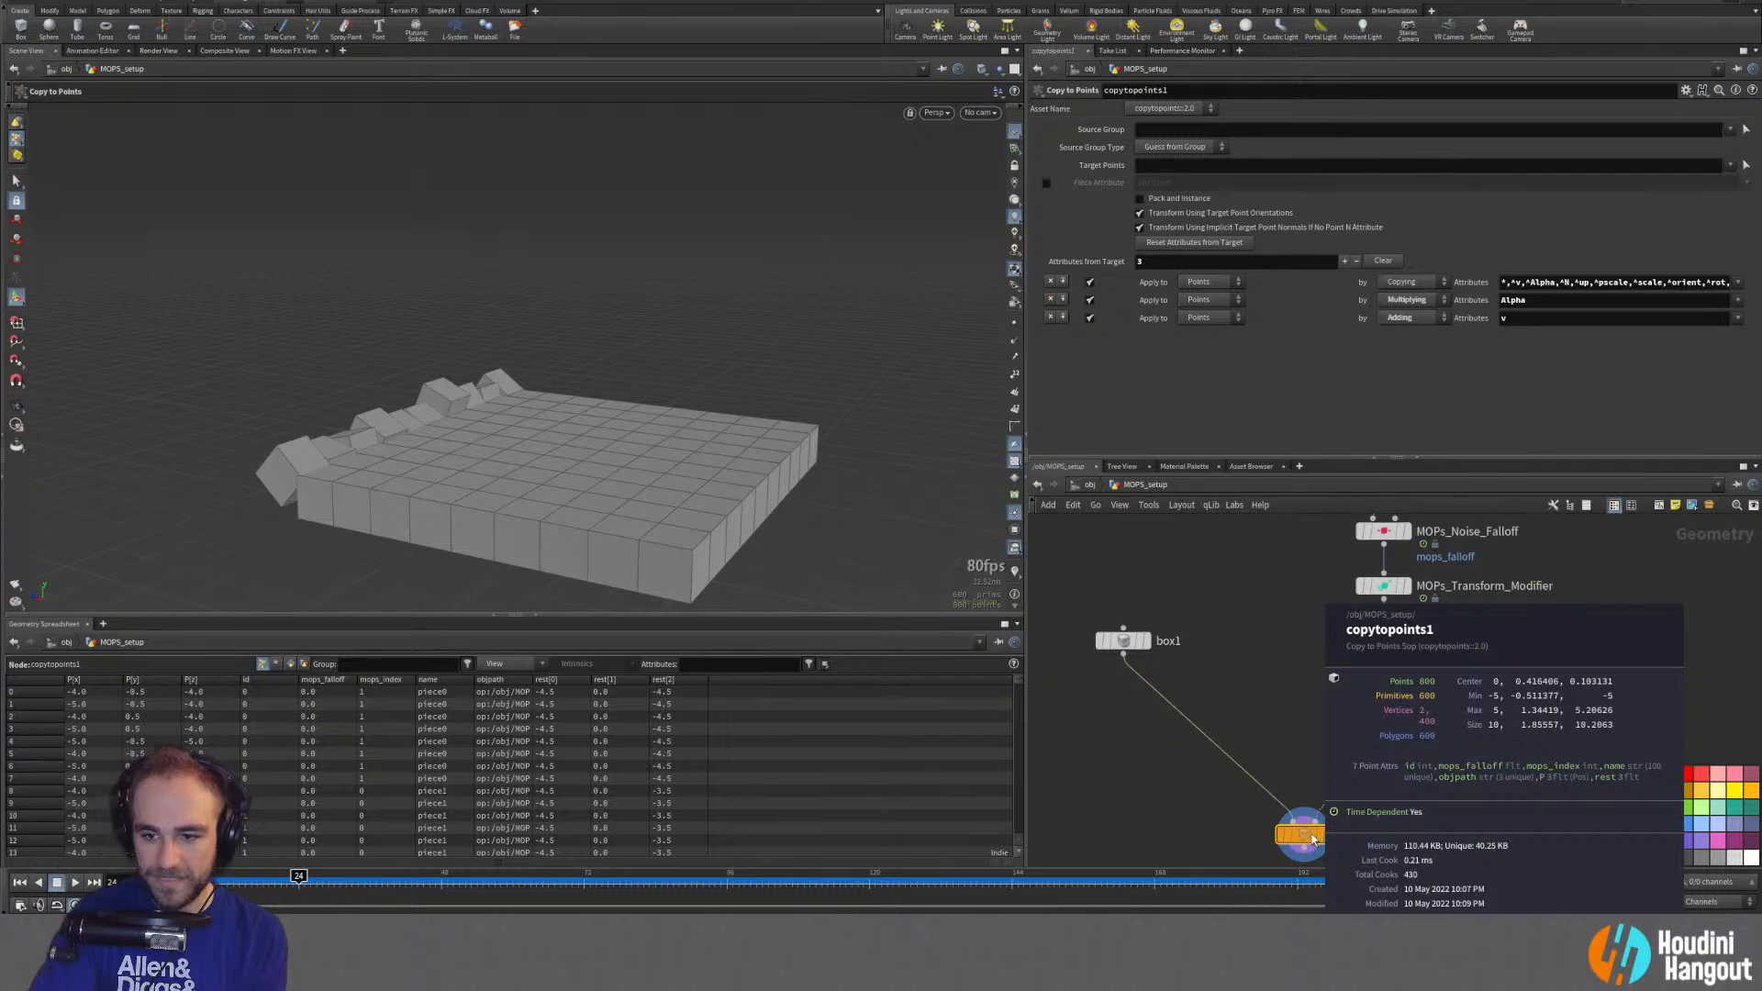
pyautogui.click(1139, 198)
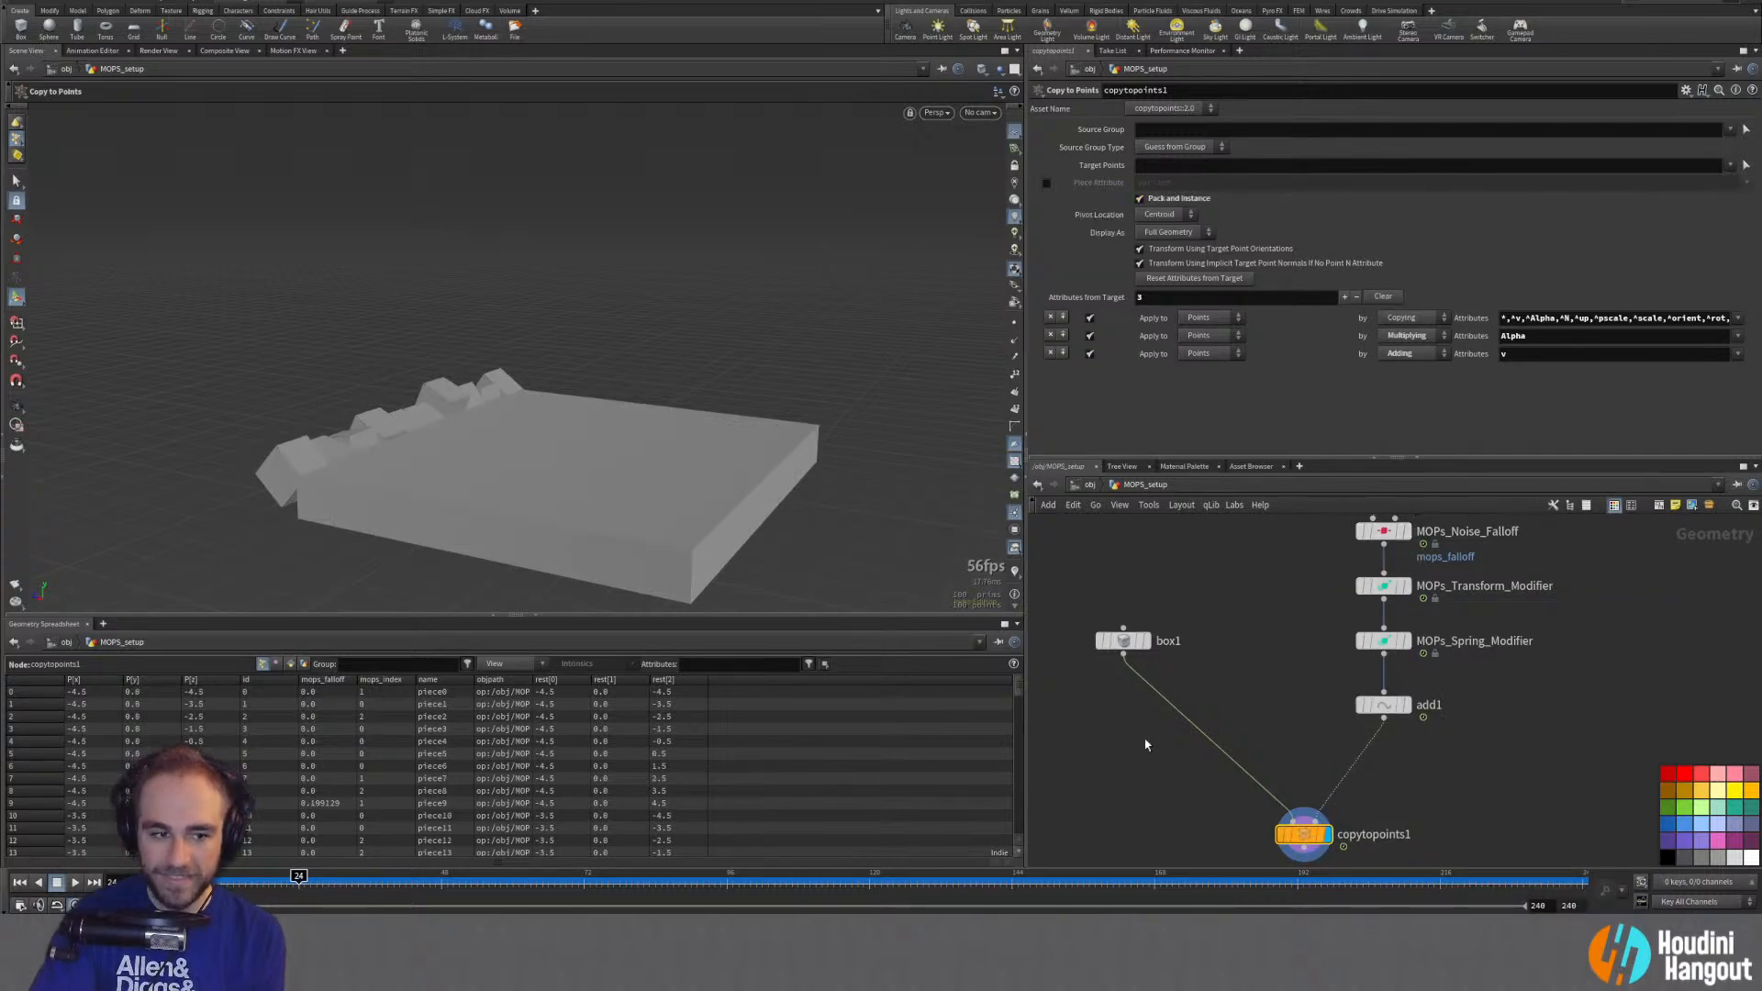
pyautogui.middleClick(1299, 837)
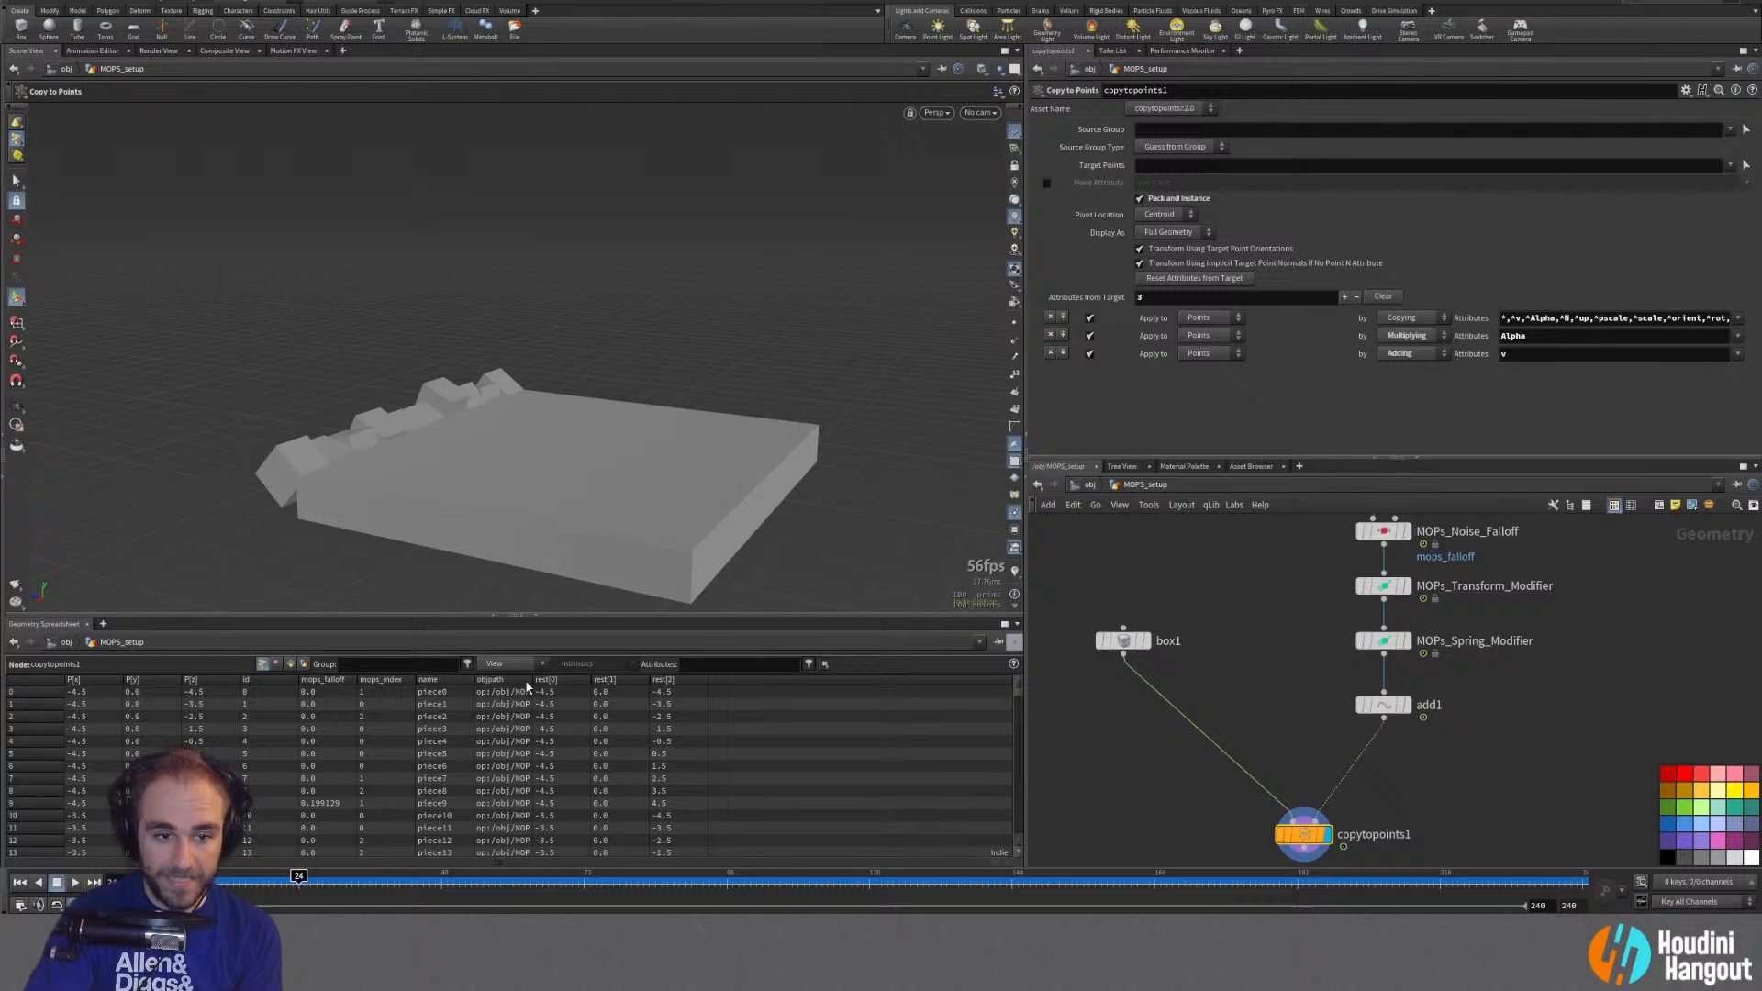
# Step: Widen the objpath column and examine the source paths of the pieces on both the Copy to Points and Add nodes
pyautogui.moveTo(532, 680); pyautogui.dragTo(663, 688)
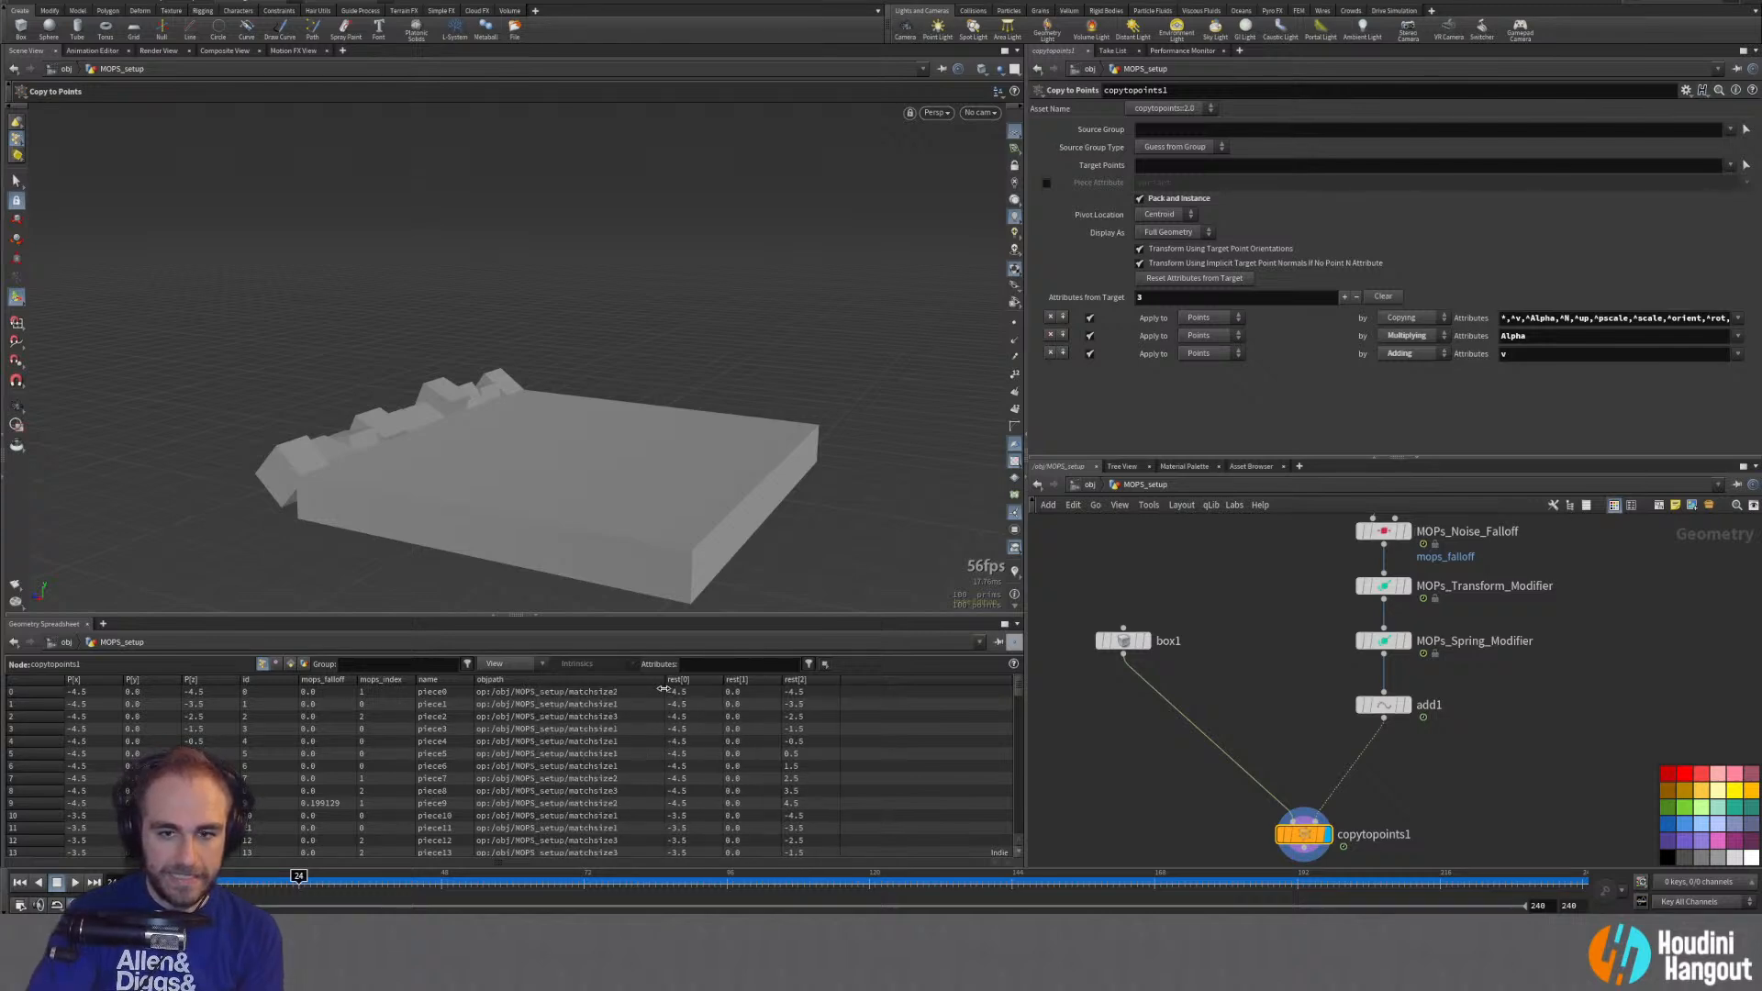
pyautogui.scroll(-20, 582, 765)
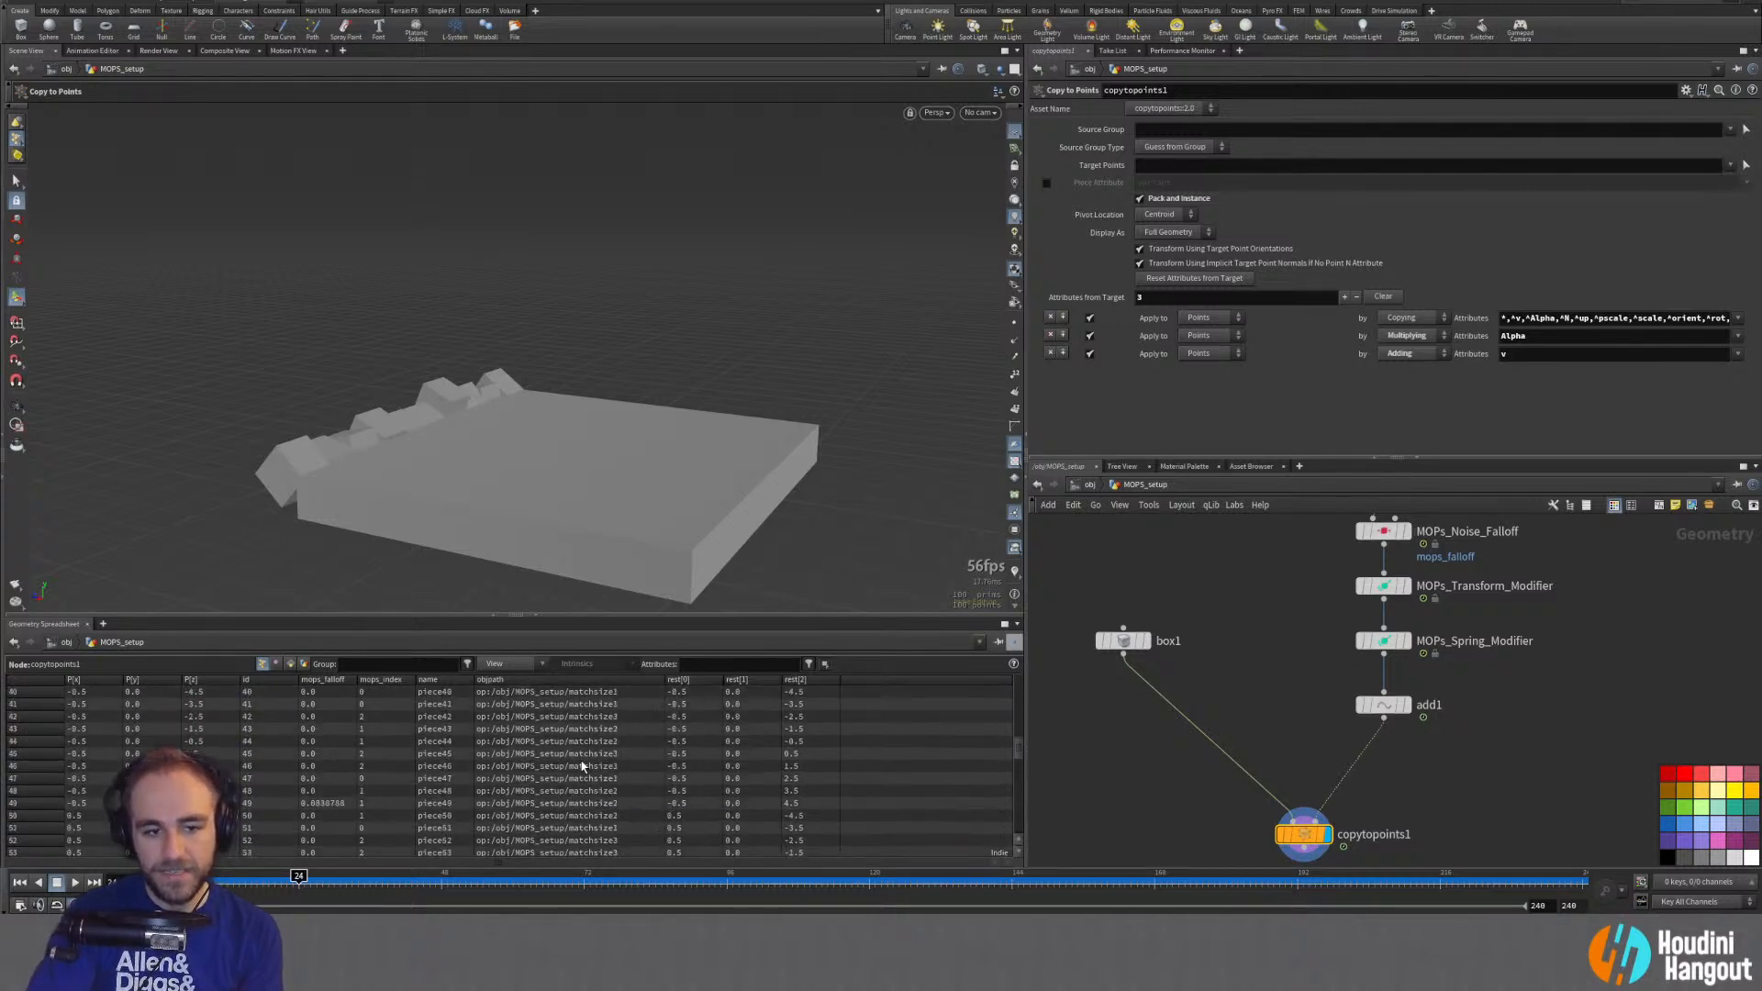
pyautogui.scroll(20, 582, 765)
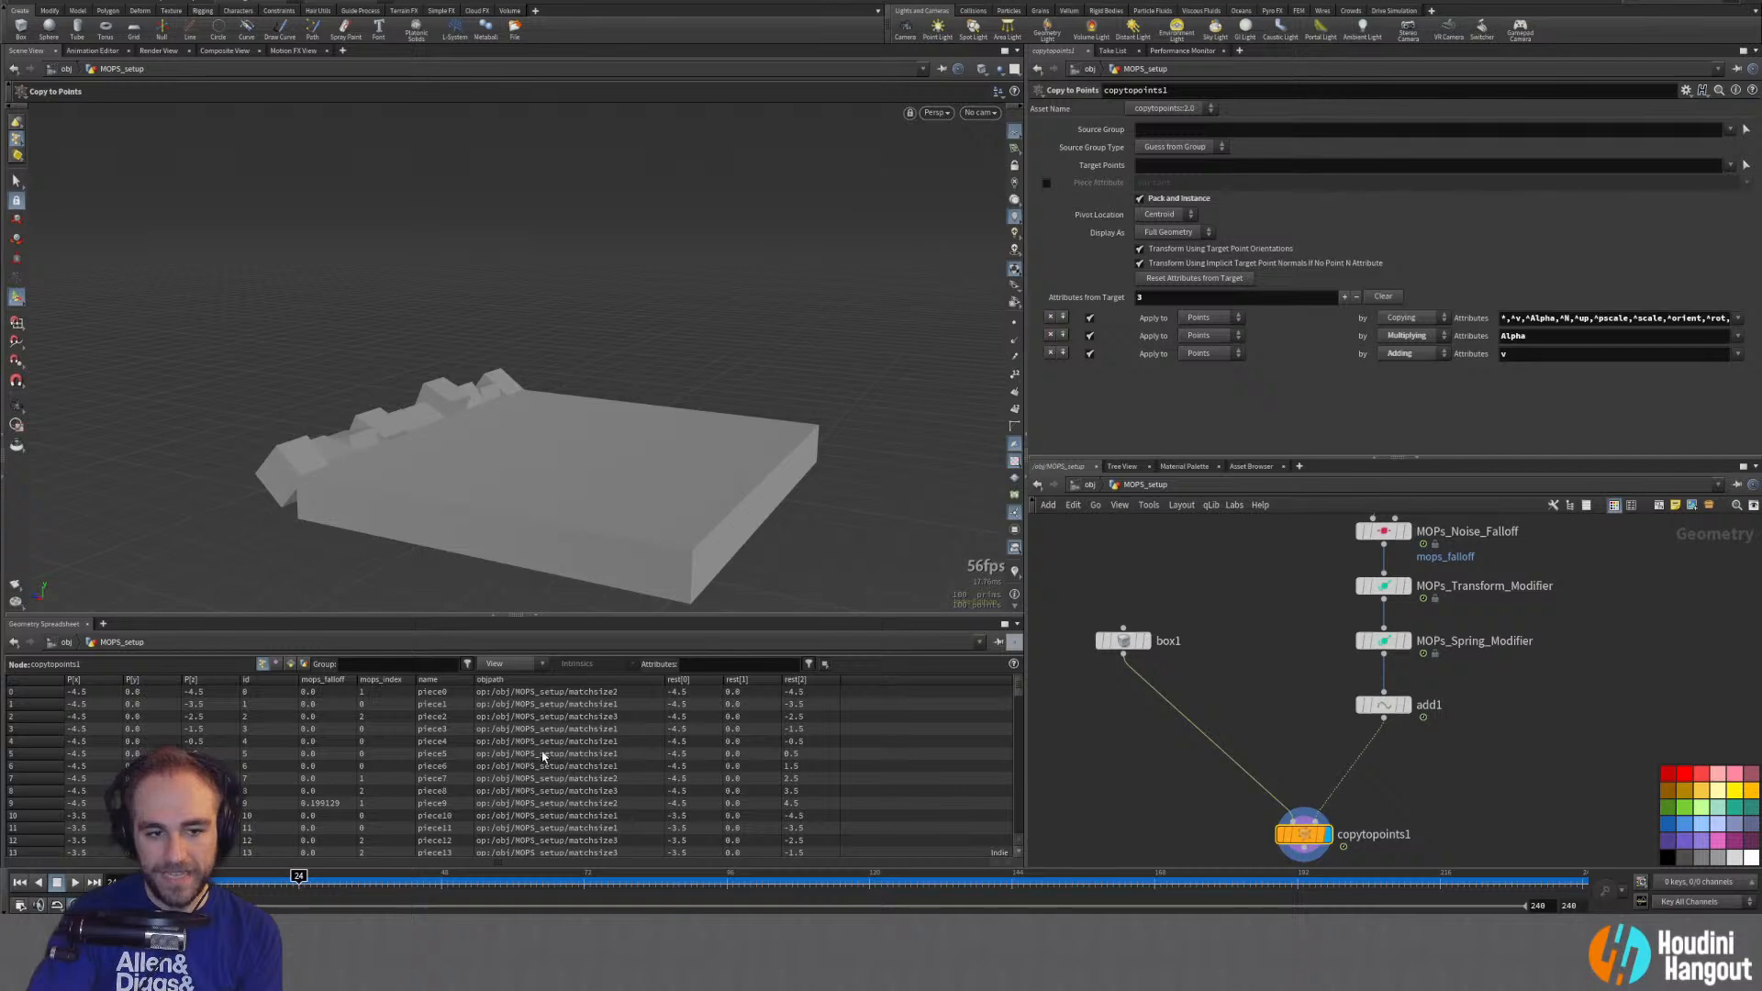
pyautogui.click(1383, 704)
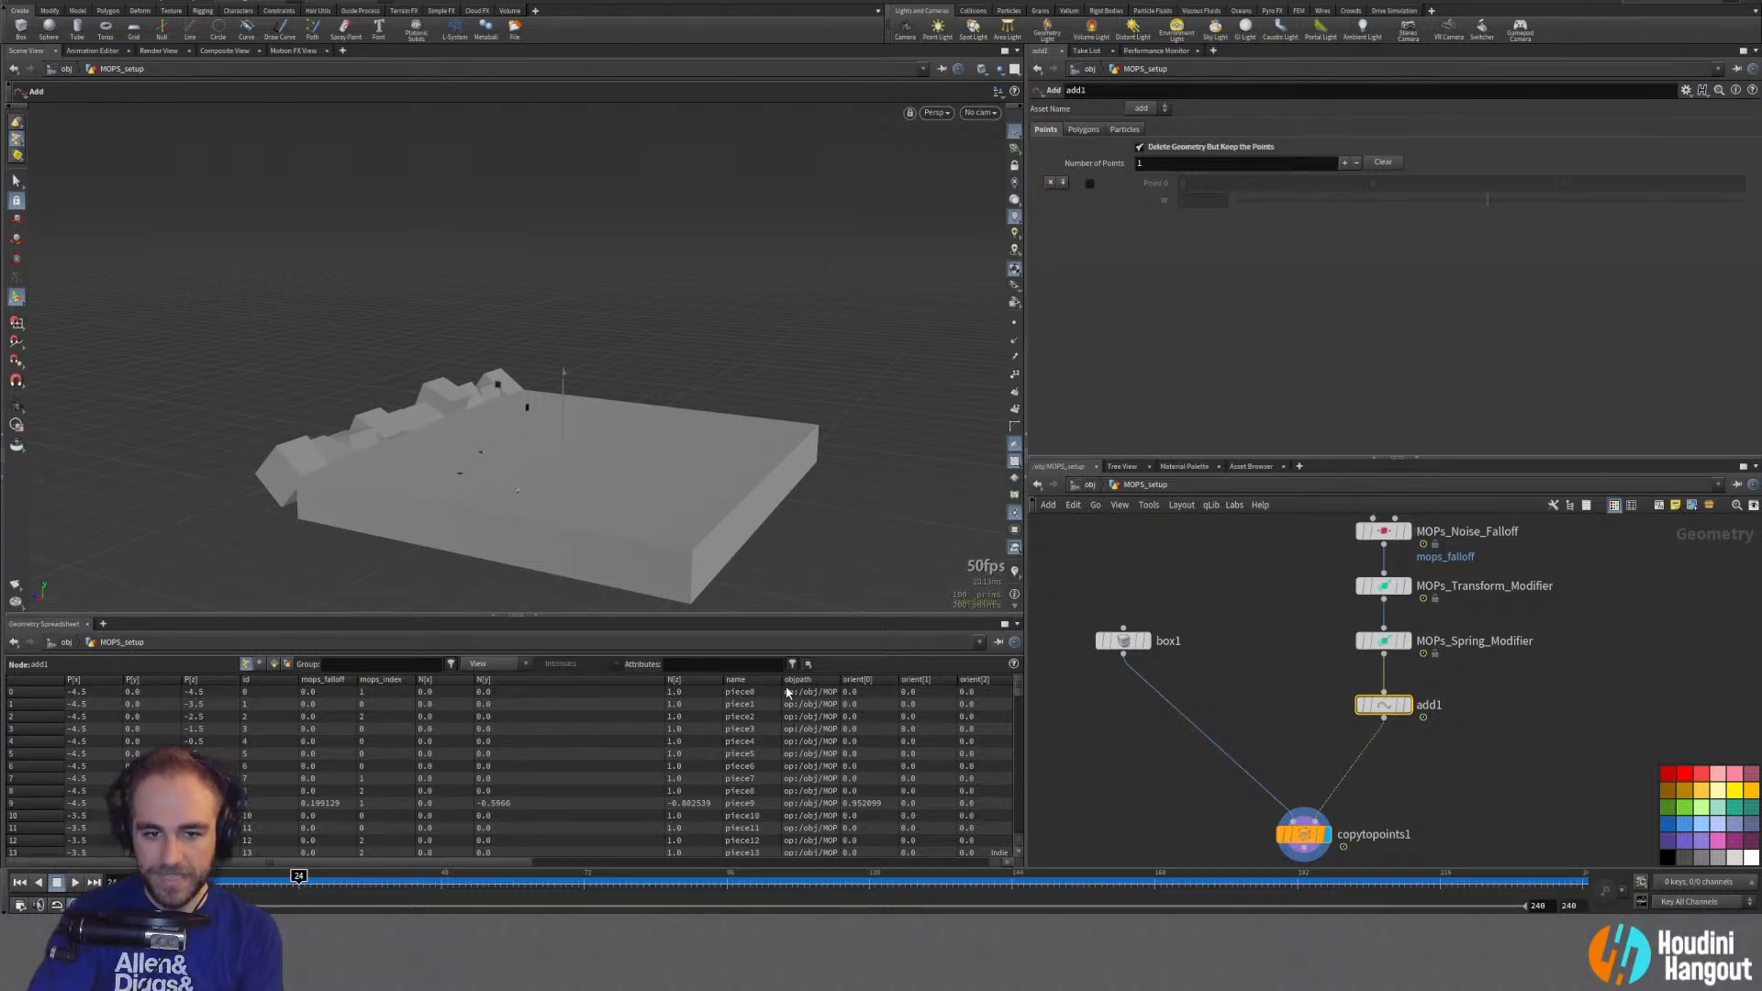
pyautogui.moveTo(840, 681); pyautogui.dragTo(948, 681)
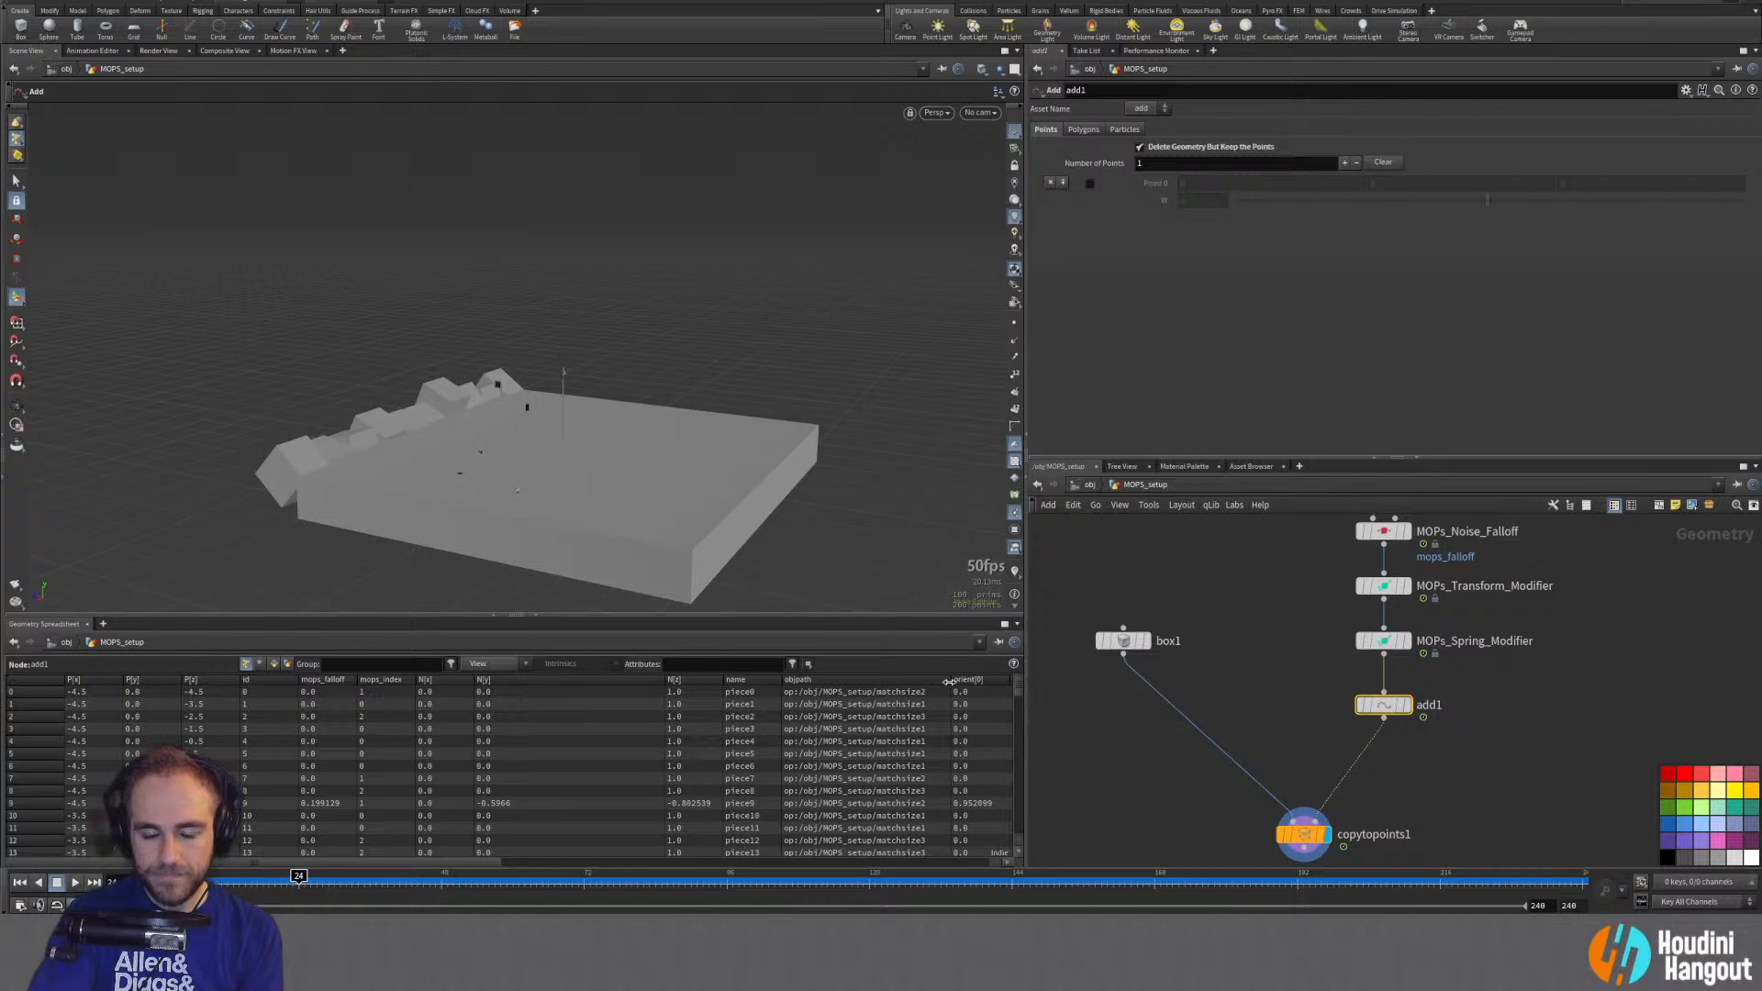
pyautogui.moveTo(1290, 831); pyautogui.dragTo(1305, 832)
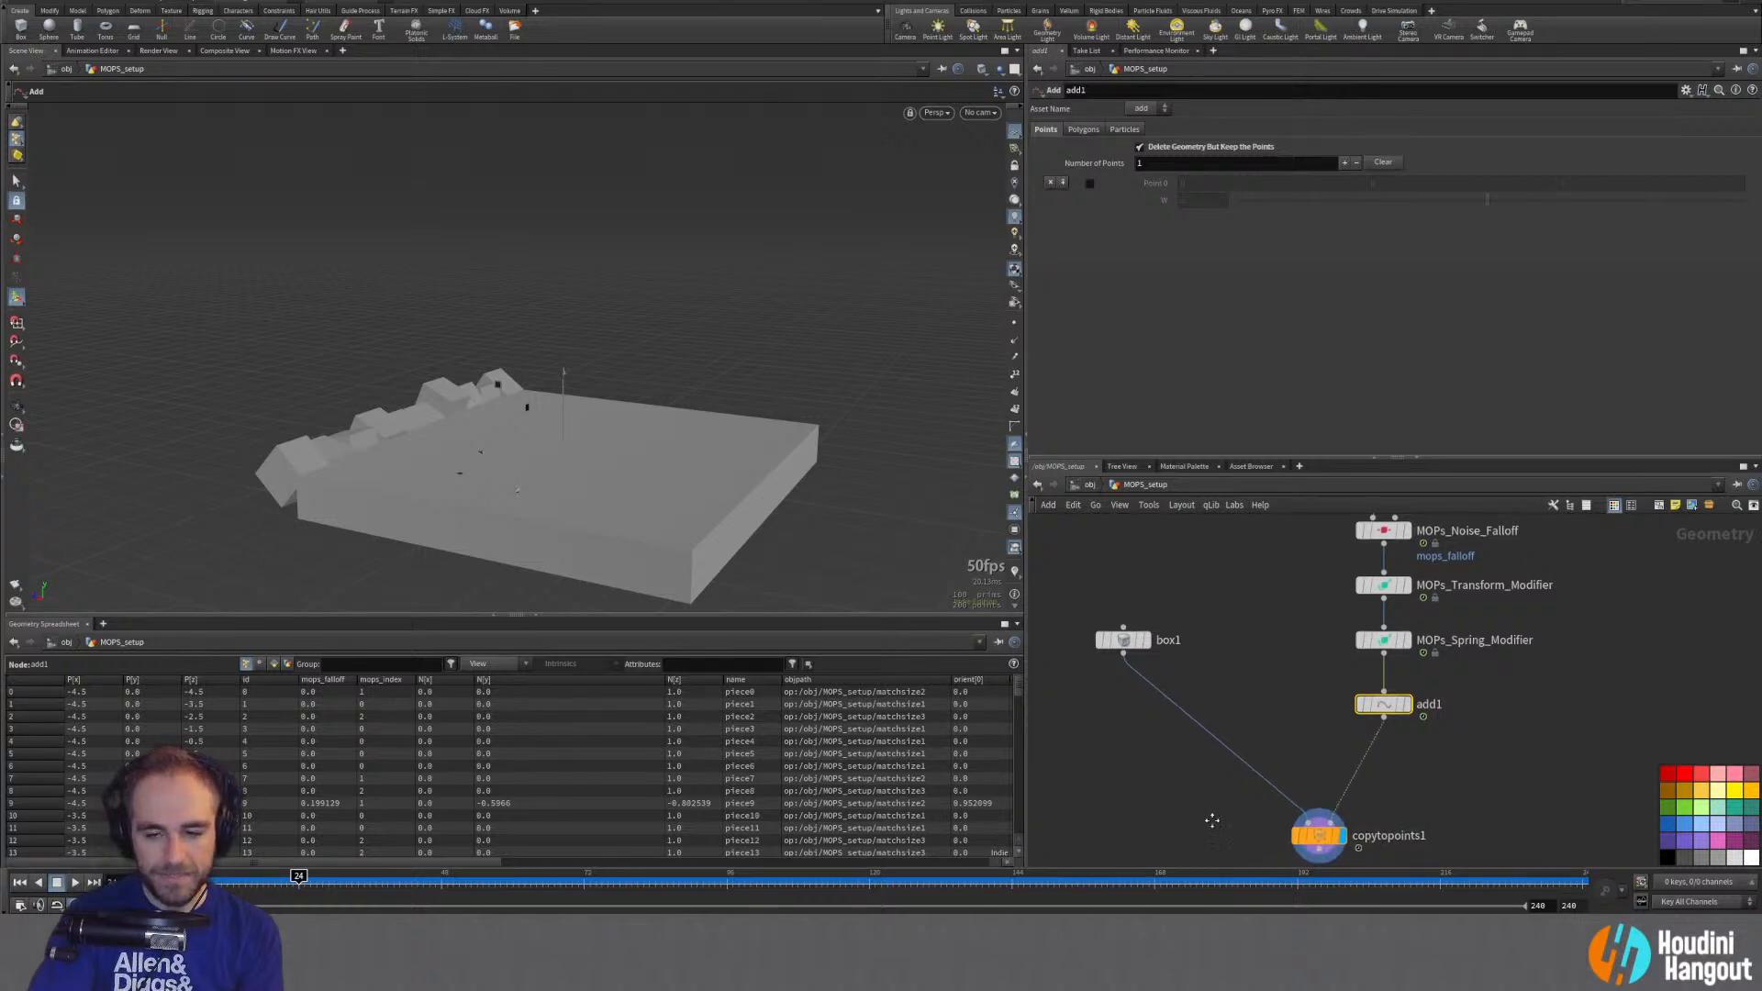
pyautogui.moveTo(1212, 821); pyautogui.dragTo(1201, 765, button='middle')
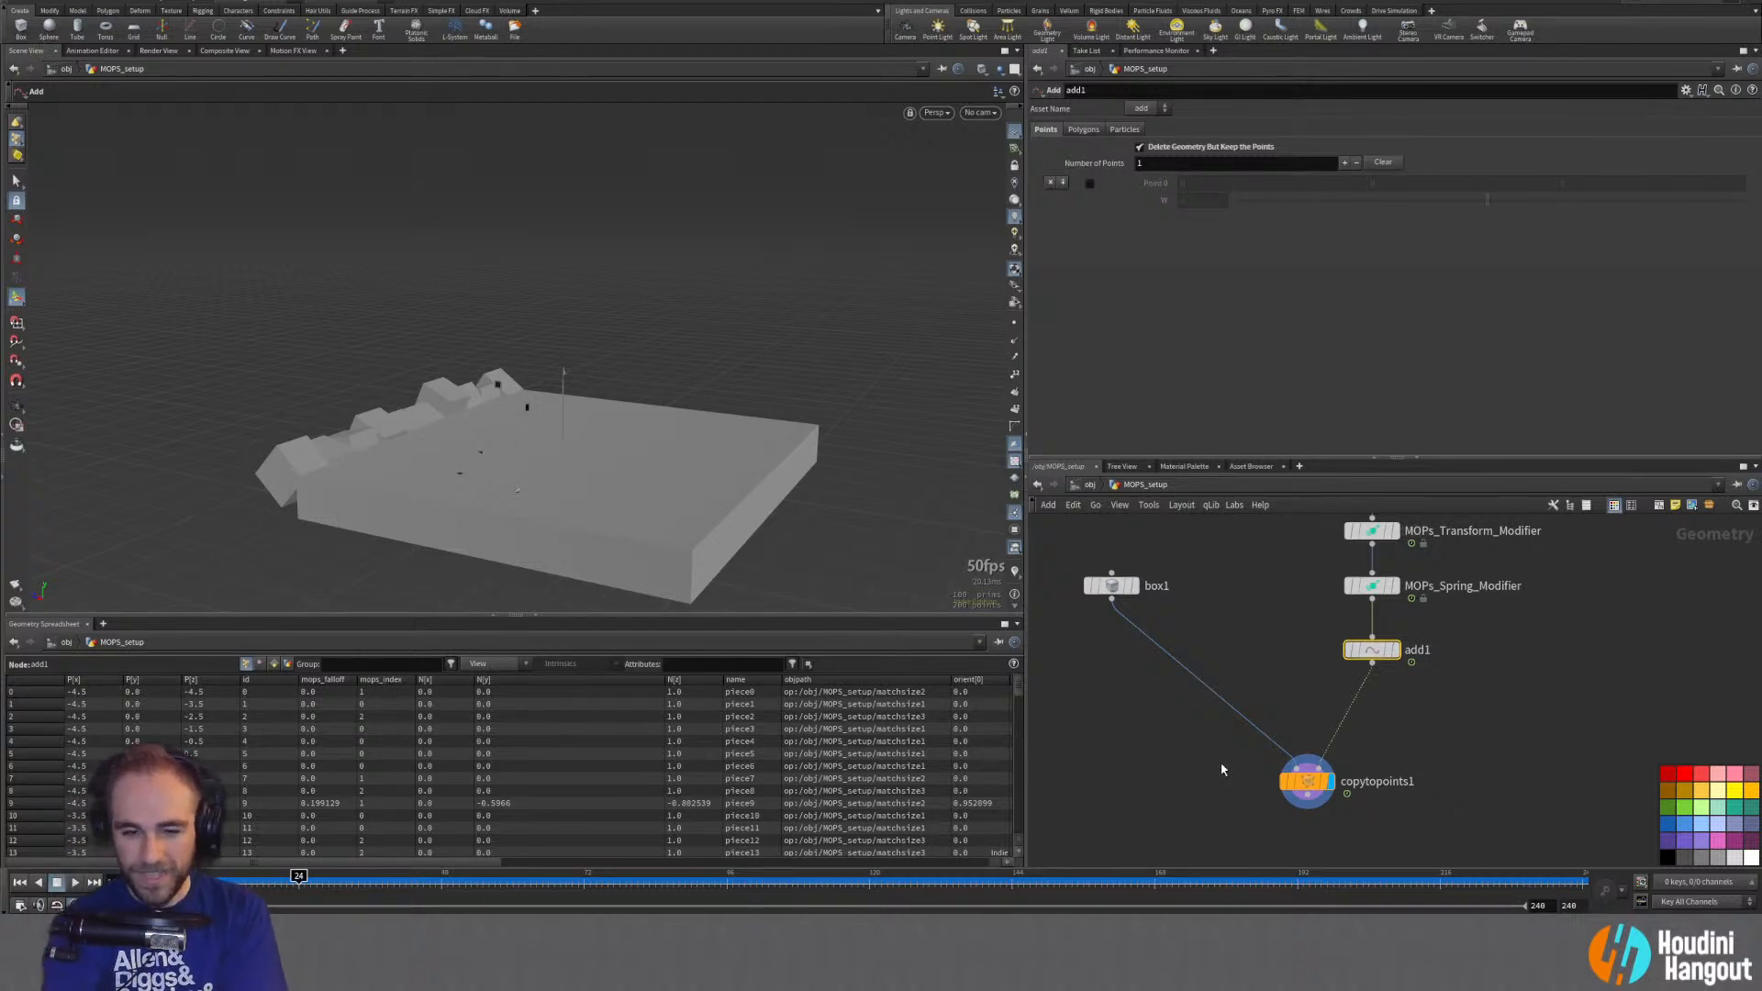
# Step: Examine the Copy to Points attributes and the Add node's mops_index values through the whole point list
pyautogui.click(1307, 781)
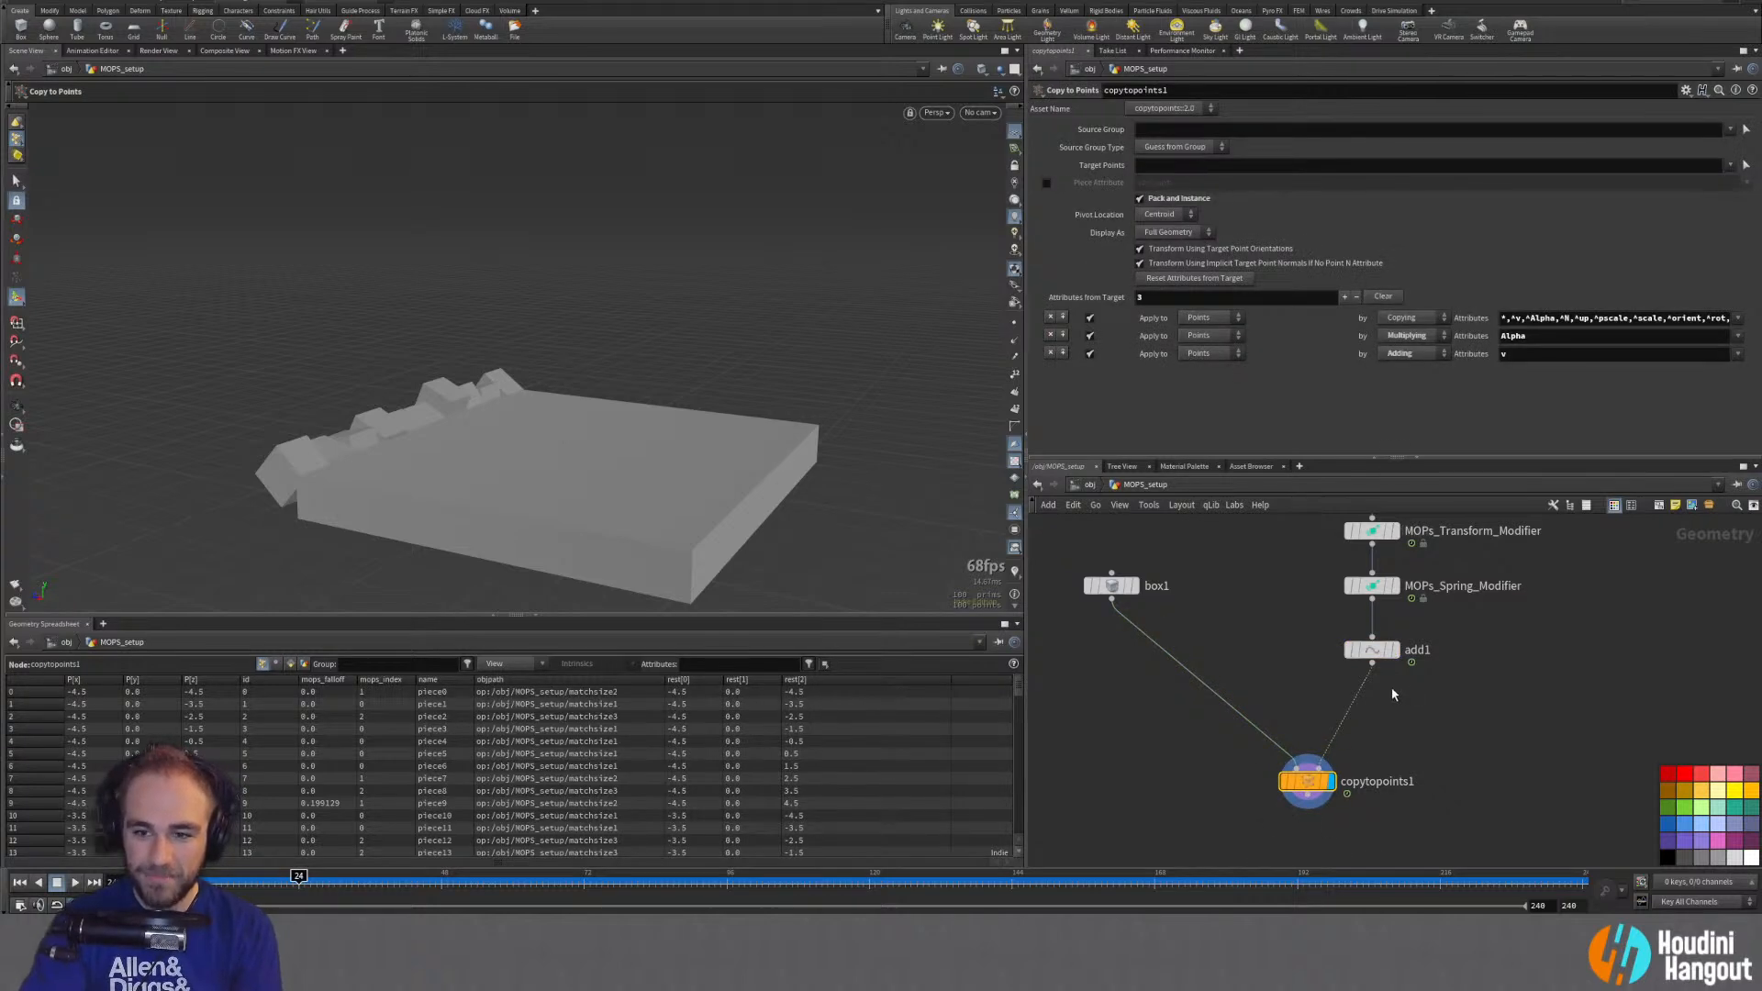
pyautogui.click(1371, 650)
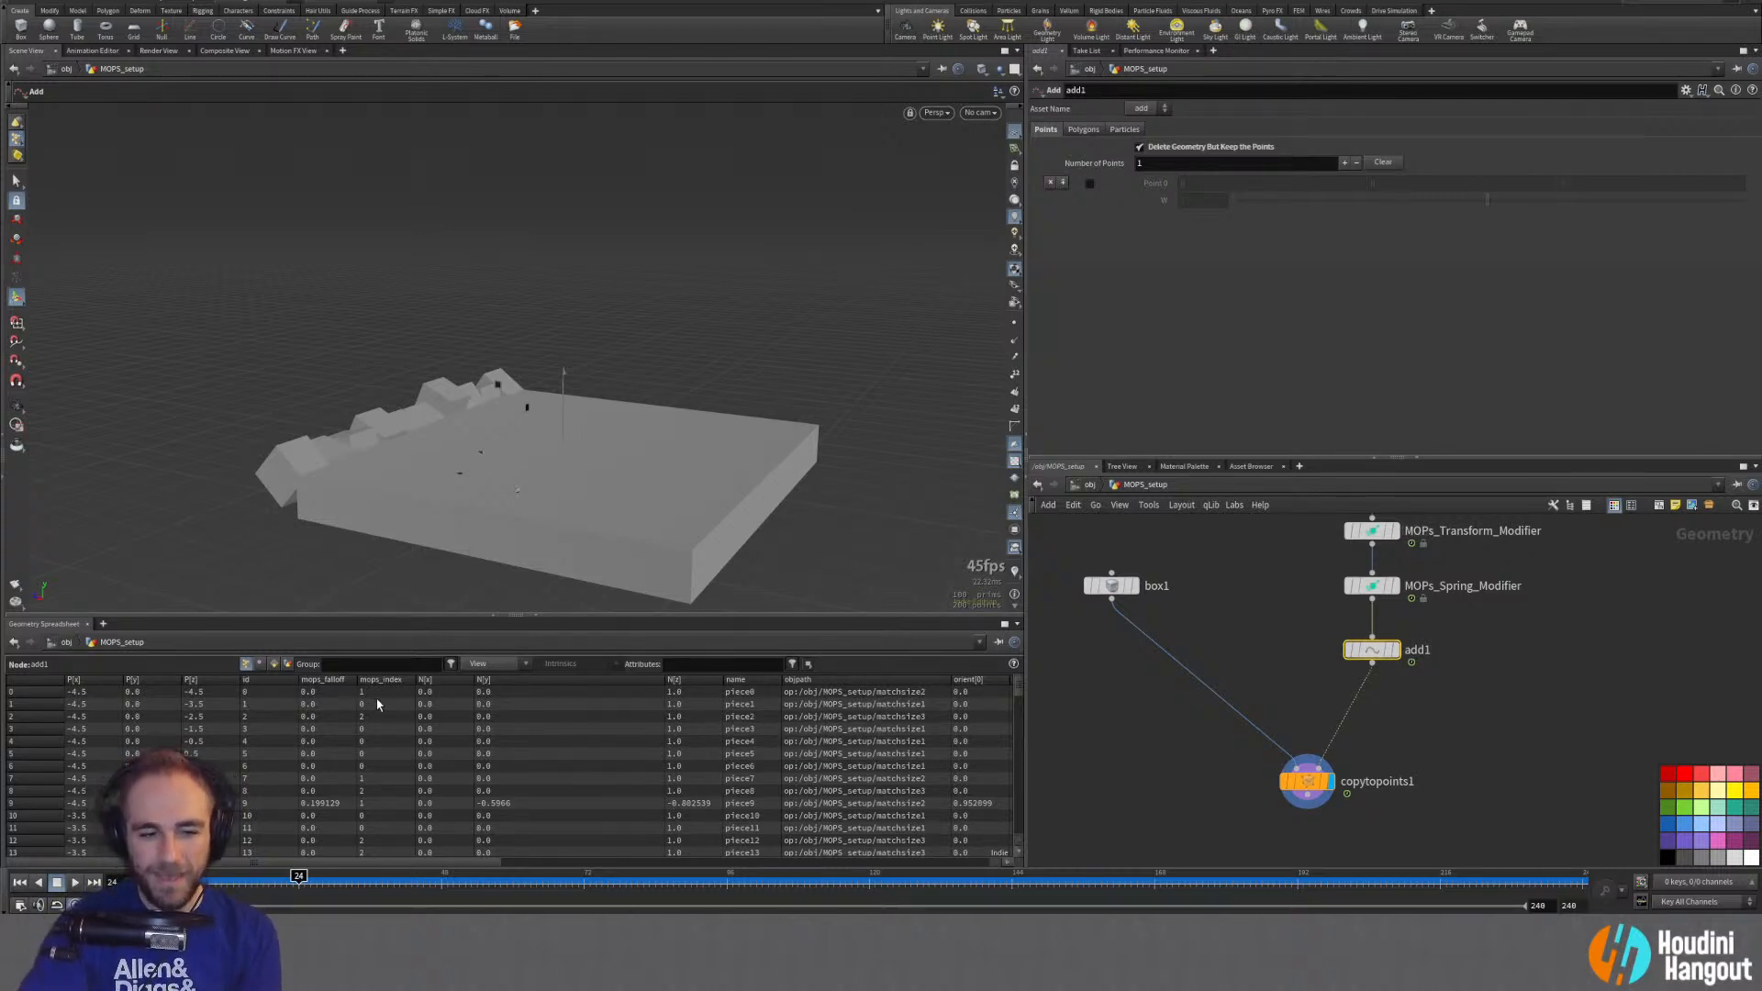
pyautogui.scroll(-20, 380, 791)
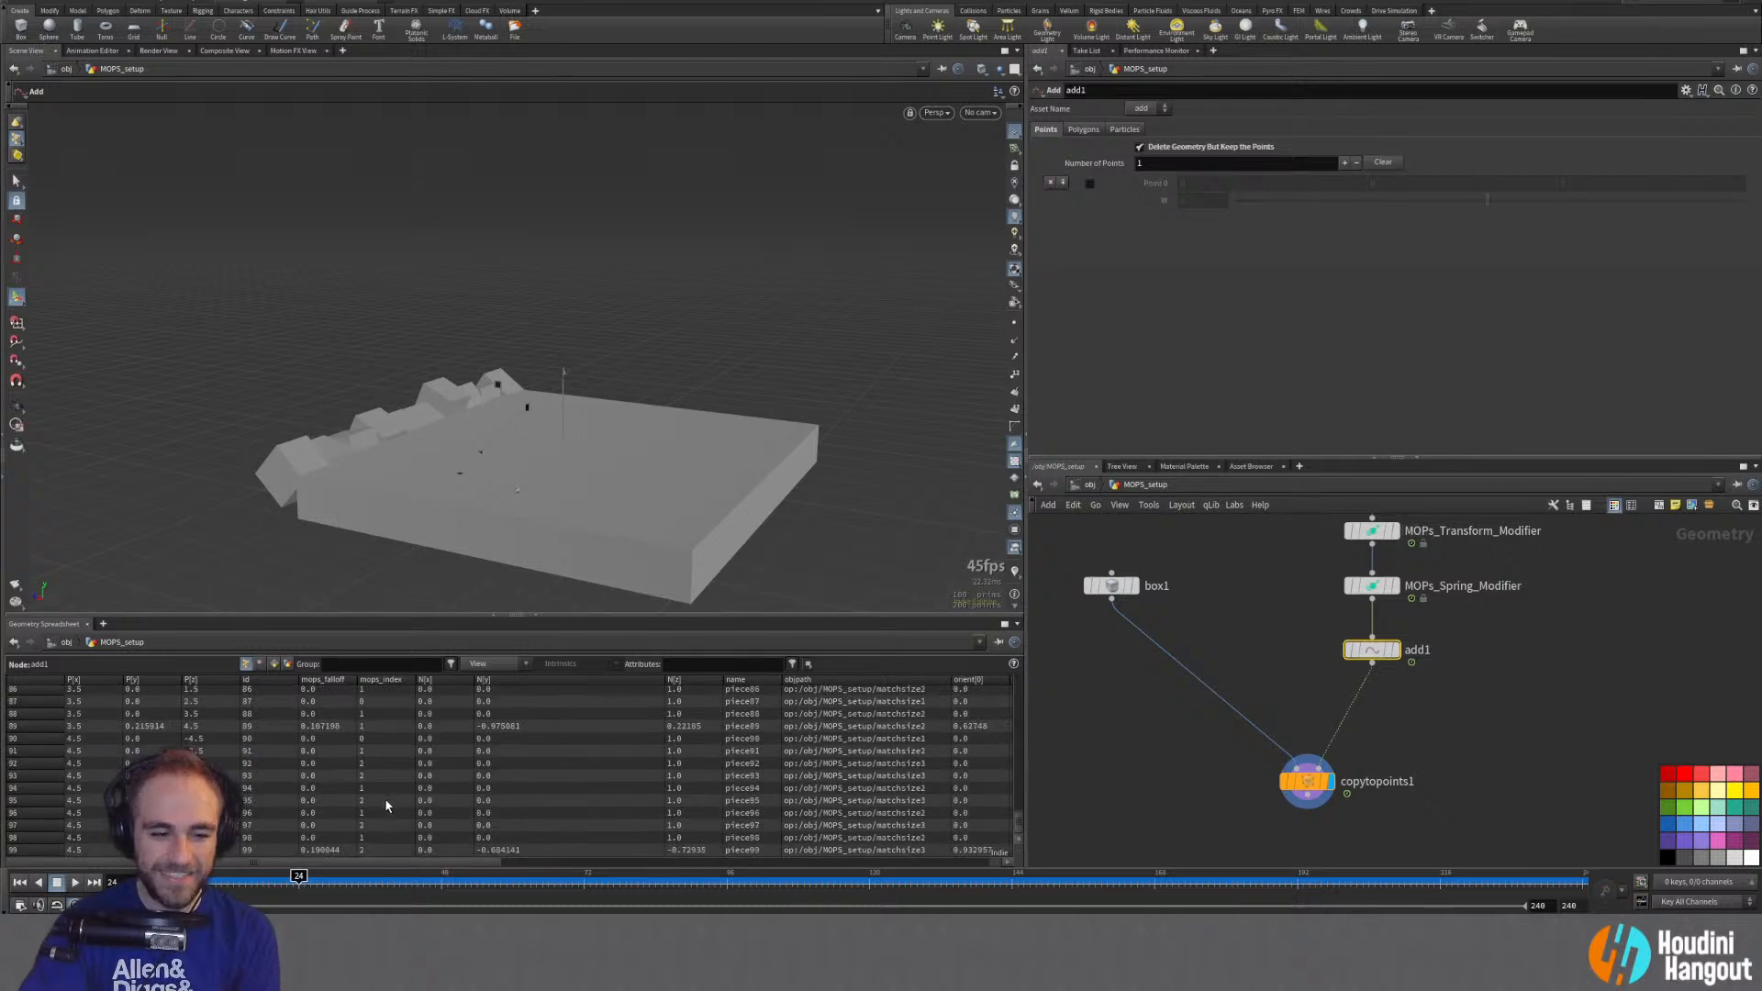
pyautogui.scroll(20, 386, 806)
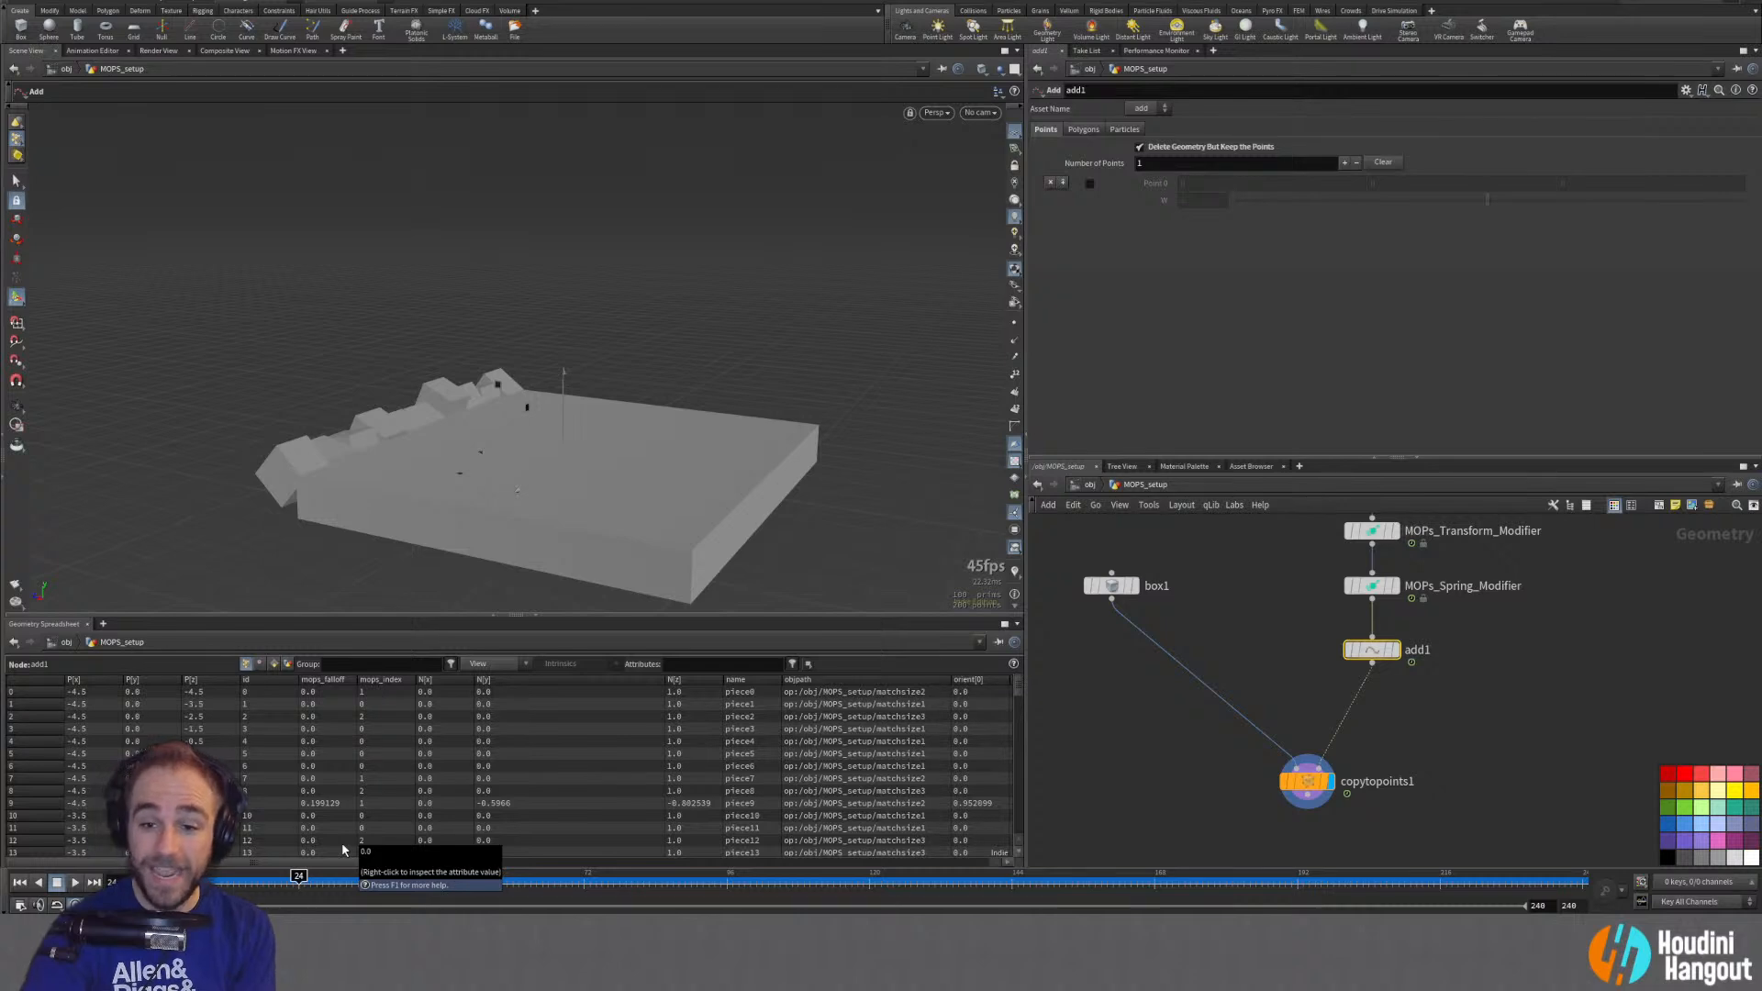
# Step: Add a polygon mesh Sphere with a 0.5 radius beside the Box node
pyautogui.click(1107, 588)
pyautogui.press('Tab')
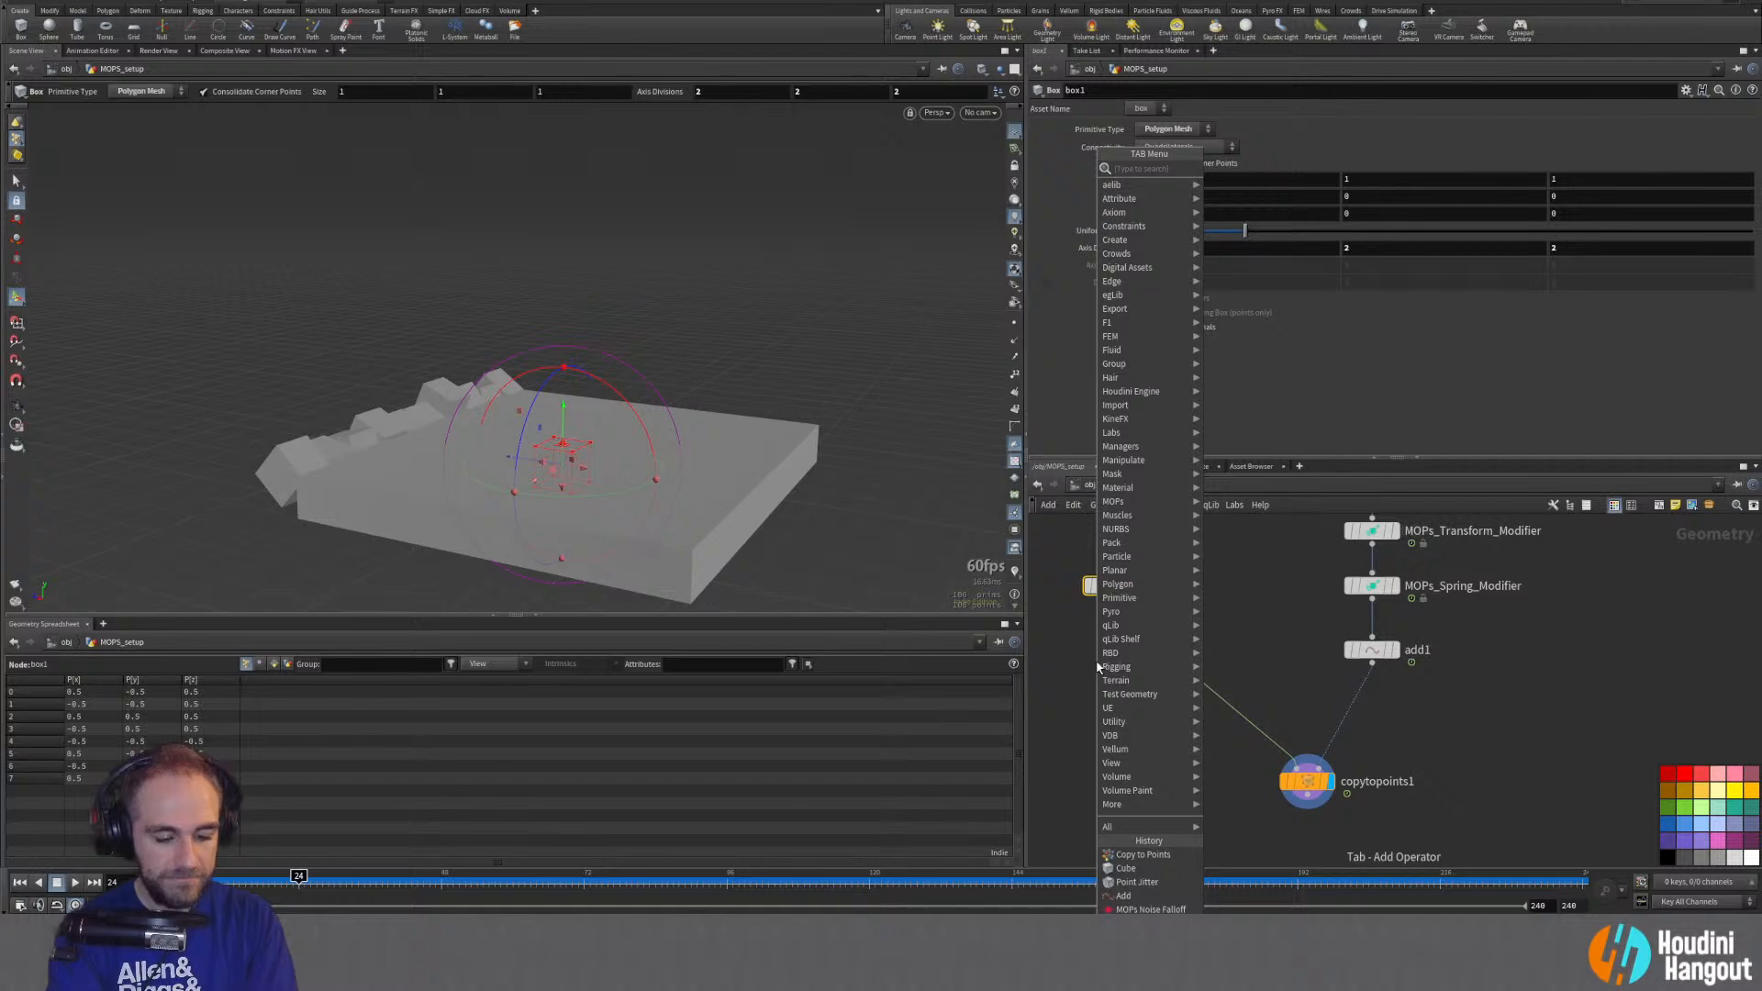
pyautogui.write('trans')
pyautogui.press('Return')
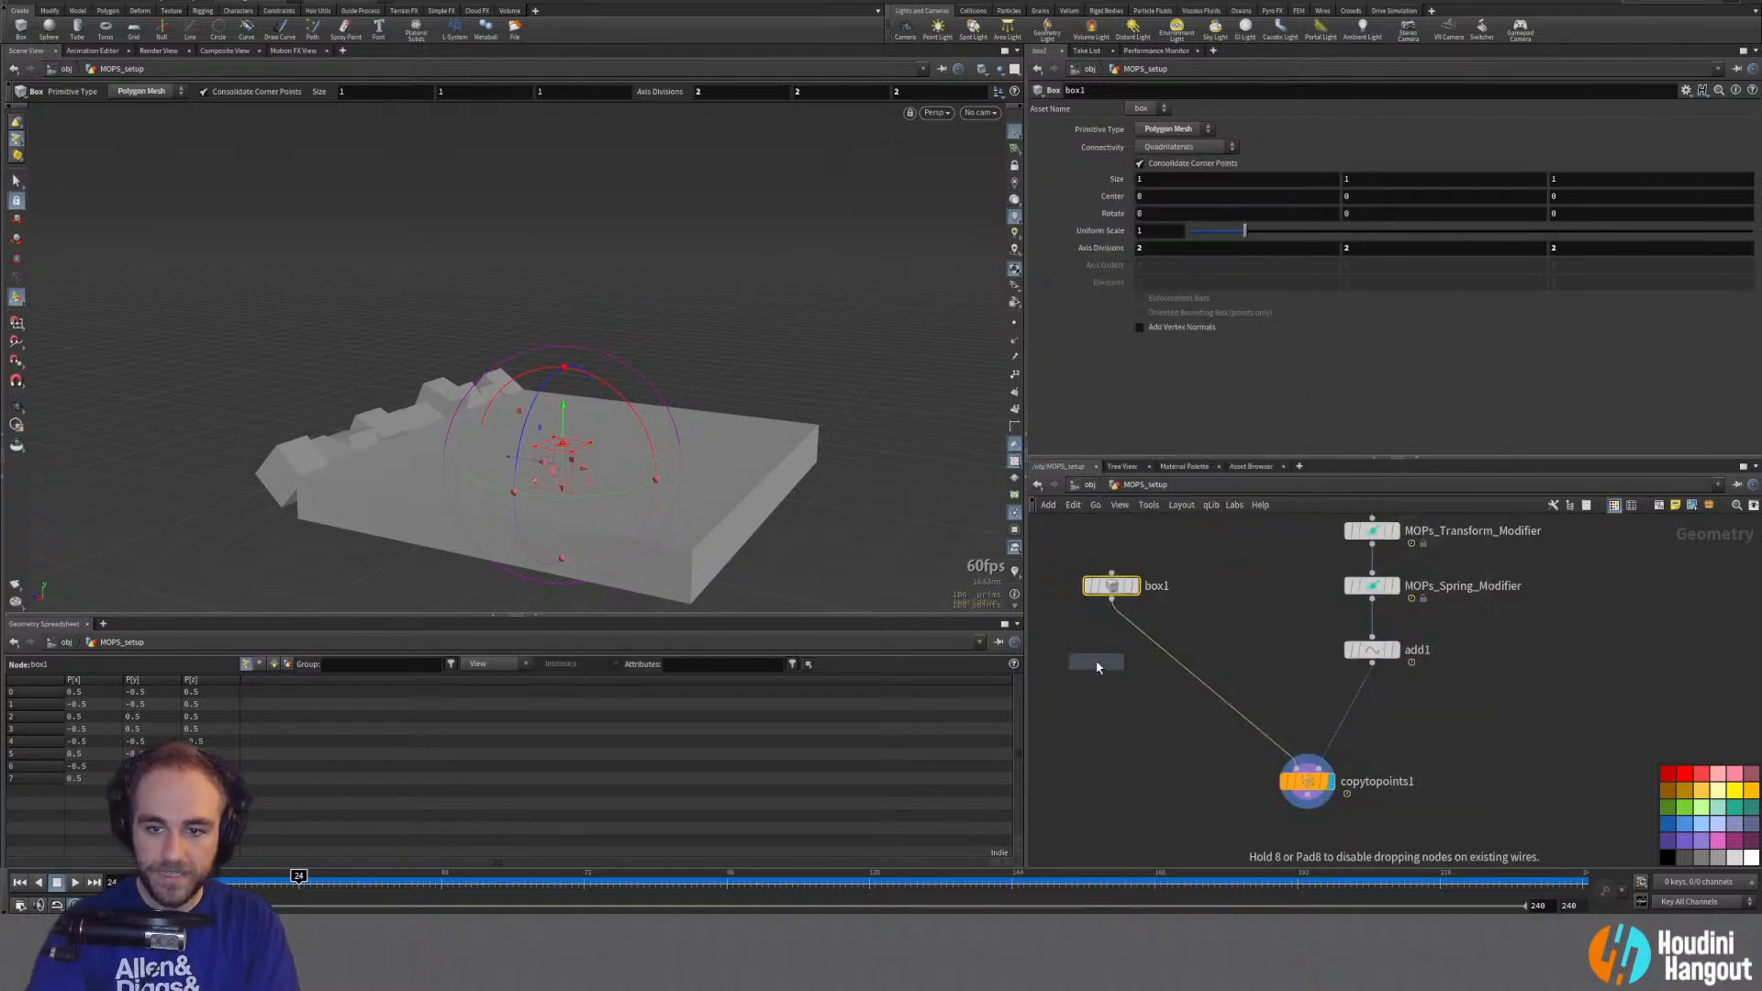
pyautogui.click(1211, 590)
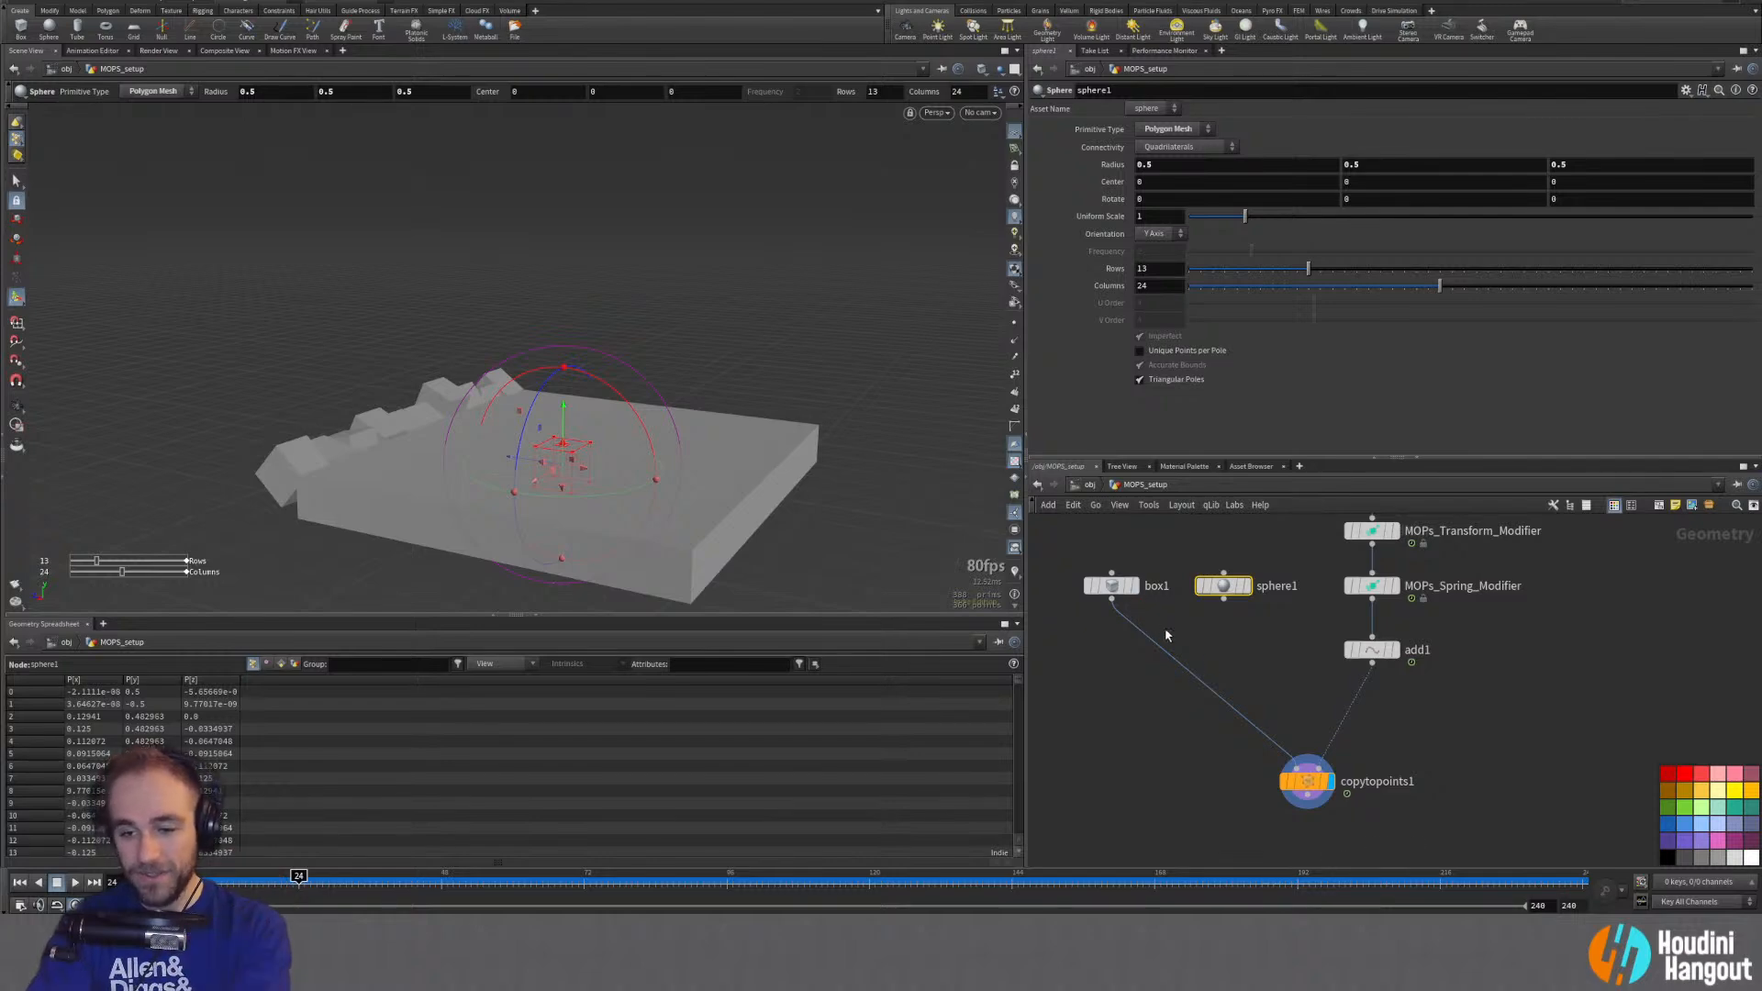
# Step: Turn the Piece Attribute option of Copy to Points on and back off
pyautogui.click(1306, 781)
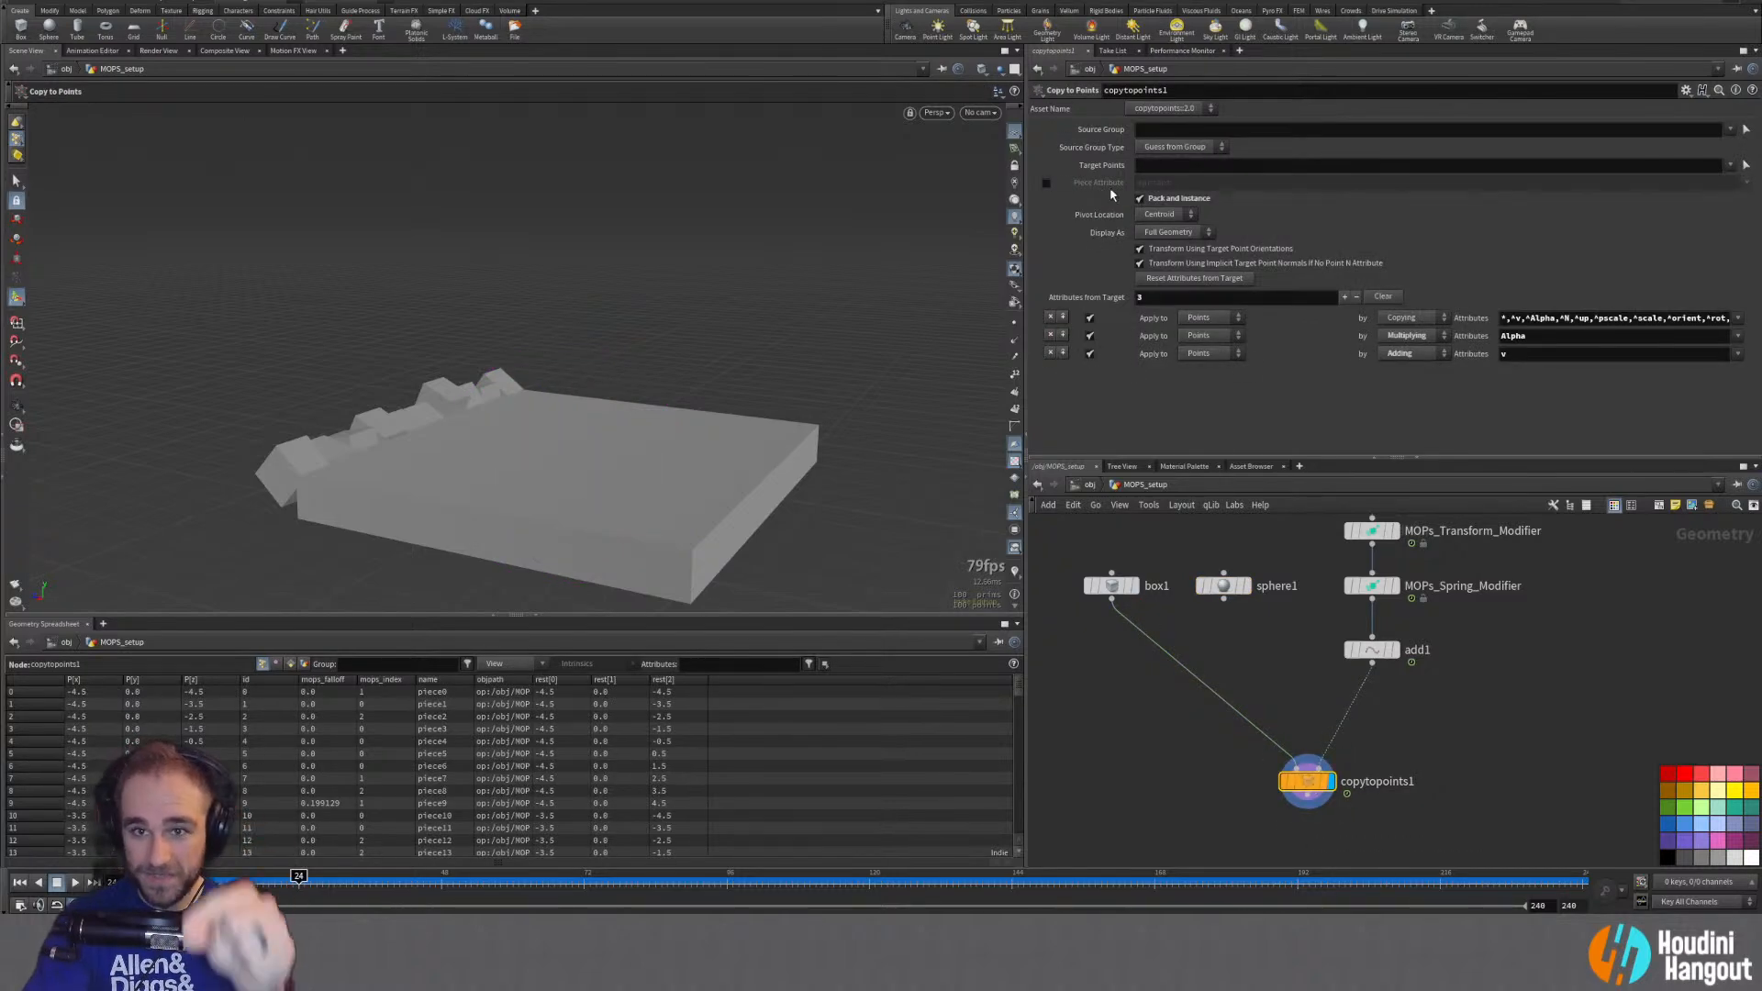
pyautogui.click(1047, 184)
pyautogui.click(1047, 184)
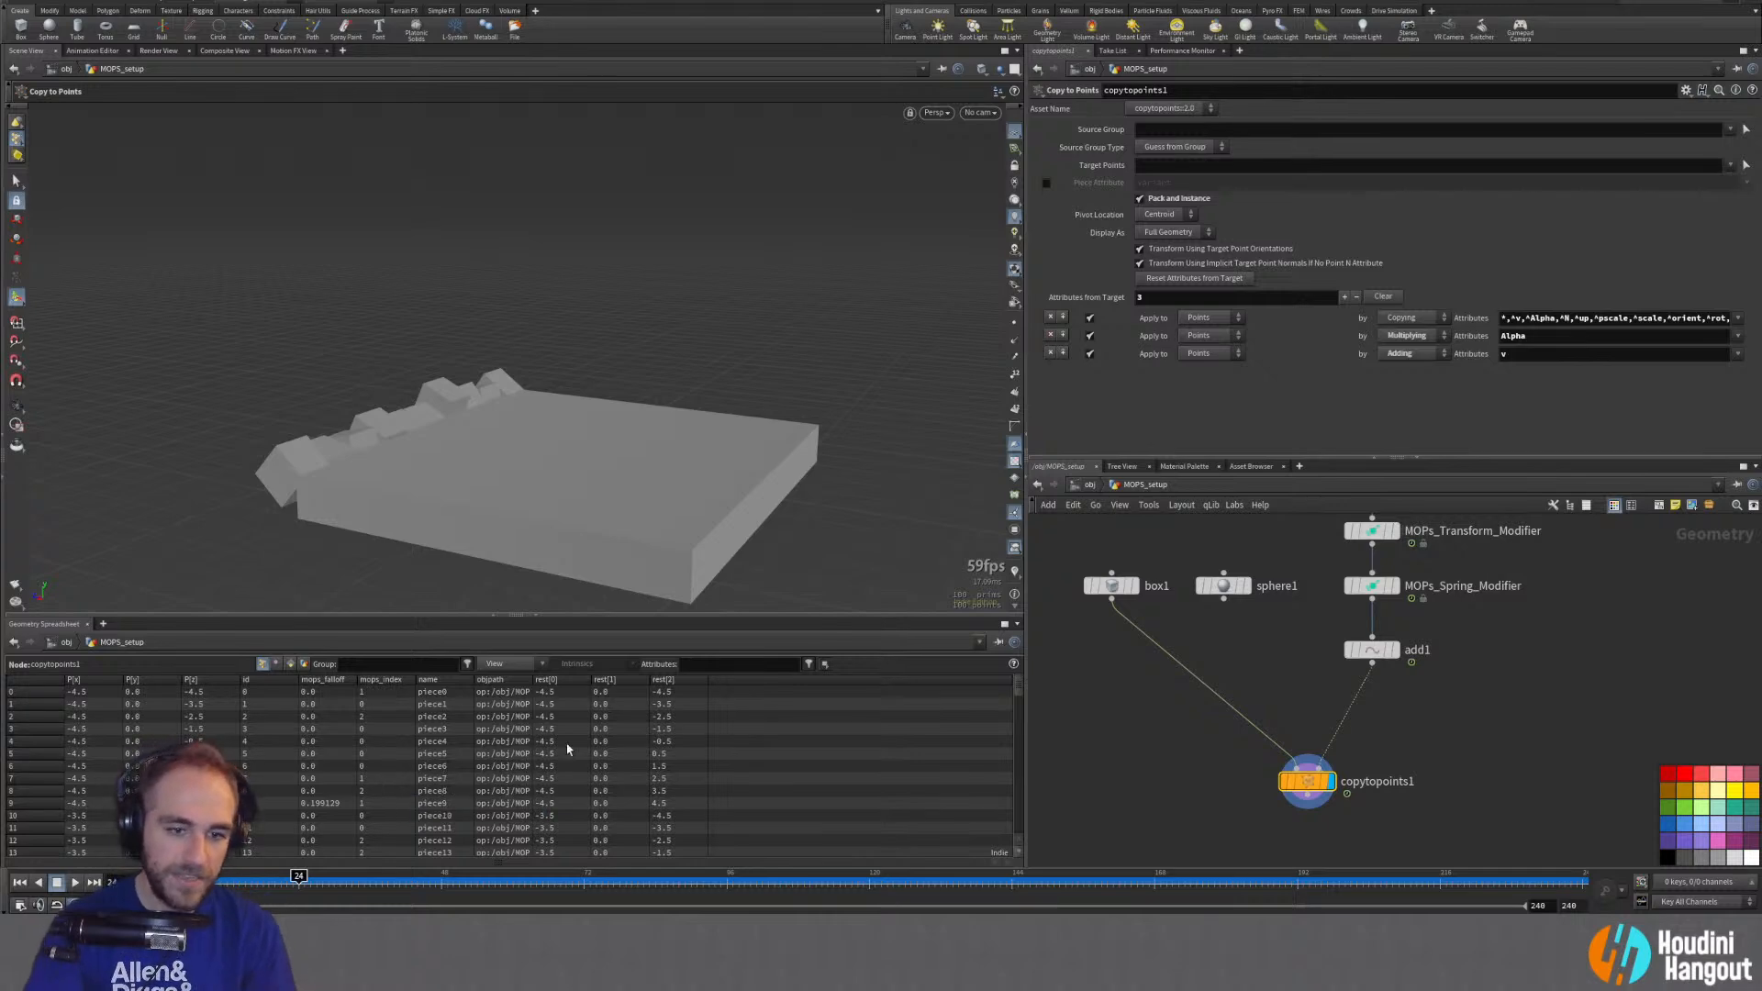
# Step: Delete the Box, Sphere and Copy to Points nodes, and display the MOPs Instancer
pyautogui.moveTo(1106, 528); pyautogui.dragTo(1203, 606)
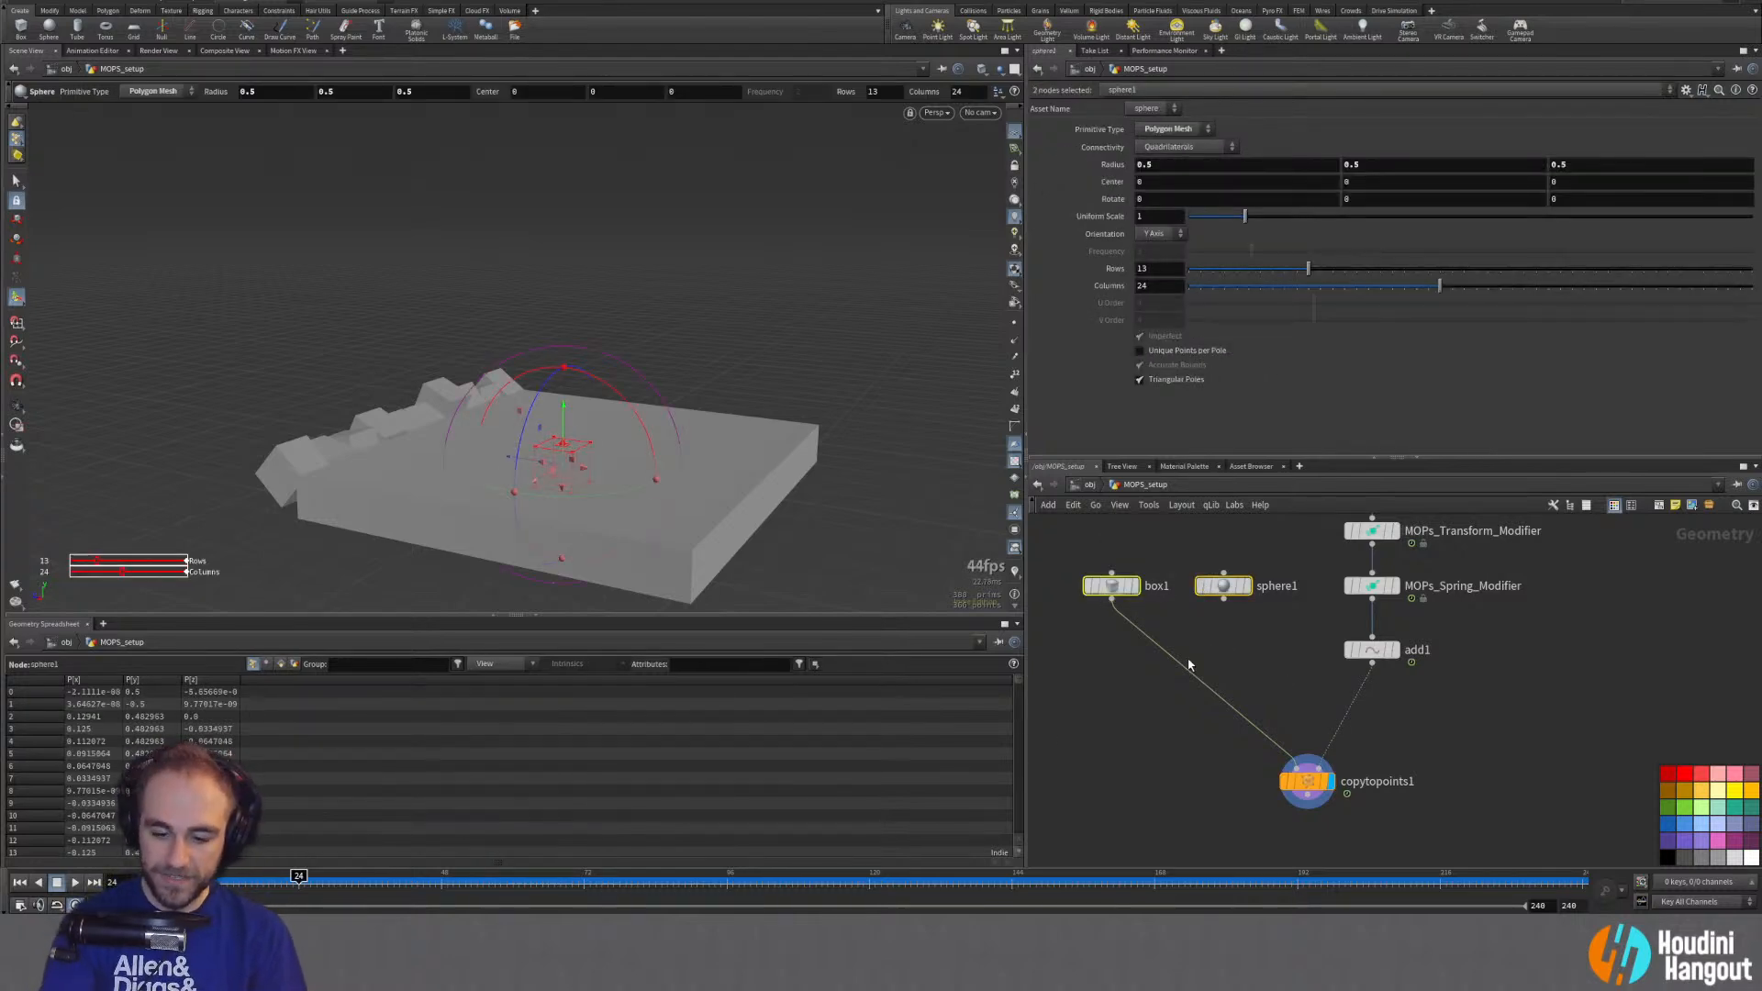
pyautogui.press('Delete')
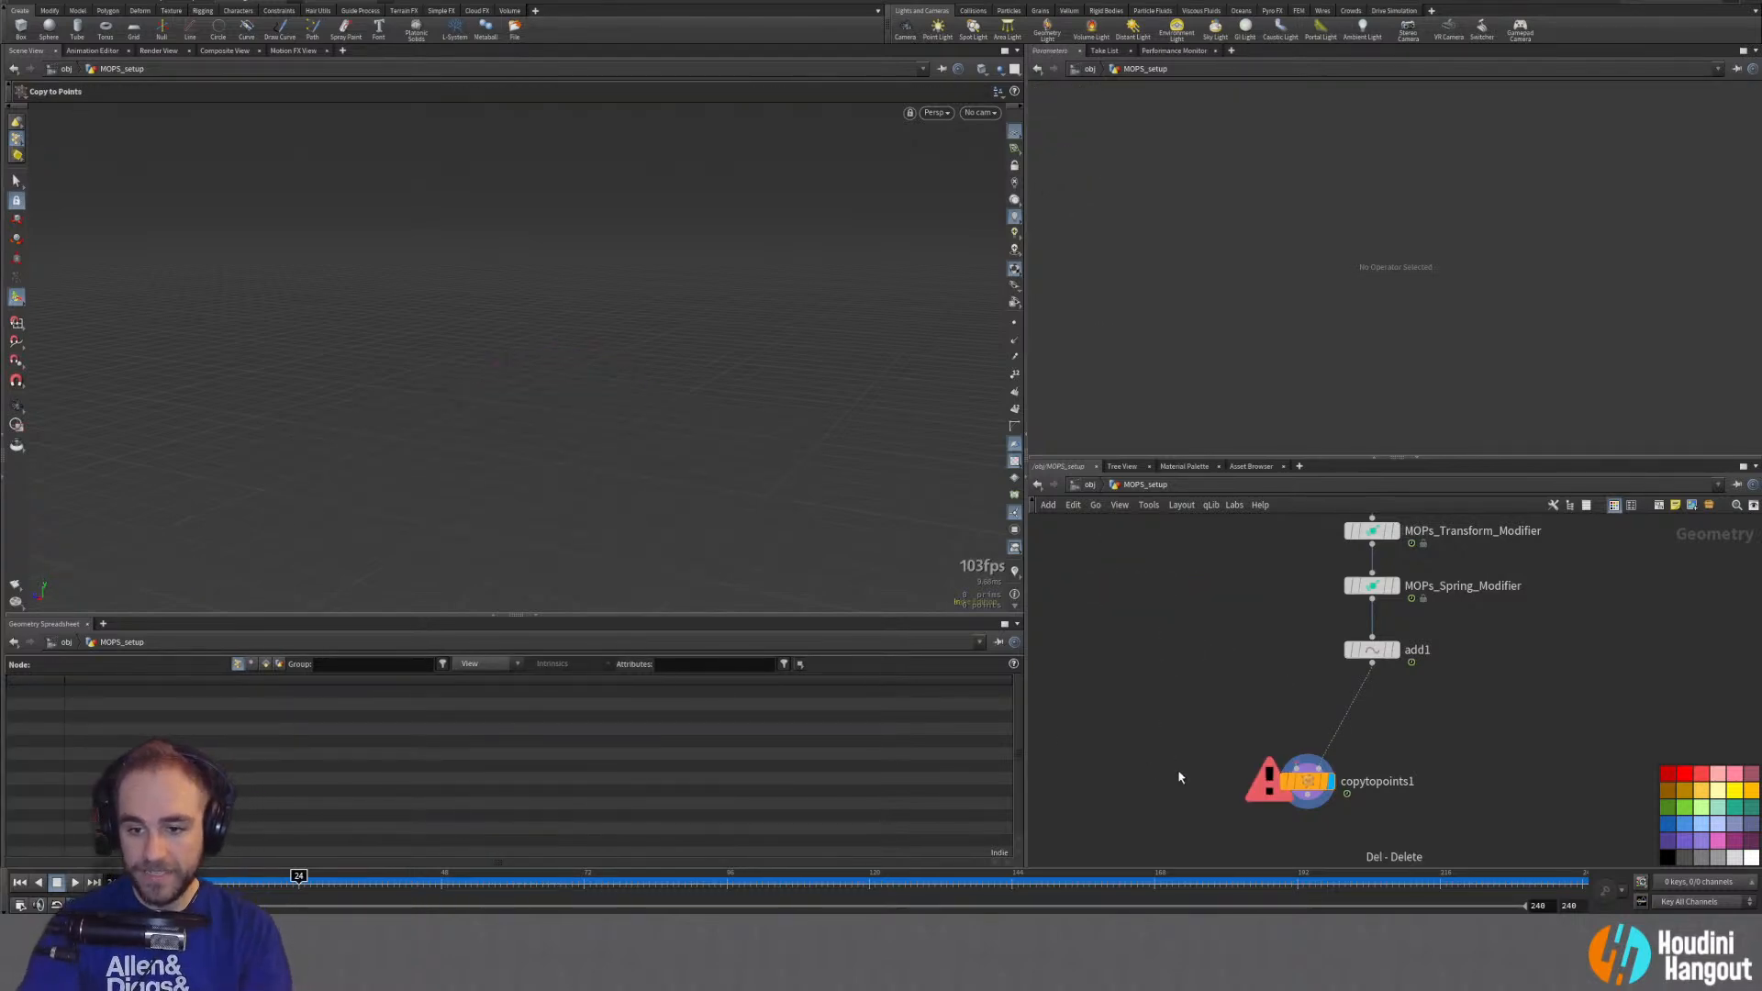
pyautogui.click(1305, 781)
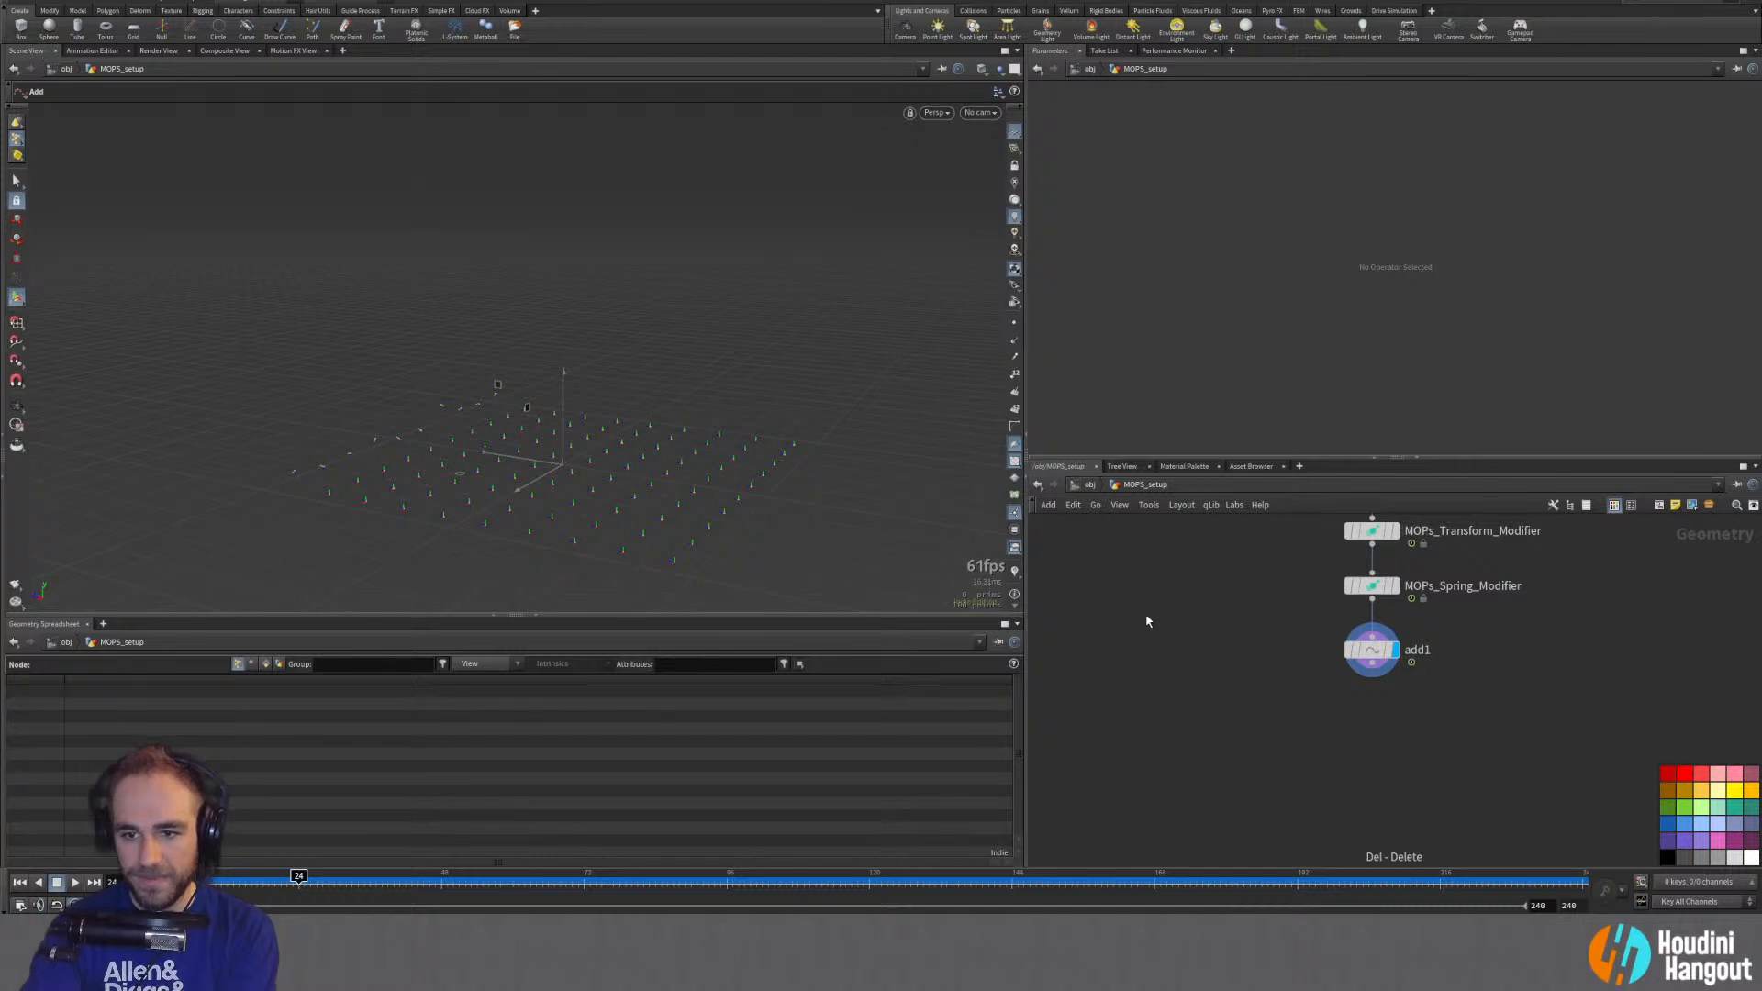
pyautogui.scroll(5, 1145, 621)
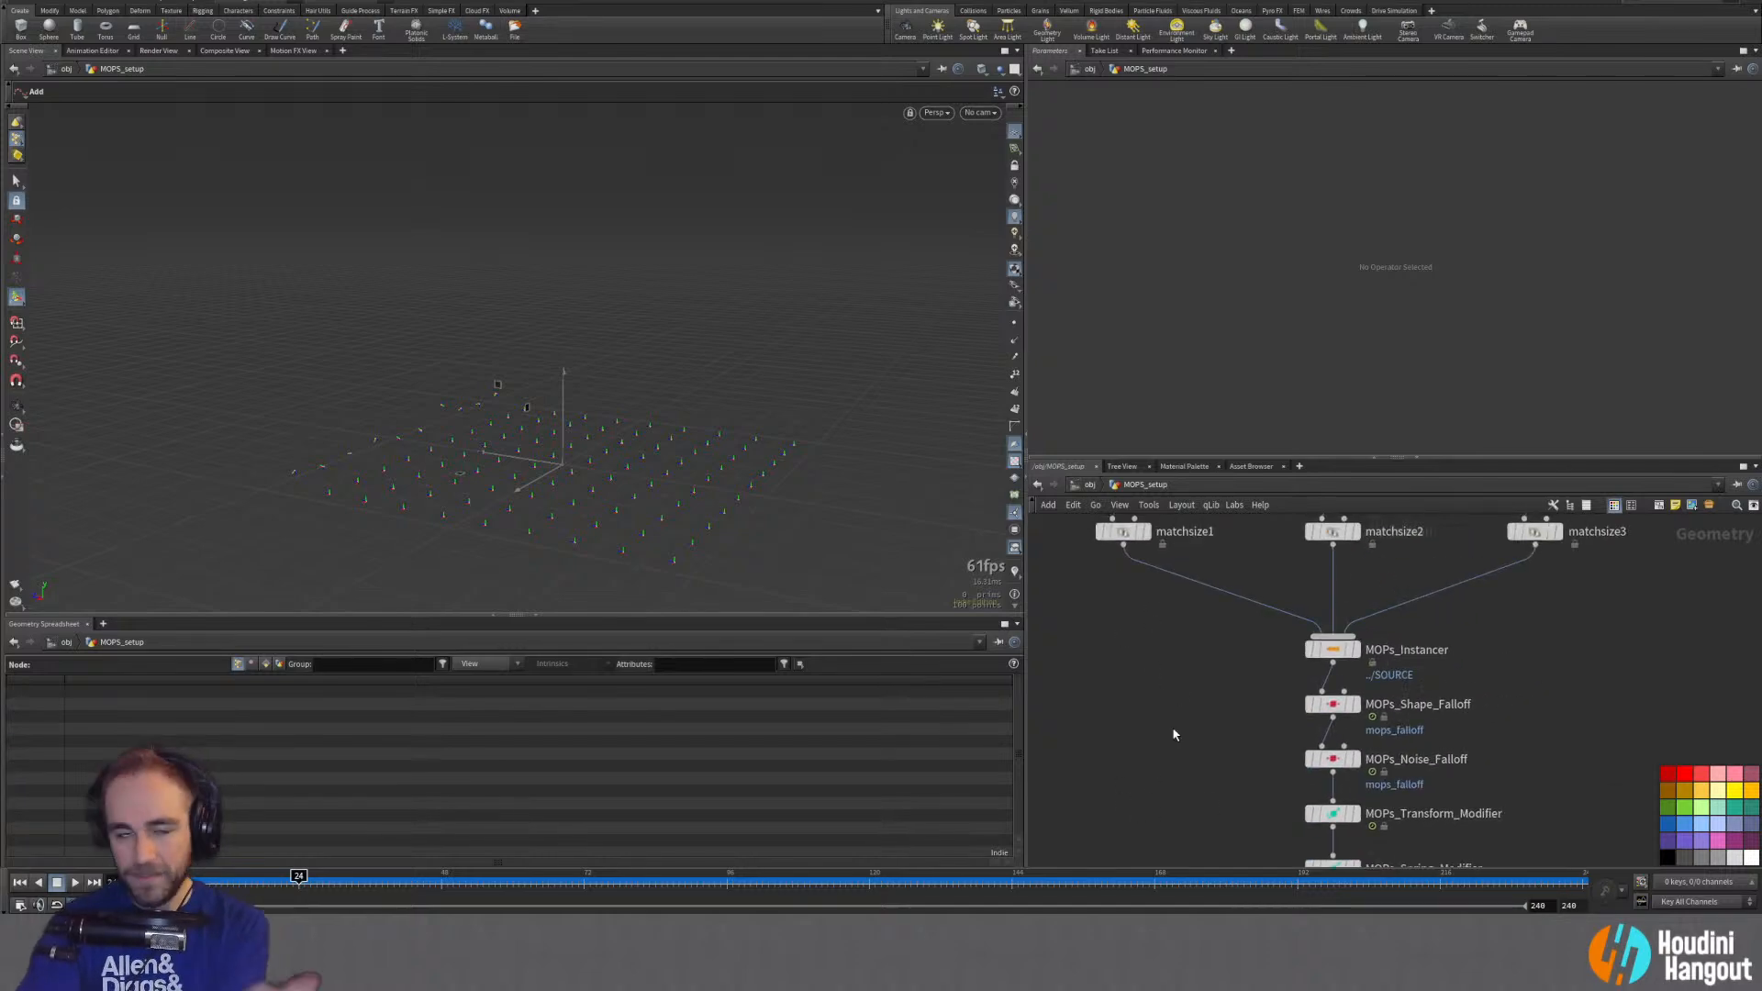
pyautogui.click(1354, 651)
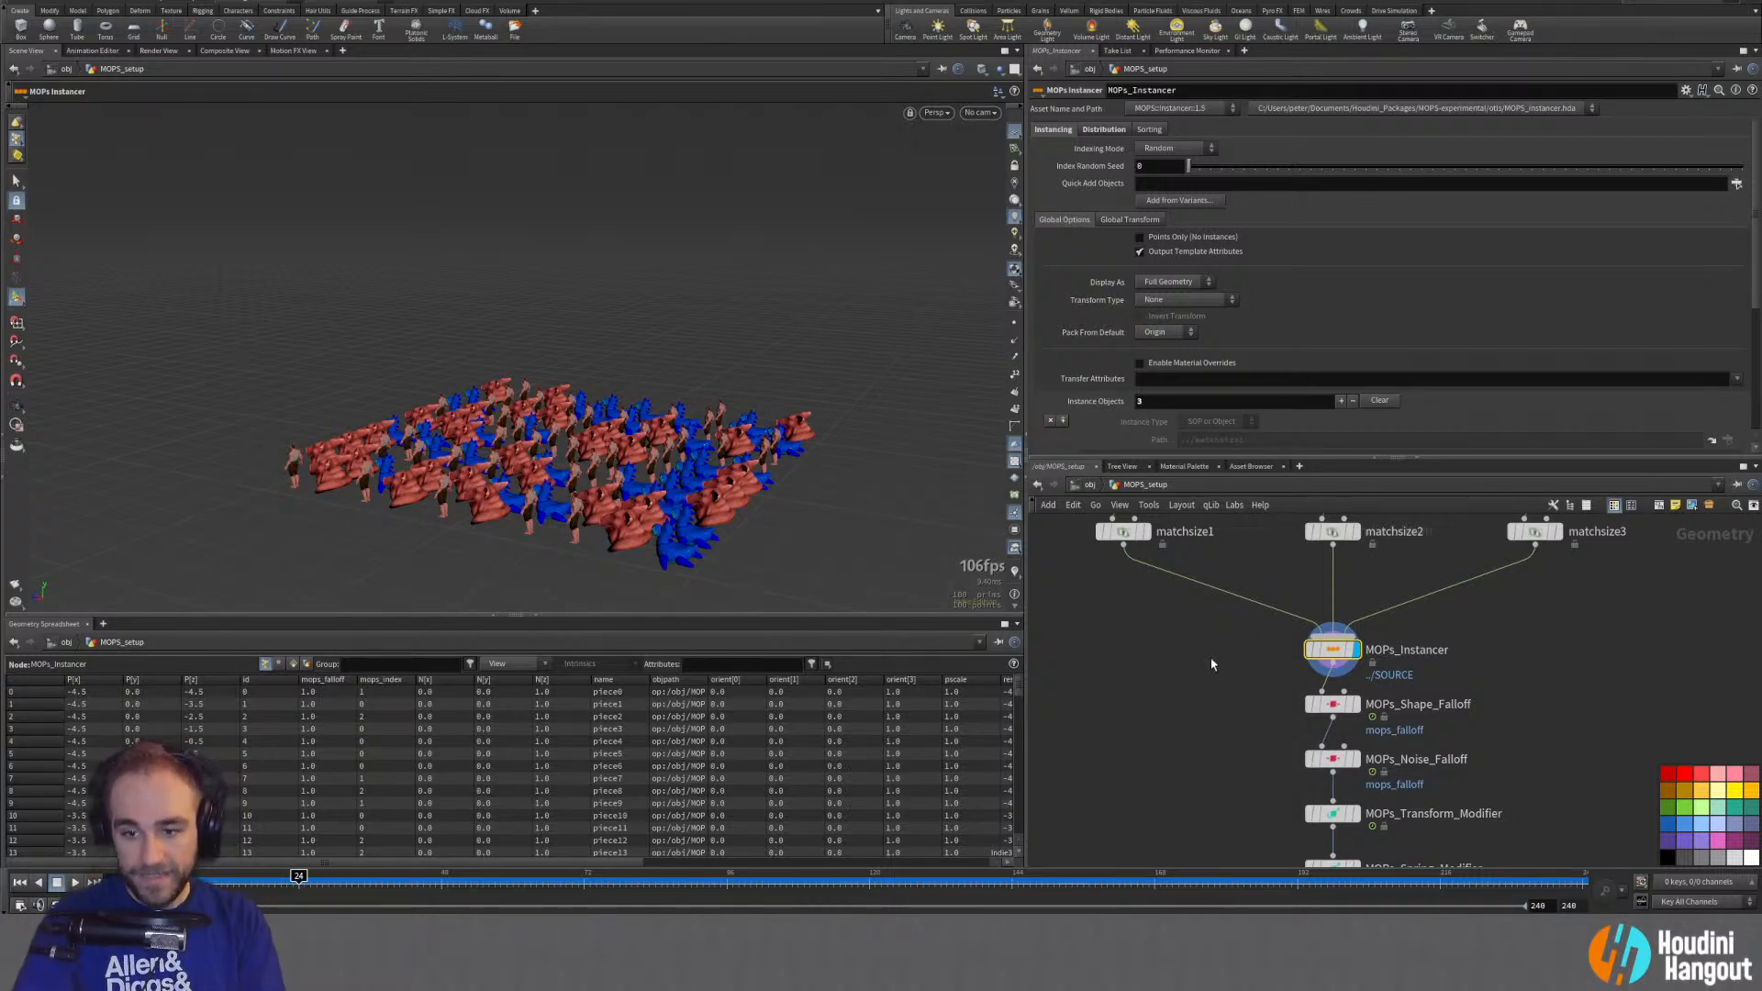
# Step: Delete the Add node and display the MOPs Spring Modifier animation at frame 69
pyautogui.moveTo(1217, 707); pyautogui.dragTo(1215, 622, button='middle')
pyautogui.moveTo(1199, 782); pyautogui.dragTo(1195, 704, button='middle')
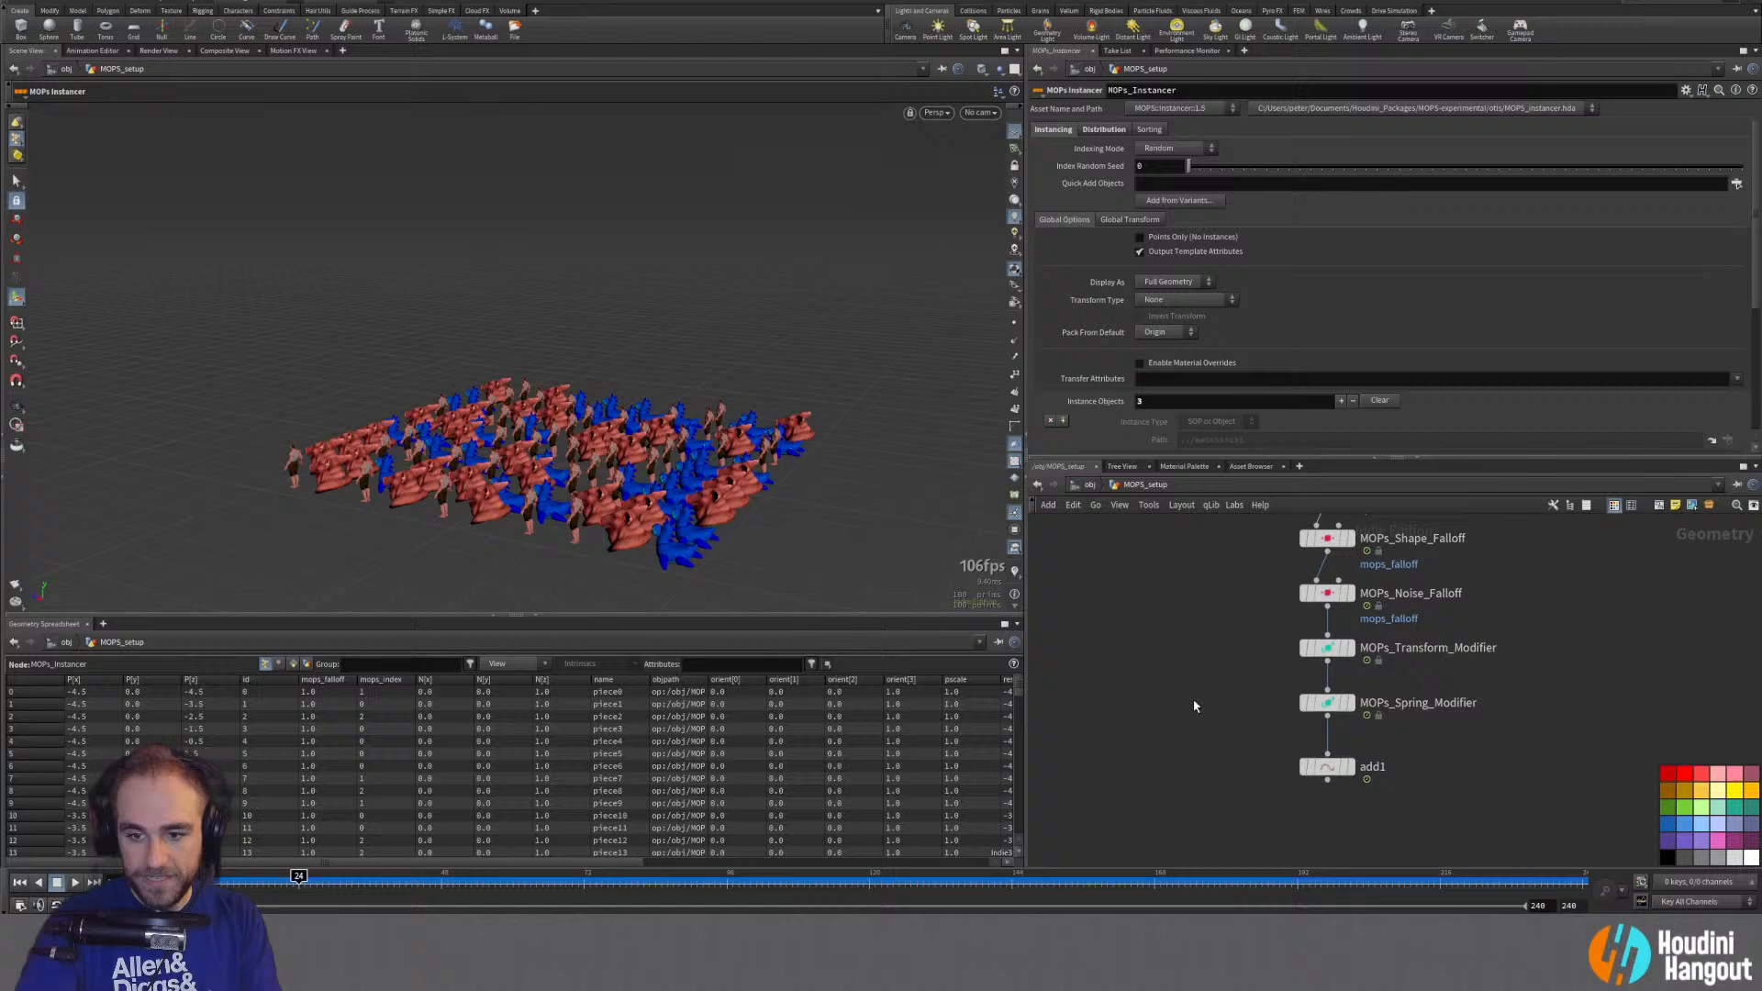
pyautogui.click(1354, 769)
pyautogui.press('Delete')
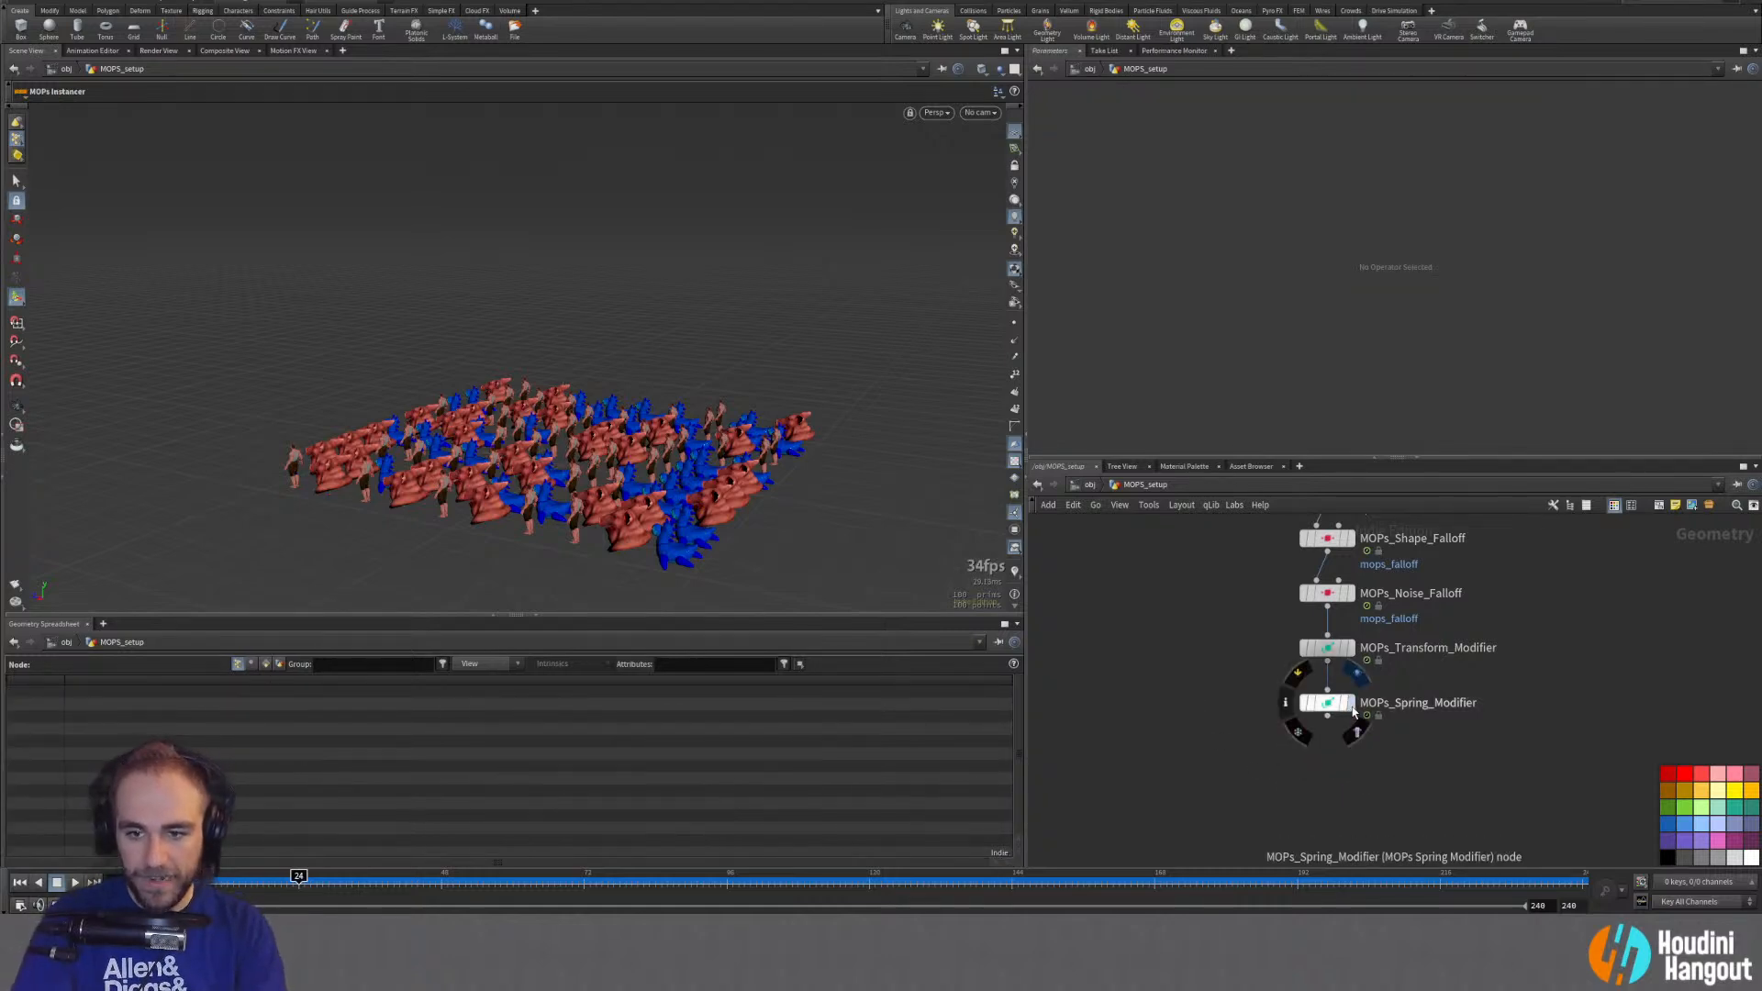
pyautogui.click(1352, 712)
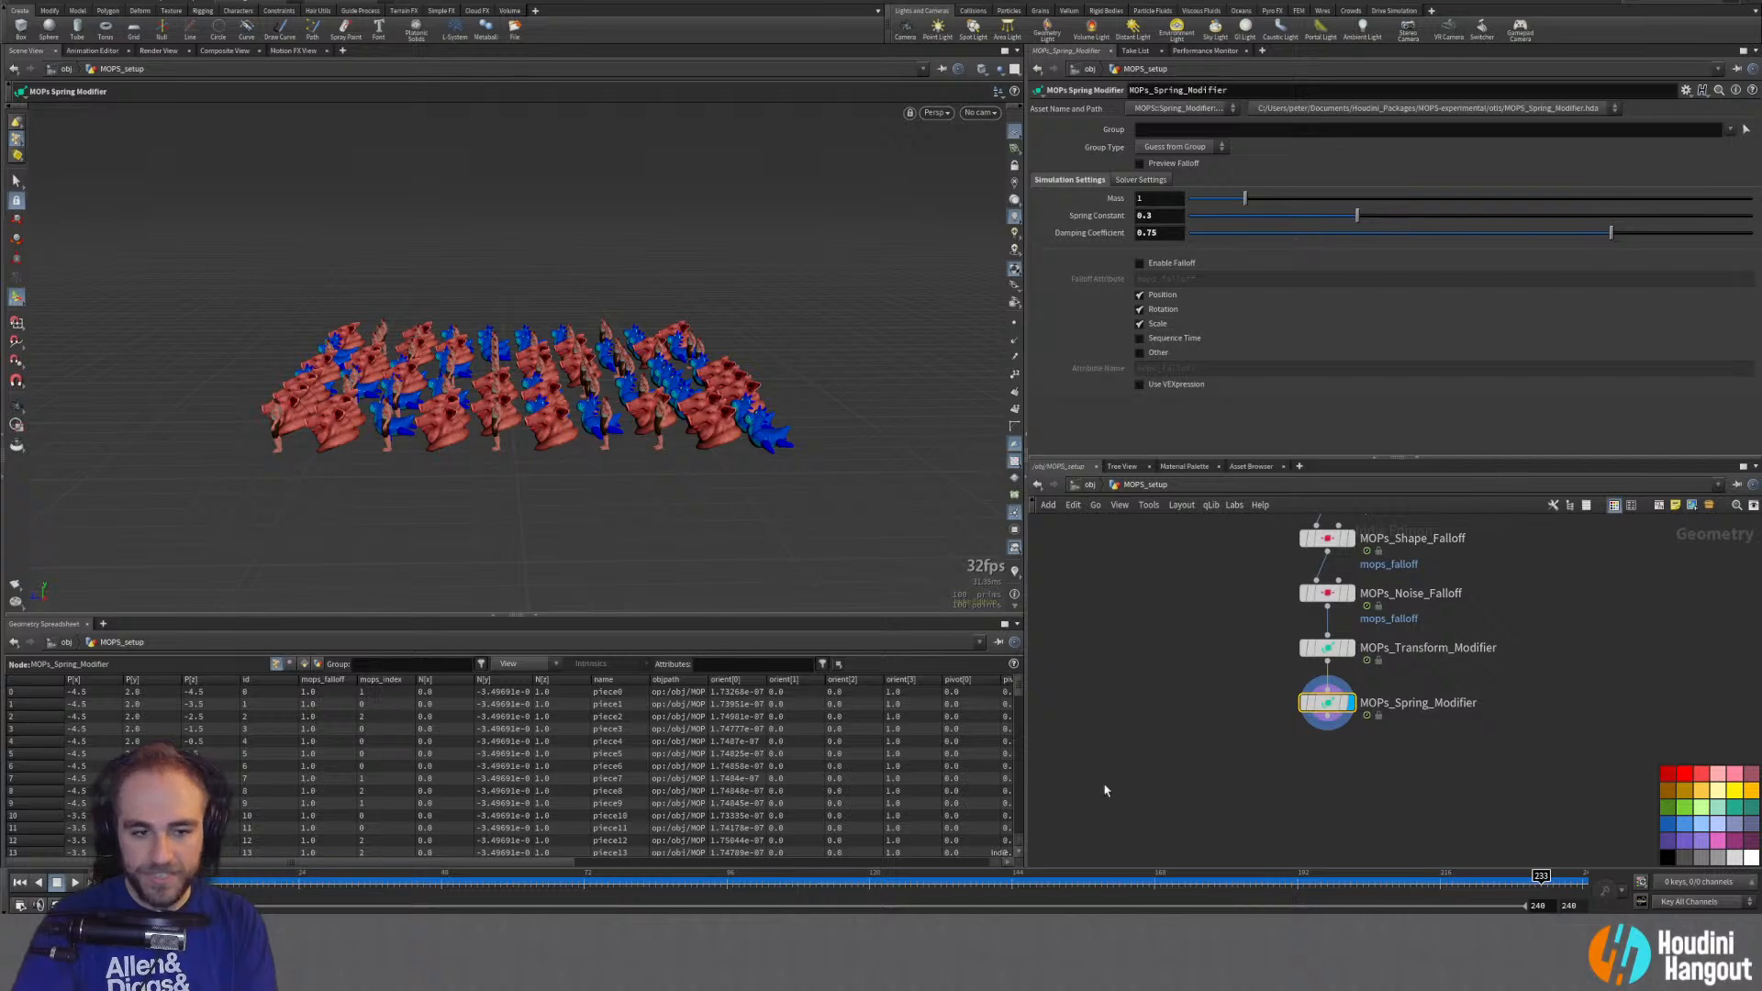
pyautogui.moveTo(893, 883); pyautogui.dragTo(564, 899)
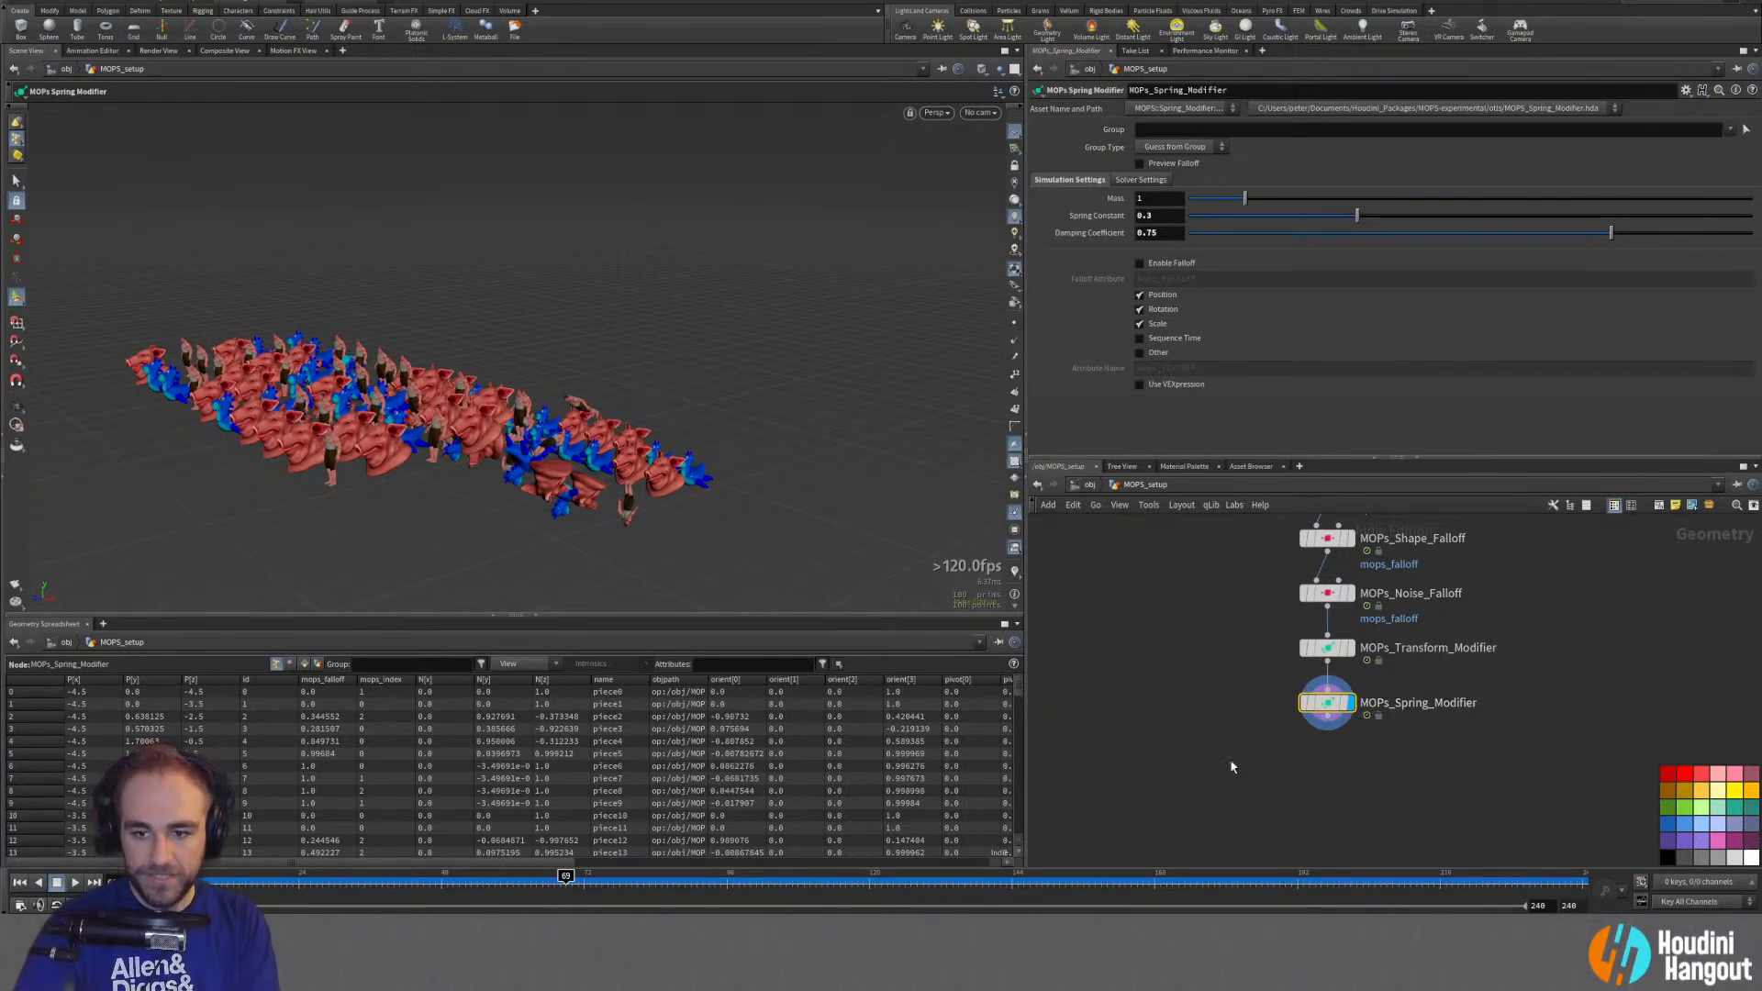
# Step: Add a MOPs Convert generator node below the MOPs Spring Modifier
pyautogui.press('Tab')
pyautogui.moveTo(1233, 509)
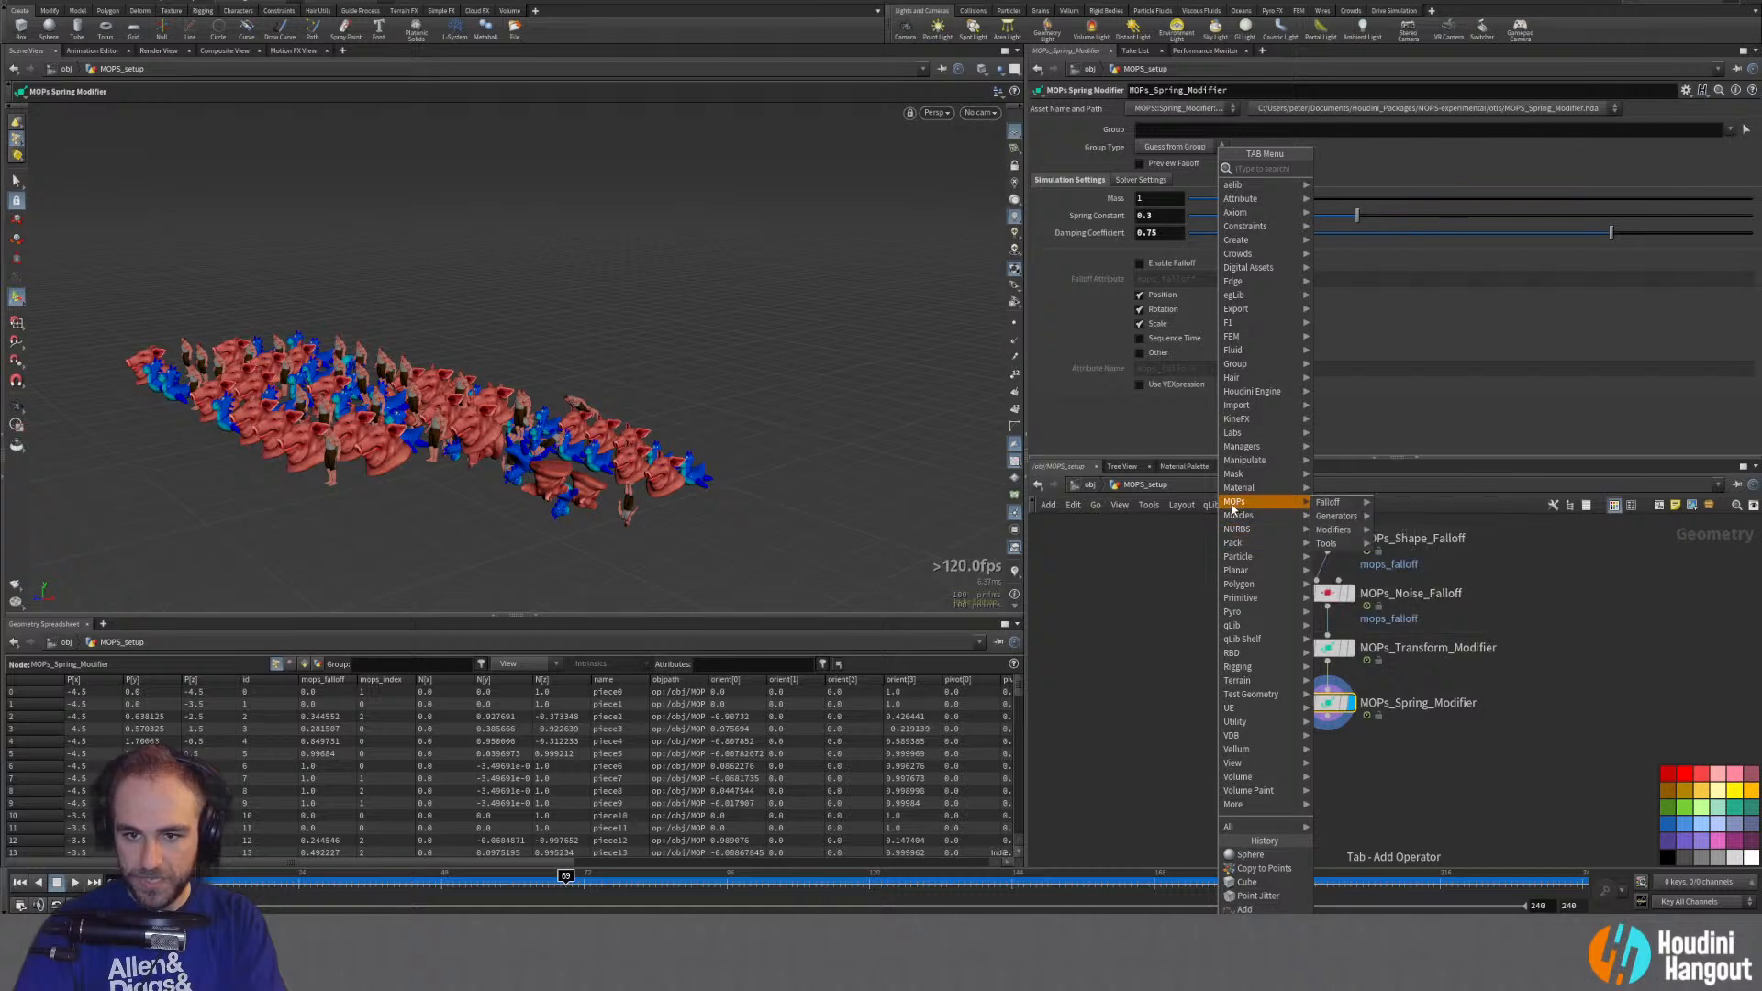
pyautogui.moveTo(1324, 519)
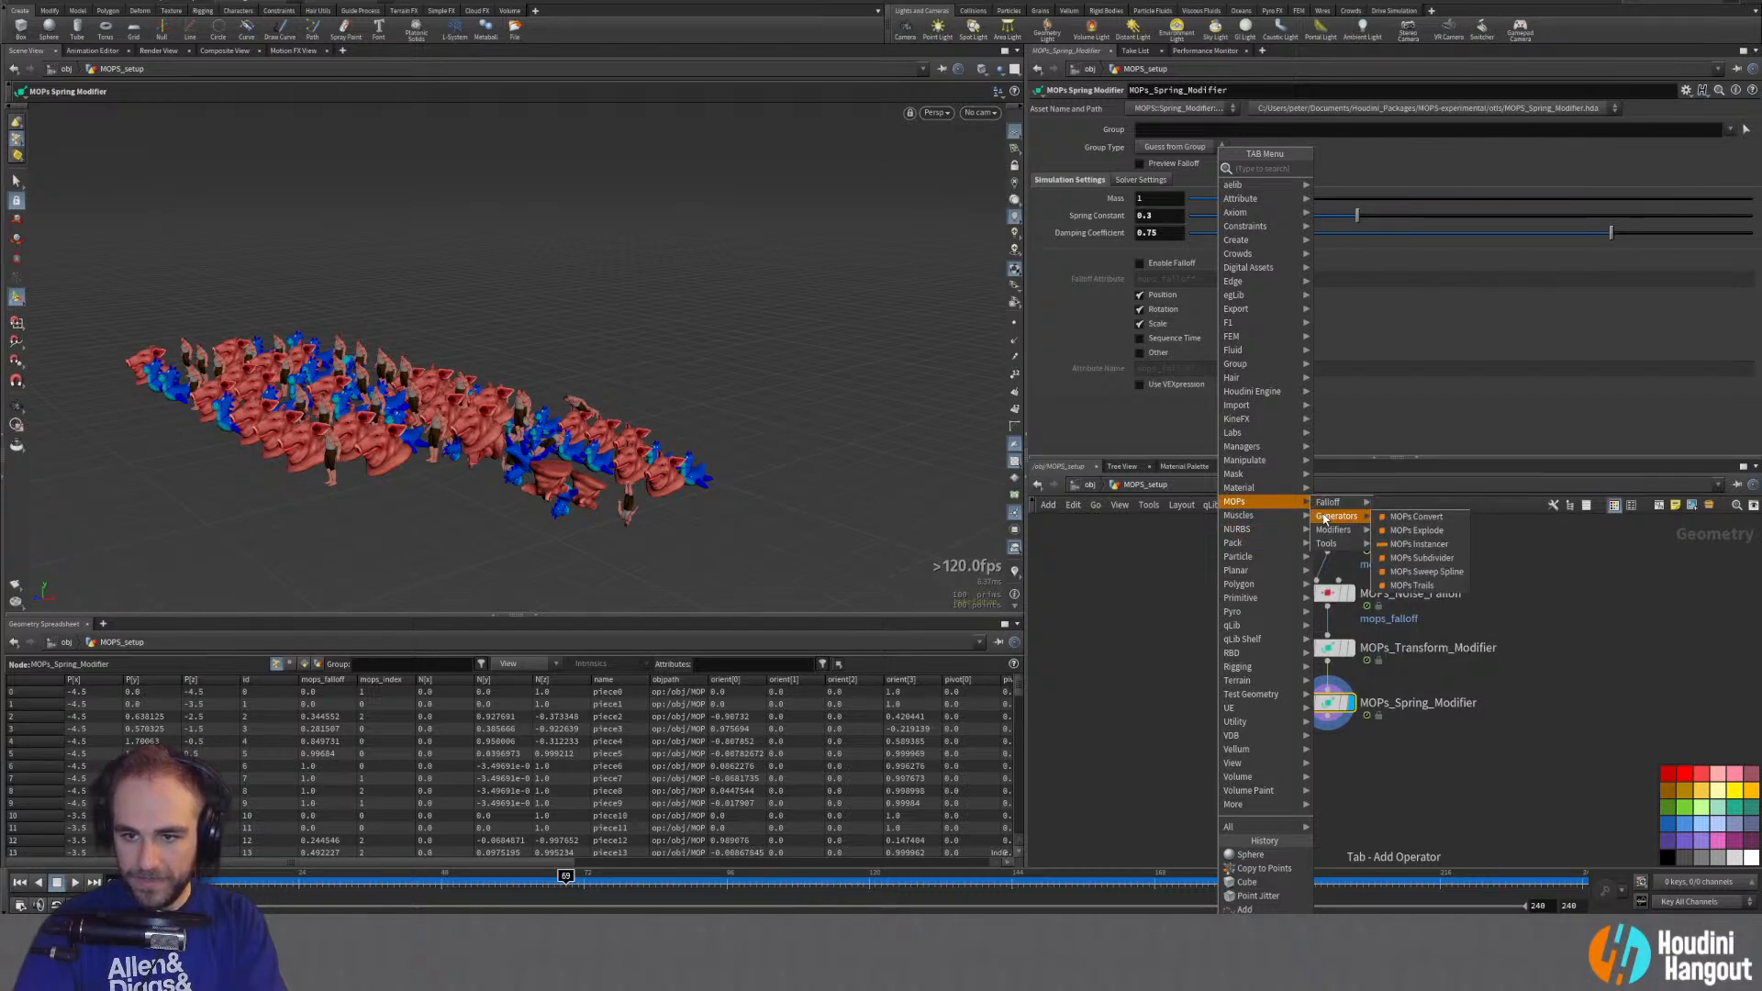
pyautogui.click(1416, 517)
pyautogui.click(1351, 786)
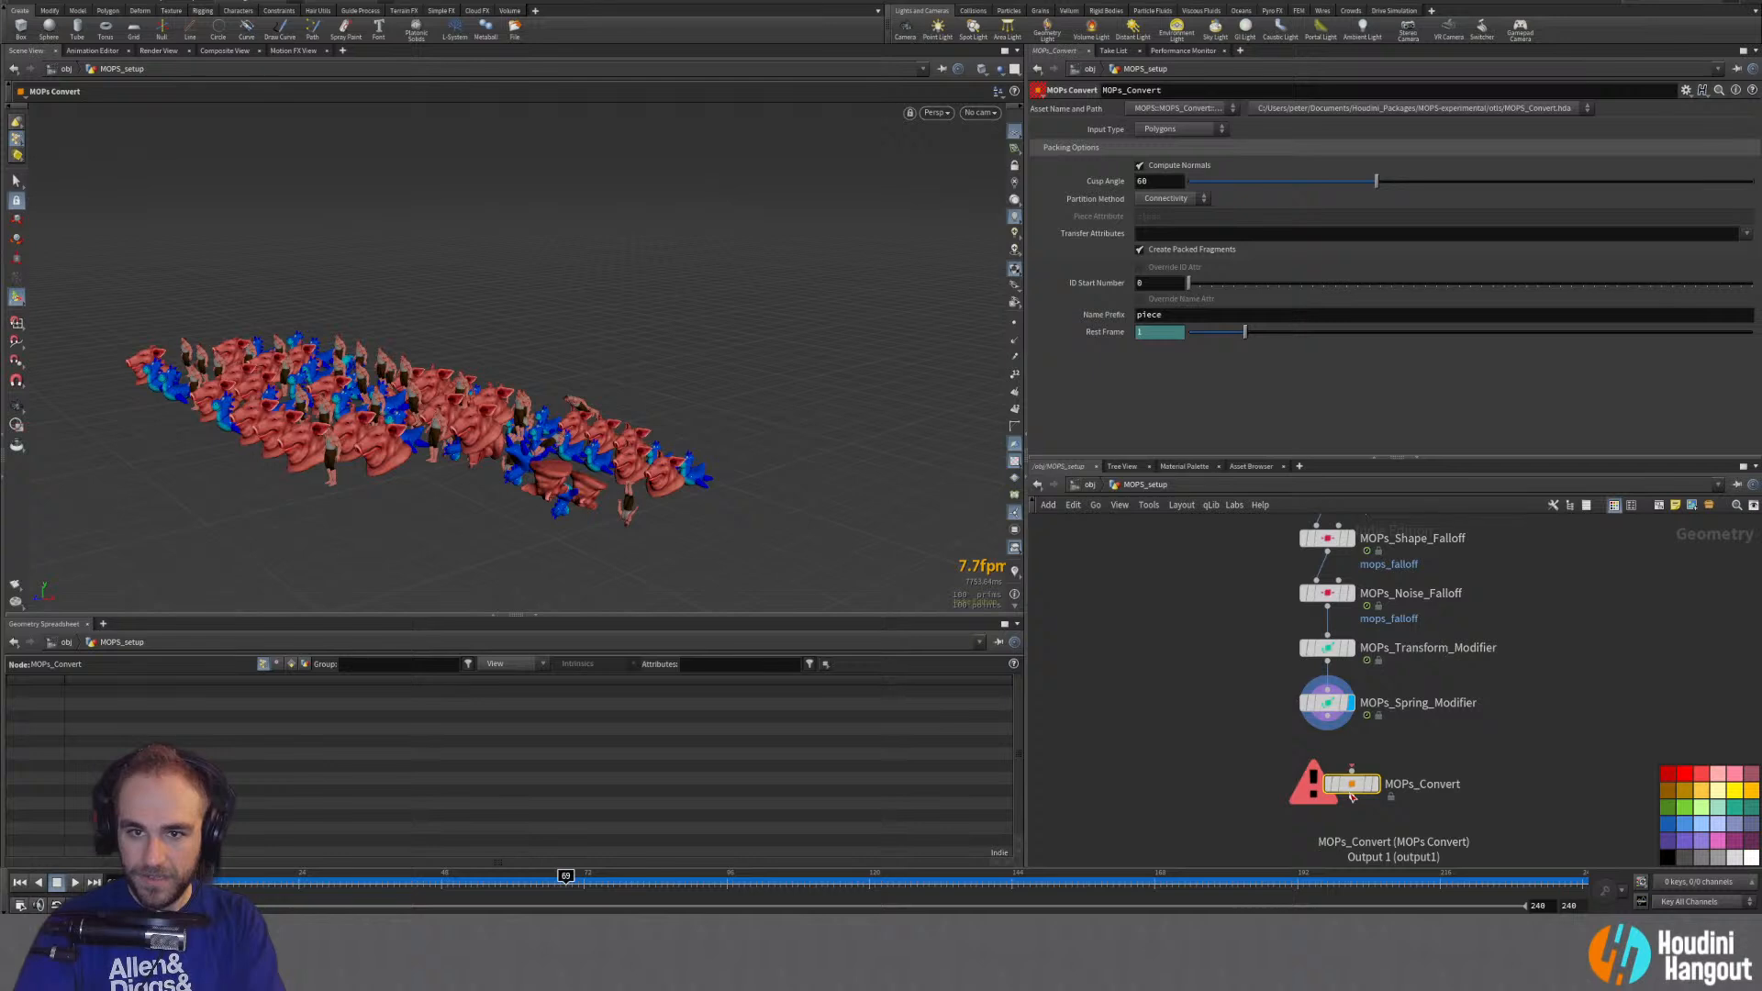
# Step: Delete the MOPs Convert node and look through the available MOPs generator nodes without adding one
pyautogui.moveTo(1351, 795)
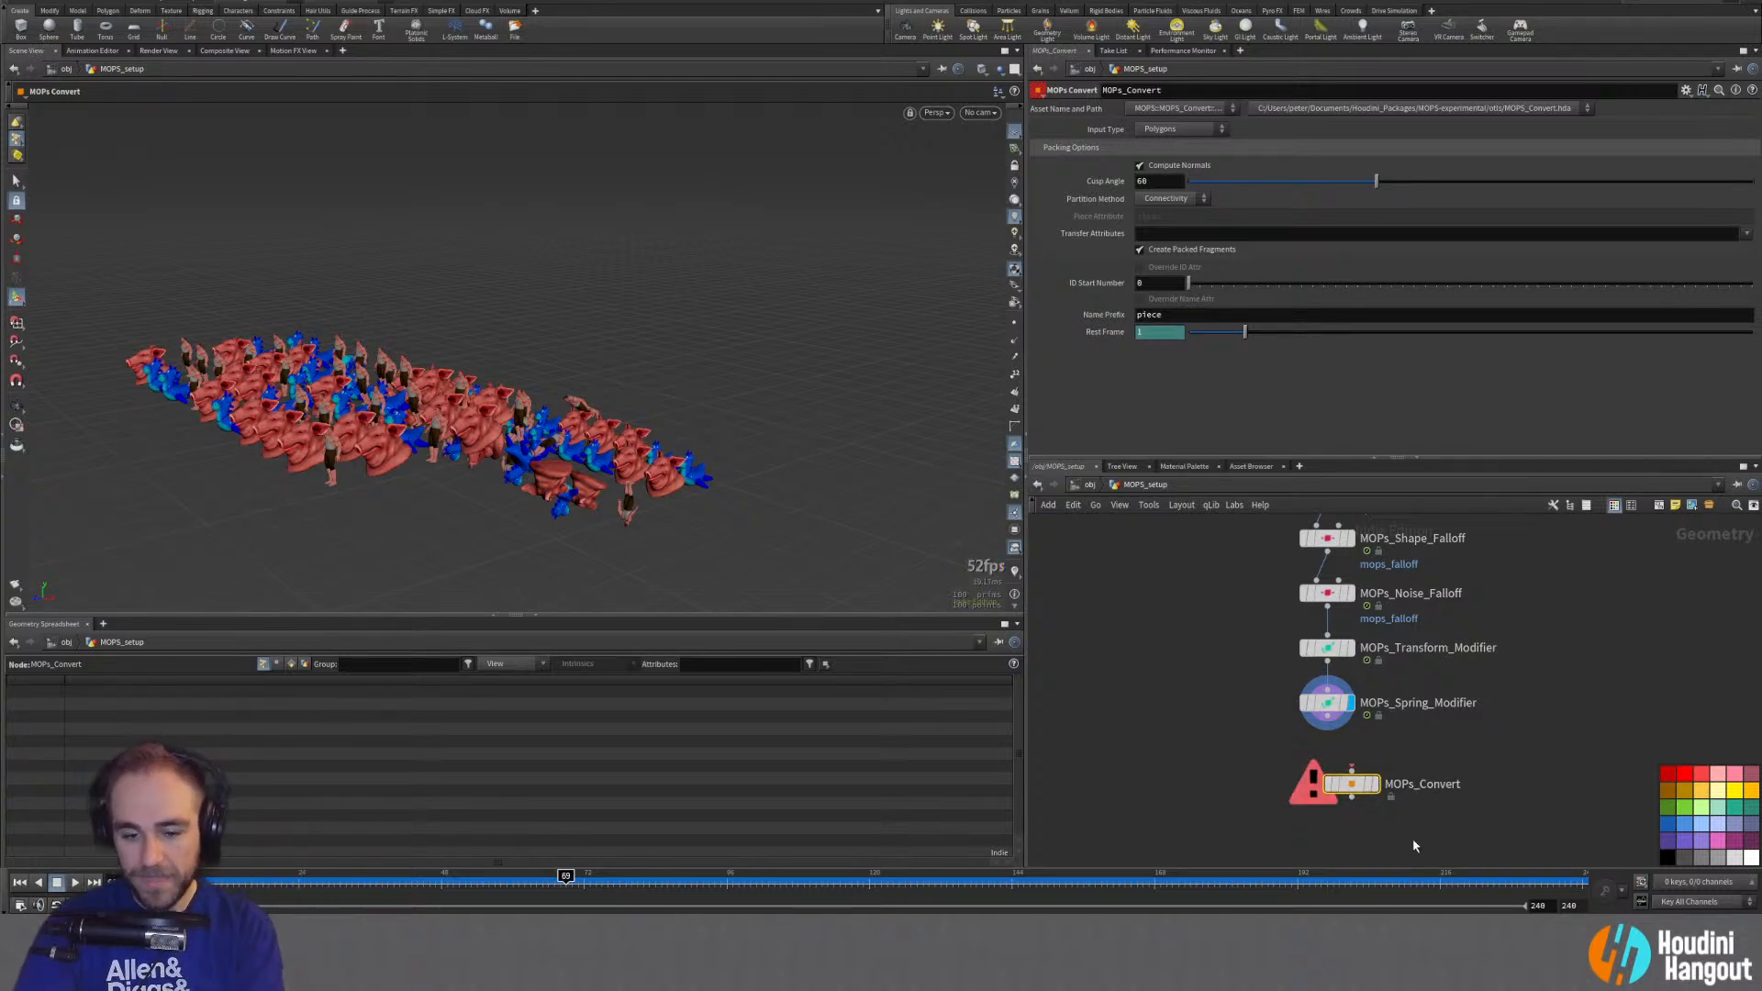
pyautogui.press('Delete')
pyautogui.press('Tab')
pyautogui.moveTo(1427, 517)
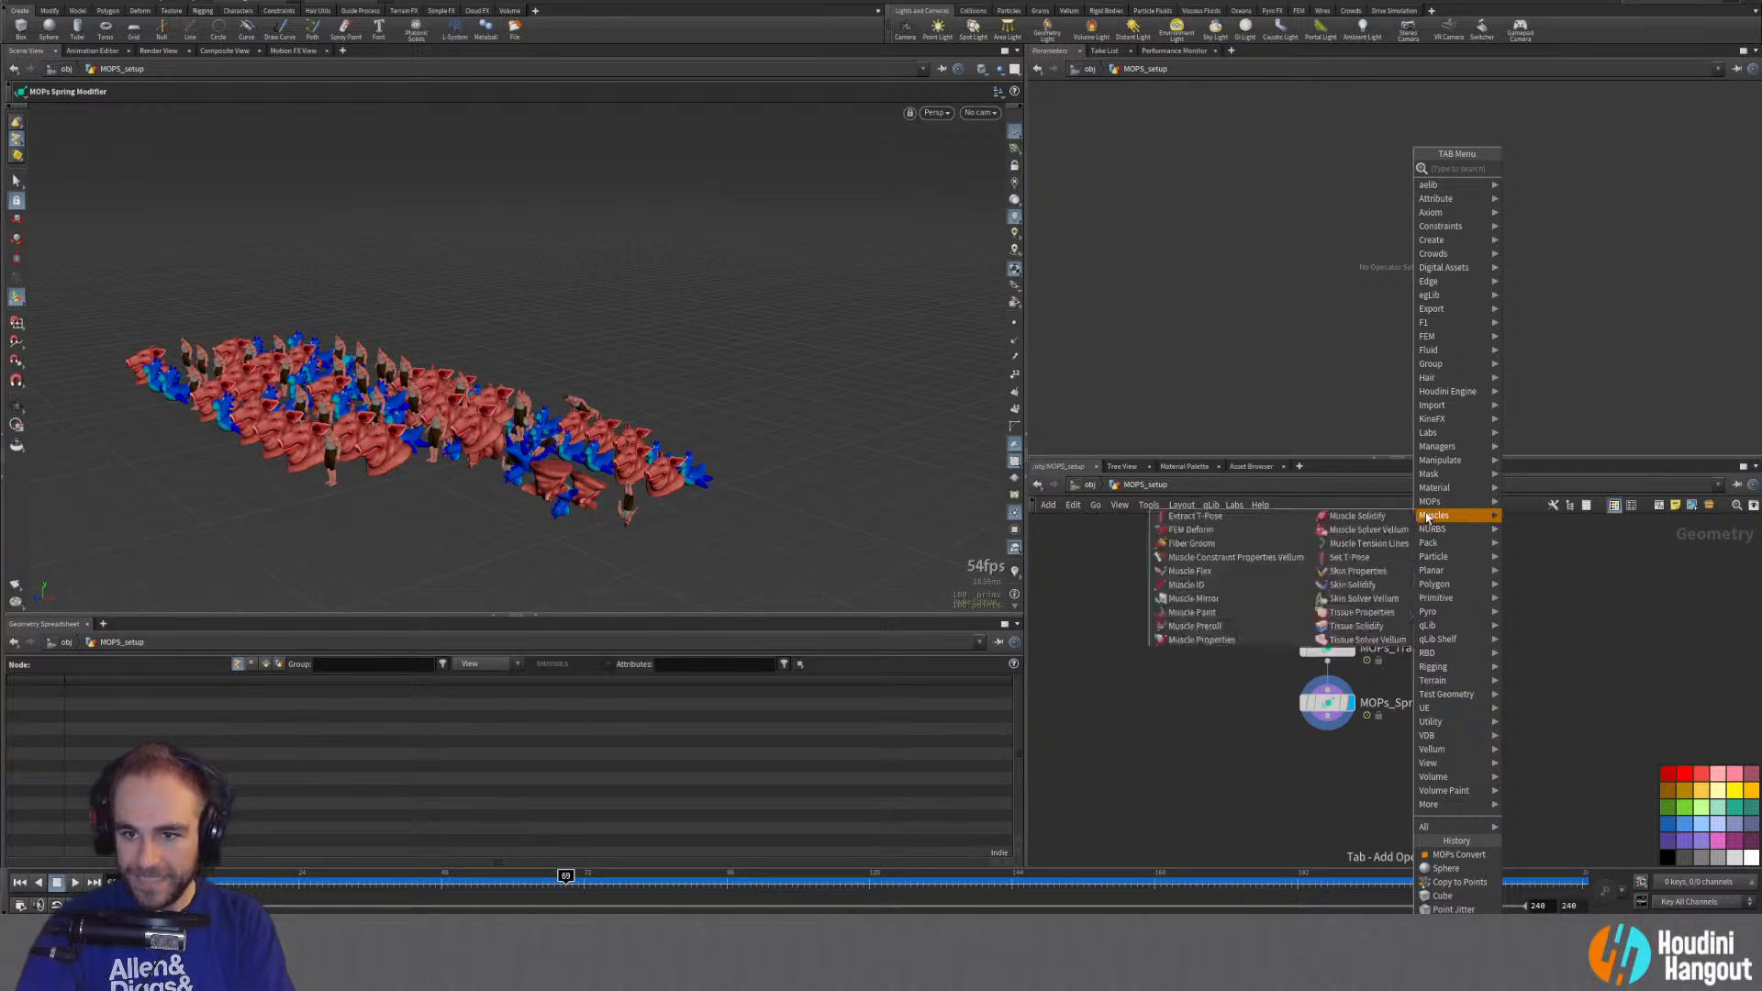
pyautogui.moveTo(1423, 436)
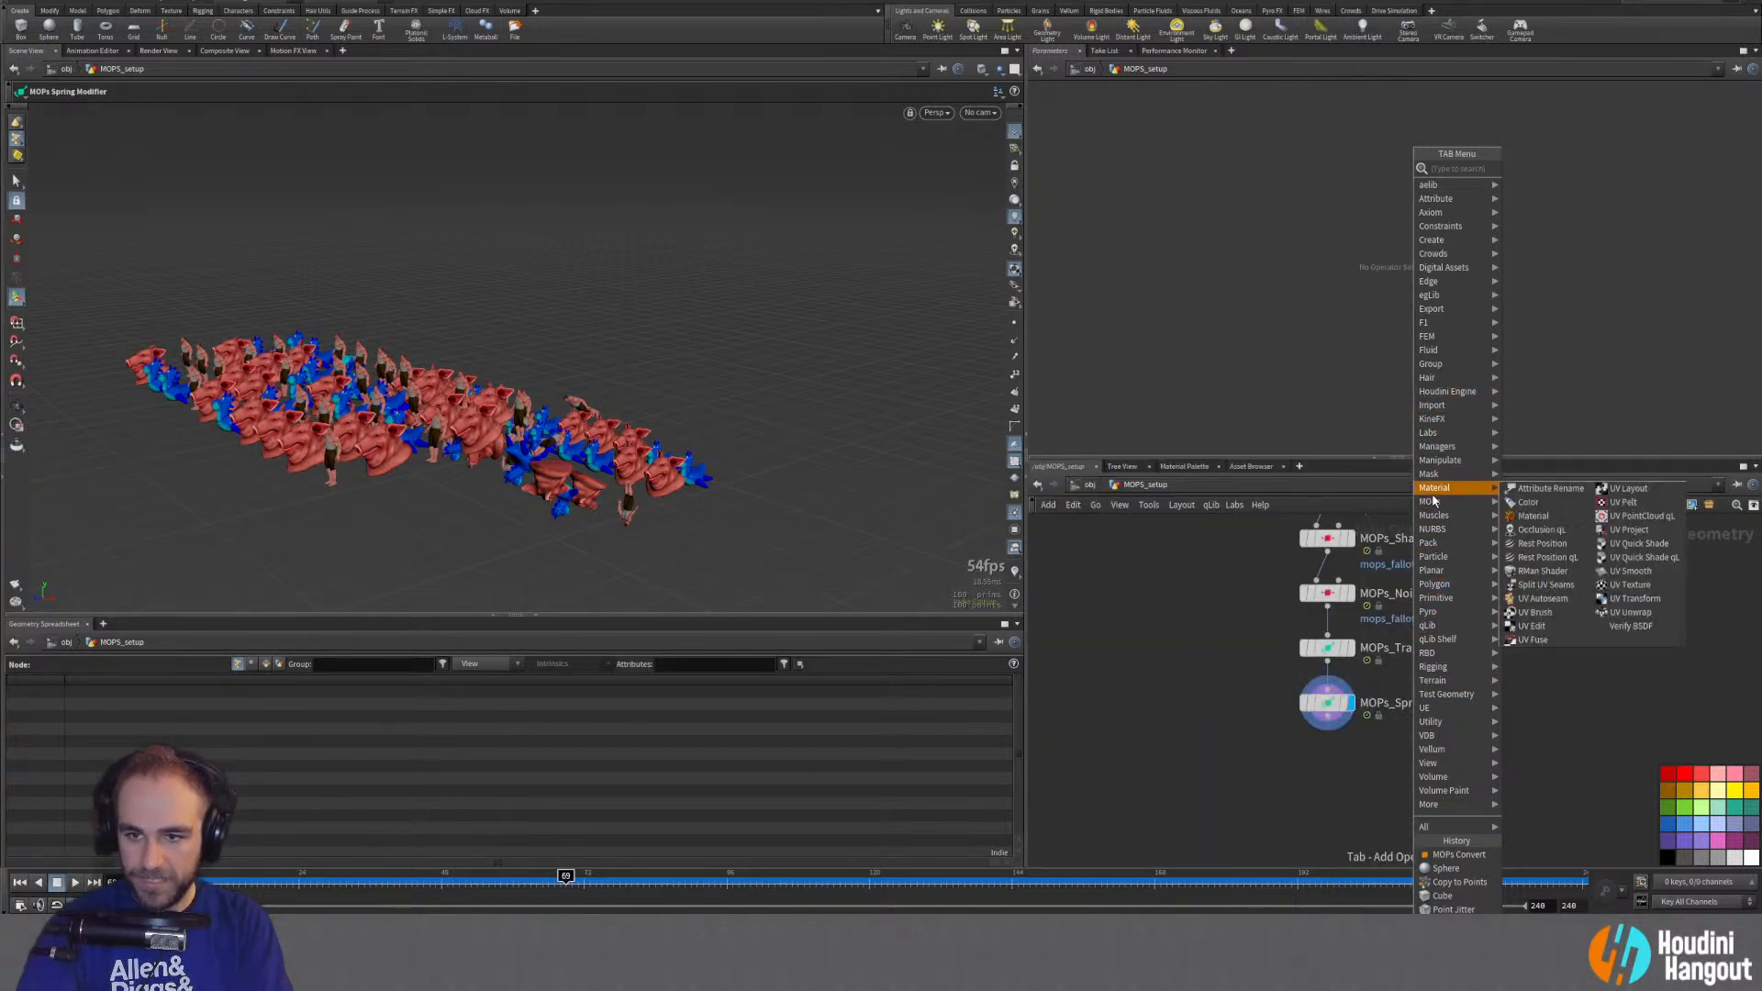
pyautogui.moveTo(1528, 551)
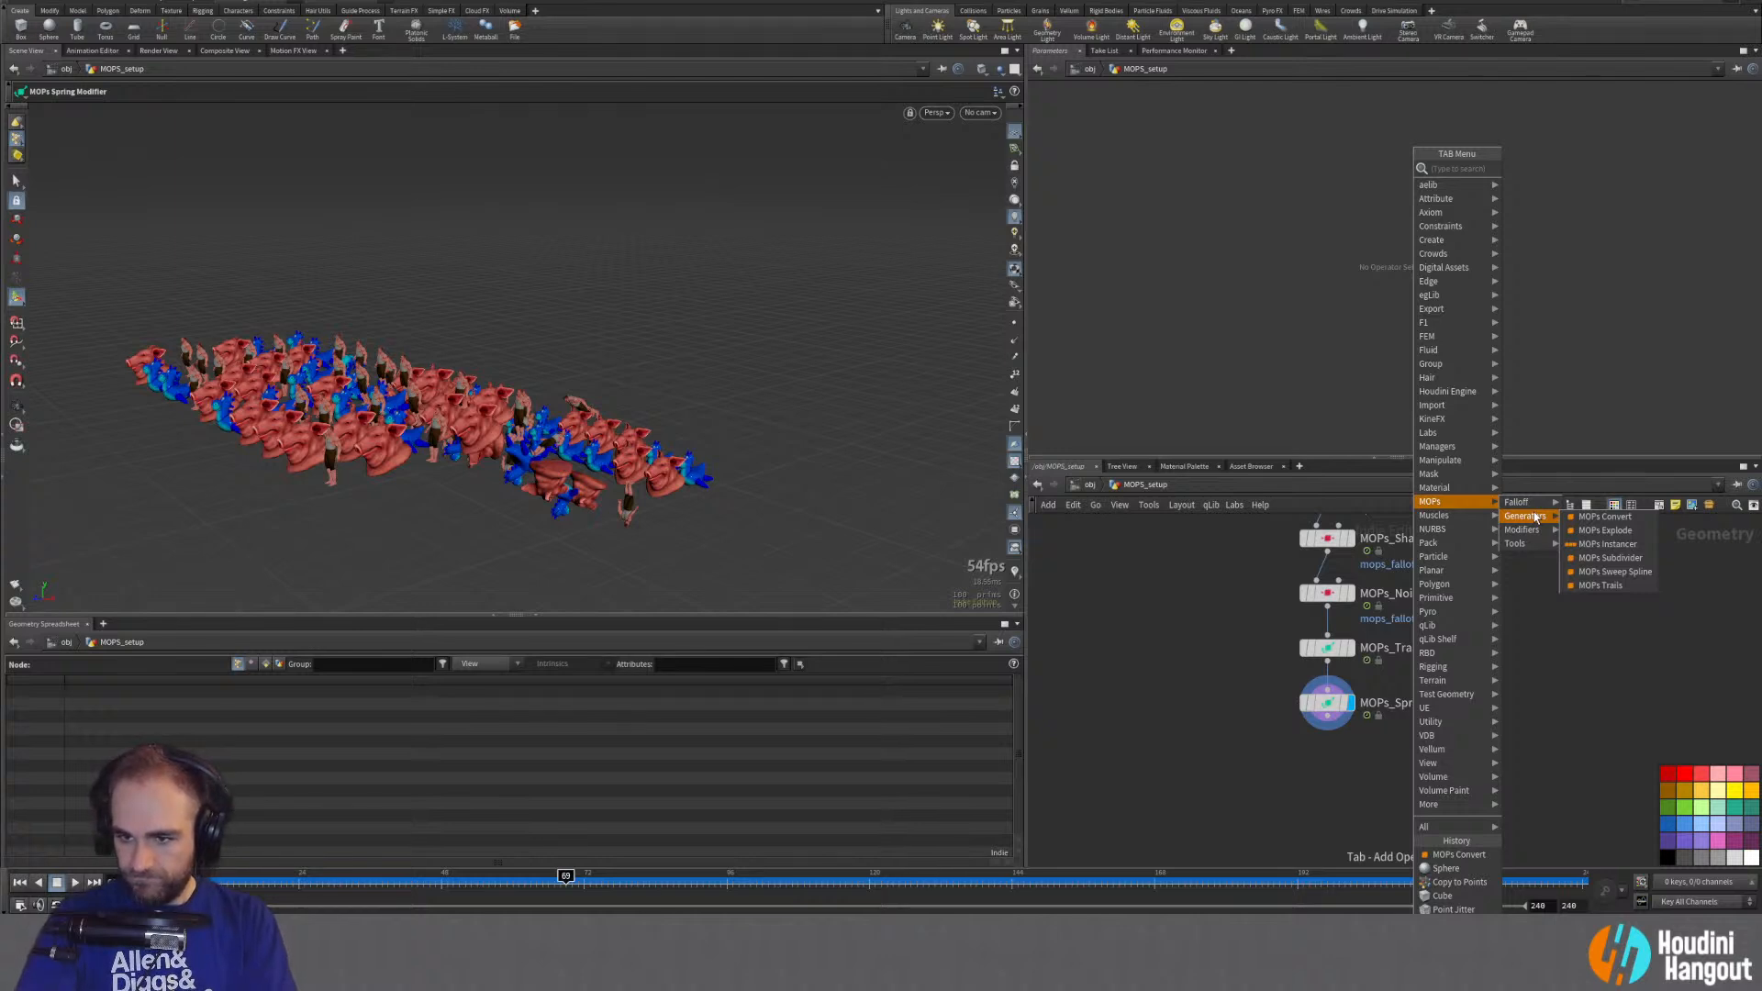
pyautogui.click(1181, 779)
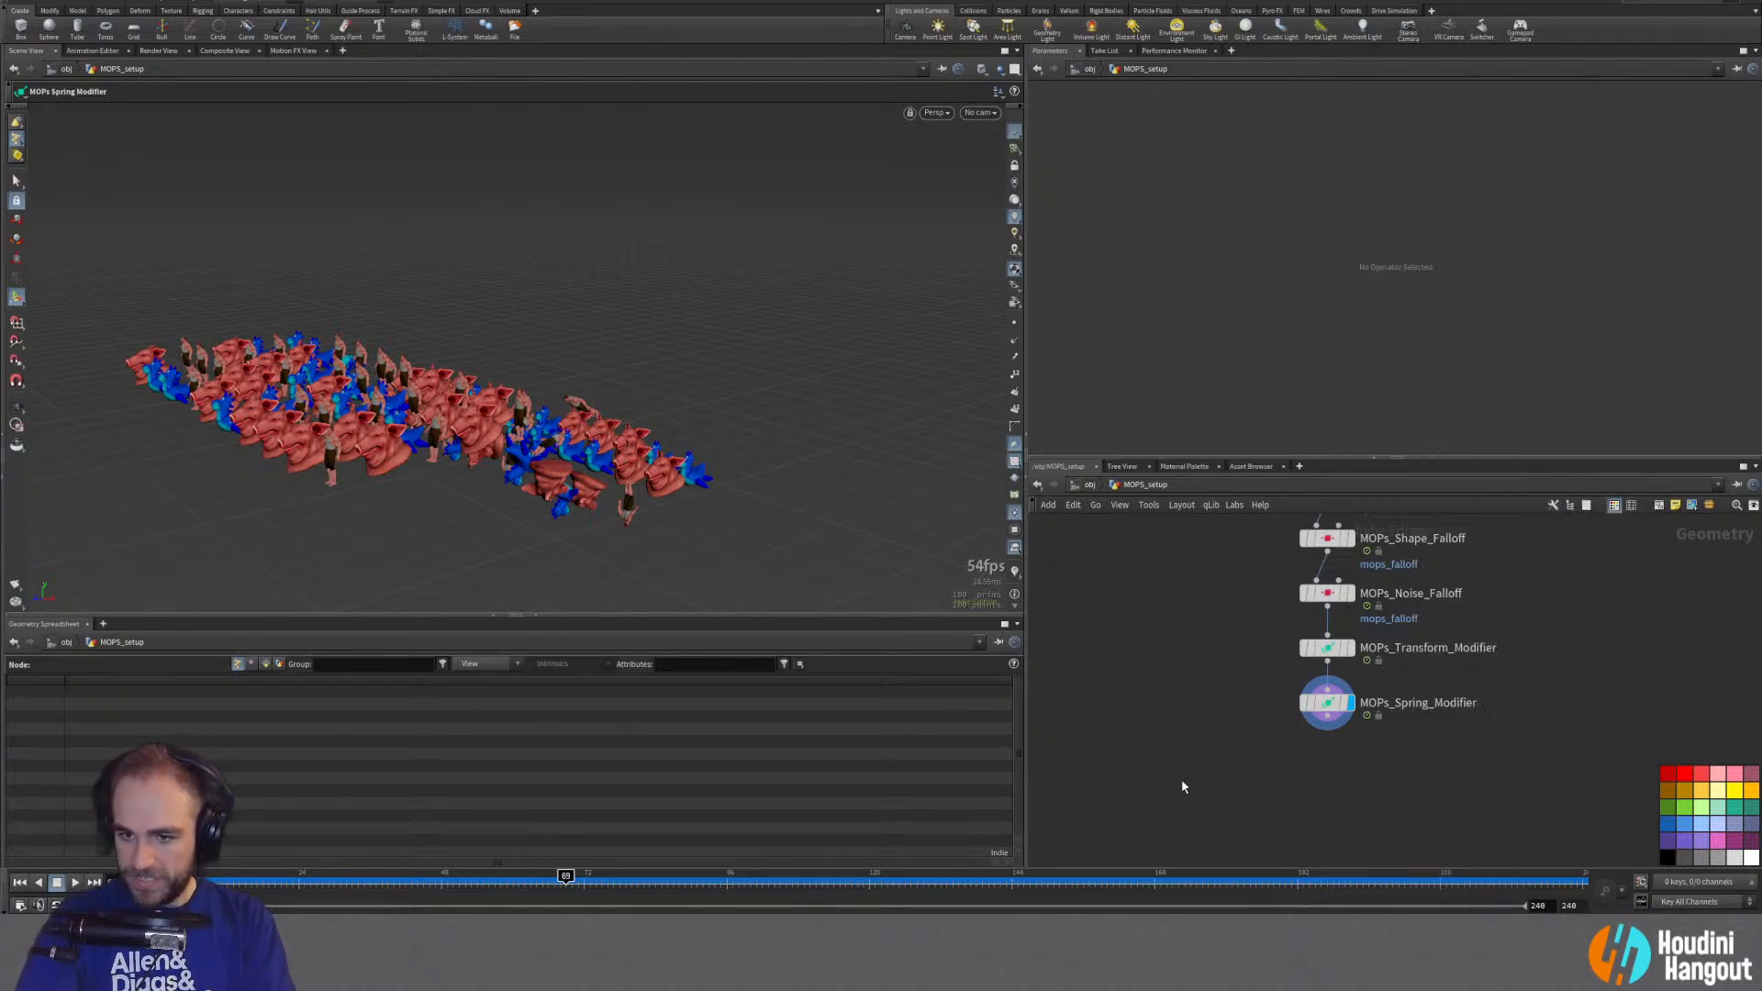
# Step: Add an Unpack node below the MOPs Spring Modifier and display its result
pyautogui.moveTo(1240, 777); pyautogui.dragTo(1246, 768, button='middle')
pyautogui.press('Tab')
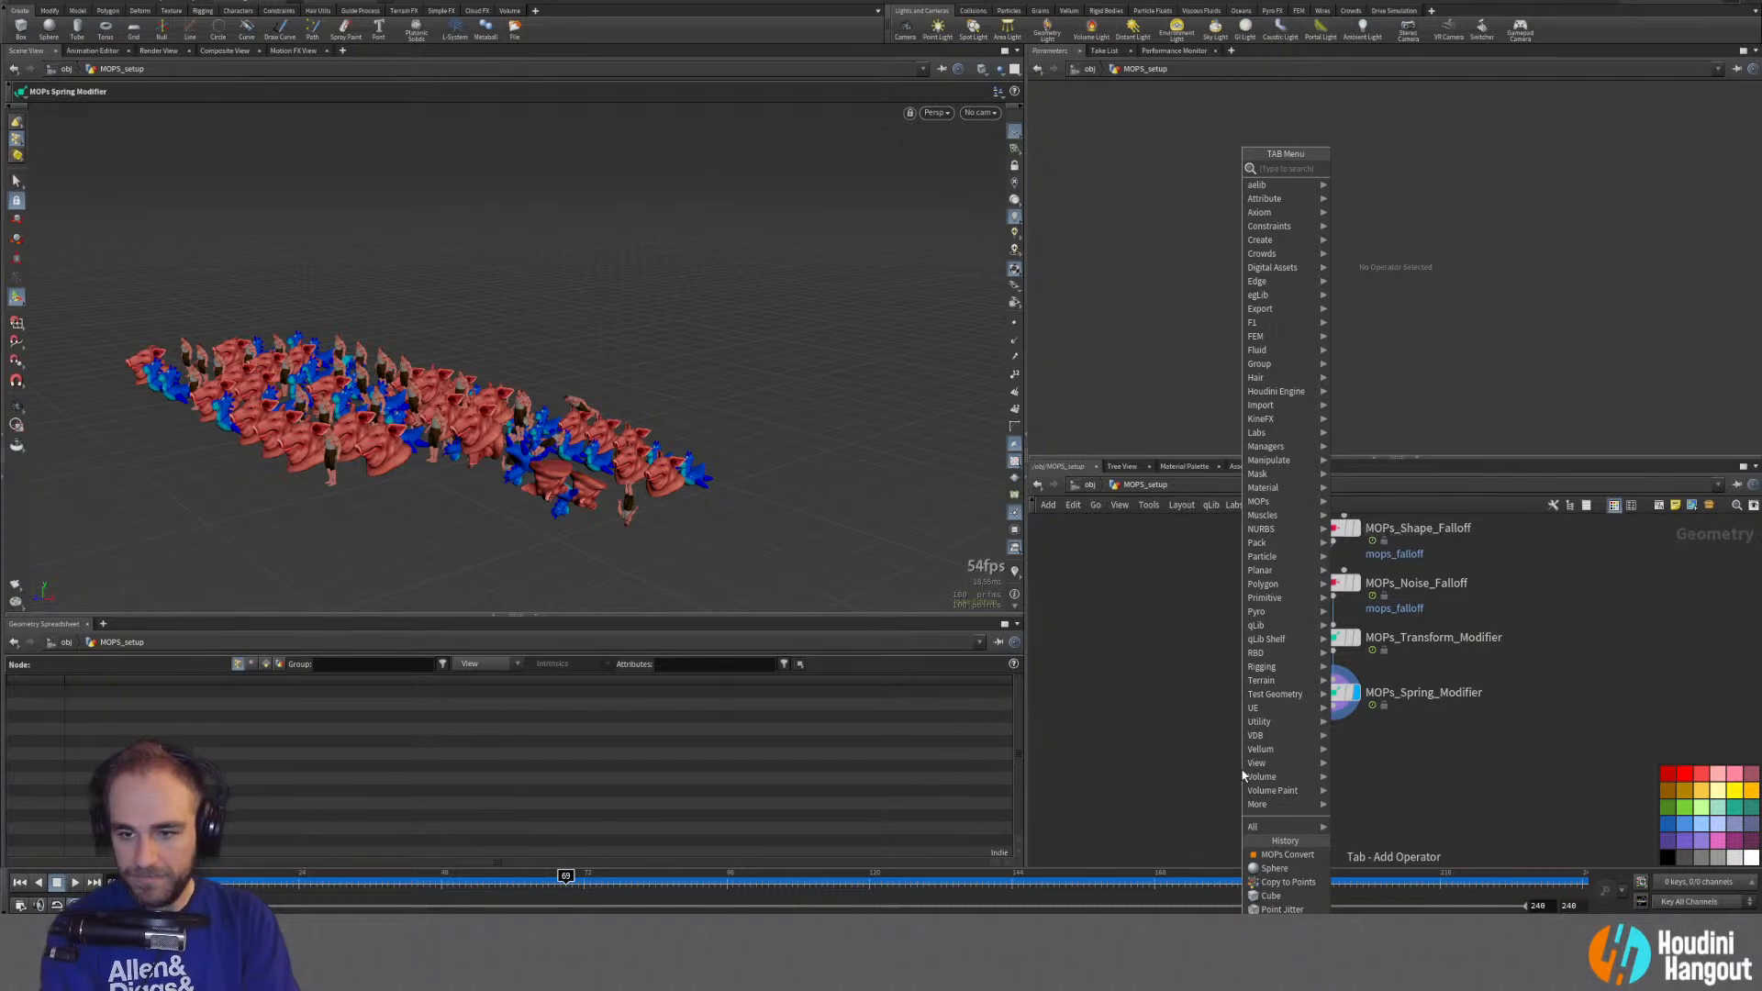
pyautogui.write('unp')
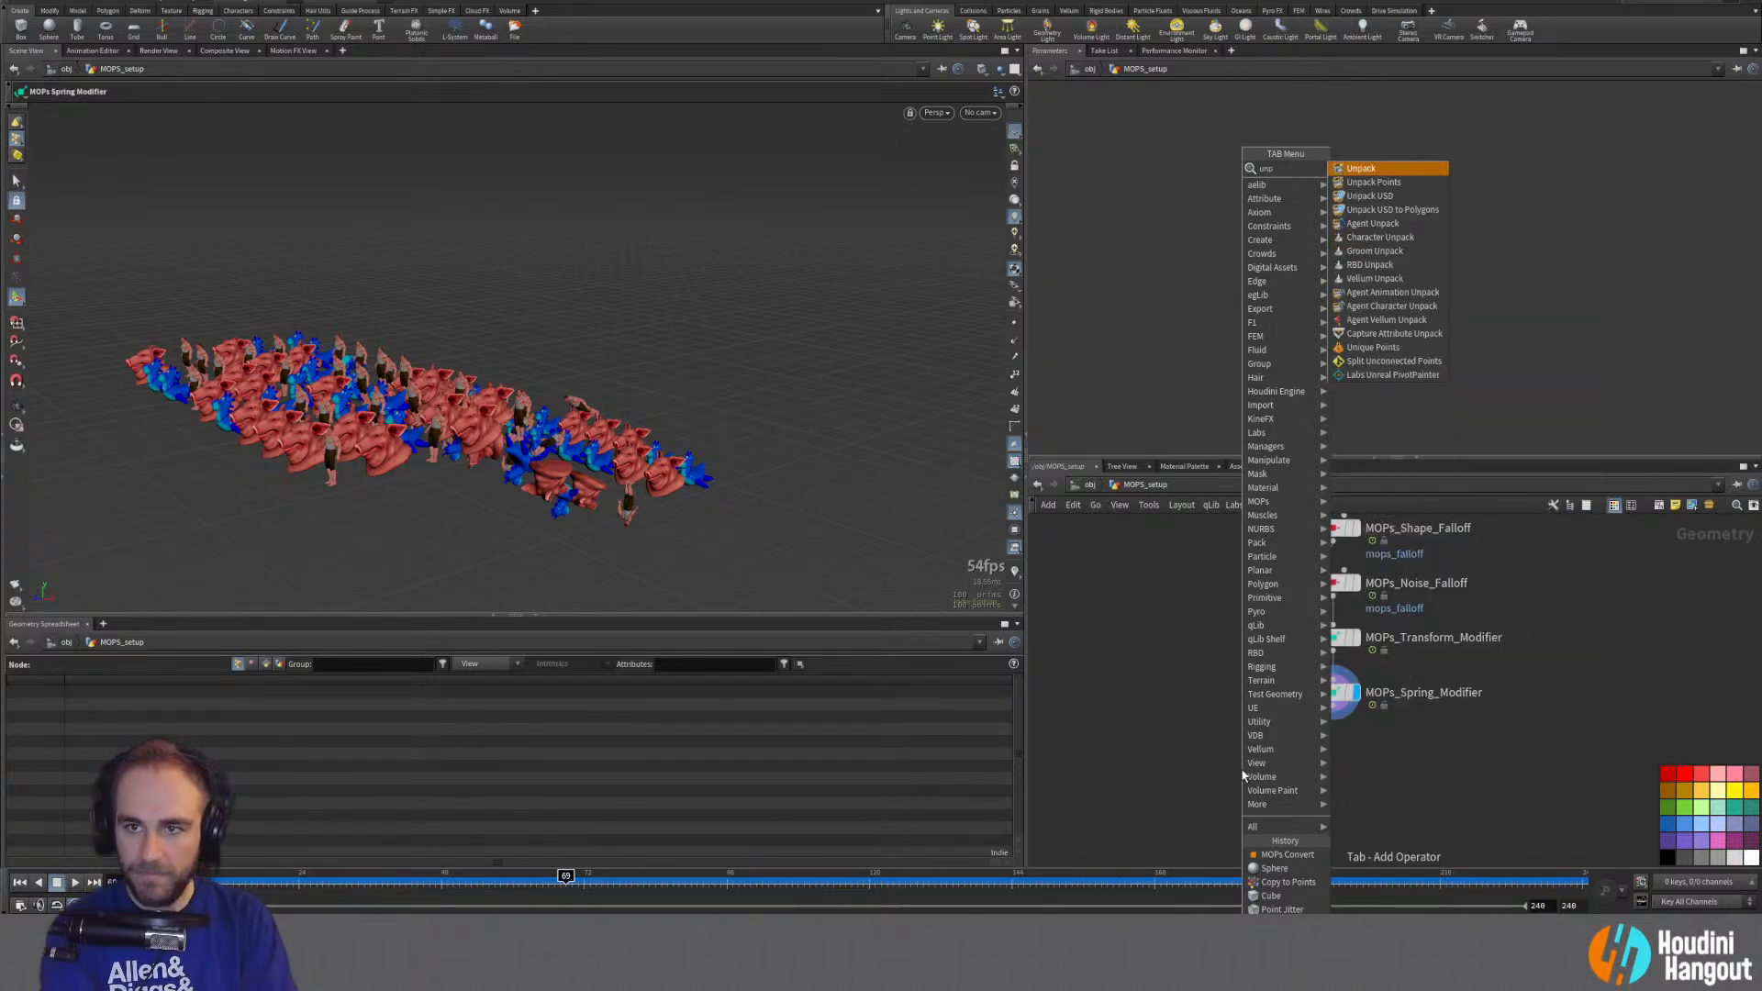
pyautogui.press('Return')
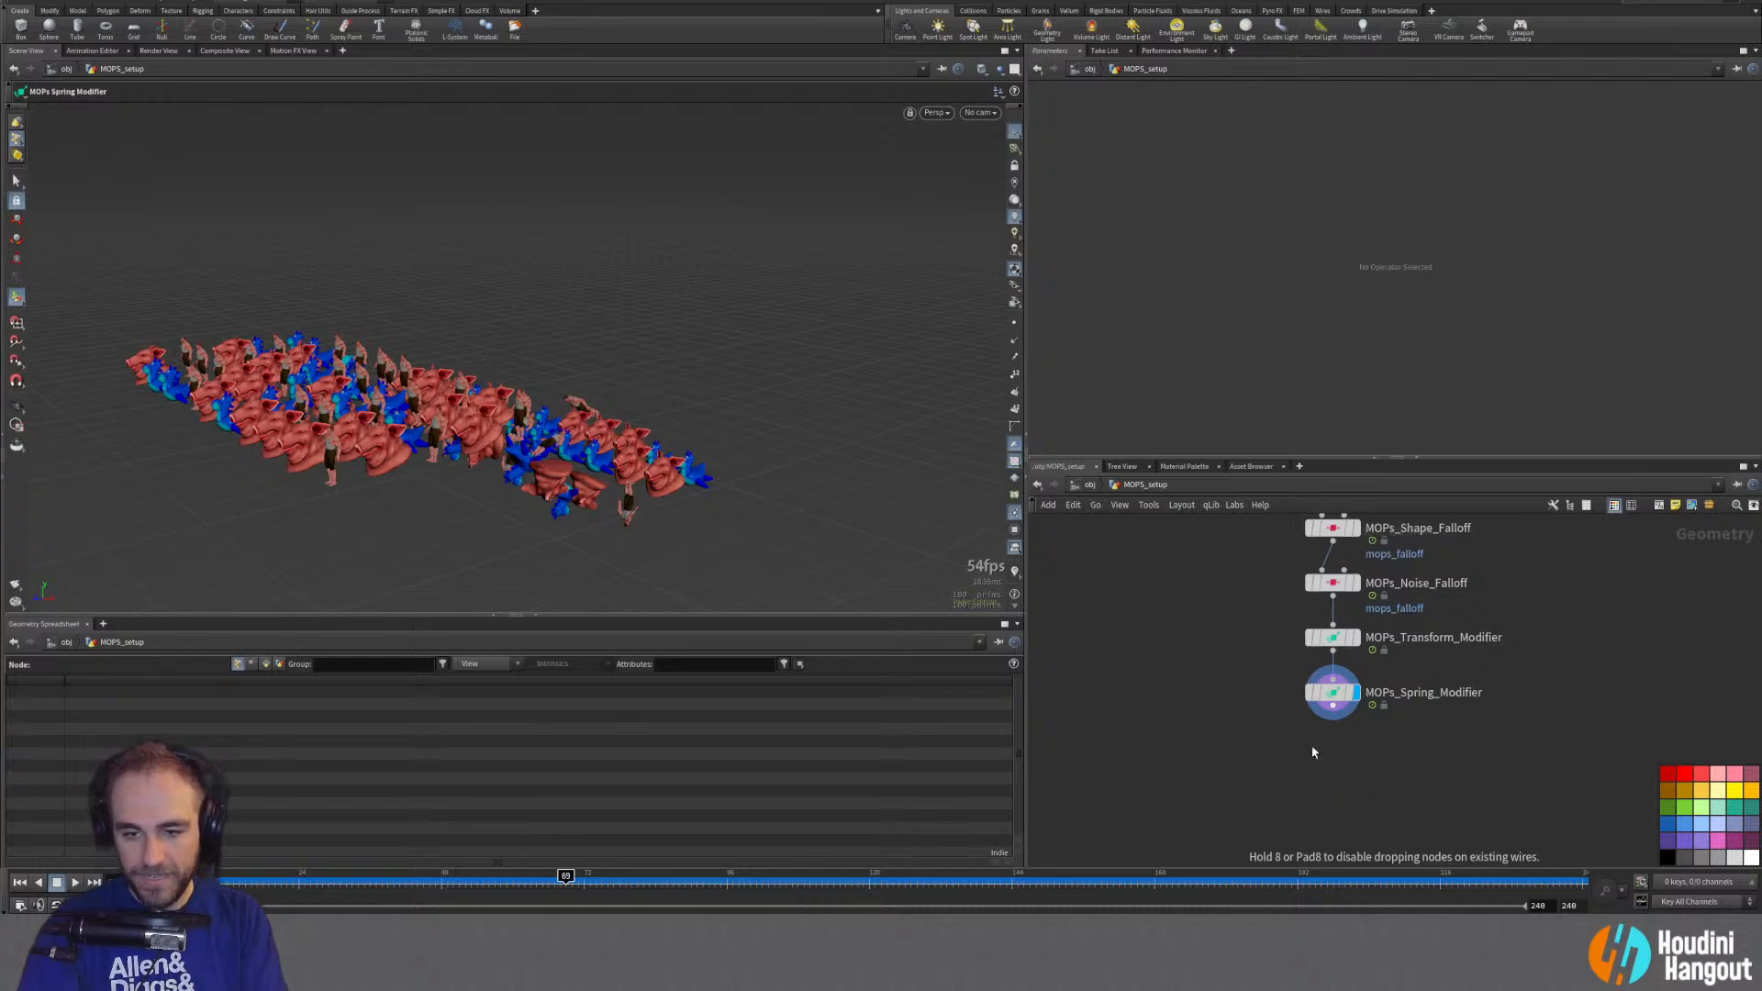
pyautogui.click(1313, 752)
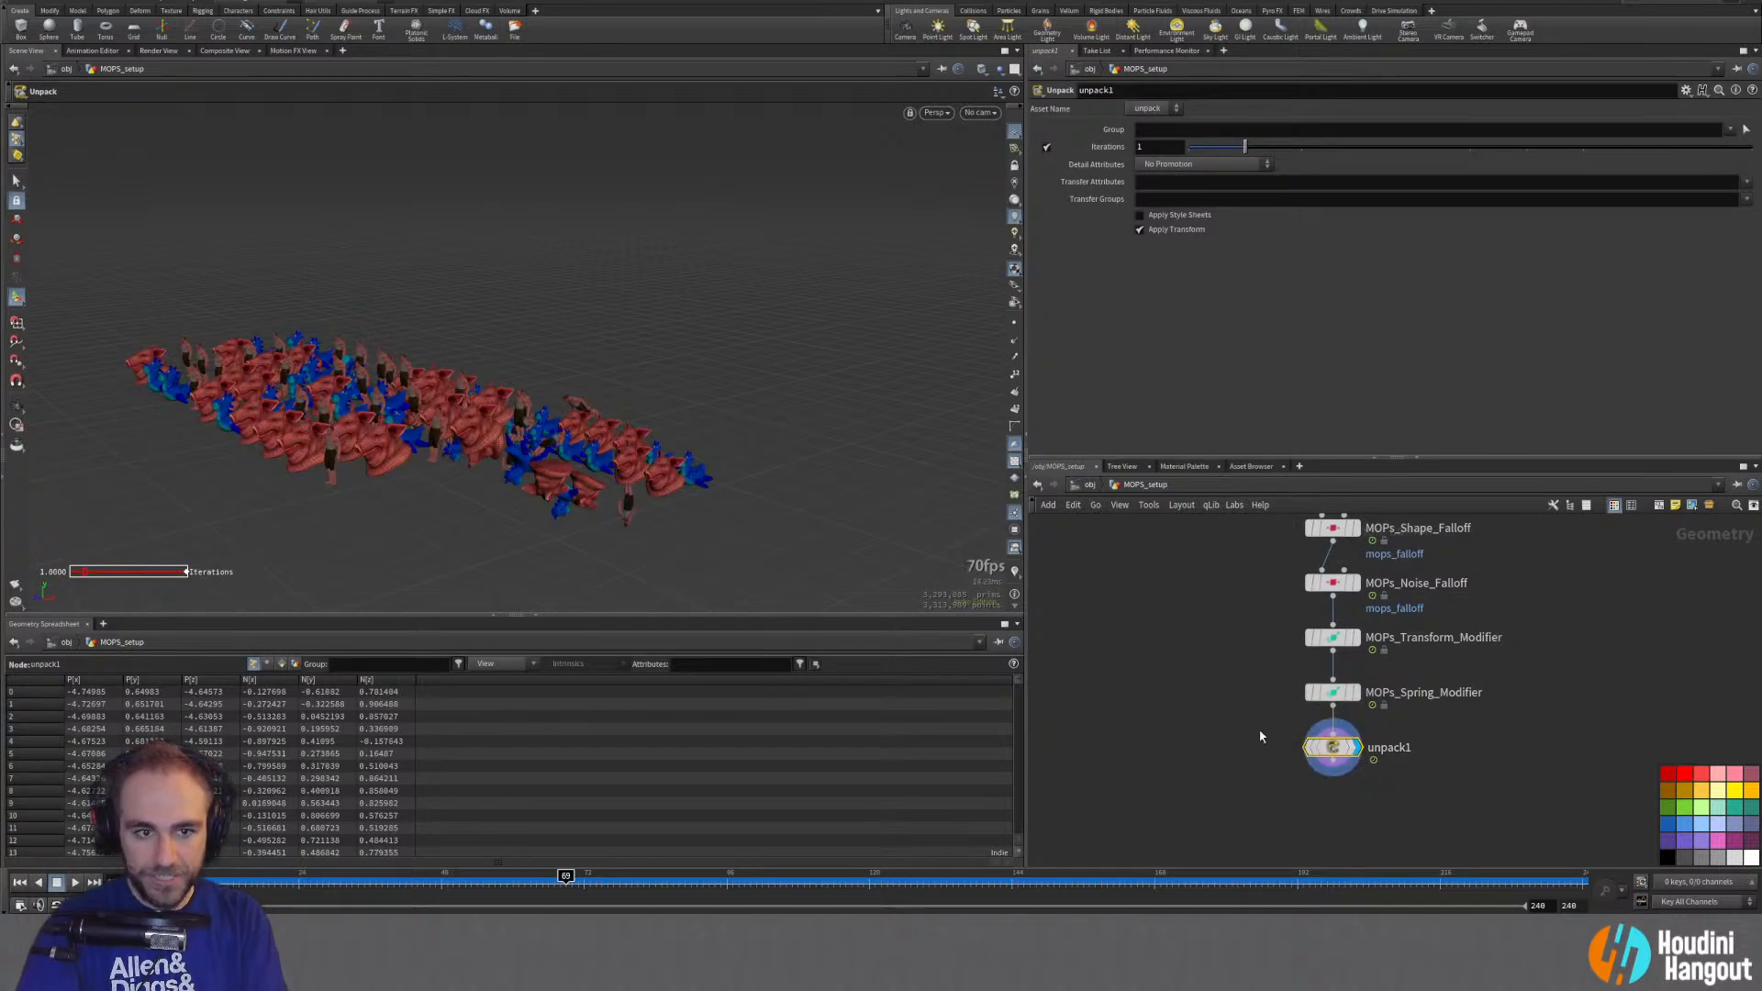
# Step: View the unpacked geometry at frames 59 and 30 and check the Unpack node's geometry information
pyautogui.press('Escape')
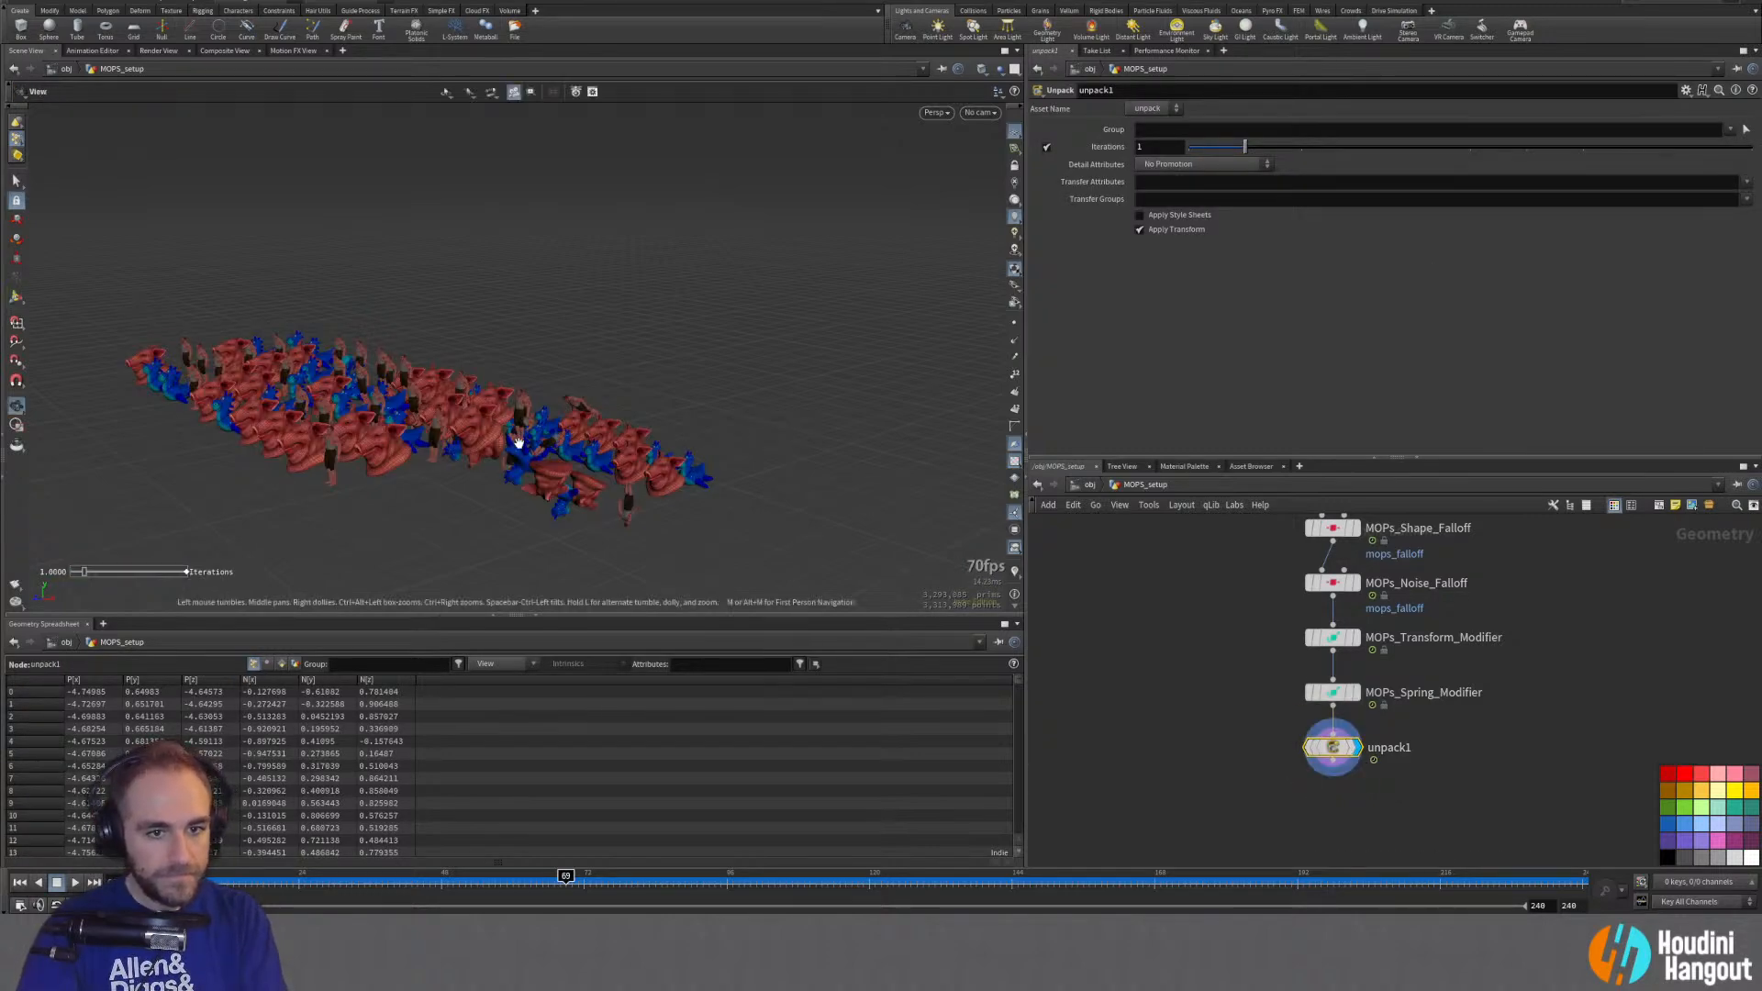
pyautogui.moveTo(496, 418); pyautogui.dragTo(697, 362)
pyautogui.press('Return')
pyautogui.click(506, 876)
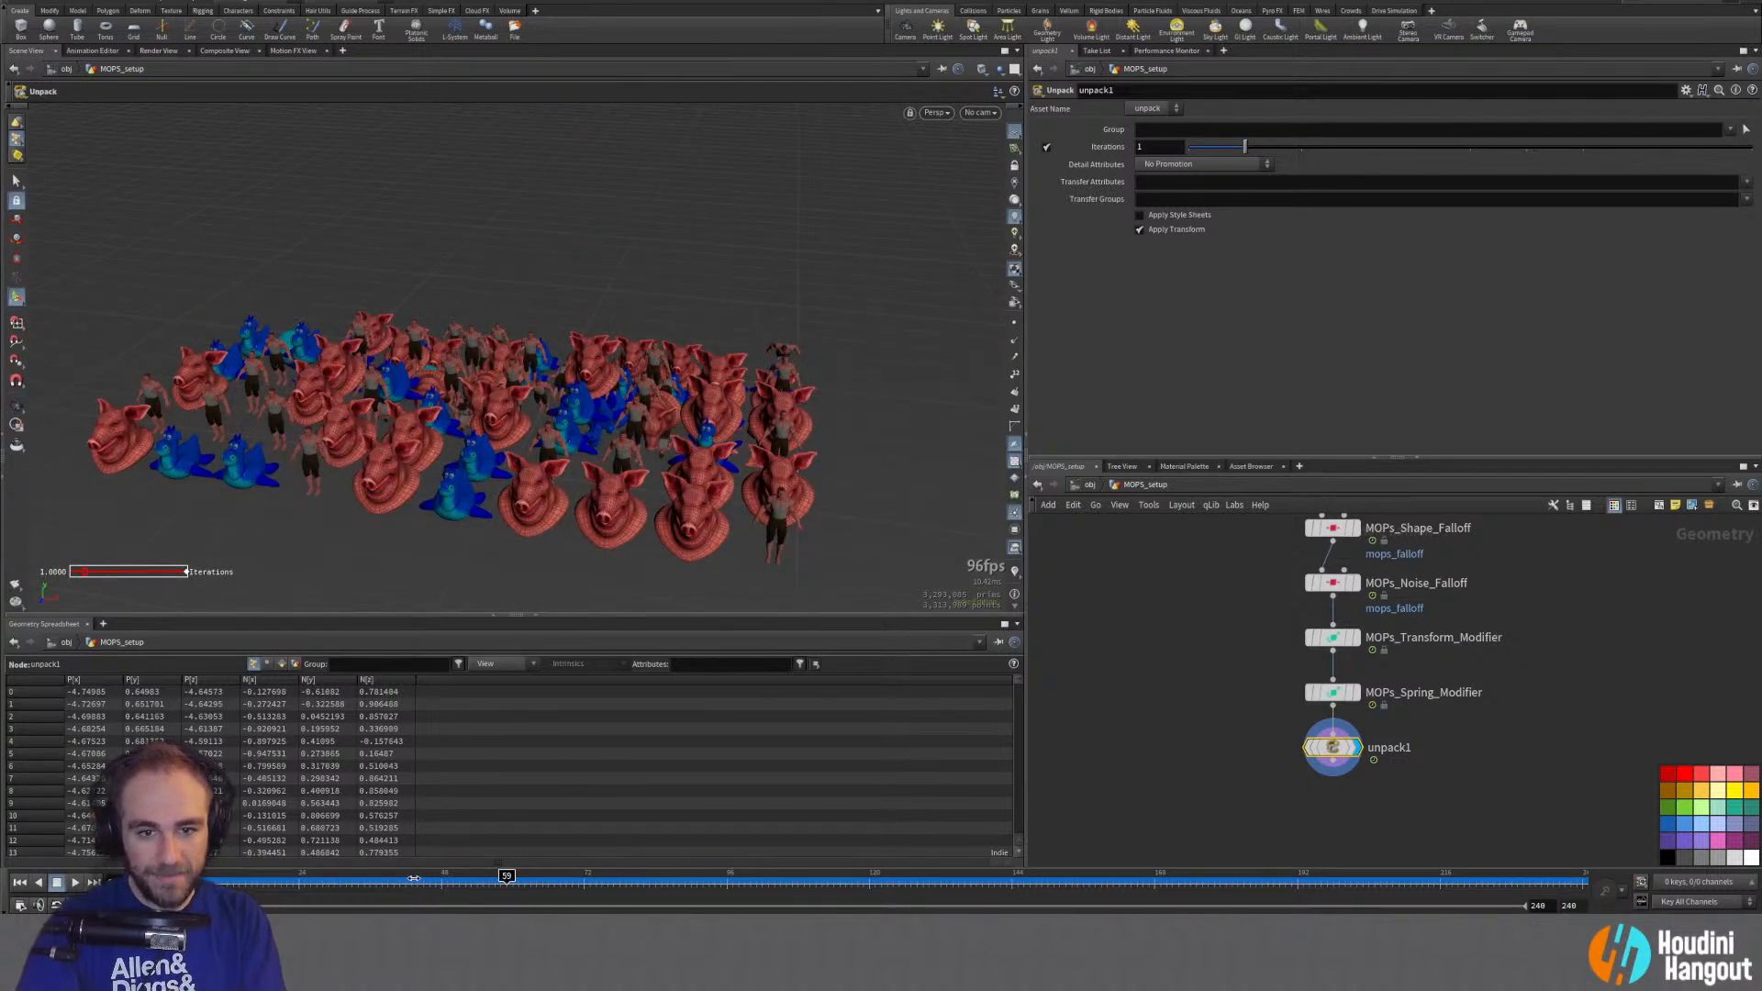
pyautogui.click(339, 883)
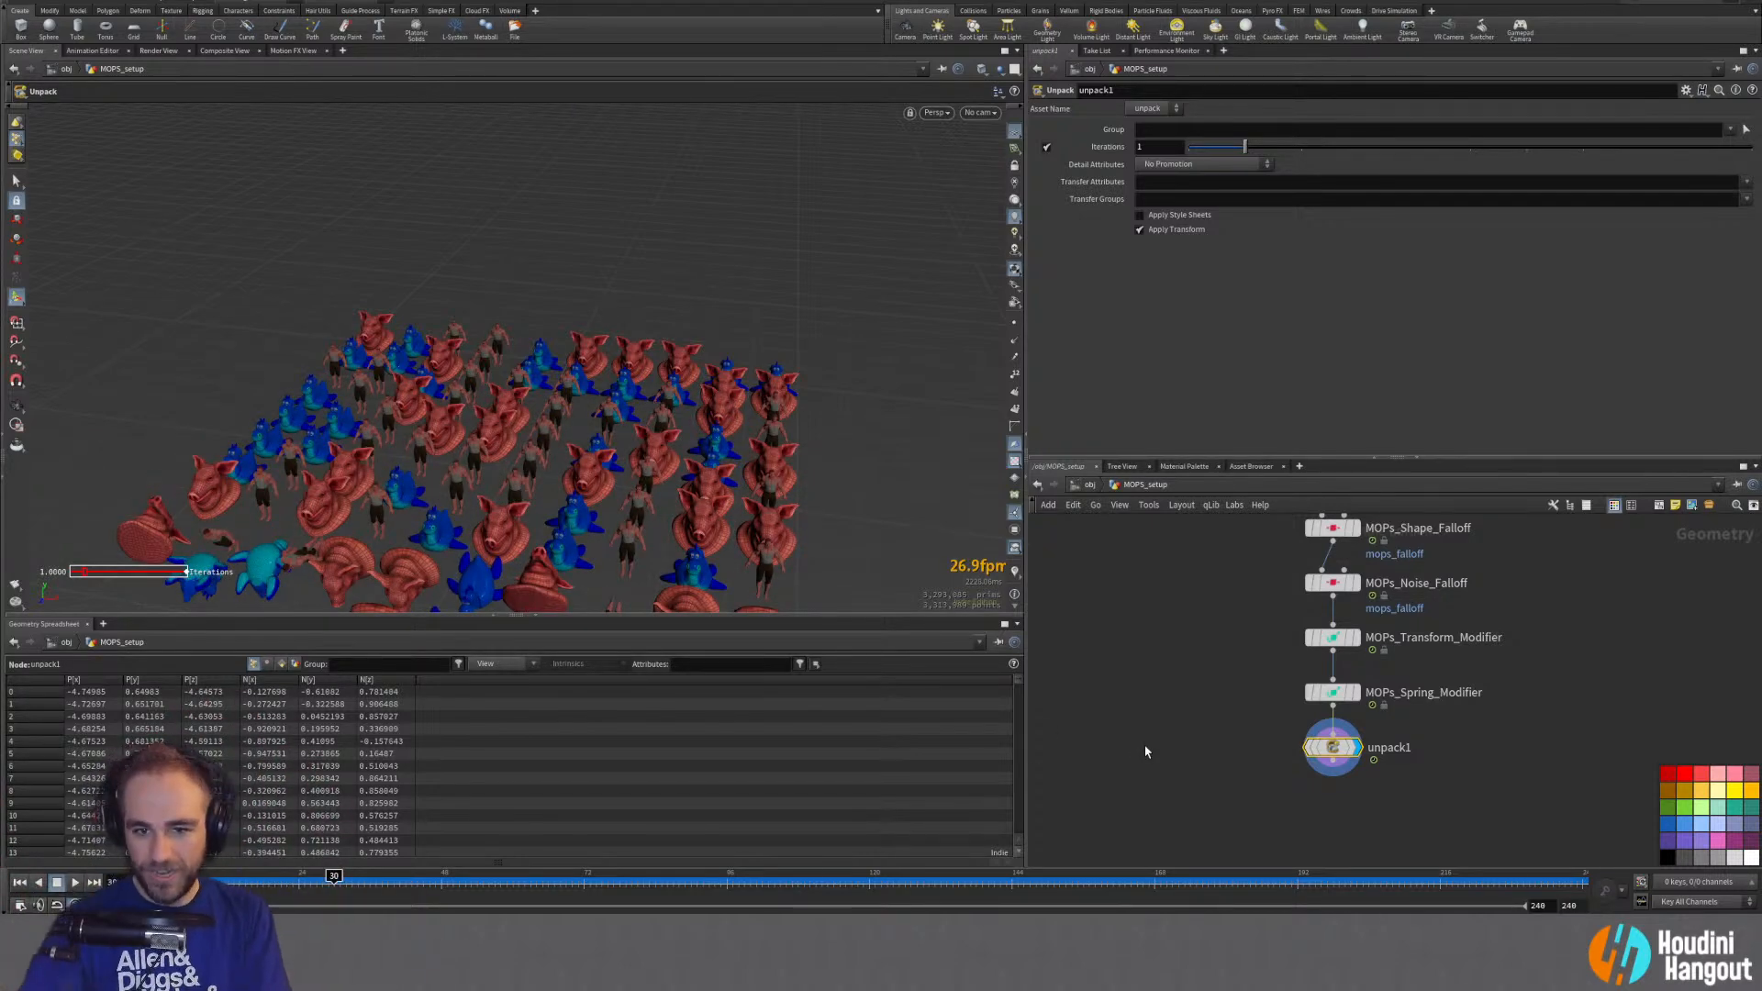
pyautogui.middleClick(1341, 748)
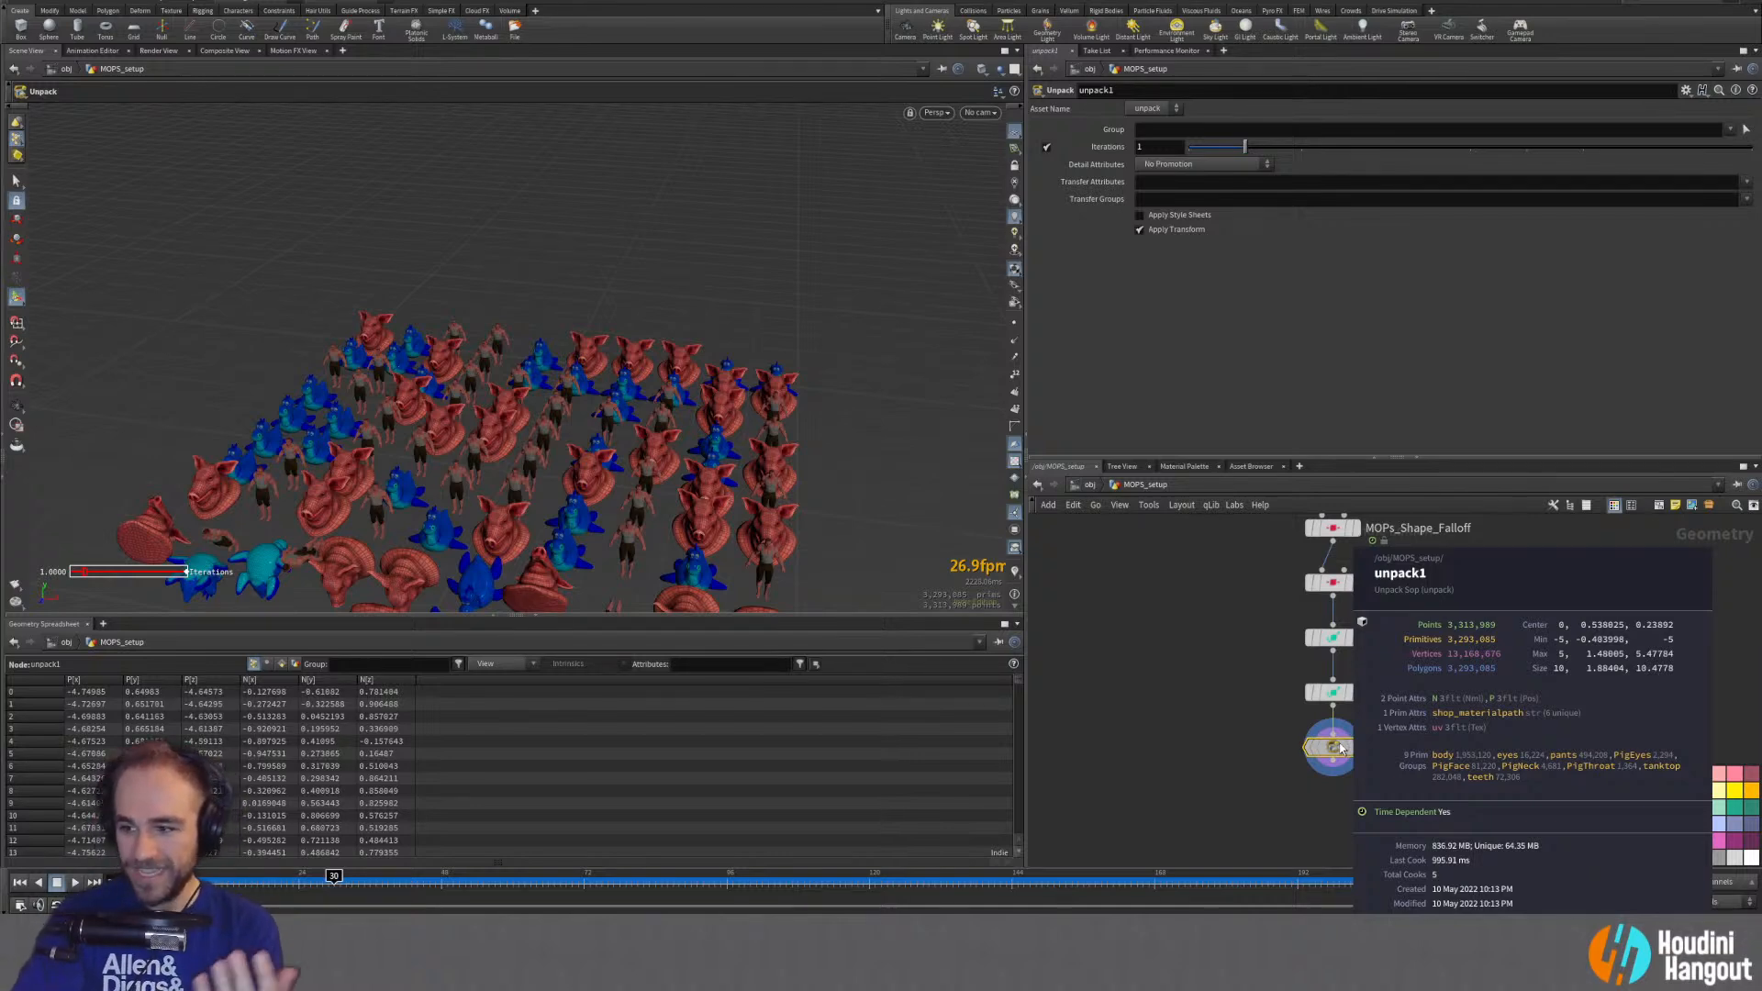
pyautogui.moveTo(1338, 742); pyautogui.dragTo(1322, 731, button='middle')
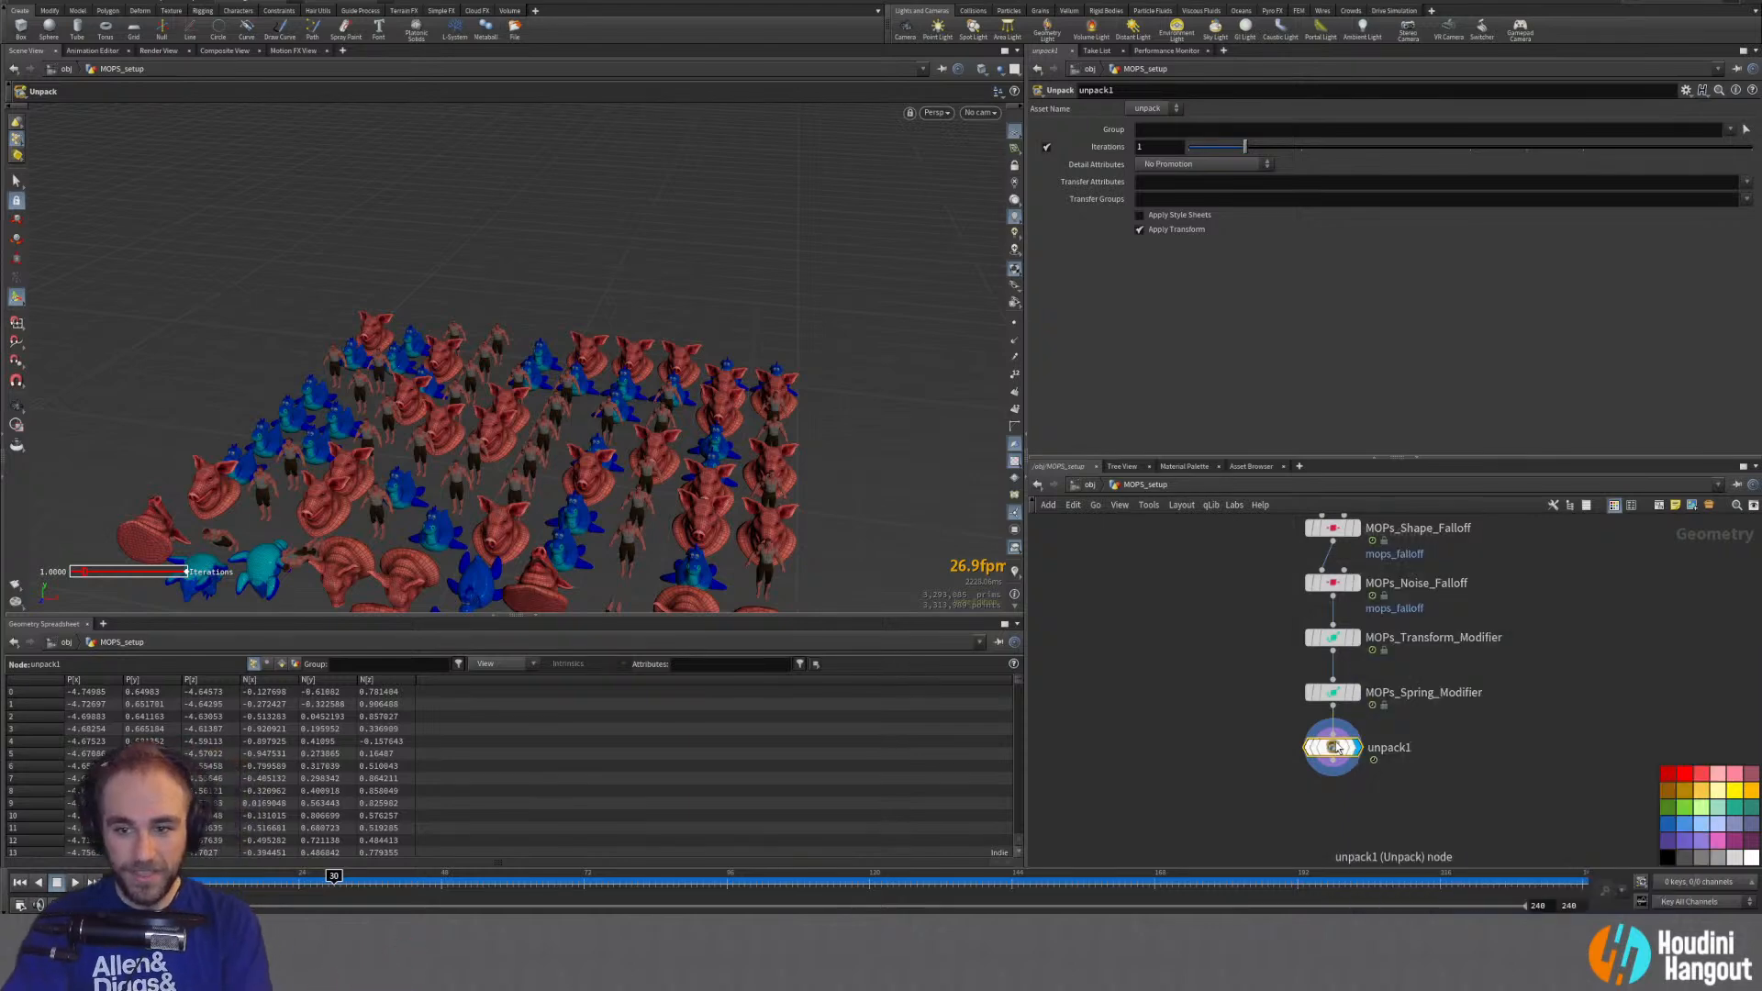
# Step: Display the MOPs Spring Modifier, play its packed animation, and return to the first frame
pyautogui.click(1335, 693)
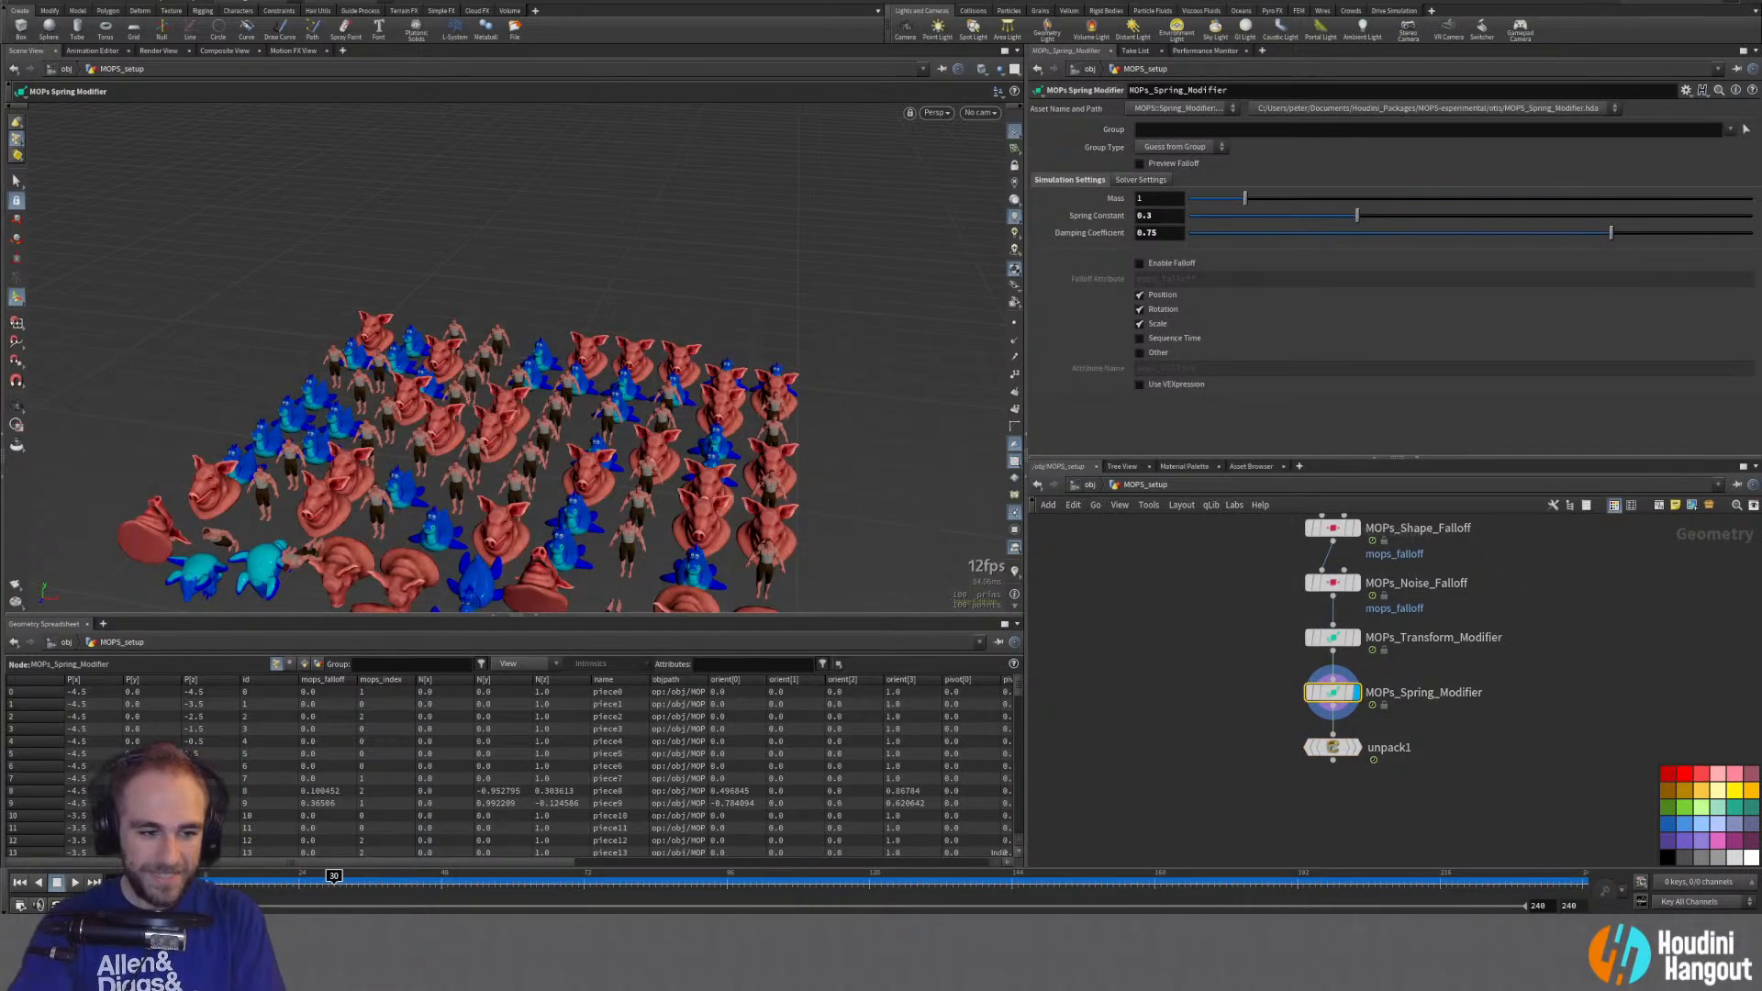
pyautogui.moveTo(206, 879); pyautogui.dragTo(92, 885)
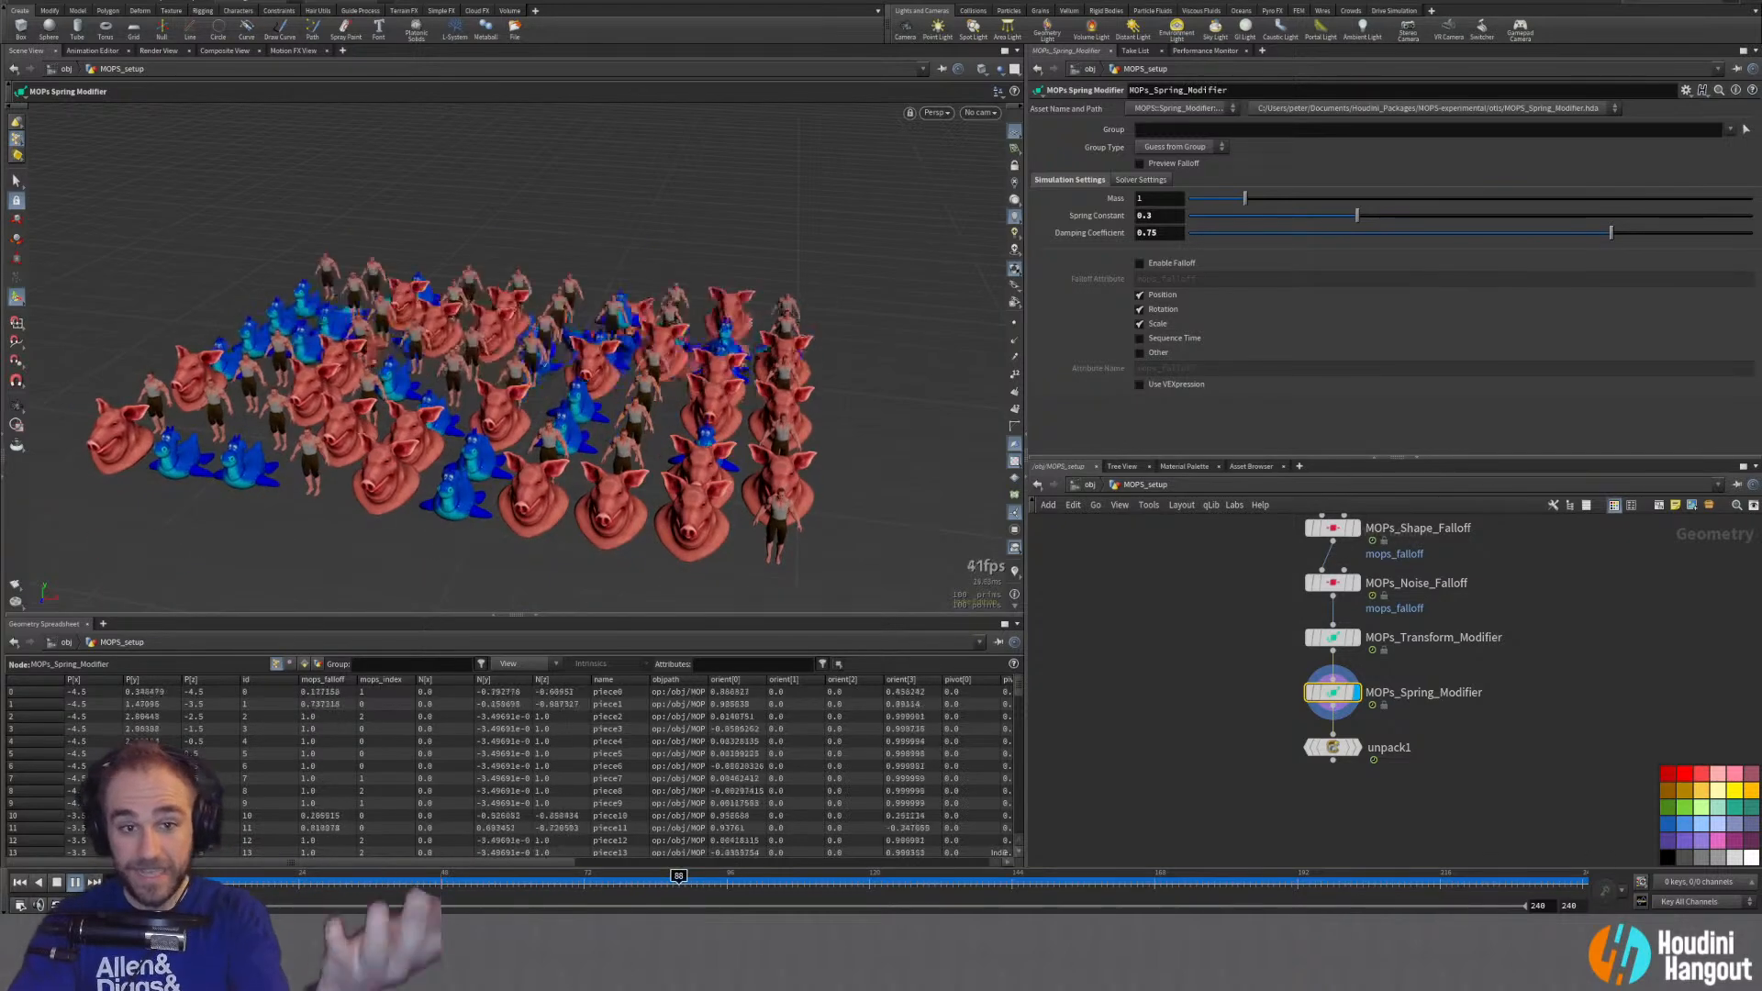
pyautogui.click(74, 882)
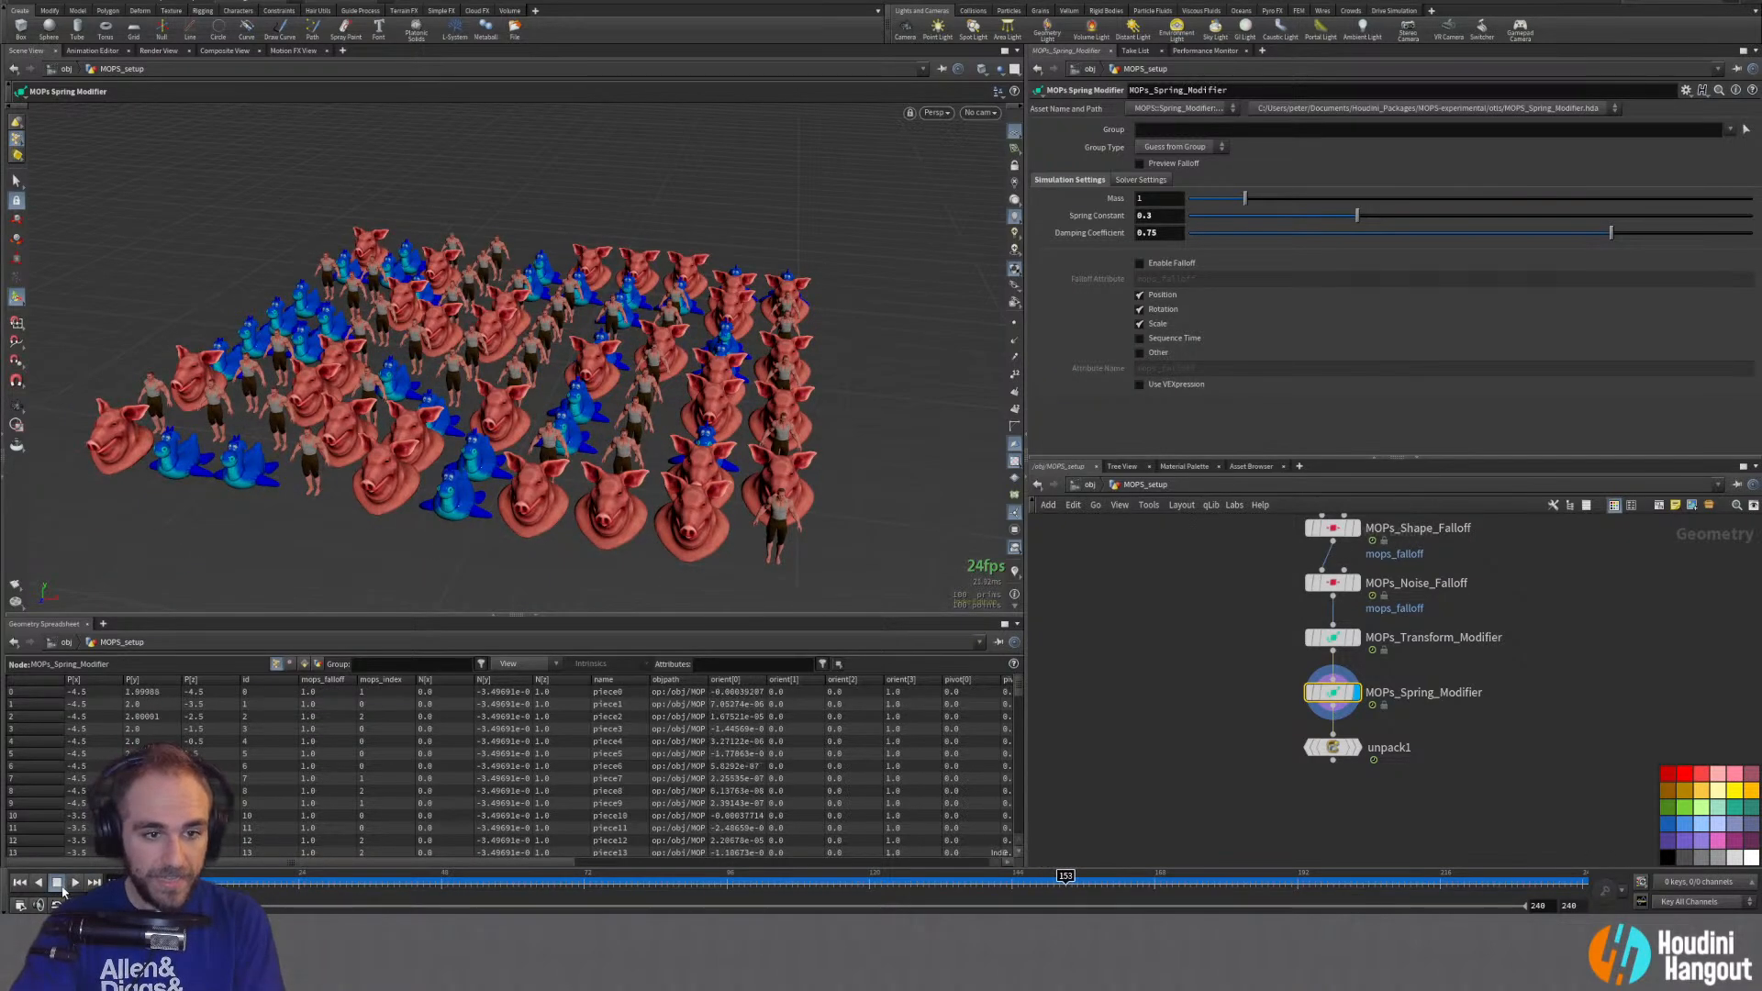
pyautogui.click(19, 882)
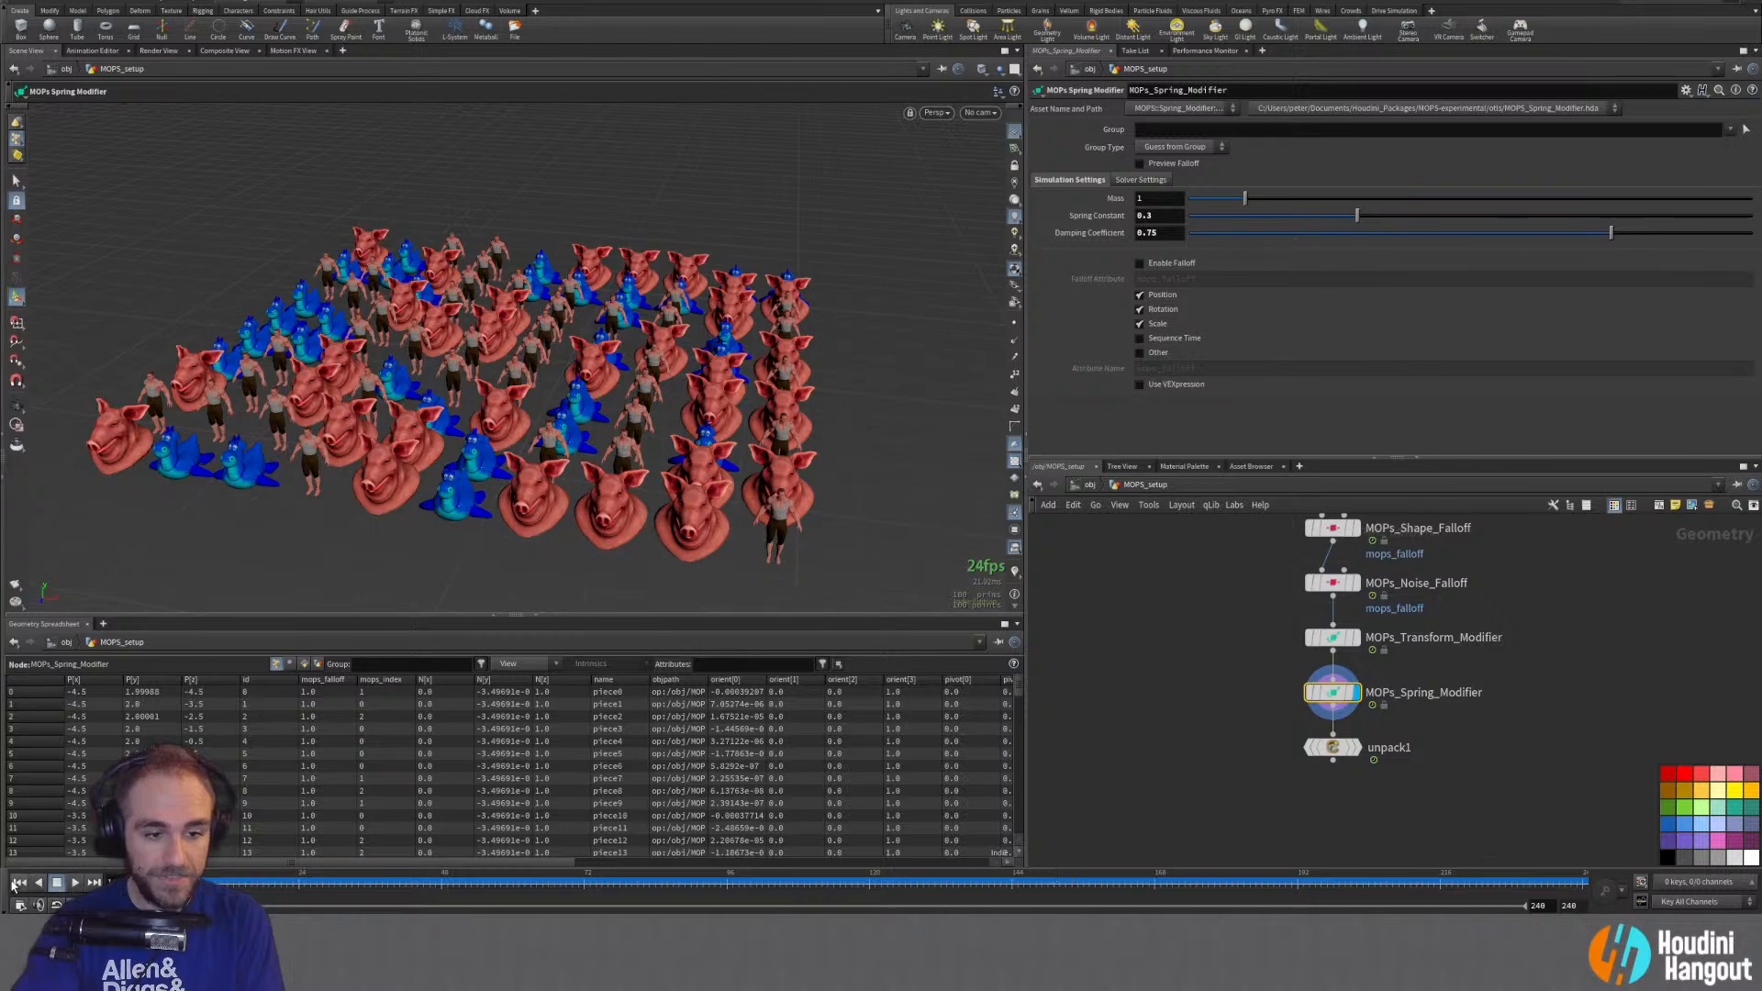
# Step: Set the MOPs Instancer's grid distribution size to 25 in X and 25 in Z
pyautogui.moveTo(1225, 586); pyautogui.dragTo(1200, 747, button='middle')
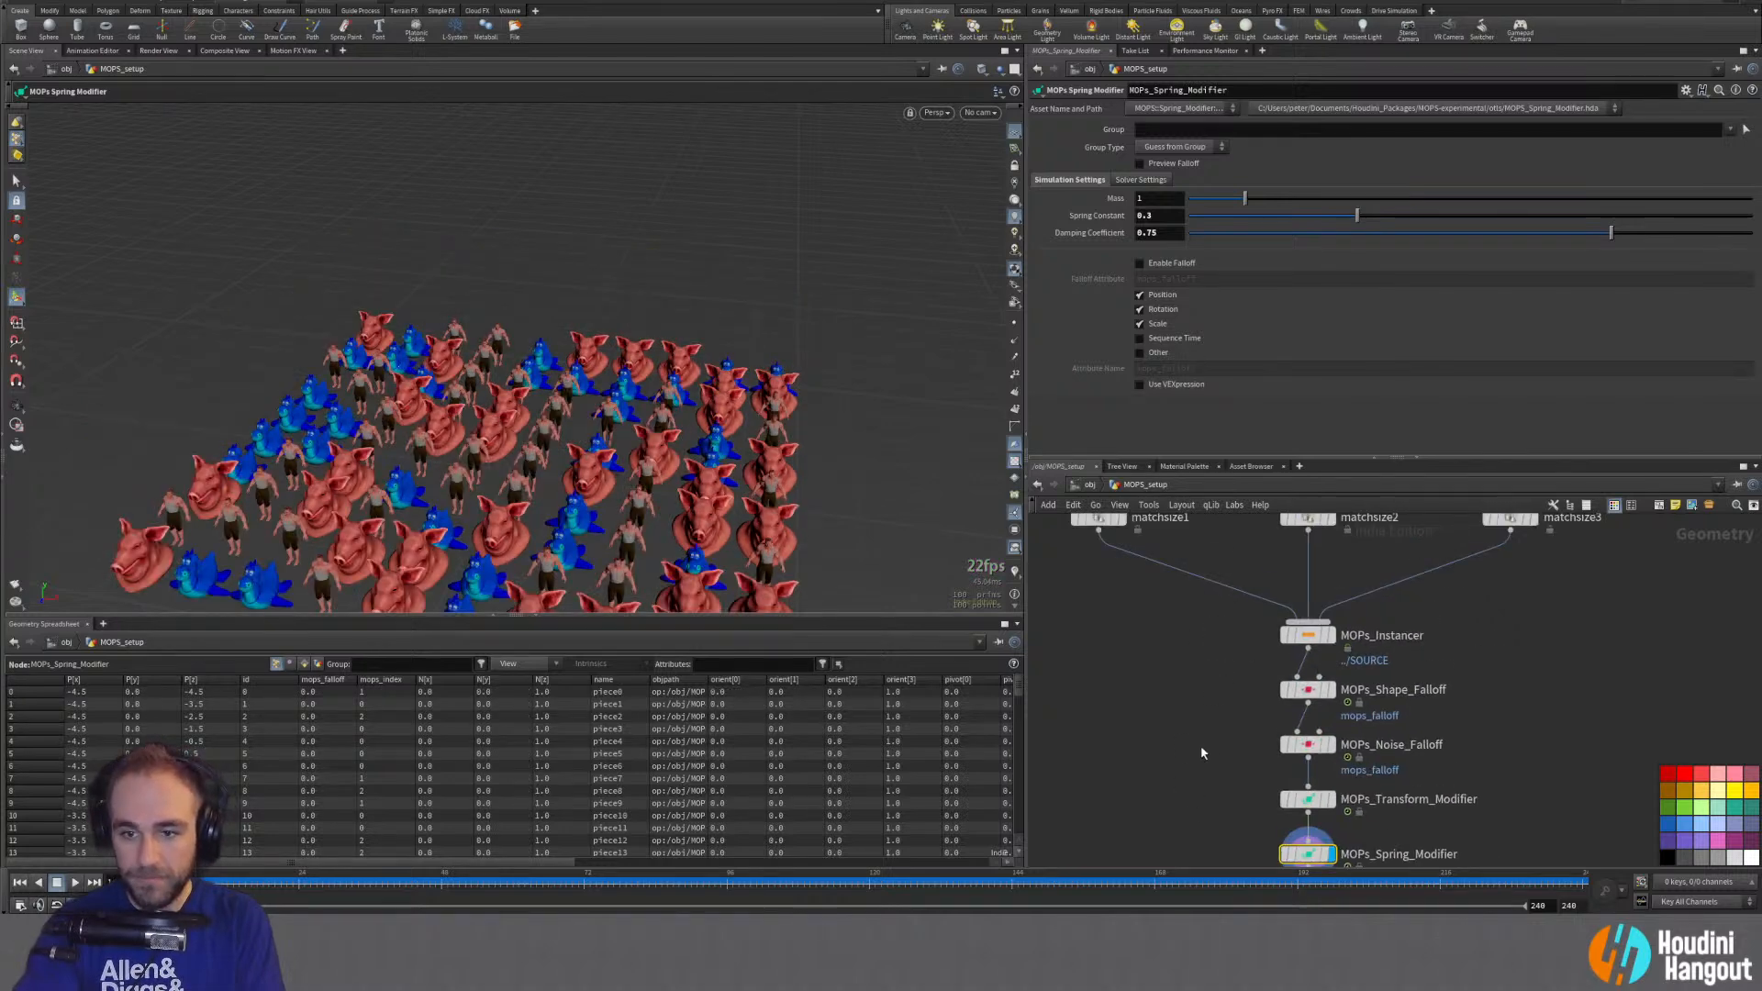
pyautogui.click(1307, 635)
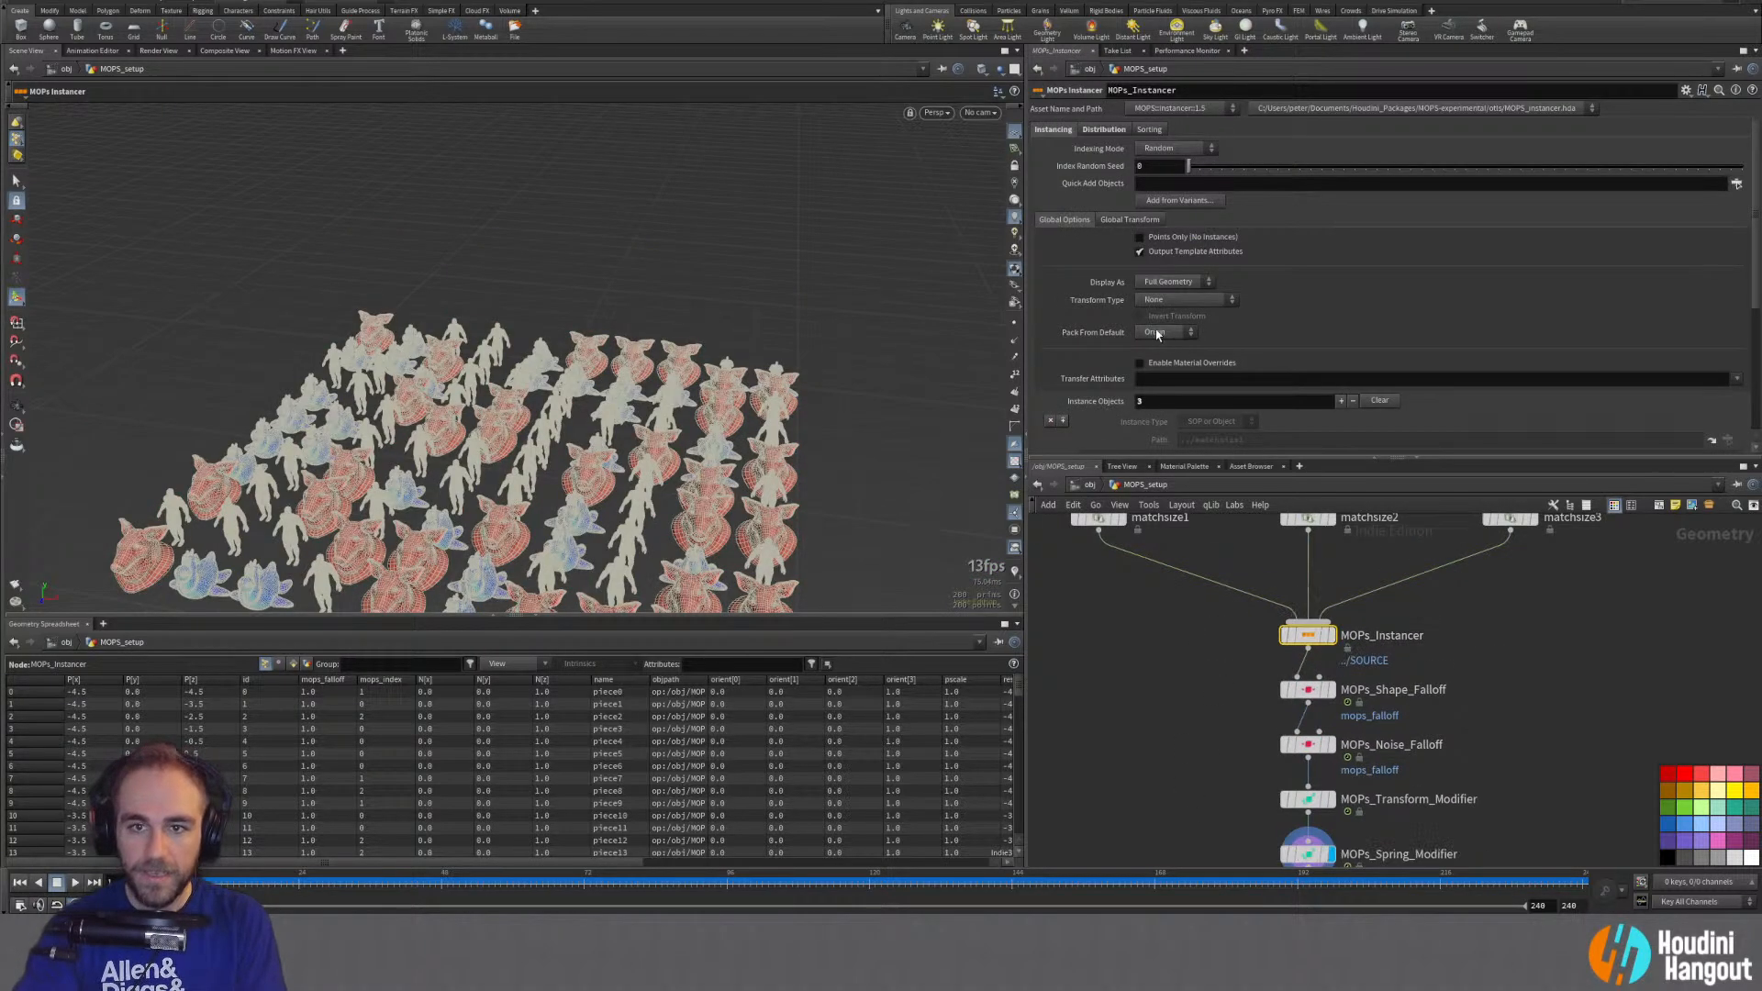
pyautogui.click(1102, 129)
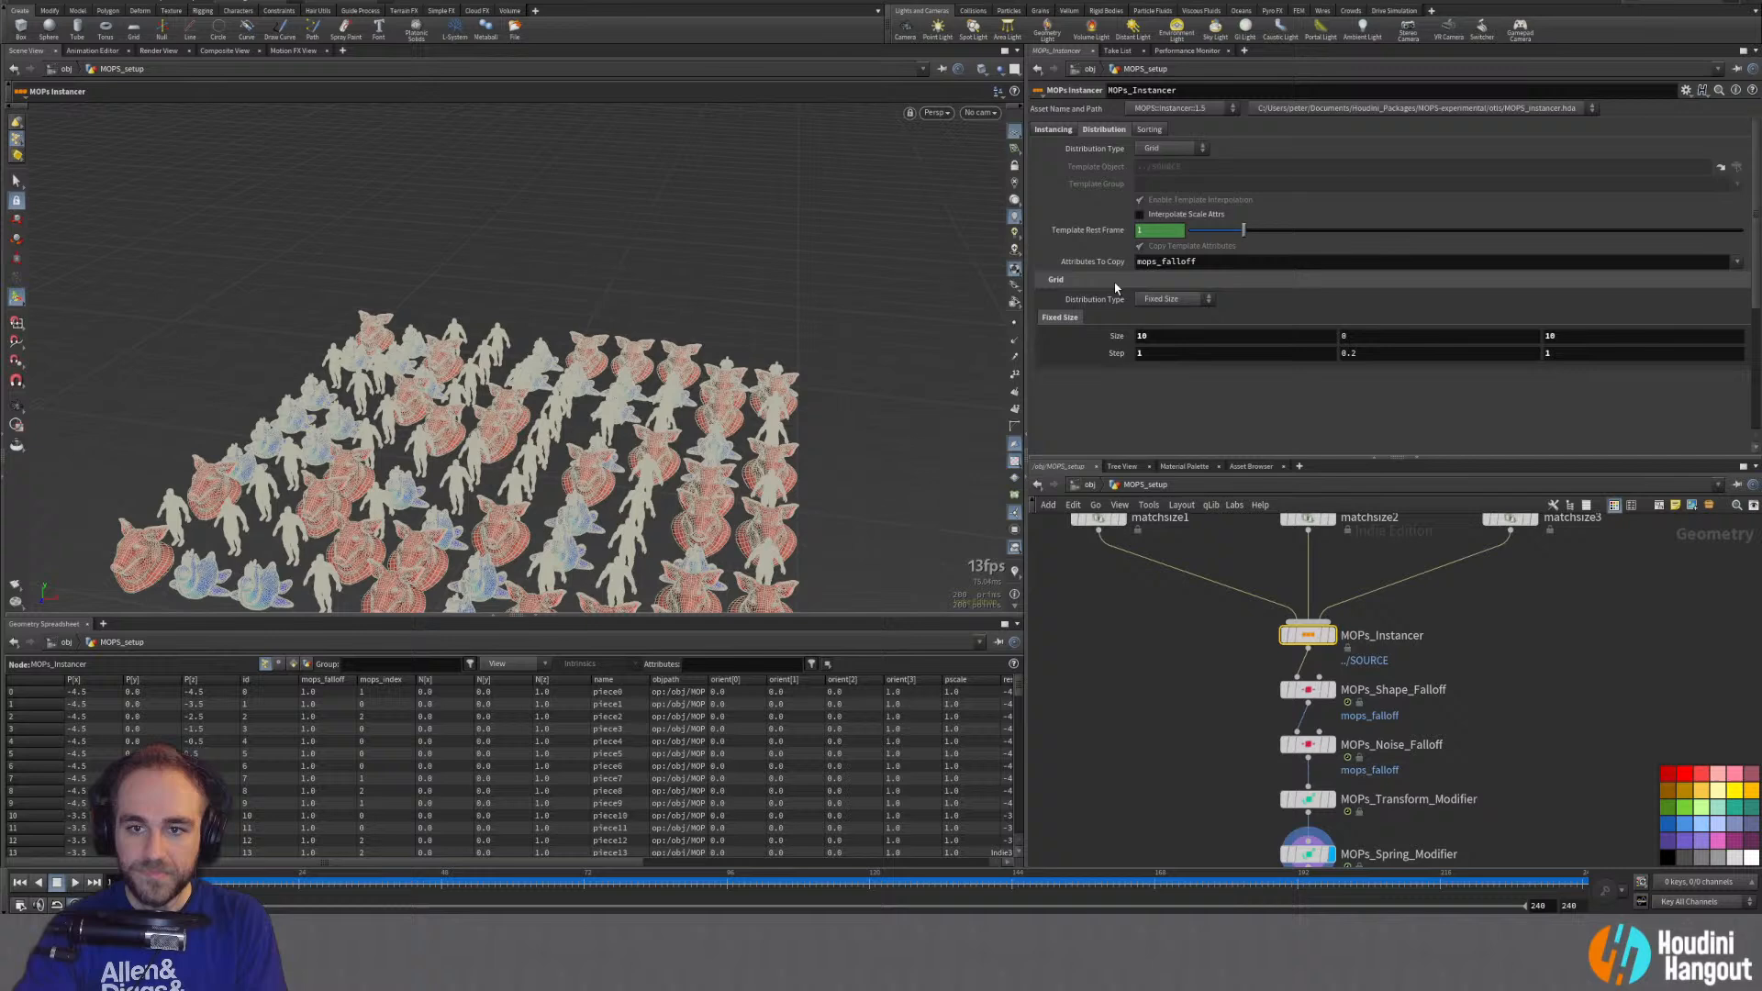
pyautogui.doubleClick(1166, 335)
pyautogui.press('BackSpace')
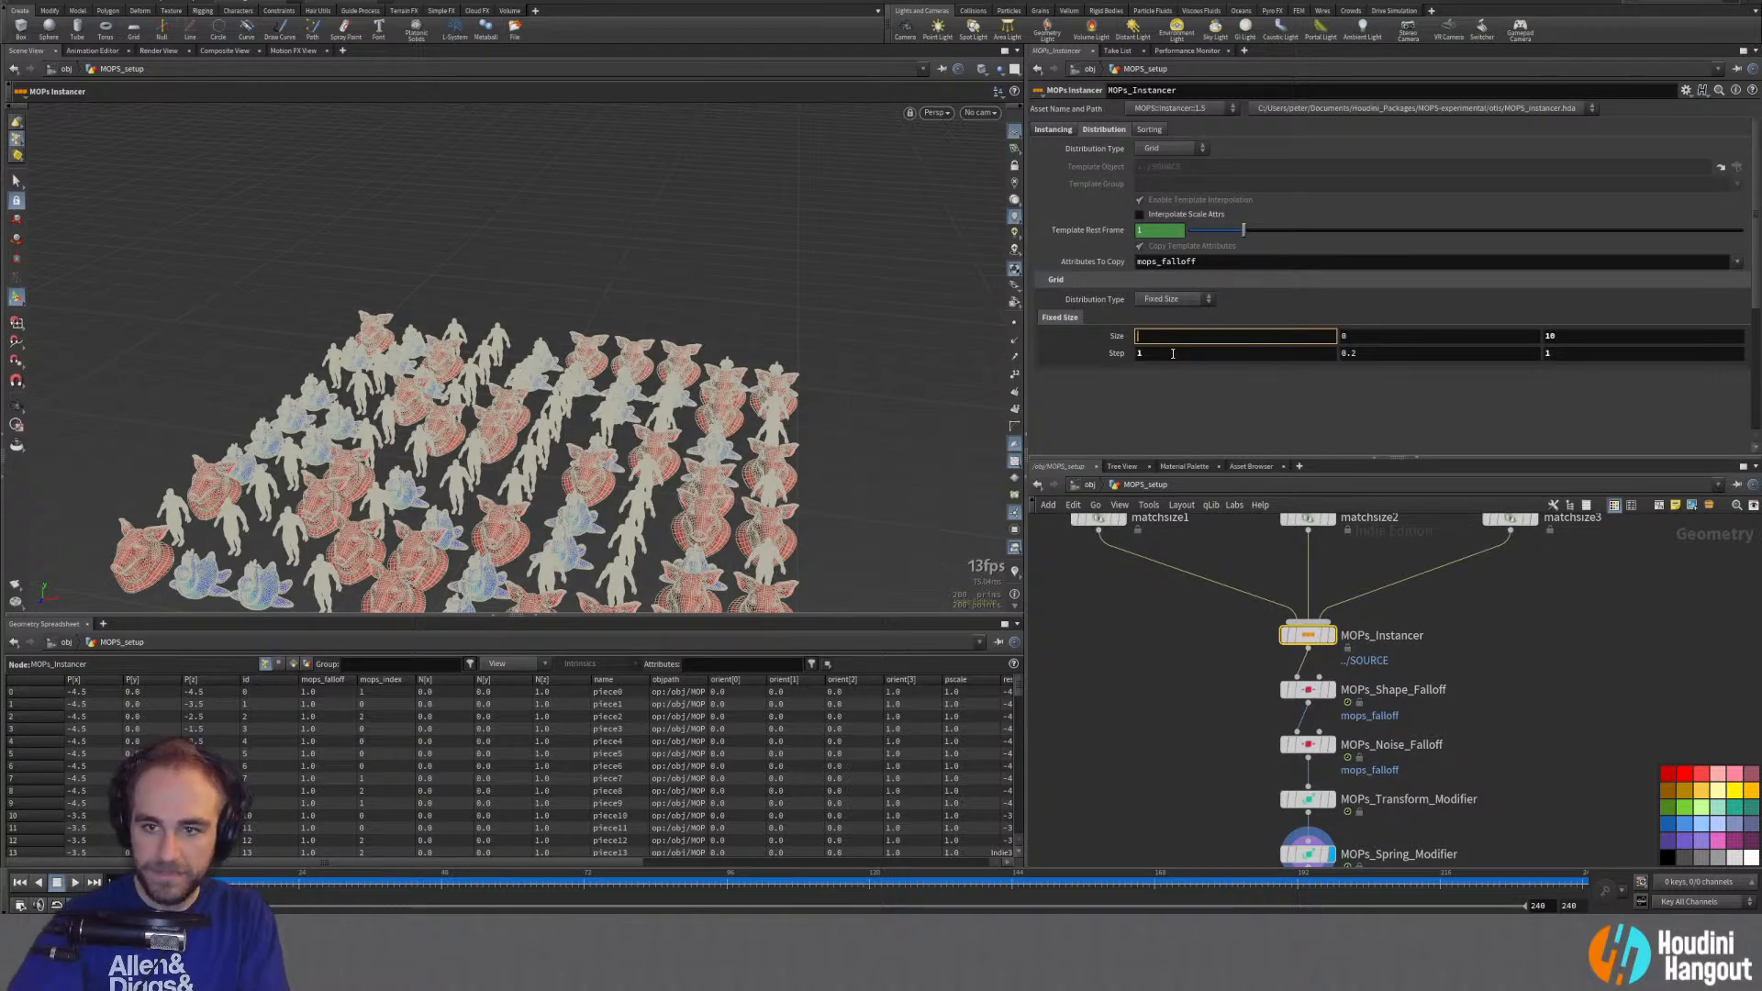
pyautogui.write('25')
pyautogui.press('Tab')
pyautogui.press('Tab')
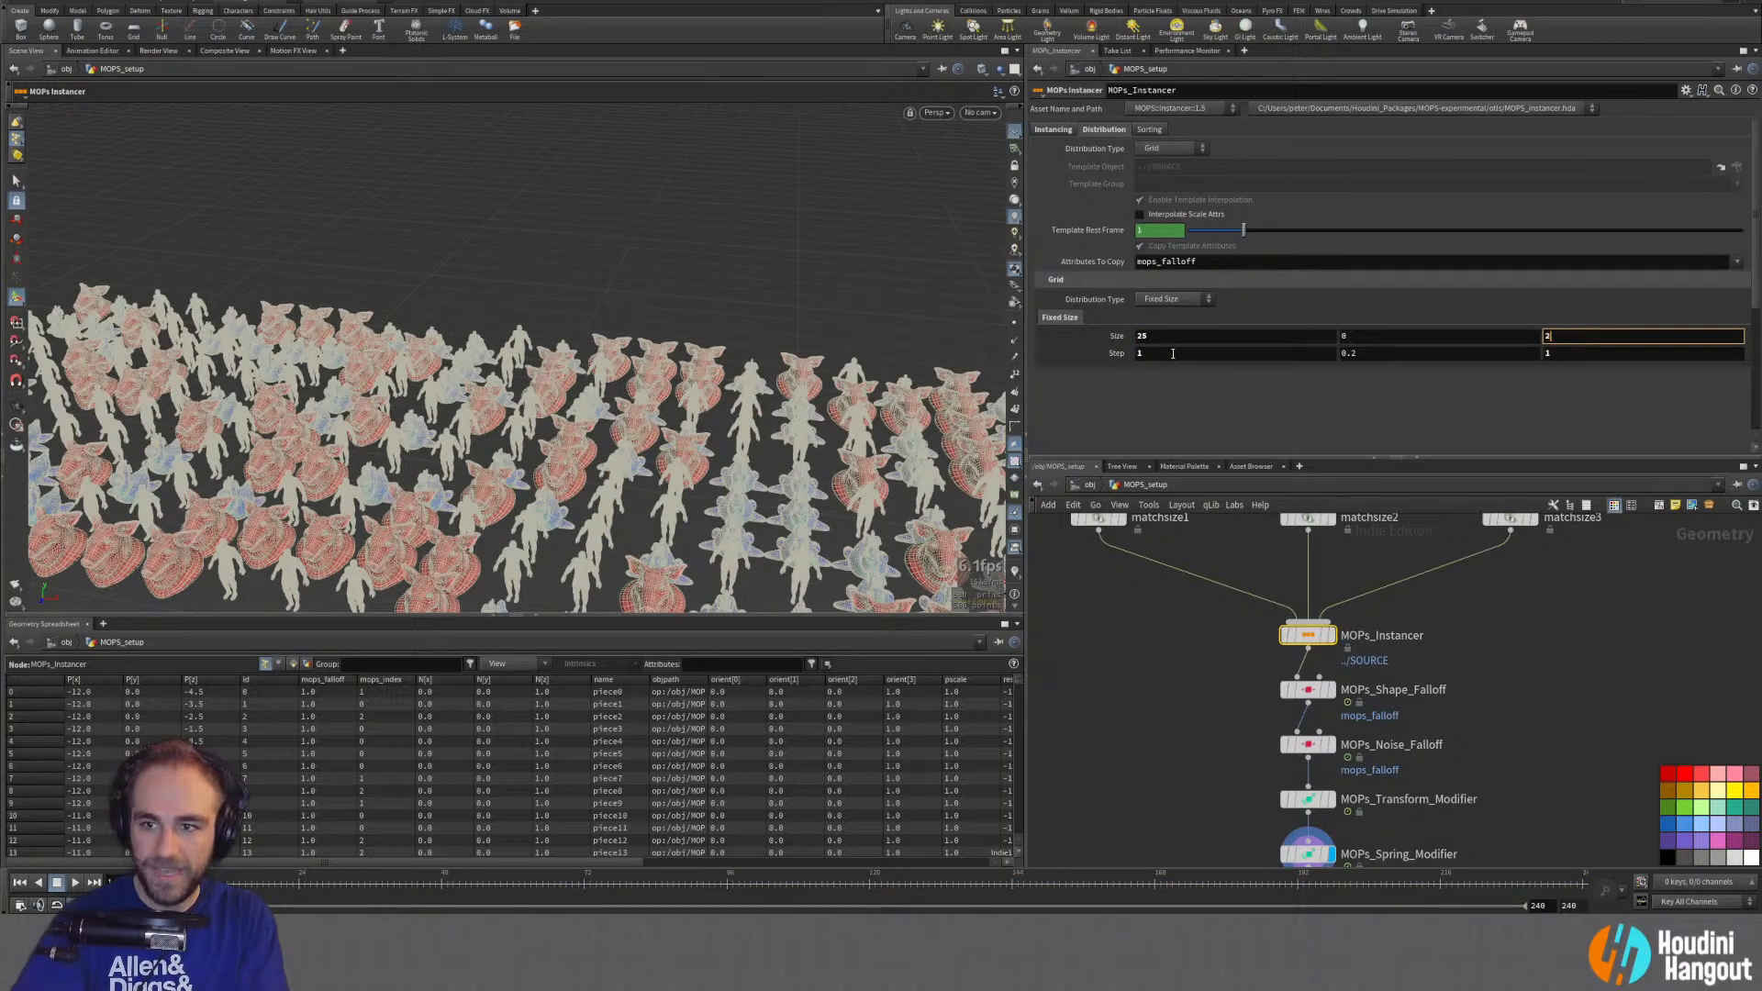
pyautogui.press('Return')
# Step: Play the MOPs Spring Modifier animation on the enlarged instance grid and stop it at frame 152
pyautogui.keyDown('alt'); pyautogui.moveTo(779, 319); pyautogui.dragTo(578, 403, button='right'); pyautogui.keyUp('alt')
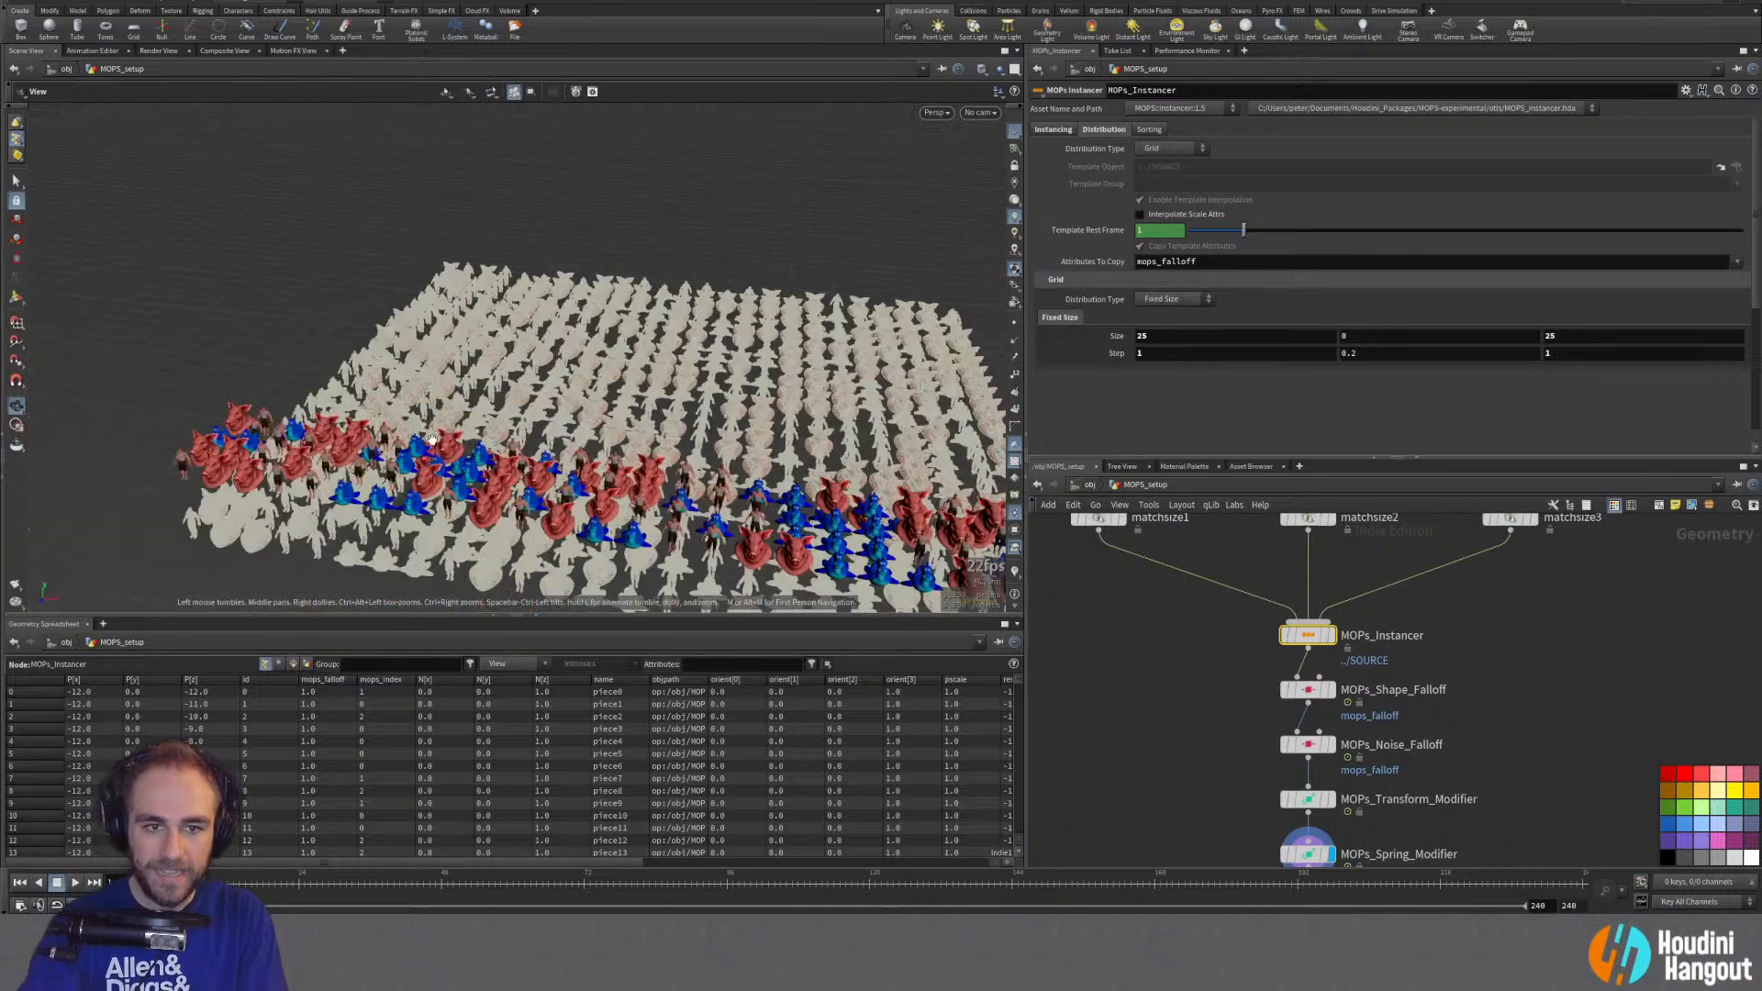
pyautogui.keyDown('alt'); pyautogui.moveTo(578, 404); pyautogui.dragTo(747, 413); pyautogui.keyUp('alt')
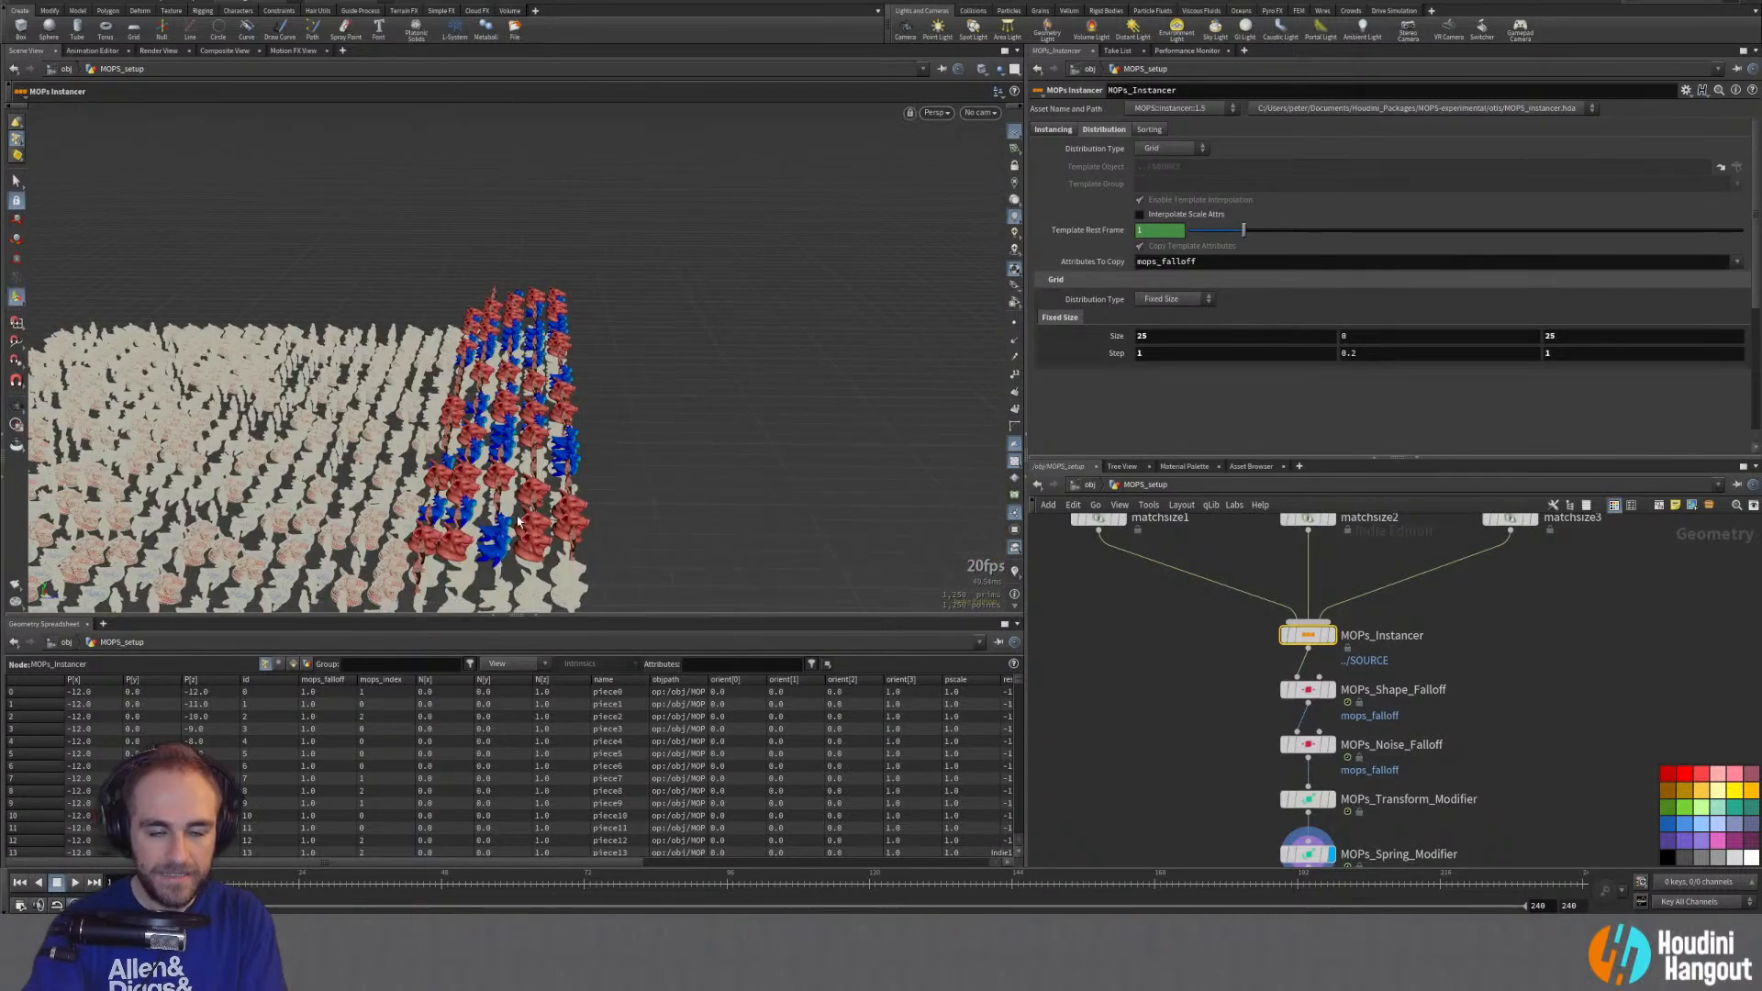
pyautogui.keyDown('alt'); pyautogui.moveTo(534, 397); pyautogui.dragTo(567, 370, button='middle'); pyautogui.keyUp('alt')
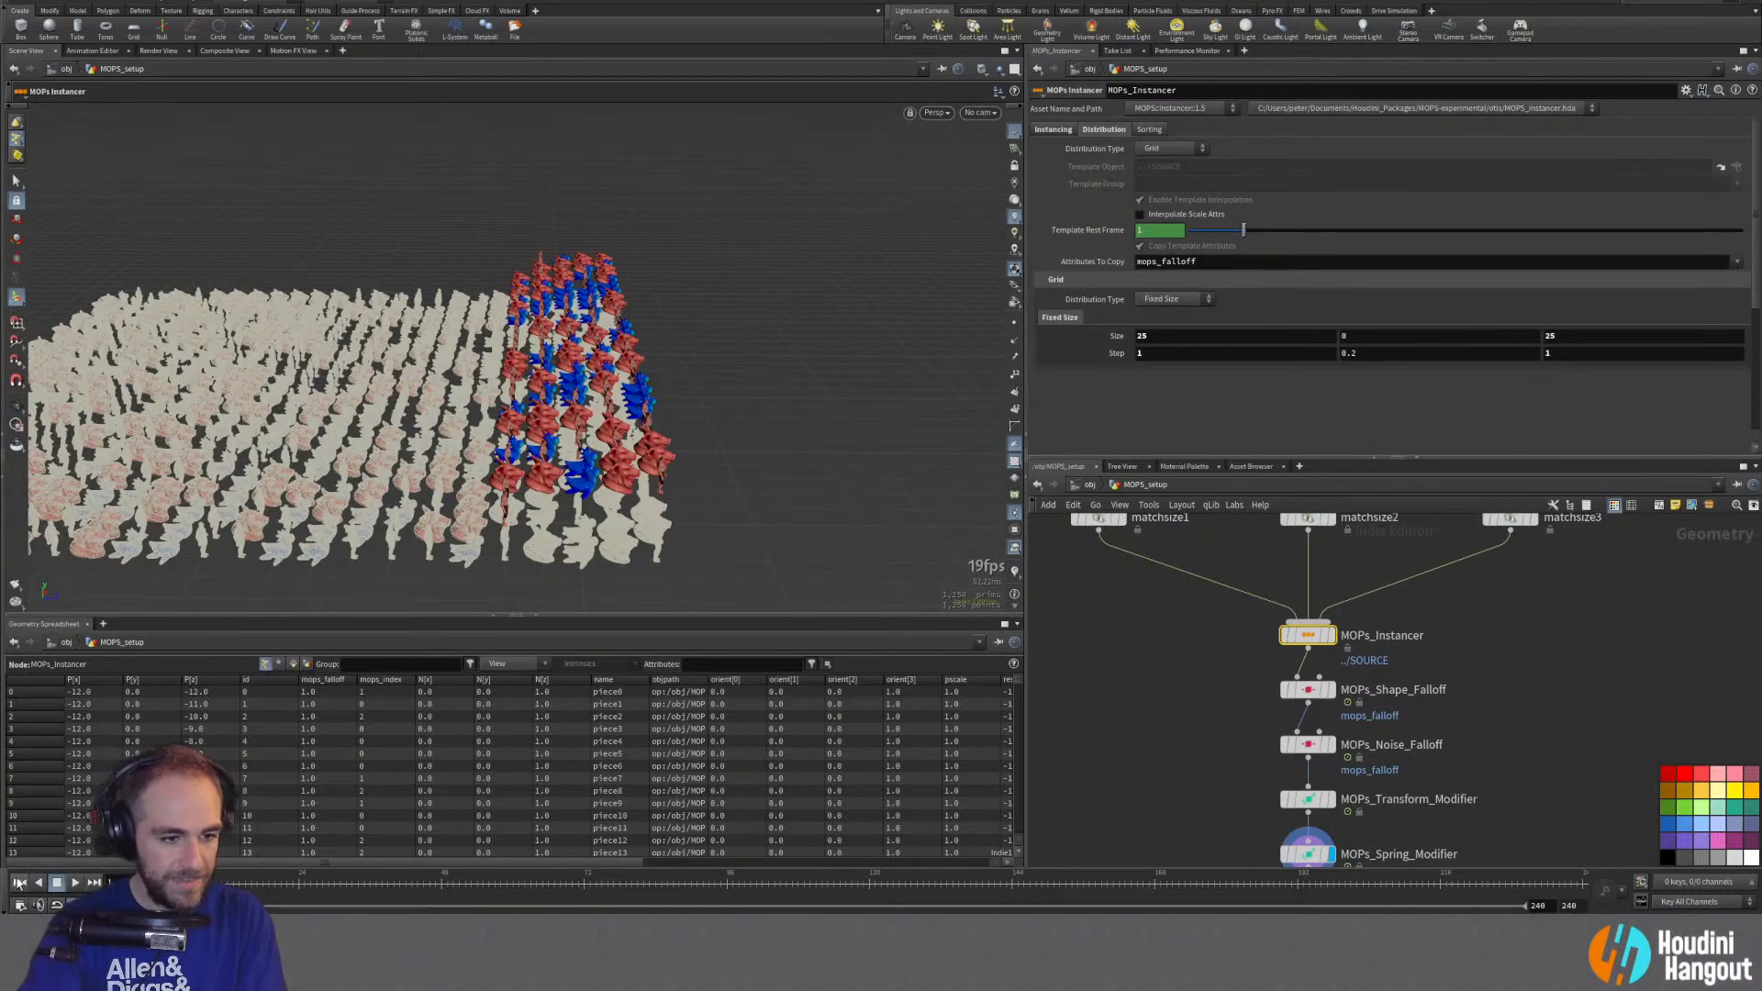
pyautogui.moveTo(1183, 786); pyautogui.dragTo(1200, 716, button='middle')
pyautogui.click(1323, 784)
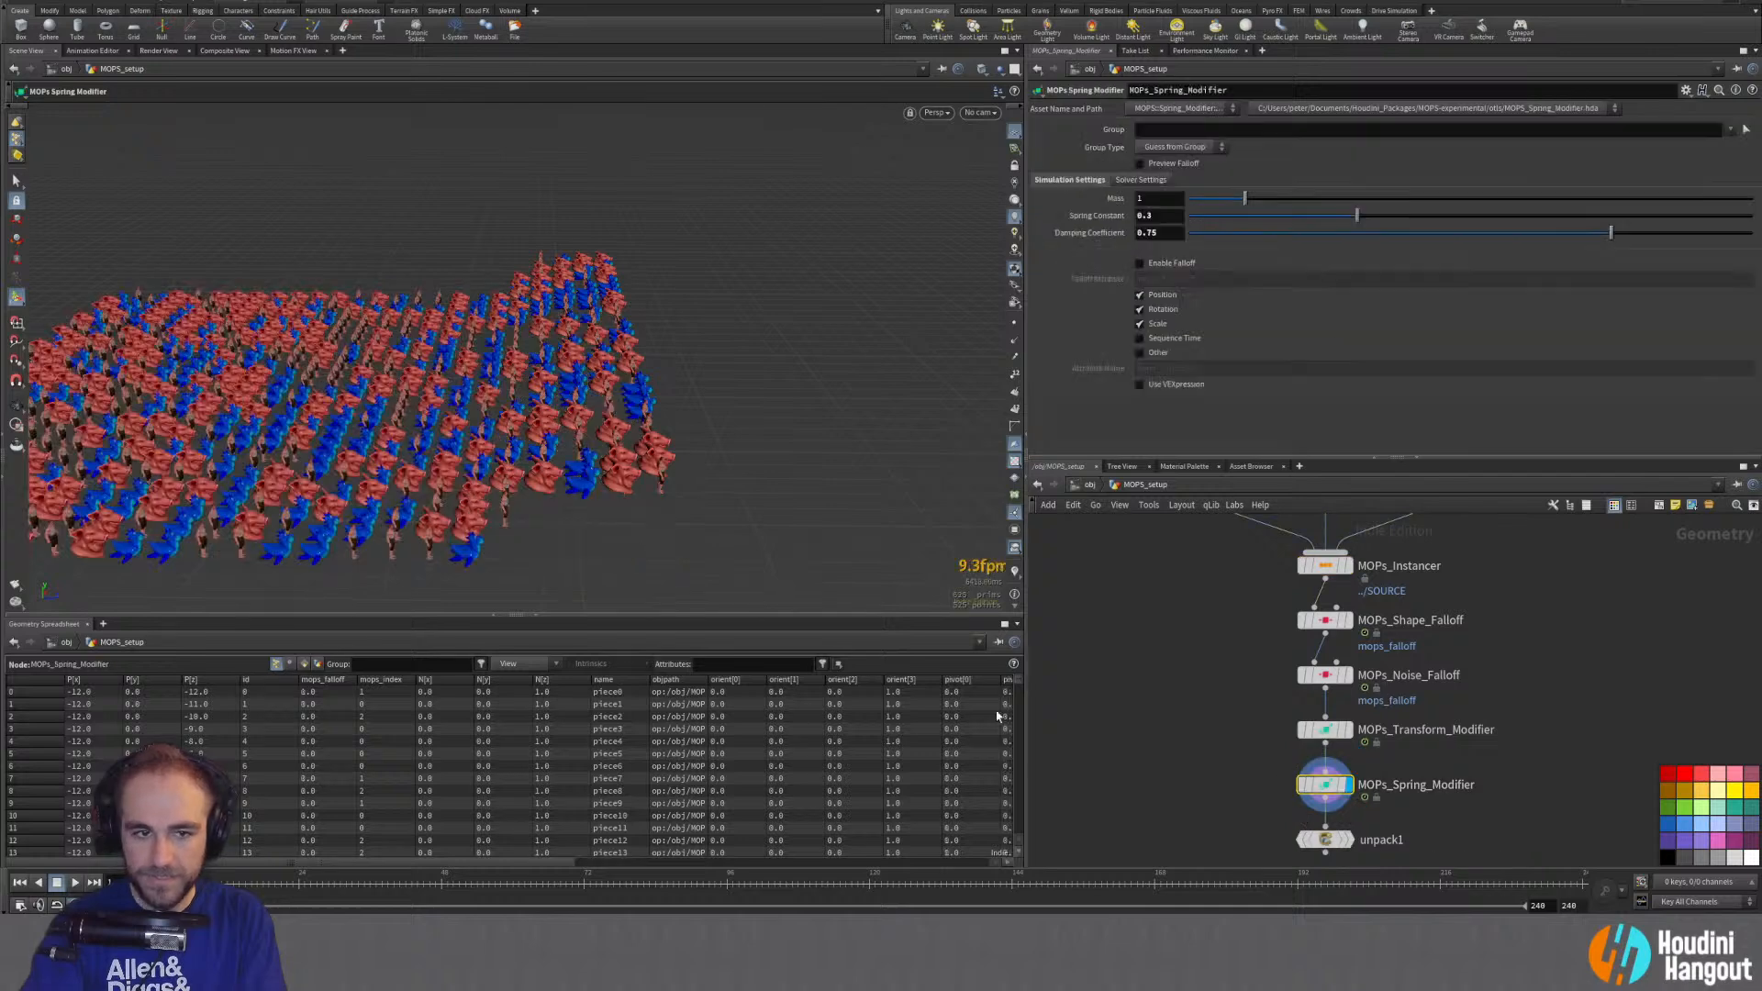
pyautogui.keyDown('alt'); pyautogui.moveTo(734, 413); pyautogui.dragTo(496, 367); pyautogui.keyUp('alt')
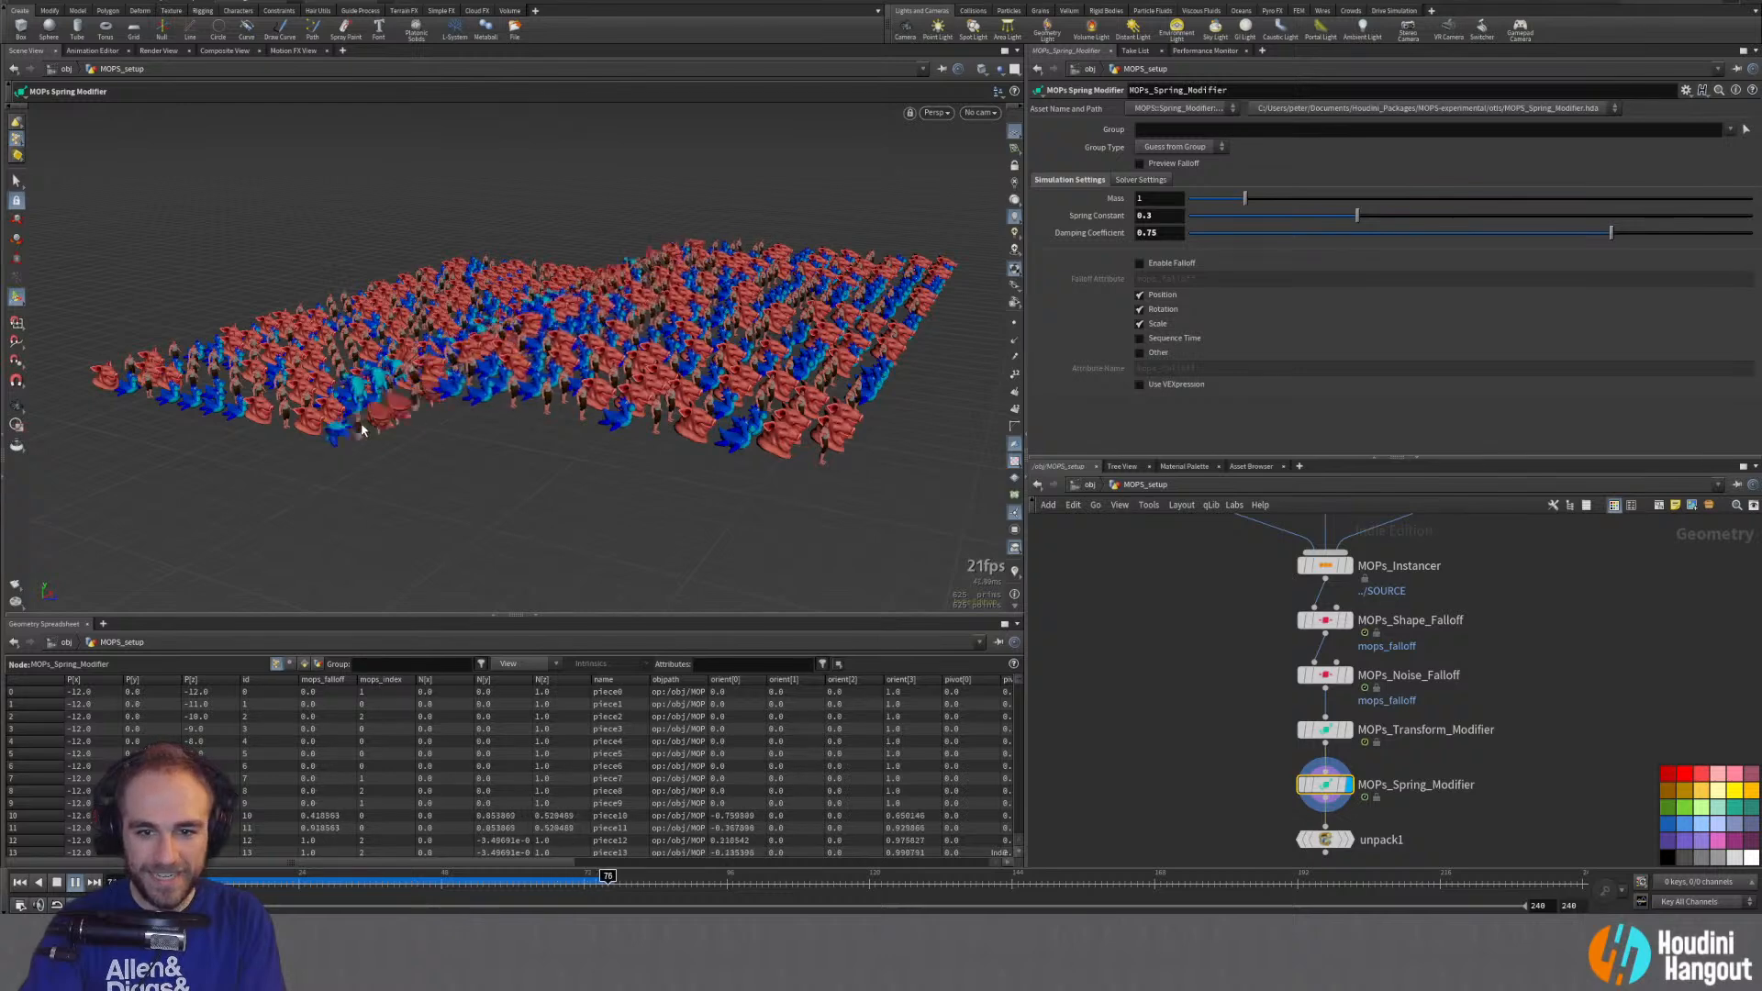
pyautogui.press('Escape')
pyautogui.moveTo(365, 422); pyautogui.dragTo(454, 303)
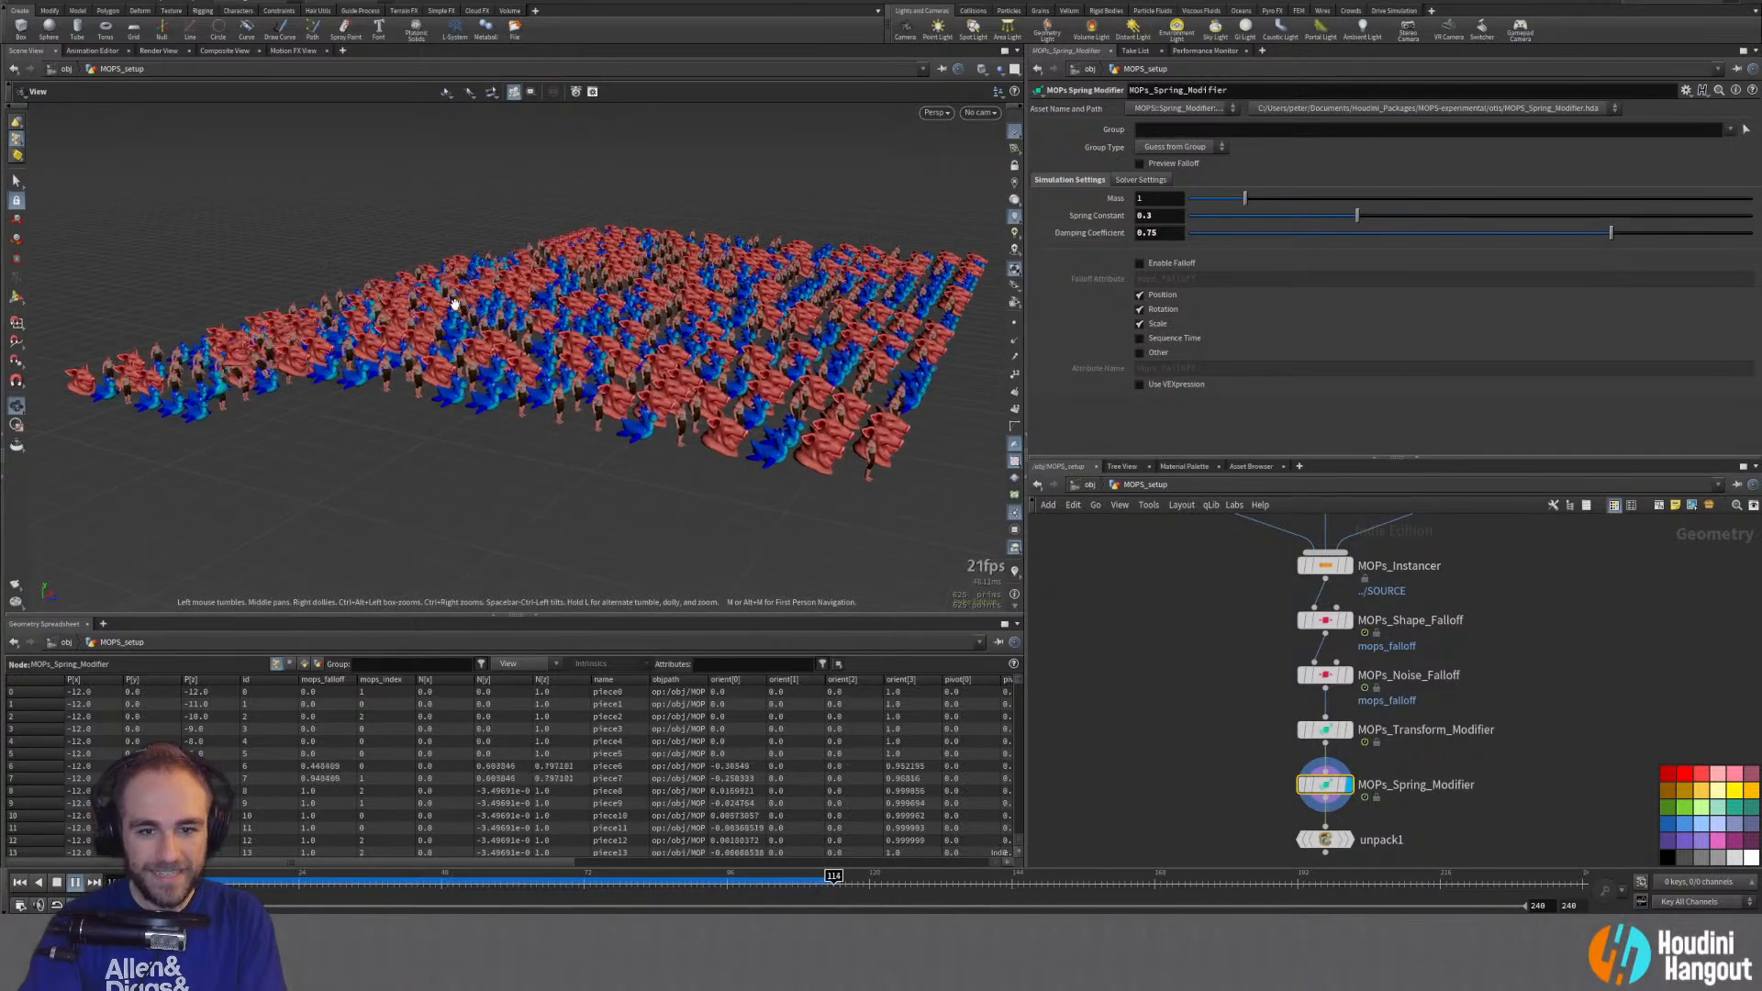
pyautogui.press('Return')
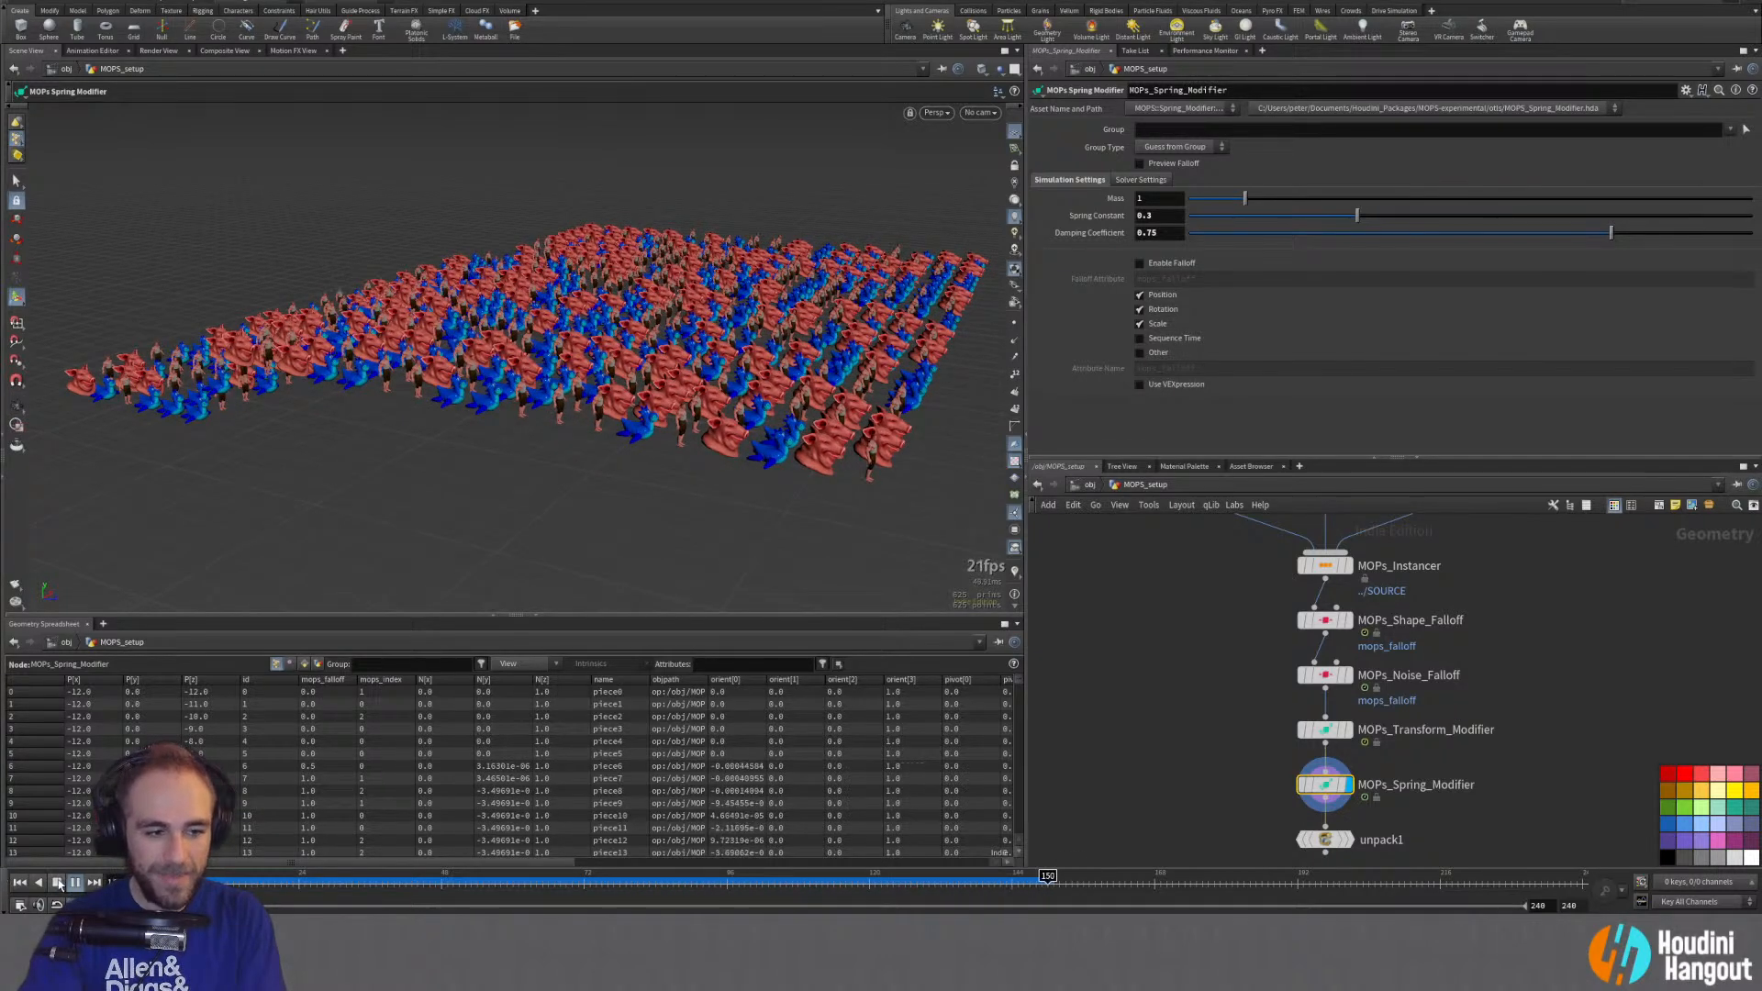
pyautogui.click(57, 881)
# Step: Display the Unpack node, check its geometry information, and examine the unpacked grid up close
pyautogui.moveTo(1344, 846)
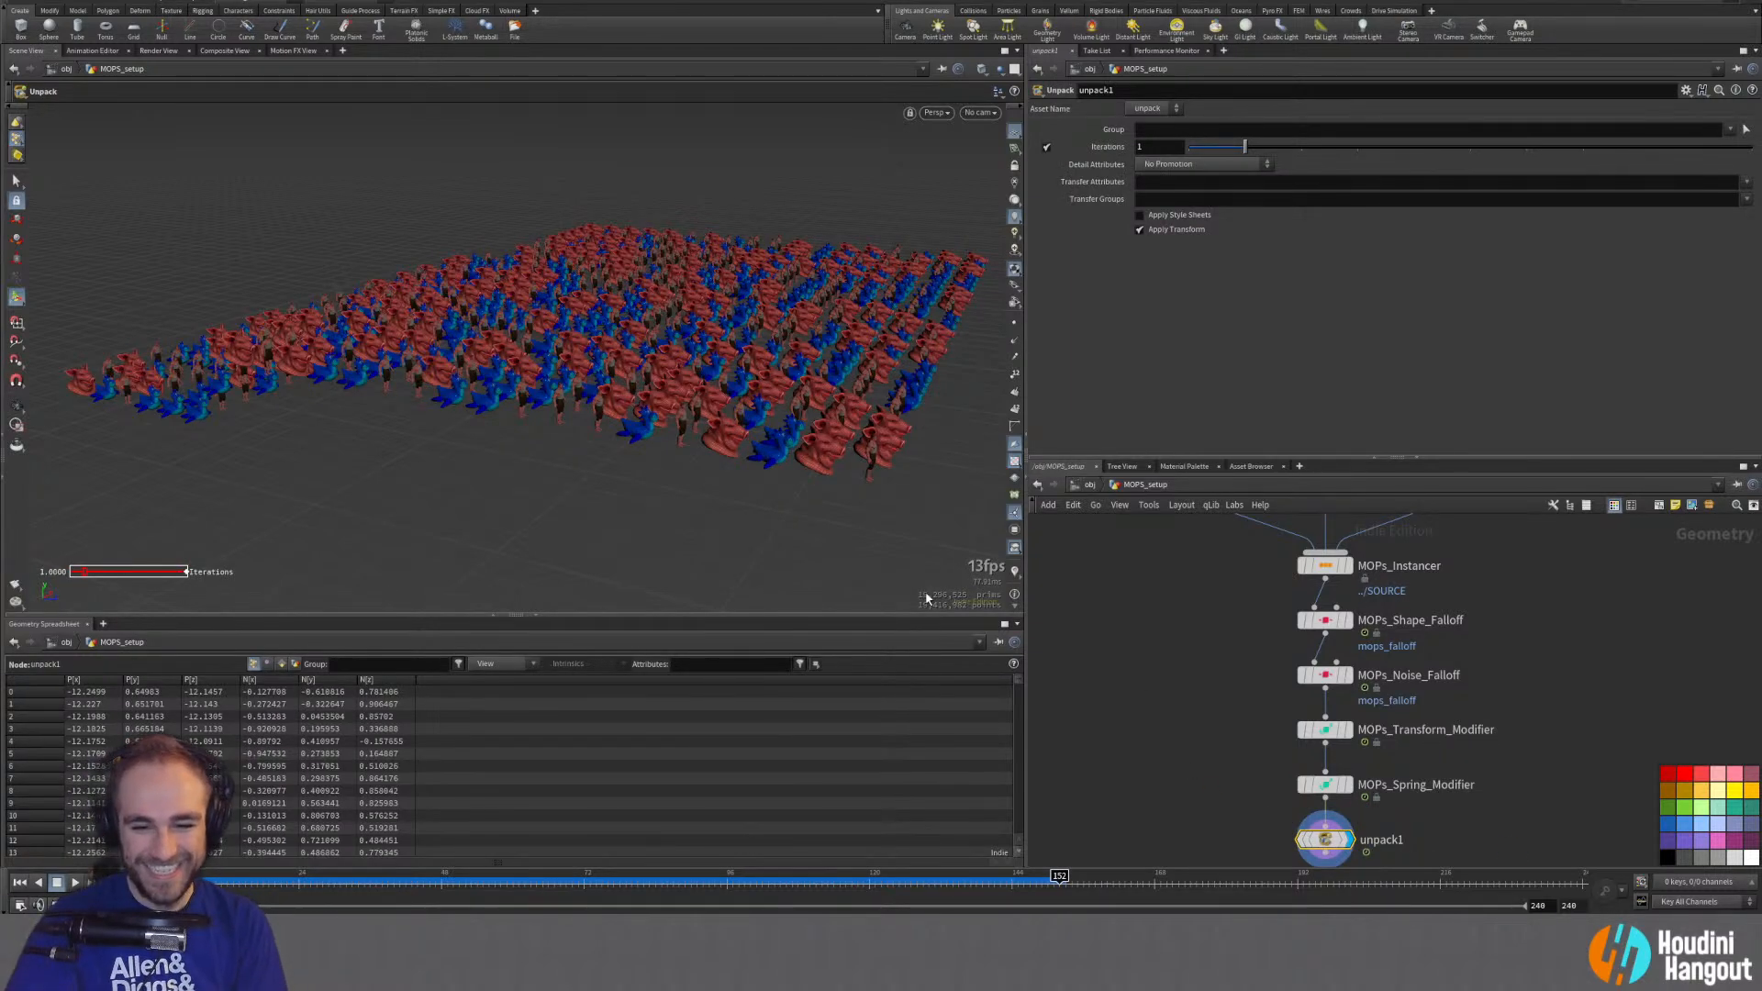
pyautogui.middleClick(1330, 840)
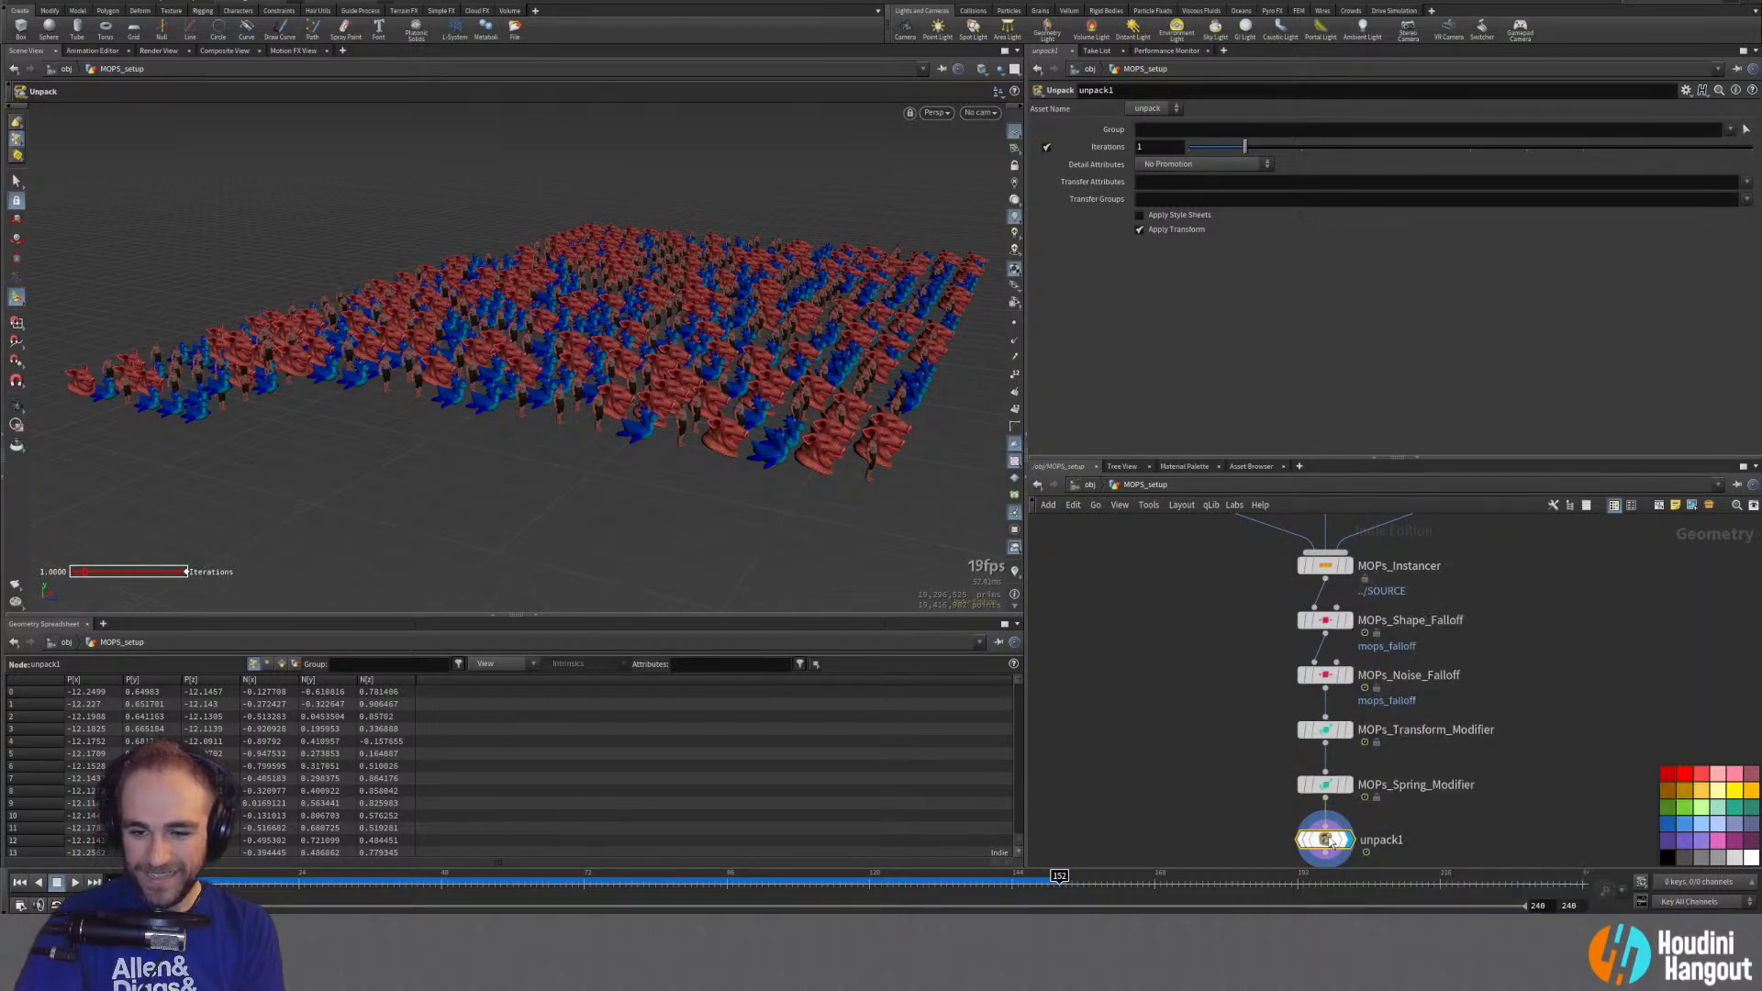
pyautogui.middleClick(1330, 840)
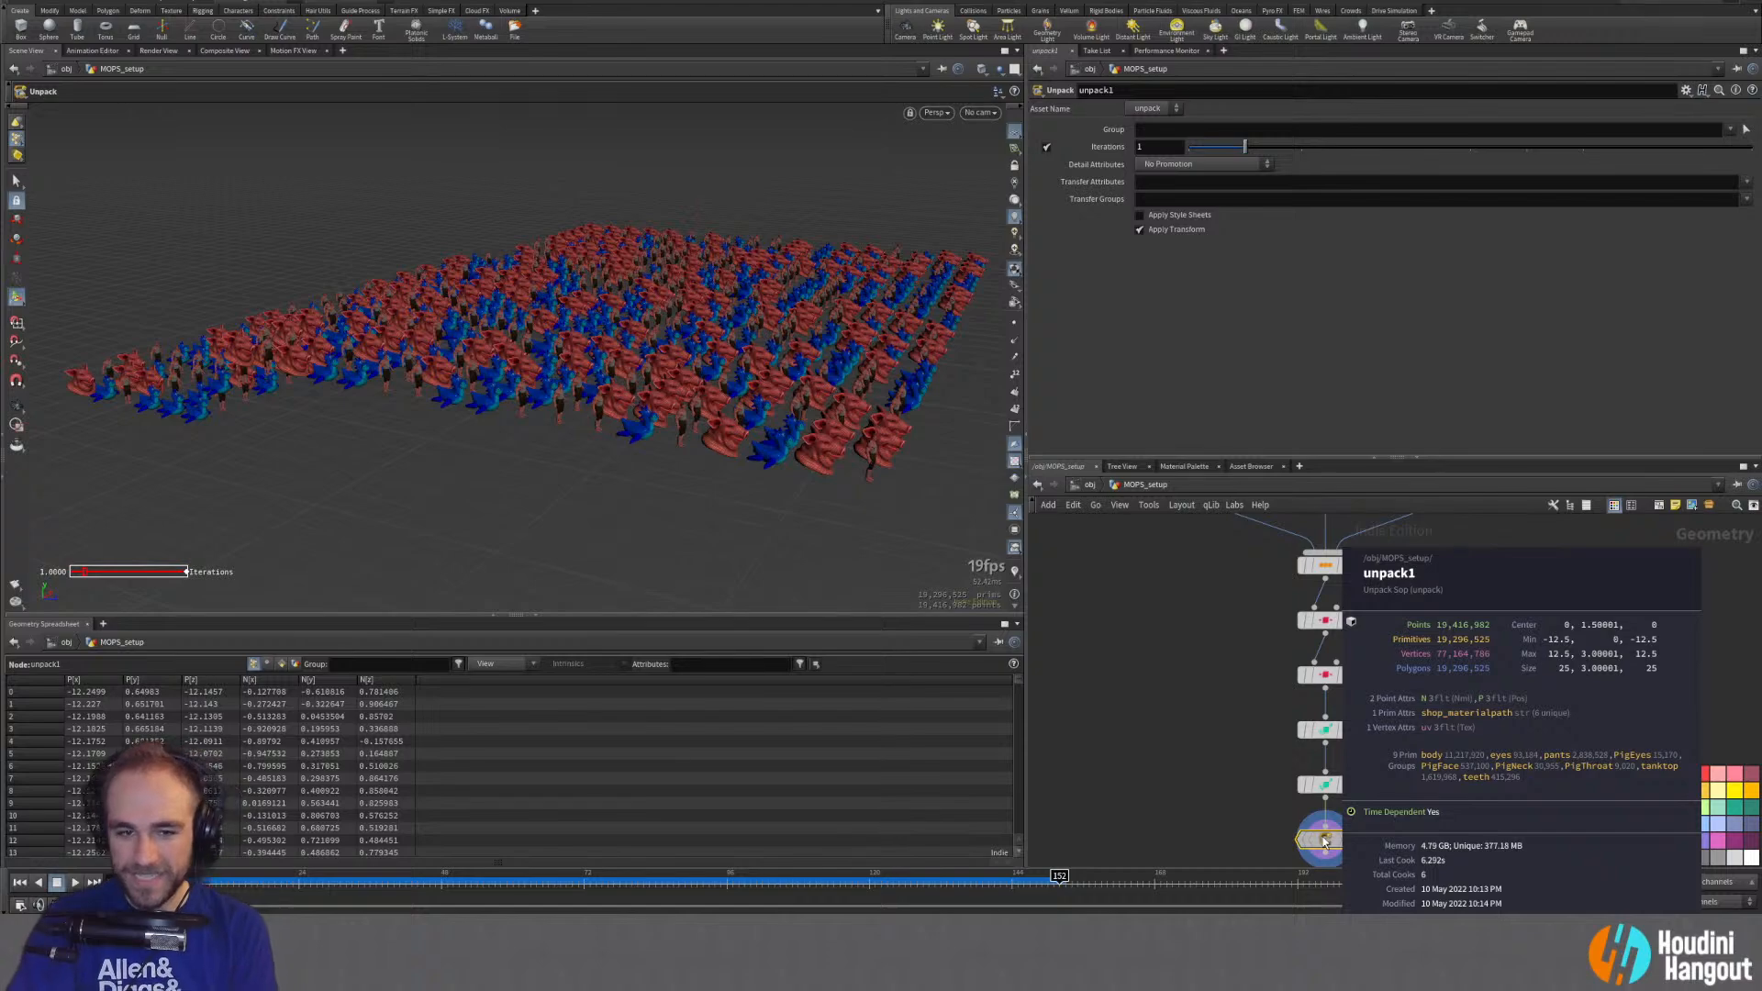
pyautogui.press('Escape')
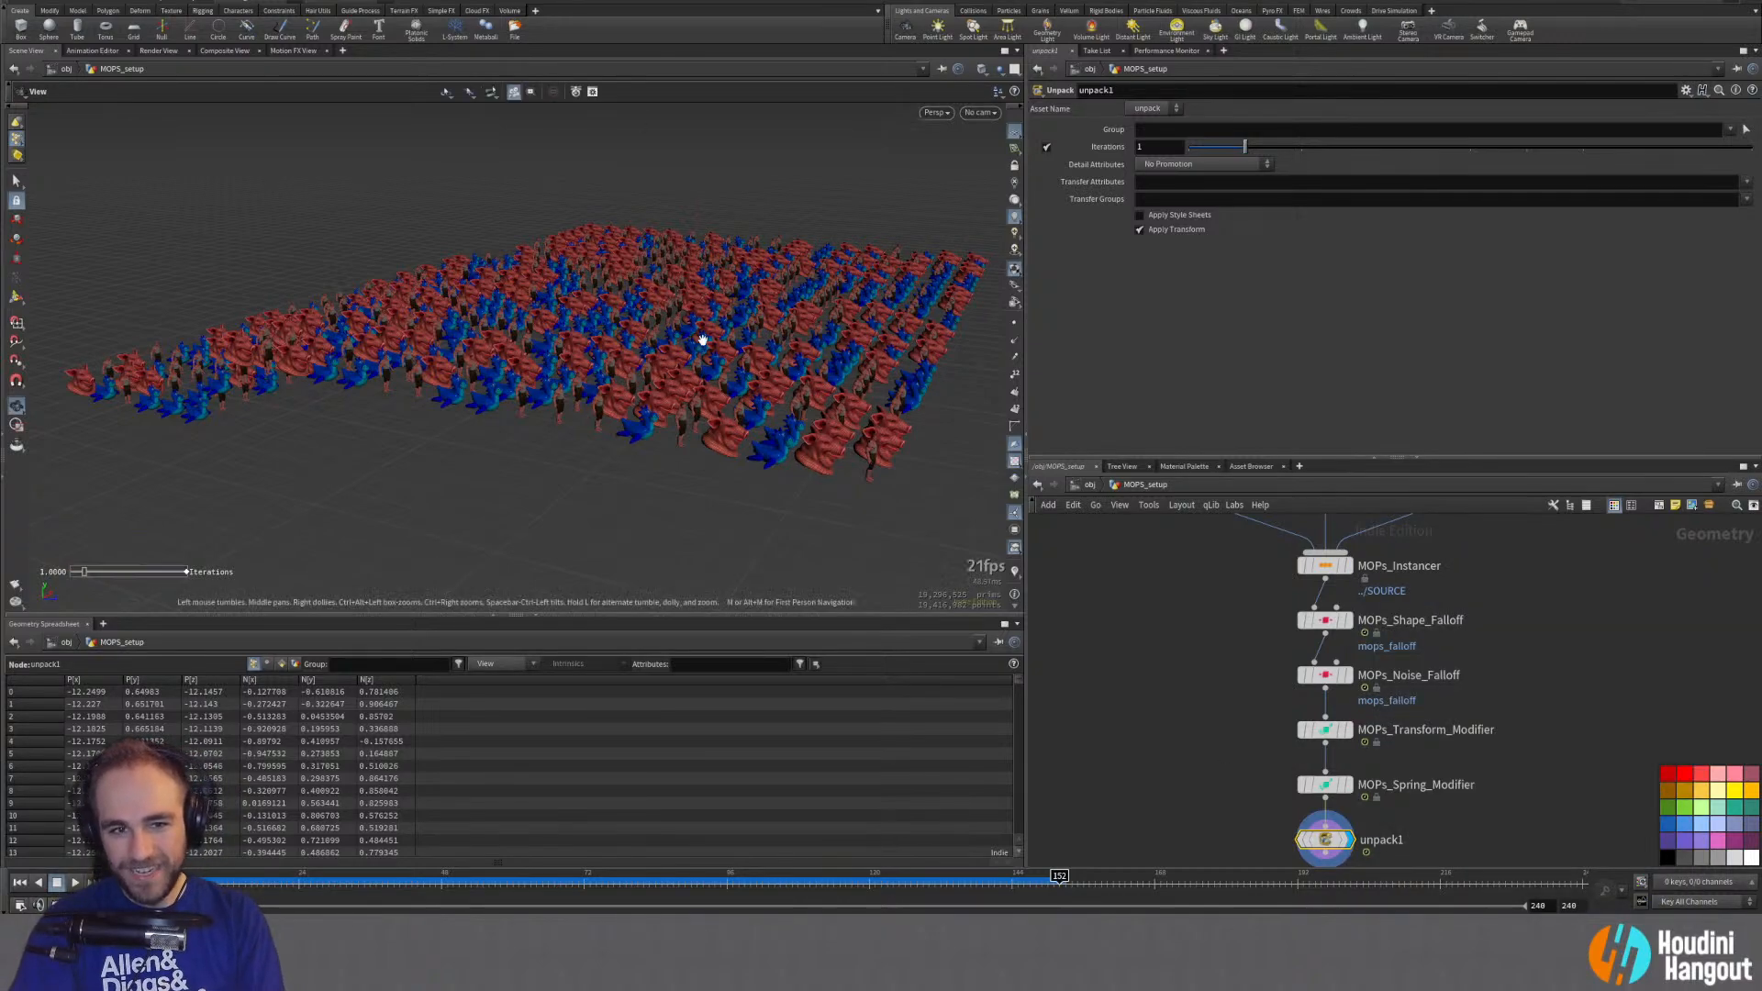
pyautogui.moveTo(692, 342); pyautogui.dragTo(645, 286)
pyautogui.scroll(5, 596, 312)
pyautogui.scroll(-6, 644, 286)
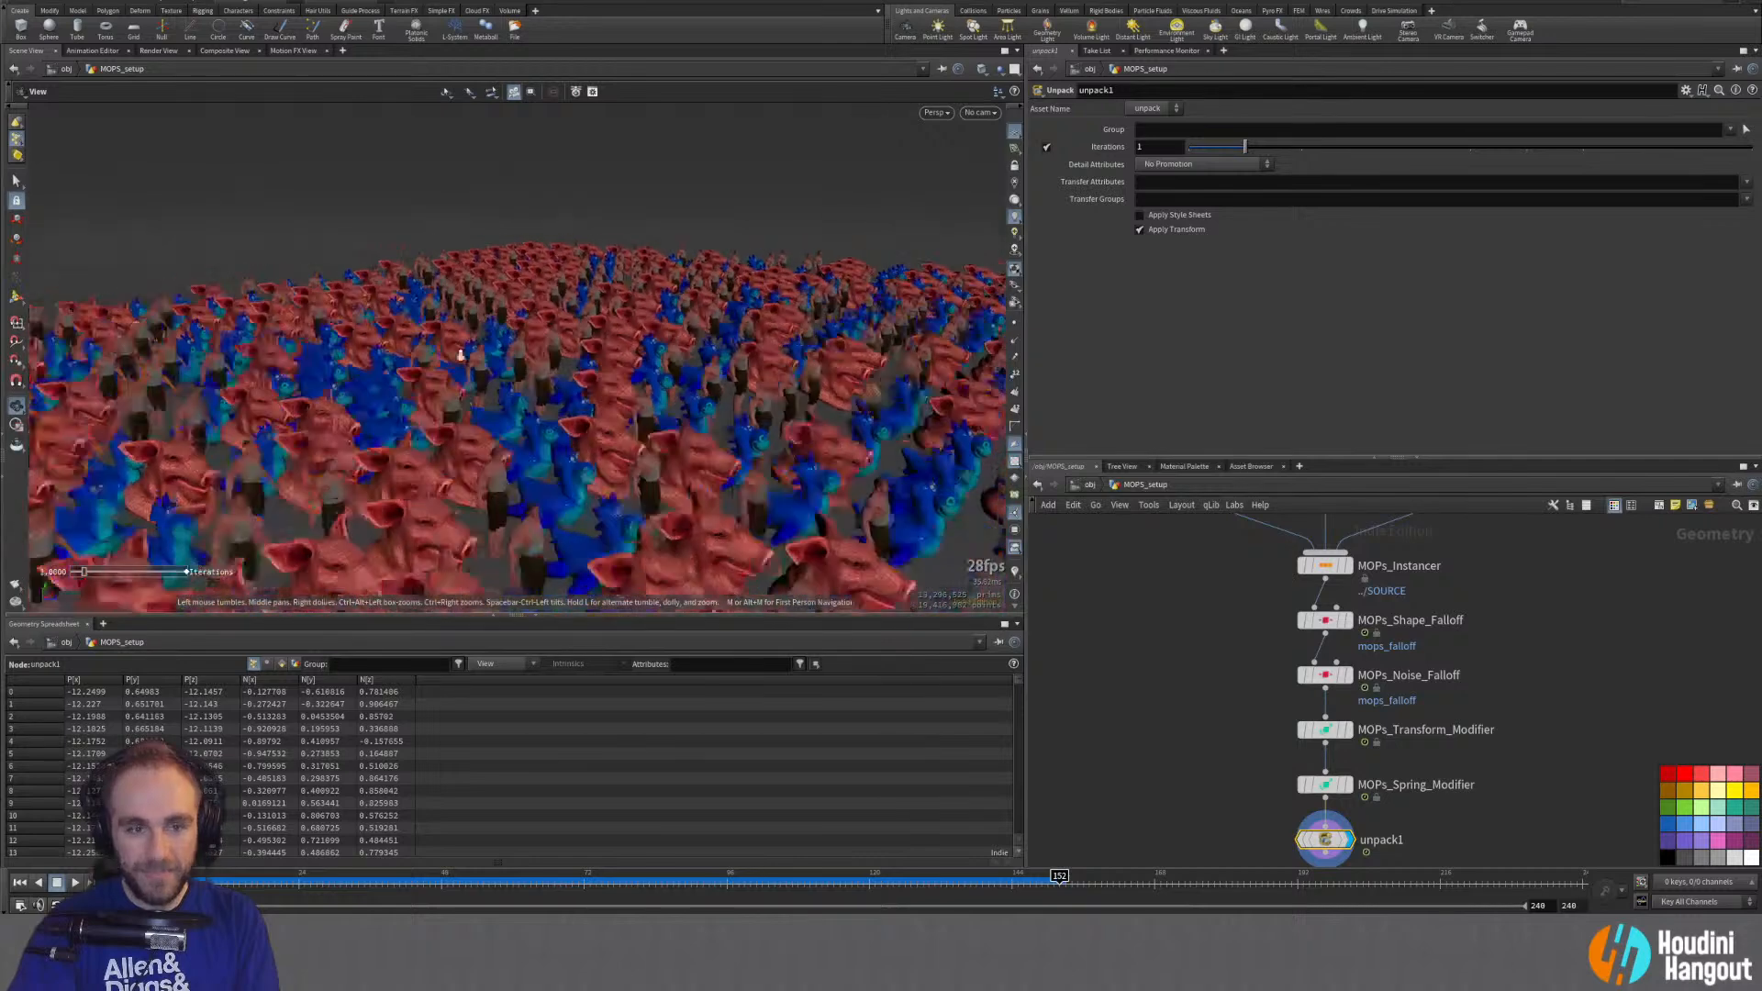
# Step: Examine the unpacked grid from different angles and distances to judge its viewport frame rate
pyautogui.press('Return')
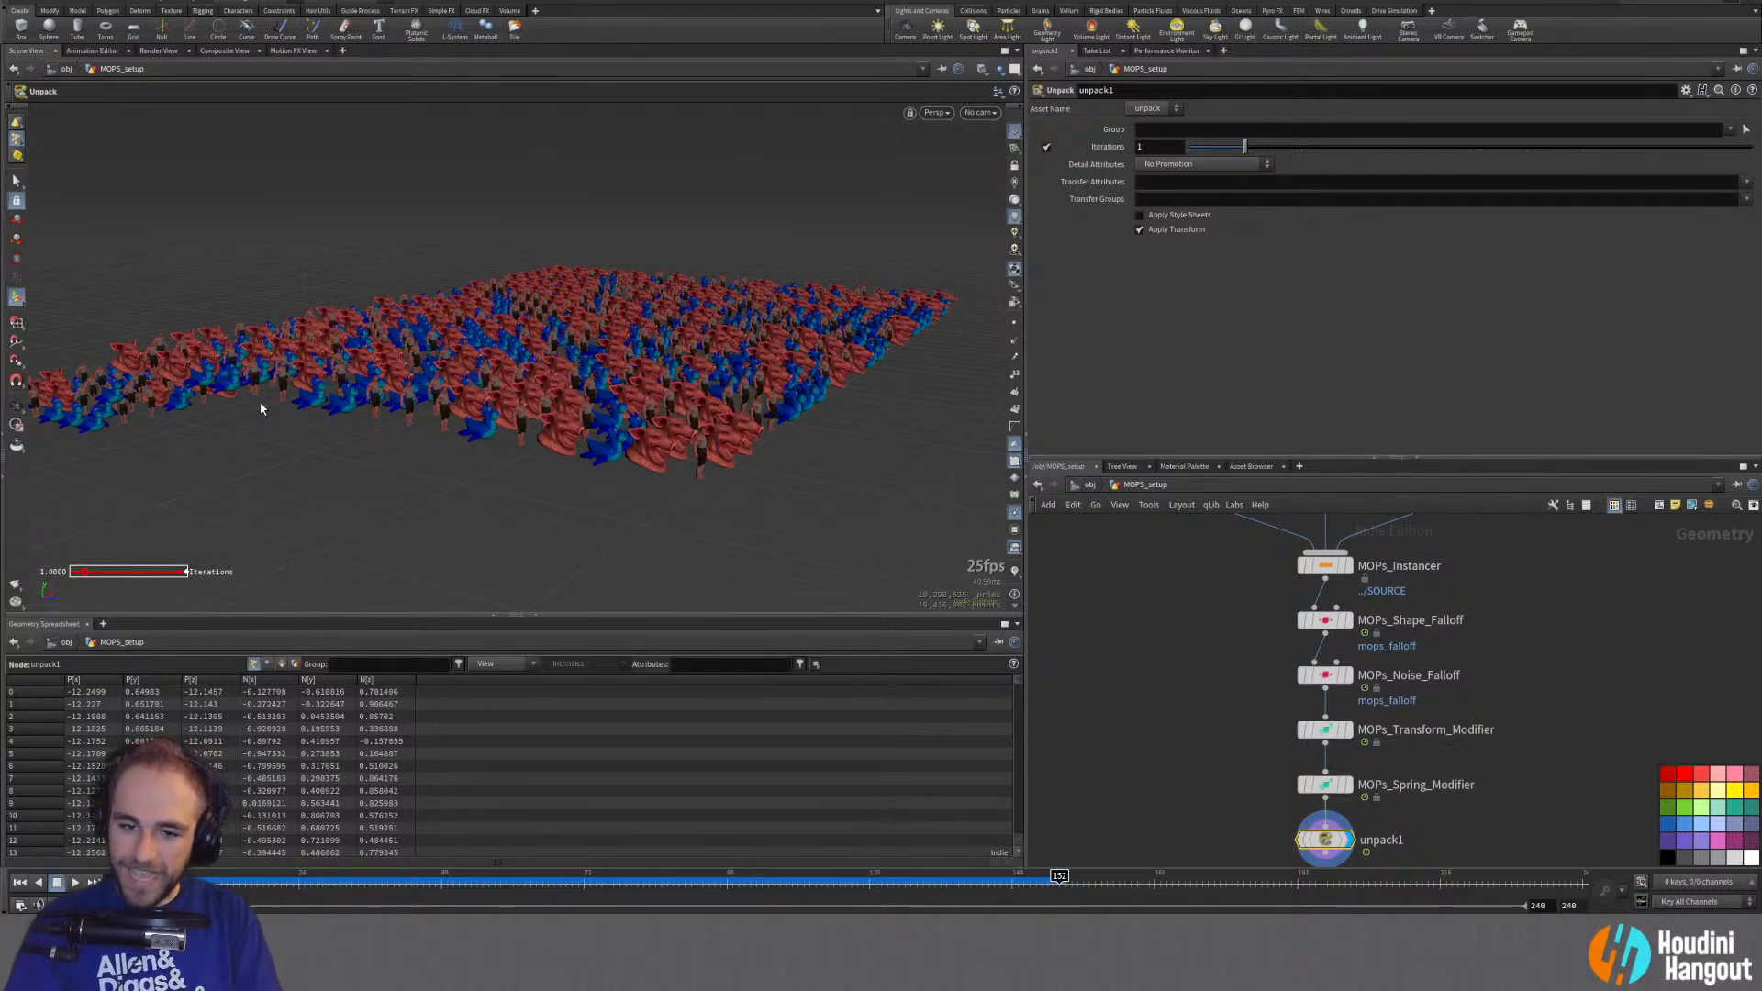
pyautogui.press('Escape')
pyautogui.moveTo(515, 339); pyautogui.dragTo(520, 383)
pyautogui.press('Return')
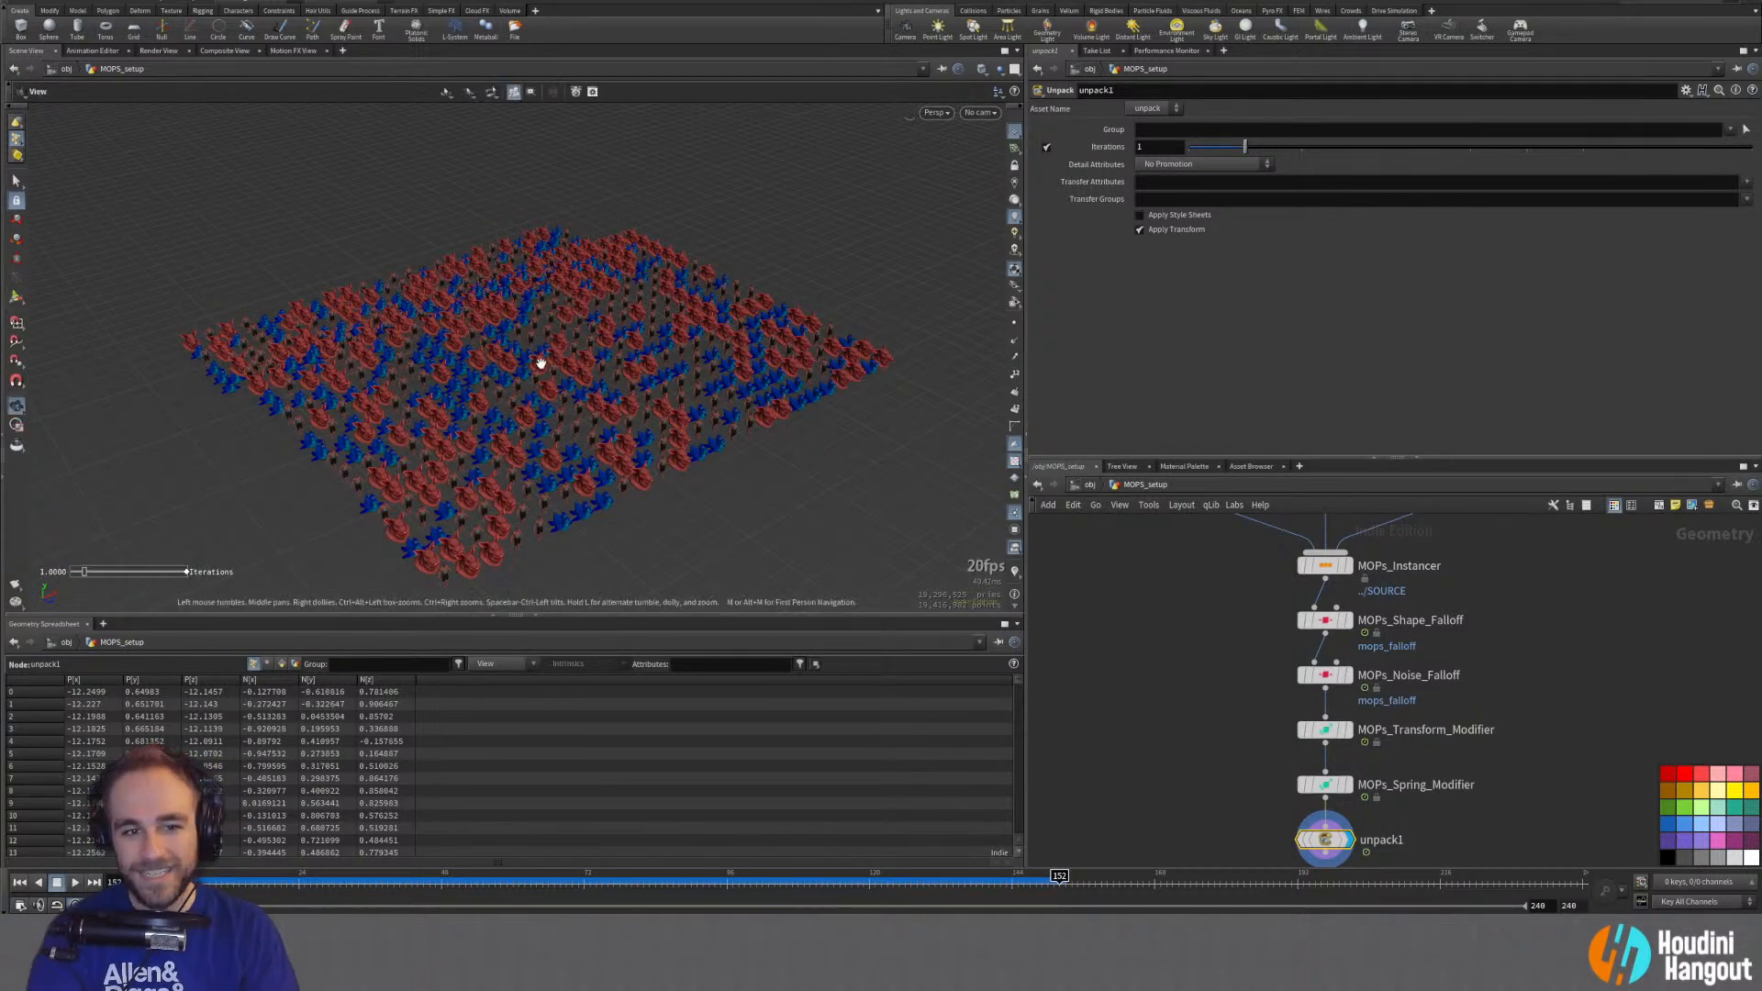
pyautogui.scroll(3, 705, 424)
# Step: Display the MOPs Instancer and examine its packed grid from several angles to compare viewport performance
pyautogui.click(1348, 565)
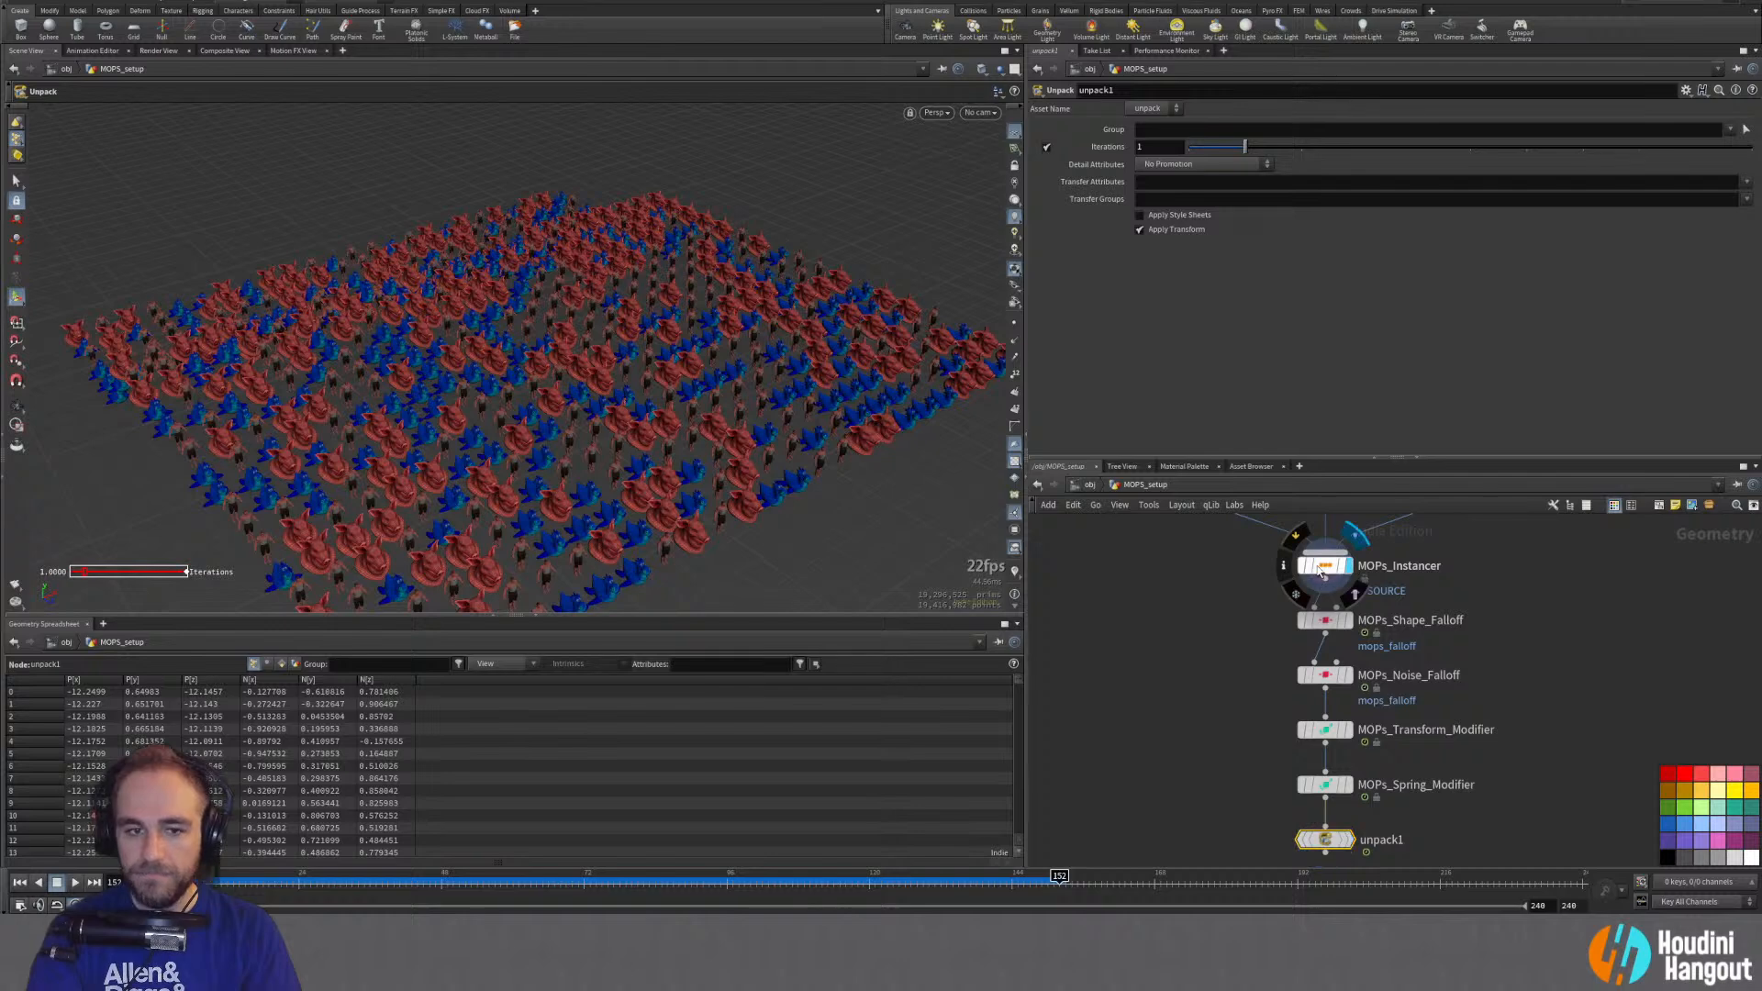
pyautogui.click(1321, 566)
pyautogui.keyDown('alt'); pyautogui.moveTo(488, 500); pyautogui.dragTo(479, 393); pyautogui.keyUp('alt')
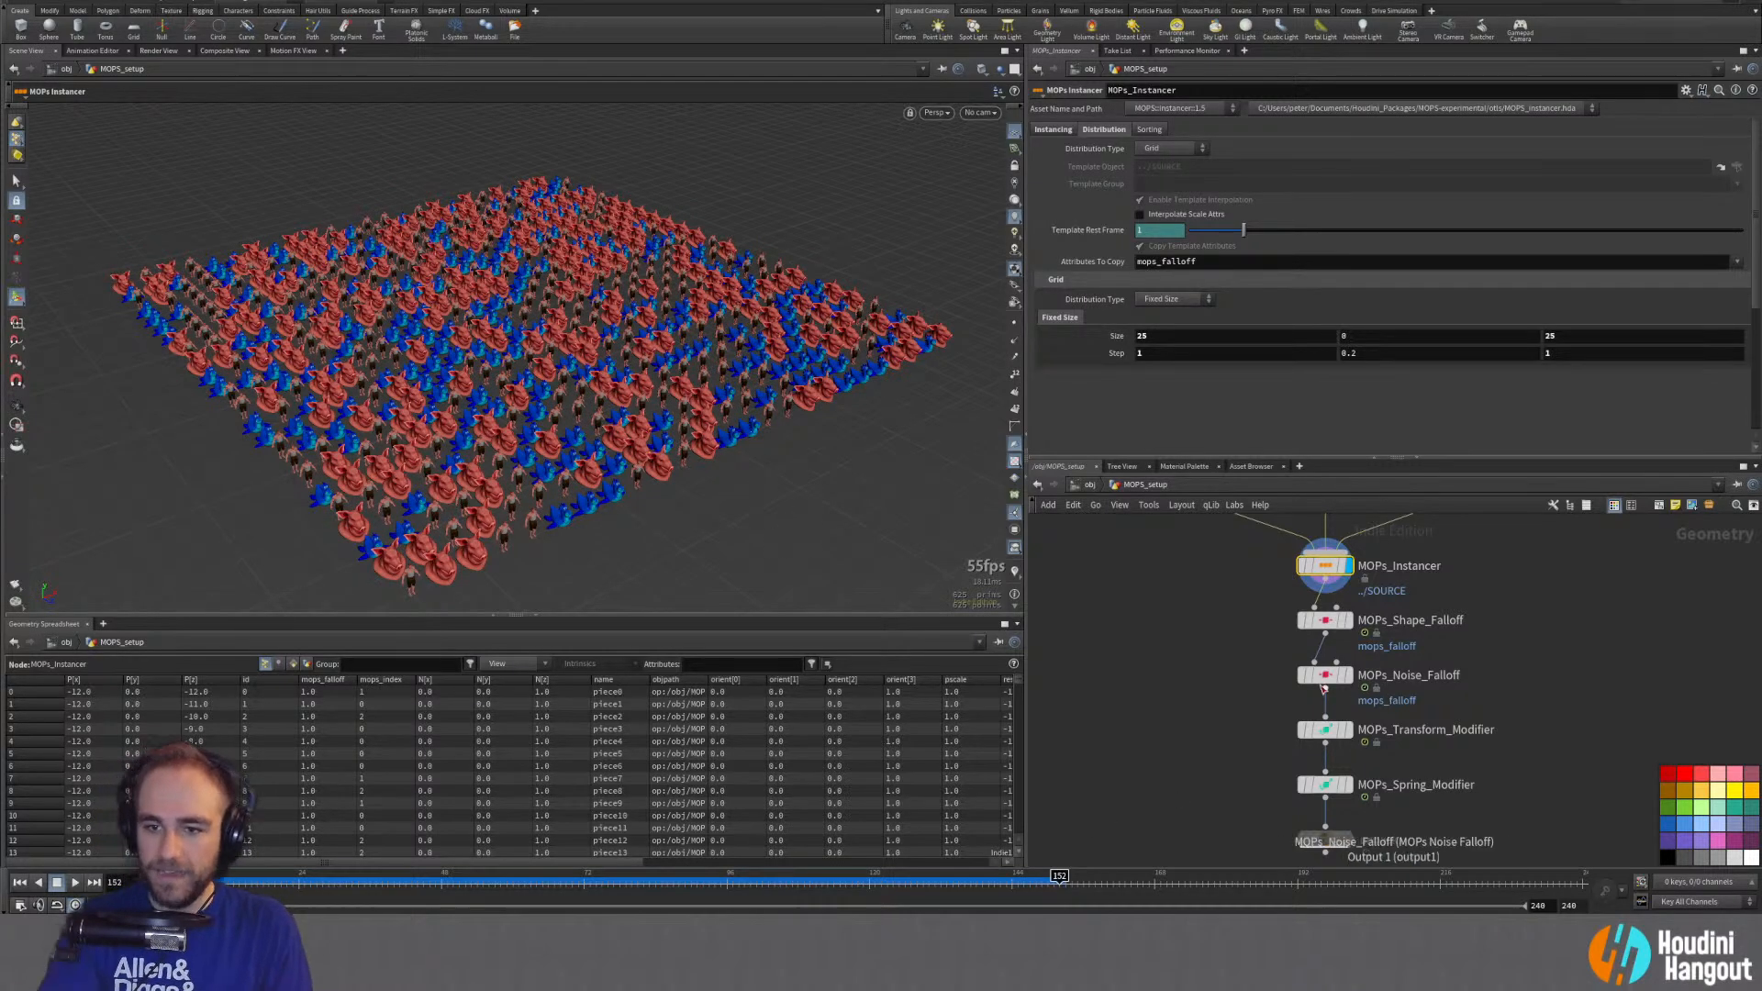
pyautogui.press('Escape')
pyautogui.moveTo(470, 349); pyautogui.dragTo(480, 423)
pyautogui.press('Return')
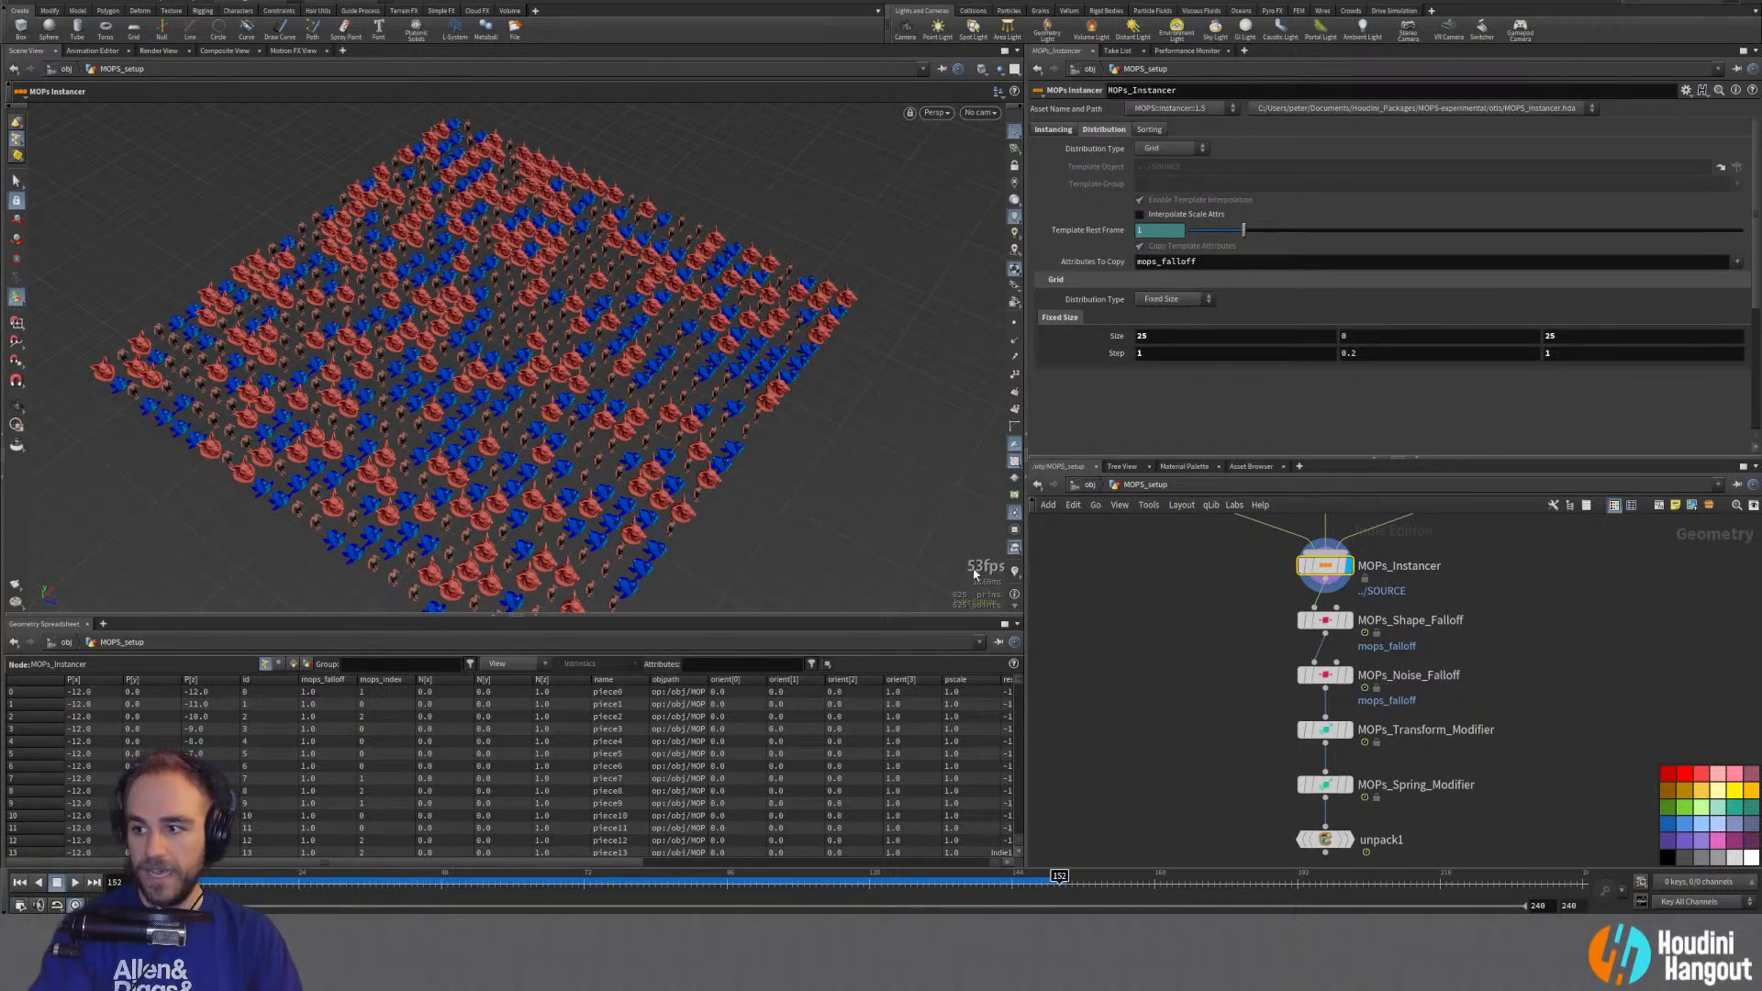
# Step: Display the MOPs Spring Modifier and examine its packed grid up close and from farther away
pyautogui.moveTo(1254, 757); pyautogui.dragTo(1246, 658, button='middle')
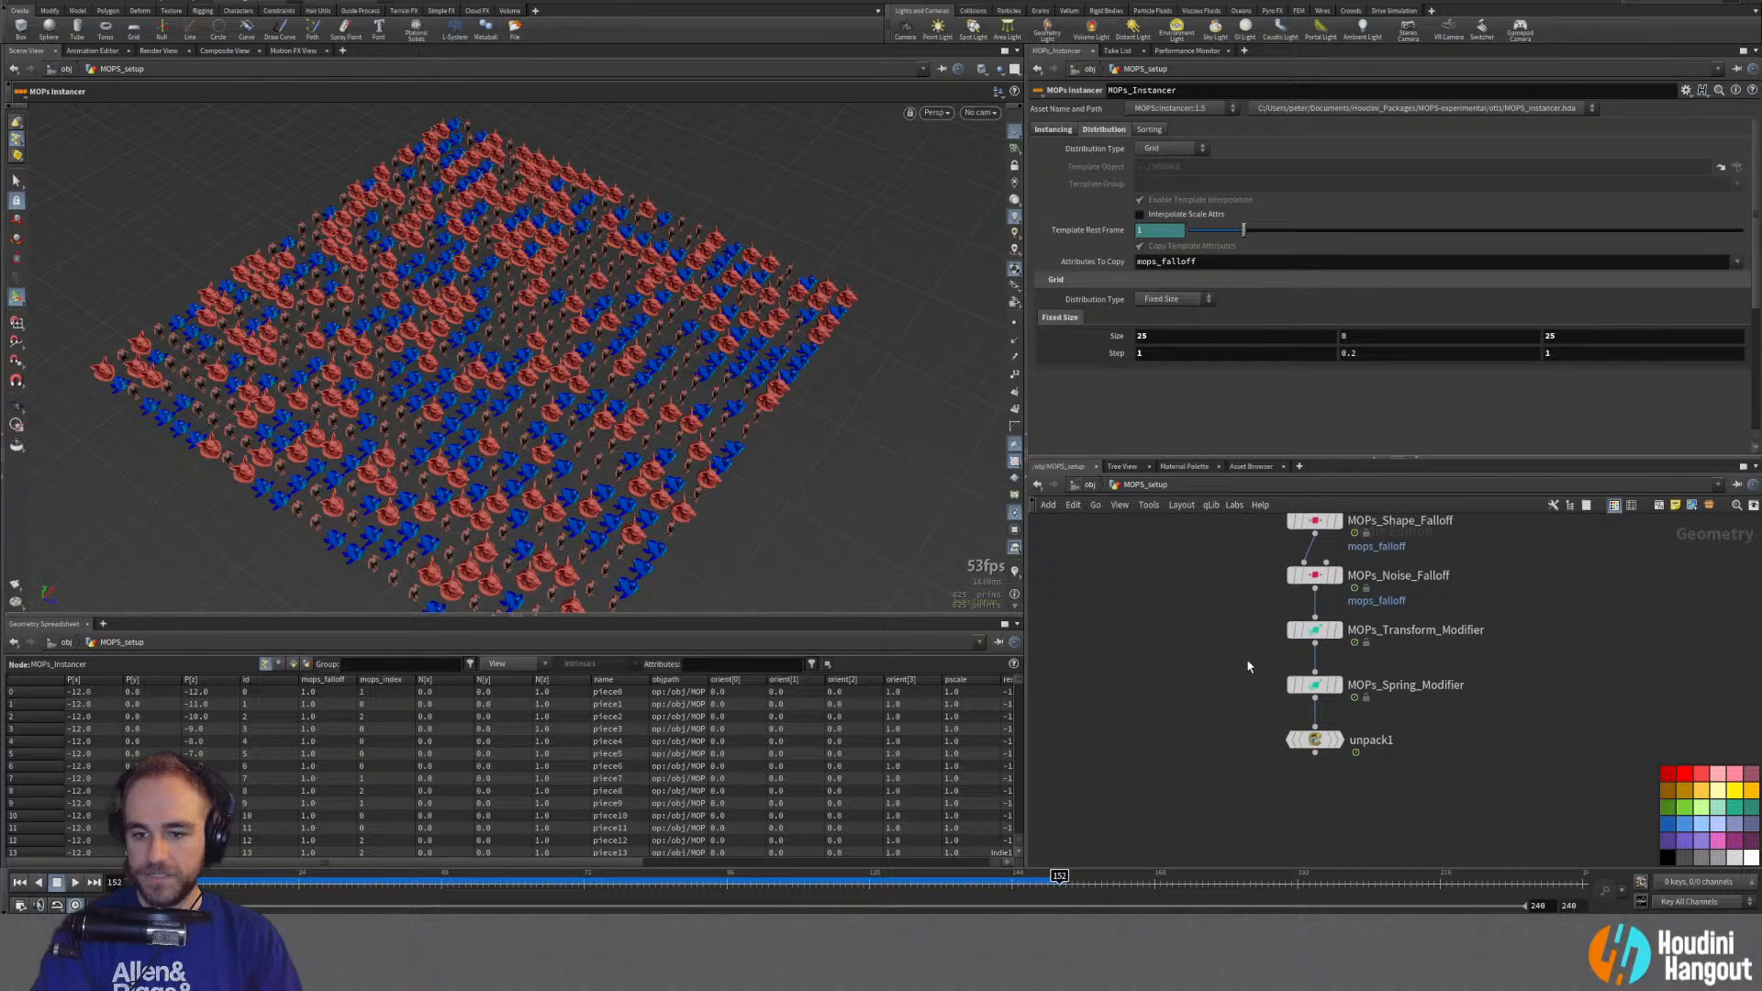
pyautogui.click(1336, 690)
pyautogui.press('Escape')
pyautogui.moveTo(531, 405); pyautogui.dragTo(497, 328)
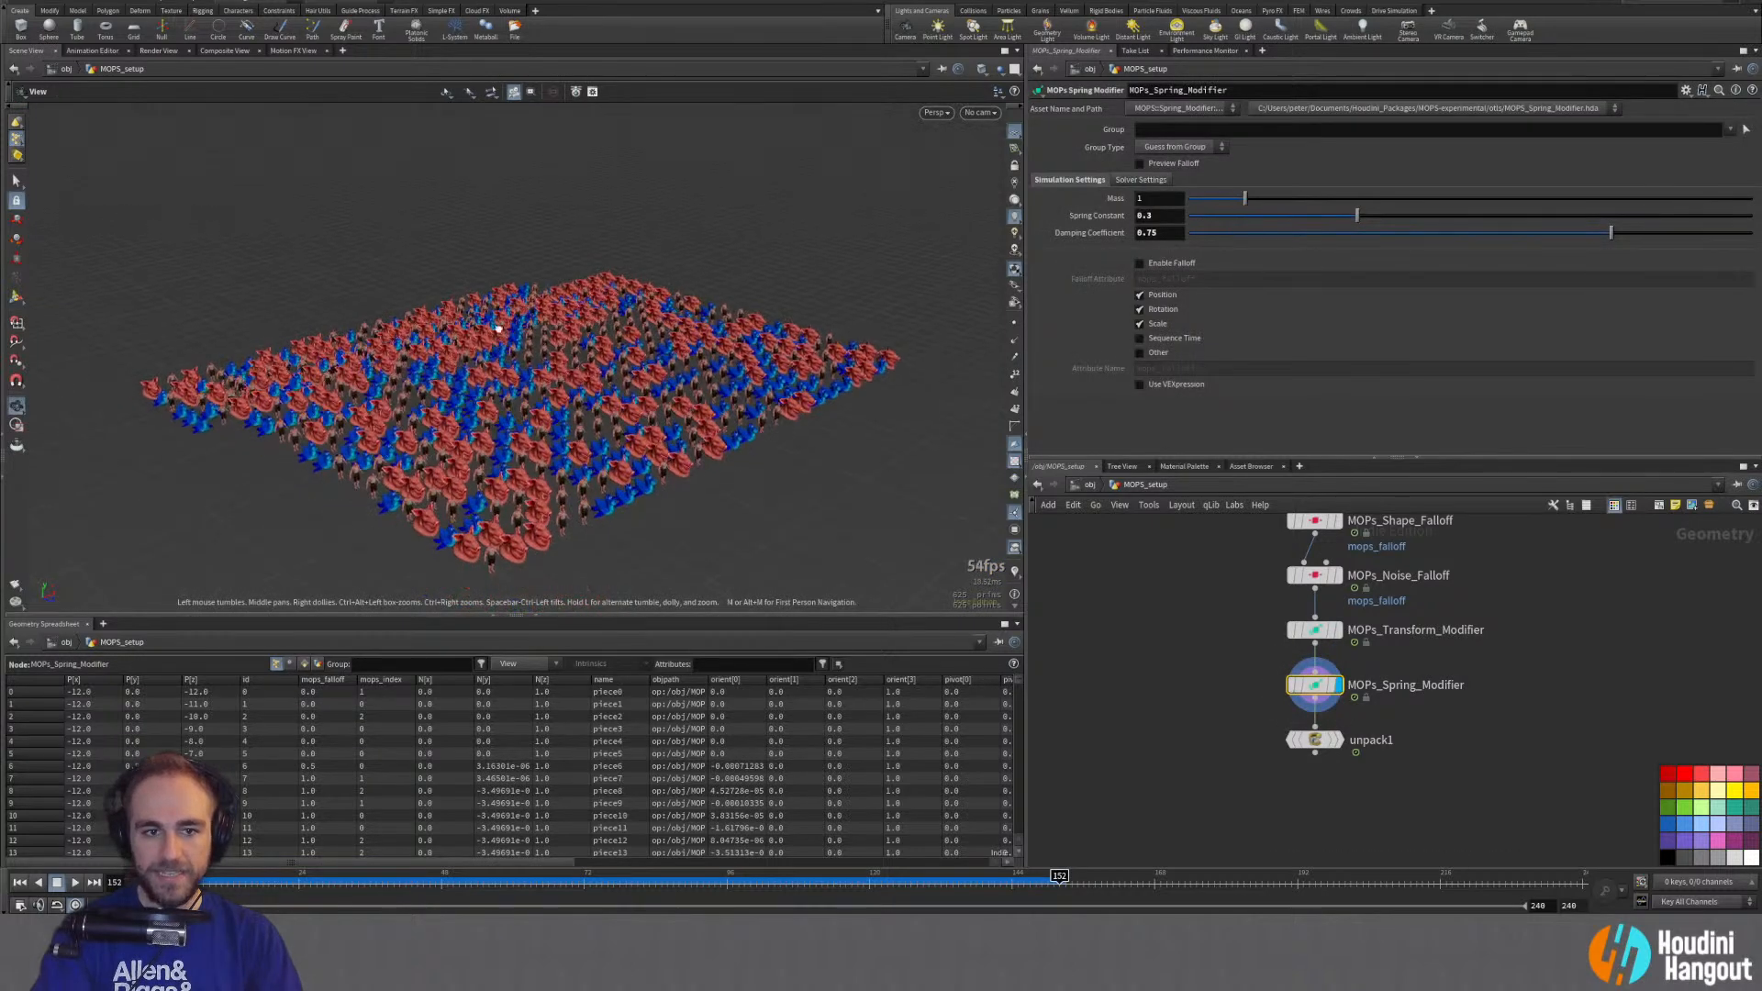
pyautogui.moveTo(534, 452); pyautogui.dragTo(618, 405, button='right')
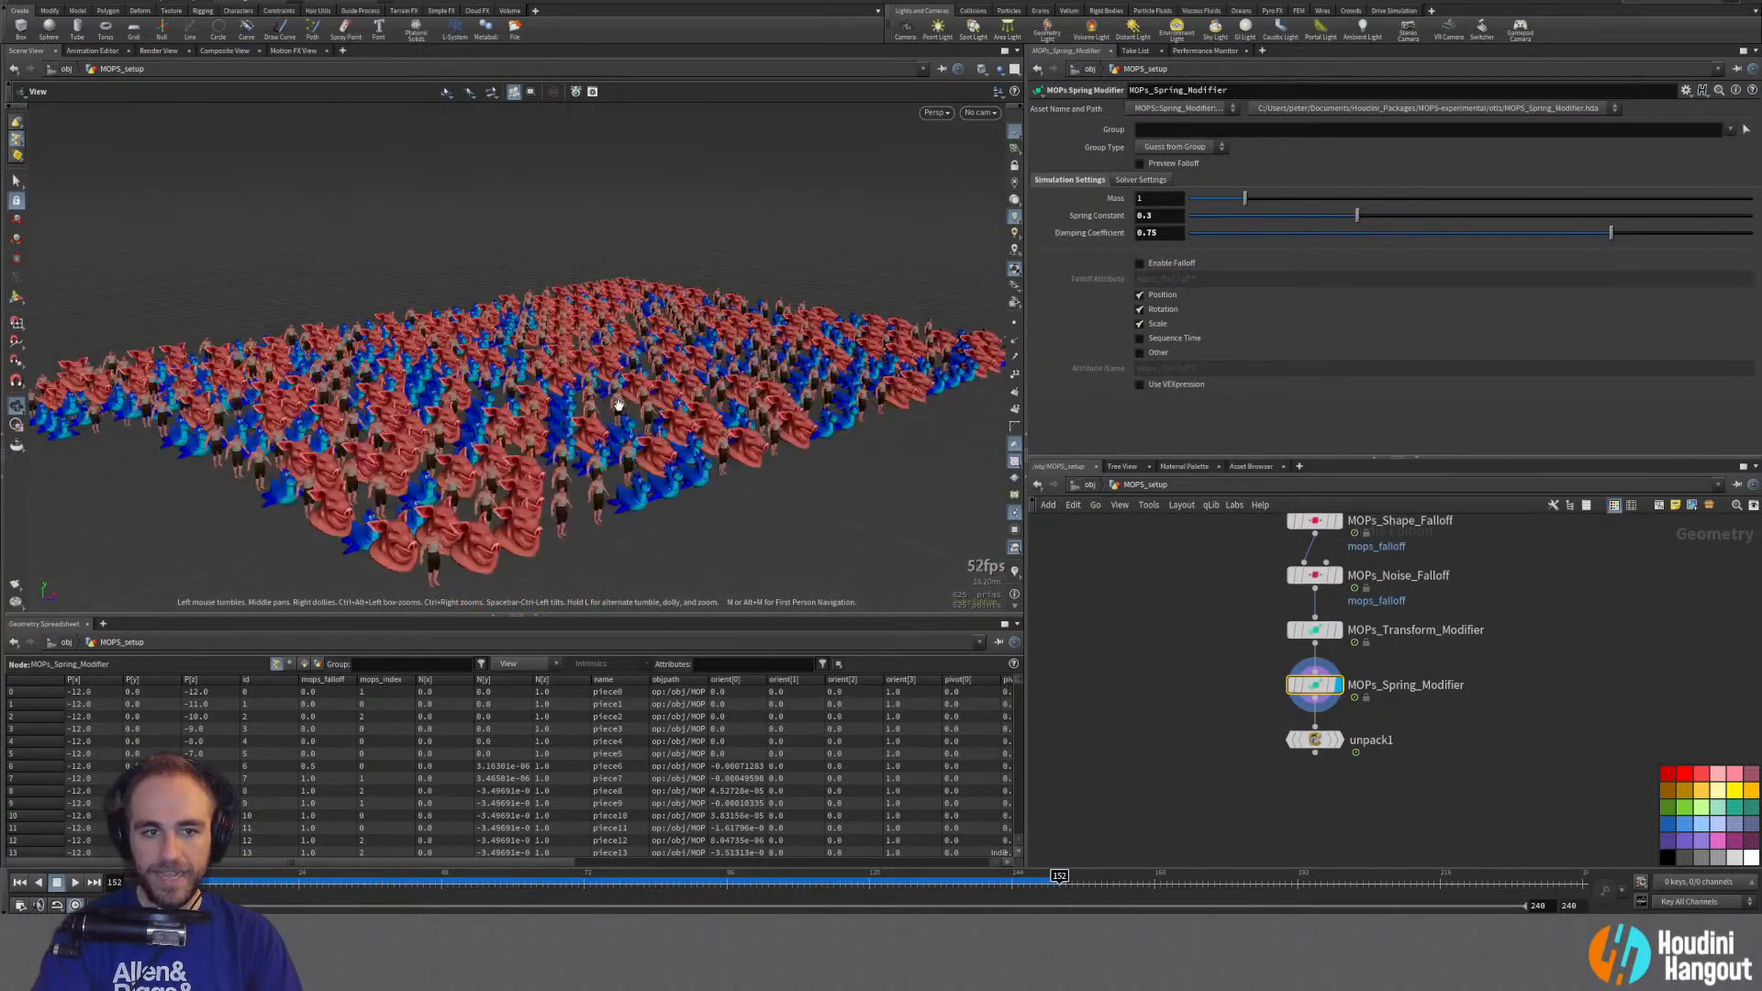
pyautogui.moveTo(618, 404); pyautogui.dragTo(826, 496)
pyautogui.press('Return')
pyautogui.moveTo(1229, 555); pyautogui.dragTo(1203, 672, button='middle')
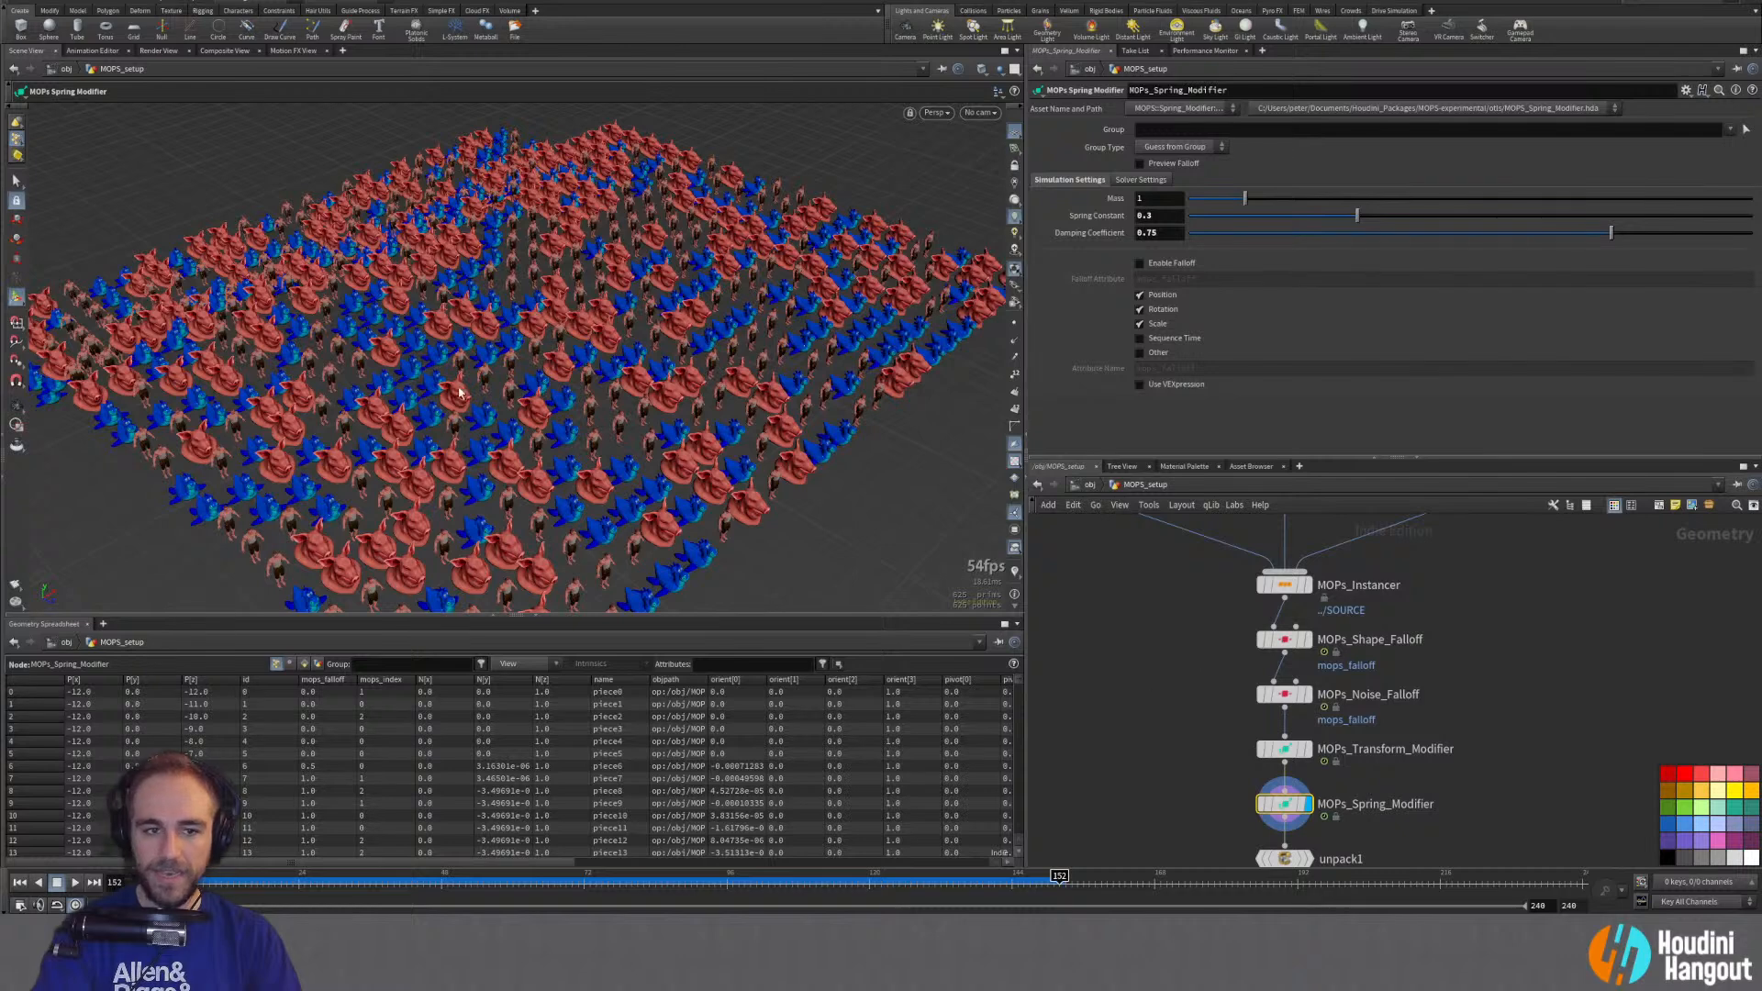
pyautogui.press('Escape')
pyautogui.scroll(-5, 511, 367)
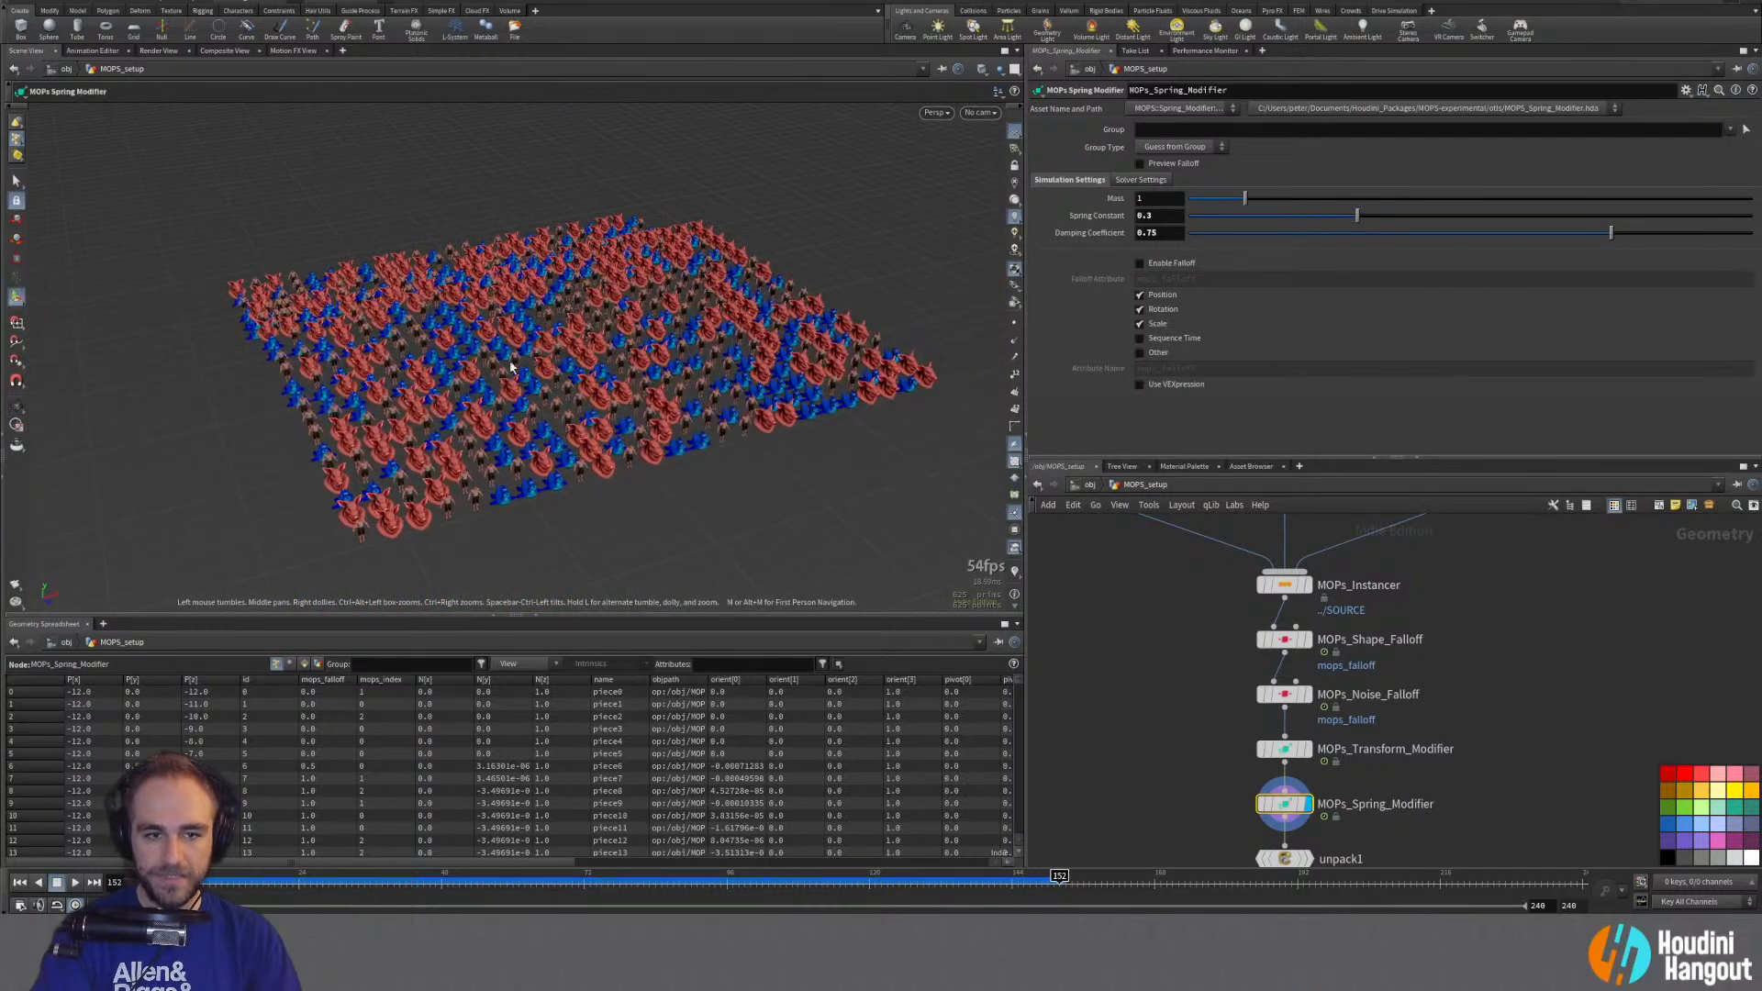
# Step: Set the MOPs Instancer's grid distribution size to 50 in X and 50 in Z
pyautogui.click(1284, 584)
pyautogui.click(1161, 336)
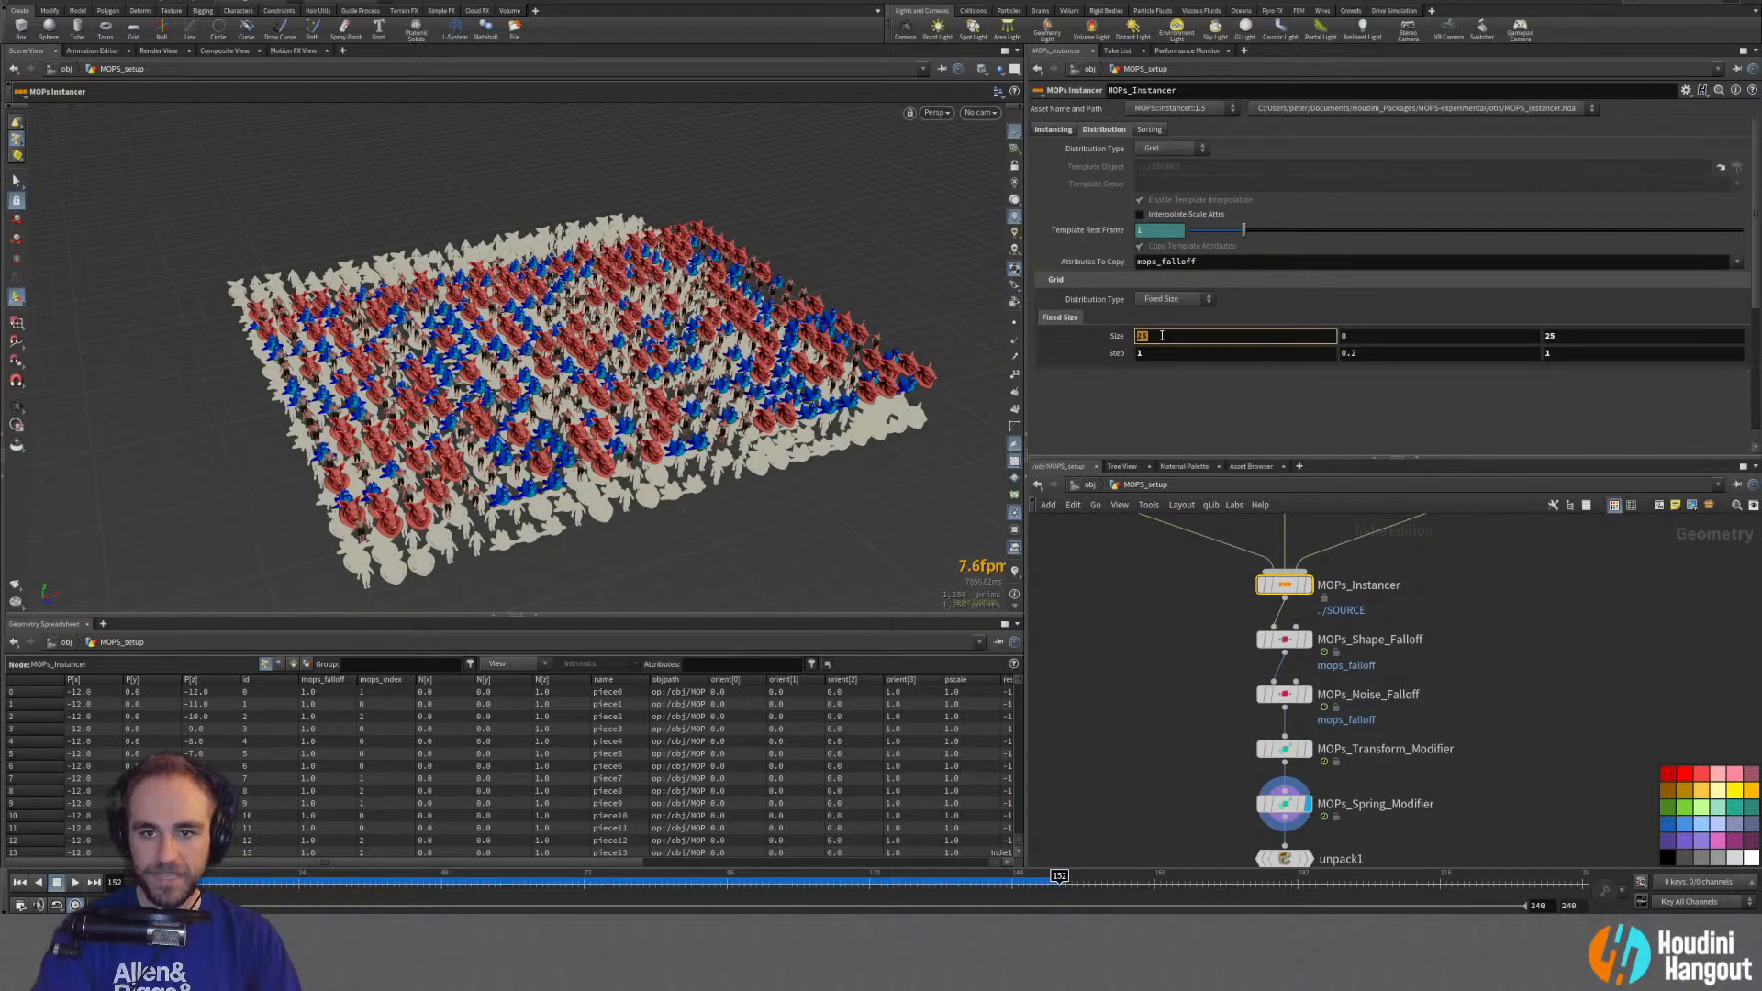
pyautogui.write('50')
pyautogui.press('Tab')
pyautogui.press('Tab')
pyautogui.write('5')
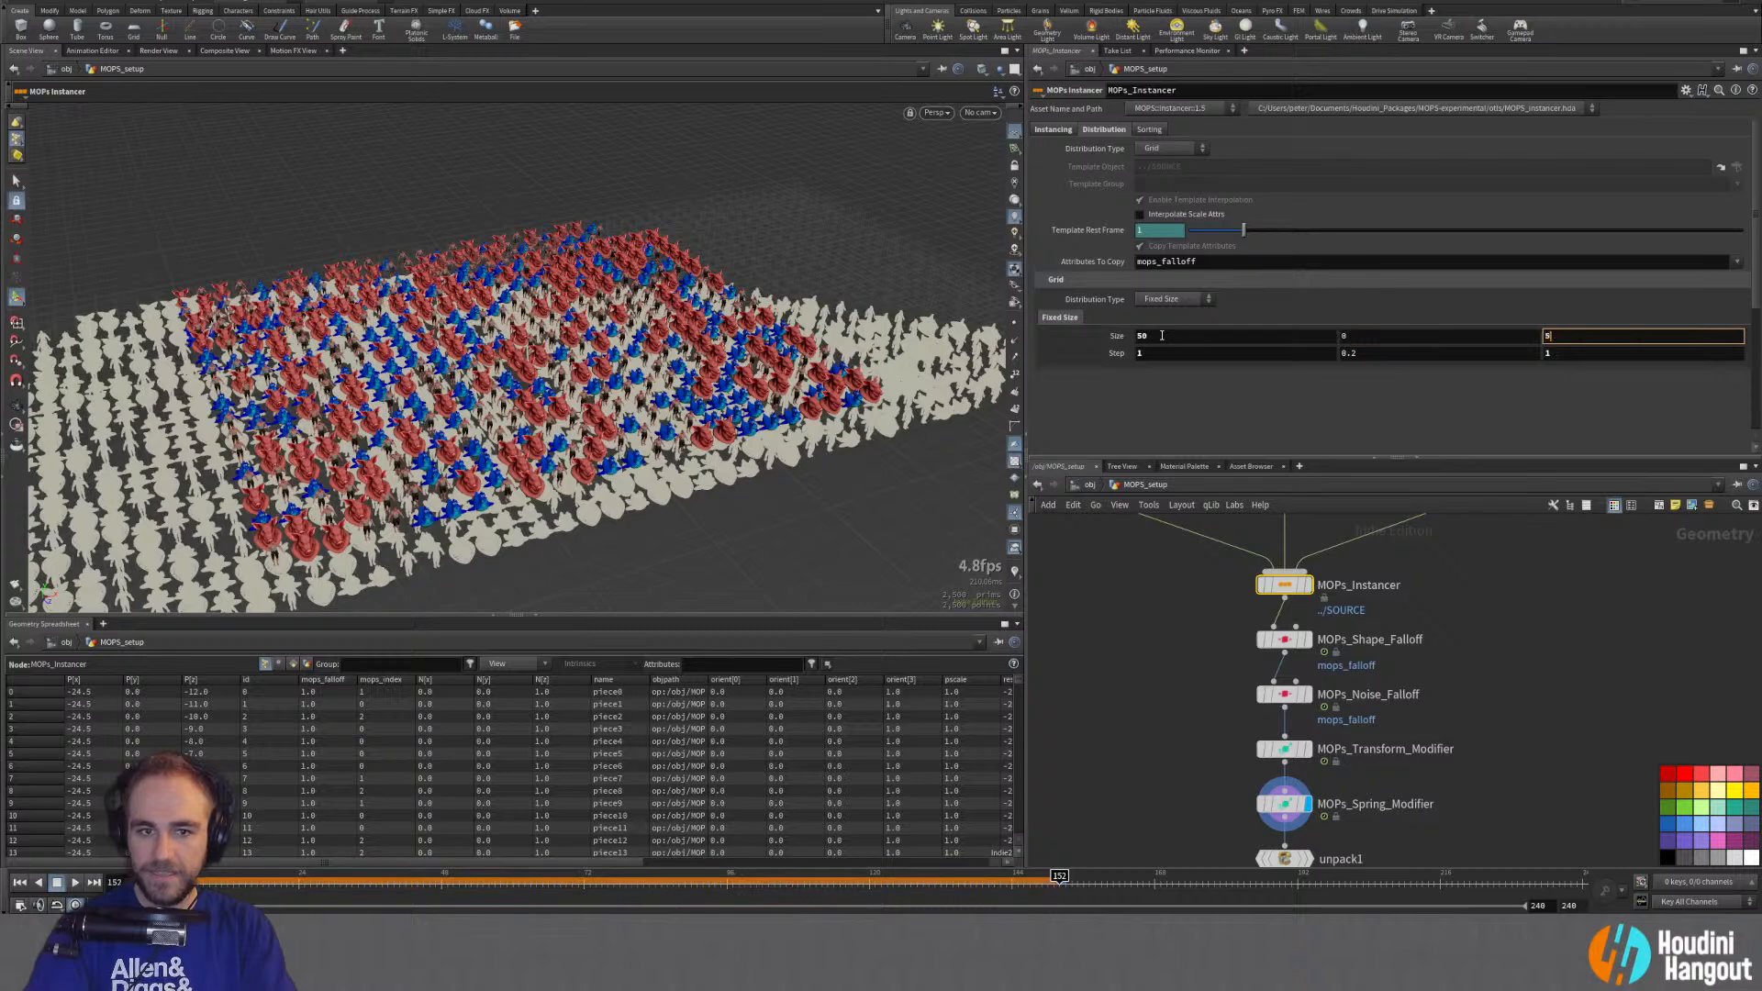
pyautogui.write('0')
pyautogui.press('Return')
pyautogui.press('Escape')
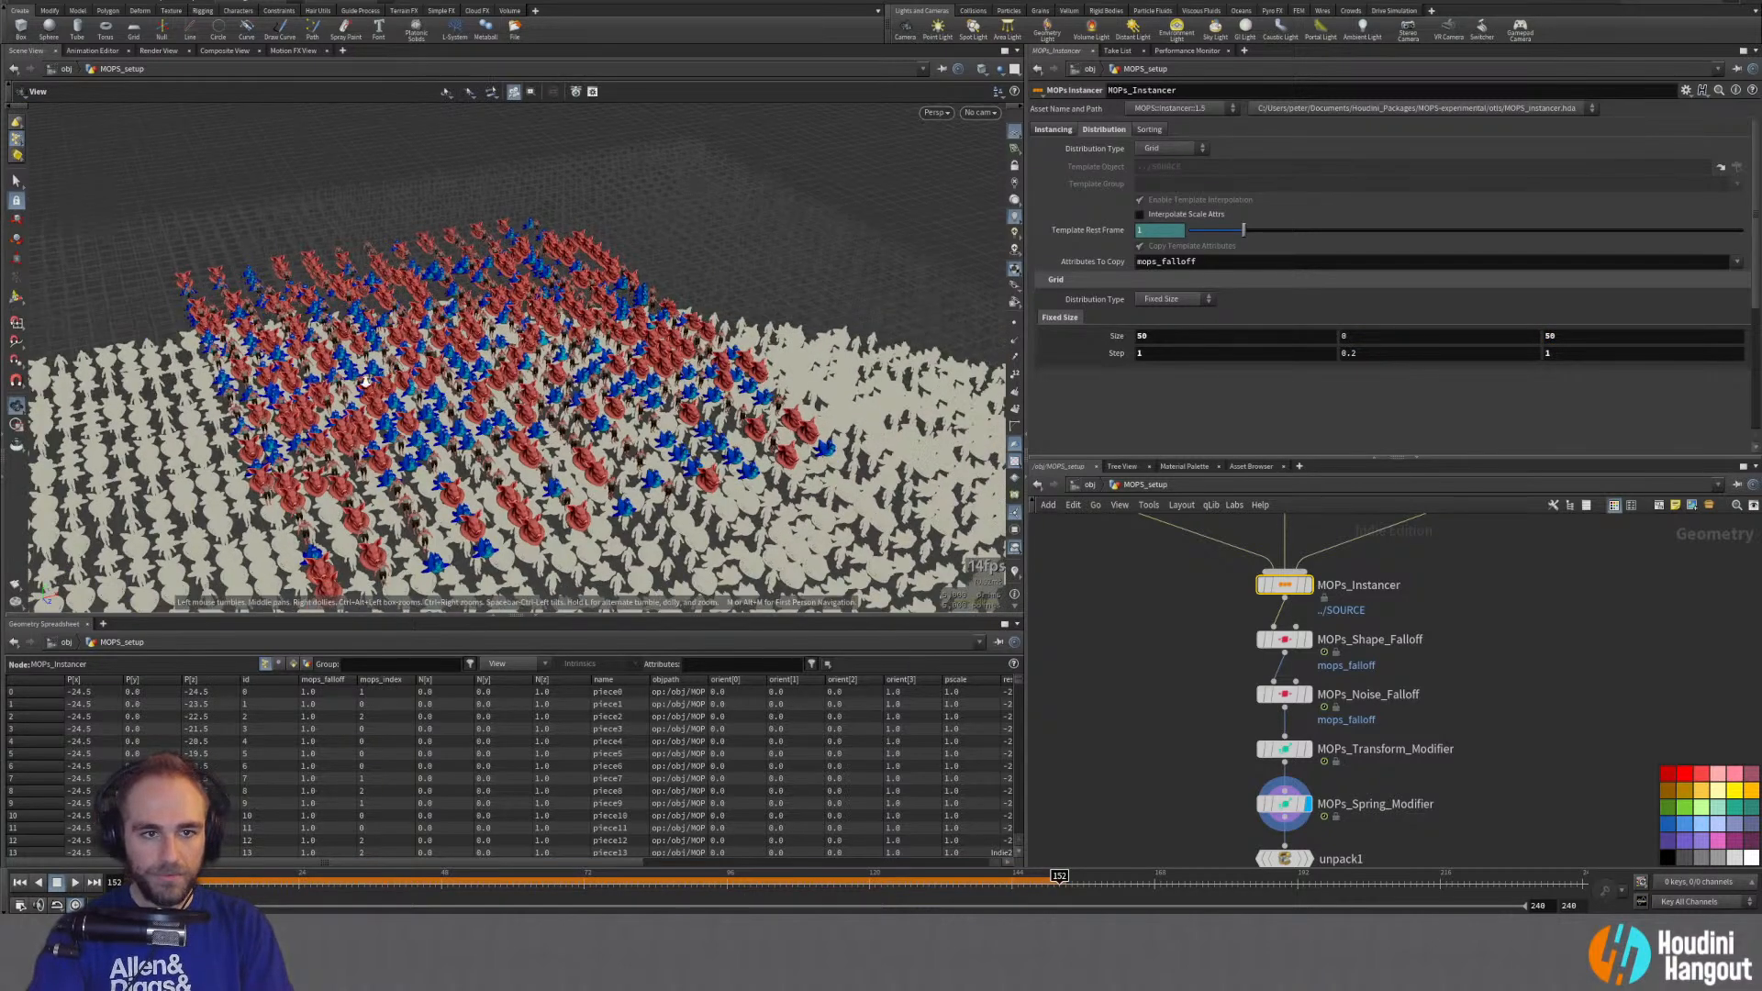
# Step: Examine the enlarged grid, then select the MOPs Spring Modifier and inspect its output on its own
pyautogui.moveTo(365, 381); pyautogui.dragTo(462, 471, button='right')
pyautogui.moveTo(477, 441); pyautogui.dragTo(506, 353)
pyautogui.keyDown('alt'); pyautogui.moveTo(506, 352); pyautogui.dragTo(515, 331, button='right'); pyautogui.keyUp('alt')
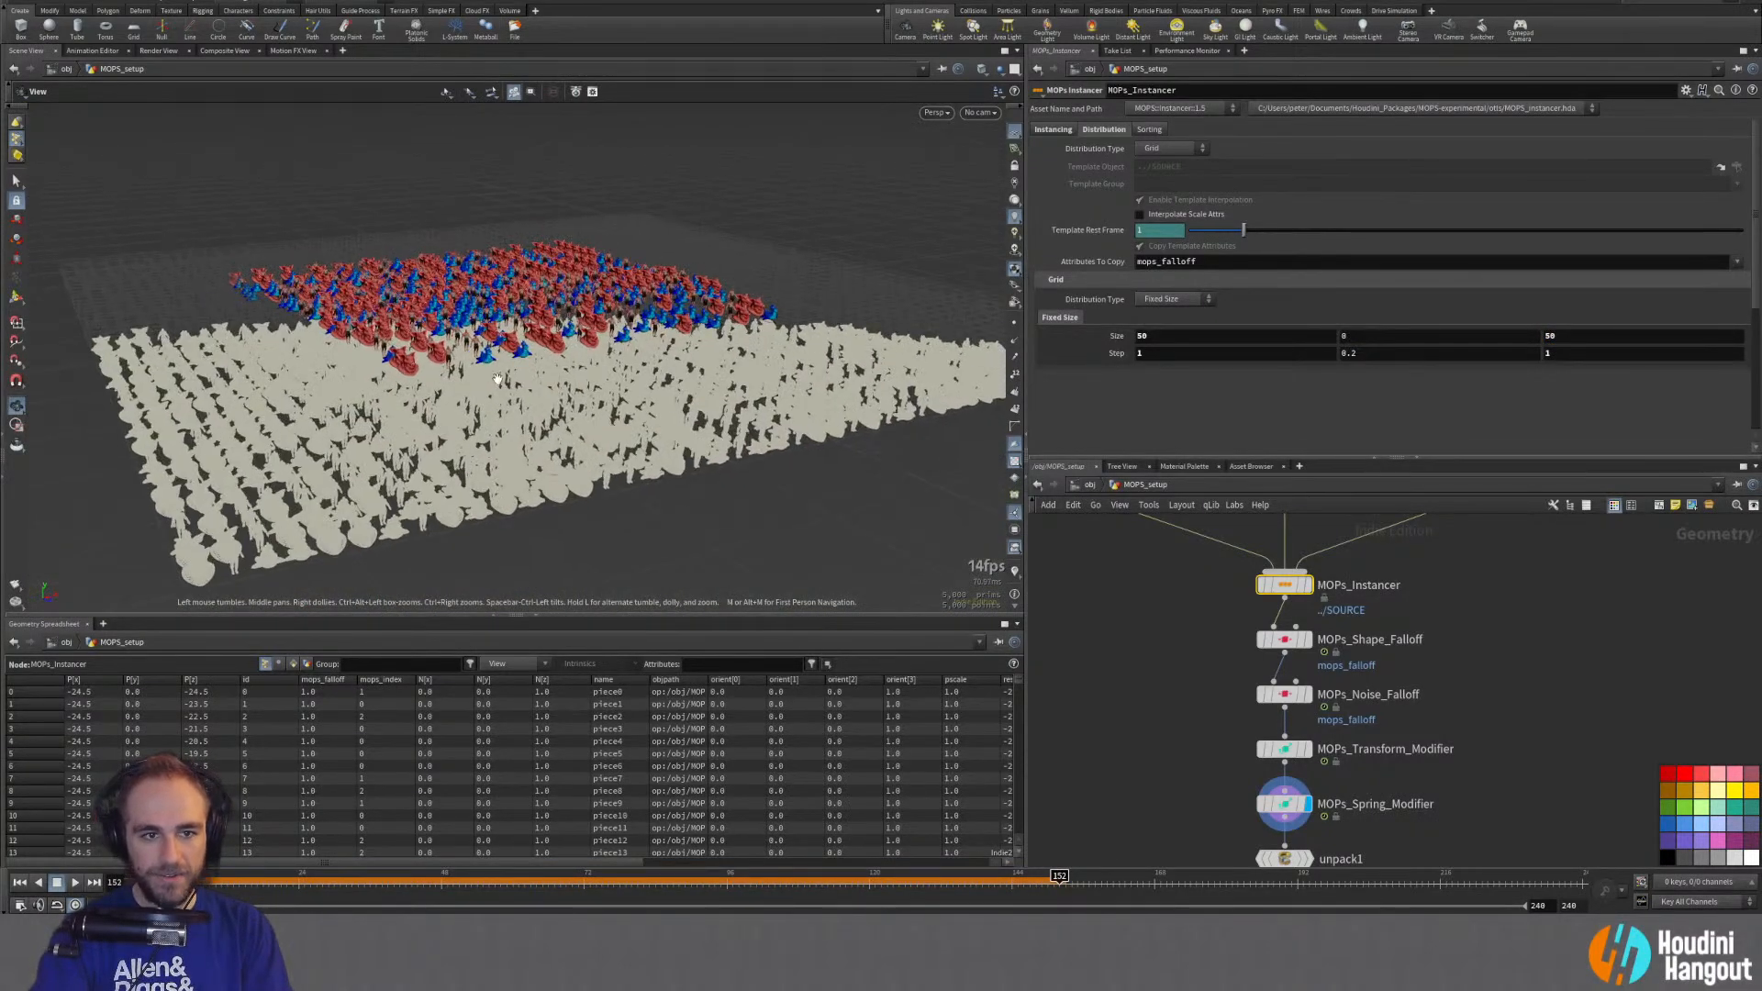
pyautogui.click(1298, 815)
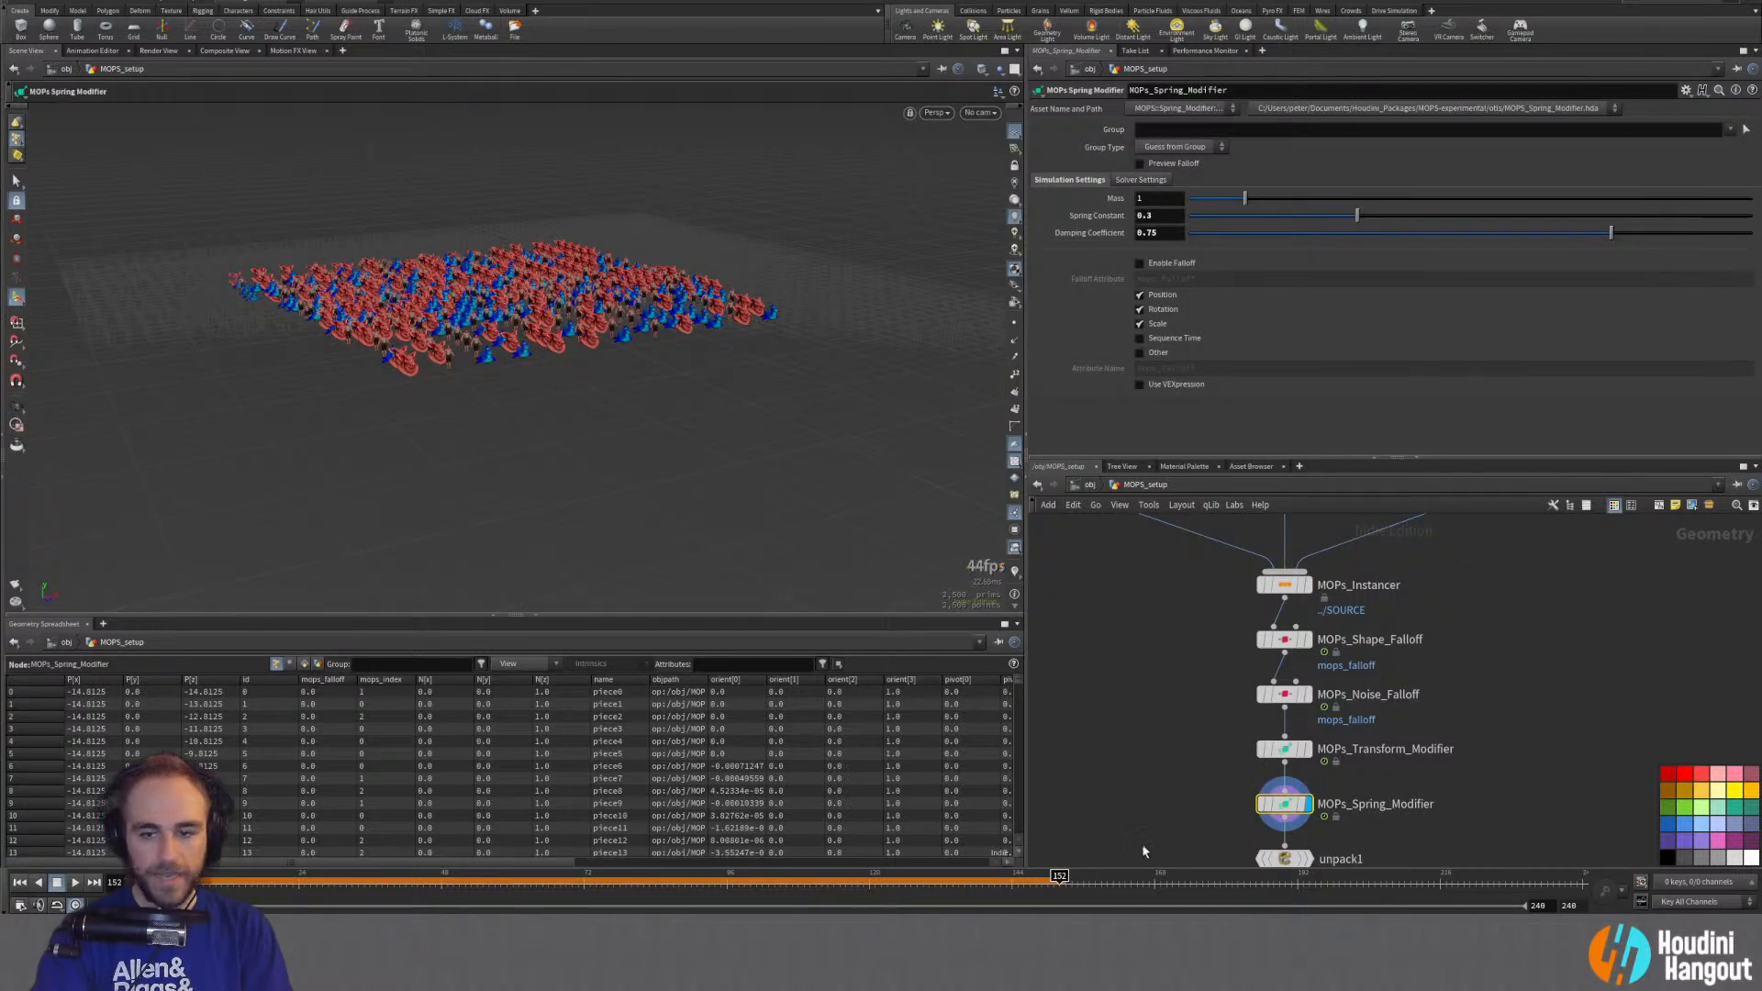
pyautogui.moveTo(1153, 788); pyautogui.dragTo(1152, 760, button='middle')
pyautogui.keyDown('alt'); pyautogui.moveTo(587, 374); pyautogui.dragTo(598, 459); pyautogui.keyUp('alt')
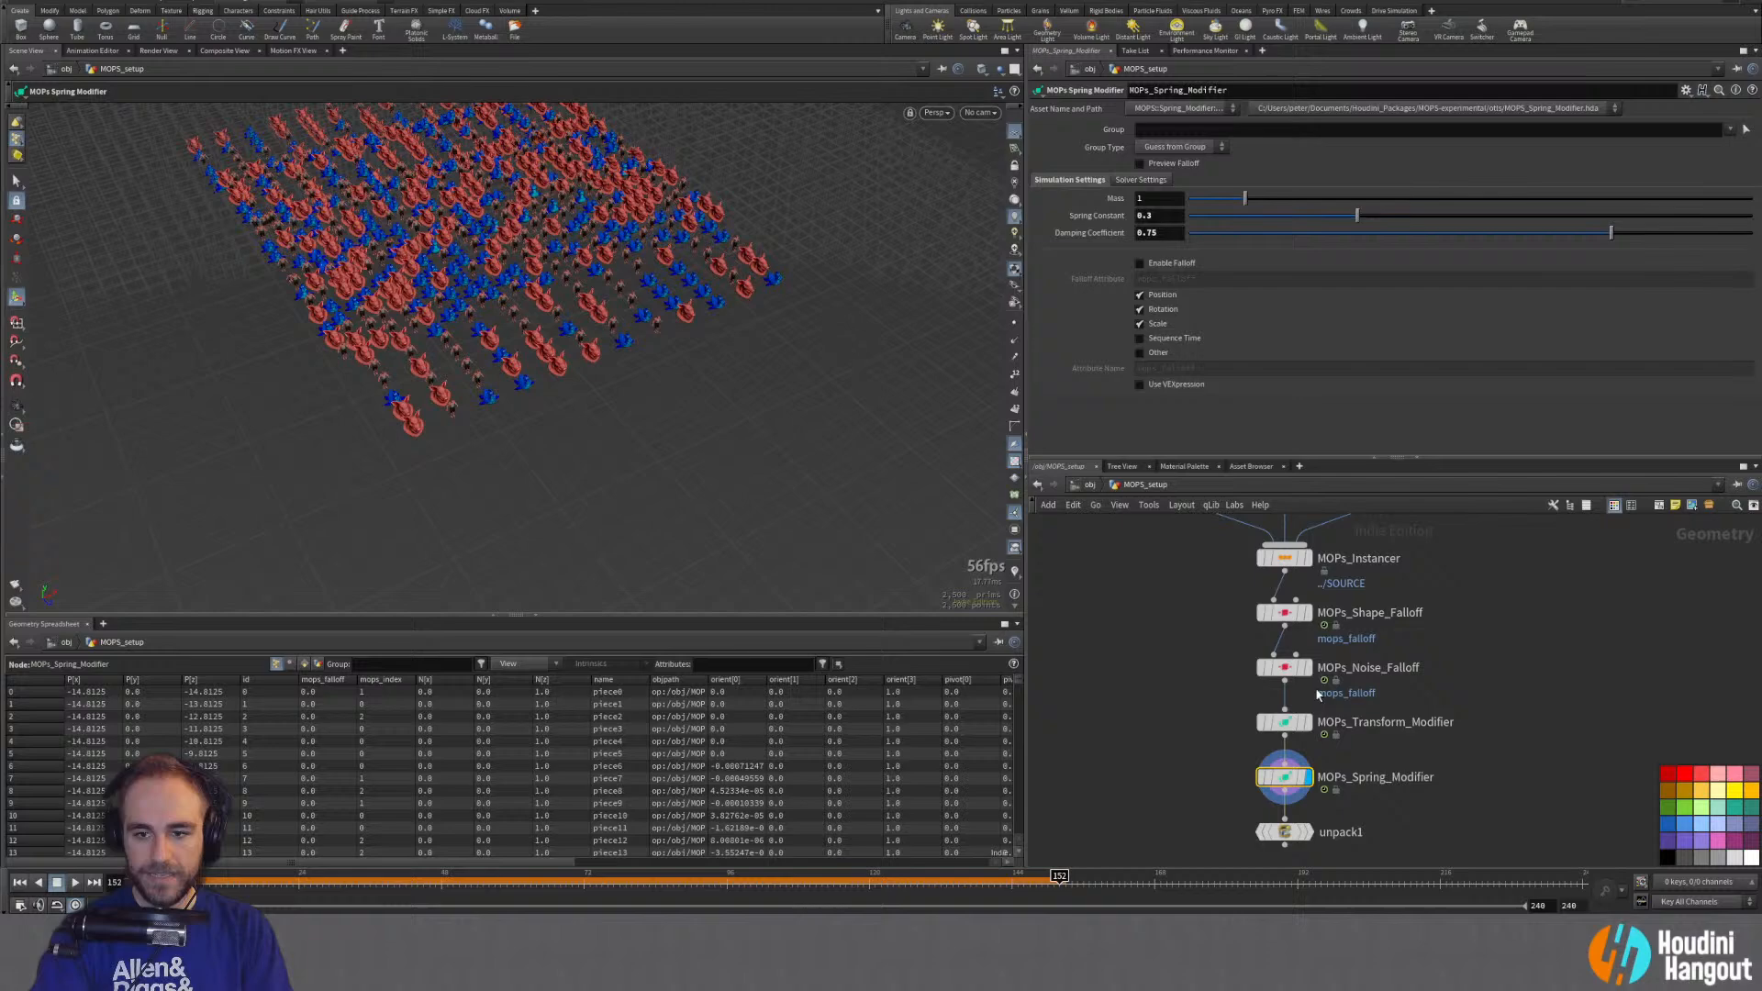
# Step: Display the Shape Falloff, Noise Falloff, Transform Modifier and Spring Modifier in turn to compare their output on the enlarged grid
pyautogui.click(1307, 612)
pyautogui.click(1285, 612)
pyautogui.click(1308, 668)
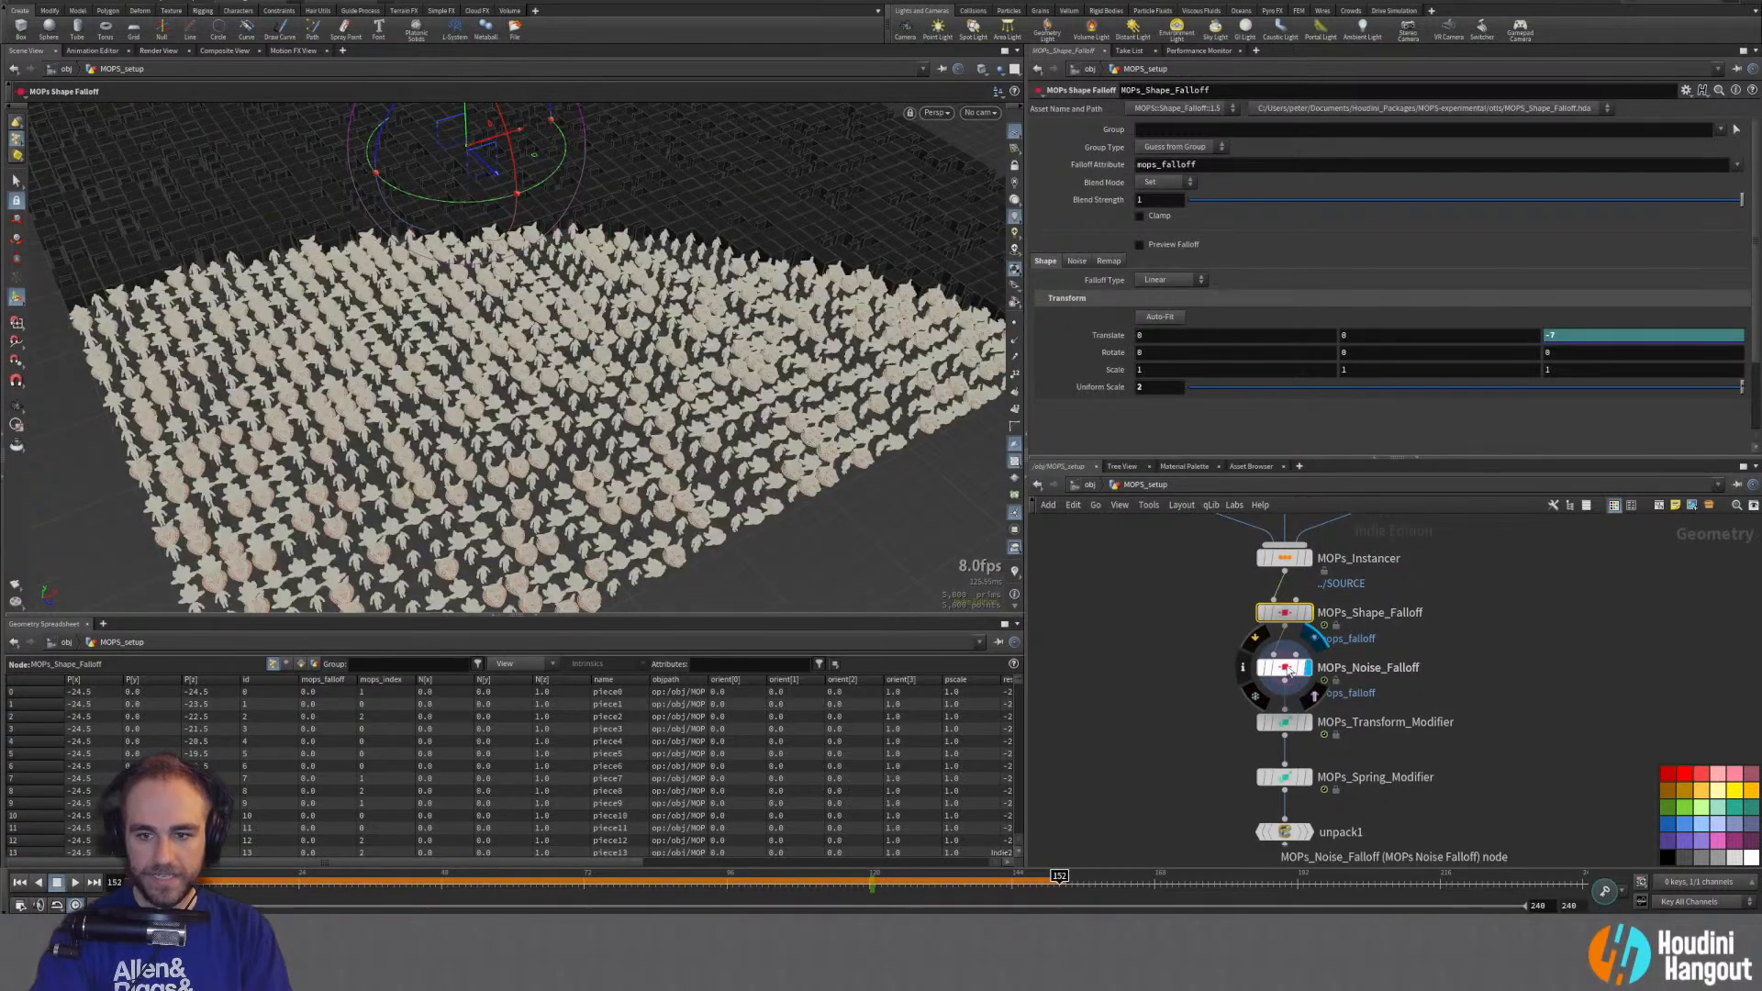
pyautogui.click(1285, 668)
pyautogui.click(1308, 723)
pyautogui.click(1286, 723)
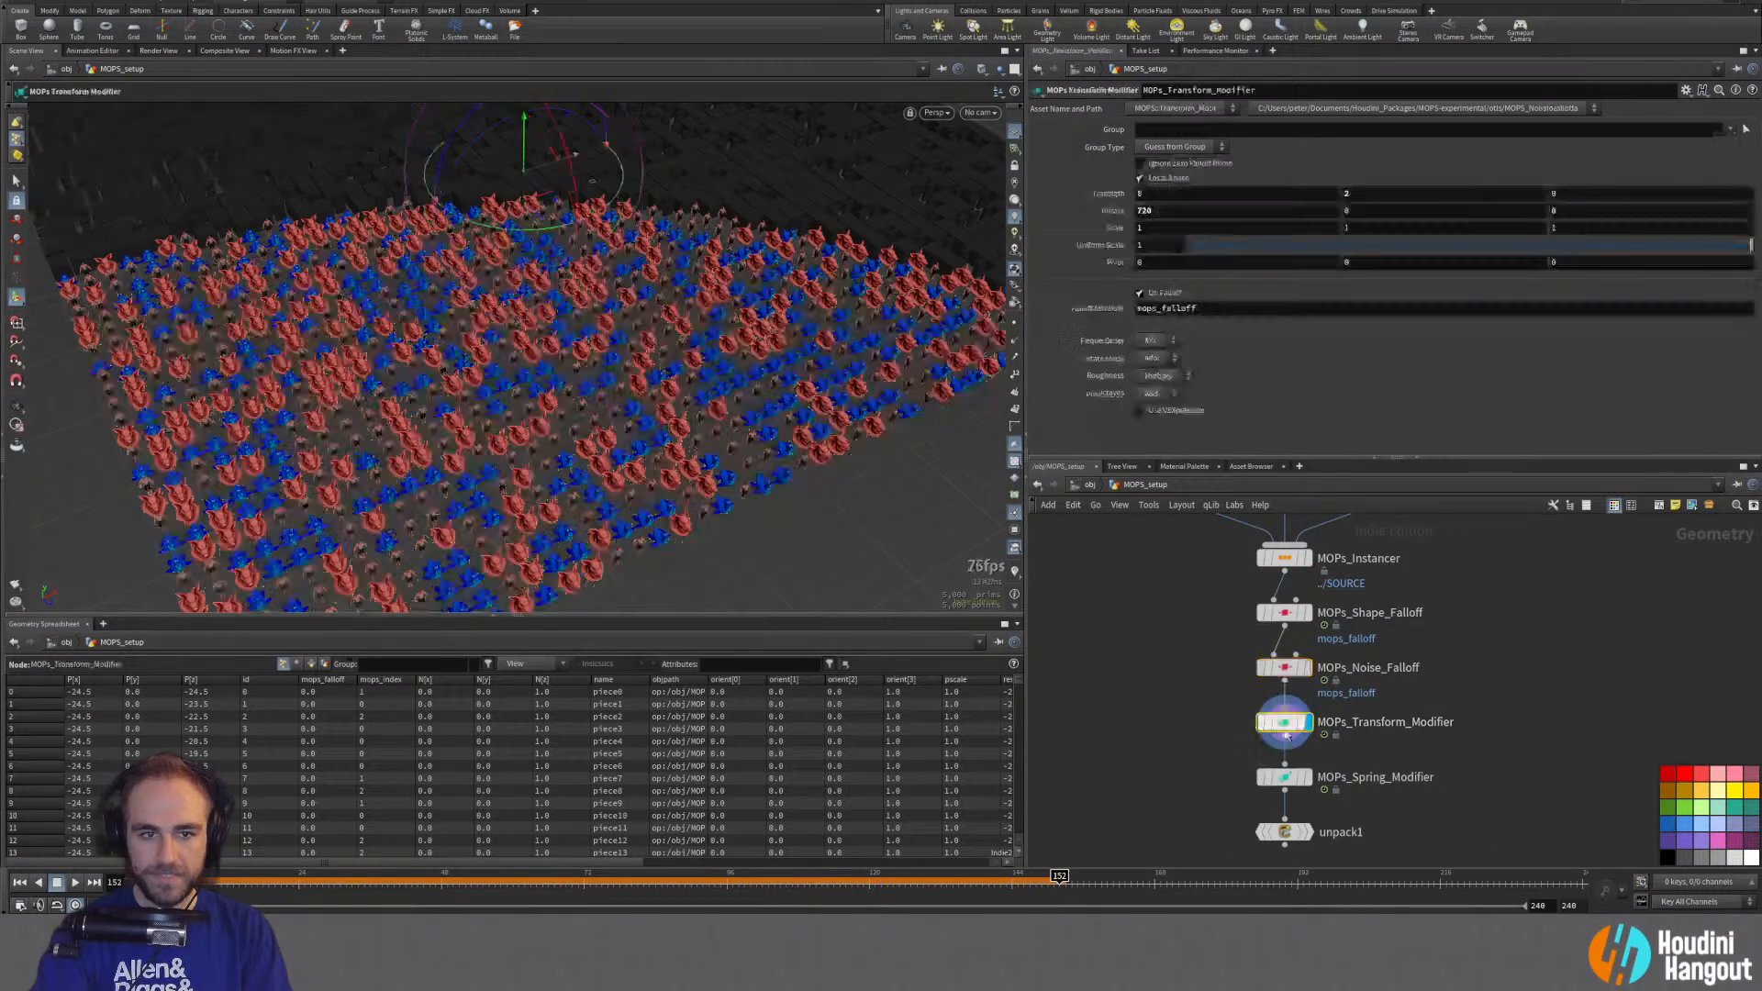
pyautogui.click(1307, 779)
pyautogui.click(1286, 778)
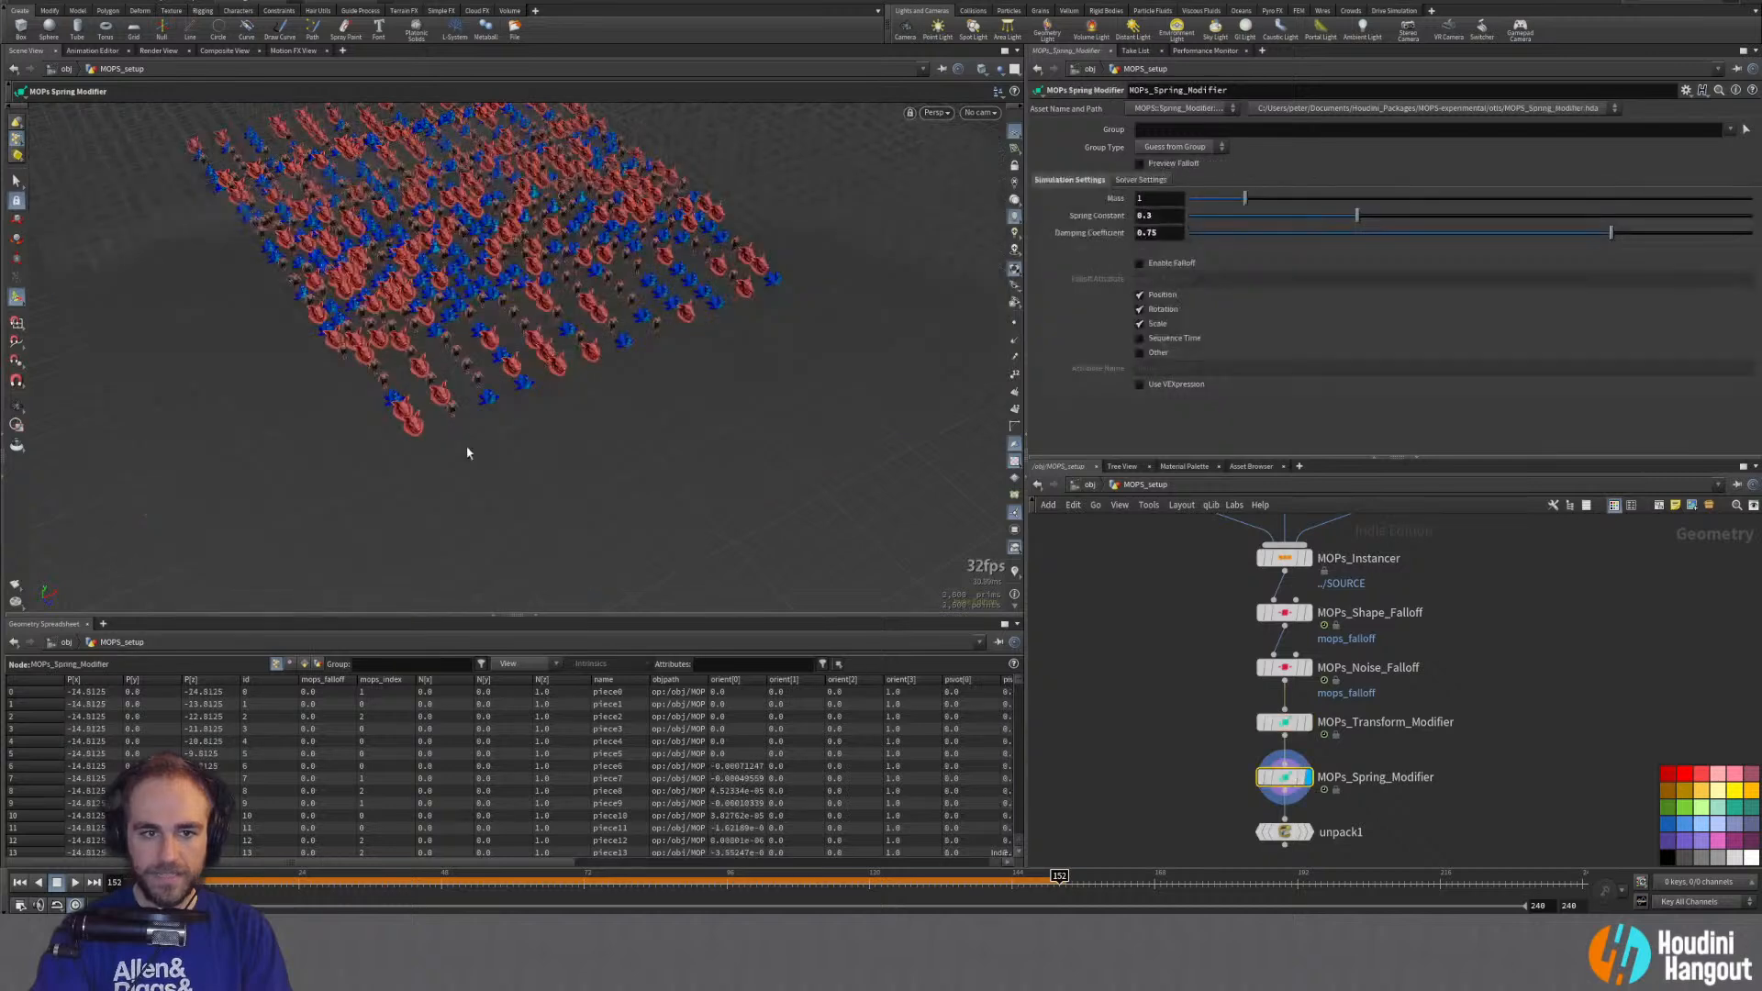
pyautogui.keyDown('alt'); pyautogui.moveTo(464, 453); pyautogui.dragTo(445, 332); pyautogui.keyUp('alt')
# Step: Return to the first frame and reset the MOPs Spring Modifier's simulation in its solver settings
pyautogui.moveTo(1263, 780)
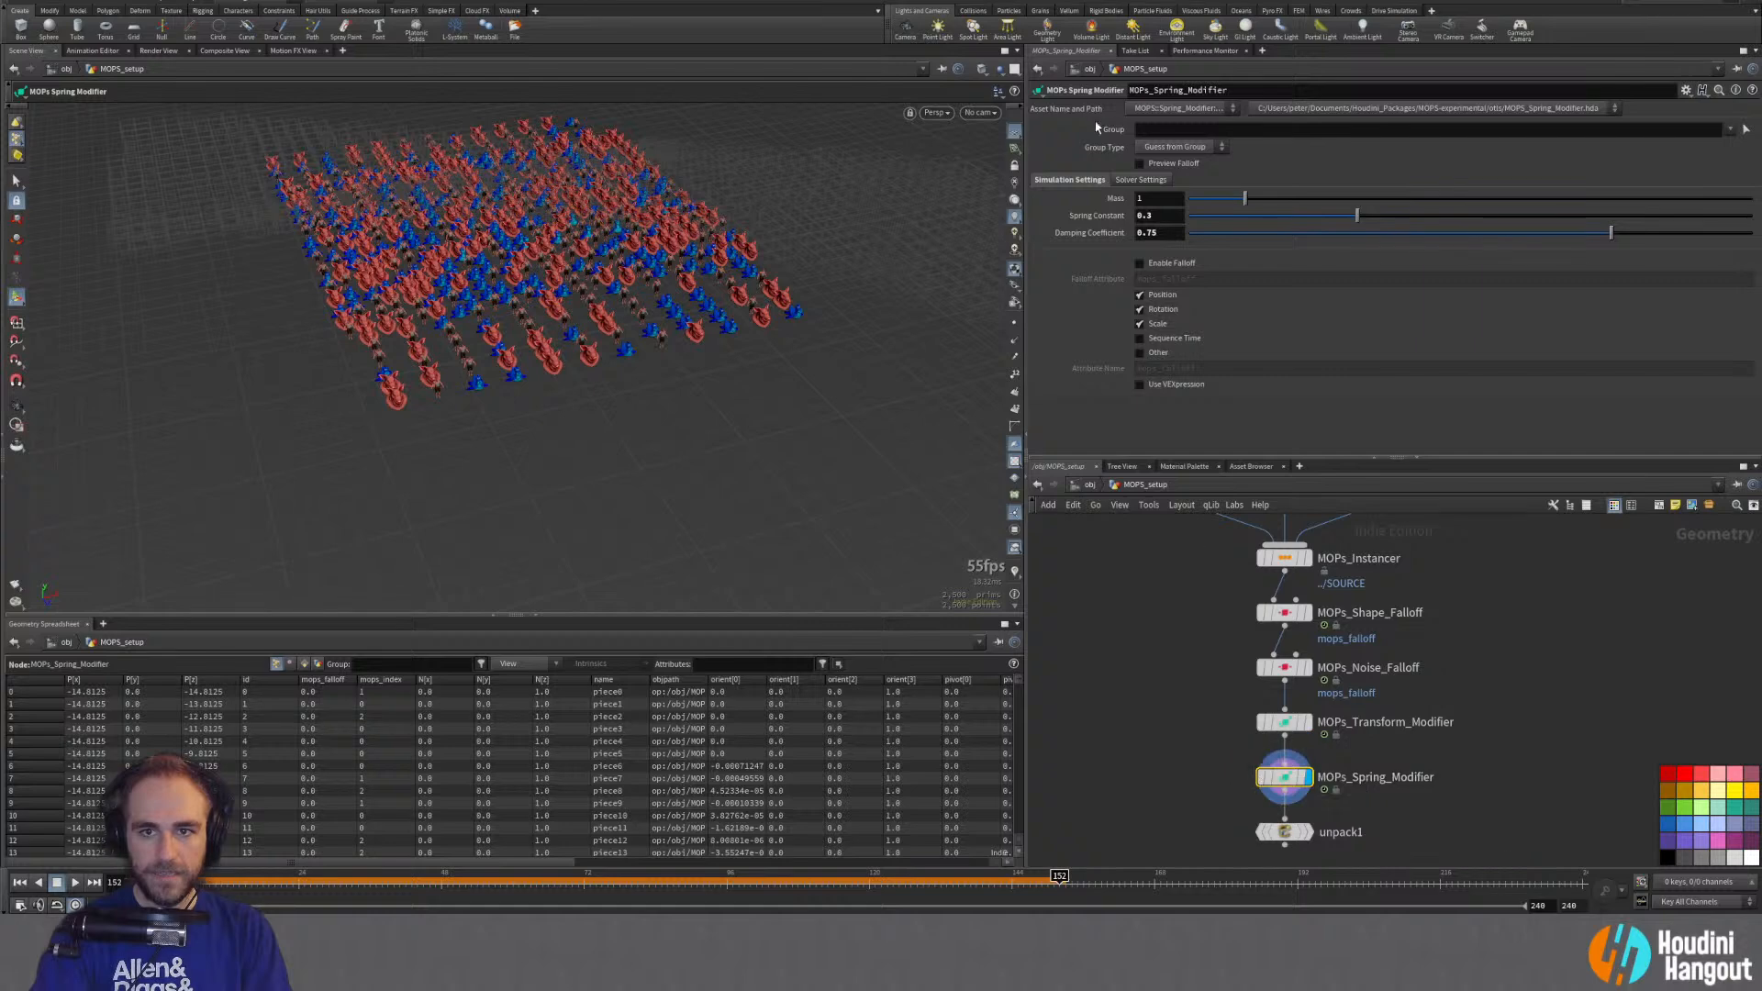
pyautogui.click(1132, 181)
pyautogui.click(1158, 199)
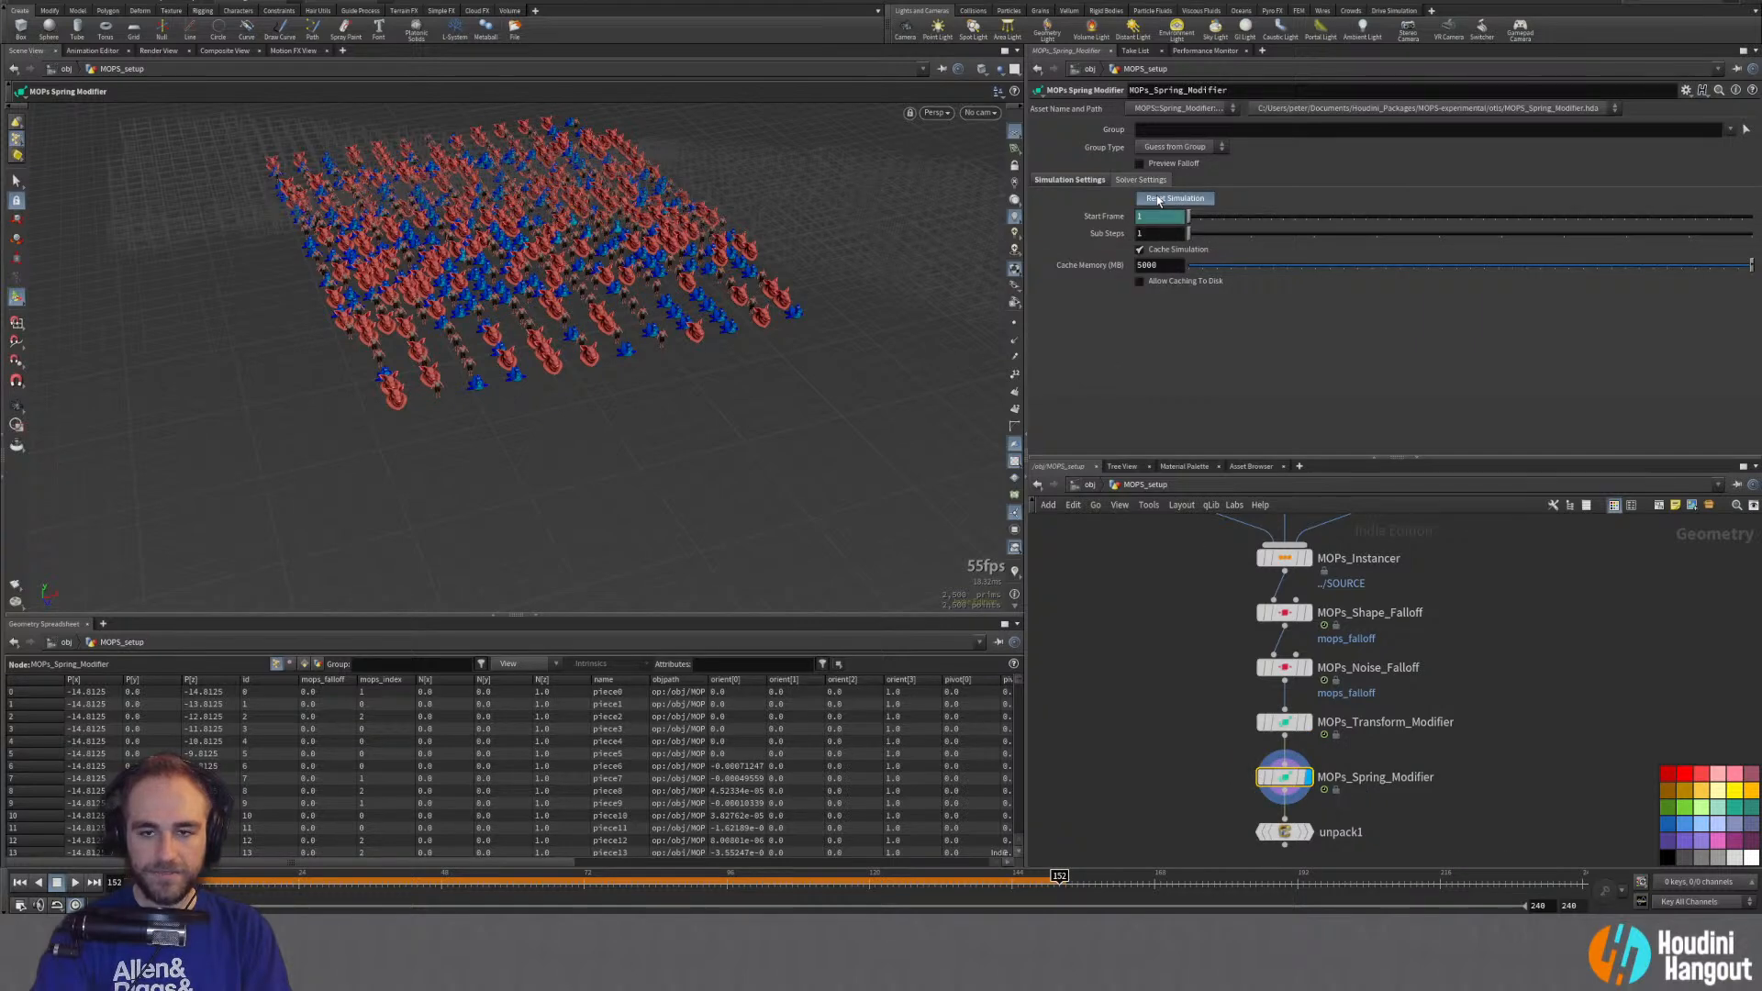
pyautogui.click(19, 882)
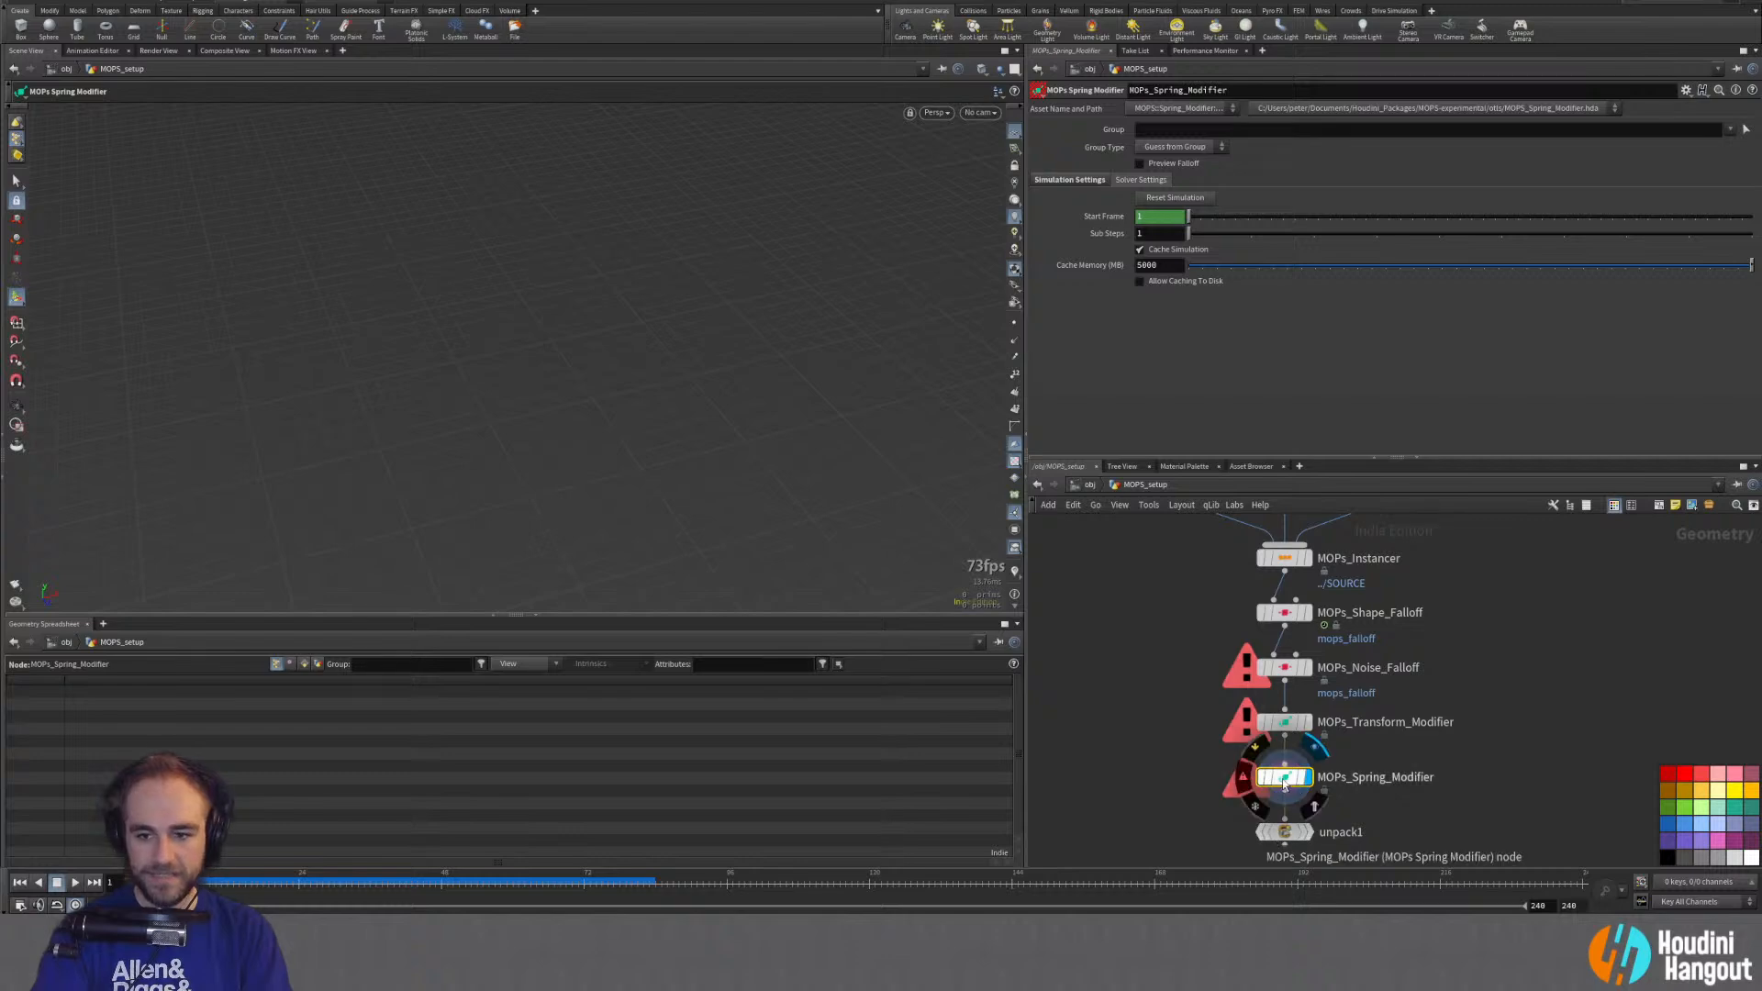
pyautogui.click(1155, 200)
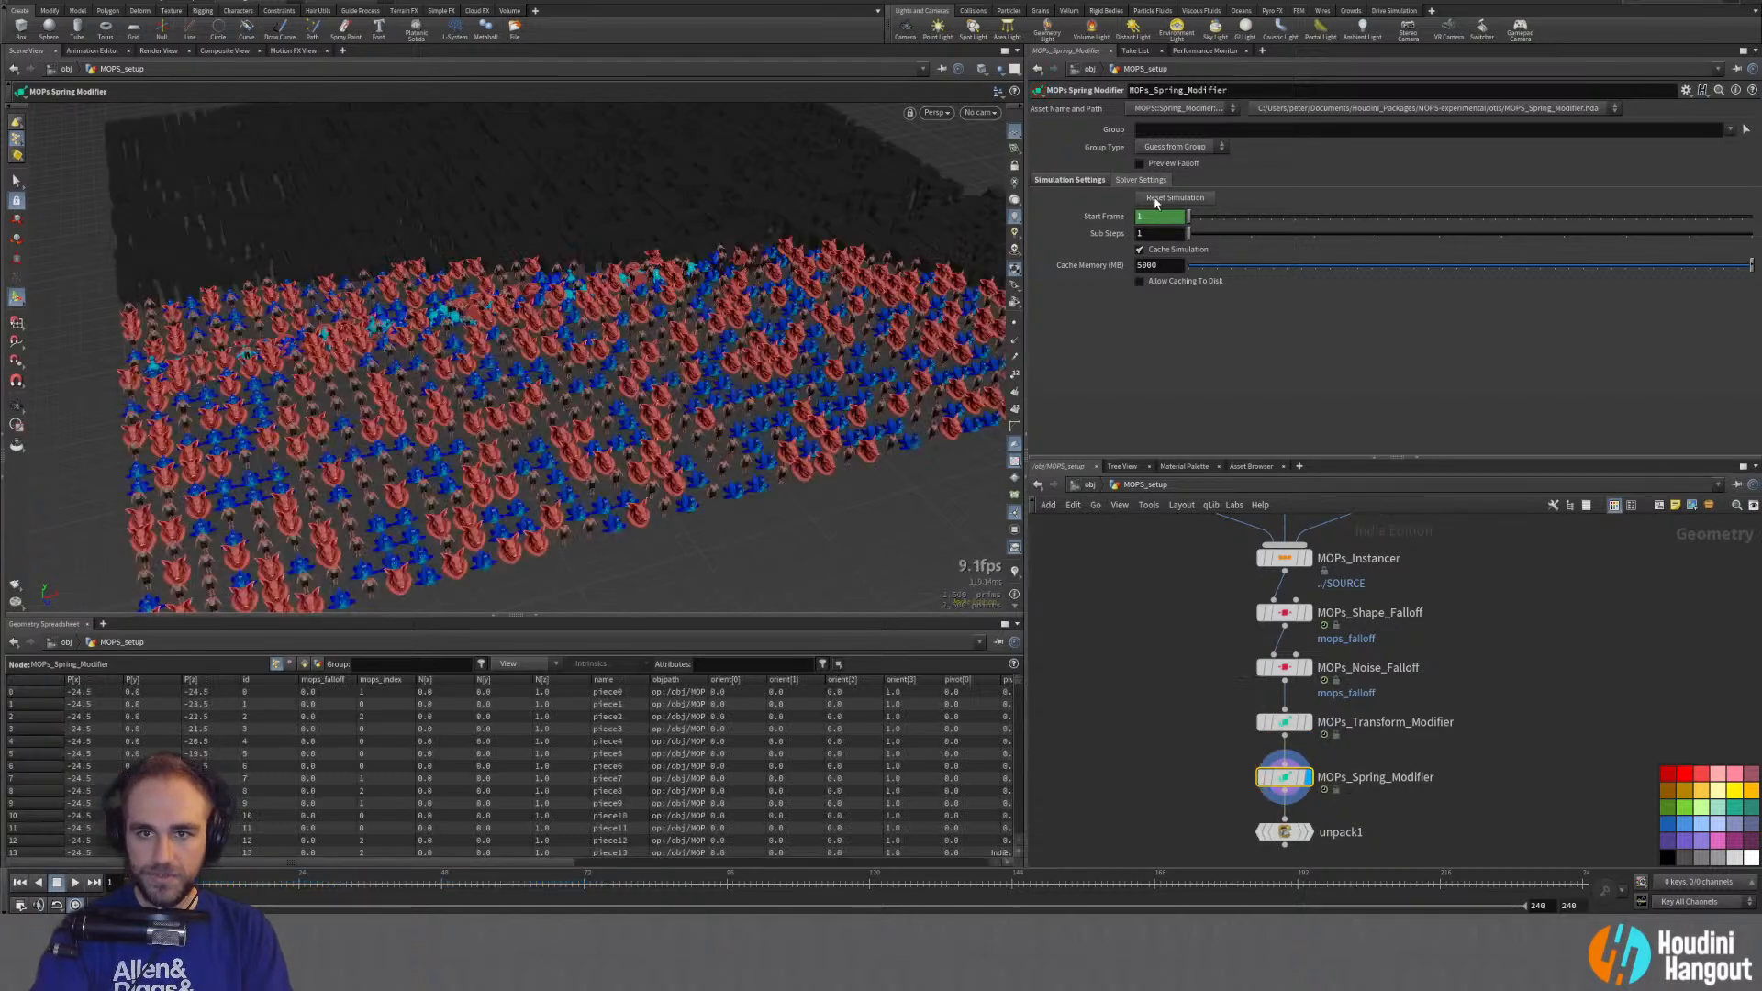
# Step: Examine the MOPs Spring Modifier's packed 50 by 50 grid up close, from afar and from several angles
pyautogui.moveTo(437, 393)
pyautogui.keyDown('alt'); pyautogui.mouseDown()
pyautogui.moveTo(460, 361)
pyautogui.moveTo(438, 413)
pyautogui.mouseUp(); pyautogui.keyUp('alt')
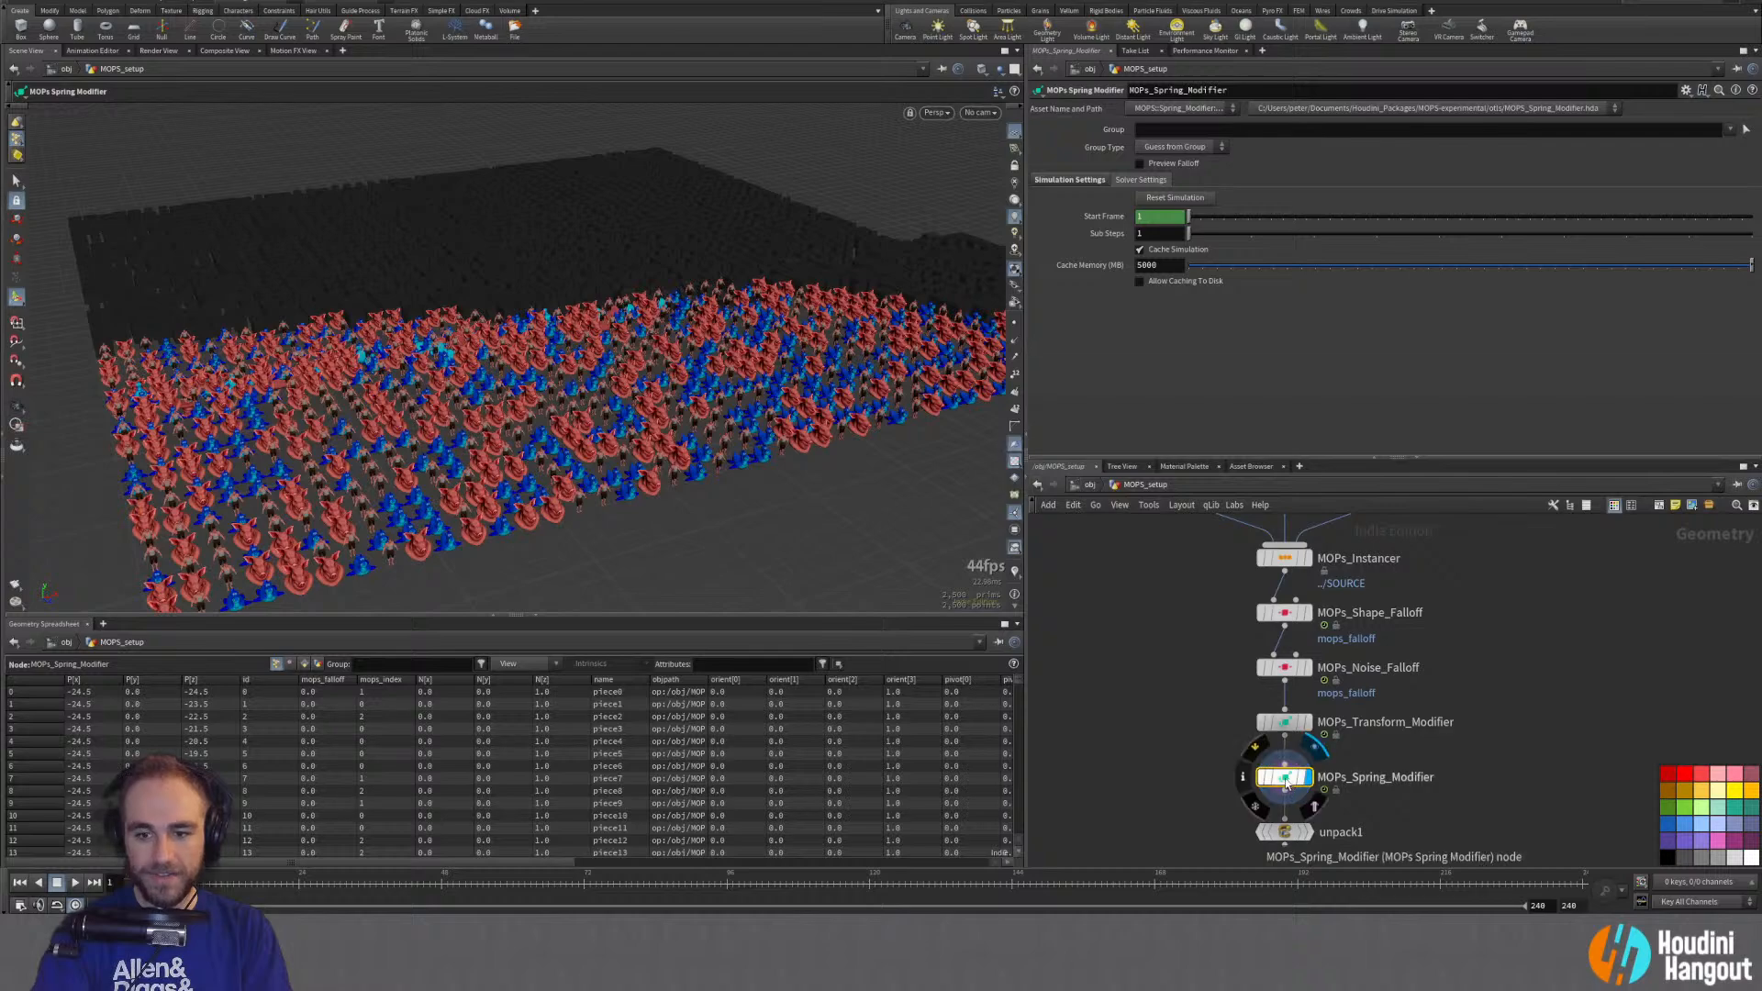
pyautogui.keyDown('alt'); pyautogui.moveTo(464, 366); pyautogui.dragTo(455, 251); pyautogui.keyUp('alt')
pyautogui.moveTo(455, 251)
pyautogui.mouseDown(button='middle')
pyautogui.moveTo(461, 417)
pyautogui.moveTo(448, 114)
pyautogui.moveTo(449, 275)
pyautogui.mouseUp(button='middle')
pyautogui.moveTo(449, 276); pyautogui.dragTo(812, 253, button='right')
pyautogui.moveTo(679, 362); pyautogui.dragTo(594, 189)
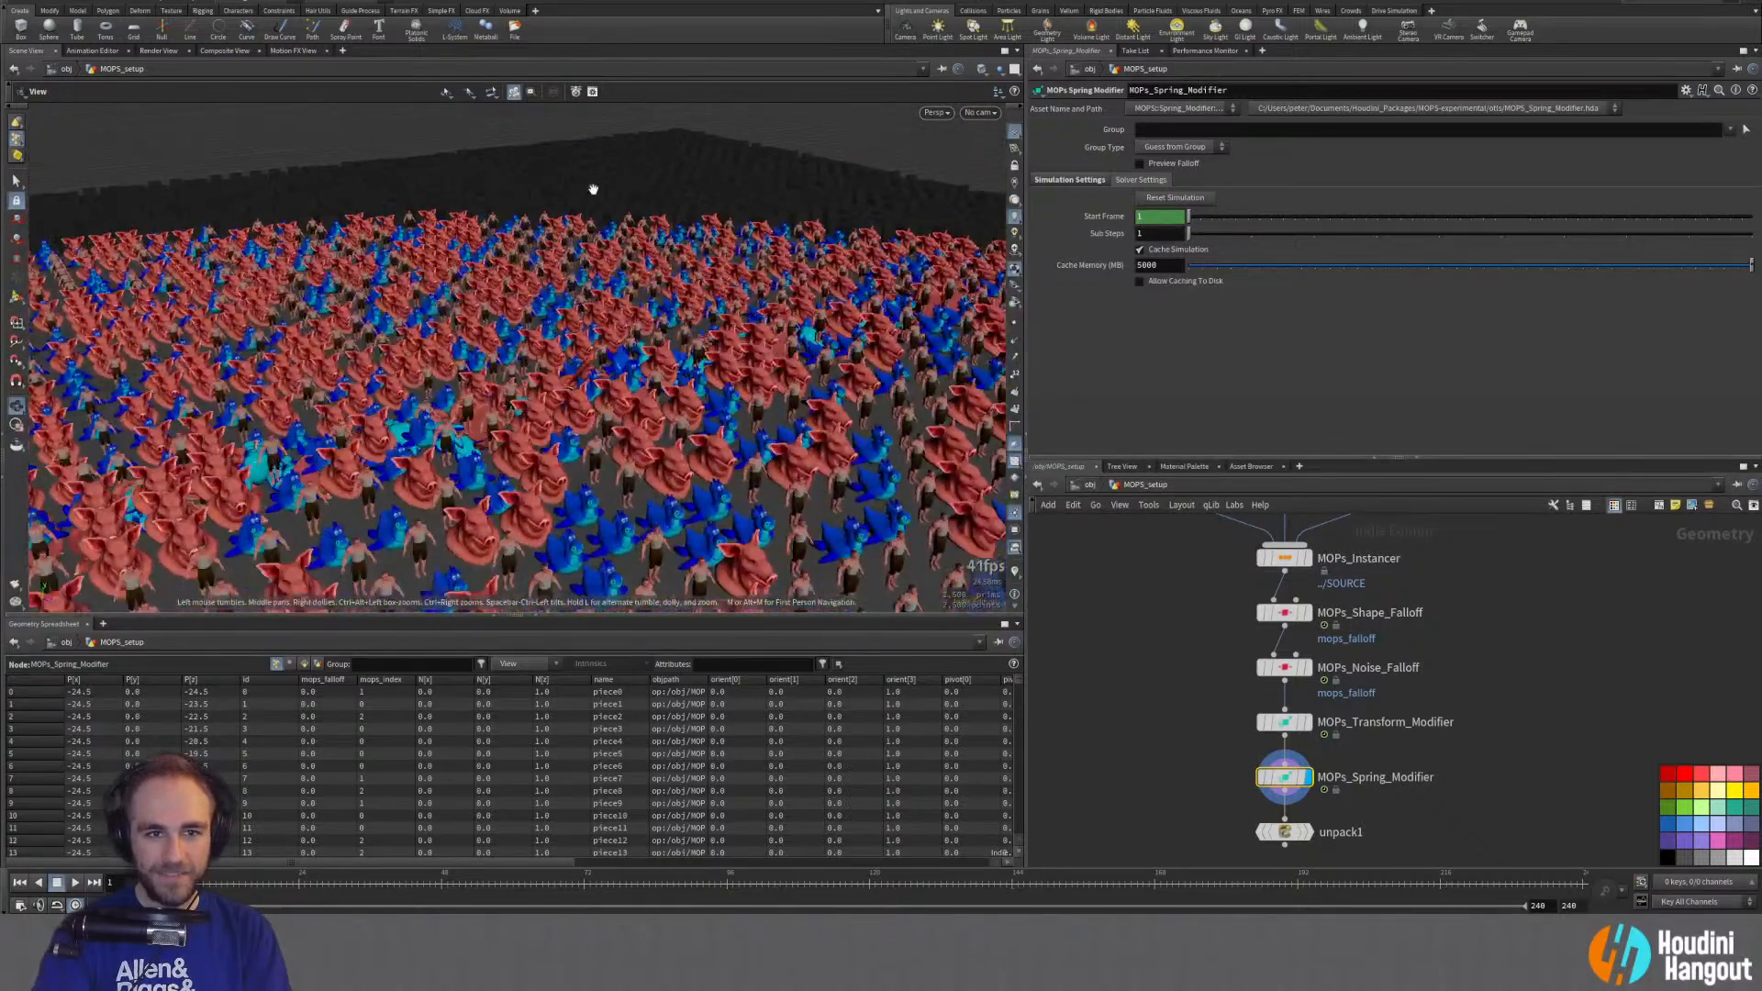
pyautogui.moveTo(515, 224); pyautogui.dragTo(334, 361, button='right')
pyautogui.moveTo(334, 362); pyautogui.dragTo(677, 326)
pyautogui.moveTo(677, 326); pyautogui.dragTo(585, 346, button='right')
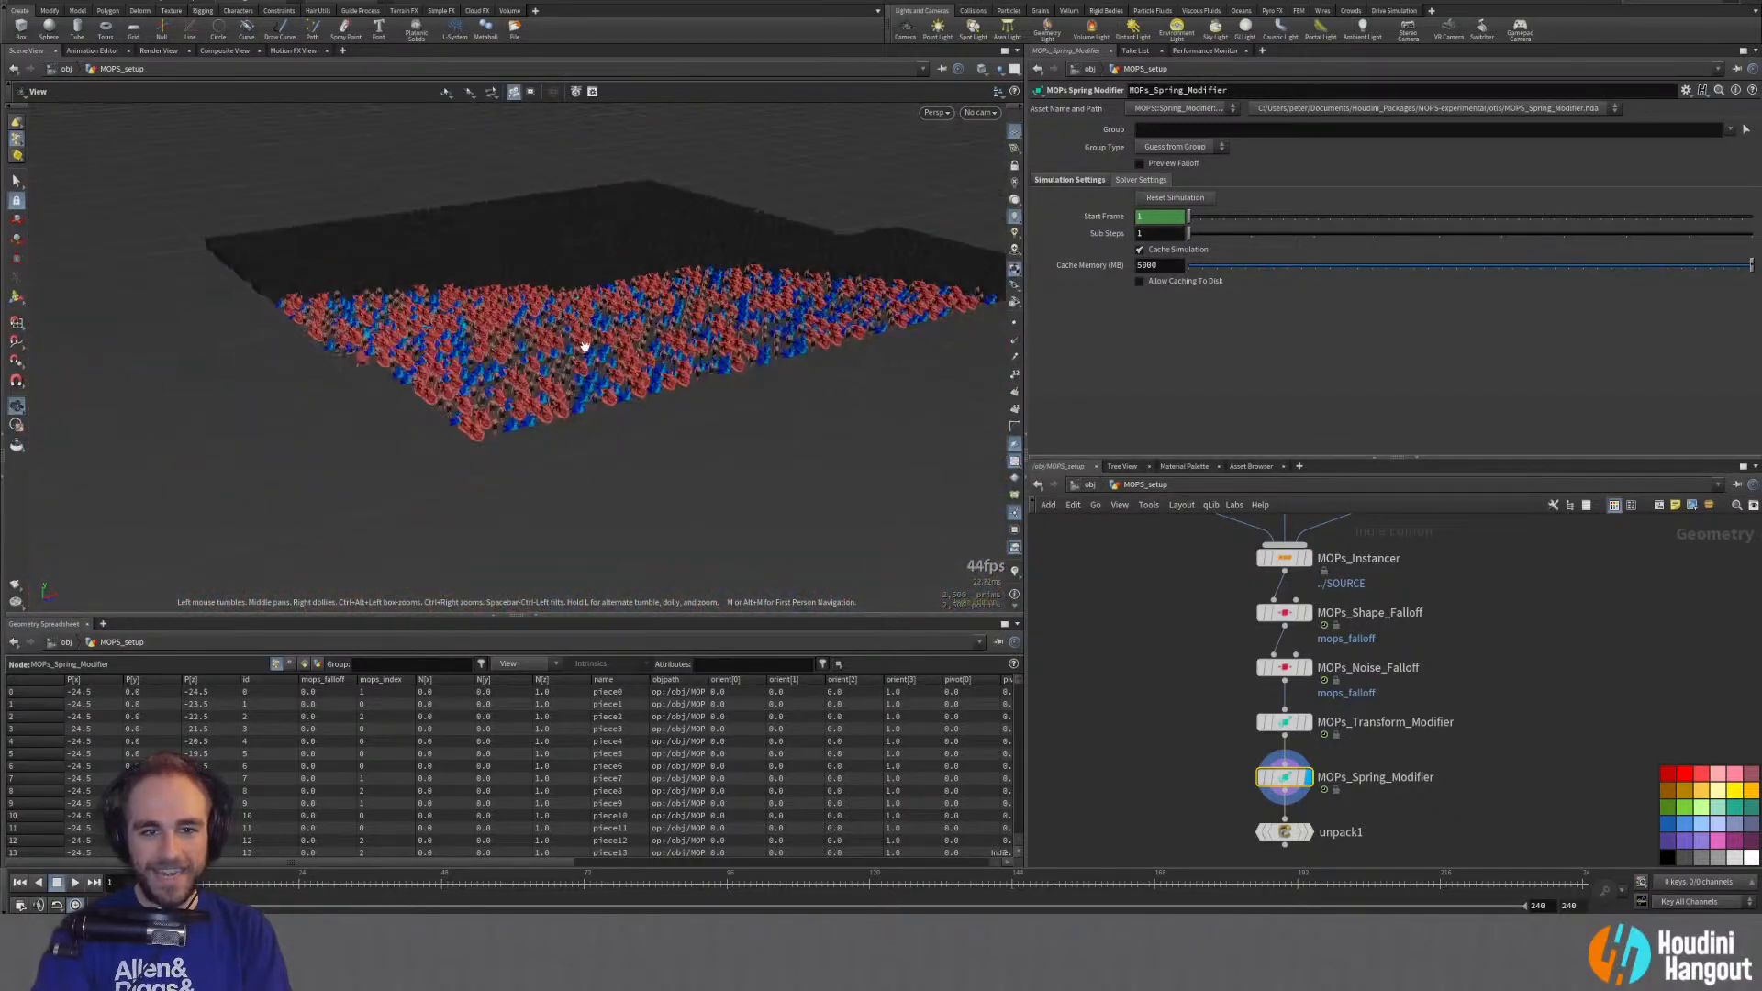
pyautogui.moveTo(586, 346); pyautogui.dragTo(495, 431)
pyautogui.moveTo(495, 431); pyautogui.dragTo(588, 321, button='right')
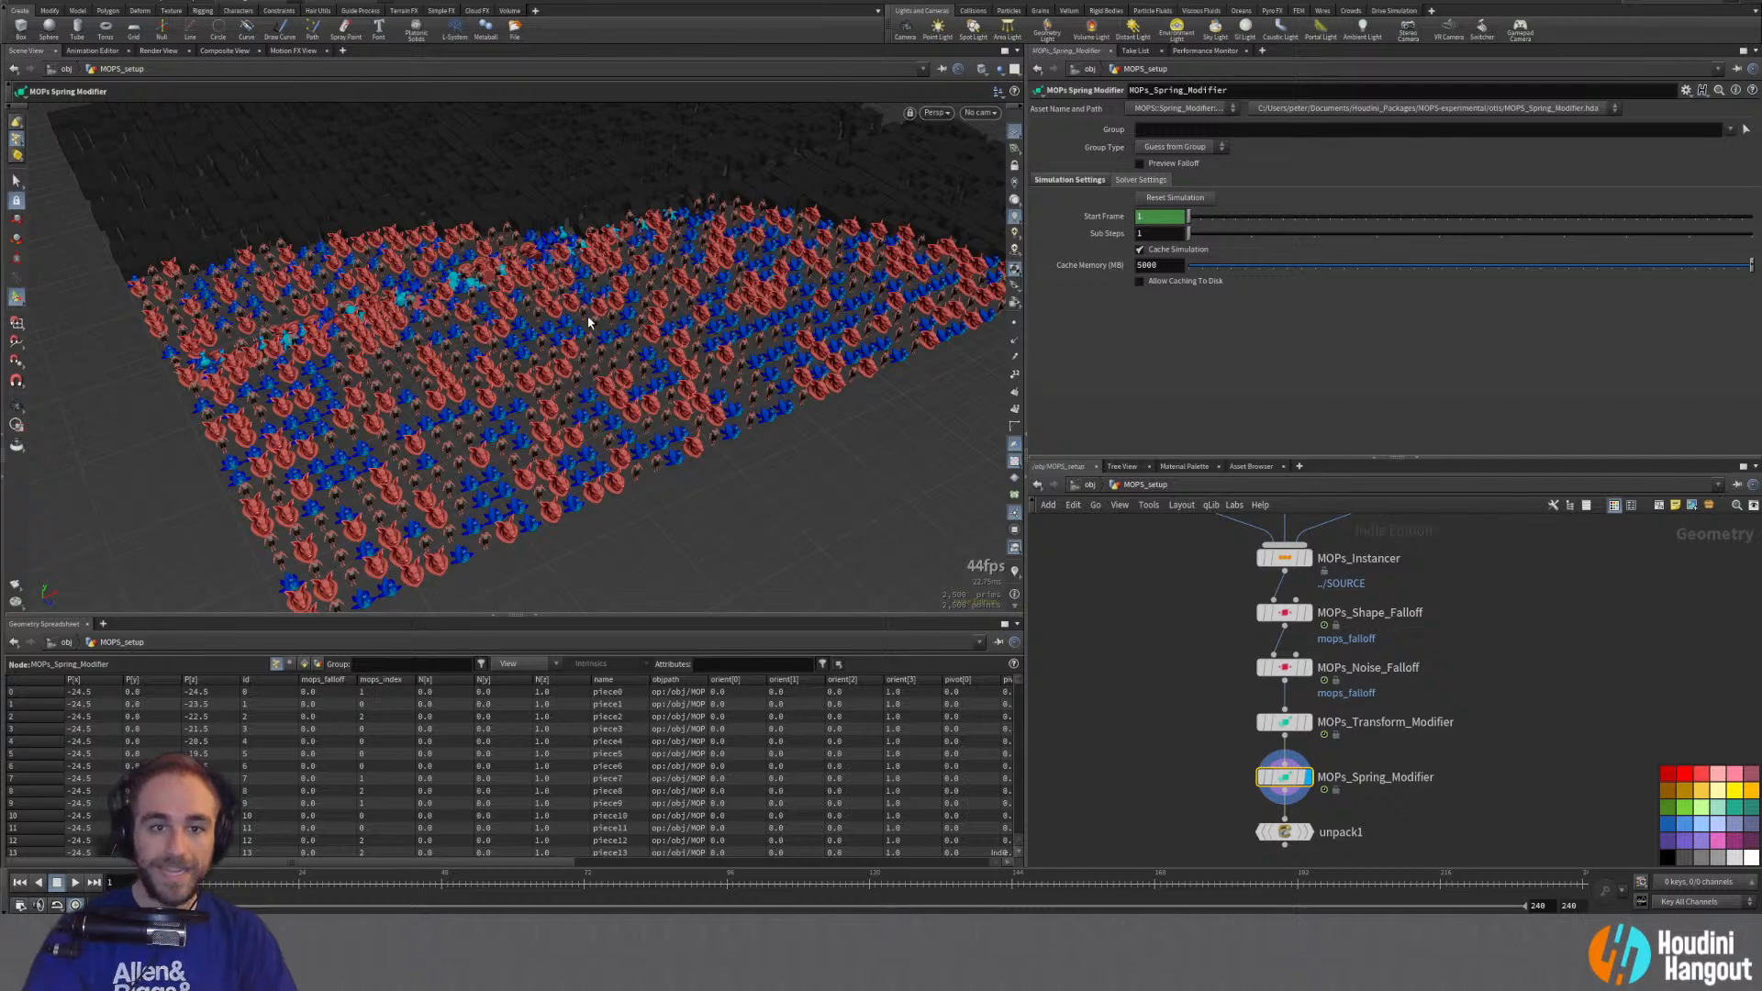
pyautogui.press('Escape')
pyautogui.moveTo(563, 185); pyautogui.dragTo(740, 351)
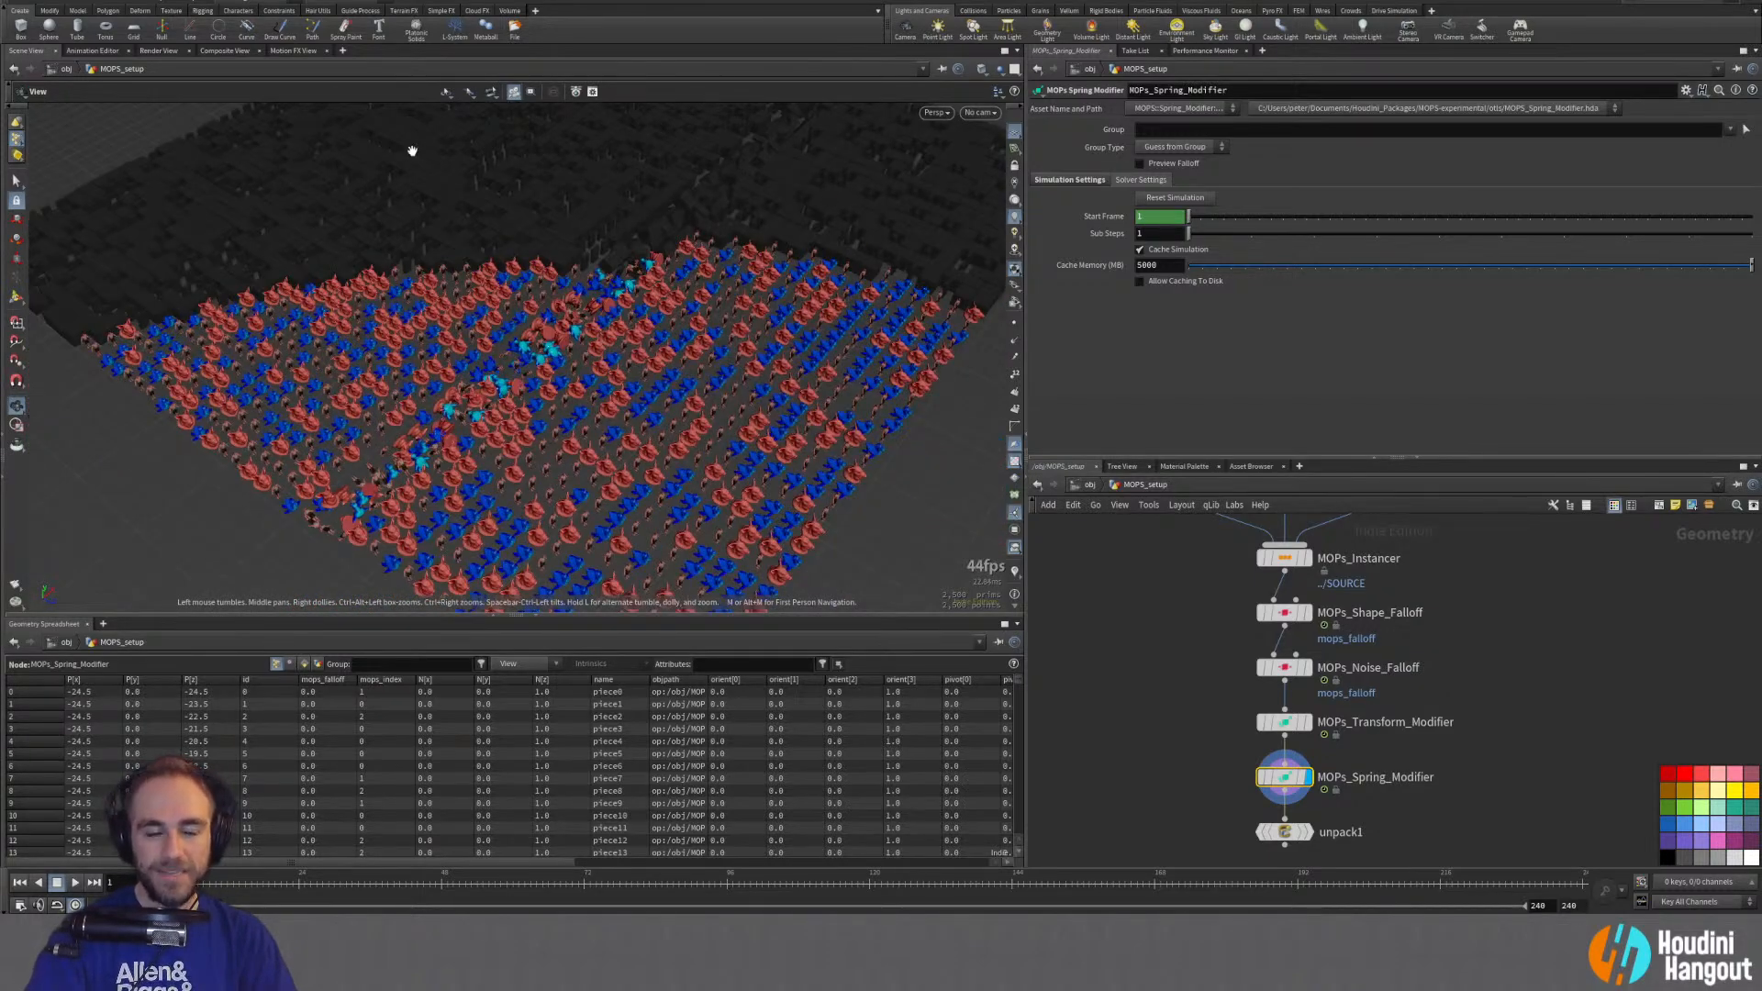
pyautogui.keyDown('alt'); pyautogui.moveTo(325, 342); pyautogui.dragTo(343, 354); pyautogui.keyUp('alt')
pyautogui.keyDown('alt'); pyautogui.moveTo(342, 355); pyautogui.dragTo(801, 280, button='right'); pyautogui.keyUp('alt')
pyautogui.keyDown('alt'); pyautogui.moveTo(667, 394); pyautogui.dragTo(716, 362); pyautogui.keyUp('alt')
pyautogui.keyDown('alt'); pyautogui.moveTo(715, 361); pyautogui.dragTo(389, 401, button='right'); pyautogui.keyUp('alt')
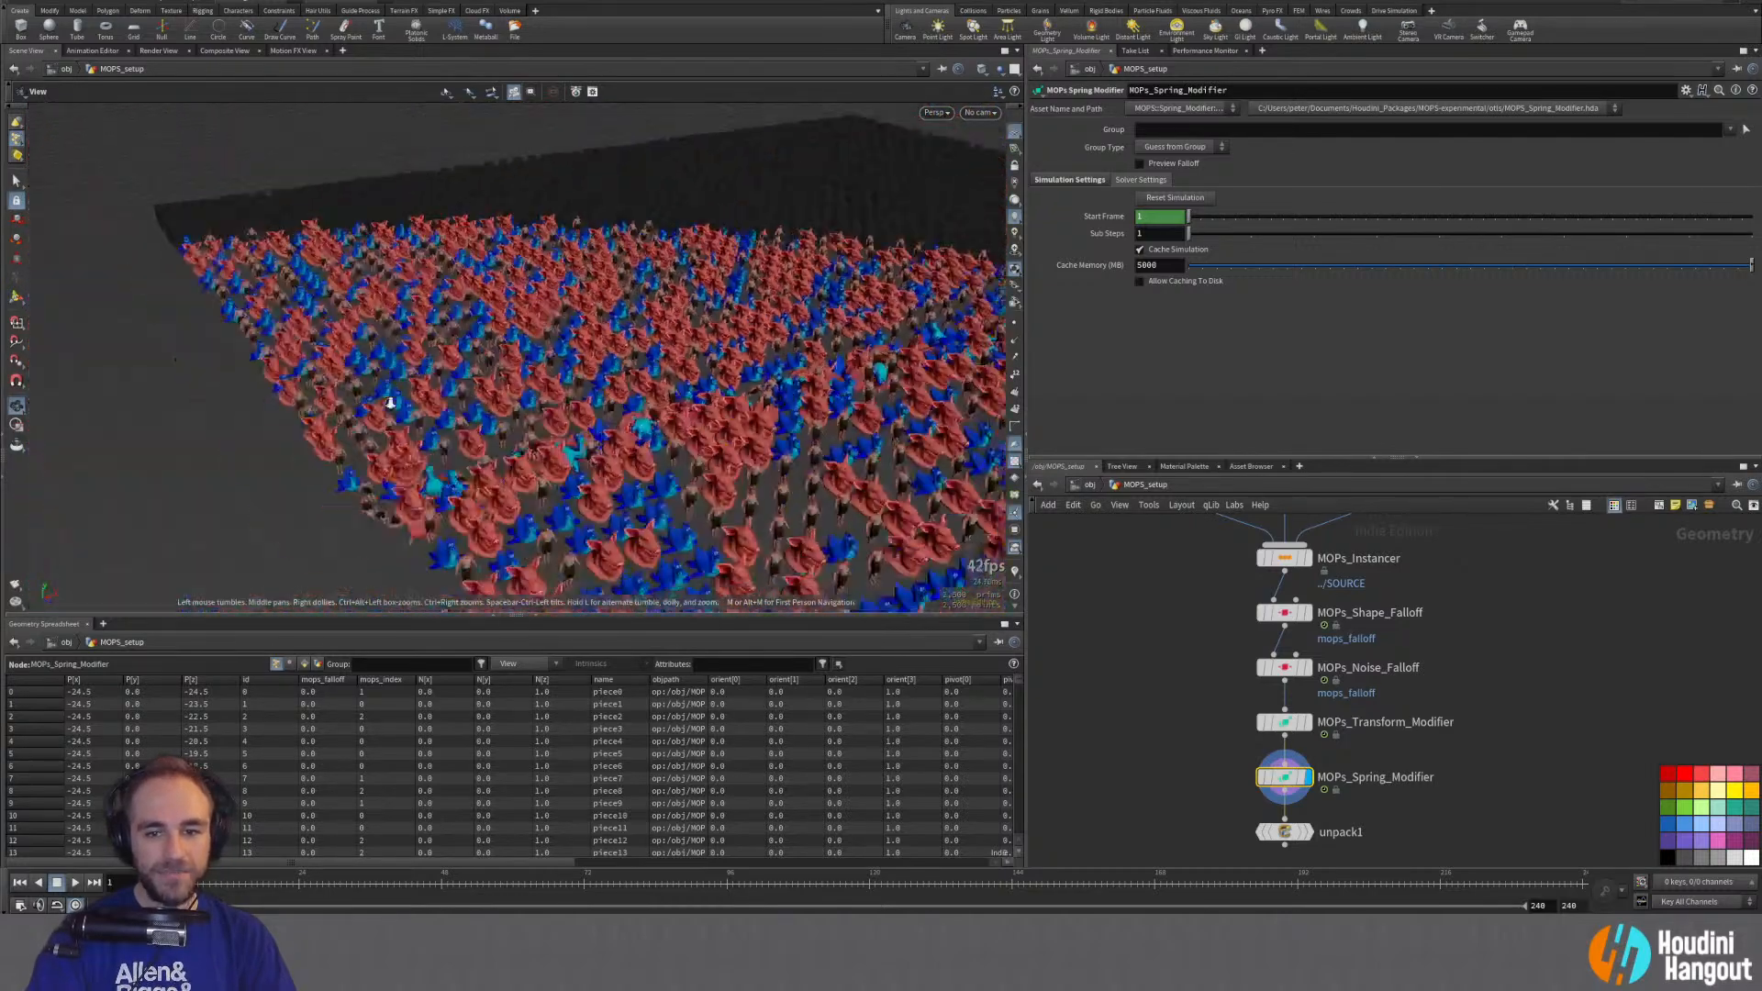
pyautogui.keyDown('alt'); pyautogui.moveTo(389, 401); pyautogui.dragTo(491, 375); pyautogui.keyUp('alt')
pyautogui.keyDown('alt'); pyautogui.moveTo(588, 355); pyautogui.dragTo(496, 367, button='right'); pyautogui.keyUp('alt')
pyautogui.keyDown('alt'); pyautogui.moveTo(634, 316); pyautogui.dragTo(468, 361, button='middle'); pyautogui.keyUp('alt')
pyautogui.keyDown('alt'); pyautogui.moveTo(468, 362); pyautogui.dragTo(504, 362); pyautogui.keyUp('alt')
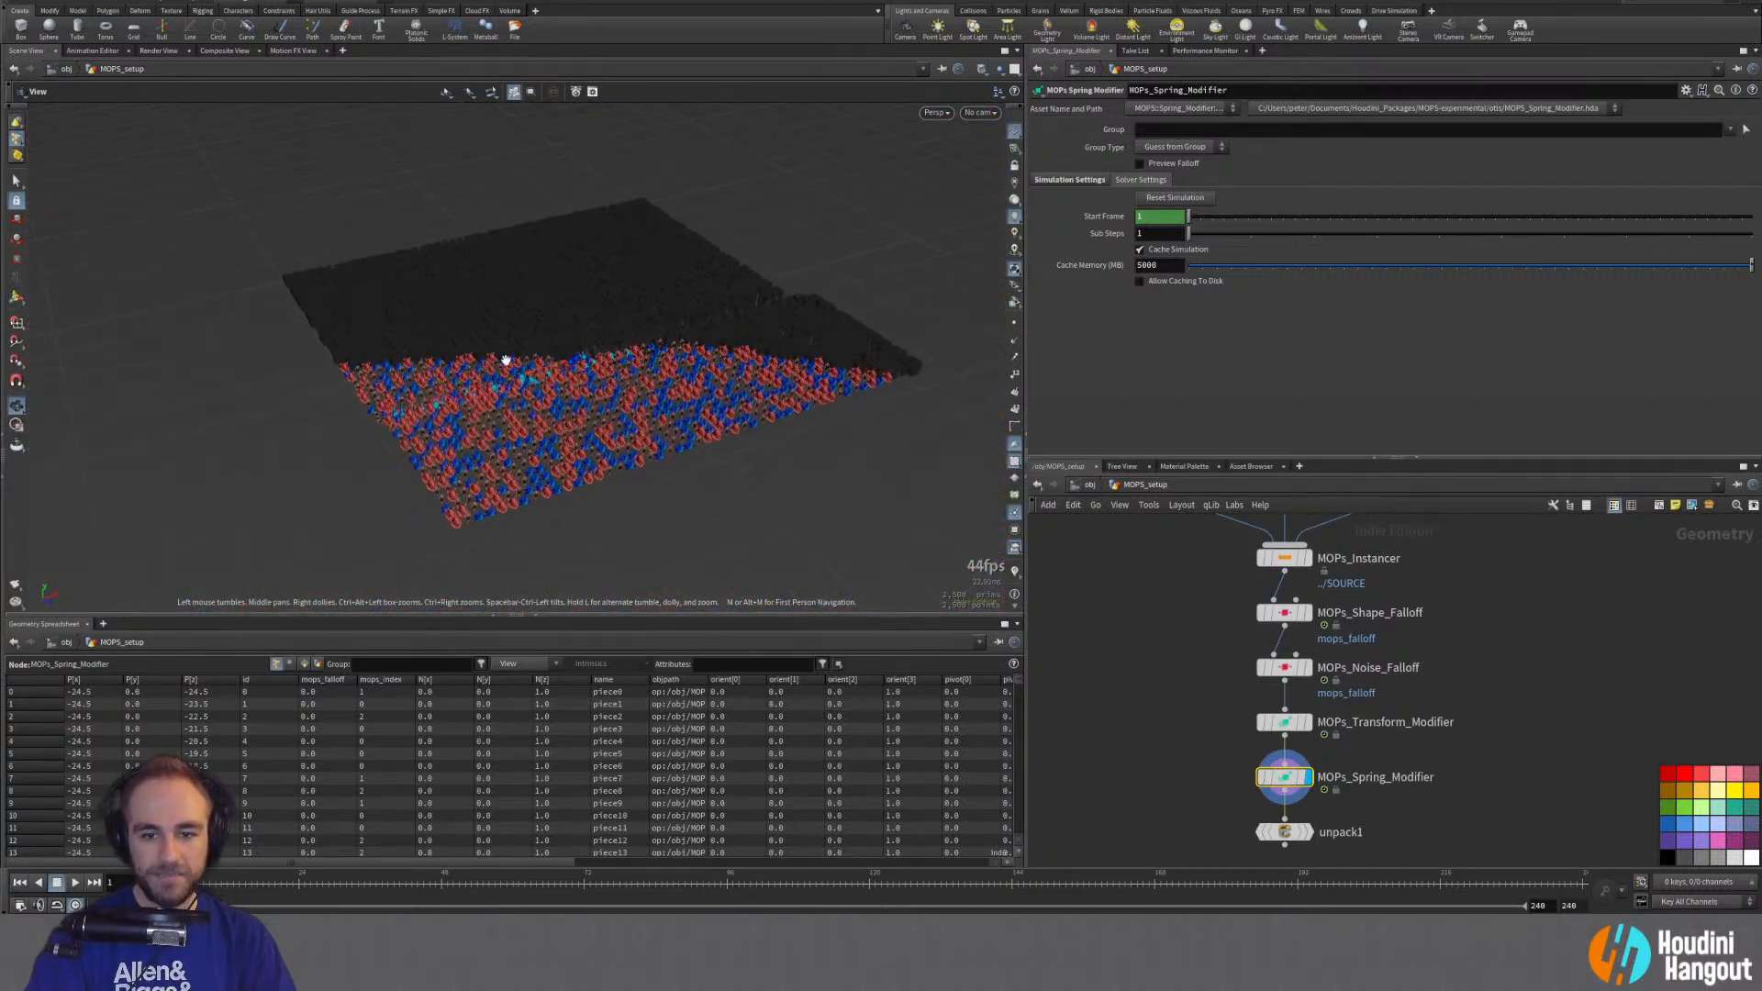
pyautogui.keyDown('alt'); pyautogui.moveTo(545, 347); pyautogui.dragTo(504, 408, button='middle'); pyautogui.keyUp('alt')
pyautogui.keyDown('alt'); pyautogui.moveTo(504, 407); pyautogui.dragTo(504, 353); pyautogui.keyUp('alt')
pyautogui.keyDown('alt'); pyautogui.moveTo(503, 353); pyautogui.dragTo(558, 370, button='right'); pyautogui.keyUp('alt')
pyautogui.moveTo(559, 370)
pyautogui.keyDown('alt'); pyautogui.mouseDown()
pyautogui.moveTo(578, 390)
pyautogui.moveTo(527, 389)
pyautogui.moveTo(575, 377)
pyautogui.moveTo(553, 381)
pyautogui.mouseUp(); pyautogui.keyUp('alt')
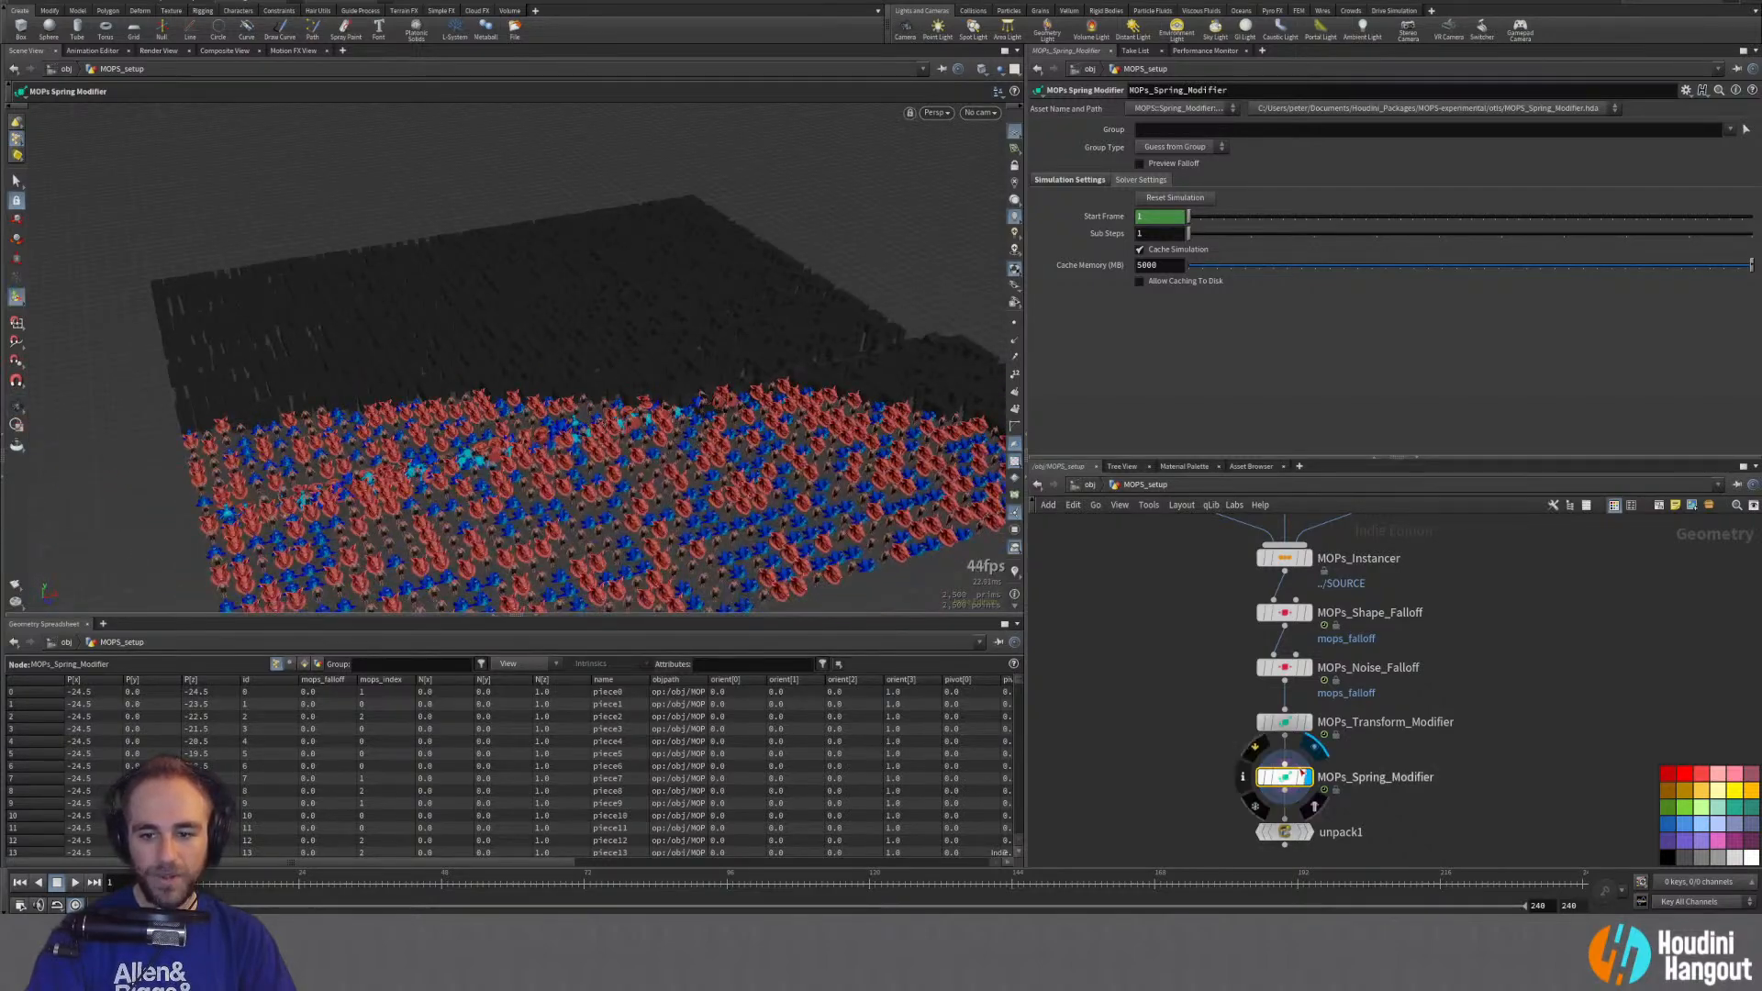
# Step: Play the spring animation on the 50 by 50 grid, stop it at frame 97, and view the whole grid
pyautogui.click(75, 882)
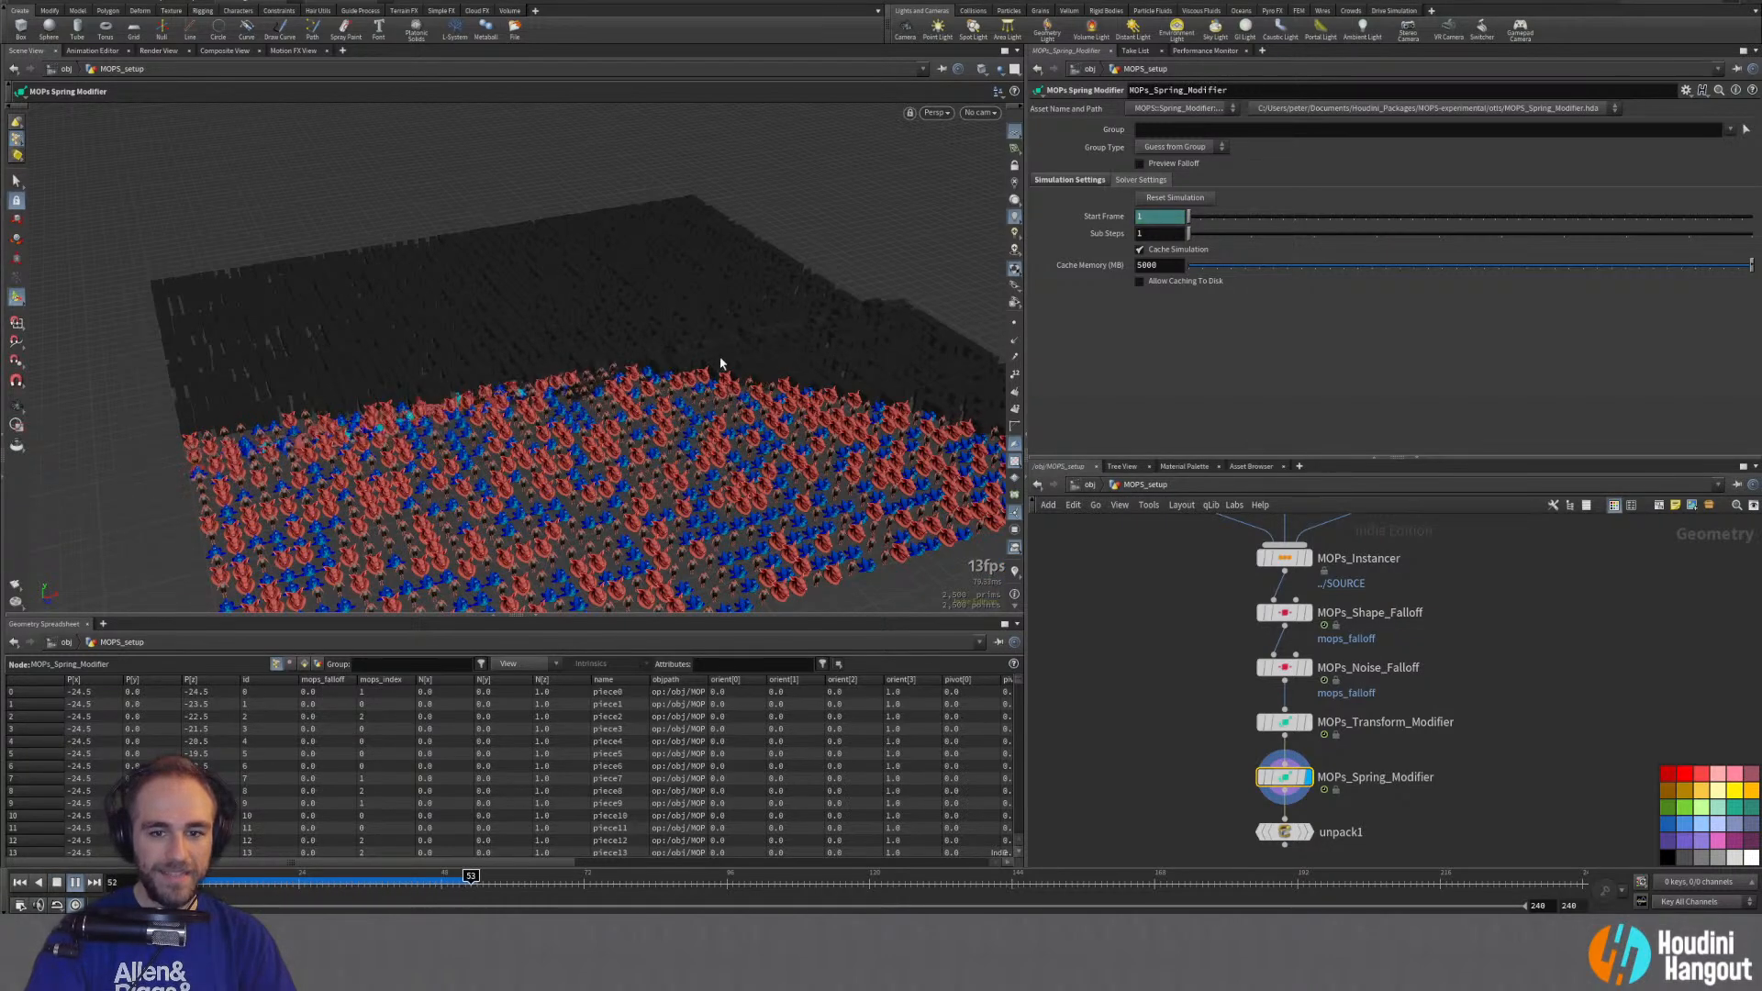
pyautogui.click(57, 883)
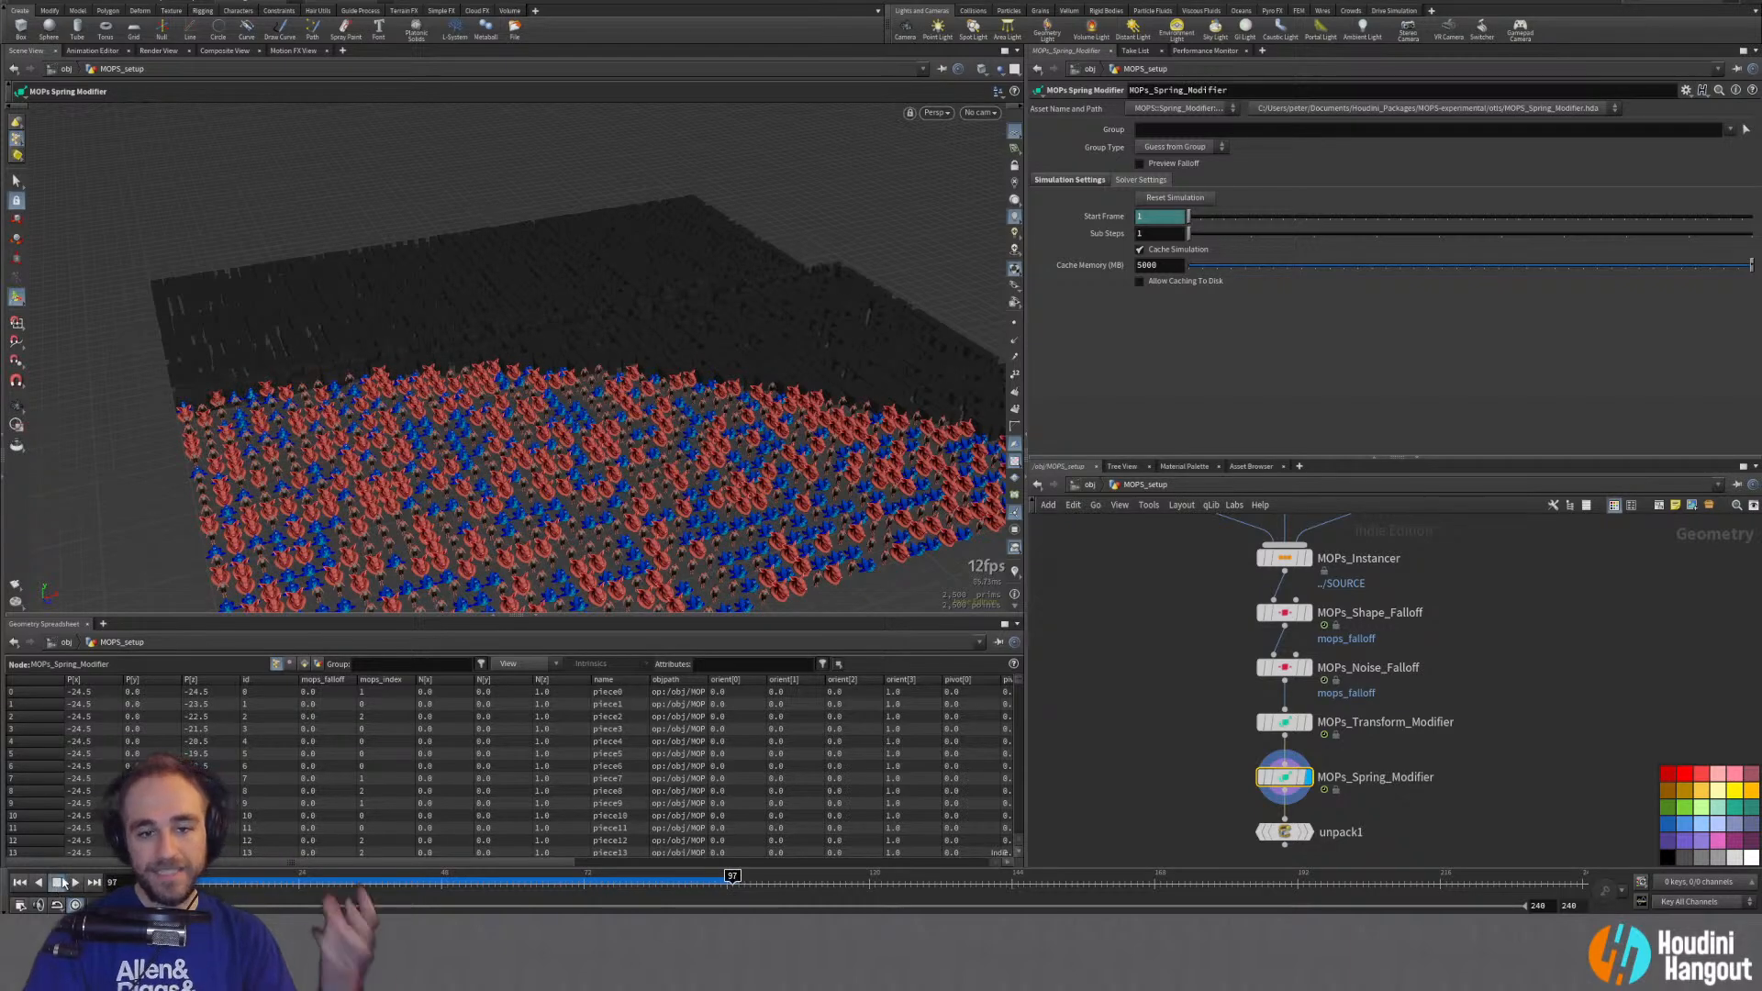
pyautogui.press('Escape')
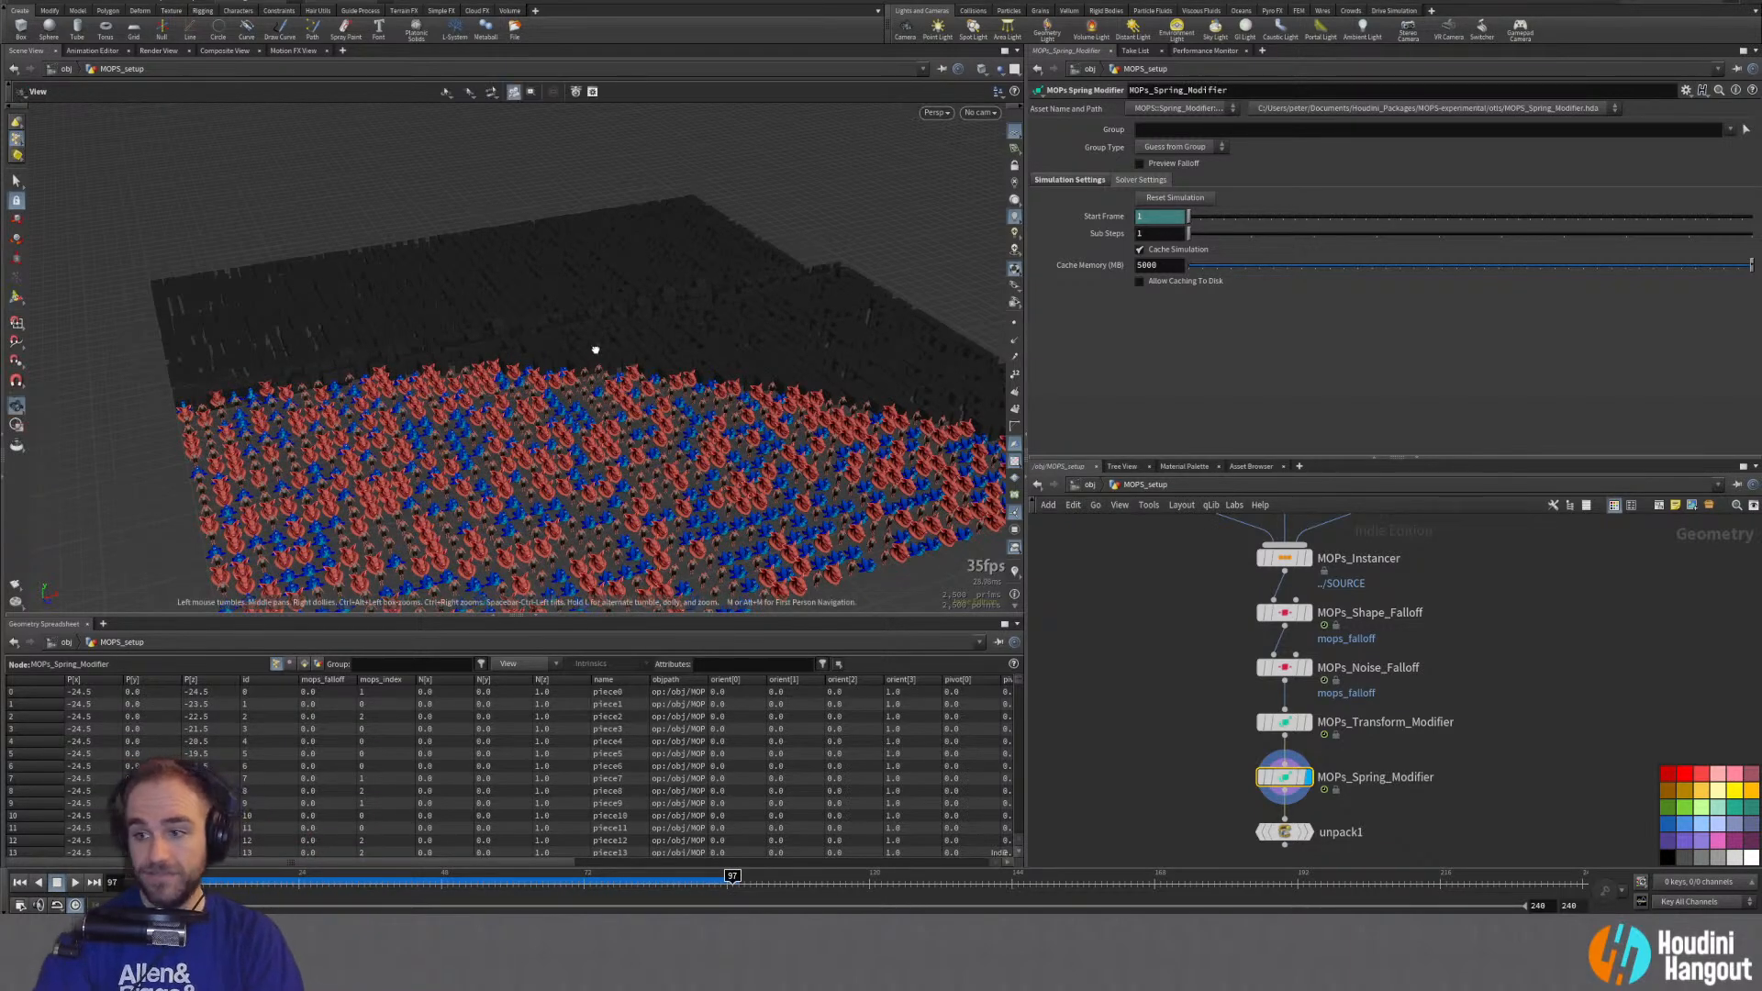
pyautogui.moveTo(590, 349); pyautogui.dragTo(564, 425)
pyautogui.press('Return')
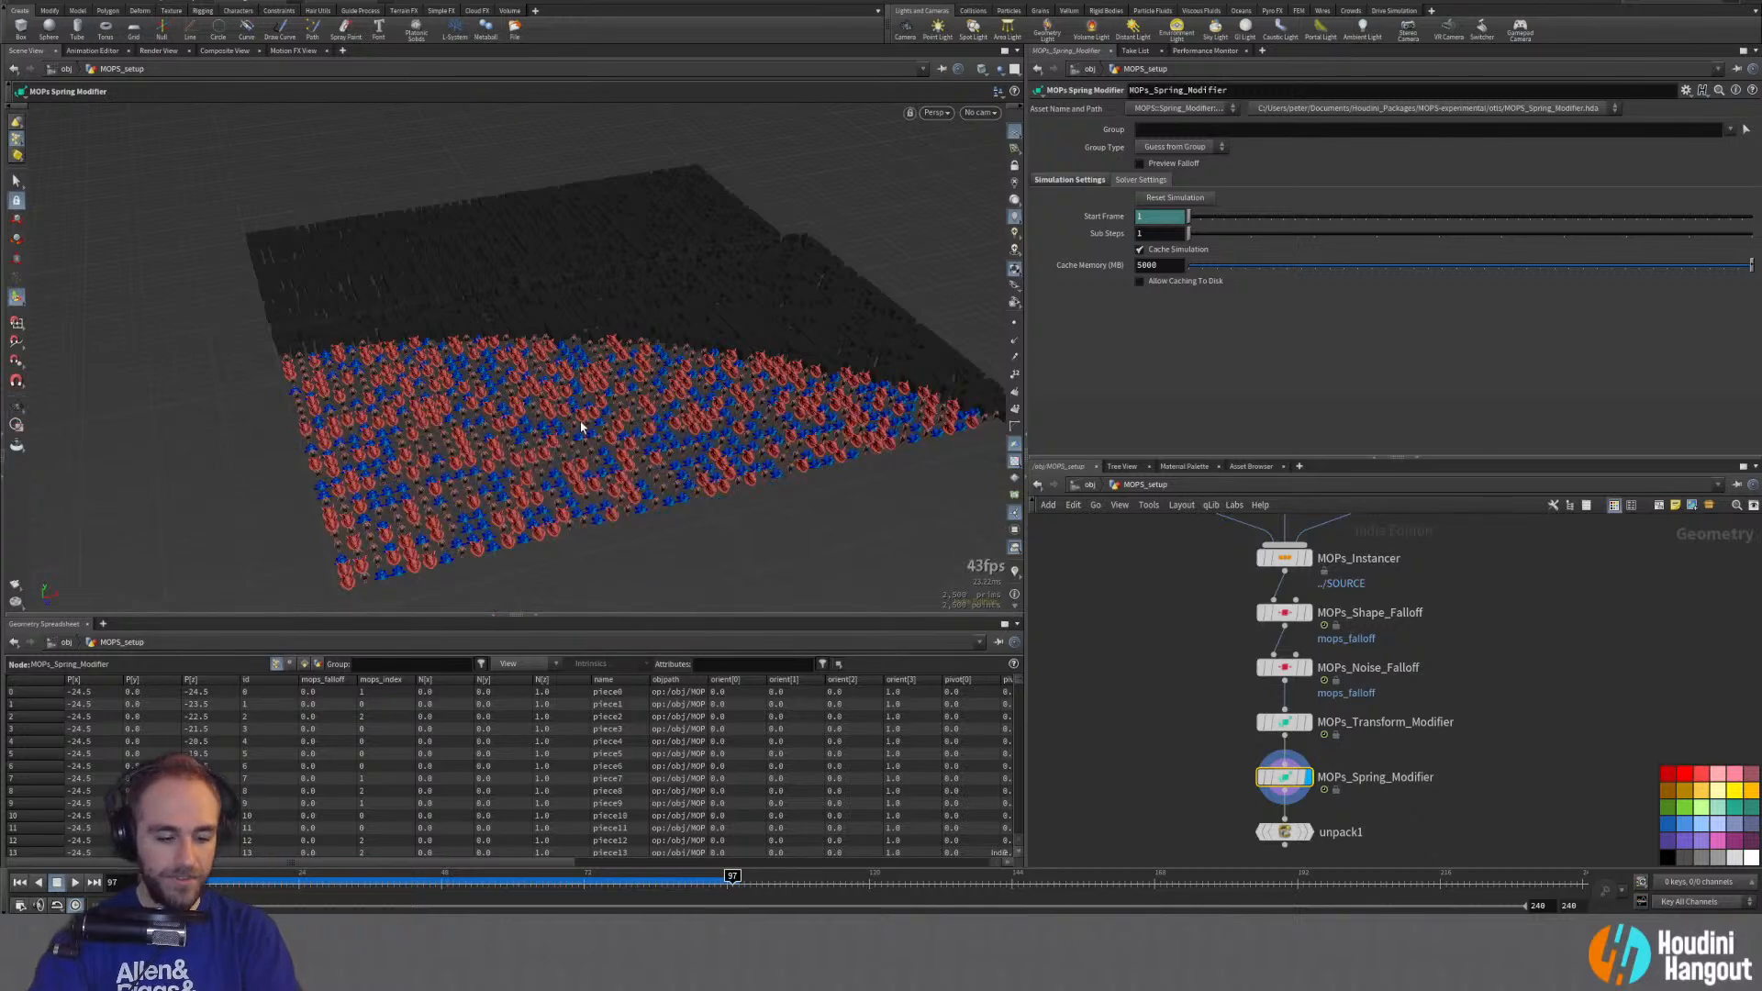
# Step: Set the scene polygon limit for distance-based packed geometry culling to 10 million in the viewport's display options
pyautogui.press('d')
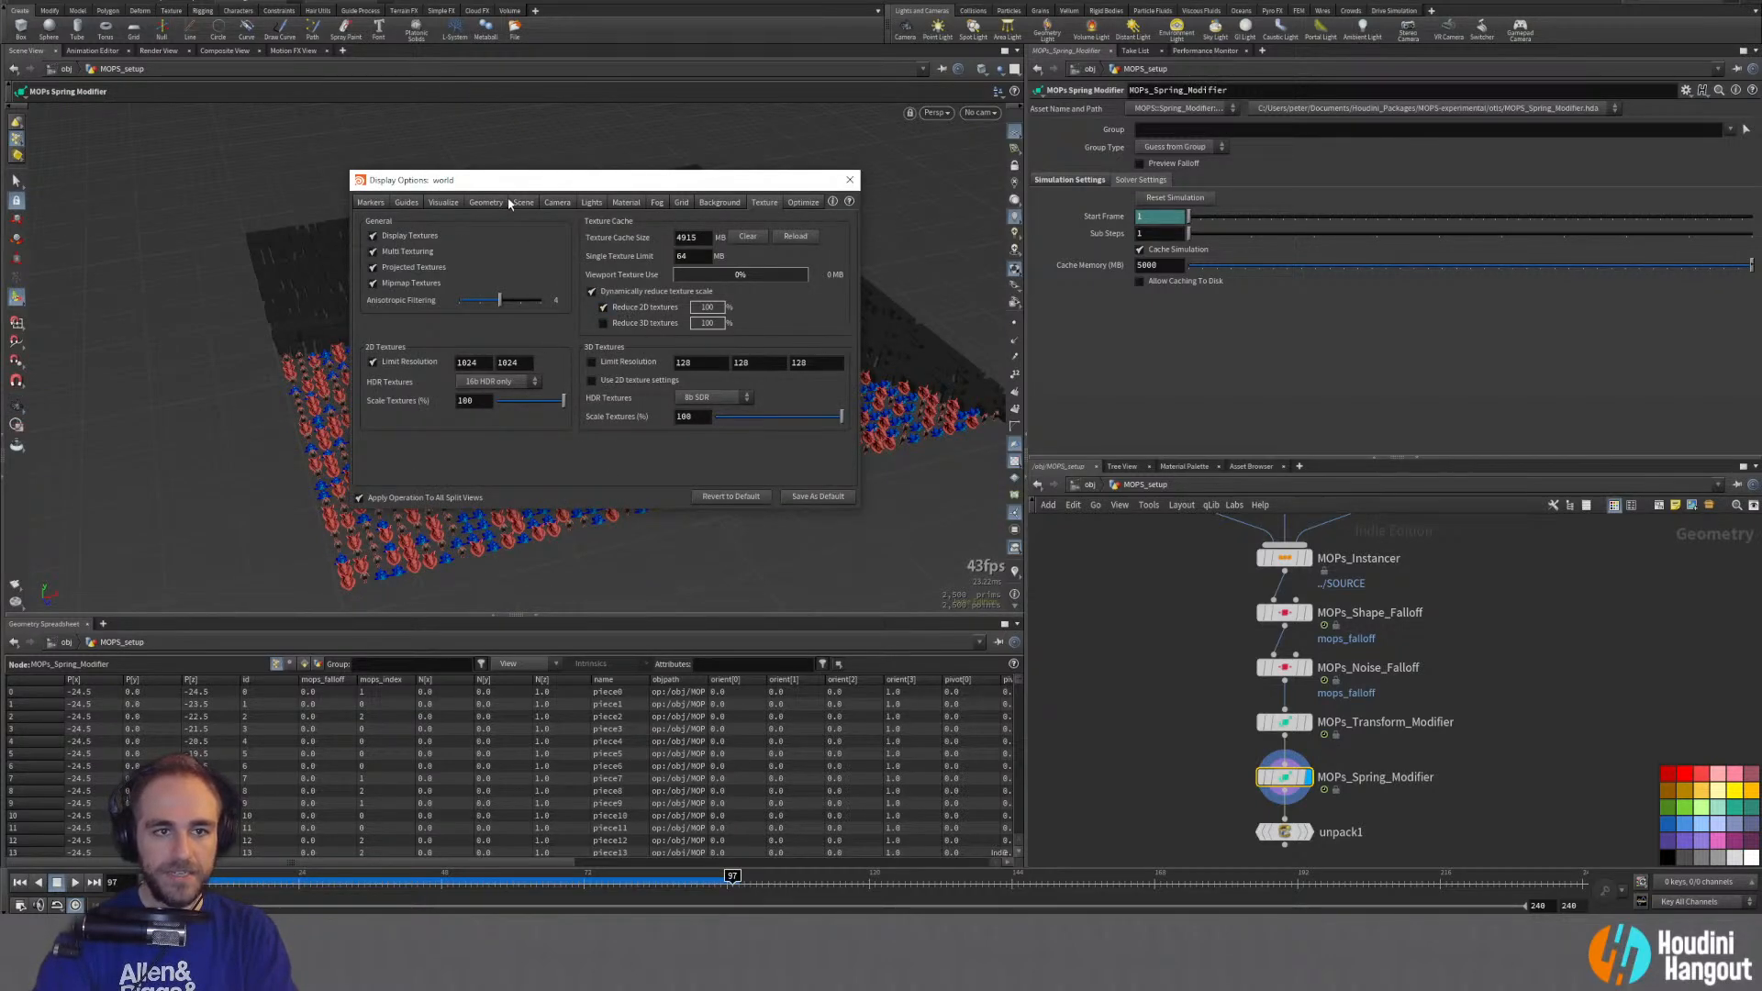
pyautogui.click(799, 206)
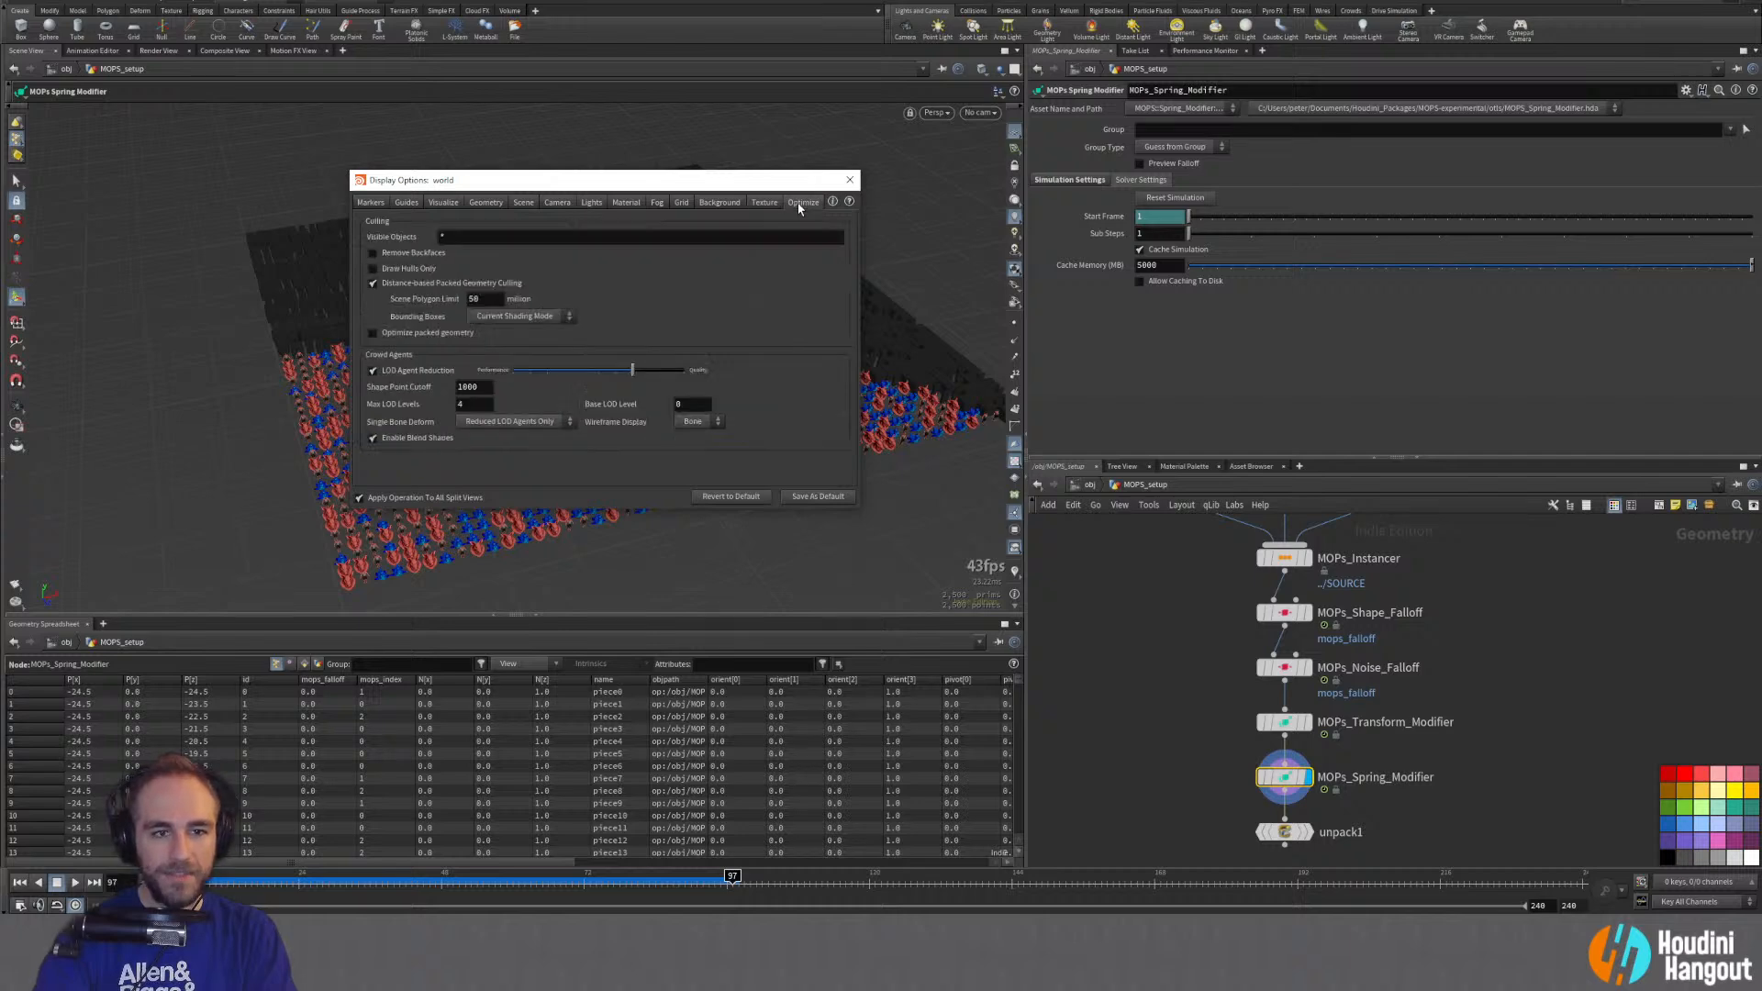
pyautogui.click(479, 299)
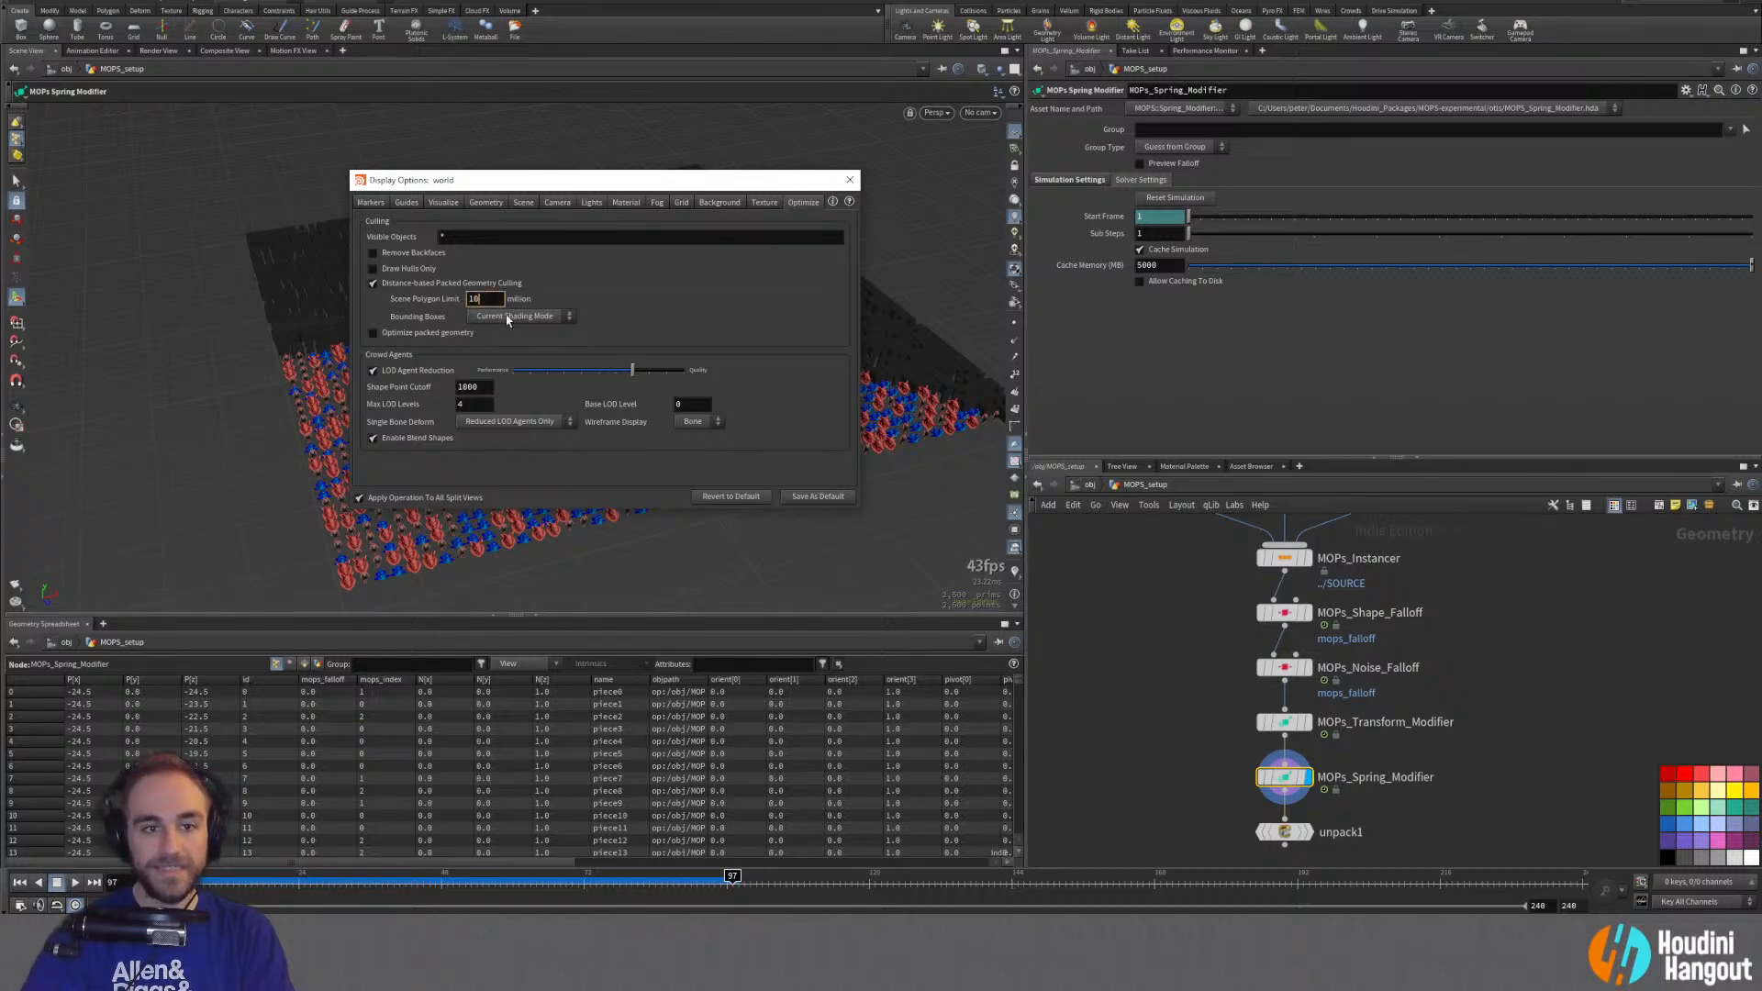
pyautogui.press('Return')
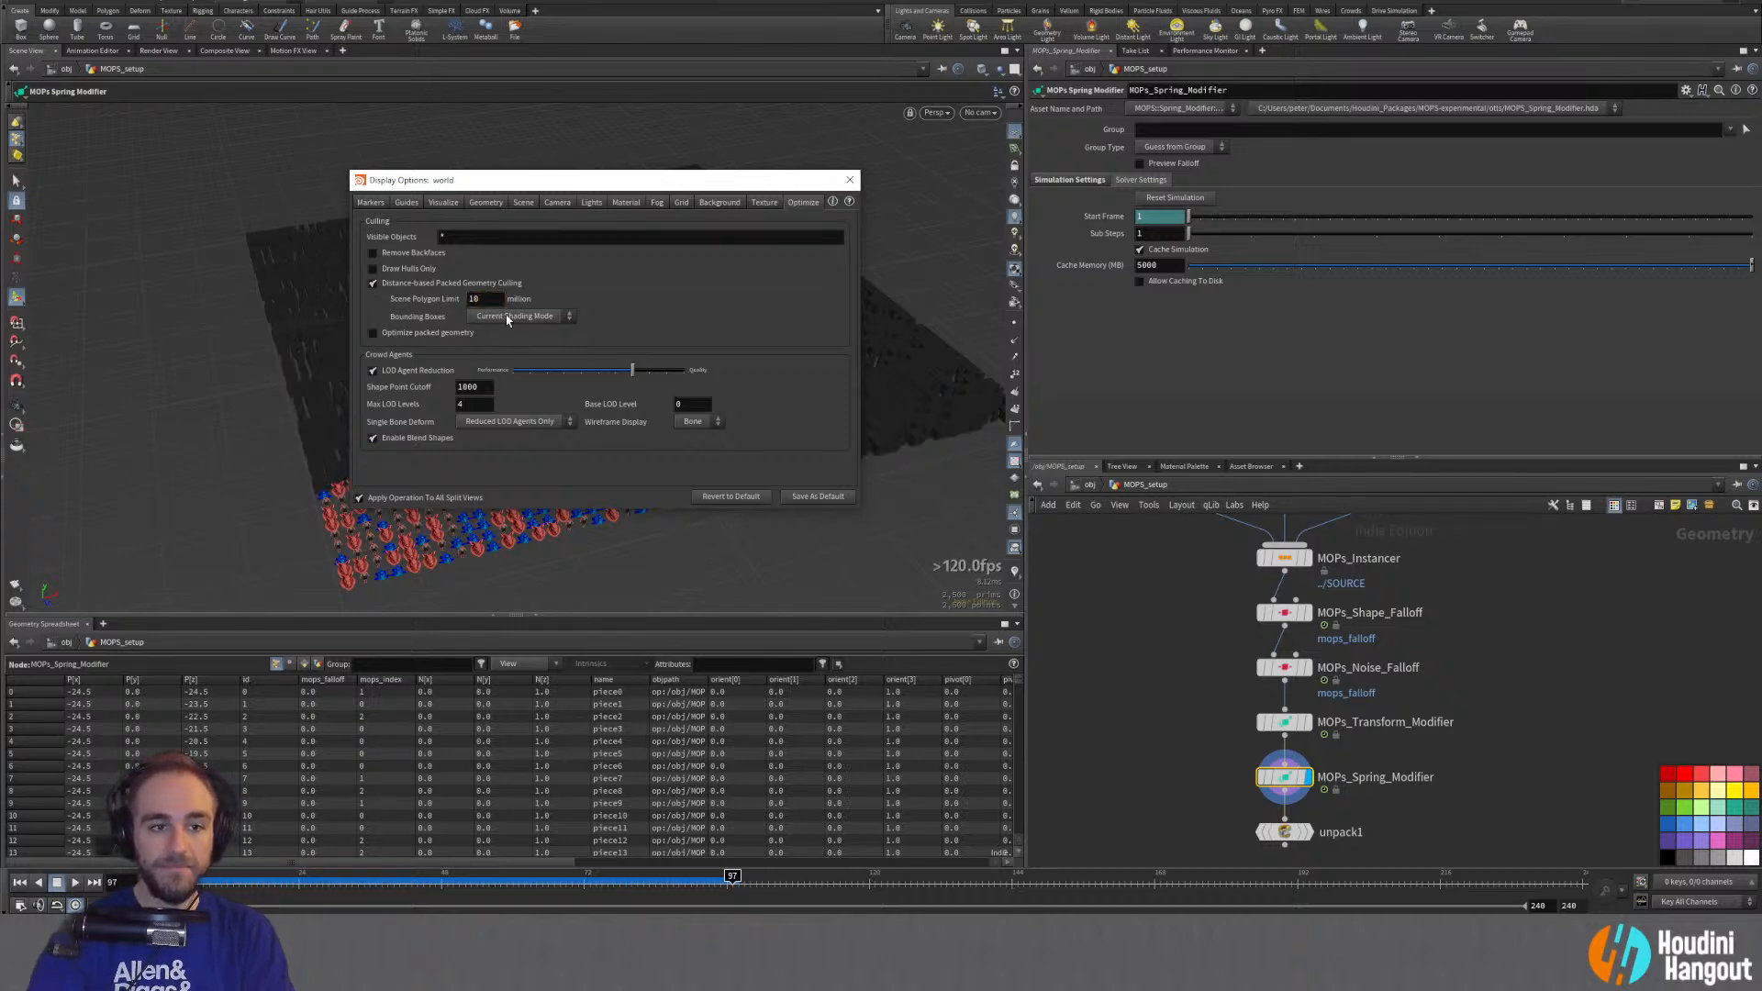
pyautogui.click(848, 180)
pyautogui.press('Escape')
# Step: View the culled 50 by 50 grid from several angles, play the spring animation from the start, and return to the first frame
pyautogui.moveTo(526, 420); pyautogui.dragTo(584, 416)
pyautogui.scroll(3, 562, 404)
pyautogui.moveTo(760, 441); pyautogui.dragTo(587, 440)
pyautogui.scroll(-4, 442, 456)
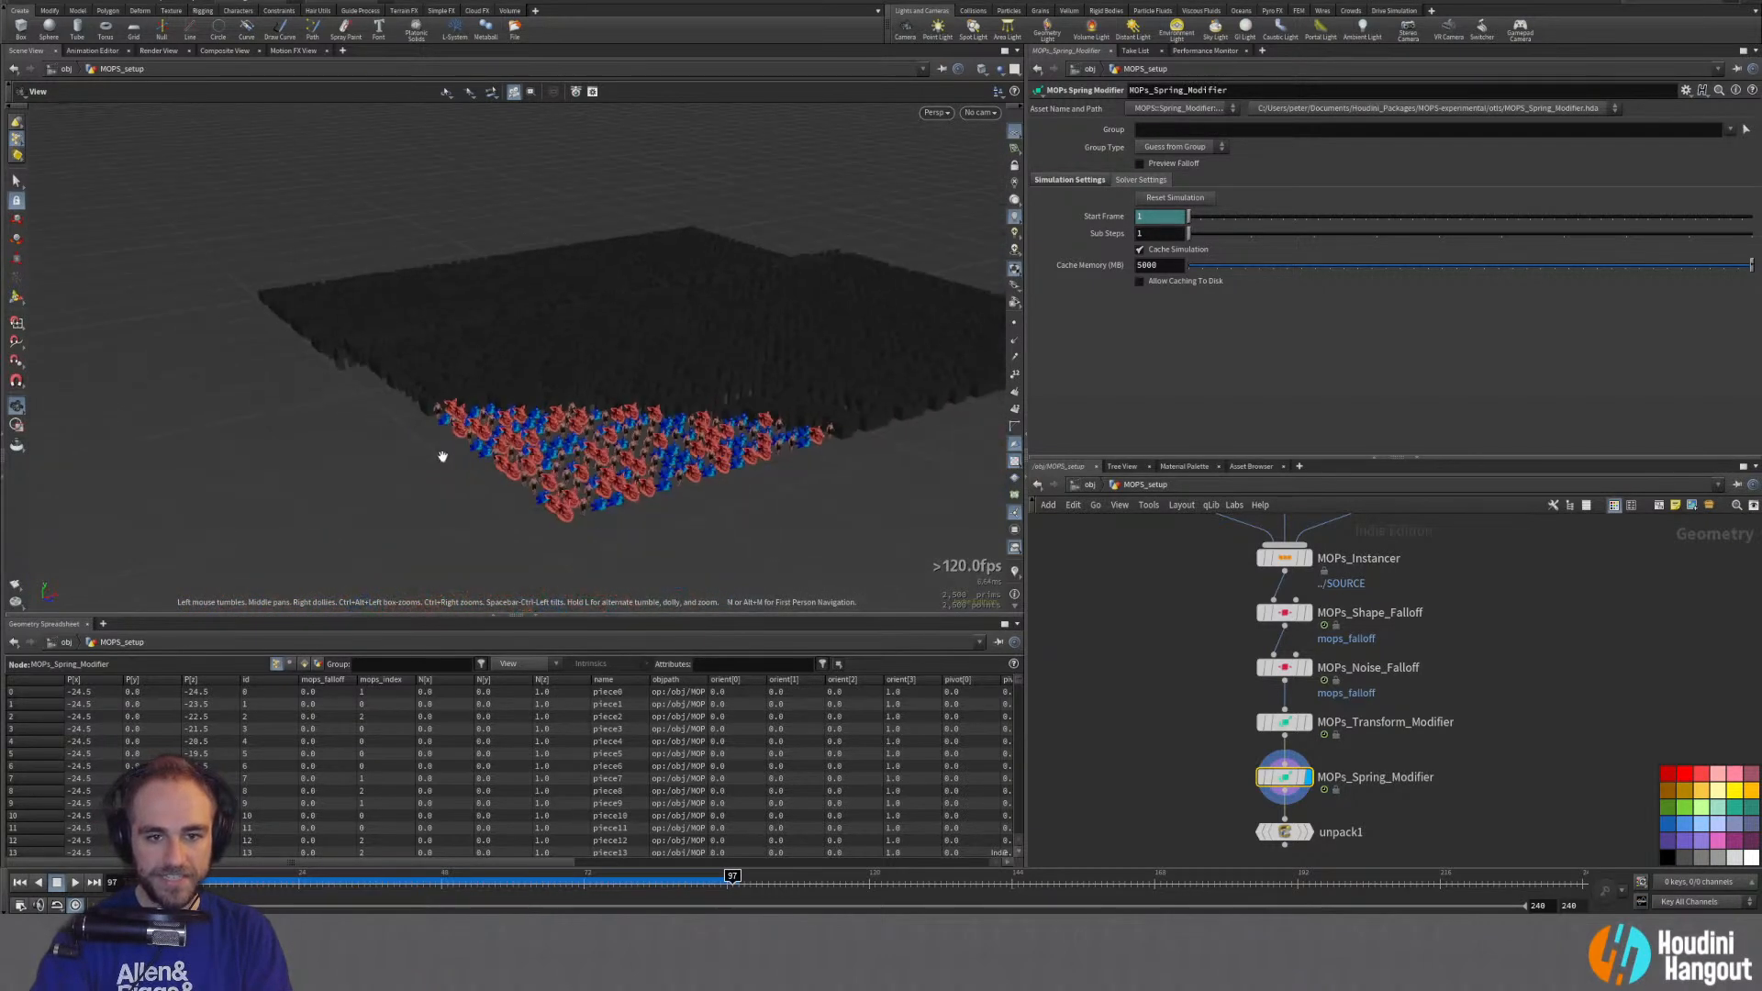
pyautogui.moveTo(442, 456); pyautogui.dragTo(587, 432)
pyautogui.press('Return')
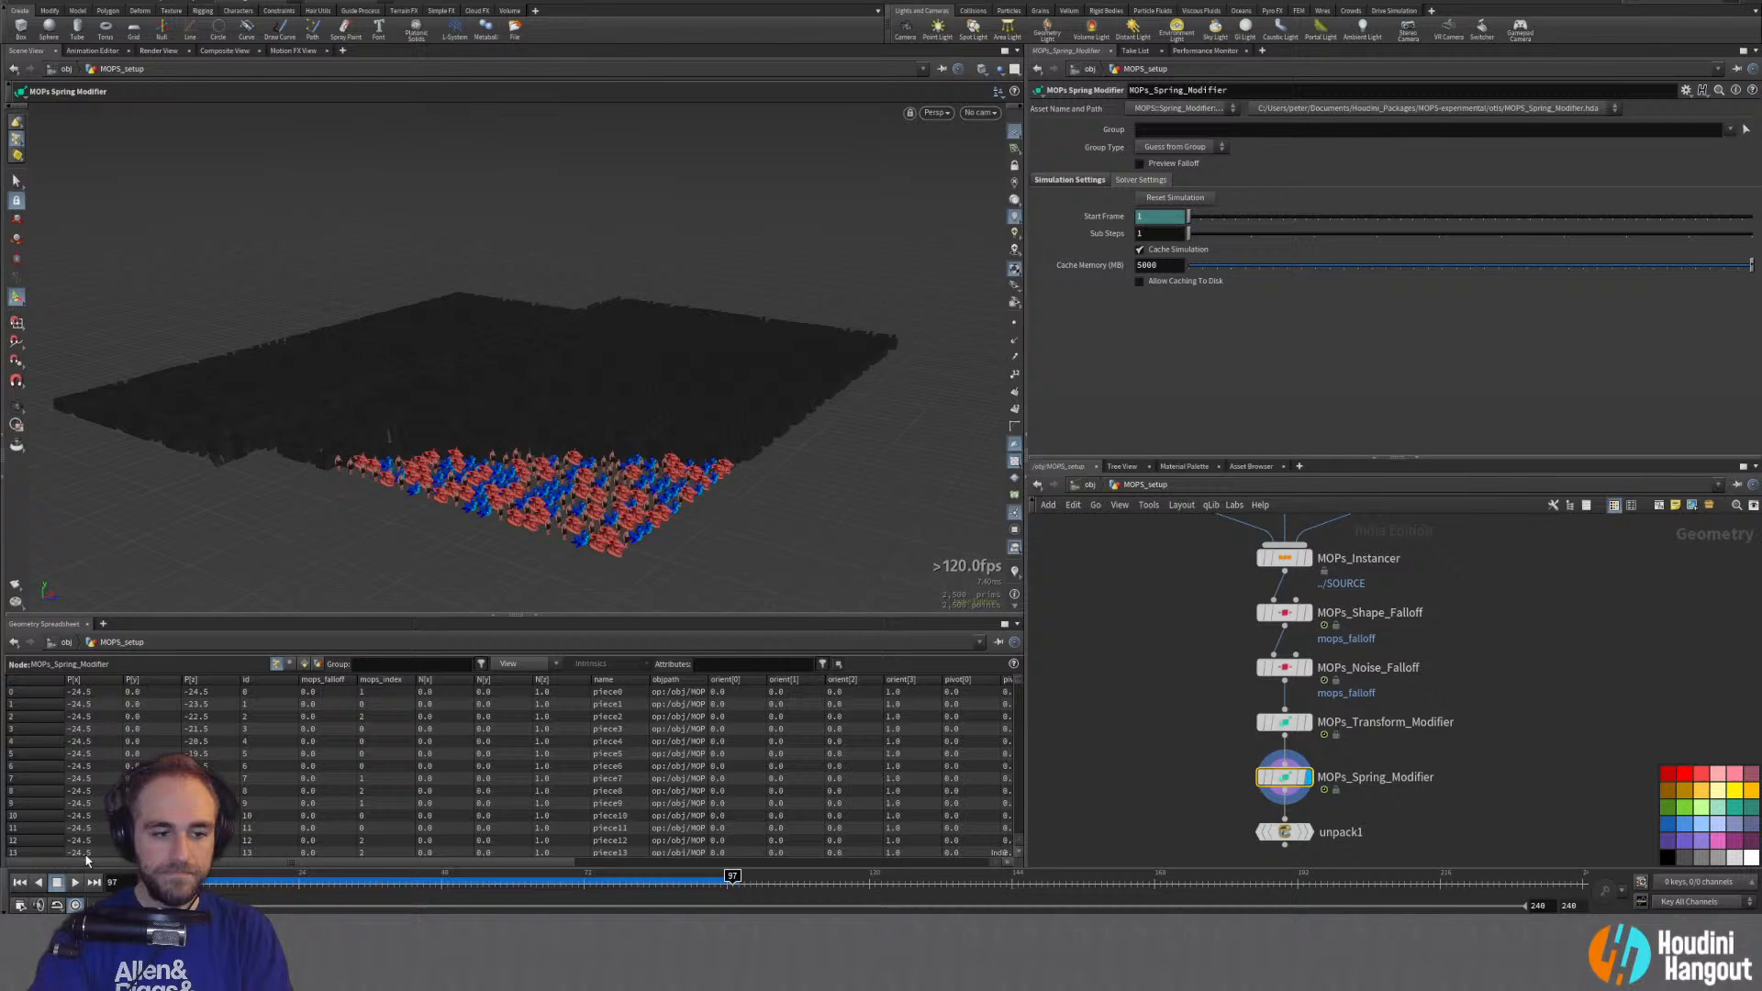
pyautogui.click(20, 885)
pyautogui.click(75, 883)
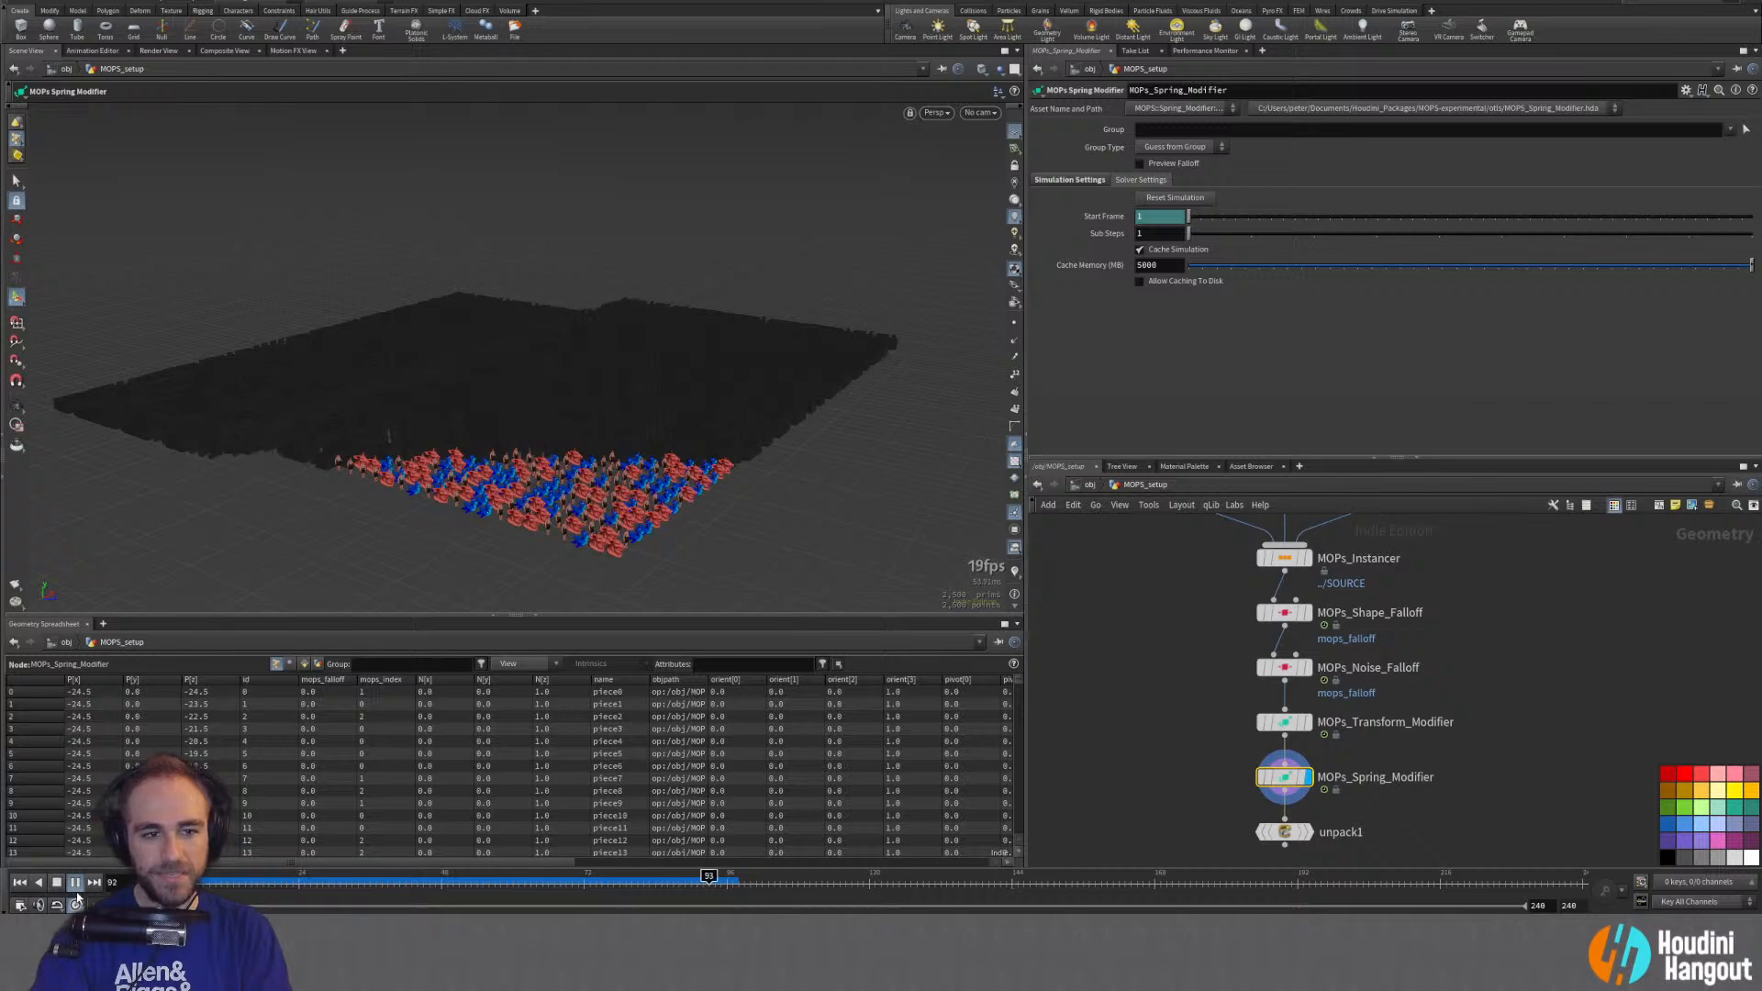
pyautogui.click(19, 883)
# Step: Set the scene polygon limit for distance-based packed geometry culling to 100 million
pyautogui.press('d')
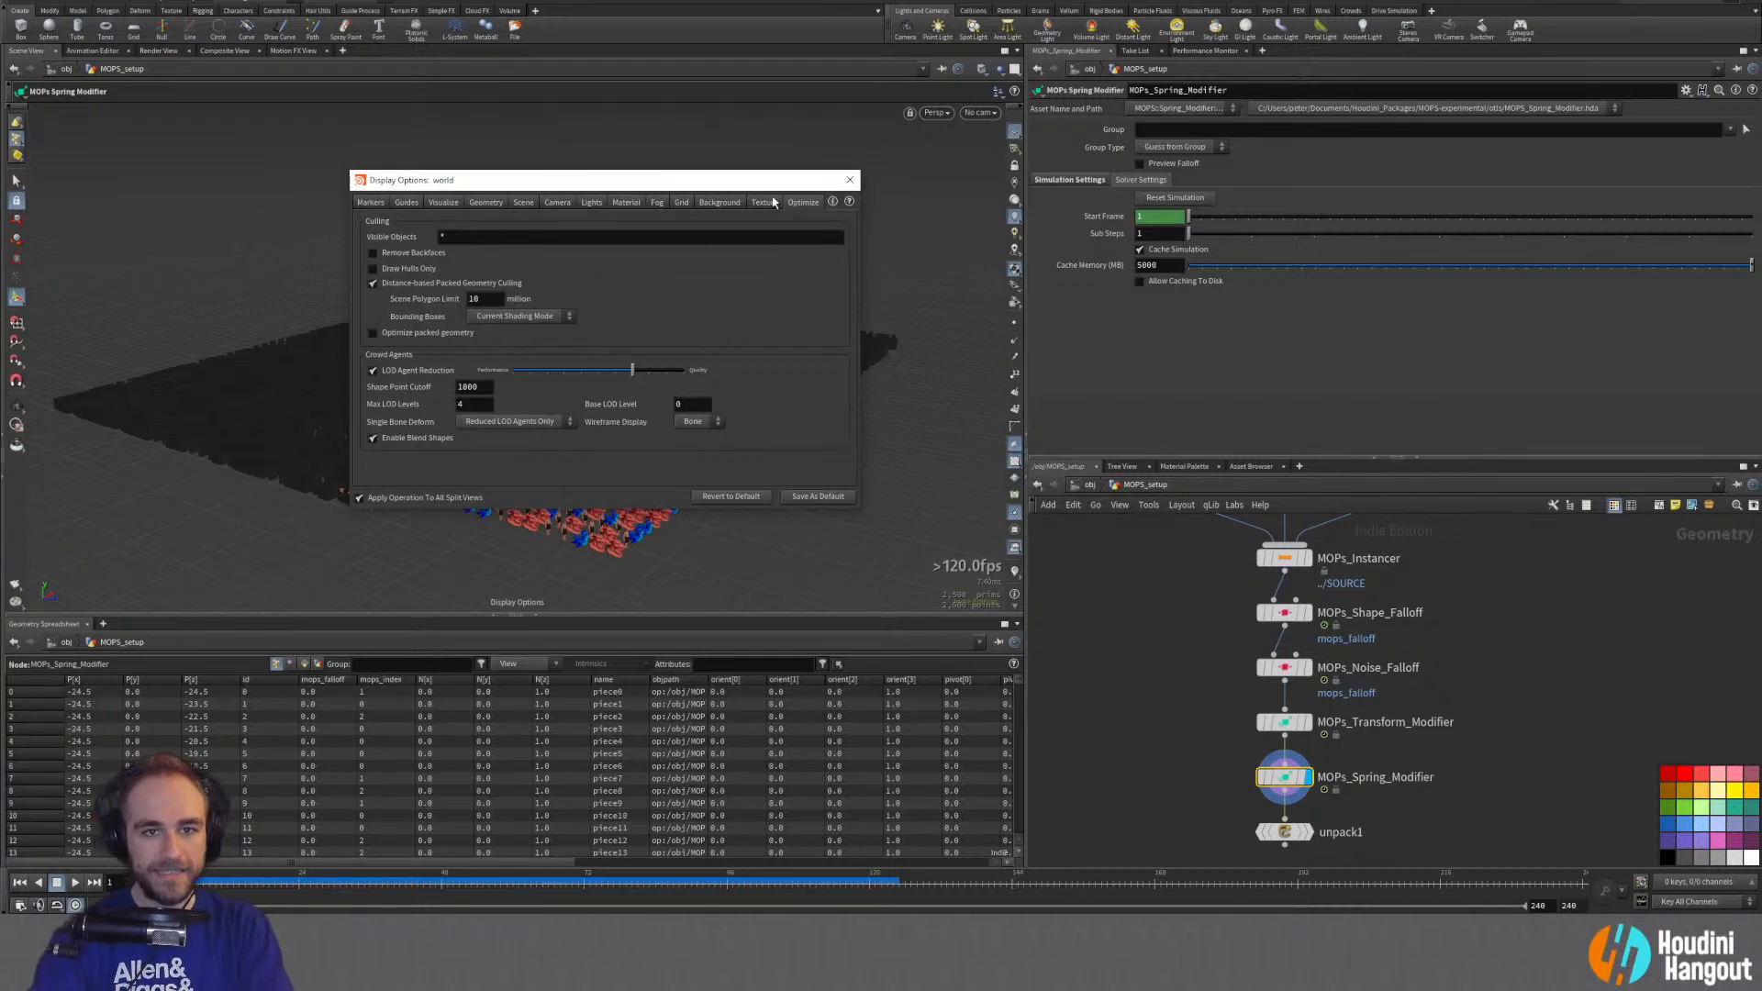
pyautogui.click(486, 298)
pyautogui.write('1')
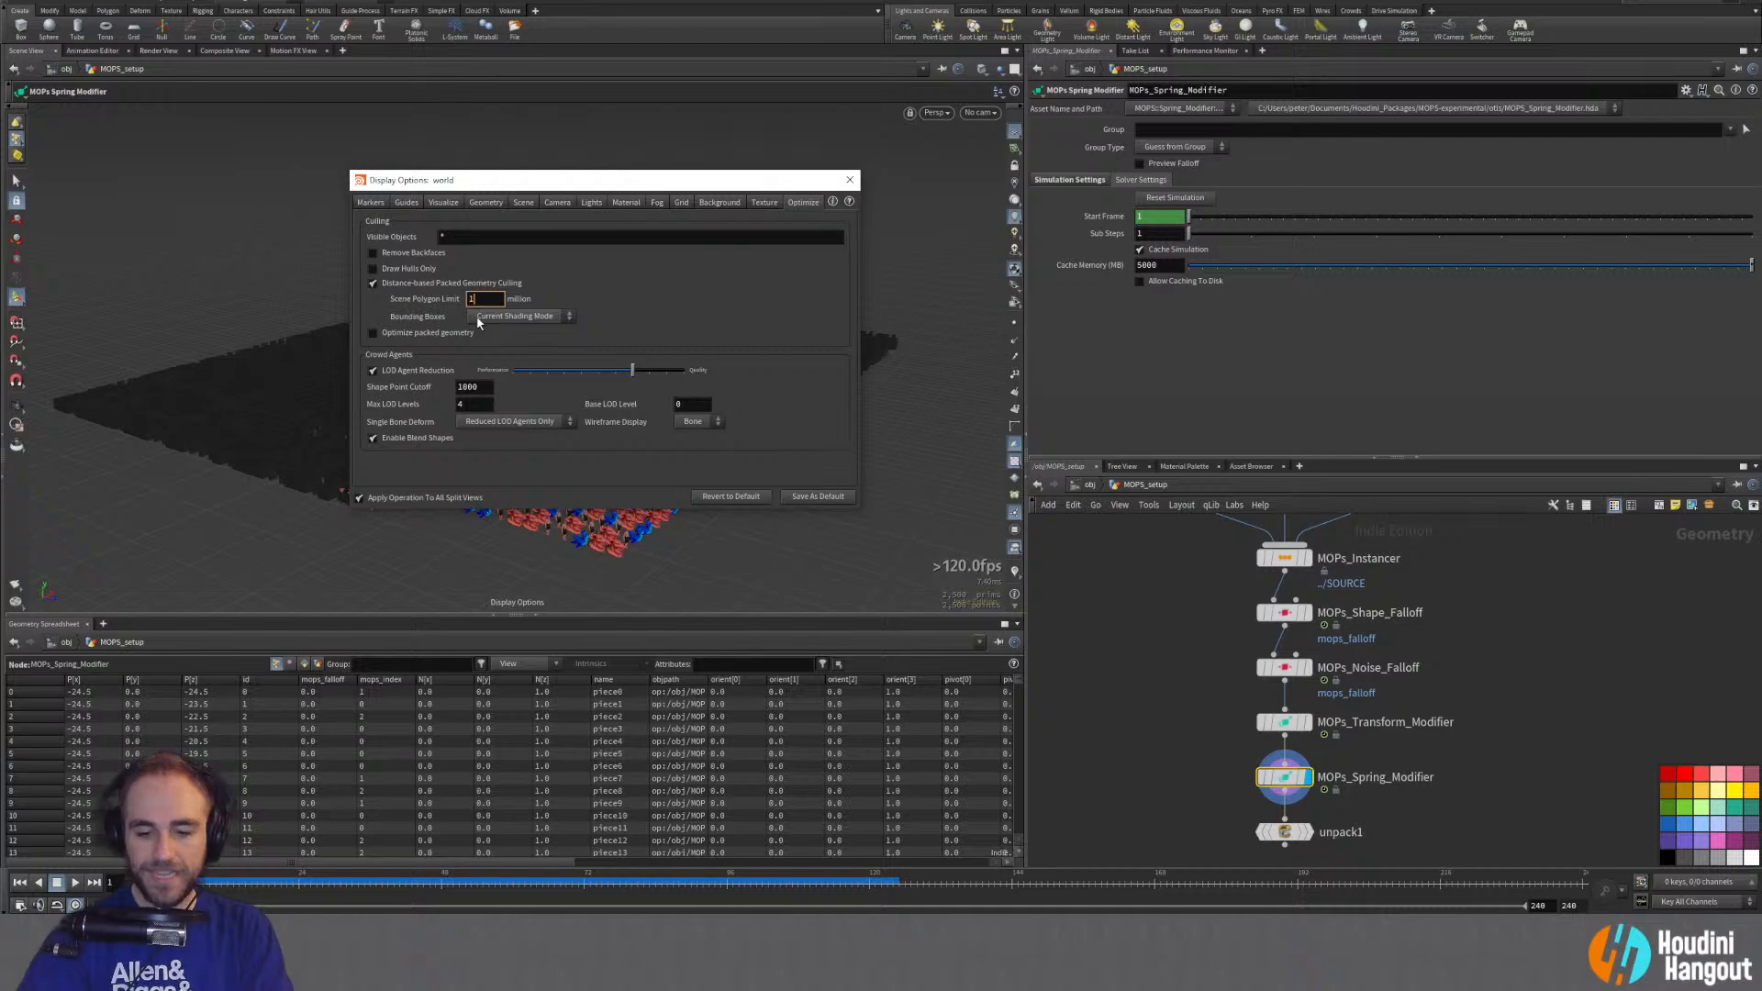
pyautogui.write('00')
pyautogui.press('Return')
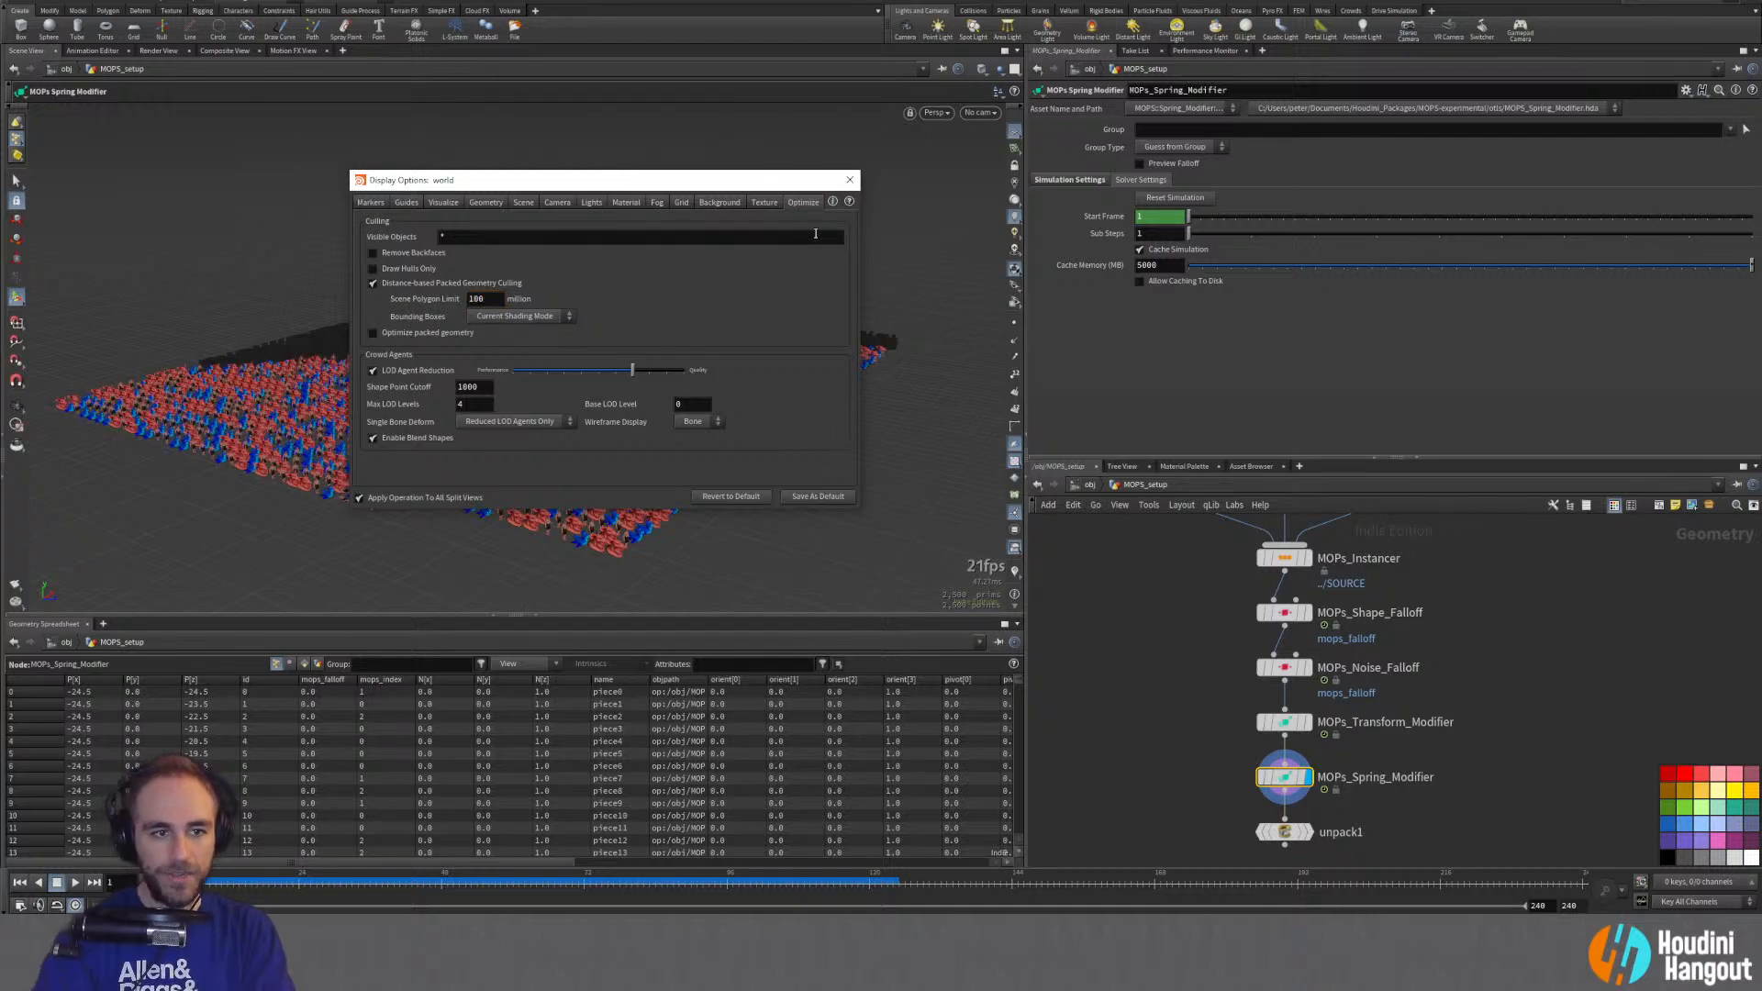
pyautogui.click(849, 180)
# Step: Examine the 50 by 50 grid's textured and culled areas under the 100 million polygon limit from several angles
pyautogui.moveTo(461, 439); pyautogui.dragTo(484, 401)
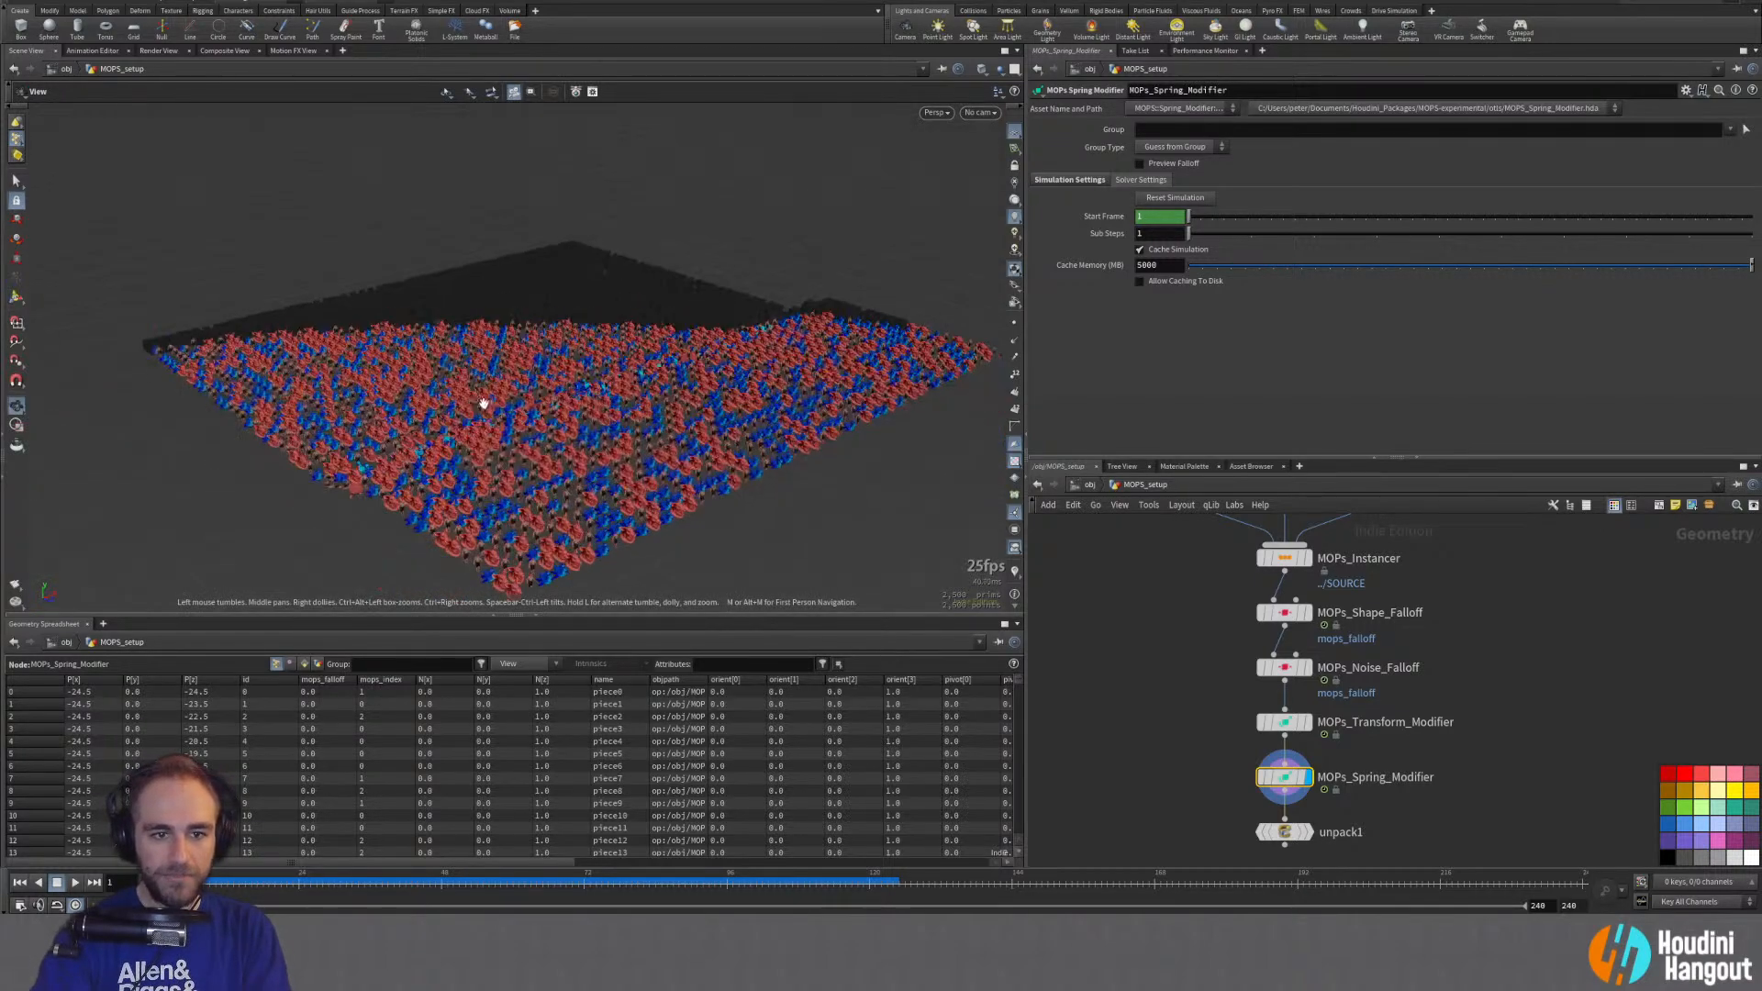
pyautogui.moveTo(483, 401); pyautogui.dragTo(642, 342, button='right')
pyautogui.moveTo(642, 343); pyautogui.dragTo(540, 387)
pyautogui.scroll(-10, 551, 435)
pyautogui.press('Return')
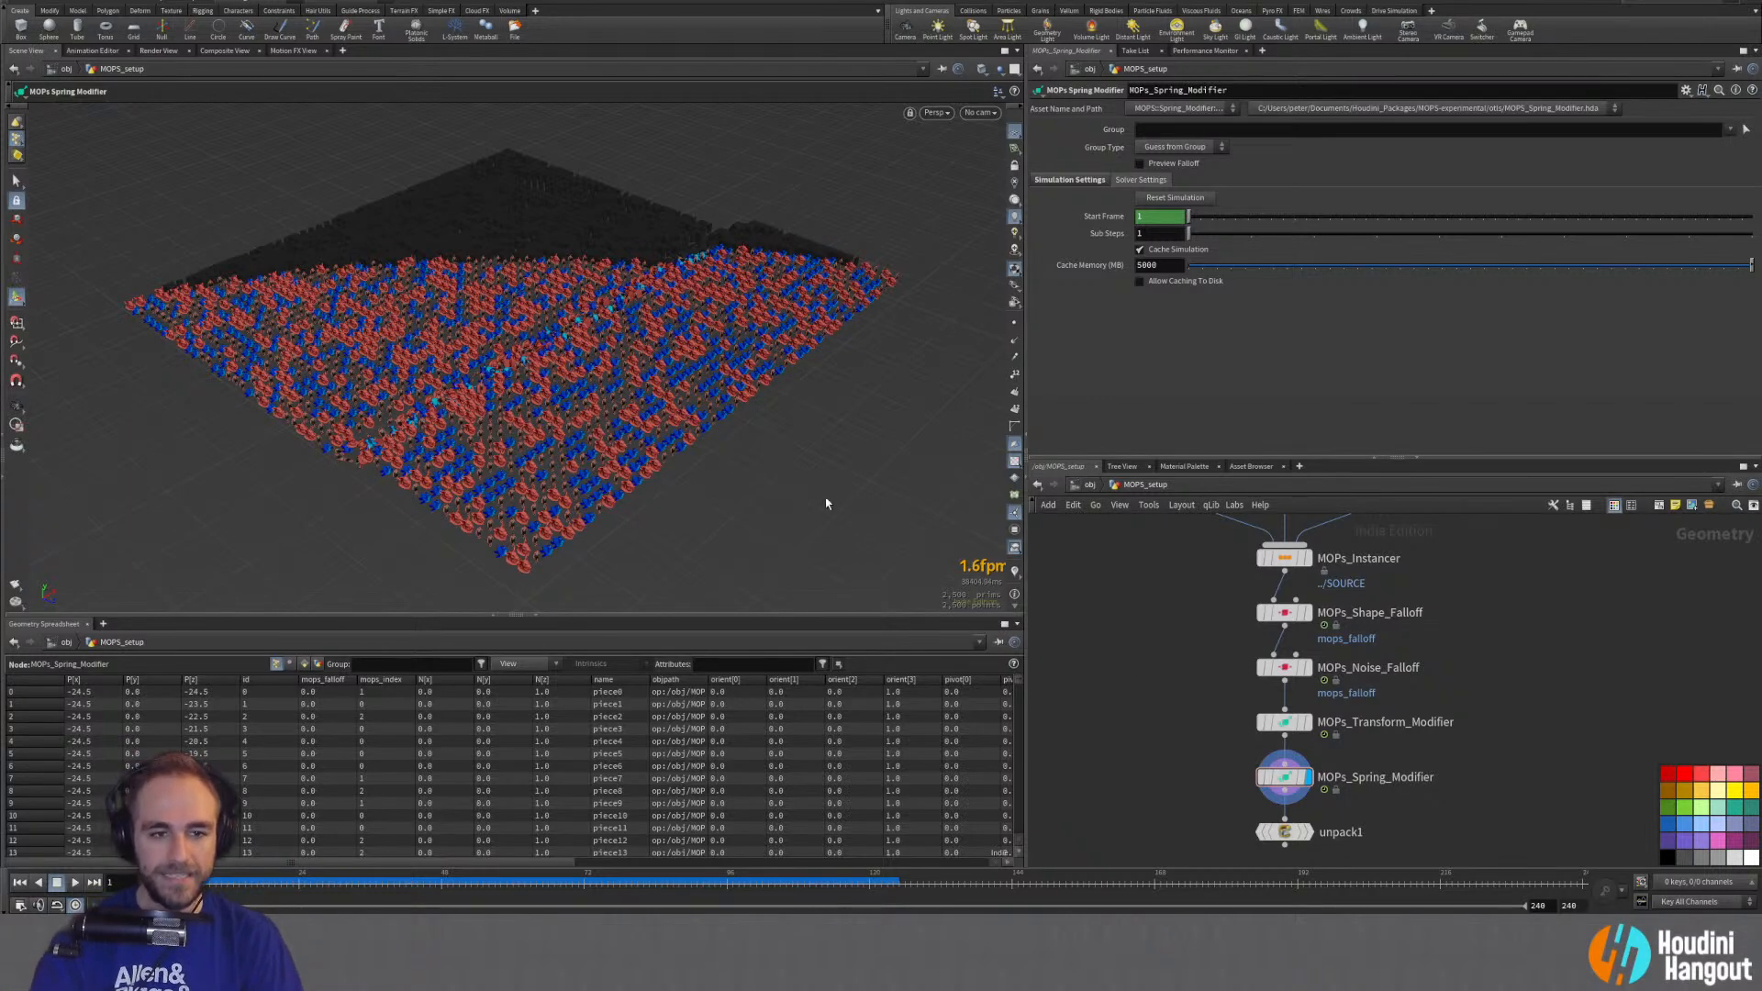
pyautogui.keyDown('alt'); pyautogui.moveTo(535, 381); pyautogui.dragTo(444, 394, button='right'); pyautogui.keyUp('alt')
pyautogui.keyDown('alt'); pyautogui.moveTo(444, 394); pyautogui.dragTo(574, 364); pyautogui.keyUp('alt')
pyautogui.keyDown('alt'); pyautogui.moveTo(573, 363); pyautogui.dragTo(443, 409, button='right'); pyautogui.keyUp('alt')
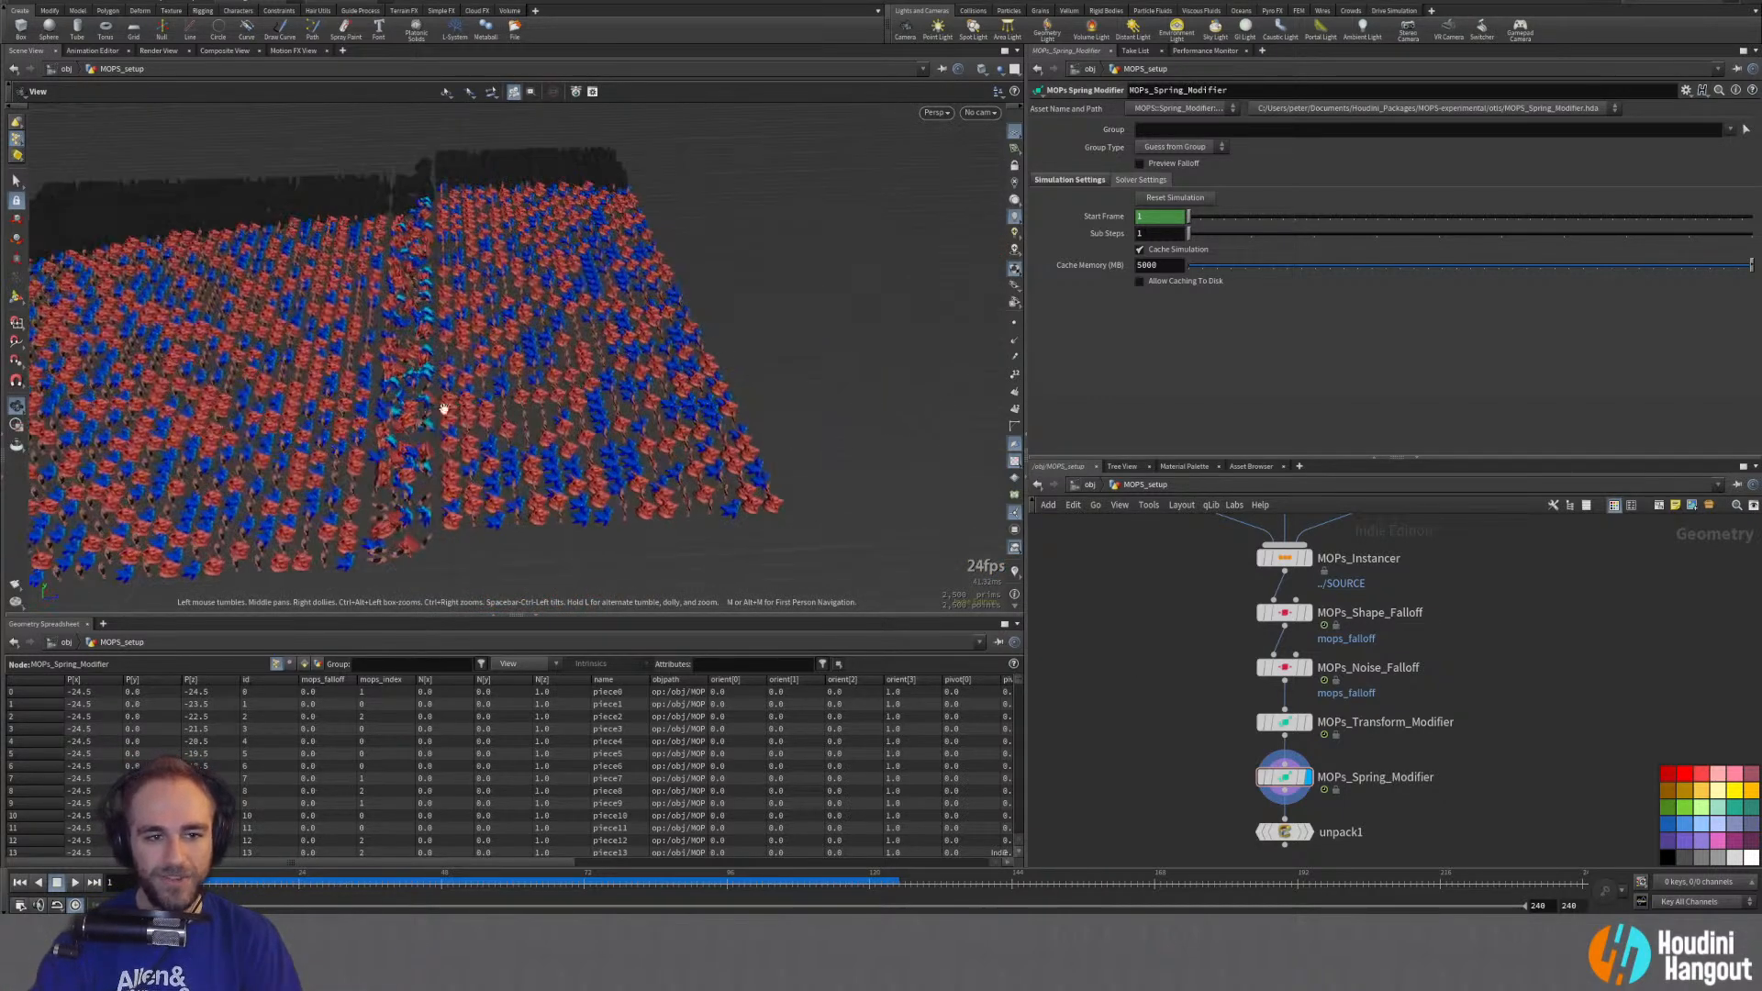
pyautogui.keyDown('alt'); pyautogui.moveTo(443, 410); pyautogui.dragTo(578, 400, button='middle'); pyautogui.keyUp('alt')
pyautogui.keyDown('alt'); pyautogui.moveTo(578, 401); pyautogui.dragTo(376, 404); pyautogui.keyUp('alt')
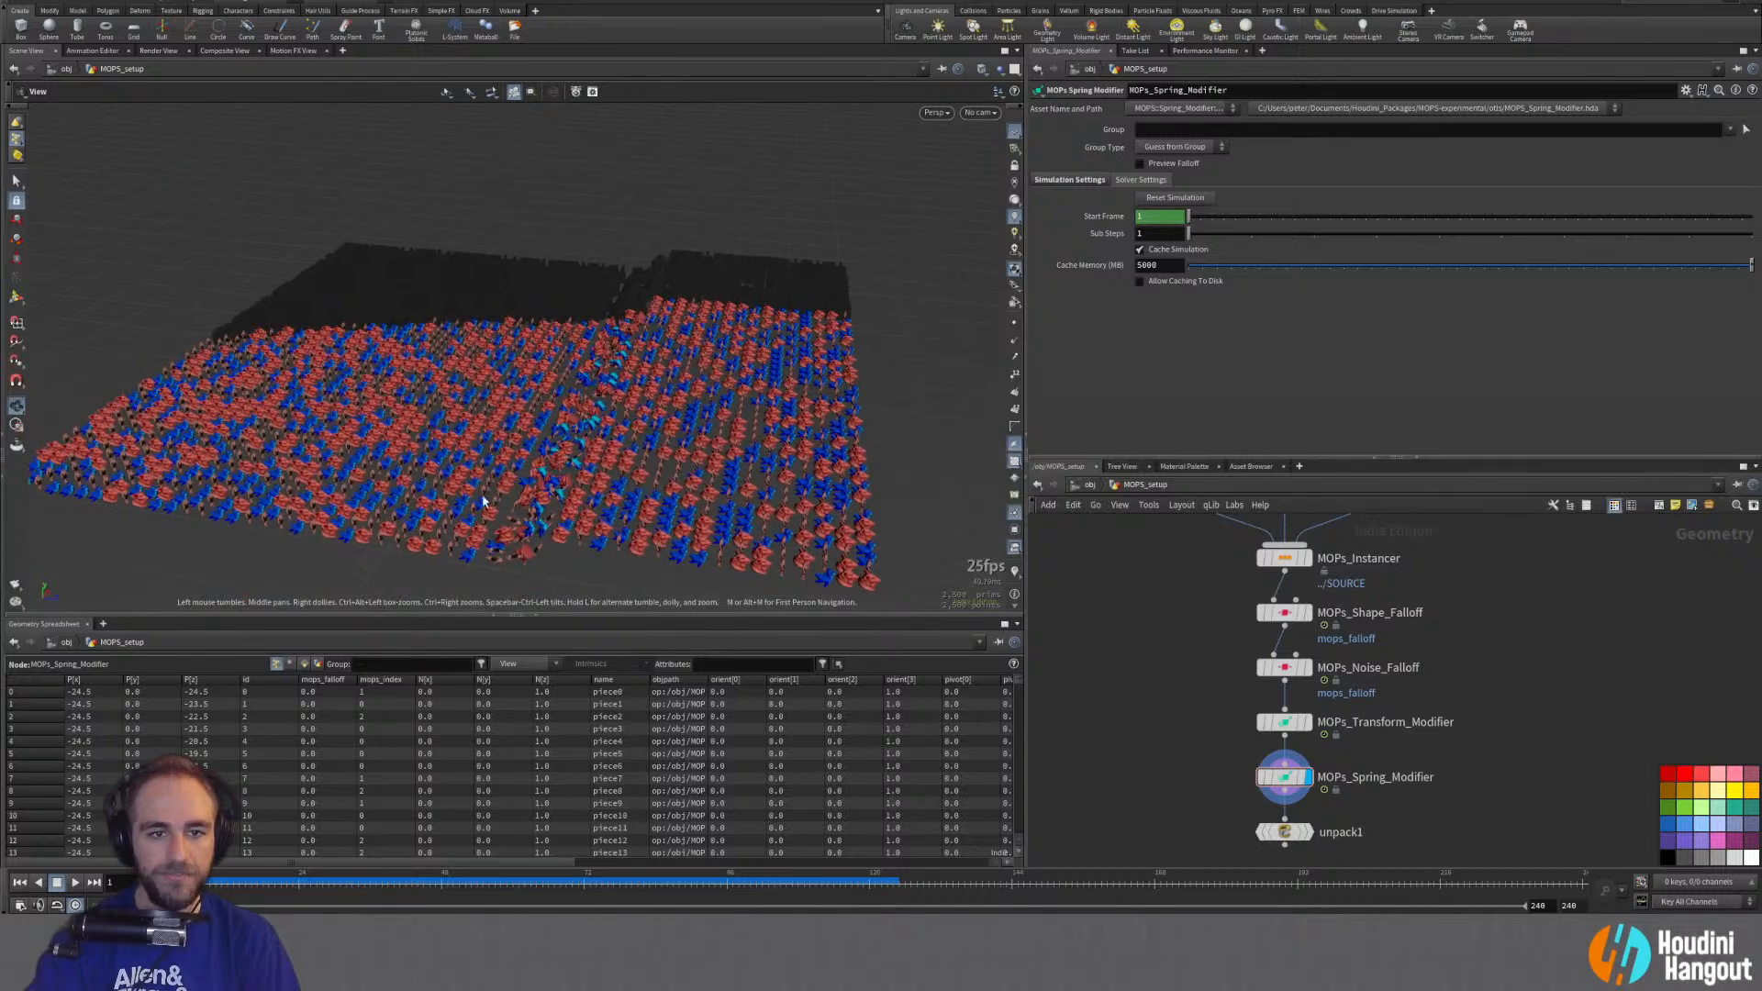
pyautogui.keyDown('alt'); pyautogui.moveTo(504, 444); pyautogui.dragTo(500, 468); pyautogui.keyUp('alt')
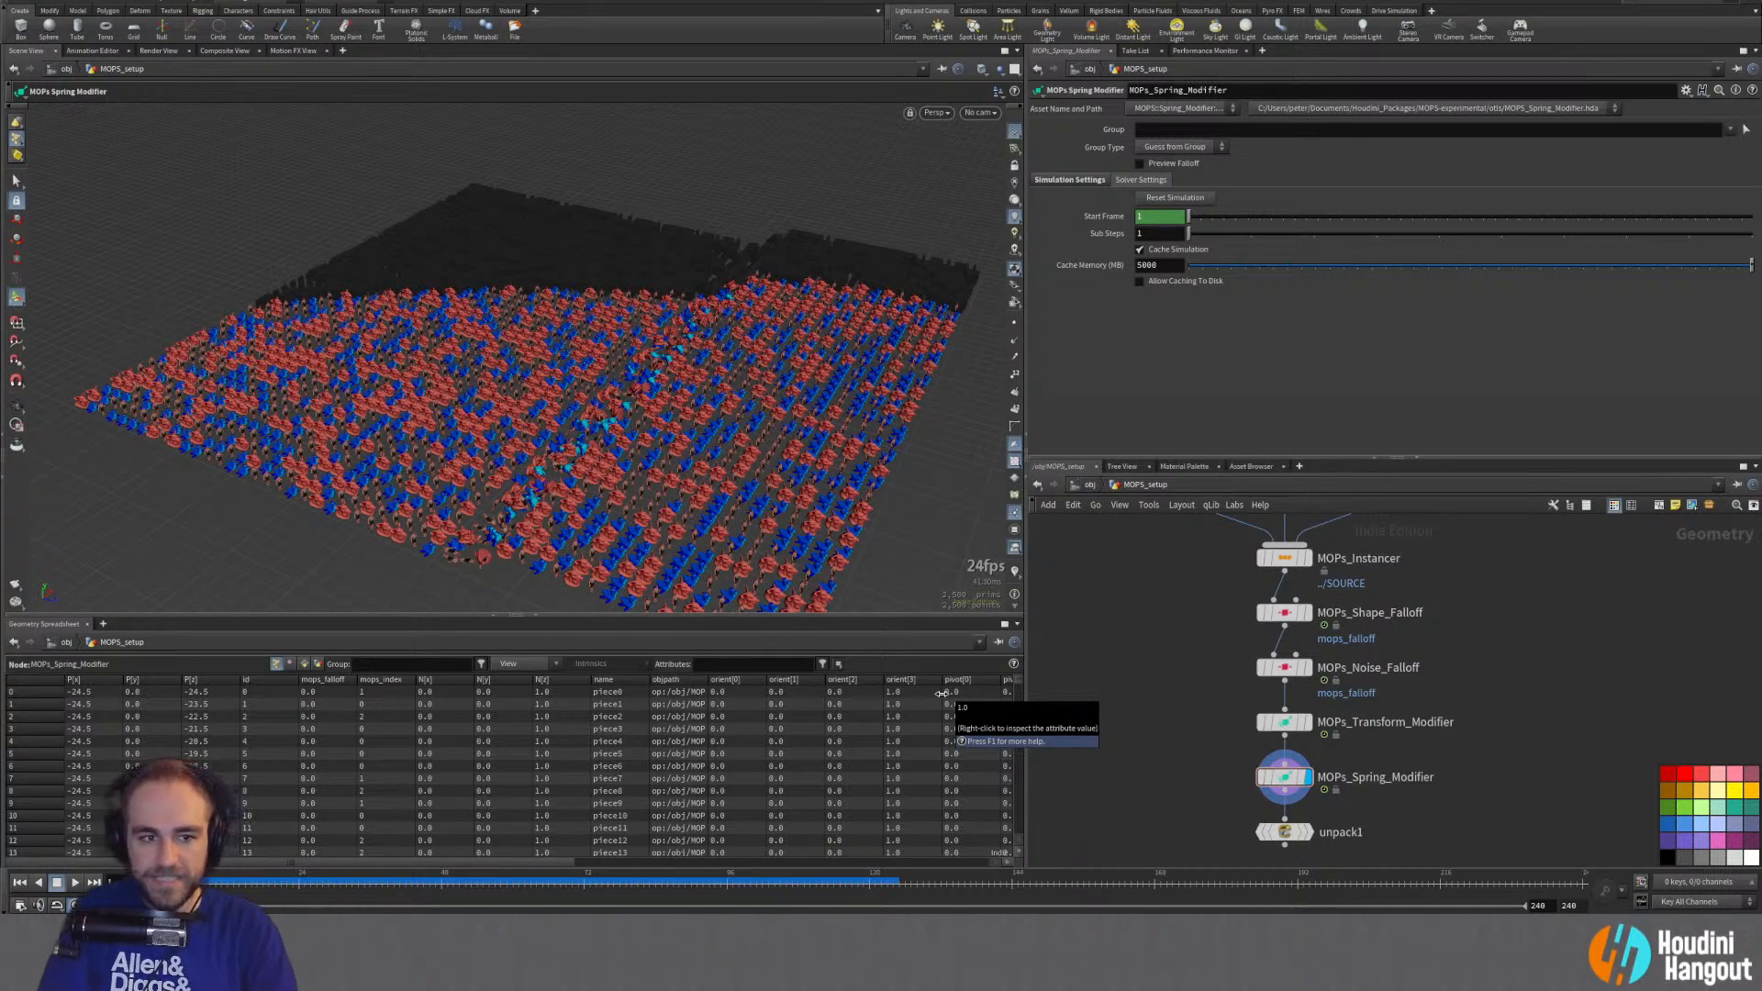
# Step: Set the MOPs Instancer's fixed grid size to 15 in X and Z
pyautogui.click(1283, 557)
pyautogui.doubleClick(1144, 335)
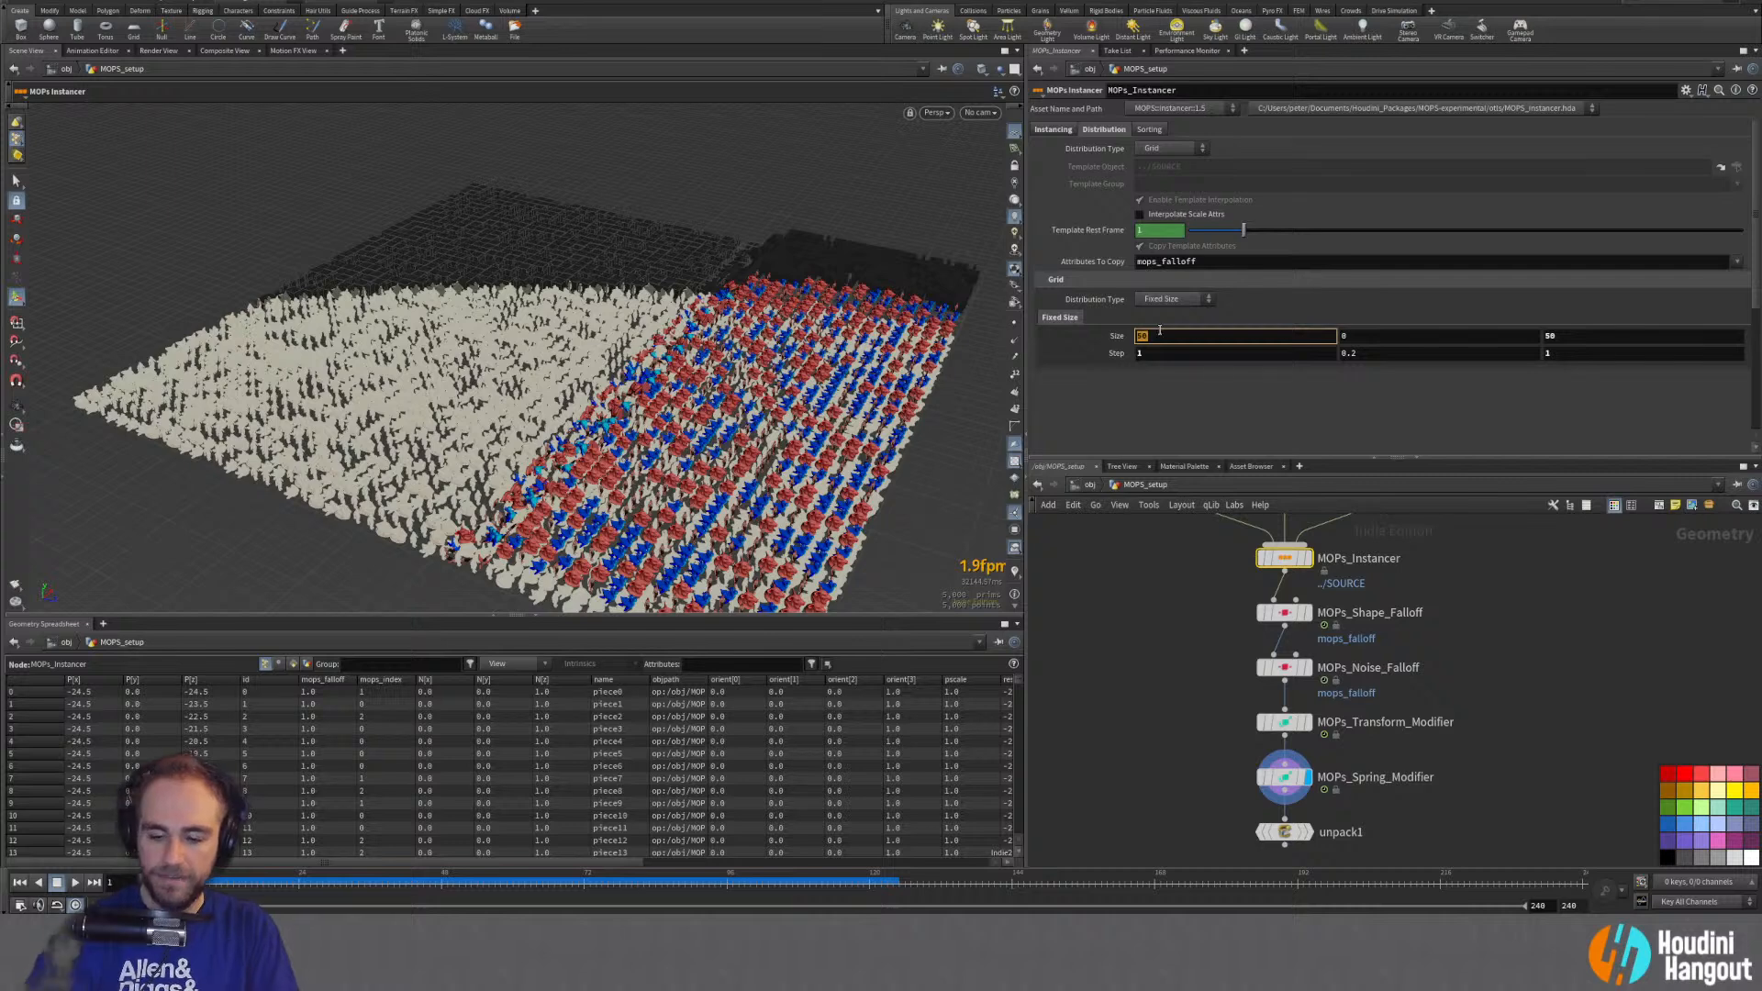
pyautogui.write('15')
pyautogui.press('Return')
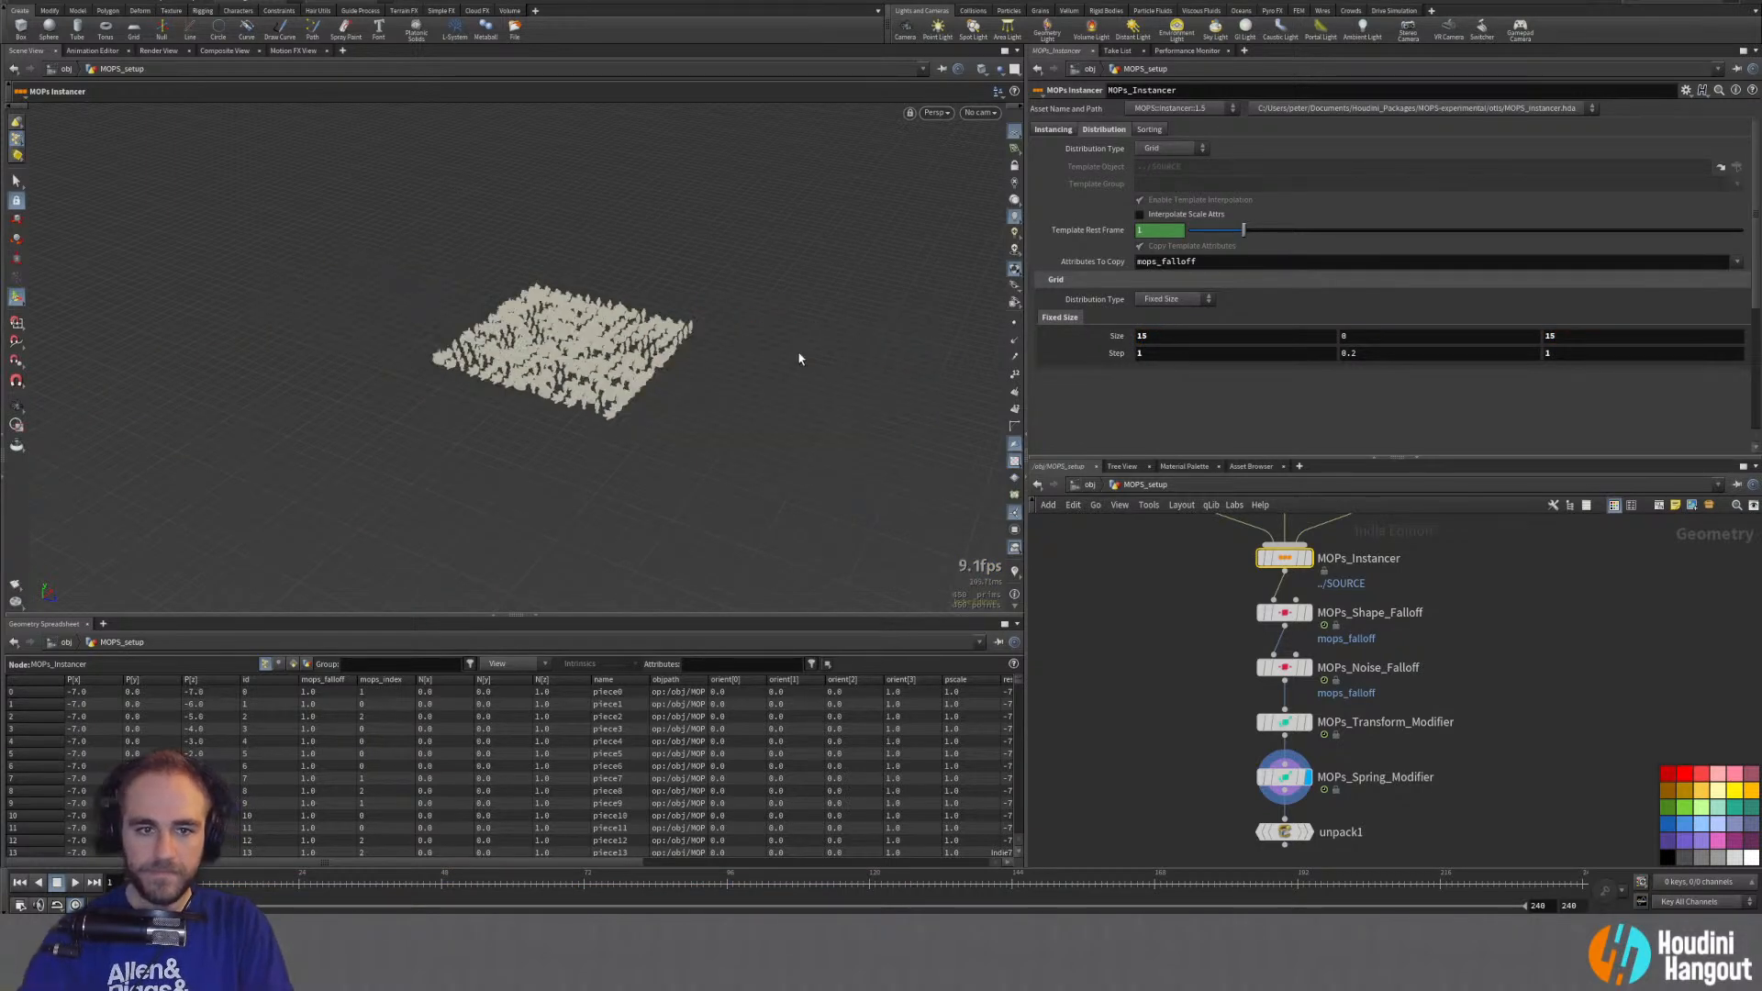
# Step: Play the MOPs Spring Modifier's animation on the 15 by 15 grid, view it from several angles, and return to the first frame
pyautogui.click(1284, 778)
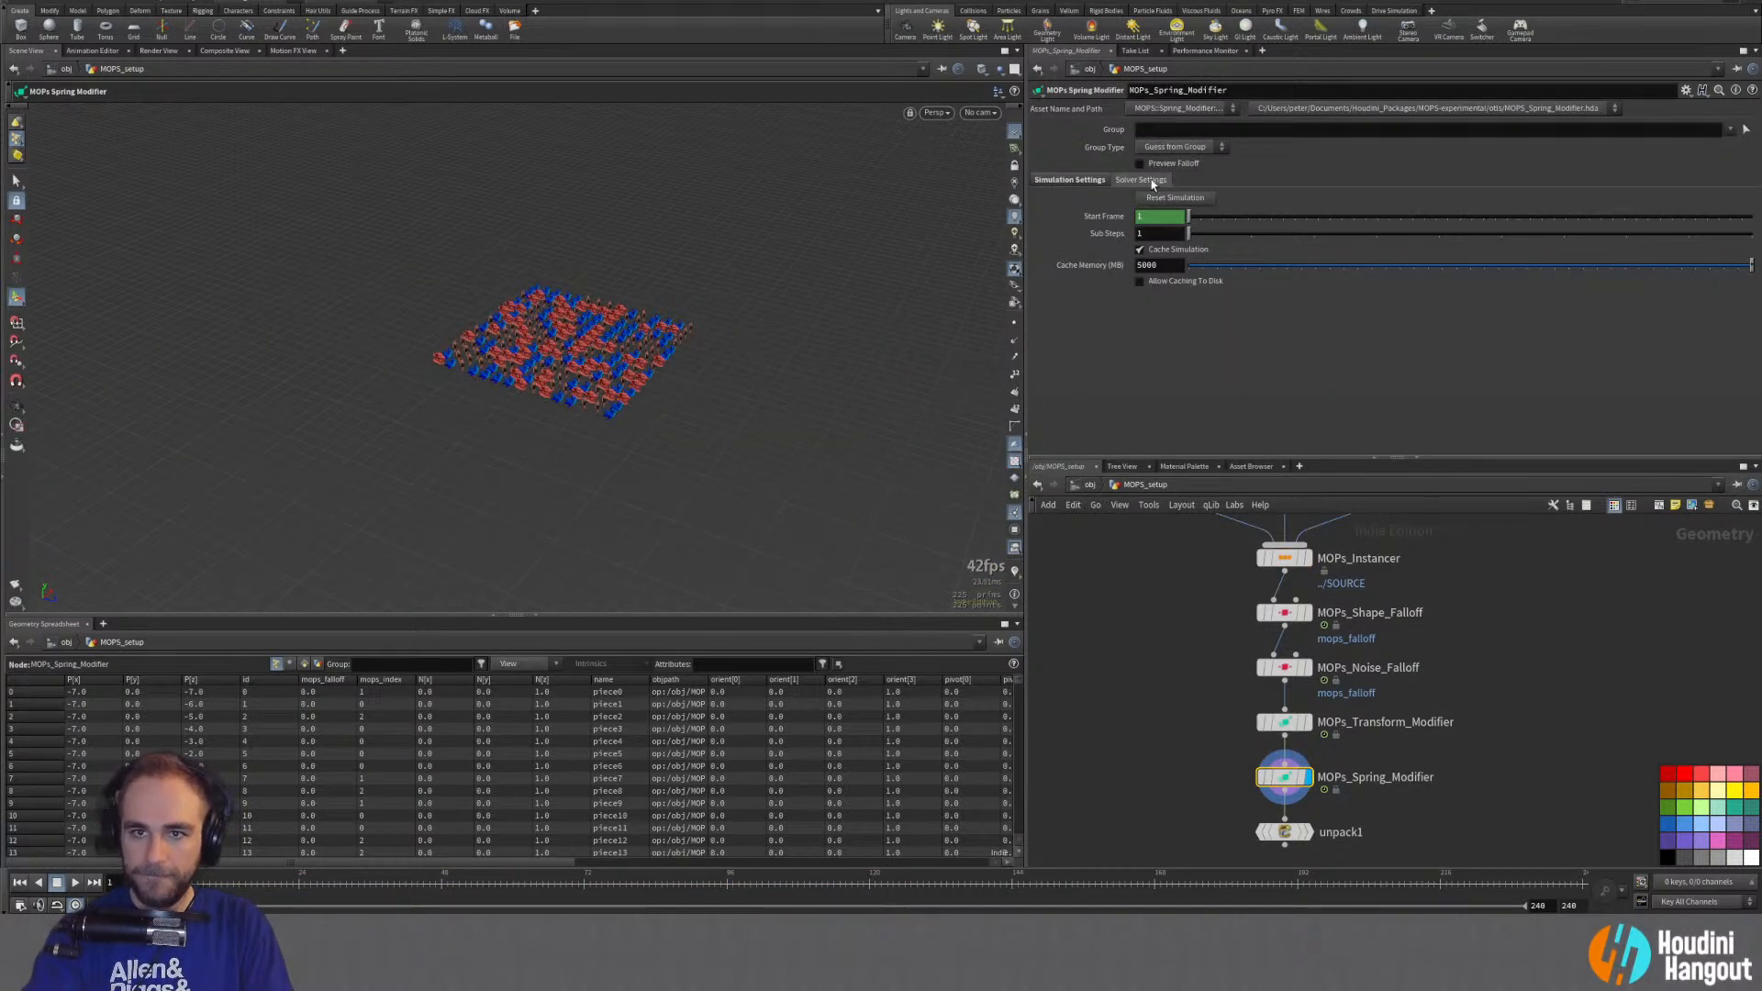
pyautogui.keyDown('alt'); pyautogui.moveTo(541, 365); pyautogui.dragTo(775, 296, button='right'); pyautogui.keyUp('alt')
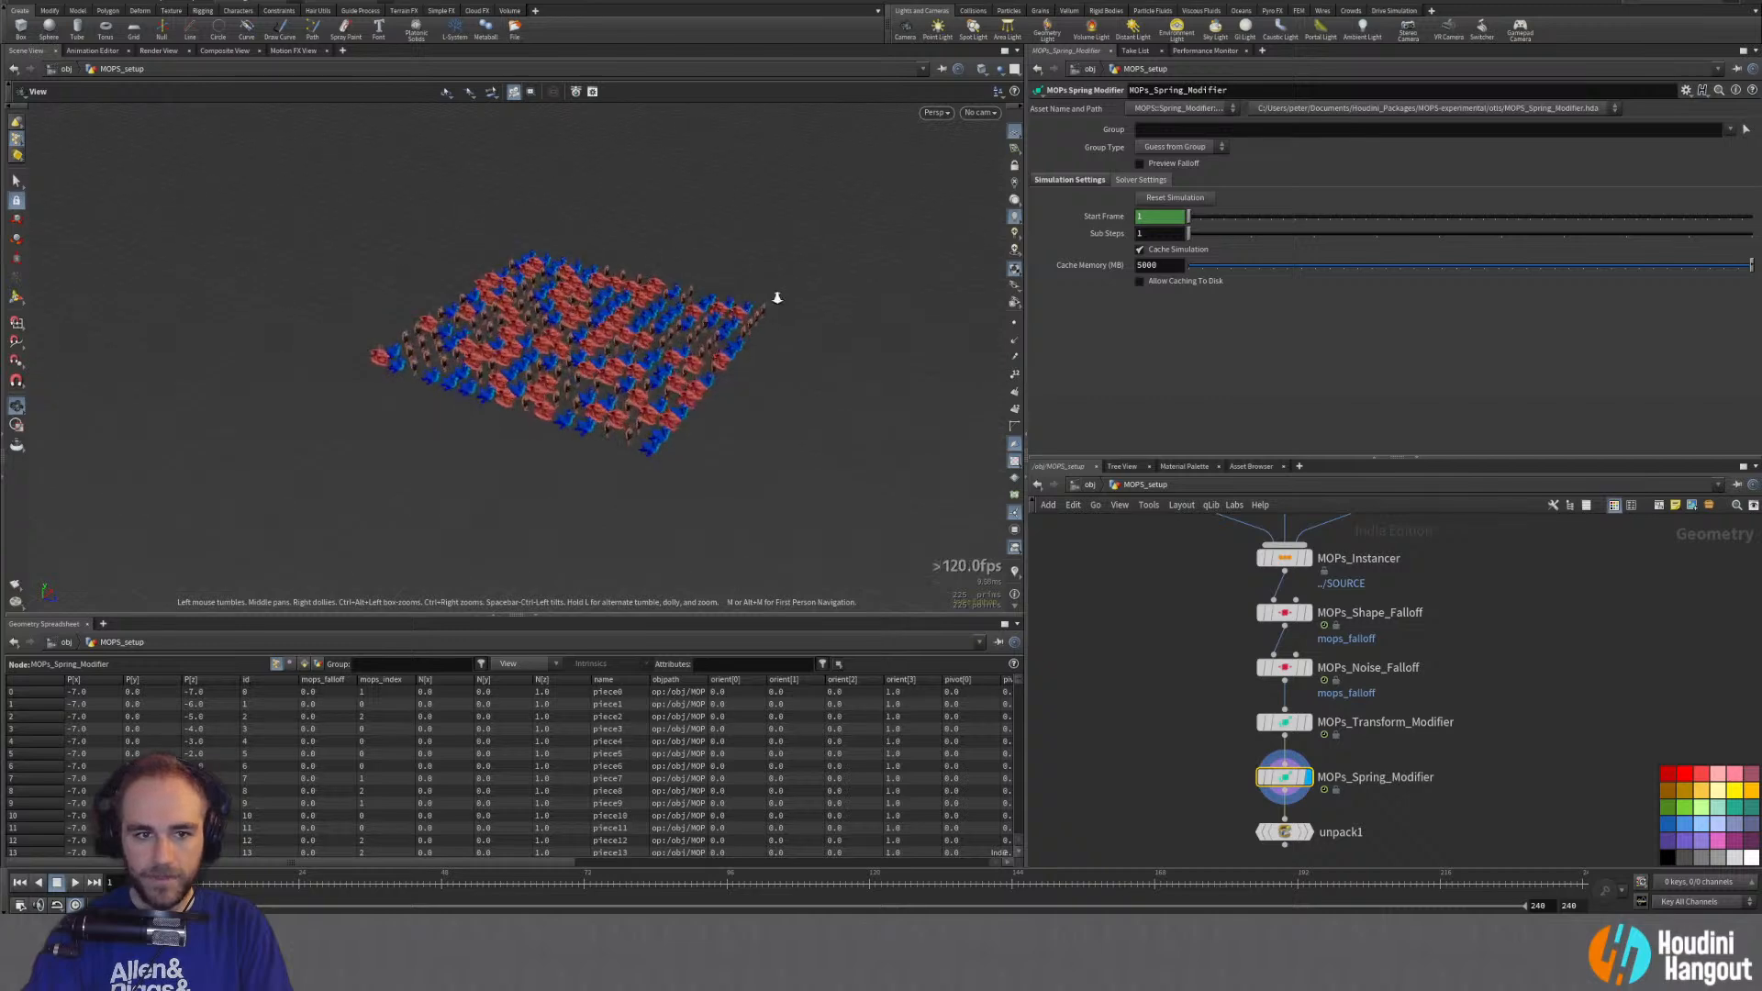
pyautogui.keyDown('alt'); pyautogui.moveTo(775, 296); pyautogui.dragTo(701, 345); pyautogui.keyUp('alt')
pyautogui.keyDown('alt'); pyautogui.moveTo(697, 341); pyautogui.dragTo(685, 369, button='middle'); pyautogui.keyUp('alt')
pyautogui.keyDown('alt'); pyautogui.moveTo(685, 369); pyautogui.dragTo(692, 346, button='right'); pyautogui.keyUp('alt')
pyautogui.keyDown('alt'); pyautogui.moveTo(692, 346); pyautogui.dragTo(659, 319, button='middle'); pyautogui.keyUp('alt')
pyautogui.keyDown('alt'); pyautogui.moveTo(659, 319); pyautogui.dragTo(613, 286); pyautogui.keyUp('alt')
pyautogui.click(73, 885)
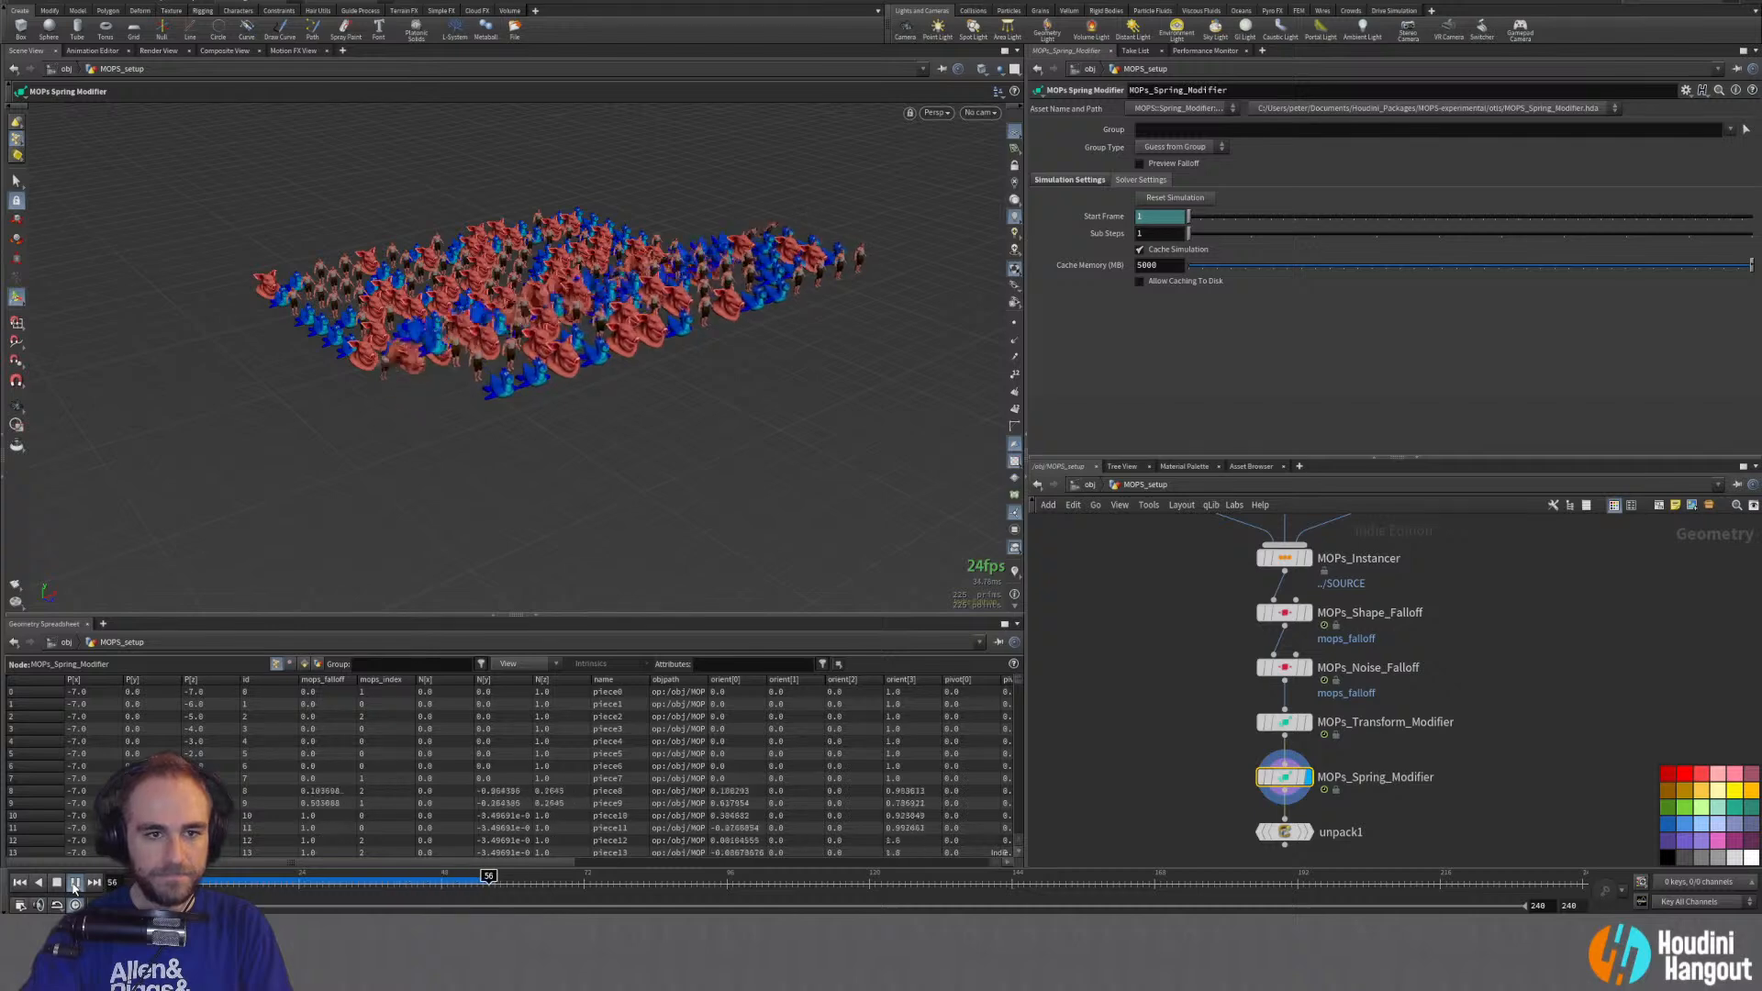
pyautogui.keyDown('alt'); pyautogui.moveTo(527, 298); pyautogui.dragTo(664, 373); pyautogui.keyUp('alt')
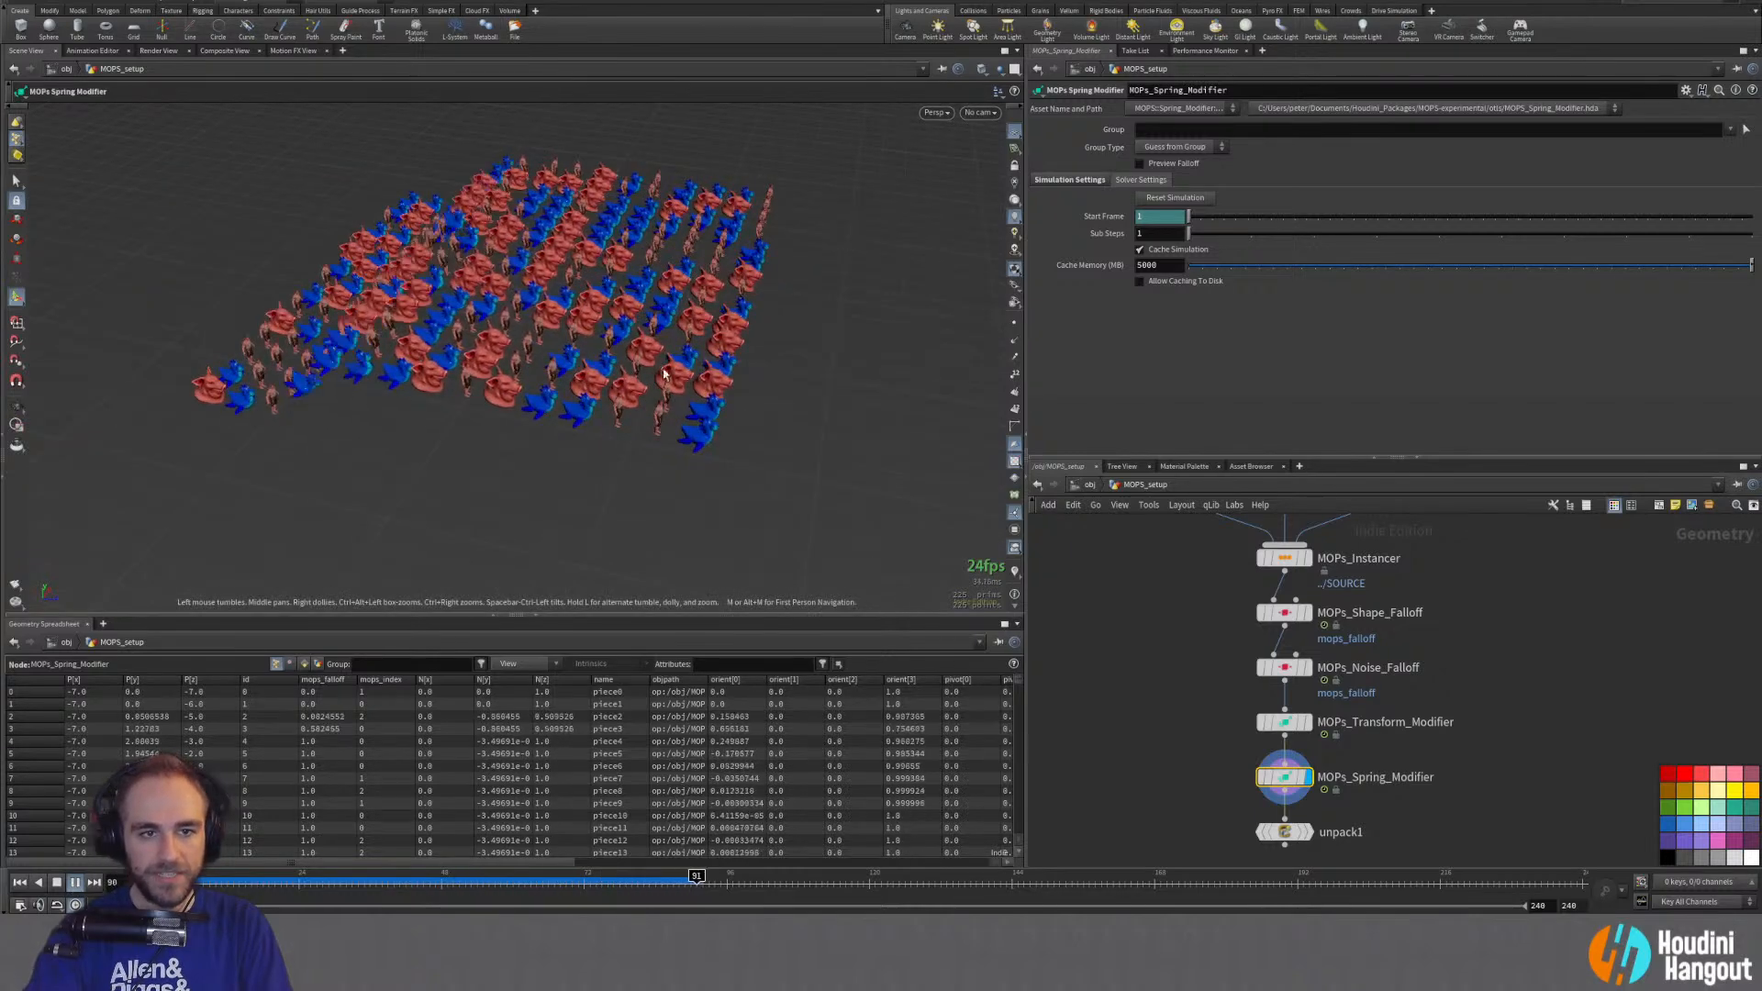
pyautogui.click(74, 883)
pyautogui.click(20, 883)
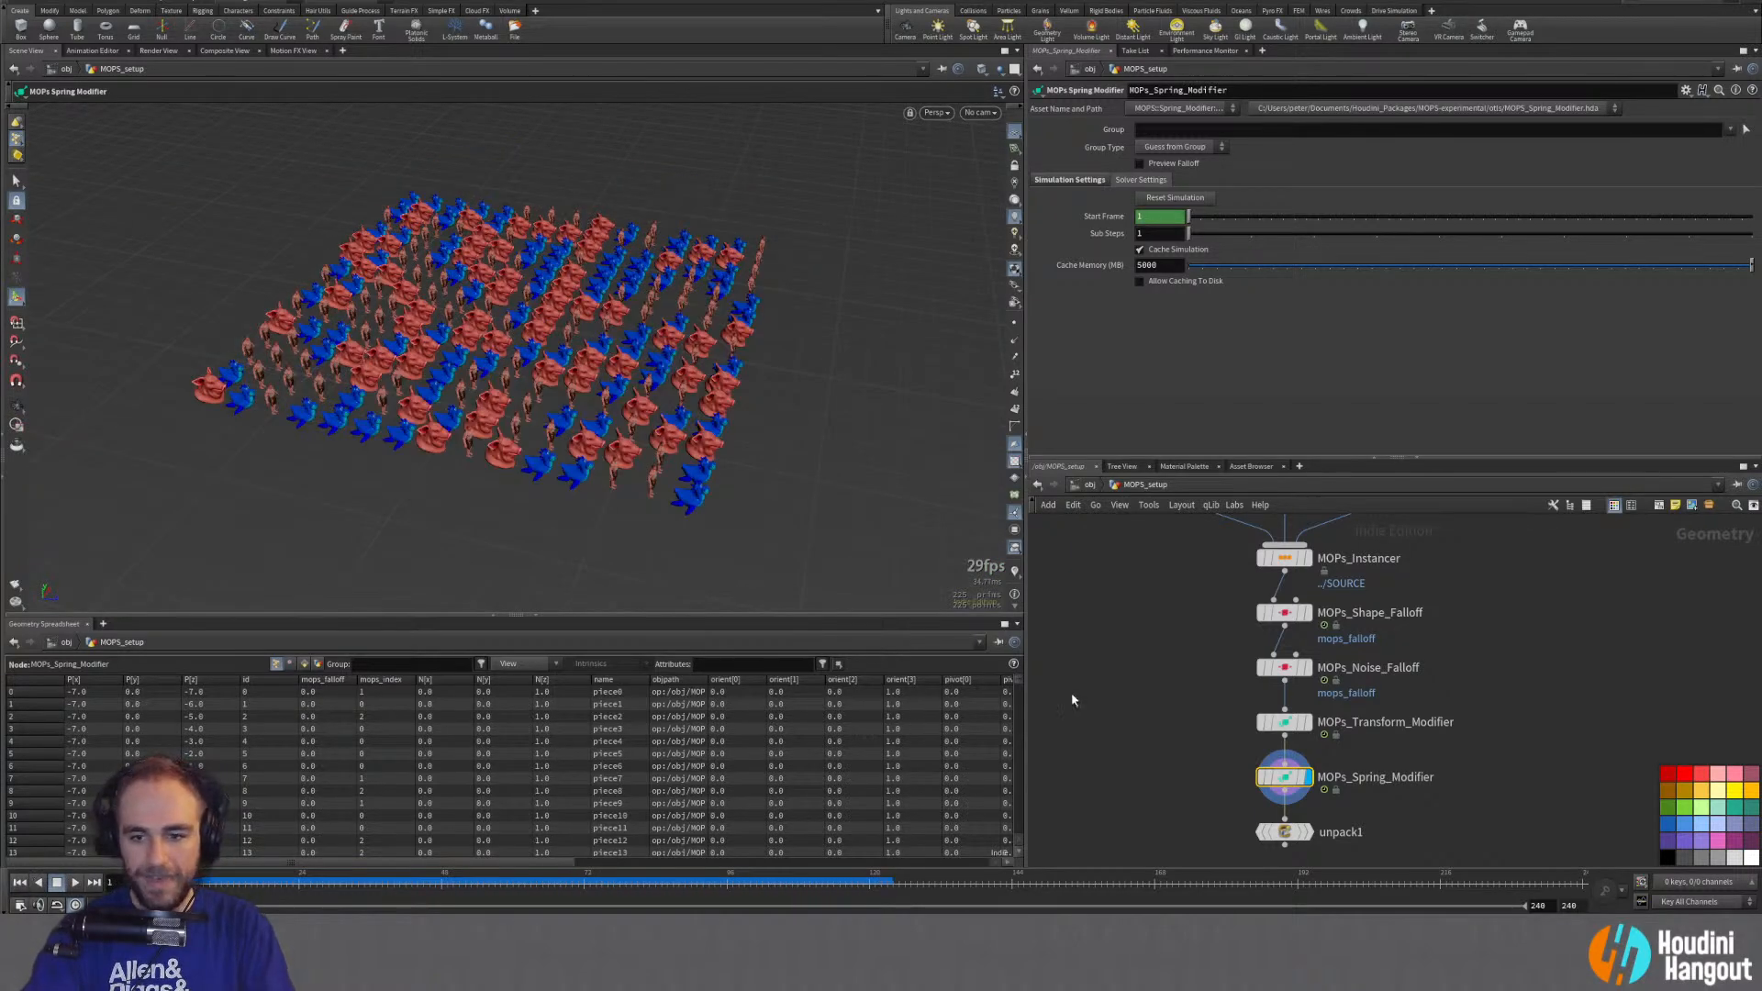
# Step: Add a MOPs Parallel Transport node in the empty area beside the main MOPs chain
pyautogui.press('Tab')
pyautogui.moveTo(1191, 501)
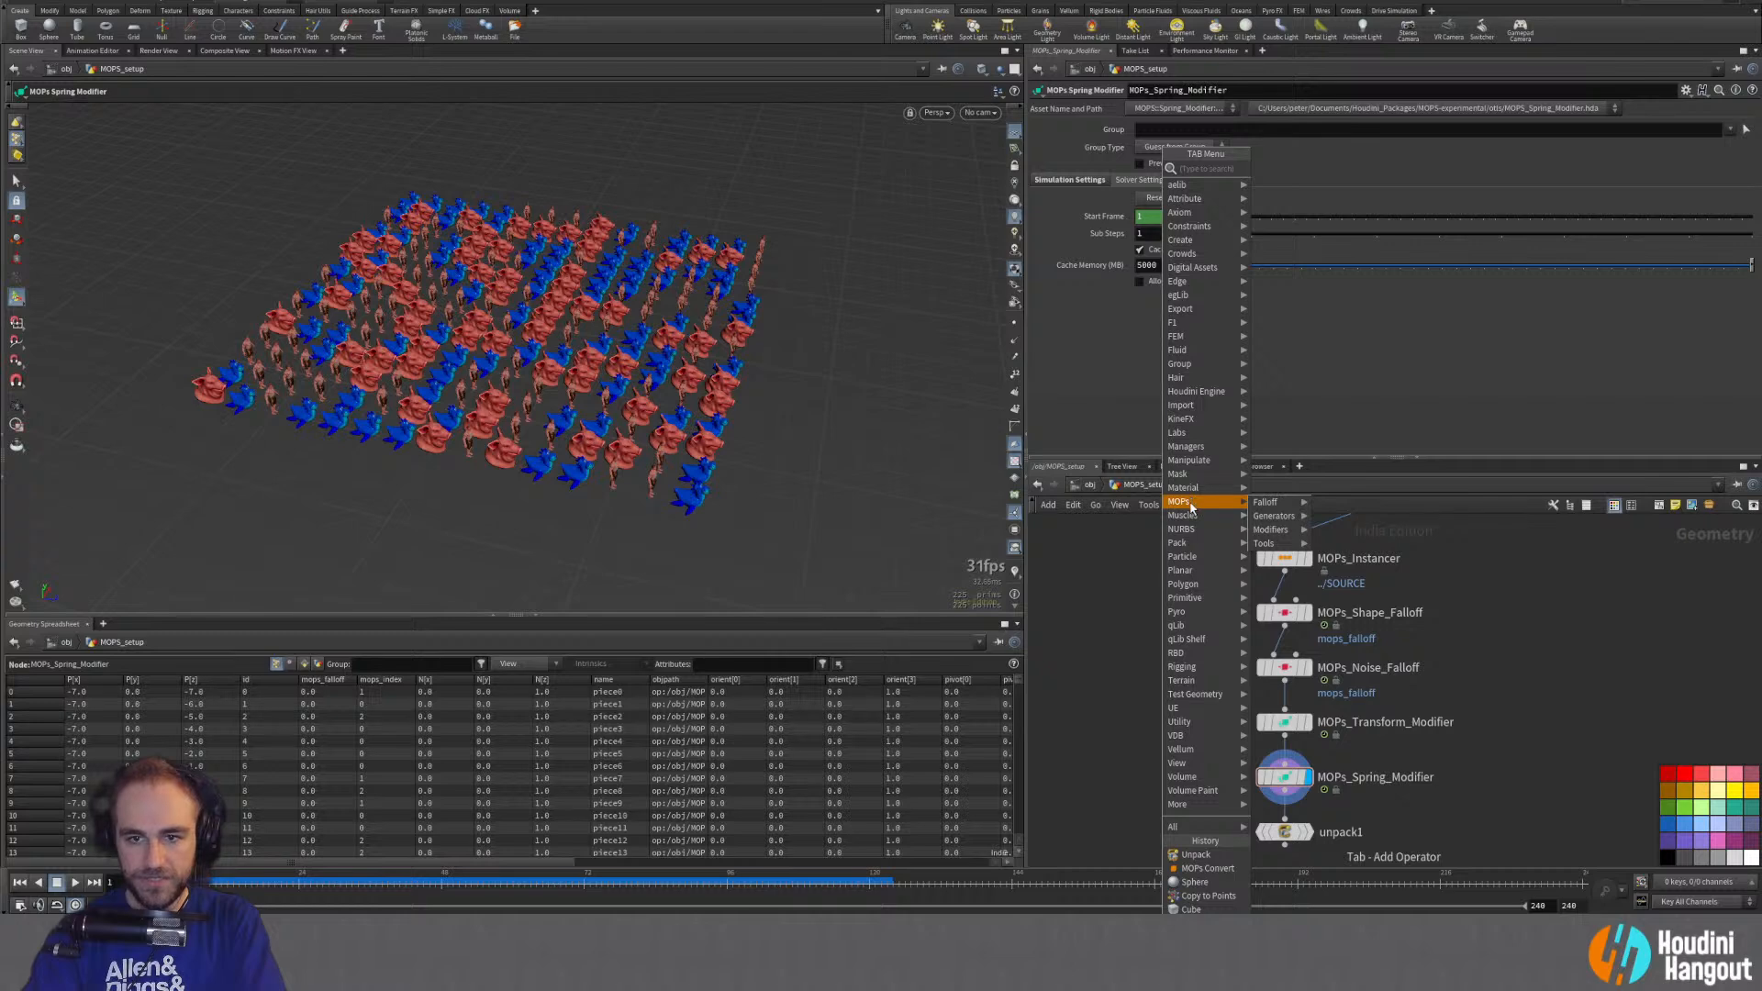
pyautogui.moveTo(1265, 544)
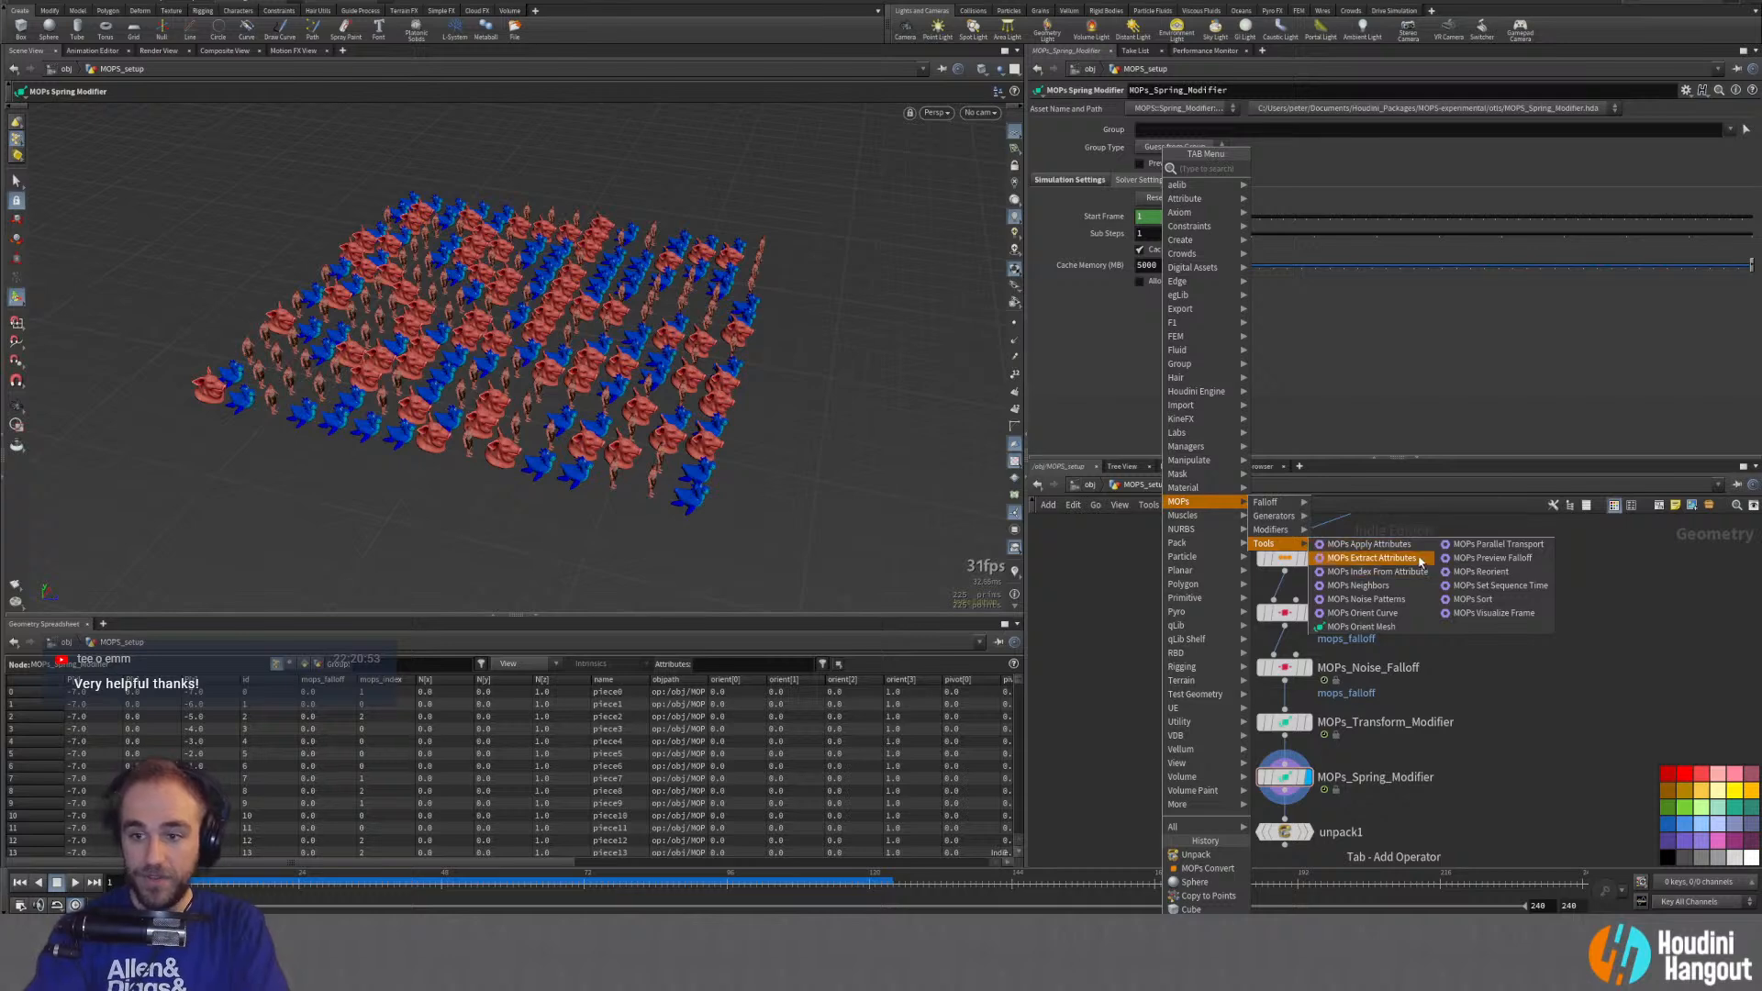
pyautogui.click(1499, 545)
pyautogui.click(1627, 671)
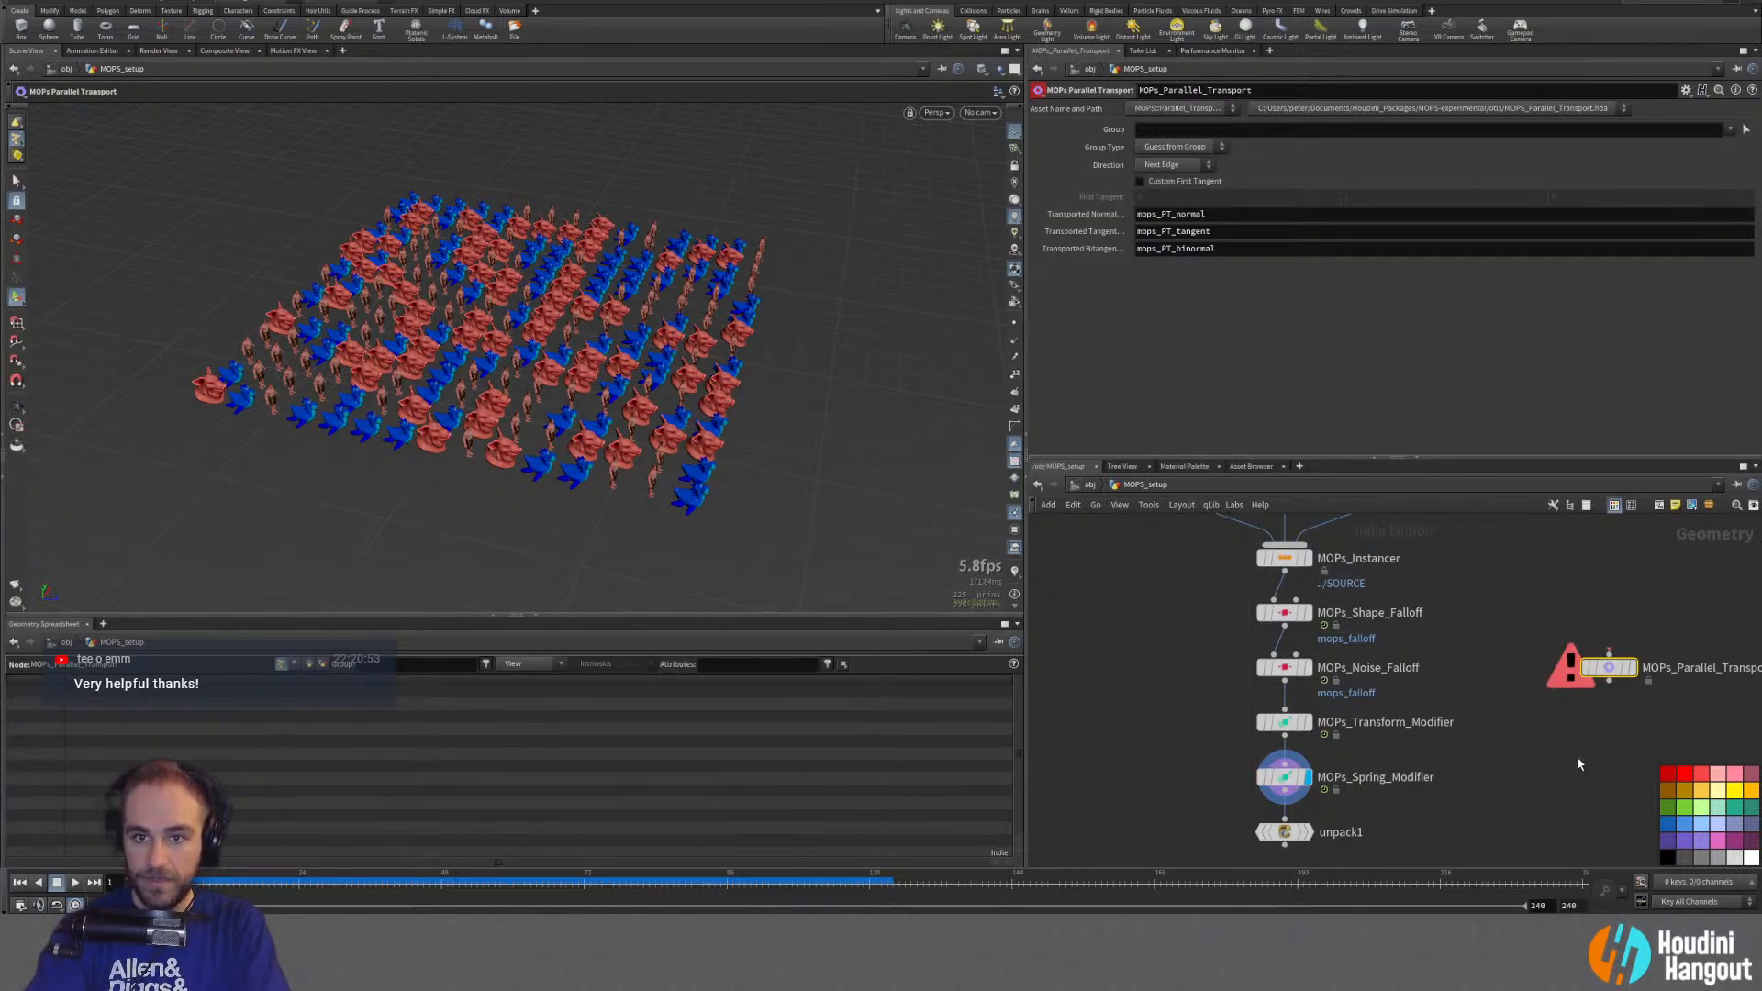
pyautogui.moveTo(1578, 759); pyautogui.dragTo(1384, 794, button='middle')
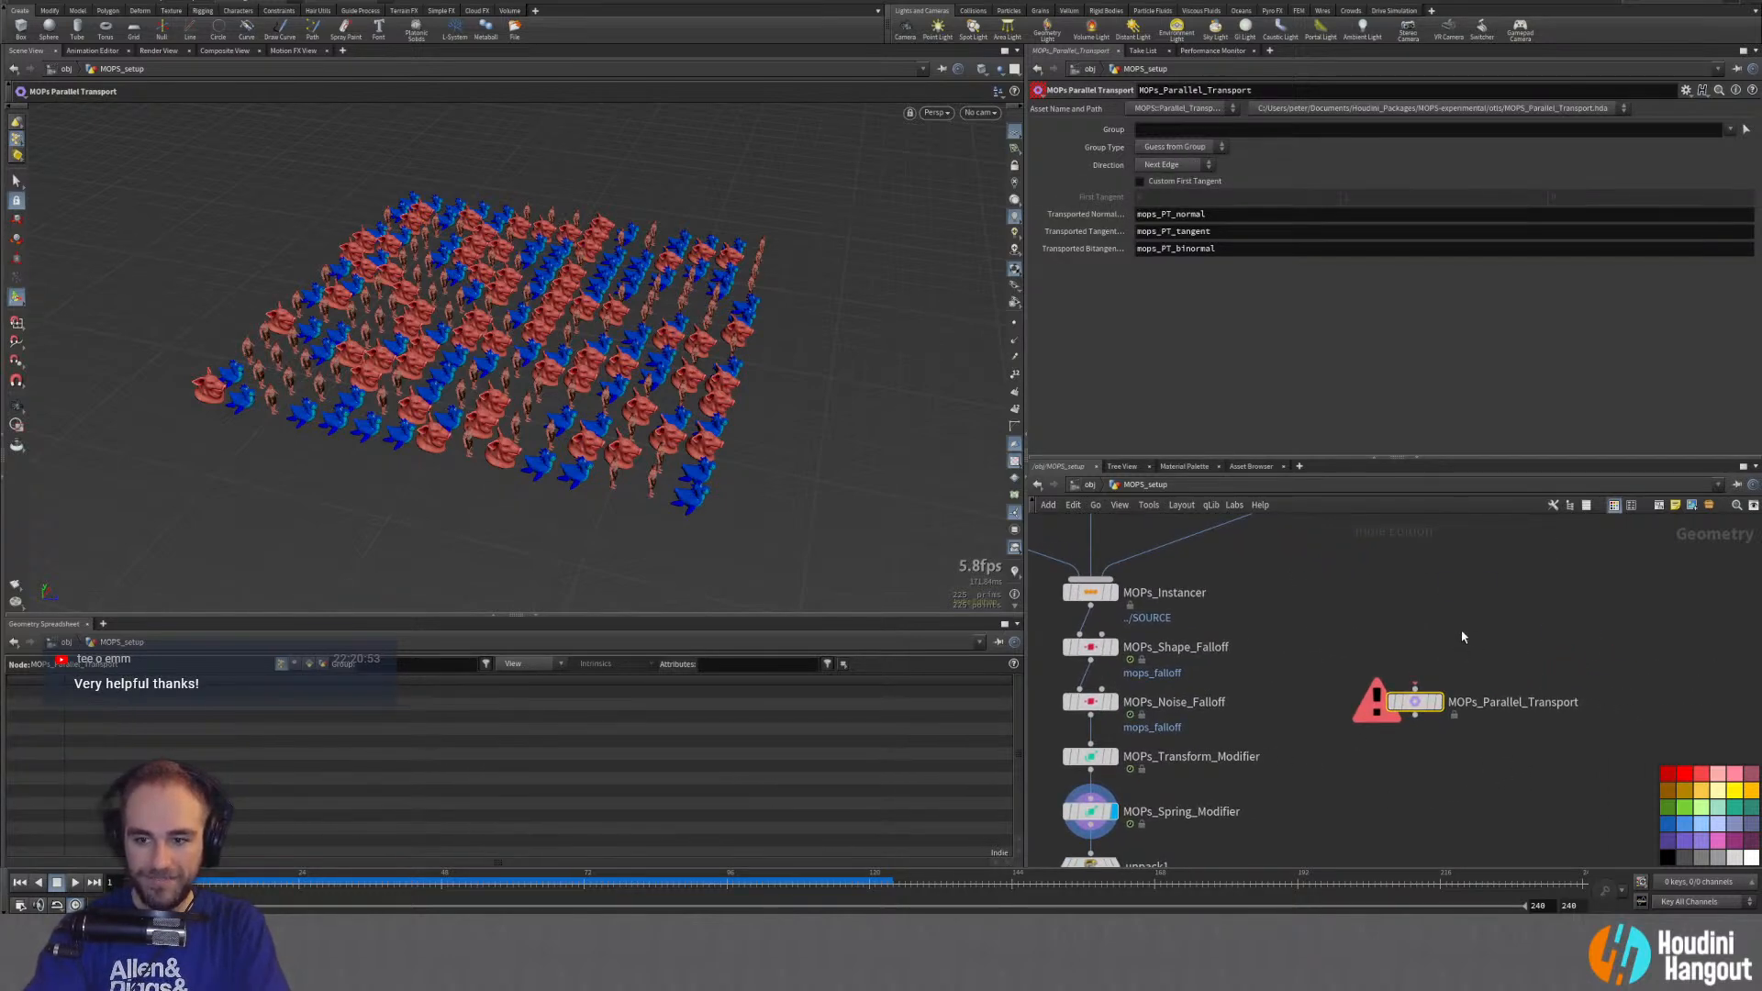
pyautogui.moveTo(1462, 633); pyautogui.dragTo(1393, 675, button='middle')
pyautogui.moveTo(1346, 745); pyautogui.dragTo(1404, 793)
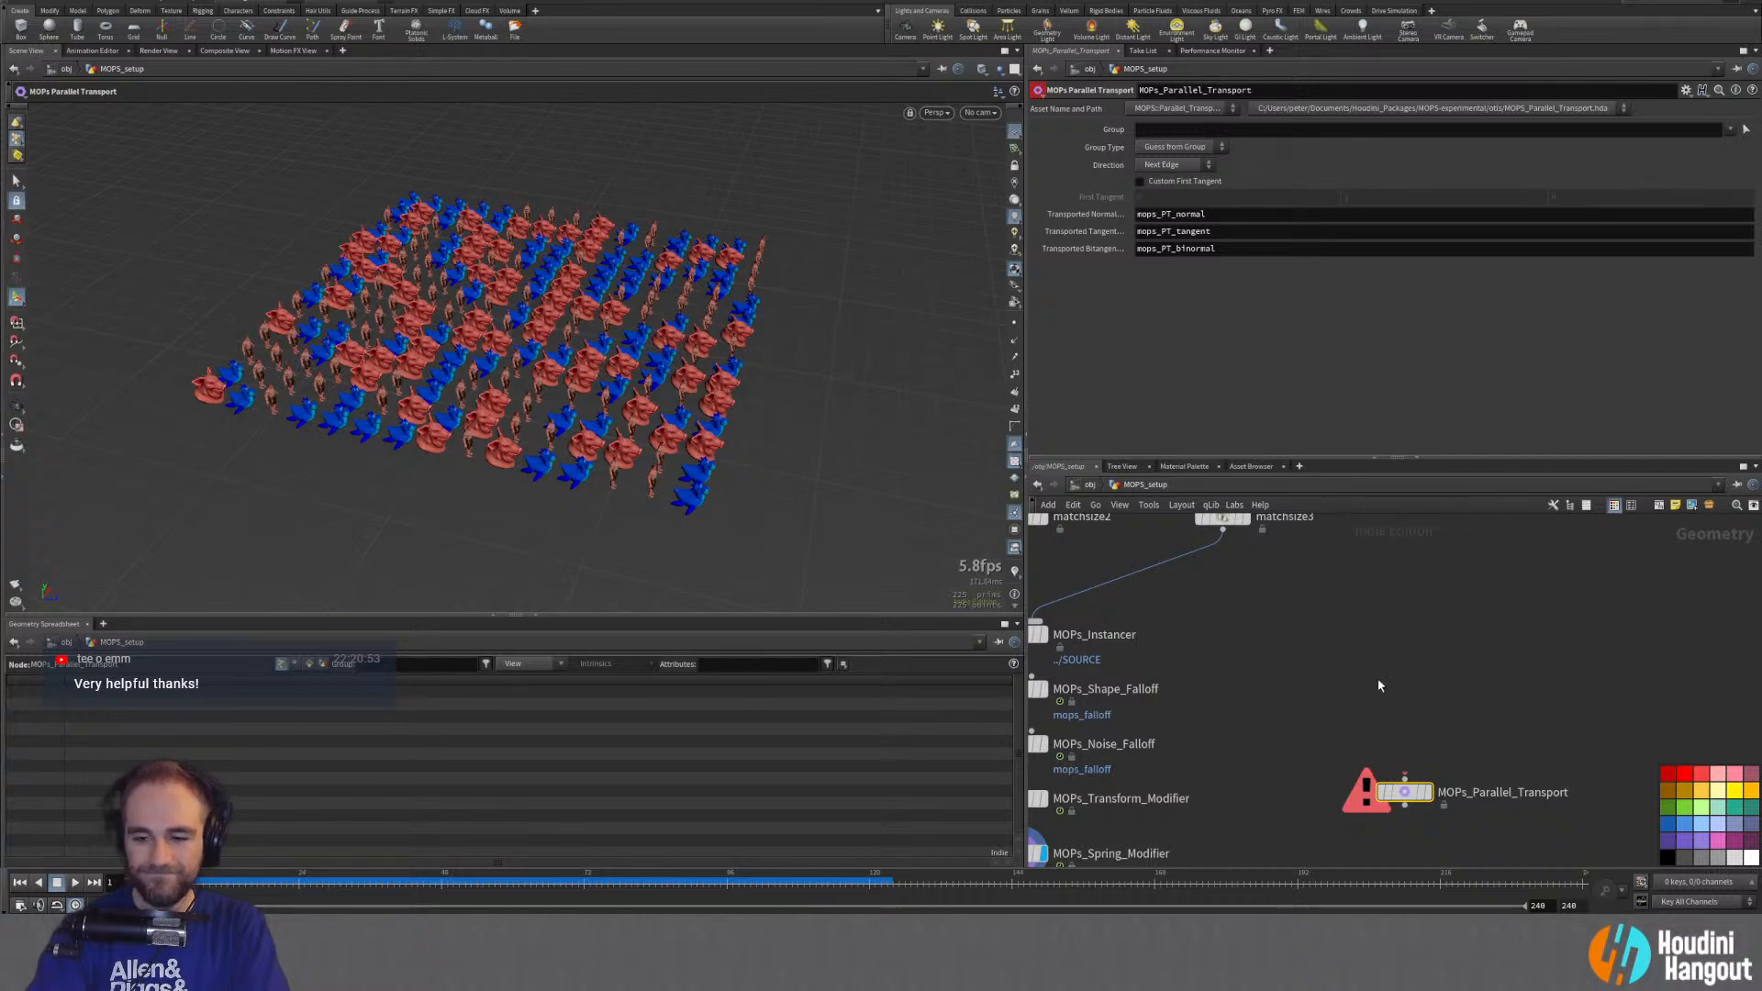
pyautogui.press('Tab')
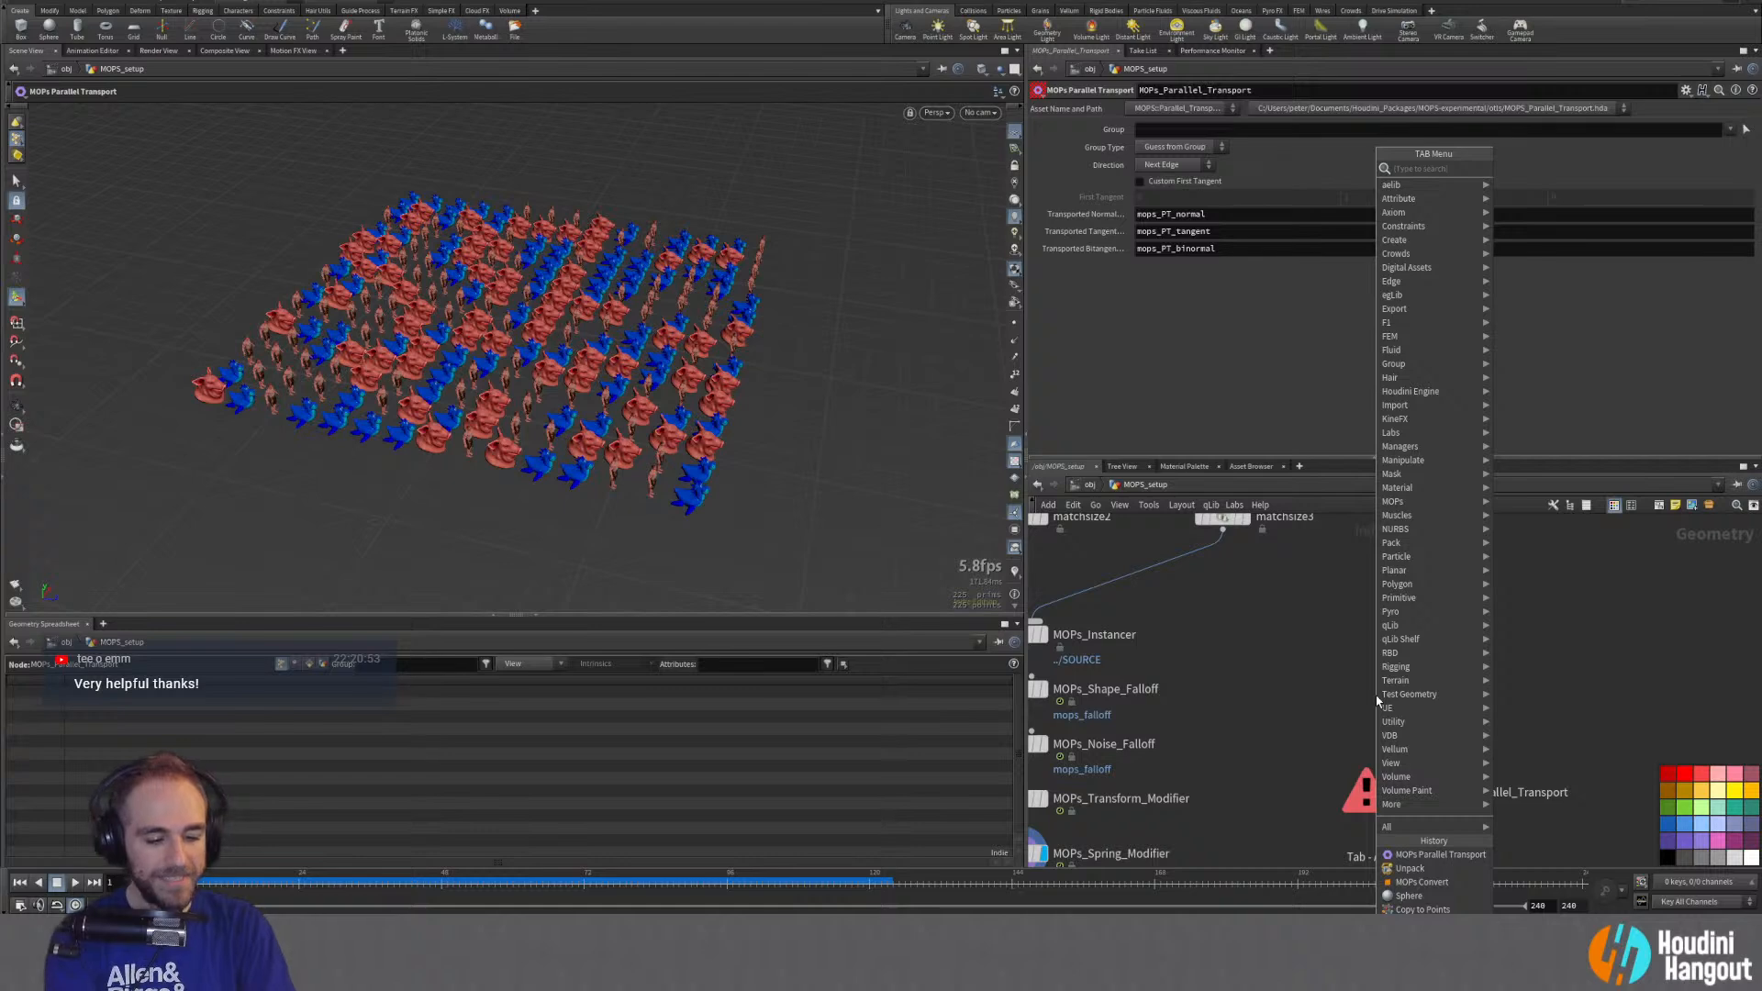
pyautogui.write('curve')
pyautogui.press('Return')
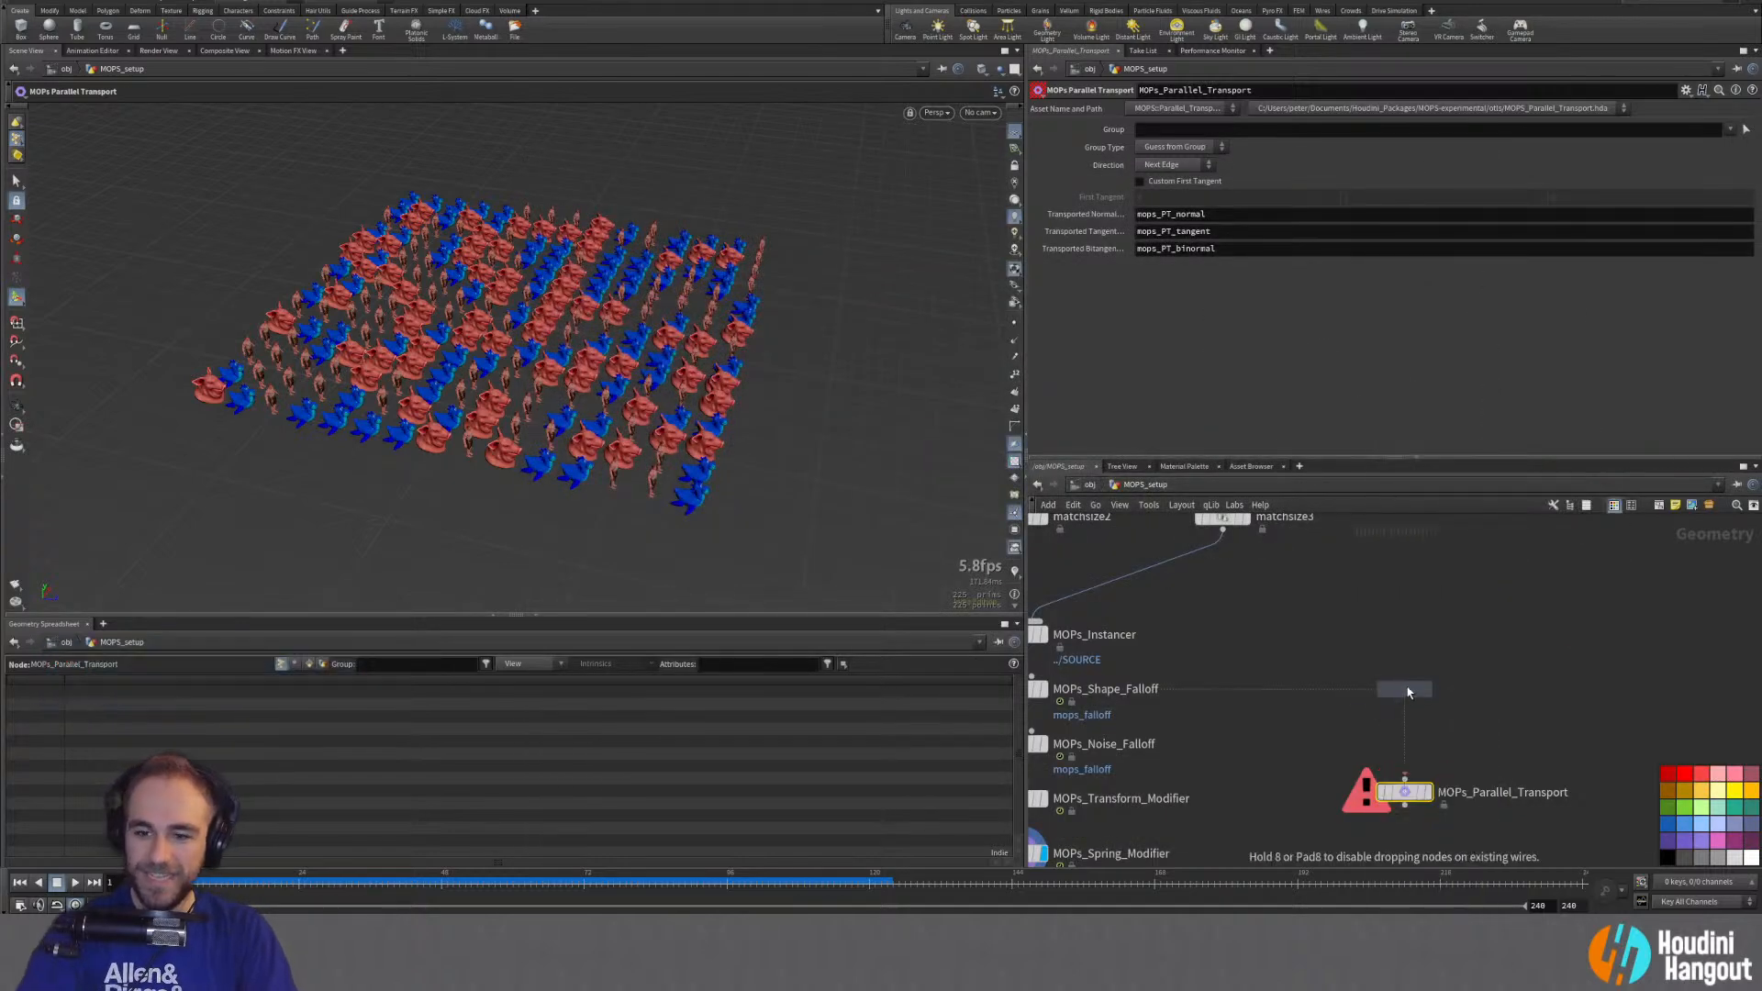
pyautogui.press('Tab')
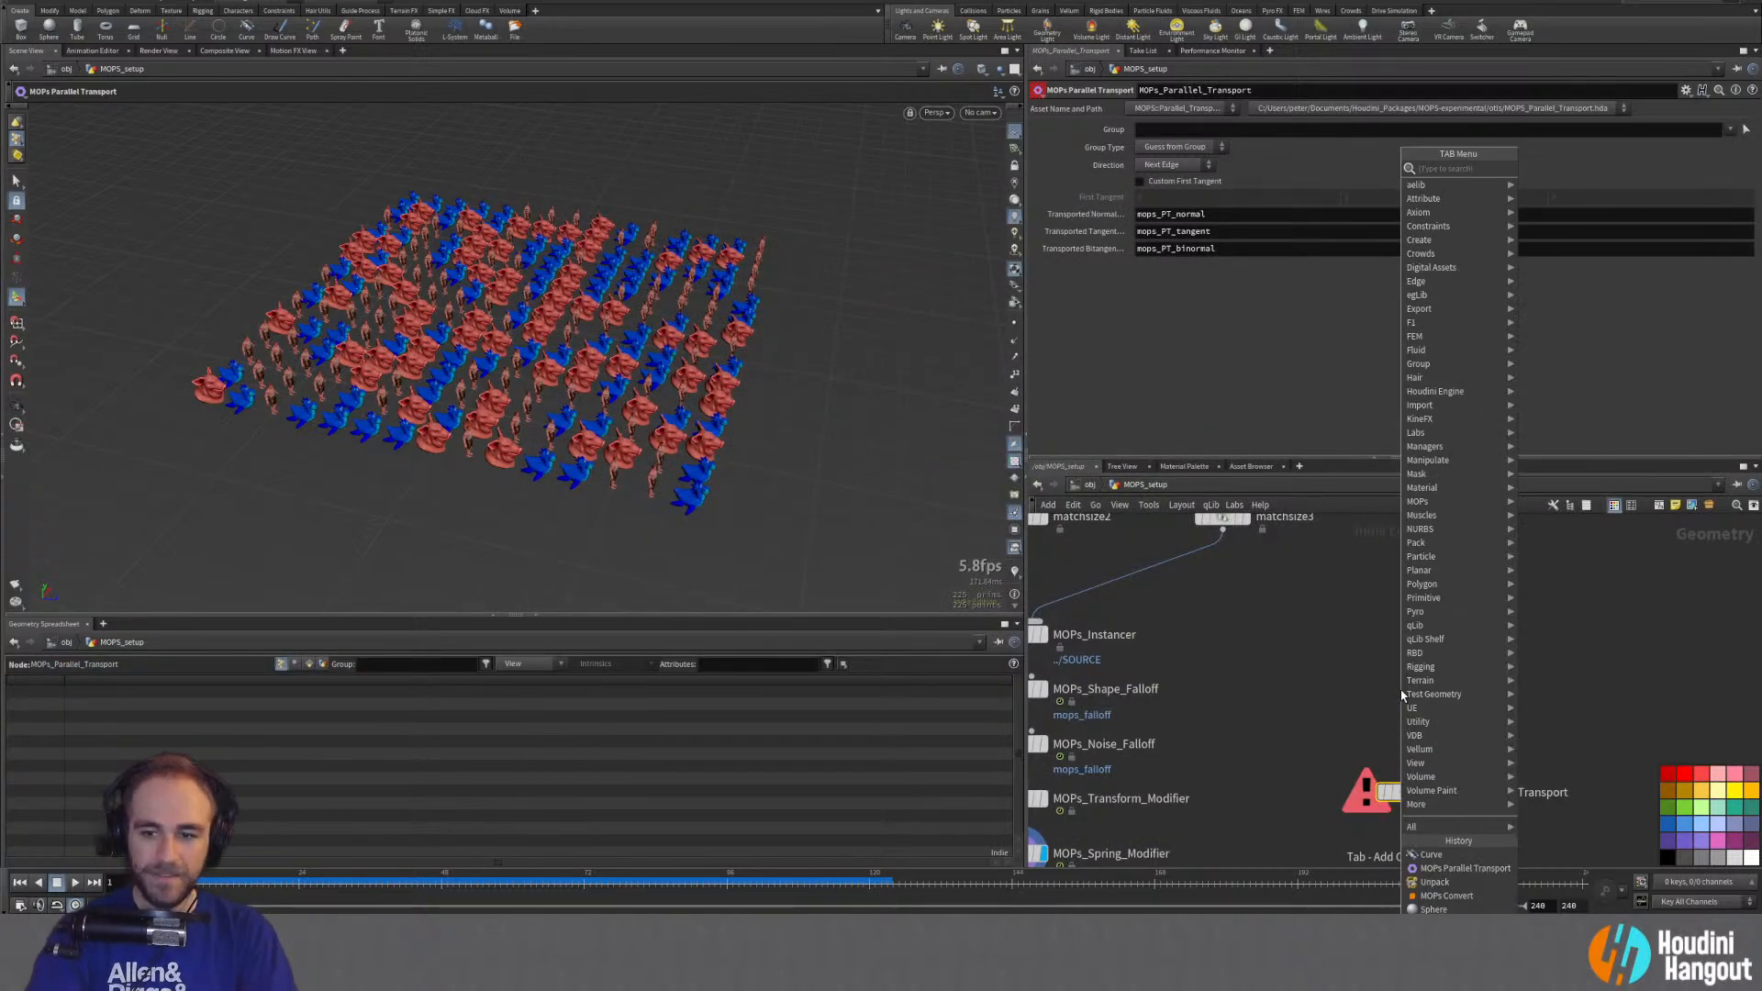
pyautogui.press('Tab')
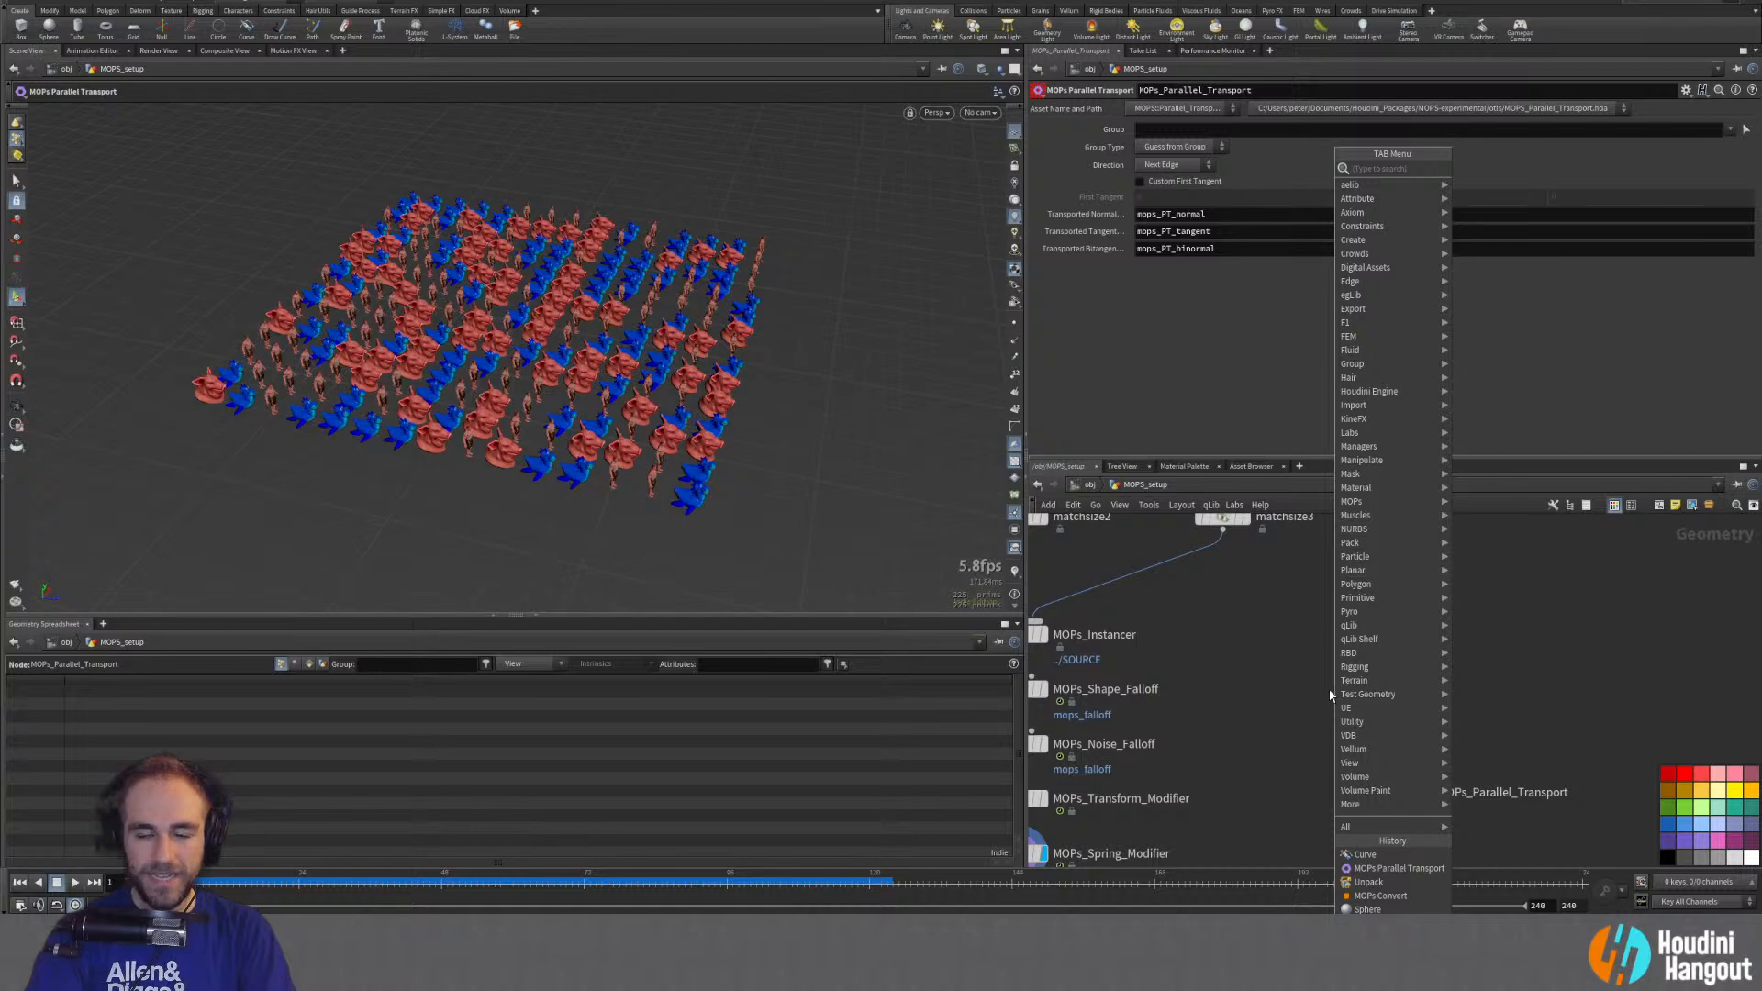
pyautogui.press('Tab')
pyautogui.press('Tab')
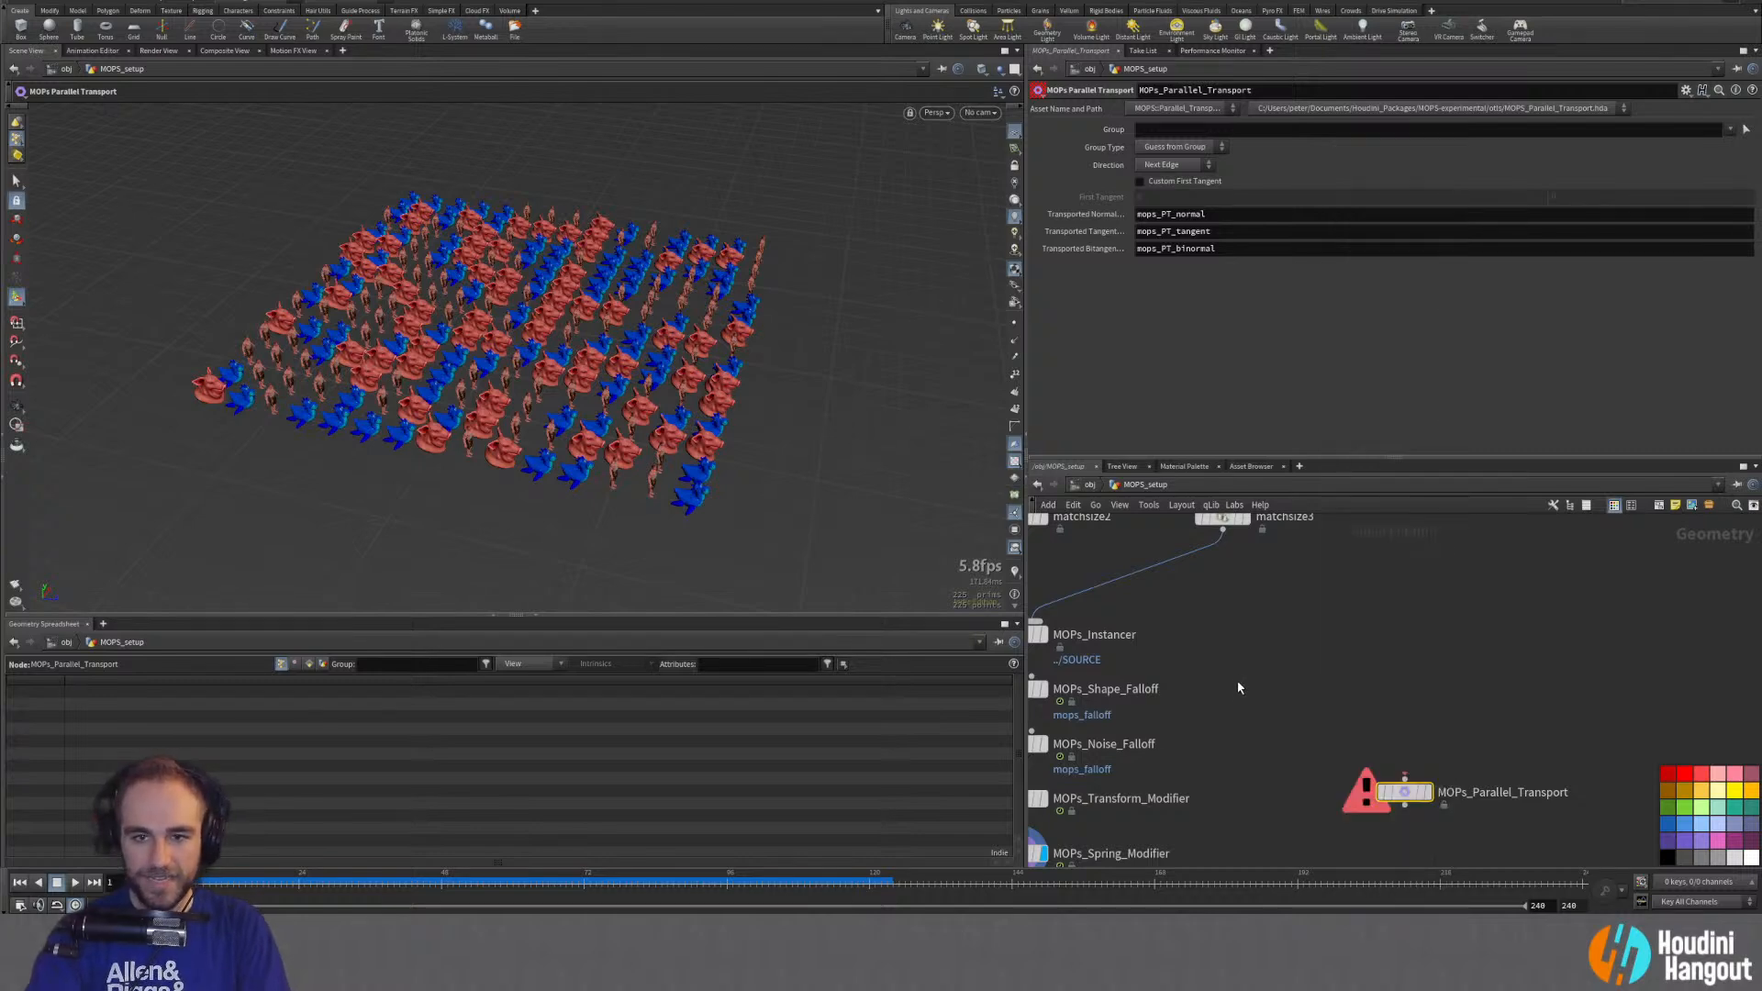
# Step: Add a Curve node above the MOPs Parallel Transport node
pyautogui.write('line')
pyautogui.press('Return')
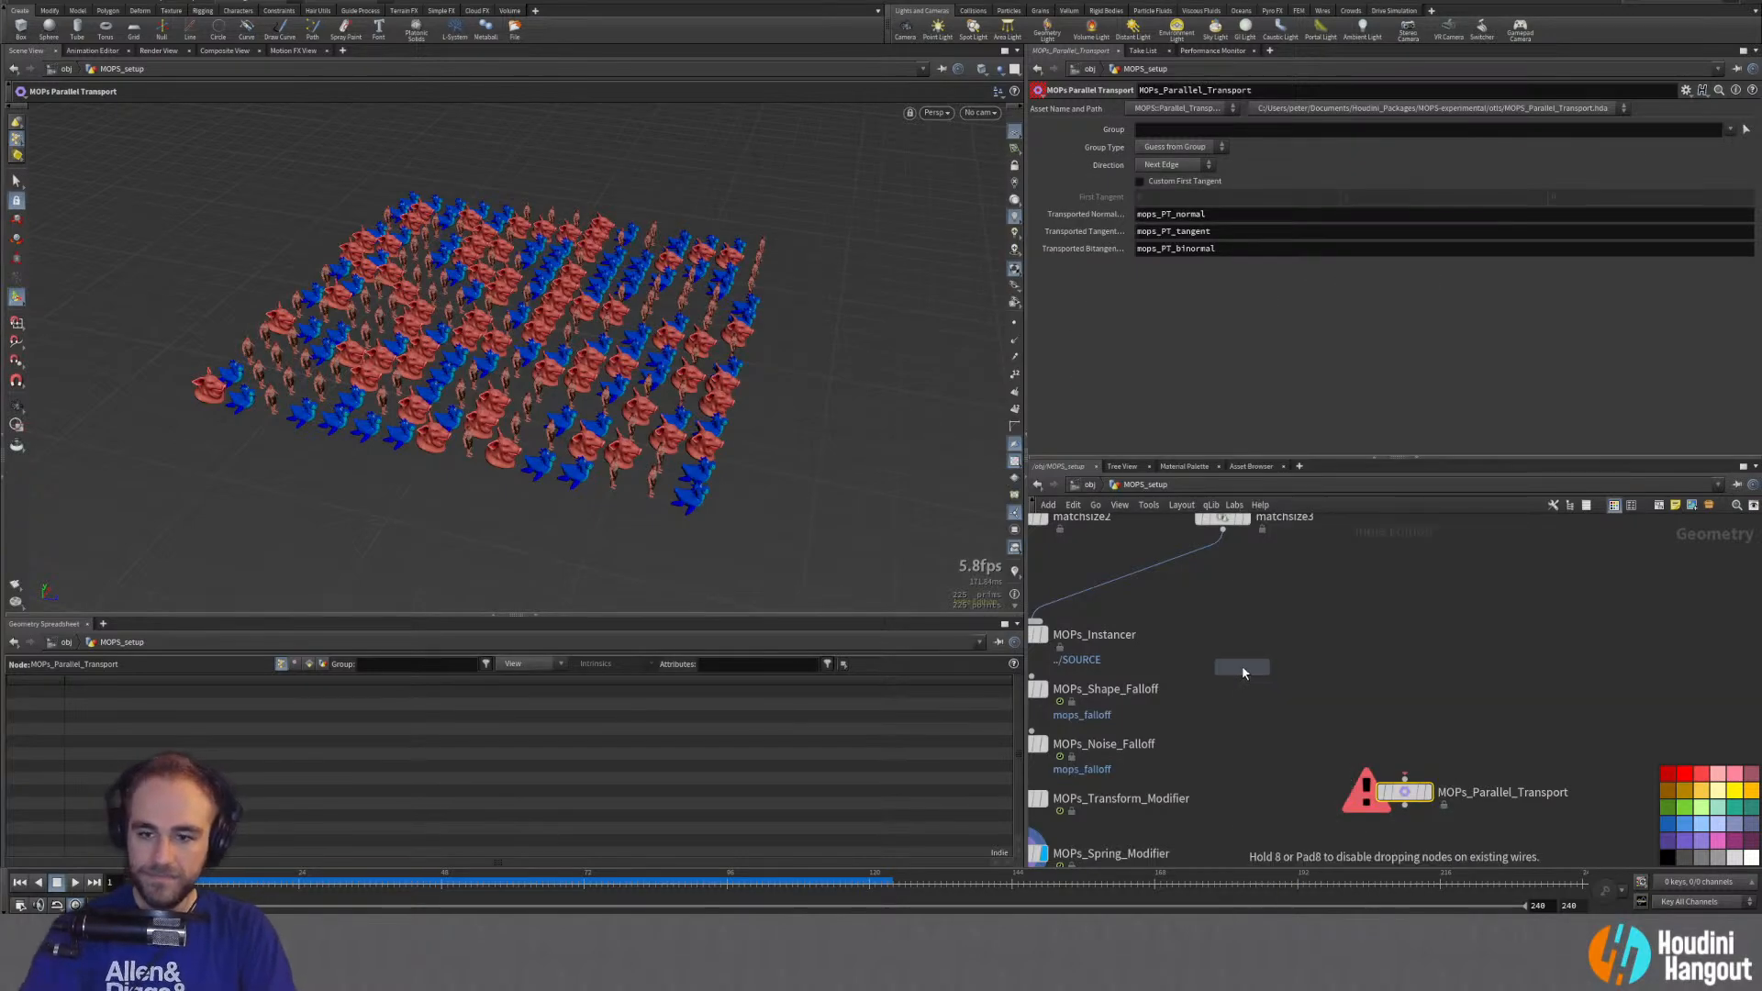
pyautogui.click(1404, 667)
pyautogui.scroll(-5, 539, 364)
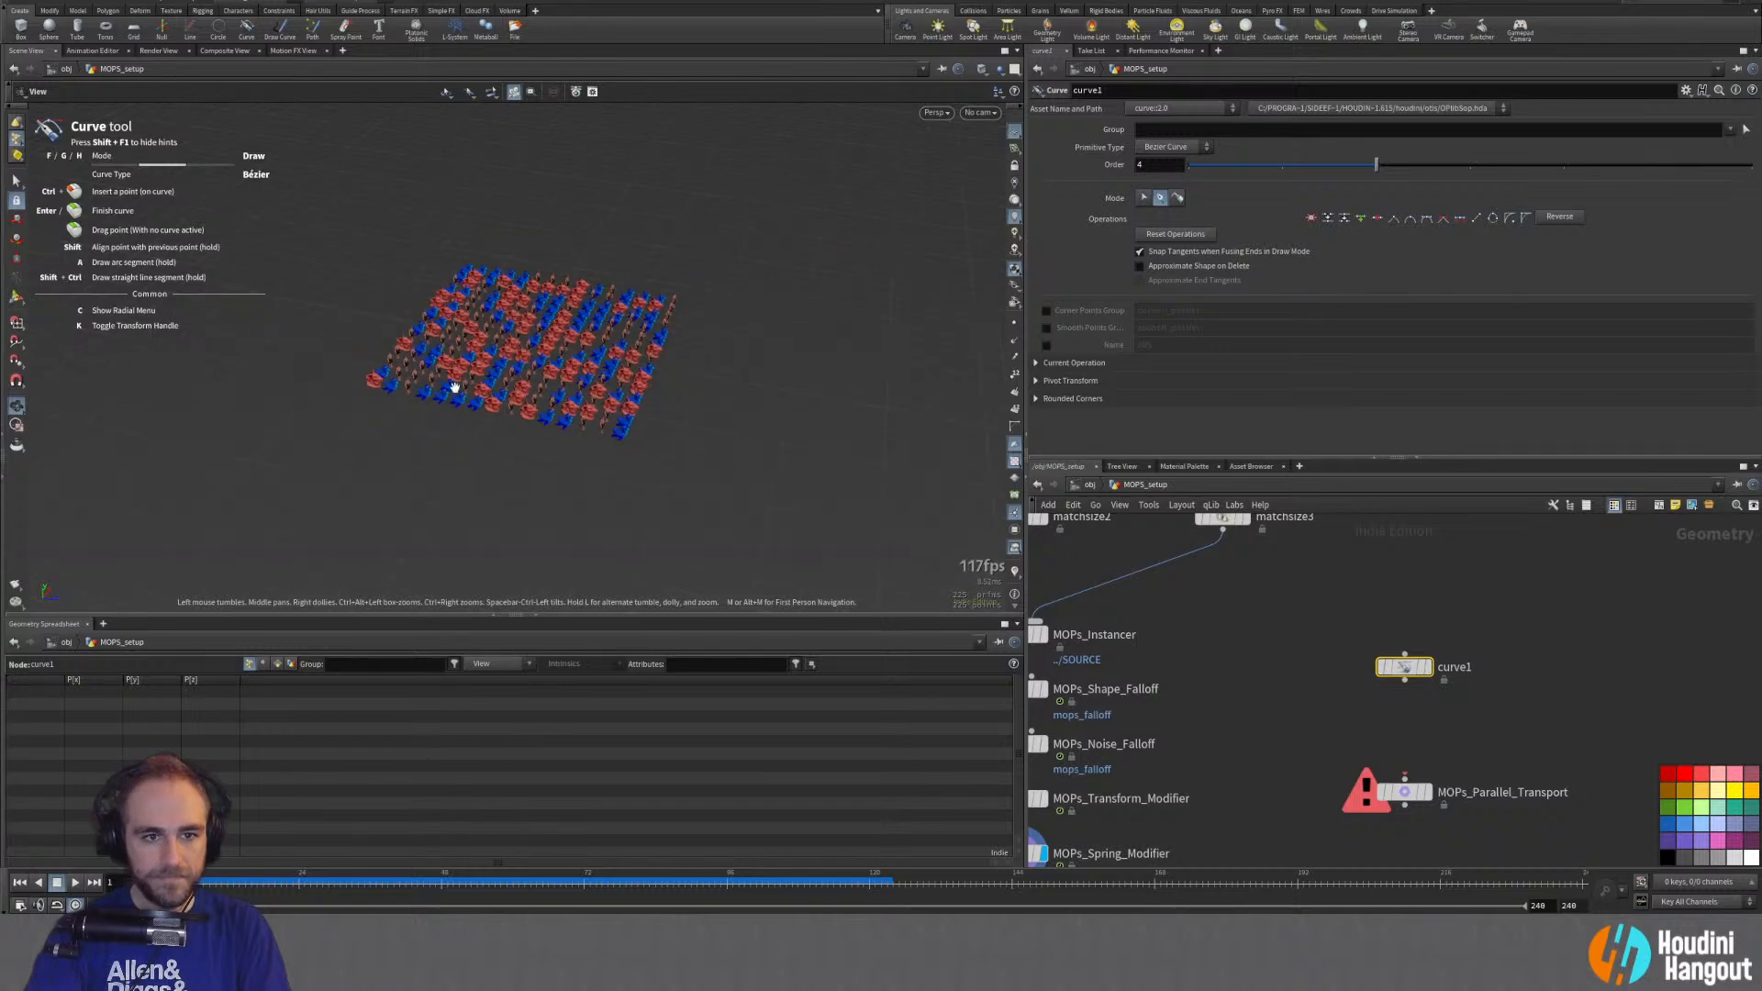
pyautogui.keyDown('alt'); pyautogui.moveTo(452, 386); pyautogui.dragTo(411, 413); pyautogui.keyUp('alt')
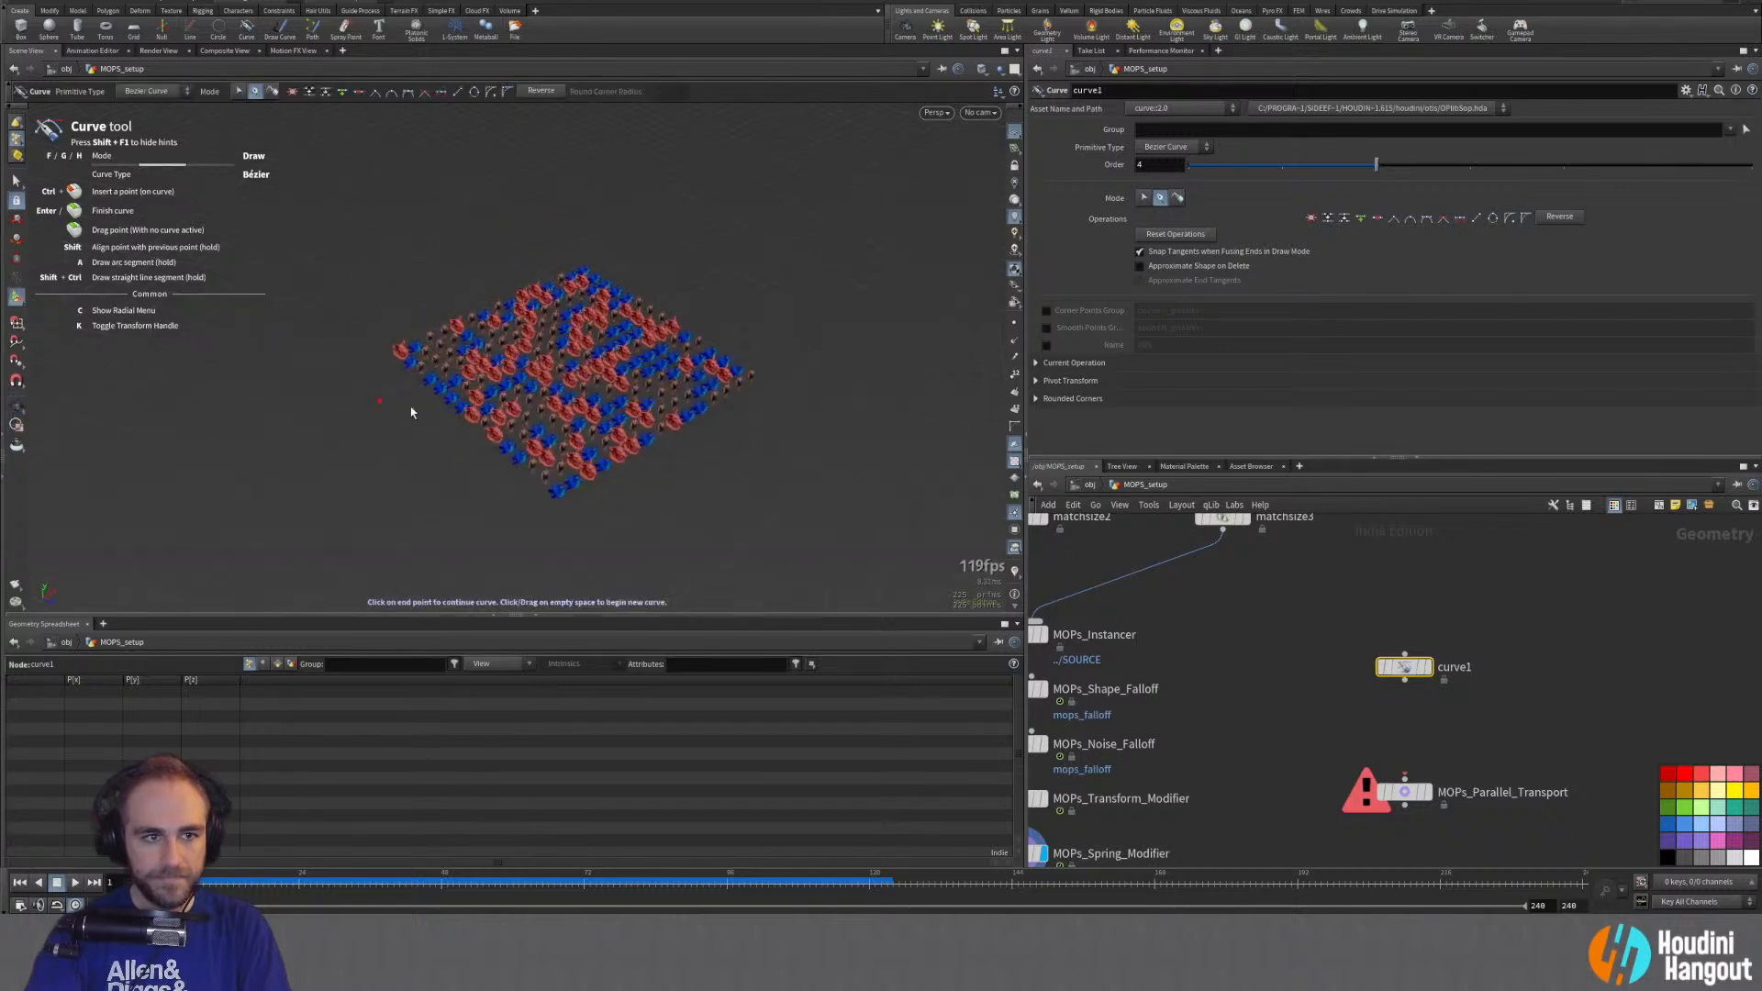
# Step: Display the Curve node and draw an open, looping Bézier curve that crosses itself on the ground plane
pyautogui.click(1428, 667)
pyautogui.click(253, 436)
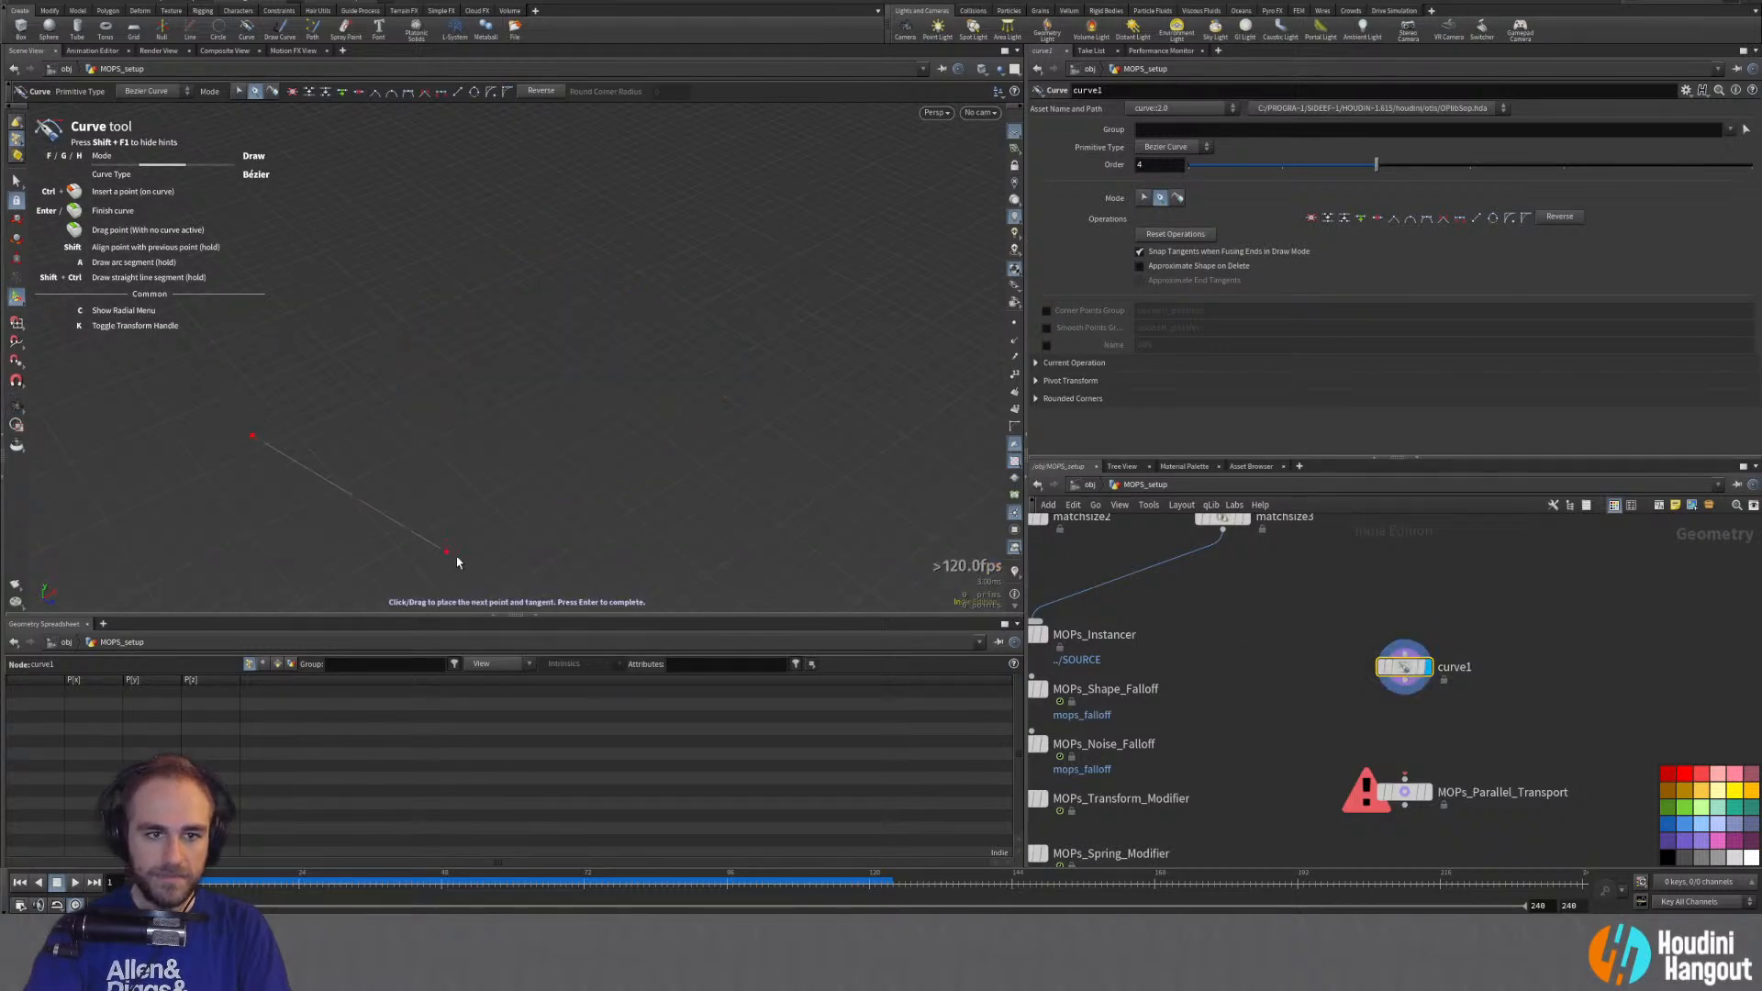
pyautogui.moveTo(568, 572); pyautogui.dragTo(696, 540)
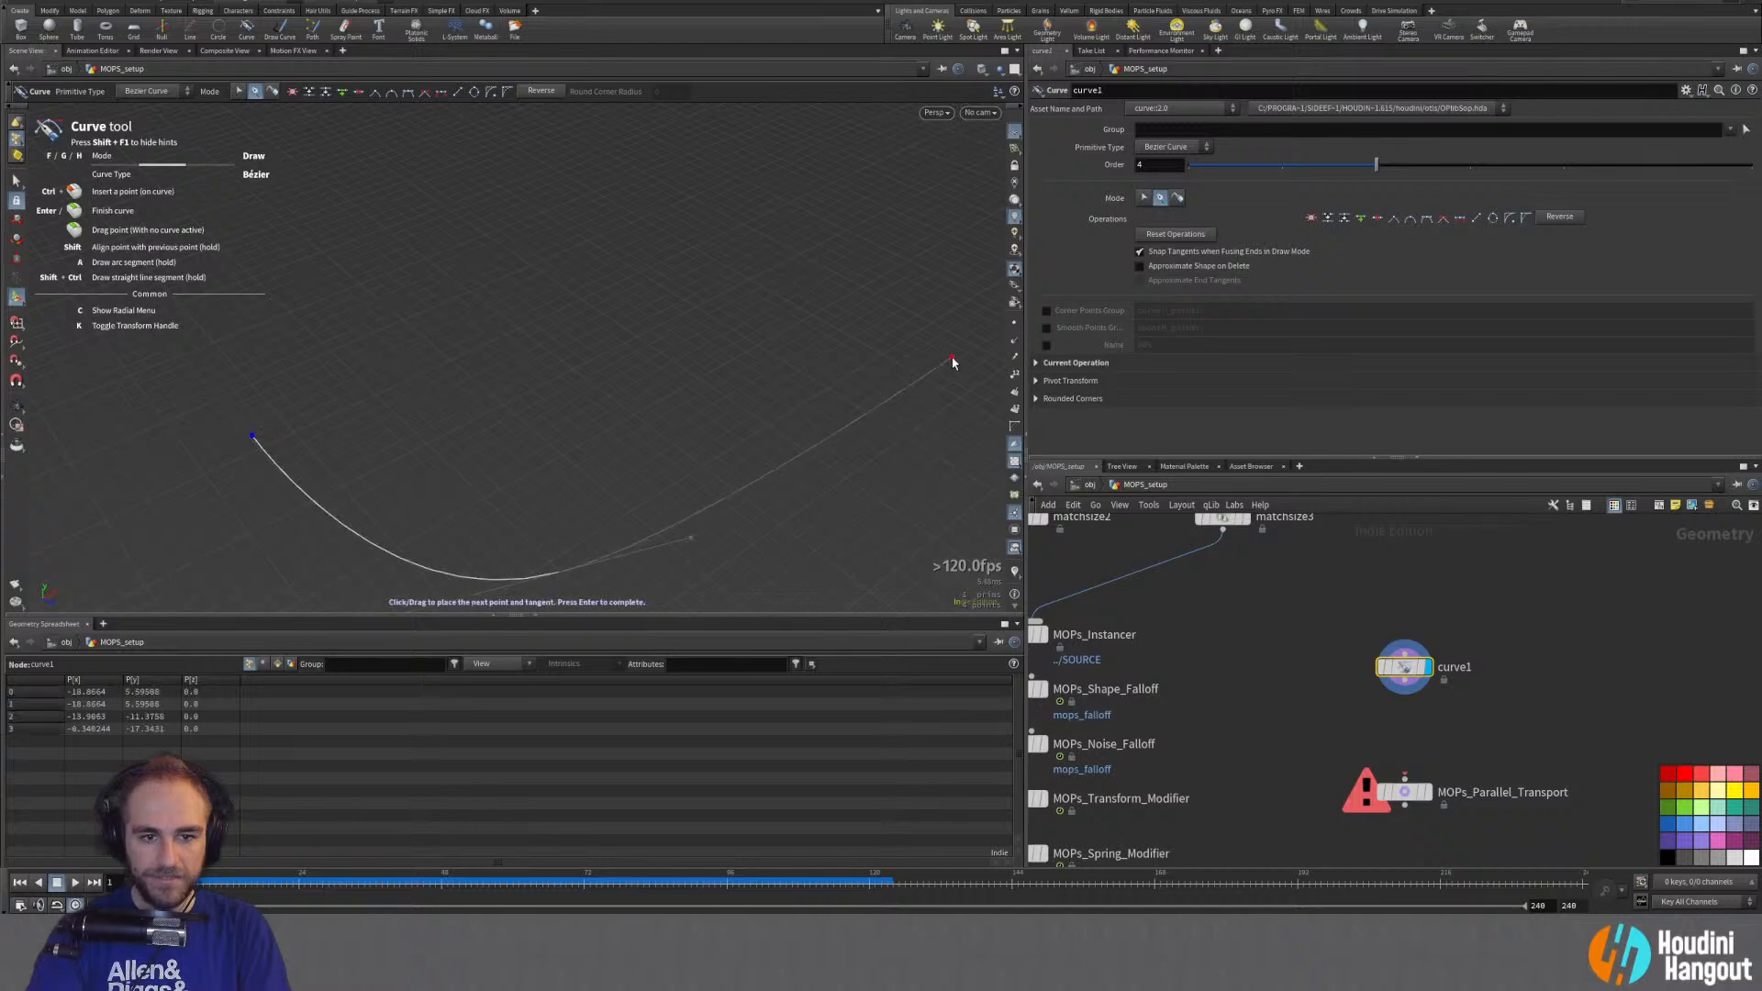
pyautogui.moveTo(952, 355); pyautogui.dragTo(911, 224)
pyautogui.moveTo(608, 231); pyautogui.dragTo(446, 255)
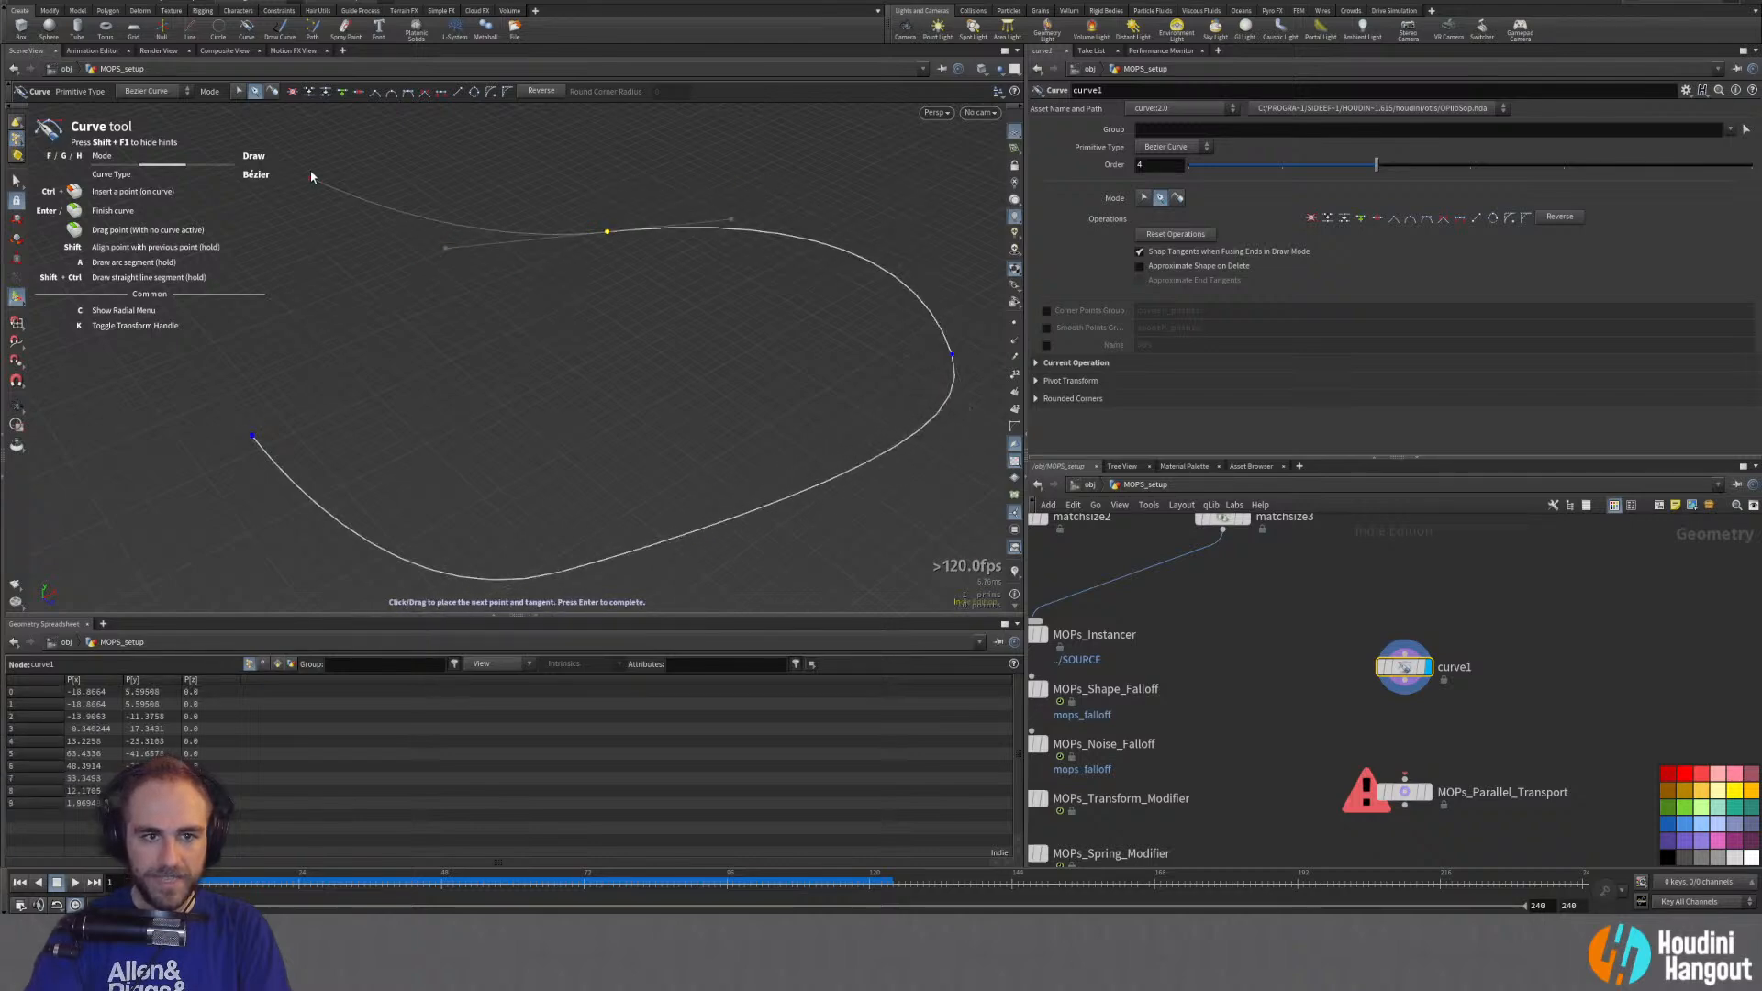
pyautogui.moveTo(313, 151); pyautogui.dragTo(334, 96)
pyautogui.moveTo(954, 147); pyautogui.dragTo(921, 270)
pyautogui.moveTo(577, 492); pyautogui.dragTo(246, 195)
pyautogui.press('Return')
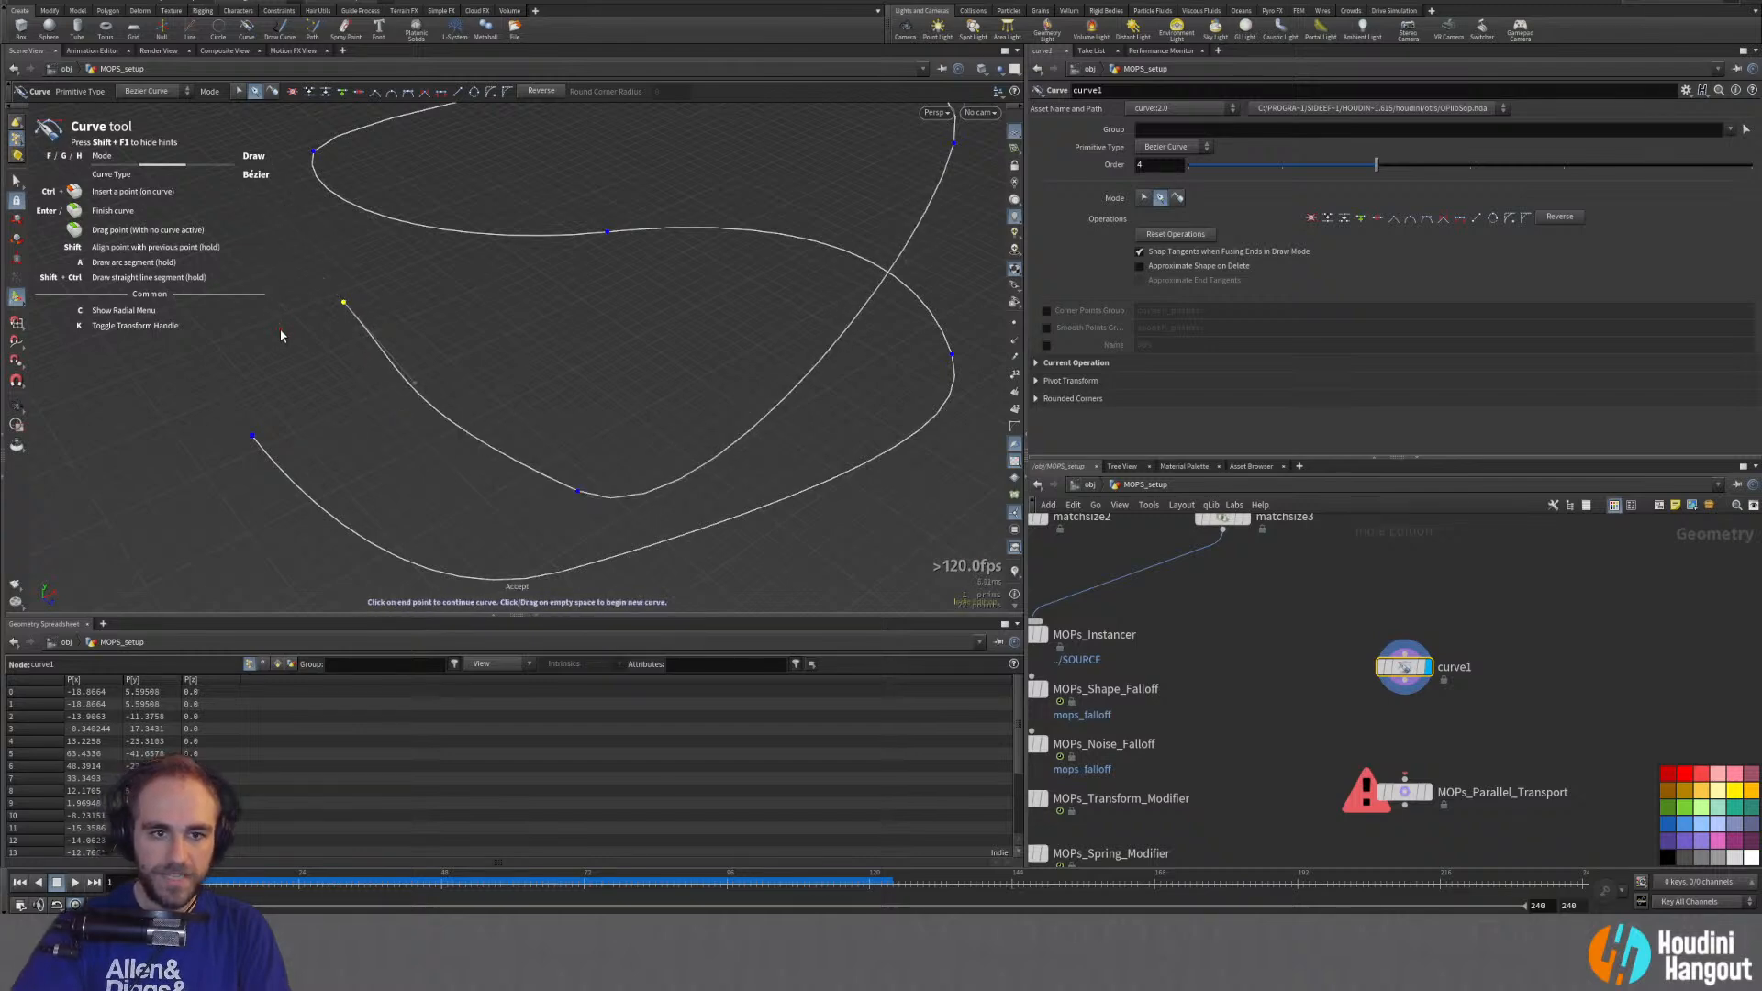
# Step: Reshape the curve in depth by pulling its points apart from a side view, spreading the loops sideways and upward
pyautogui.moveTo(313, 303); pyautogui.dragTo(489, 456)
pyautogui.moveTo(603, 404)
pyautogui.keyDown('alt'); pyautogui.mouseDown()
pyautogui.moveTo(780, 402)
pyautogui.moveTo(581, 403)
pyautogui.mouseUp(); pyautogui.keyUp('alt')
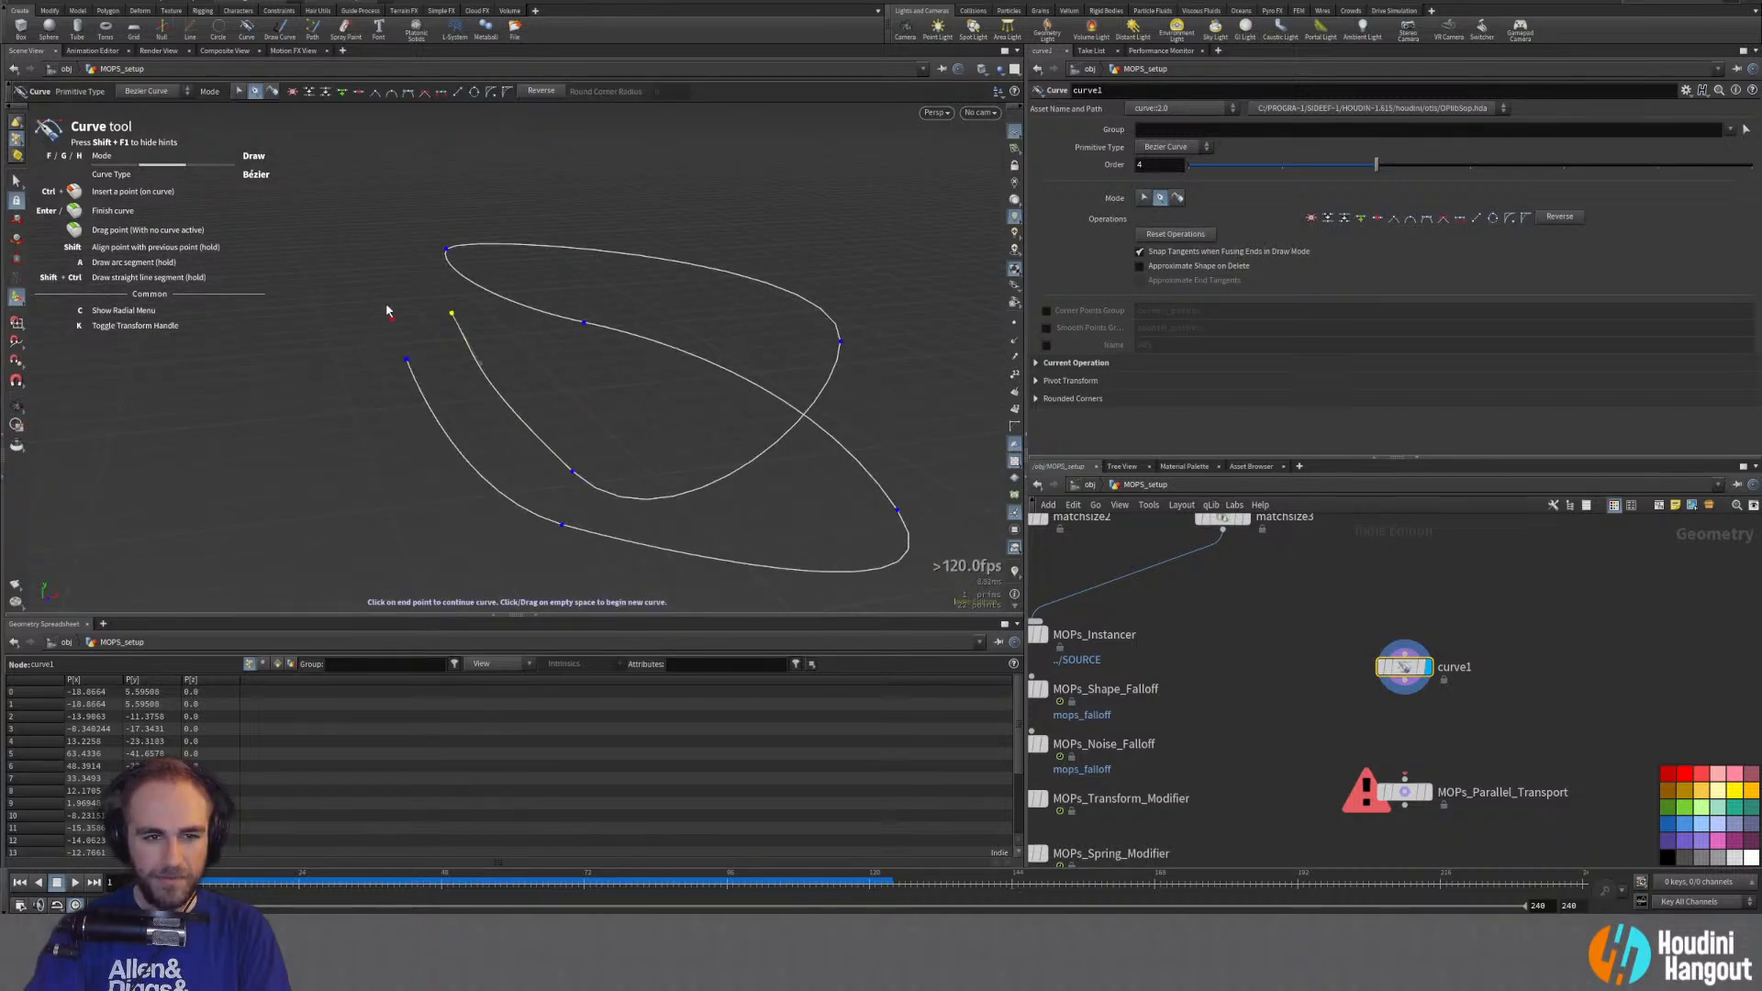
pyautogui.keyDown('alt'); pyautogui.moveTo(585, 328); pyautogui.dragTo(724, 358); pyautogui.keyUp('alt')
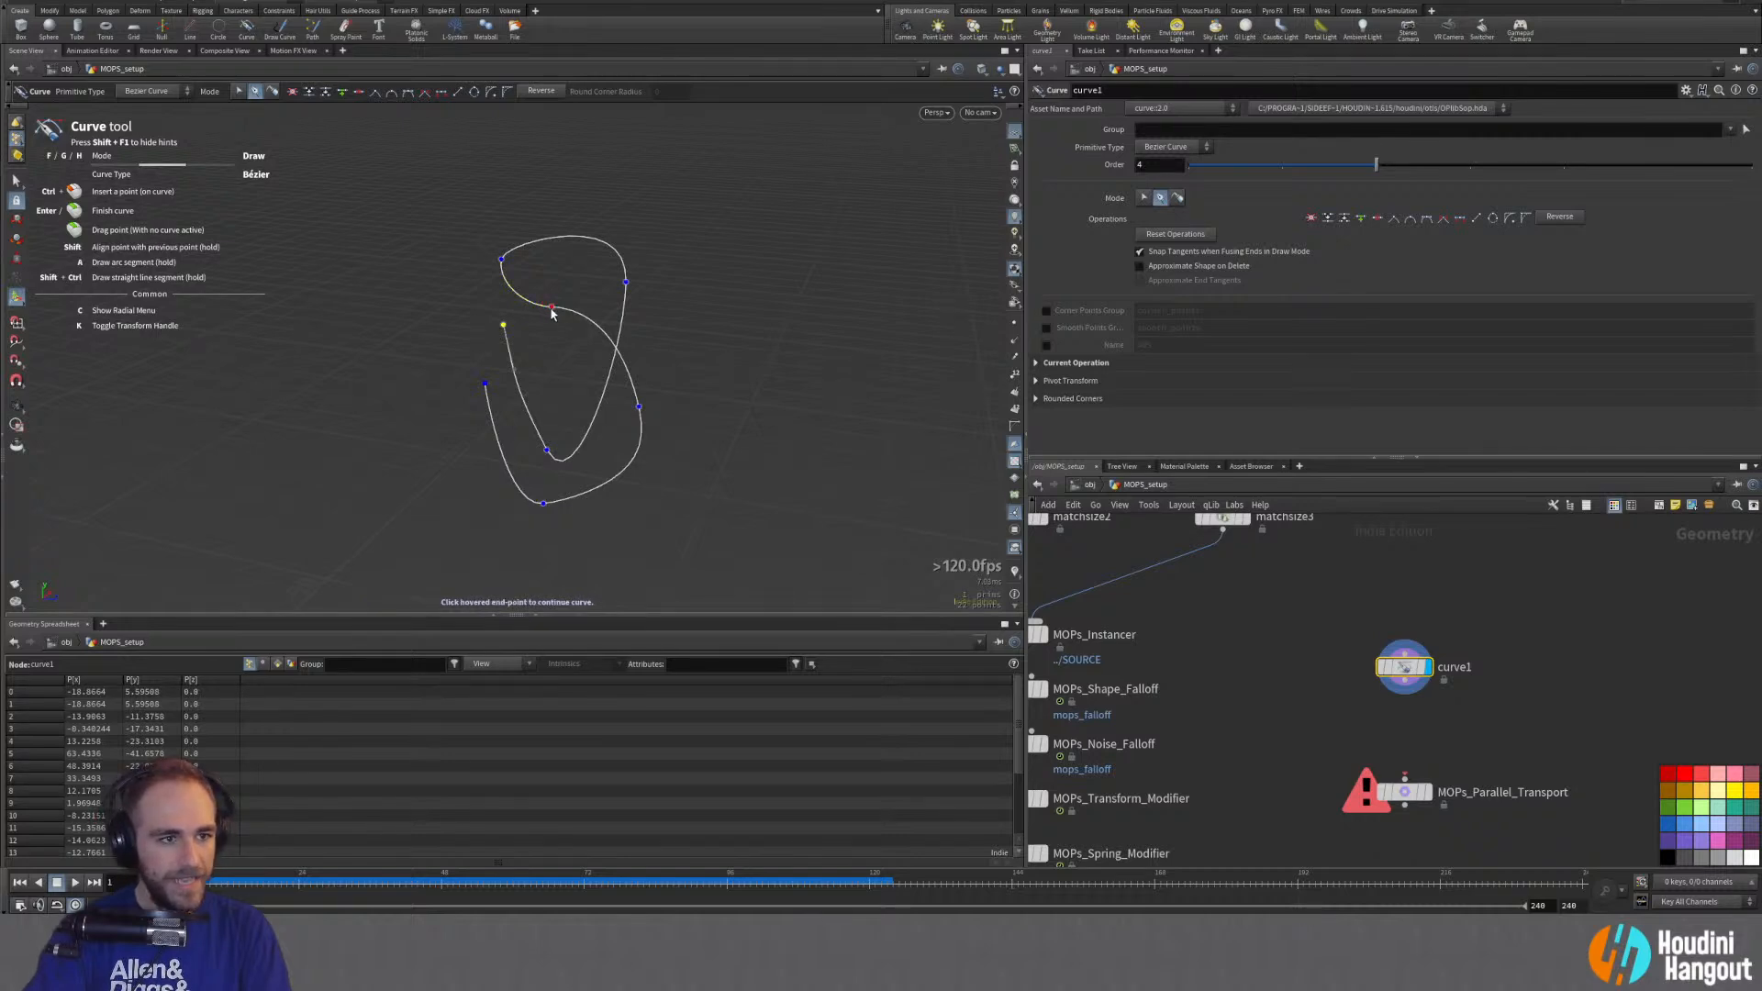
pyautogui.moveTo(554, 311)
pyautogui.keyDown('alt'); pyautogui.mouseDown()
pyautogui.moveTo(597, 299)
pyautogui.moveTo(607, 315)
pyautogui.moveTo(555, 314)
pyautogui.mouseUp(); pyautogui.keyUp('alt')
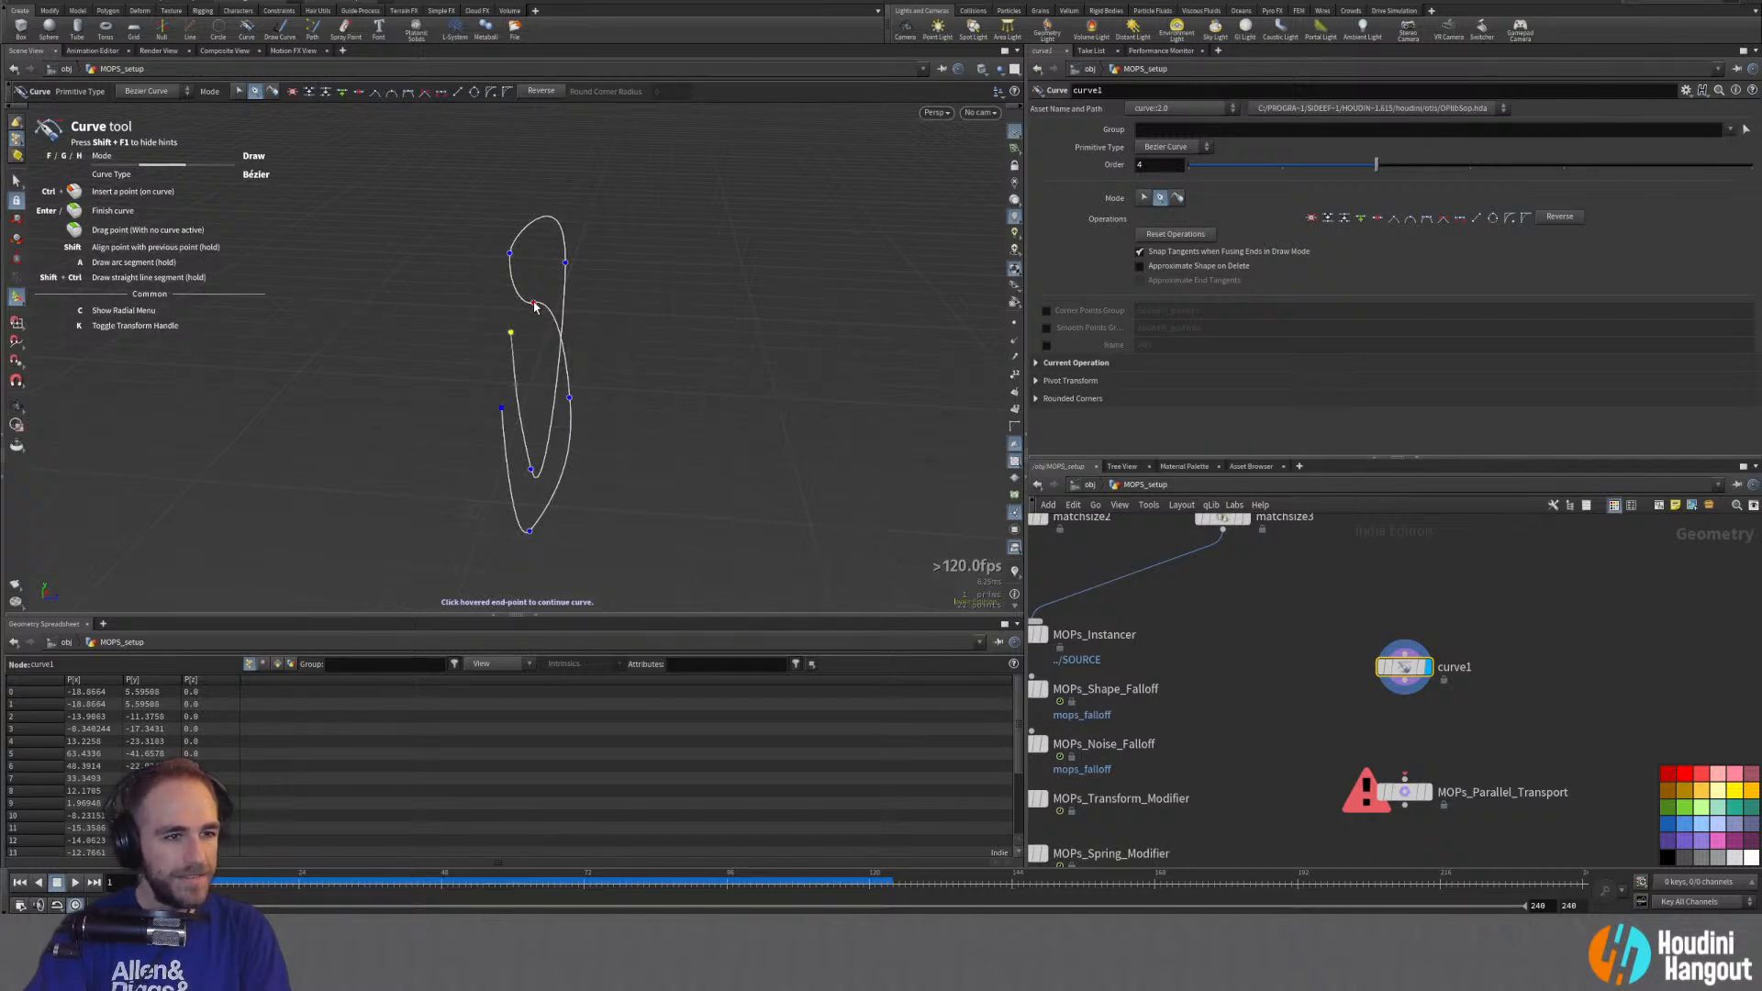
pyautogui.click(534, 305)
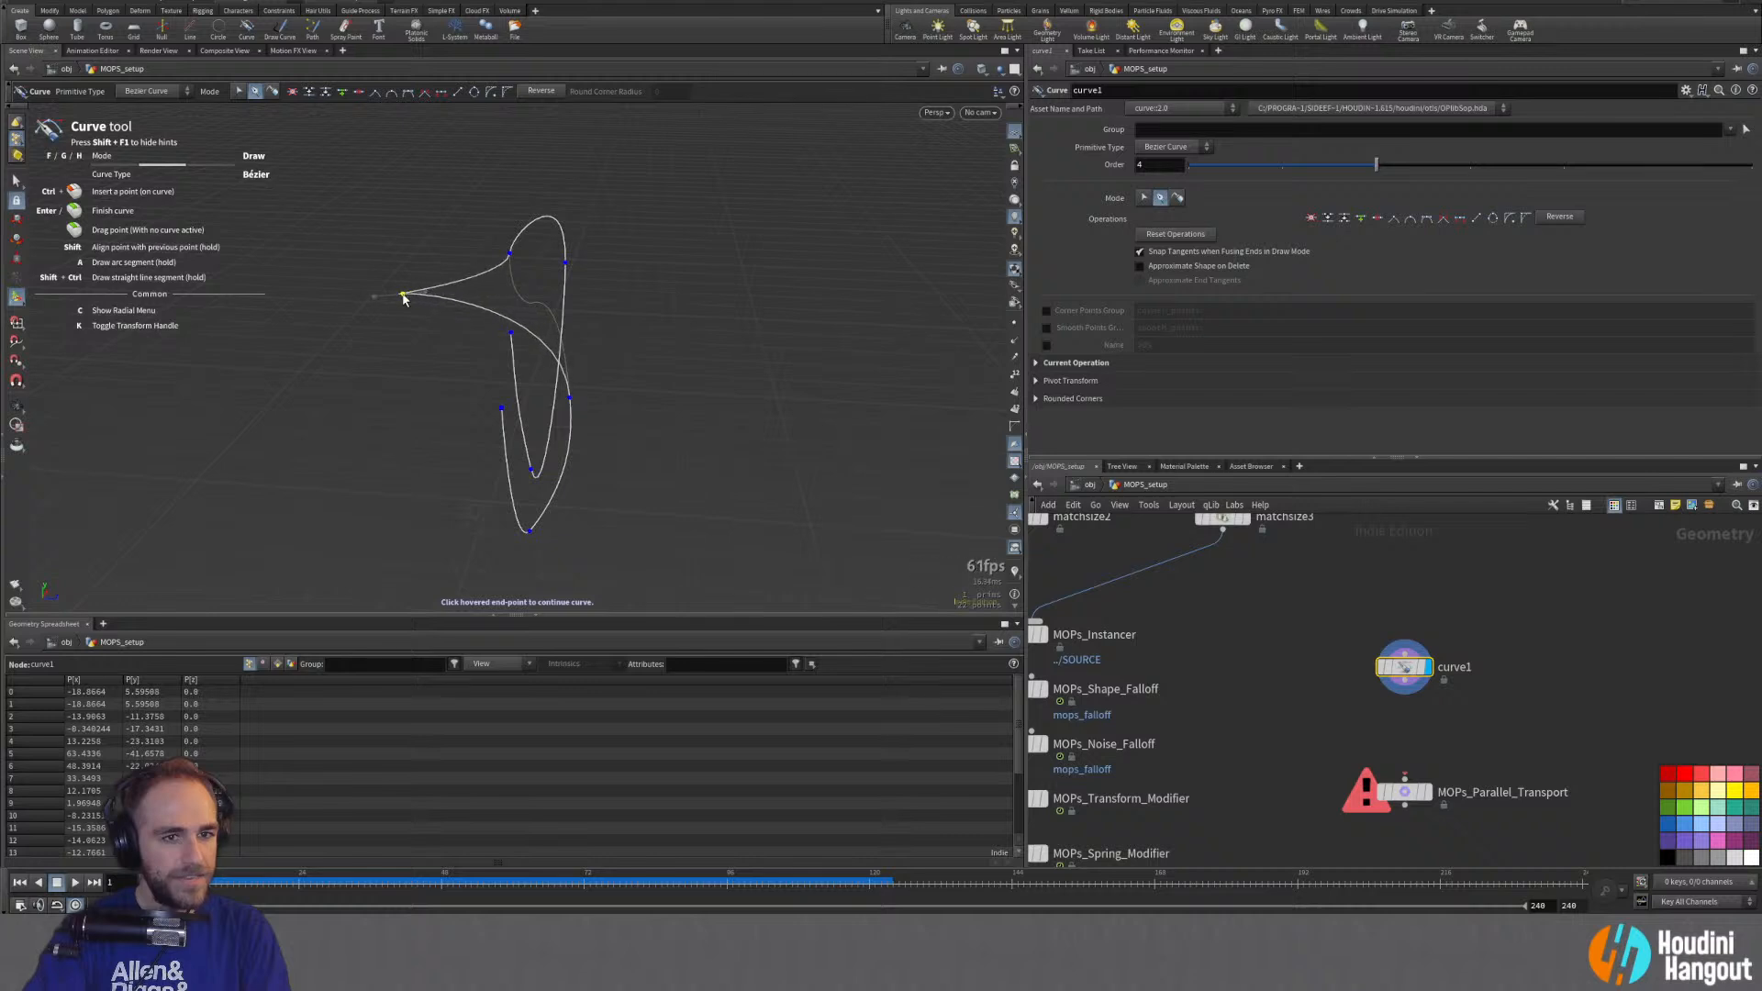
pyautogui.click(403, 293)
pyautogui.moveTo(566, 267); pyautogui.dragTo(843, 274)
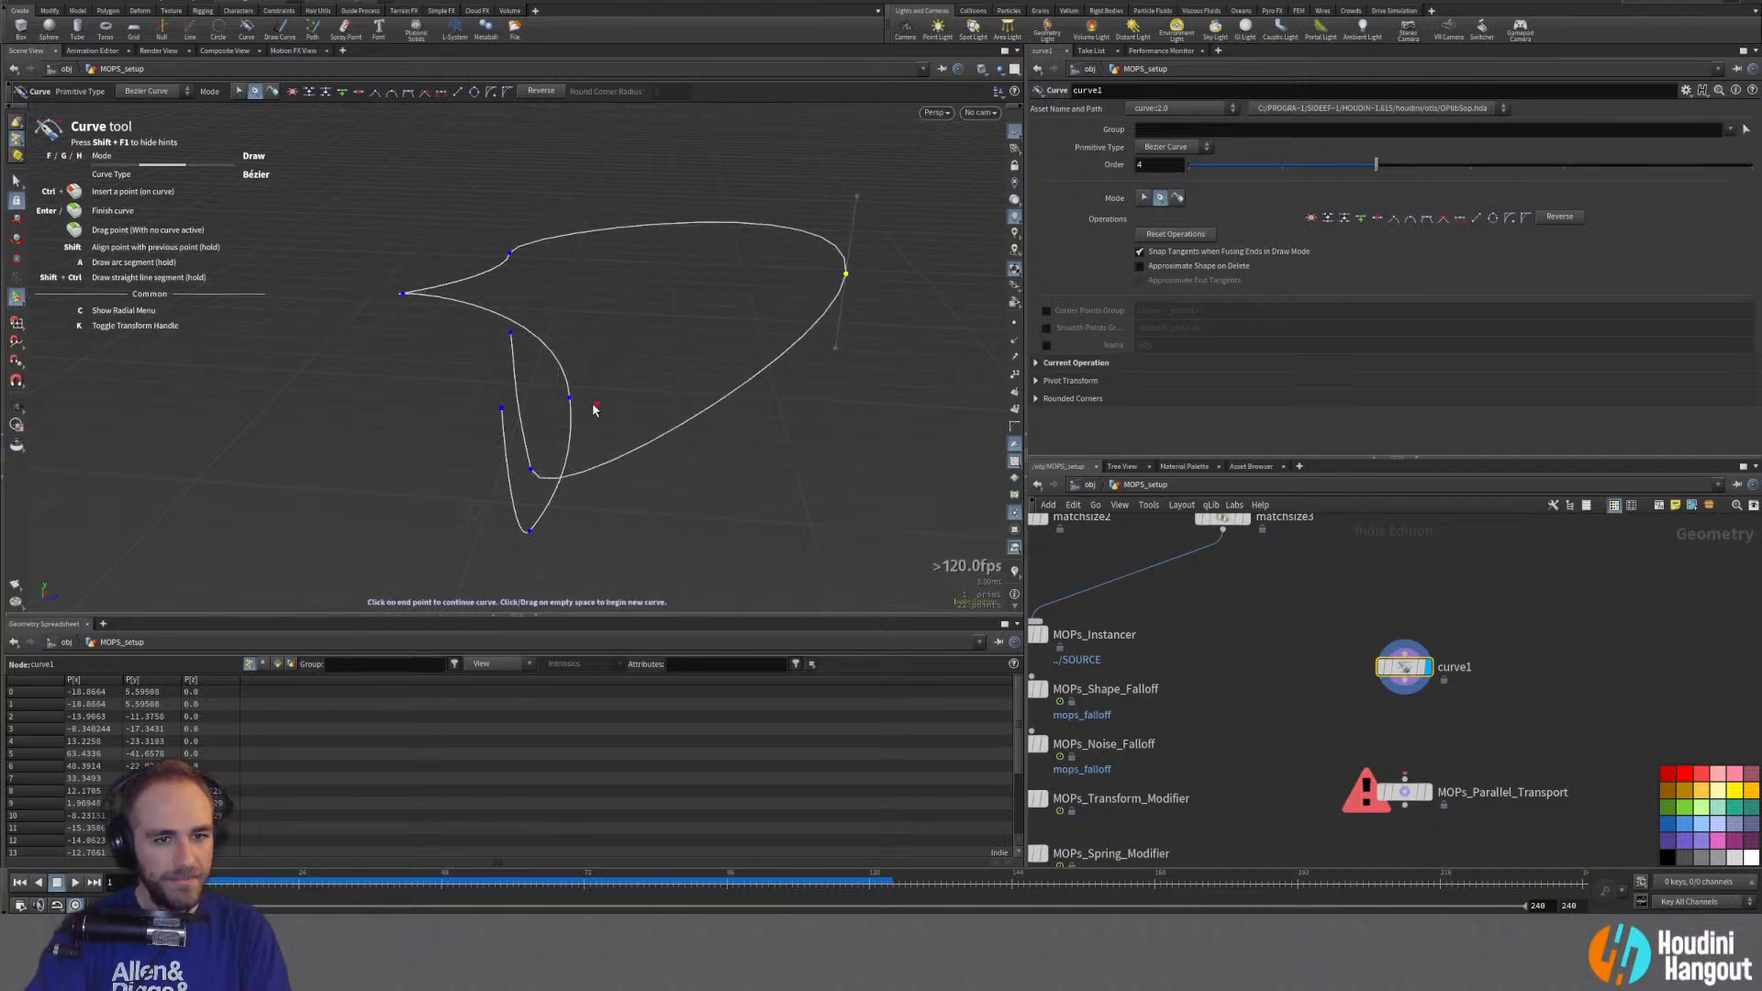
pyautogui.moveTo(570, 401); pyautogui.dragTo(779, 386)
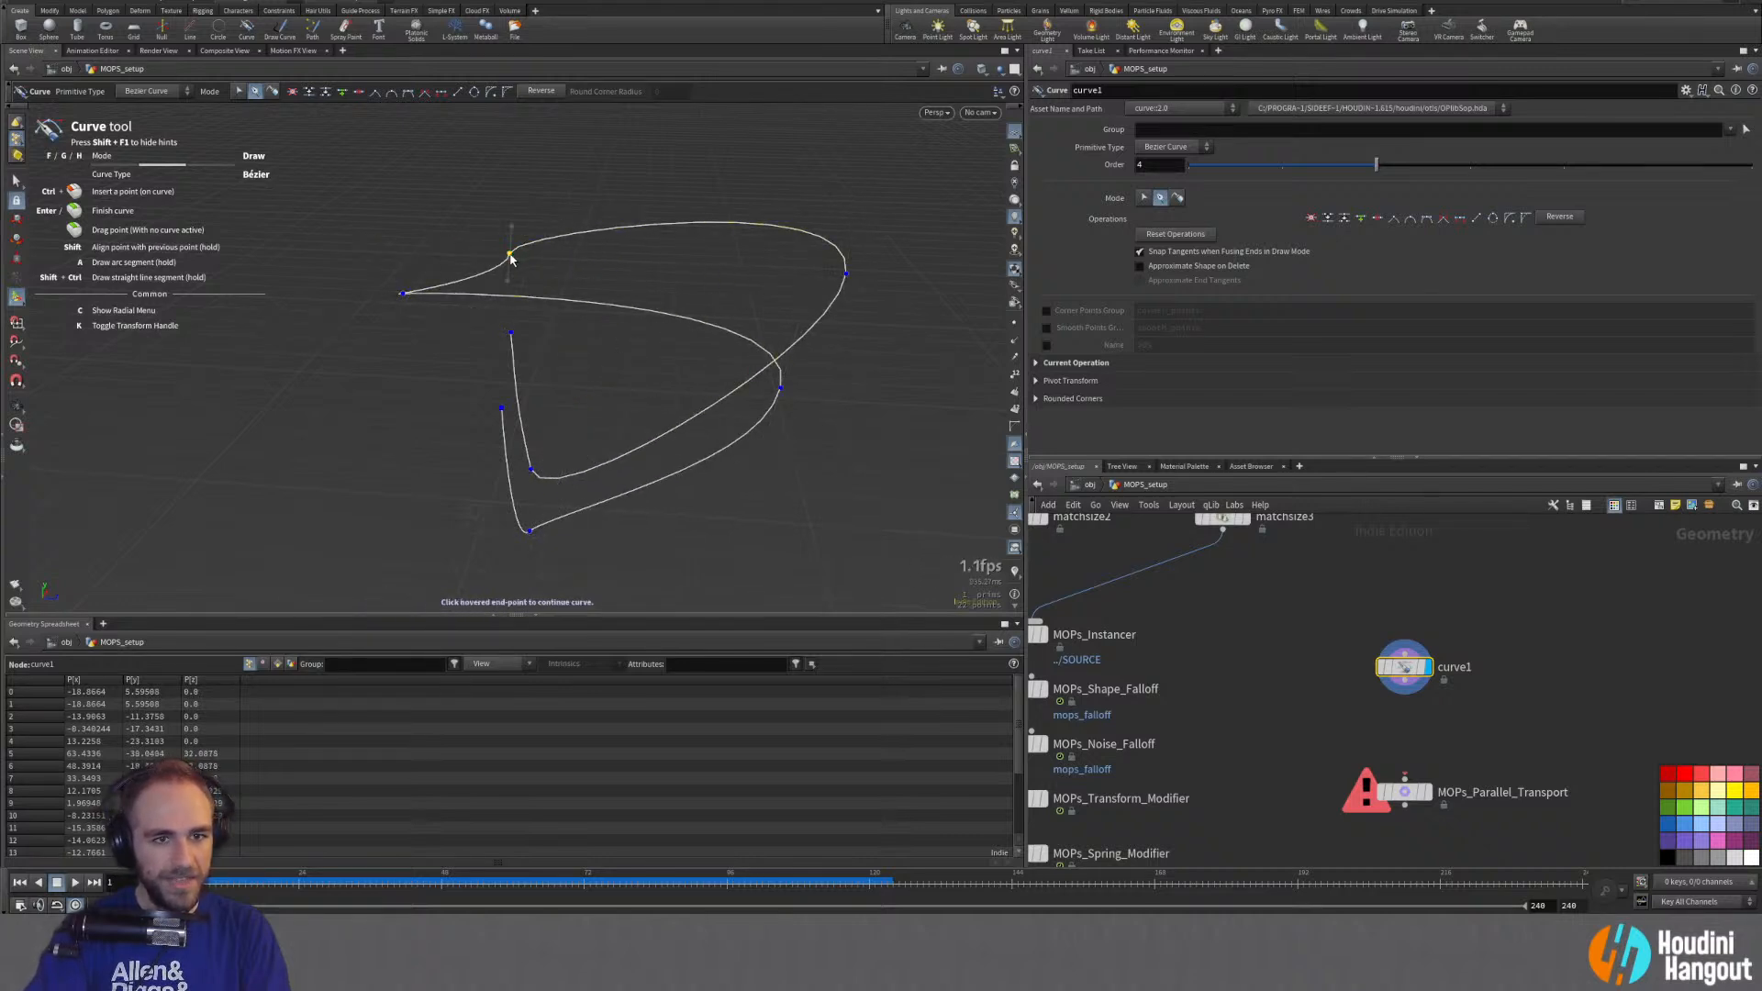
pyautogui.moveTo(511, 253); pyautogui.dragTo(500, 136)
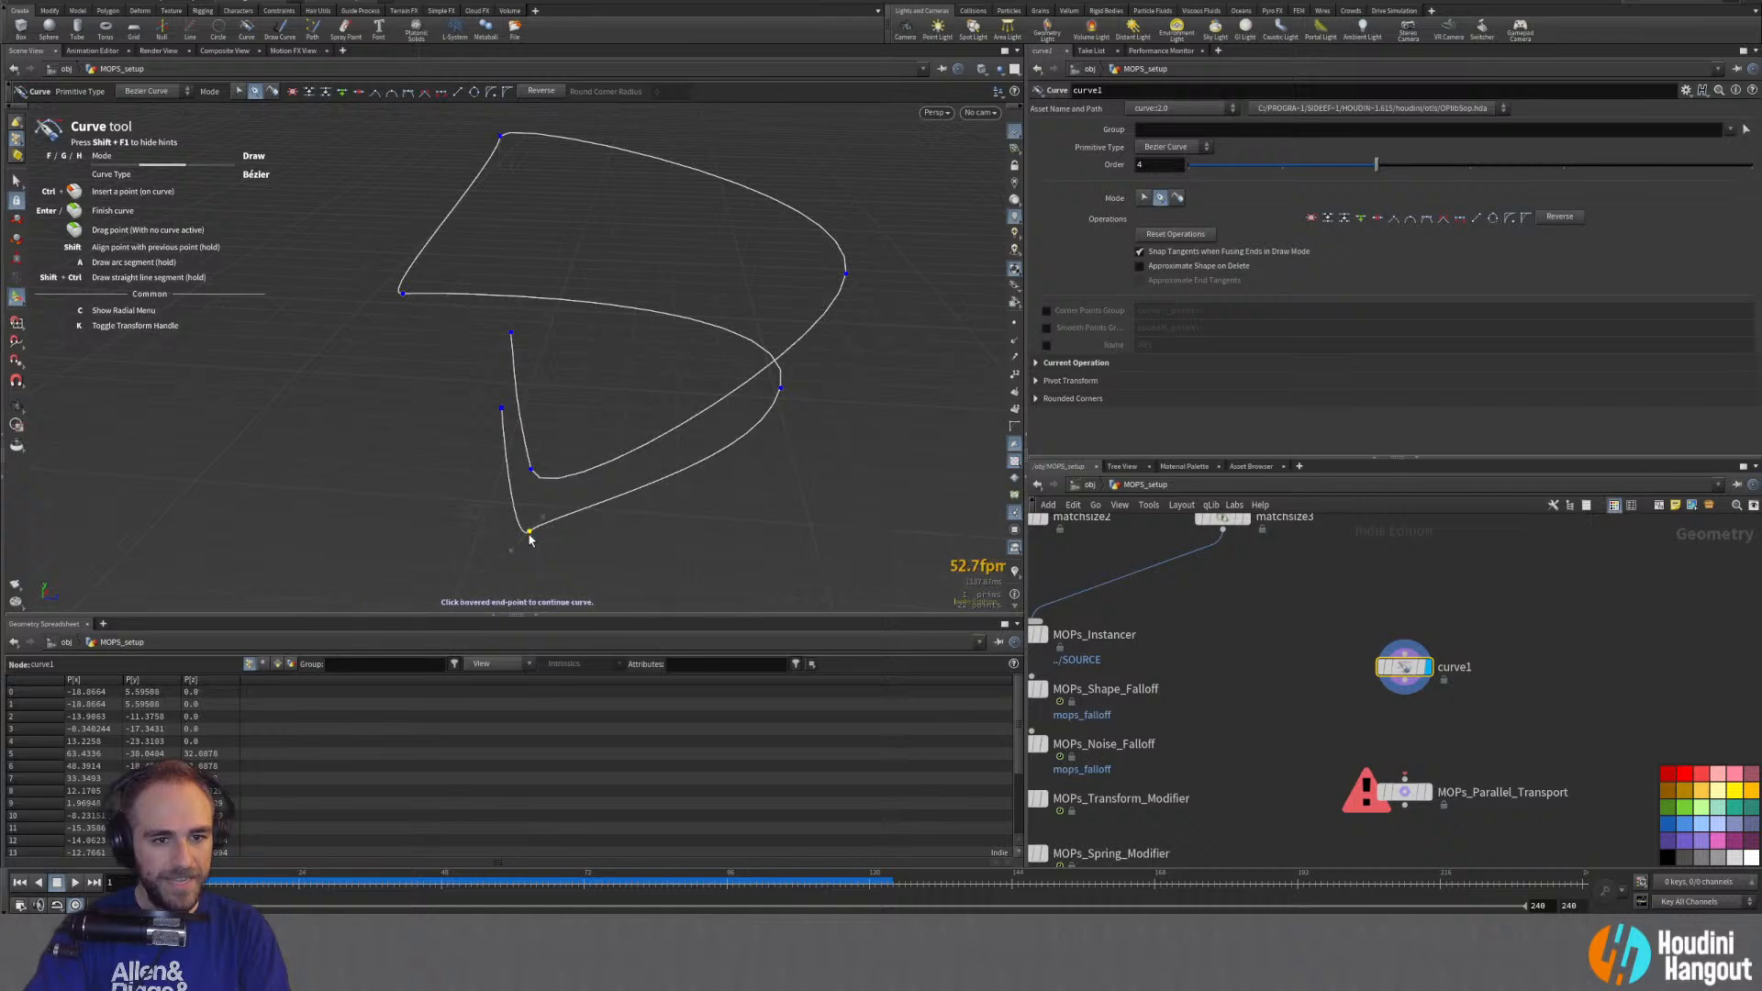
pyautogui.moveTo(528, 531); pyautogui.dragTo(311, 517)
pyautogui.moveTo(501, 409); pyautogui.dragTo(390, 397)
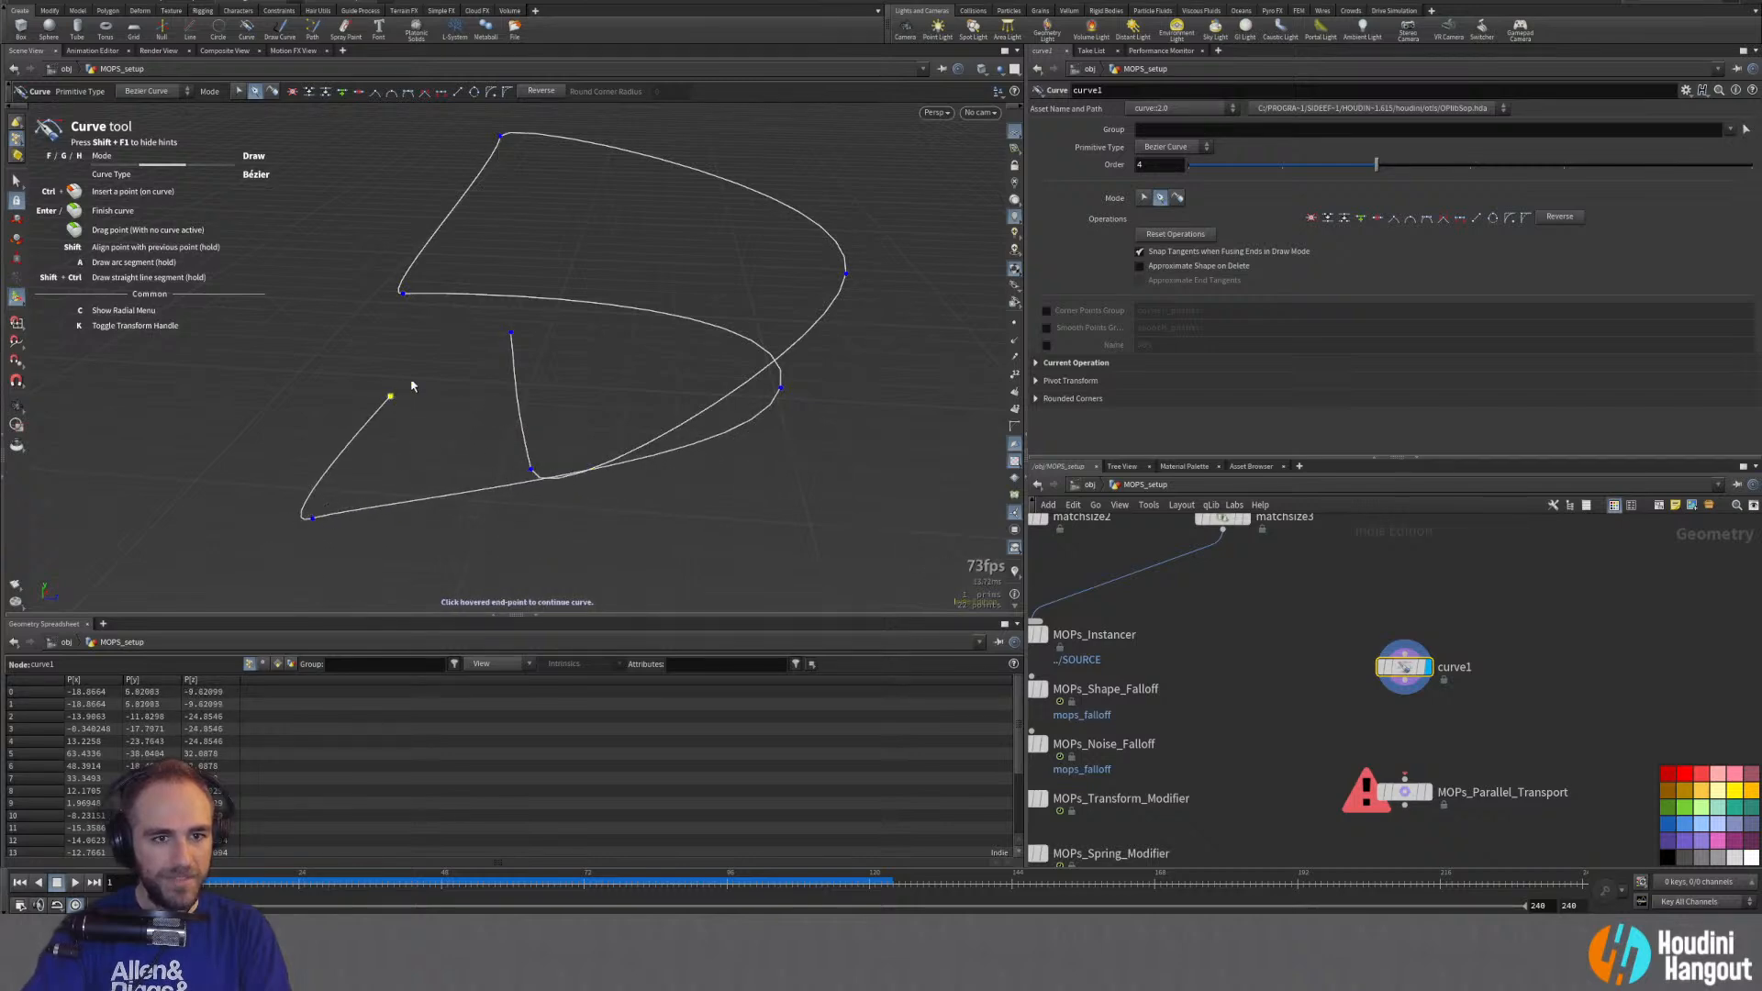
pyautogui.moveTo(511, 334); pyautogui.dragTo(633, 331)
# Step: Reposition the curve's middle point and check the shape from opposite viewing angles
pyautogui.press('Escape')
pyautogui.moveTo(546, 502); pyautogui.dragTo(187, 350)
pyautogui.press('Return')
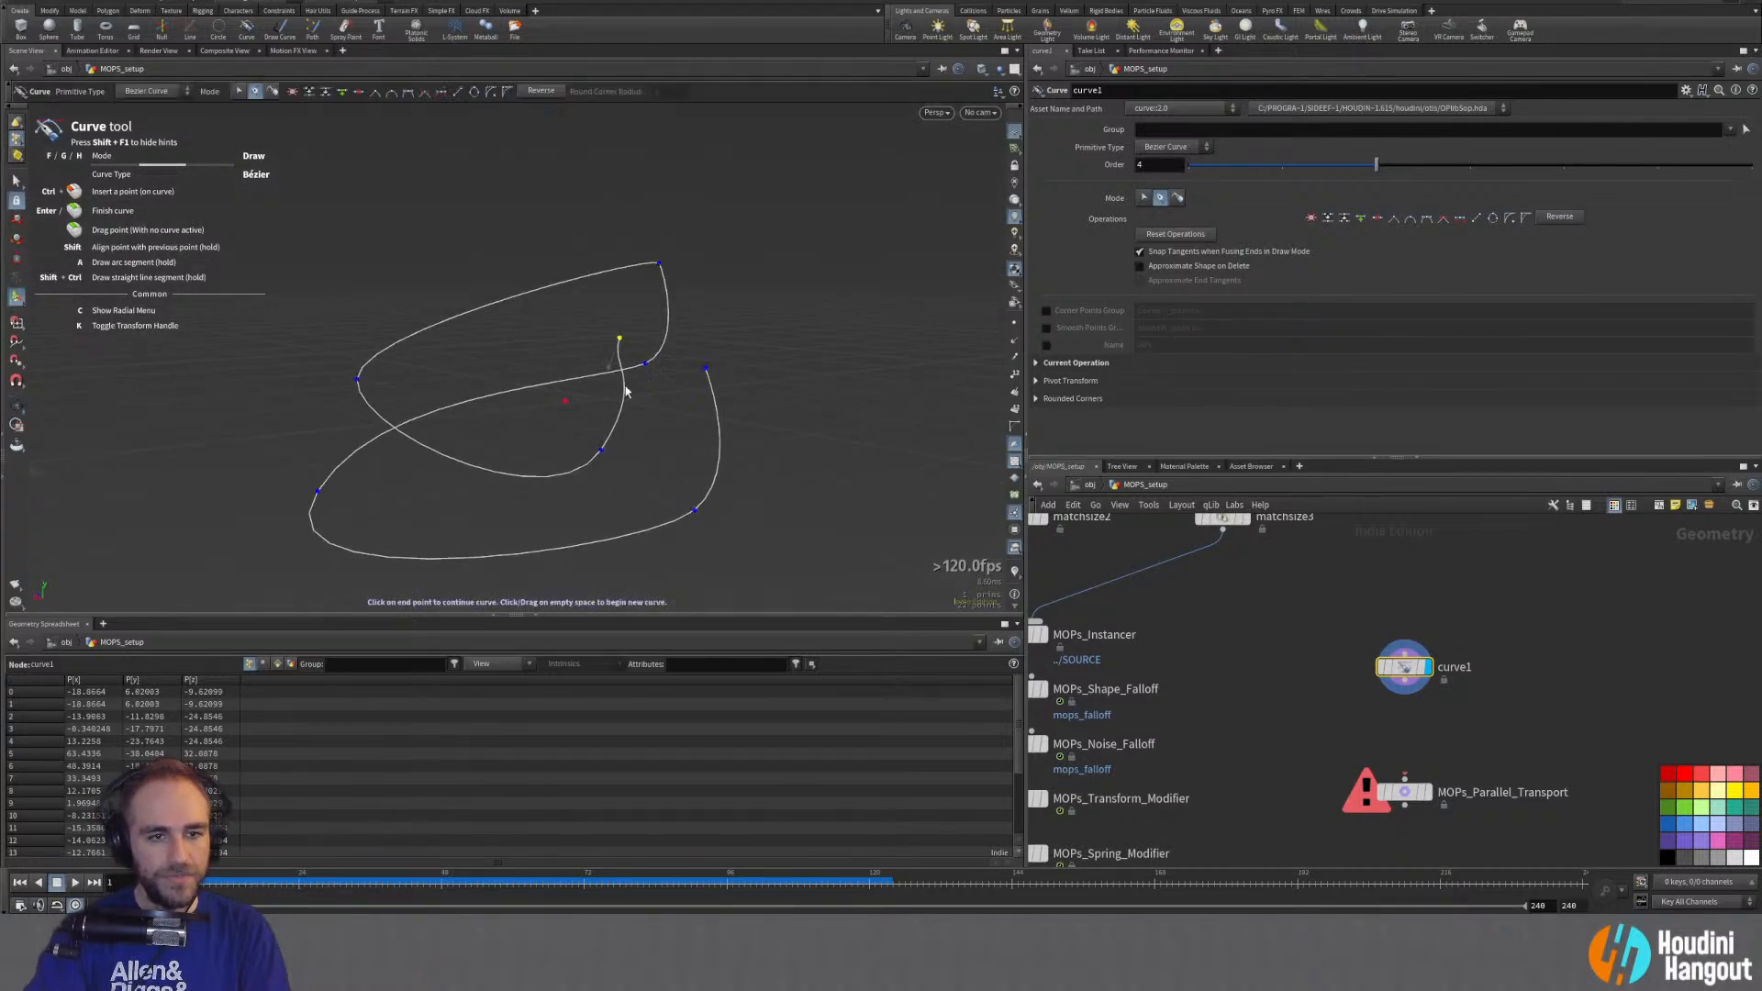
pyautogui.press('Escape')
pyautogui.moveTo(618, 346); pyautogui.dragTo(814, 472)
pyautogui.press('Return')
pyautogui.press('Escape')
pyautogui.press('Return')
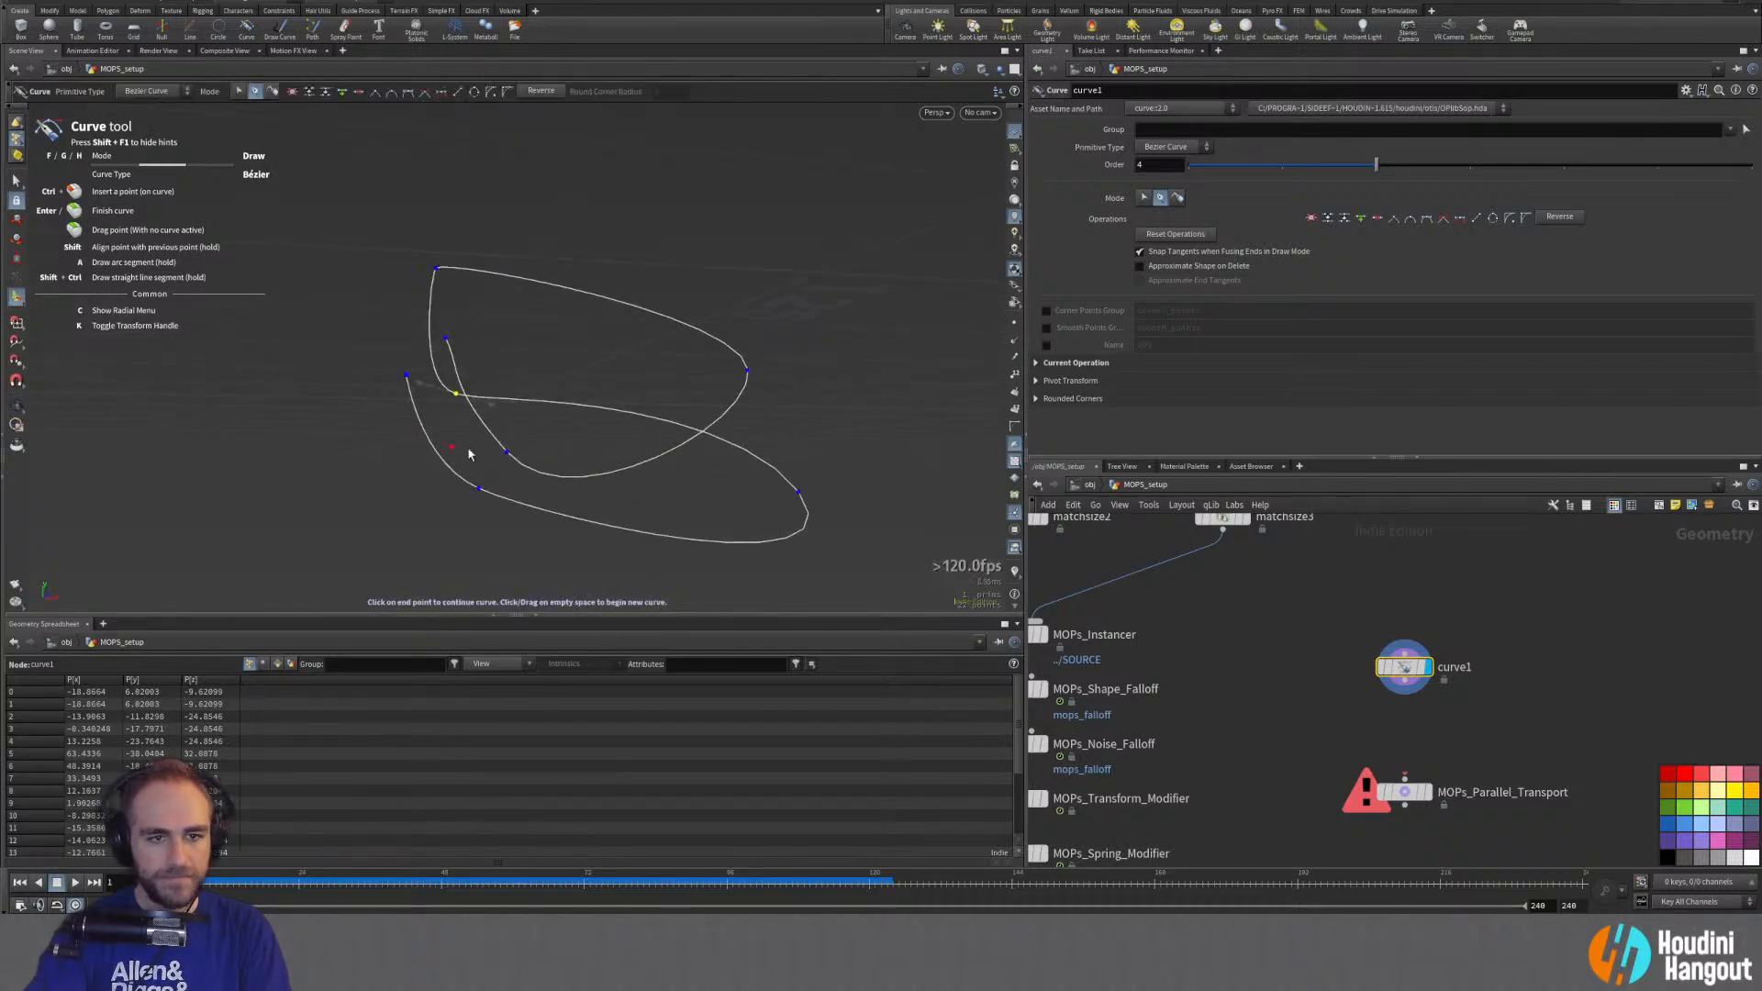
# Step: Move the curve's start point outward and refine its other points from several angles to get a more three-dimensional path
pyautogui.press('Escape')
pyautogui.moveTo(503, 459); pyautogui.dragTo(382, 422)
pyautogui.press('Return')
pyautogui.press('Escape')
pyautogui.press('Return')
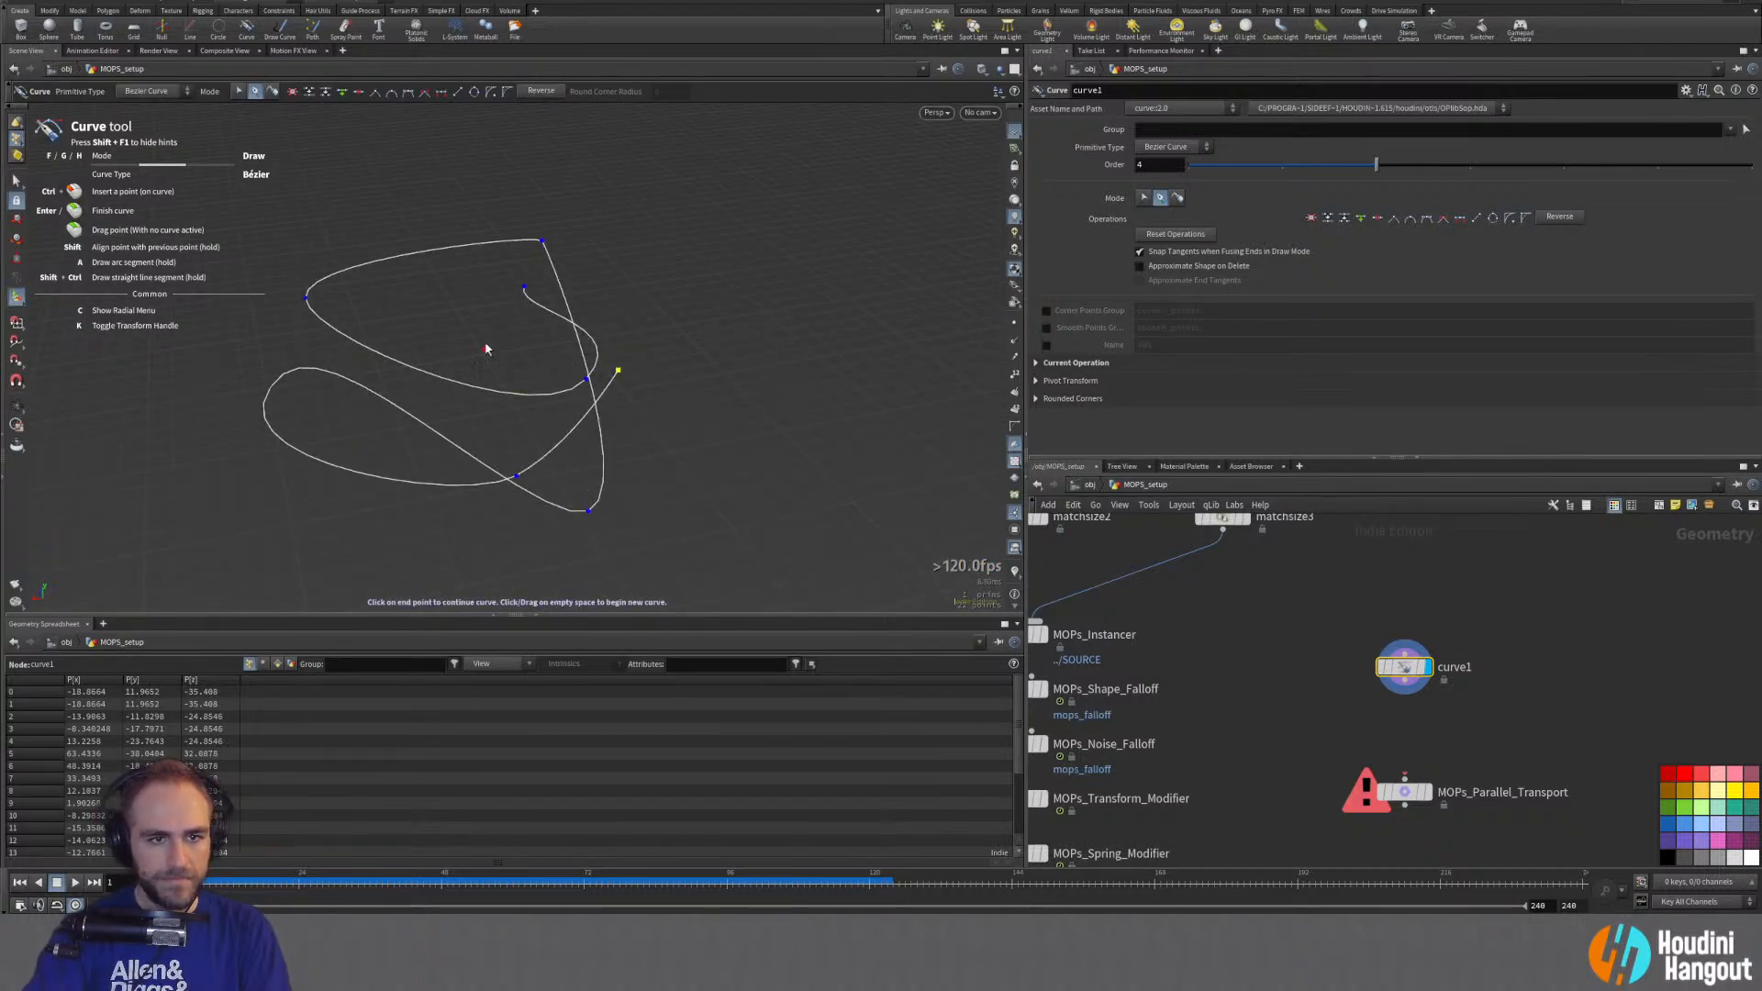
pyautogui.press('Escape')
pyautogui.moveTo(551, 249); pyautogui.dragTo(570, 387)
pyautogui.press('Return')
pyautogui.press('Escape')
pyautogui.press('Return')
pyautogui.press('Return')
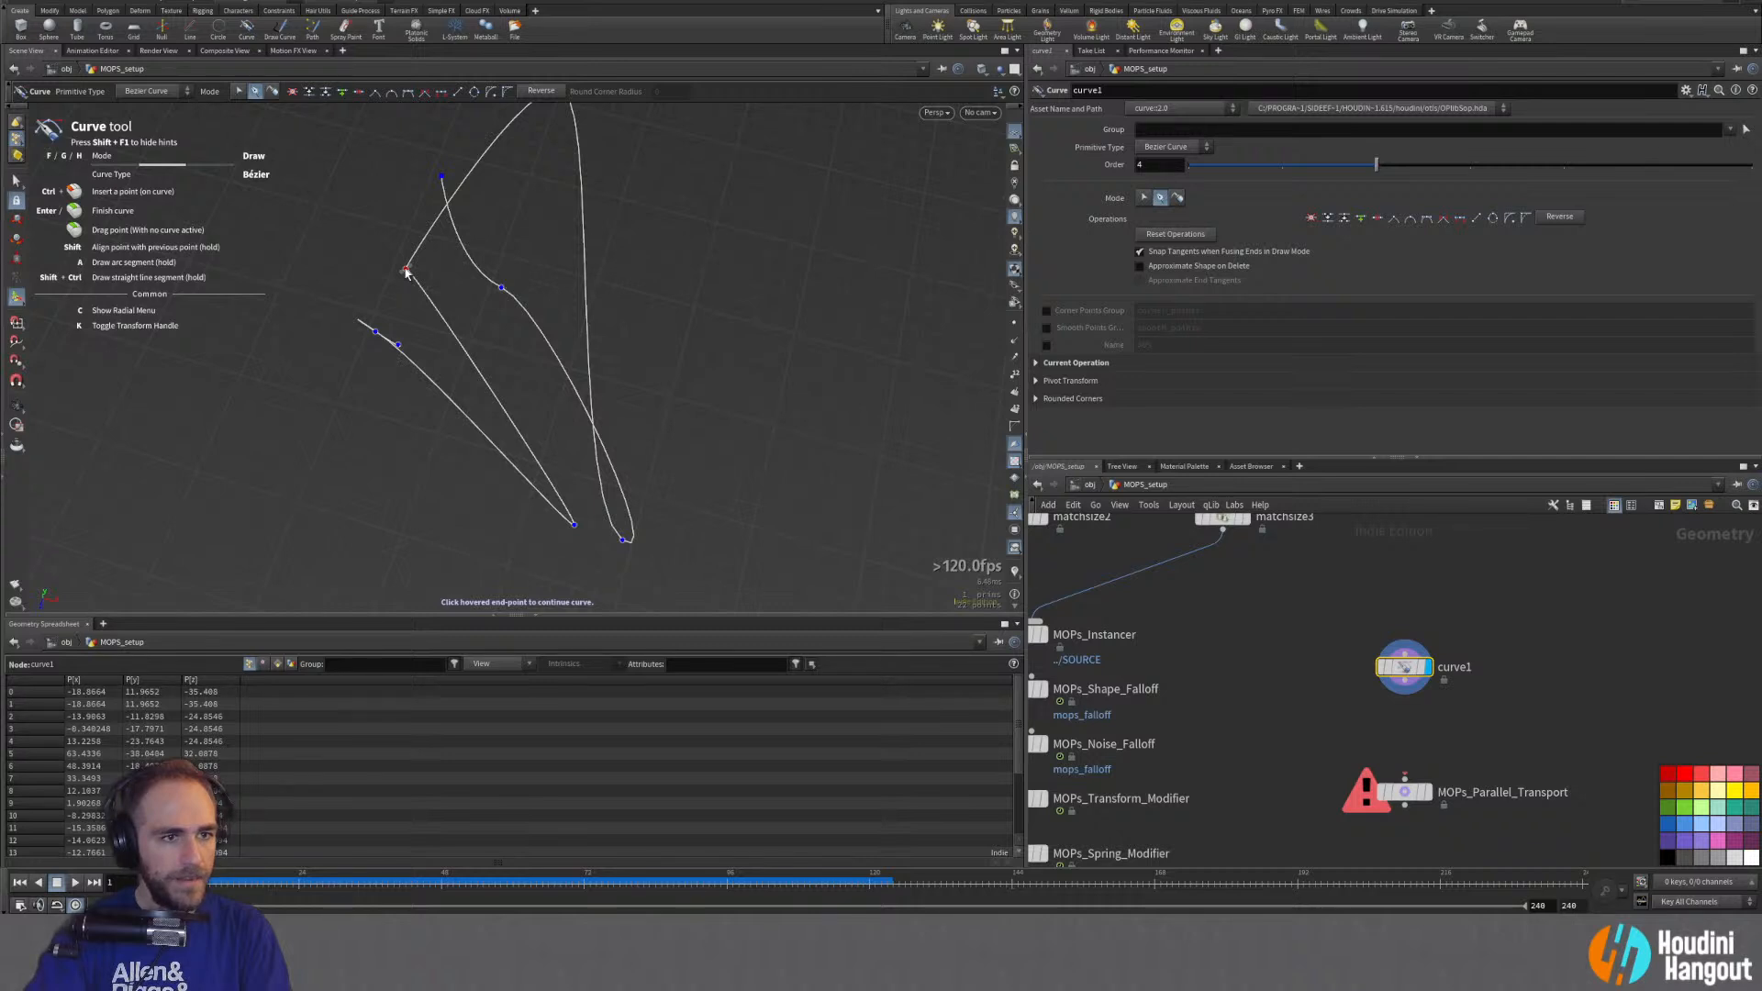
pyautogui.moveTo(500, 398); pyautogui.dragTo(649, 471)
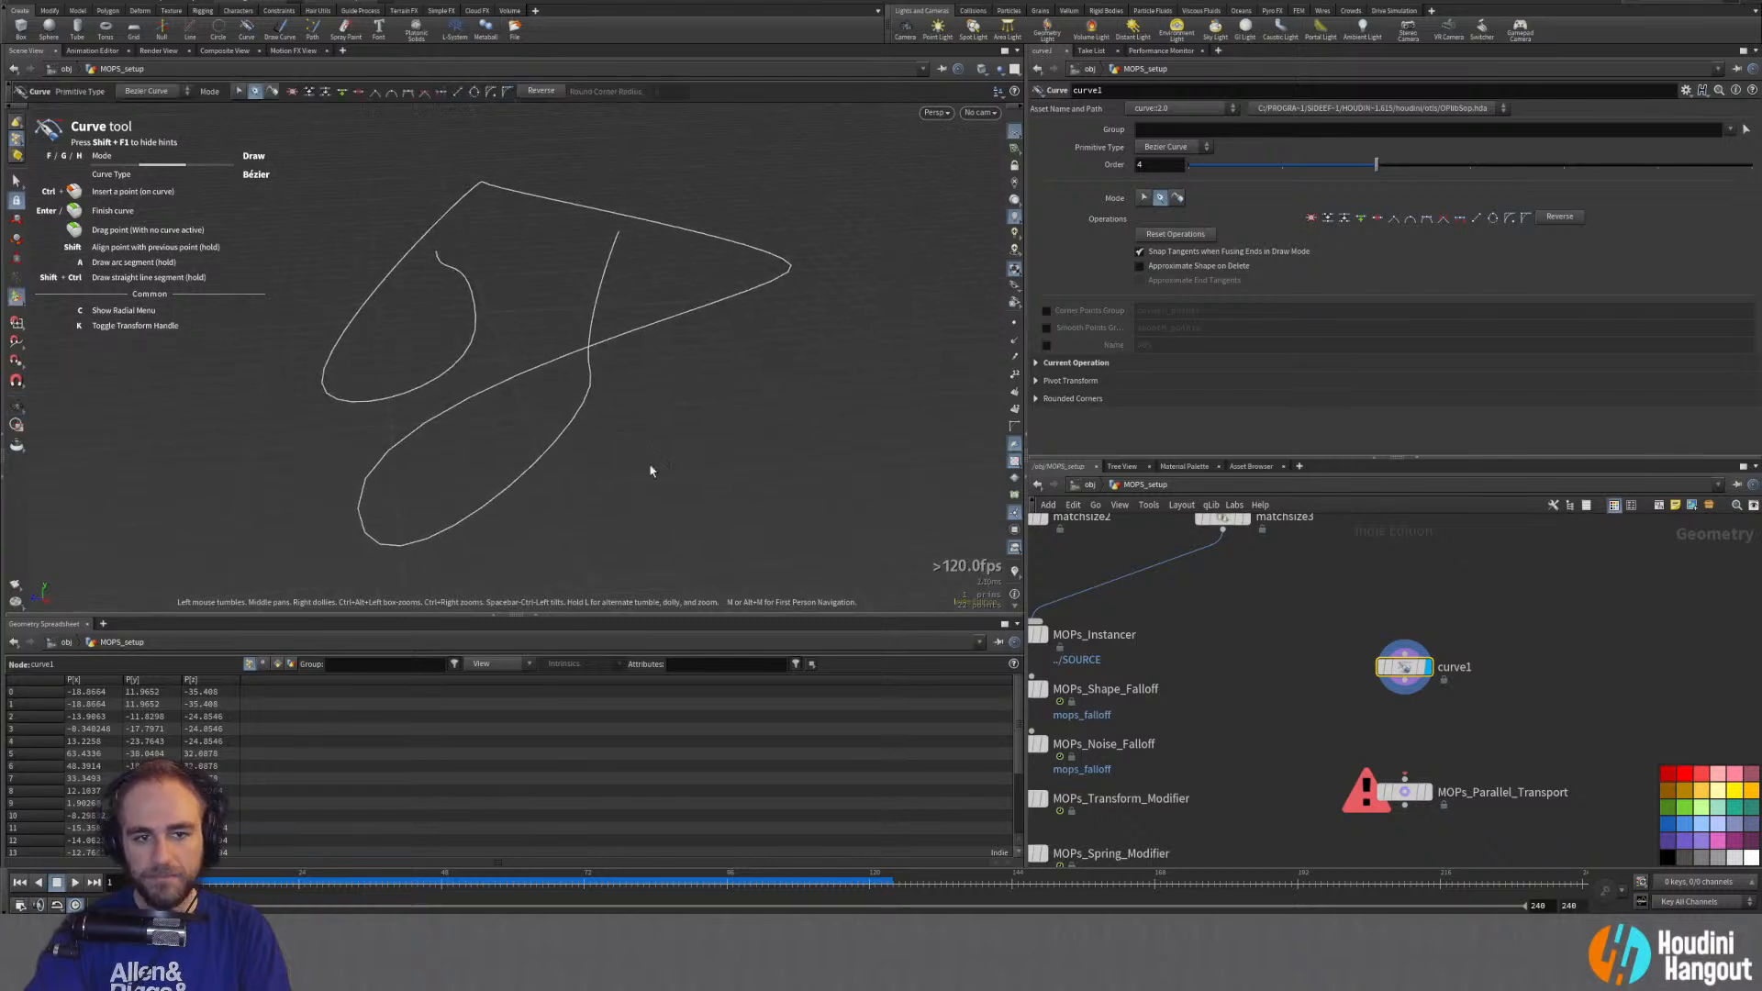
# Step: Add a Resample node below the Curve node, display it, and treat polygons as Subdivision Curves
pyautogui.press('Tab')
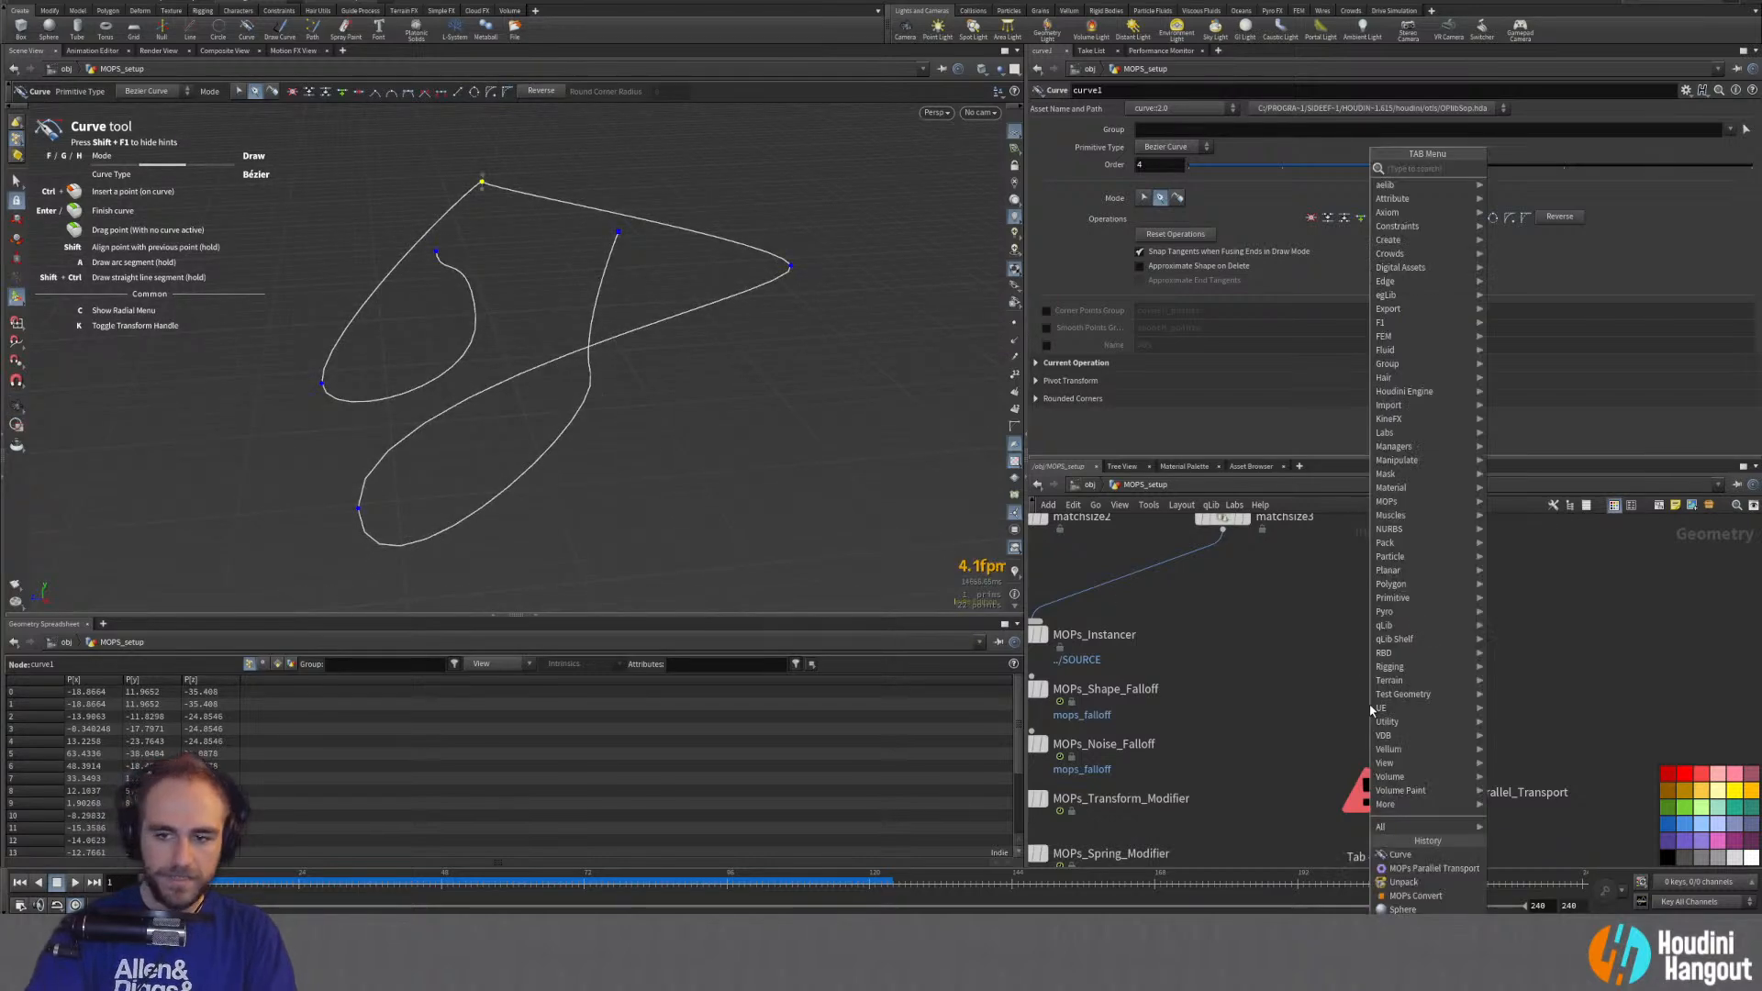
pyautogui.write('res')
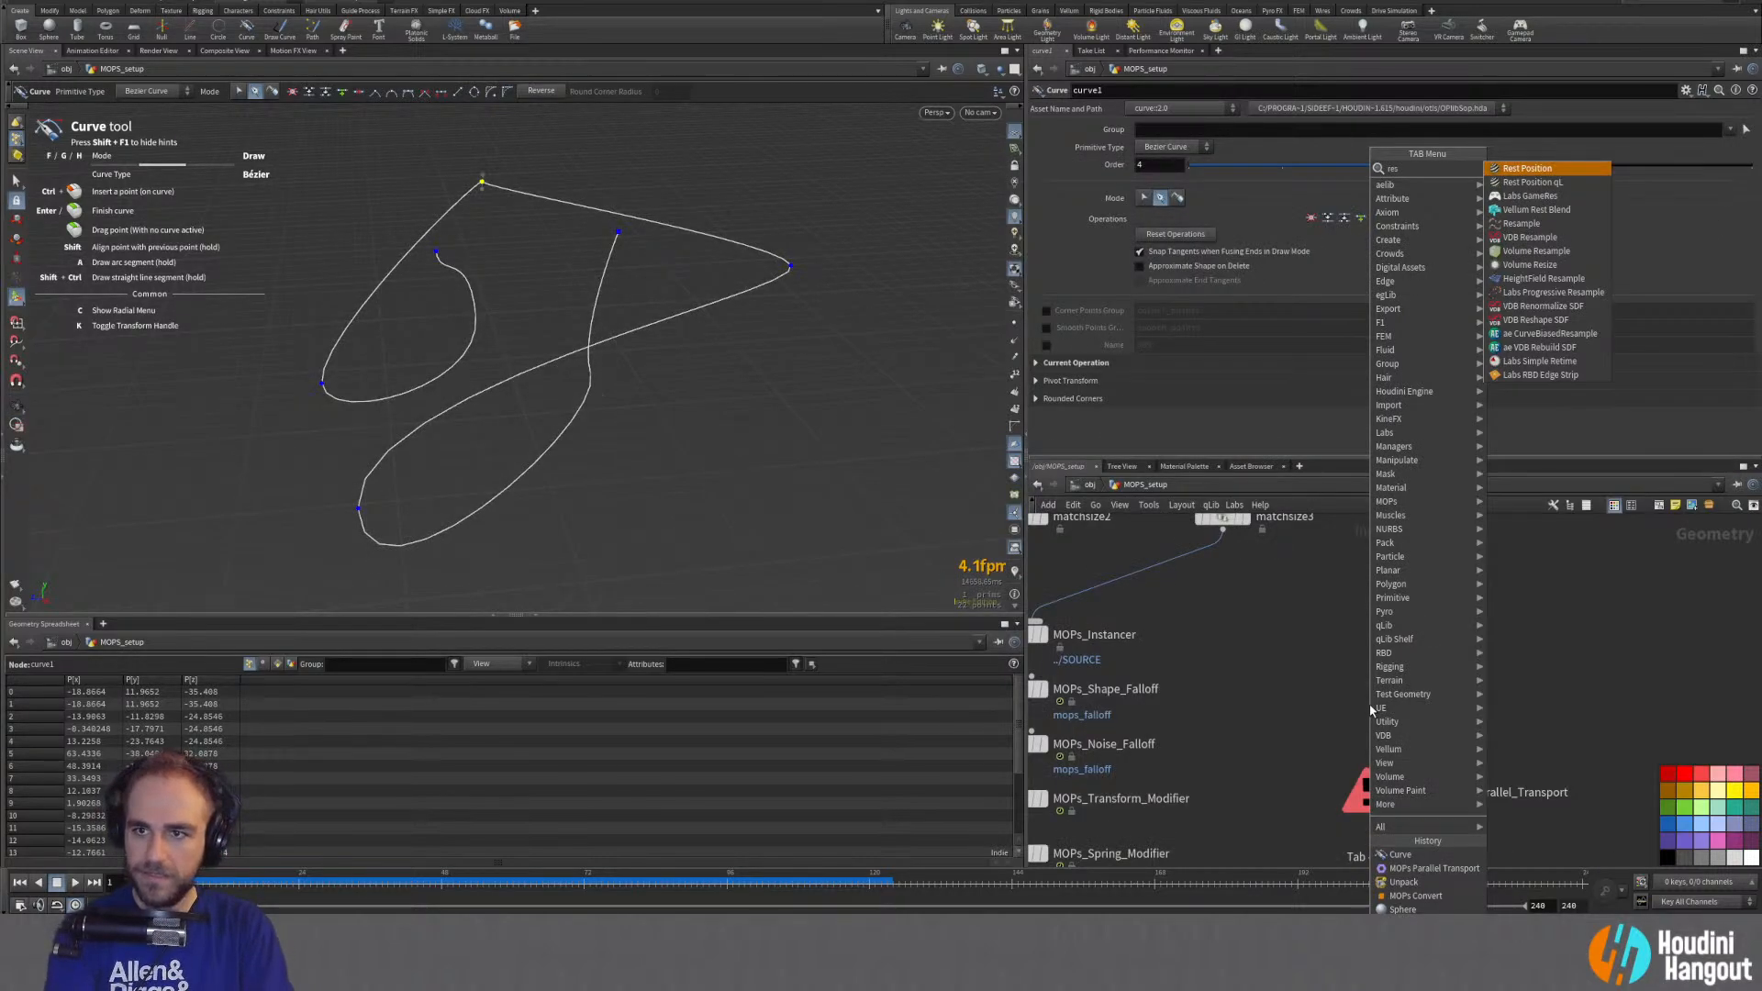
pyautogui.write('am')
pyautogui.press('Return')
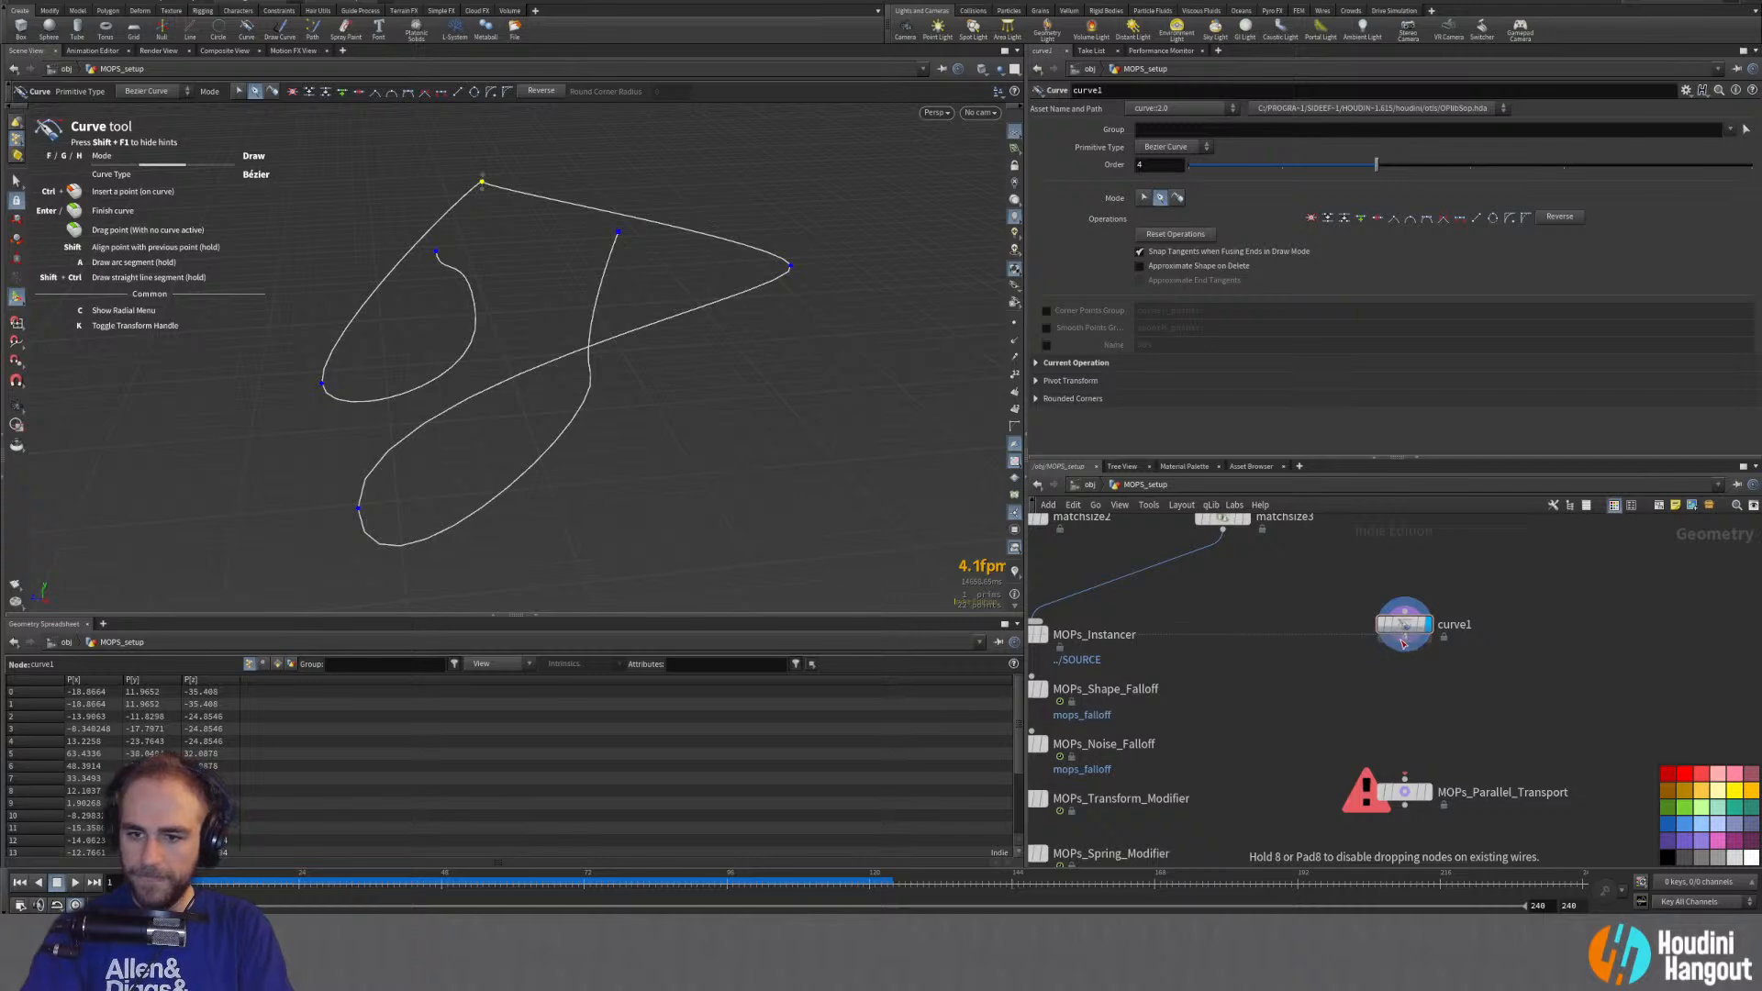
pyautogui.click(1404, 681)
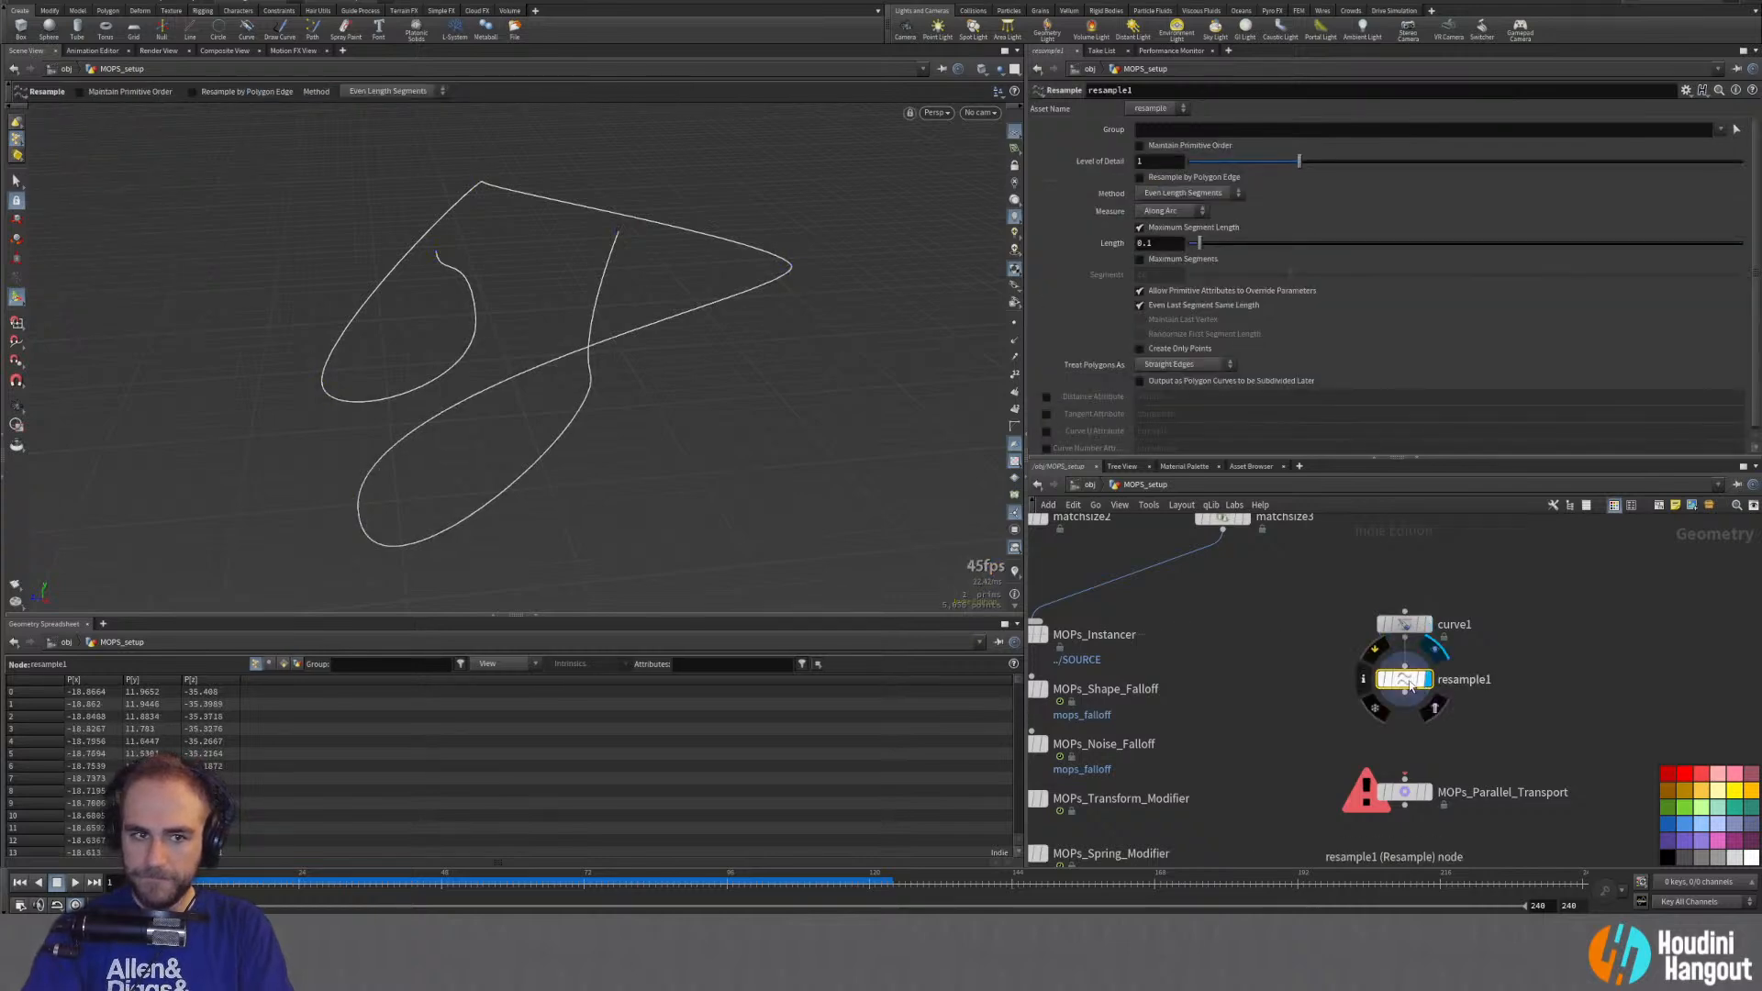
pyautogui.click(1157, 365)
pyautogui.click(1163, 396)
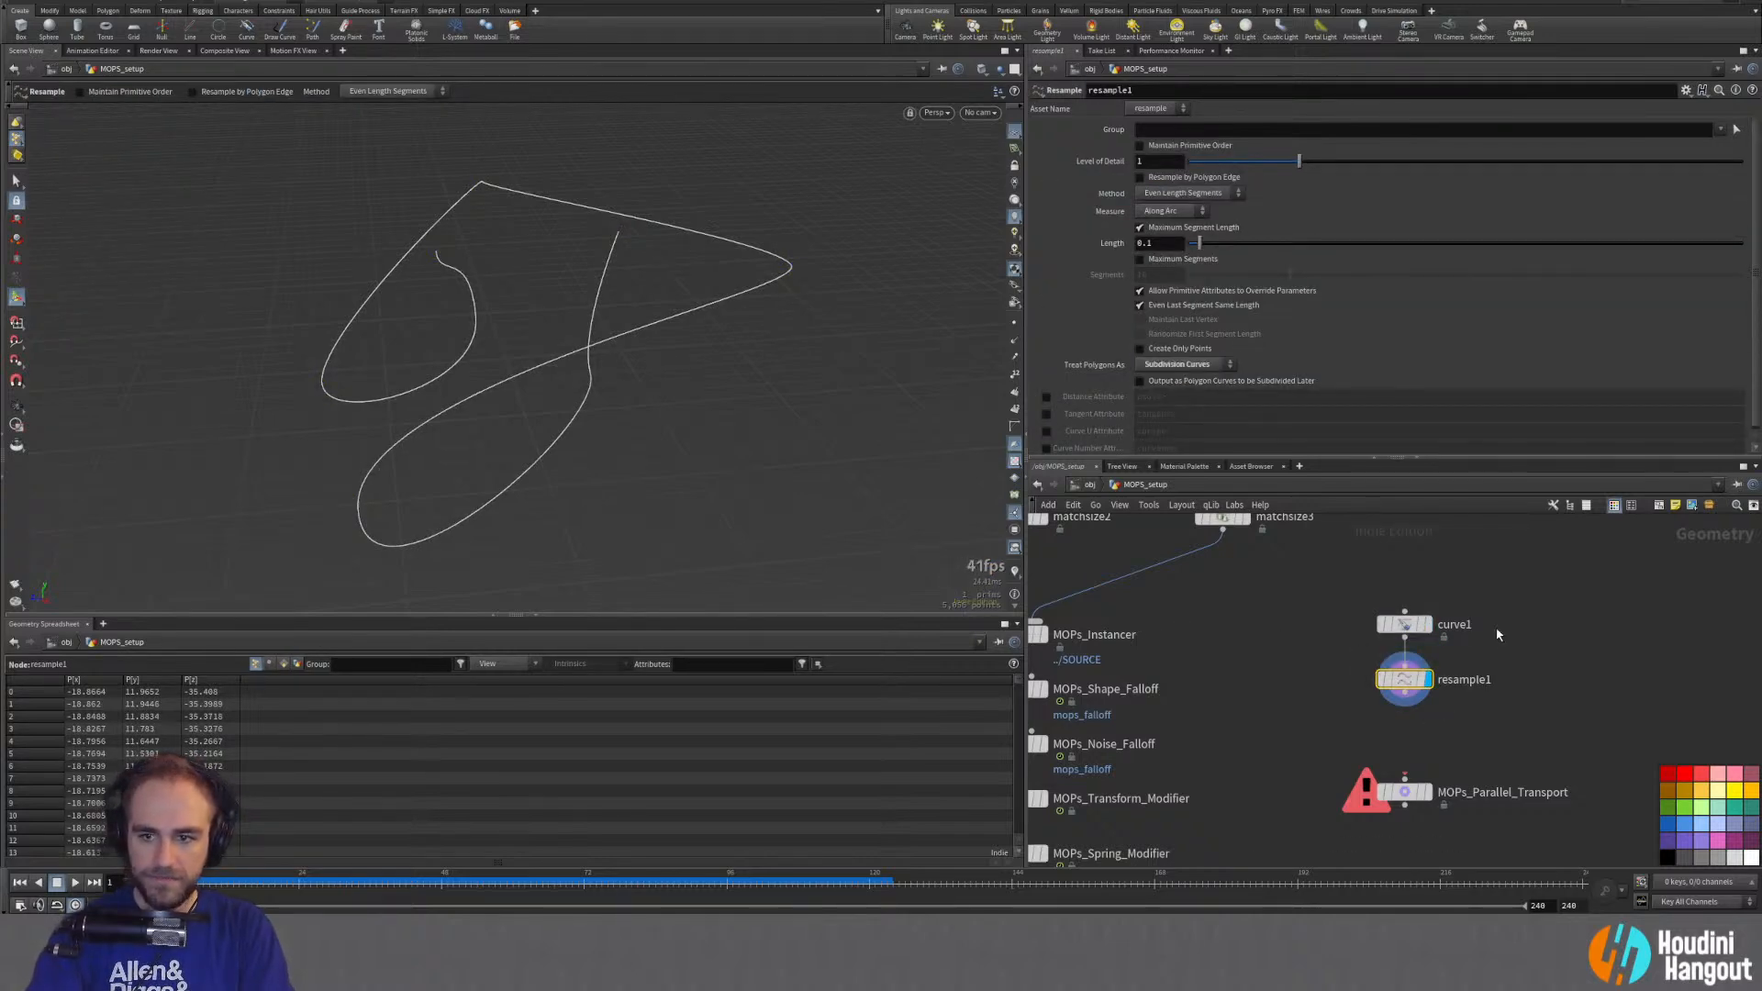
# Step: Compare the original curve with the resampled one and set the Resample node's segment length to 25
pyautogui.click(1404, 624)
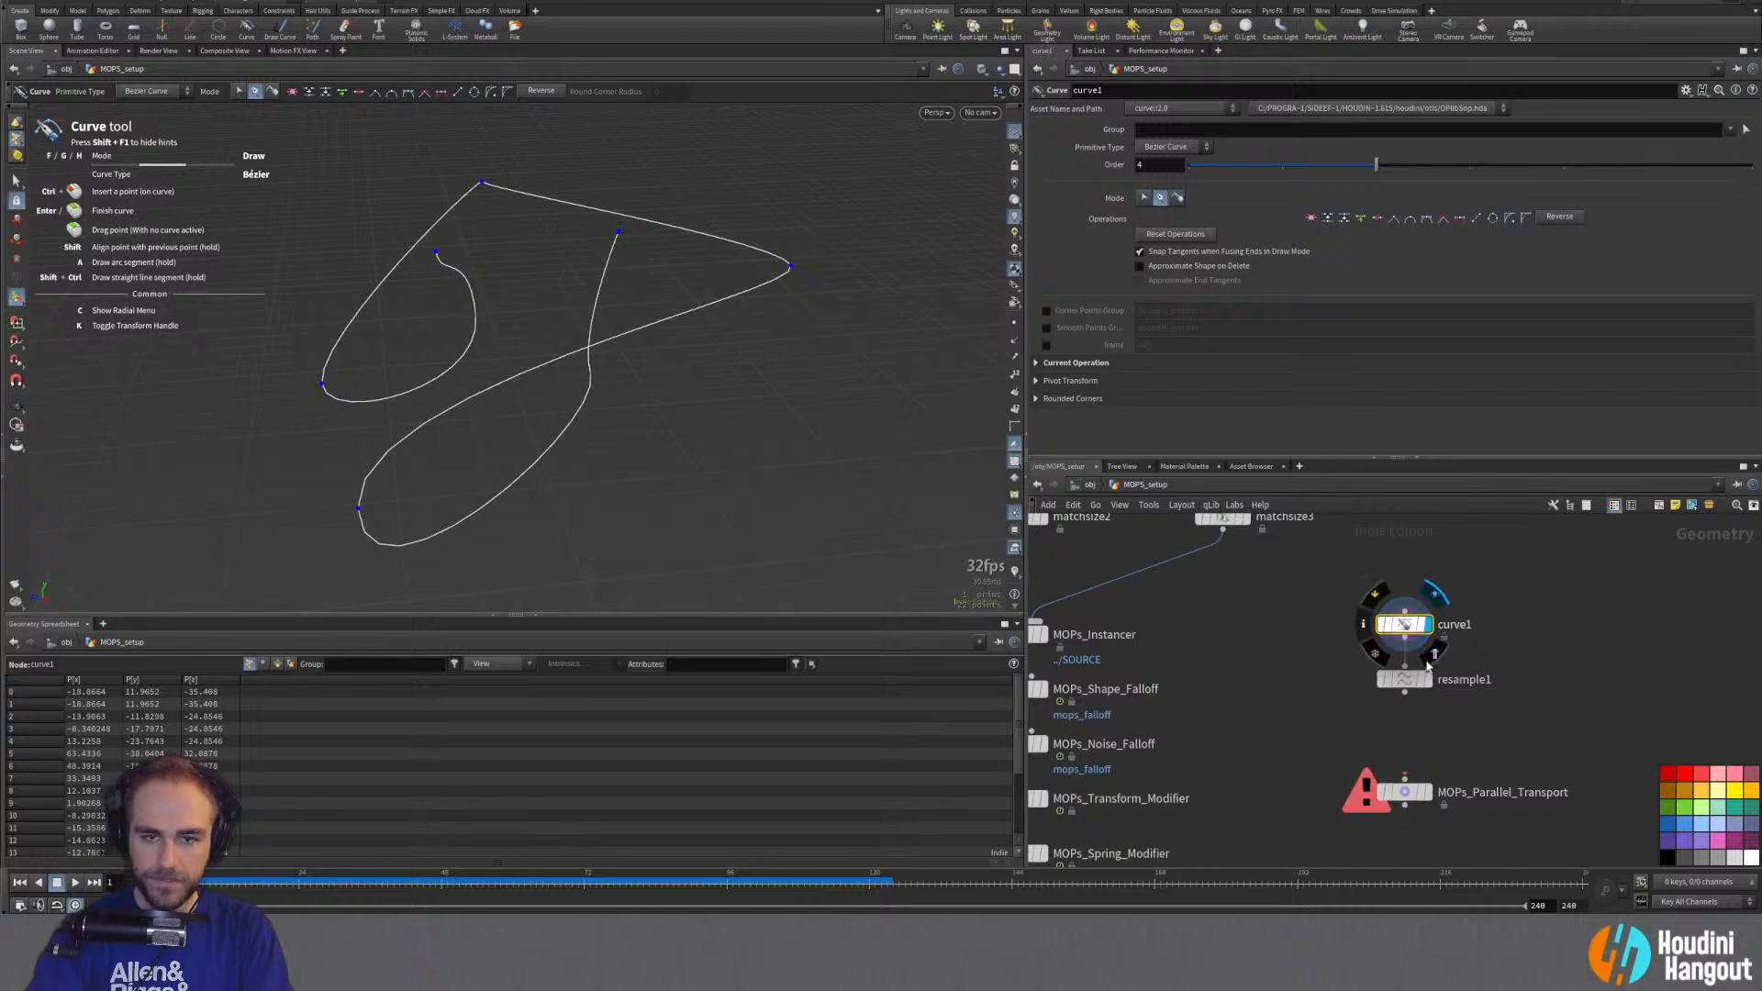
pyautogui.click(1404, 679)
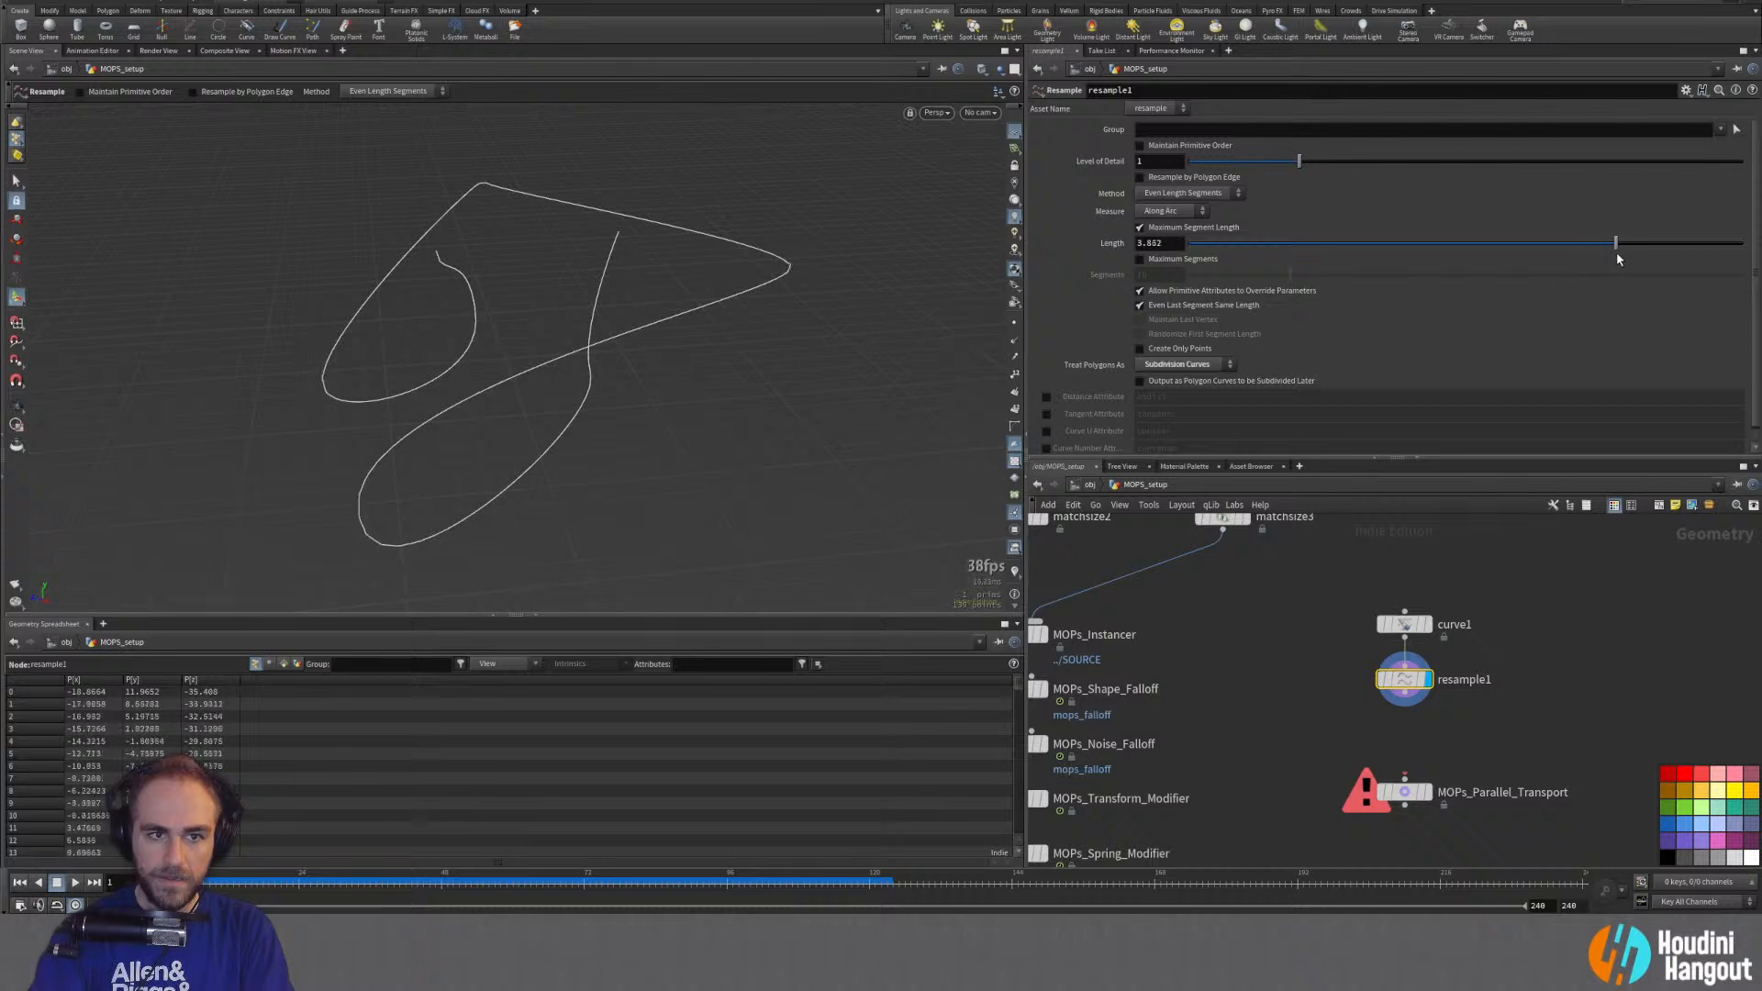
pyautogui.moveTo(1690, 248); pyautogui.dragTo(1742, 244)
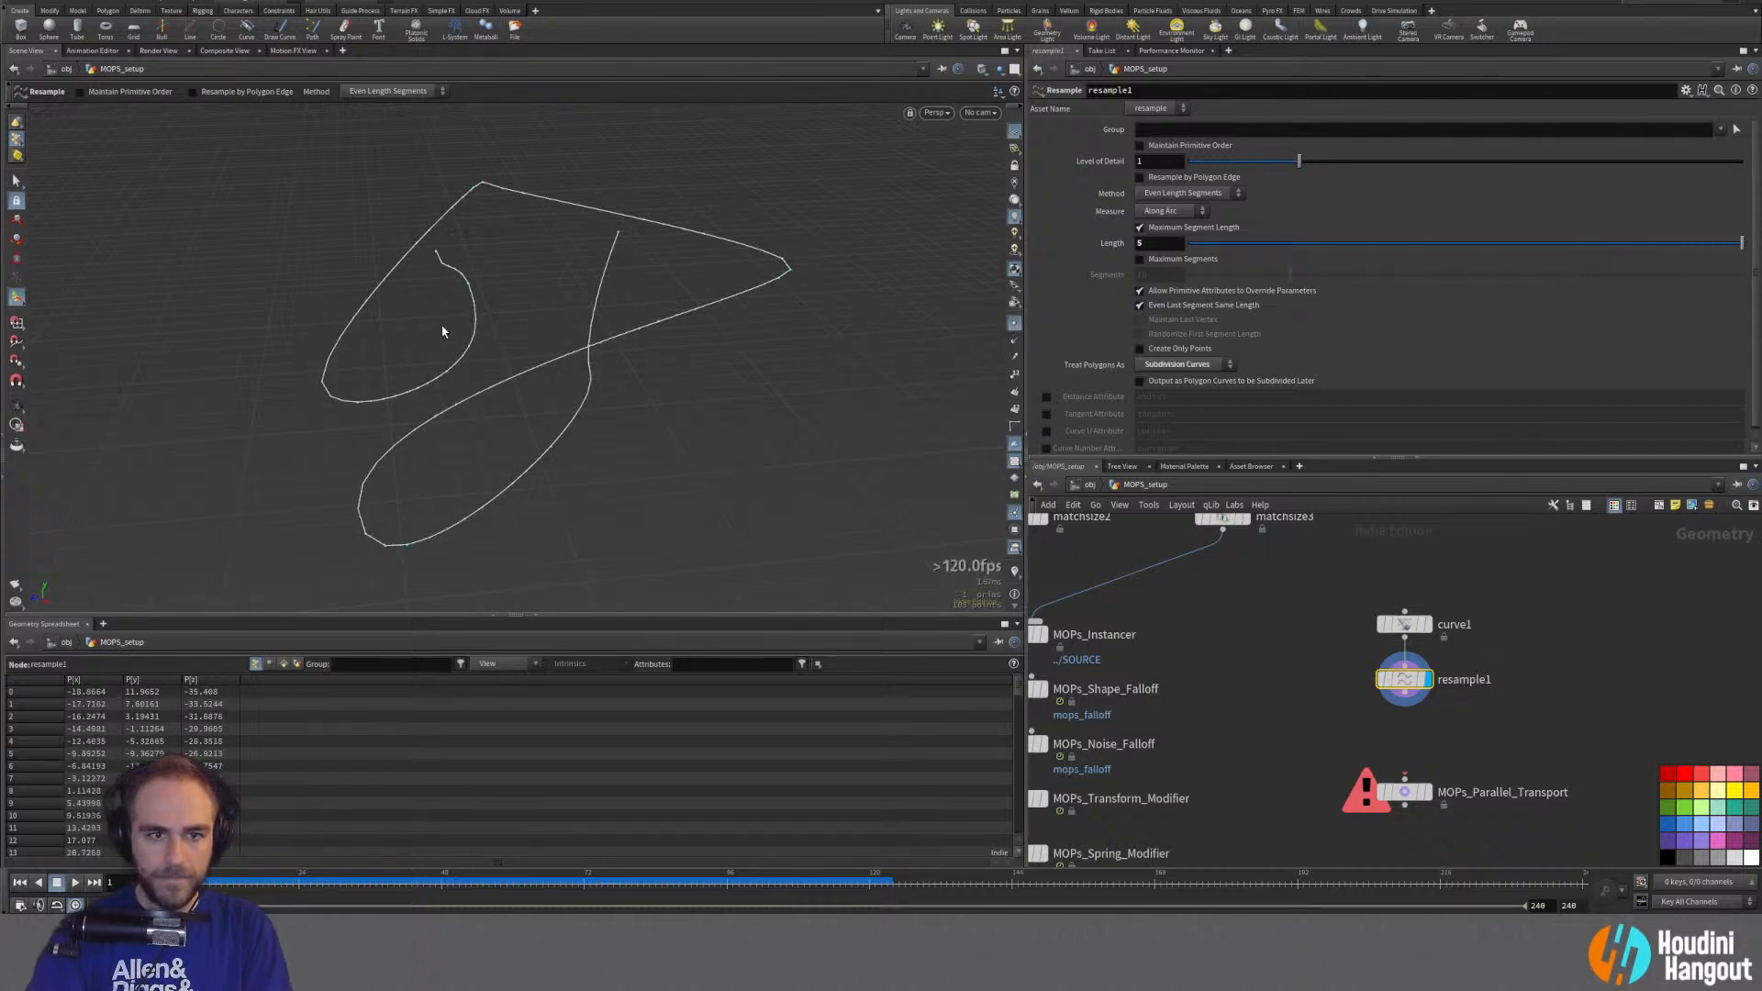
pyautogui.press('Escape')
pyautogui.moveTo(444, 330); pyautogui.dragTo(560, 303)
pyautogui.press('Return')
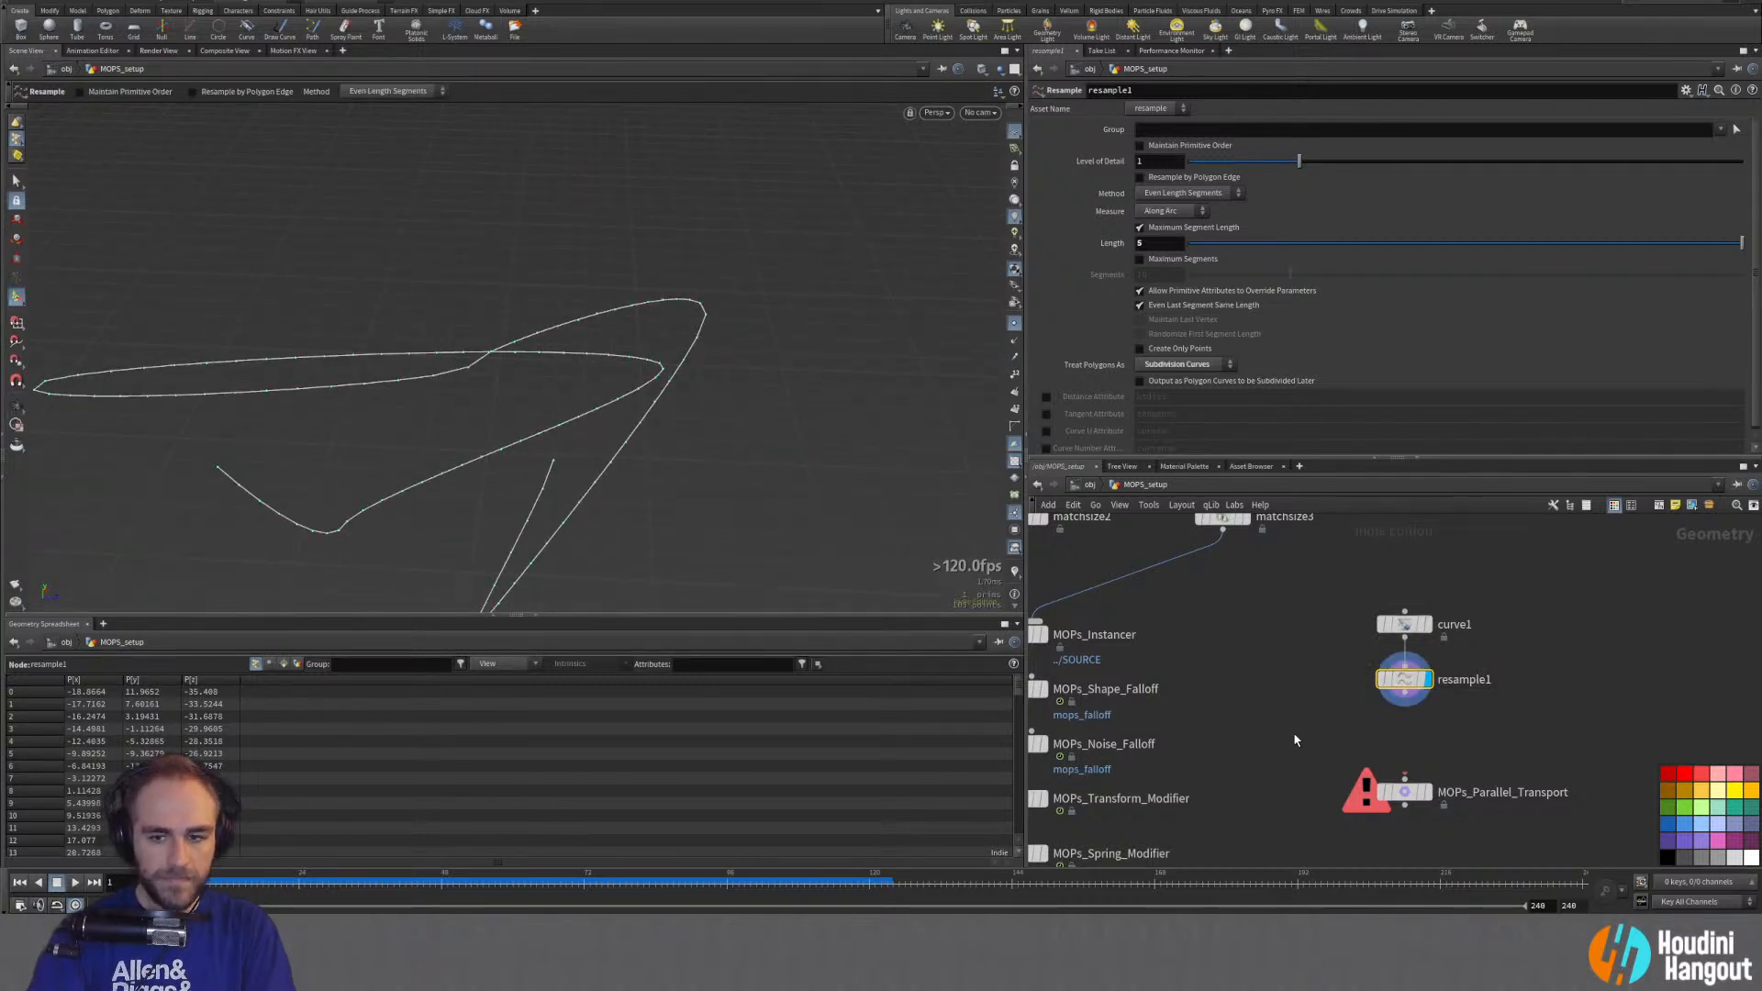
pyautogui.moveTo(1145, 248); pyautogui.dragTo(1280, 217, button='middle')
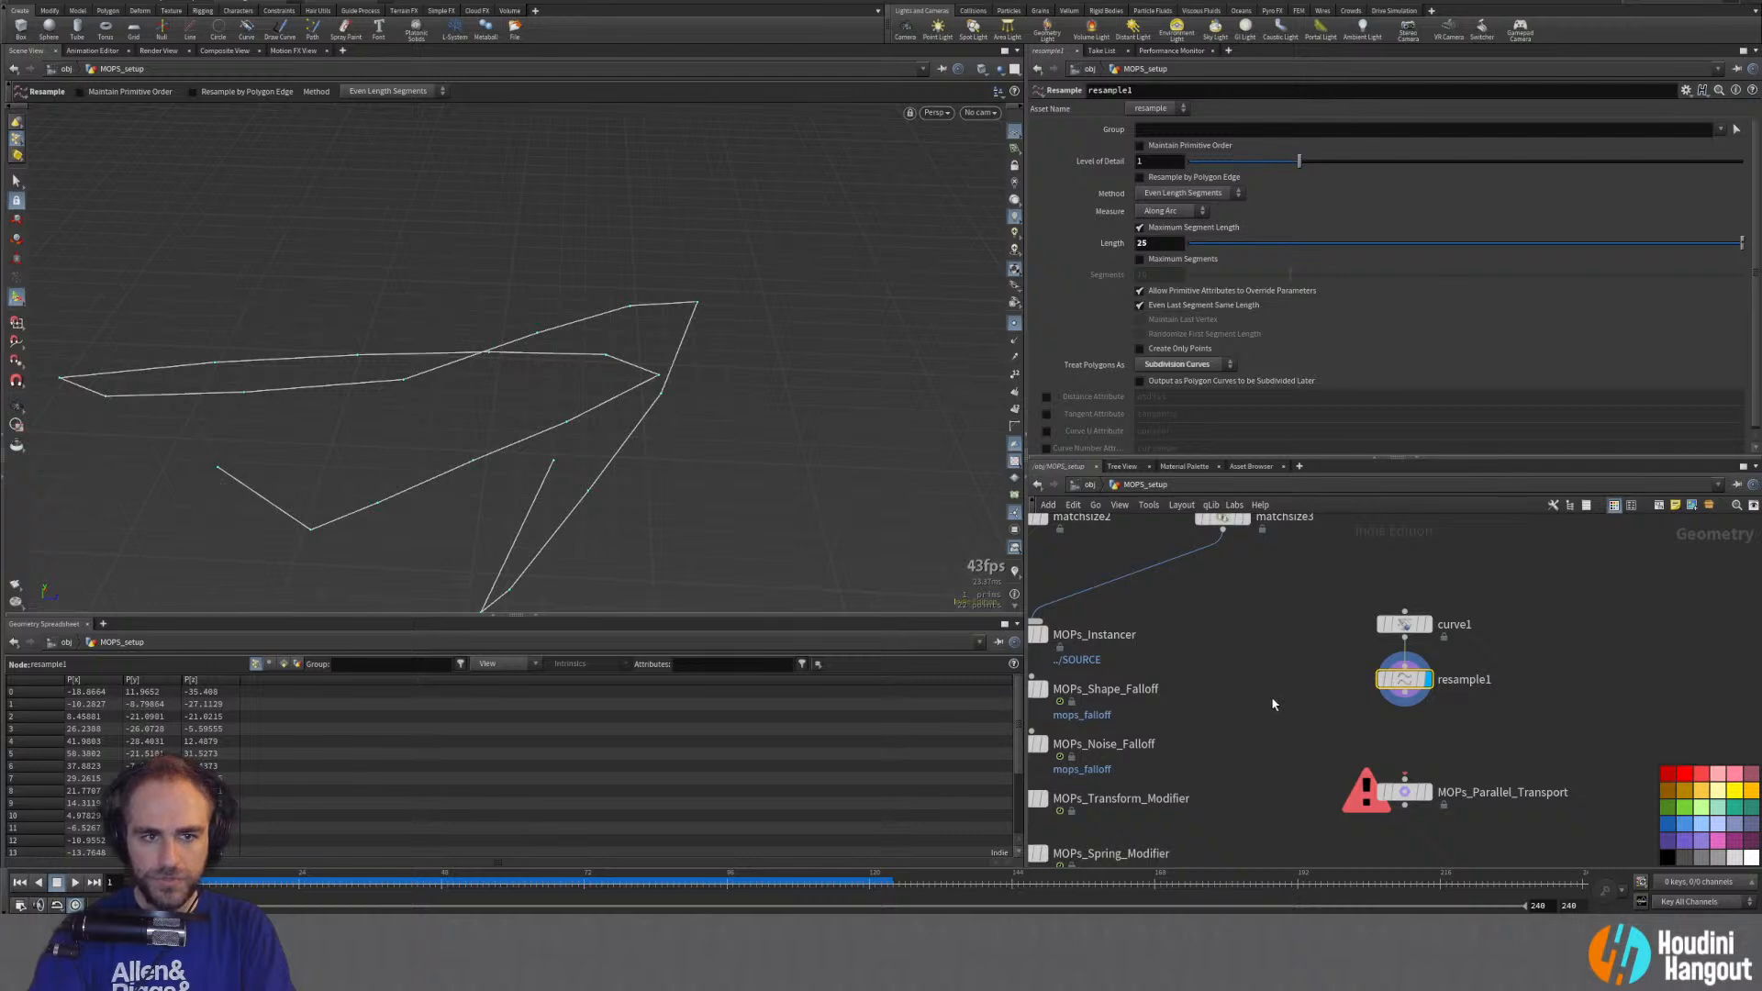
# Step: Duplicate the Resample node below the first one and set the copy's segment length to 2 for a smooth curve
pyautogui.moveTo(1404, 679)
pyautogui.keyDown('alt'); pyautogui.mouseDown()
pyautogui.moveTo(1477, 744)
pyautogui.moveTo(1404, 692)
pyautogui.mouseUp(); pyautogui.keyUp('alt')
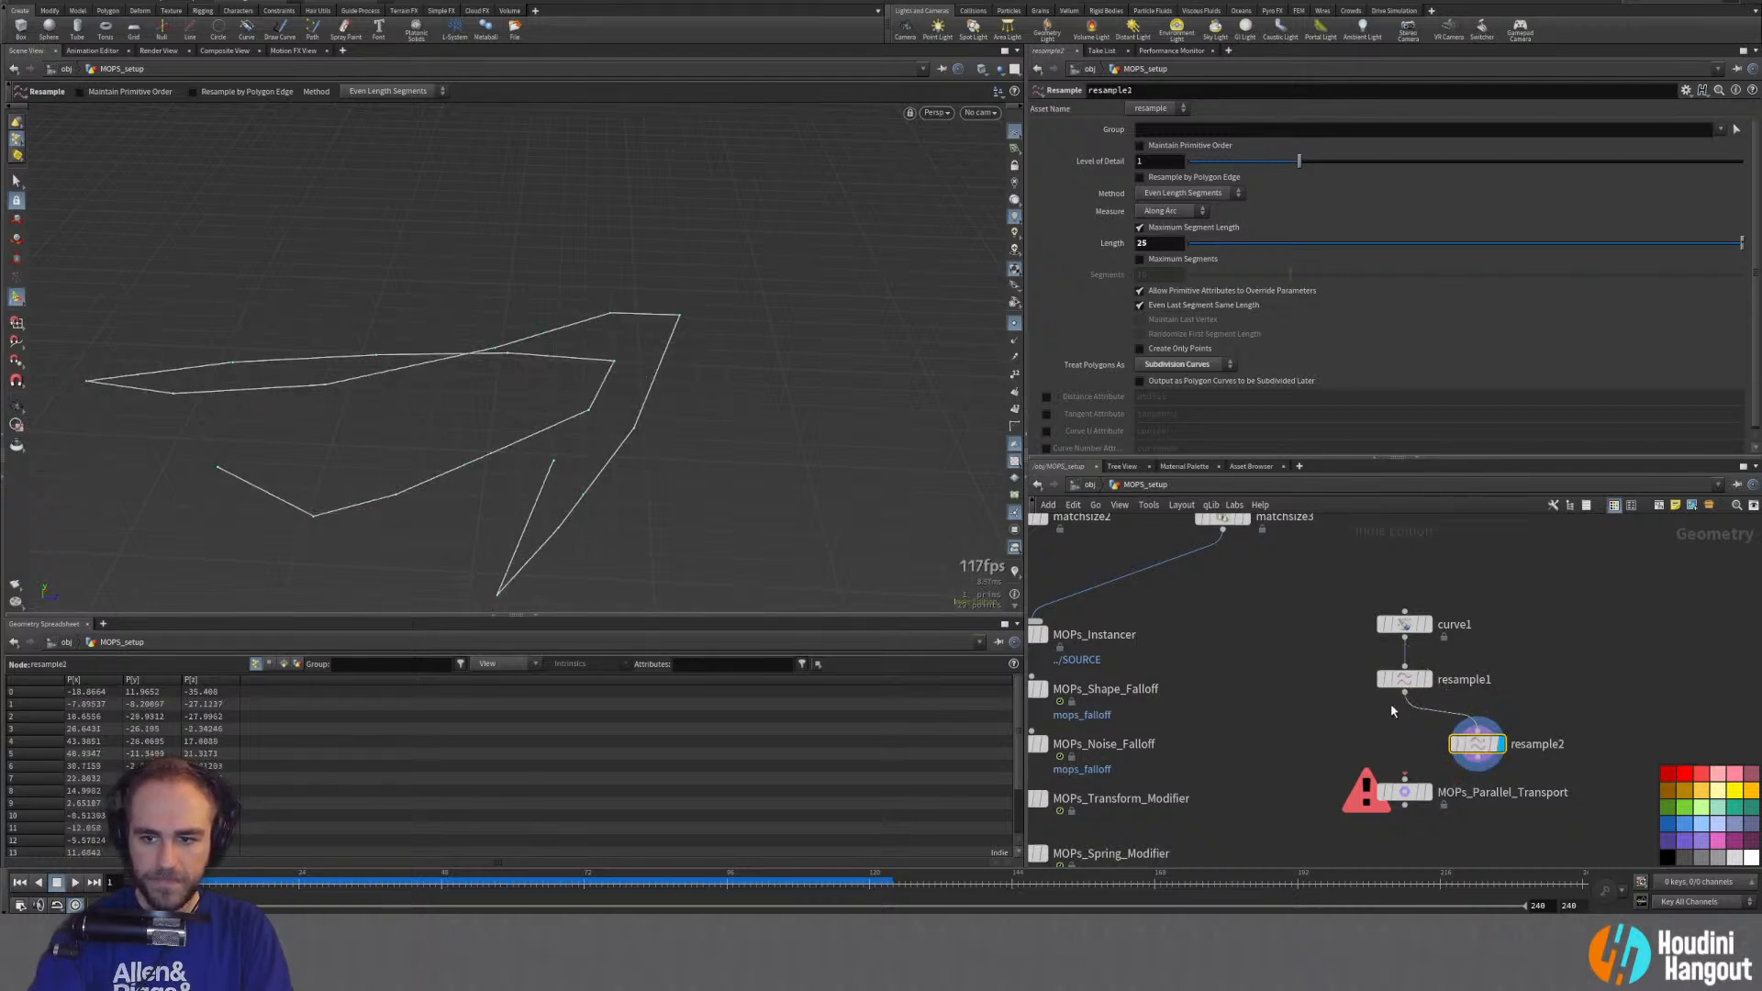
pyautogui.moveTo(1462, 745); pyautogui.dragTo(1389, 735)
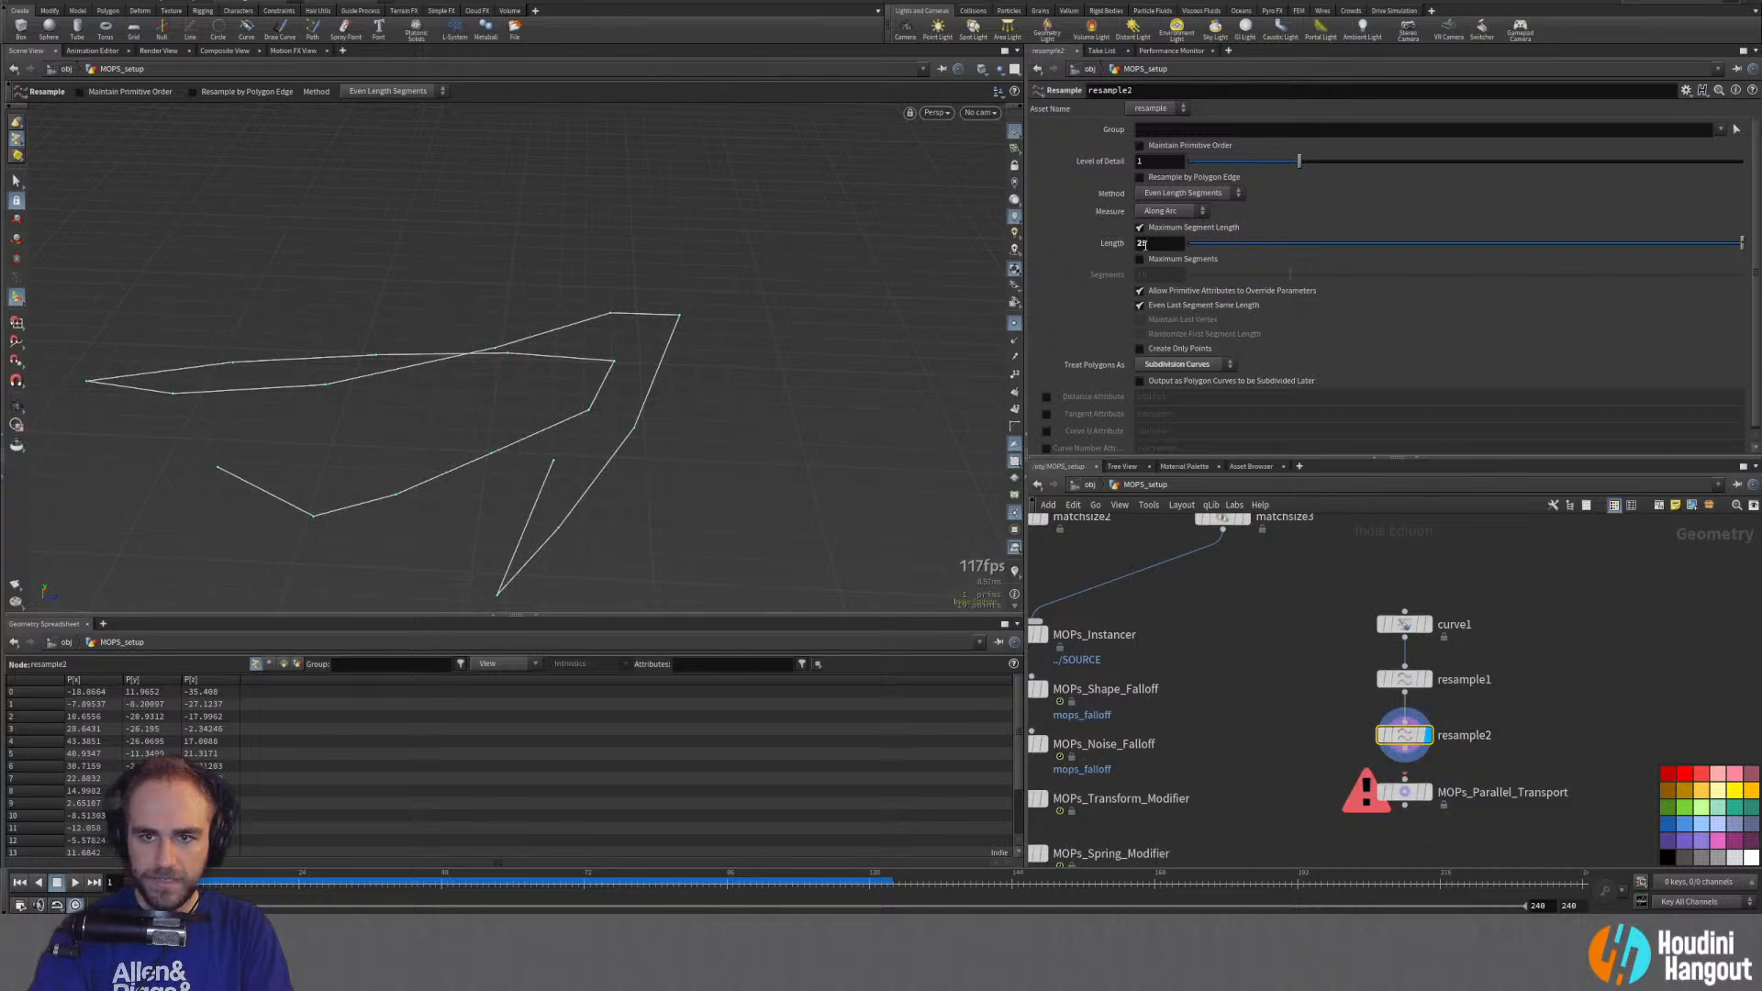
pyautogui.write('2')
pyautogui.press('Return')
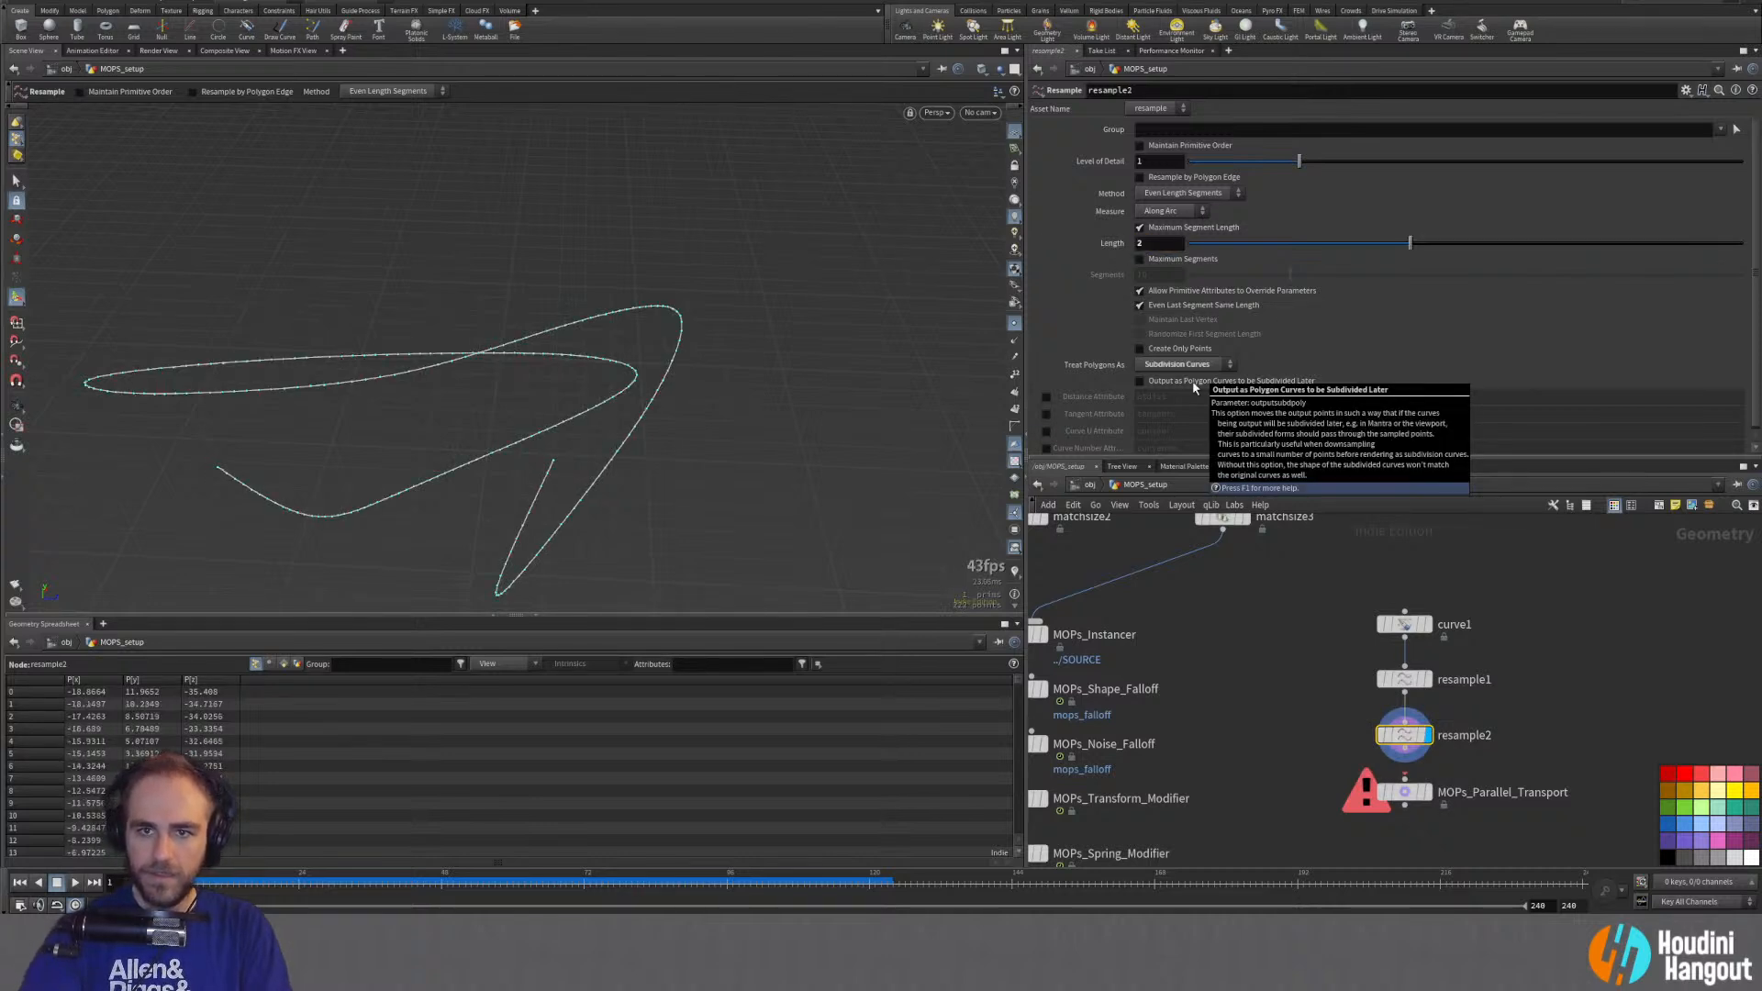
pyautogui.press('Escape')
pyautogui.moveTo(629, 398); pyautogui.dragTo(138, 385)
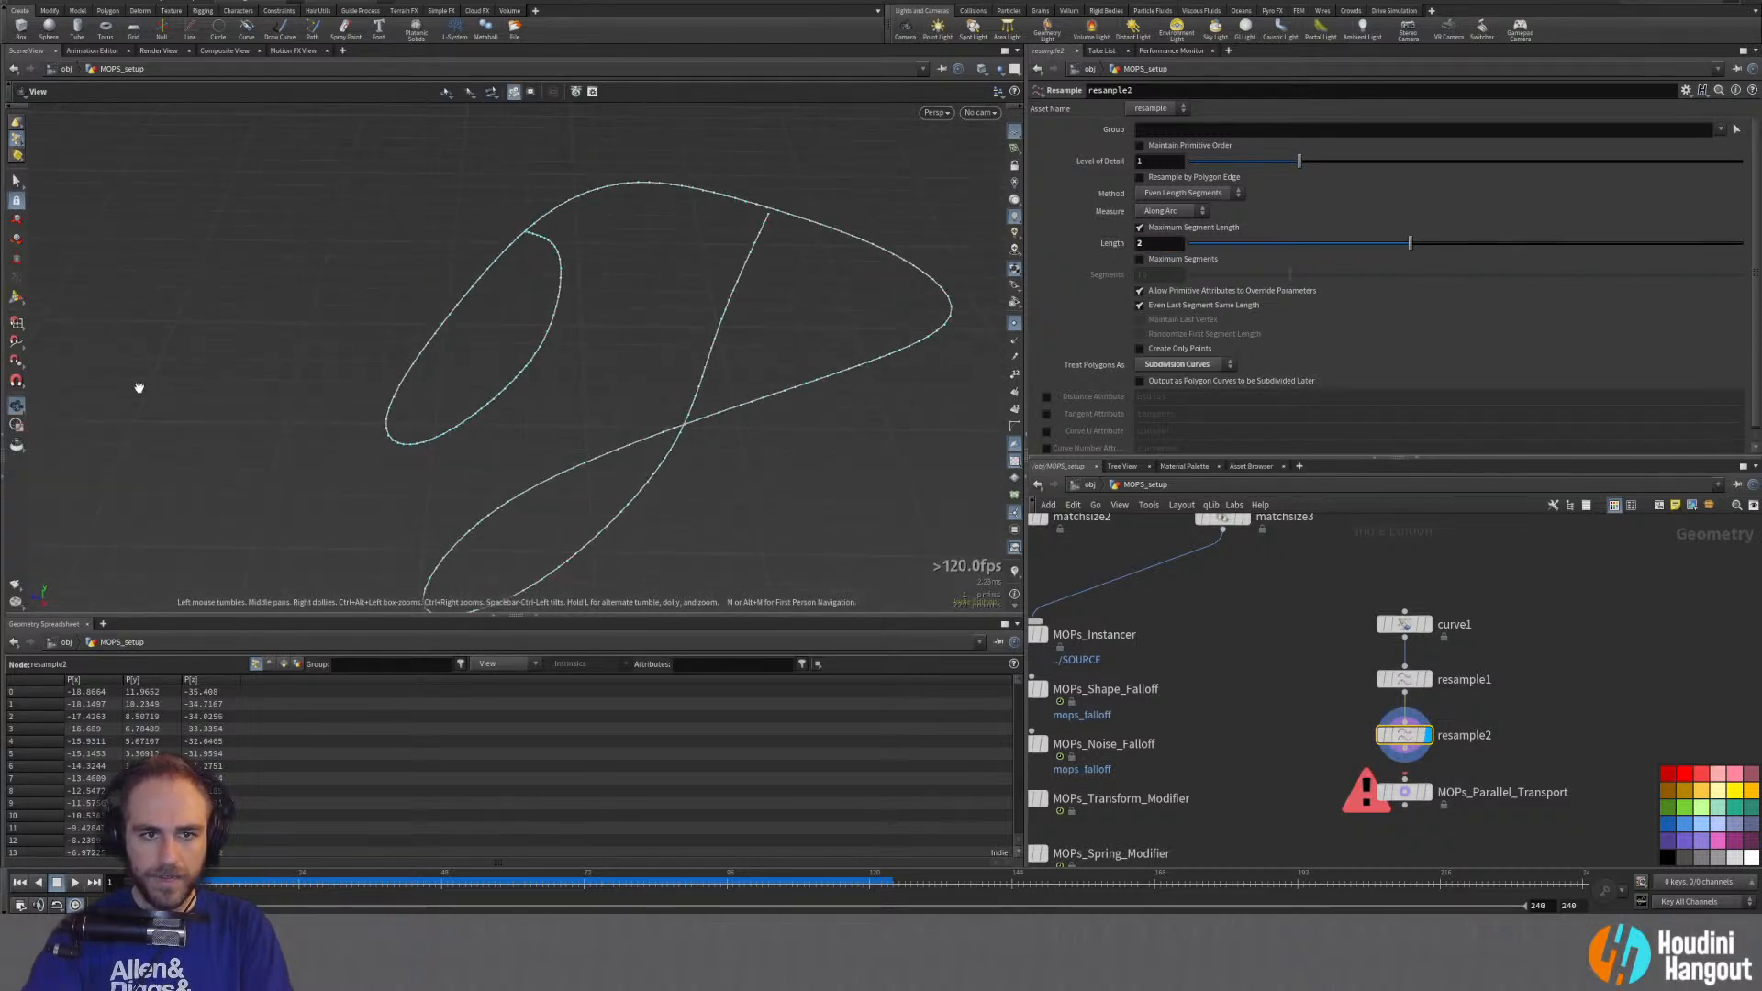
pyautogui.moveTo(455, 387); pyautogui.dragTo(340, 293)
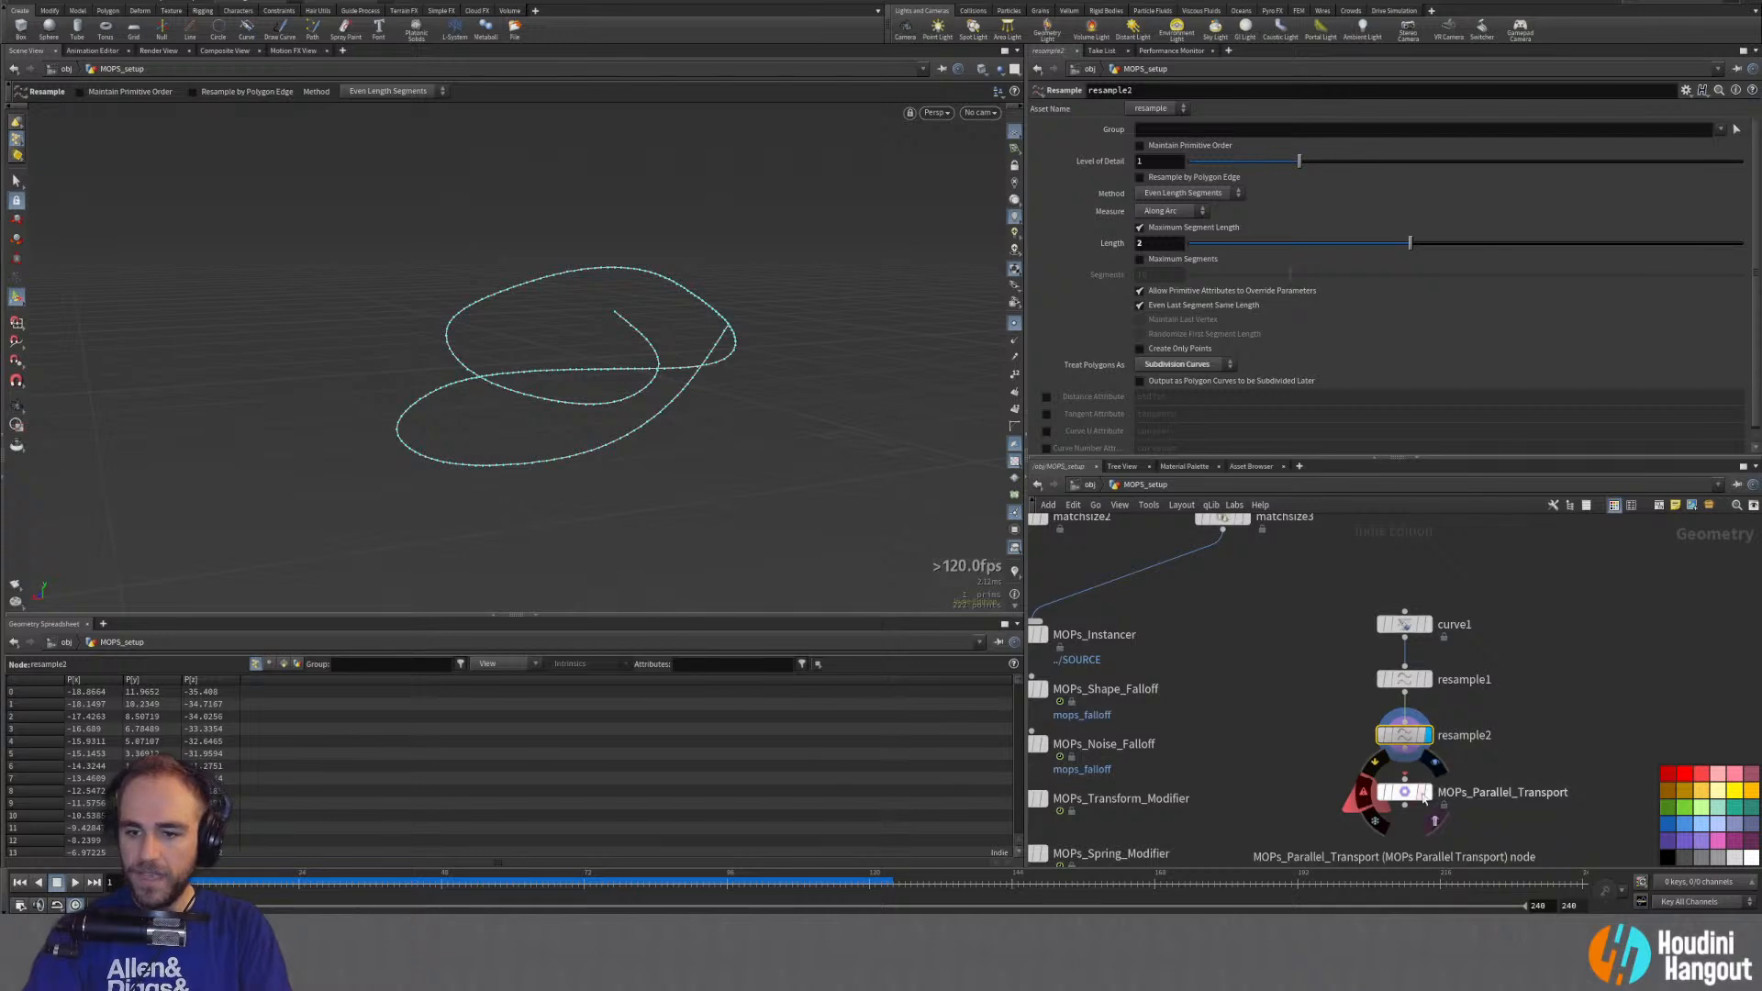
# Step: Connect the second Resample node to the MOPs Parallel Transport node and display its result
pyautogui.moveTo(1407, 793); pyautogui.dragTo(1407, 831)
pyautogui.moveTo(1489, 774); pyautogui.dragTo(1481, 729, button='middle')
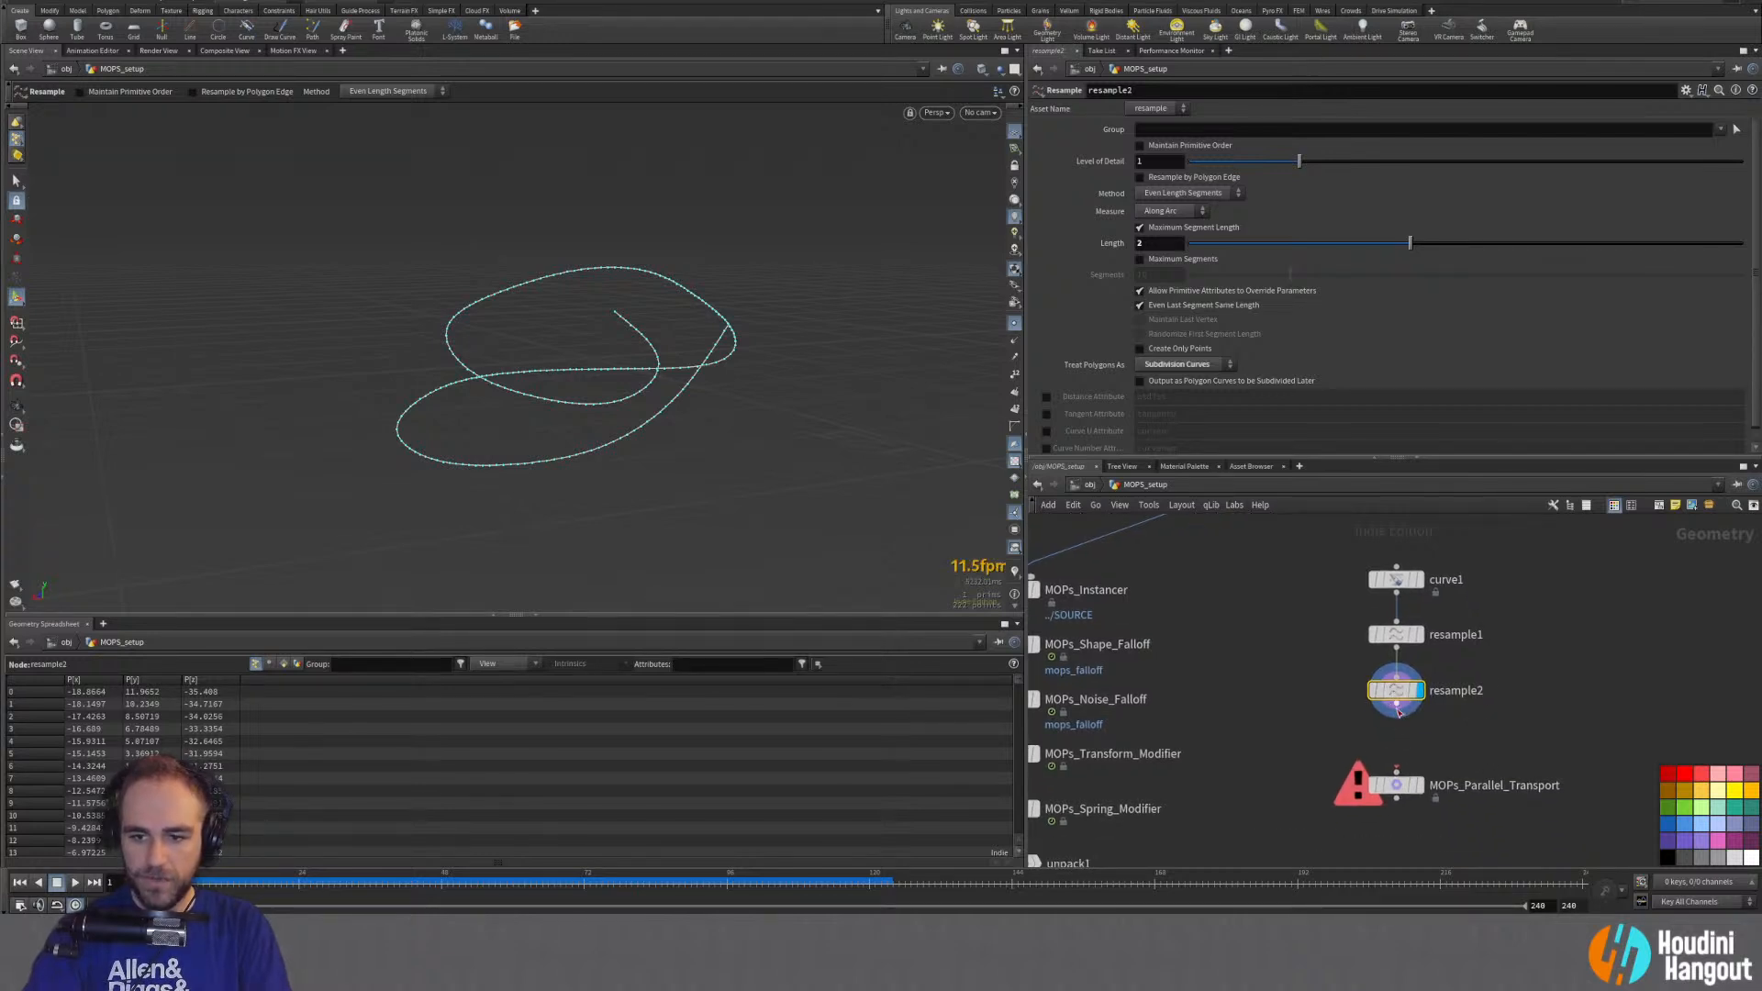
pyautogui.moveTo(1396, 716); pyautogui.dragTo(1420, 755)
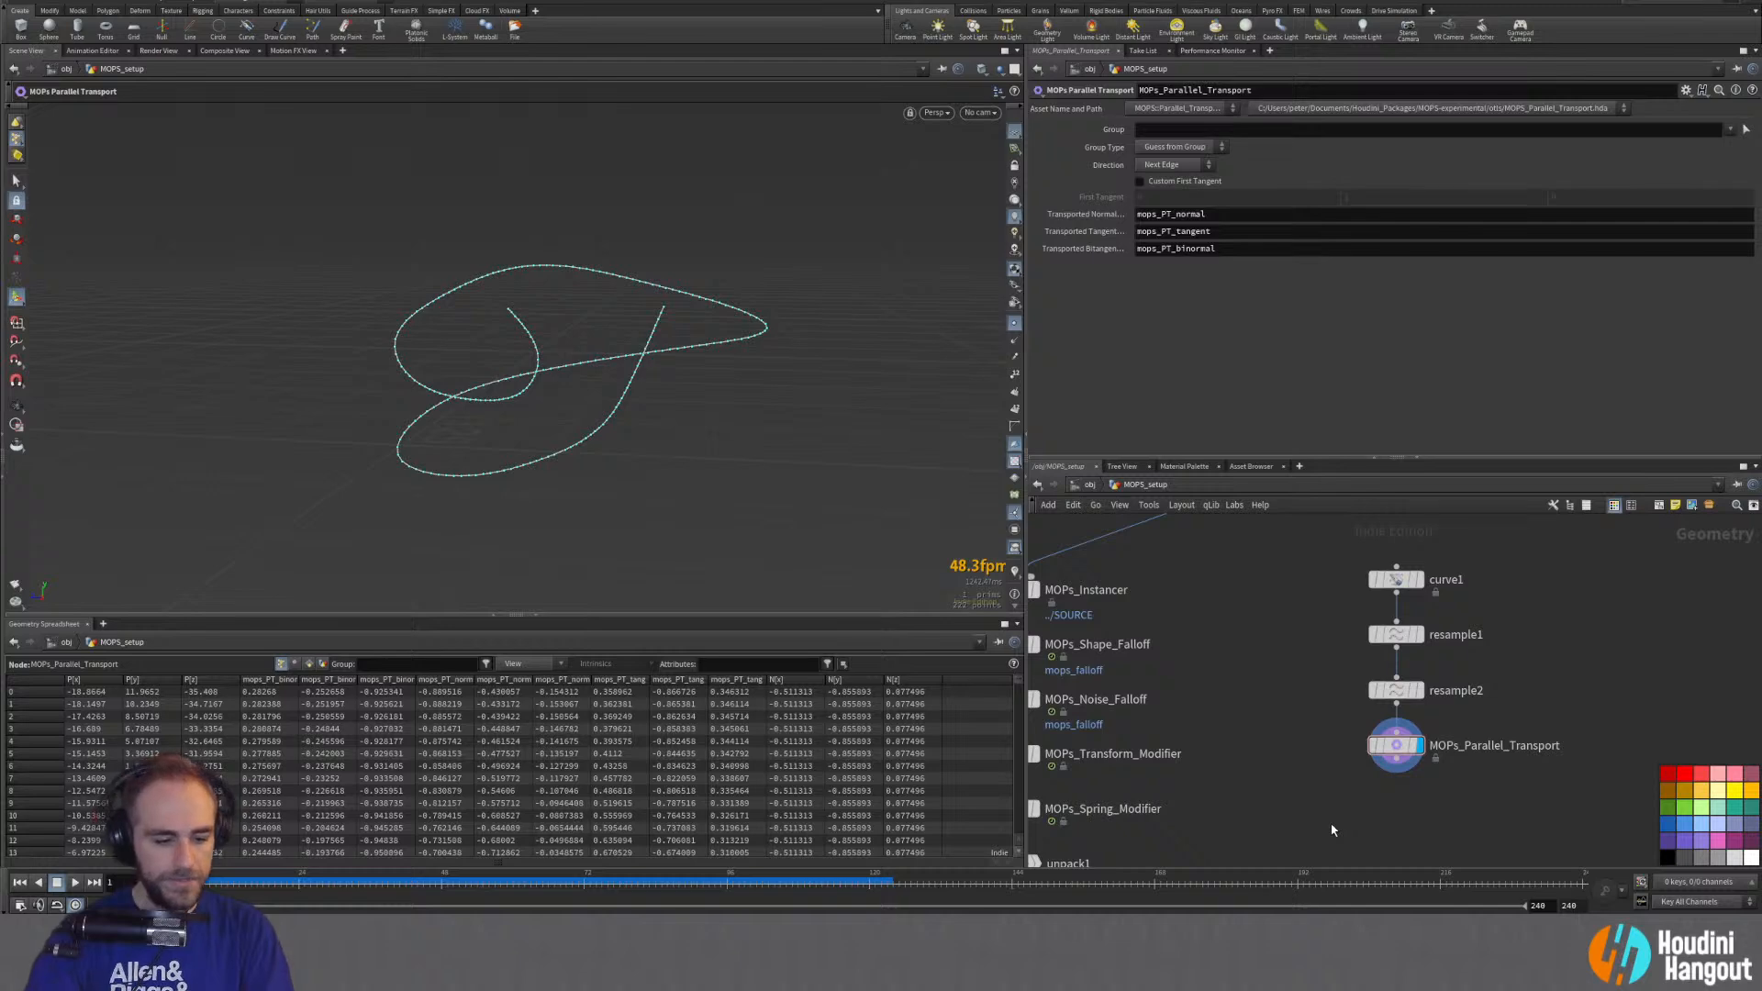
# Step: Add a Sweep node below the MOPs Parallel Transport node and open its construction settings
pyautogui.press('Tab')
pyautogui.write('sweep')
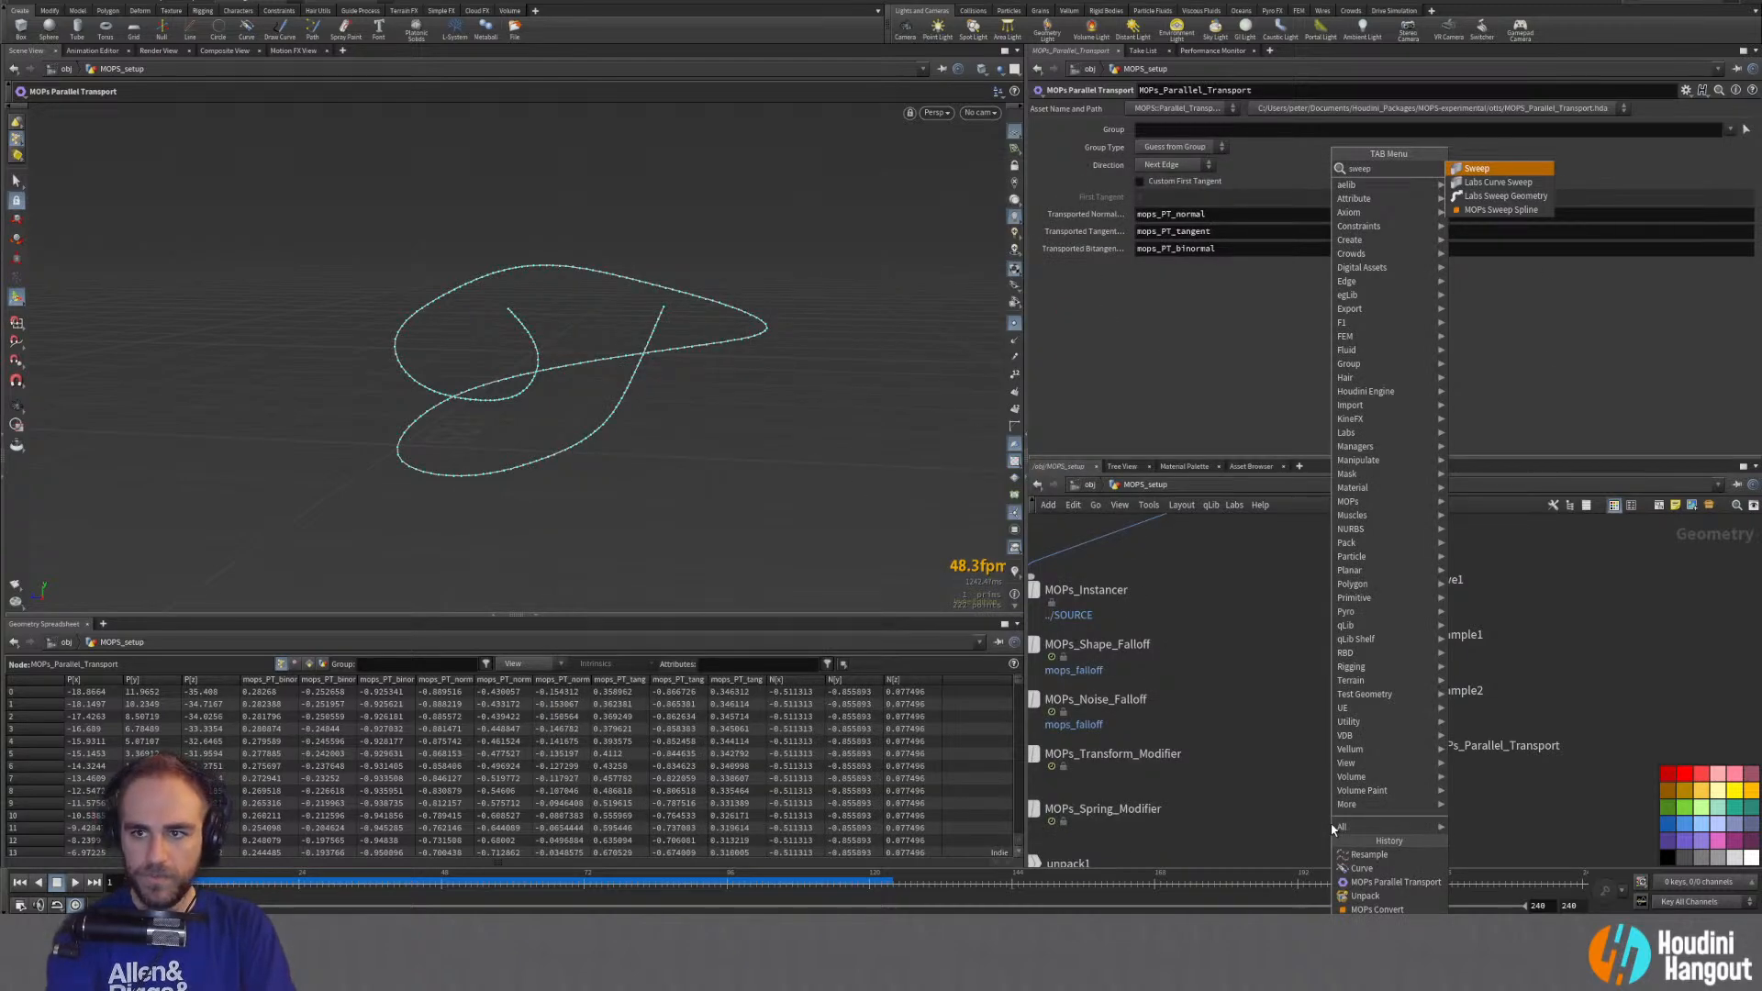
pyautogui.press('Return')
pyautogui.click(1336, 816)
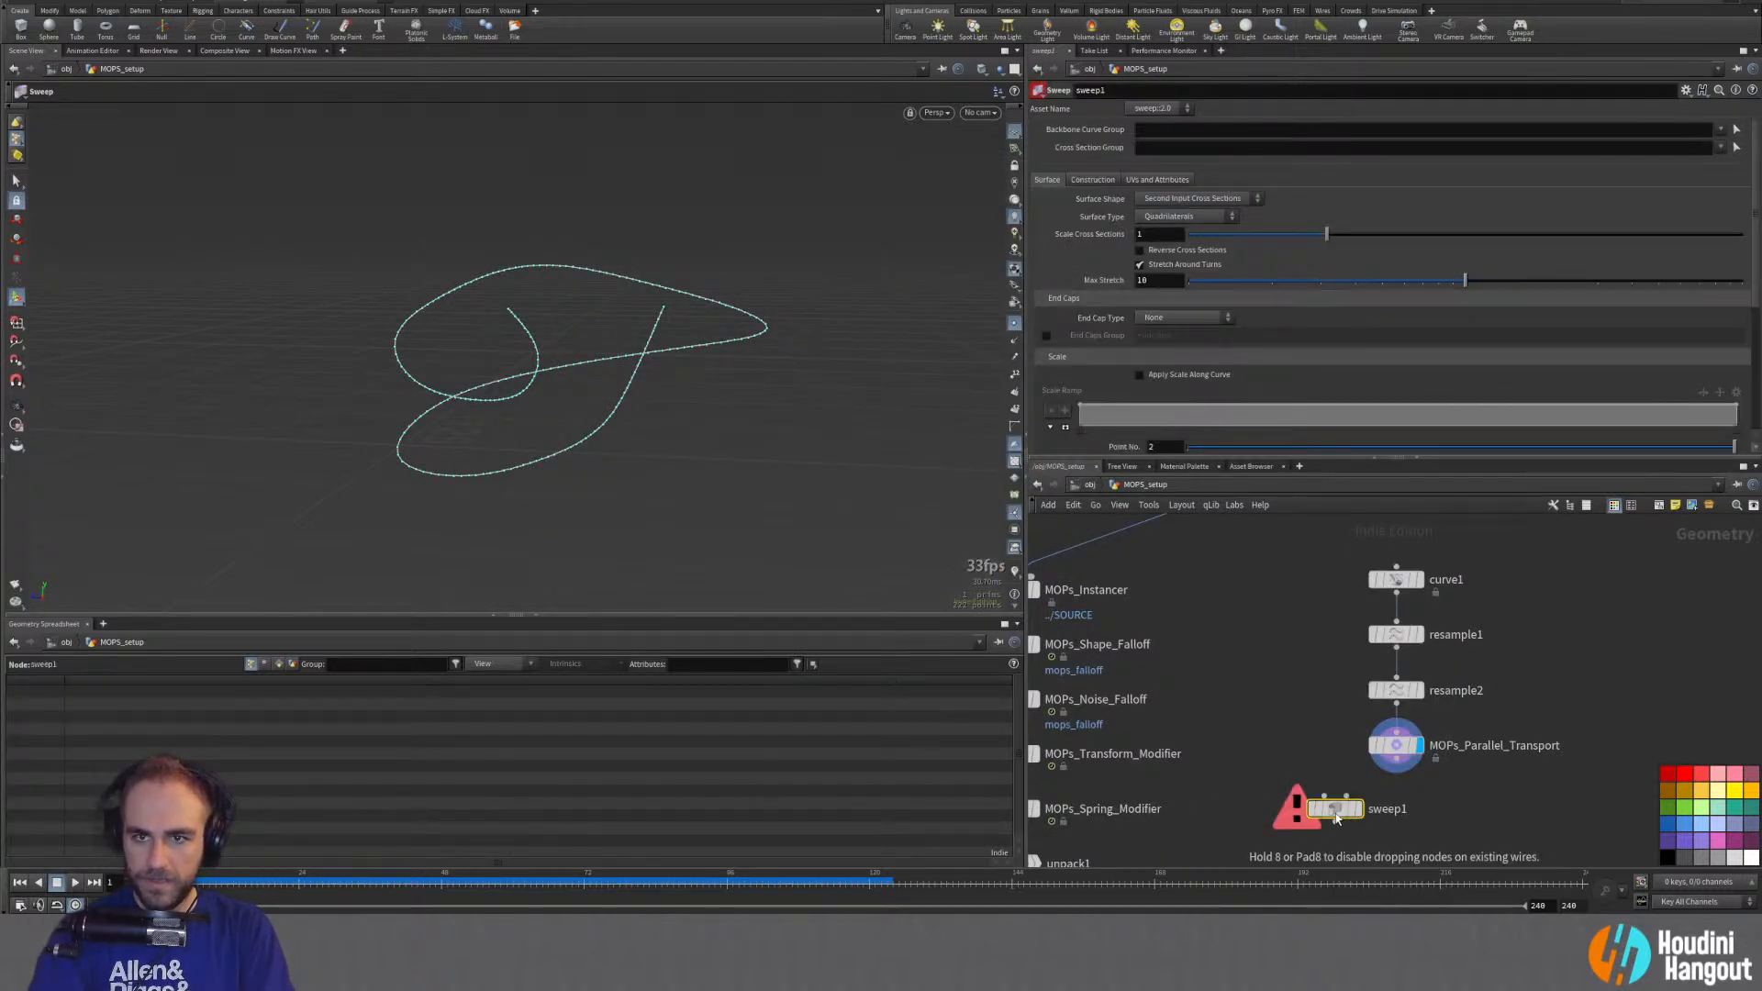
pyautogui.click(1083, 182)
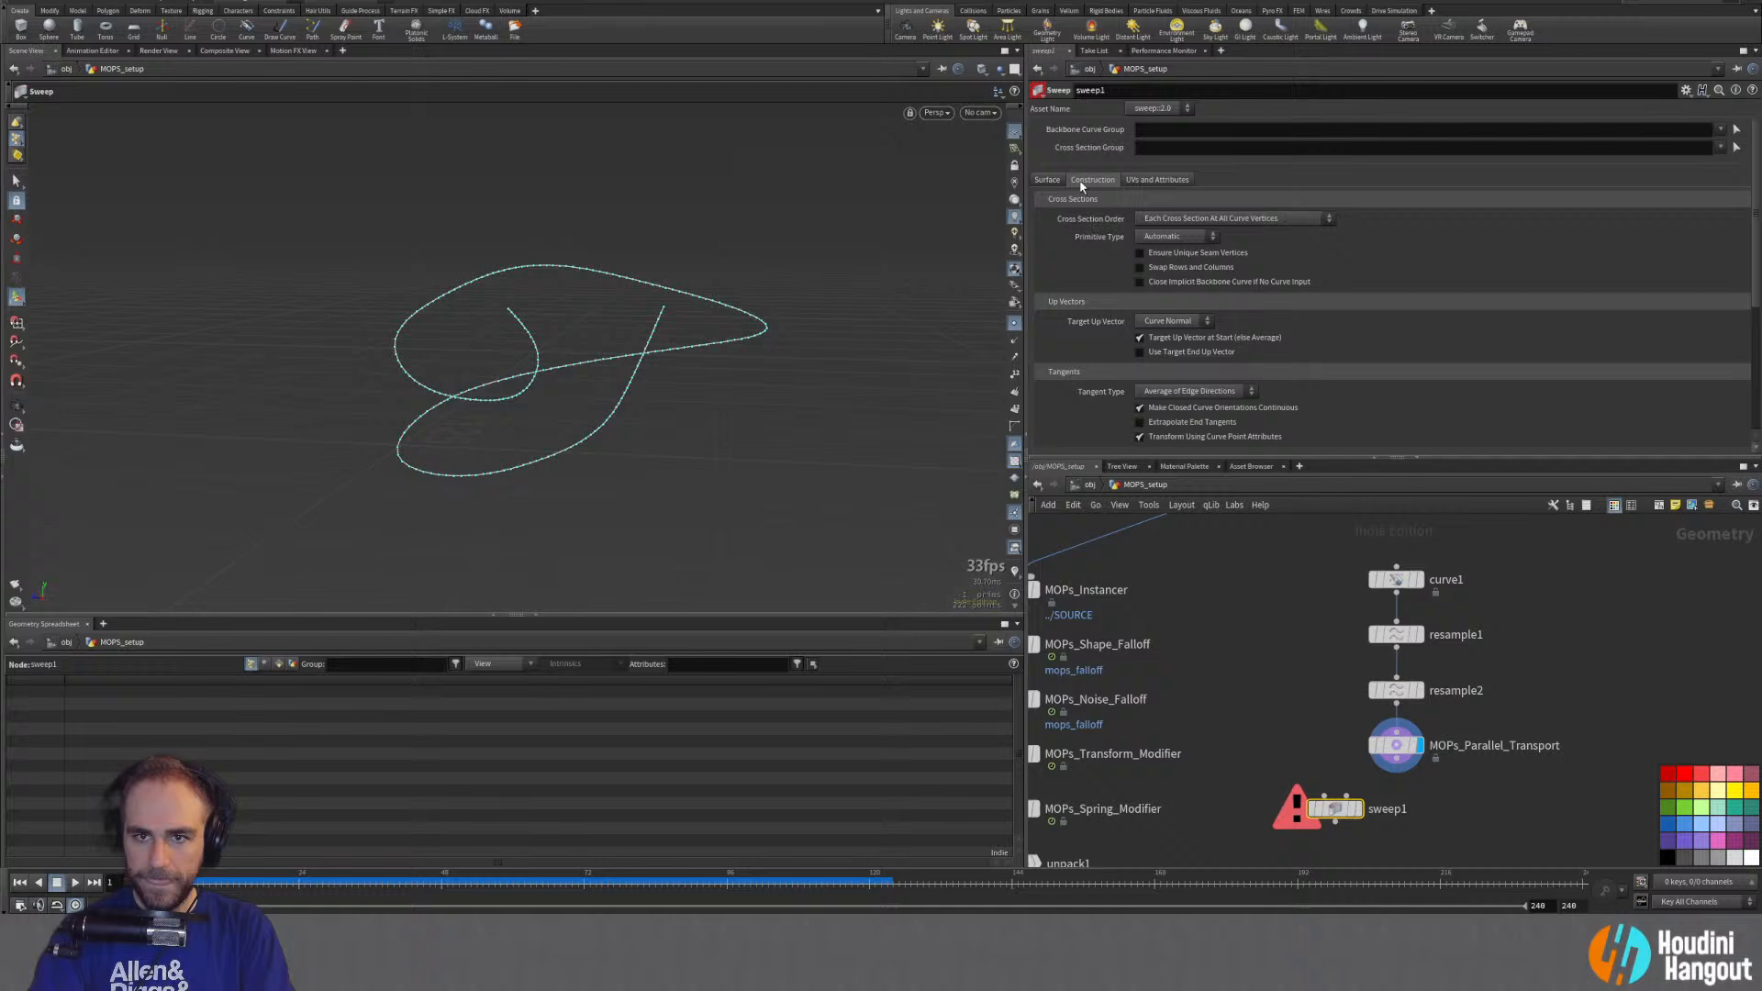
pyautogui.click(1159, 221)
pyautogui.click(1542, 243)
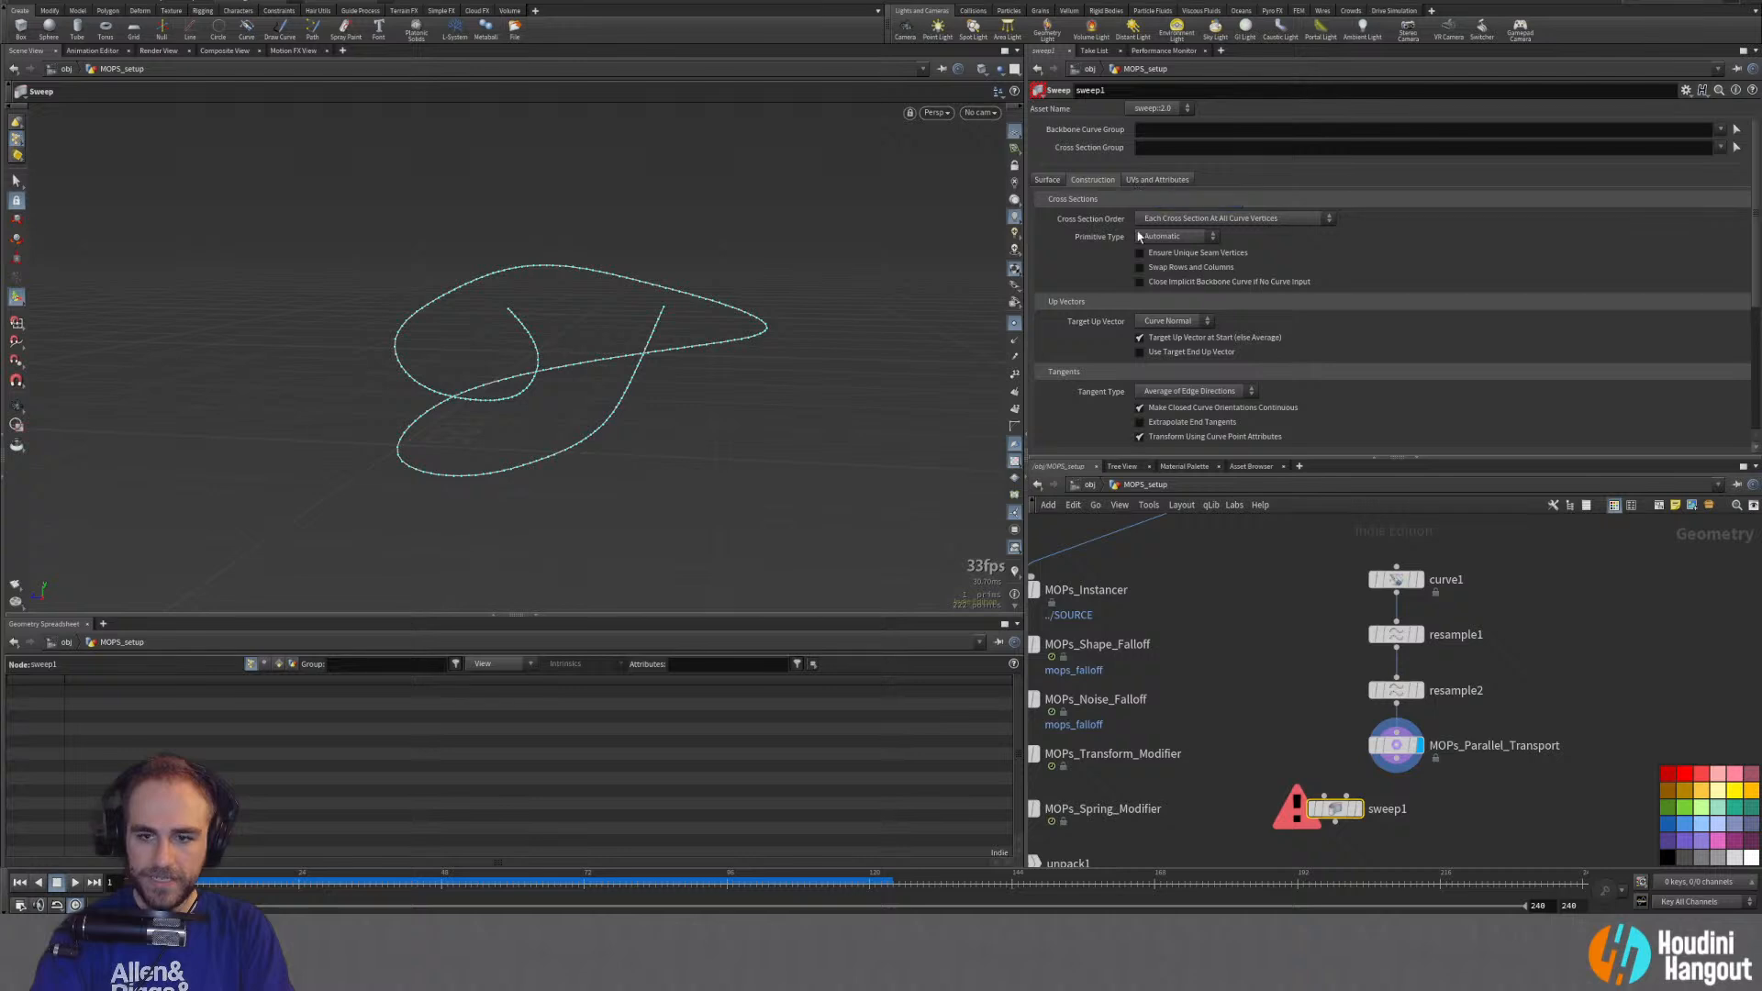
# Step: Connect the MOPs Parallel Transport output to the Sweep node's Backbone Curves input and display the sweep
pyautogui.click(1327, 796)
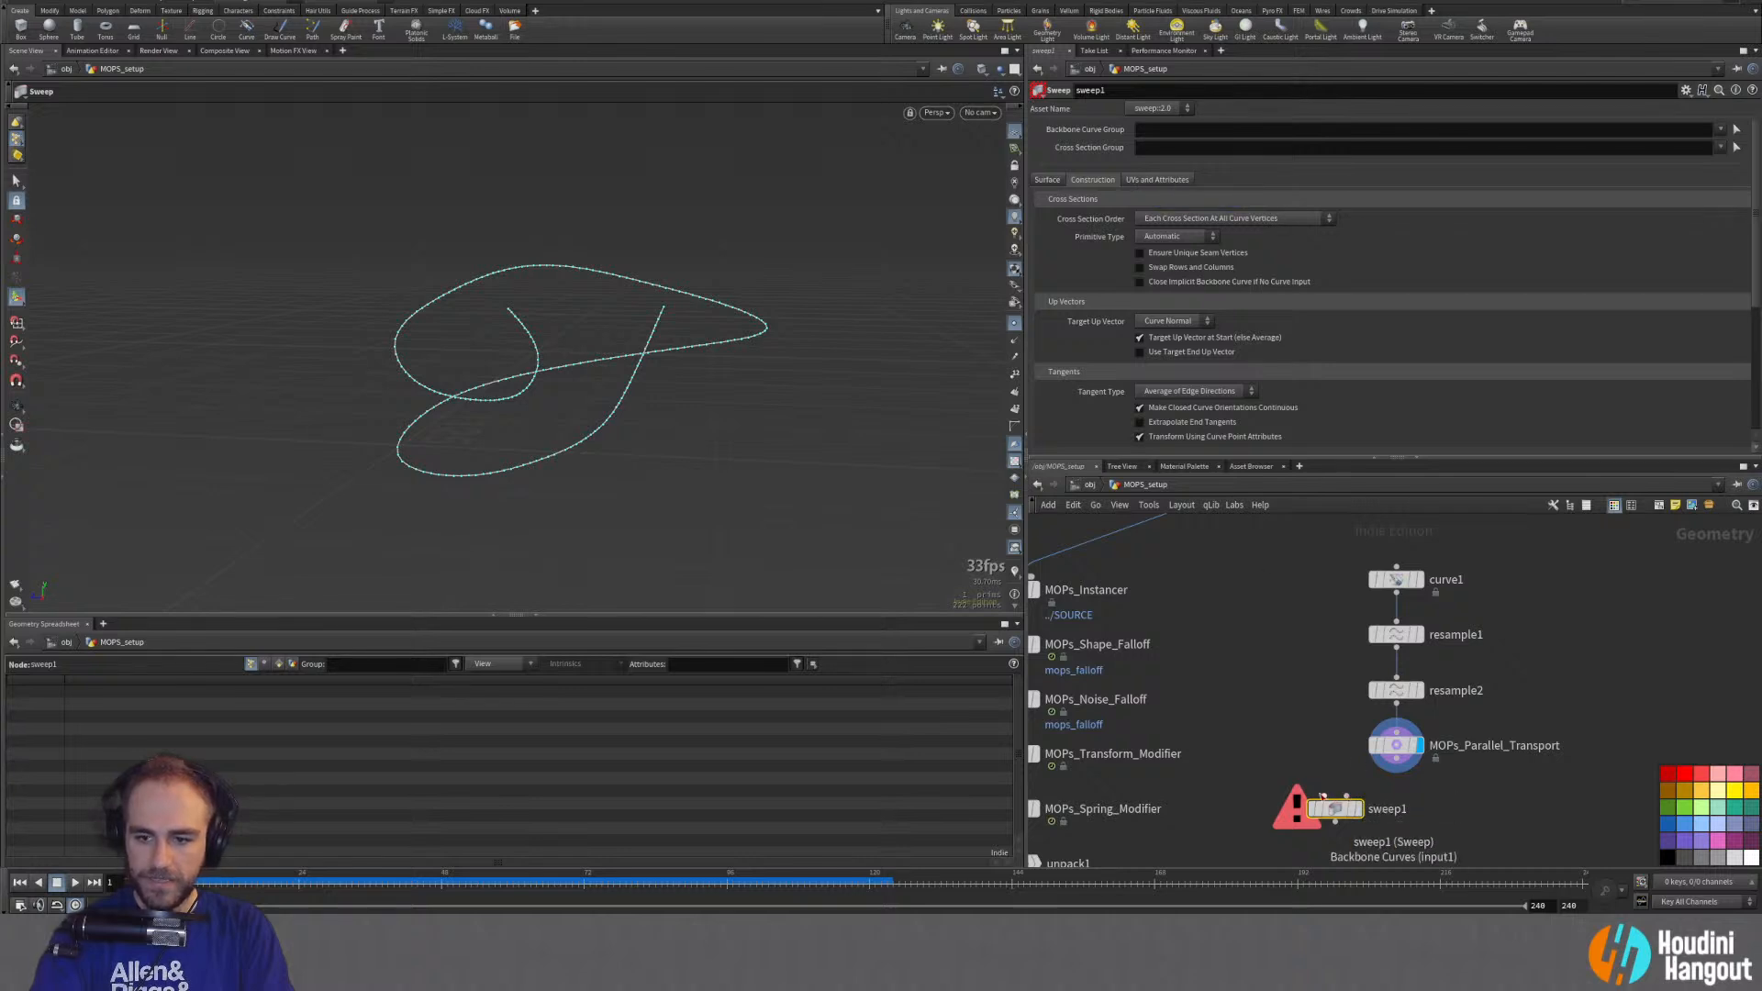
pyautogui.click(1418, 762)
pyautogui.moveTo(1336, 816); pyautogui.dragTo(1453, 836)
pyautogui.moveTo(1306, 813); pyautogui.dragTo(1297, 779, button='middle')
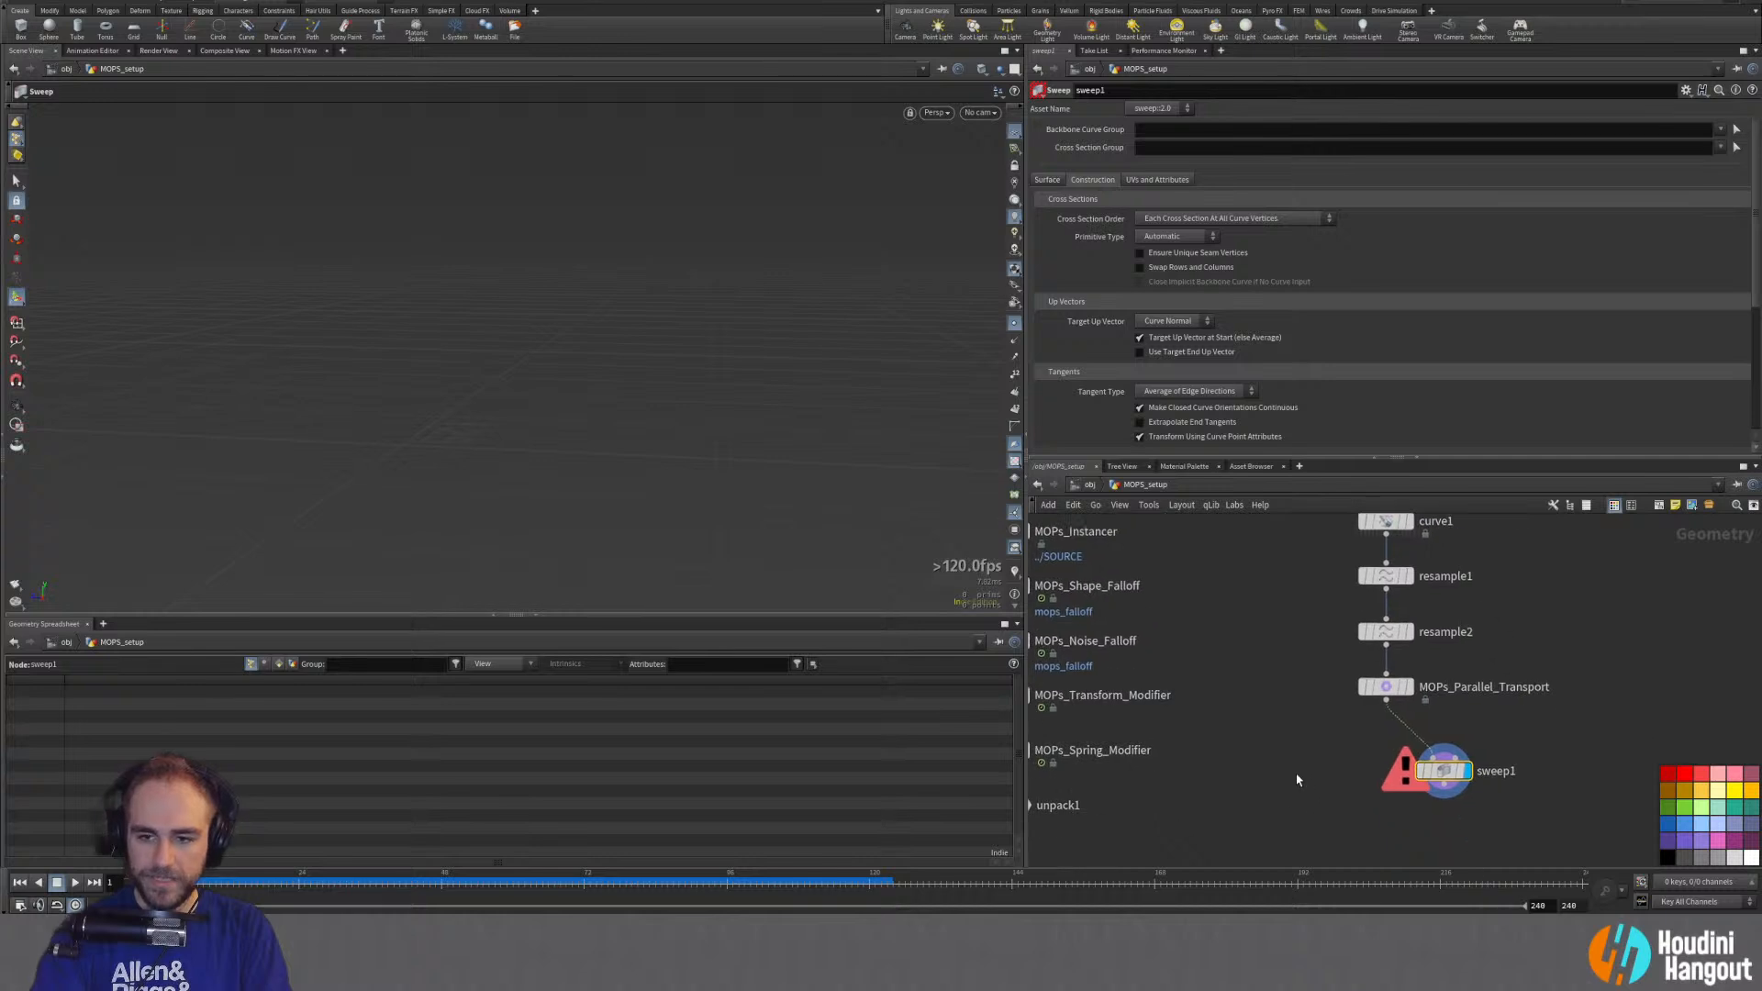
pyautogui.moveTo(1445, 767); pyautogui.dragTo(1449, 785)
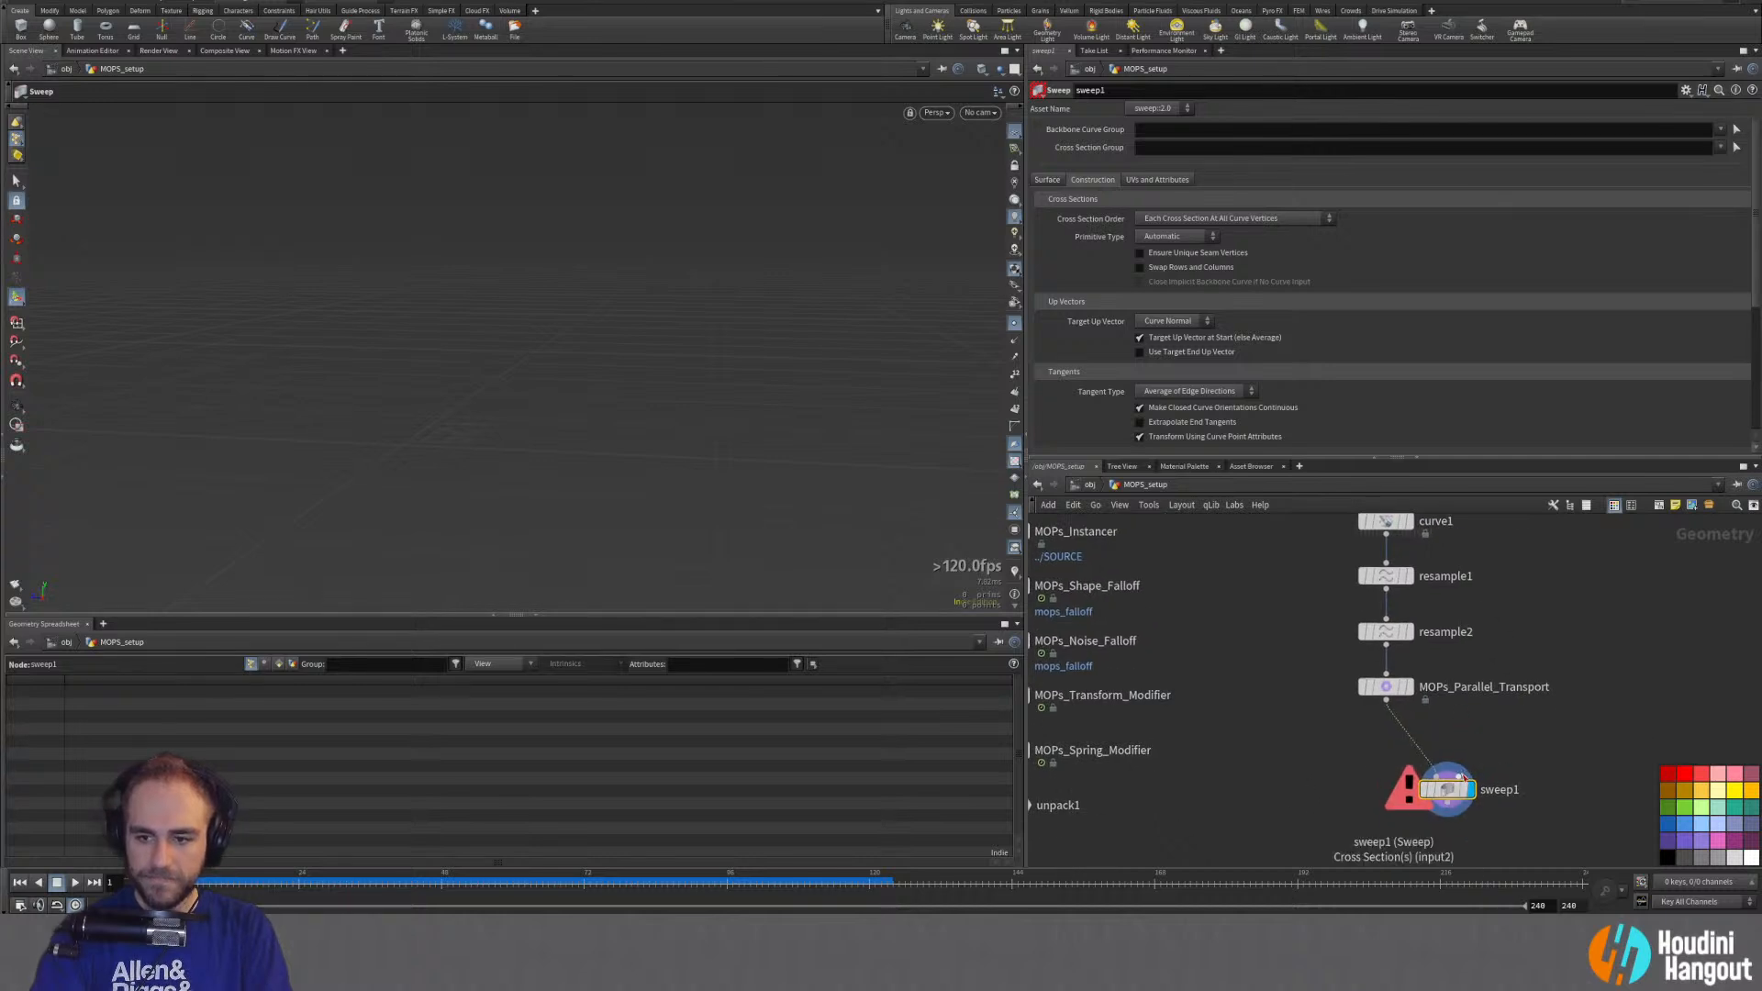
# Step: Set the Sweep node's surface shape to Round Tube and inspect the tube up close
pyautogui.click(1046, 180)
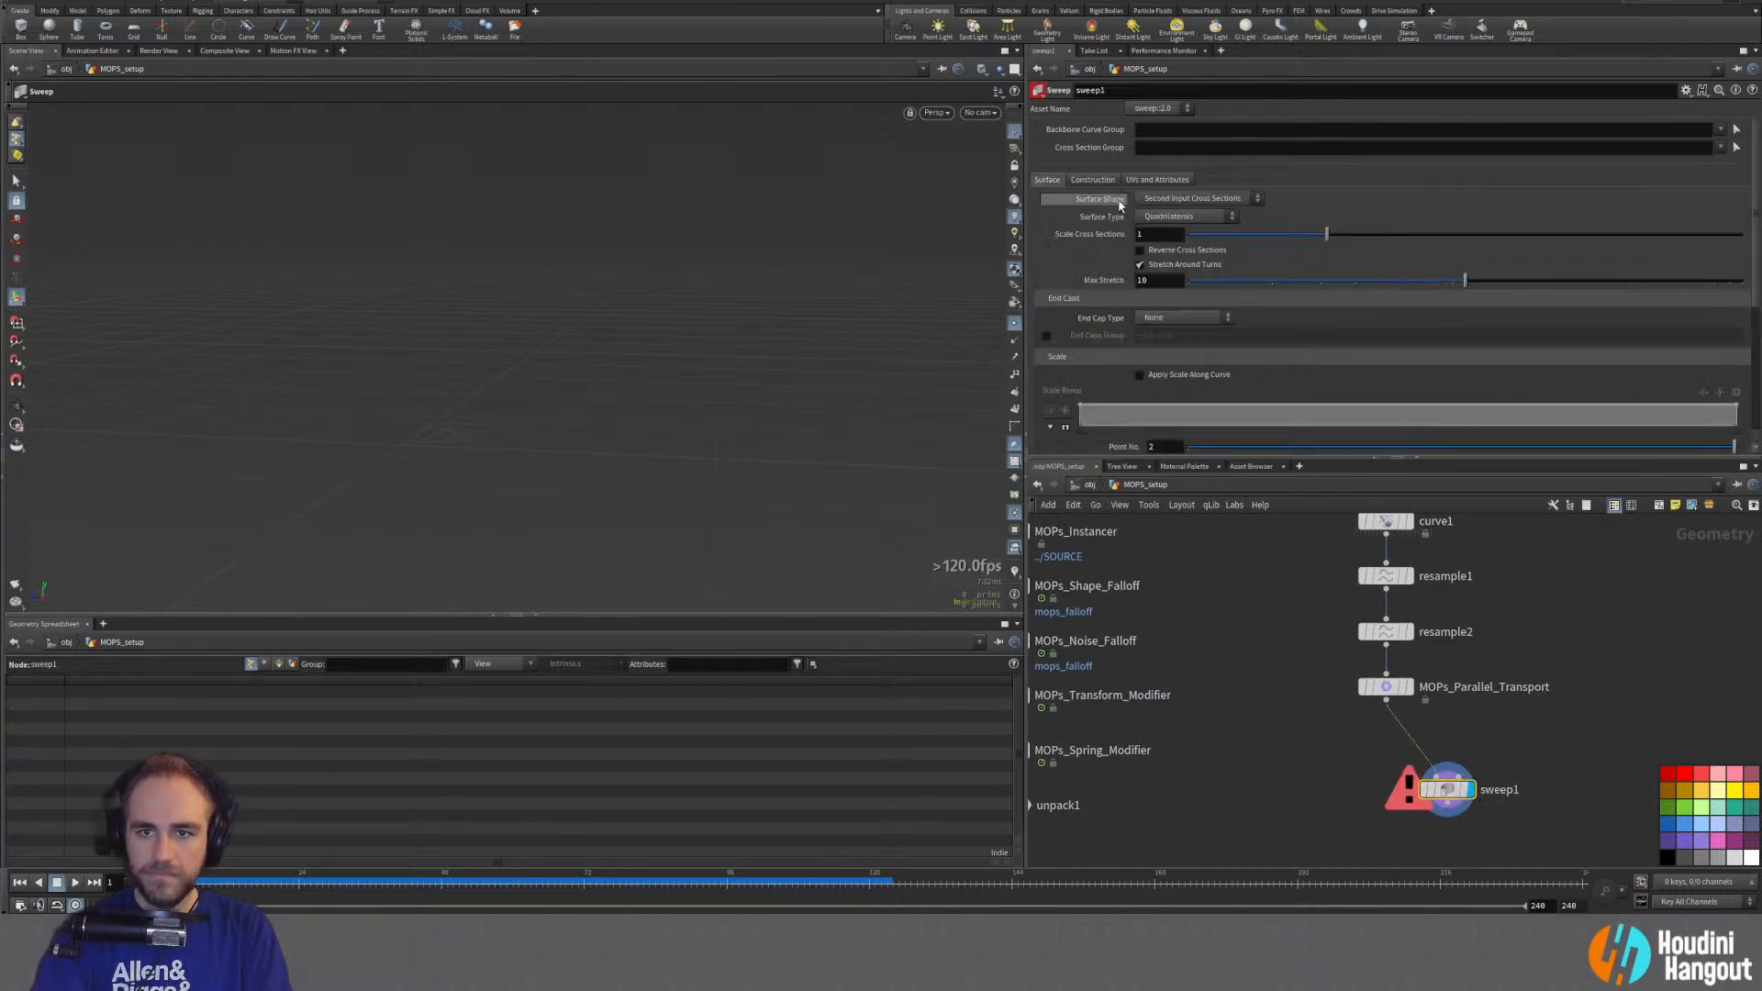
pyautogui.click(1162, 201)
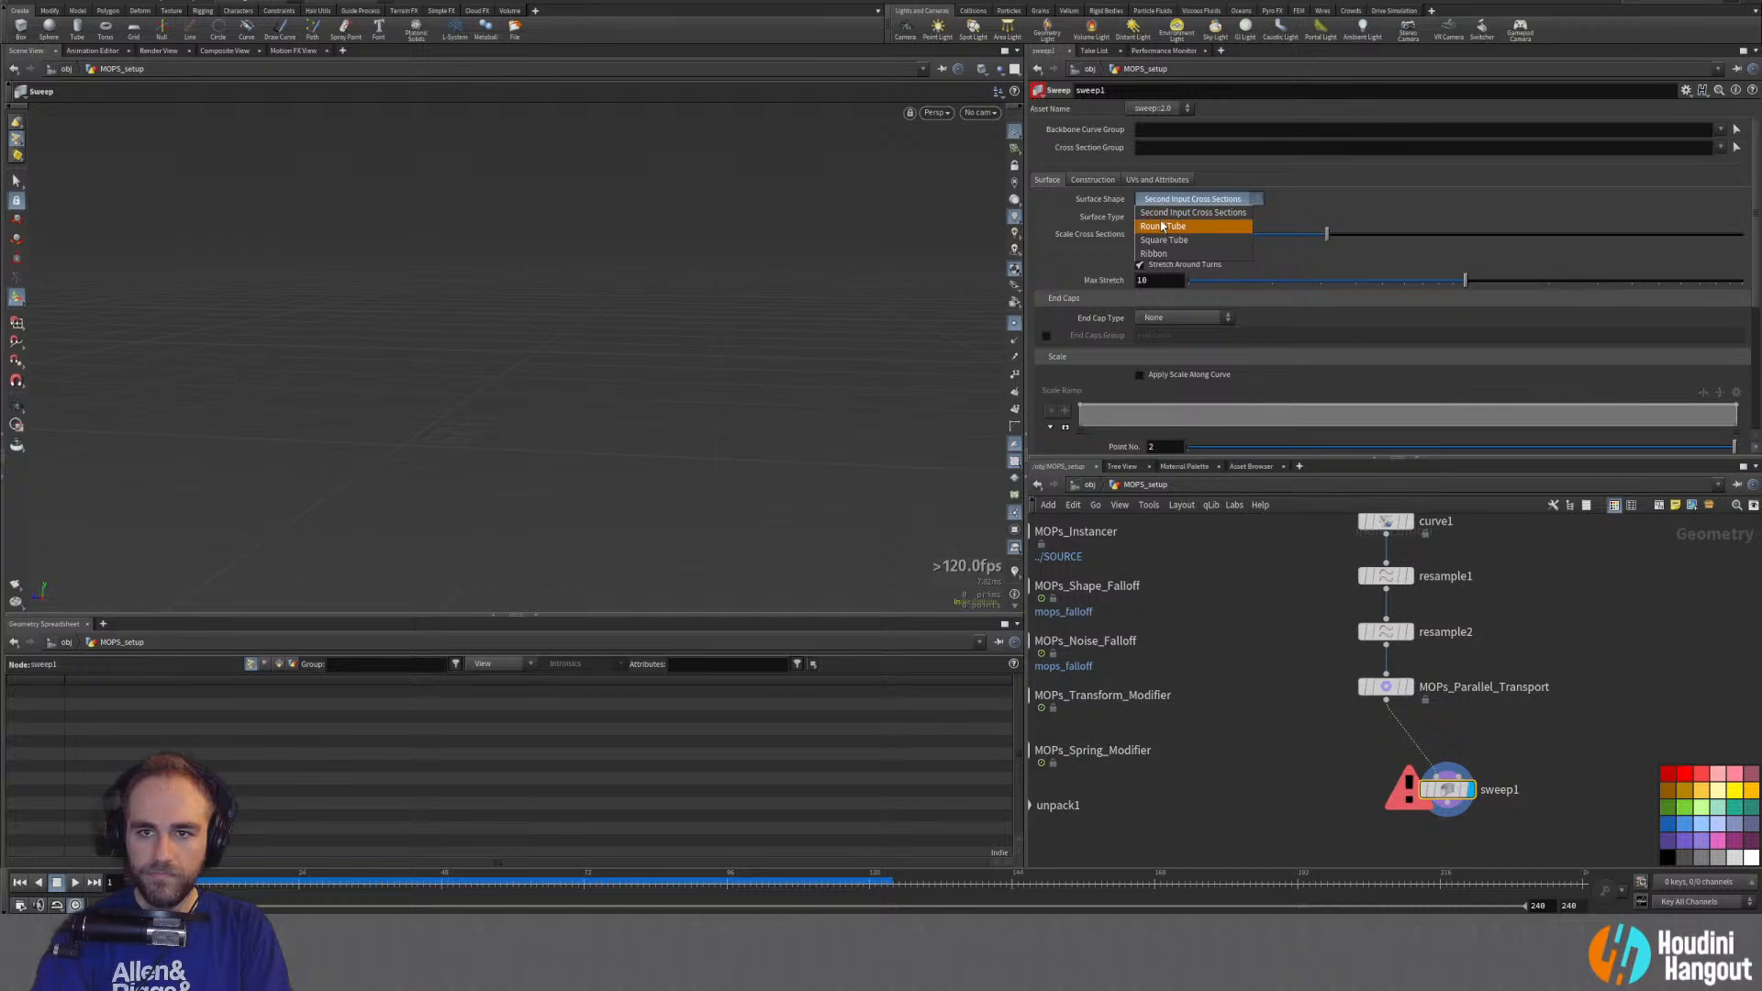
pyautogui.click(1166, 226)
pyautogui.keyDown('alt'); pyautogui.moveTo(547, 386); pyautogui.dragTo(539, 385); pyautogui.keyUp('alt')
pyautogui.keyDown('alt'); pyautogui.moveTo(539, 385); pyautogui.dragTo(414, 365, button='right'); pyautogui.keyUp('alt')
pyautogui.moveTo(413, 366); pyautogui.dragTo(697, 477)
# Step: Increase the sweep's radius while comparing the tube with MOPs Parallel Transport bypassed and re-enabled
pyautogui.click(1363, 687)
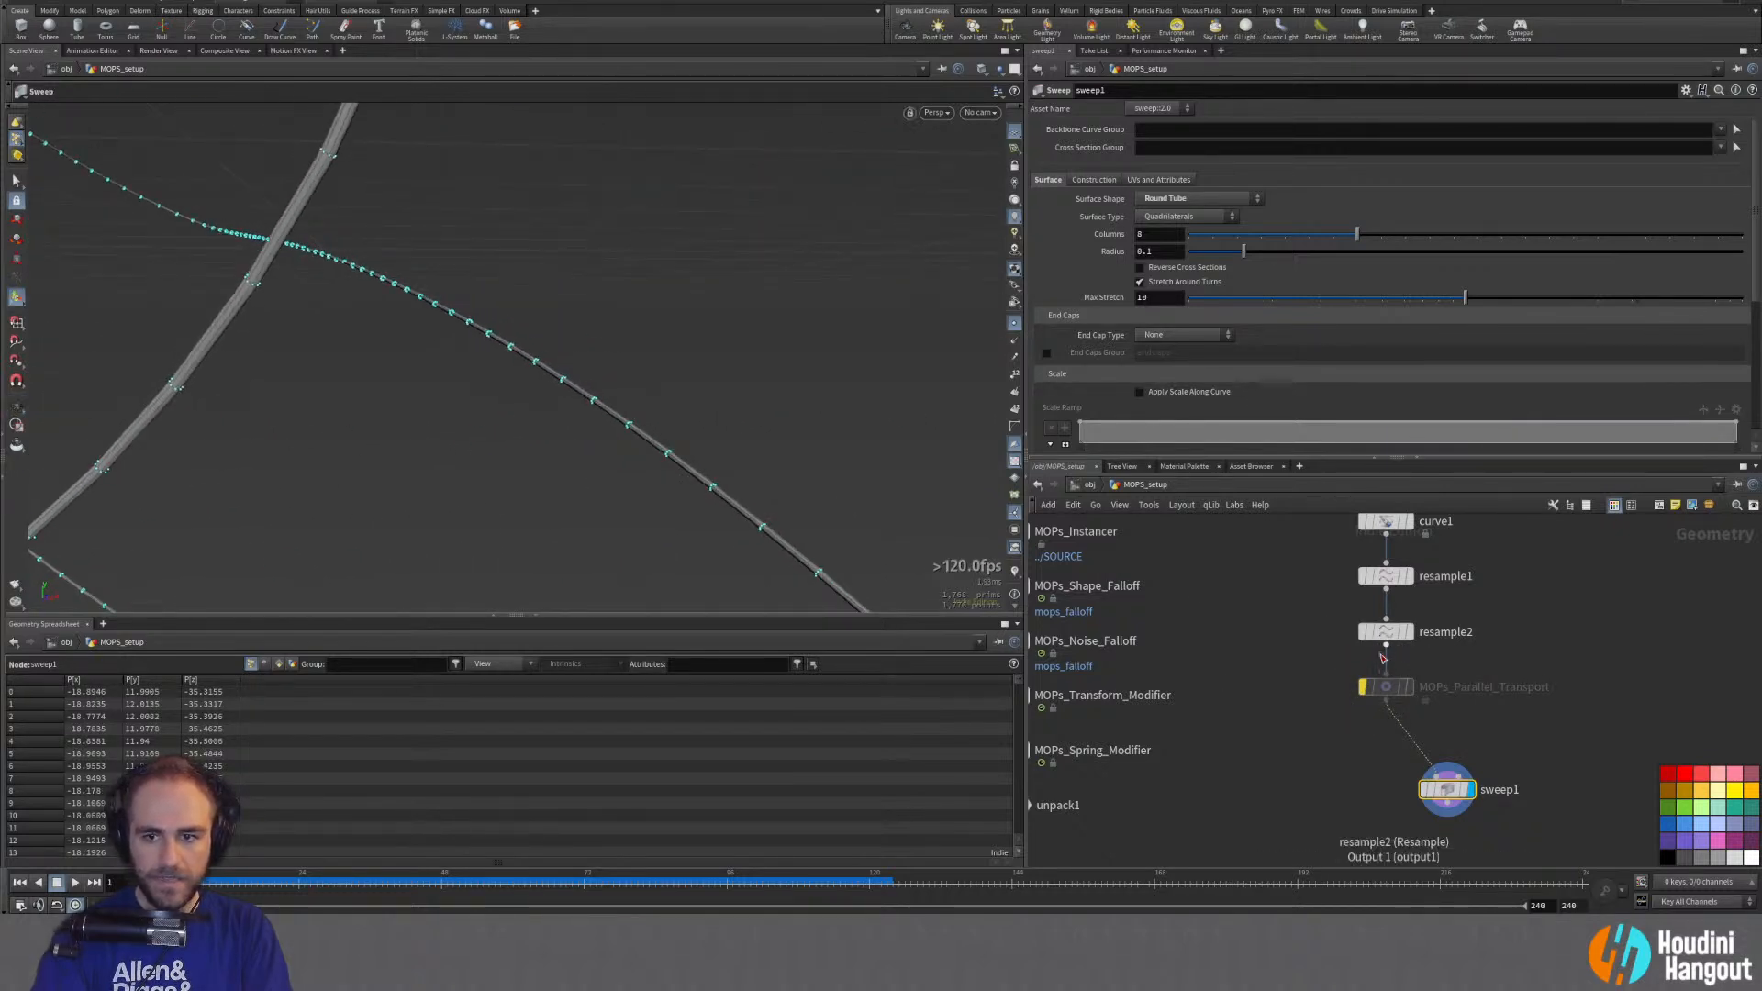
pyautogui.moveTo(423, 394); pyautogui.dragTo(691, 396)
pyautogui.press('Return')
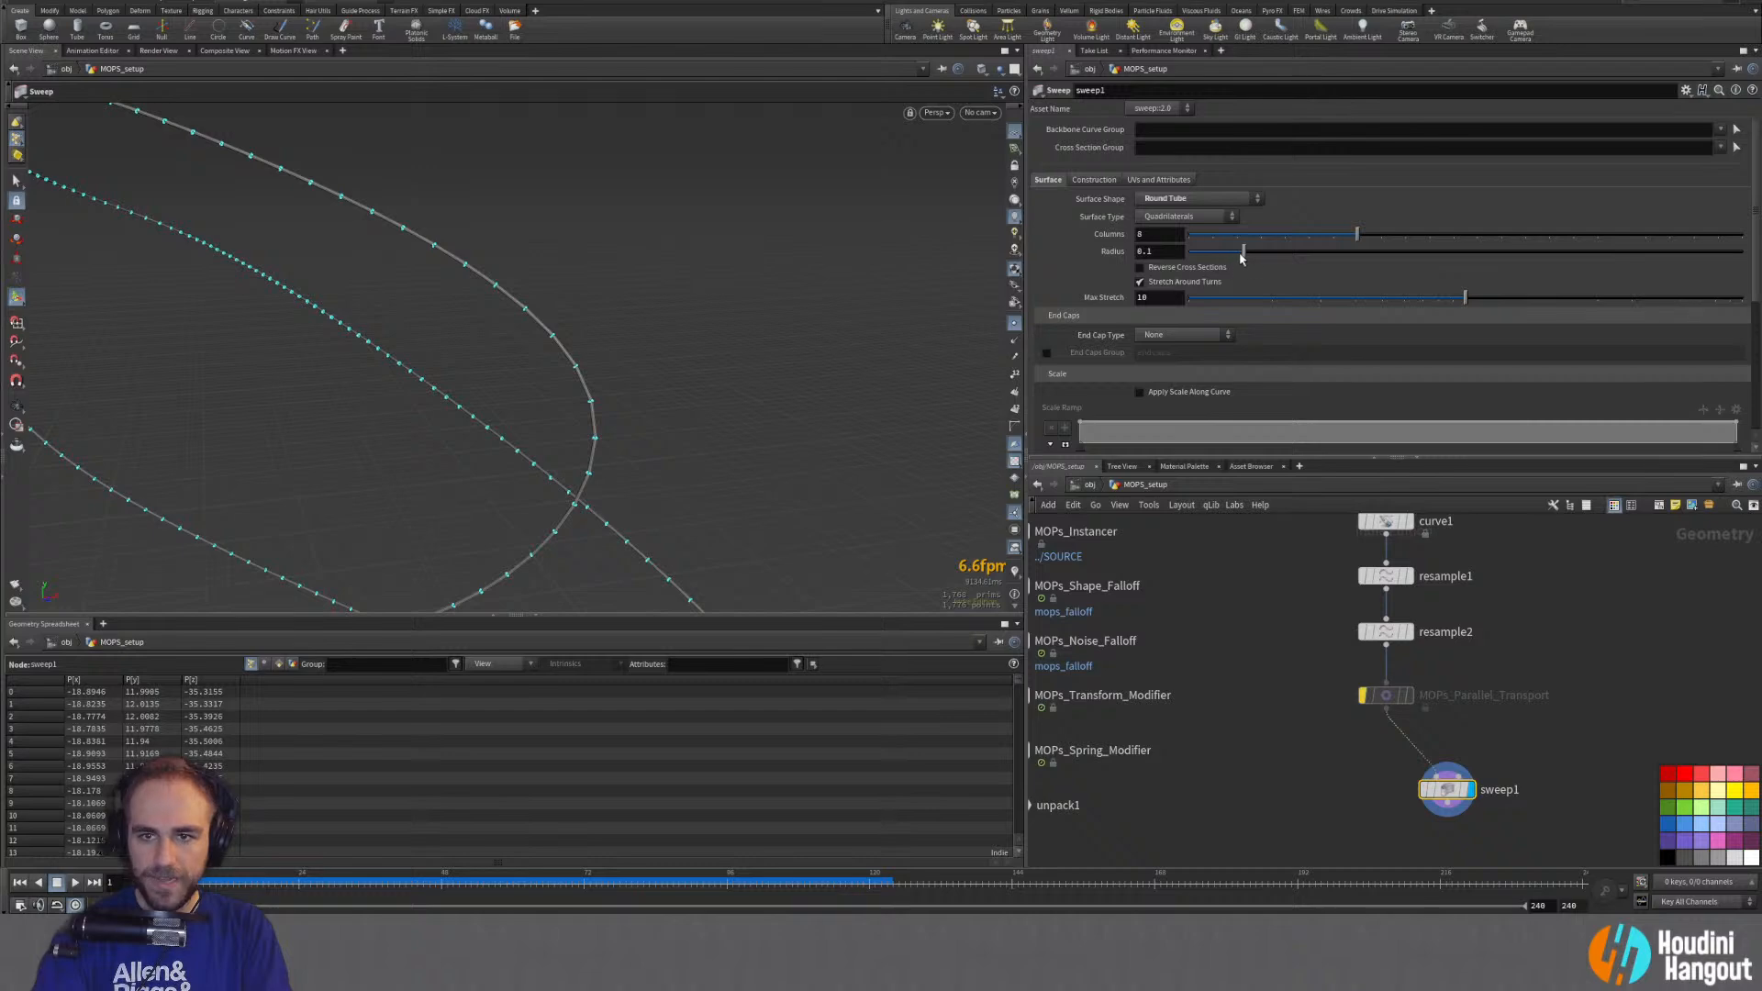
pyautogui.moveTo(1244, 252); pyautogui.dragTo(1636, 237)
pyautogui.keyDown('alt'); pyautogui.moveTo(610, 386); pyautogui.dragTo(631, 416); pyautogui.keyUp('alt')
pyautogui.click(1385, 697)
pyautogui.click(1355, 666)
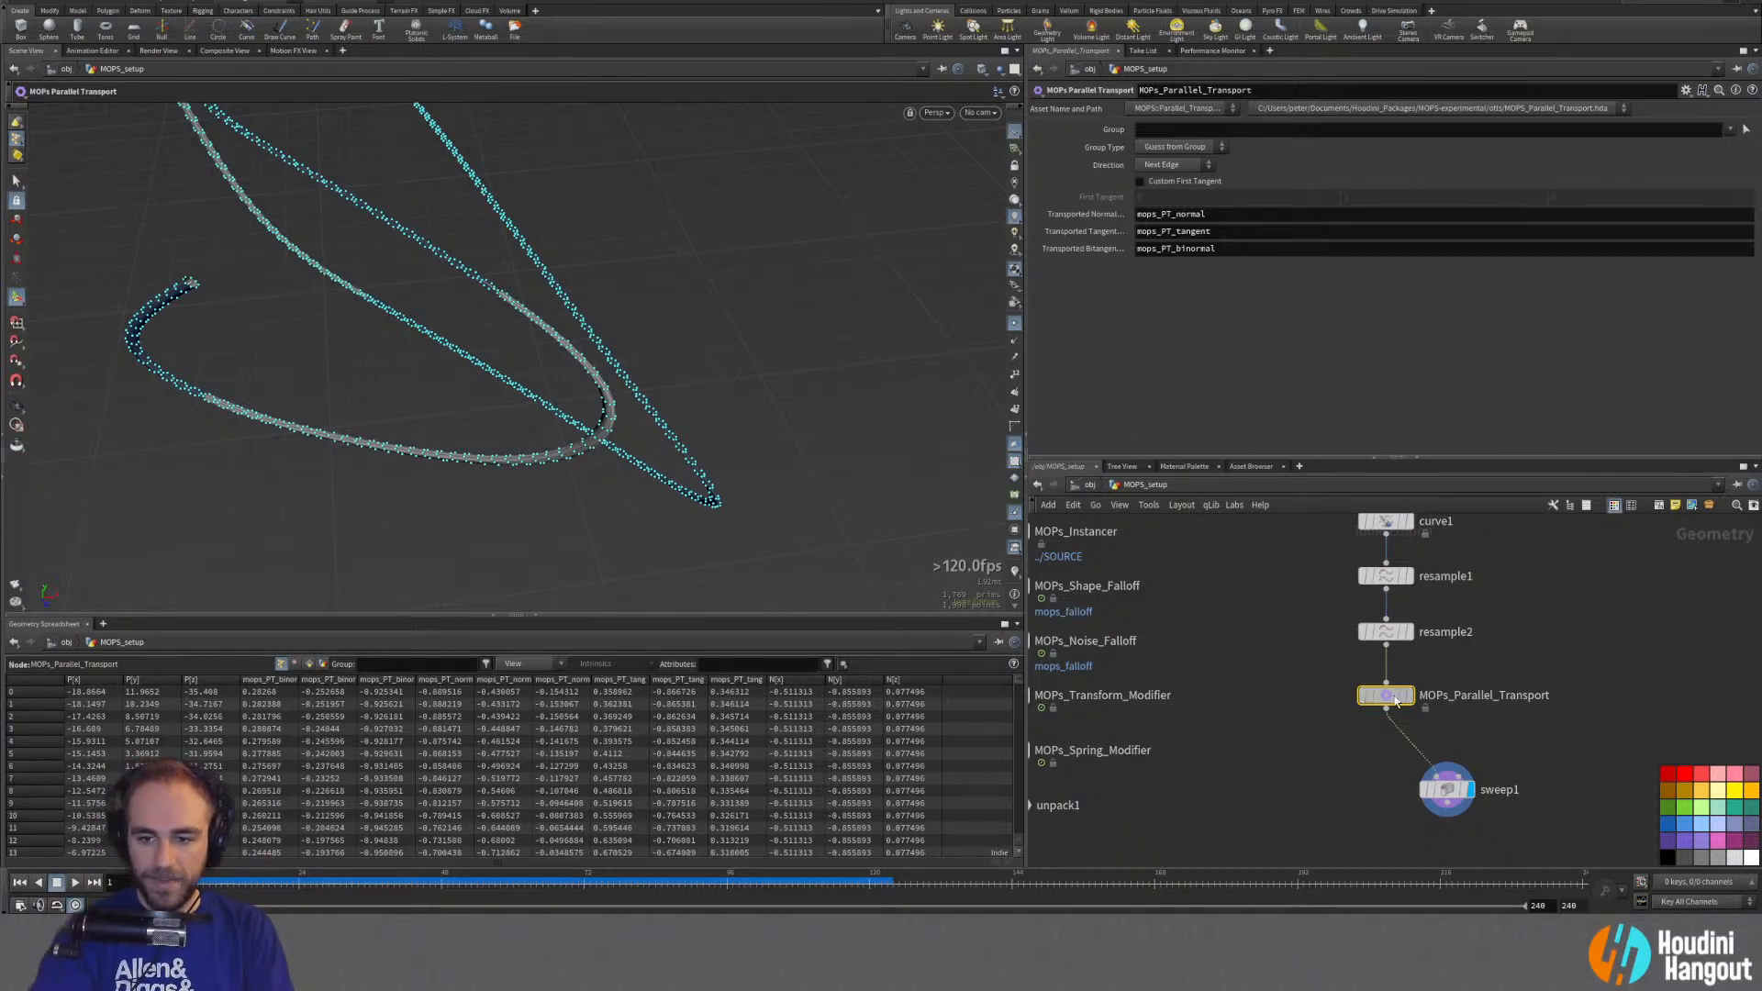
# Step: Name the MOPs Parallel Transport output attributes N for the normal, up for the tangent and out for the bitangent
pyautogui.moveTo(1245, 212); pyautogui.dragTo(780, 246)
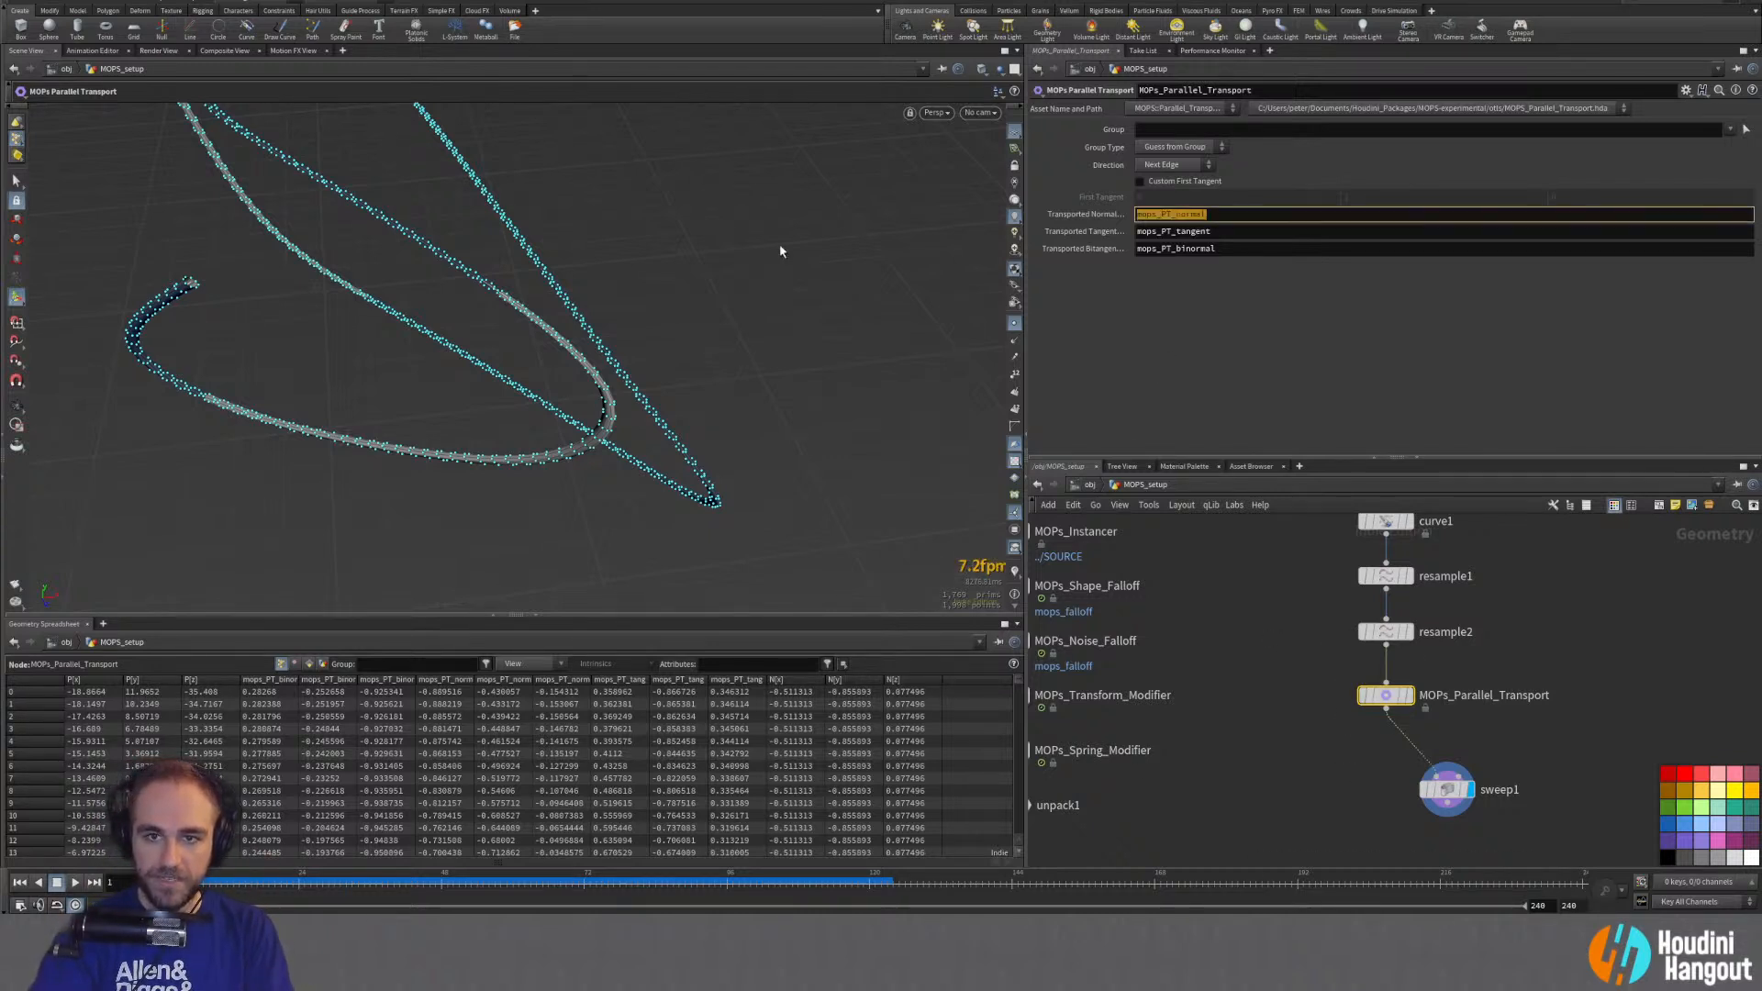
pyautogui.click(1224, 232)
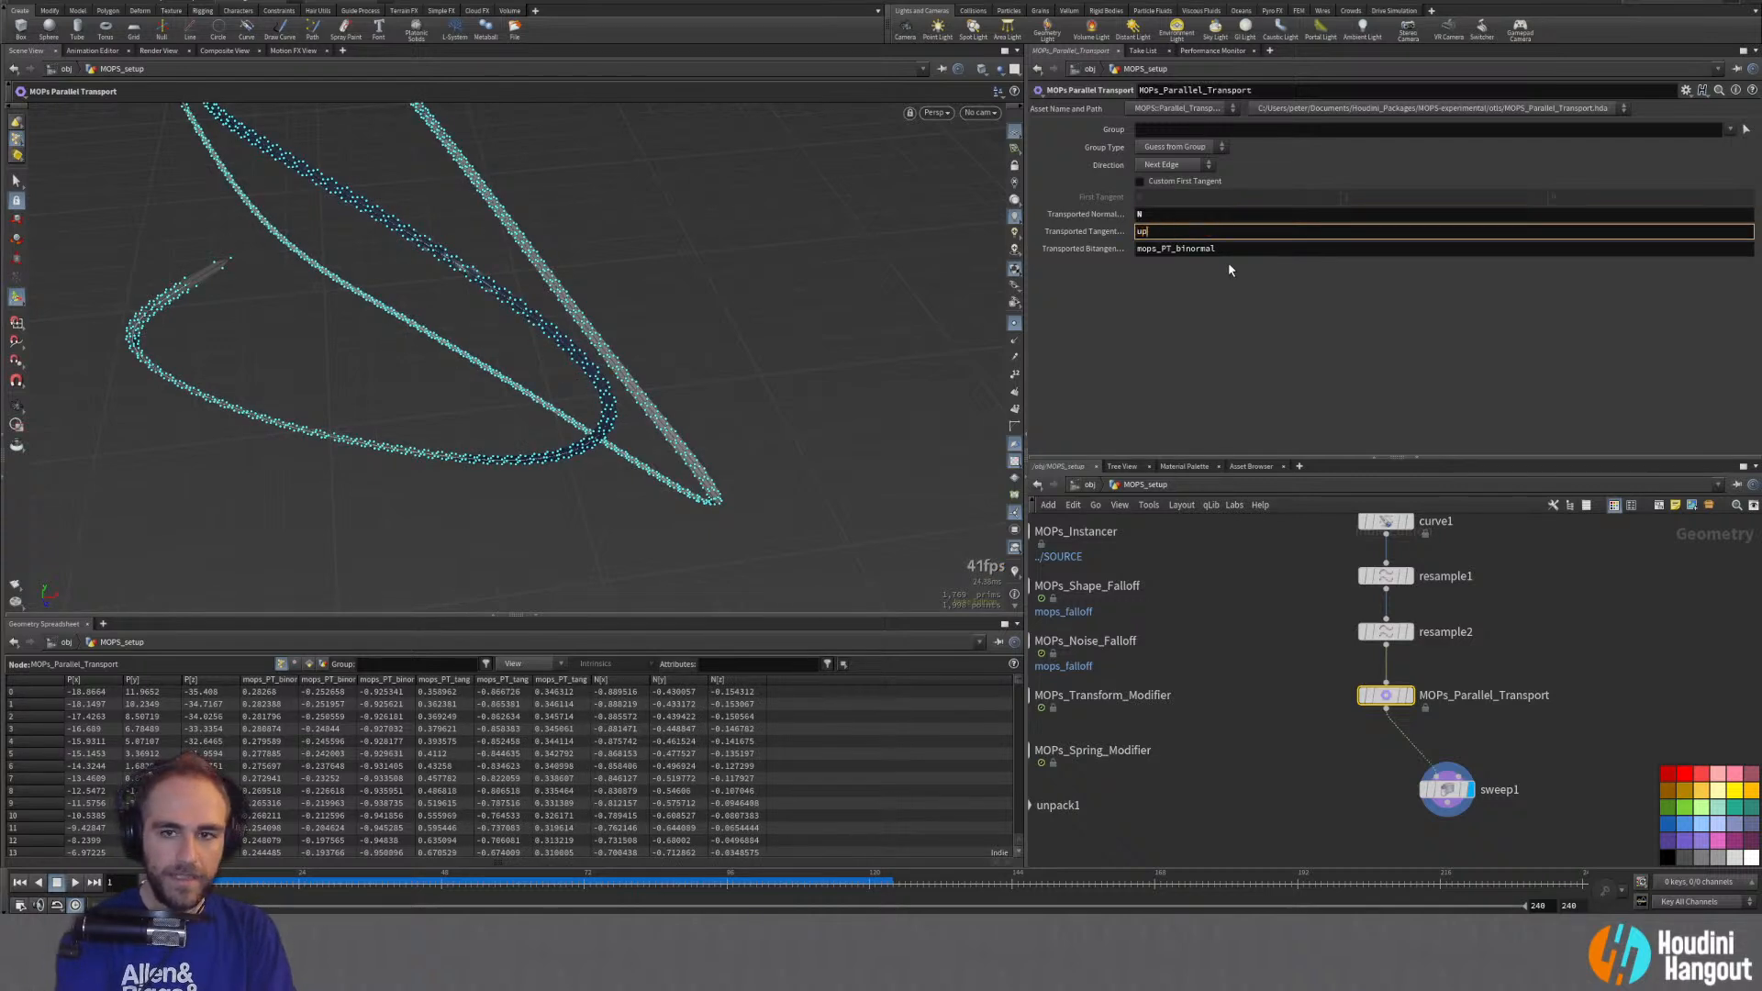
pyautogui.write('up')
pyautogui.press('Return')
pyautogui.click(1229, 248)
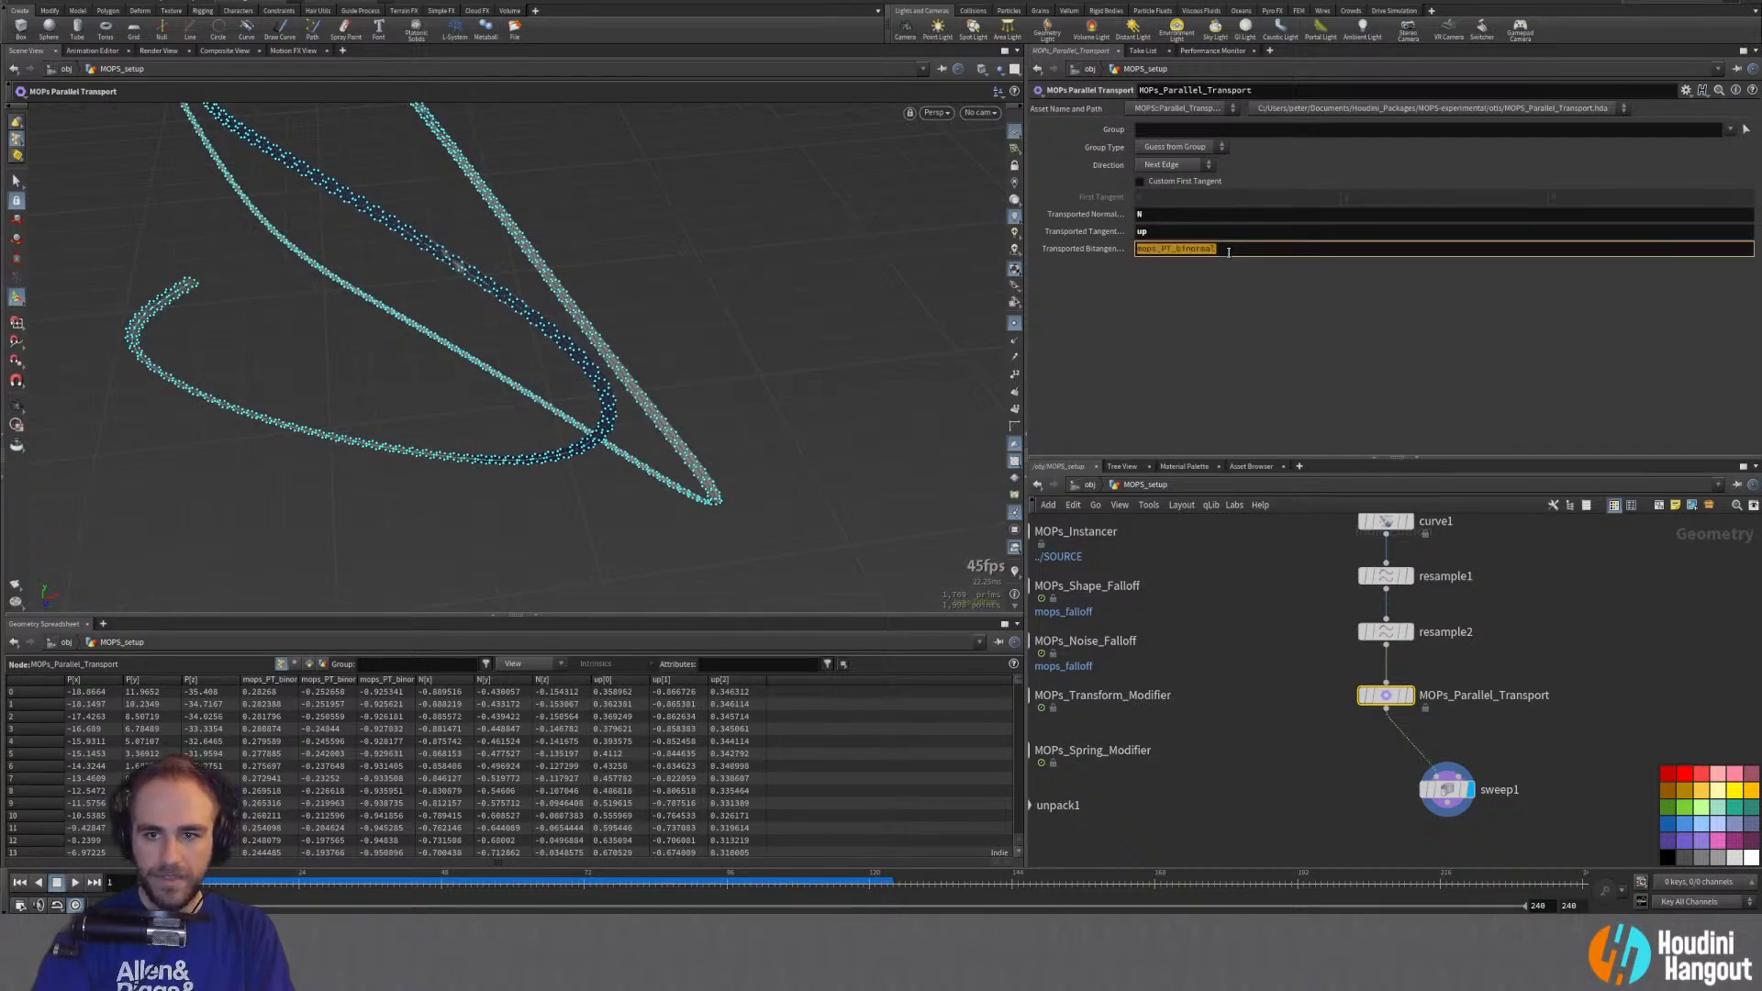
pyautogui.write('out')
pyautogui.press('Return')
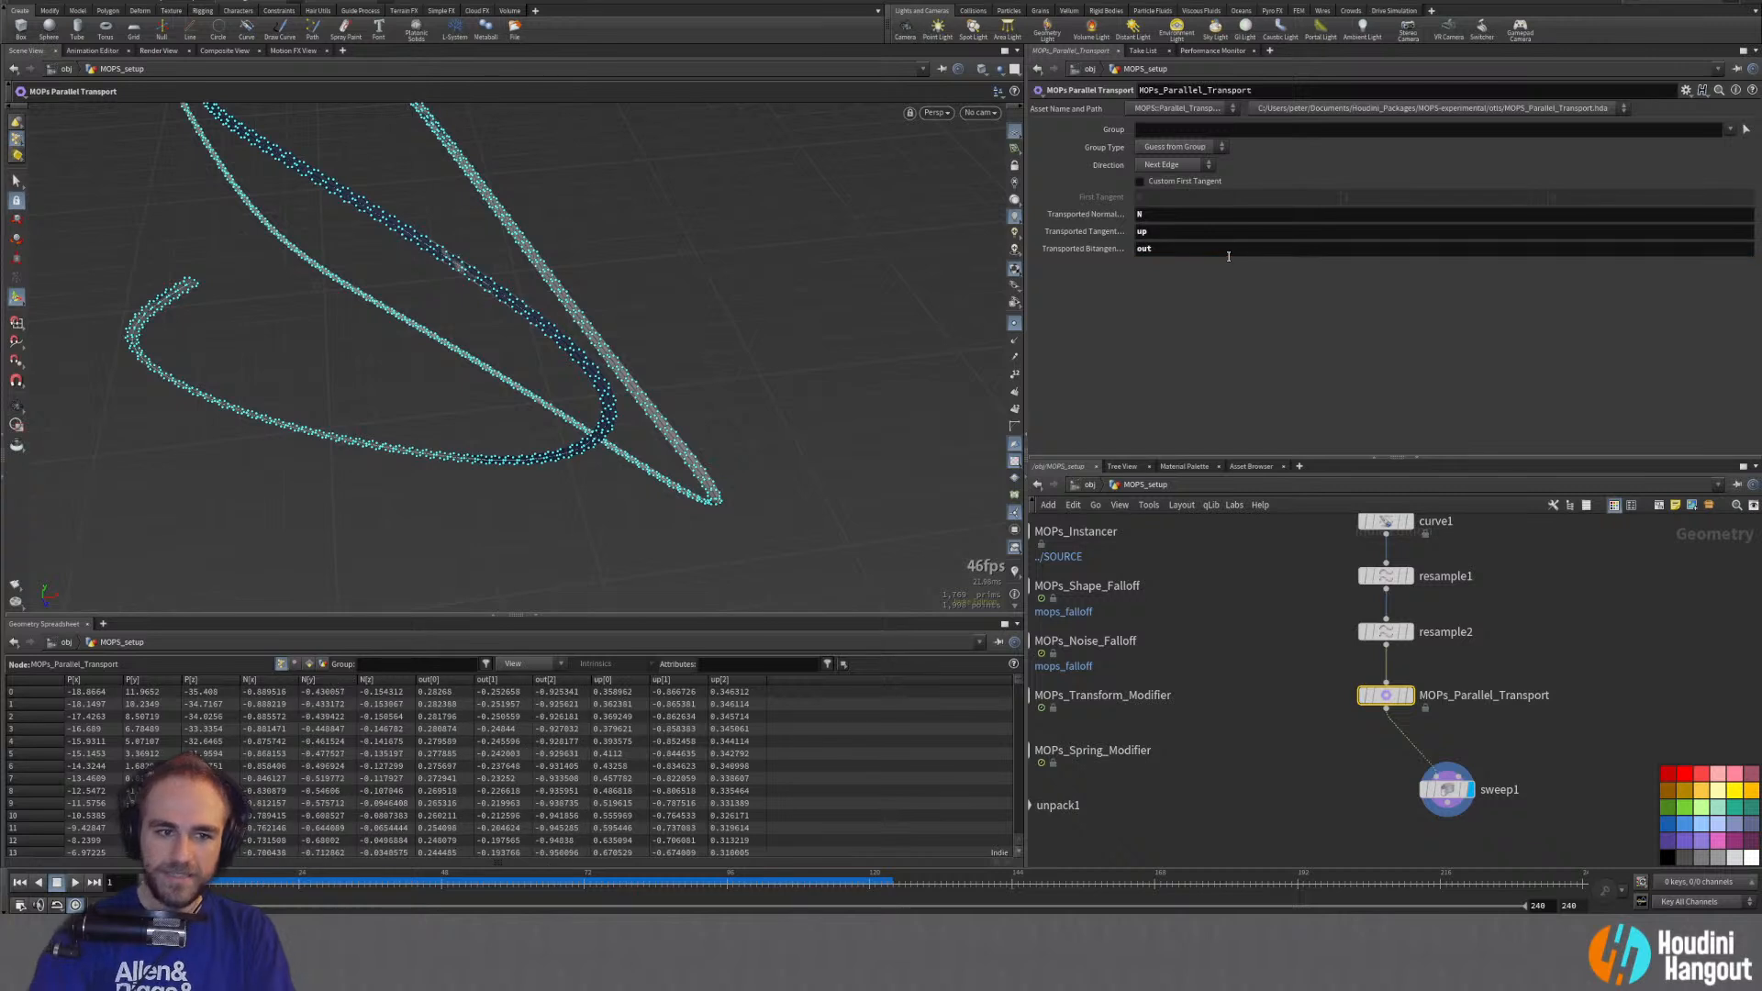
# Step: Display the MOPs Parallel Transport result and use its node info to visualize the N, up and out attributes
pyautogui.keyDown('alt'); pyautogui.moveTo(551, 382); pyautogui.dragTo(377, 360); pyautogui.keyUp('alt')
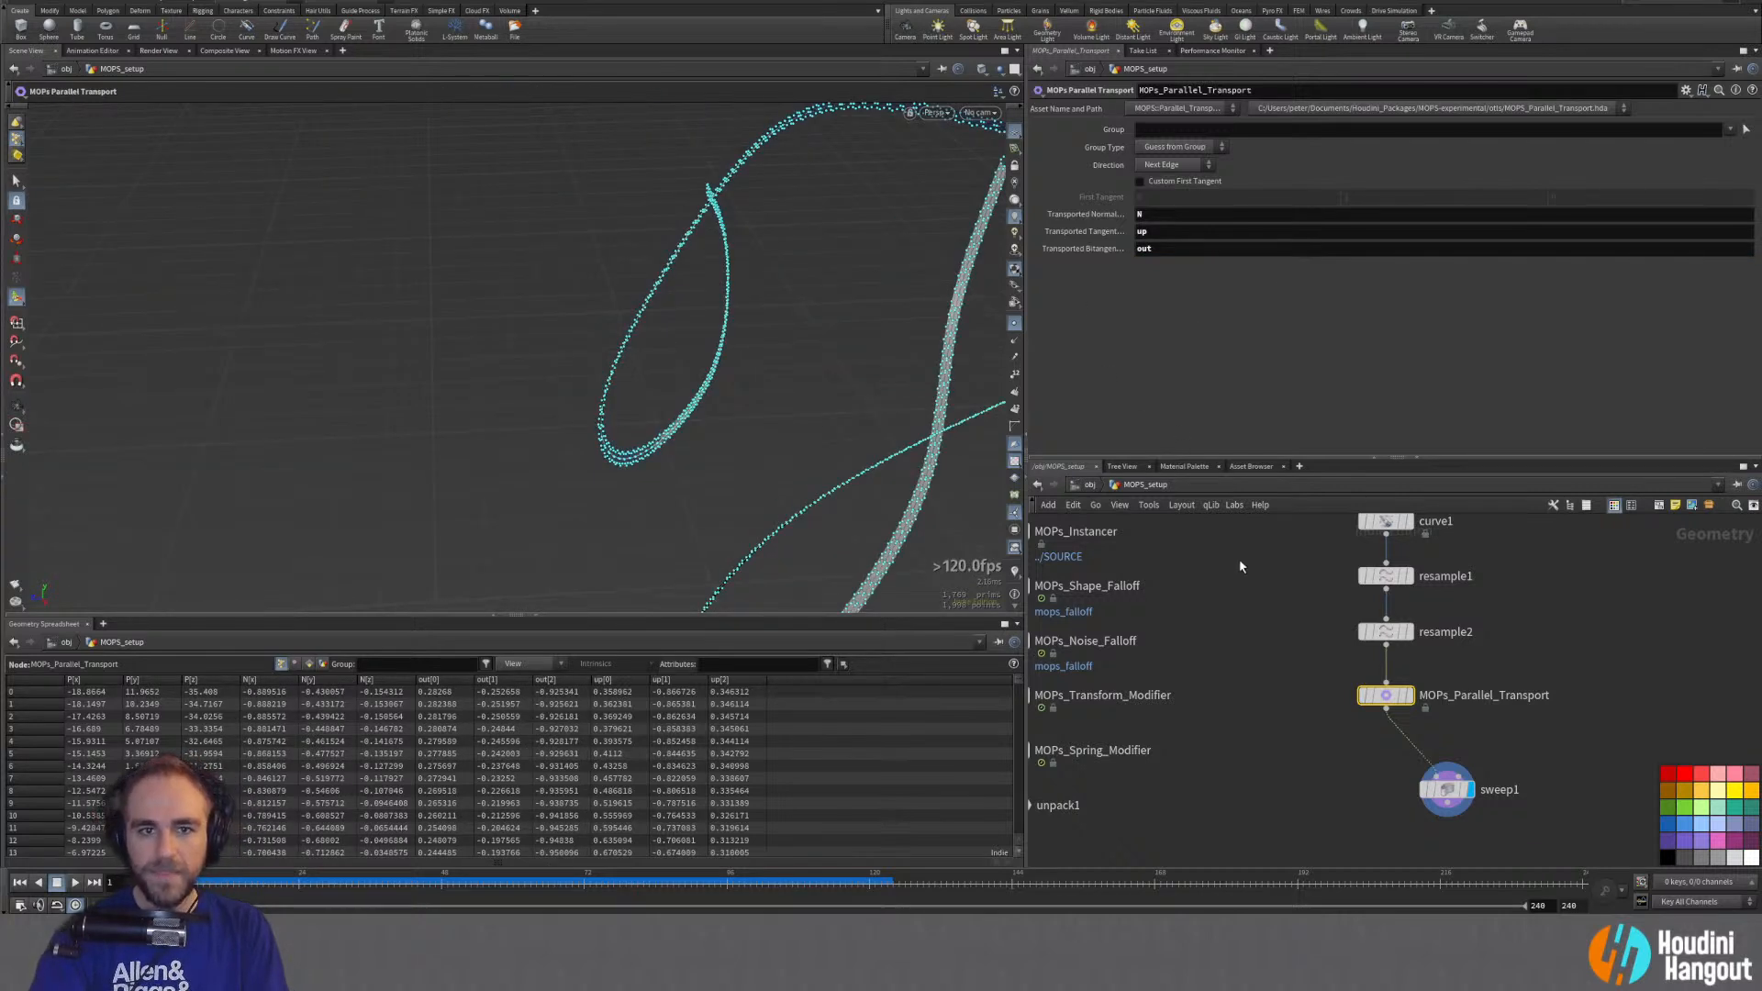
pyautogui.click(1410, 699)
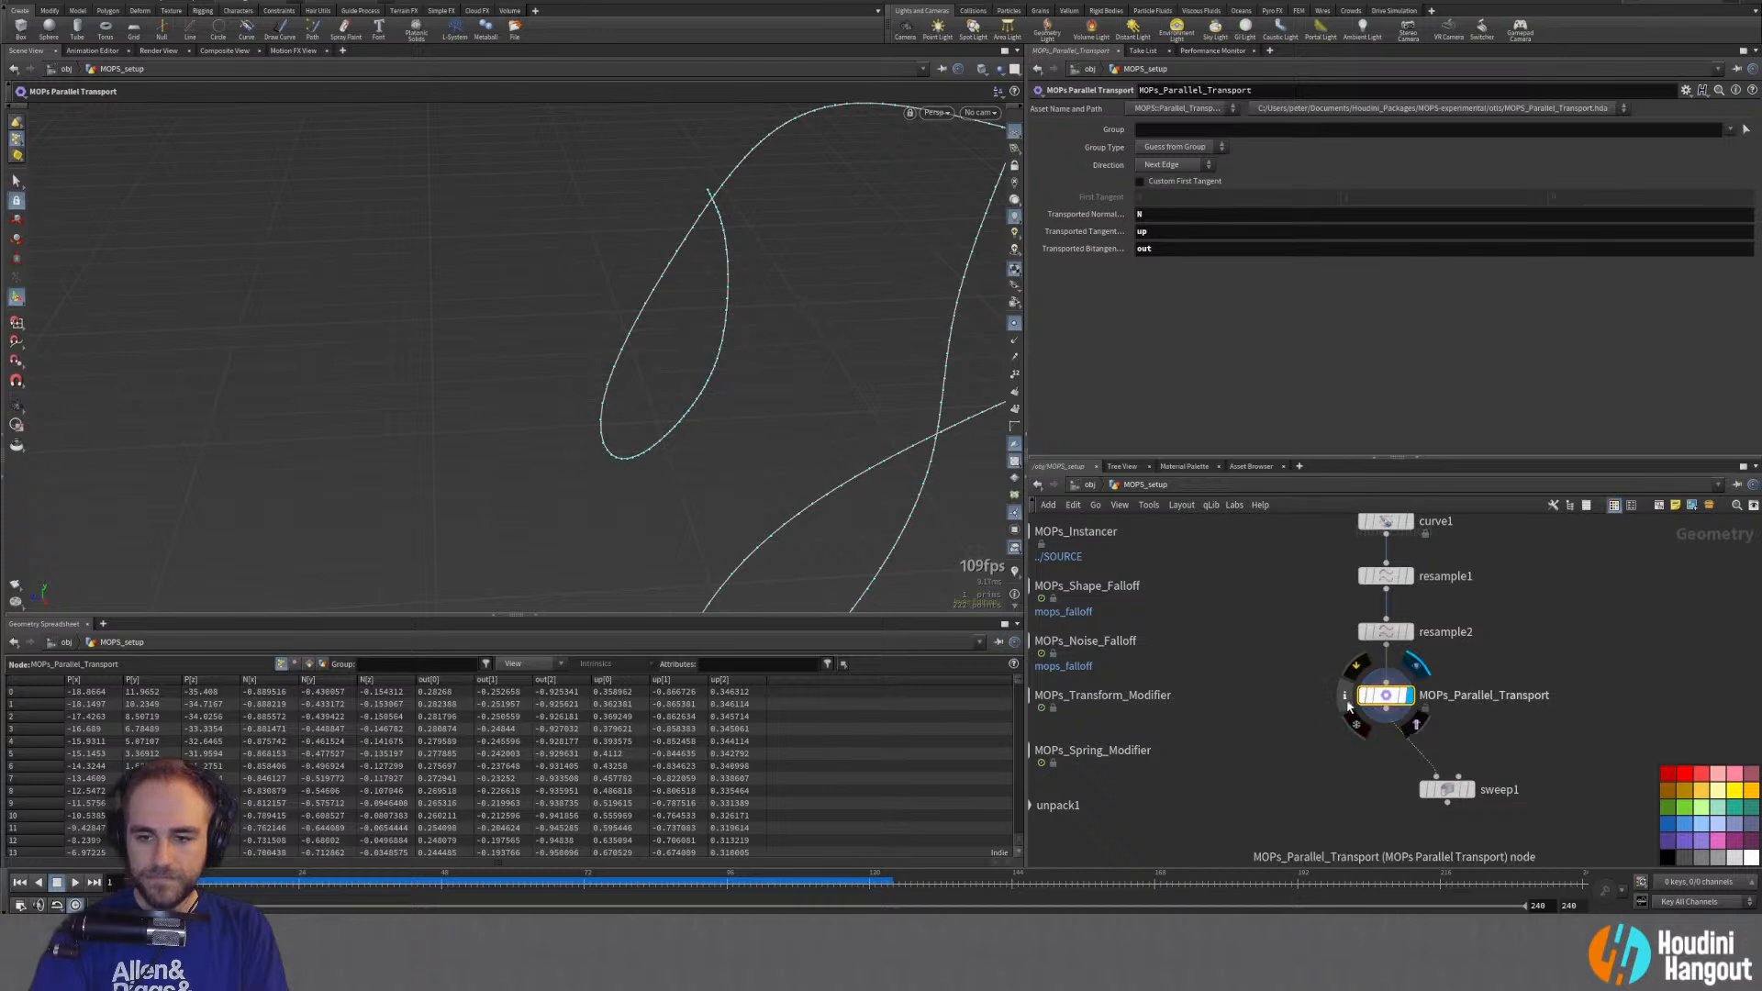
pyautogui.click(1346, 697)
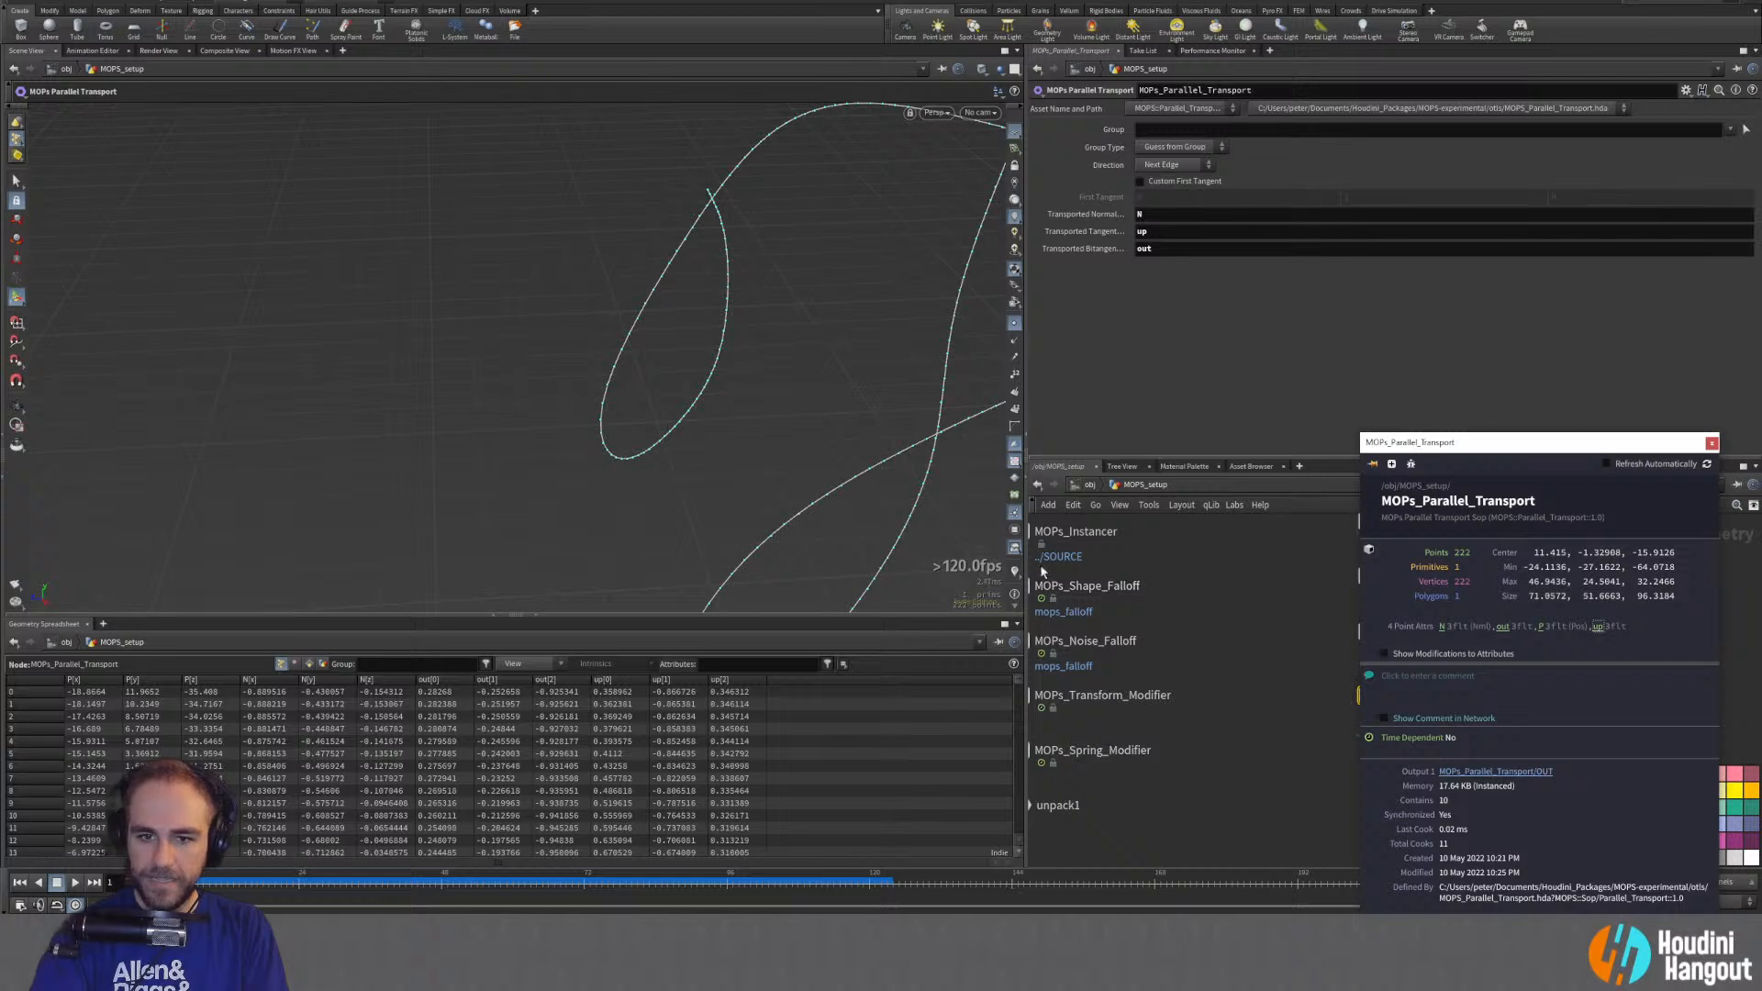
pyautogui.moveTo(636, 251); pyautogui.dragTo(578, 351)
pyautogui.scroll(5, 578, 350)
pyautogui.press('Return')
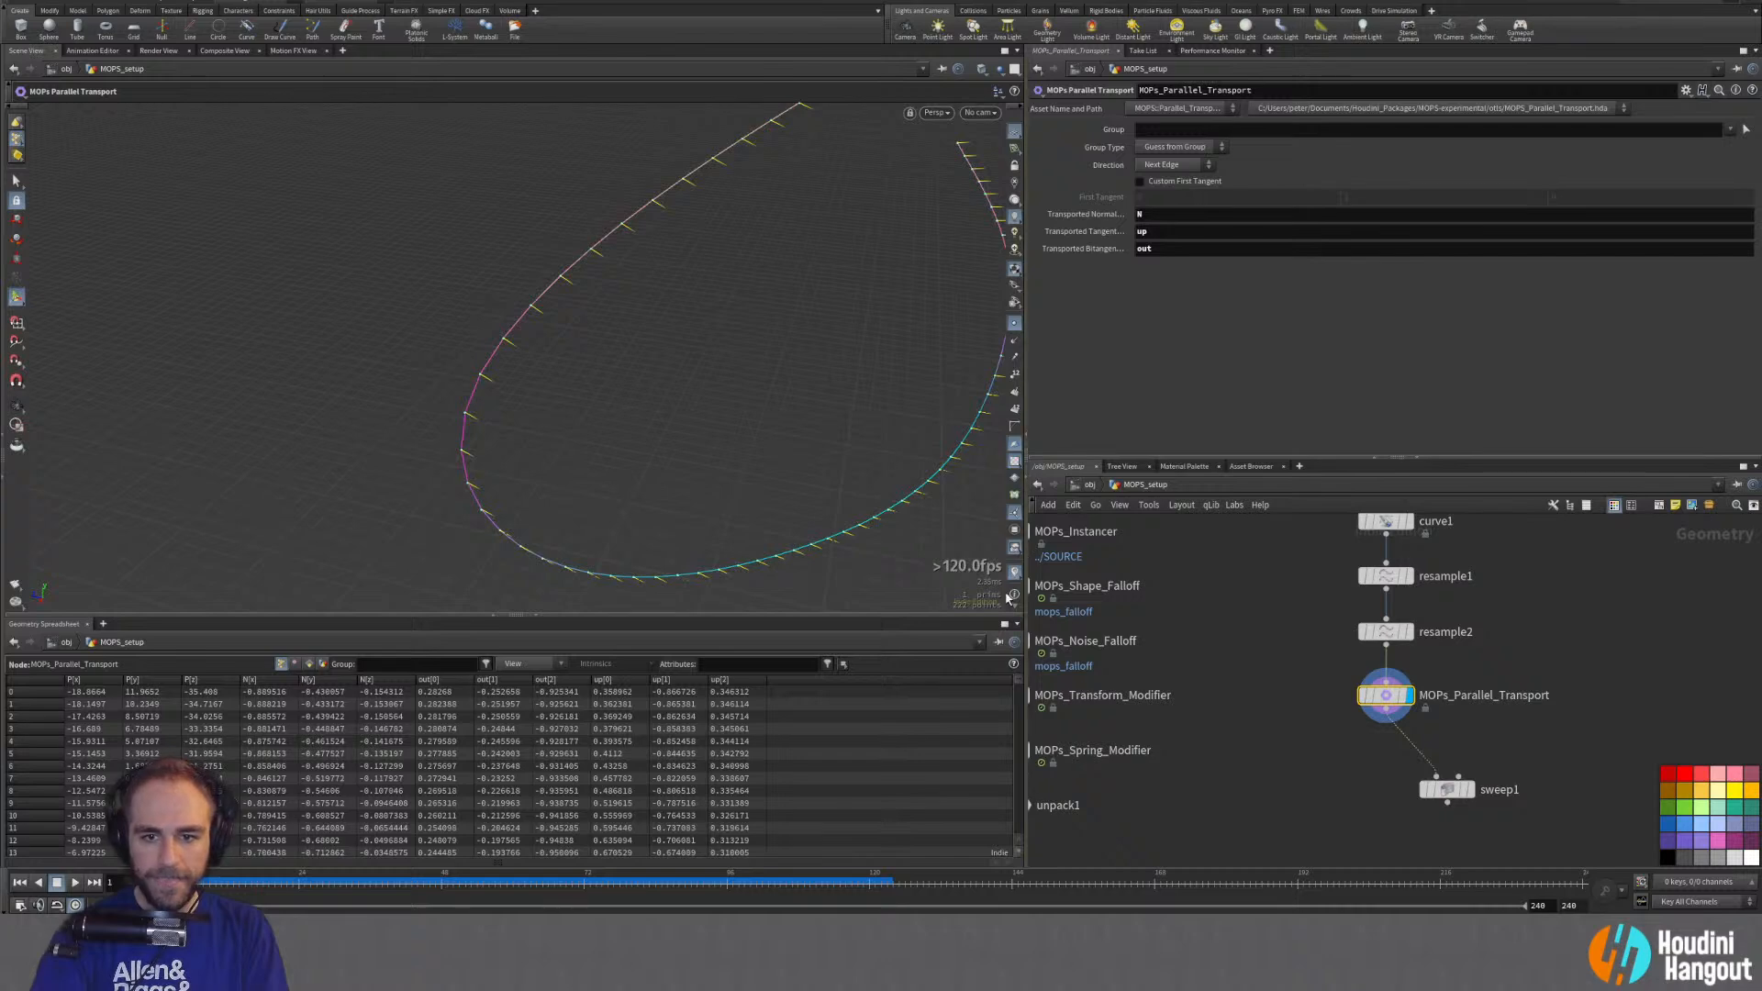
# Step: Turn off the N and Marker 1 visualizers and turn on the out visualizer
pyautogui.click(1015, 572)
pyautogui.click(1020, 530)
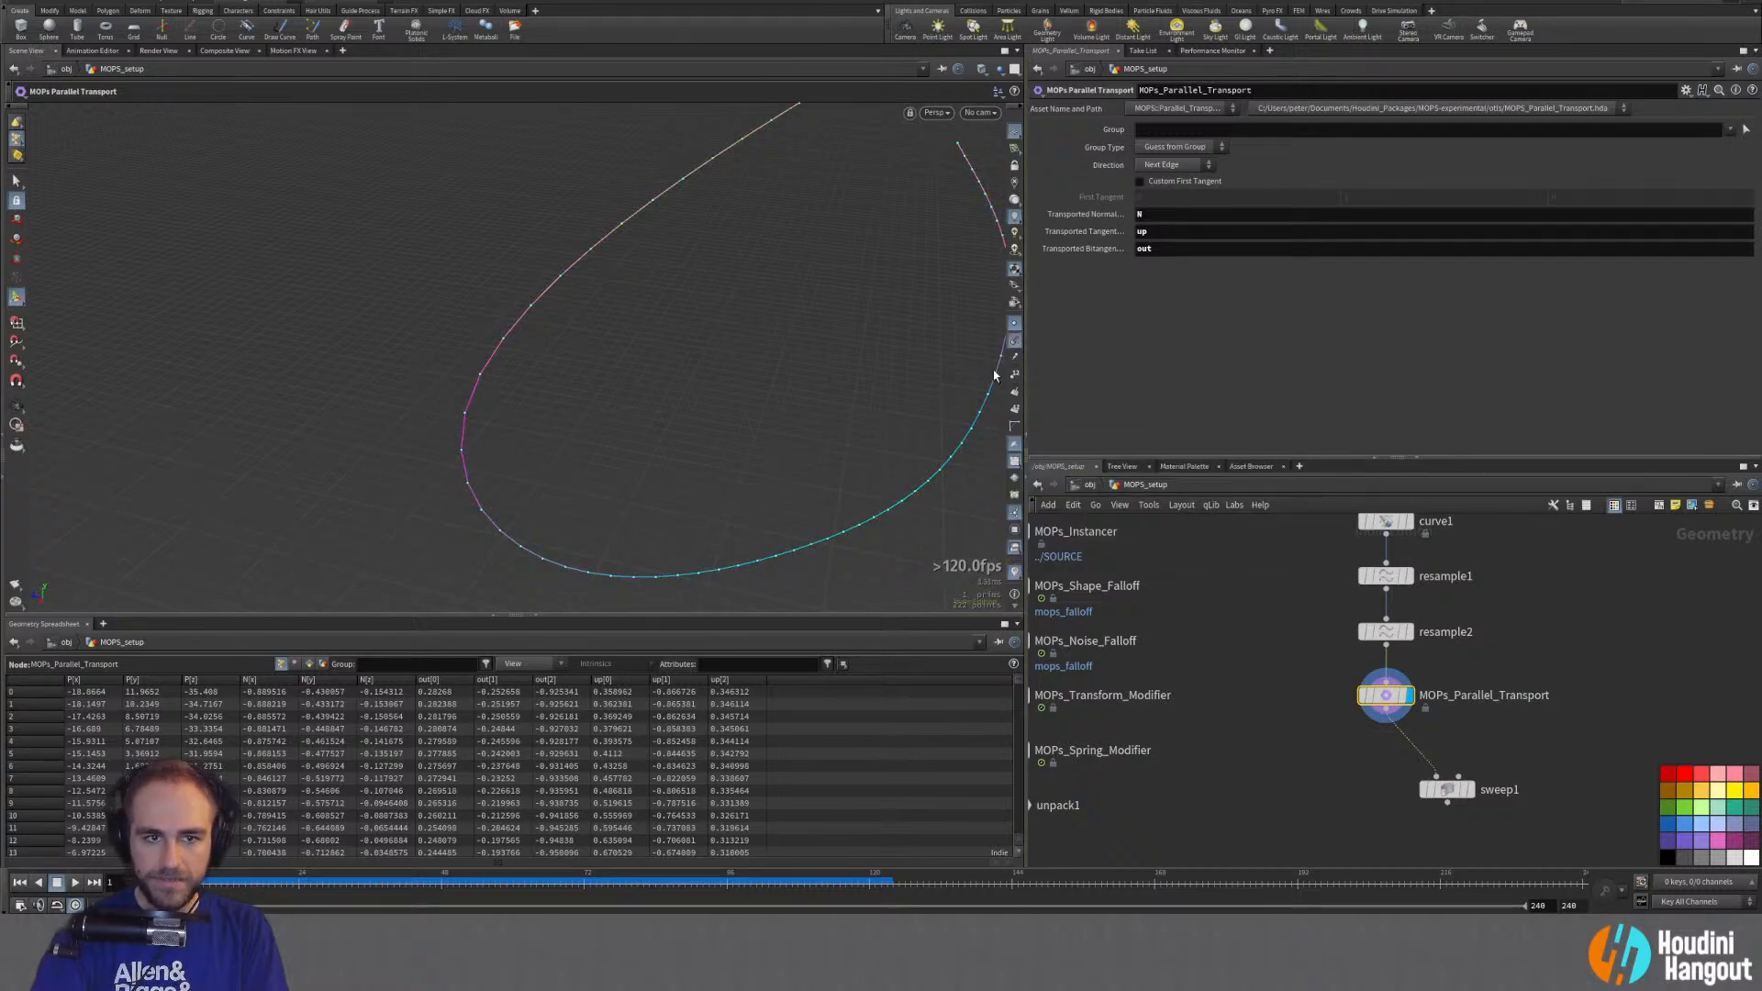
pyautogui.click(1015, 572)
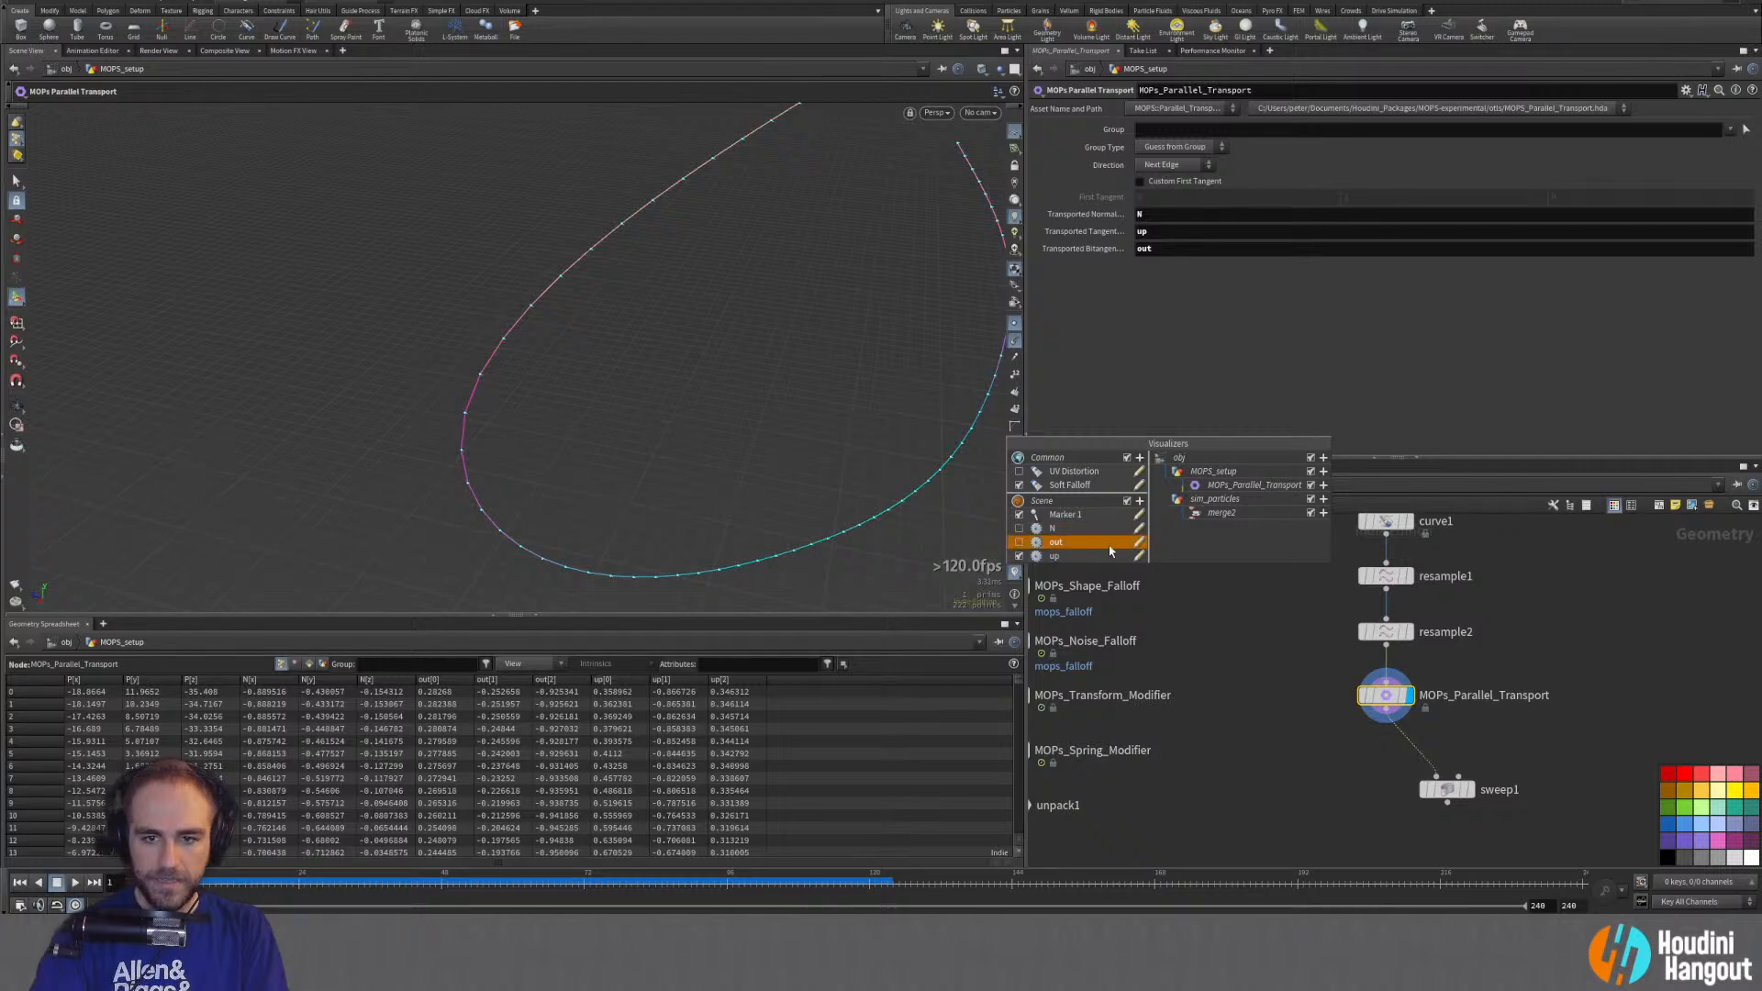
pyautogui.click(1020, 542)
pyautogui.click(1020, 515)
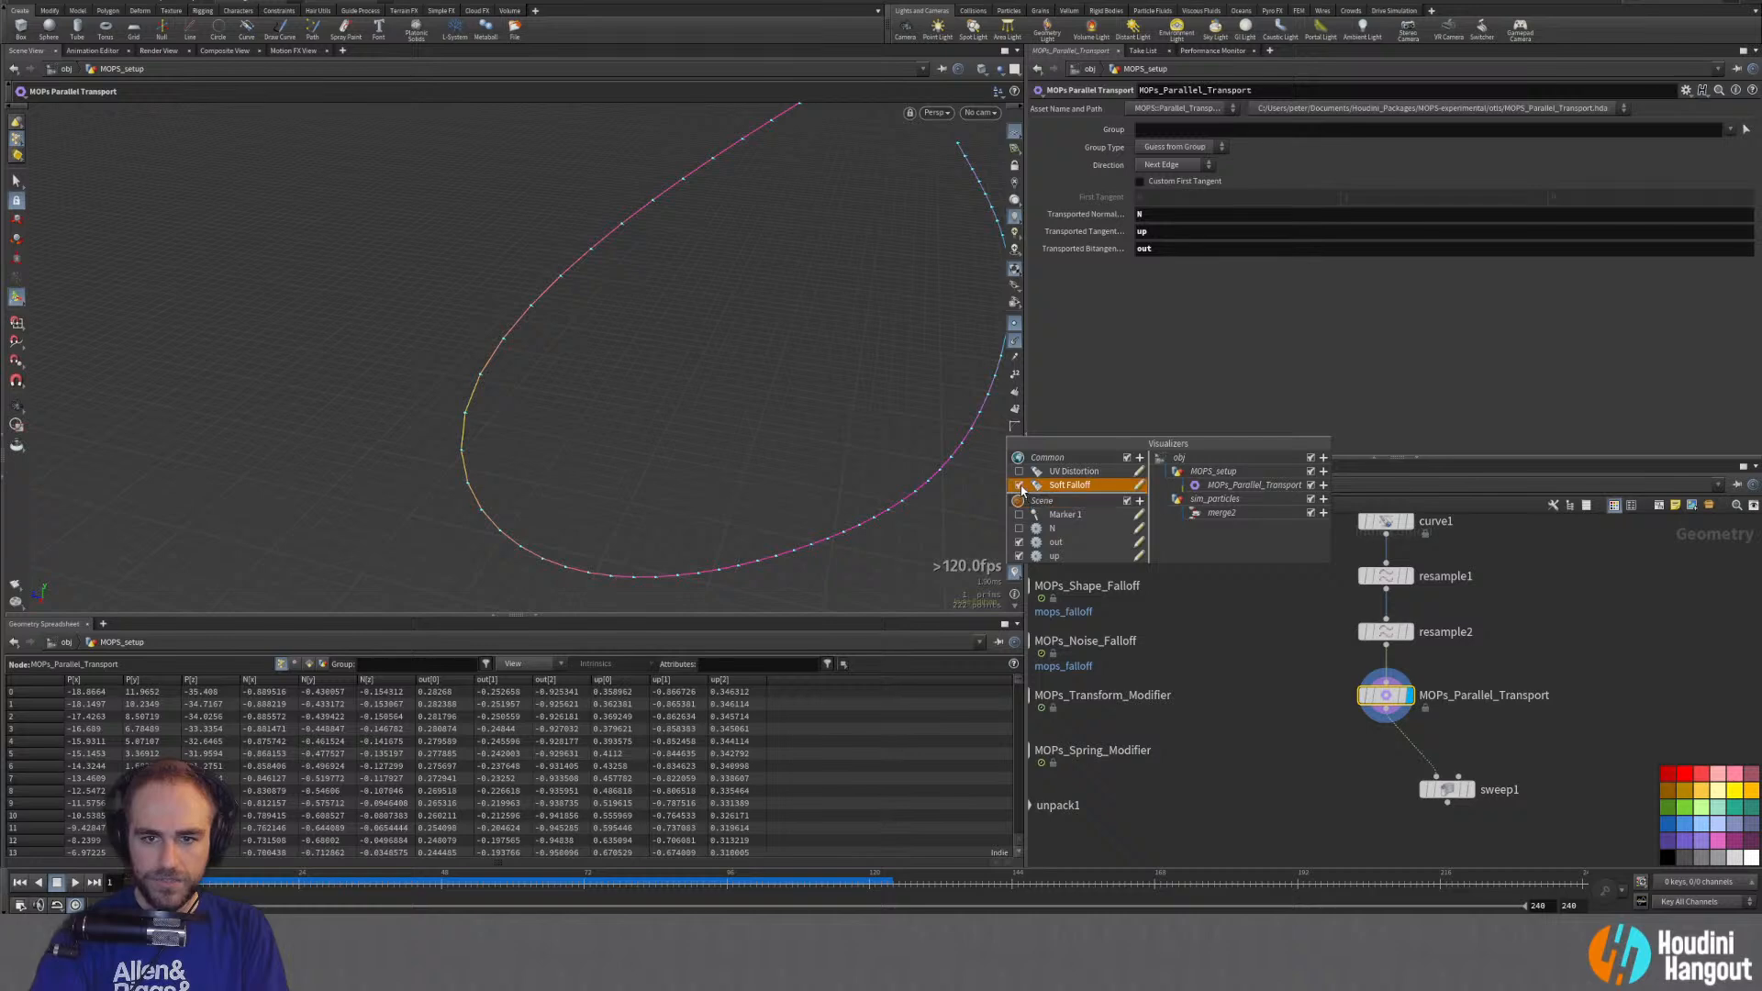
pyautogui.press('Escape')
# Step: Change the out visualizer's type to Marker and its style to Vector
pyautogui.moveTo(755, 566); pyautogui.dragTo(699, 479)
pyautogui.press('Return')
pyautogui.click(1014, 592)
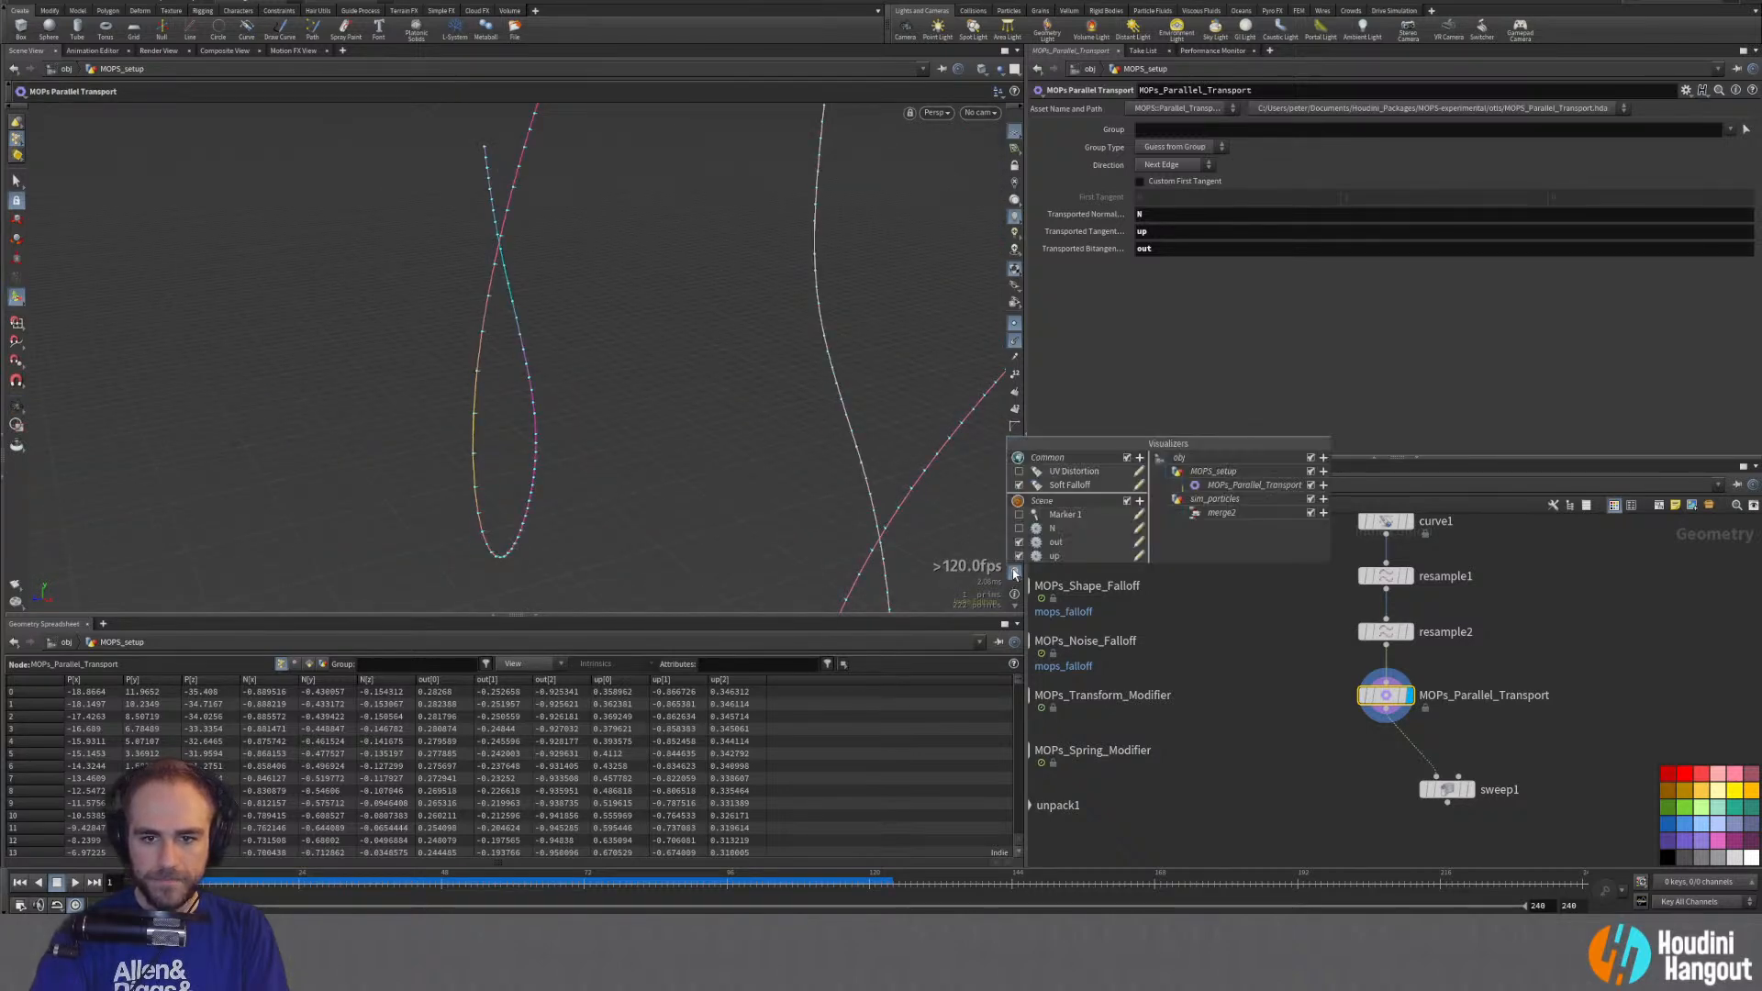
pyautogui.click(1147, 548)
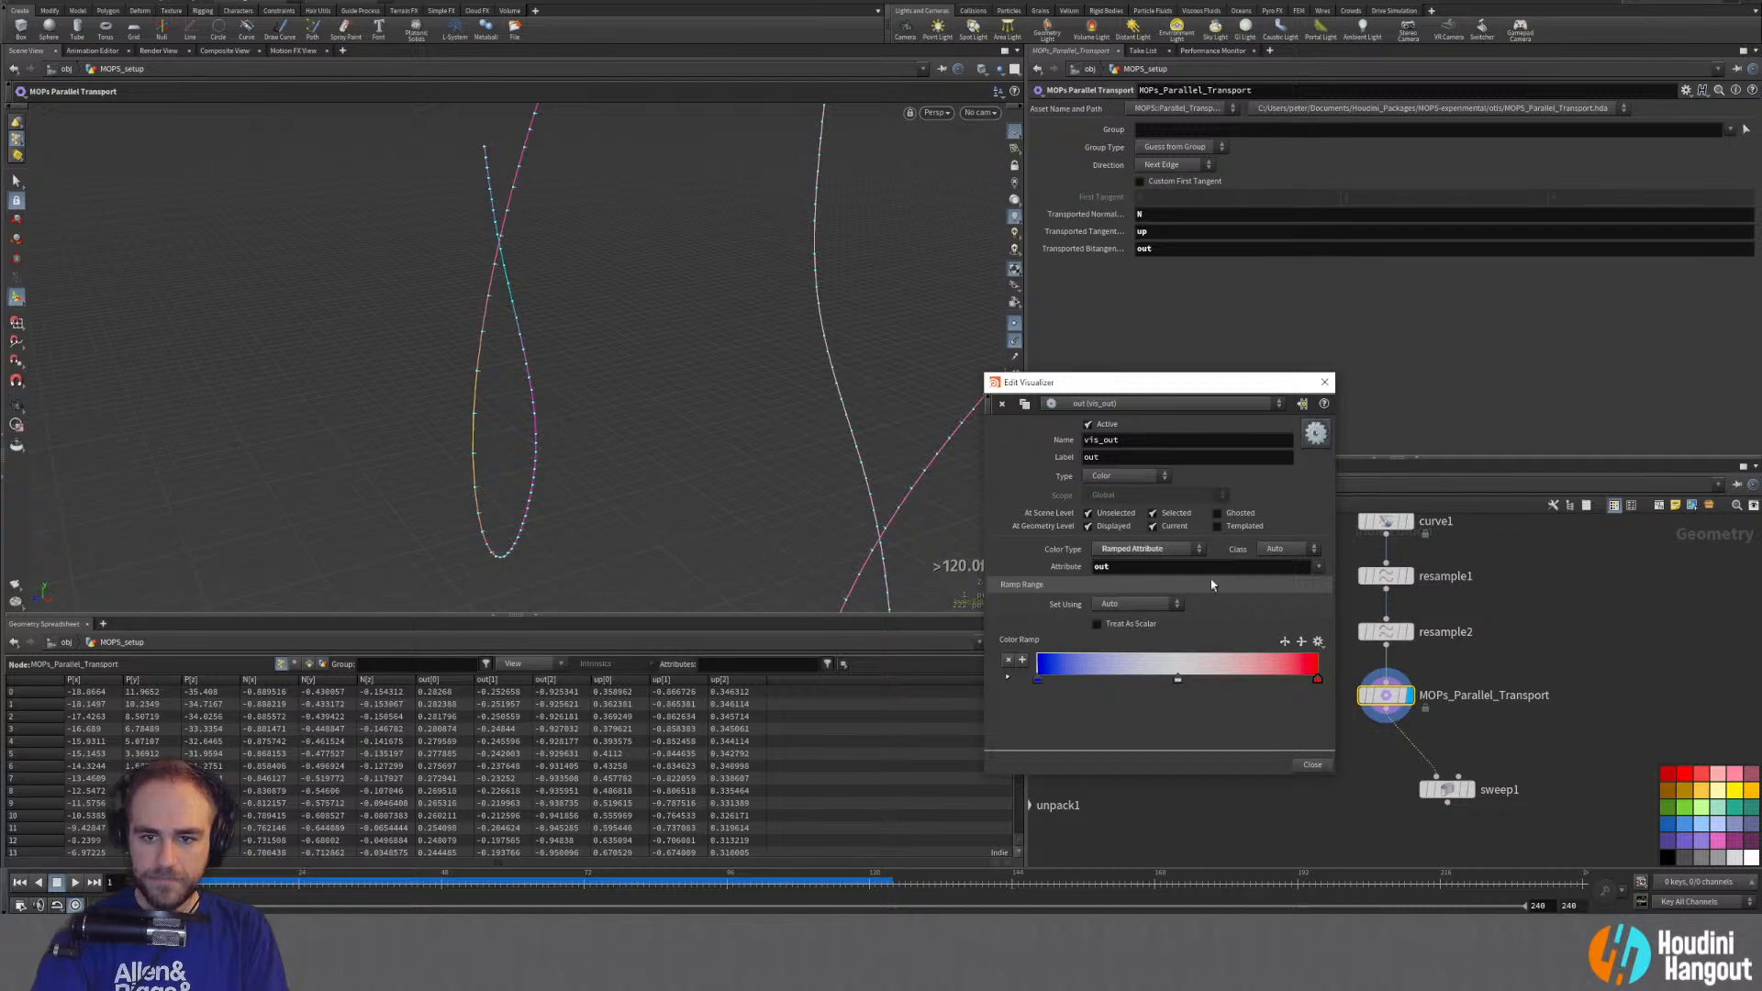
pyautogui.click(1136, 554)
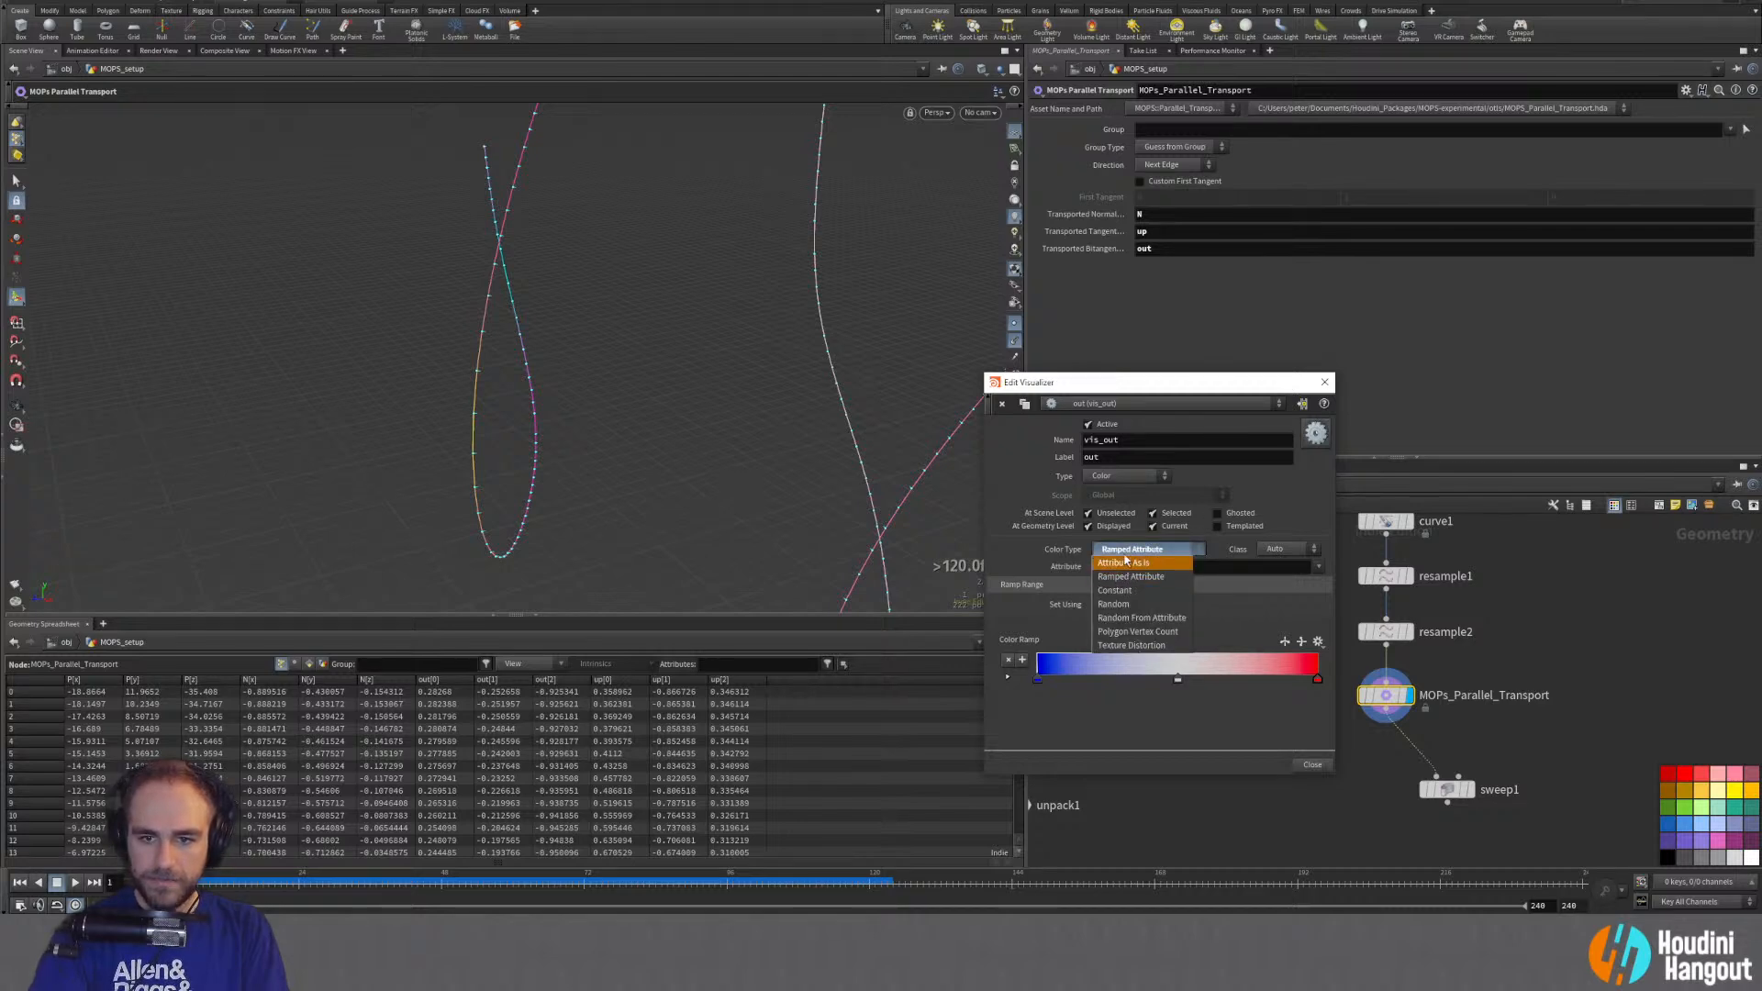
pyautogui.click(1114, 476)
pyautogui.click(1114, 475)
pyautogui.click(1117, 500)
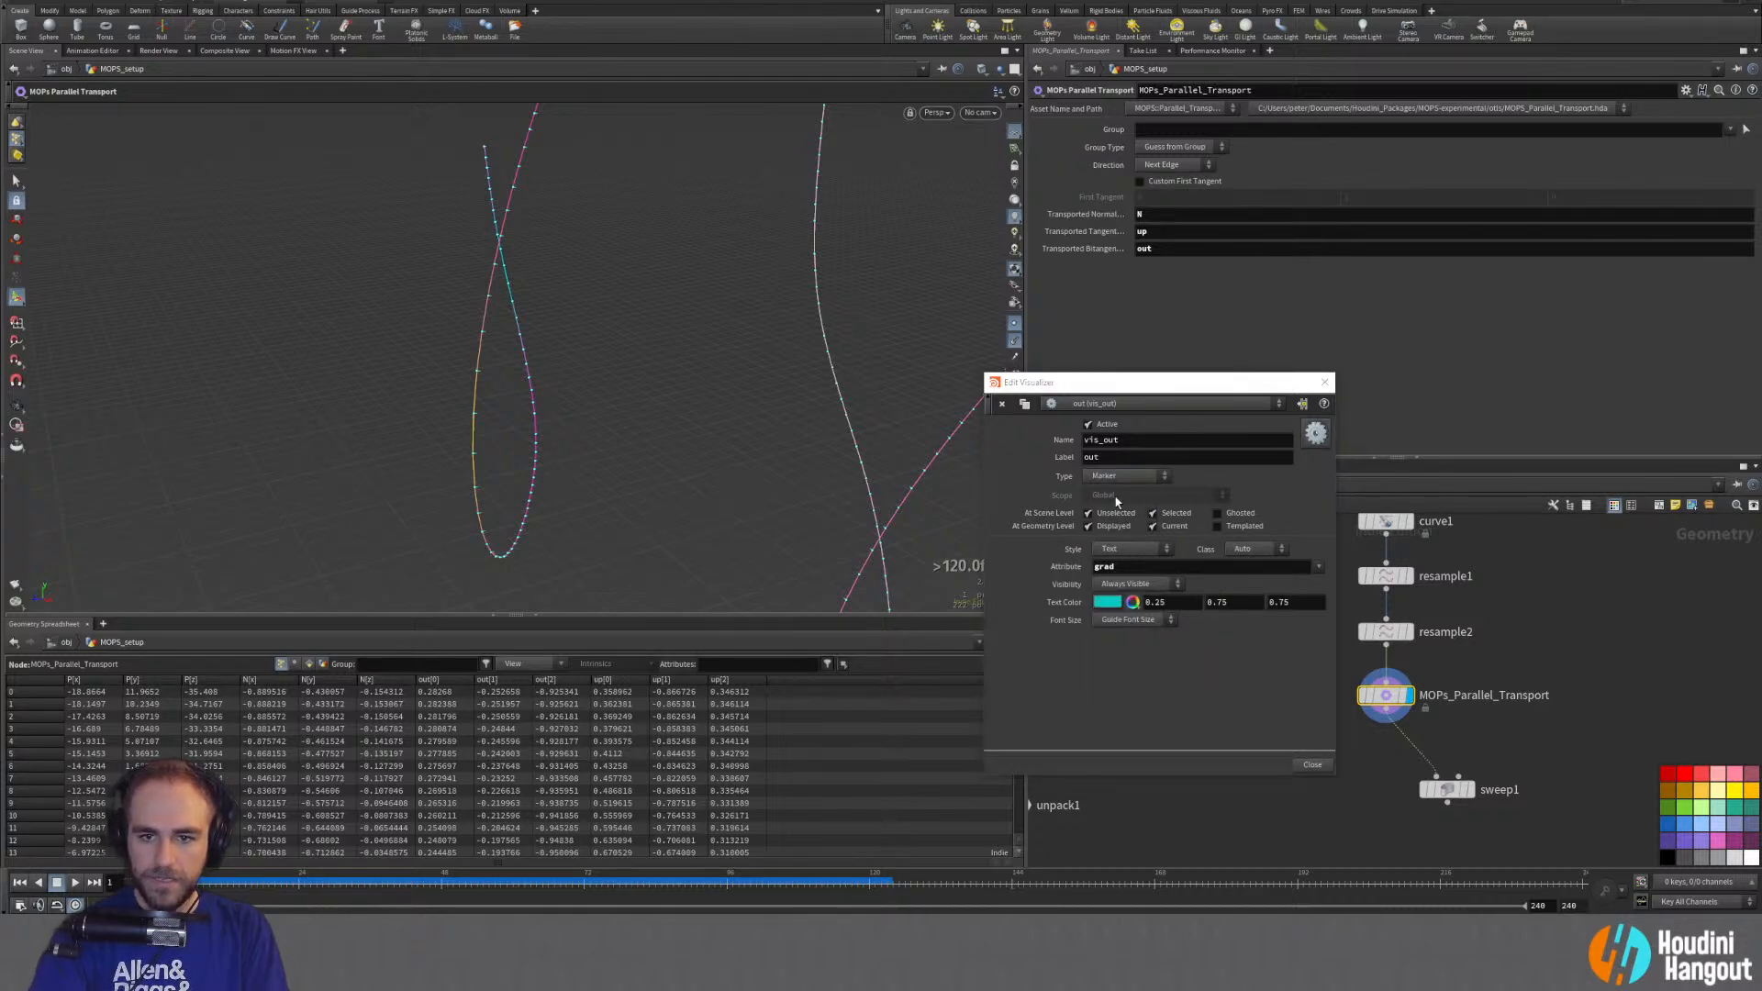
pyautogui.click(1129, 549)
pyautogui.click(1111, 618)
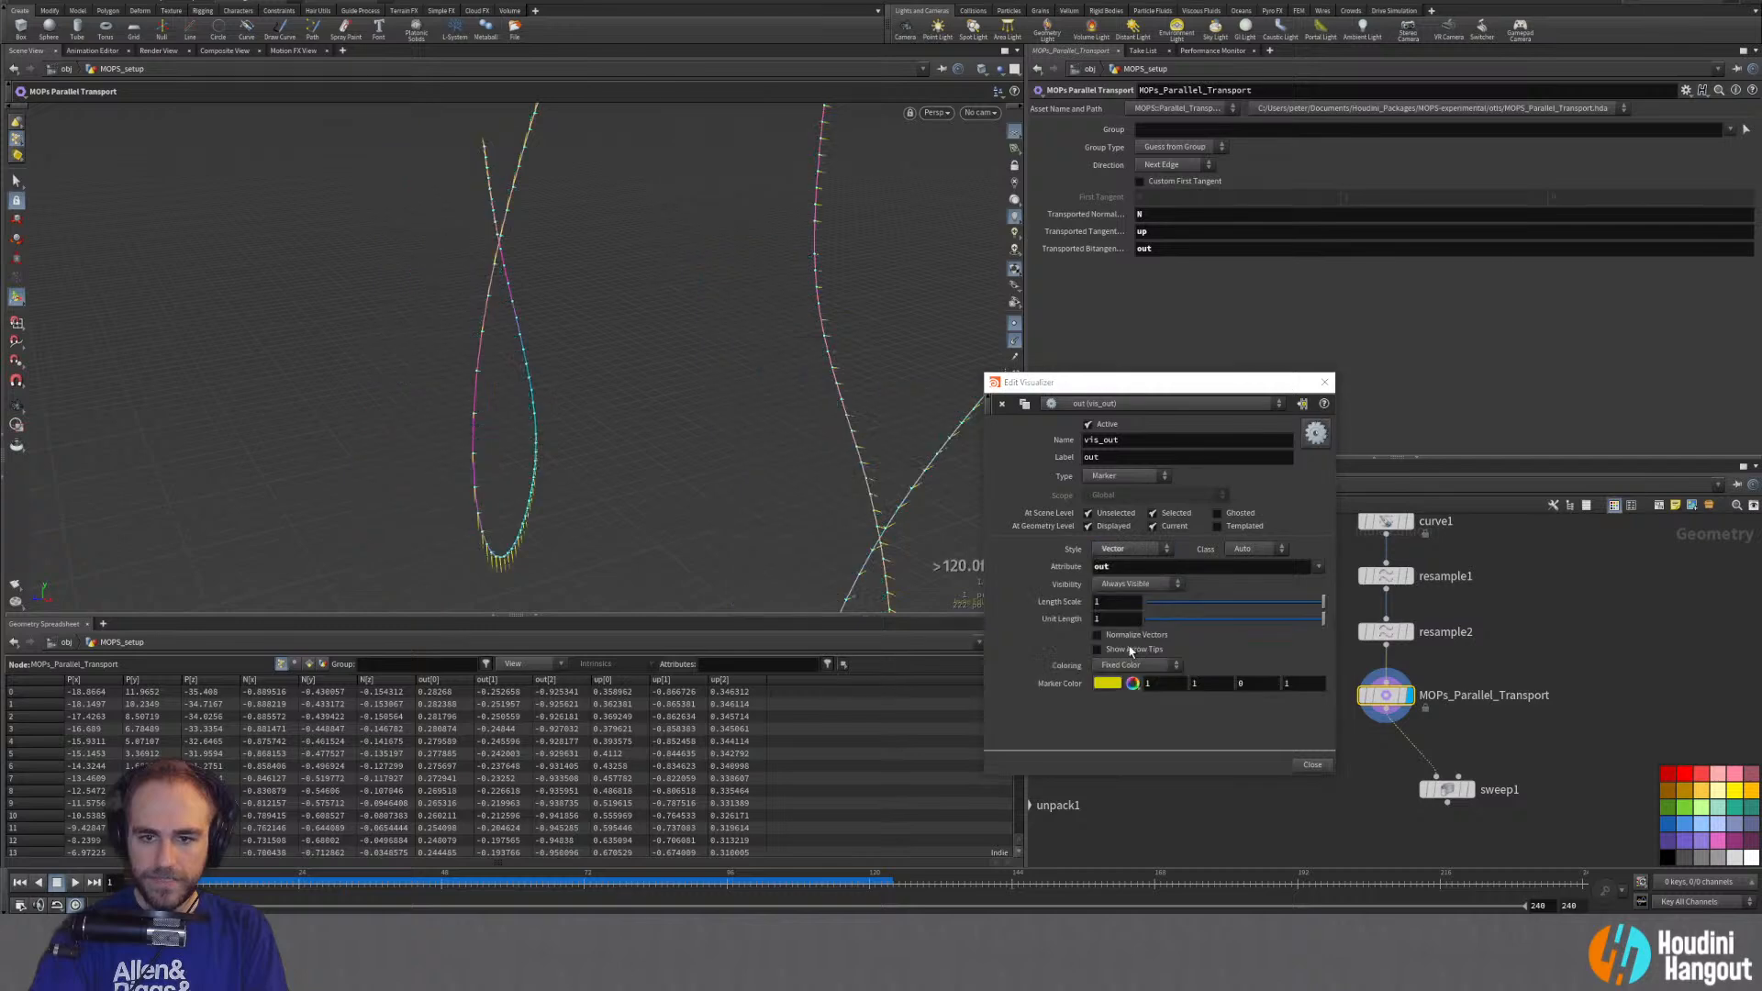
# Step: Set the out visualizer's marker color to red and finish editing the visualizer
pyautogui.click(1108, 685)
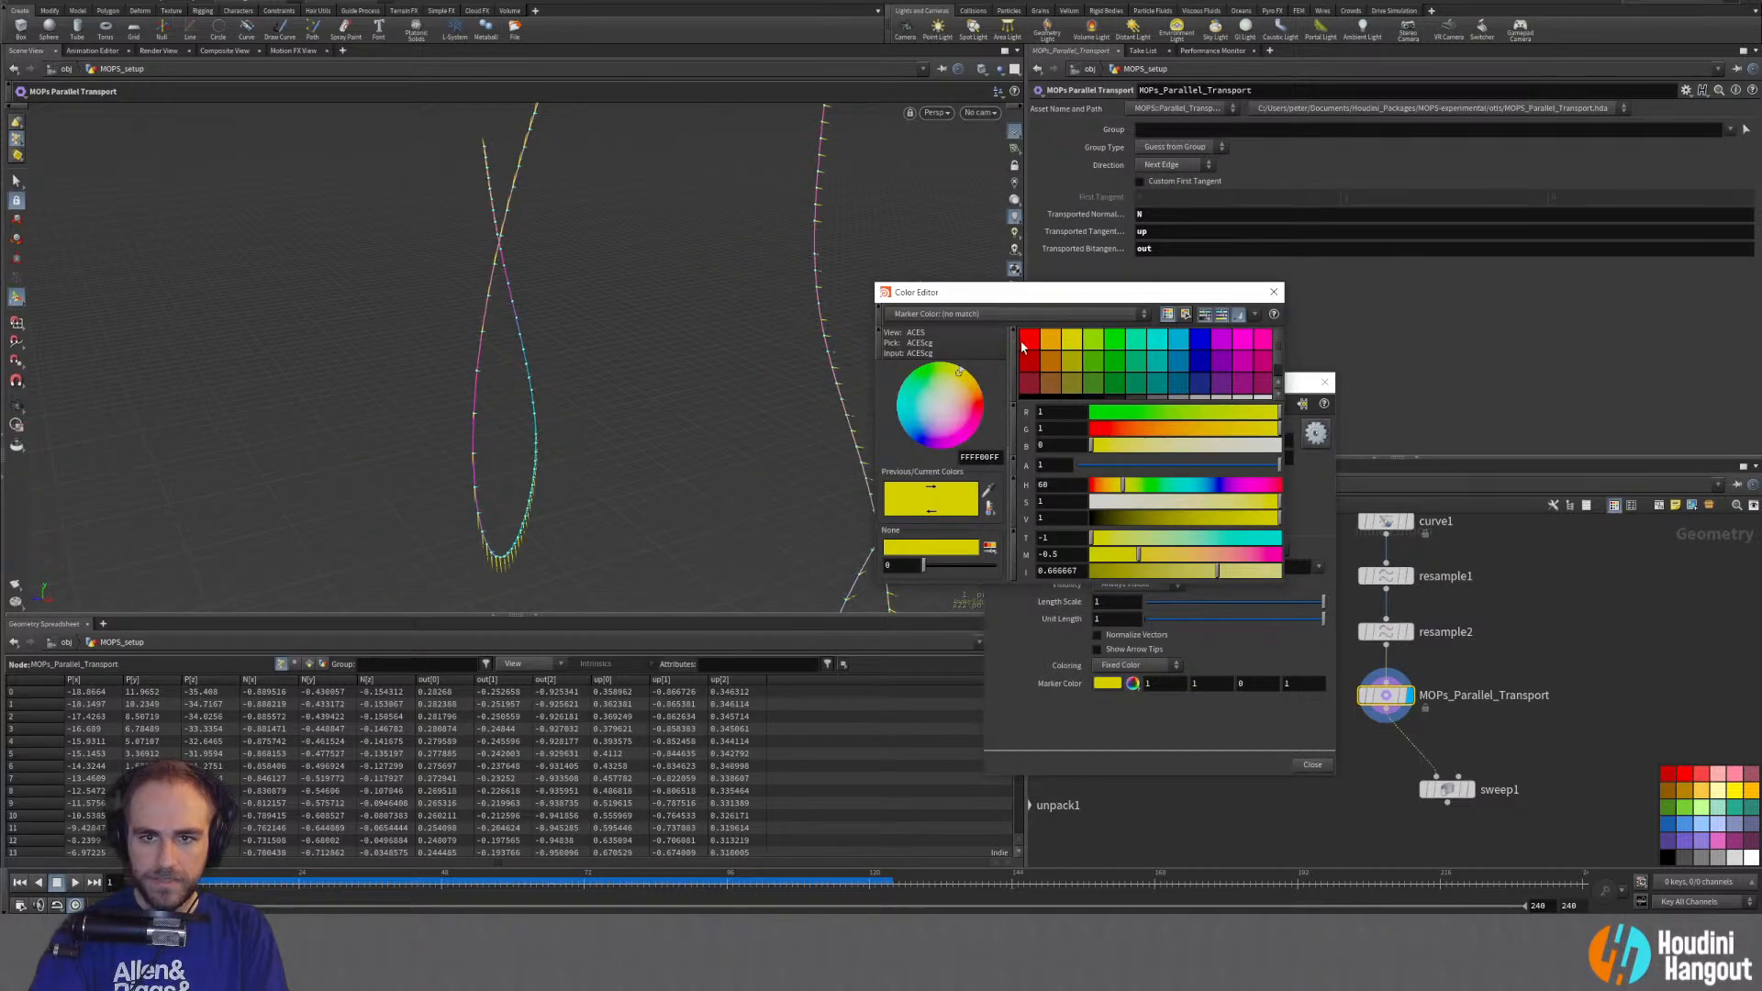
pyautogui.click(1029, 340)
pyautogui.click(1274, 292)
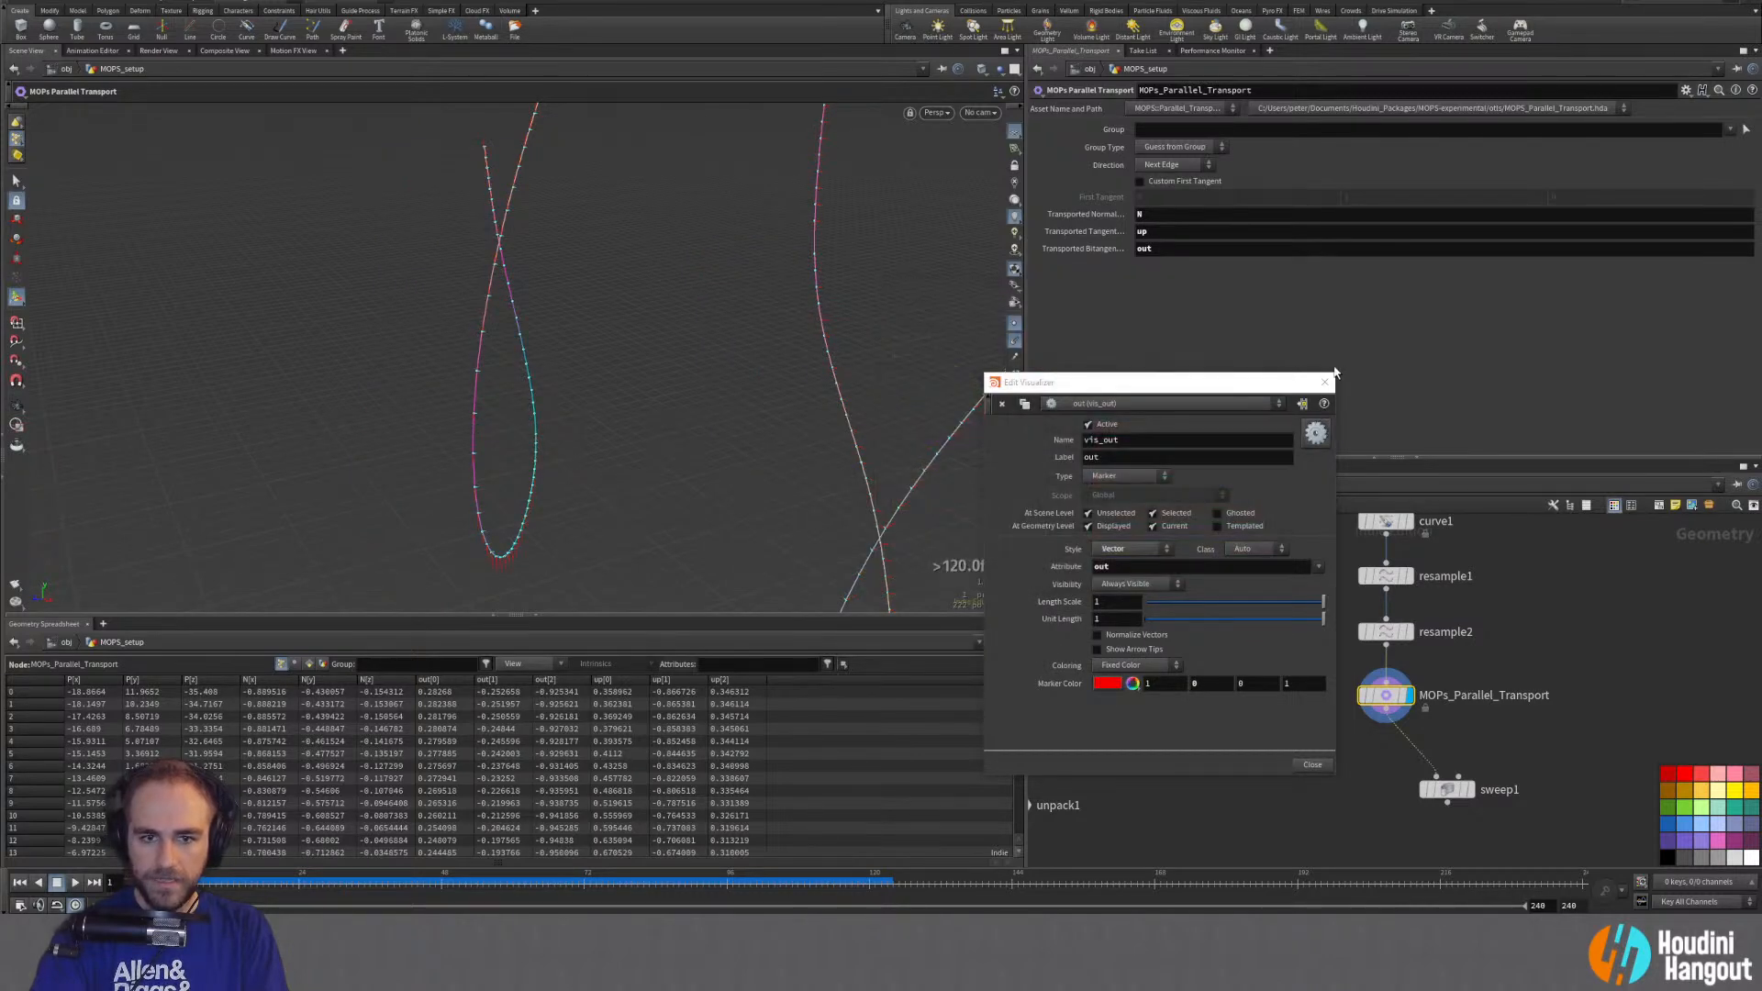
pyautogui.click(1326, 382)
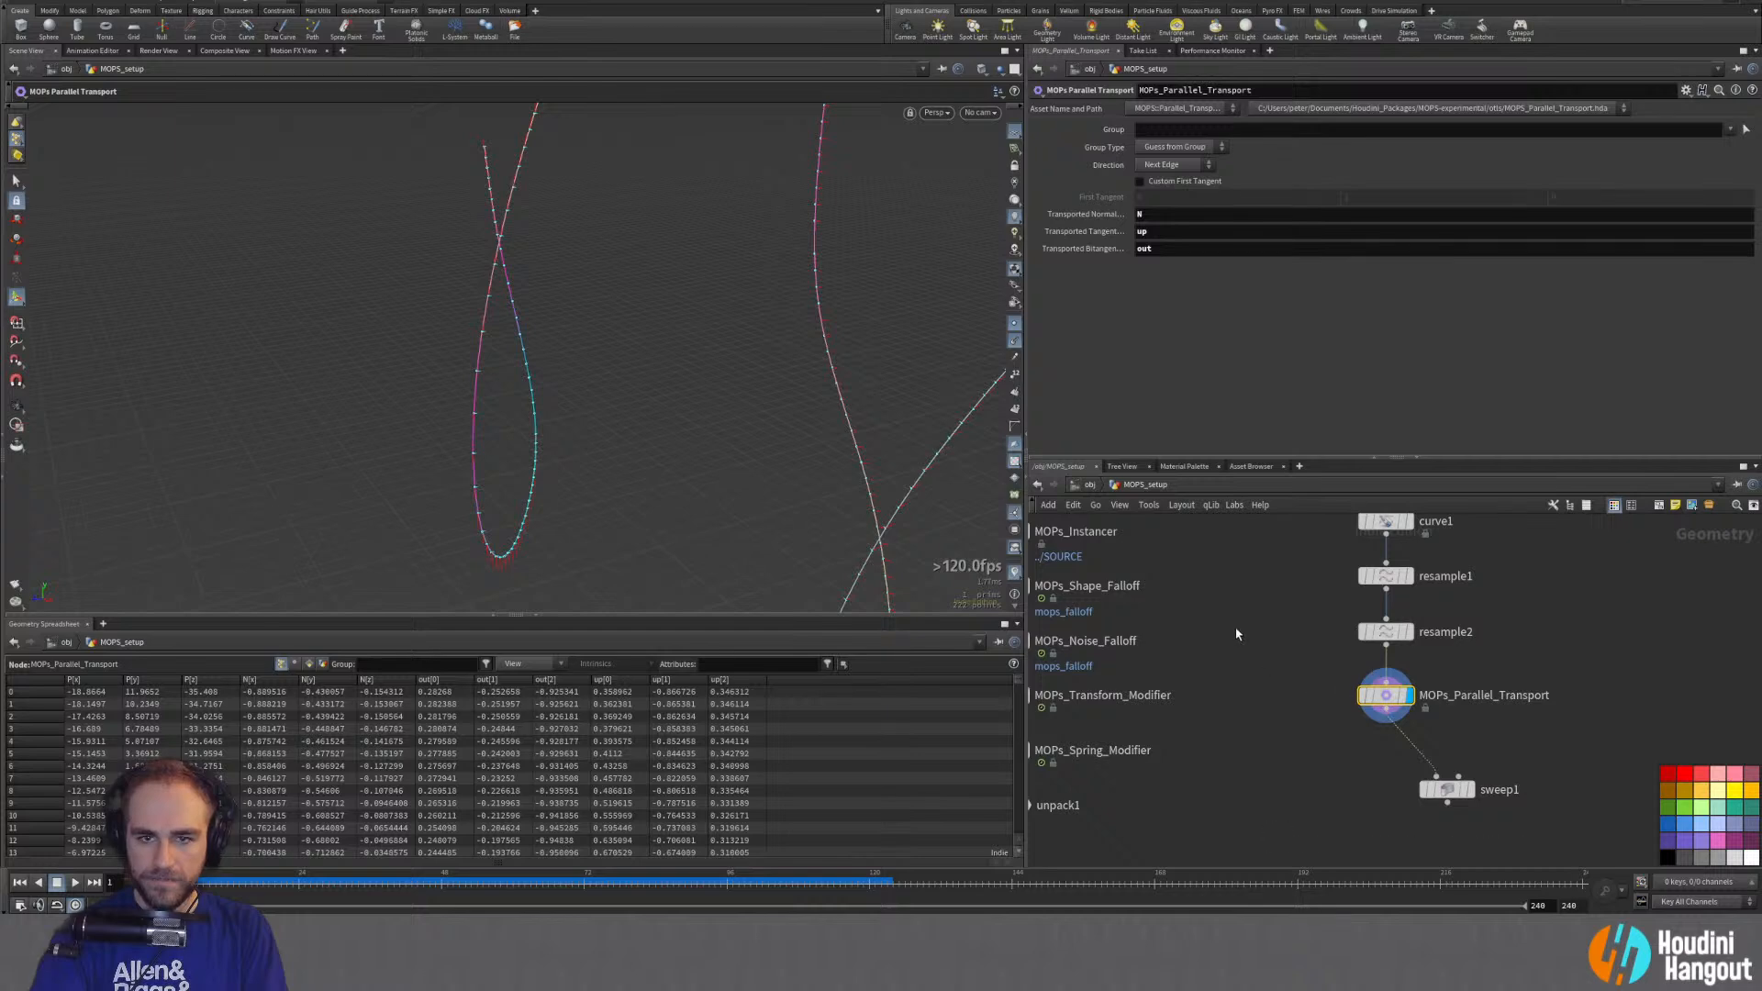
pyautogui.moveTo(1346, 696)
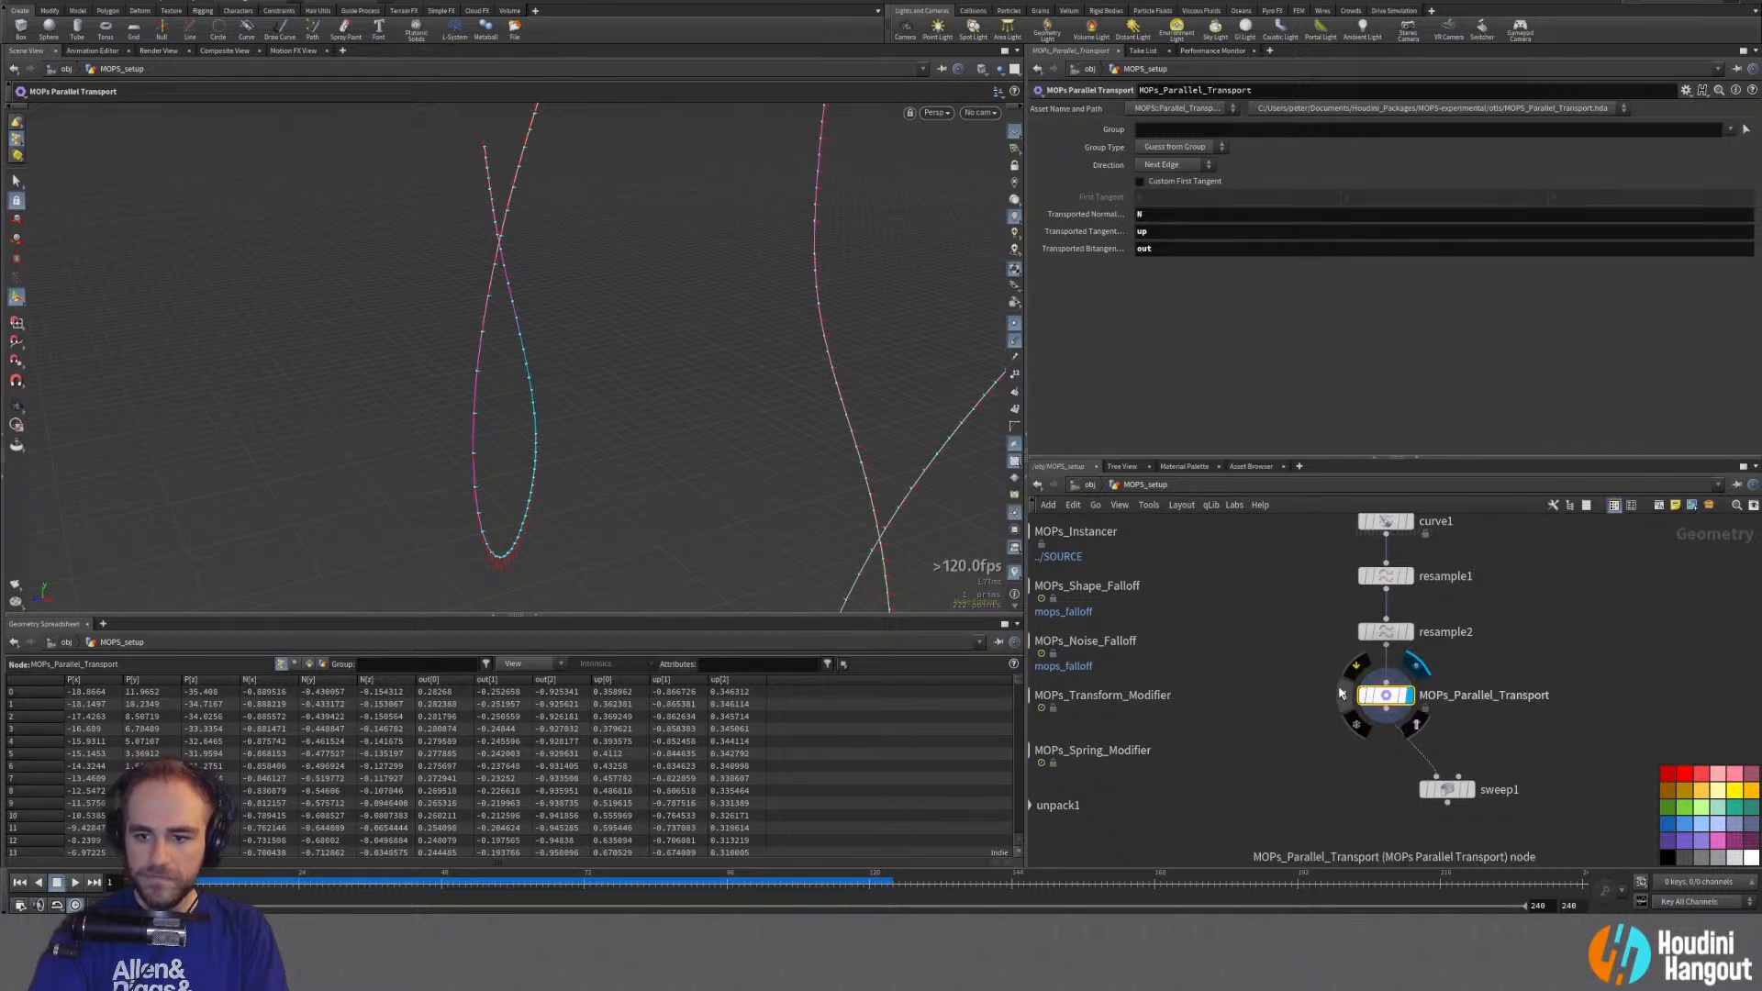
pyautogui.click(1014, 573)
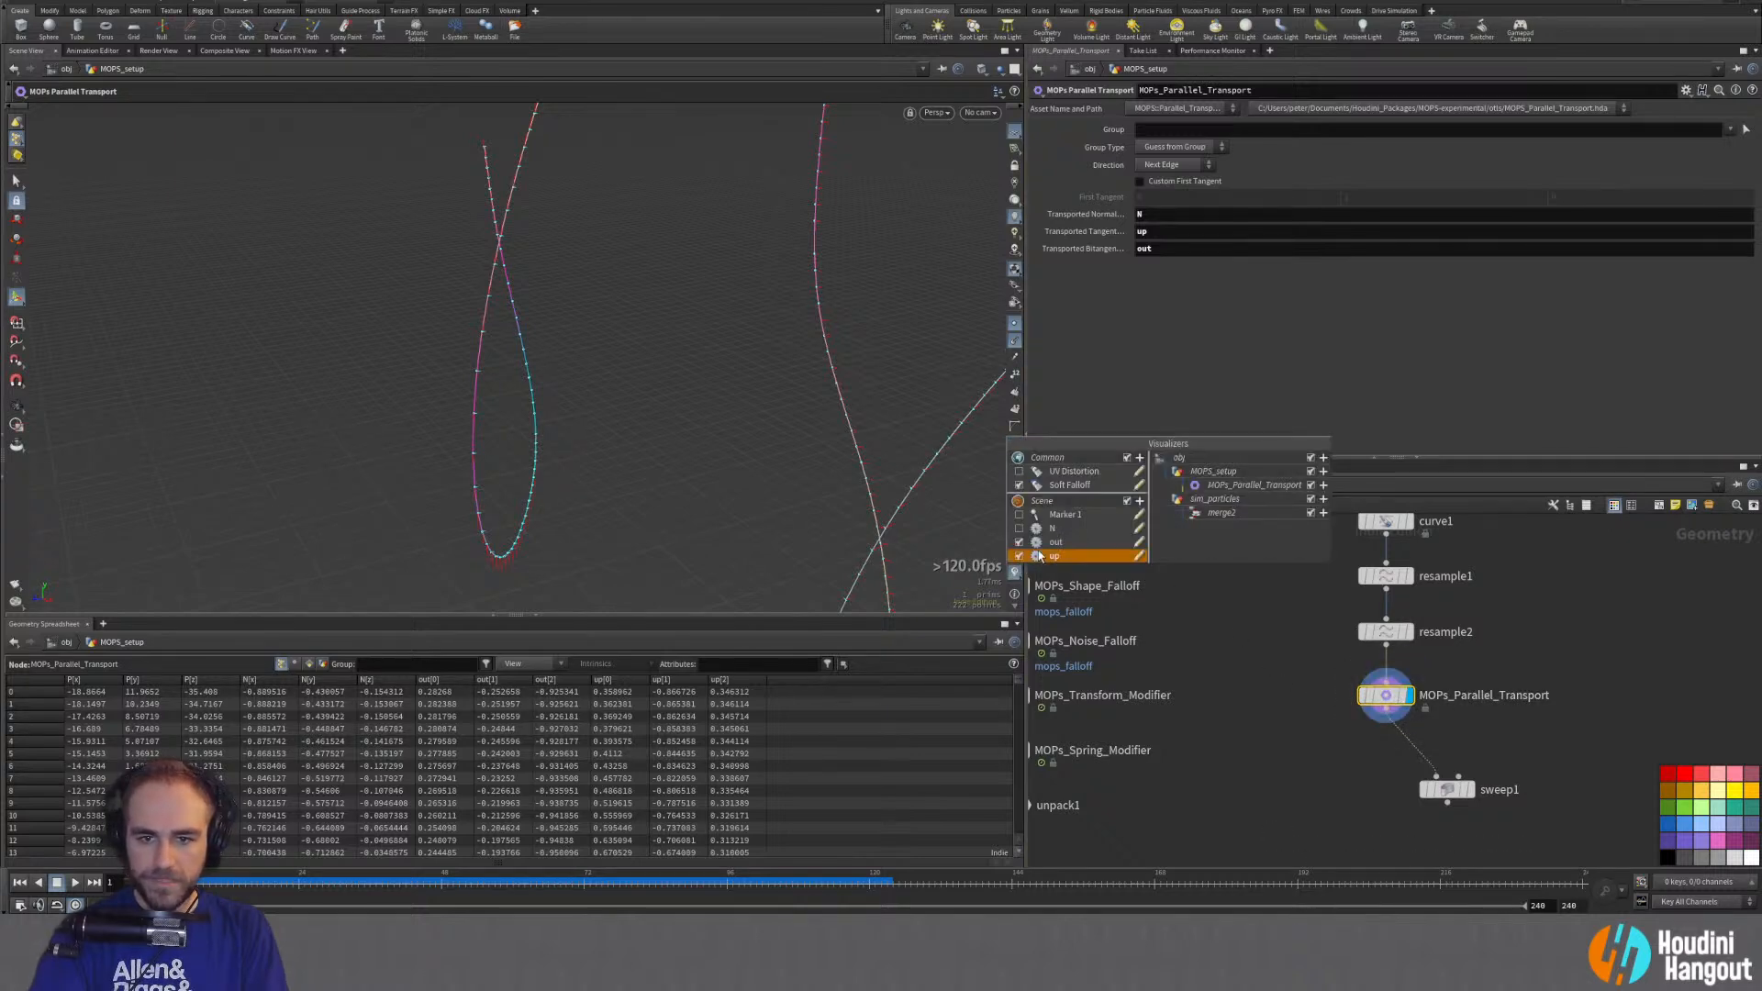
pyautogui.click(1139, 543)
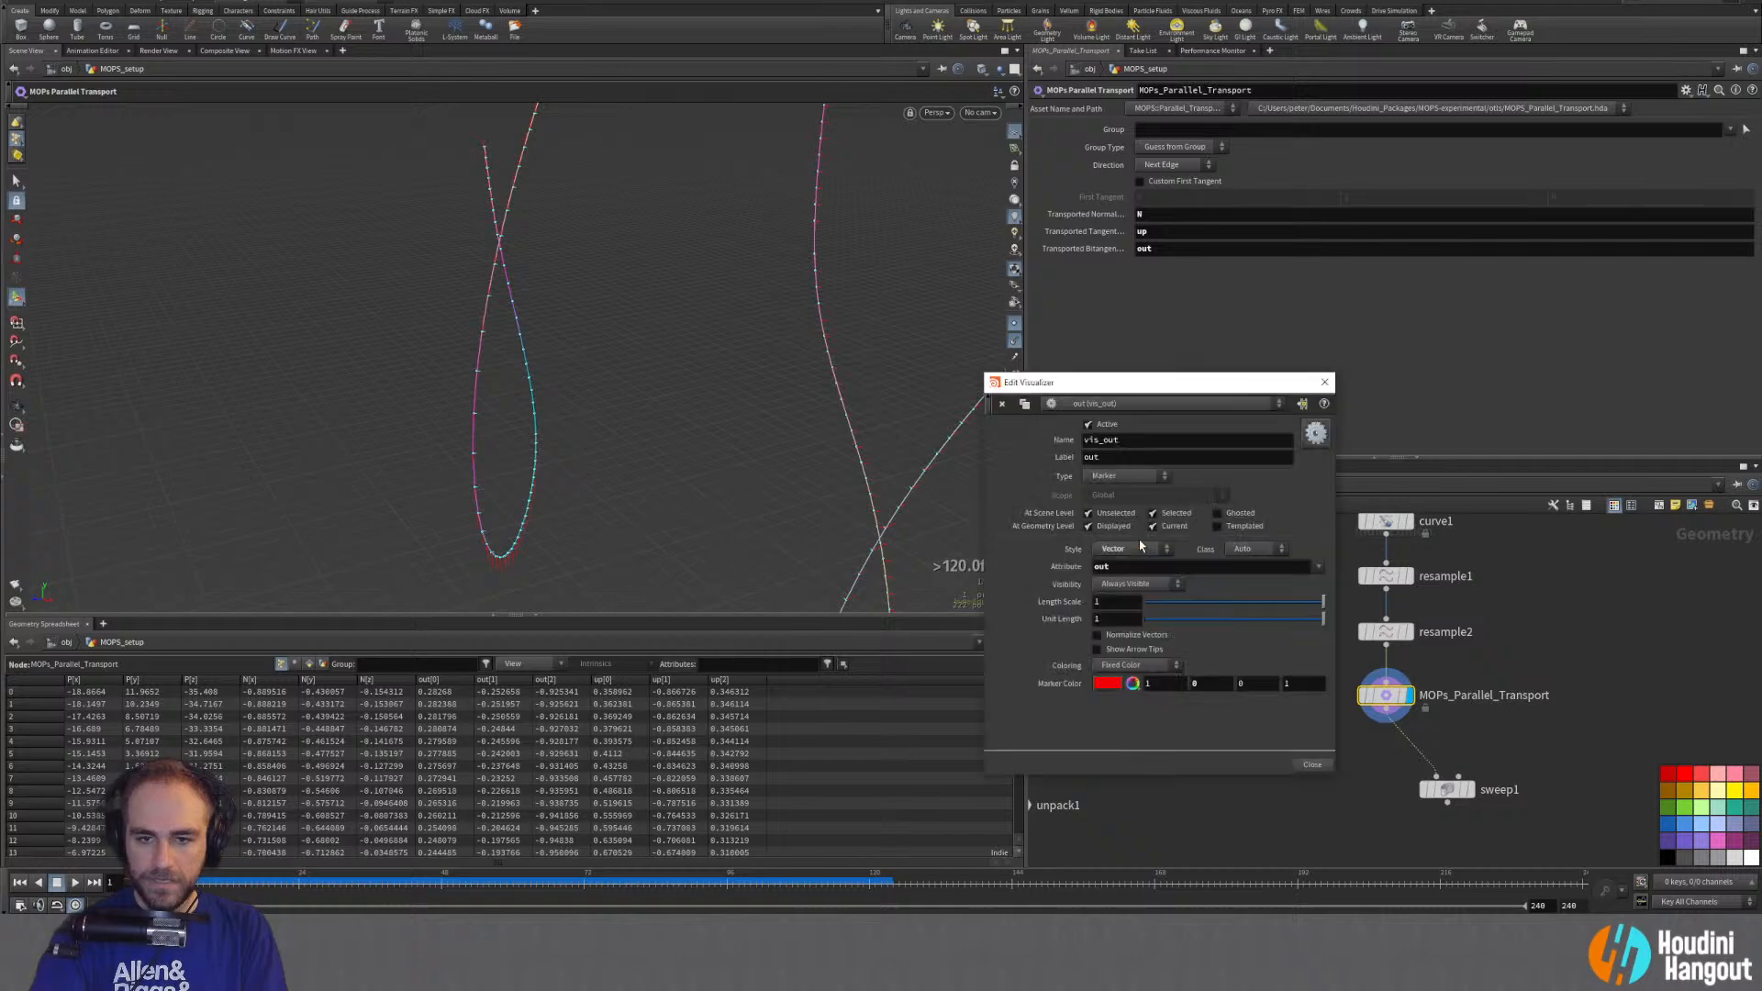
pyautogui.click(1325, 382)
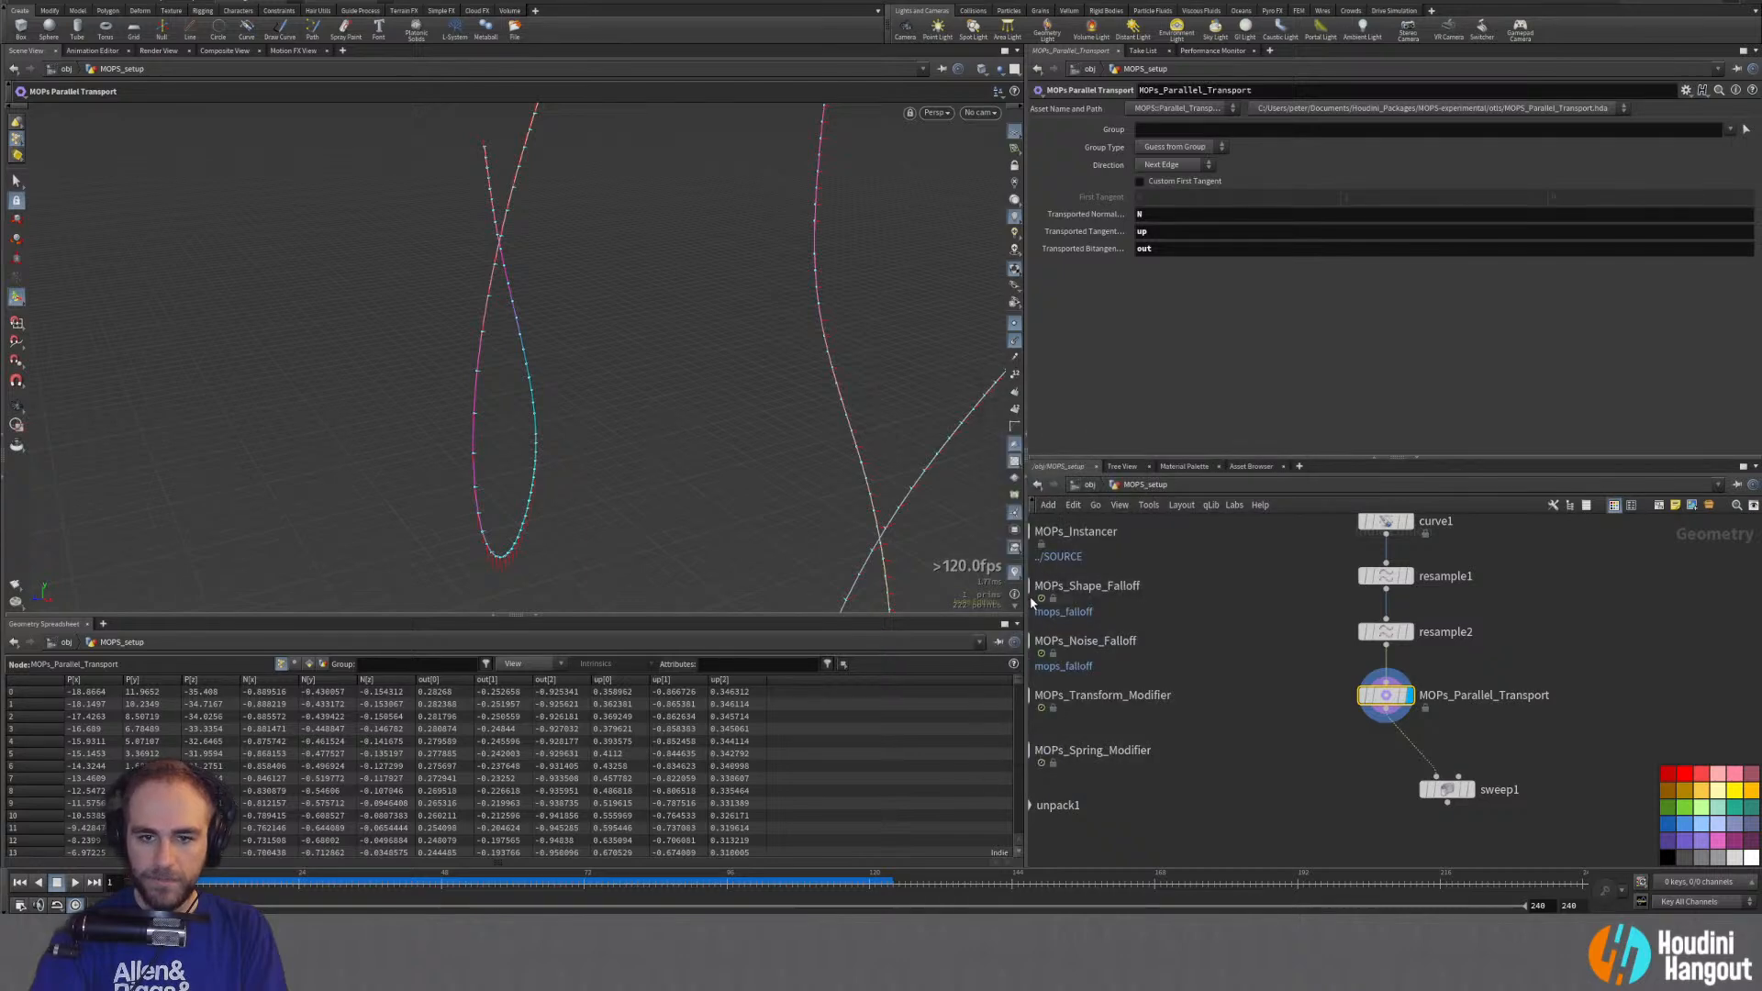
# Step: Change the up visualizer's type to Marker and its style to Vector
pyautogui.click(1015, 573)
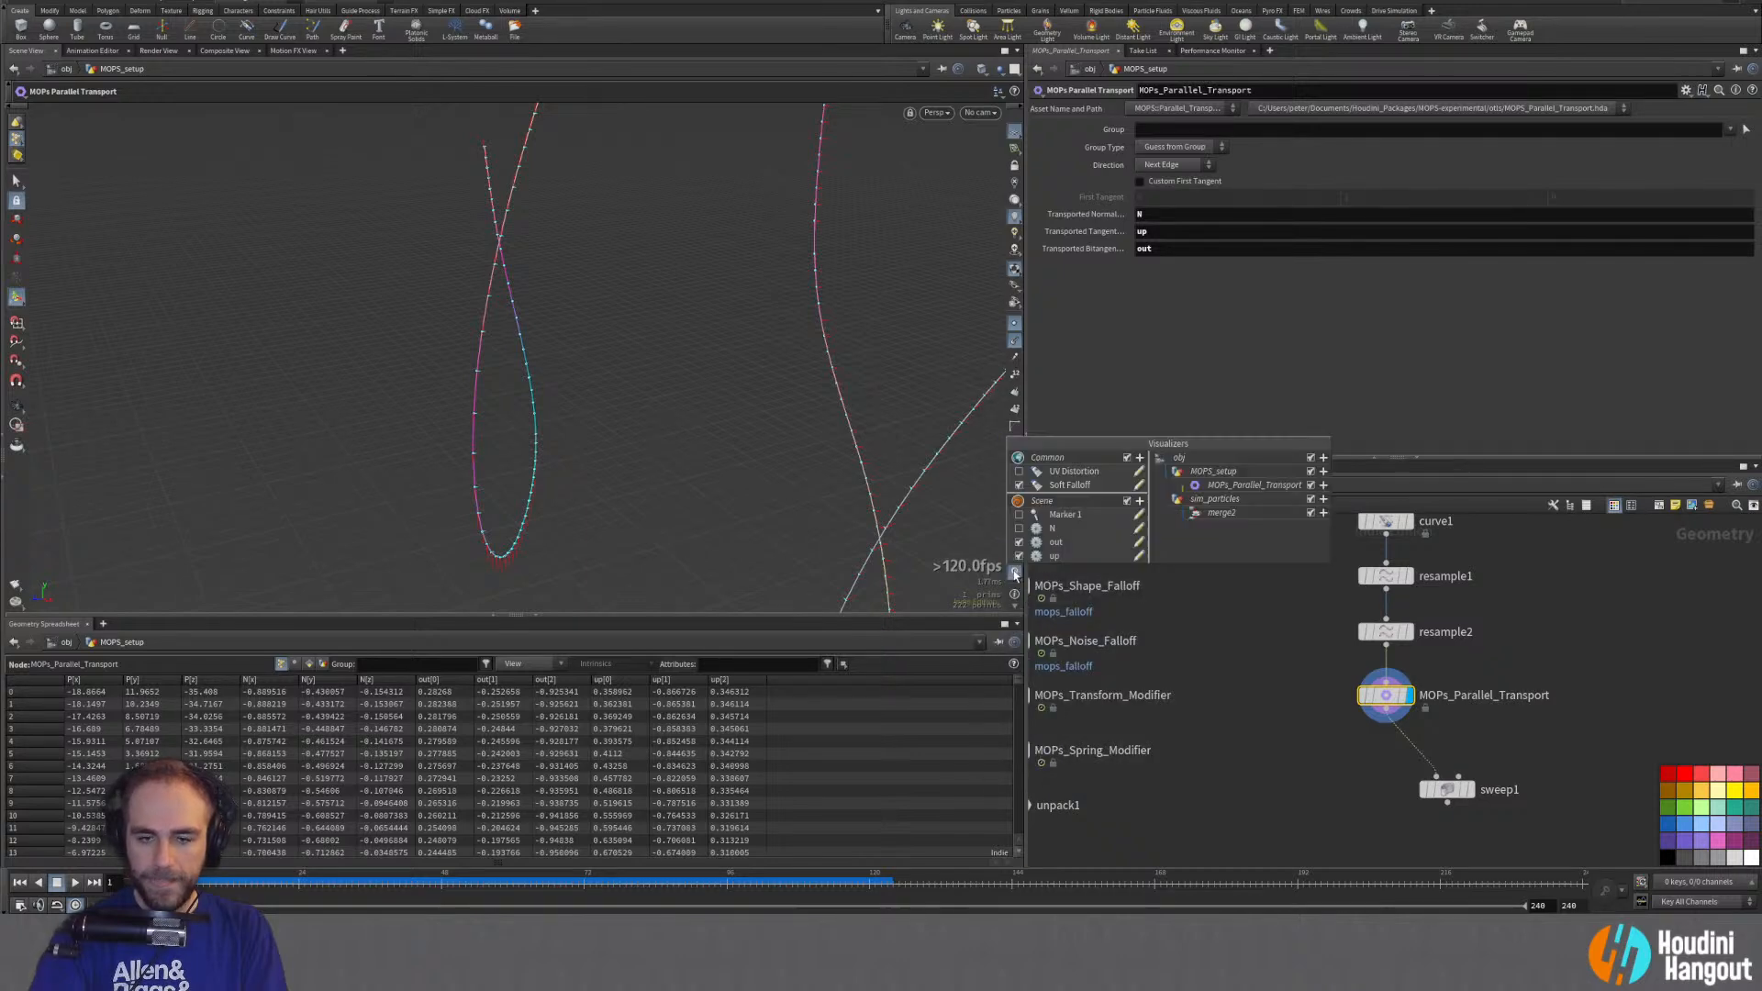
pyautogui.click(1138, 557)
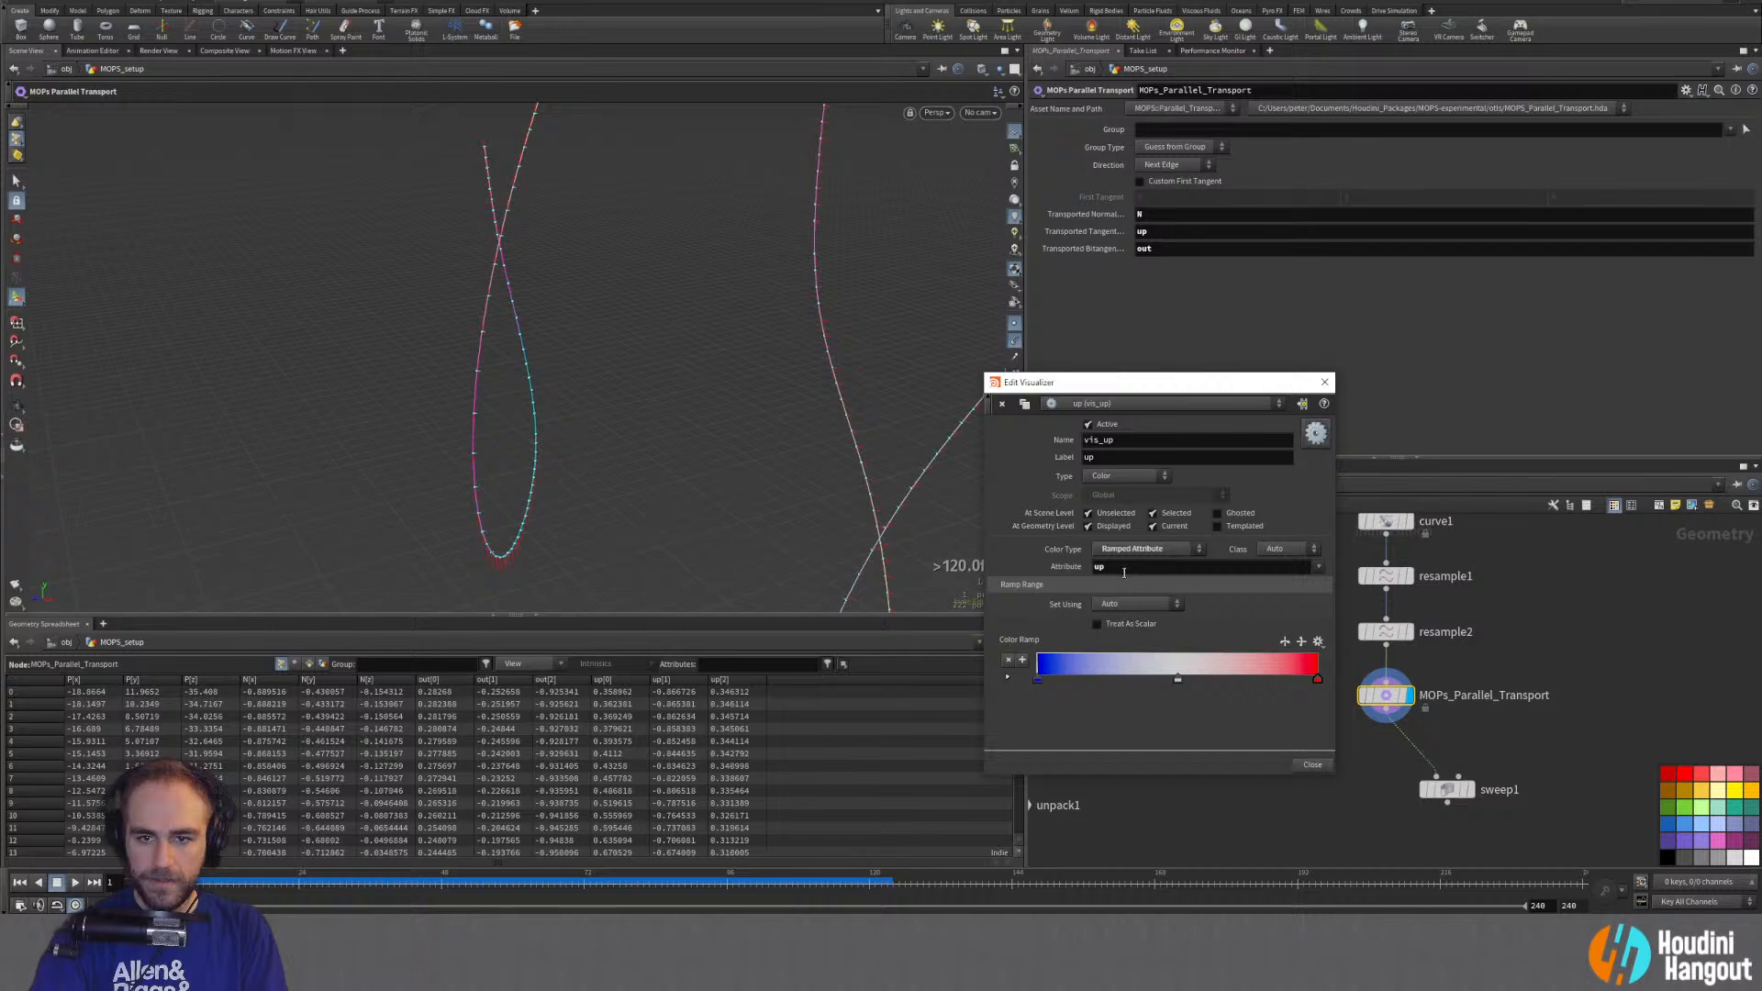
pyautogui.click(1125, 548)
pyautogui.click(1115, 476)
pyautogui.click(1115, 497)
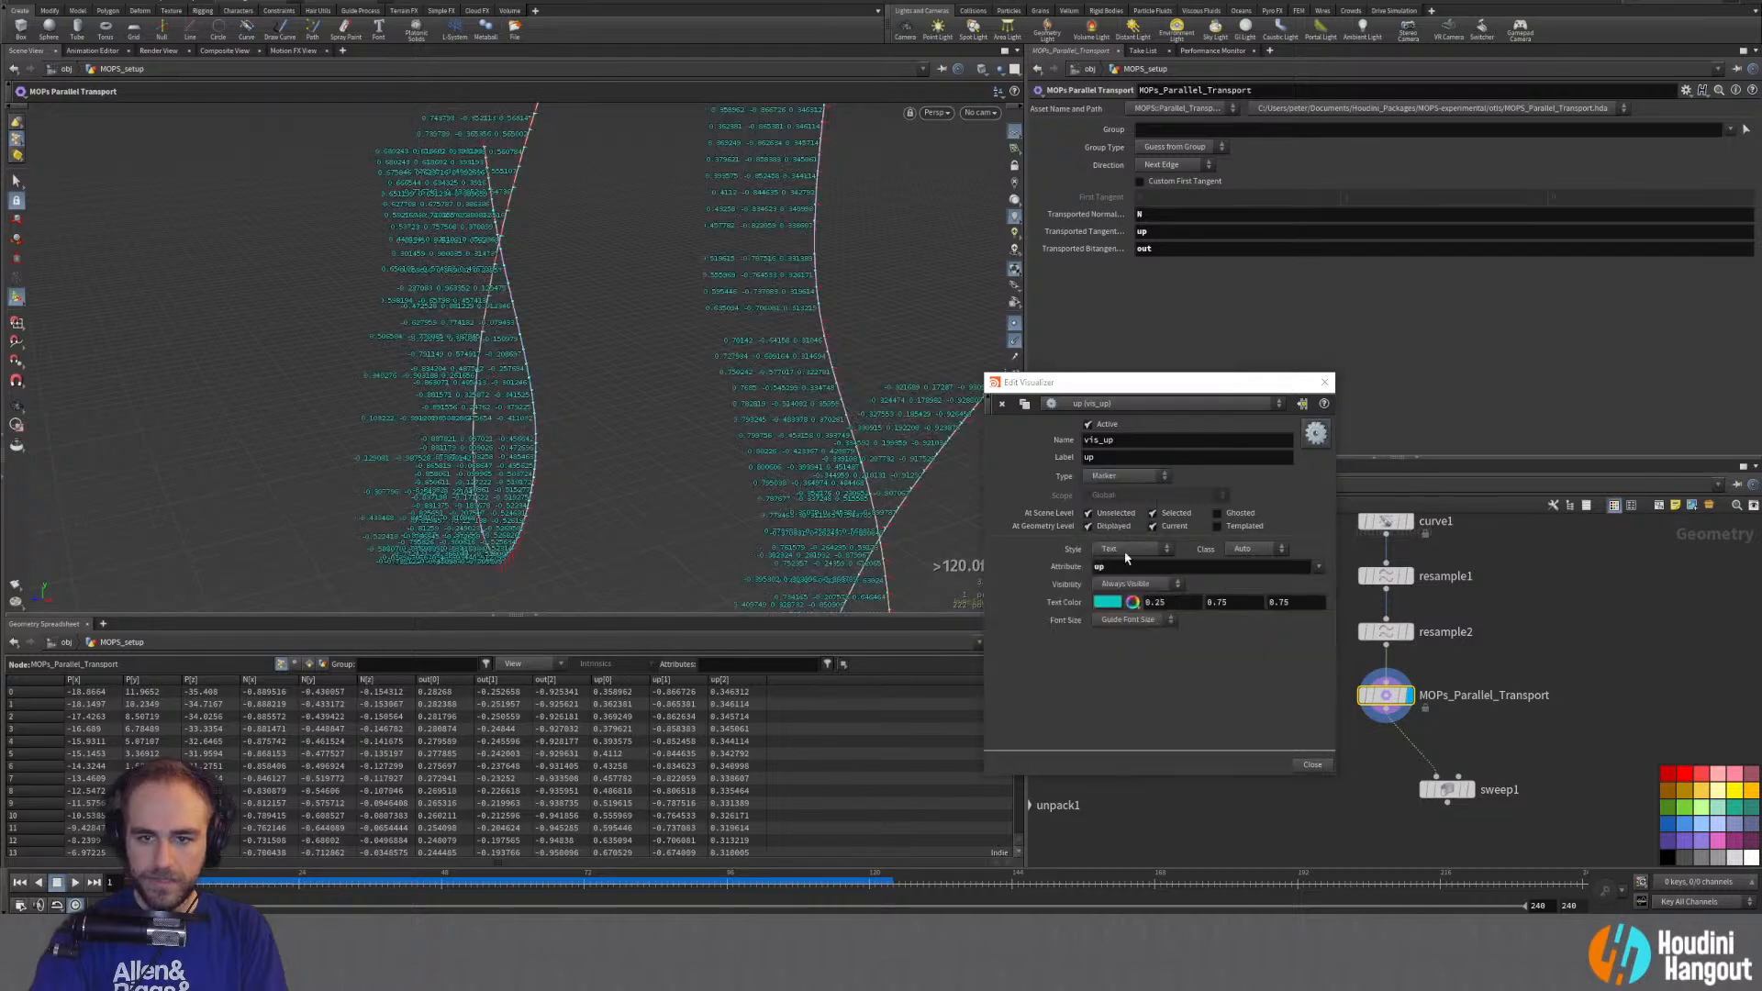
pyautogui.click(1127, 549)
pyautogui.click(1112, 624)
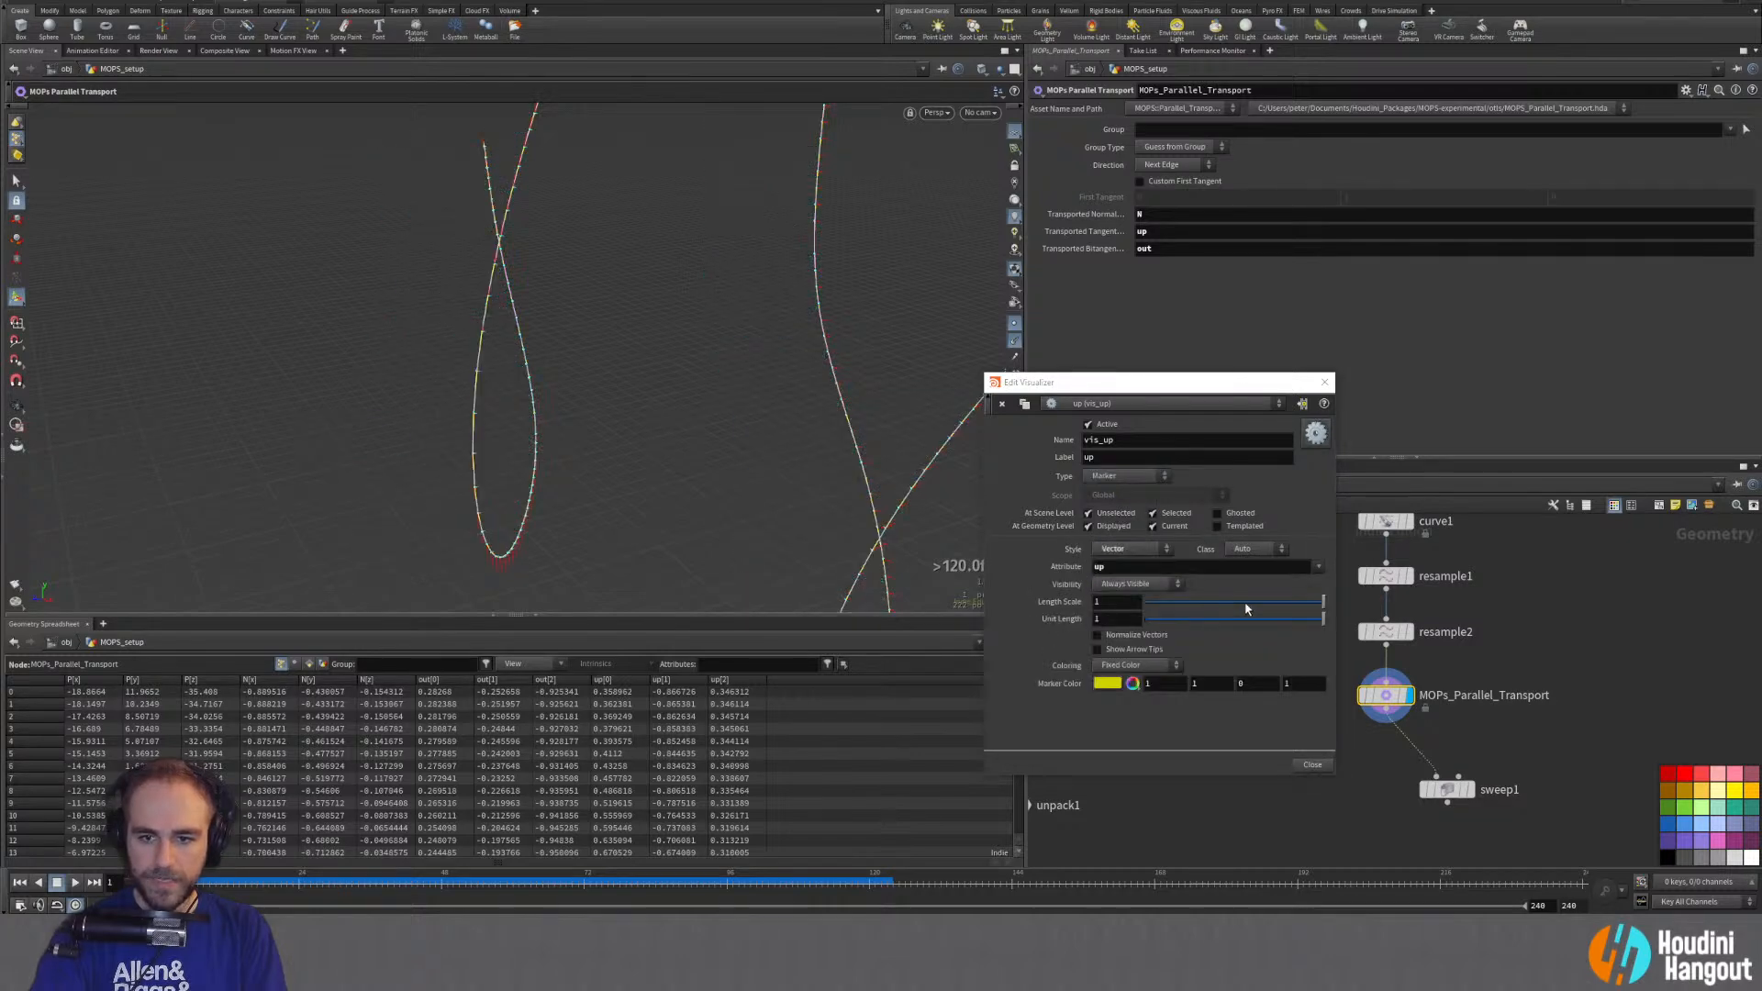
# Step: Set the up visualizer's marker color to green and finish editing the visualizer
pyautogui.click(1108, 682)
pyautogui.click(1114, 342)
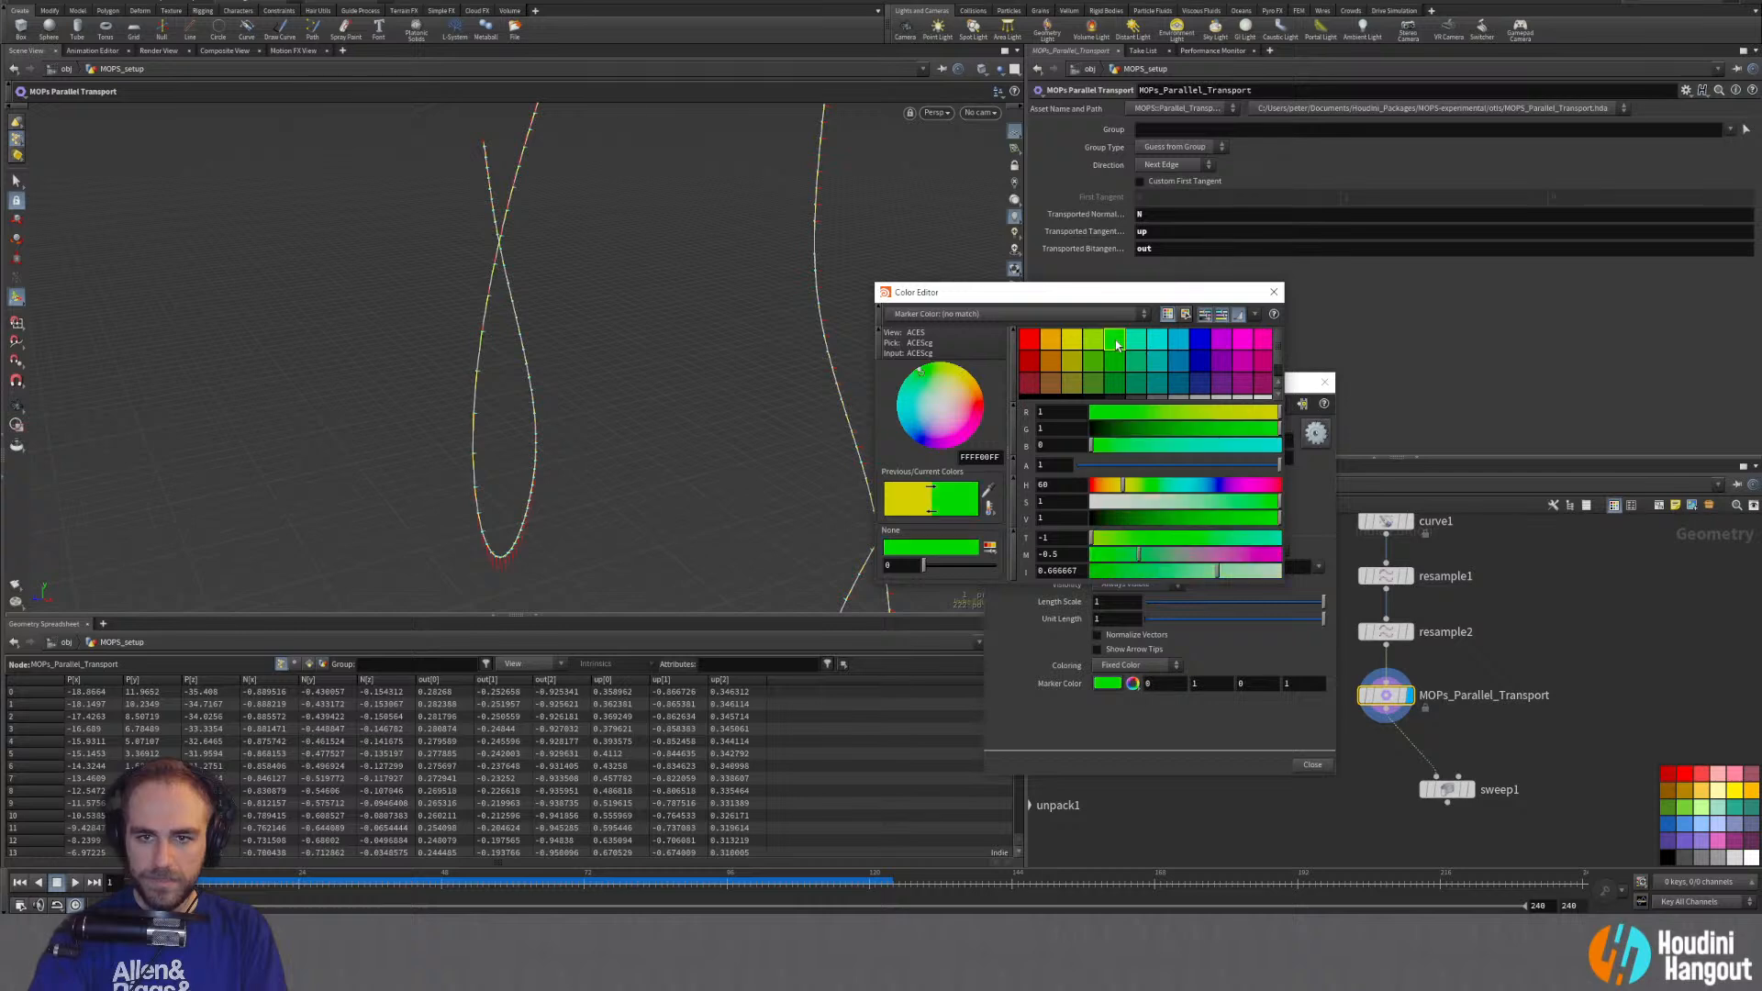
pyautogui.click(1274, 292)
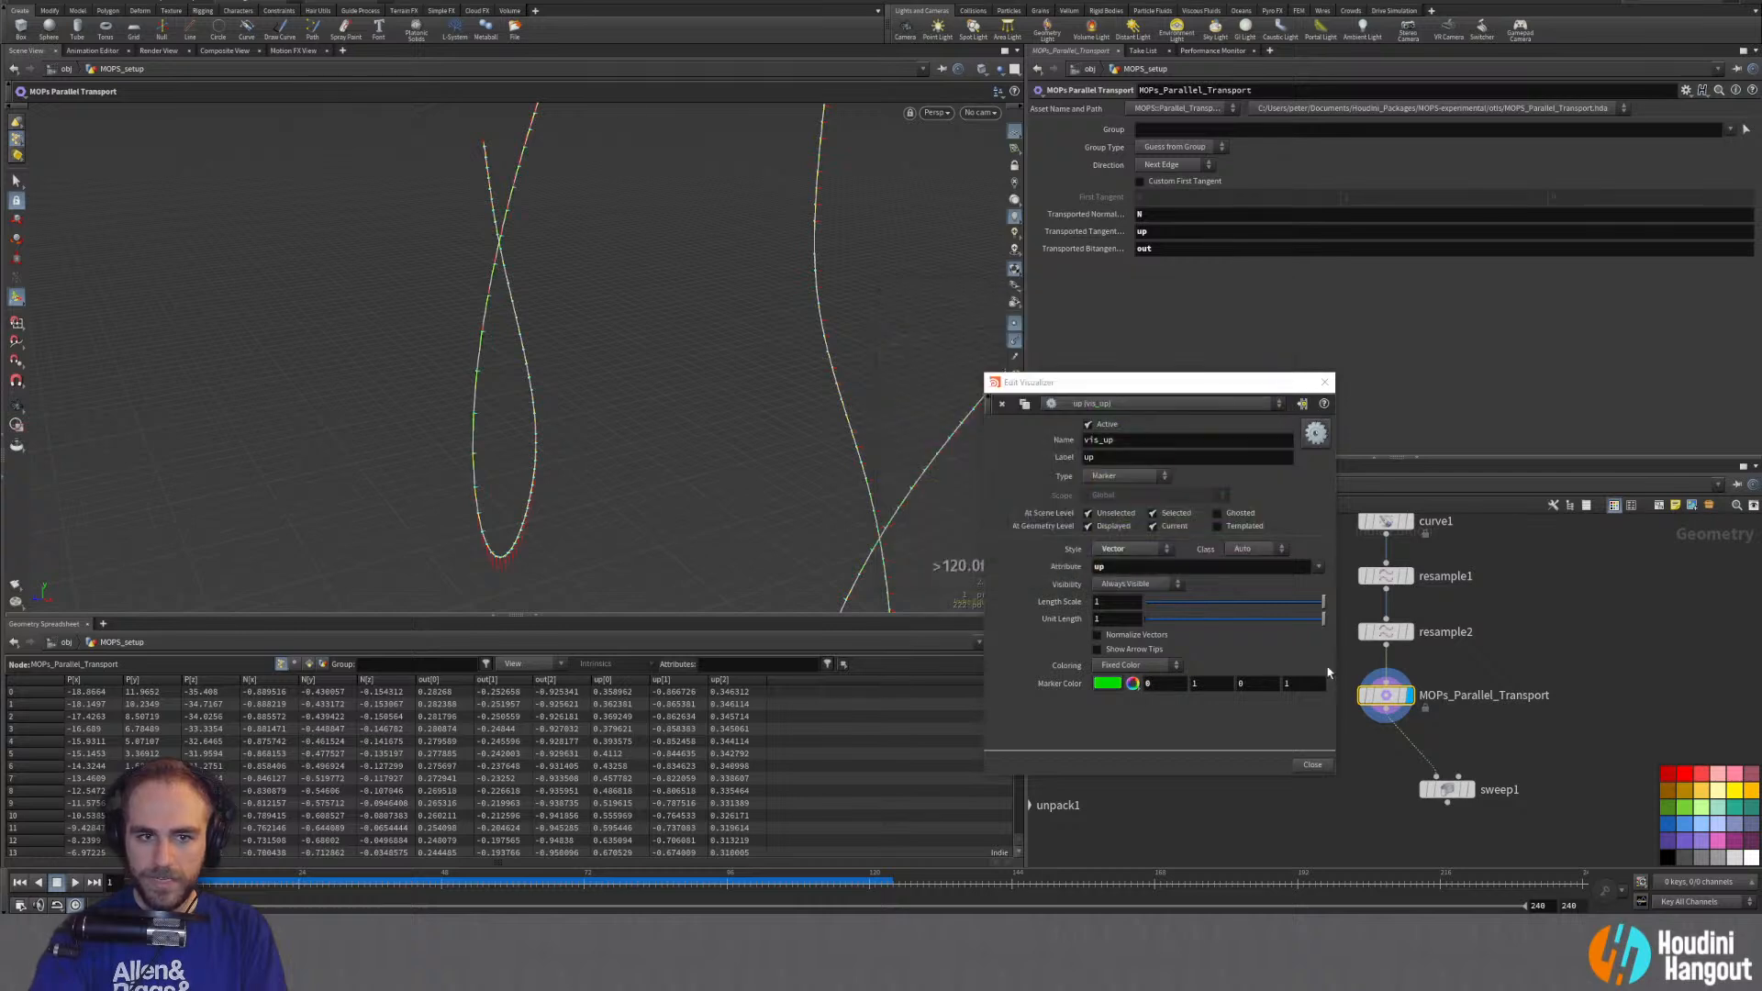
pyautogui.click(1310, 767)
# Step: Examine the up and out vectors up close at individual points along the curve
pyautogui.moveTo(1464, 794)
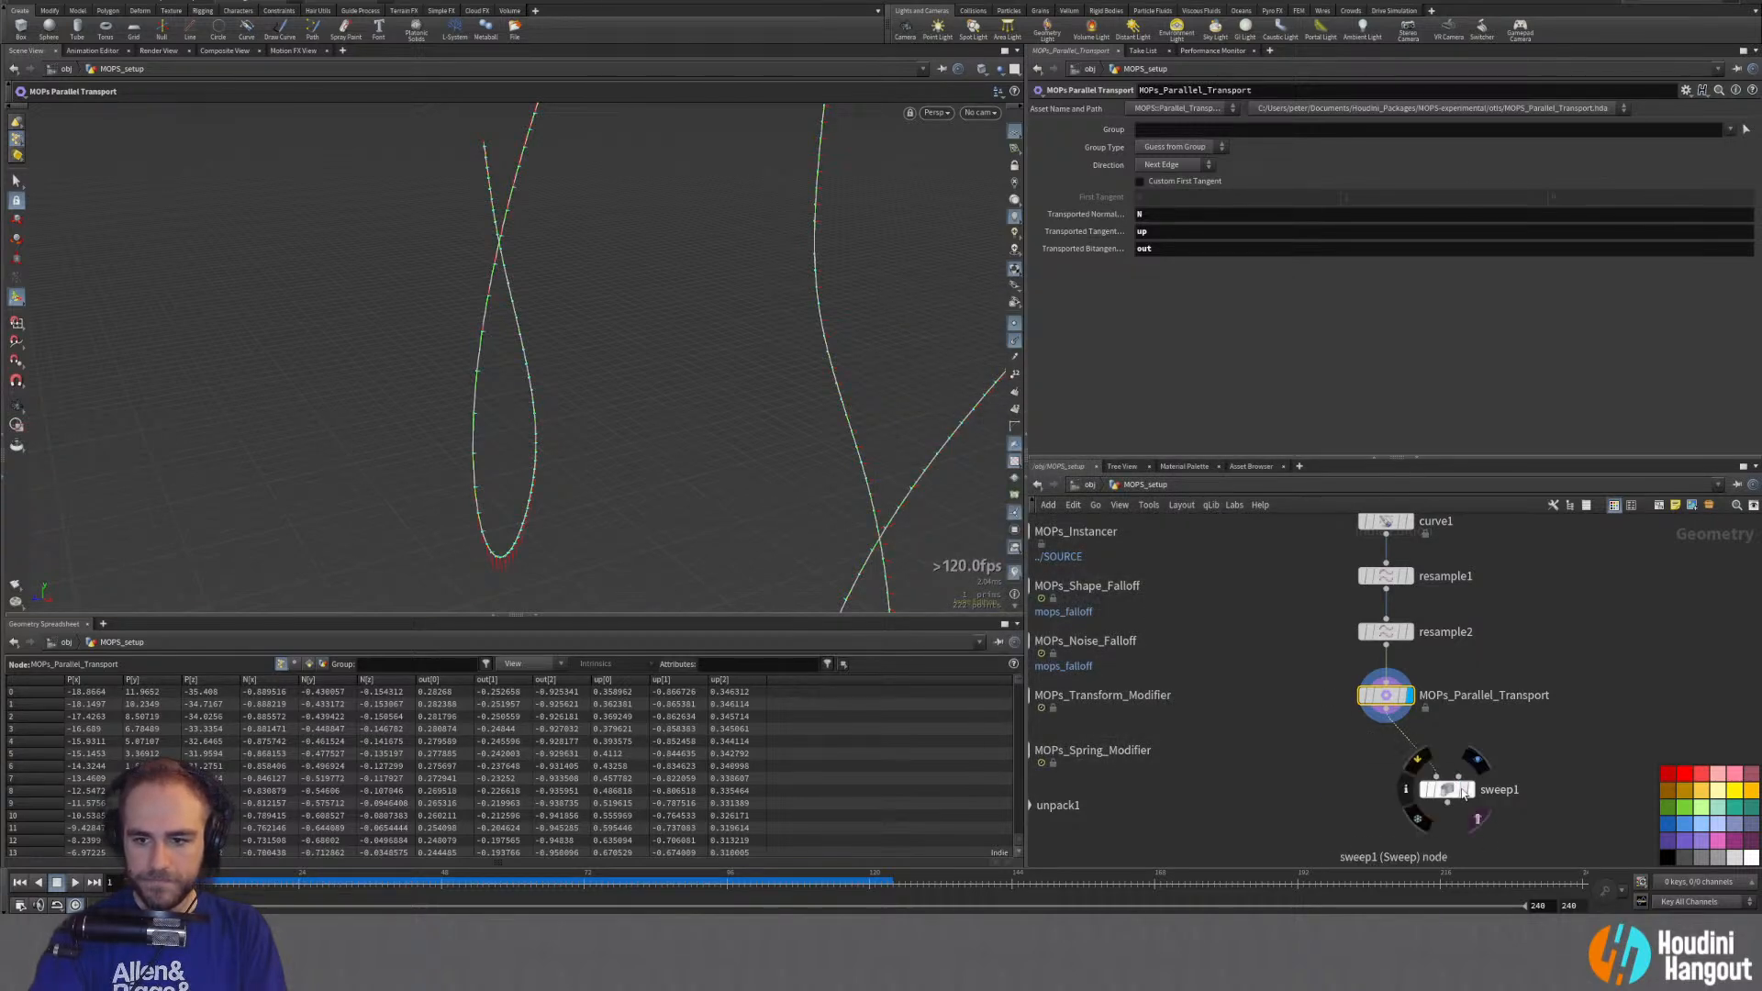
pyautogui.press('Escape')
pyautogui.moveTo(527, 401); pyautogui.dragTo(537, 342)
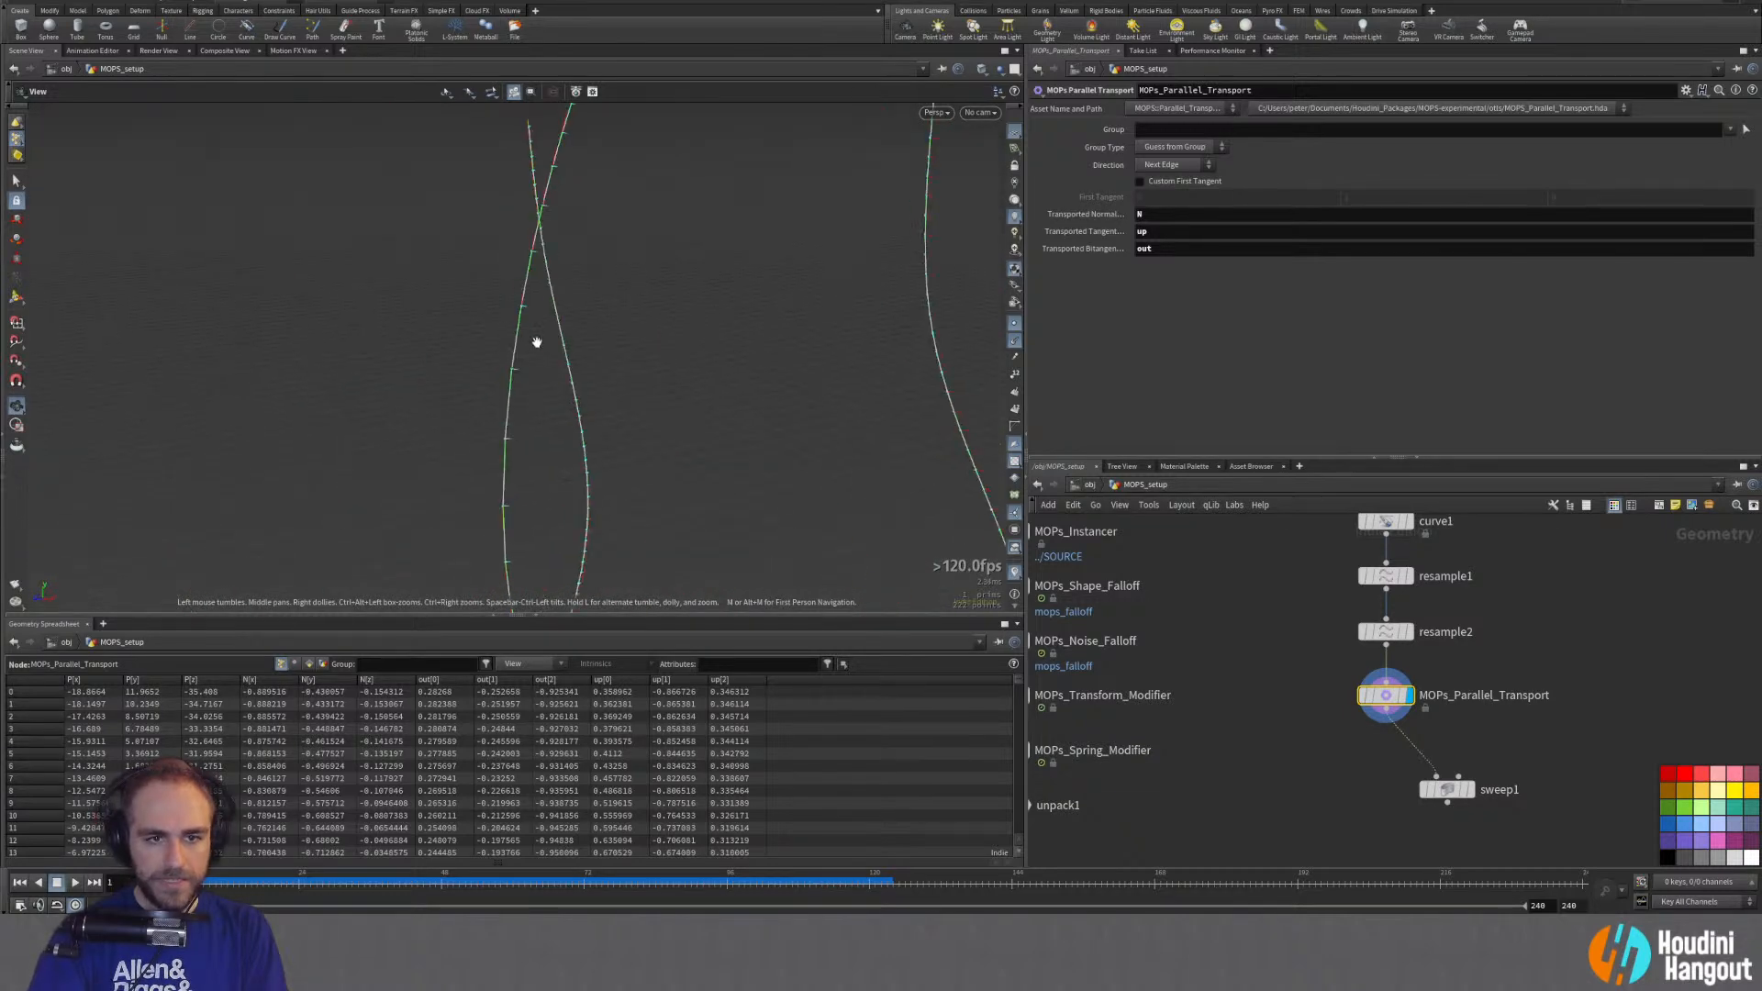
pyautogui.press('Return')
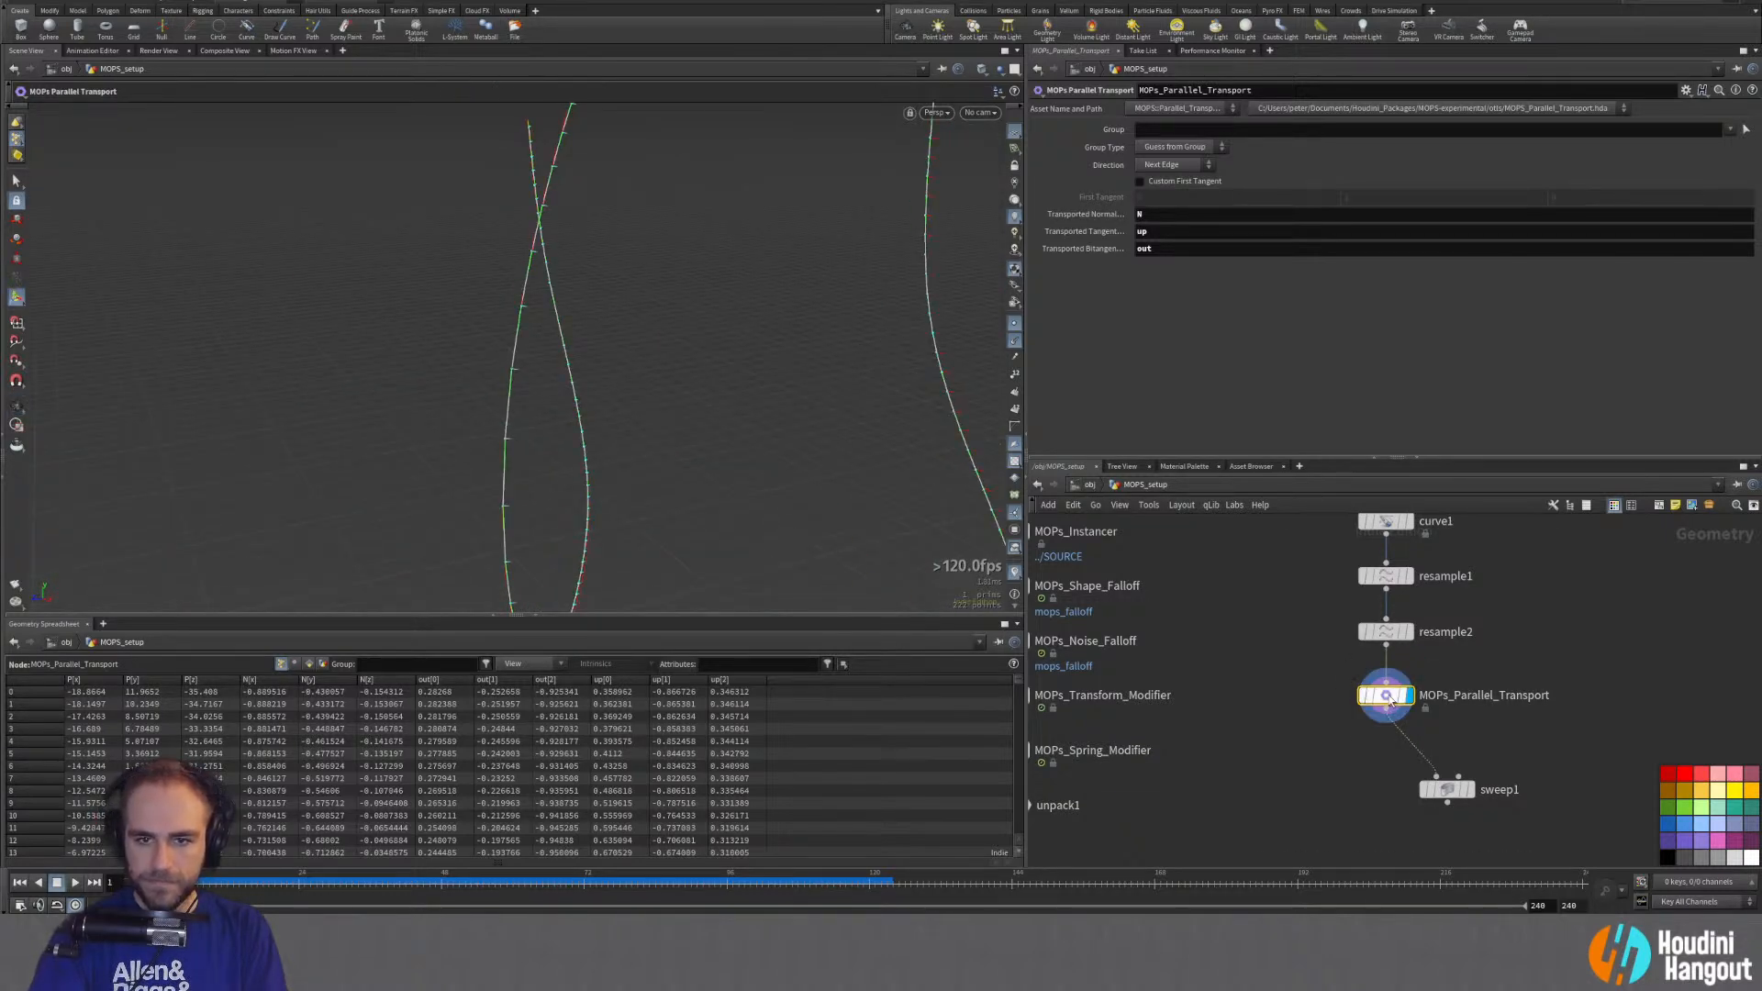
pyautogui.press('Escape')
pyautogui.moveTo(532, 283); pyautogui.dragTo(645, 272)
pyautogui.press('Return')
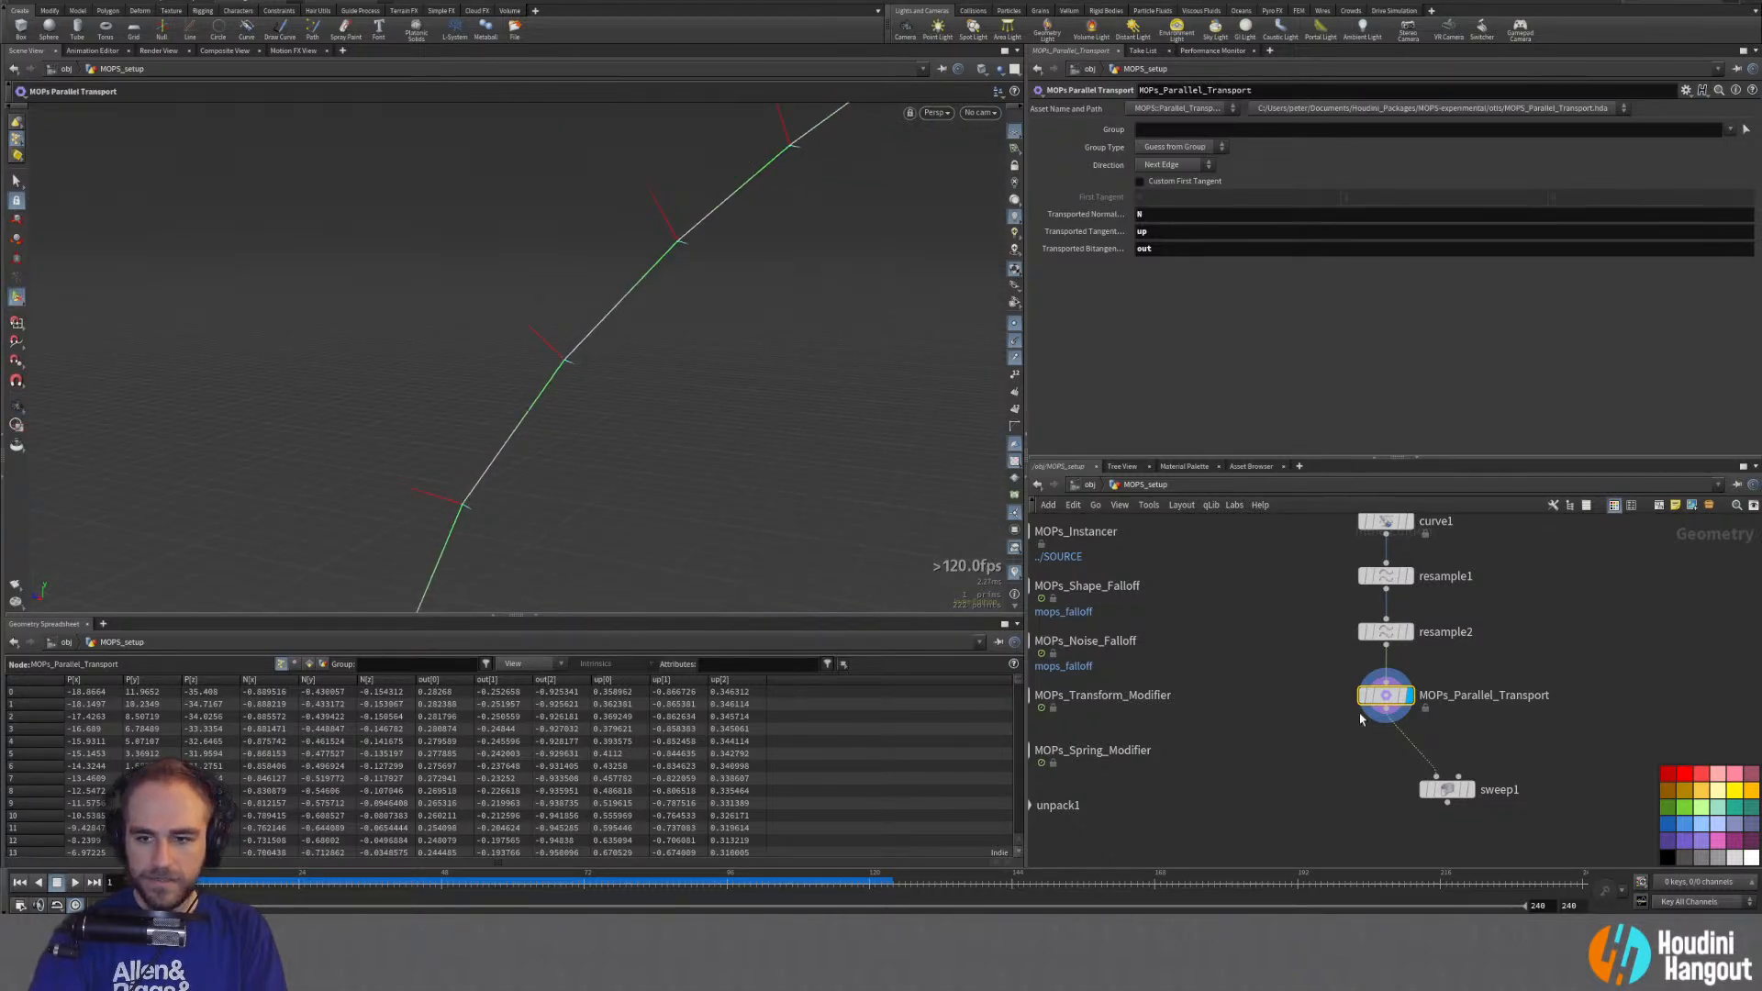
# Step: Append an Add node after MOPs_Parallel_Transport, display it, and delete the geometry while keeping the points
pyautogui.press('Tab')
pyautogui.write('add')
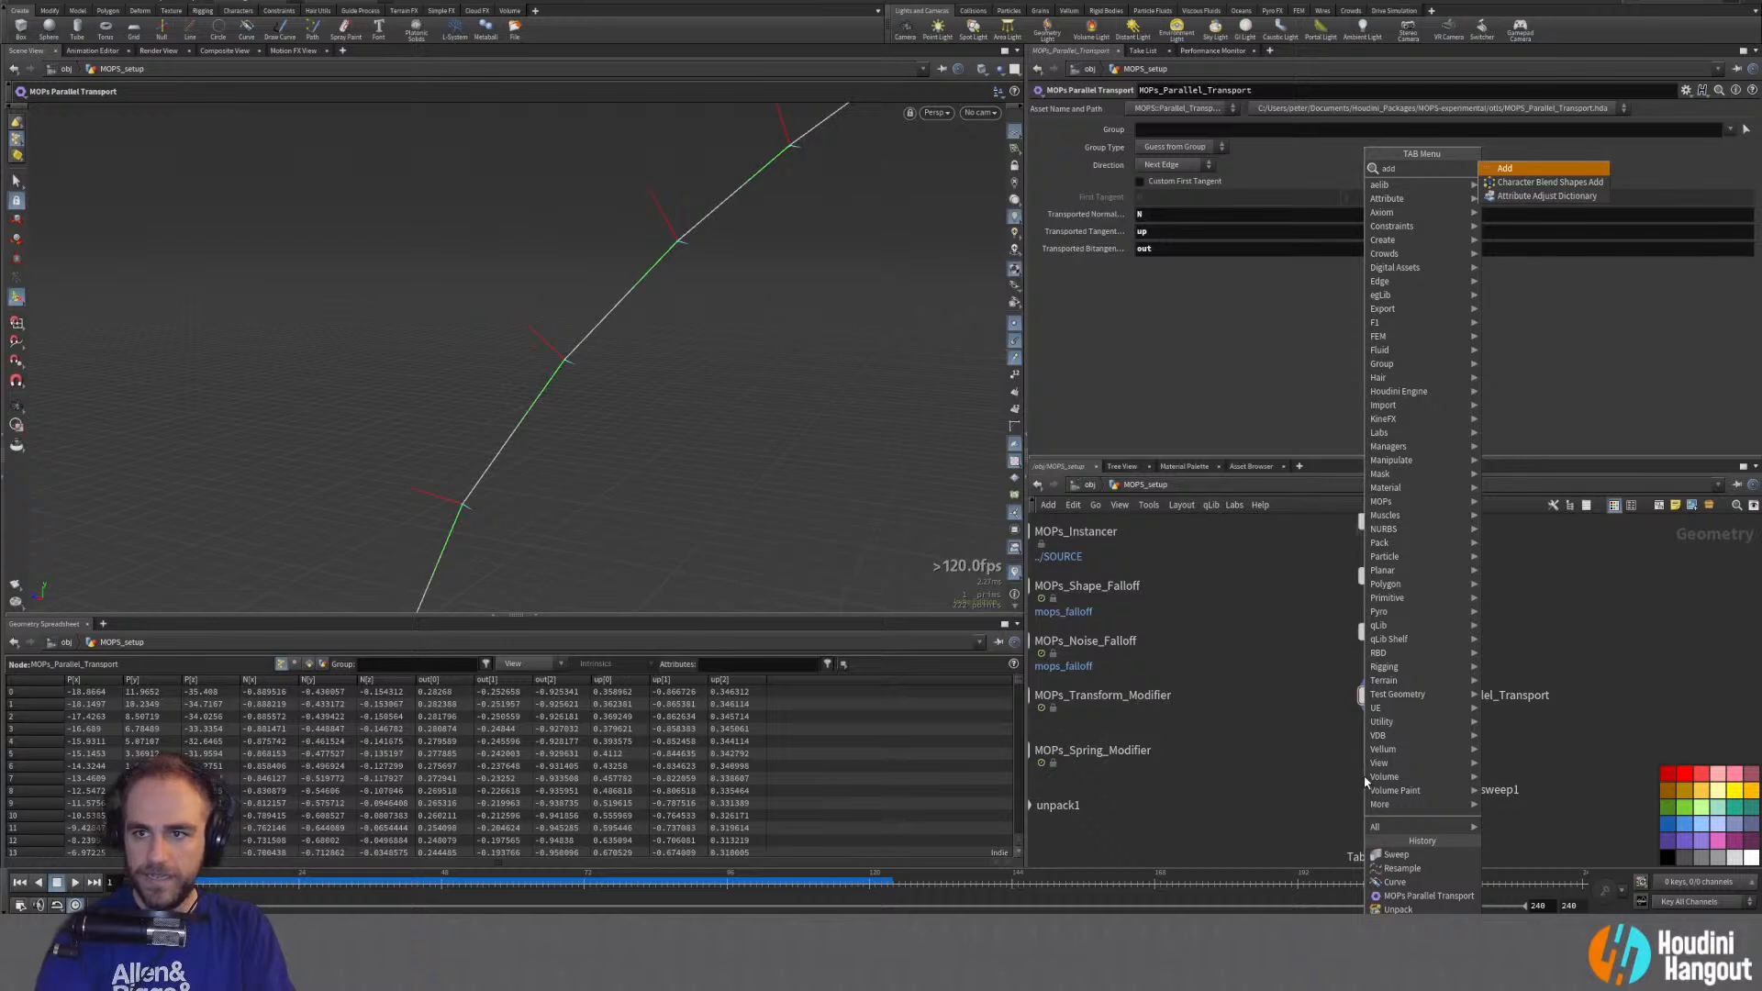
pyautogui.press('Return')
pyautogui.click(1387, 752)
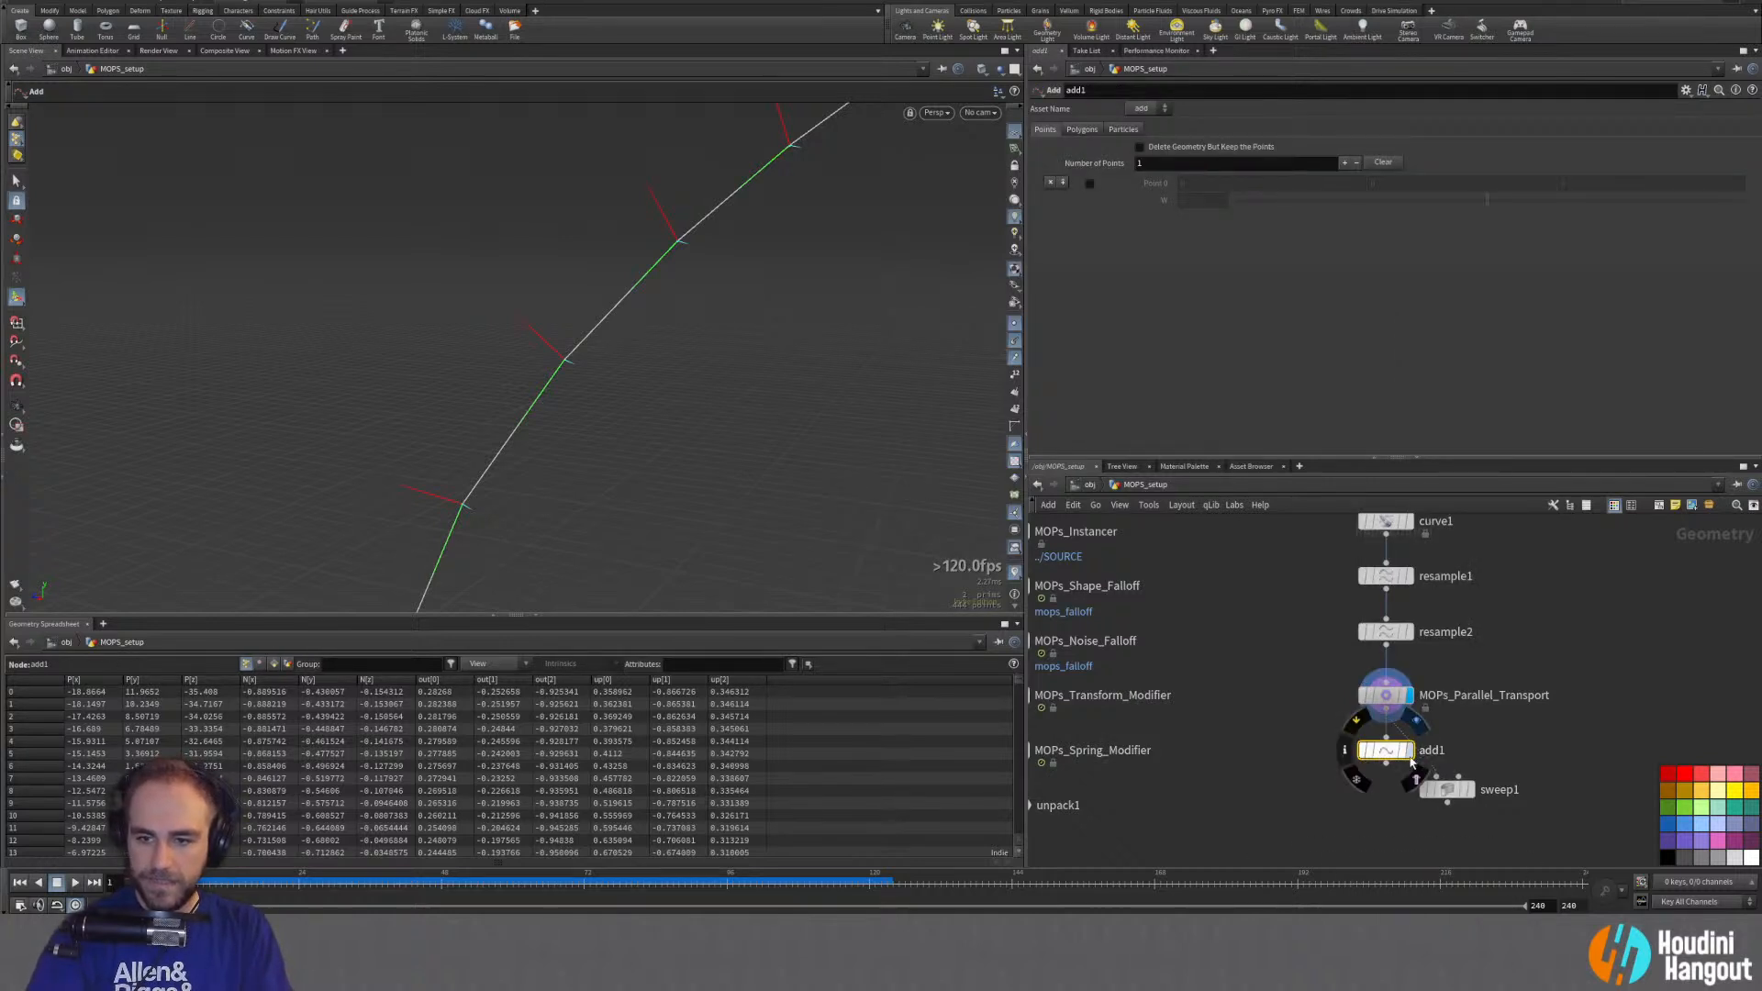
pyautogui.click(1409, 750)
pyautogui.click(1139, 147)
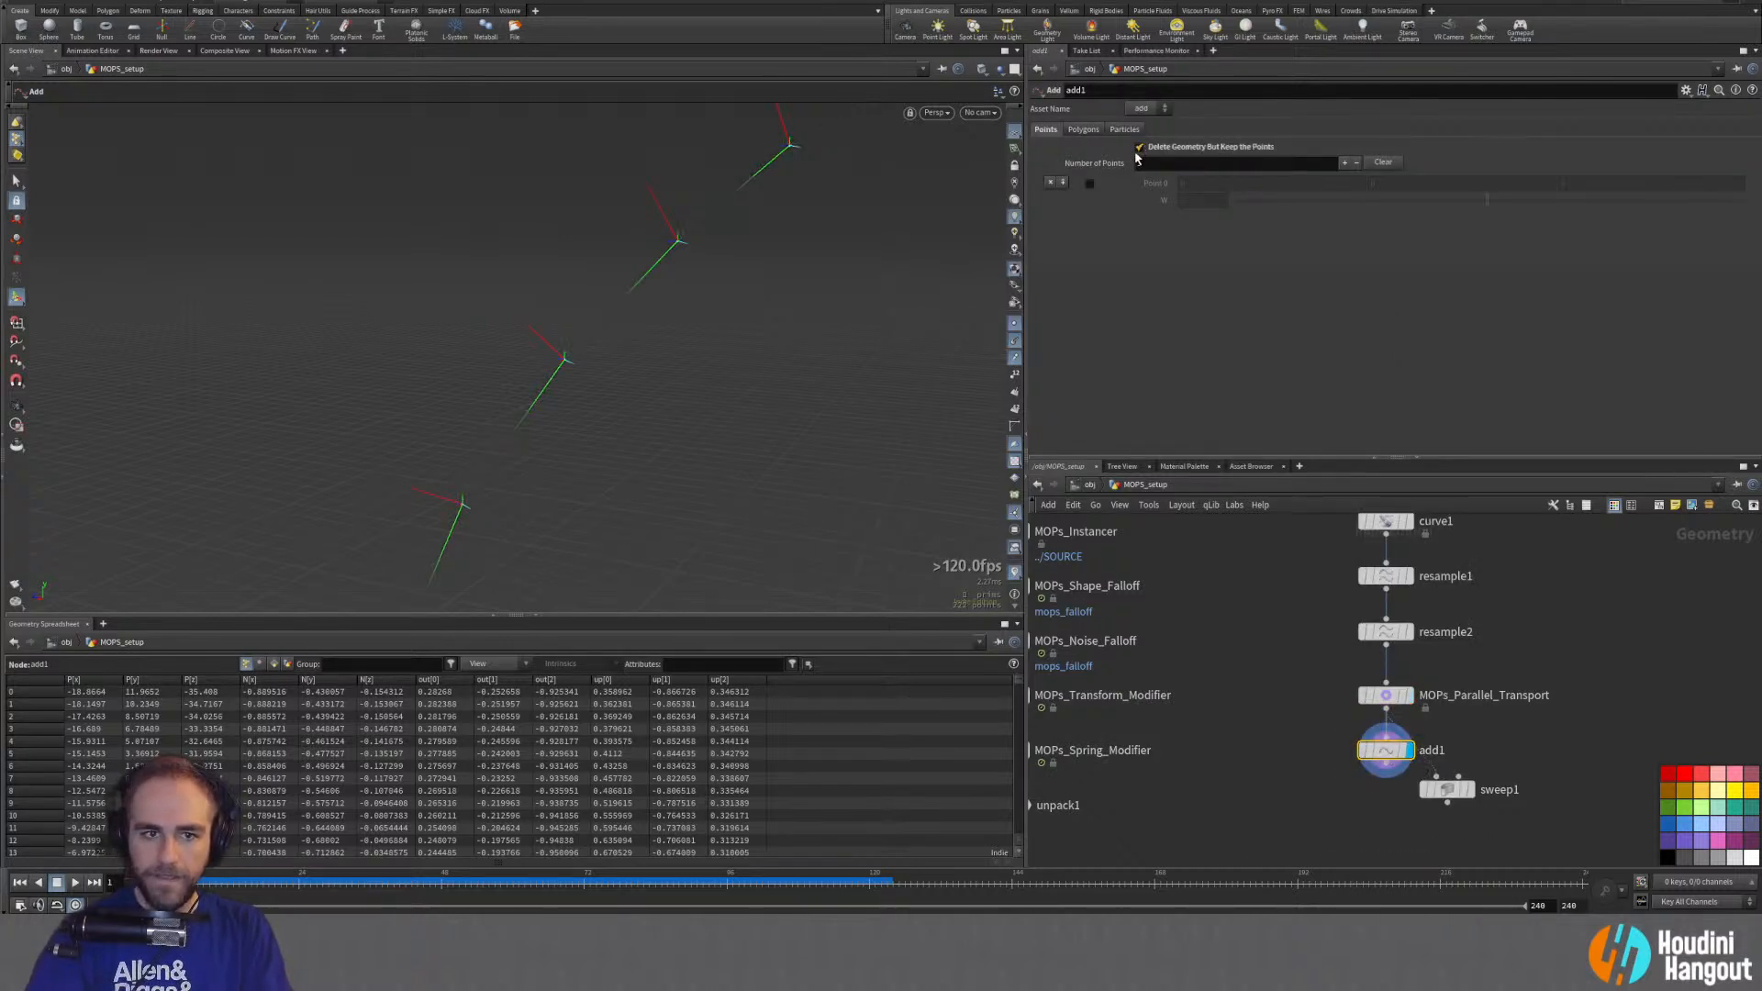
# Step: Inspect from several angles how the transported up and out vectors turn along the curve's points
pyautogui.keyDown('alt'); pyautogui.moveTo(552, 327); pyautogui.dragTo(416, 358); pyautogui.keyUp('alt')
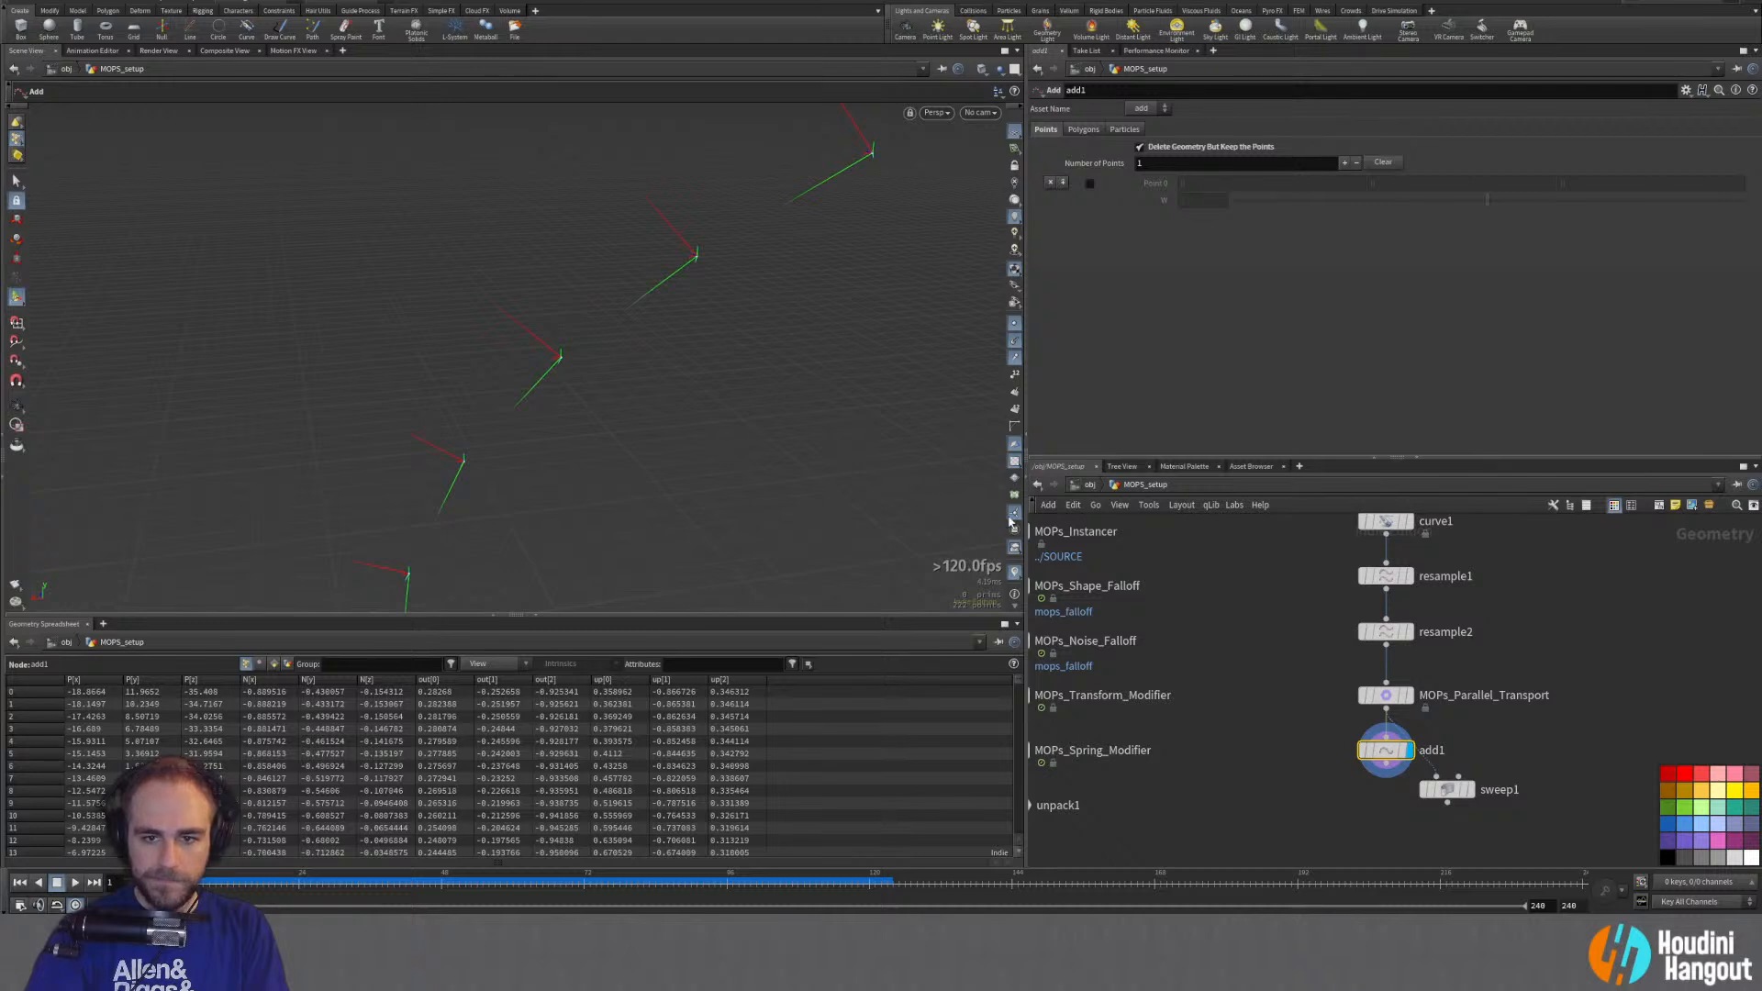
pyautogui.keyDown('alt'); pyautogui.moveTo(563, 365); pyautogui.dragTo(759, 504); pyautogui.keyUp('alt')
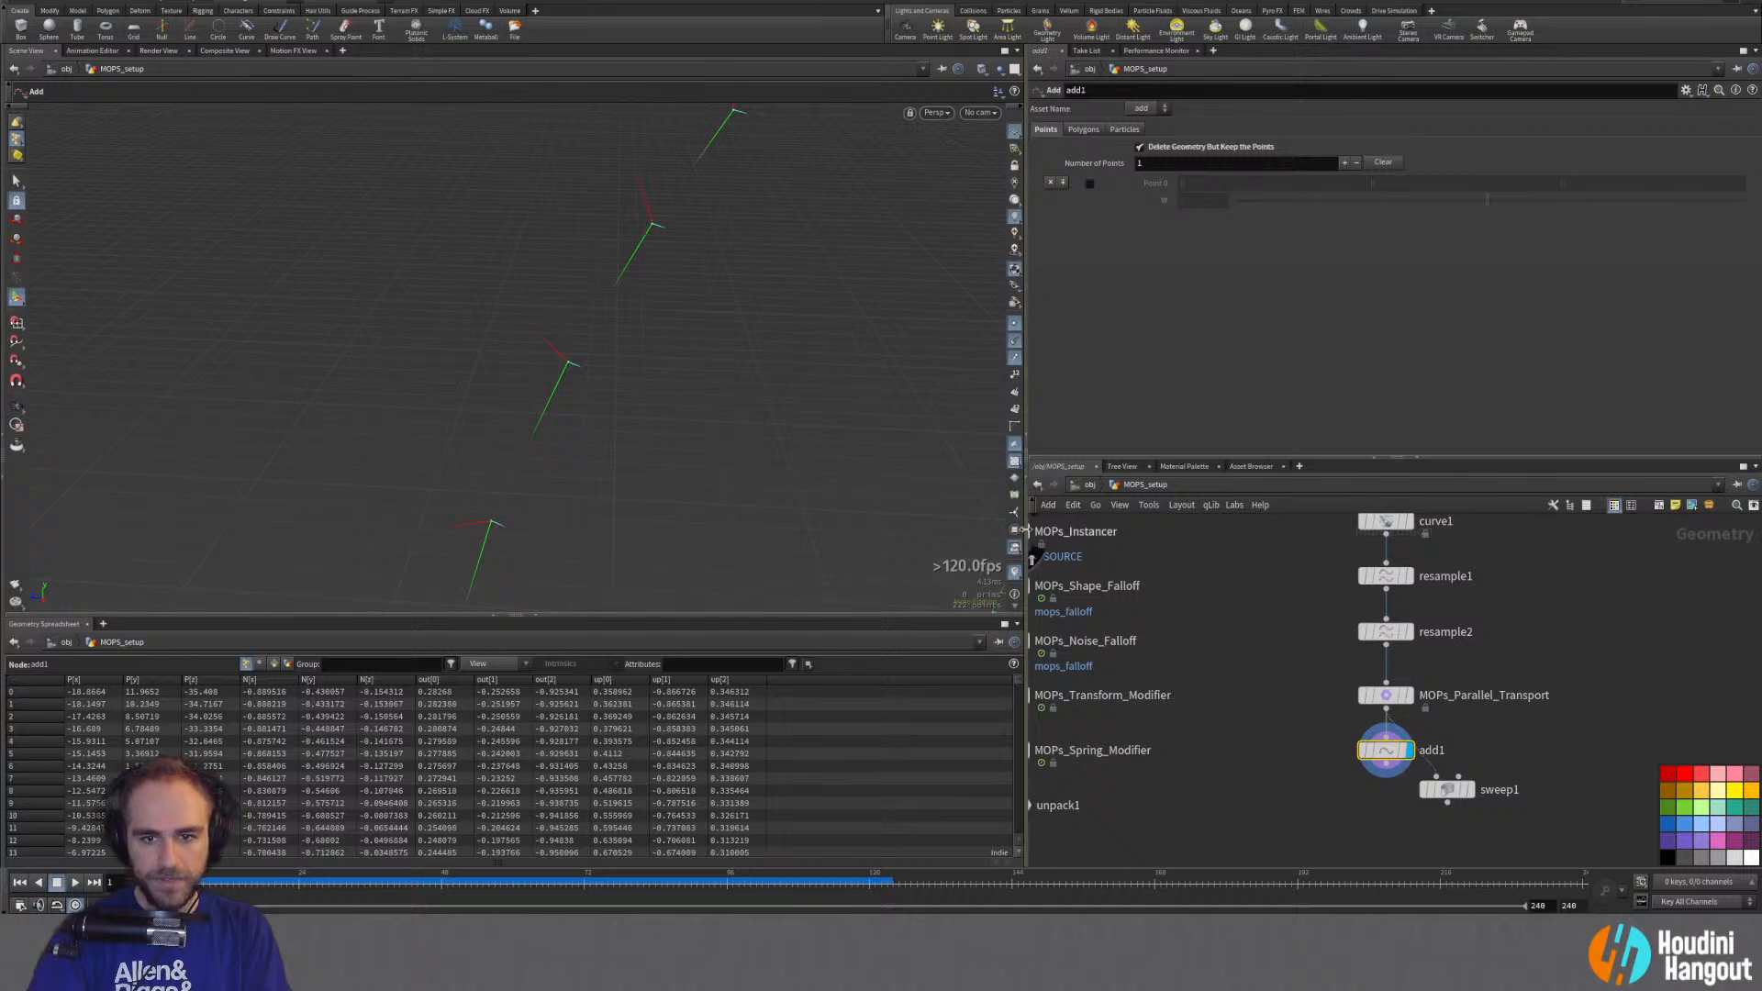
pyautogui.keyDown('alt'); pyautogui.moveTo(542, 287); pyautogui.dragTo(428, 244); pyautogui.keyUp('alt')
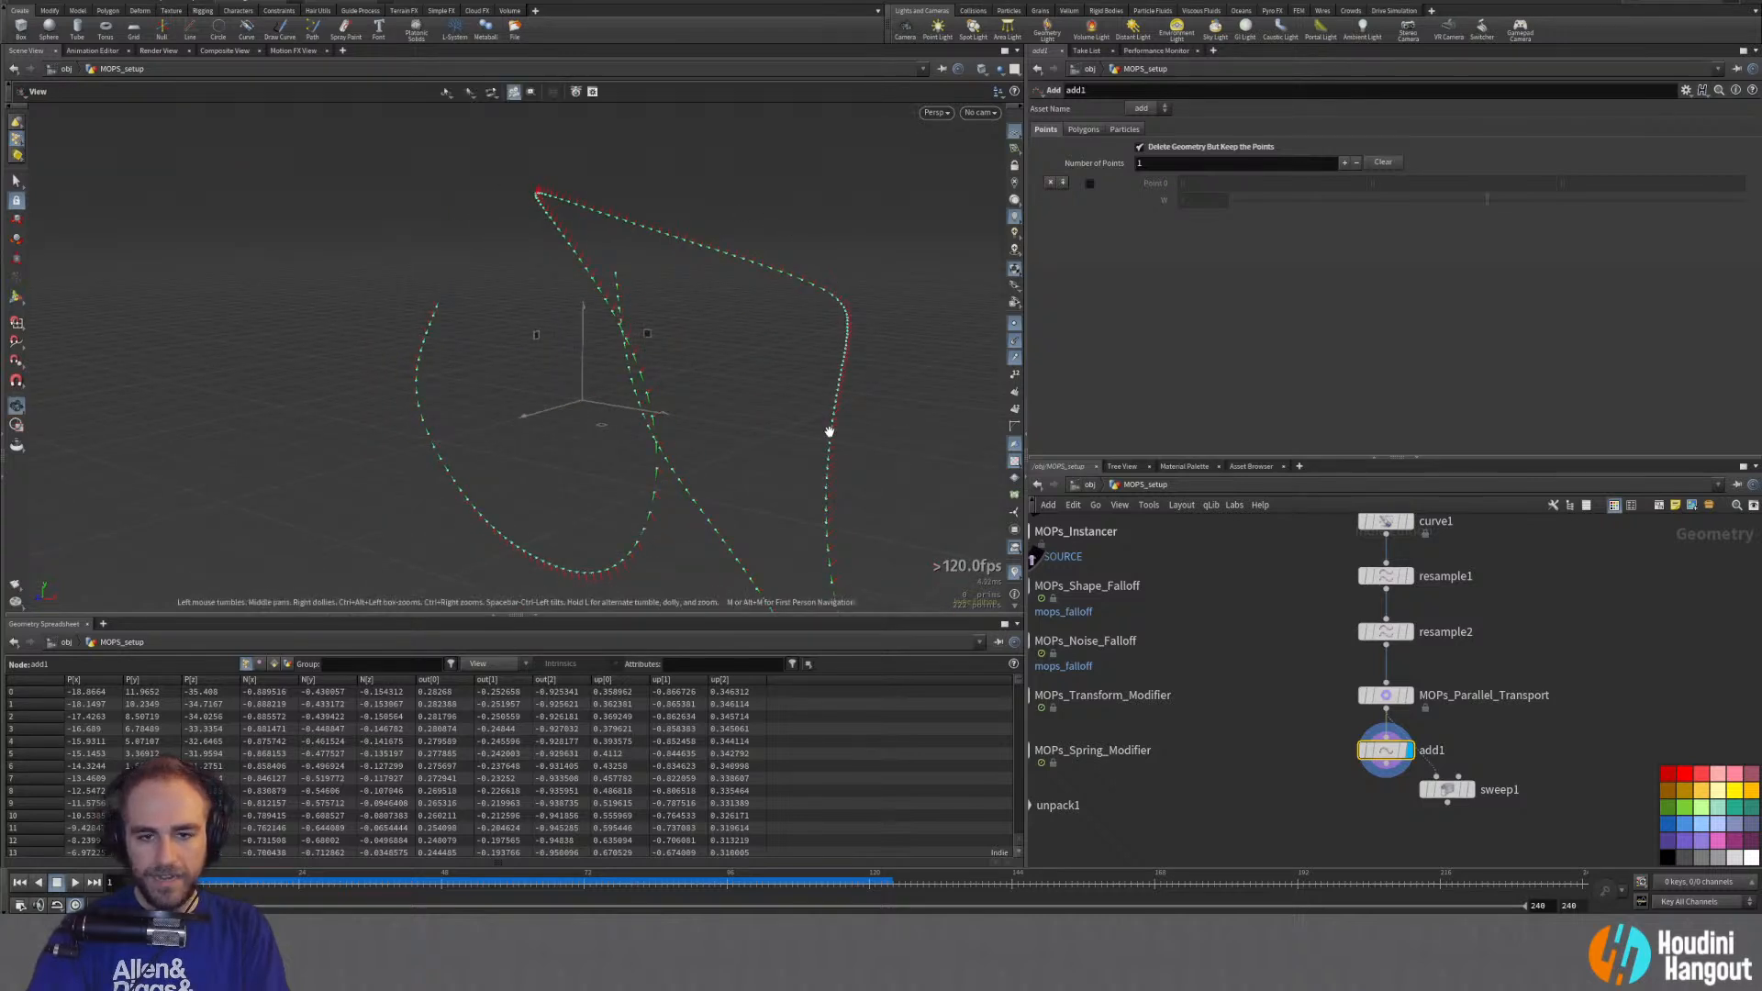
pyautogui.keyDown('alt'); pyautogui.moveTo(830, 432); pyautogui.dragTo(466, 418); pyautogui.keyUp('alt')
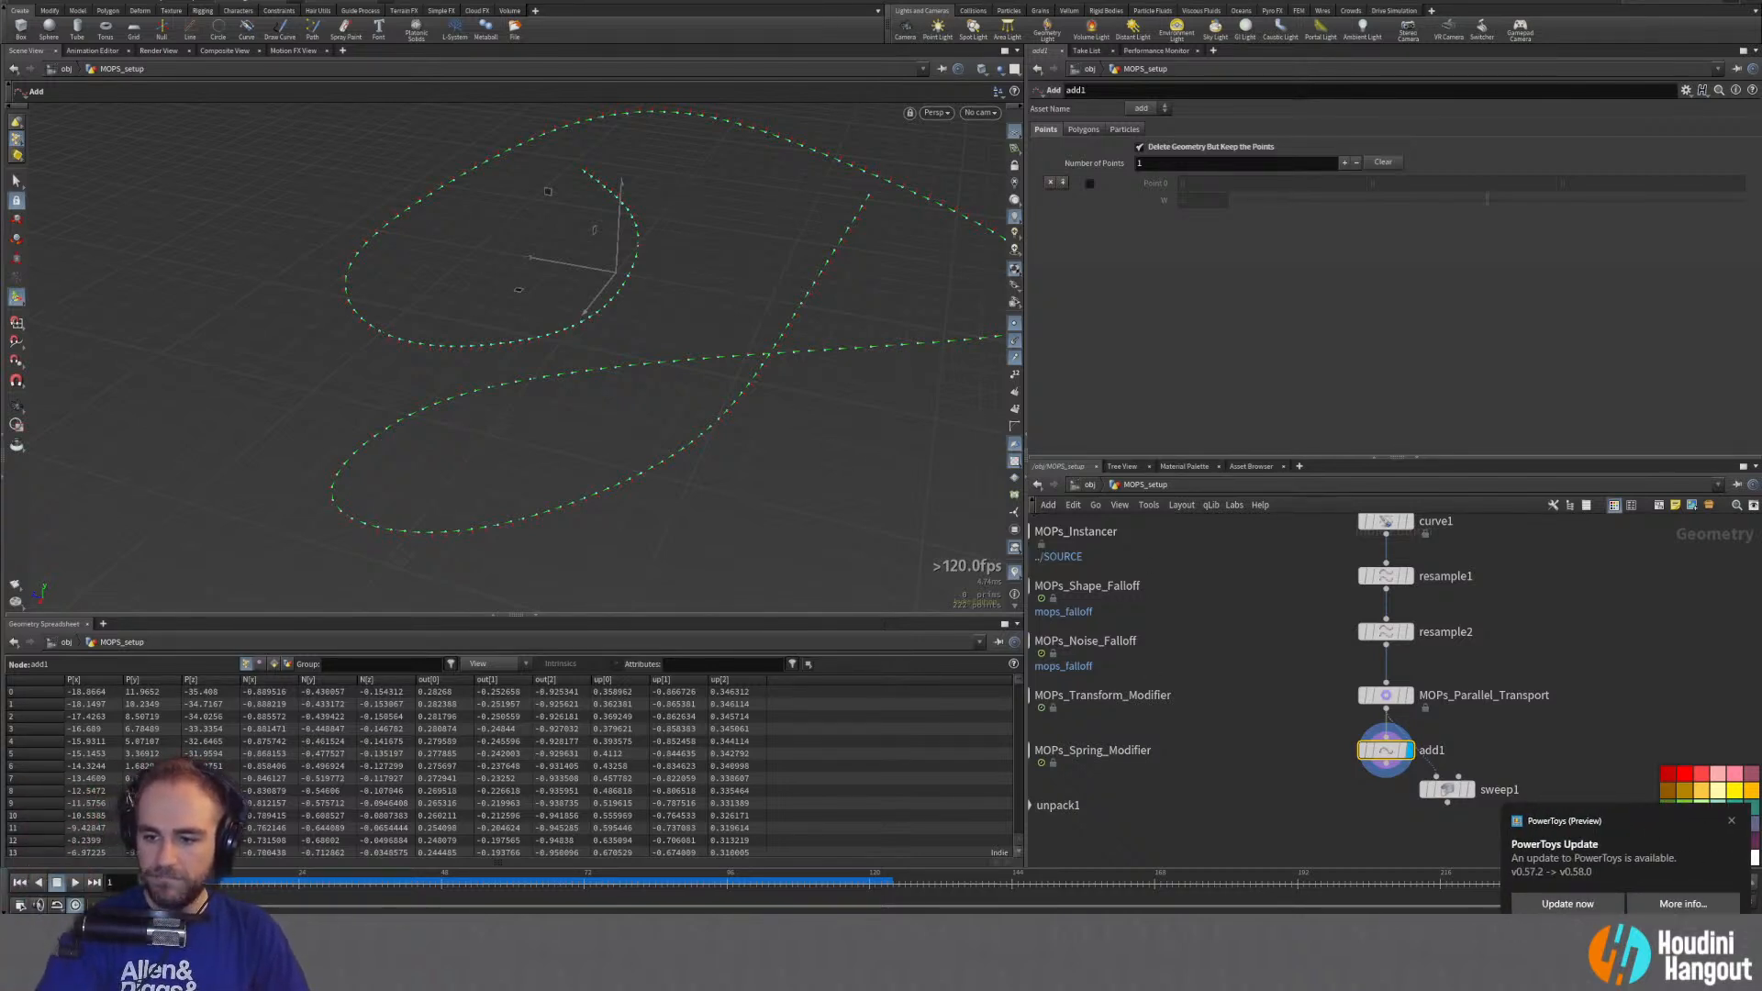
pyautogui.click(1731, 822)
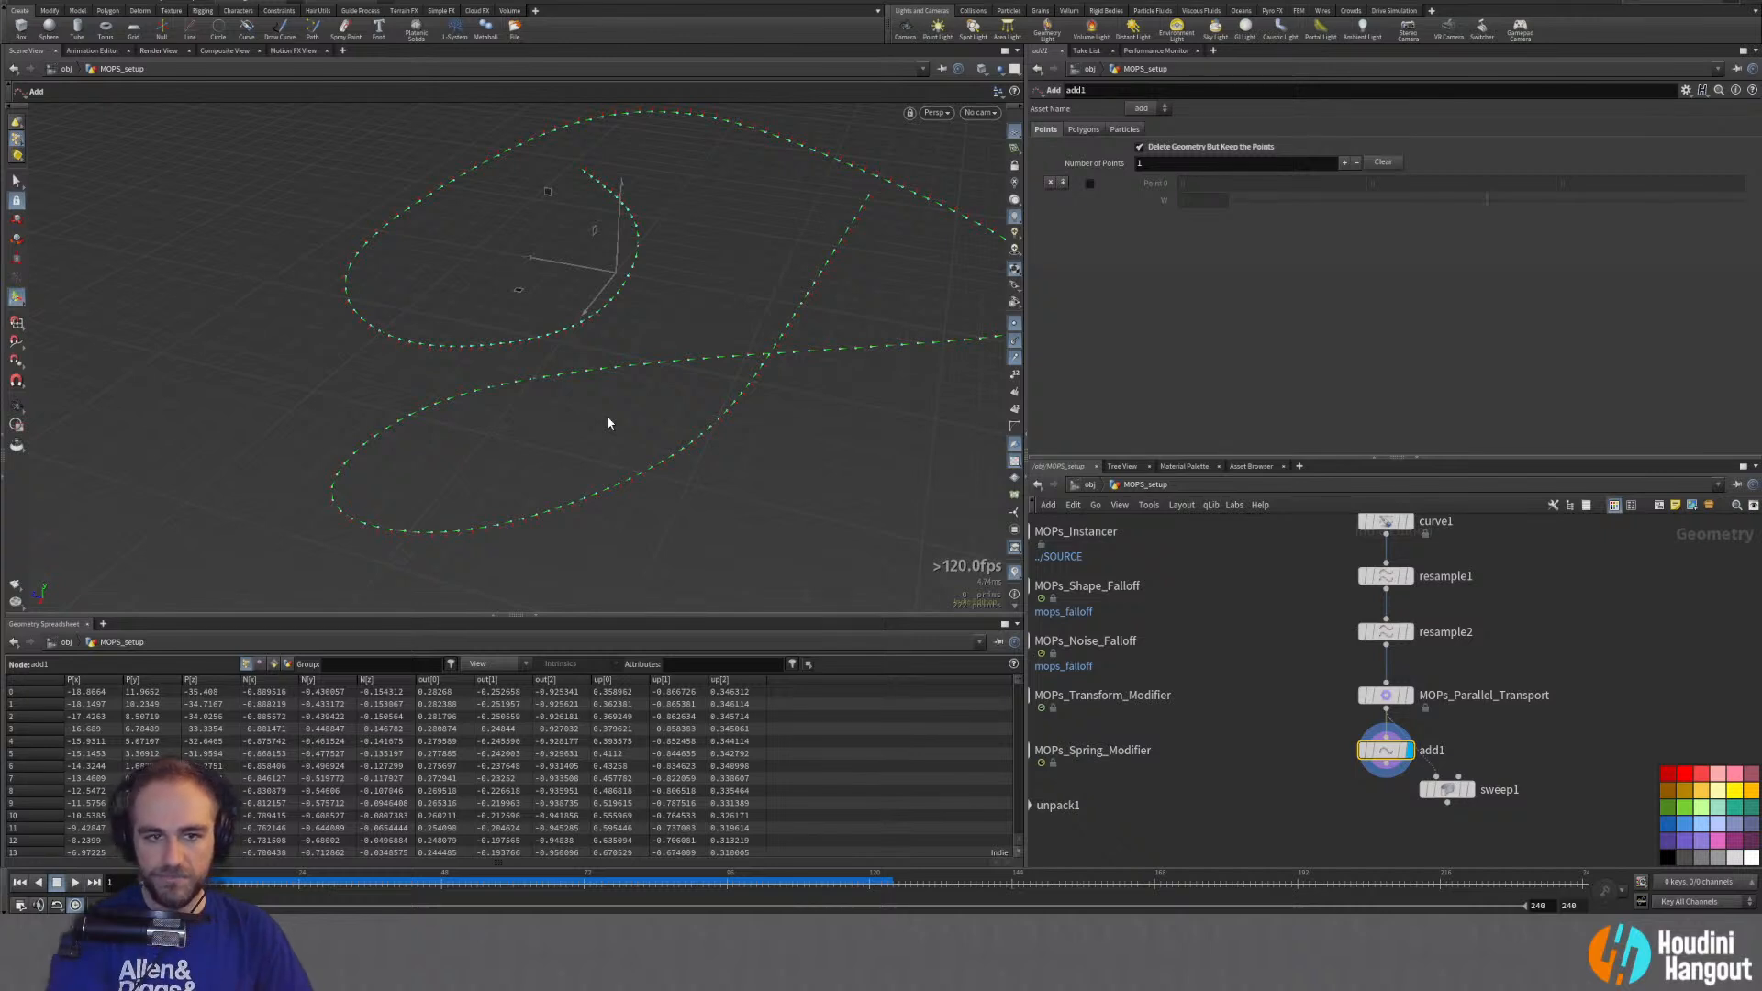
pyautogui.press('Escape')
pyautogui.moveTo(460, 165); pyautogui.dragTo(449, 291)
pyautogui.moveTo(609, 480)
pyautogui.mouseDown()
pyautogui.moveTo(433, 386)
pyautogui.moveTo(604, 395)
pyautogui.moveTo(715, 441)
pyautogui.moveTo(574, 456)
pyautogui.moveTo(606, 456)
pyautogui.mouseUp()
pyautogui.press('Return')
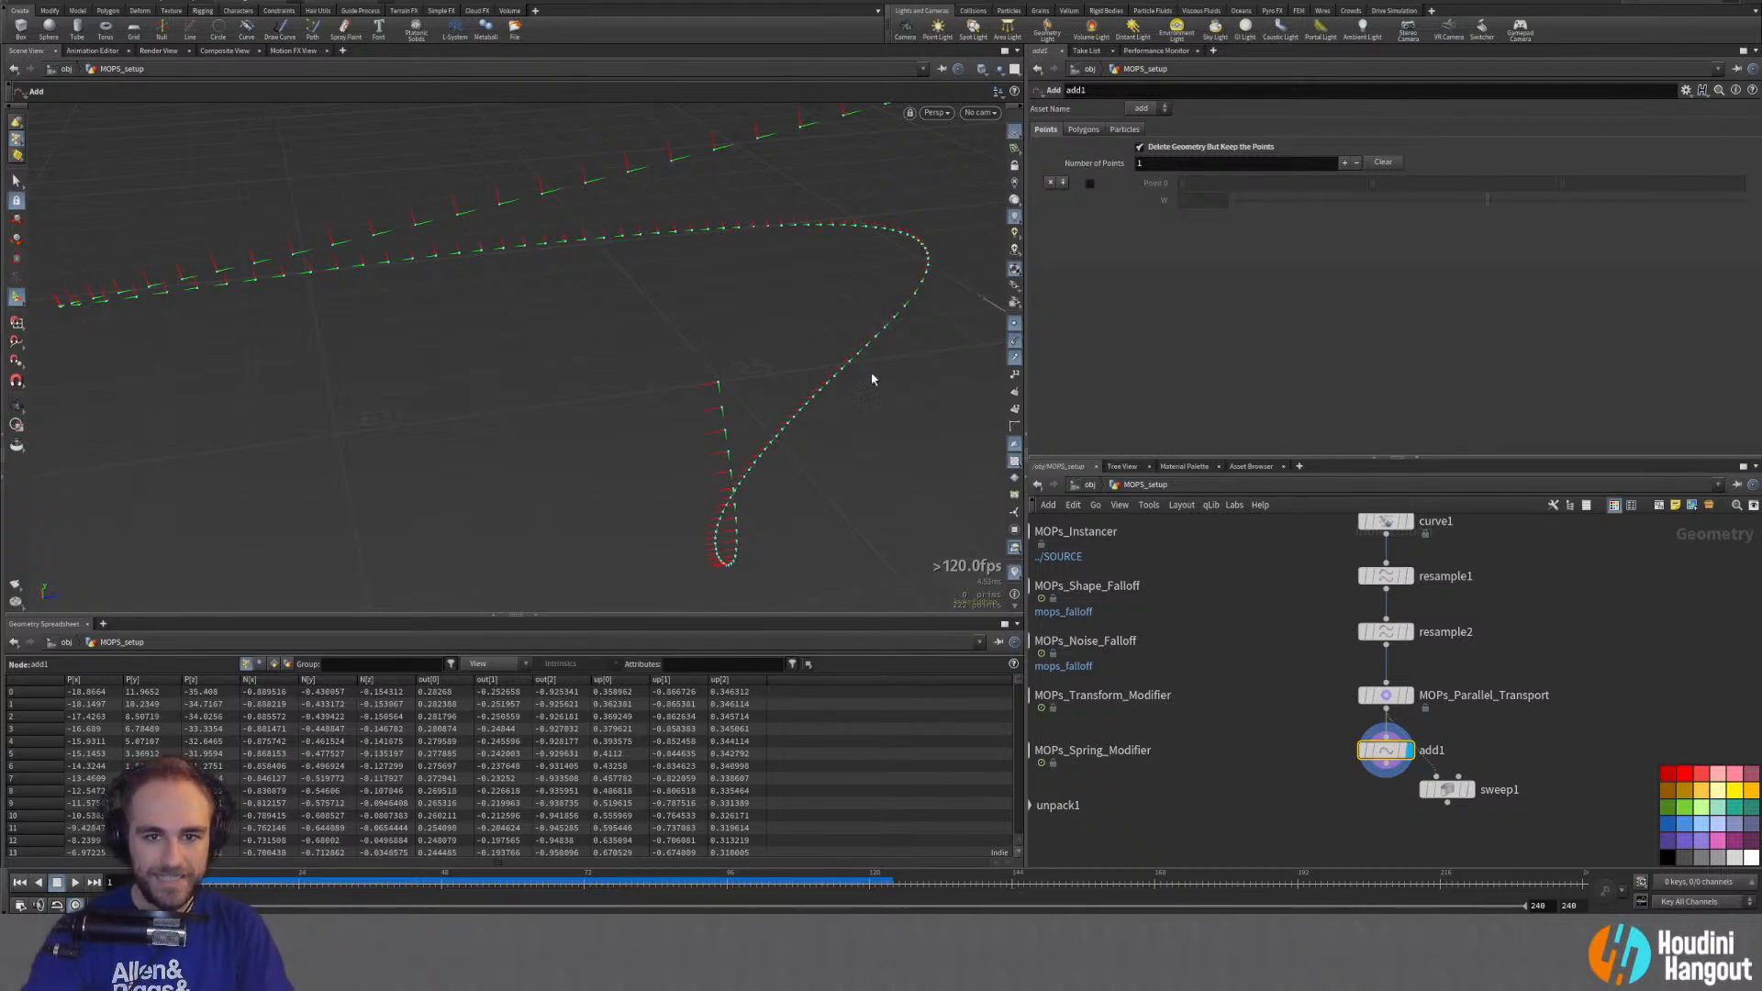
pyautogui.press('Escape')
pyautogui.moveTo(872, 379); pyautogui.dragTo(685, 336)
pyautogui.press('Return')
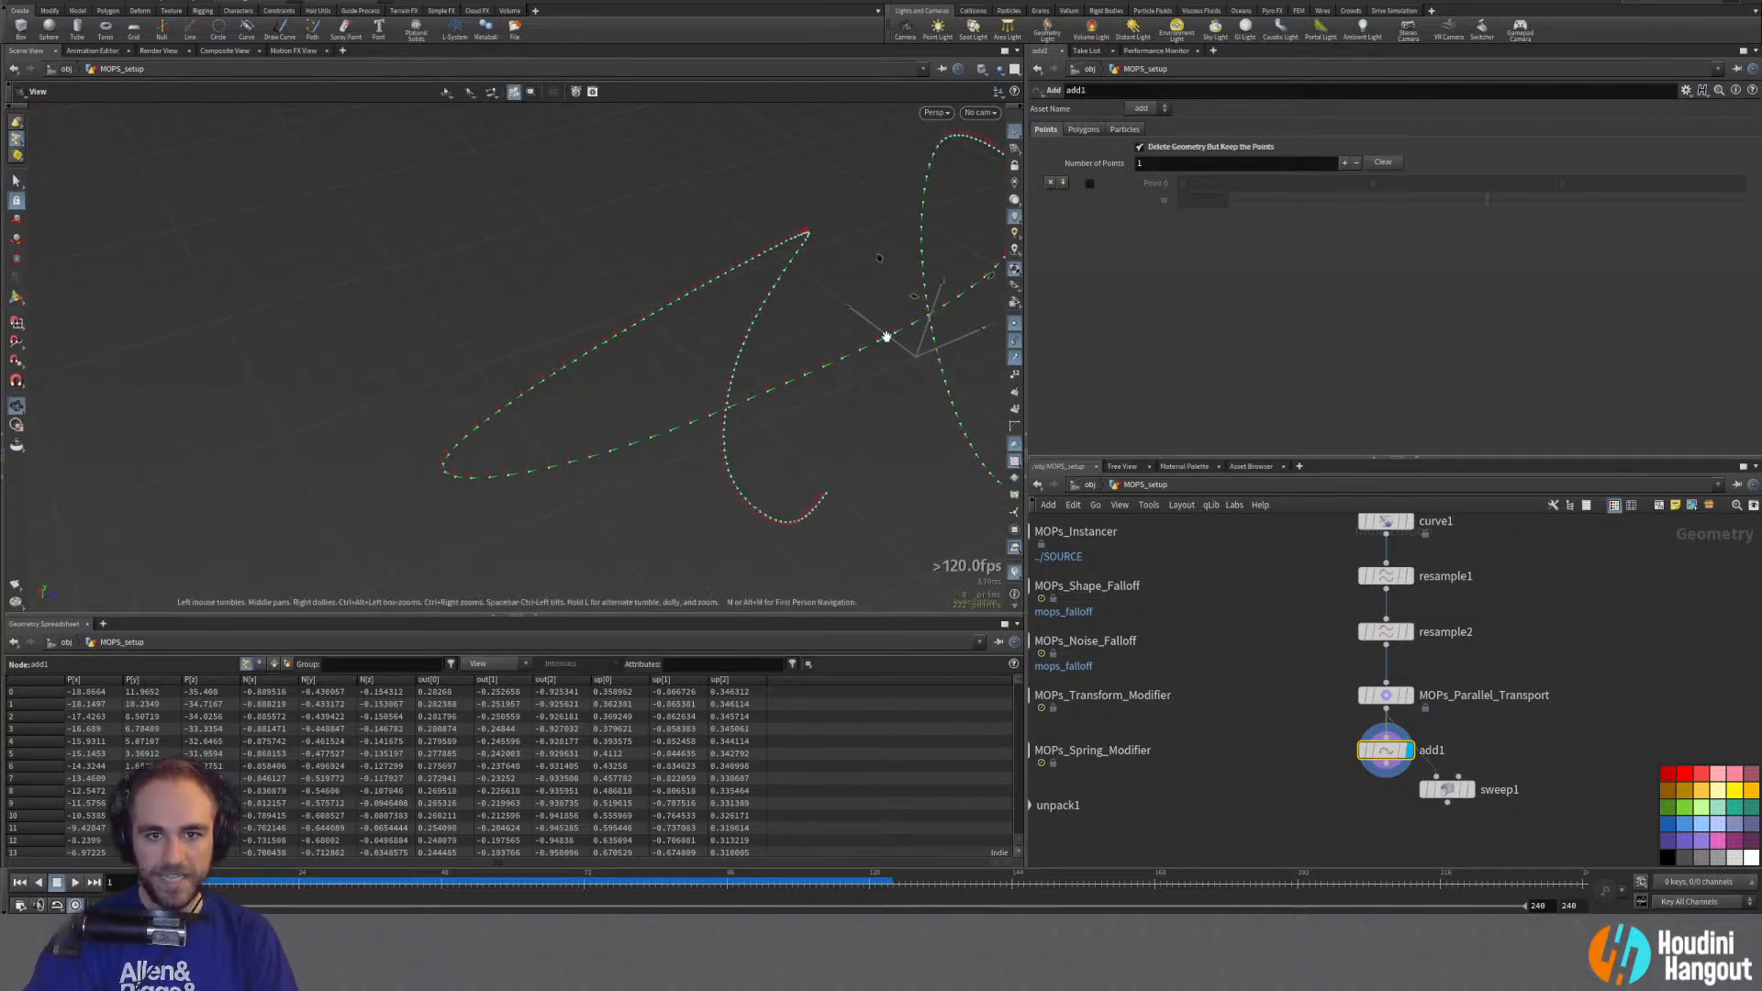
pyautogui.keyDown('alt'); pyautogui.moveTo(841, 335); pyautogui.dragTo(687, 366, button='middle'); pyautogui.keyUp('alt')
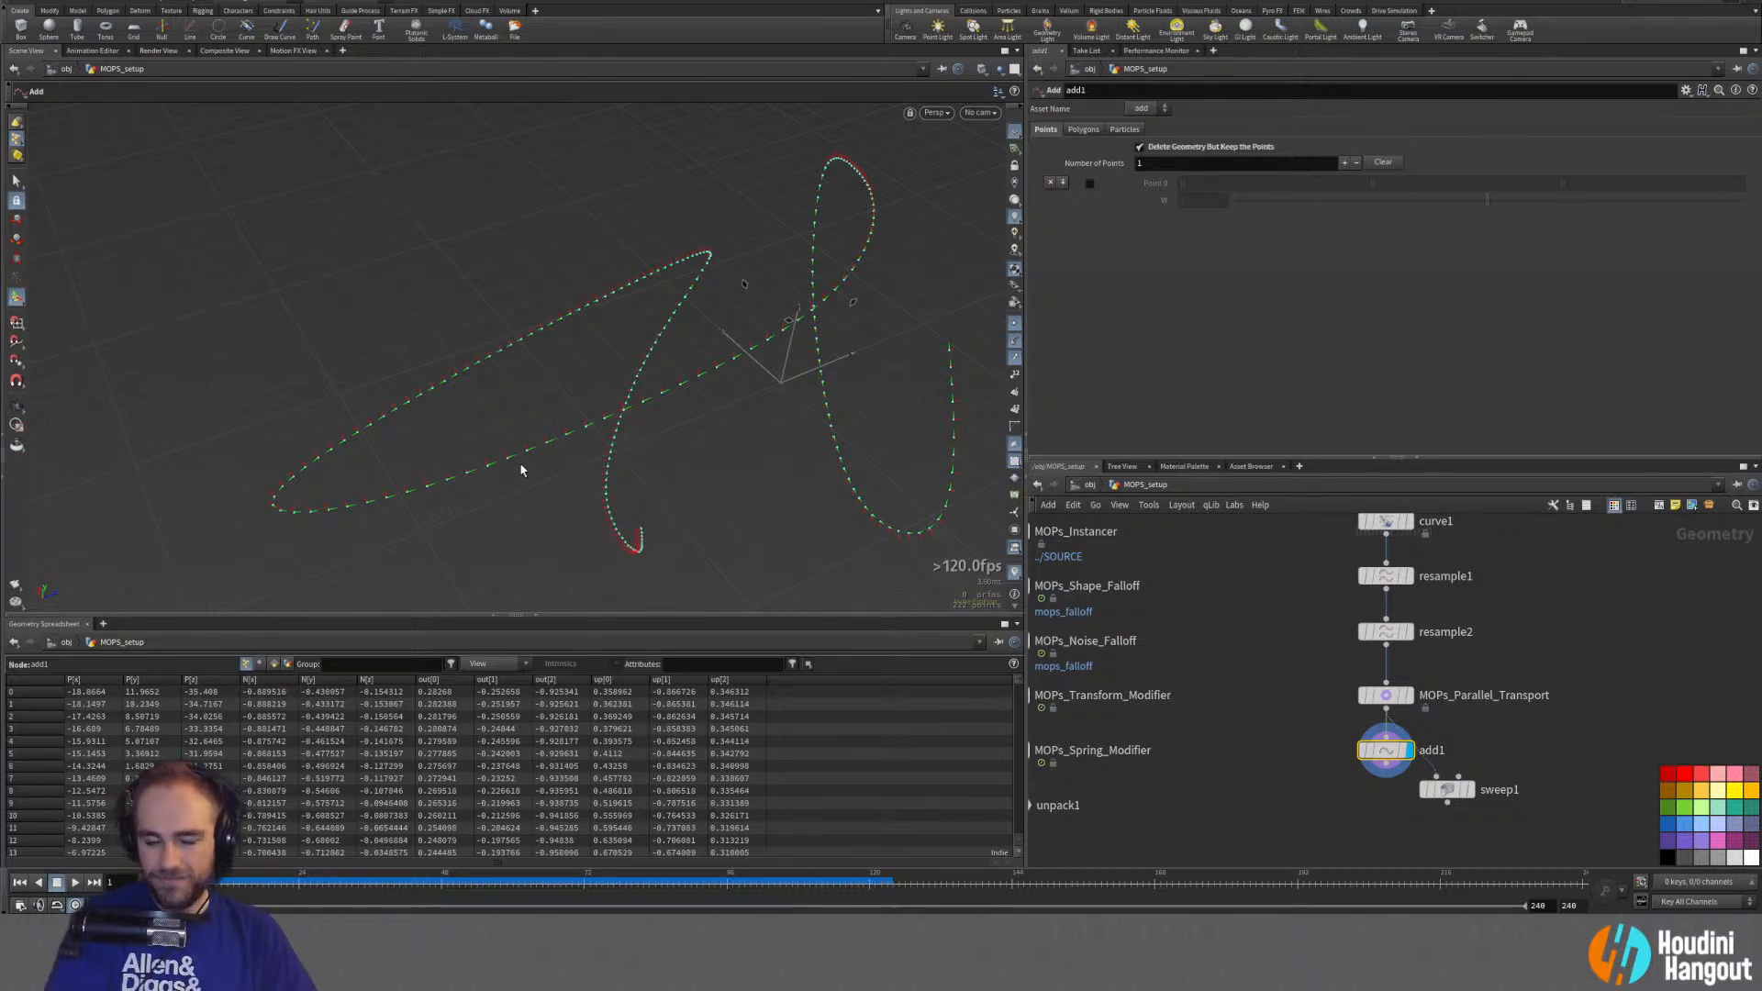
pyautogui.press('Tab')
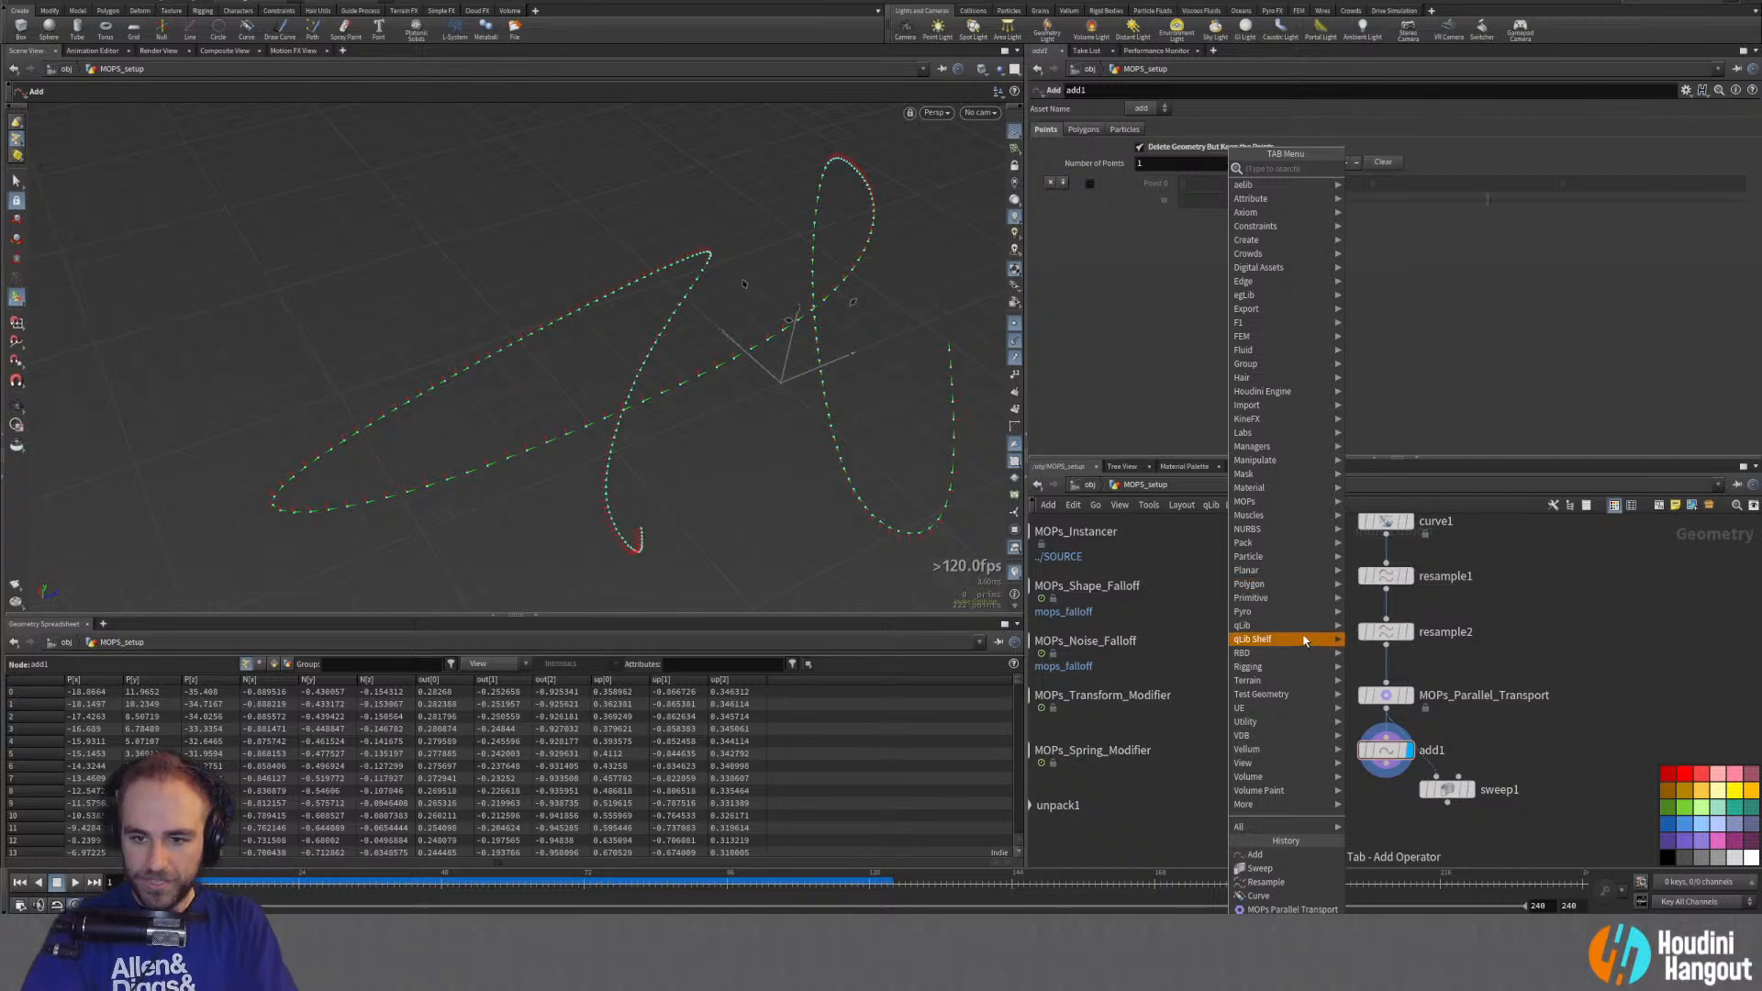
pyautogui.moveTo(1293, 504)
pyautogui.moveTo(1380, 549)
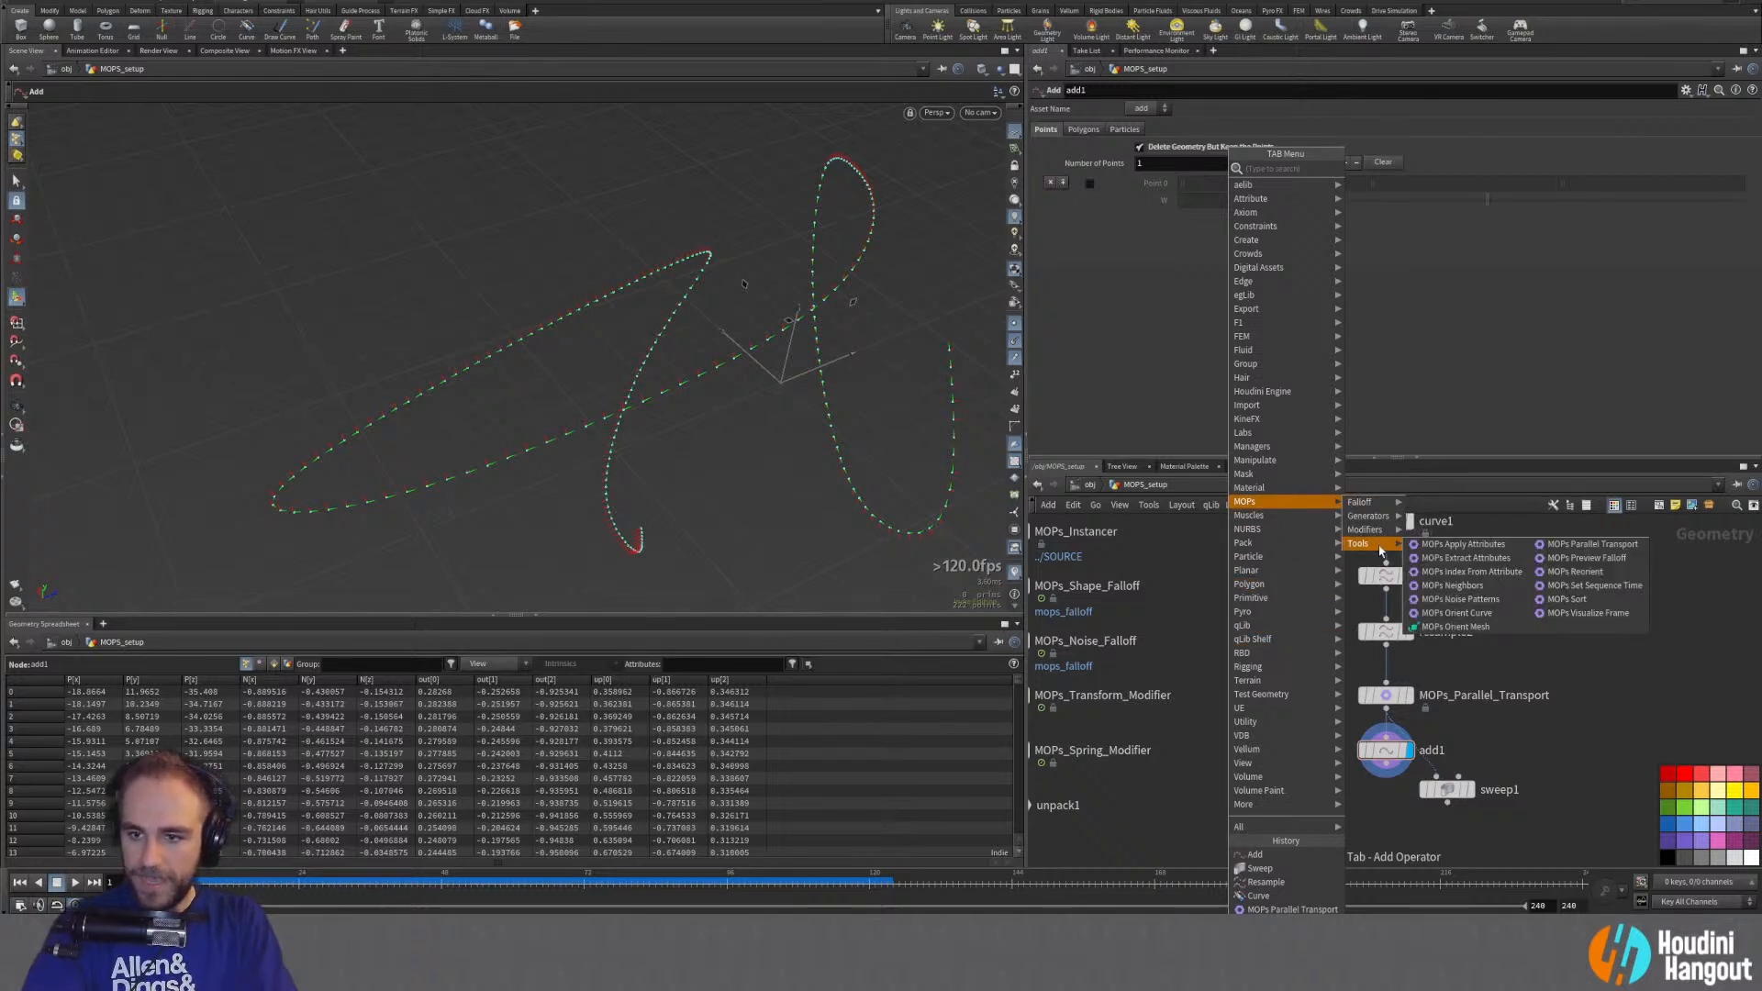
pyautogui.click(1615, 774)
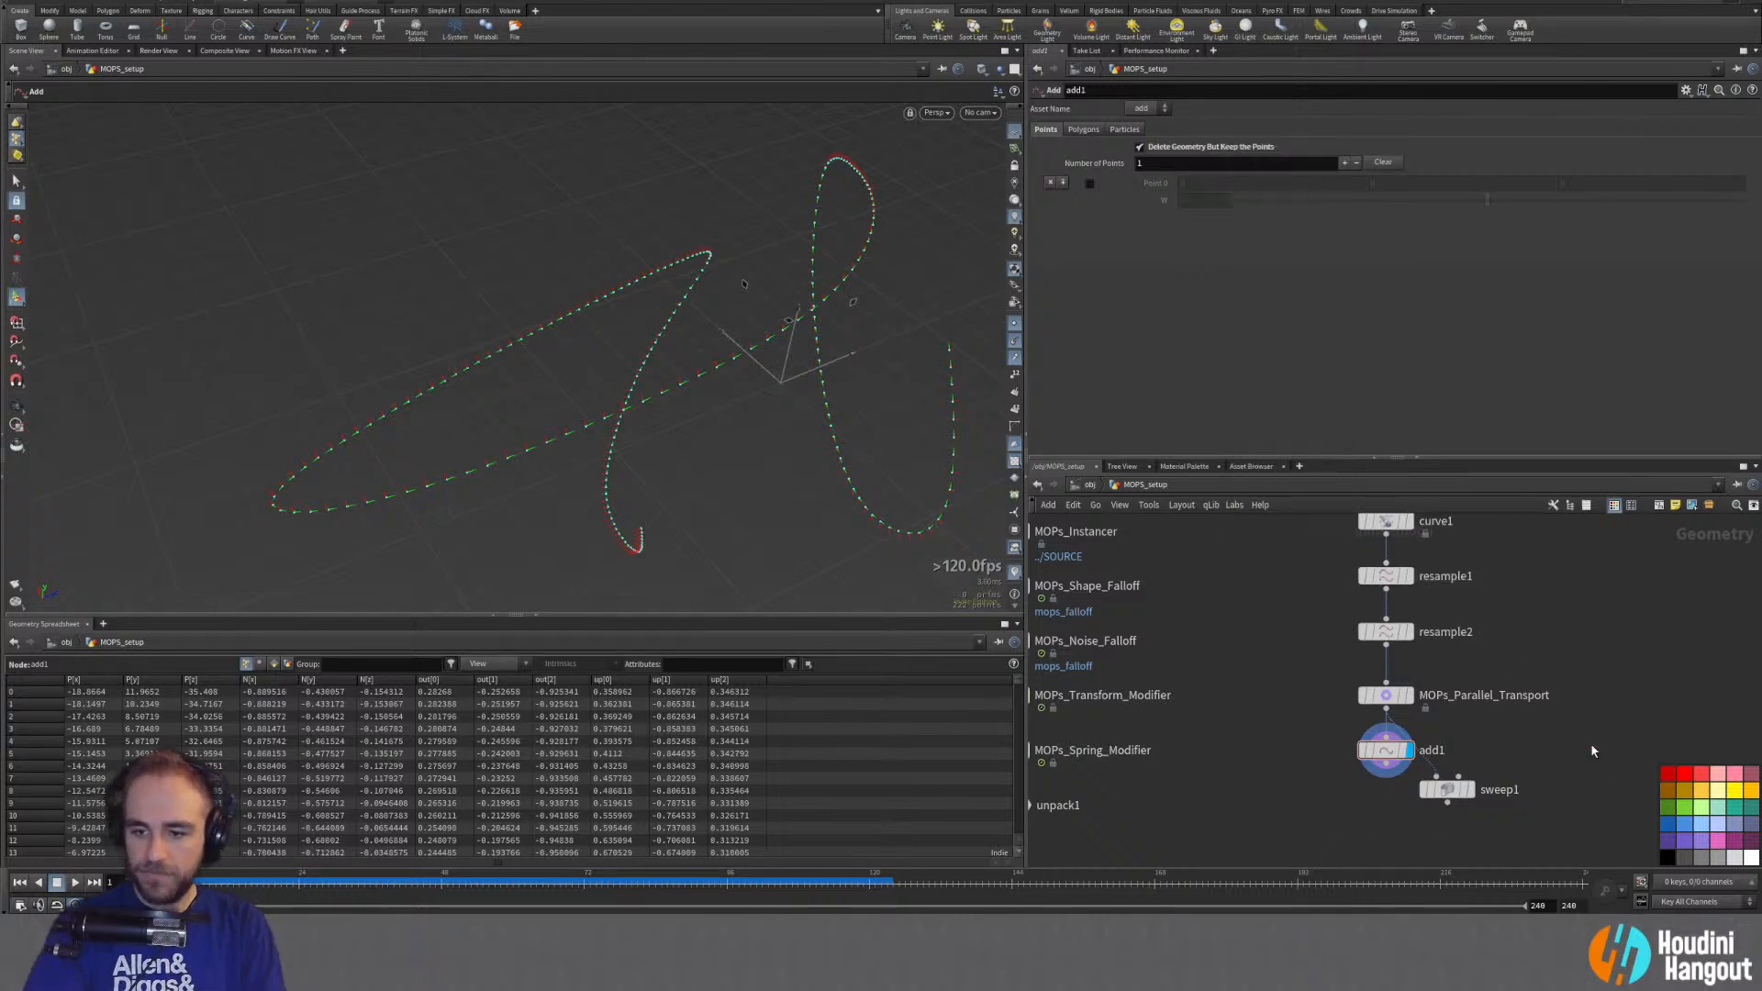